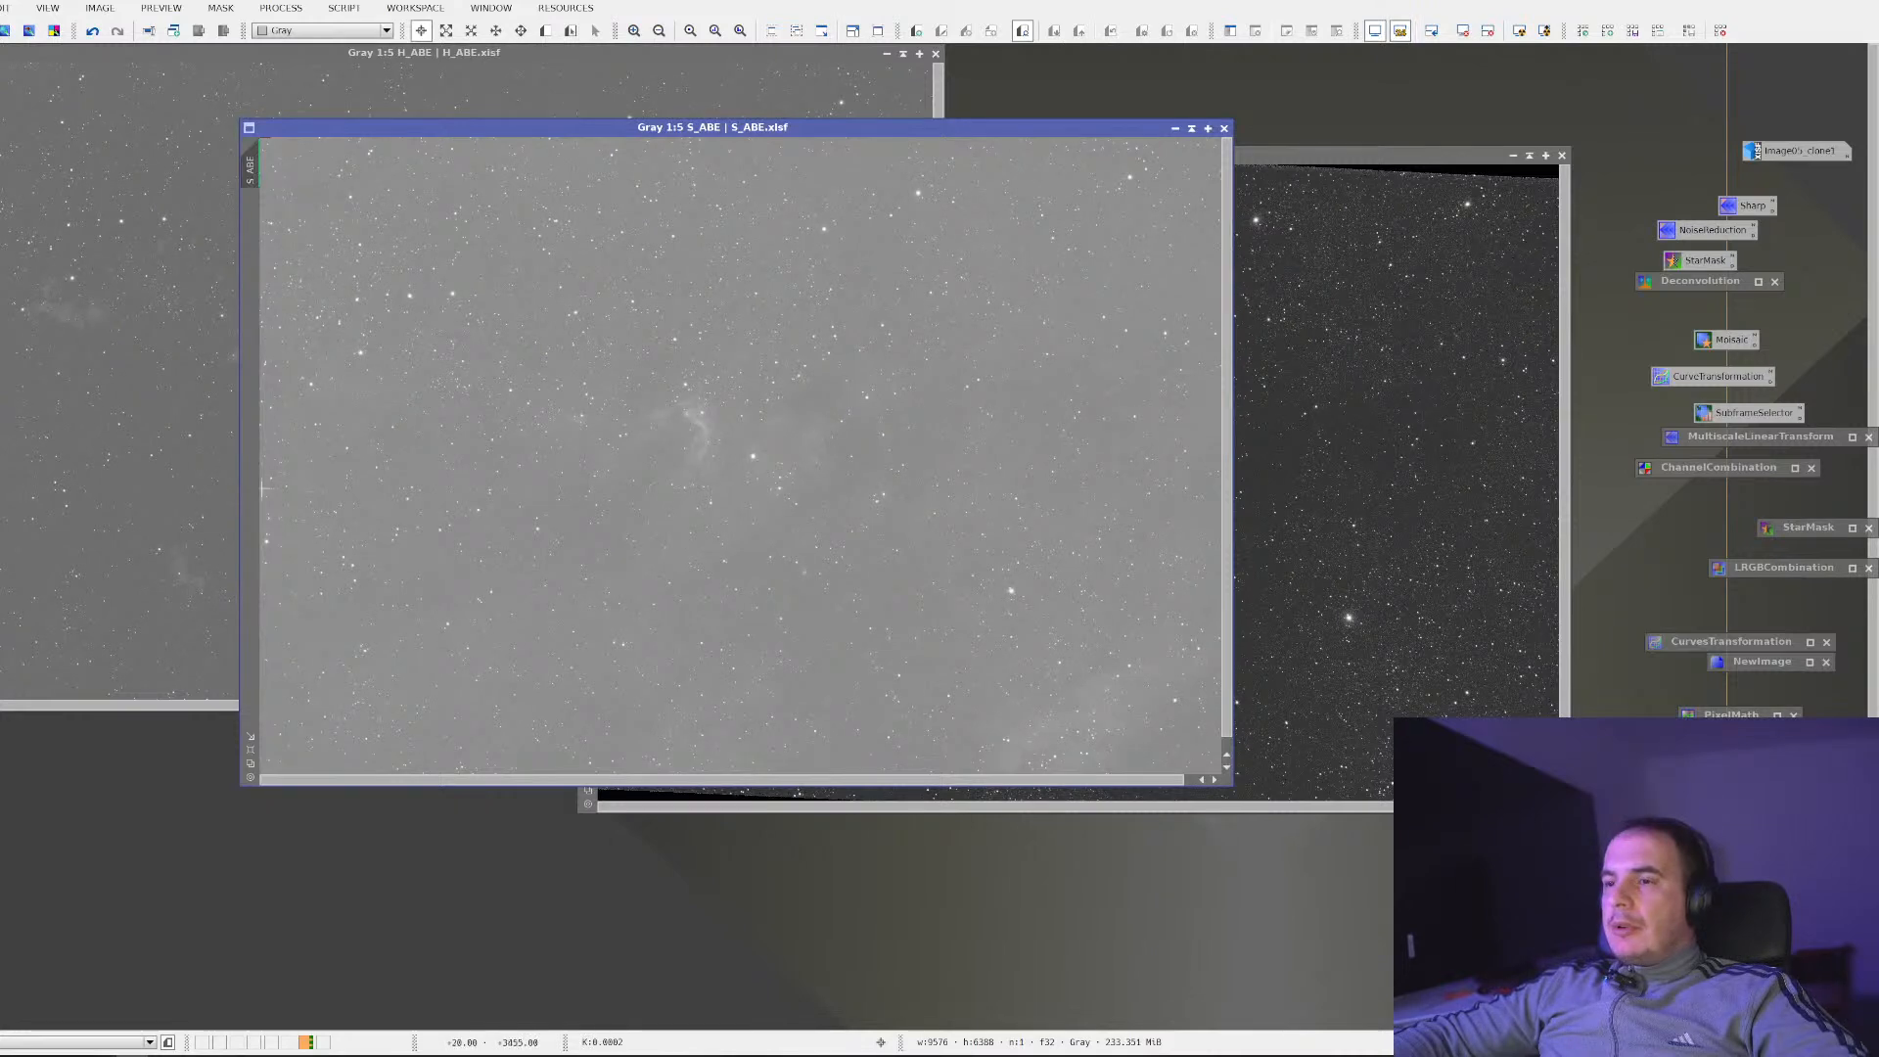
# Bring up the H_ABE, O_ABE and S_ABE images and spread their windows out for comparison
pyautogui.click(192, 395)
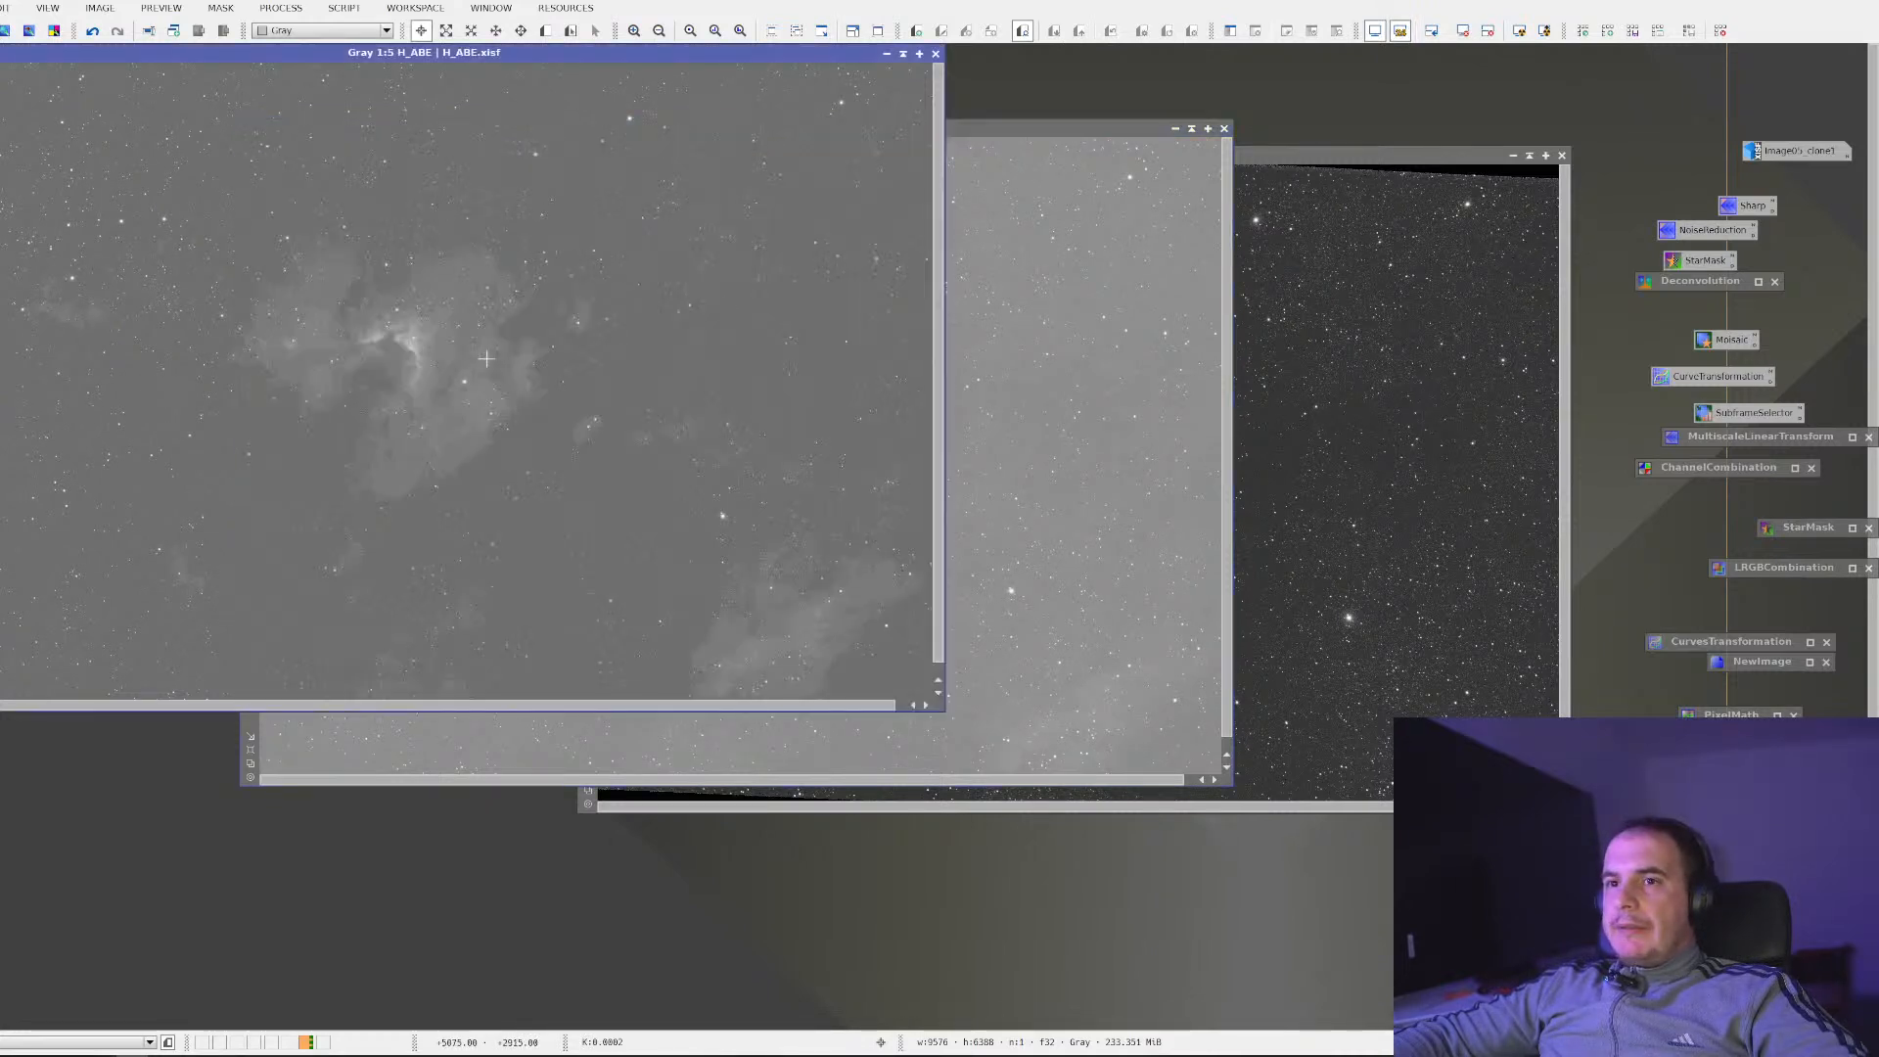
pyautogui.click(1400, 30)
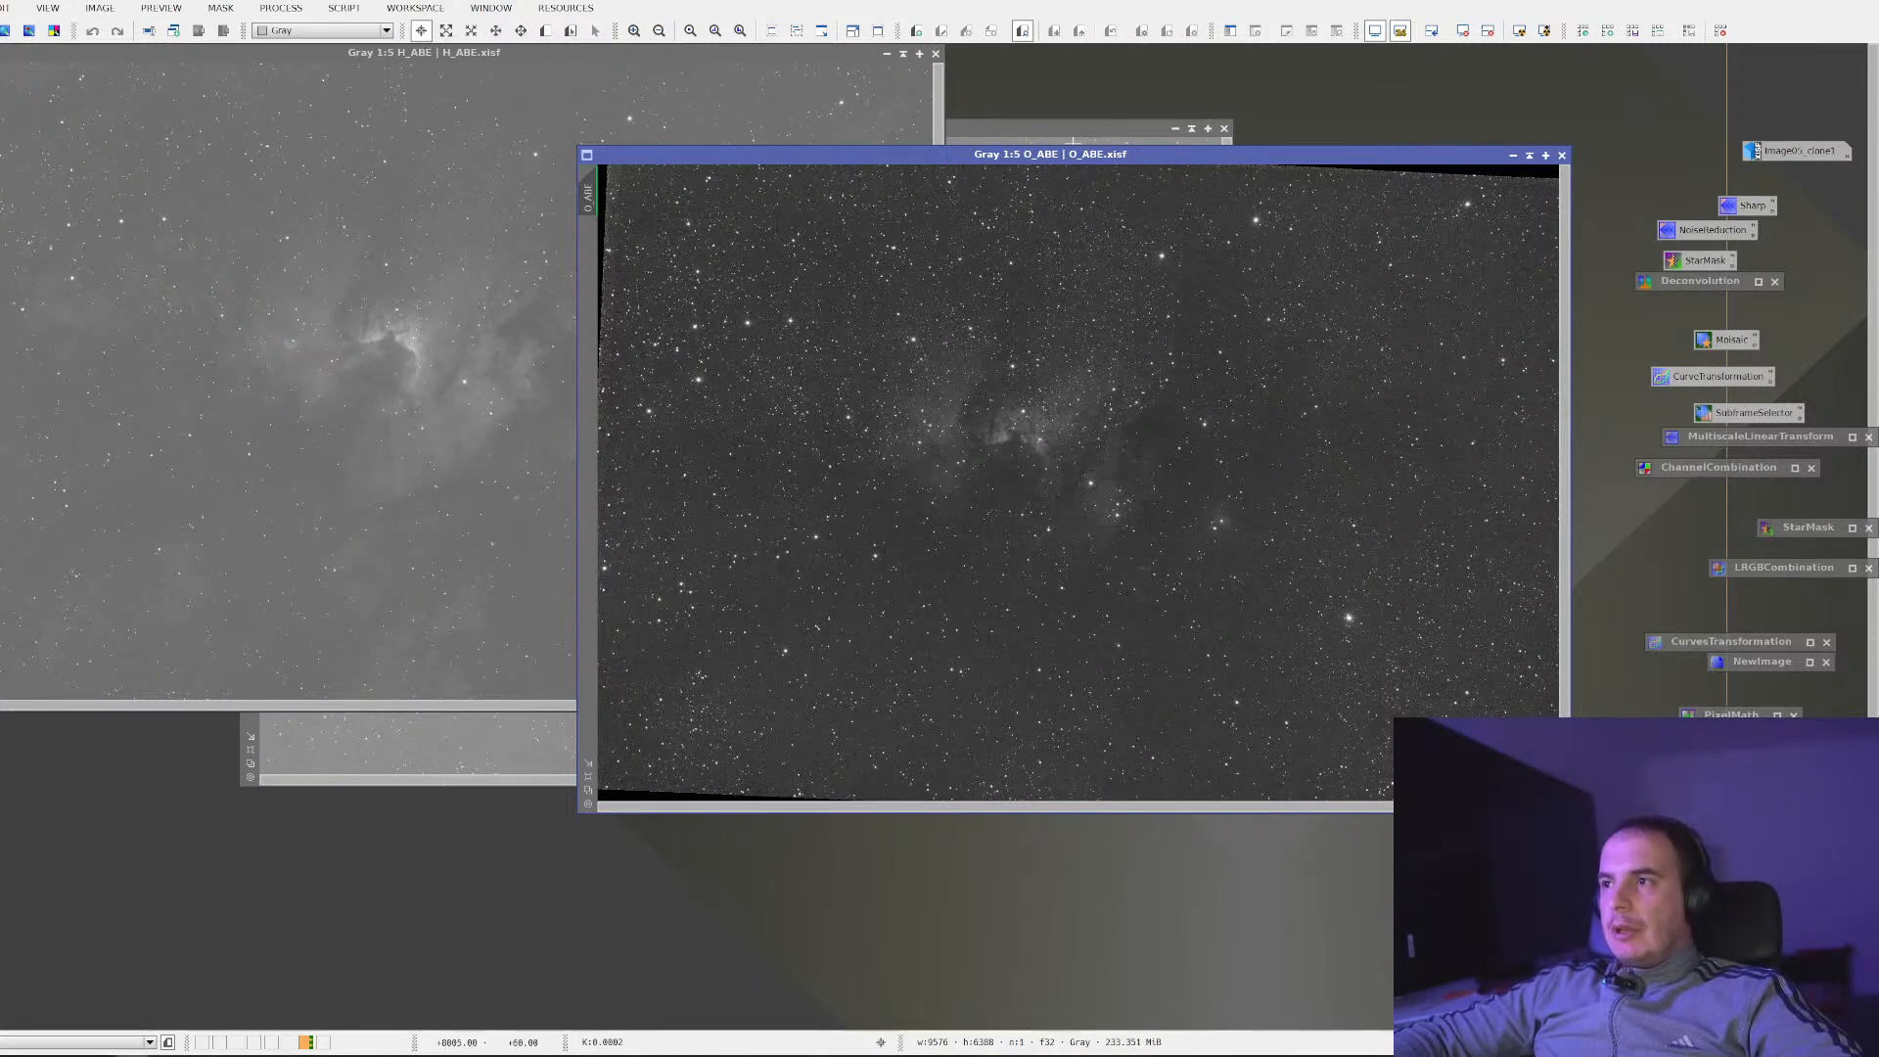
pyautogui.moveTo(1074, 154); pyautogui.dragTo(1203, 187)
pyautogui.click(583, 732)
pyautogui.moveTo(809, 136); pyautogui.dragTo(719, 345)
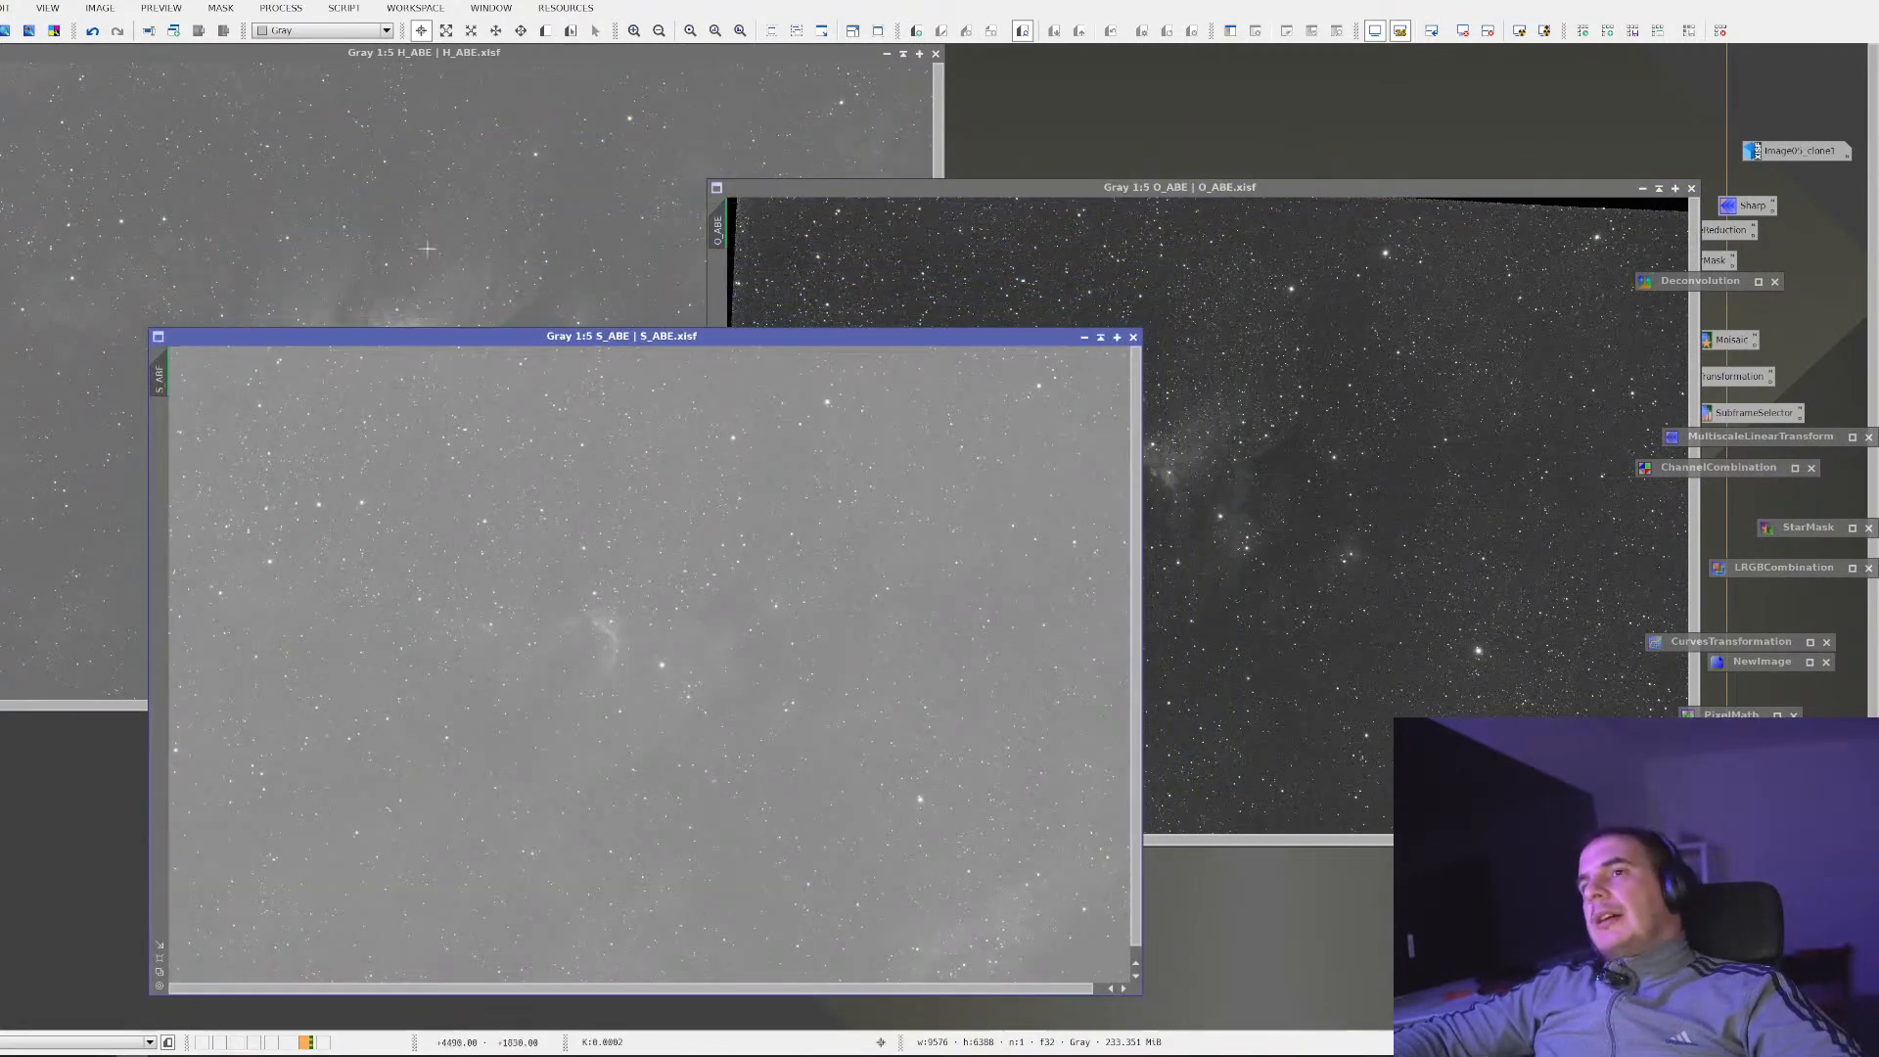
# Open the LinearFit process with O_ABE as the reference image and place its window beside the S_ABE image
pyautogui.click(281, 8)
pyautogui.moveTo(323, 32)
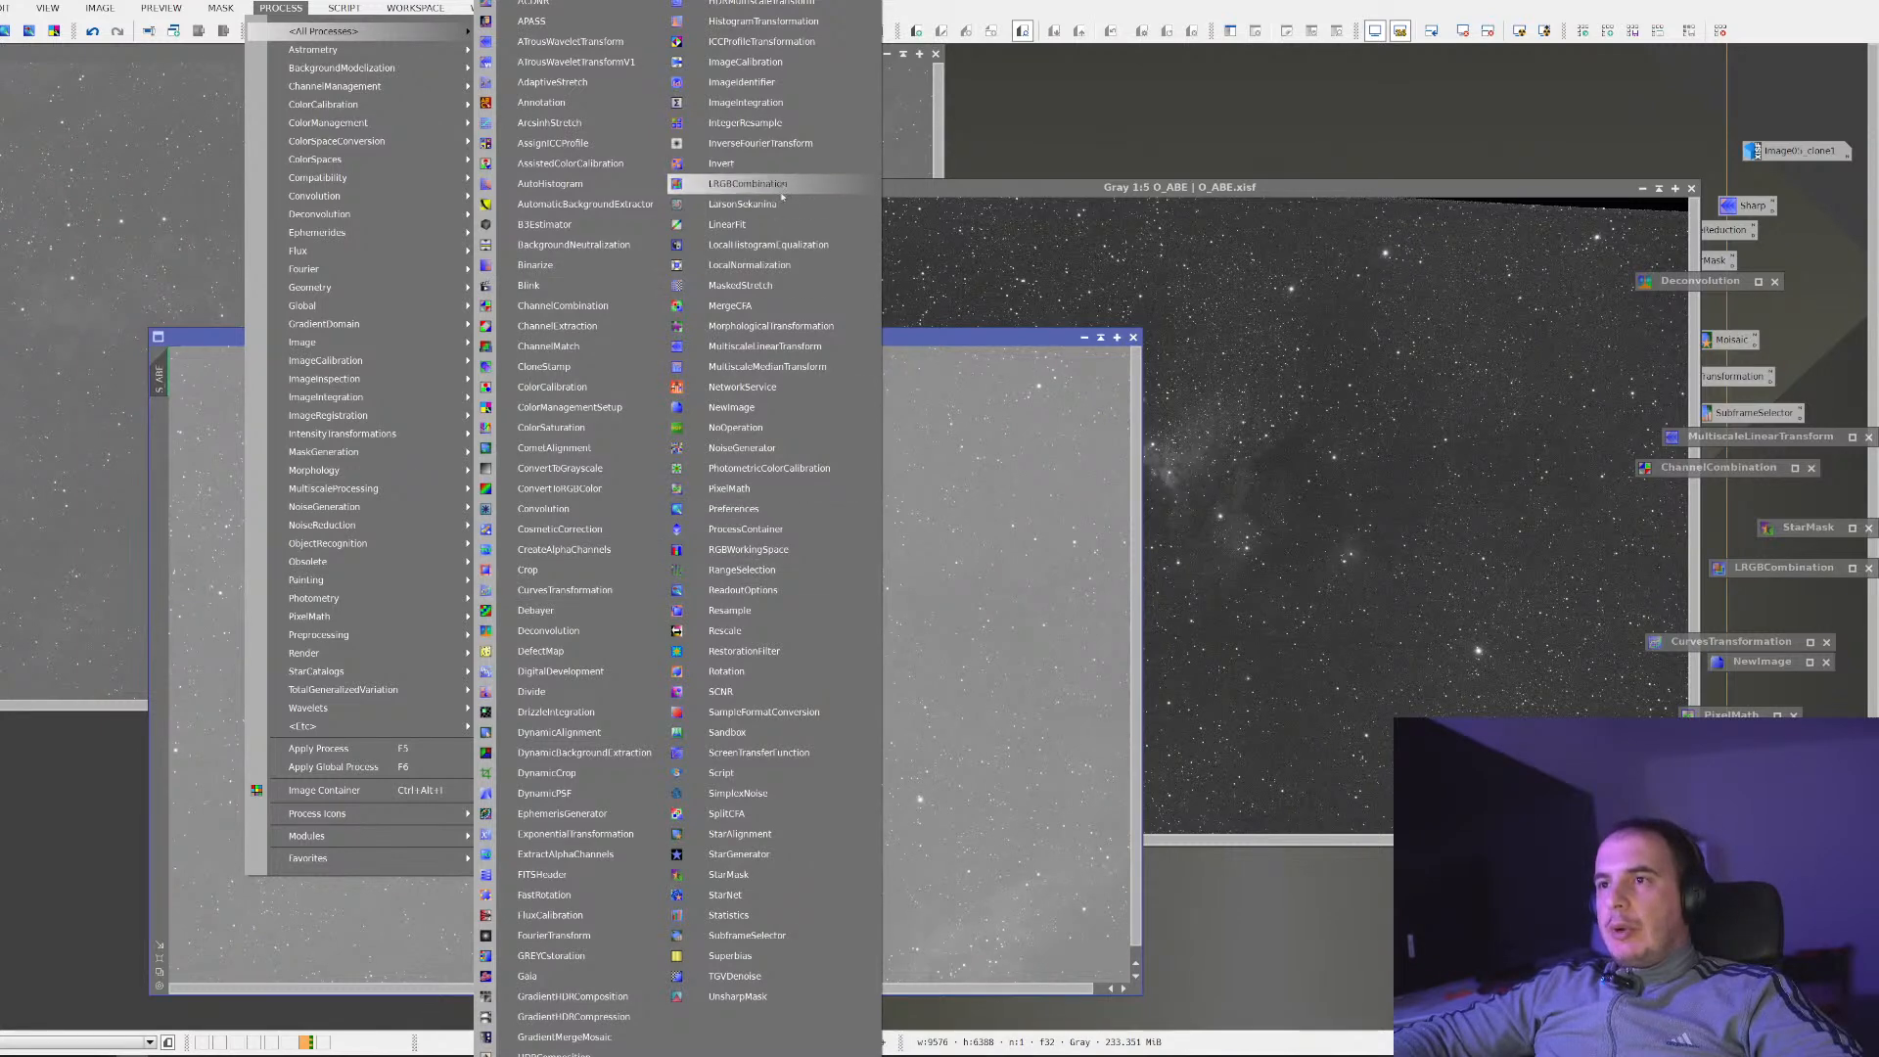
pyautogui.click(728, 224)
pyautogui.moveTo(860, 650); pyautogui.dragTo(1177, 703)
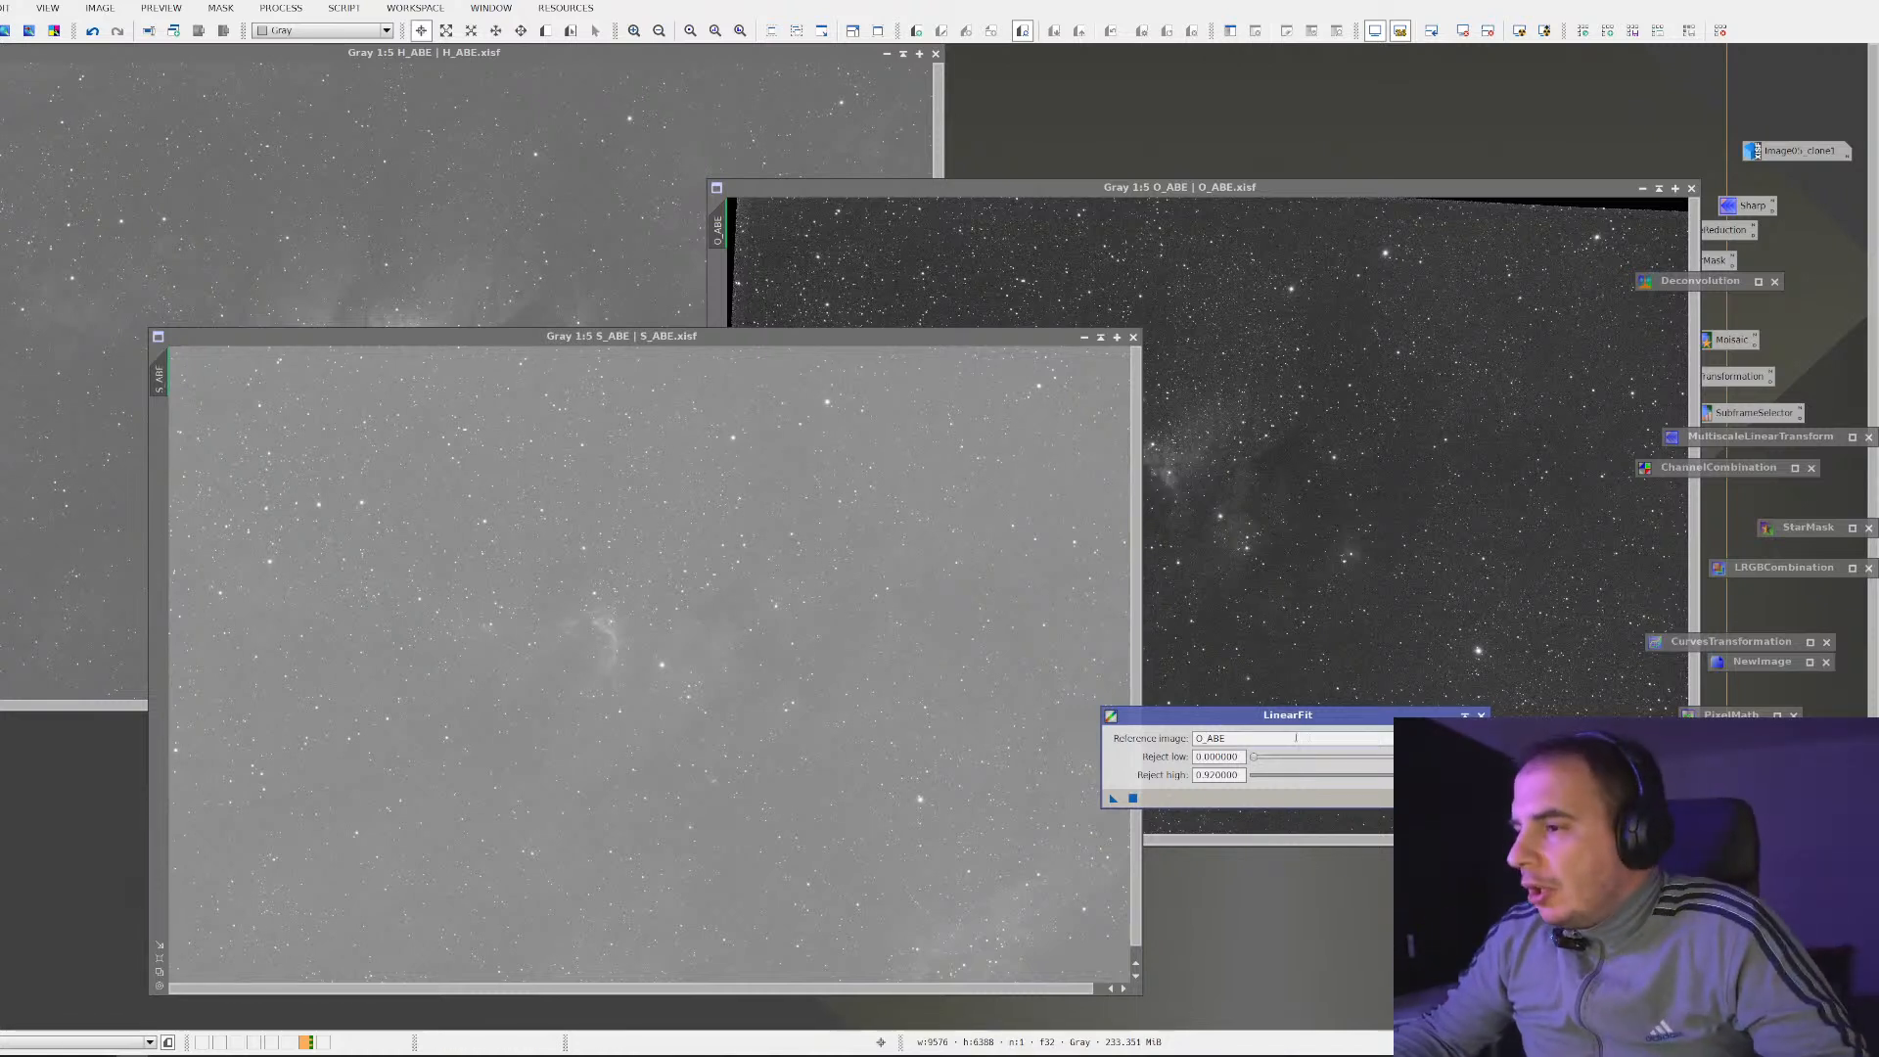
# Collapse the S_ABE, O_ABE and H_ABE image windows to clear the workspace
pyautogui.click(281, 7)
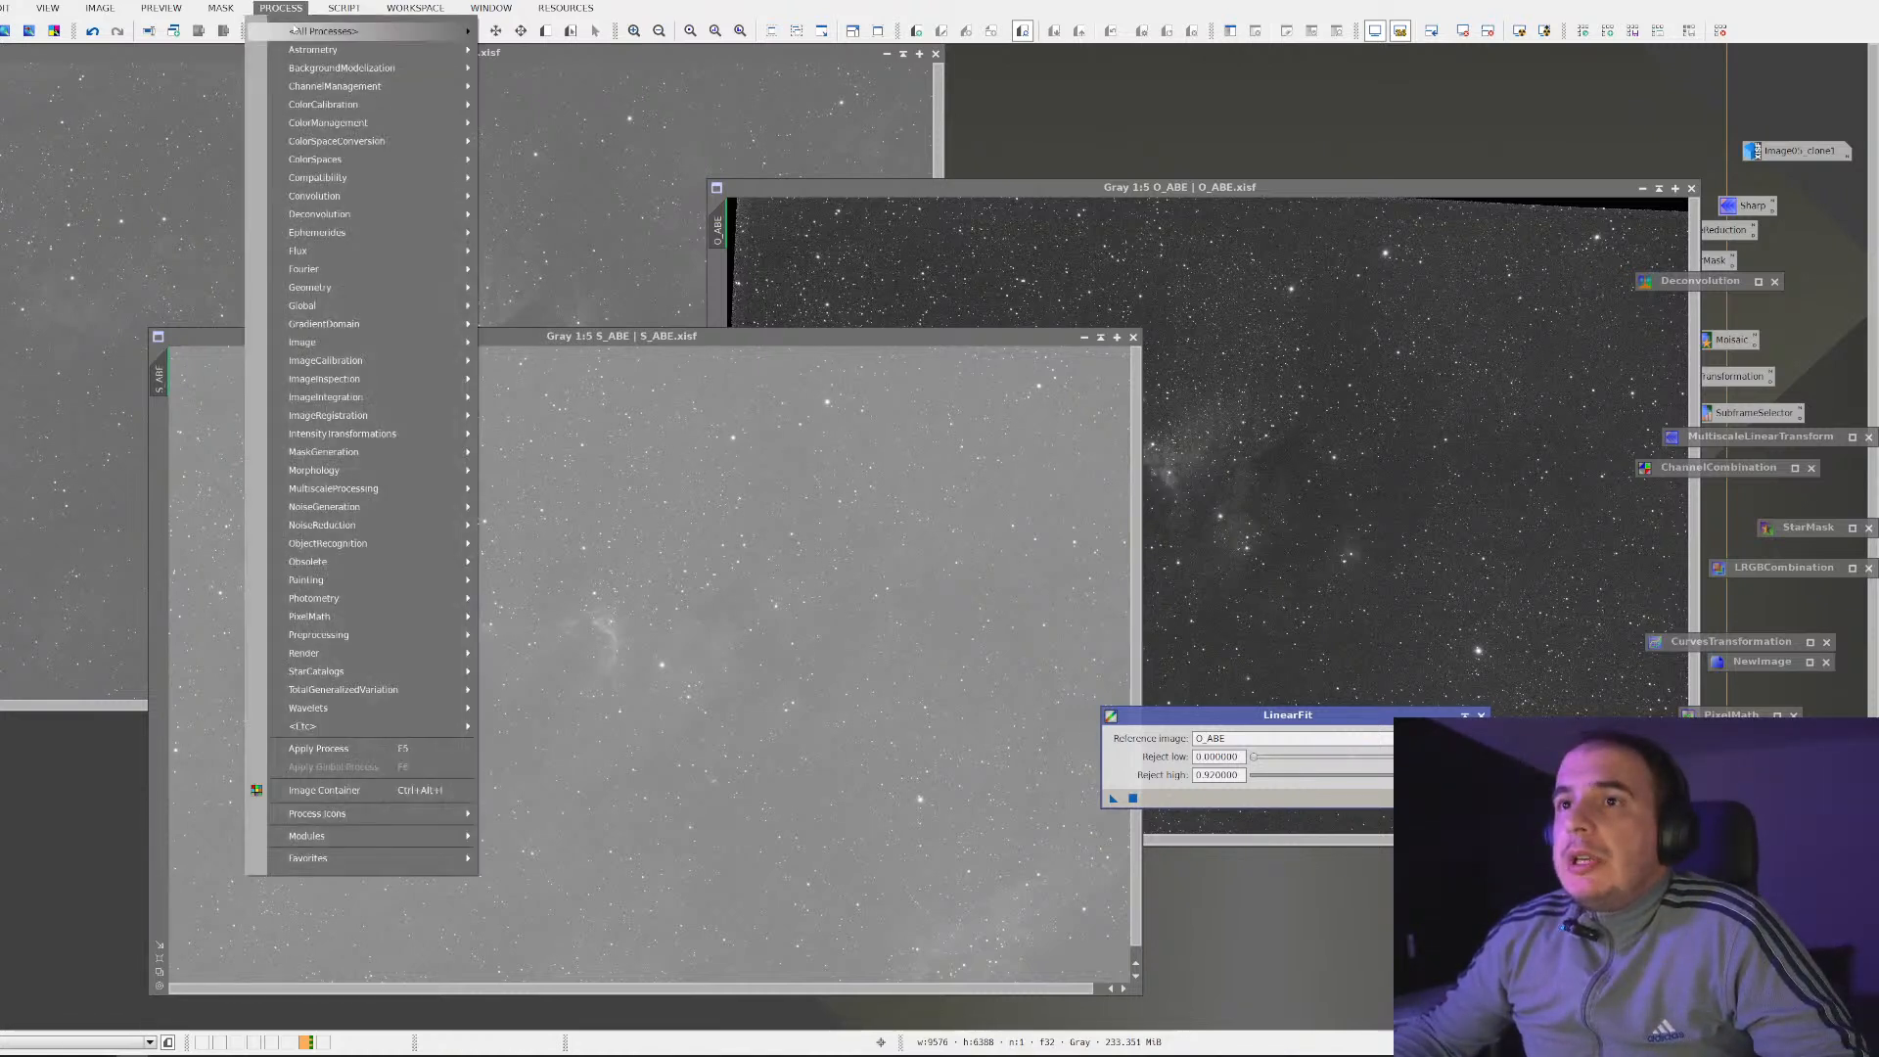
pyautogui.moveTo(323, 31)
pyautogui.click(1099, 326)
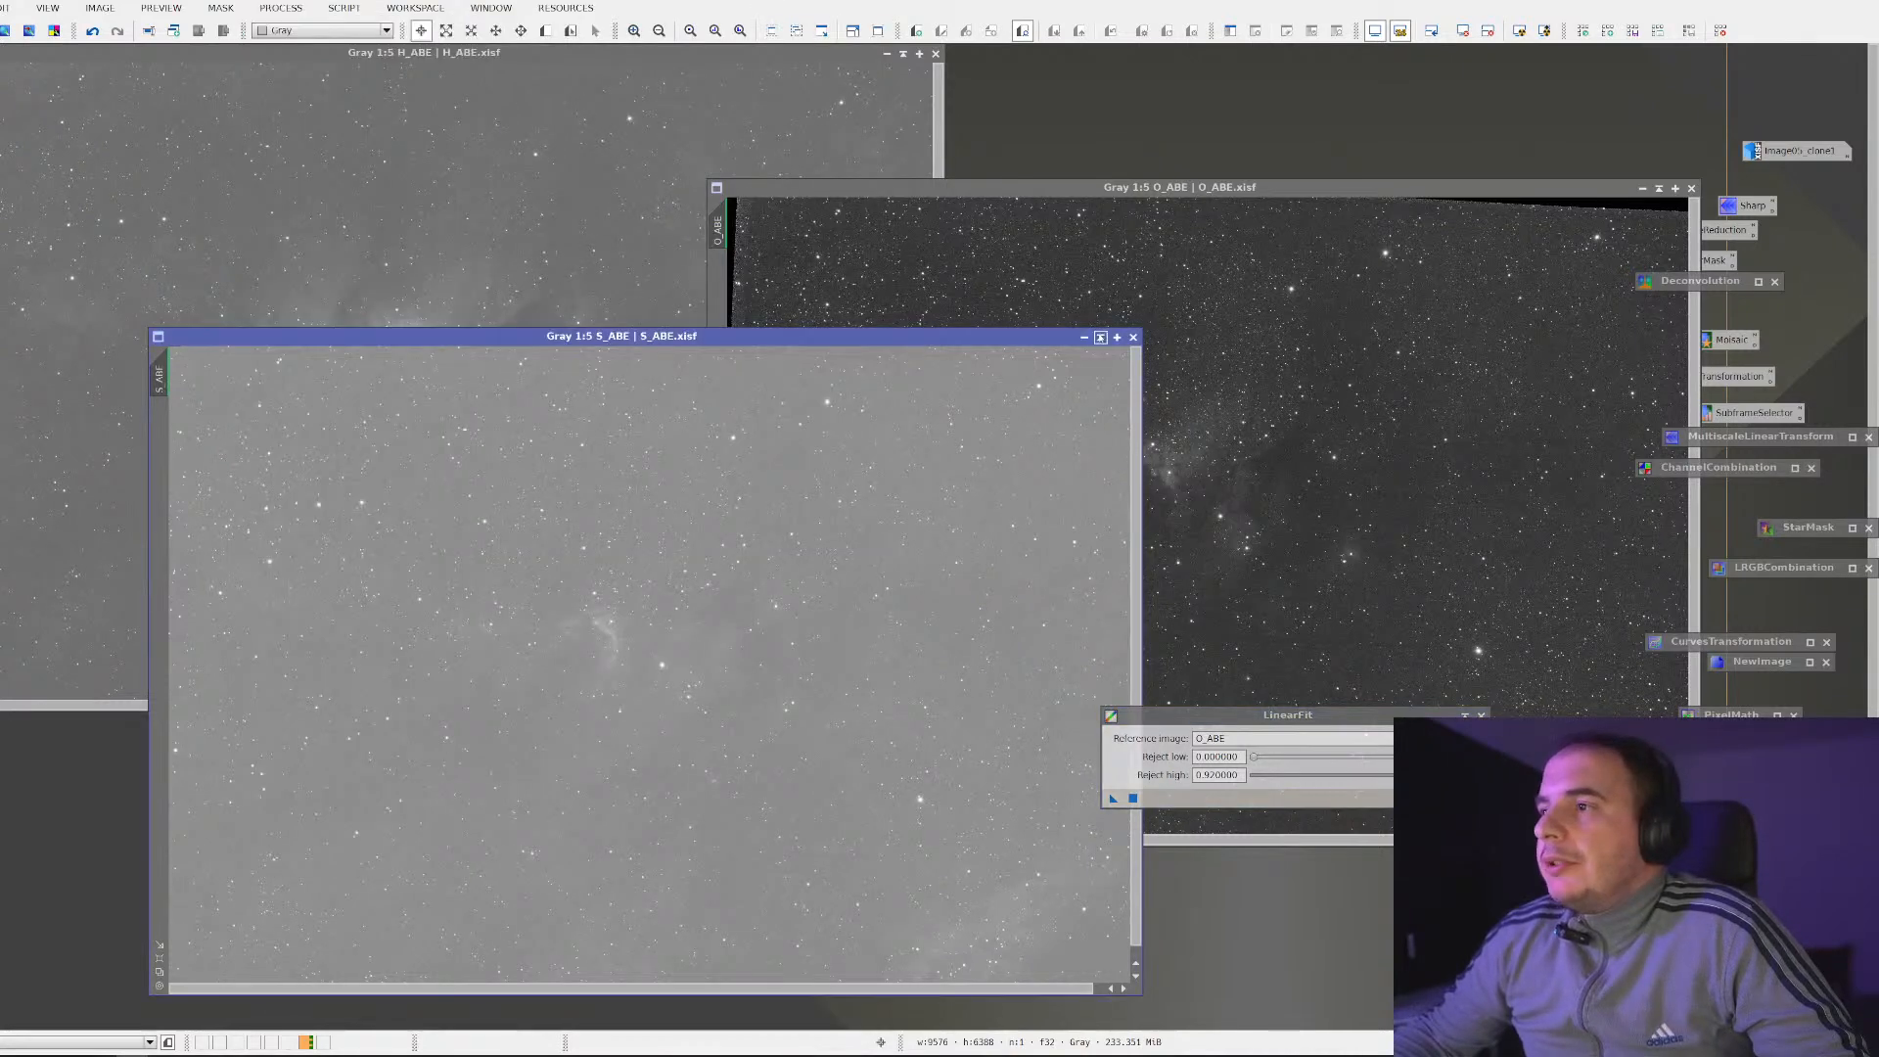
pyautogui.click(1100, 336)
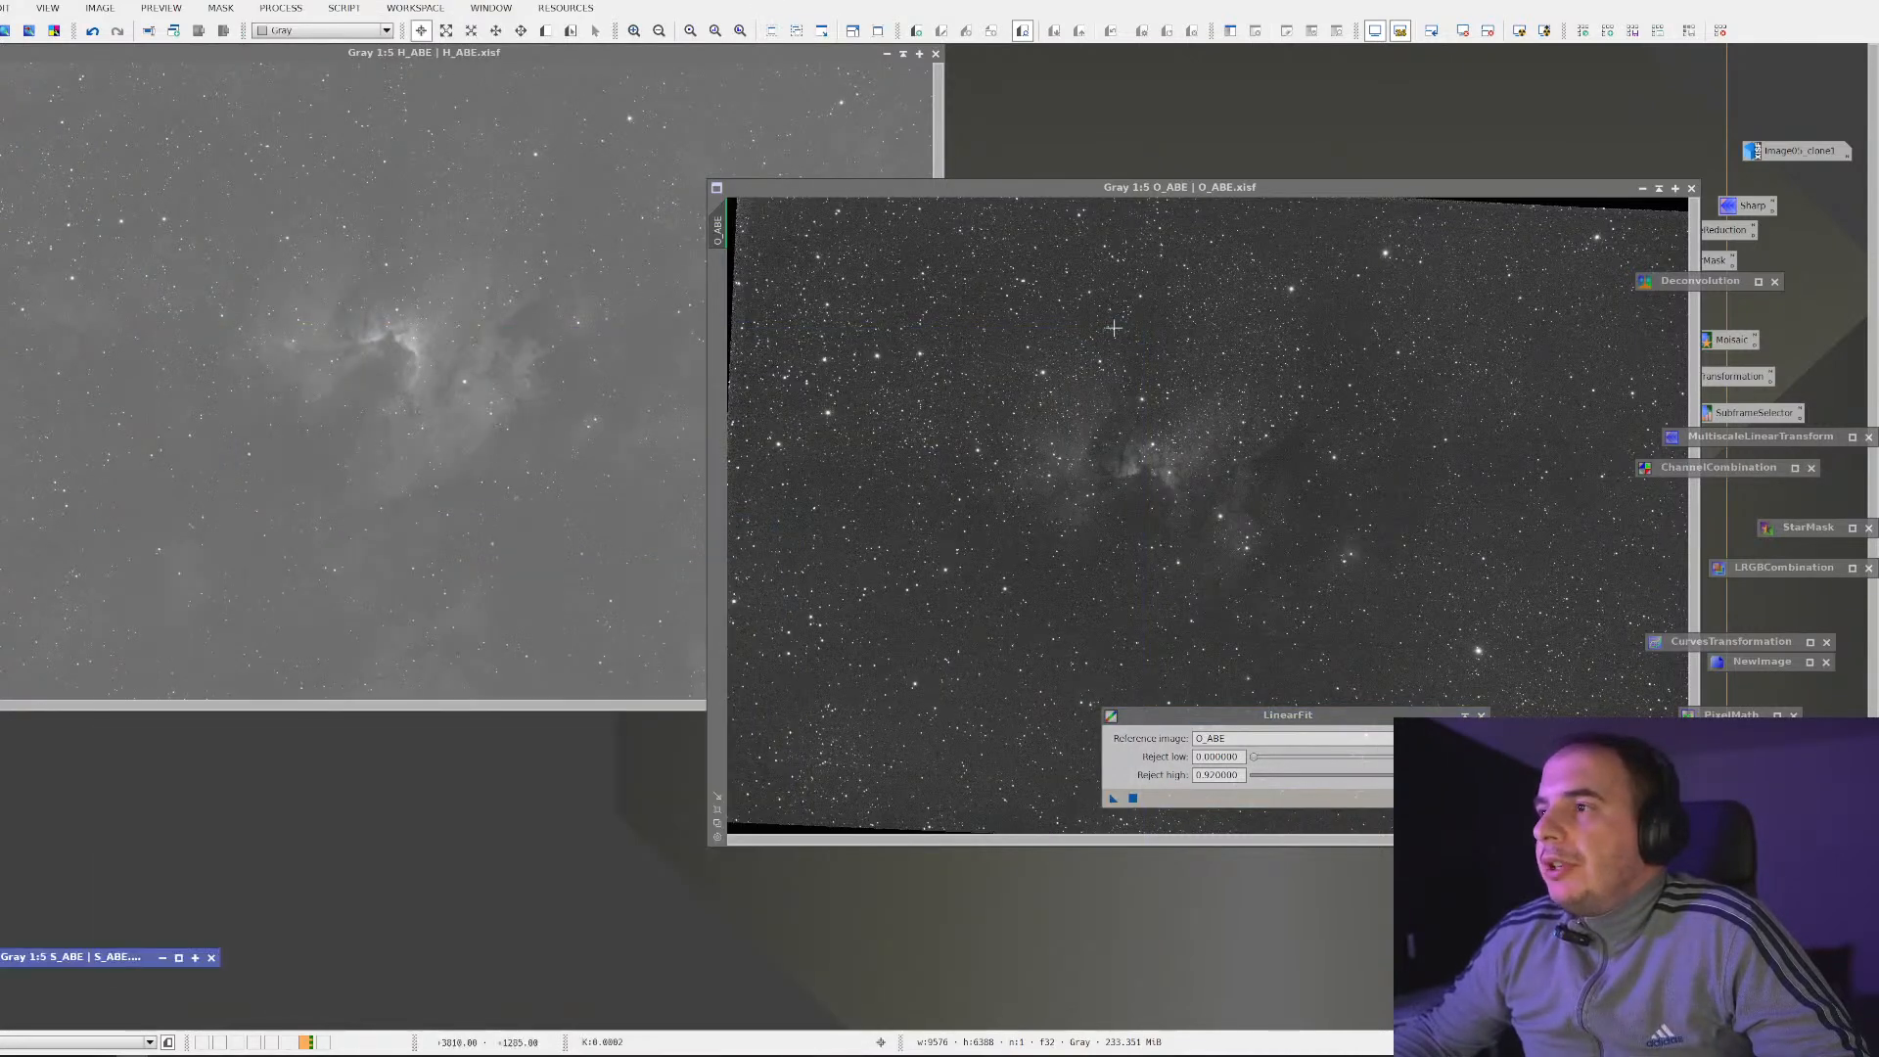
pyautogui.click(1659, 188)
pyautogui.click(902, 54)
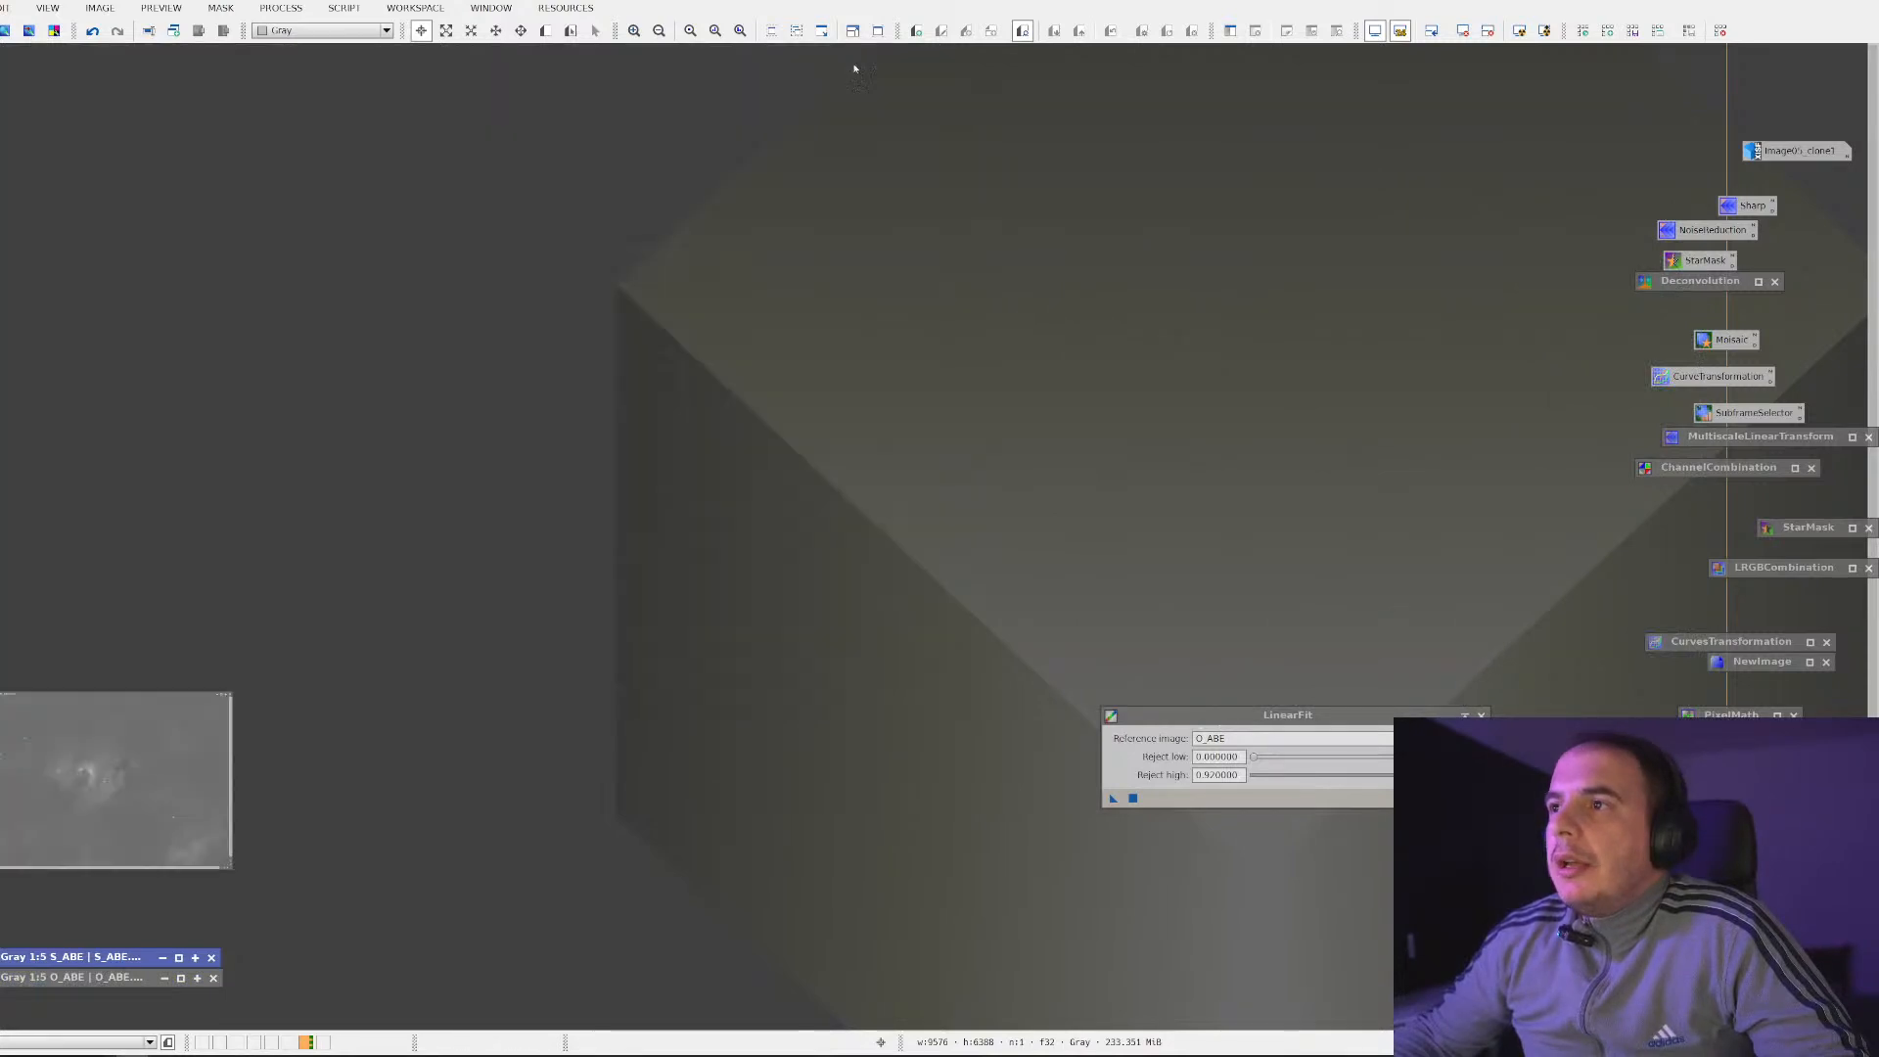
pyautogui.click(281, 8)
pyautogui.moveTo(333, 31)
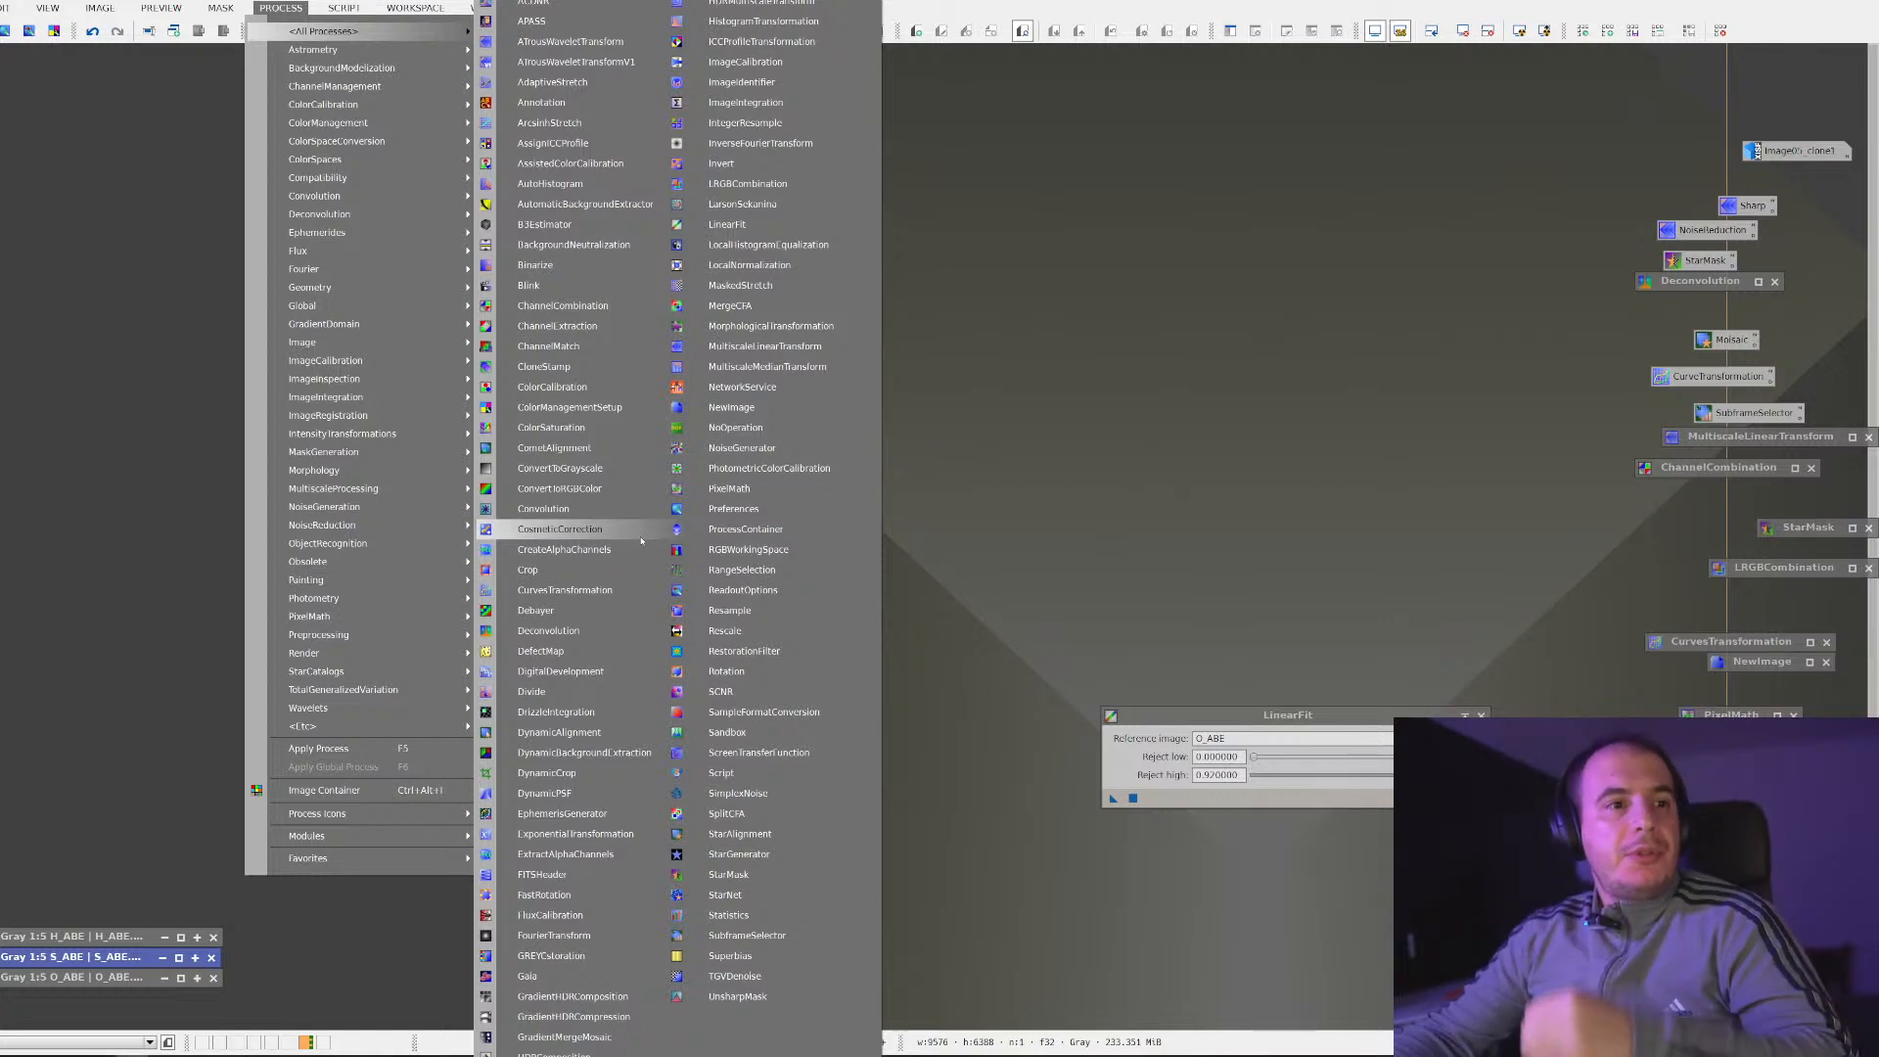
pyautogui.press('Escape')
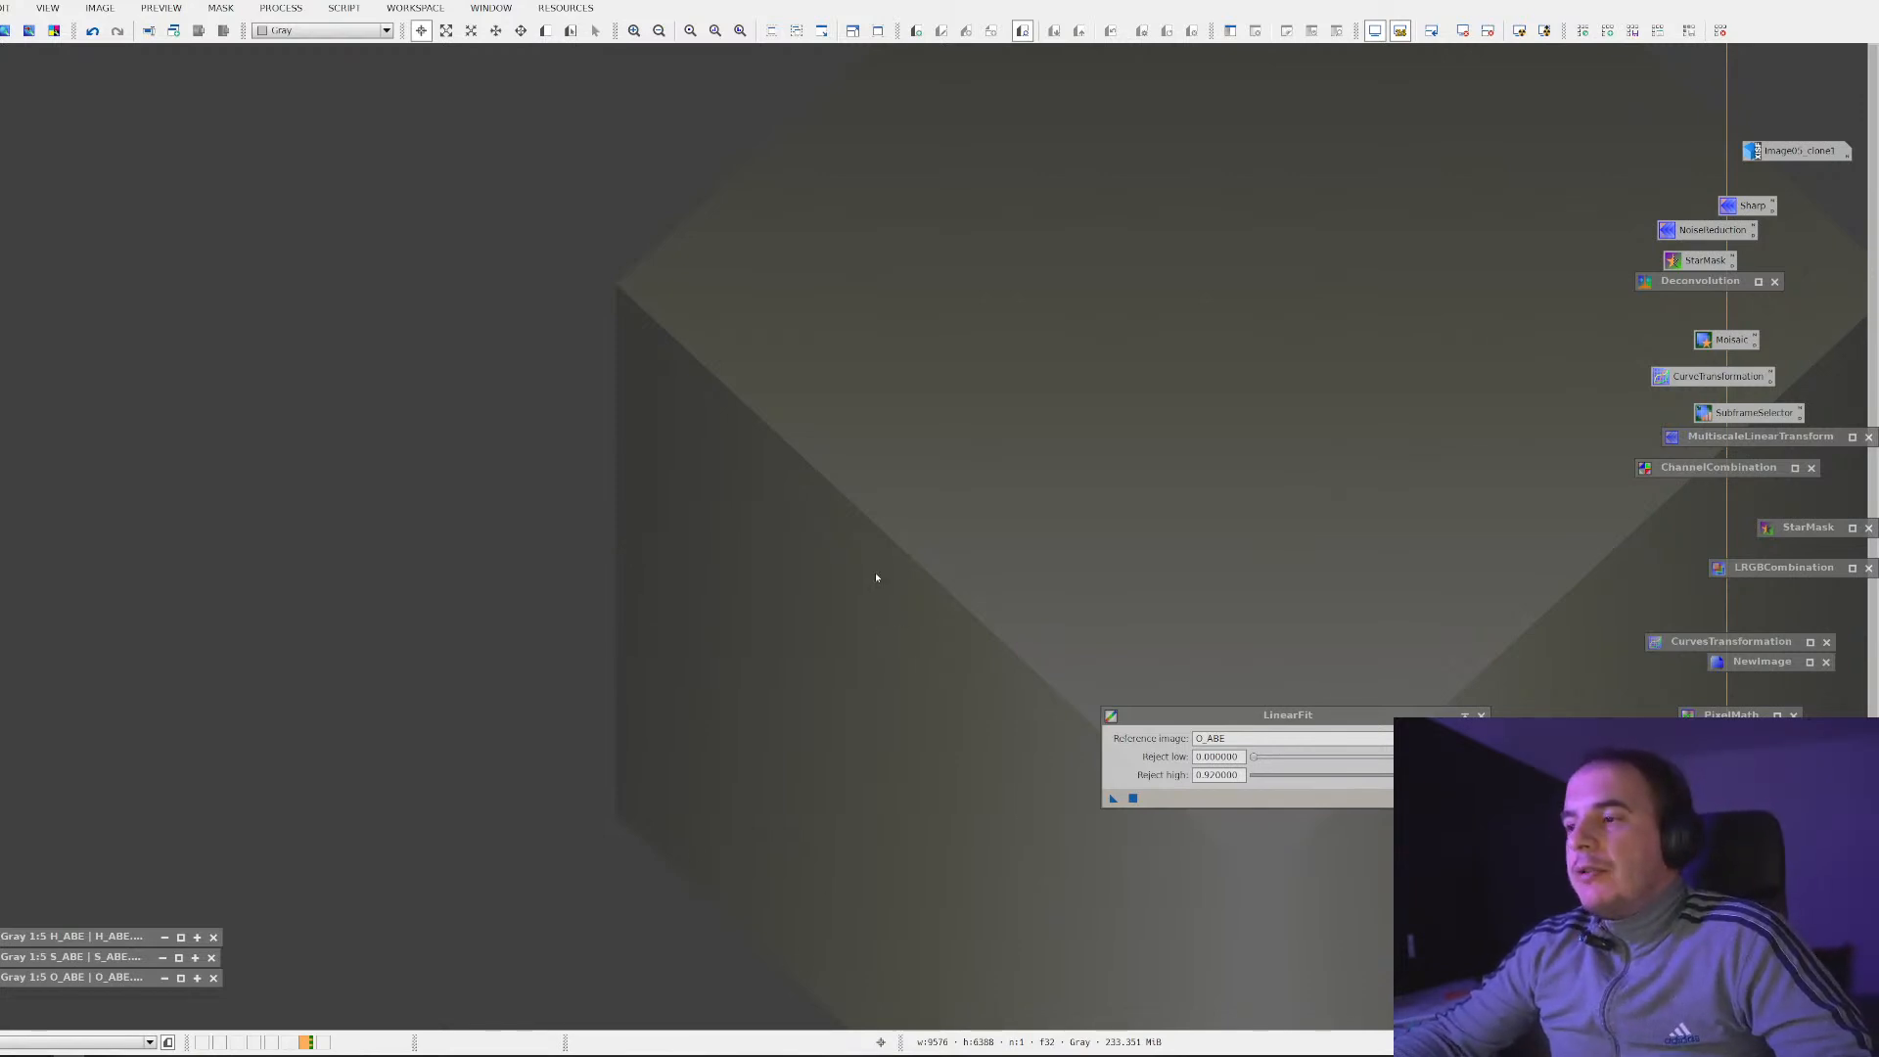
# Open the PixelMath process, move it into the free workspace area and reset it to clear the old expression
pyautogui.click(281, 8)
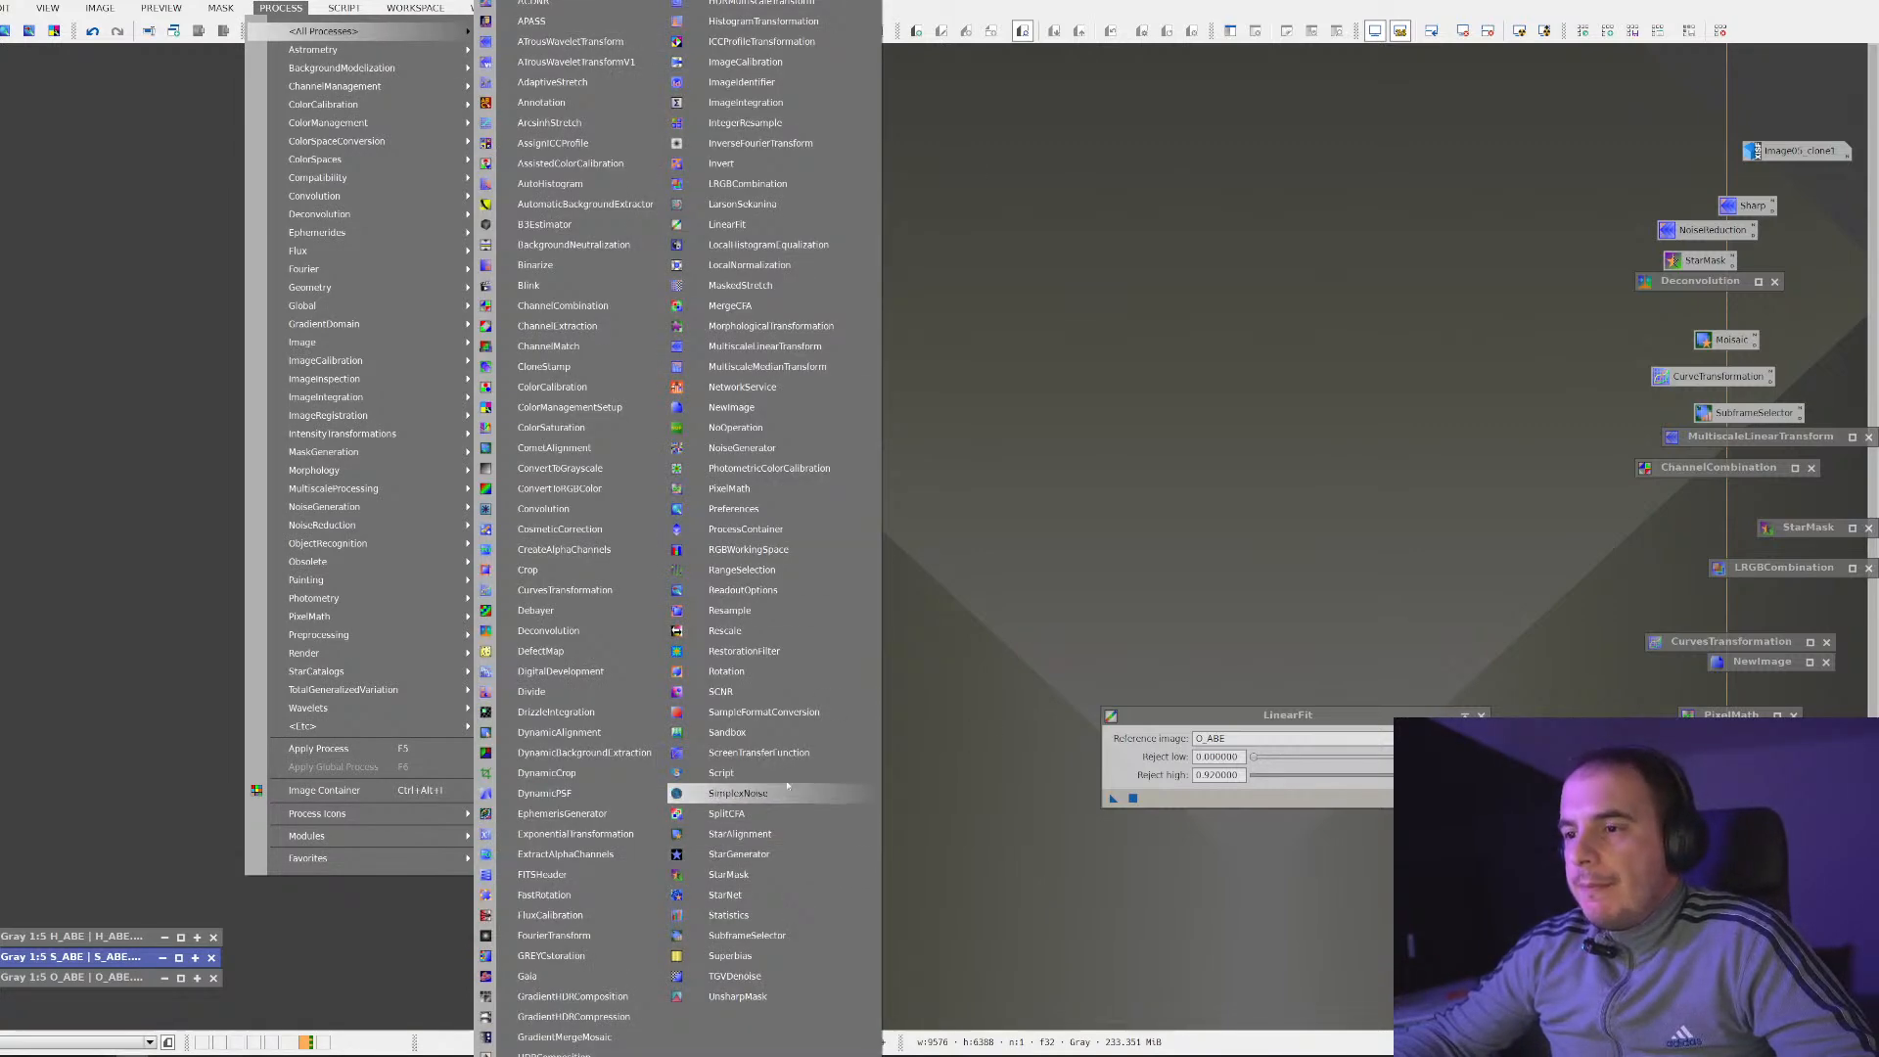
pyautogui.click(729, 487)
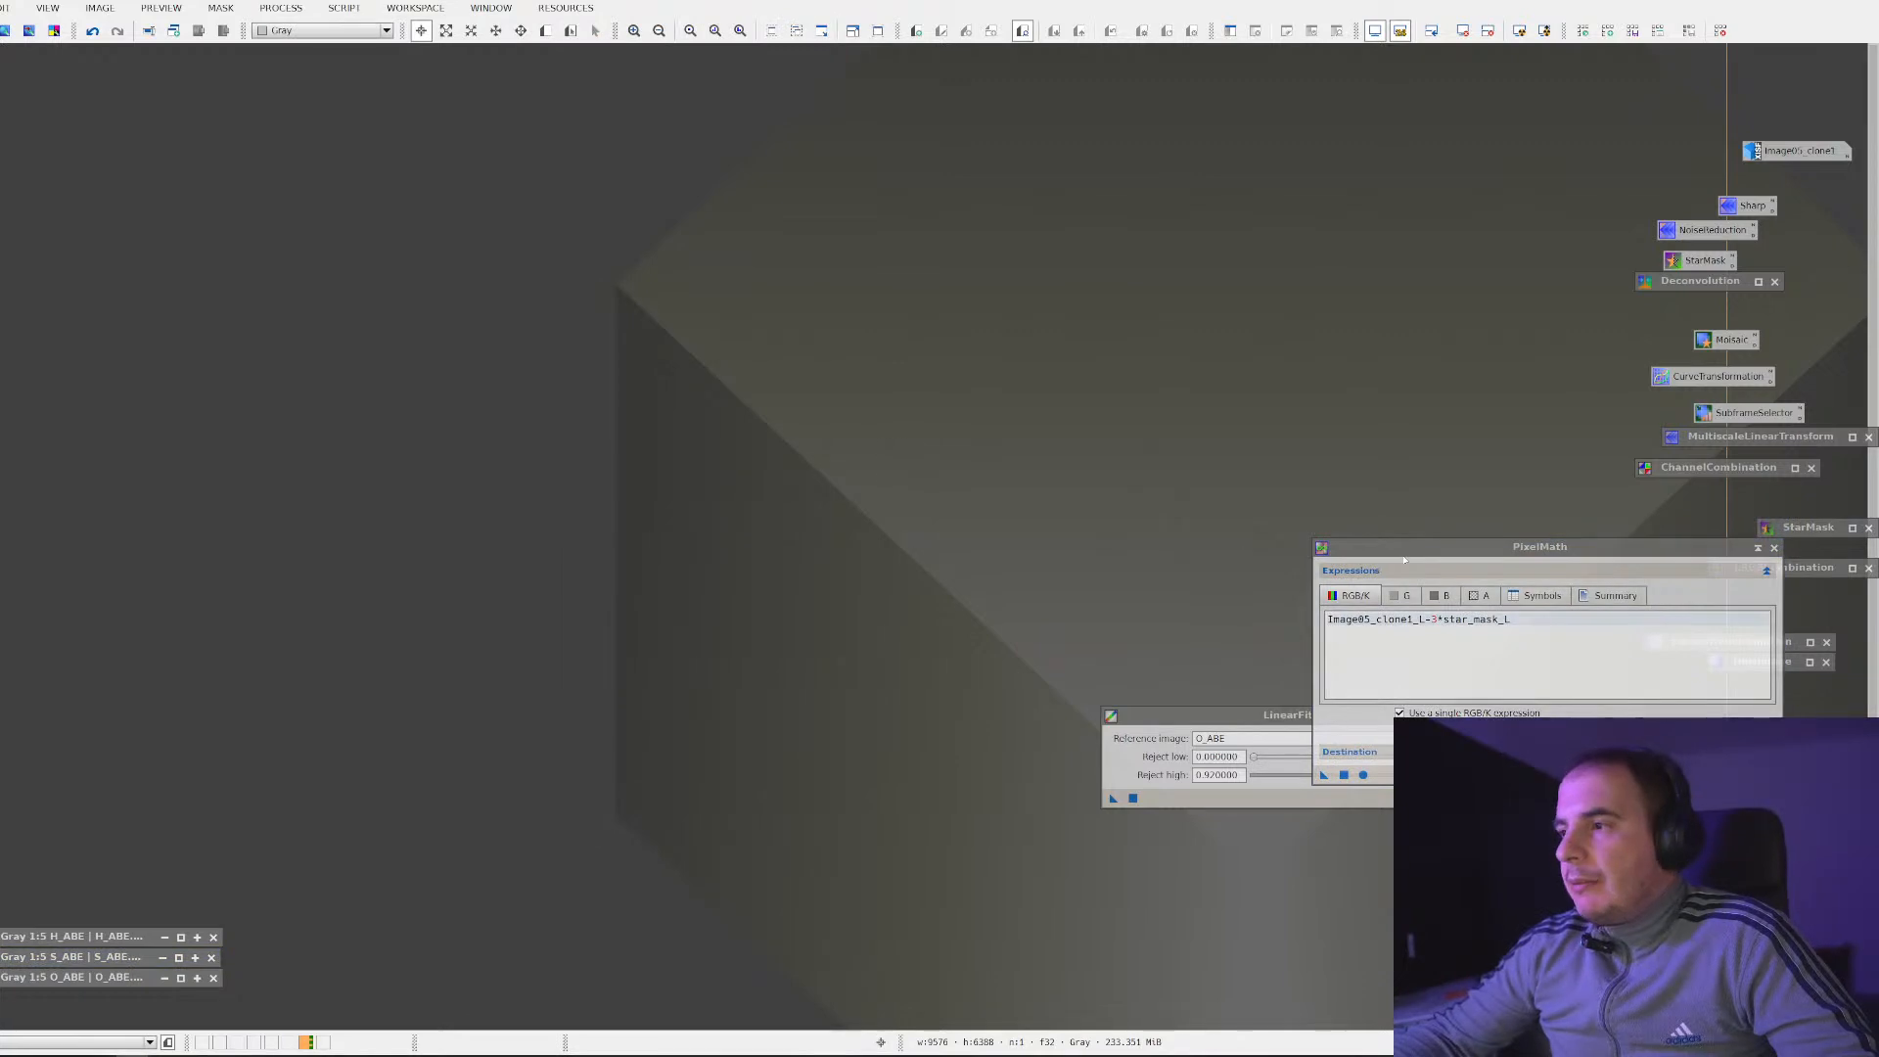
pyautogui.moveTo(1537, 541); pyautogui.dragTo(821, 356)
pyautogui.click(1036, 585)
# Turn off the single RGB/K expression option in PixelMath and open the Expression Editor with separate channels
pyautogui.click(711, 539)
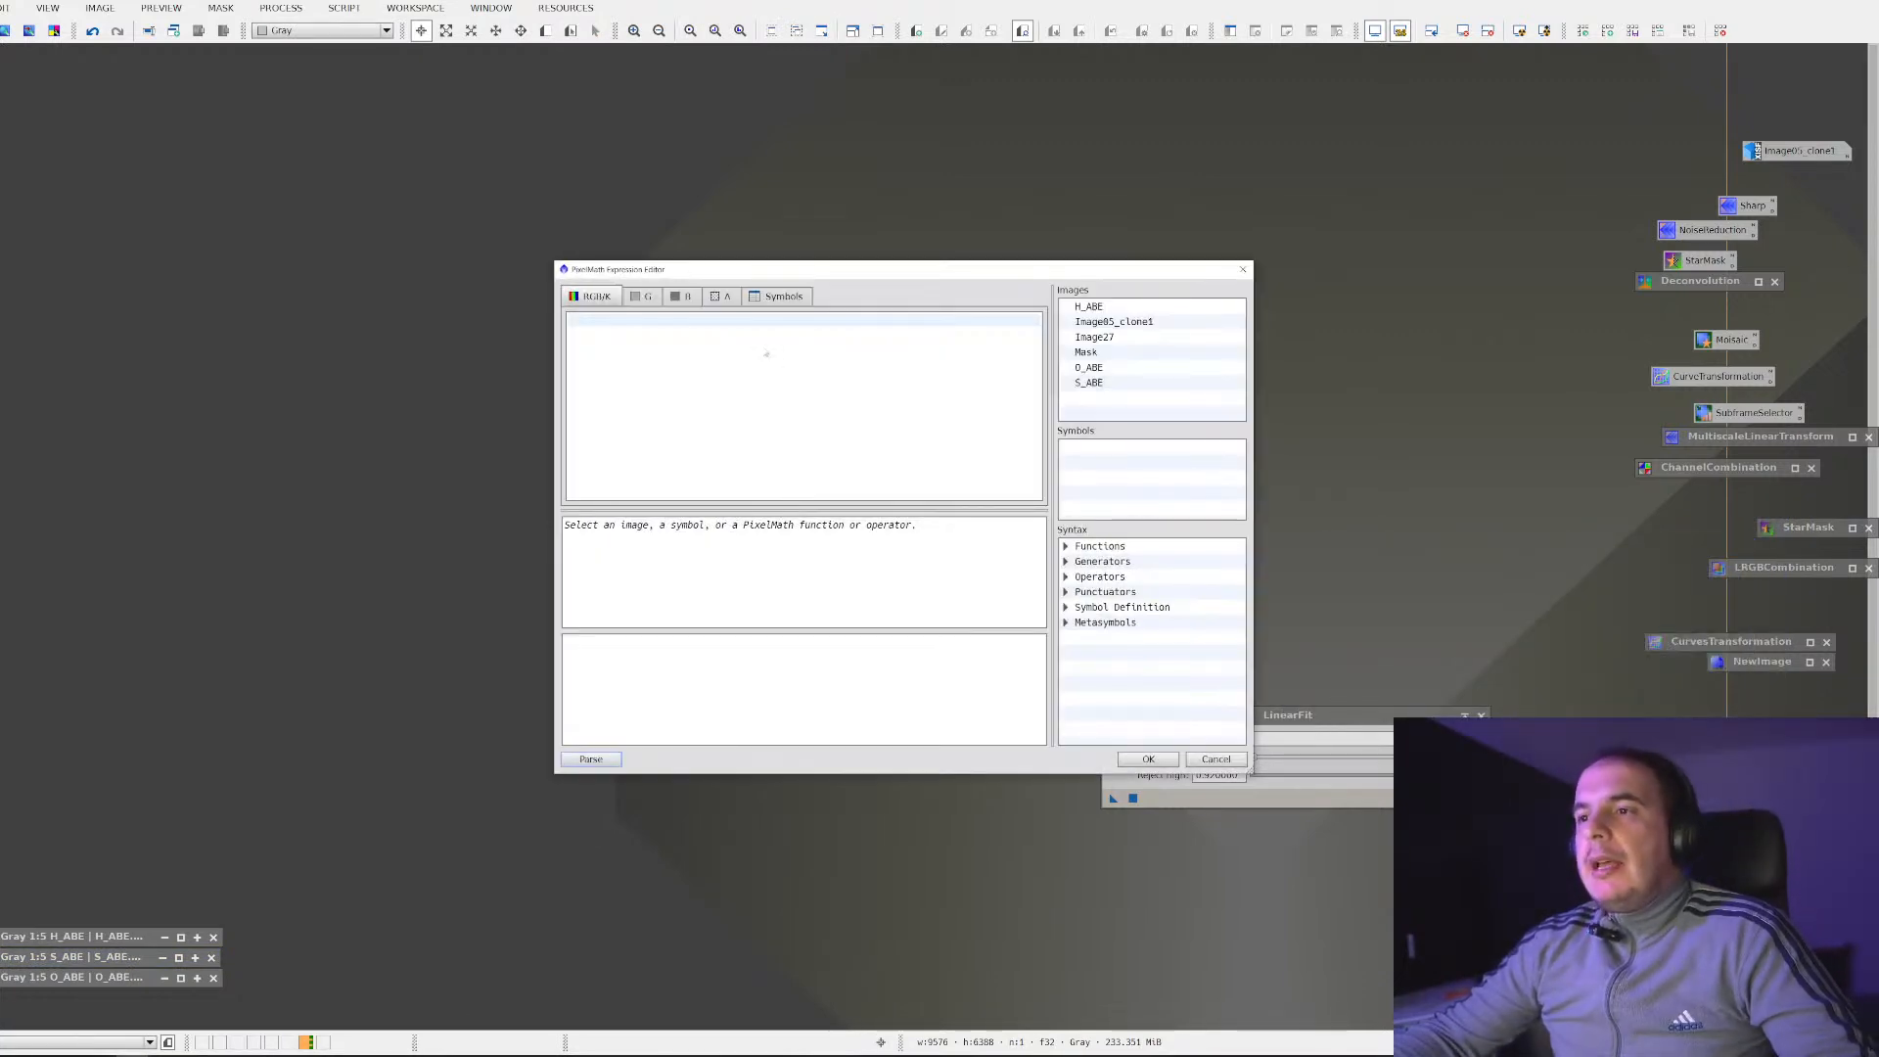
pyautogui.moveTo(791, 270); pyautogui.dragTo(664, 253)
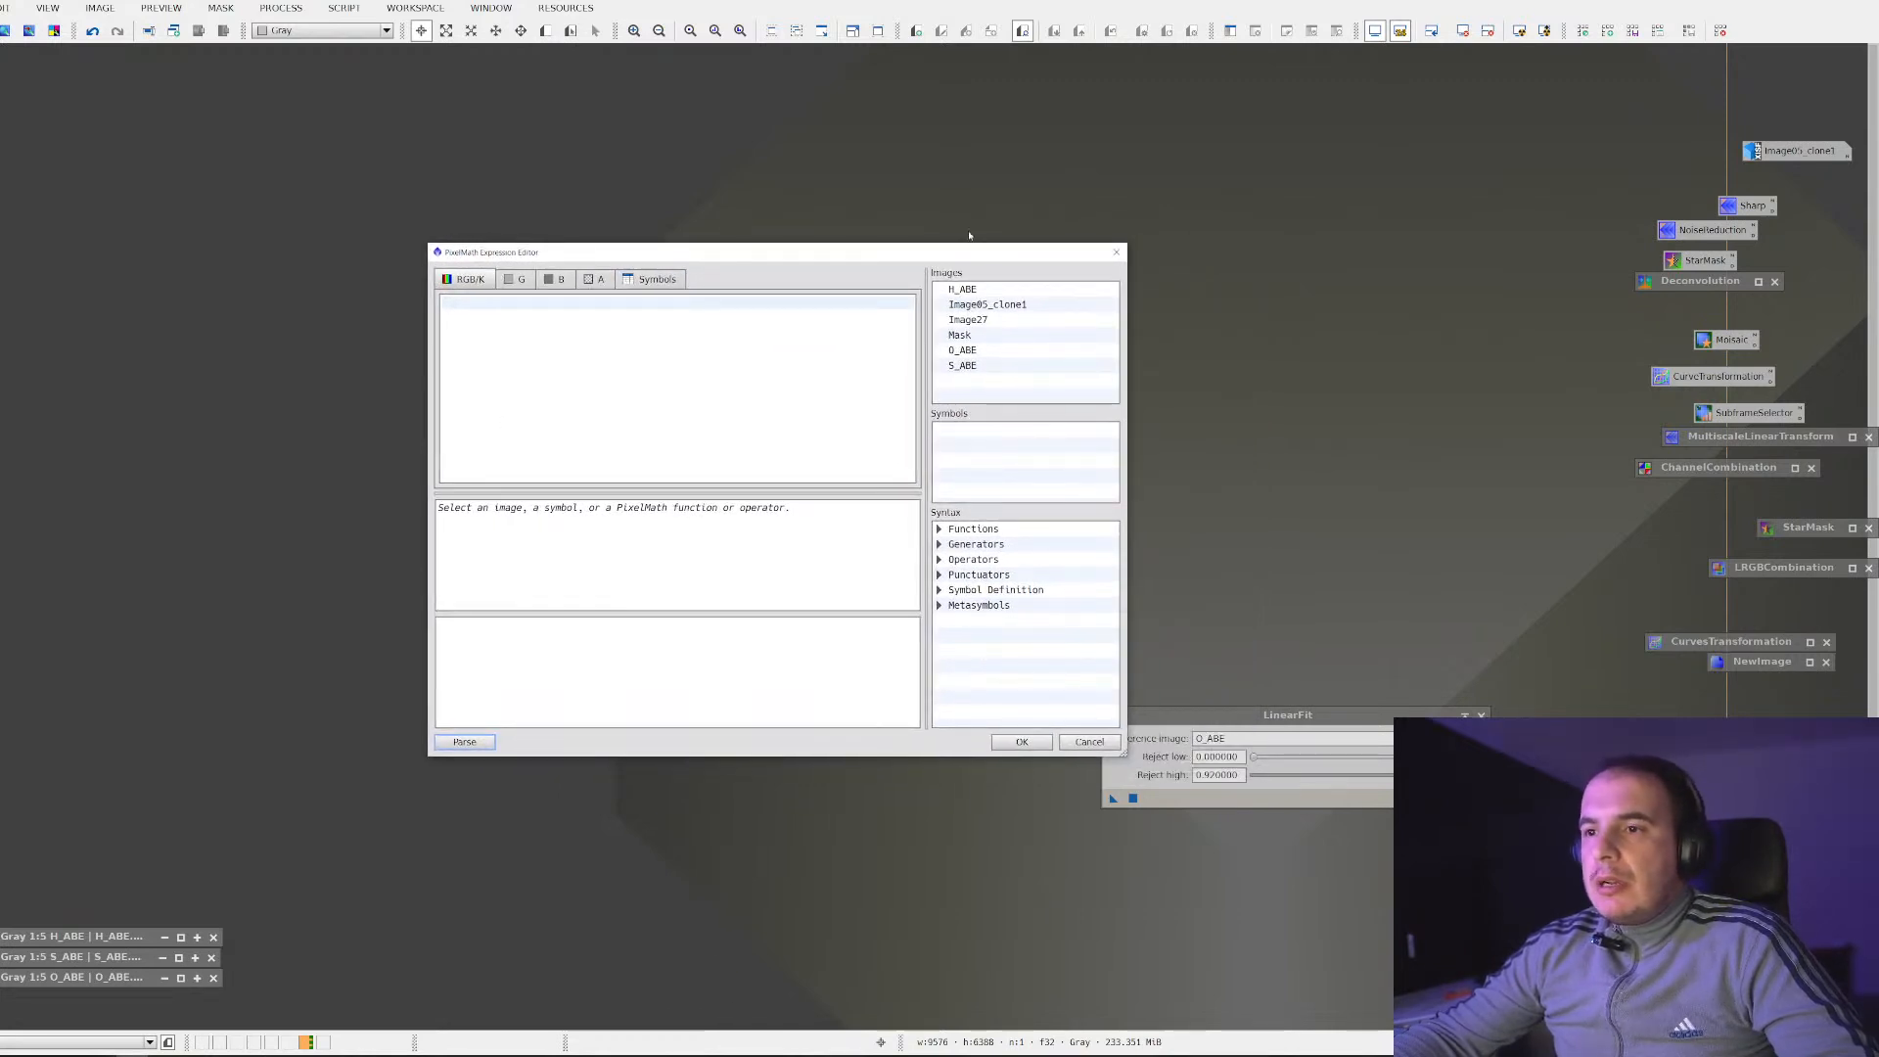
pyautogui.click(1116, 251)
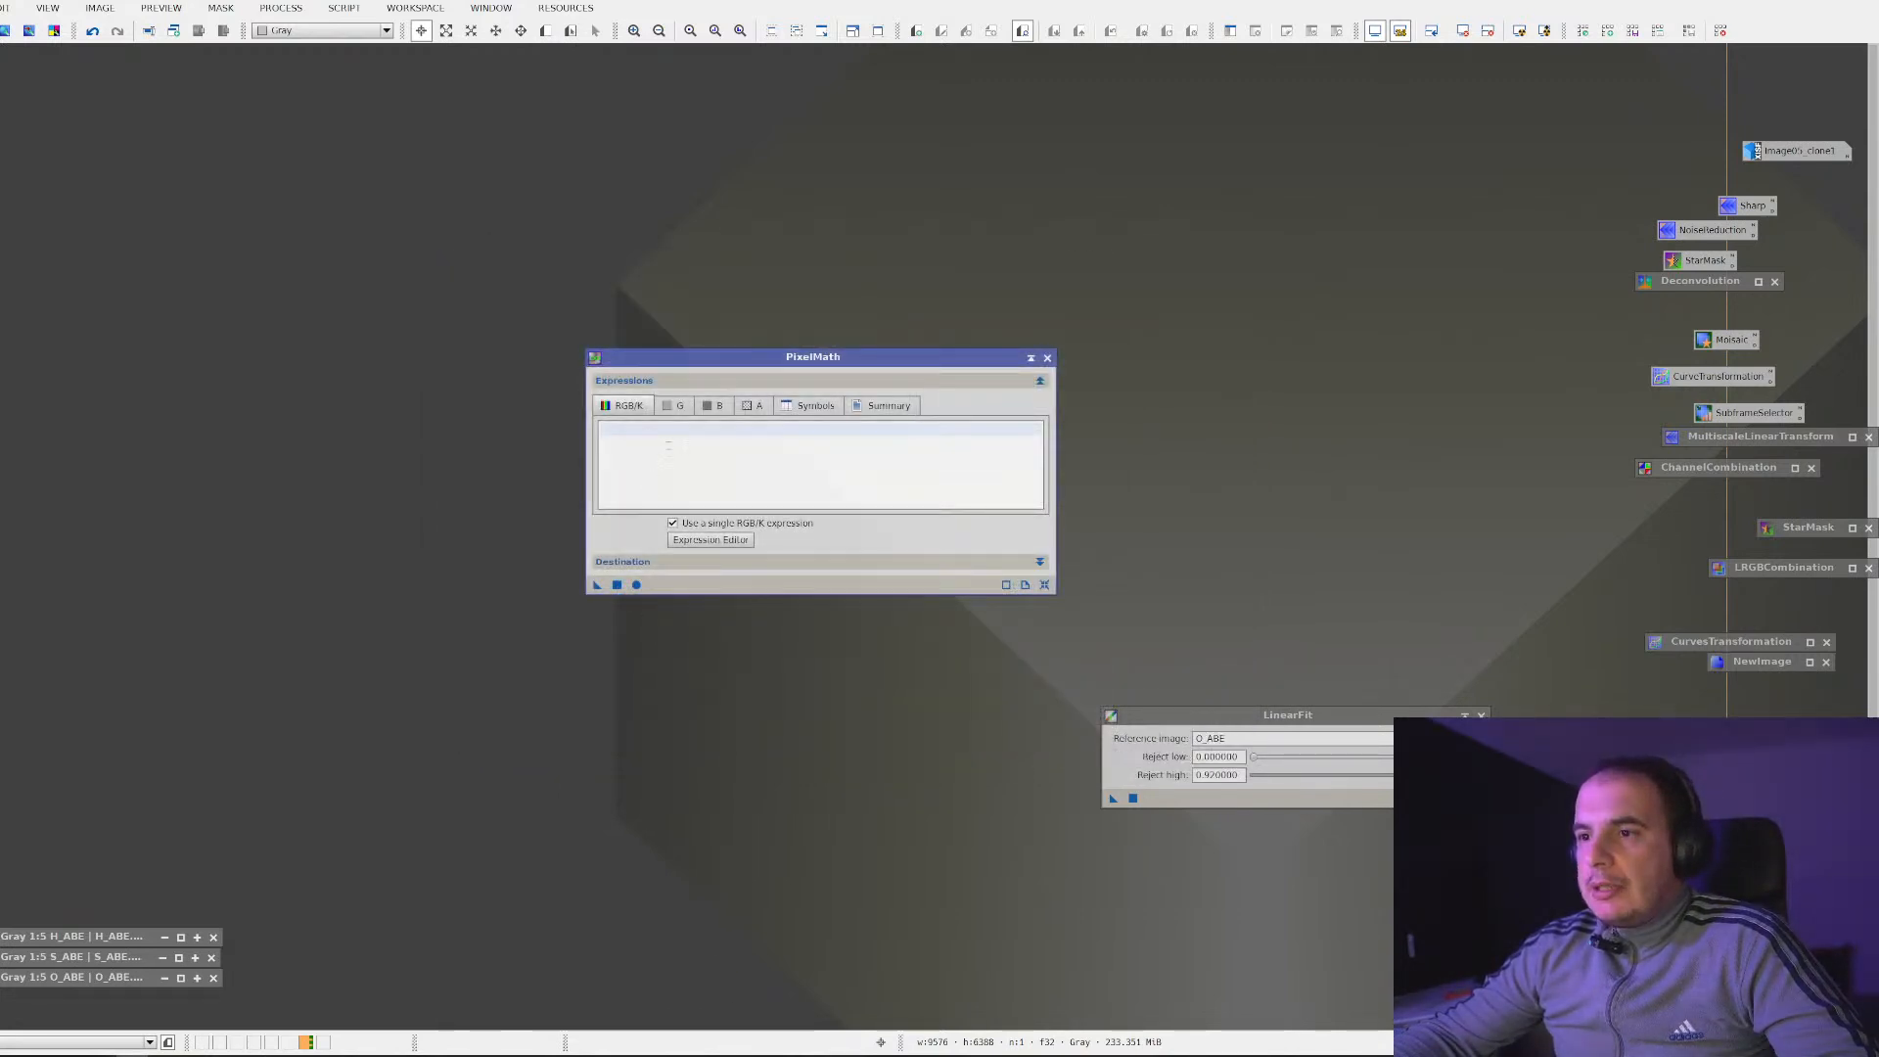
pyautogui.click(711, 539)
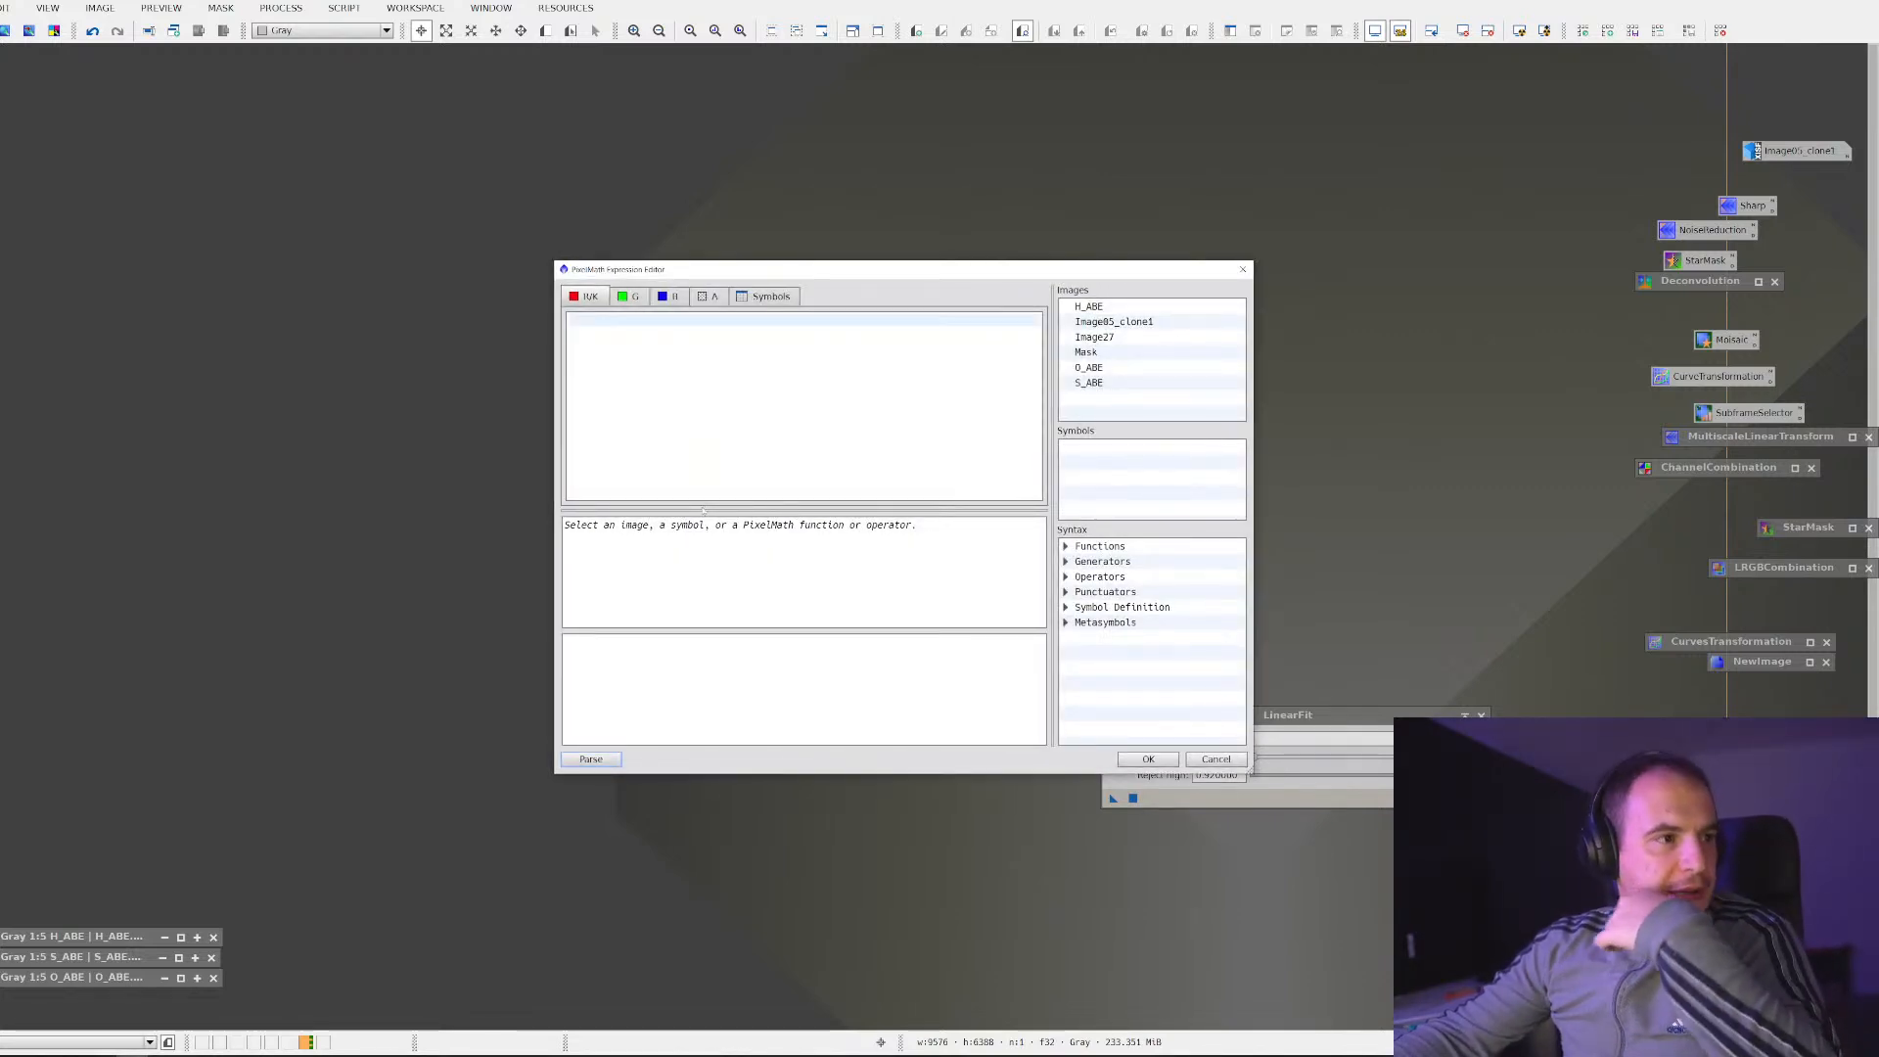
# Enter (O_ABE^~O_ABE) as the start of the R/K channel expression
pyautogui.click(763, 335)
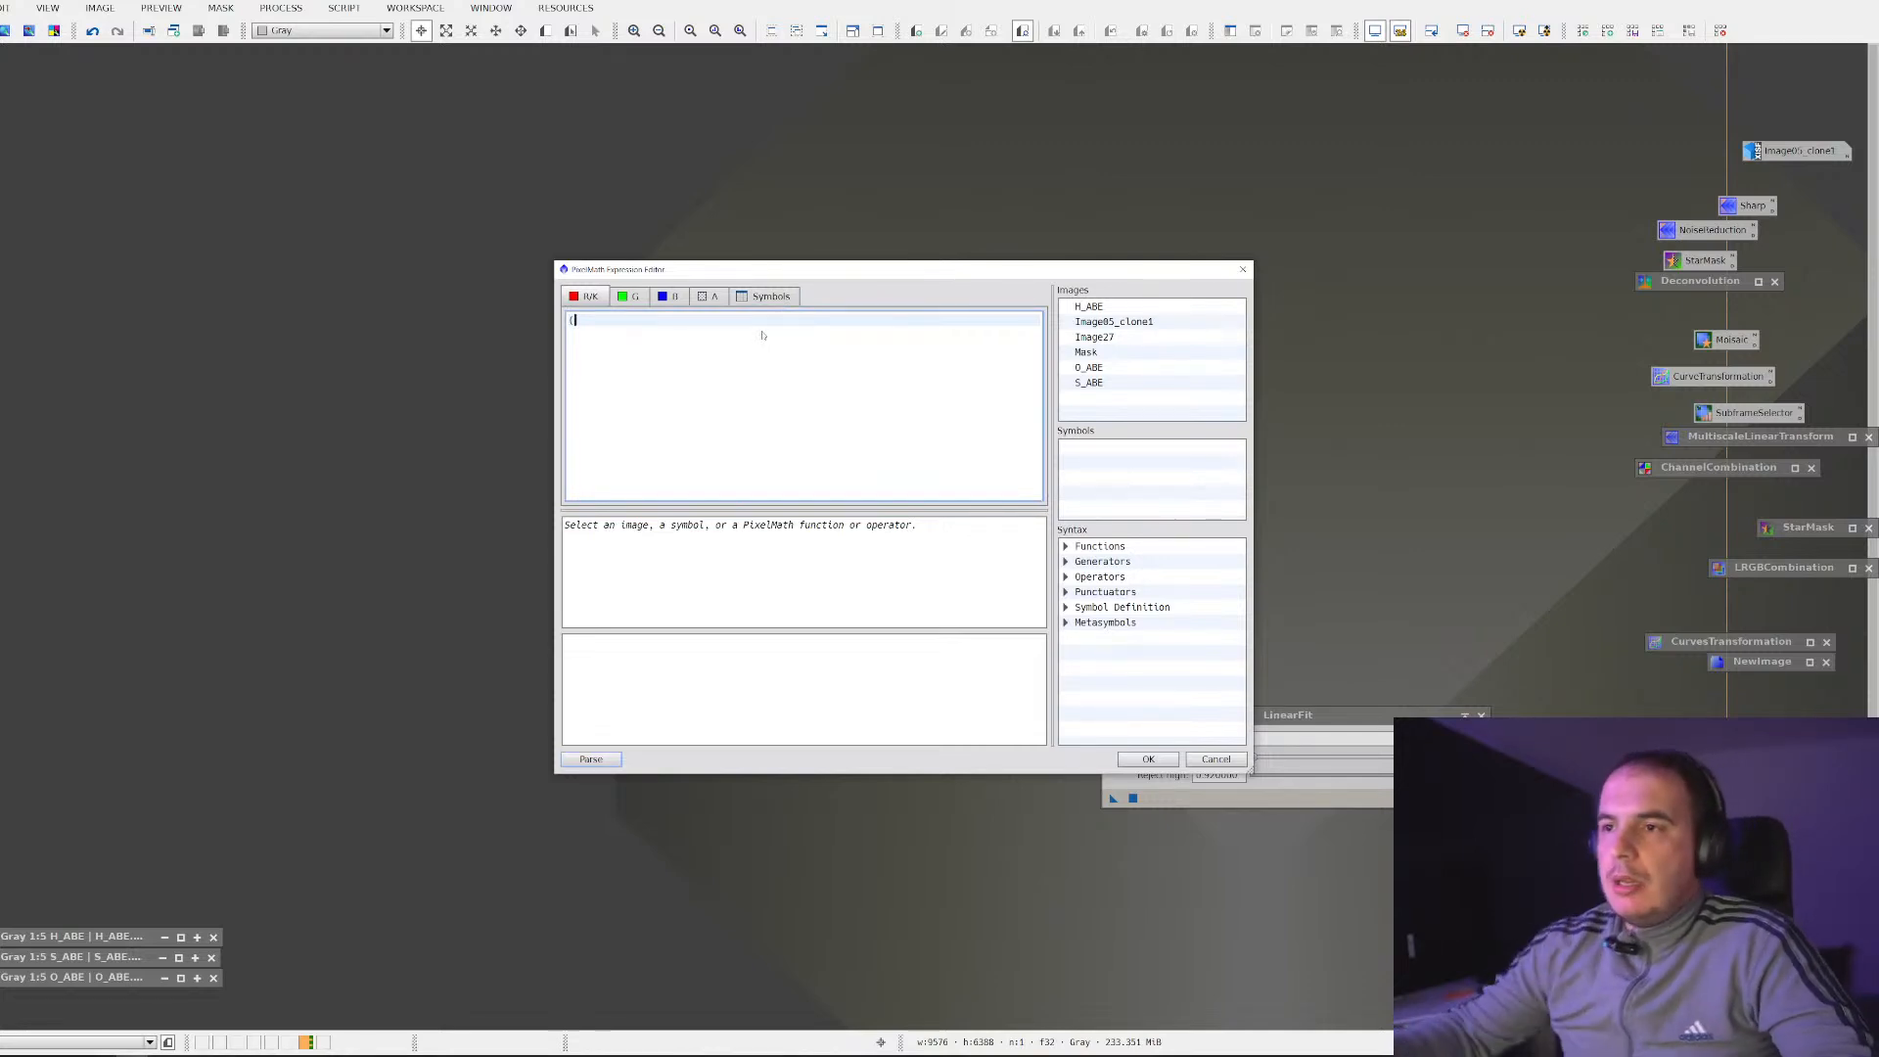
pyautogui.write('(')
pyautogui.doubleClick(1129, 375)
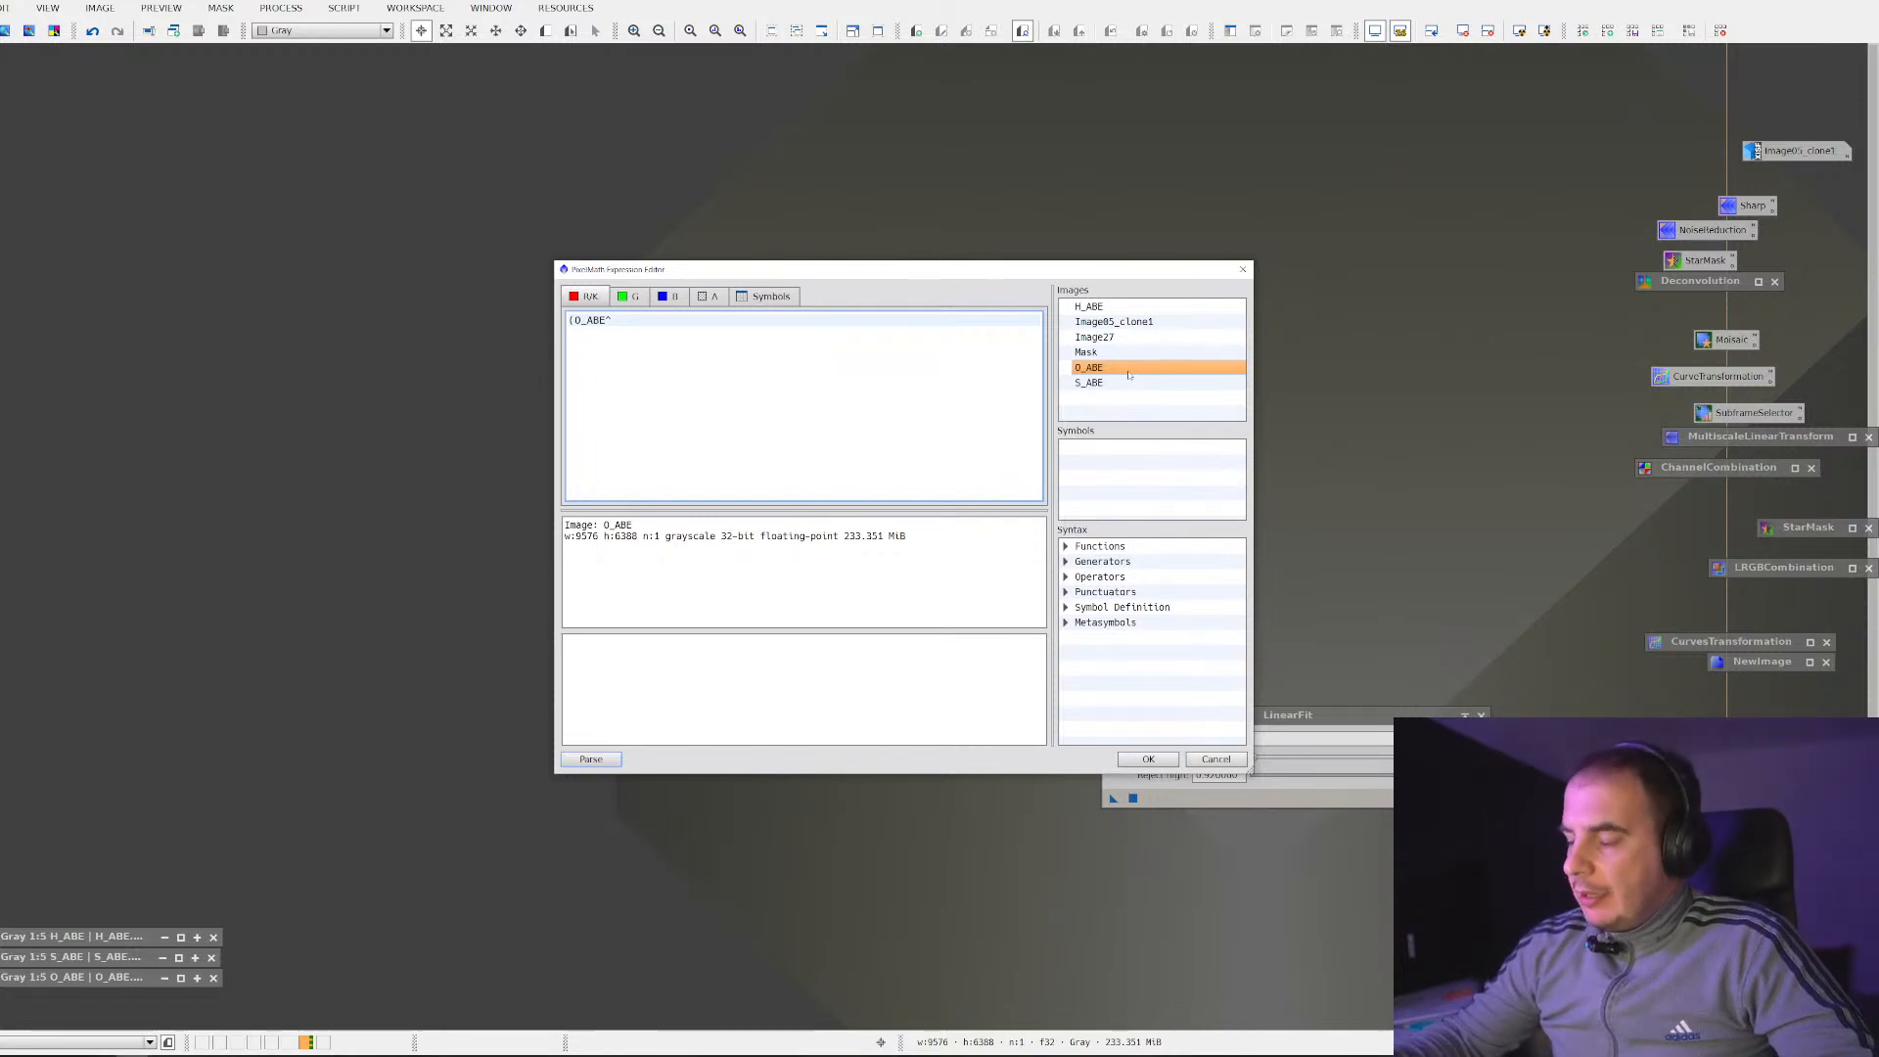
pyautogui.write('~')
pyautogui.doubleClick(1128, 374)
pyautogui.write(')')
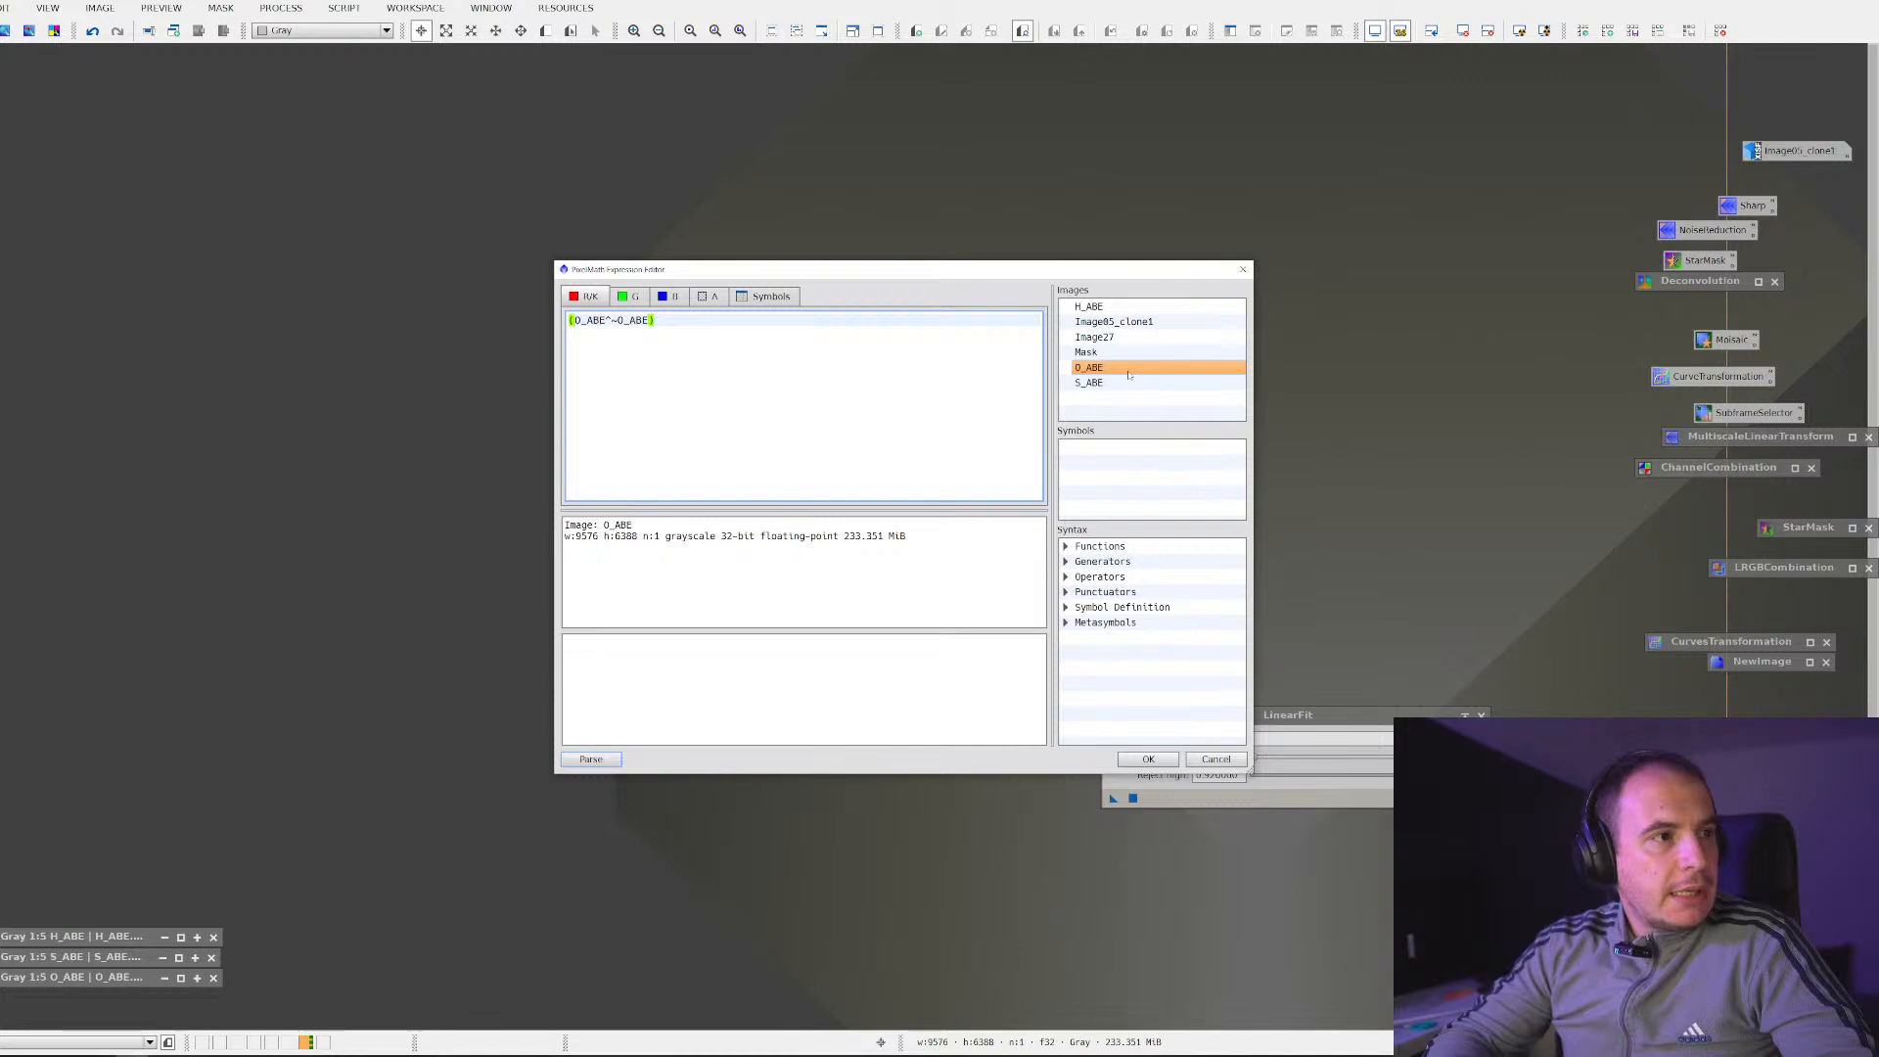
# Append ^~(O_ABE*H_ABE) to the R/K expression
pyautogui.write('^')
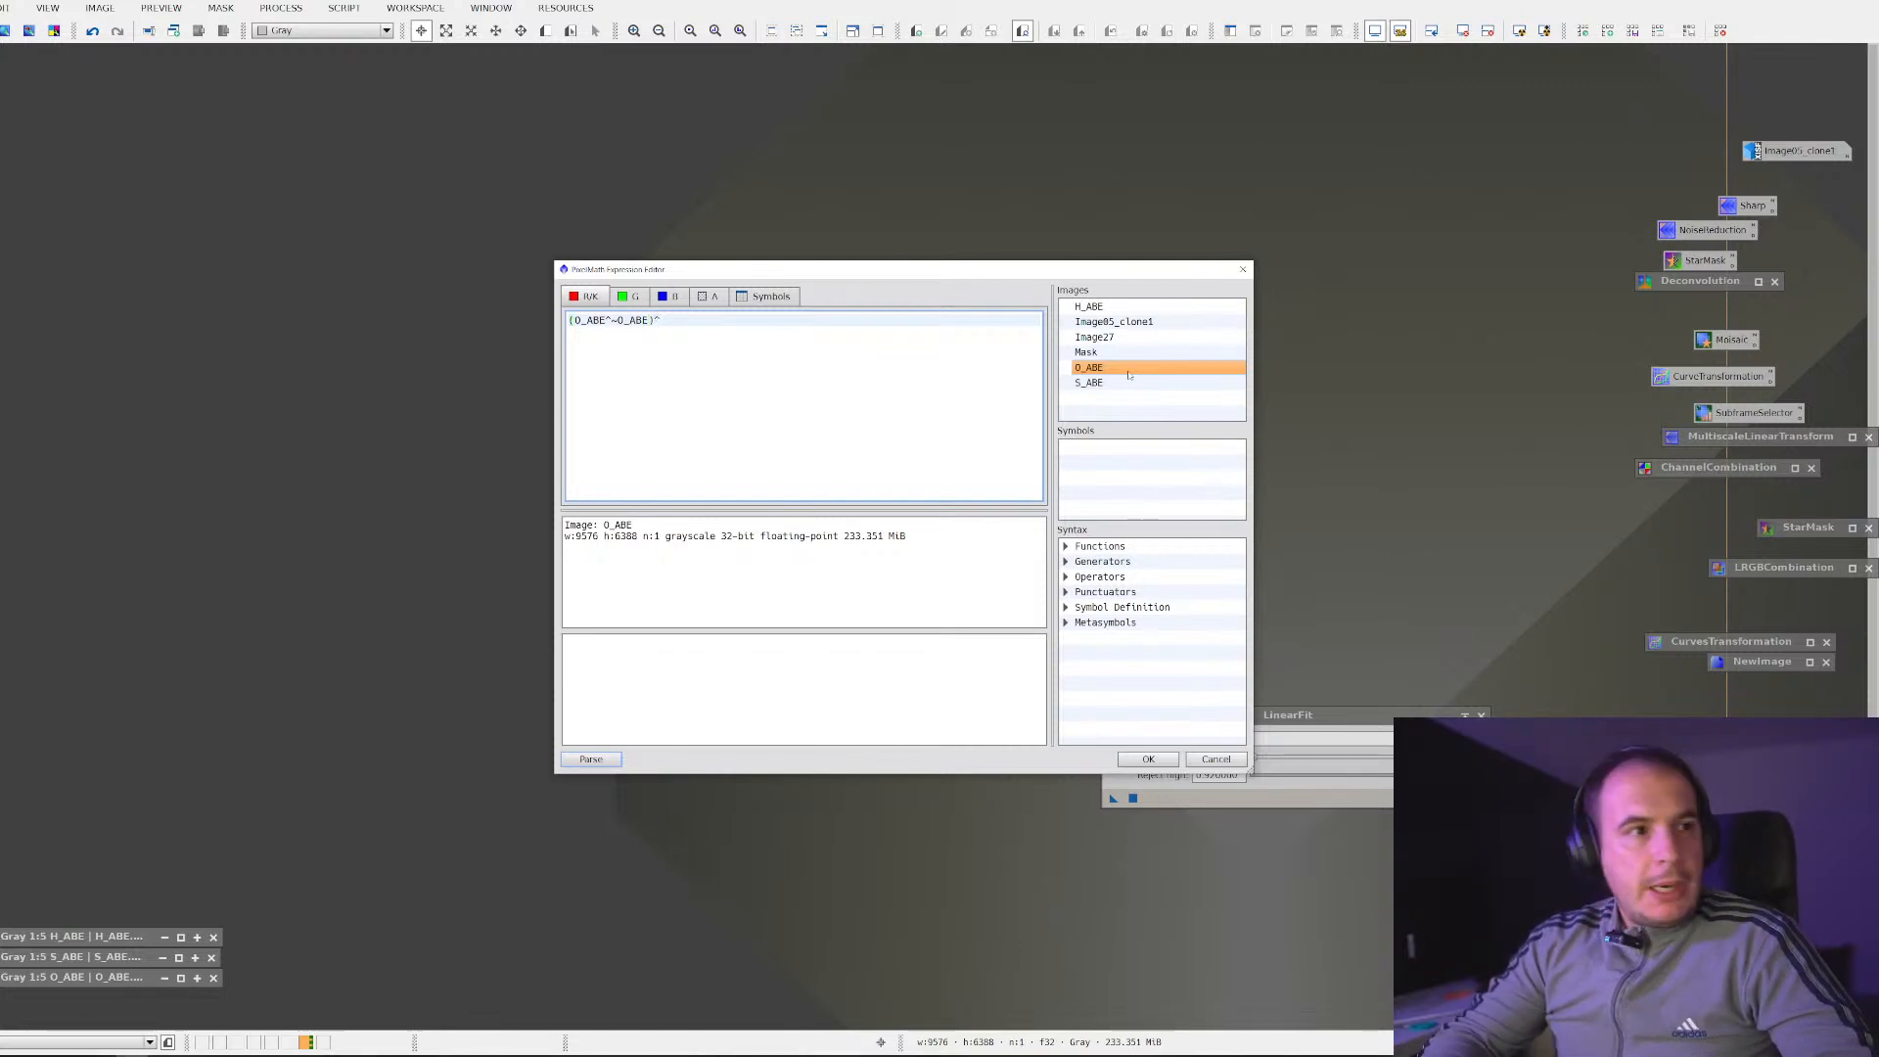
pyautogui.write('~(')
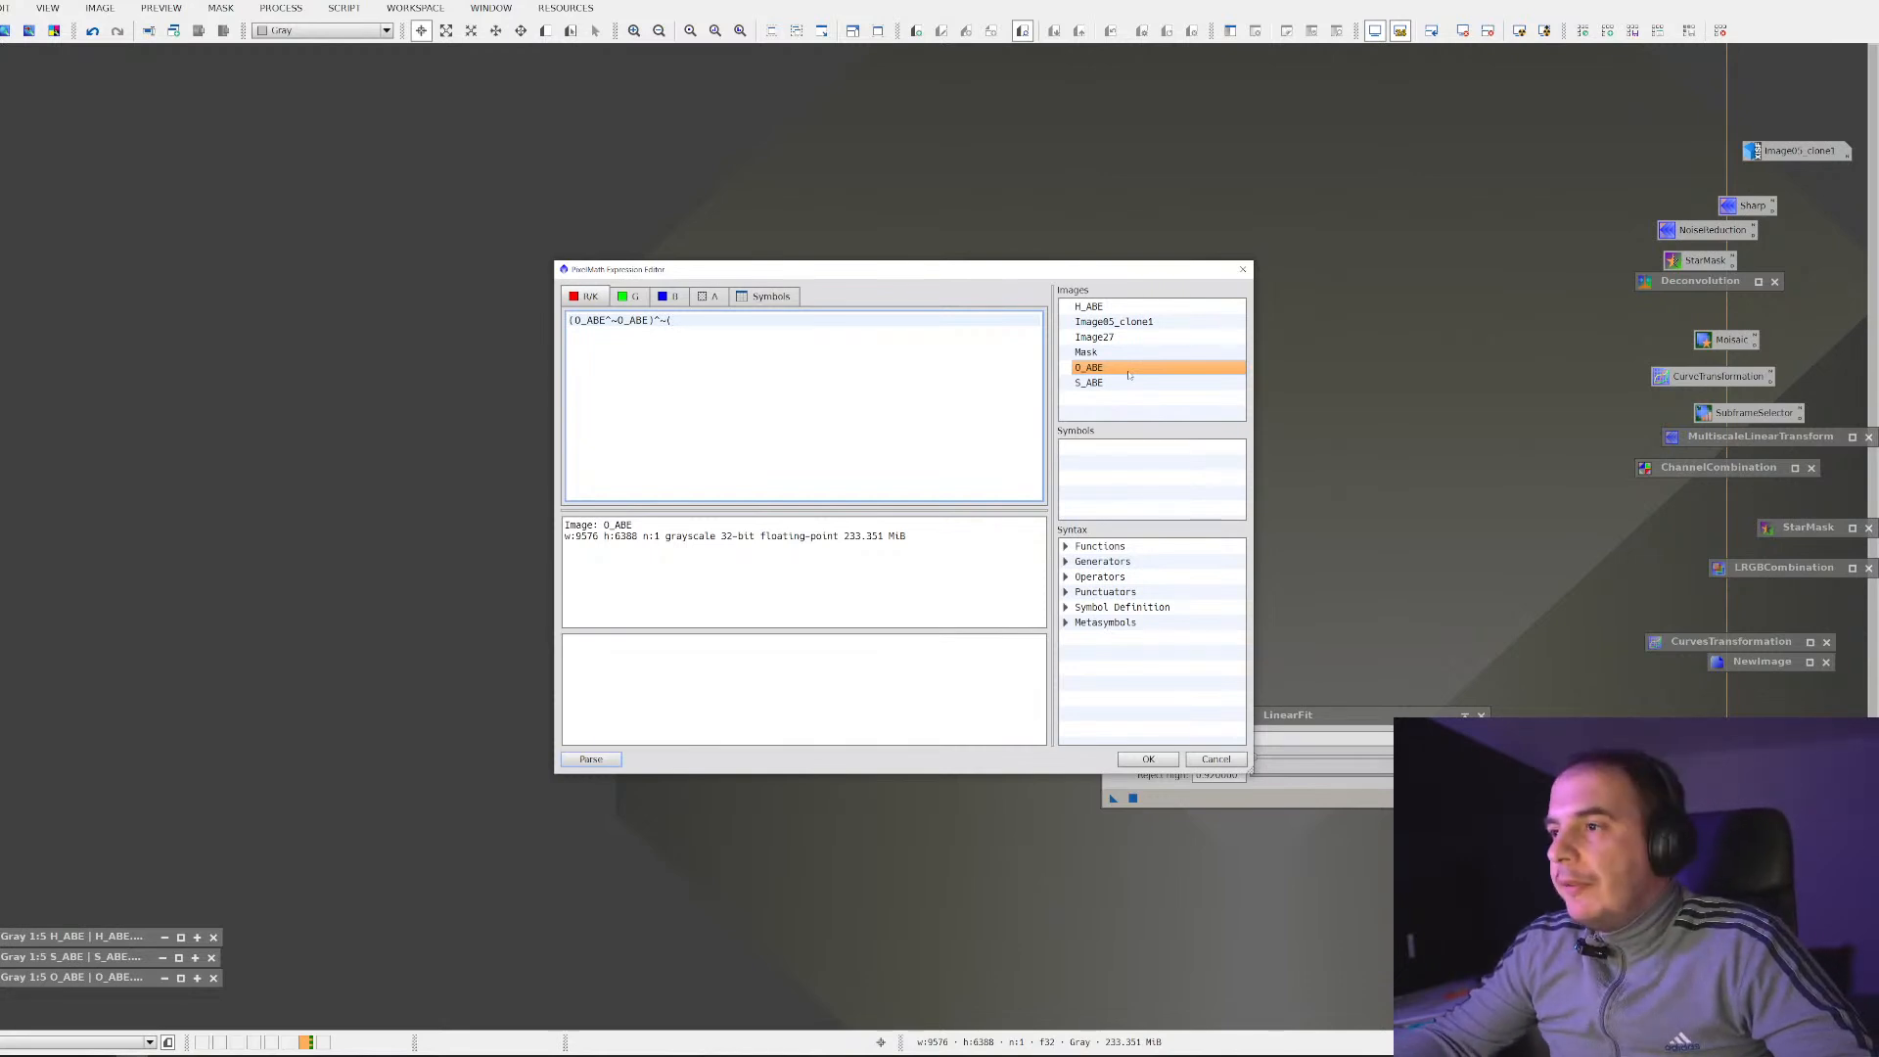
pyautogui.click(1131, 382)
pyautogui.doubleClick(1132, 370)
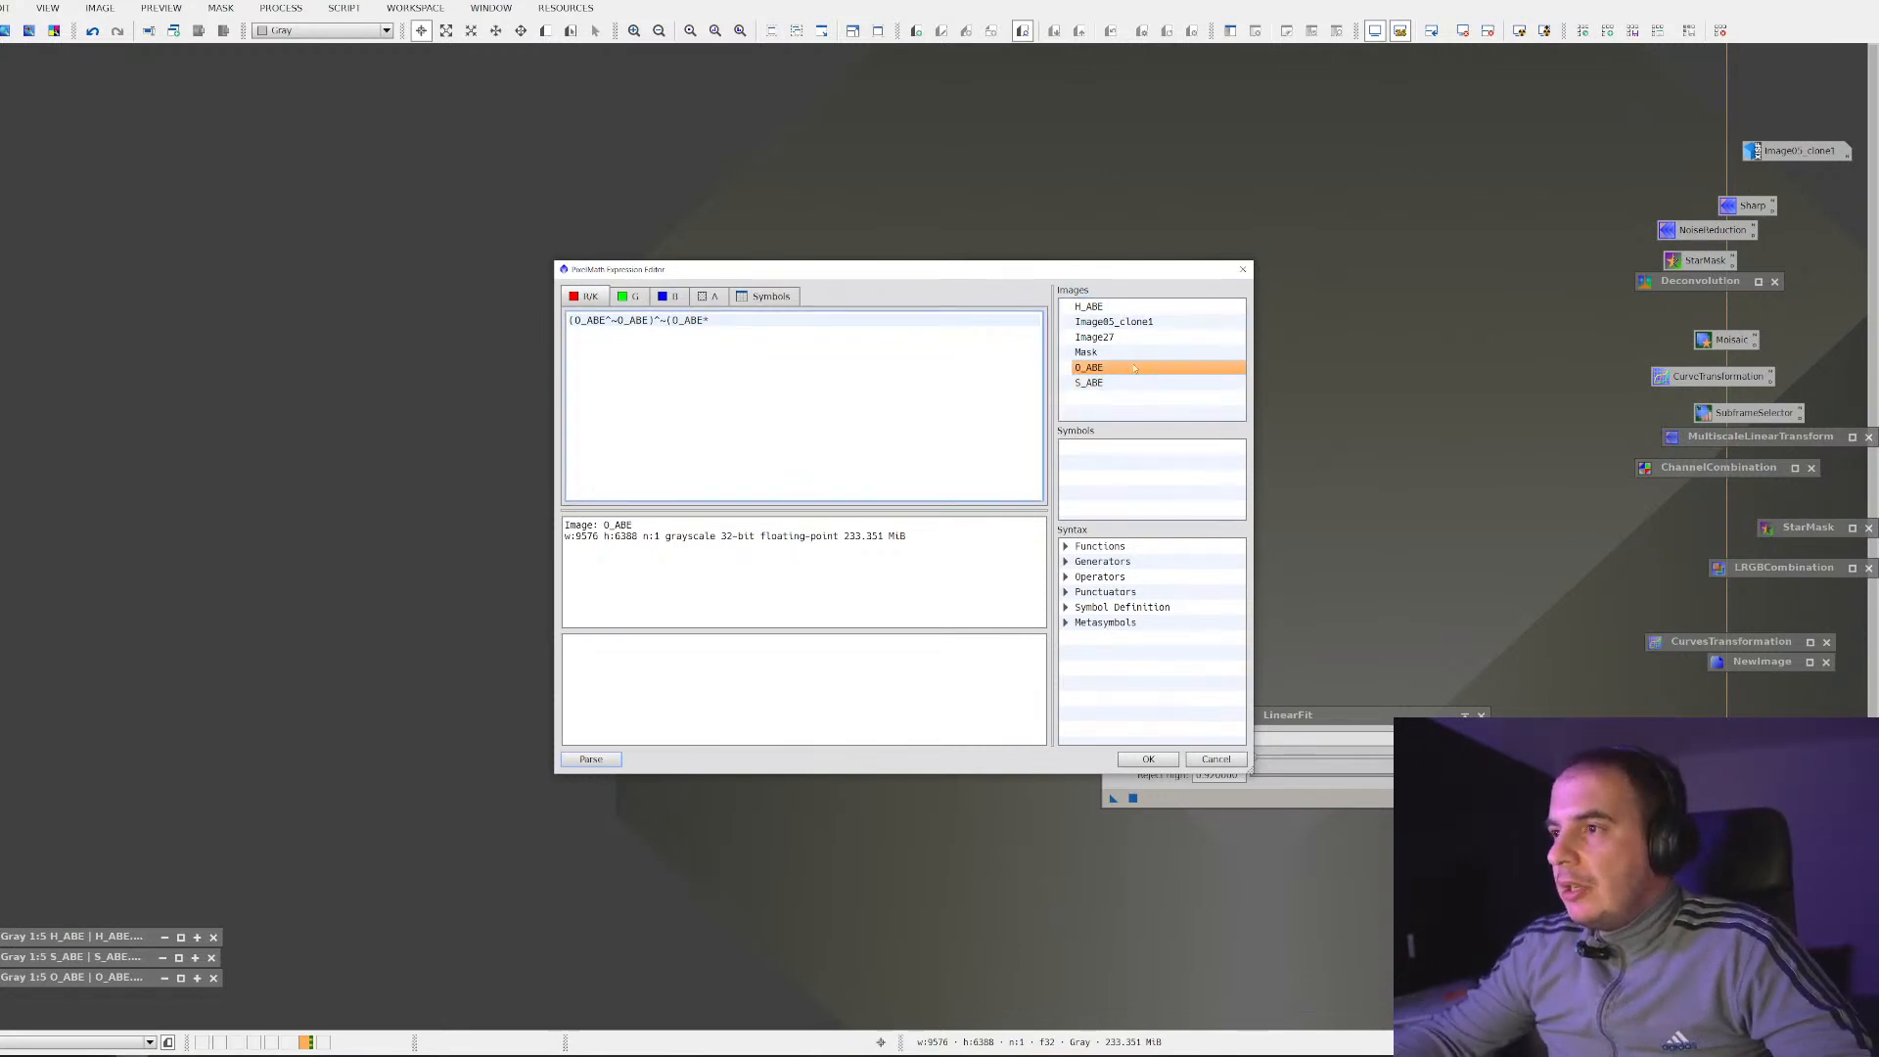
pyautogui.doubleClick(1174, 308)
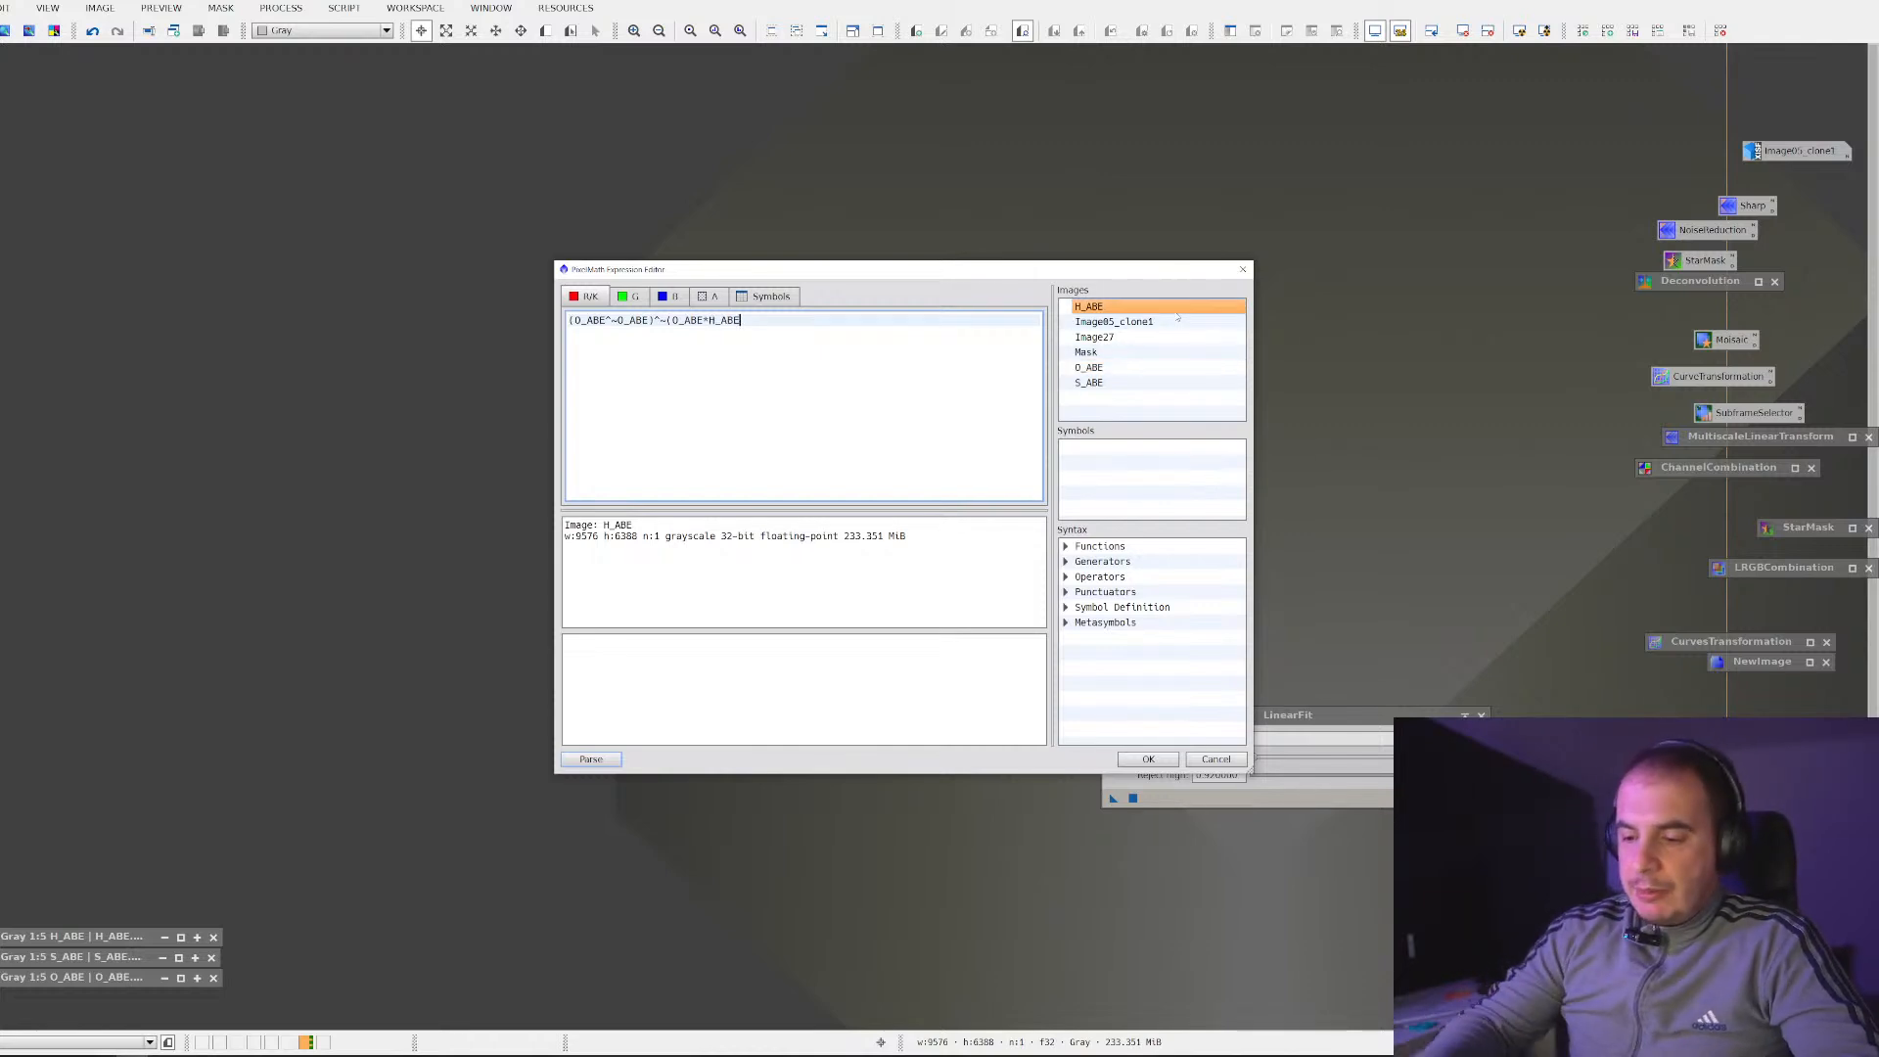
pyautogui.write(')')
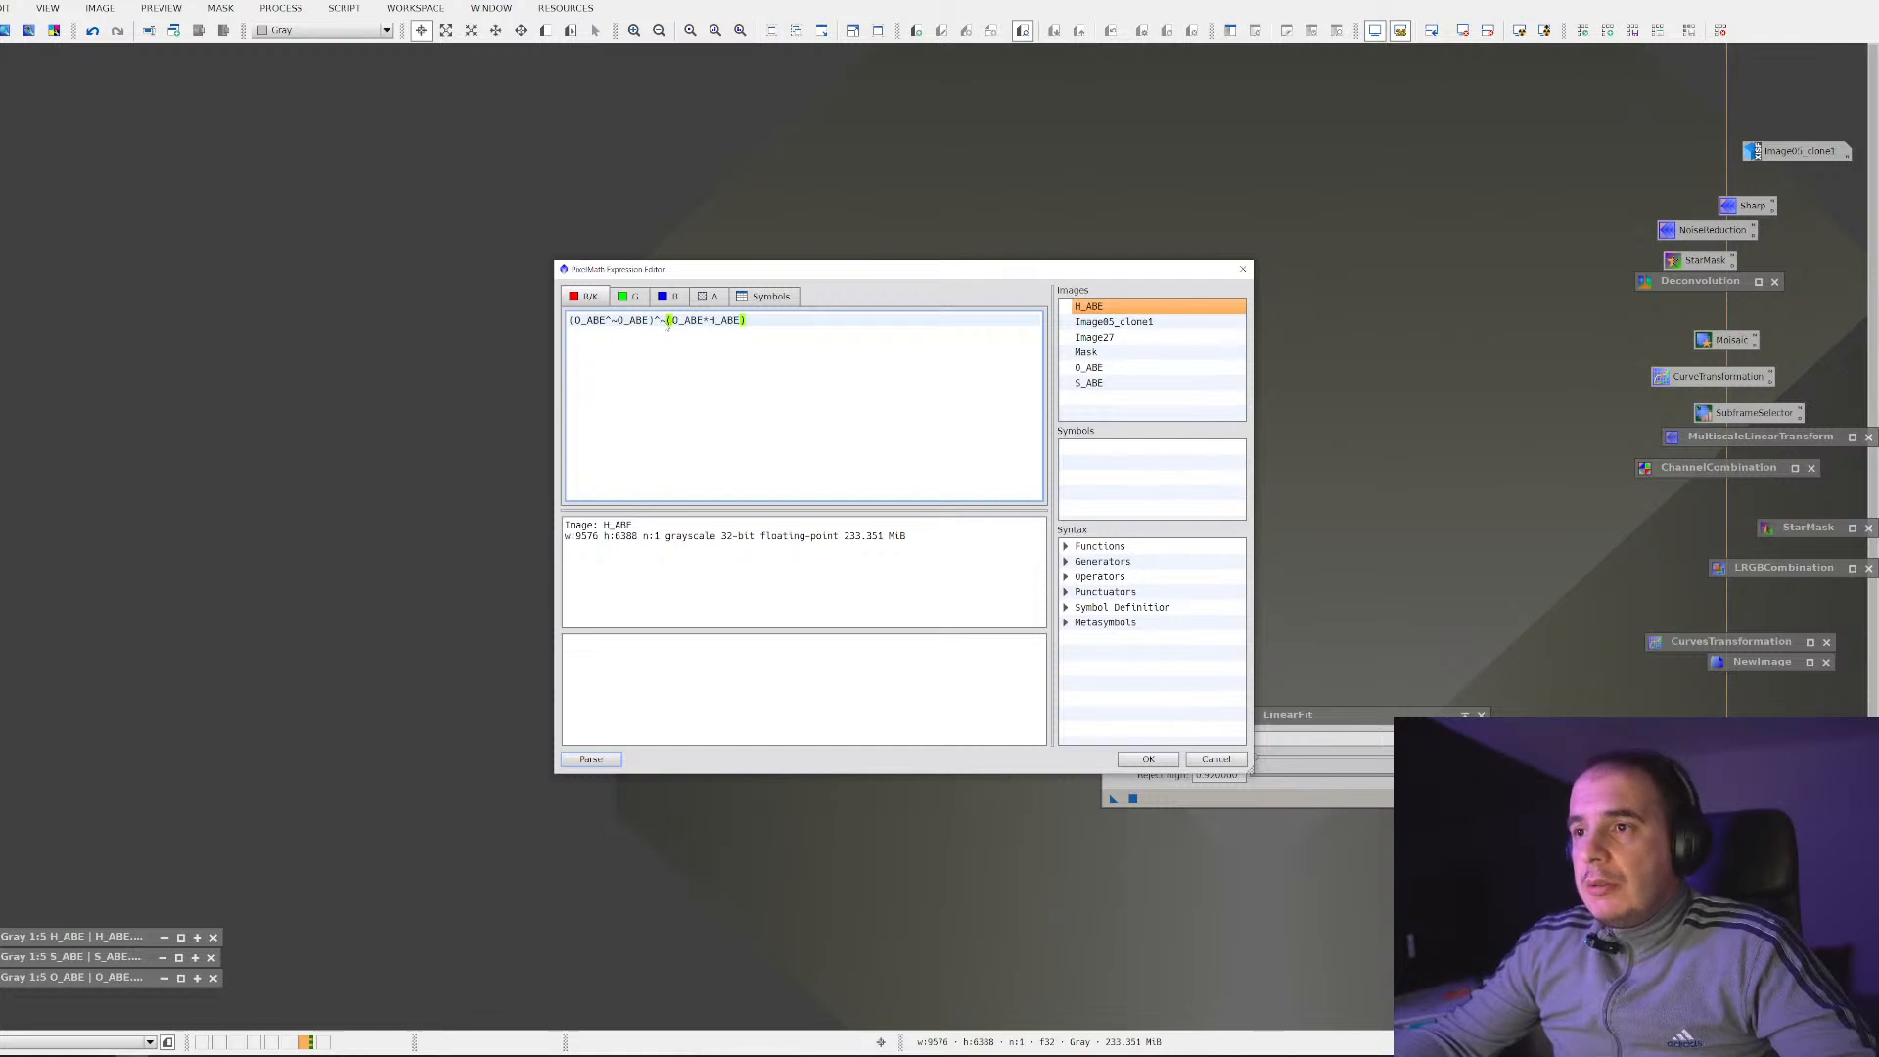
# Replace the ^~ between the two parenthesised terms of the R/K expression with *S_ABE+~
pyautogui.press('BackSpace')
pyautogui.press('BackSpace')
pyautogui.write('*')
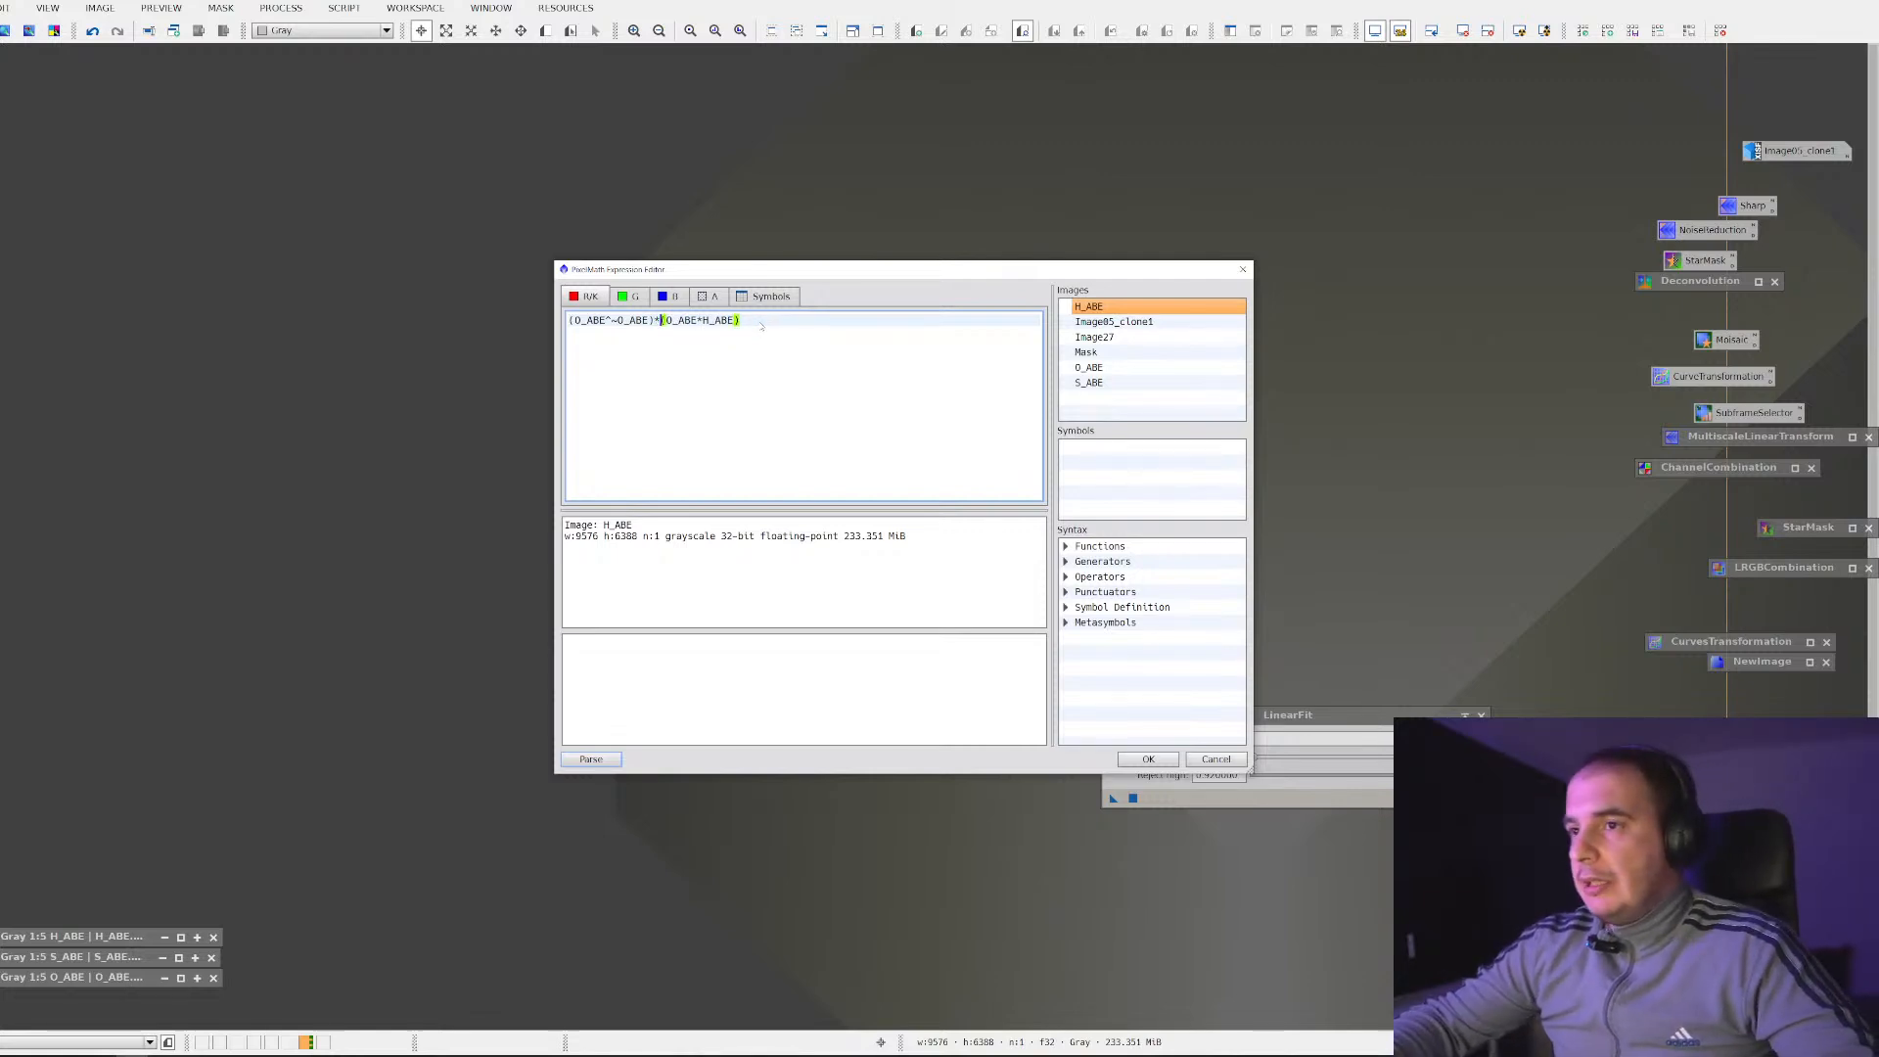
pyautogui.doubleClick(1095, 382)
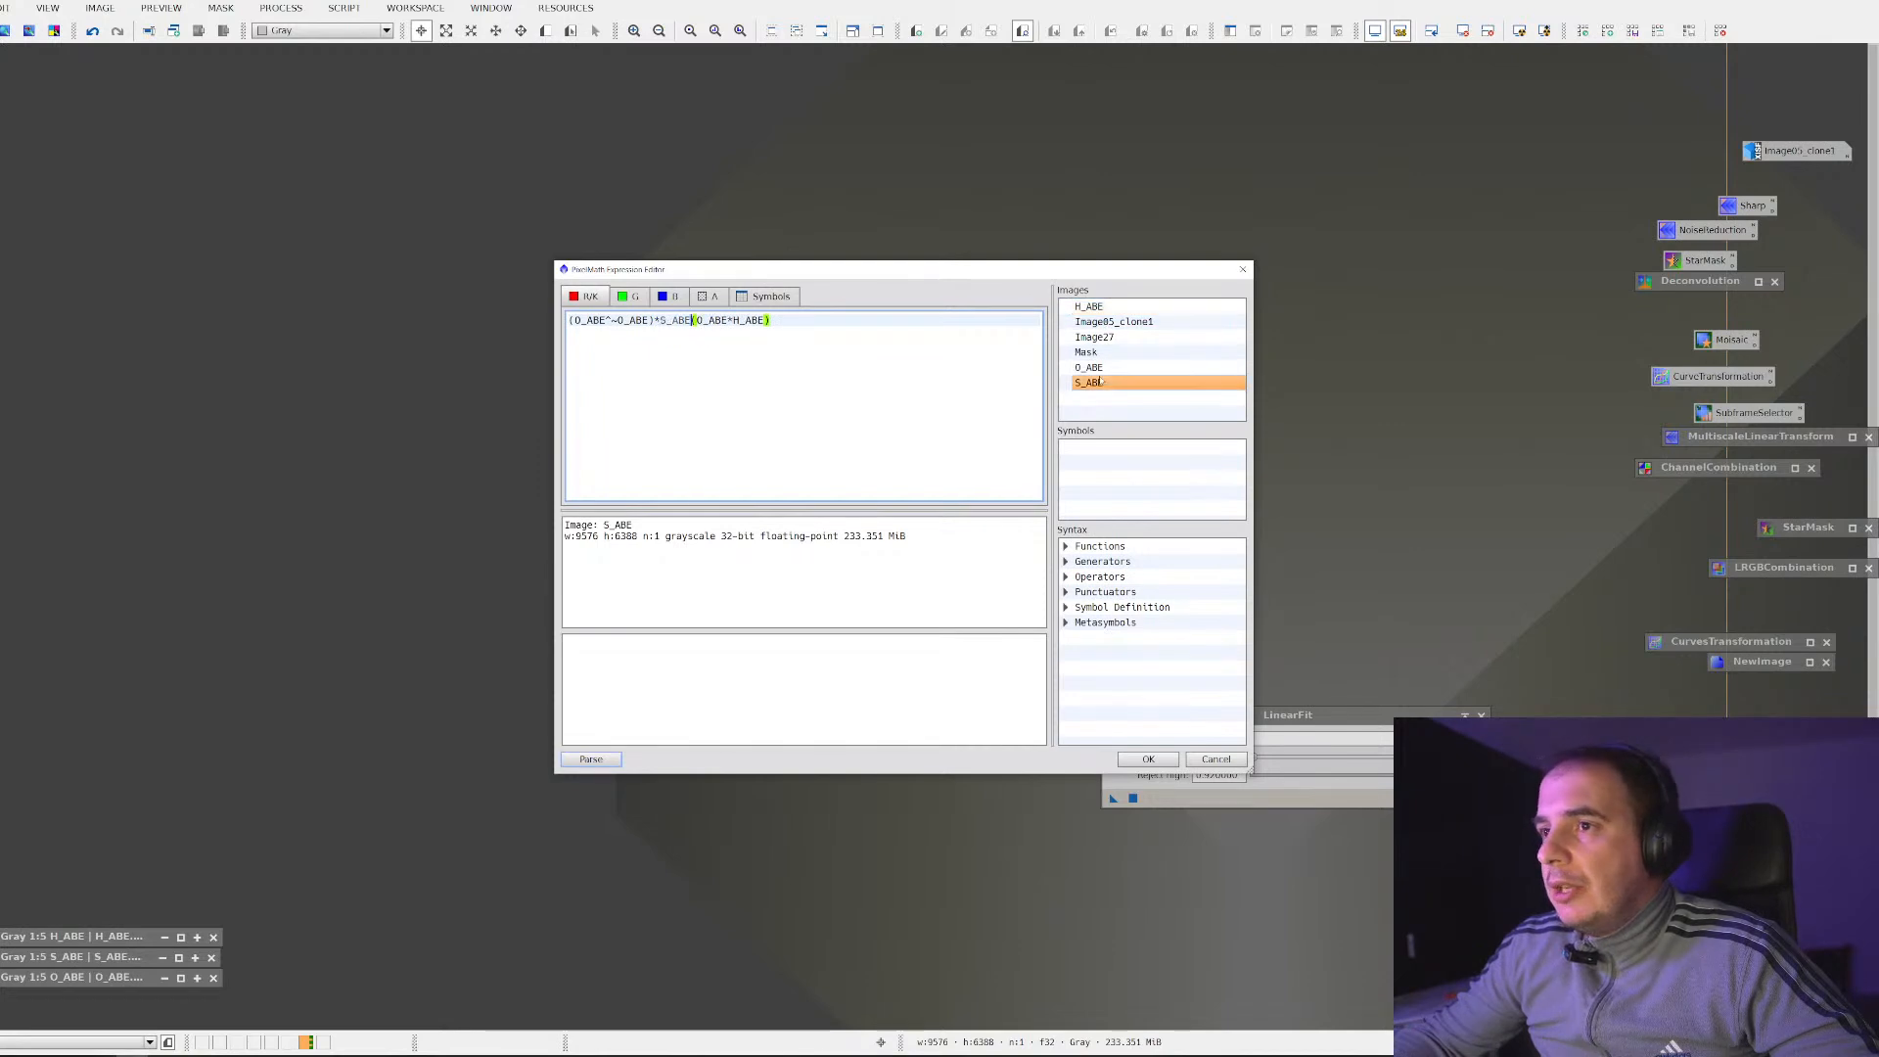
pyautogui.write('+')
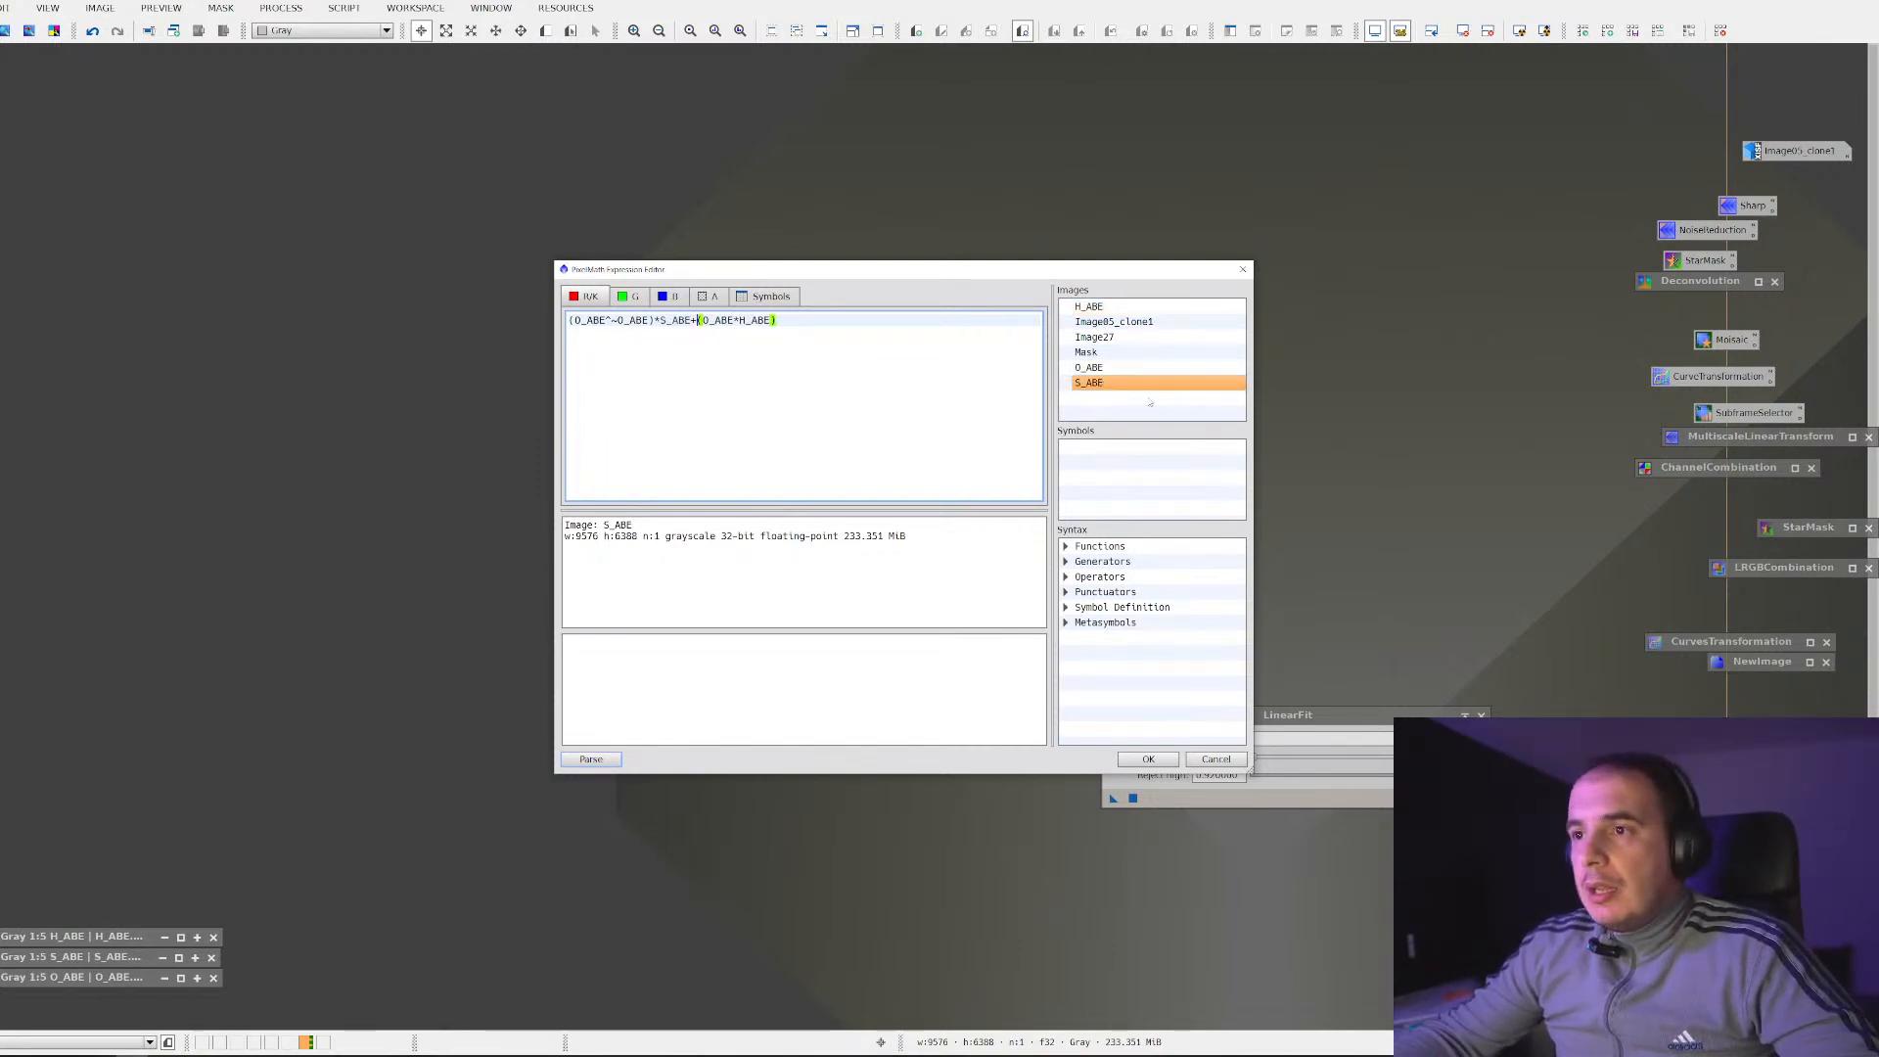
pyautogui.write('~')
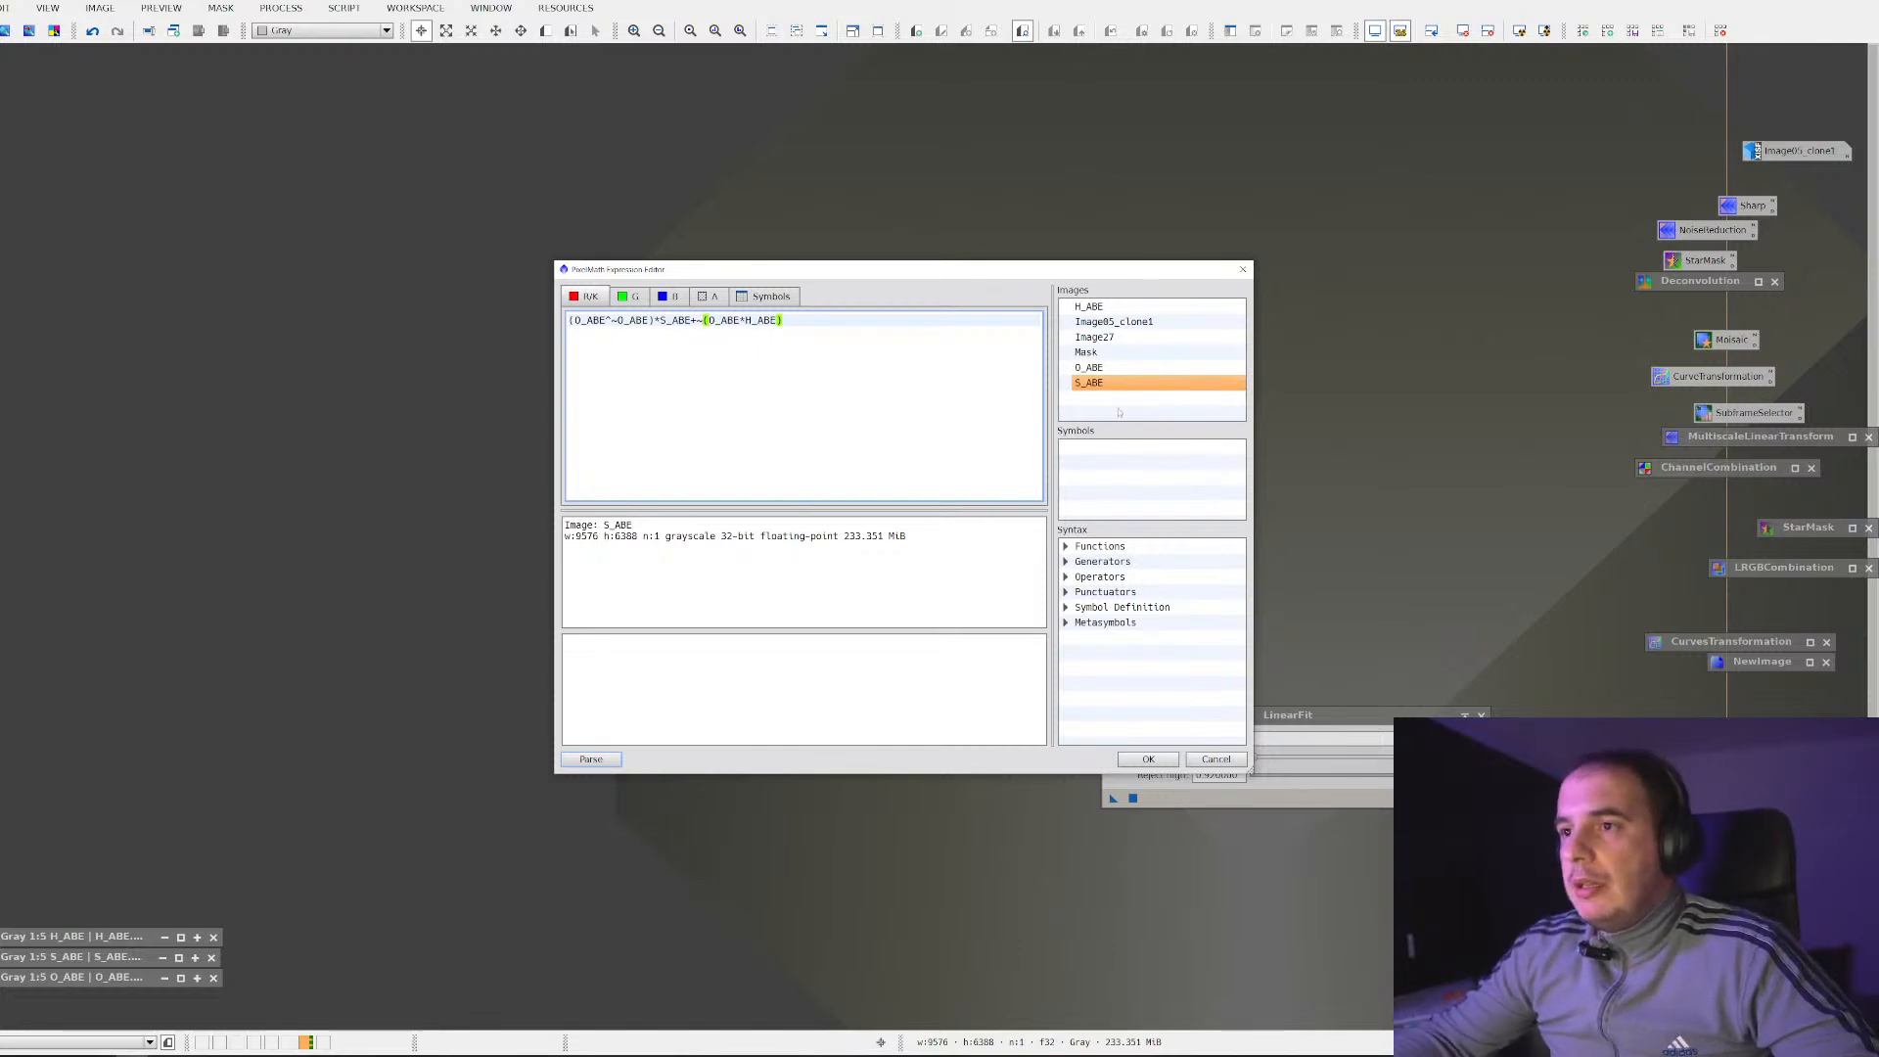
# Change the last parenthesised term of the R/K expression to (O_ABE^~O_ABE)
pyautogui.press('BackSpace')
pyautogui.press('BackSpace')
pyautogui.press('BackSpace')
pyautogui.press('BackSpace')
pyautogui.press('BackSpace')
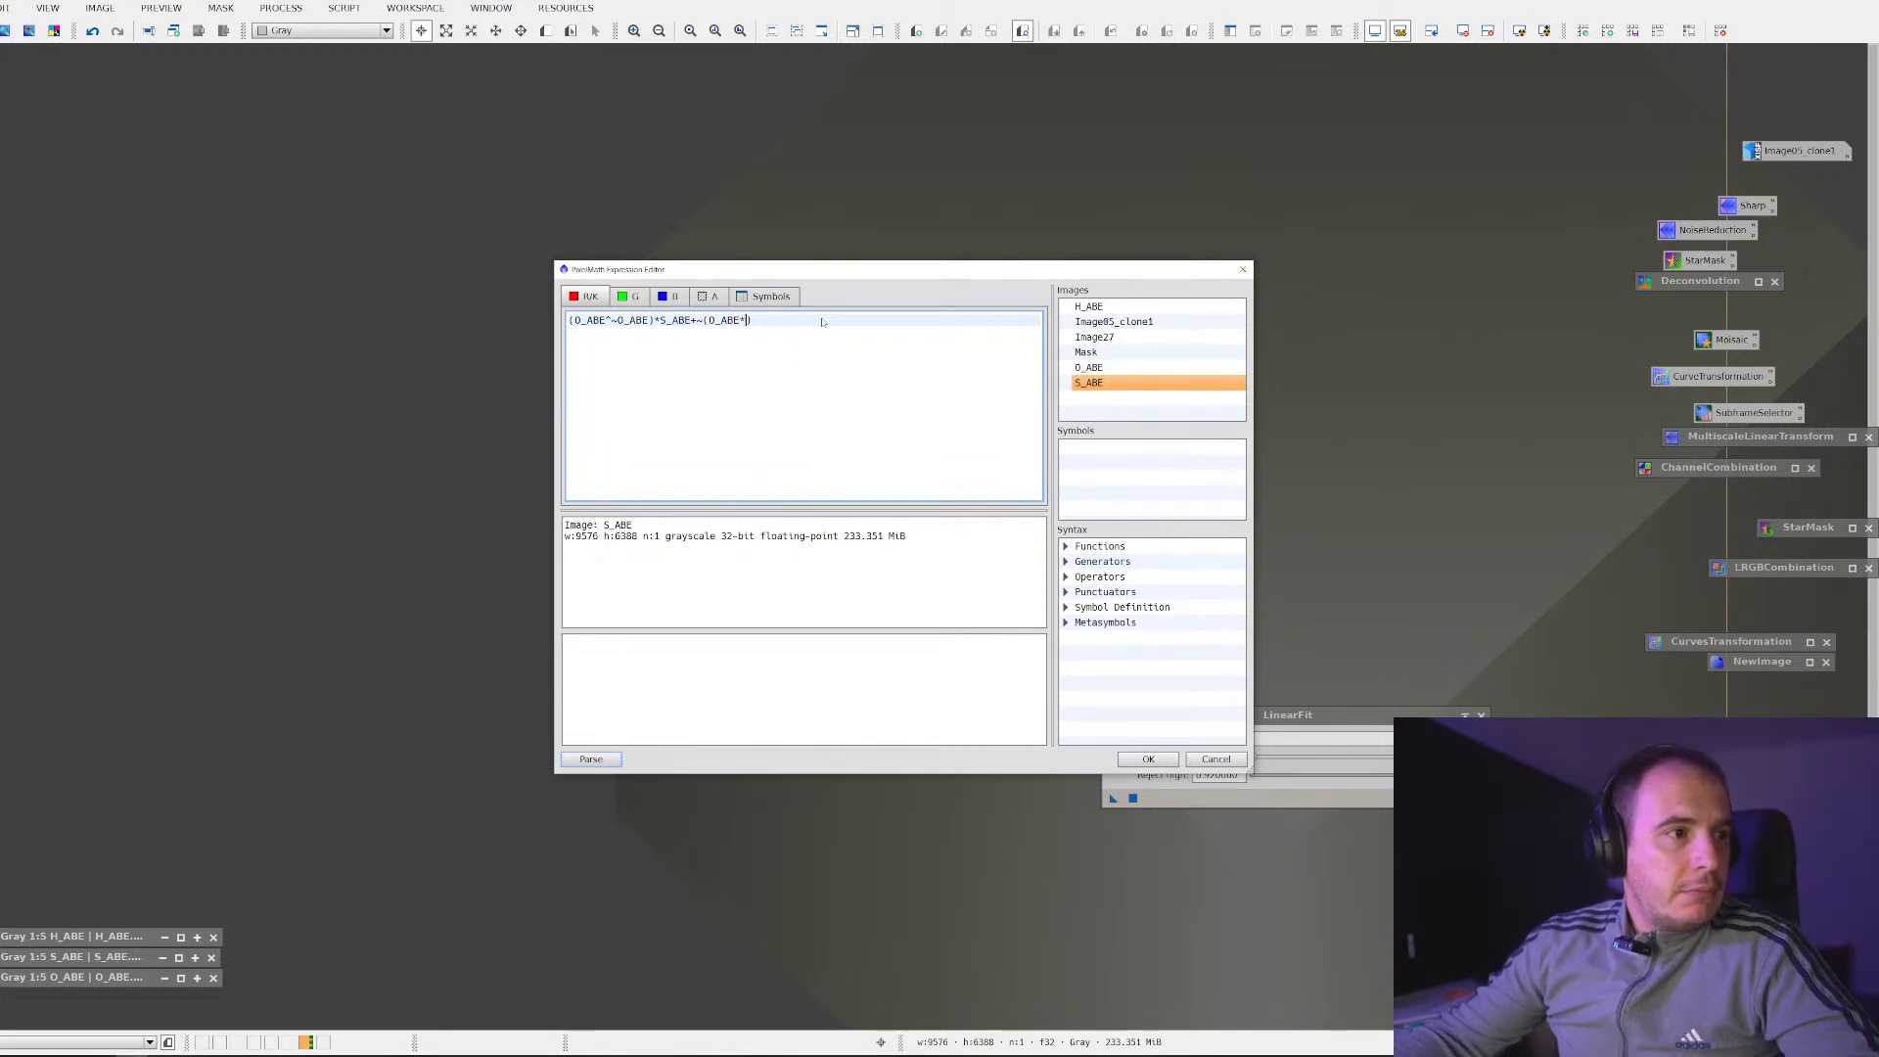
pyautogui.press('BackSpace')
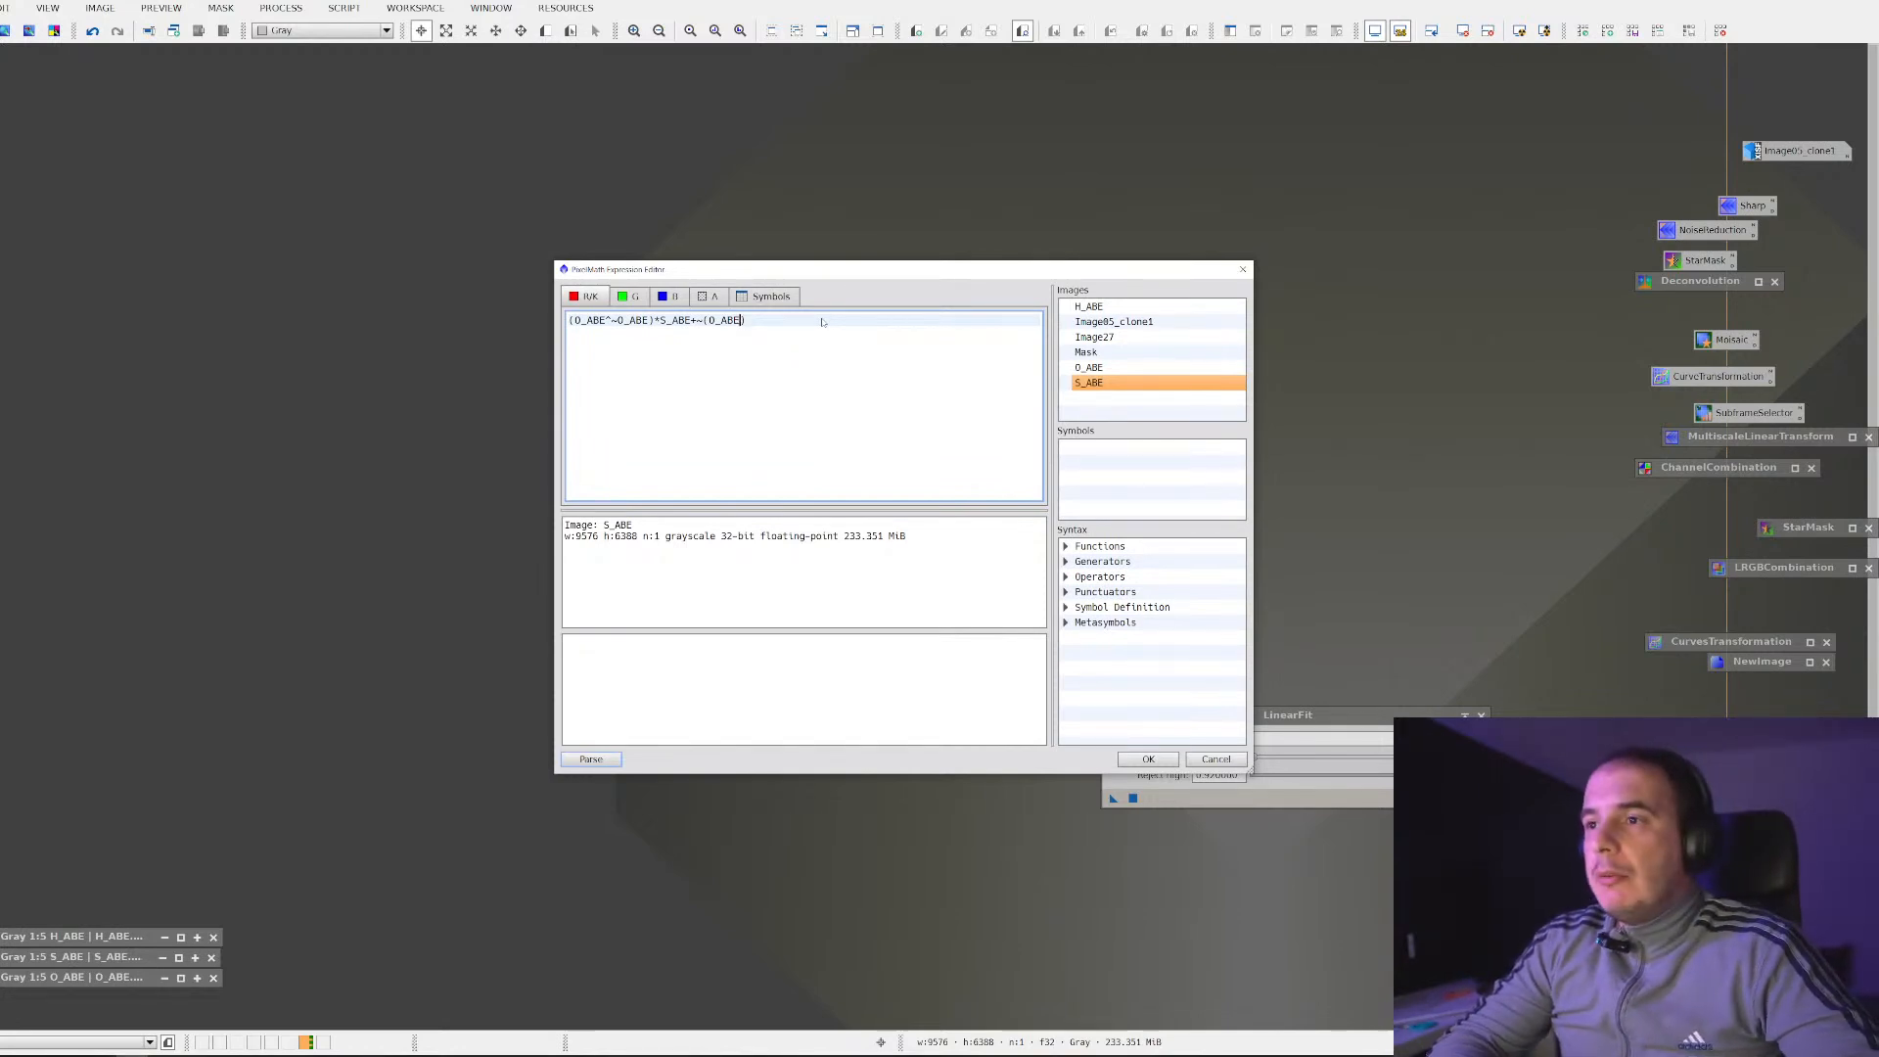
pyautogui.write('^~')
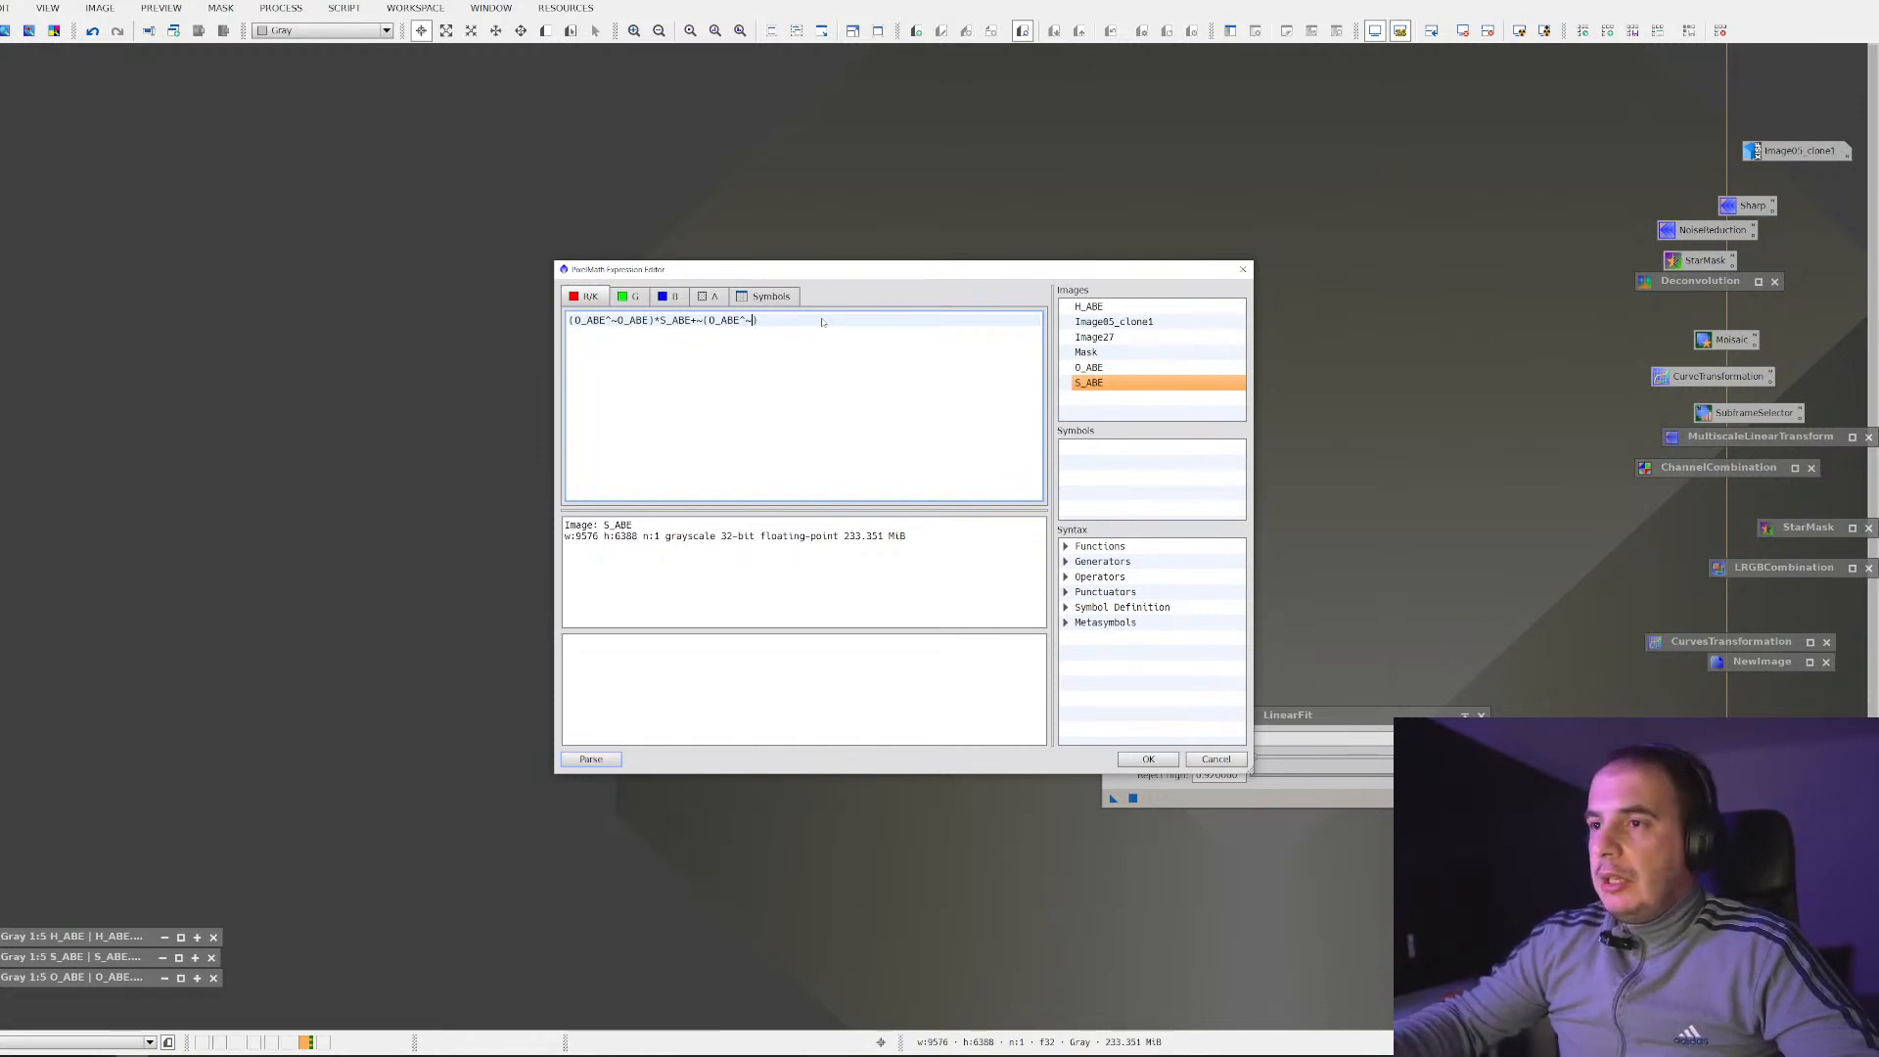
pyautogui.doubleClick(1214, 369)
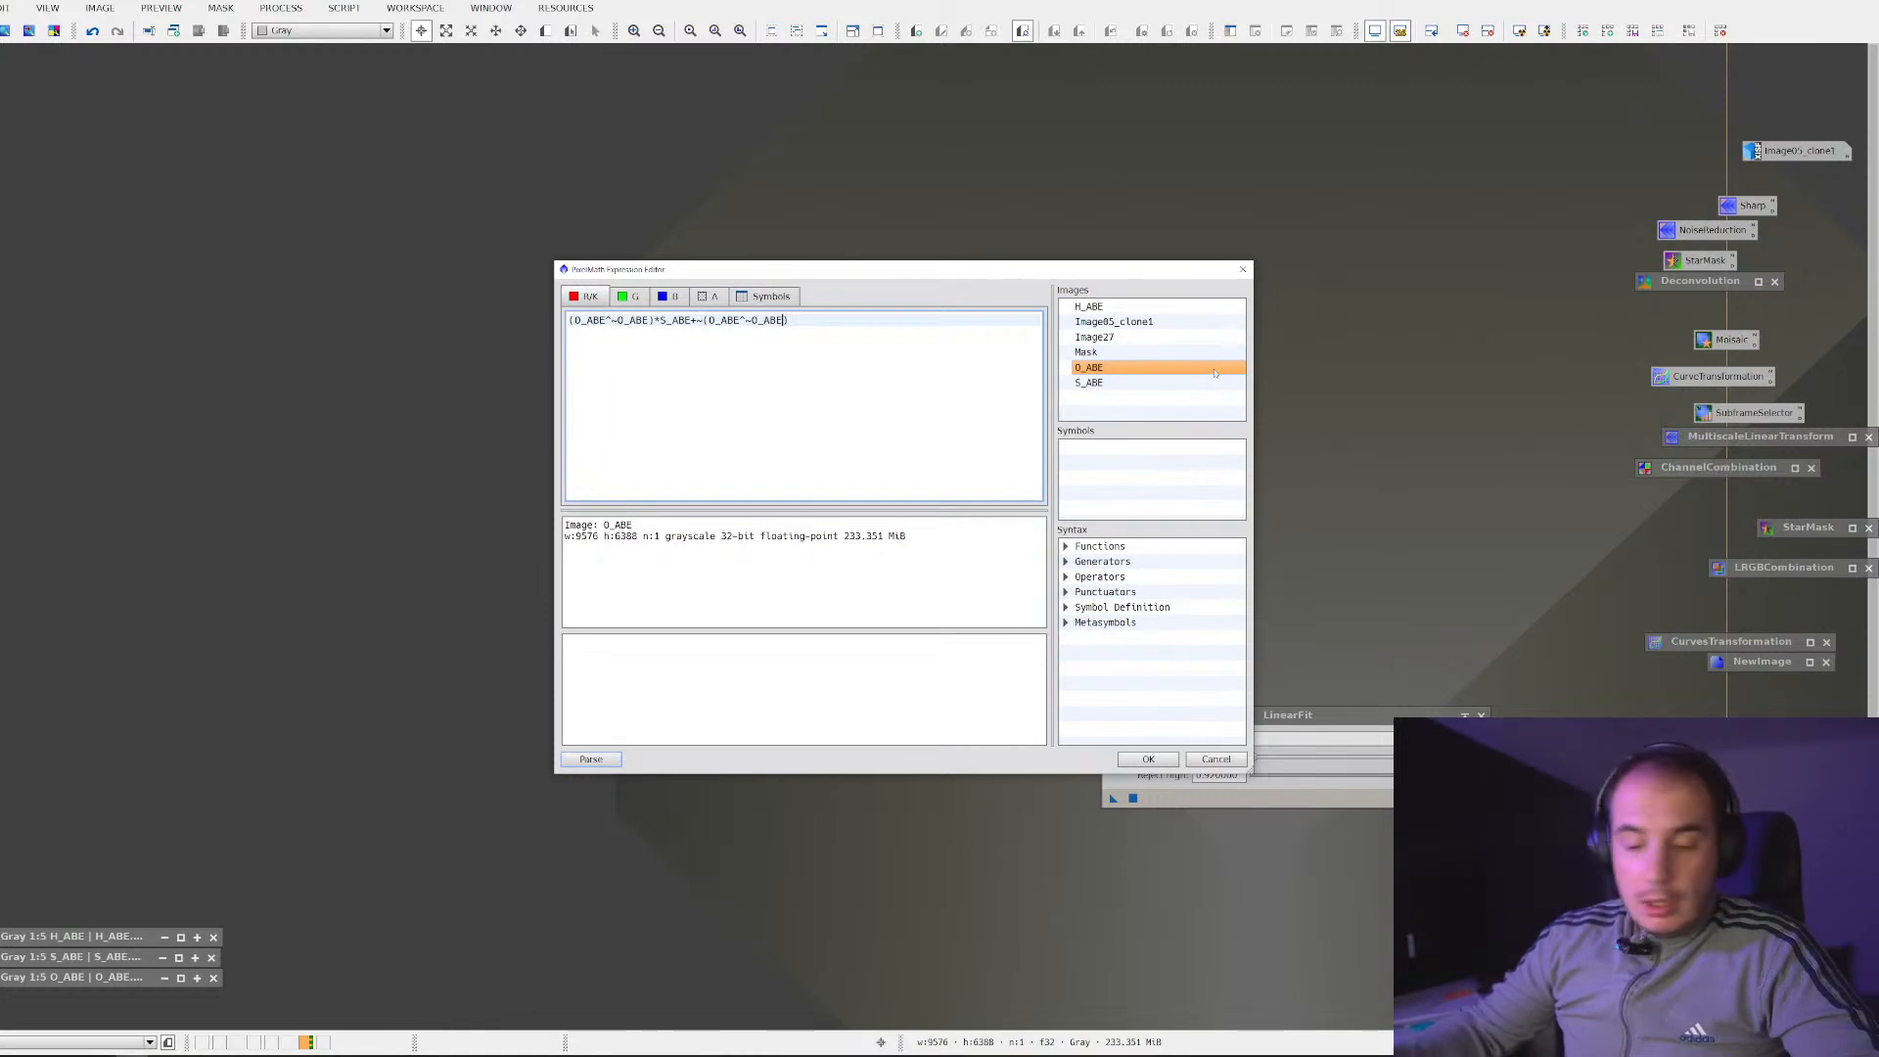
pyautogui.write(')*')
pyautogui.press('BackSpace')
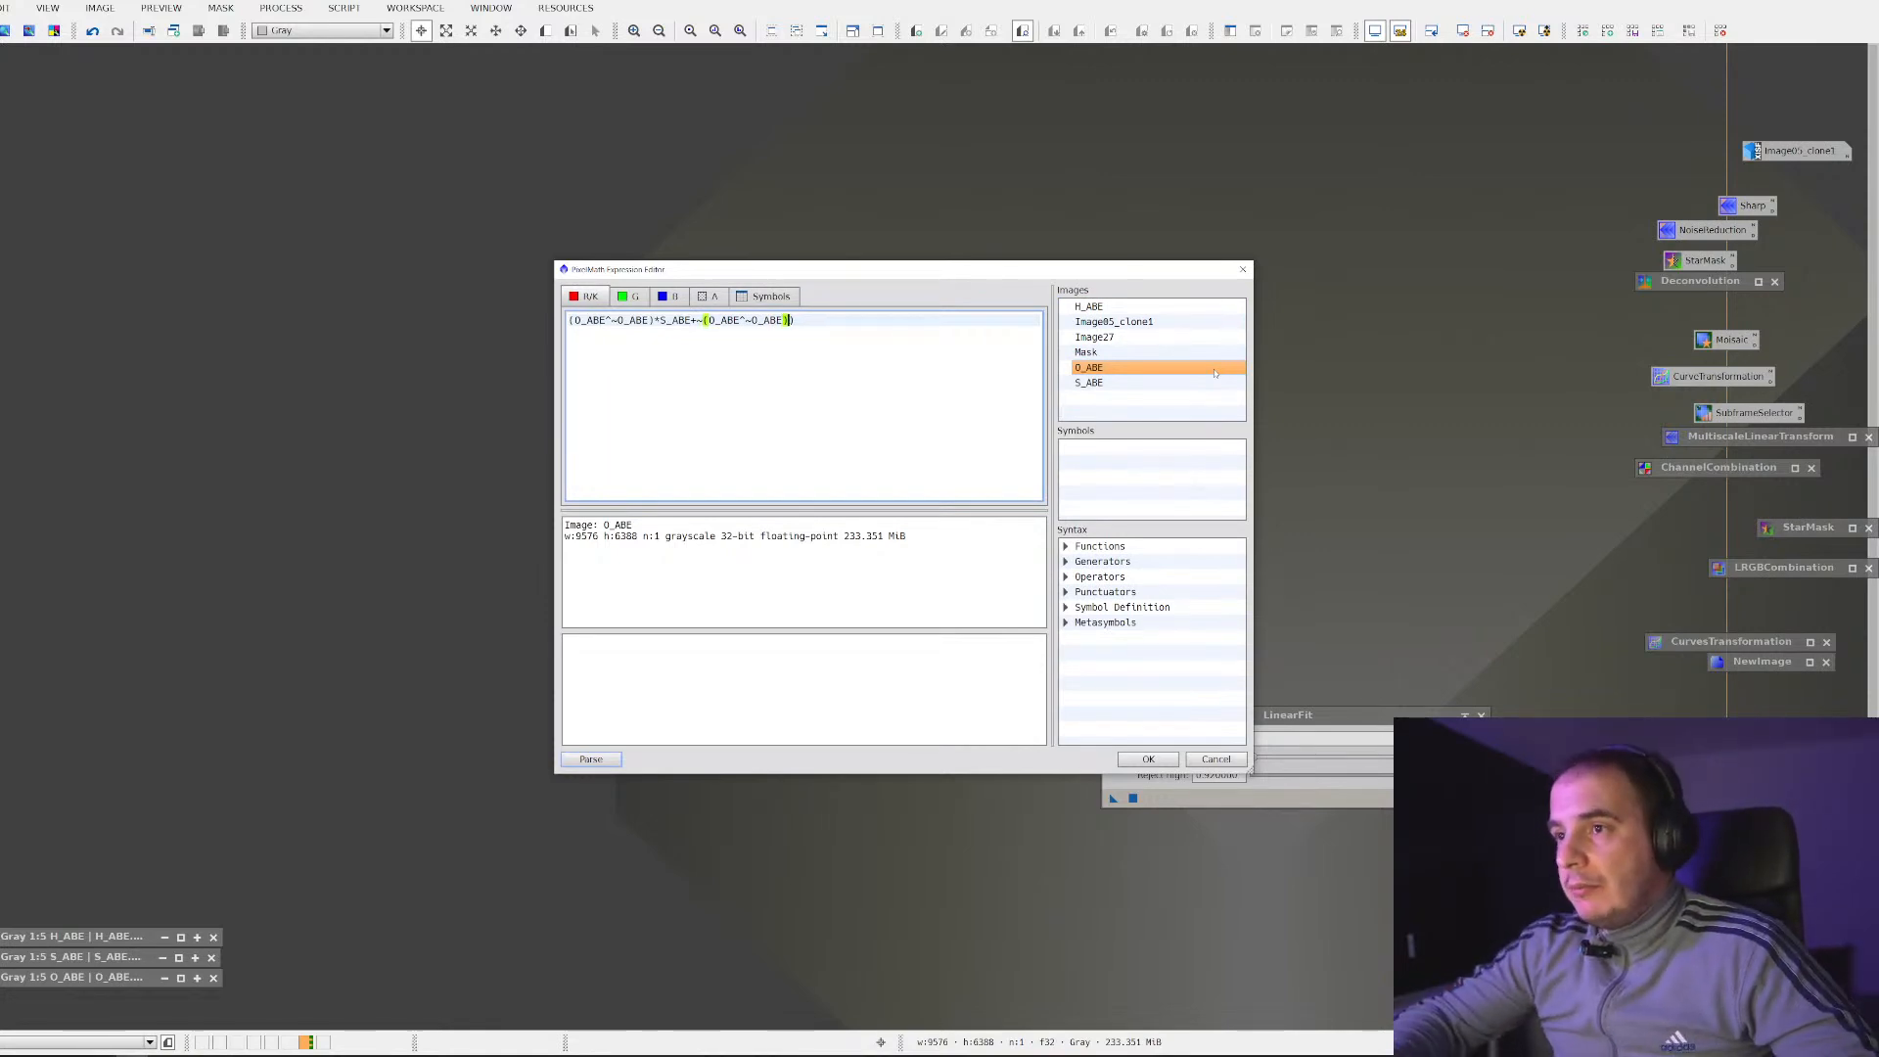
# Multiply the last term of the R/K expression by H_ABE and remove the surplus closing parenthesis
pyautogui.write('*')
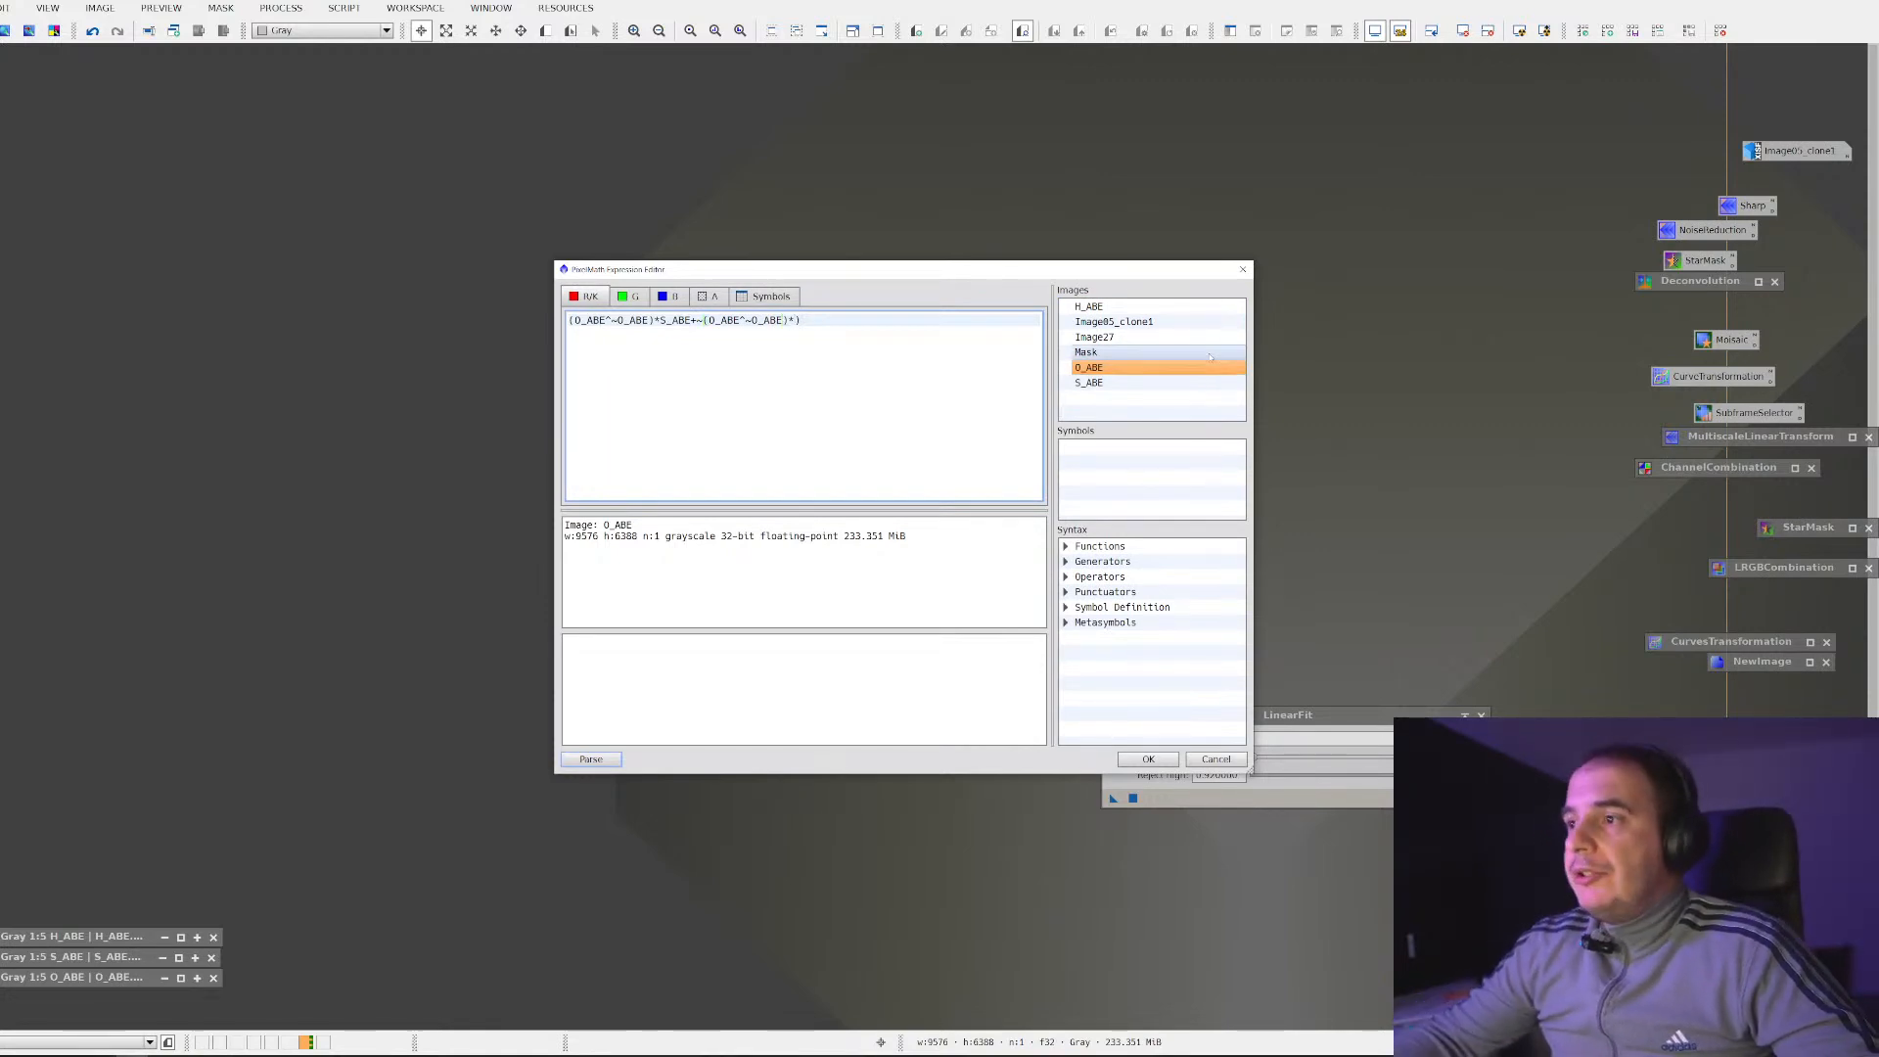
pyautogui.doubleClick(1212, 310)
pyautogui.press('Delete')
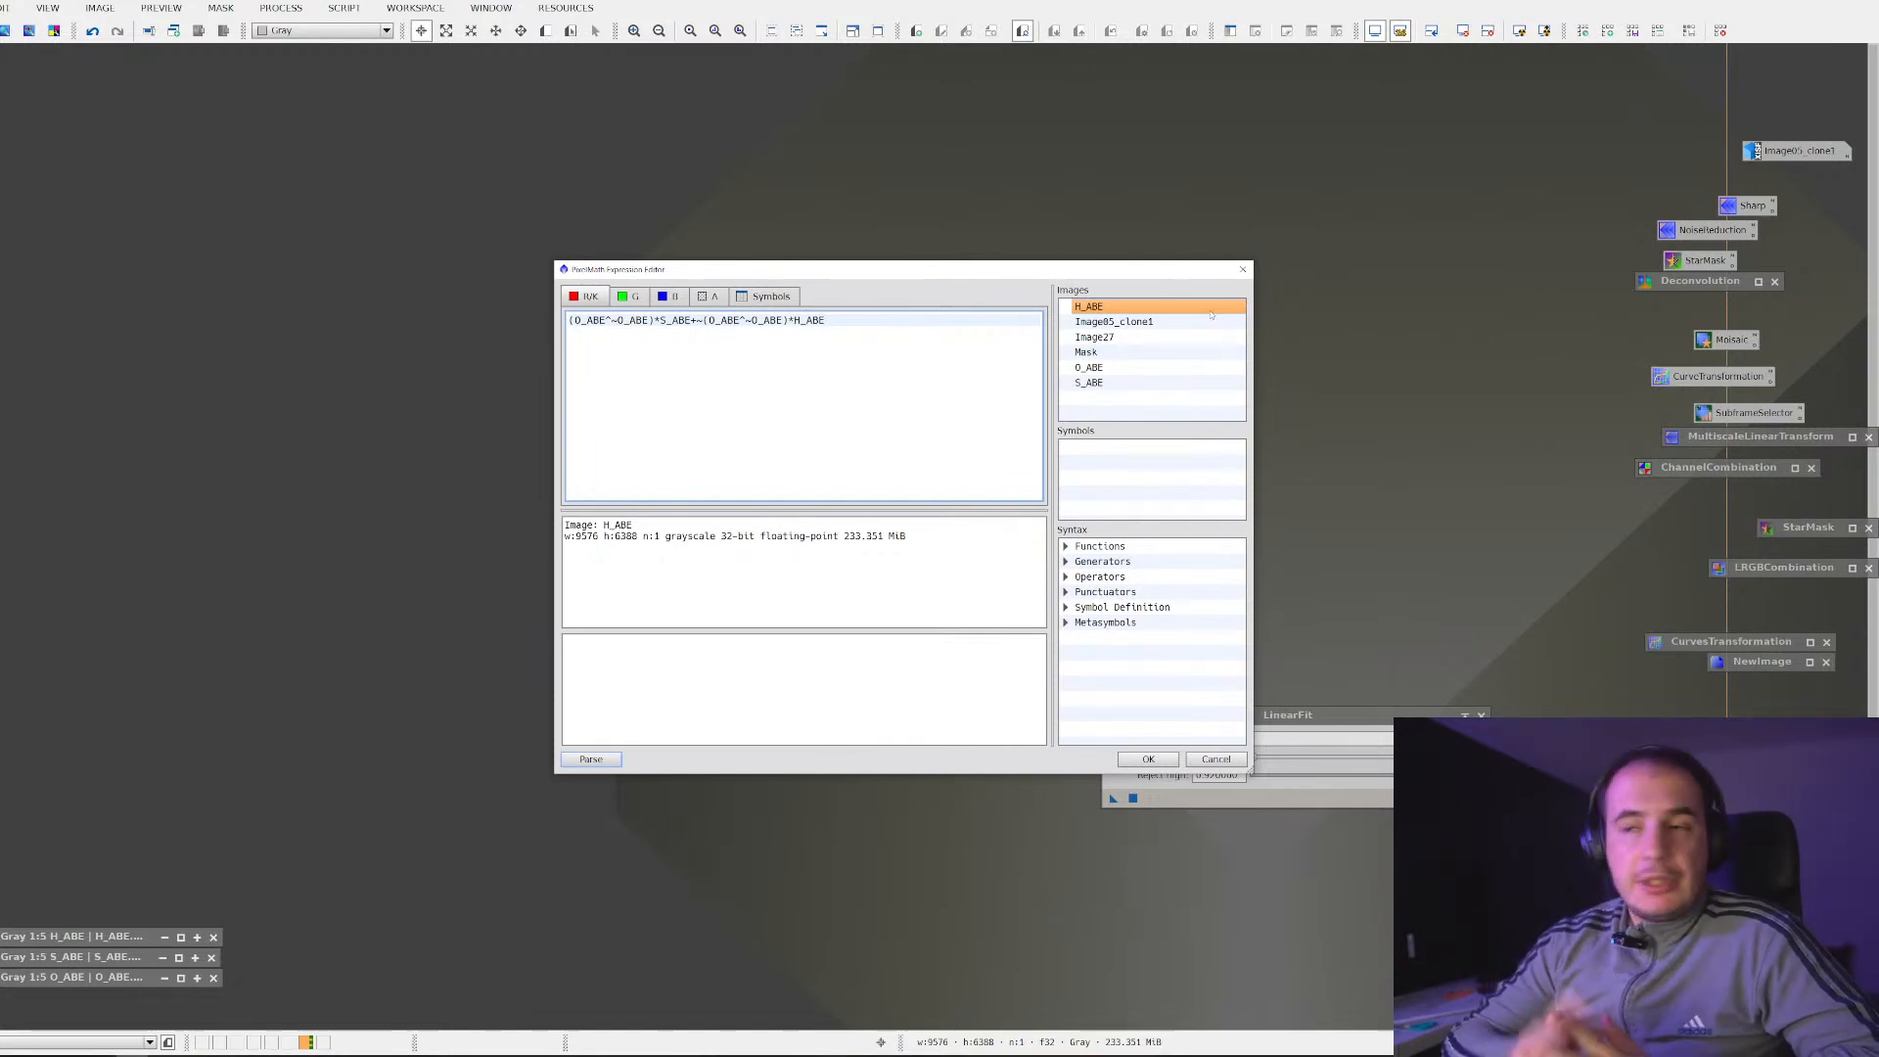
# Enter ))O_ABE*H_ABE)^~(O_ABE*H_ABE))*H_ABE as the start of the G channel expression
pyautogui.click(631, 297)
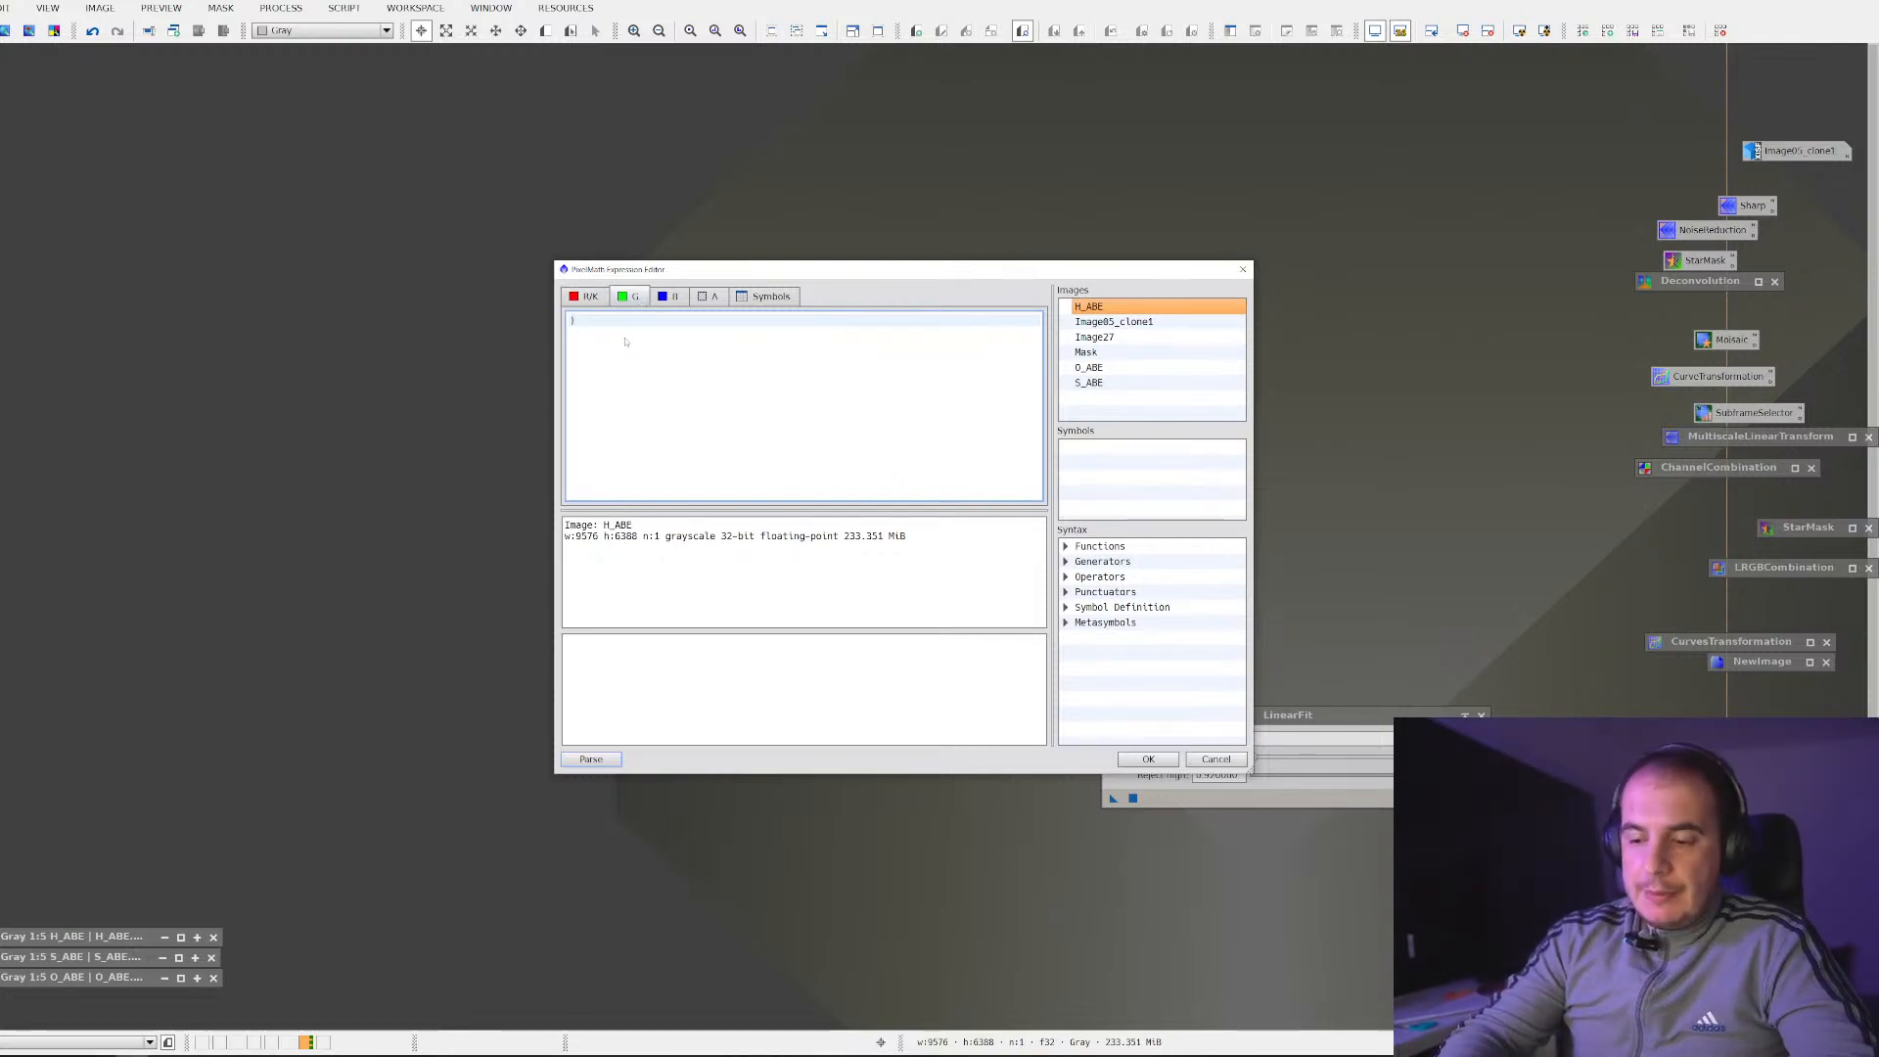
pyautogui.doubleClick(1089, 368)
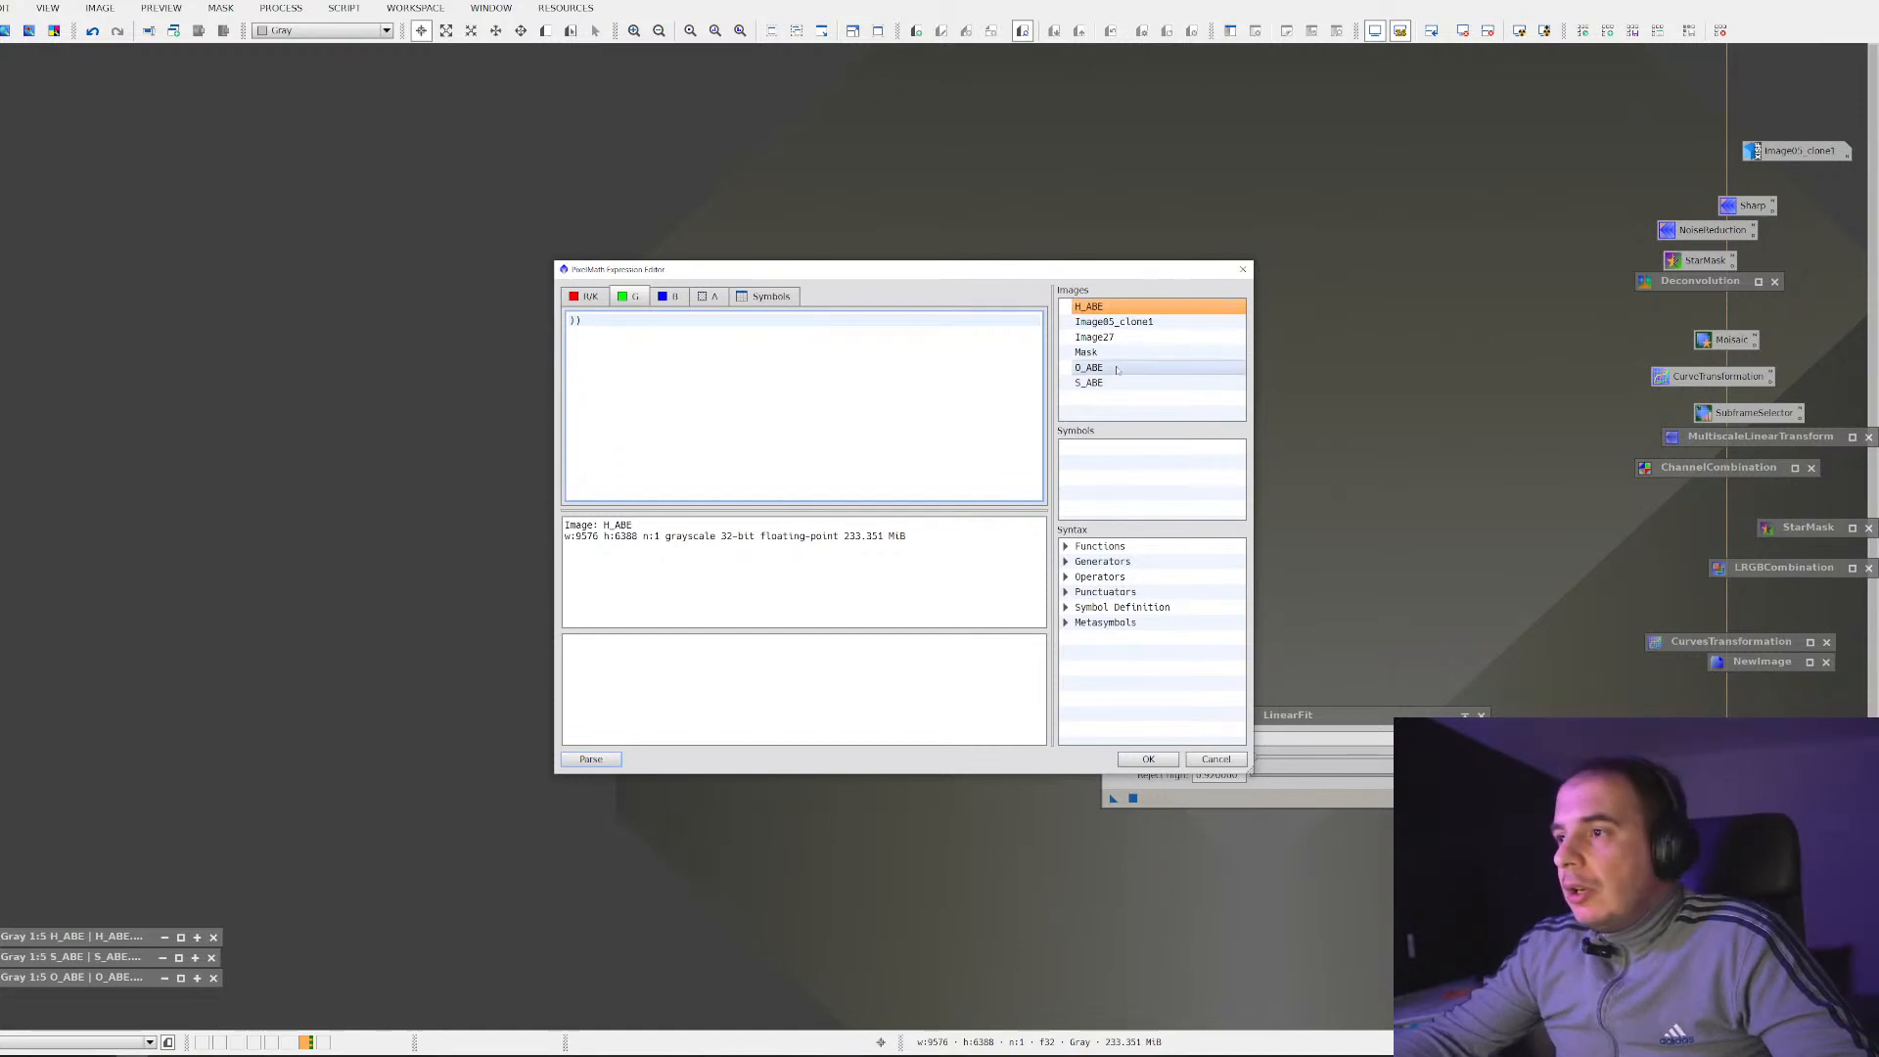
pyautogui.doubleClick(1077, 307)
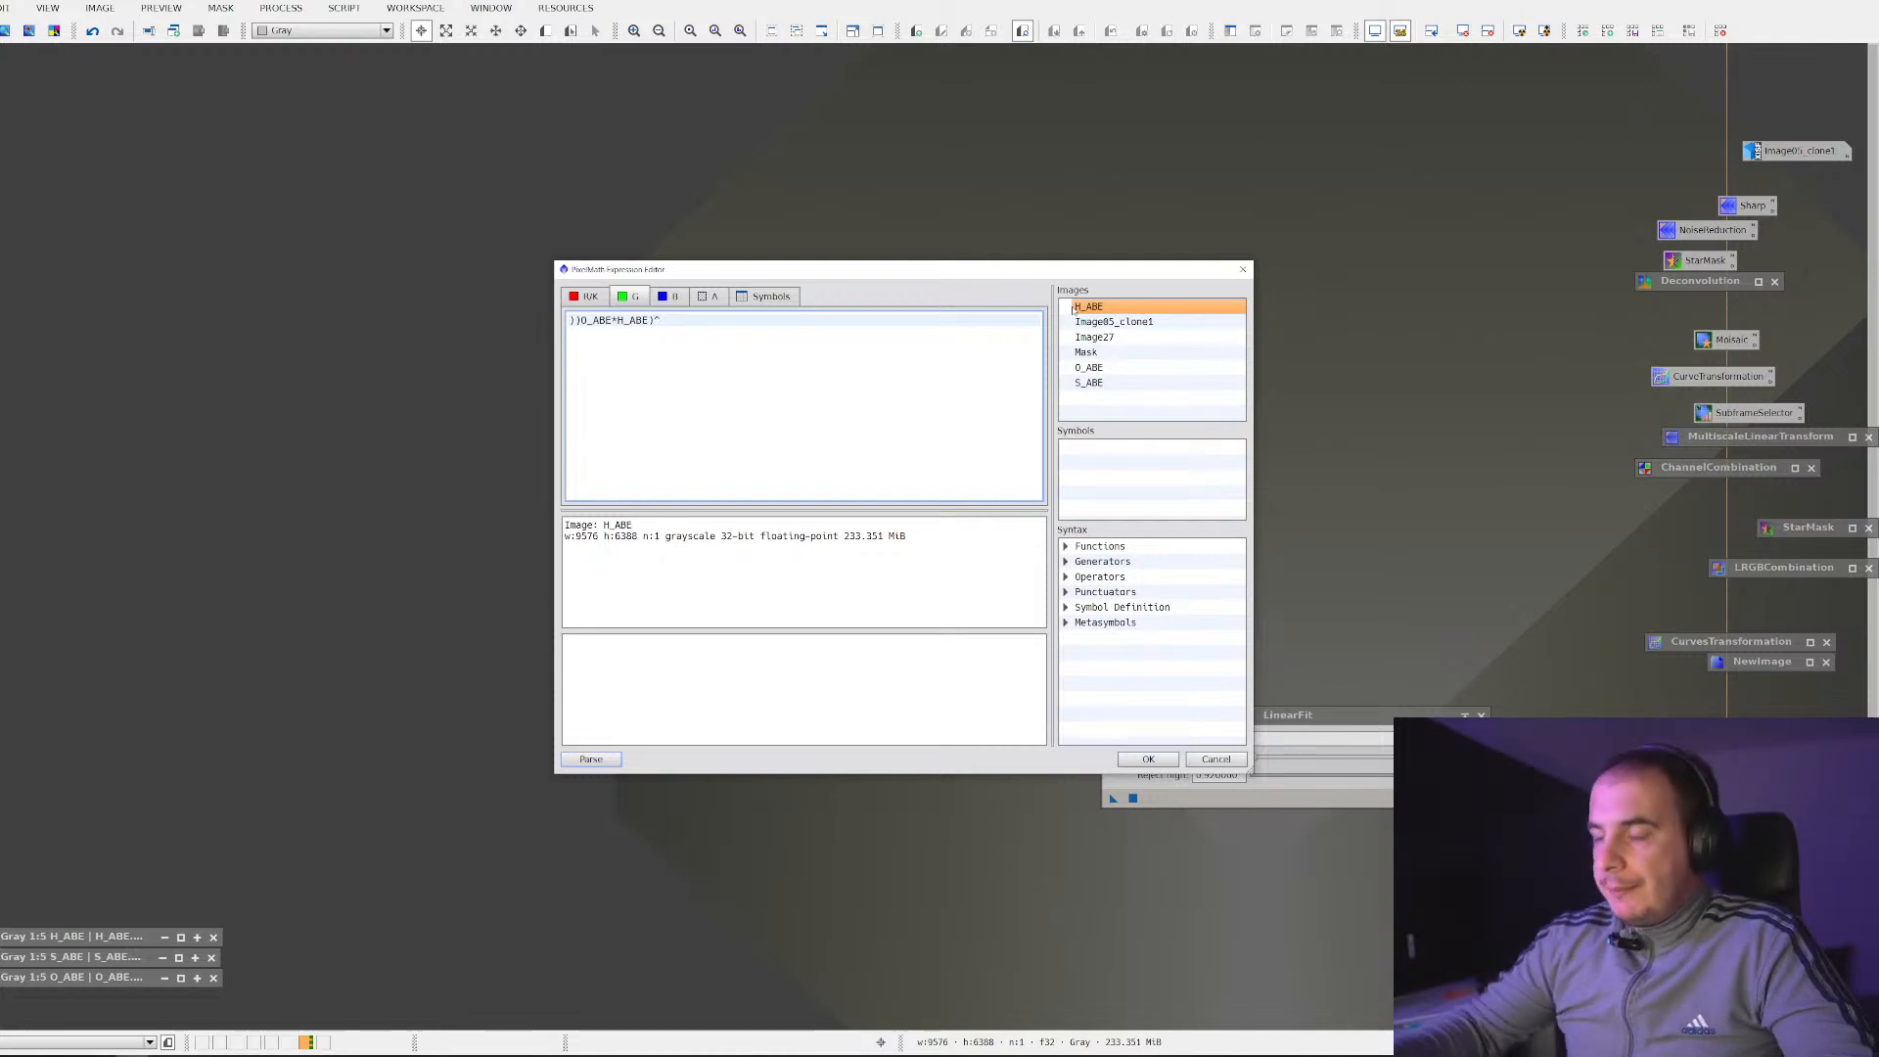
pyautogui.write(')^~(')
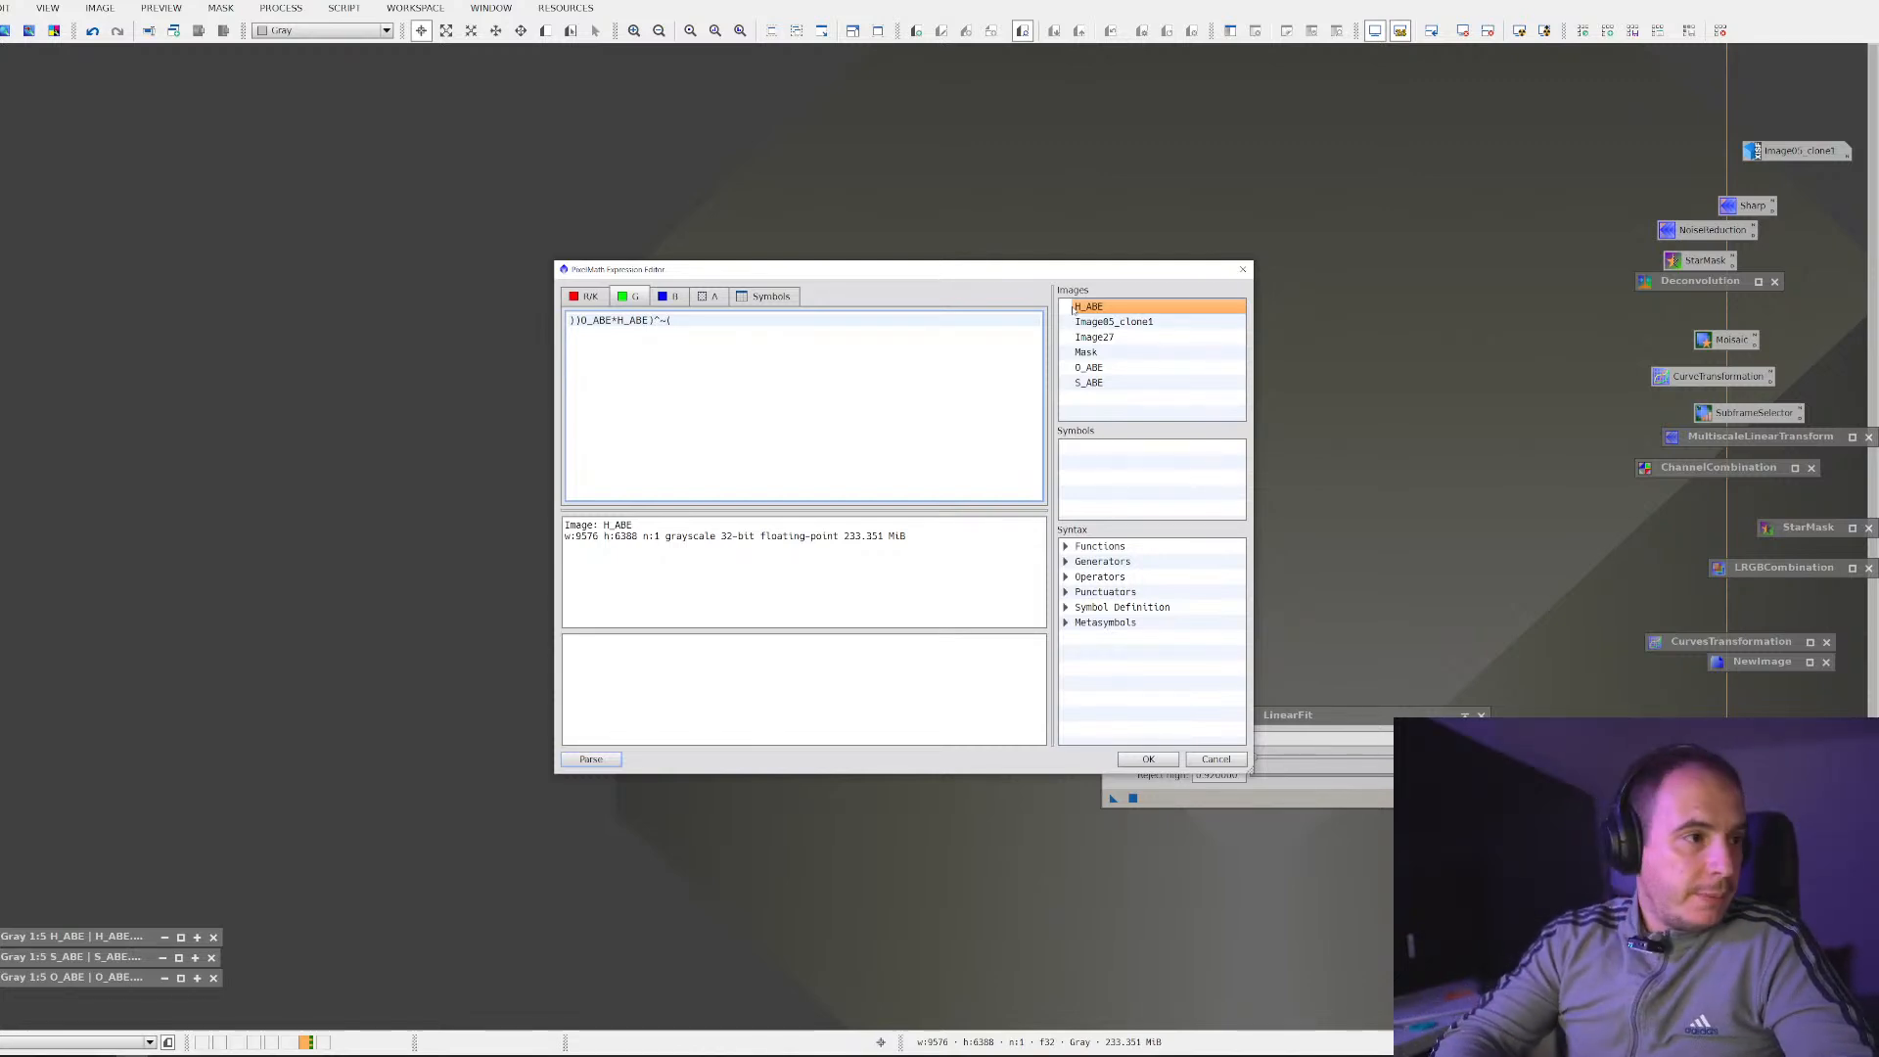
pyautogui.doubleClick(1118, 368)
pyautogui.doubleClick(1152, 307)
pyautogui.write('))*')
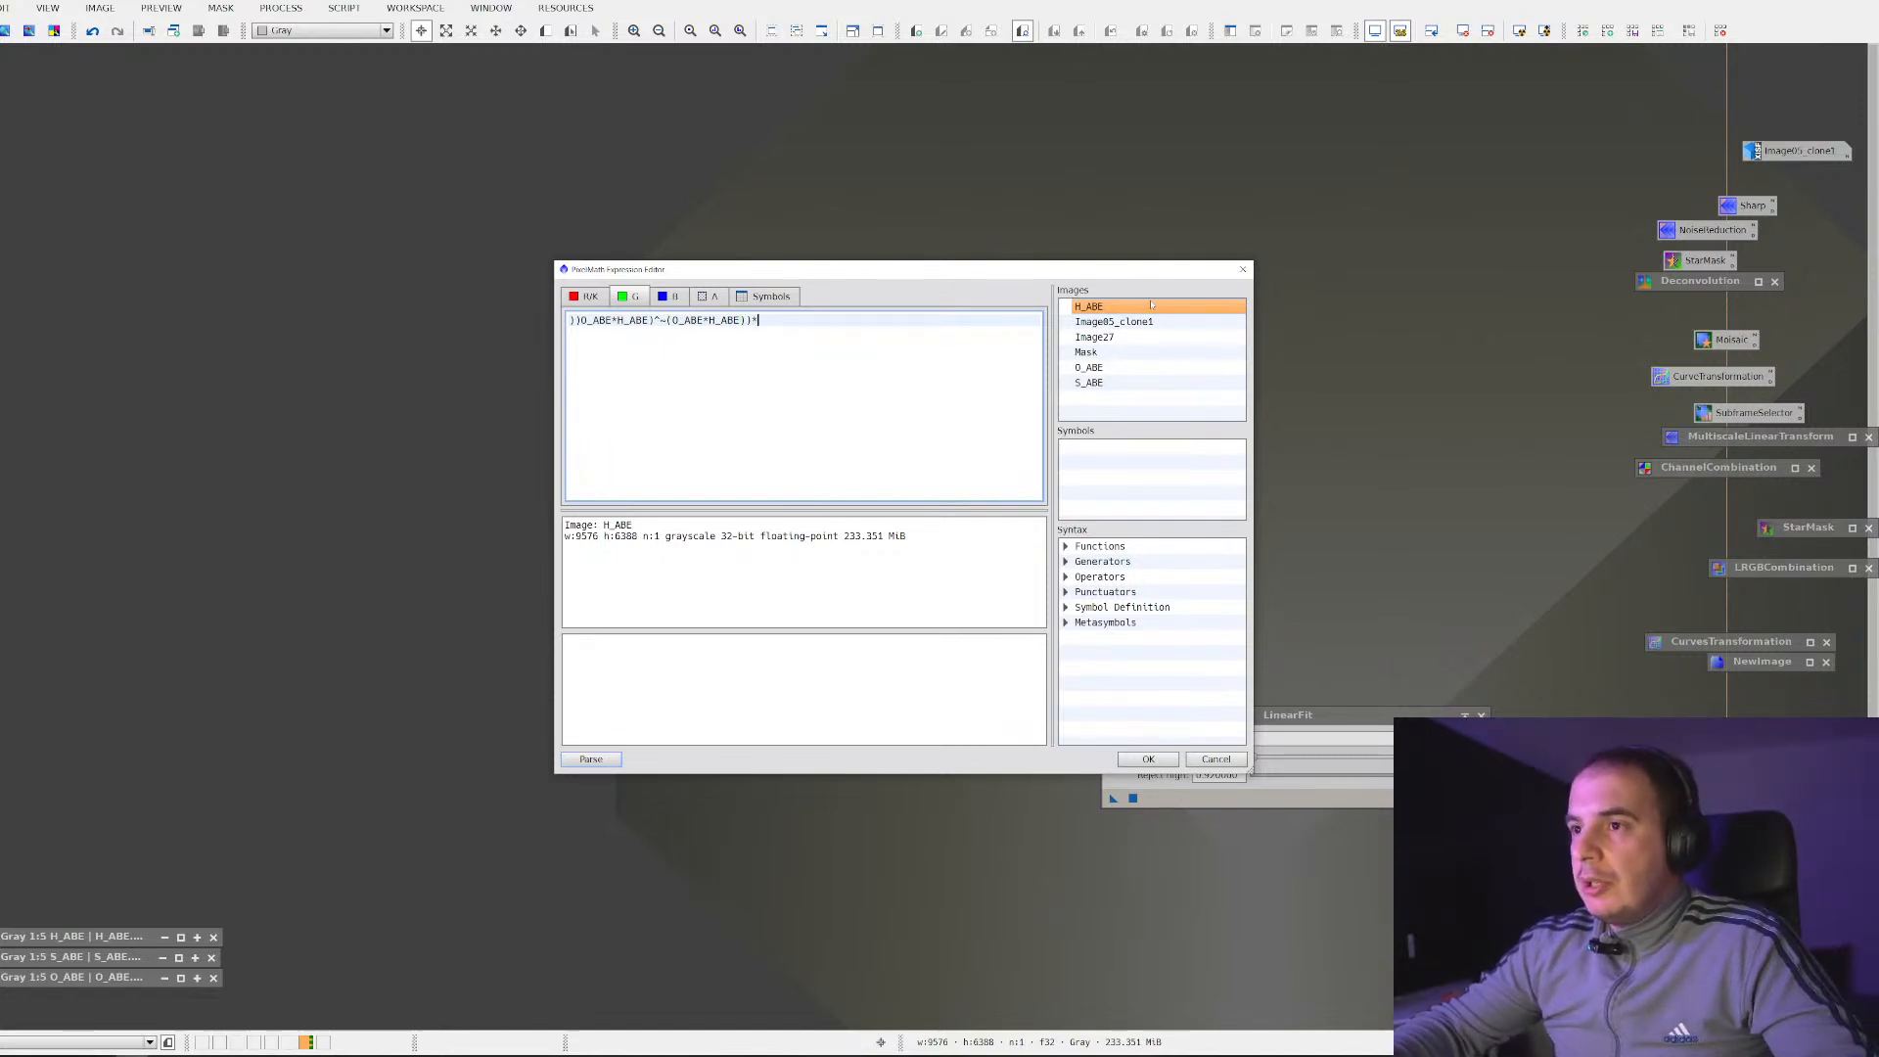
pyautogui.doubleClick(1147, 309)
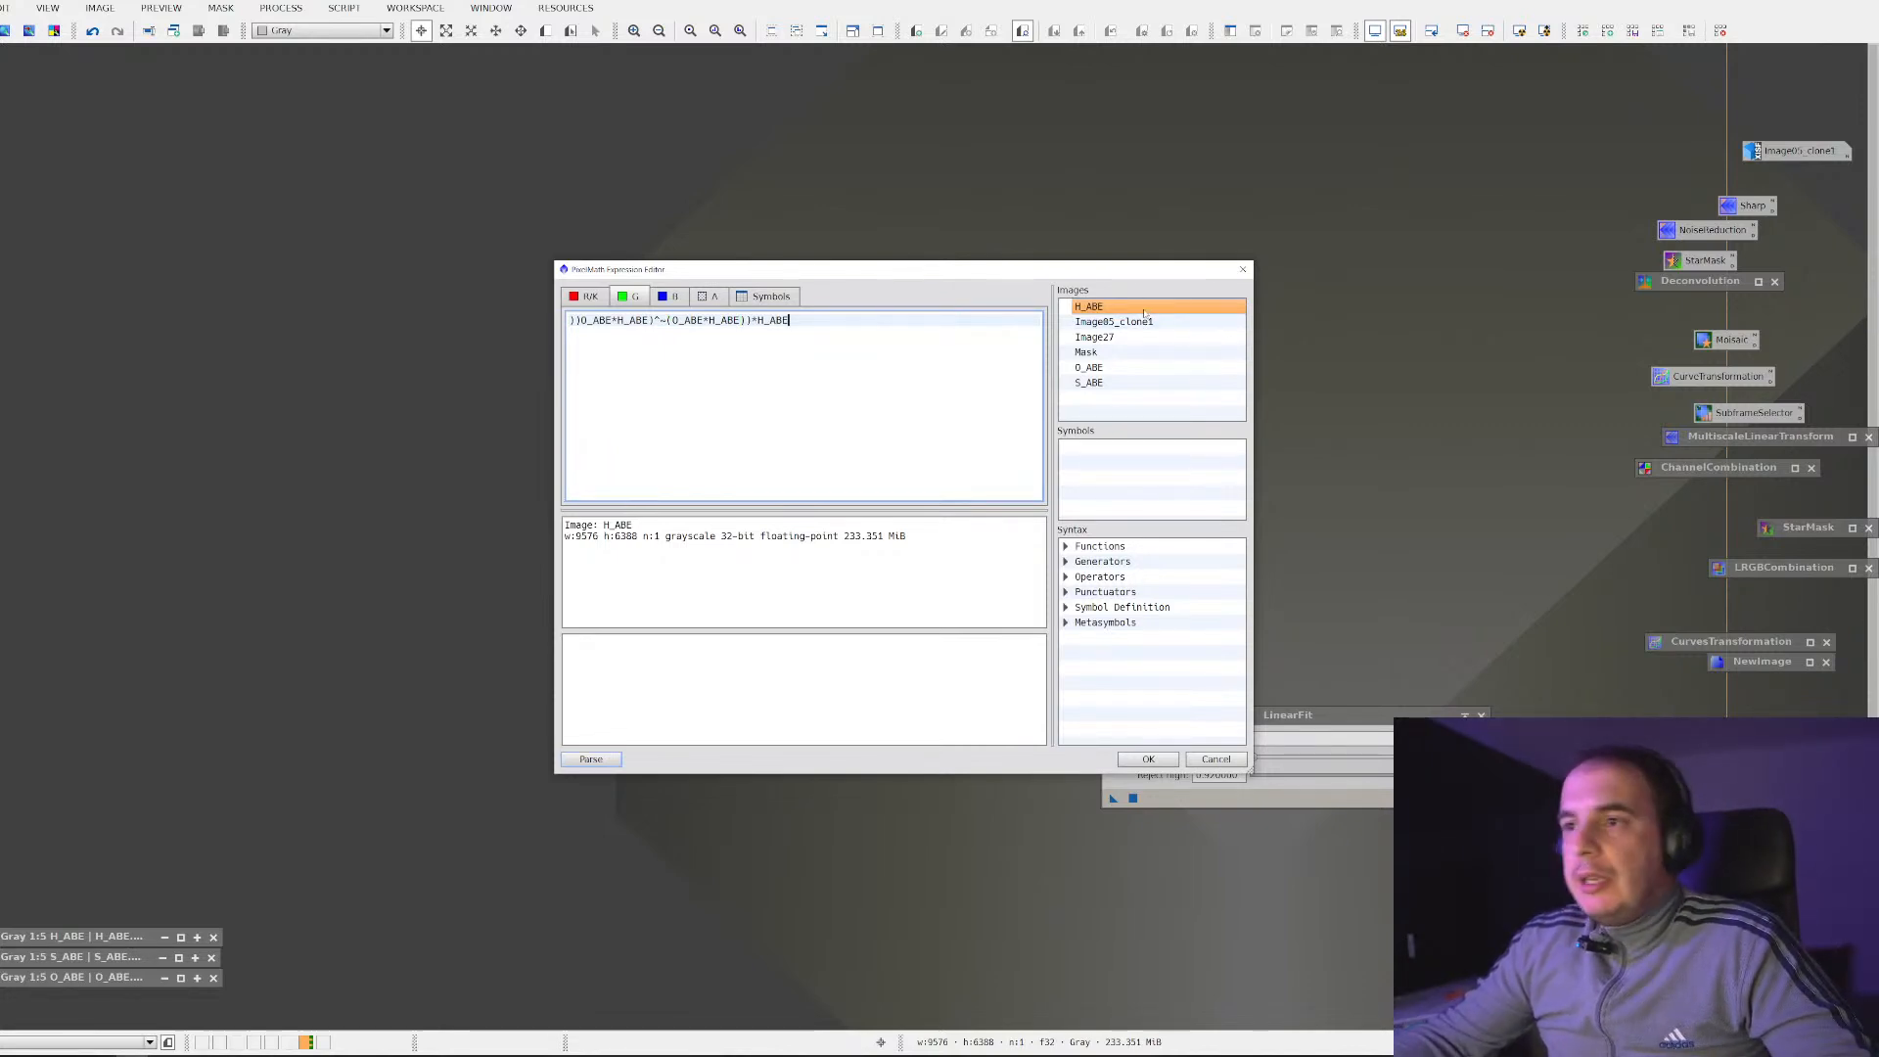
# Append +~)(O_ABE*H_ABE)^~(O_ABE*H_ABE)) to the G channel expression
pyautogui.write('+~)')
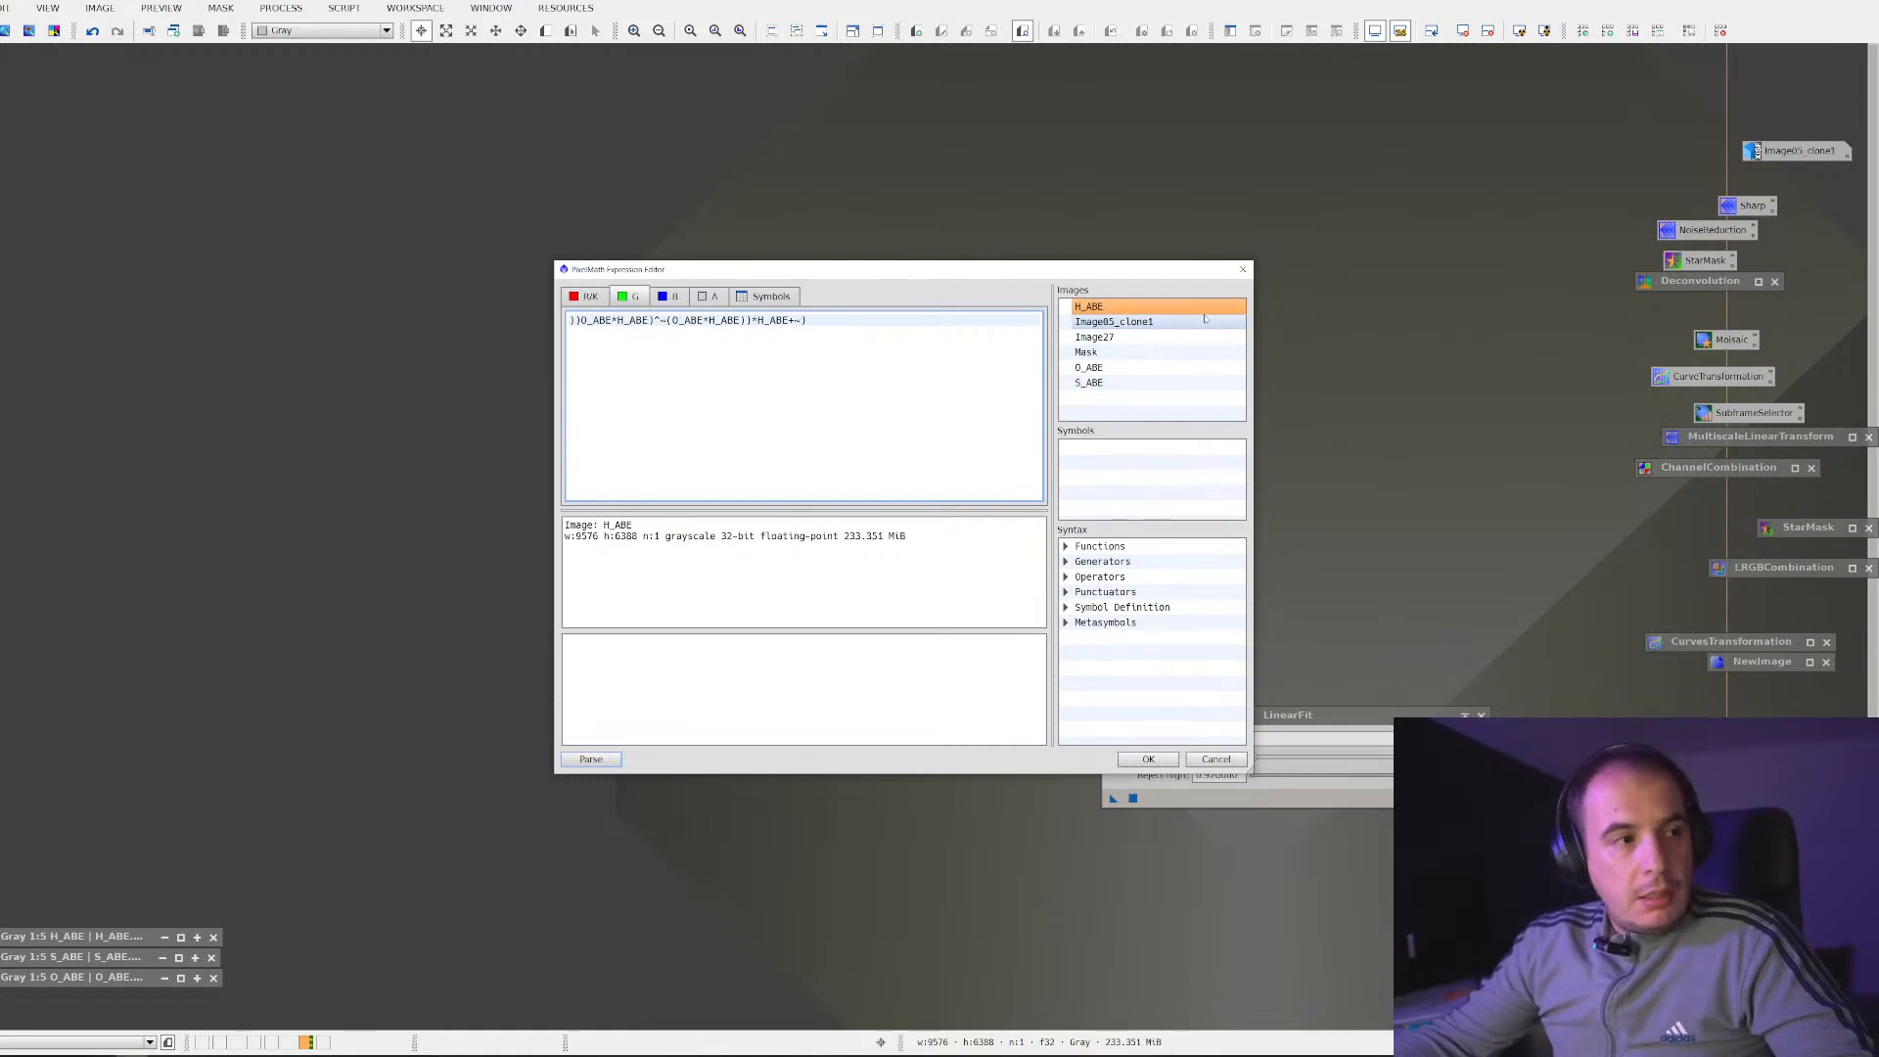
pyautogui.write('(')
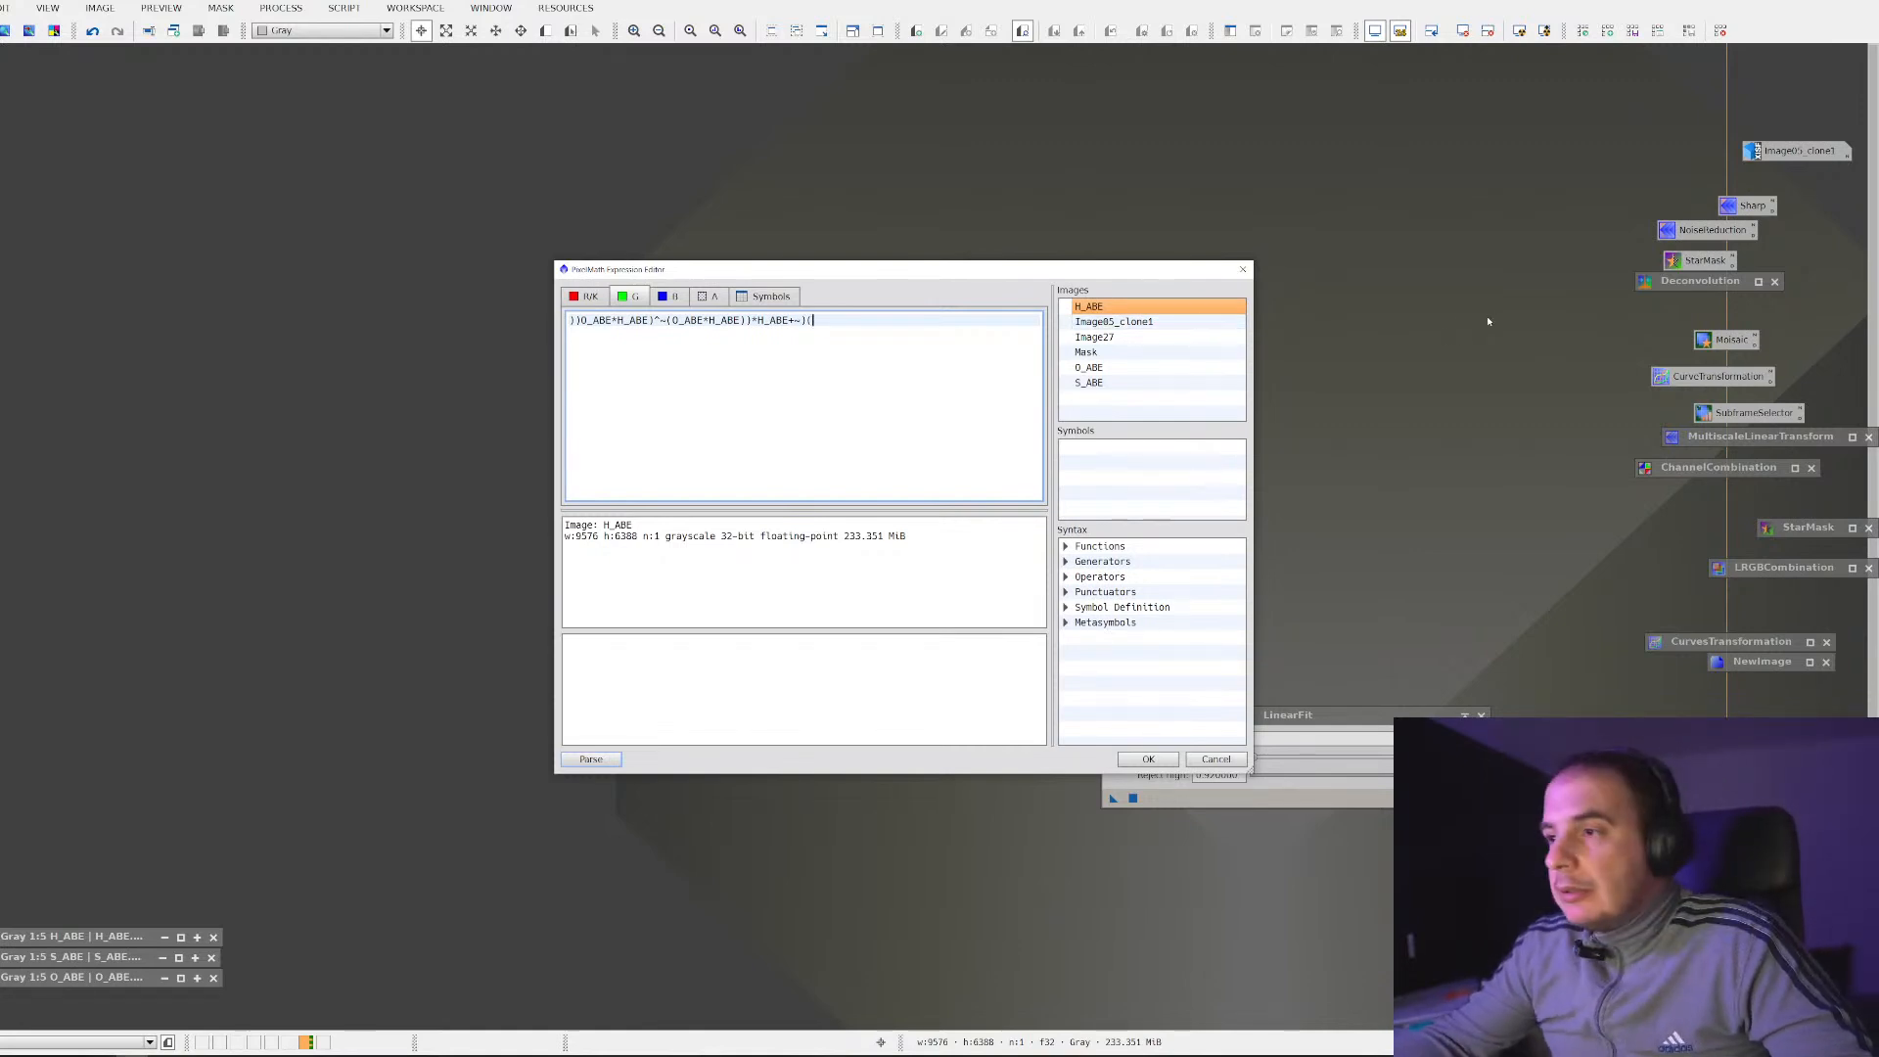
pyautogui.doubleClick(1167, 368)
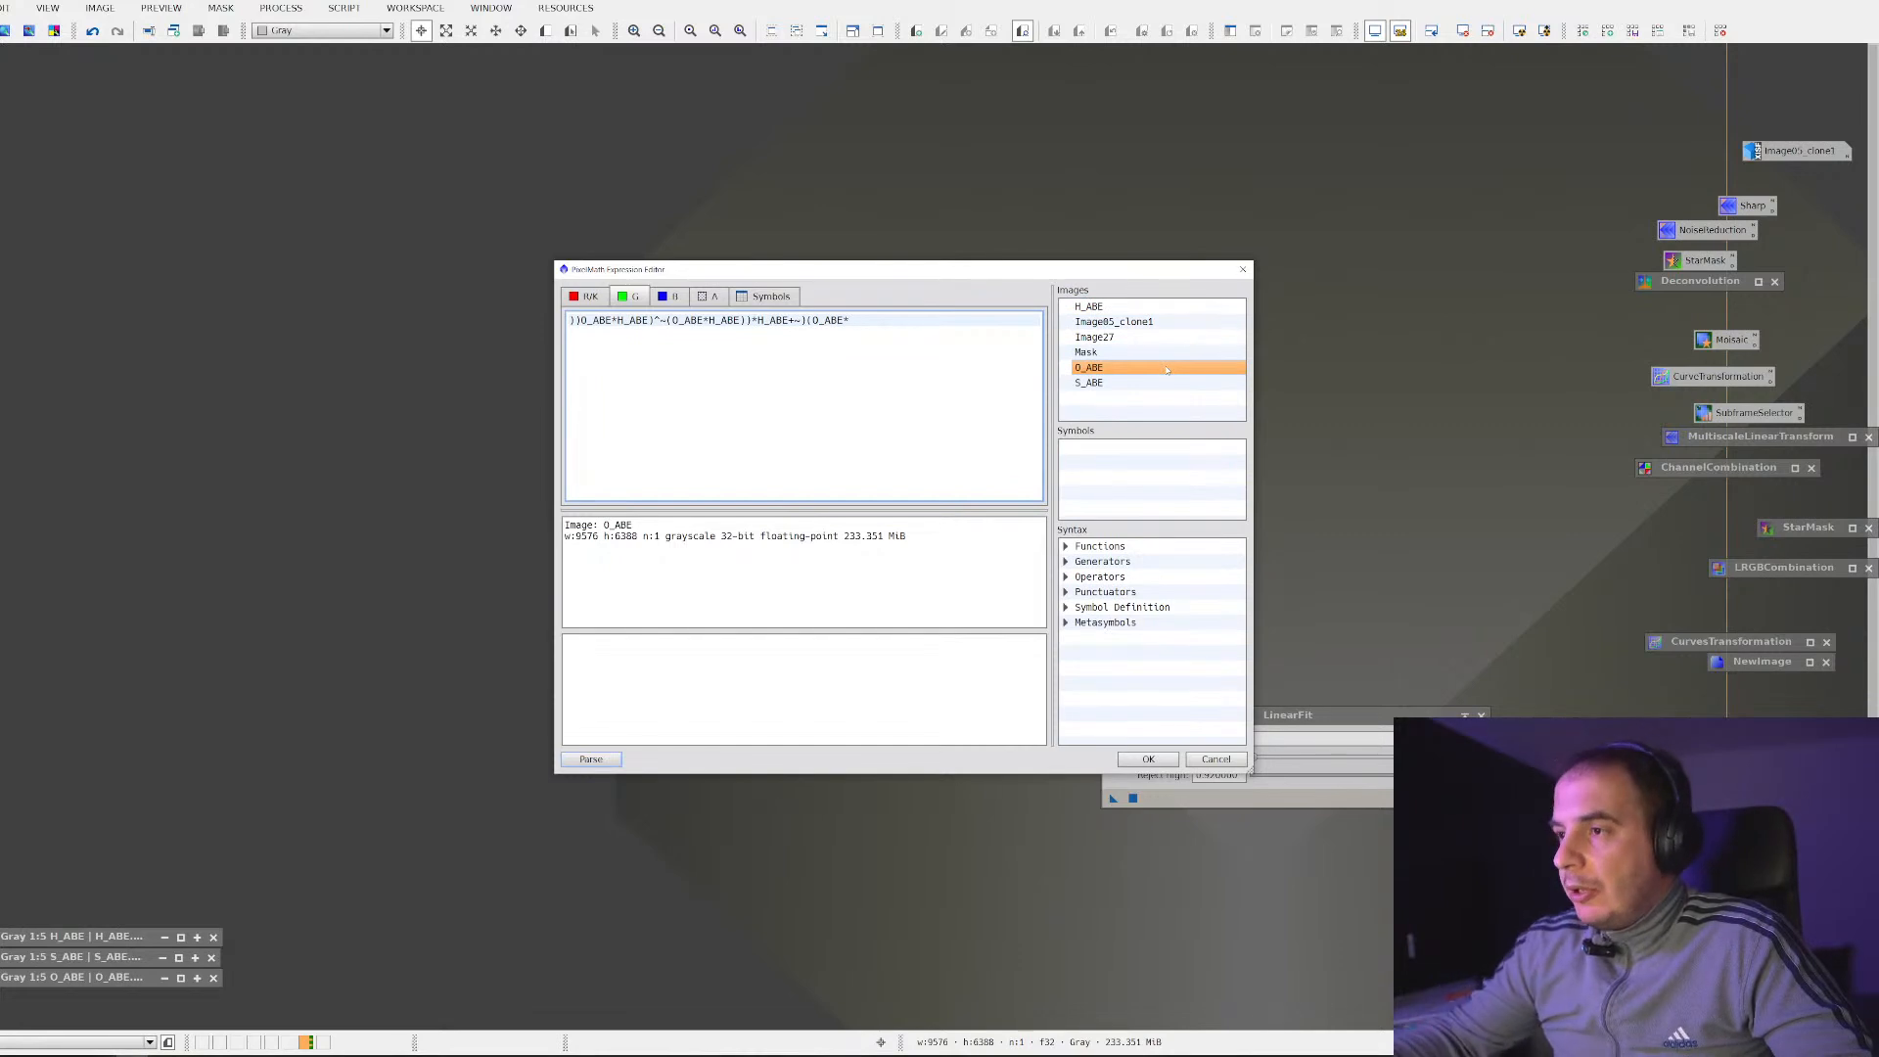
pyautogui.doubleClick(1164, 307)
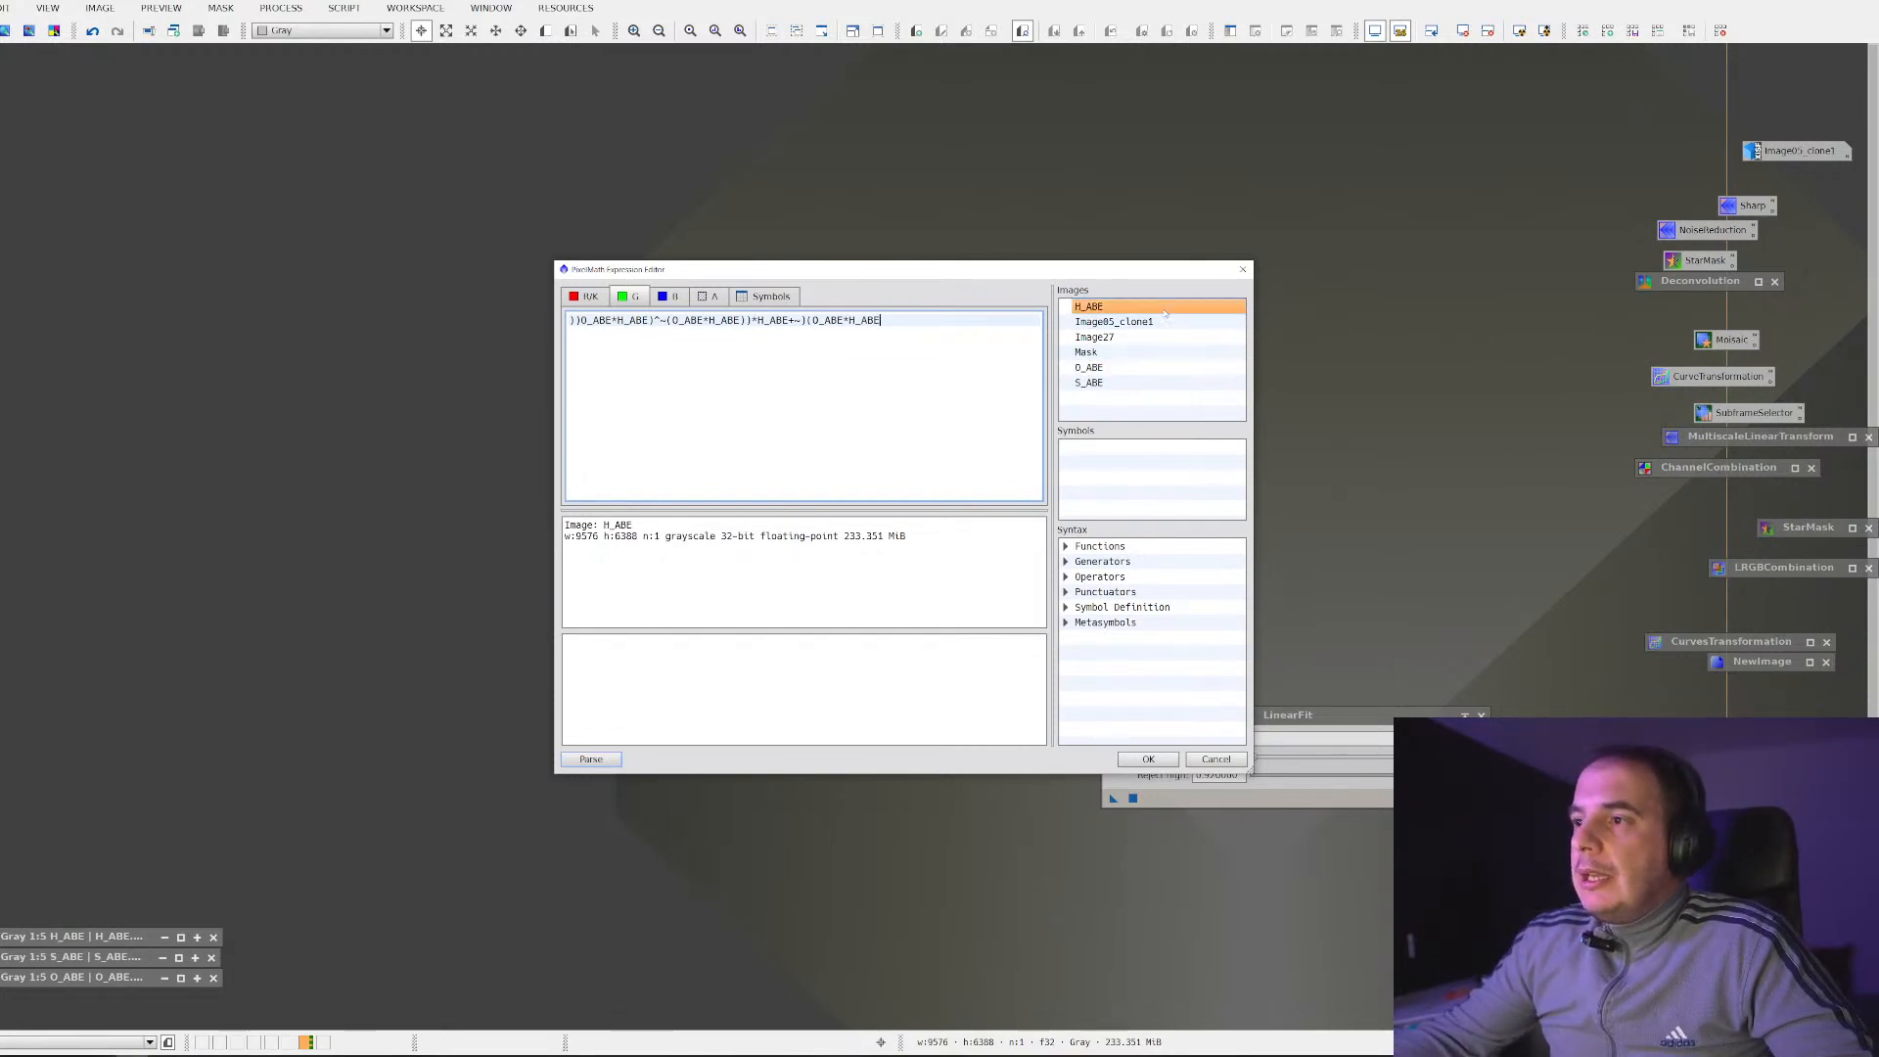
pyautogui.write(')^')
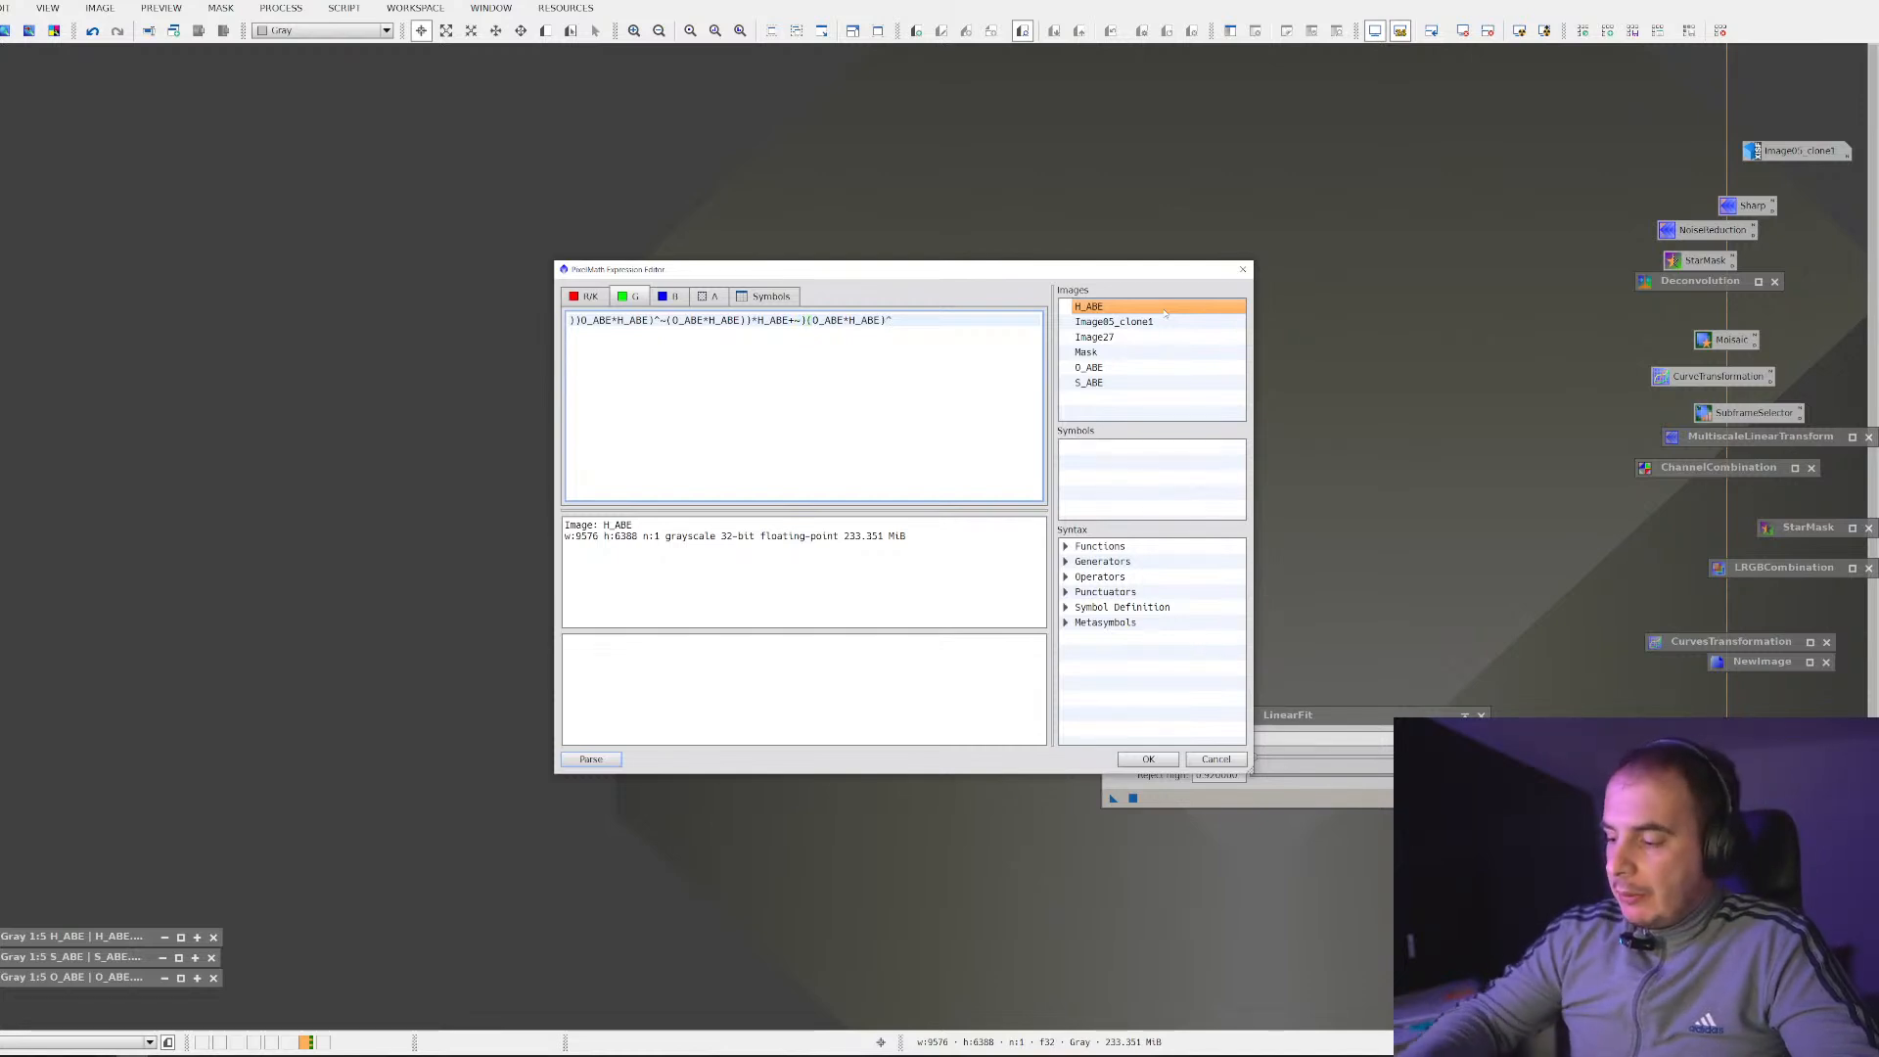
pyautogui.write('~')
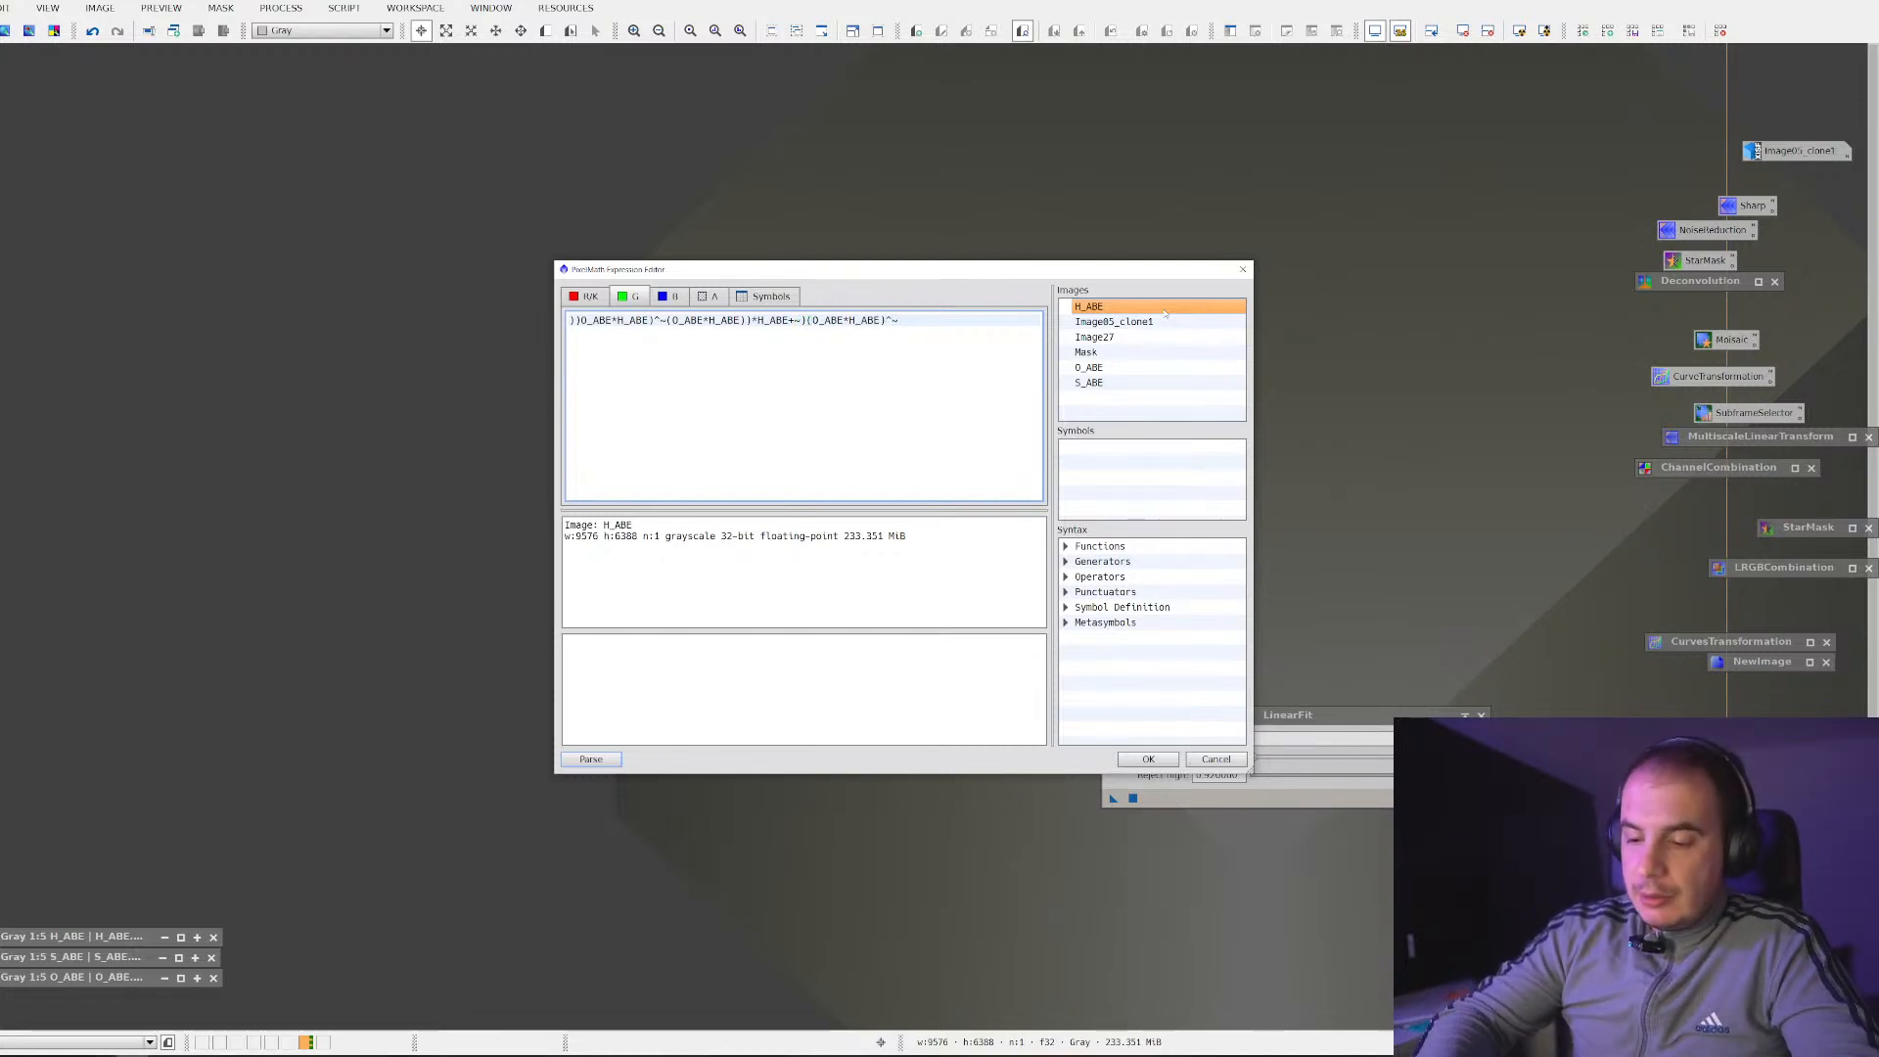
pyautogui.write('(')
pyautogui.doubleClick(1134, 368)
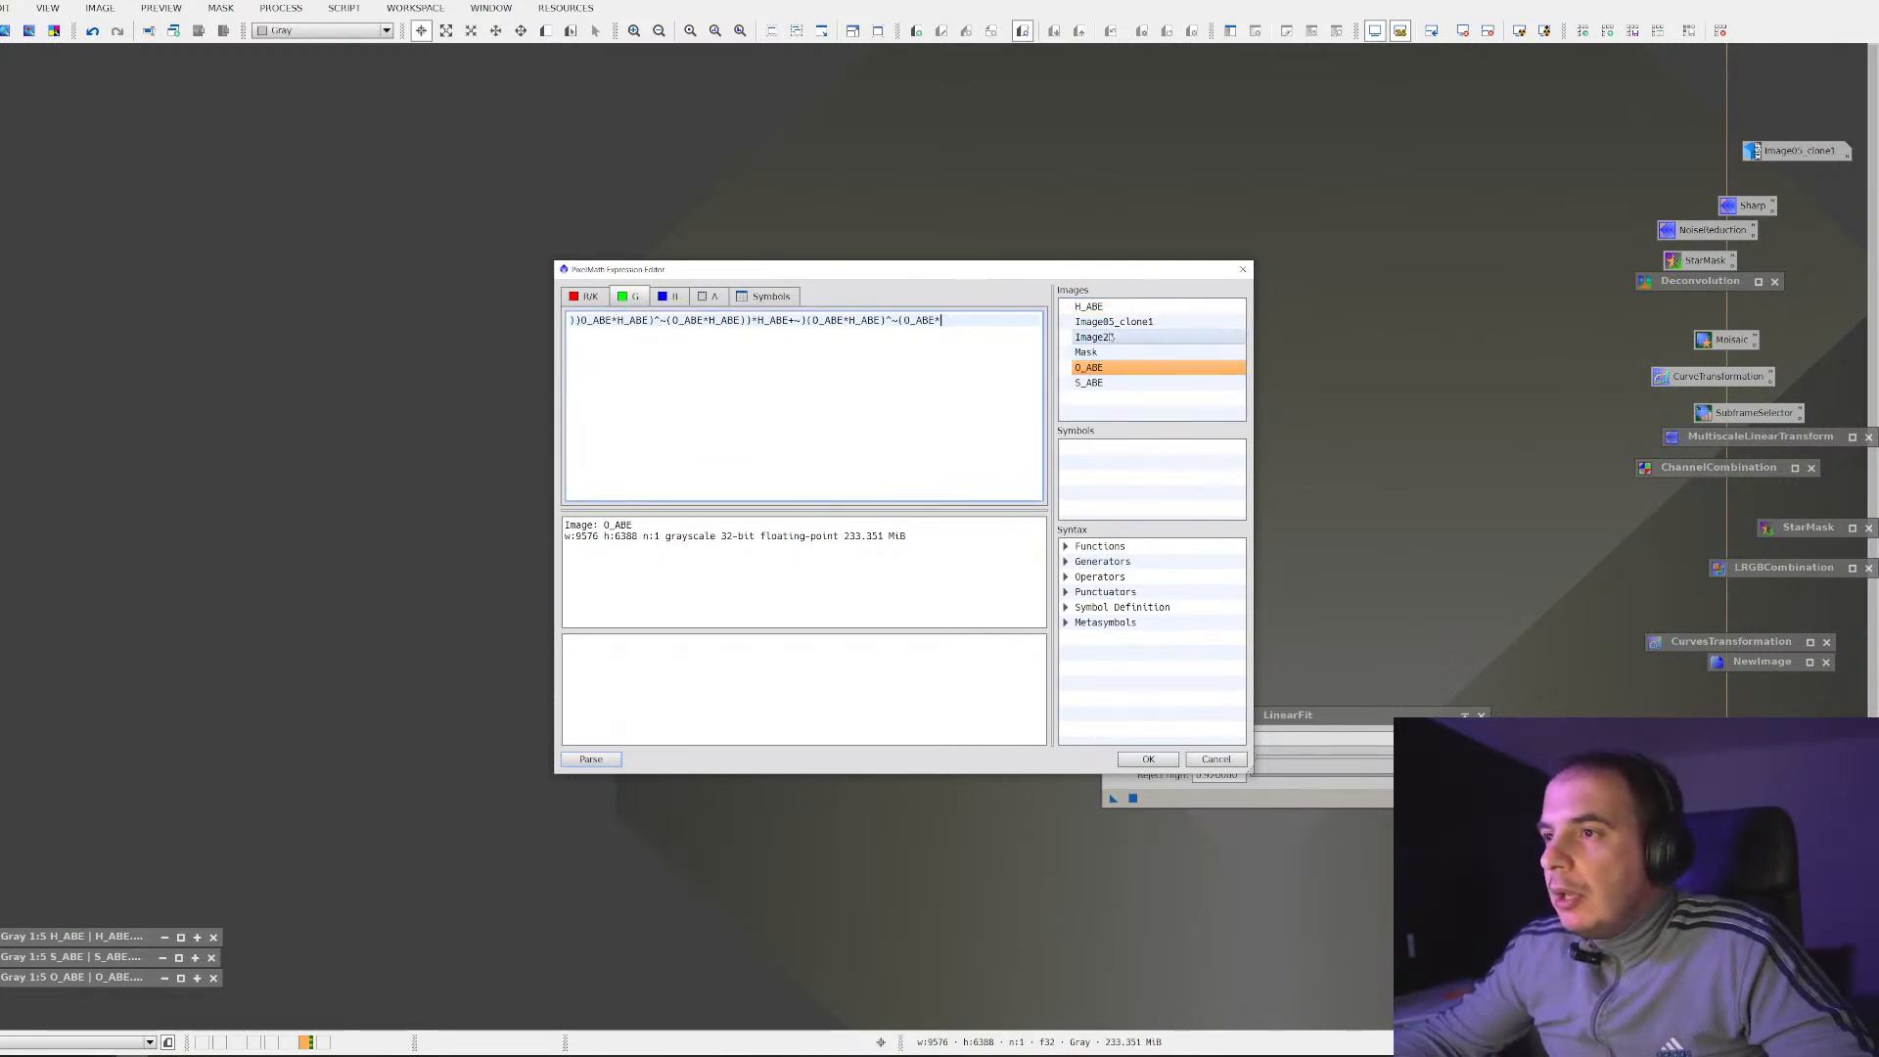
pyautogui.write('*')
pyautogui.doubleClick(1151, 308)
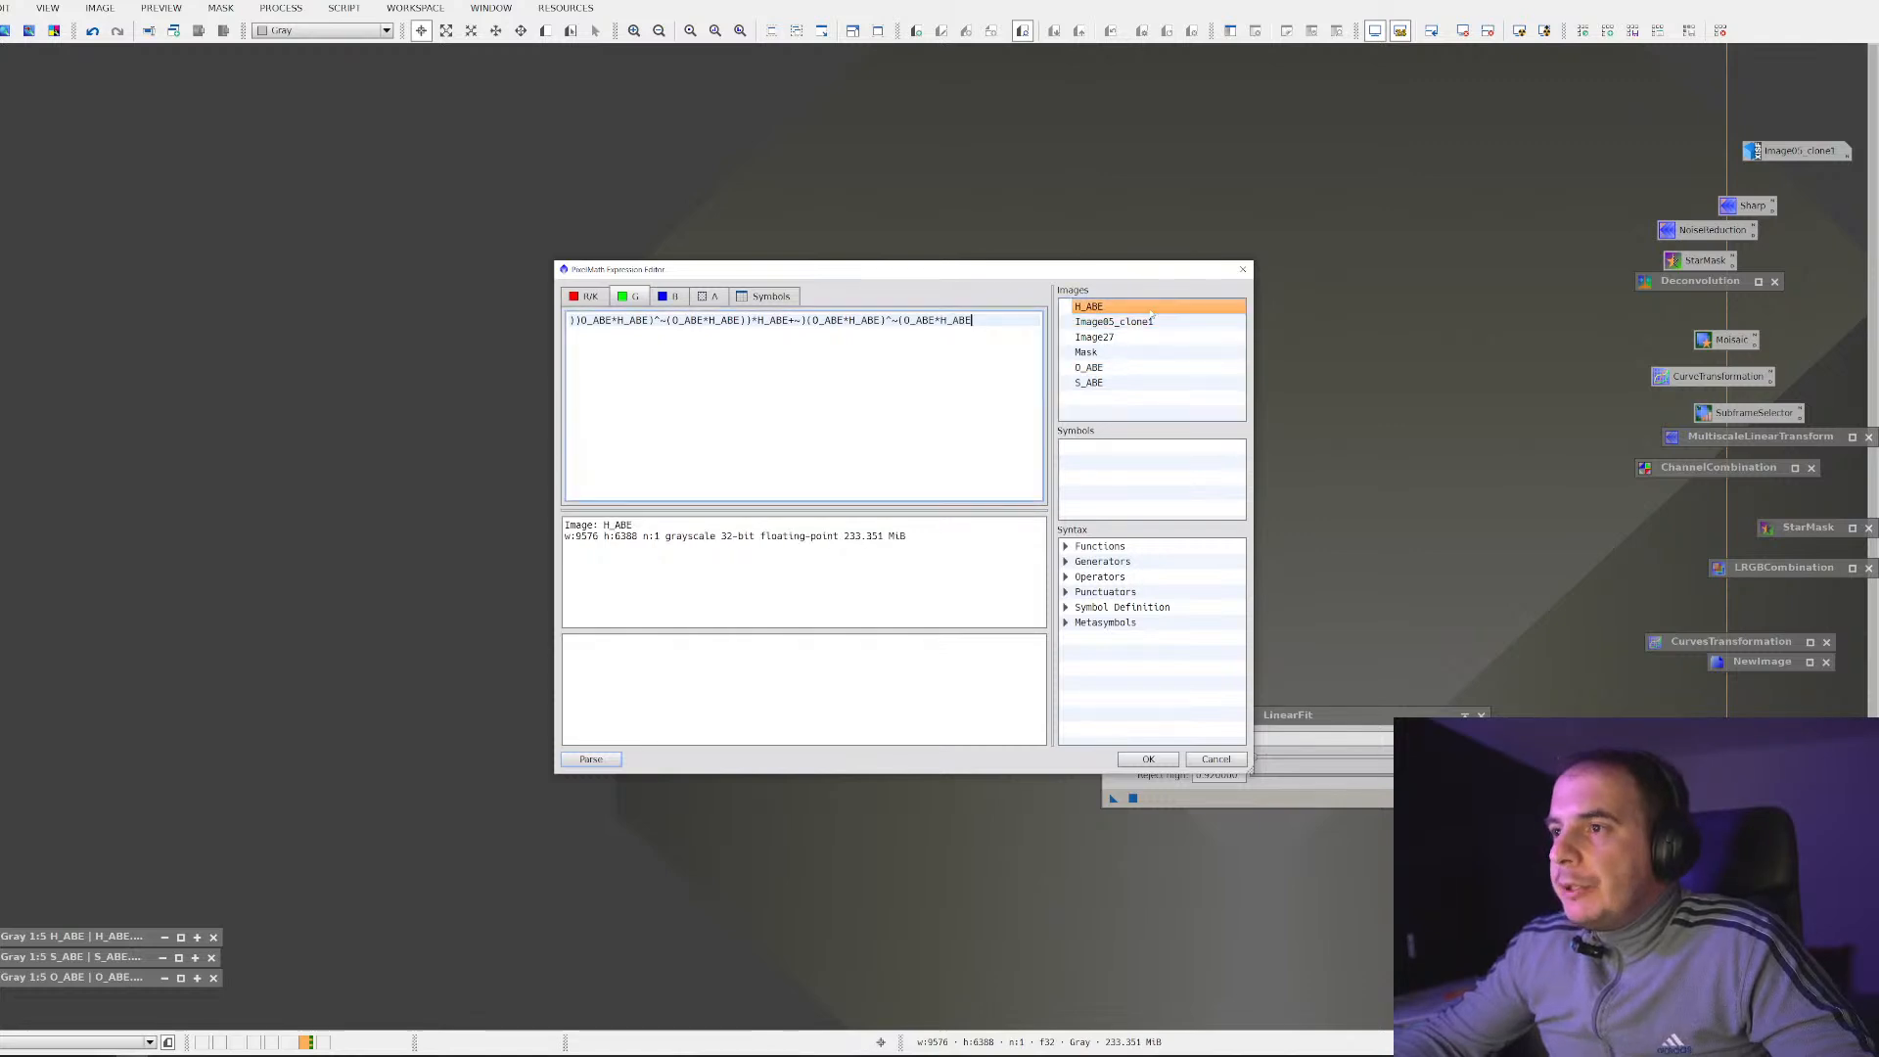
pyautogui.write(')')
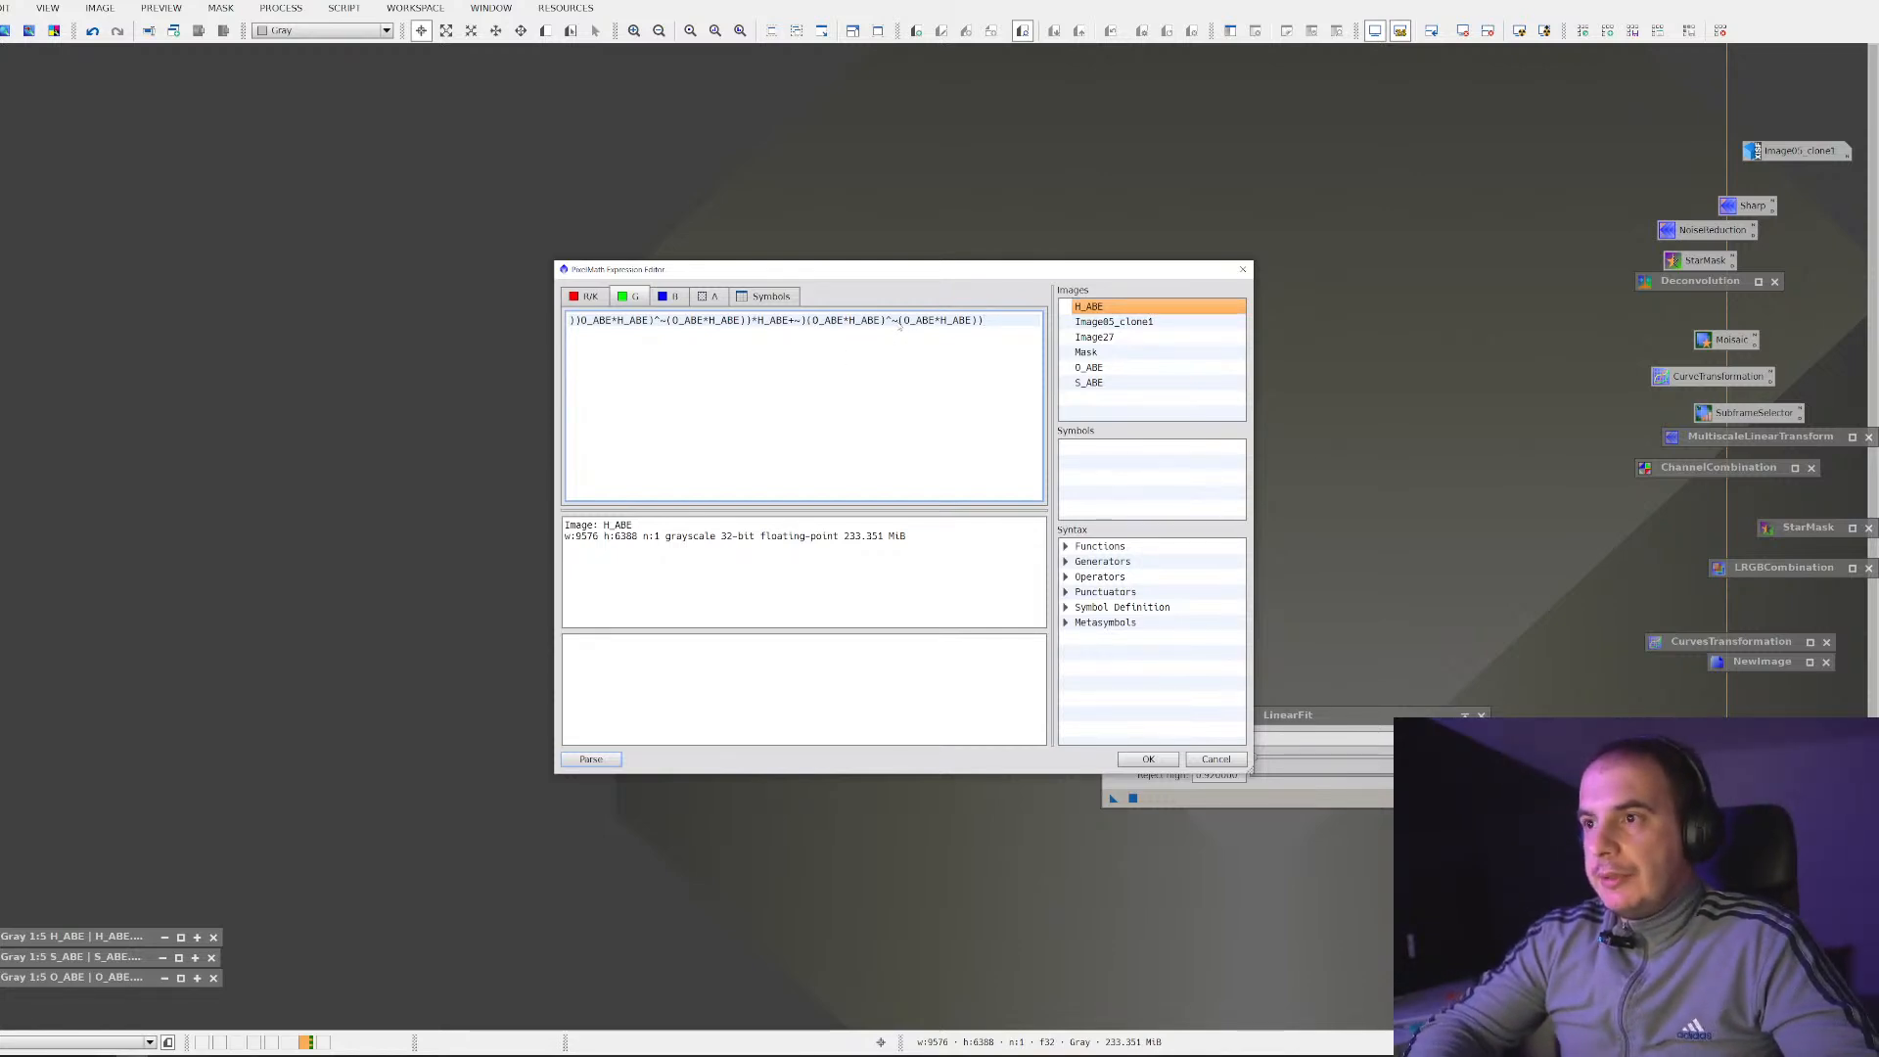
# Change the parenthesis after +~ in the G expression to an opening one and append *O_ABE at the end
pyautogui.press('Left')
pyautogui.press('BackSpace')
pyautogui.write('(')
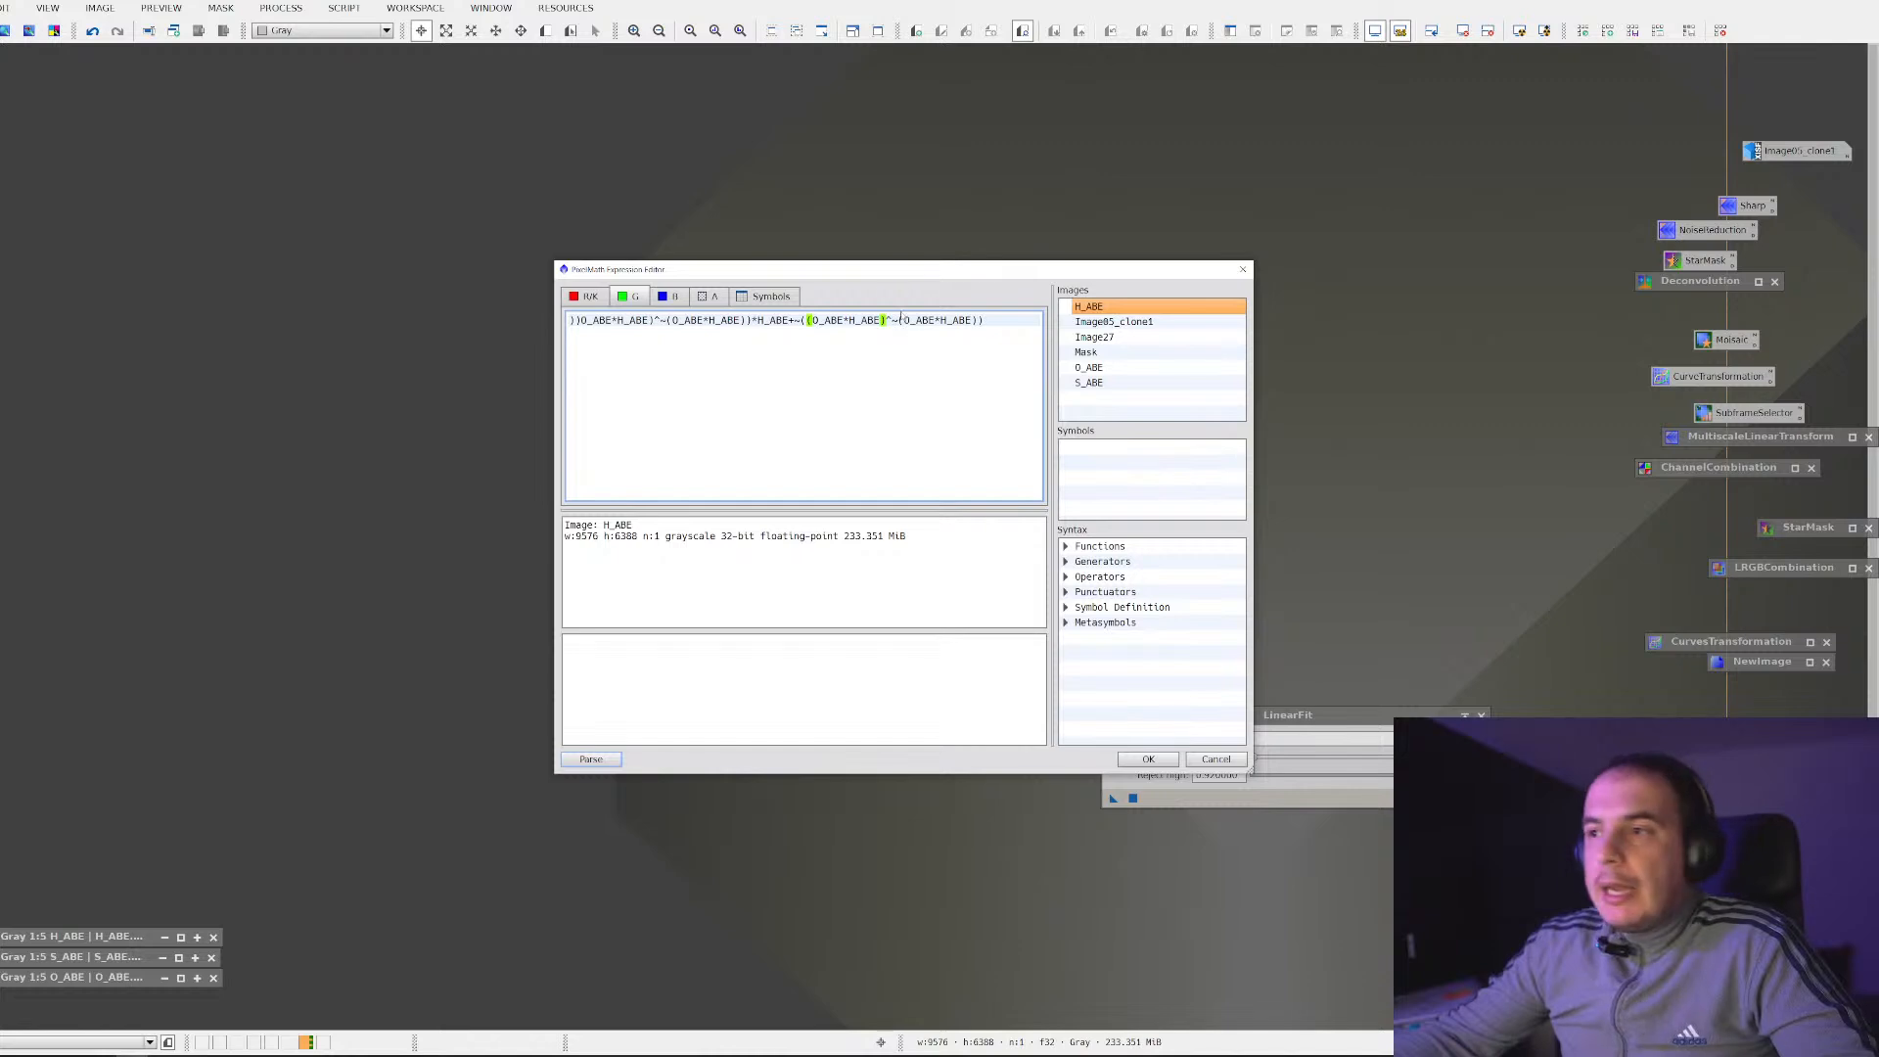
pyautogui.press('Left')
pyautogui.write('*')
pyautogui.doubleClick(1135, 368)
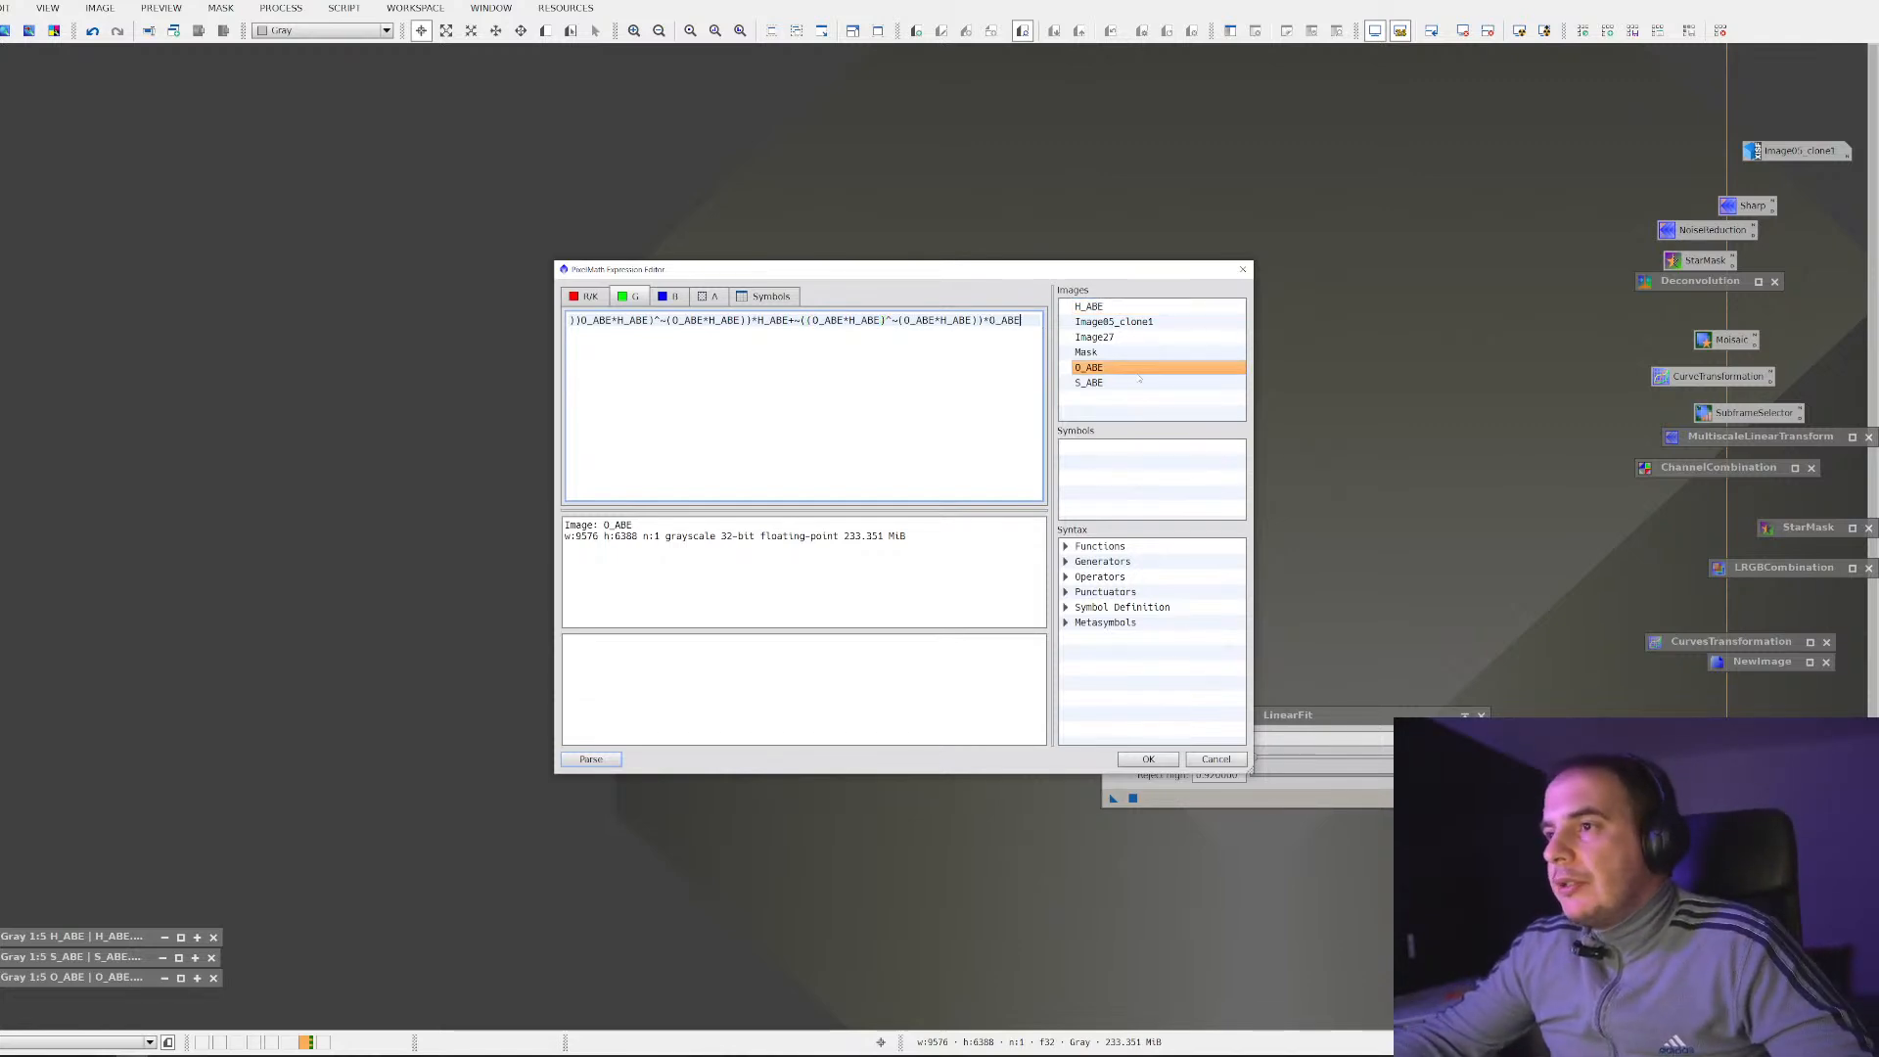
# Set the B channel expression to O_ABE and accept the expressions for all three channels
pyautogui.click(670, 297)
pyautogui.doubleClick(1073, 373)
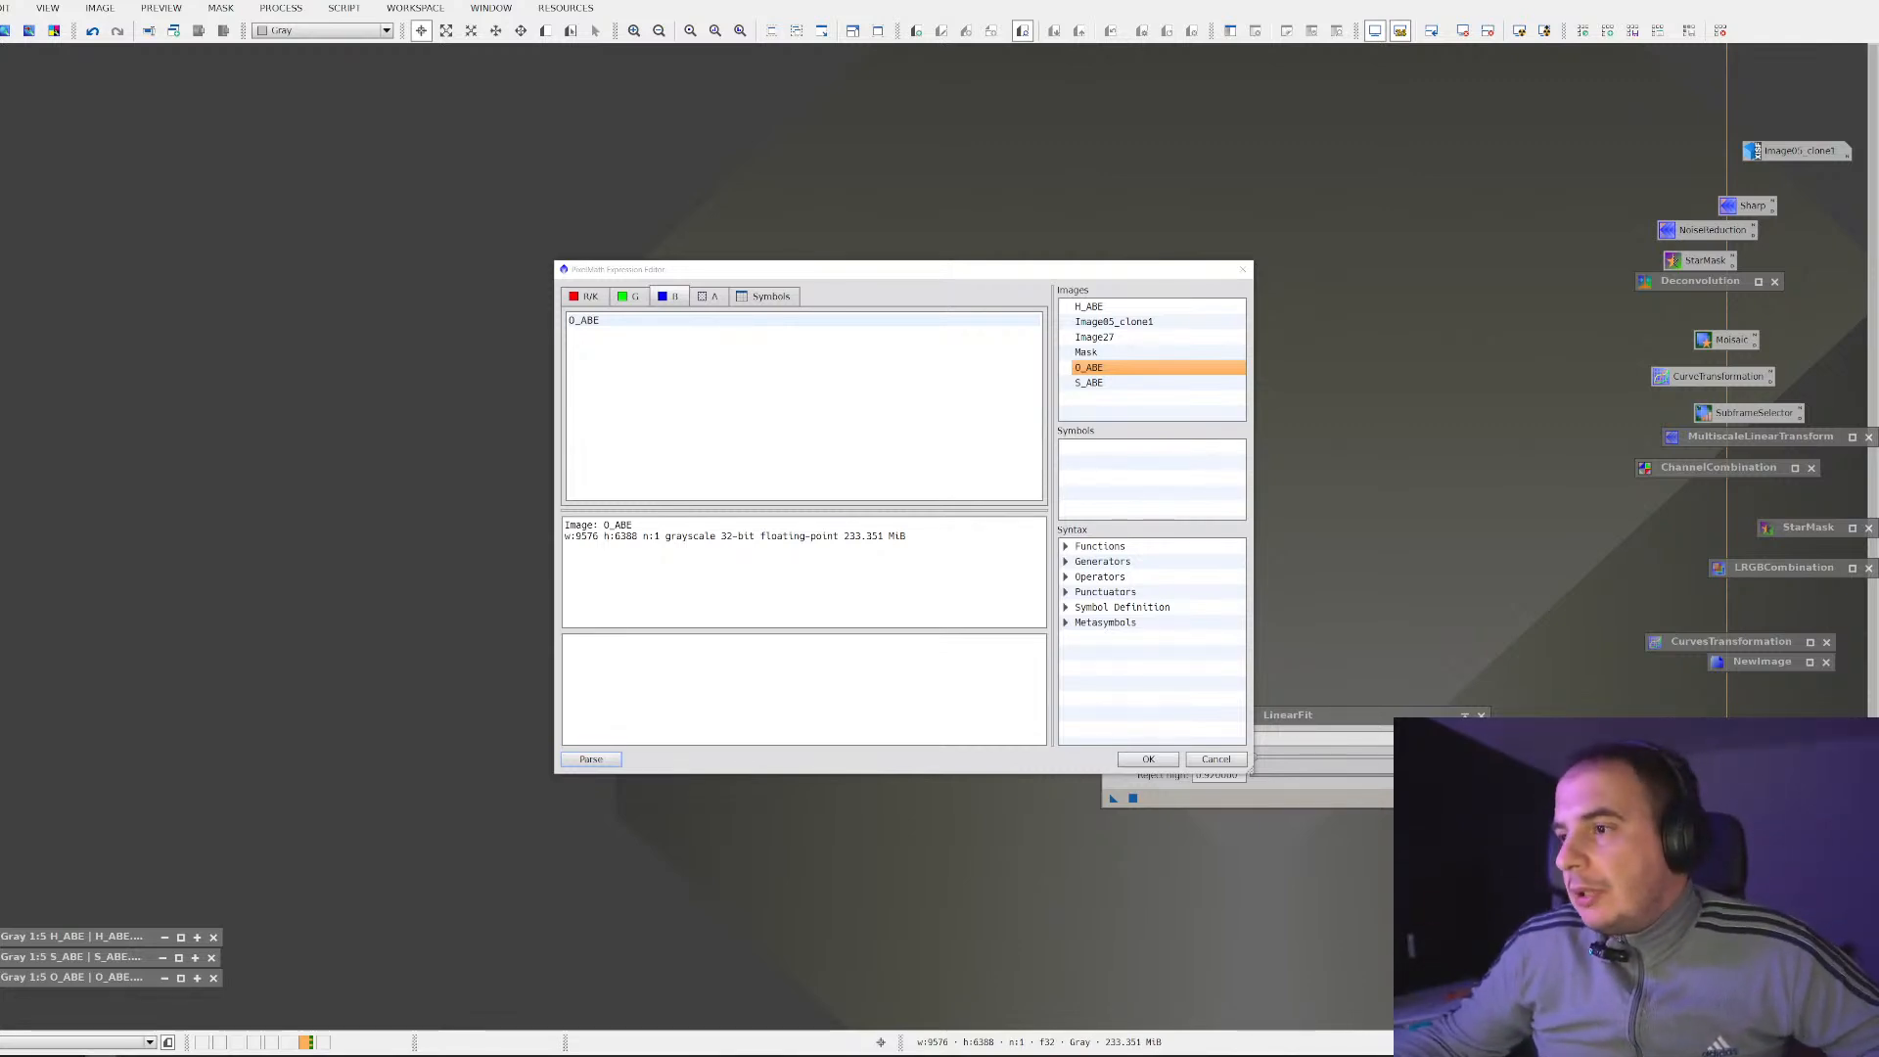
pyautogui.click(1149, 758)
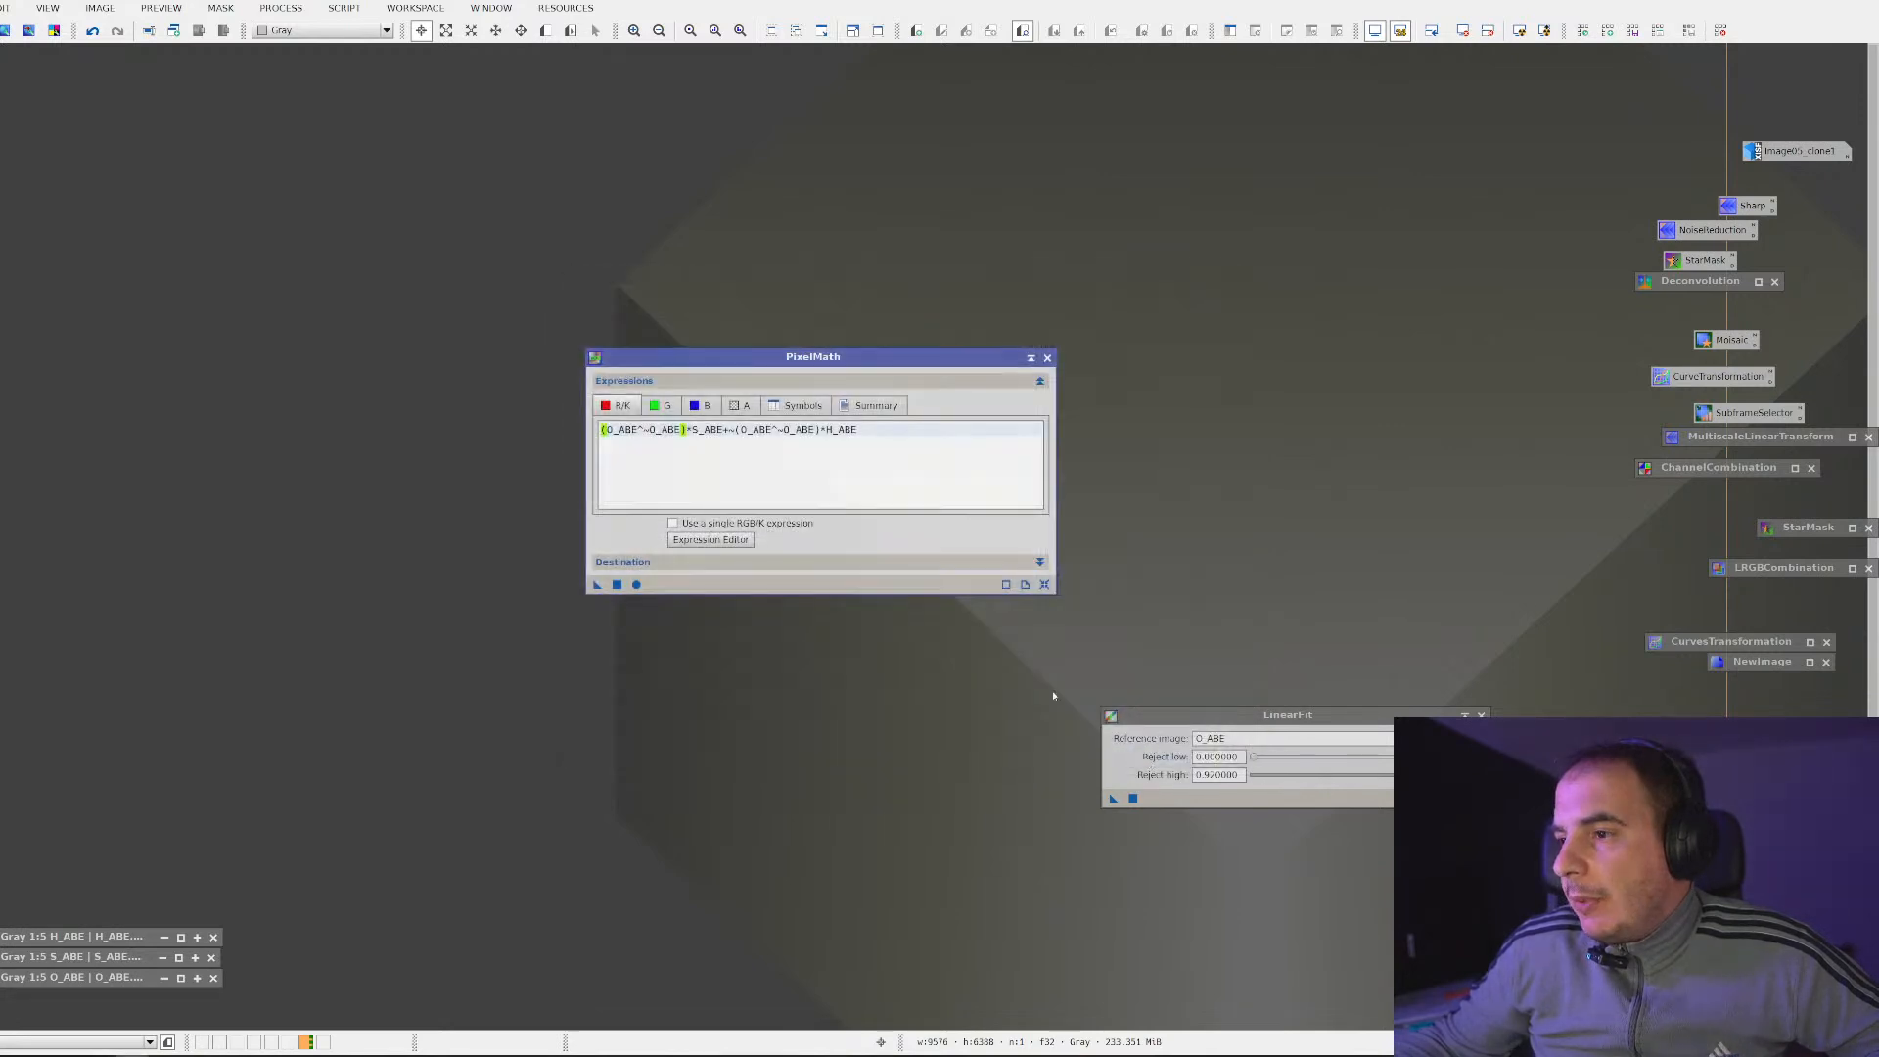
# Set the PixelMath destination to create a new image in the RGB Color space
pyautogui.click(627, 566)
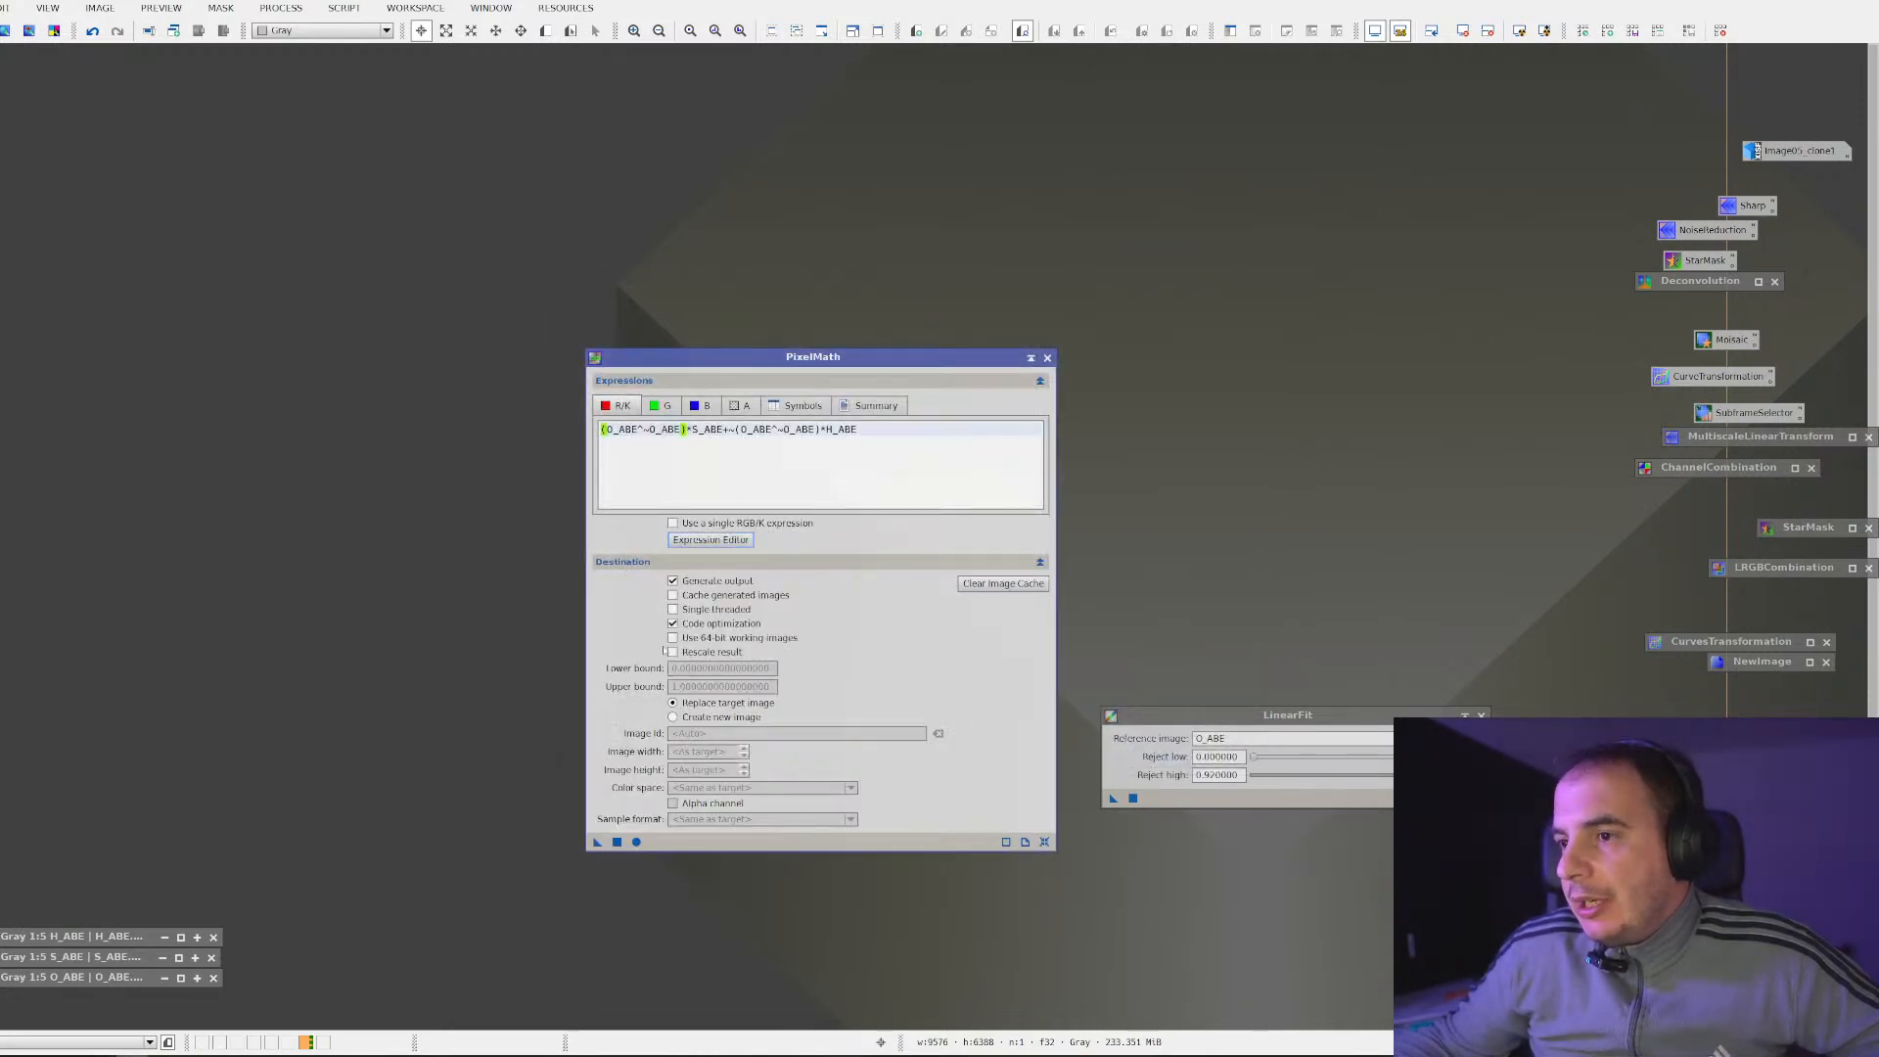
pyautogui.click(708, 717)
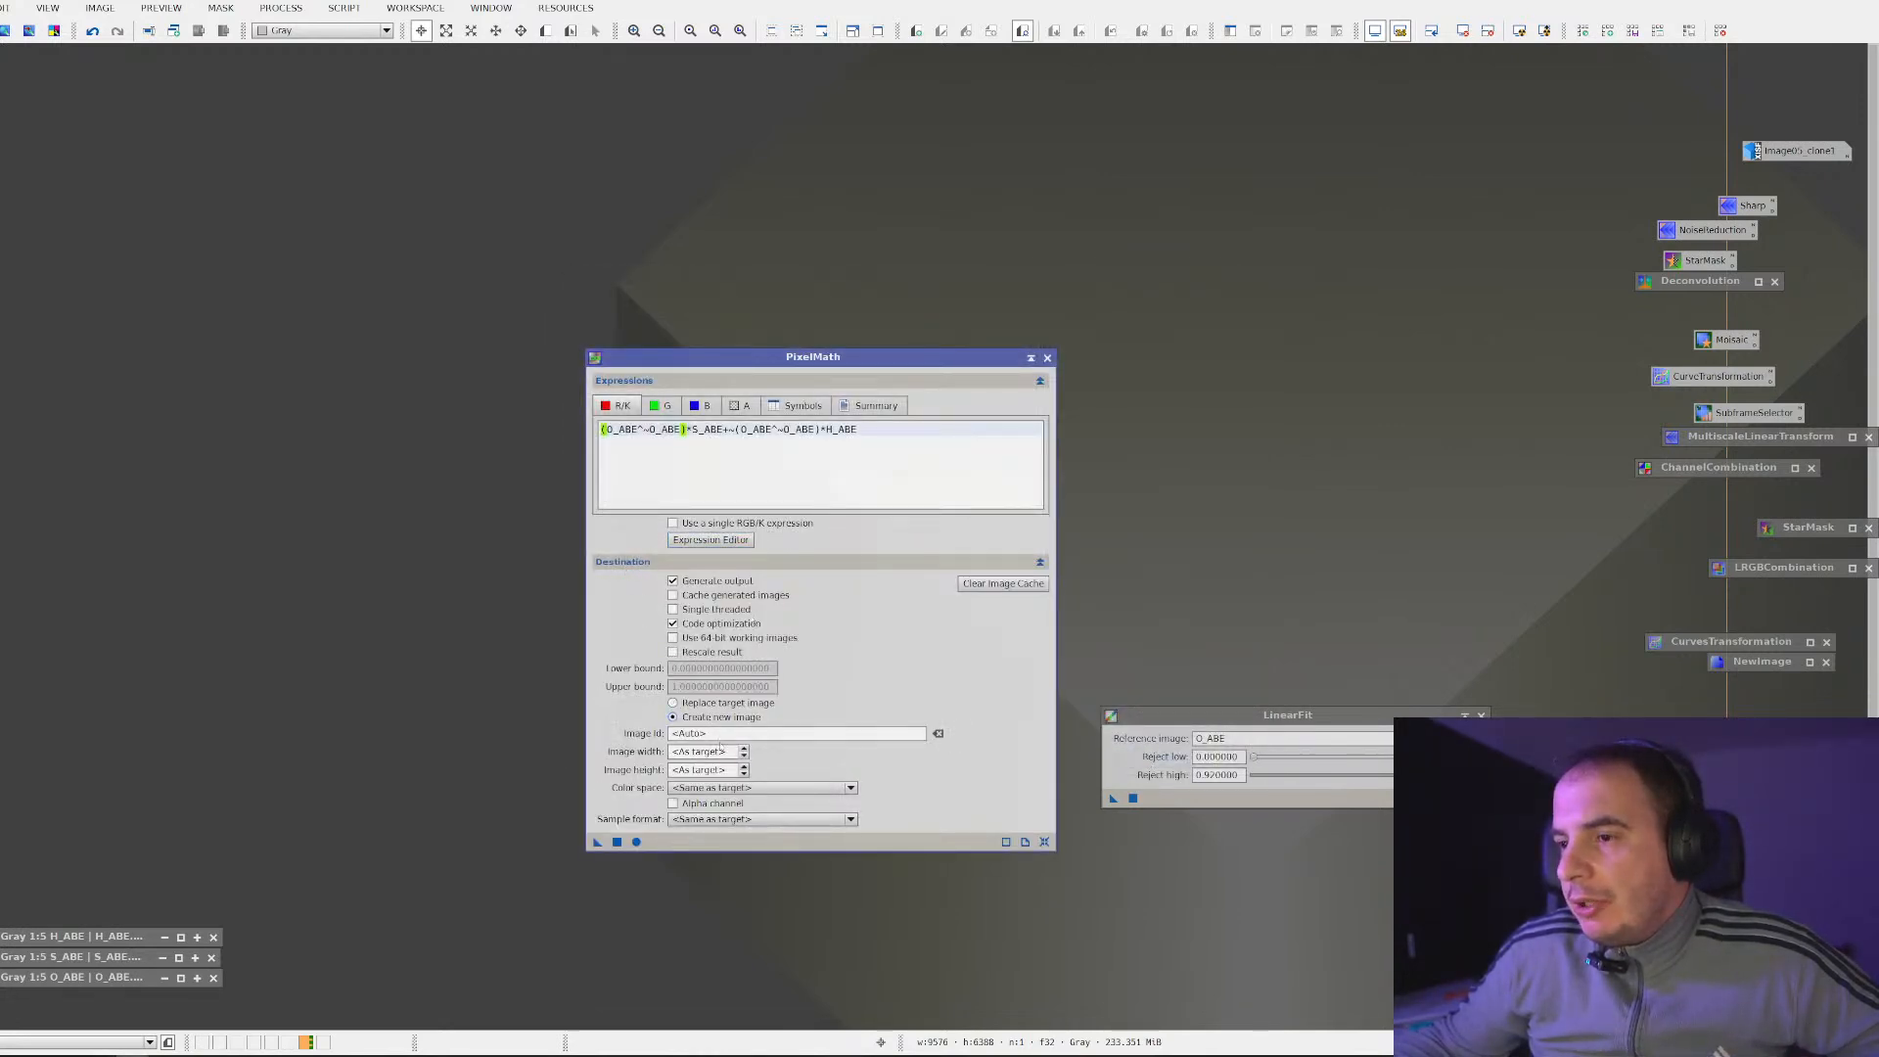
pyautogui.click(754, 788)
pyautogui.click(744, 814)
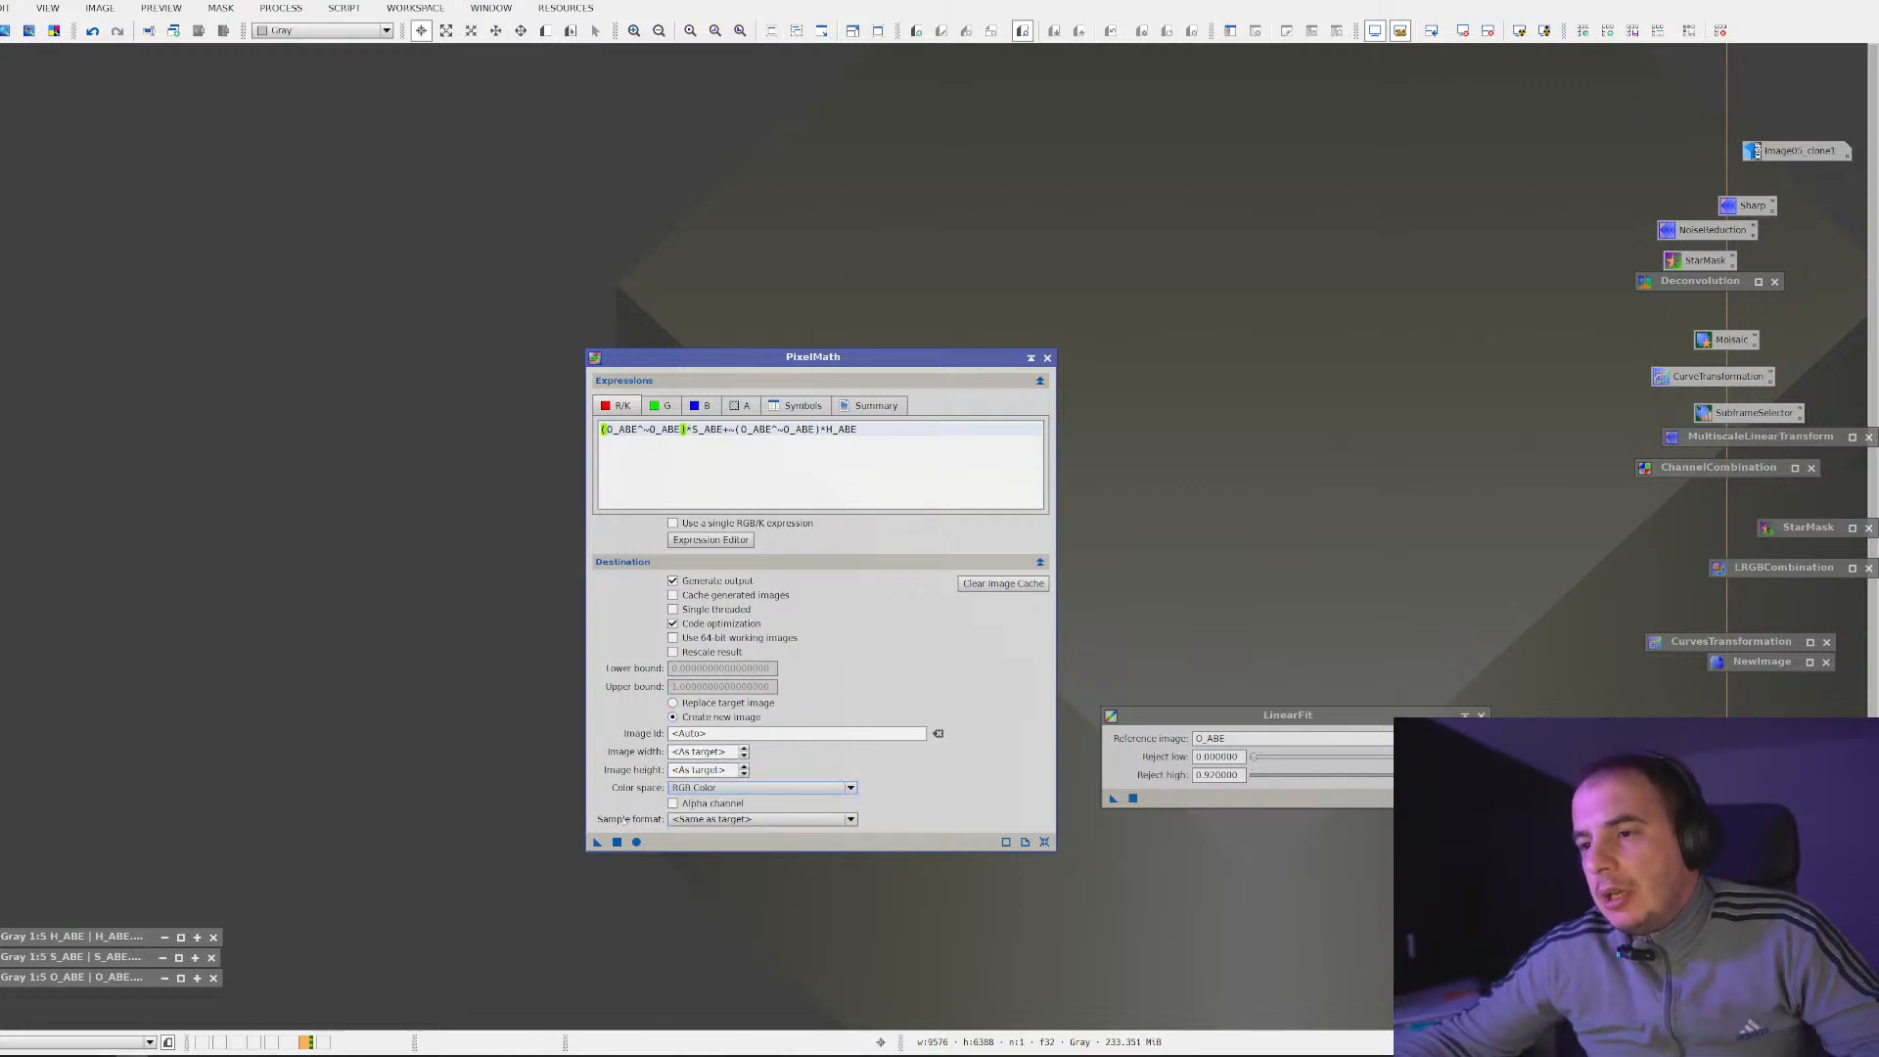
# Try to execute PixelMath globally and on the S_ABE view
pyautogui.click(637, 842)
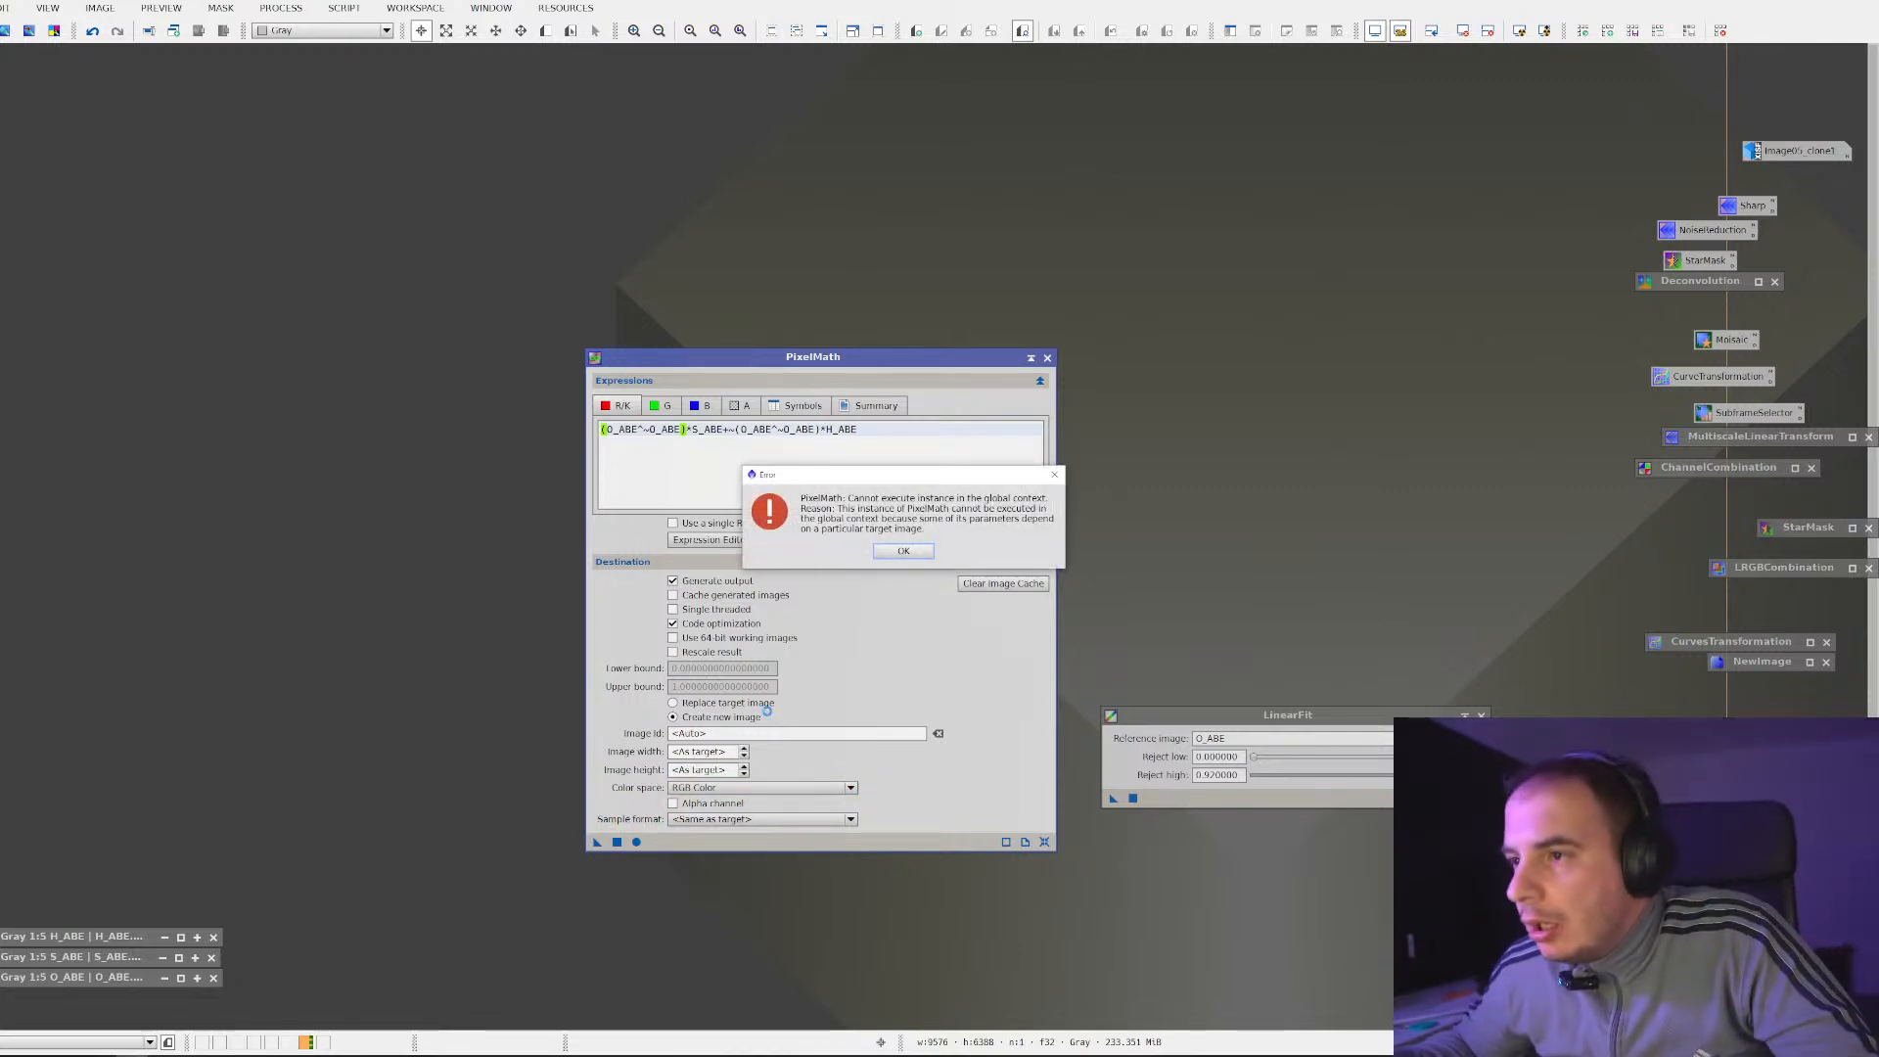
pyautogui.press('Return')
pyautogui.click(616, 841)
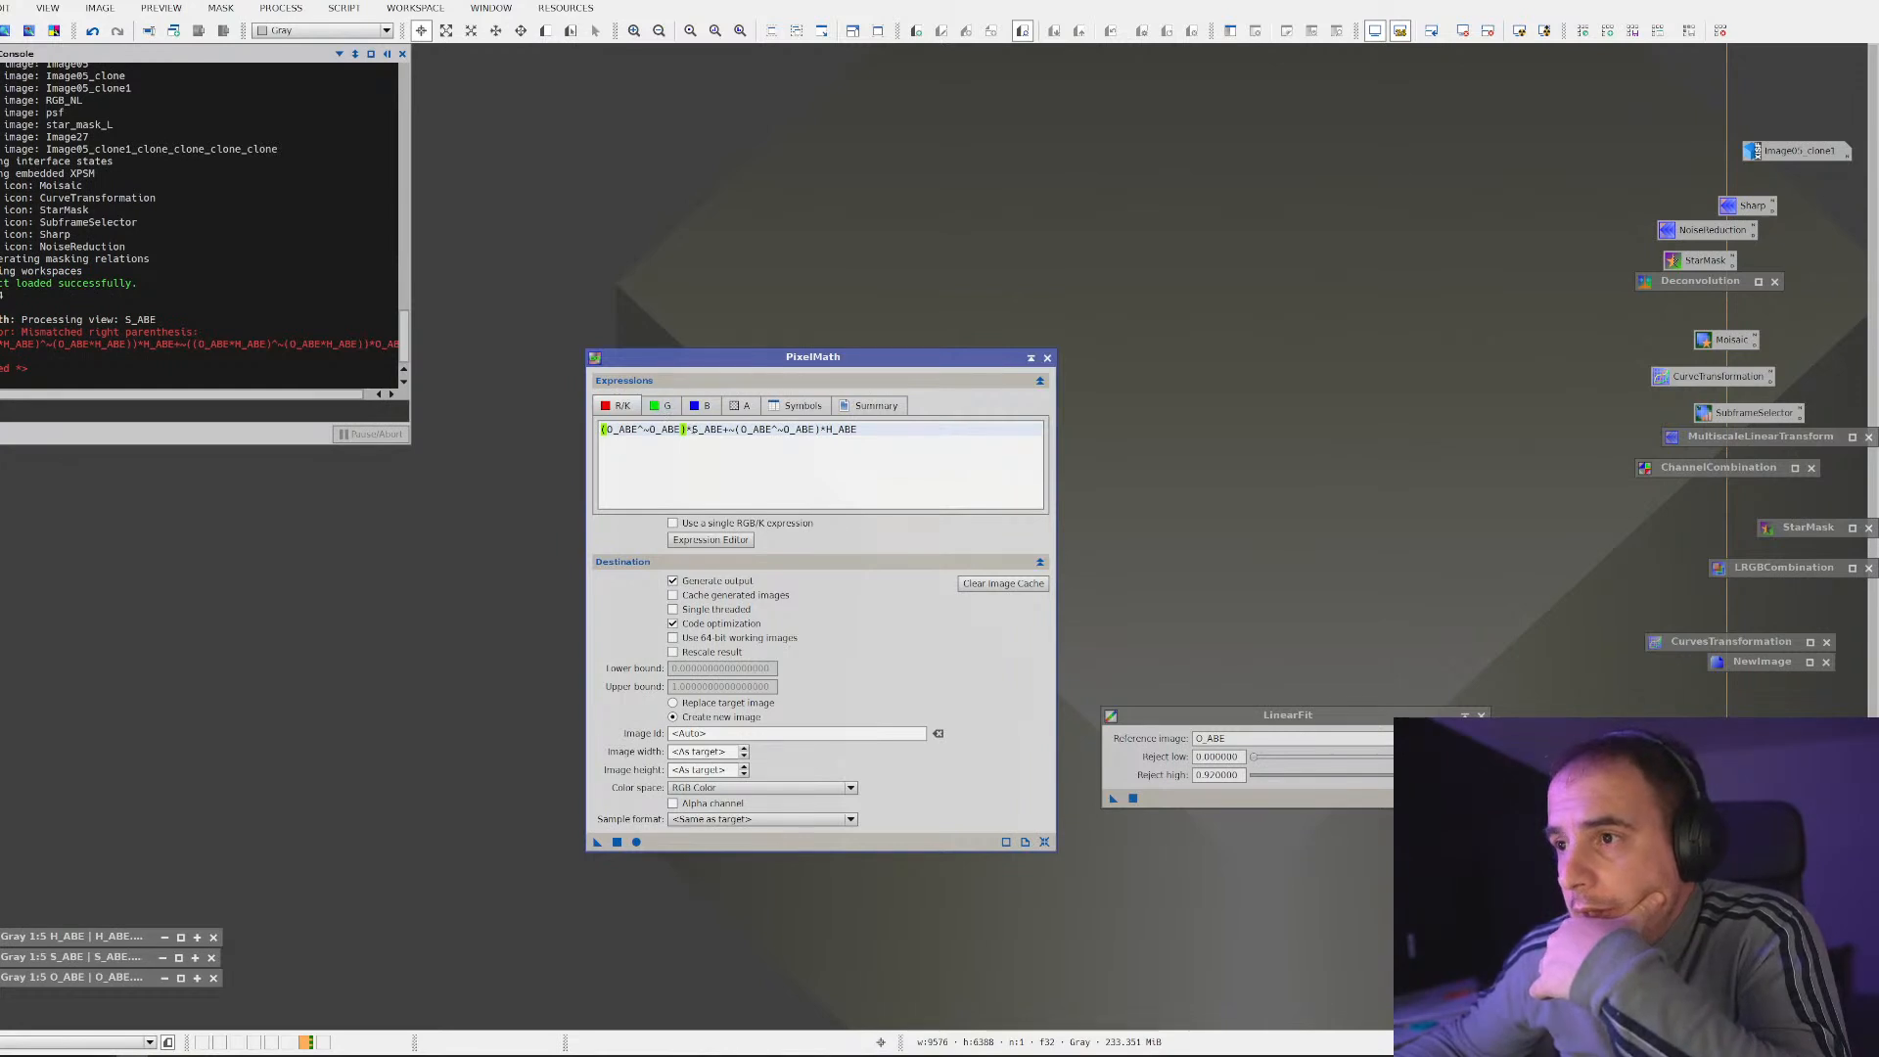
# Replace the two closing parentheses at the start of the G channel expression with ((
pyautogui.click(675, 409)
pyautogui.moveTo(614, 431); pyautogui.dragTo(603, 431)
pyautogui.write('((')
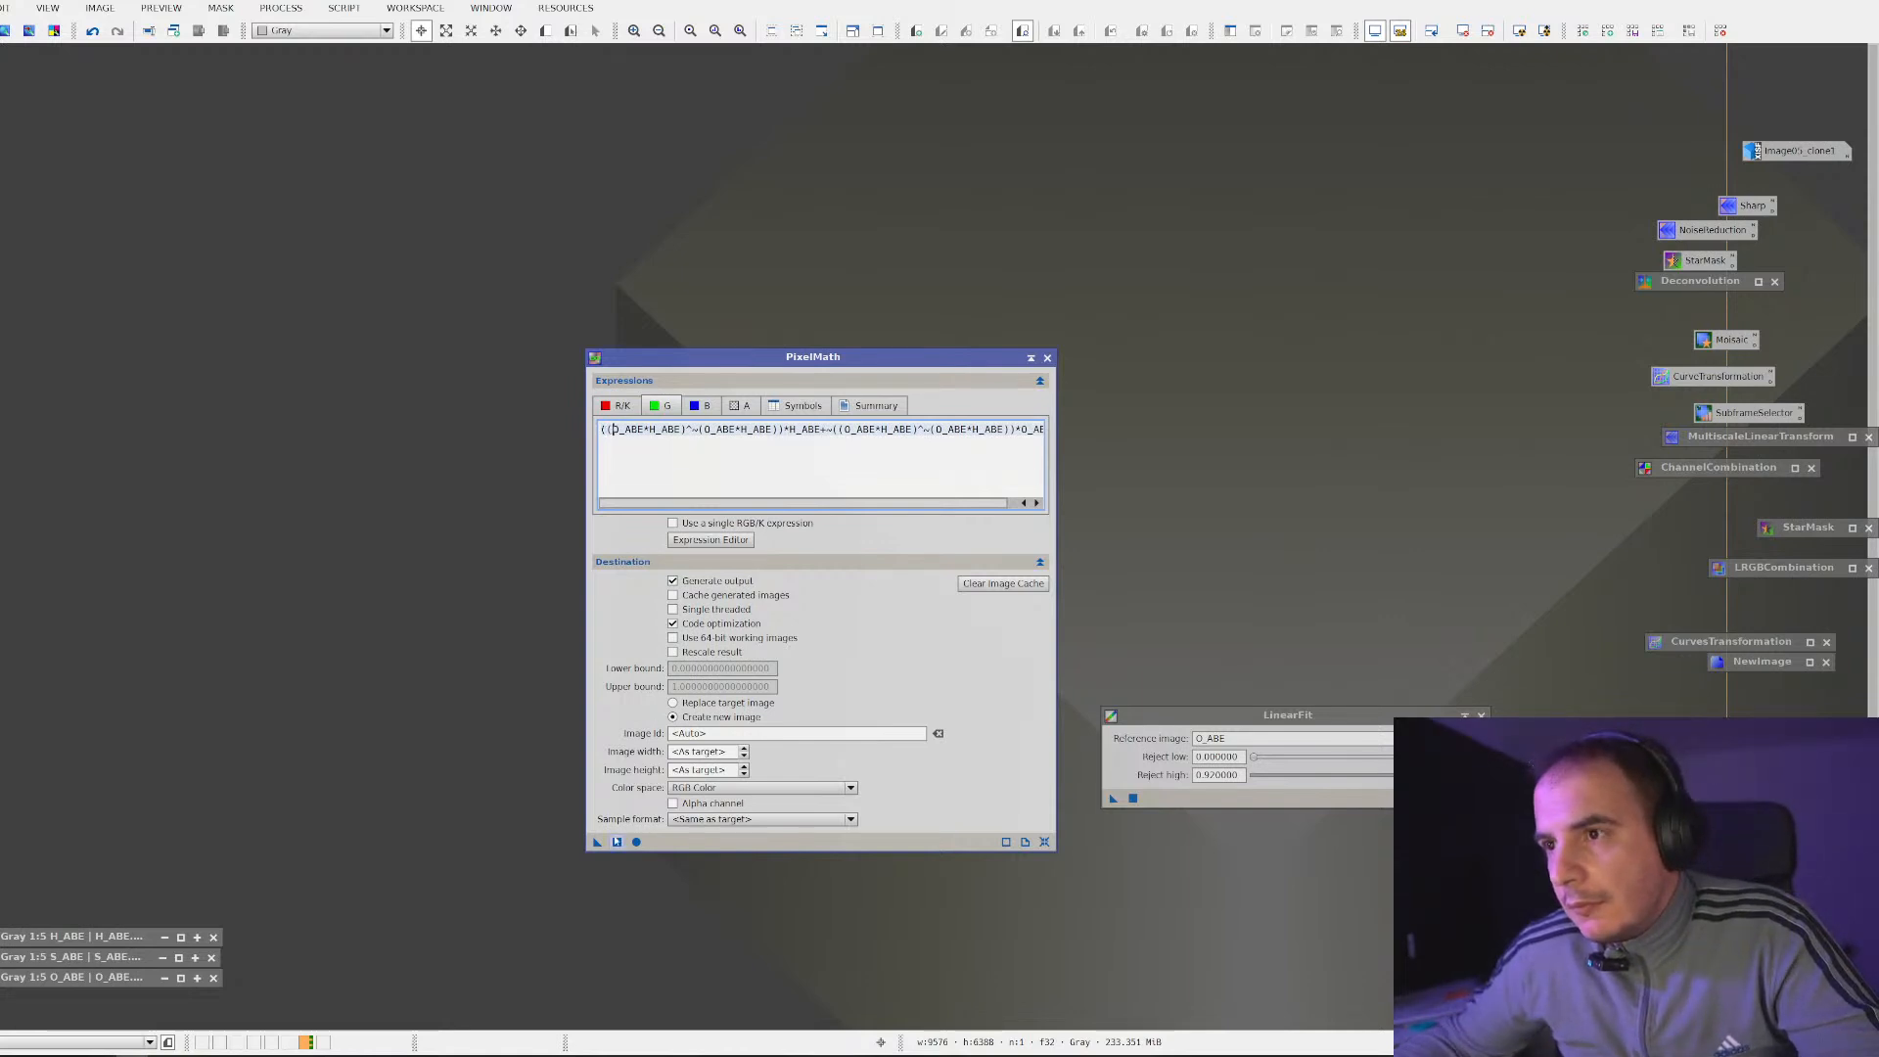
# Apply PixelMath to generate the new RGB image and auto-stretch its display, with the PixelMath window minimised
pyautogui.click(616, 840)
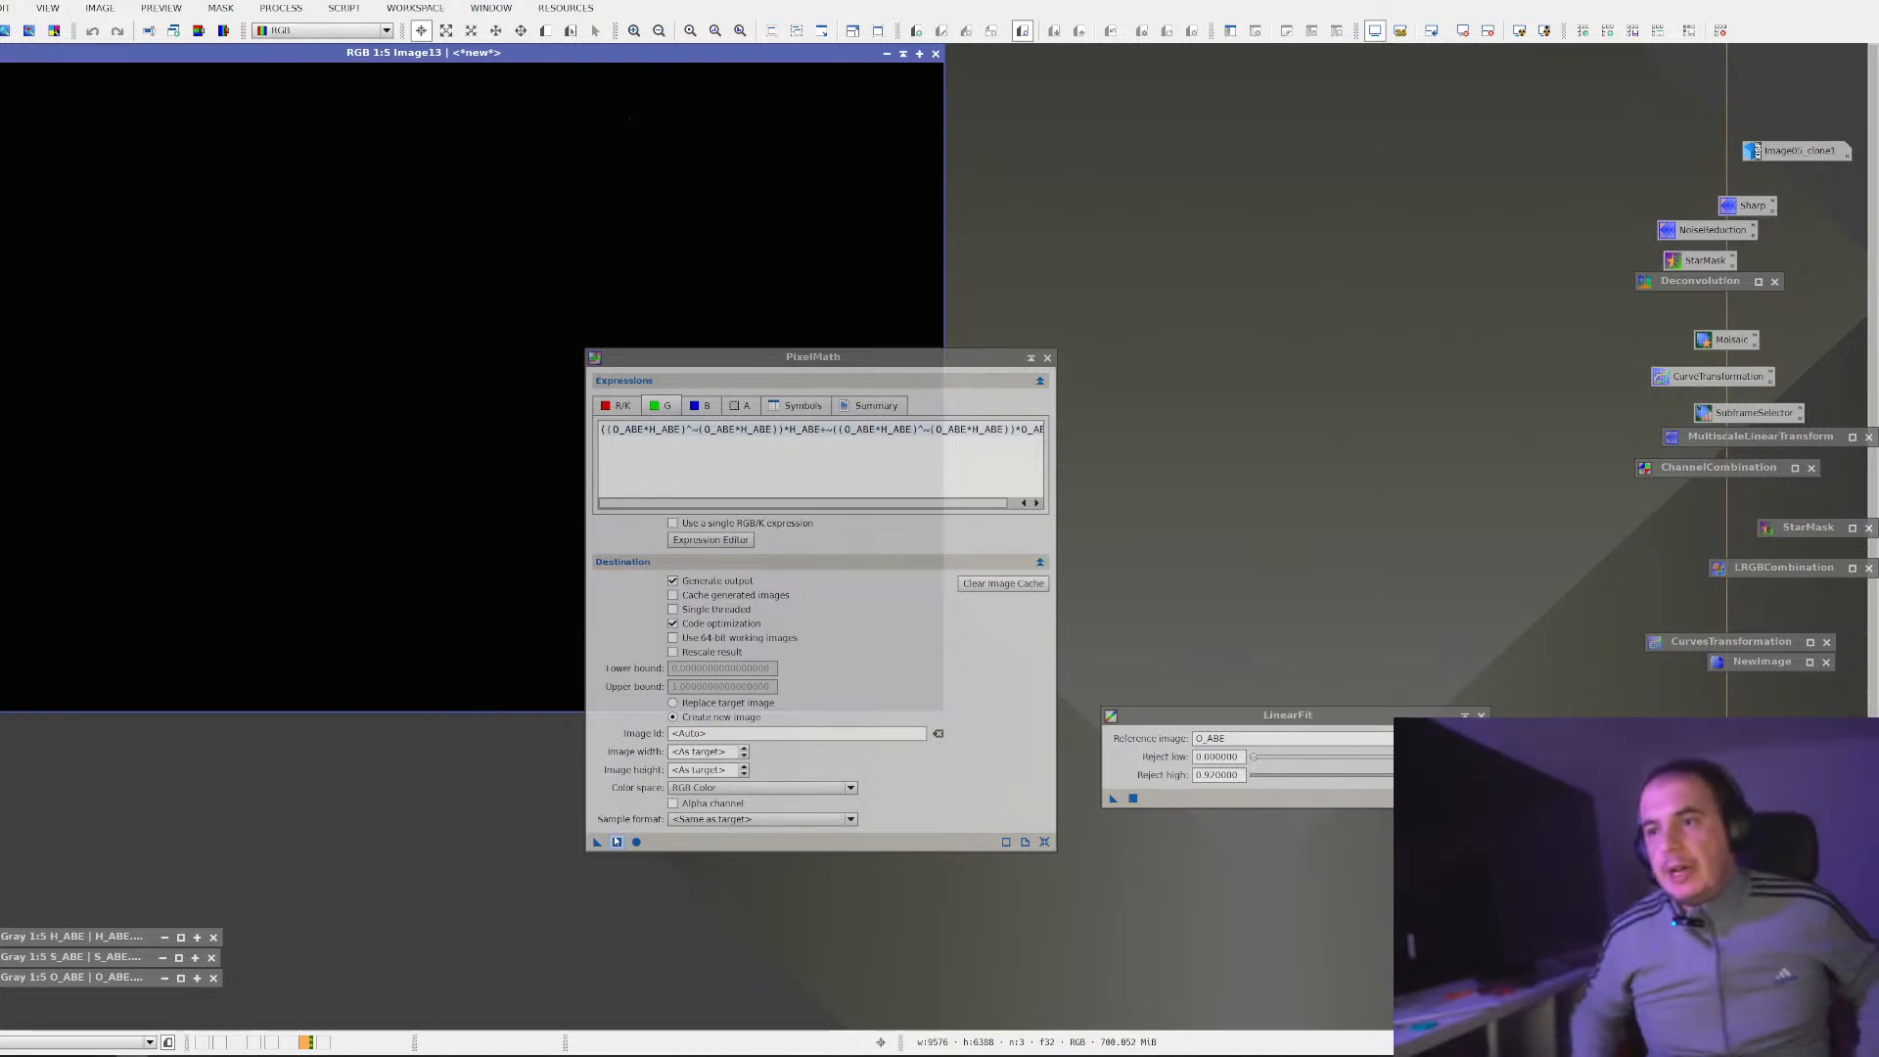
pyautogui.hotkey('ctrl', 'a')
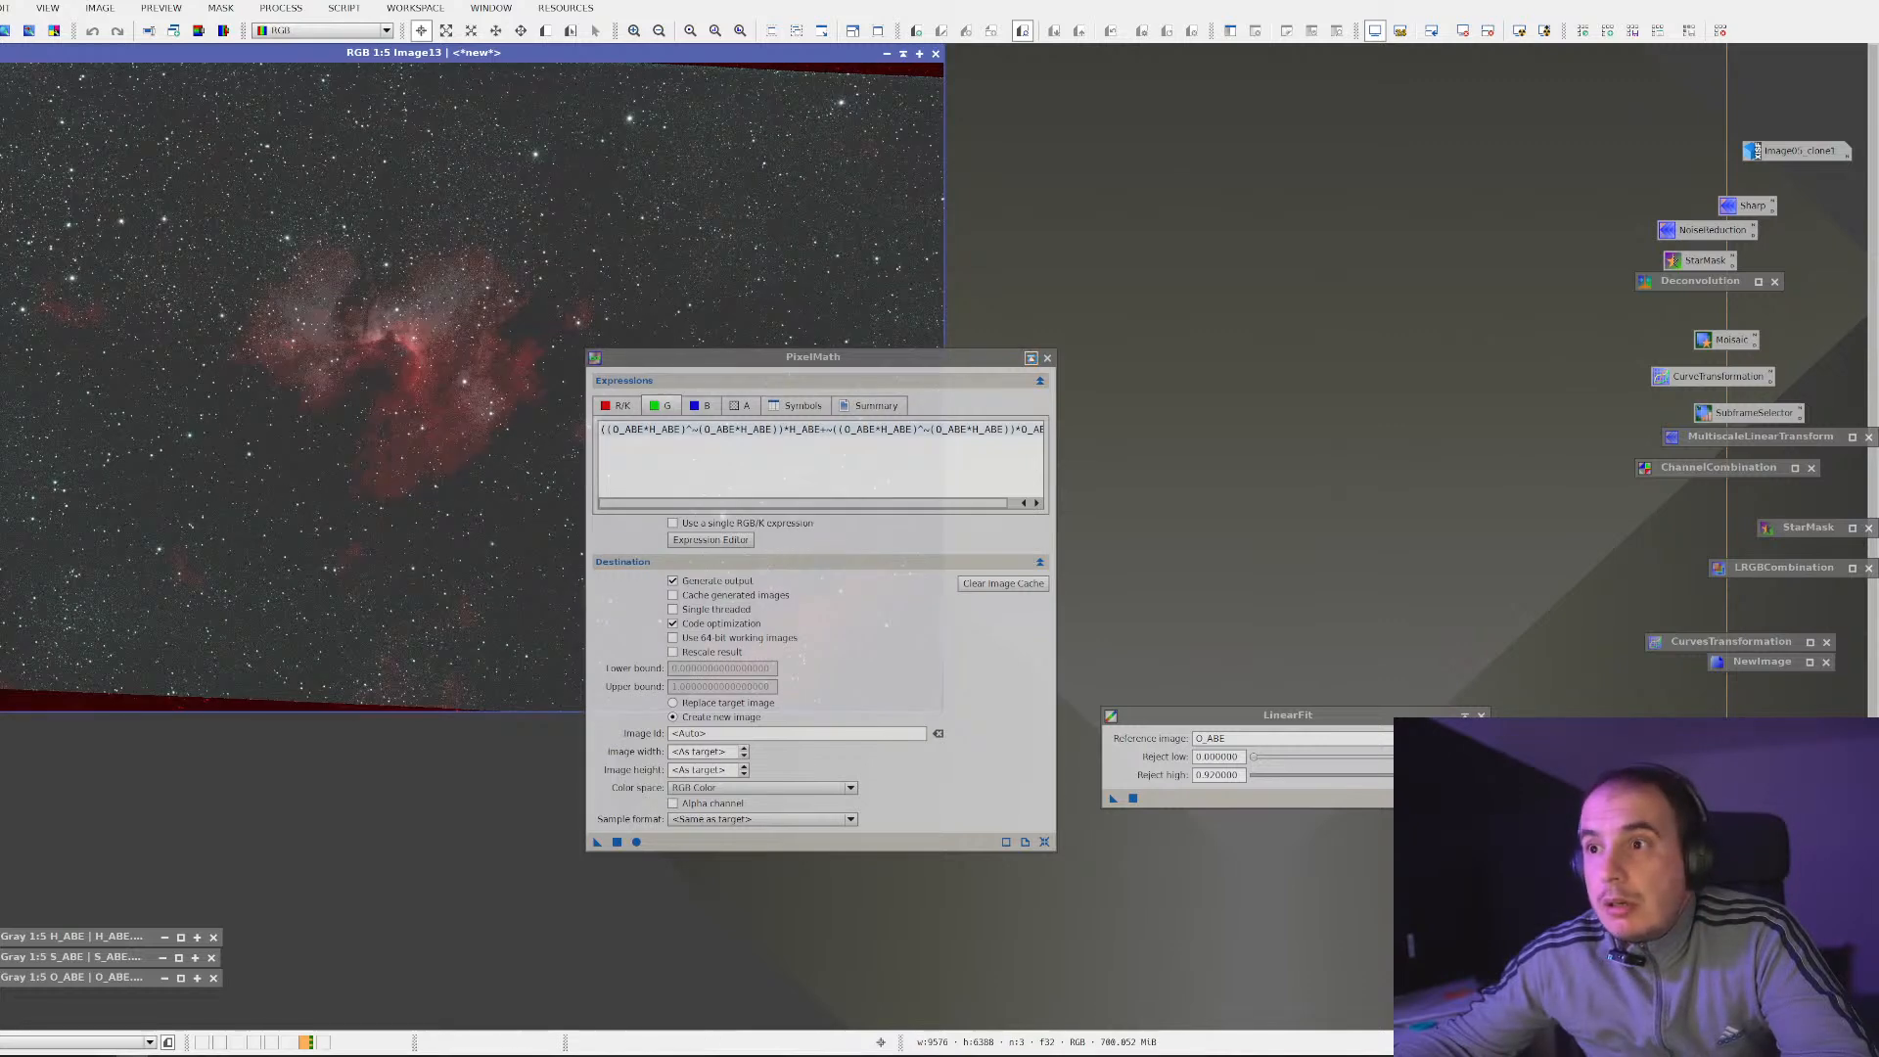
pyautogui.click(1032, 359)
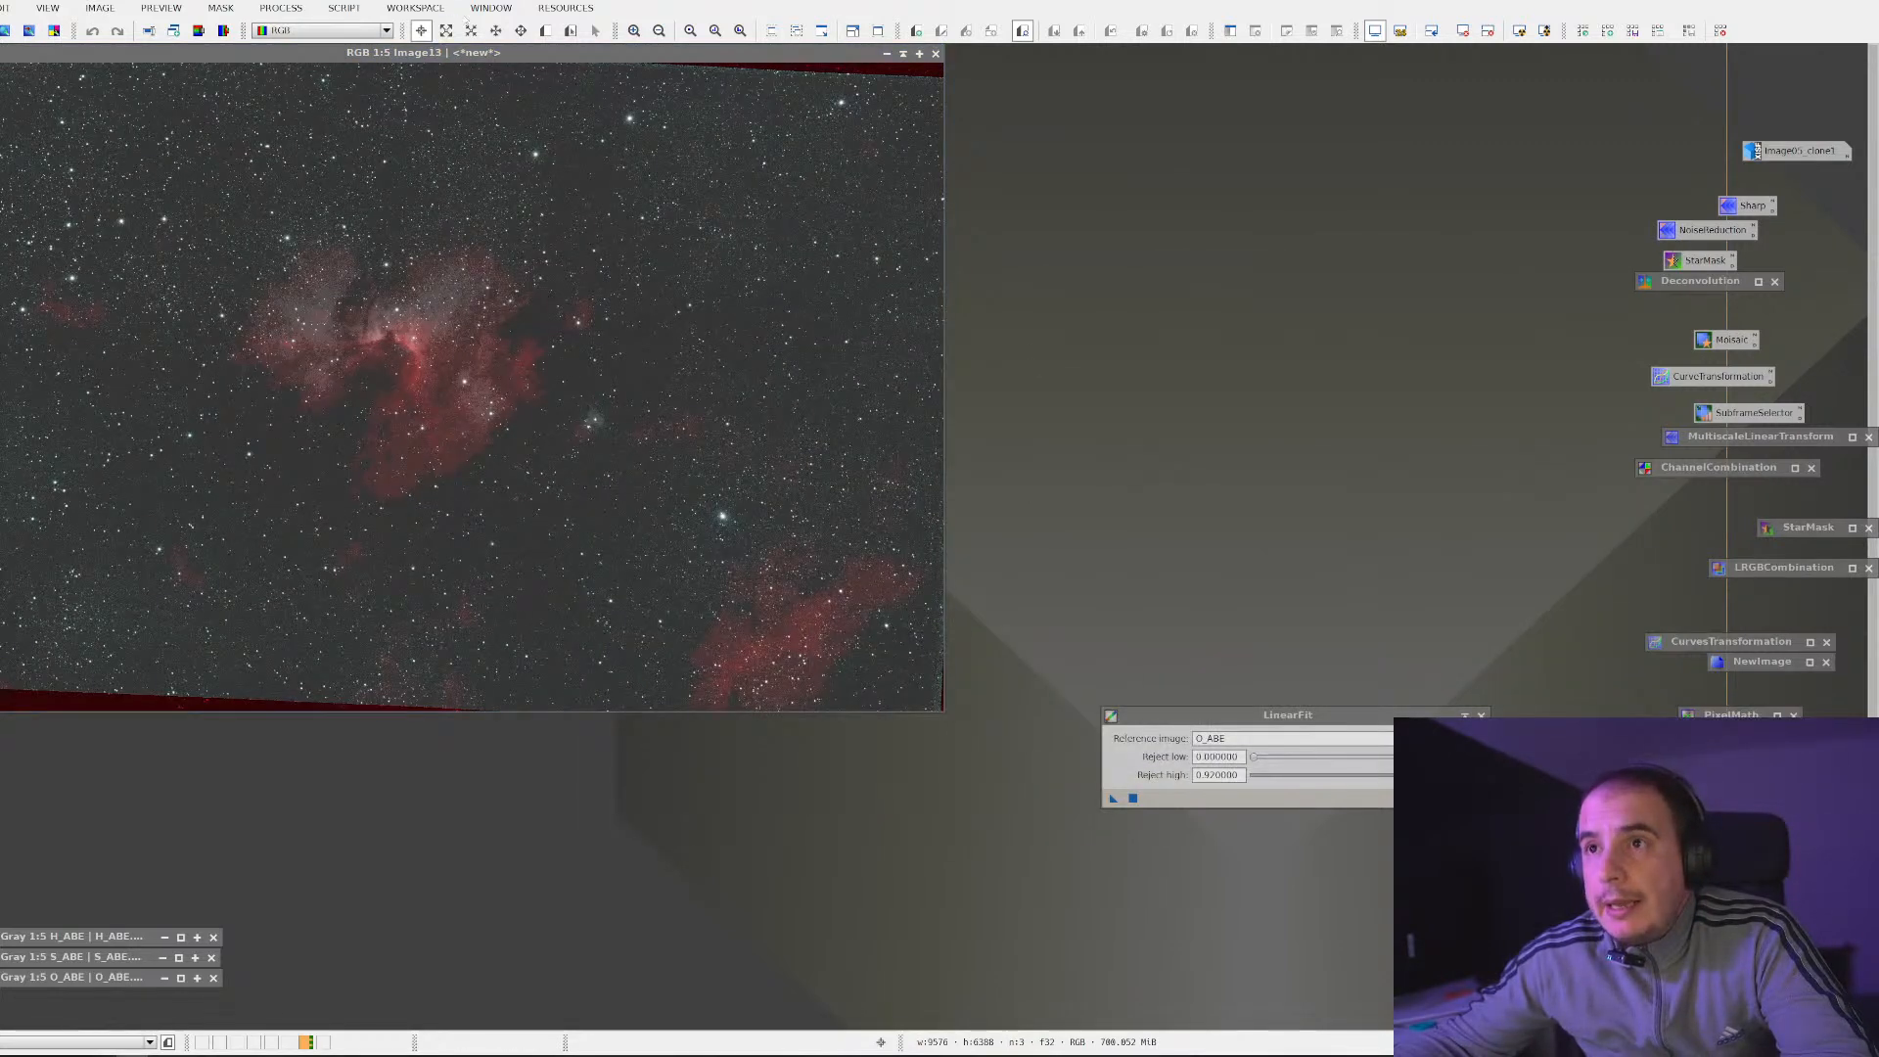
# Improve the screen stretch display of the new RGB image and duplicate the image
pyautogui.click(1400, 31)
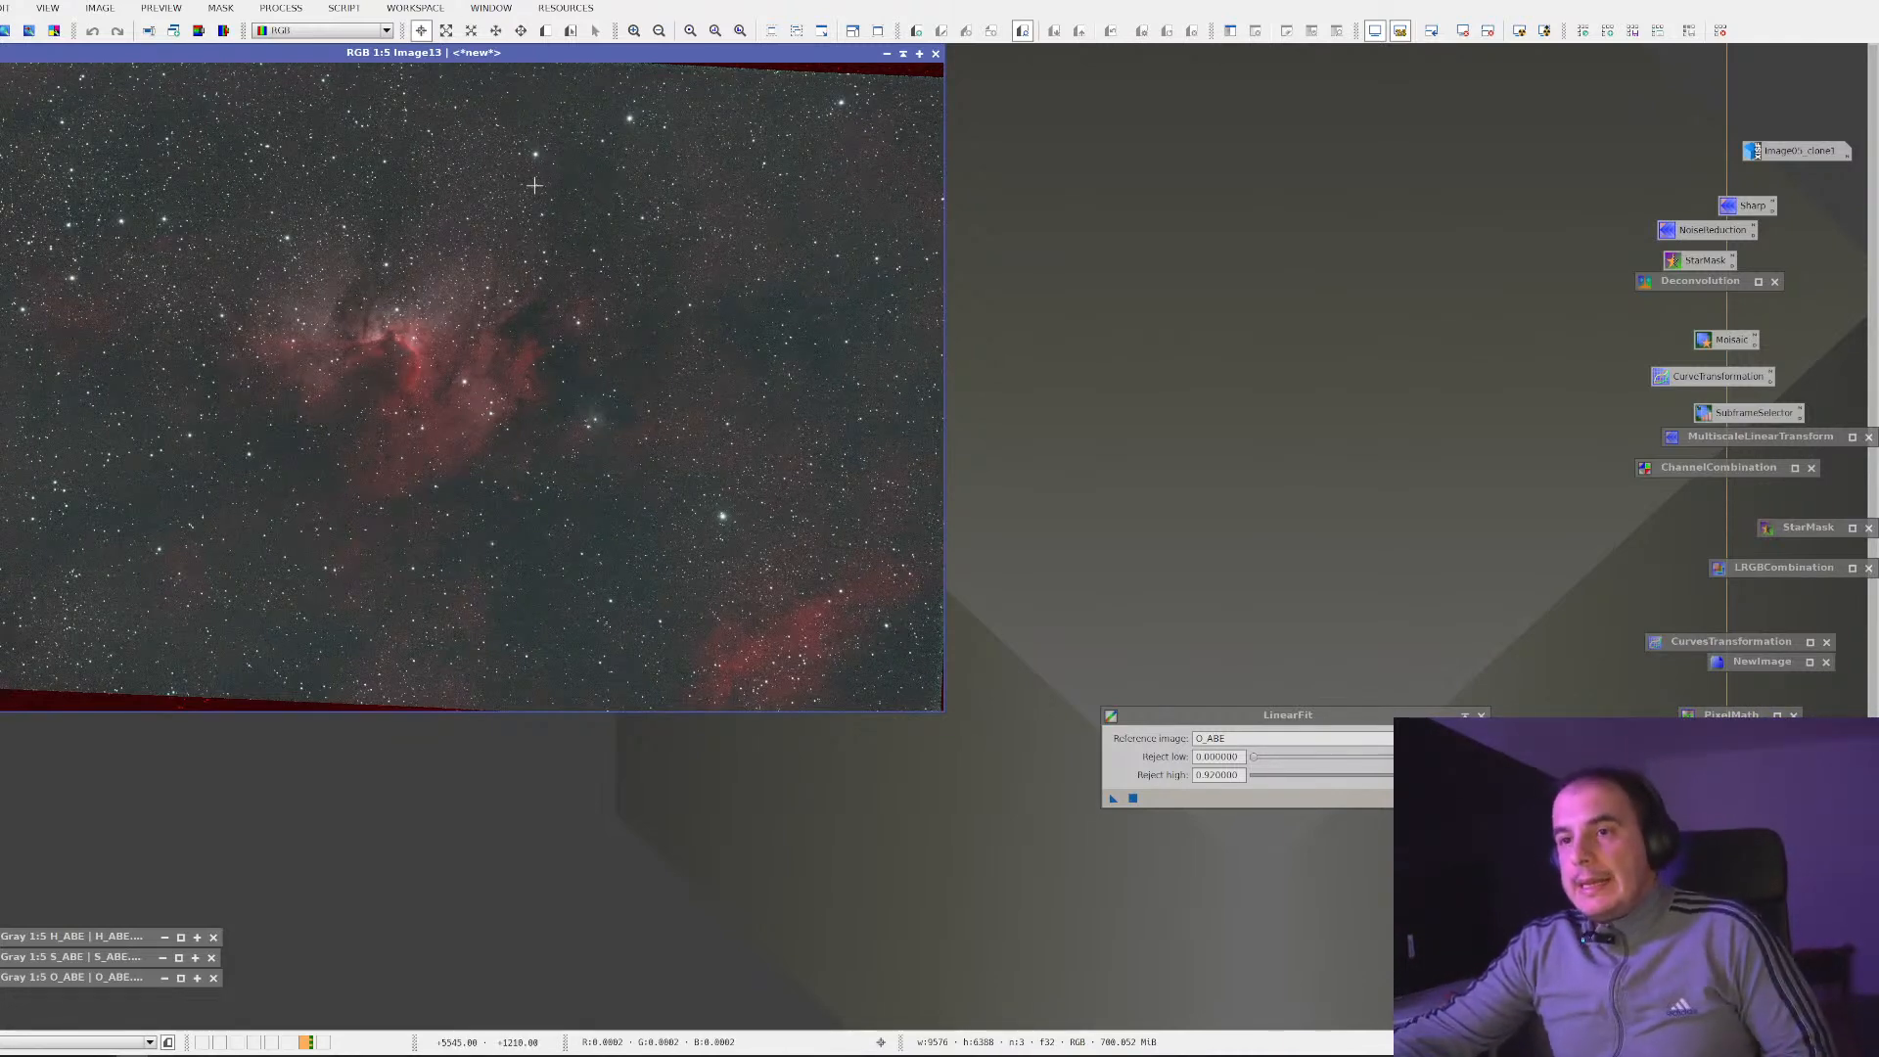
pyautogui.moveTo(0, 108); pyautogui.dragTo(186, 186)
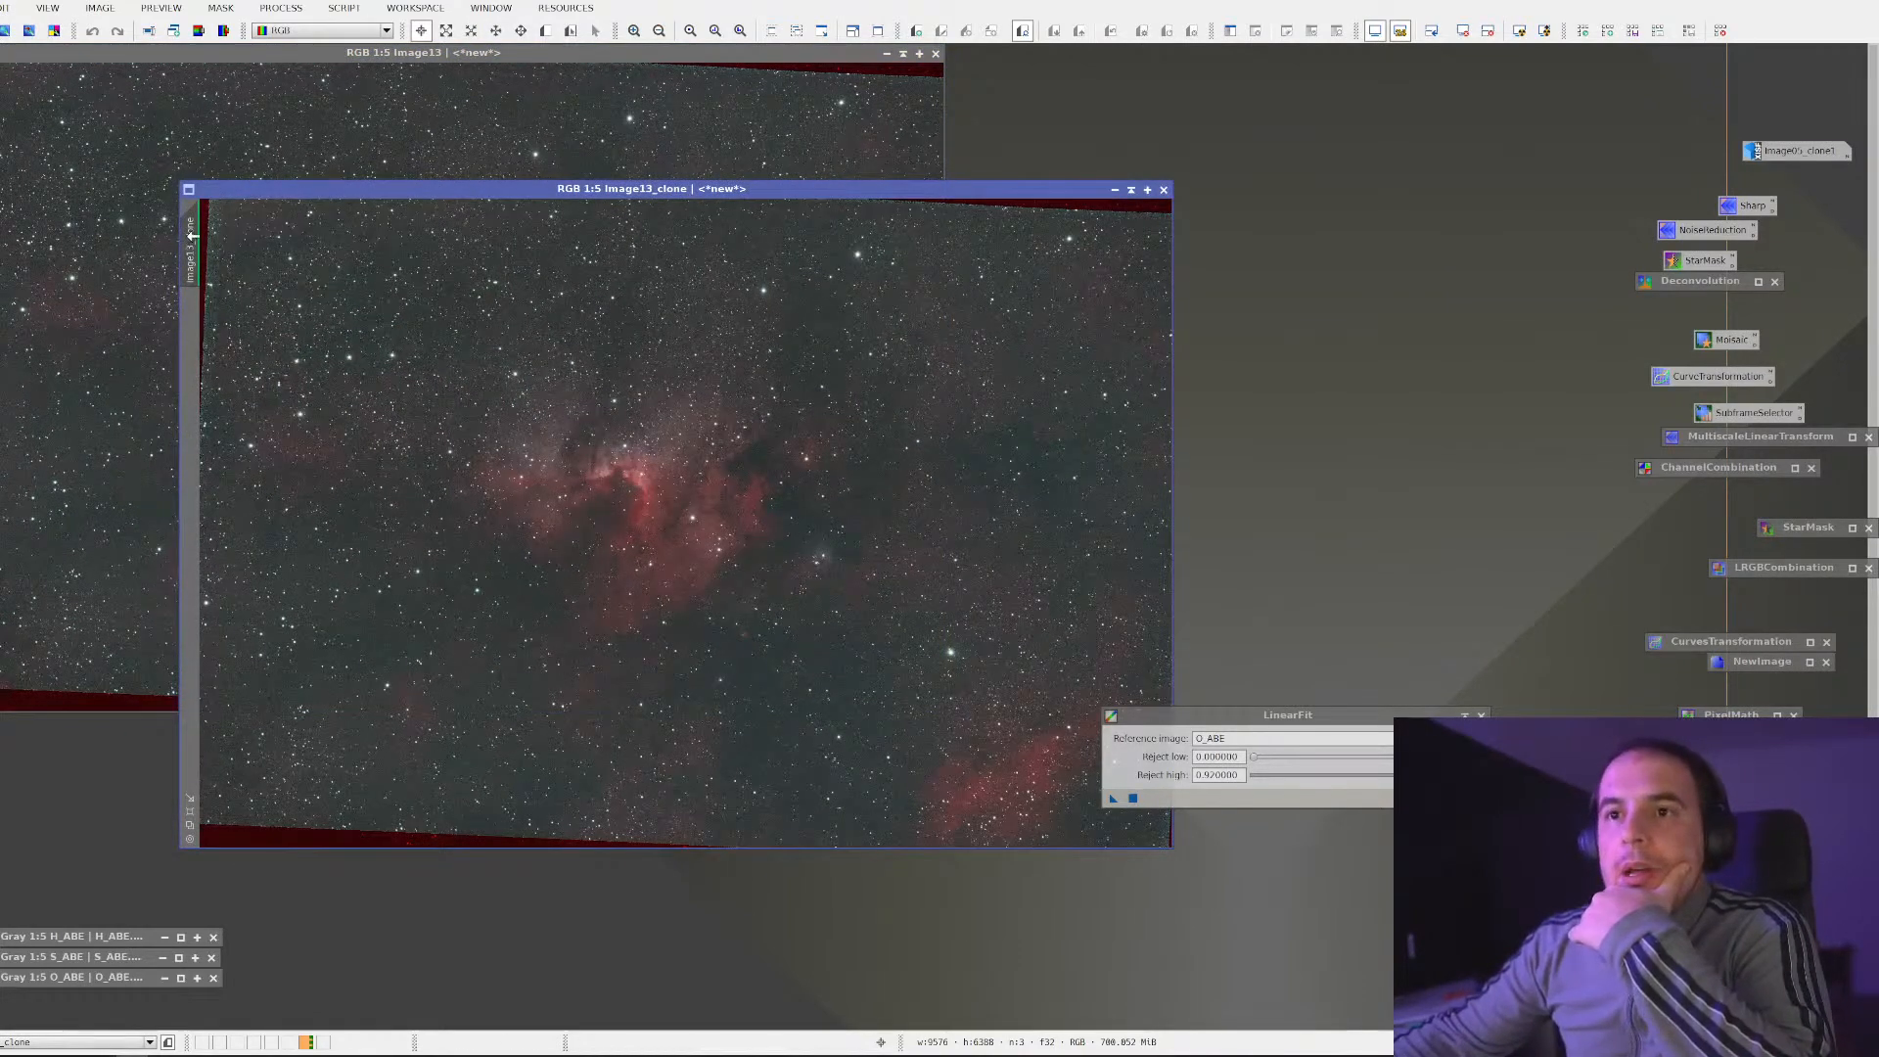
# Run the DeLinear script on the cloned RGB image and move the clone's window clear of the original
pyautogui.click(344, 8)
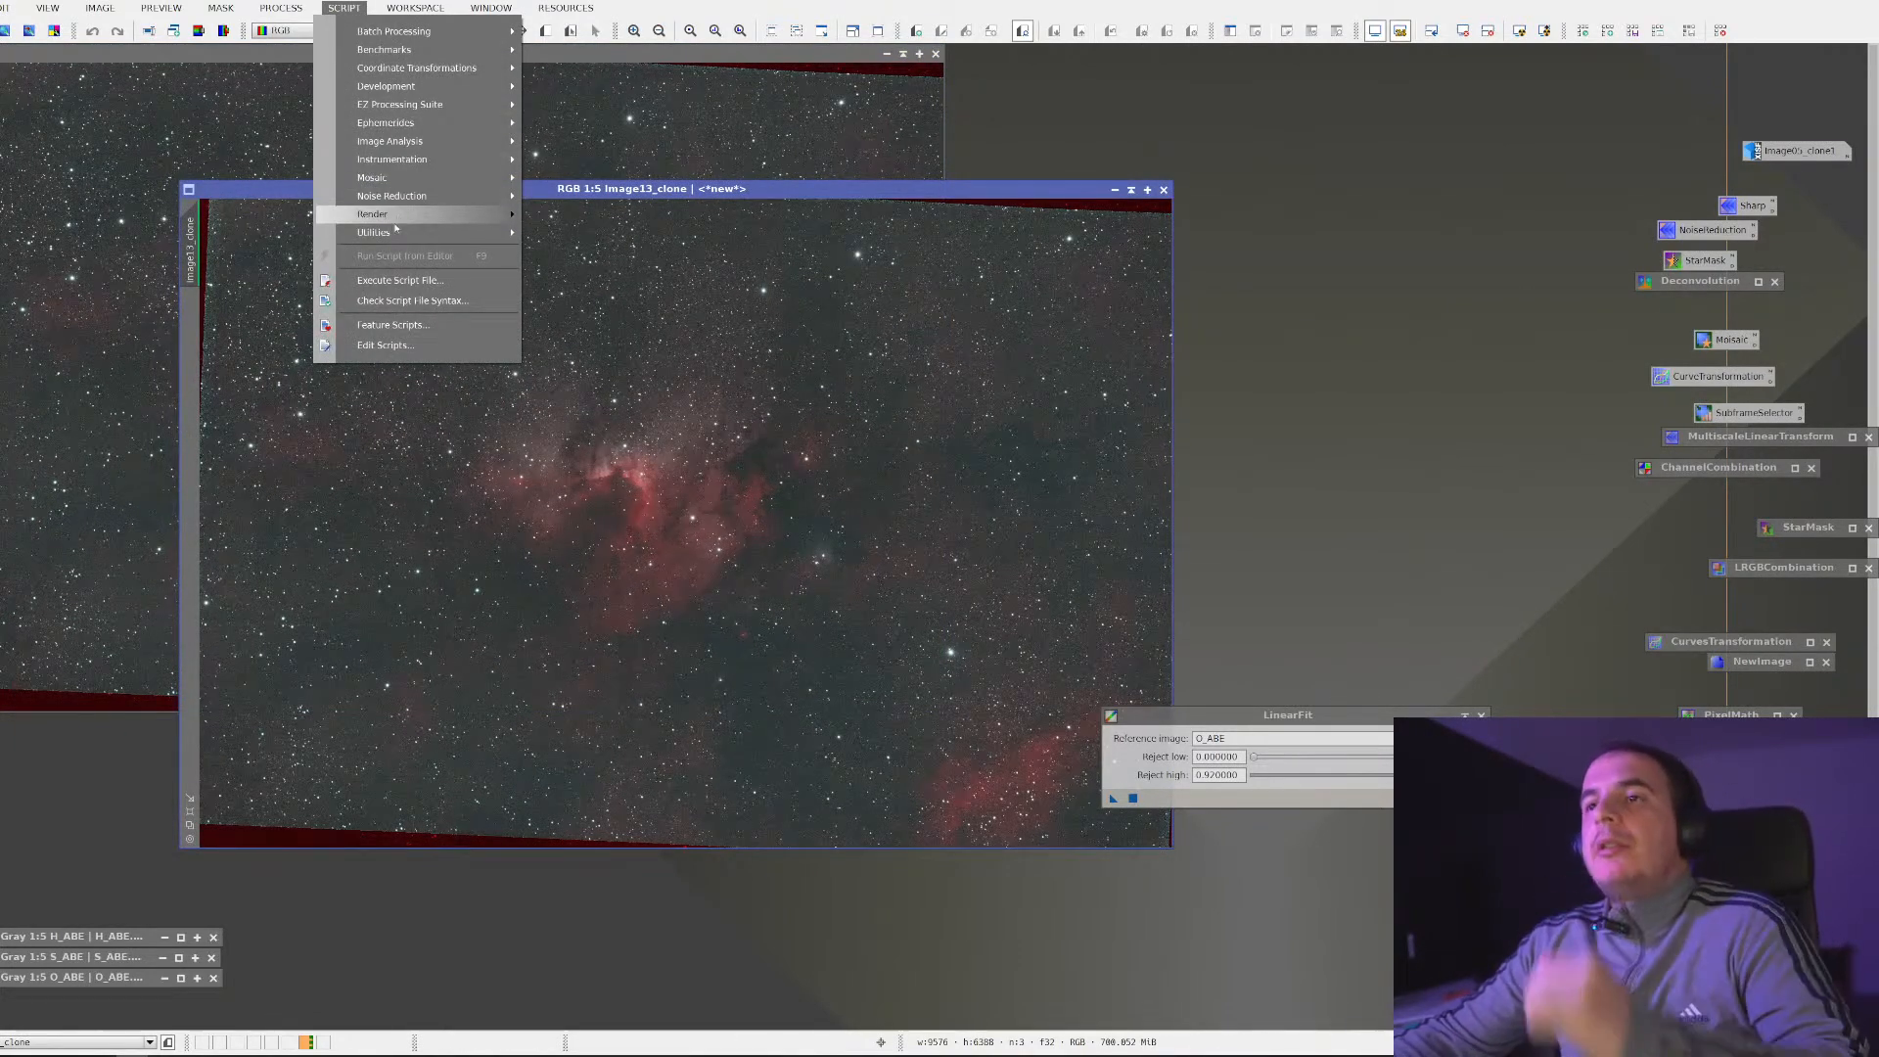
pyautogui.moveTo(391, 232)
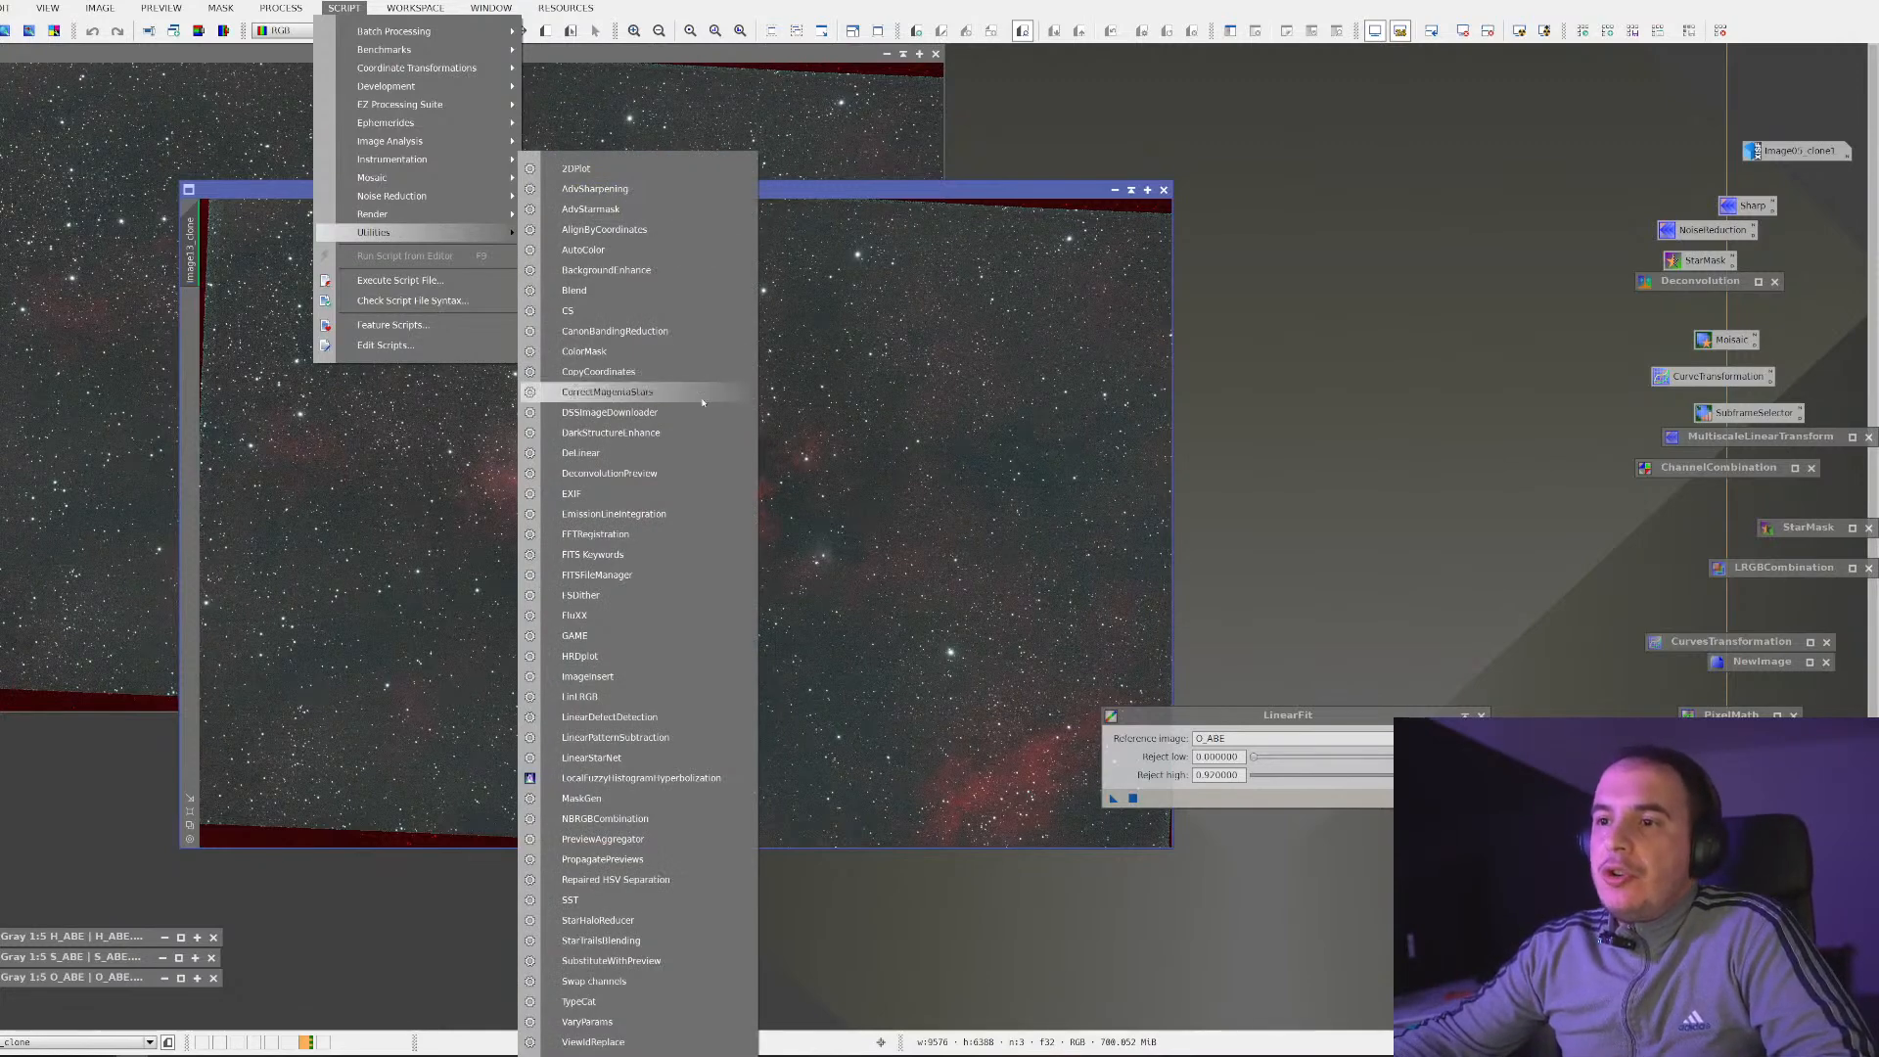
pyautogui.click(677, 452)
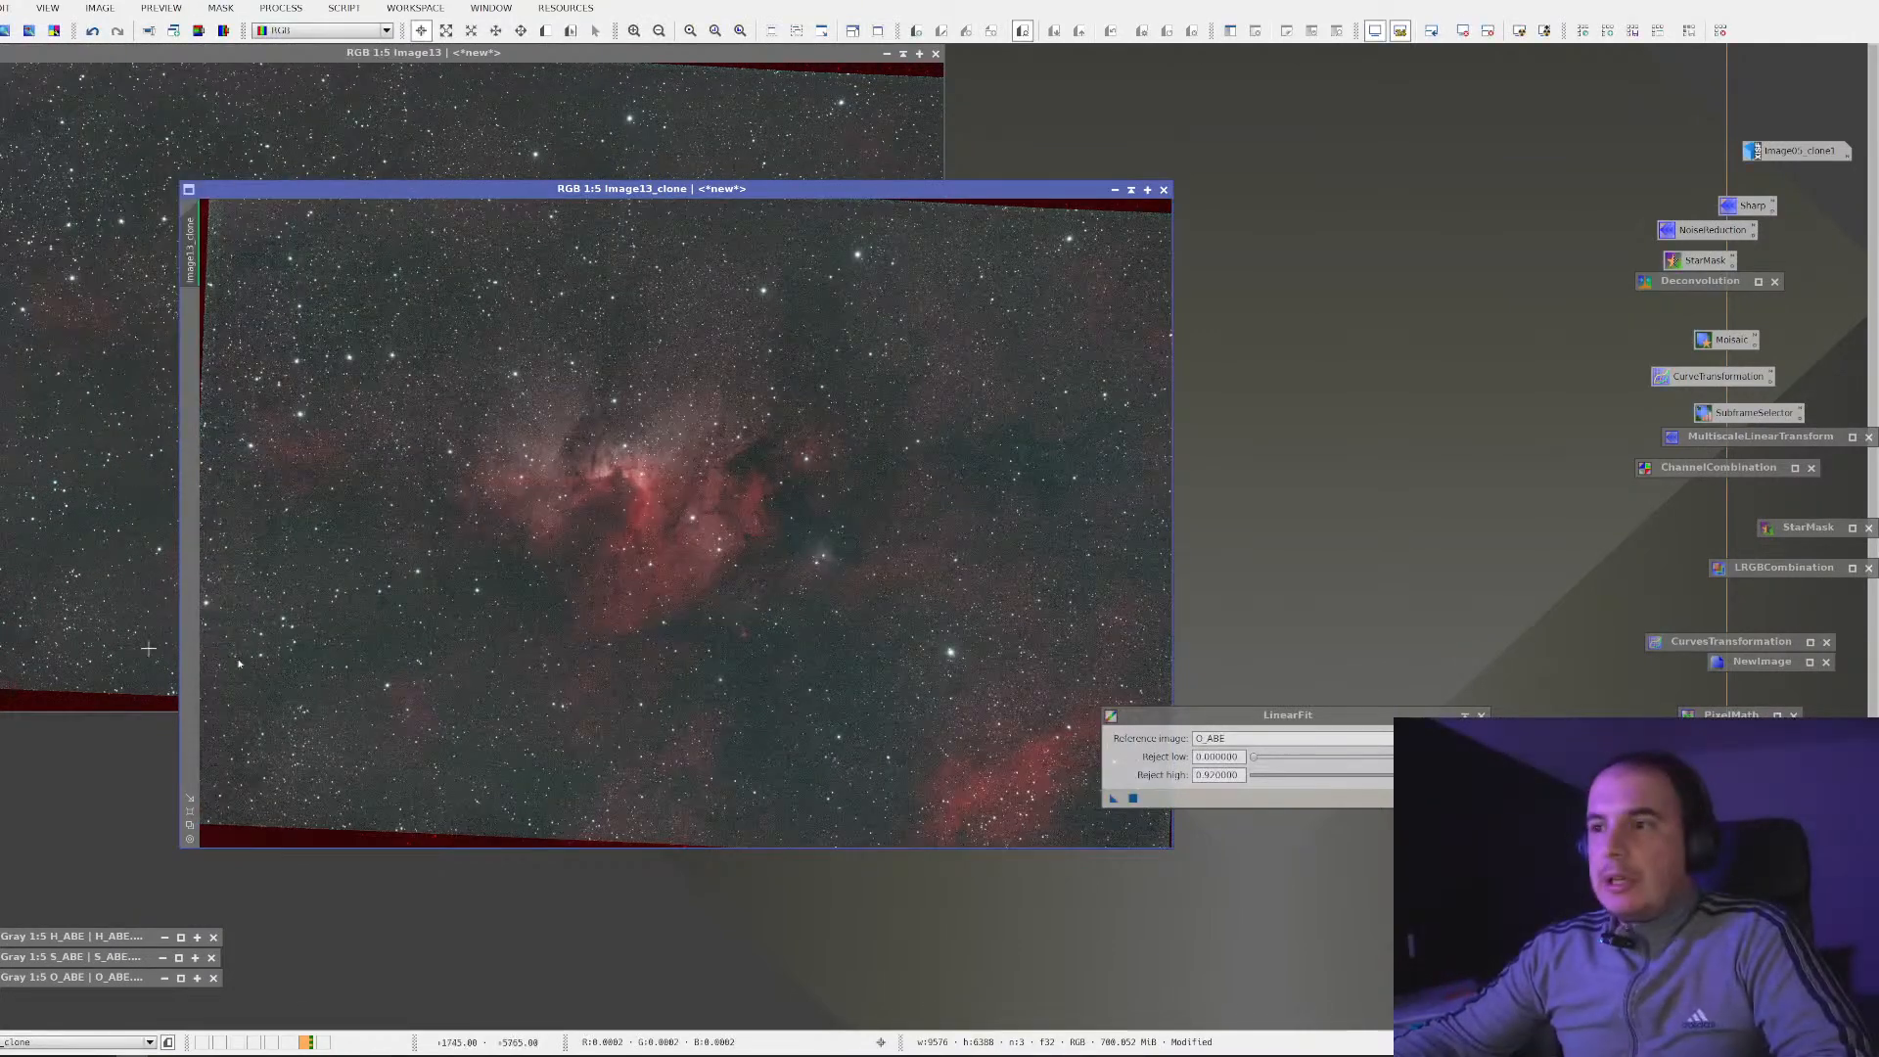
pyautogui.moveTo(763, 189); pyautogui.dragTo(980, 110)
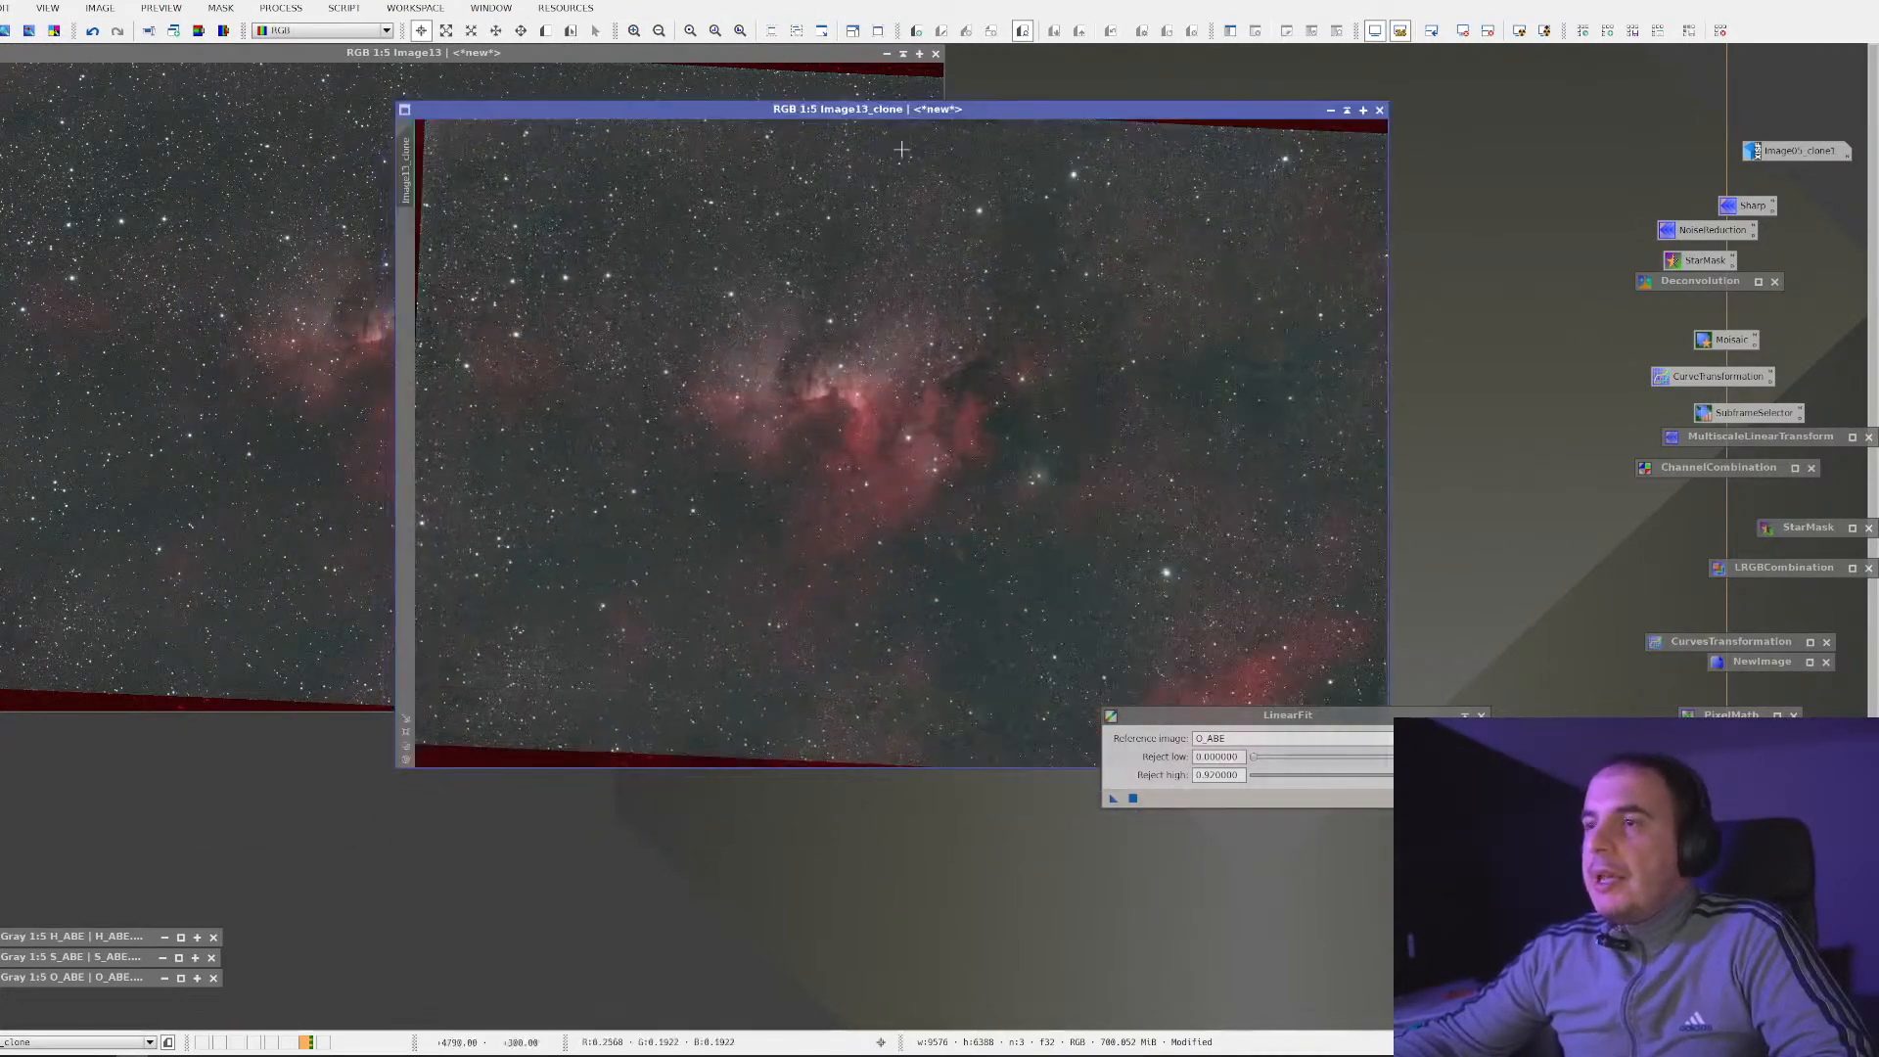
pyautogui.click(307, 10)
pyautogui.moveTo(323, 30)
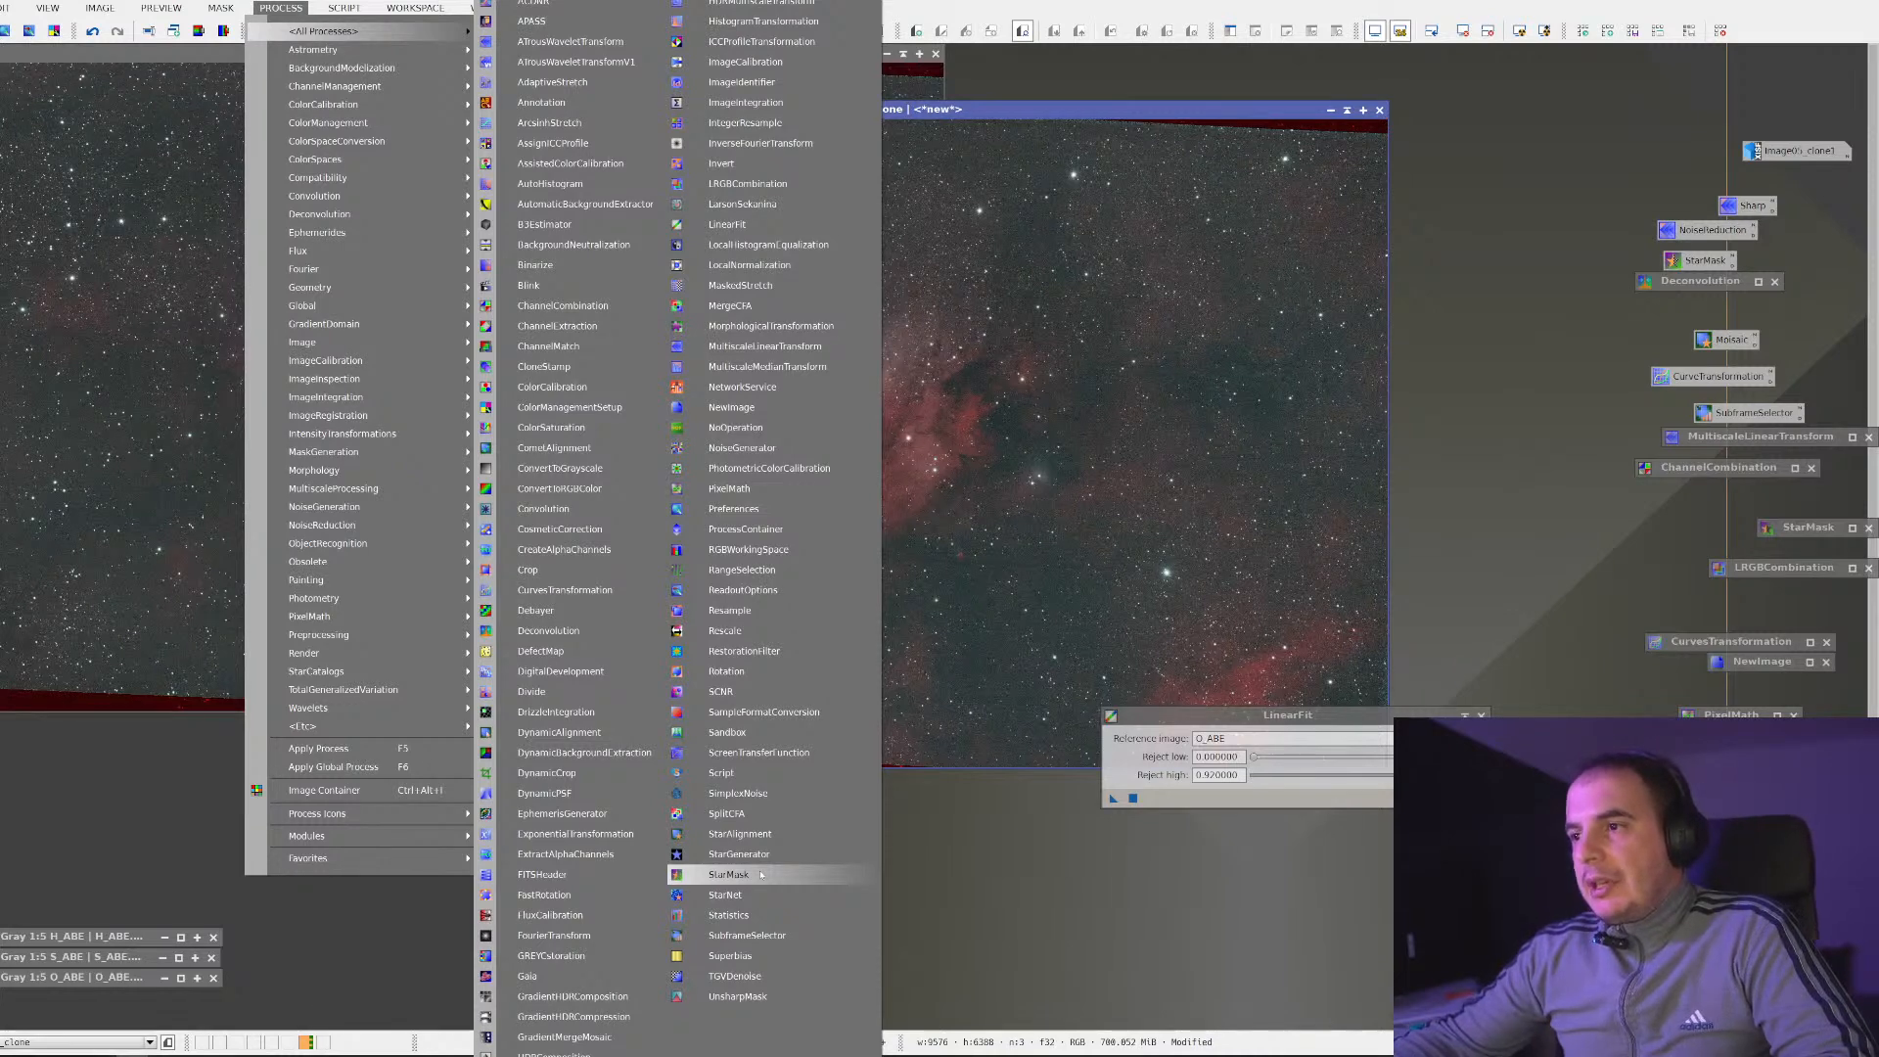
pyautogui.press('Escape')
# Examine the stars and nebula core in the delinearized clone at different magnifications
pyautogui.scroll(4, 1124, 558)
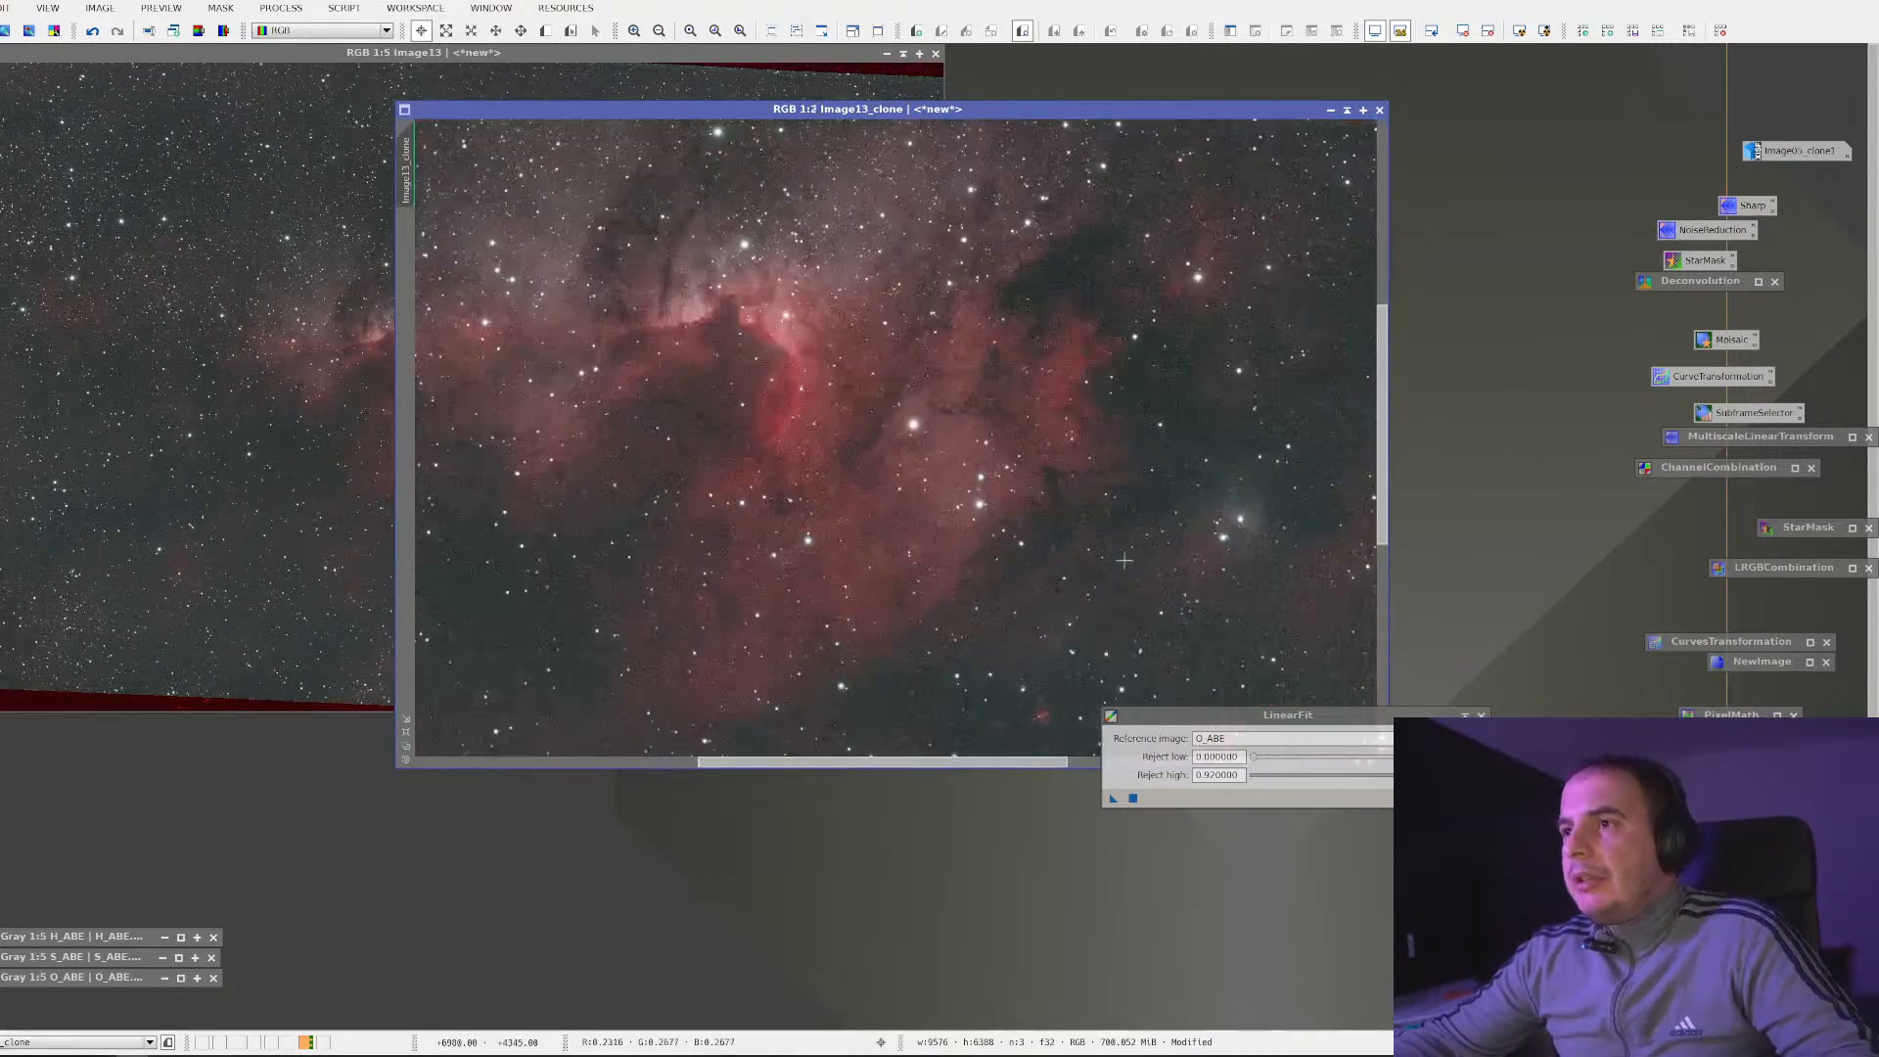
pyautogui.scroll(1, 1124, 558)
pyautogui.scroll(-3, 1124, 558)
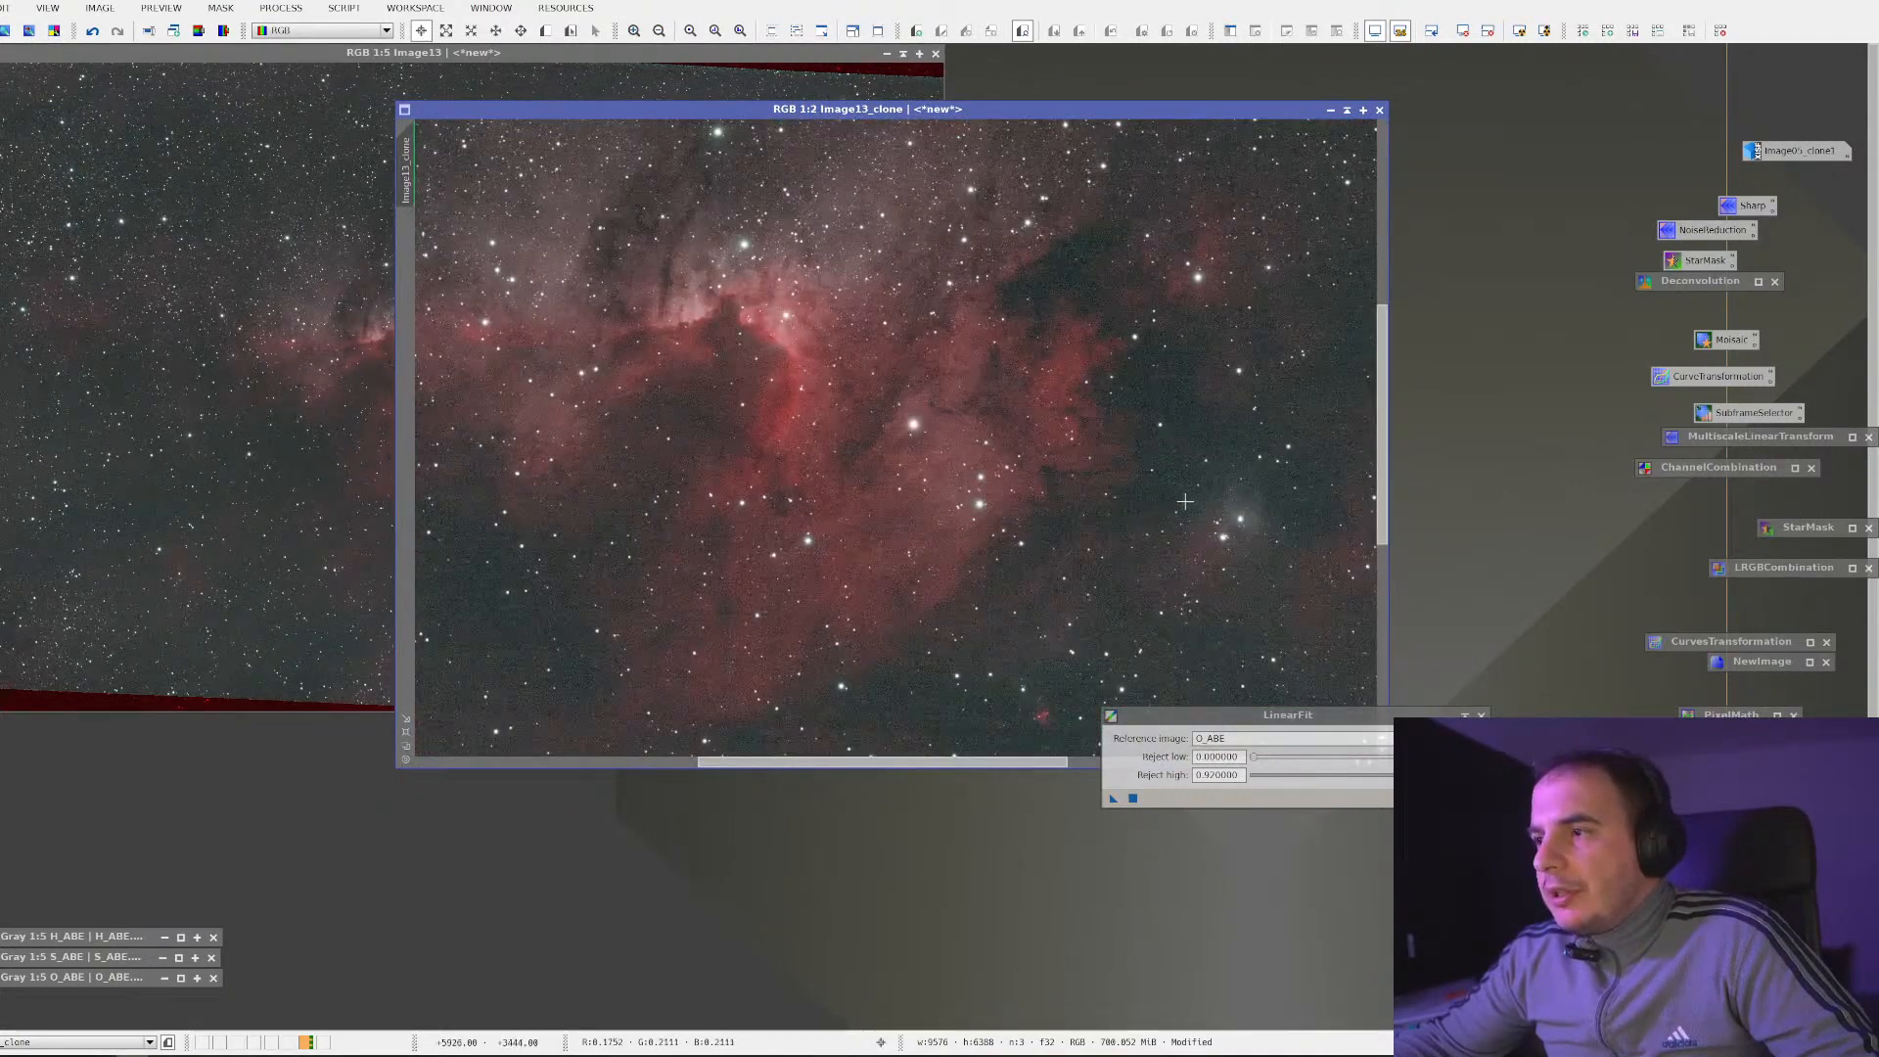
pyautogui.scroll(3, 1185, 502)
pyautogui.moveTo(1185, 501); pyautogui.dragTo(1100, 678)
pyautogui.scroll(-3, 1100, 678)
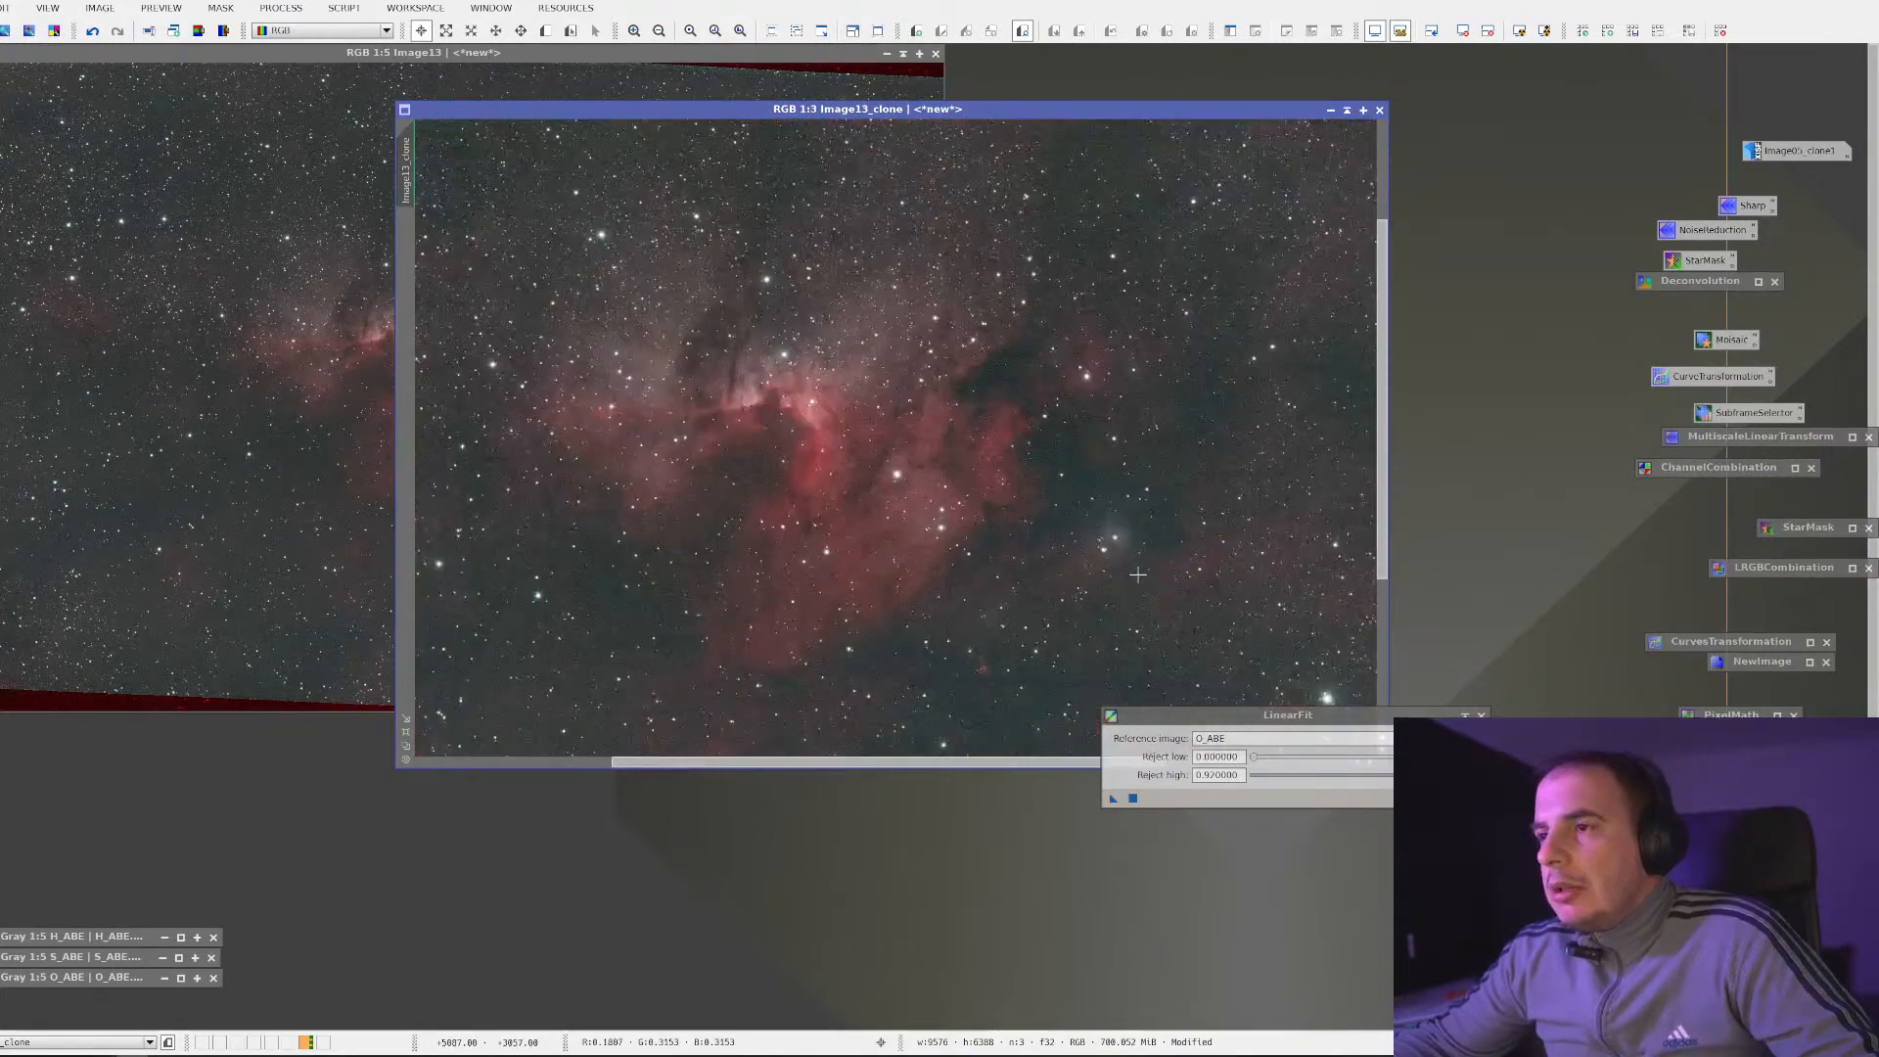
pyautogui.rightClick(820, 412)
pyautogui.click(281, 8)
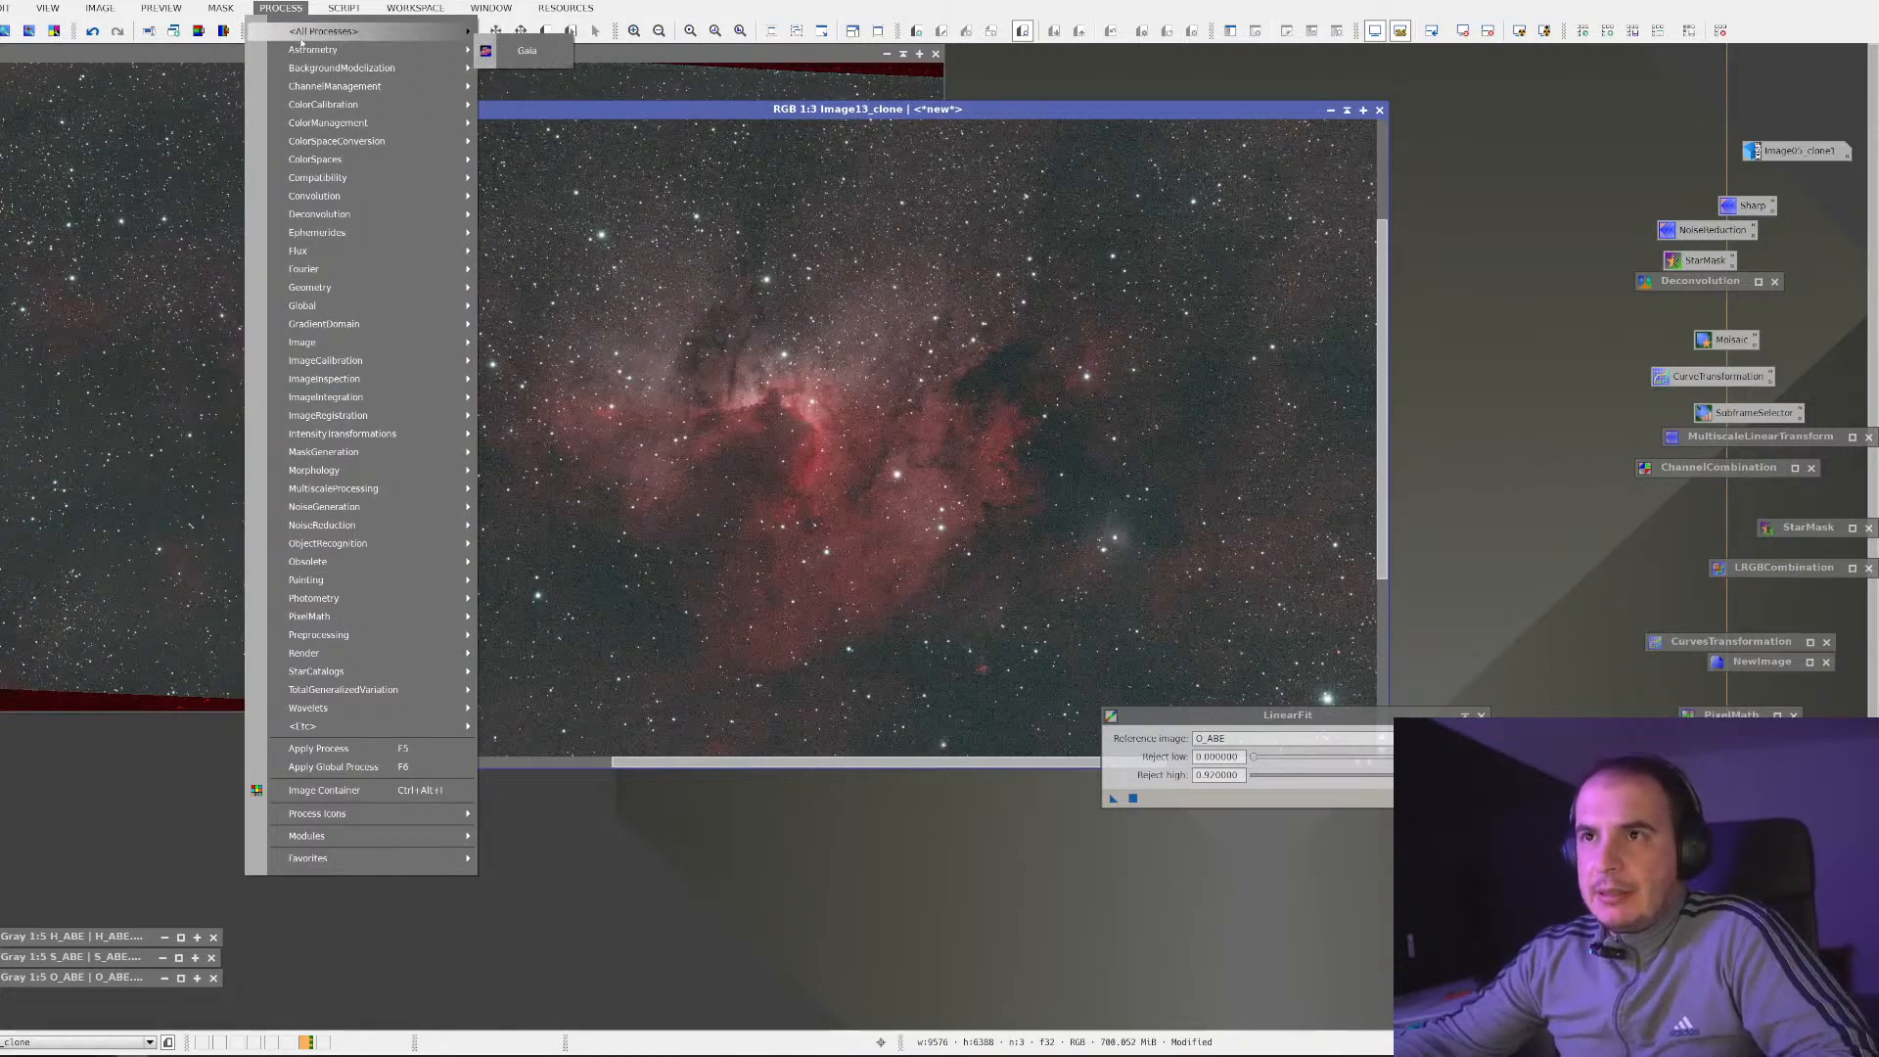
pyautogui.moveTo(295, 29)
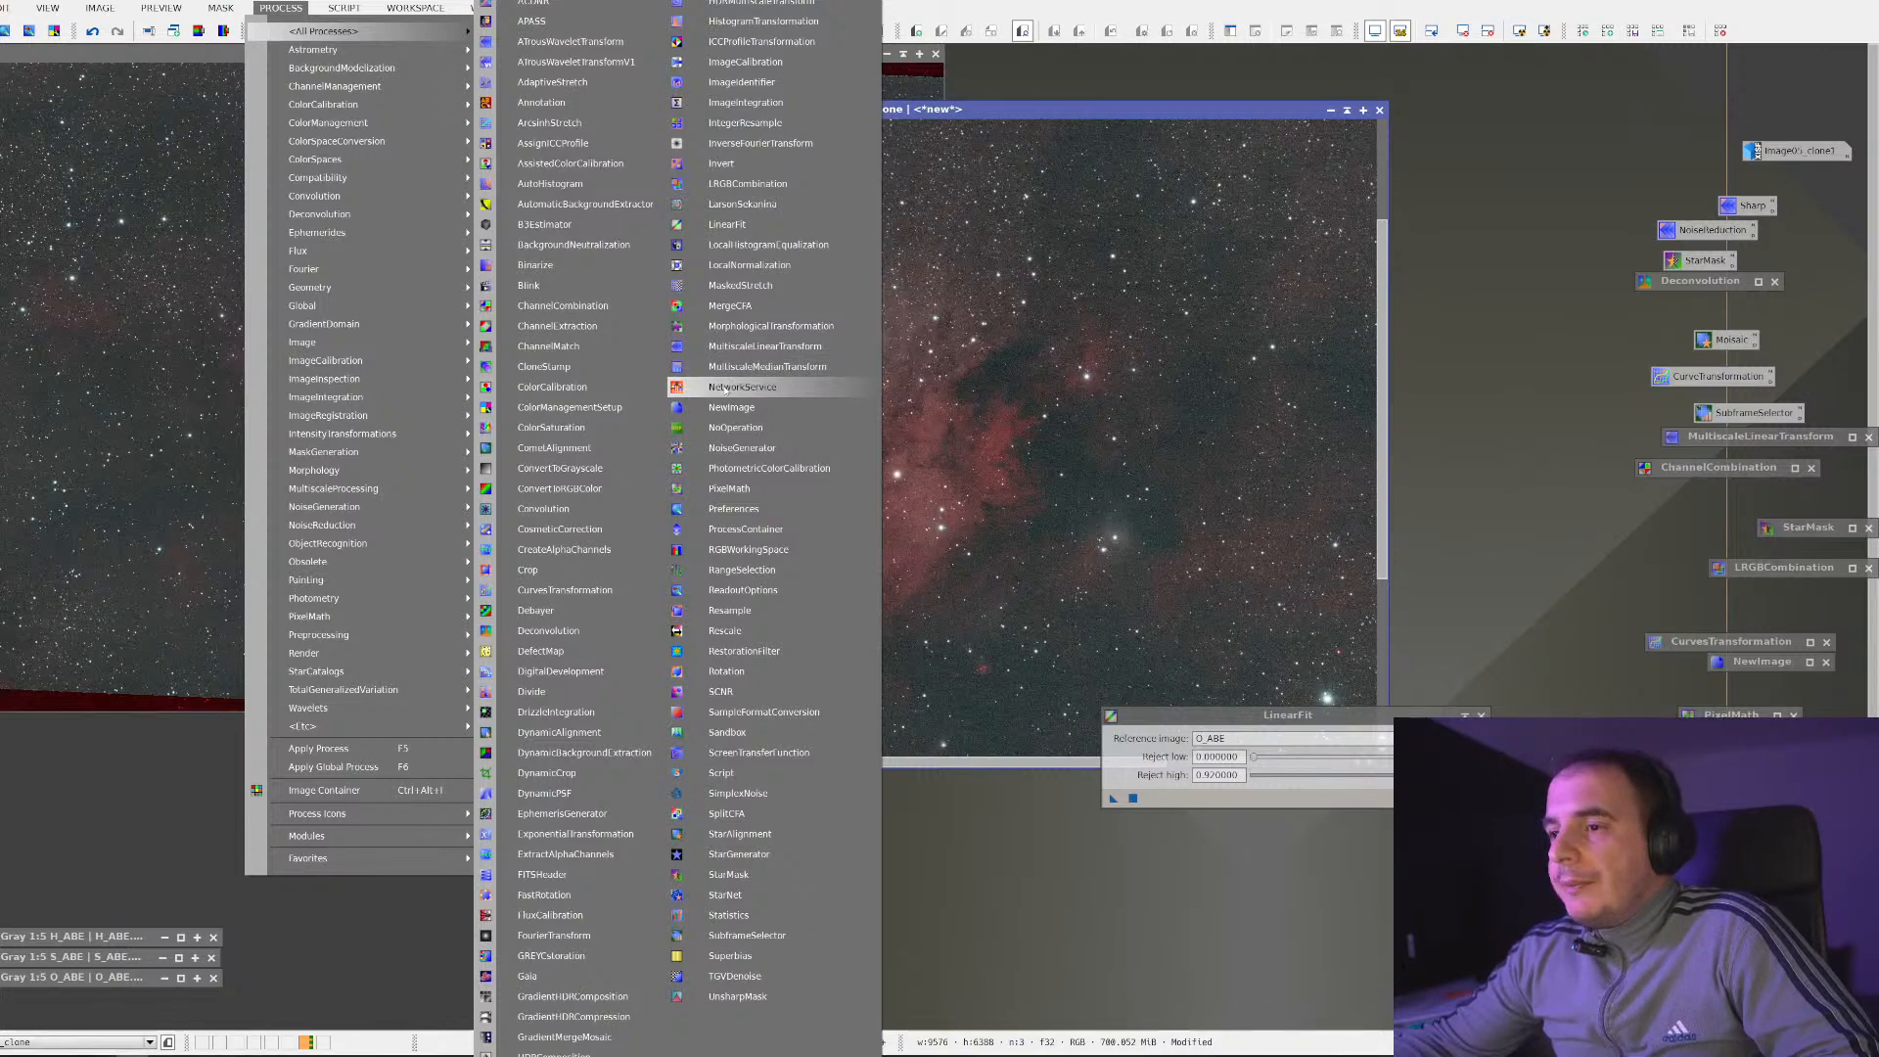
pyautogui.click(788, 874)
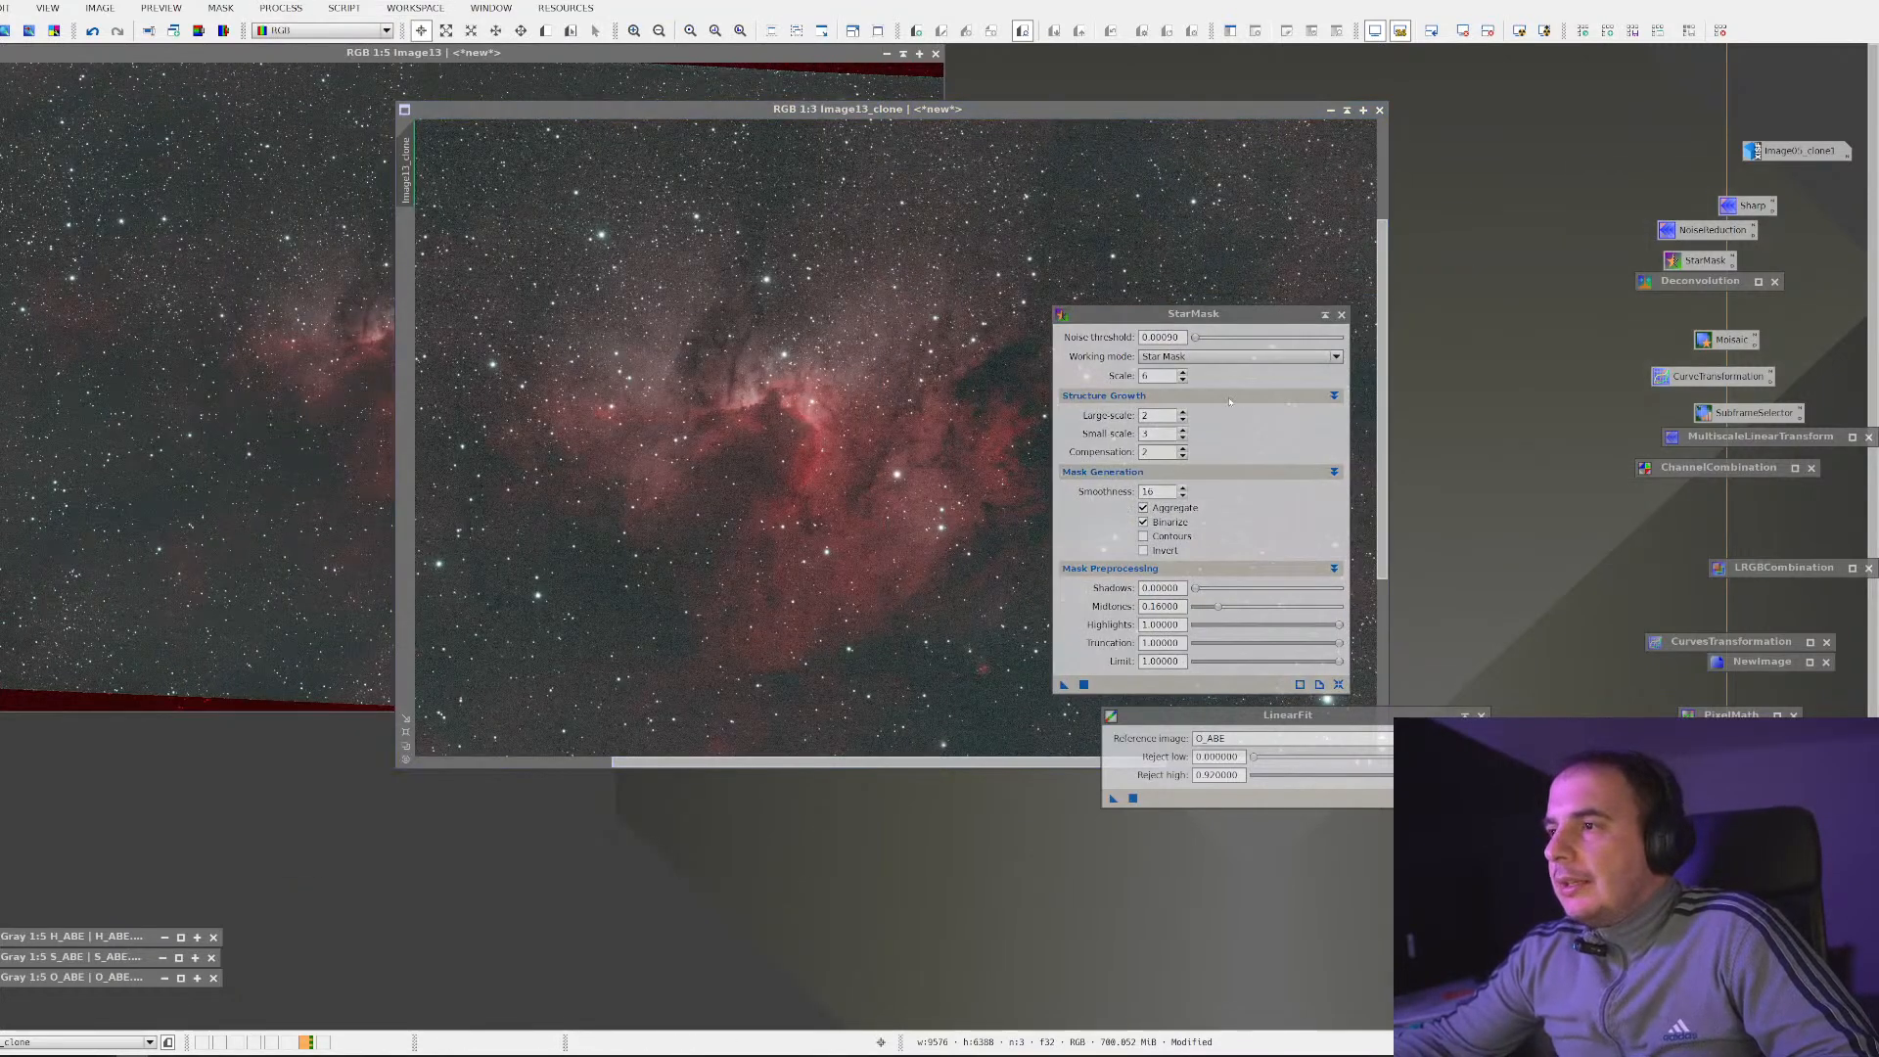
pyautogui.click(1341, 314)
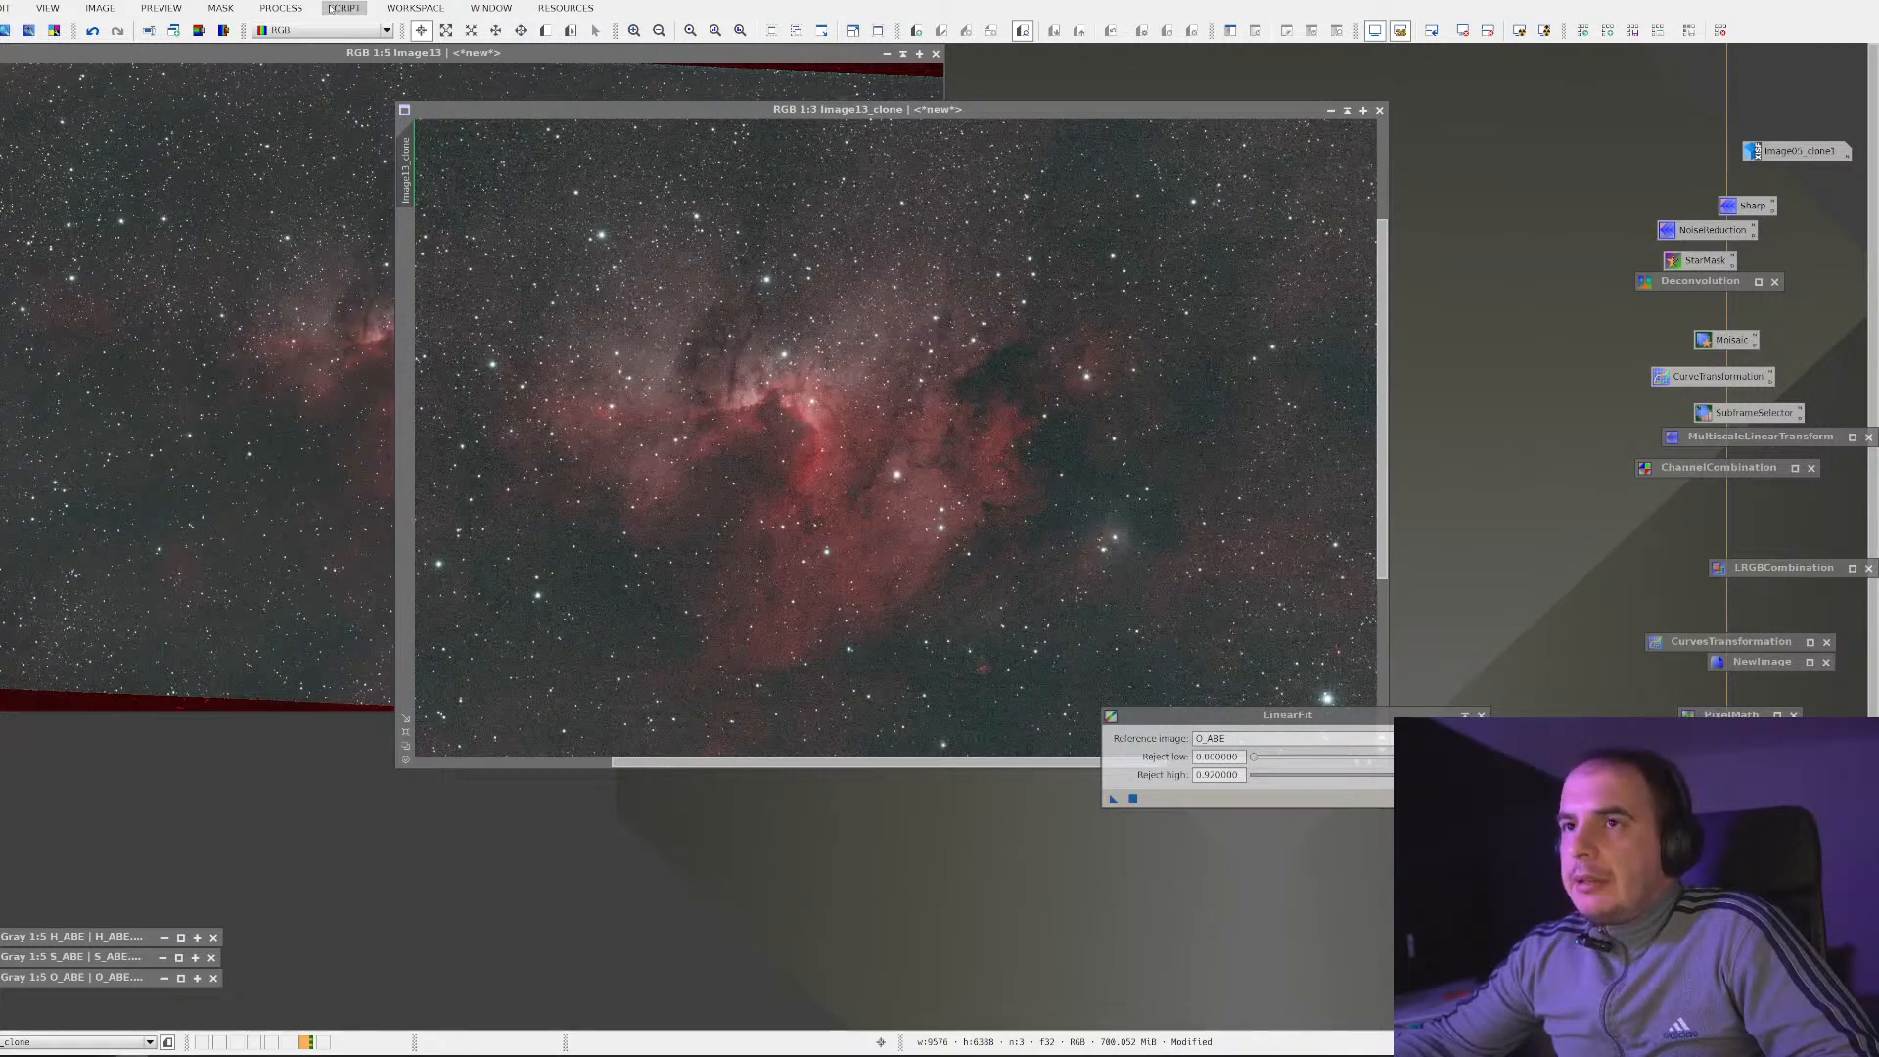
# Run StarNet on the cloned RGB image with stride 128 and star mask creation enabled
pyautogui.click(281, 8)
pyautogui.moveTo(323, 30)
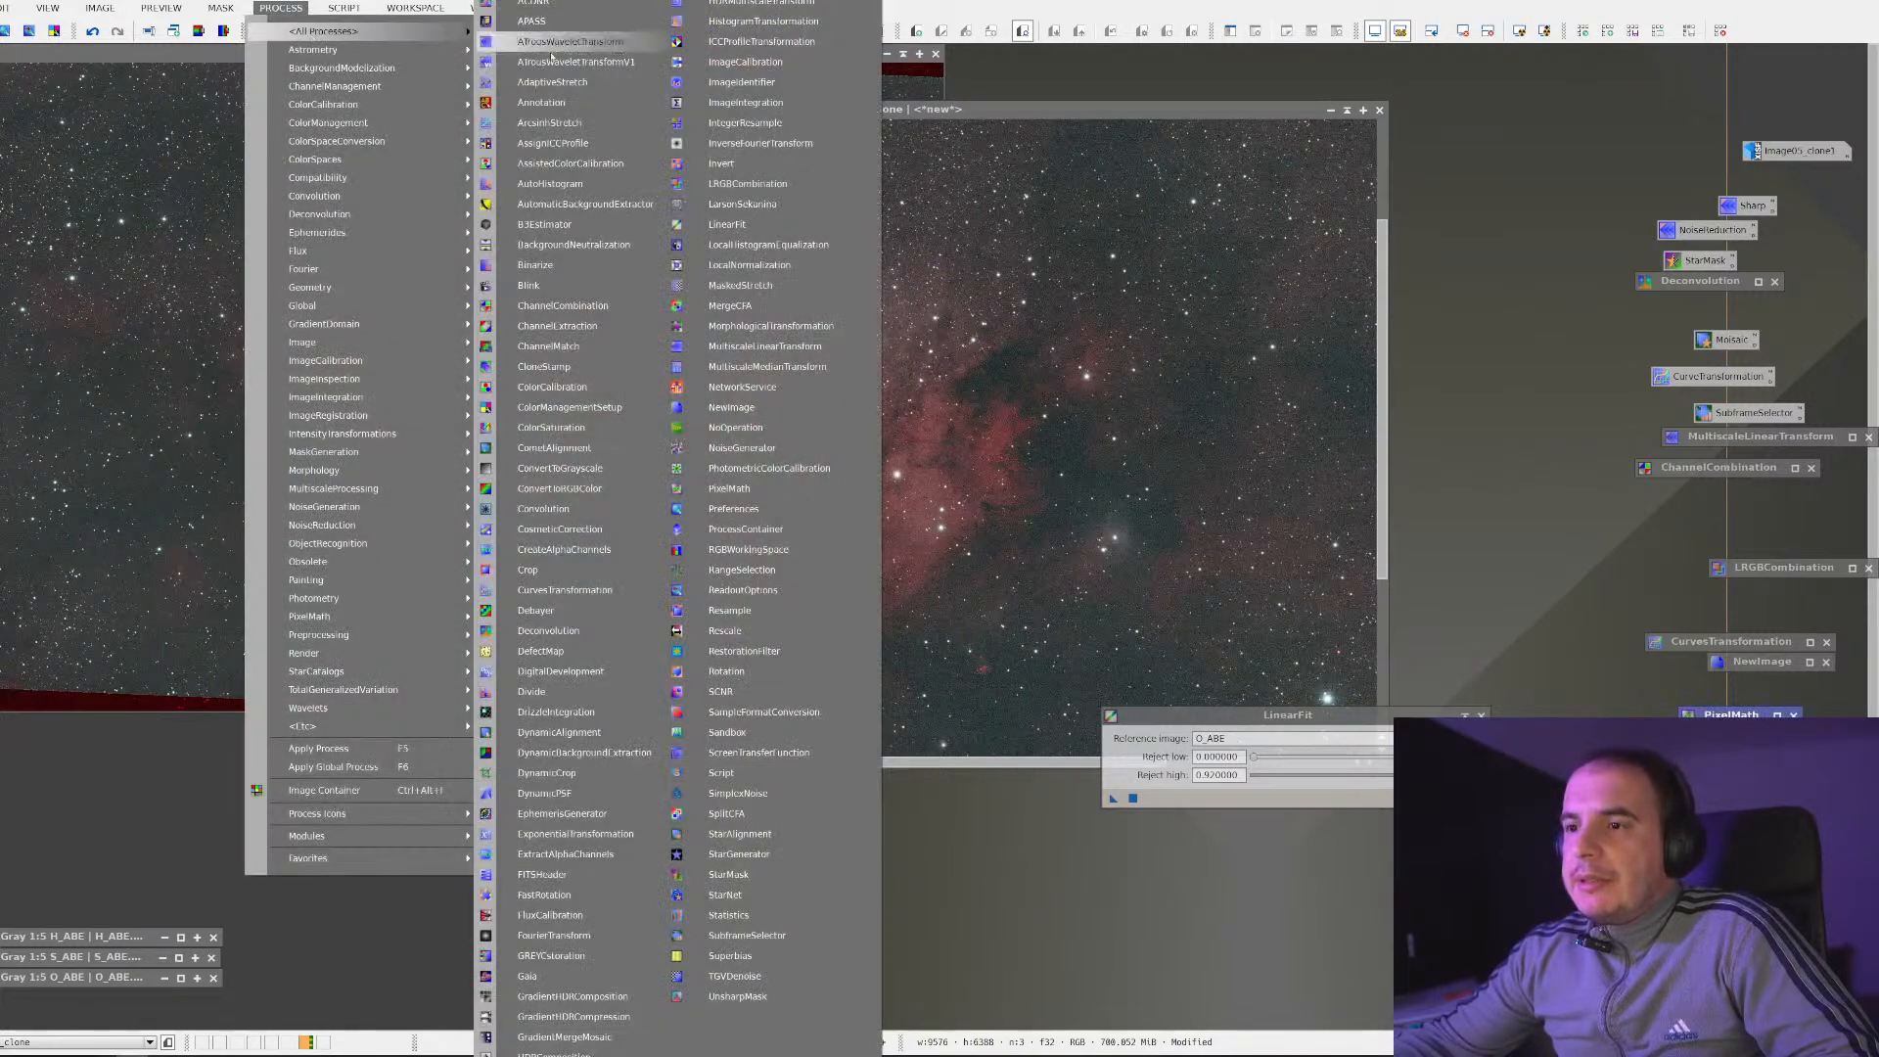
pyautogui.click(725, 895)
pyautogui.moveTo(1460, 626); pyautogui.dragTo(855, 310)
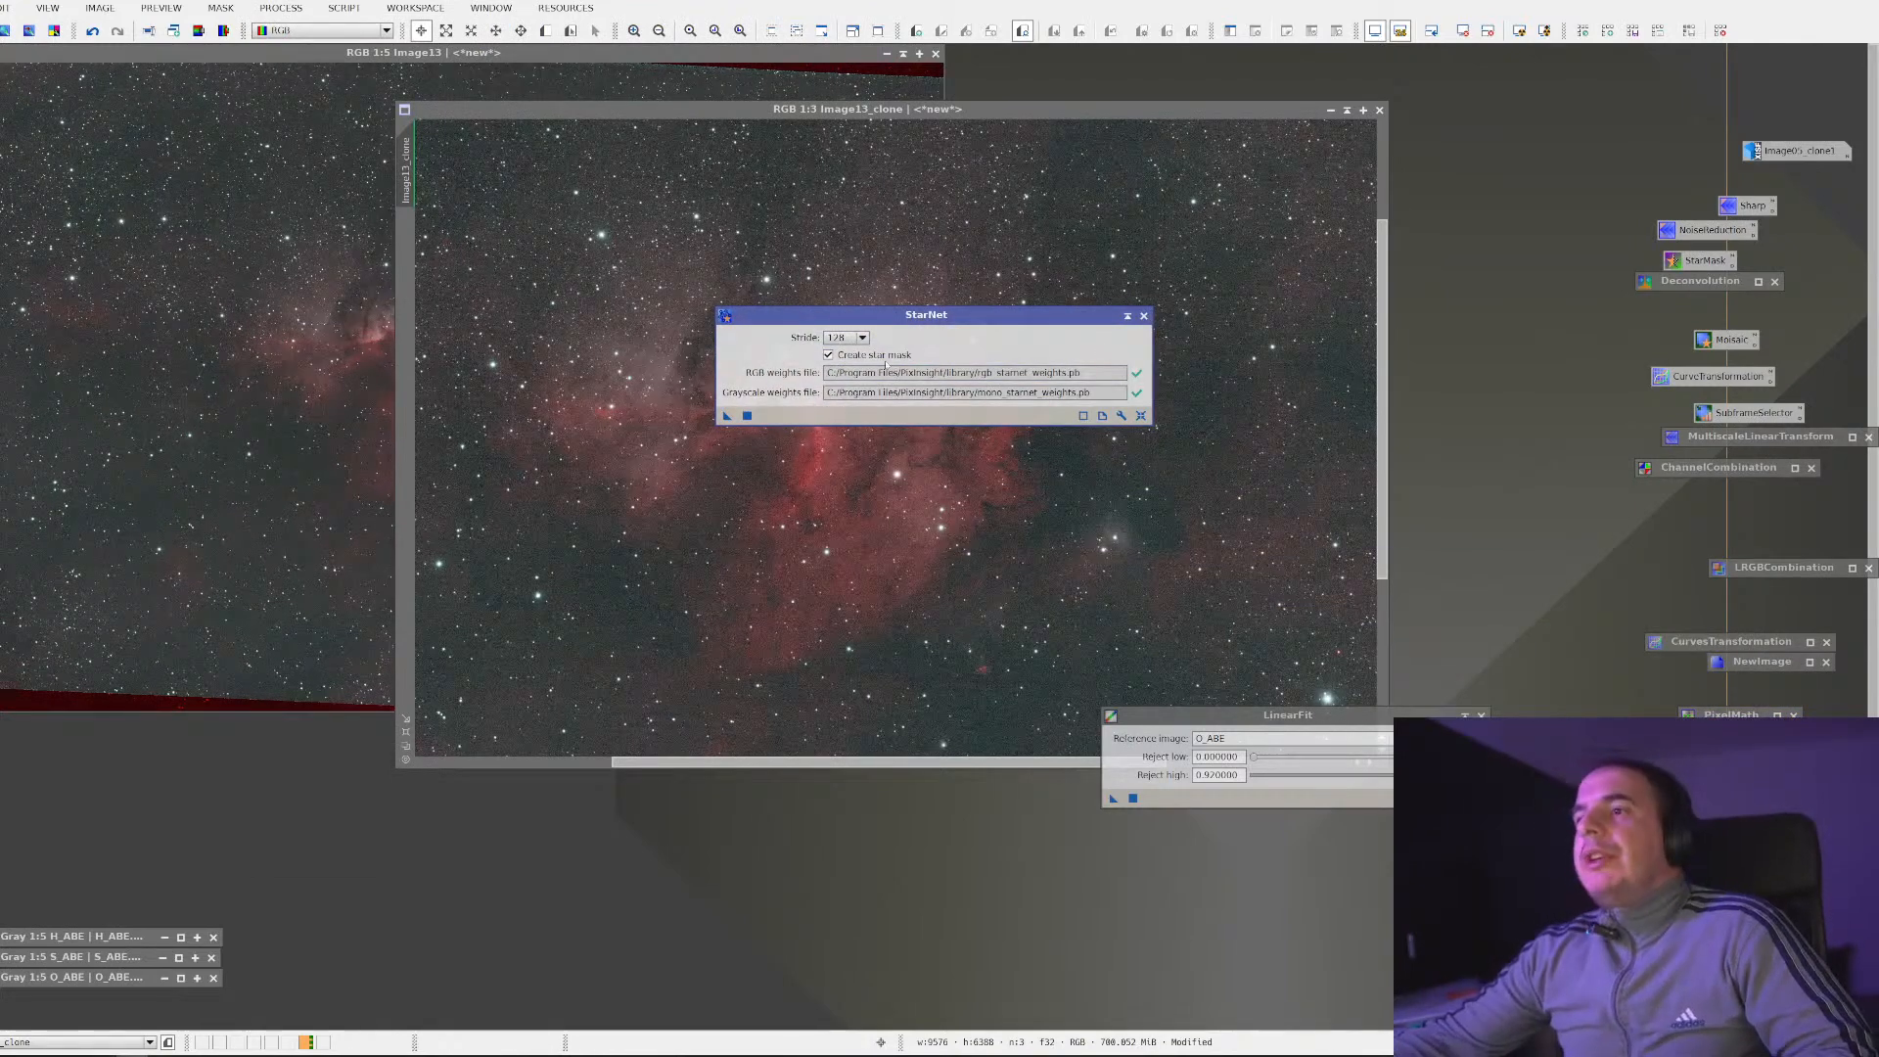
pyautogui.click(726, 415)
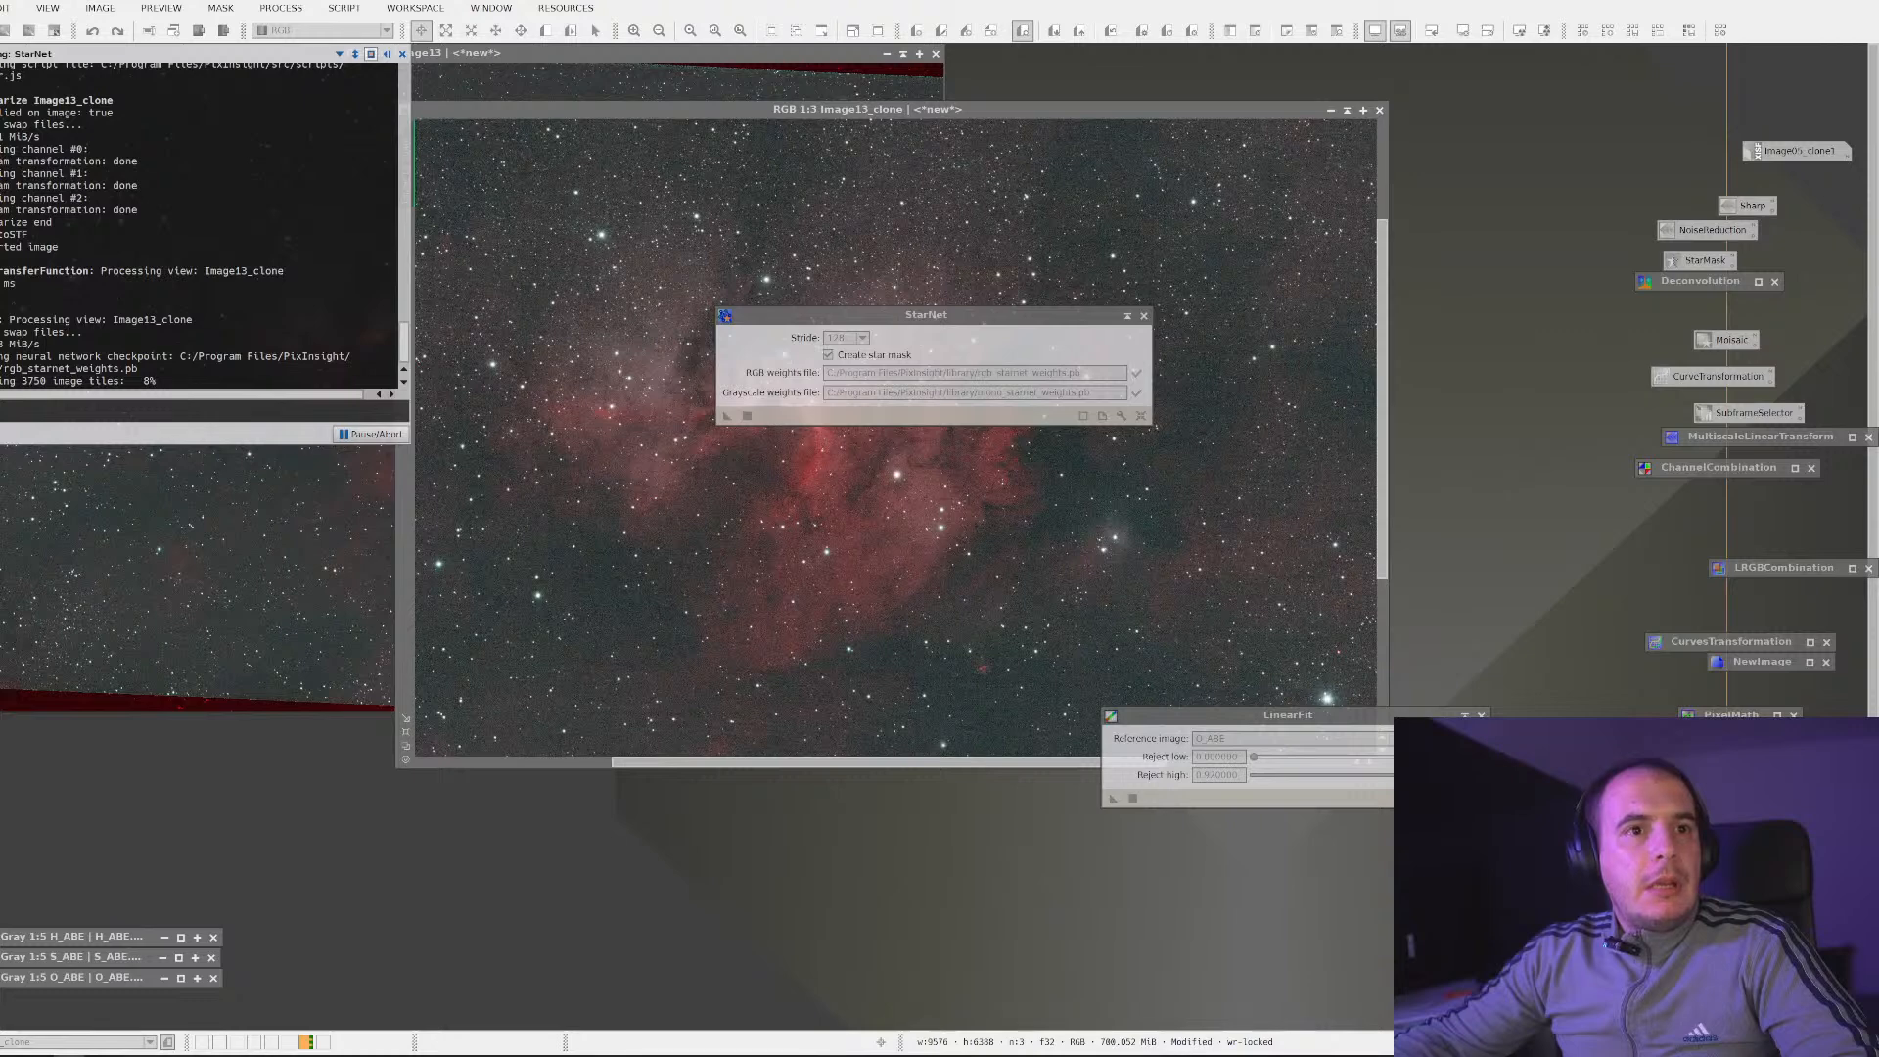
# Switch to the web browser, widen its window and open the AstroBin site
pyautogui.moveTo(2, 235); pyautogui.dragTo(1878, 179)
pyautogui.click(518, 372)
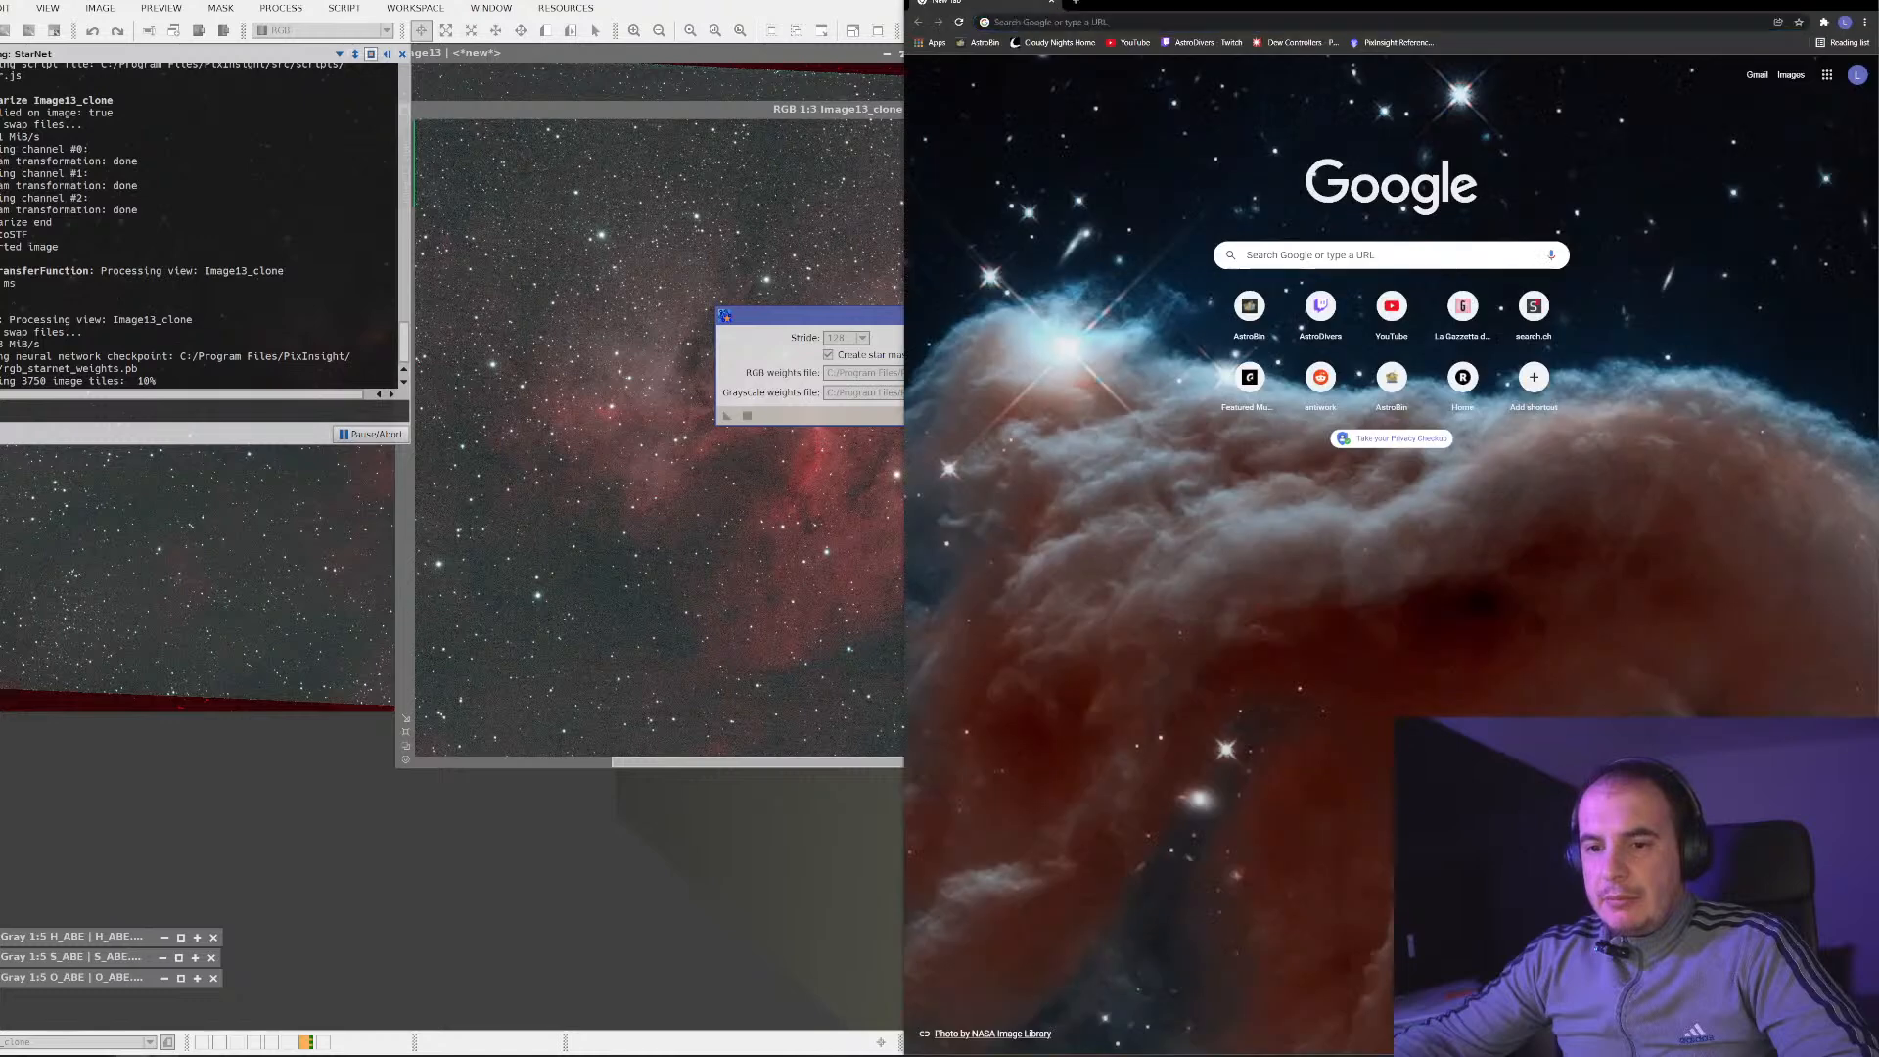
pyautogui.click(903, 568)
pyautogui.moveTo(903, 568); pyautogui.dragTo(539, 568)
pyautogui.click(1067, 305)
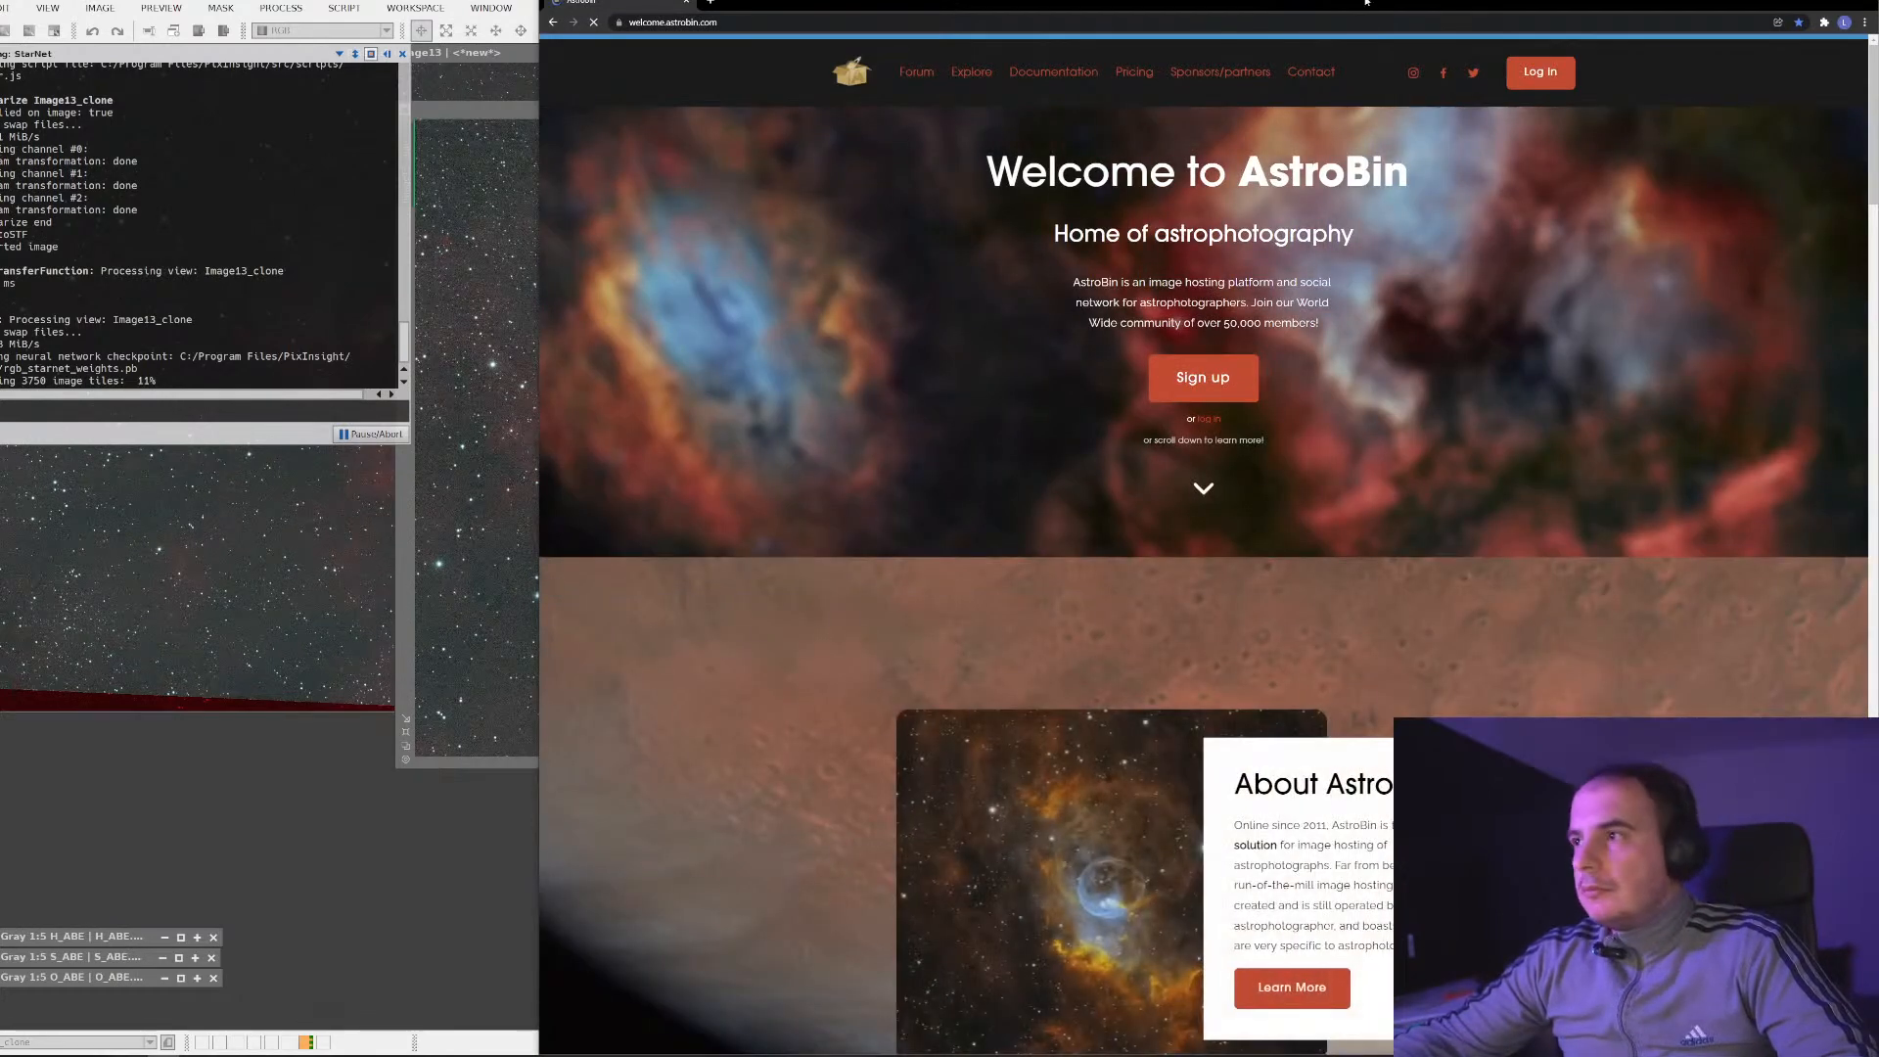
# Log in to AstroBin with the saved credentials and open the image of the day, NGC 6188 Dragons of Ara LRVB
pyautogui.click(1539, 71)
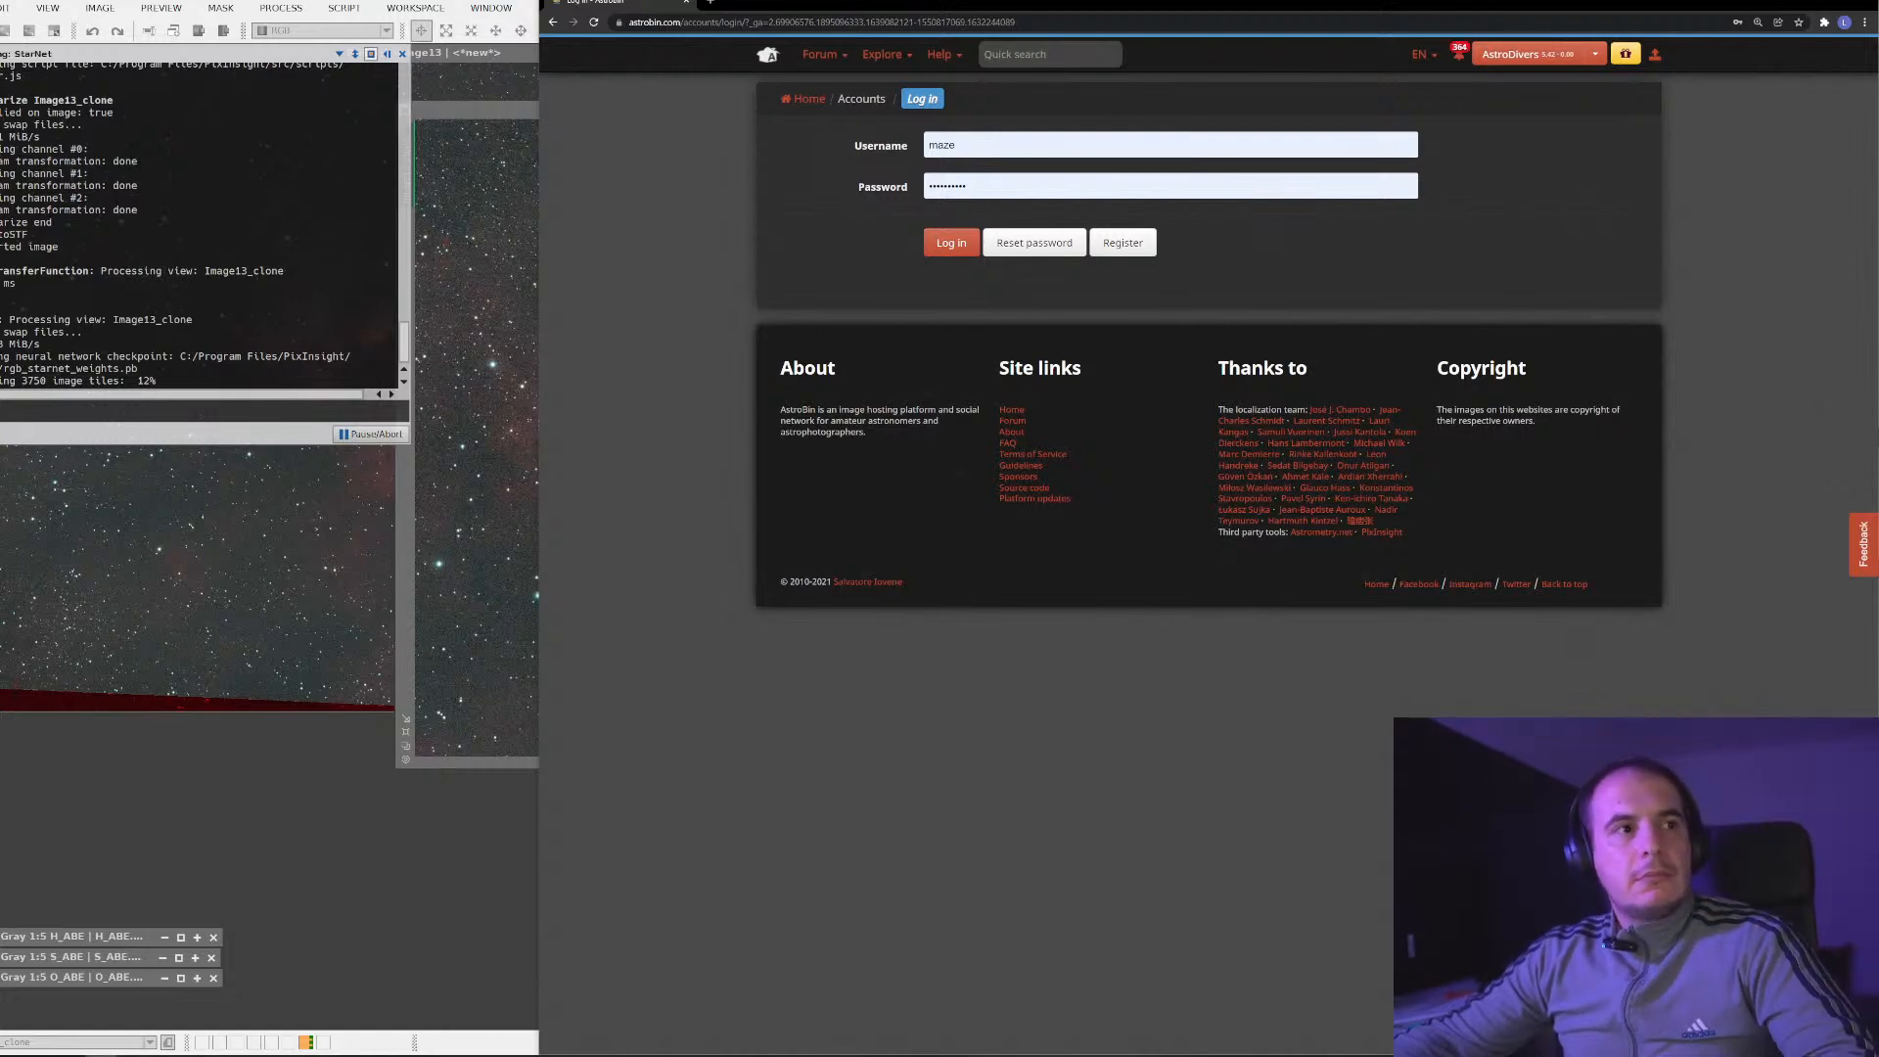
pyautogui.click(930, 246)
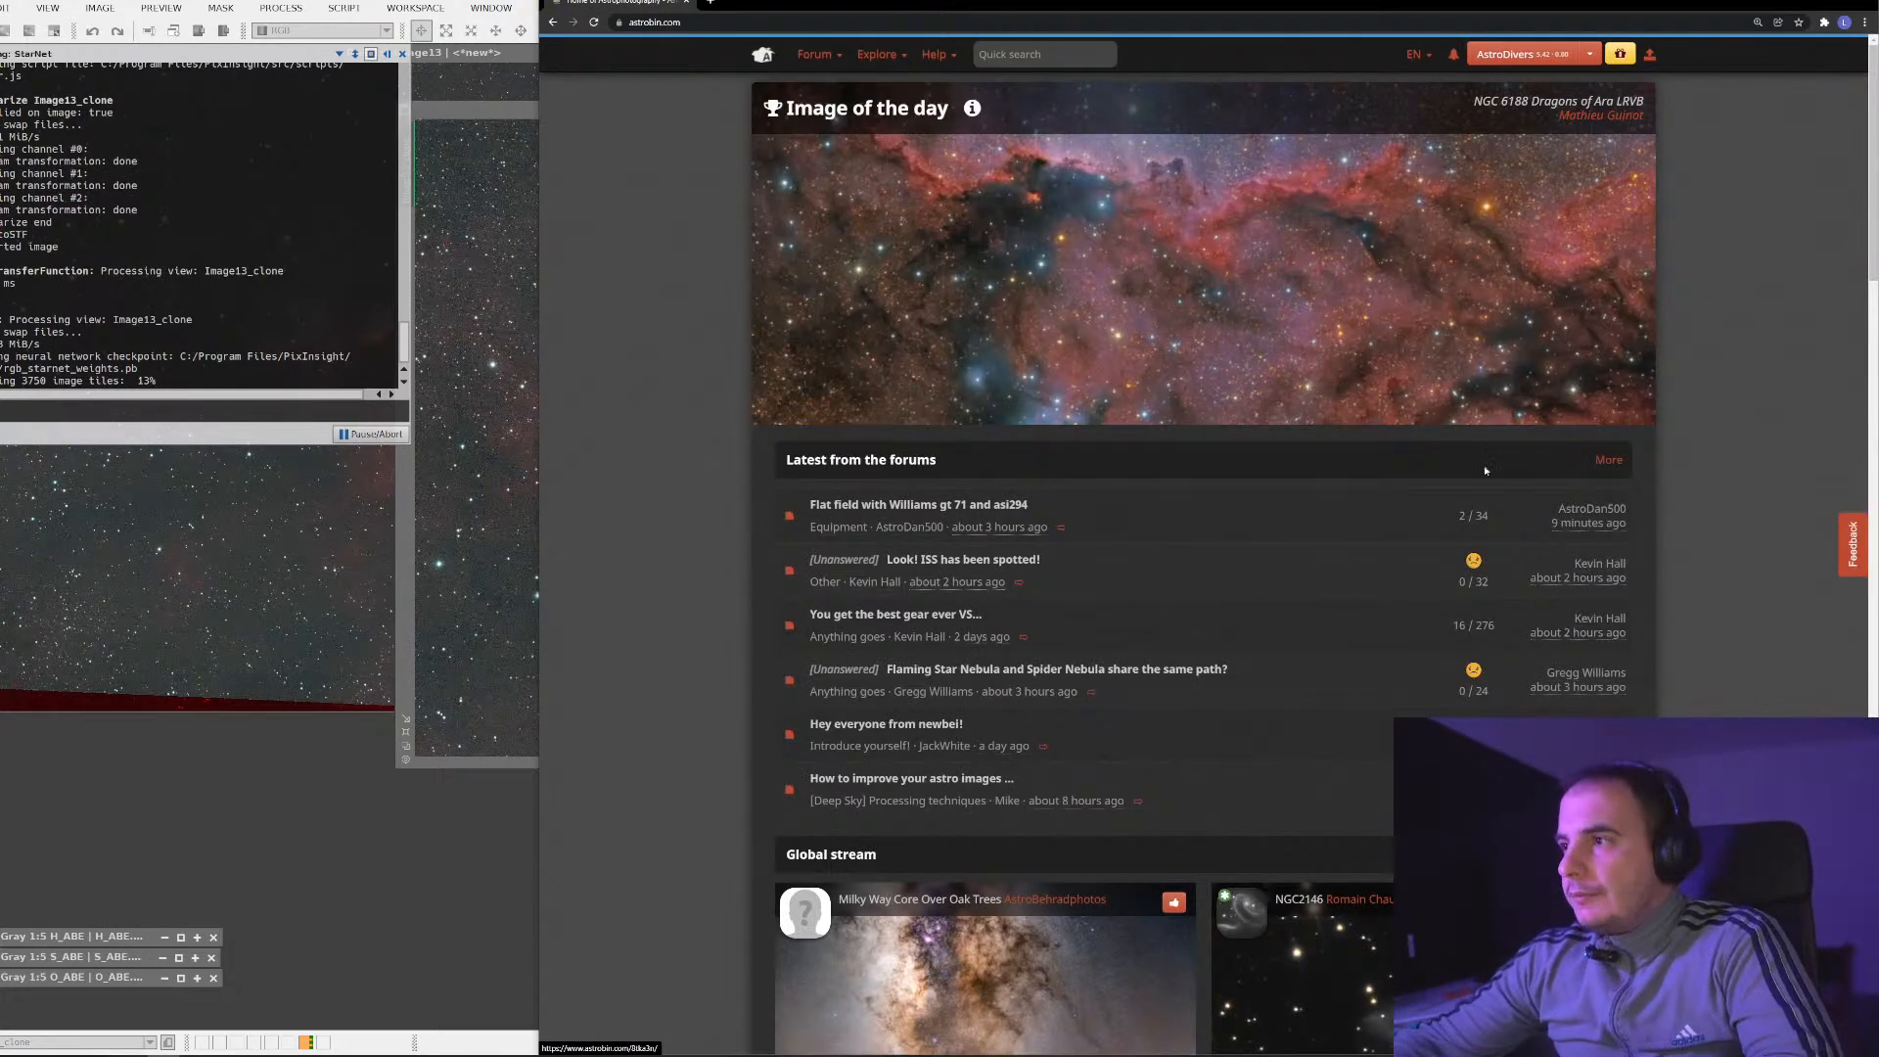
pyautogui.click(1267, 352)
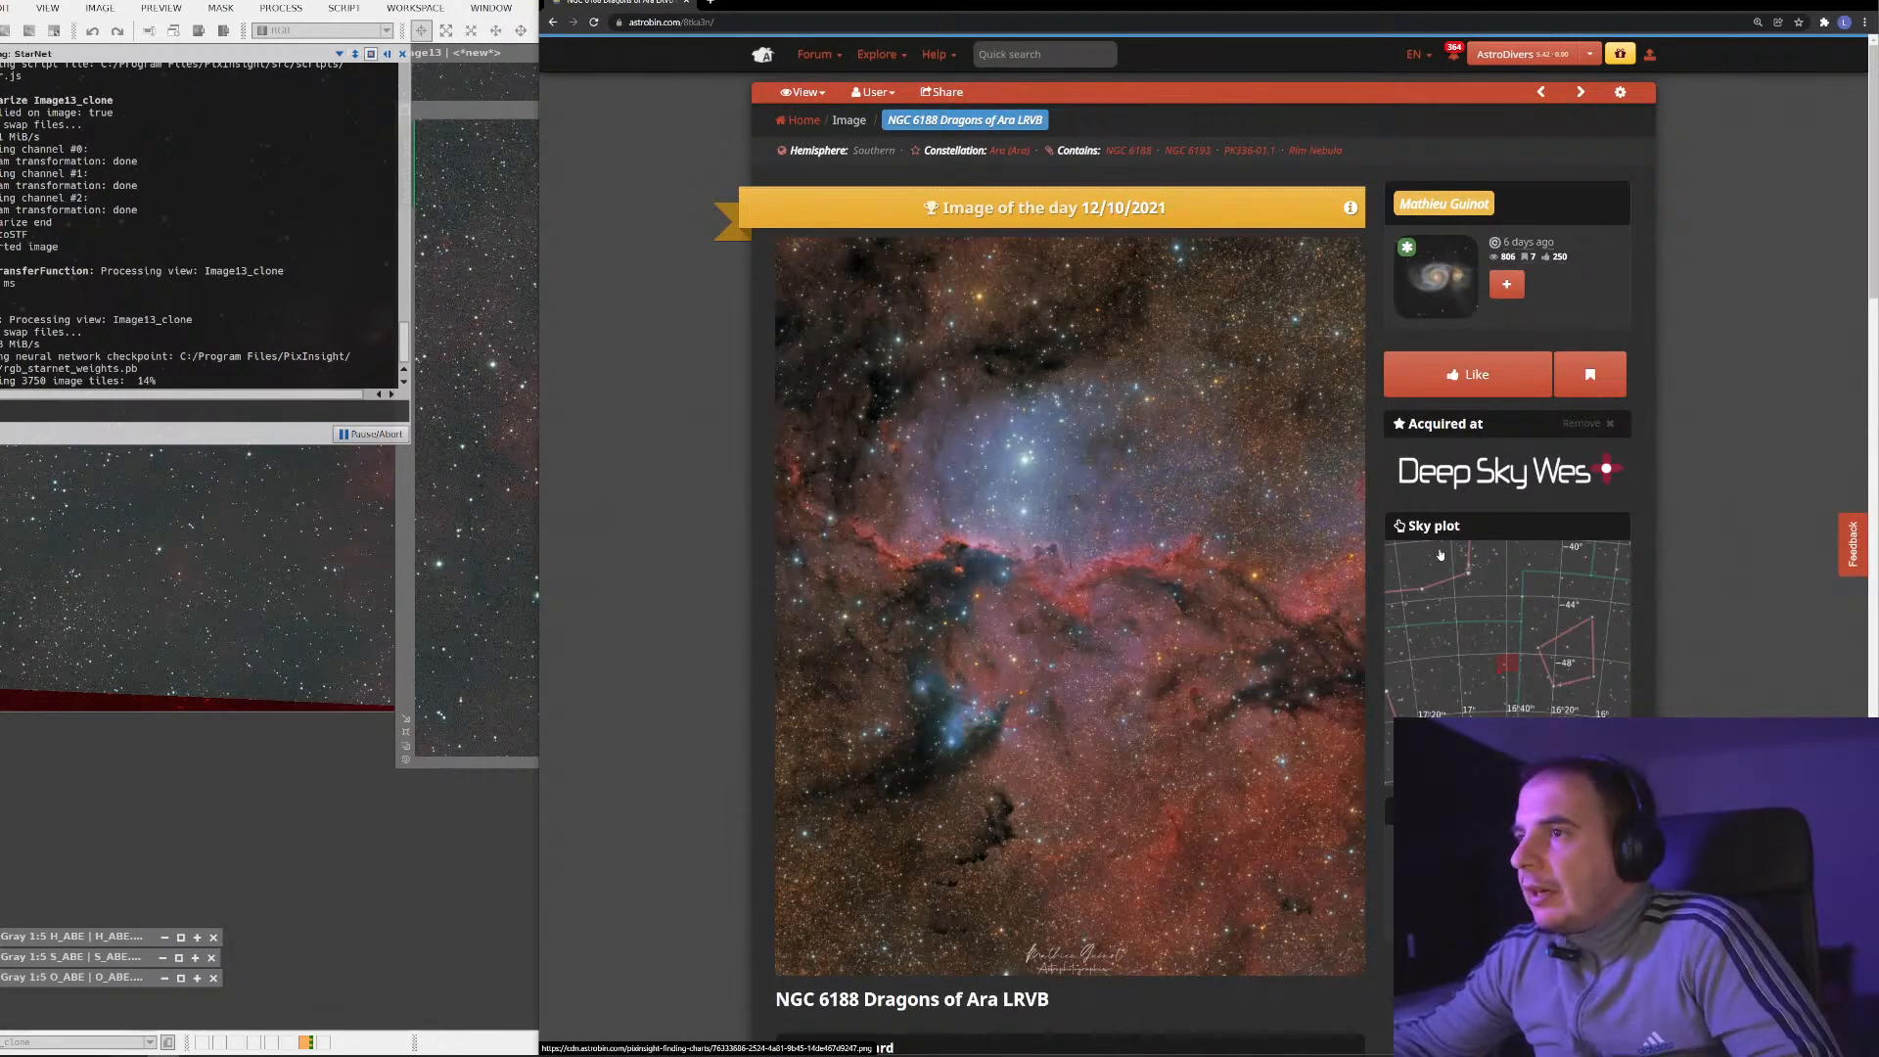
# Open the larger view of NGC 6188 Dragons of Ara LRVB and examine its star colours and nebula detail
pyautogui.scroll(-3, 1213, 293)
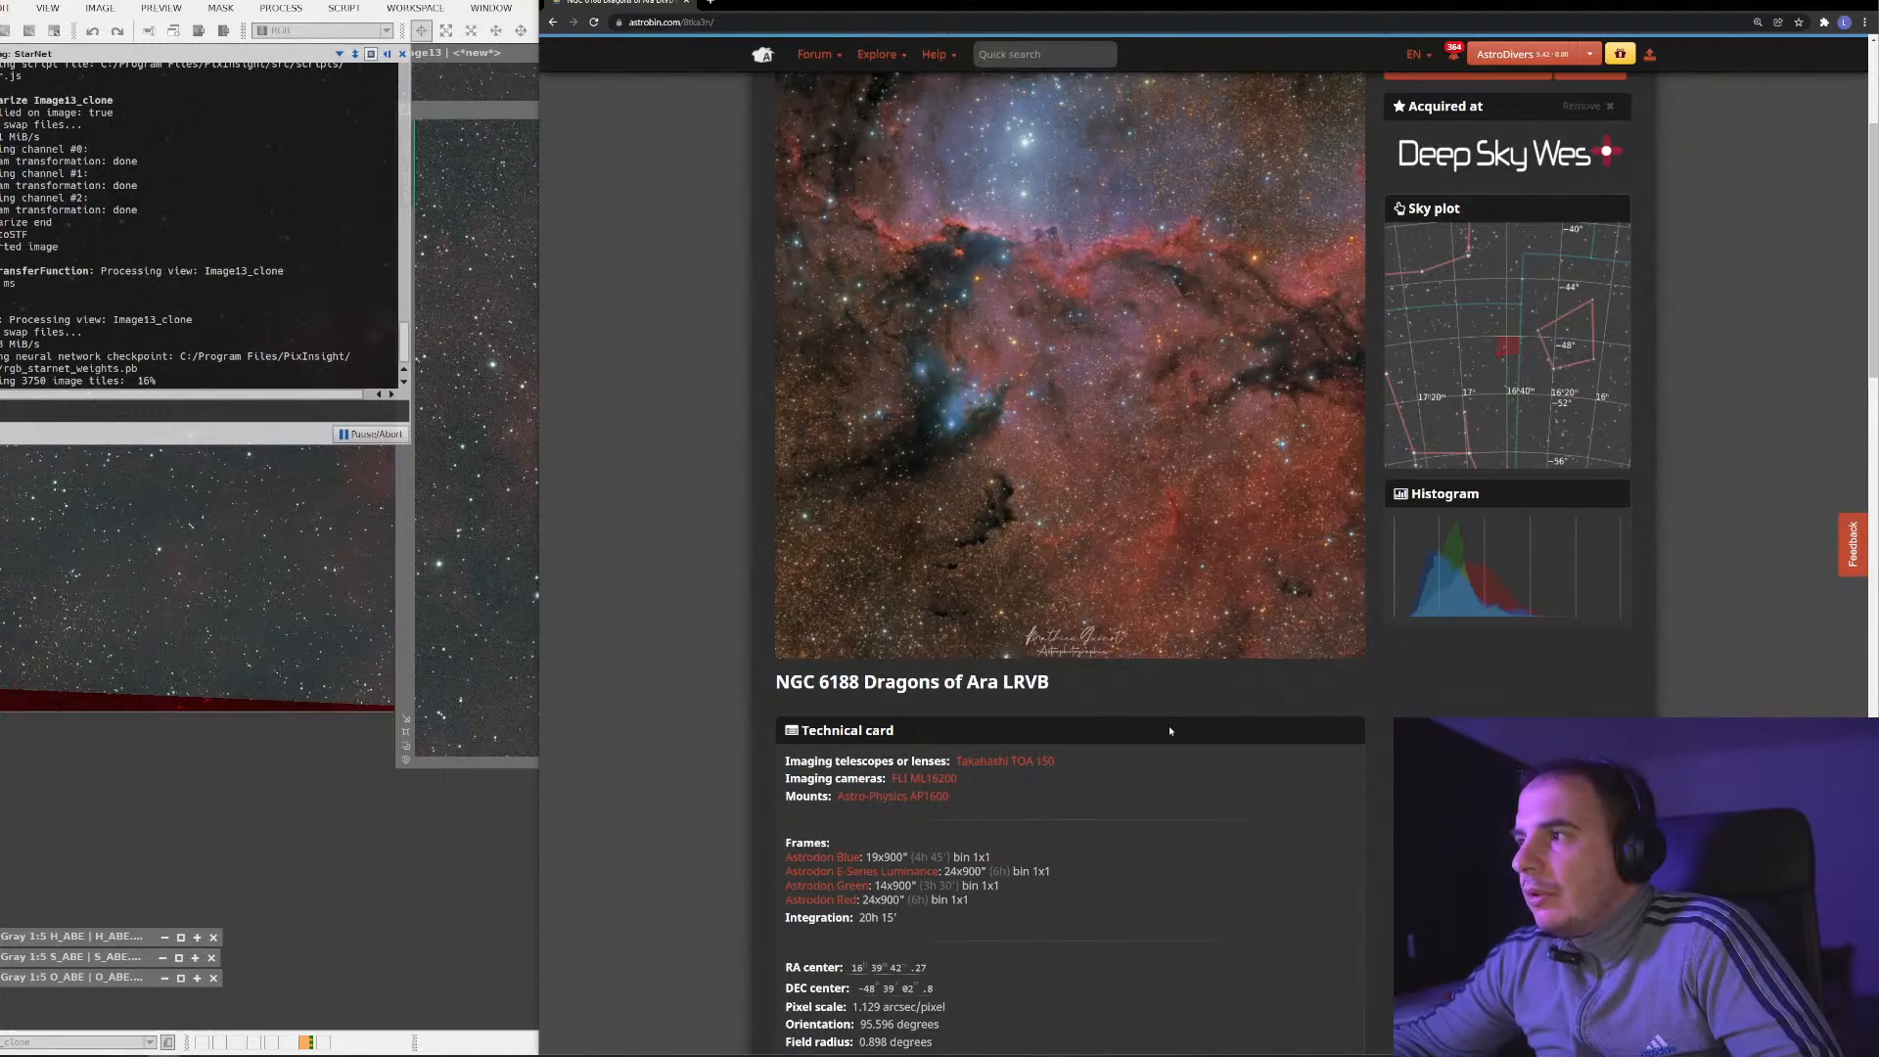
pyautogui.scroll(1, 1170, 731)
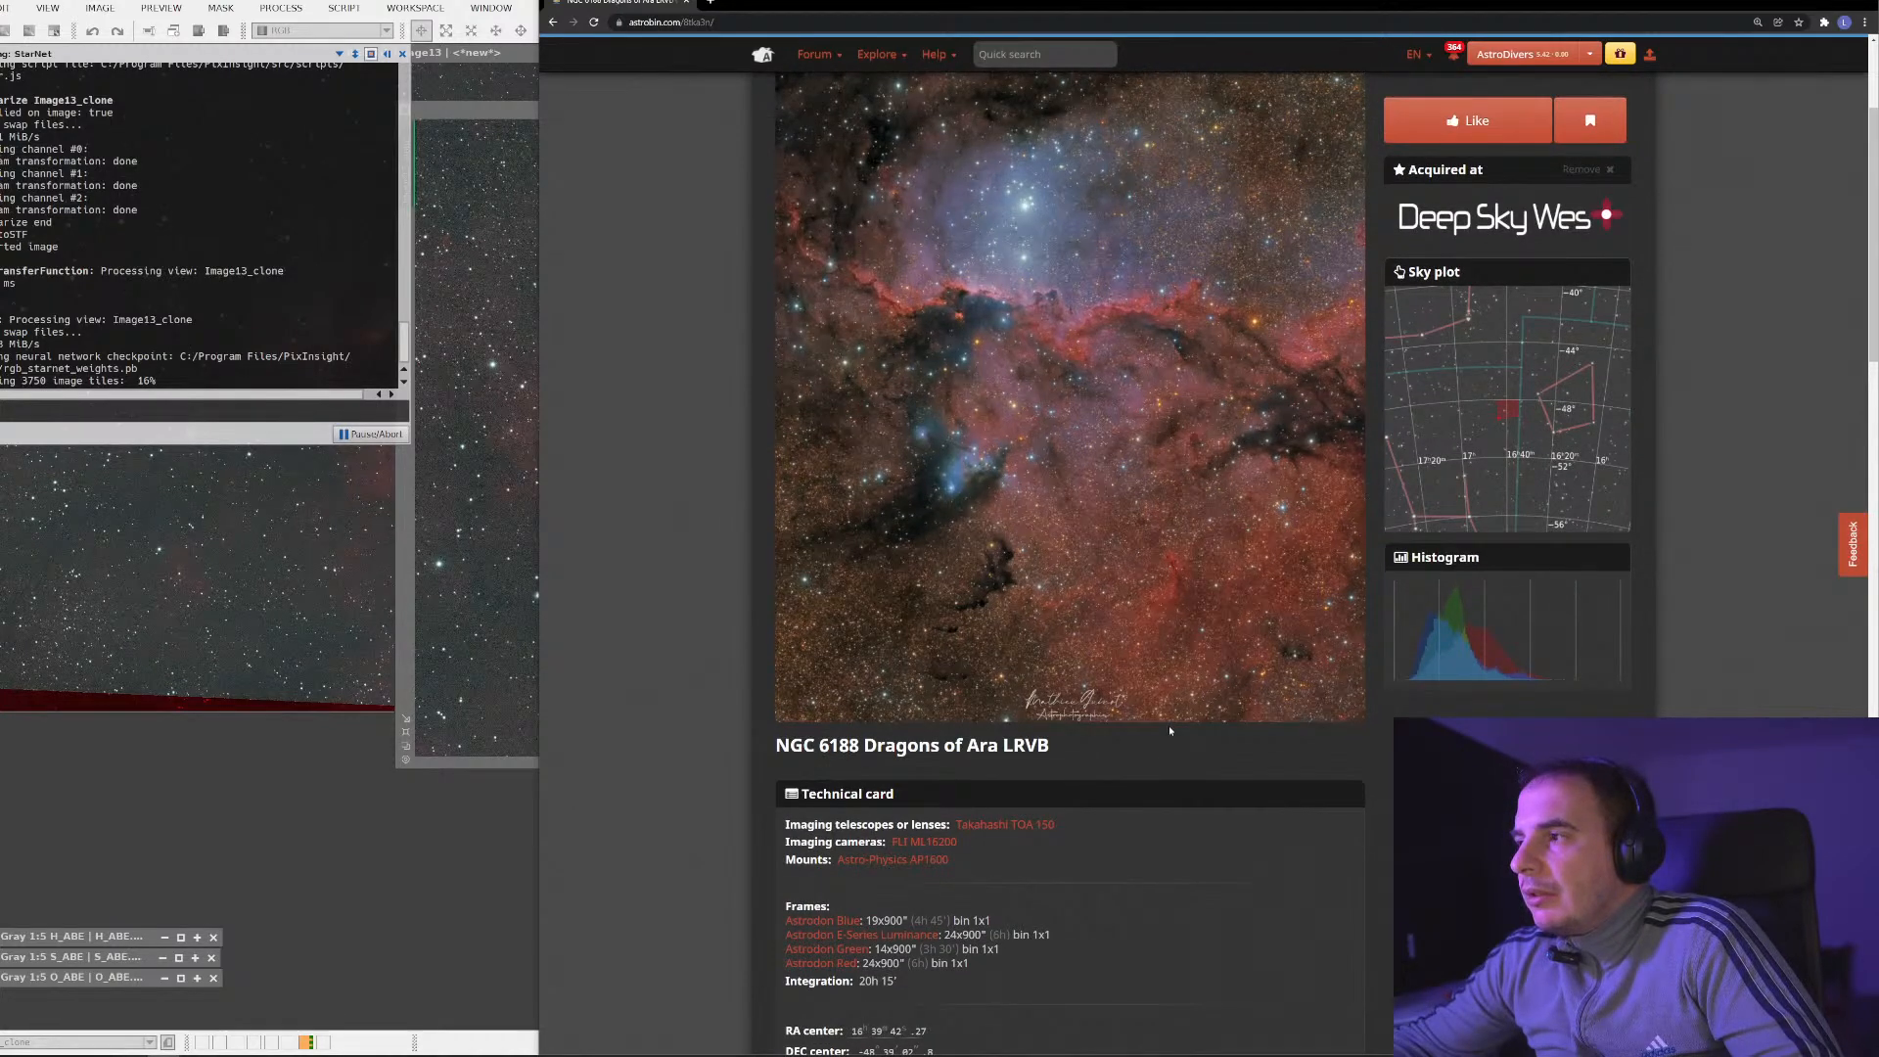
pyautogui.moveTo(1169, 718)
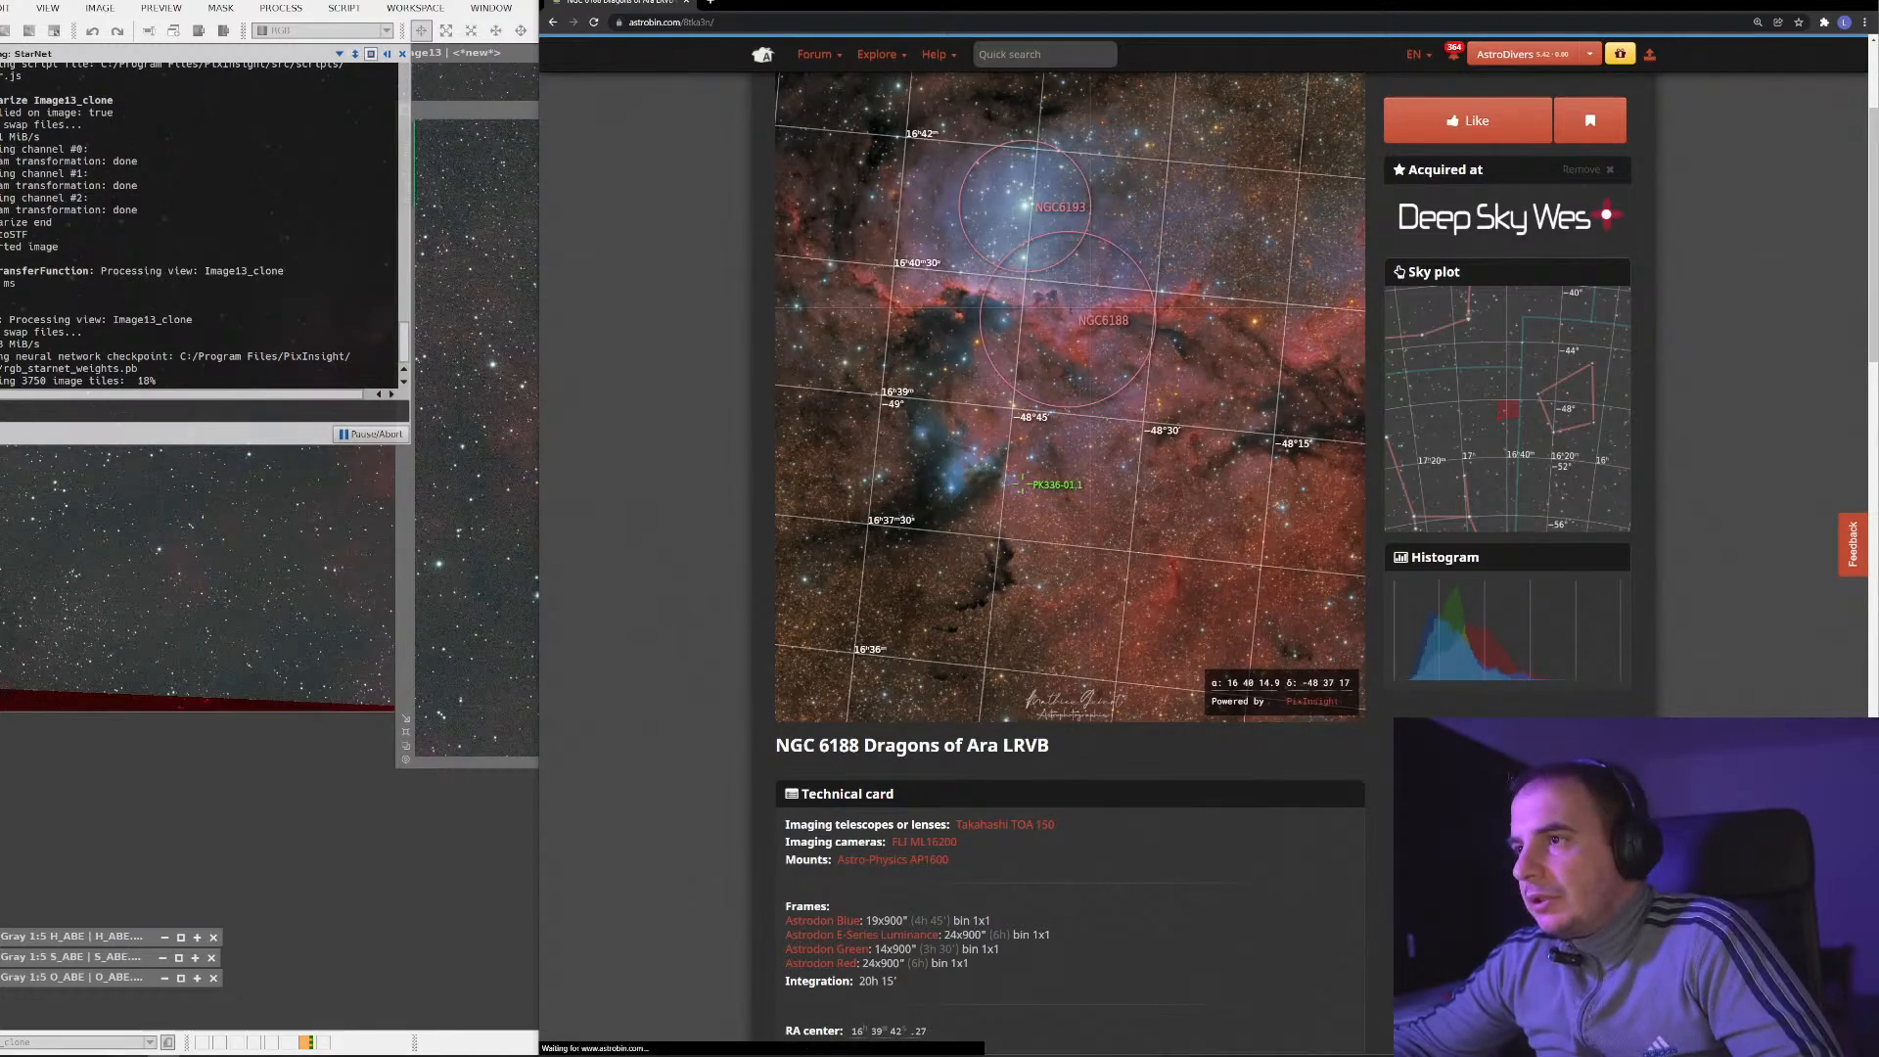
pyautogui.click(1089, 313)
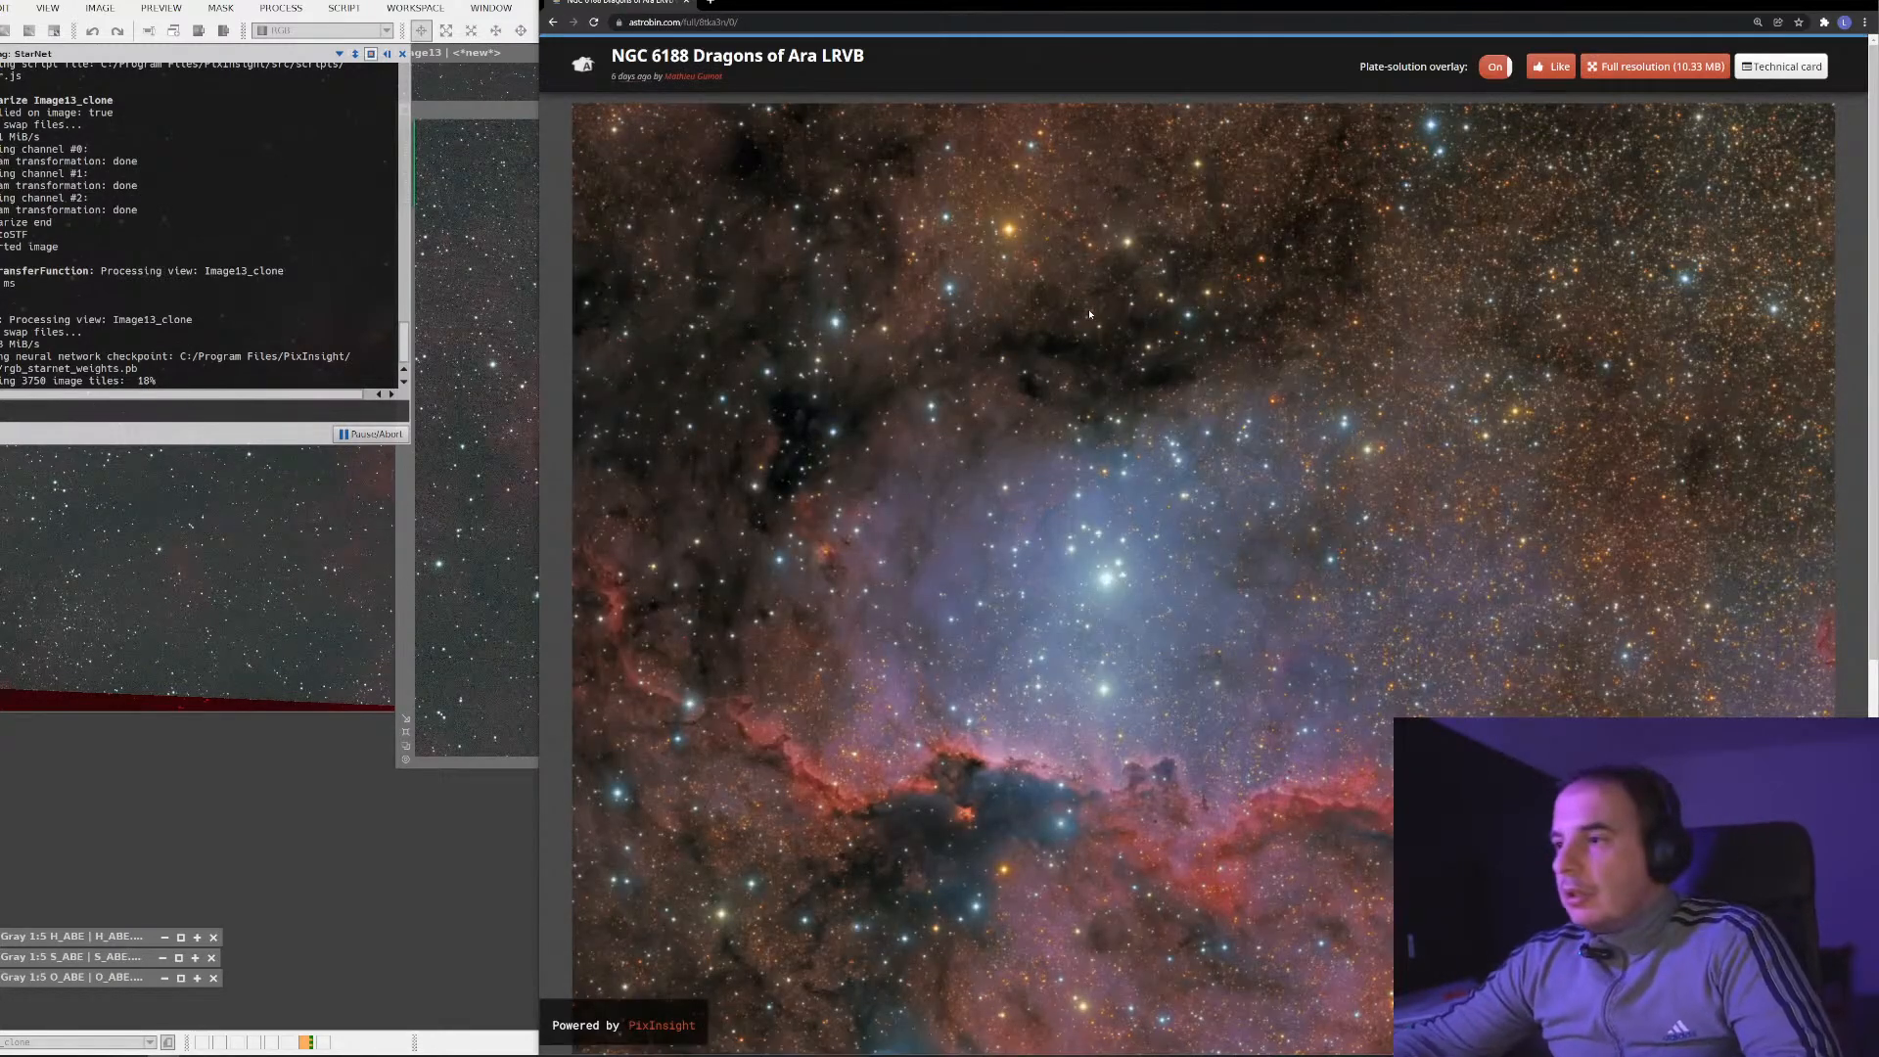
pyautogui.scroll(-1, 1189, 545)
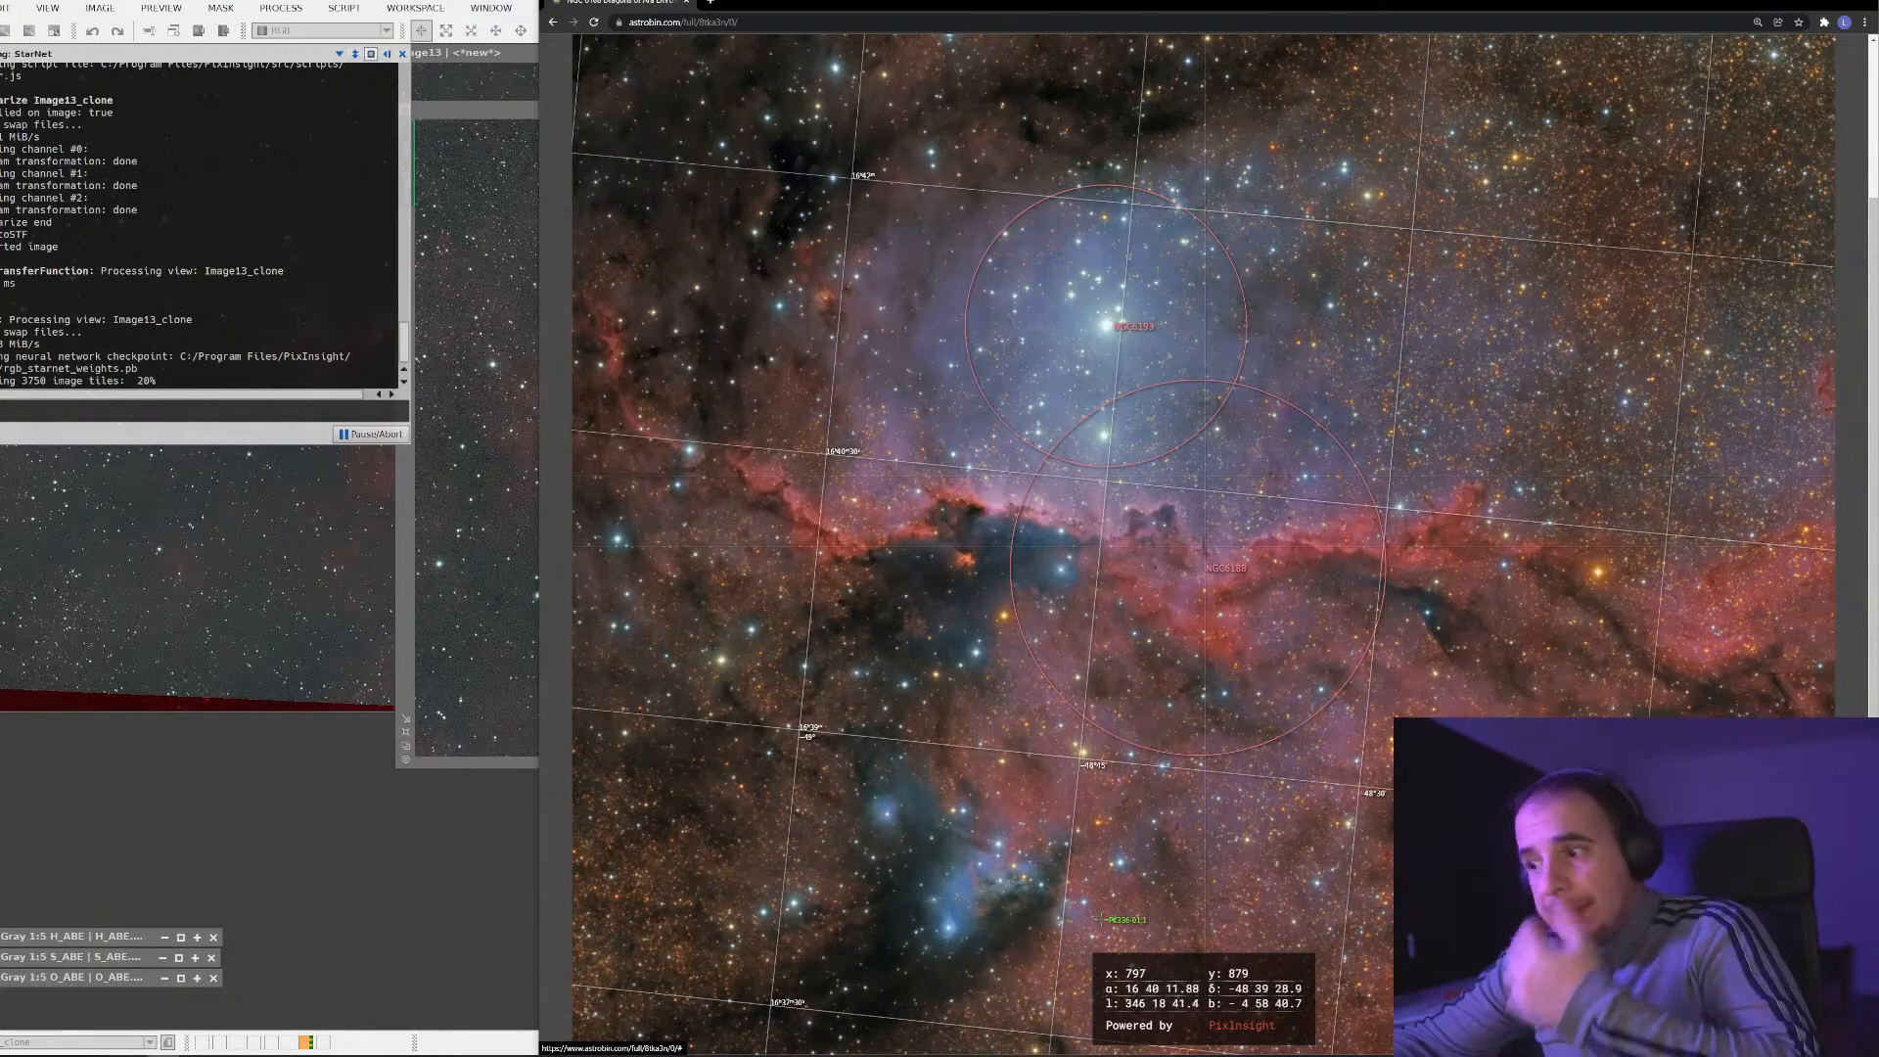
pyautogui.scroll(-1, 1189, 544)
pyautogui.scroll(-2, 1189, 544)
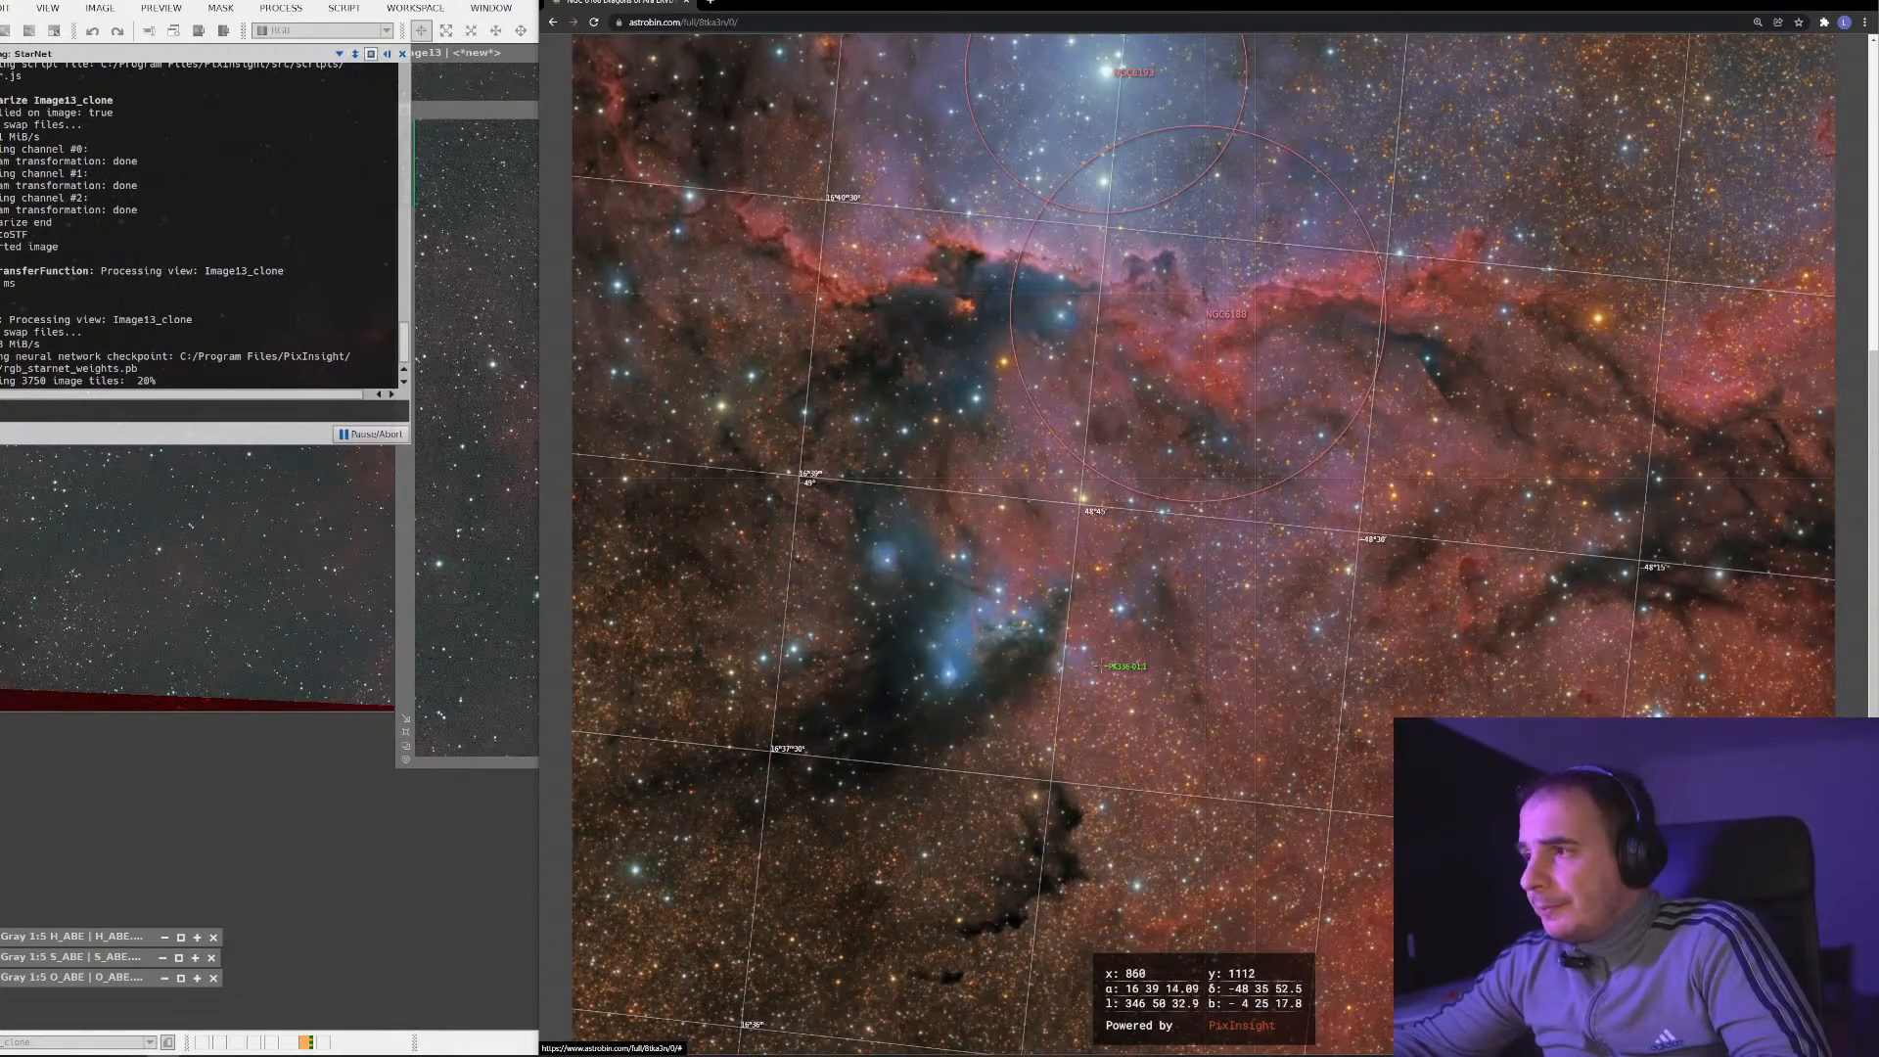
pyautogui.scroll(4, 1189, 545)
pyautogui.scroll(1, 1189, 544)
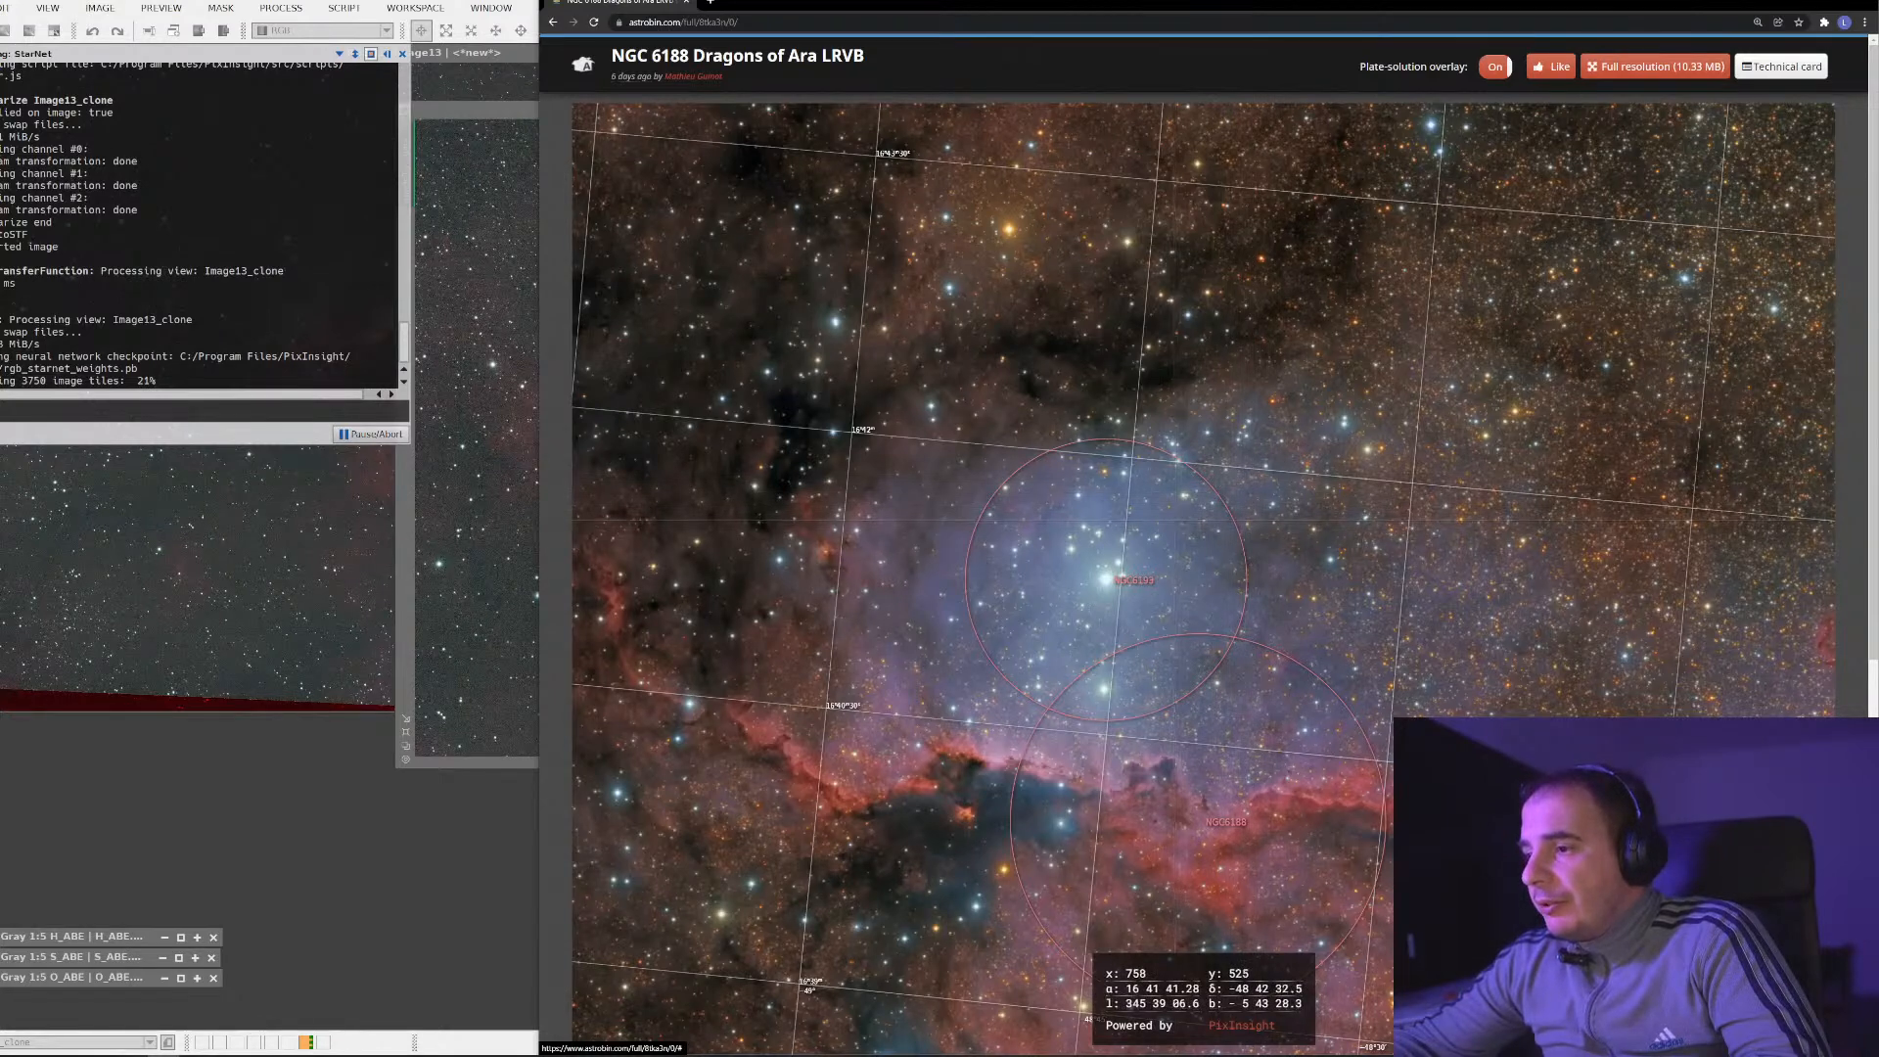
pyautogui.scroll(-3, 1190, 545)
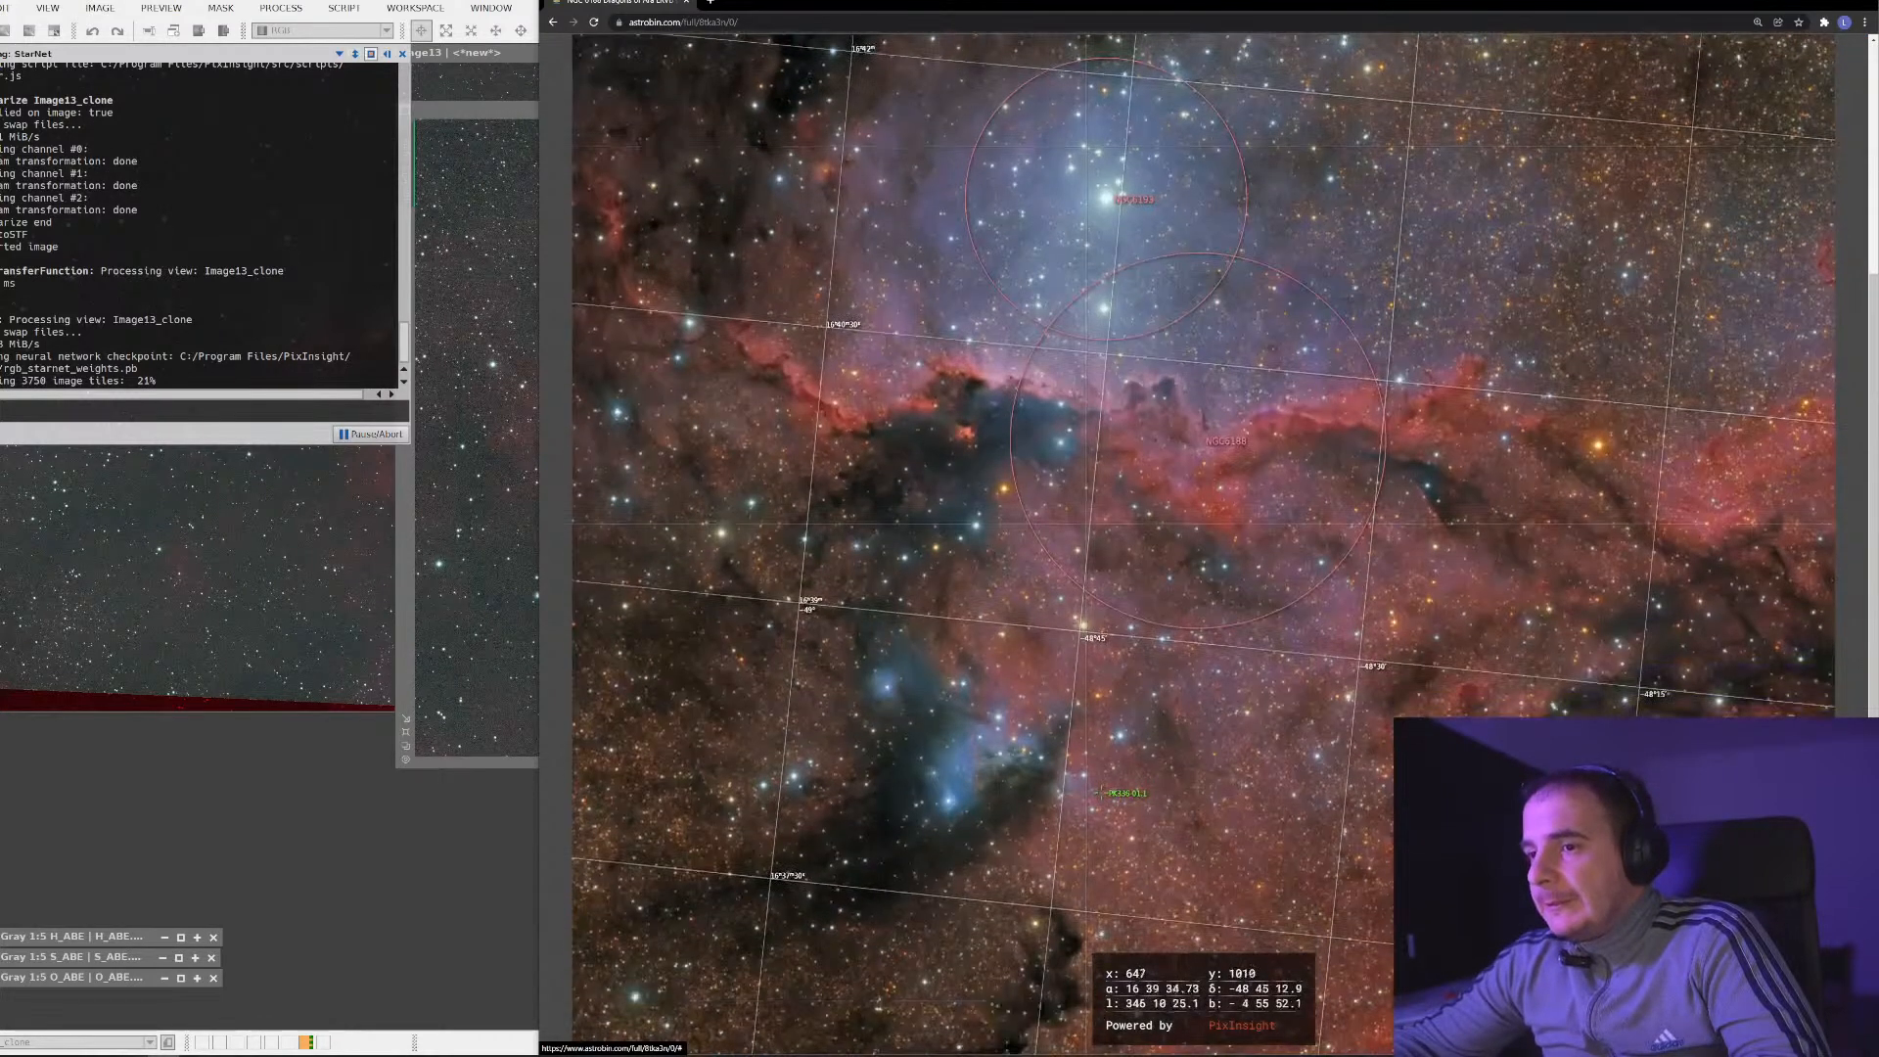
pyautogui.scroll(-2, 1190, 545)
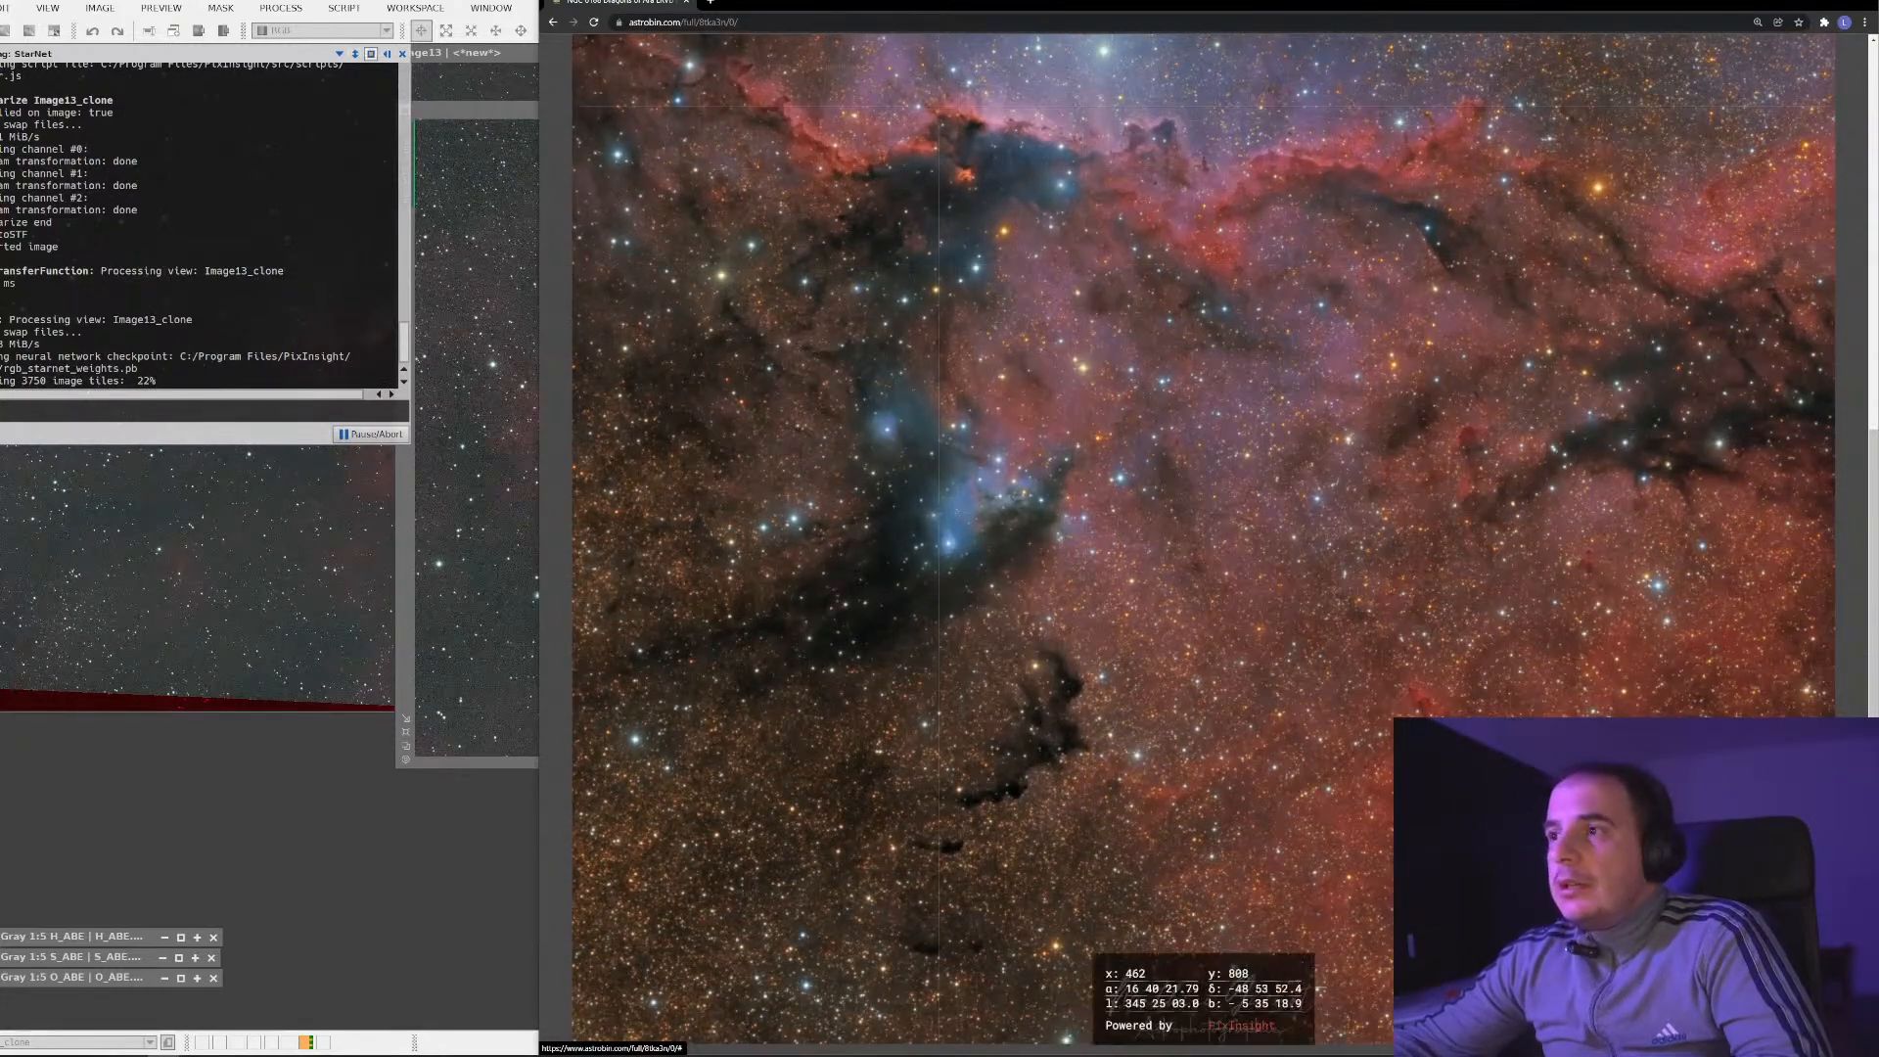
pyautogui.scroll(1, 1189, 544)
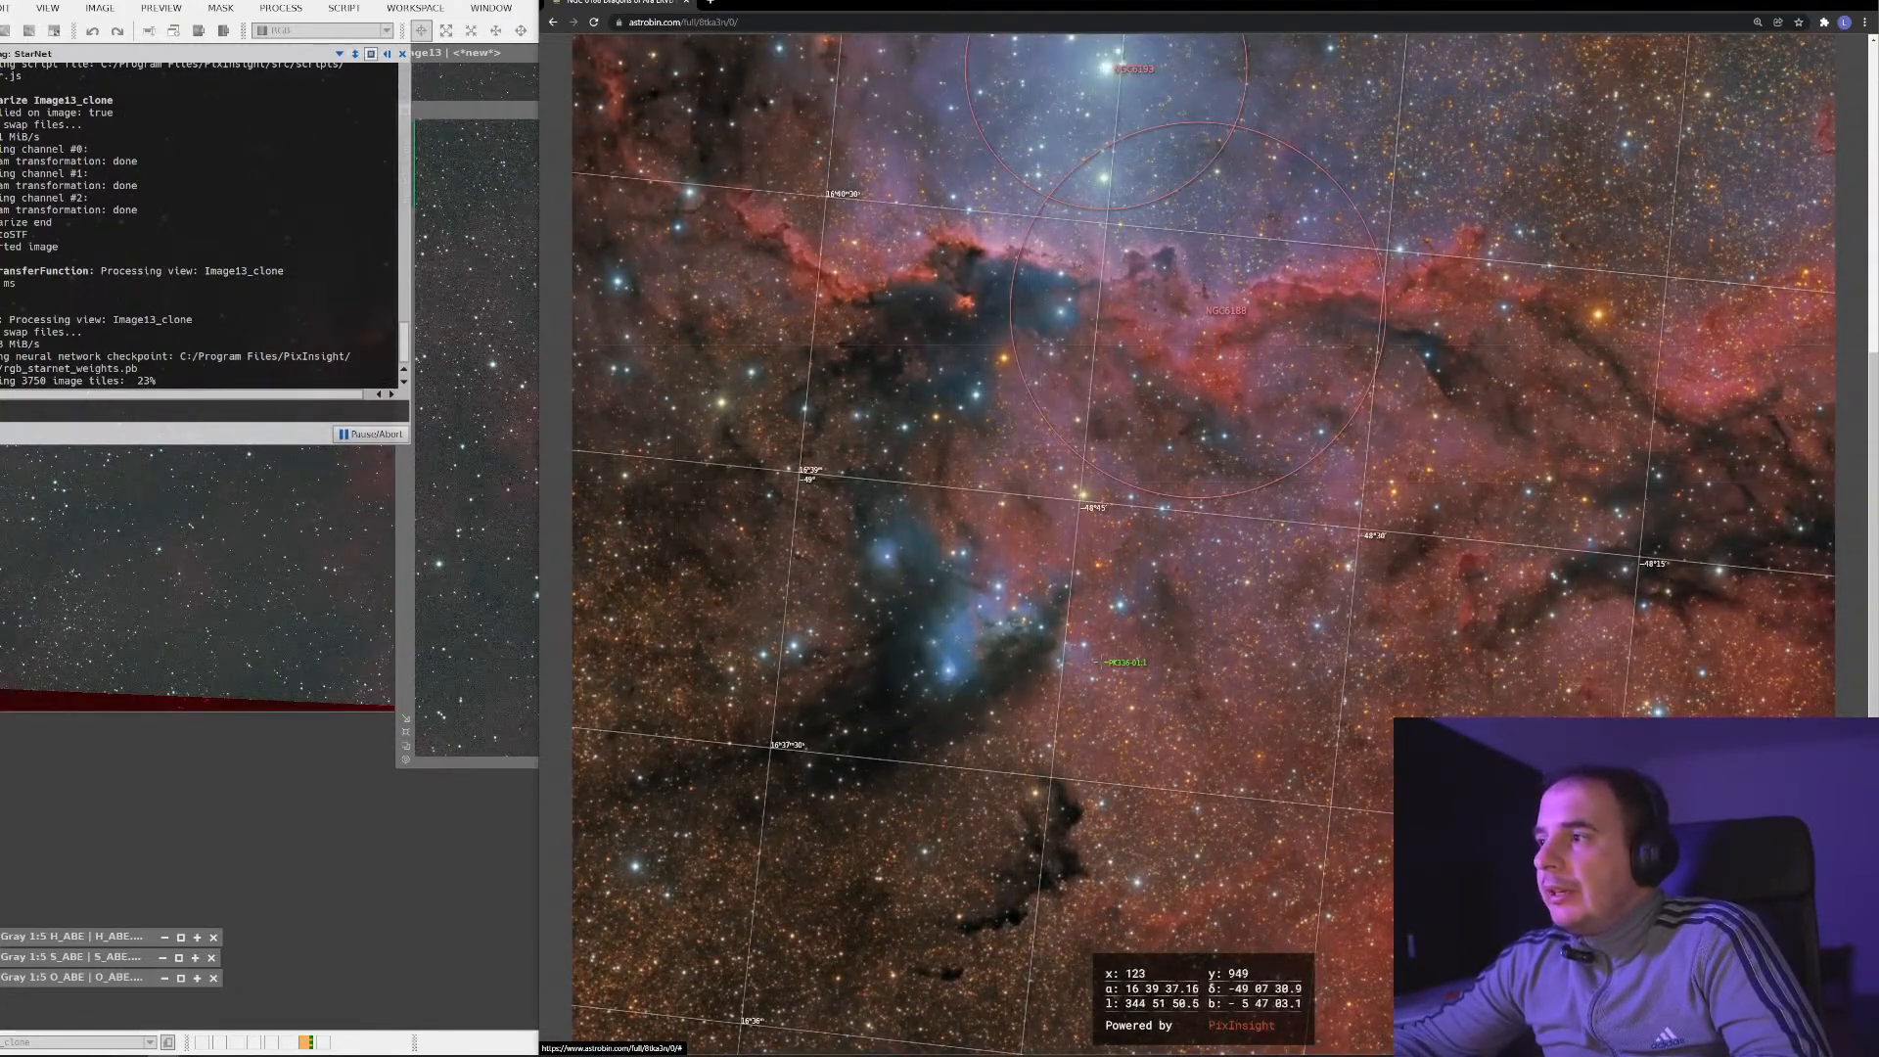
# Return to the NGC 6188 image page and review its technical card with the equipment and exposure frames
pyautogui.click(551, 23)
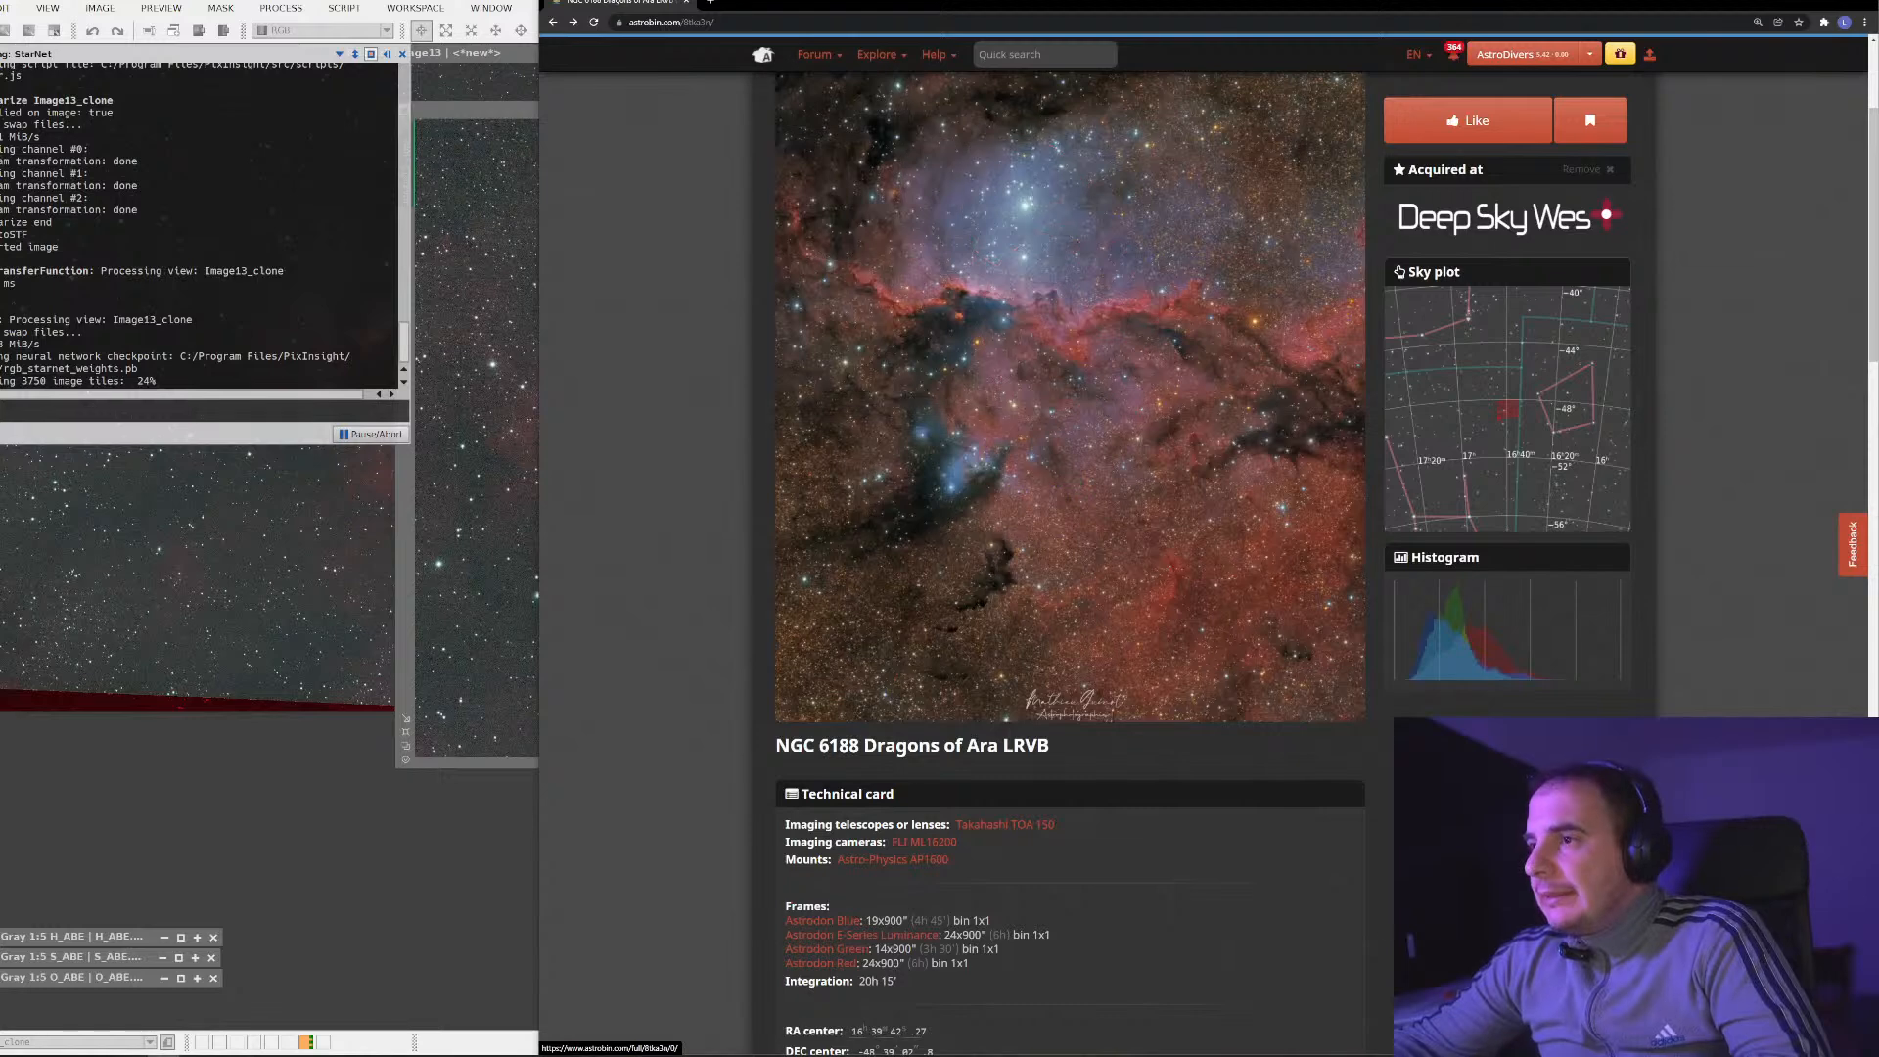
pyautogui.scroll(3, 1204, 548)
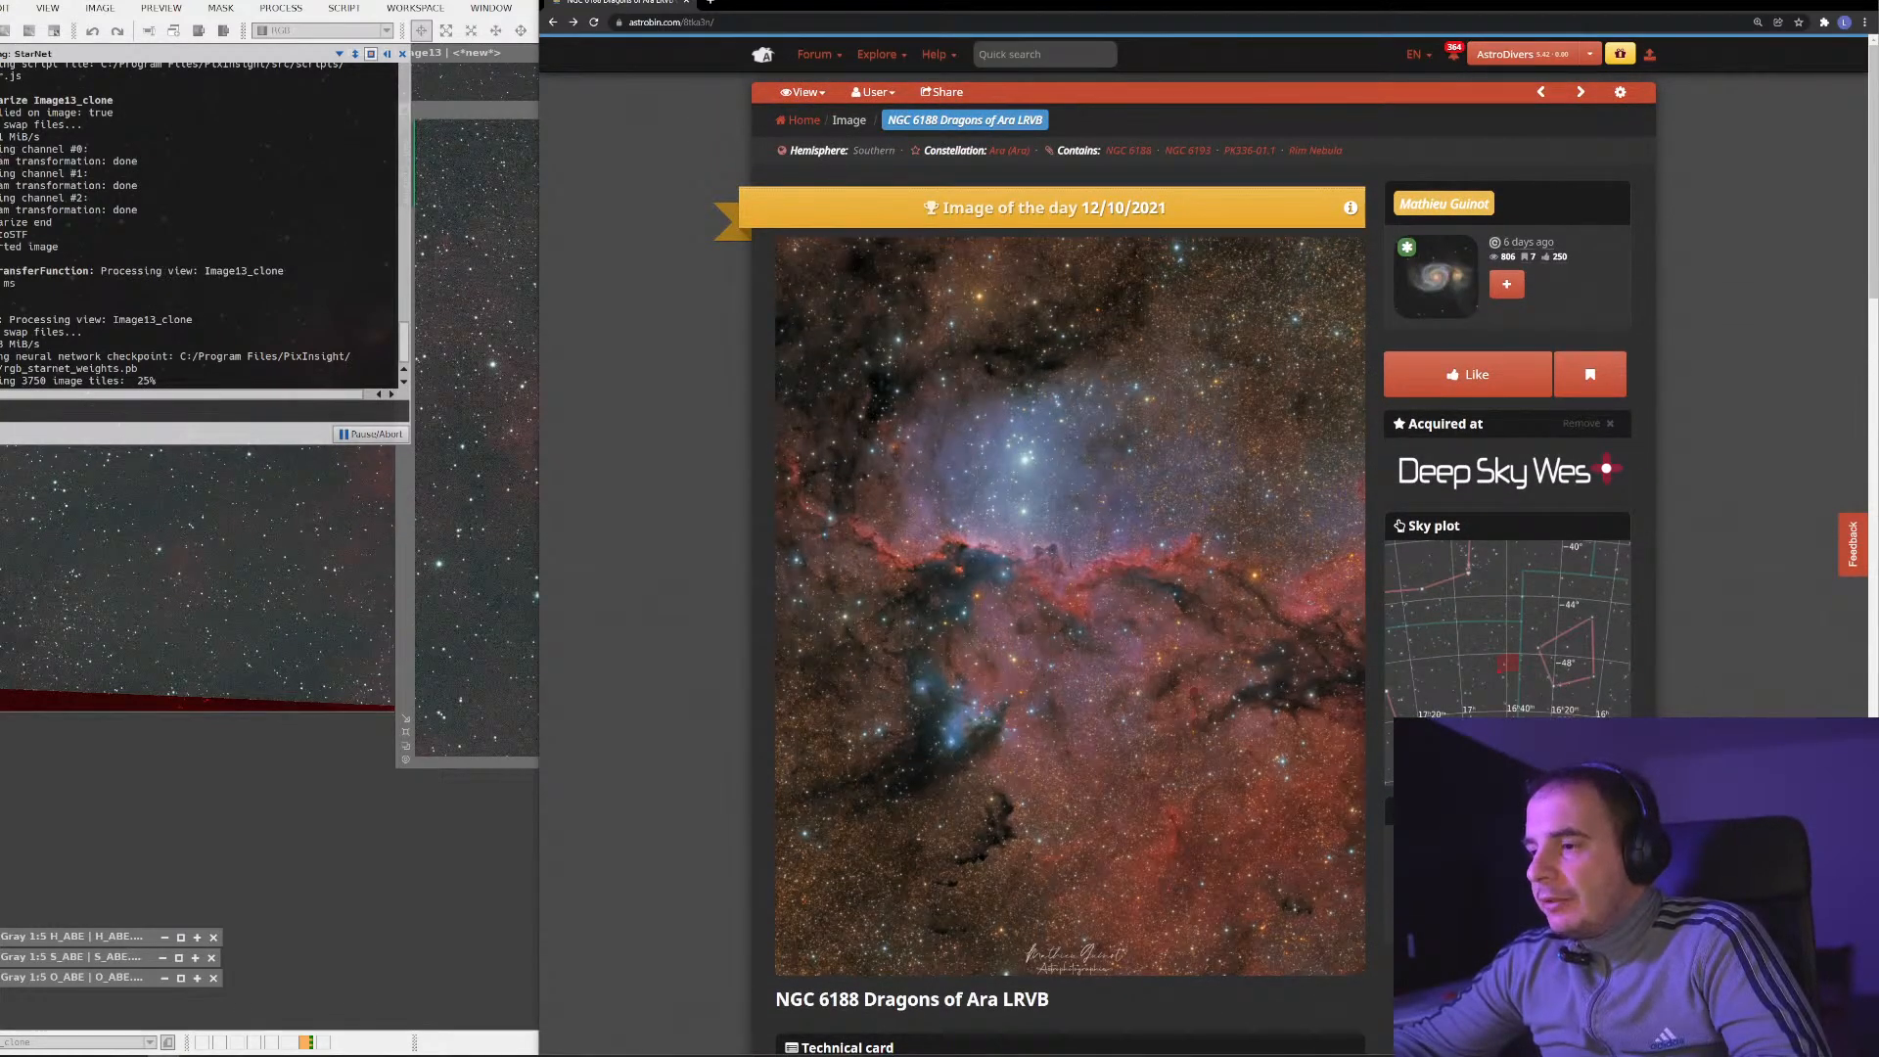
pyautogui.scroll(-5, 1204, 548)
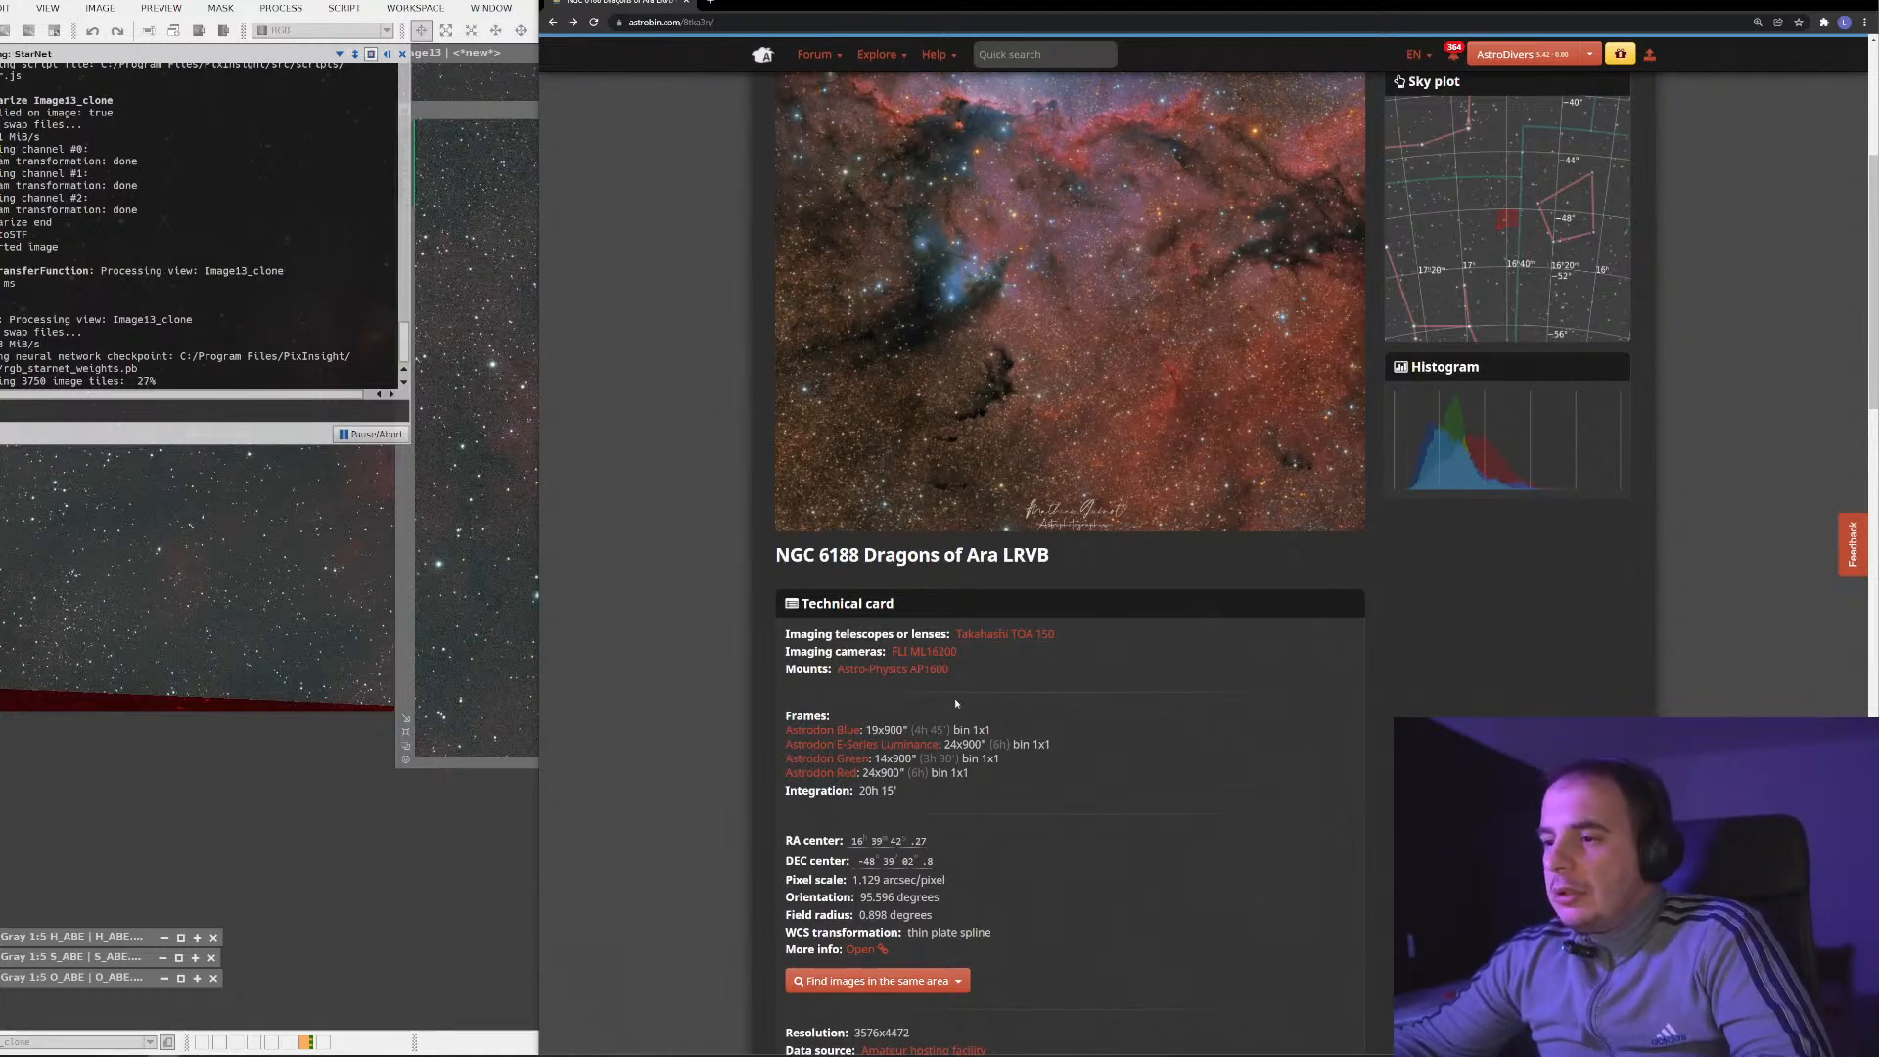
# Read the remaining technical card details and the description on the NGC 6188 Dragons of Ara LRVB page
pyautogui.scroll(-5, 964, 898)
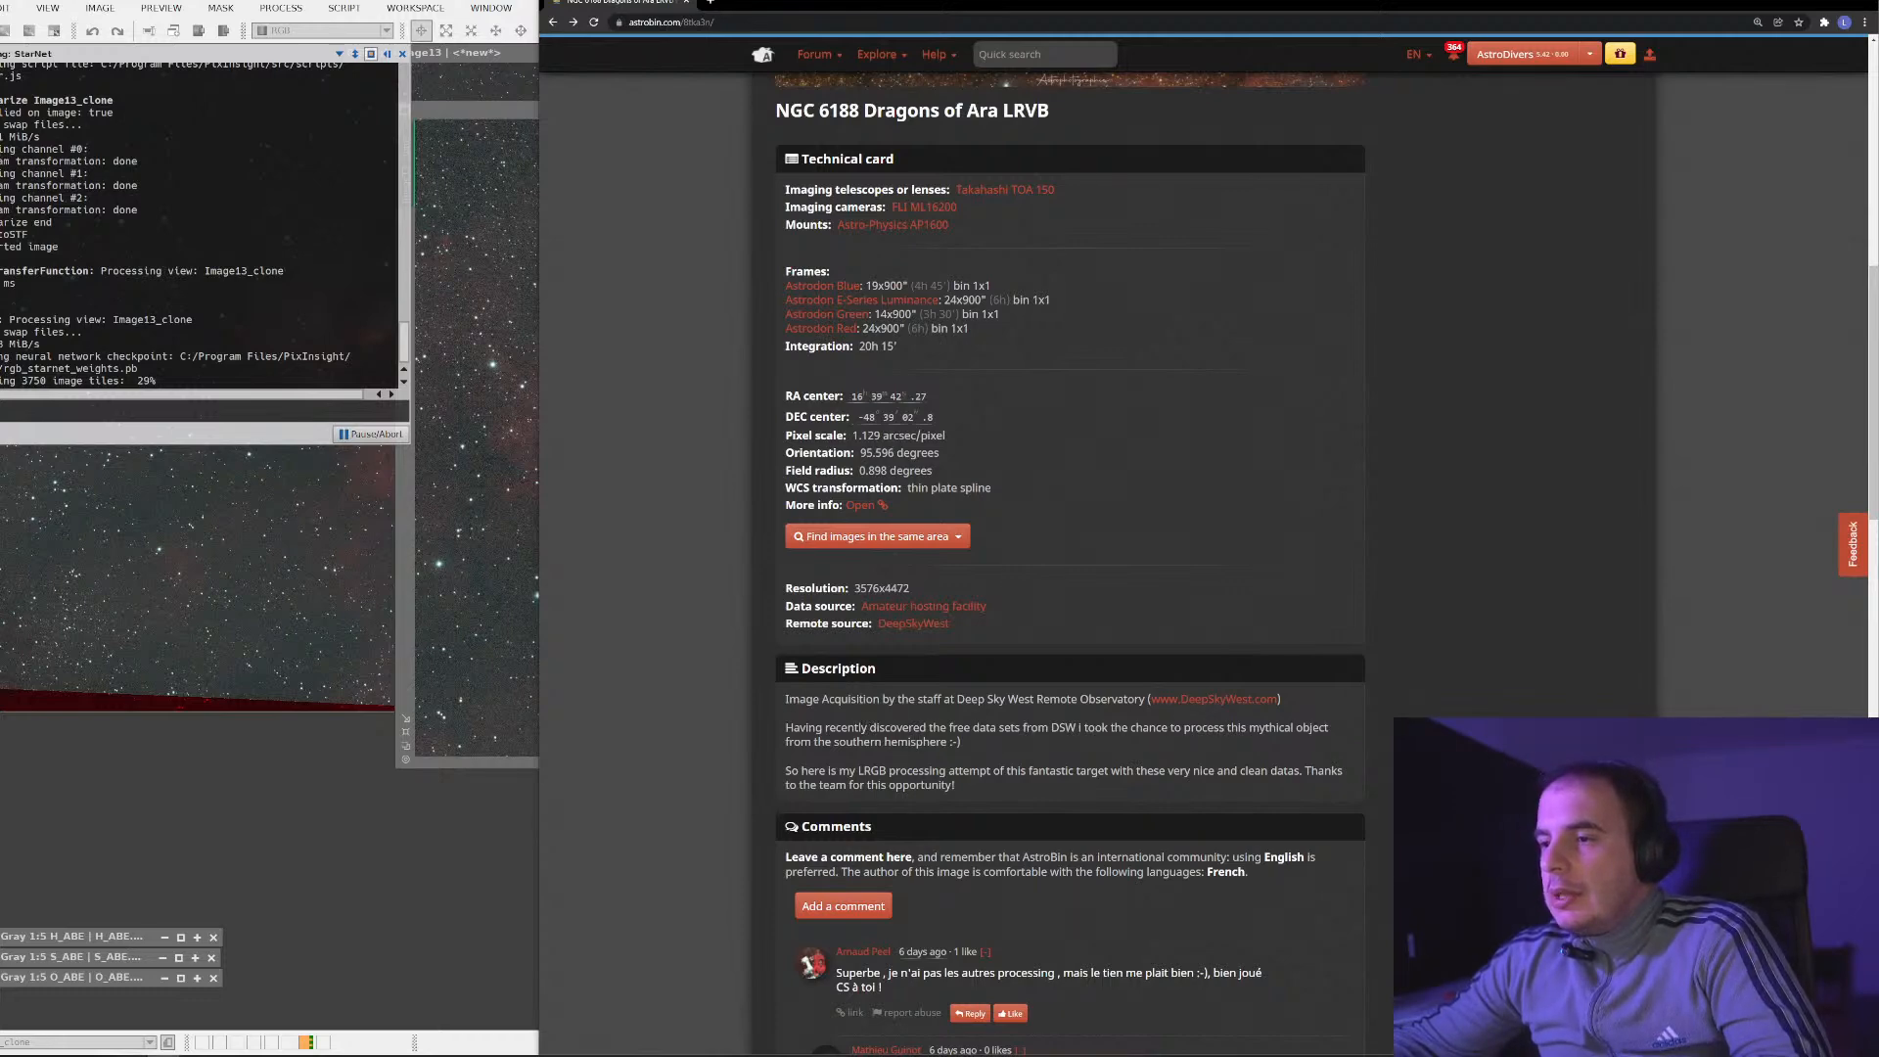
pyautogui.scroll(7, 1184, 666)
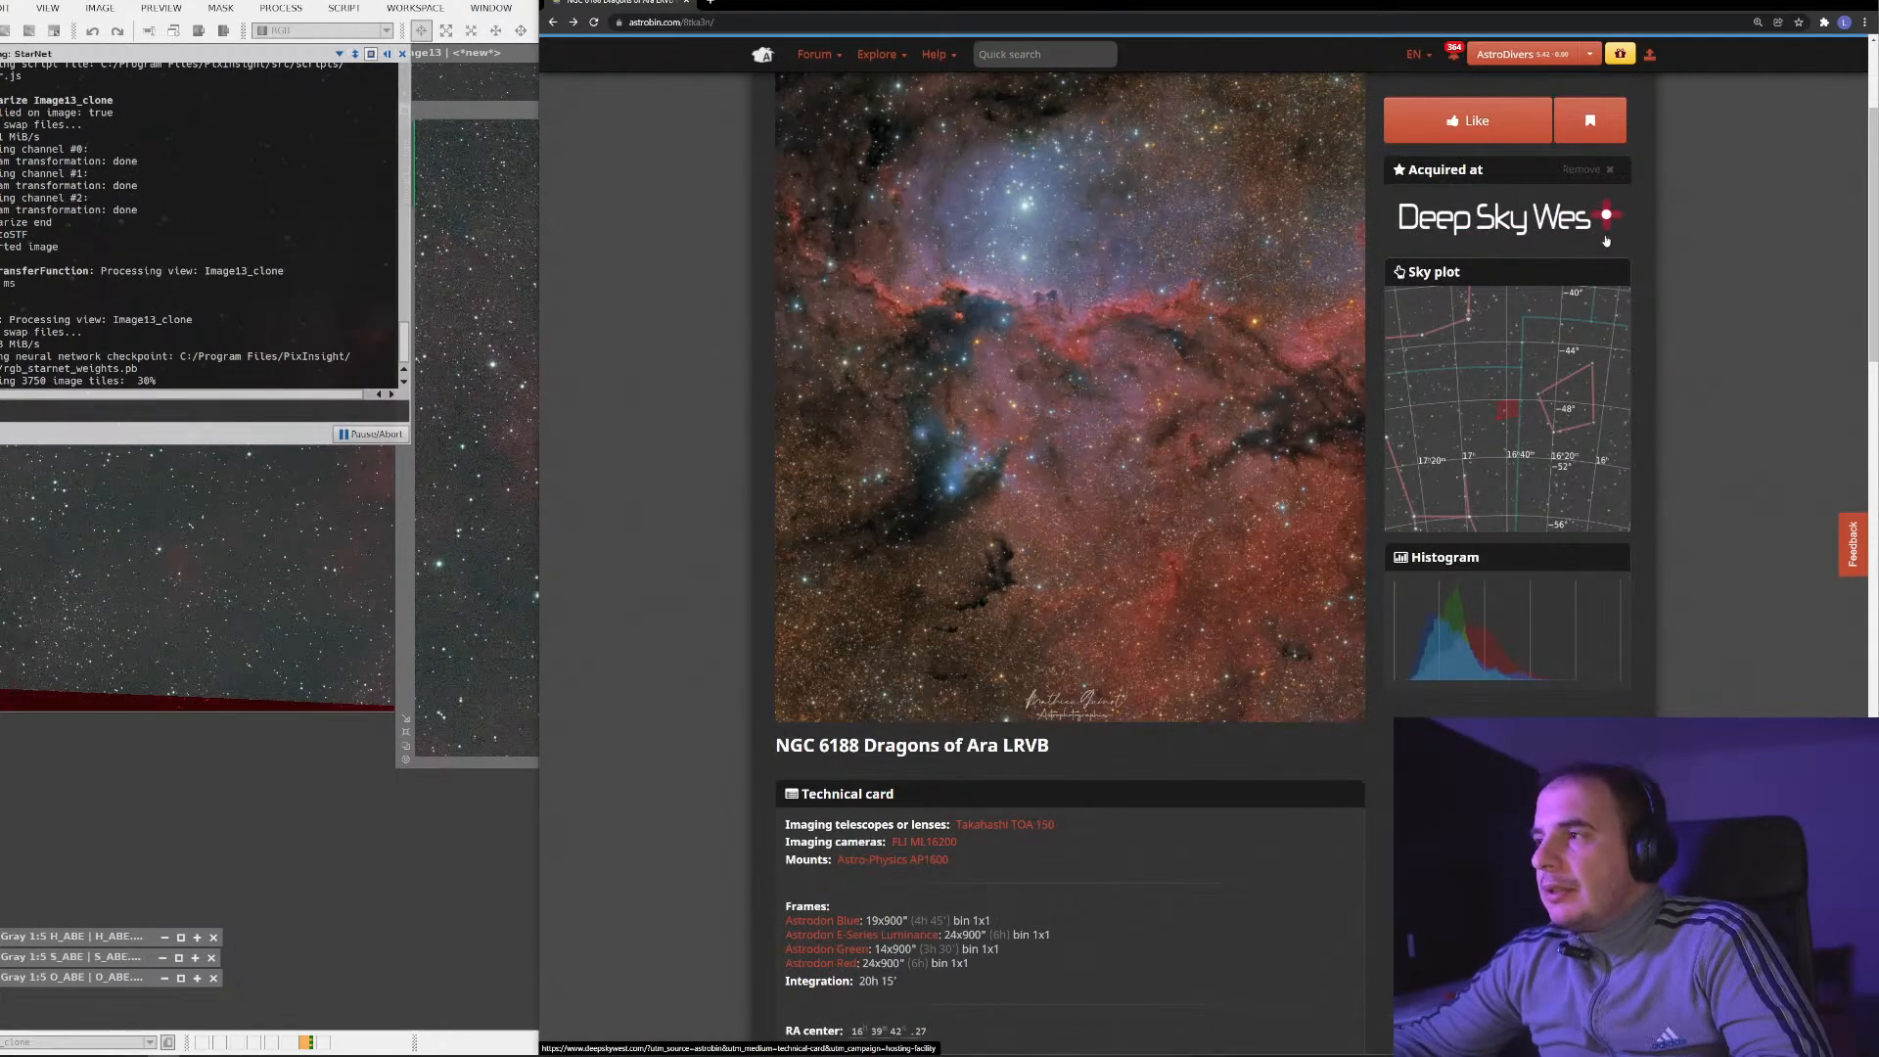
pyautogui.scroll(3, 1013, 223)
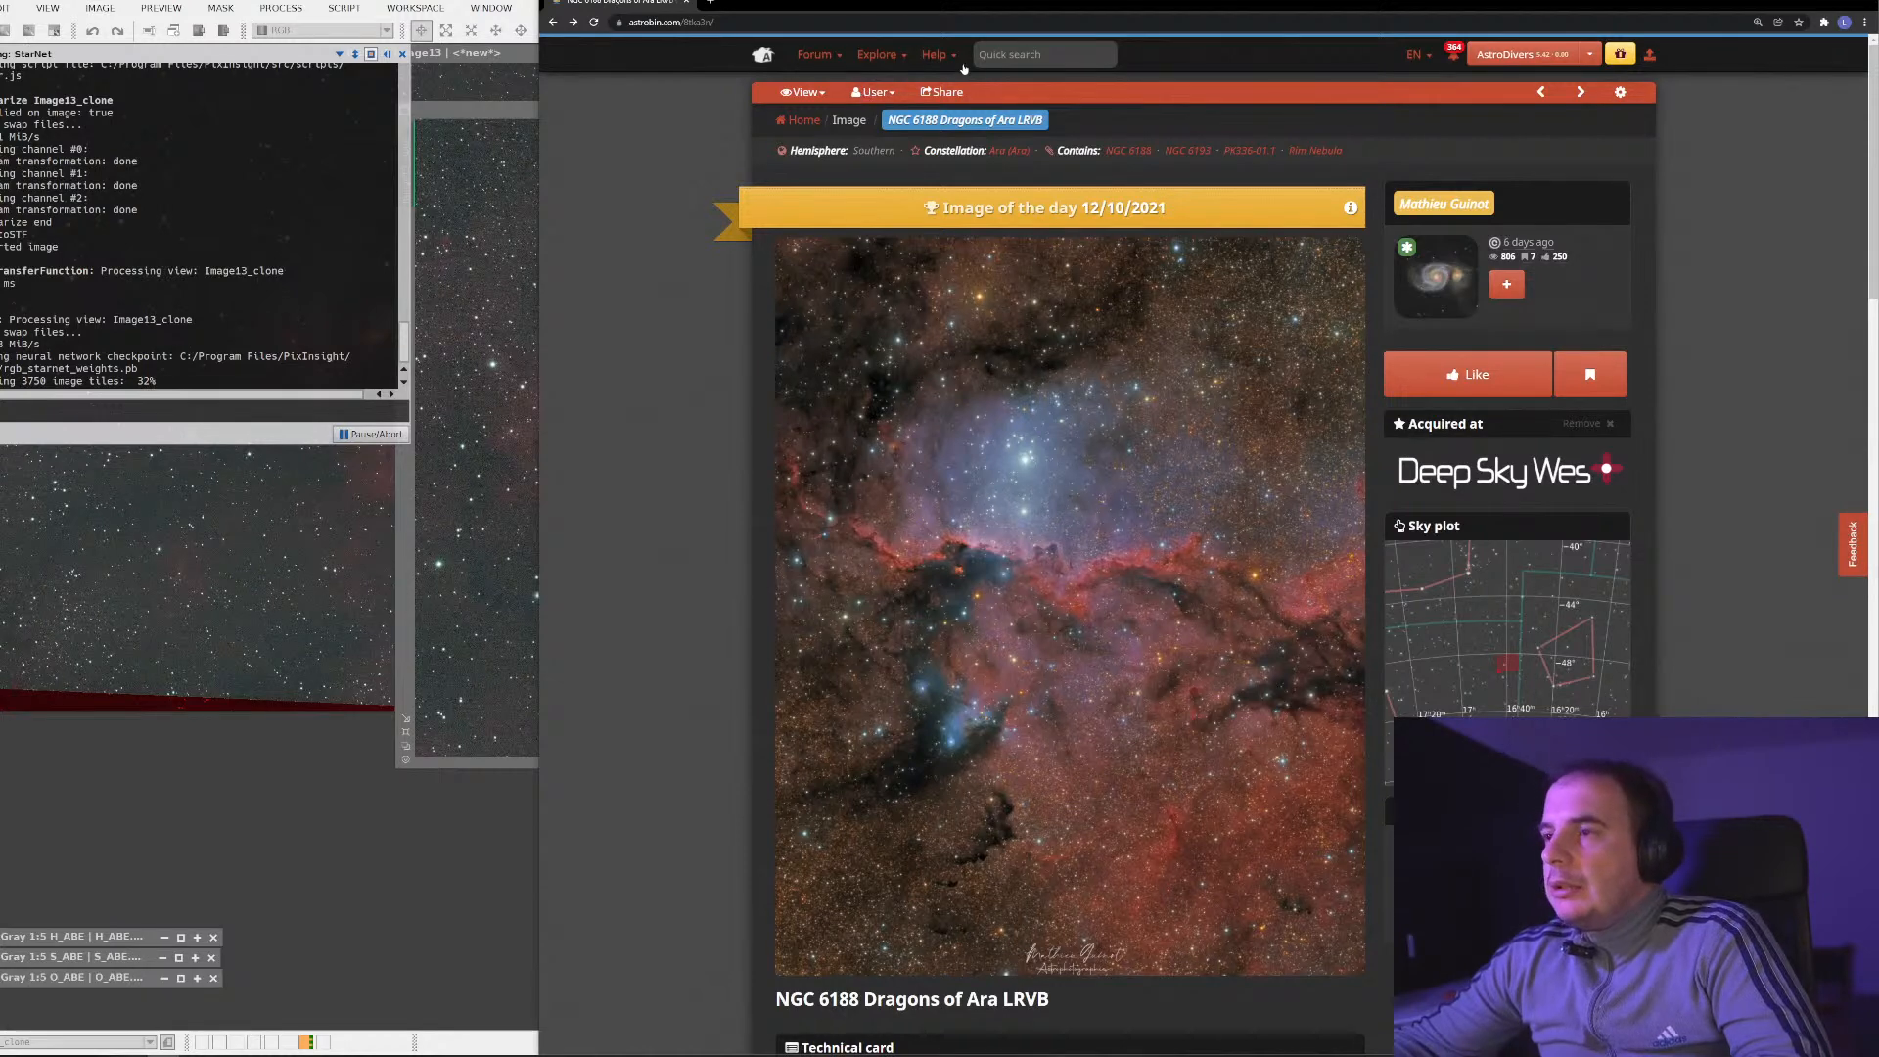
# Search AstroBin for "cave nebula"
pyautogui.click(1014, 54)
pyautogui.write('cave')
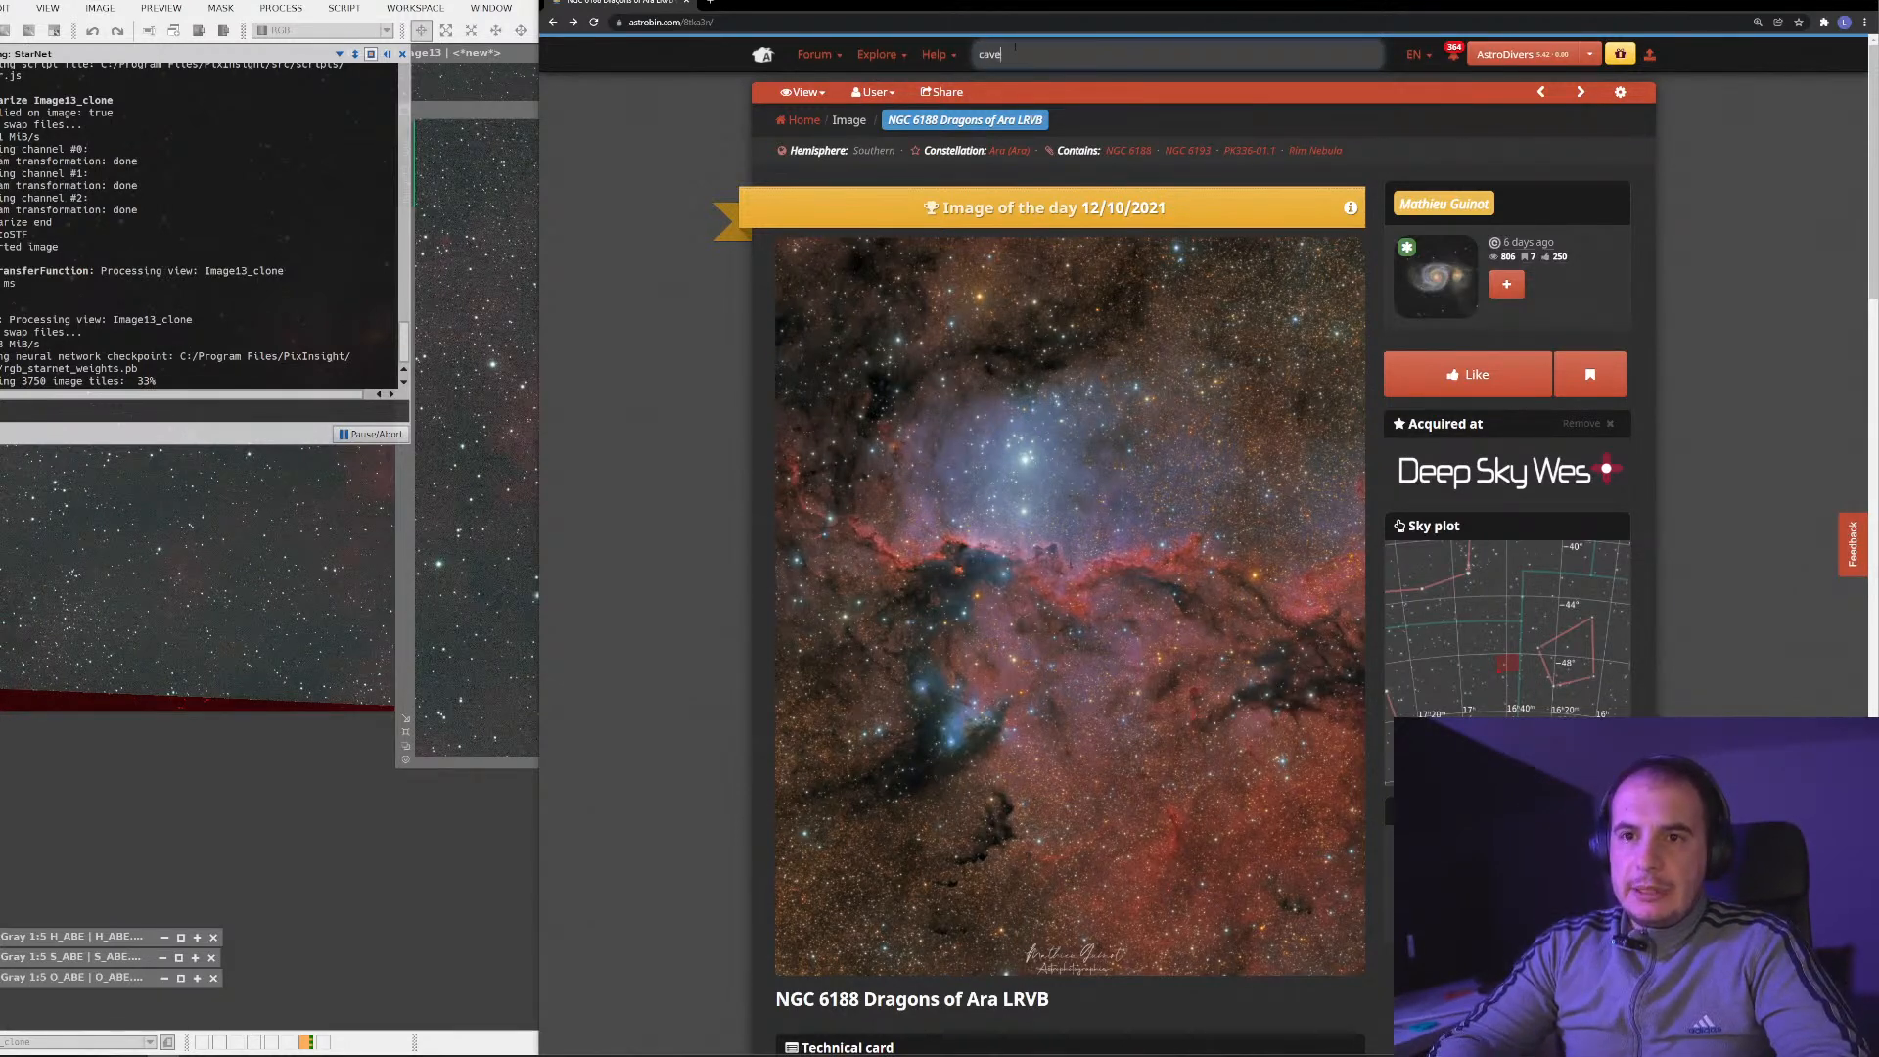
pyautogui.write(' nebula')
pyautogui.press('Return')
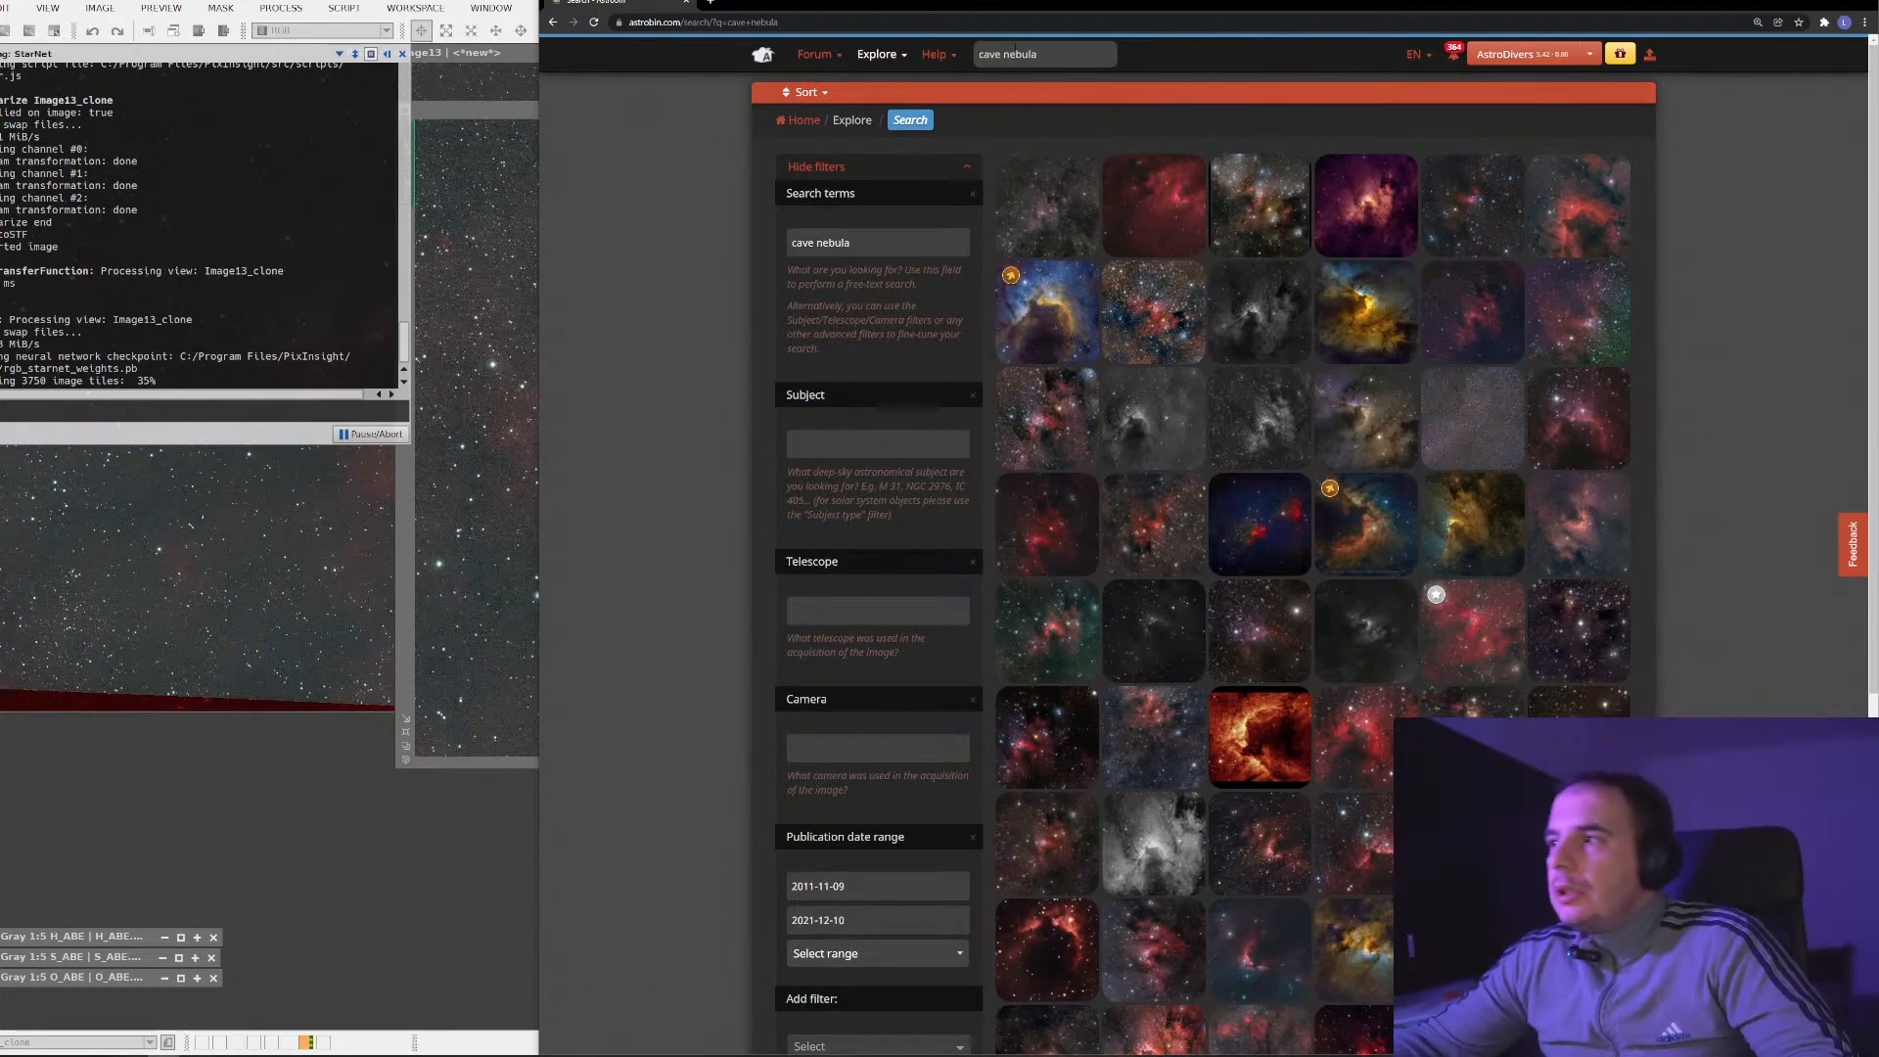
# Open the Cave Nebula in Bicolor image from the results, examine its colours and return to the search results
pyautogui.click(1540, 180)
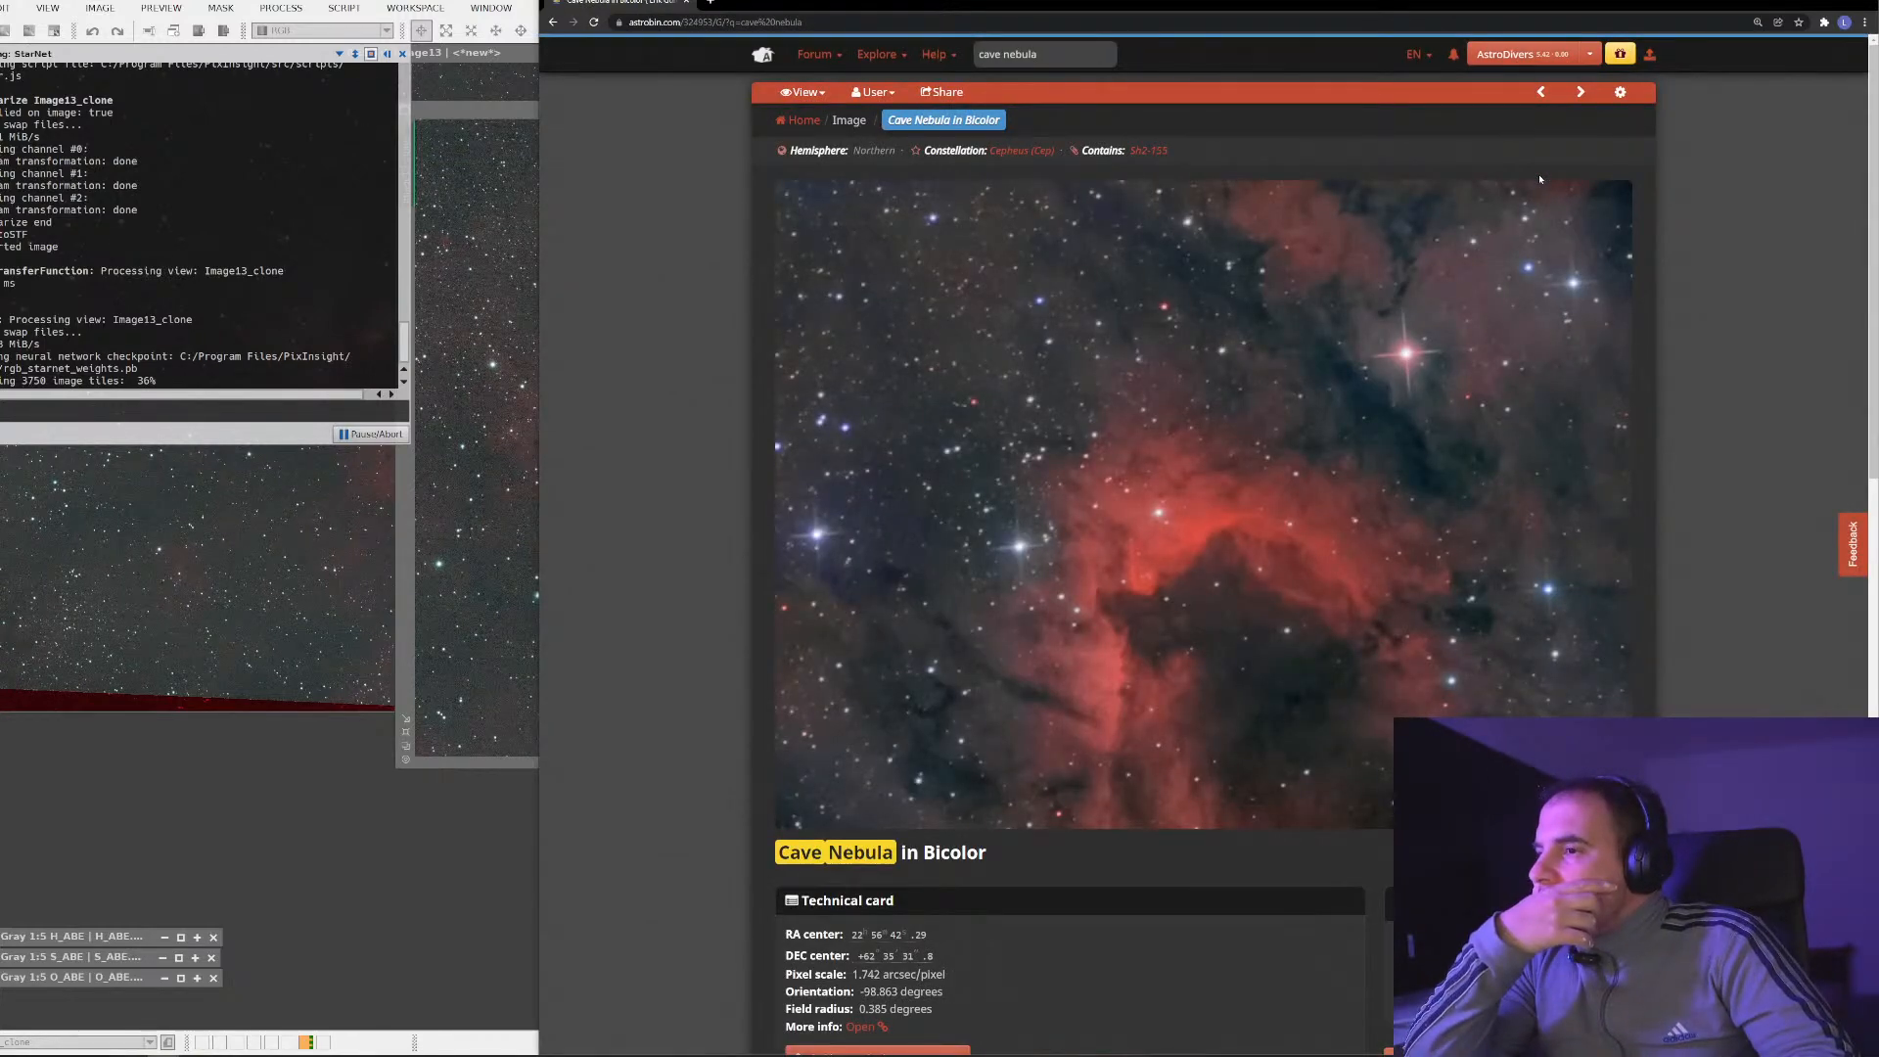
pyautogui.moveTo(1539, 180)
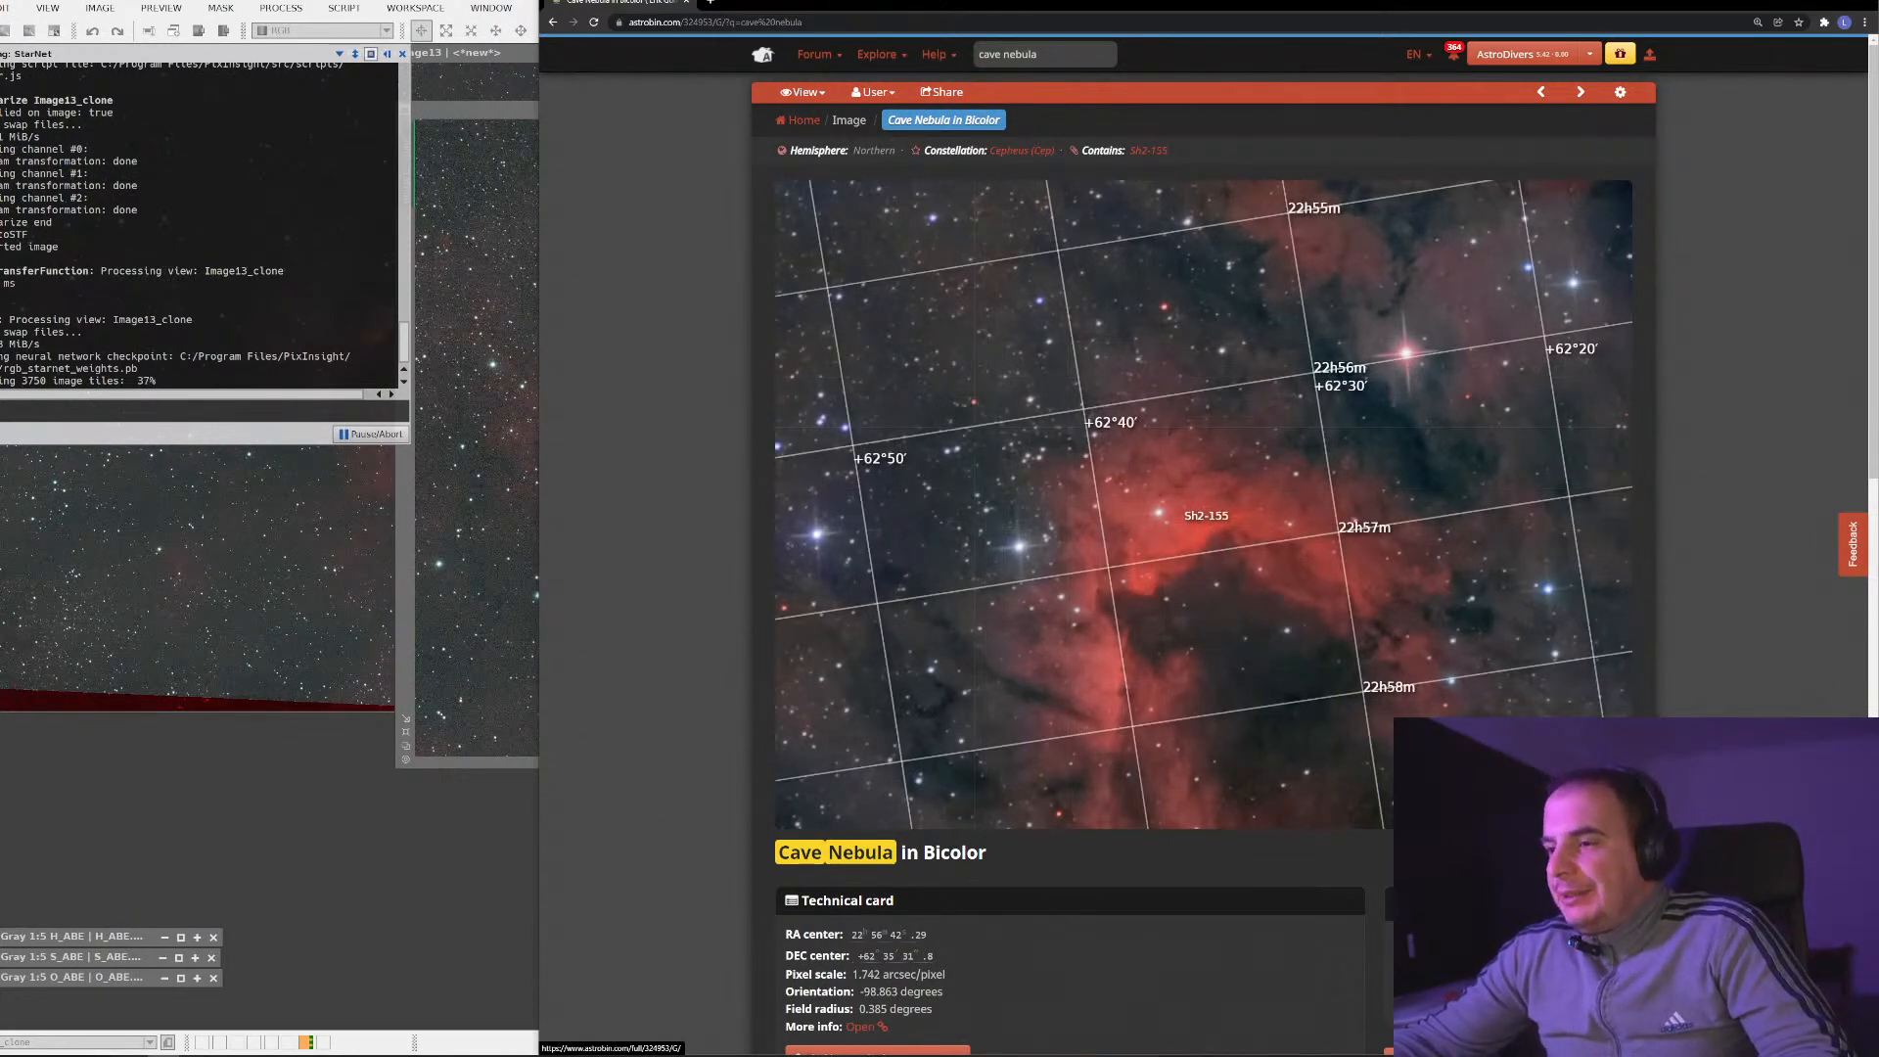
pyautogui.click(562, 29)
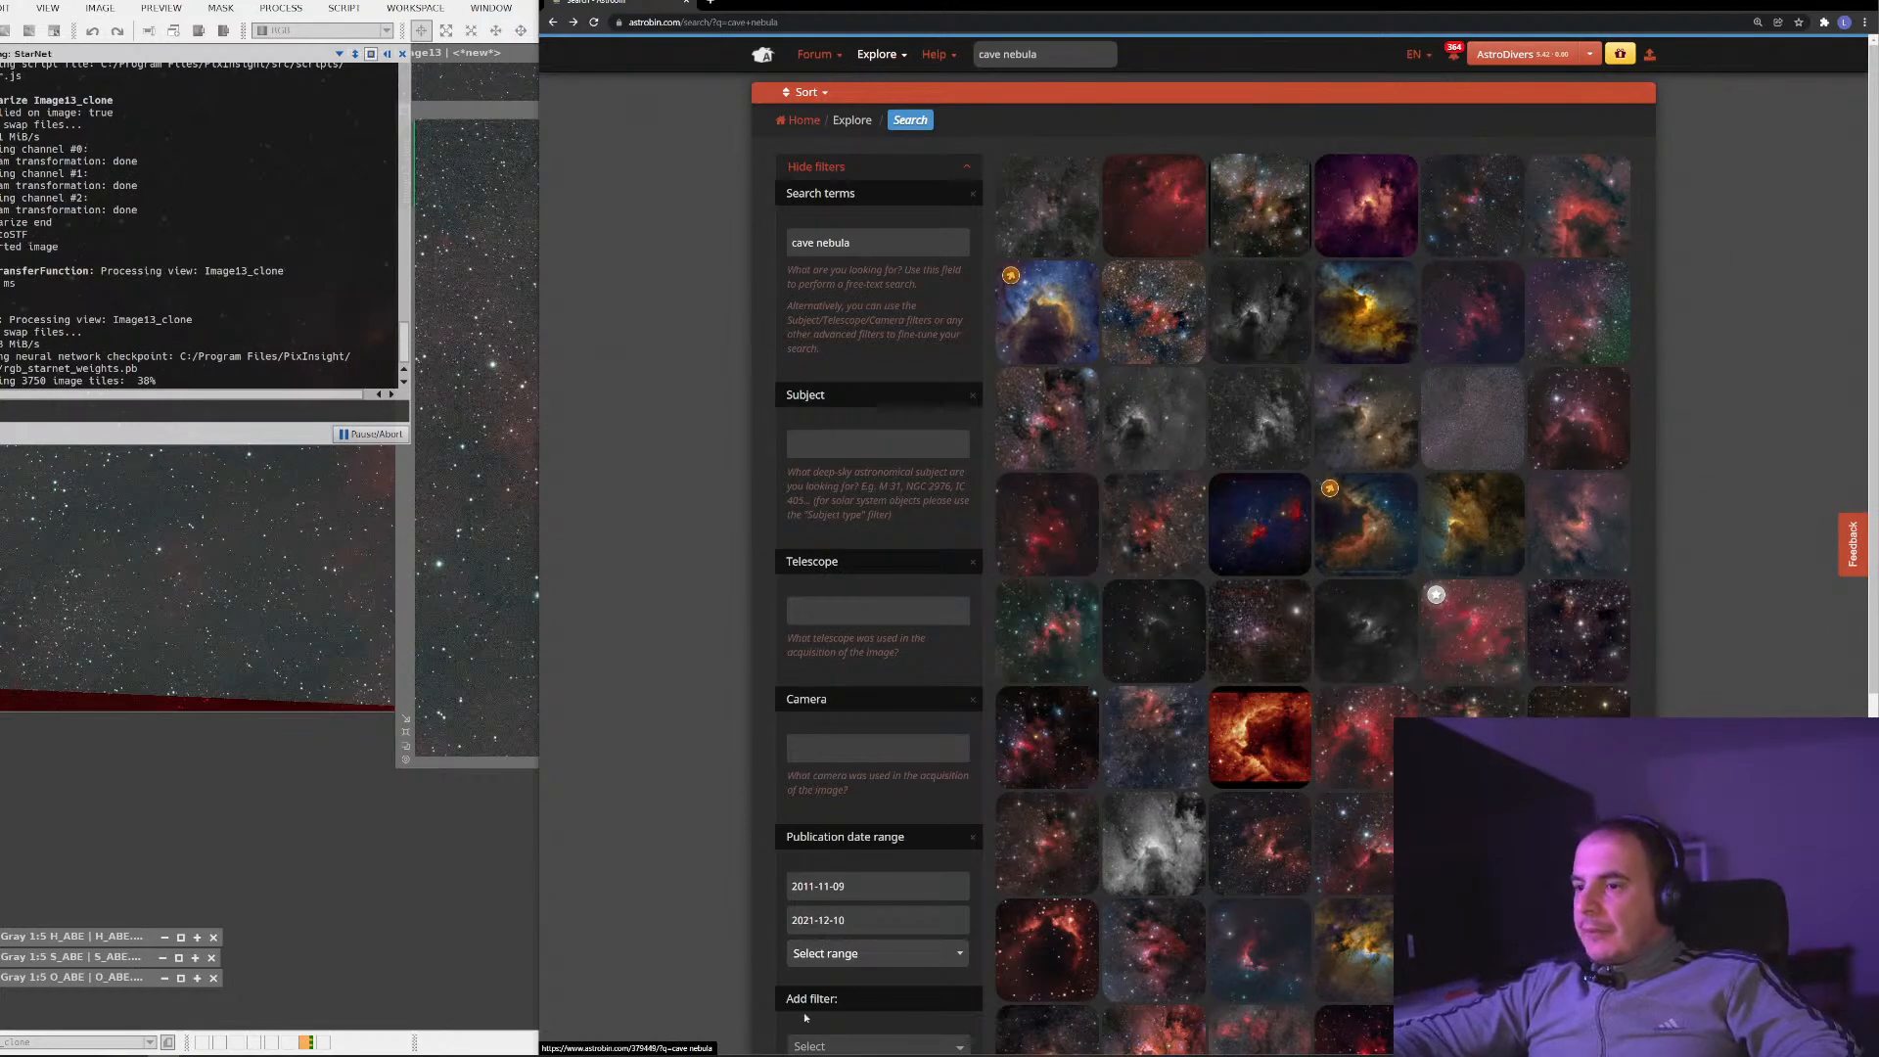
# Add an Award filter set to Top pick and rerun the cave nebula search
pyautogui.scroll(-3, 808, 957)
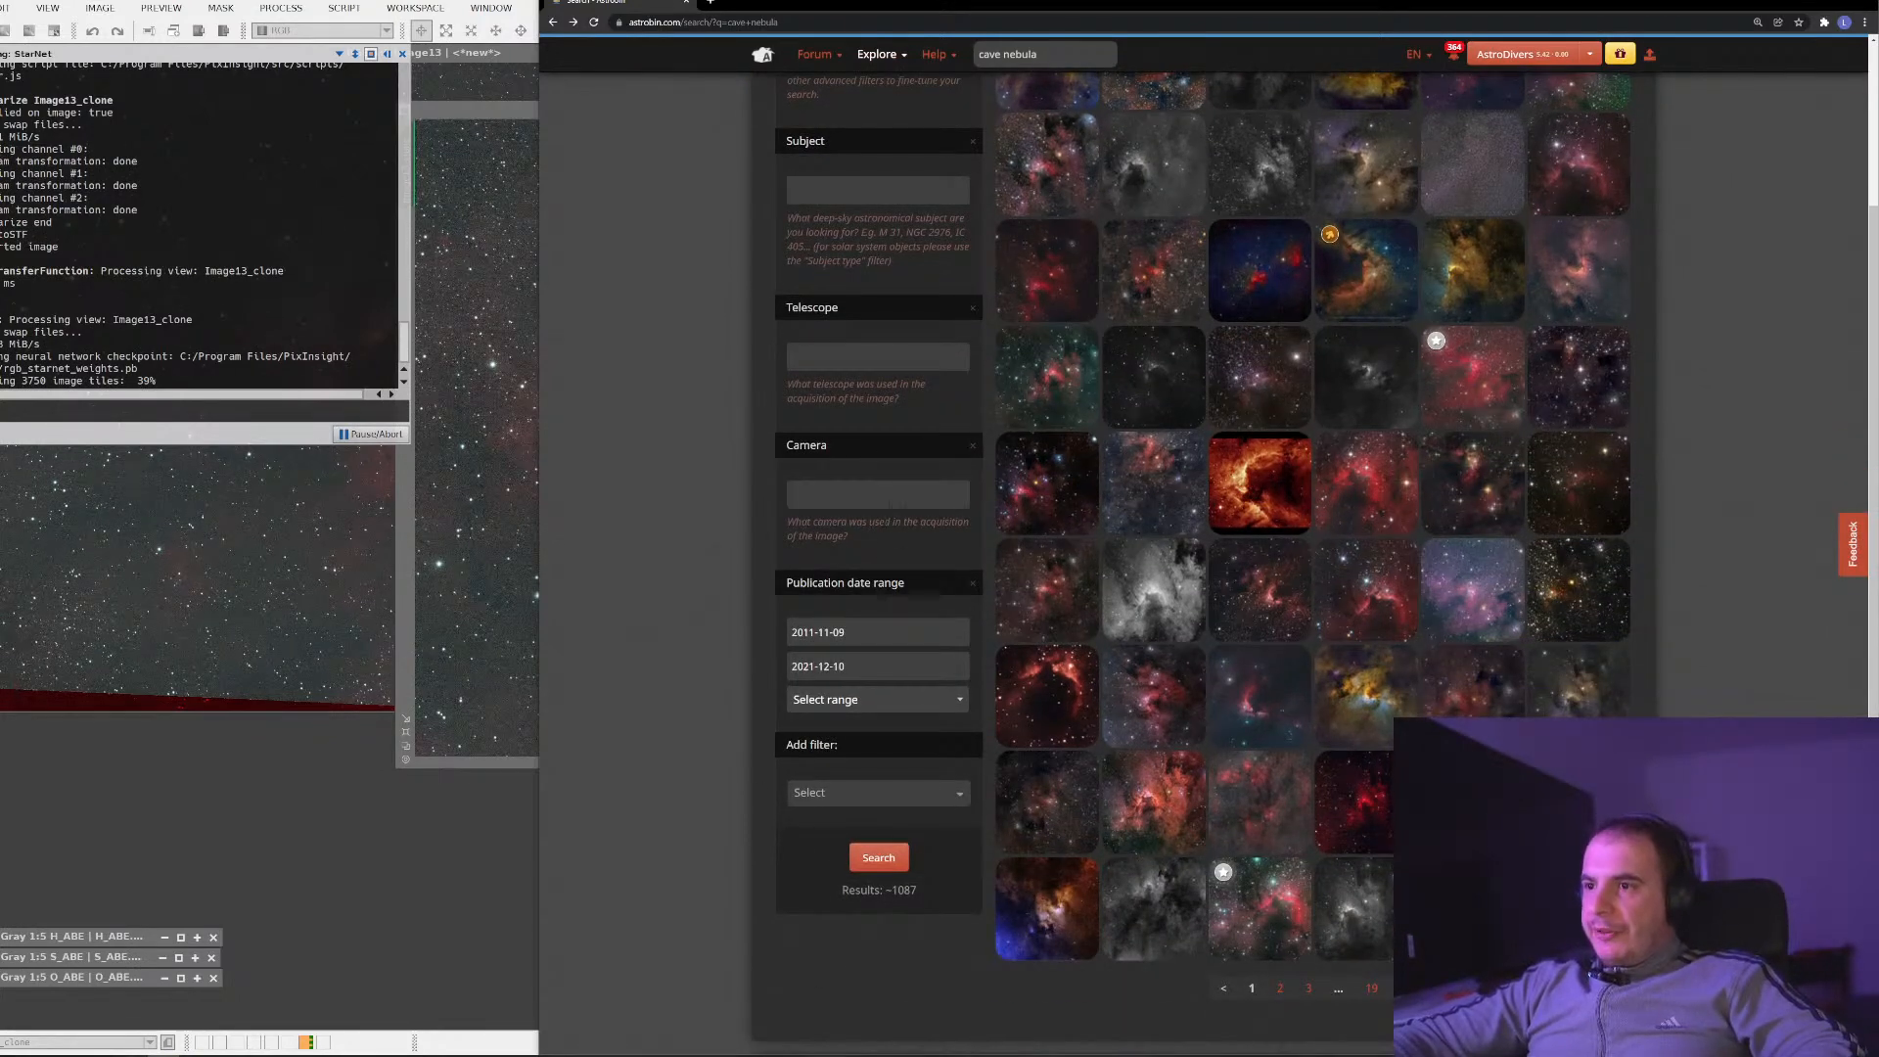
pyautogui.click(864, 807)
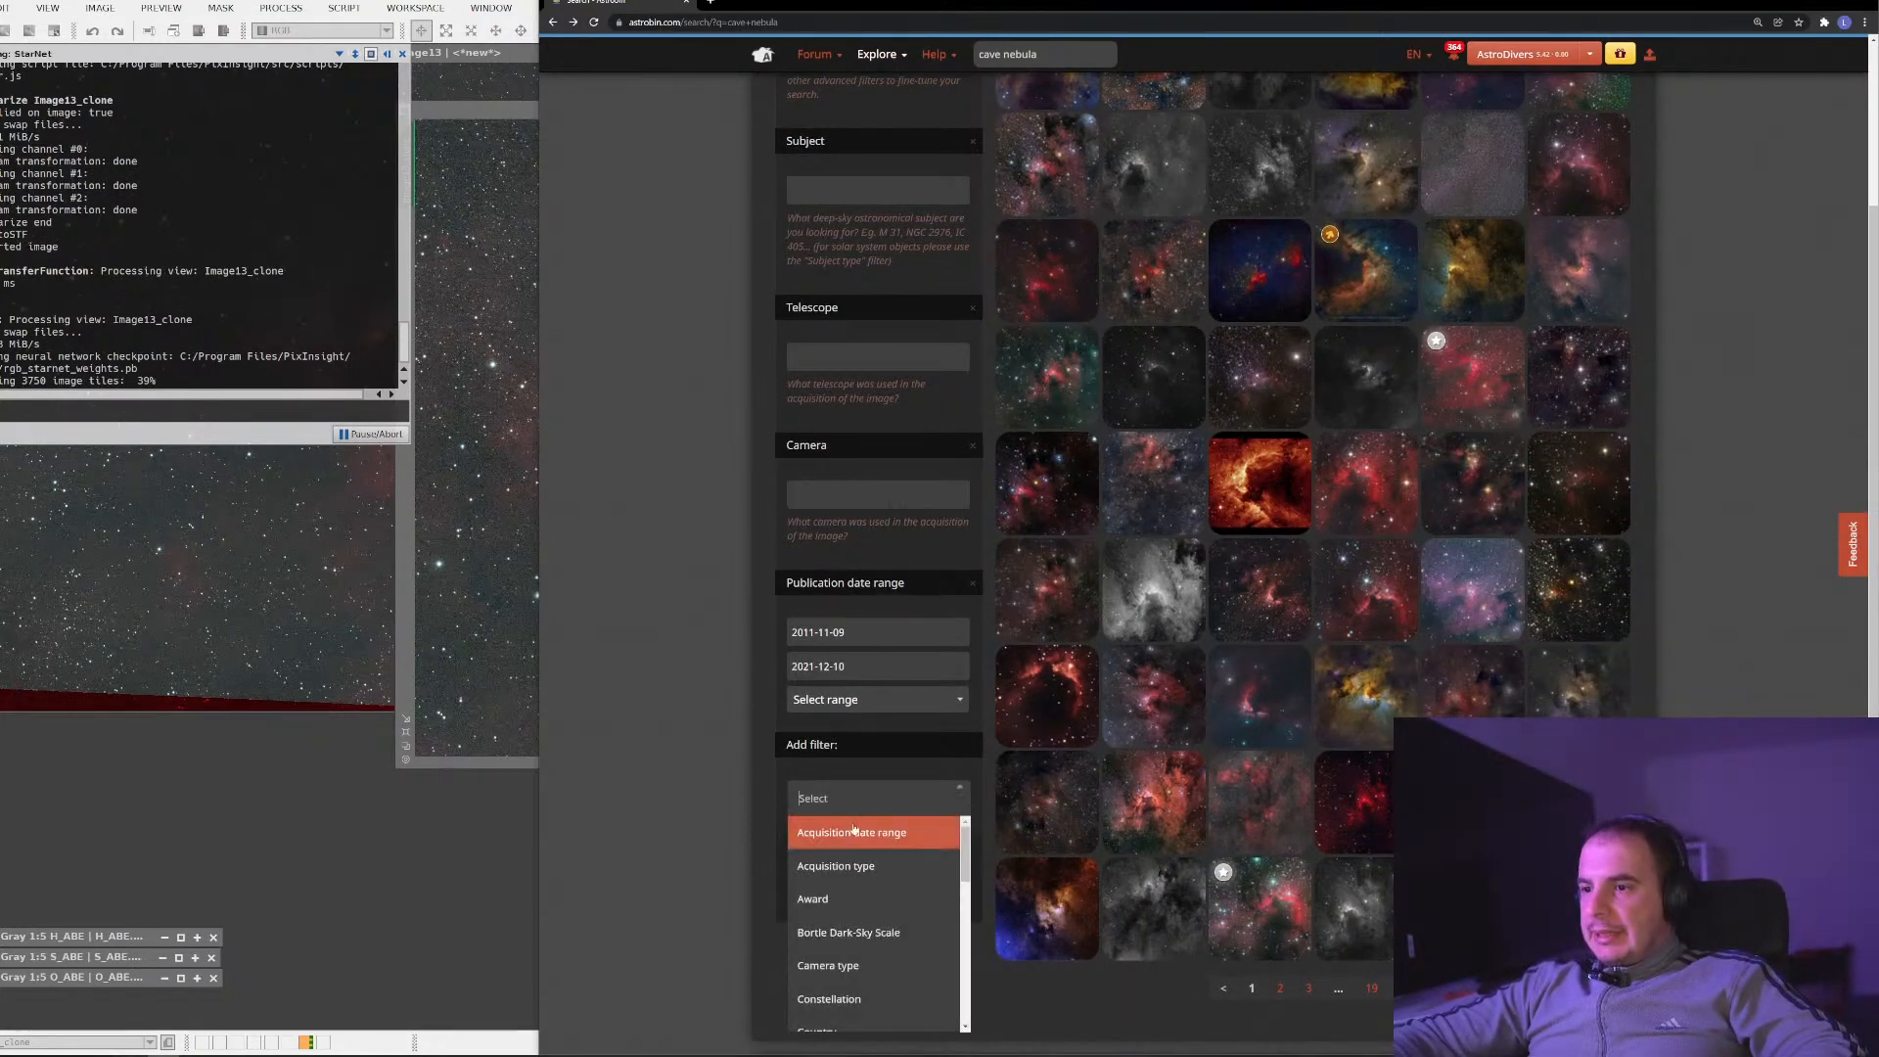
pyautogui.click(837, 894)
pyautogui.click(827, 892)
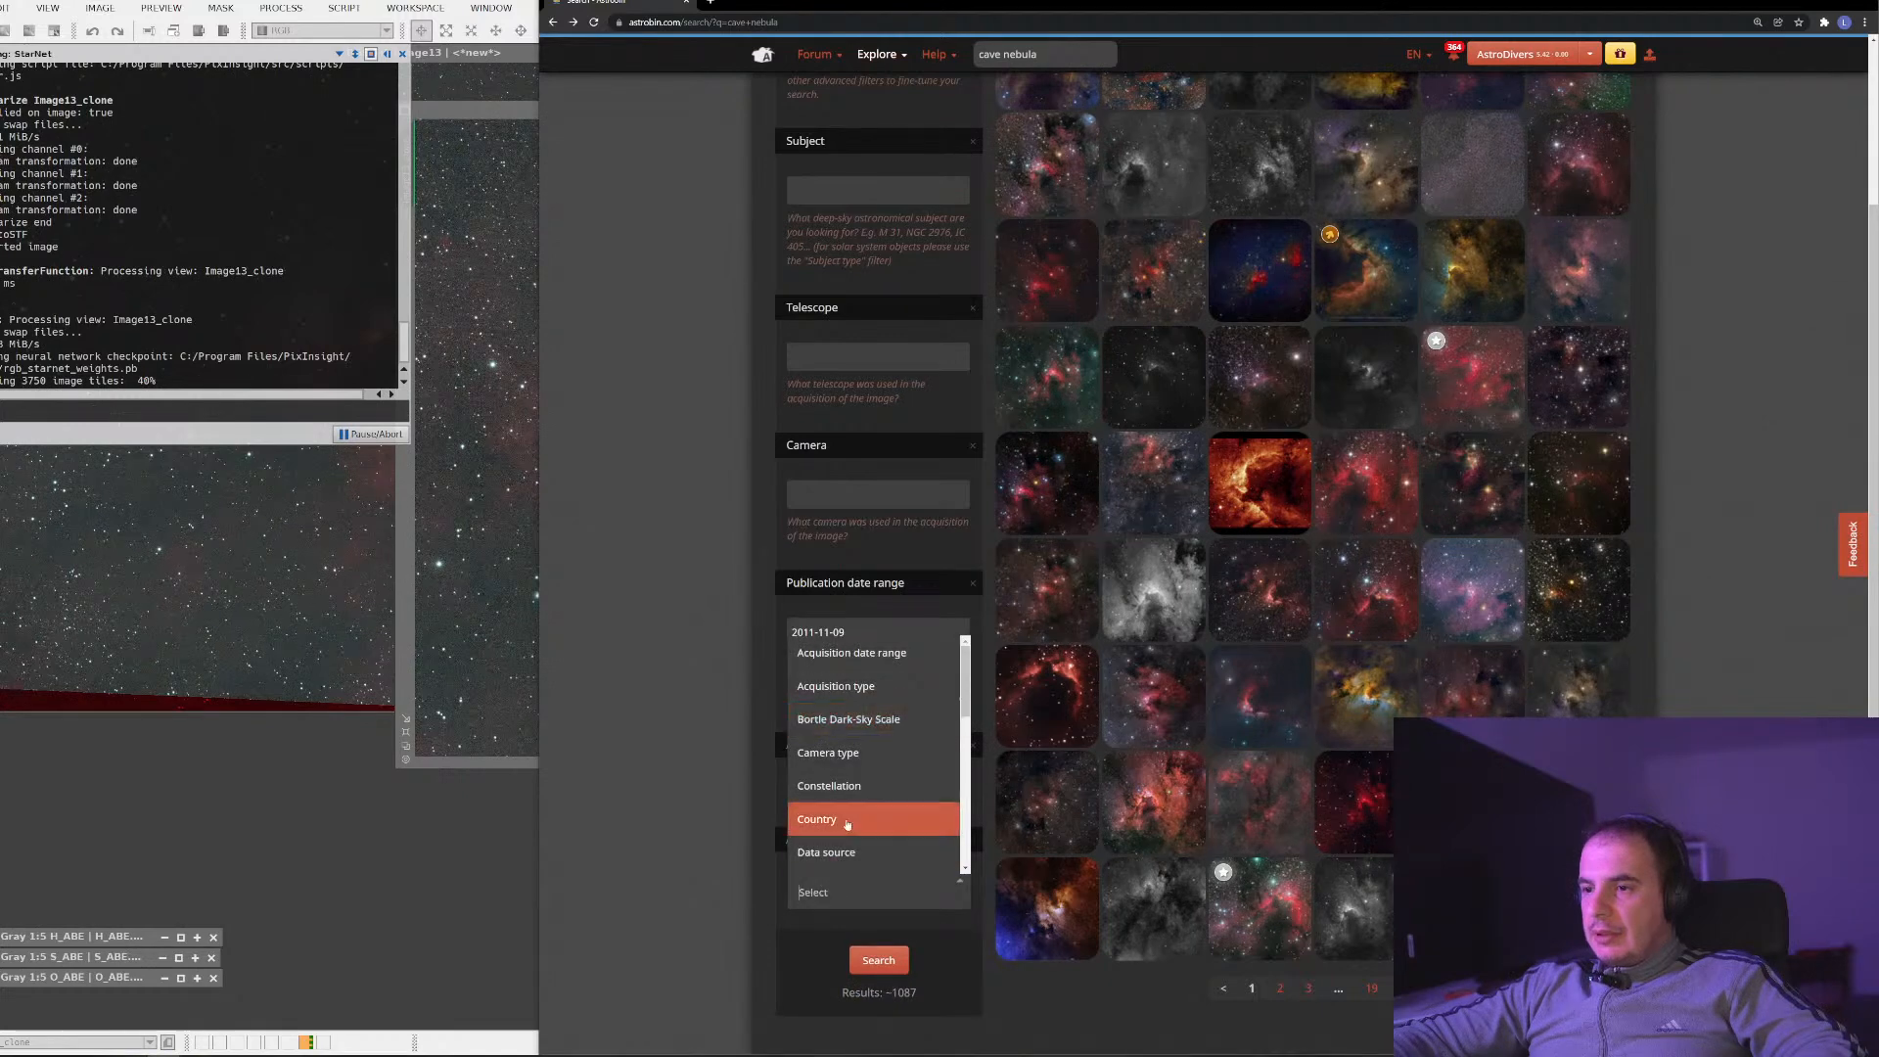
pyautogui.click(822, 797)
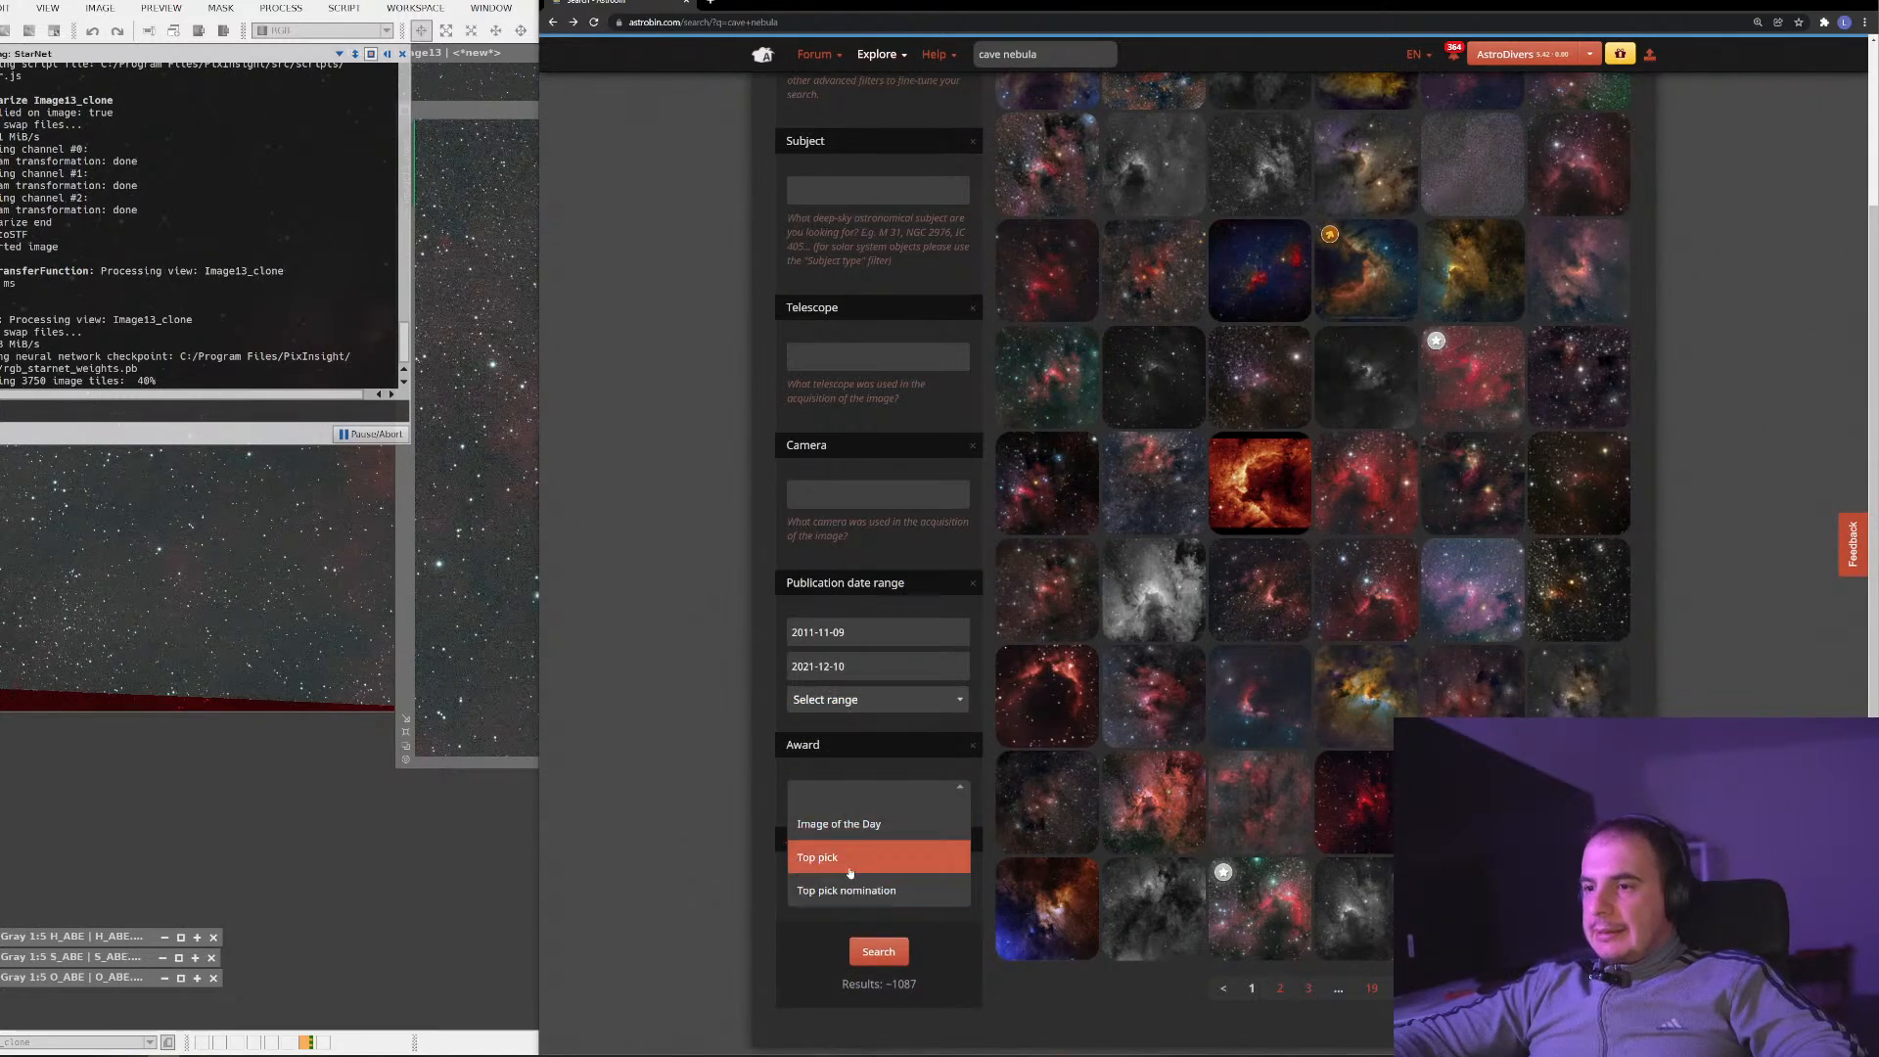
pyautogui.click(818, 858)
pyautogui.click(863, 960)
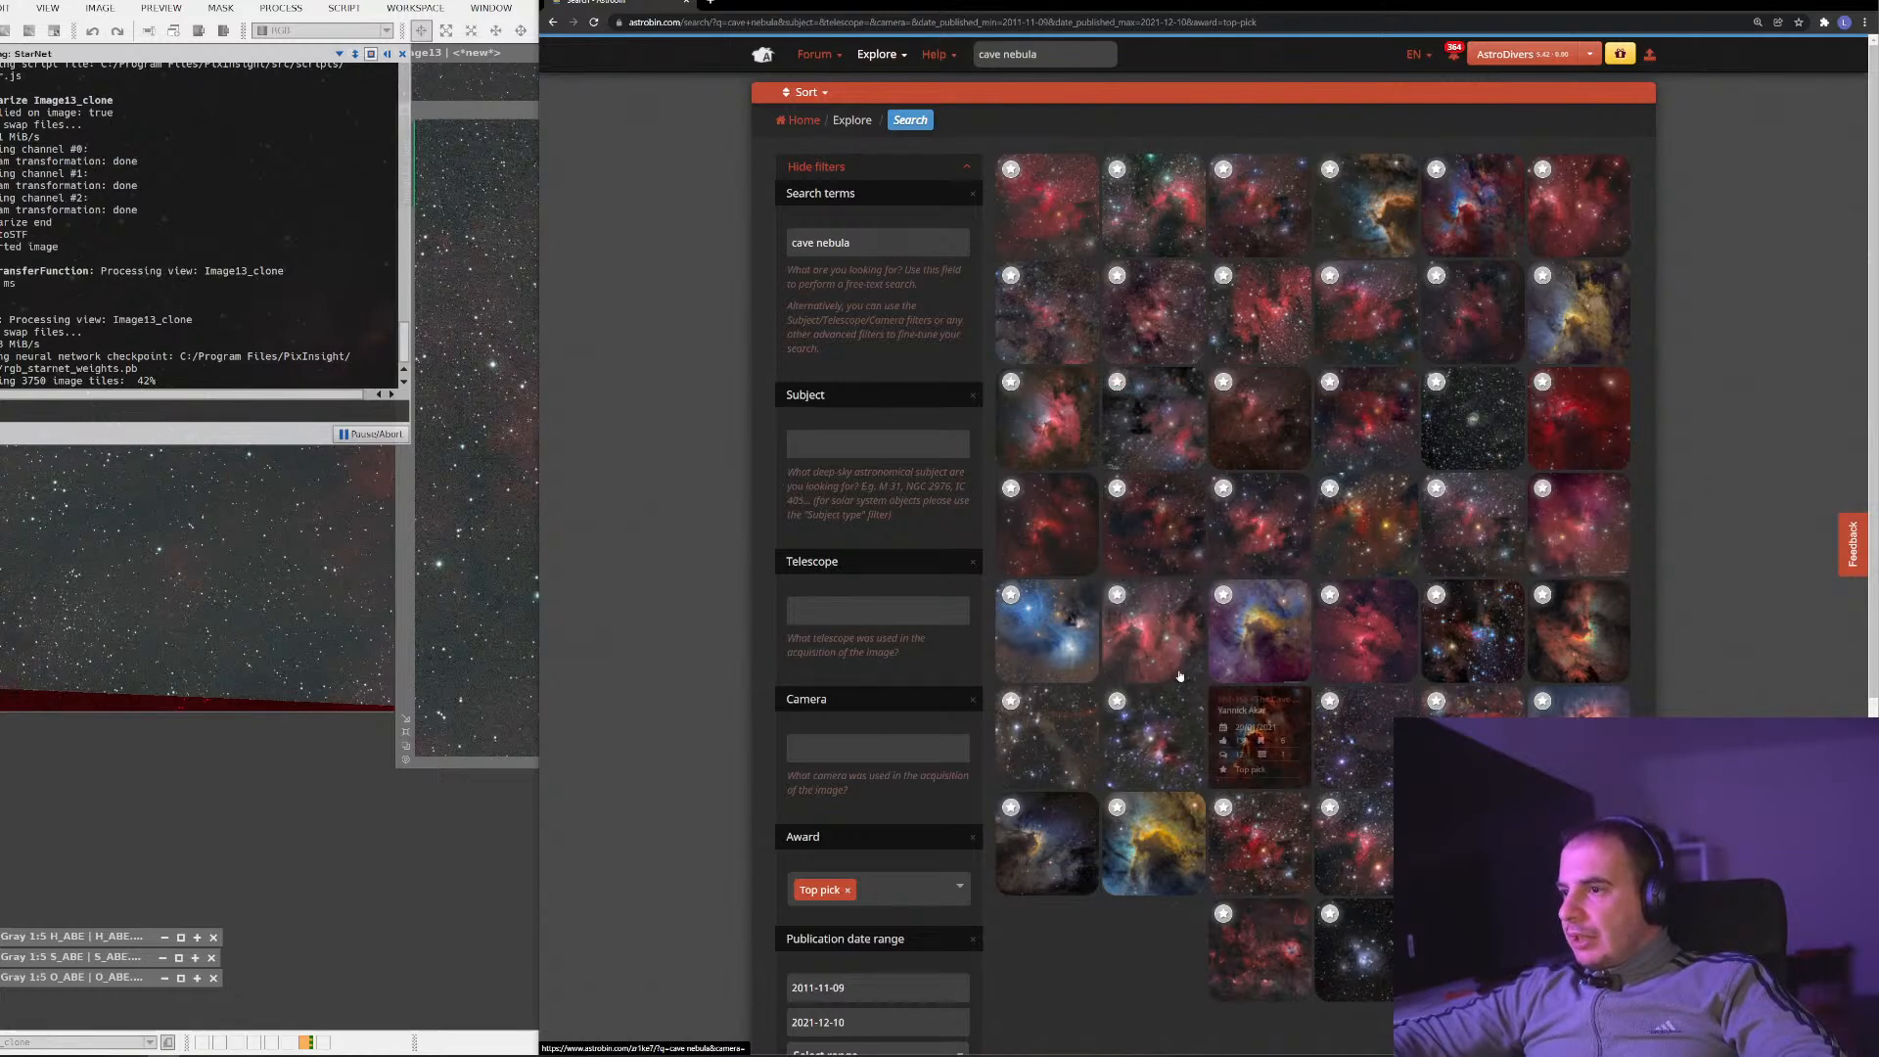
# Examine the Top pick image titled Cave Nebula in its larger view, review its technical card and return to the results
pyautogui.click(1183, 751)
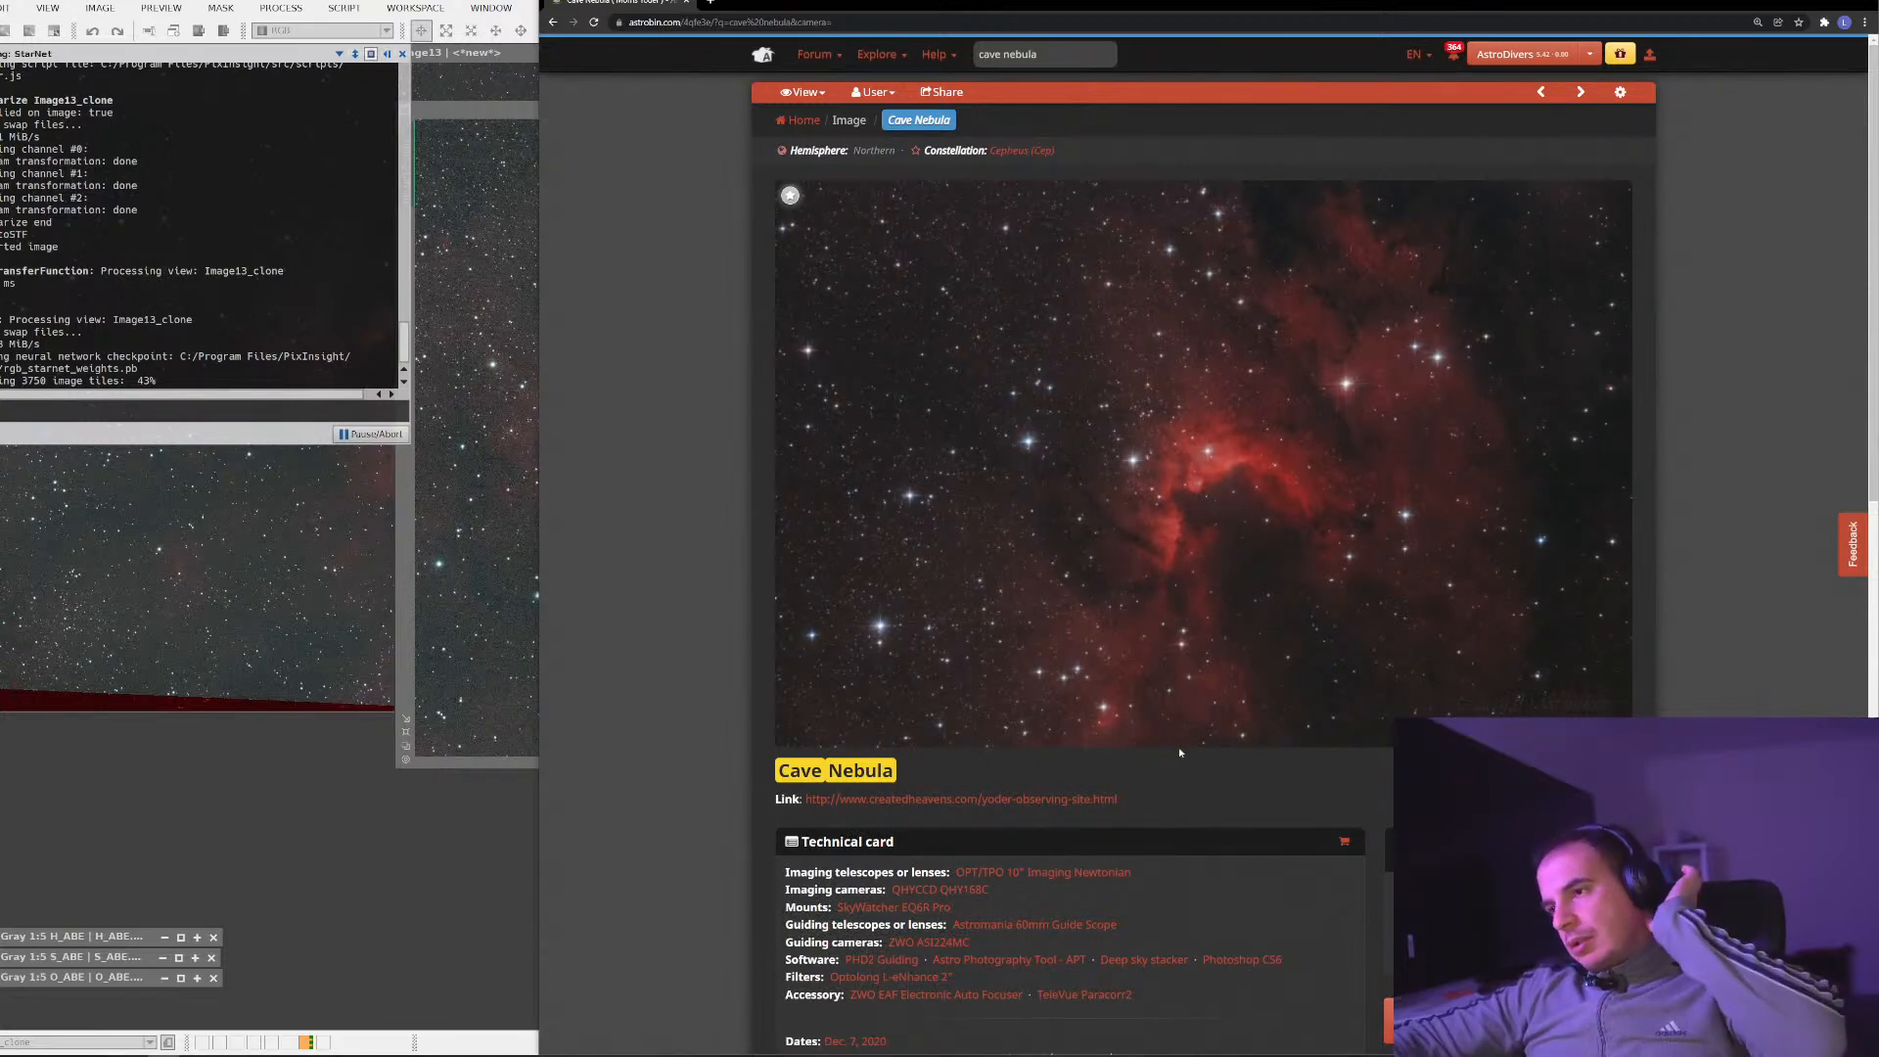
pyautogui.click(1333, 478)
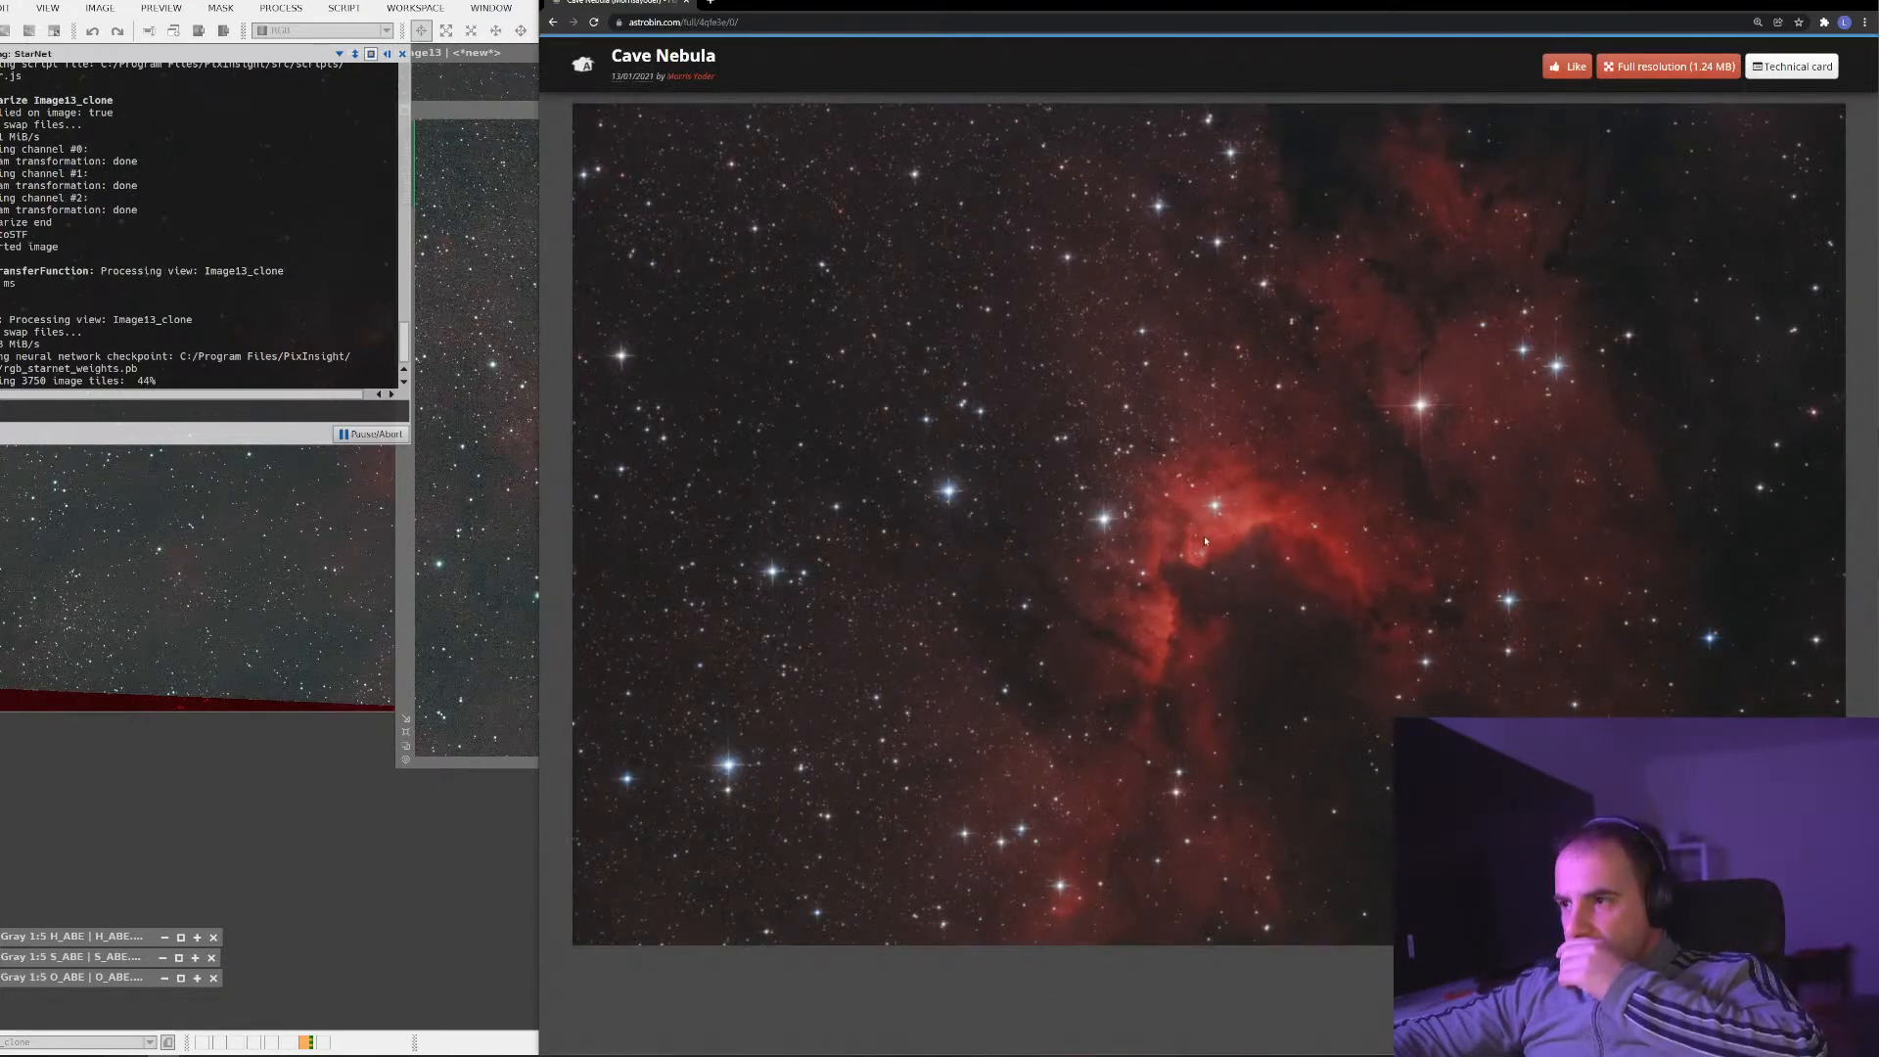
pyautogui.scroll(3, 1230, 575)
pyautogui.moveTo(1229, 575); pyautogui.dragTo(1110, 471)
pyautogui.scroll(-2, 889, 371)
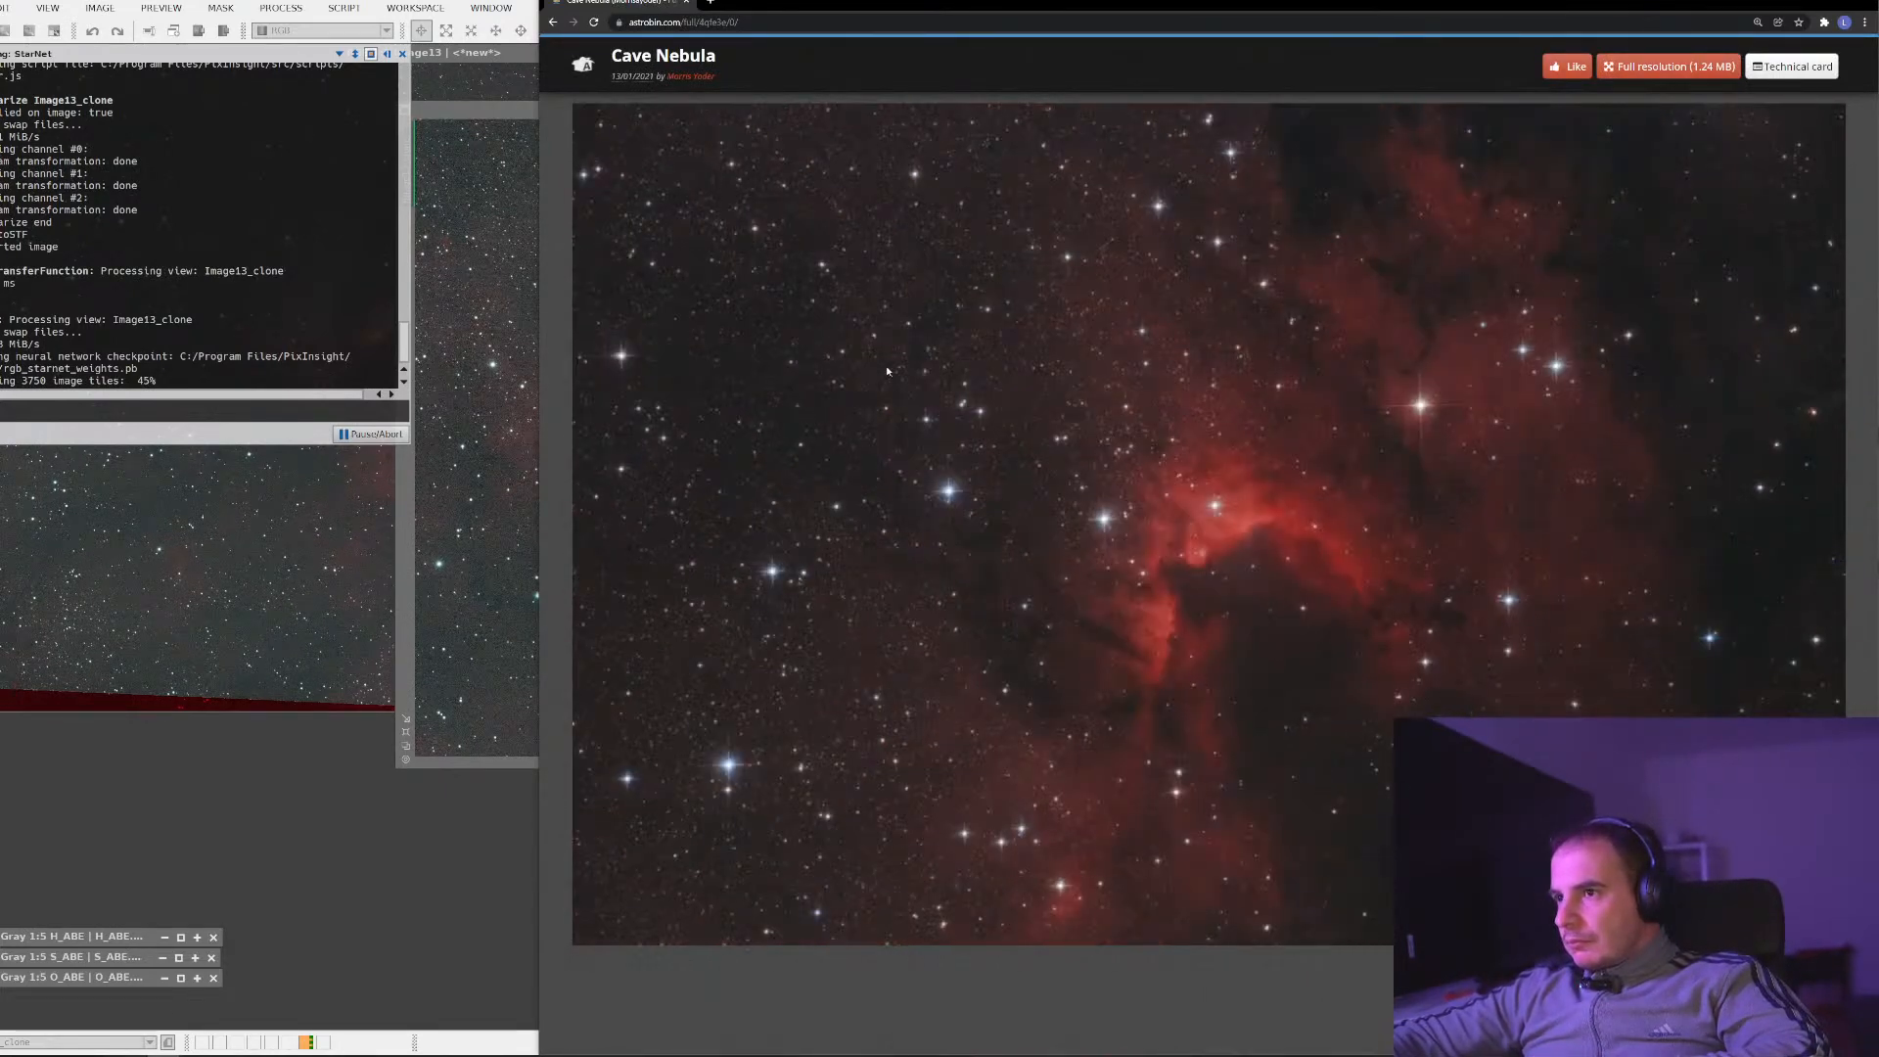
pyautogui.click(554, 23)
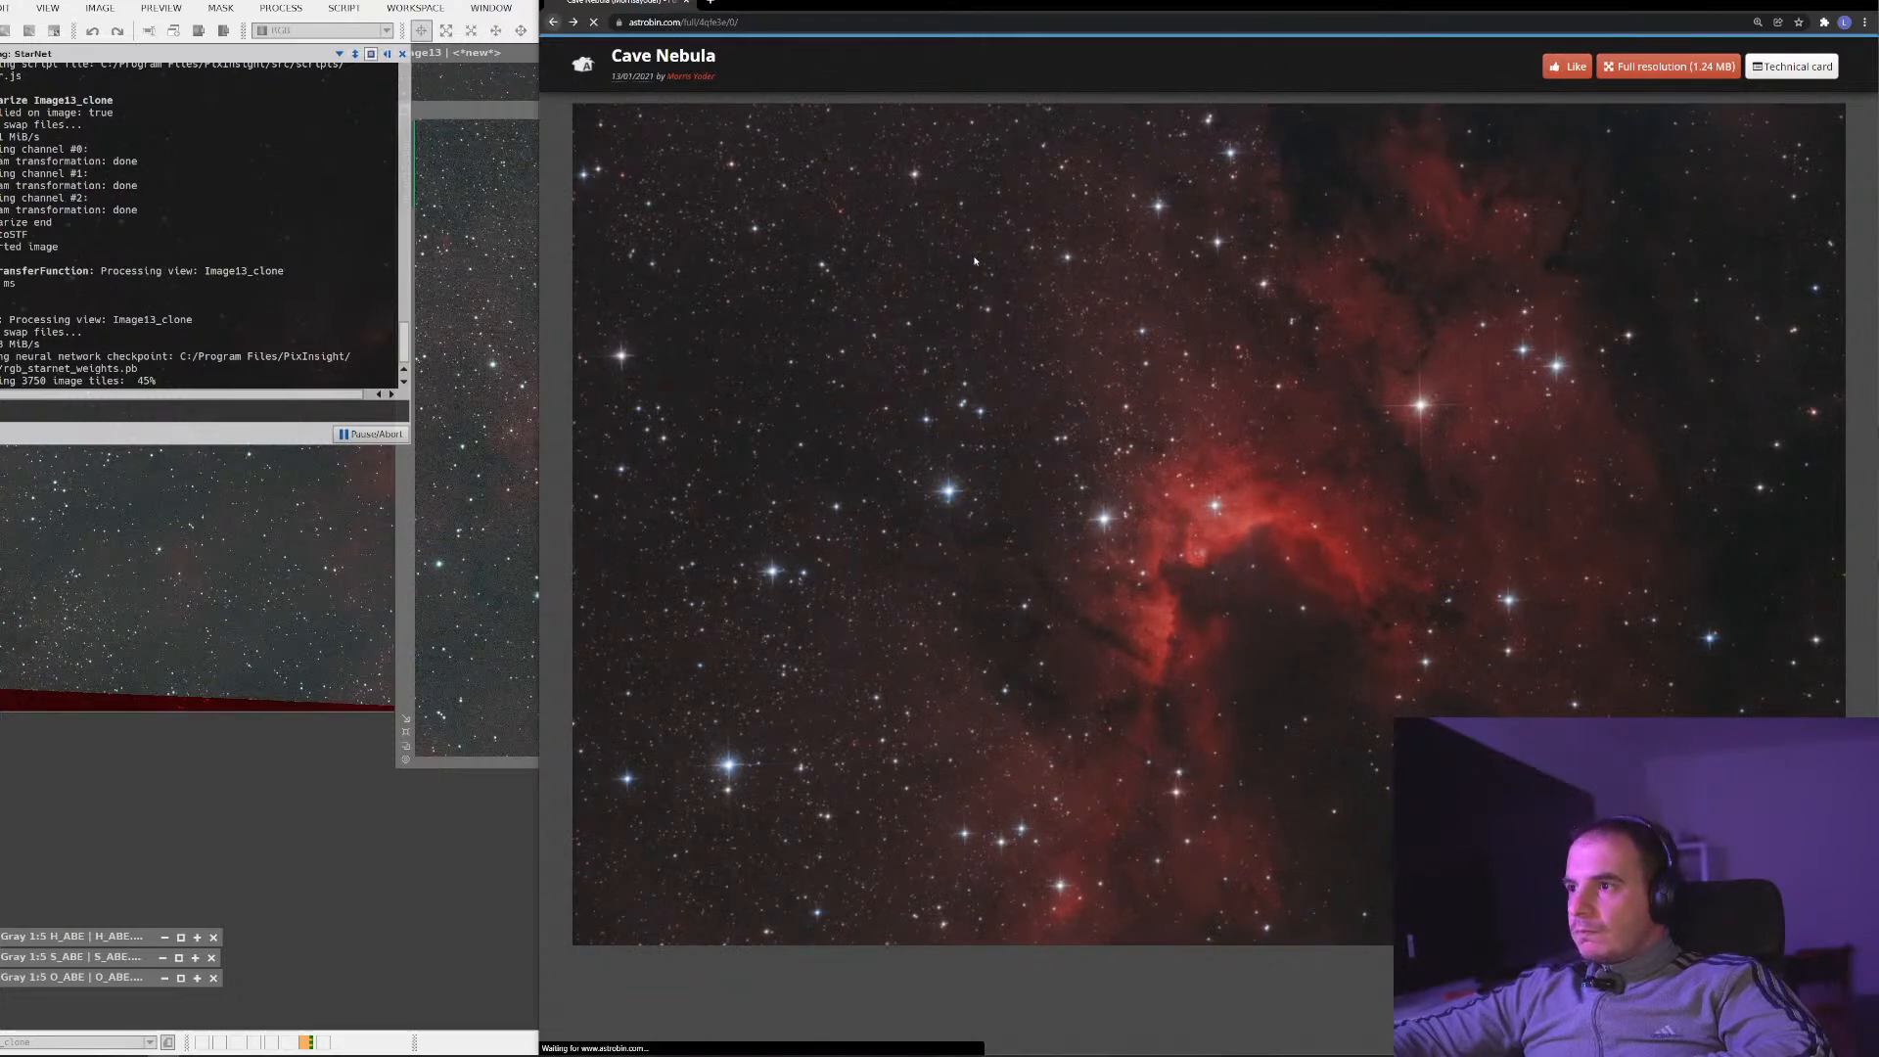
pyautogui.scroll(-2, 1047, 697)
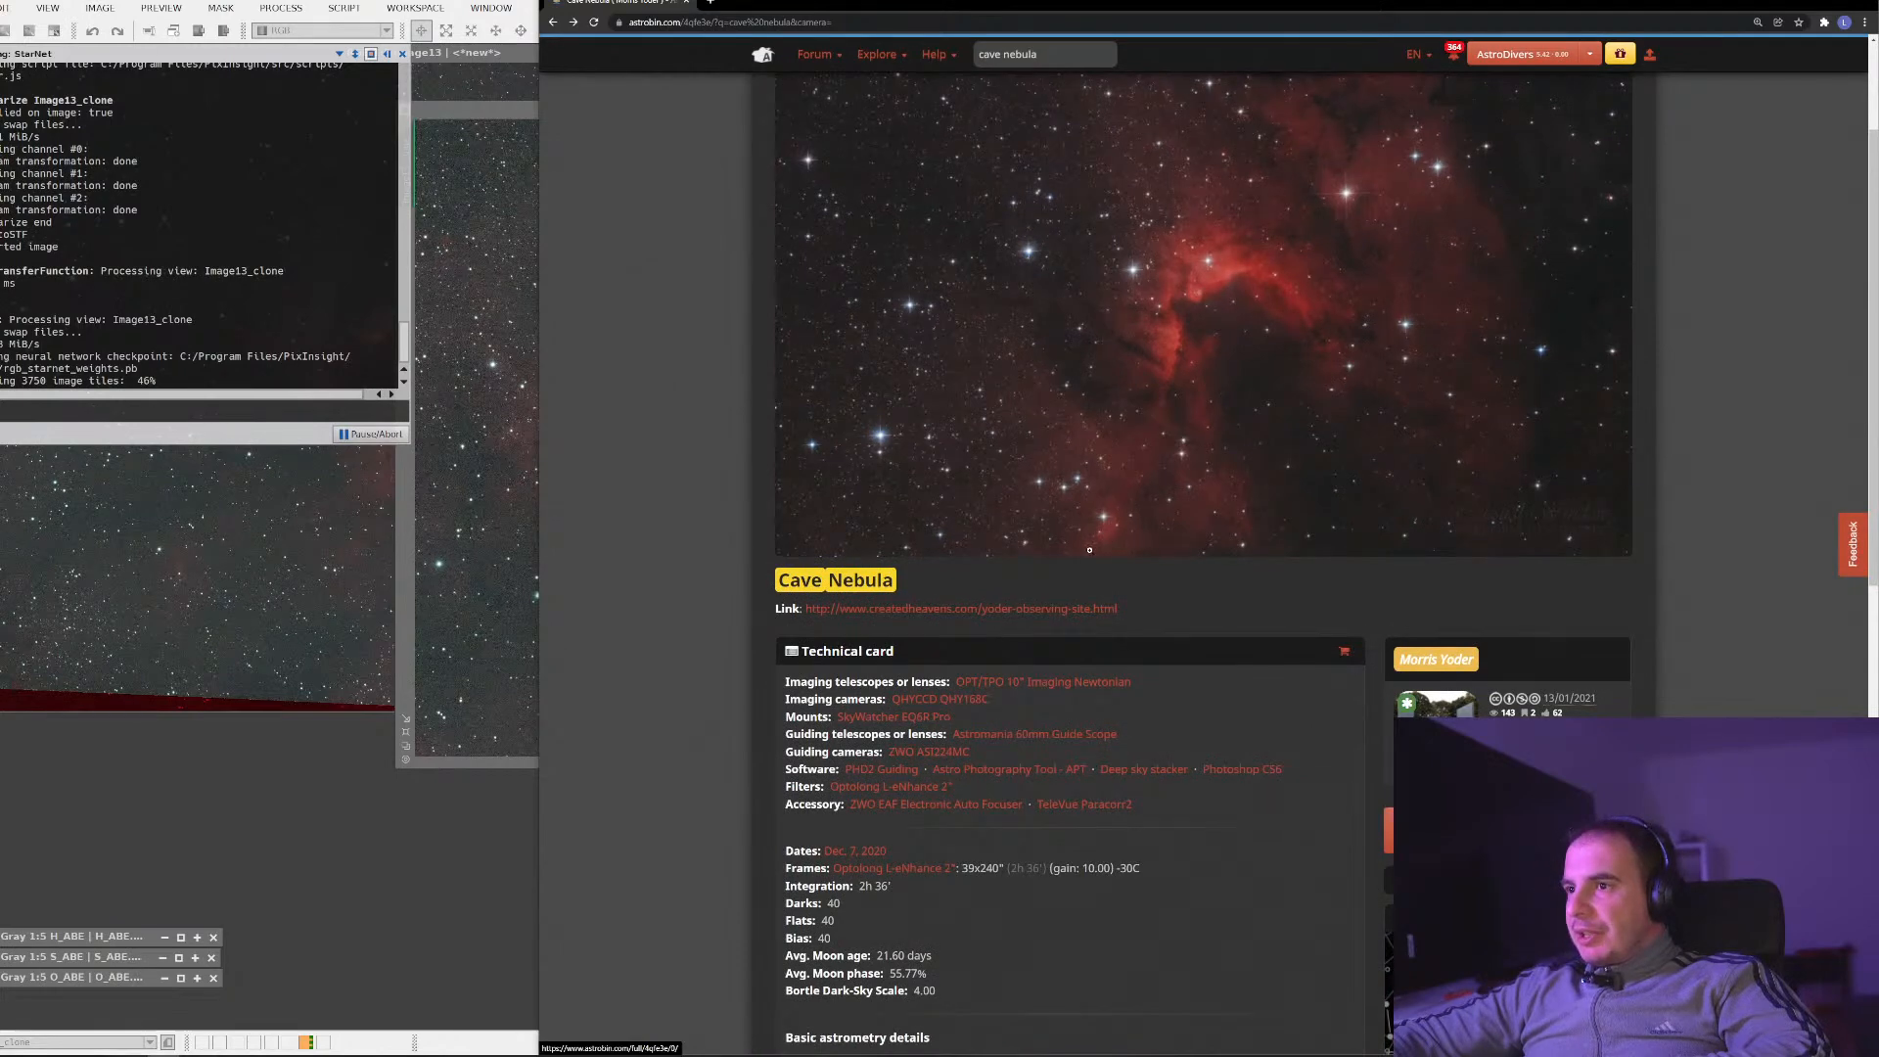
pyautogui.scroll(2, 987, 436)
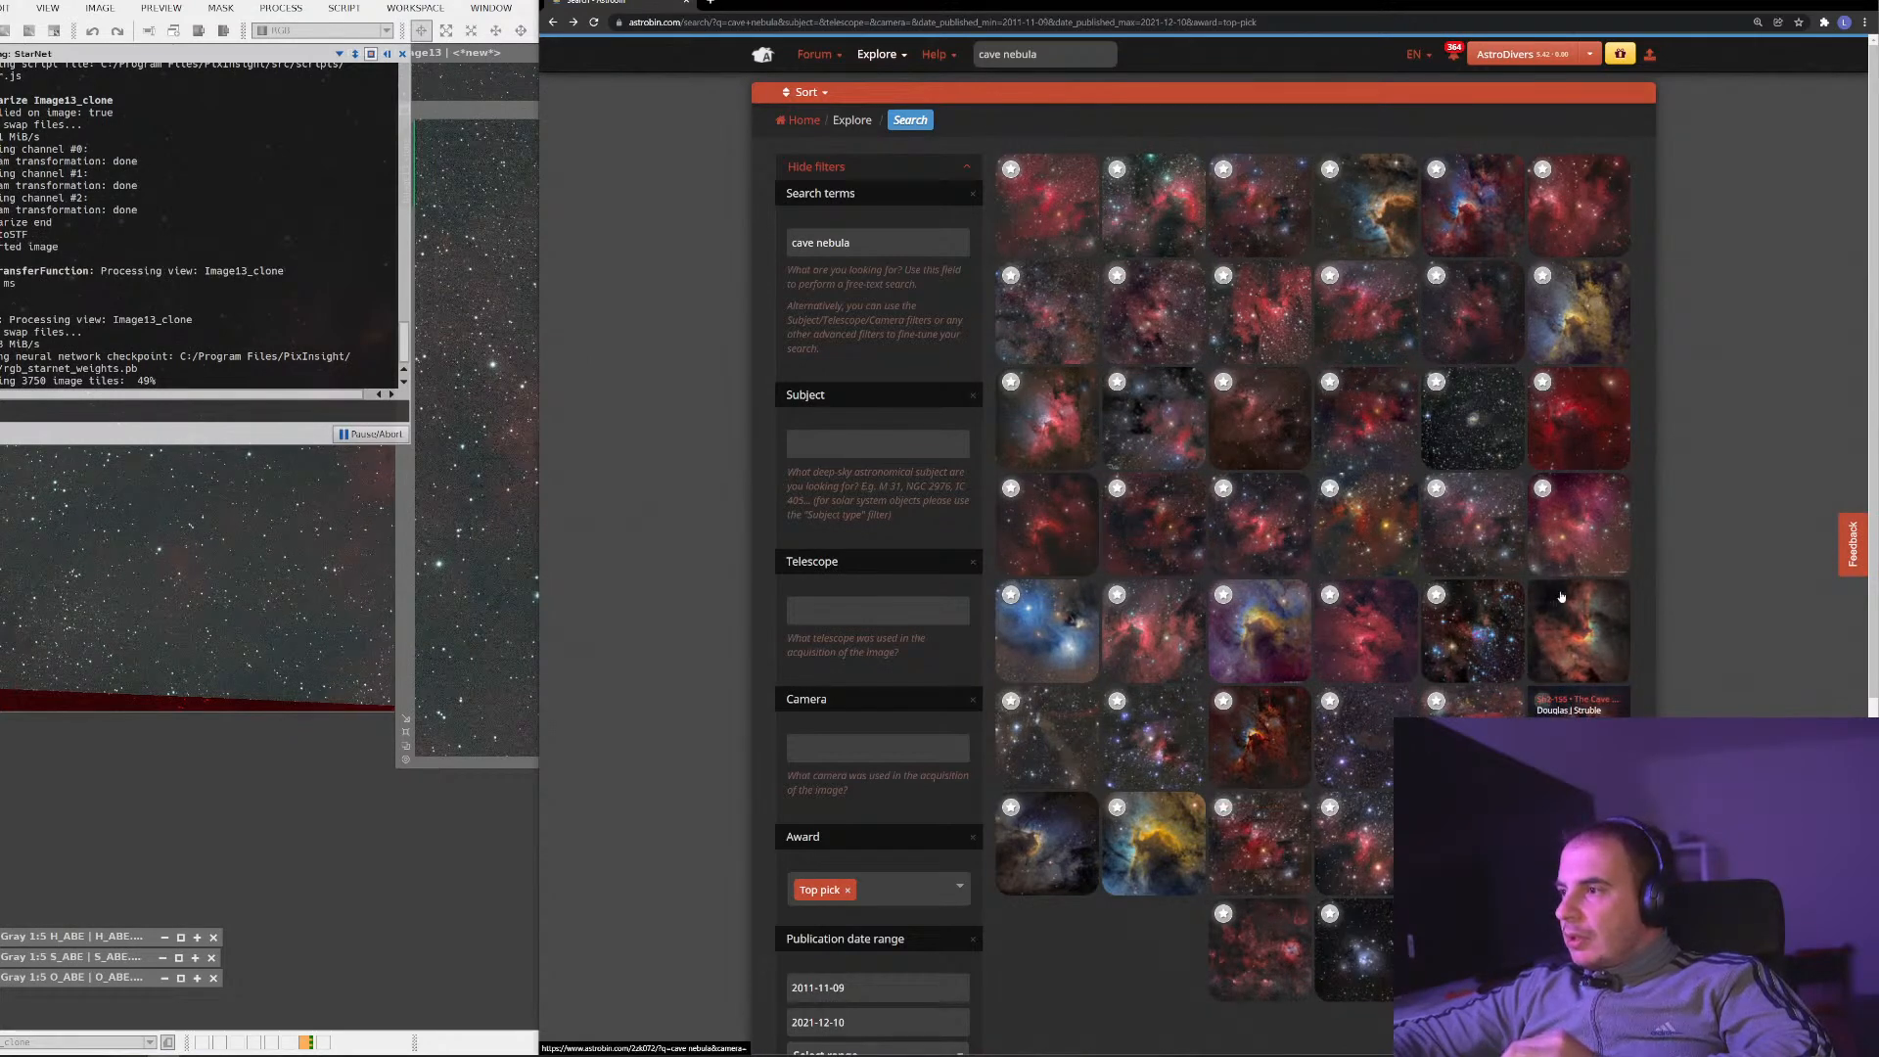
# Open The Cave Nebula Sh2-155, compare the image with its technical card's filters and frames, and return to the results
pyautogui.click(1622, 453)
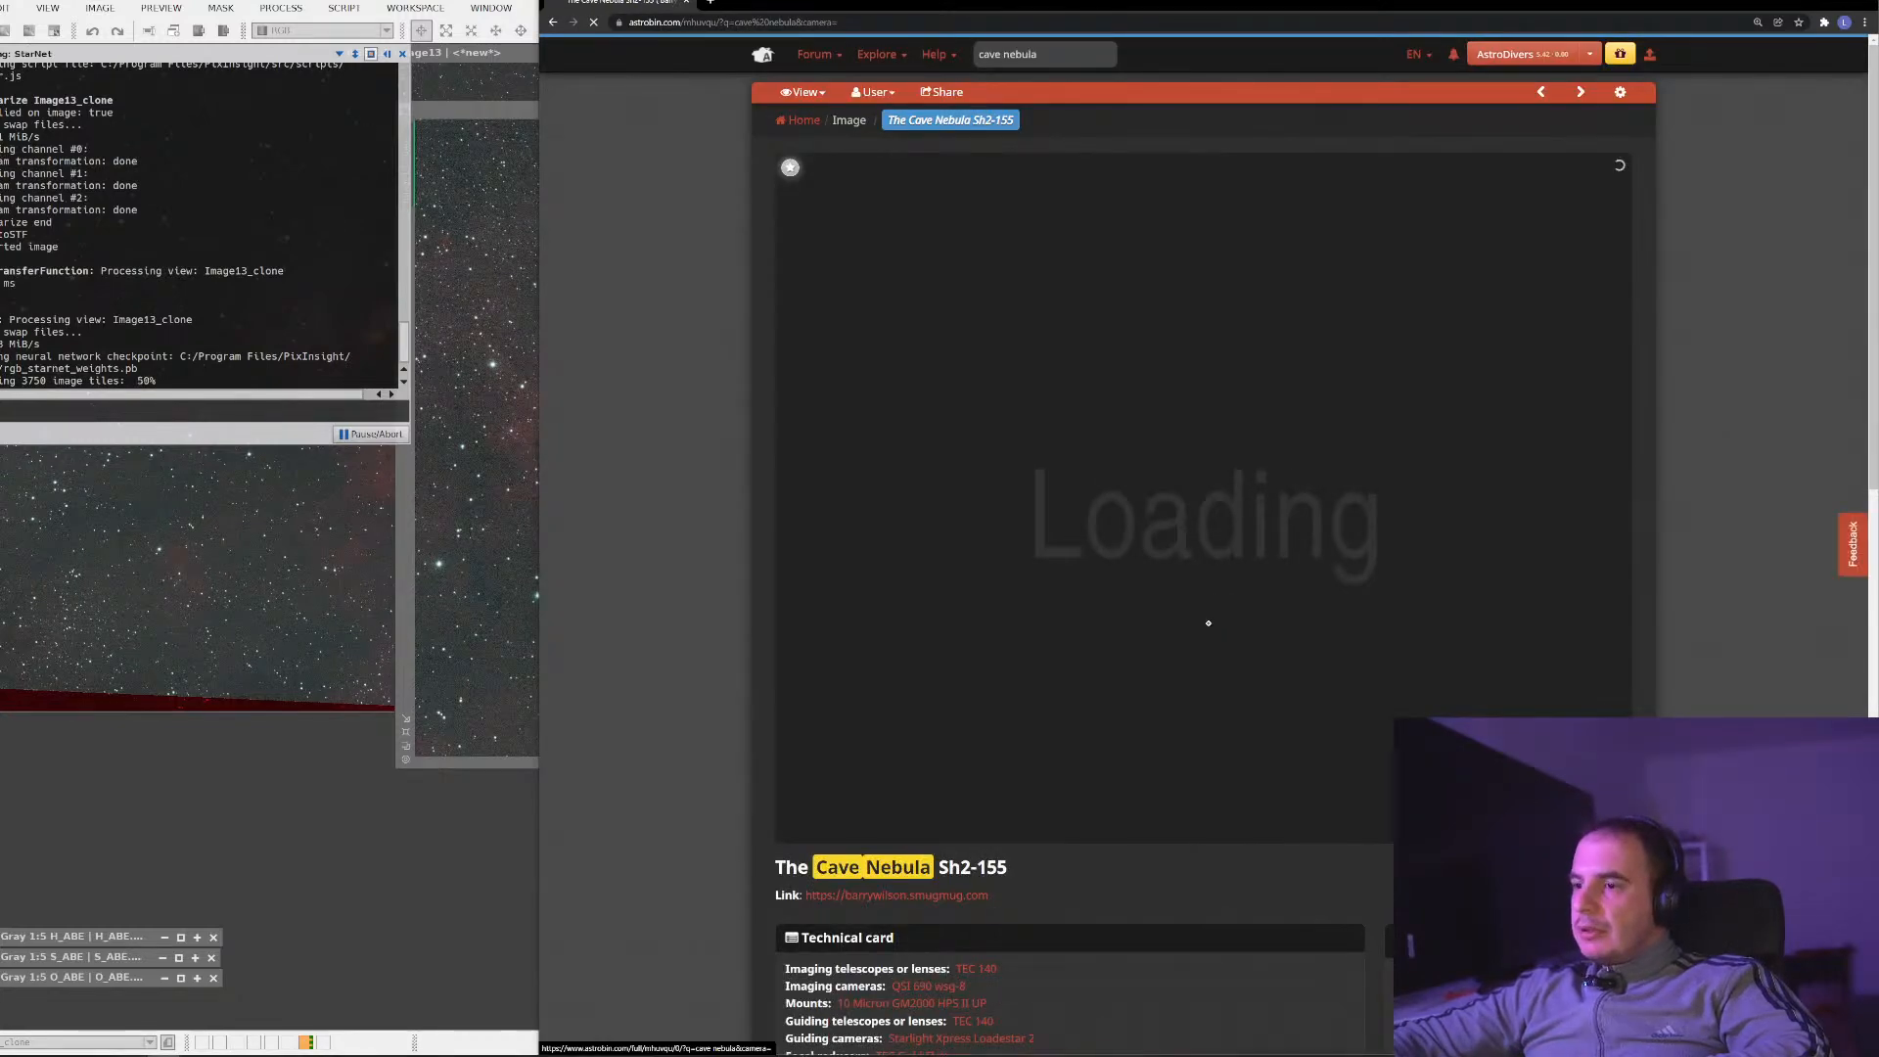
pyautogui.scroll(-3, 1209, 626)
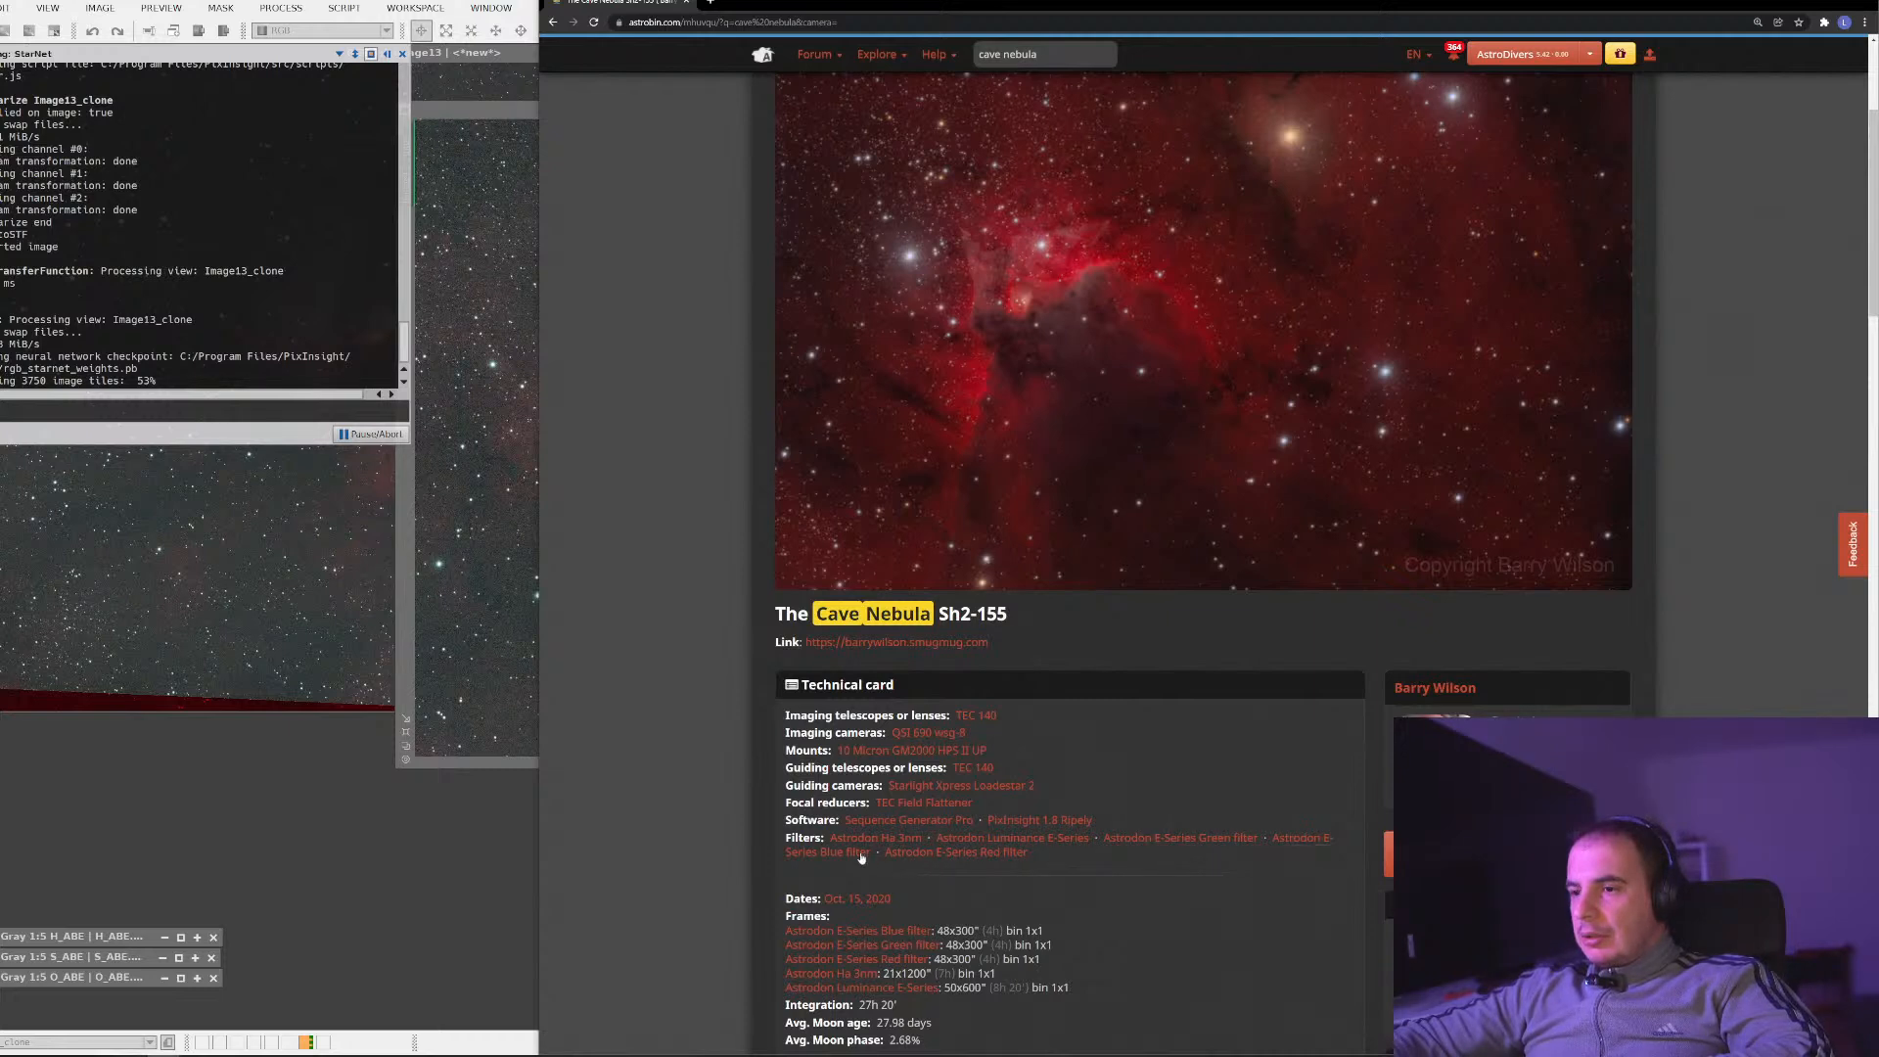
pyautogui.scroll(3, 1313, 503)
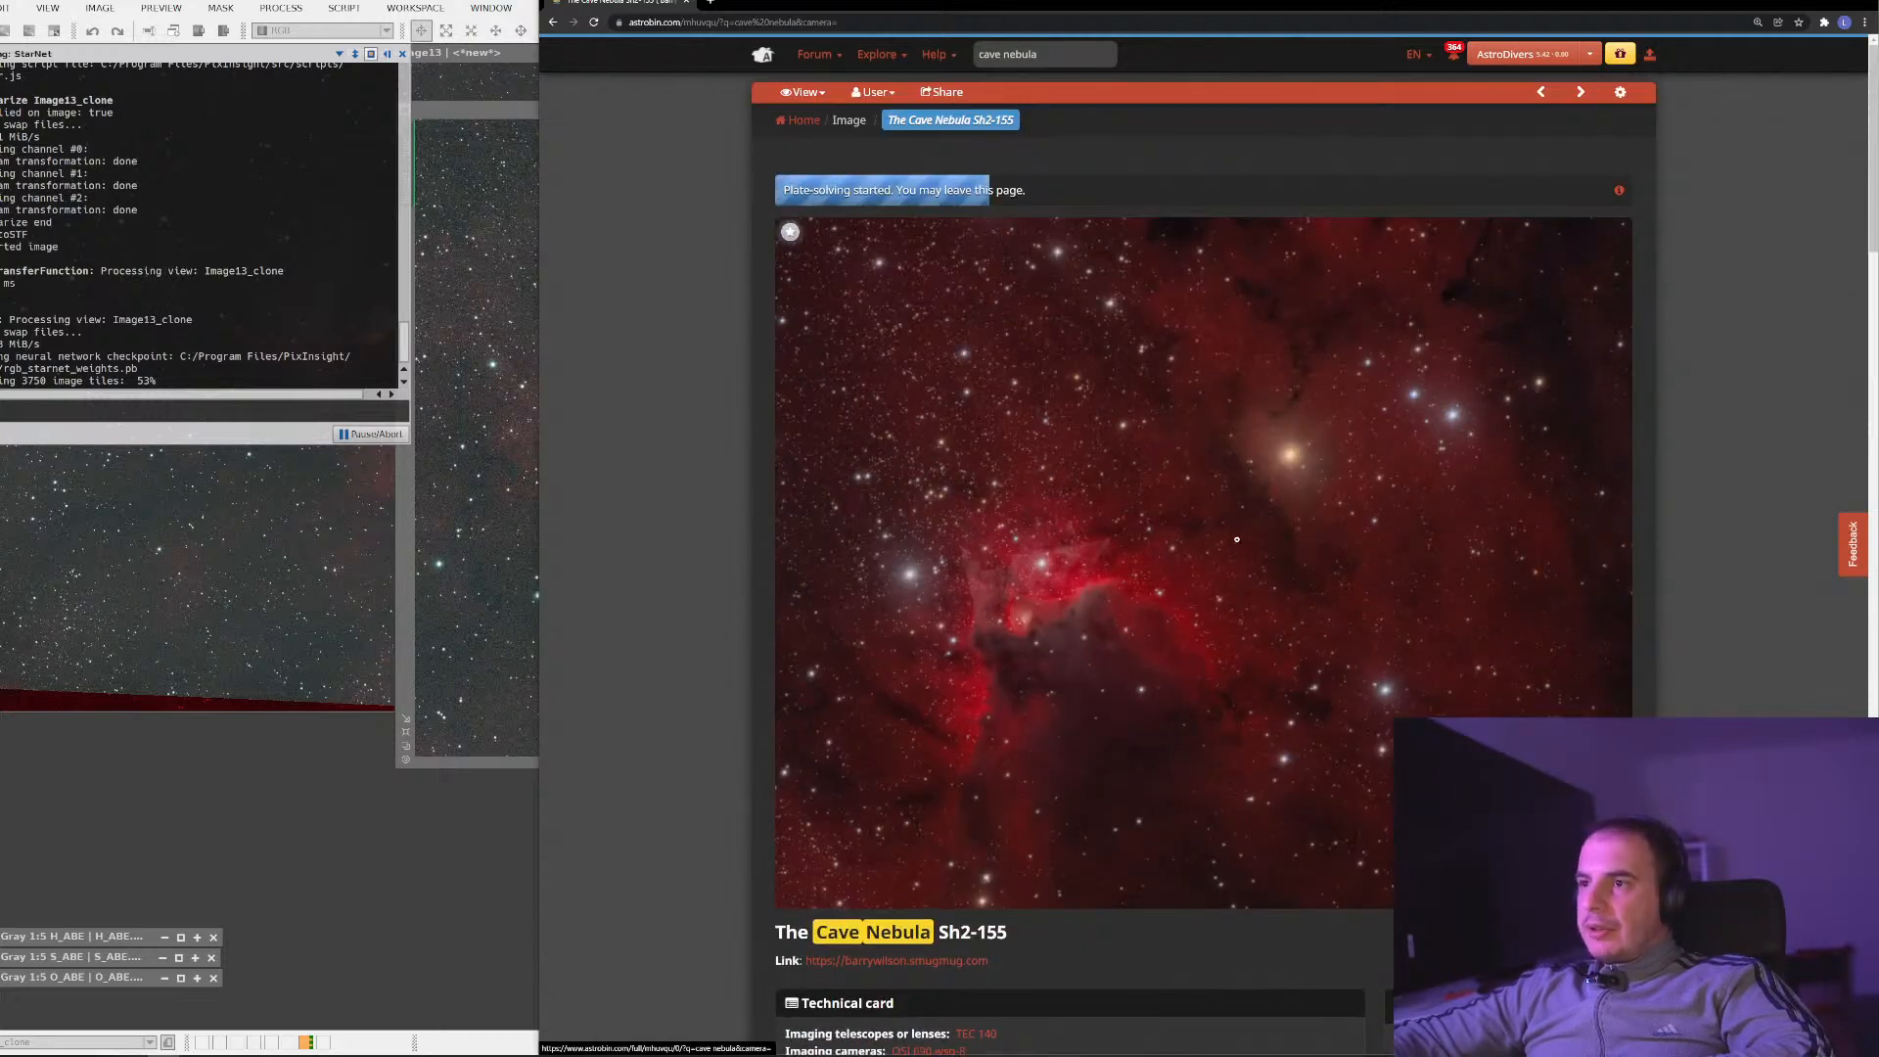
pyautogui.scroll(-3, 1082, 829)
pyautogui.scroll(-2, 1082, 829)
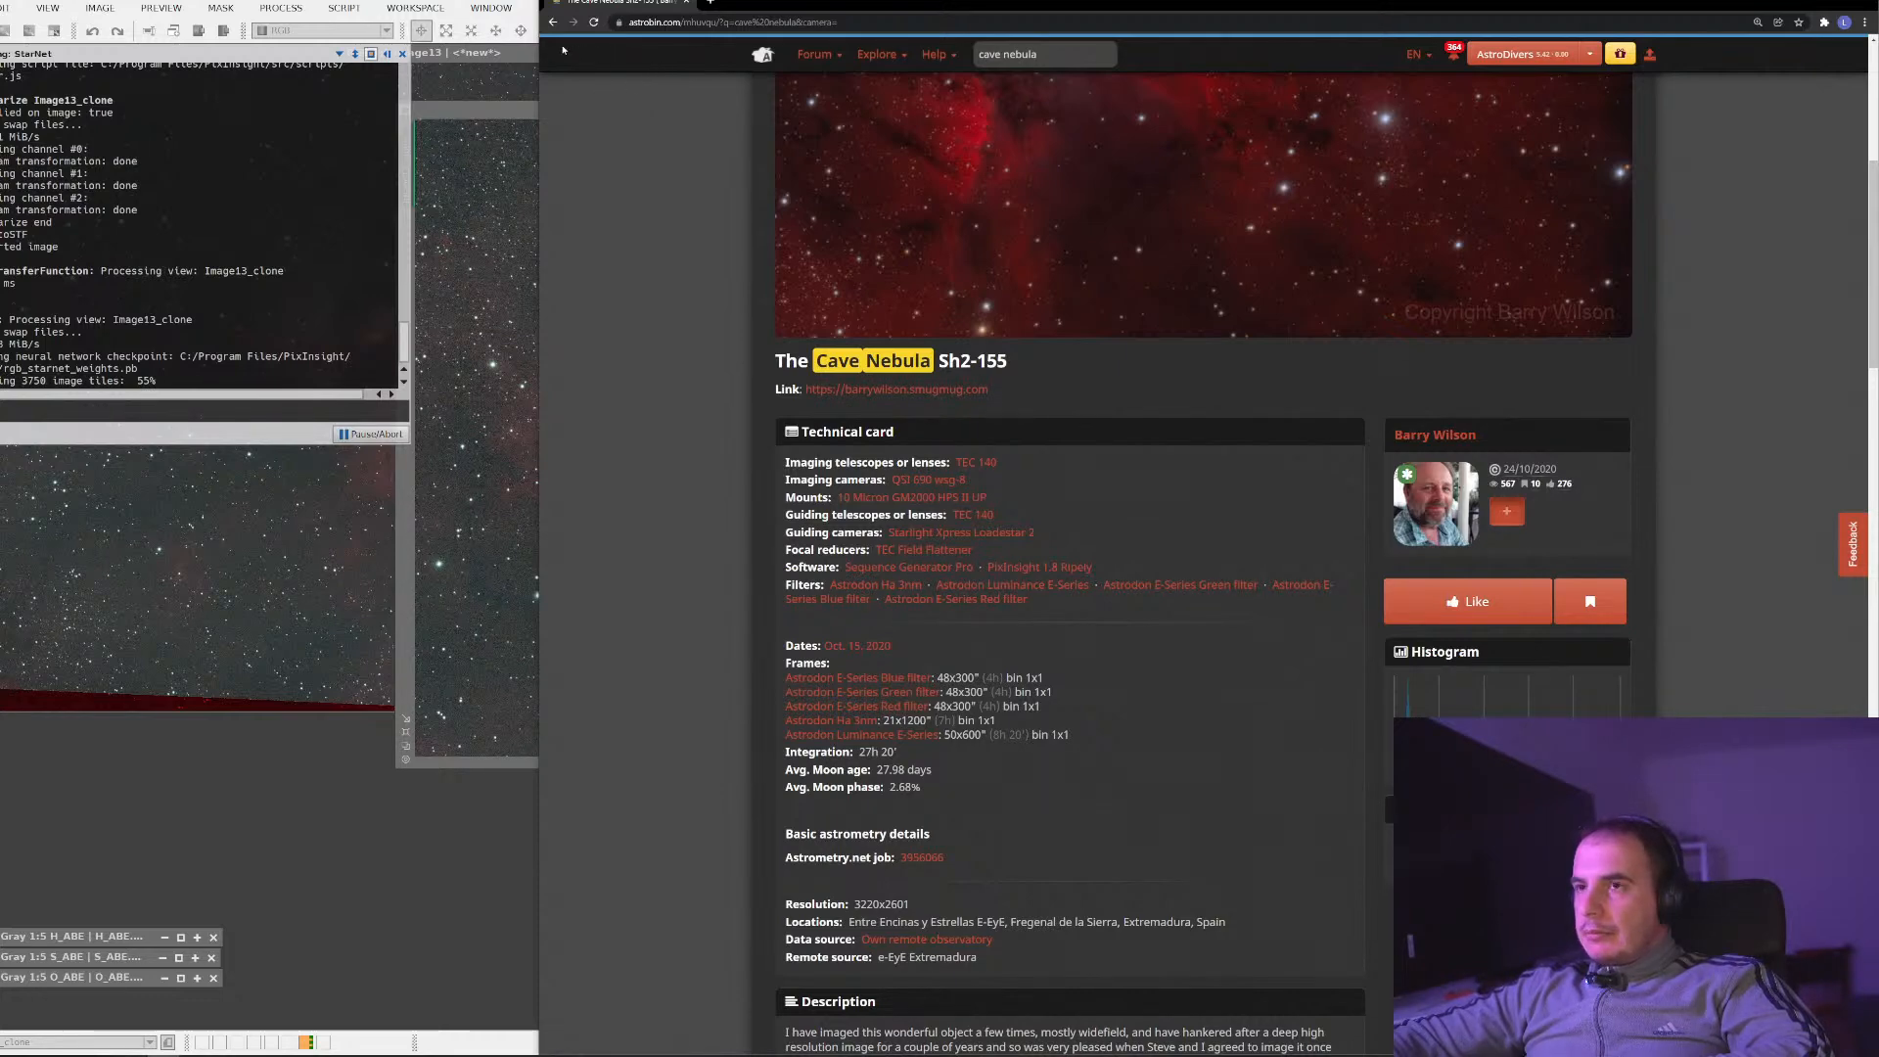
pyautogui.click(553, 21)
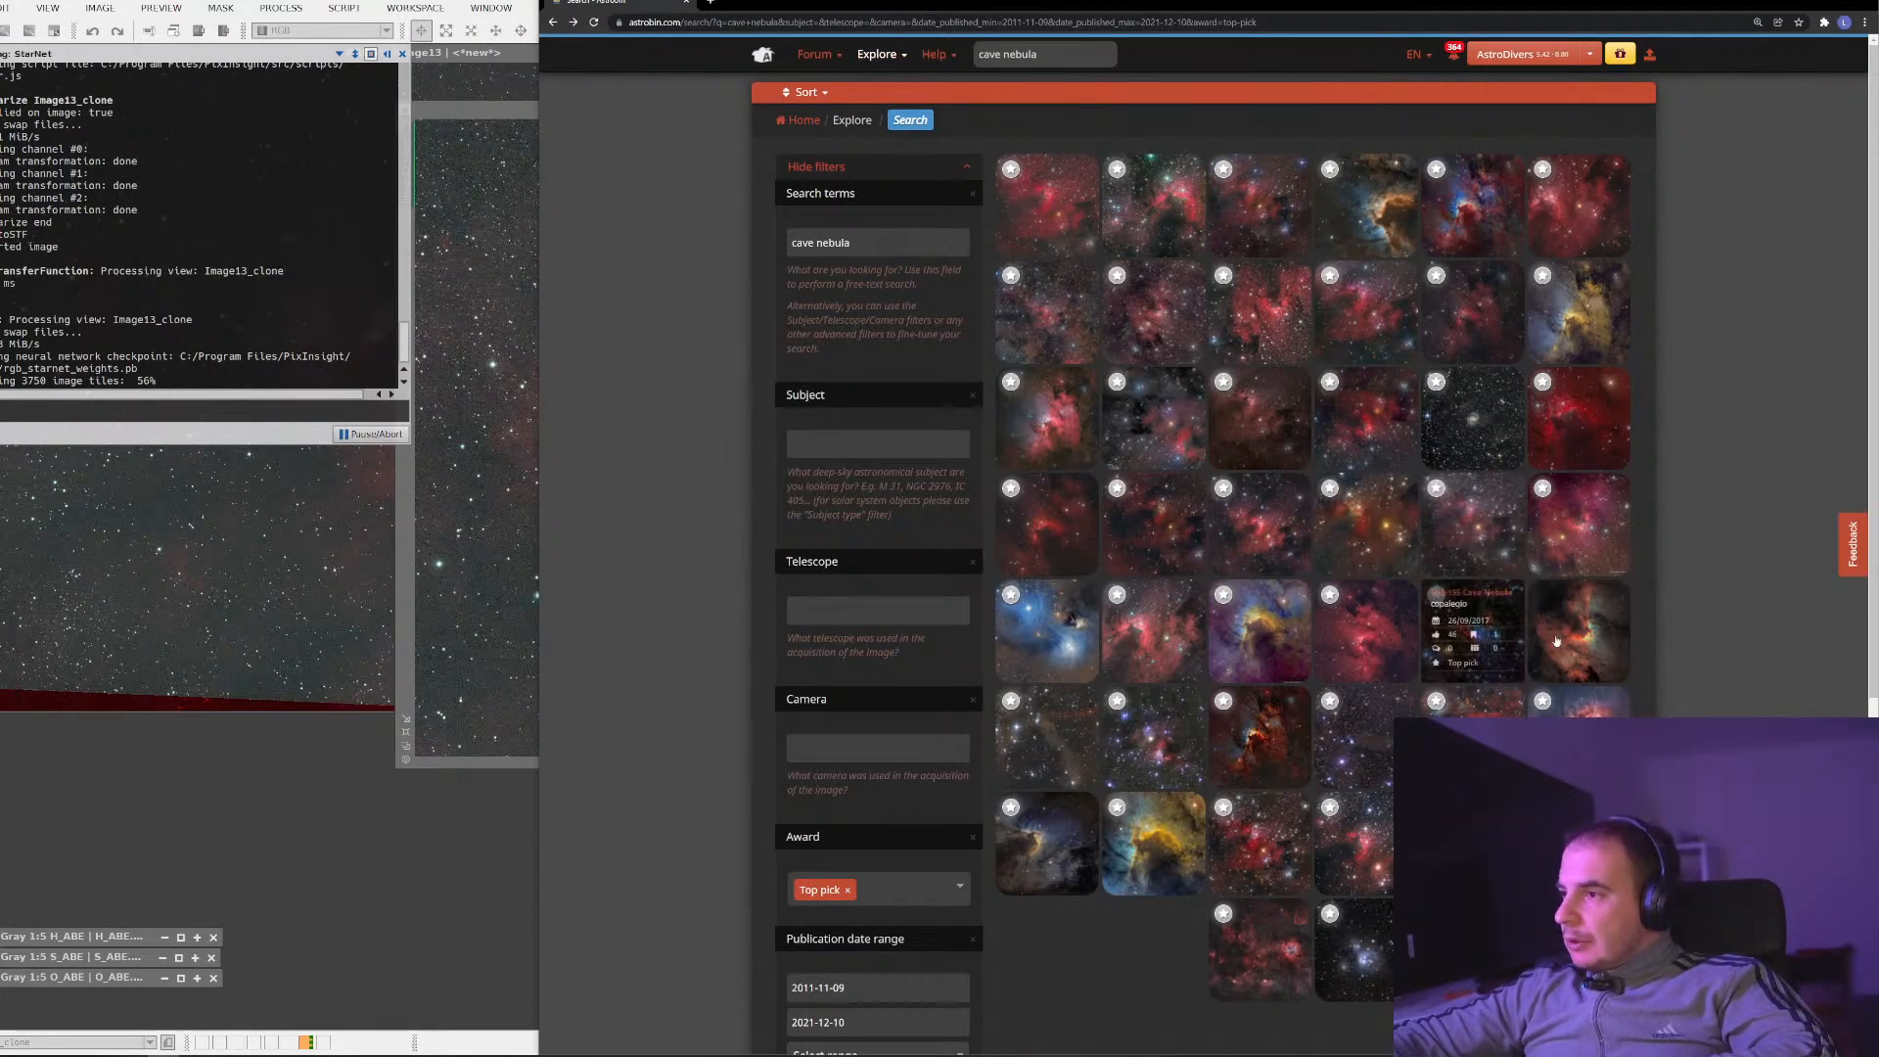
# Review the technical card and larger view of Sh2-155 (The Cave Nebula) in SHO, and go back towards the search results
pyautogui.click(1309, 618)
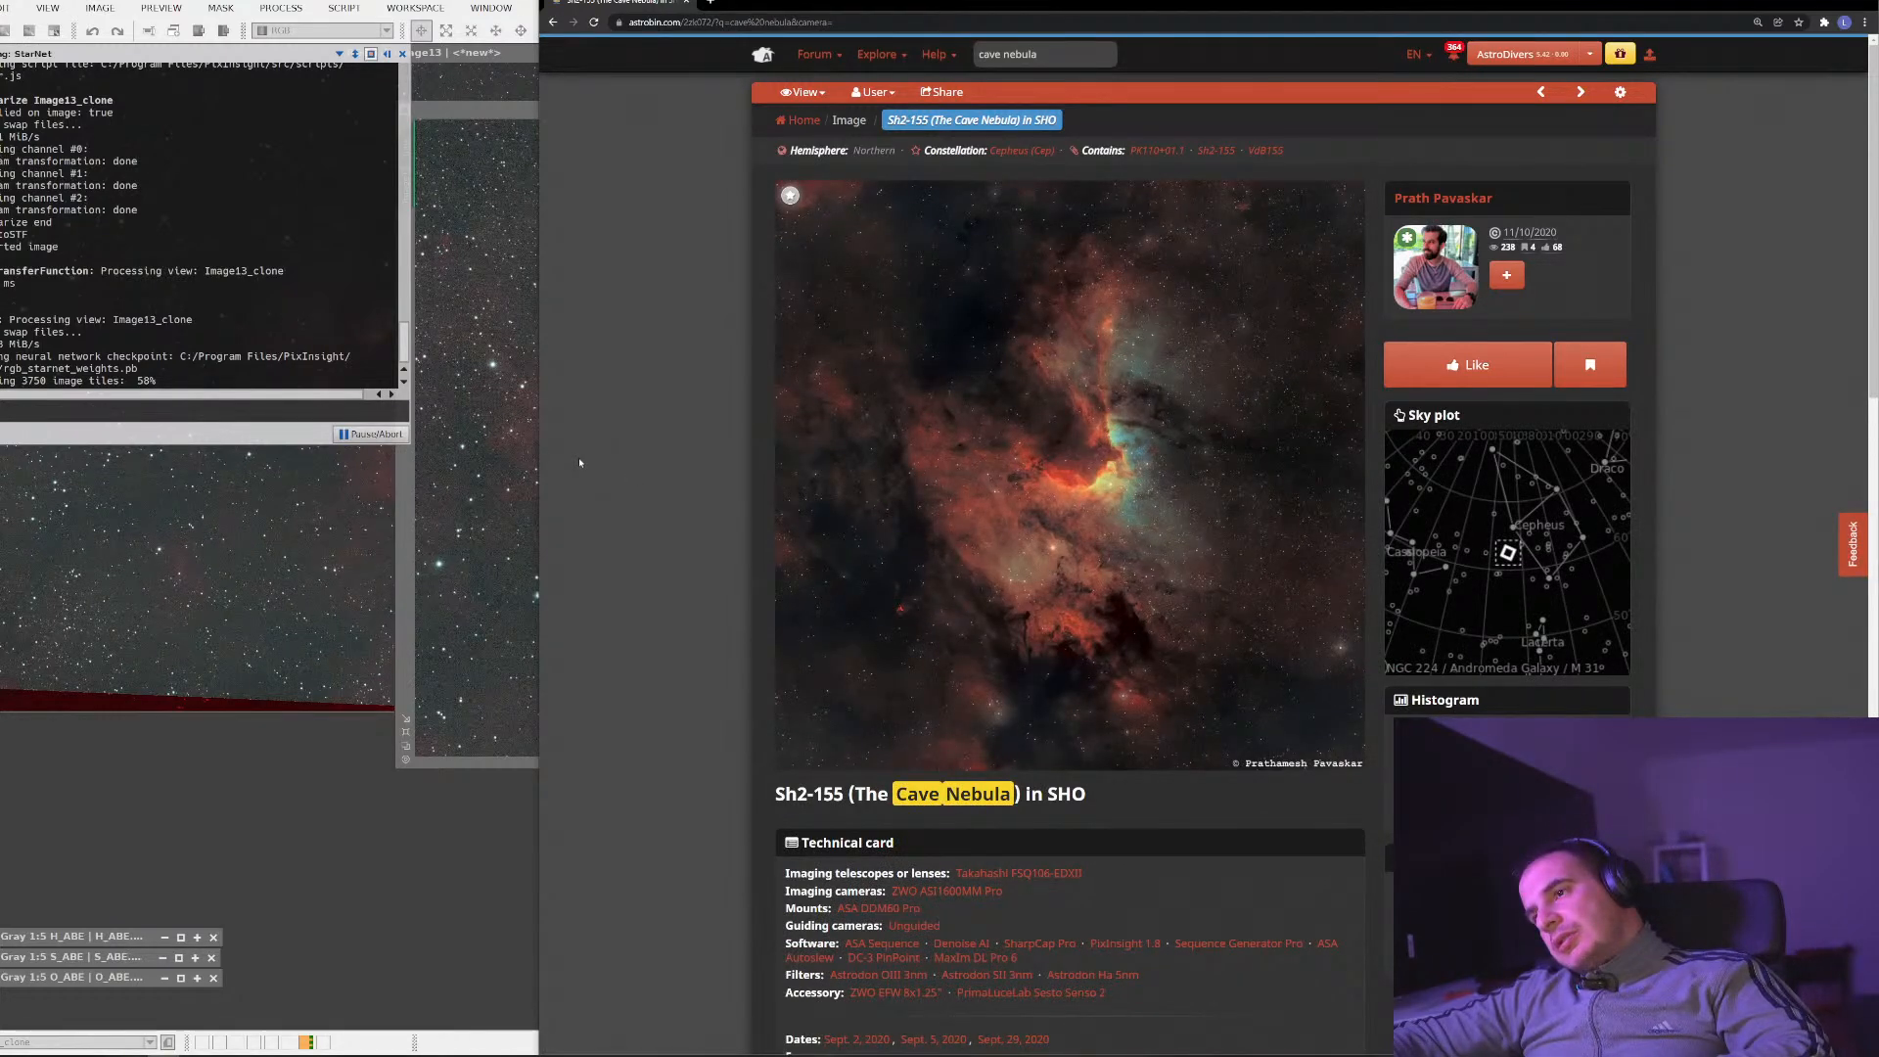
pyautogui.scroll(-8, 579, 456)
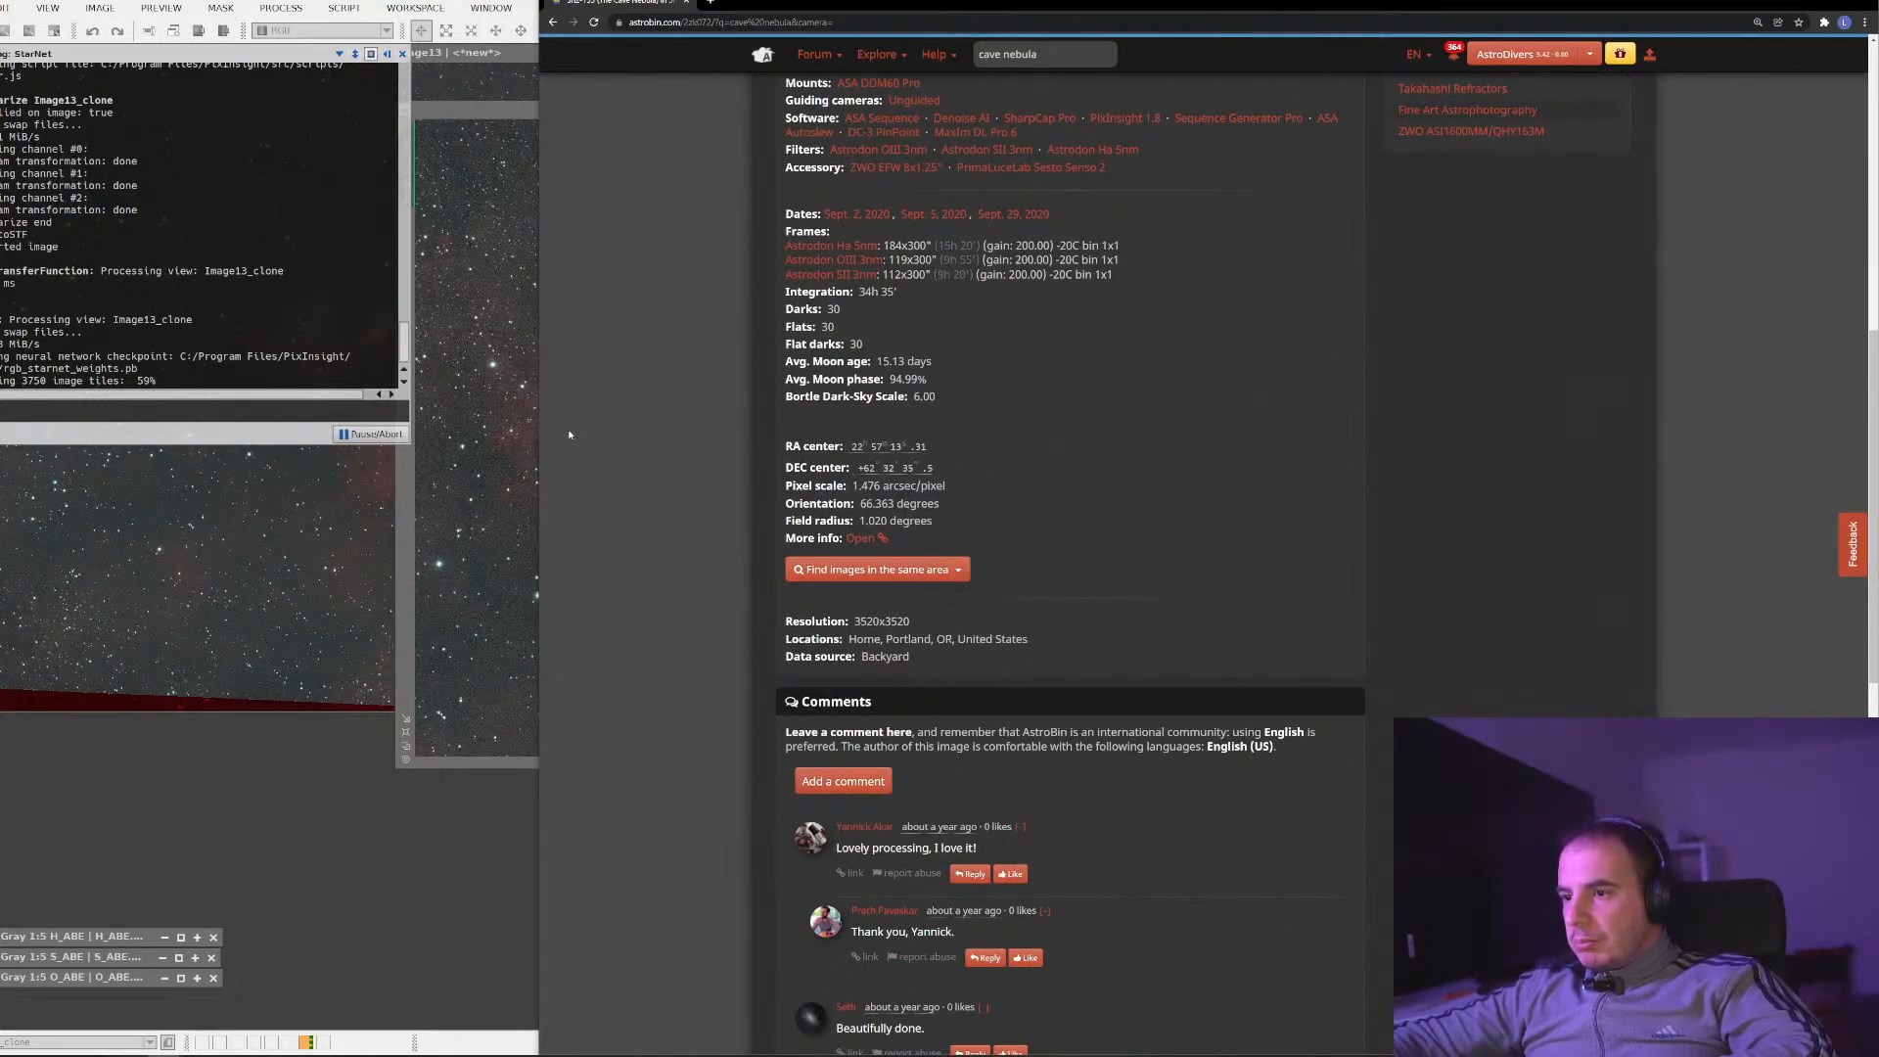
pyautogui.scroll(8, 568, 435)
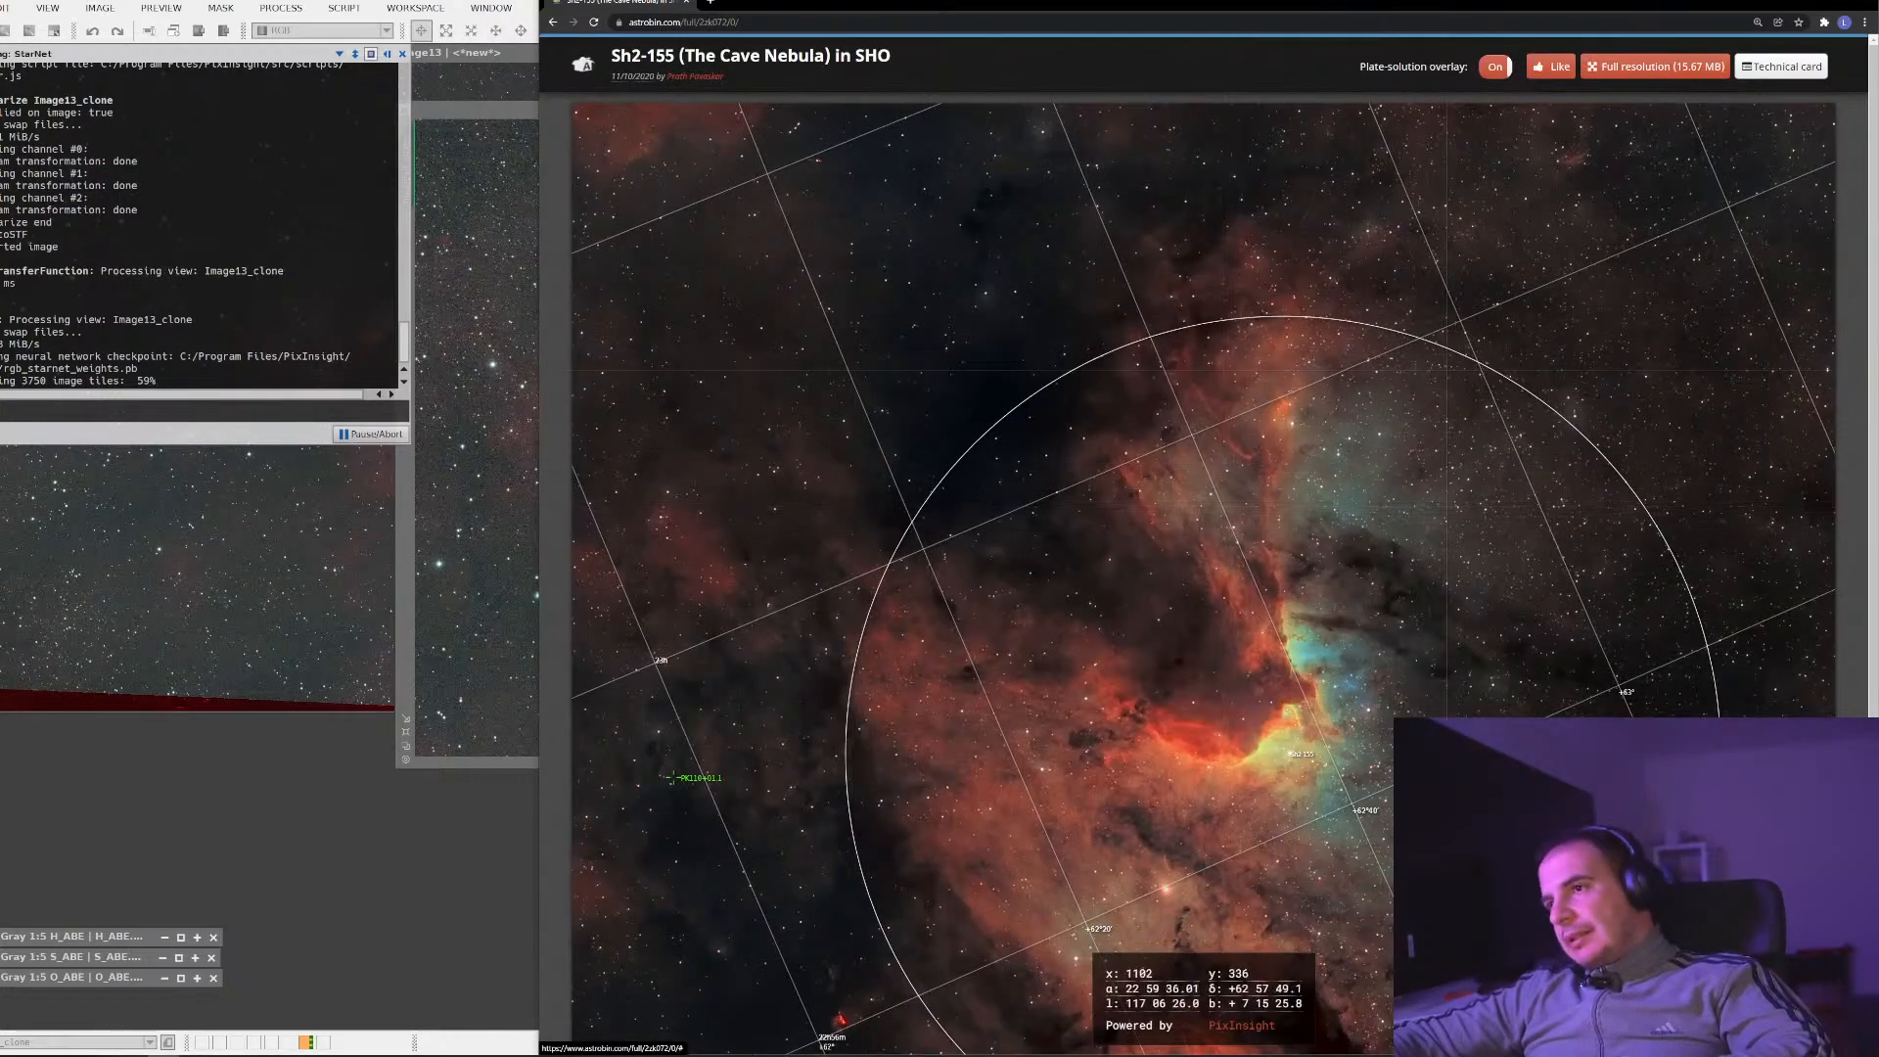
pyautogui.scroll(-2, 1204, 548)
pyautogui.scroll(-3, 1204, 544)
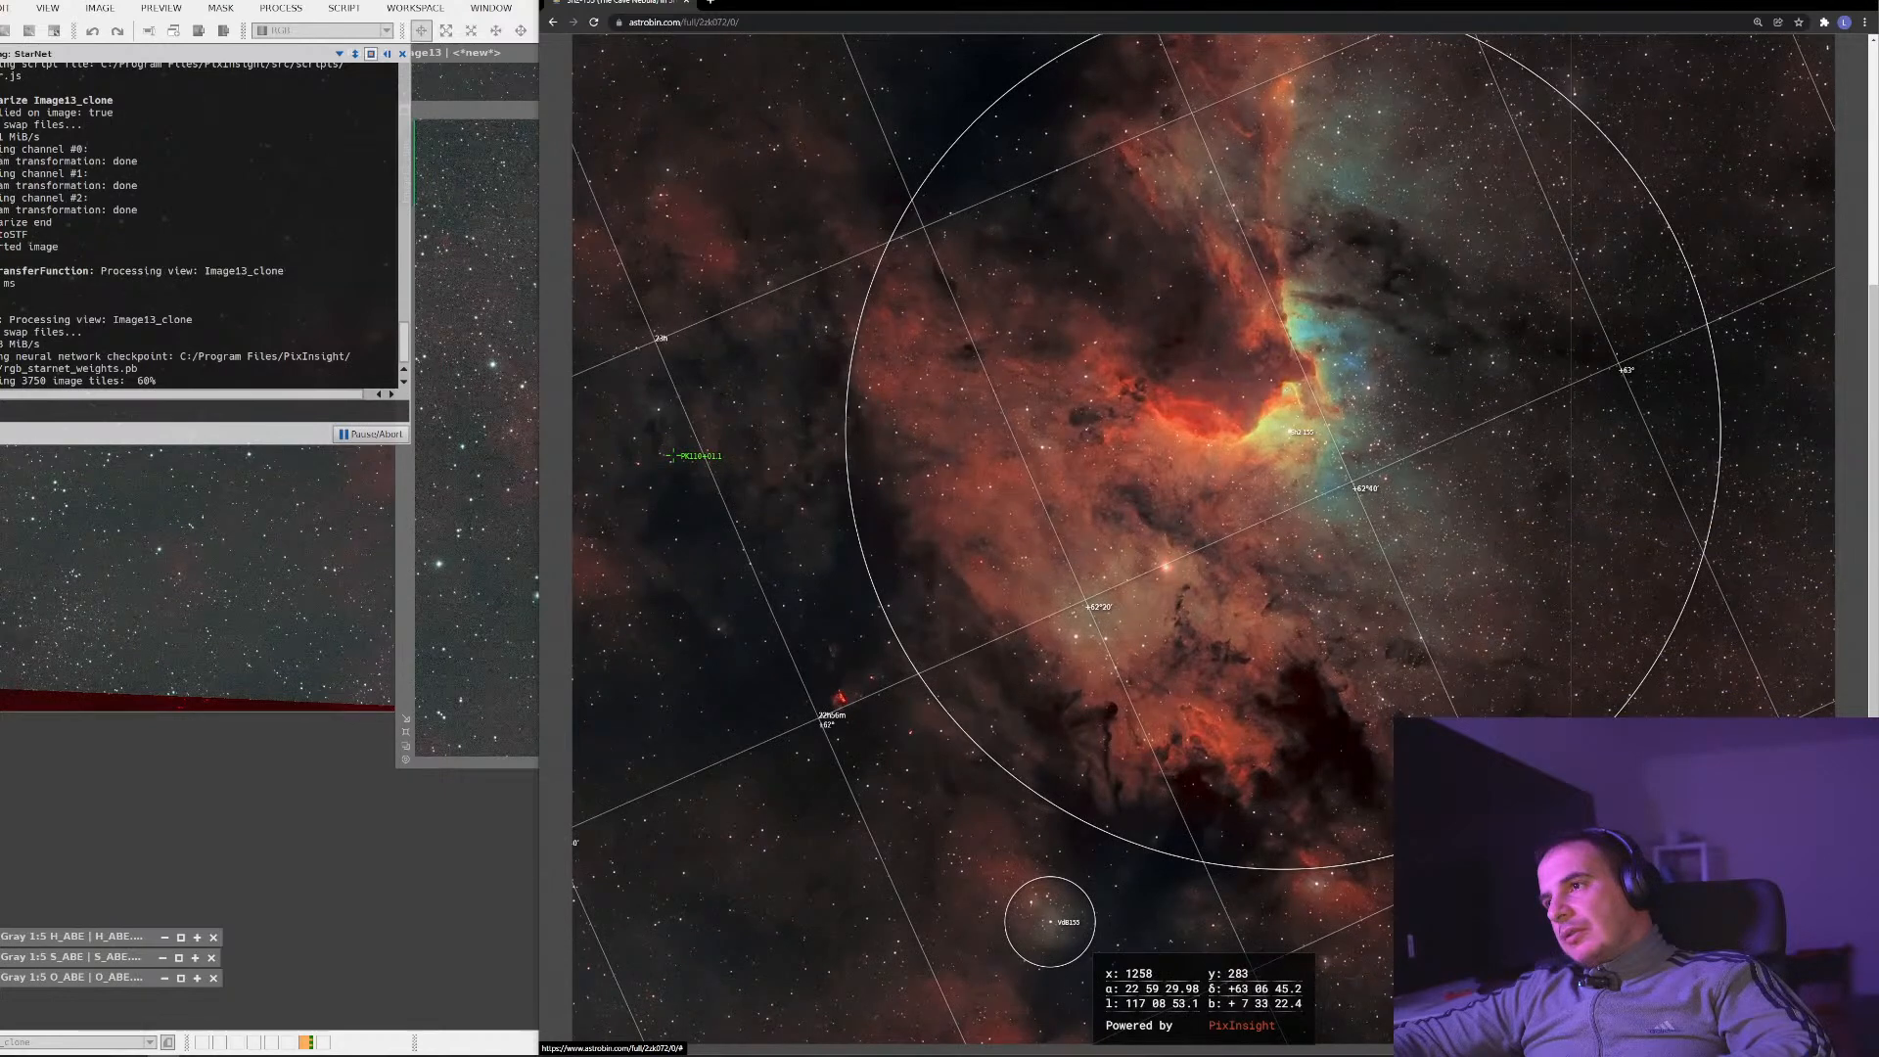
pyautogui.scroll(3, 1204, 544)
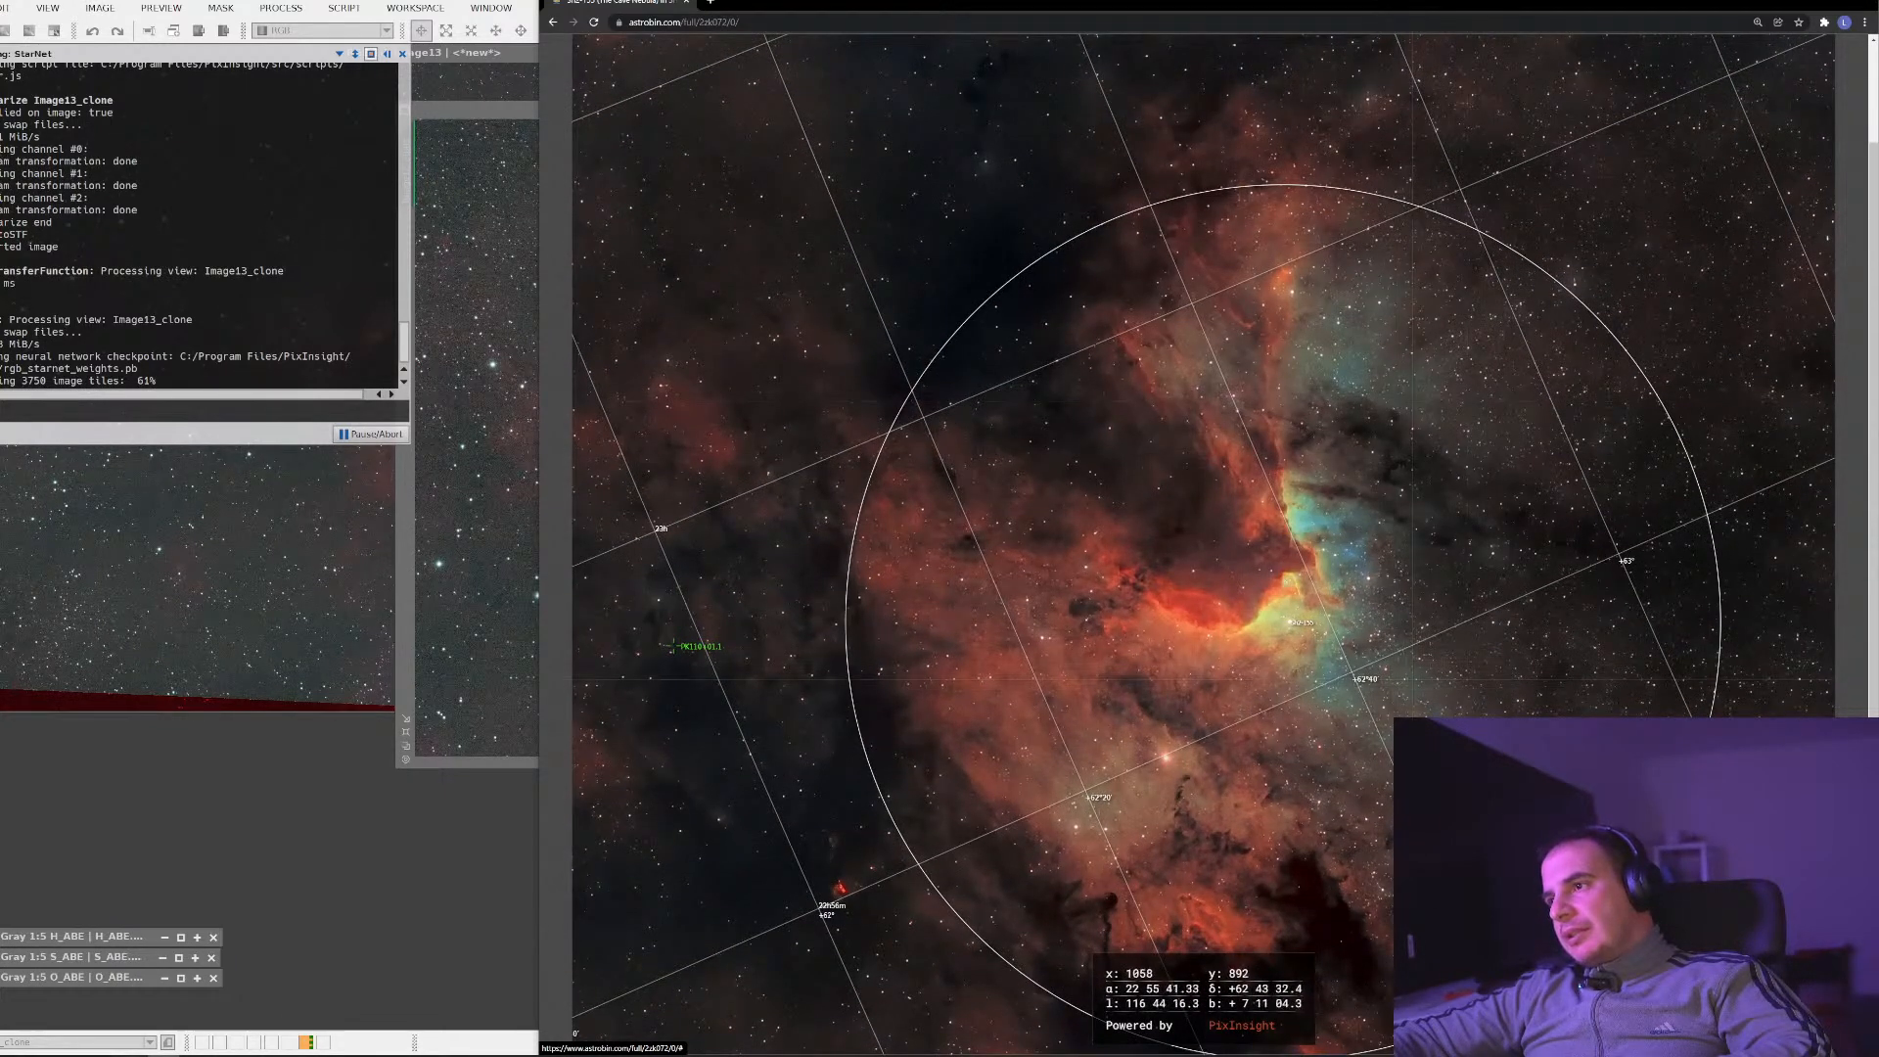
pyautogui.click(553, 22)
# Browse the Top pick results, view Sh2-155 - The Cave Nebula (RGBHO), and open Sh2-155 • The Cave Nebula in HOO
pyautogui.scroll(-3, 627, 117)
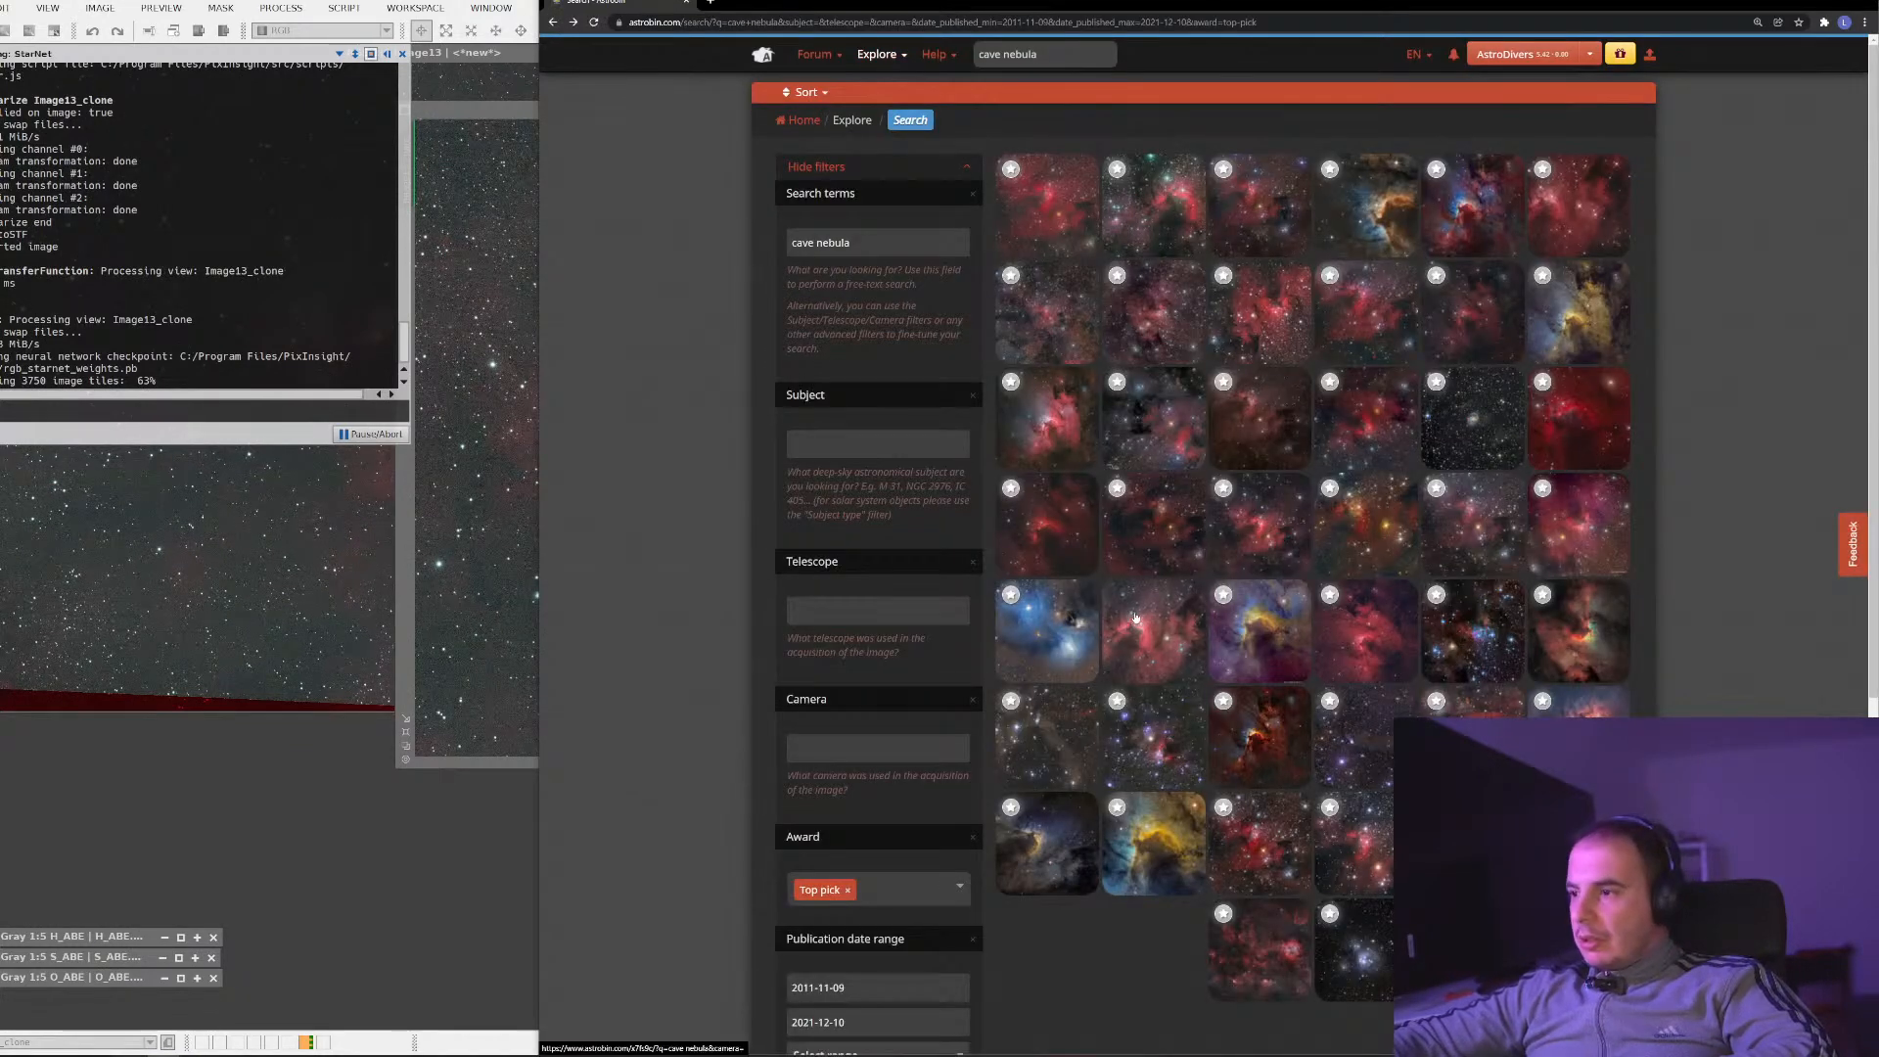
pyautogui.scroll(-3, 1208, 534)
pyautogui.moveTo(1609, 504)
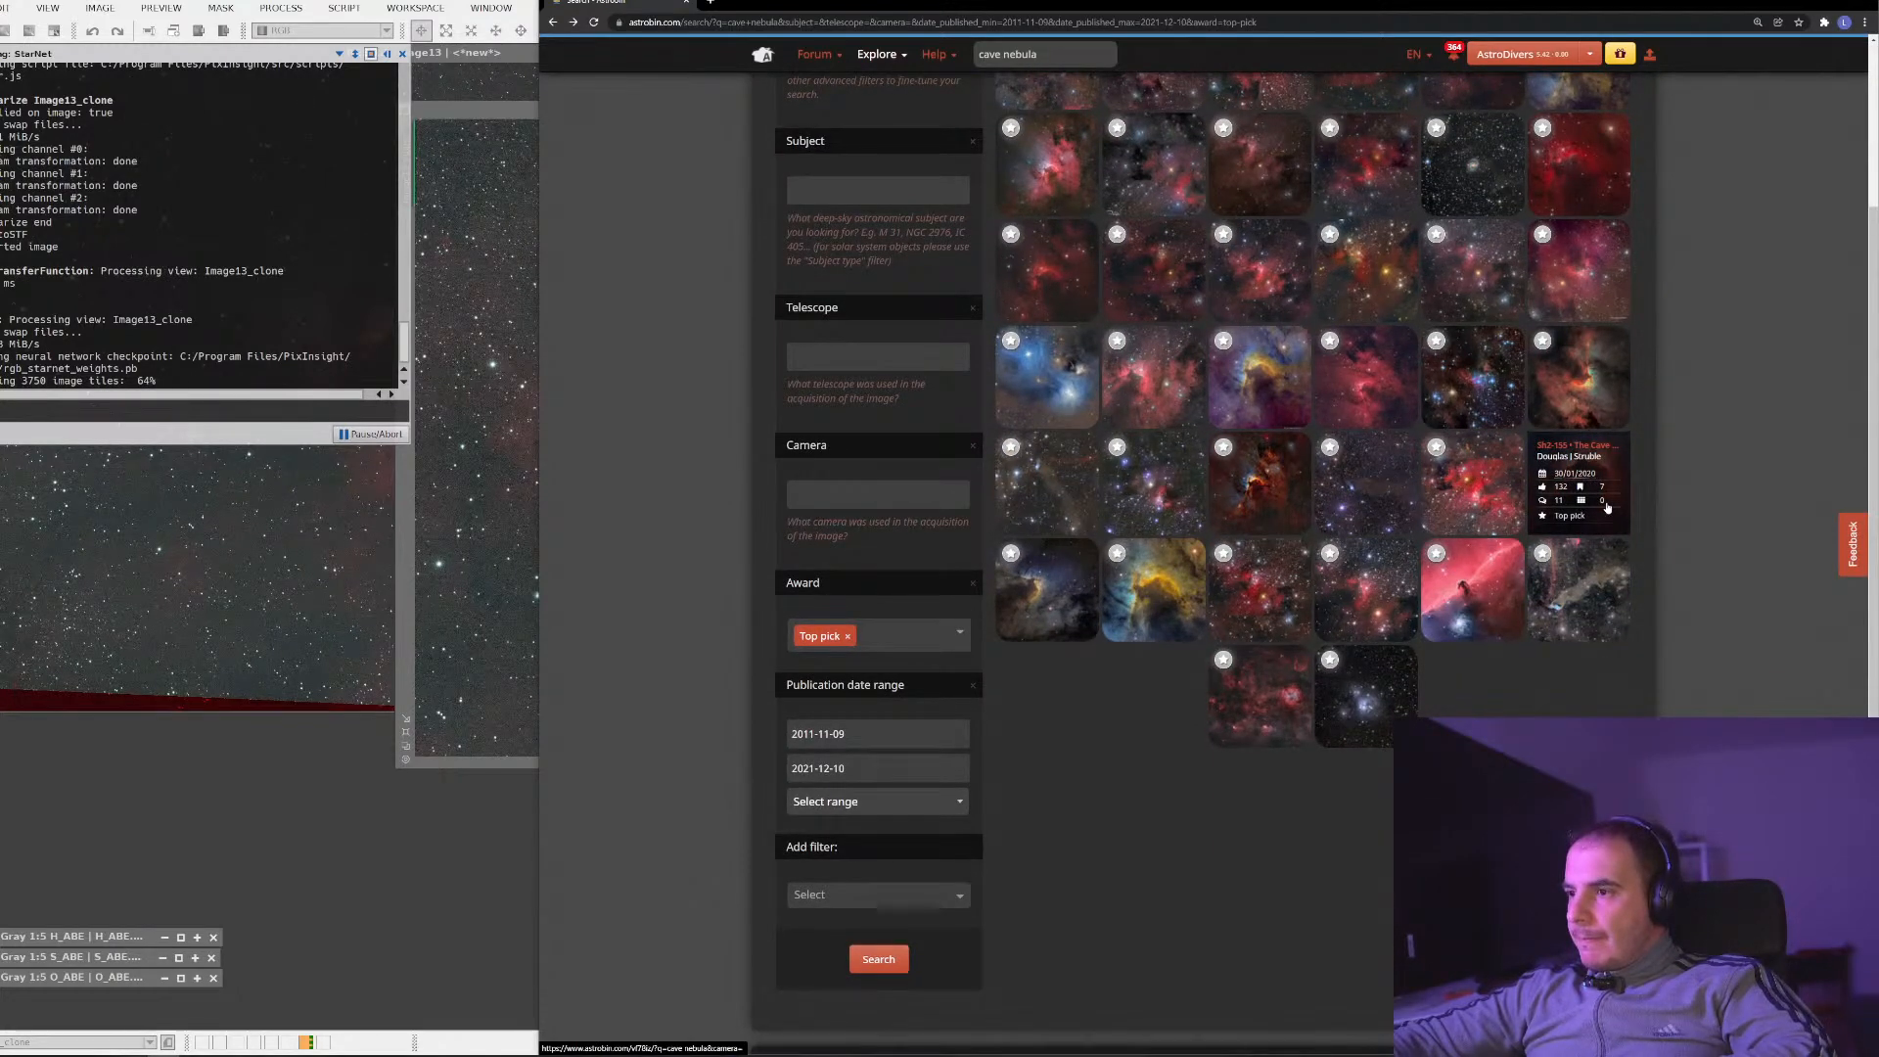
pyautogui.scroll(3, 1468, 480)
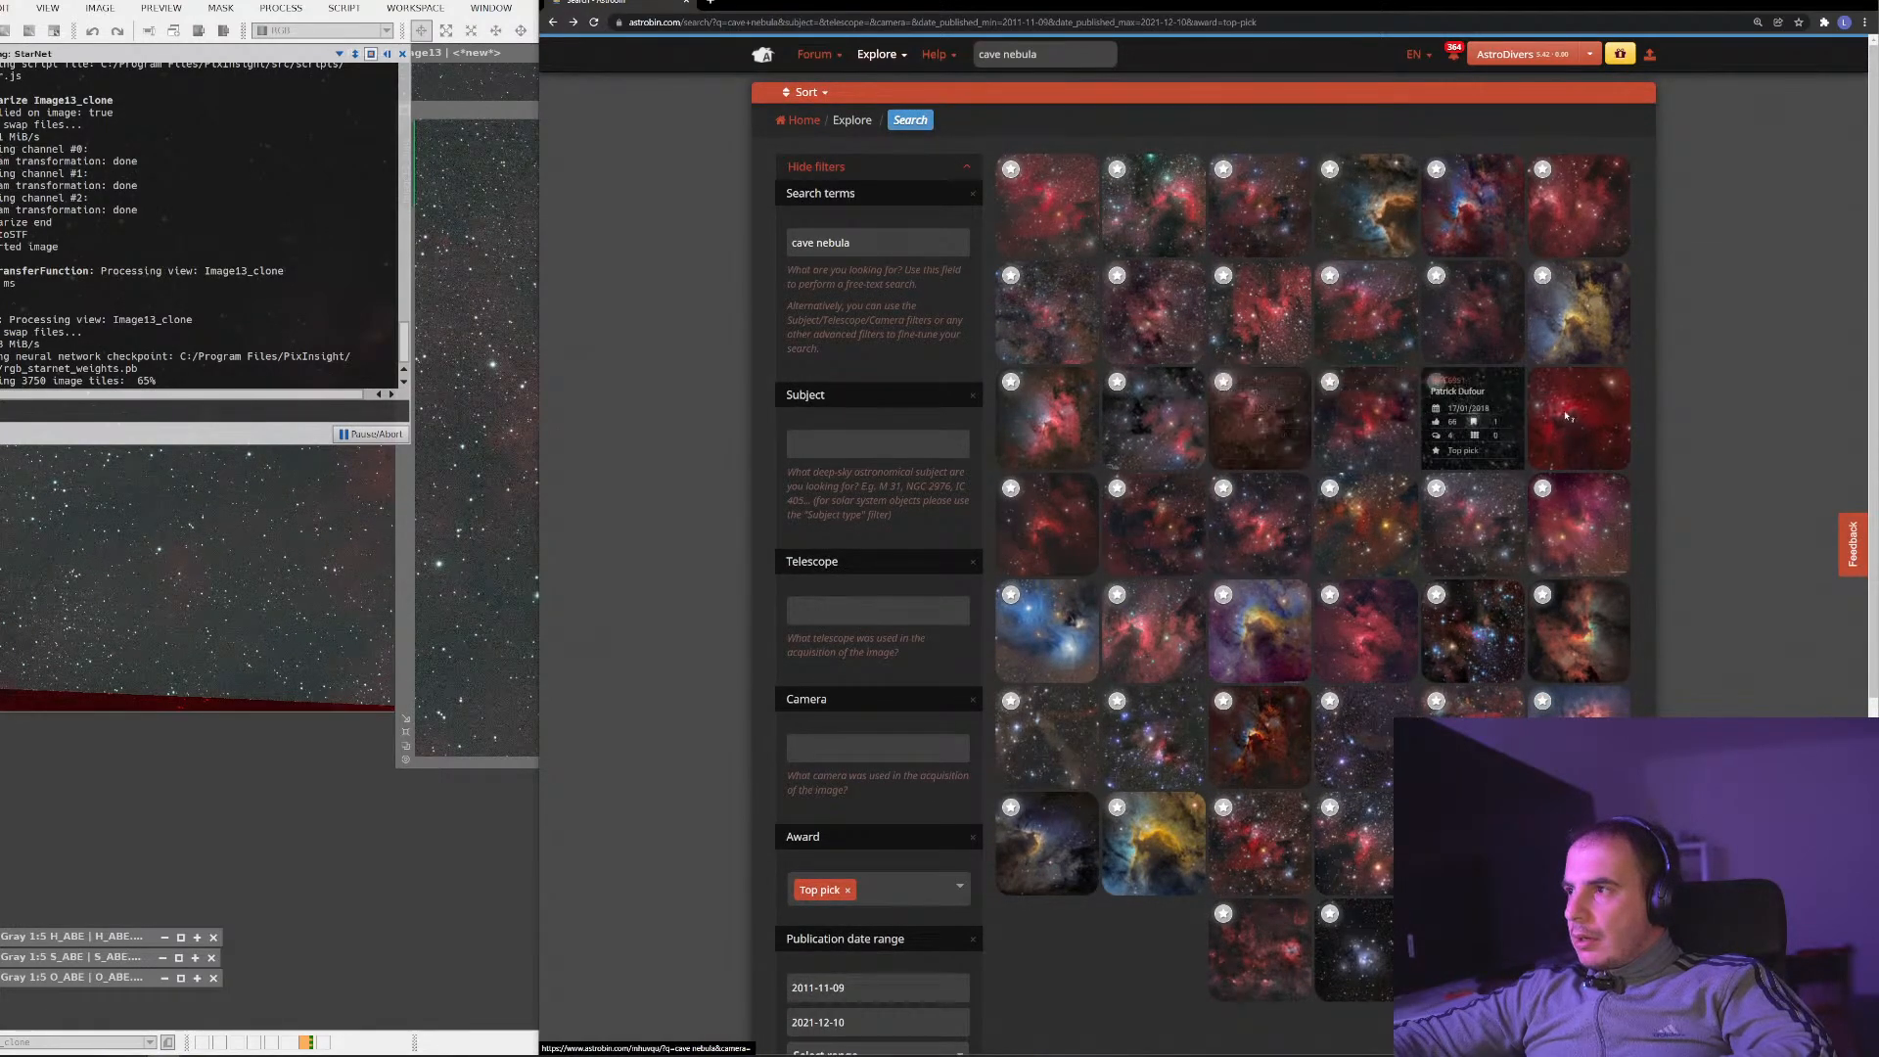
pyautogui.click(1578, 208)
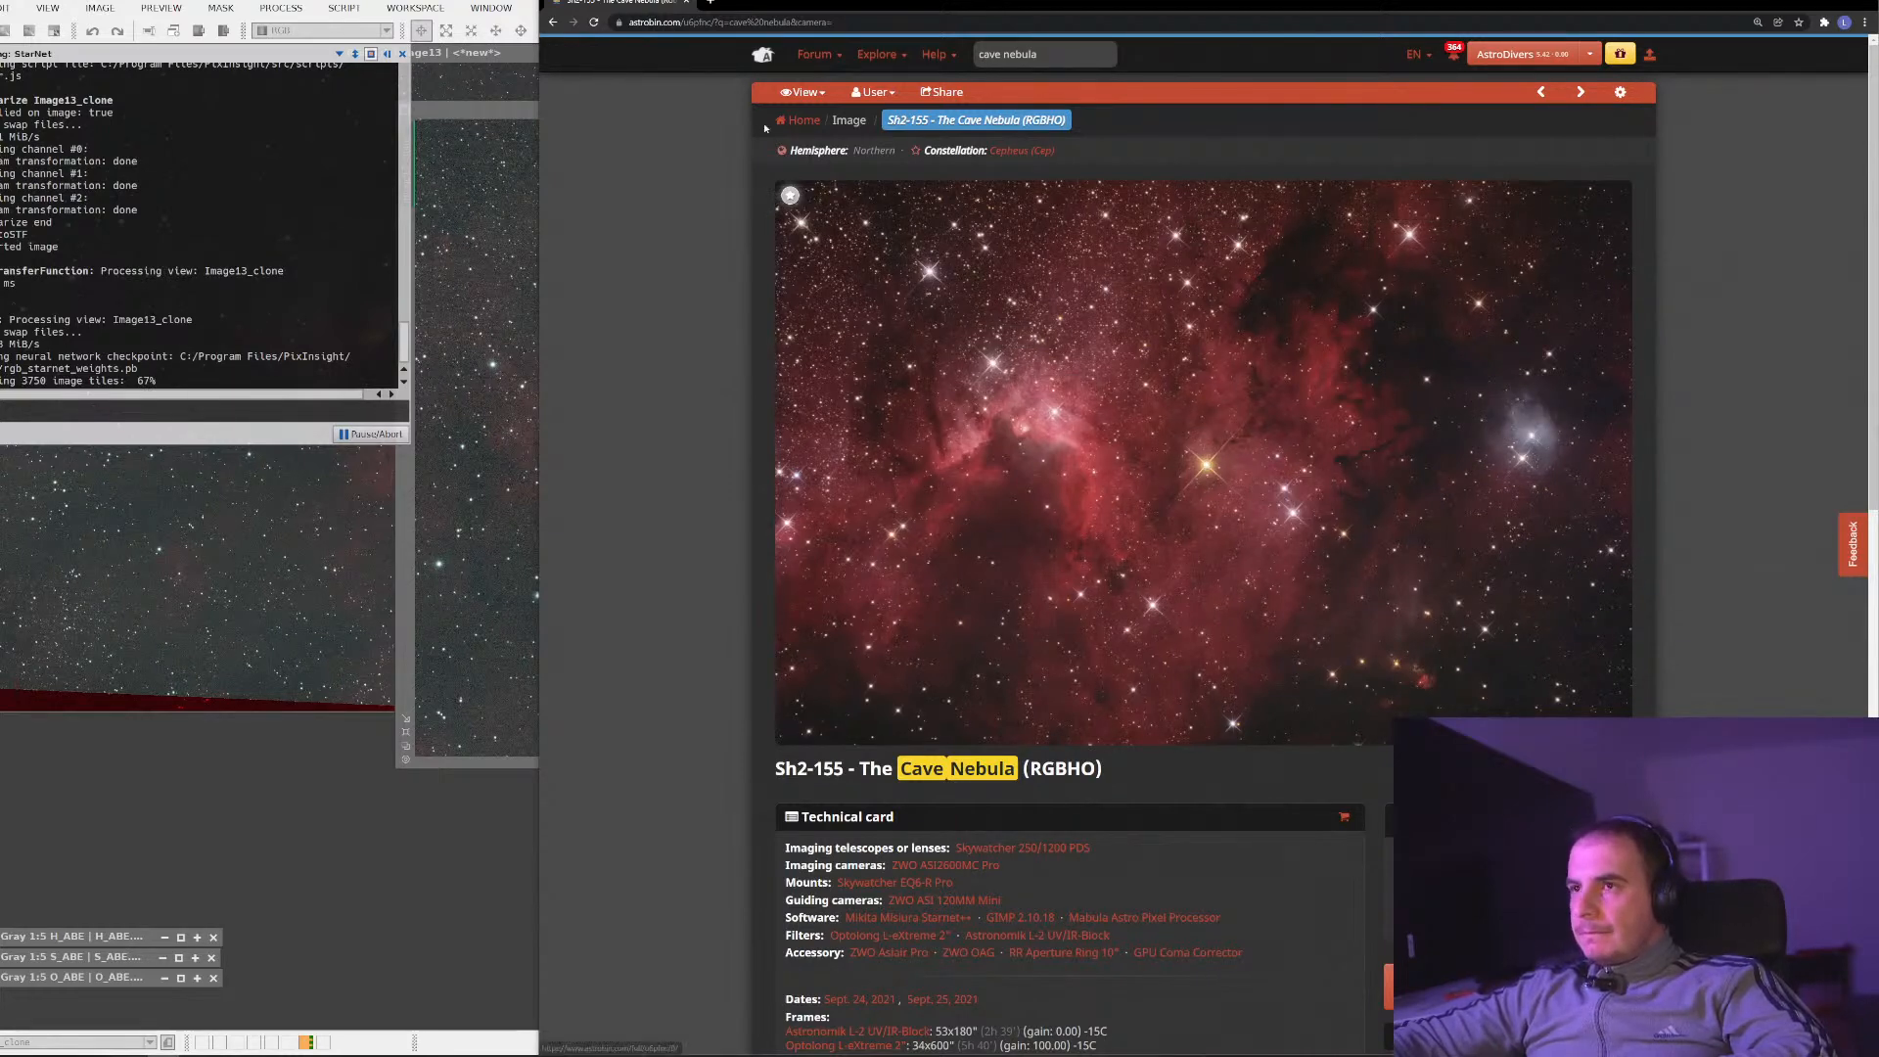
pyautogui.click(553, 23)
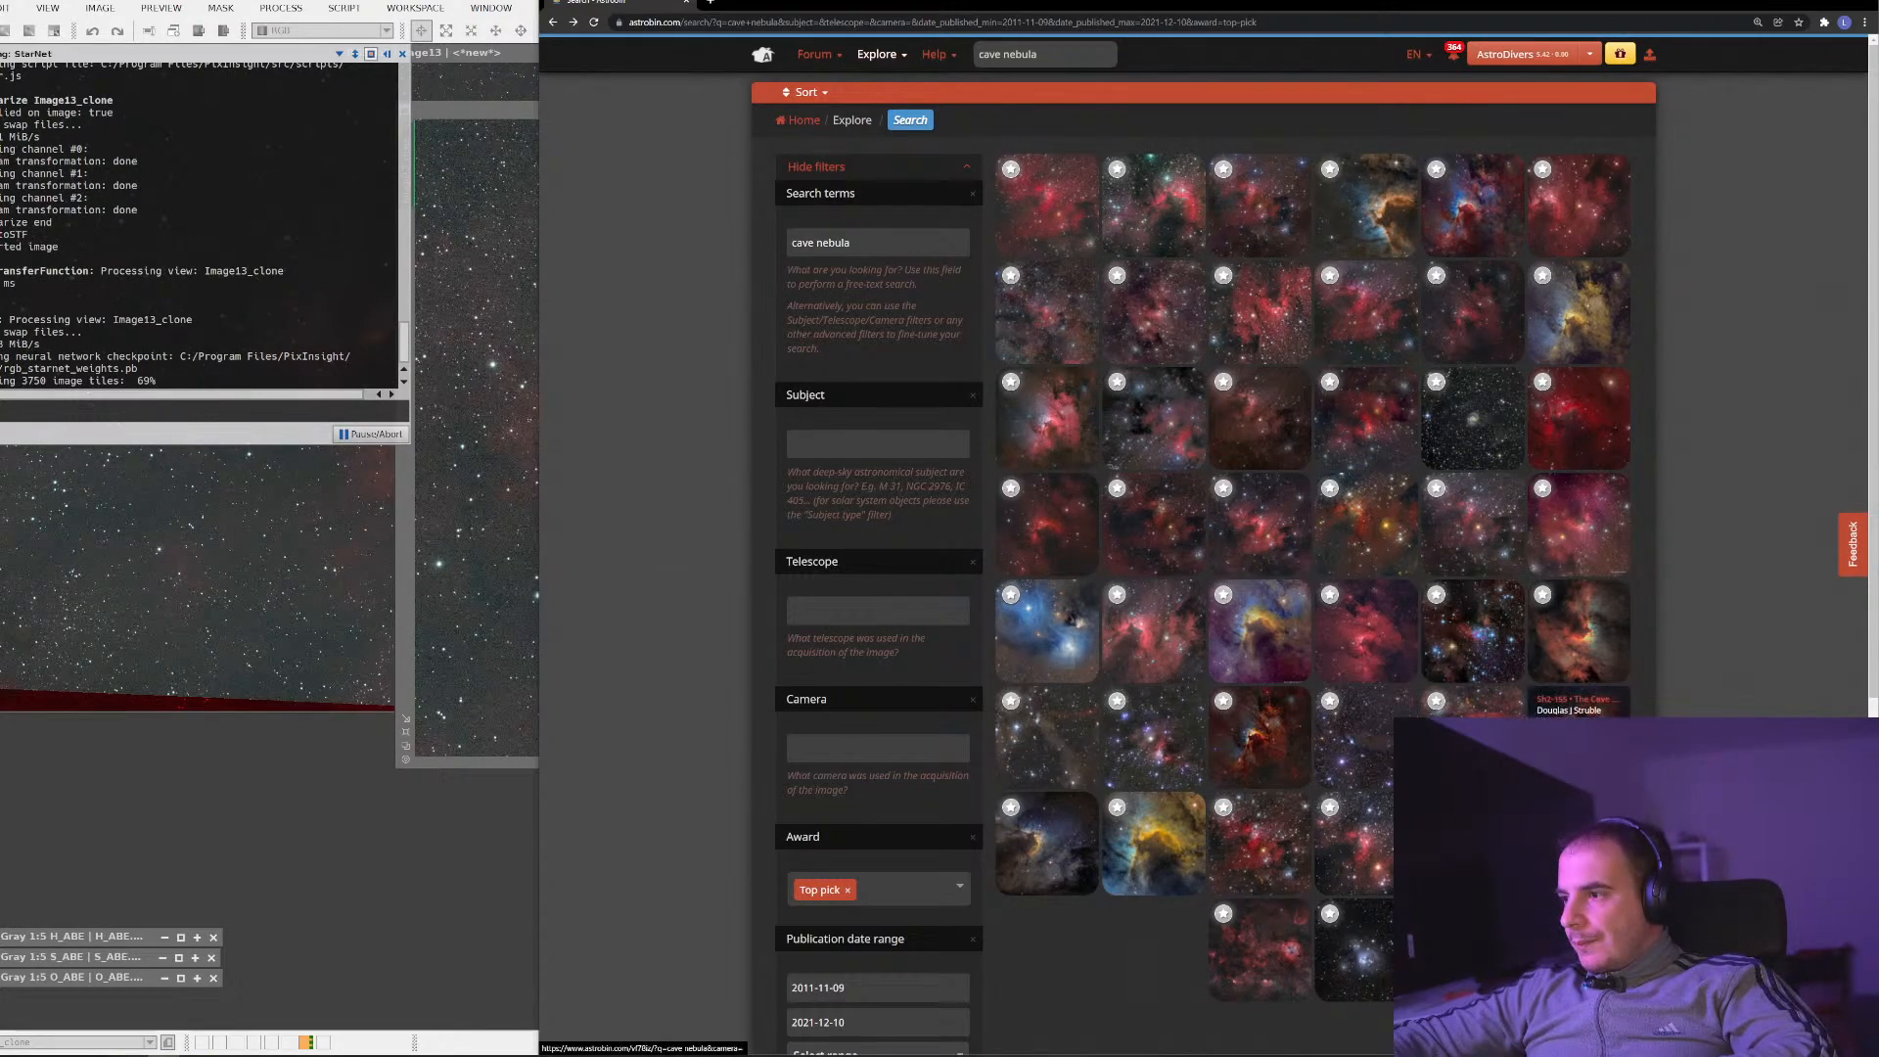
pyautogui.click(1577, 700)
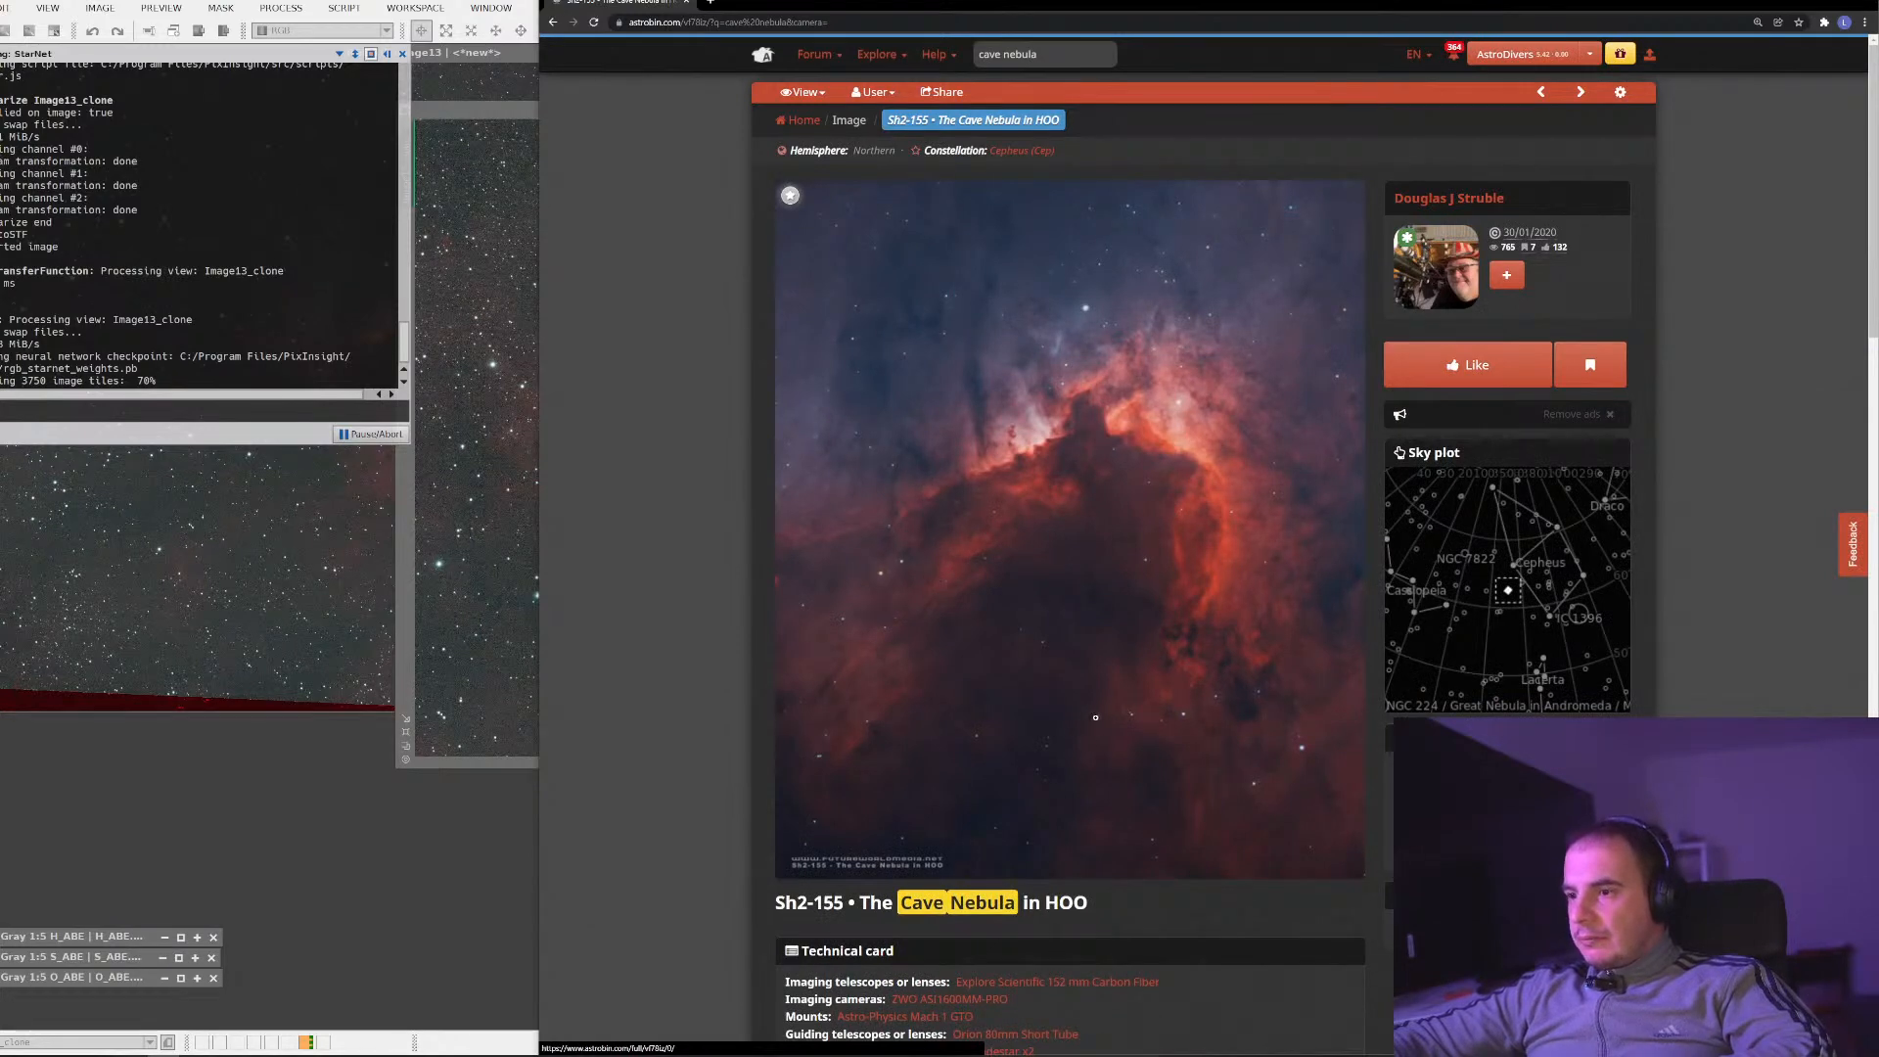
# Compare the Sh2-155 • The Cave Nebula in HOO image with the filters and frames in its technical card
pyautogui.scroll(-3, 1154, 818)
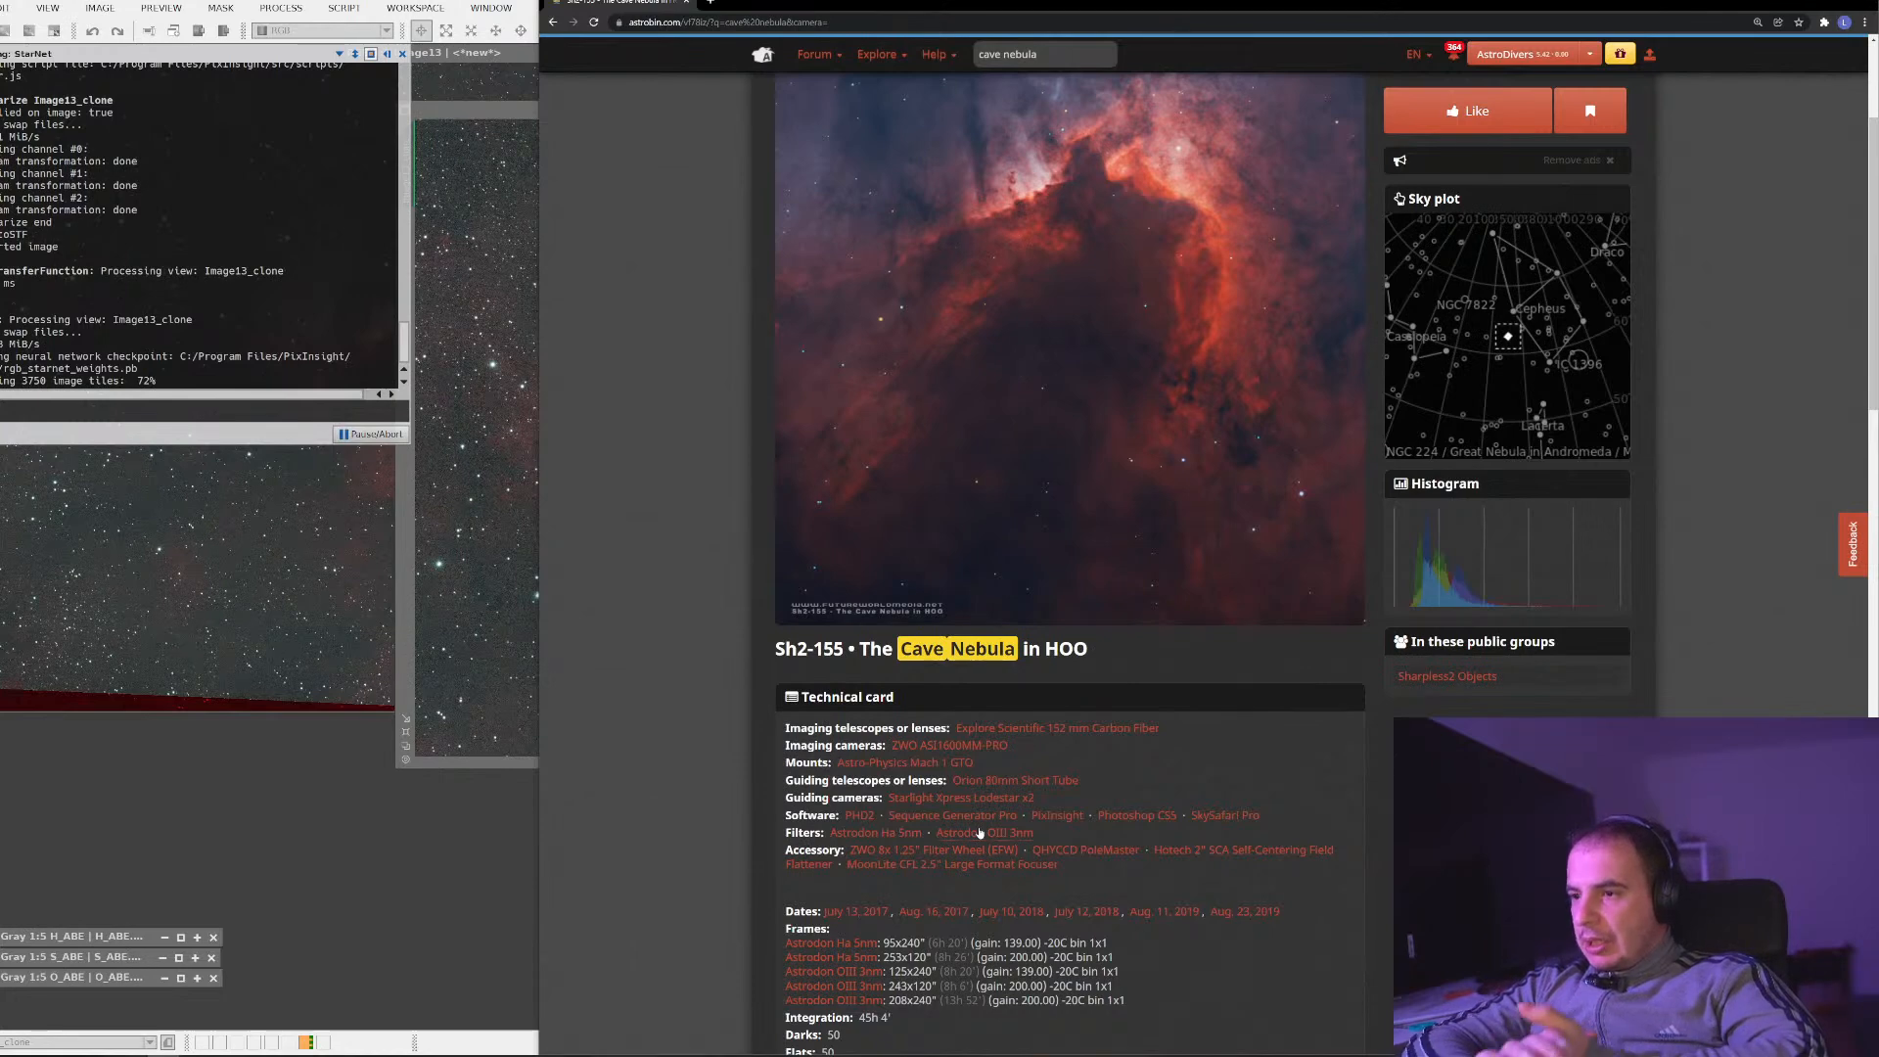
pyautogui.scroll(2, 1231, 376)
pyautogui.scroll(1, 1231, 376)
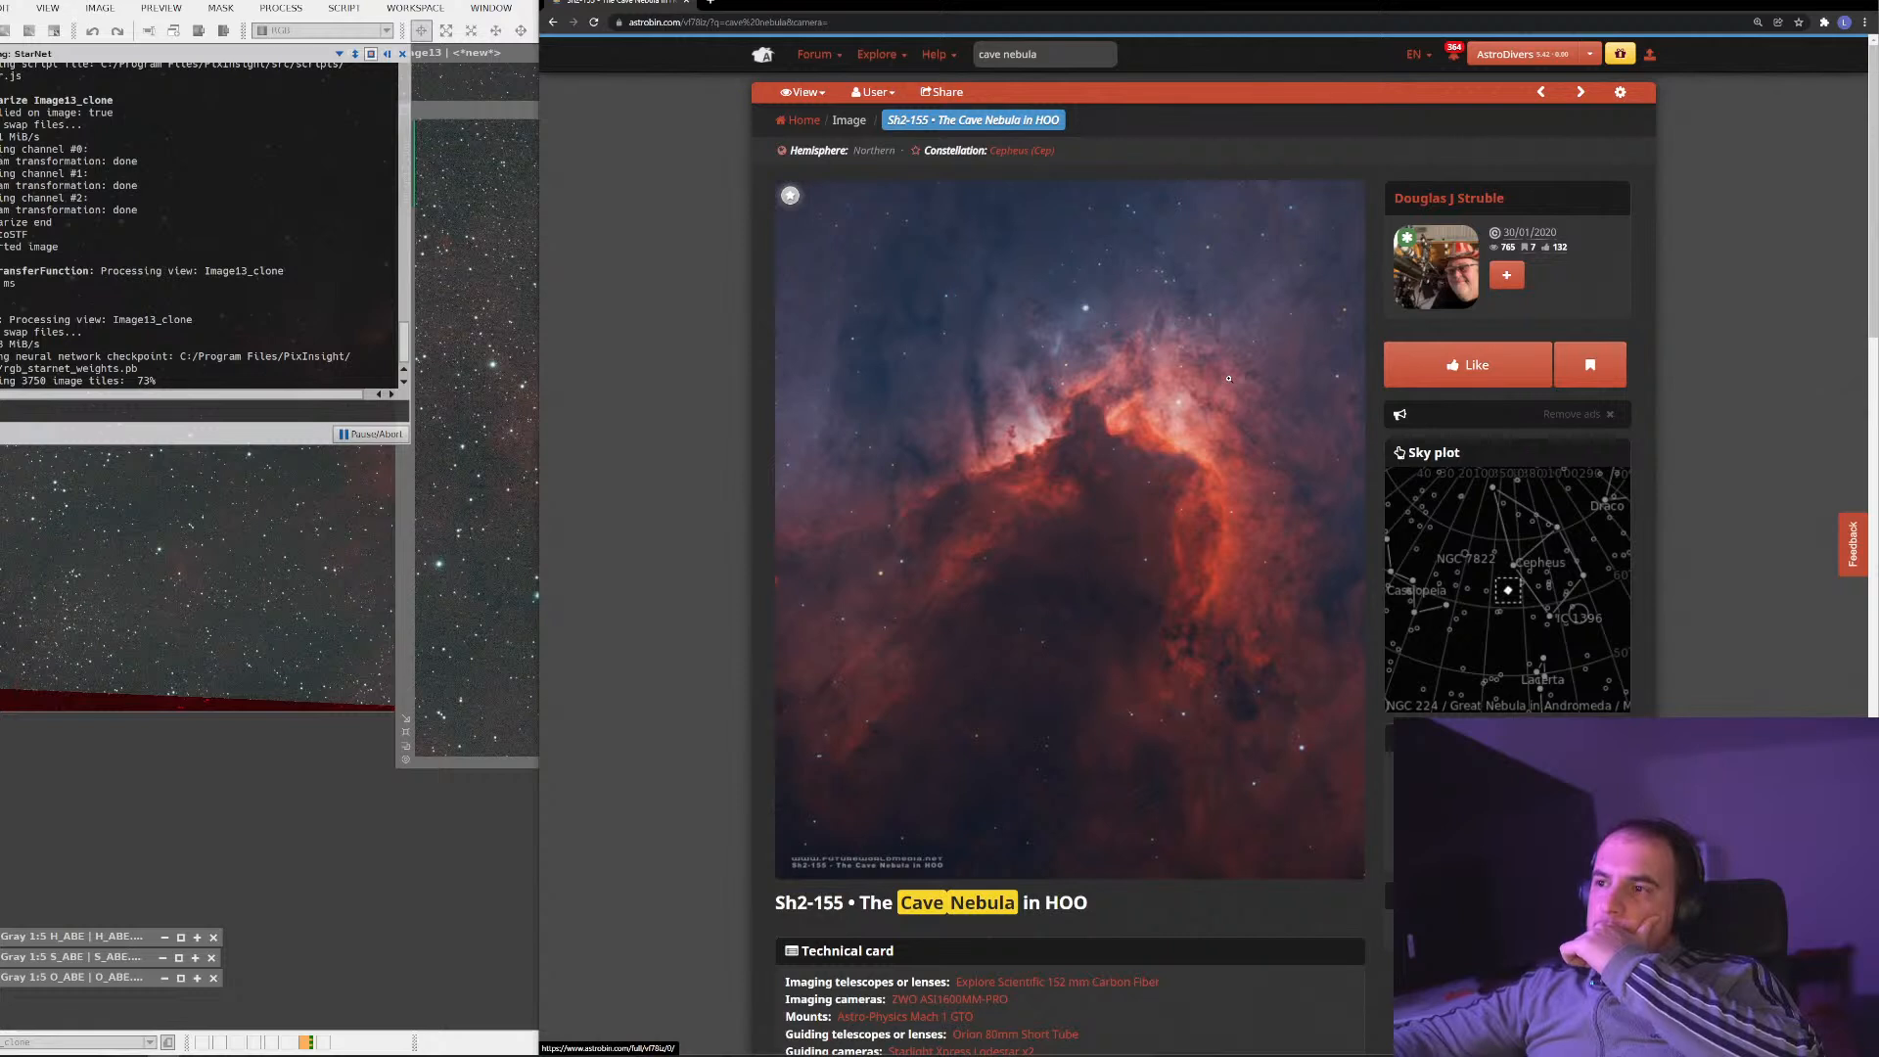
pyautogui.scroll(-2, 1234, 331)
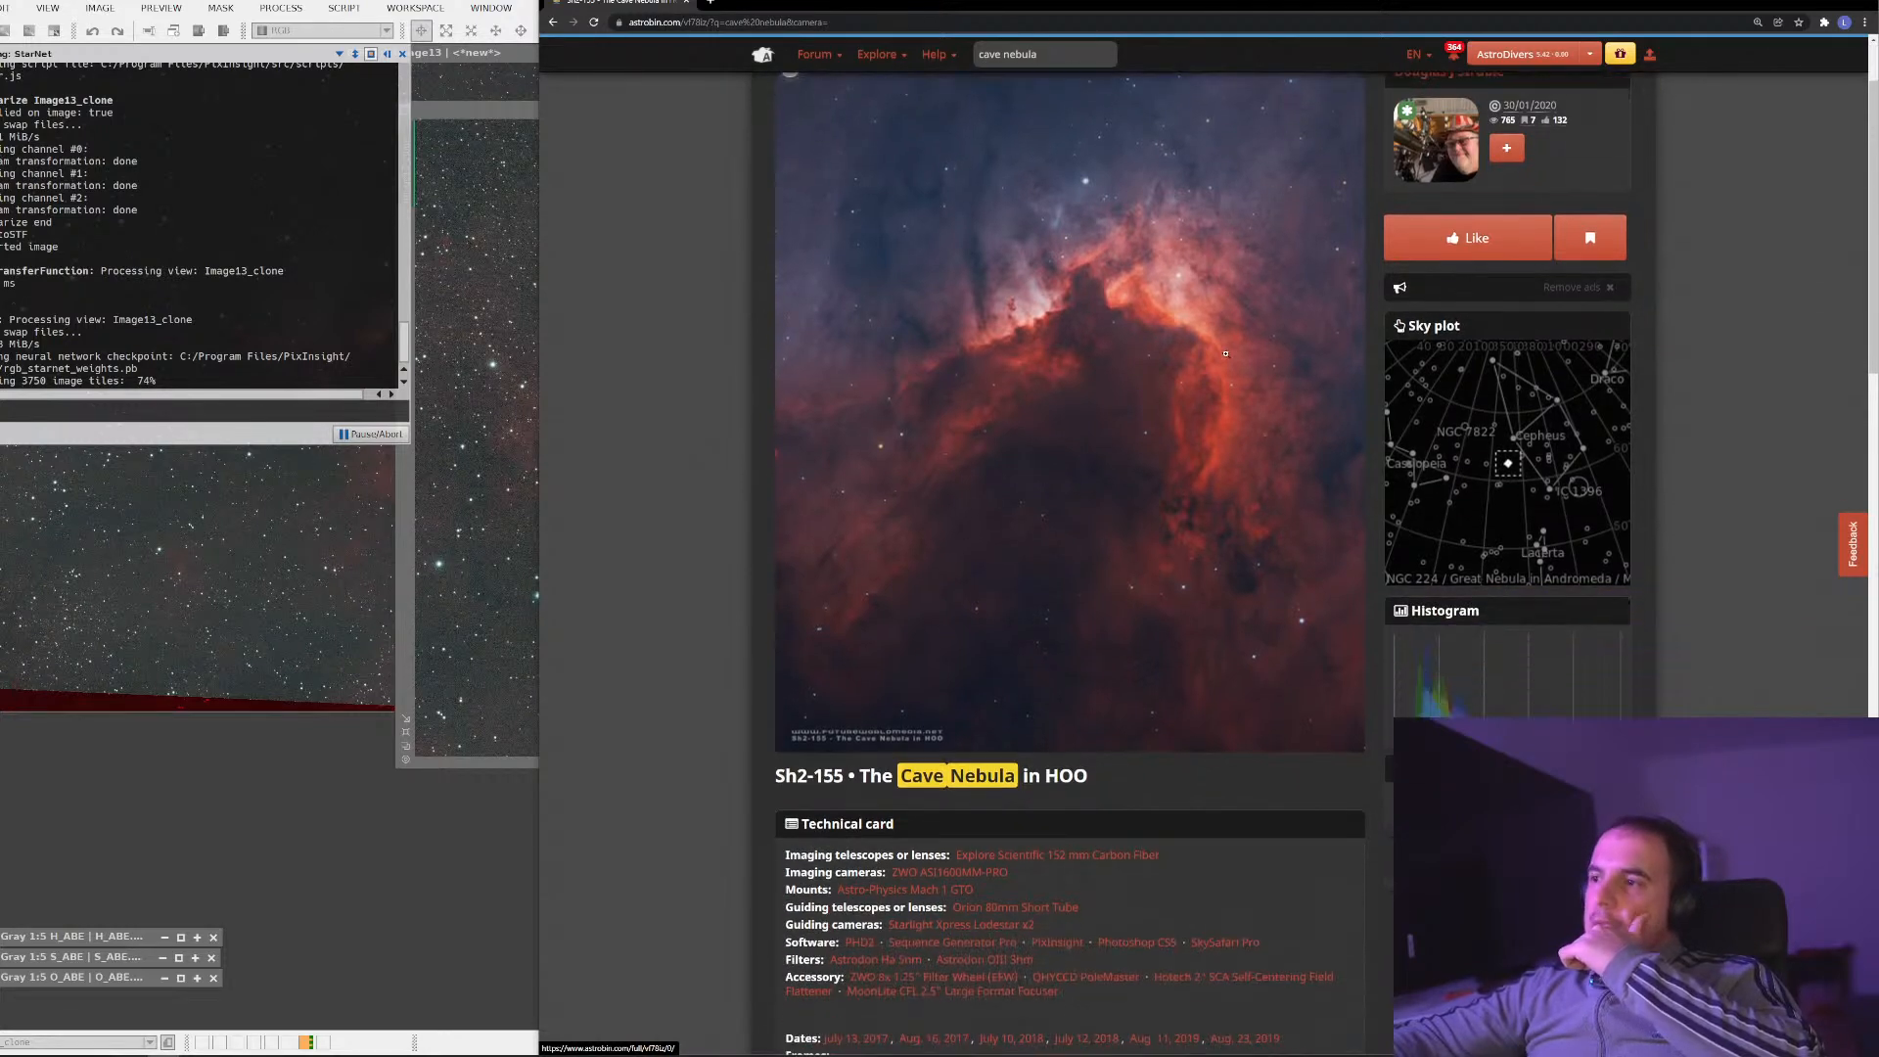
pyautogui.scroll(2, 1226, 353)
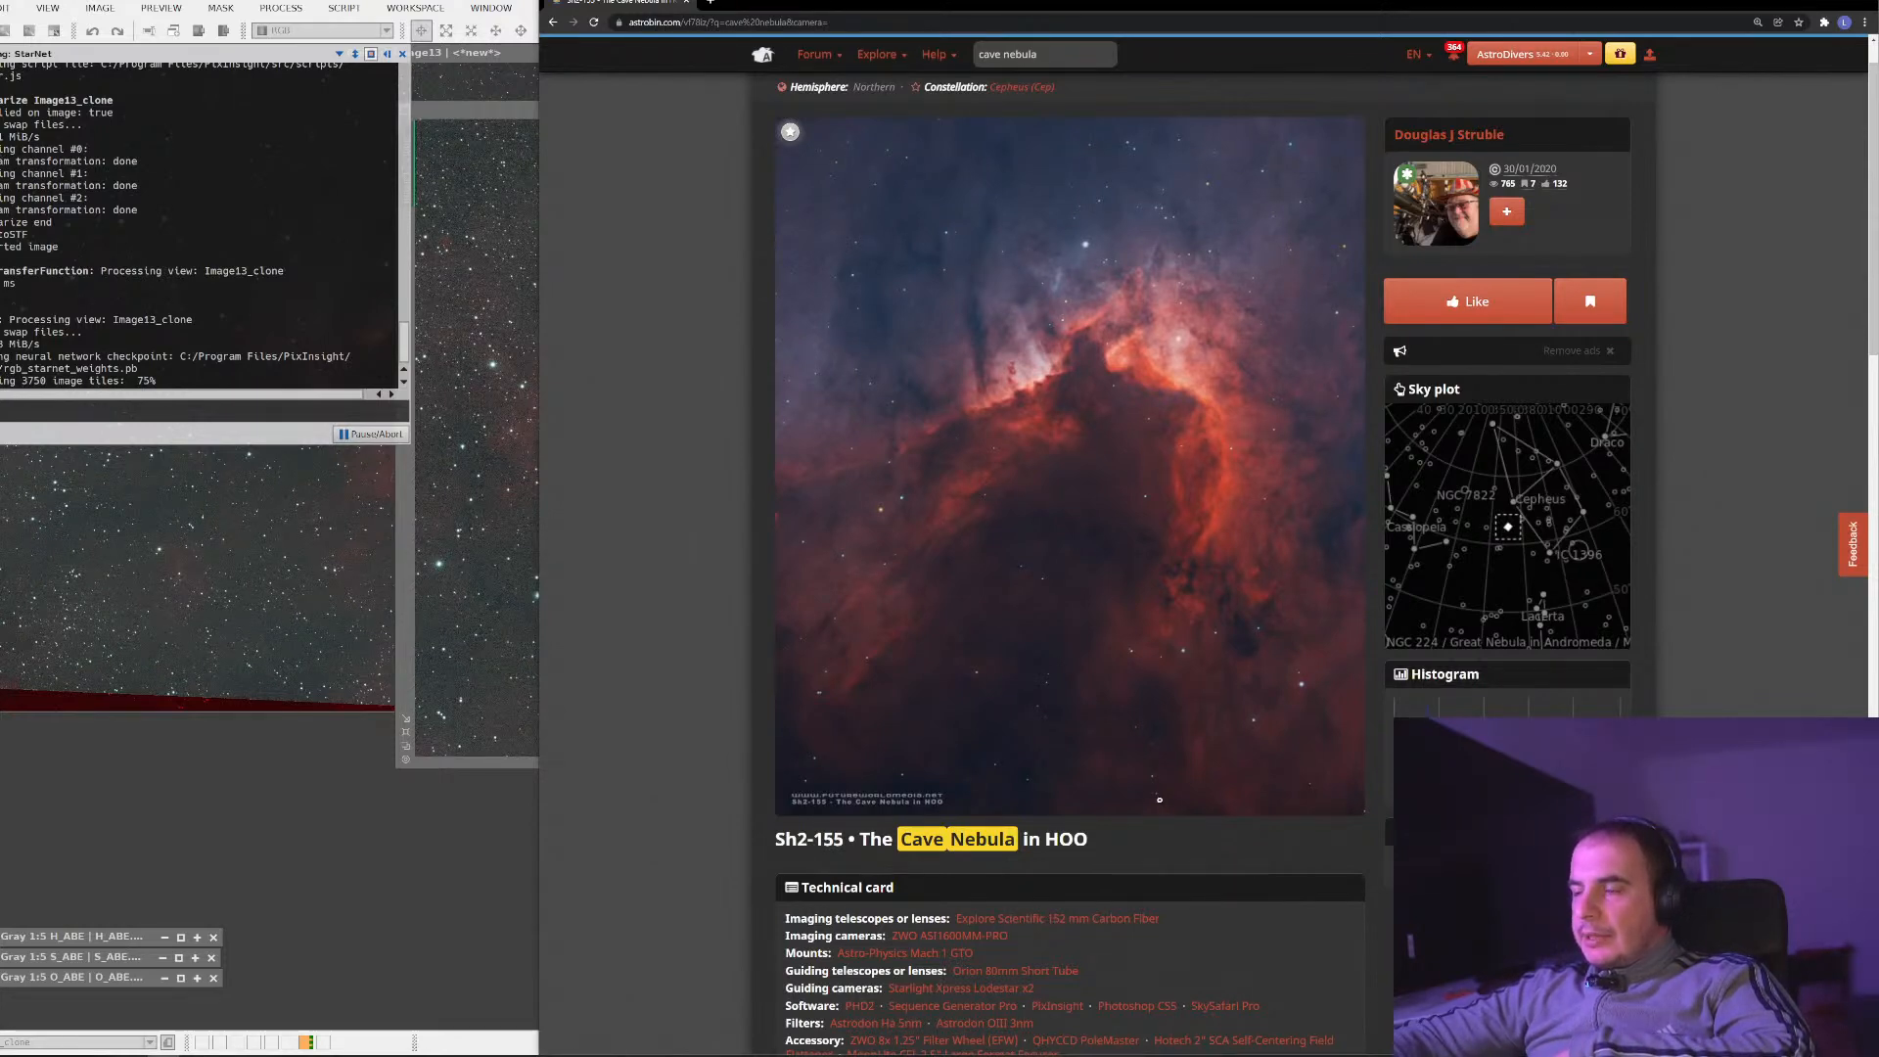
# Open the HOO image in its larger view and examine the bright rim of the cave up close
pyautogui.click(1104, 364)
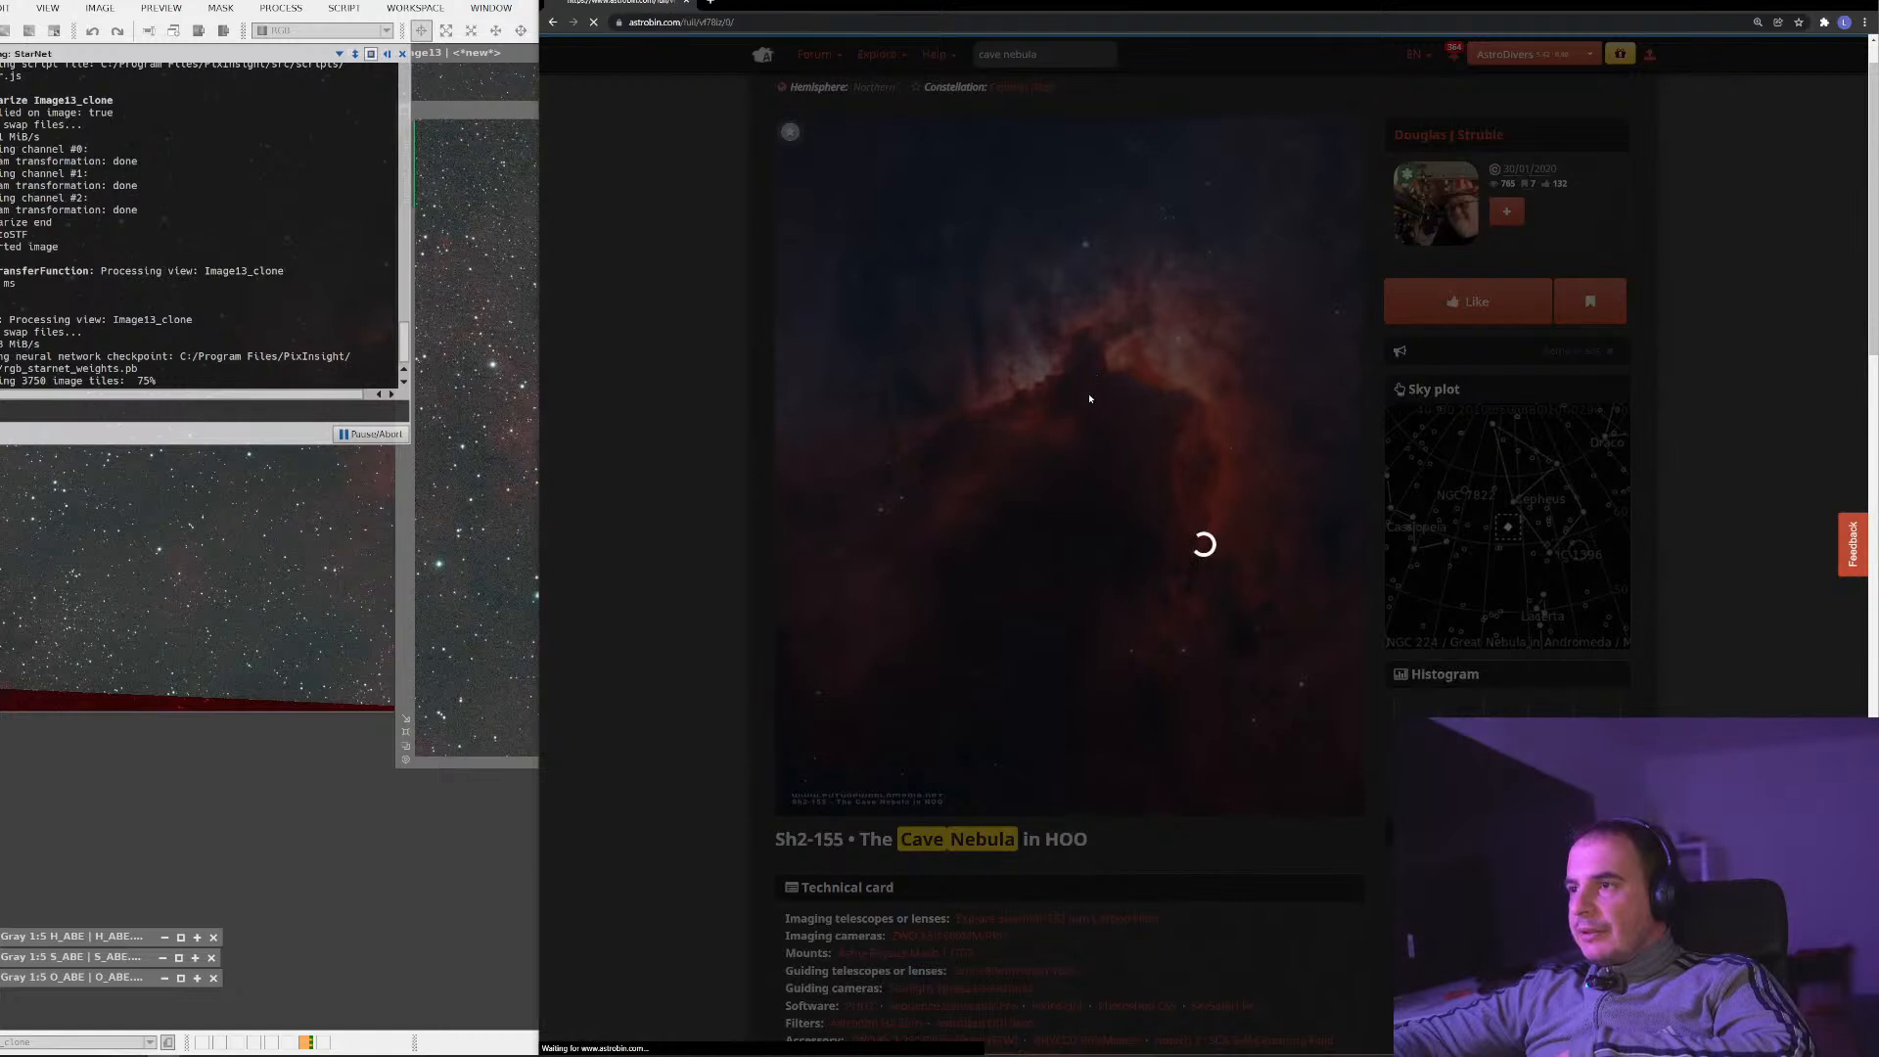
pyautogui.click(1447, 658)
pyautogui.scroll(-3, 1446, 659)
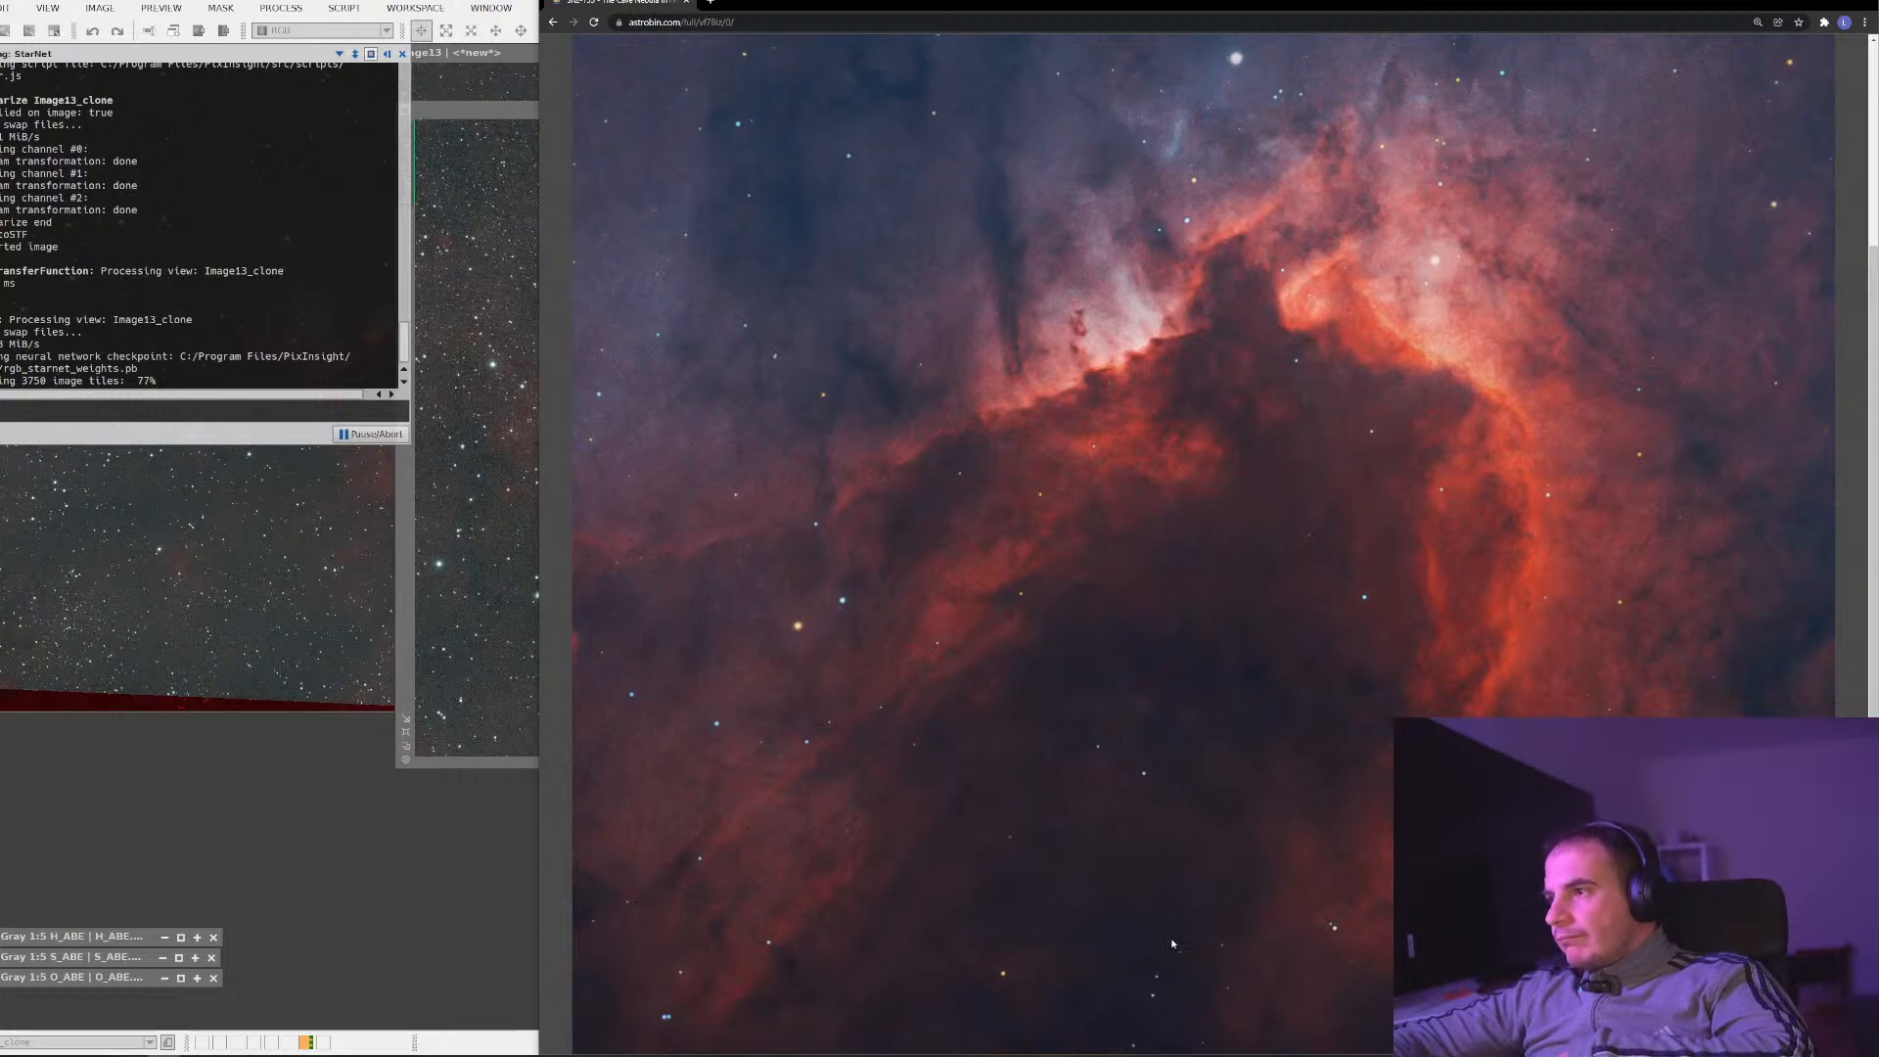
pyautogui.scroll(1, 1177, 929)
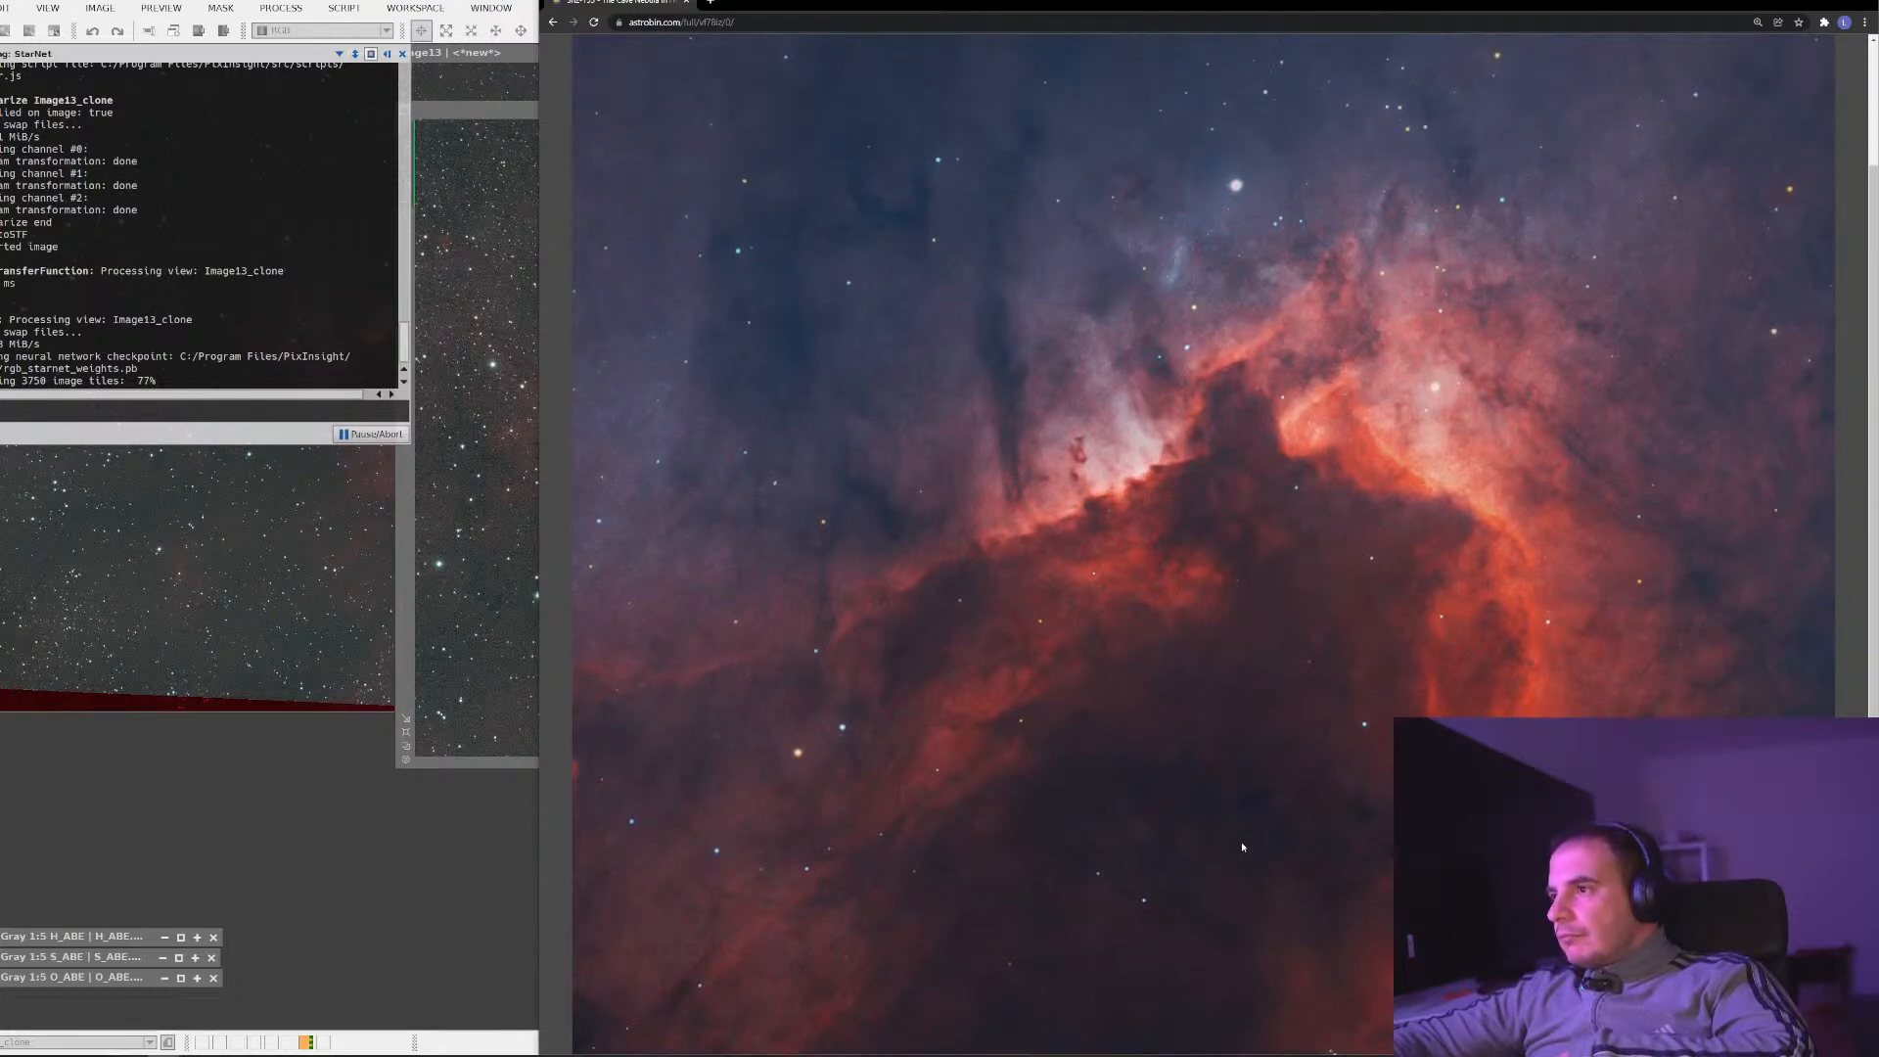
pyautogui.scroll(-1, 1243, 847)
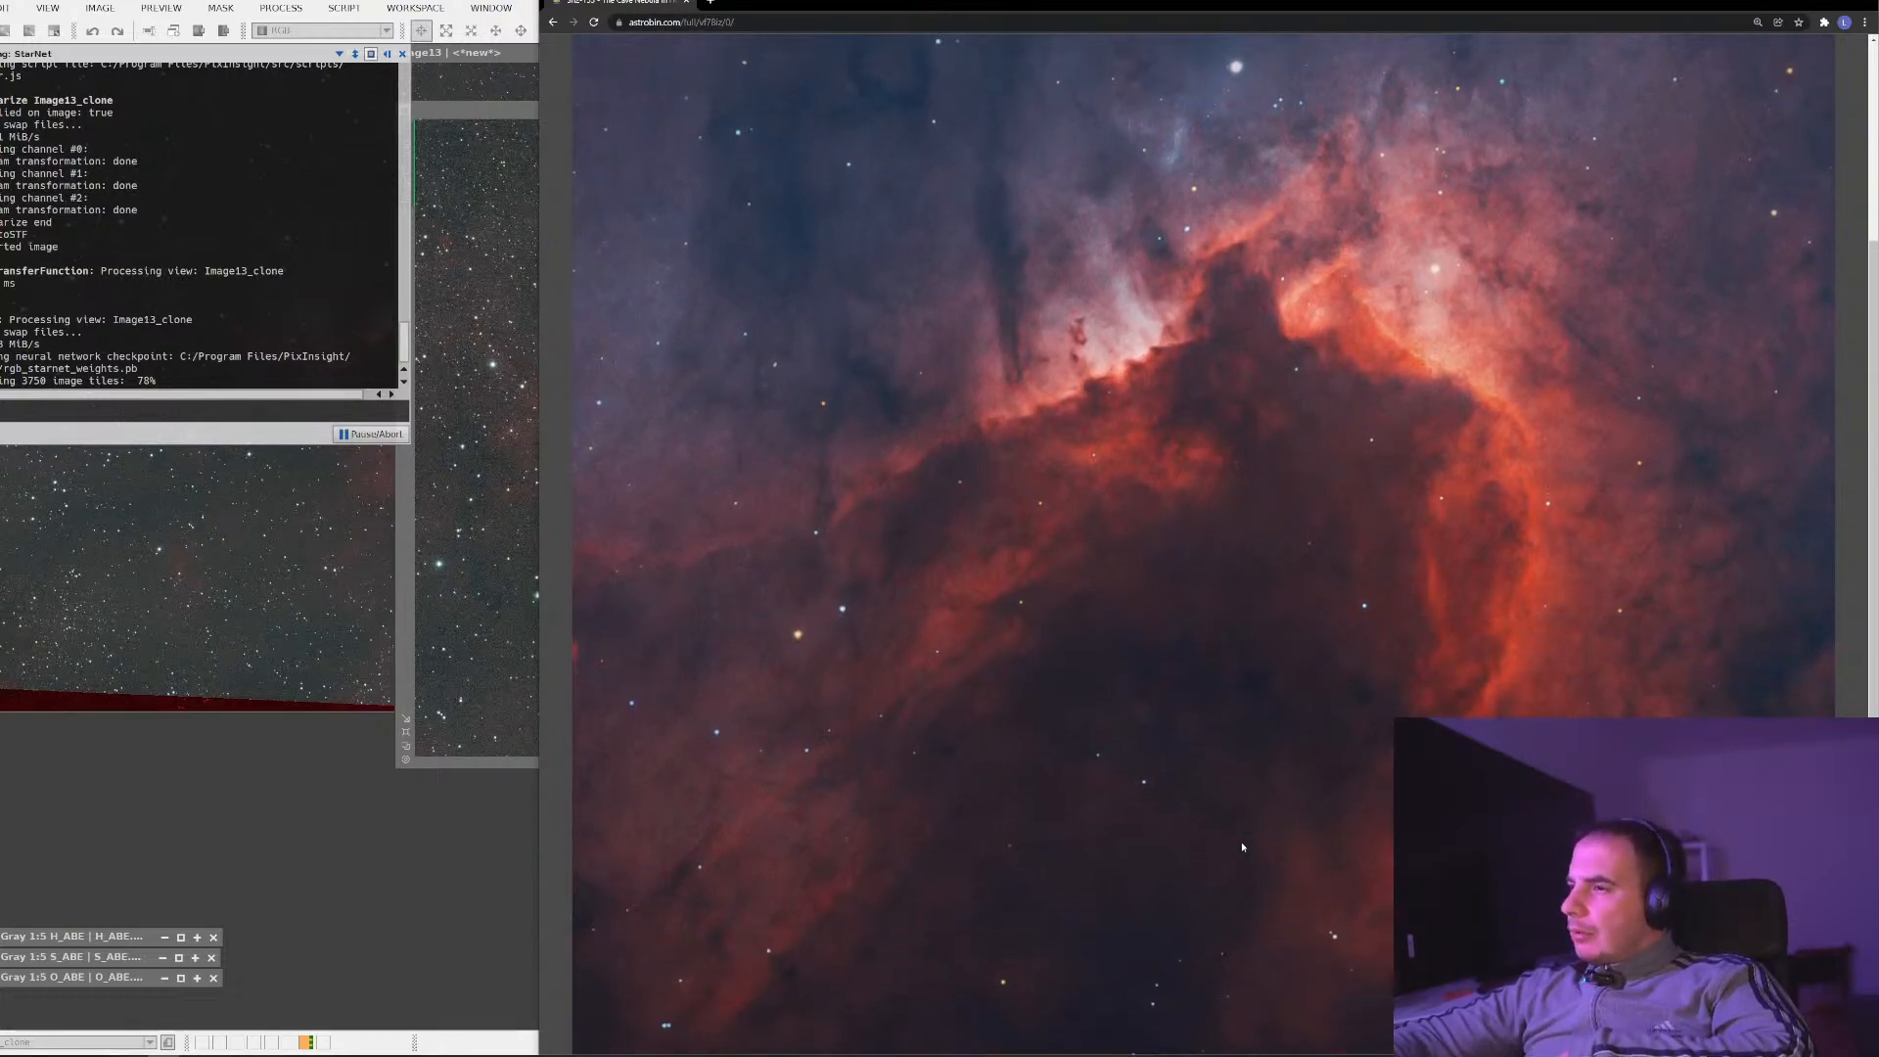
pyautogui.scroll(2, 1241, 850)
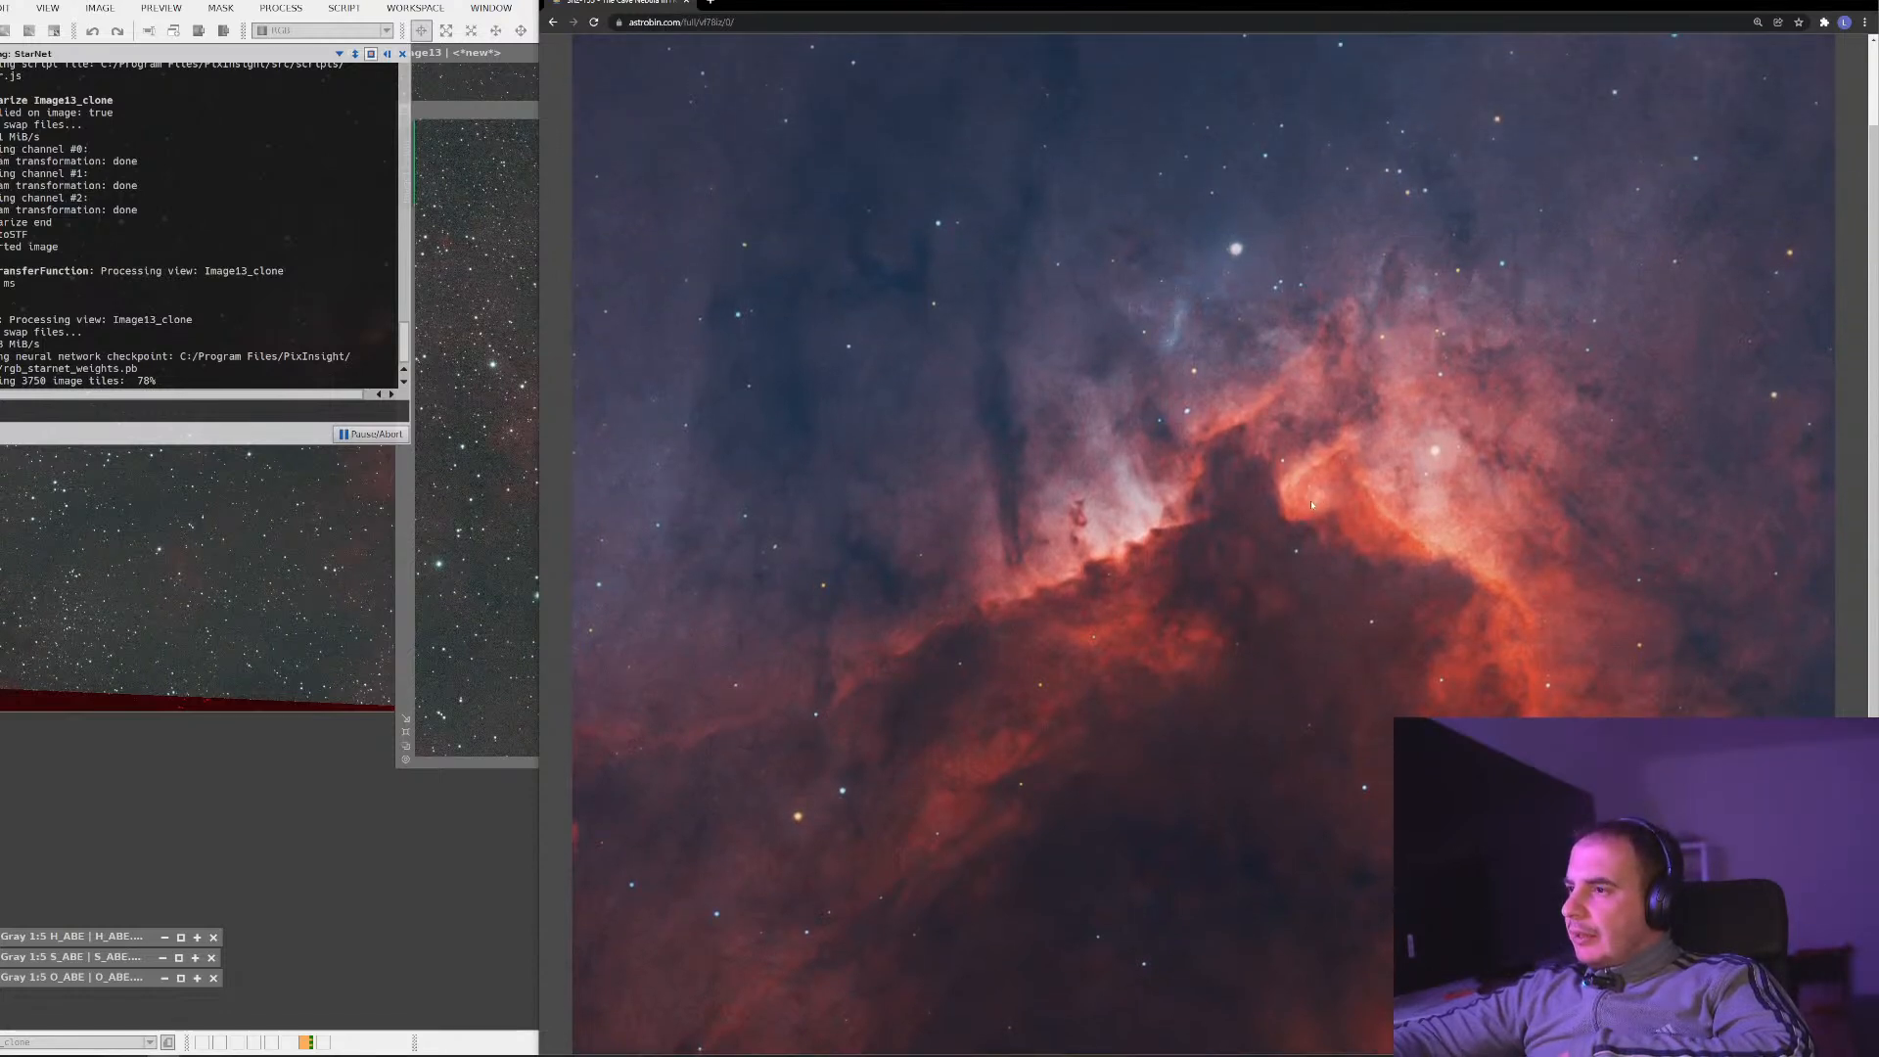
pyautogui.click(1222, 432)
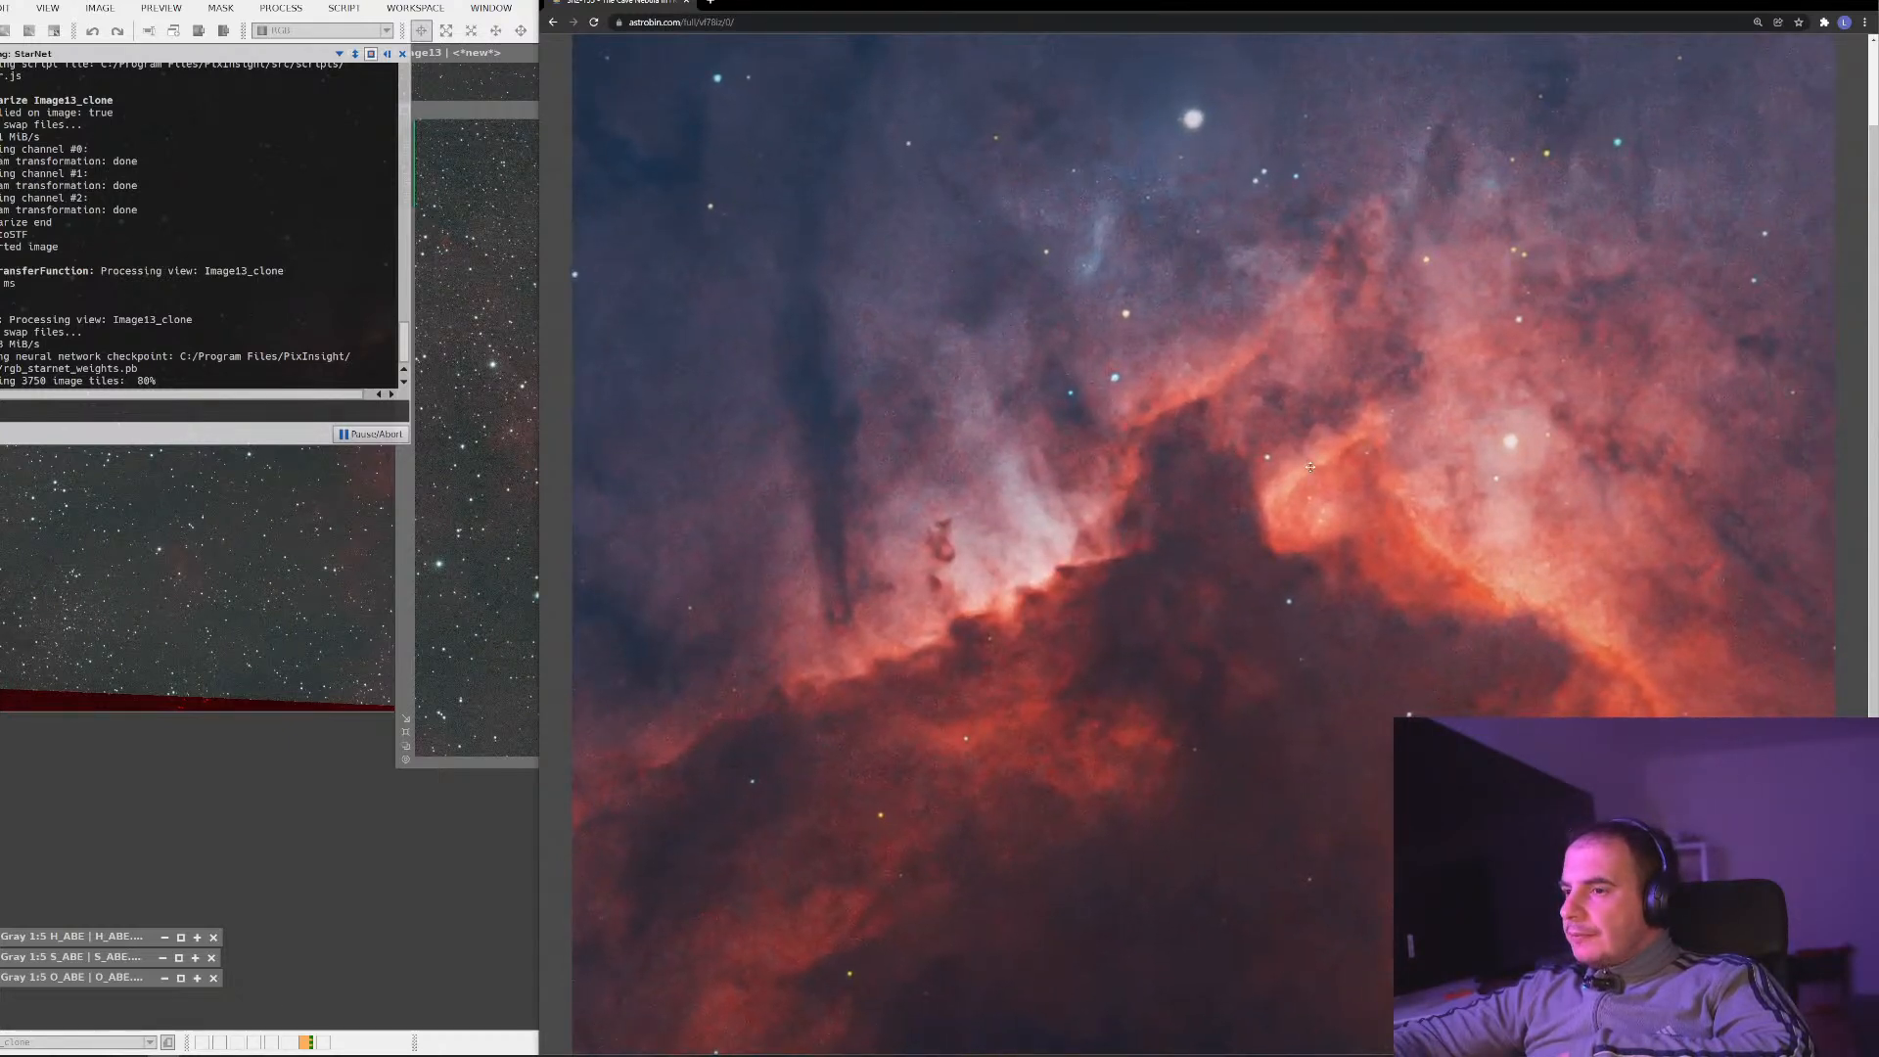
pyautogui.click(1154, 726)
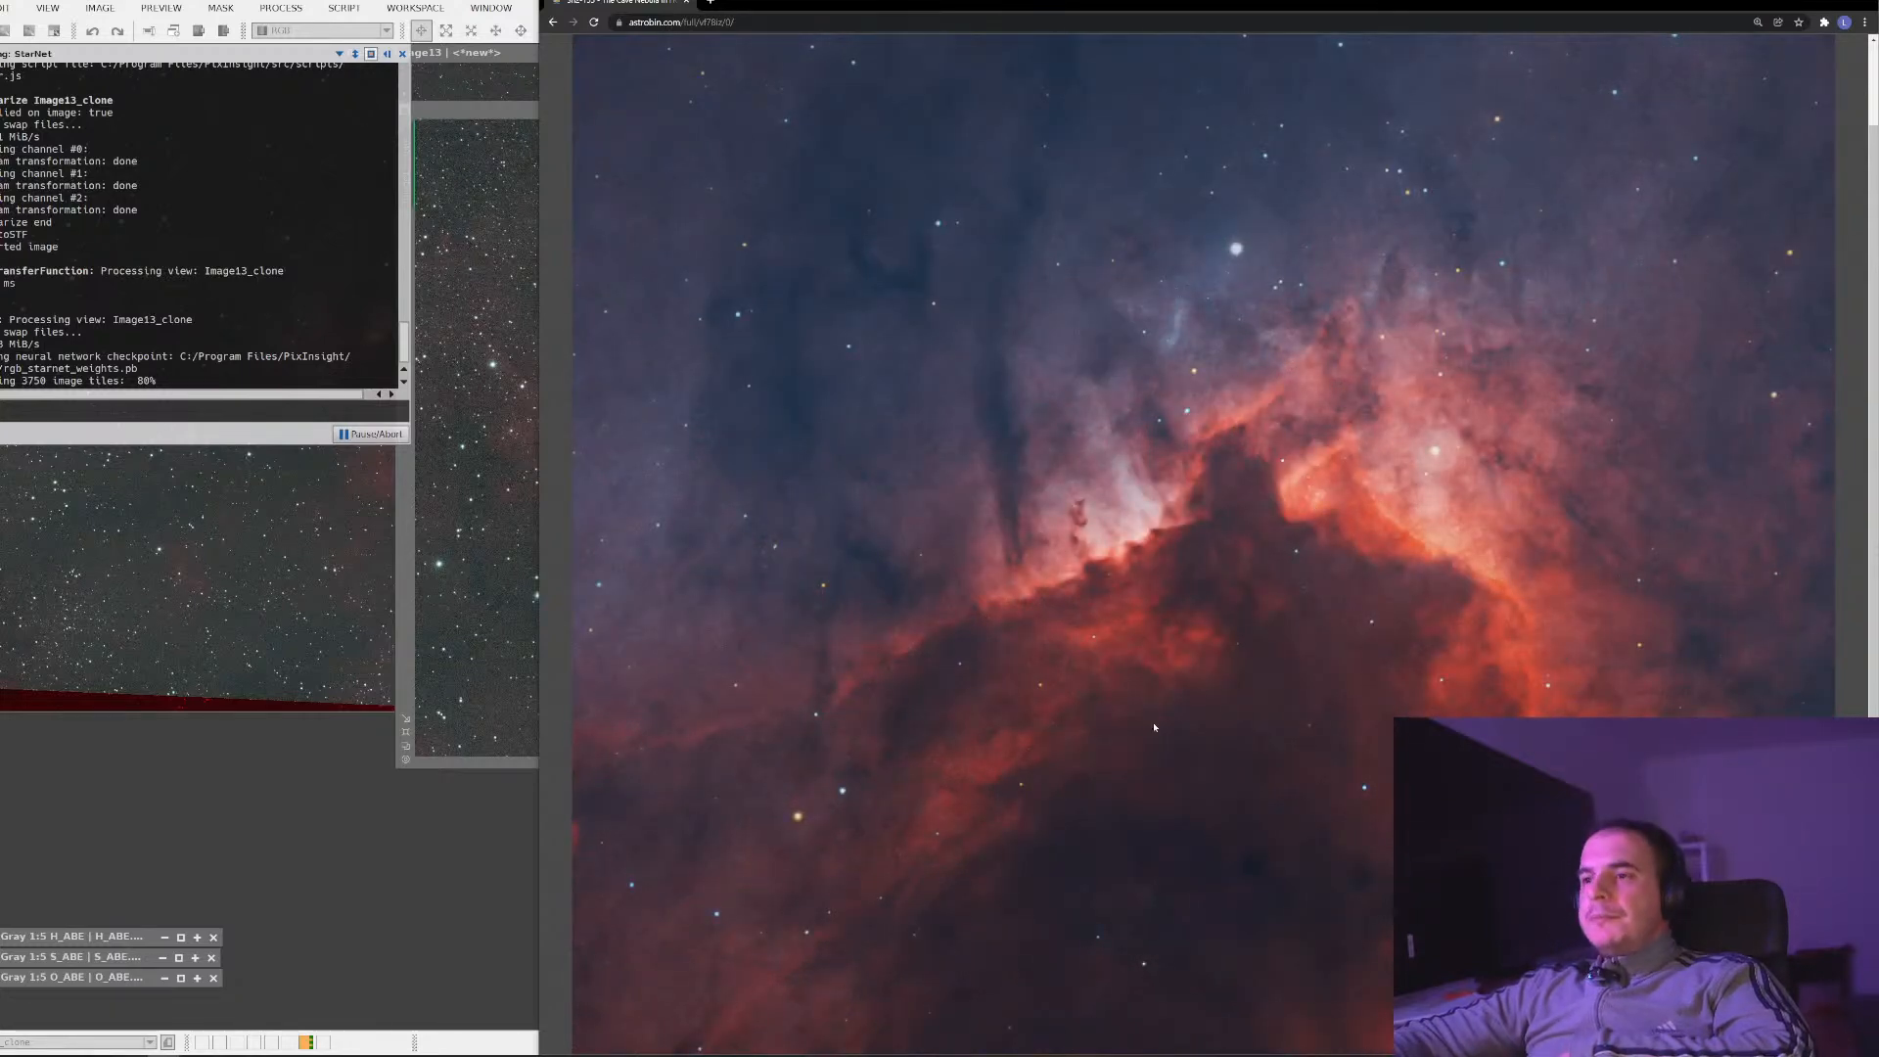
# Look over the entire HOO image in its larger view, from the blue background down to the dark lower area
pyautogui.scroll(2, 1155, 727)
pyautogui.scroll(-6, 1155, 727)
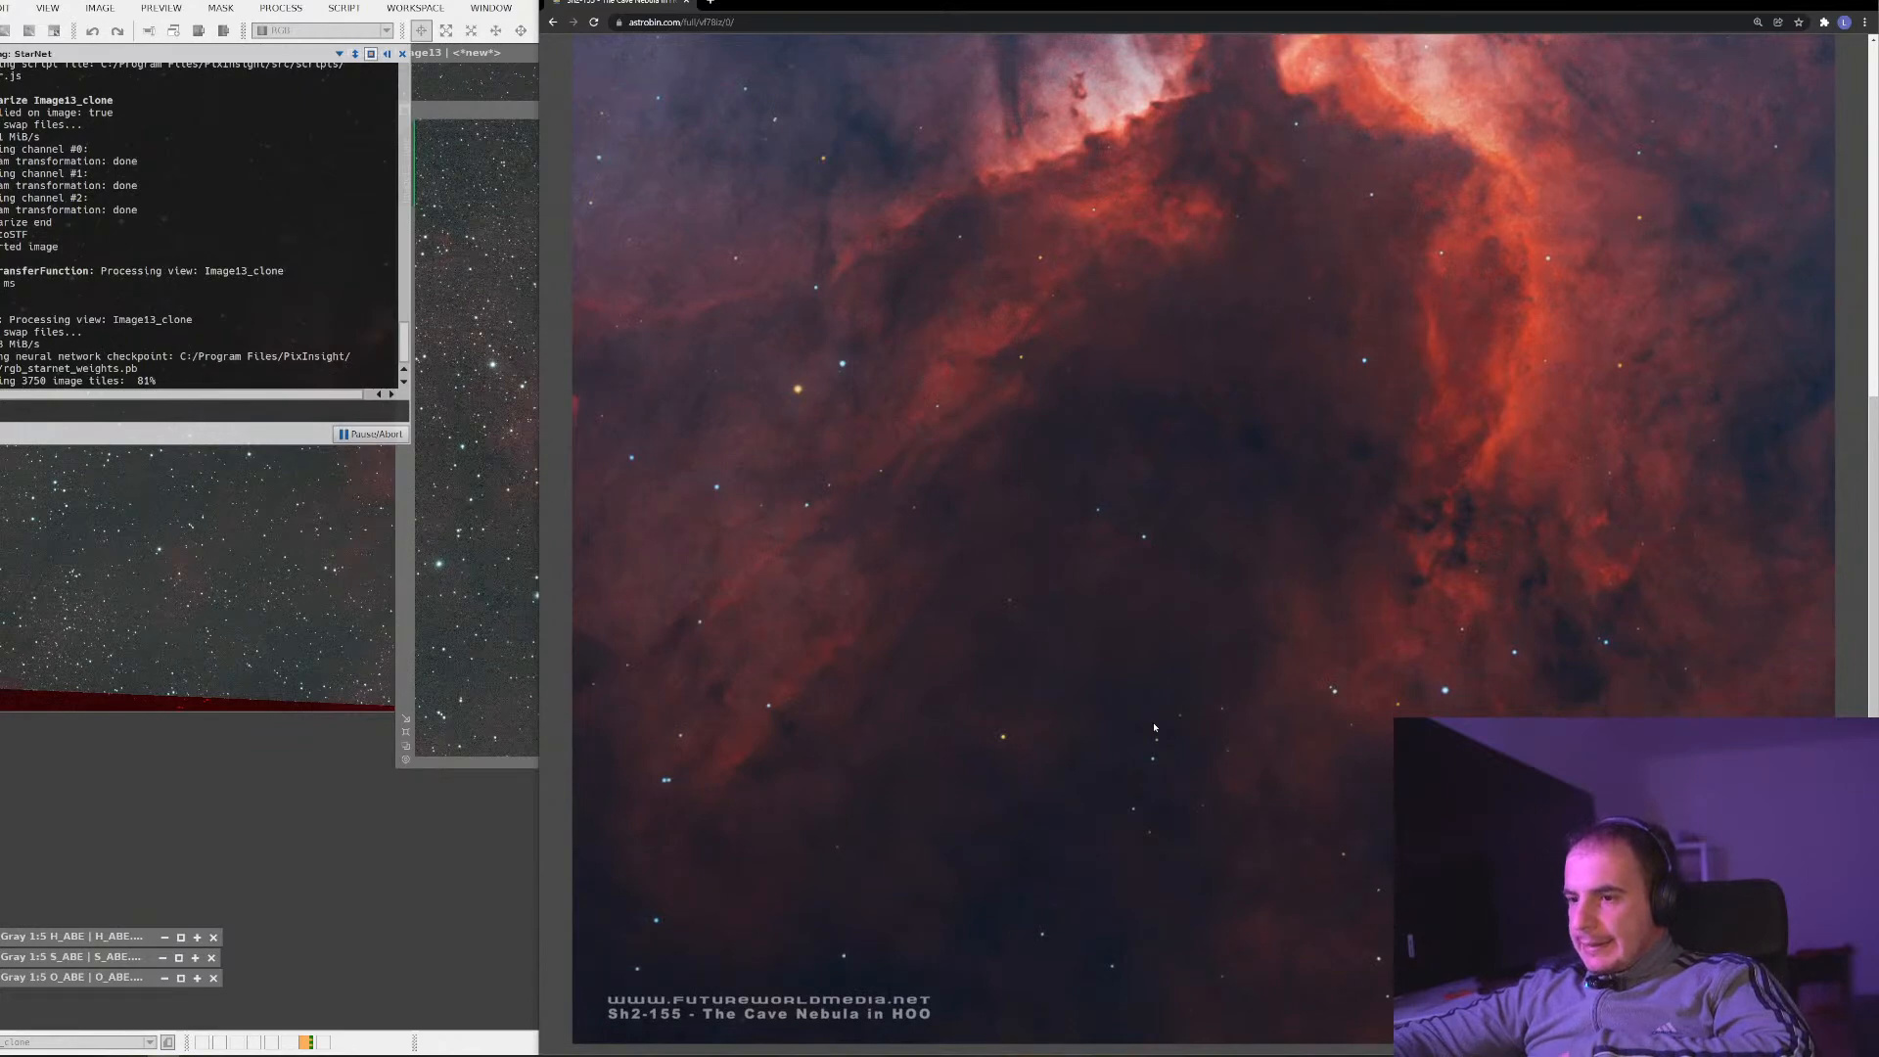
pyautogui.scroll(5, 1414, 698)
pyautogui.scroll(-5, 1414, 698)
pyautogui.scroll(6, 1415, 698)
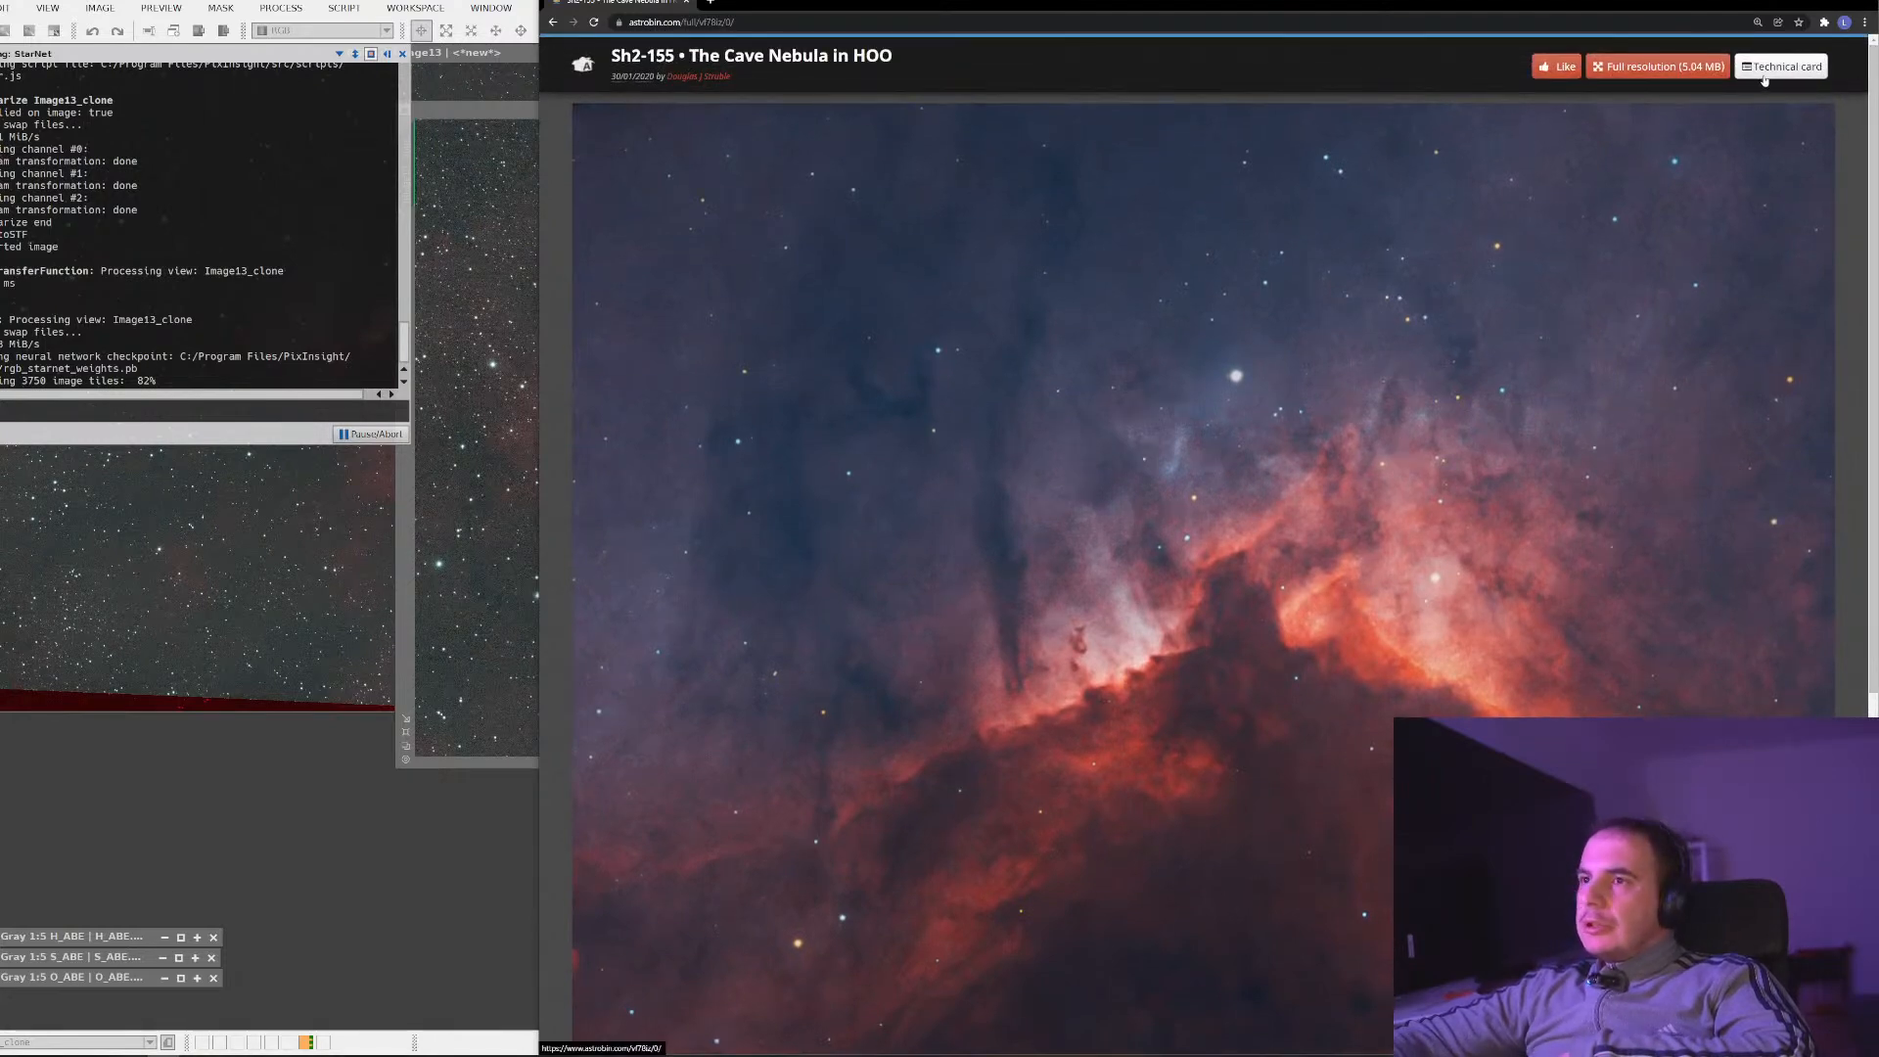
# Revisit the HOO image's technical card page and larger view, and return to the Top pick search results
pyautogui.click(1764, 78)
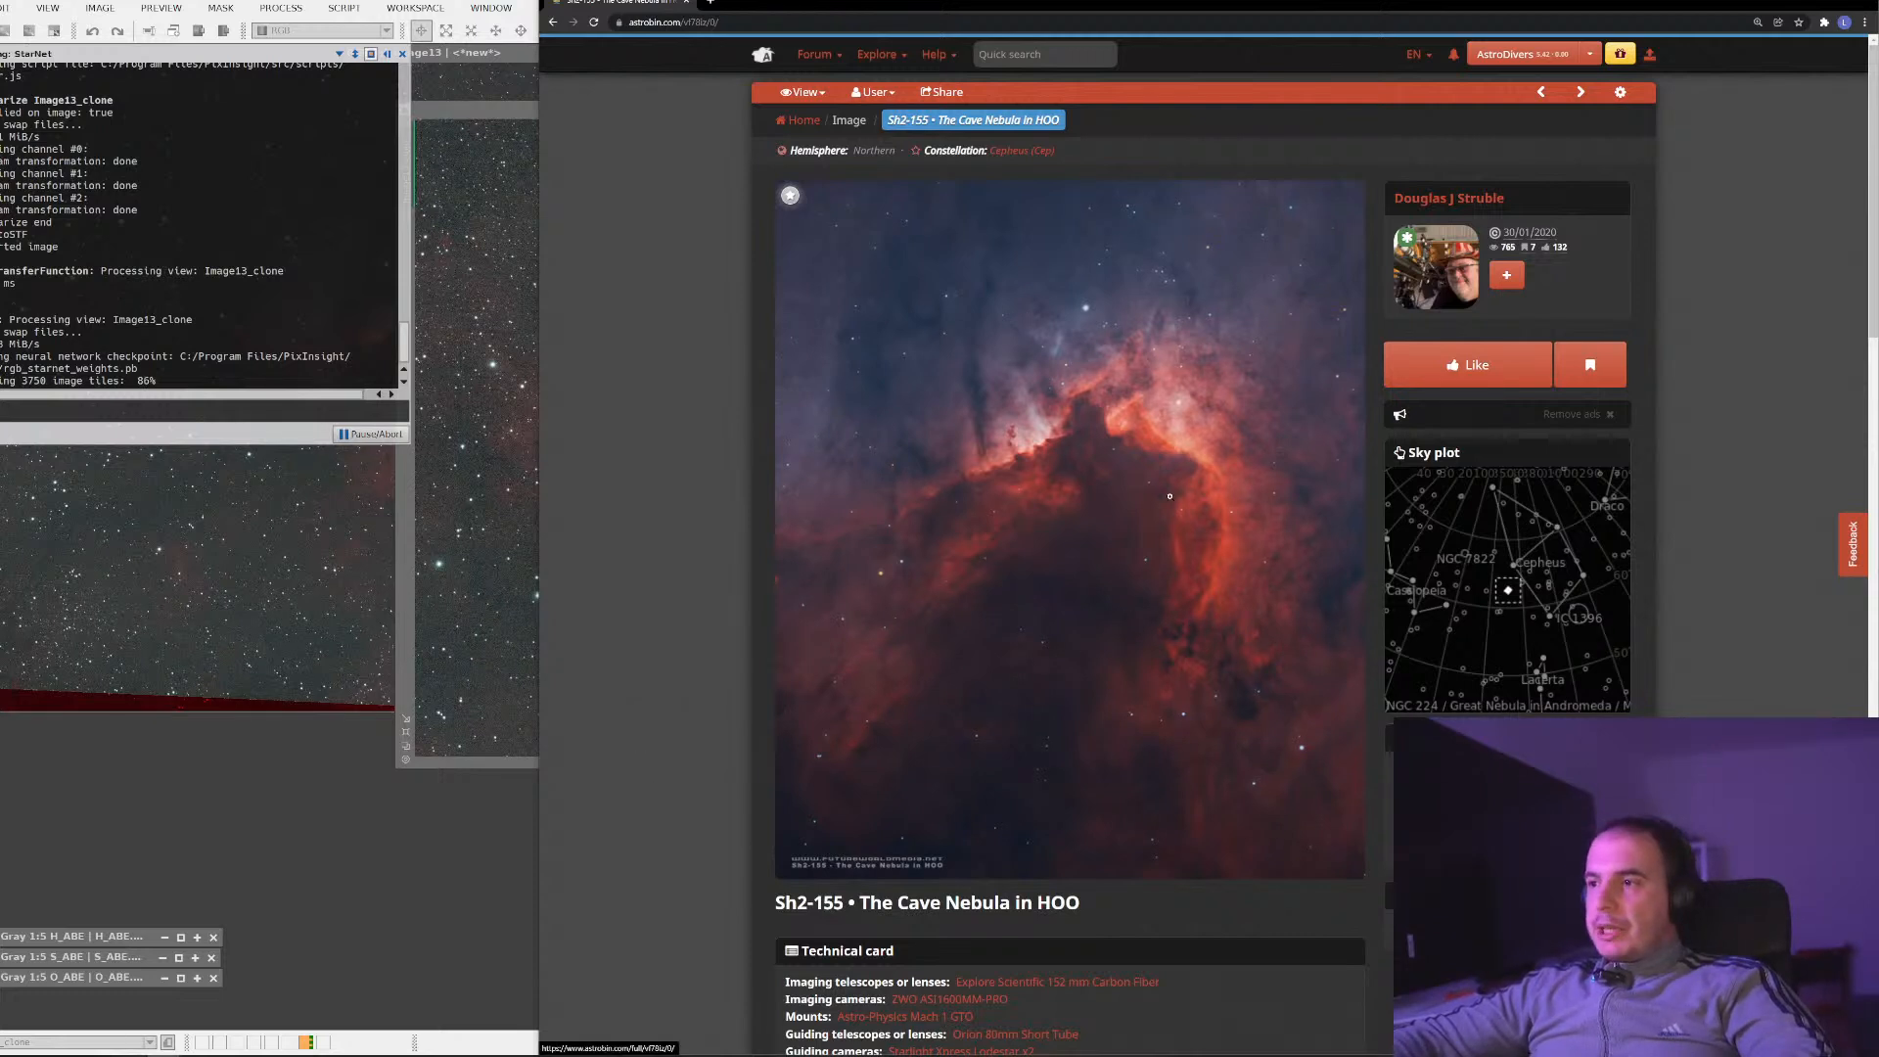
pyautogui.click(1044, 670)
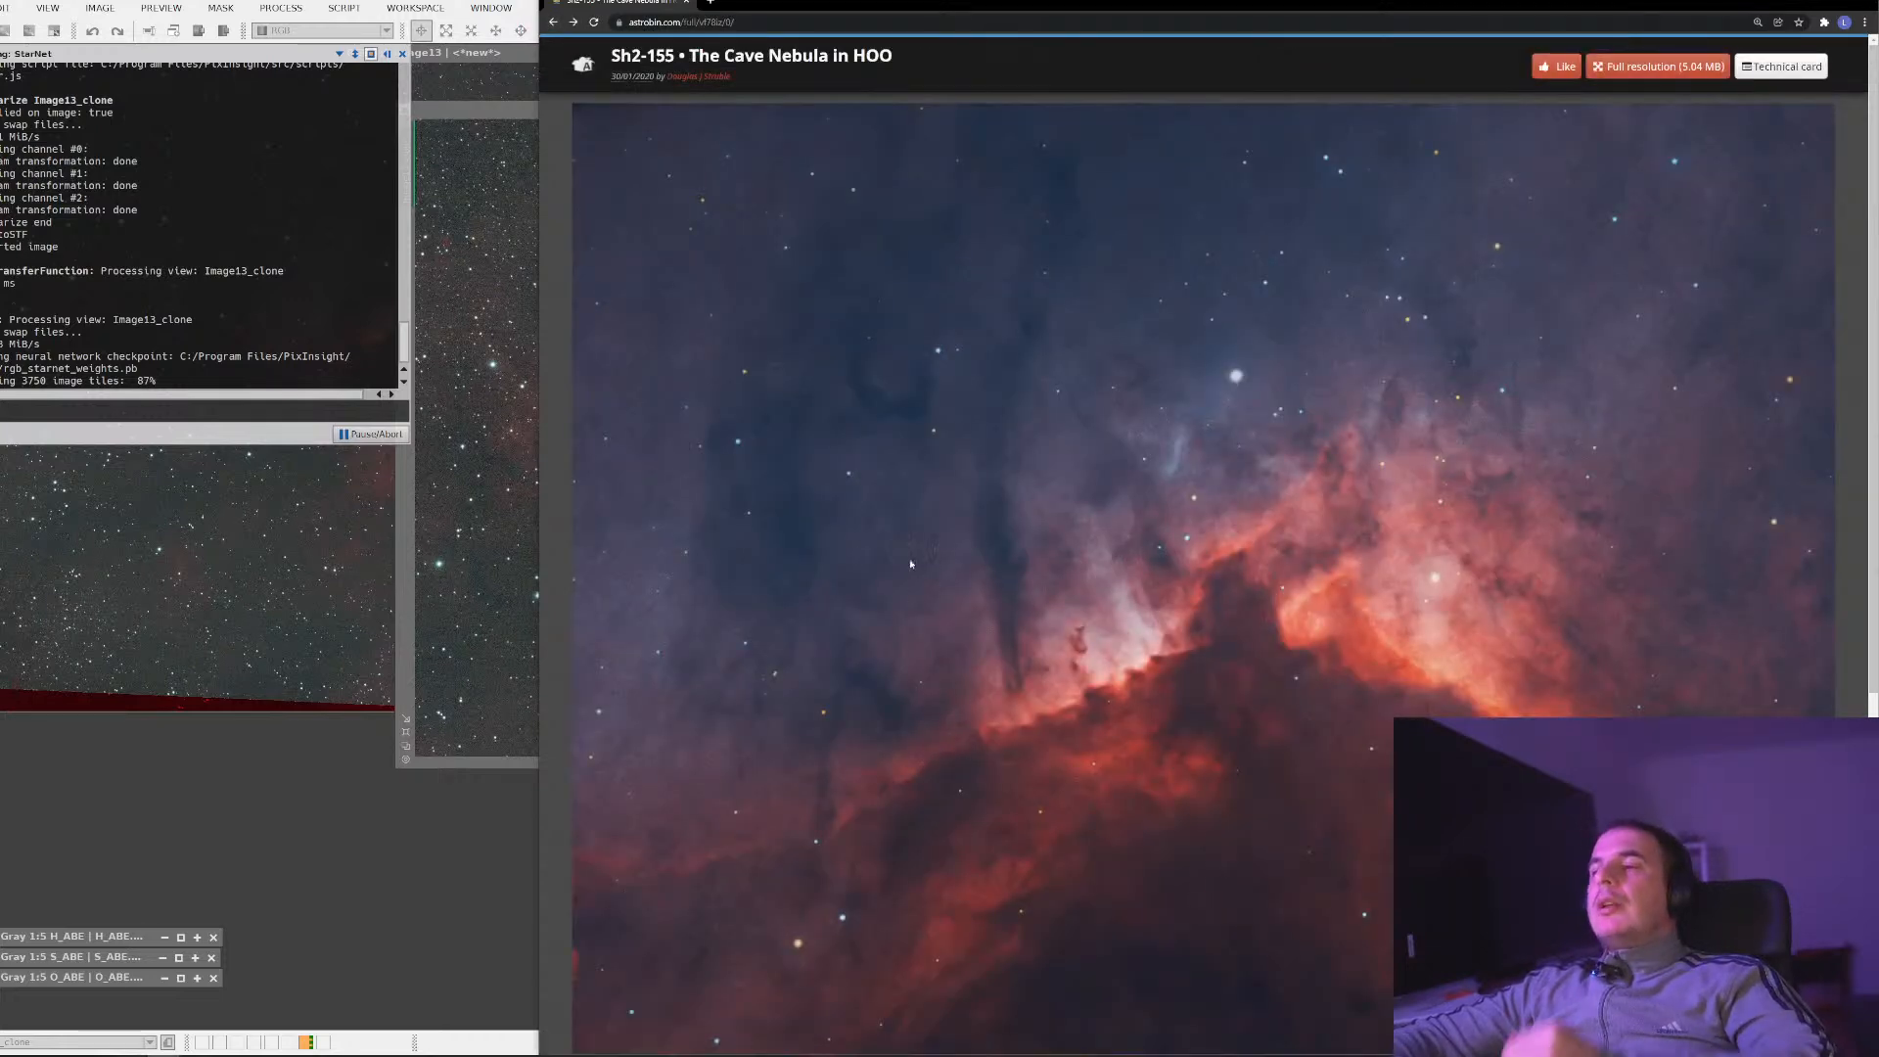
pyautogui.click(588, 66)
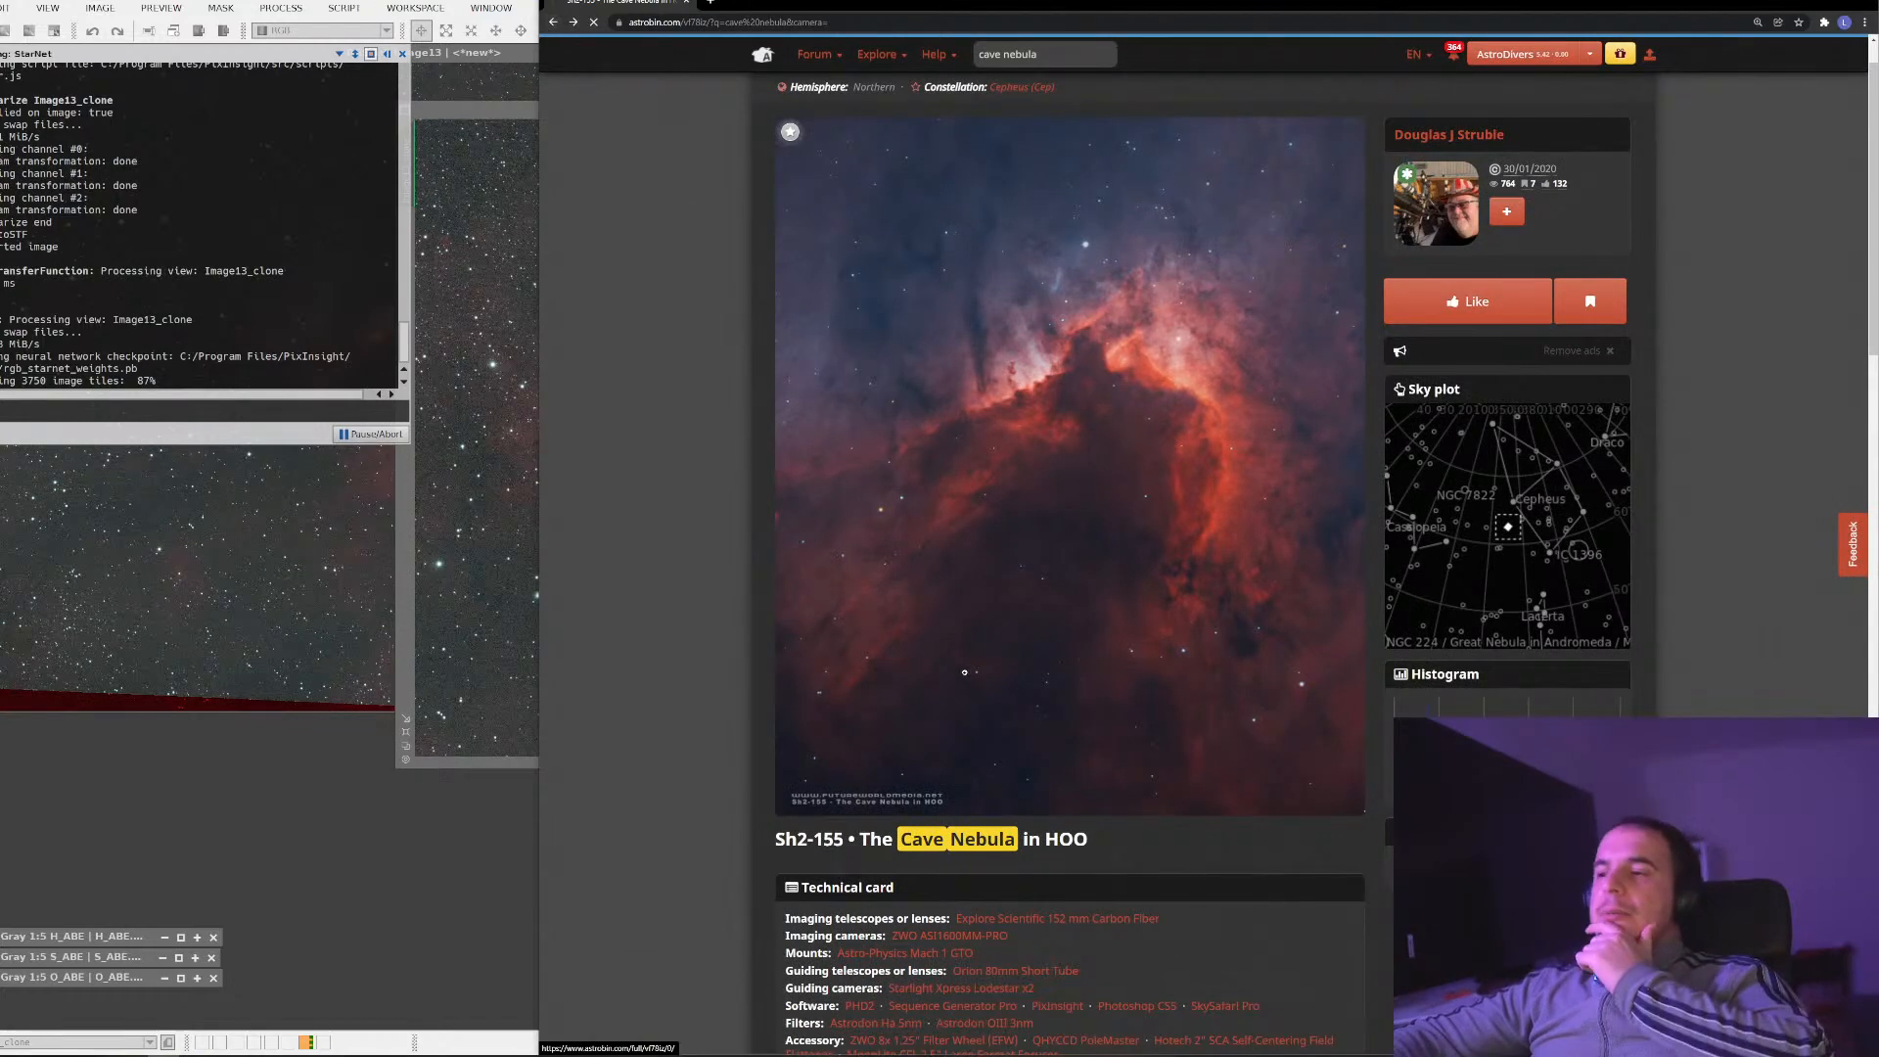
pyautogui.hotkey('alt', 'Left')
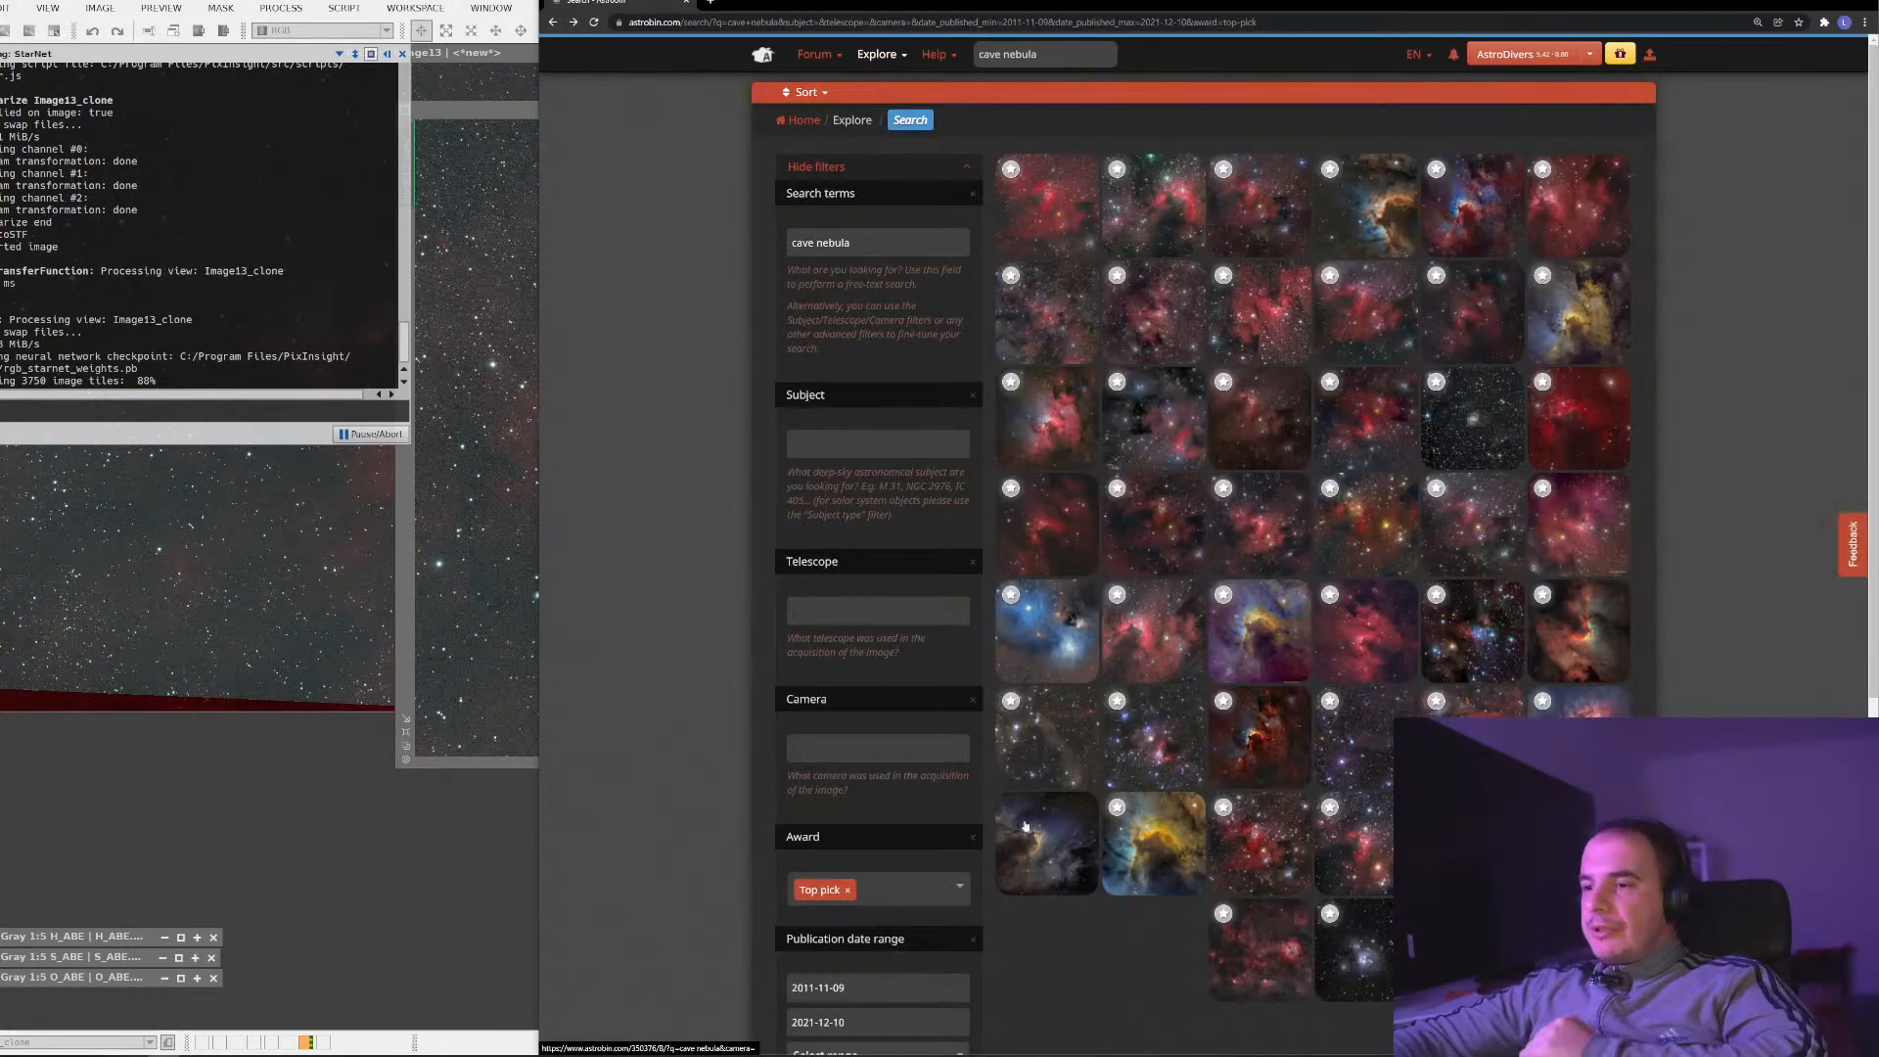
# Filter the cave nebula search by the Image of the Day award instead of Top pick
pyautogui.scroll(-2, 1047, 734)
pyautogui.click(921, 636)
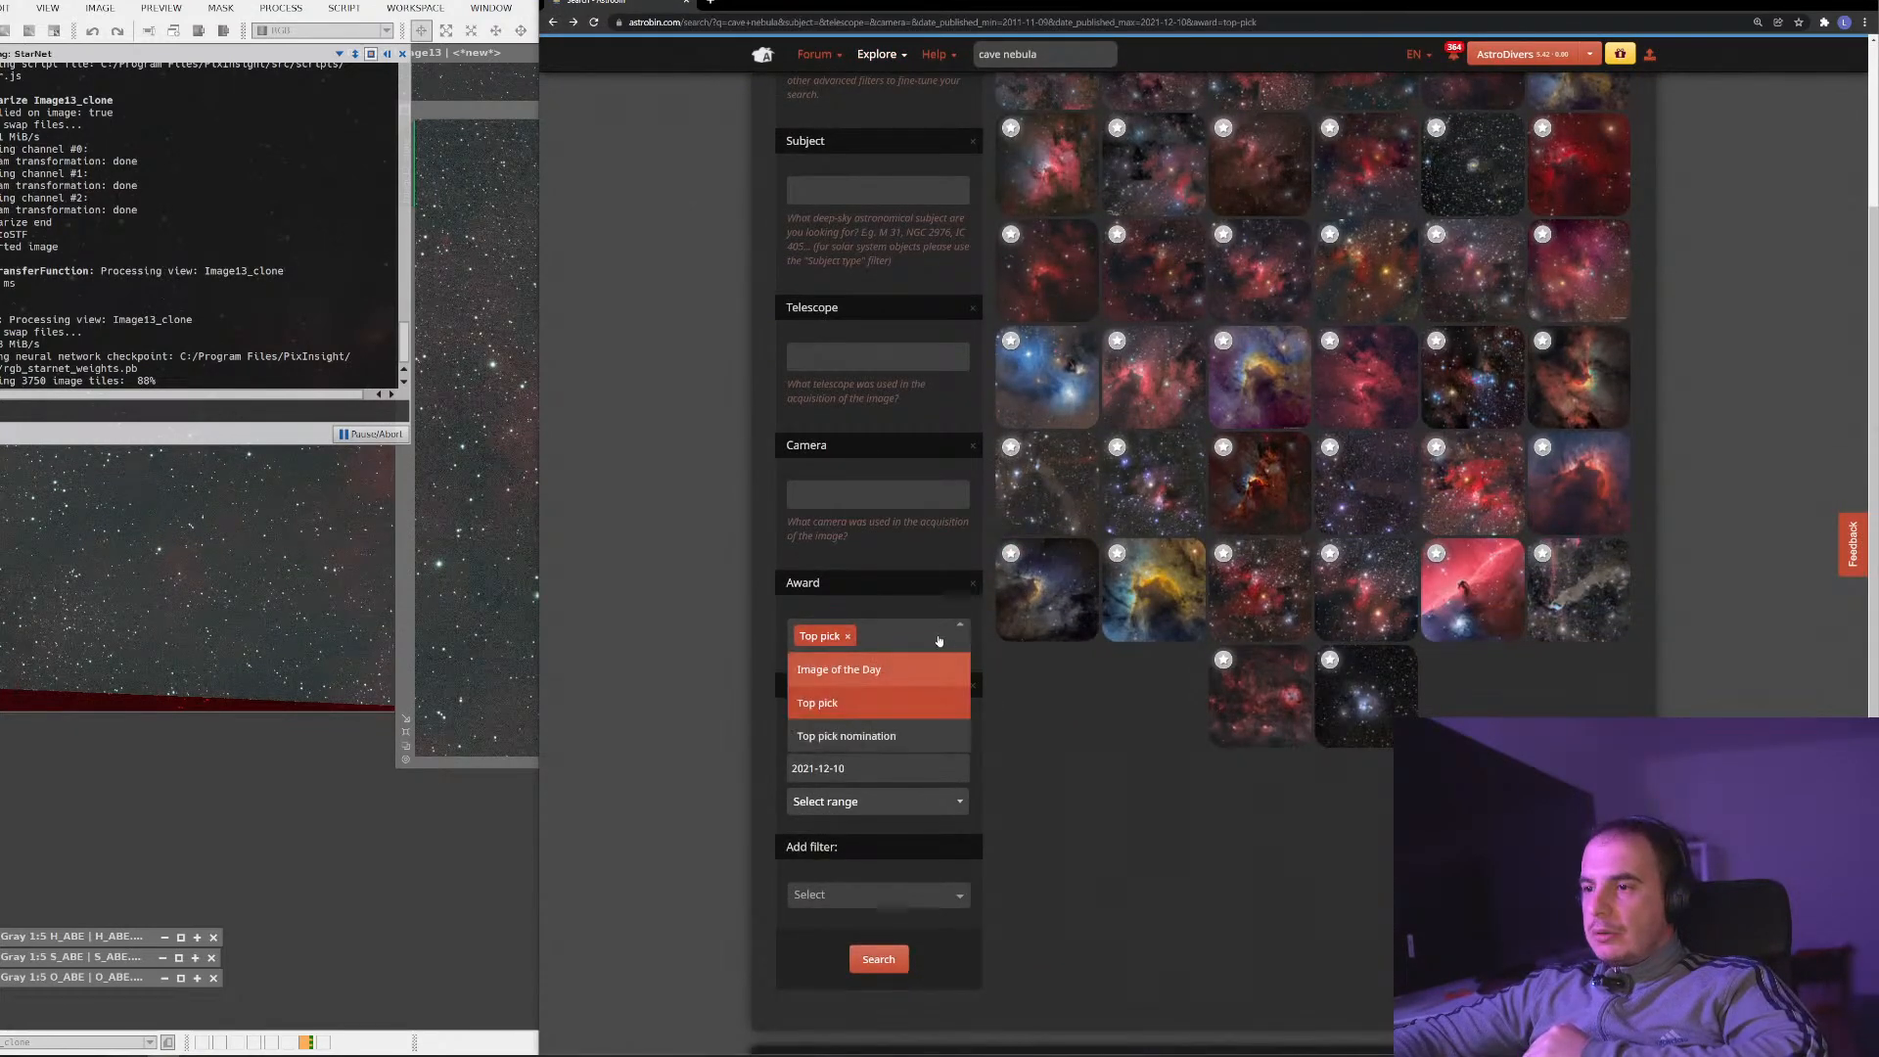
pyautogui.click(862, 669)
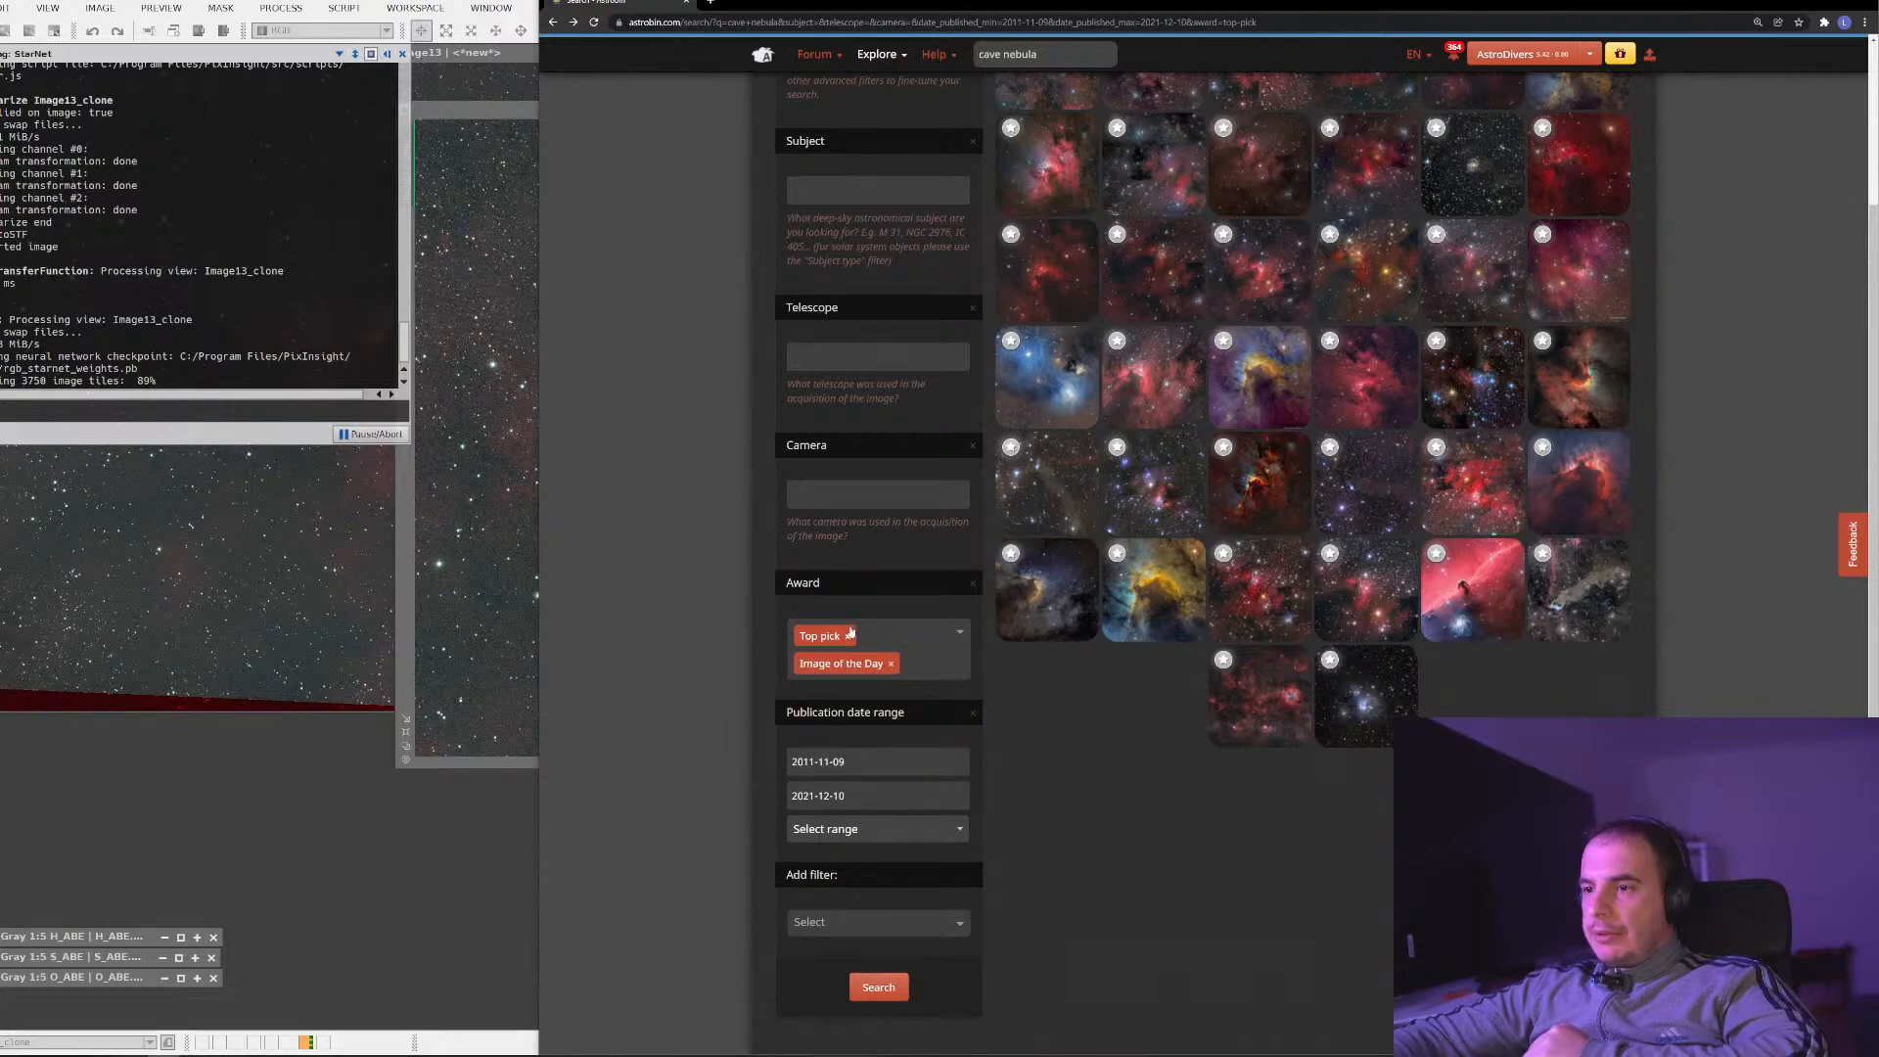
pyautogui.click(847, 637)
pyautogui.click(878, 959)
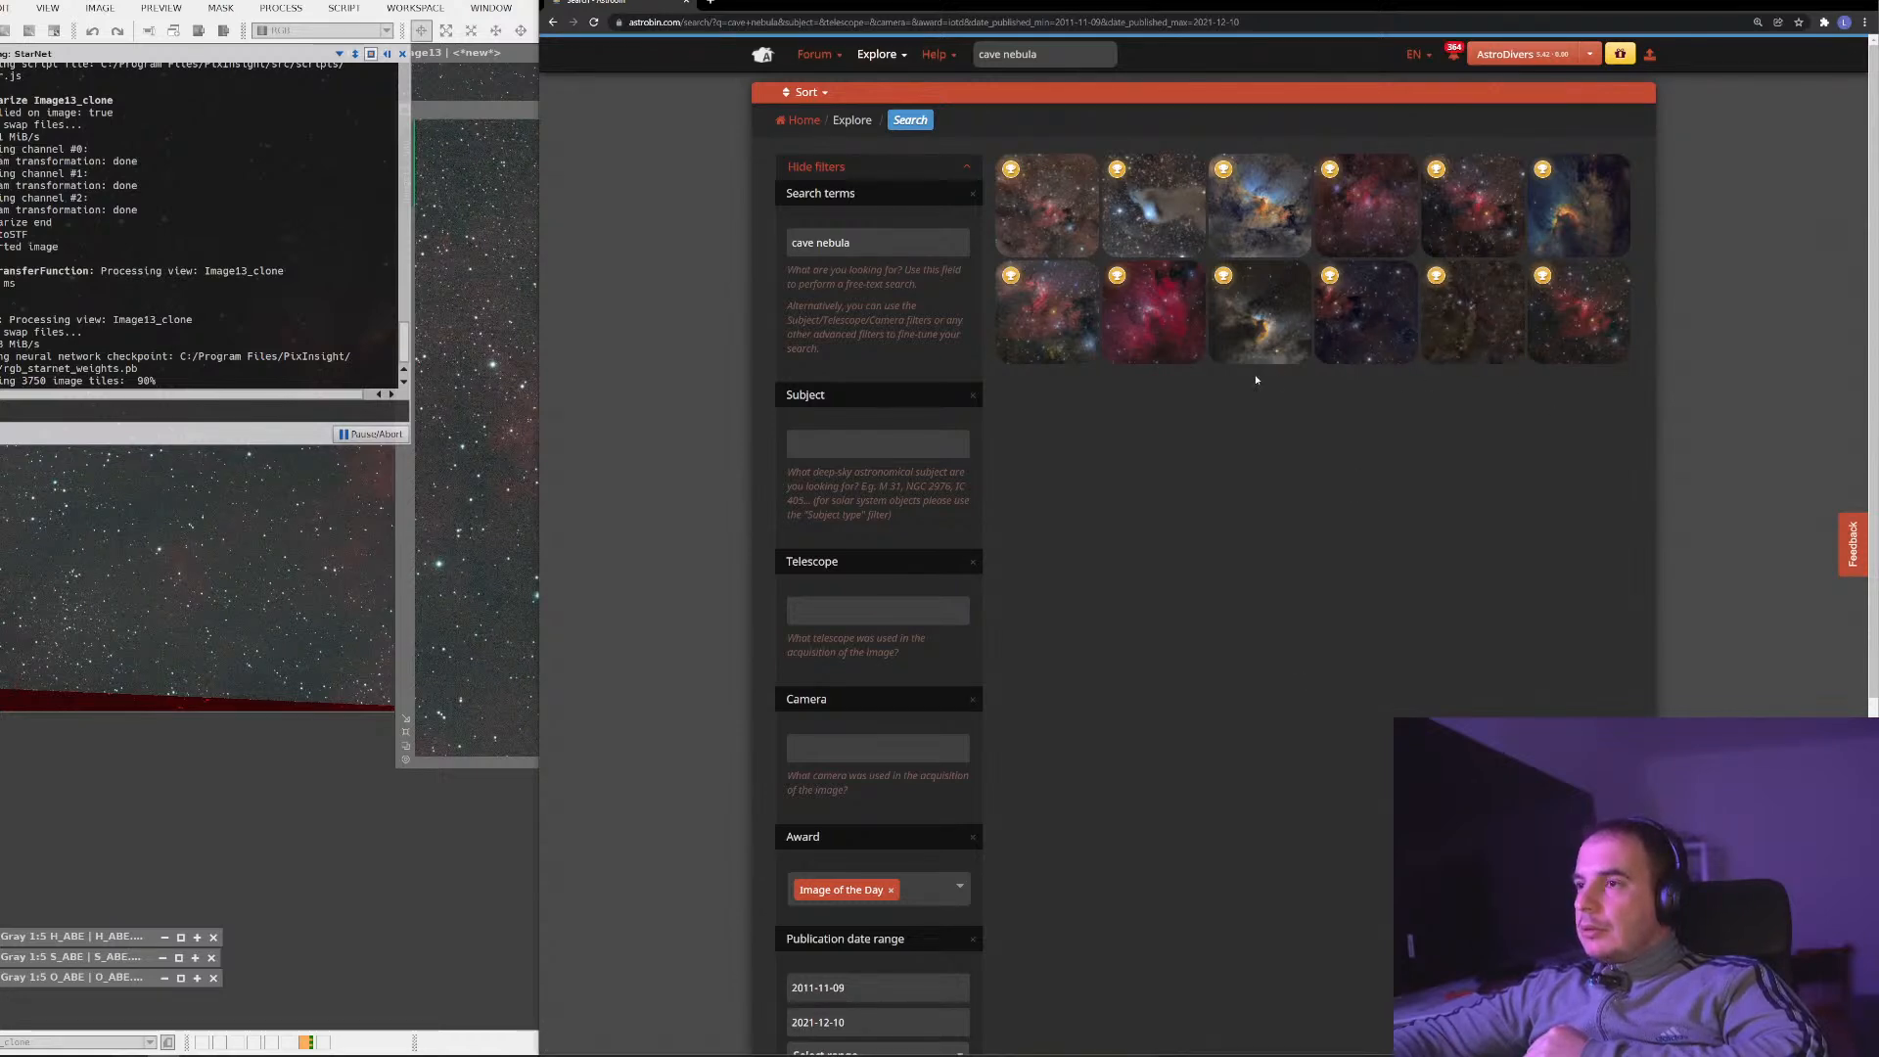
# Open SH2-155 Cave Nebula Region from the results and review its image, technical card and description
pyautogui.click(1590, 217)
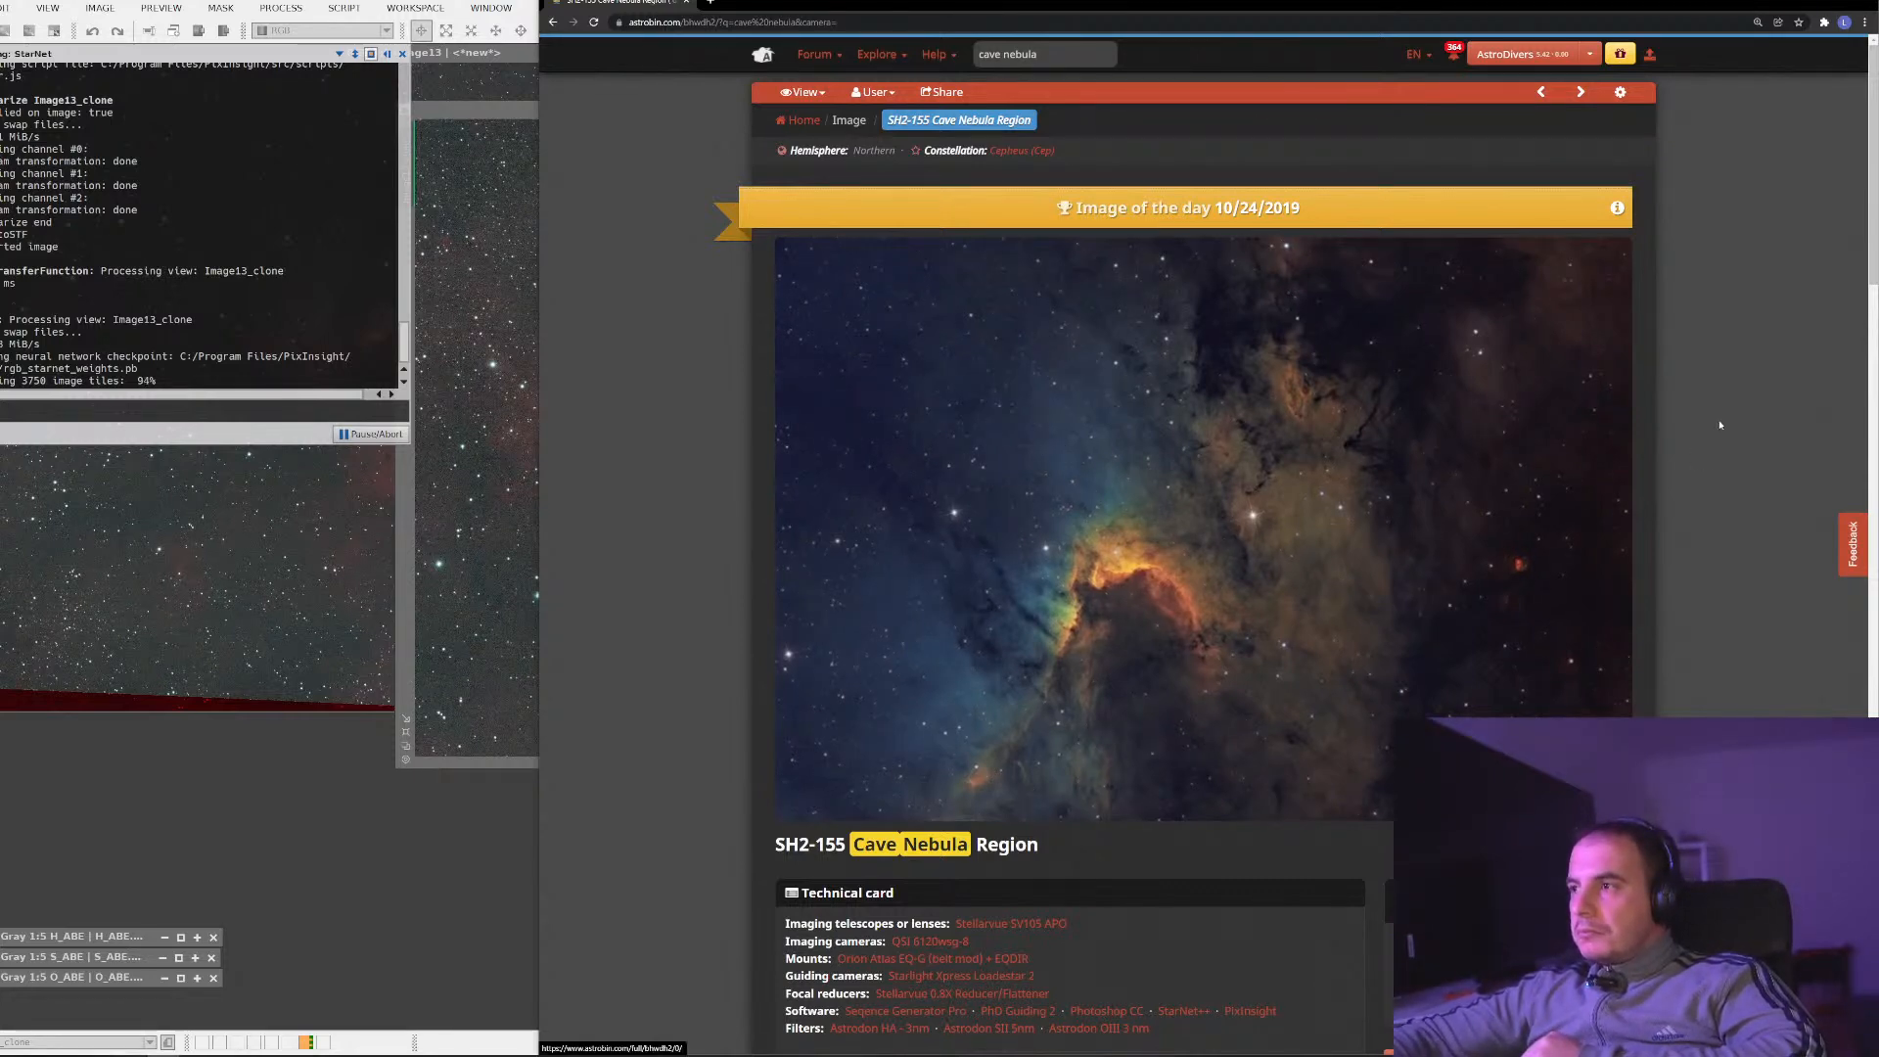
pyautogui.scroll(-4, 1721, 425)
pyautogui.scroll(-6, 1740, 428)
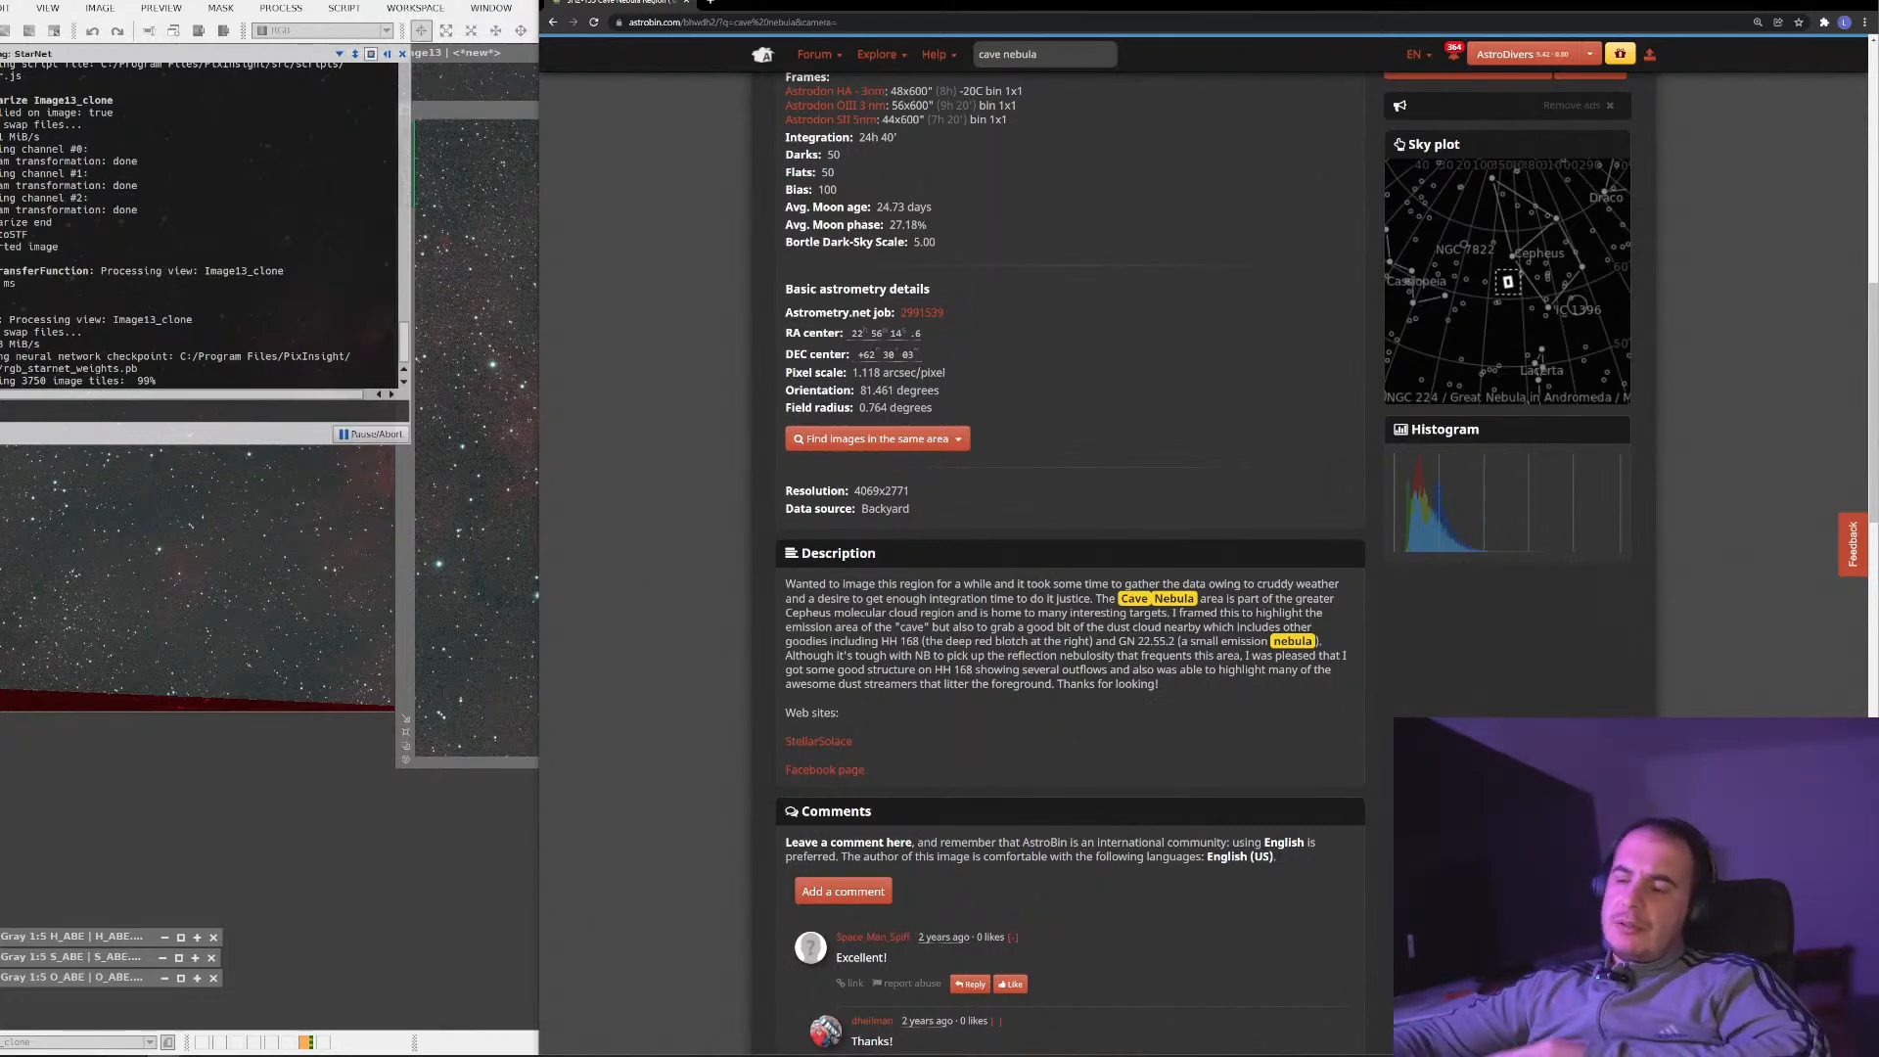
pyautogui.scroll(9, 1147, 361)
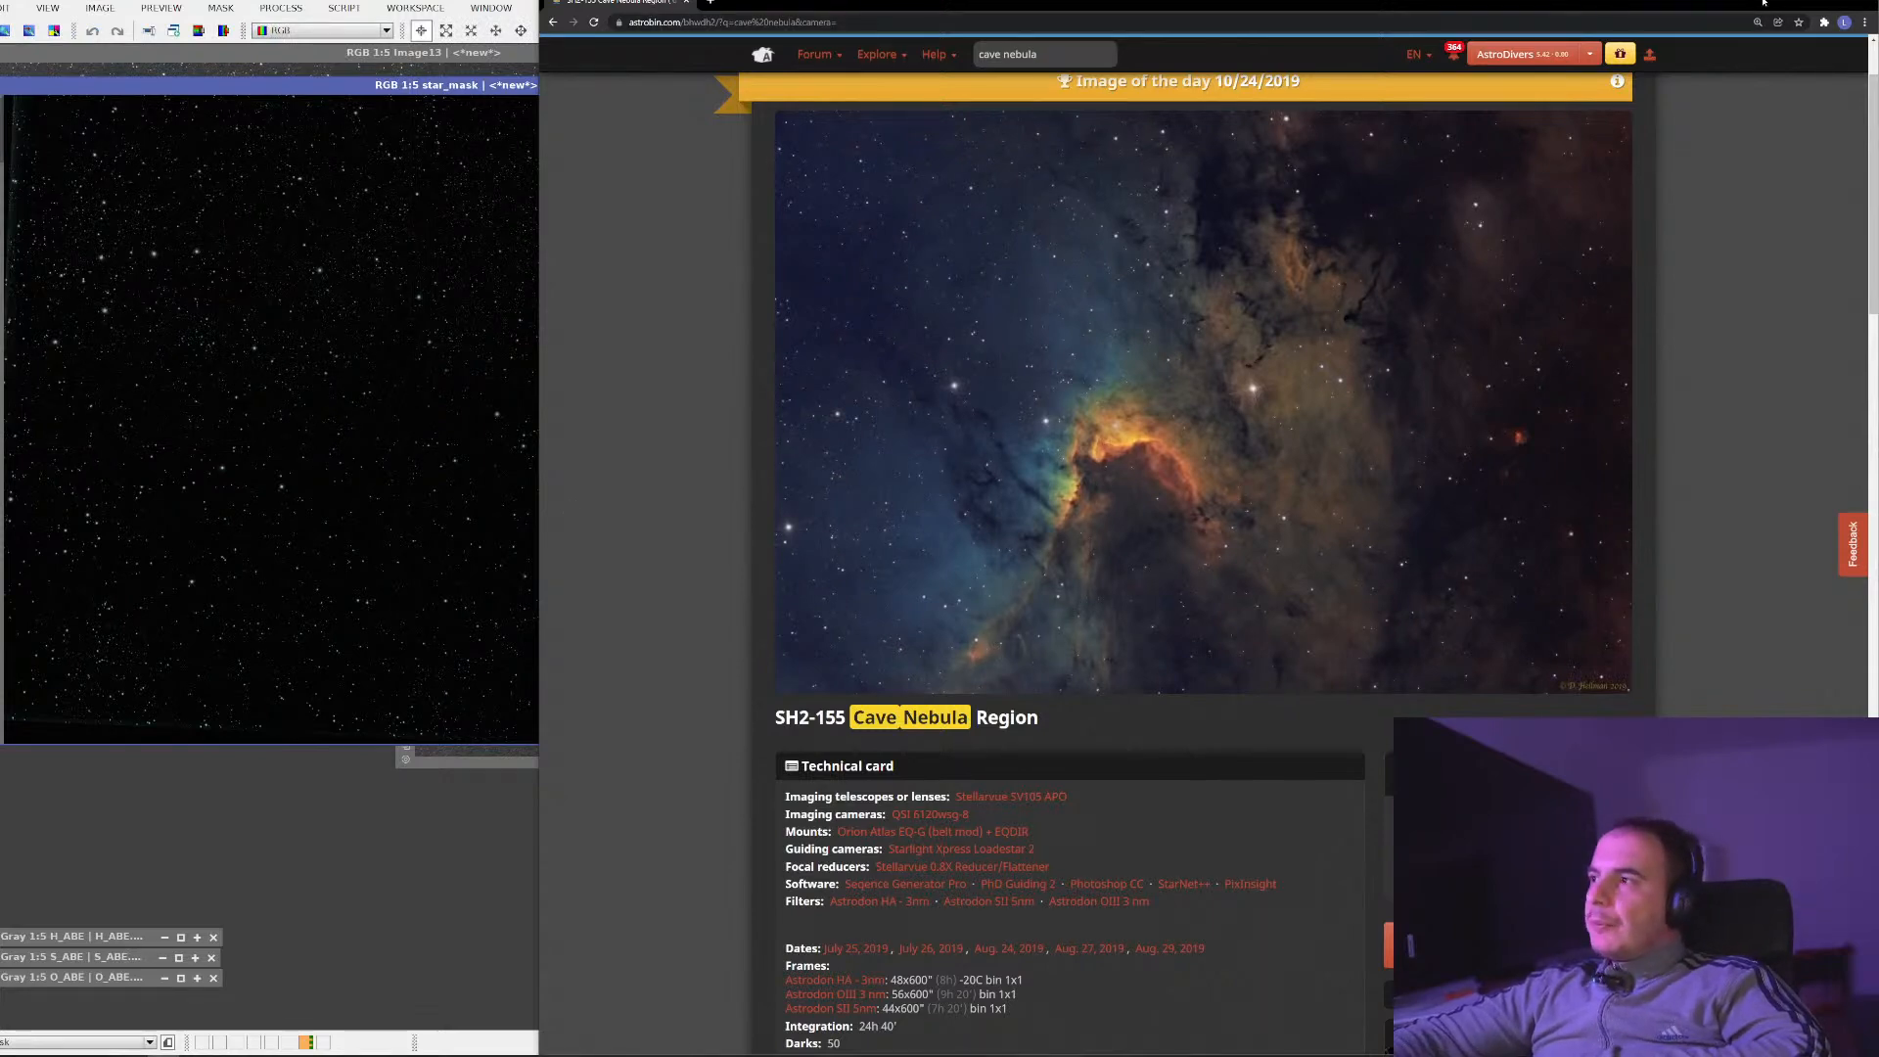
# Switch to PixInsight and clear the workspace, setting the collapsed star_mask window aside and closing StarNet and LinearFit
pyautogui.click(1799, 3)
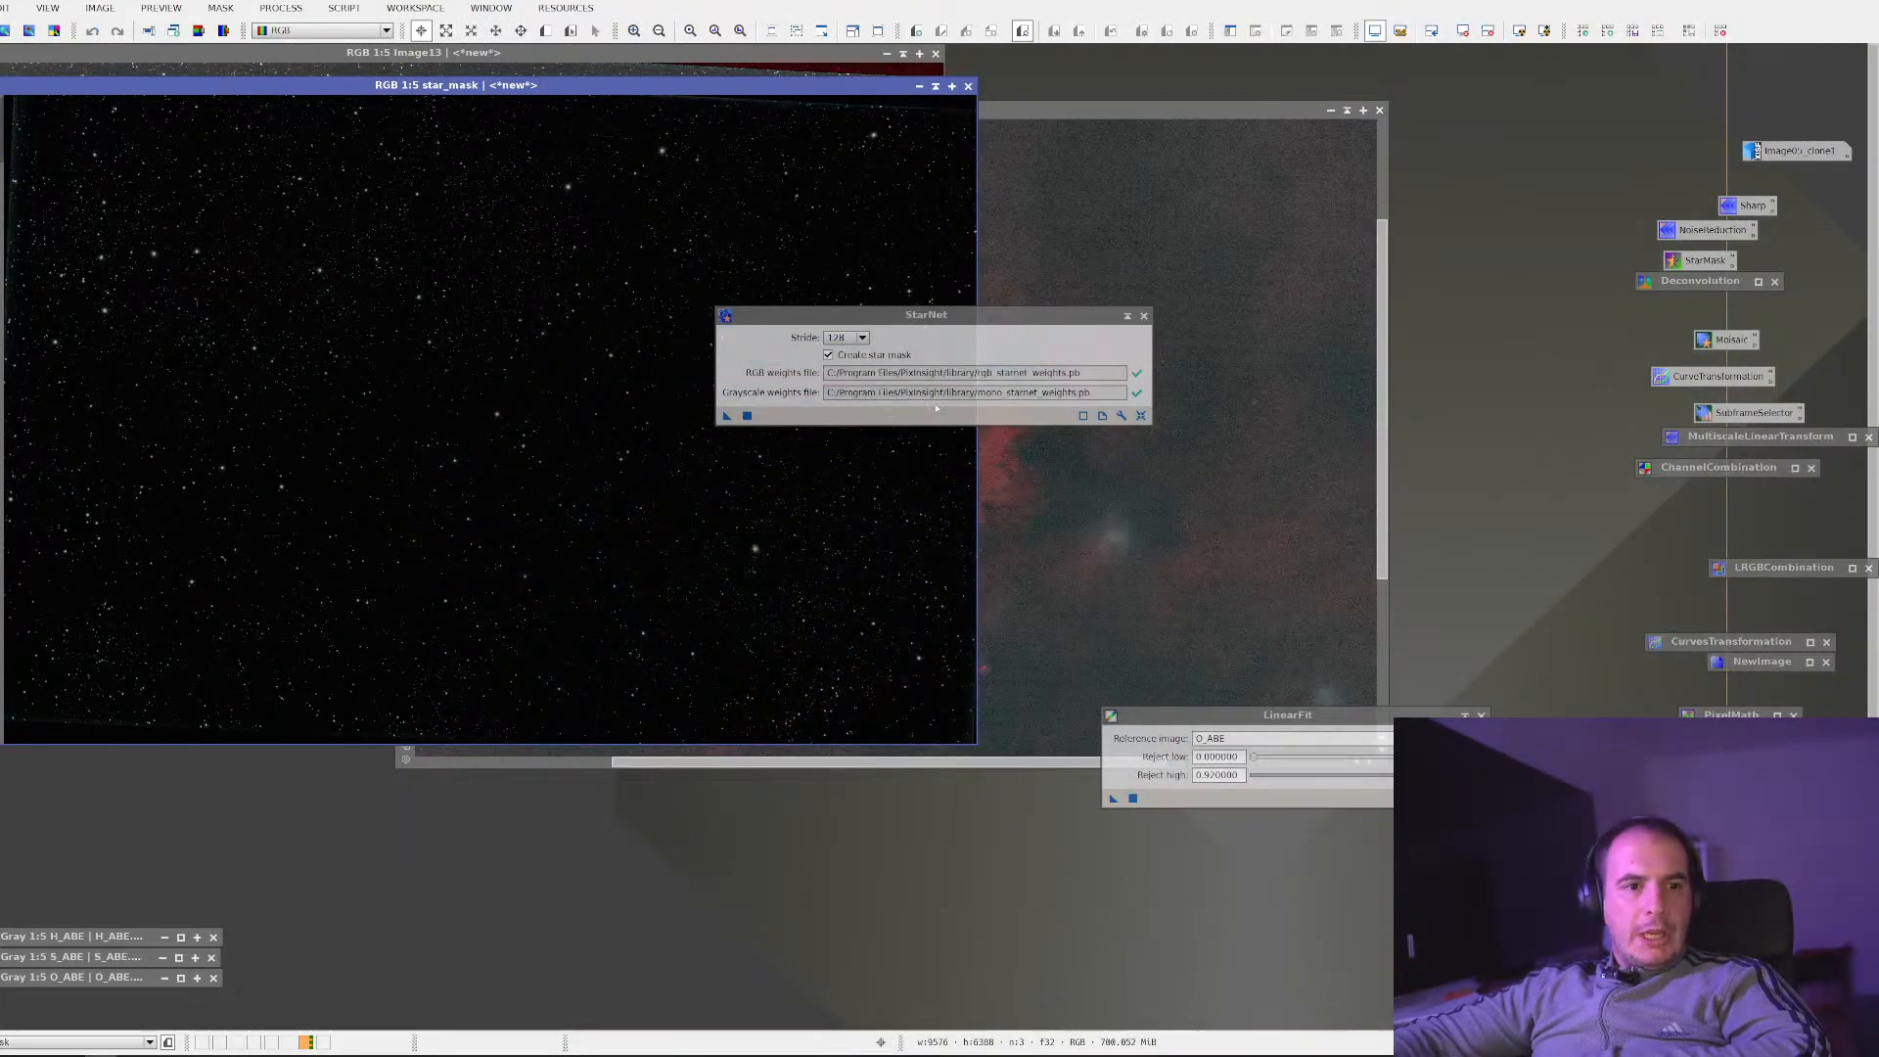
pyautogui.click(936, 87)
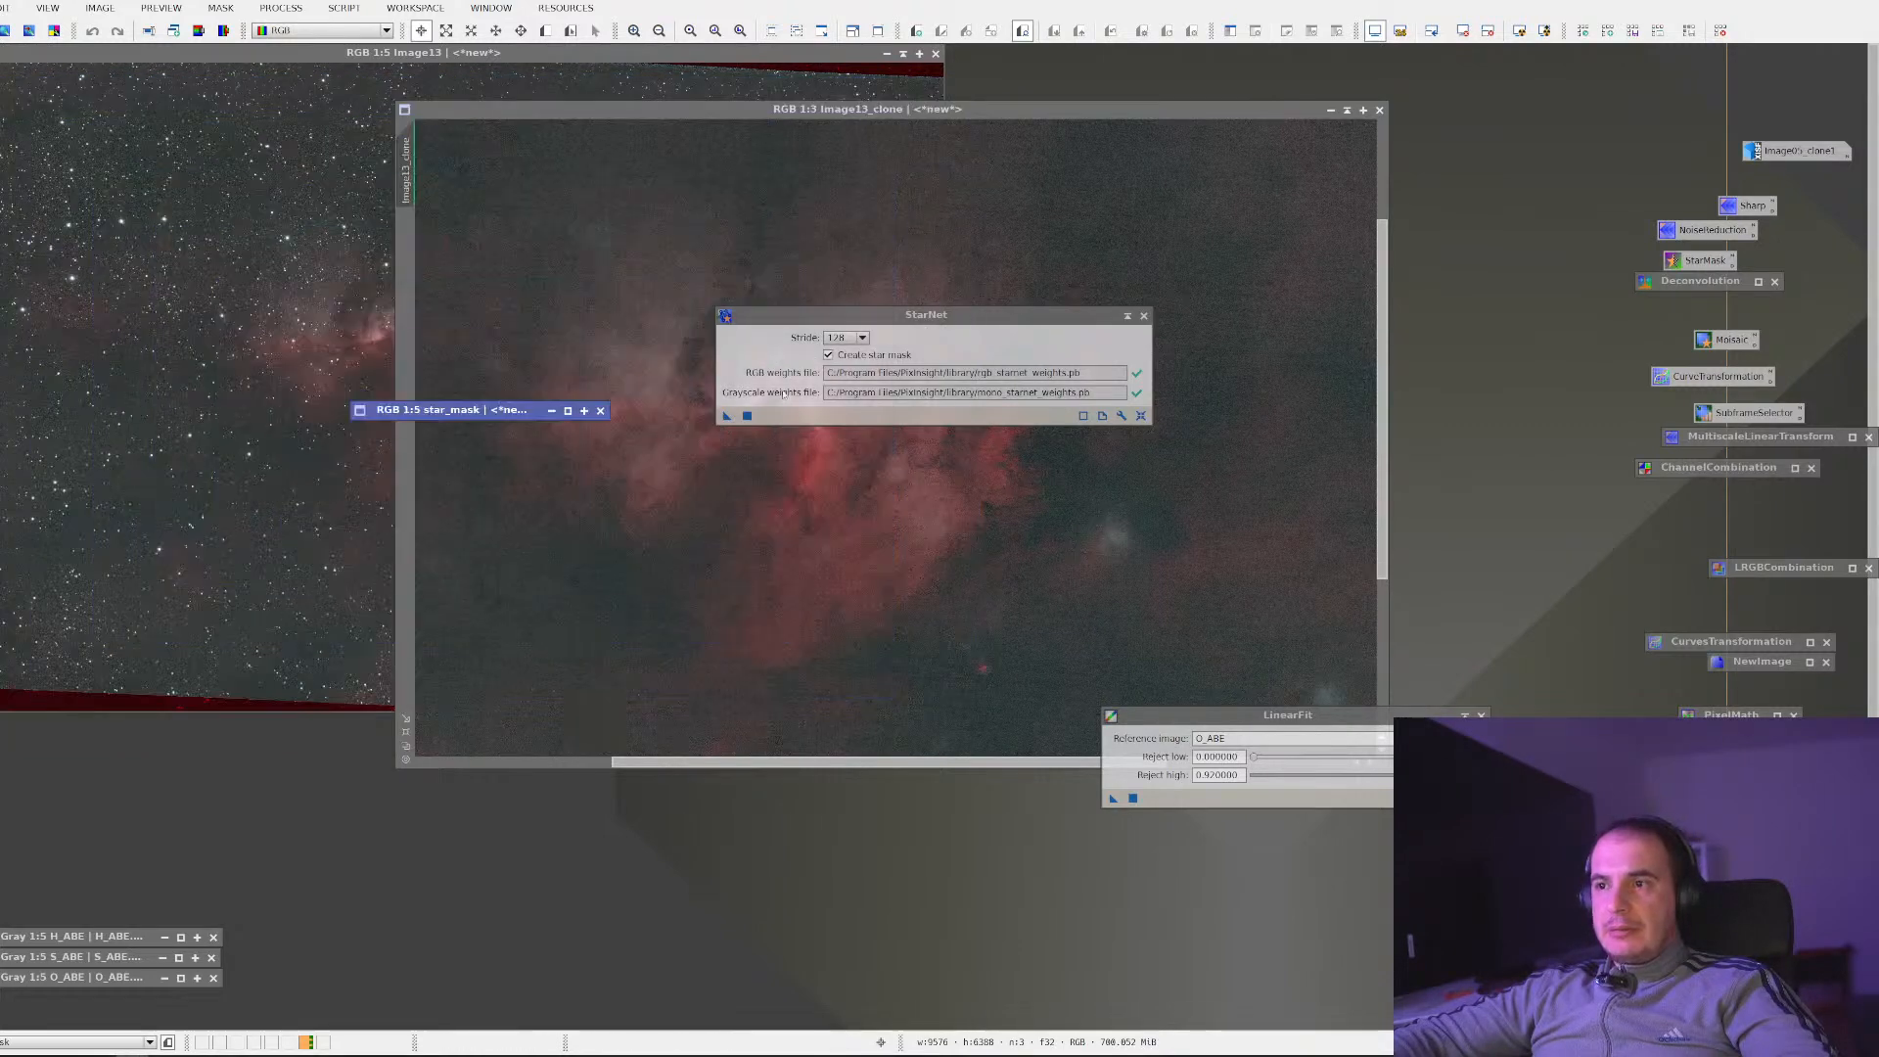
pyautogui.moveTo(431, 418); pyautogui.dragTo(1091, 86)
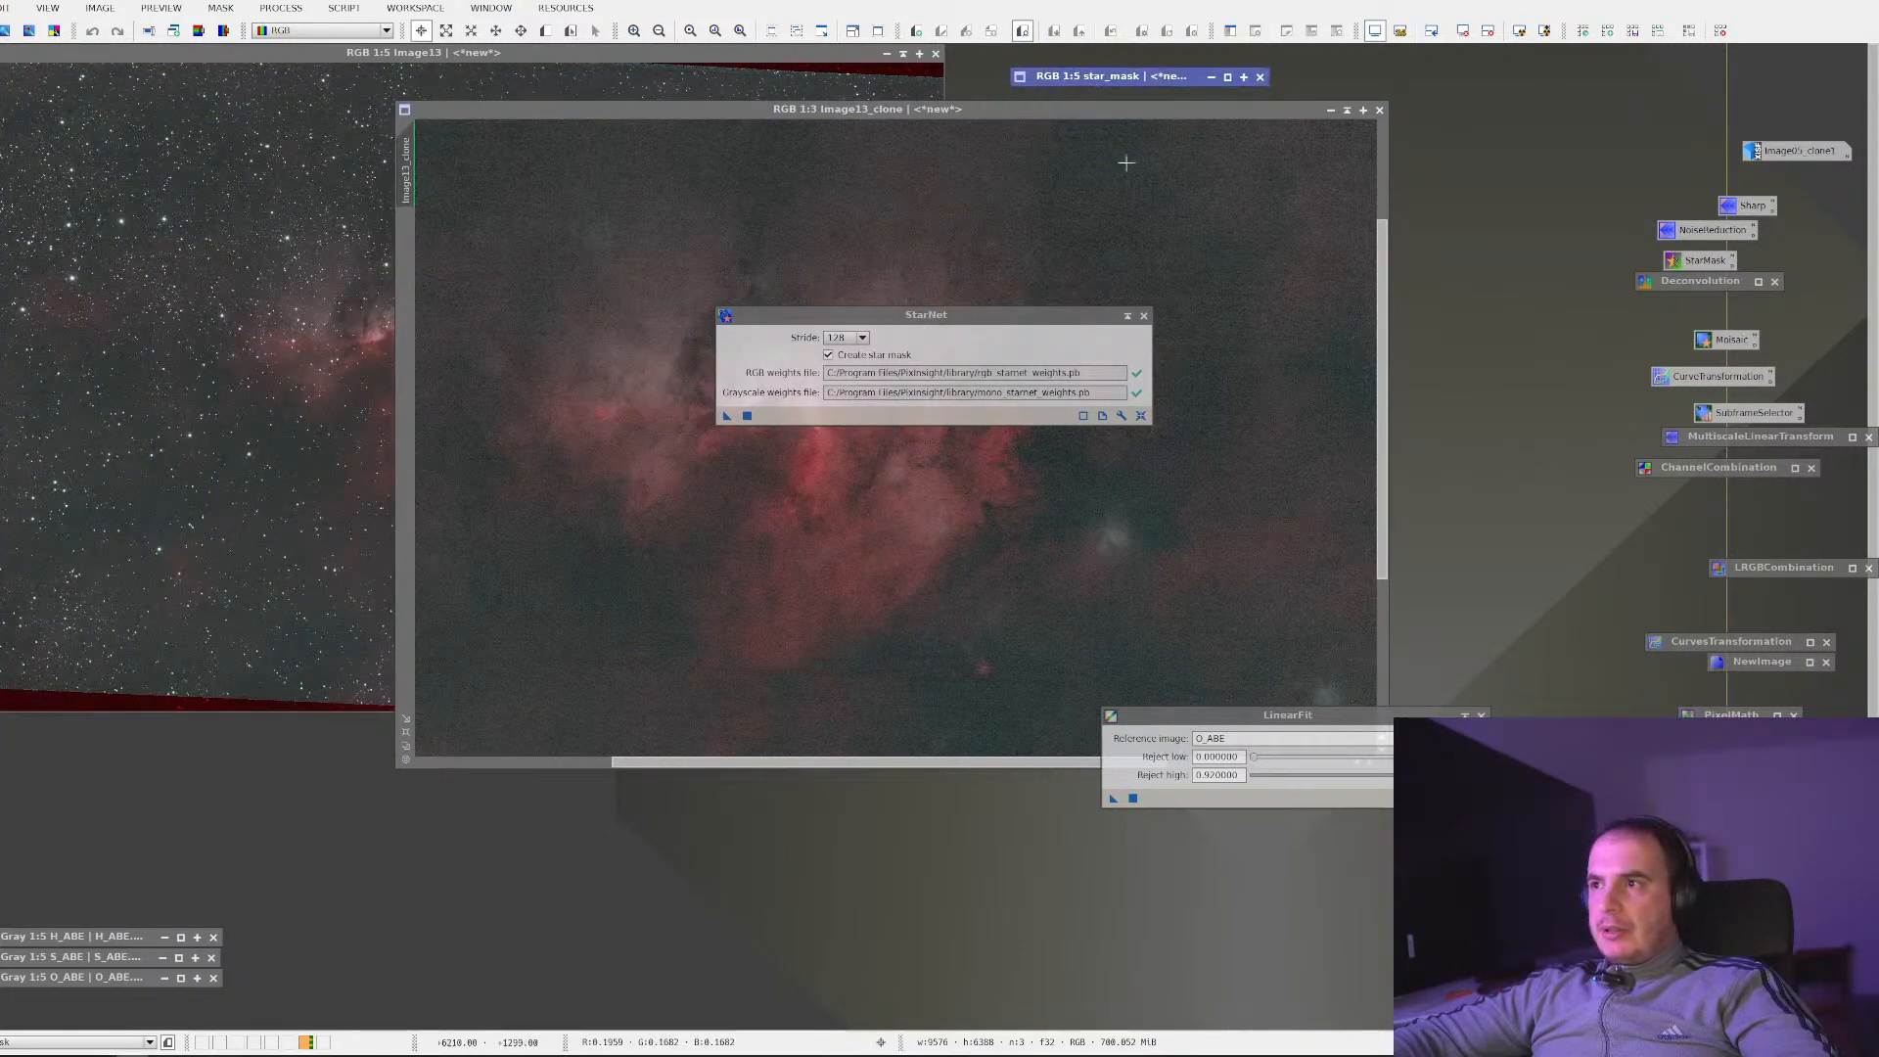
pyautogui.click(1143, 315)
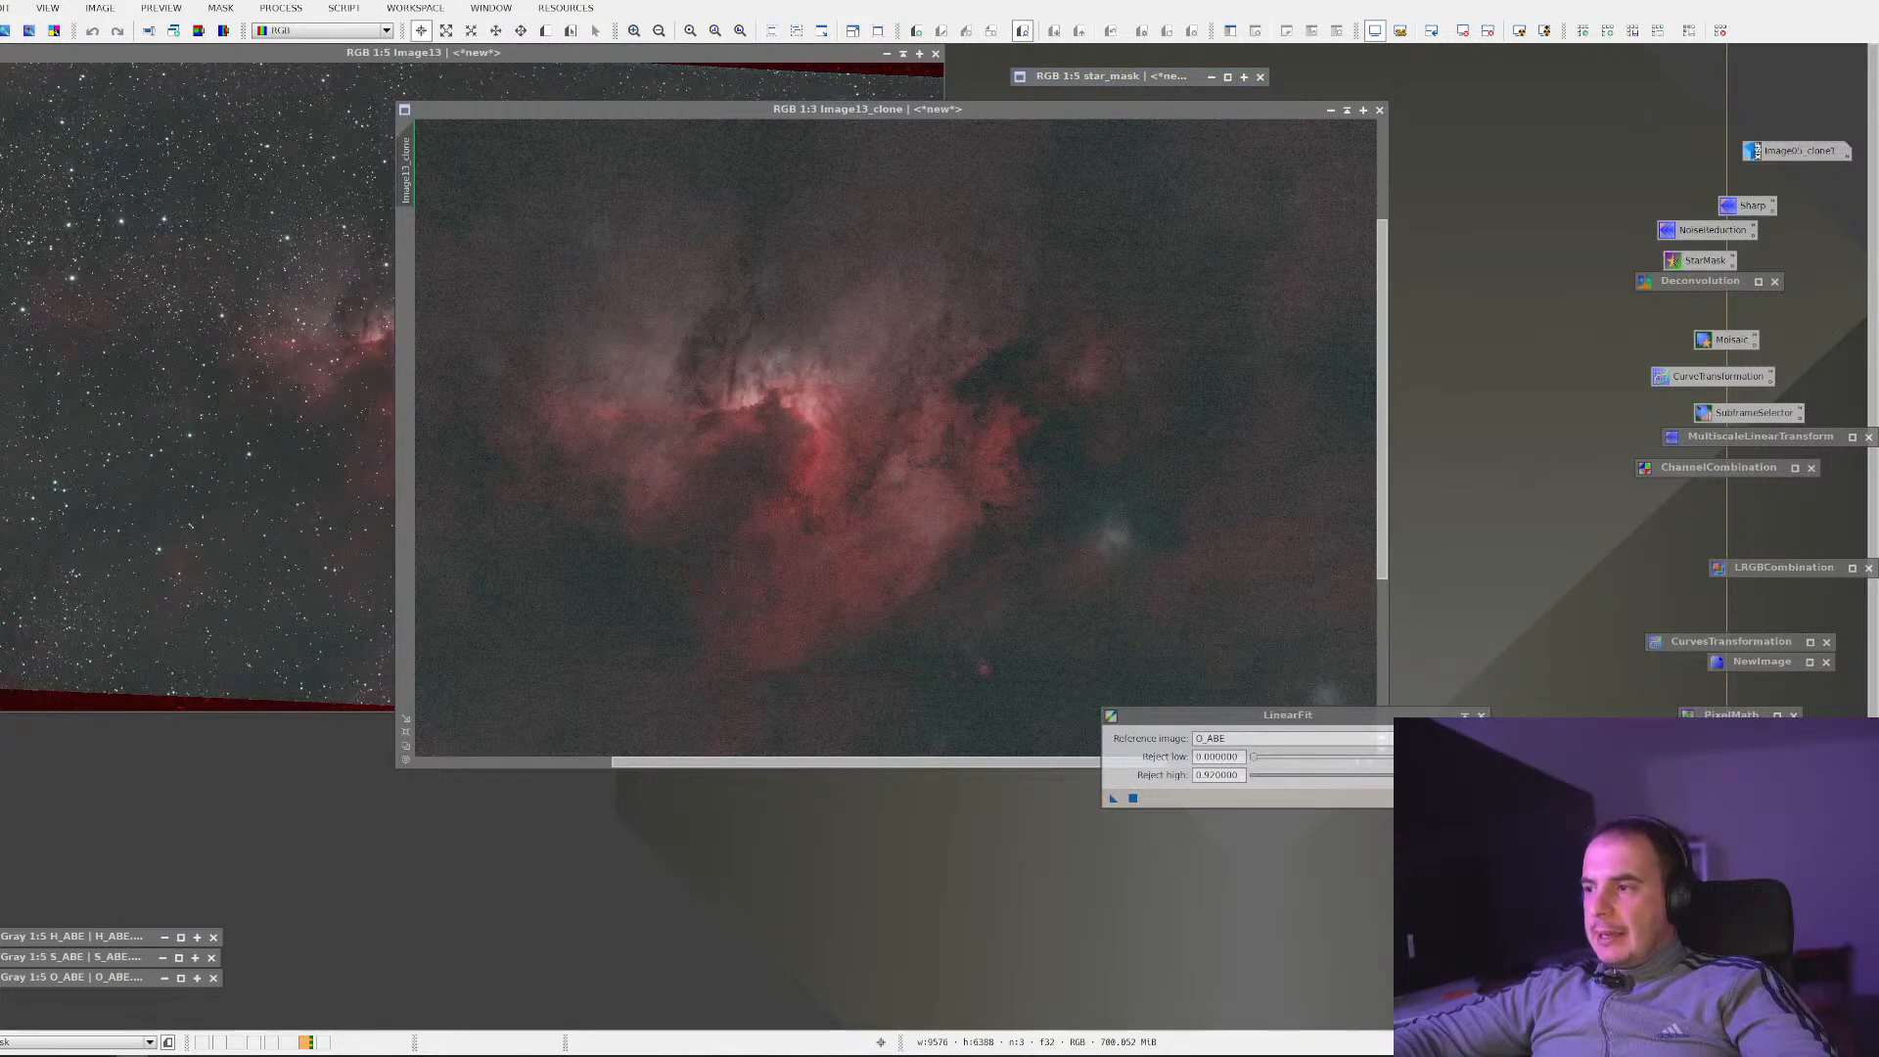
pyautogui.click(1481, 715)
# Inspect the starless Image13_clone at up to 4:1 for artifacts where the bright star was removed
pyautogui.scroll(2, 1013, 487)
pyautogui.scroll(-2, 1013, 488)
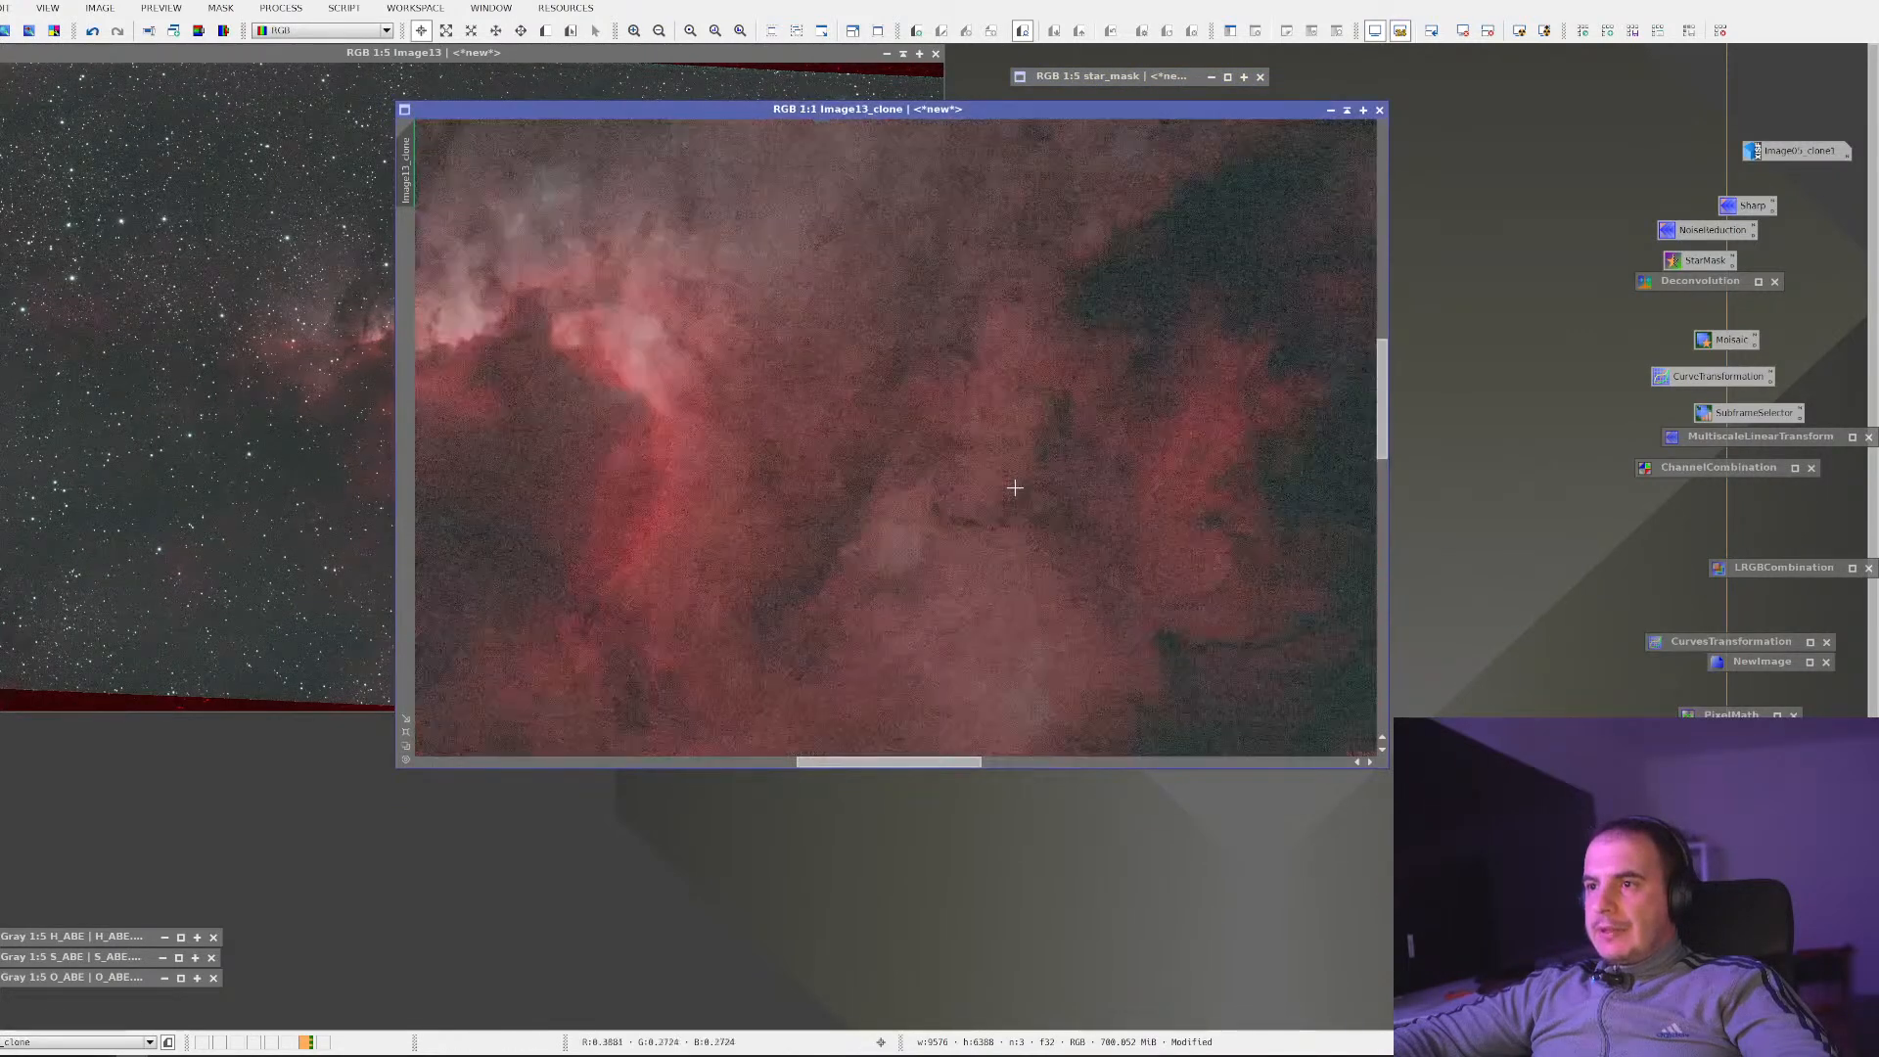
pyautogui.scroll(1, 1015, 487)
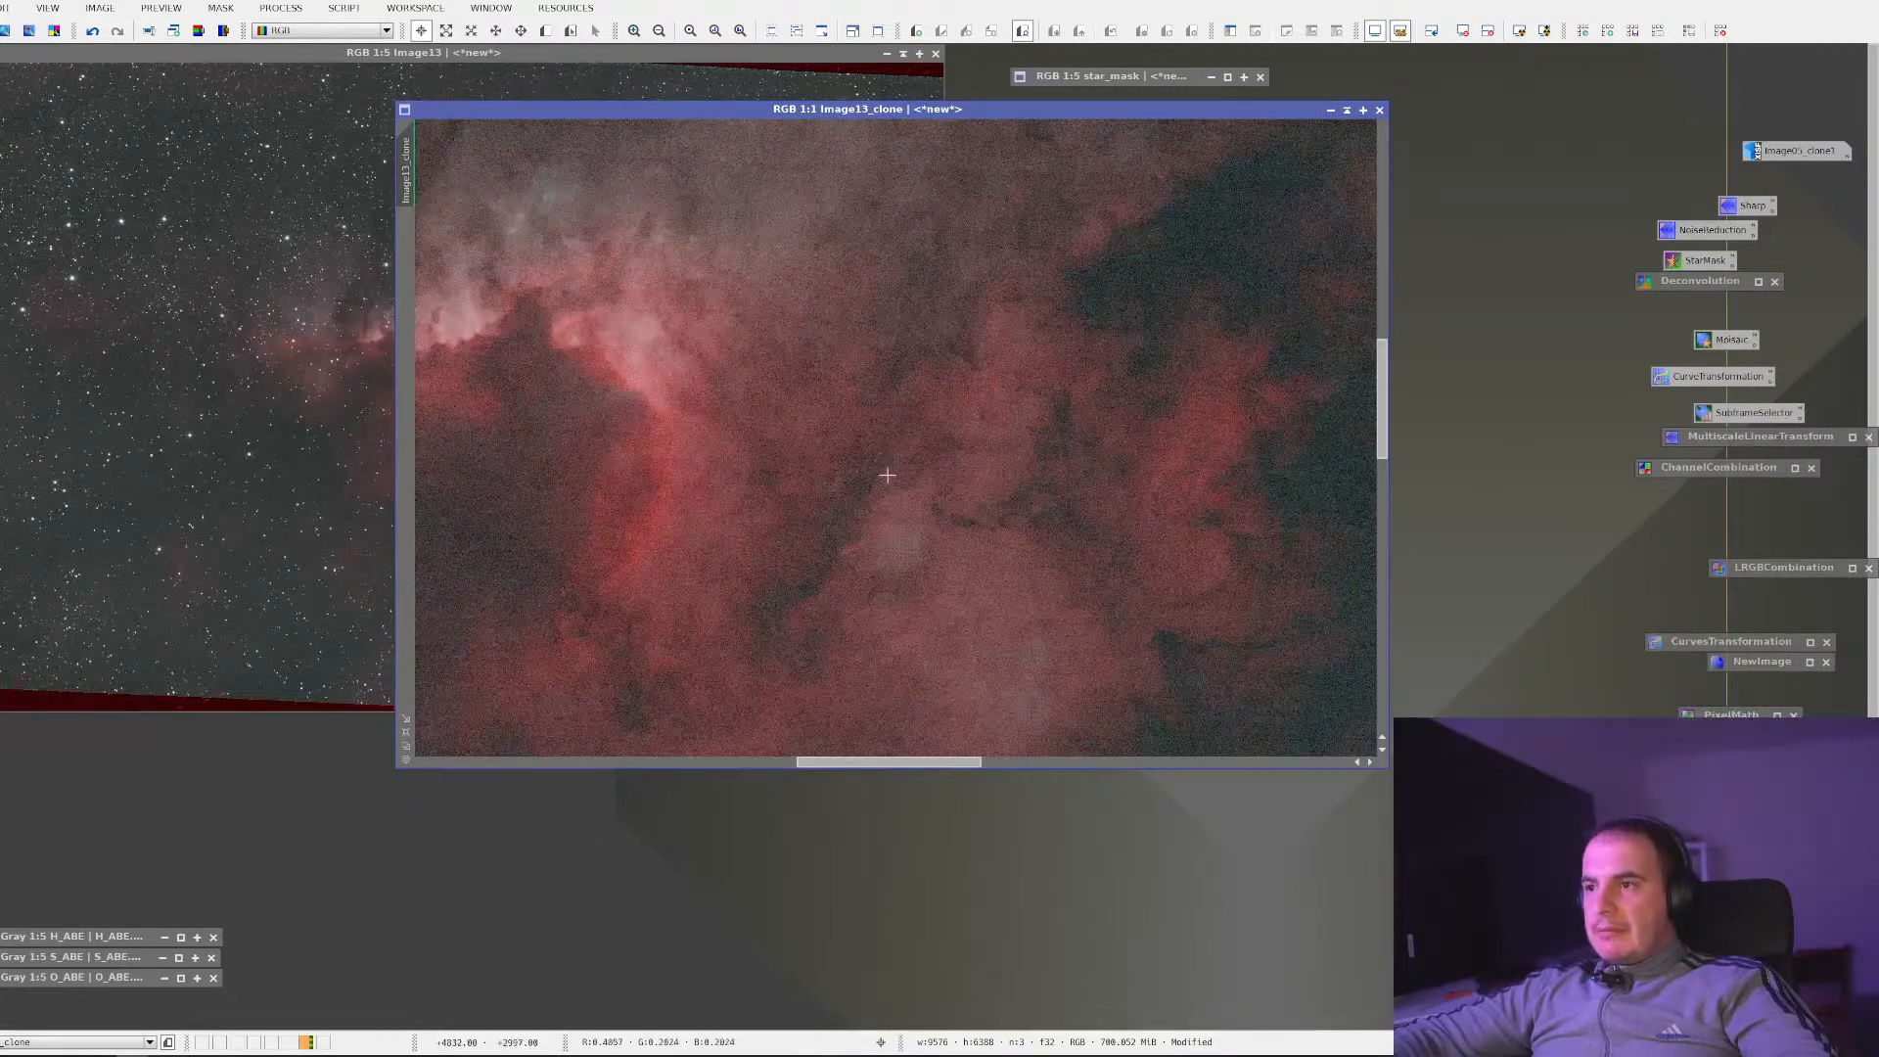
pyautogui.scroll(1, 900, 475)
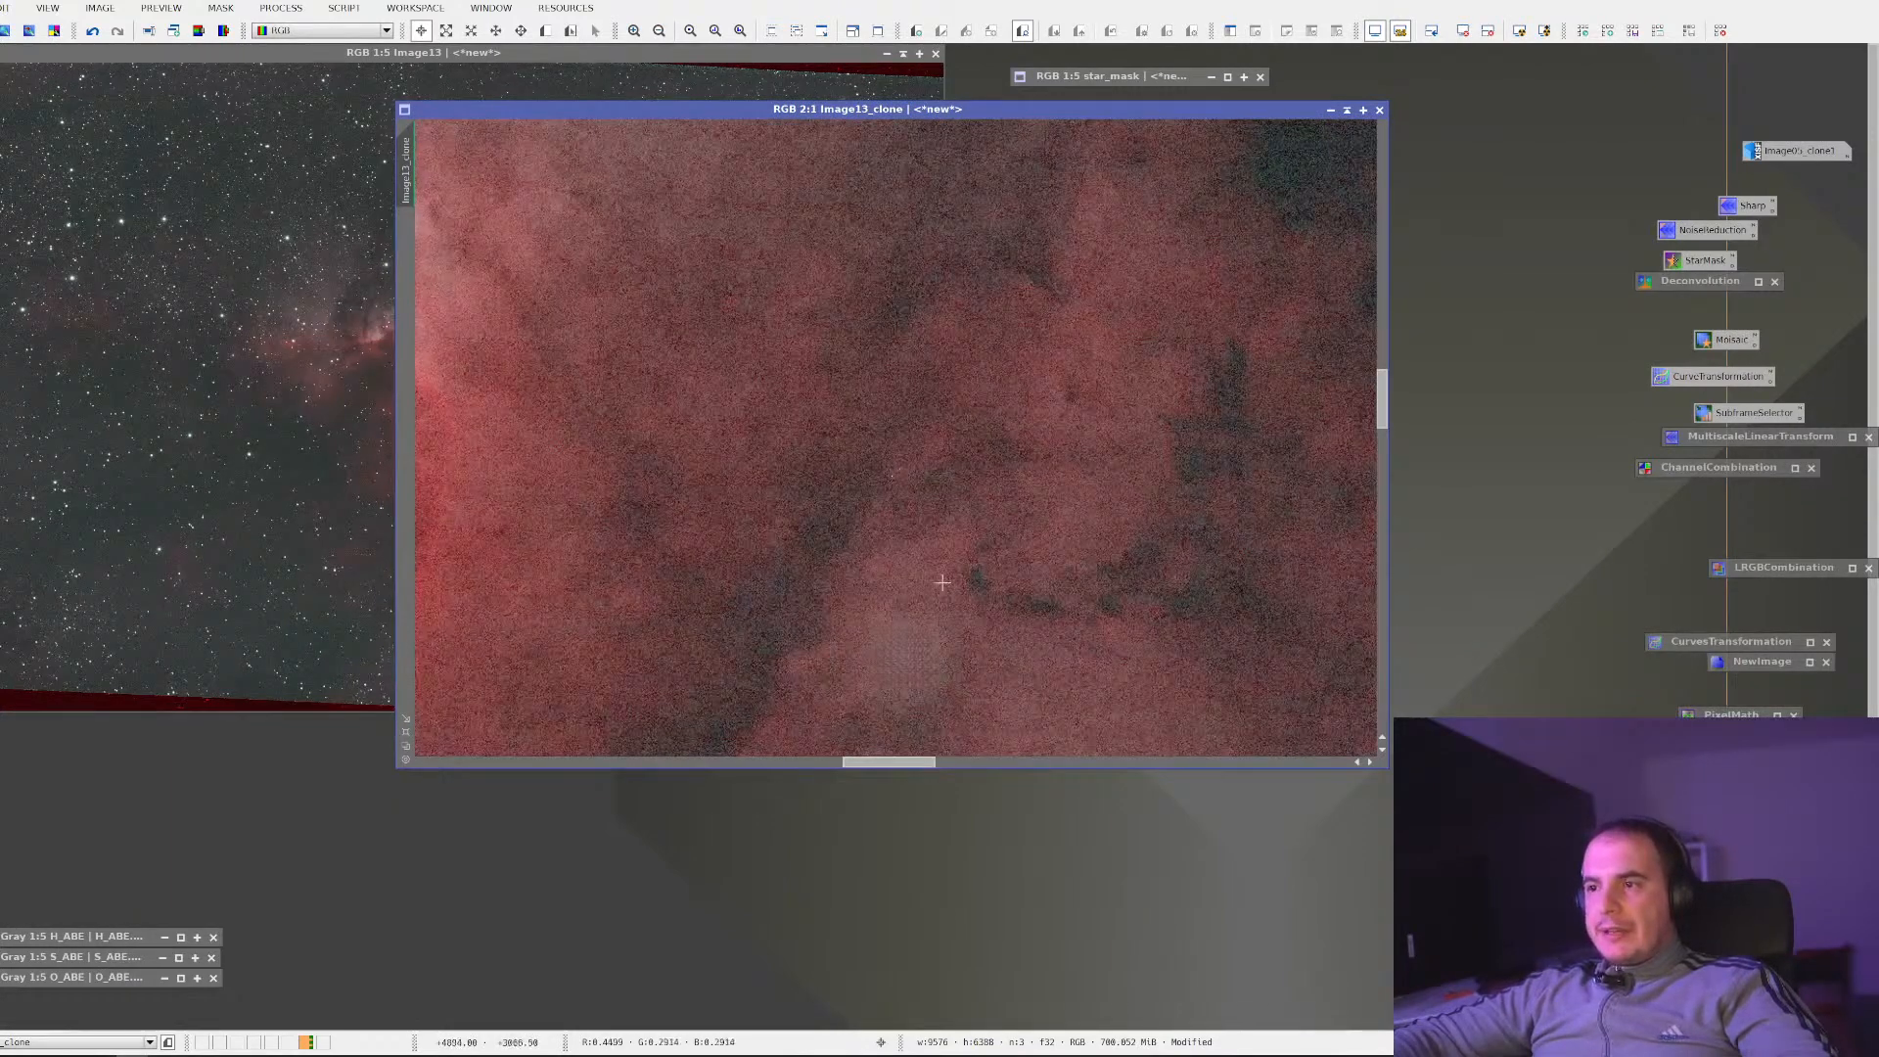
pyautogui.moveTo(940, 650); pyautogui.dragTo(952, 486)
pyautogui.scroll(1, 953, 487)
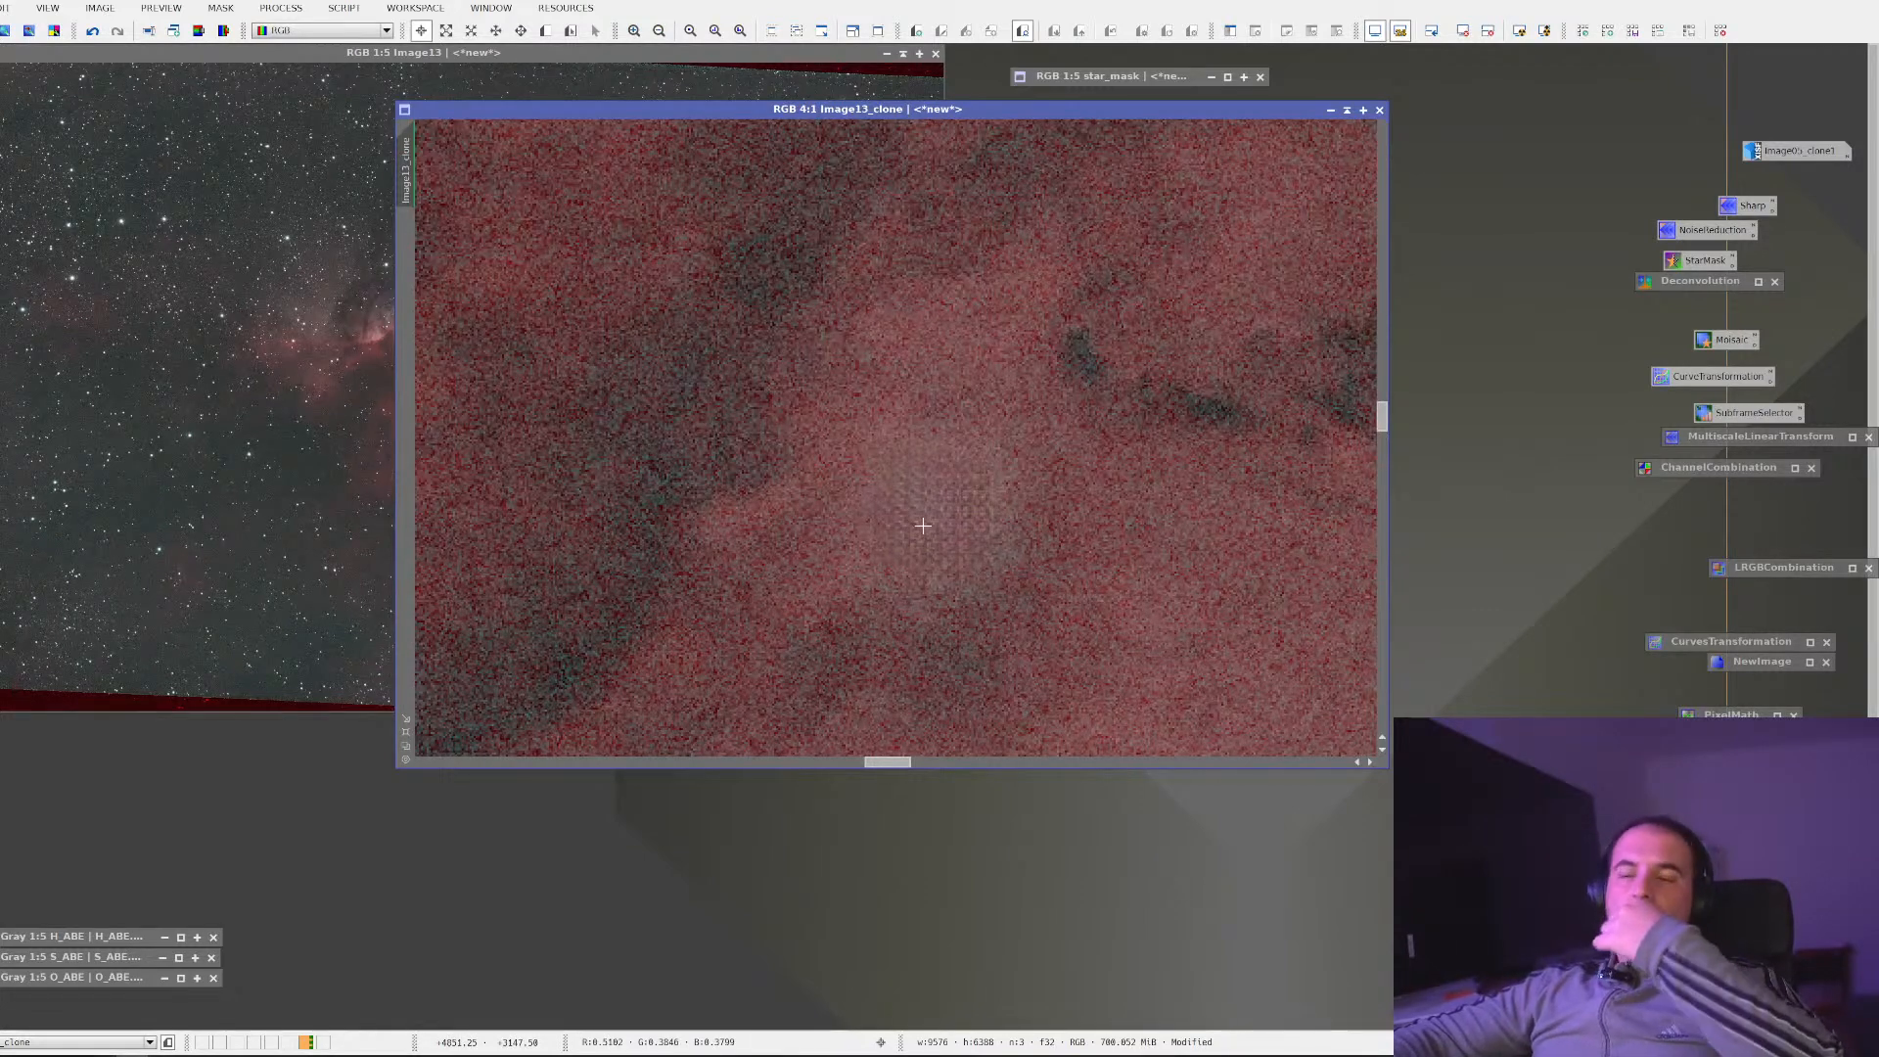
pyautogui.scroll(-3, 923, 526)
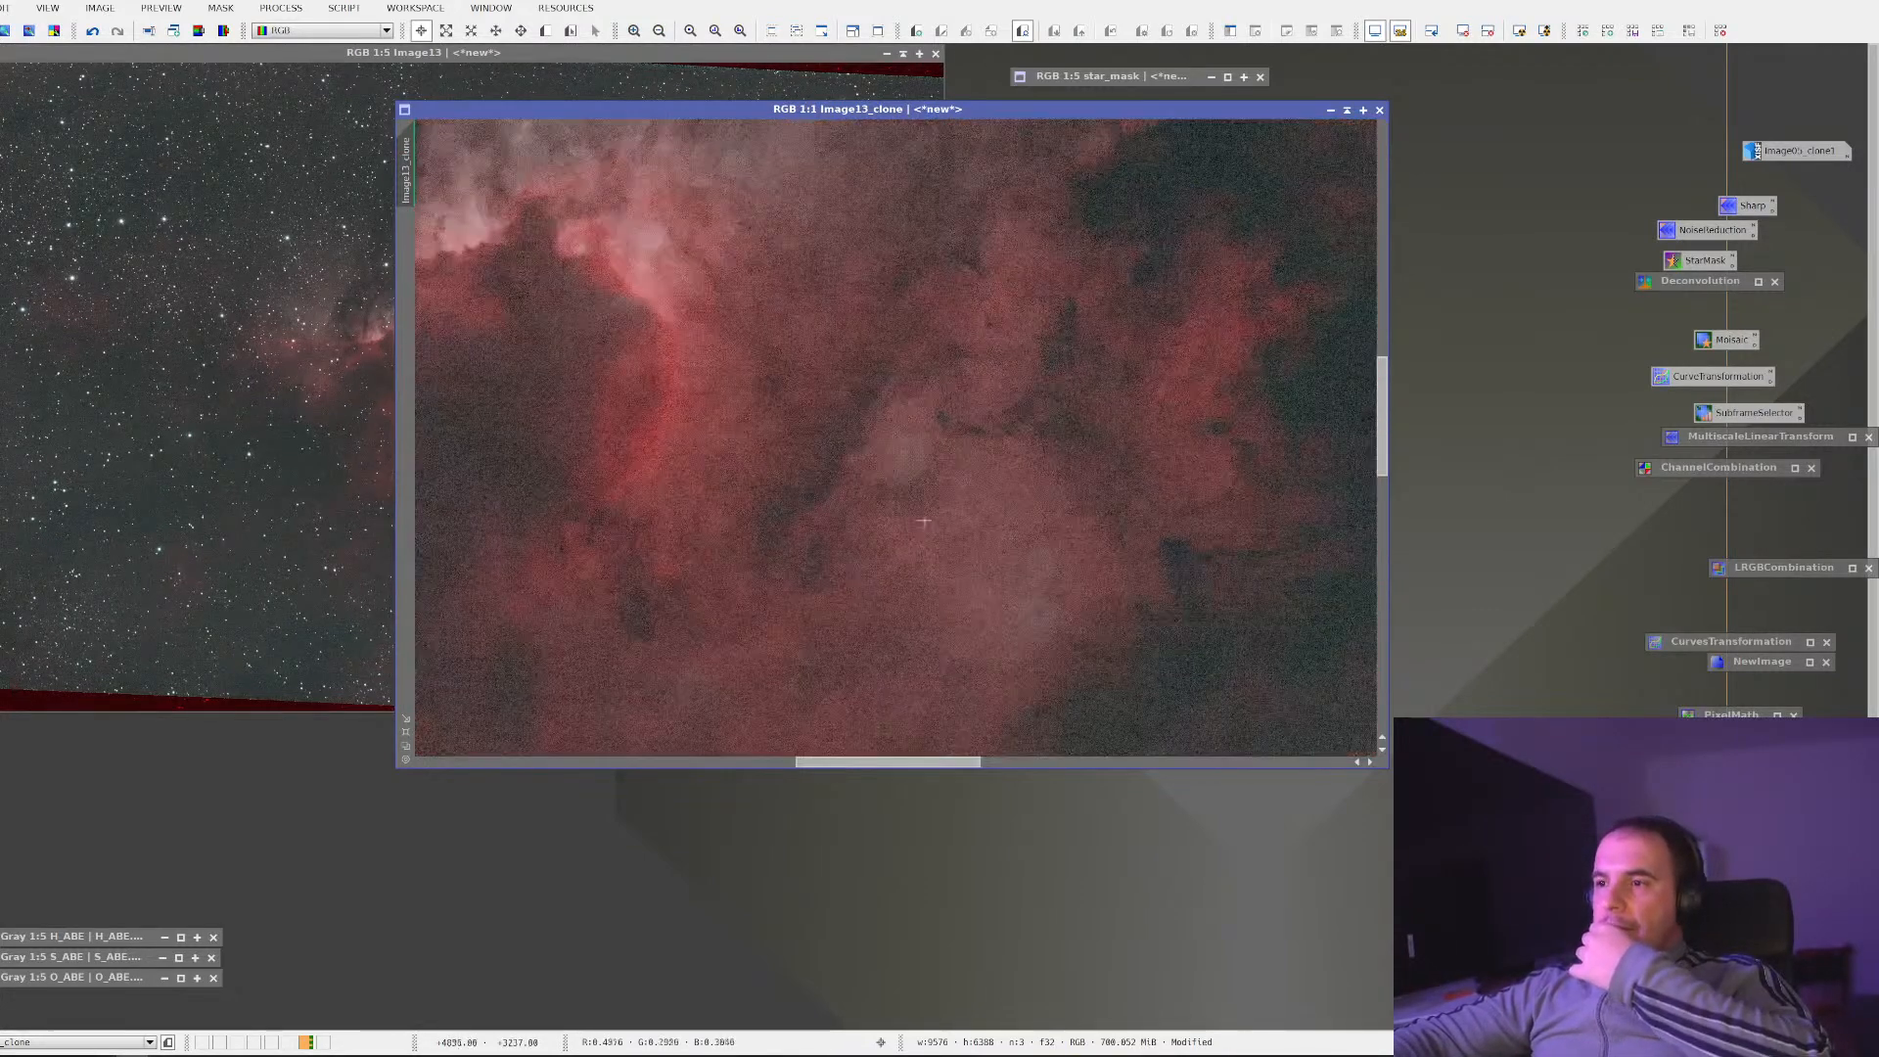
# Collapse Image13_clone beside the star_mask window and move Image13 to the middle of the workspace for viewing
pyautogui.click(1350, 112)
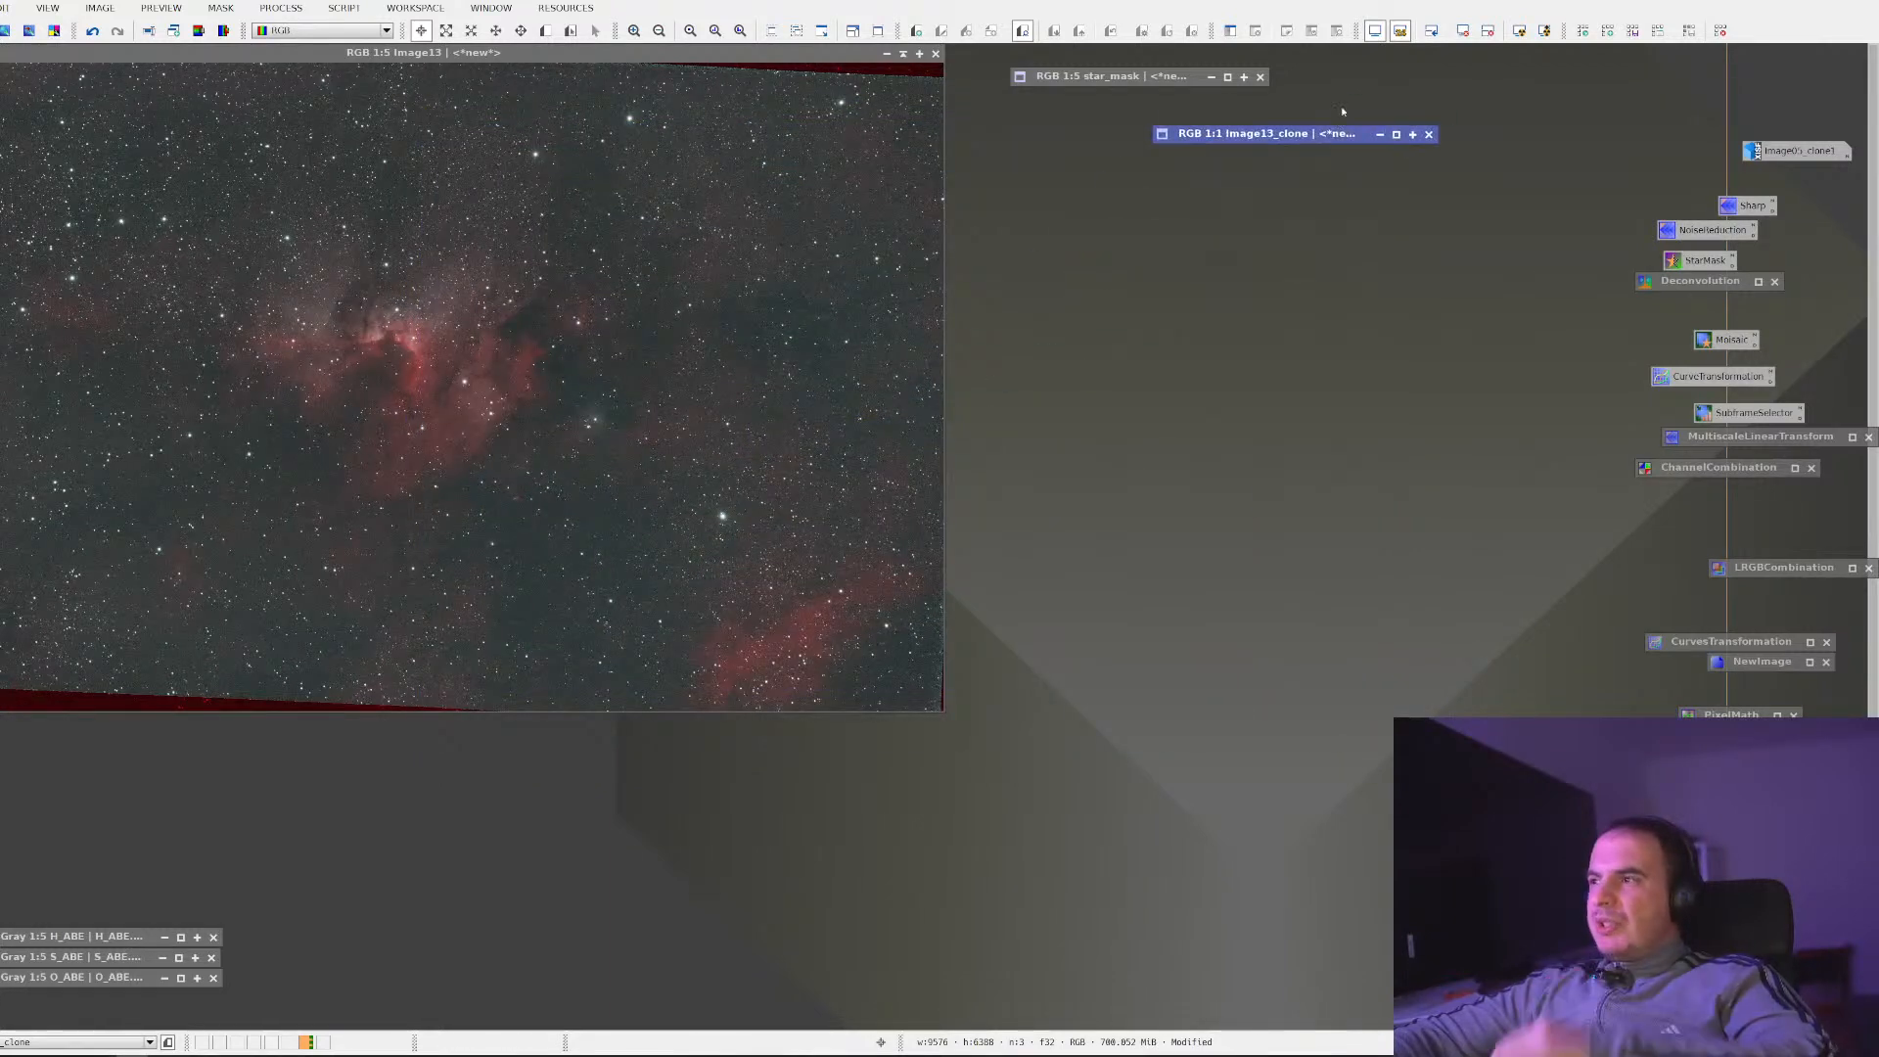
pyautogui.moveTo(692, 62); pyautogui.dragTo(1175, 140)
pyautogui.scroll(3, 786, 396)
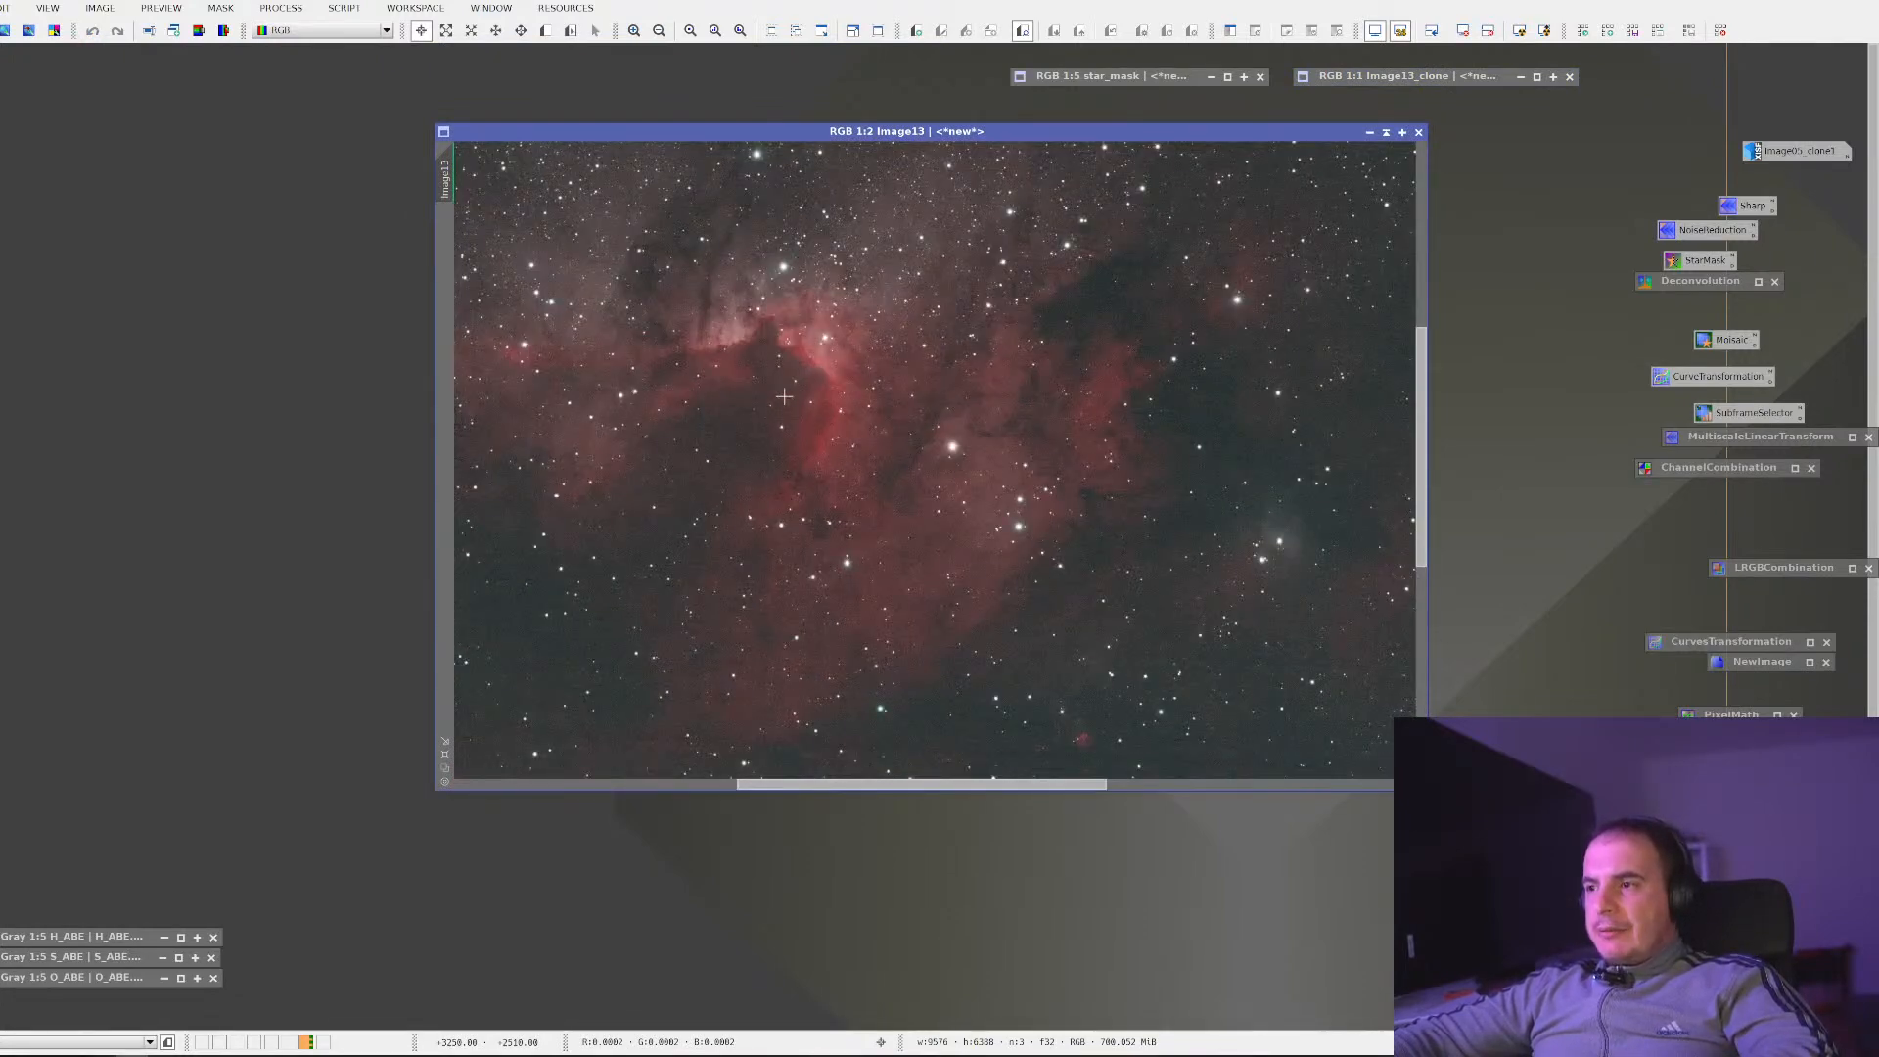
pyautogui.scroll(-2, 785, 397)
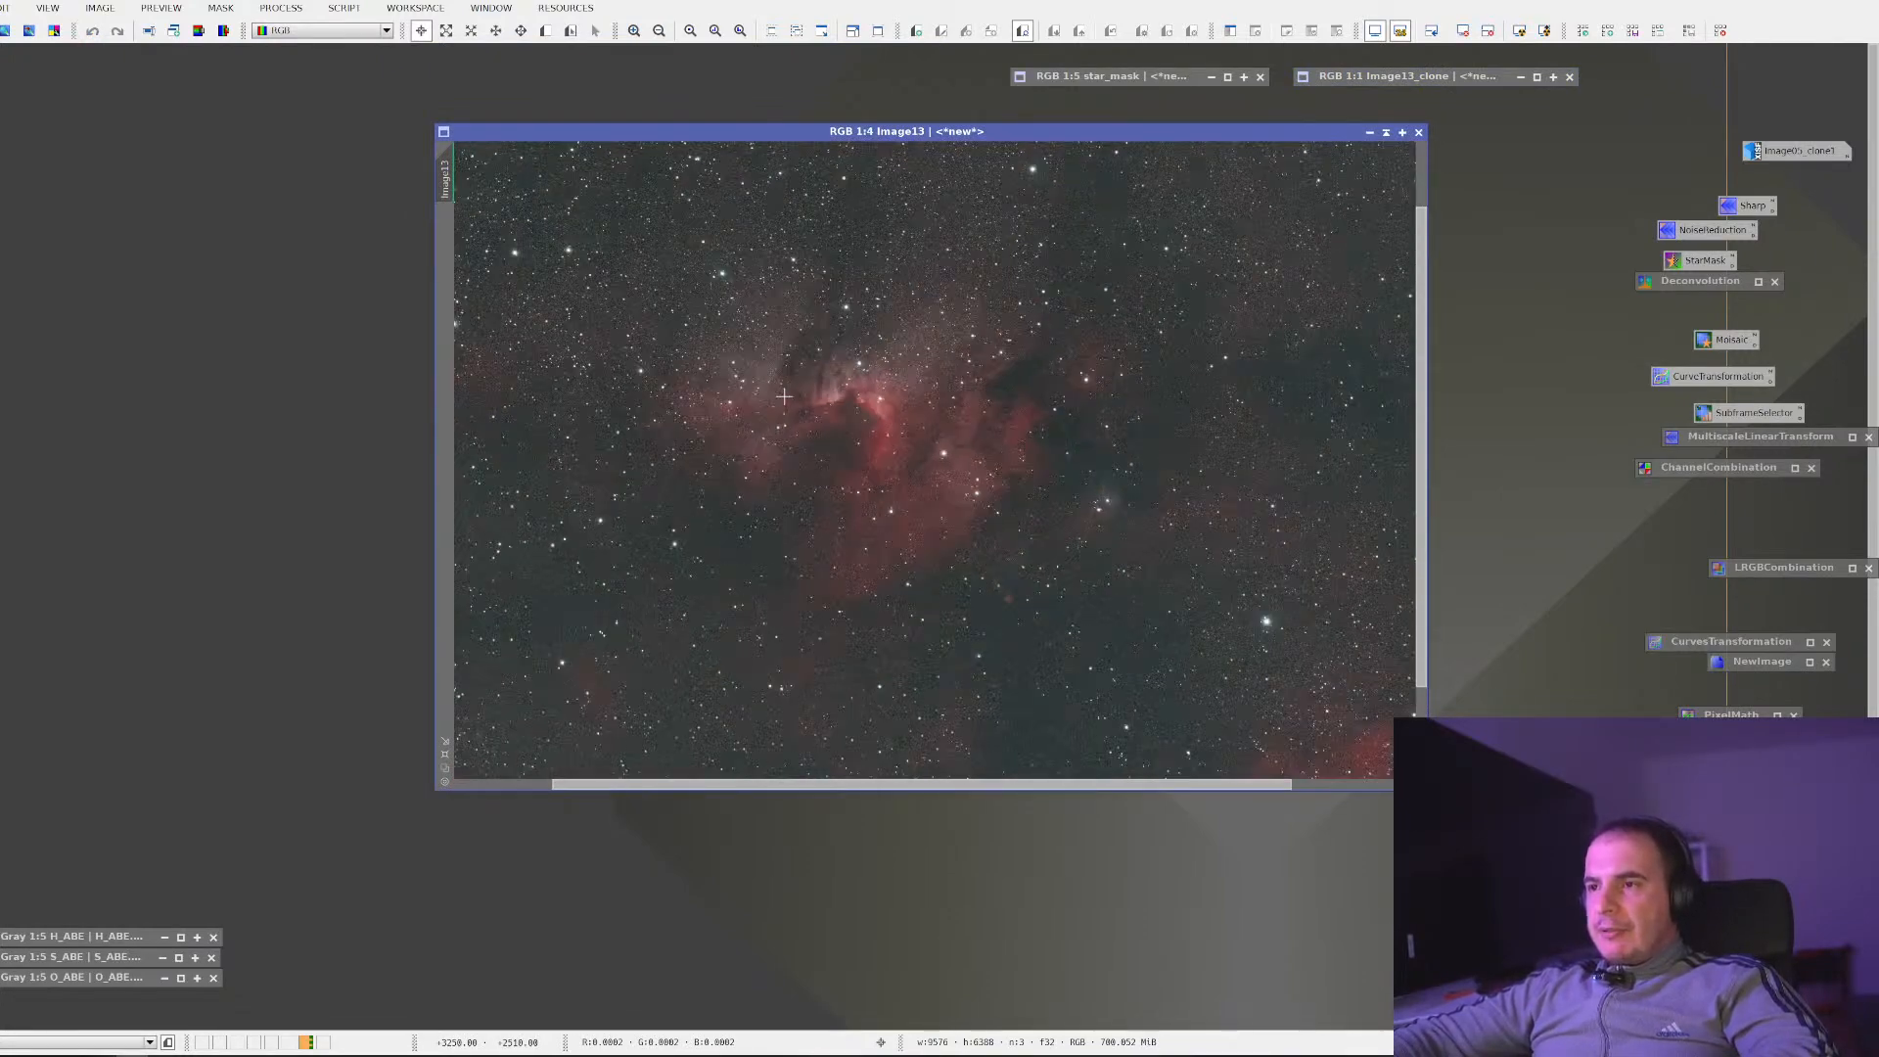
# Run the PSFImage script on Image13 and evaluate its stars with the Moffat function
pyautogui.click(344, 8)
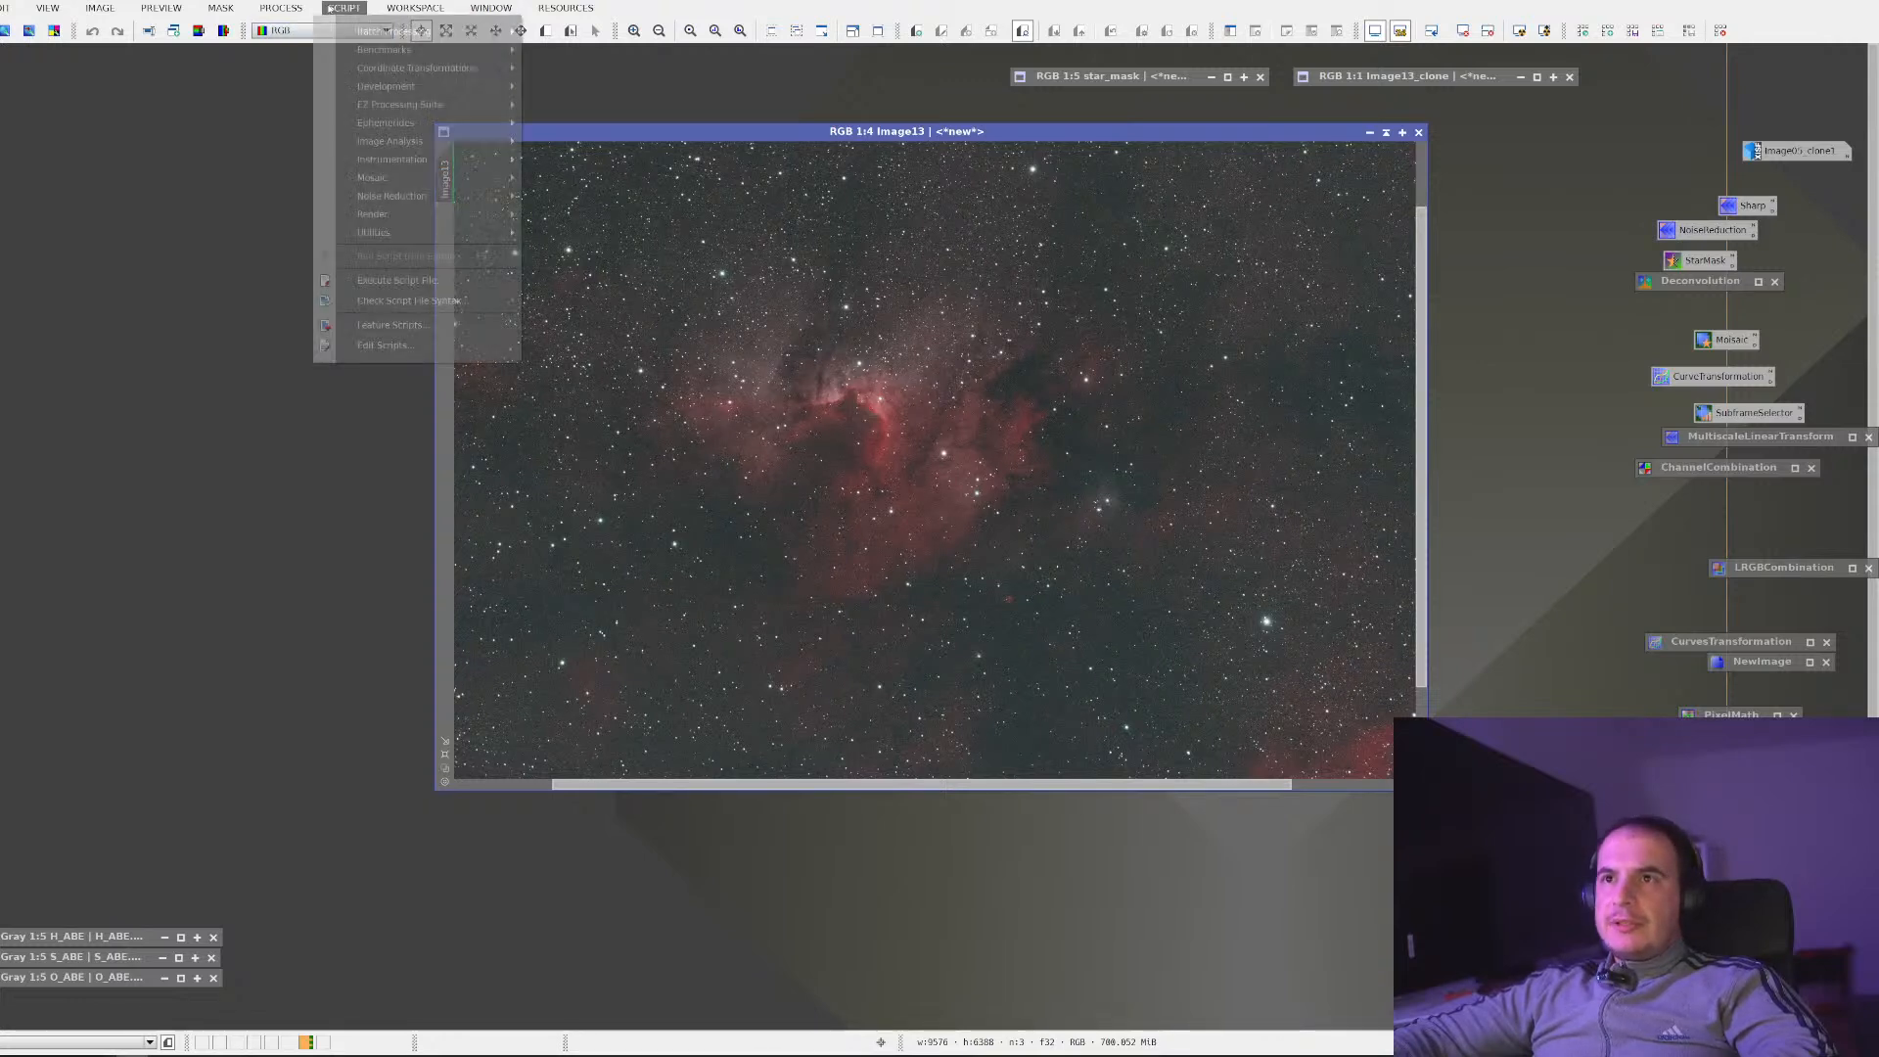
pyautogui.moveTo(406, 201)
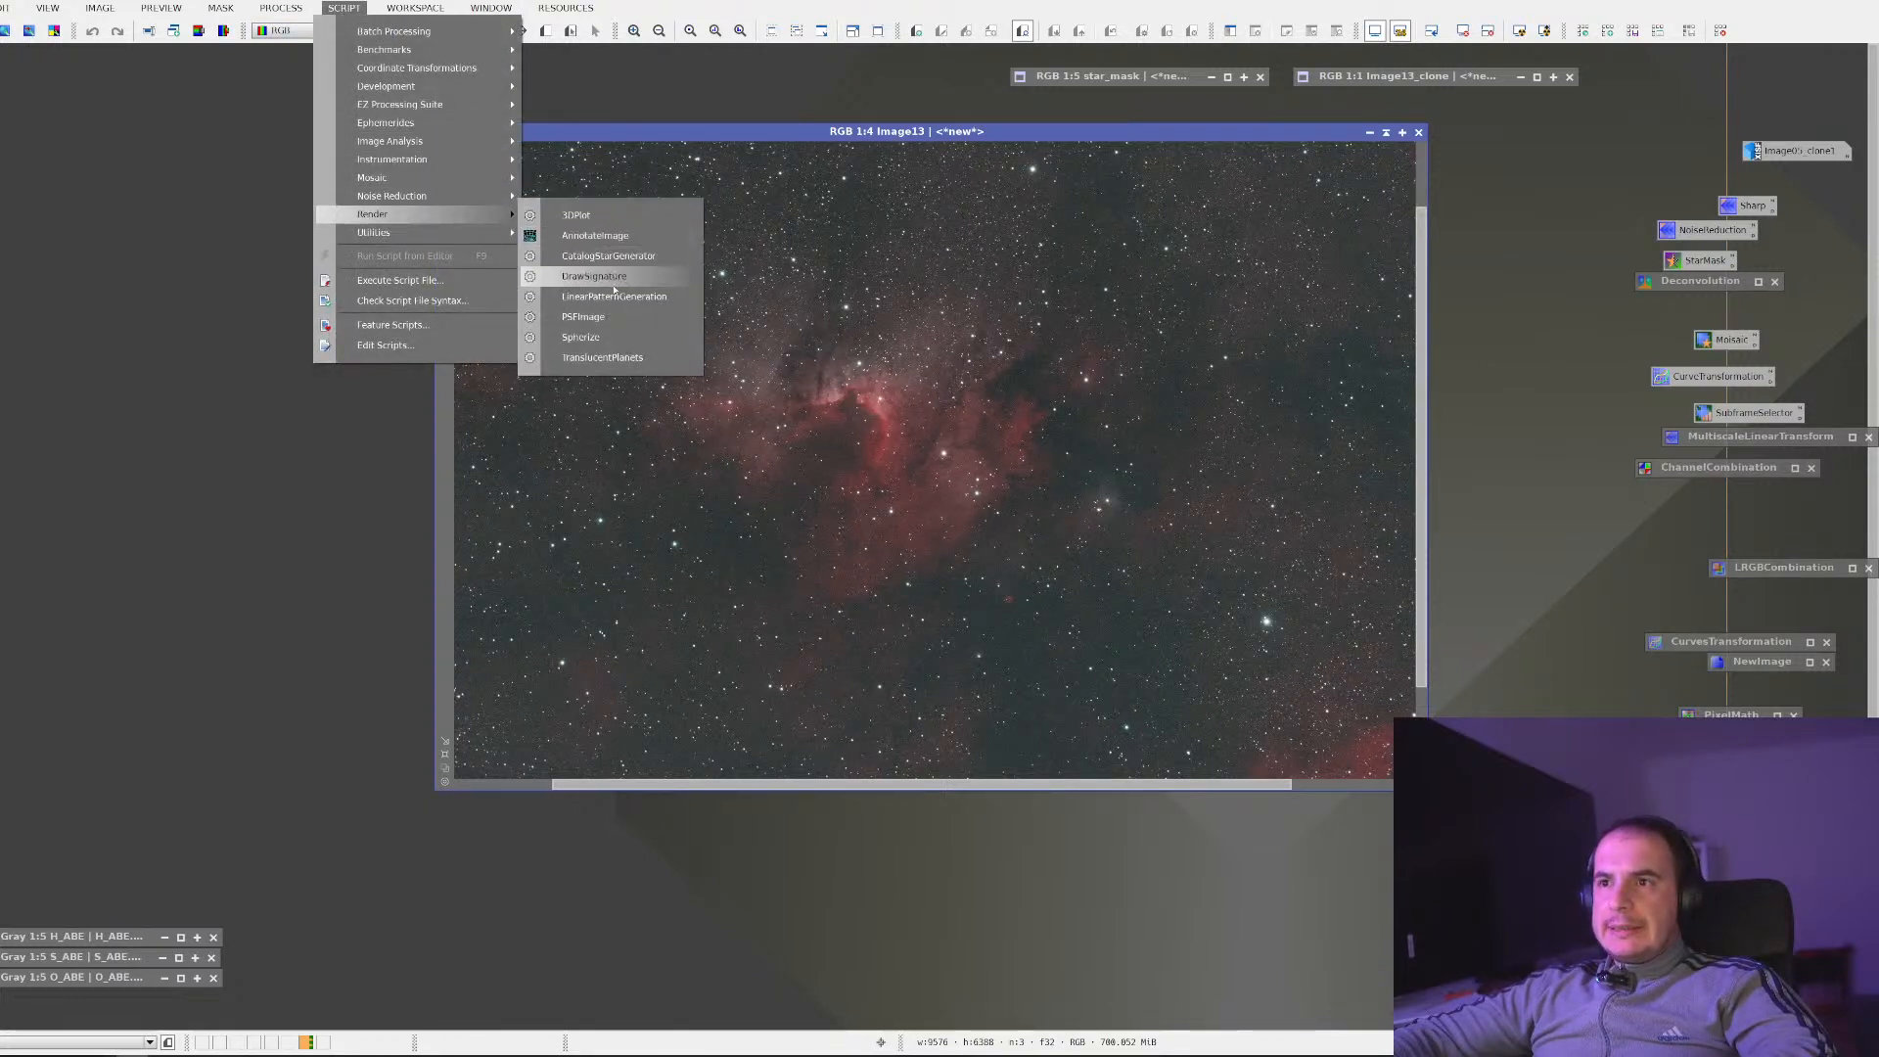
pyautogui.click(625, 314)
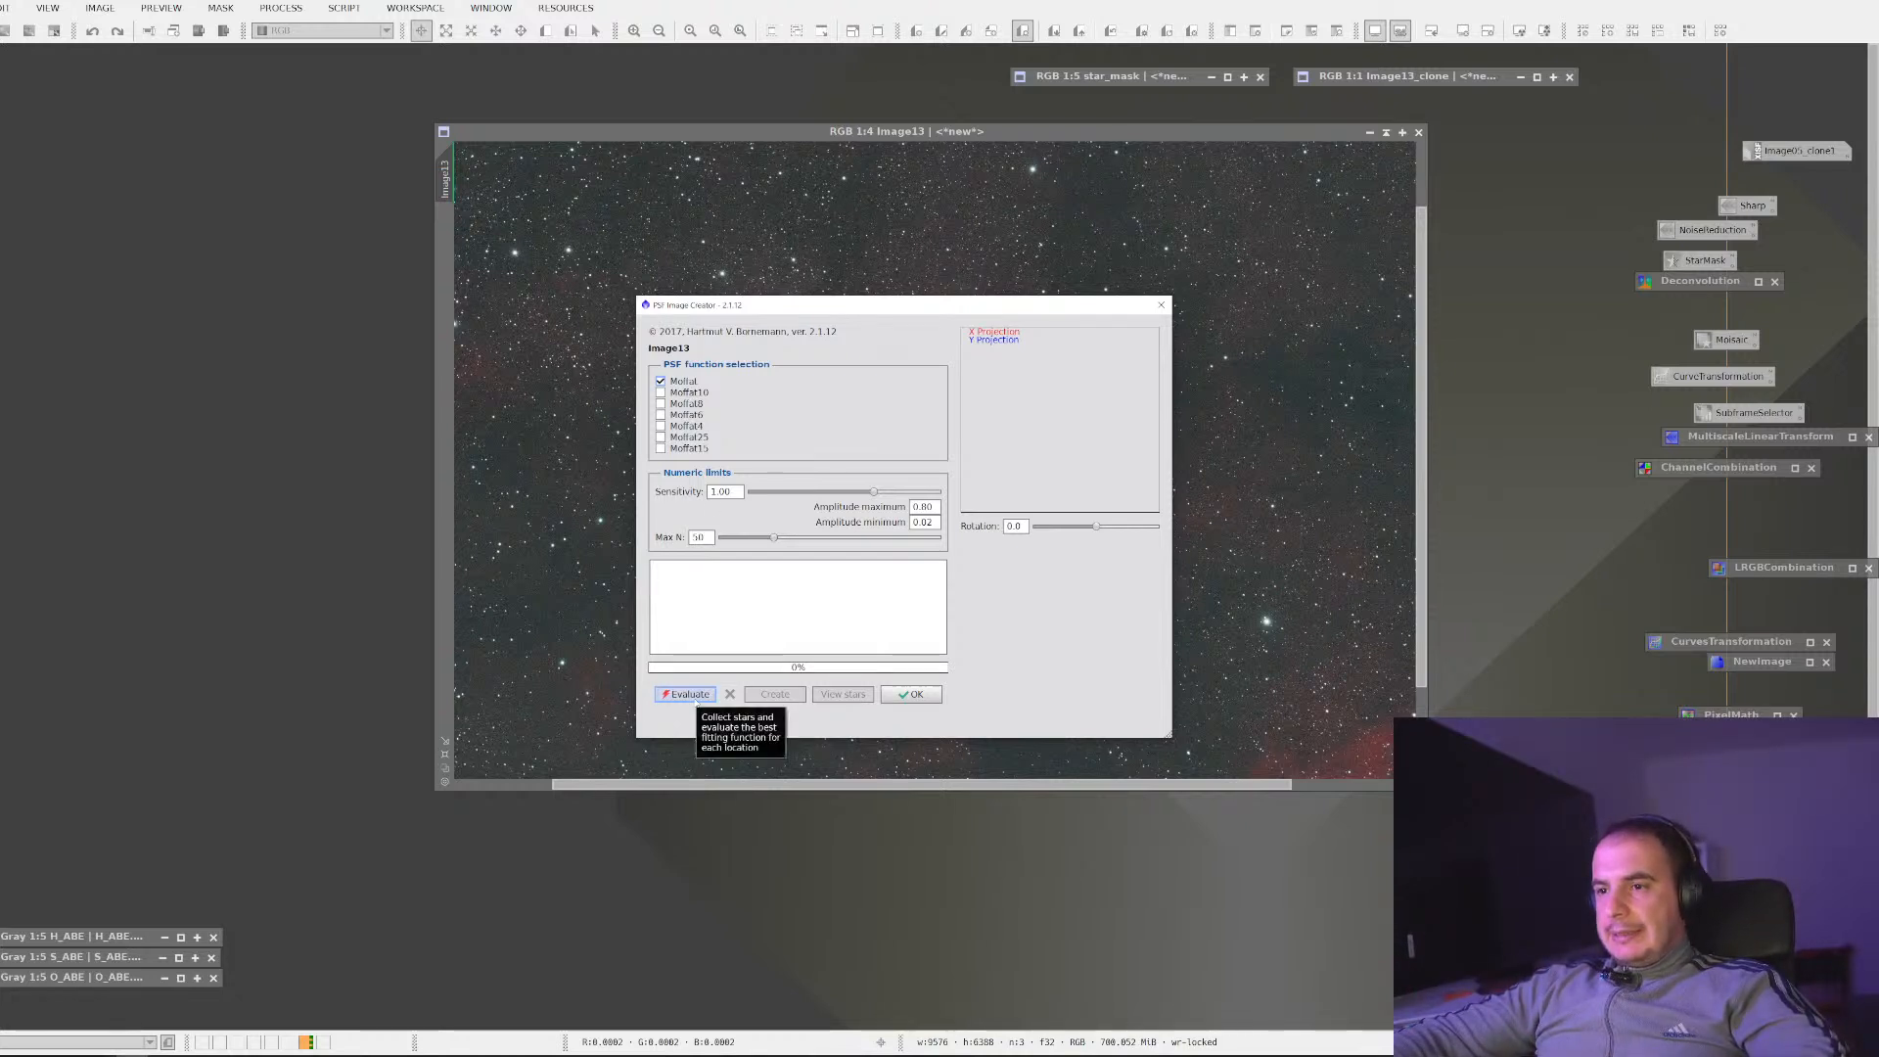
pyautogui.click(686, 694)
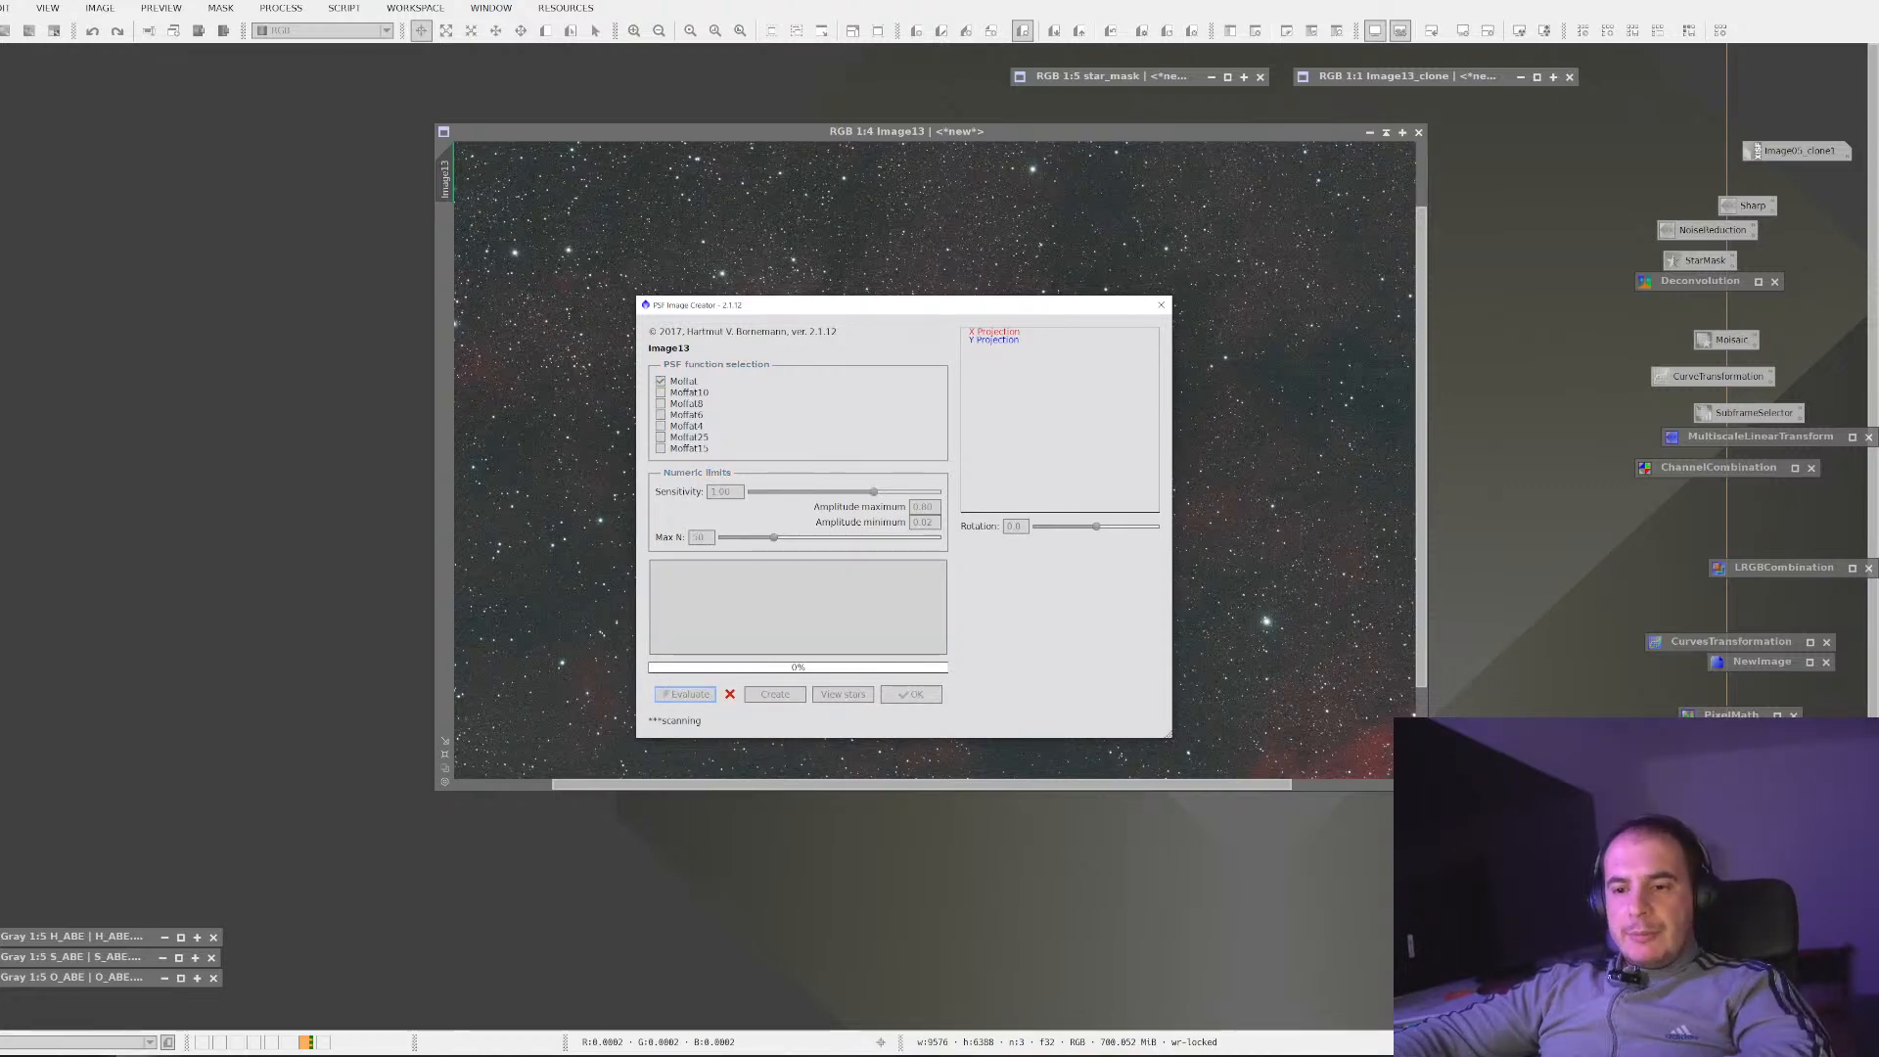
# Switch to AstroBin and, from the cave nebula results, review the Sh2-155 "Cave Nebula" Image of the Day from 07/10/2015 and its technical card
pyautogui.hotkey('alt', 'Tab')
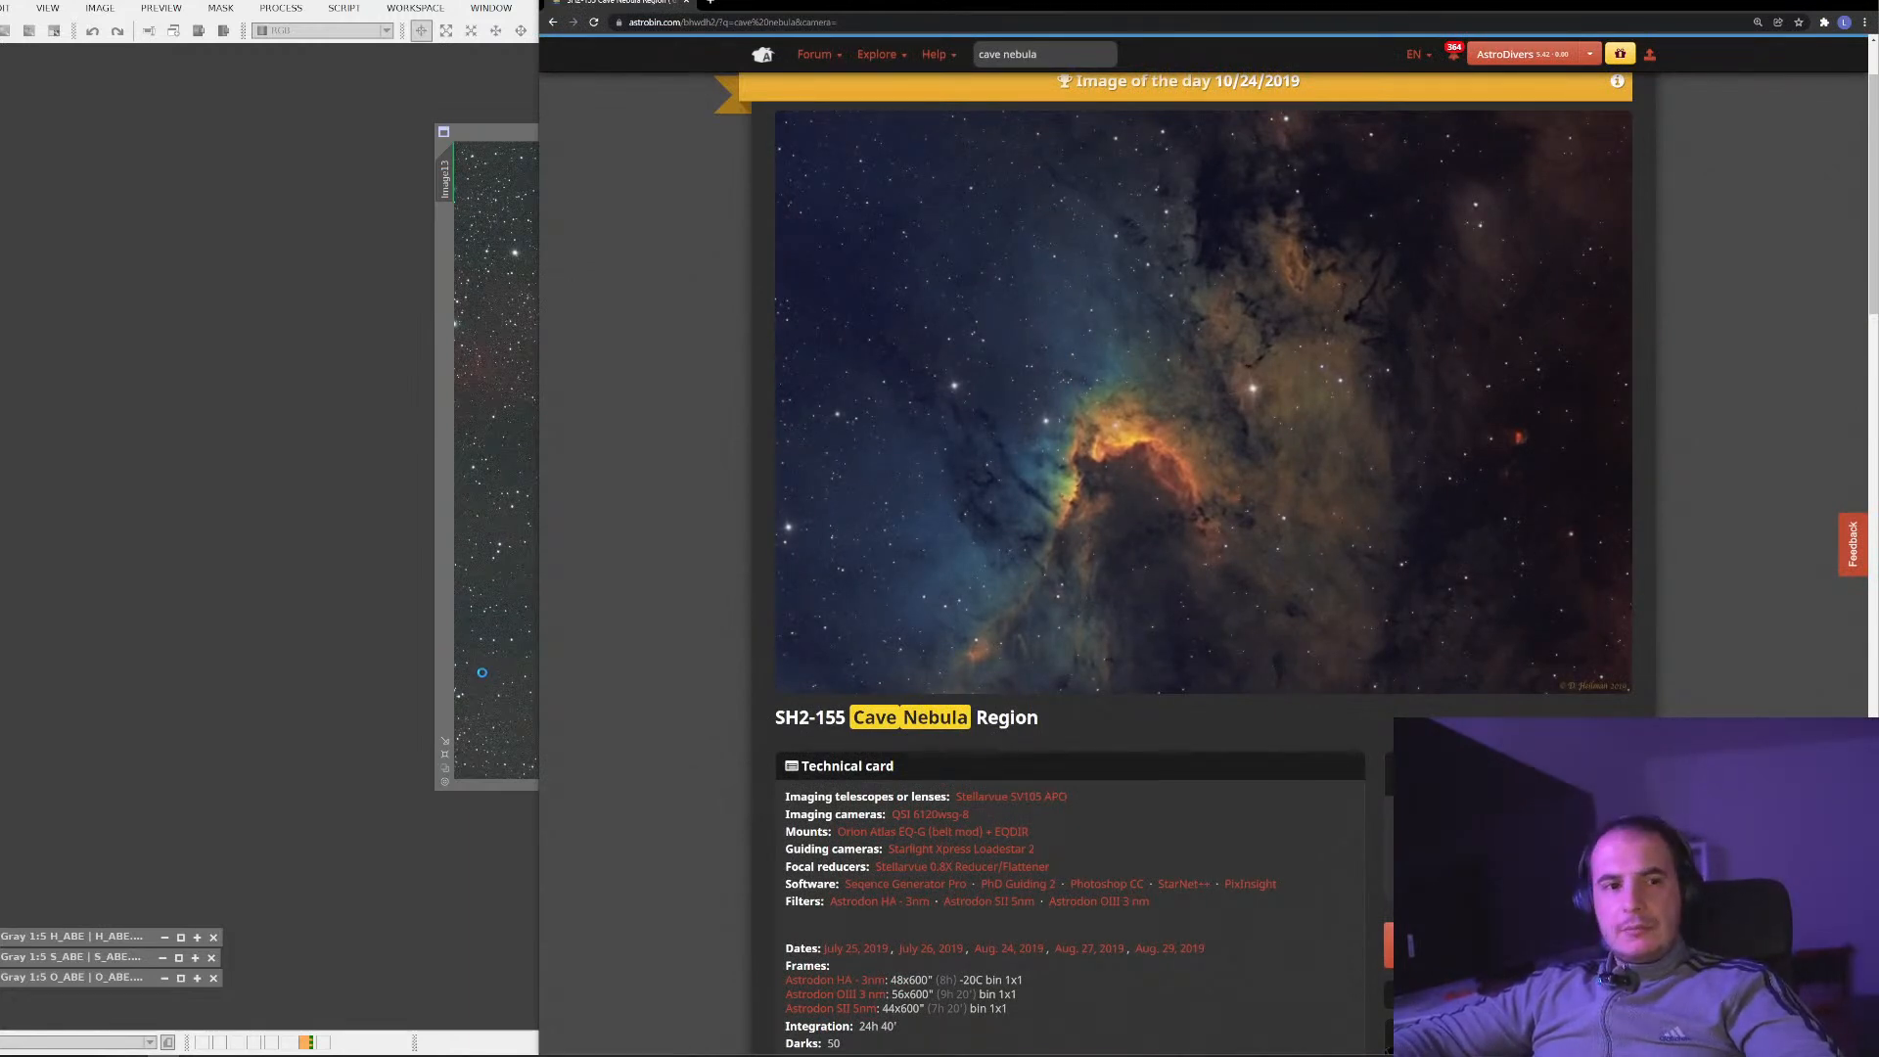
pyautogui.scroll(-2, 1076, 679)
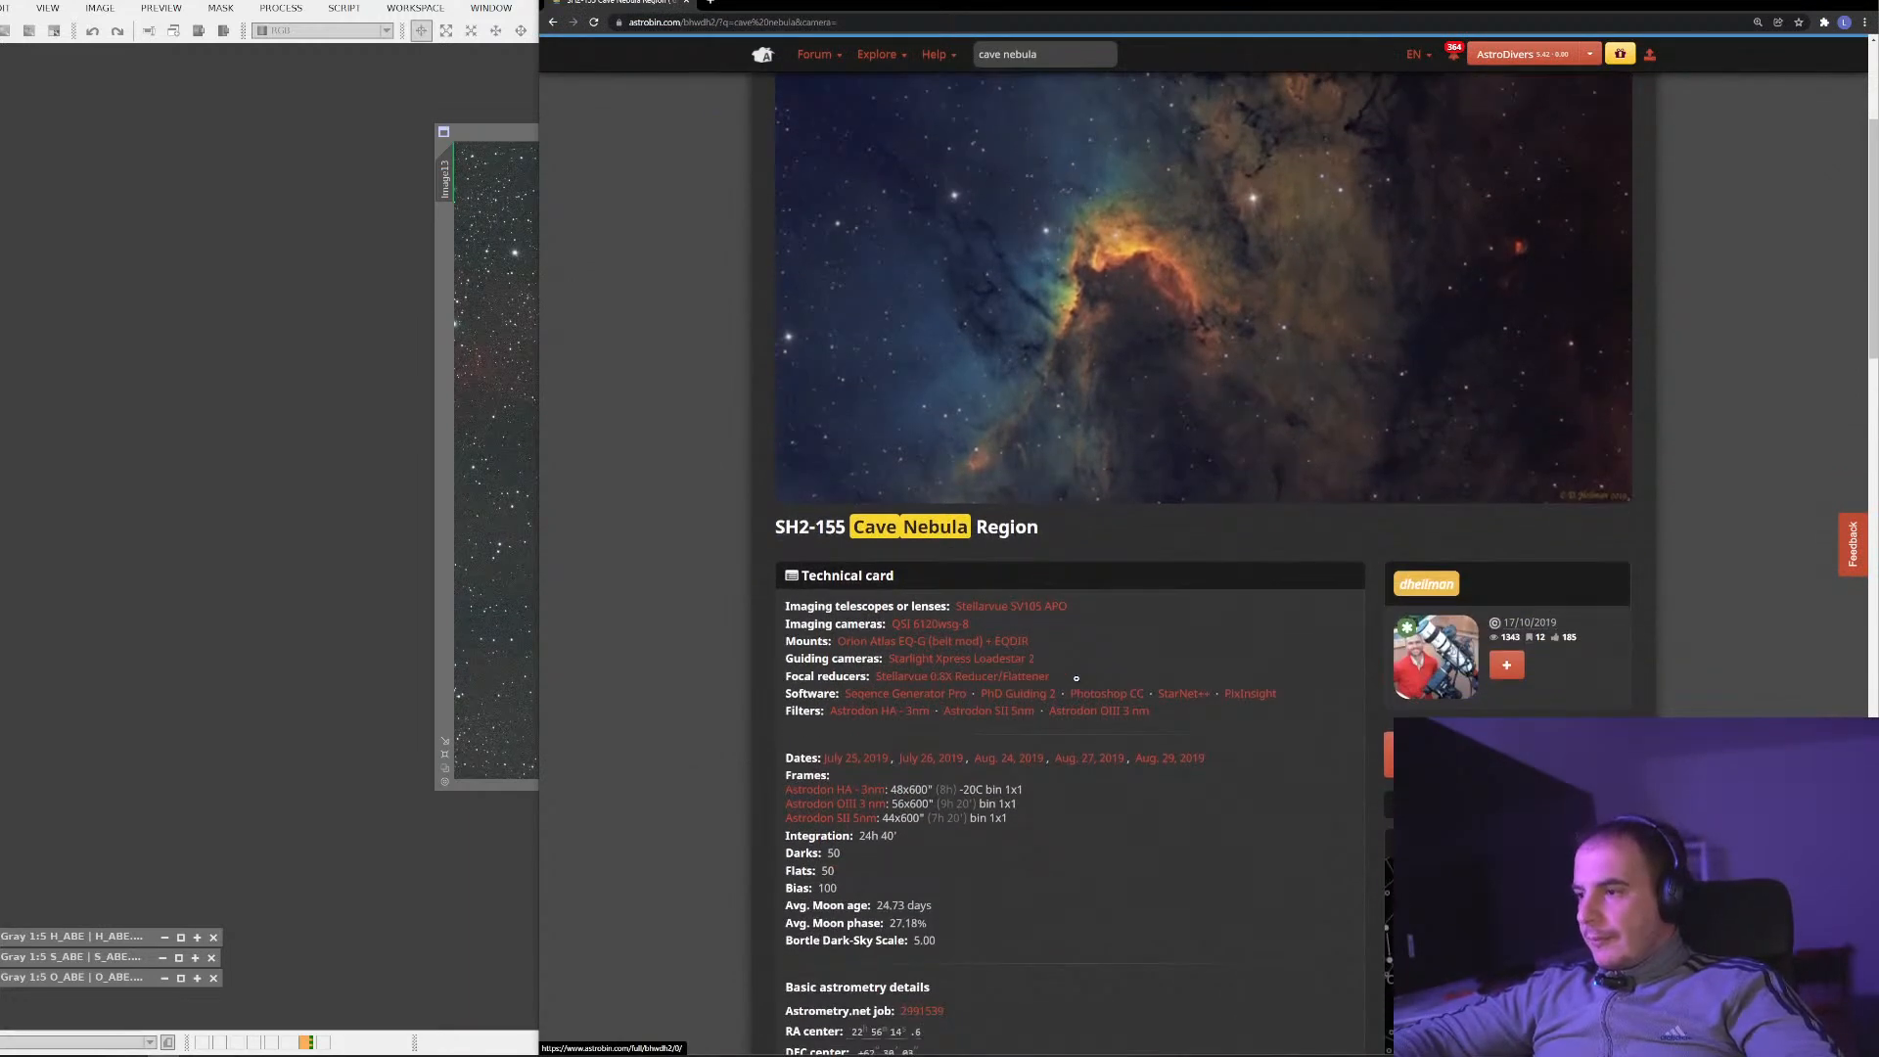
pyautogui.scroll(3, 775, 199)
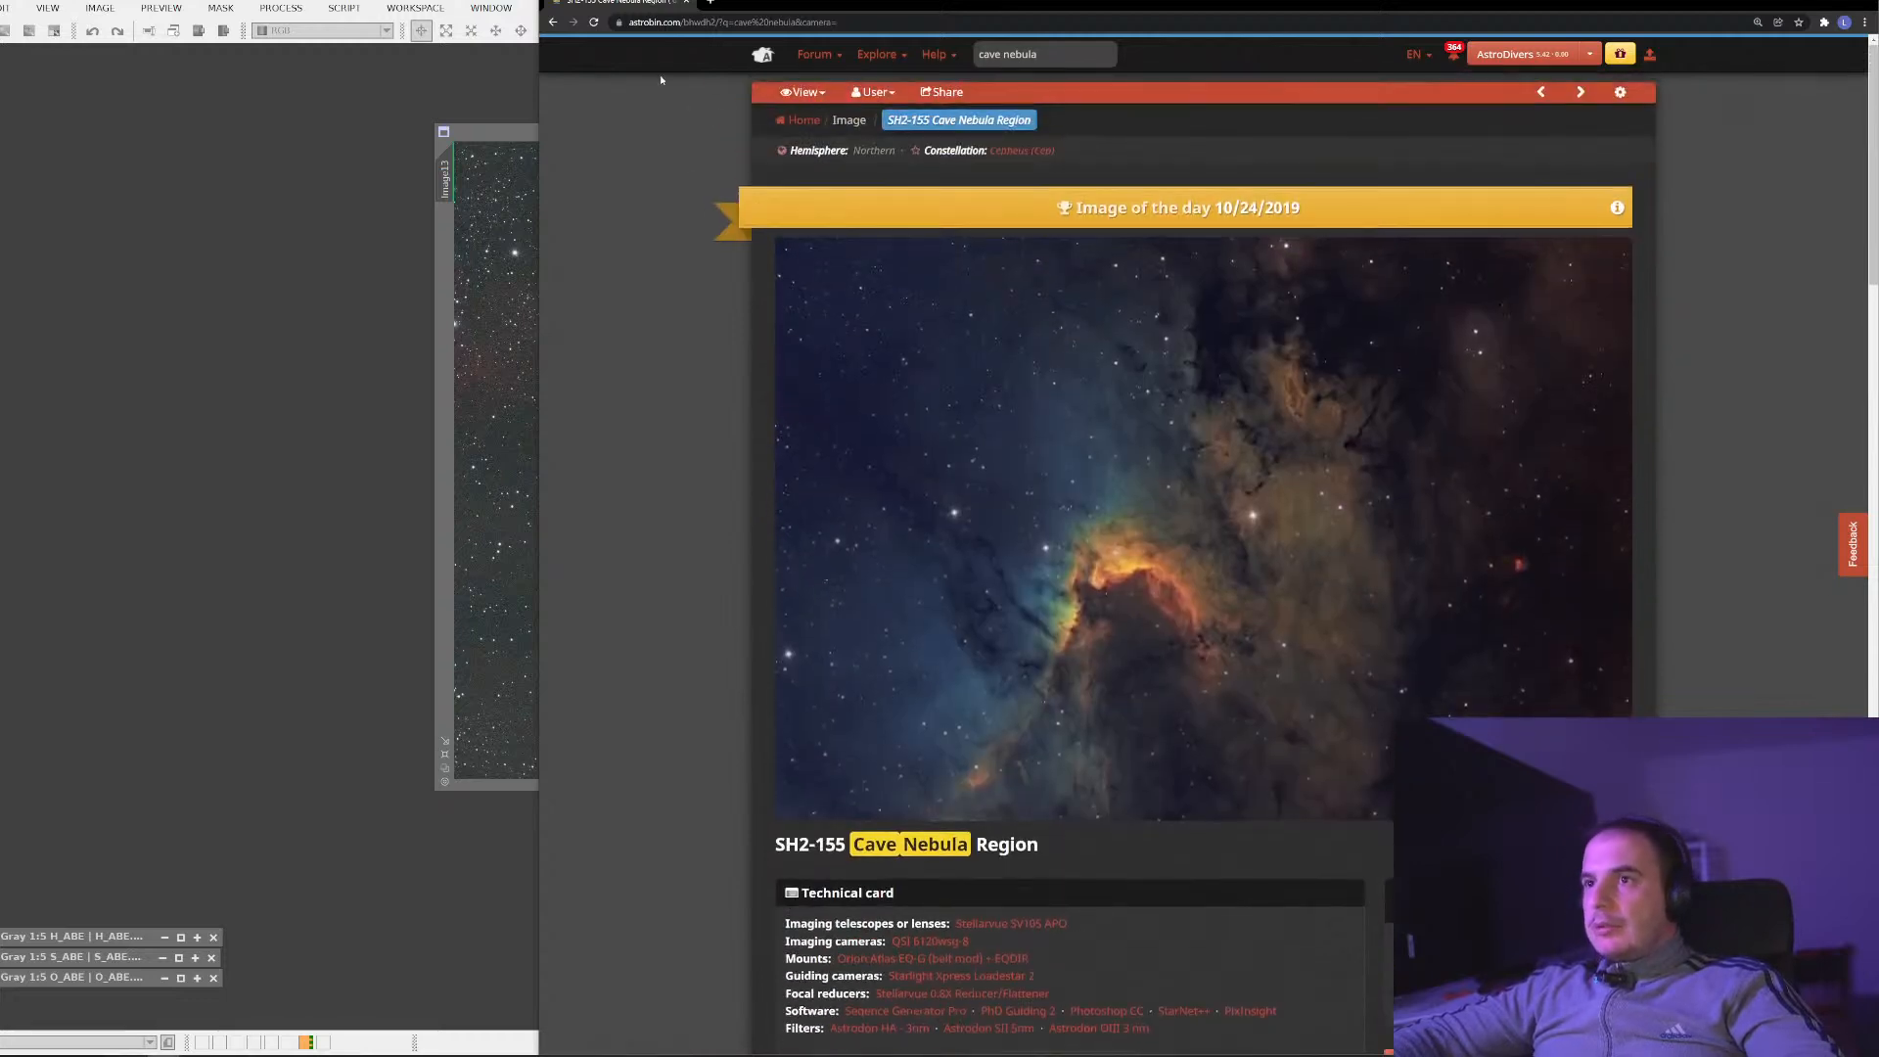
pyautogui.click(555, 22)
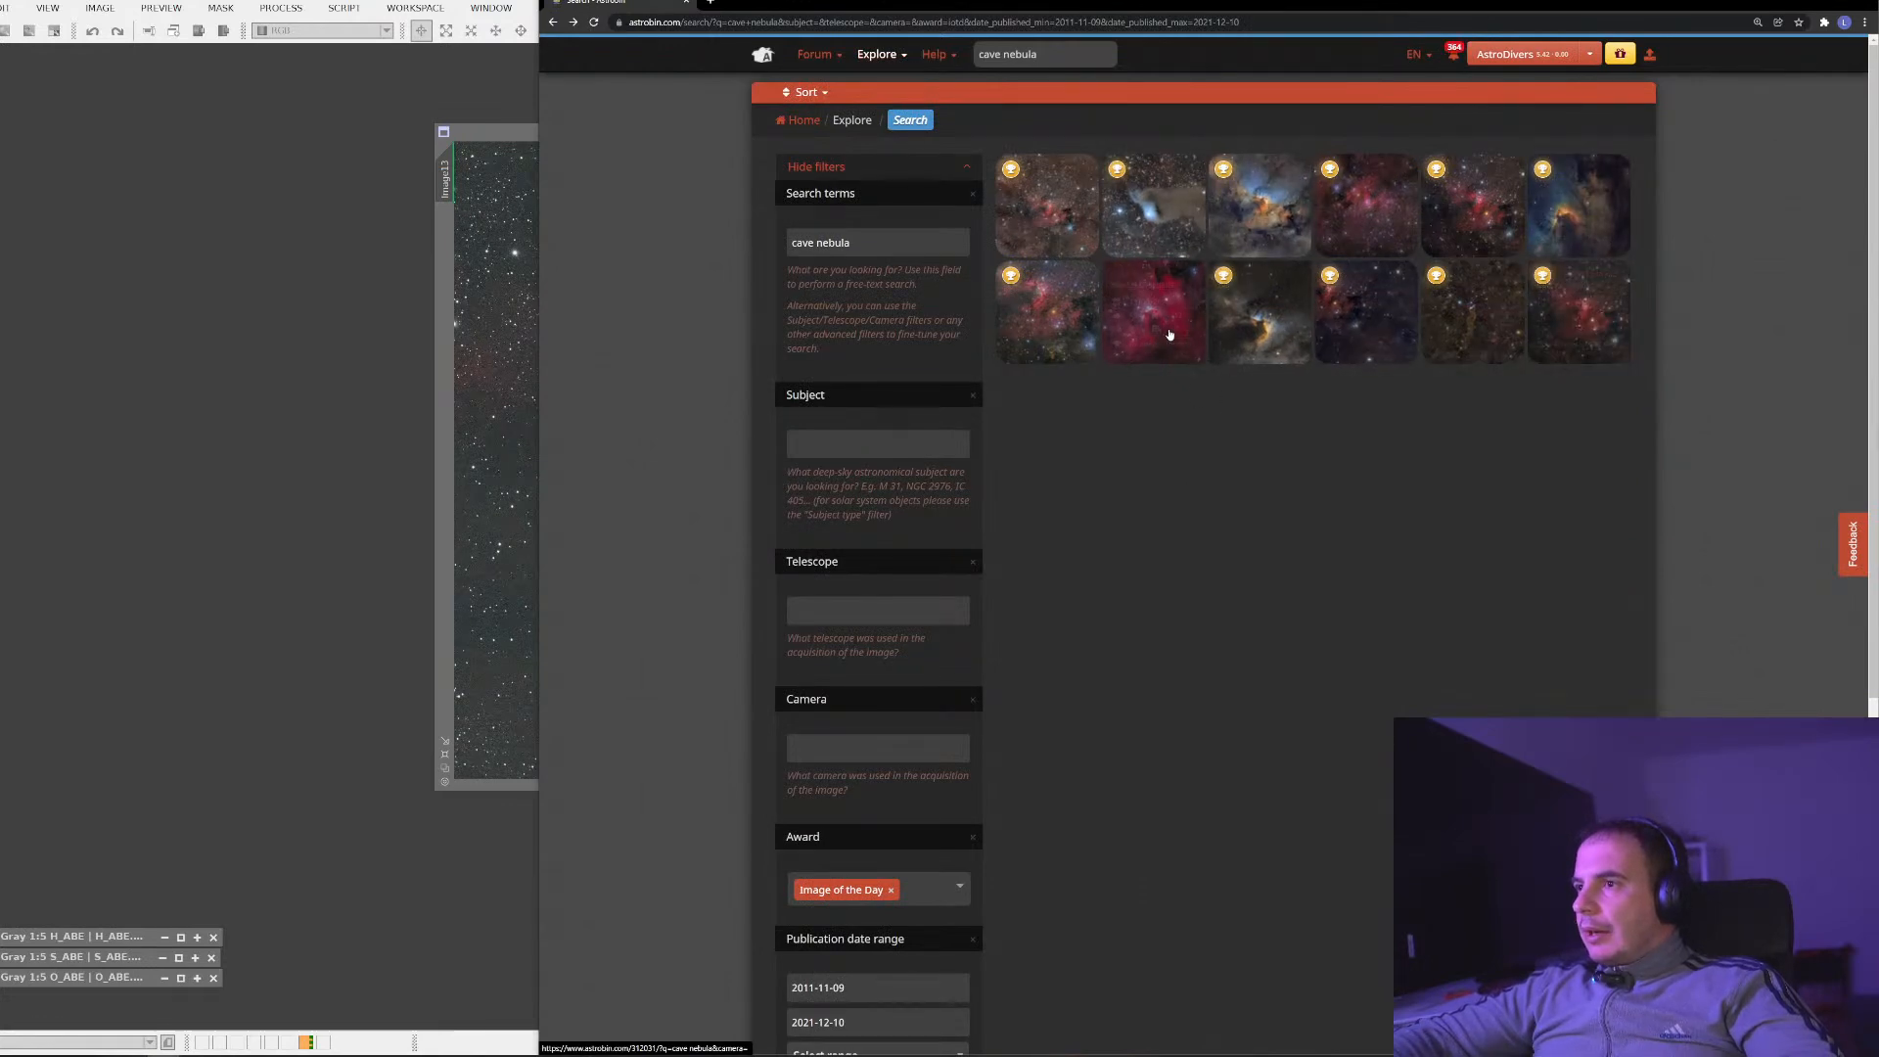
pyautogui.click(1216, 344)
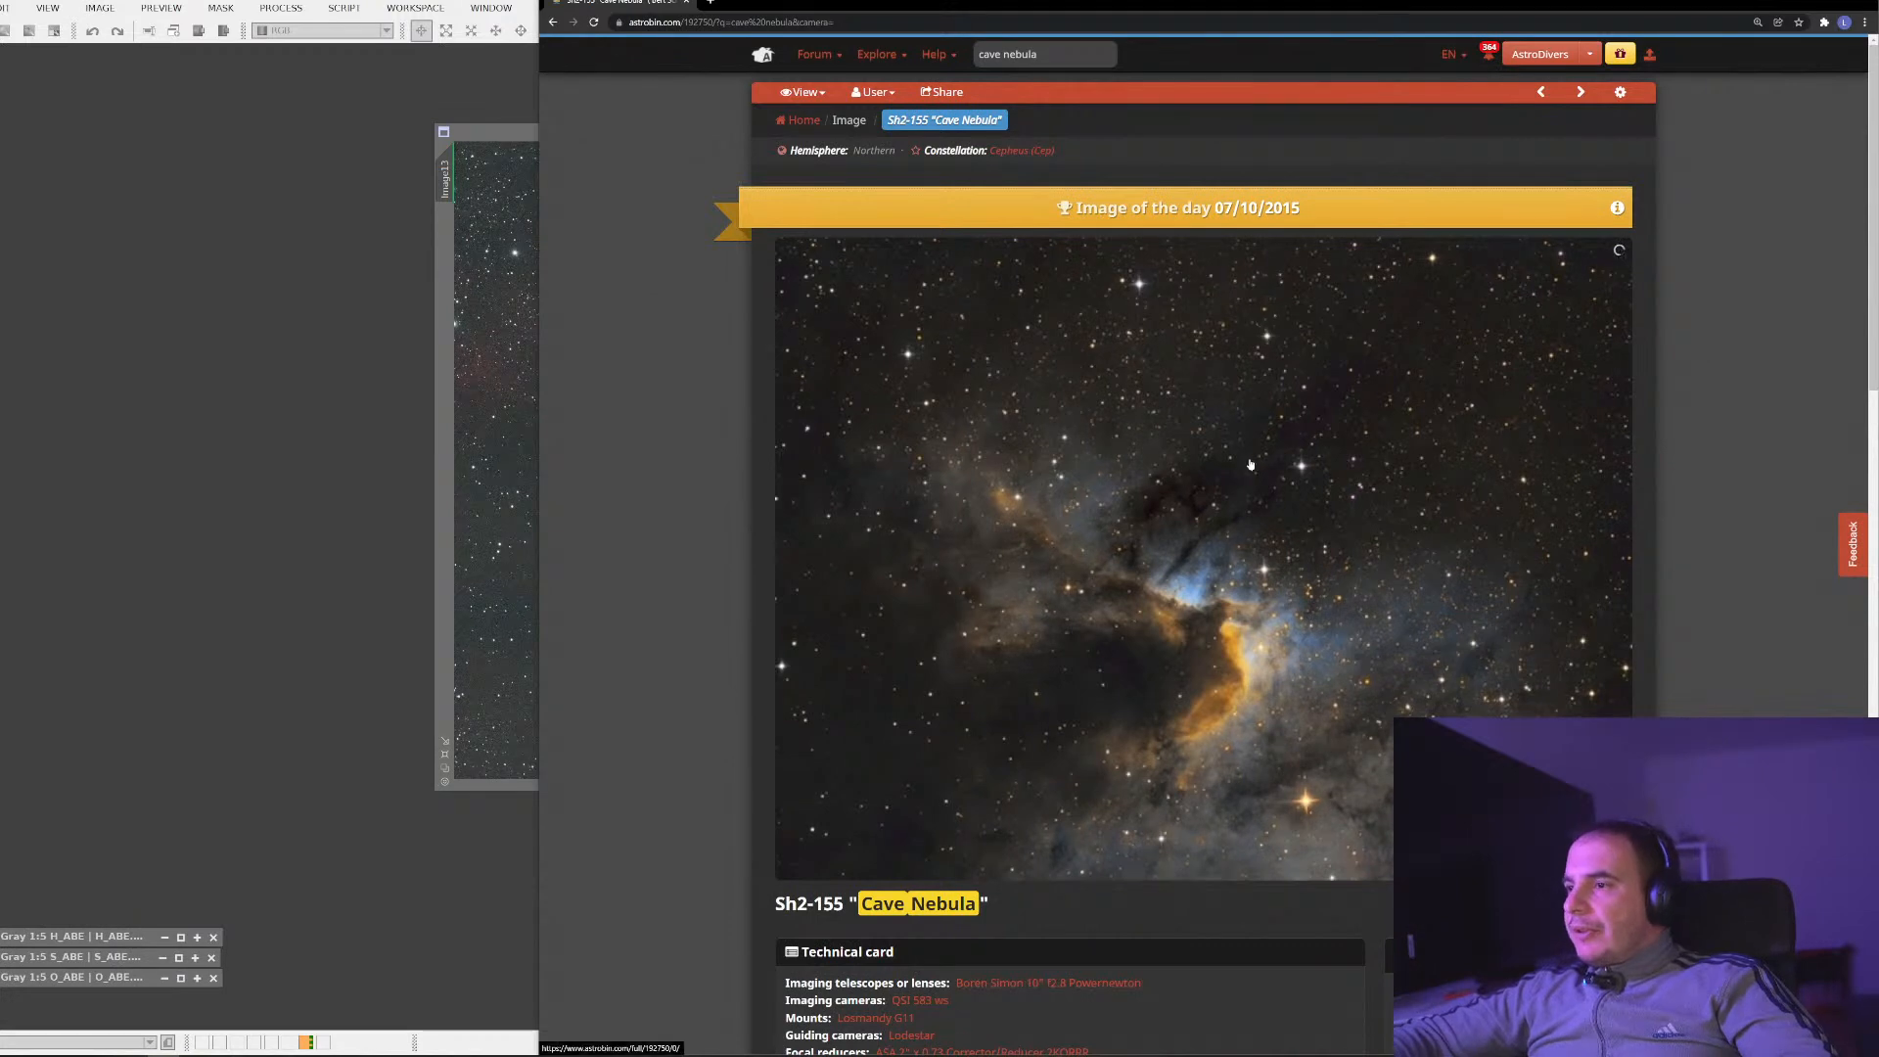
pyautogui.scroll(-2, 1253, 476)
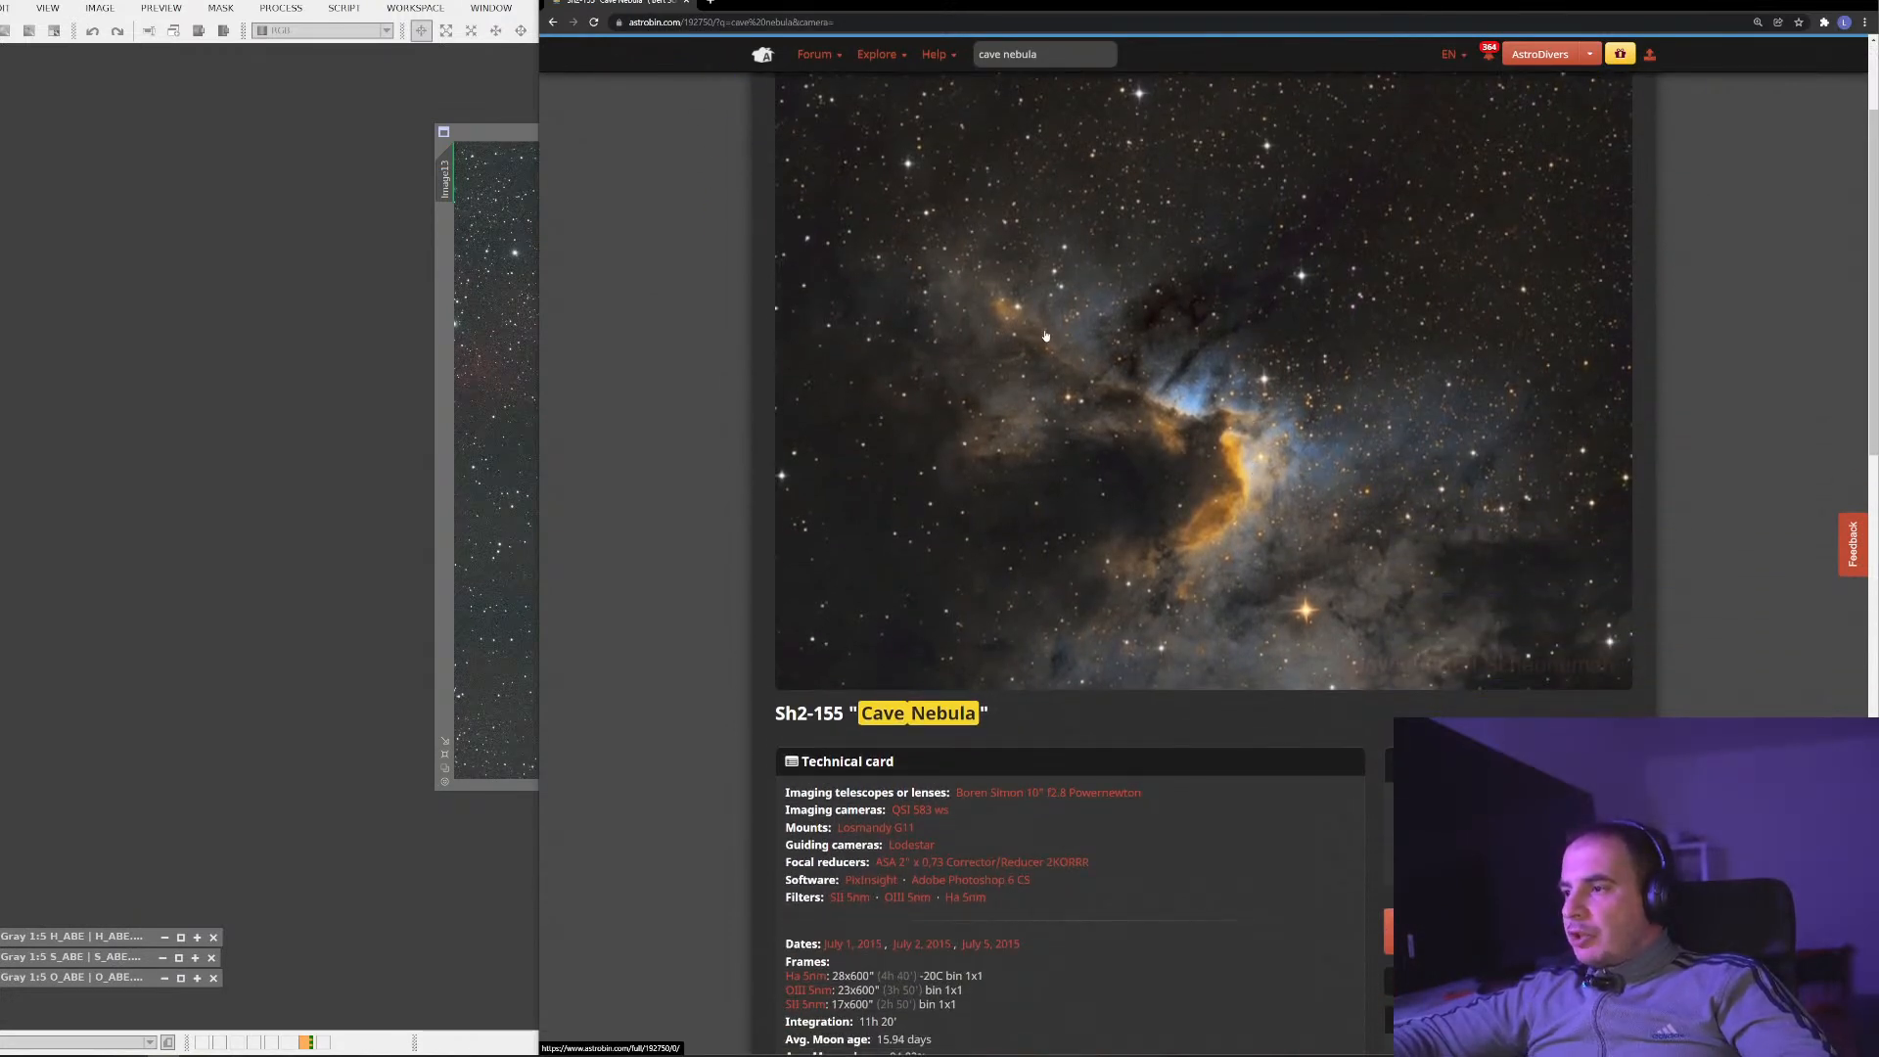
# Open the red Cave Nebula Image of the Day from 09/20/2017 and examine its nebula core and stars at full size
pyautogui.click(549, 22)
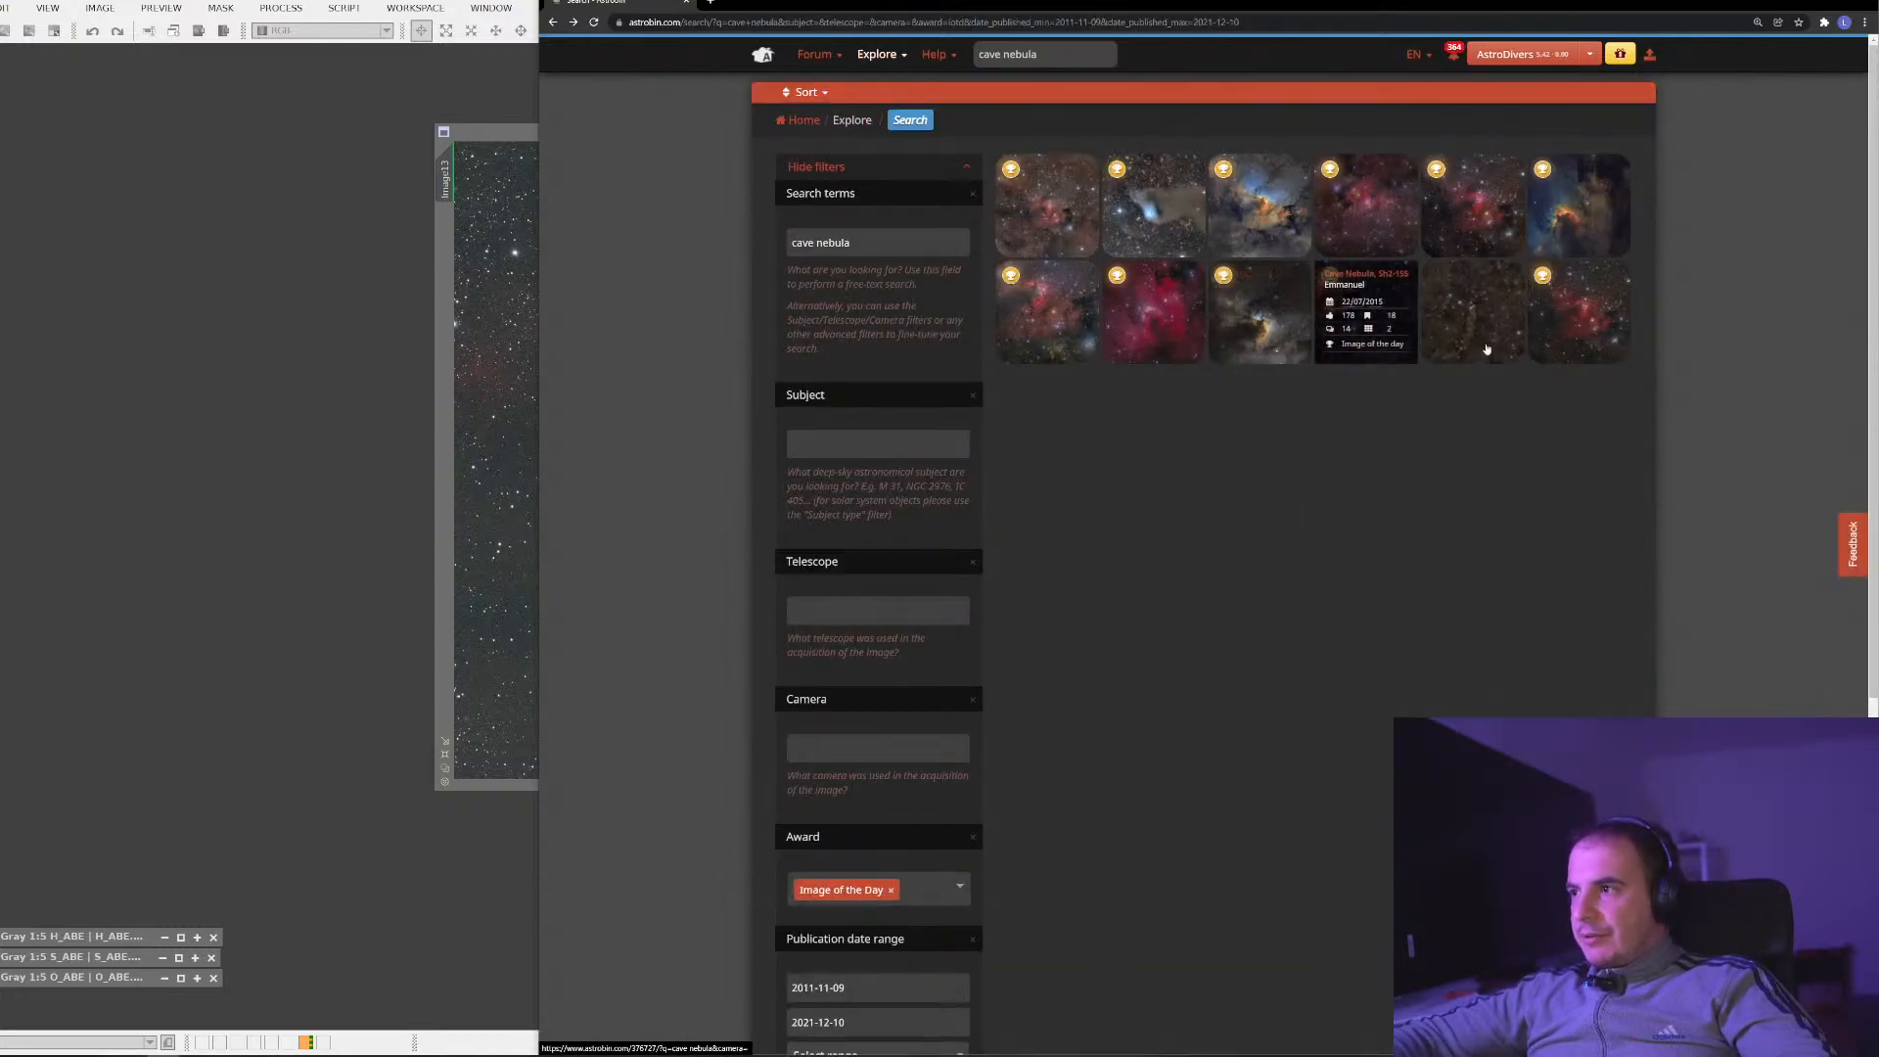
pyautogui.click(1196, 325)
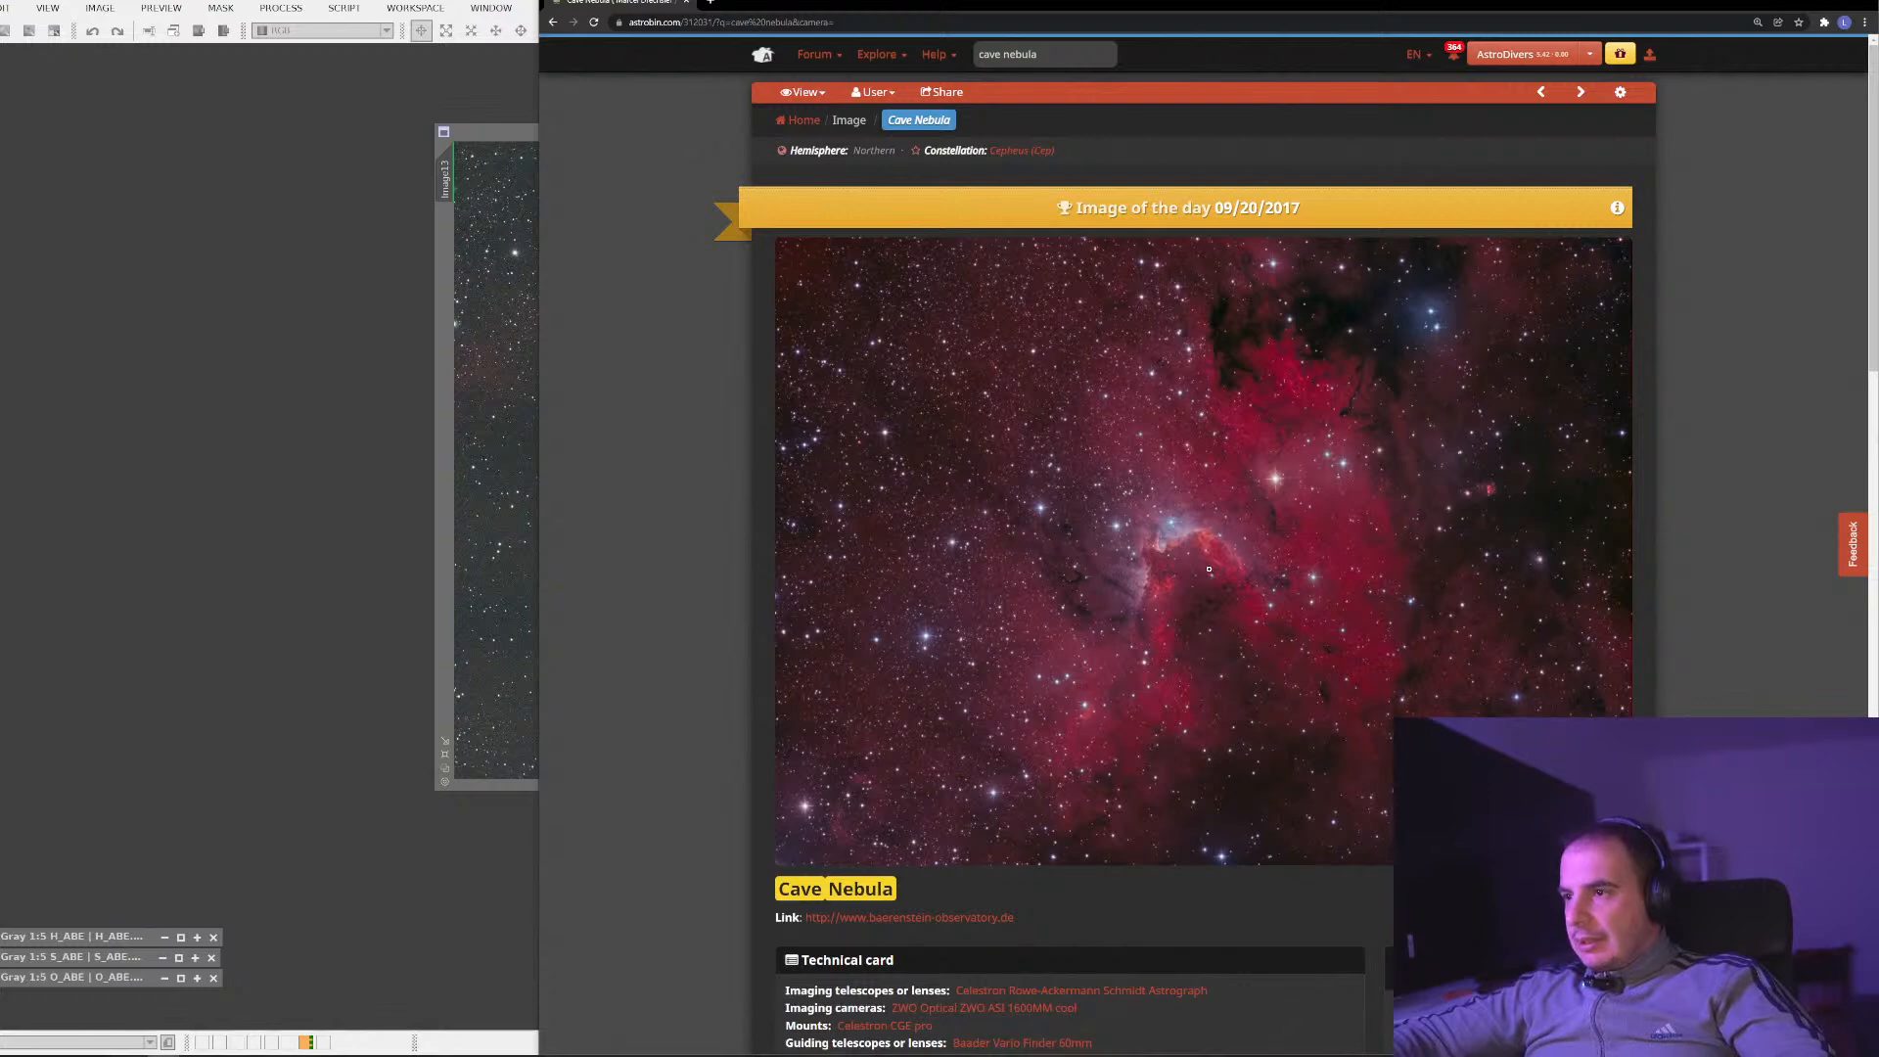
pyautogui.click(1209, 569)
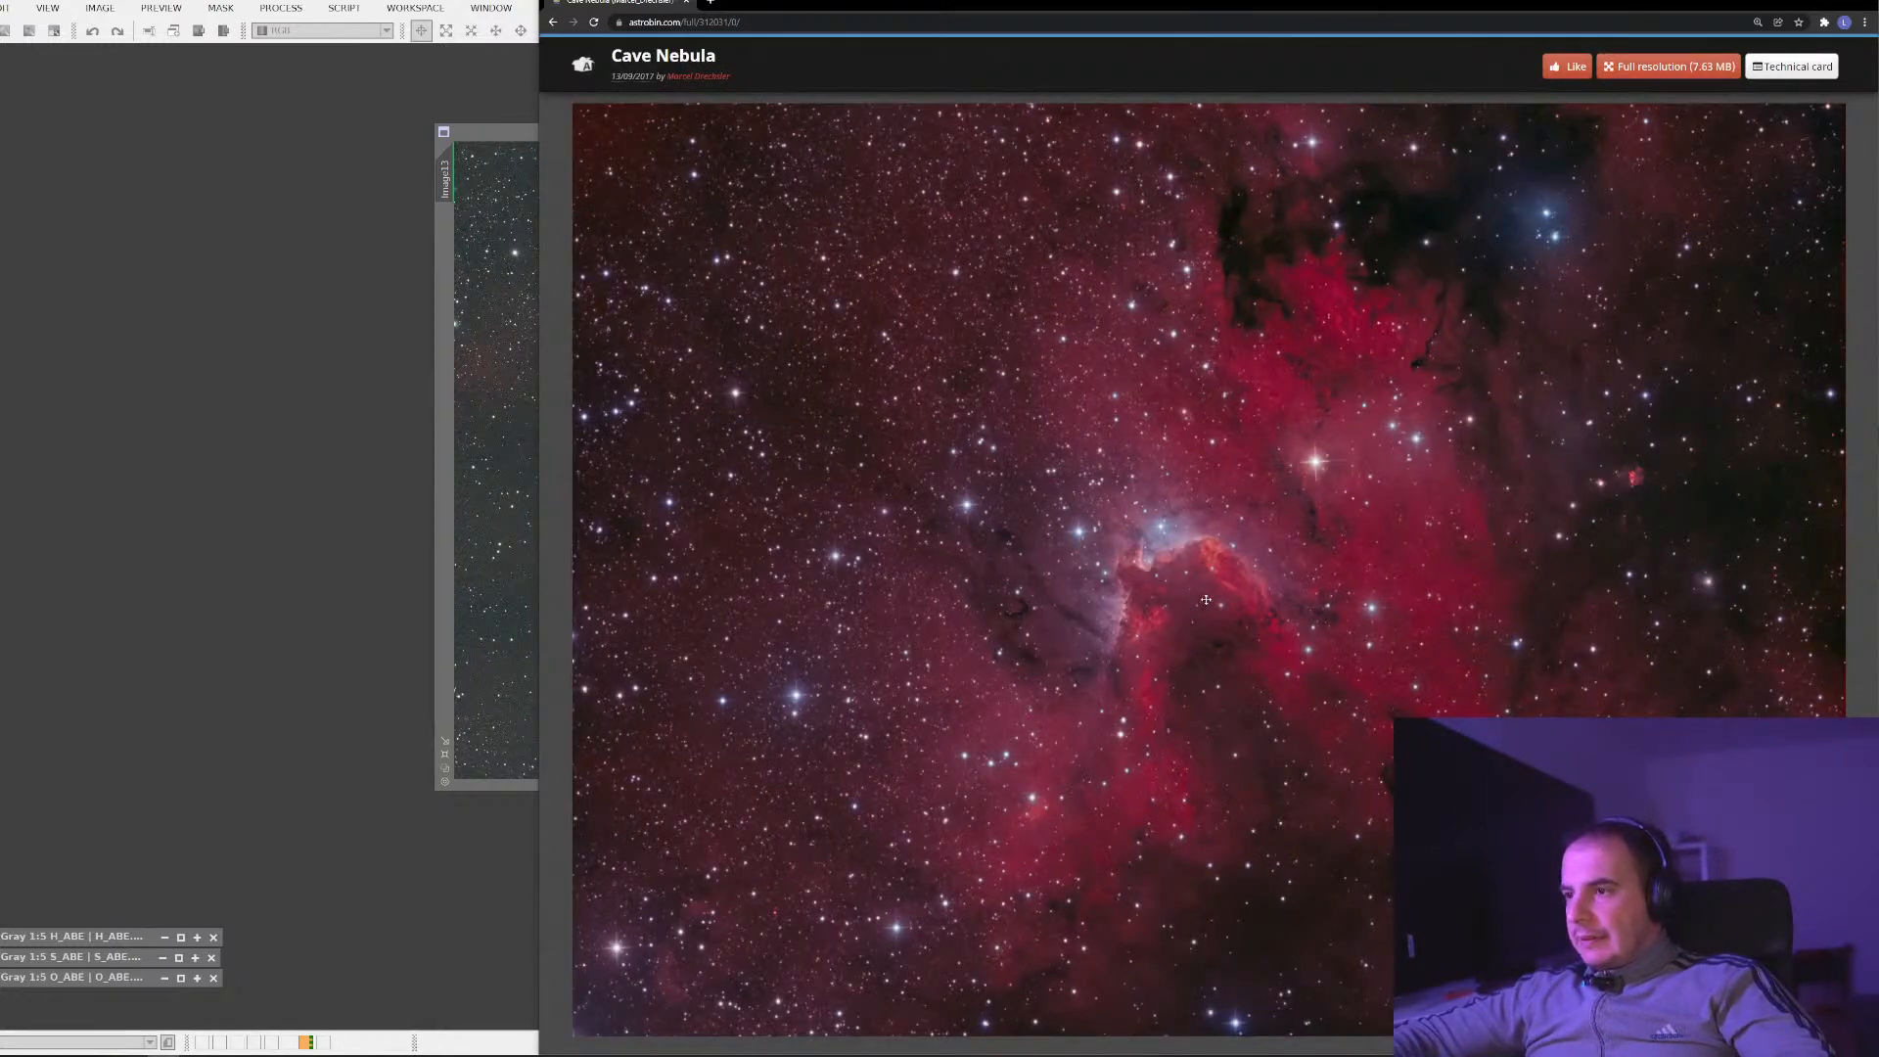
pyautogui.click(1206, 599)
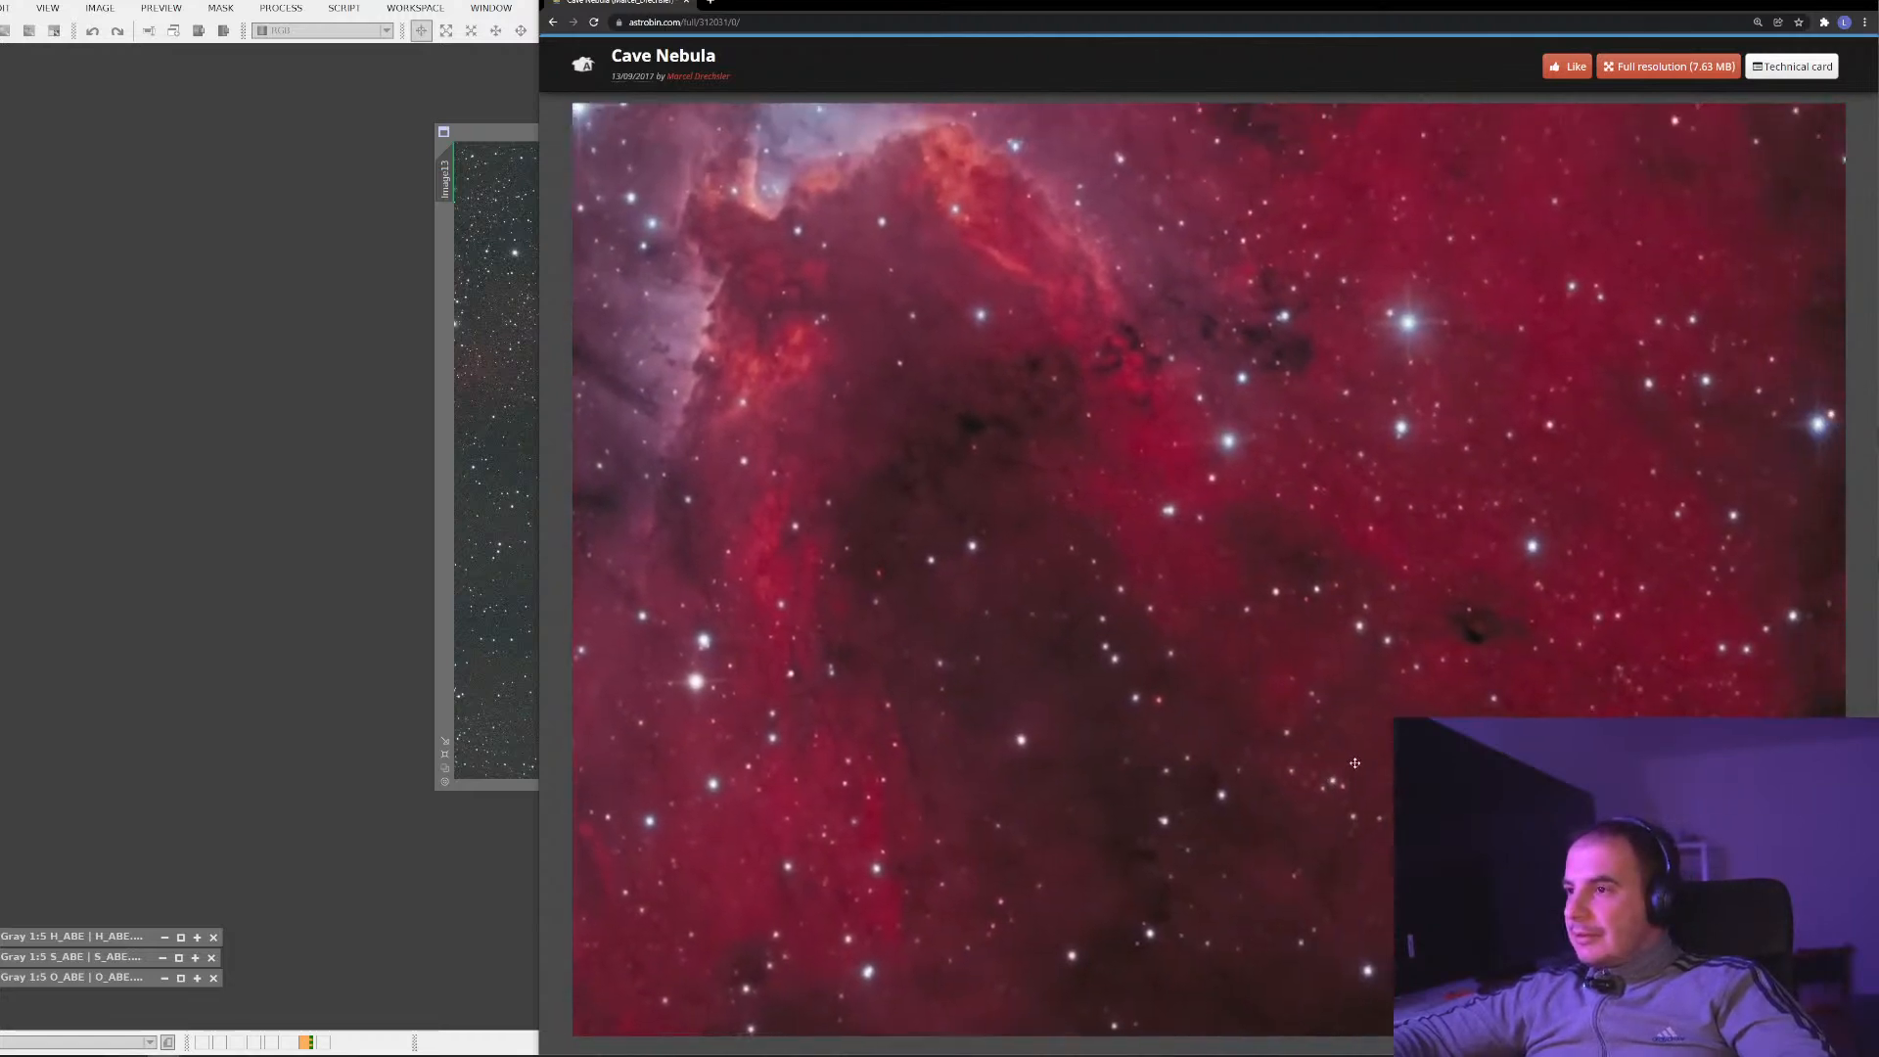
pyautogui.click(1546, 684)
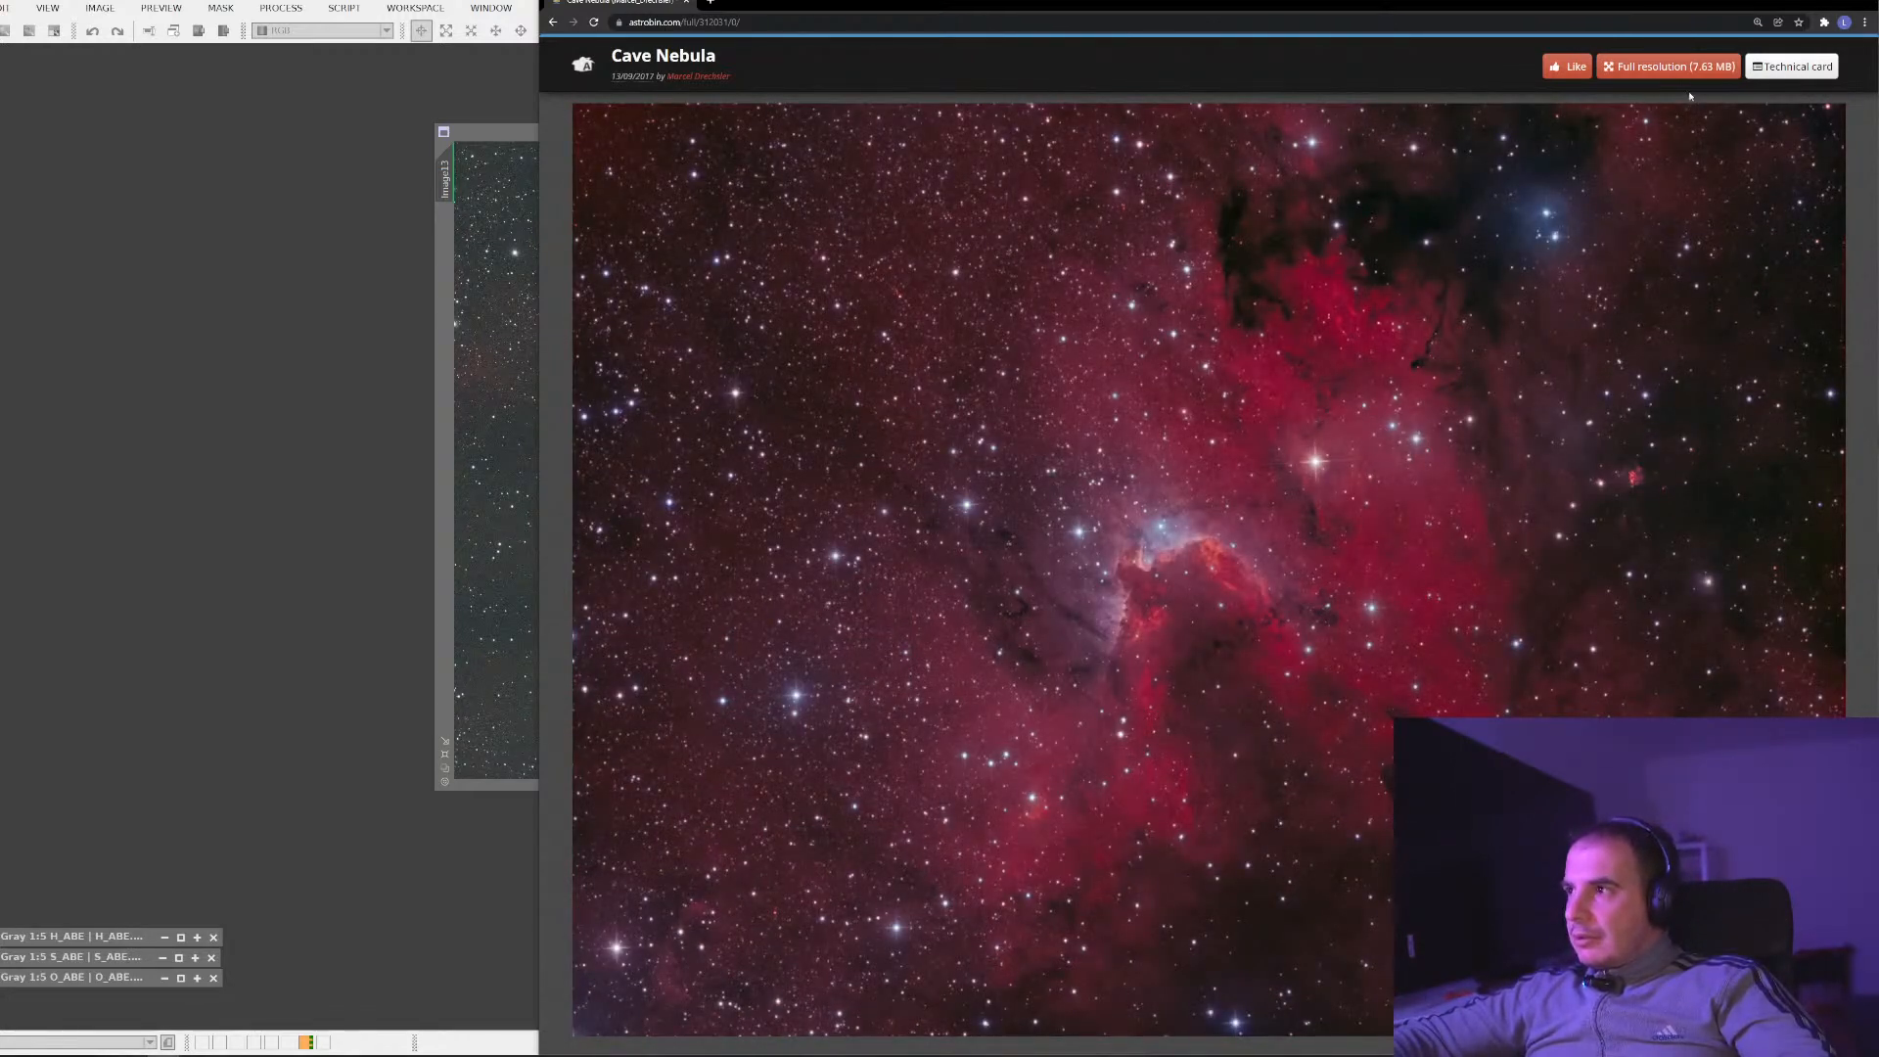
pyautogui.click(553, 23)
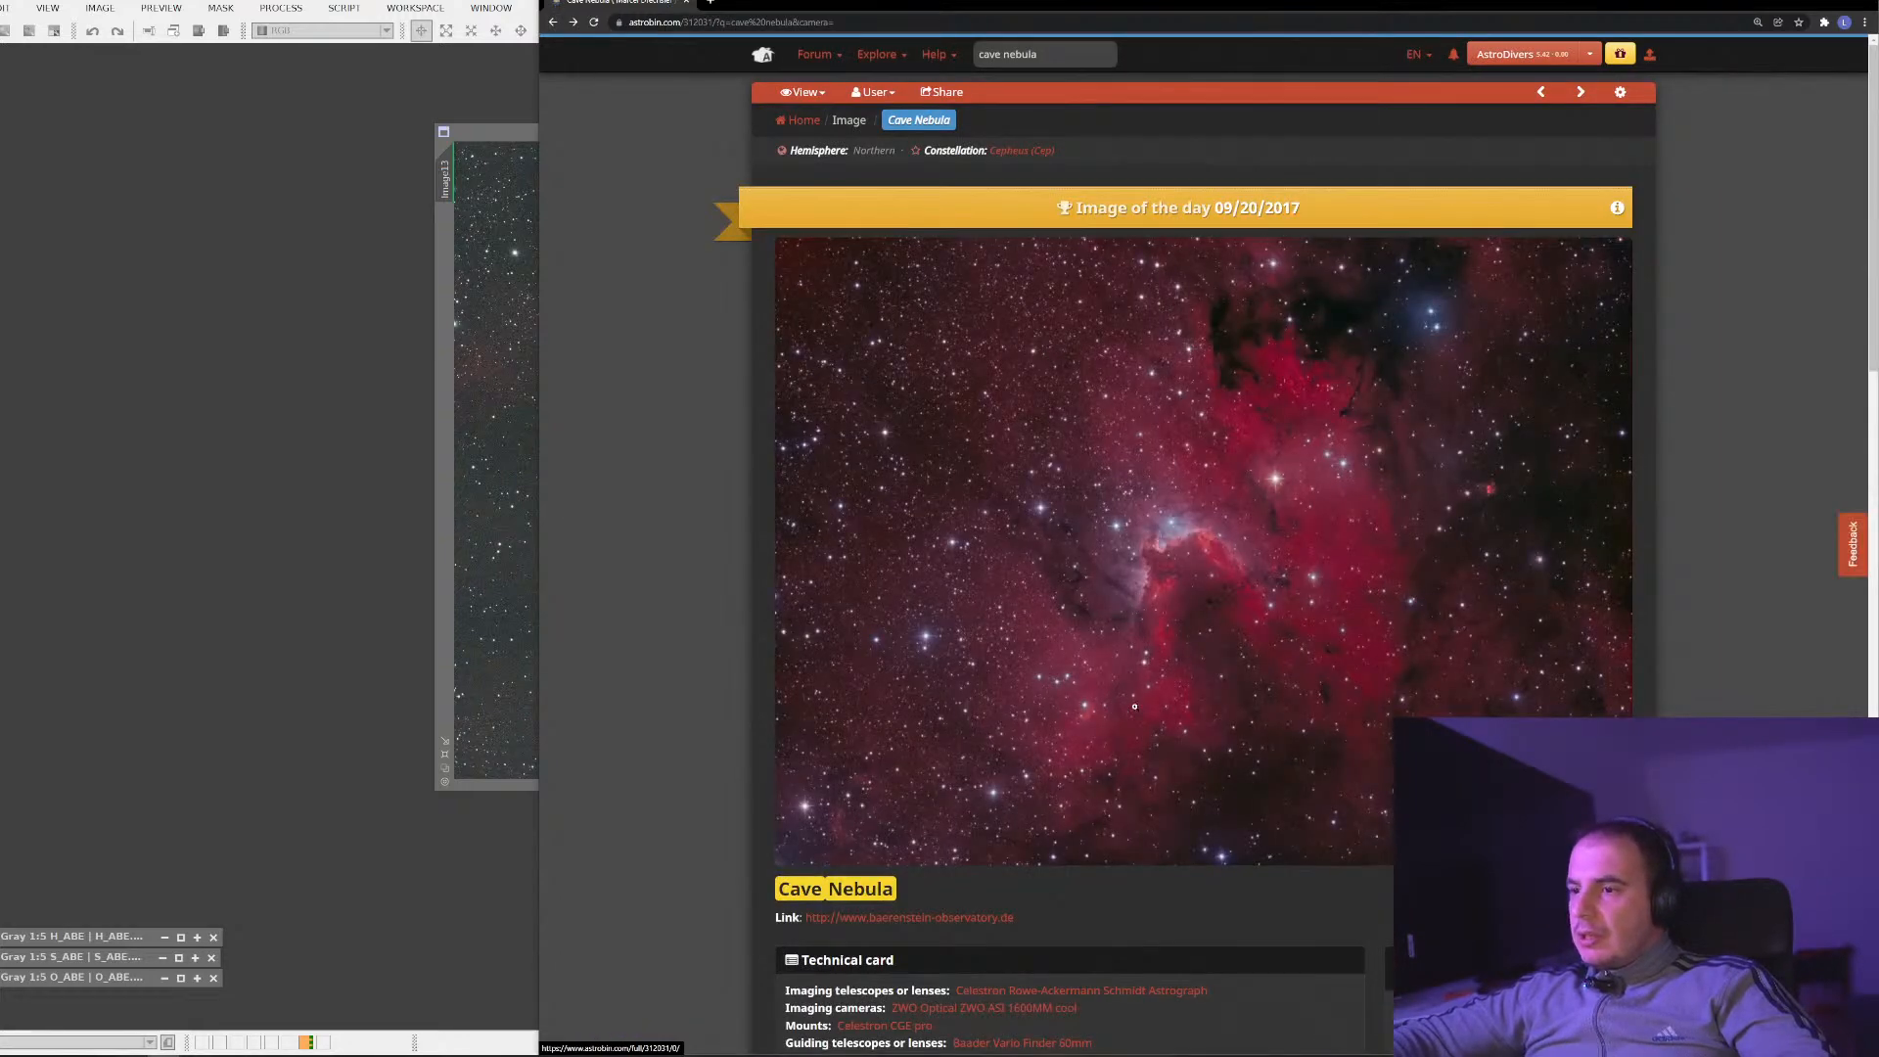
# Review the 09/20/2017 Cave Nebula page's technical card and image, and switch to PixInsight to check the PSF evaluation progress
pyautogui.scroll(-3, 1030, 721)
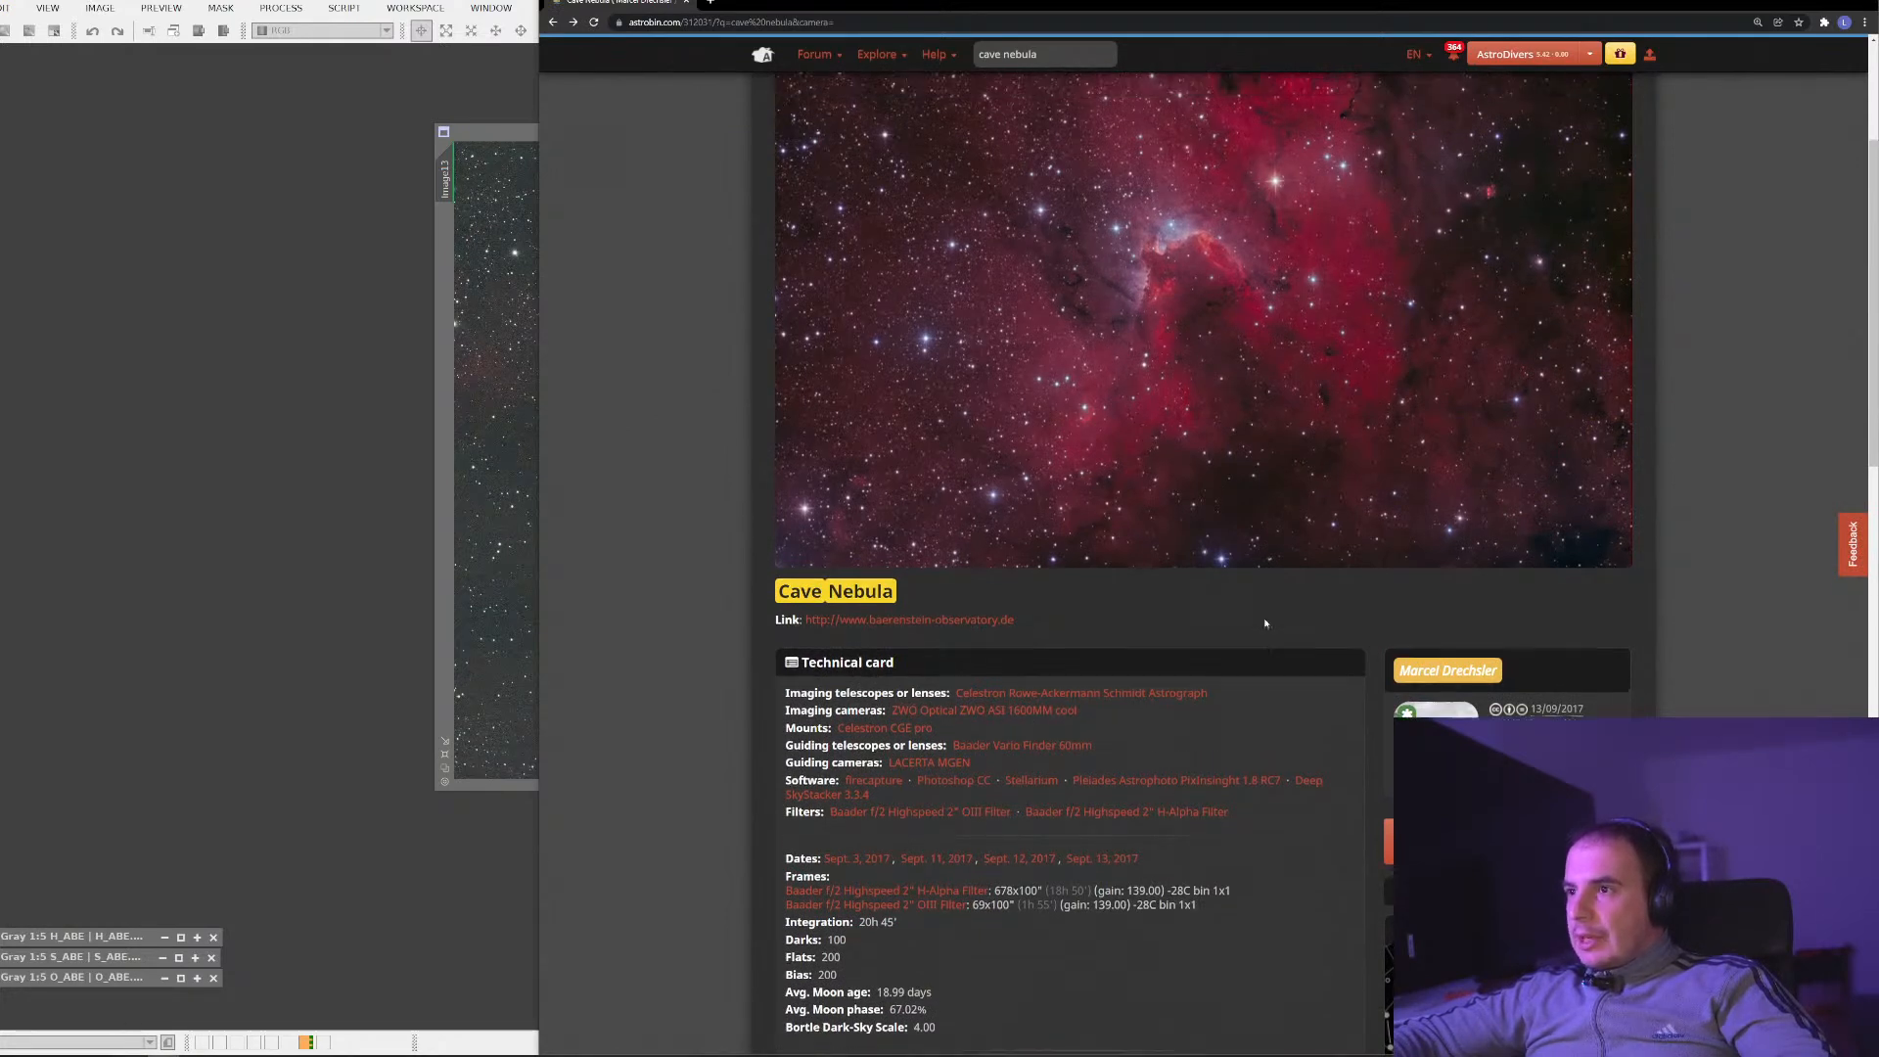
pyautogui.scroll(3, 1264, 617)
pyautogui.scroll(-3, 1265, 617)
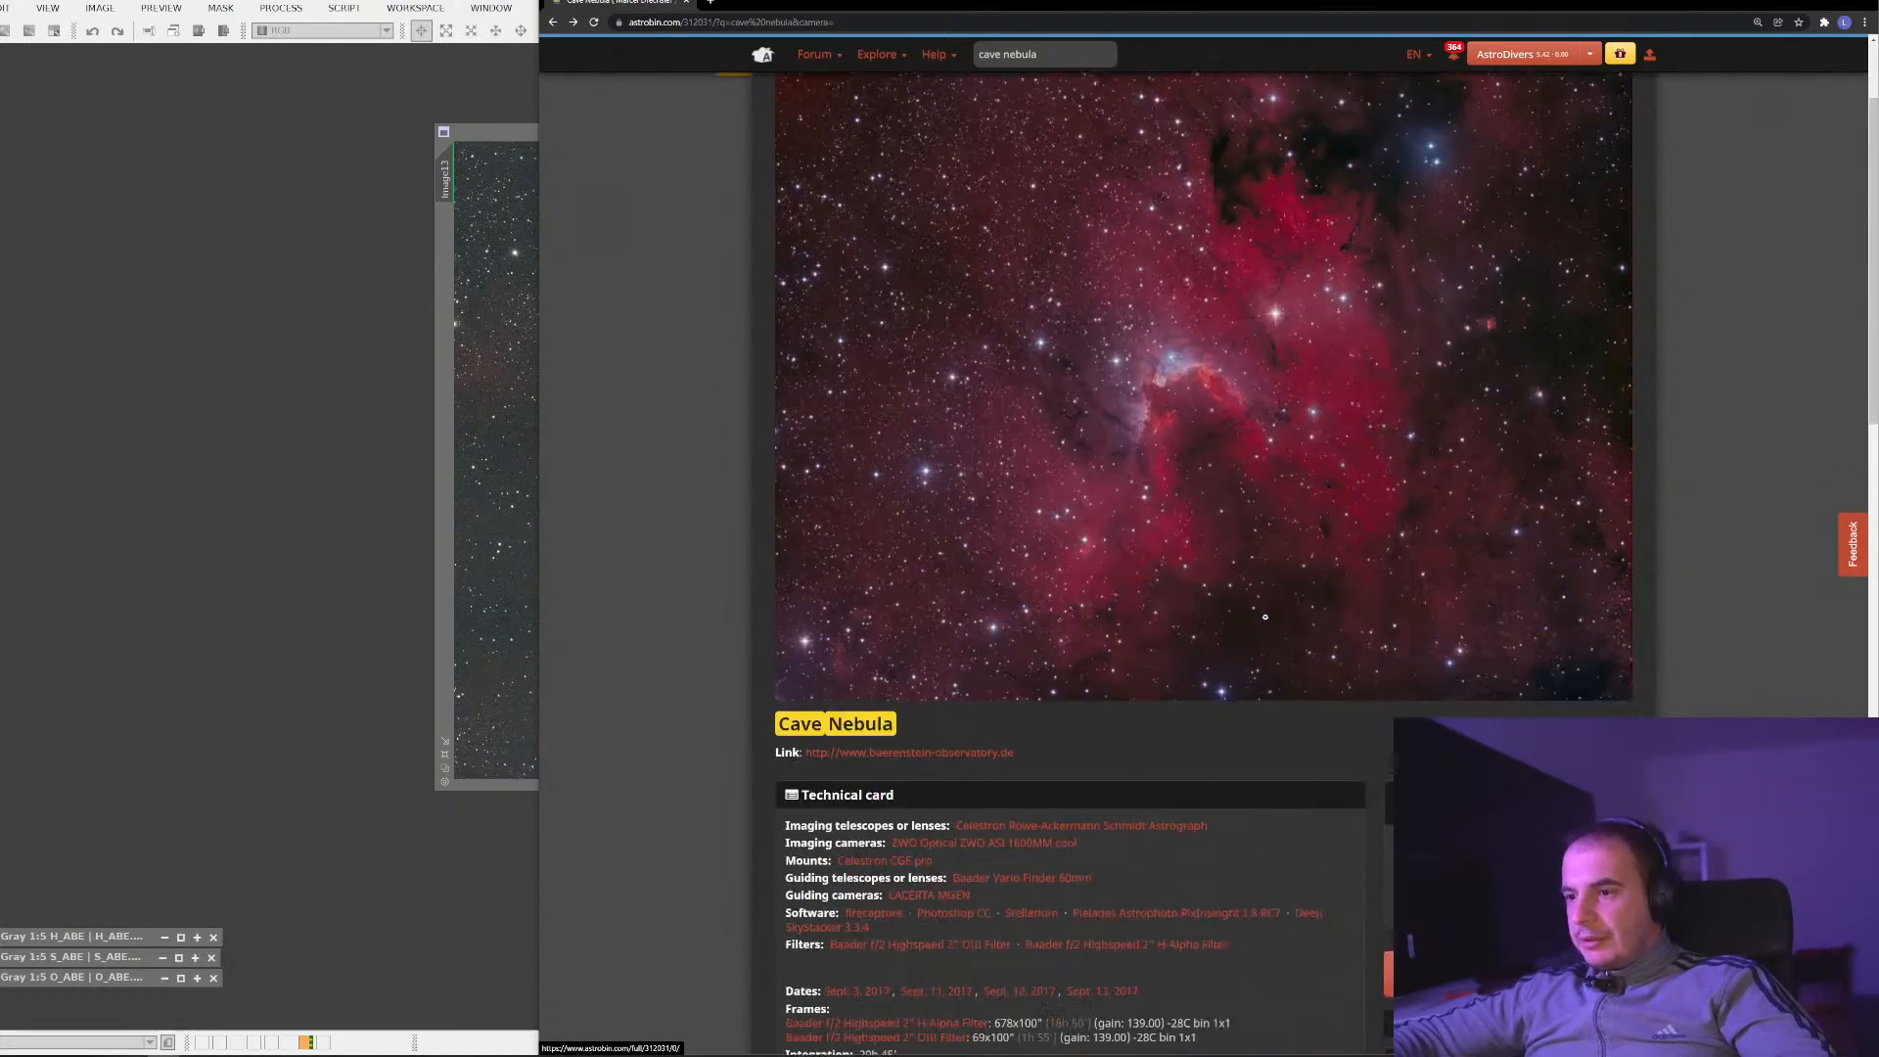
pyautogui.scroll(1, 1262, 583)
pyautogui.scroll(1, 1262, 582)
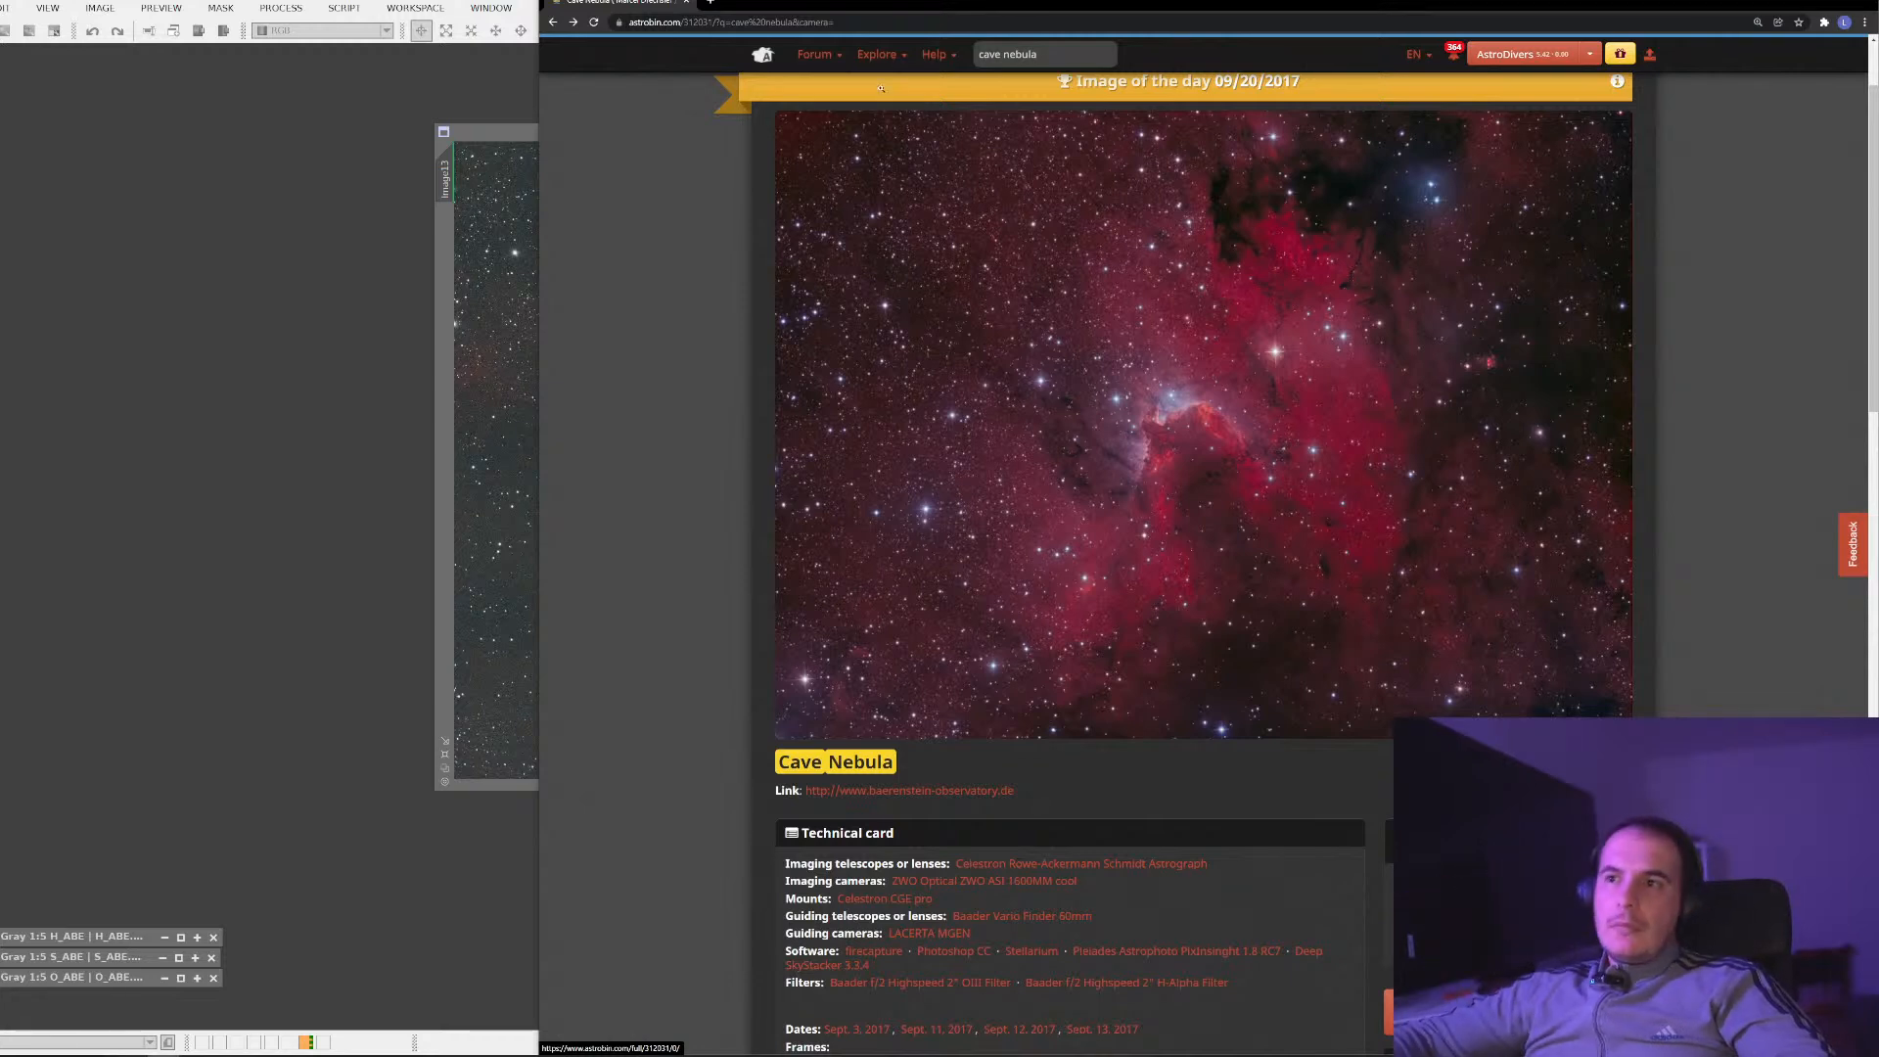
pyautogui.click(1786, 2)
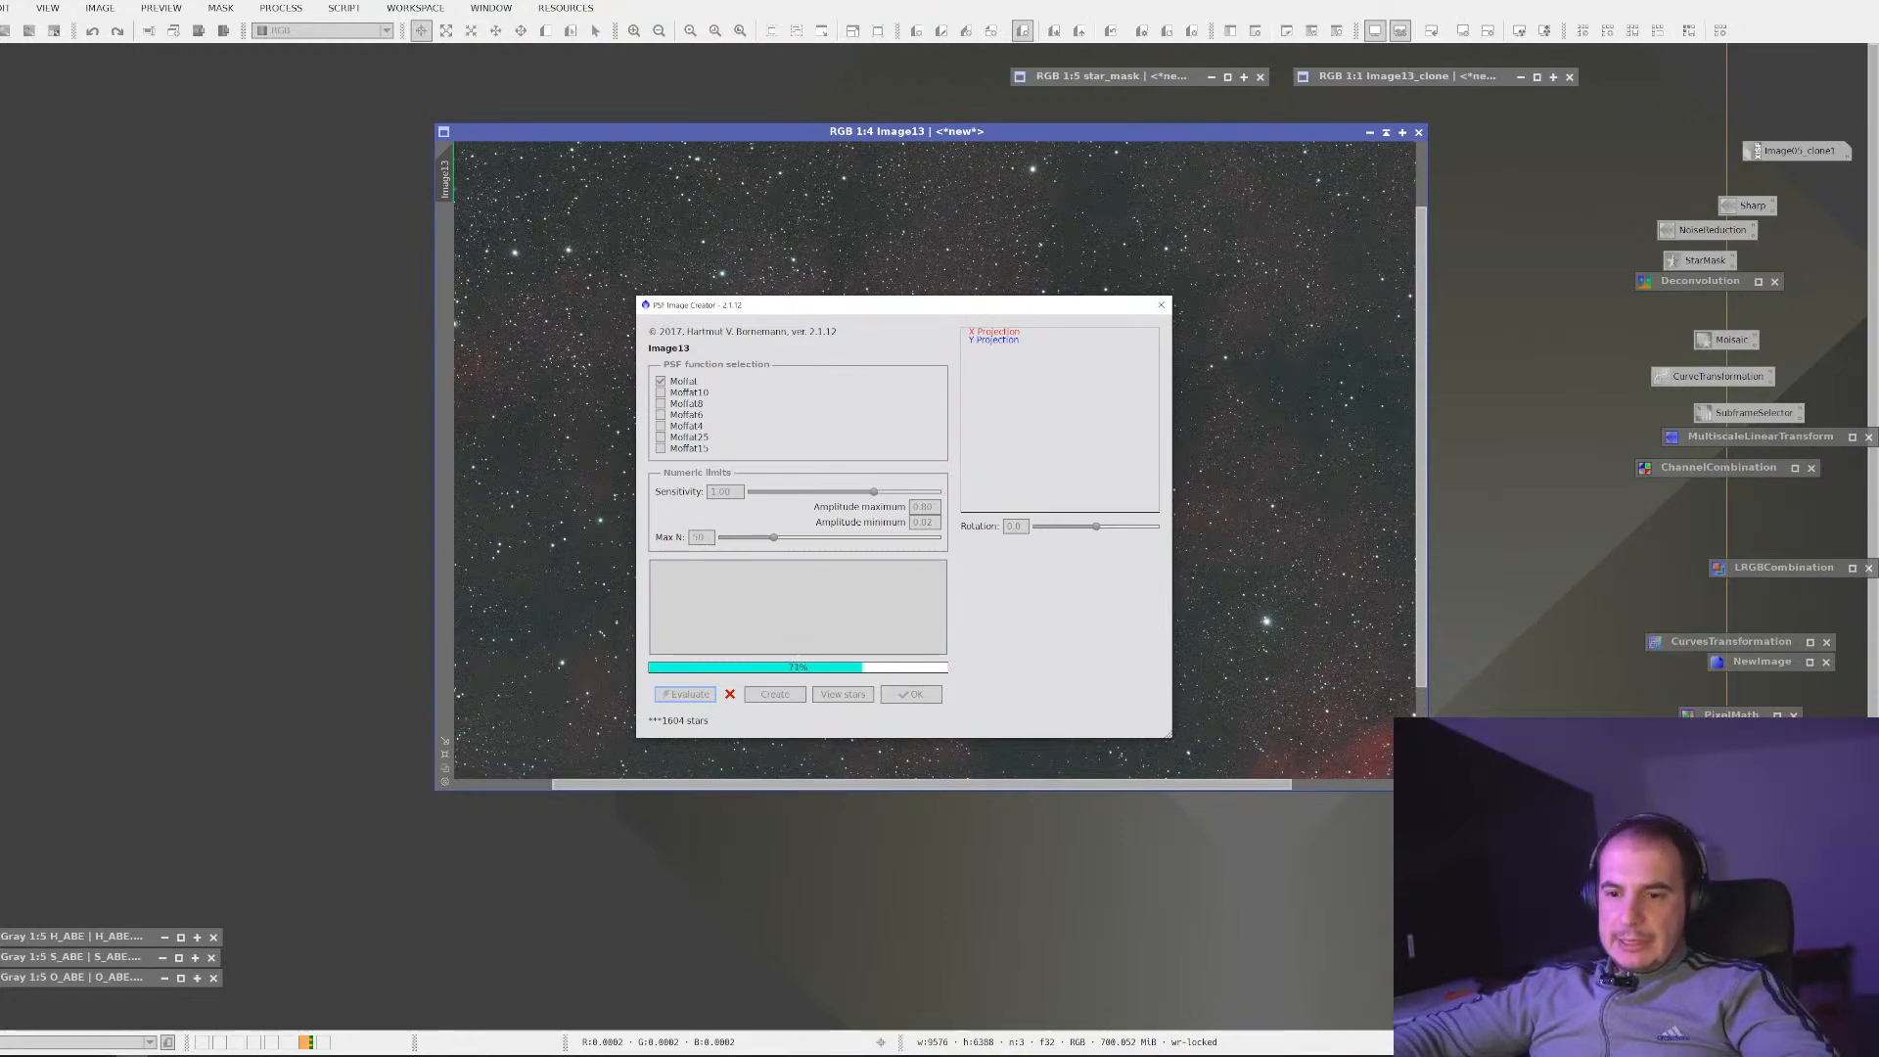
# Return to AstroBin, open the 09/20/2017 Cave Nebula image in its own tab, and filter the search by Top pick instead of Image of the Day
pyautogui.hotkey('alt', 'Tab')
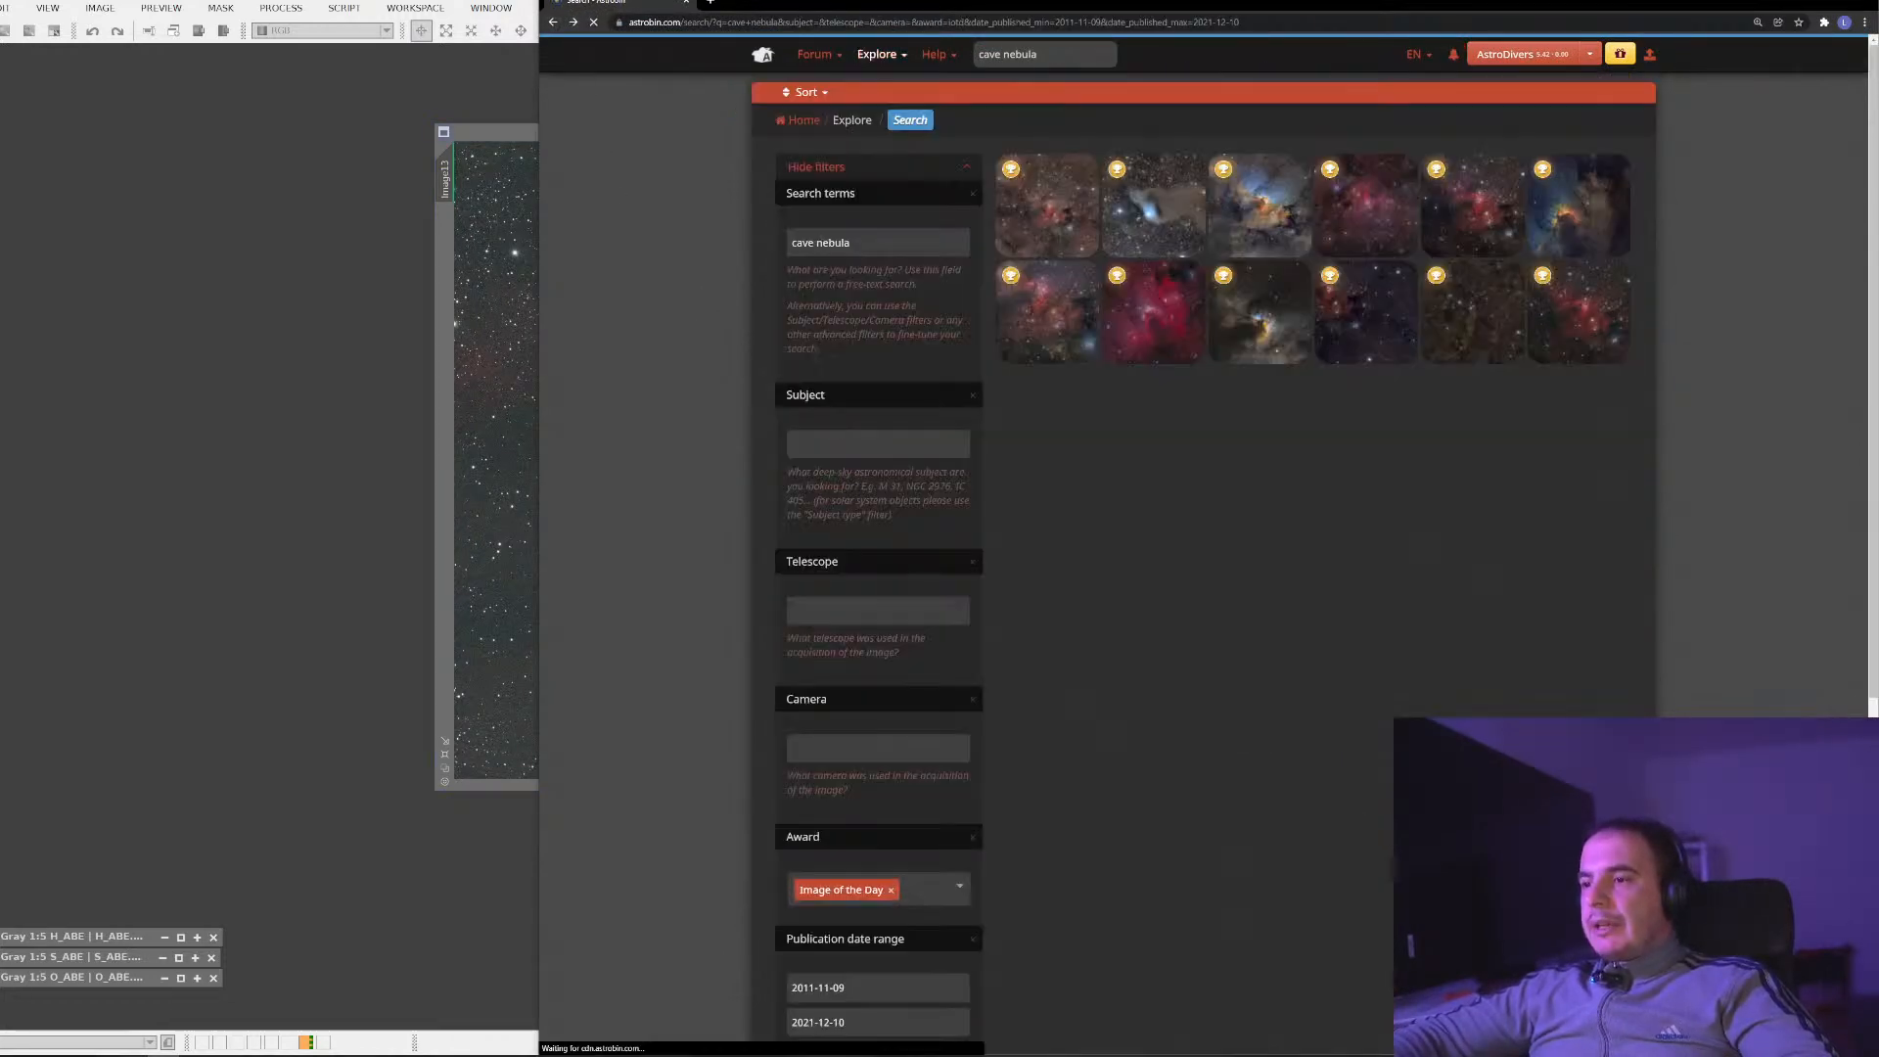
pyautogui.middleClick(1175, 324)
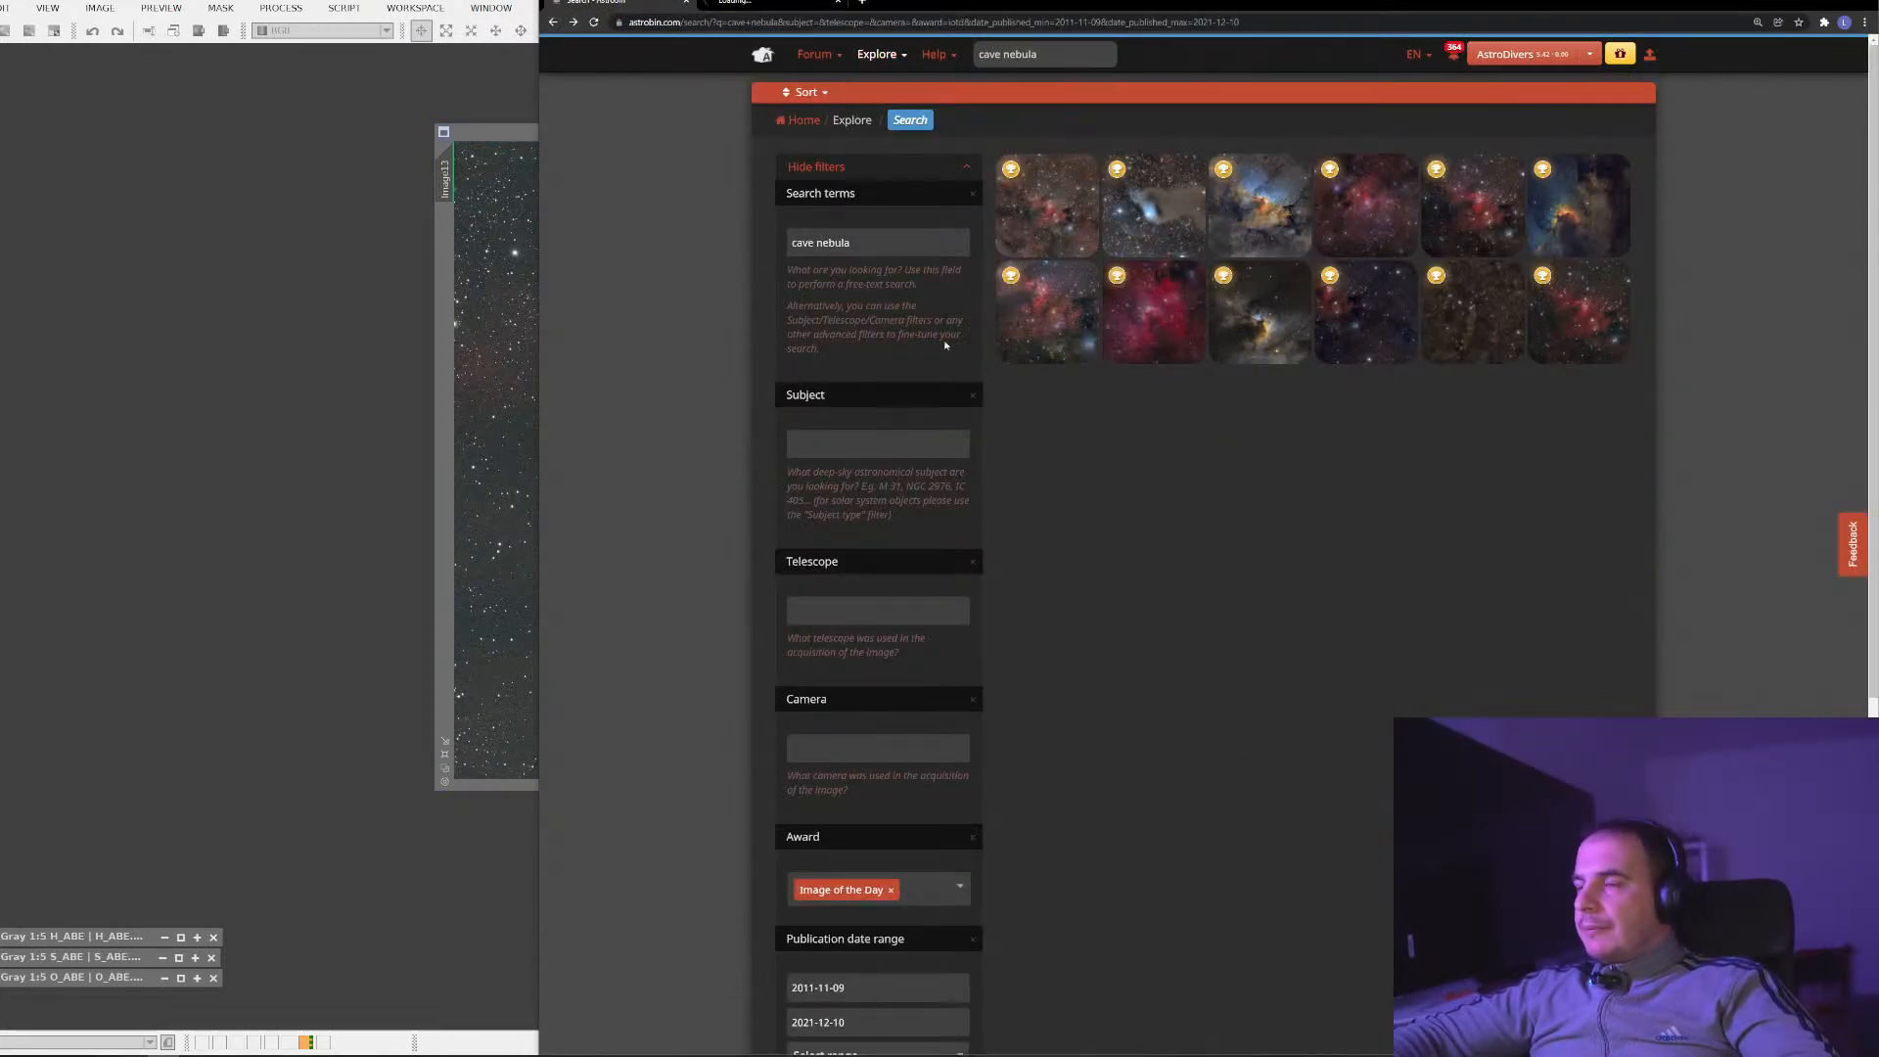
pyautogui.click(957, 889)
pyautogui.click(862, 822)
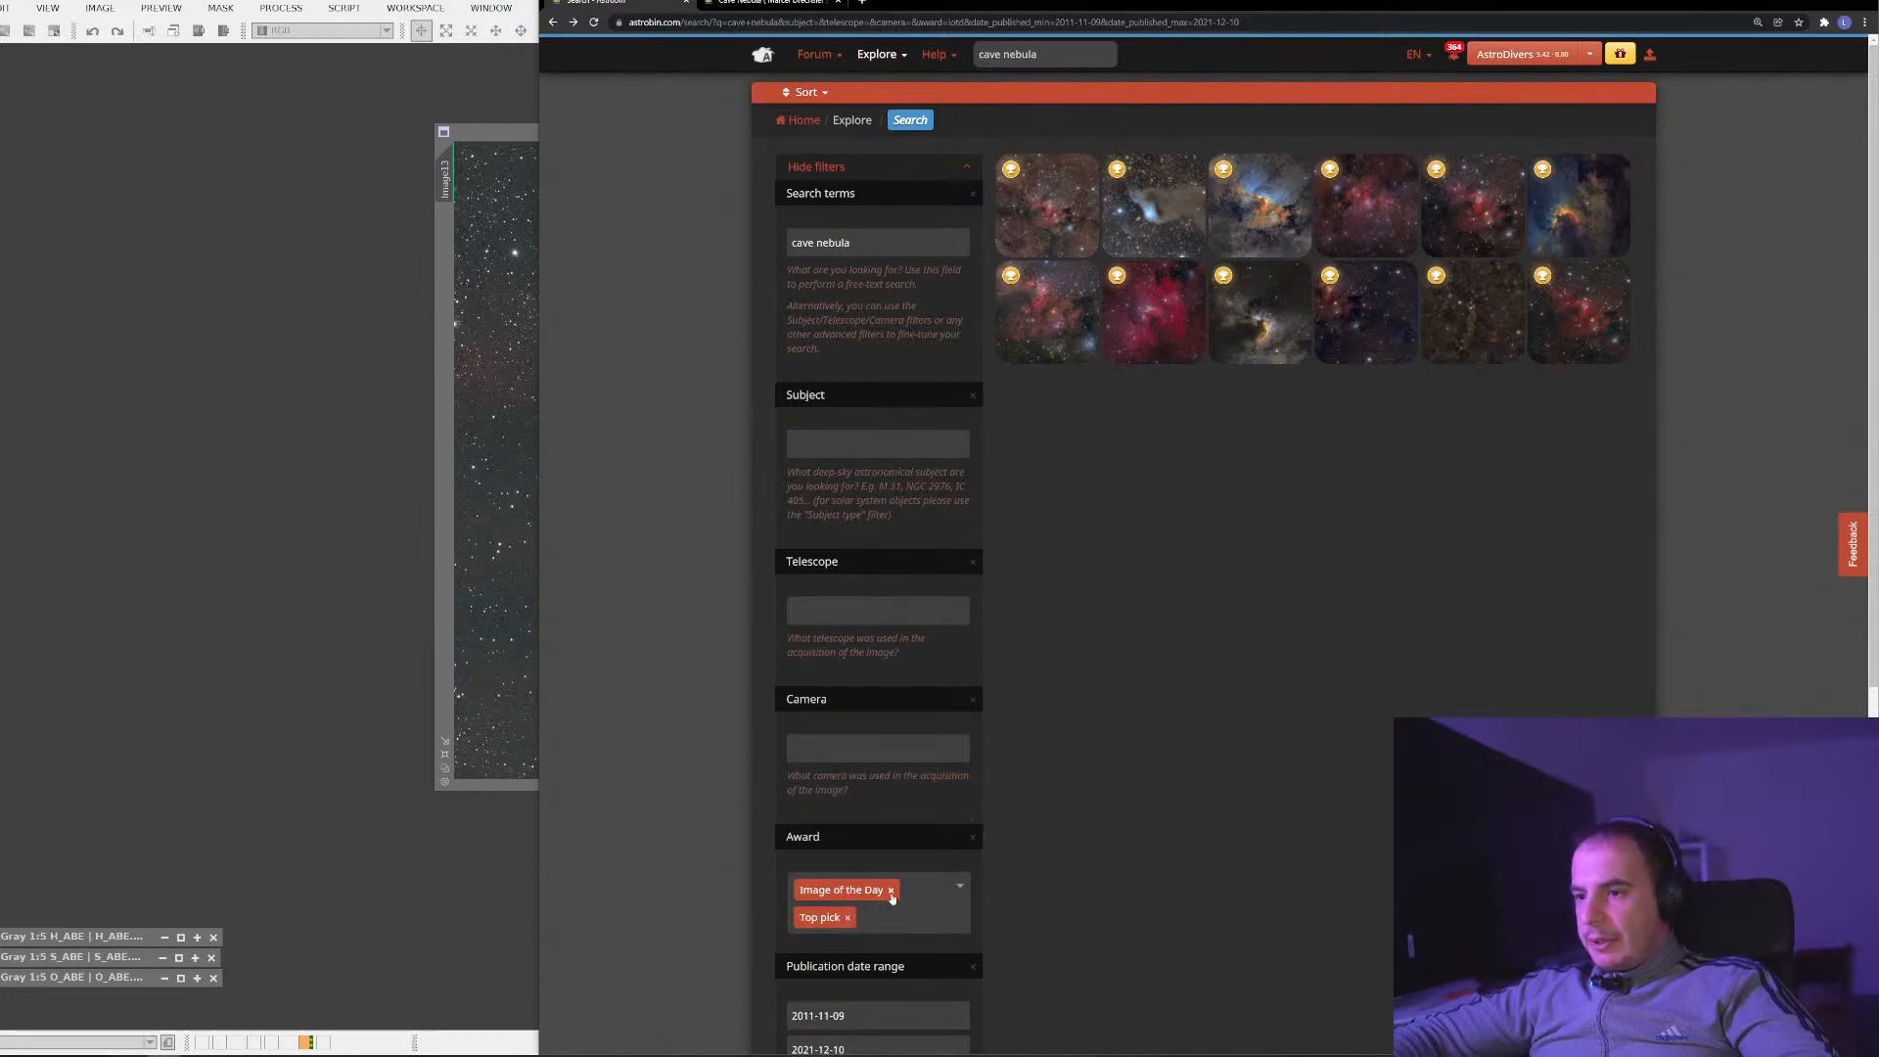
pyautogui.click(892, 891)
pyautogui.scroll(-3, 977, 759)
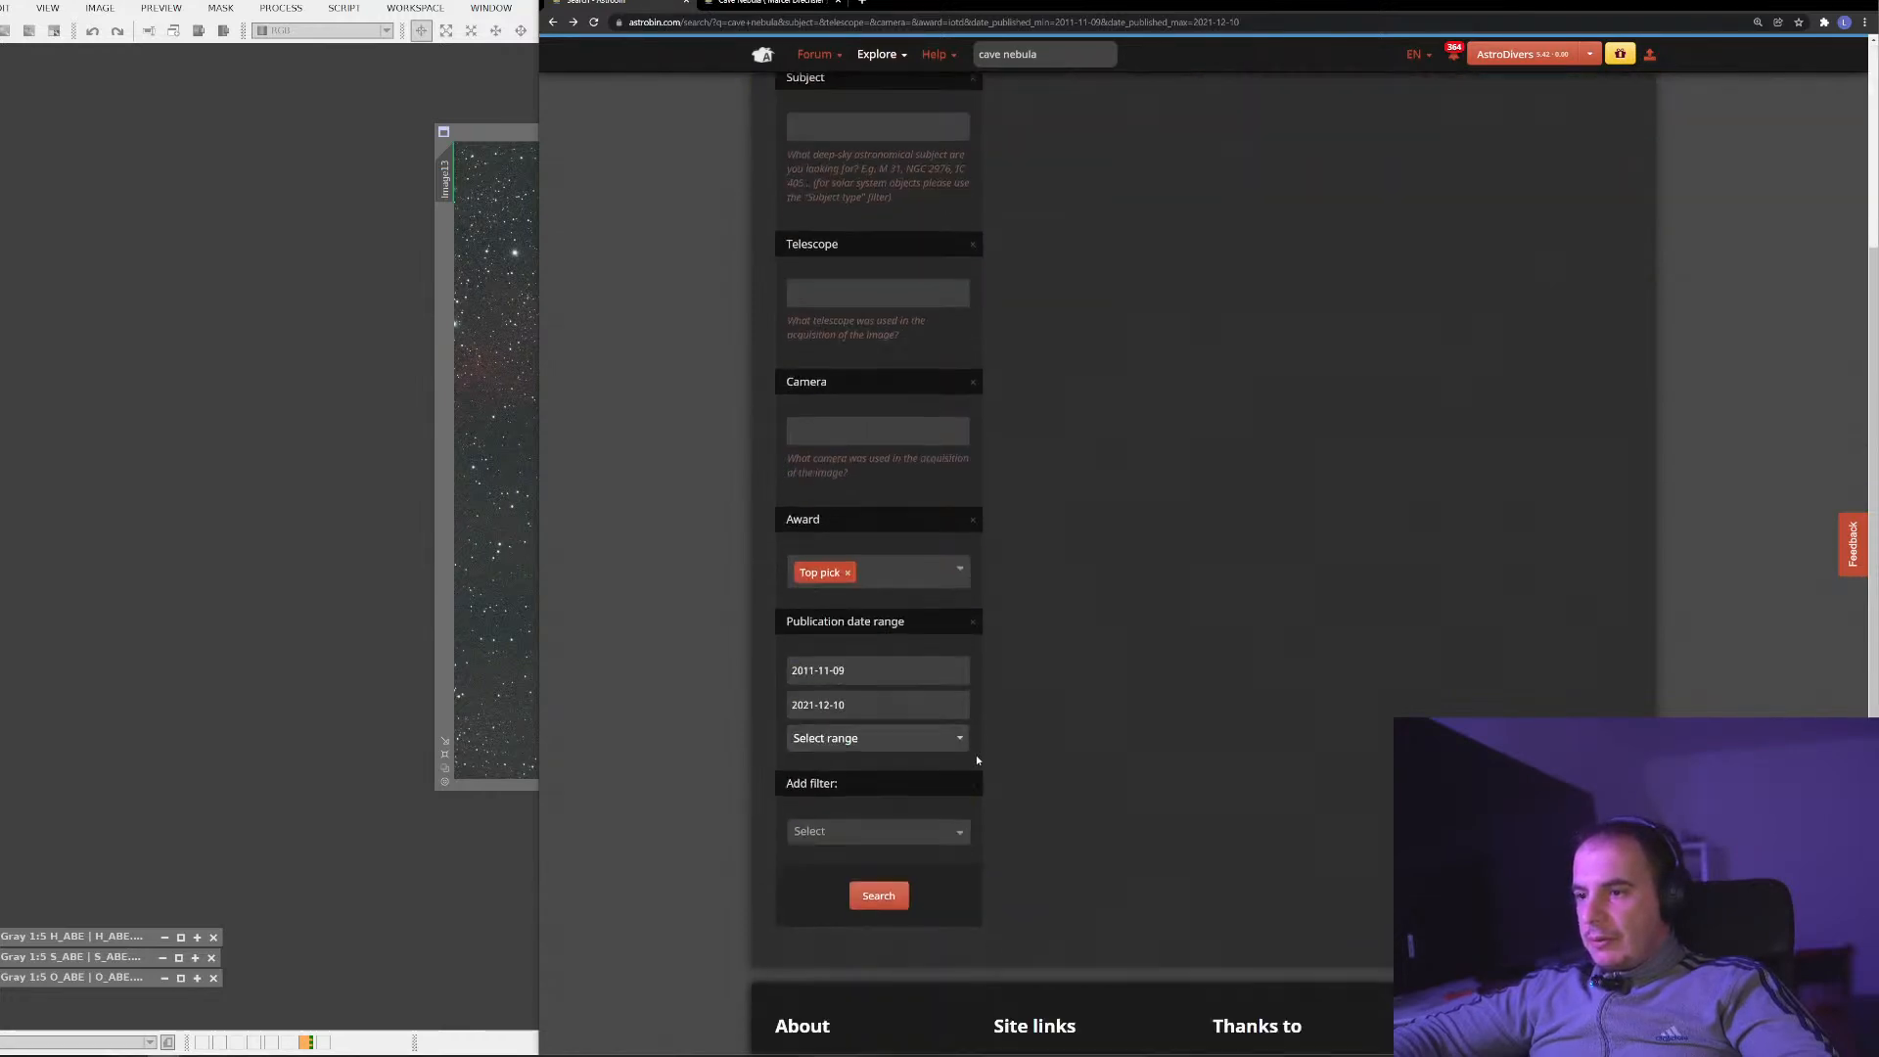
pyautogui.click(892, 900)
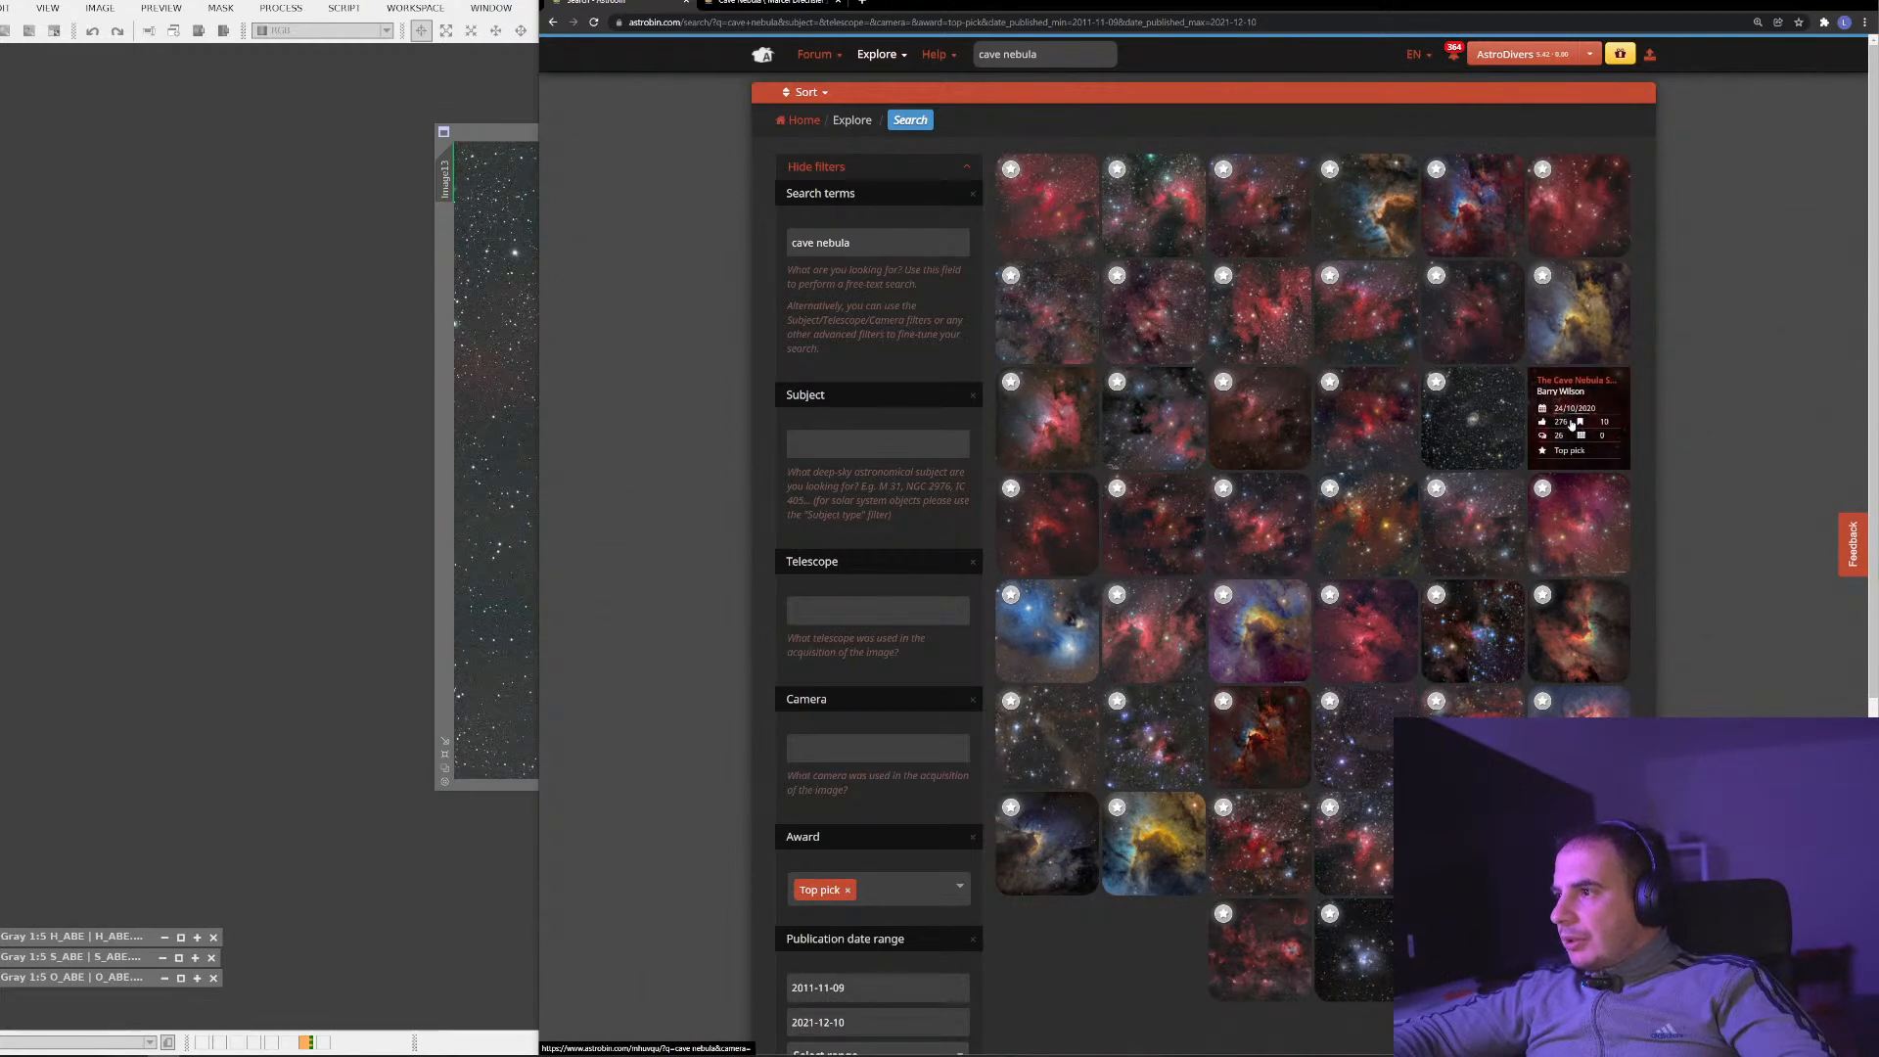
# Review The Cave Nebula Sh2-155 top pick in a separate tab, close it, and place the search tab after the Cave Nebula tab
pyautogui.click(1575, 422)
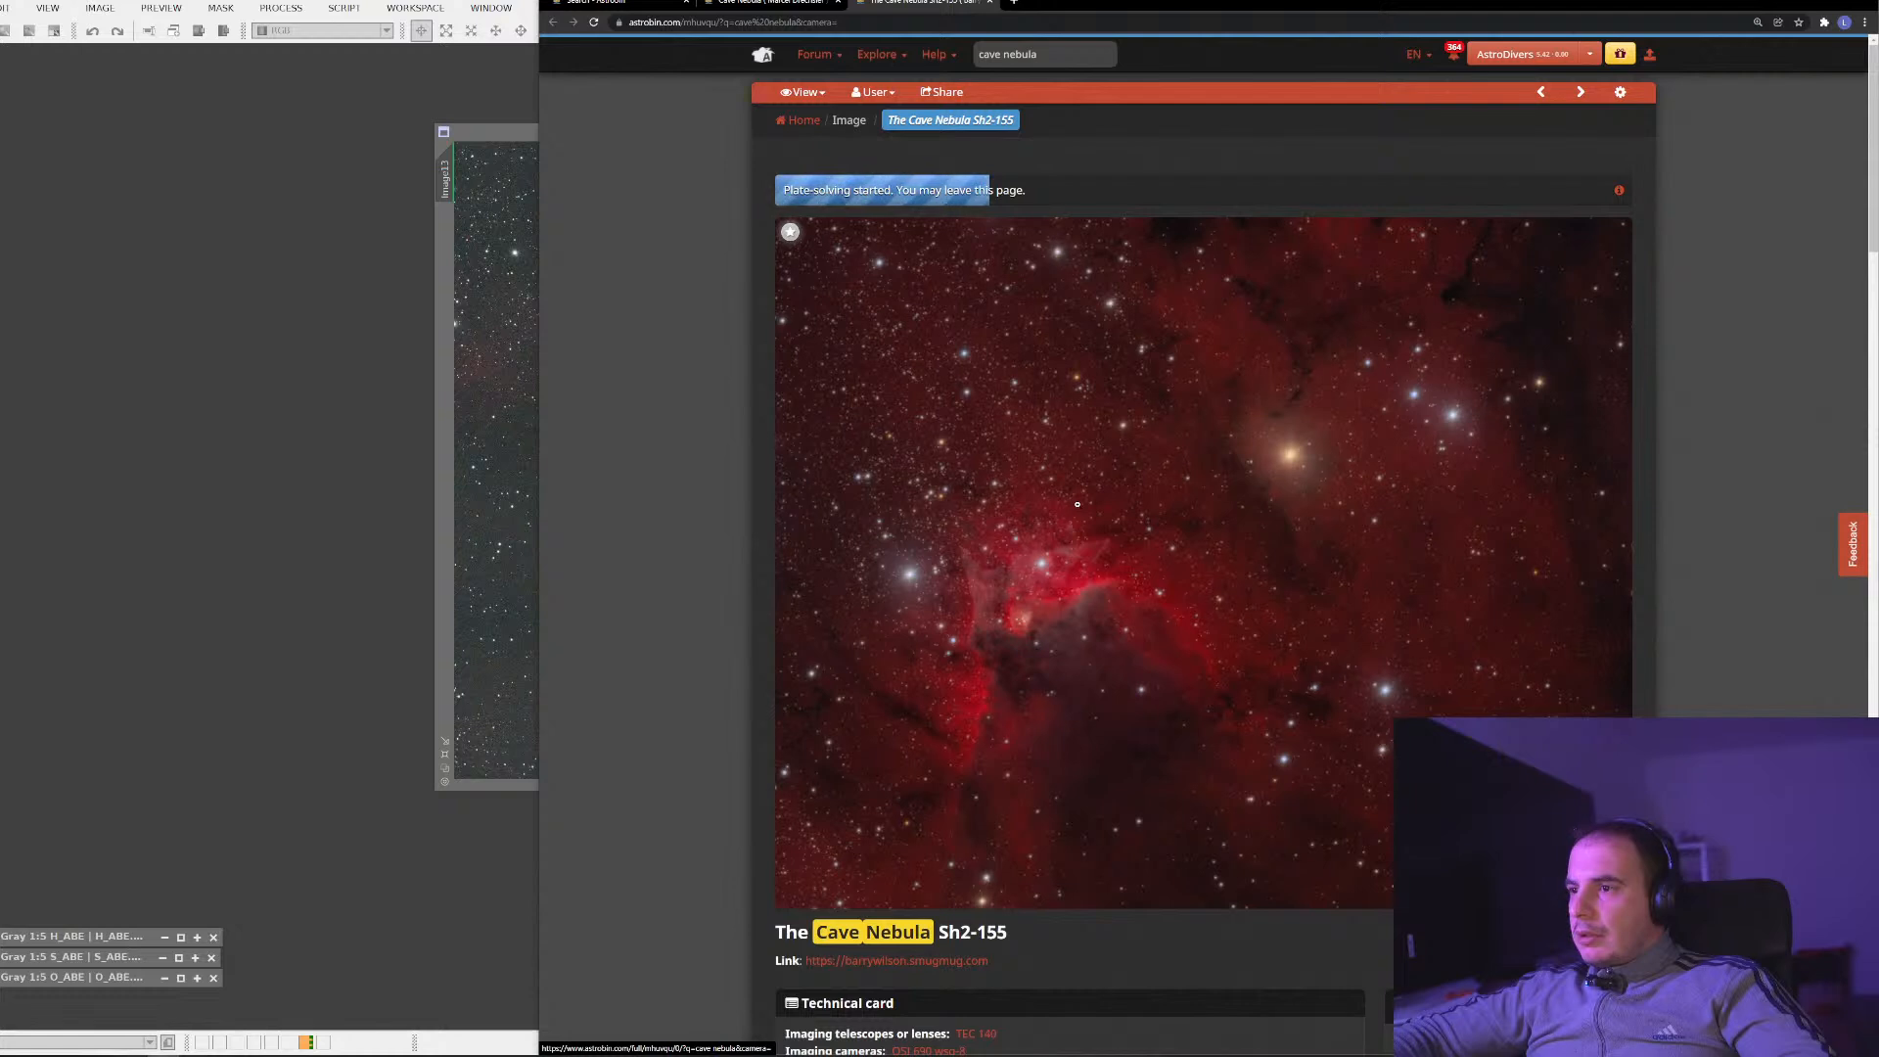
pyautogui.scroll(-3, 1077, 504)
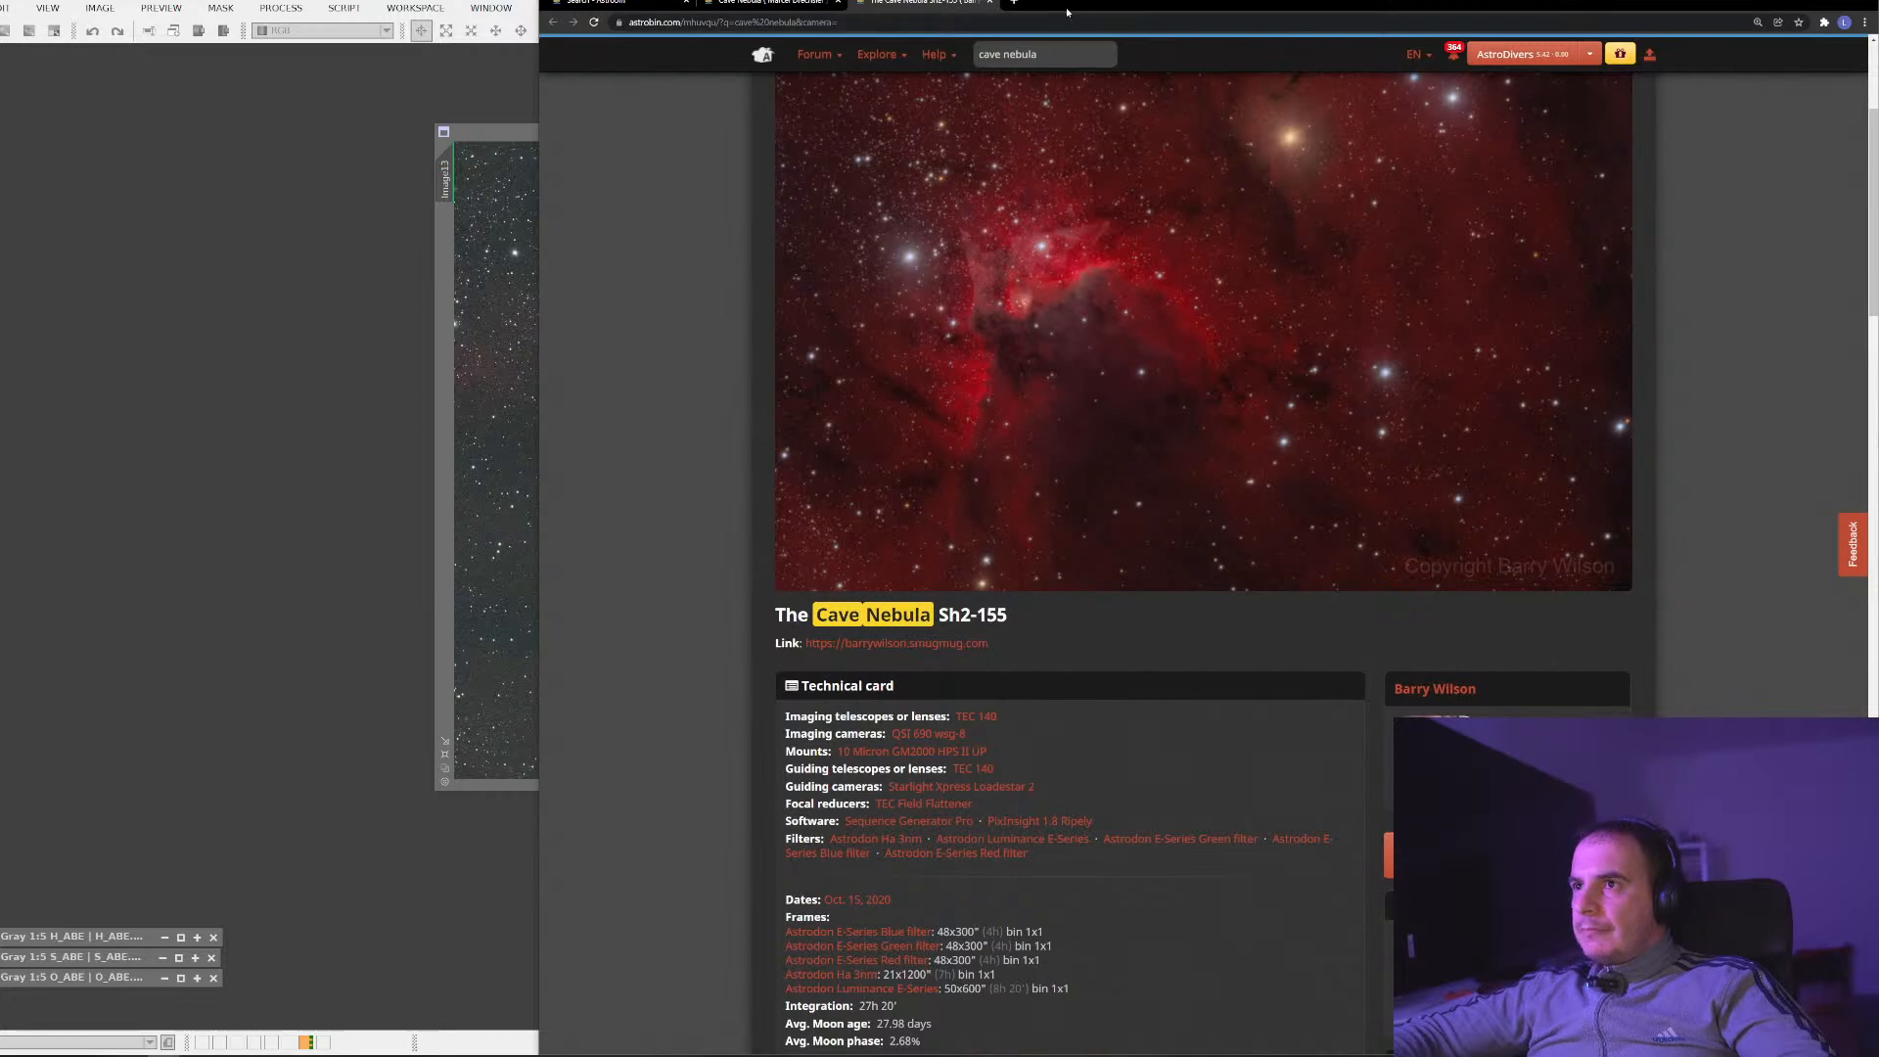
pyautogui.click(991, 3)
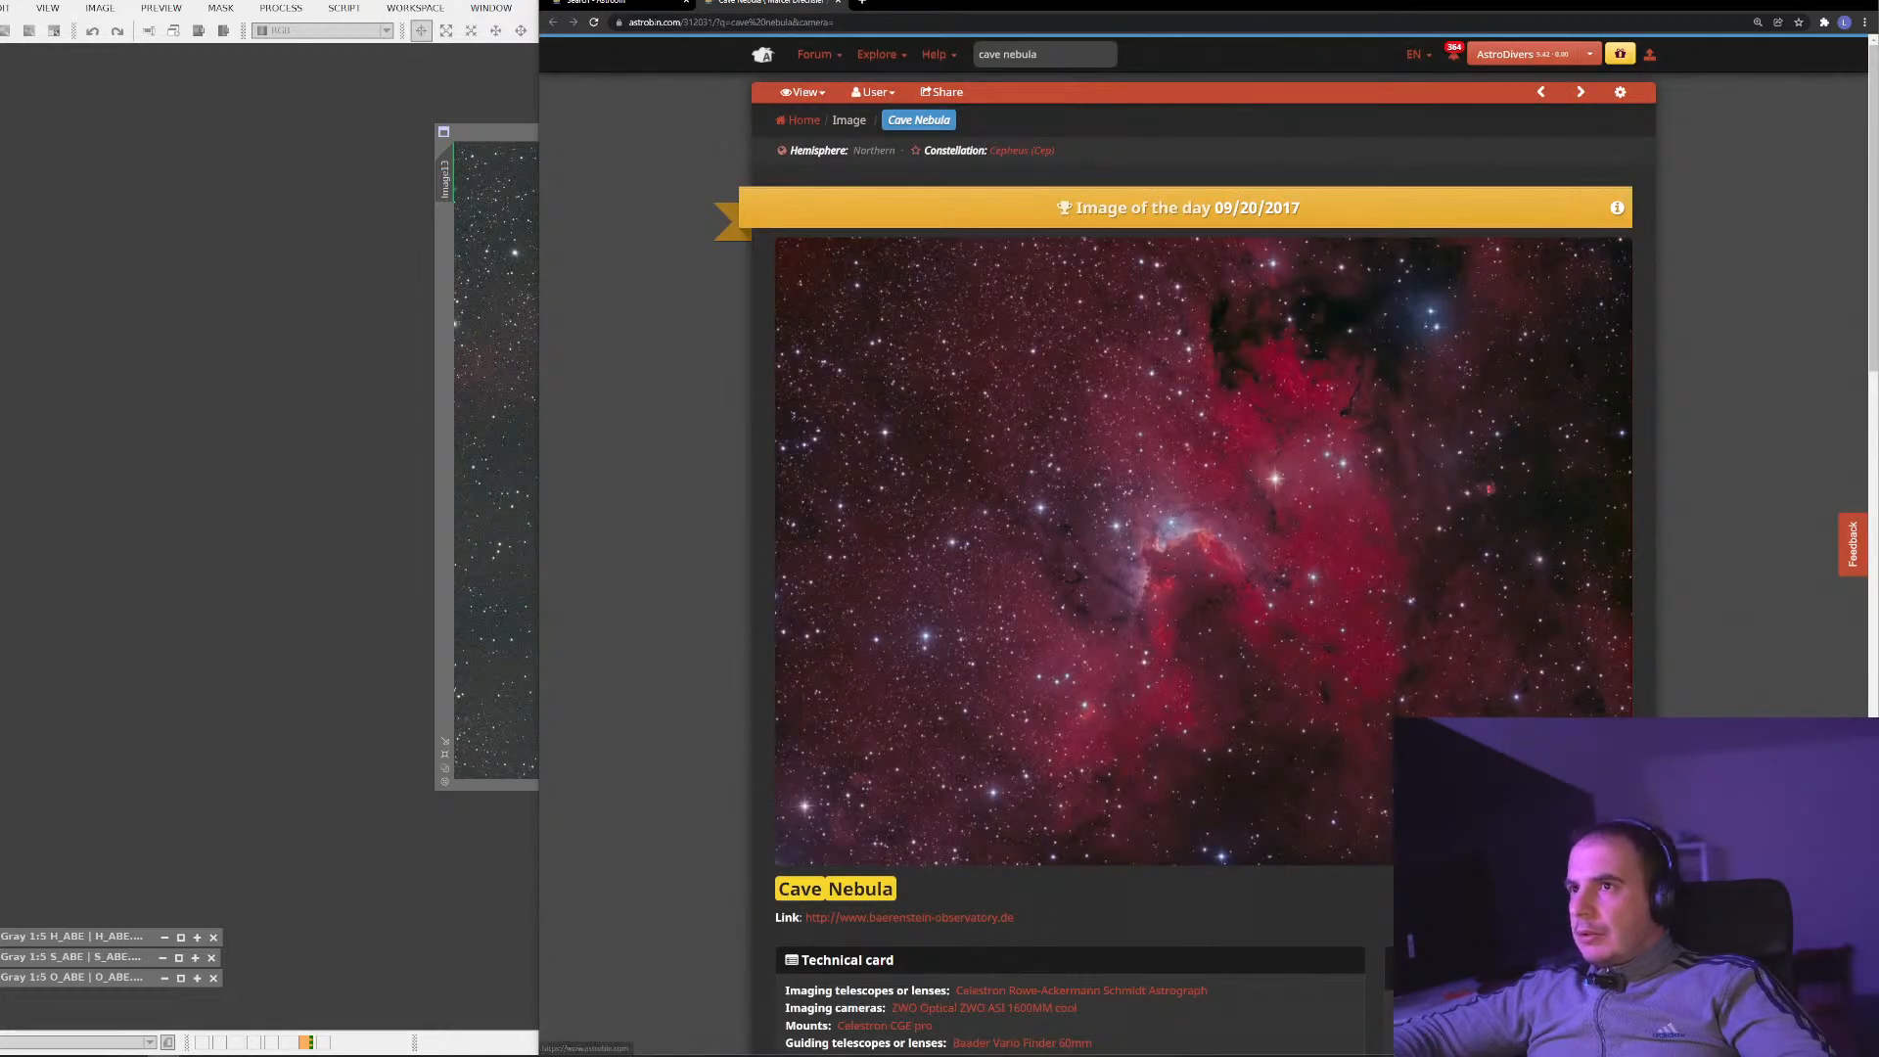
pyautogui.click(649, 8)
pyautogui.moveTo(649, 8); pyautogui.dragTo(798, 14)
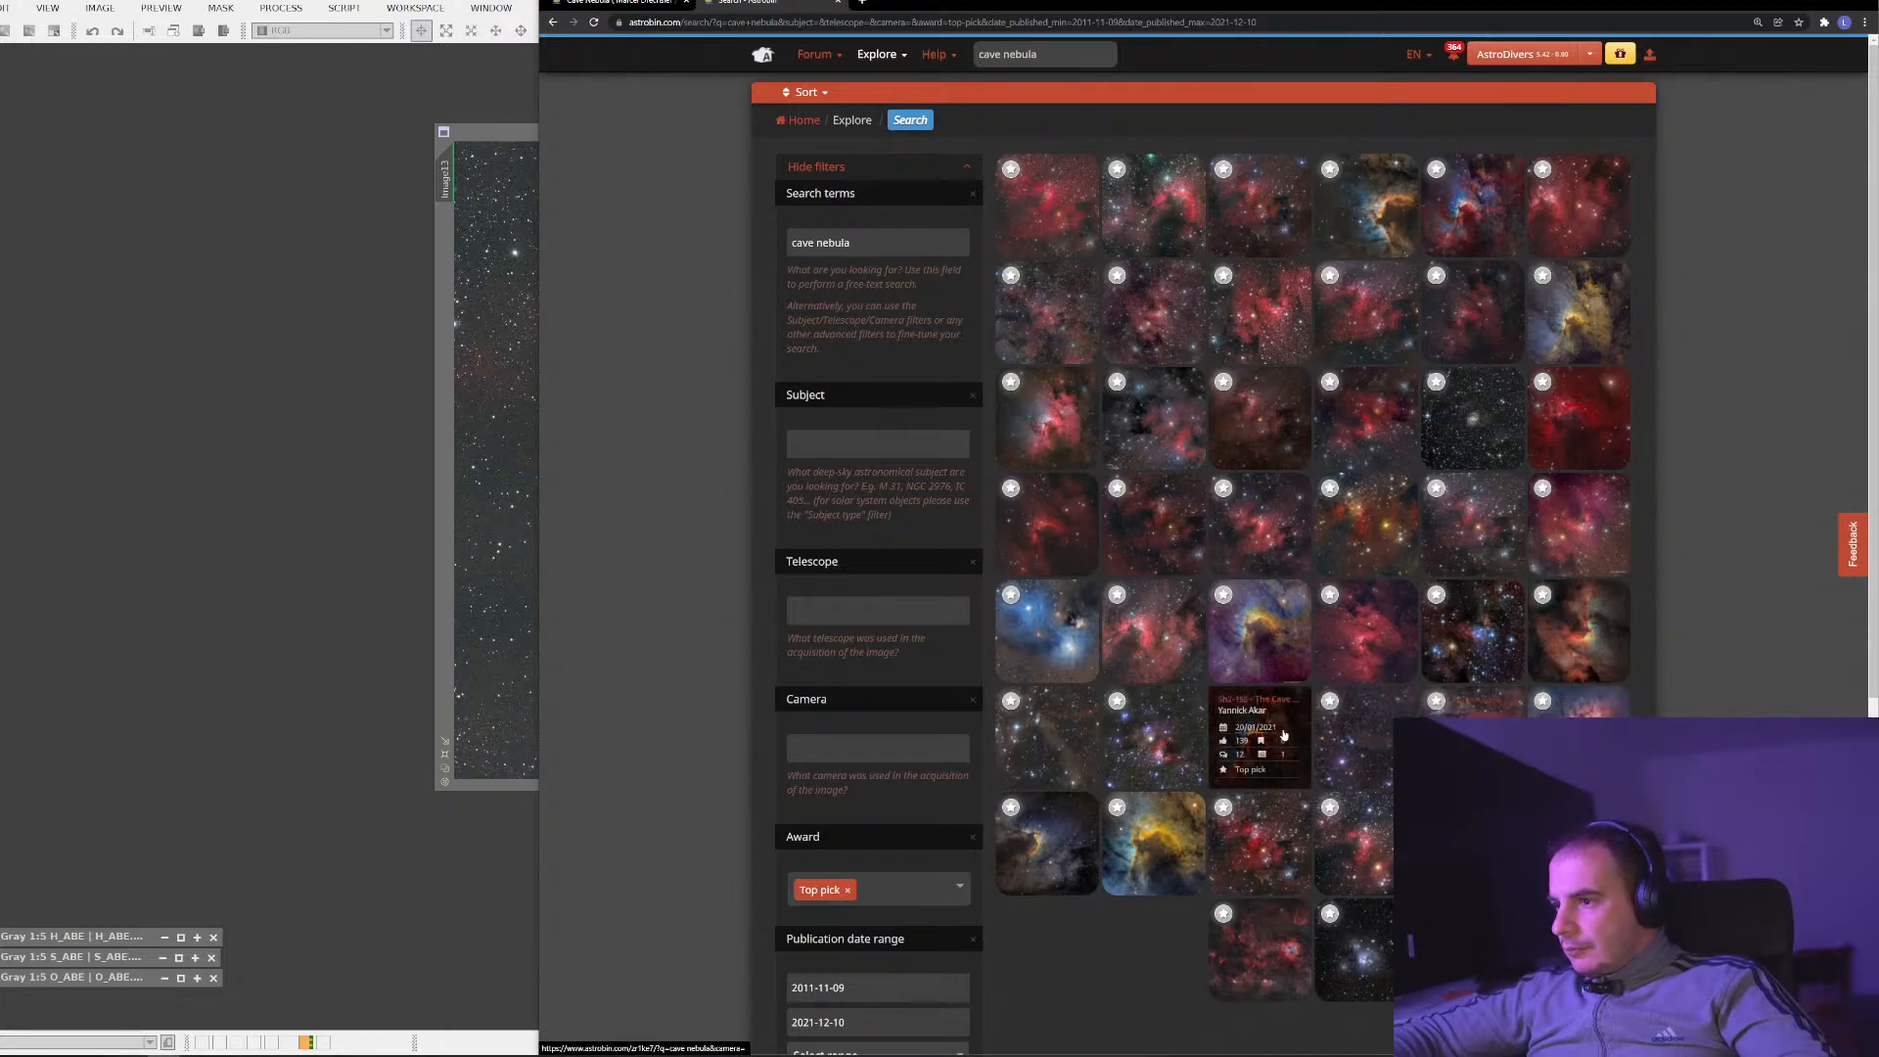
# Compare two Sh2-155 - The Cave Nebula top picks: the orange-and-blue image in the sixth row and the first red result
pyautogui.click(1280, 761)
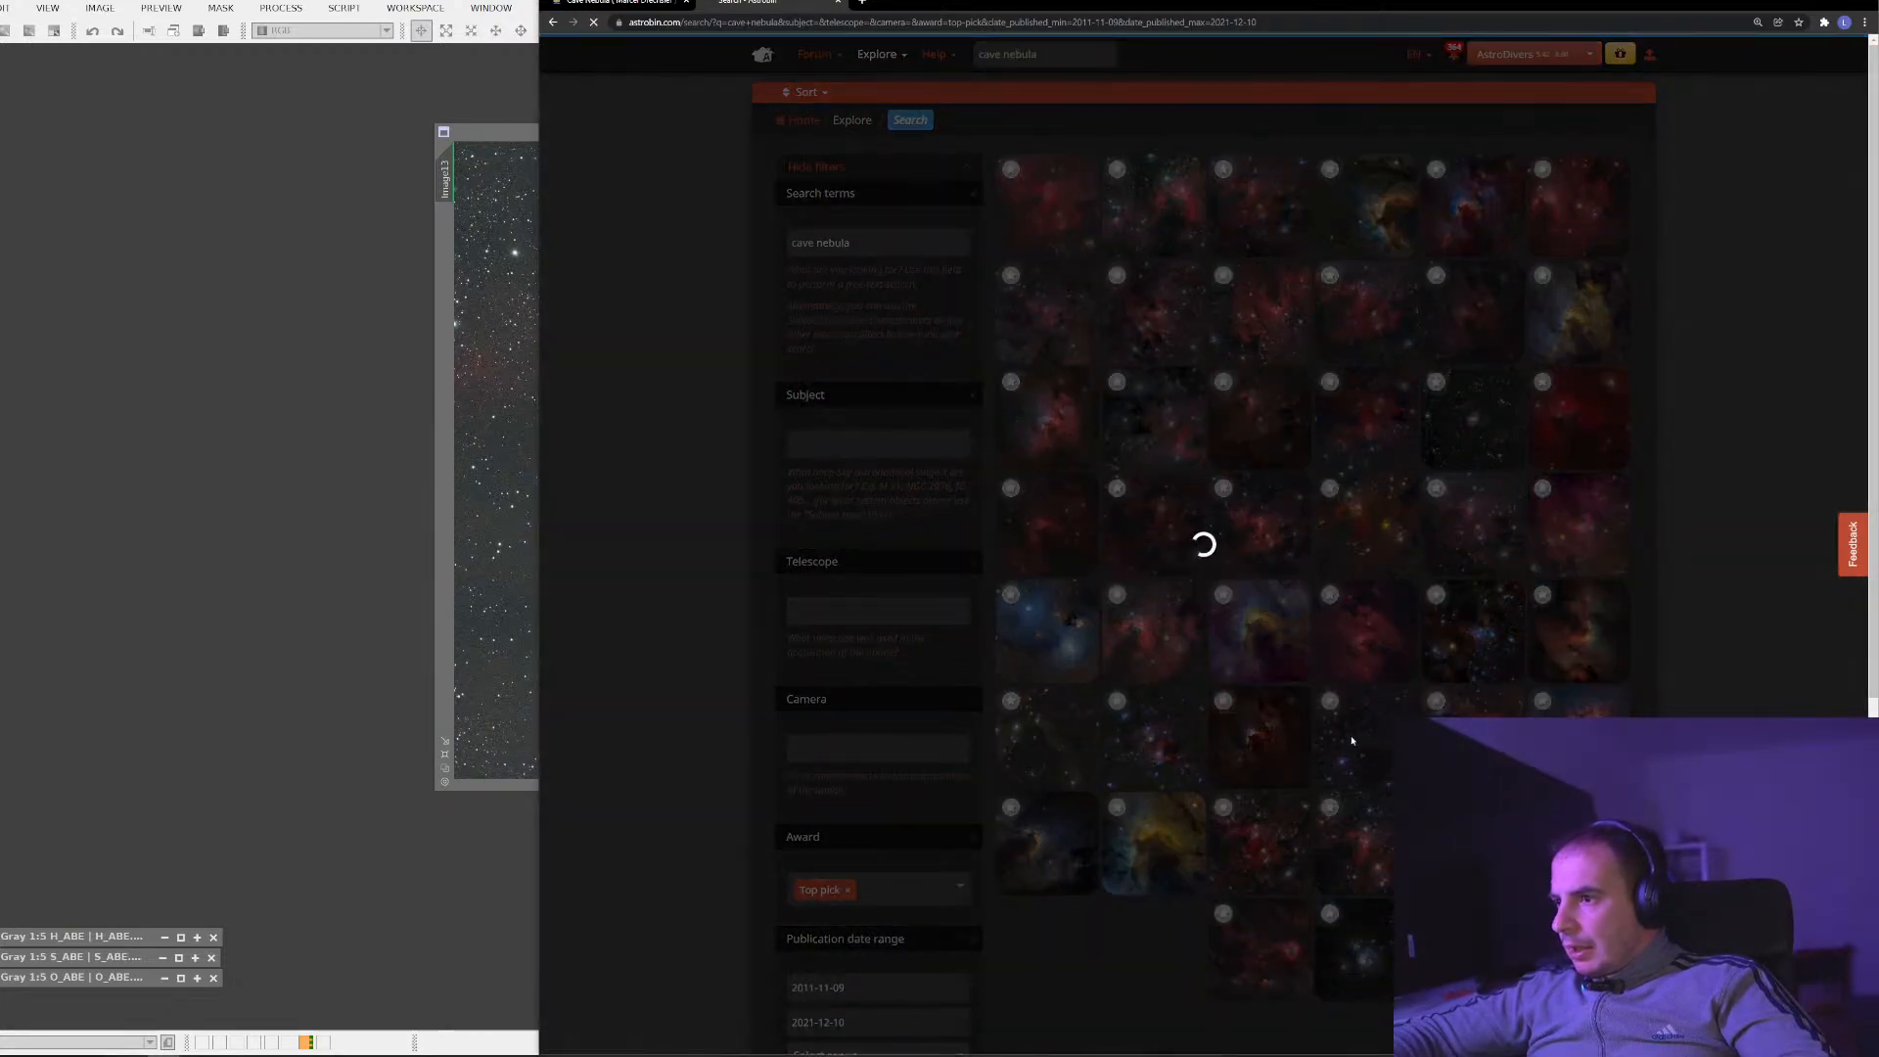
pyautogui.scroll(-3, 869, 991)
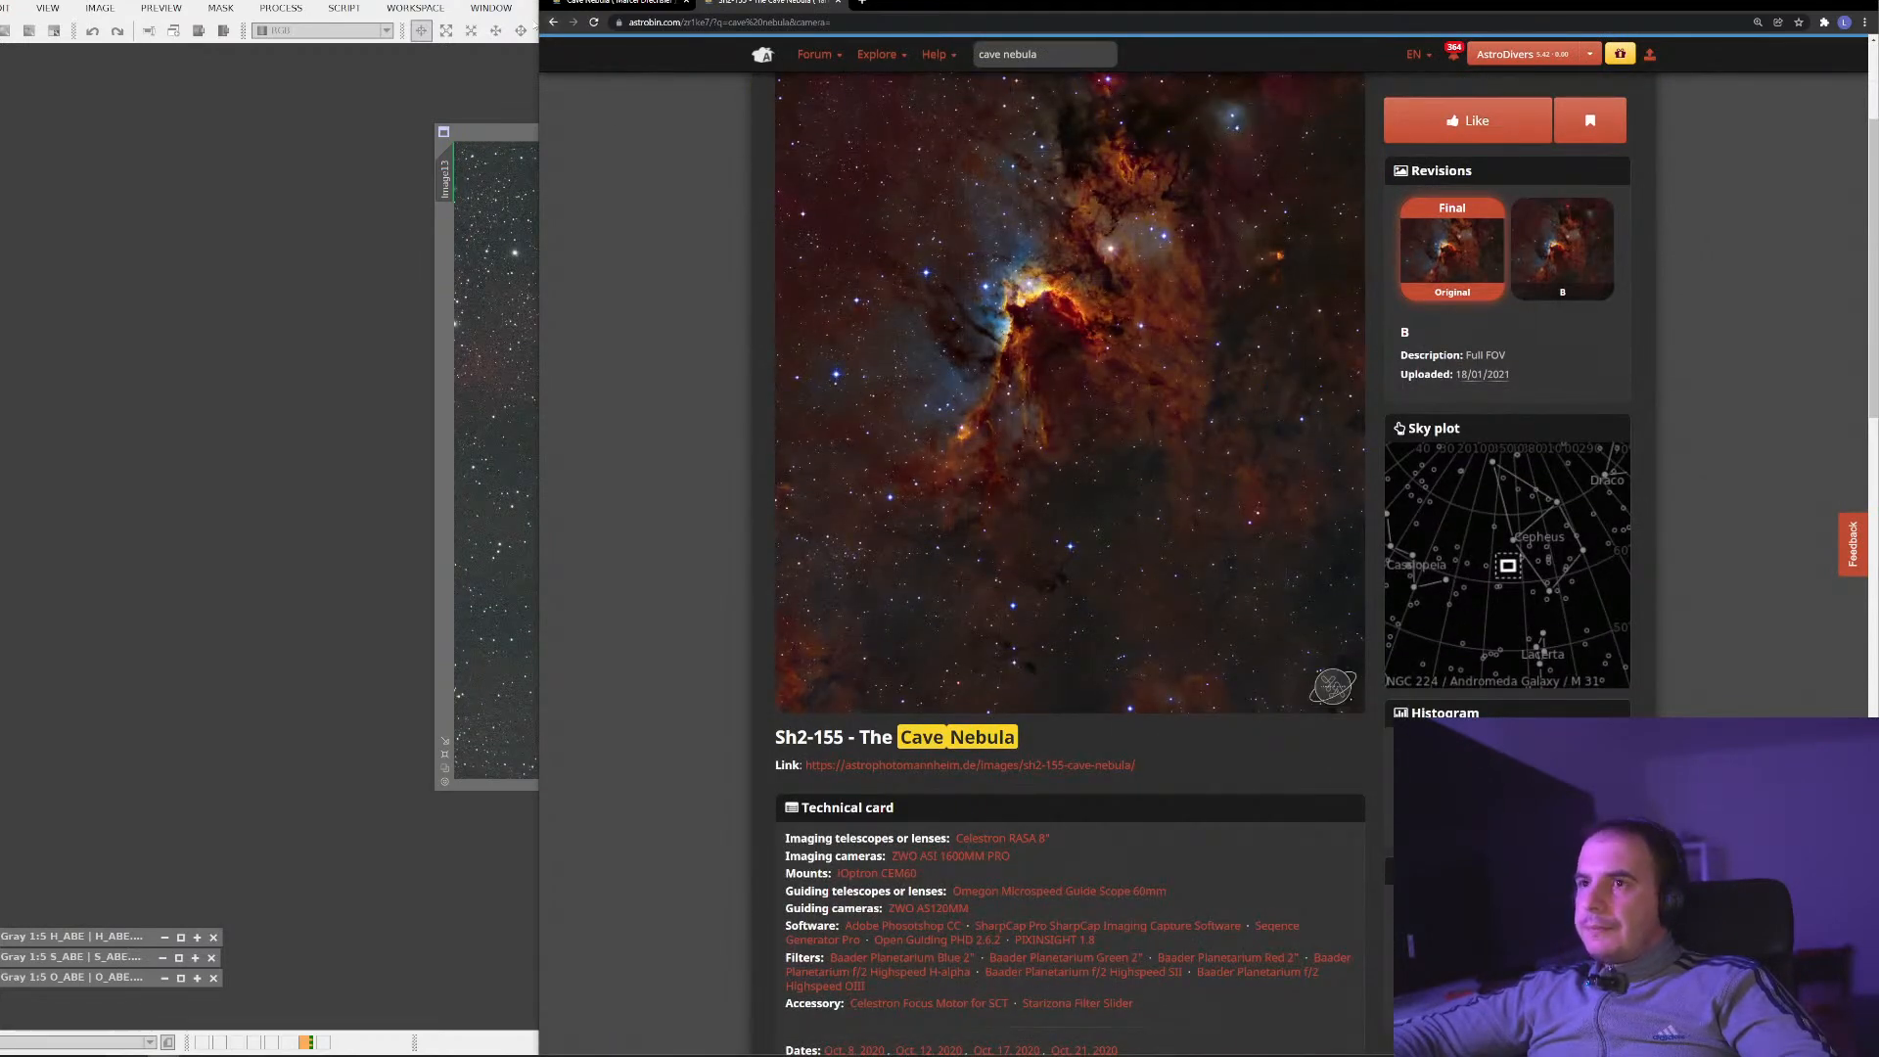
pyautogui.click(553, 23)
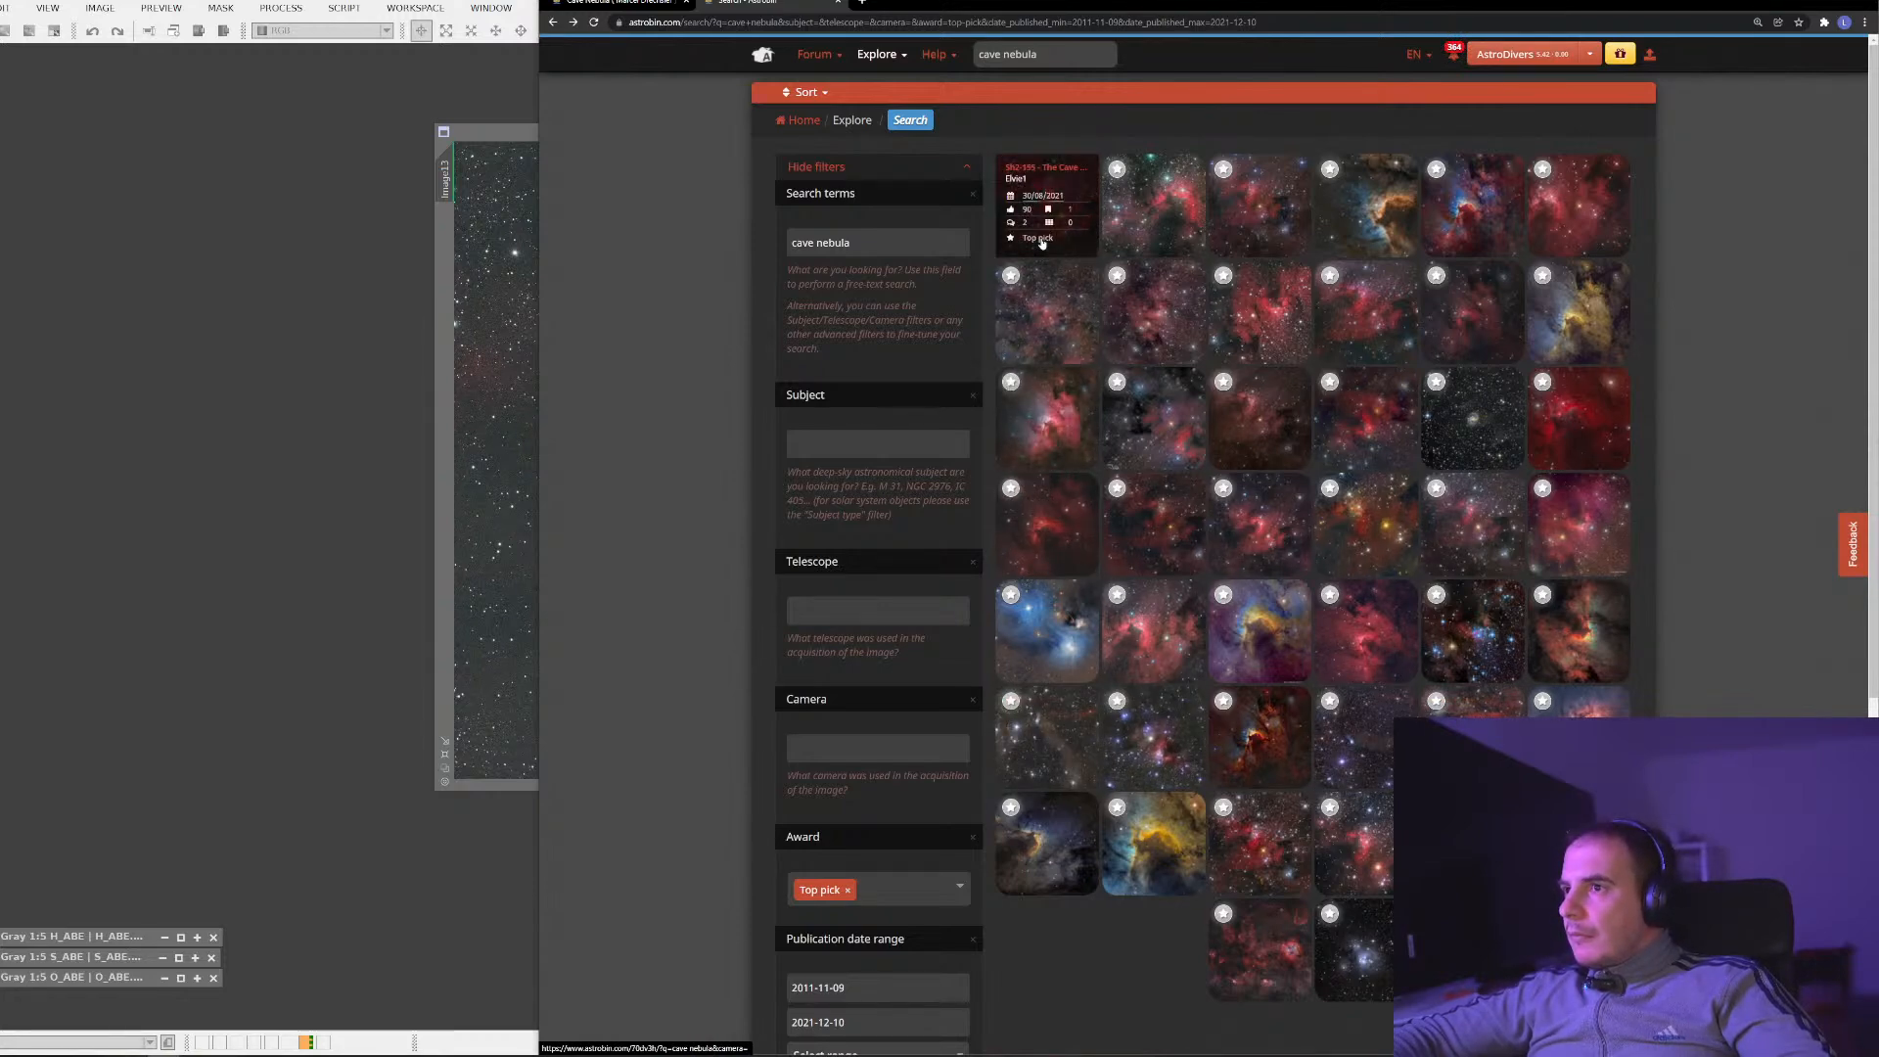
pyautogui.click(1042, 243)
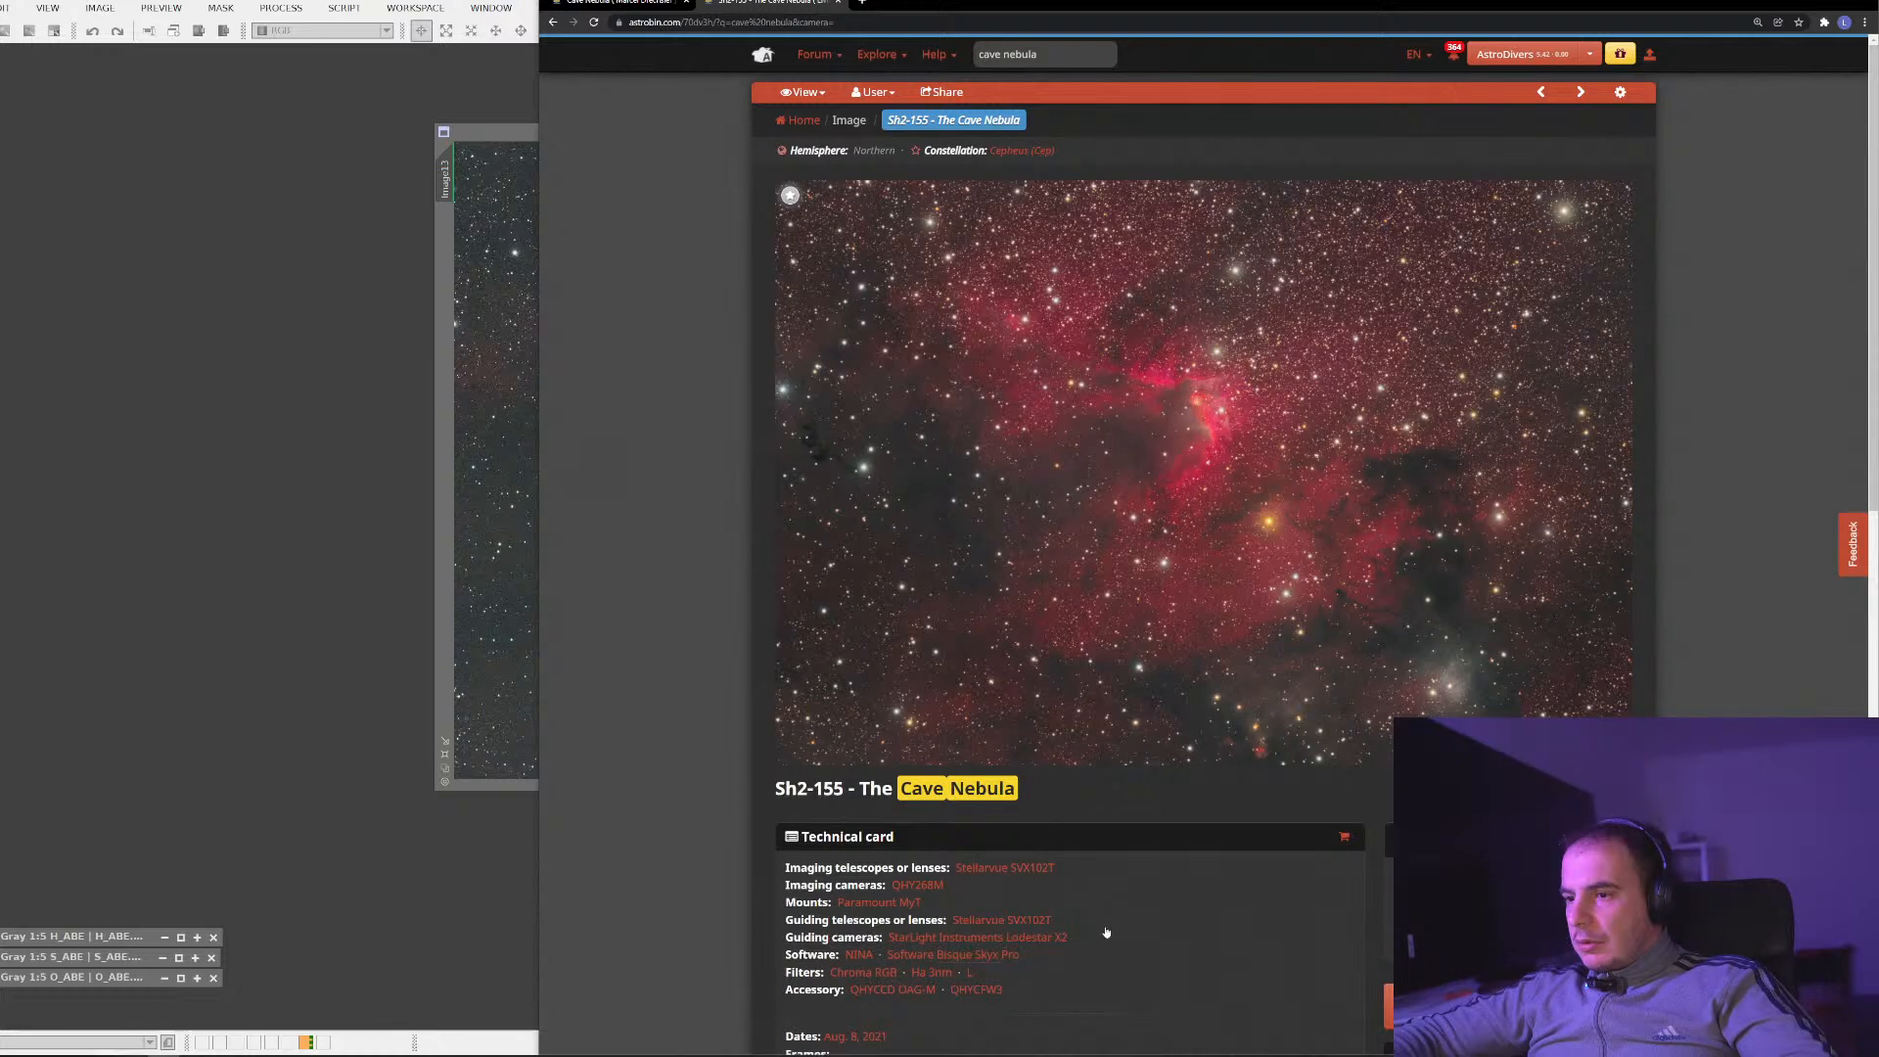
# Switch to PixInsight and create the PSF image from the evaluated Image13 stars
pyautogui.click(1806, 5)
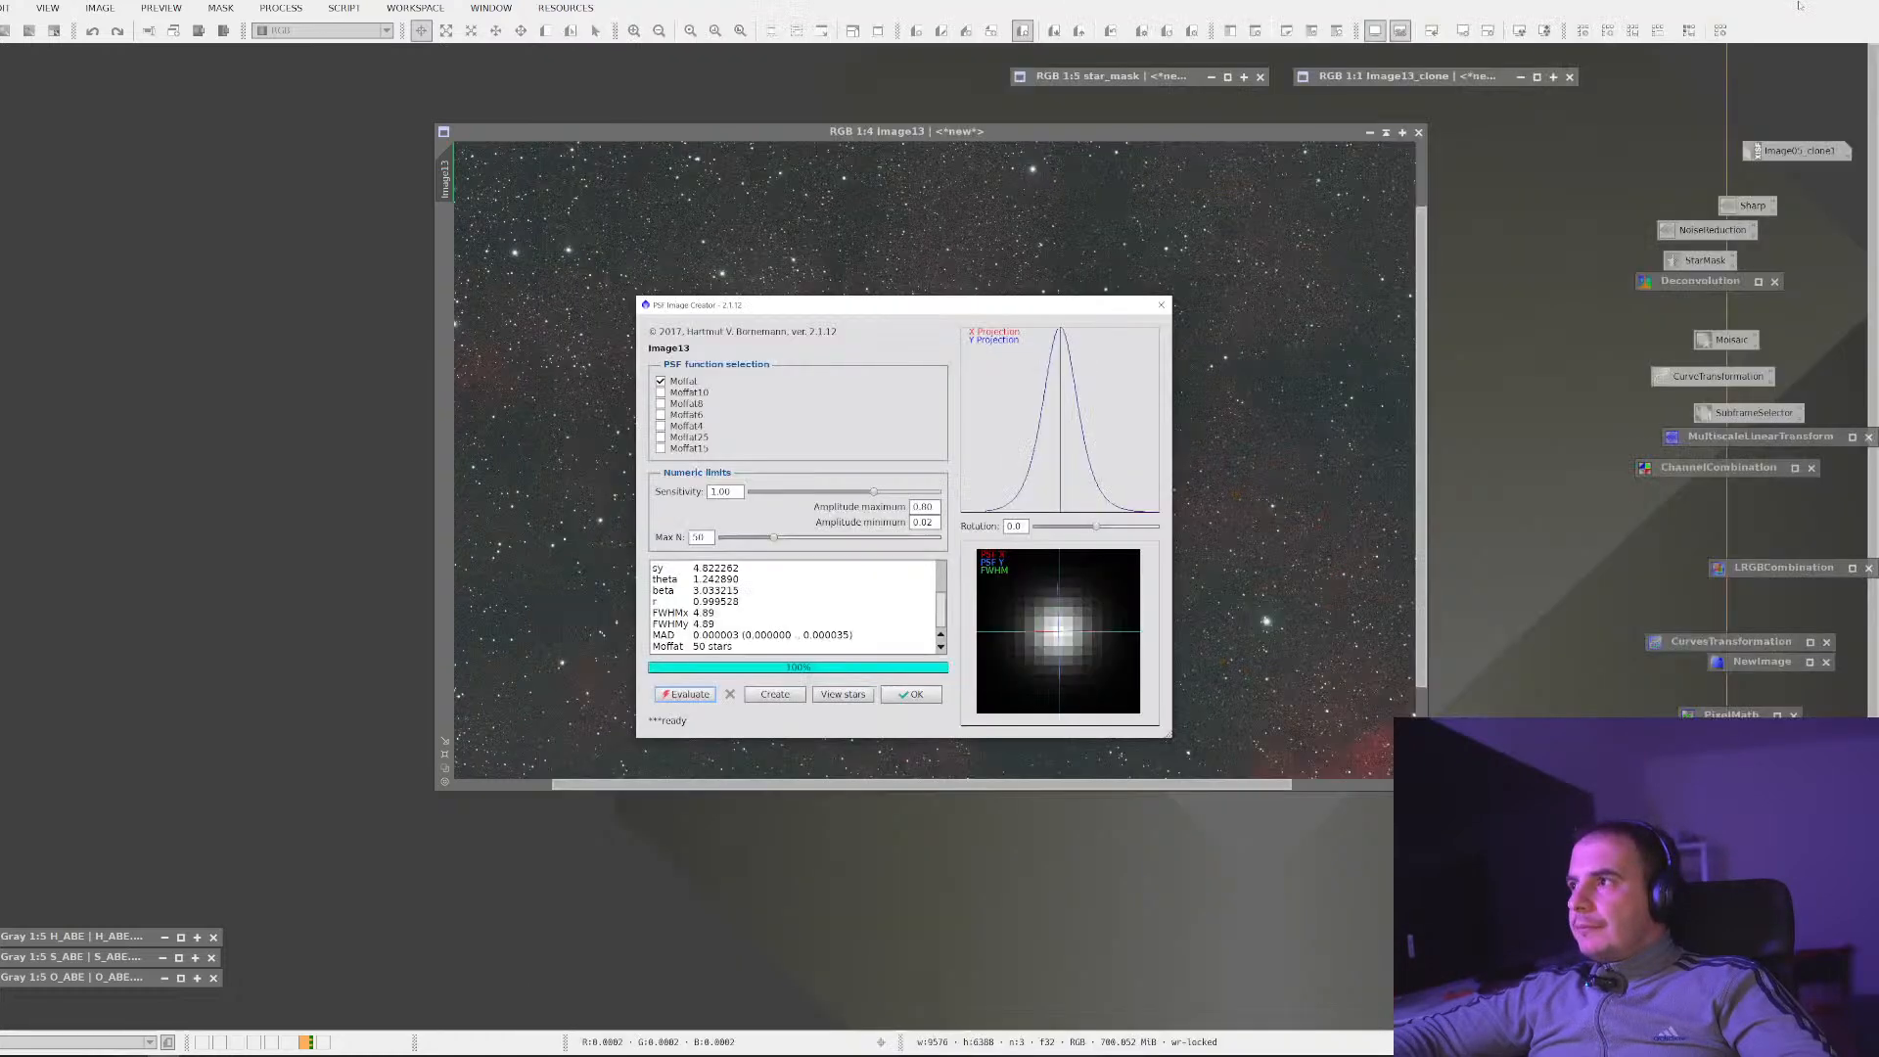
pyautogui.click(775, 694)
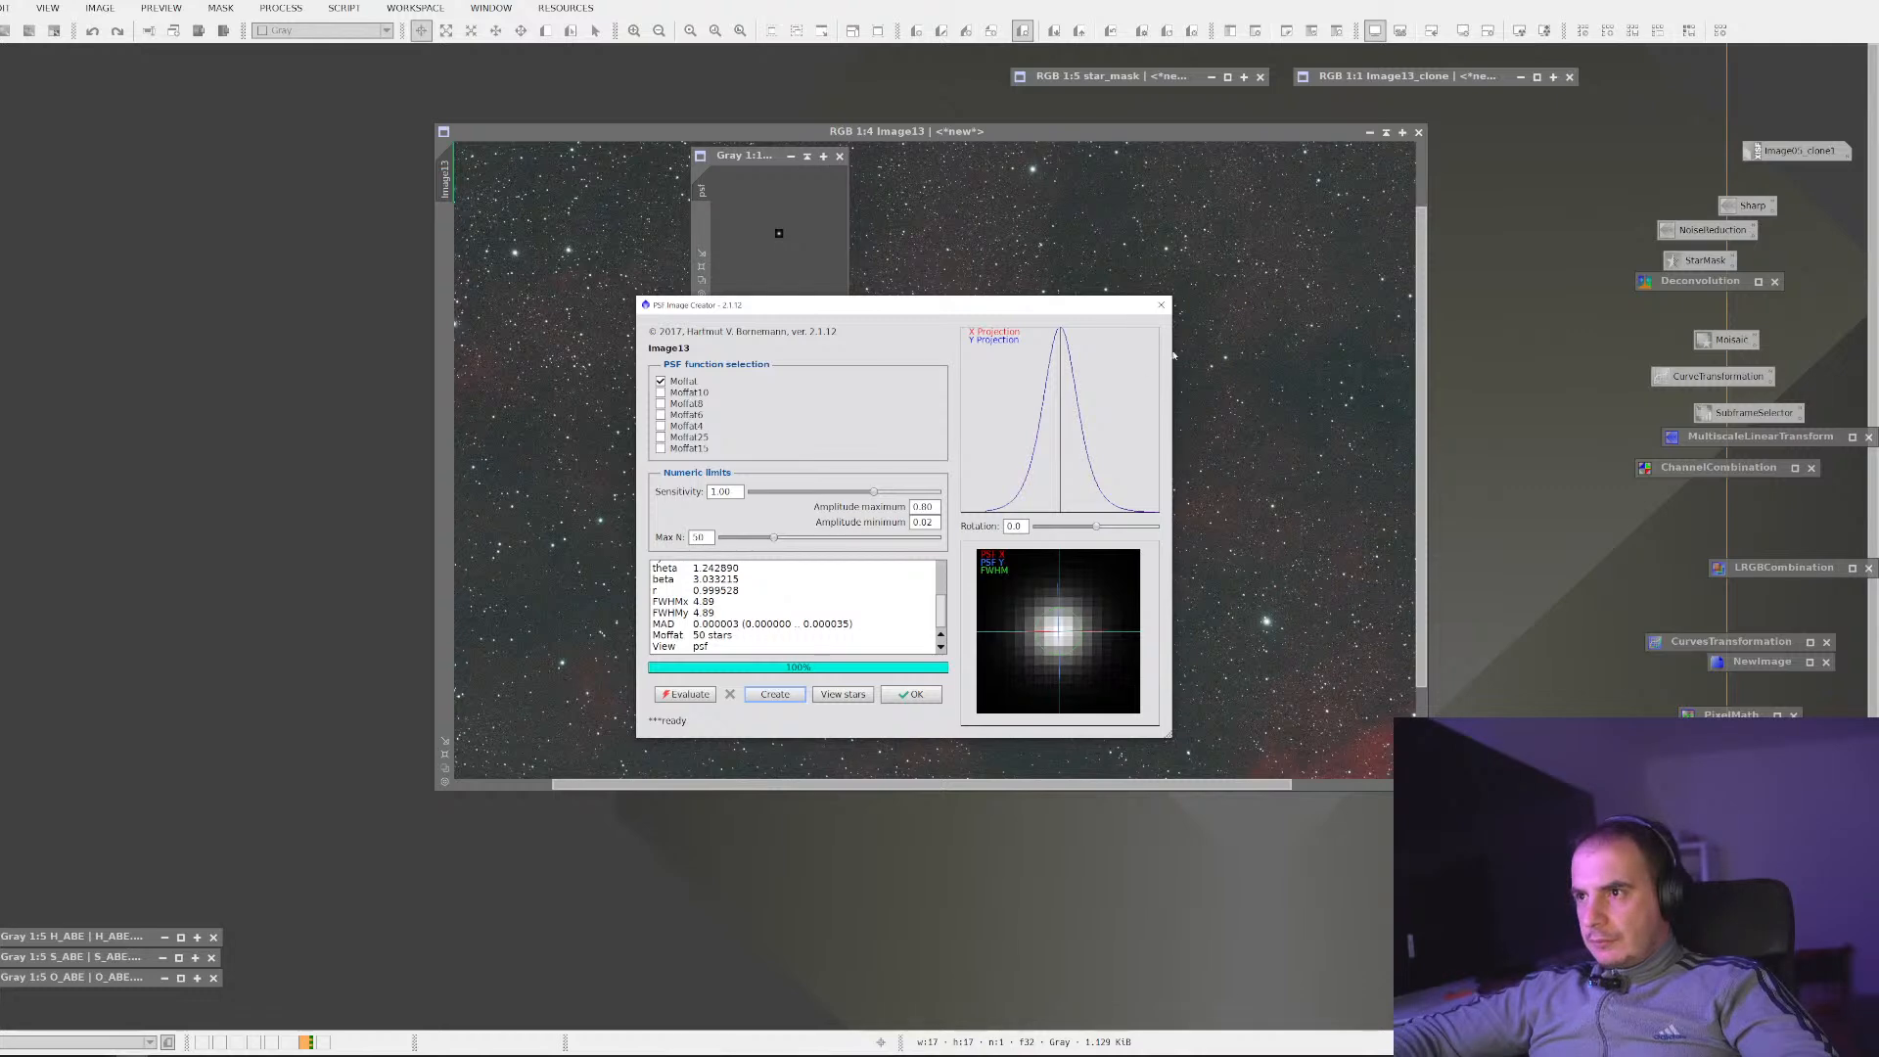
# Close the PSF script, park the psf image minimized beside Image13_clone, and reposition the Image13 window
pyautogui.click(911, 694)
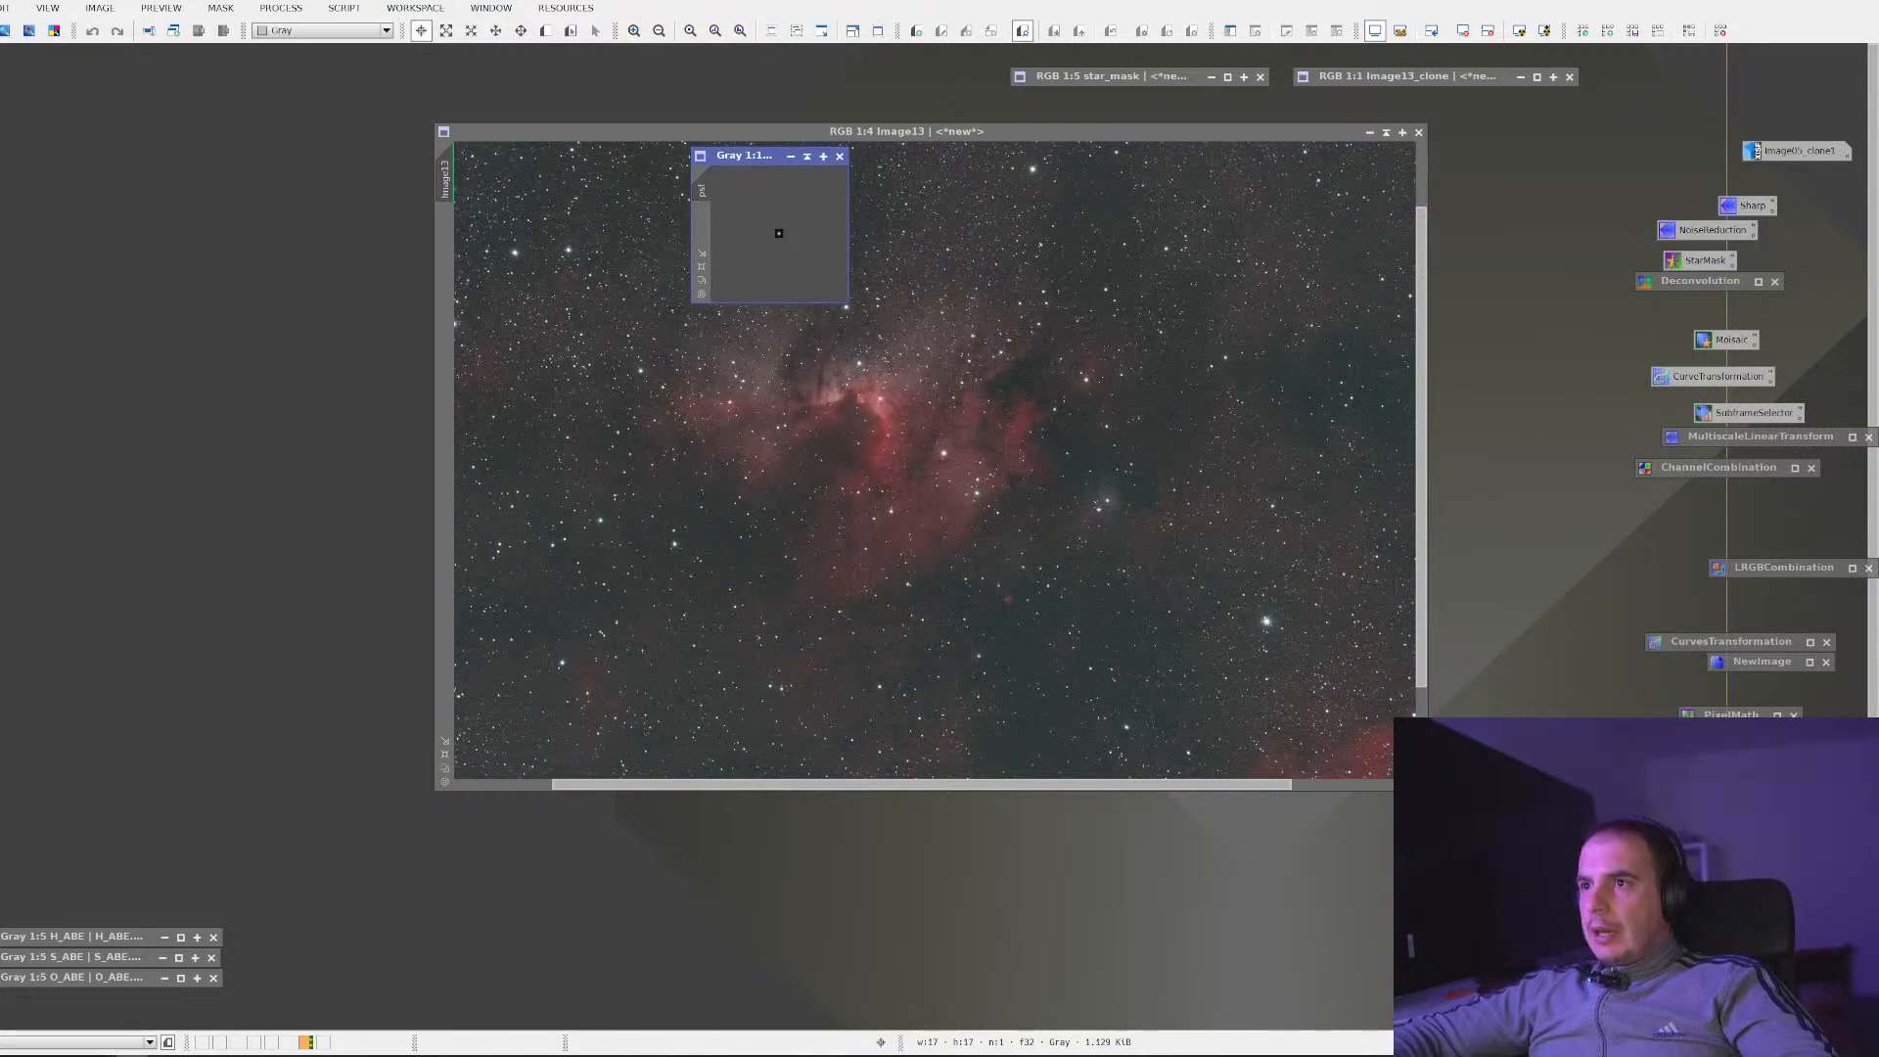
pyautogui.moveTo(756, 155); pyautogui.dragTo(1508, 112)
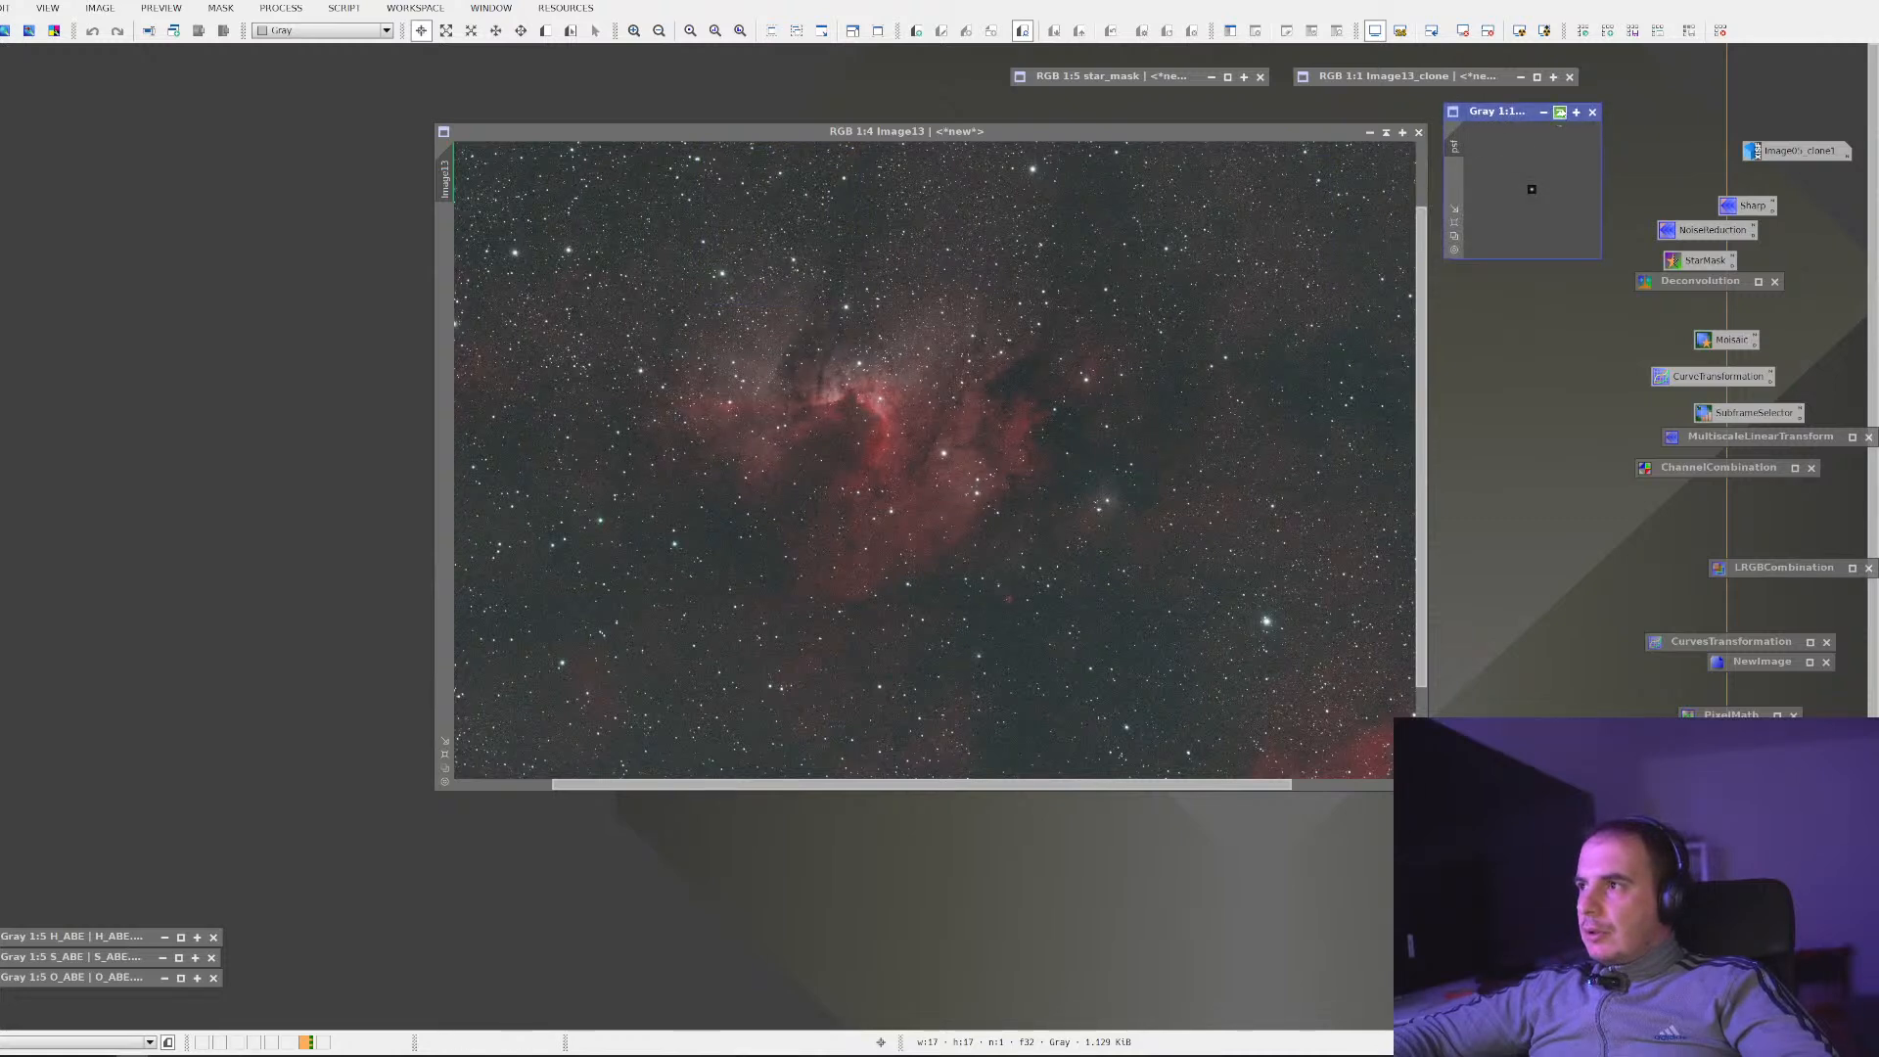
pyautogui.click(1560, 112)
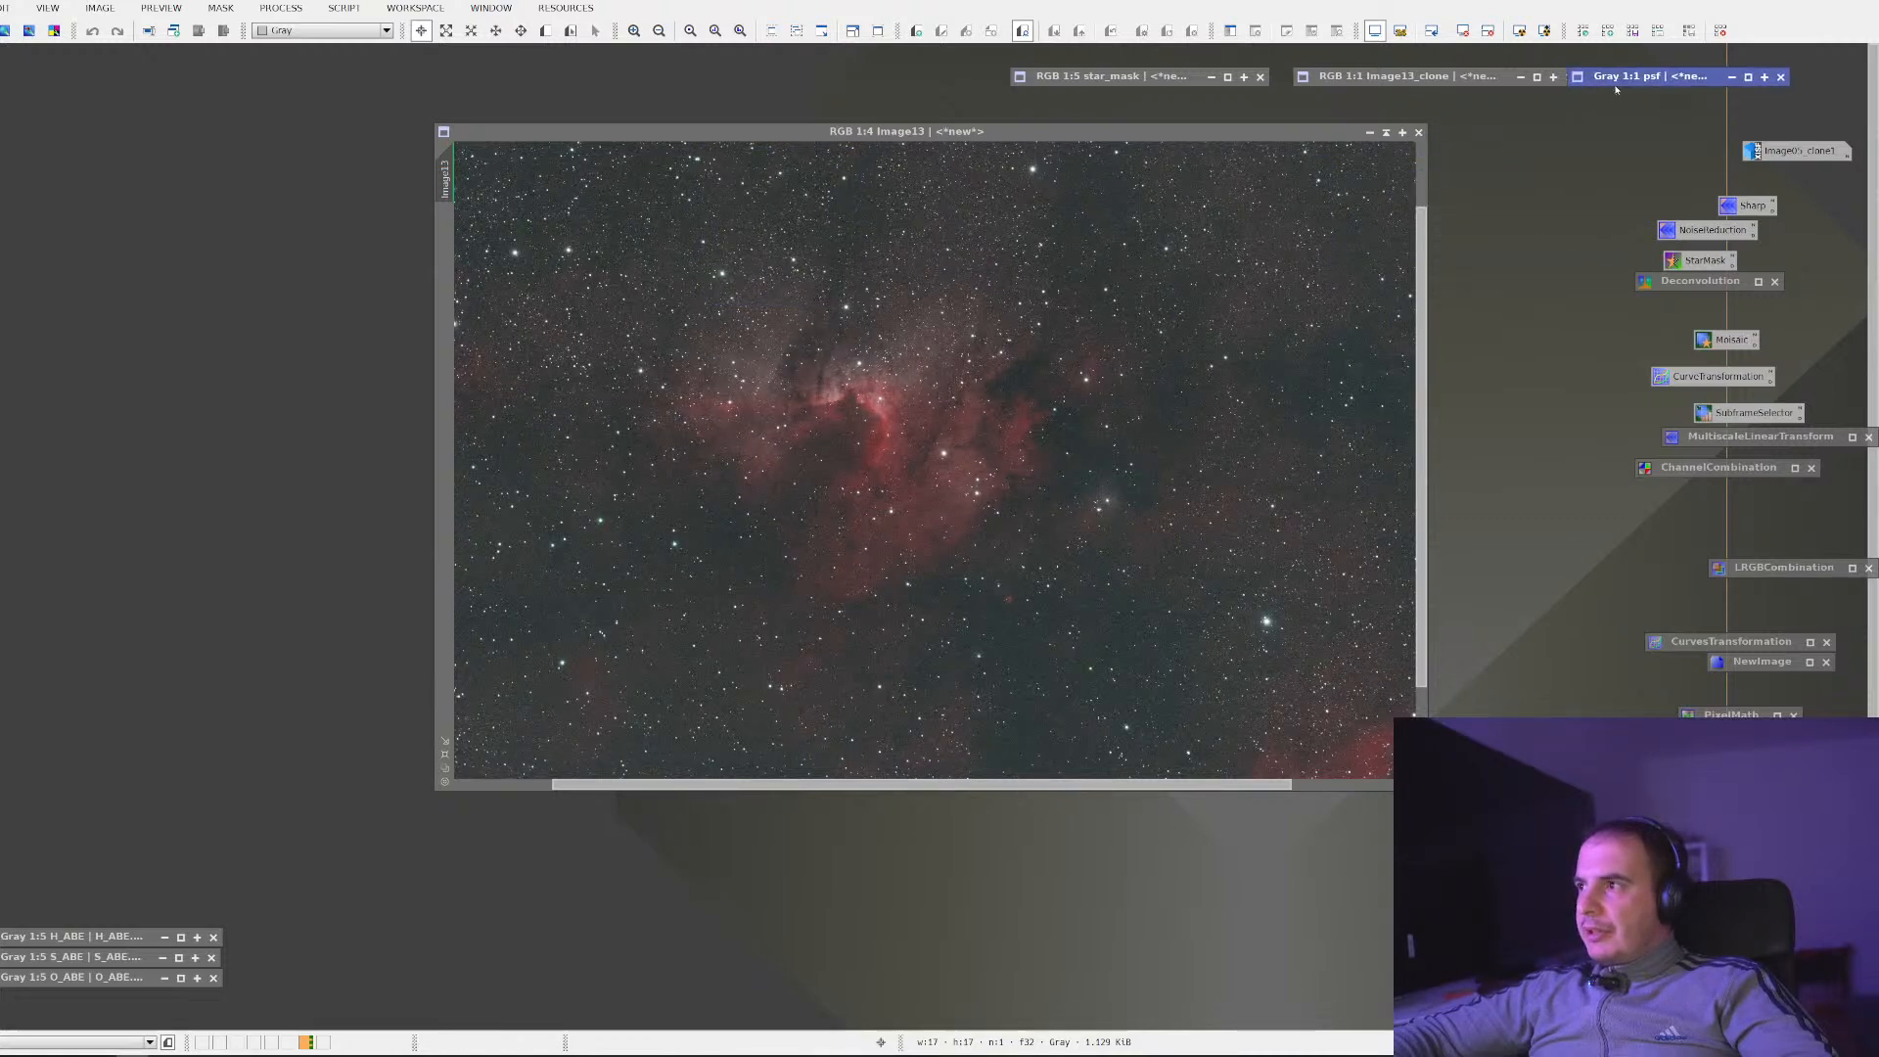
pyautogui.moveTo(1091, 137); pyautogui.dragTo(879, 101)
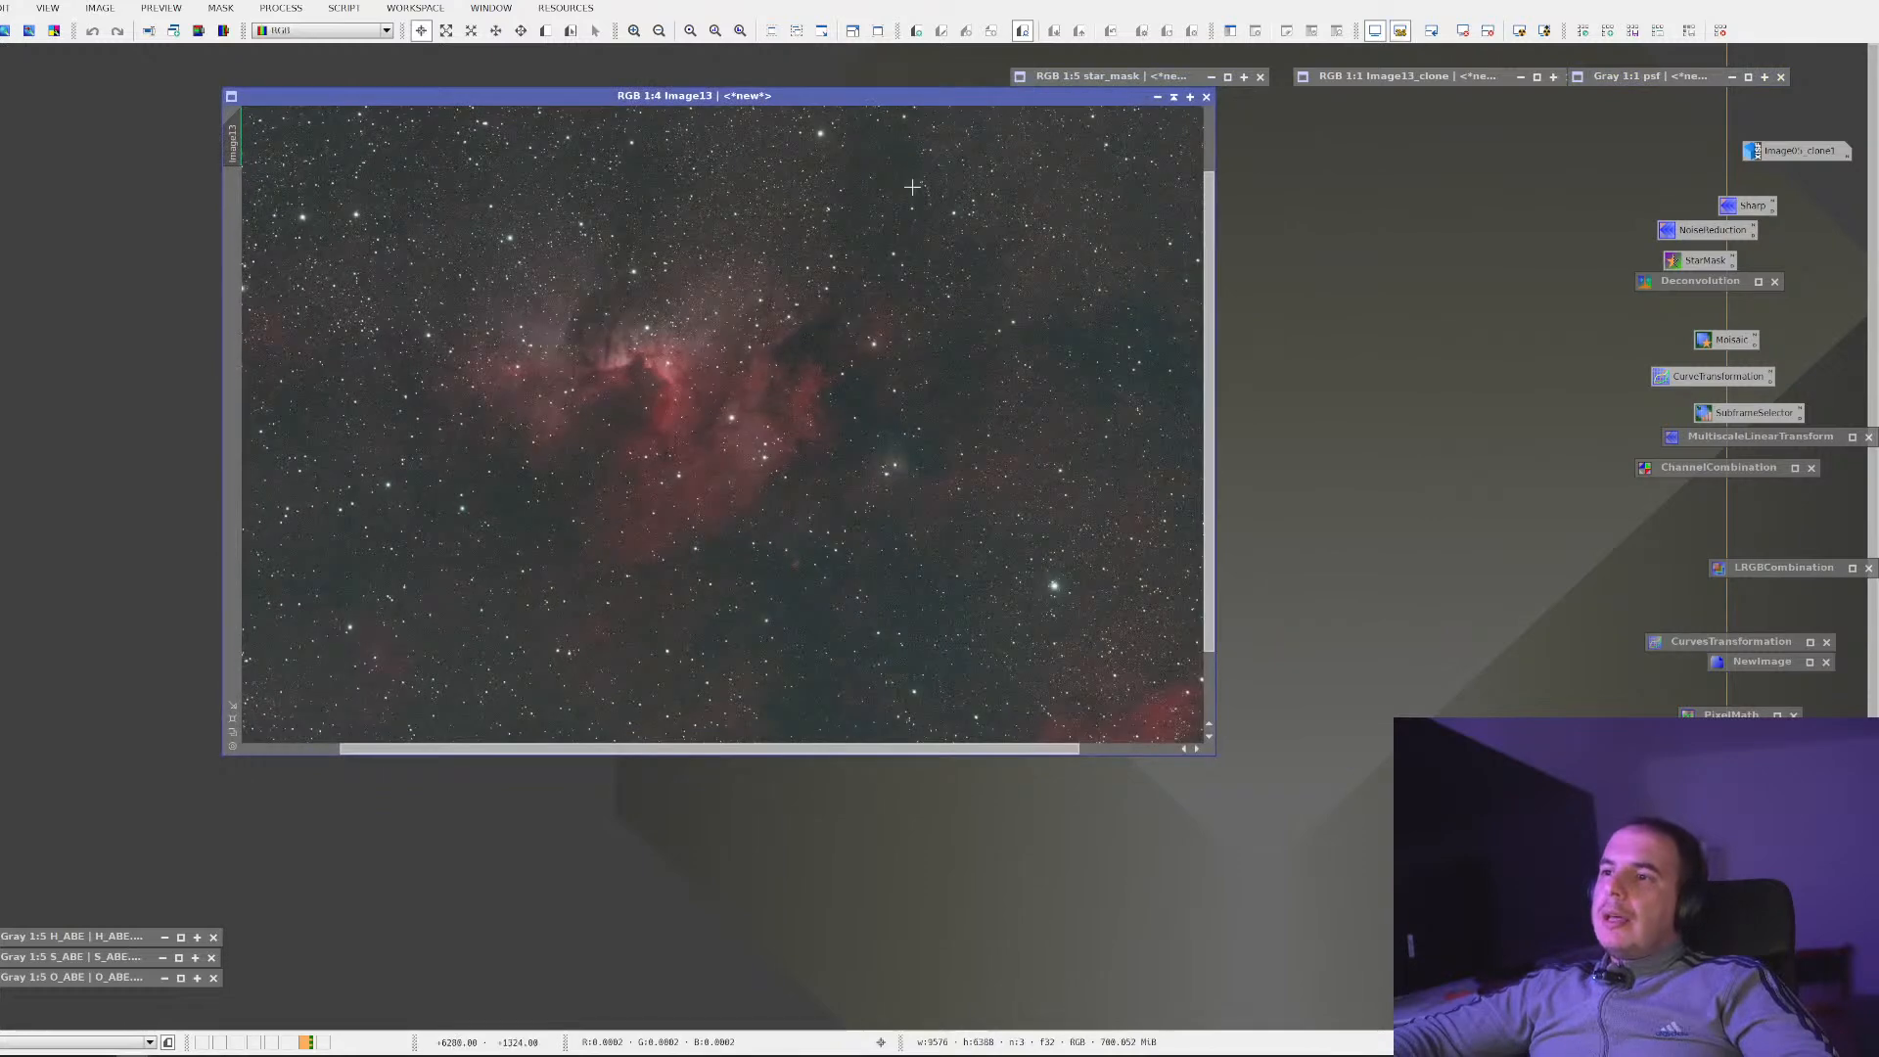
# Restore the star_mask image and extract its CIE L* component as a grayscale image
pyautogui.doubleClick(1142, 78)
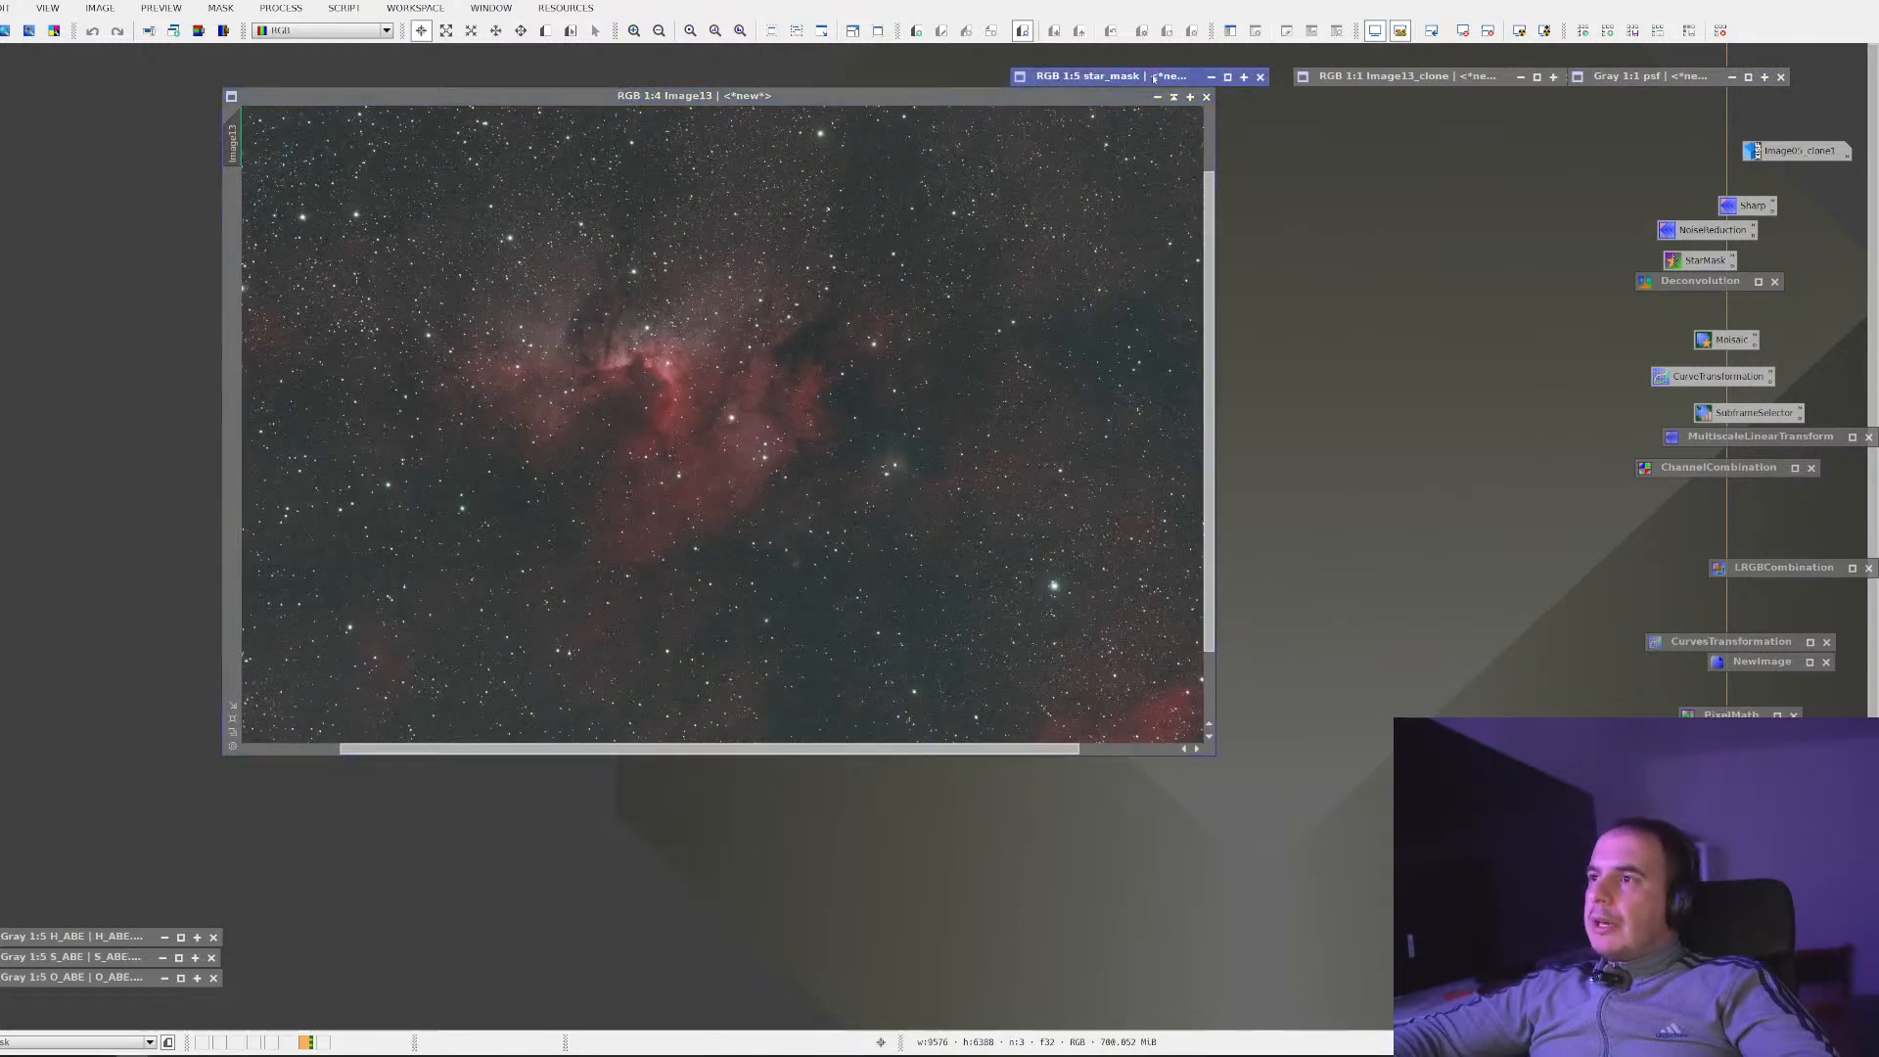
pyautogui.rightClick(509, 382)
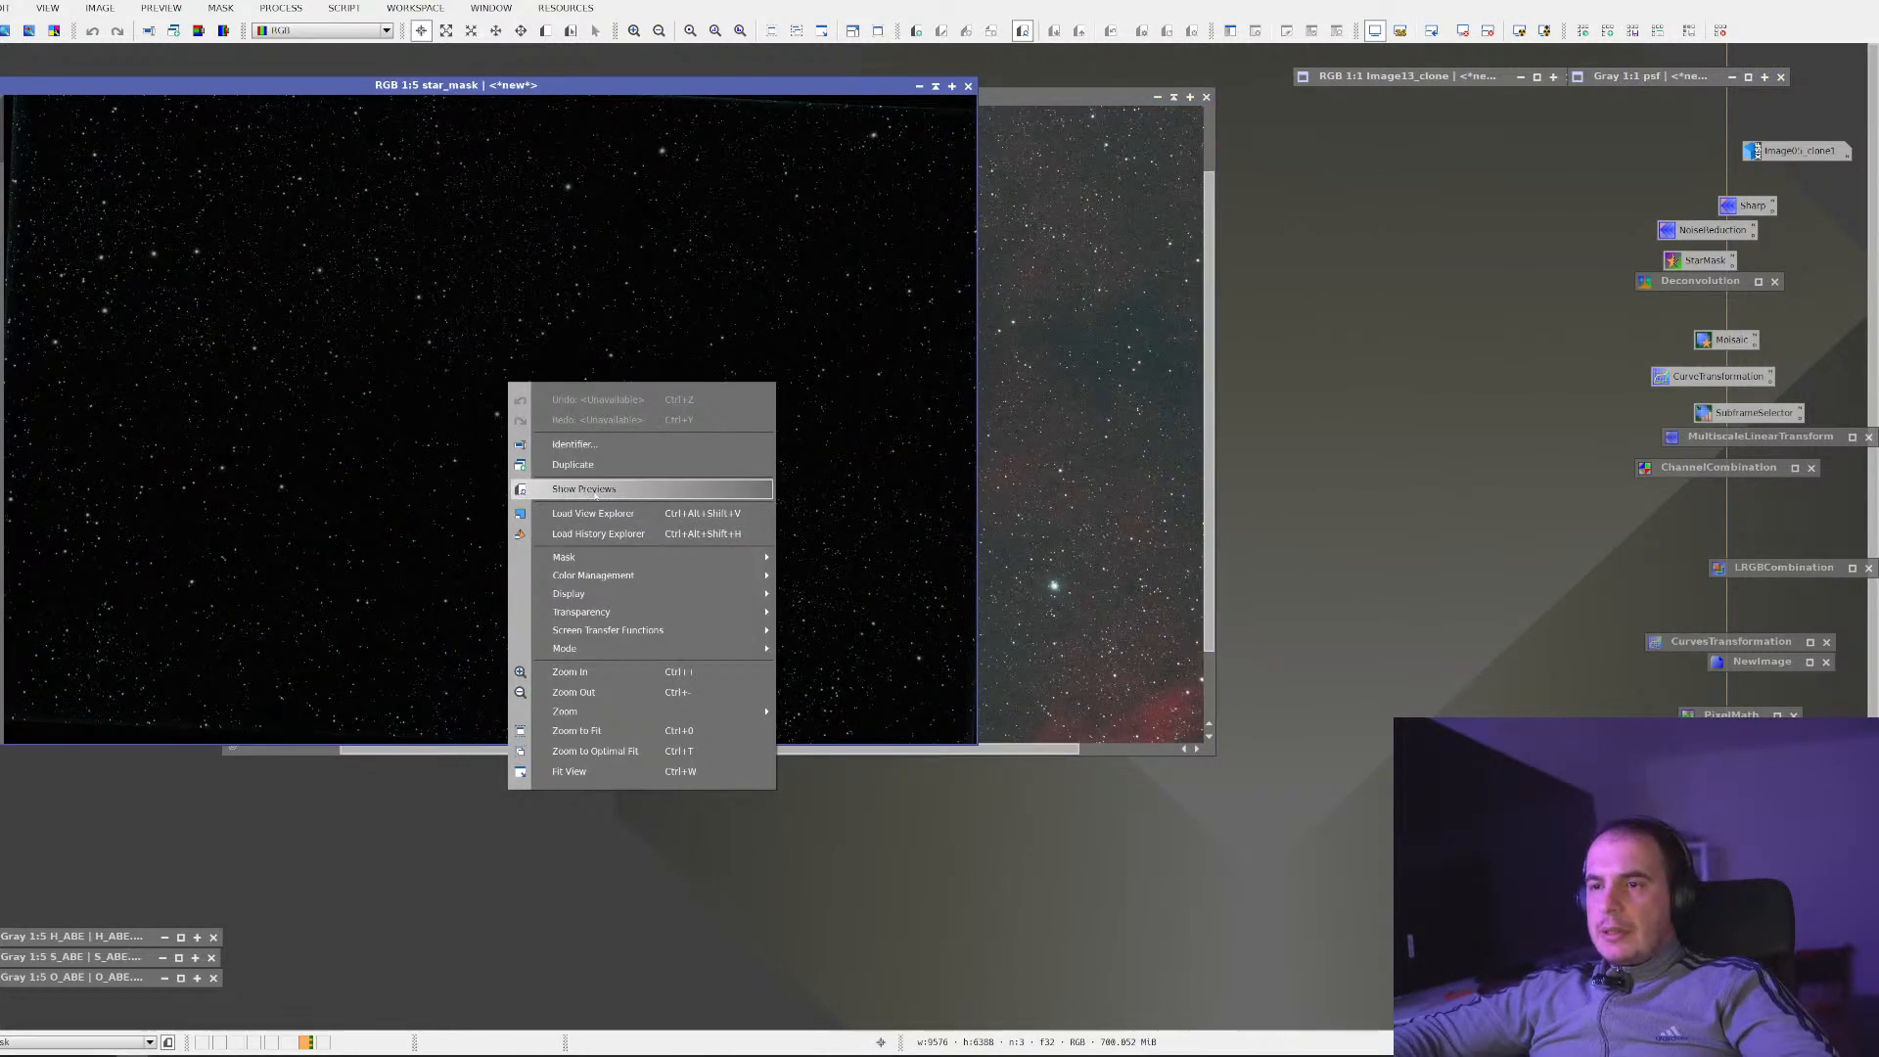
pyautogui.click(489, 333)
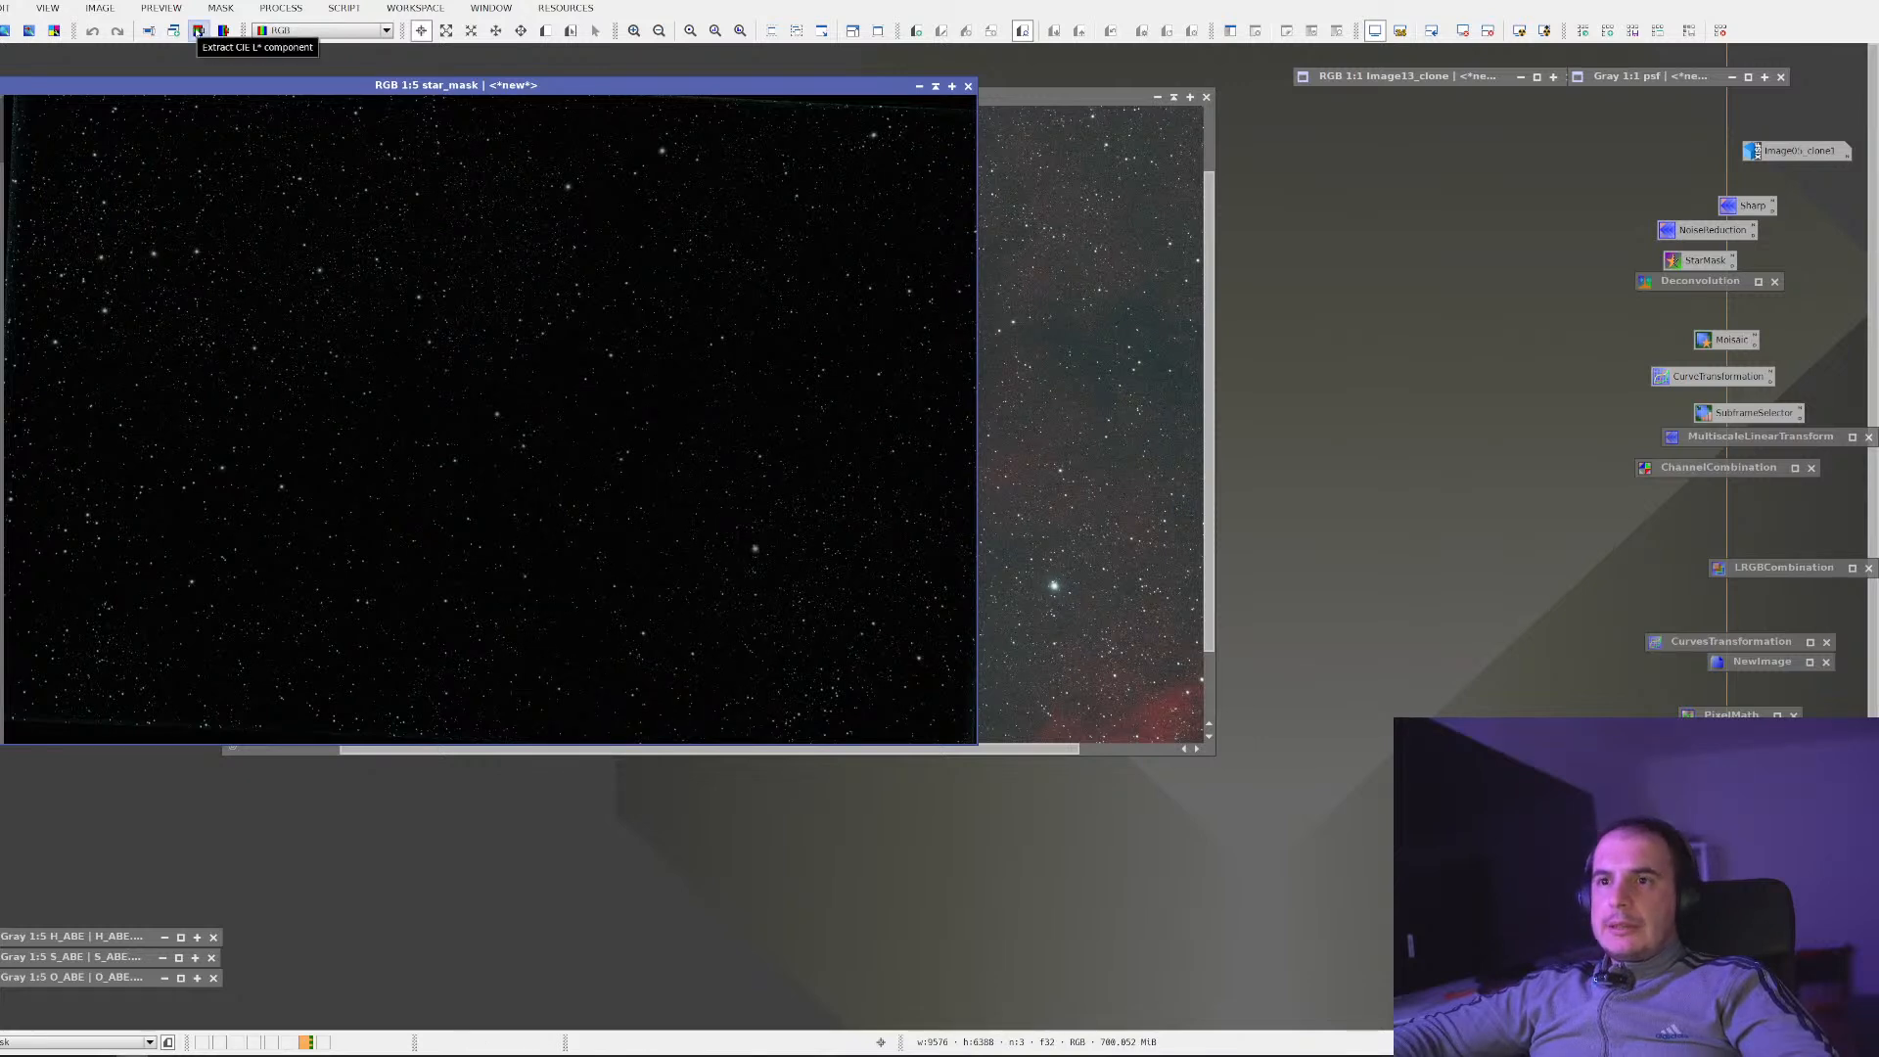
pyautogui.click(198, 30)
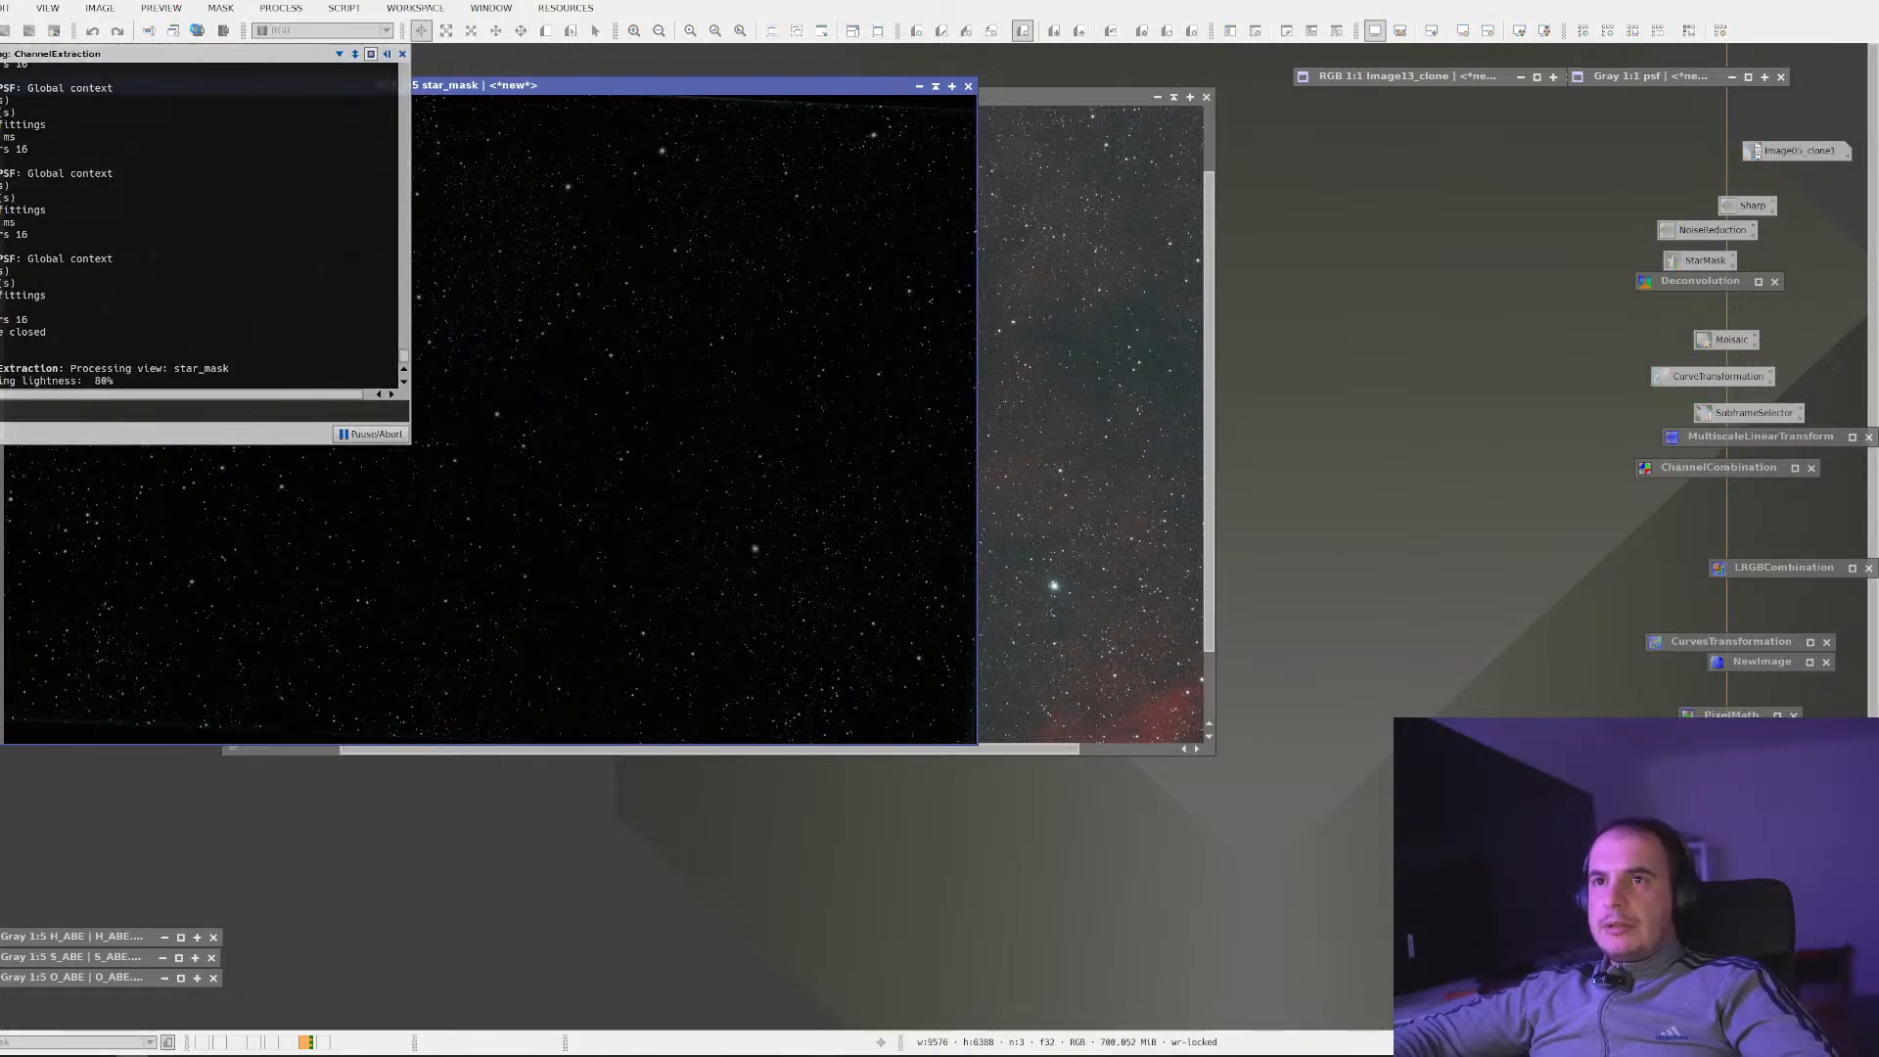
# Rename the extracted star mask lightness image as STARM
pyautogui.rightClick(797, 279)
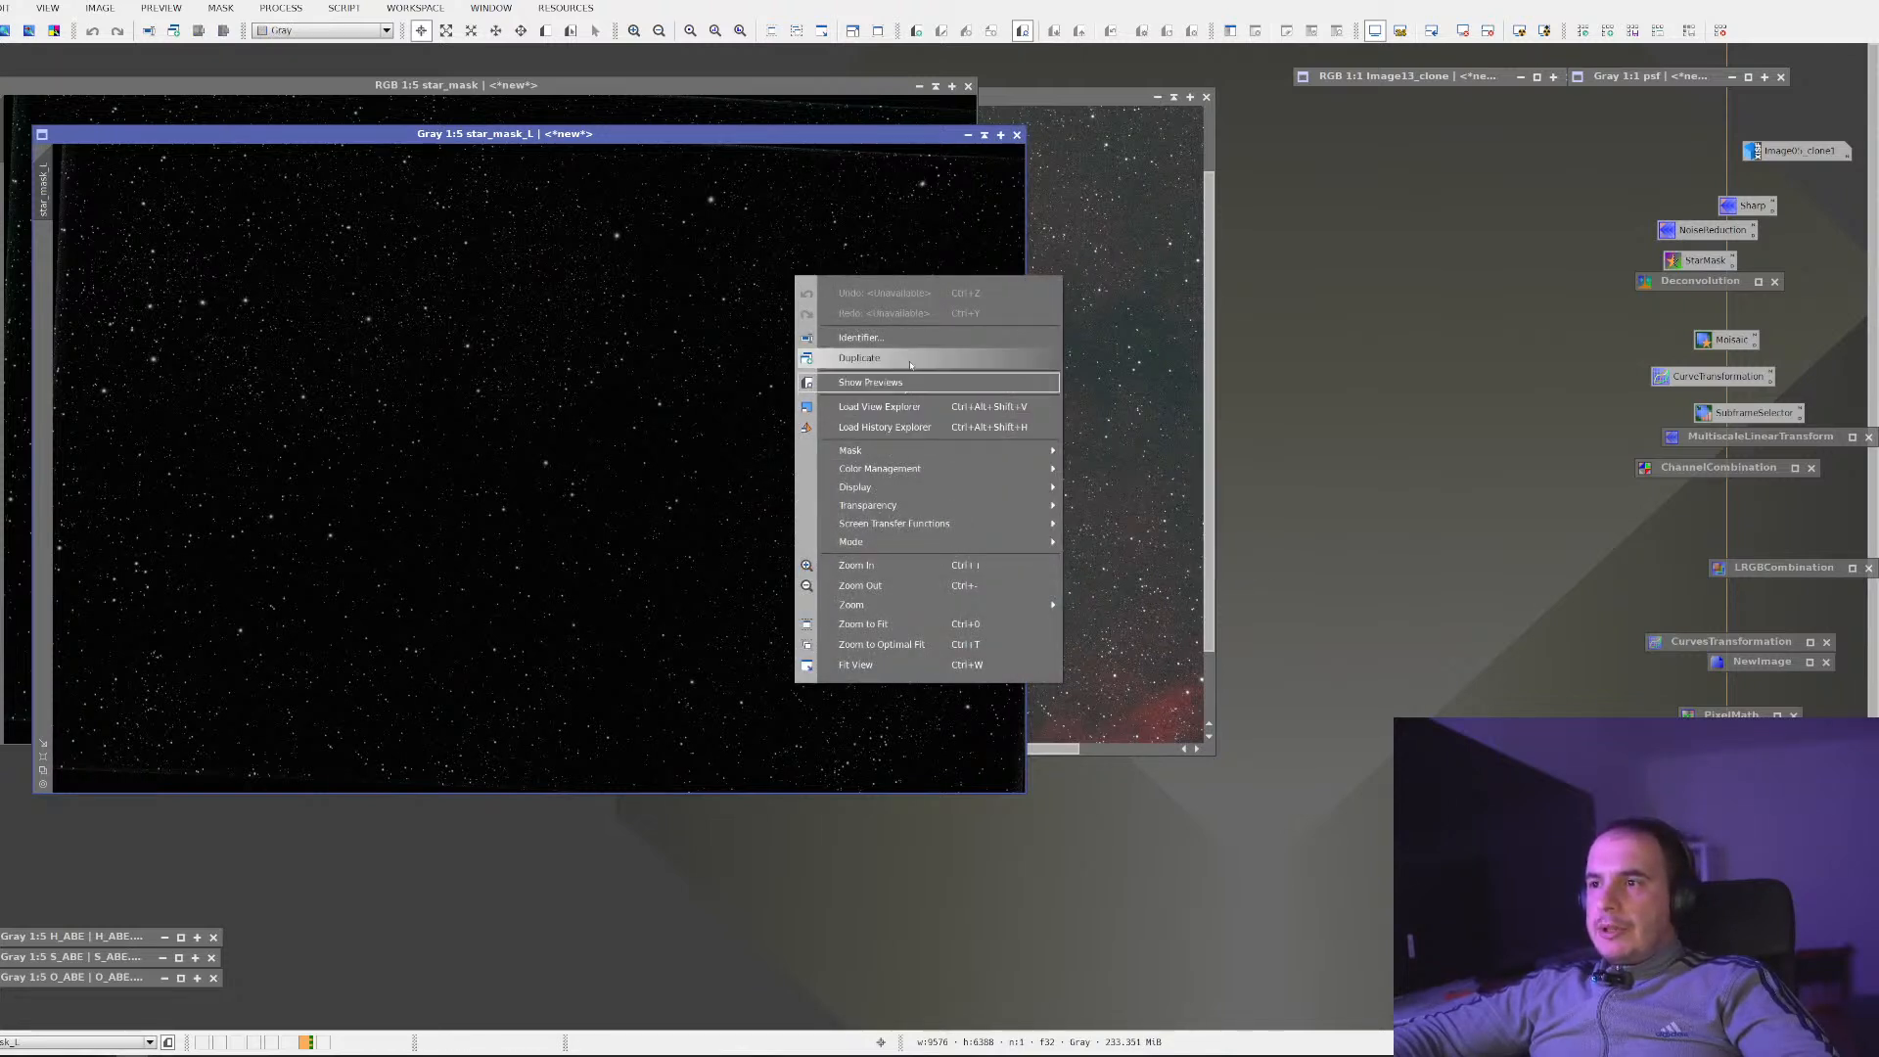
pyautogui.click(861, 338)
pyautogui.write('STARM')
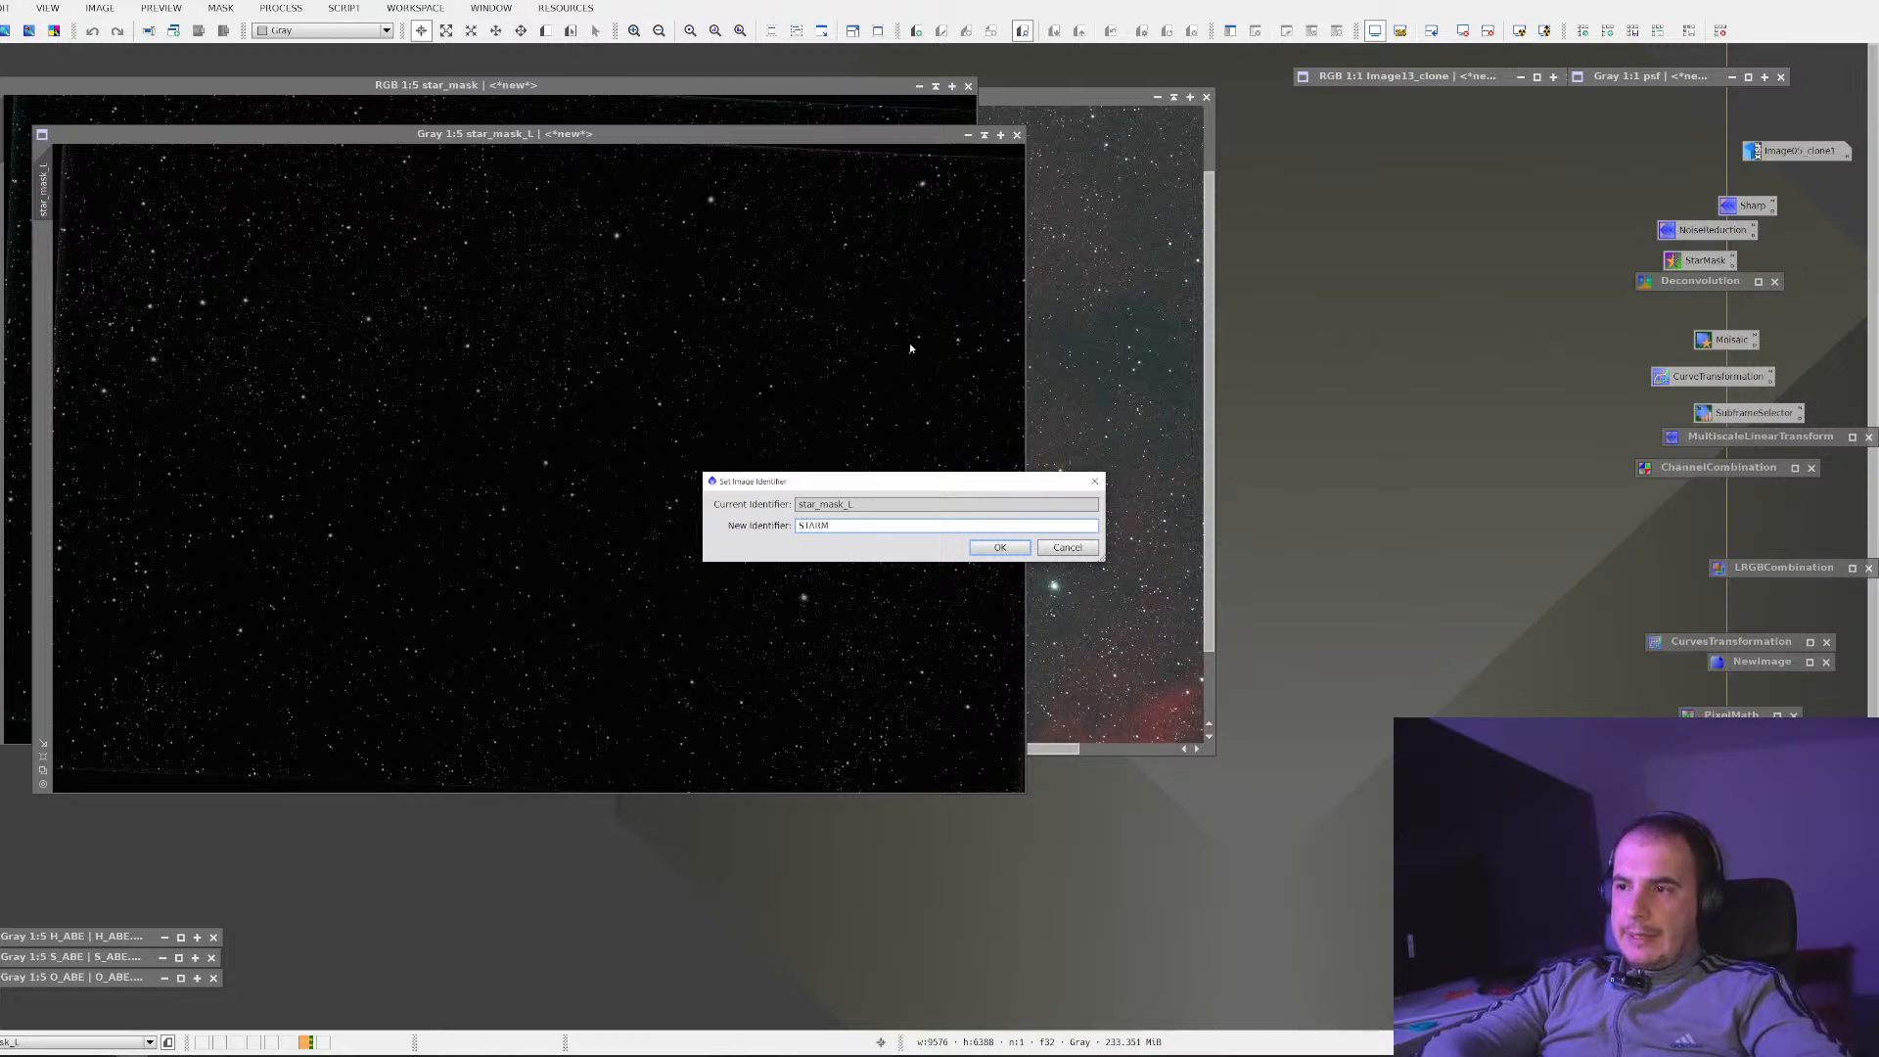
pyautogui.press('Return')
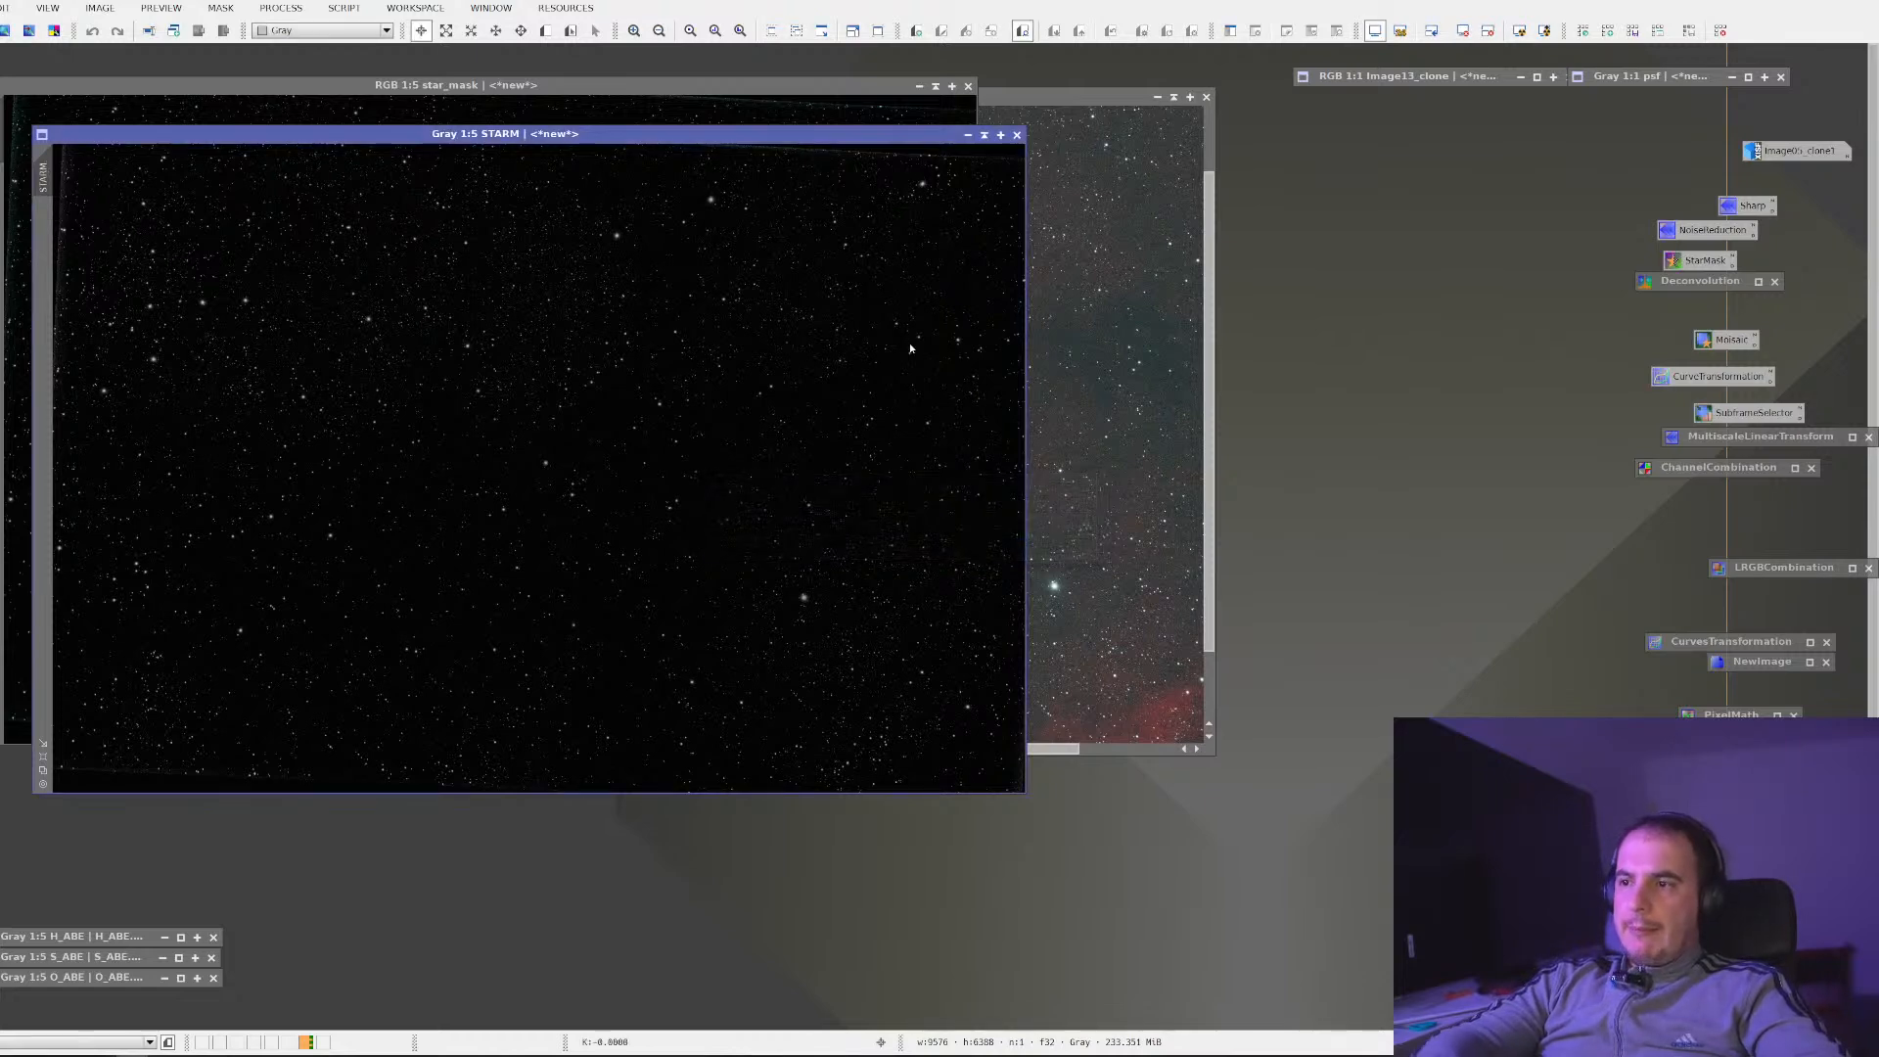
# Minimize STARM and star_mask, park STARM directly below star_mask, and make Image13 the active image
pyautogui.click(968, 135)
pyautogui.click(919, 86)
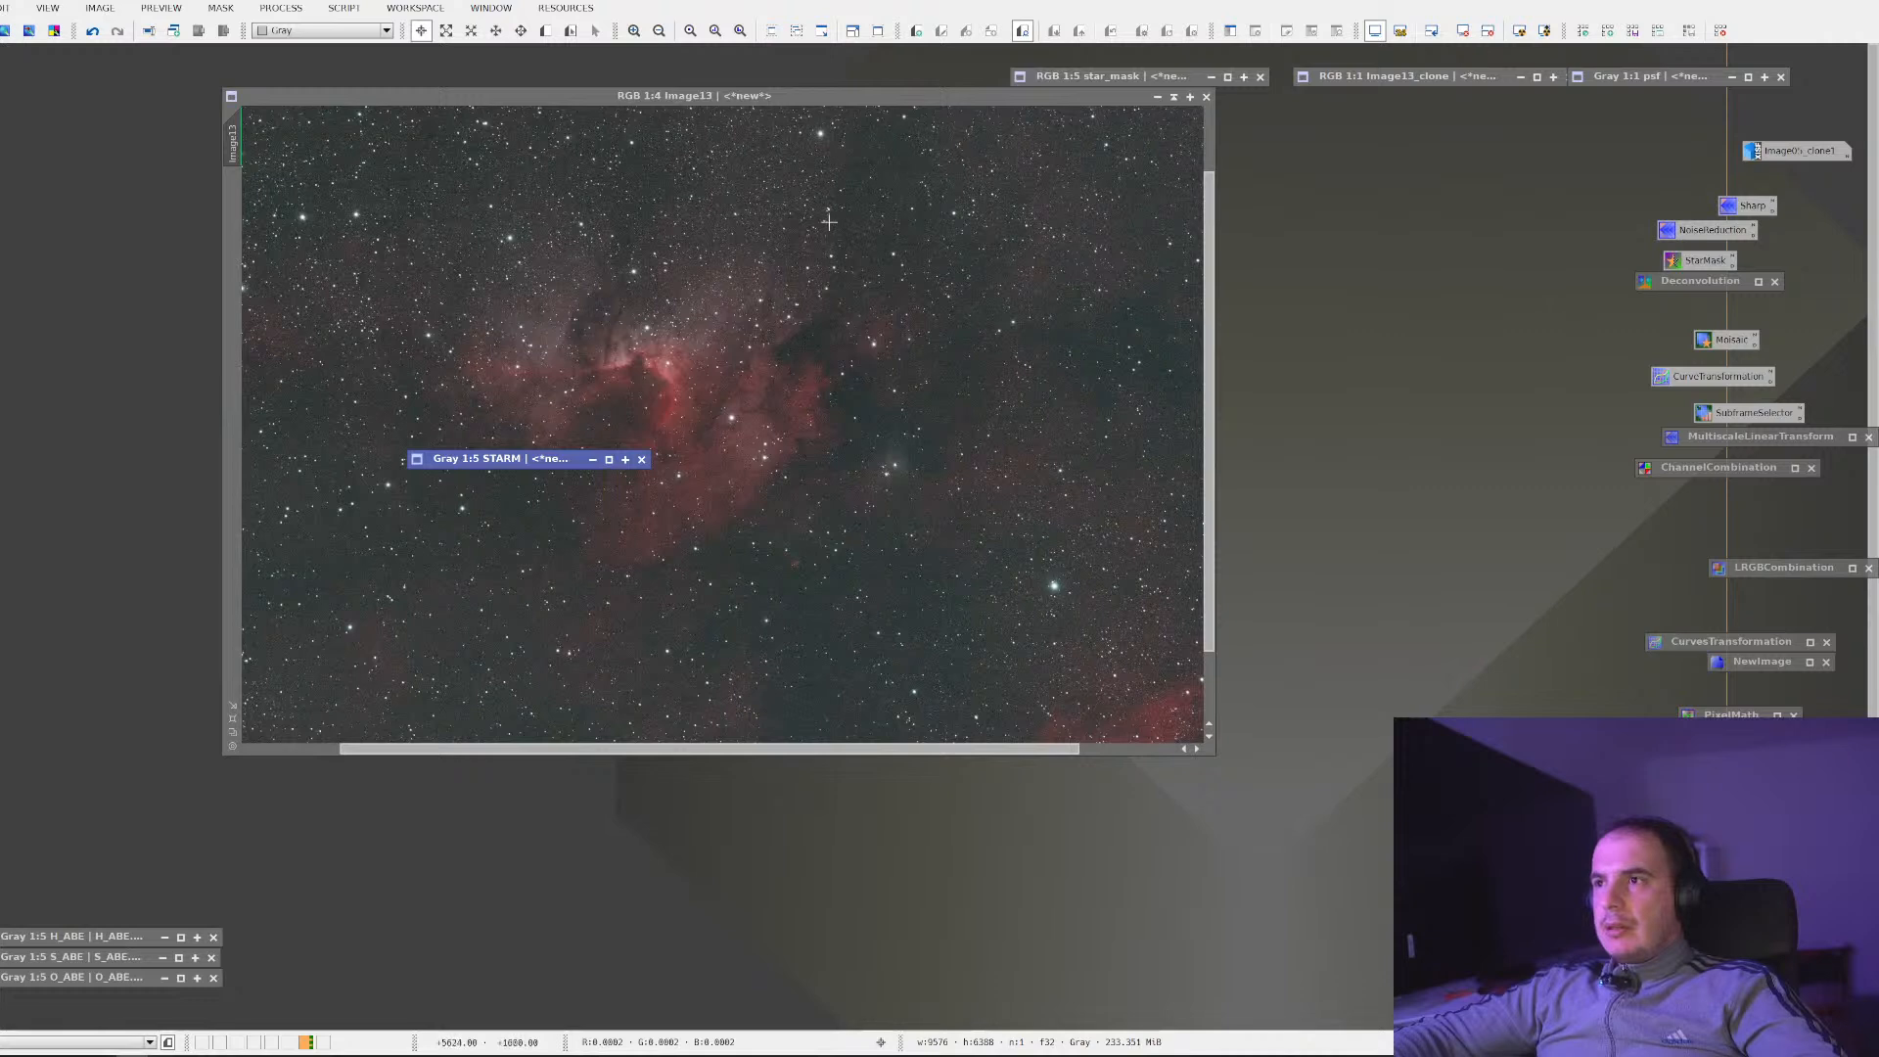
pyautogui.moveTo(562, 458); pyautogui.dragTo(1182, 96)
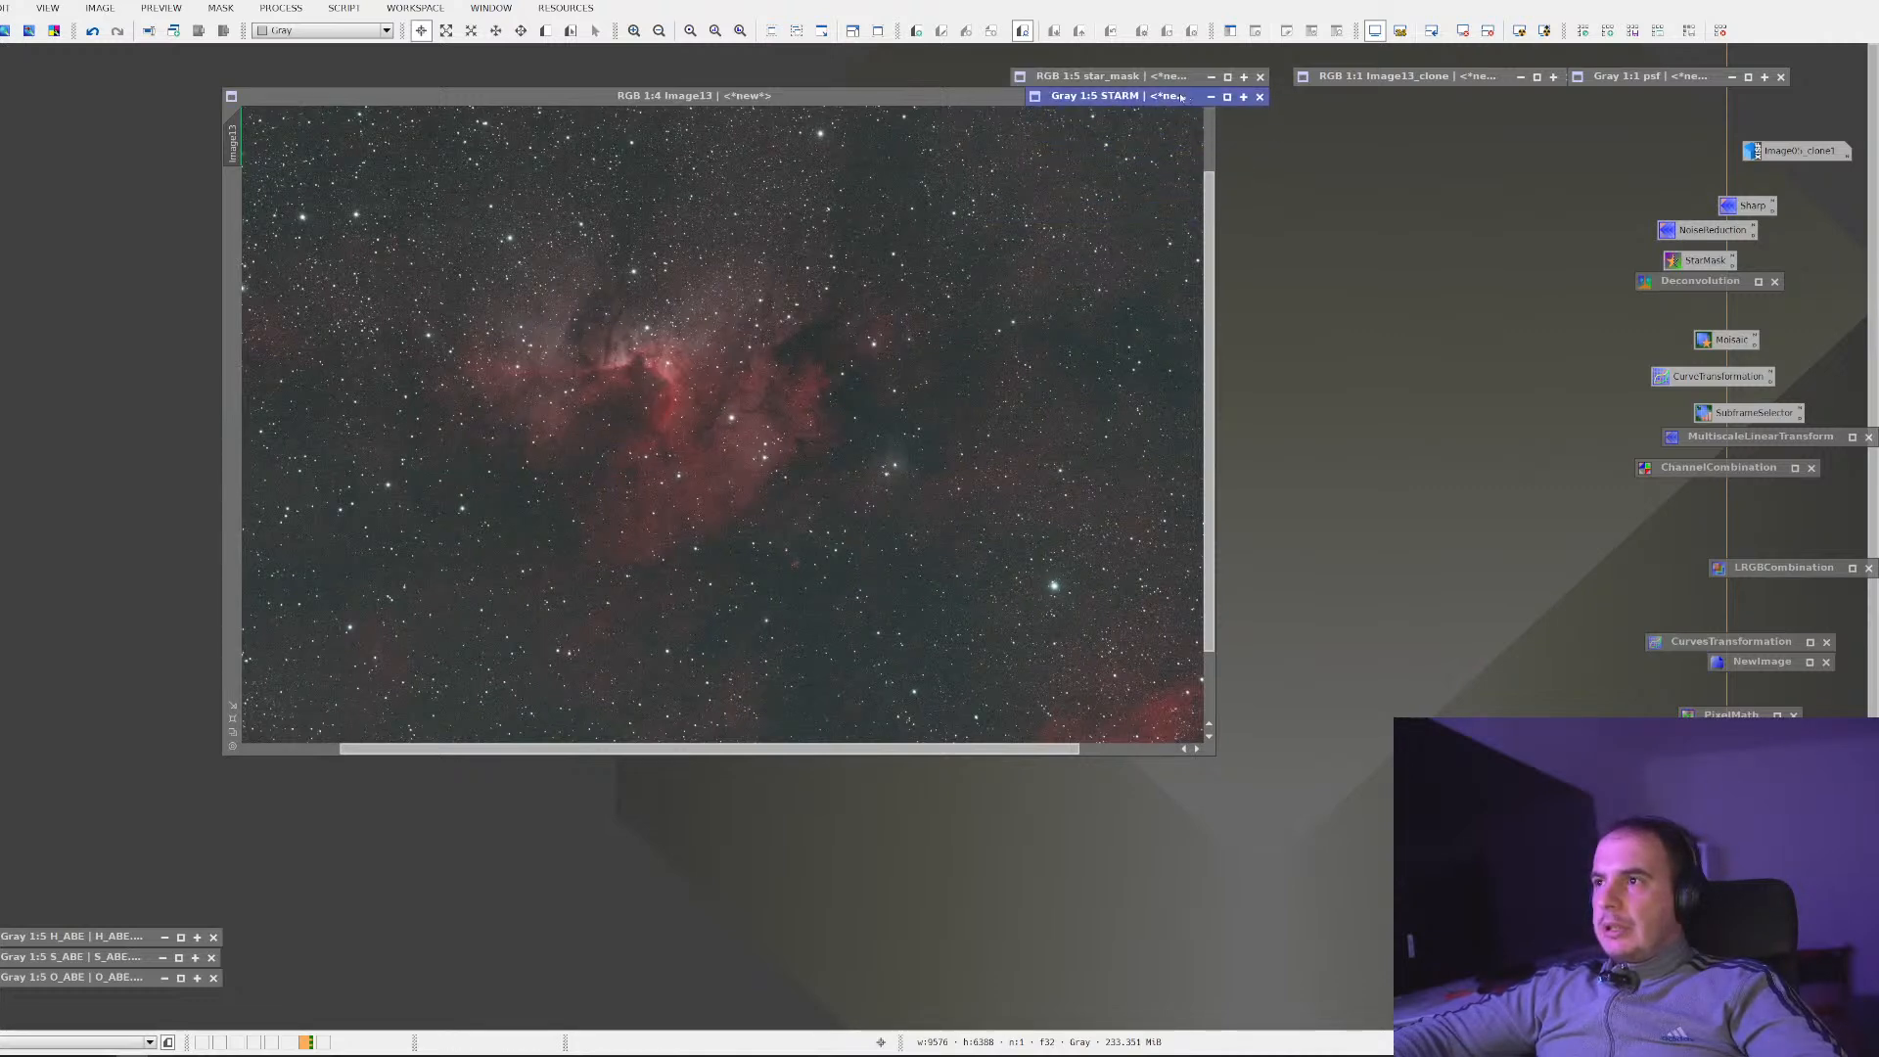
pyautogui.click(984, 98)
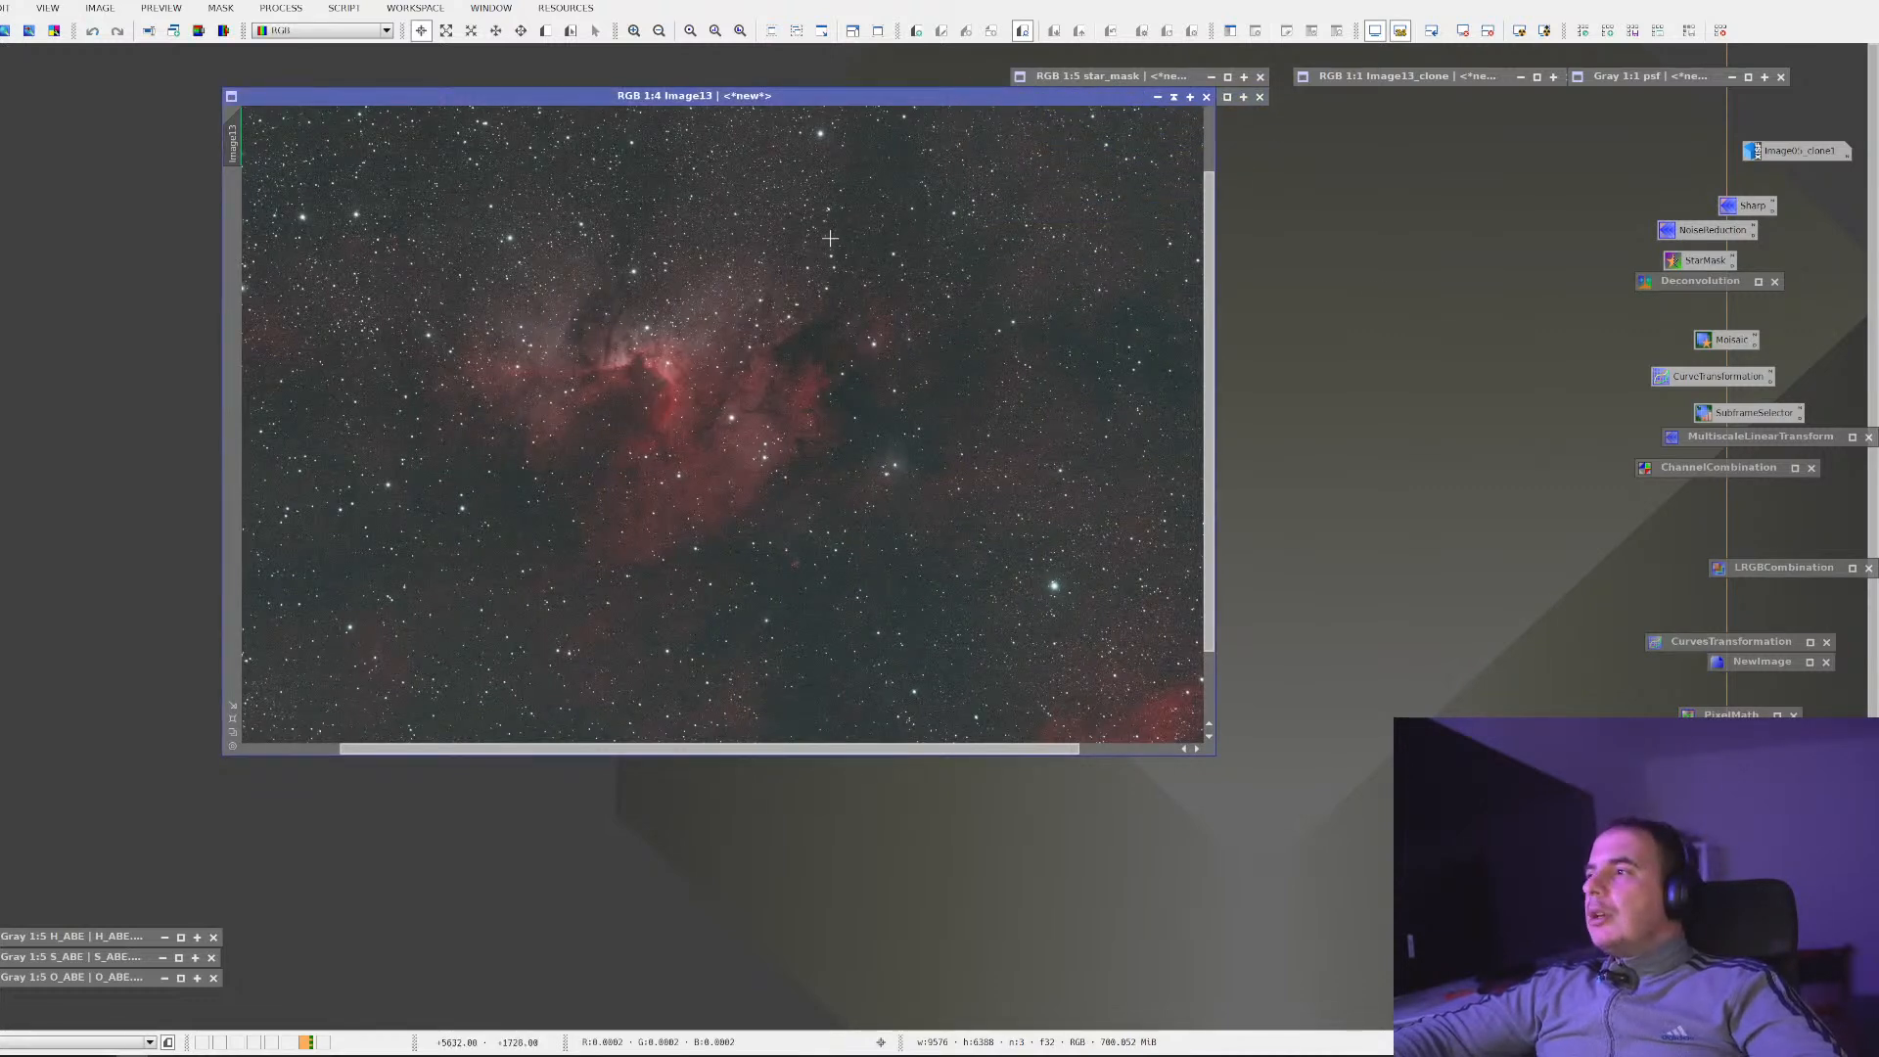
# Open Deconvolution, expand its deringing settings, and replace the local deringing support image with STARM
pyautogui.doubleClick(1678, 283)
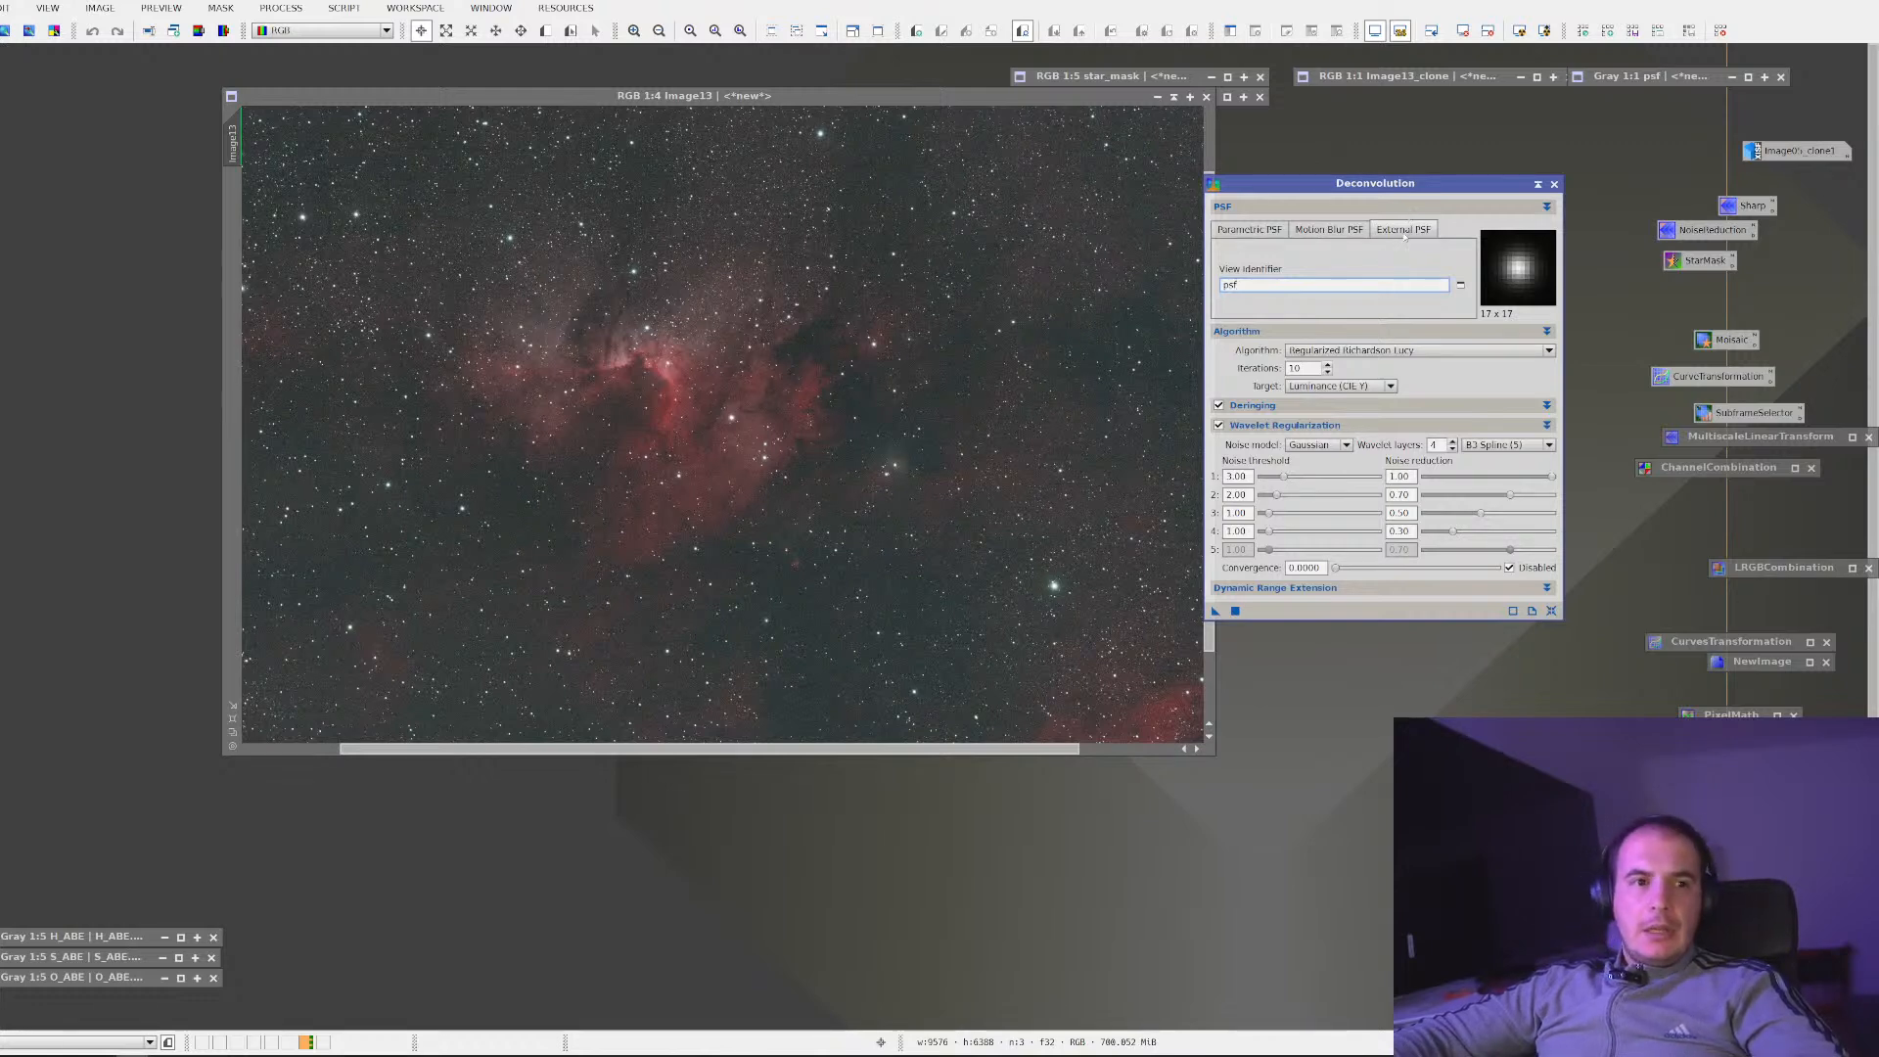
pyautogui.click(1252, 407)
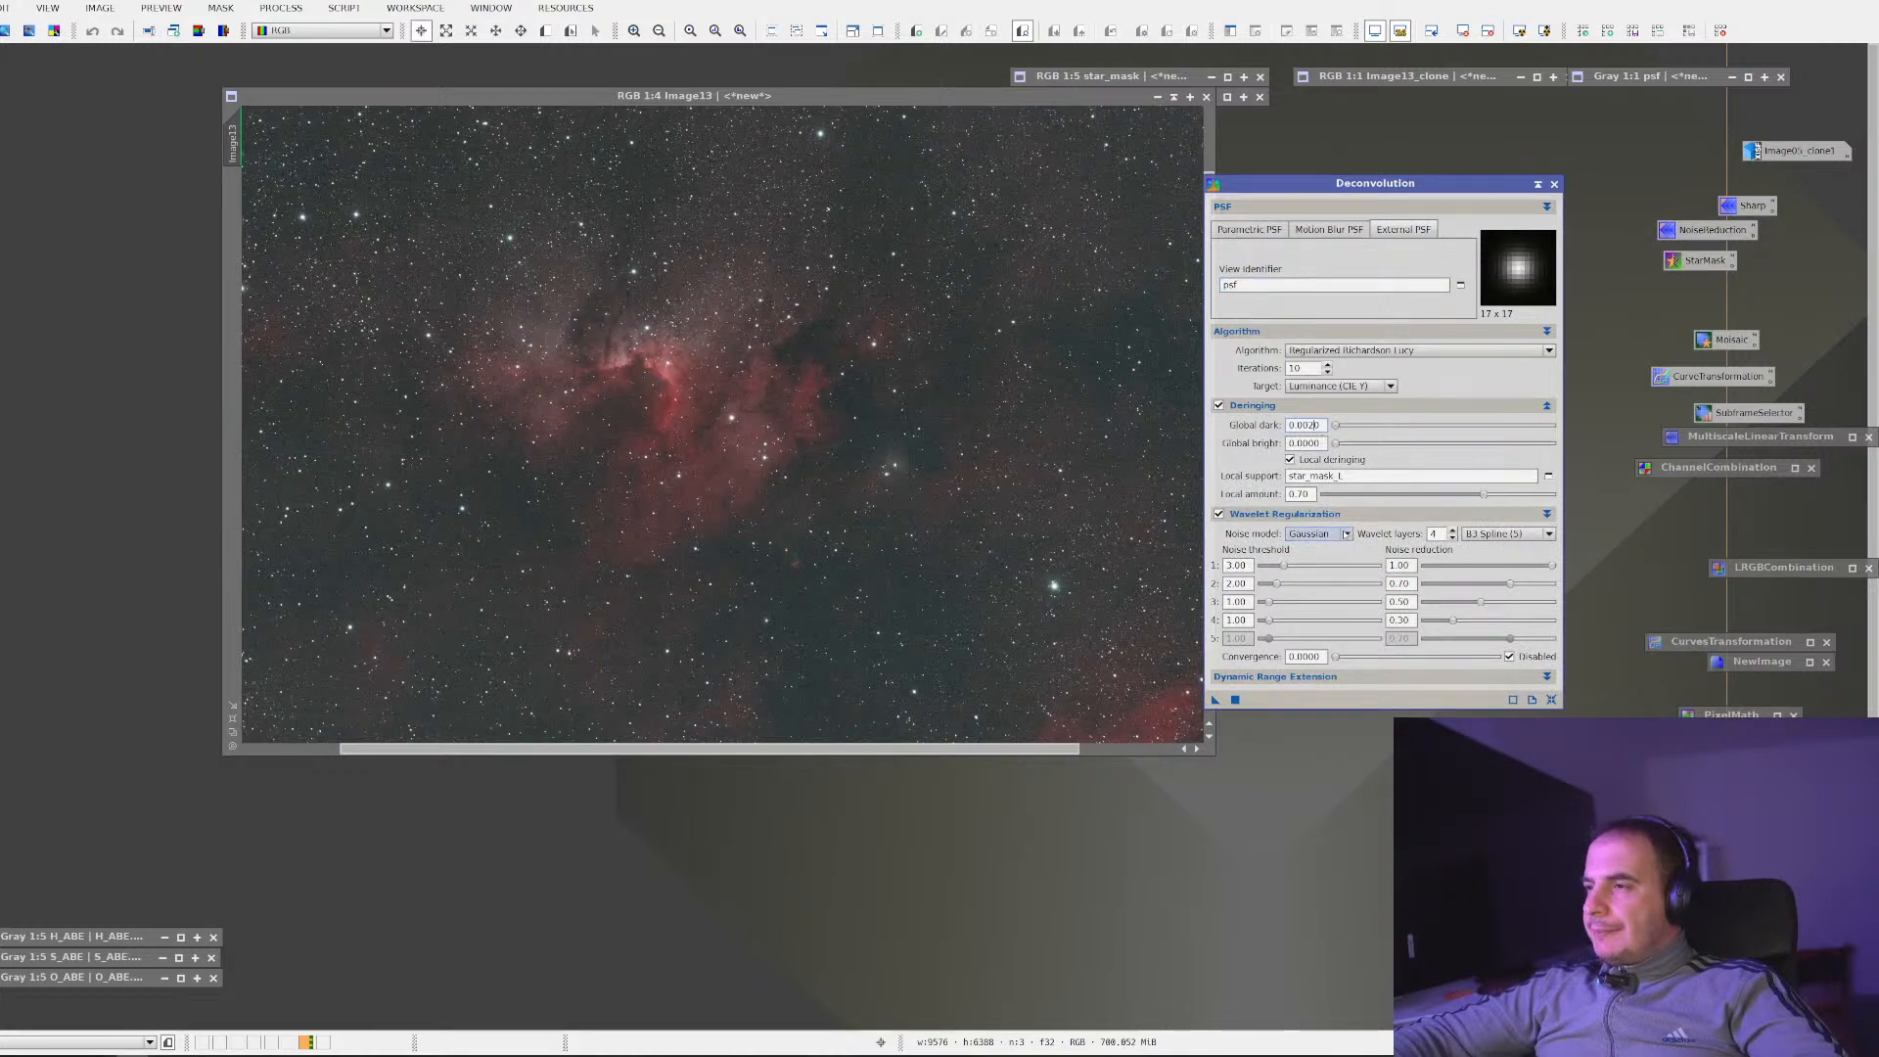
pyautogui.doubleClick(1449, 480)
pyautogui.press('BackSpace')
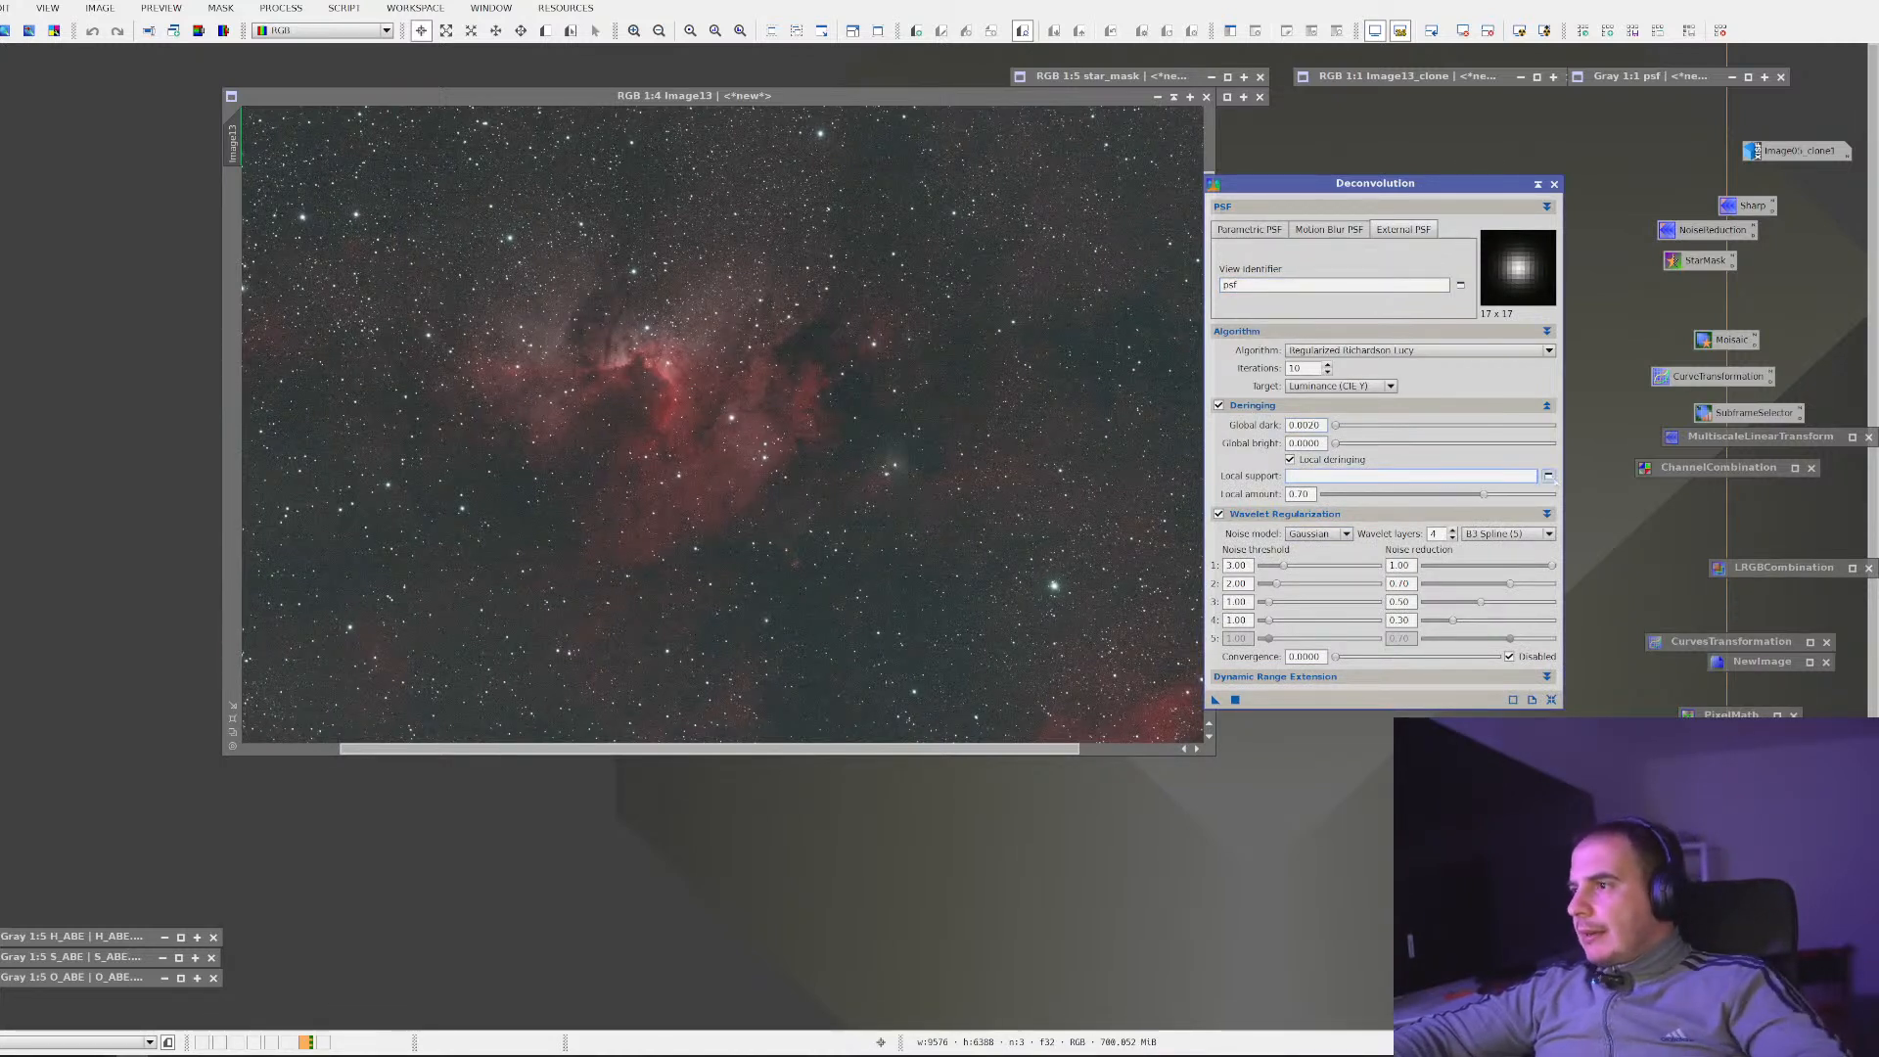
pyautogui.click(1549, 476)
pyautogui.click(903, 513)
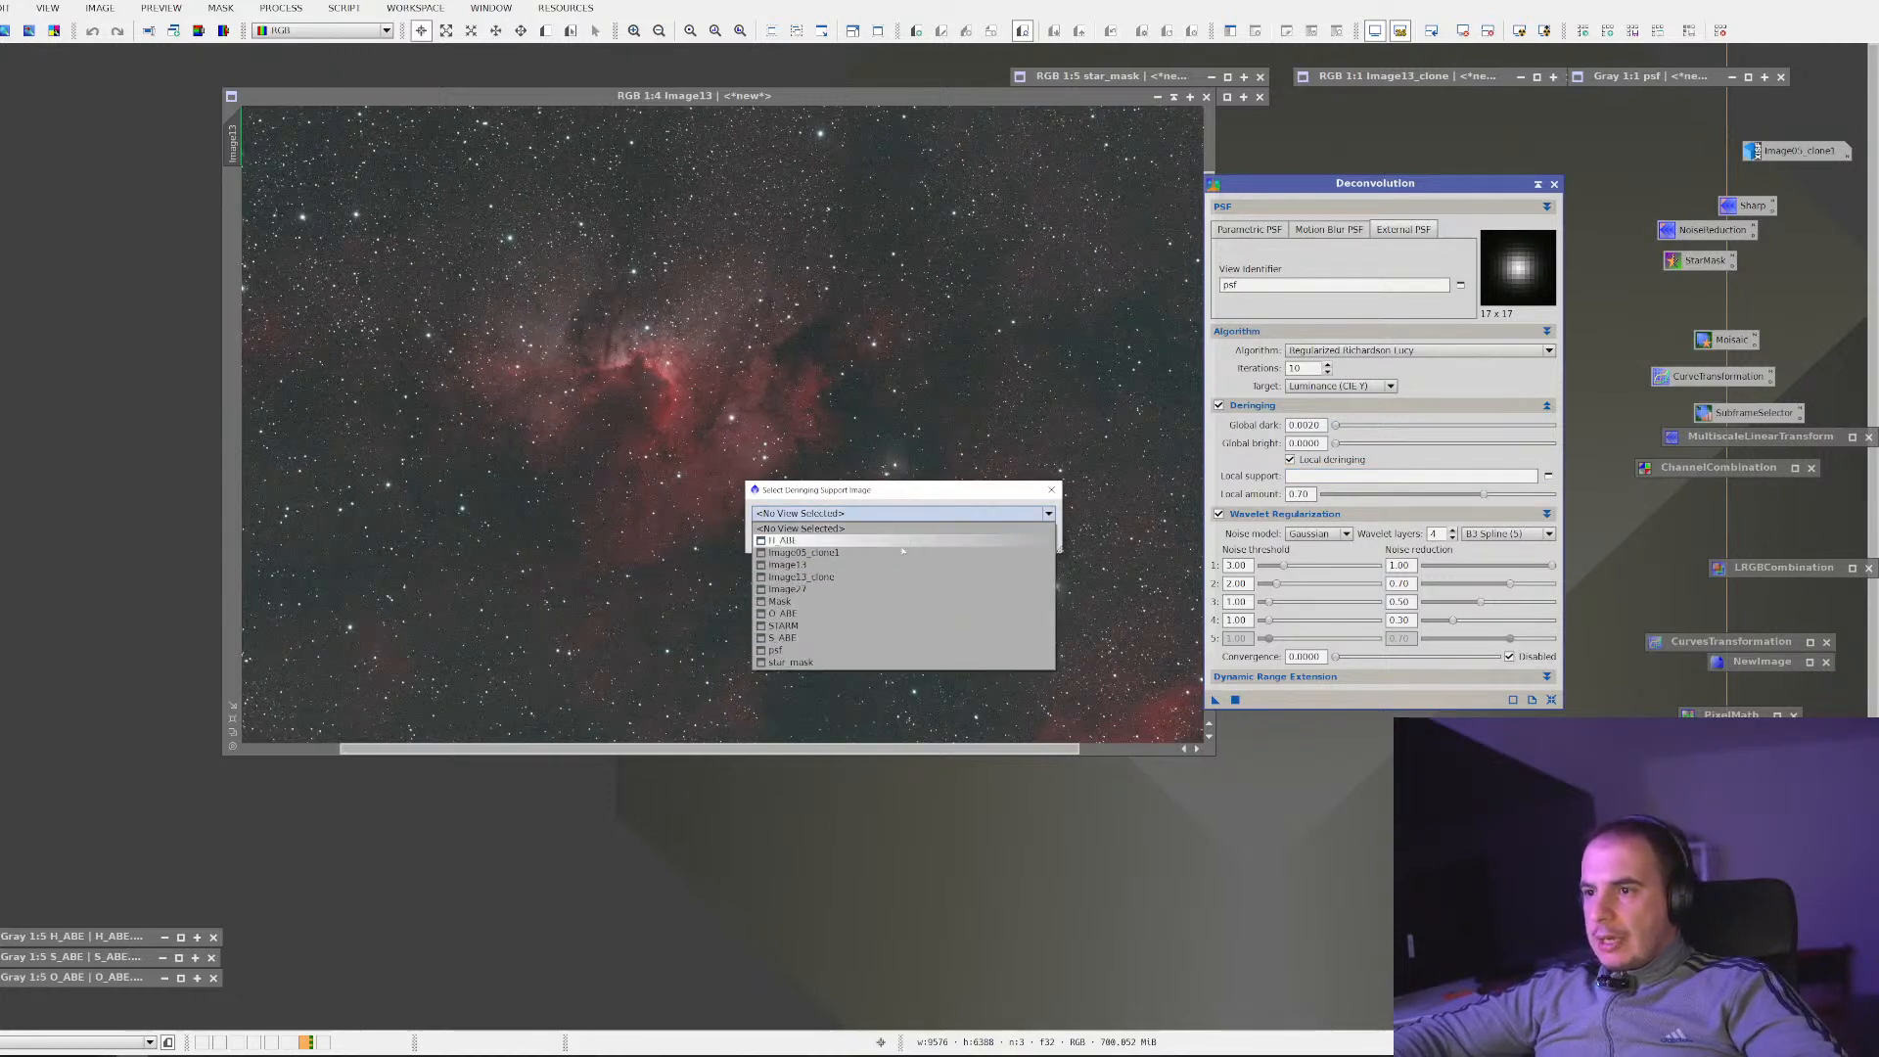
pyautogui.click(925, 626)
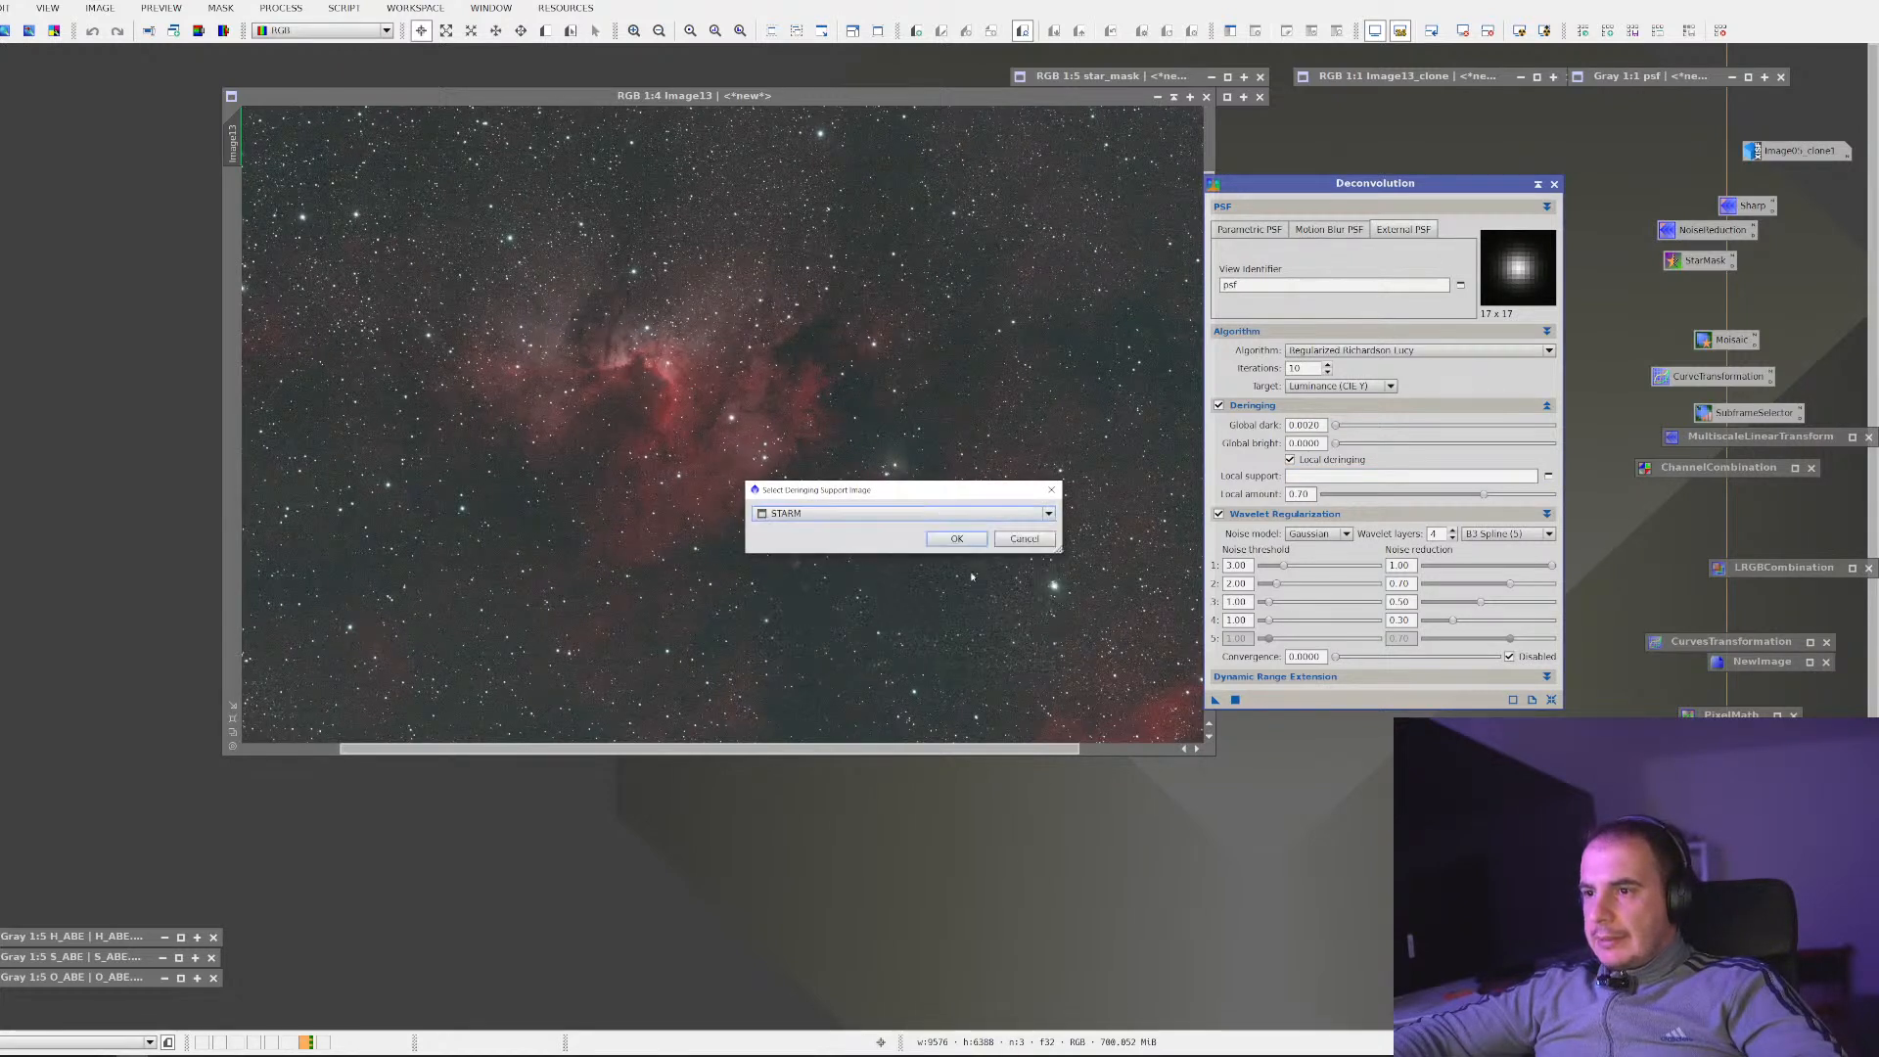
pyautogui.click(956, 539)
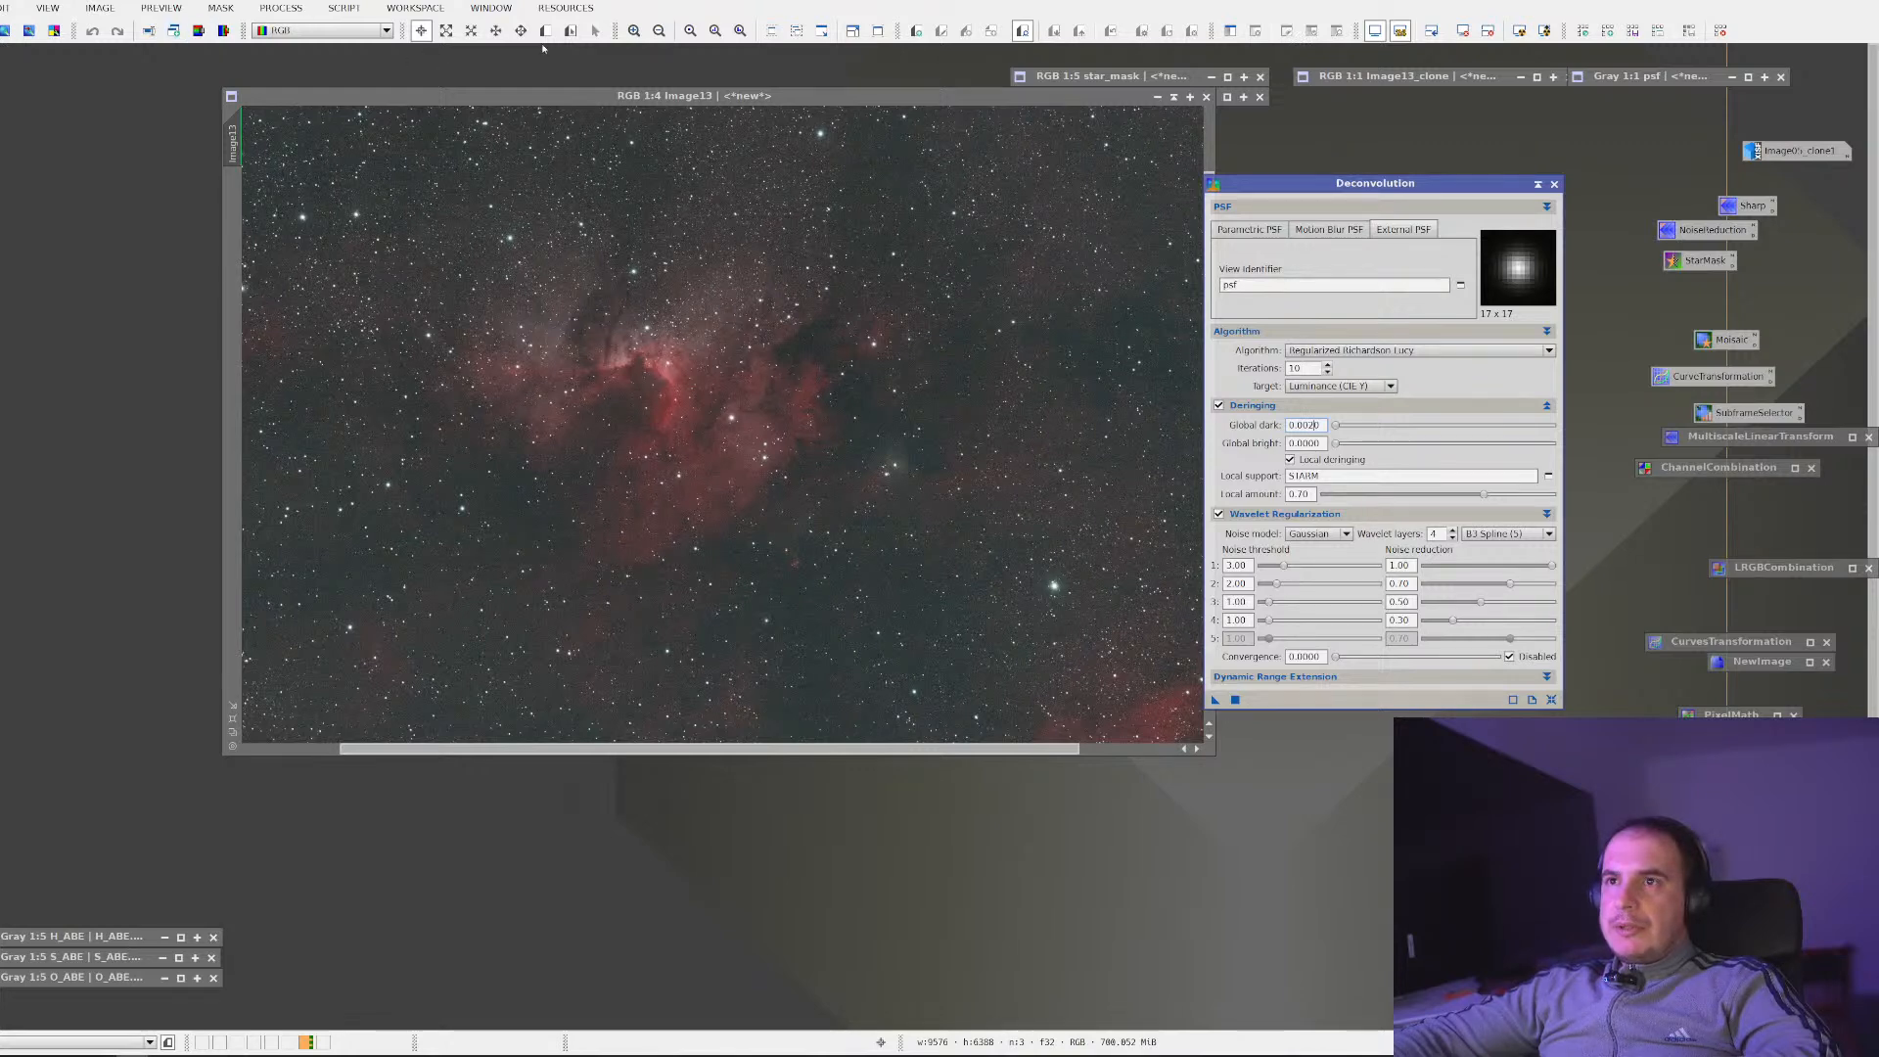
# Create a preview around the bright nebula core in Image13, inspect it, and return to the full image
pyautogui.click(546, 31)
pyautogui.moveTo(550, 259); pyautogui.dragTo(761, 427)
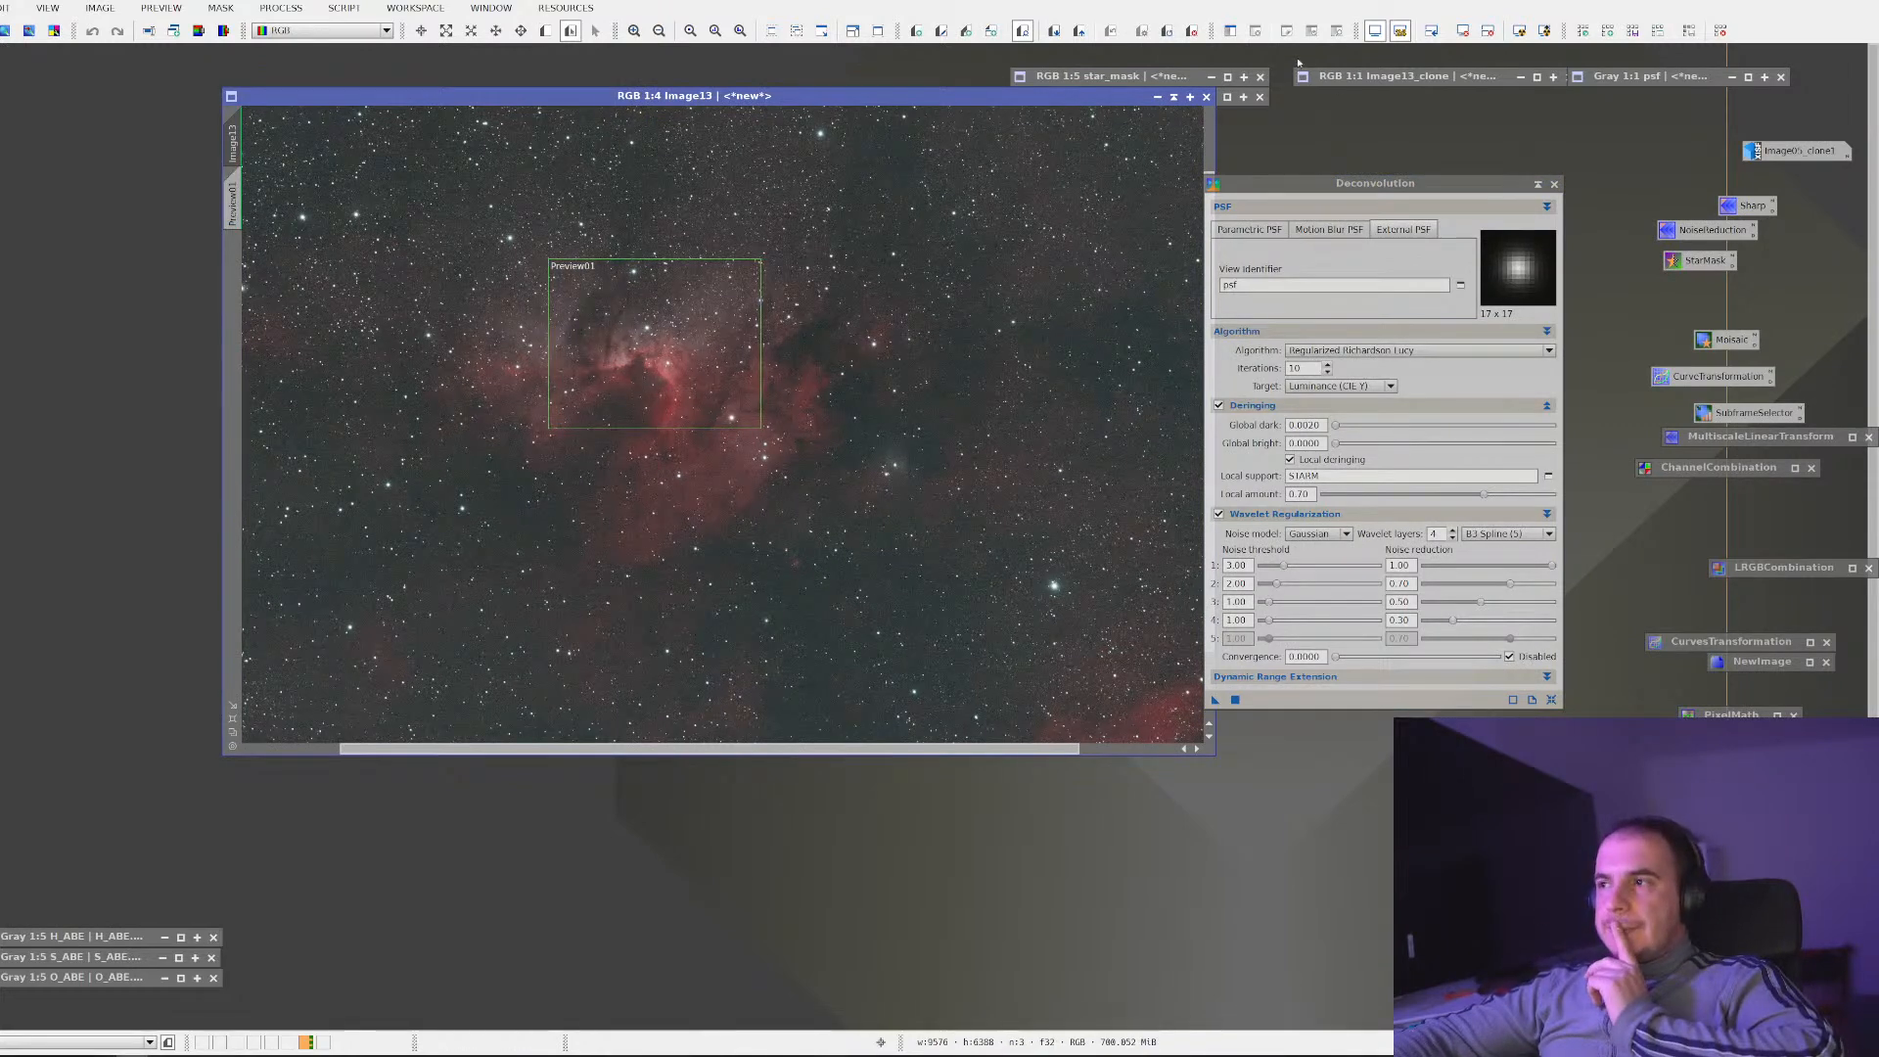
pyautogui.click(233, 203)
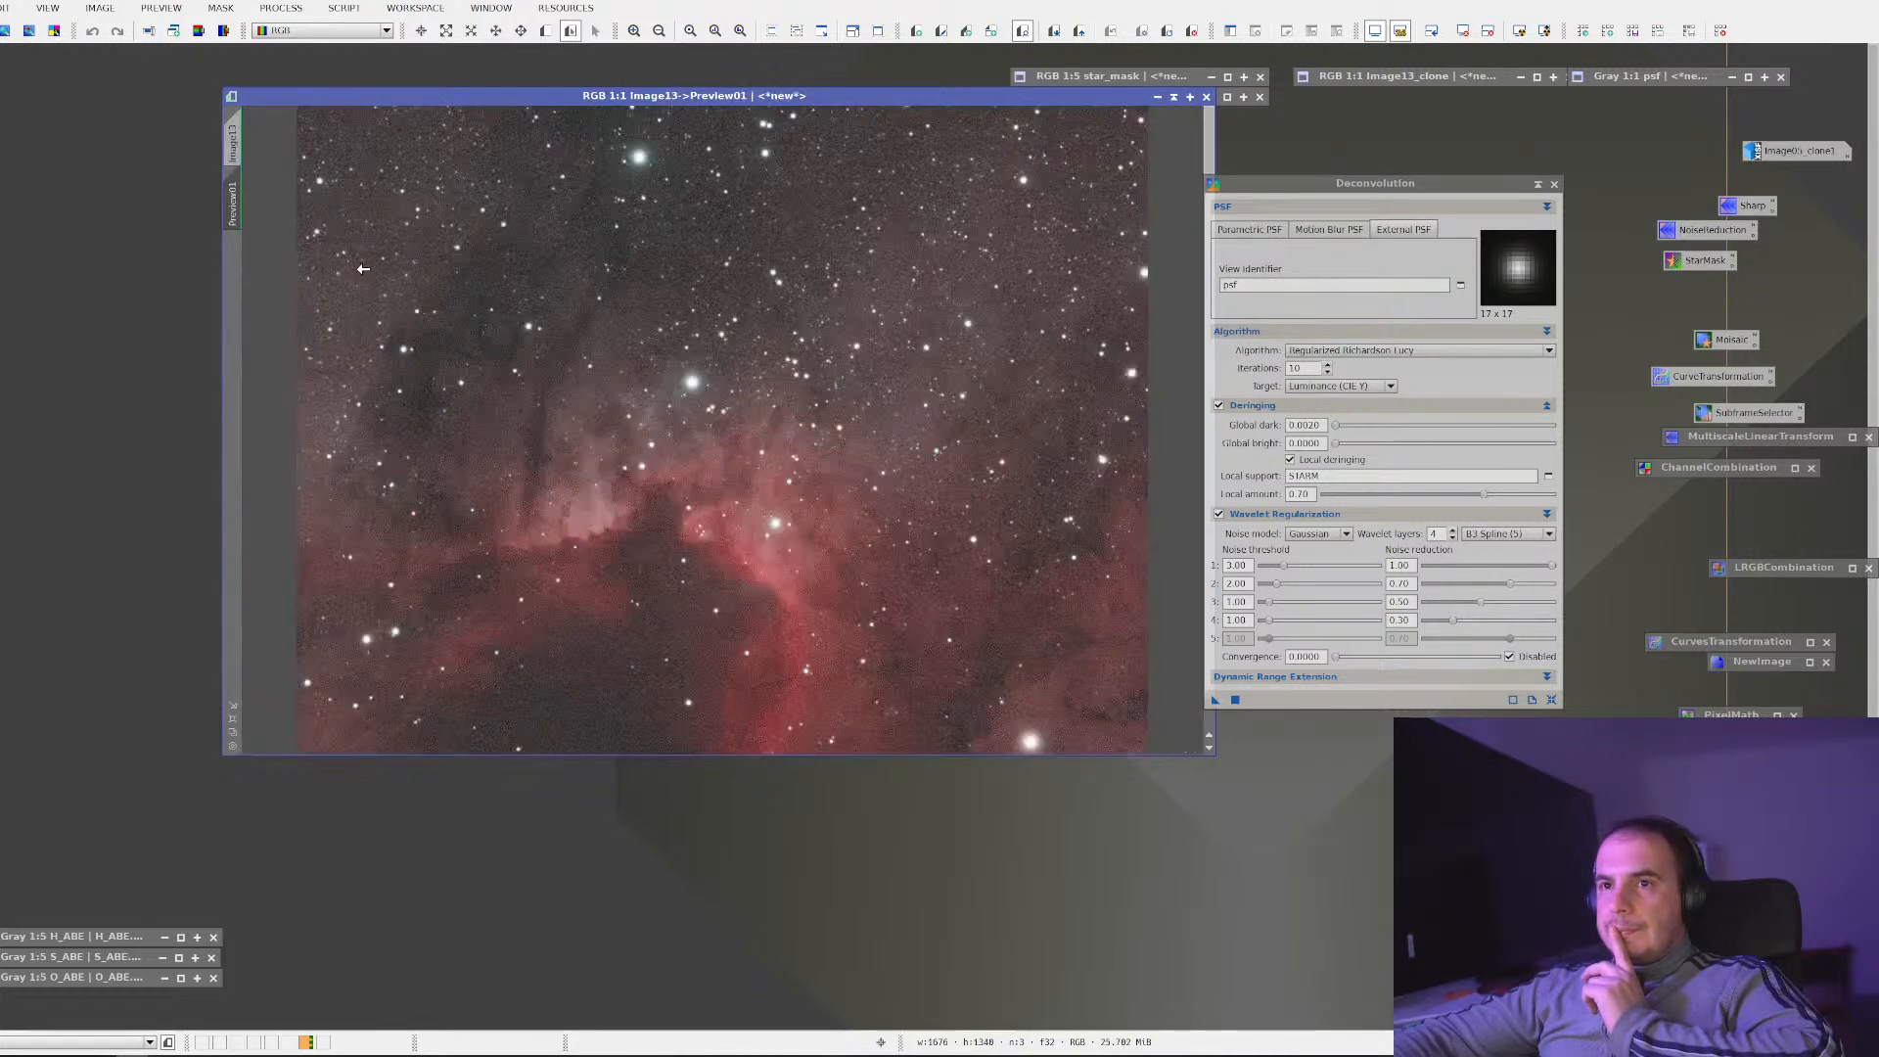
pyautogui.click(233, 142)
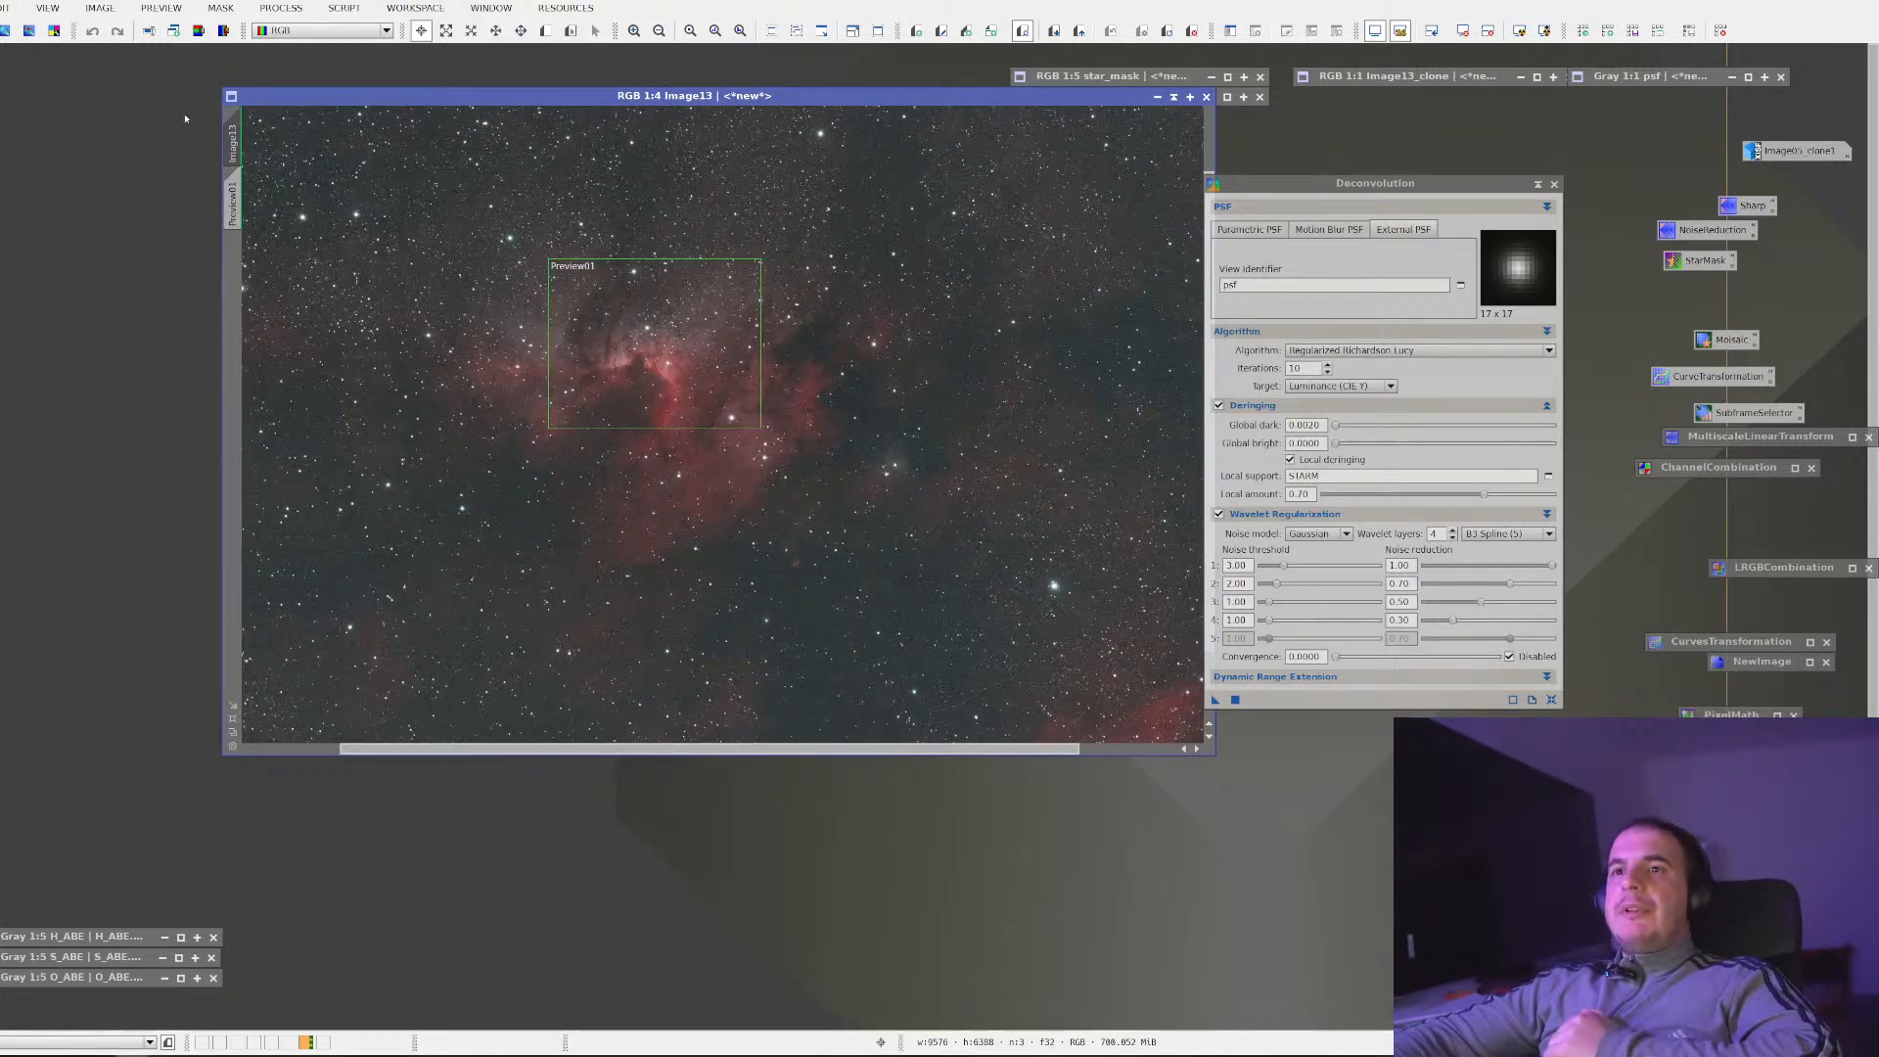
# Duplicate Image13, collapse the Deconvolution window, and move the new clone in front of Image13
pyautogui.doubleClick(234, 140)
pyautogui.click(1022, 545)
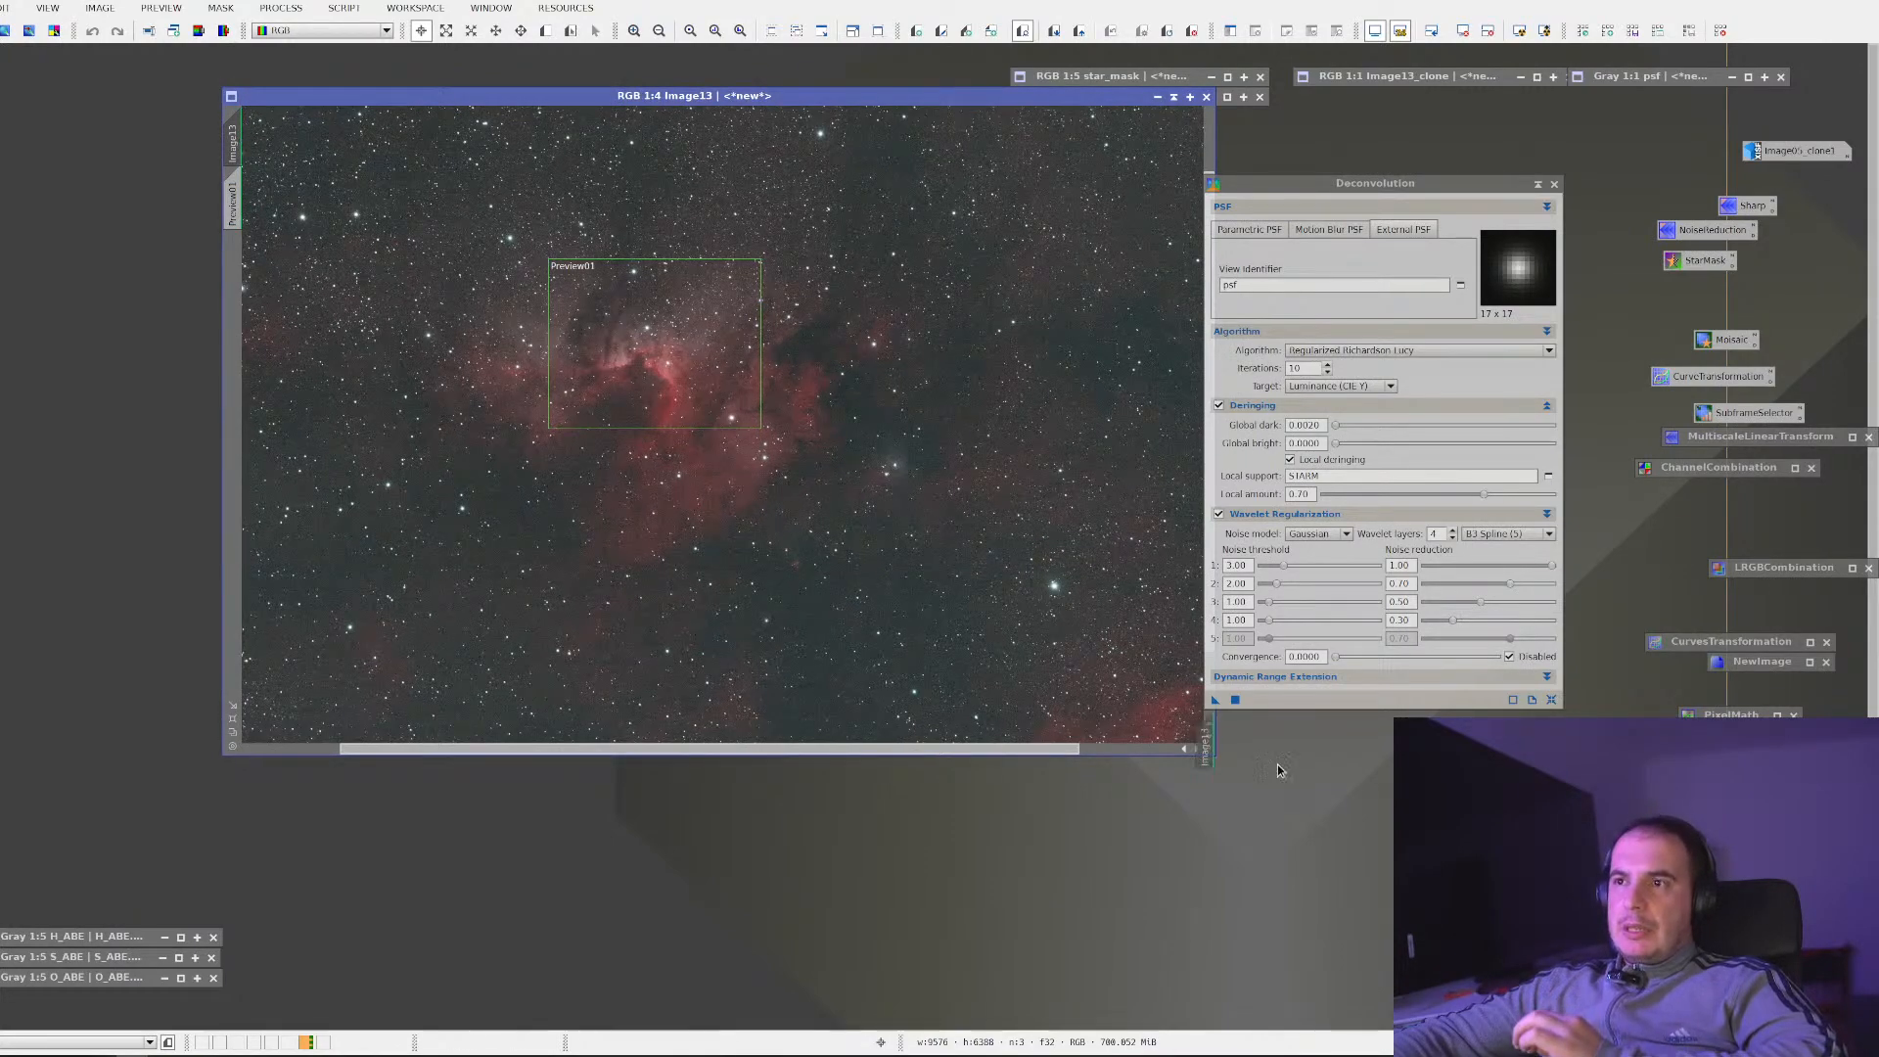
pyautogui.click(1536, 185)
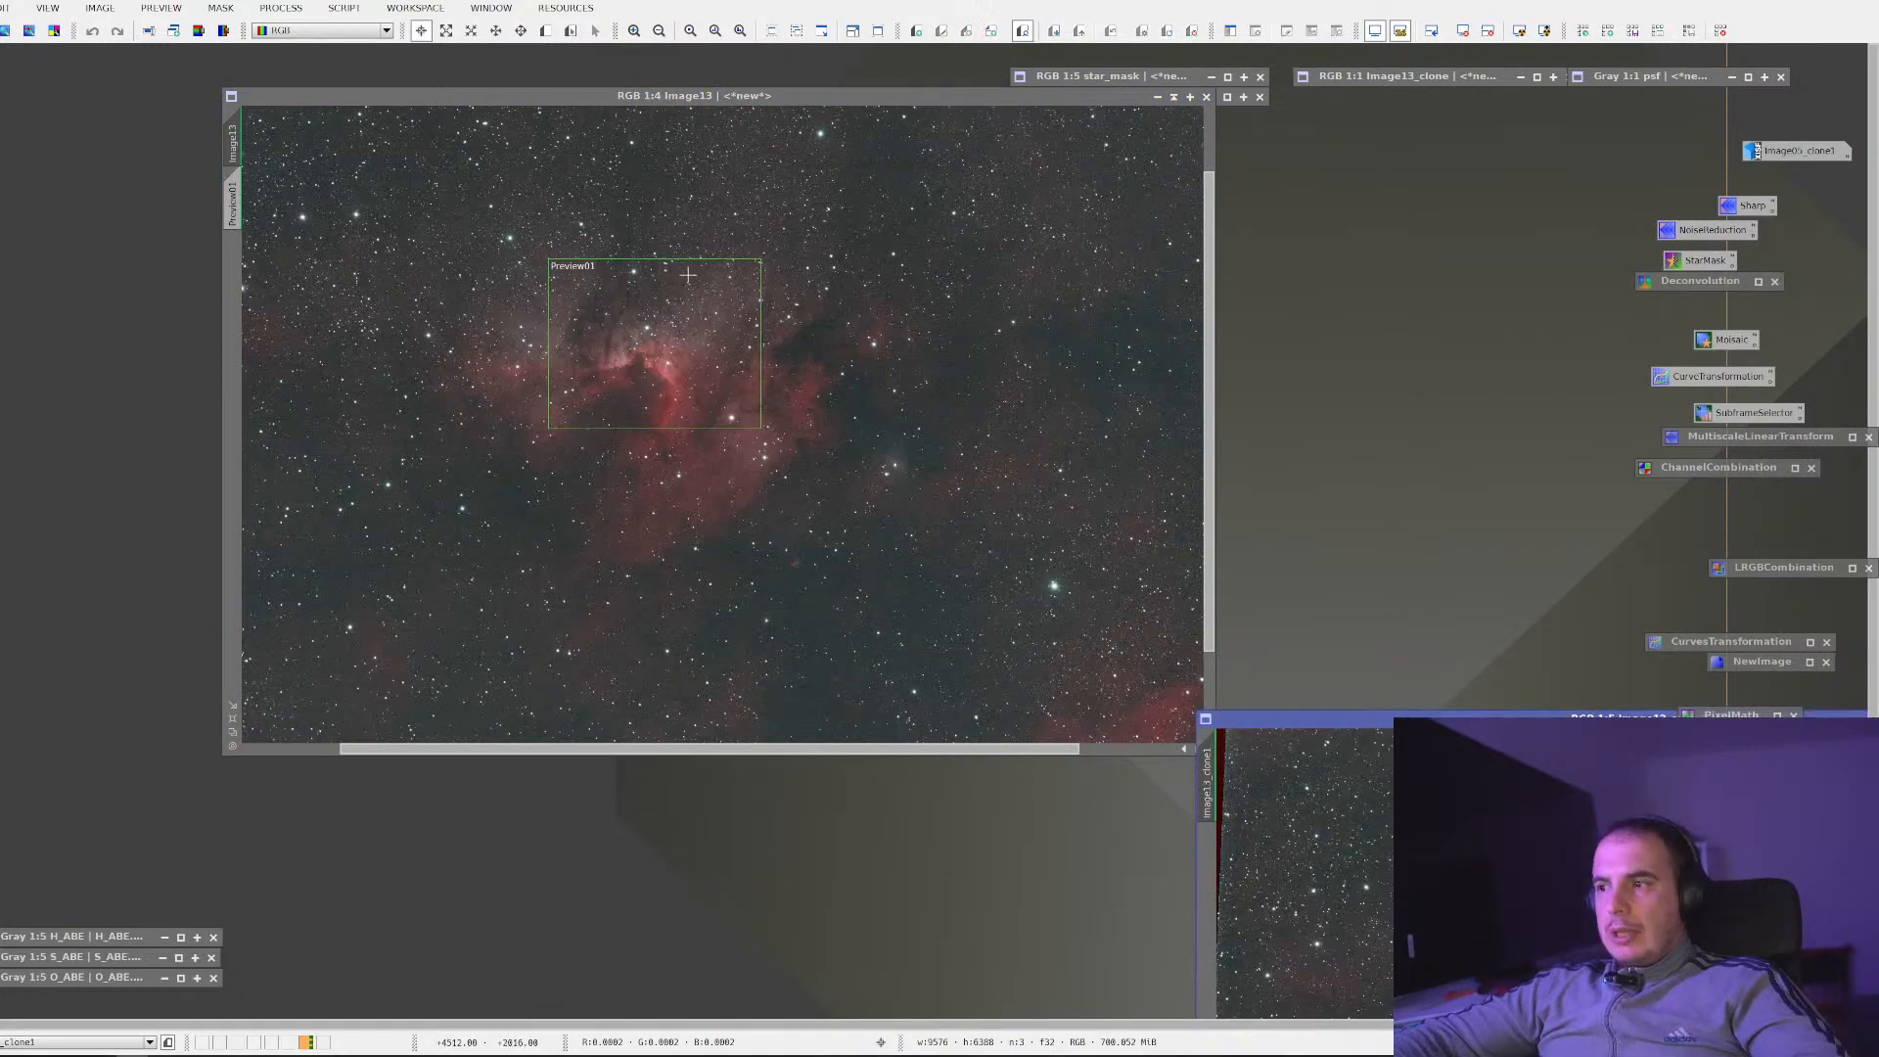
pyautogui.moveTo(1410, 719); pyautogui.dragTo(405, 231)
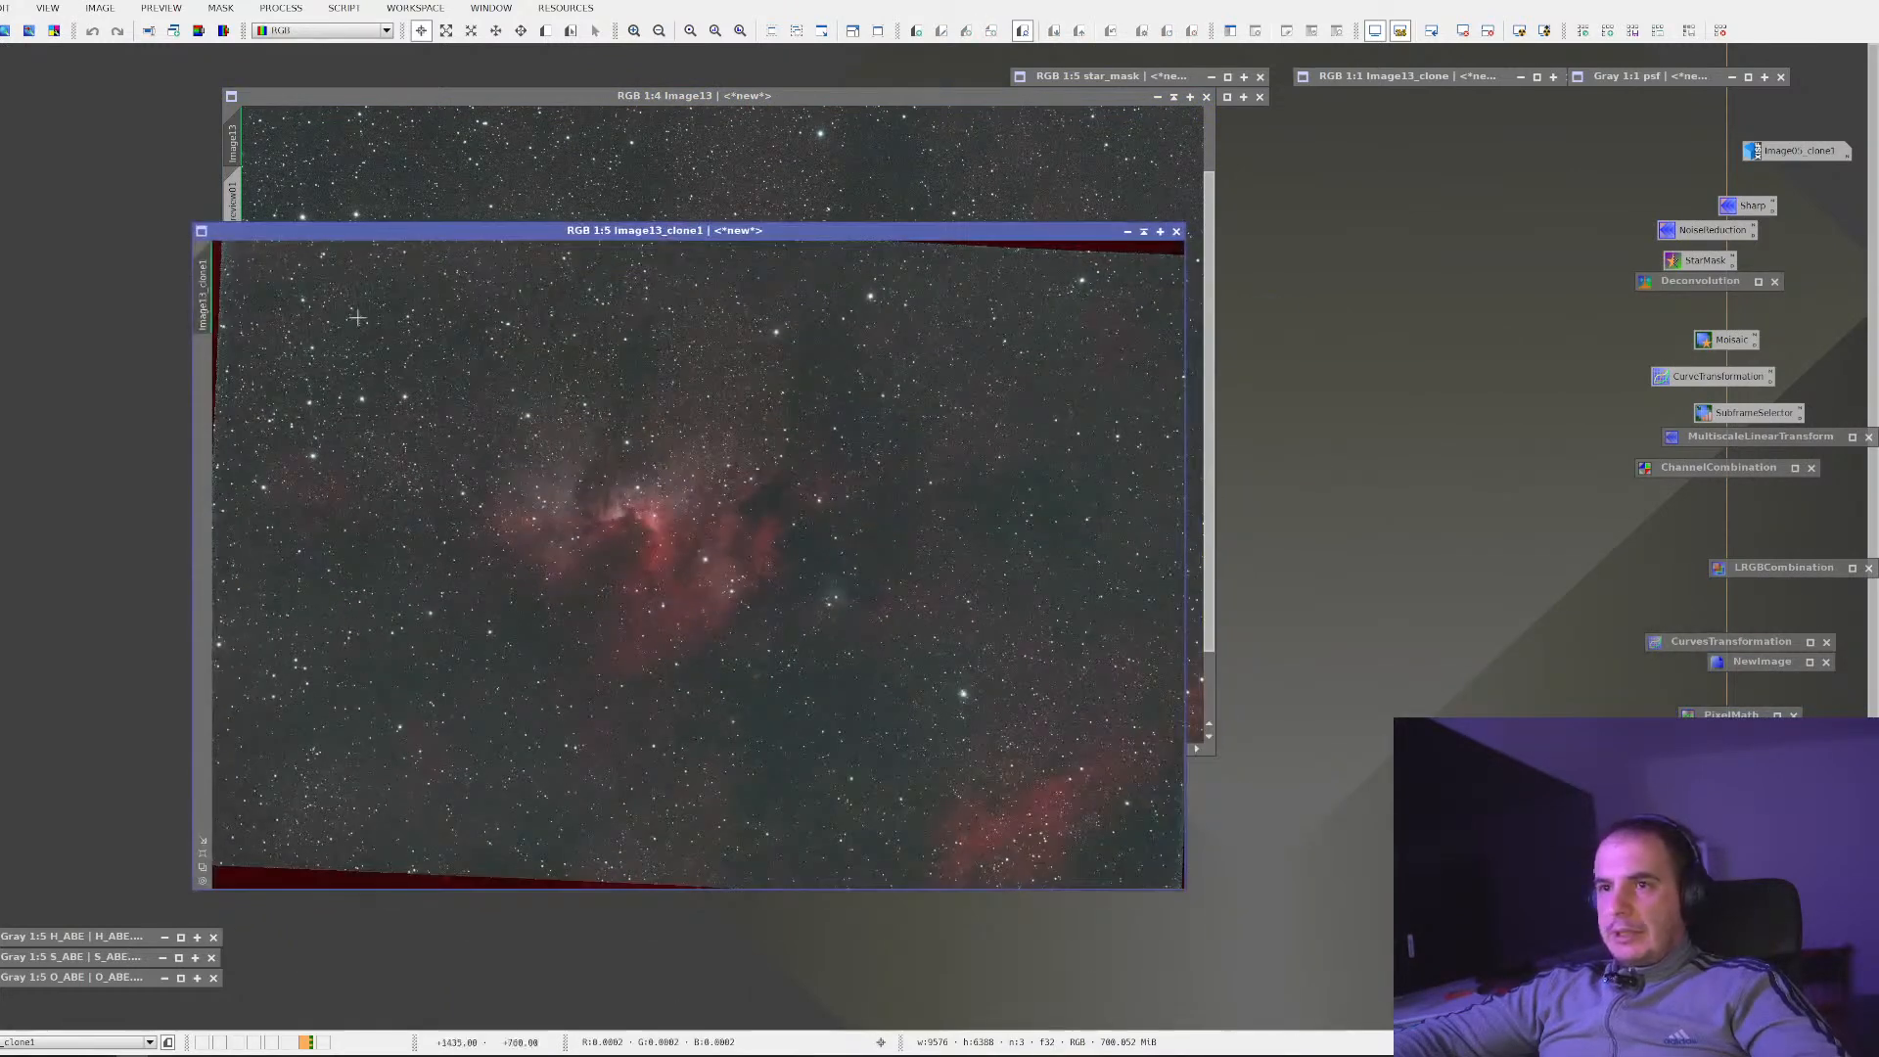
# Run the DeLinear script on the Image13 clone, extract its CIE L* component, and close the colour clone without saving
pyautogui.click(343, 8)
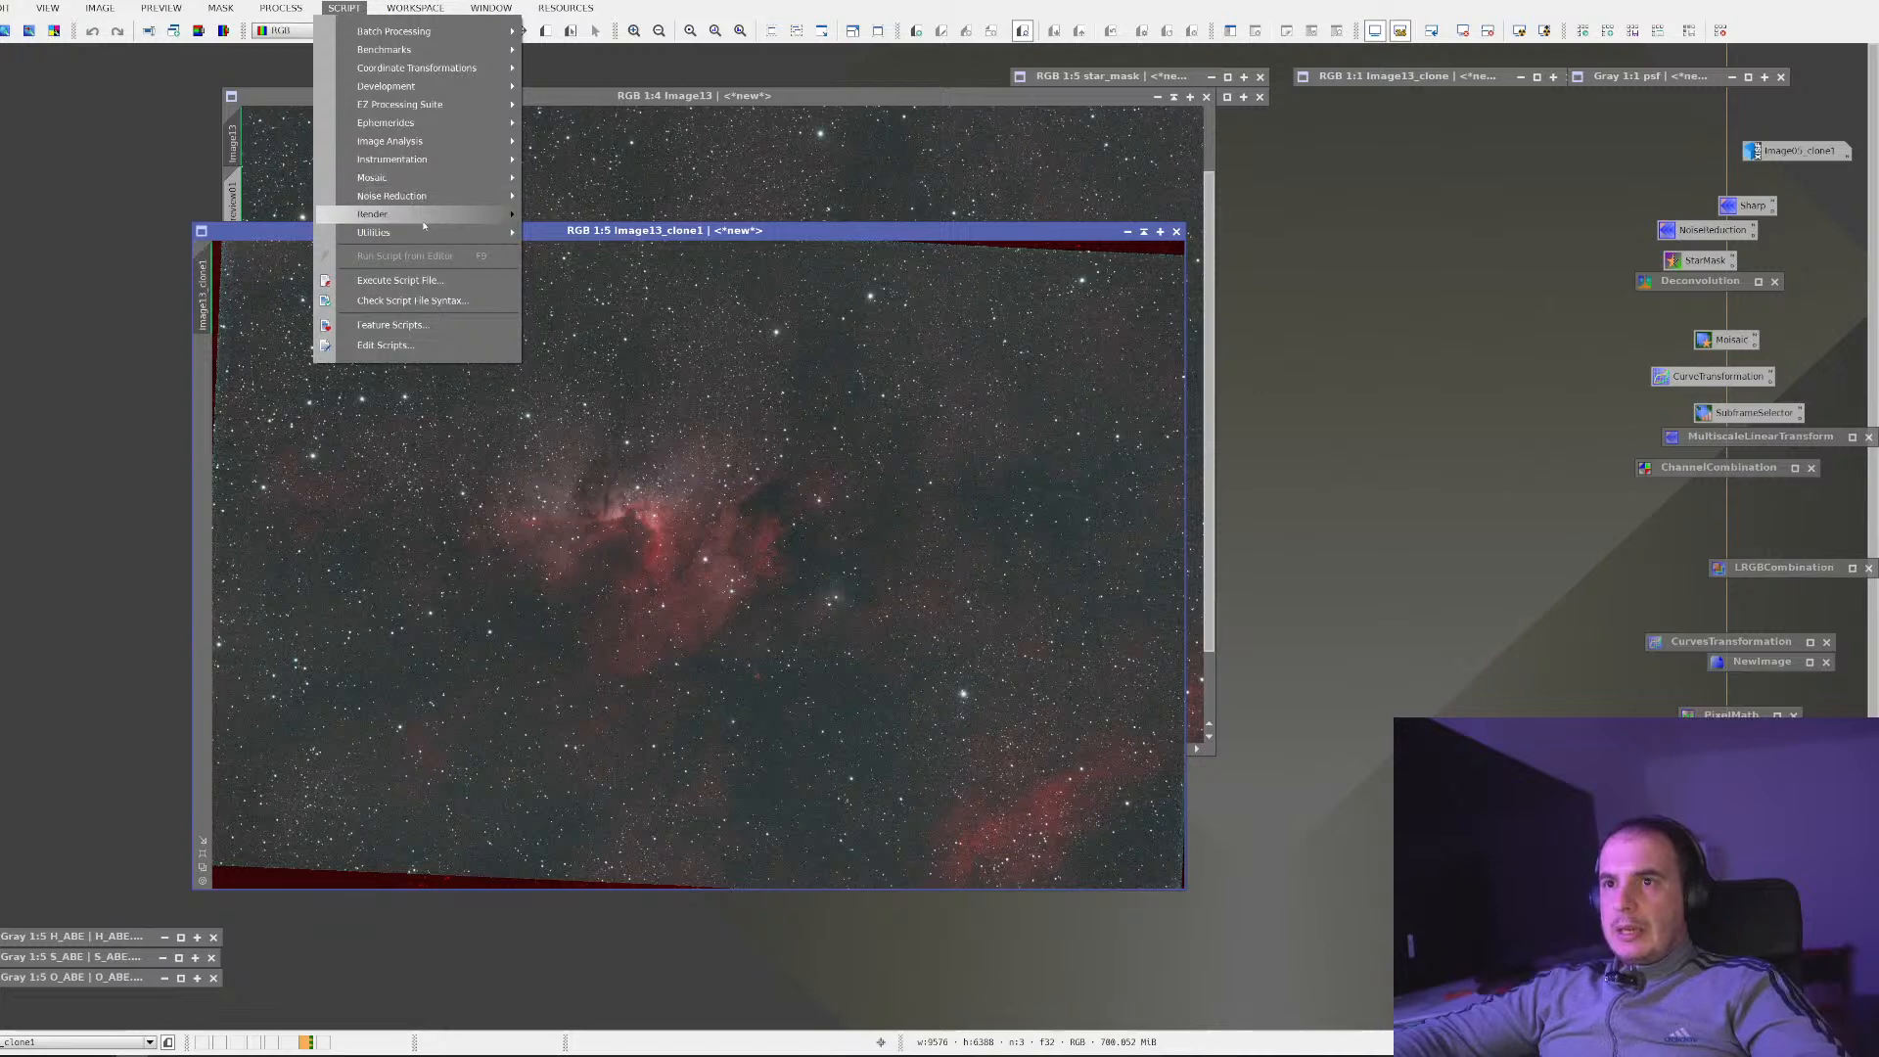
pyautogui.moveTo(430, 233)
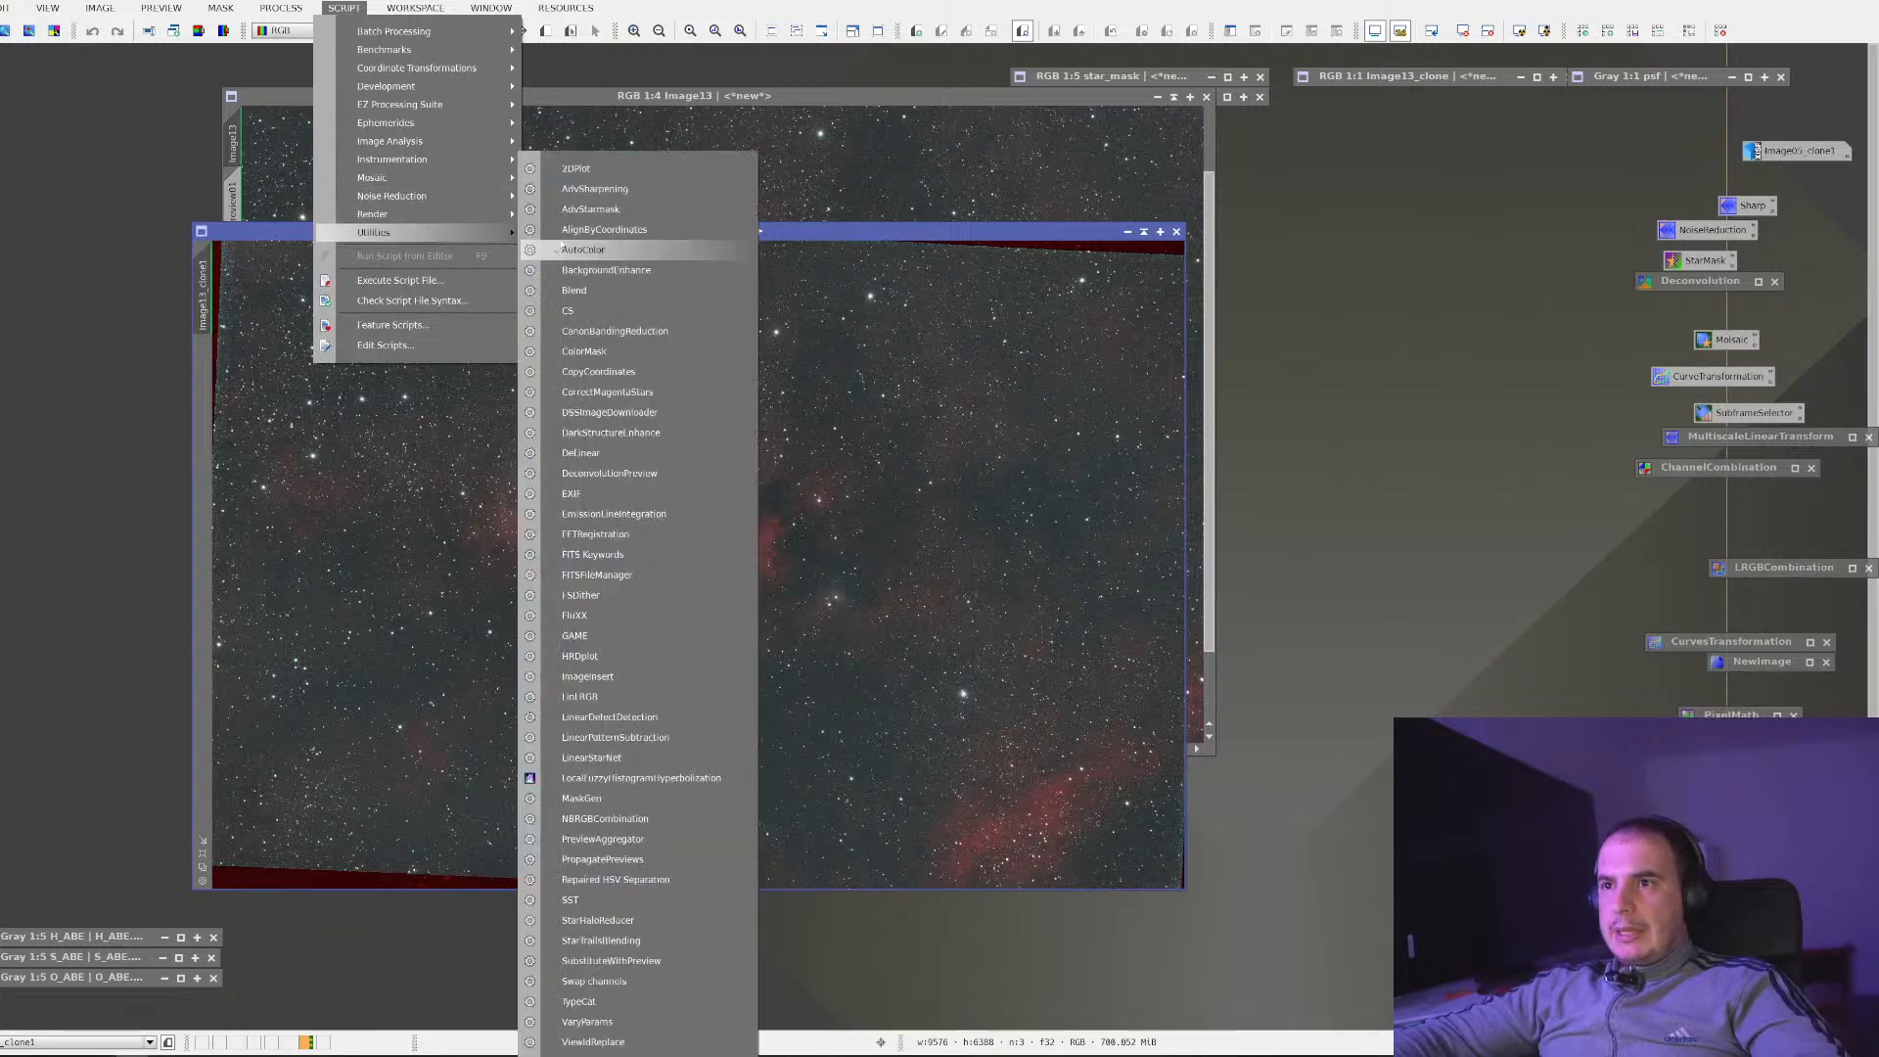
pyautogui.click(615, 453)
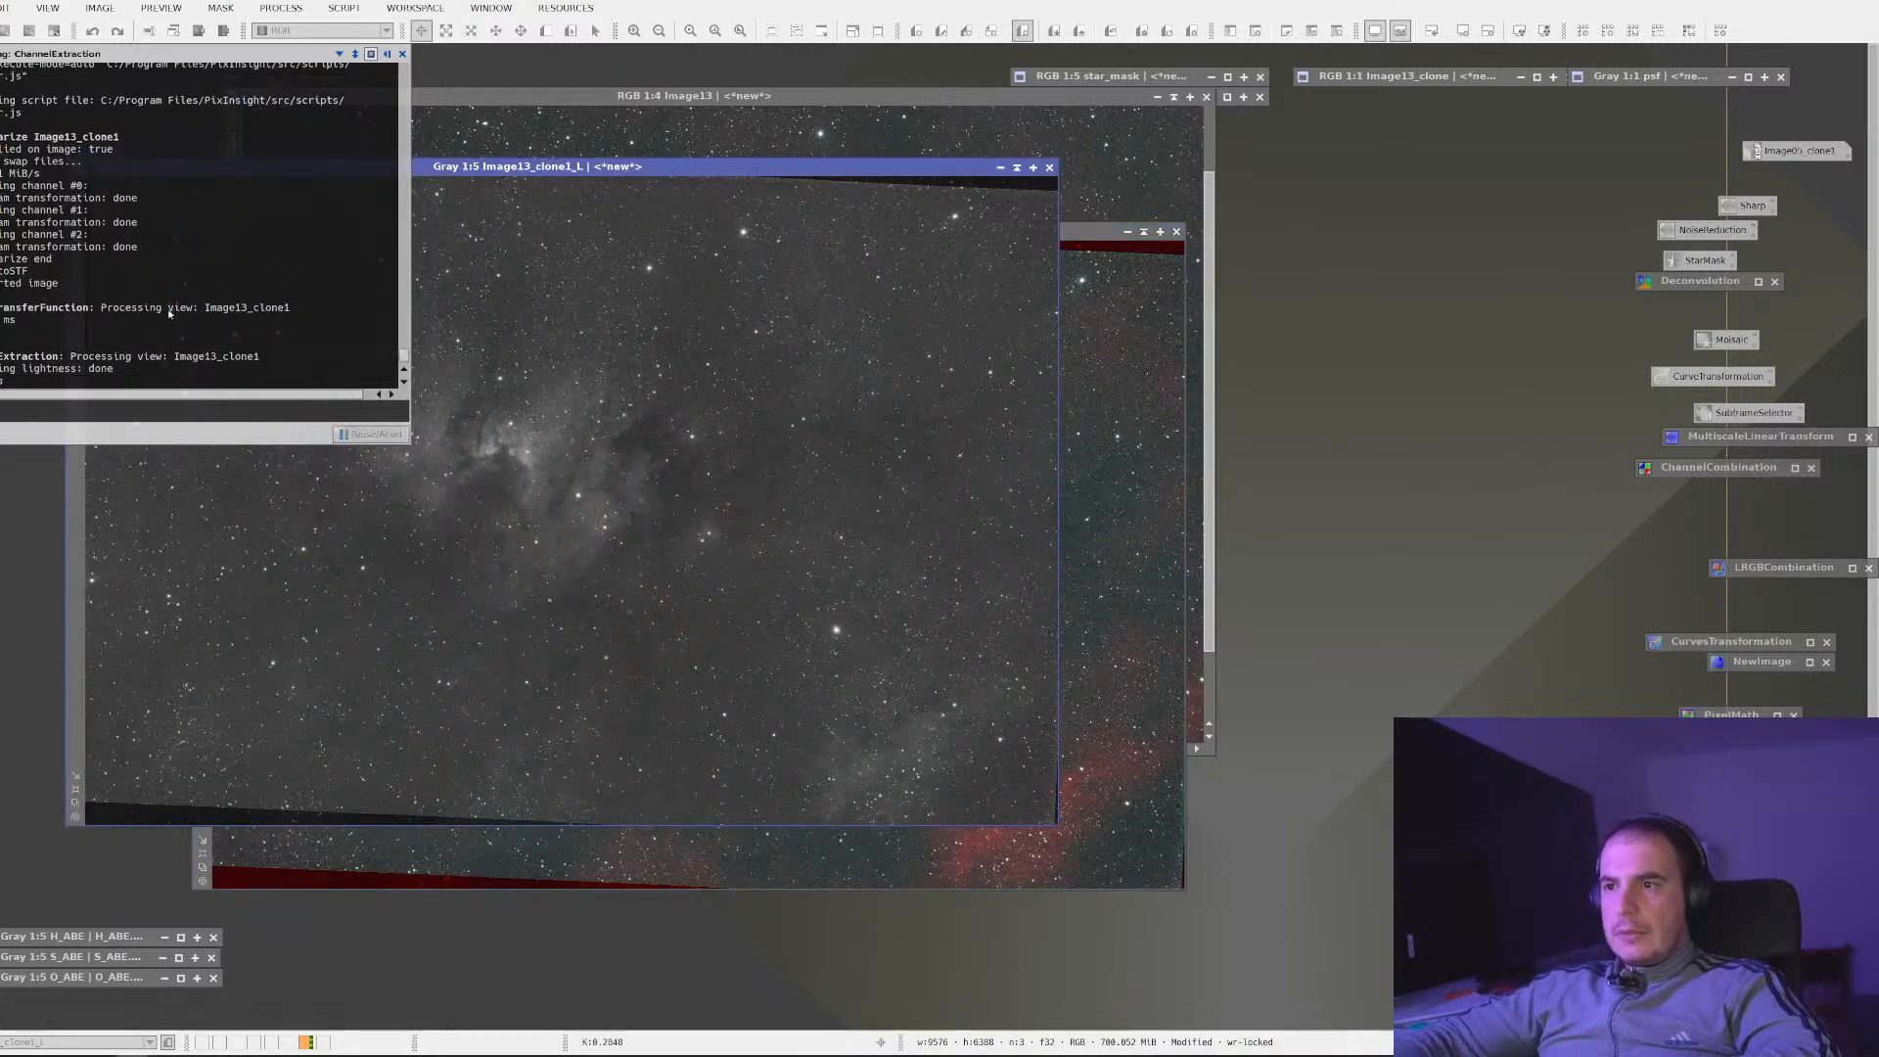
pyautogui.click(1176, 232)
pyautogui.click(886, 558)
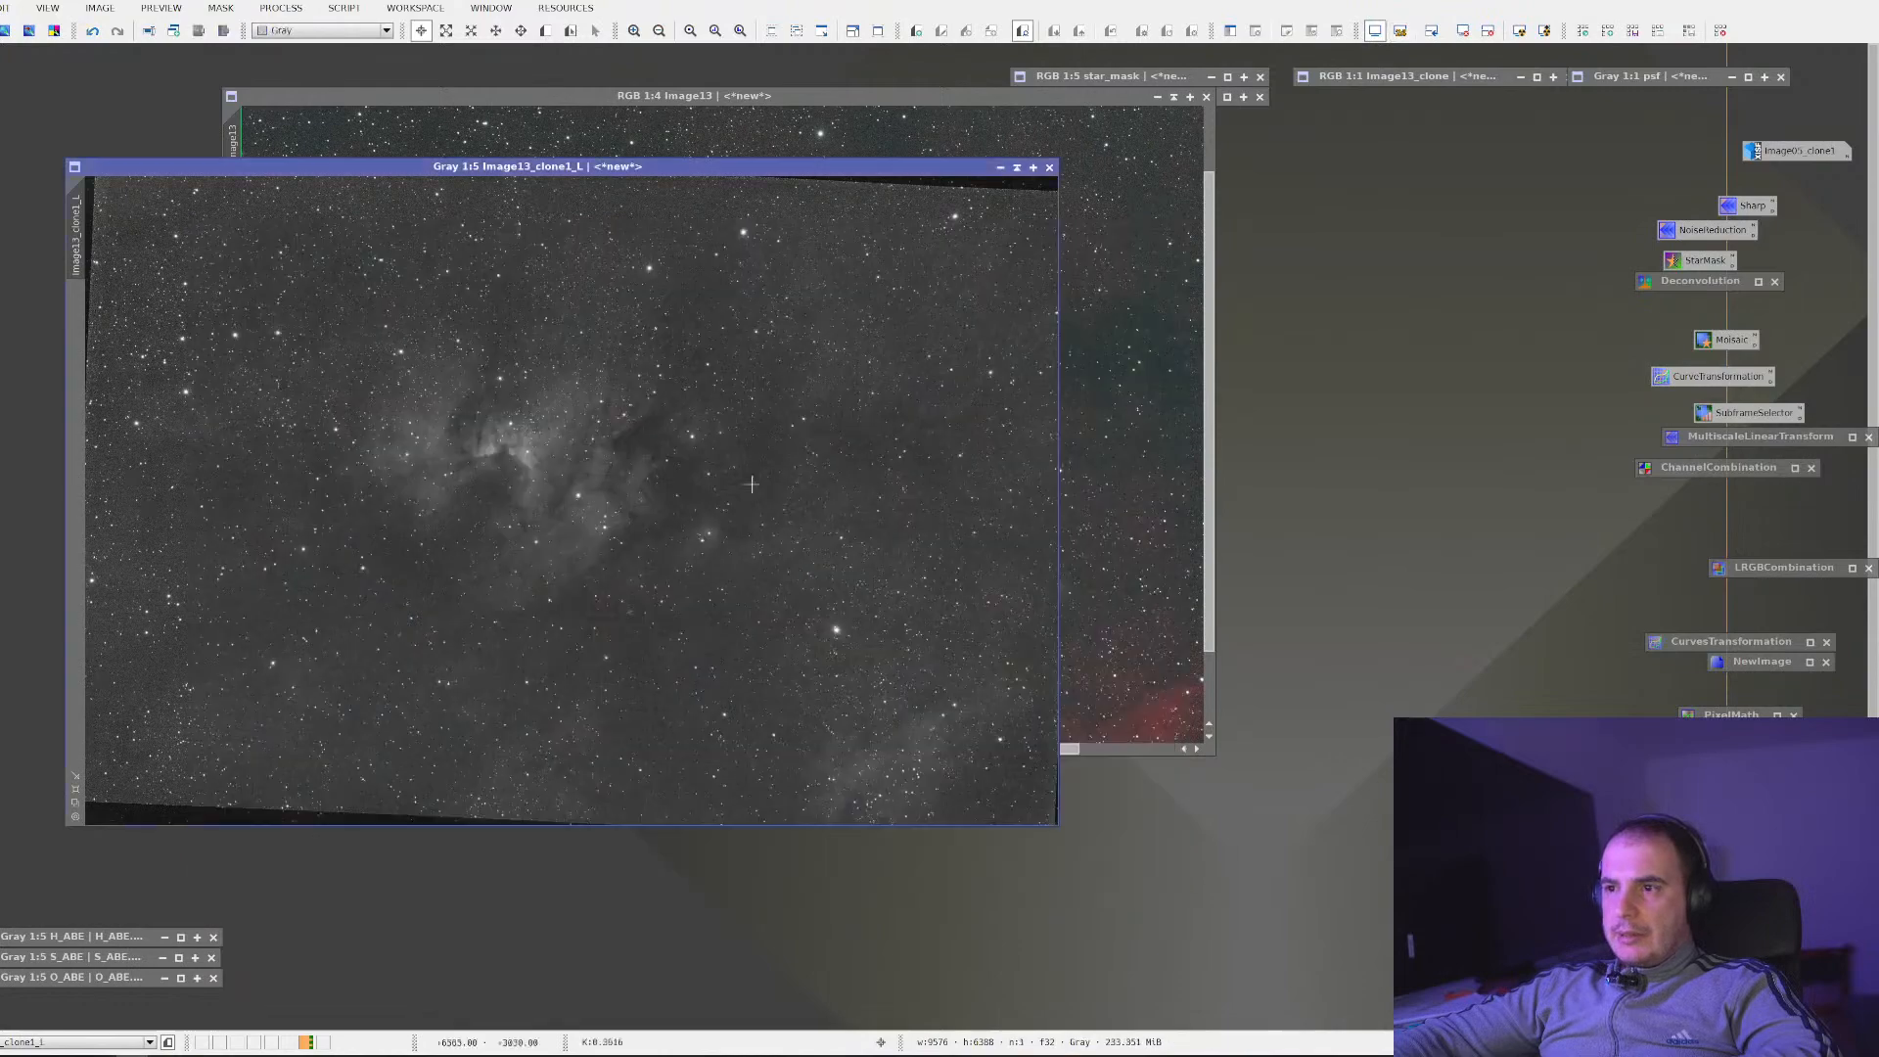
pyautogui.rightClick(573, 333)
pyautogui.moveTo(705, 507)
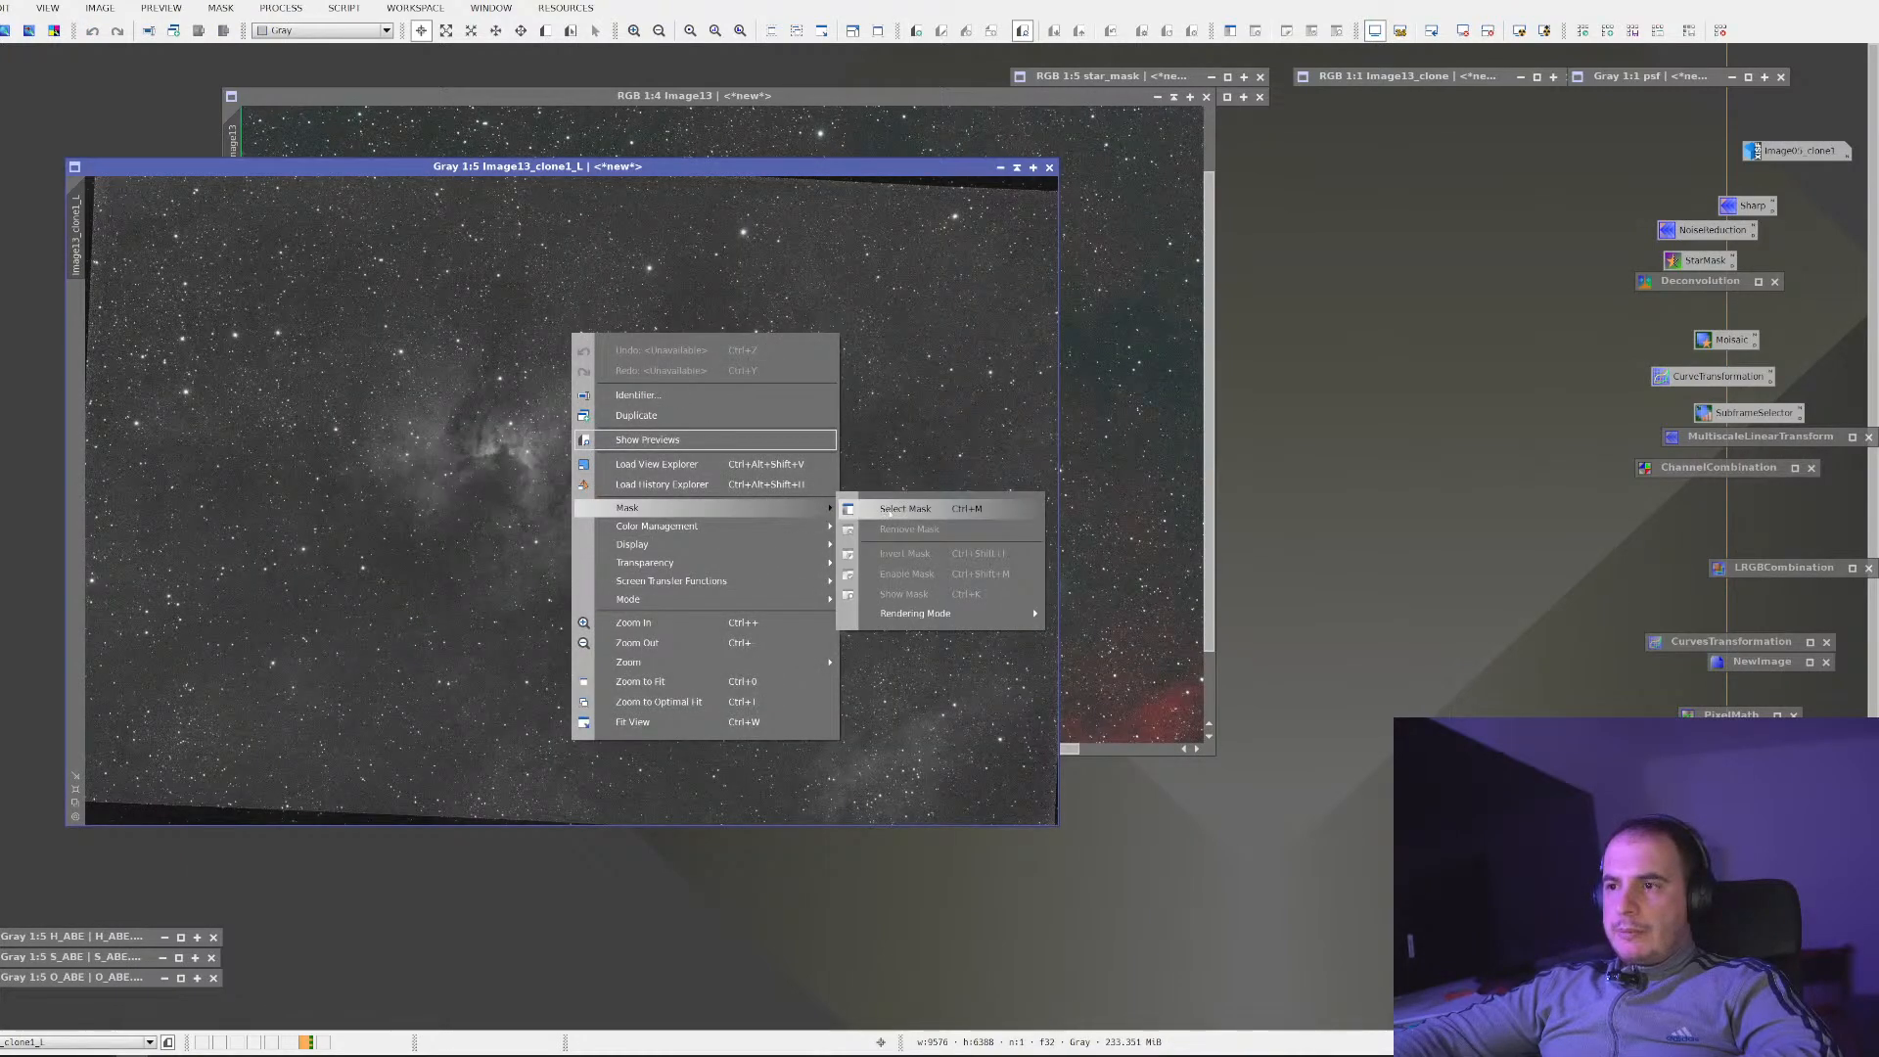
pyautogui.click(886, 511)
pyautogui.press('Escape')
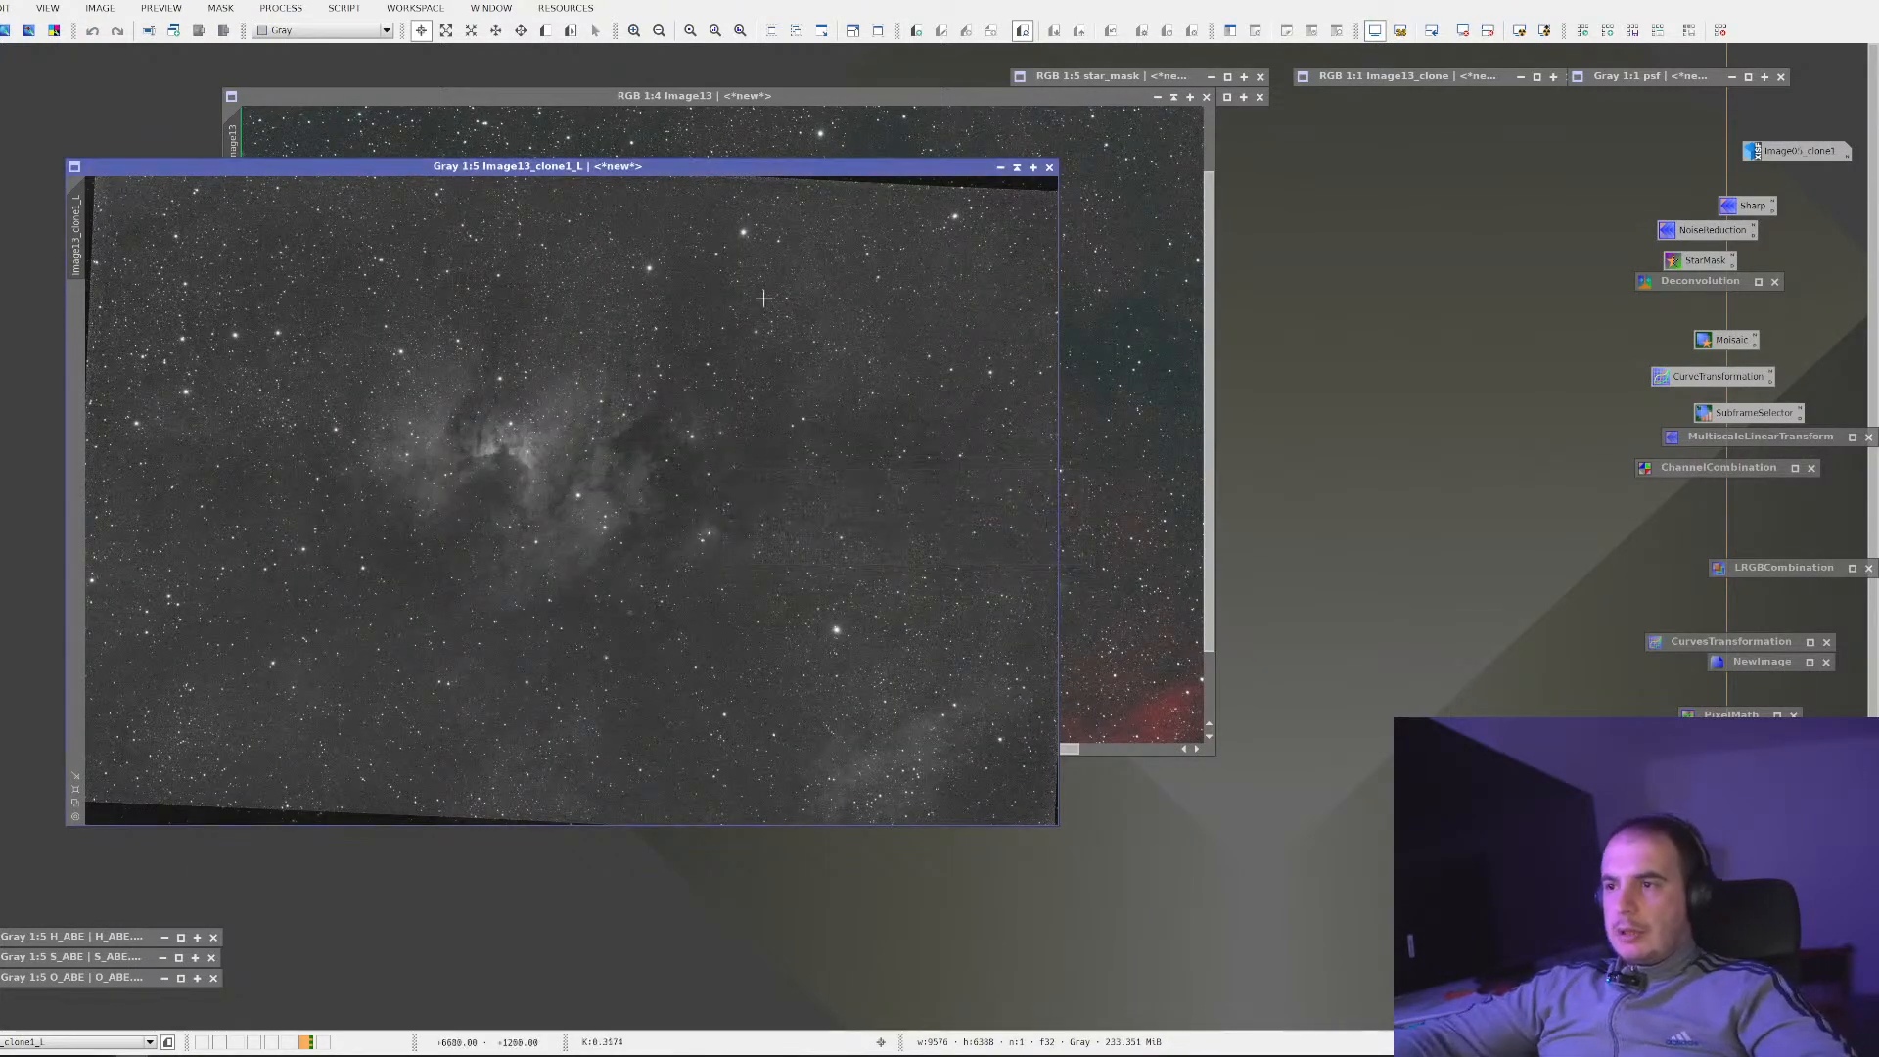
# Rename the extracted clone lightness image as LMask and minimize it
pyautogui.rightClick(701, 331)
pyautogui.click(861, 403)
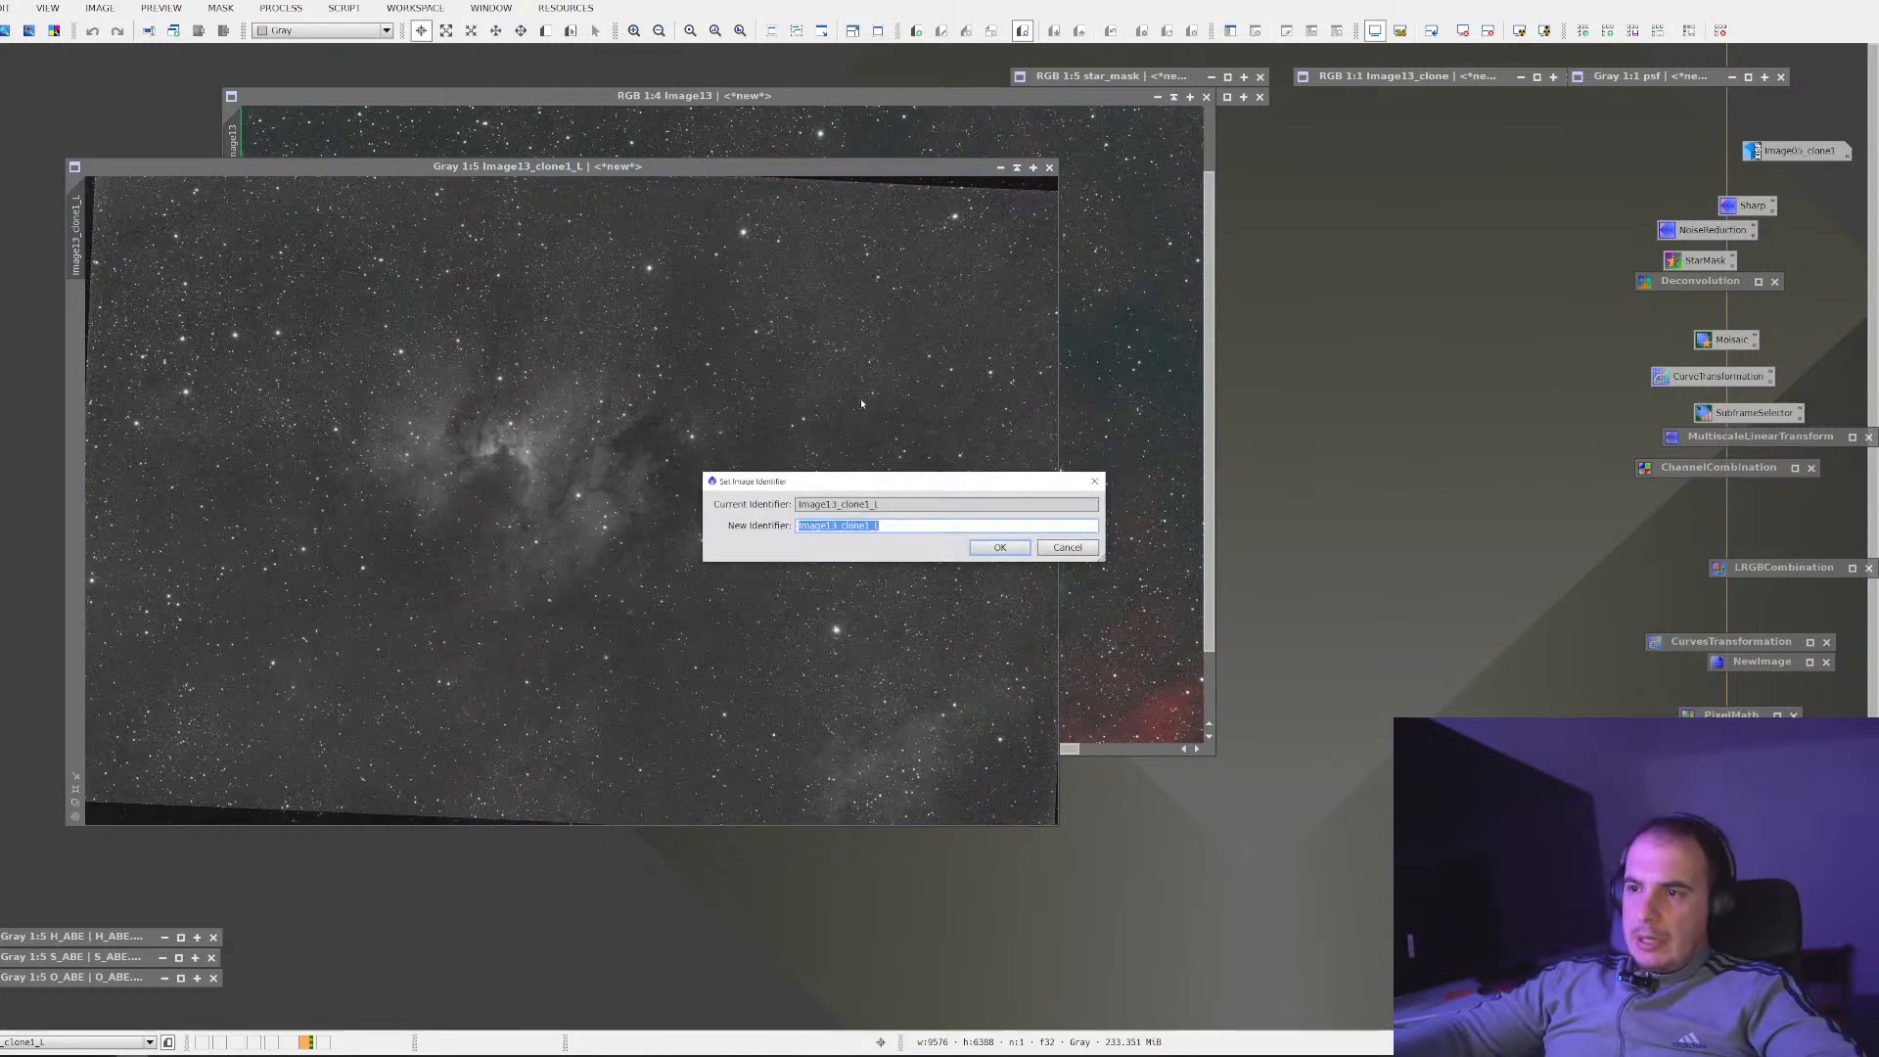
pyautogui.write('LMask')
pyautogui.press('Return')
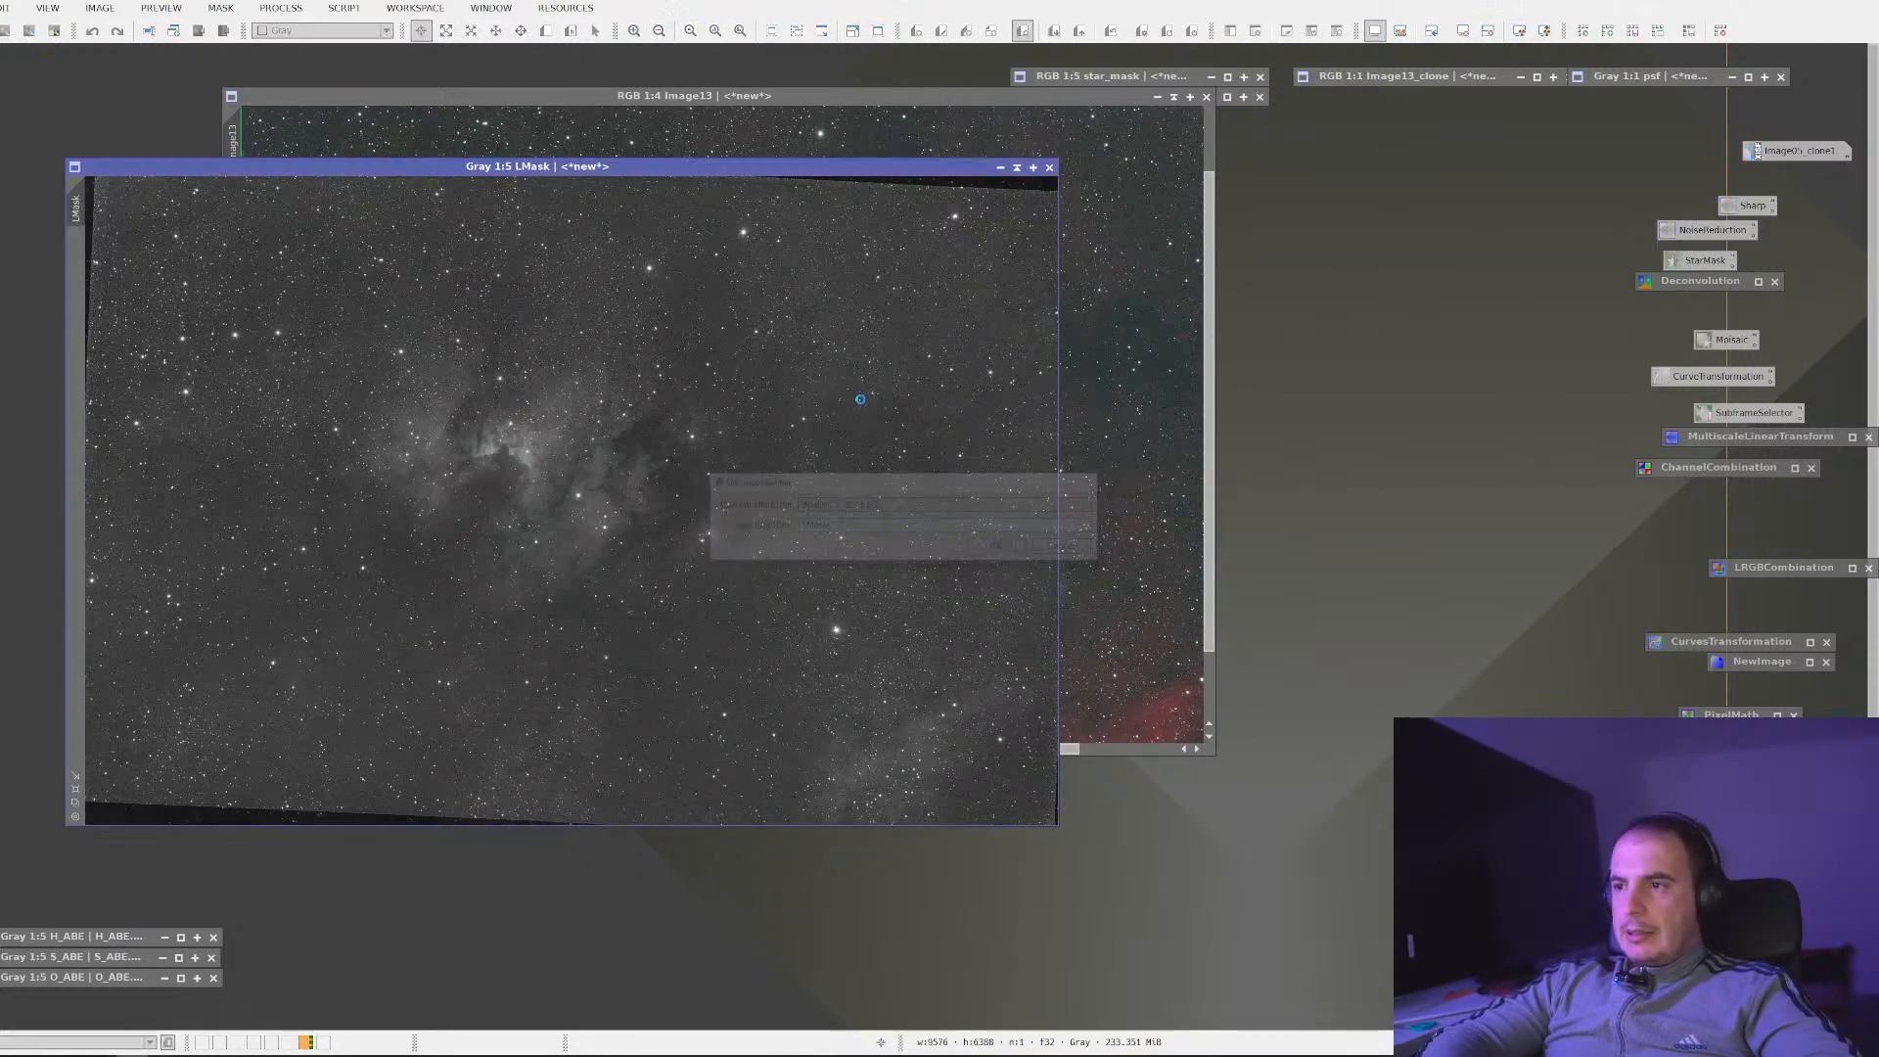
pyautogui.click(1017, 167)
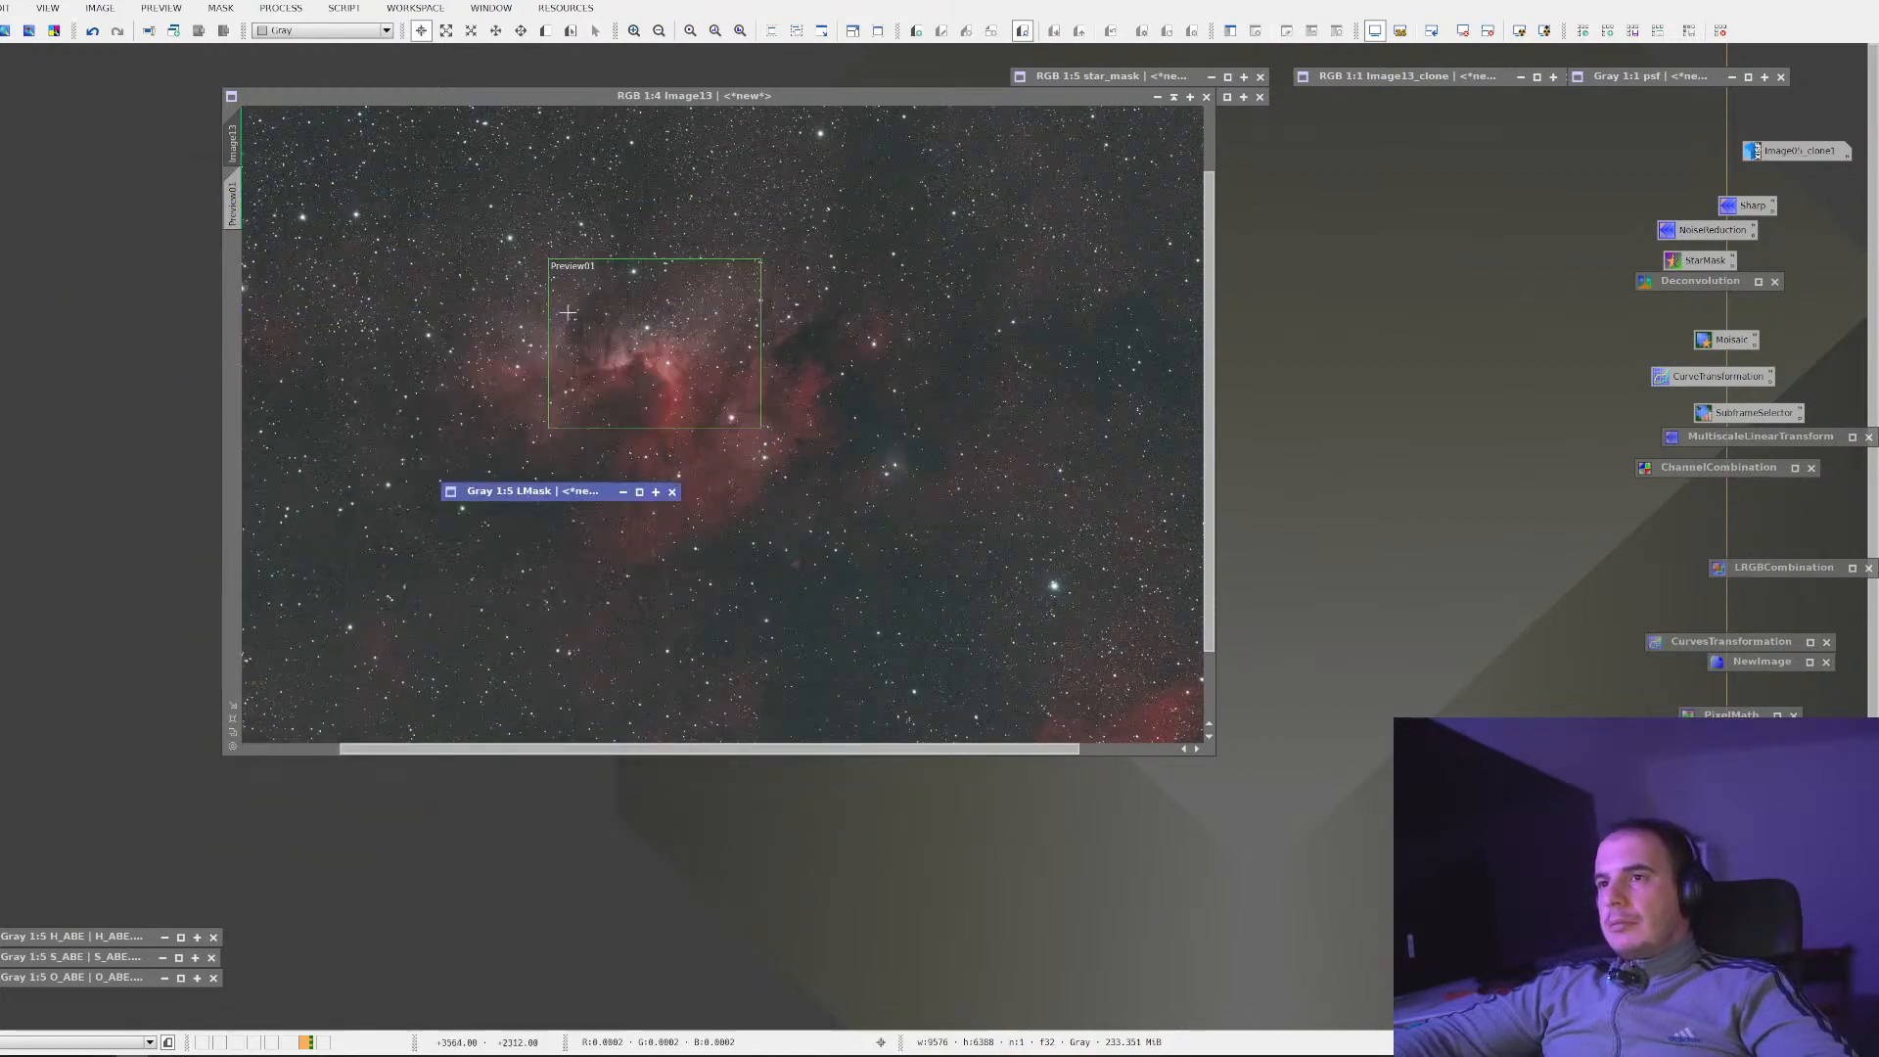
# Move the minimized LMask window below STARM and shift Image13 clear of the stacked mask windows
pyautogui.moveTo(460, 504); pyautogui.dragTo(1187, 142)
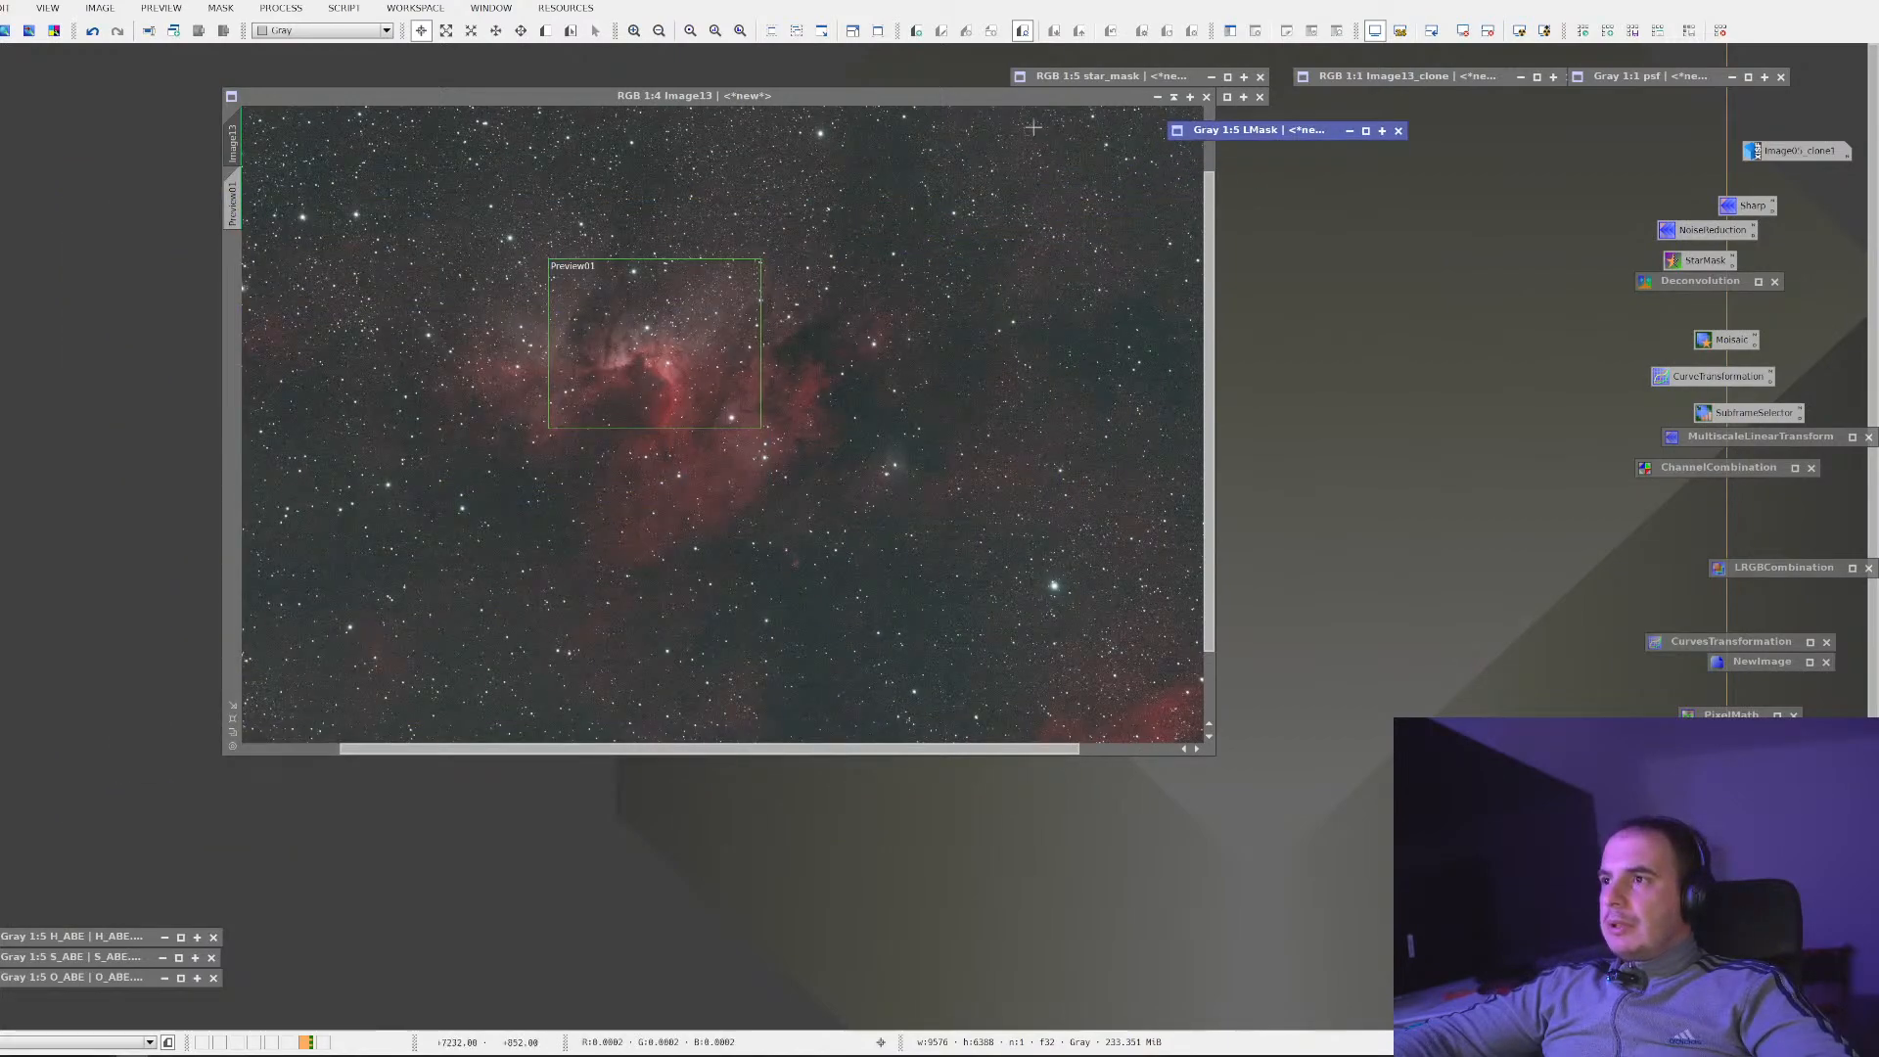
pyautogui.moveTo(972, 101); pyautogui.dragTo(1139, 254)
pyautogui.moveTo(1225, 135); pyautogui.dragTo(1084, 121)
# Apply LMask as the mask of Image13 without inverting it
pyautogui.rightClick(946, 507)
pyautogui.moveTo(1077, 681)
pyautogui.click(1281, 682)
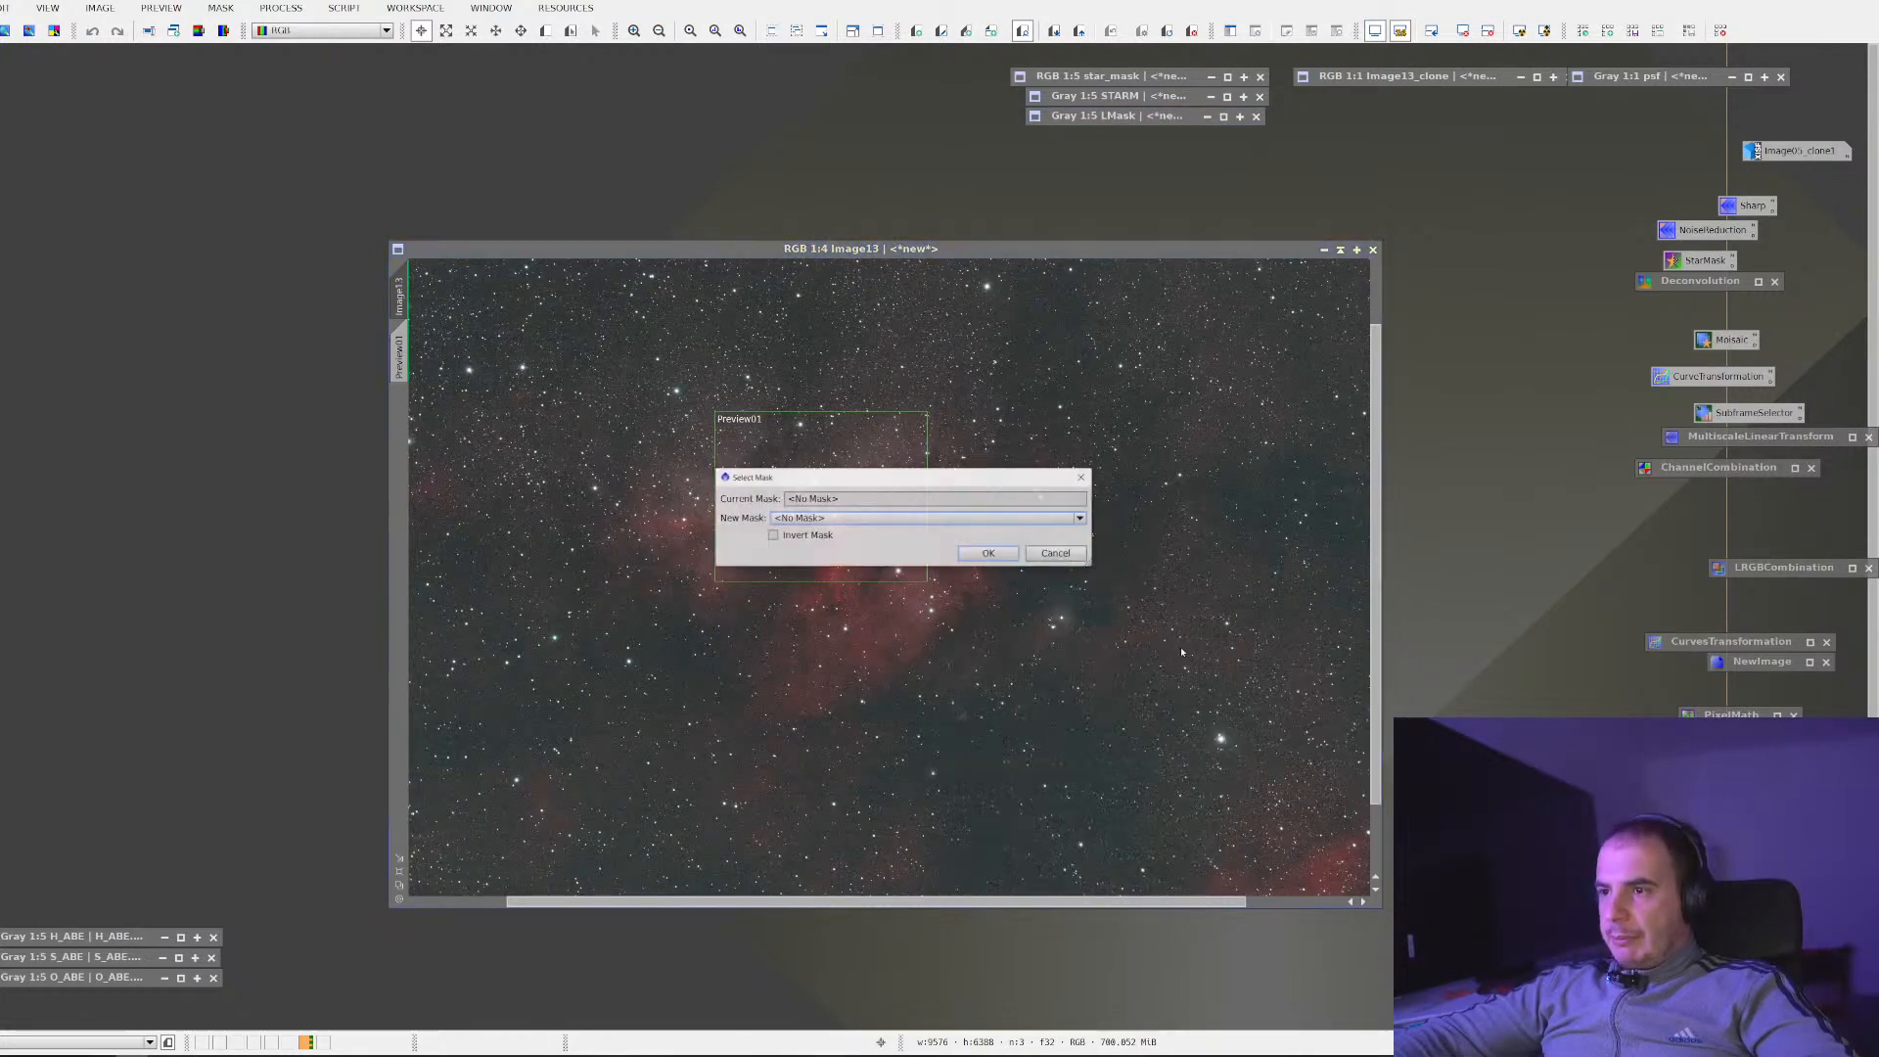
pyautogui.click(943, 519)
pyautogui.scroll(-1, 861, 592)
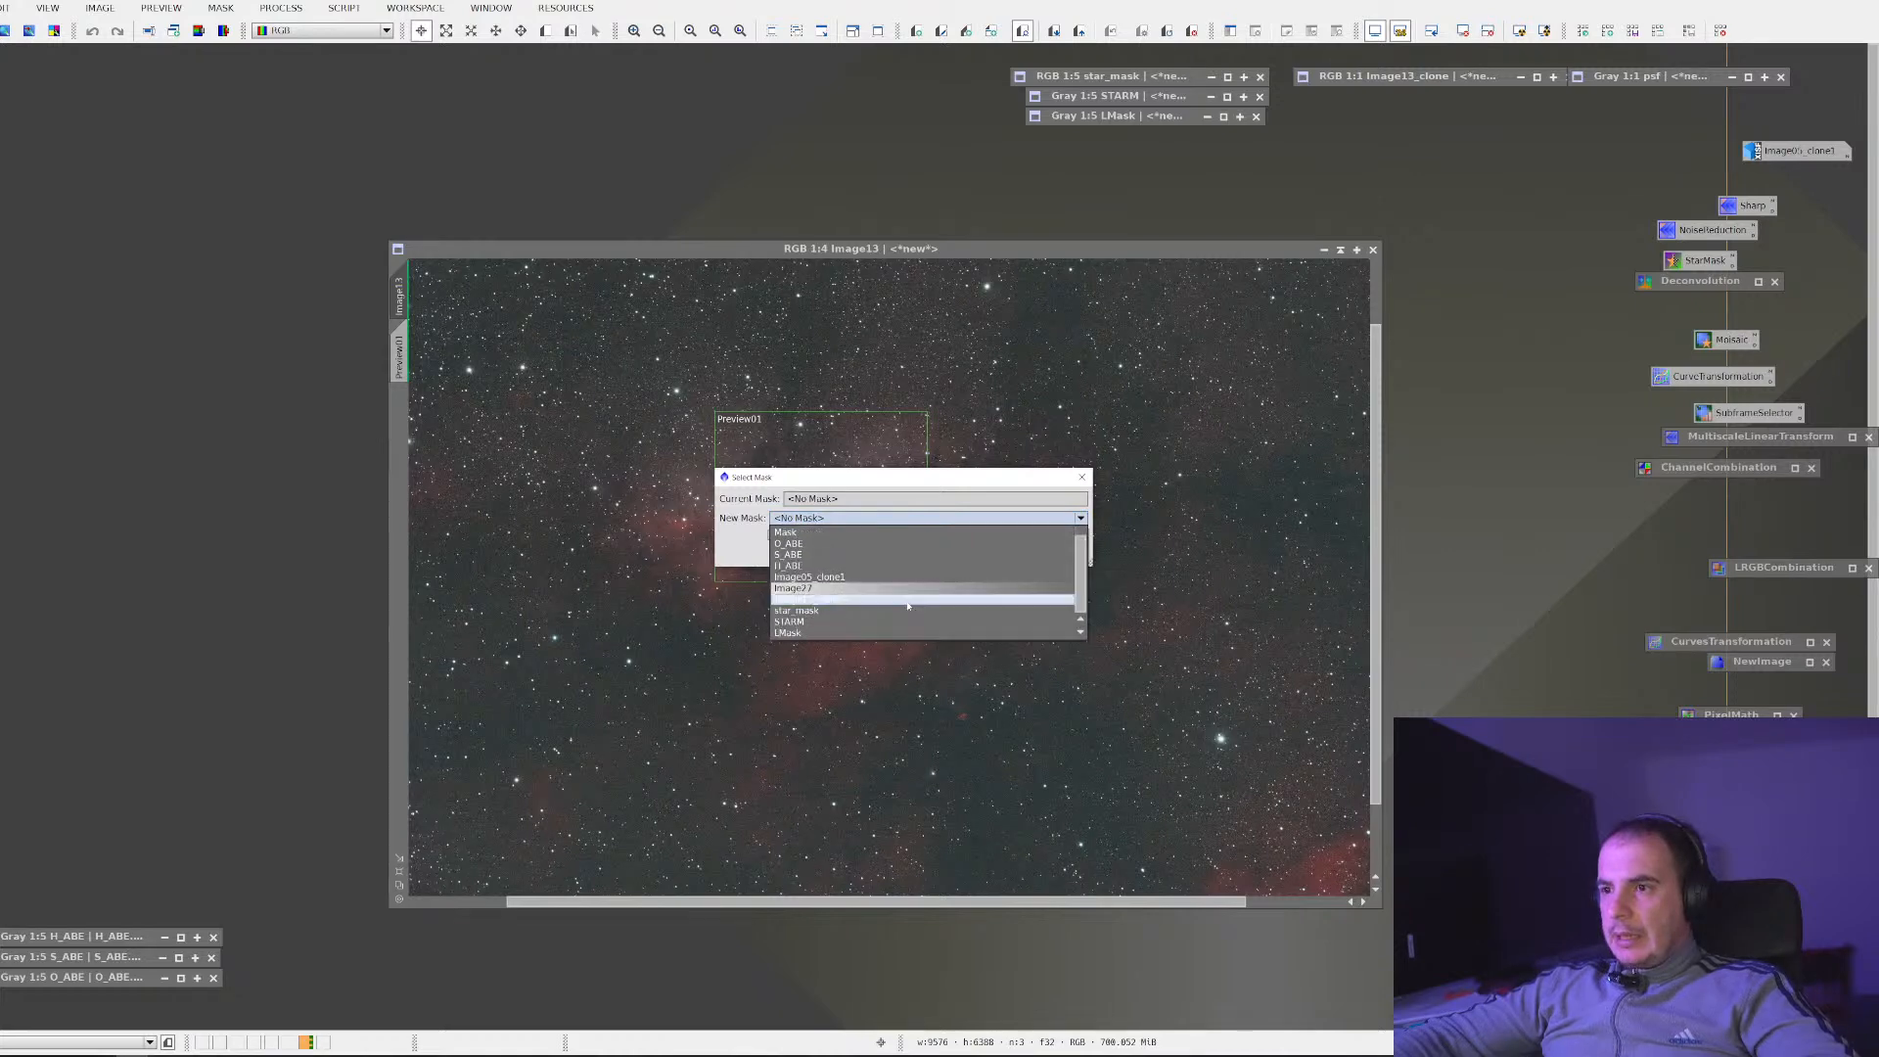
pyautogui.click(854, 634)
pyautogui.click(989, 554)
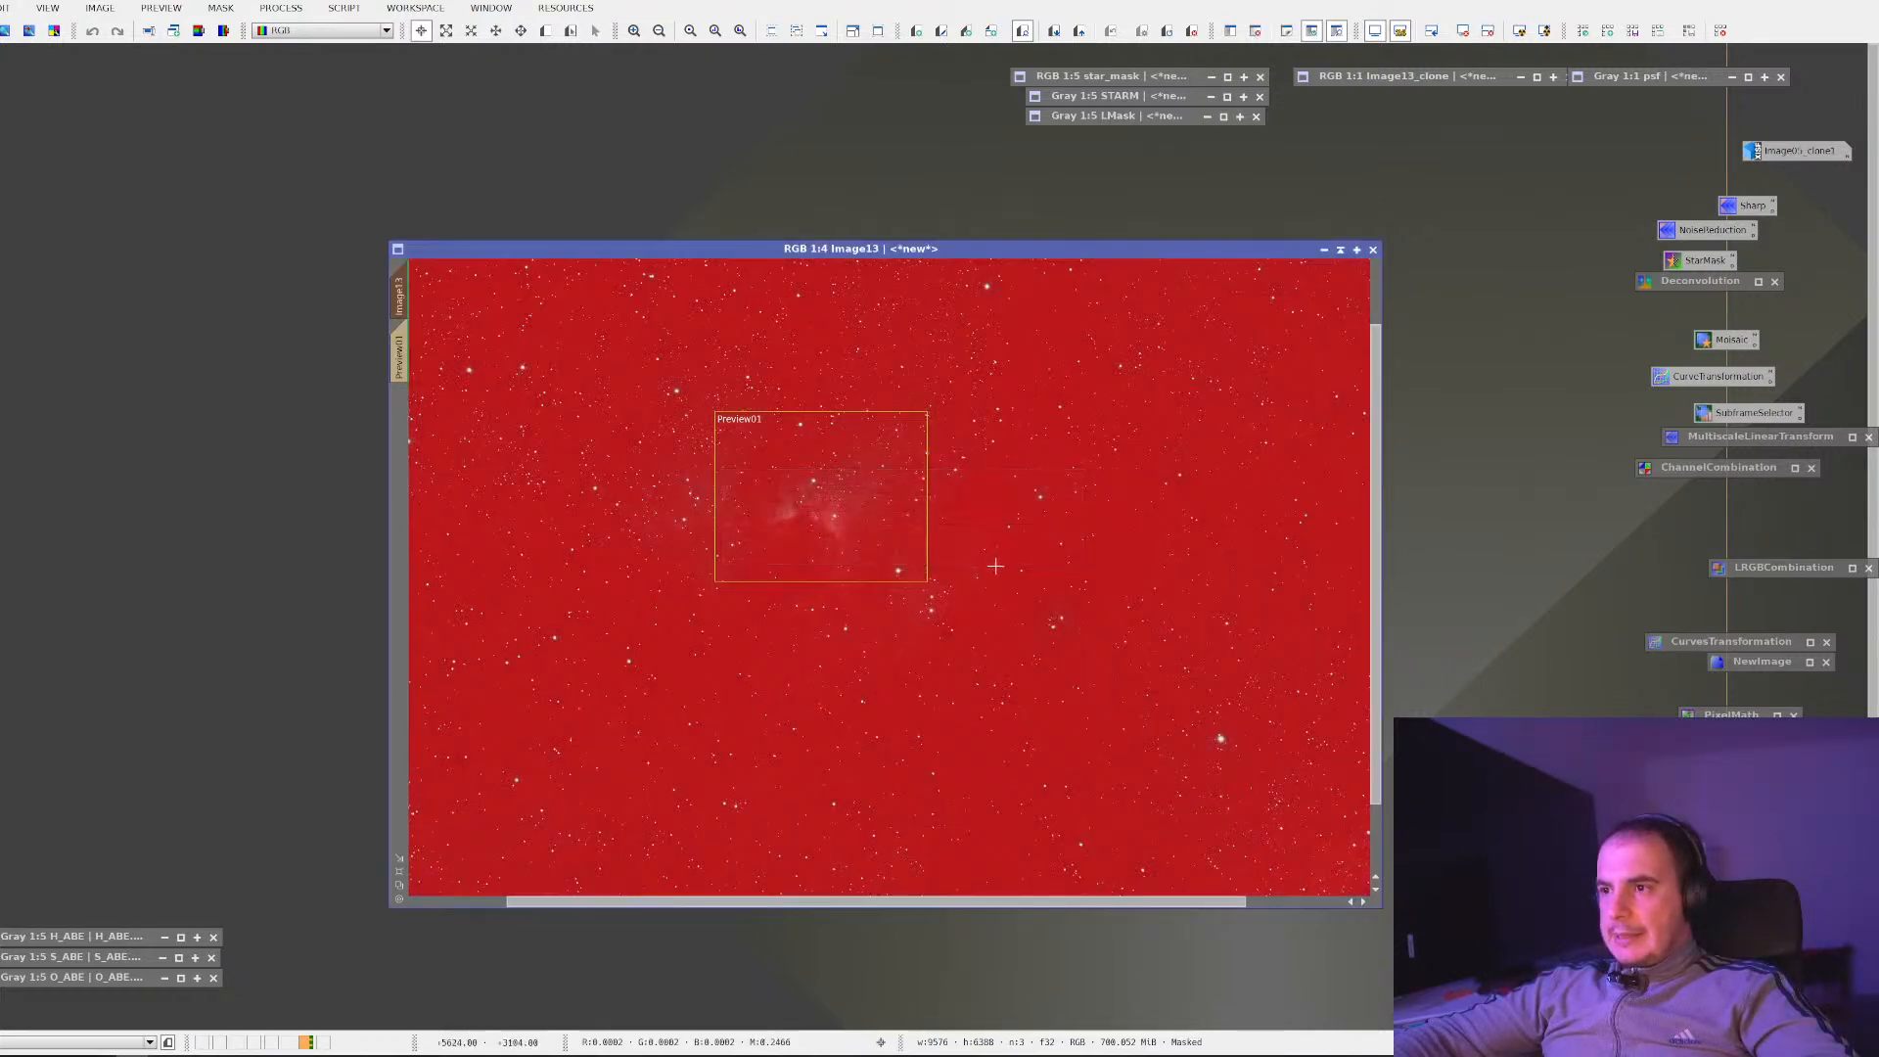
# Hide the red mask overlay on Image13 while keeping the mask active, and check the nebula
pyautogui.scroll(-1, 893, 564)
pyautogui.hotkey('ctrl', 'k')
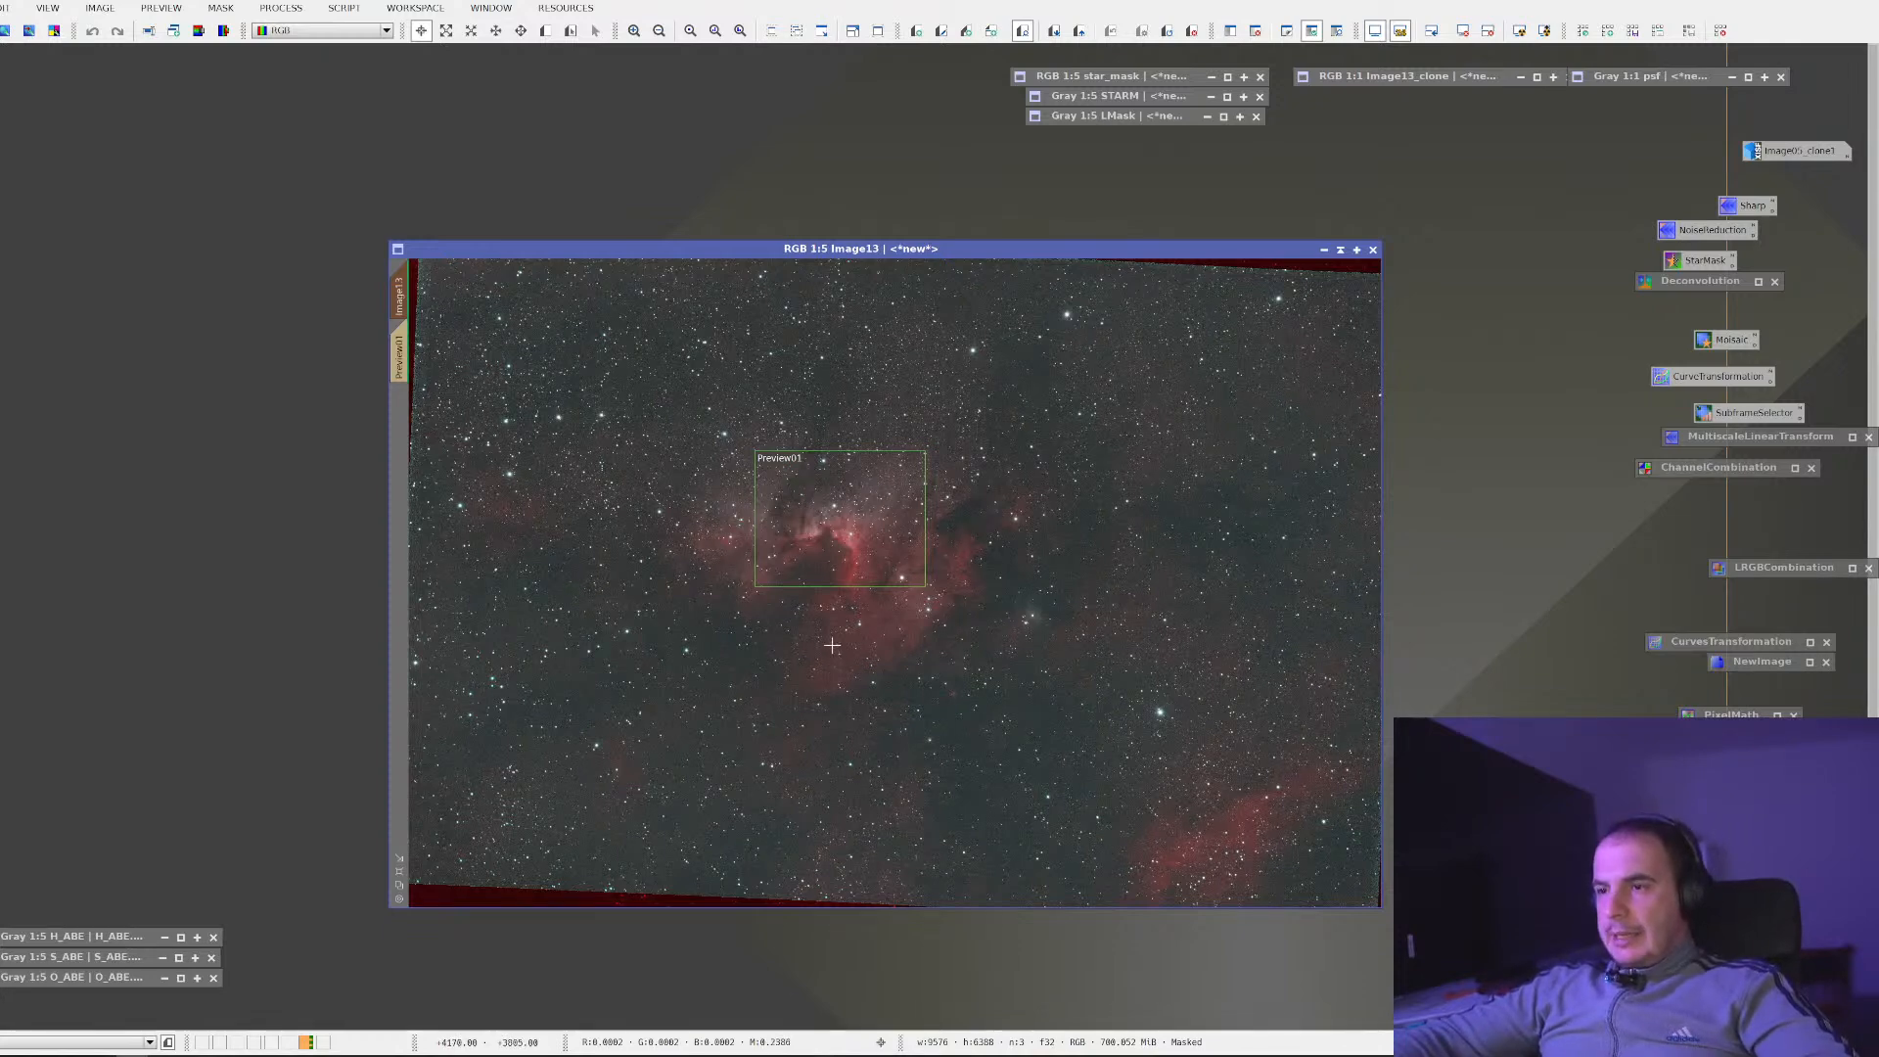
pyautogui.scroll(2, 823, 664)
pyautogui.hotkey('ctrl', 'k')
pyautogui.hotkey('ctrl', 'k')
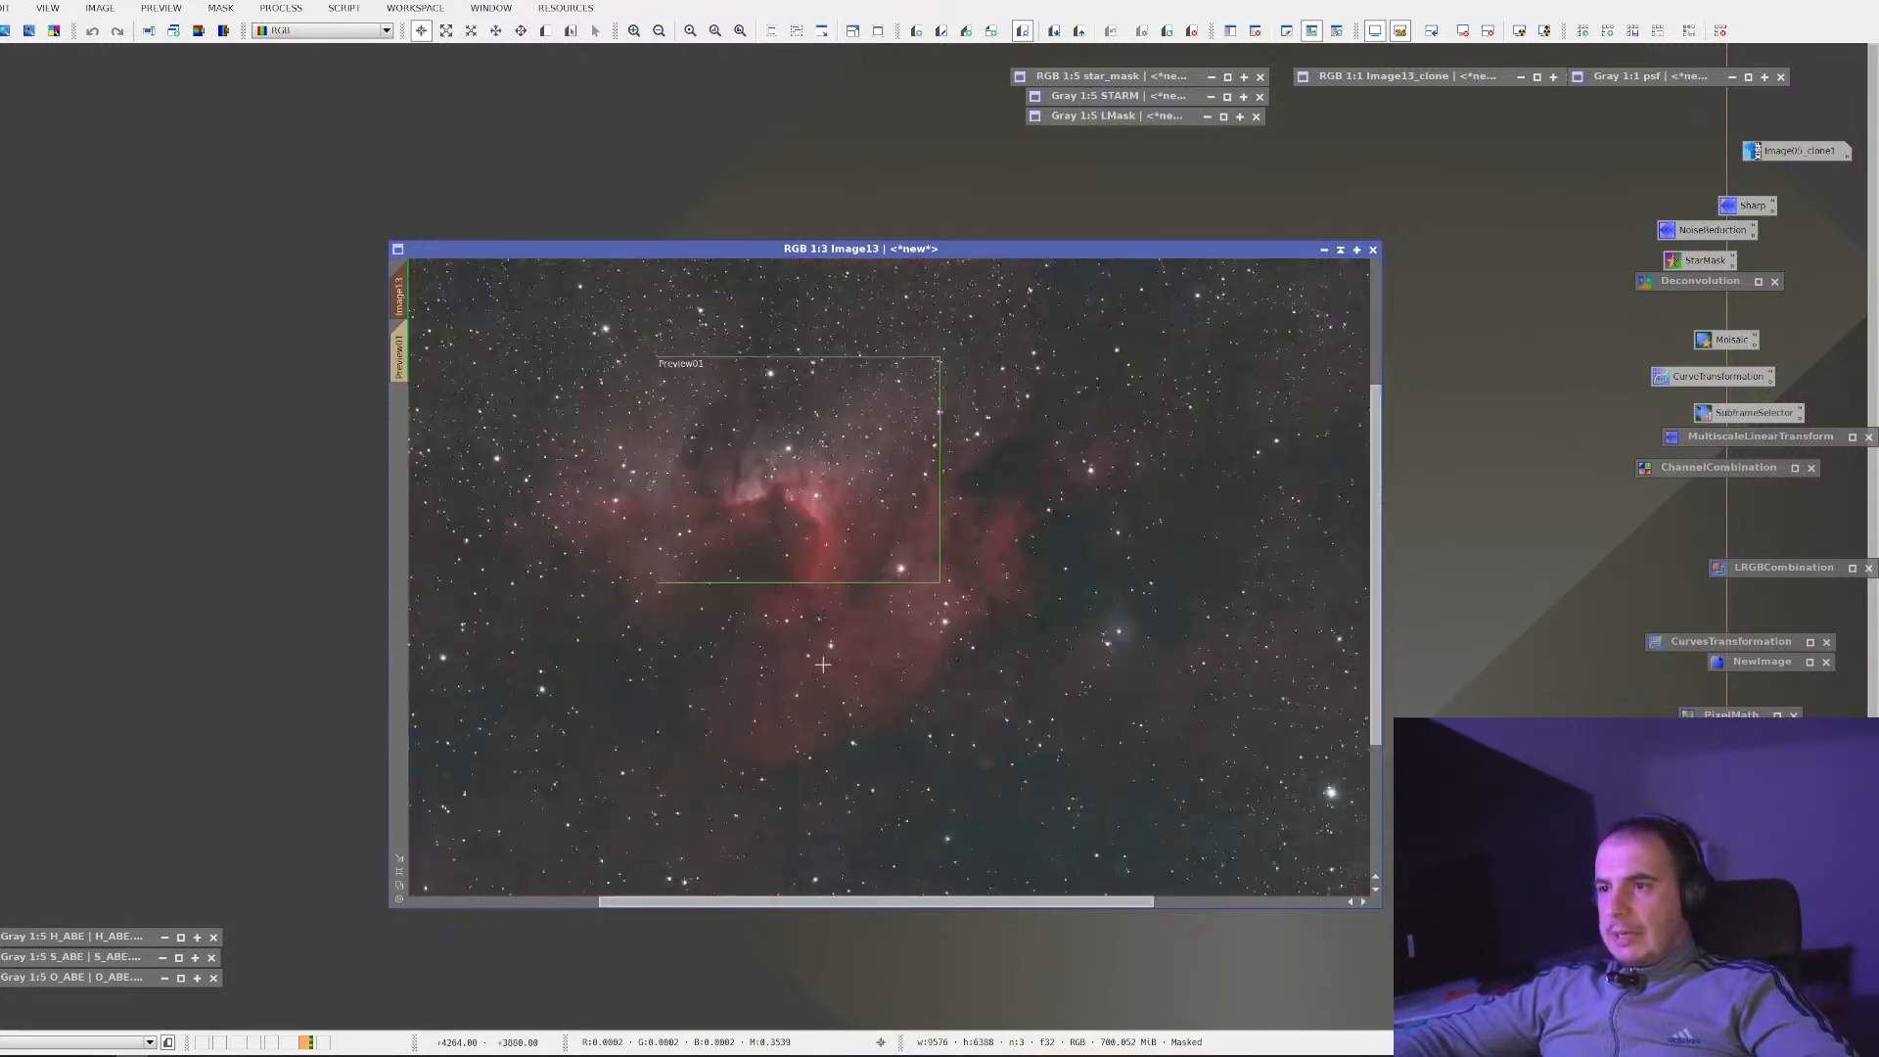
# Inspect Preview01 of the masked Image13 around the nebula core and return to the full image
pyautogui.click(403, 356)
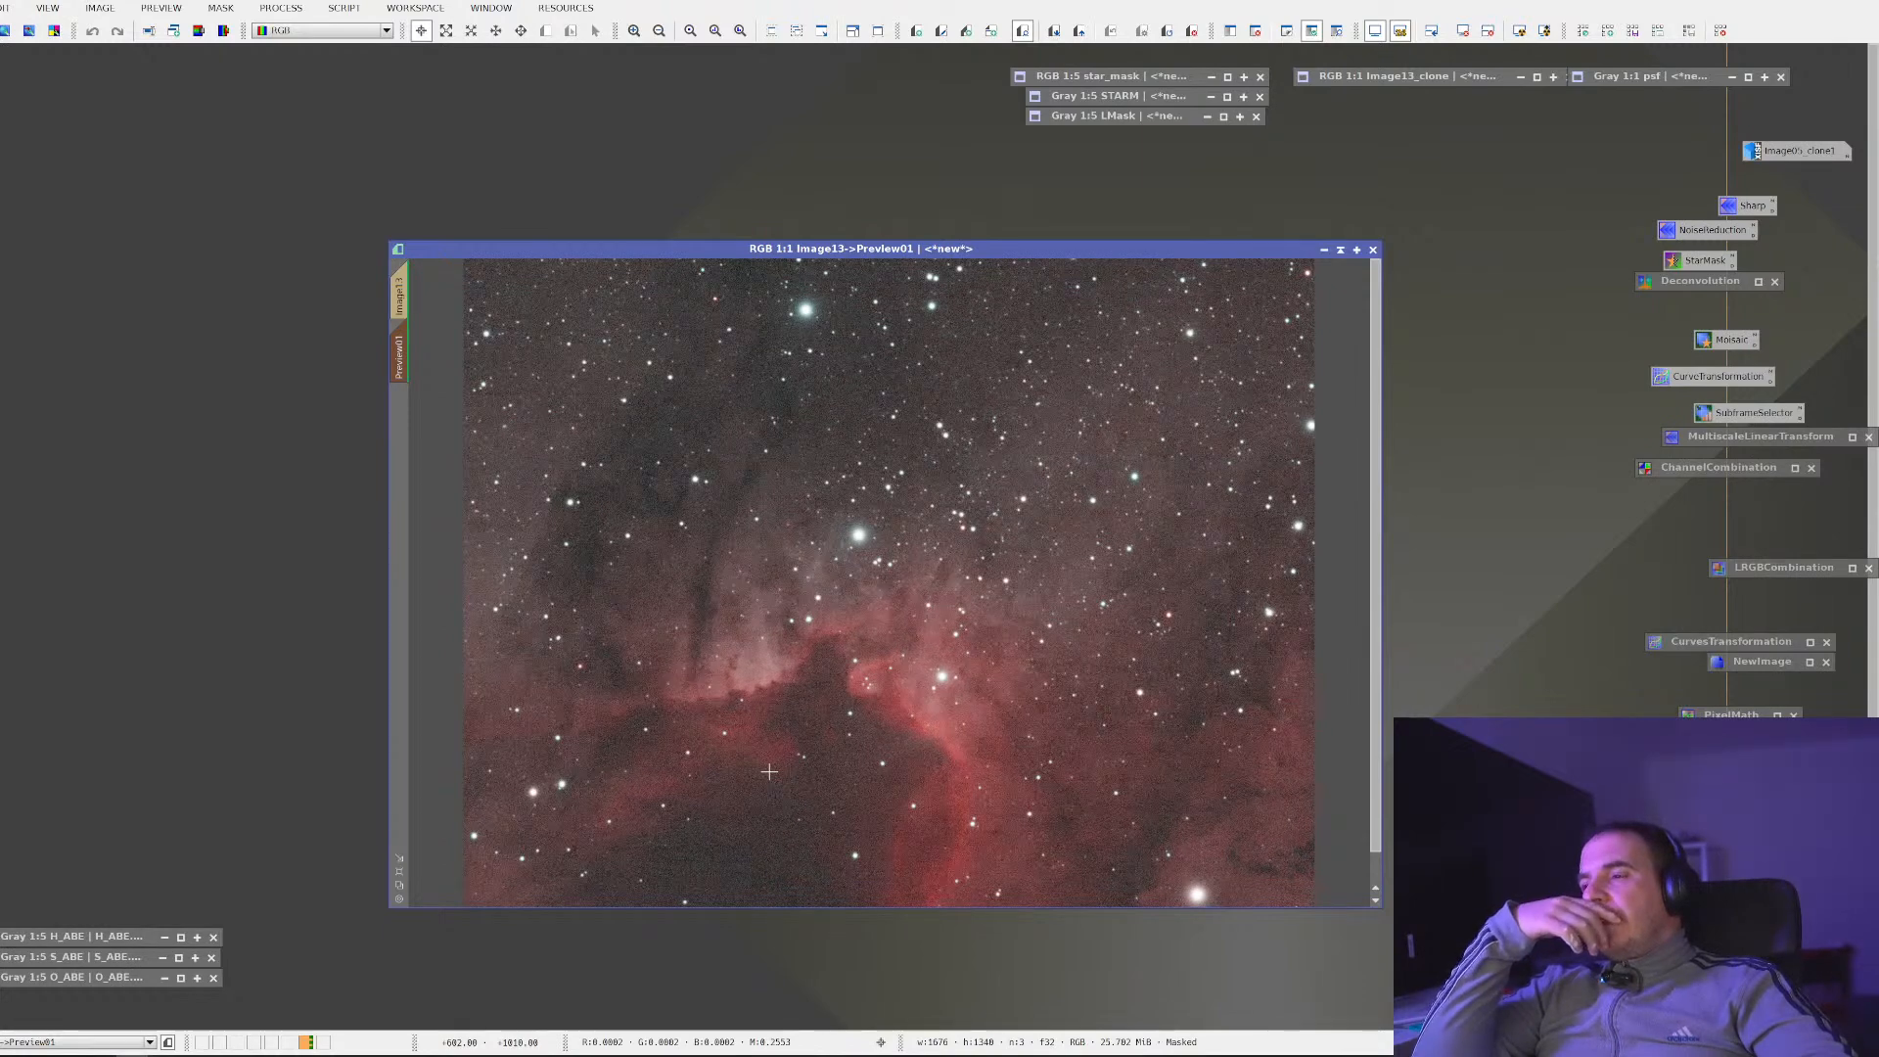
pyautogui.scroll(2, 849, 640)
pyautogui.scroll(-3, 848, 641)
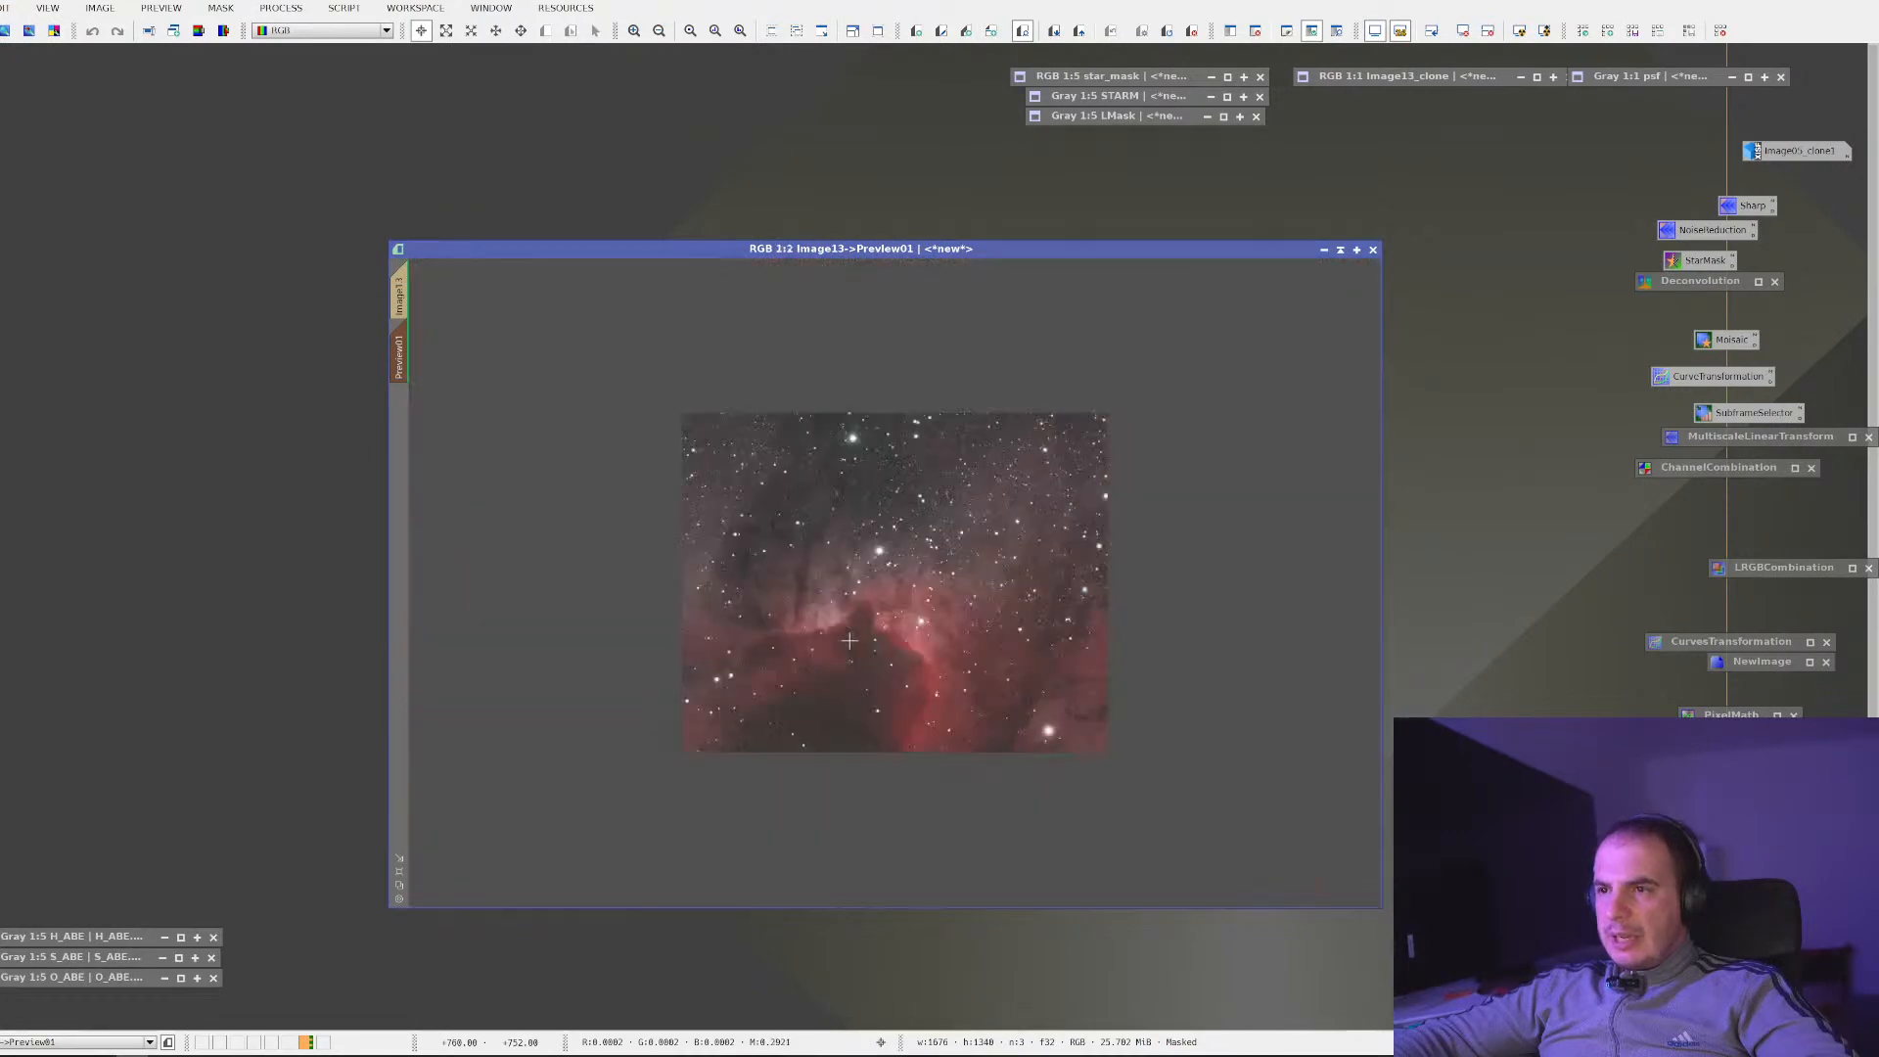
pyautogui.rightClick(848, 640)
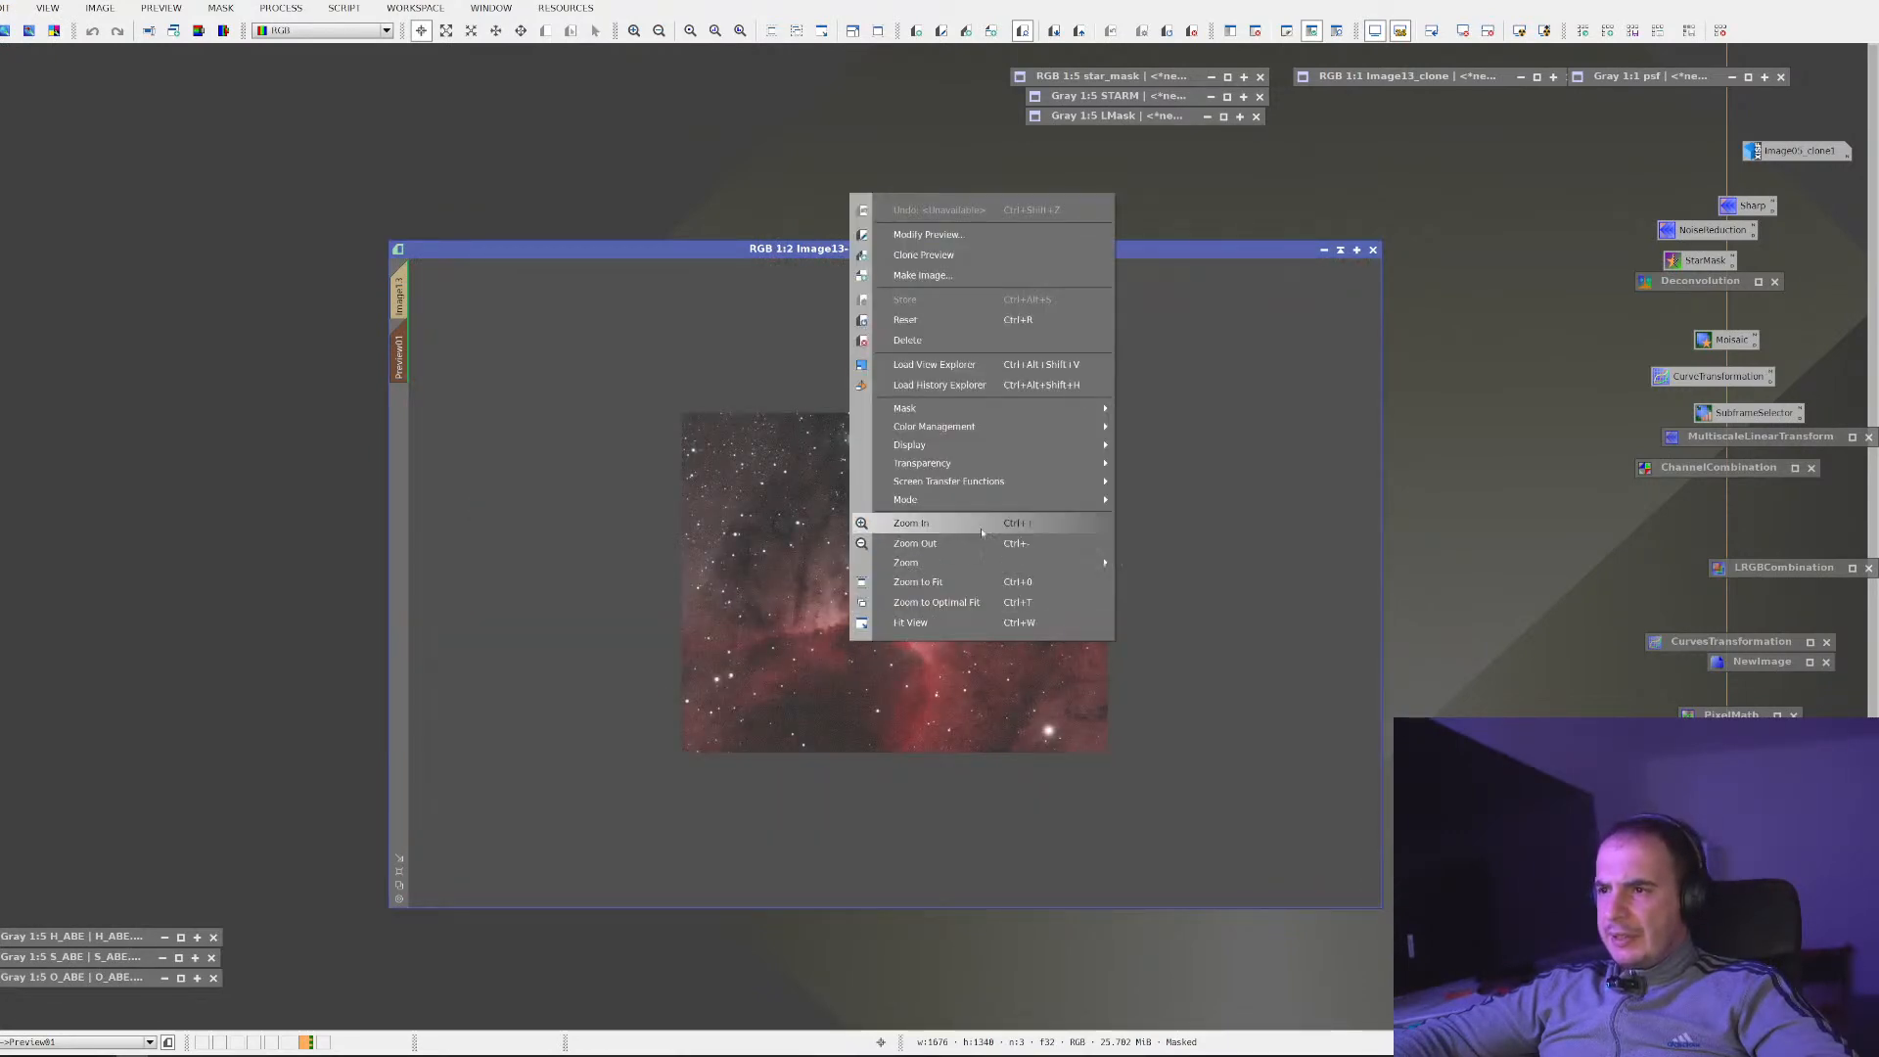
pyautogui.moveTo(1028, 408)
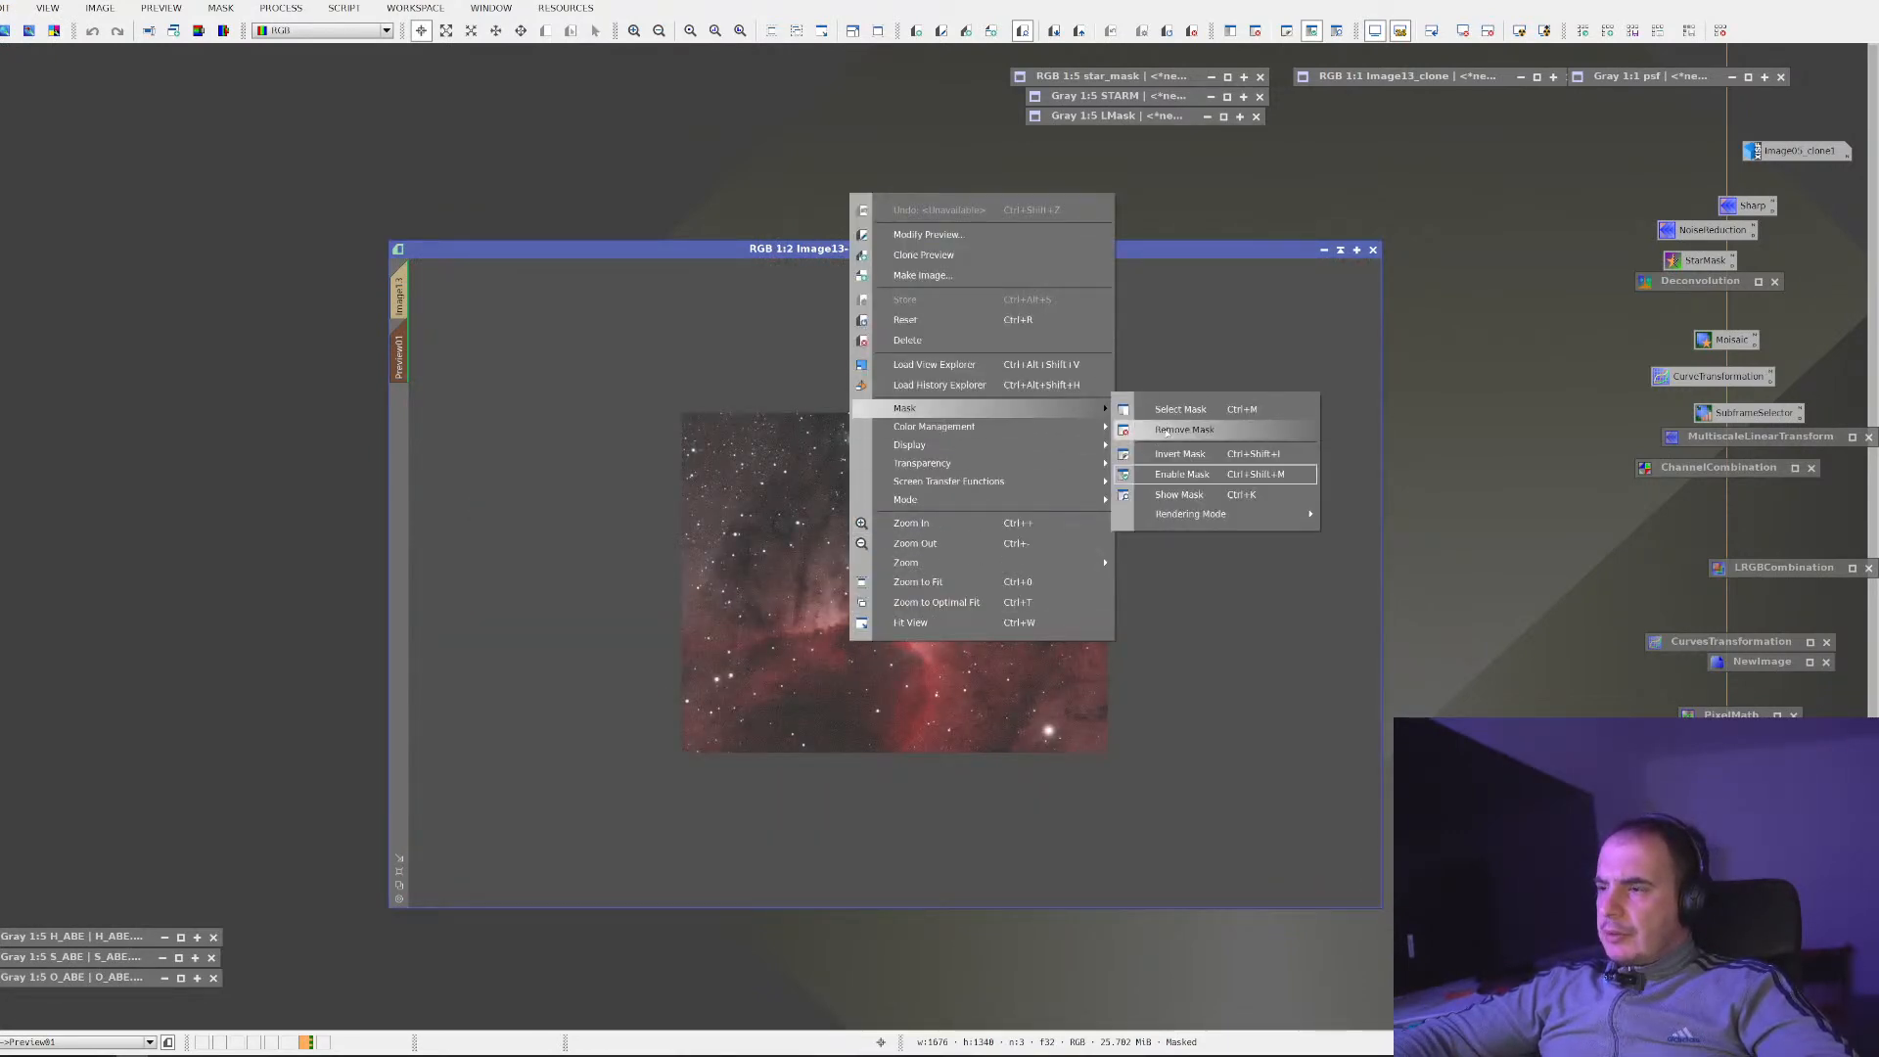
pyautogui.click(585, 401)
pyautogui.click(399, 296)
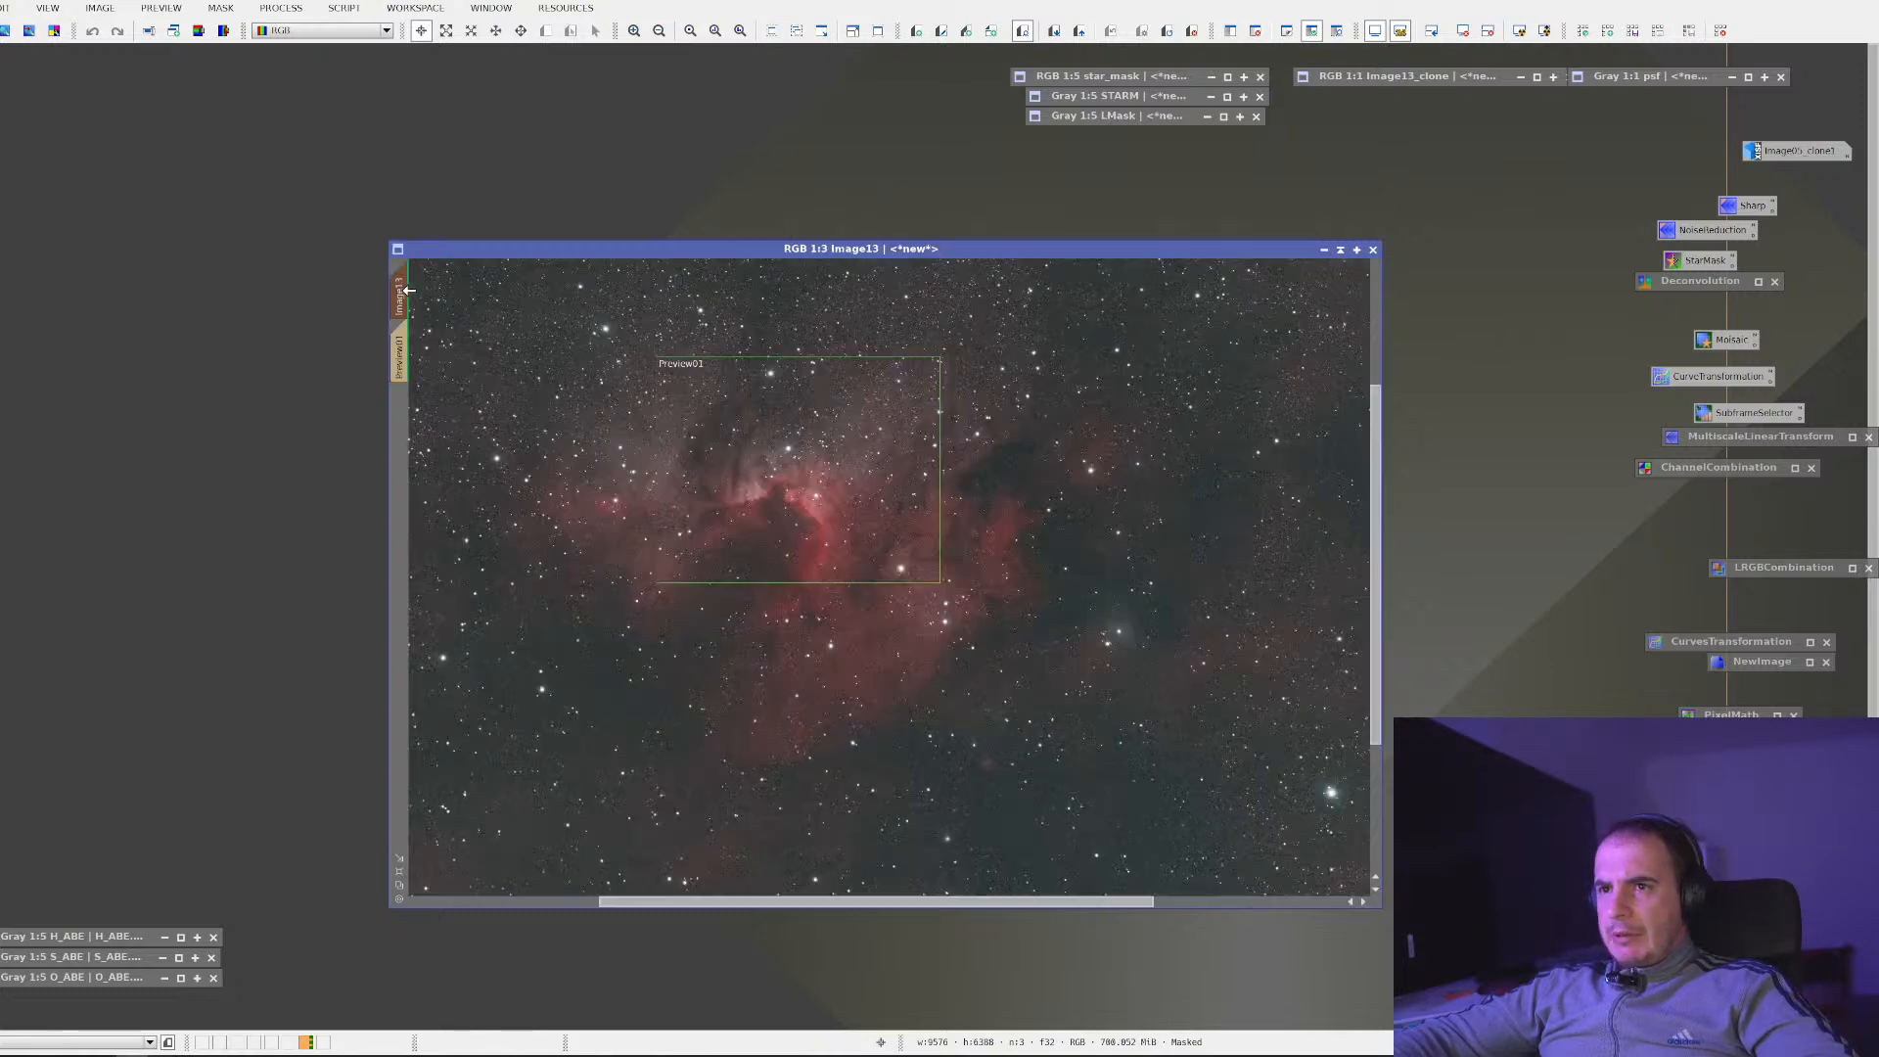
# Open the saved NoiseReduction process and place its MultiscaleLinearTransform window beside the repositioned Image13
pyautogui.moveTo(942, 251); pyautogui.dragTo(776, 169)
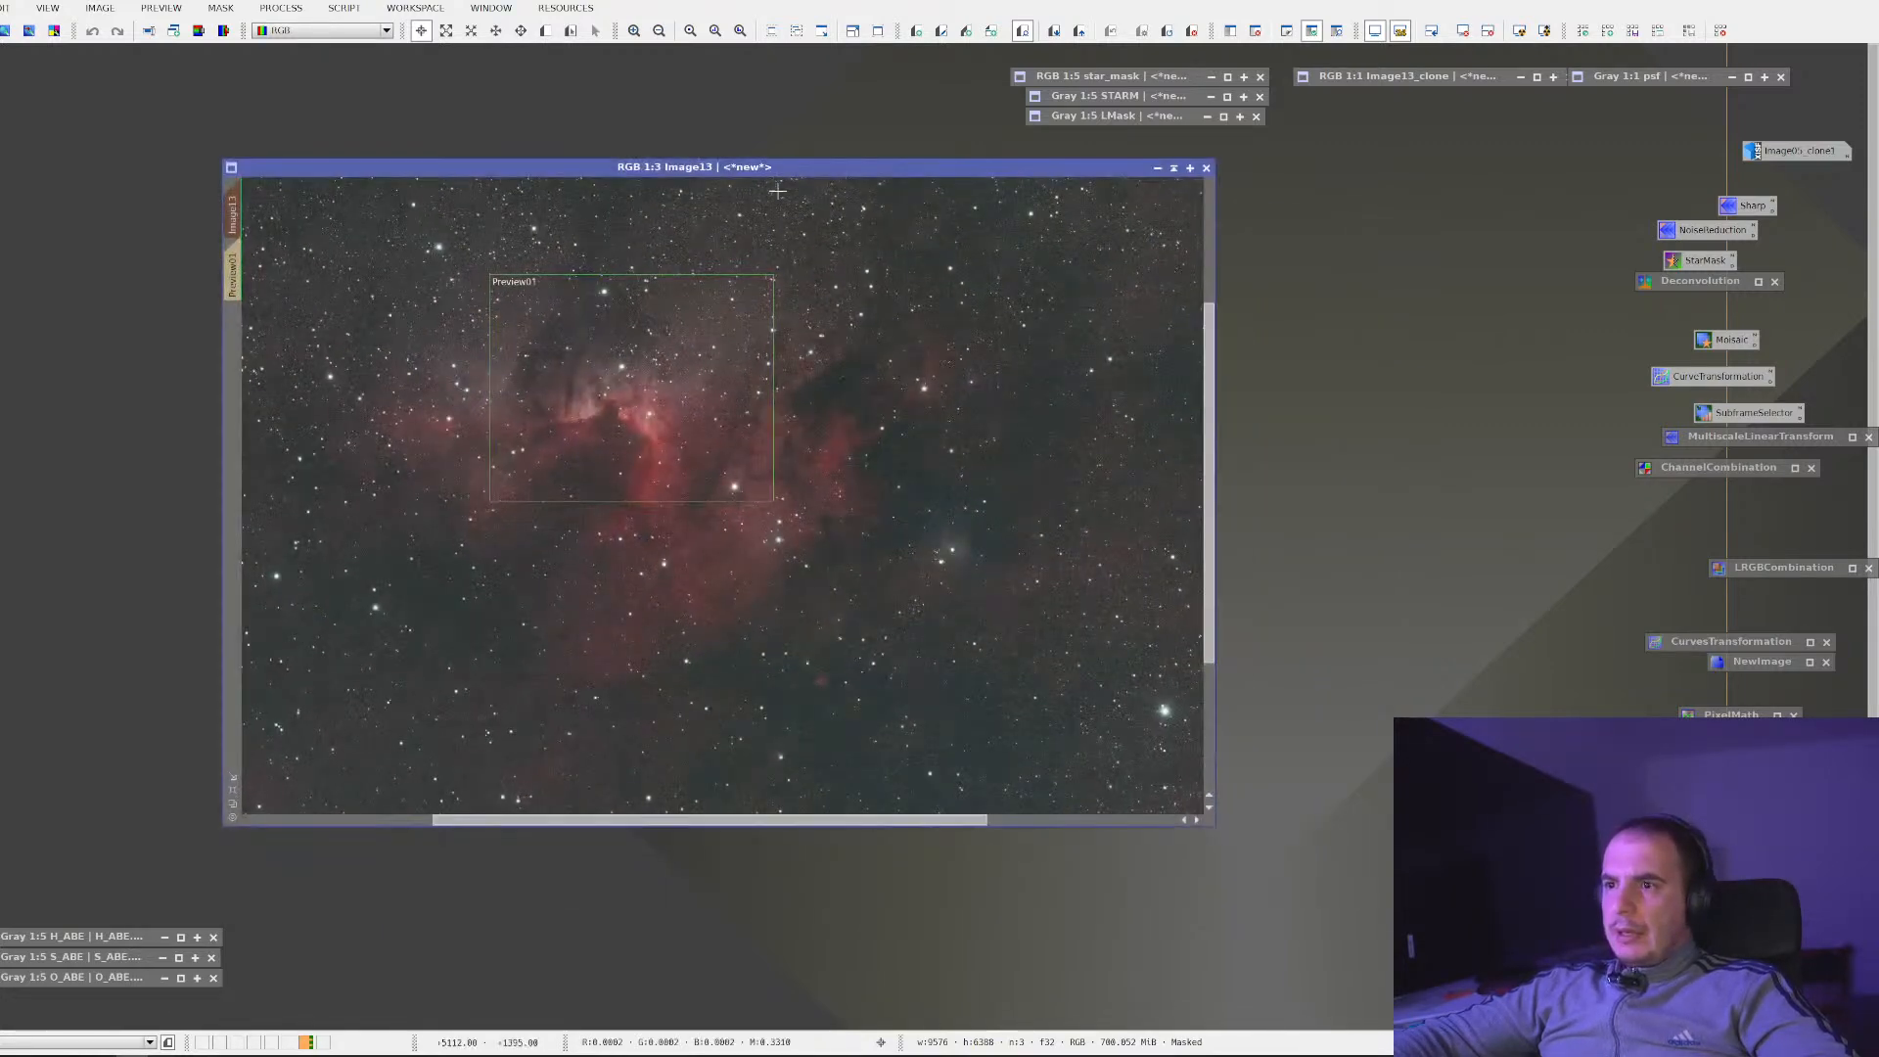
pyautogui.doubleClick(1712, 230)
pyautogui.moveTo(1258, 164); pyautogui.dragTo(1408, 194)
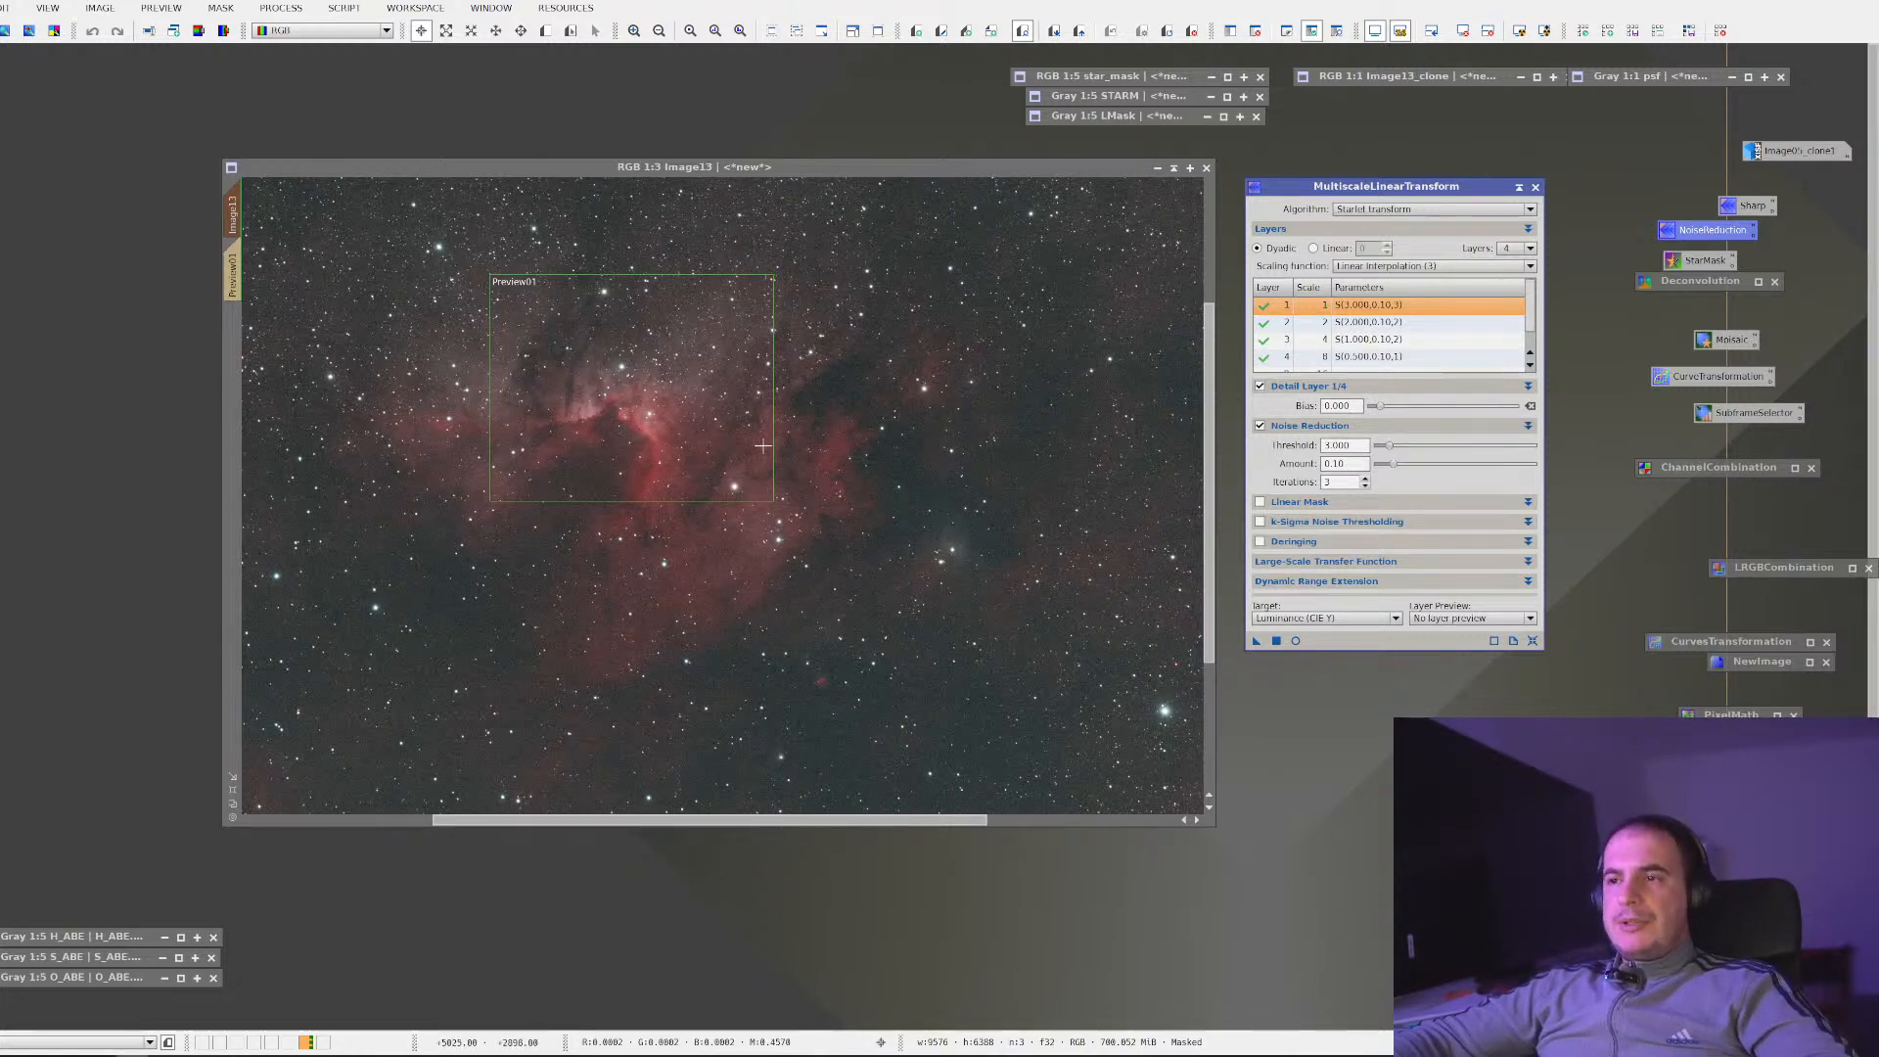
# Hide the preview outlines on Image13, then briefly display the mask overlay to check which areas are protected
pyautogui.rightClick(714, 430)
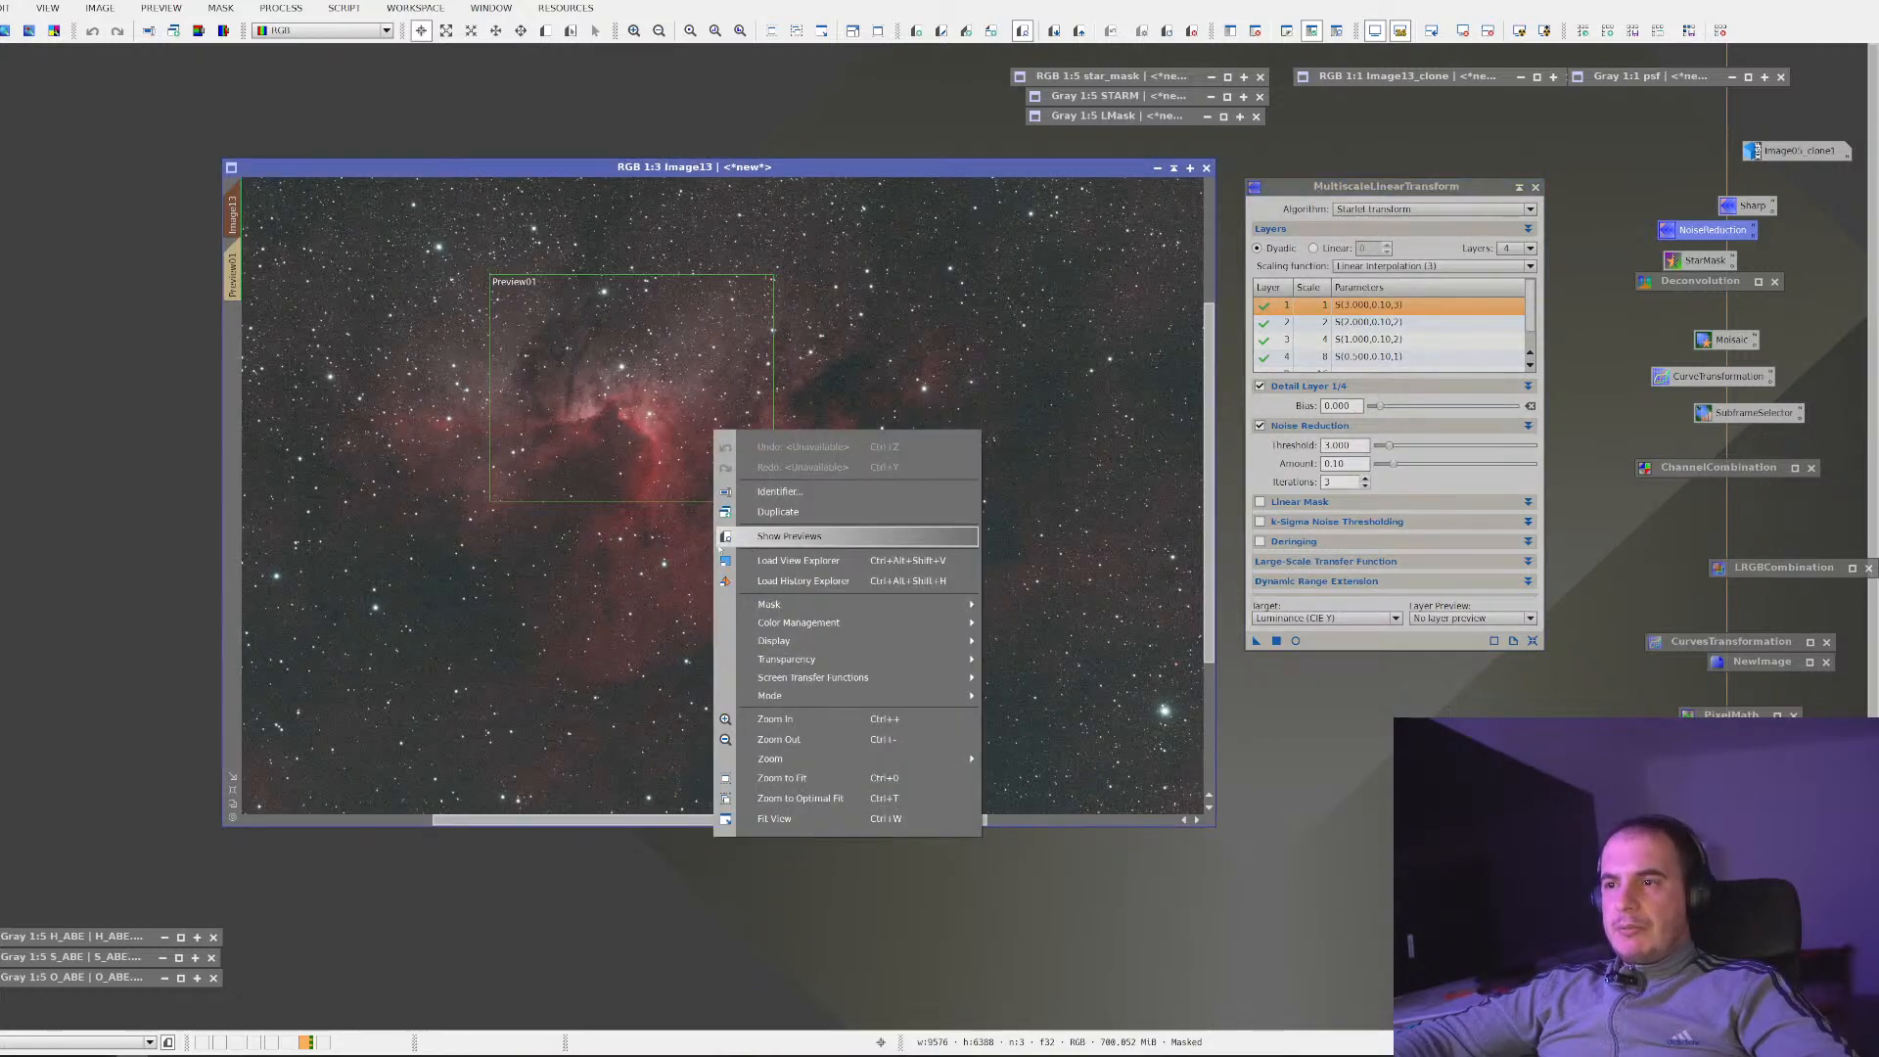
pyautogui.click(722, 540)
pyautogui.hotkey('ctrl', 'k')
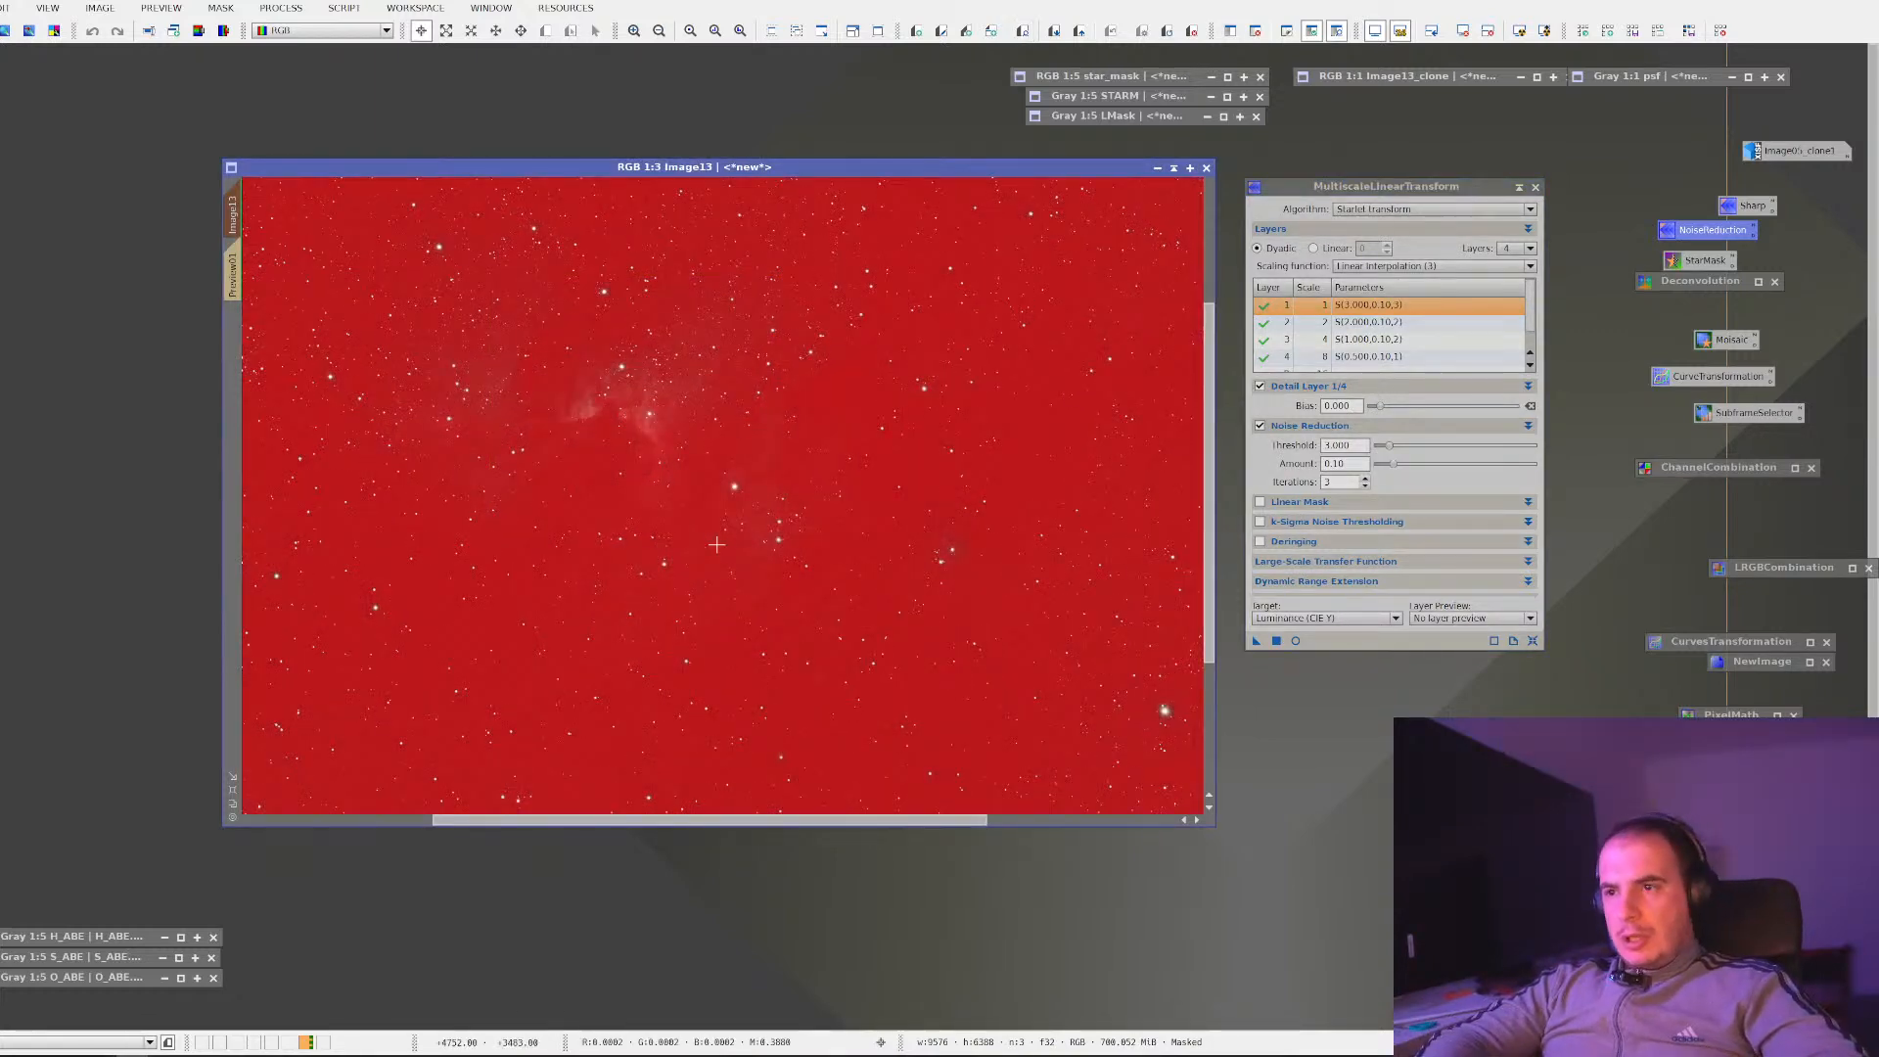
pyautogui.hotkey('ctrl', 'k')
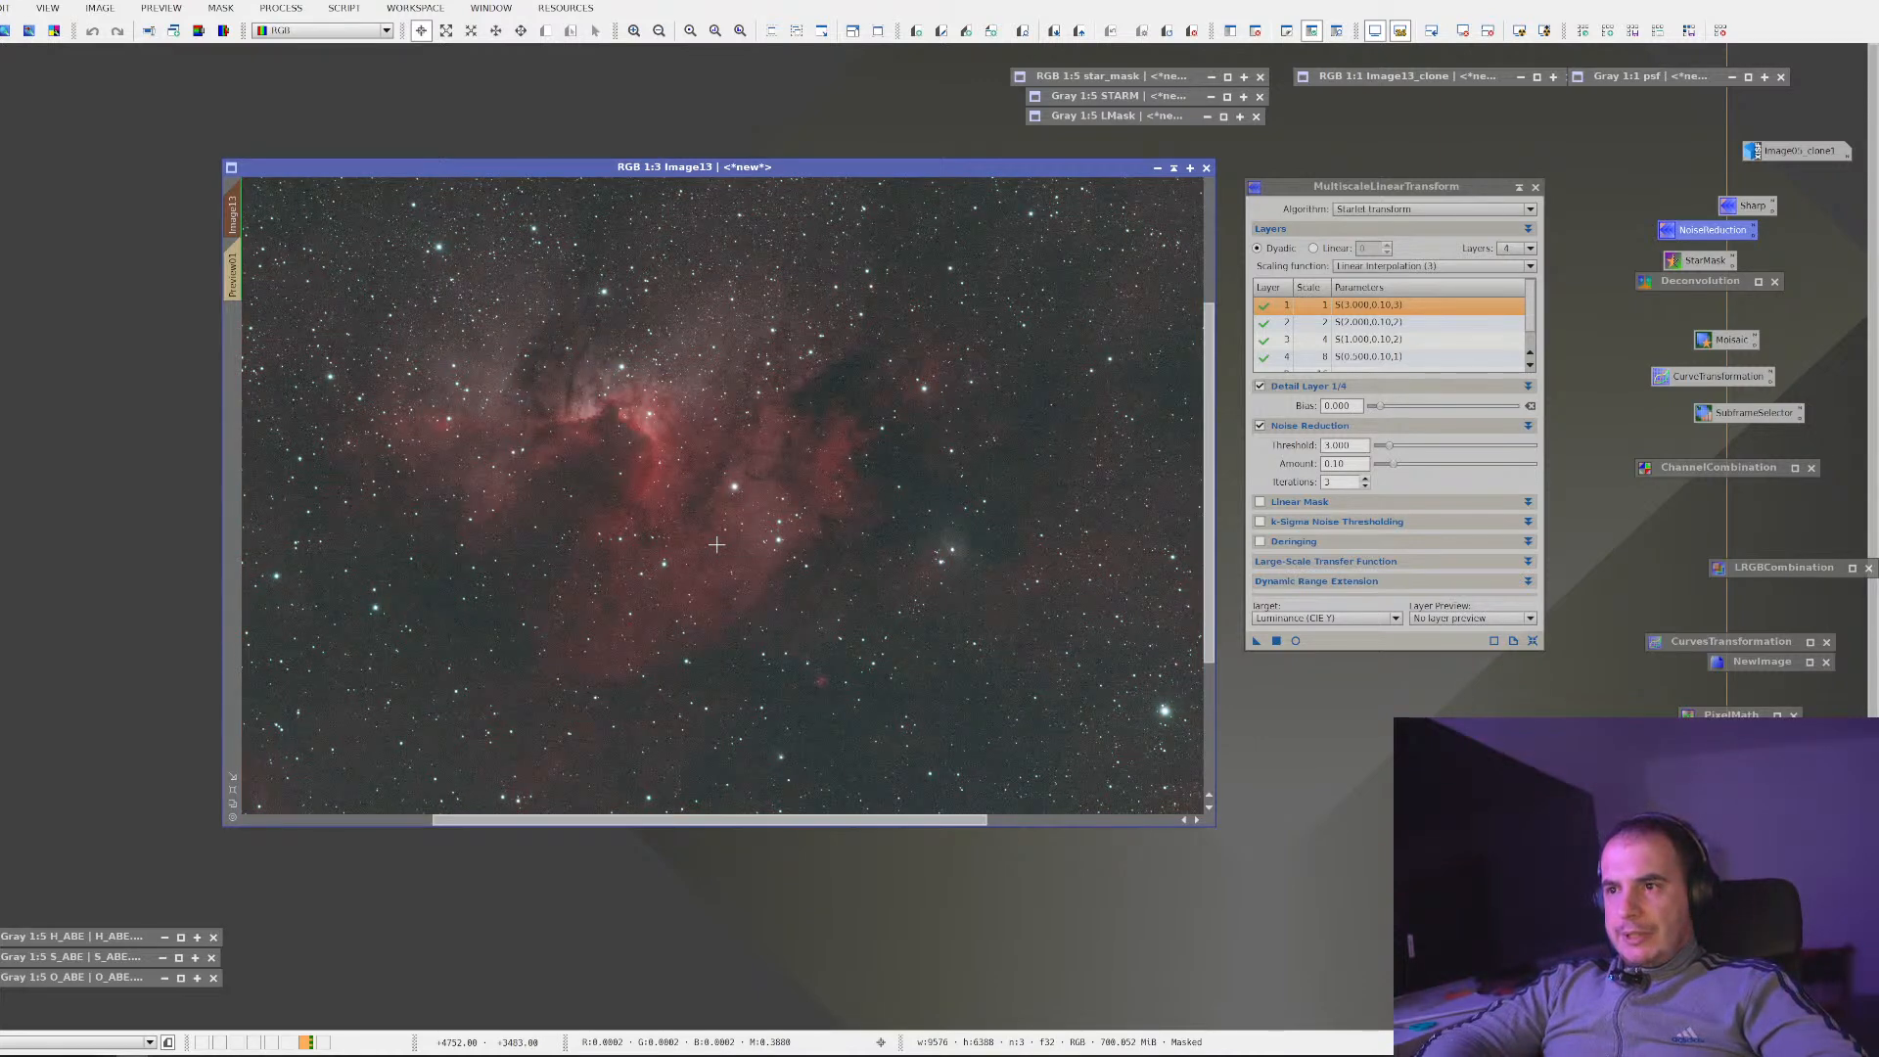
# Invert the mask on Image13 to protect the bright nebula and stars, then hide the mask overlay
pyautogui.hotkey('ctrl', 'k')
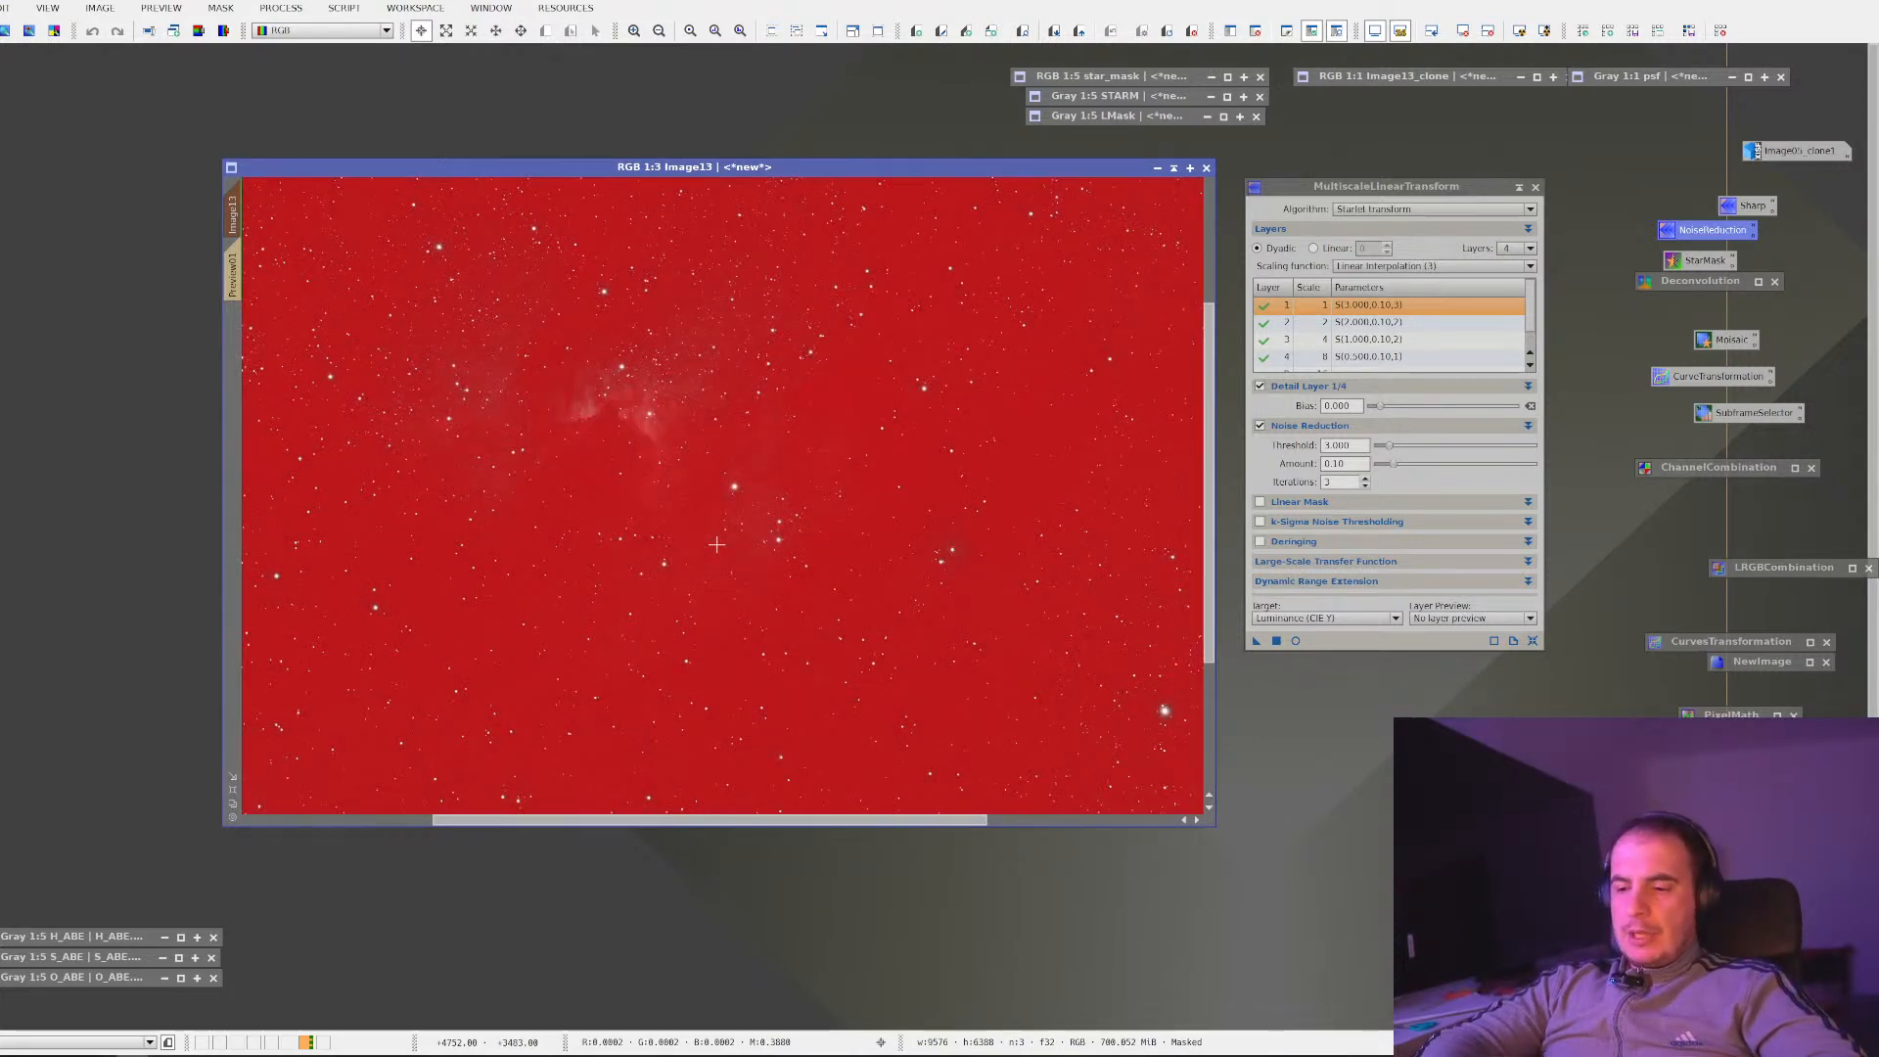
pyautogui.hotkey('ctrl', 'k')
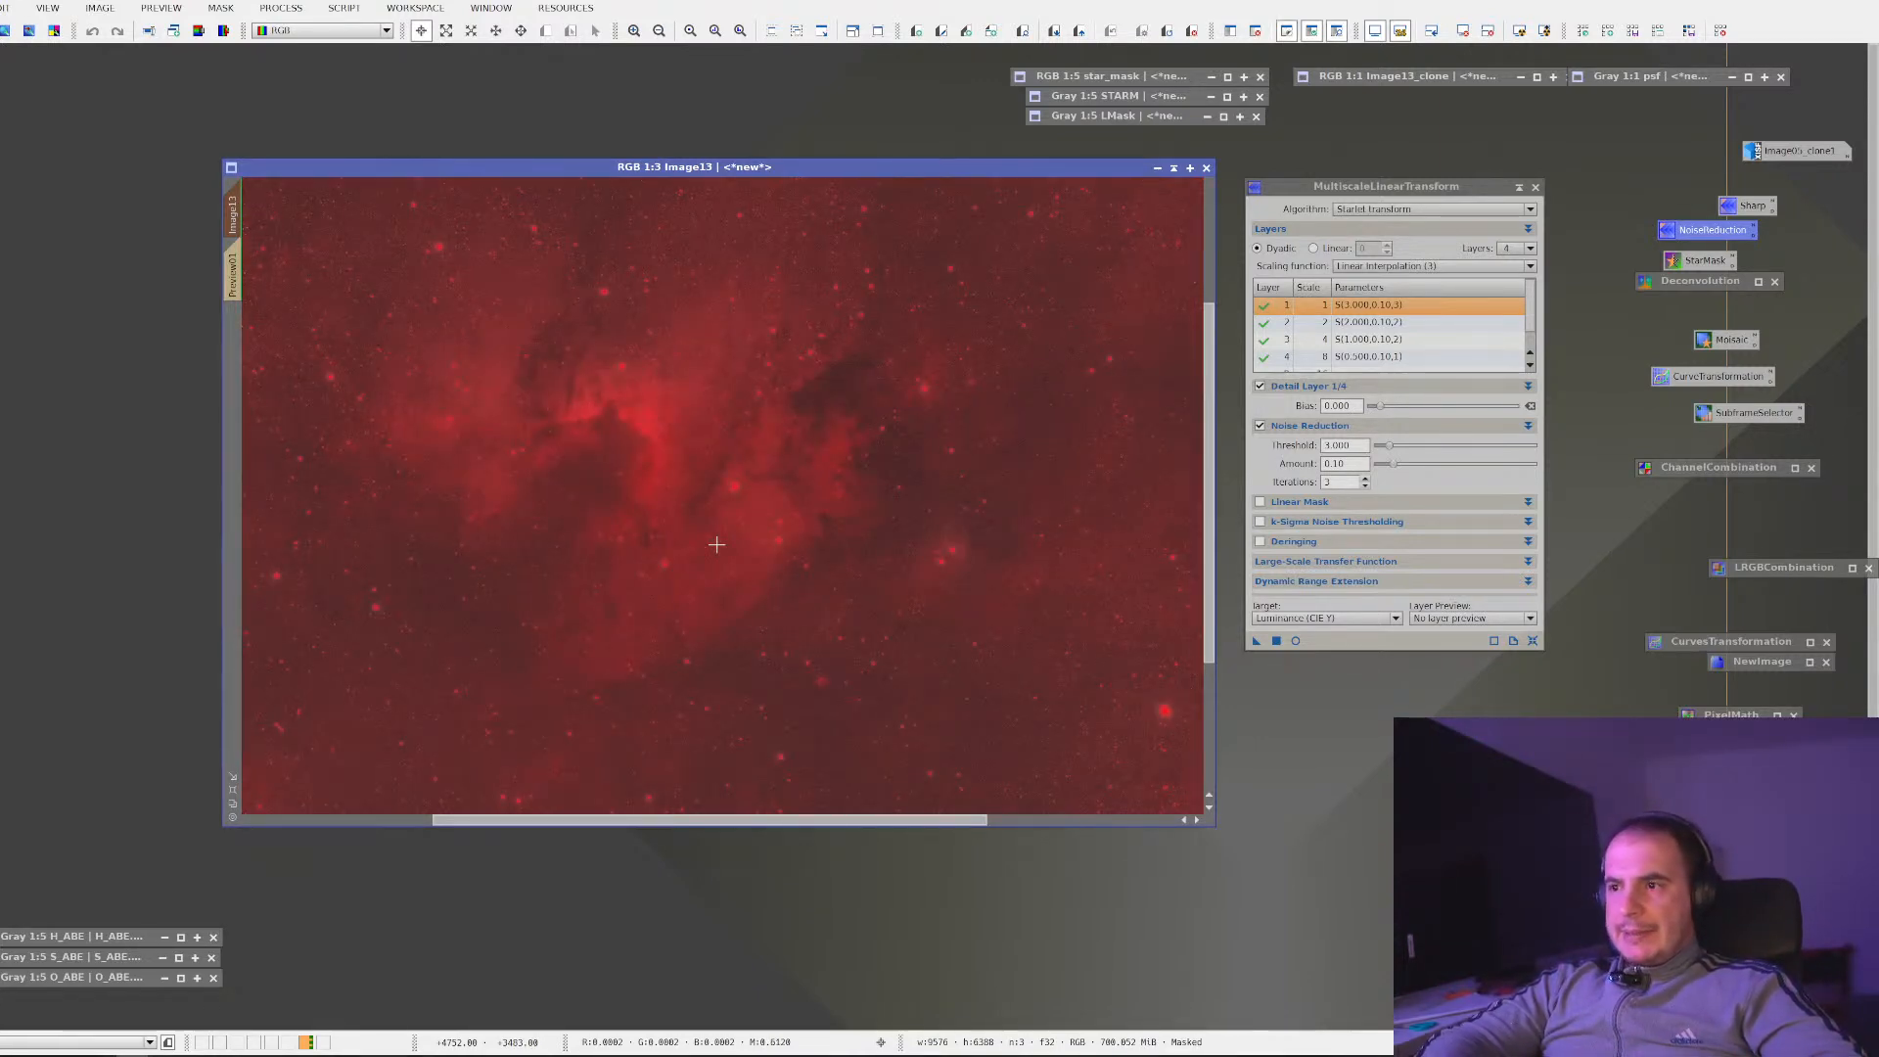
pyautogui.scroll(1, 719, 533)
pyautogui.scroll(-2, 721, 522)
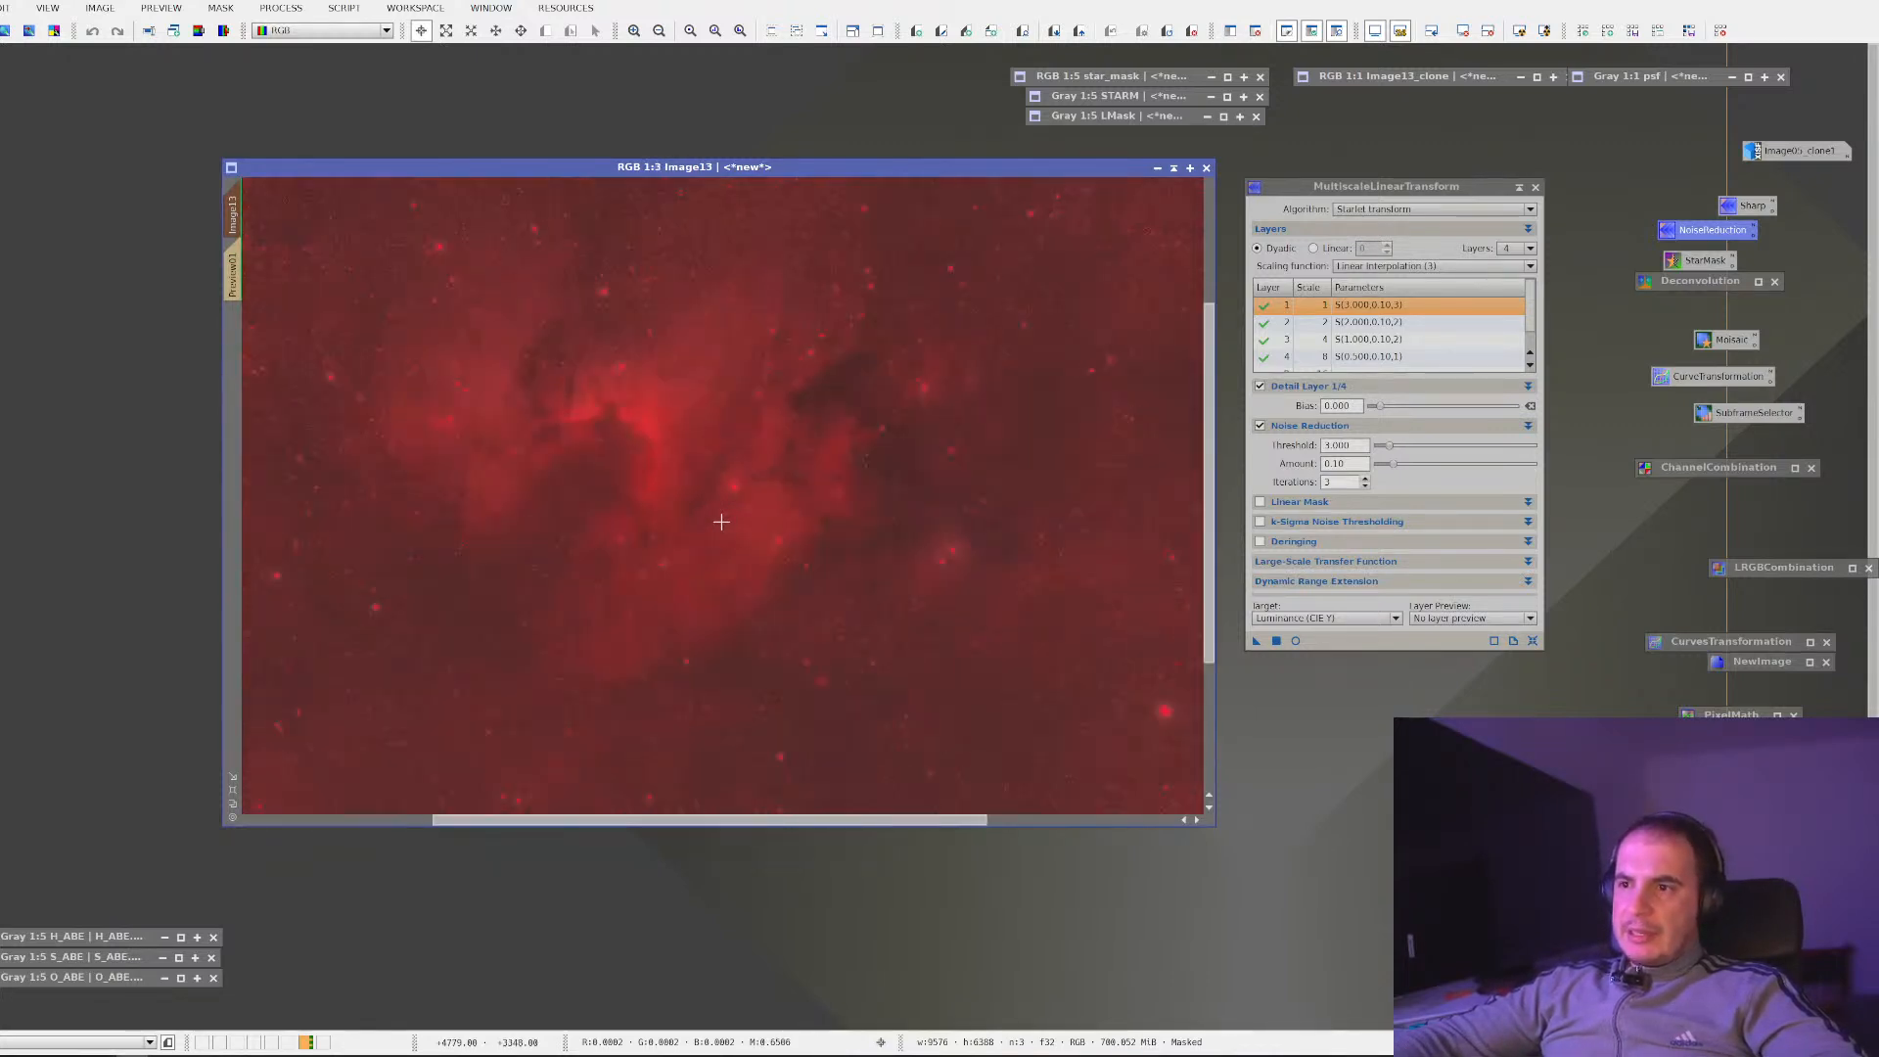
pyautogui.hotkey('ctrl', 'k')
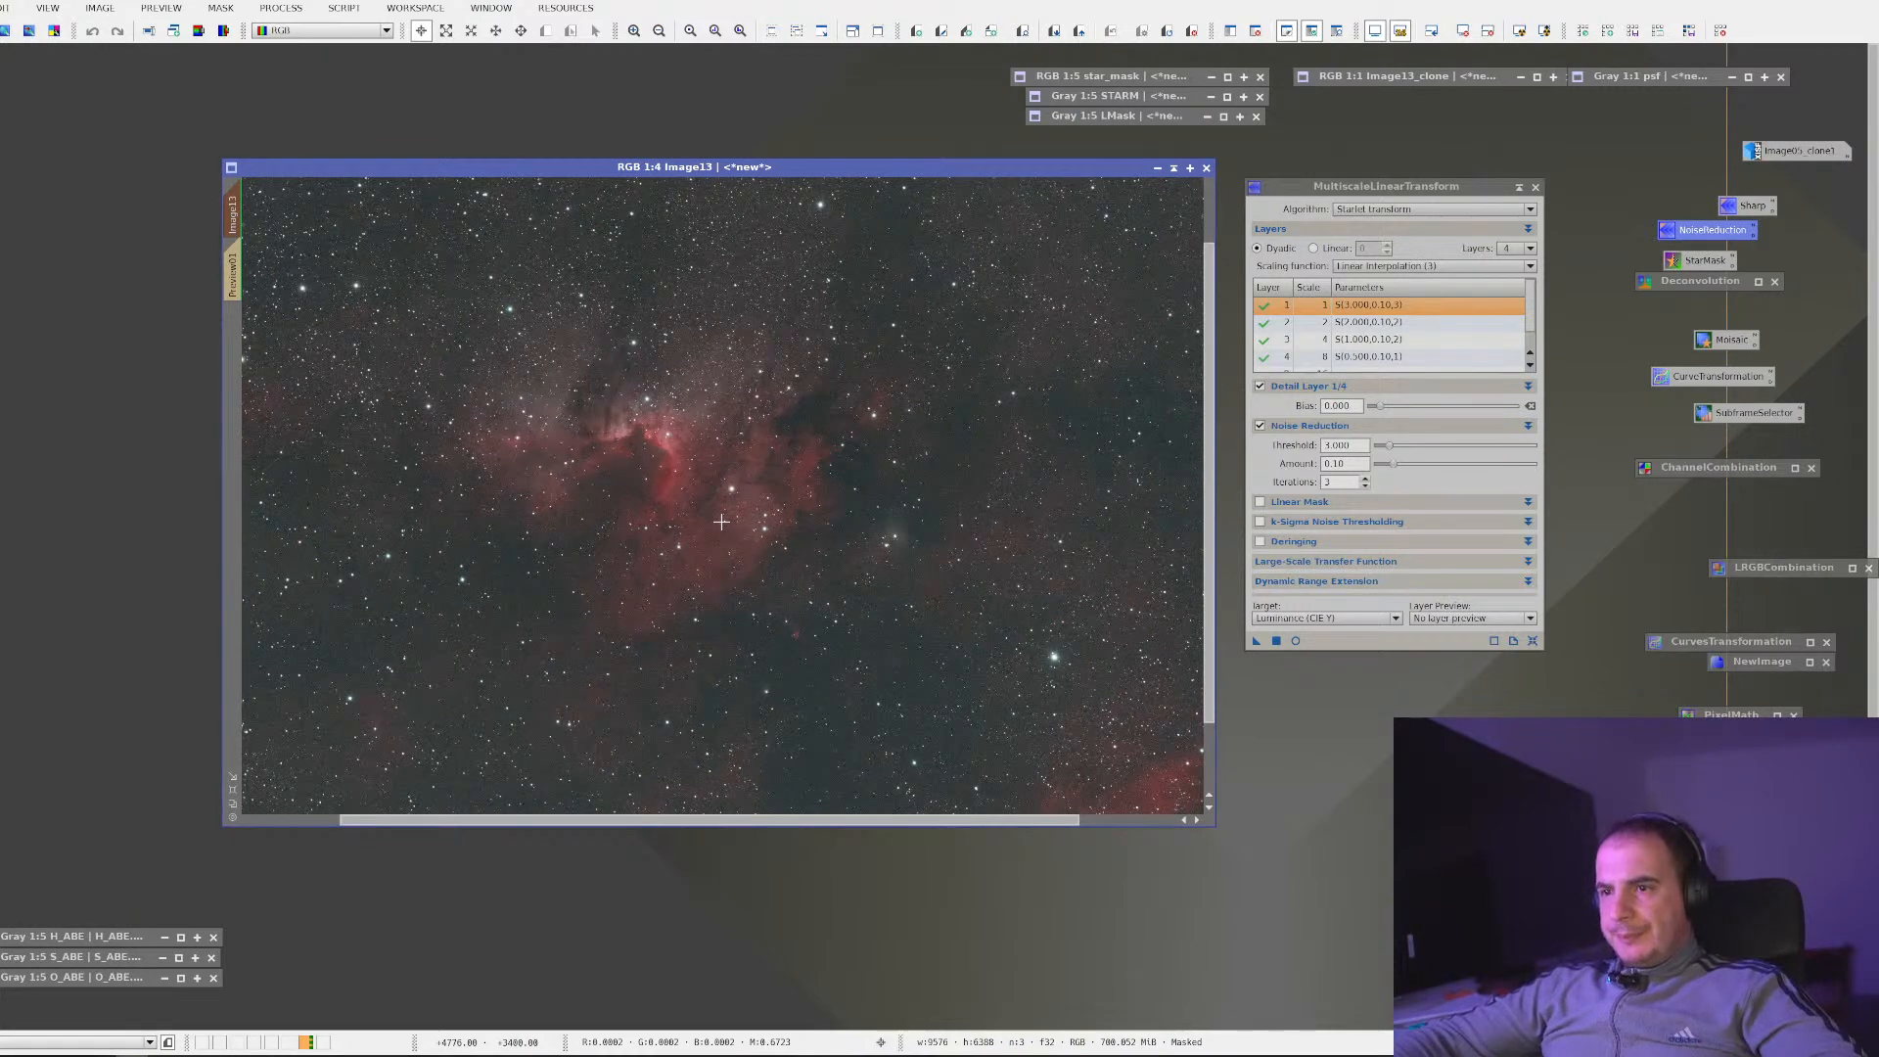
# Set the noise reduction amount to 0.21 for detail layers 1 to 4 in MultiscaleLinearTransform
pyautogui.scroll(2, 722, 522)
pyautogui.click(1429, 306)
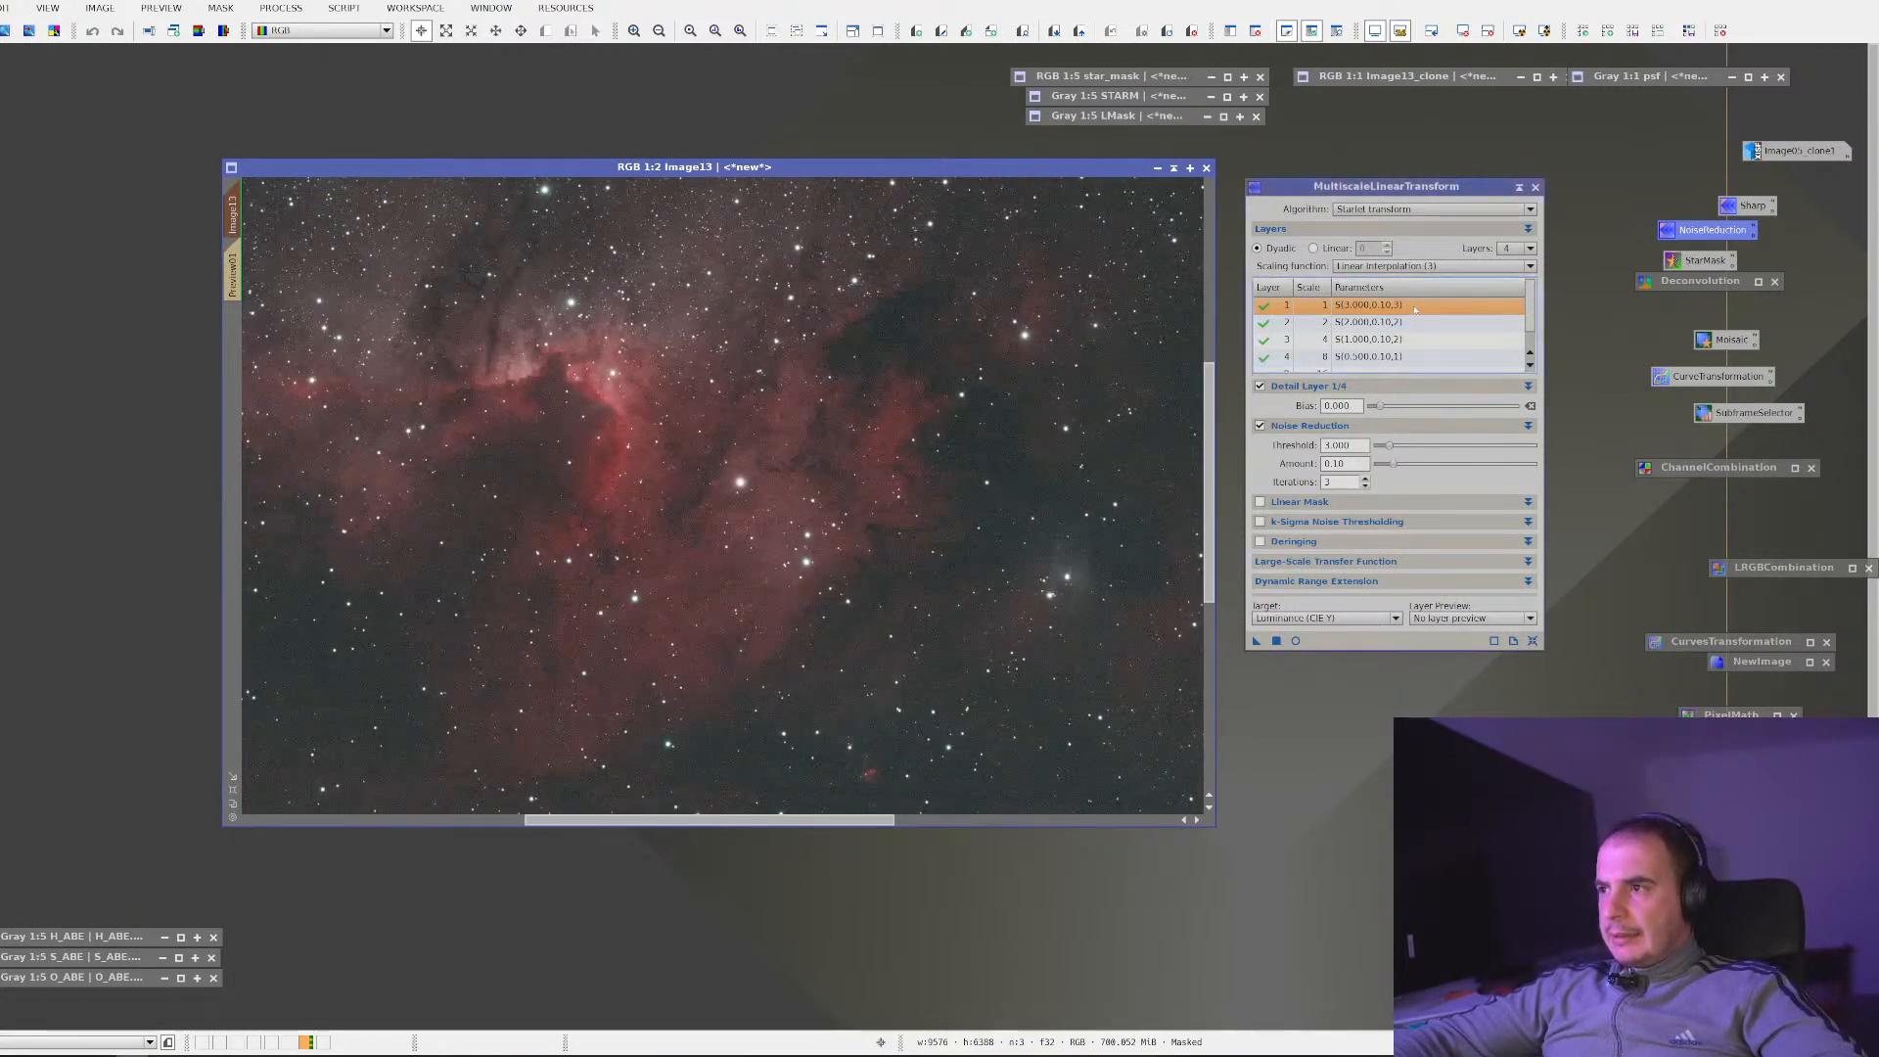
pyautogui.click(1395, 466)
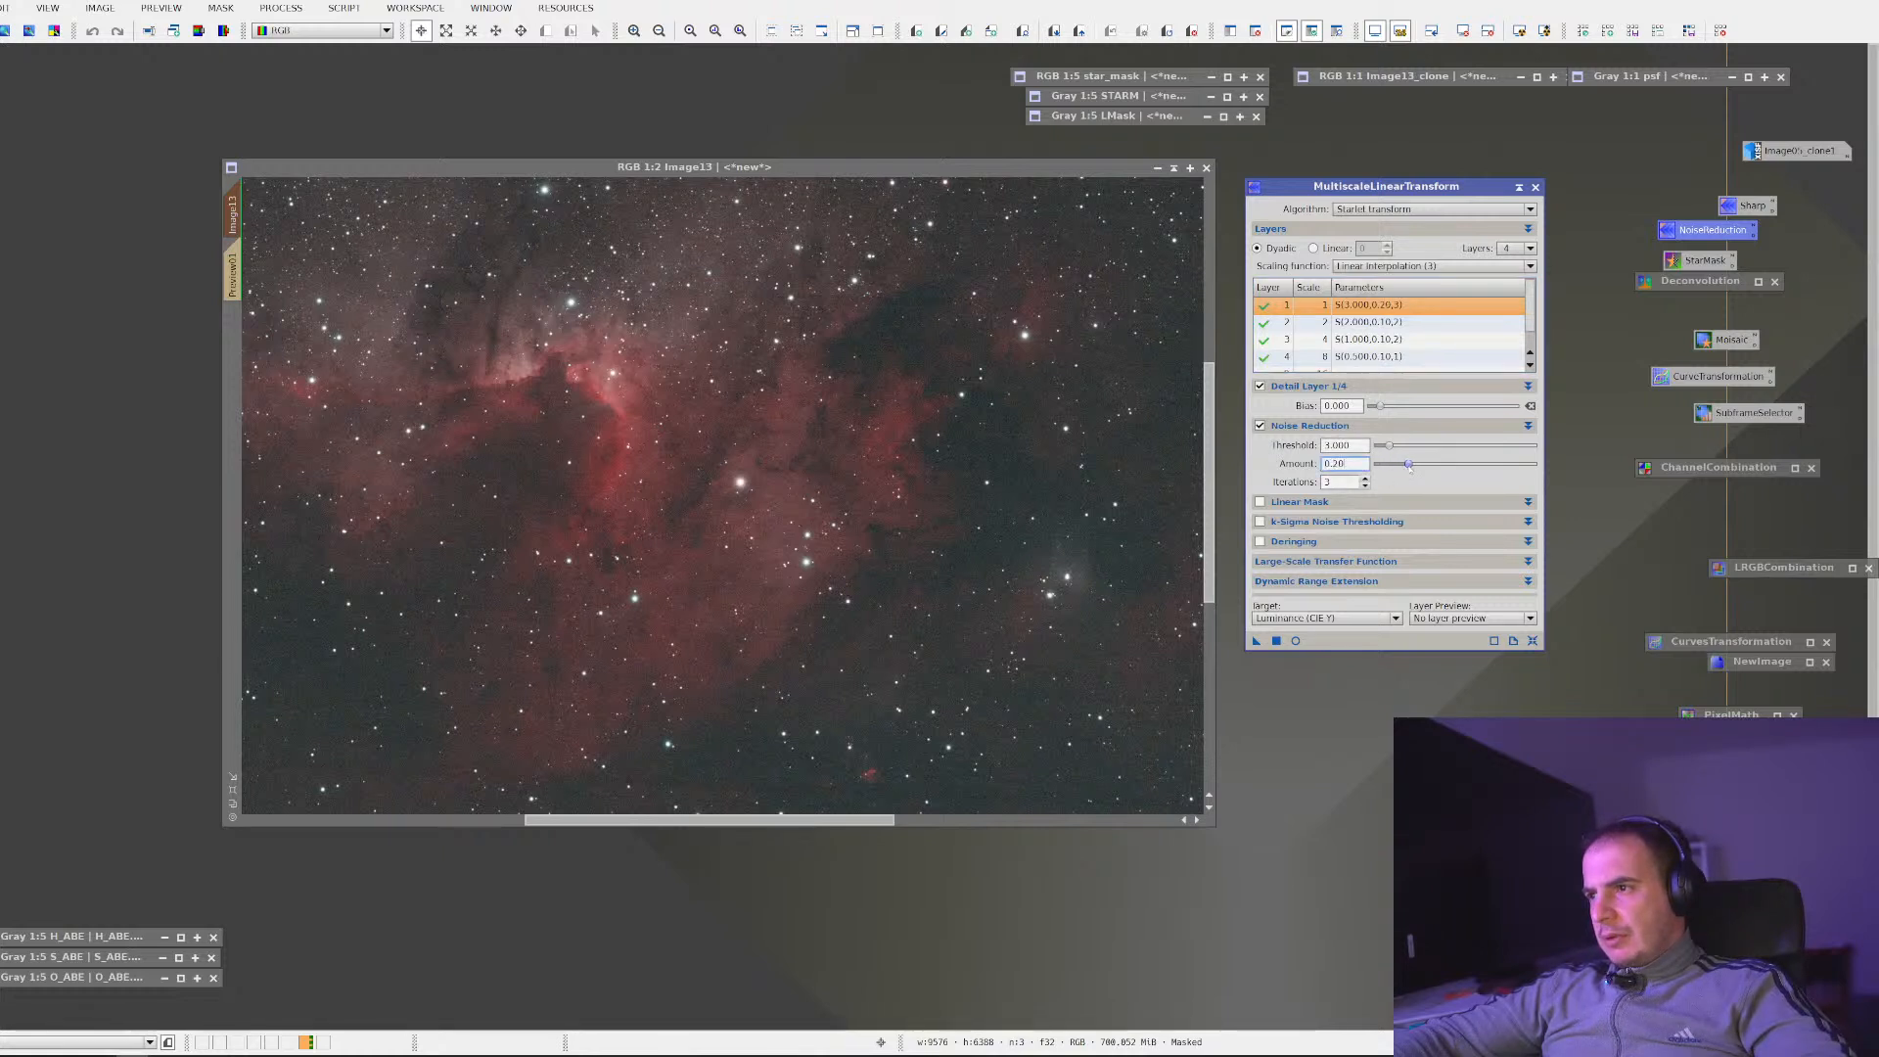
pyautogui.click(1396, 323)
pyautogui.moveTo(1395, 465); pyautogui.dragTo(1400, 469)
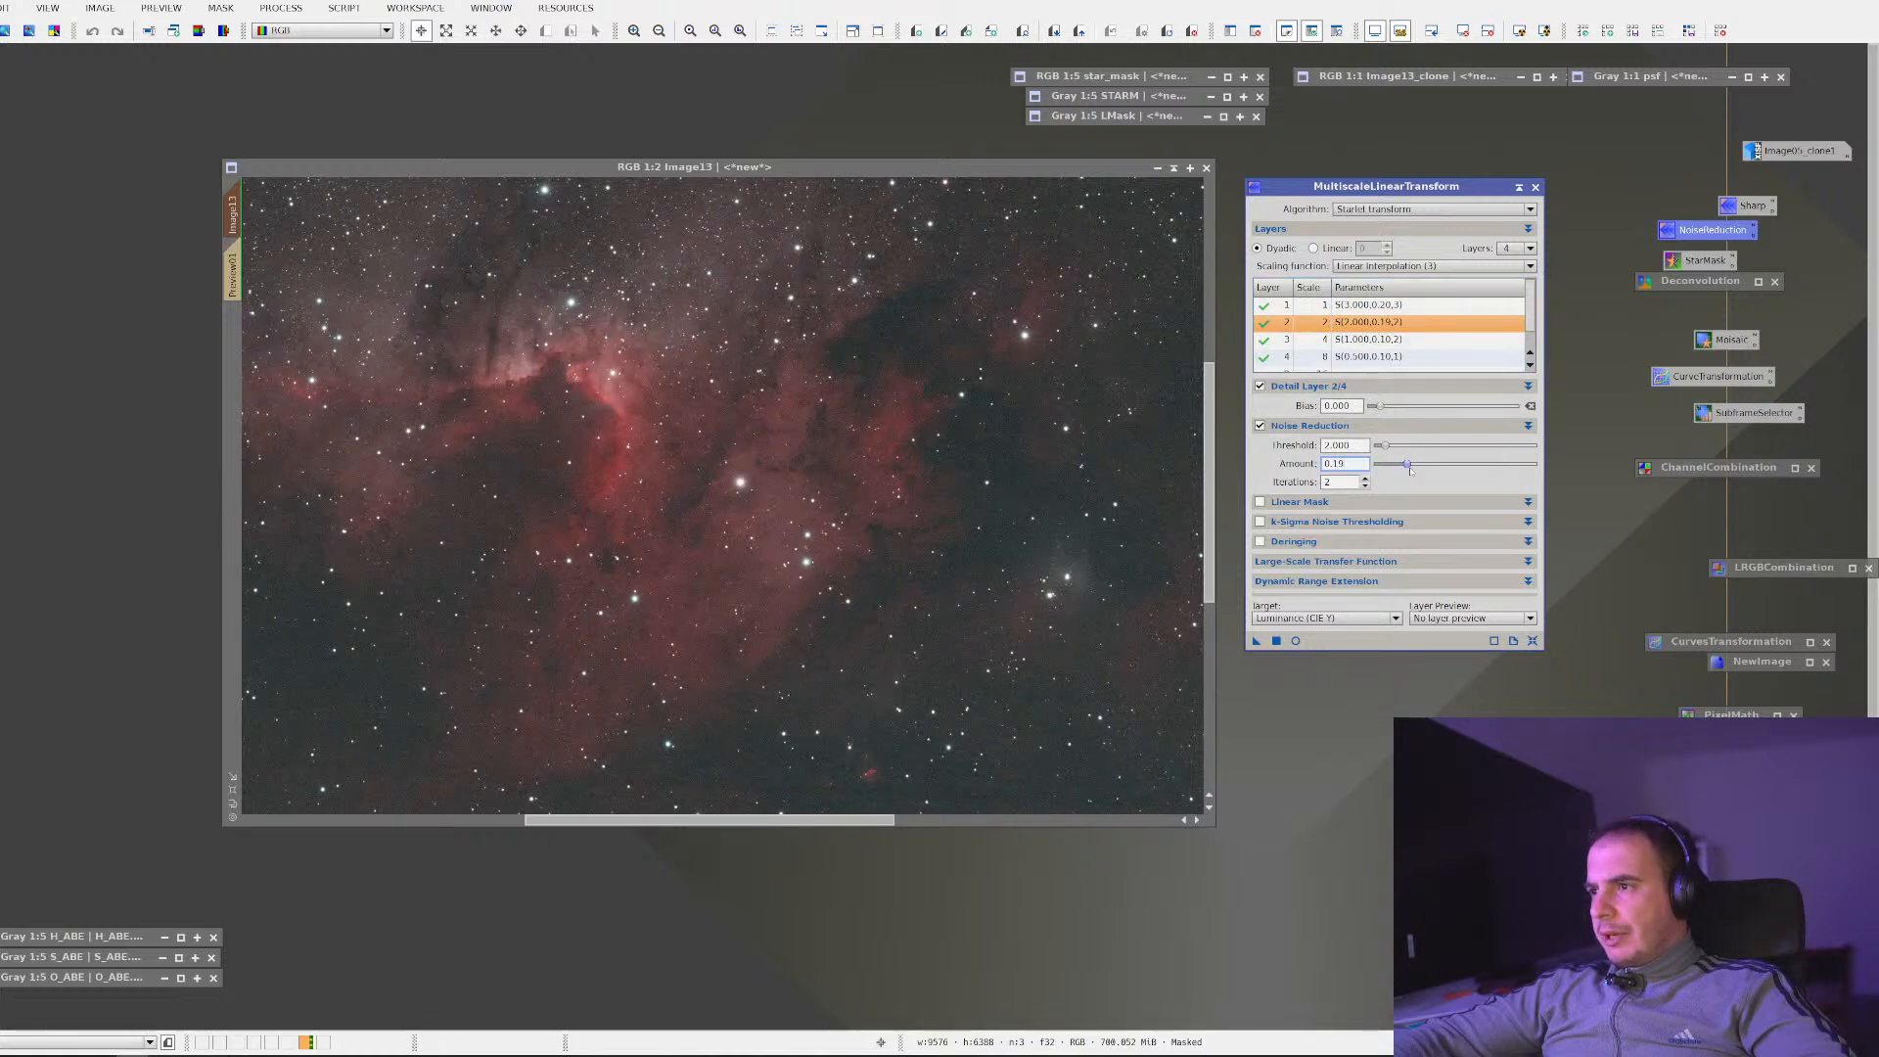
pyautogui.click(1380, 338)
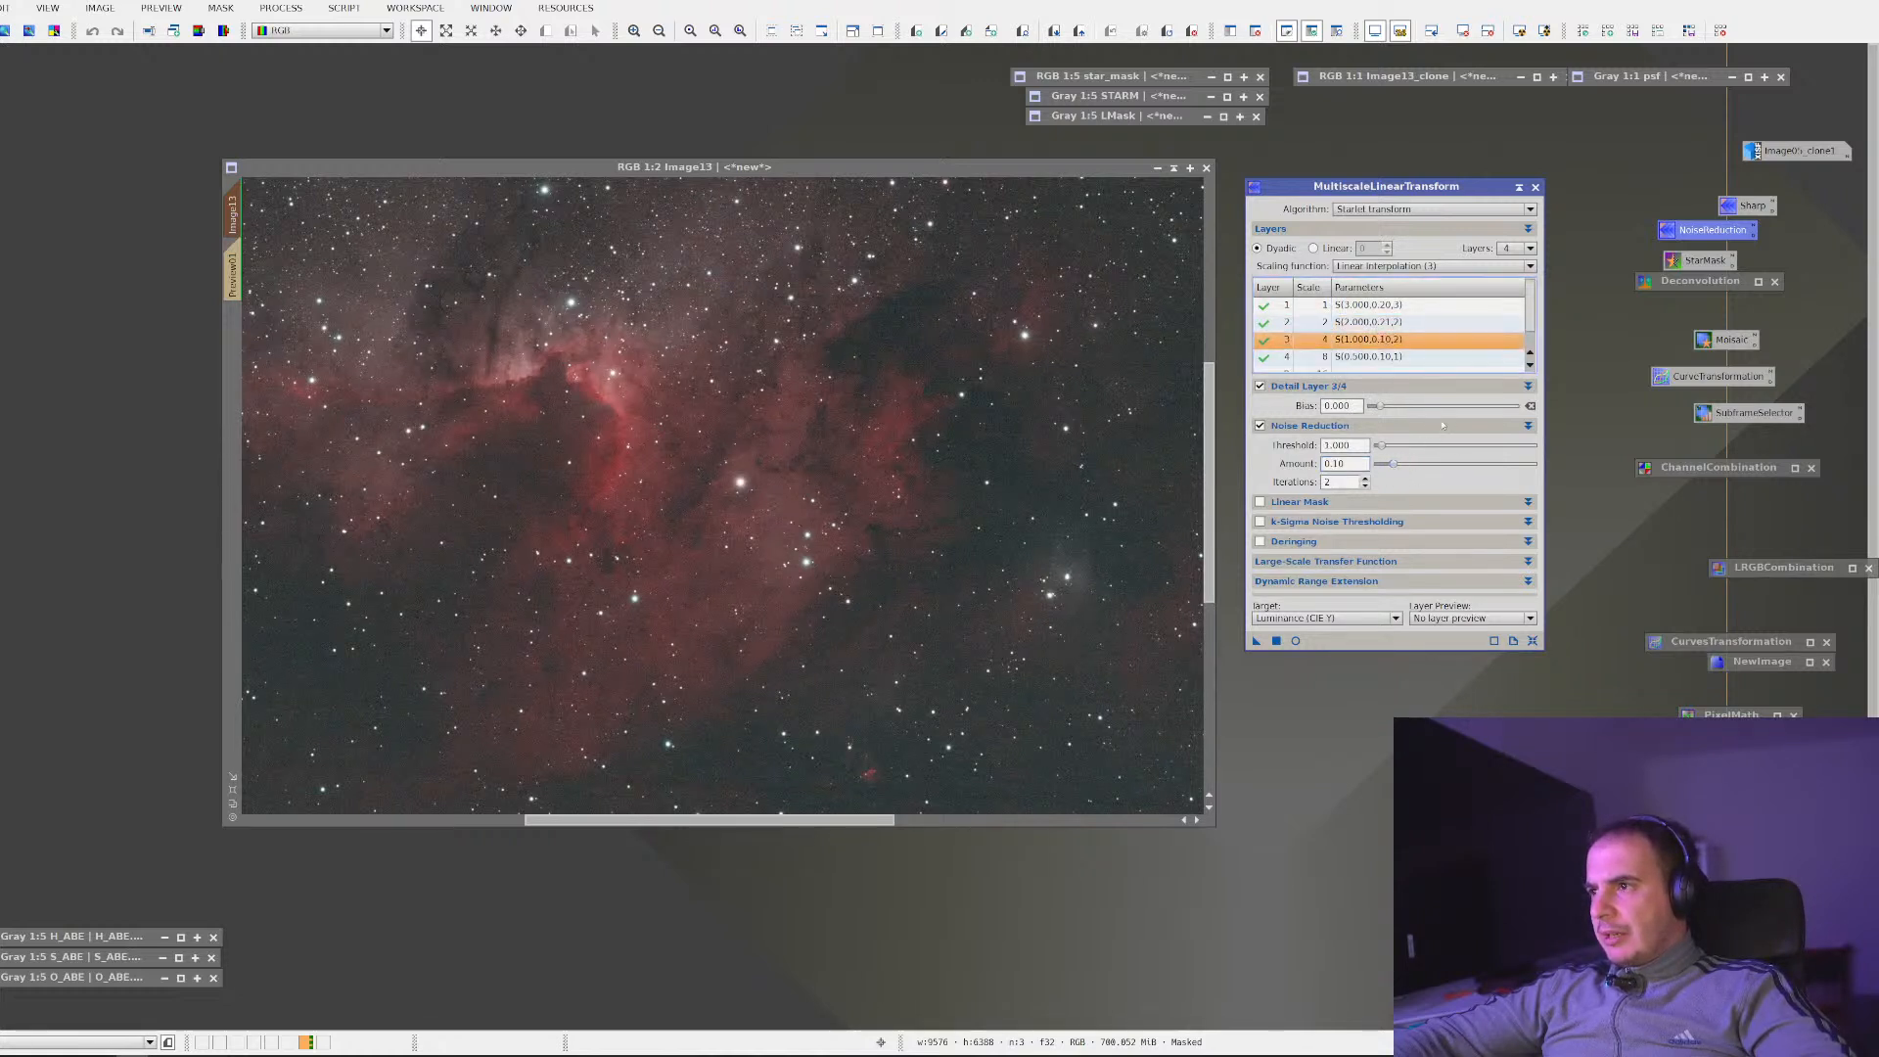
pyautogui.moveTo(1393, 467); pyautogui.dragTo(1410, 466)
pyautogui.click(1371, 356)
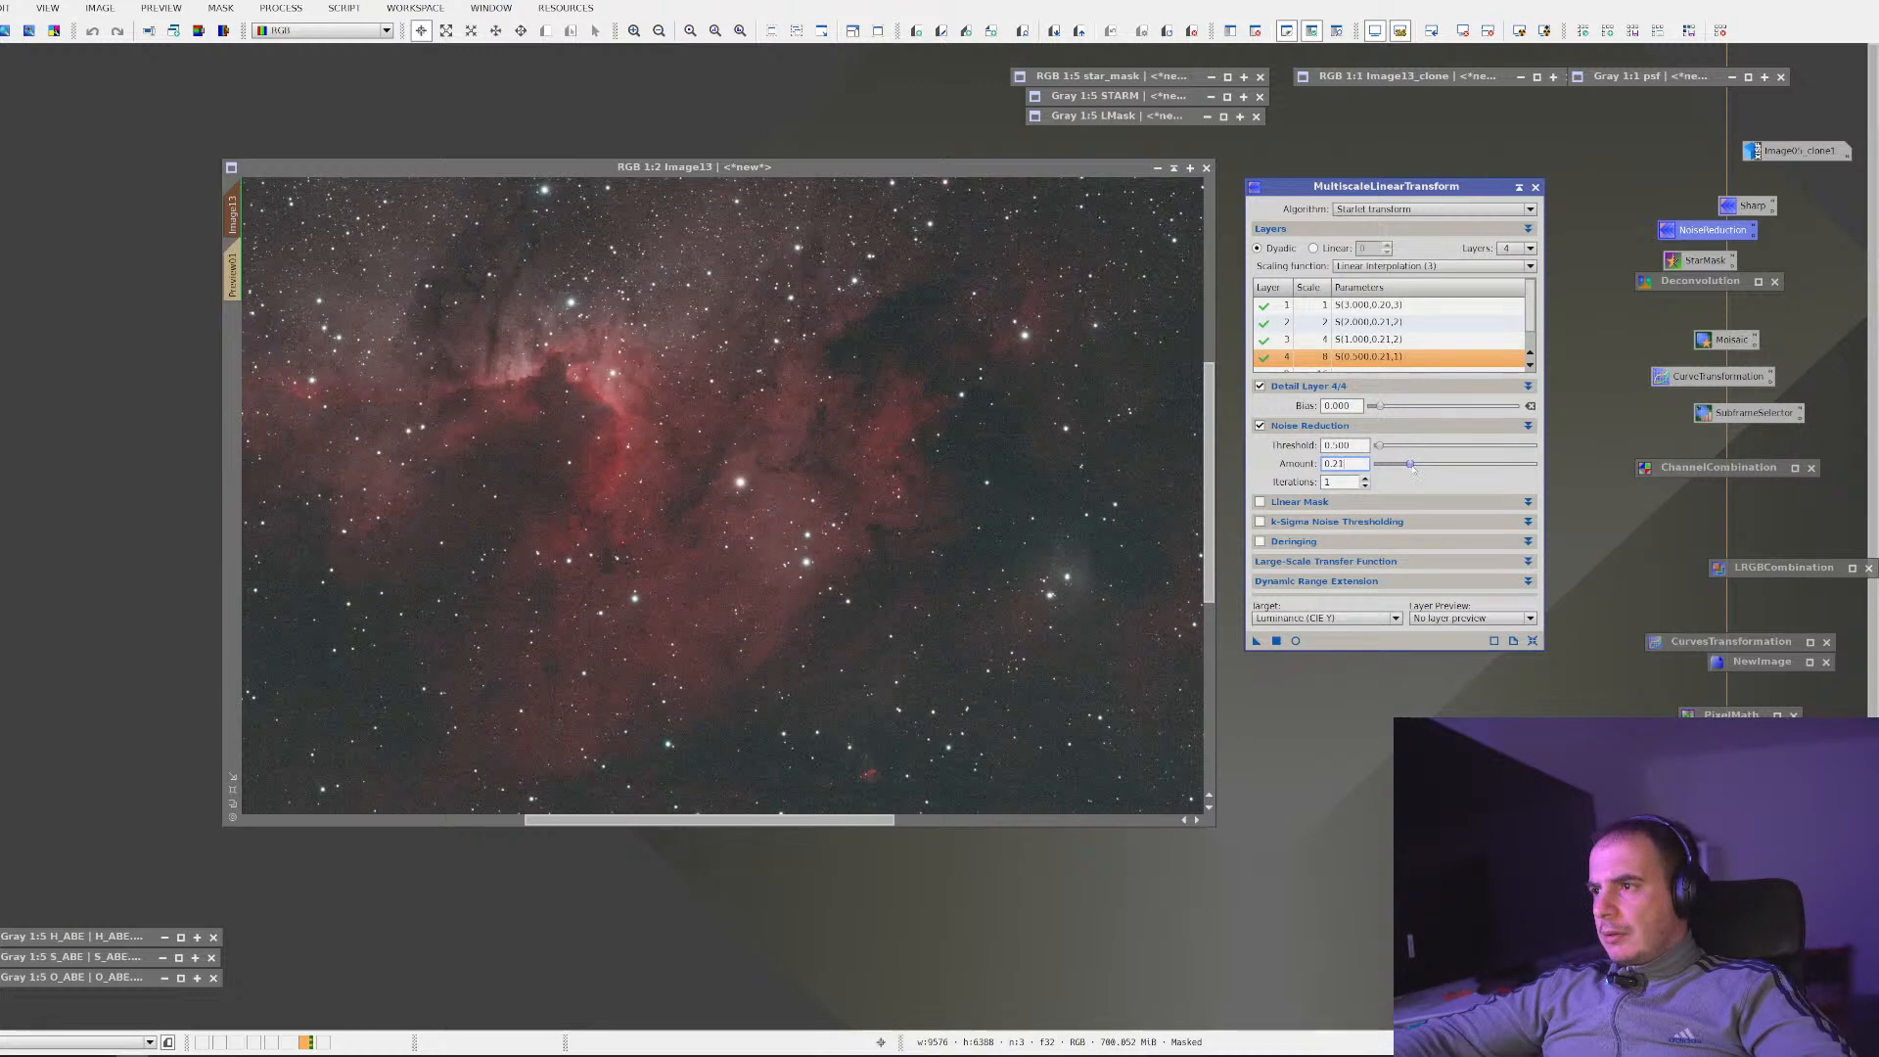
pyautogui.press('Up')
pyautogui.press('Up')
pyautogui.press('Up')
pyautogui.click(1409, 465)
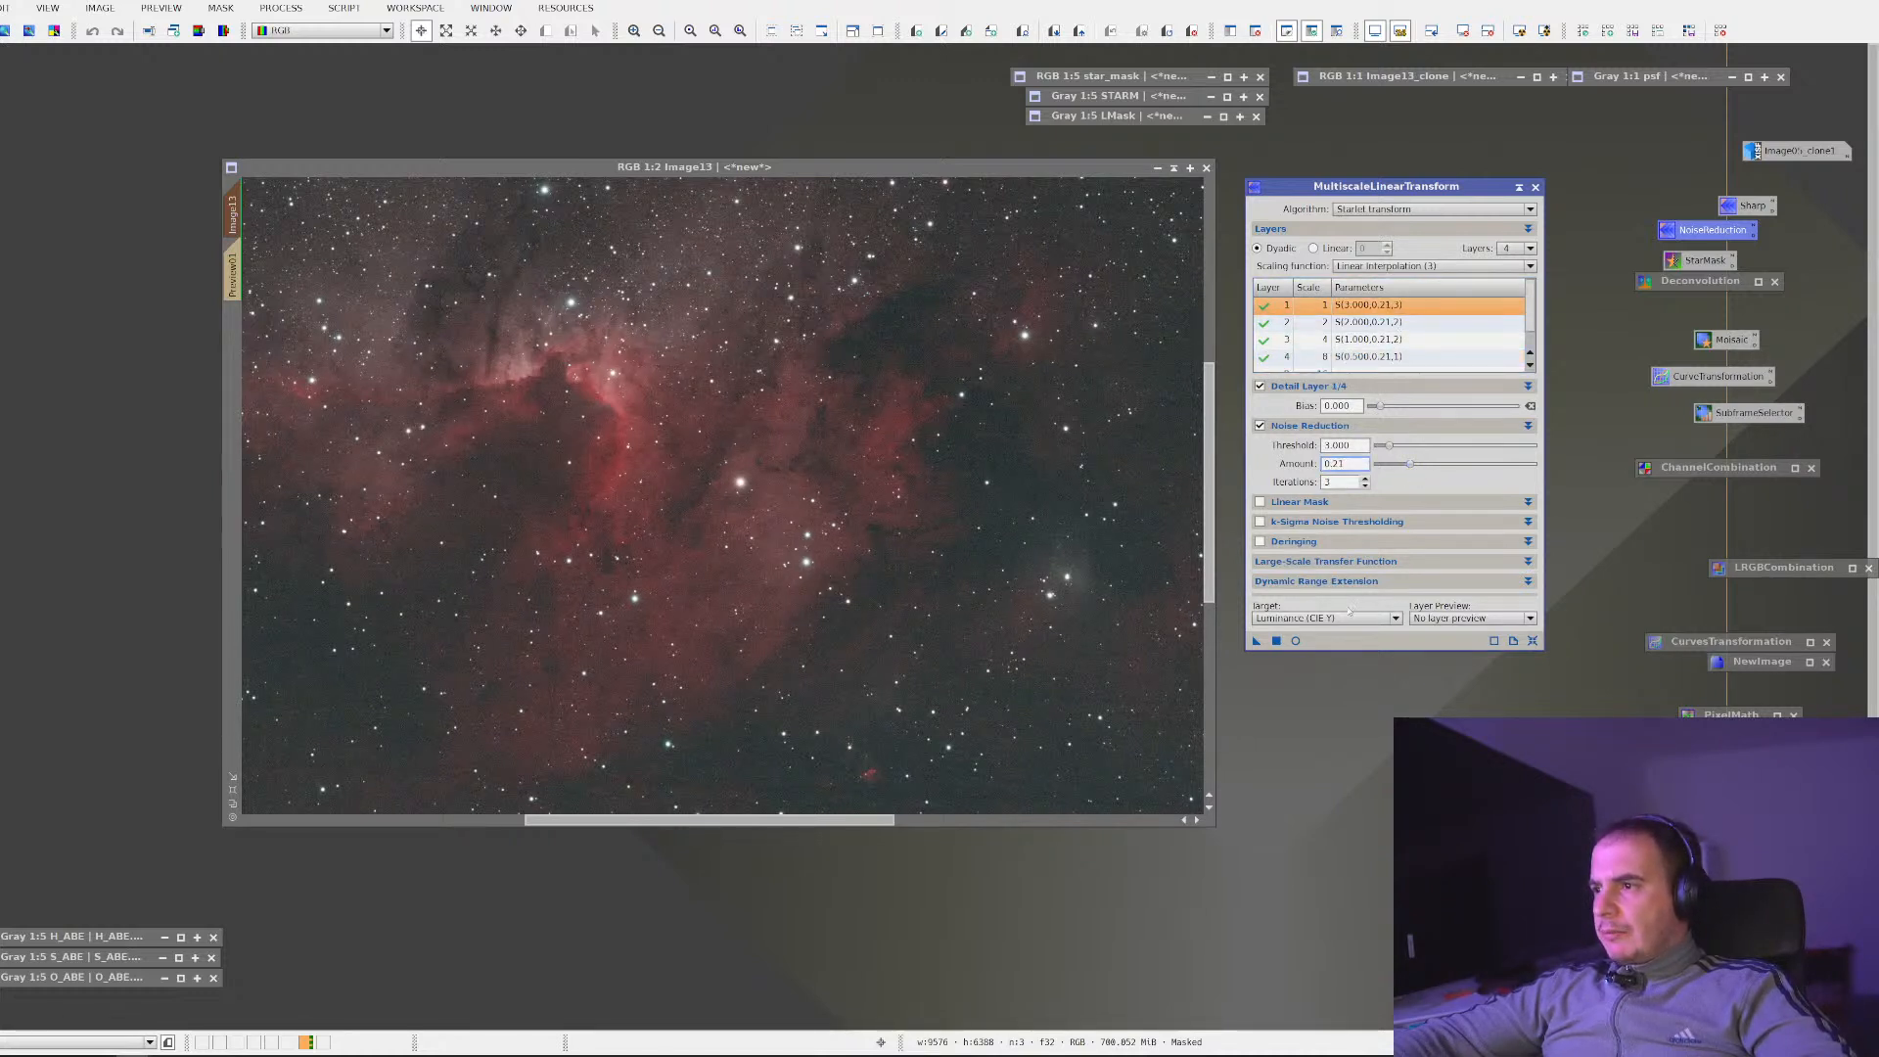
# Review the layer parameters and apply the MultiscaleLinearTransform noise reduction to the masked Image13
pyautogui.scroll(-1, 1367, 322)
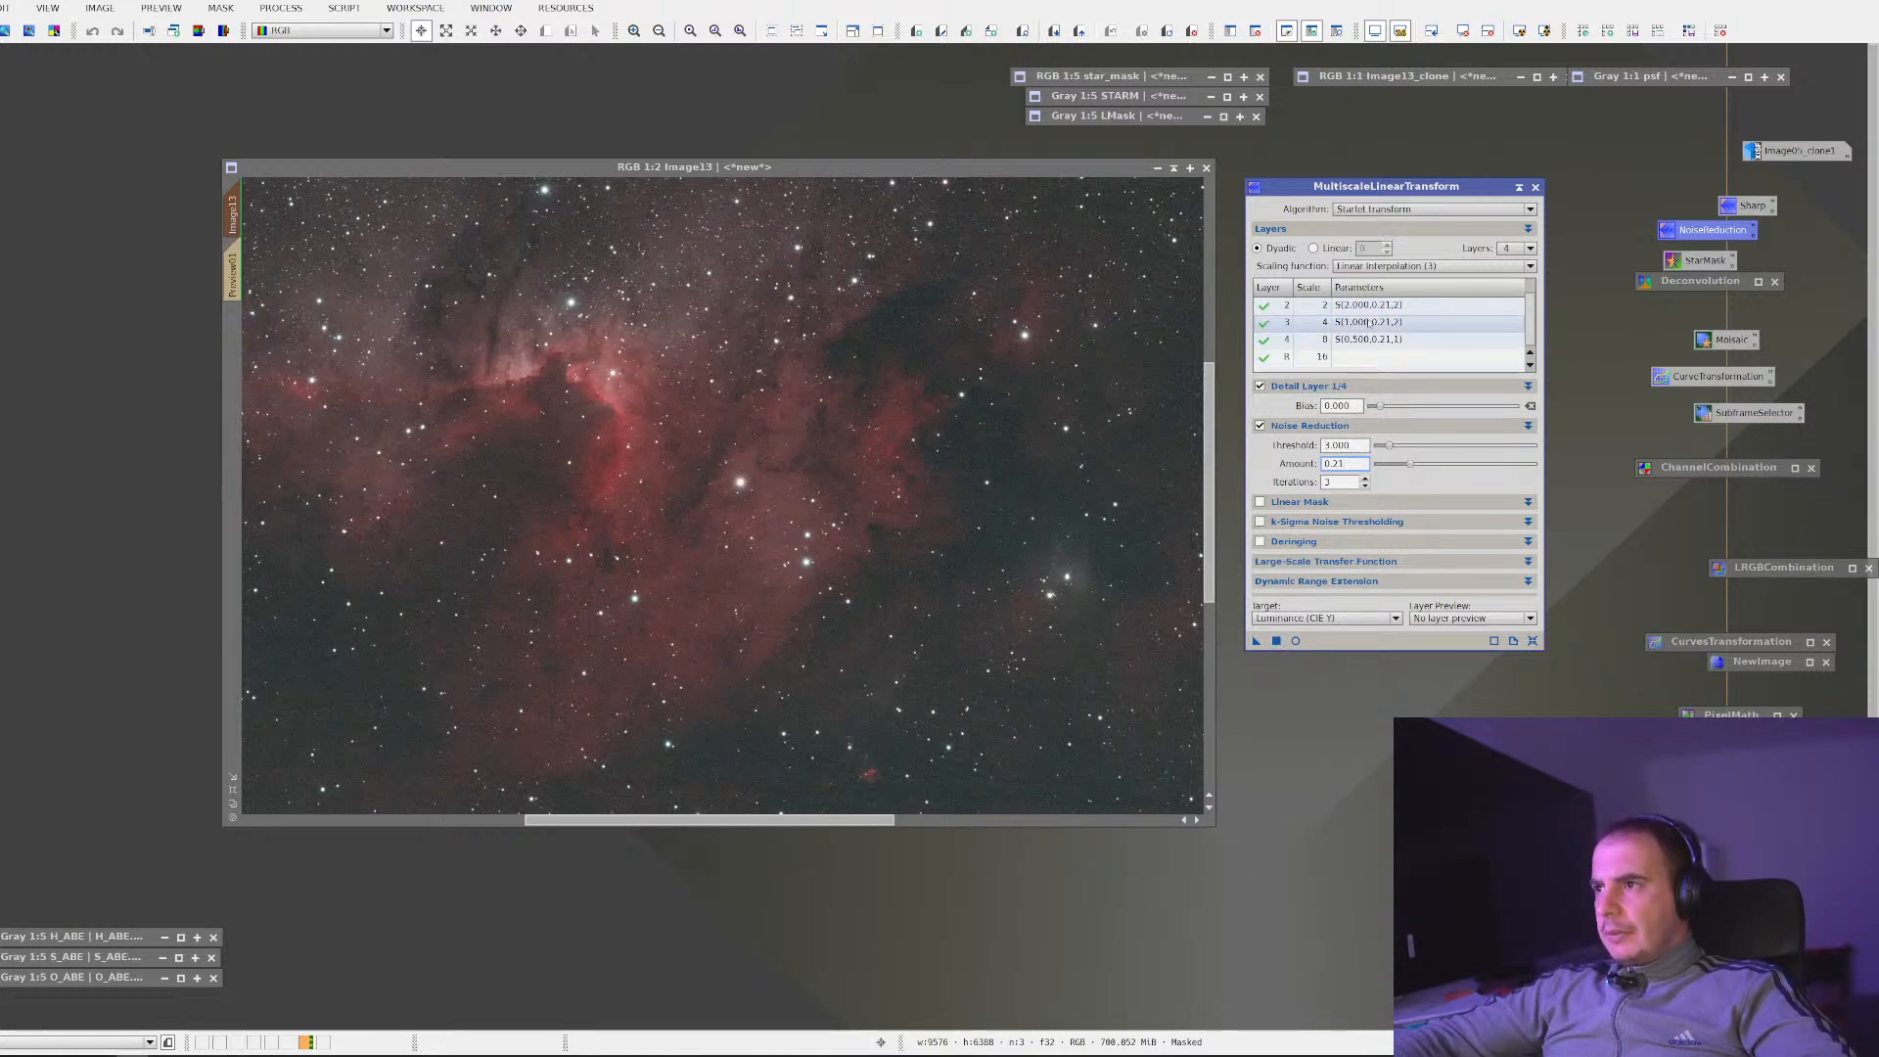
pyautogui.scroll(1, 1367, 322)
pyautogui.scroll(-1, 1367, 339)
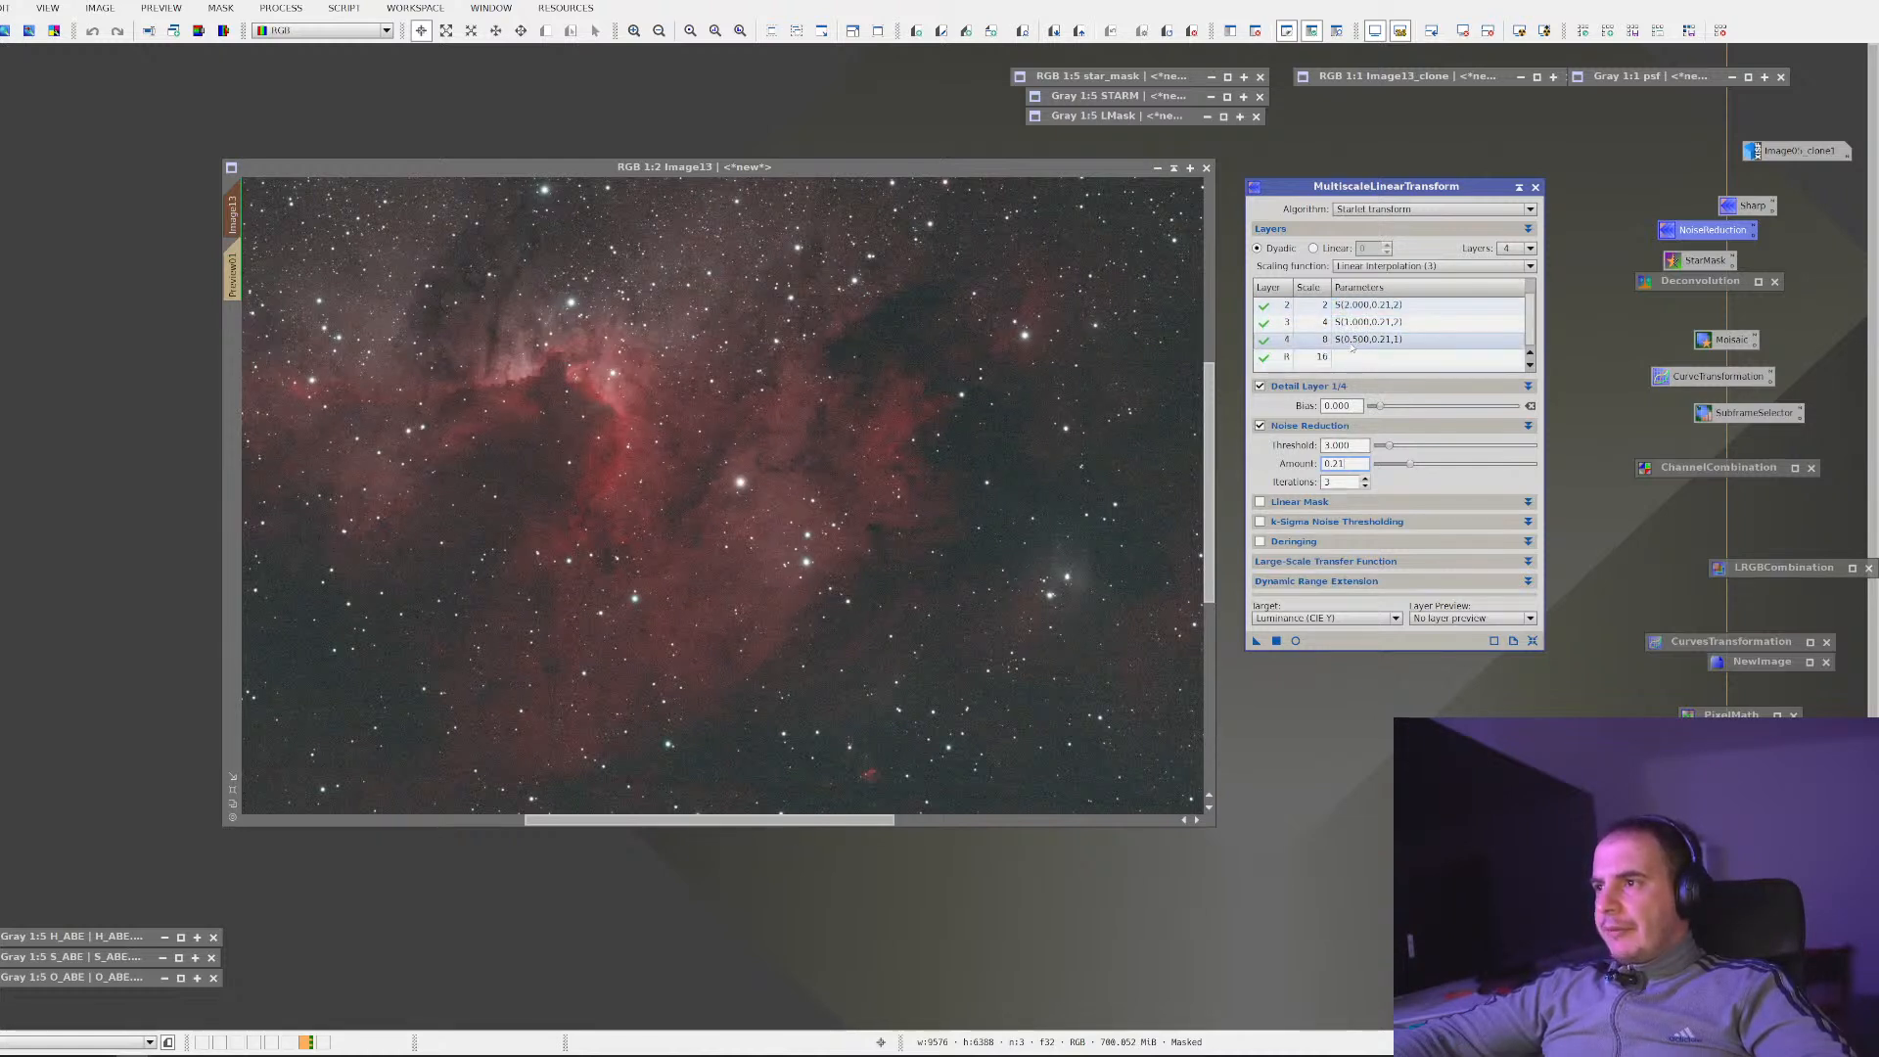
pyautogui.scroll(1, 1350, 358)
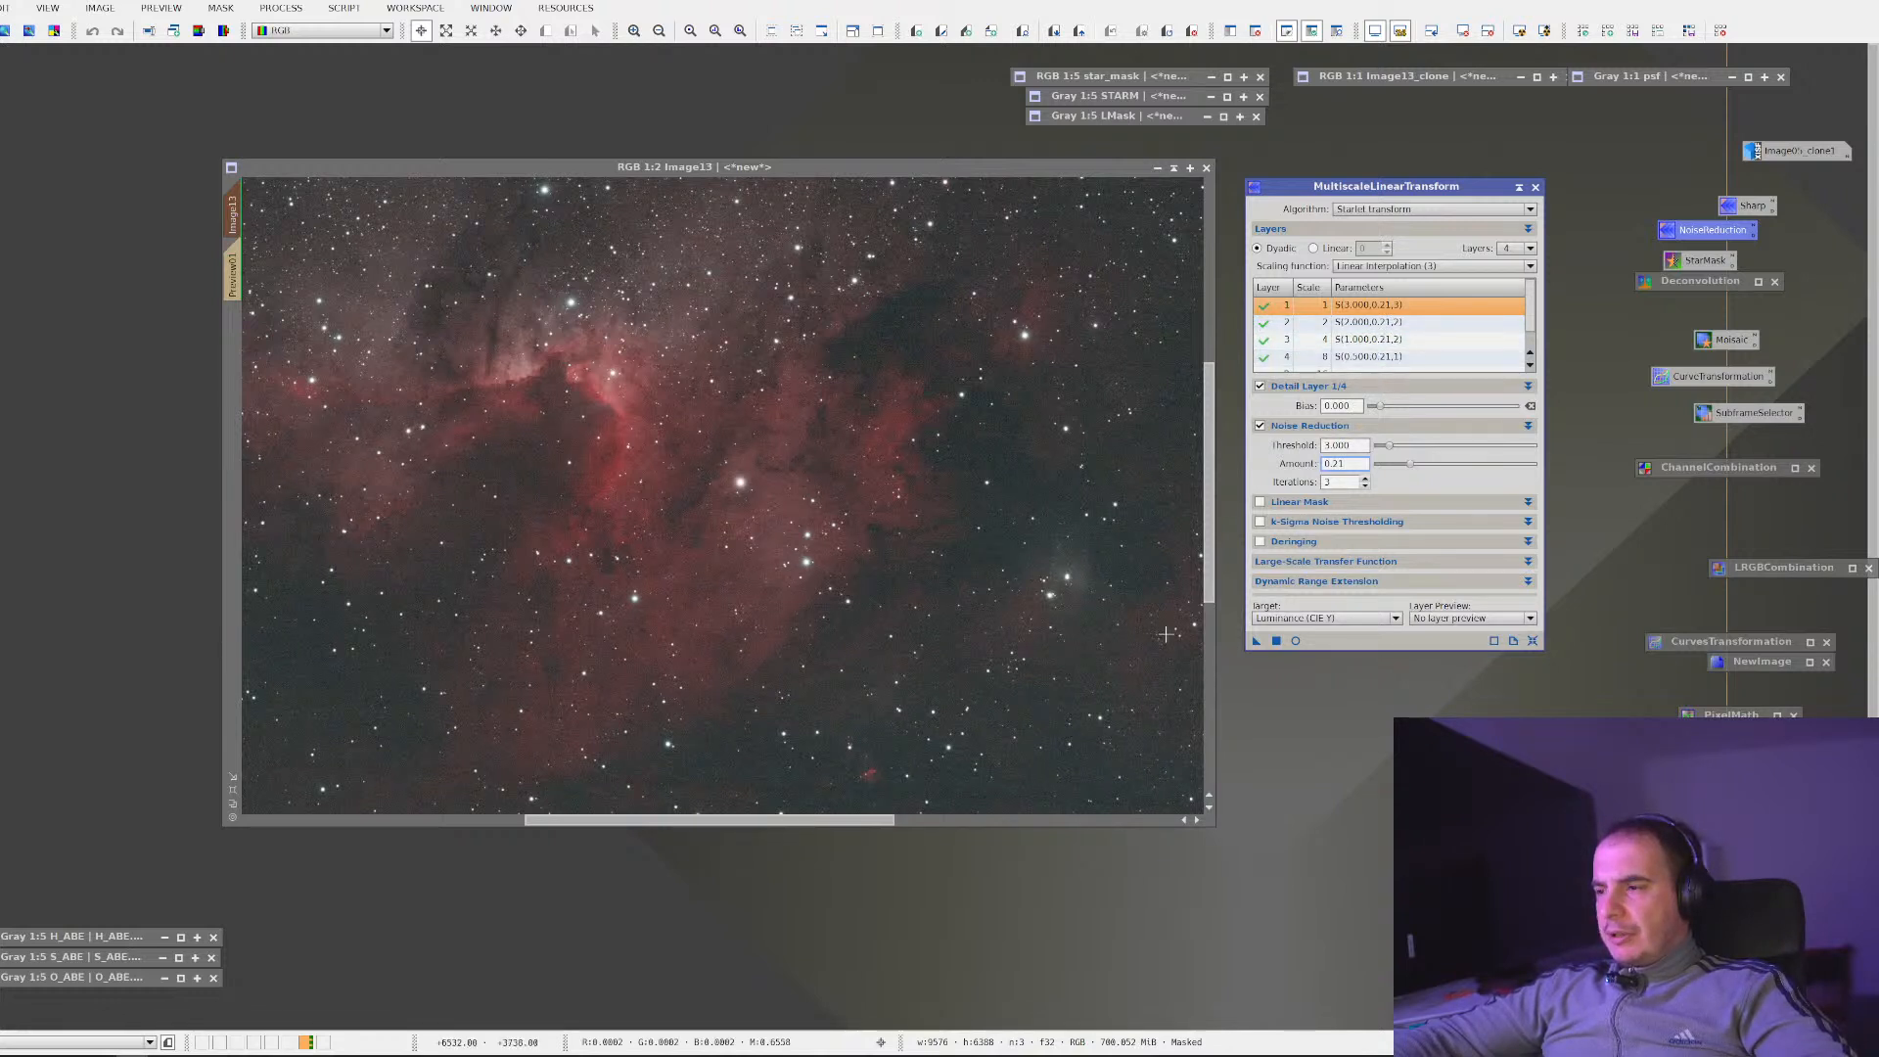
pyautogui.click(1251, 642)
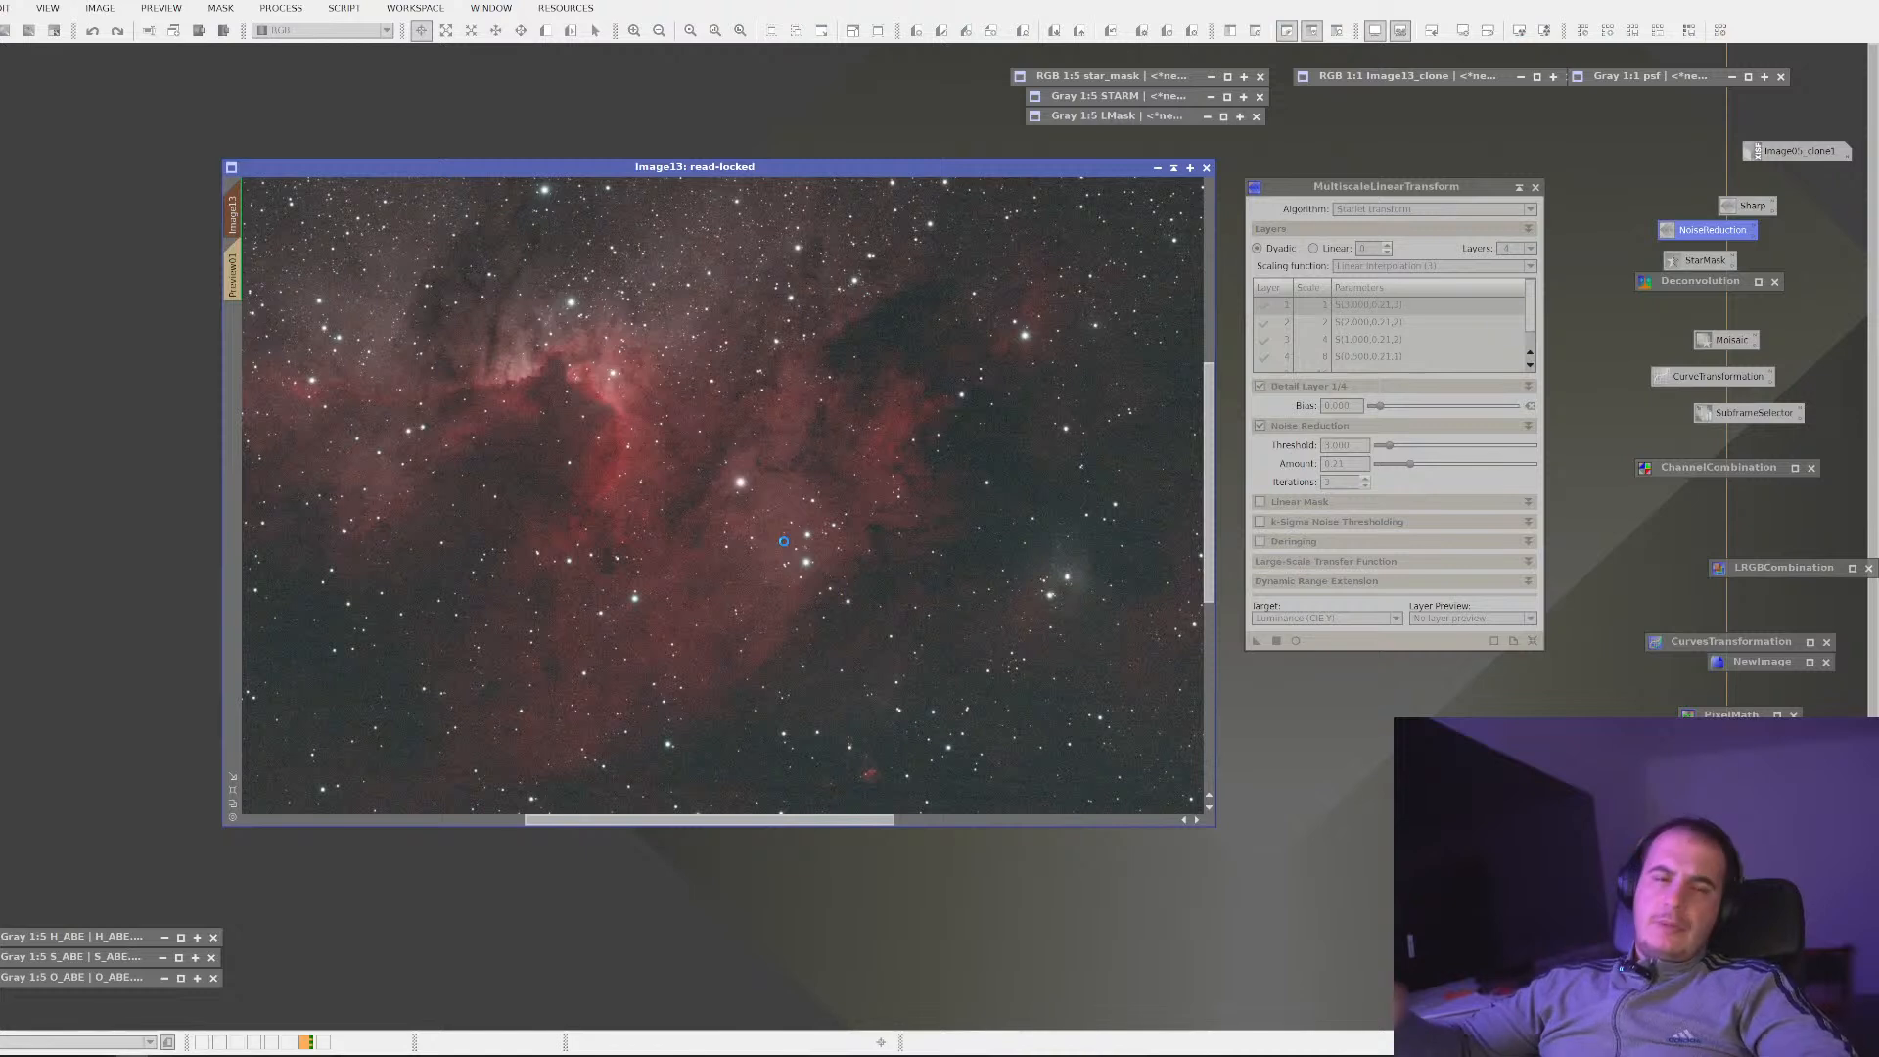
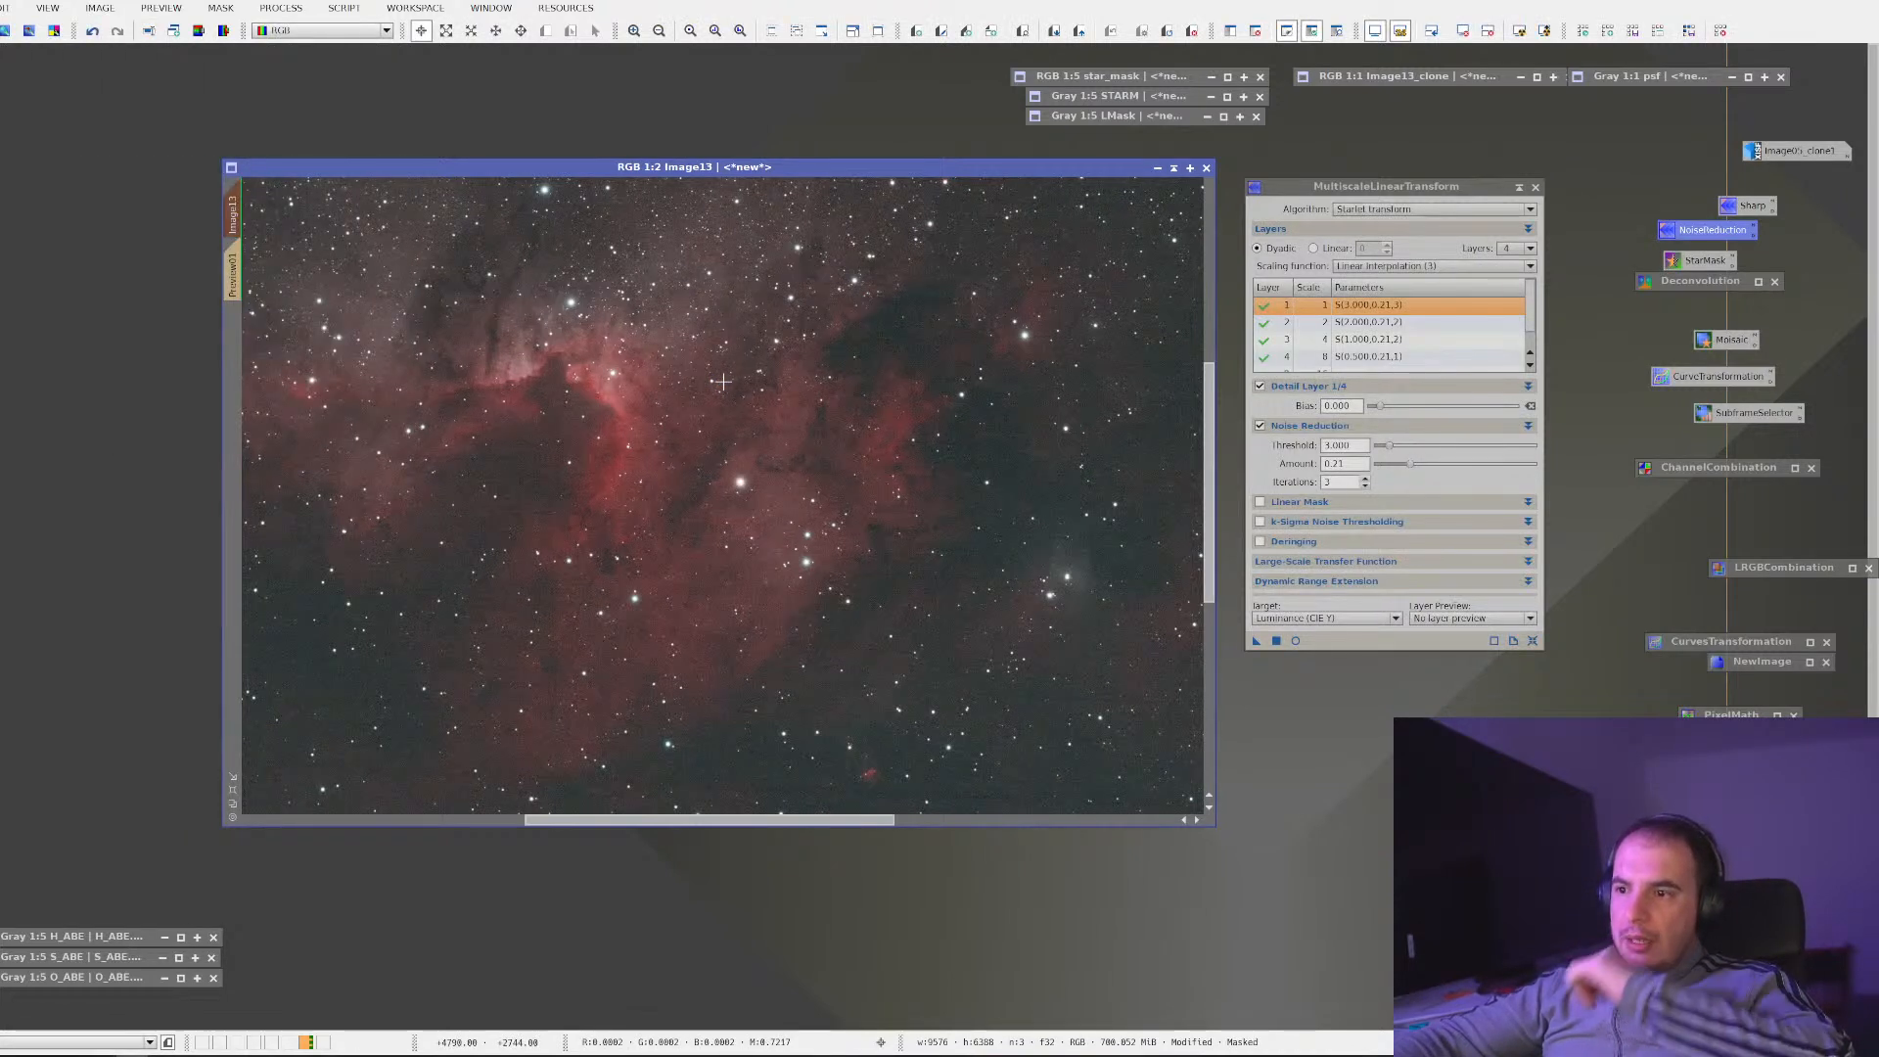
# Reposition and enlarge the Image13 window, then inspect the background noise close up
pyautogui.moveTo(832, 166); pyautogui.dragTo(811, 61)
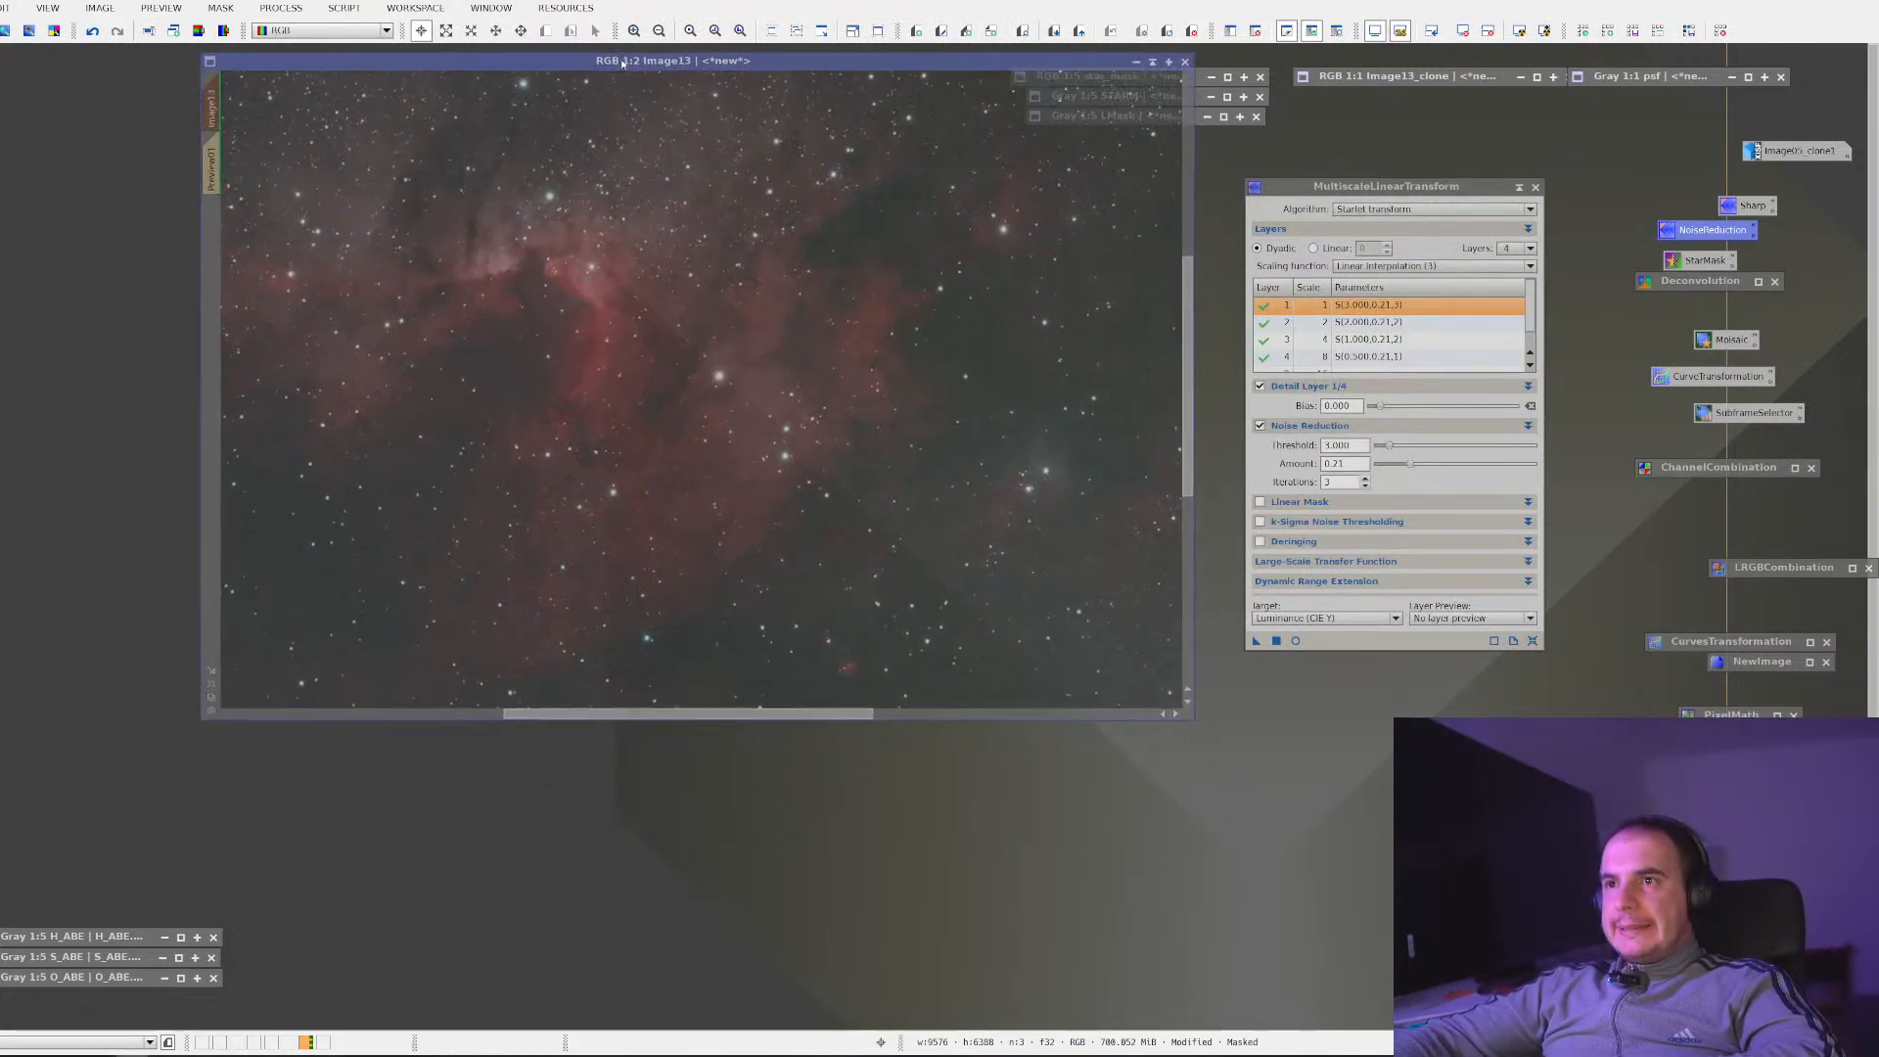
pyautogui.moveTo(1194, 721); pyautogui.dragTo(1579, 968)
pyautogui.scroll(2, 1006, 706)
pyautogui.scroll(1, 1006, 706)
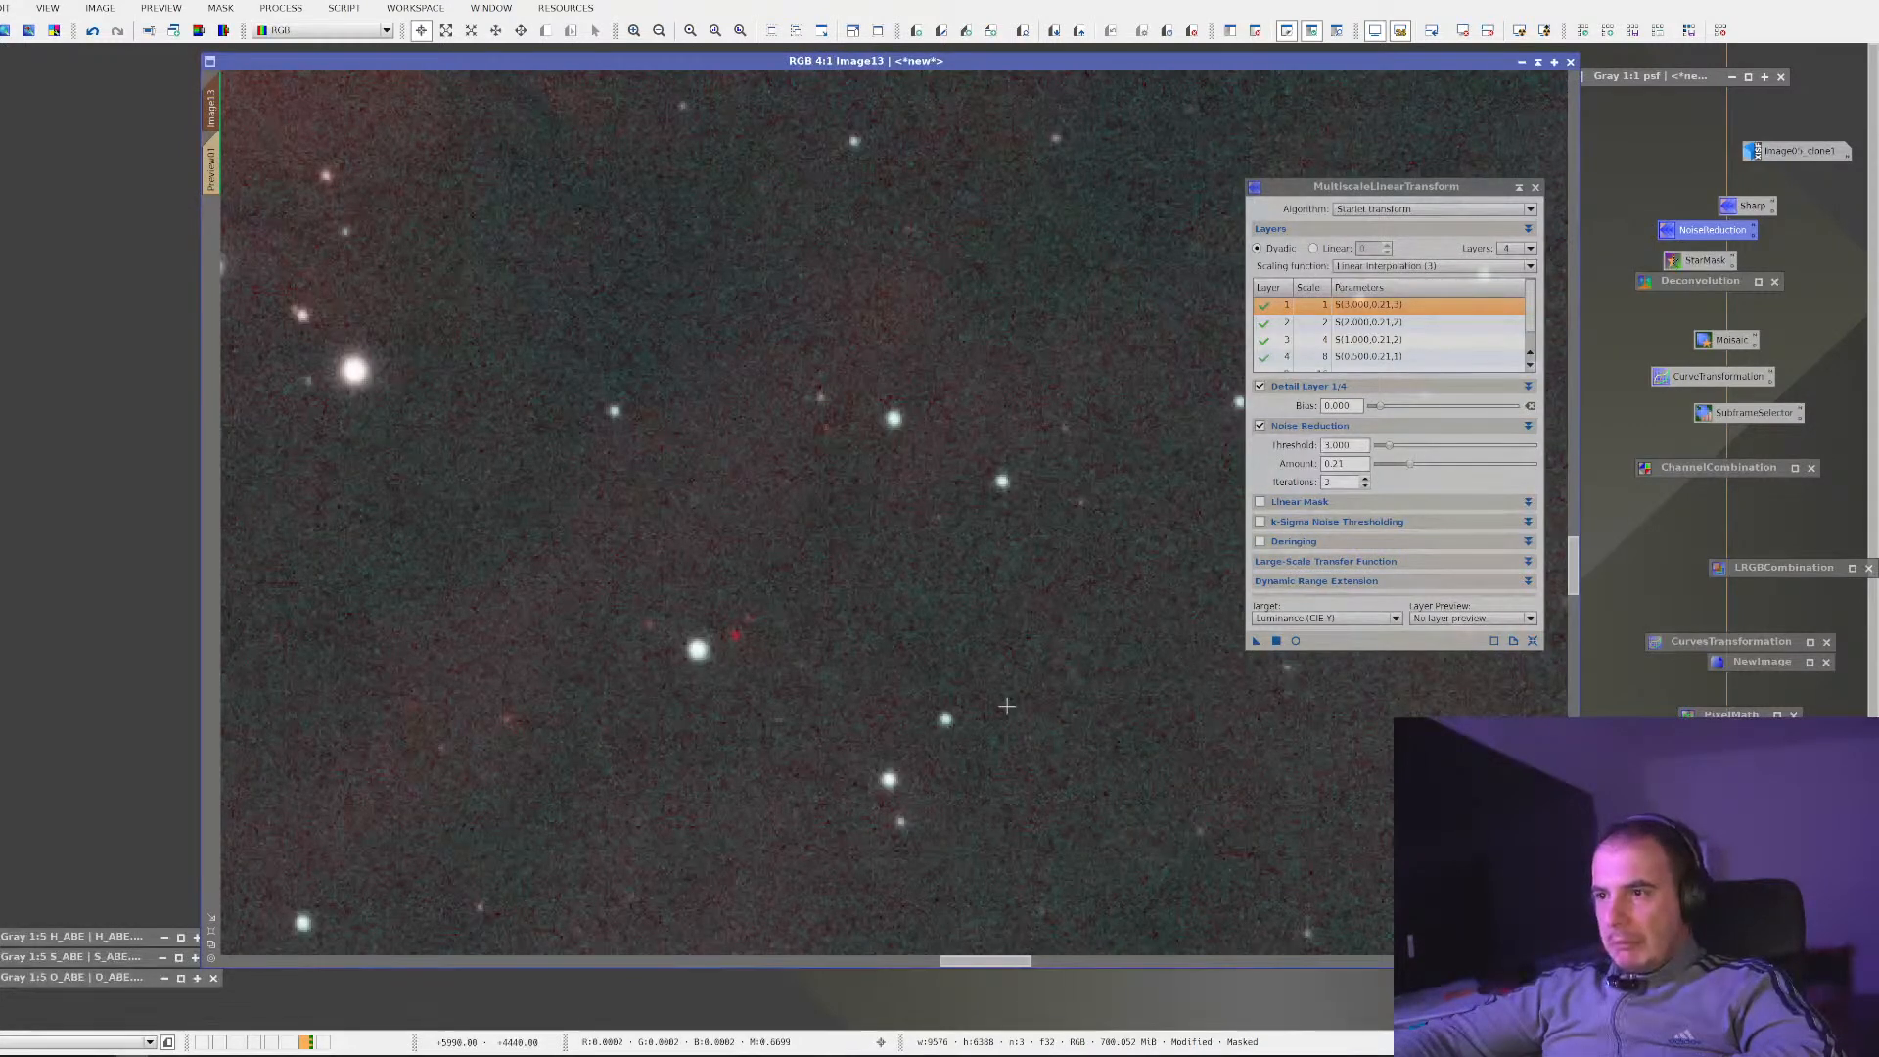
pyautogui.scroll(-2, 1007, 706)
pyautogui.scroll(1, 1006, 706)
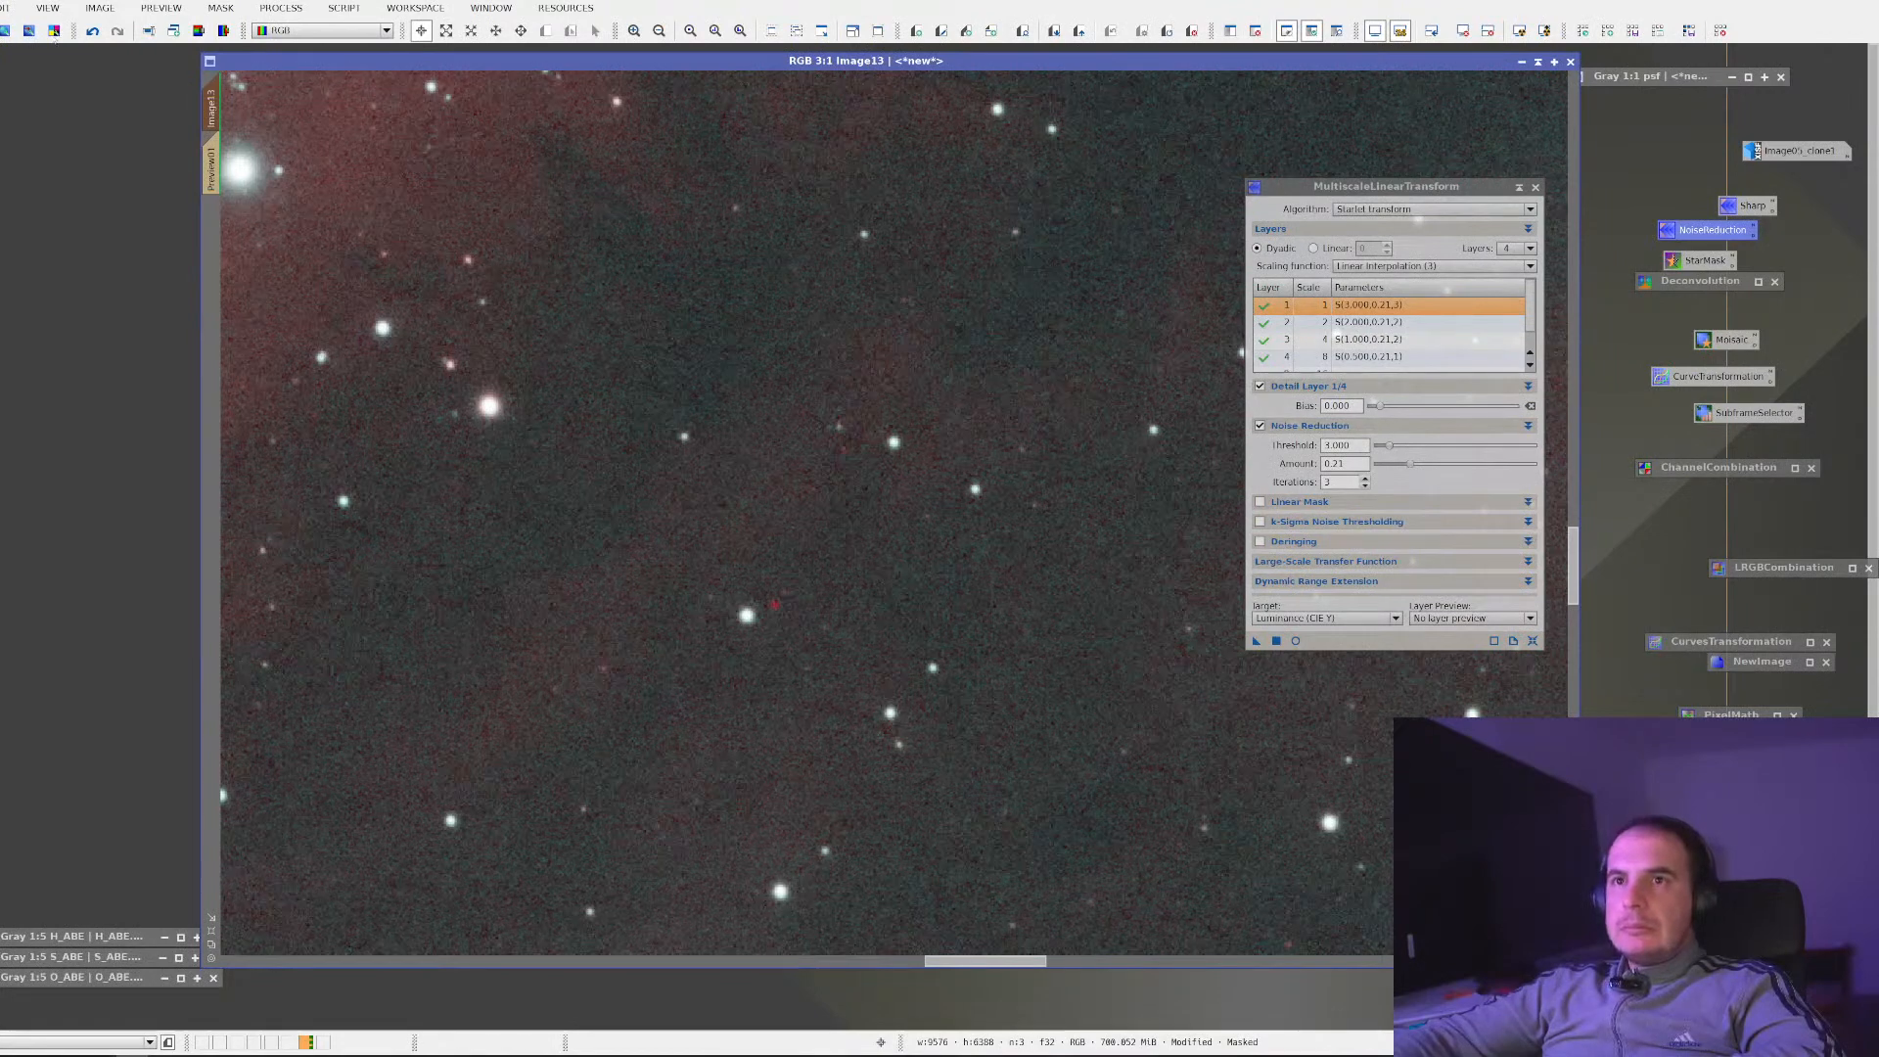
# Compare Image13 before and after the noise reduction, then apply MultiscaleLinearTransform to it once more with the same settings
pyautogui.click(93, 30)
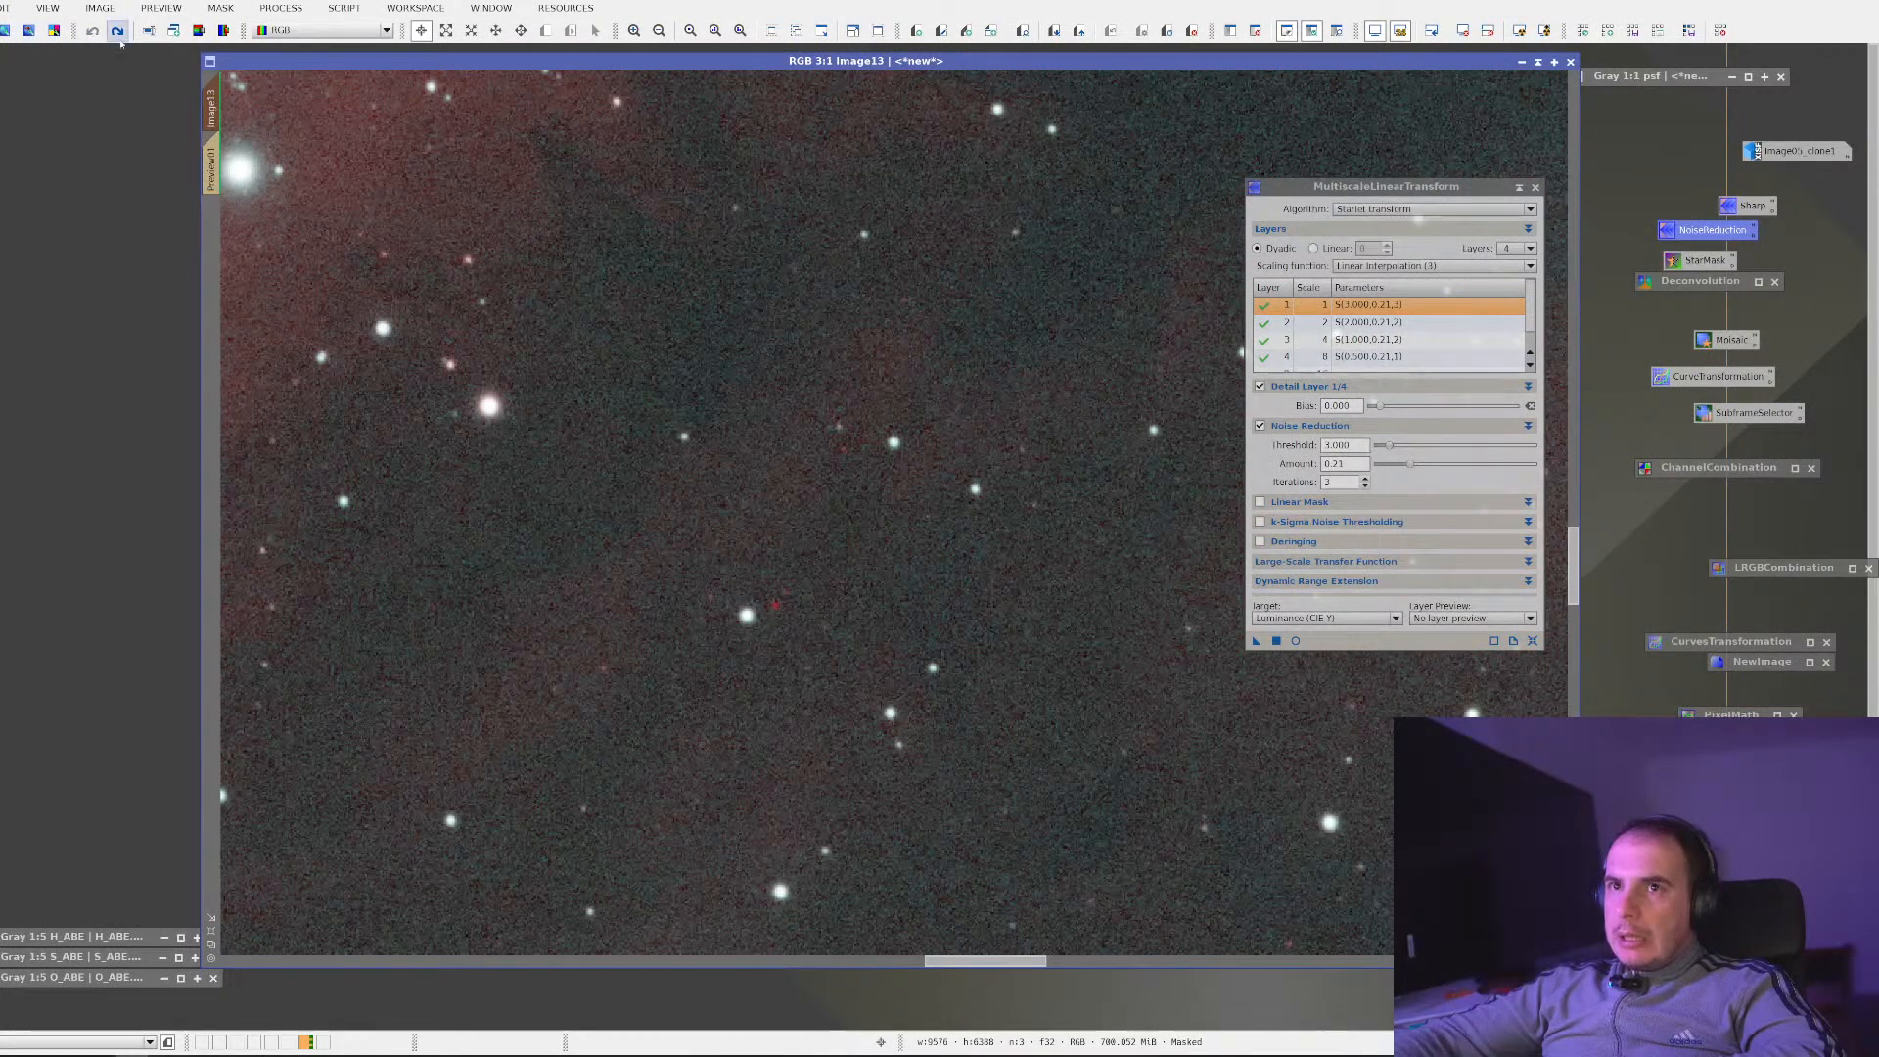
pyautogui.click(118, 31)
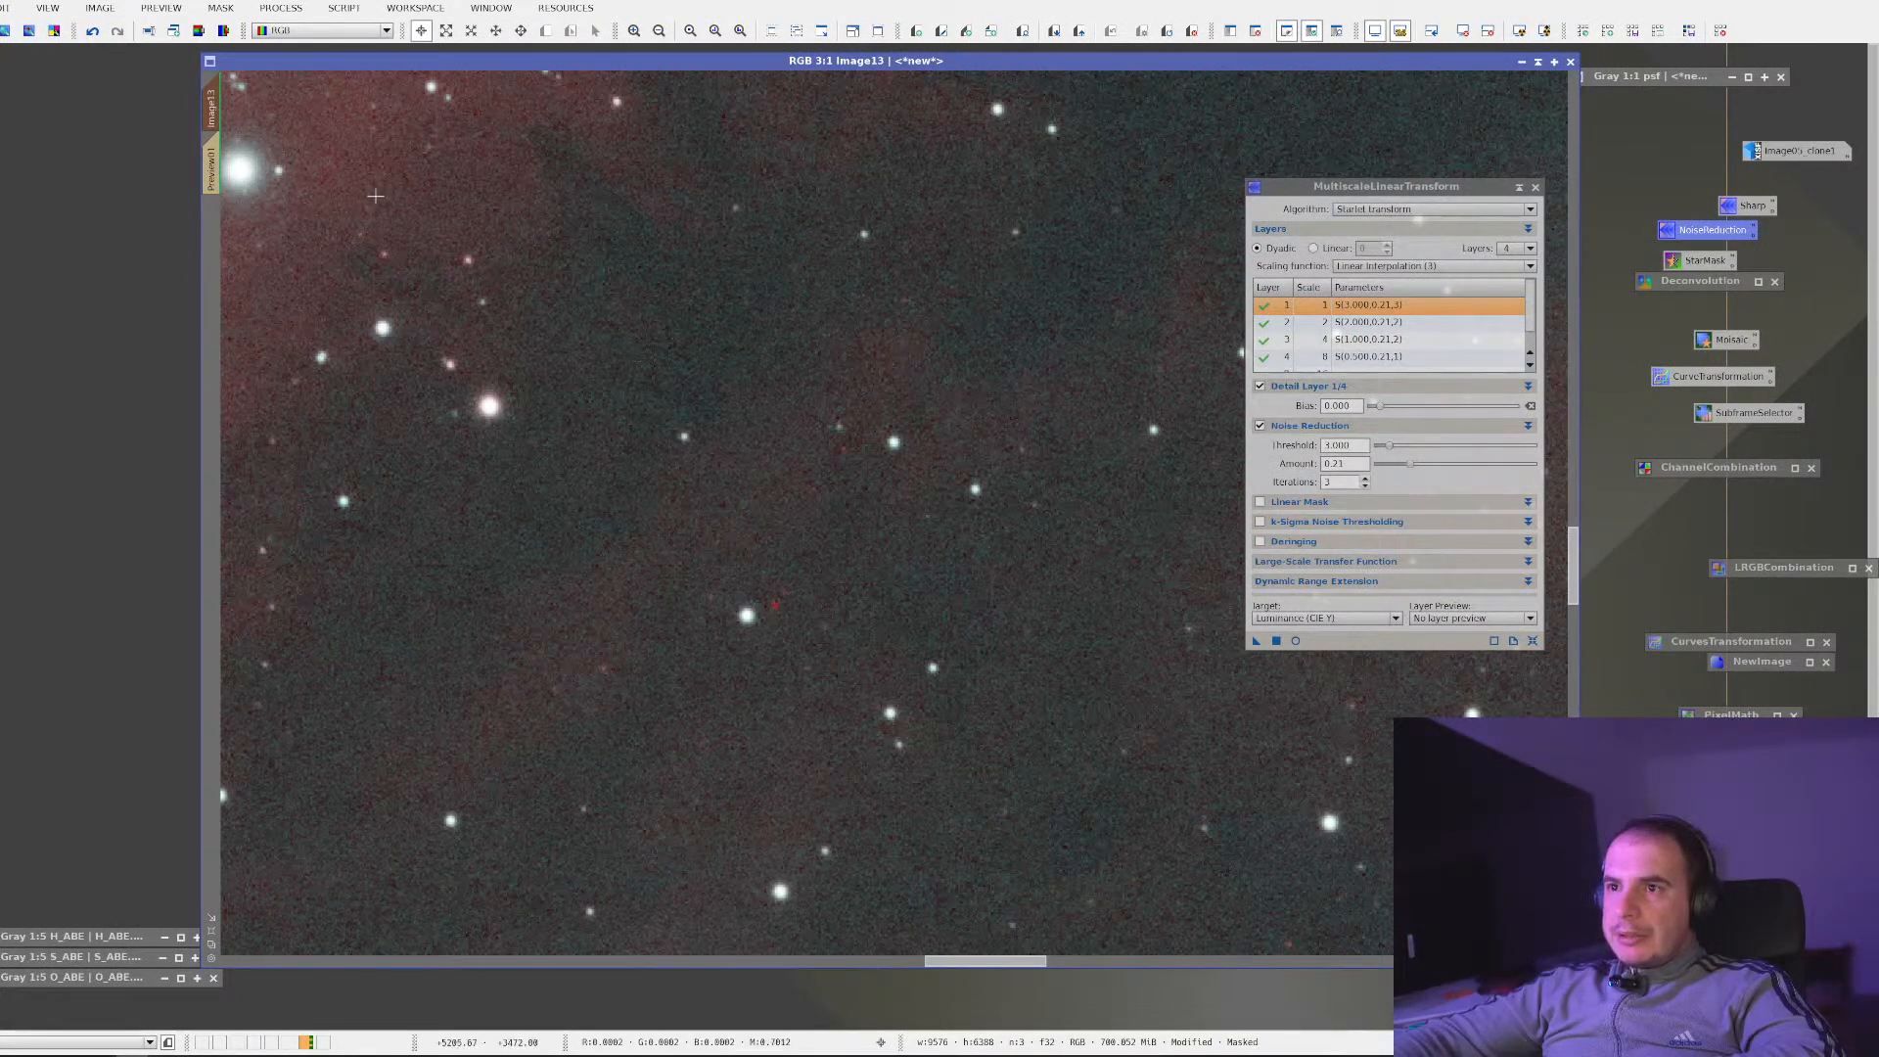
pyautogui.scroll(-2, 599, 347)
pyautogui.scroll(-2, 599, 347)
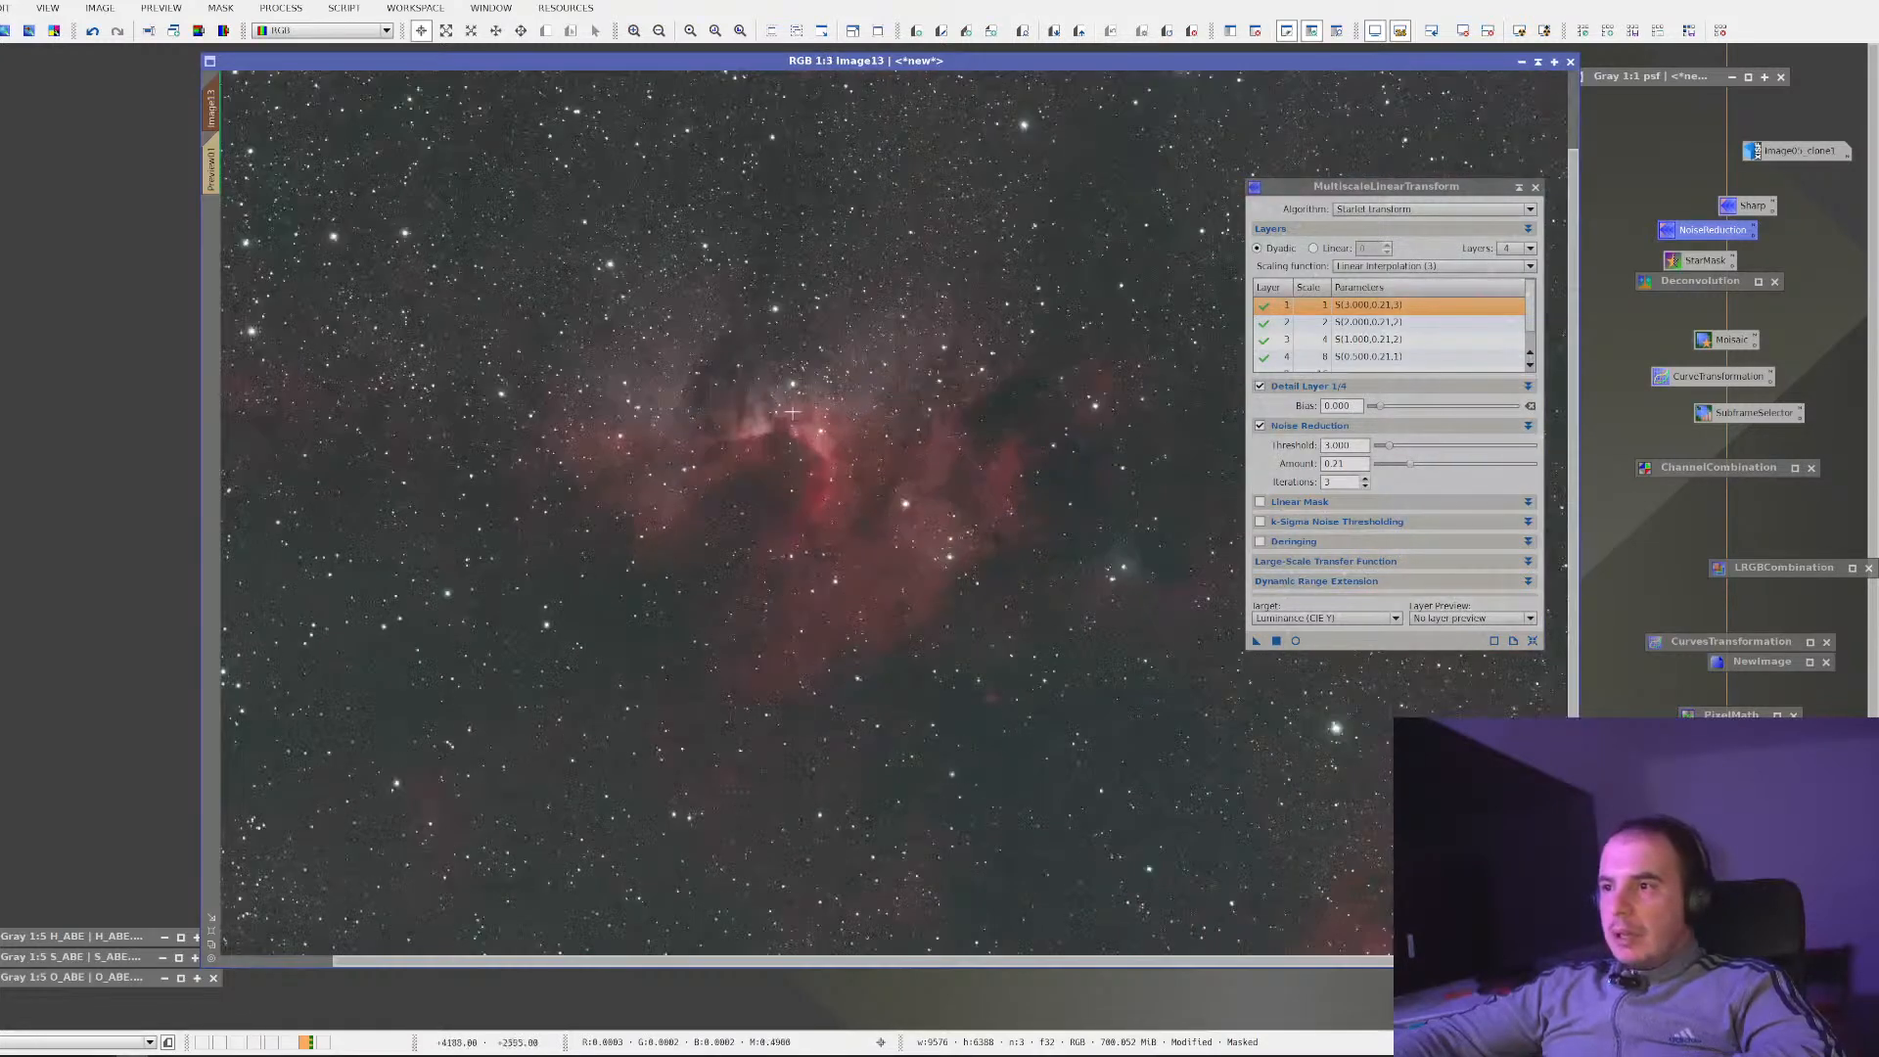
pyautogui.moveTo(1257, 641); pyautogui.dragTo(1094, 614)
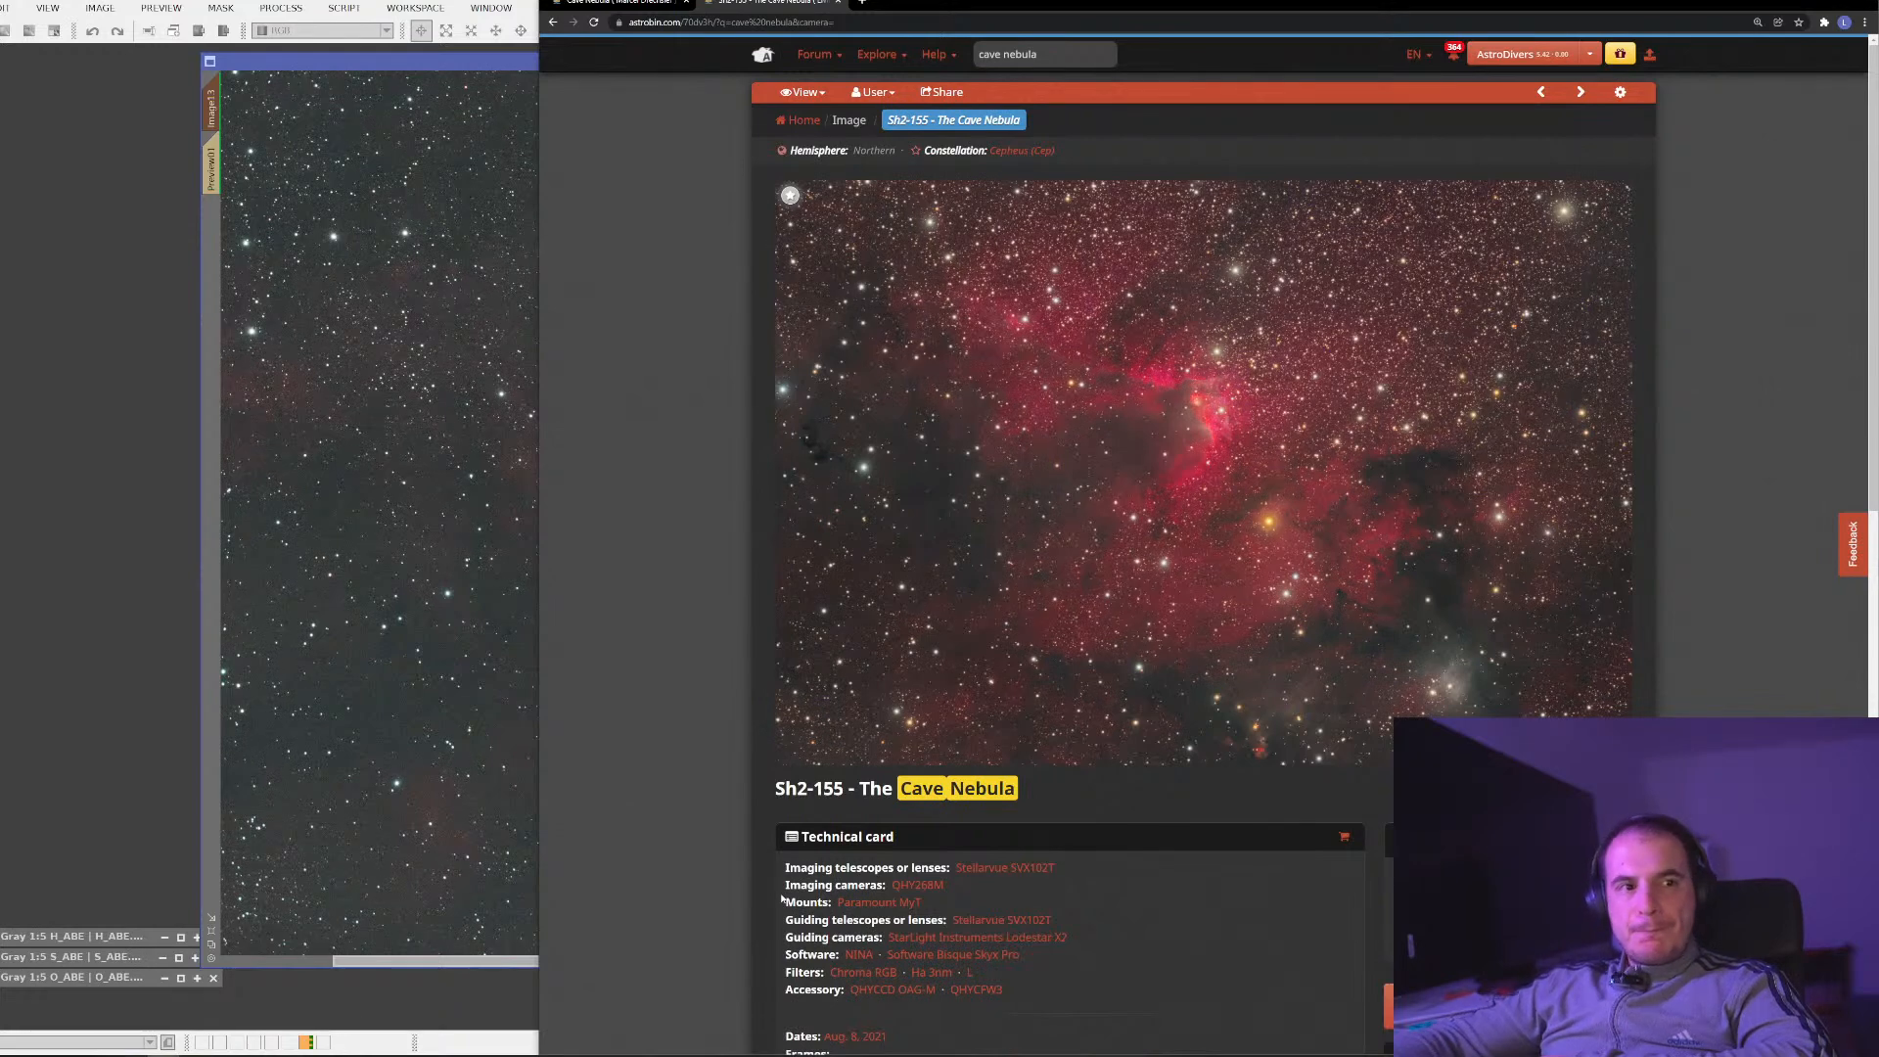
# Switch to the browser, examine two AstroBin Cave Nebula images at enlarged size for reference, and return to PixInsight
pyautogui.moveTo(1236, 359)
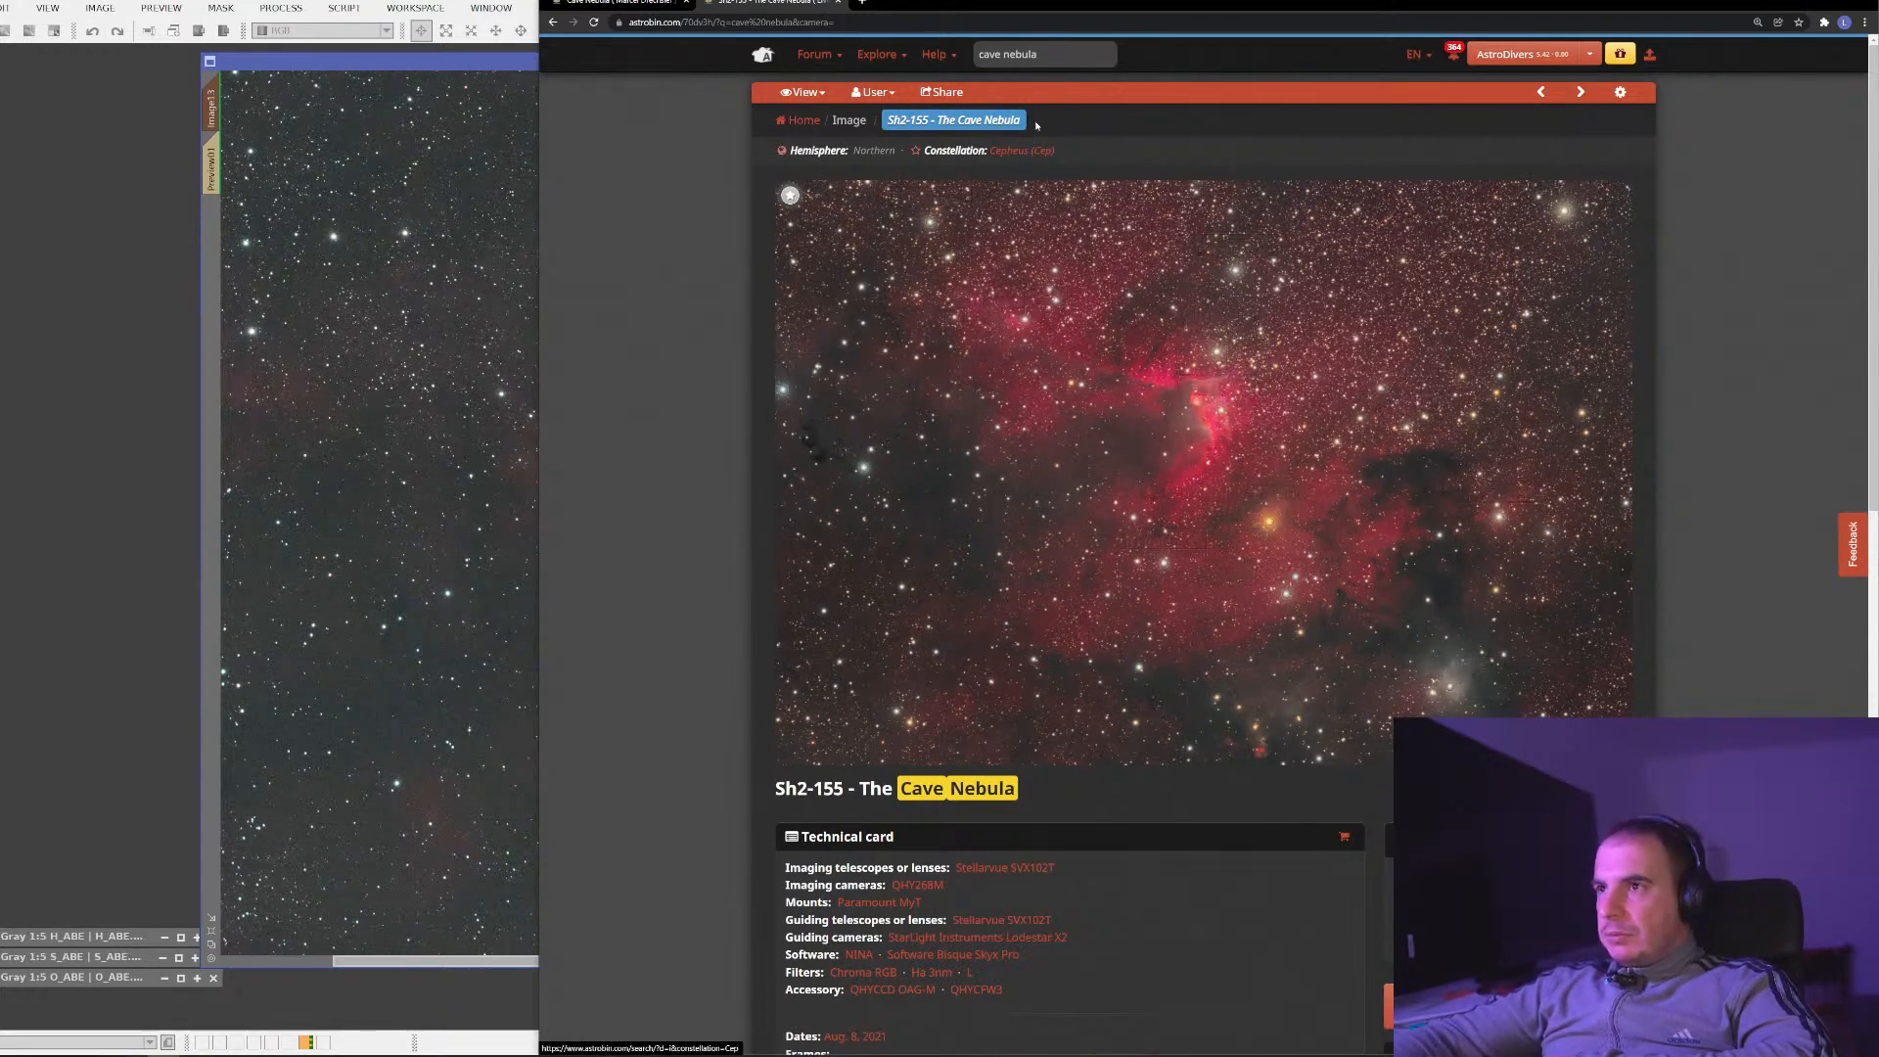
pyautogui.click(1137, 408)
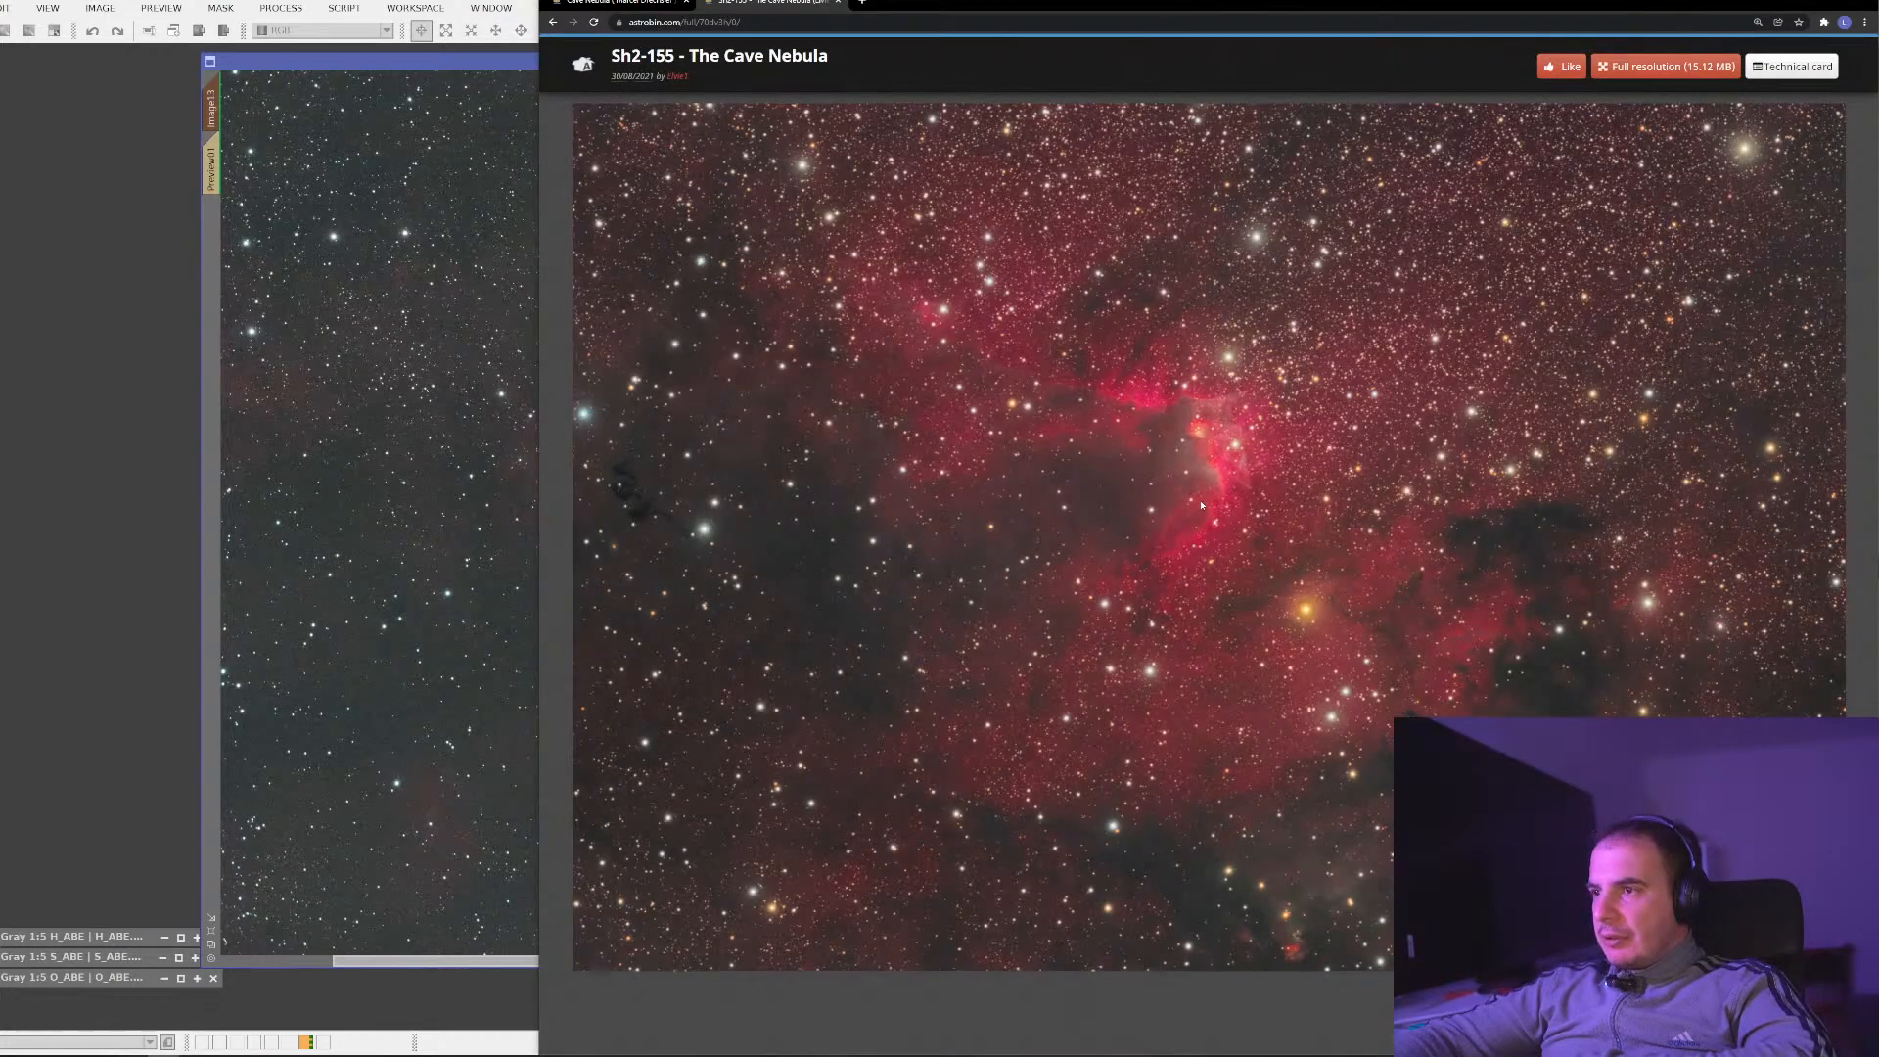
pyautogui.scroll(3, 1203, 505)
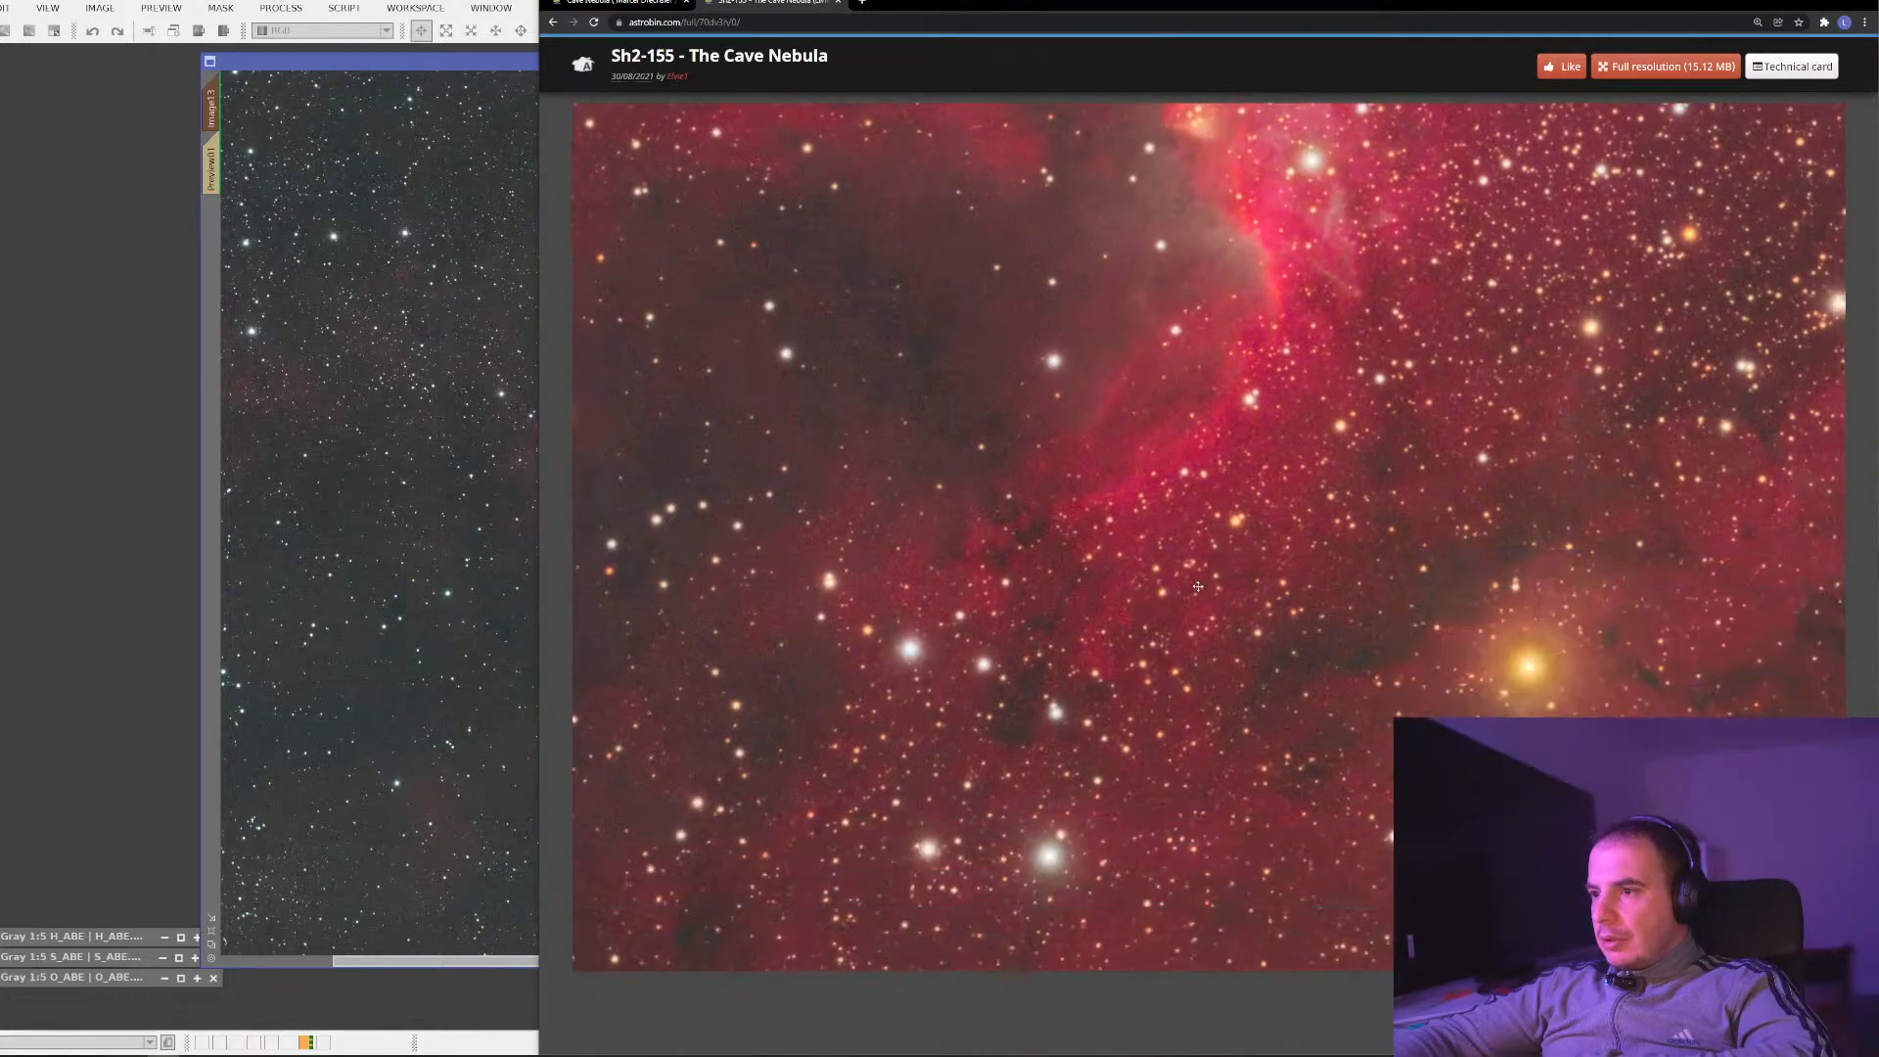
pyautogui.scroll(-3, 1198, 588)
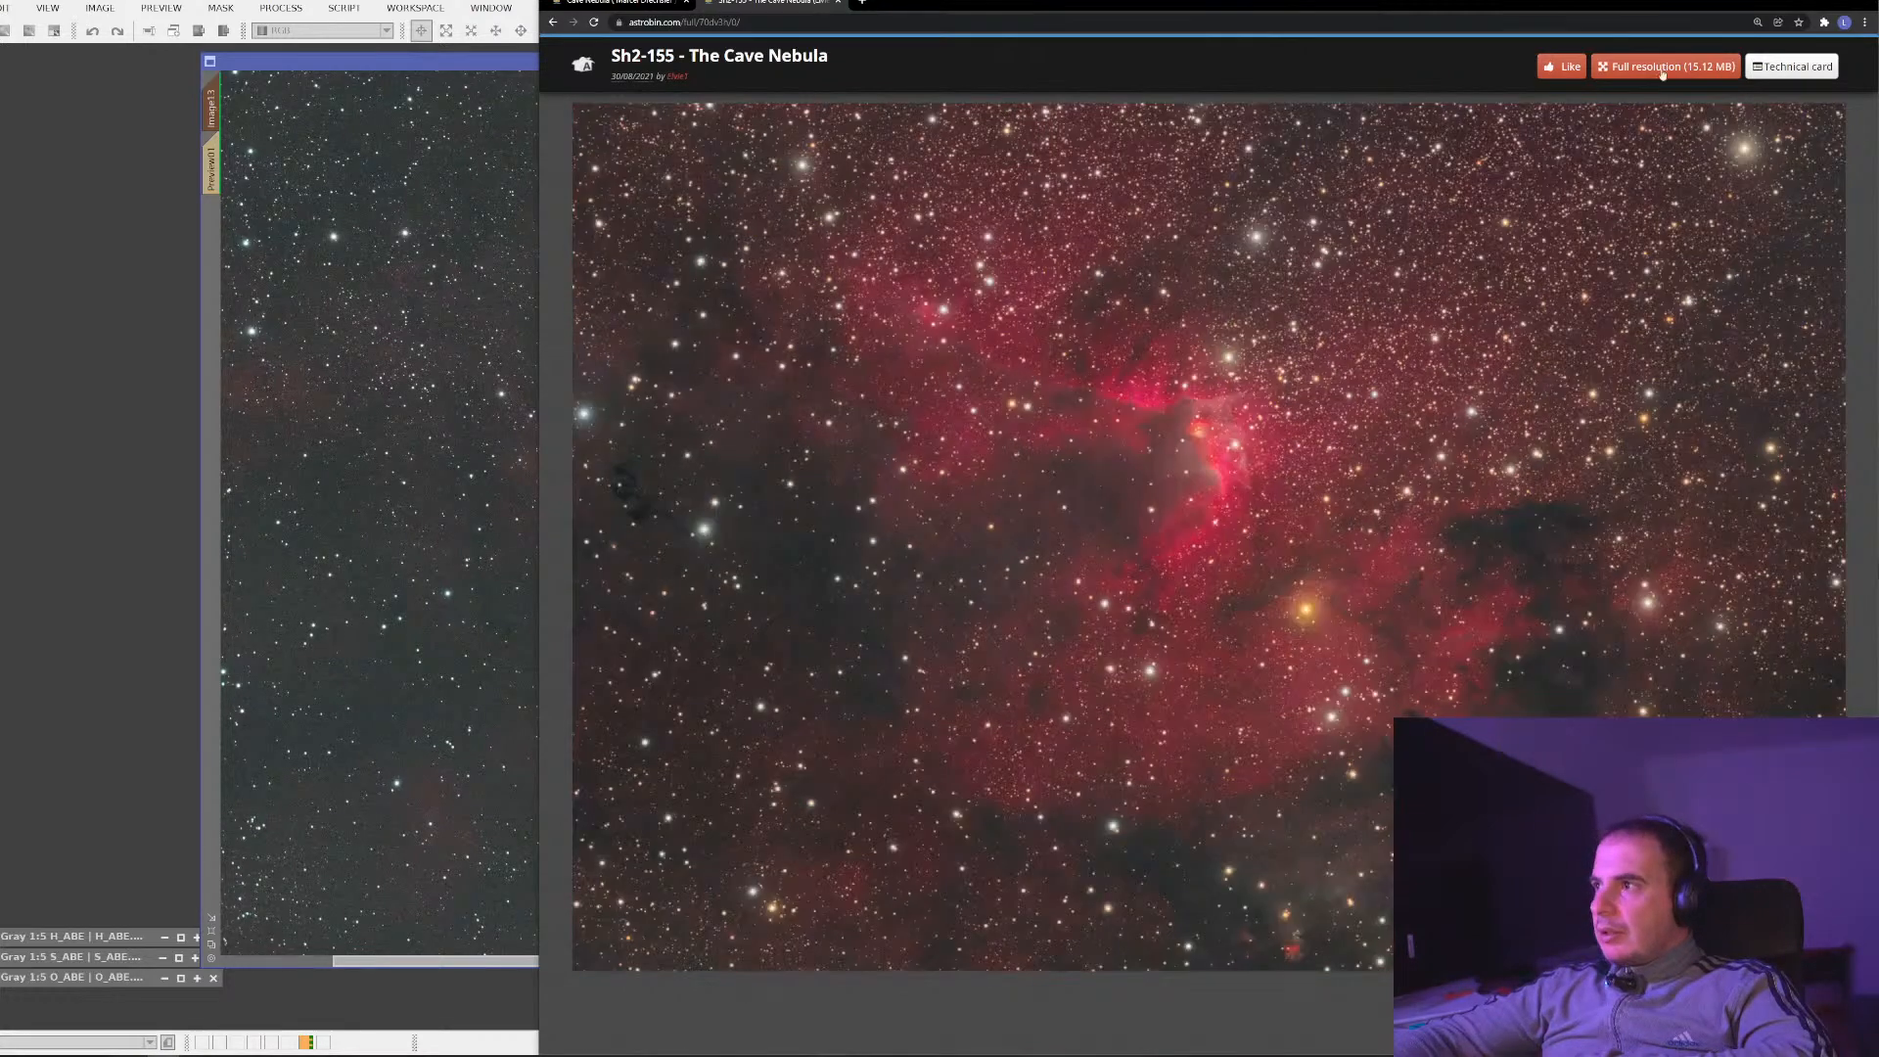
pyautogui.click(562, 27)
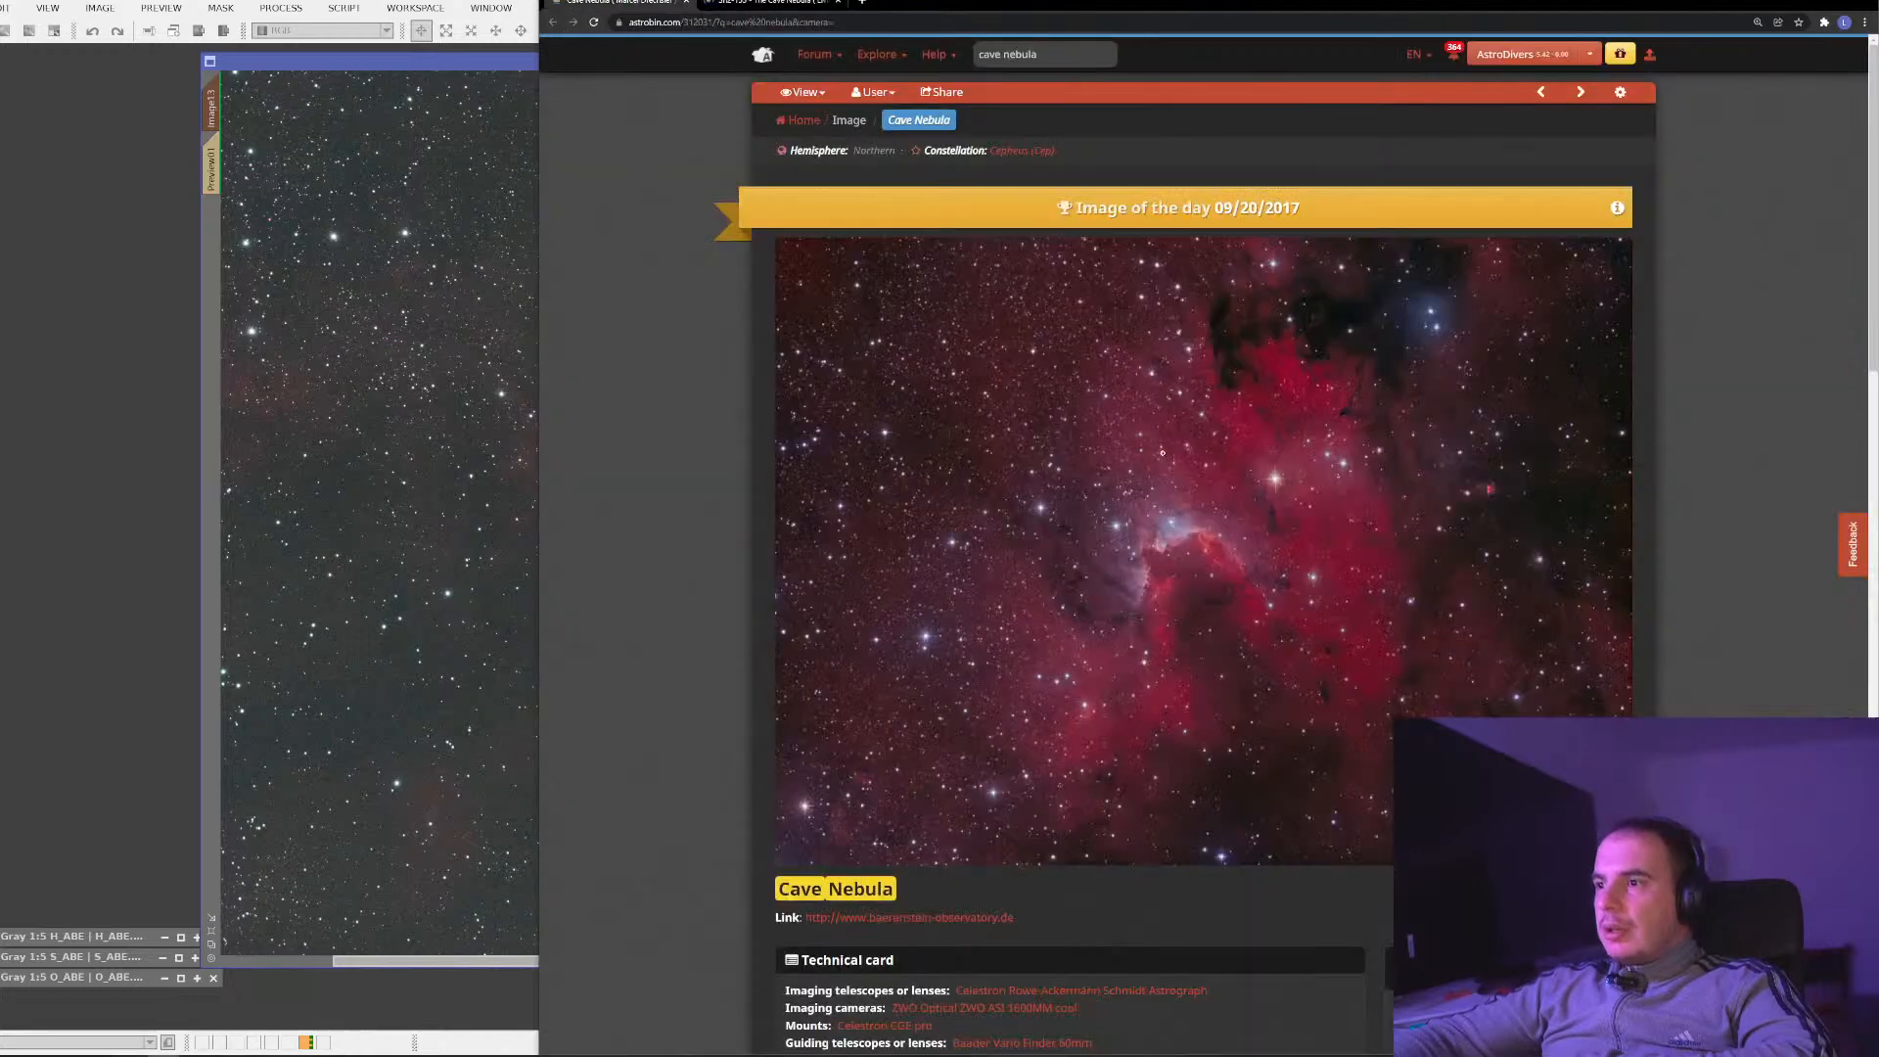
pyautogui.click(1241, 491)
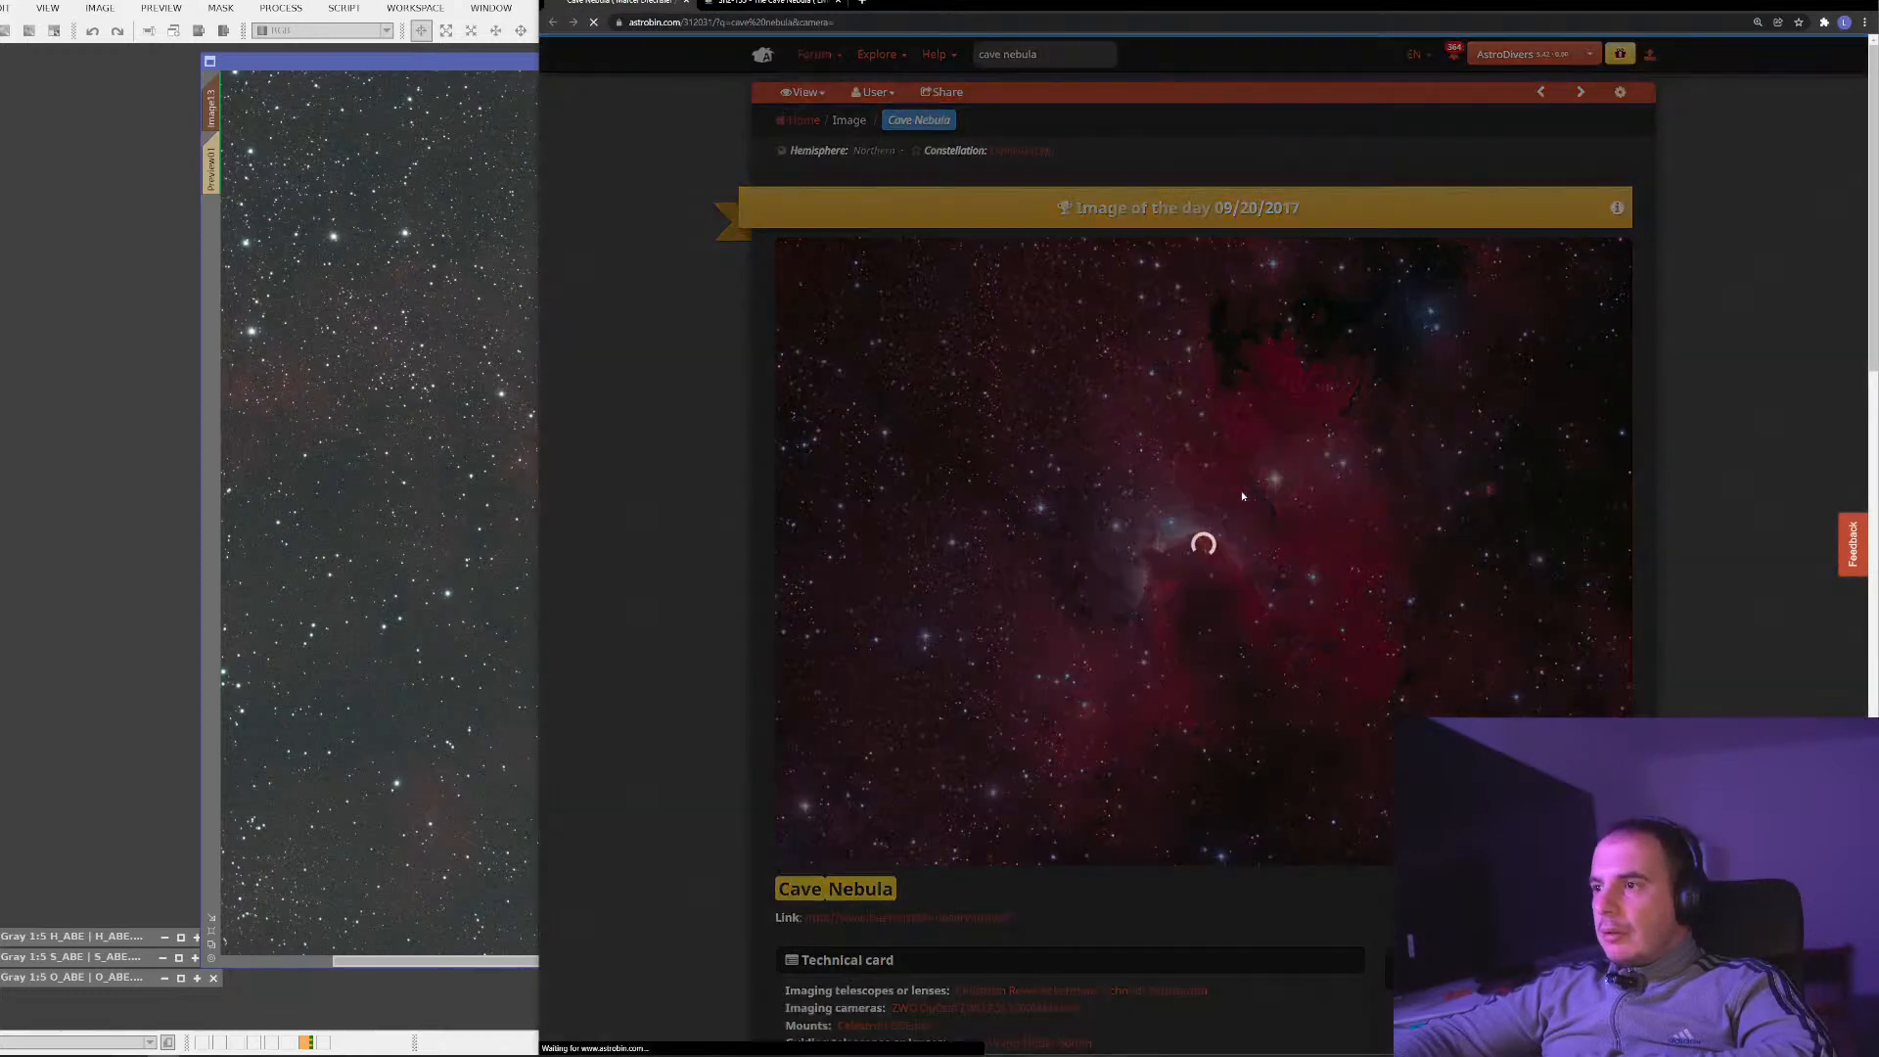
pyautogui.scroll(5, 1353, 580)
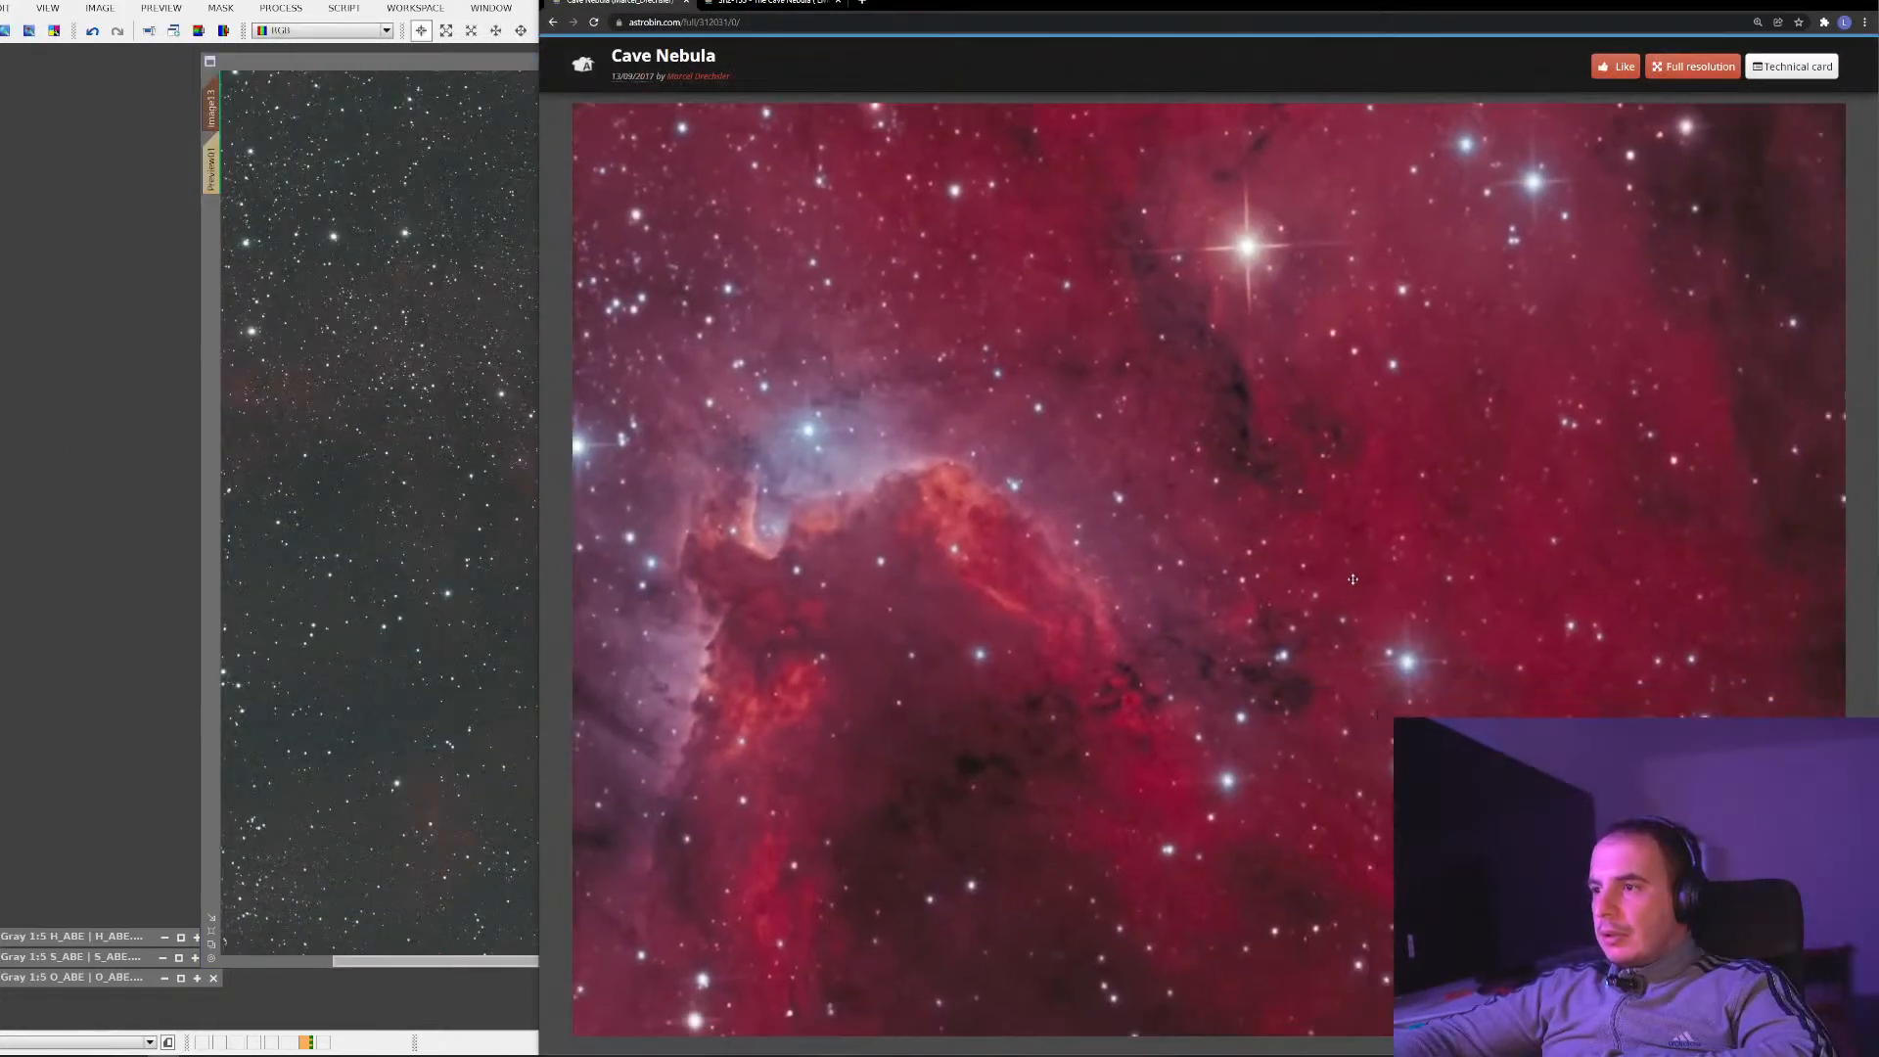
pyautogui.scroll(-5, 1353, 580)
pyautogui.hotkey('alt', 'Tab')
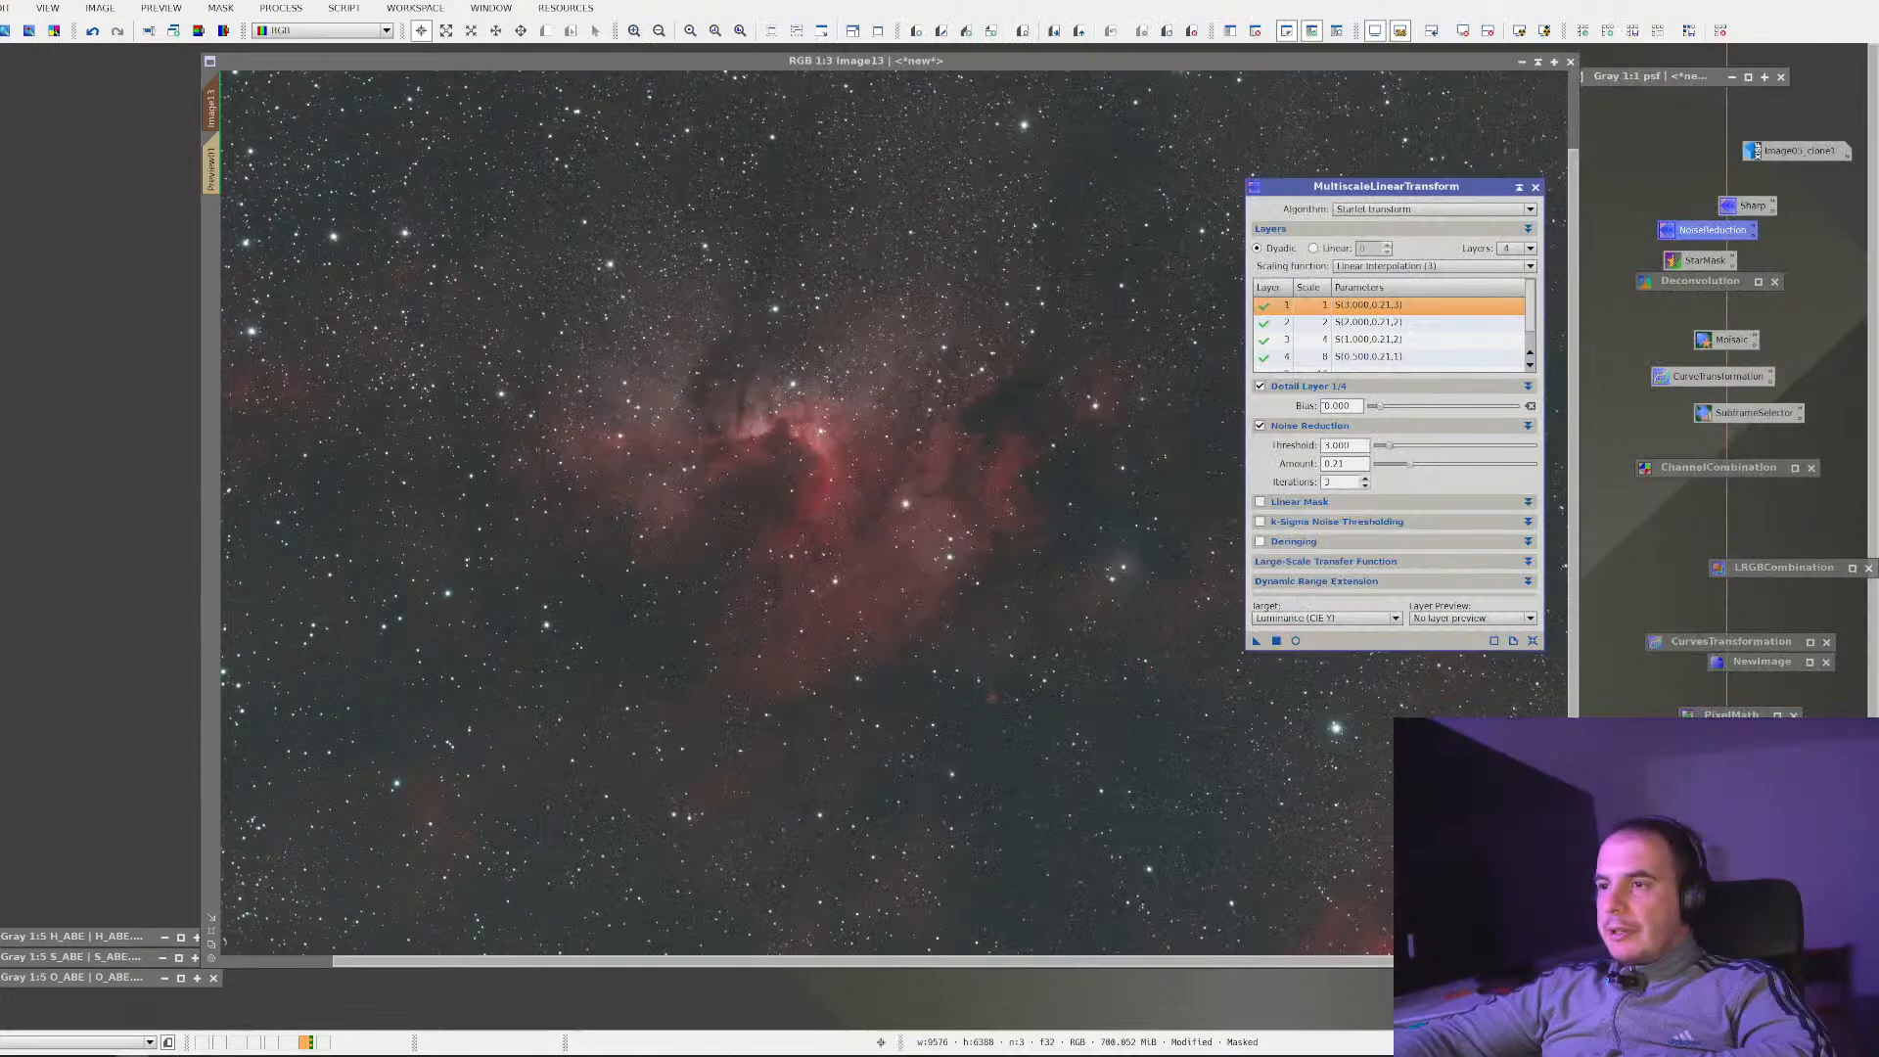
# Compare the noise in the red nebula area of Image13 with and without the MultiscaleLinearTransform noise reduction
pyautogui.scroll(4, 842, 551)
pyautogui.scroll(-1, 999, 595)
pyautogui.scroll(1, 934, 459)
pyautogui.moveTo(999, 594); pyautogui.dragTo(860, 344)
pyautogui.click(93, 32)
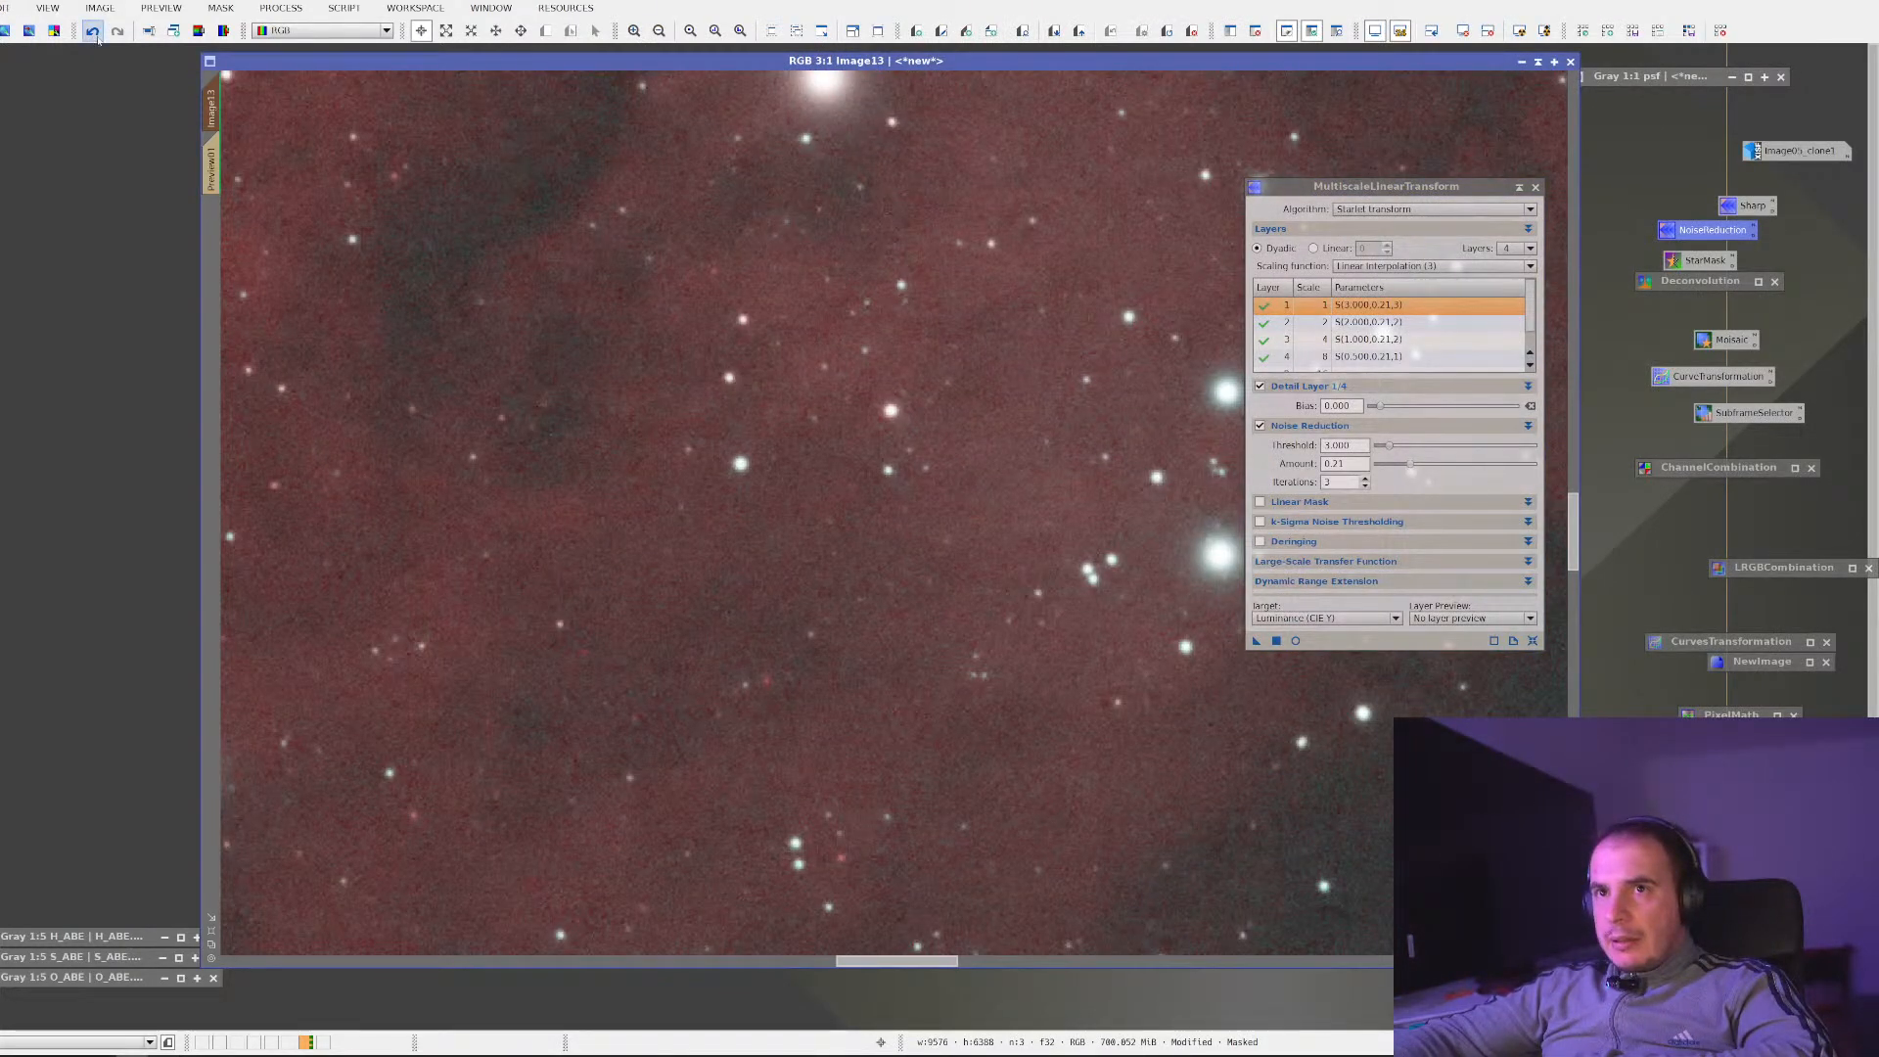
pyautogui.click(93, 32)
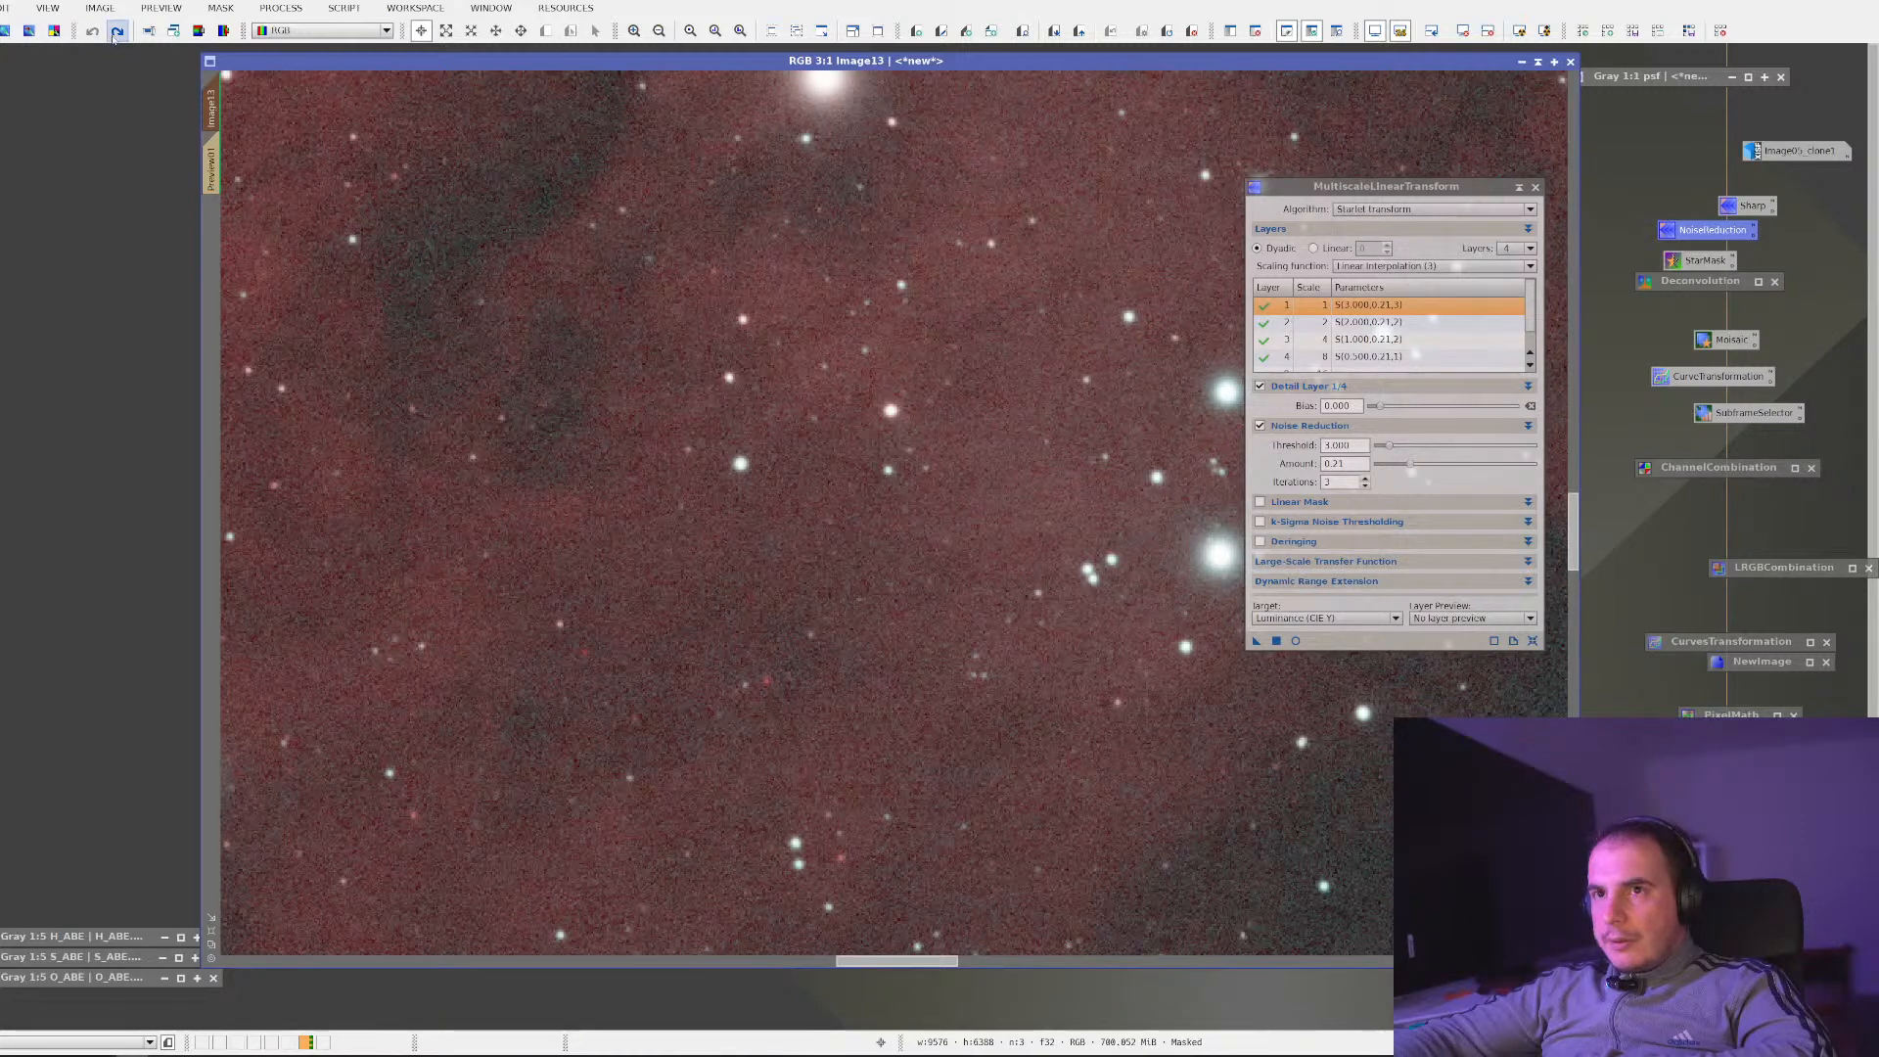
pyautogui.click(116, 32)
pyautogui.scroll(-2, 796, 475)
pyautogui.scroll(-2, 796, 475)
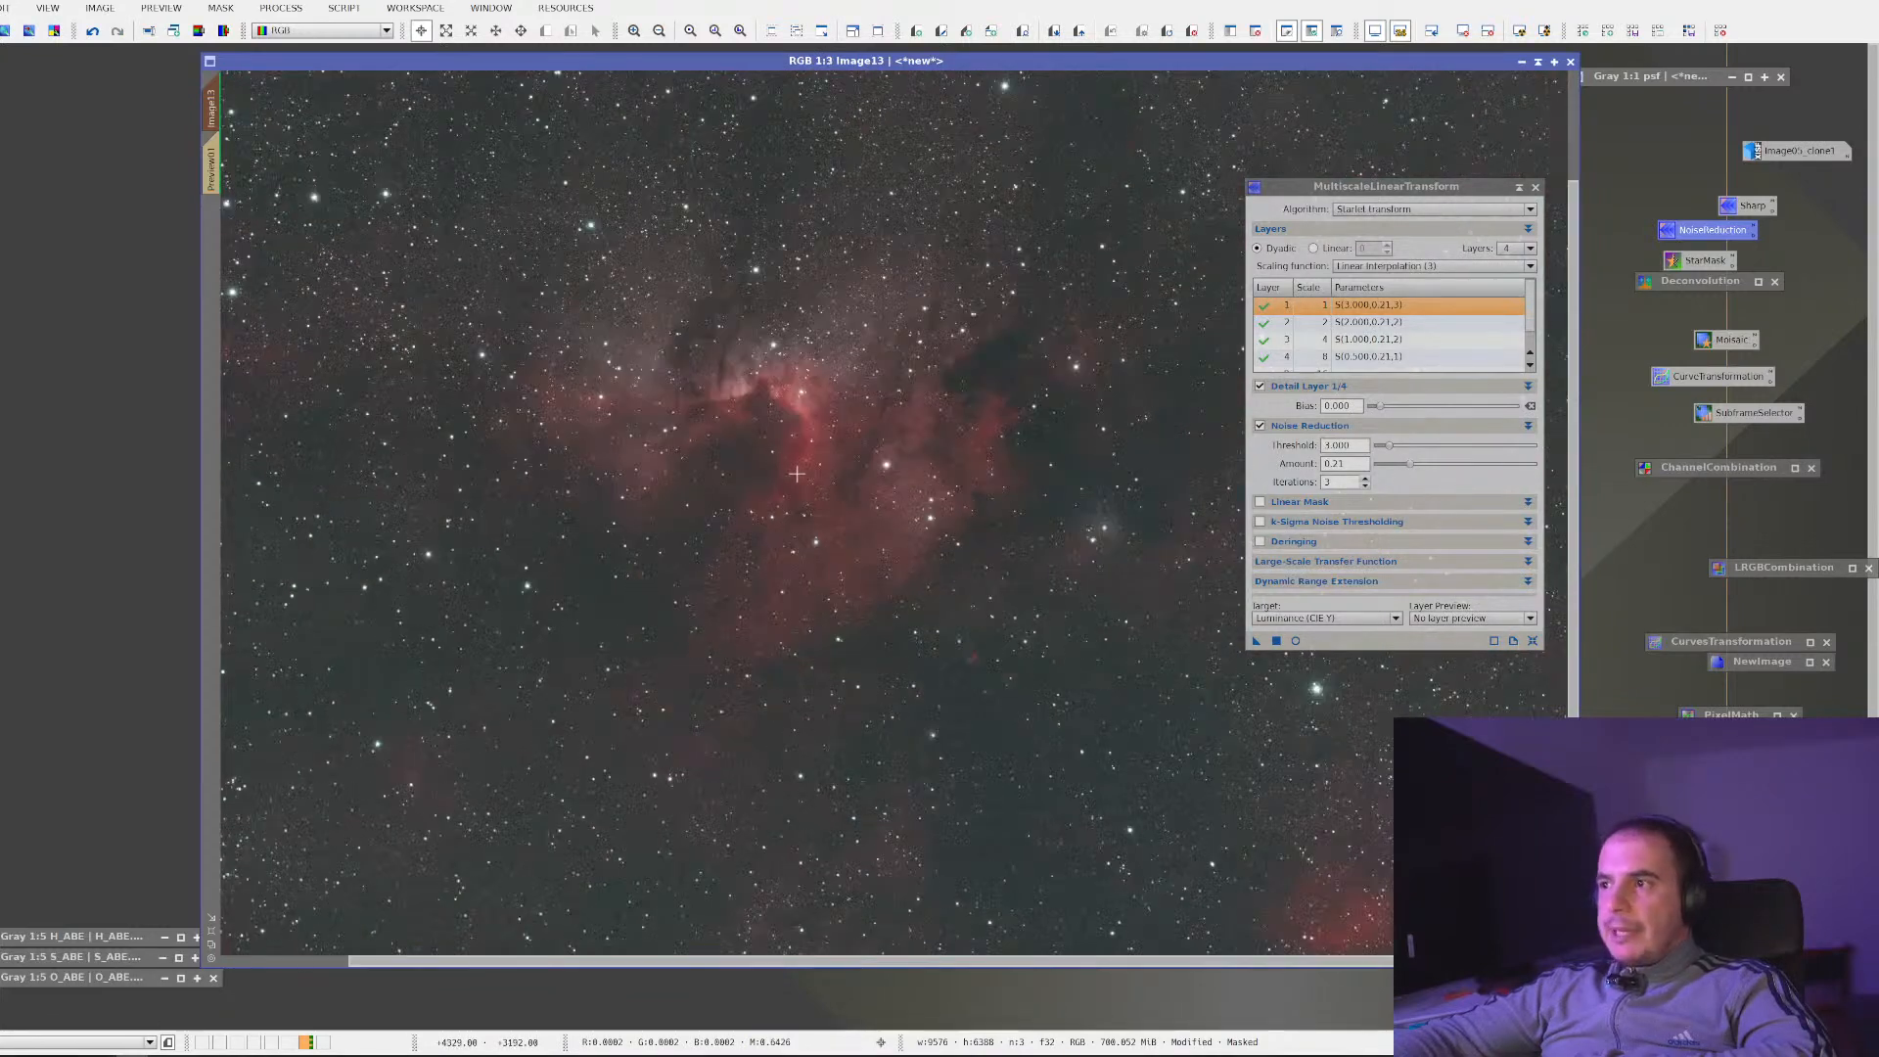
# Apply SCNR to Image13 to remove green with Average Neutral protection, amount 1.00 and lightness preserved
pyautogui.click(296, 10)
pyautogui.moveTo(314, 31)
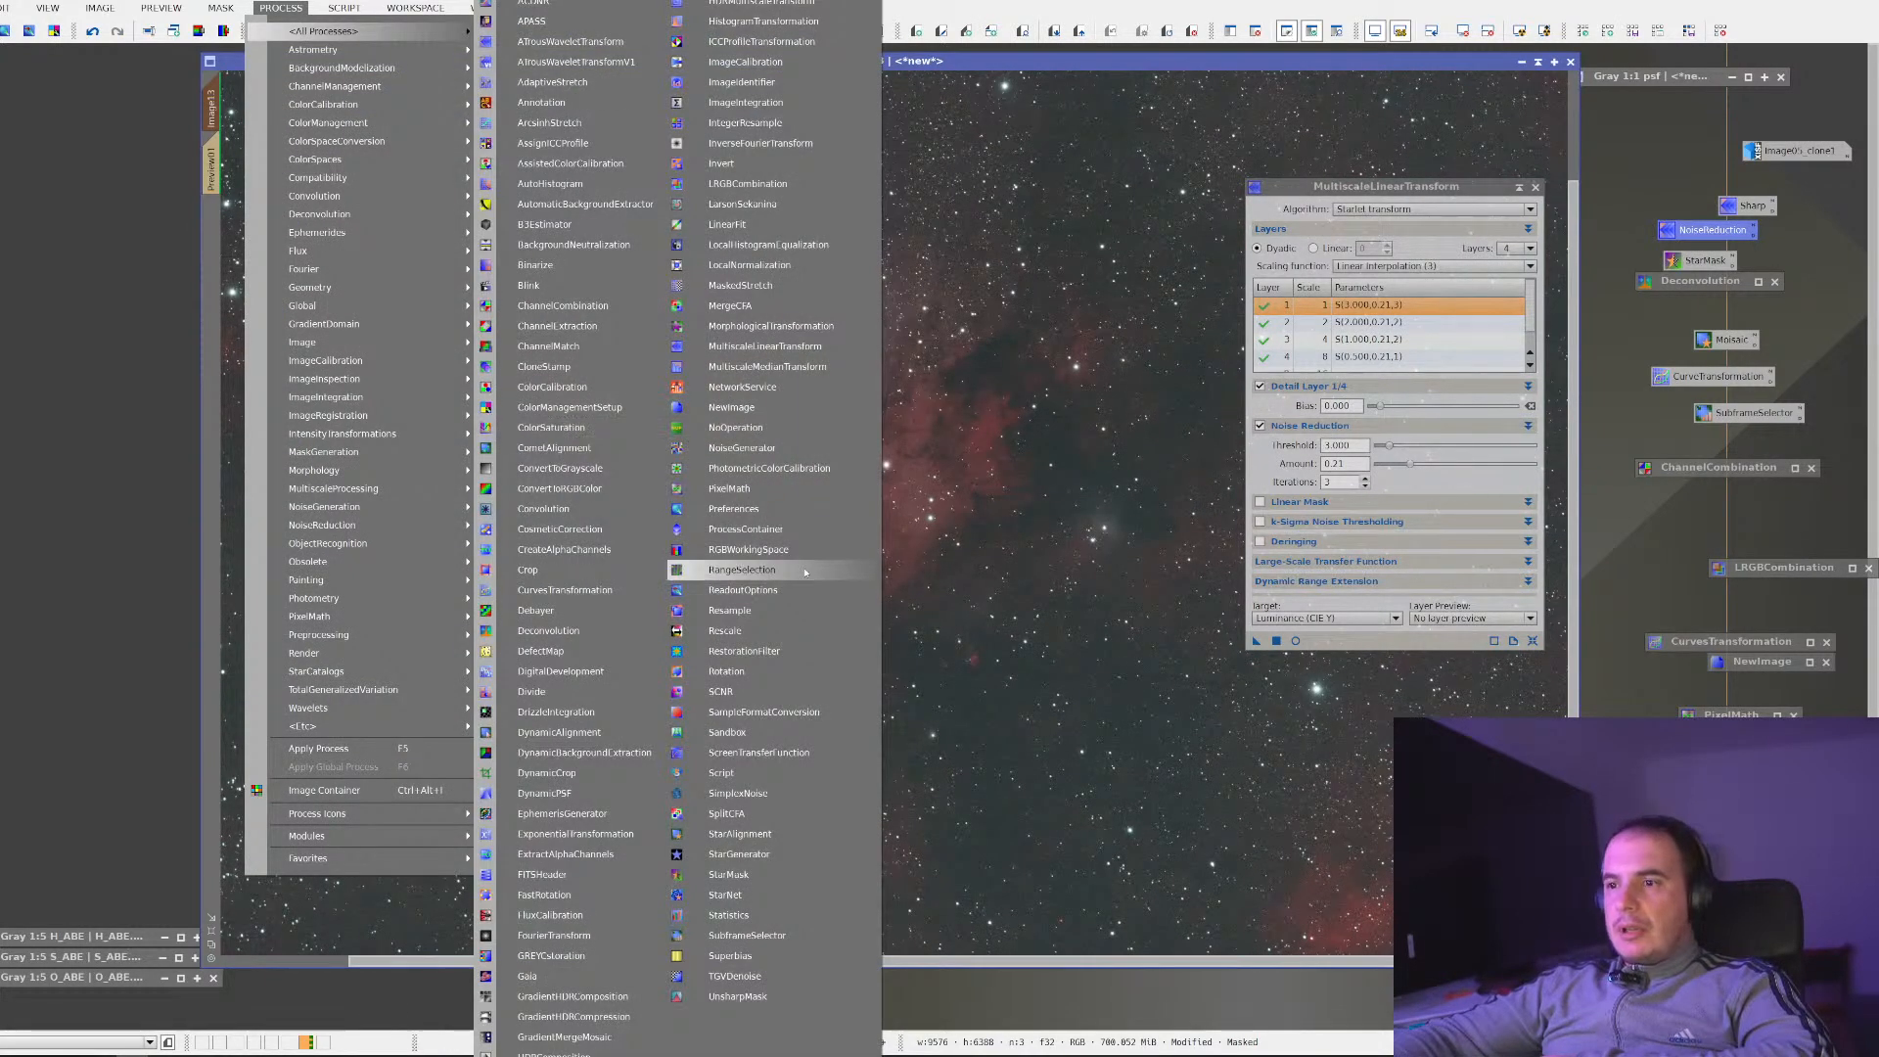
pyautogui.click(744, 693)
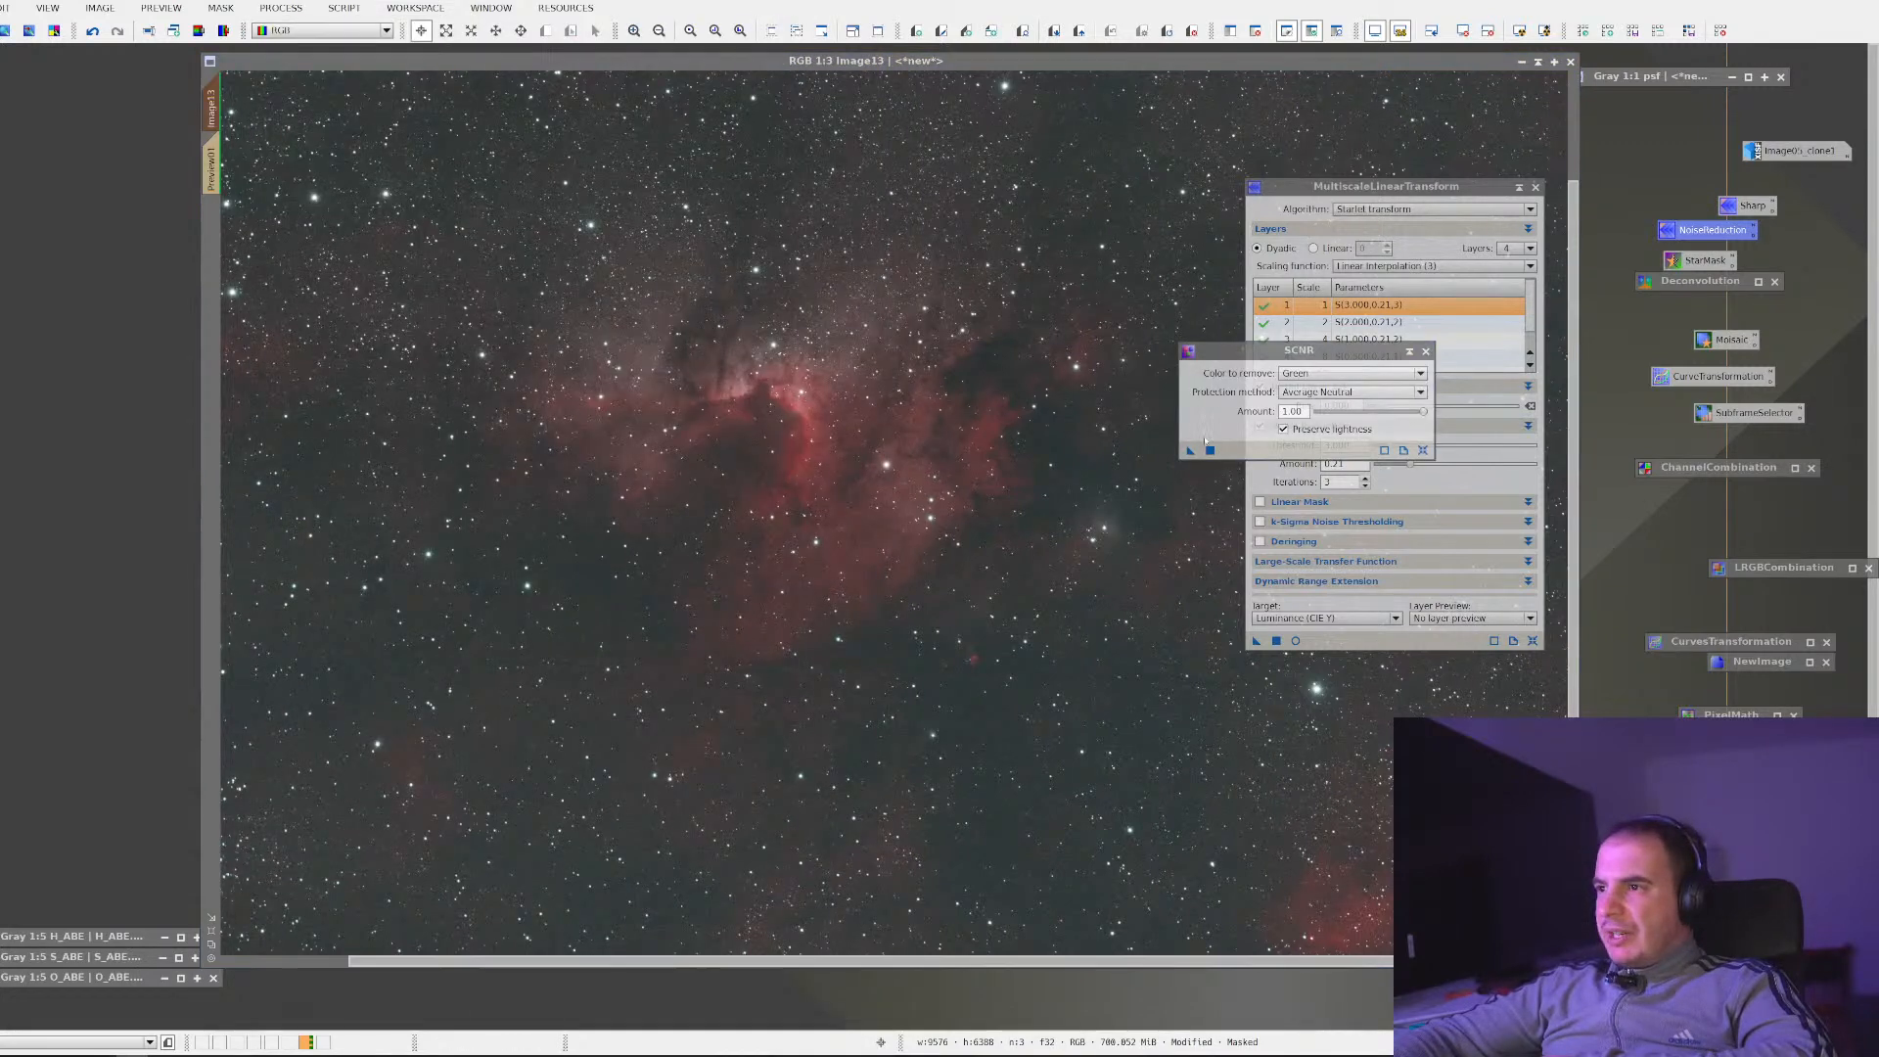
pyautogui.moveTo(1189, 453); pyautogui.dragTo(976, 637)
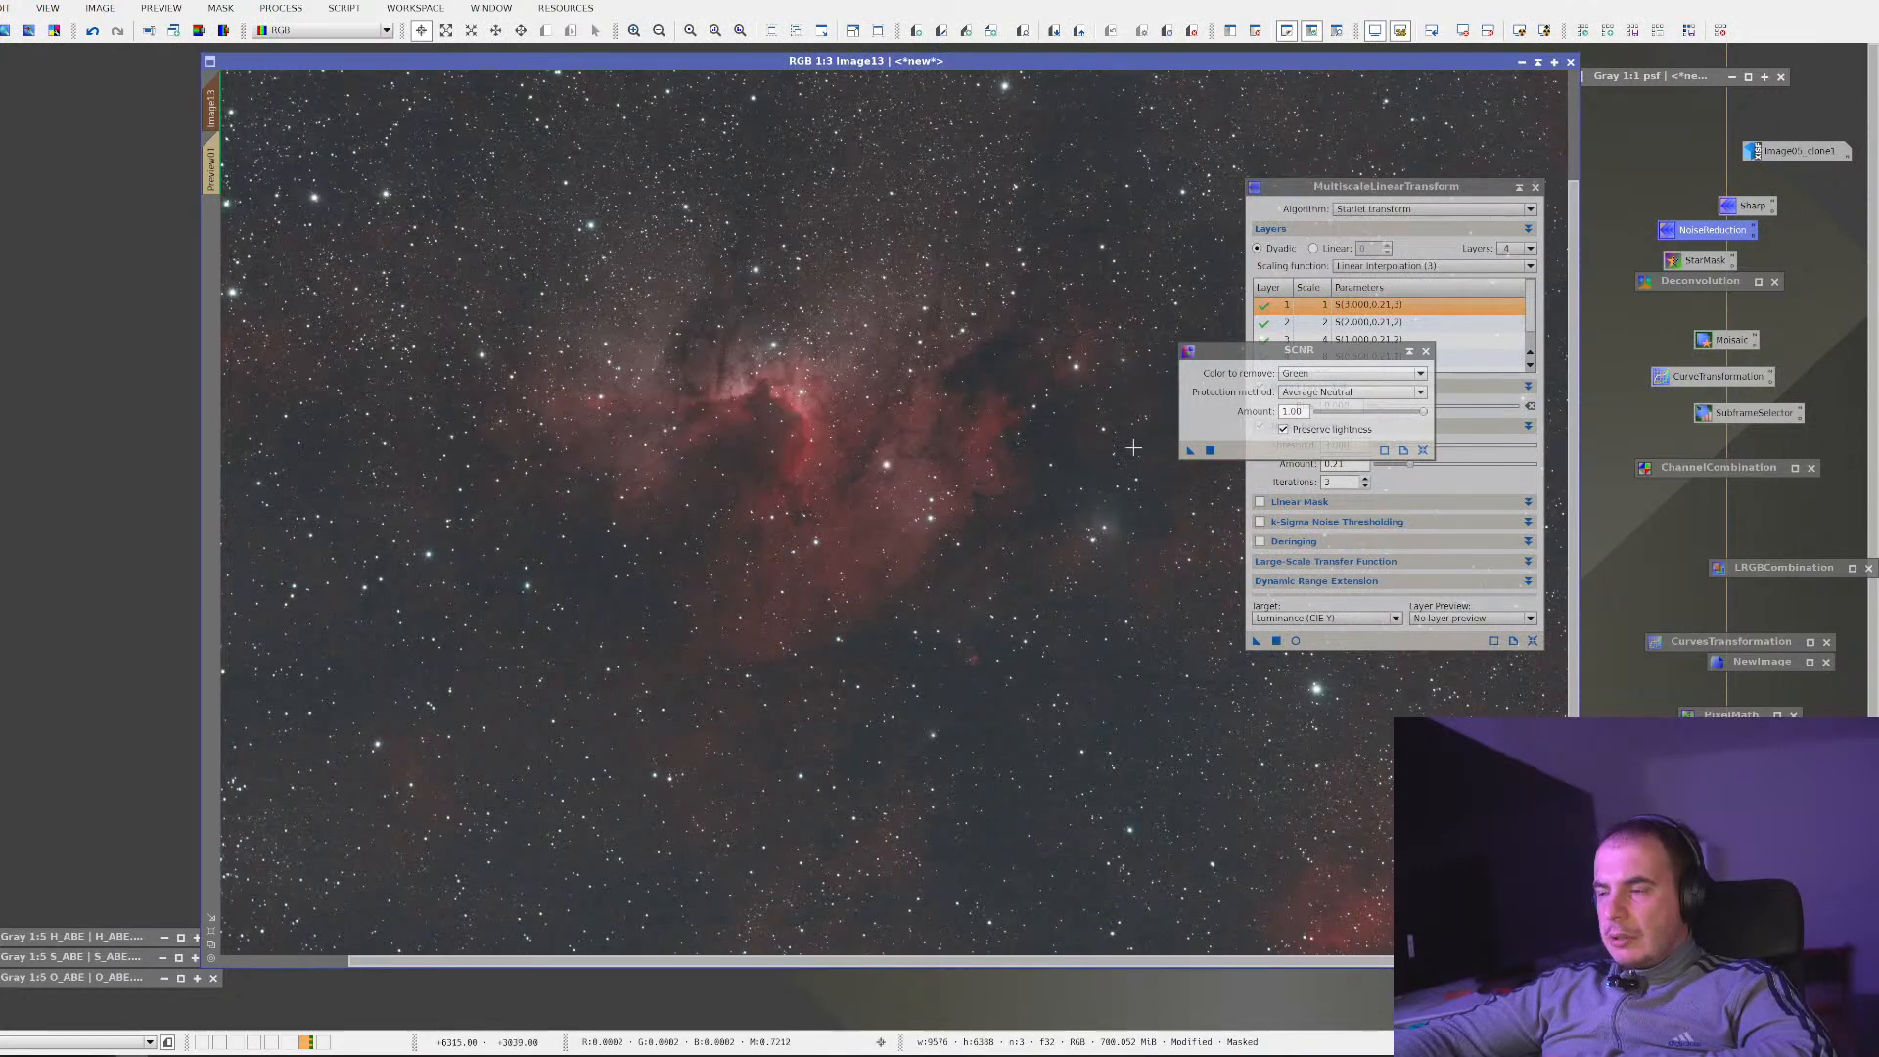
# Compare Image13 before and after the SCNR green removal, keep the correction, and collapse the SCNR window
pyautogui.scroll(4, 881, 450)
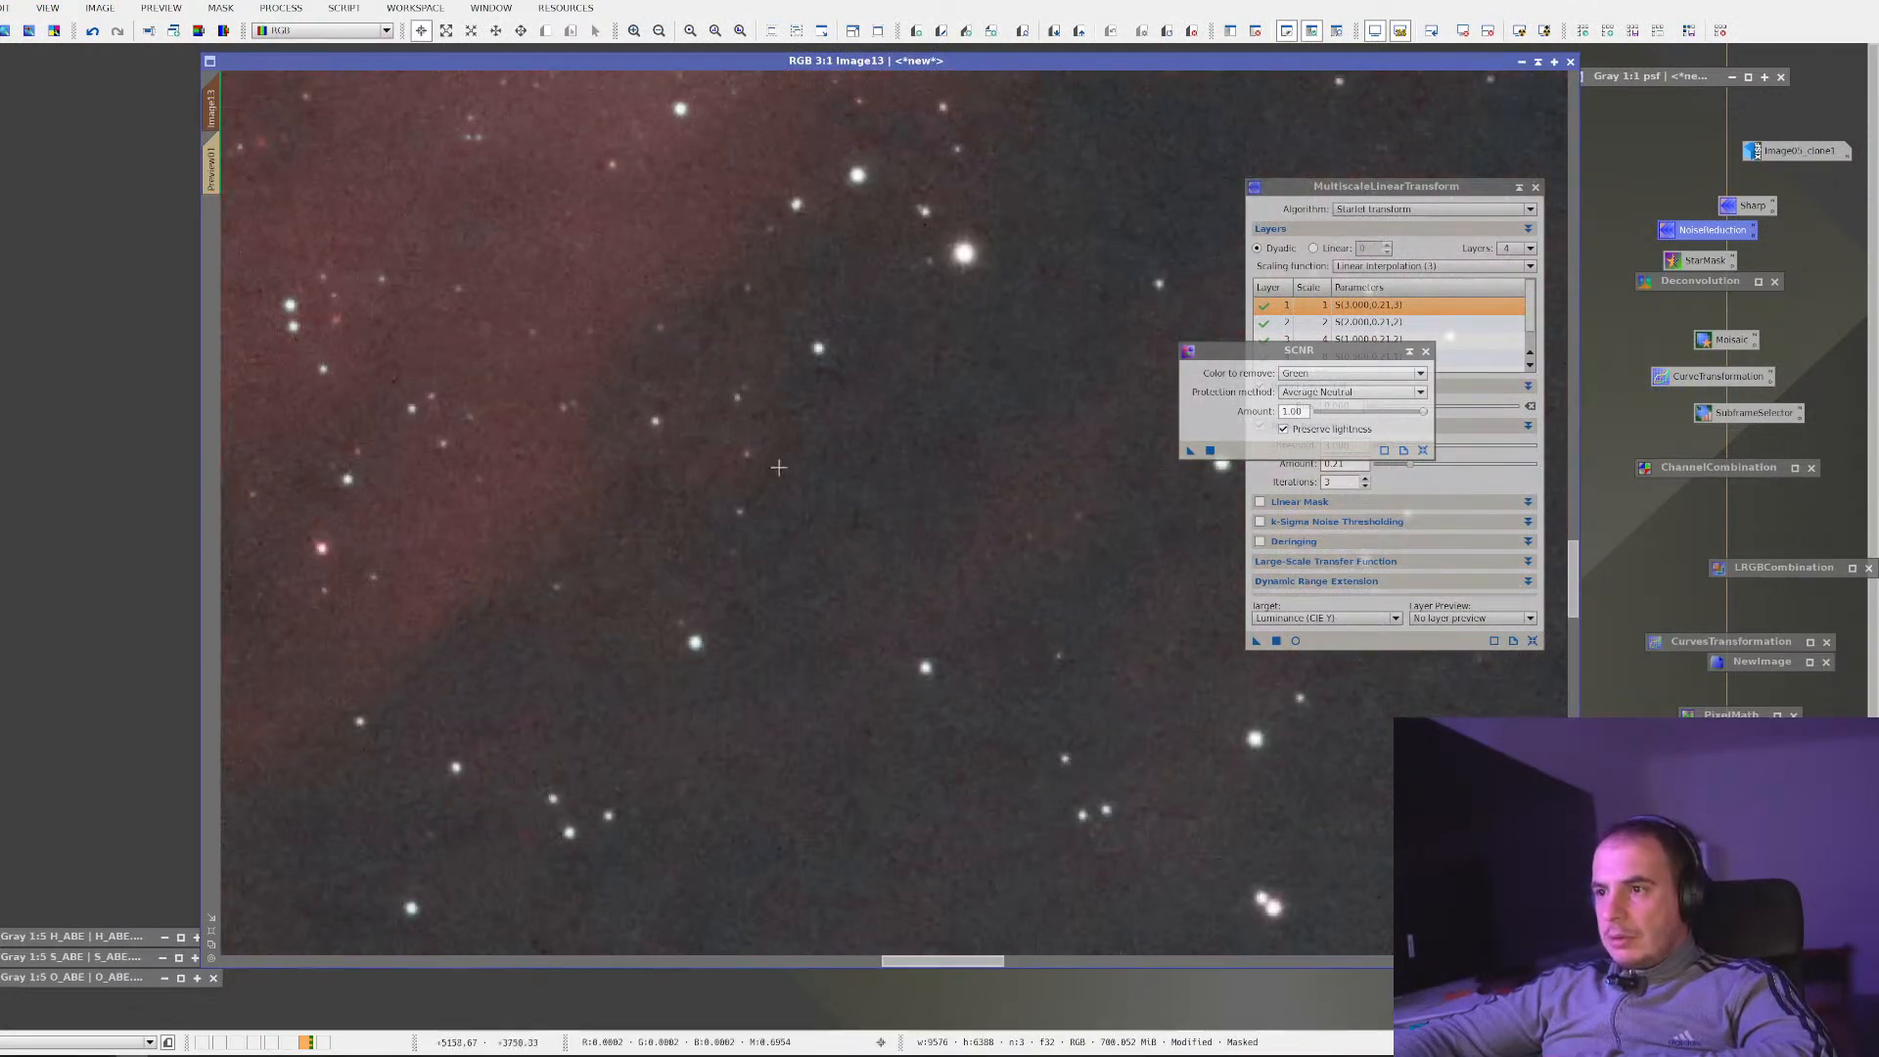
pyautogui.click(92, 30)
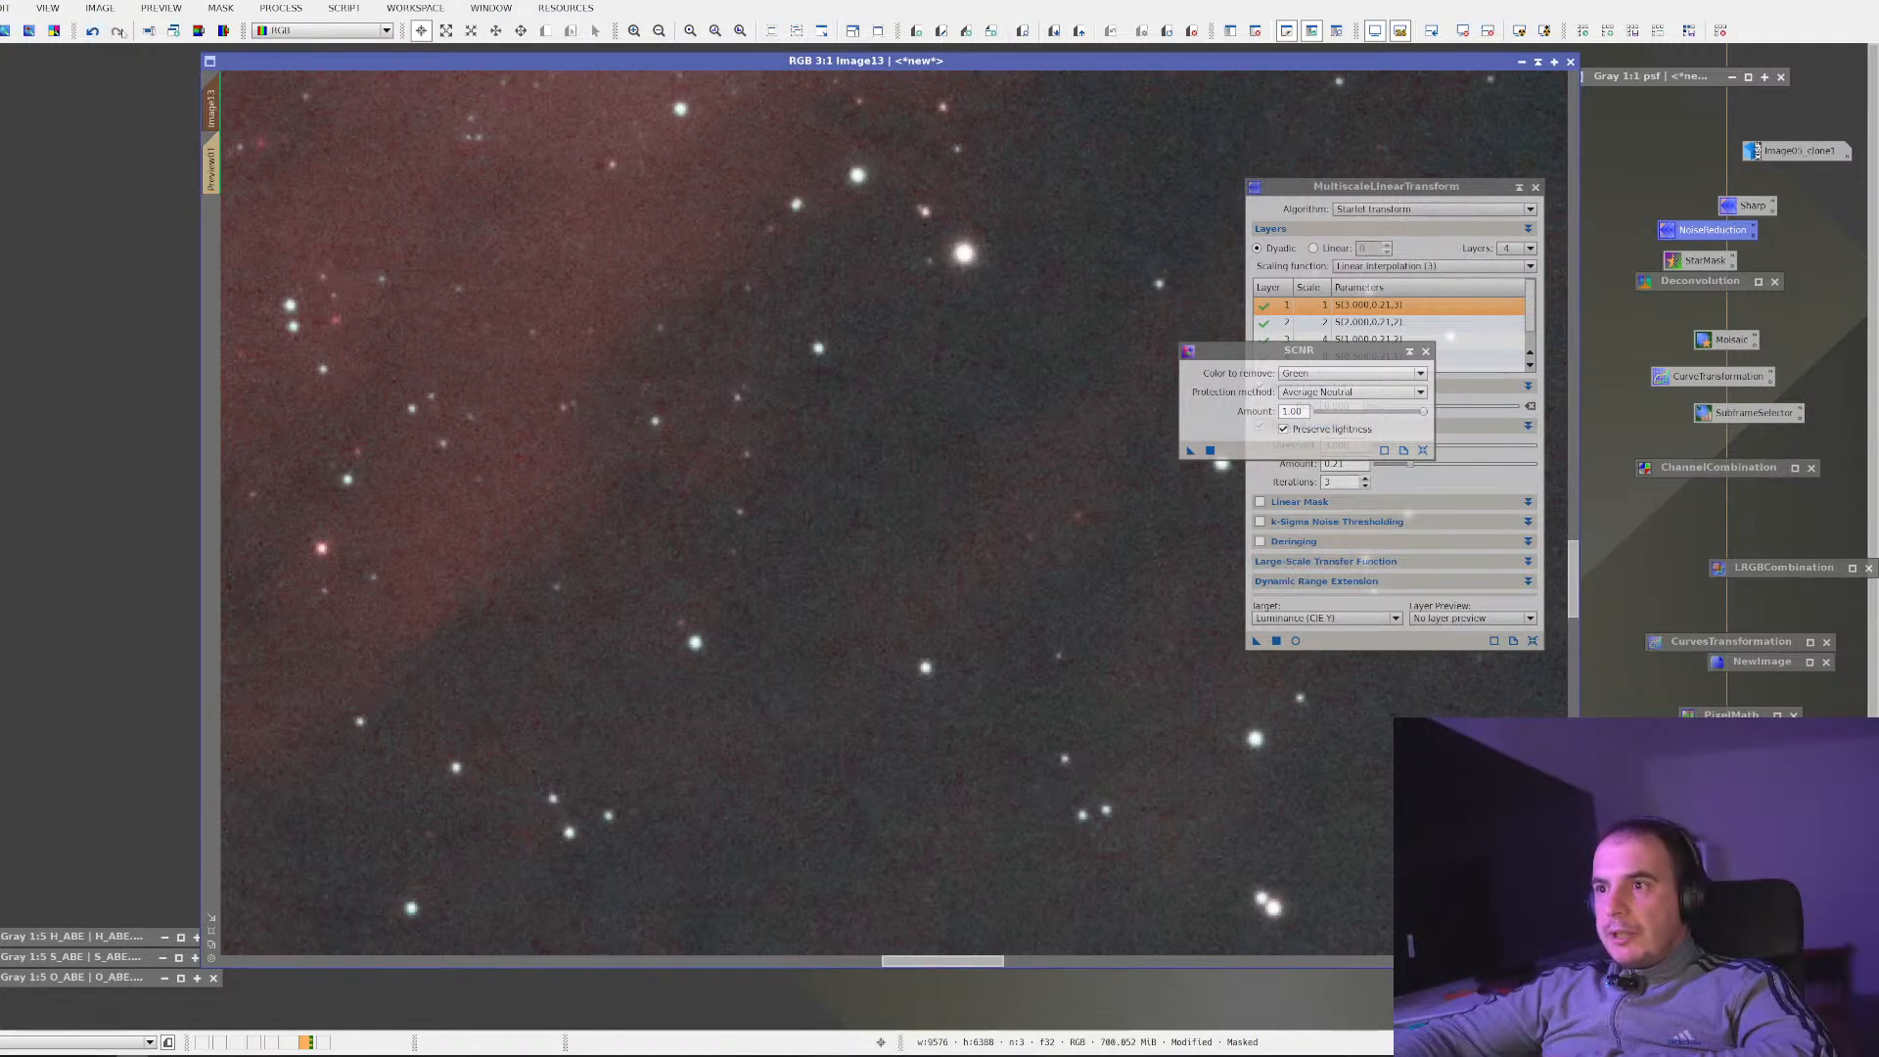
pyautogui.scroll(-1, 689, 437)
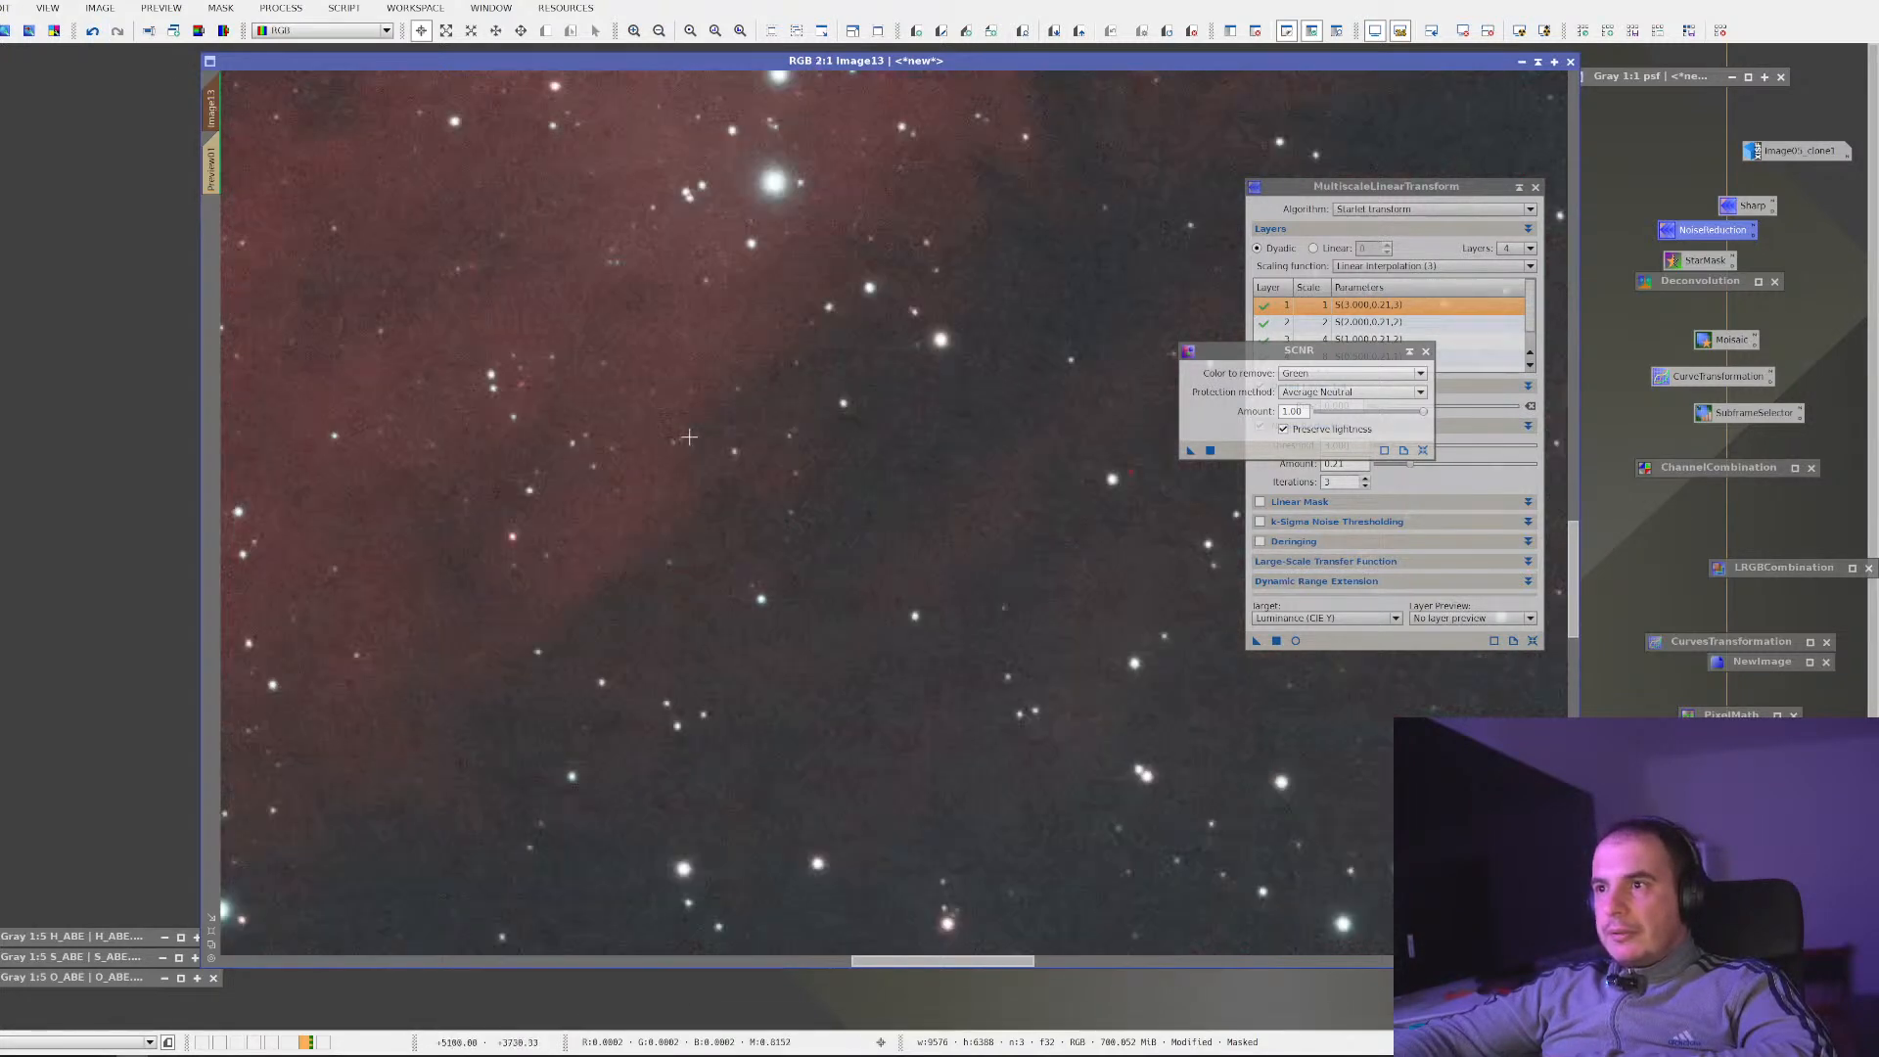
pyautogui.scroll(-3, 690, 436)
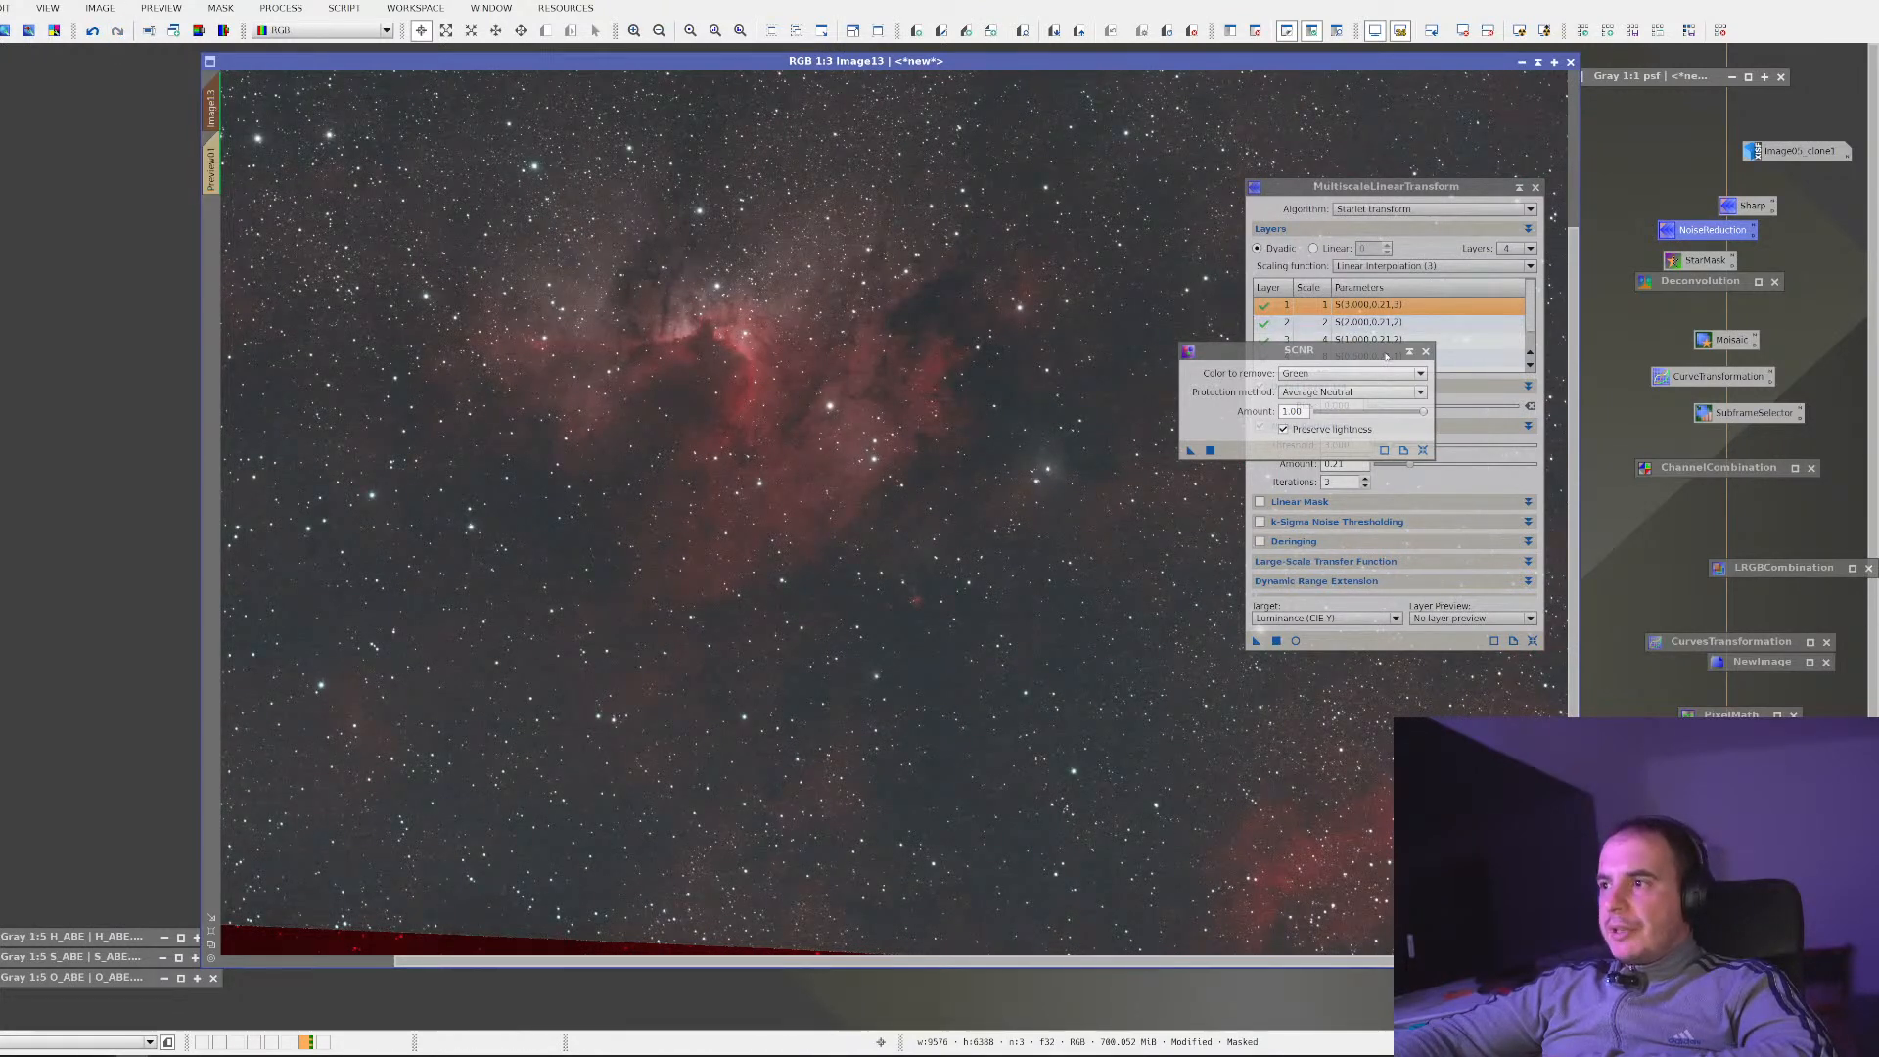
pyautogui.click(1410, 351)
# Examine the background and nebula of Image13 at several magnifications, then put the MultiscaleLinearTransform window away
pyautogui.scroll(4, 1090, 493)
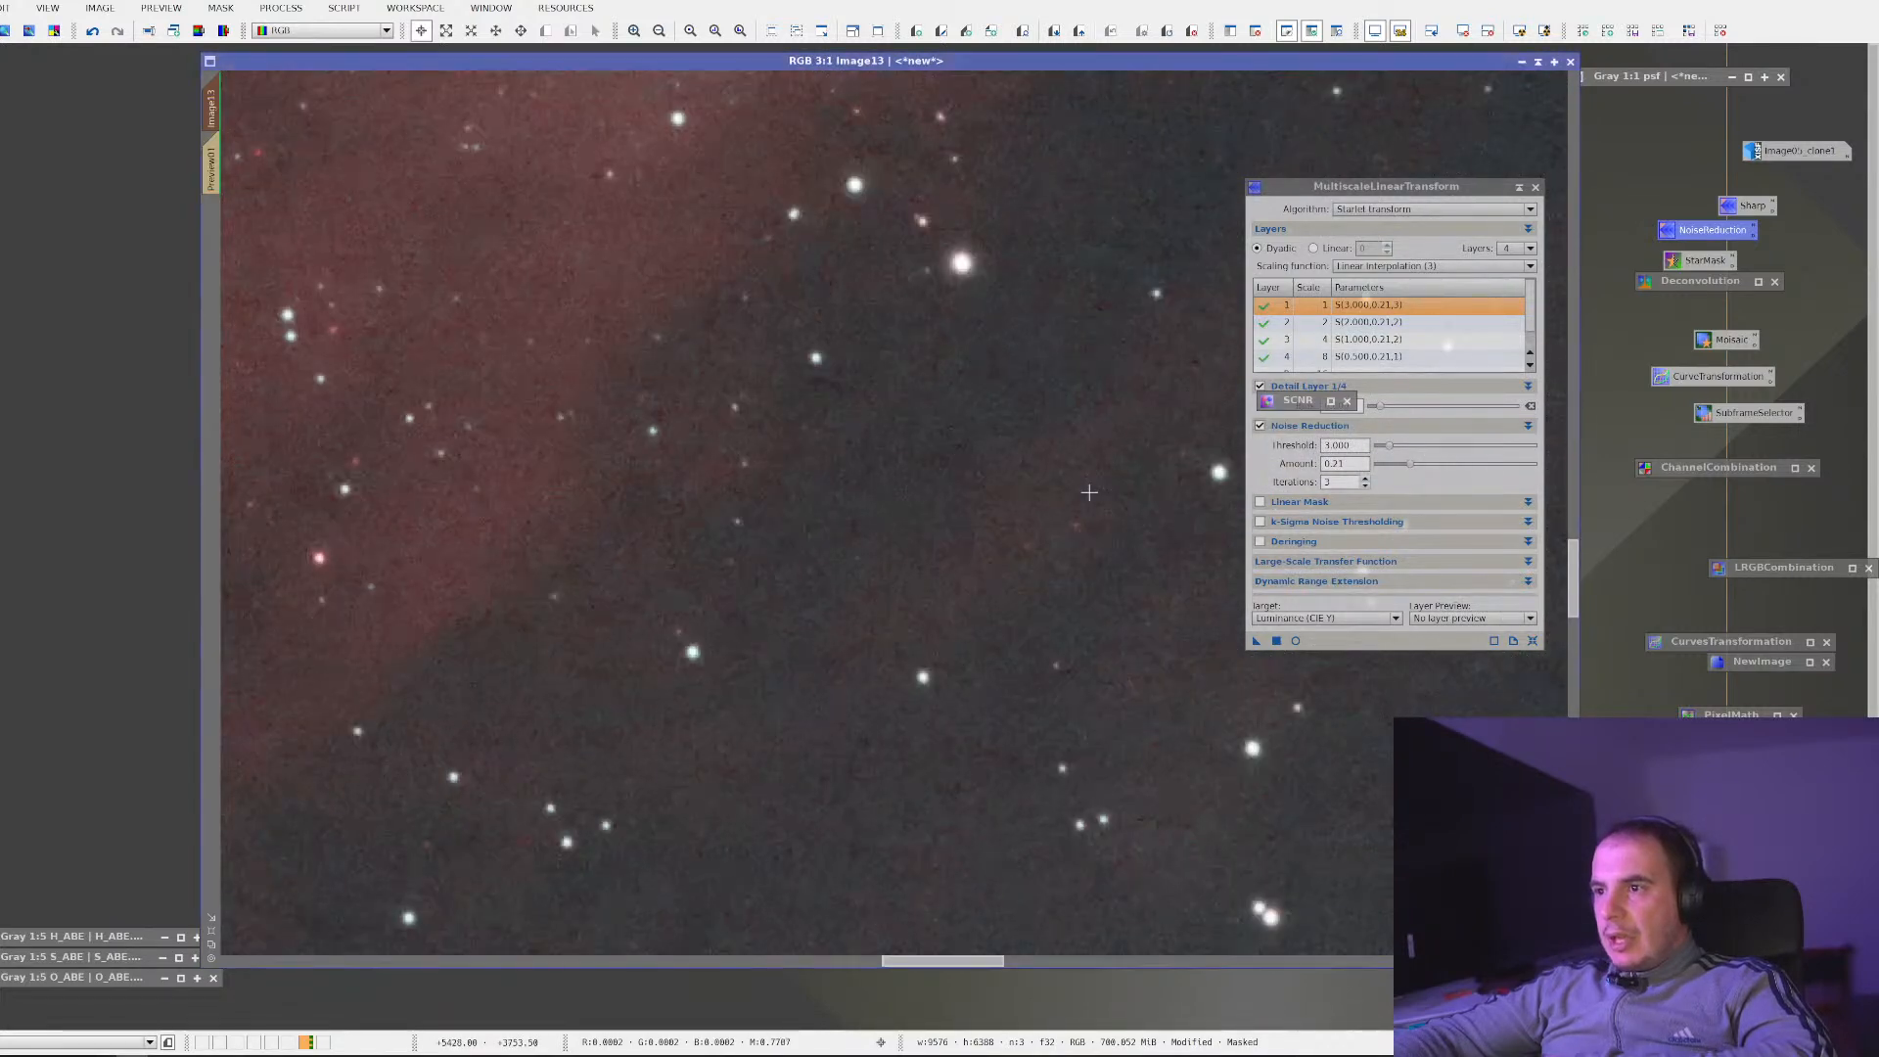
pyautogui.scroll(-2, 1087, 492)
pyautogui.scroll(-1, 1087, 493)
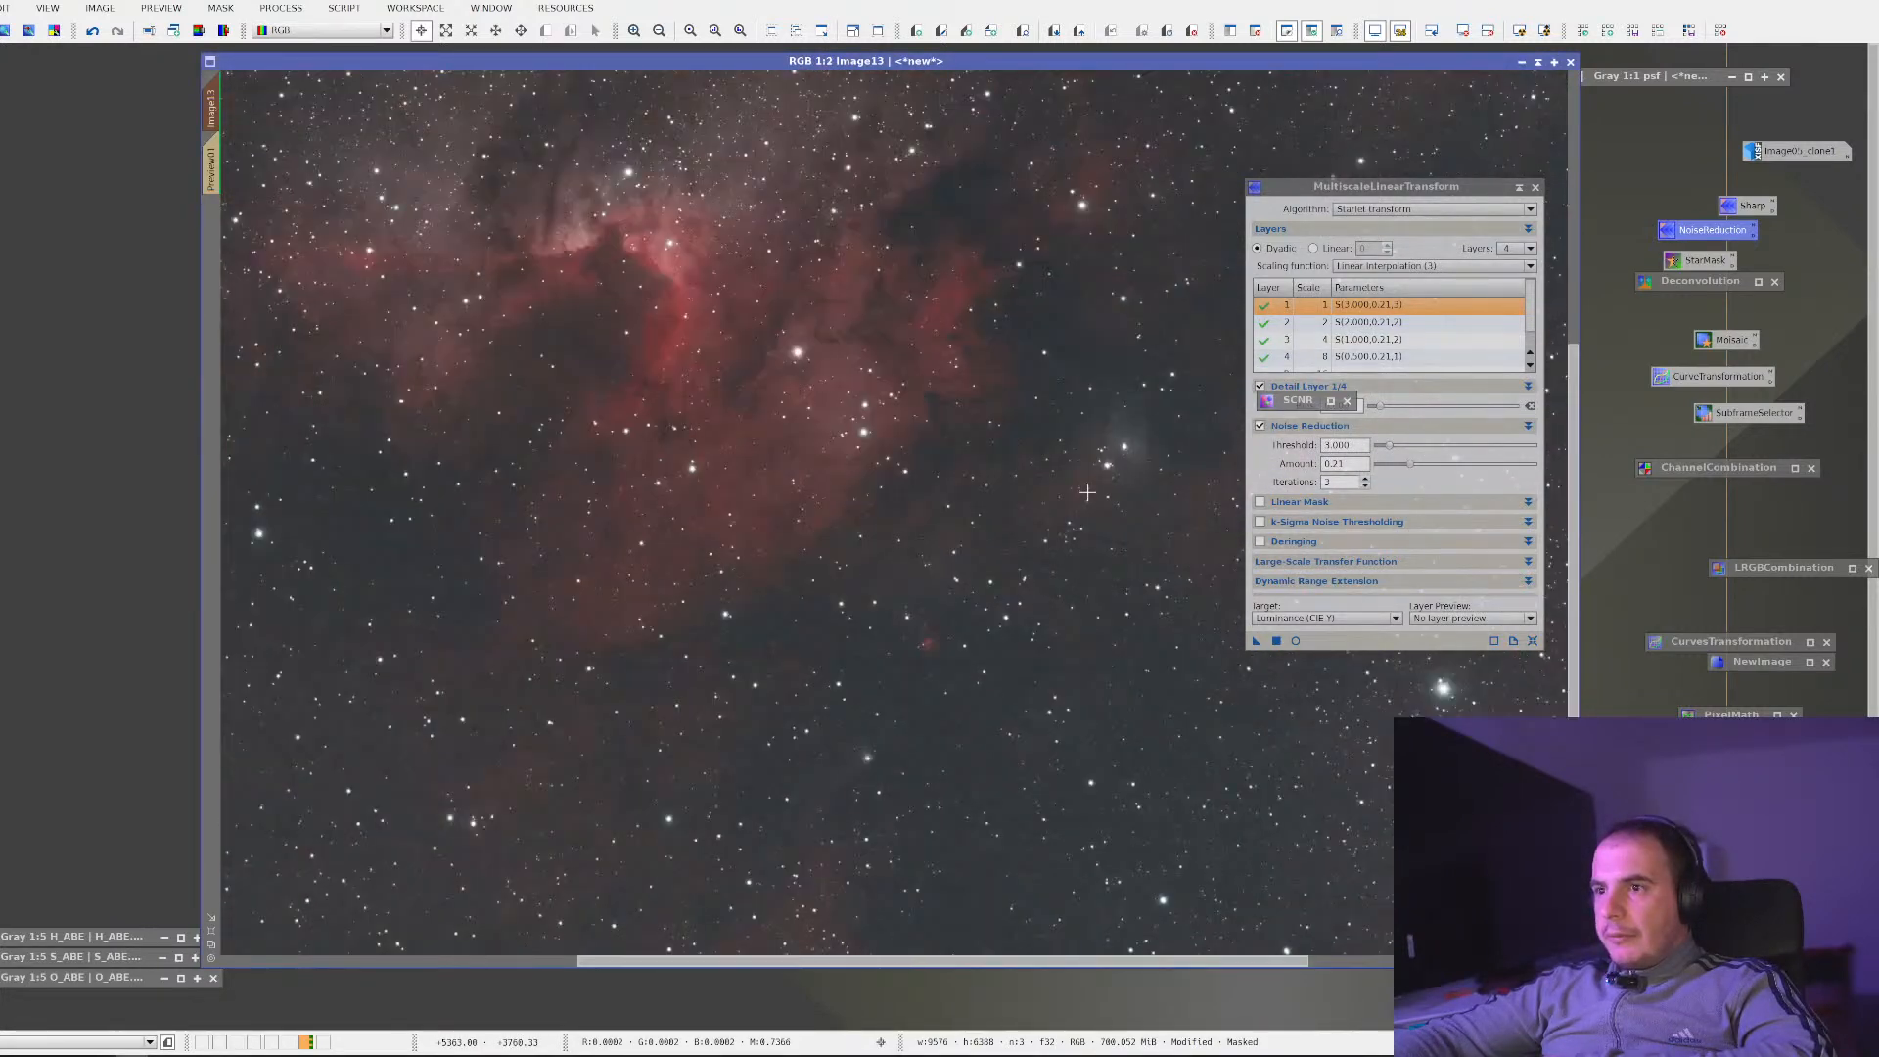
pyautogui.scroll(2, 1087, 492)
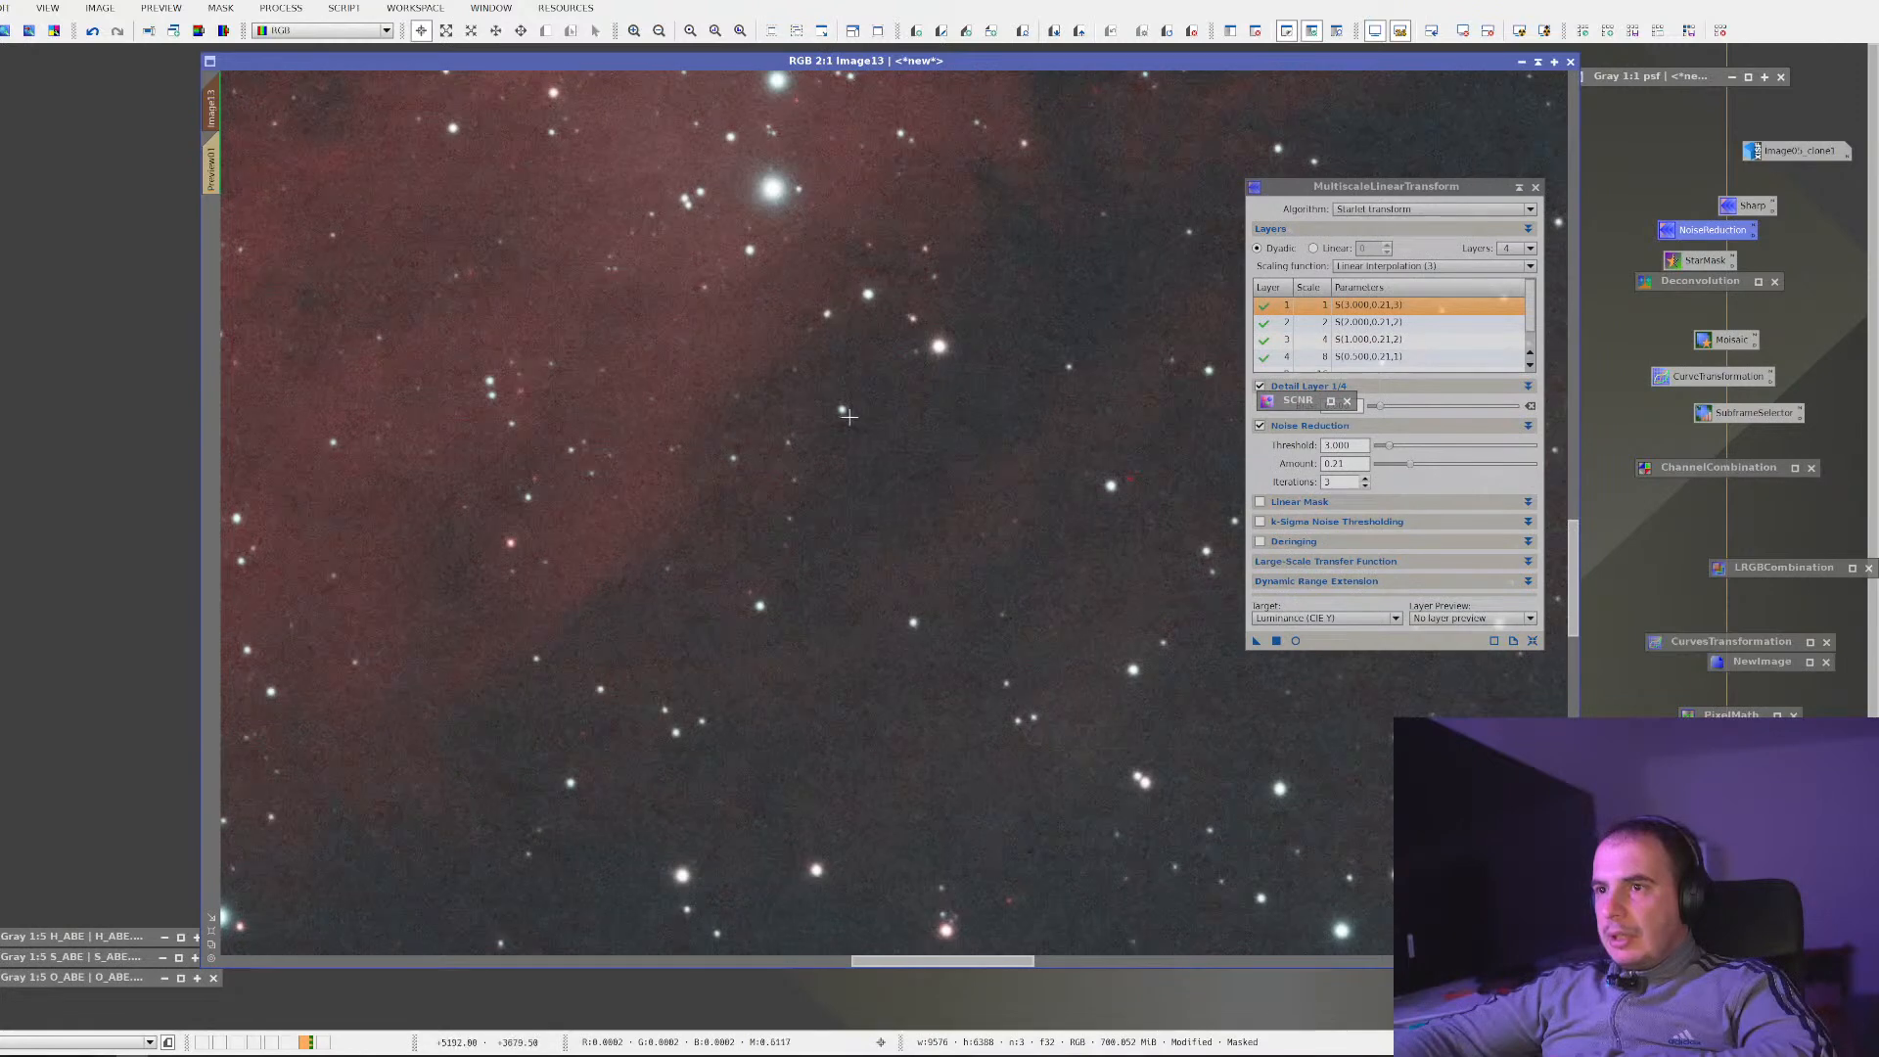
pyautogui.scroll(-3, 739, 417)
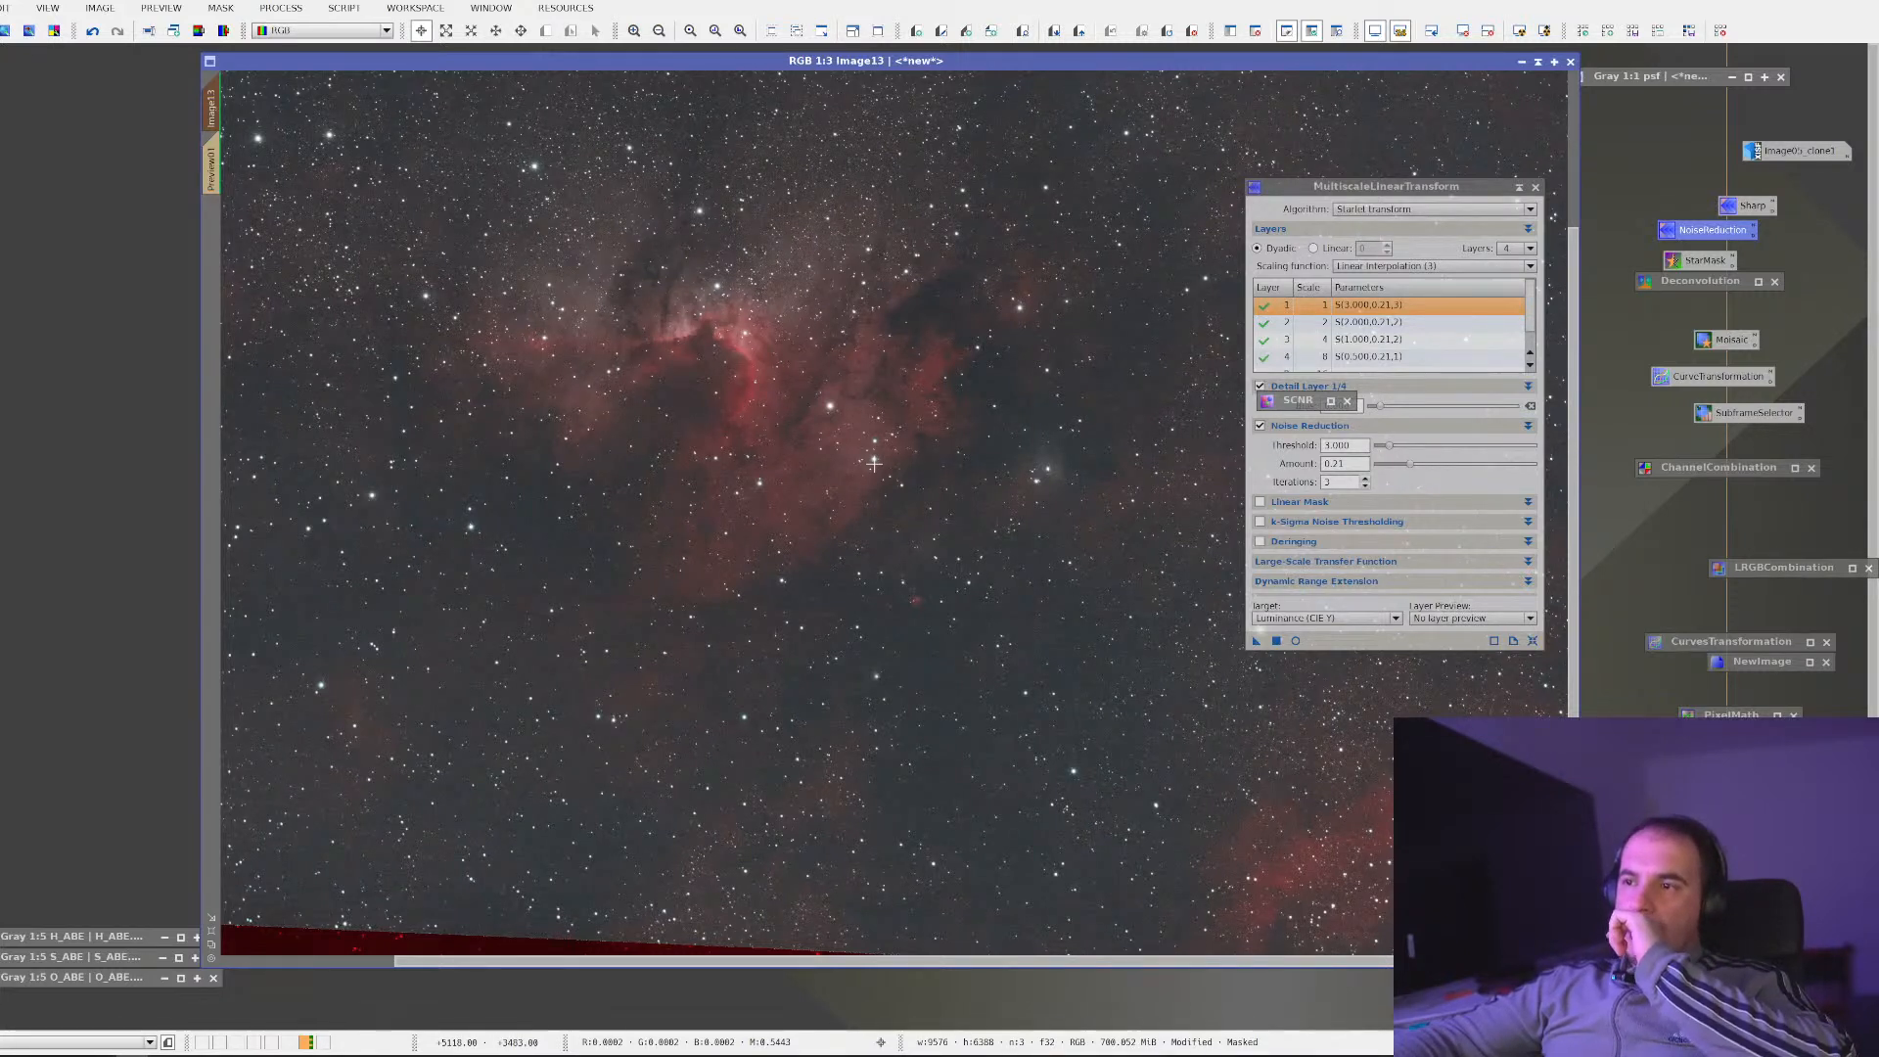
pyautogui.scroll(3, 874, 464)
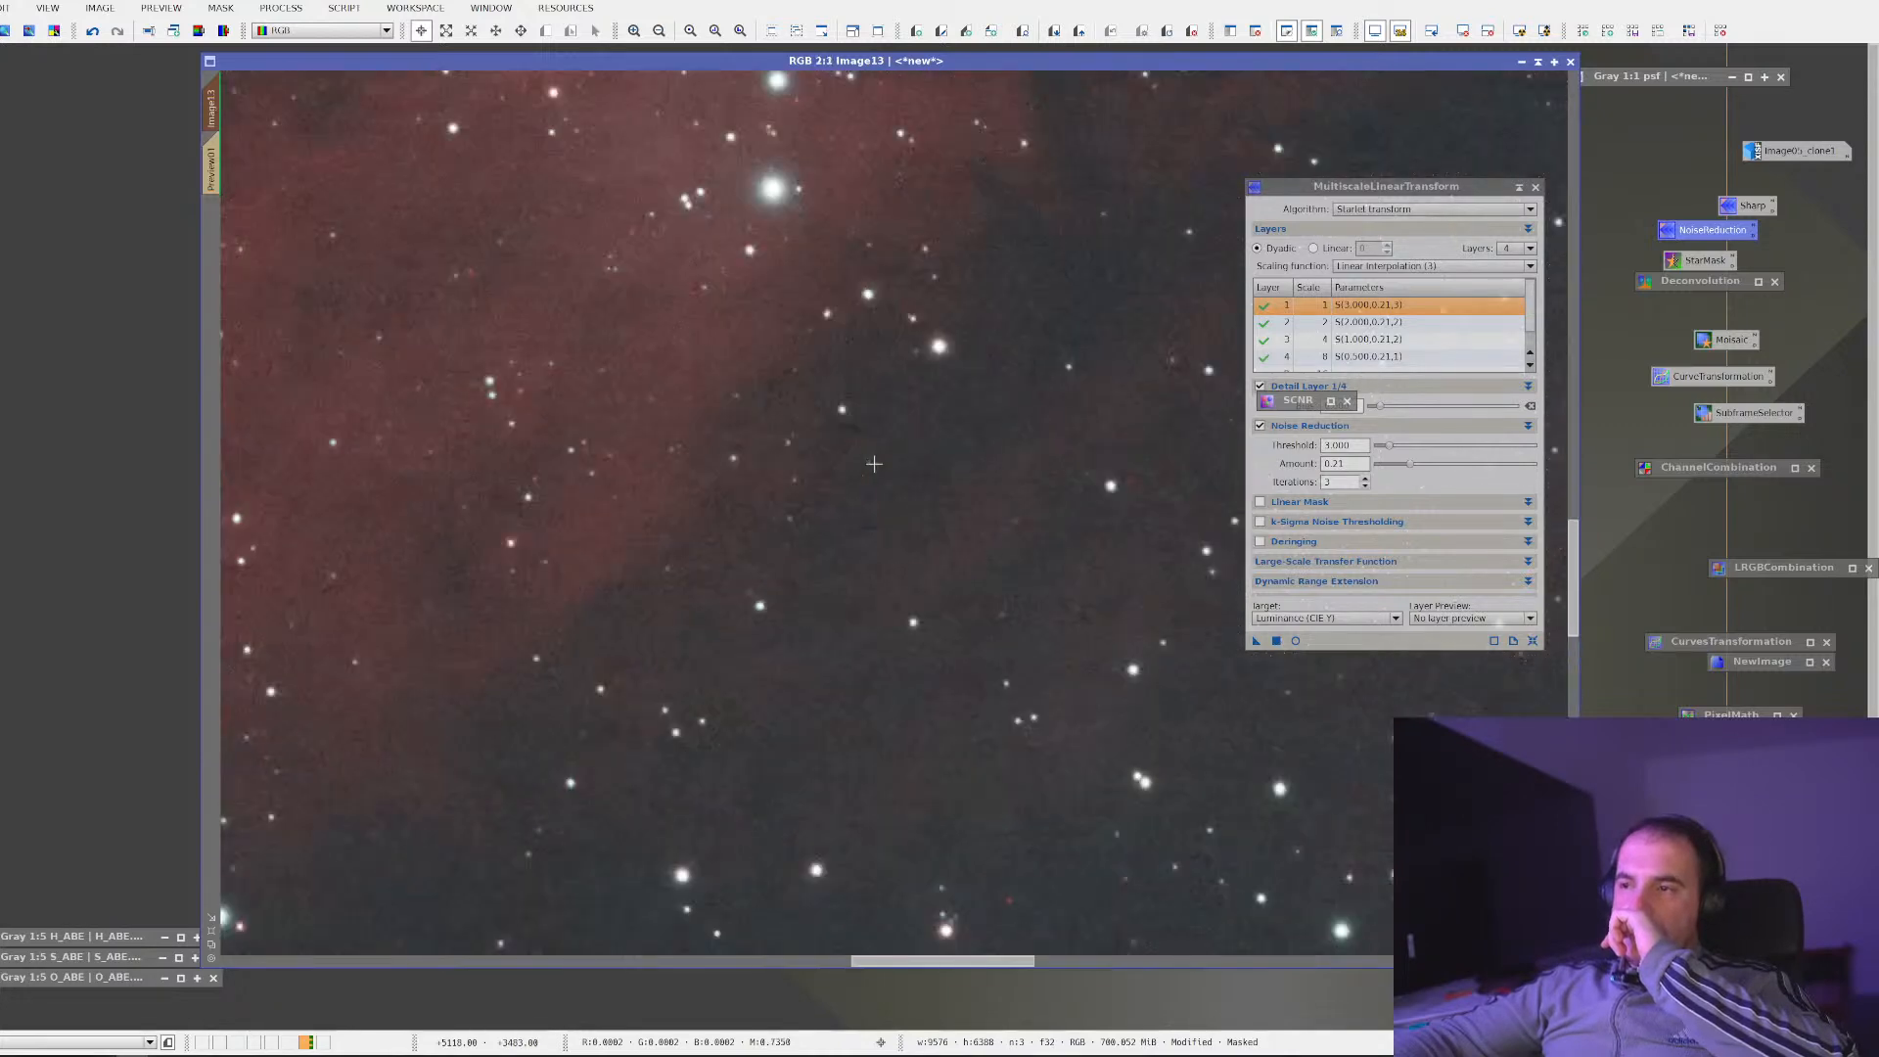
pyautogui.scroll(-2, 664, 454)
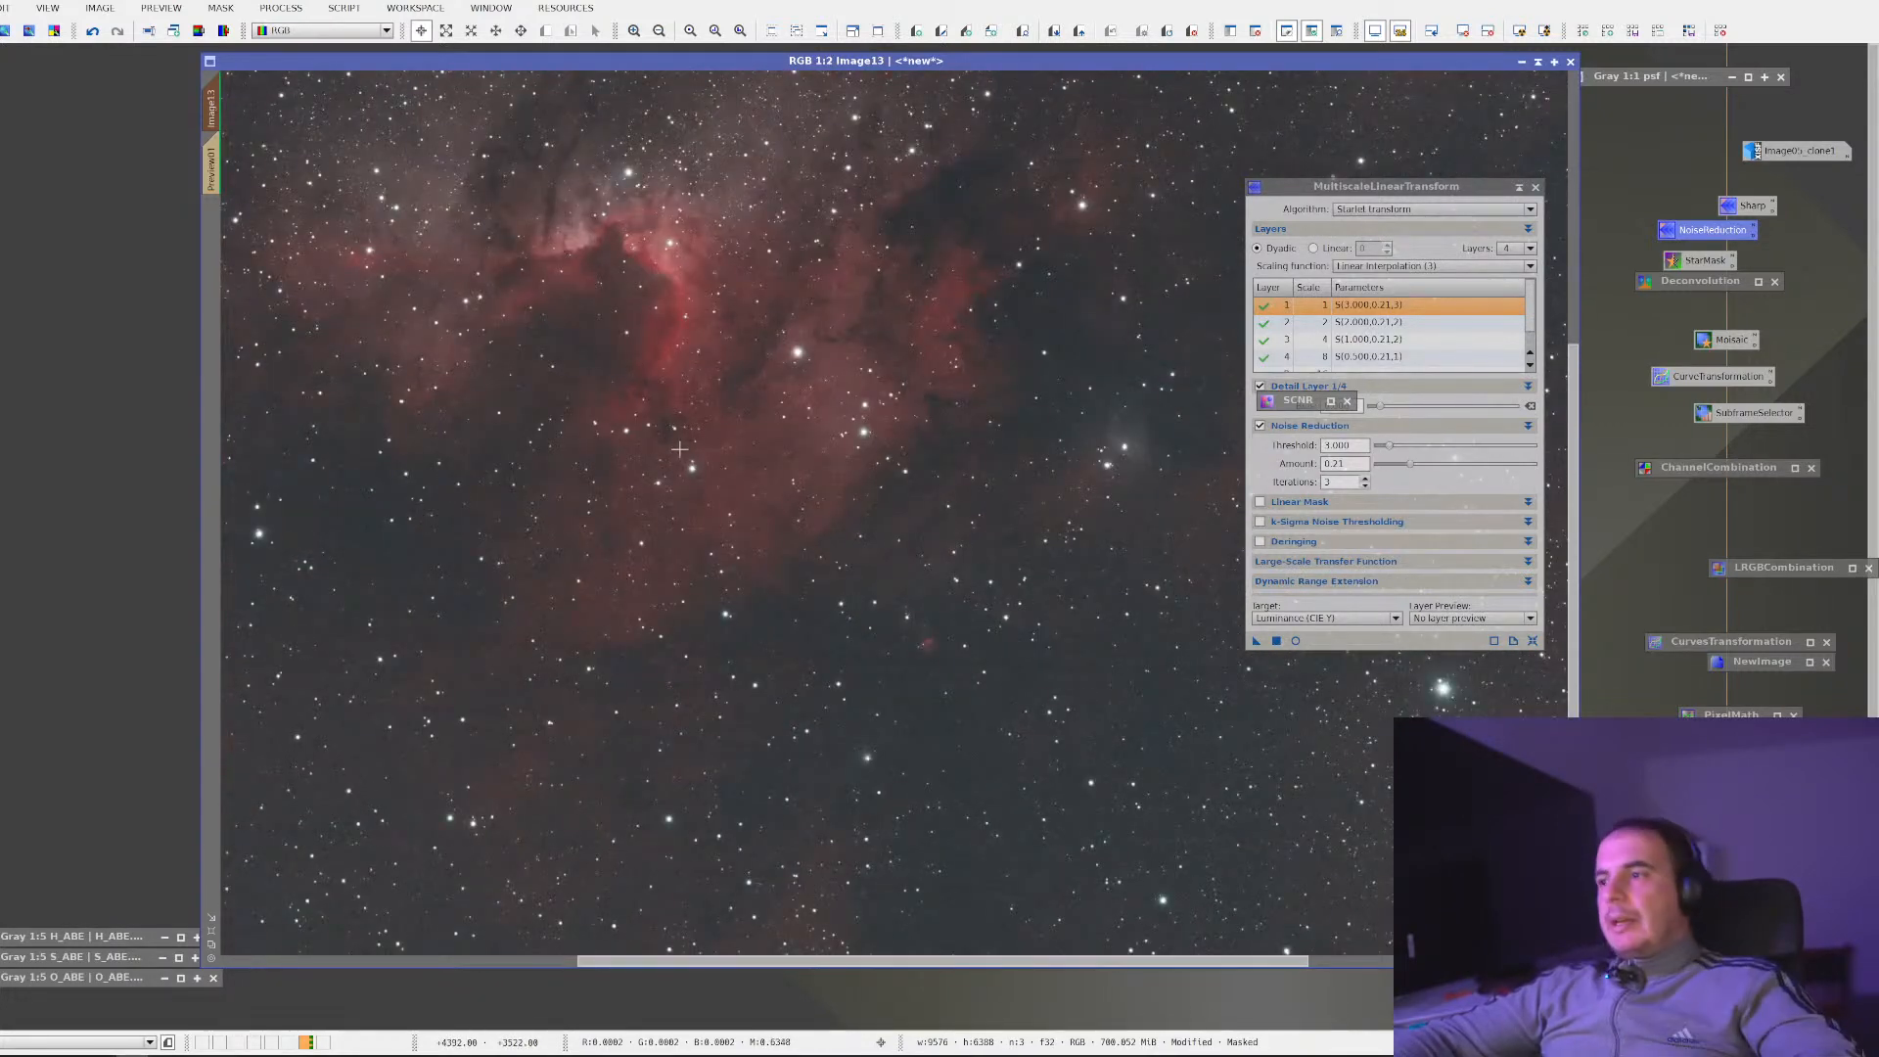
pyautogui.click(1535, 186)
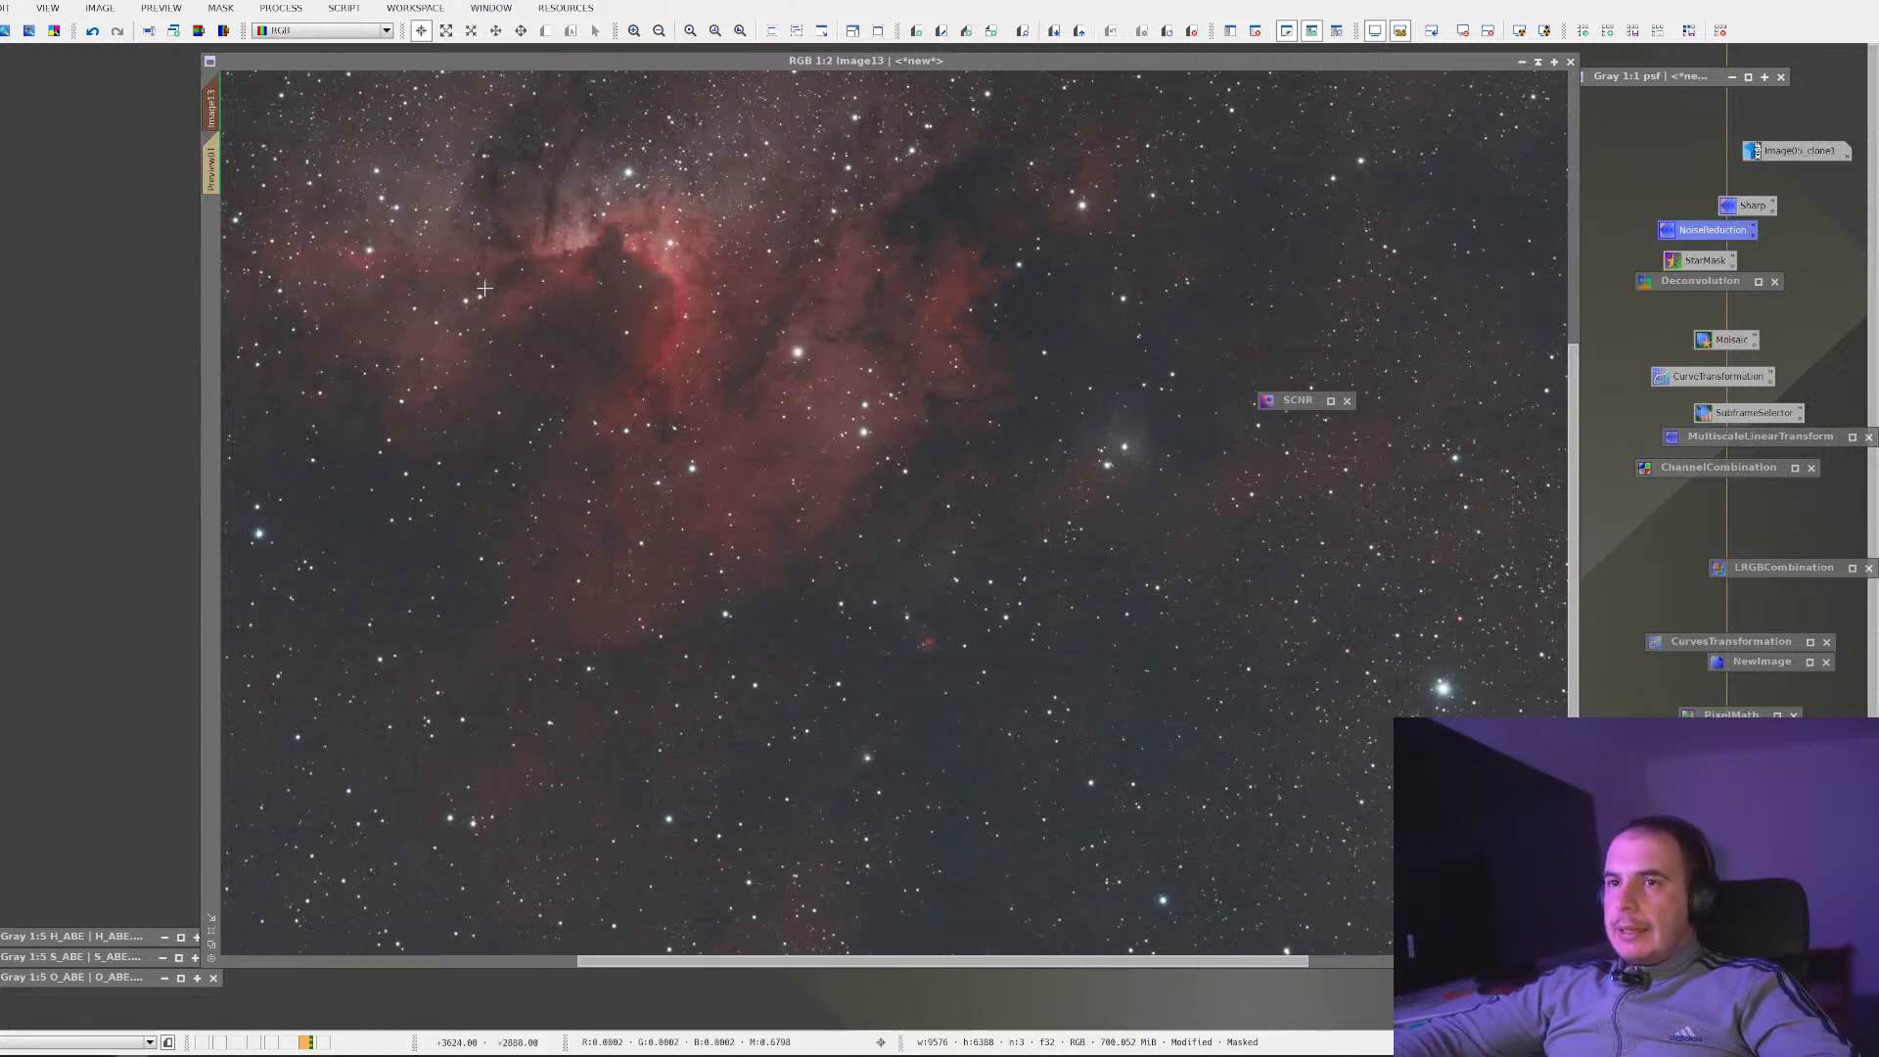
# Display the mask overlay on Image13 and invert the mask to protect the dark background
pyautogui.hotkey('ctrl', 'k')
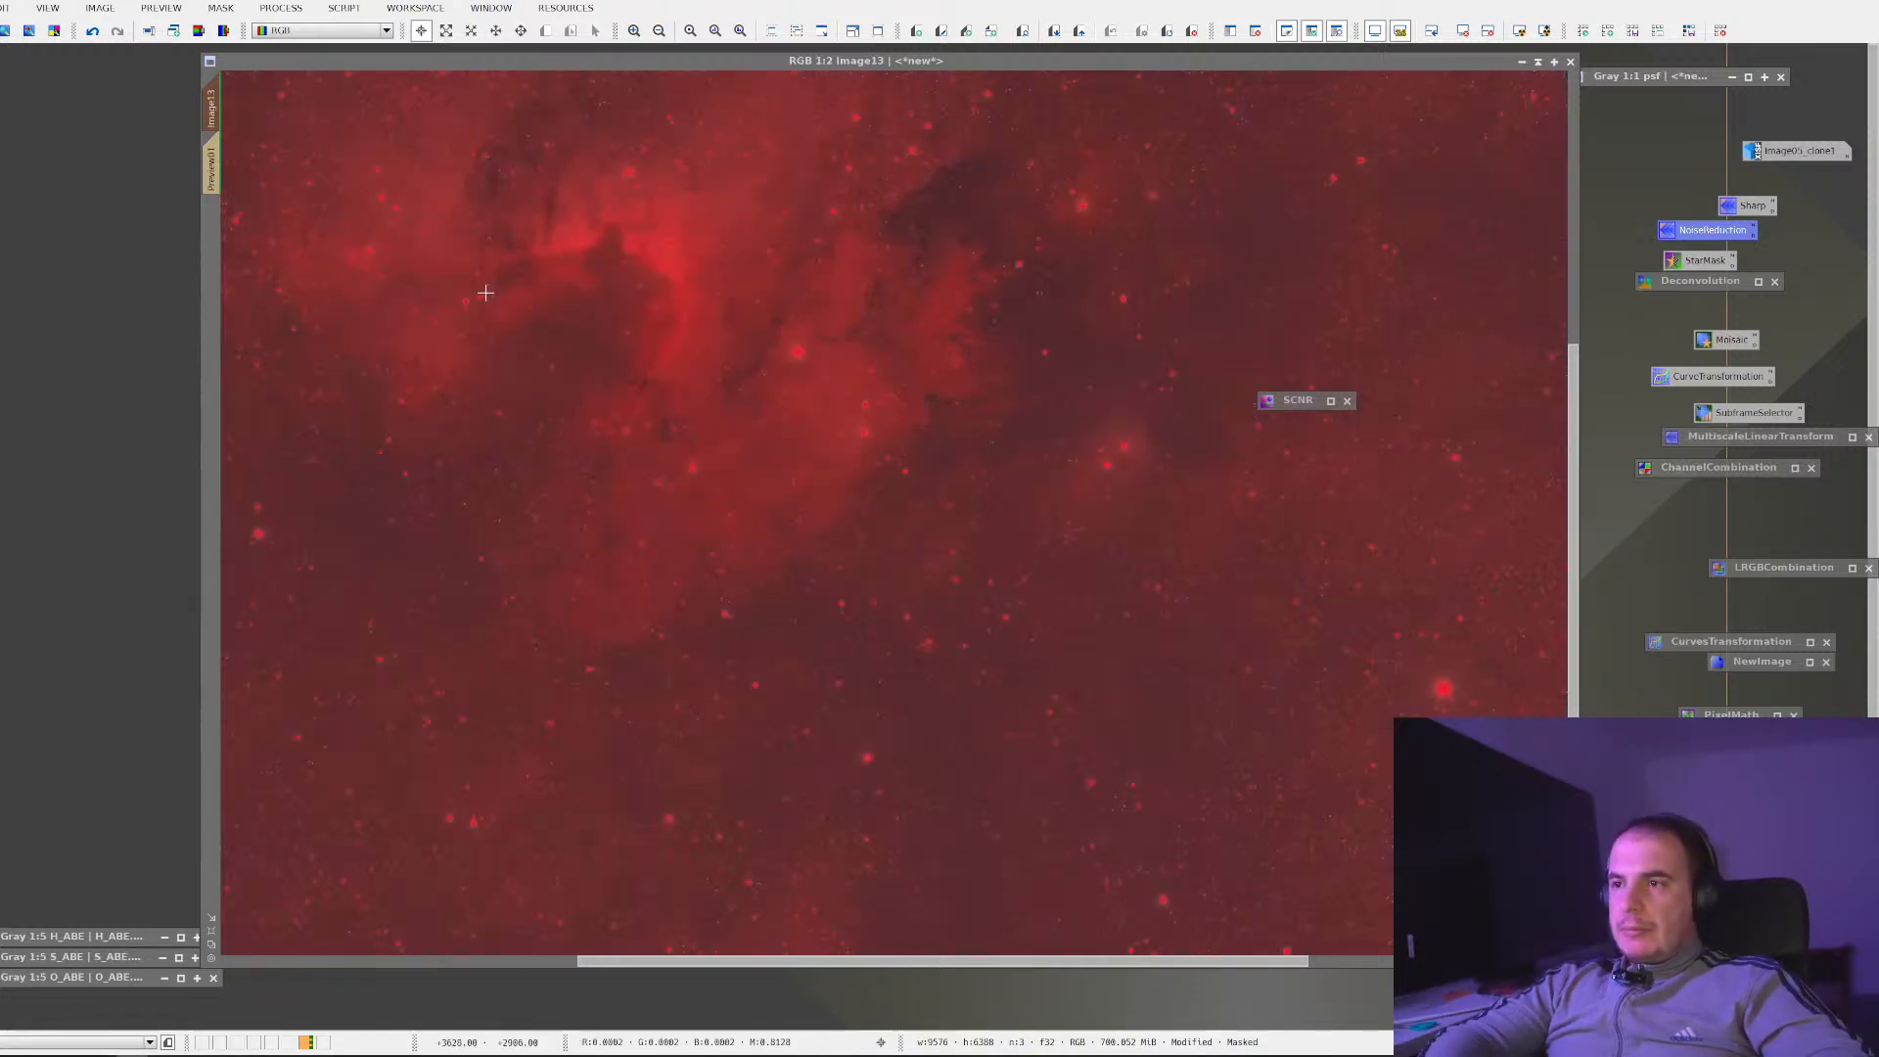
pyautogui.hotkey('ctrl', '-')
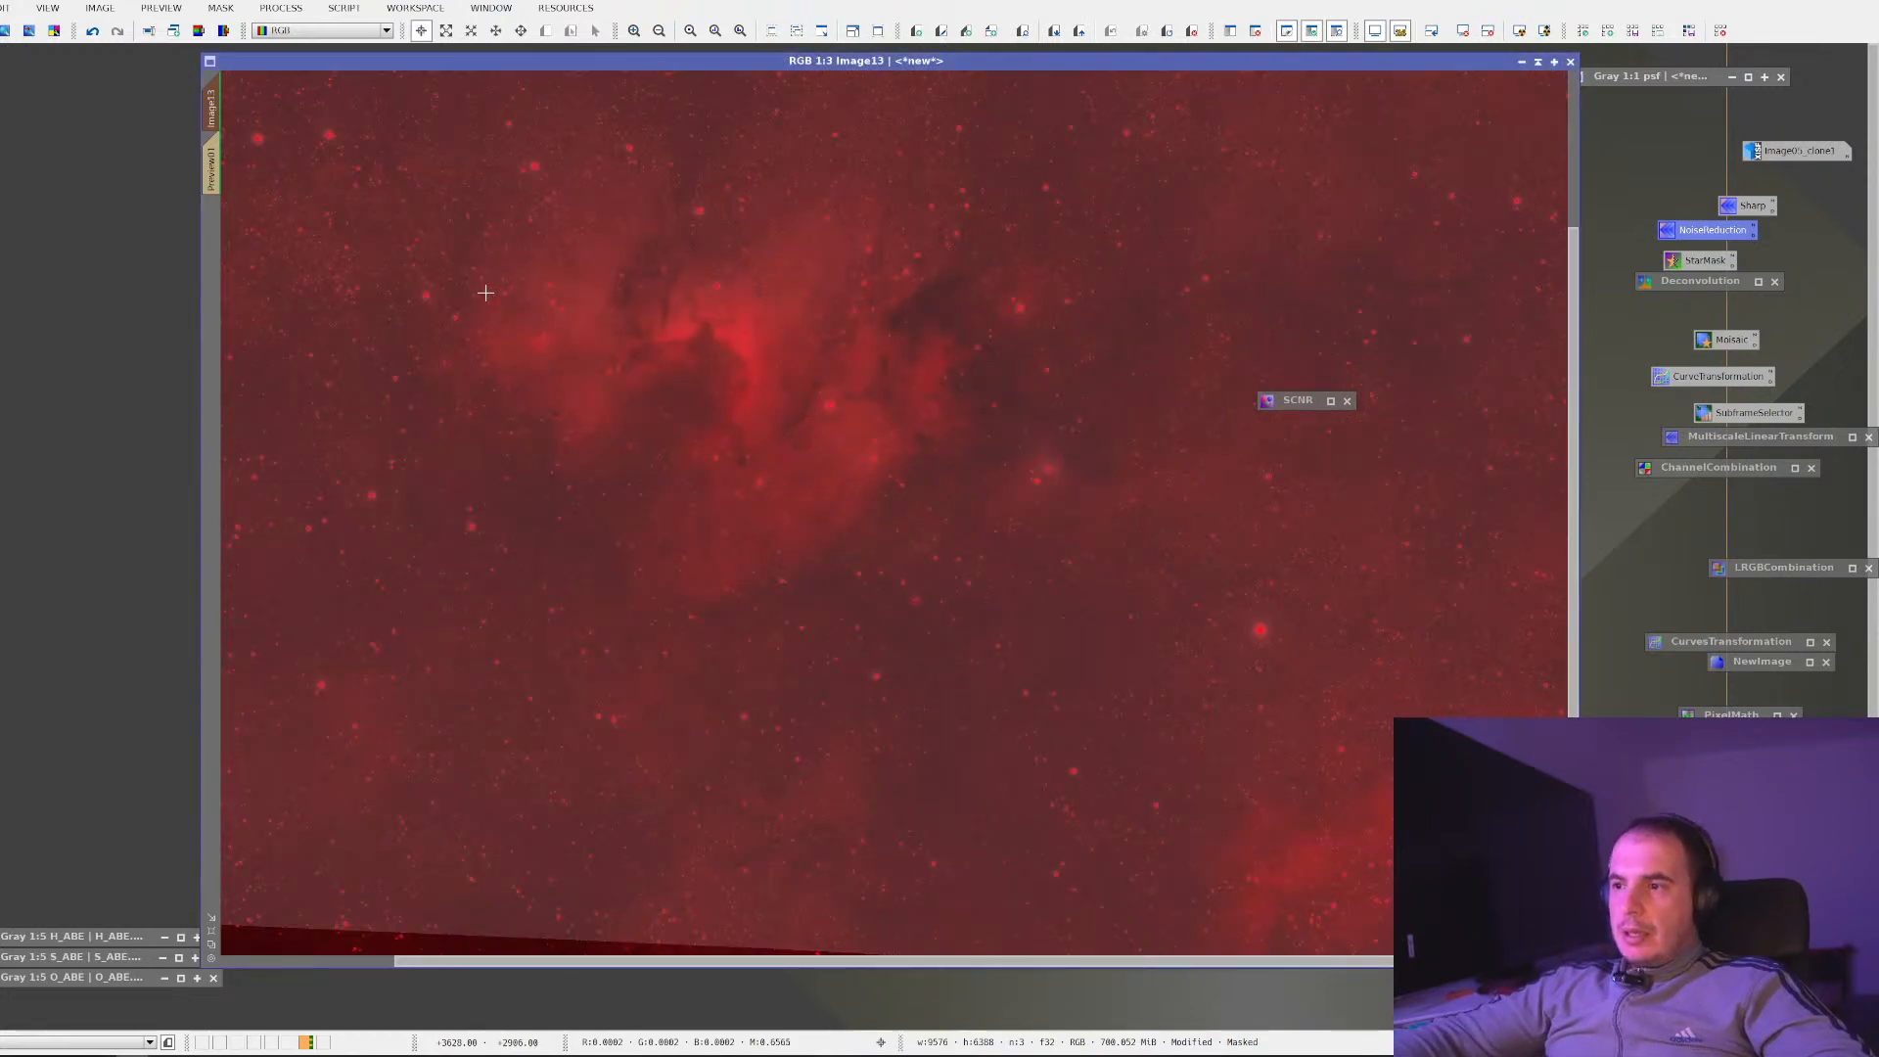
pyautogui.hotkey('ctrl', 'i')
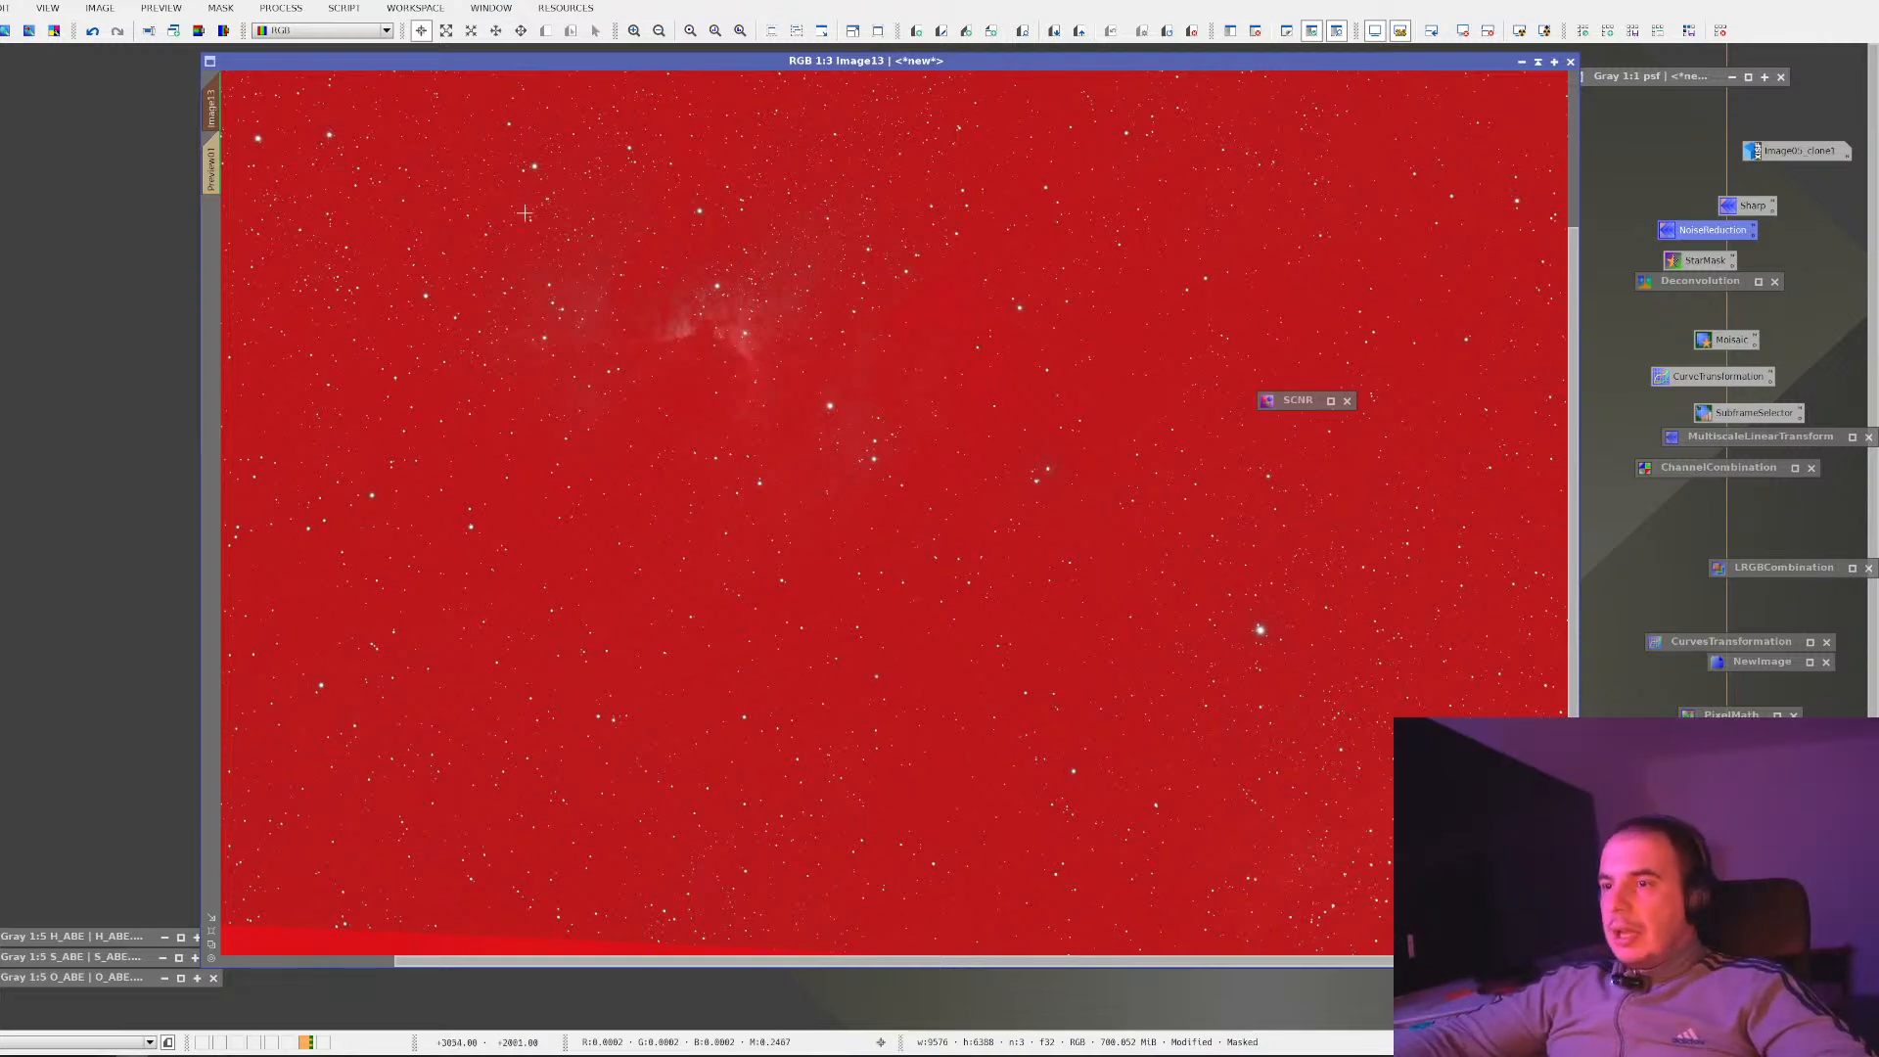
# Hide the mask overlay on Image13 and open the Deconvolution process window
pyautogui.hotkey('ctrl', 'k')
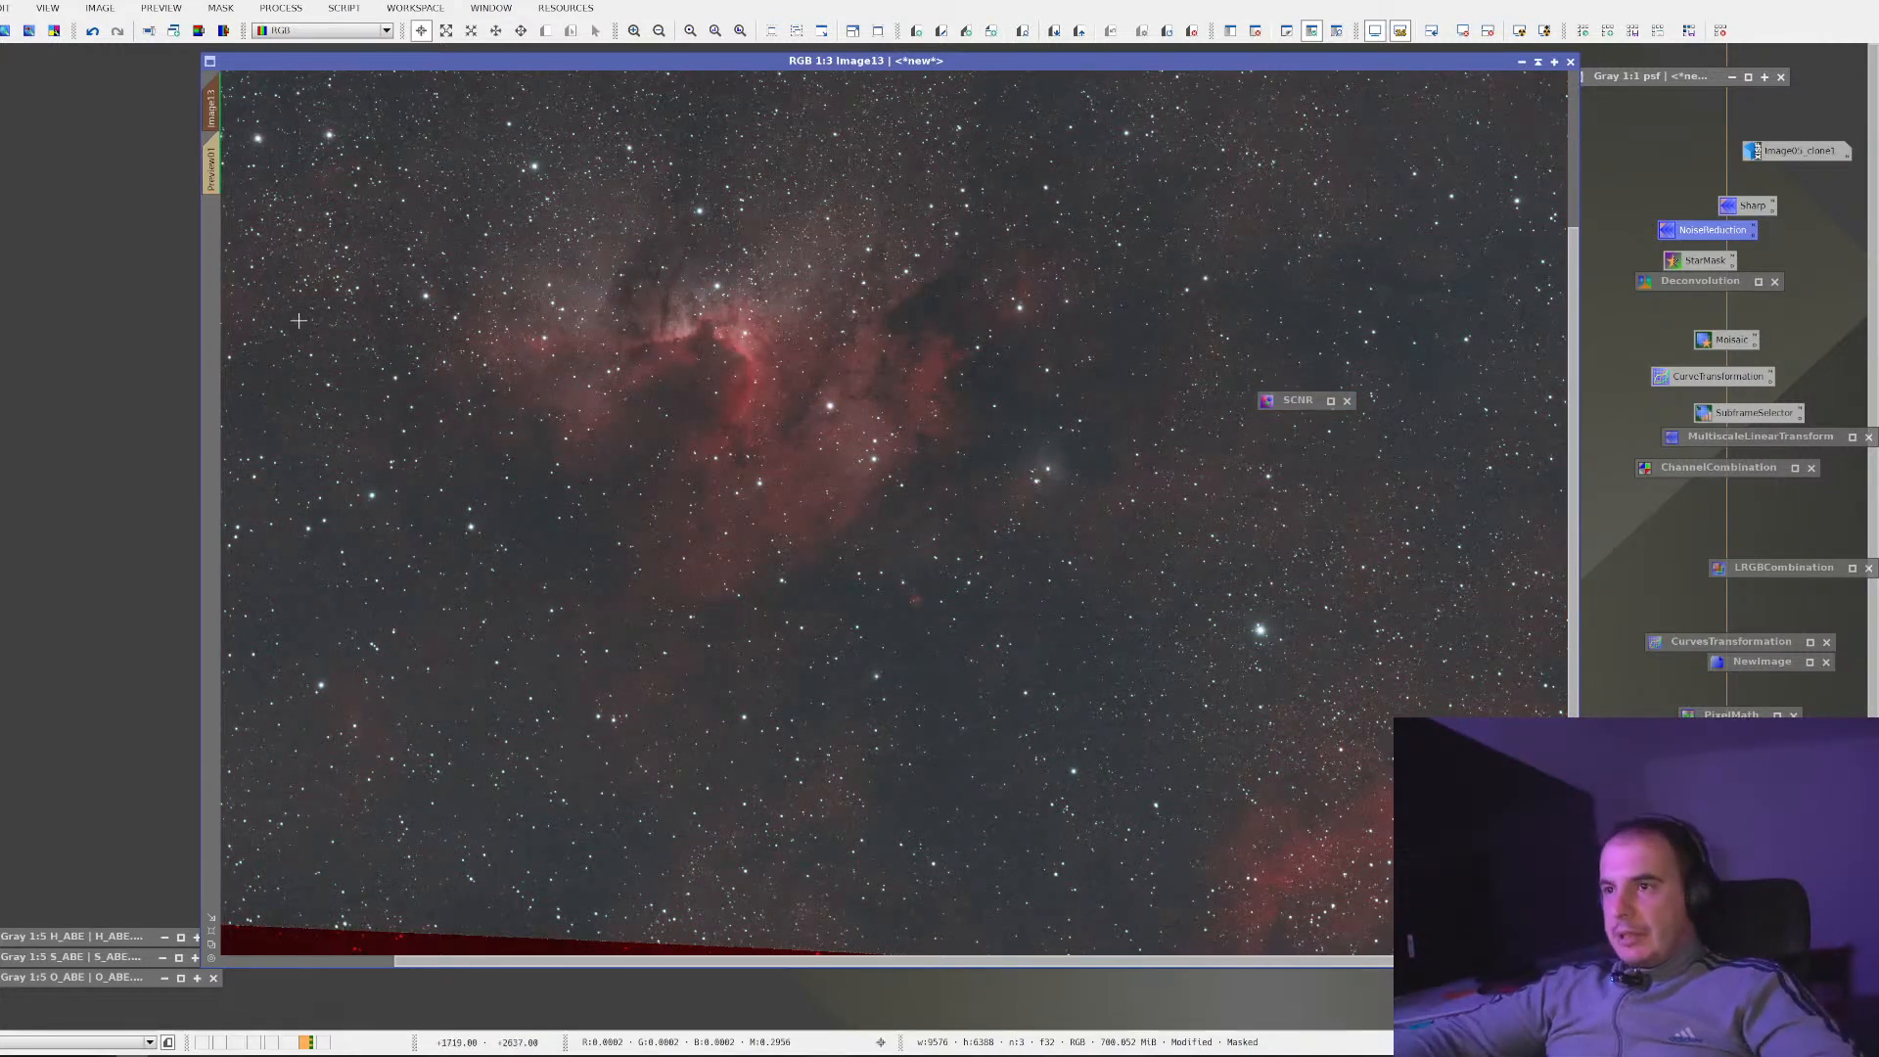
pyautogui.scroll(-1, 438, 378)
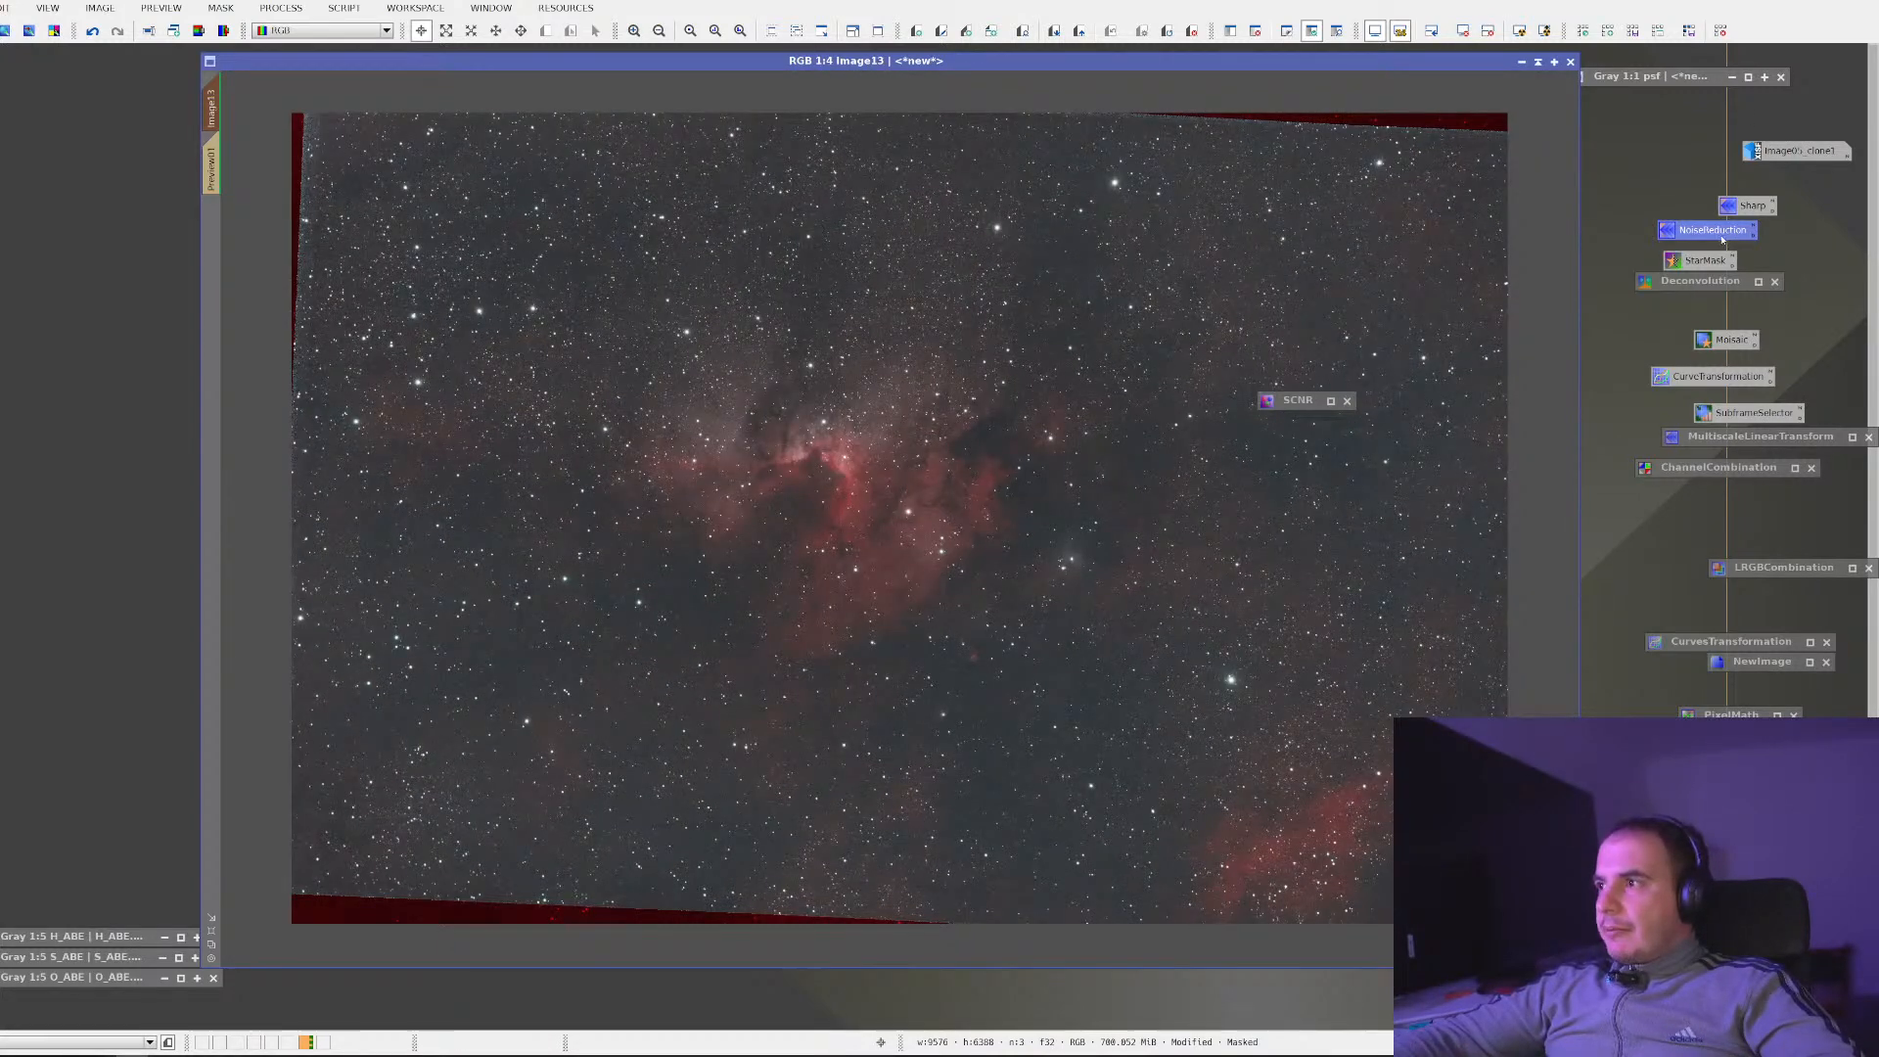
pyautogui.doubleClick(1703, 281)
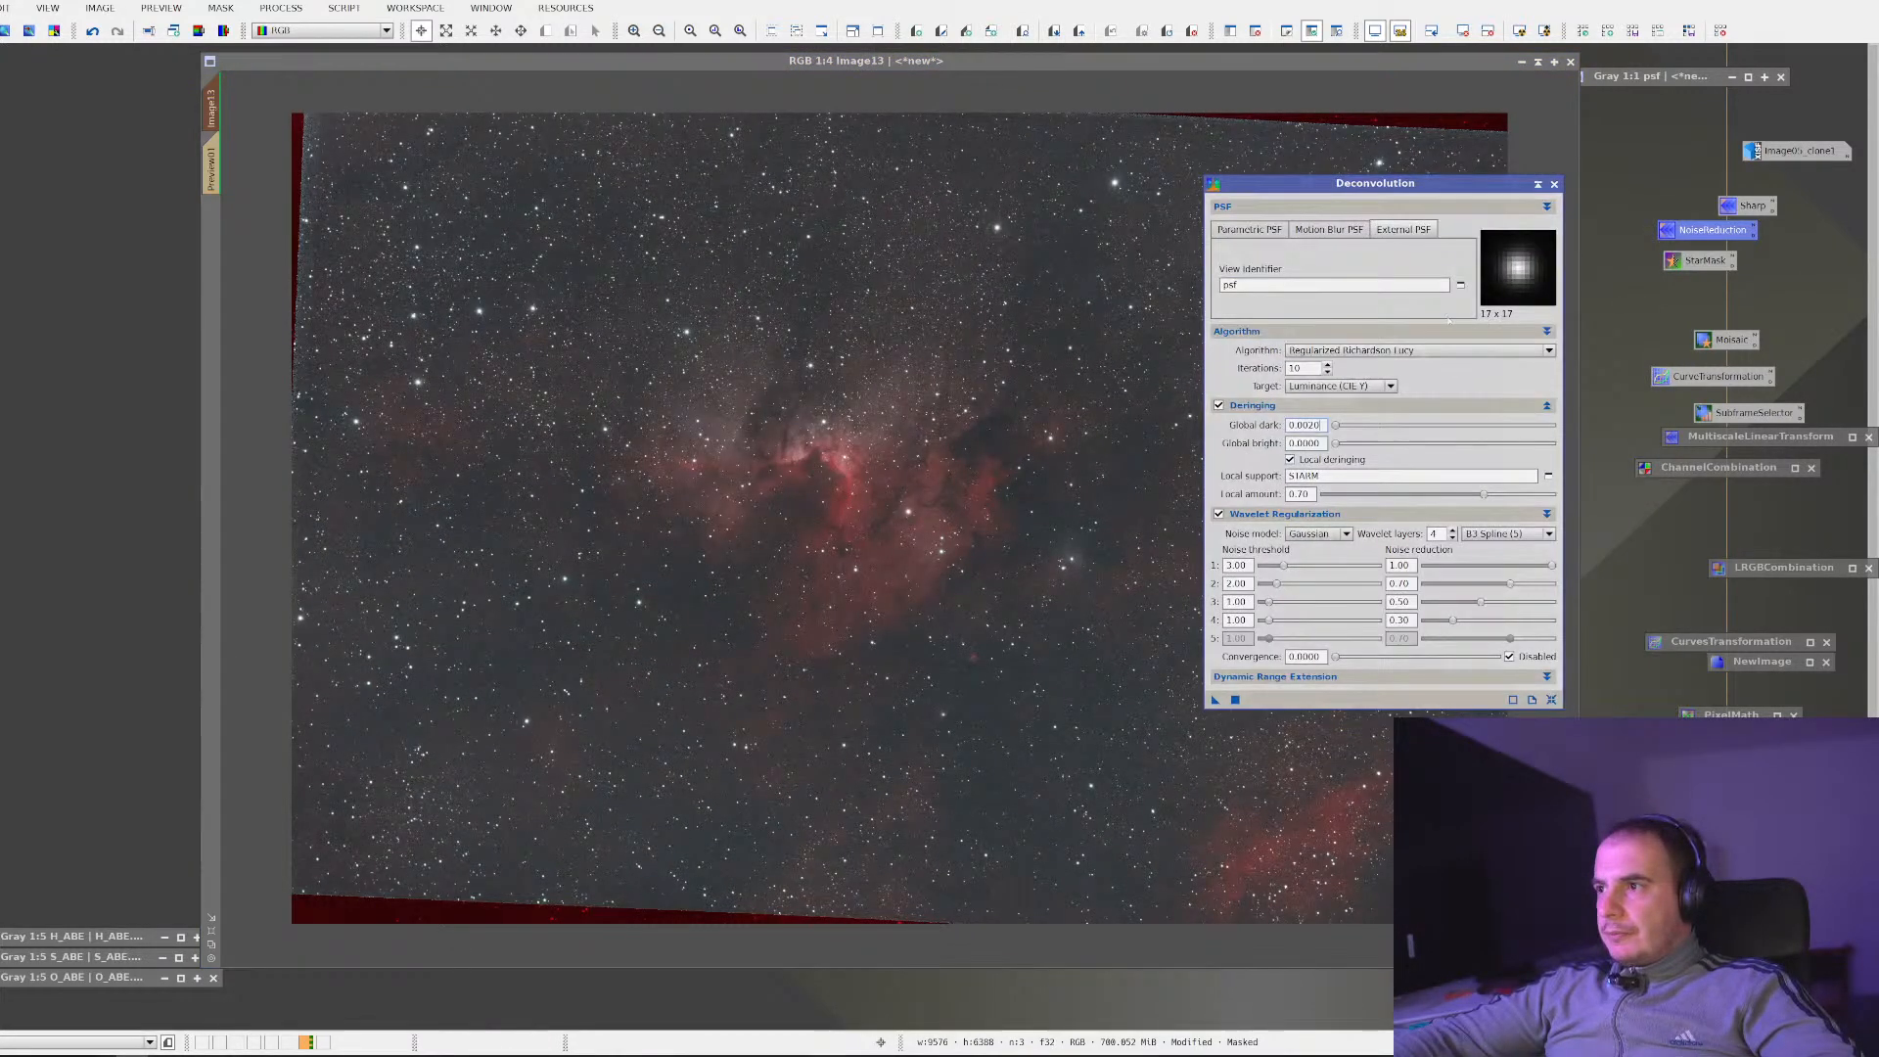
# Clone Preview01 of Image13 as a deconvolution test area and show the clone at 2:1 magnification
pyautogui.click(213, 168)
pyautogui.rightClick(212, 172)
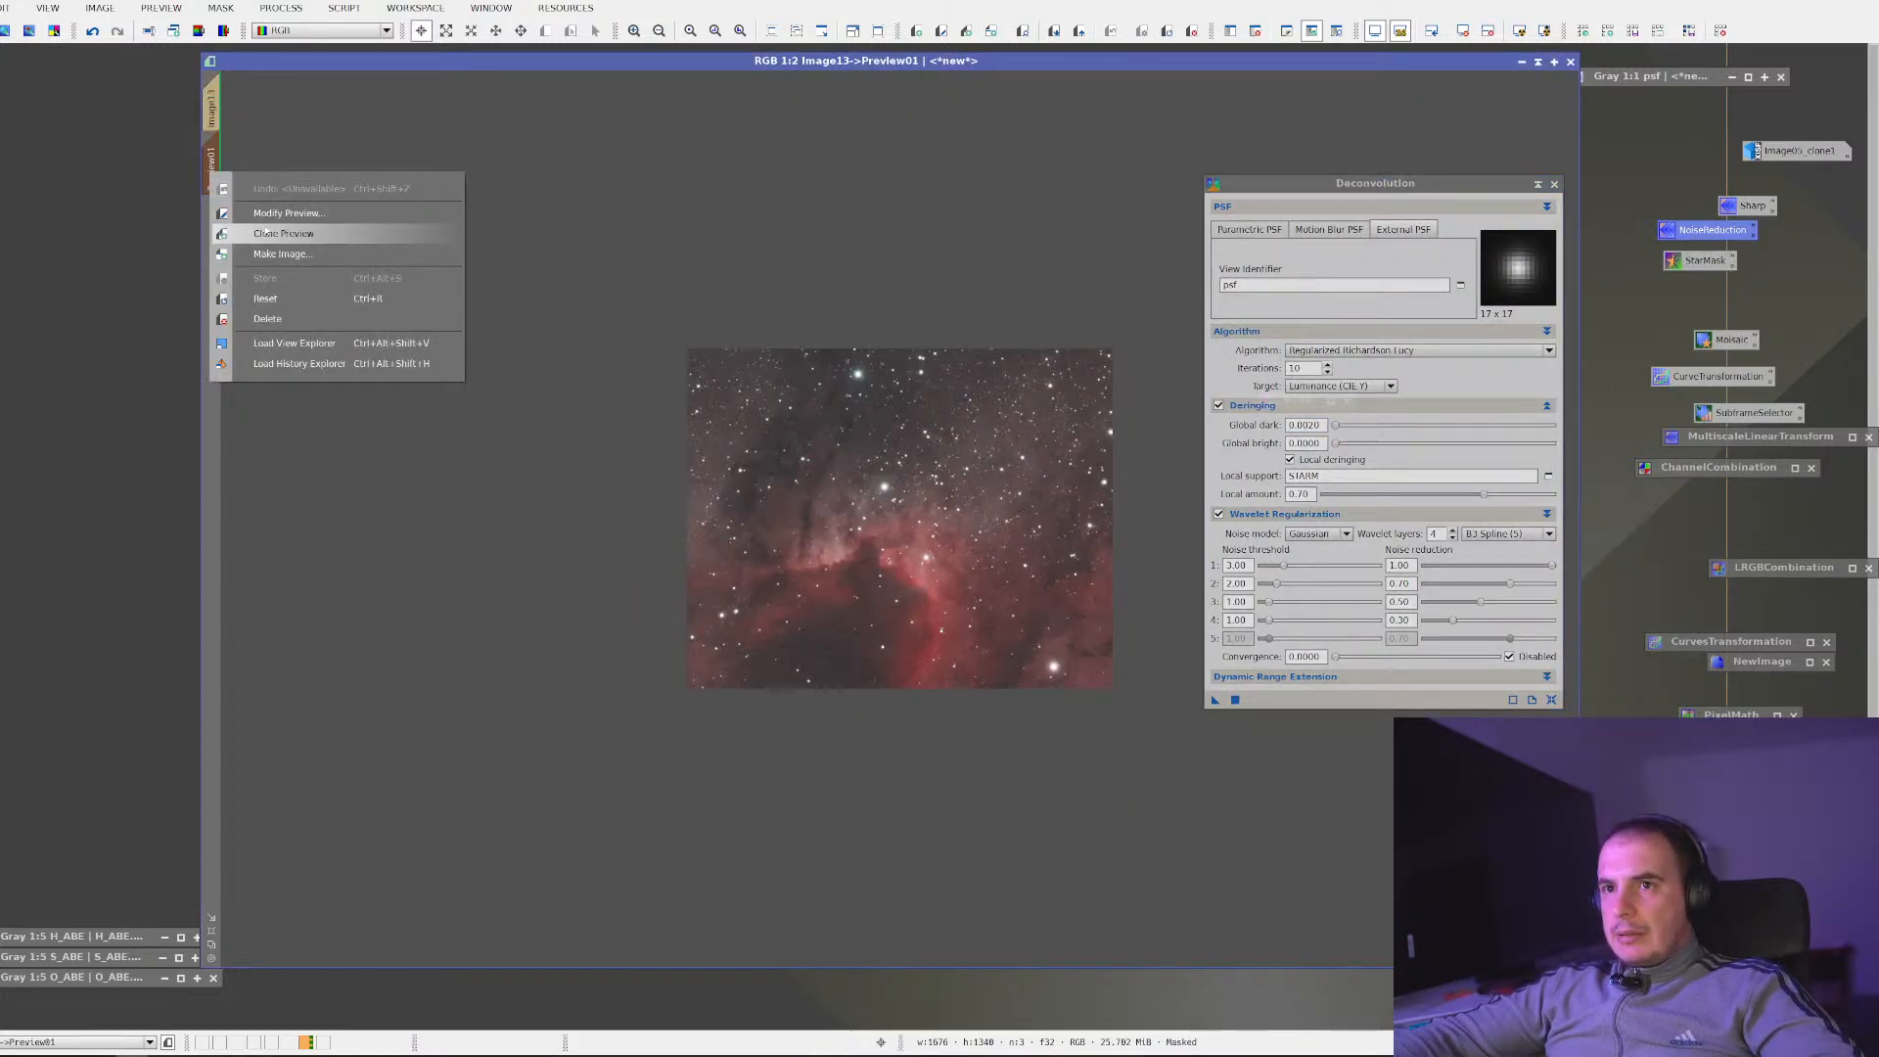
pyautogui.click(266, 233)
pyautogui.scroll(2, 672, 368)
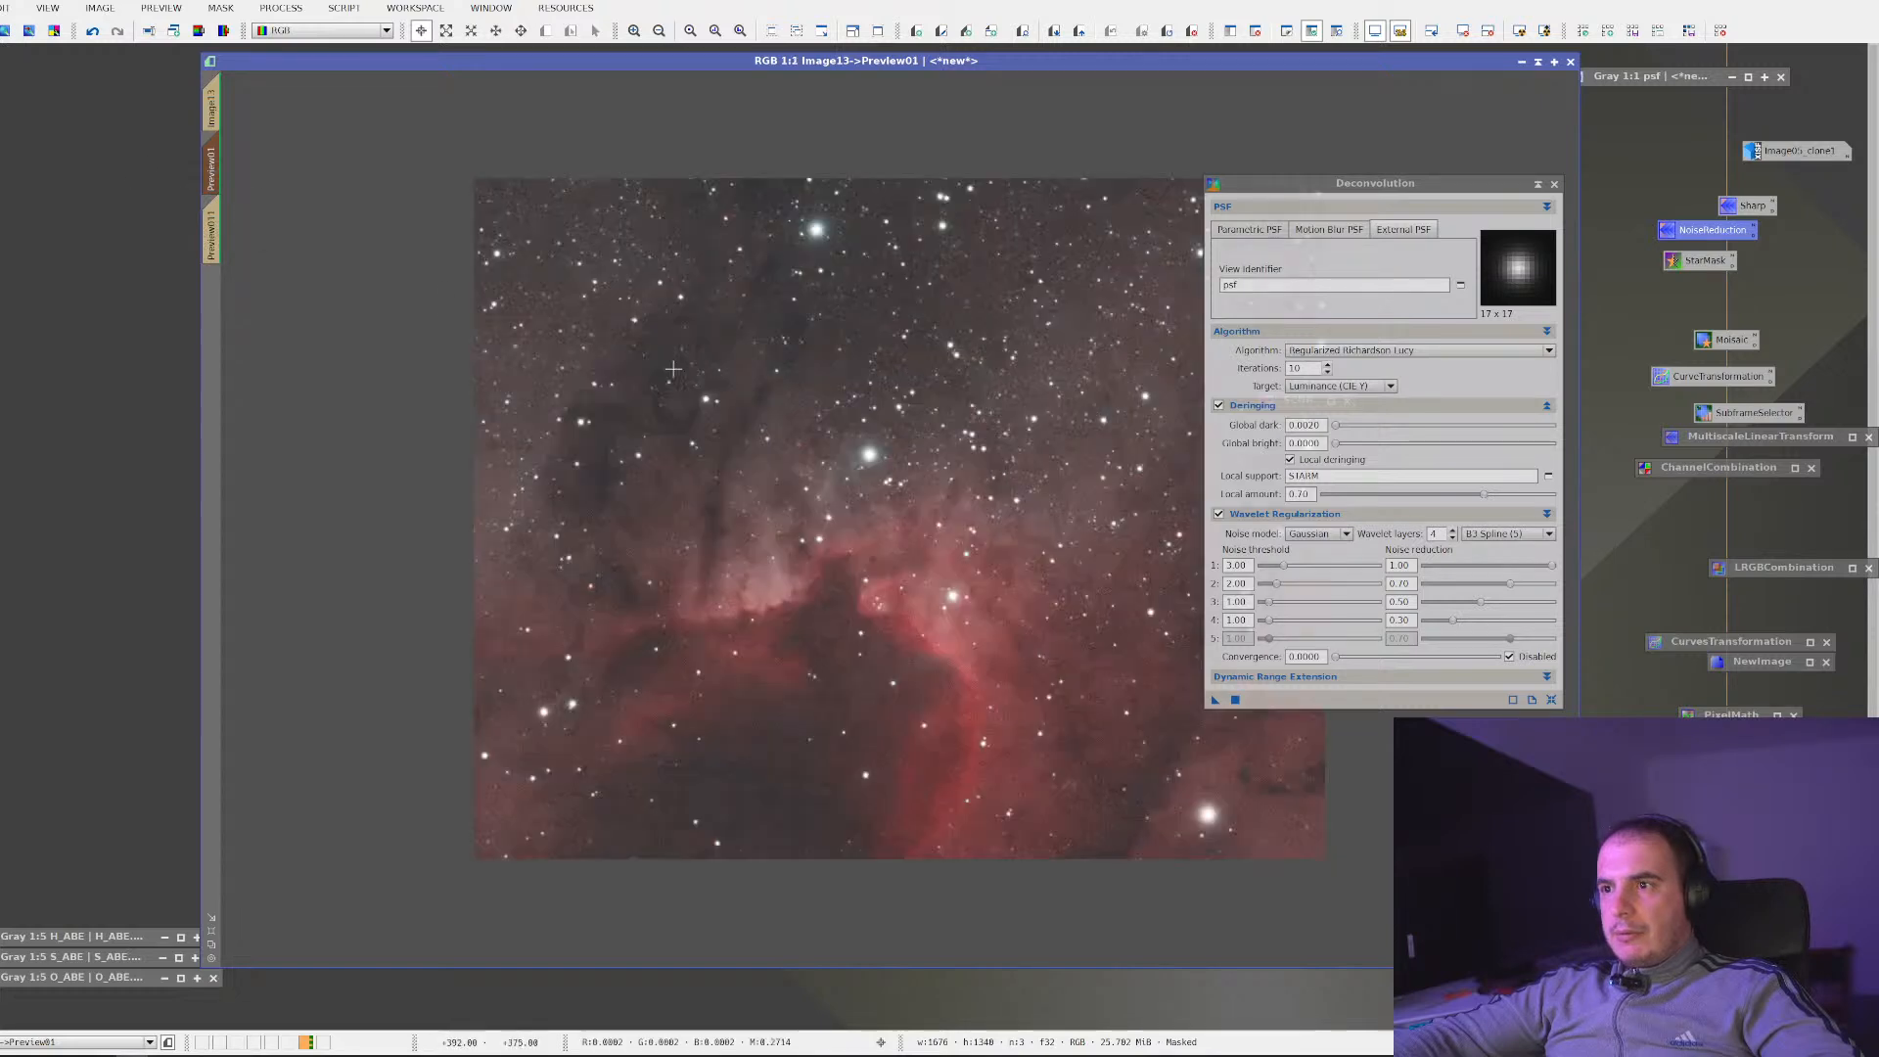
pyautogui.click(212, 236)
pyautogui.scroll(2, 504, 285)
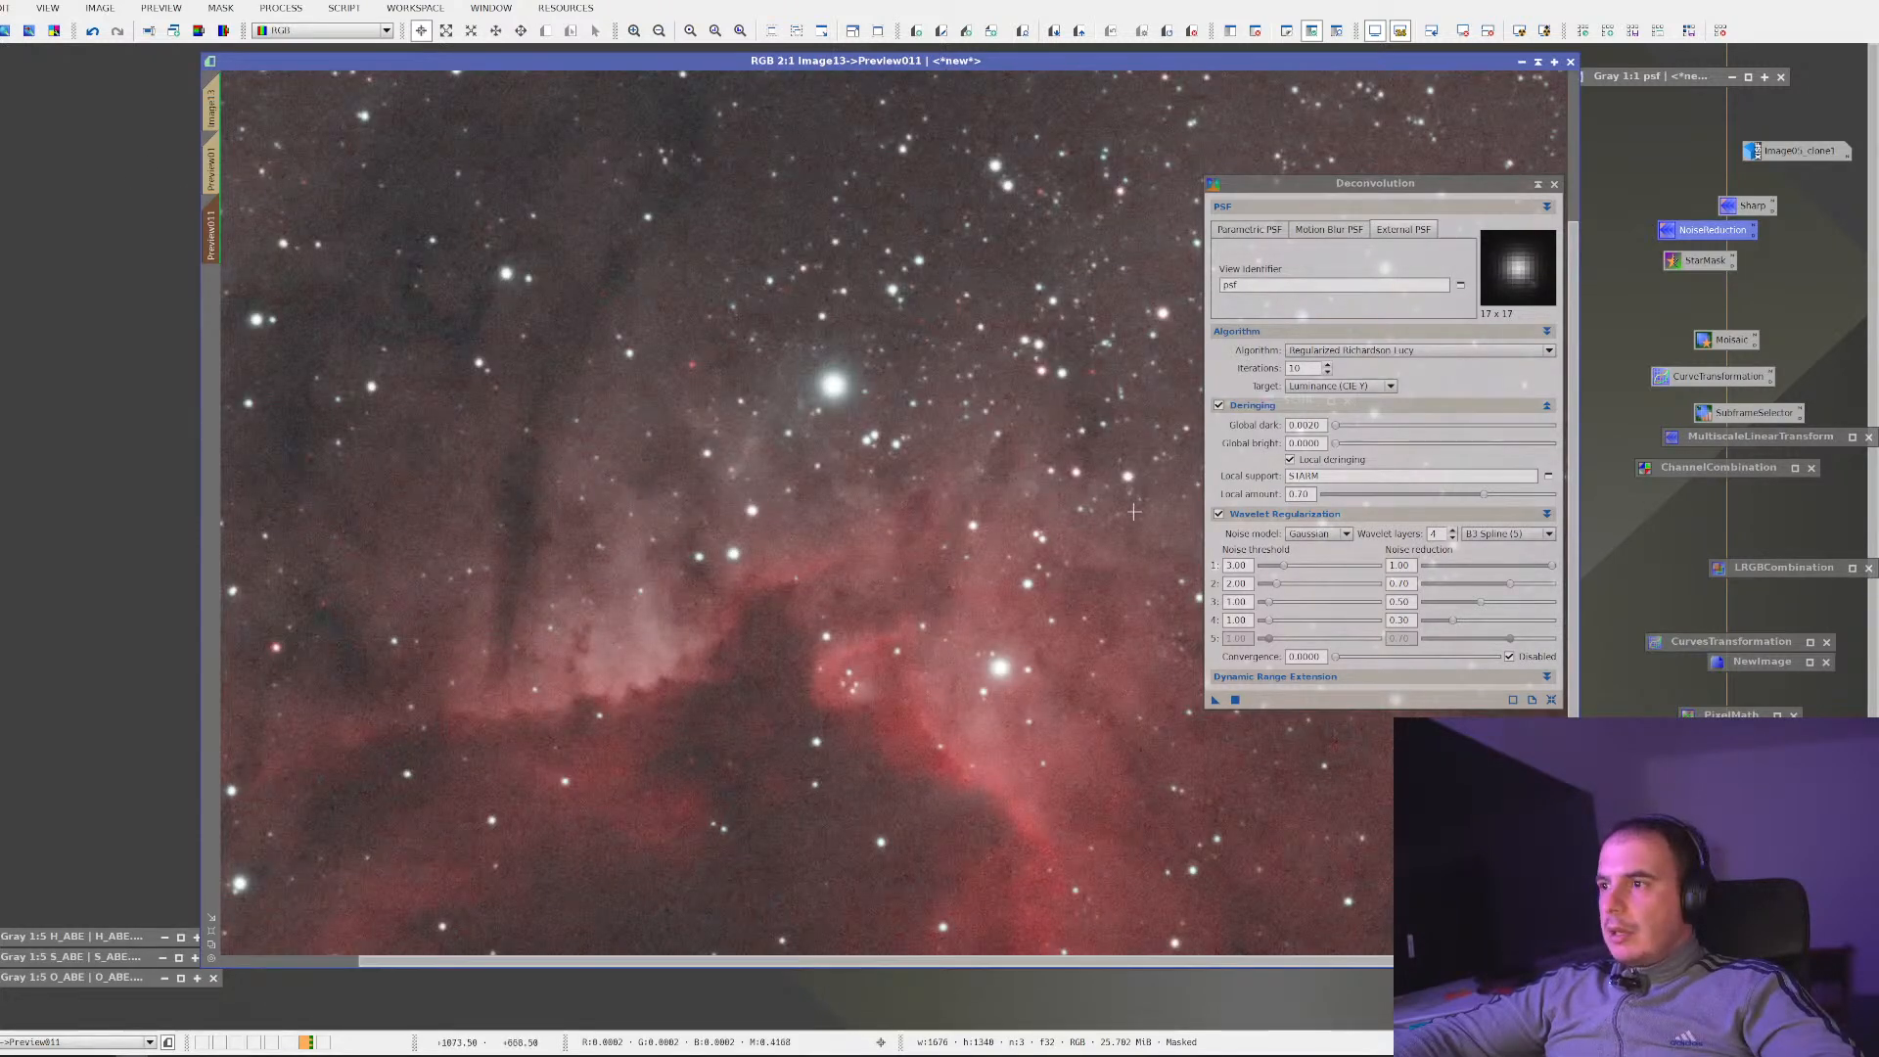
# Compare Preview01 with its clone Preview011 repeatedly, examining the stars and the nebula detail
pyautogui.click(211, 169)
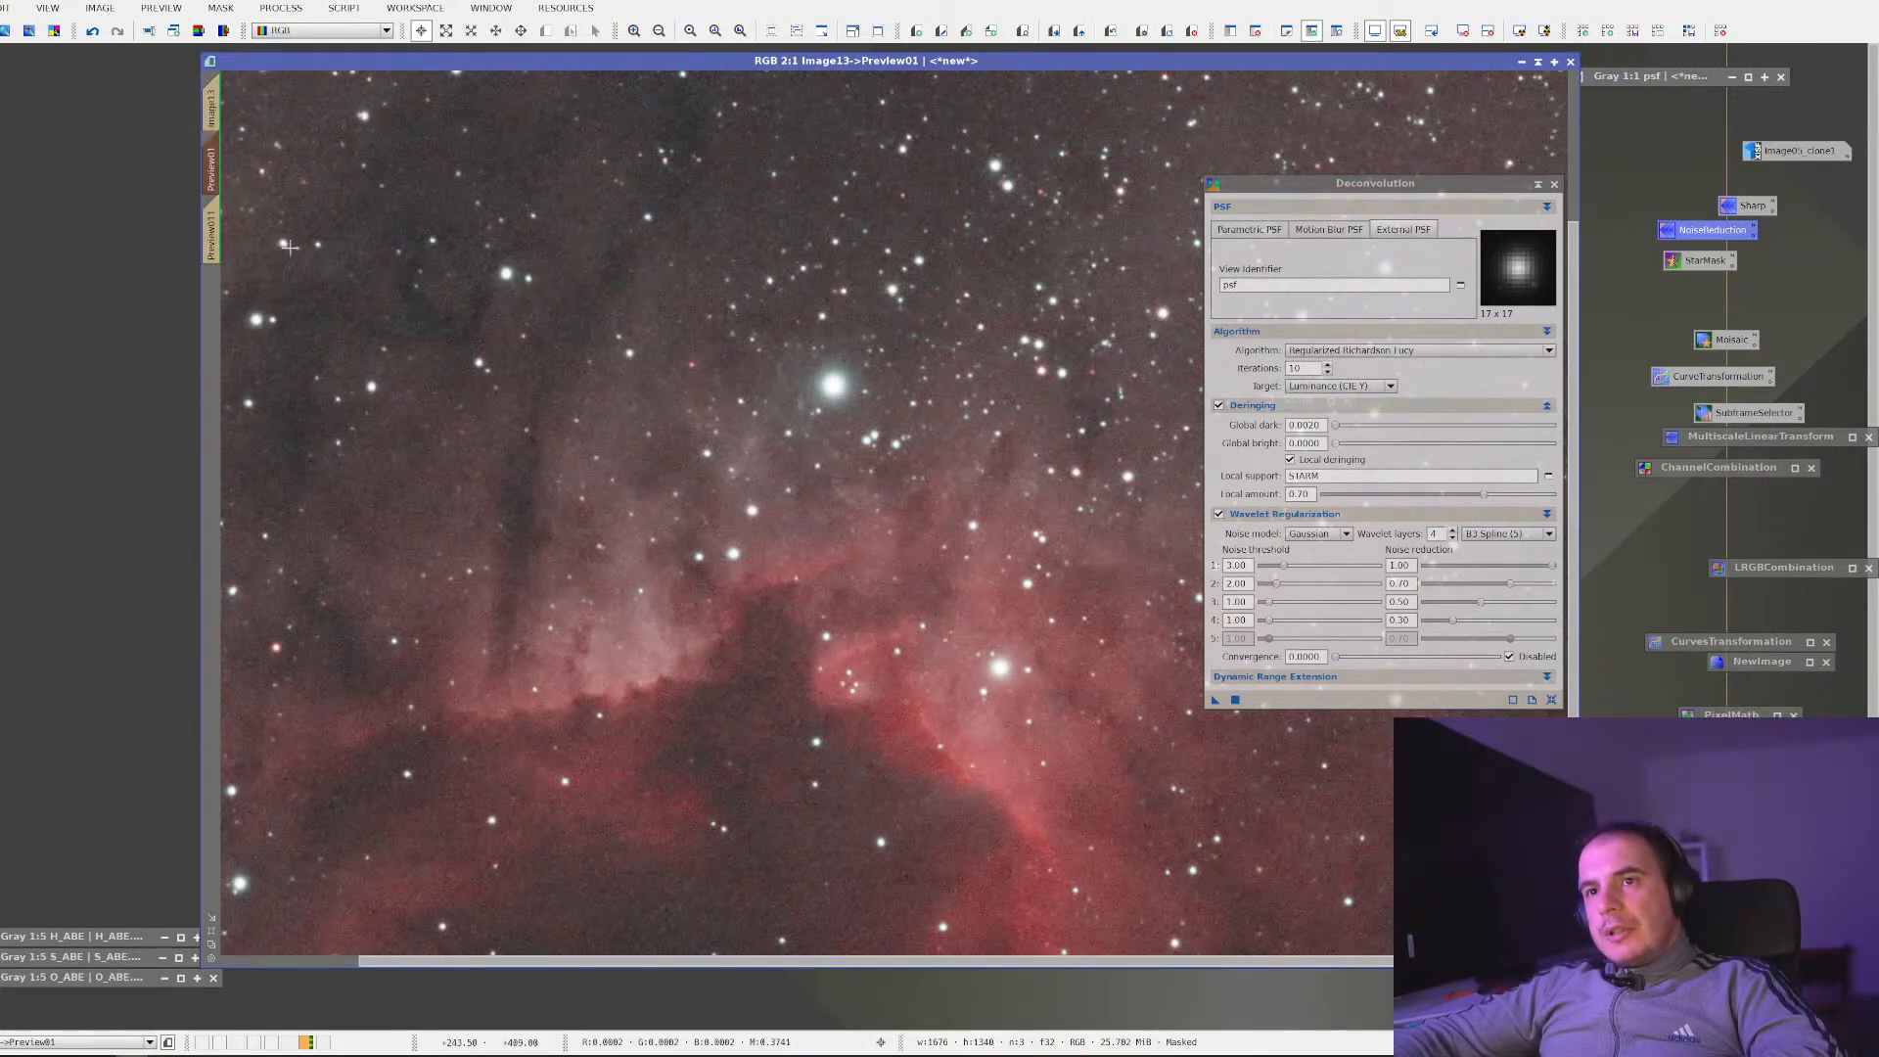
pyautogui.click(218, 235)
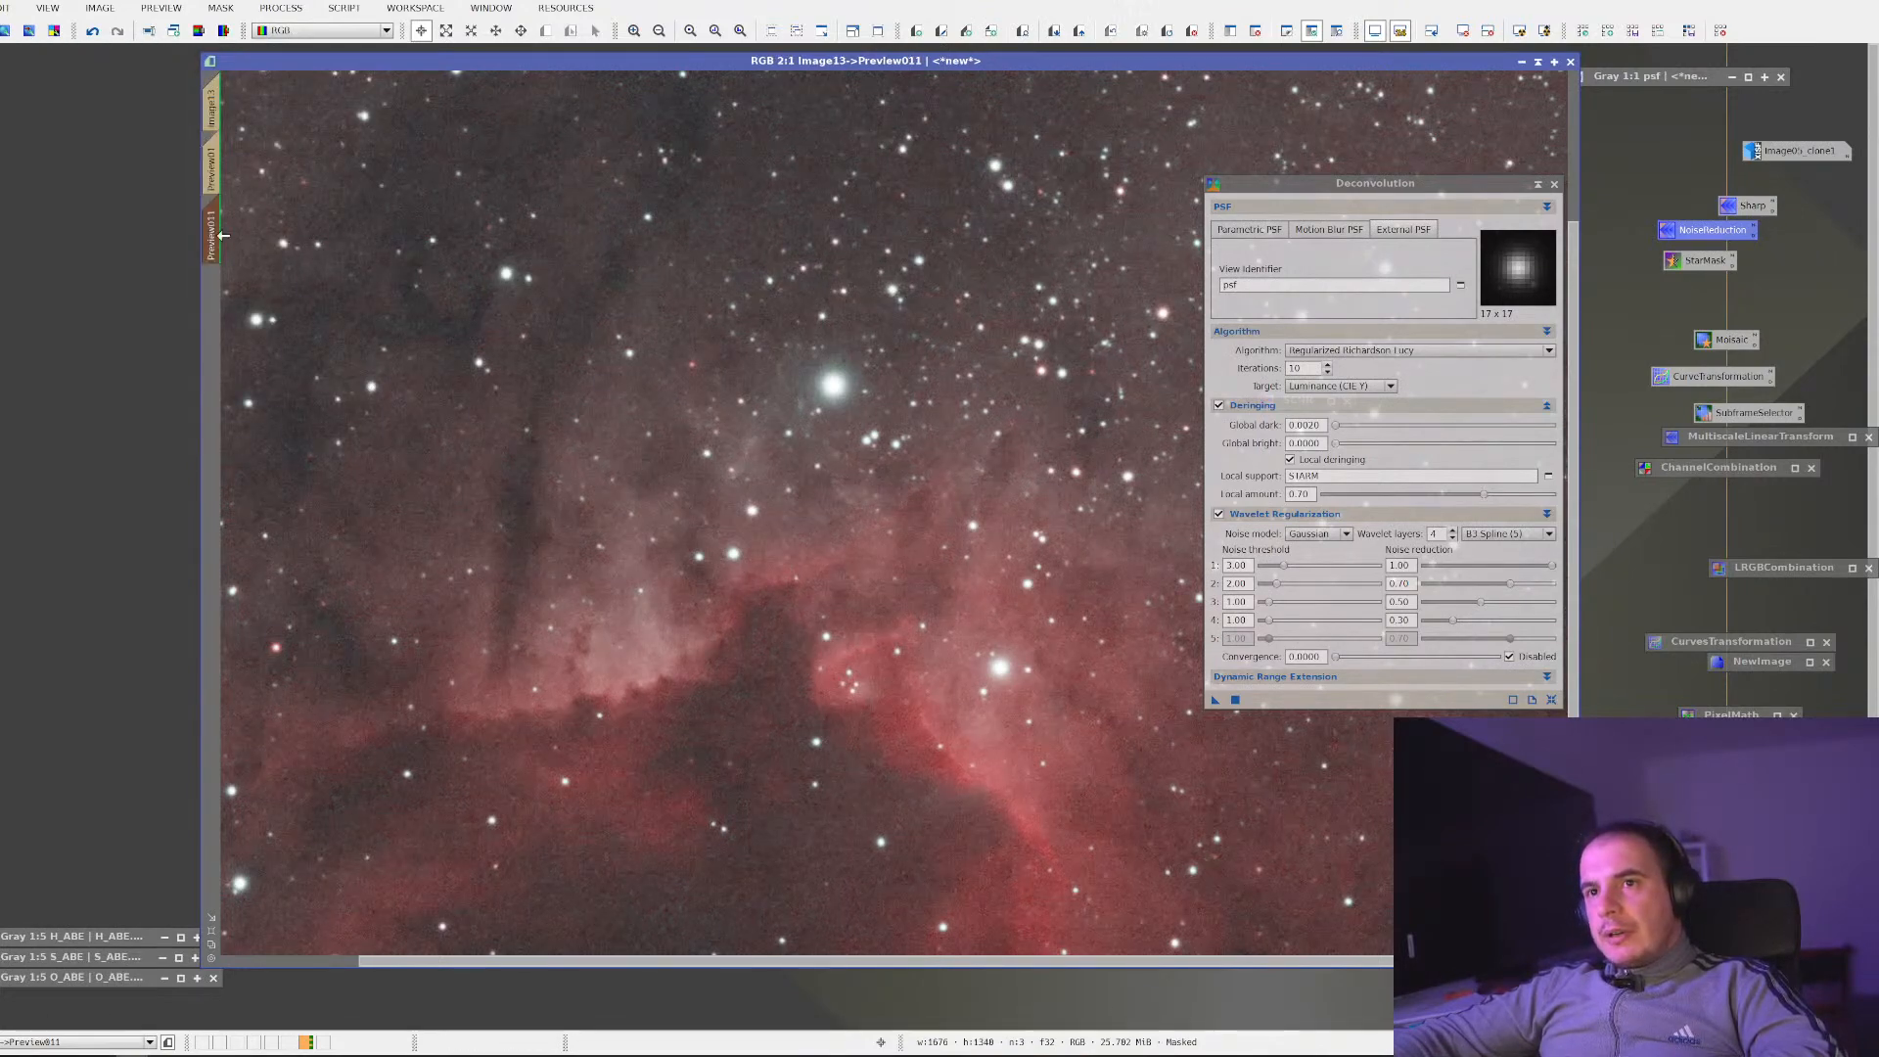
pyautogui.click(214, 165)
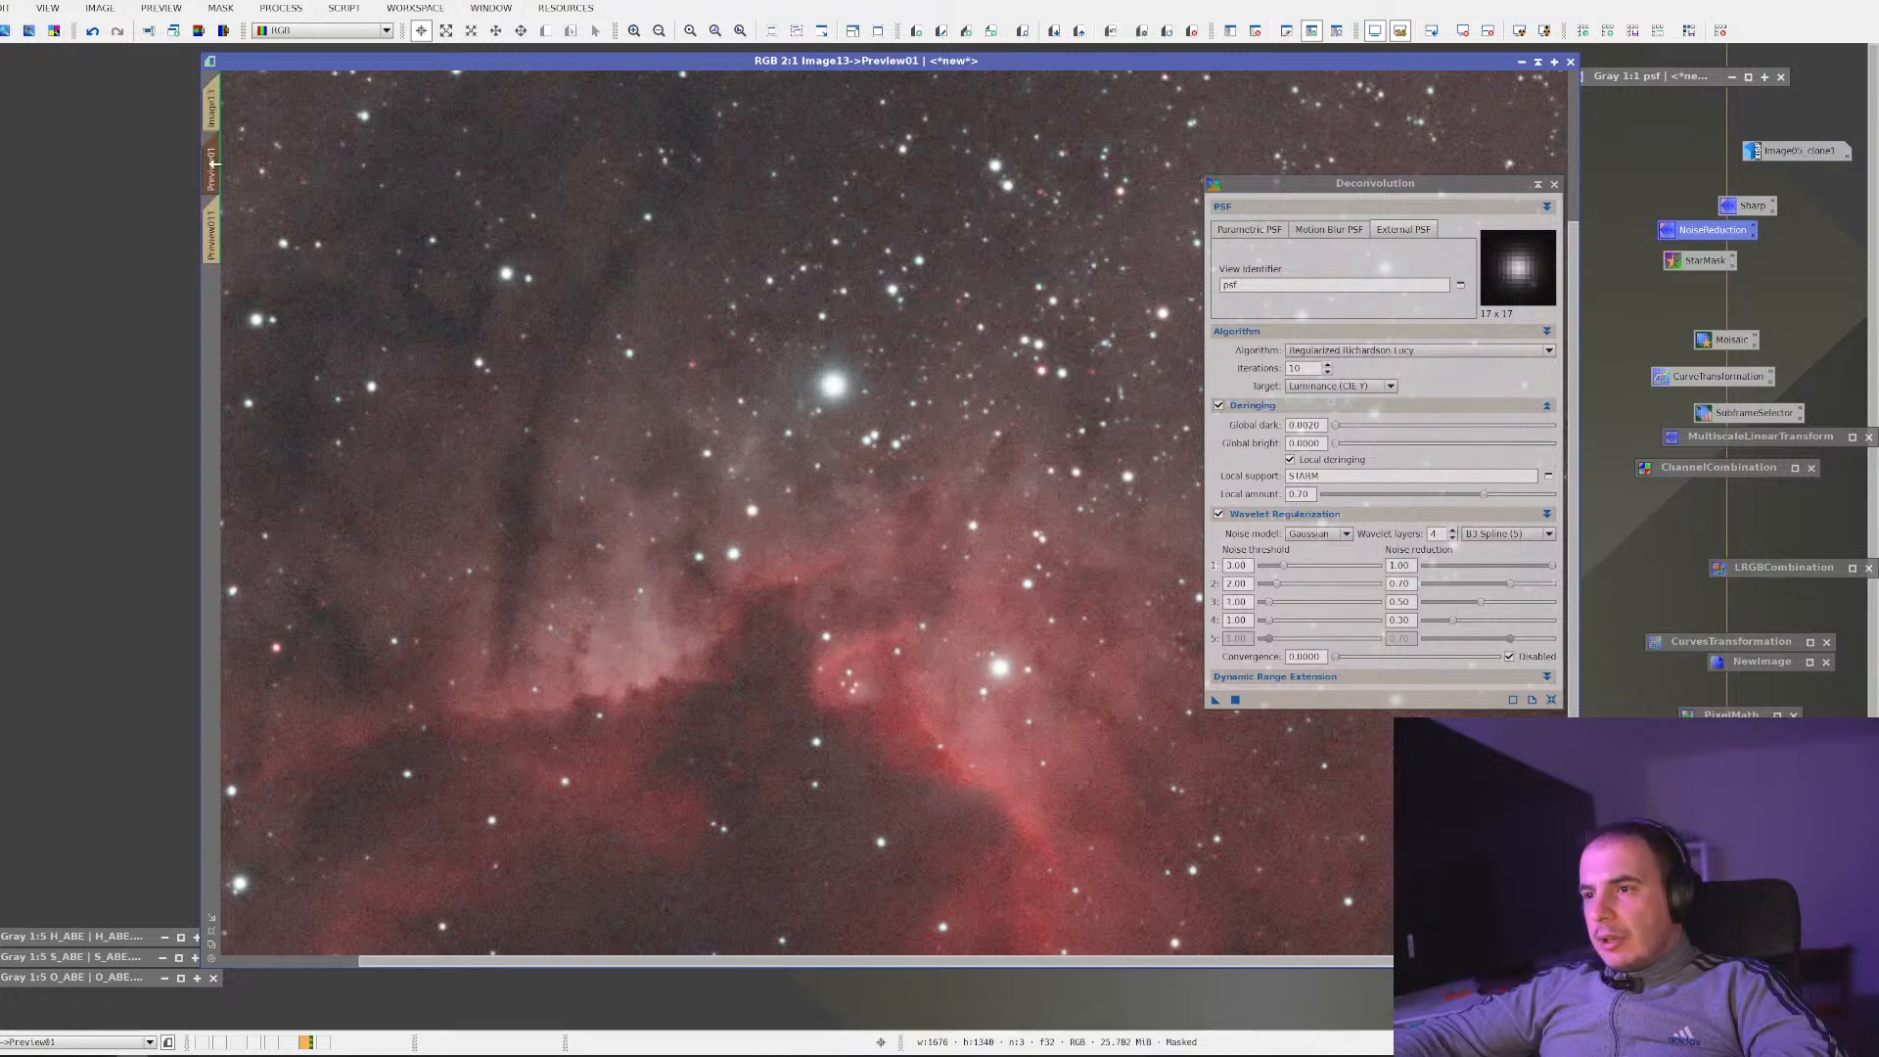
pyautogui.click(221, 224)
pyautogui.click(213, 169)
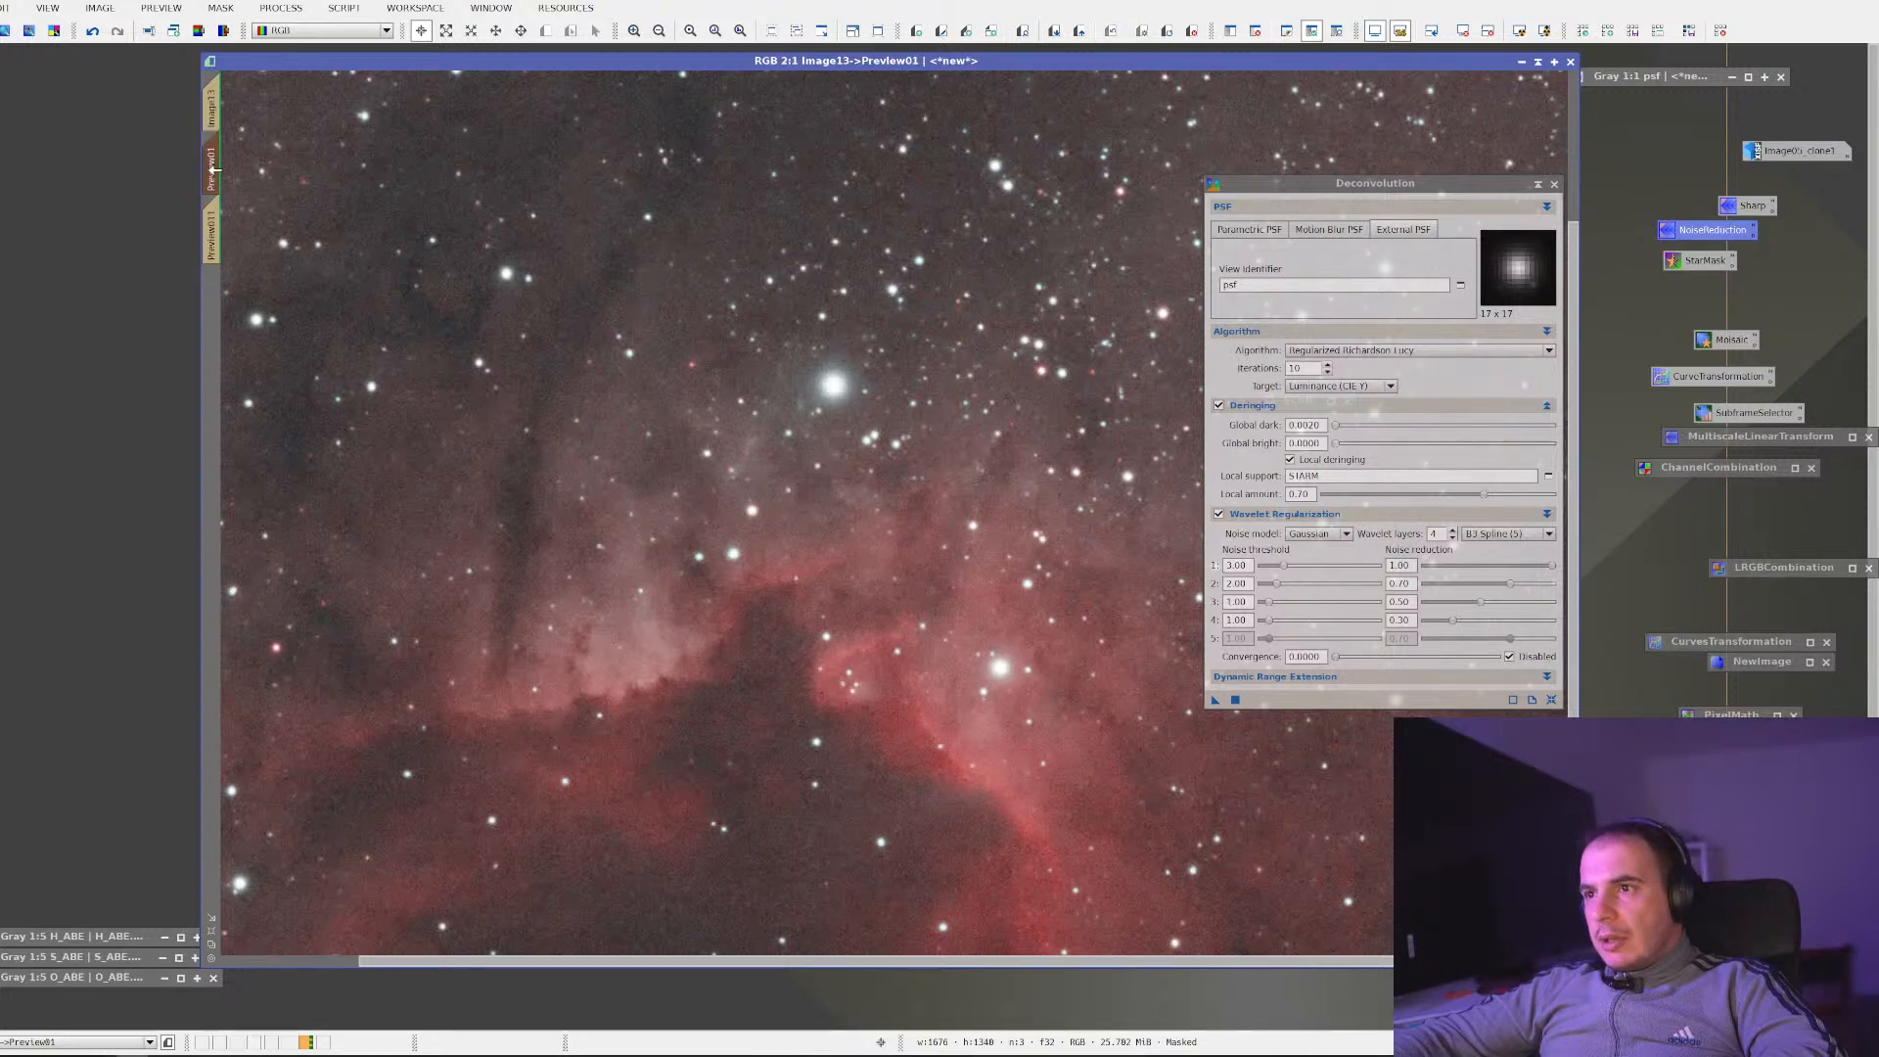
pyautogui.click(217, 226)
pyautogui.click(213, 176)
pyautogui.click(218, 222)
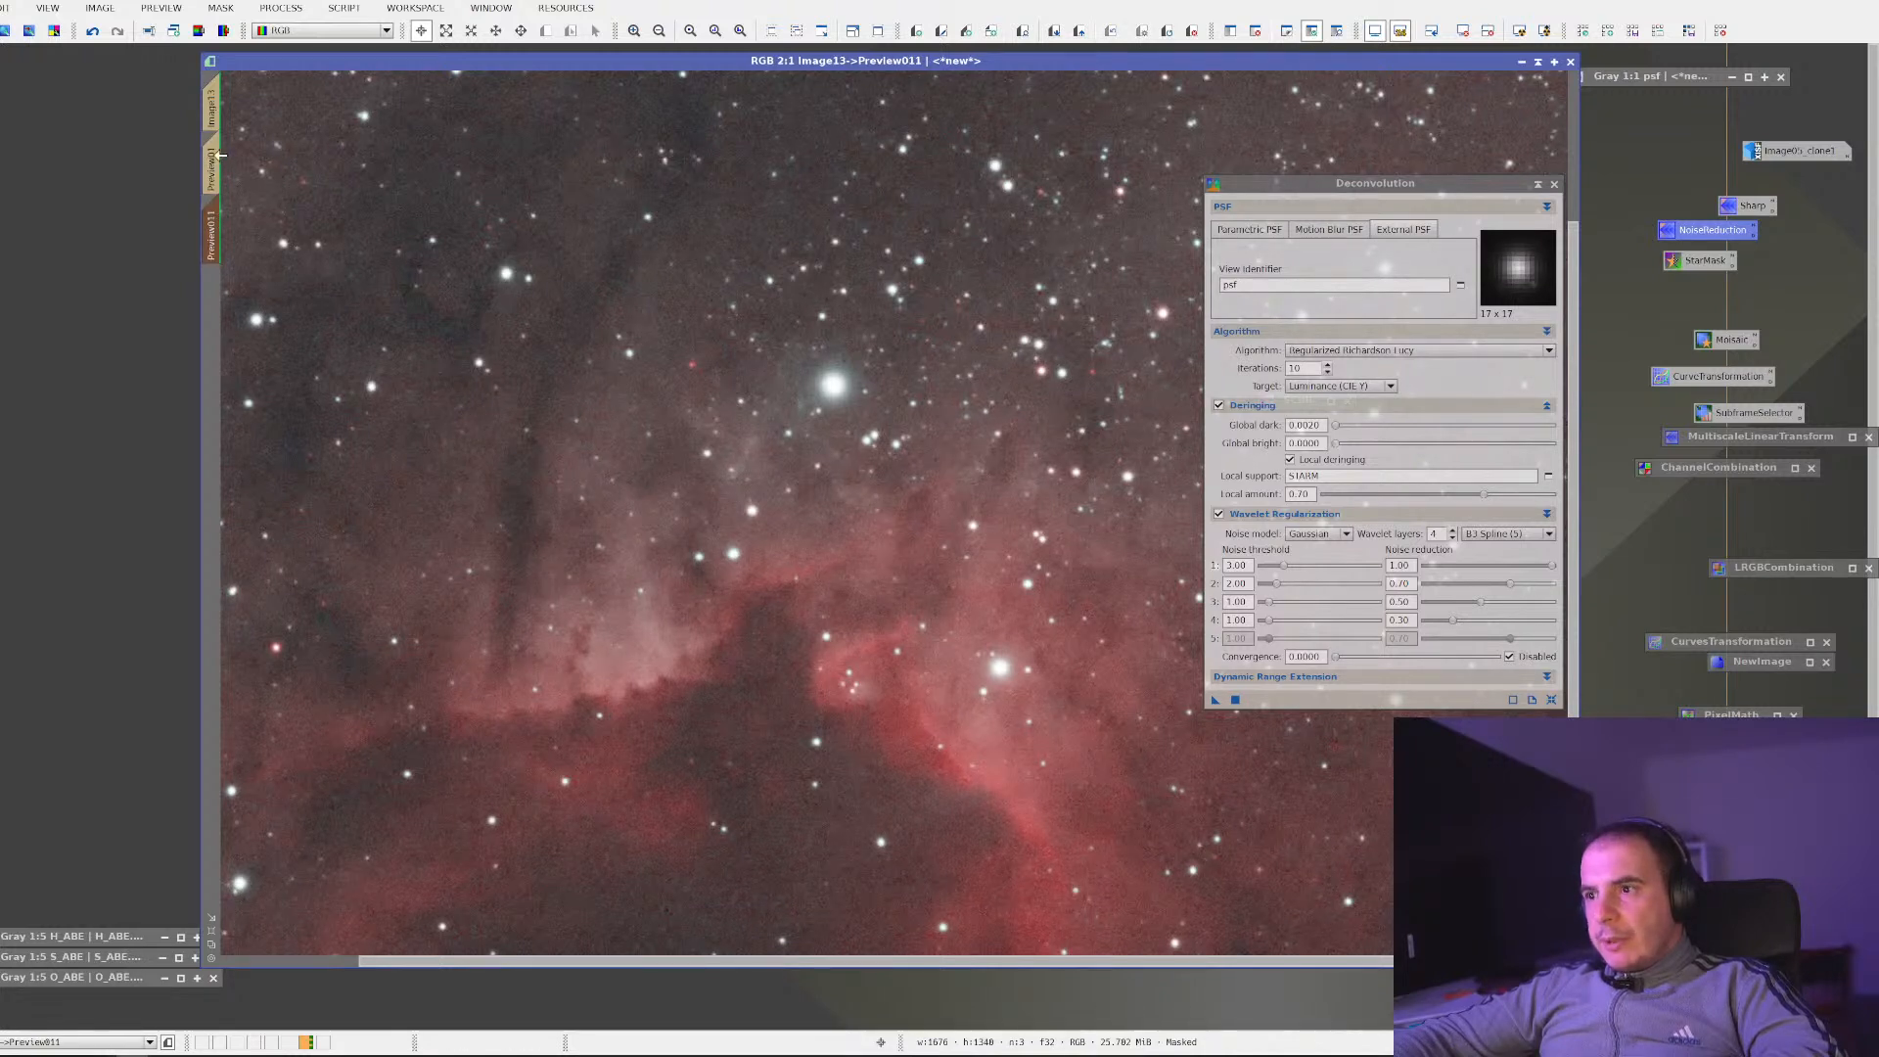
pyautogui.click(222, 155)
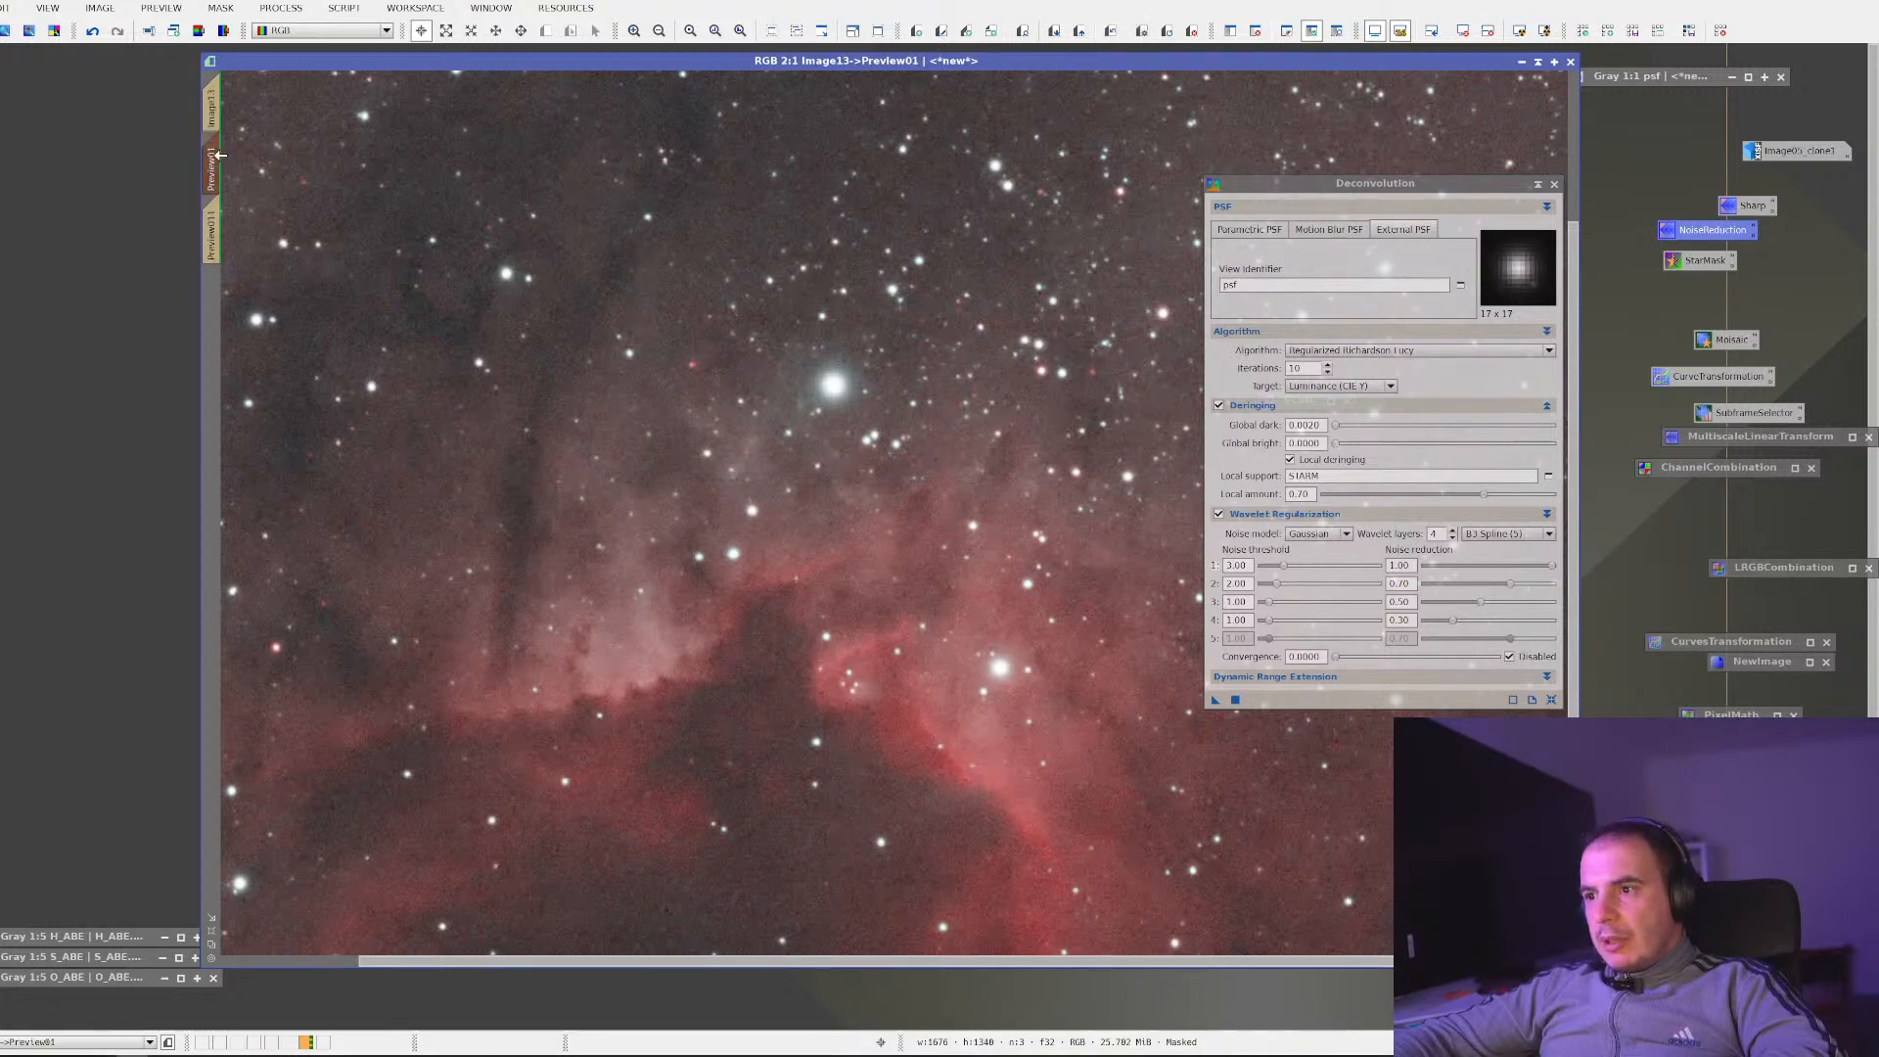
# Clone Preview011 to keep a copy of its current state for comparison
pyautogui.rightClick(219, 232)
pyautogui.click(294, 311)
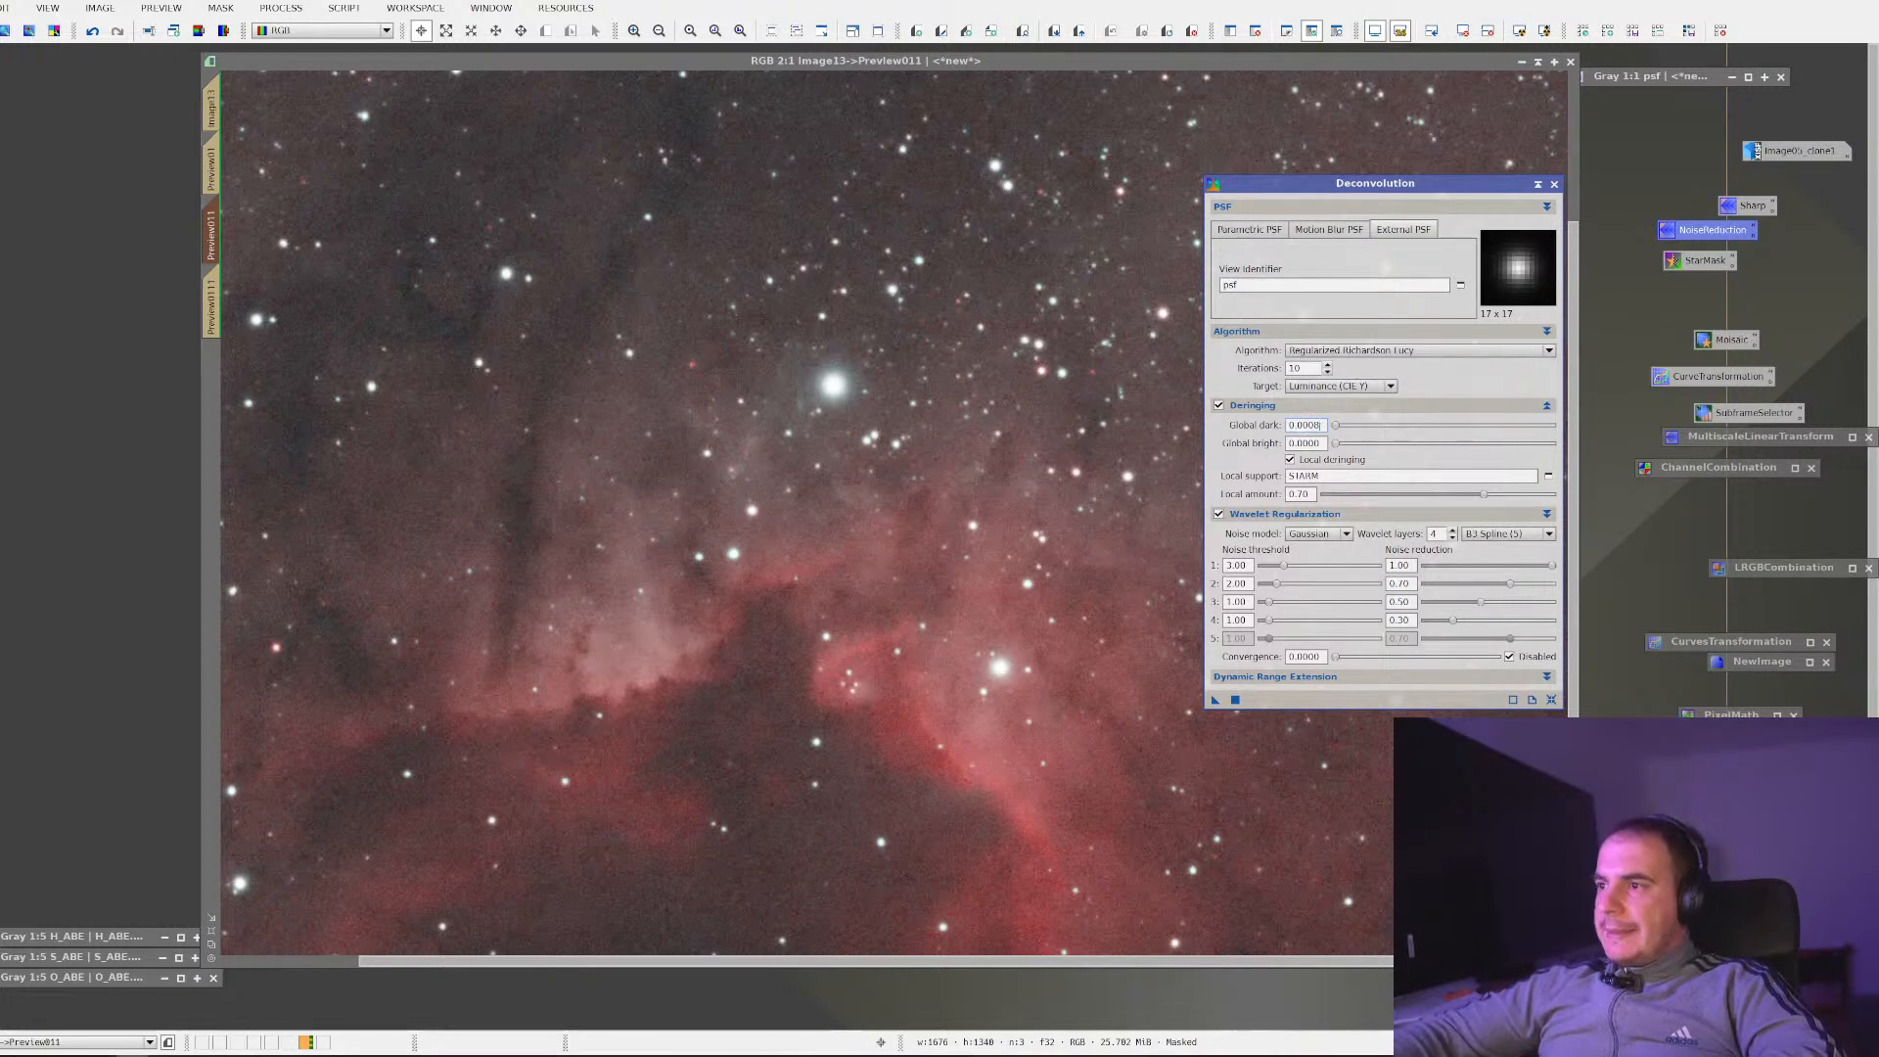
# Try Deconvolution on Preview011 with a Global dark deringing value of 0.0008, and undo it
pyautogui.moveTo(1215, 699); pyautogui.dragTo(1014, 670)
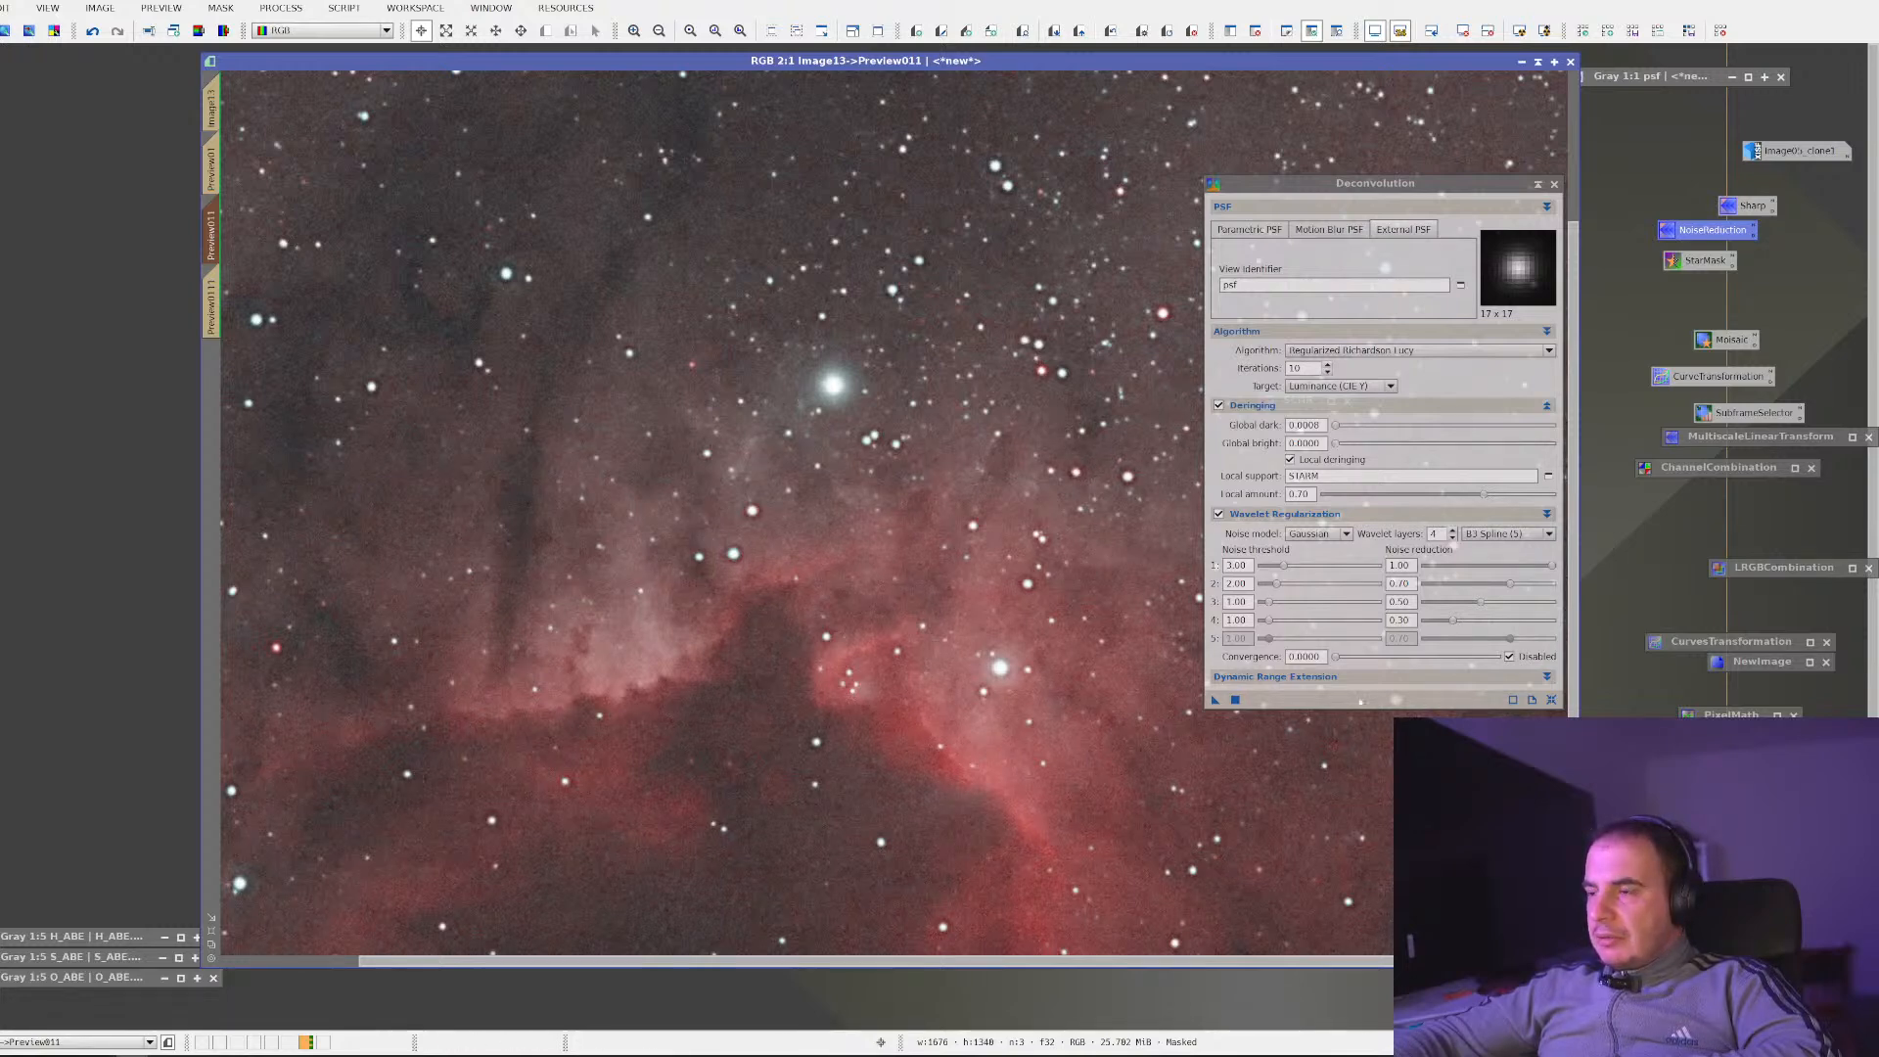
pyautogui.rightClick(568, 424)
pyautogui.click(690, 556)
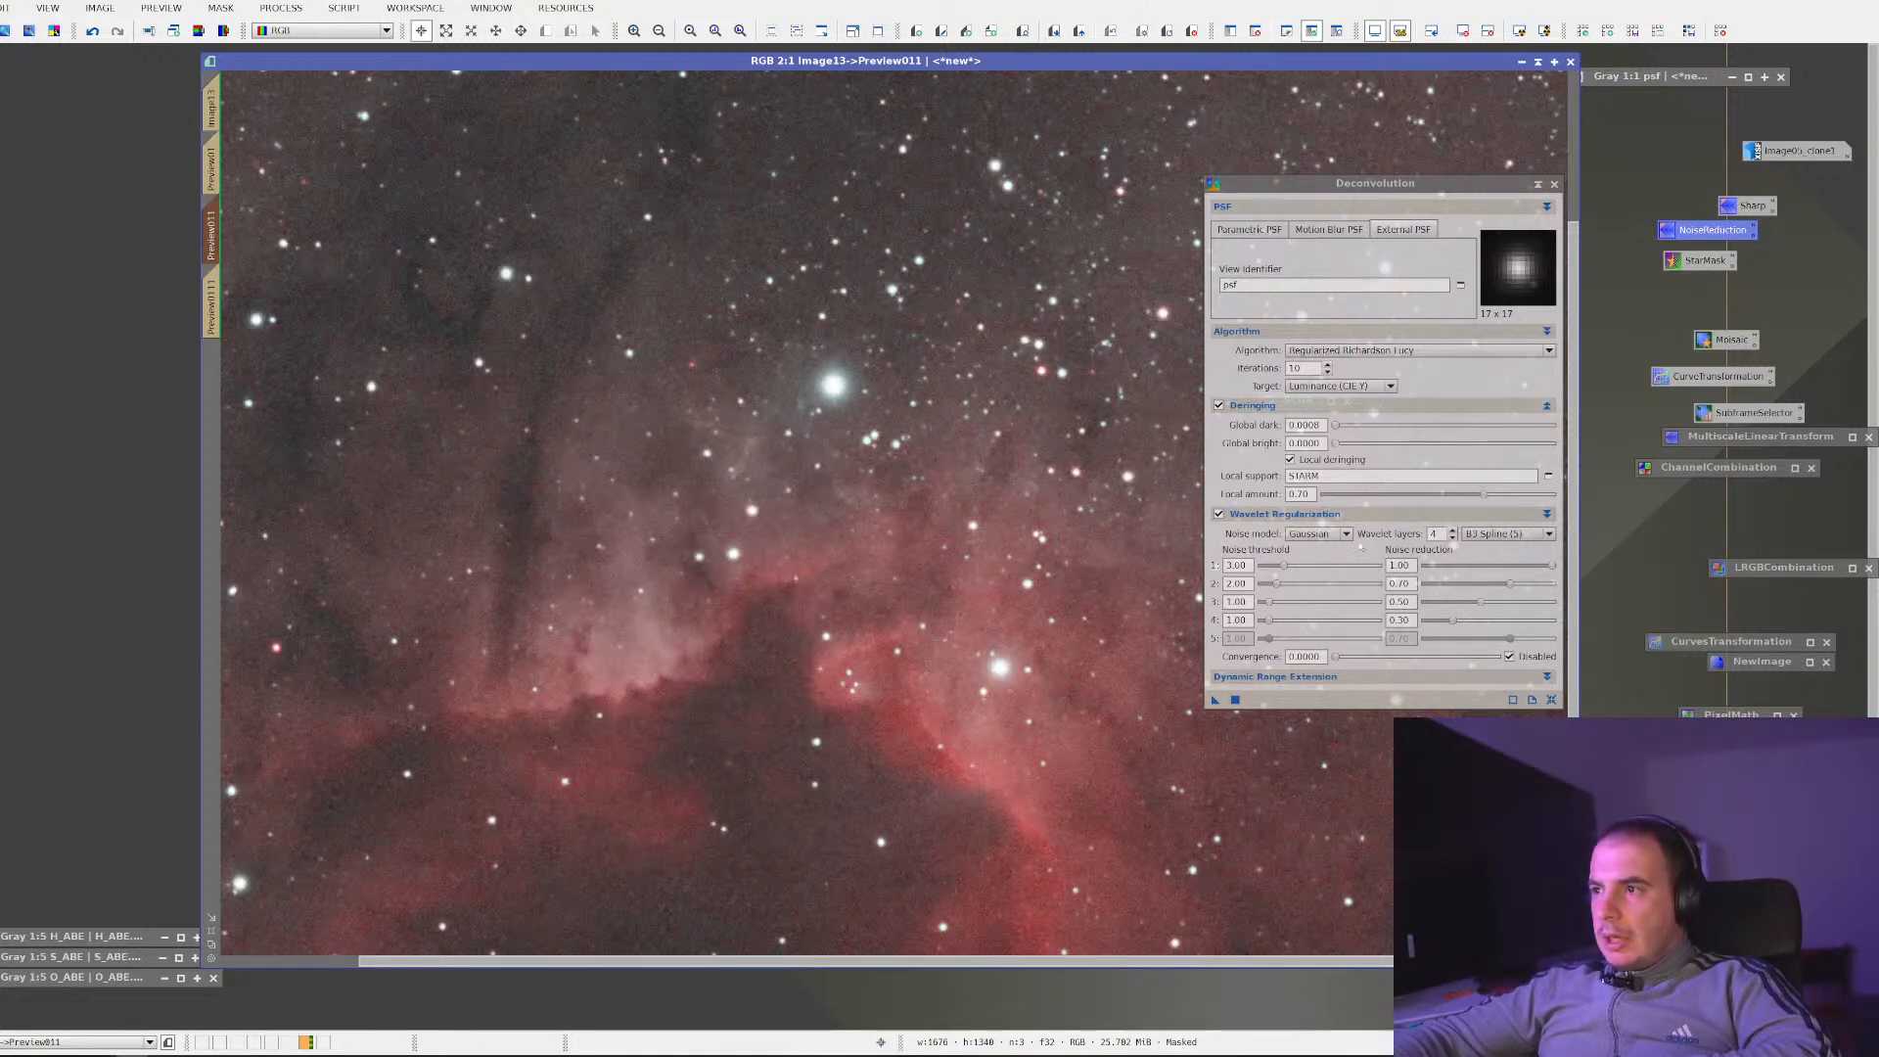
# Set Global dark to 0.0015, apply Deconvolution to Preview011, and compare the result with Preview01
pyautogui.click(1318, 425)
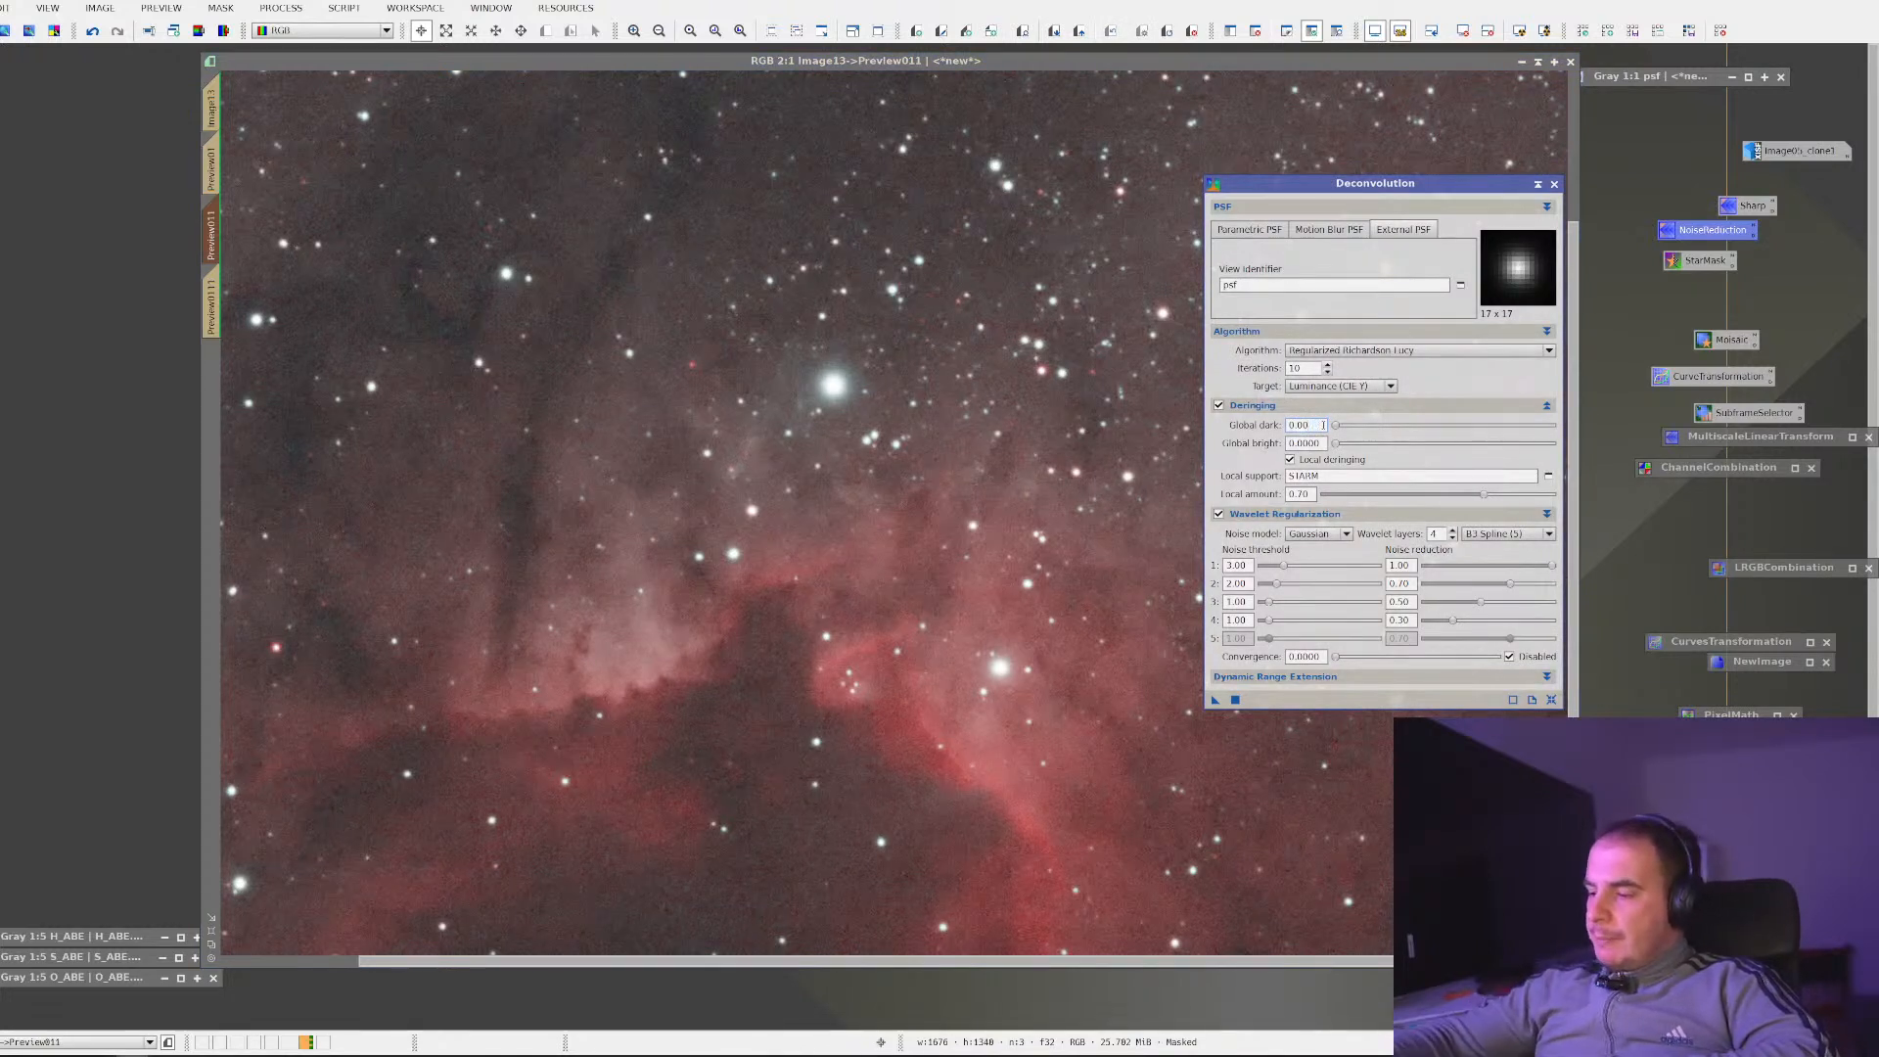
pyautogui.moveTo(1064, 675); pyautogui.dragTo(1000, 661)
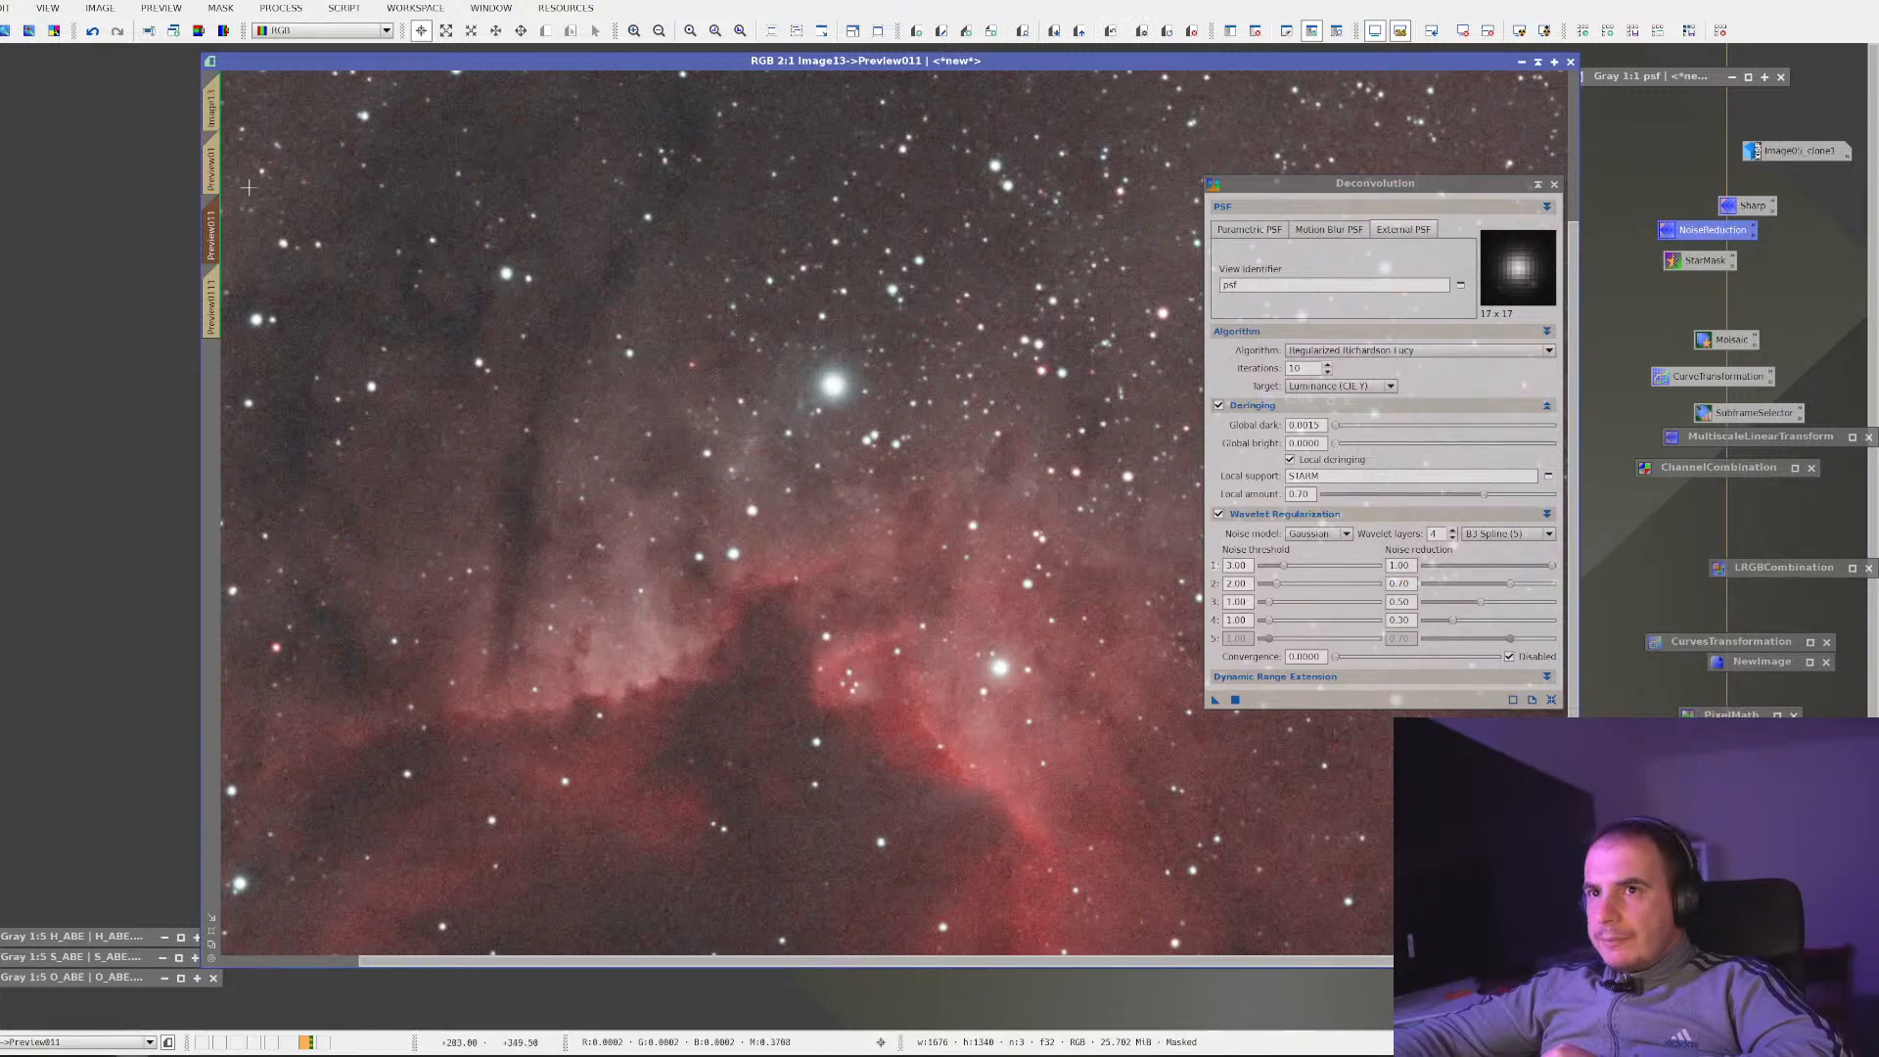
pyautogui.click(211, 169)
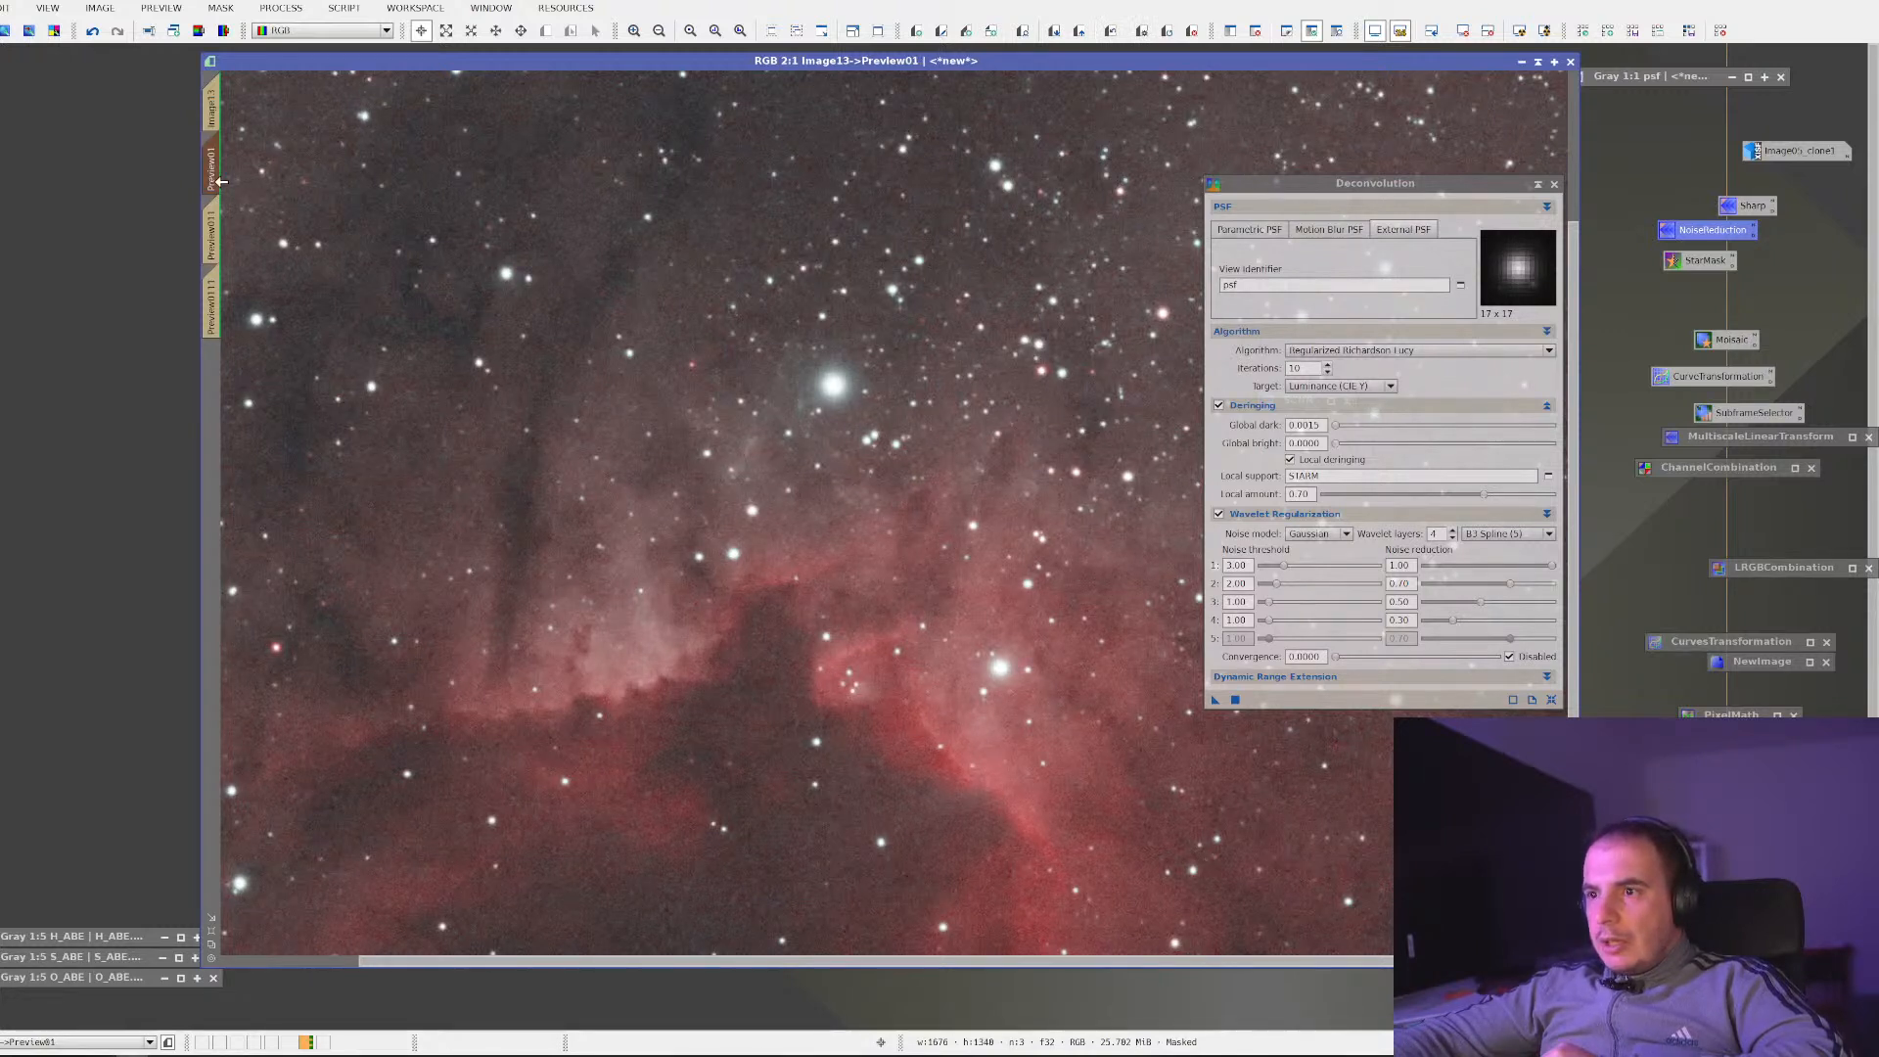
pyautogui.click(211, 227)
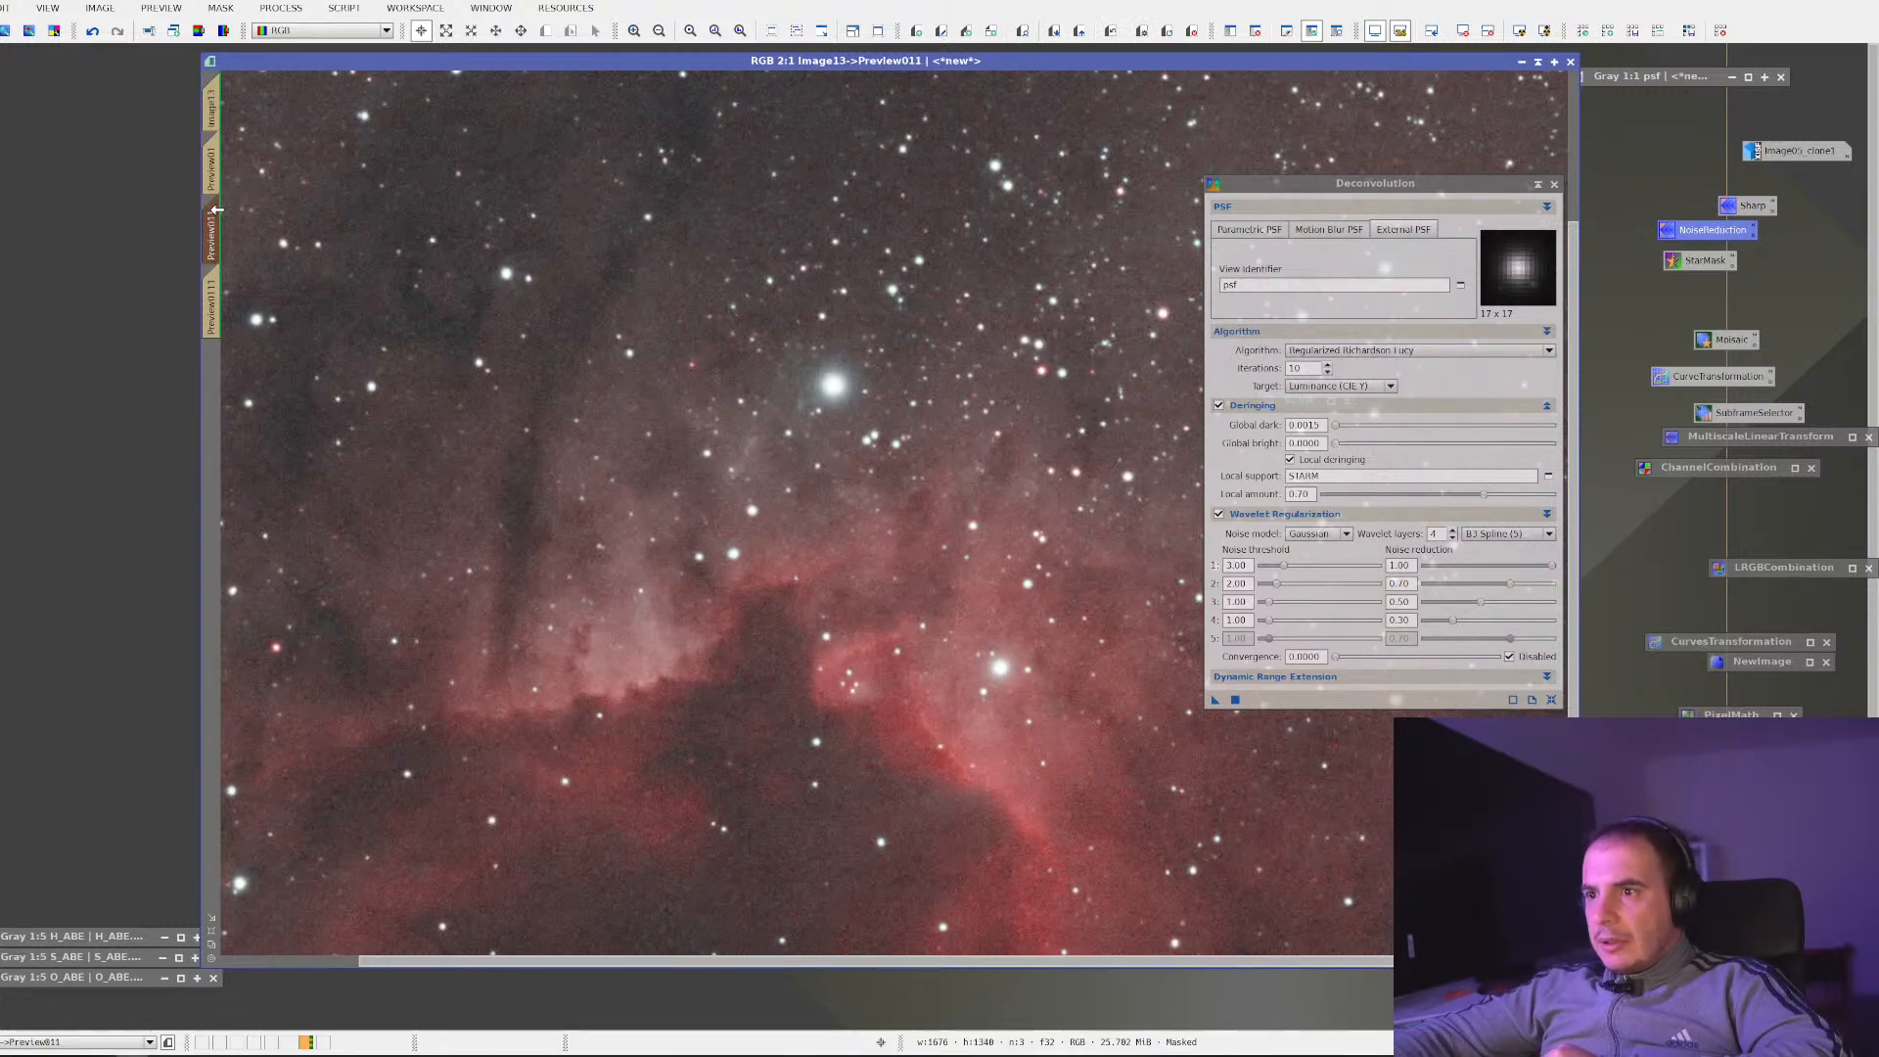
pyautogui.click(213, 188)
pyautogui.click(214, 208)
pyautogui.click(219, 188)
pyautogui.click(214, 213)
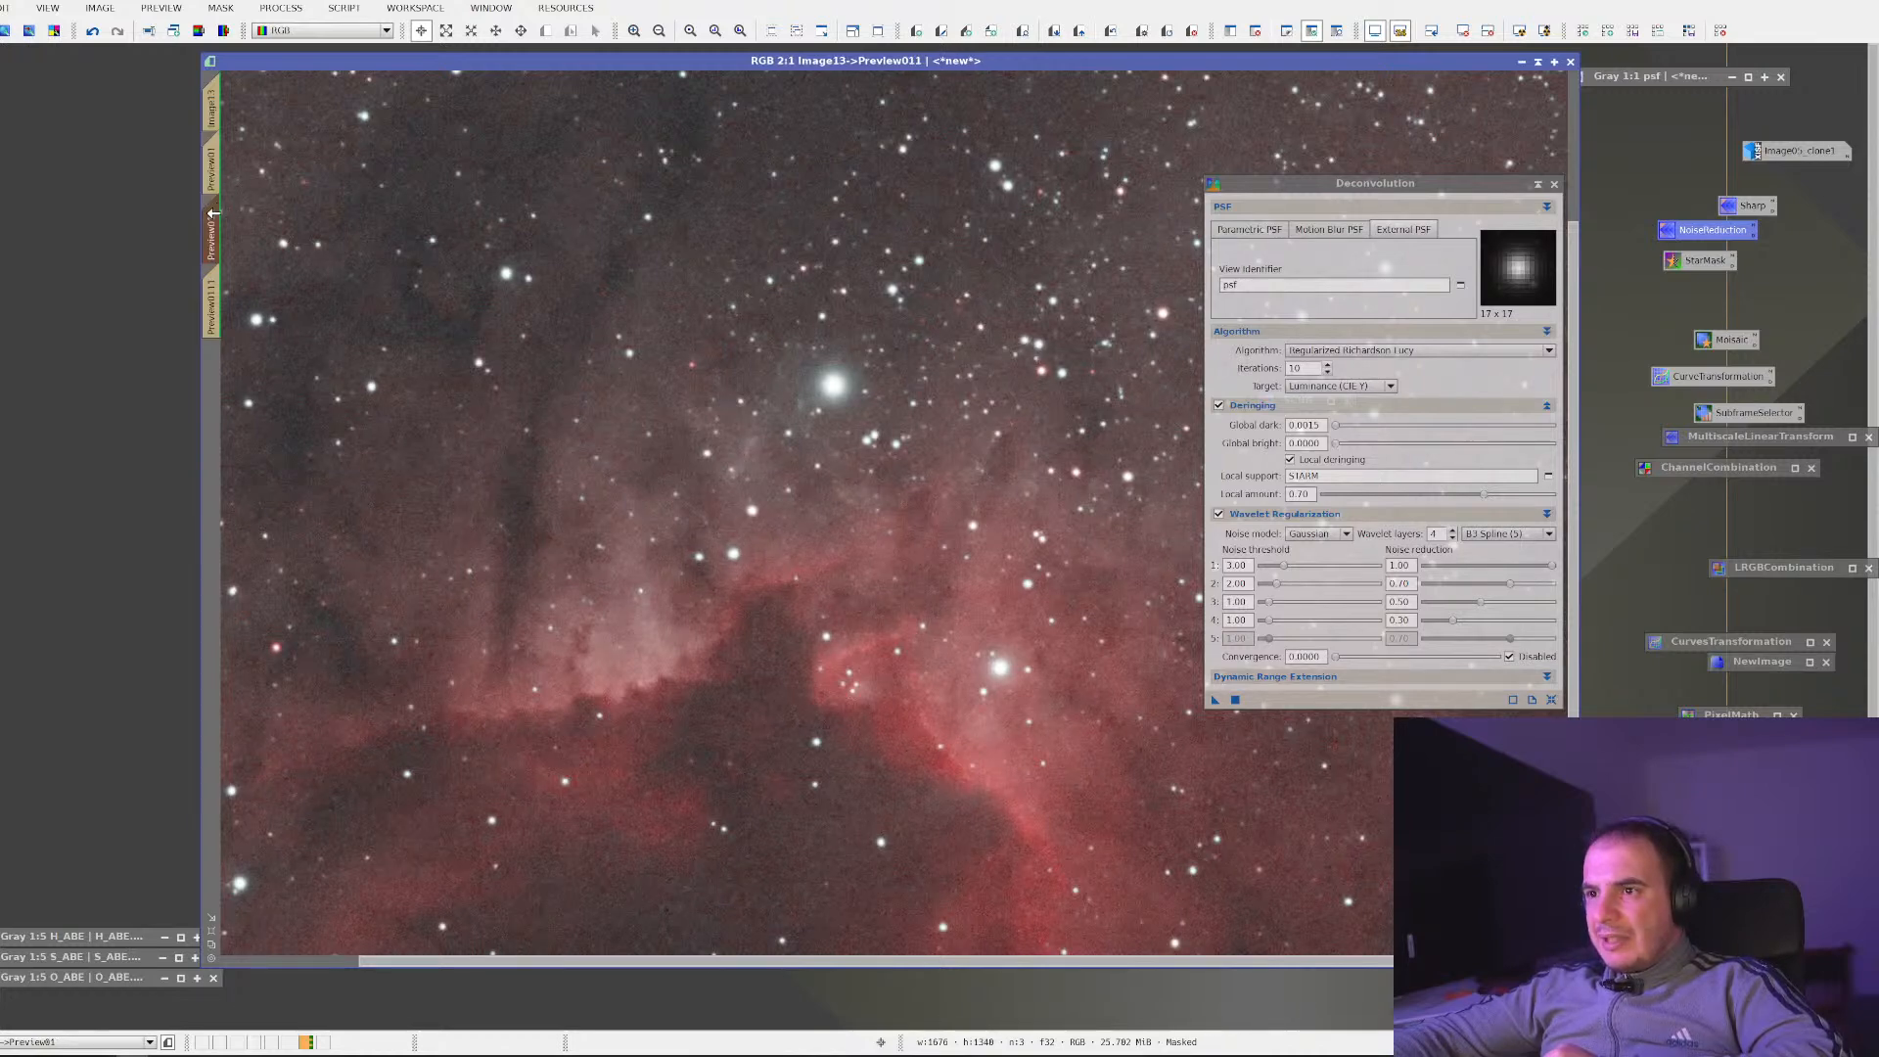
# Compare Preview0111 with the newly deconvolved Preview011, examining the star edges and nebula detail closely
pyautogui.click(211, 284)
pyautogui.scroll(2, 614, 418)
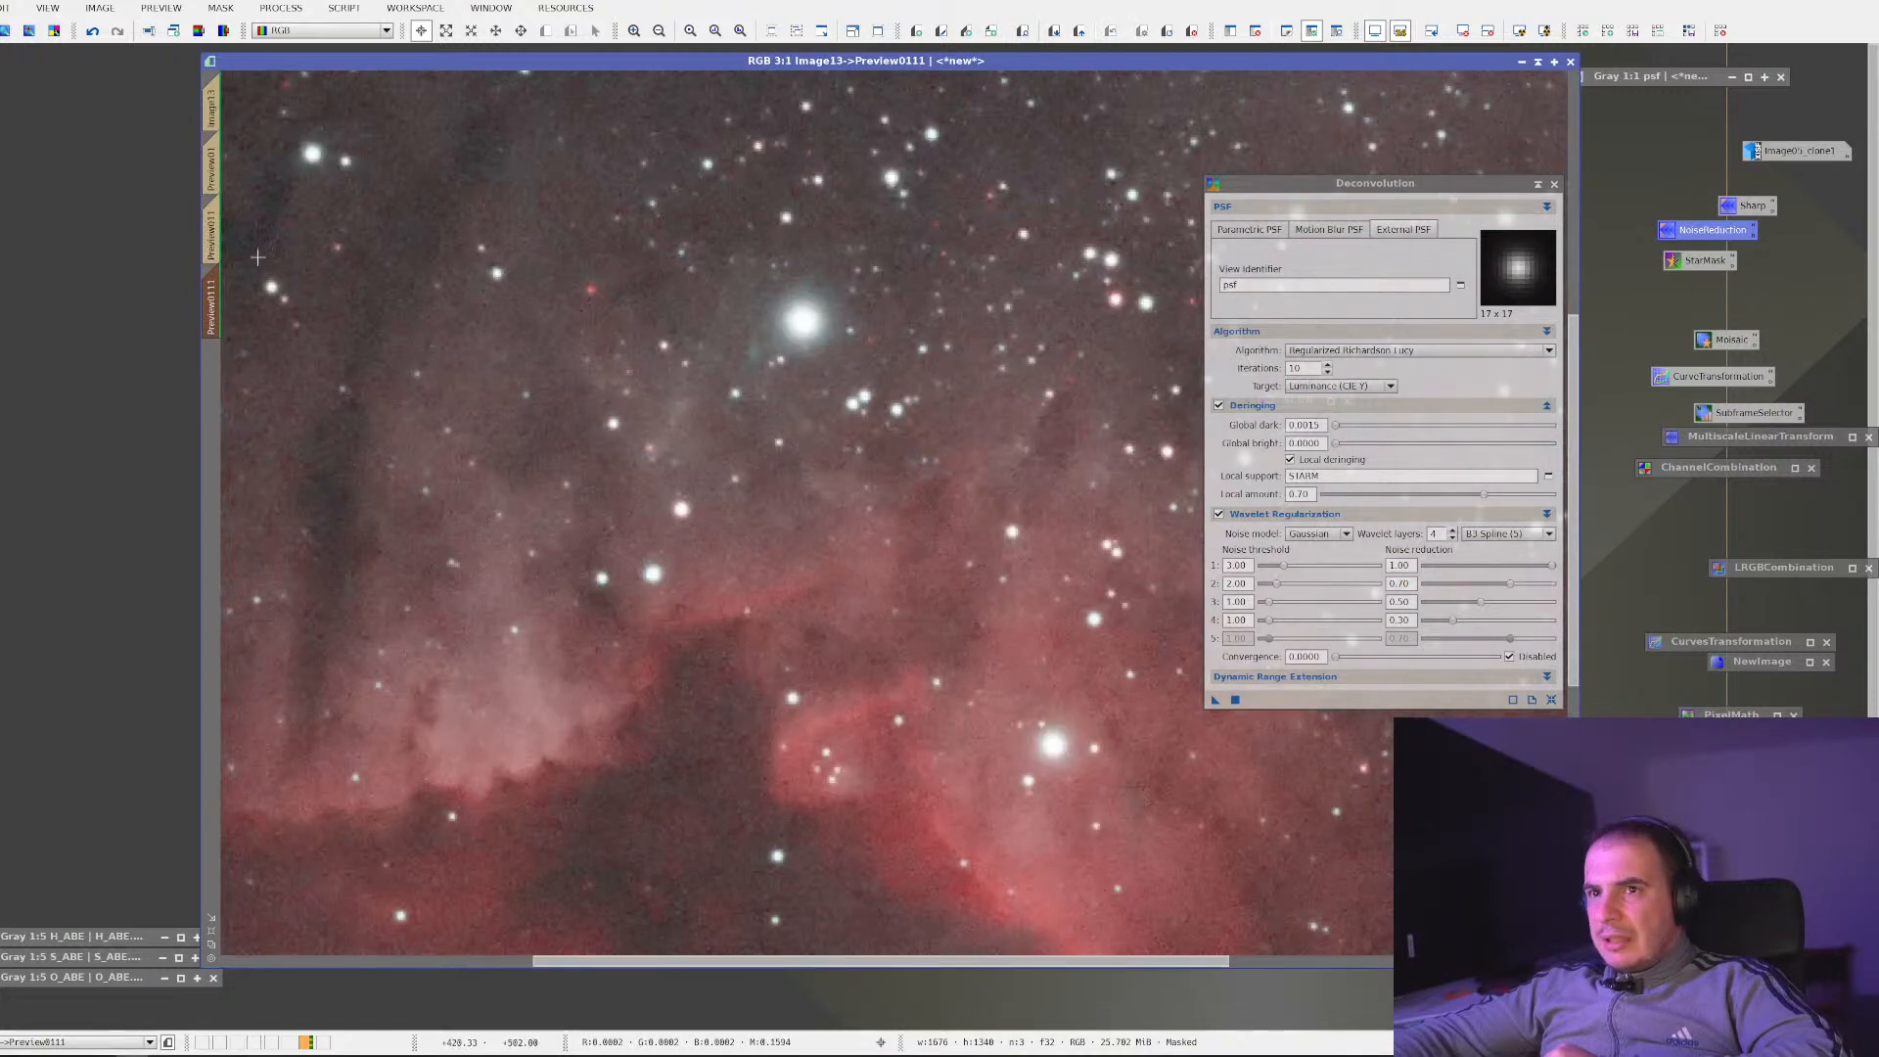
pyautogui.click(214, 252)
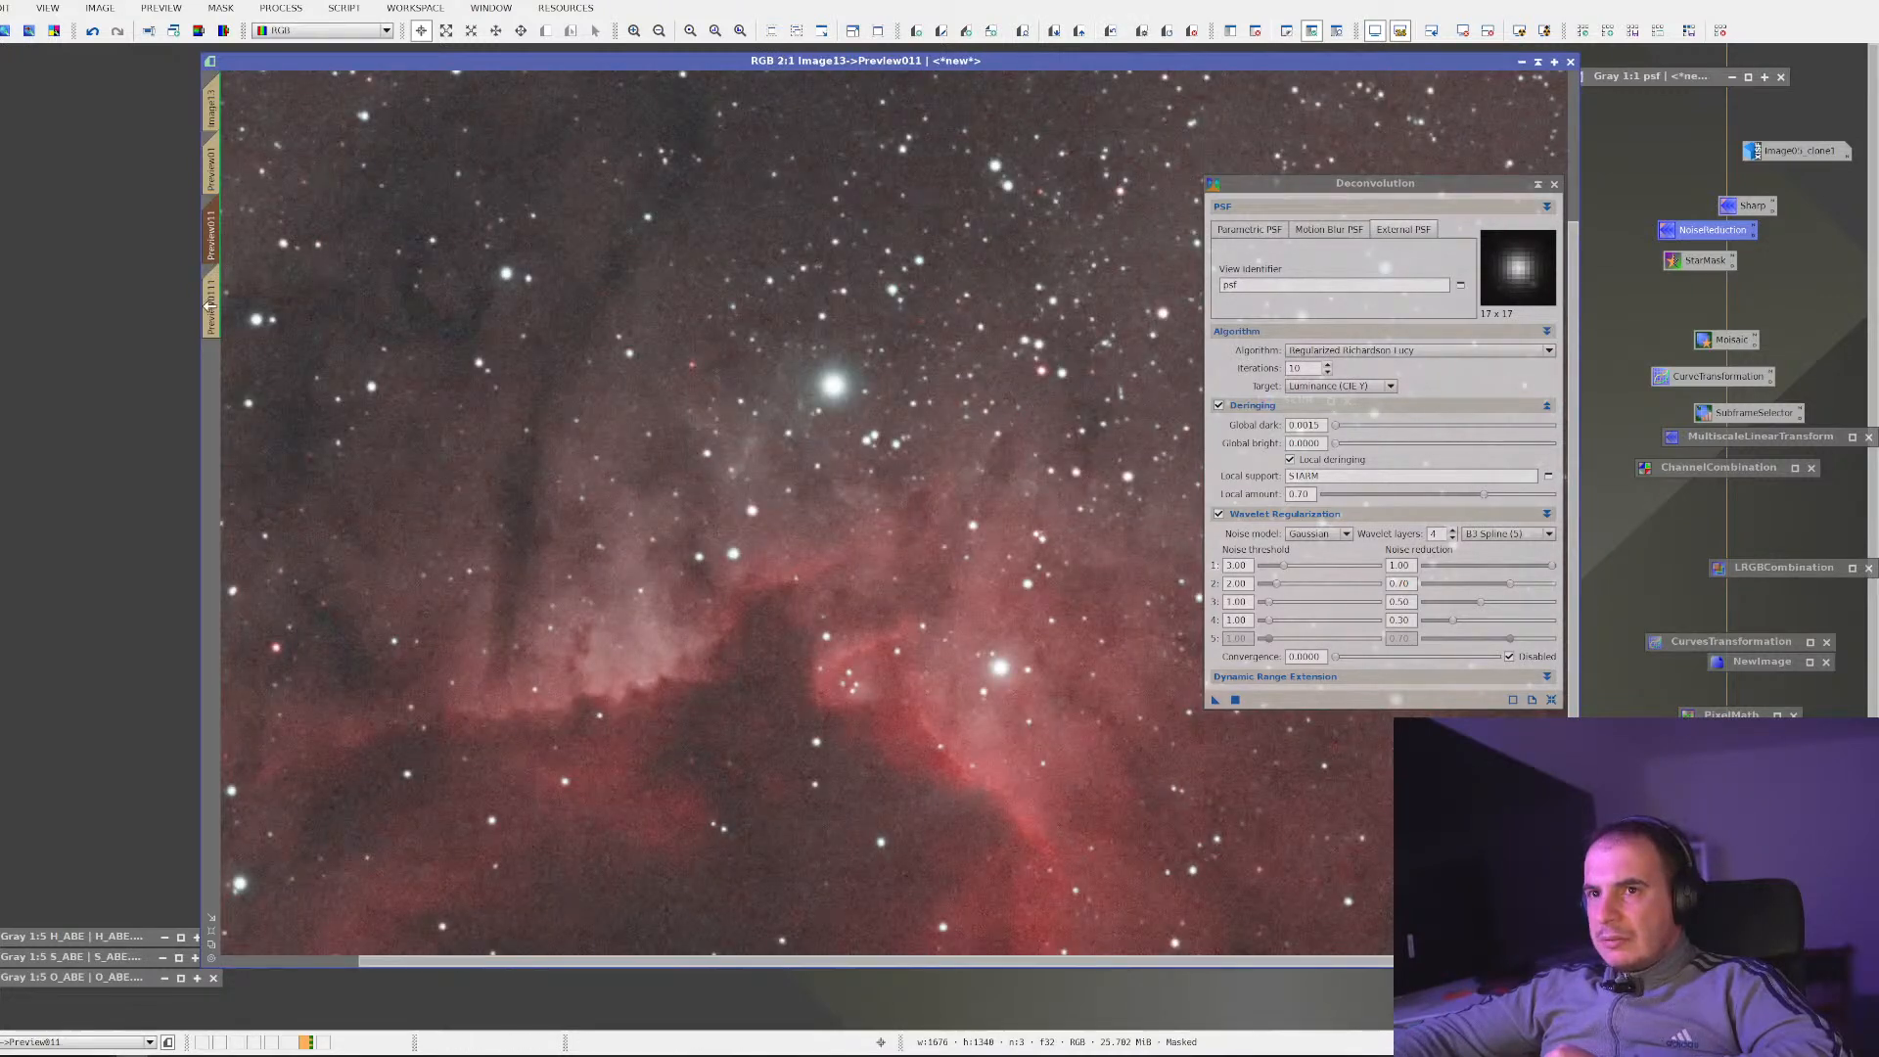
pyautogui.click(213, 295)
pyautogui.scroll(-1, 328, 330)
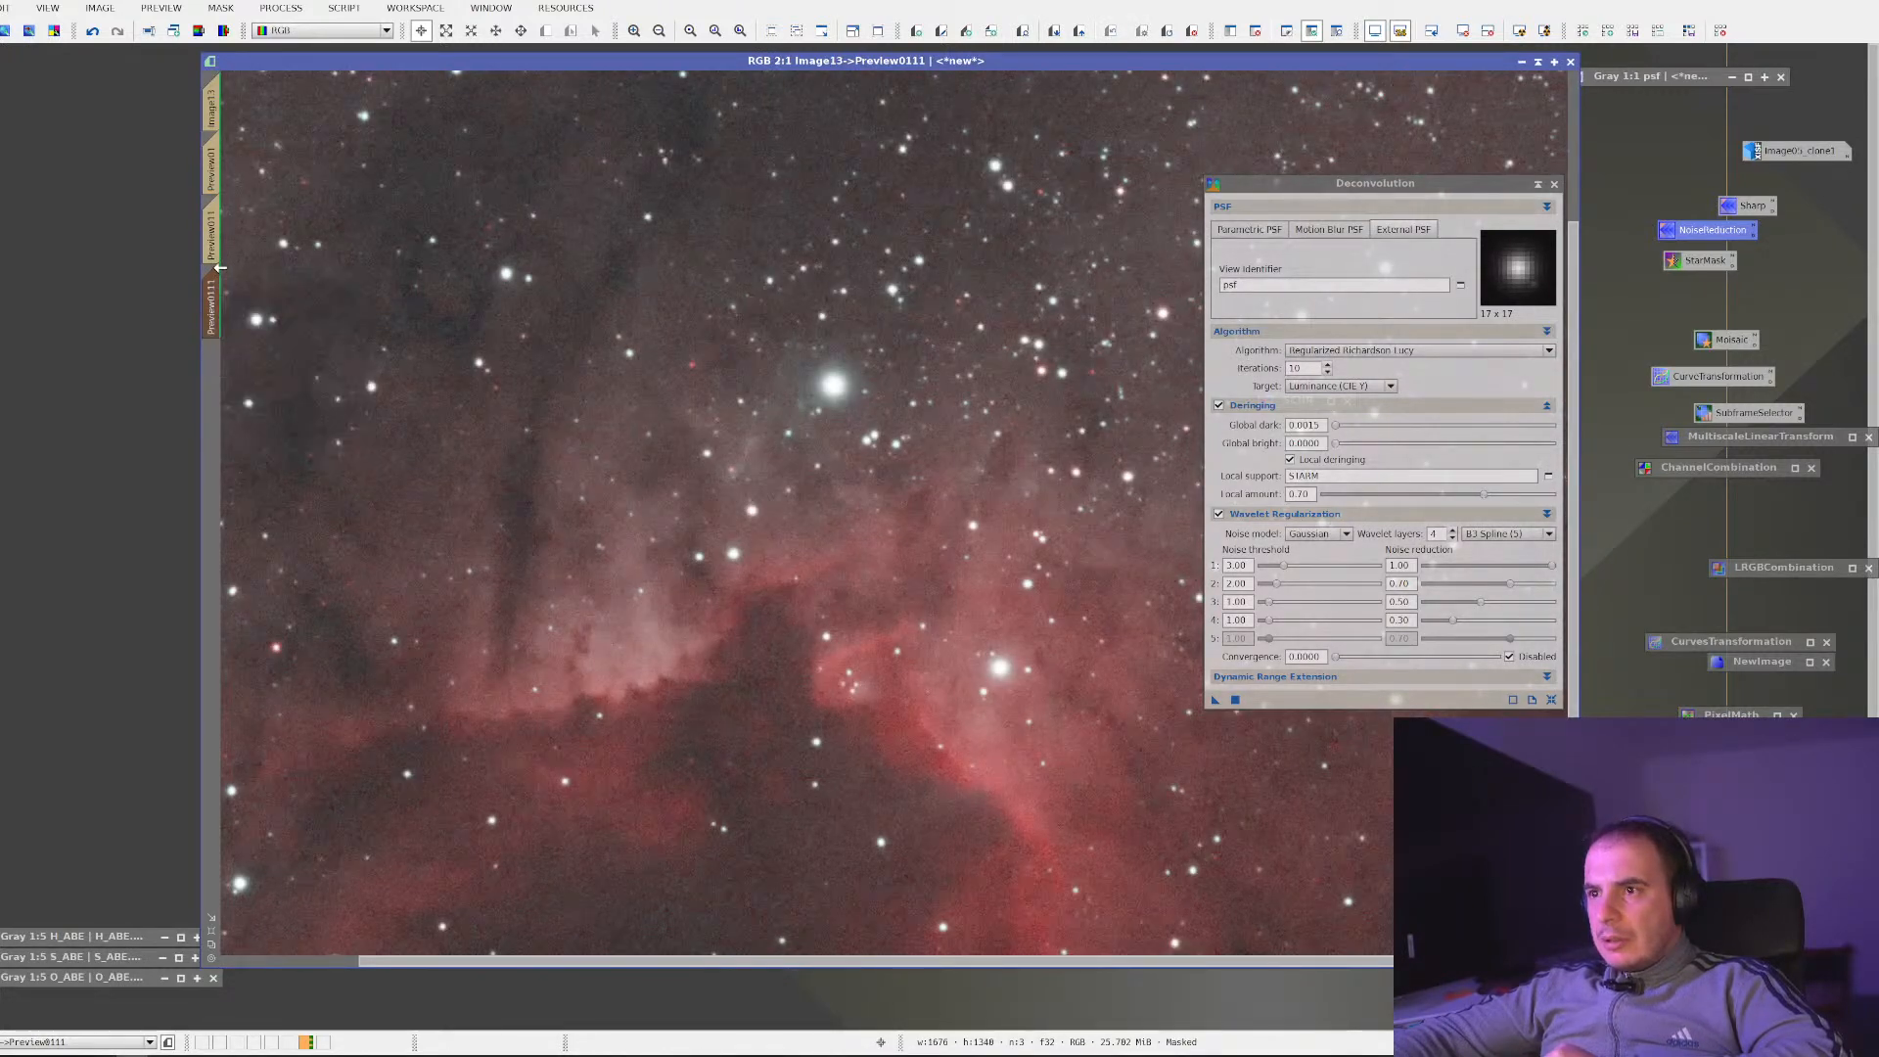
pyautogui.click(213, 247)
pyautogui.click(219, 280)
pyautogui.click(218, 219)
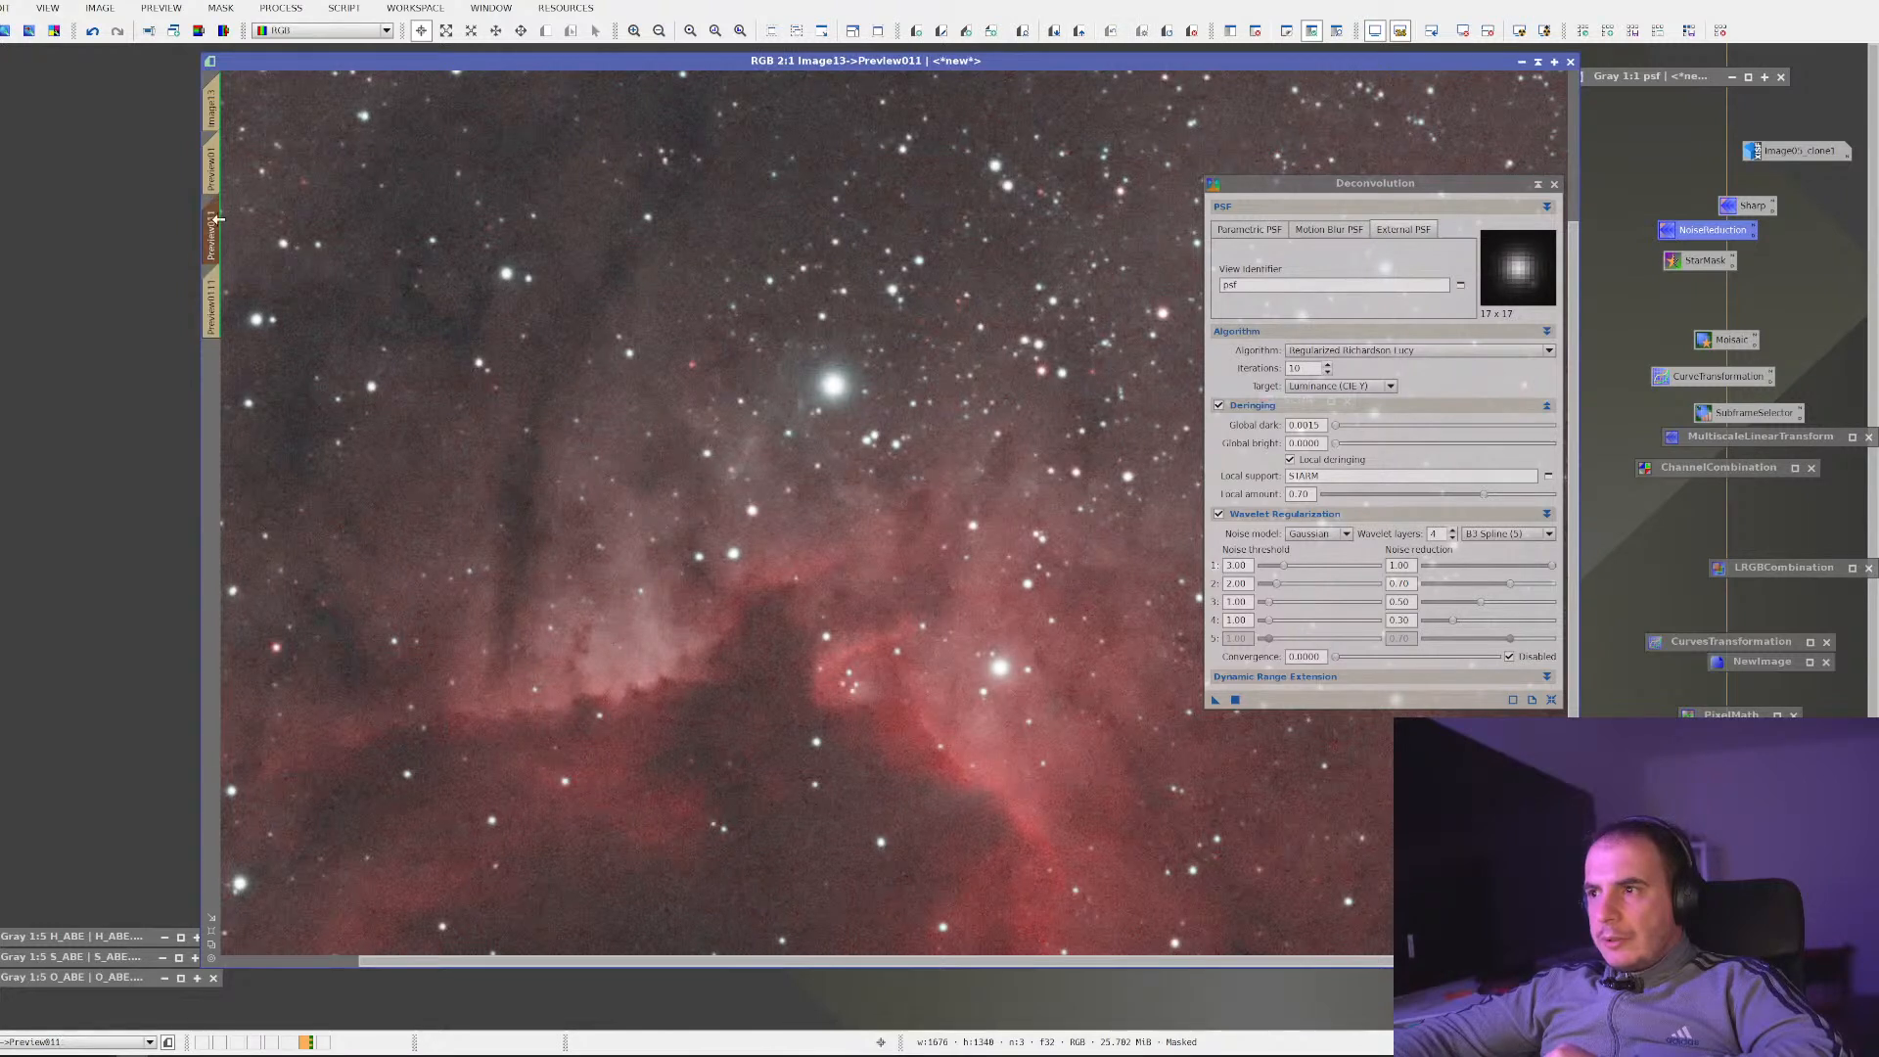
# Clone Preview011 again and open the Global dark deringing value of Deconvolution for editing
pyautogui.rightClick(217, 220)
pyautogui.click(294, 280)
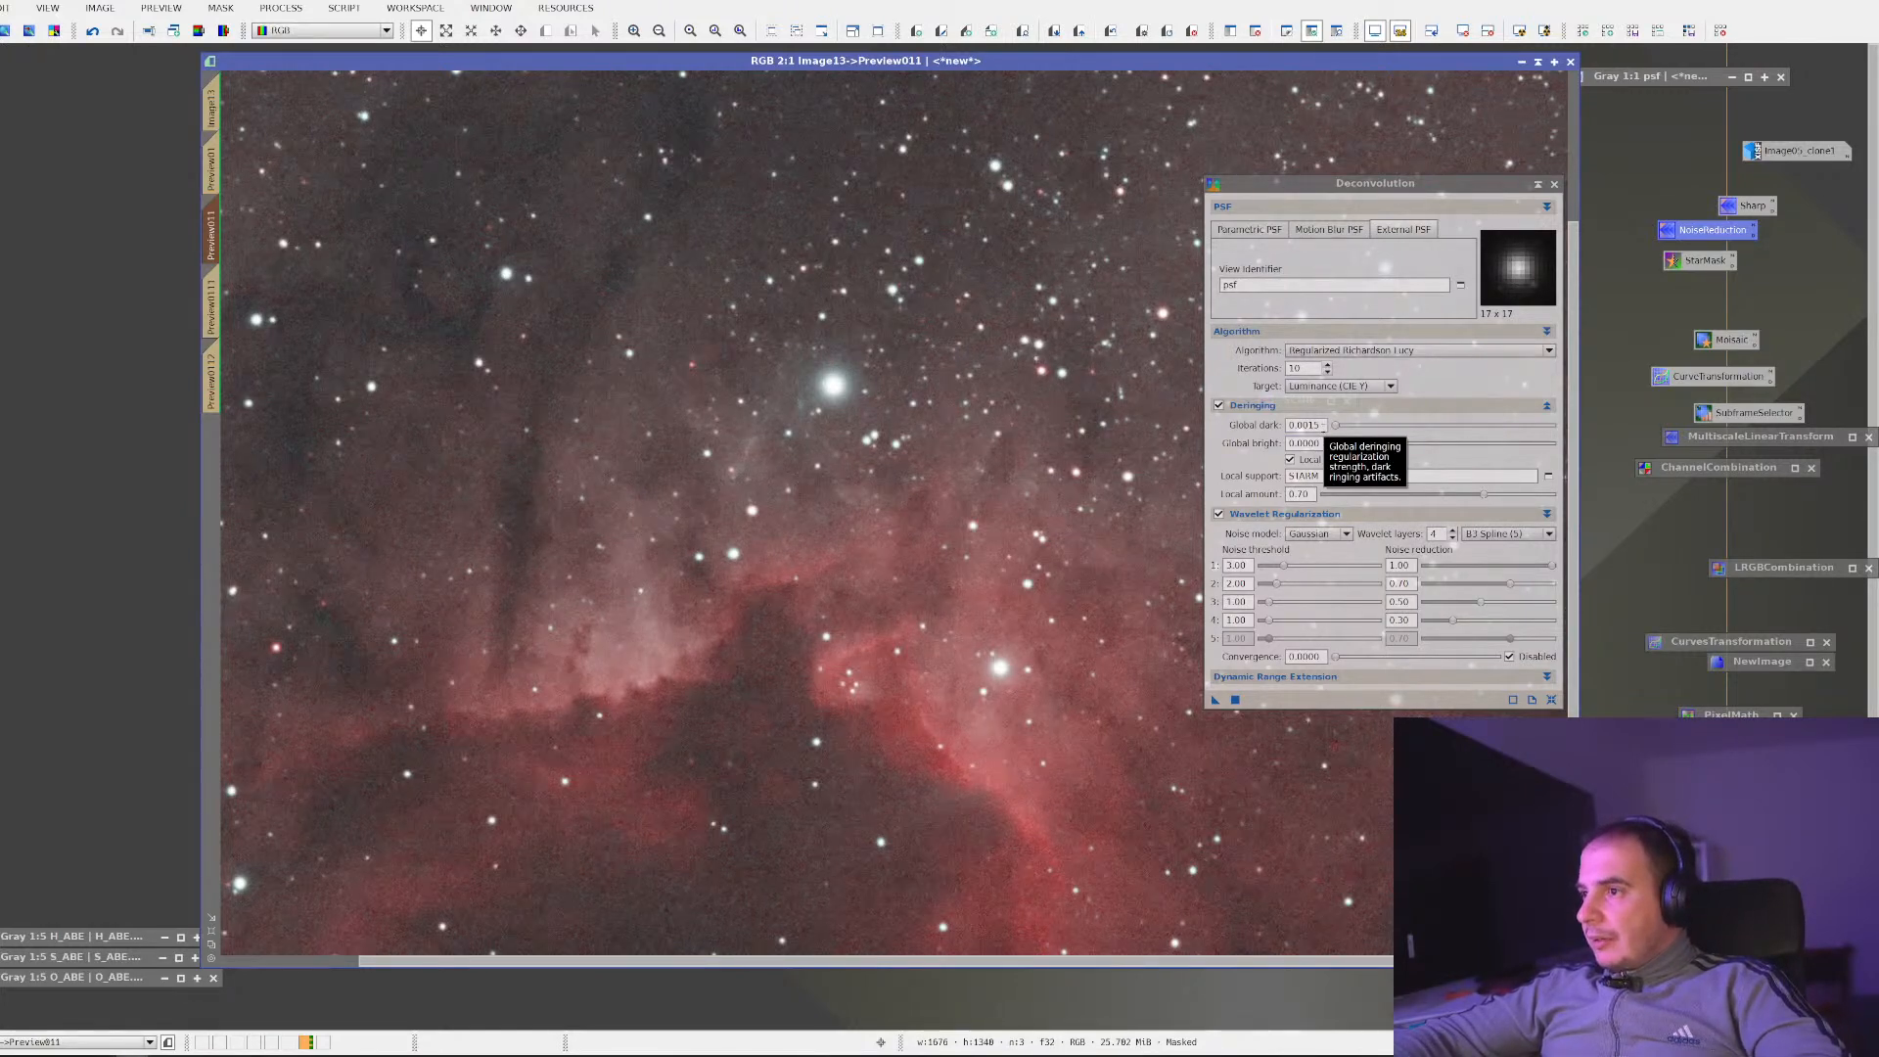
pyautogui.click(1322, 425)
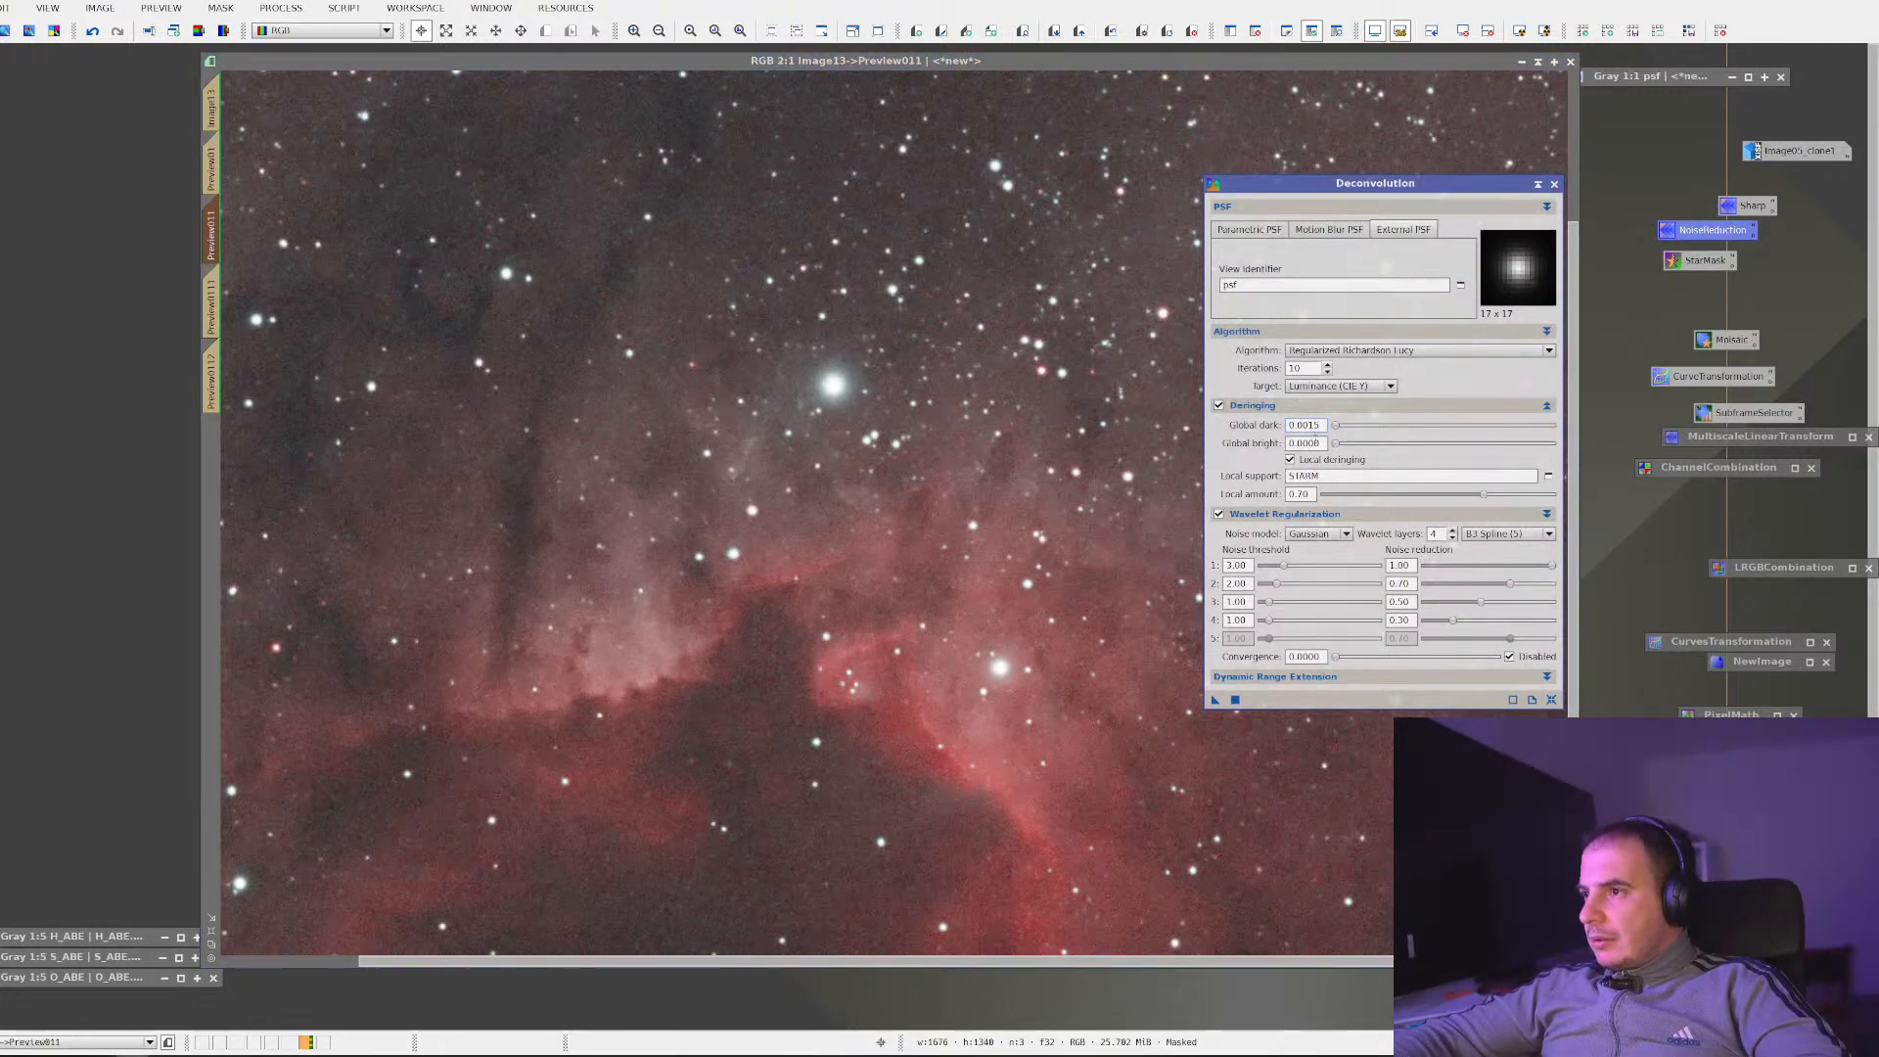
# Set the Deconvolution global dark value to 0.0018 and apply the process to Preview011
pyautogui.write('18')
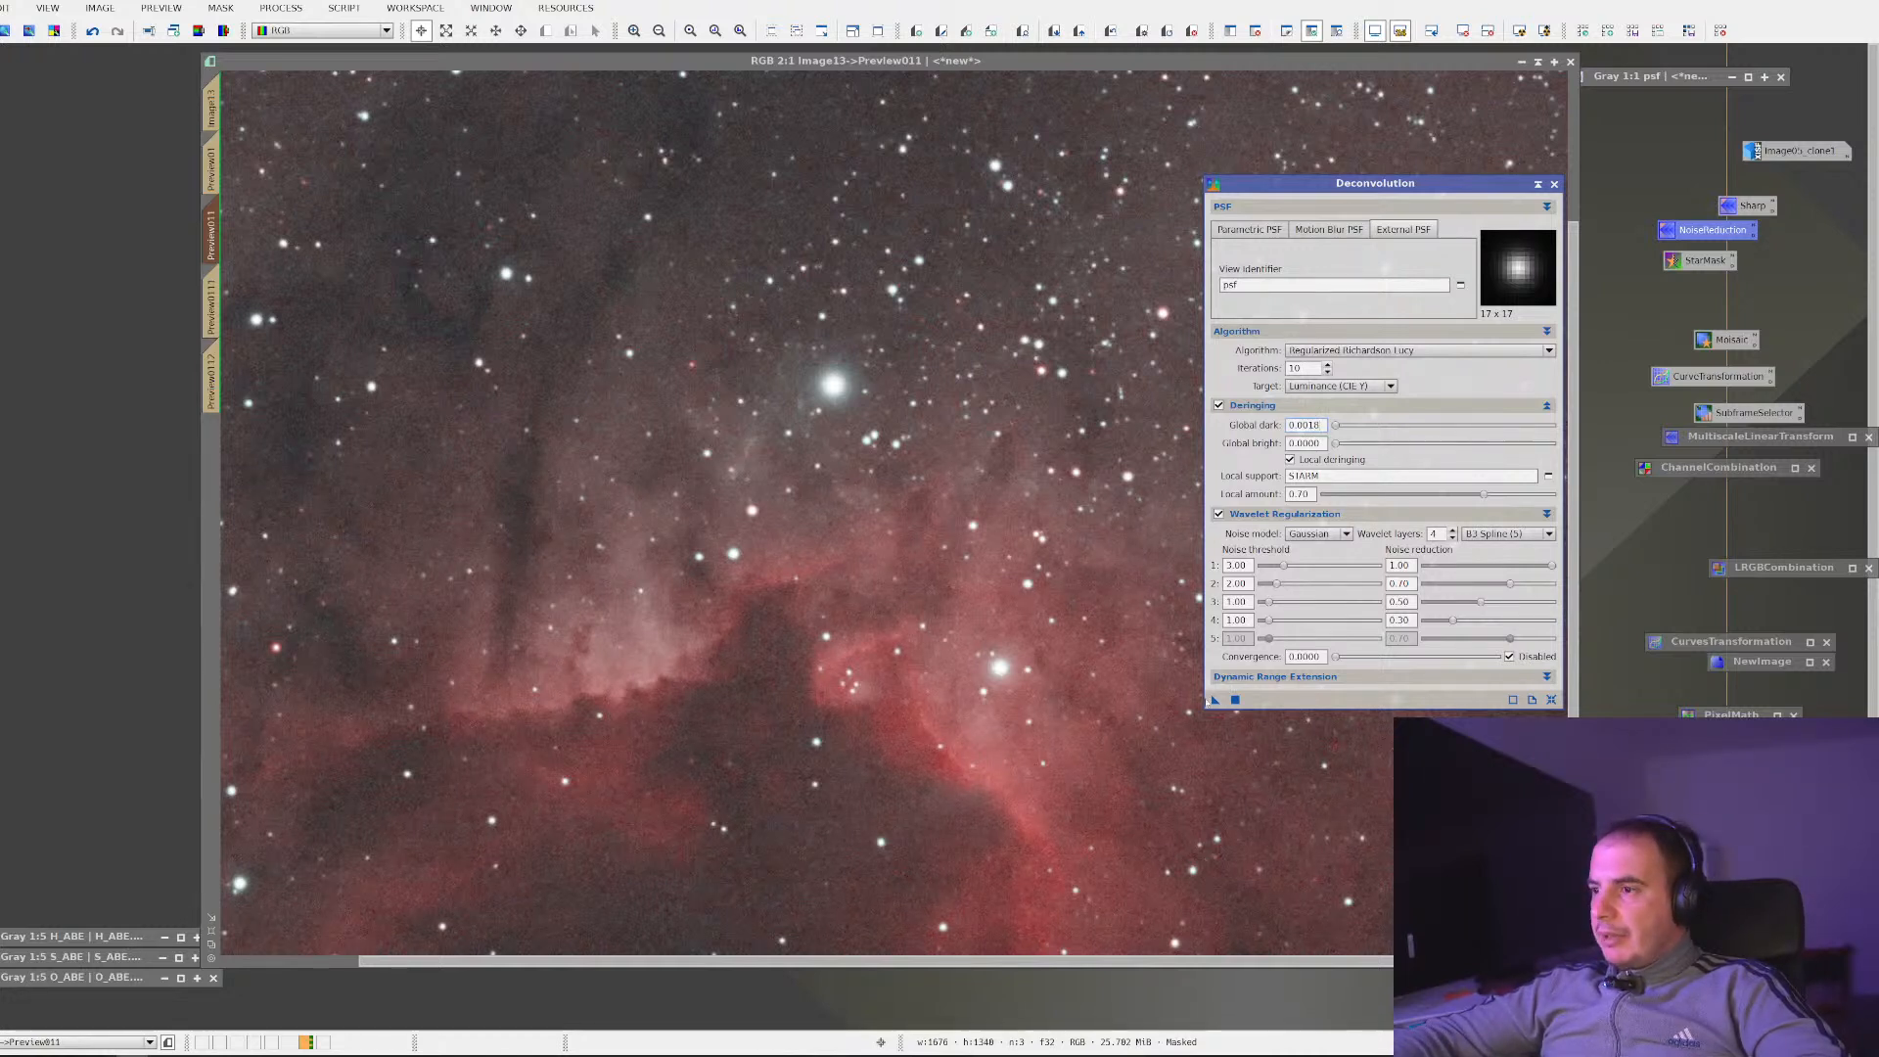
pyautogui.moveTo(956, 635); pyautogui.dragTo(955, 635)
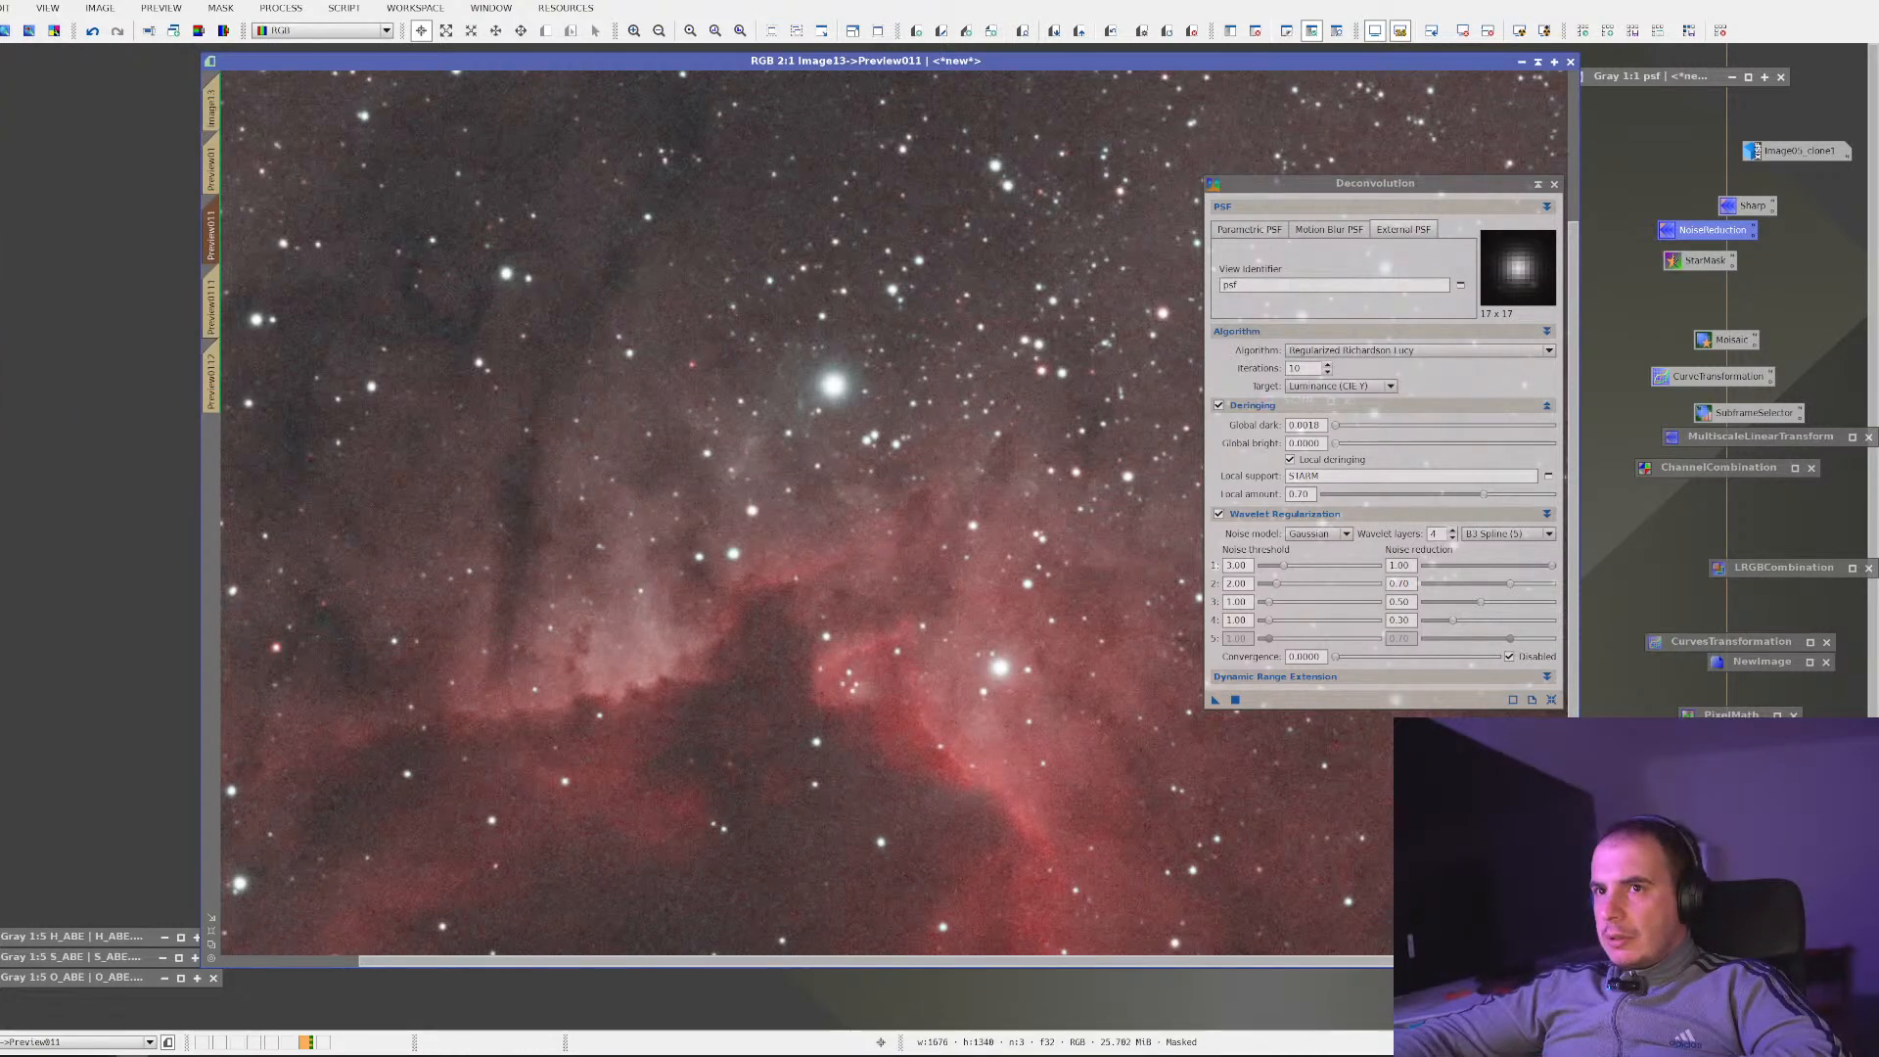
# Compare the star and nebula detail in the deconvolved Preview011 with the other previews, especially Preview01
pyautogui.click(215, 308)
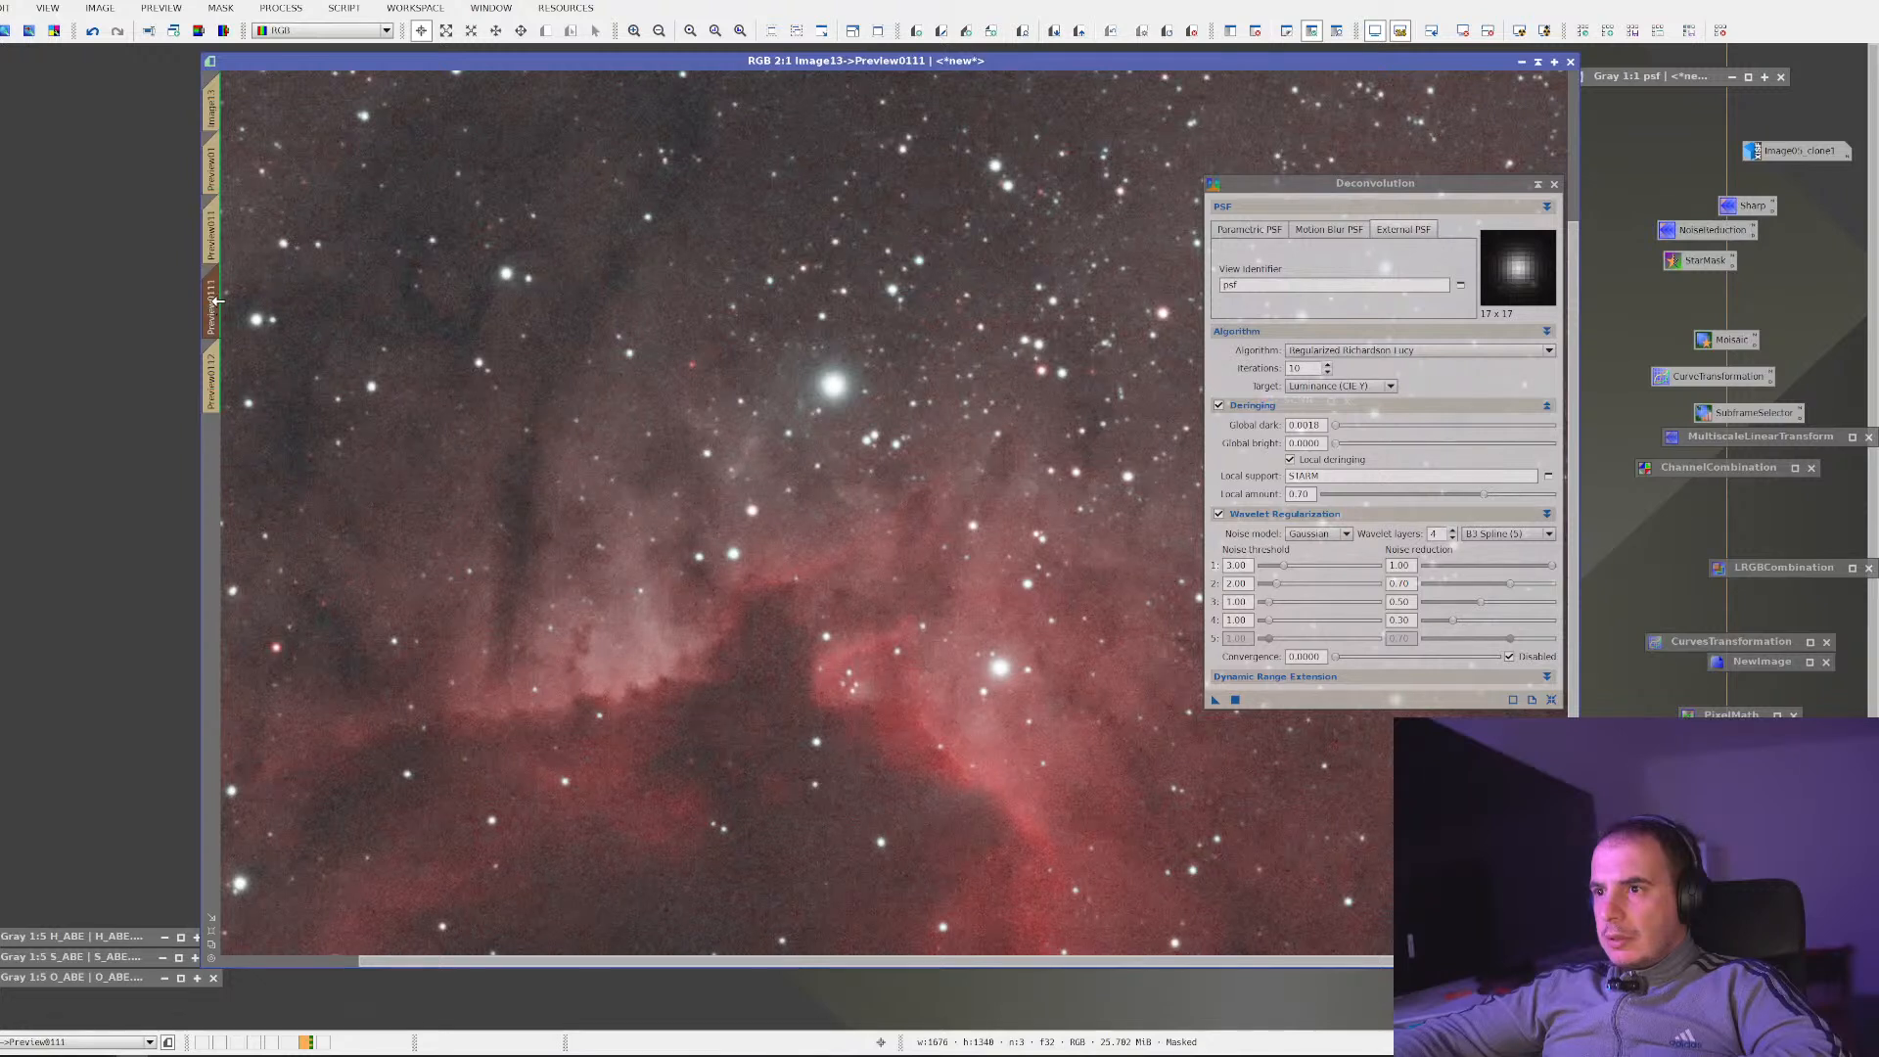
pyautogui.click(214, 235)
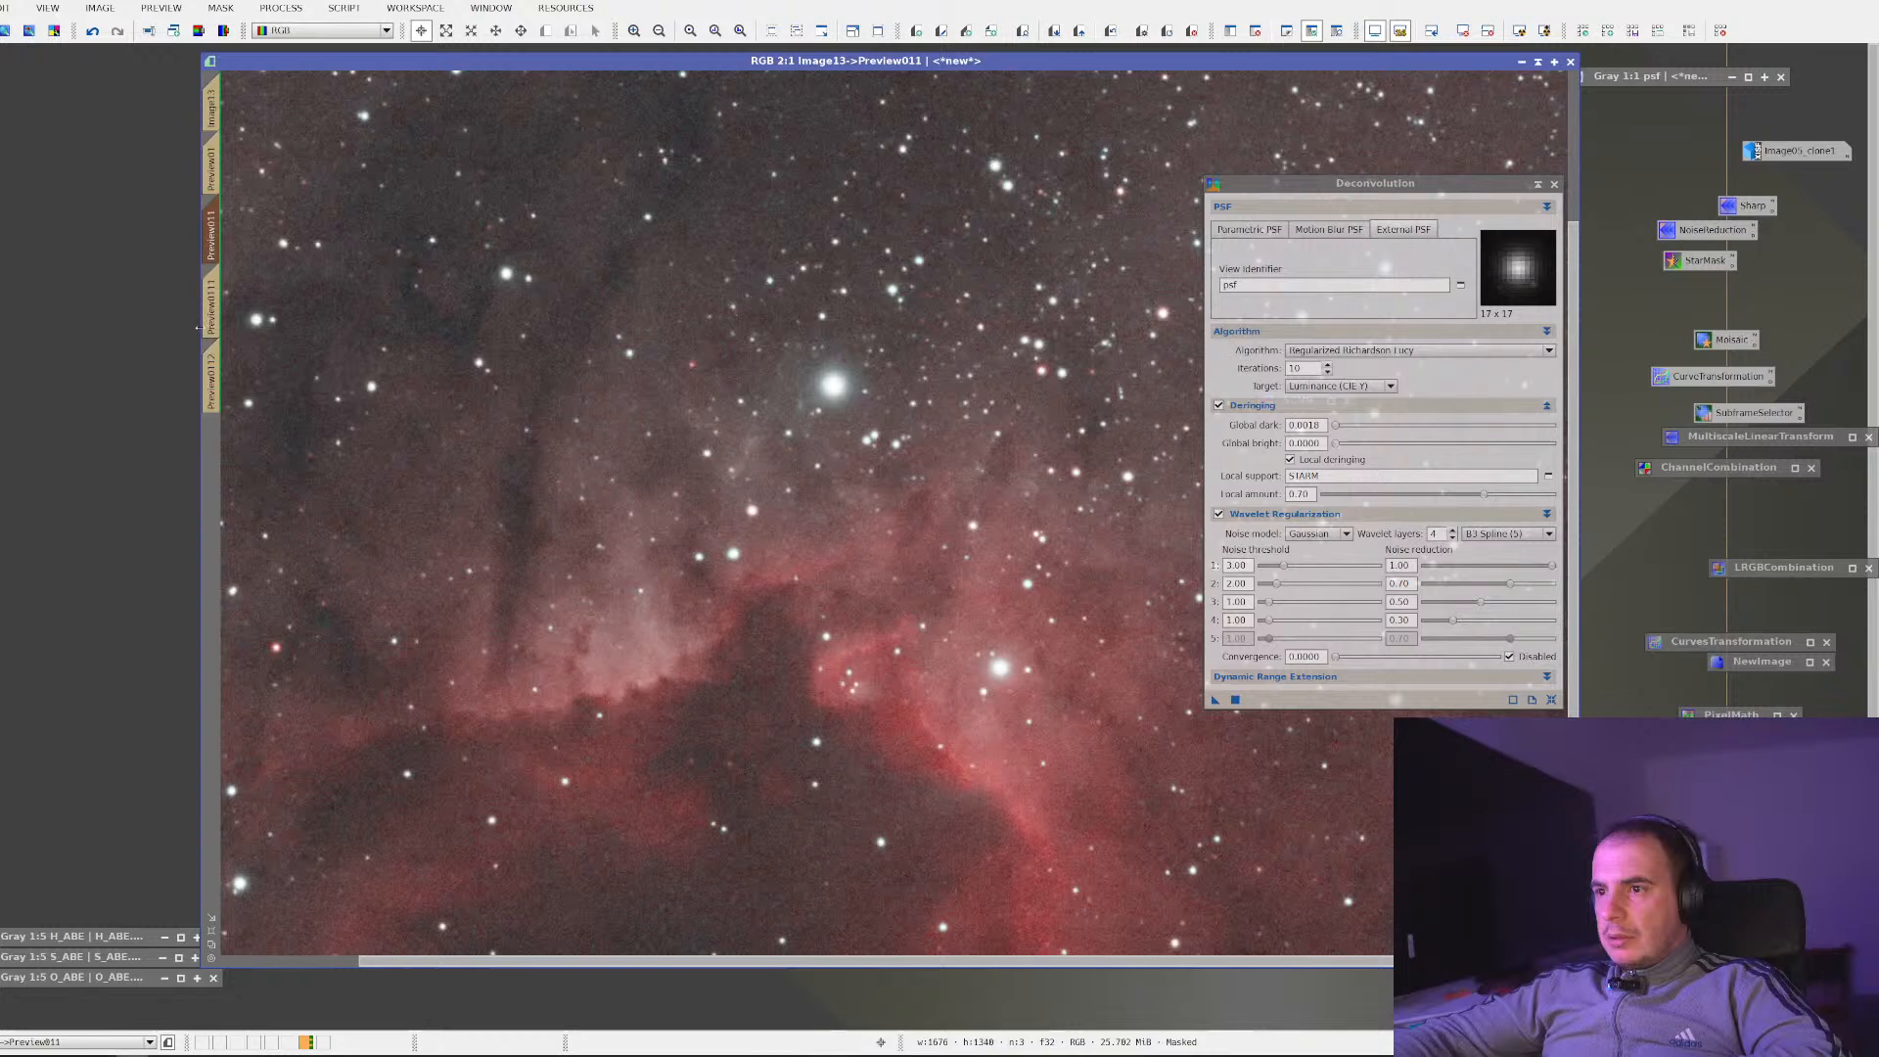
pyautogui.click(213, 382)
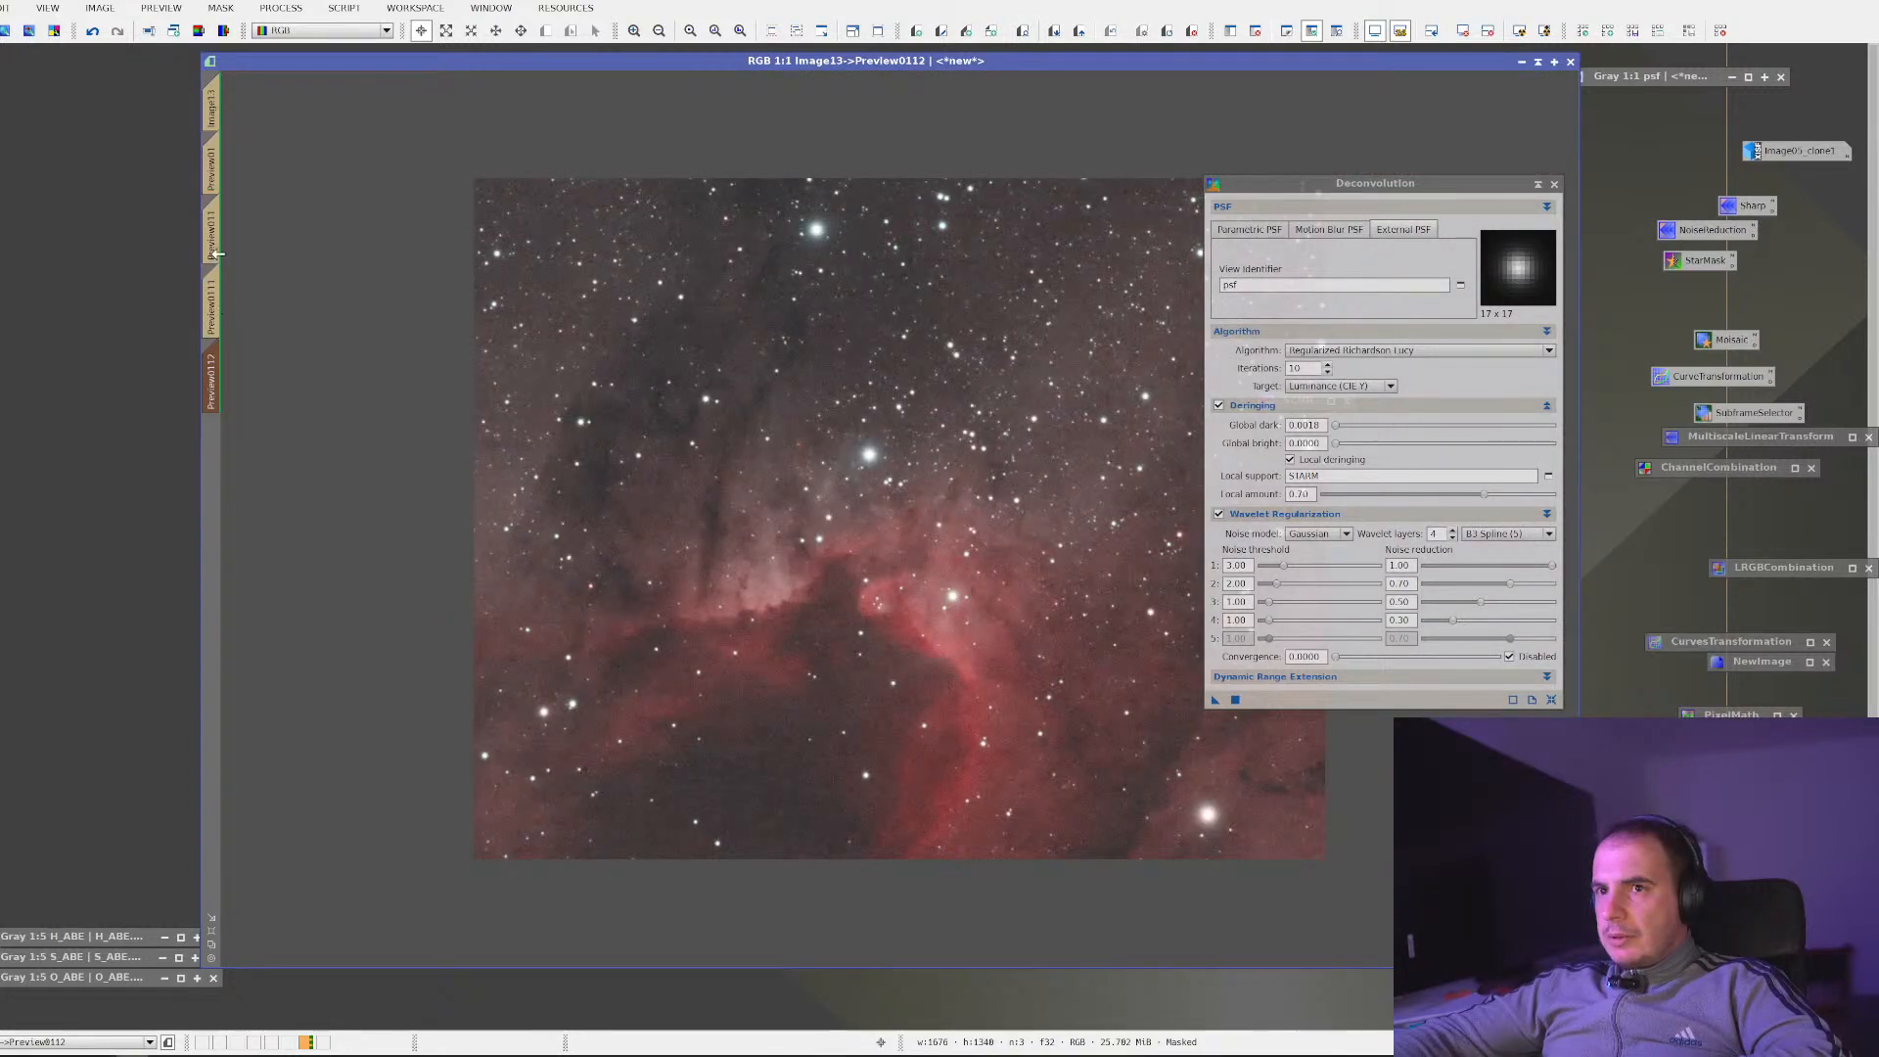
pyautogui.click(213, 172)
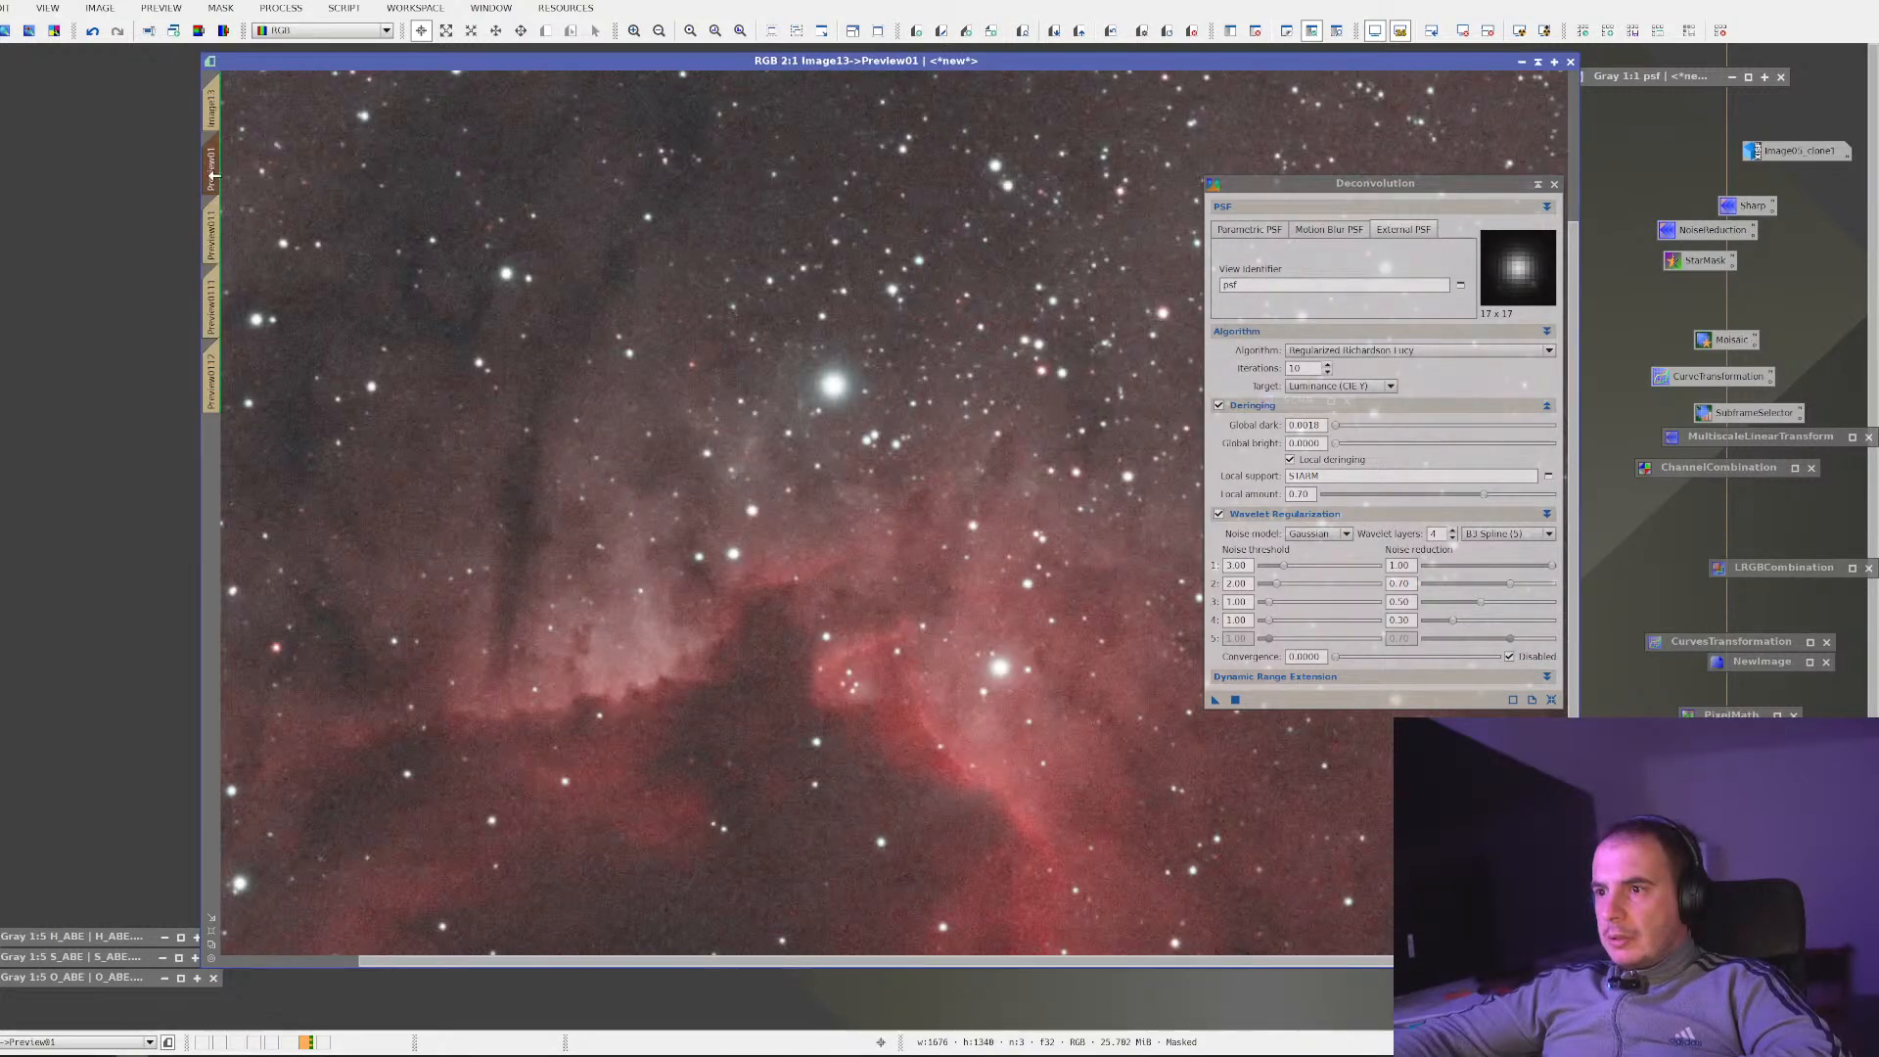
pyautogui.moveTo(211, 203); pyautogui.dragTo(208, 202)
pyautogui.click(212, 216)
pyautogui.click(213, 176)
pyautogui.click(209, 218)
pyautogui.click(209, 169)
pyautogui.click(210, 213)
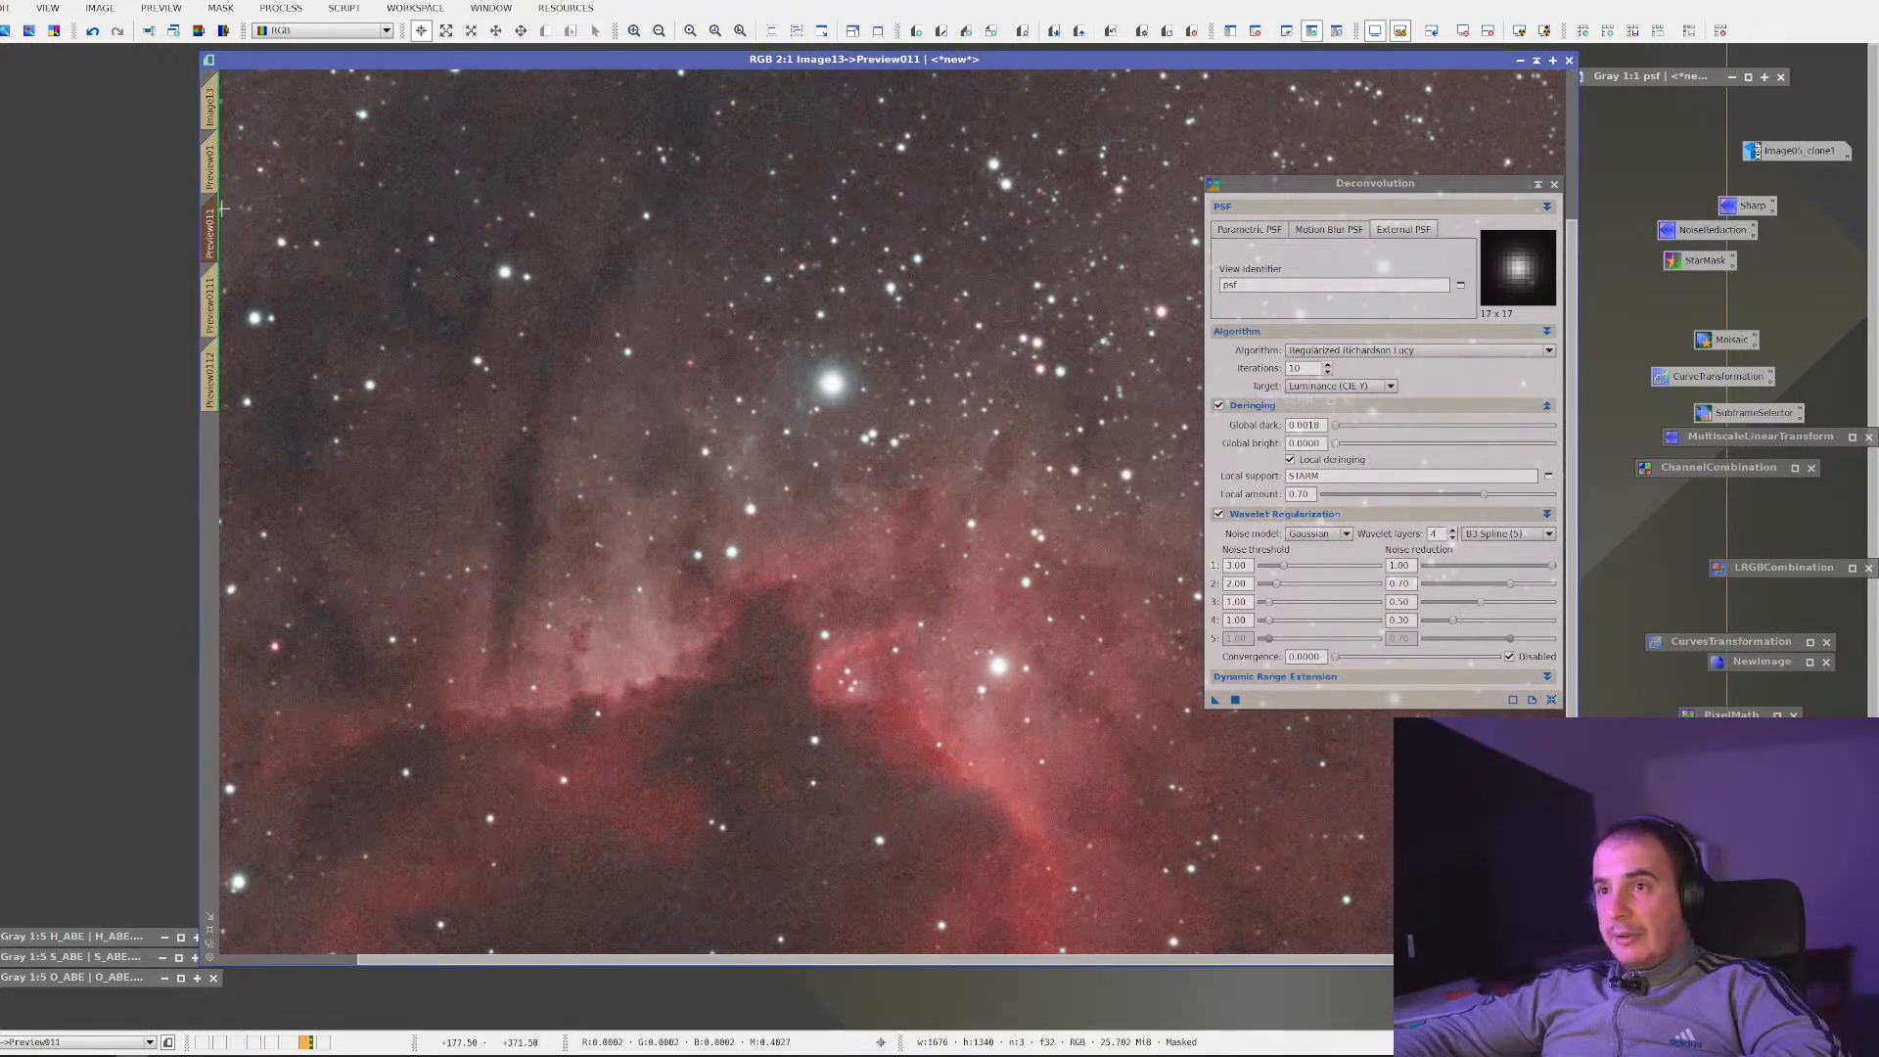
# Apply the Deconvolution process with the current settings to the full Image13 view
pyautogui.click(209, 108)
pyautogui.hotkey('ctrl', '-')
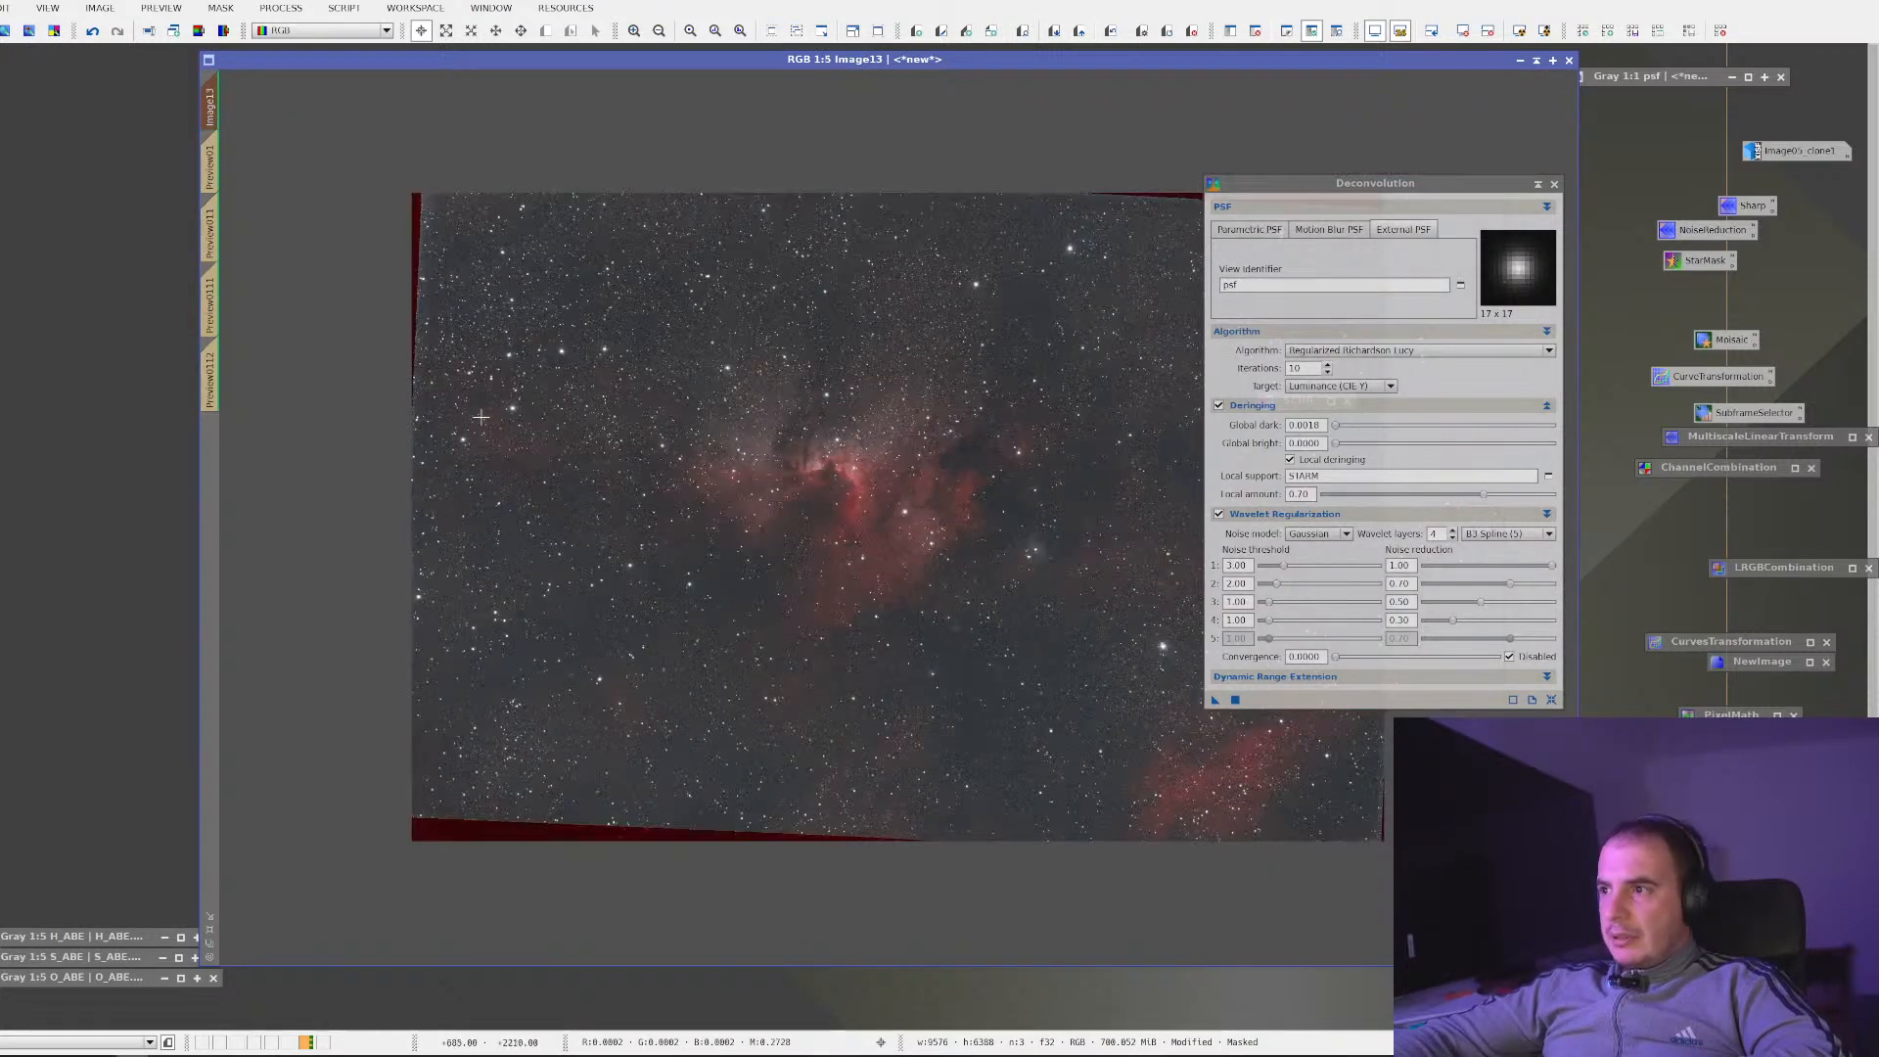
pyautogui.moveTo(1216, 700); pyautogui.dragTo(976, 591)
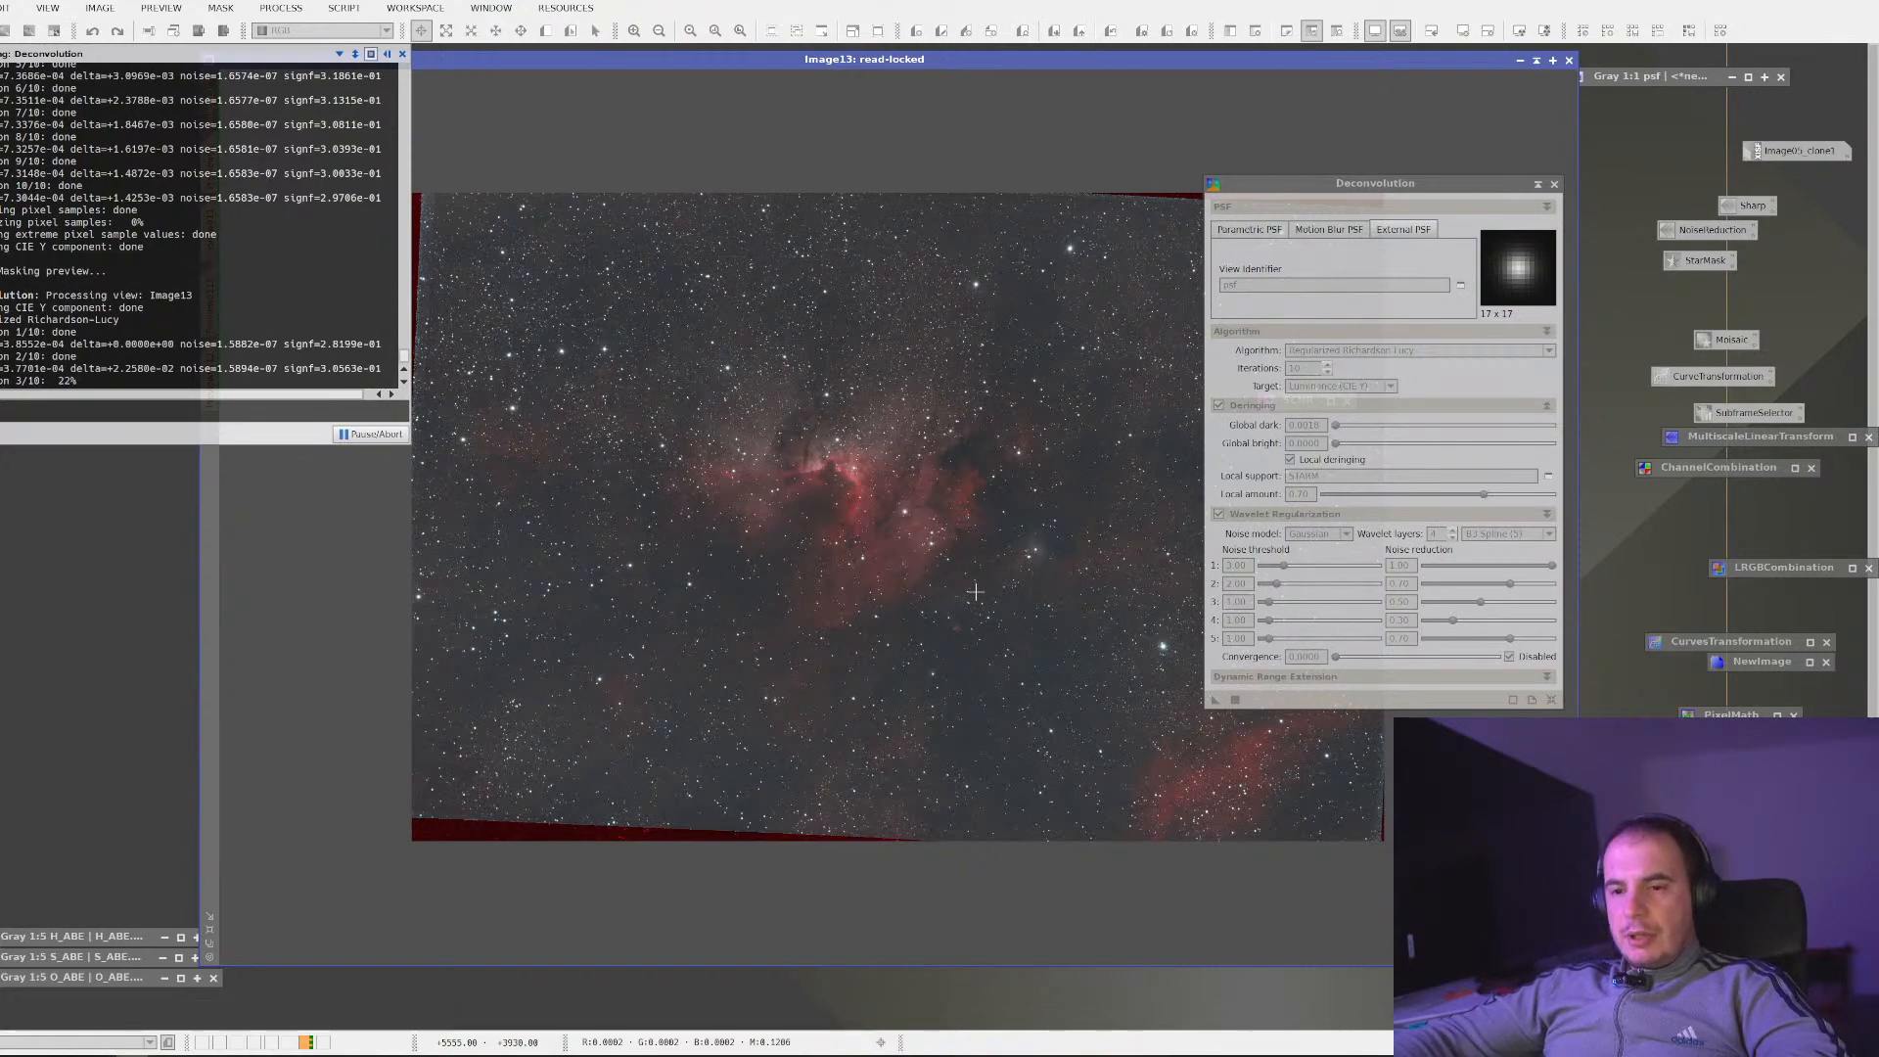
# Switch to the browser, view the Sh2-155 Cave Nebula image page and go to the AstroBin home page
pyautogui.hotkey('alt', 'Tab')
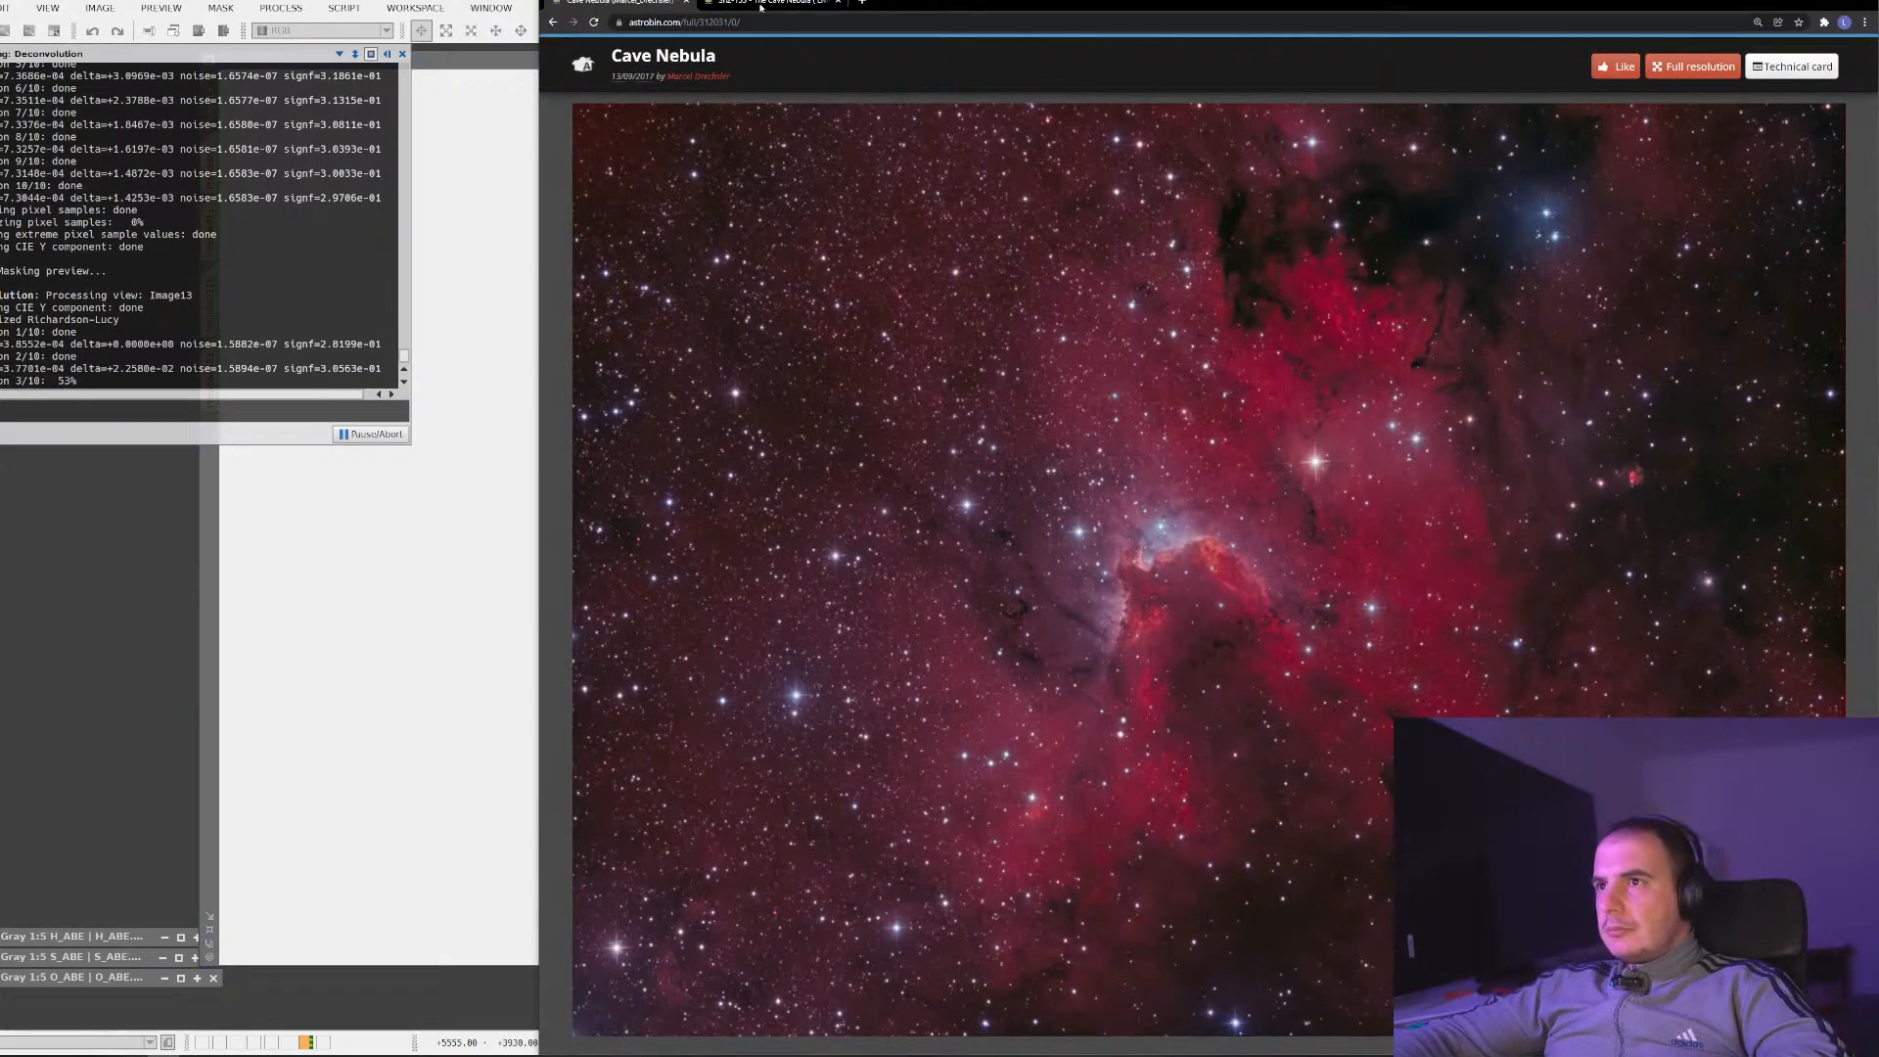
pyautogui.click(757, 11)
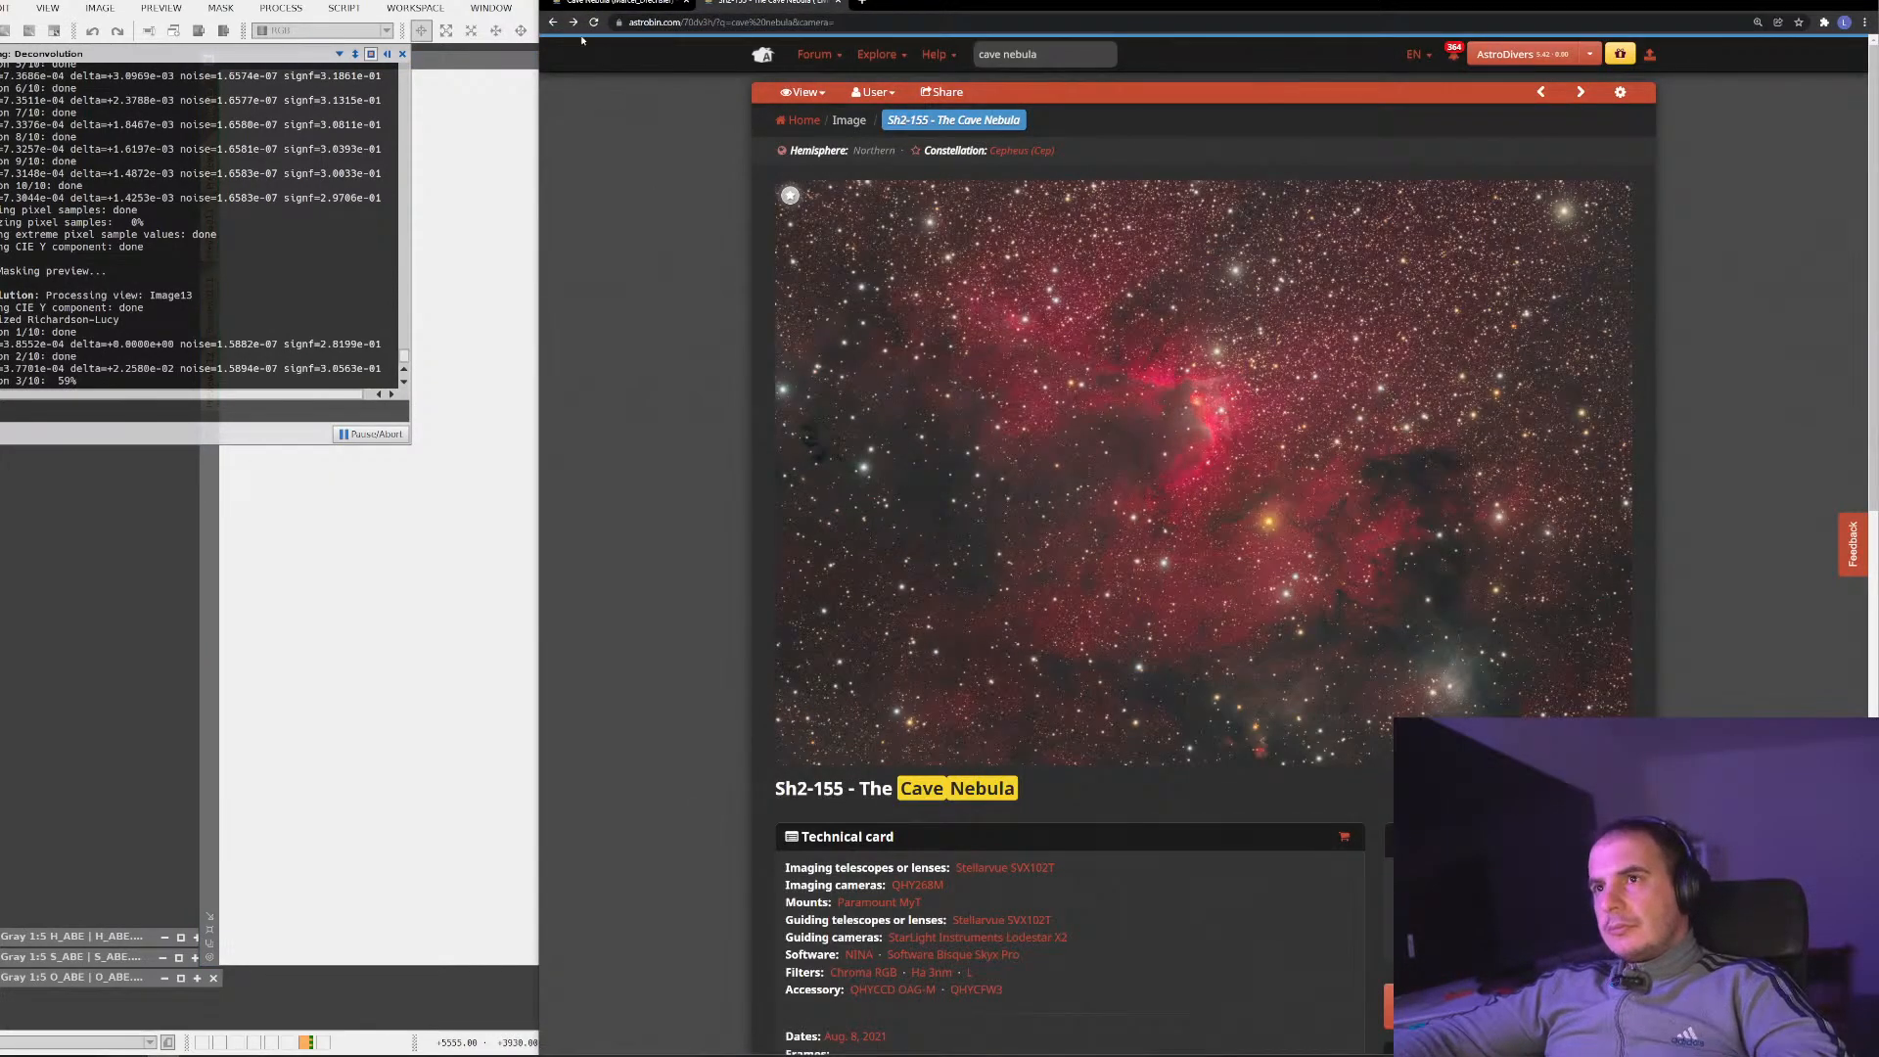
pyautogui.click(555, 22)
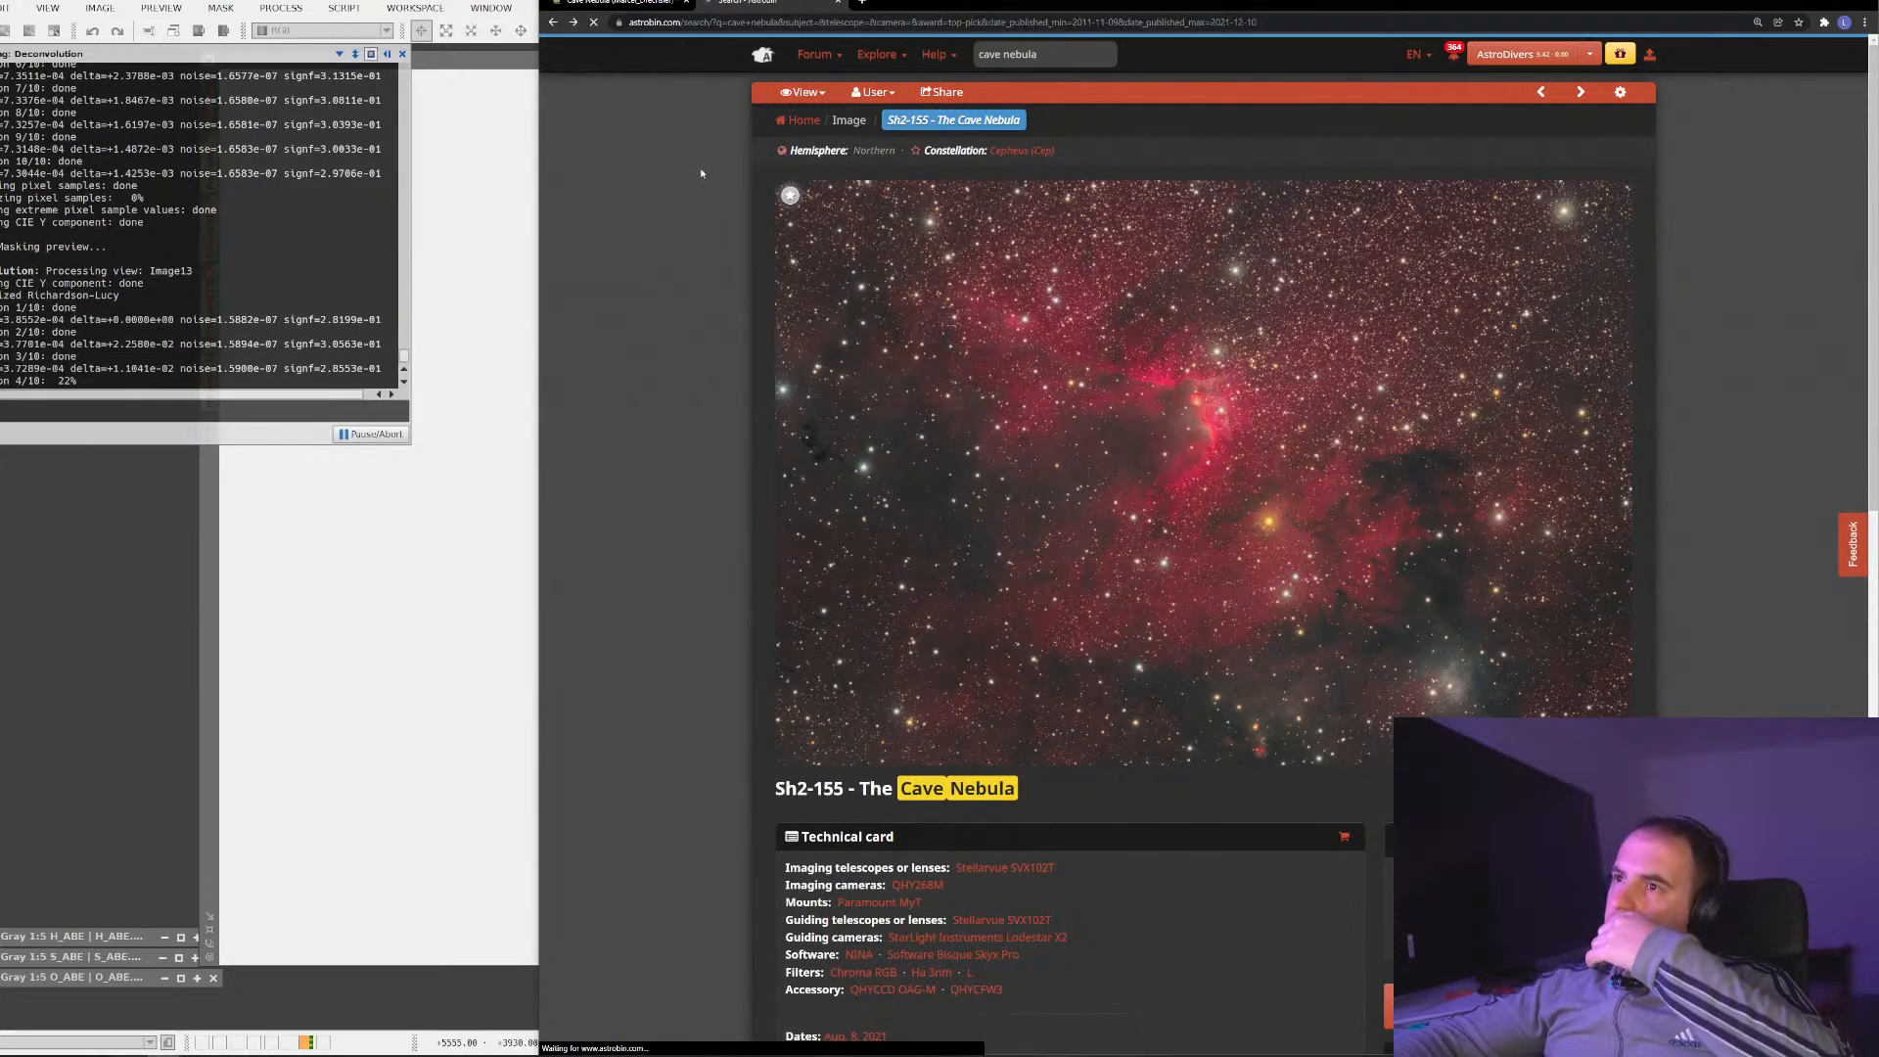
pyautogui.click(767, 66)
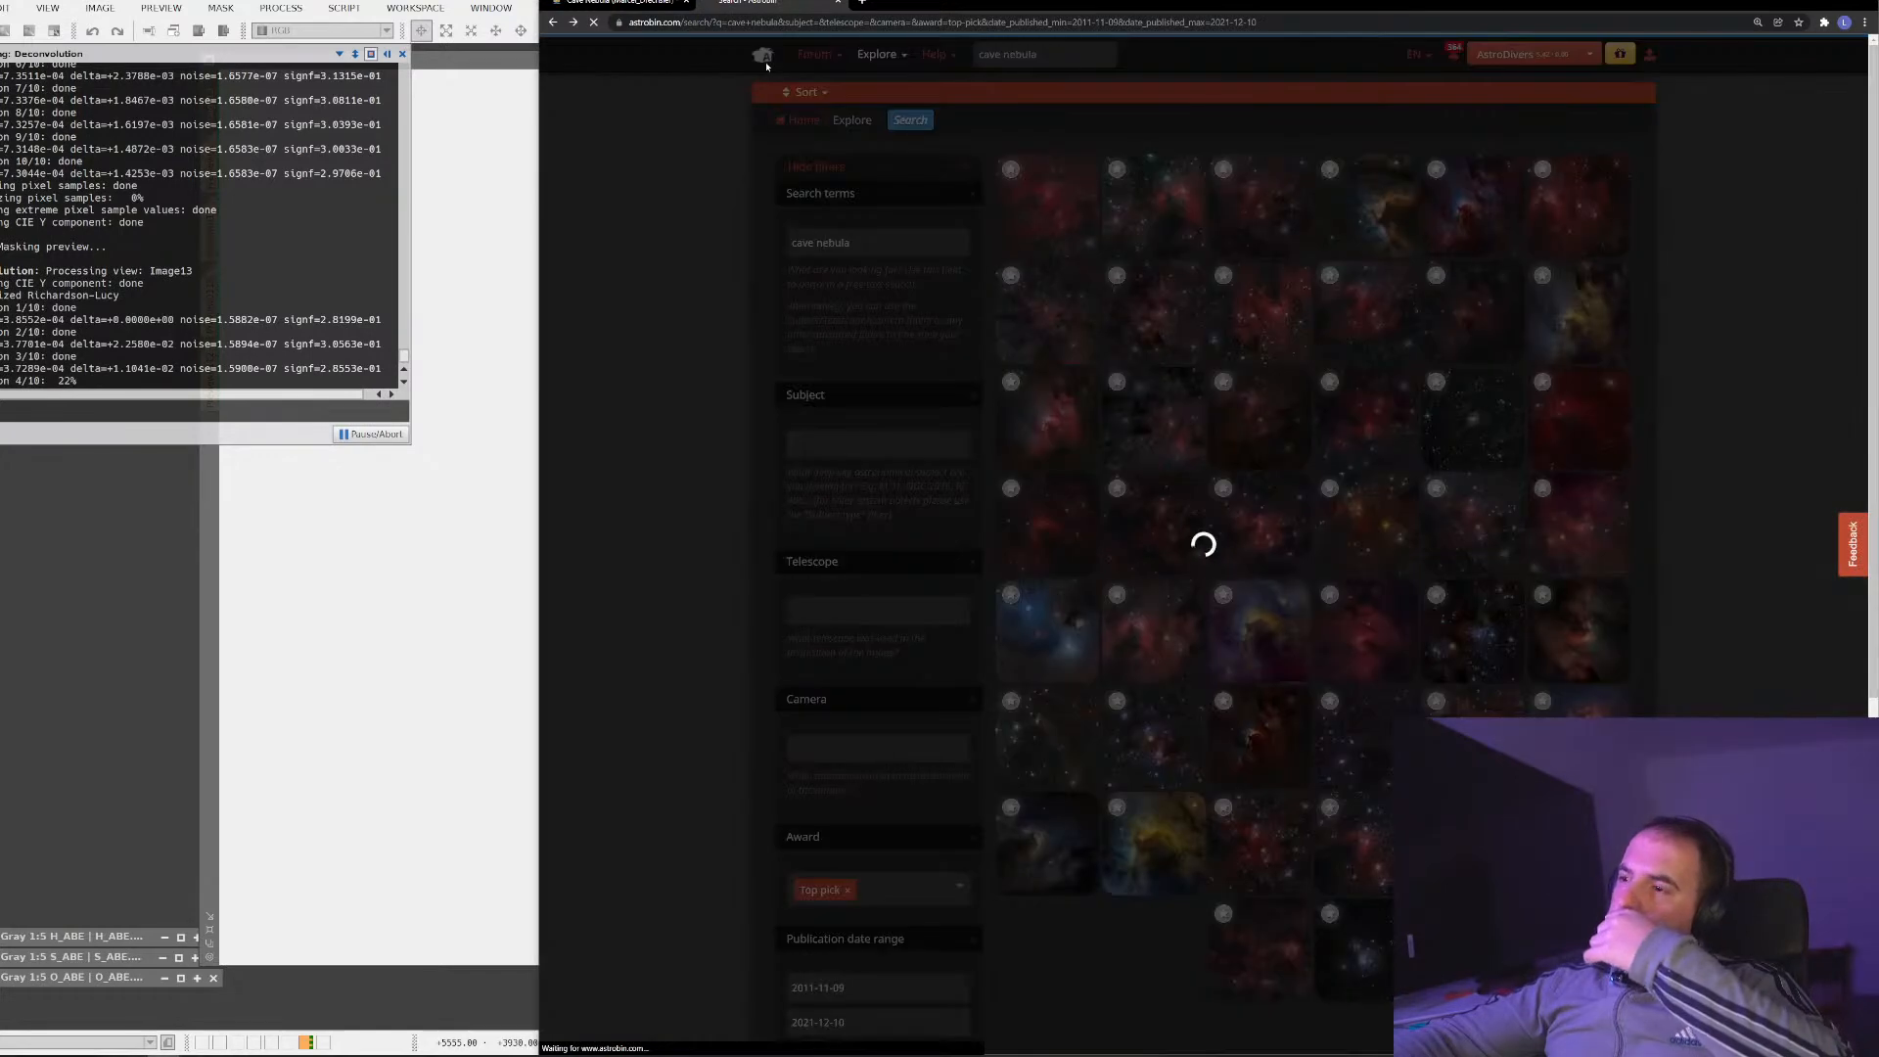
# Open the Bubble Nebula - NGC 7635 - SHO image from the global stream and inspect its bubble at full resolution
pyautogui.scroll(-5, 1057, 532)
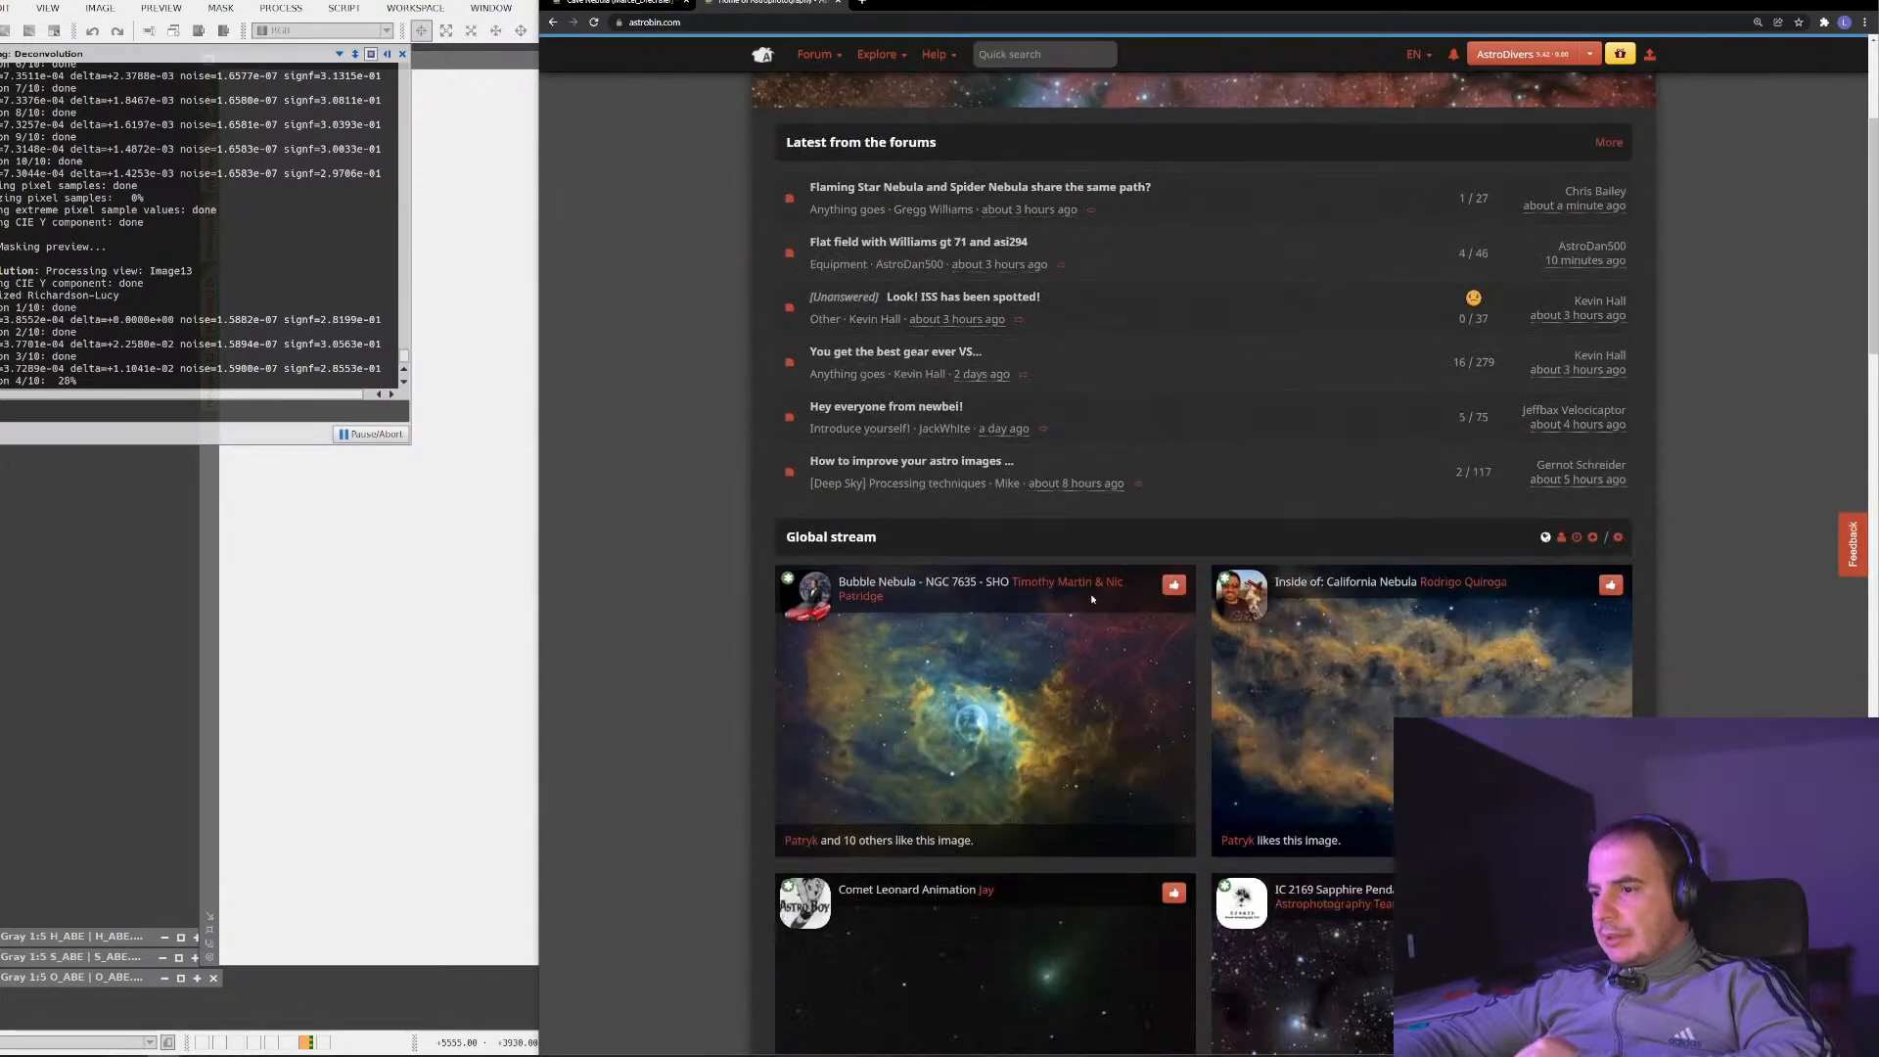
pyautogui.click(1057, 532)
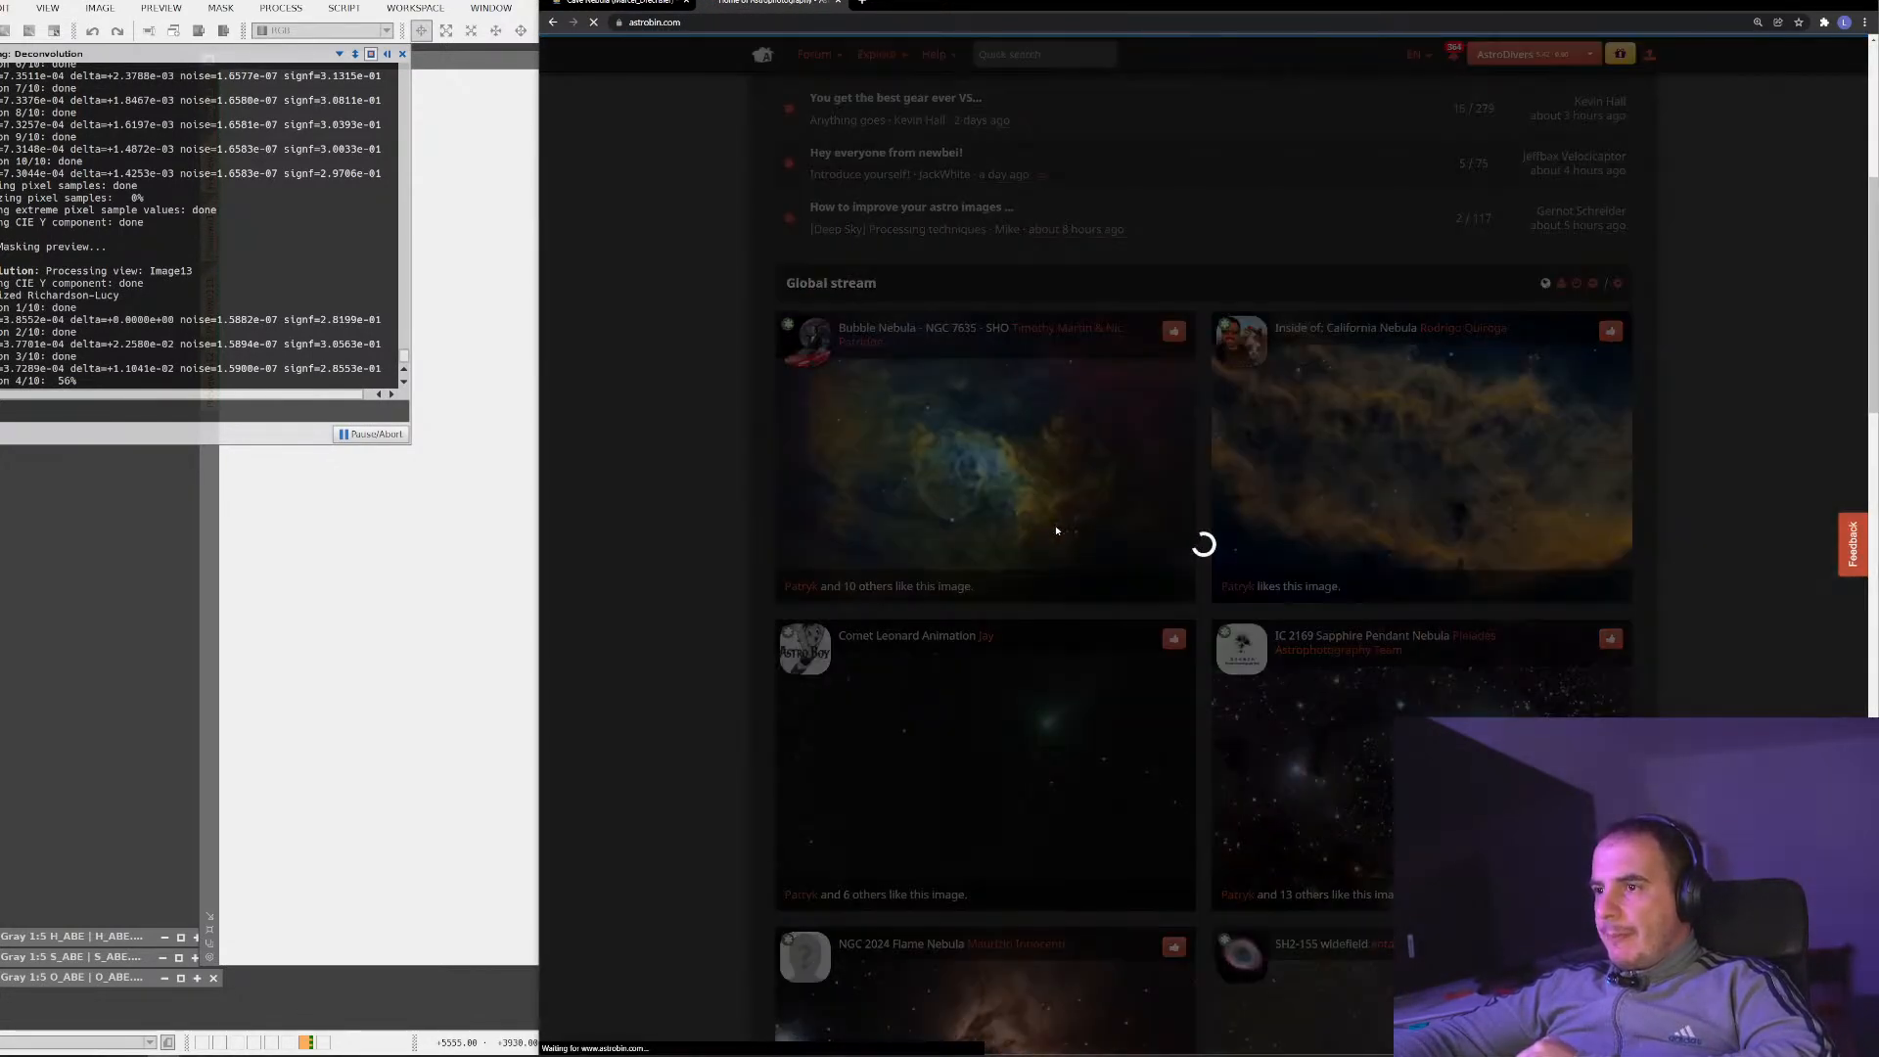
pyautogui.click(1204, 545)
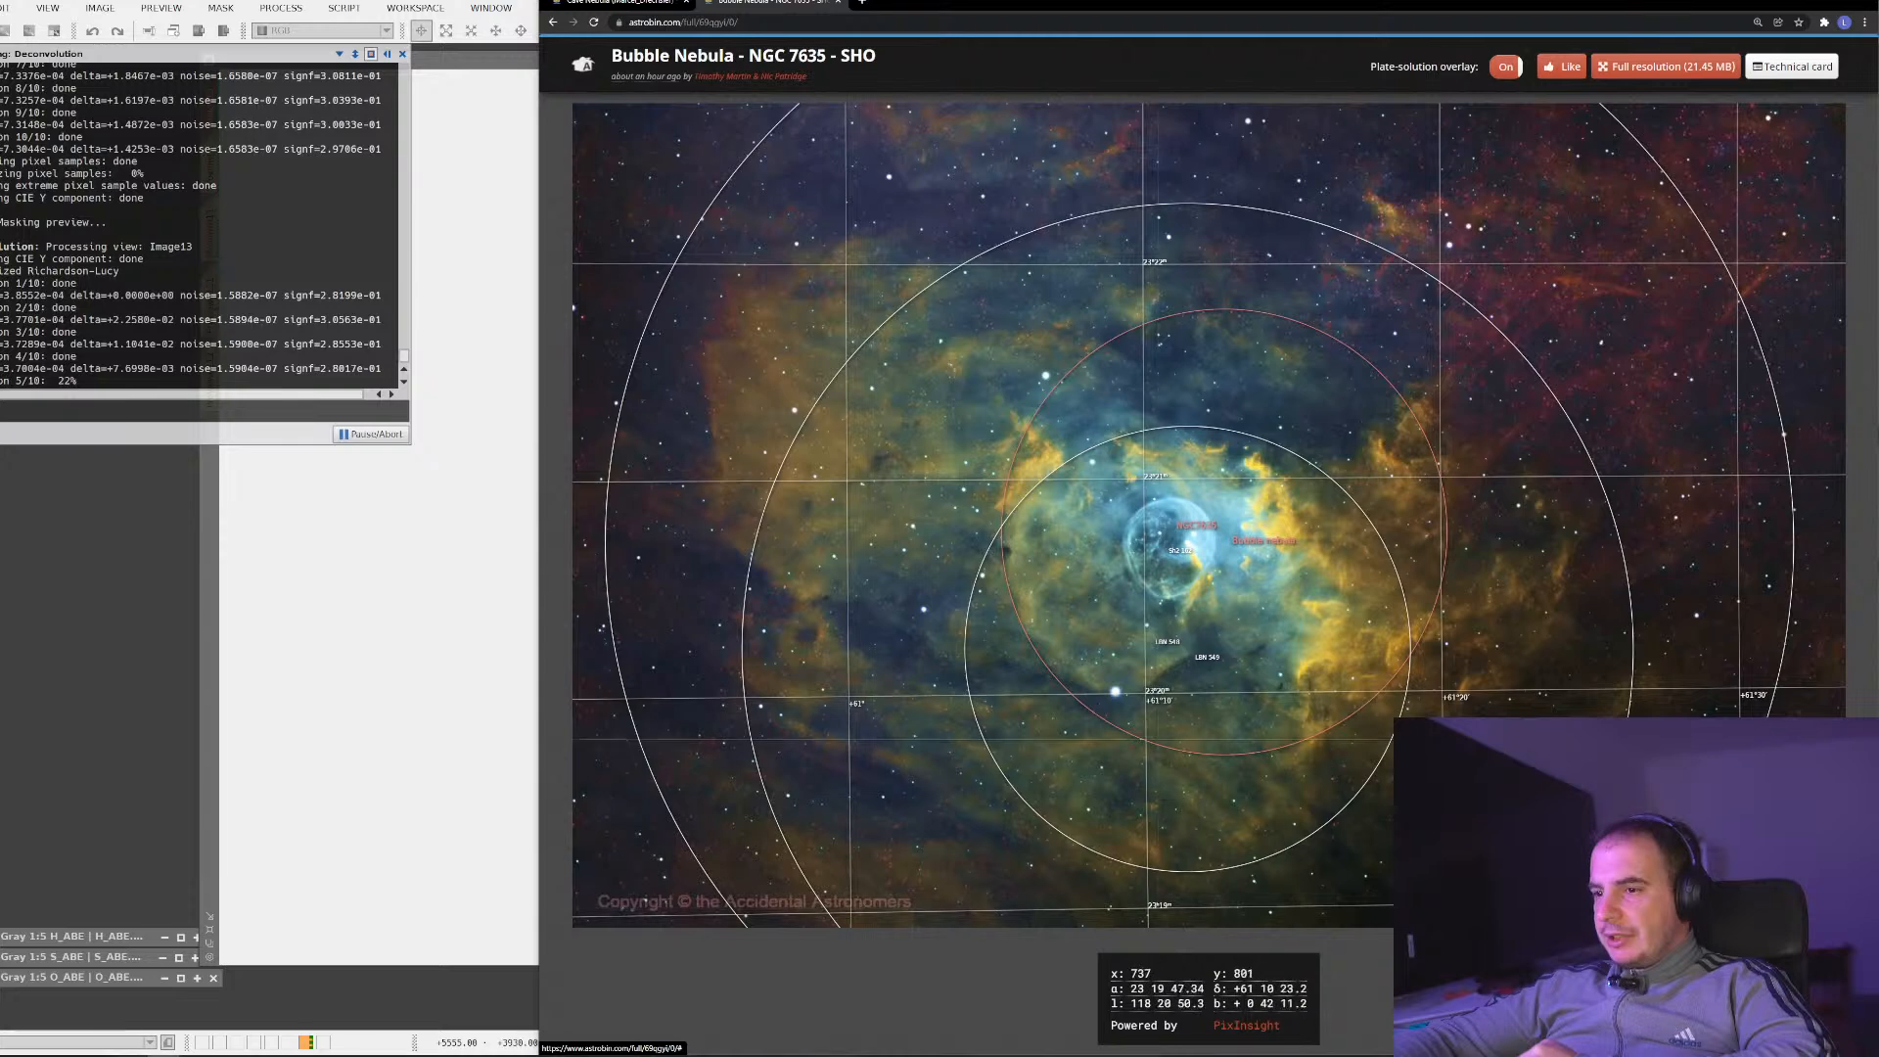
pyautogui.click(1251, 555)
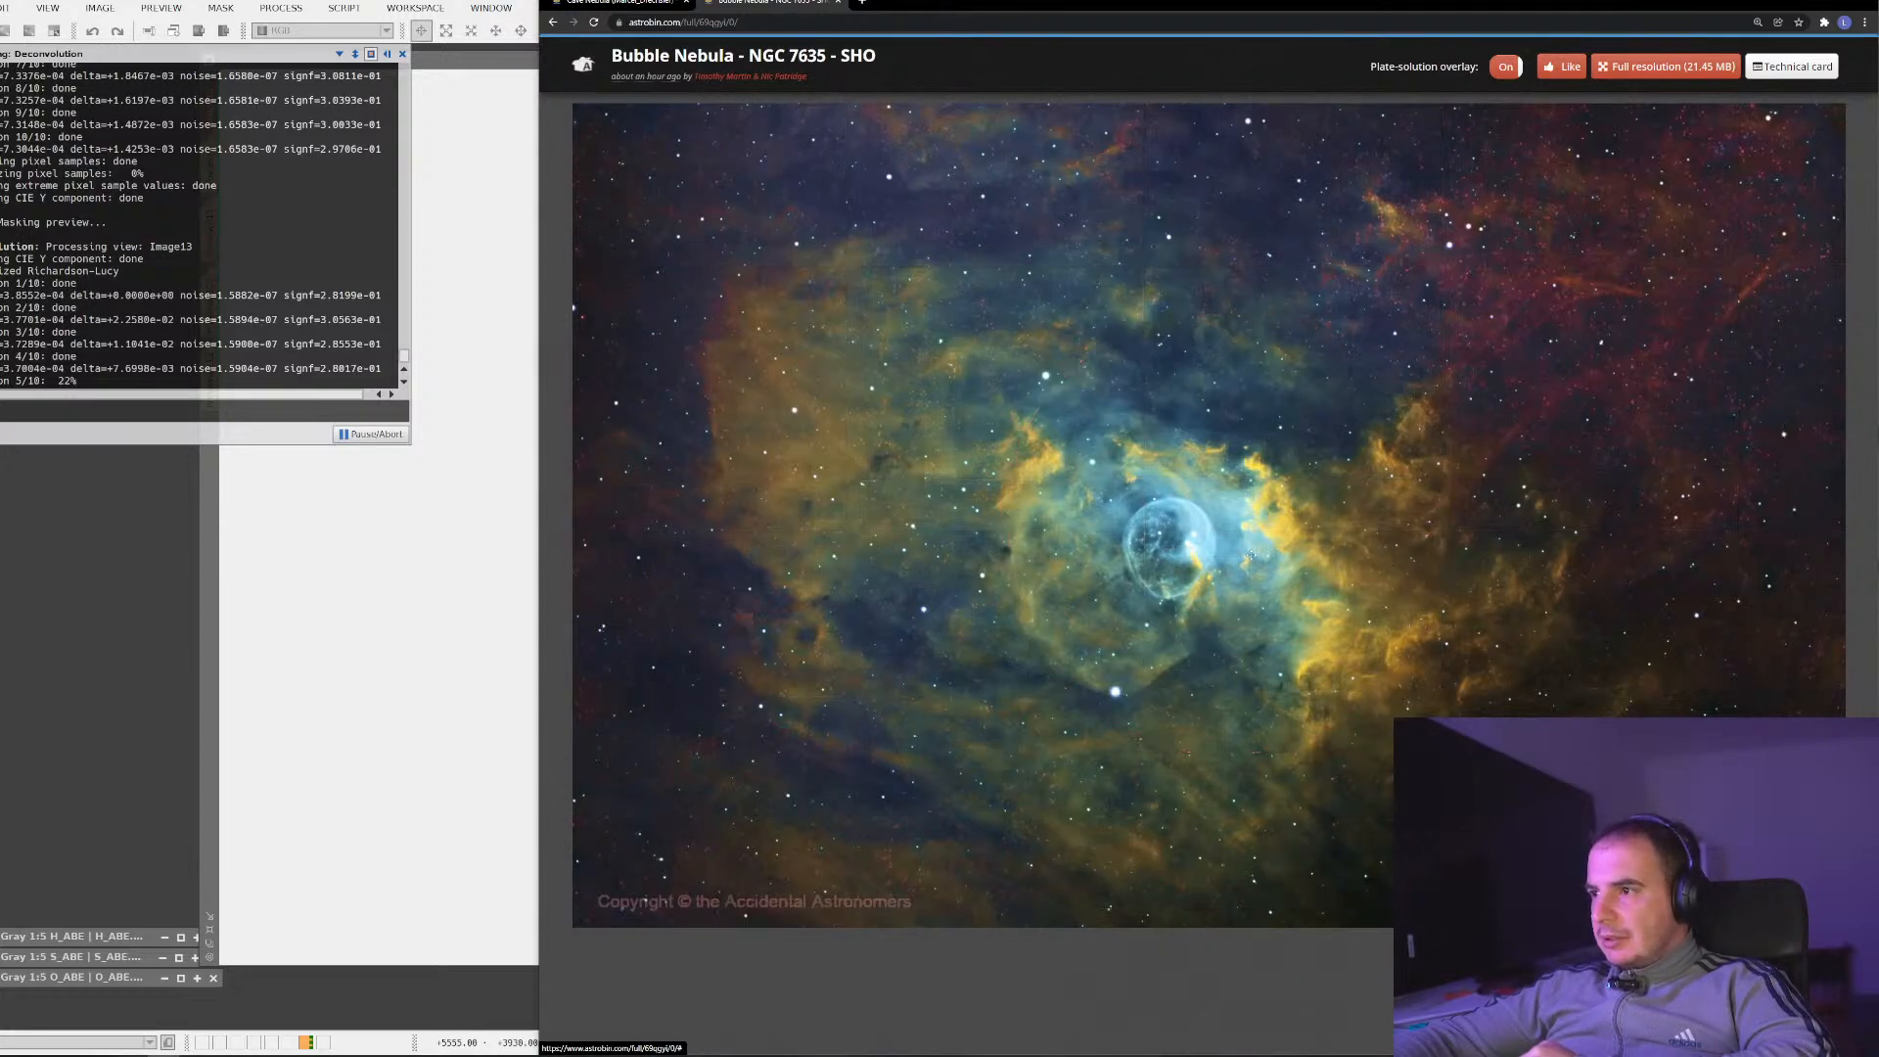
pyautogui.click(1224, 562)
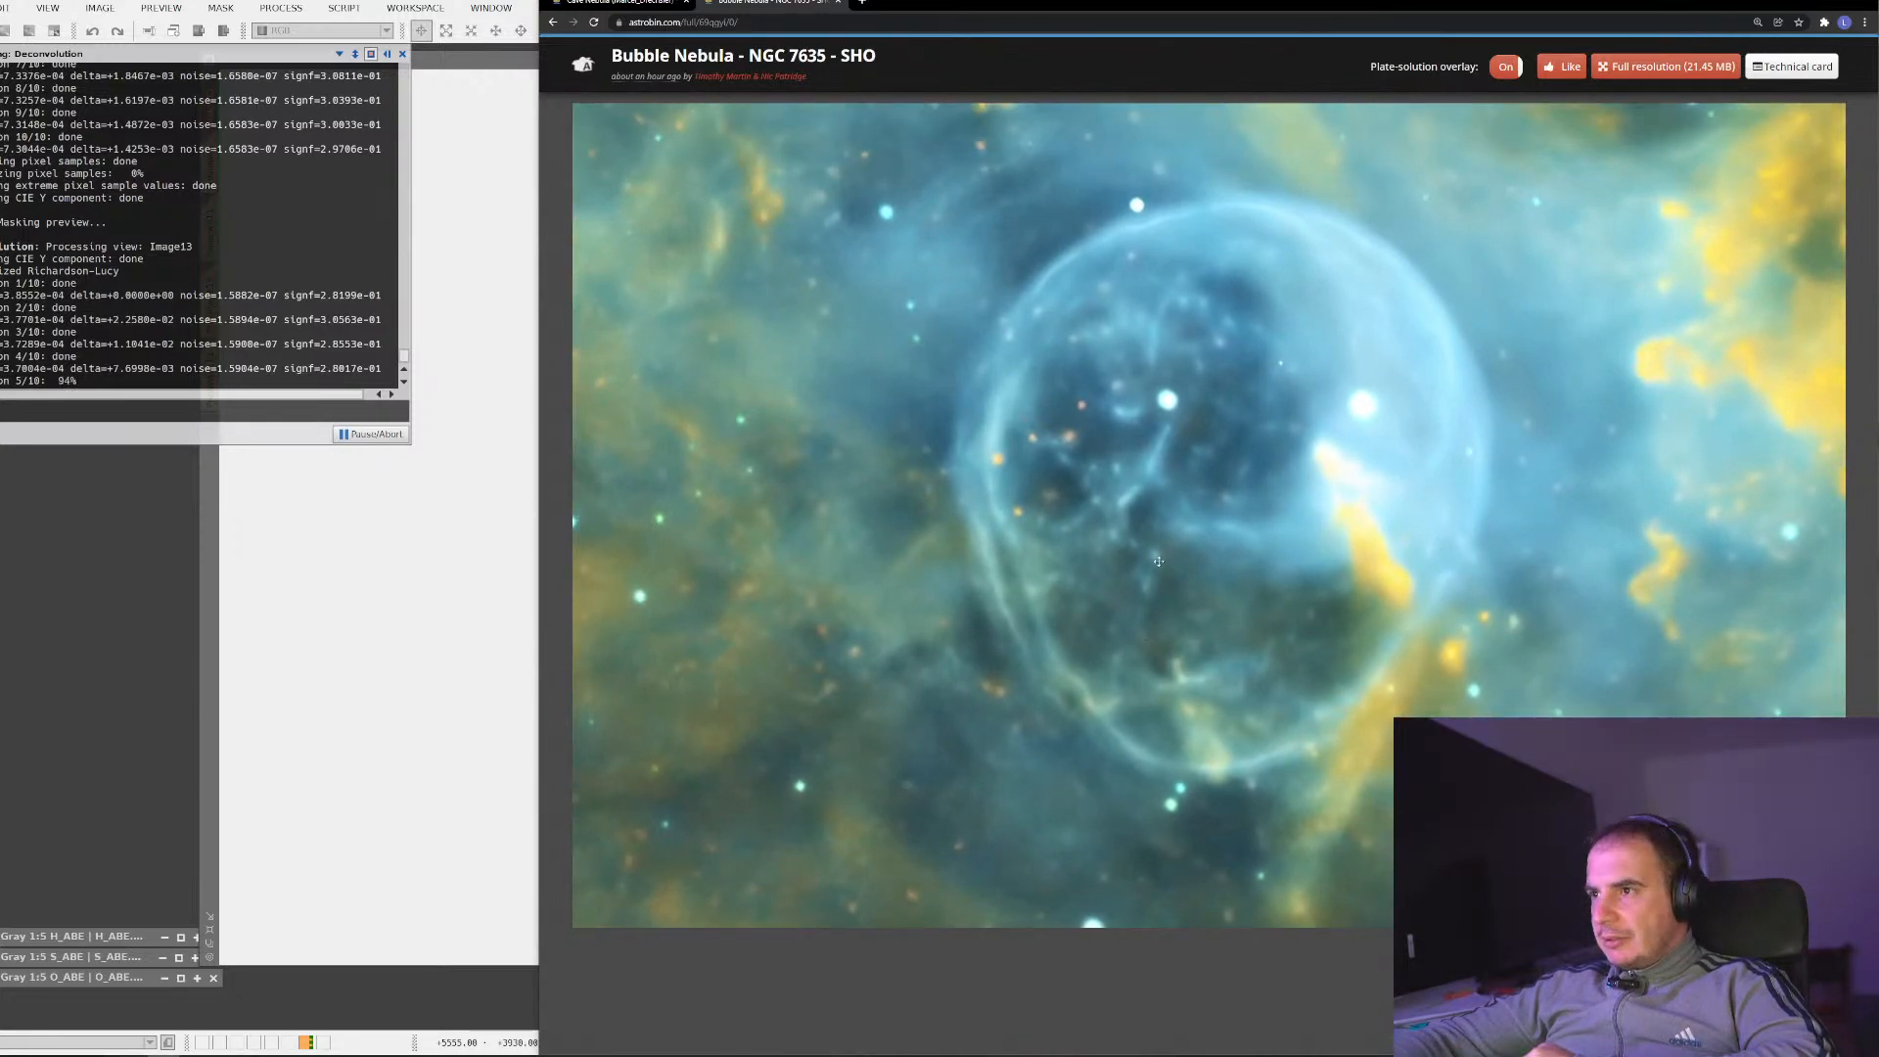
pyautogui.click(1159, 561)
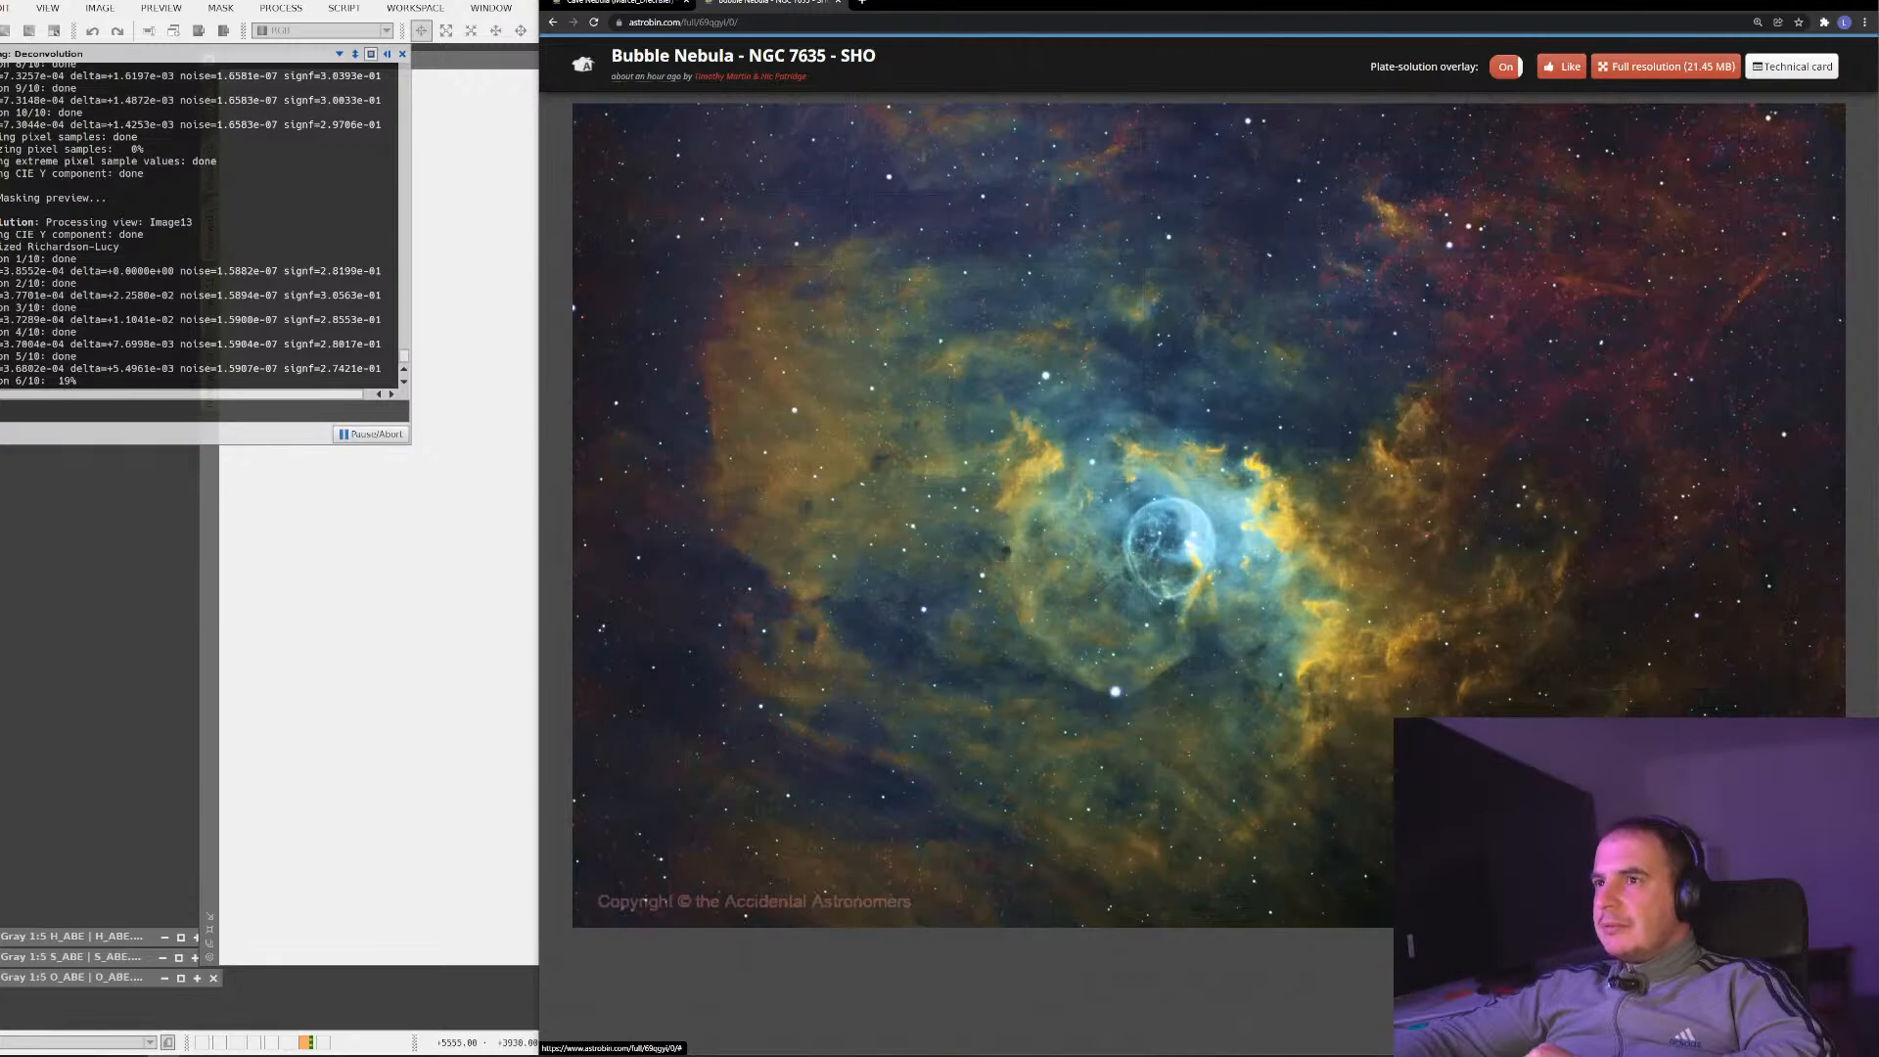
# Return to the Bubble Nebula image page, review its technical card and open the author's gallery
pyautogui.click(553, 23)
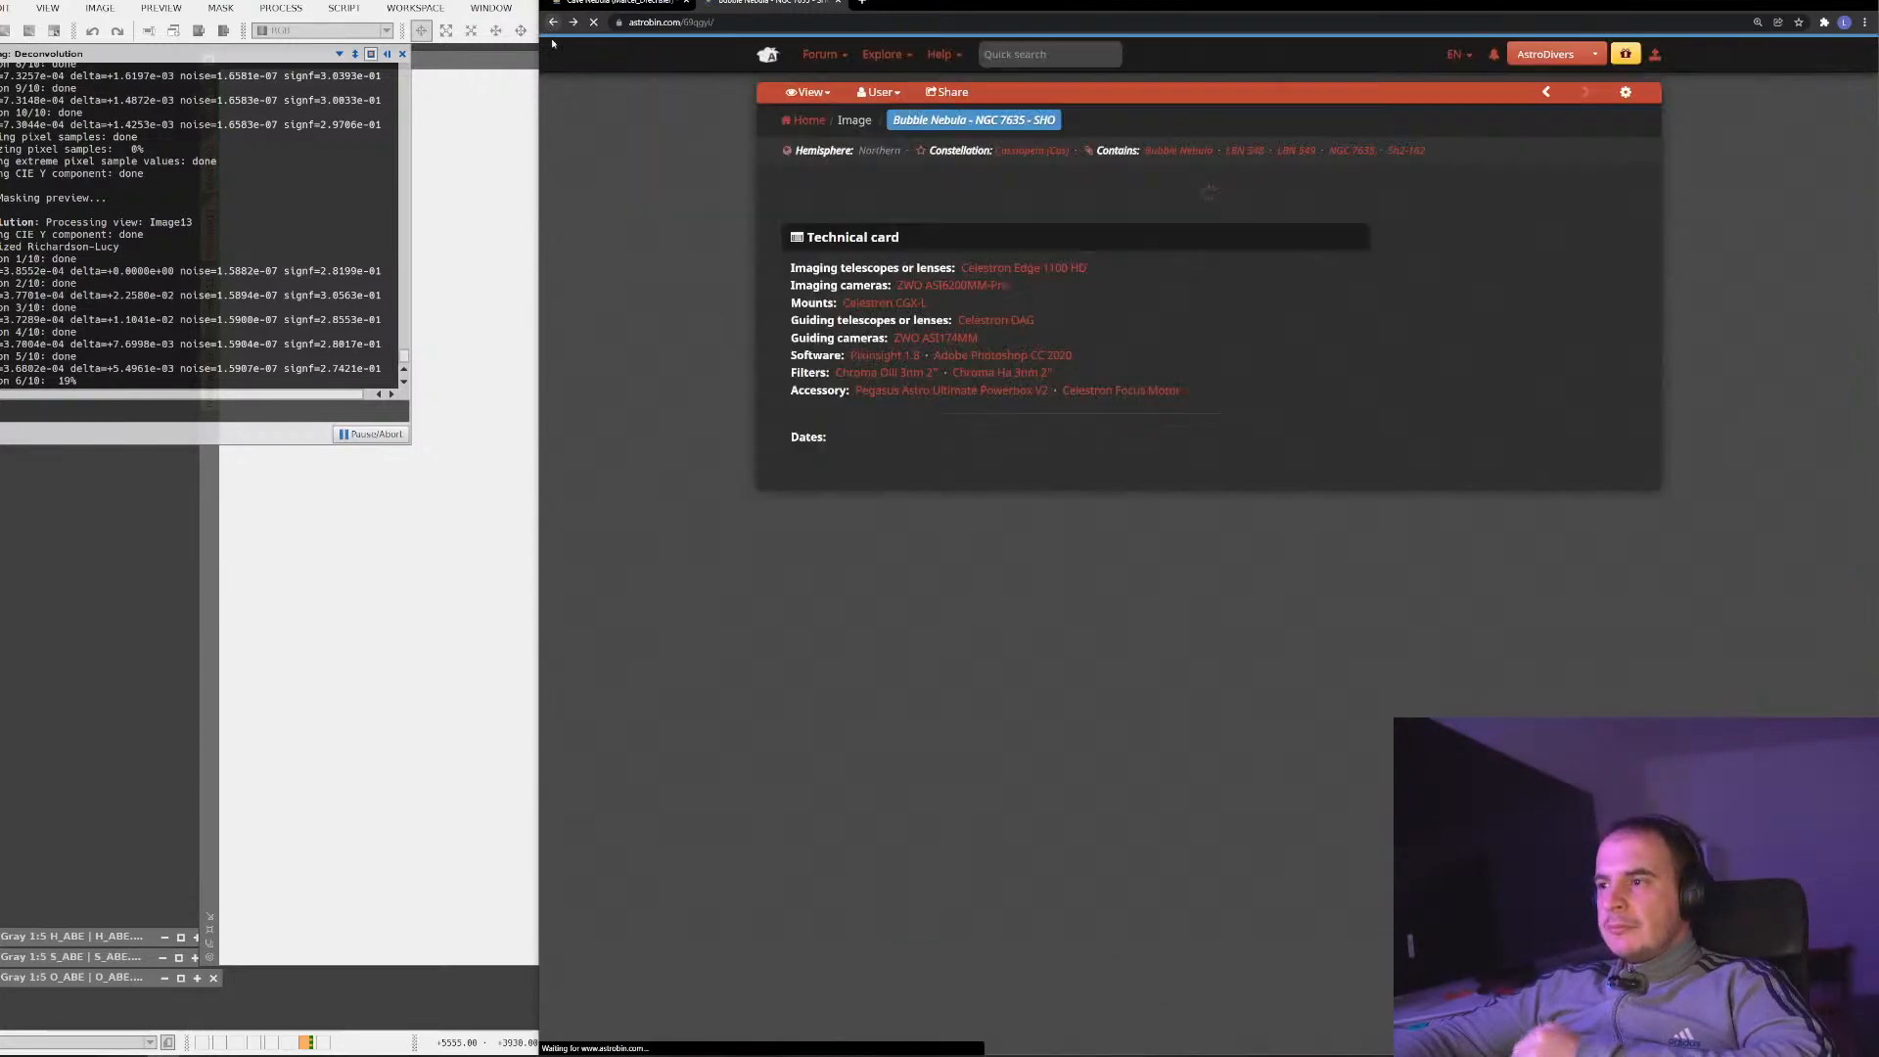
pyautogui.scroll(-3, 1400, 709)
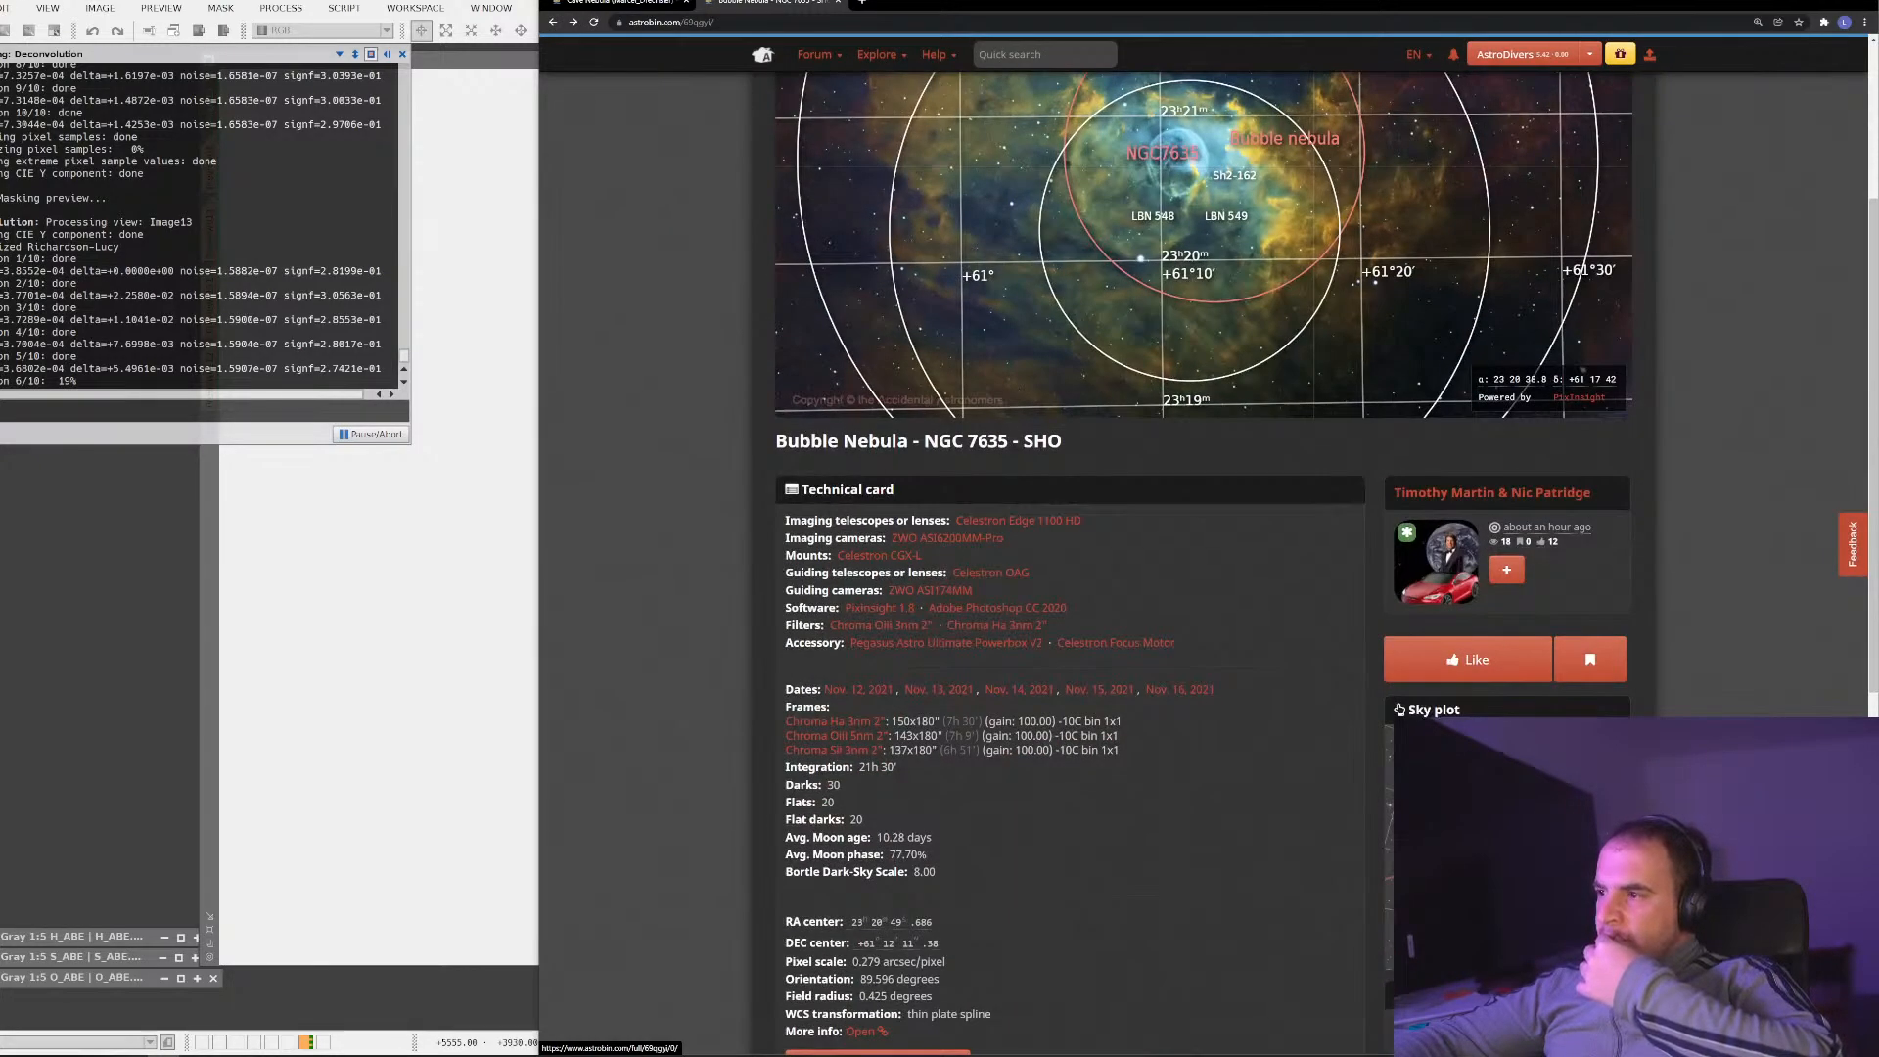
pyautogui.click(1468, 549)
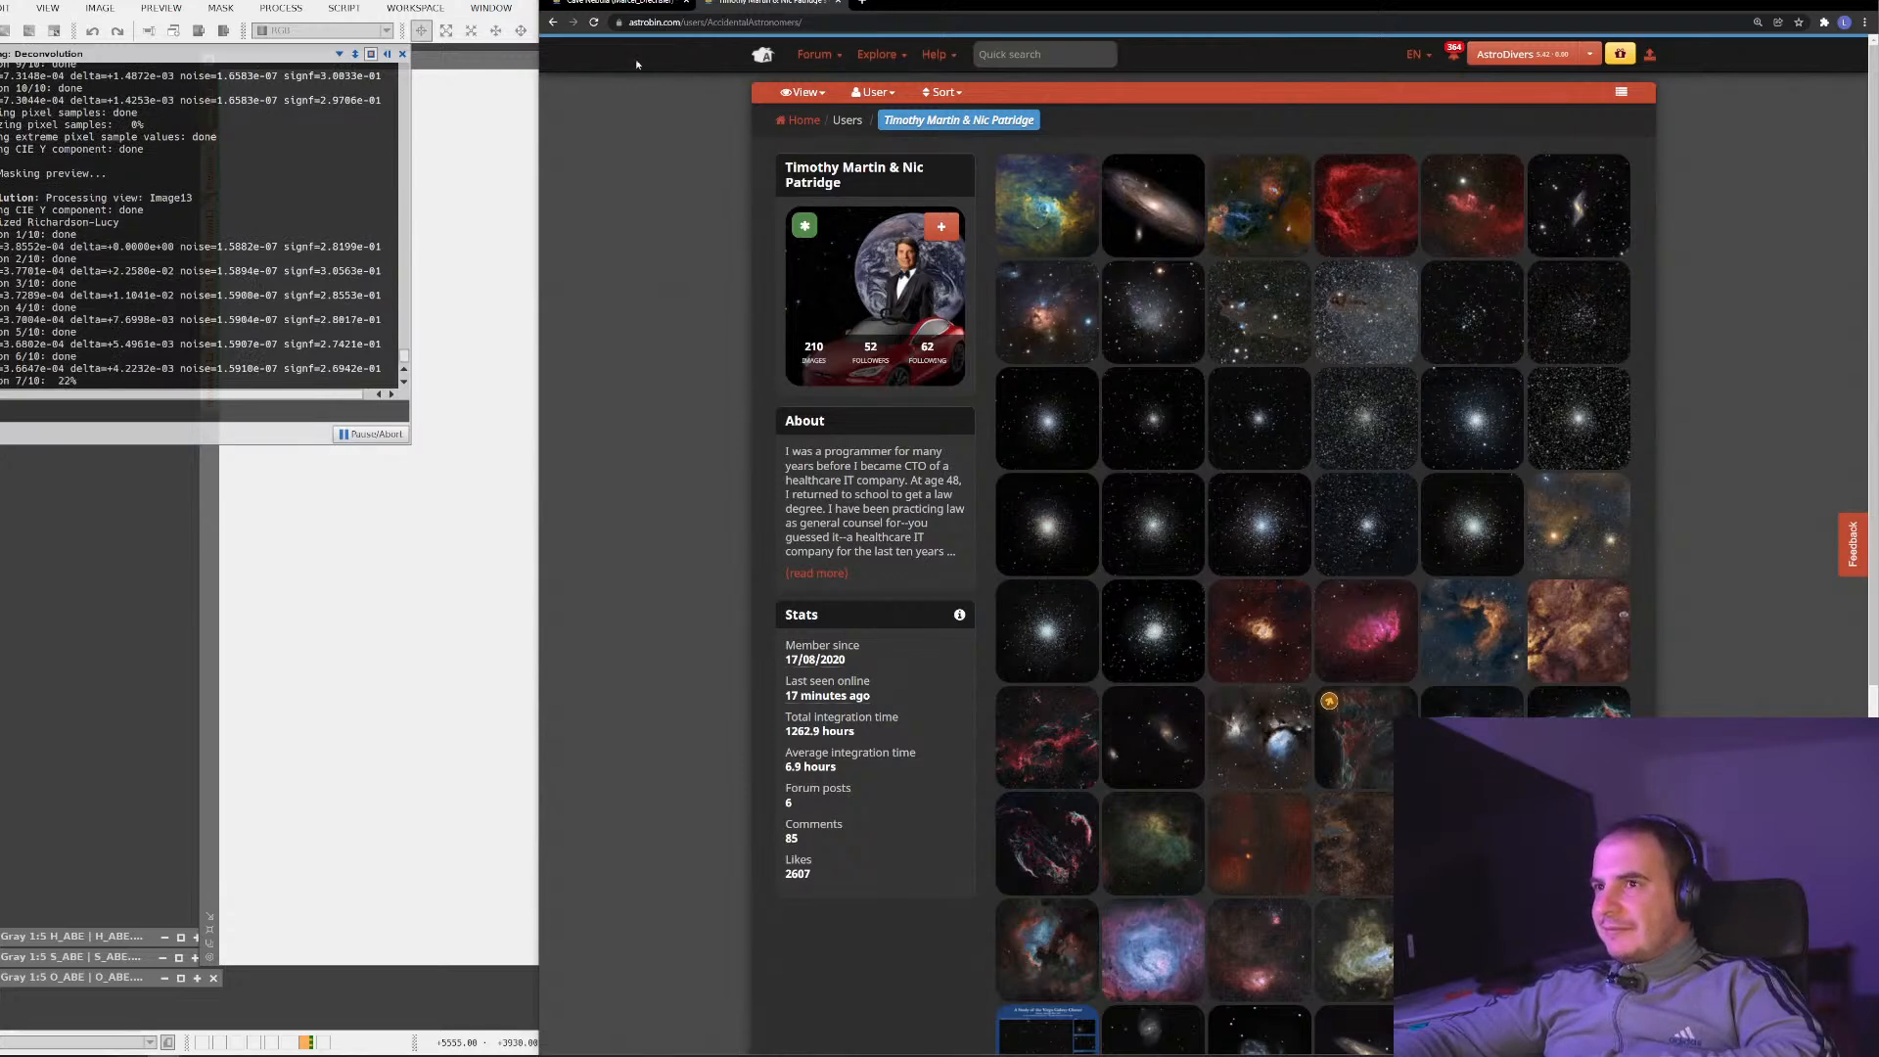
# Browse the global stream on the AstroBin home page and open the Cygnus Loop in Sadr 12-panel mosaic
pyautogui.click(763, 57)
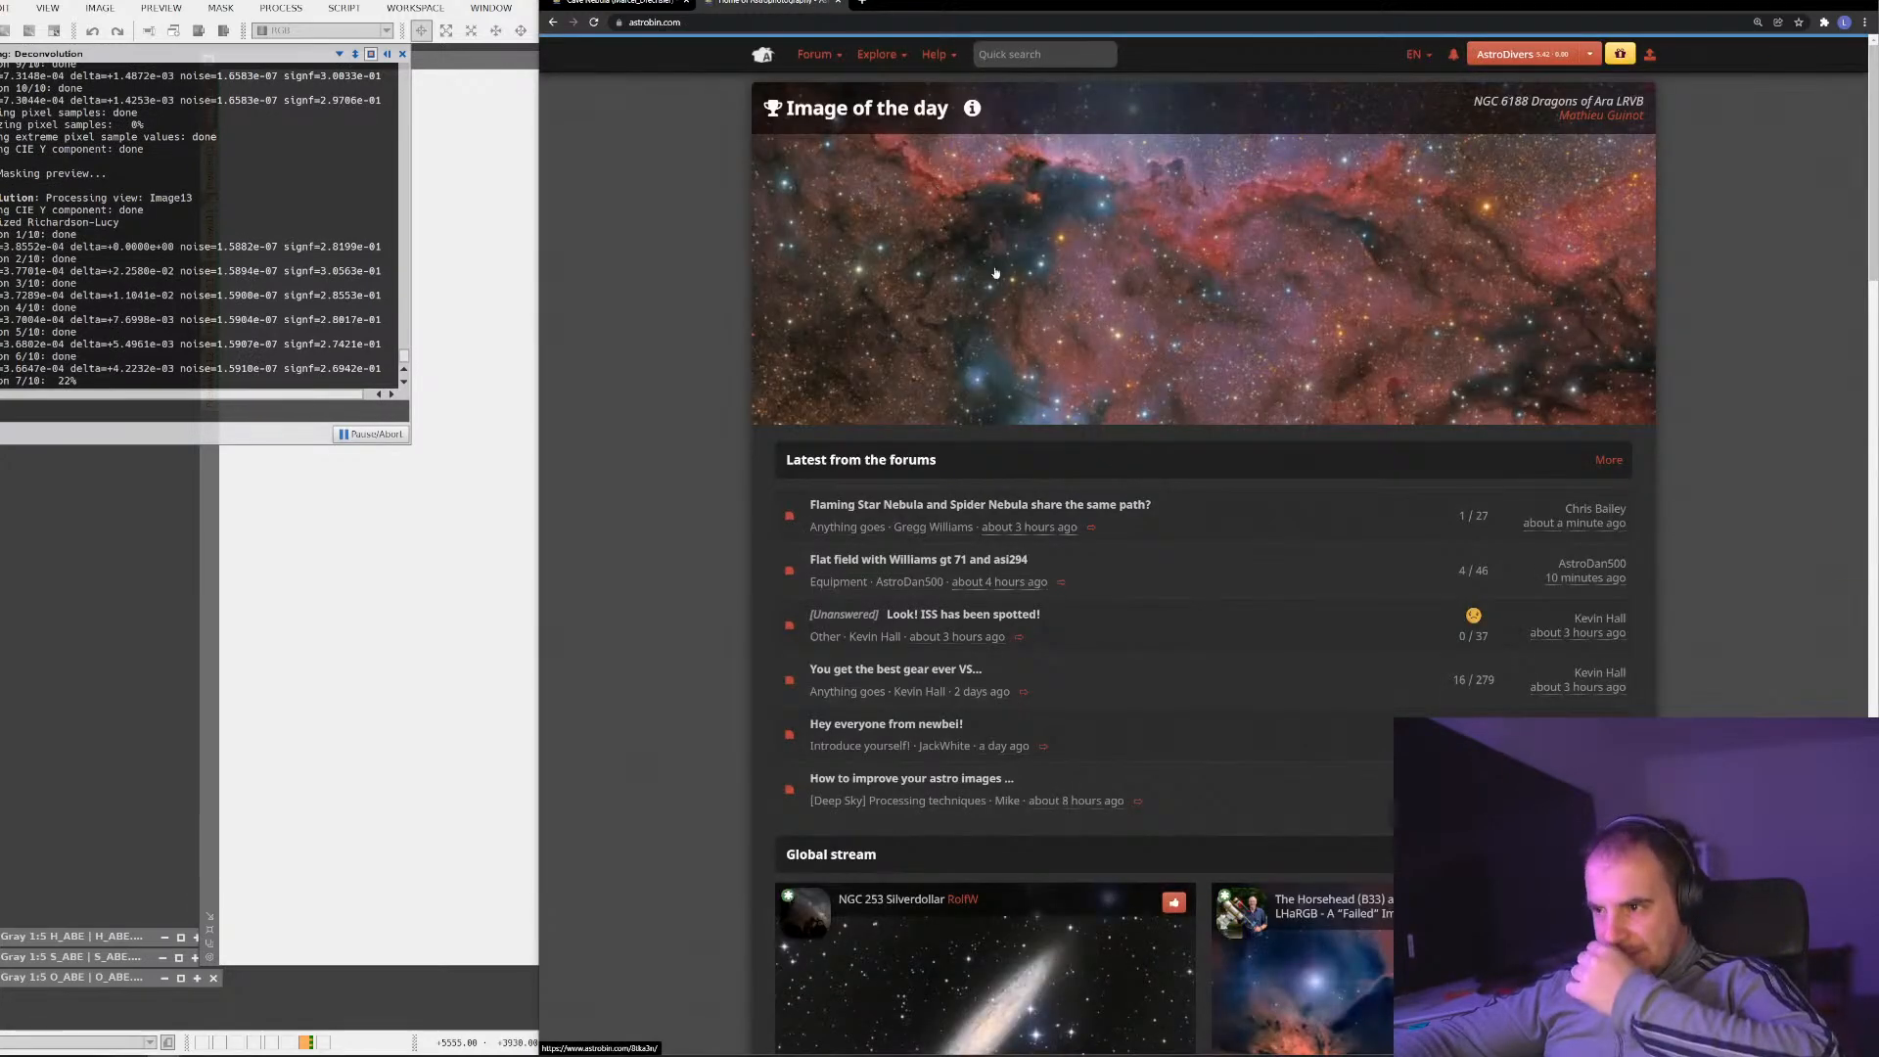
pyautogui.scroll(-3, 1145, 526)
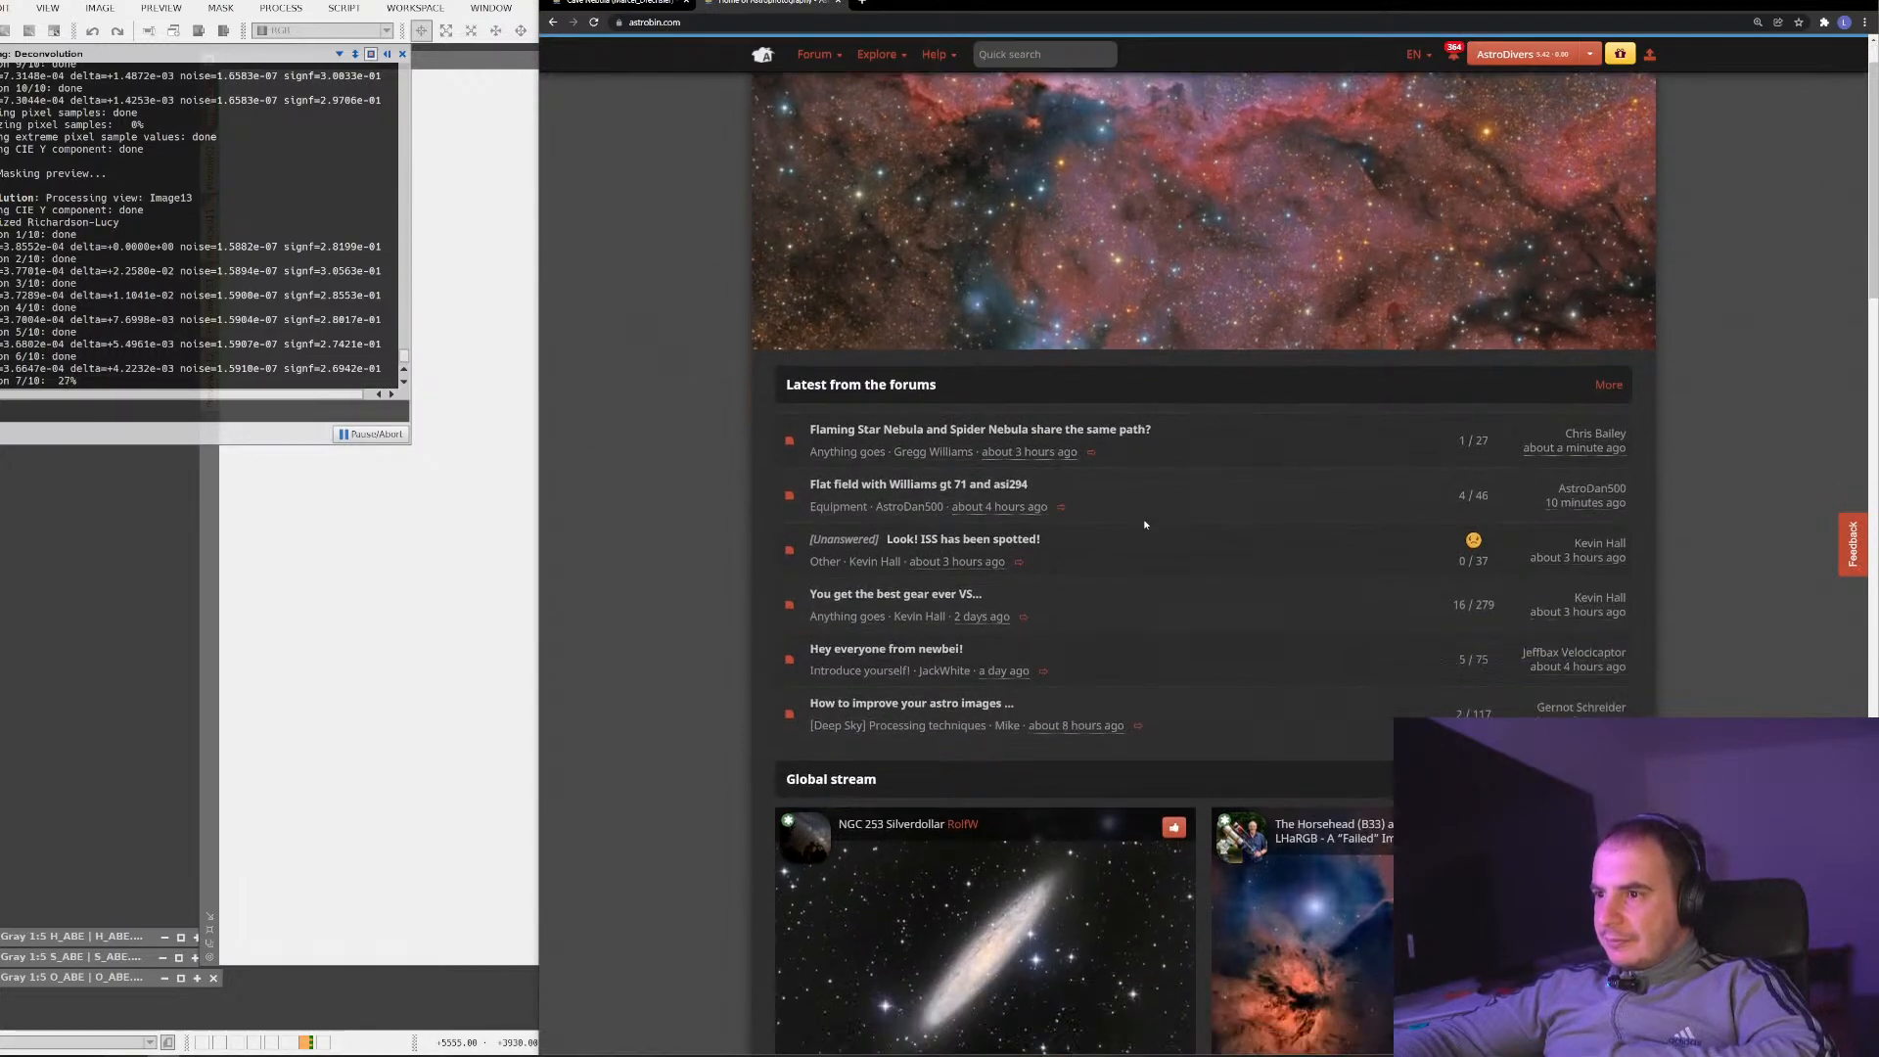
pyautogui.scroll(-3, 1145, 525)
pyautogui.scroll(-3, 1145, 526)
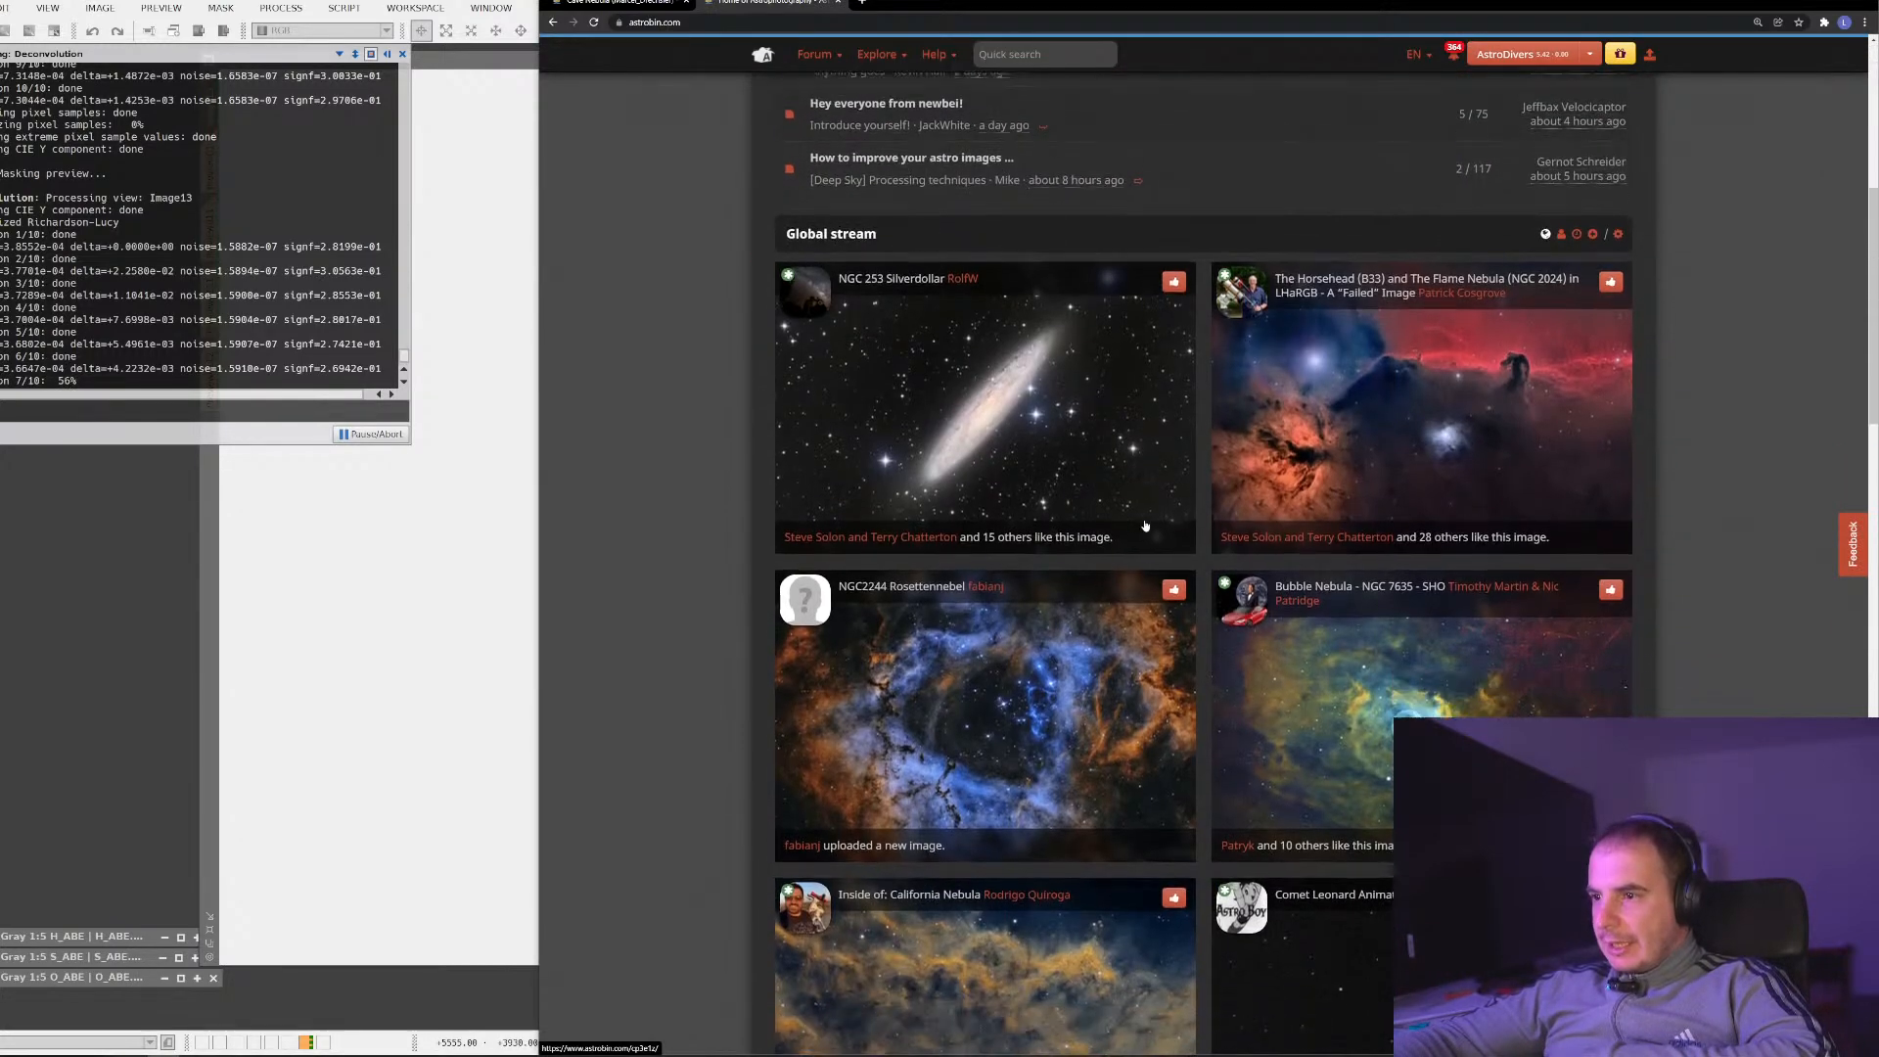
pyautogui.scroll(-5, 1145, 525)
pyautogui.scroll(-3, 1145, 526)
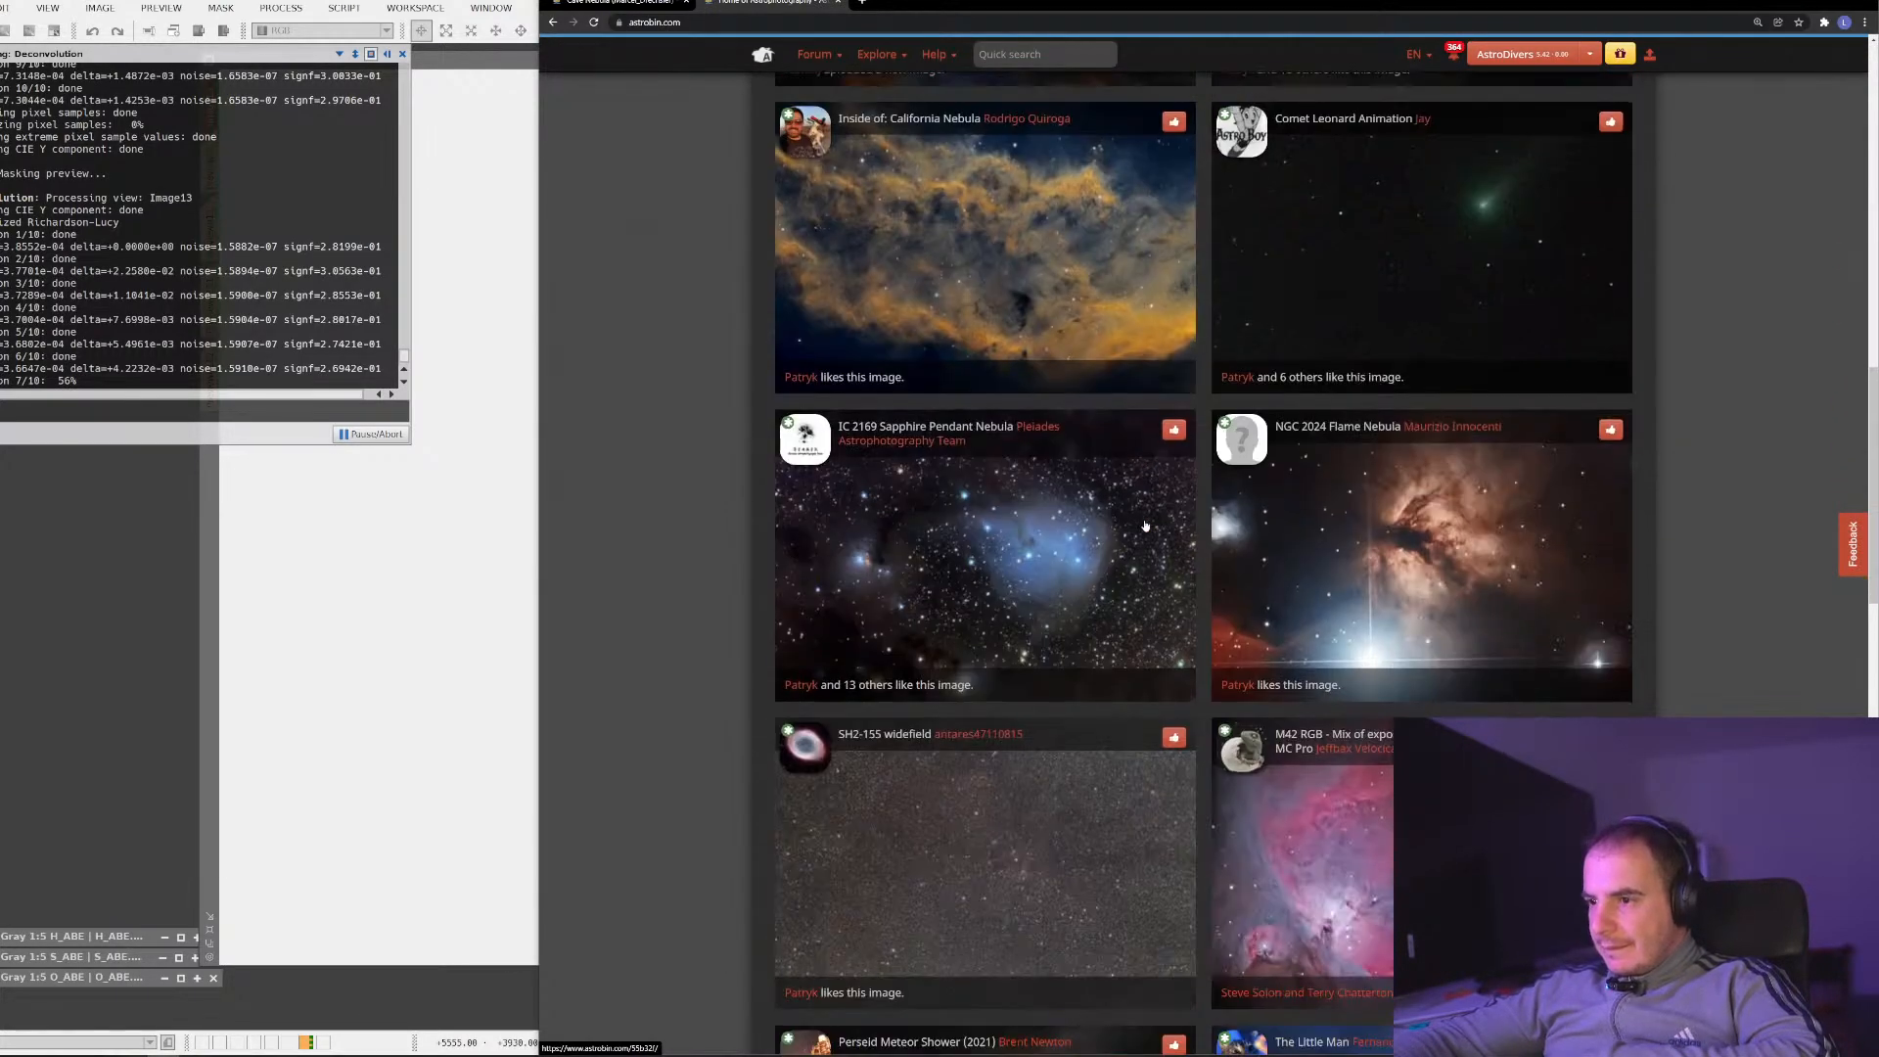
pyautogui.scroll(-3, 1145, 526)
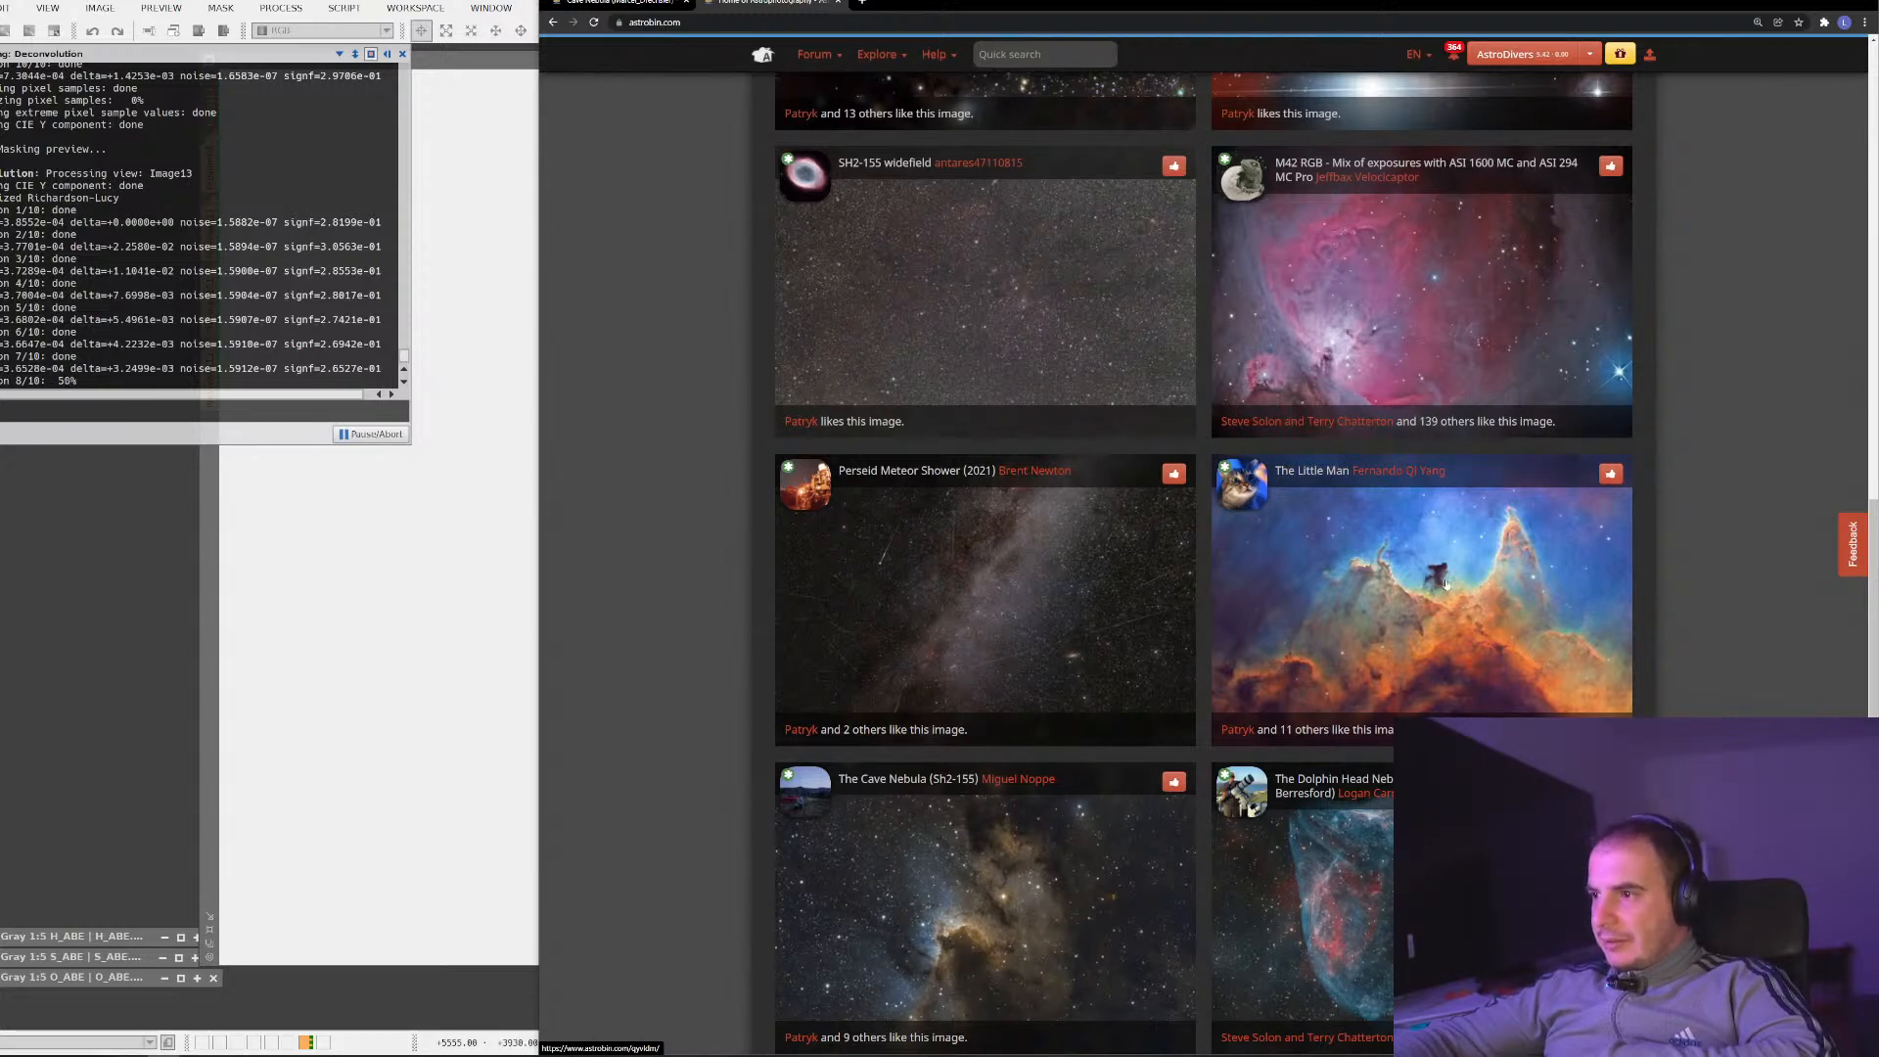
pyautogui.scroll(-8, 1585, 551)
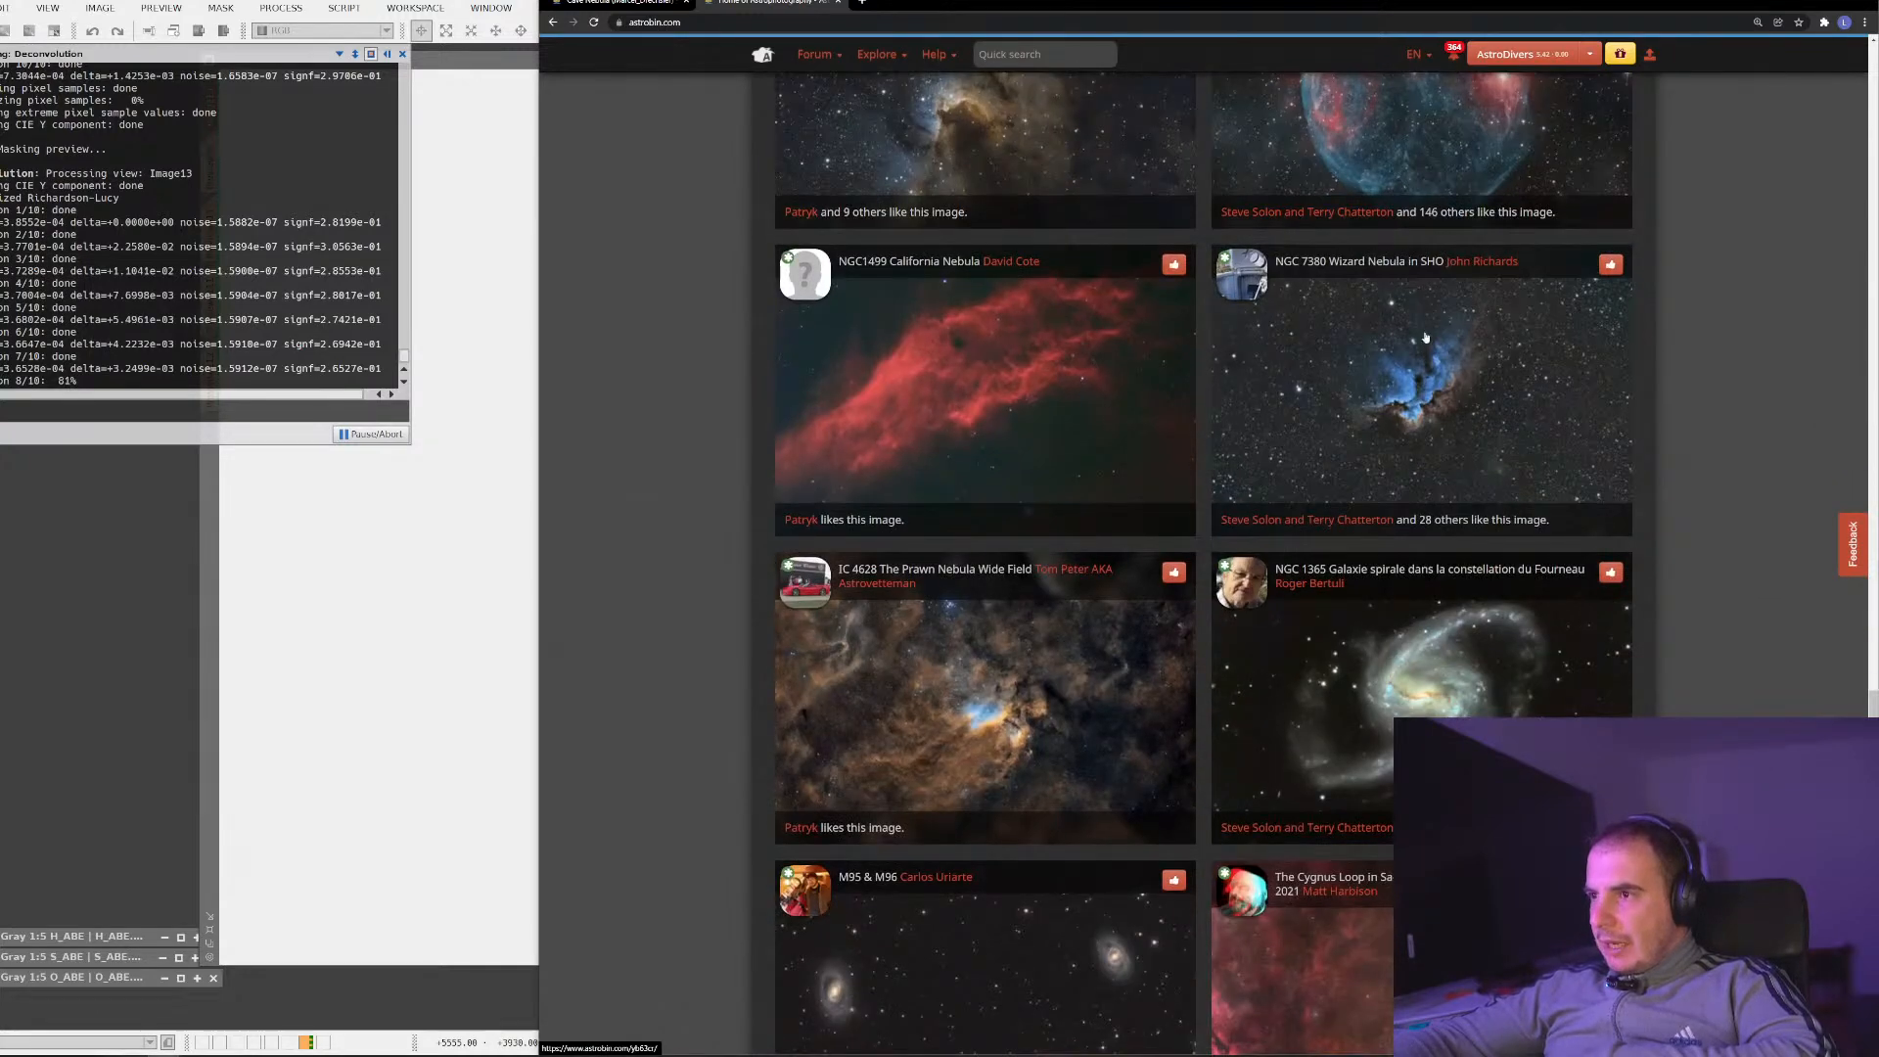
pyautogui.scroll(-2, 1017, 489)
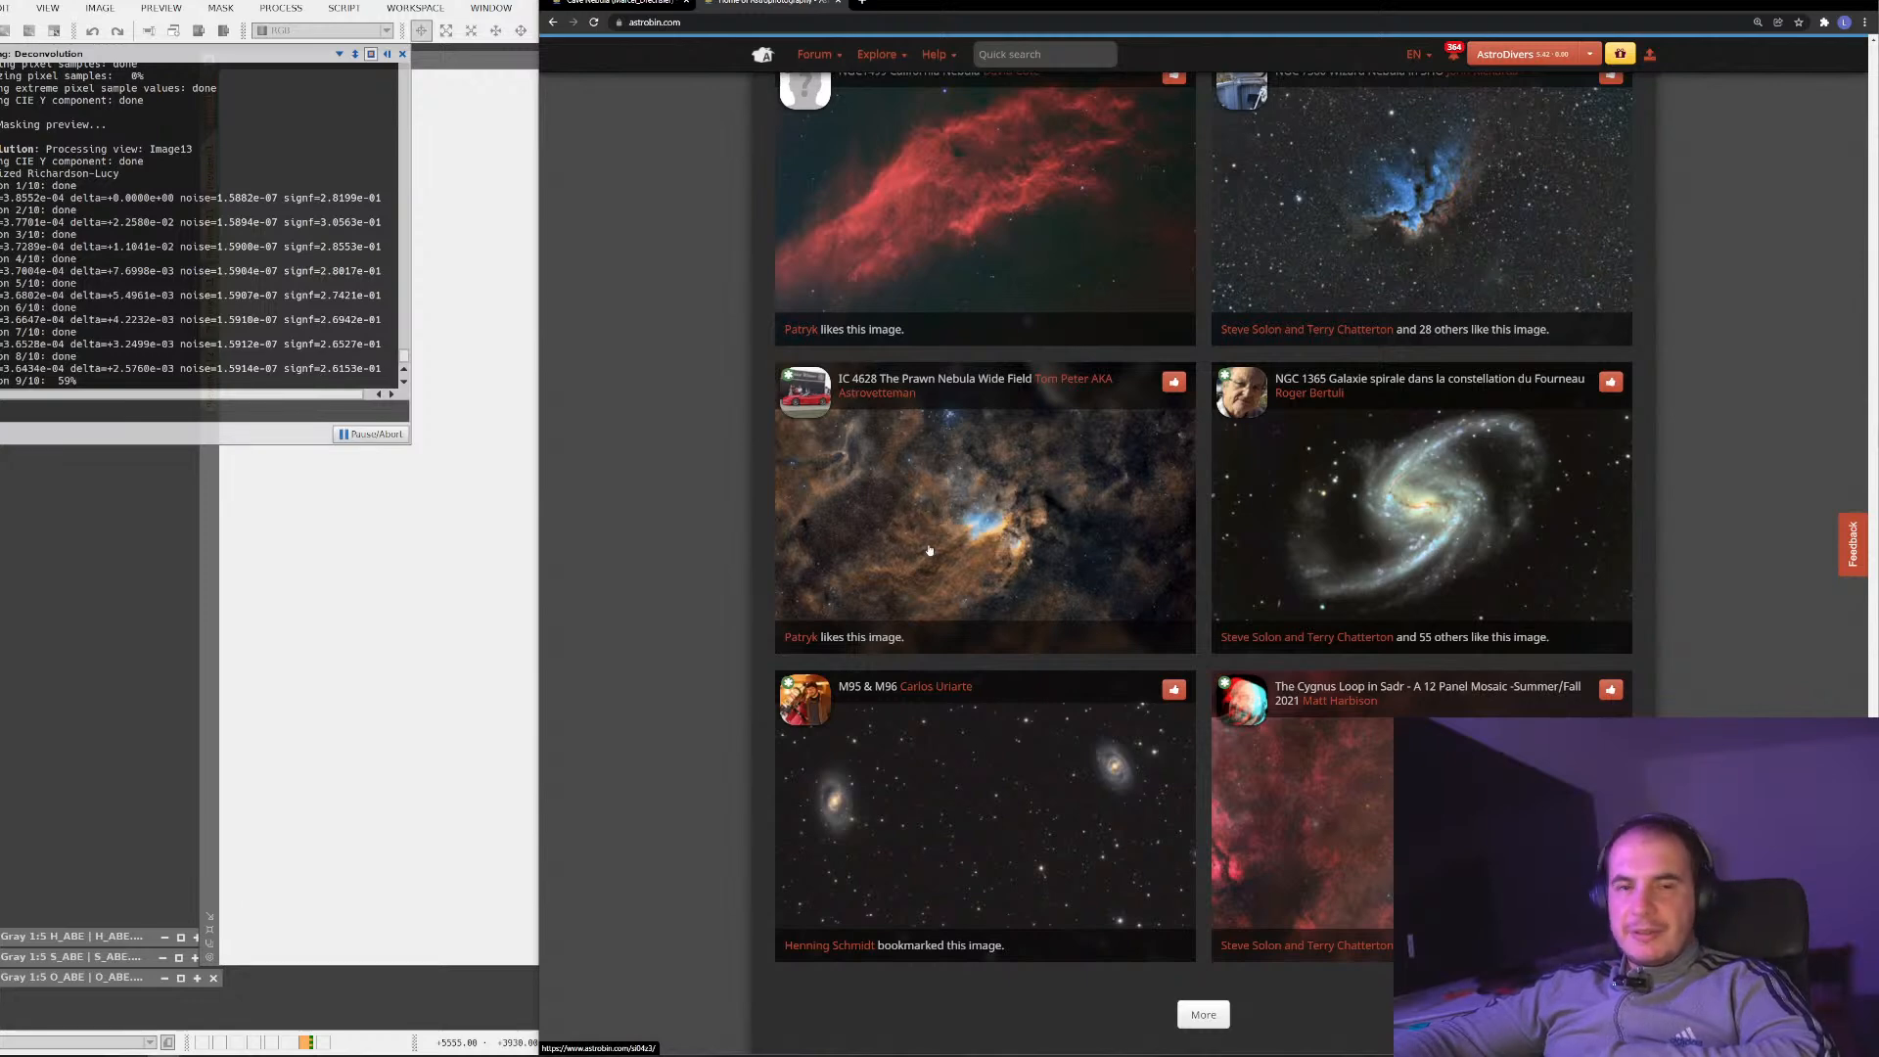
pyautogui.scroll(-2, 1360, 543)
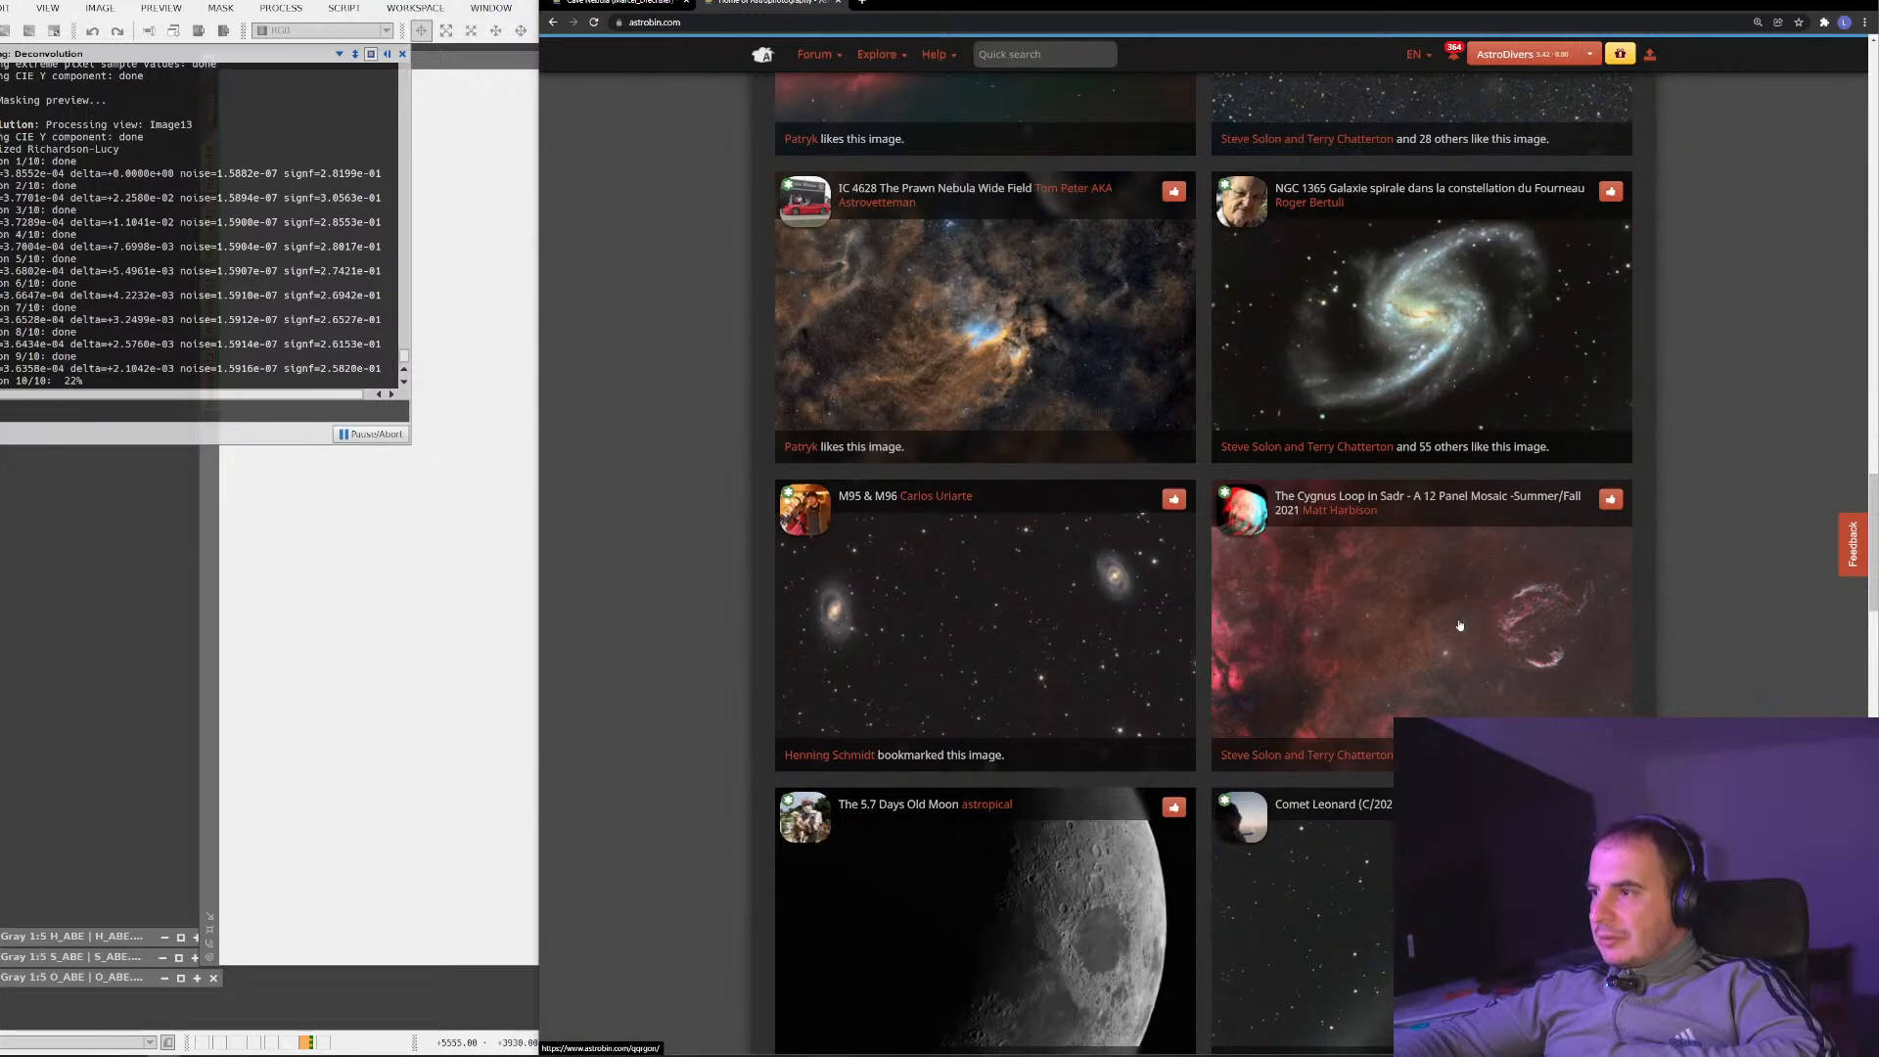
pyautogui.click(1460, 624)
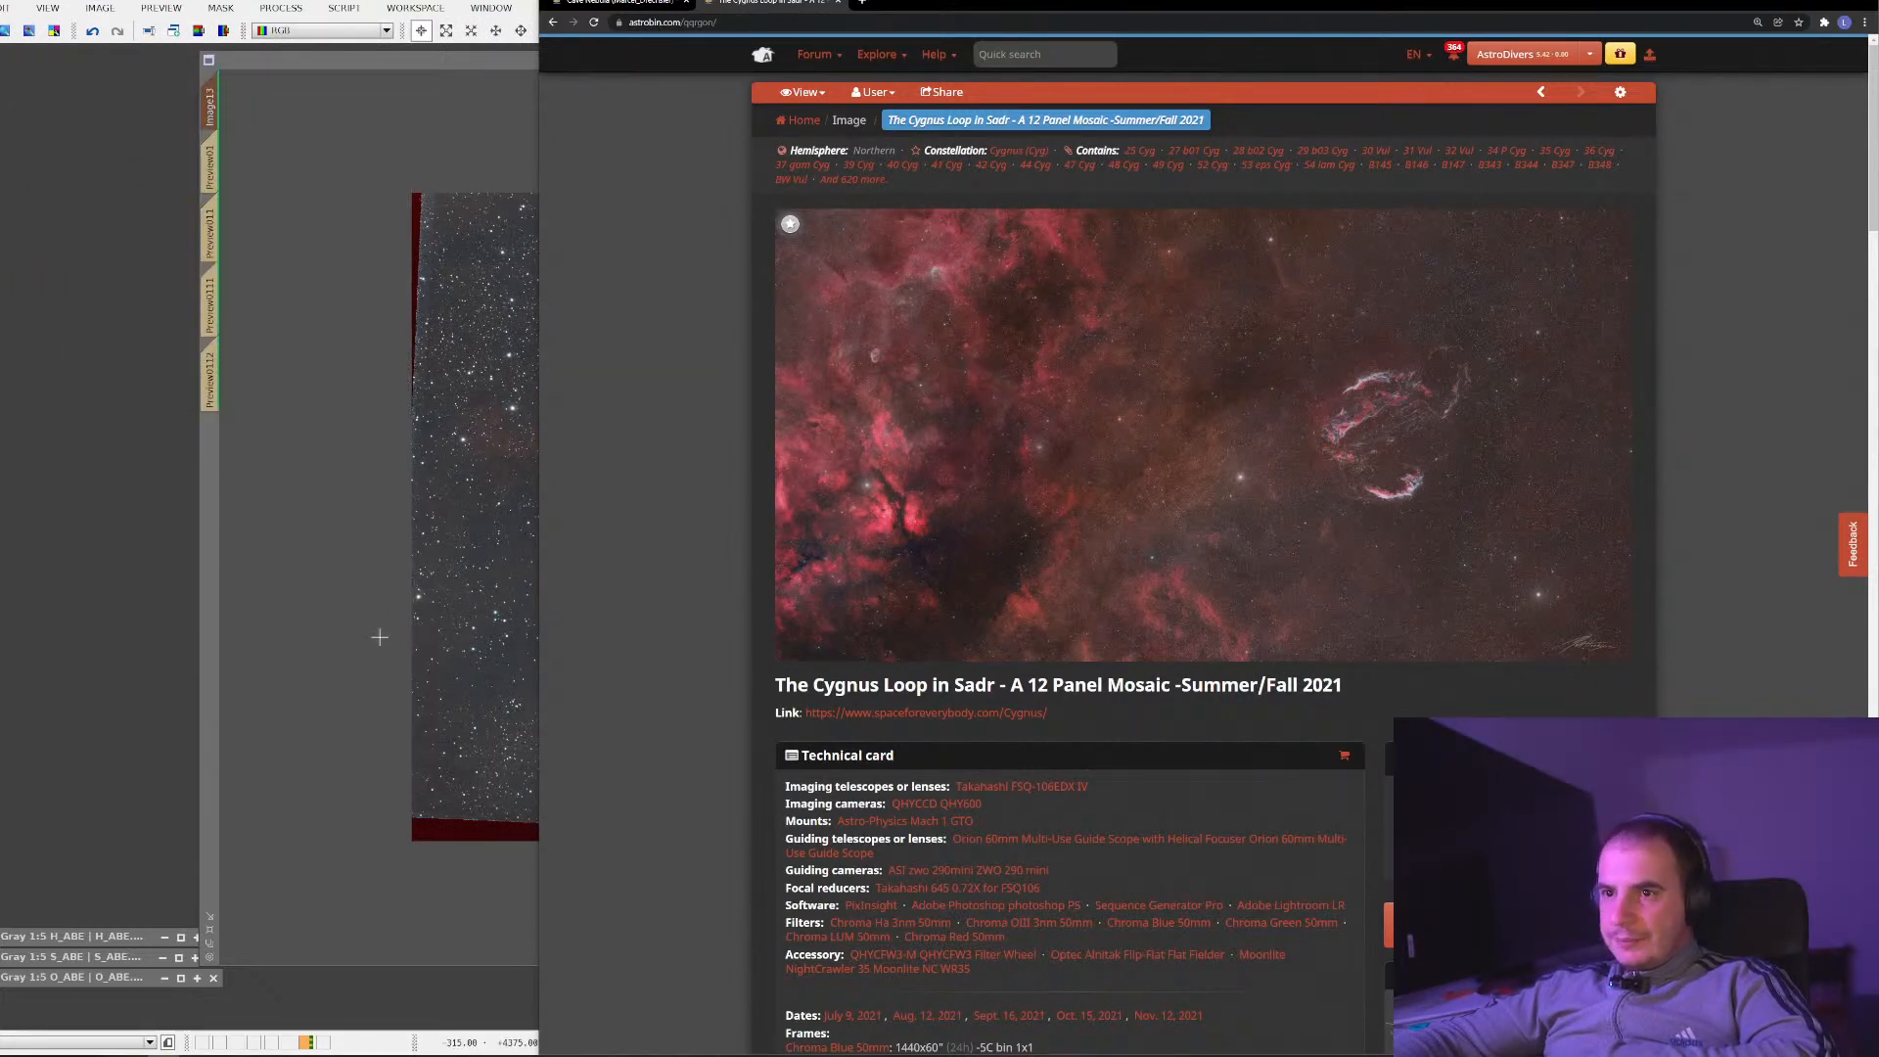
# Return to PixInsight and compare Image13 before and after deconvolution around the central nebula at 2:1
pyautogui.click(1806, 3)
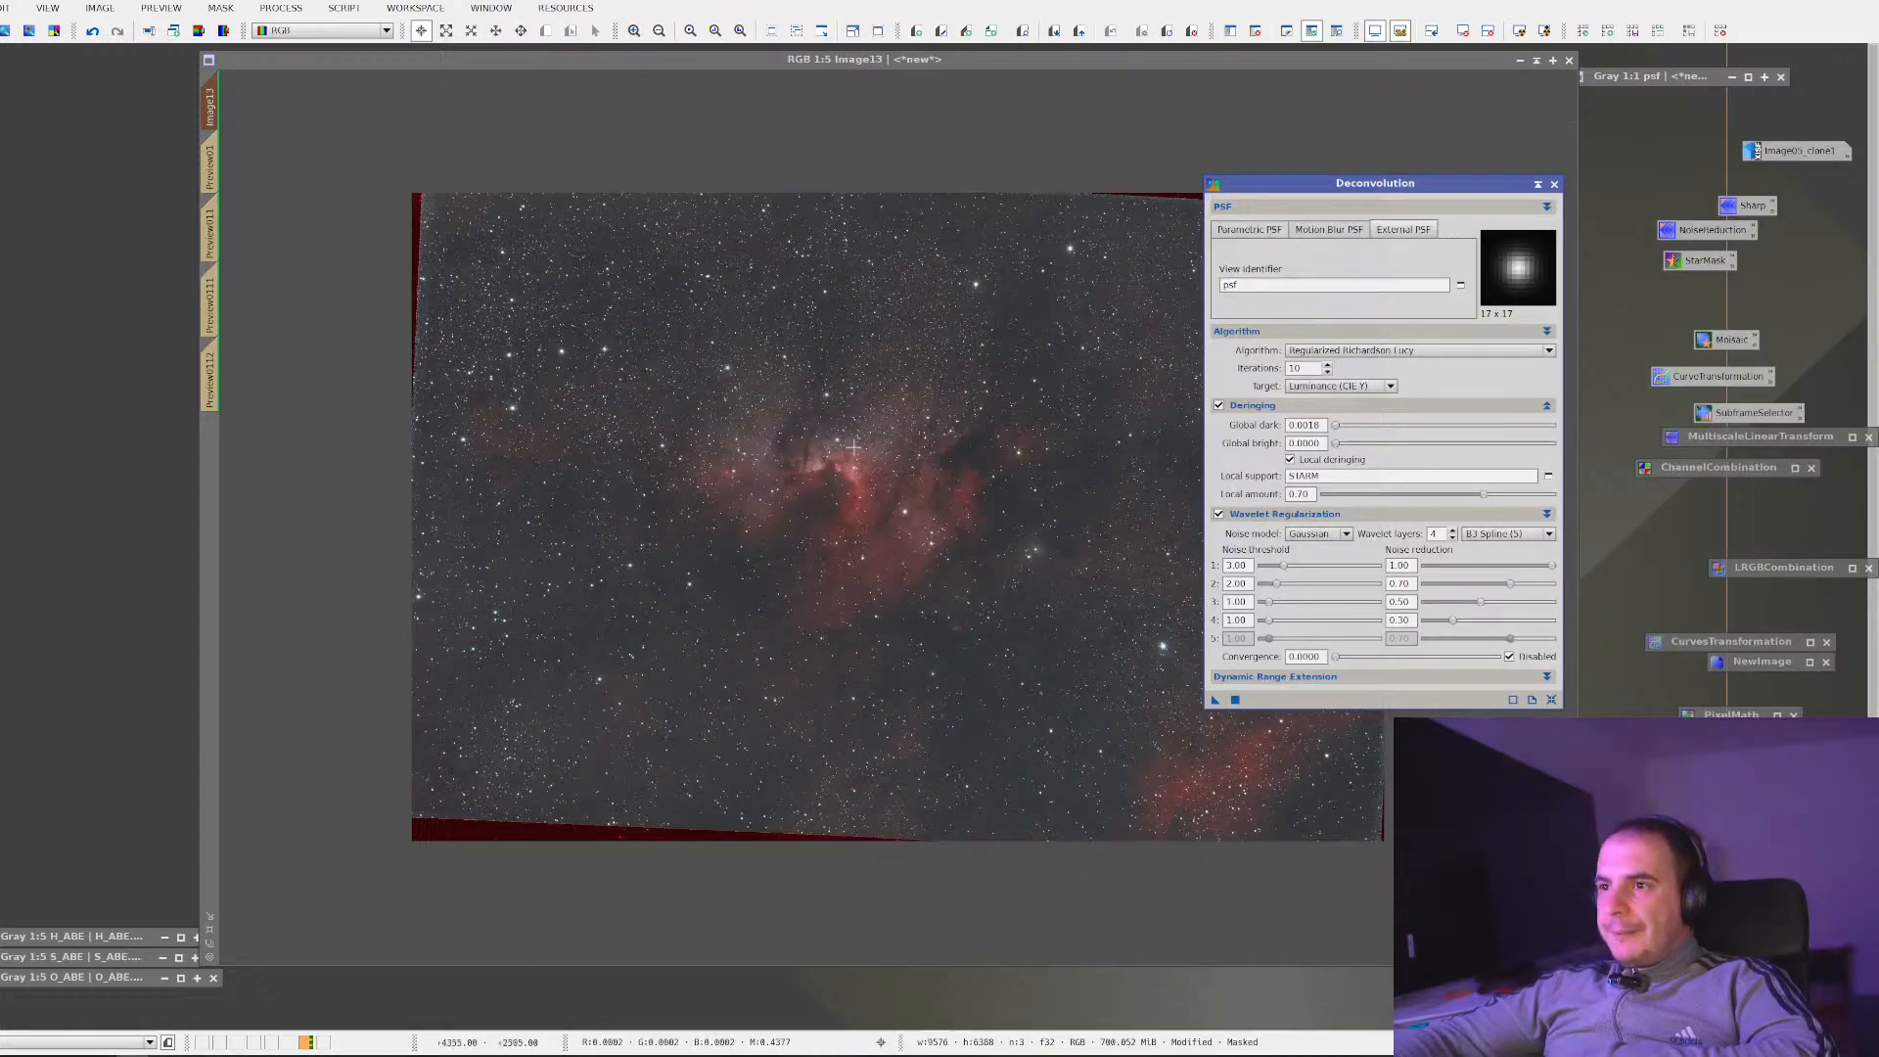
pyautogui.scroll(2, 762, 399)
pyautogui.scroll(1, 591, 251)
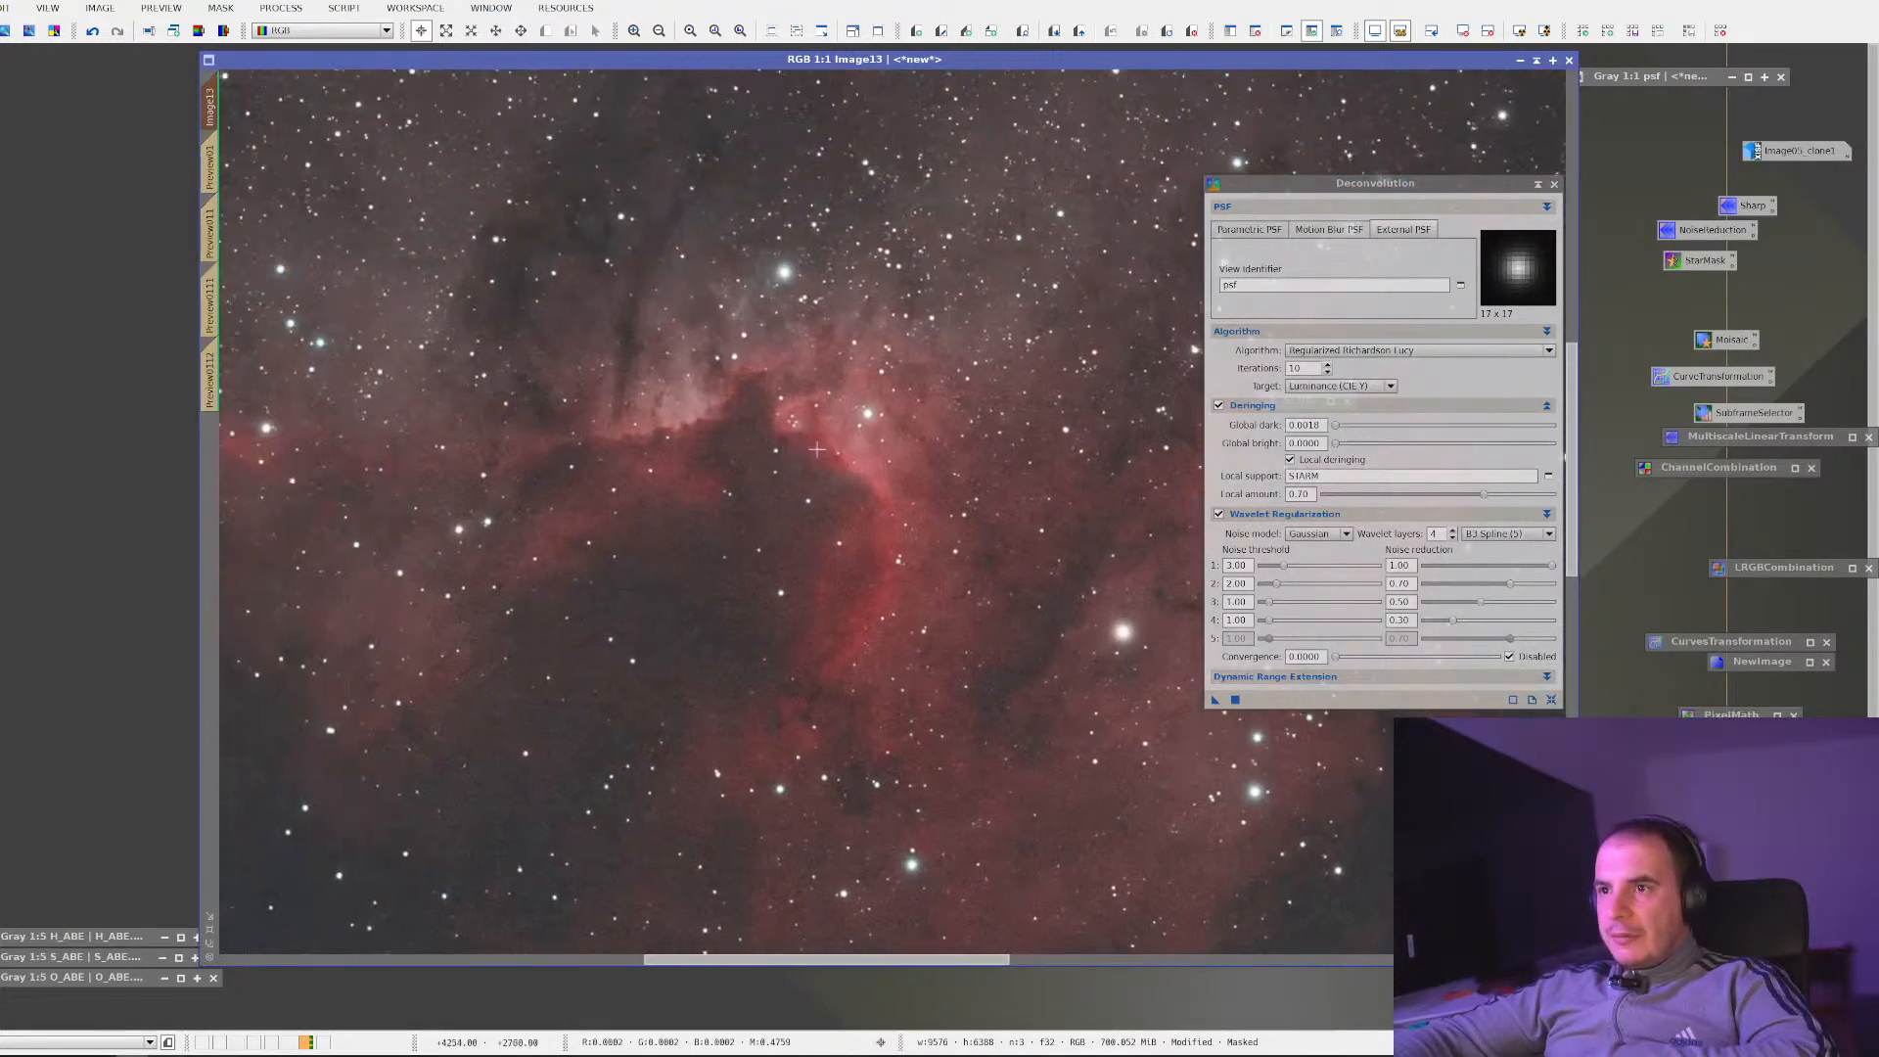
pyautogui.moveTo(677, 351); pyautogui.dragTo(742, 440)
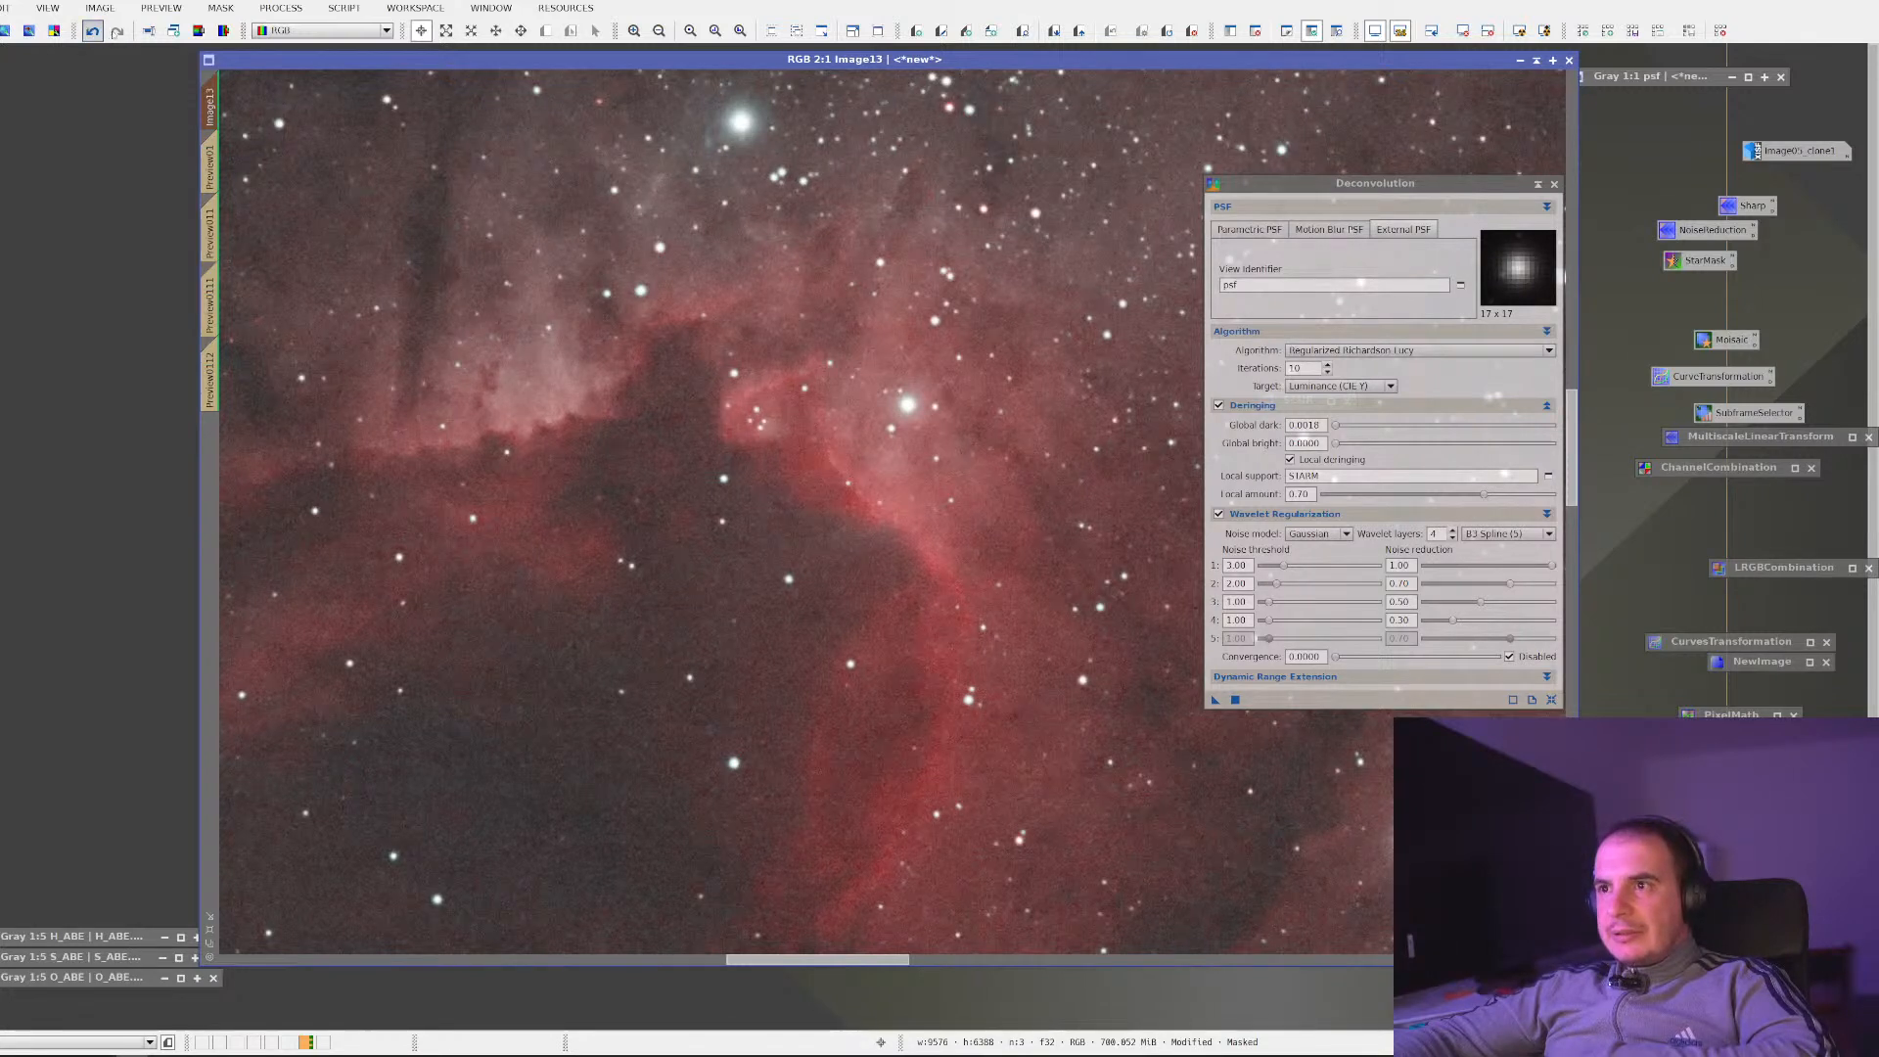
pyautogui.click(117, 32)
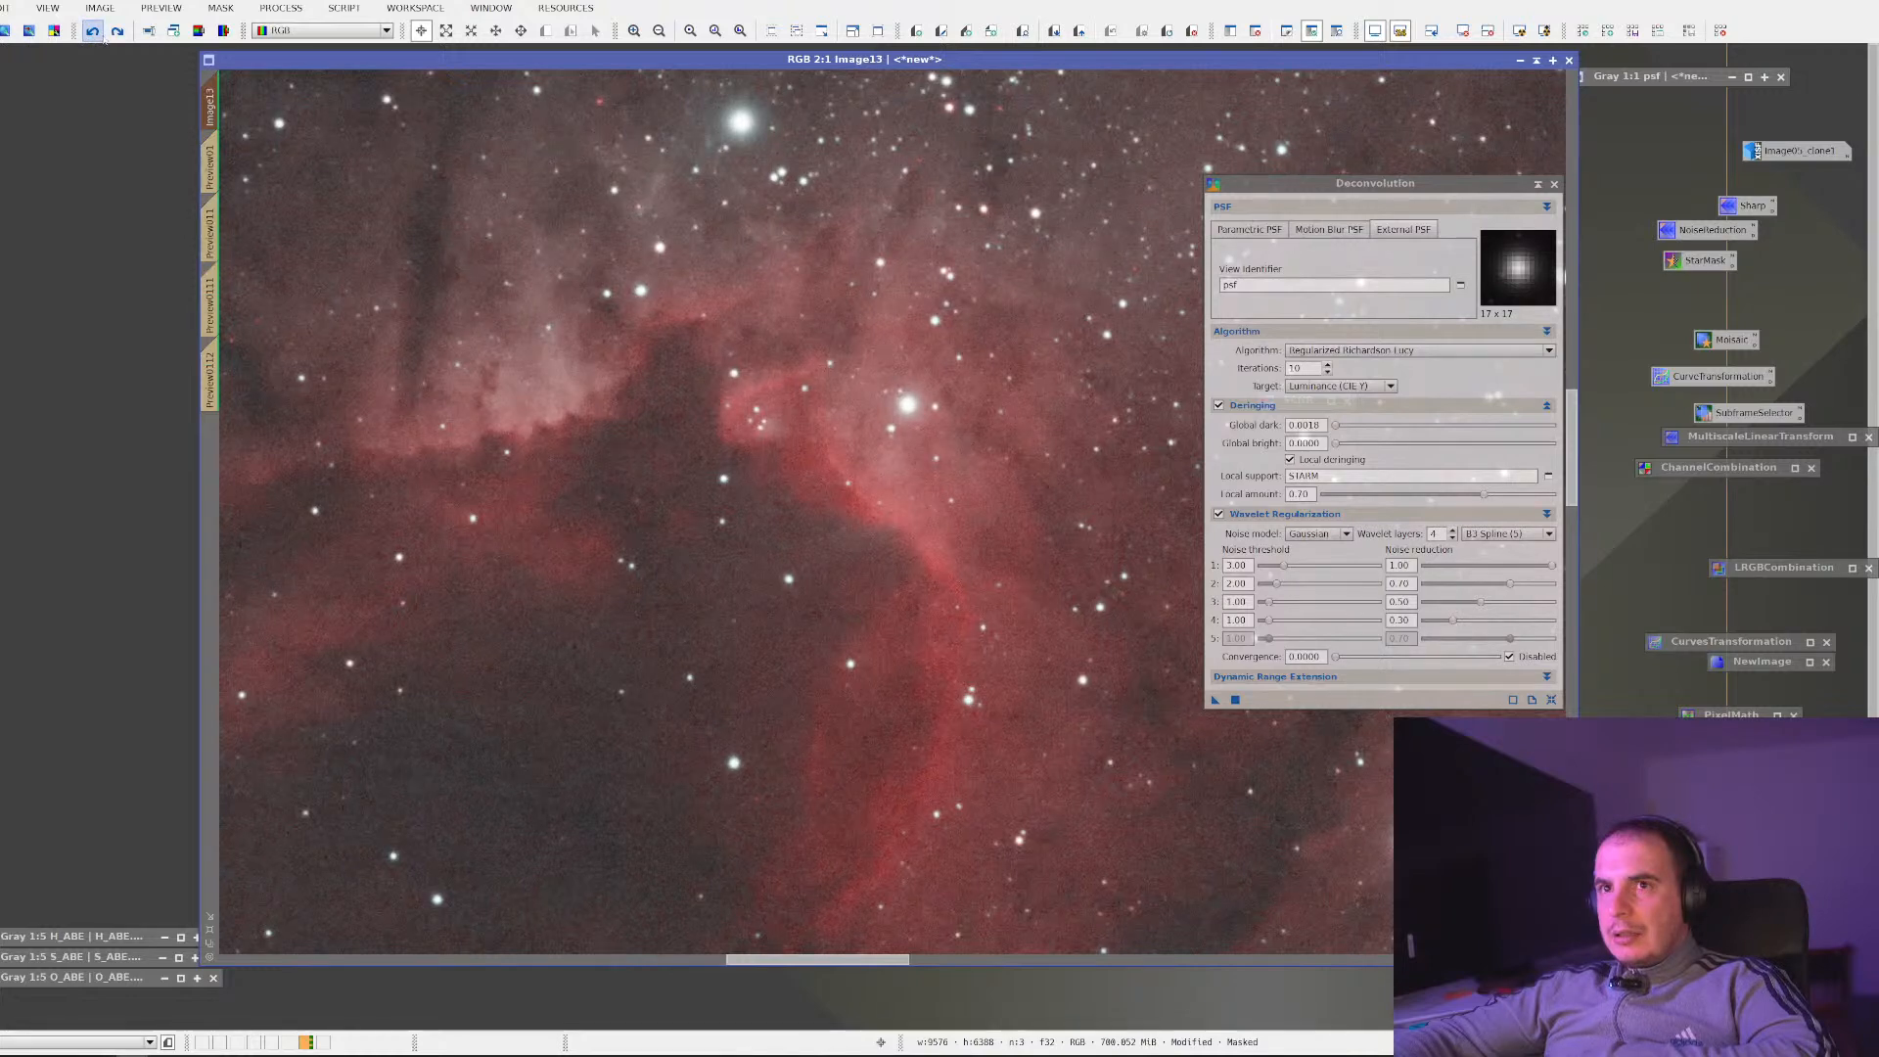
# Redo the deconvolution on Image13 and apply the Deconvolution process to Preview01
pyautogui.click(116, 32)
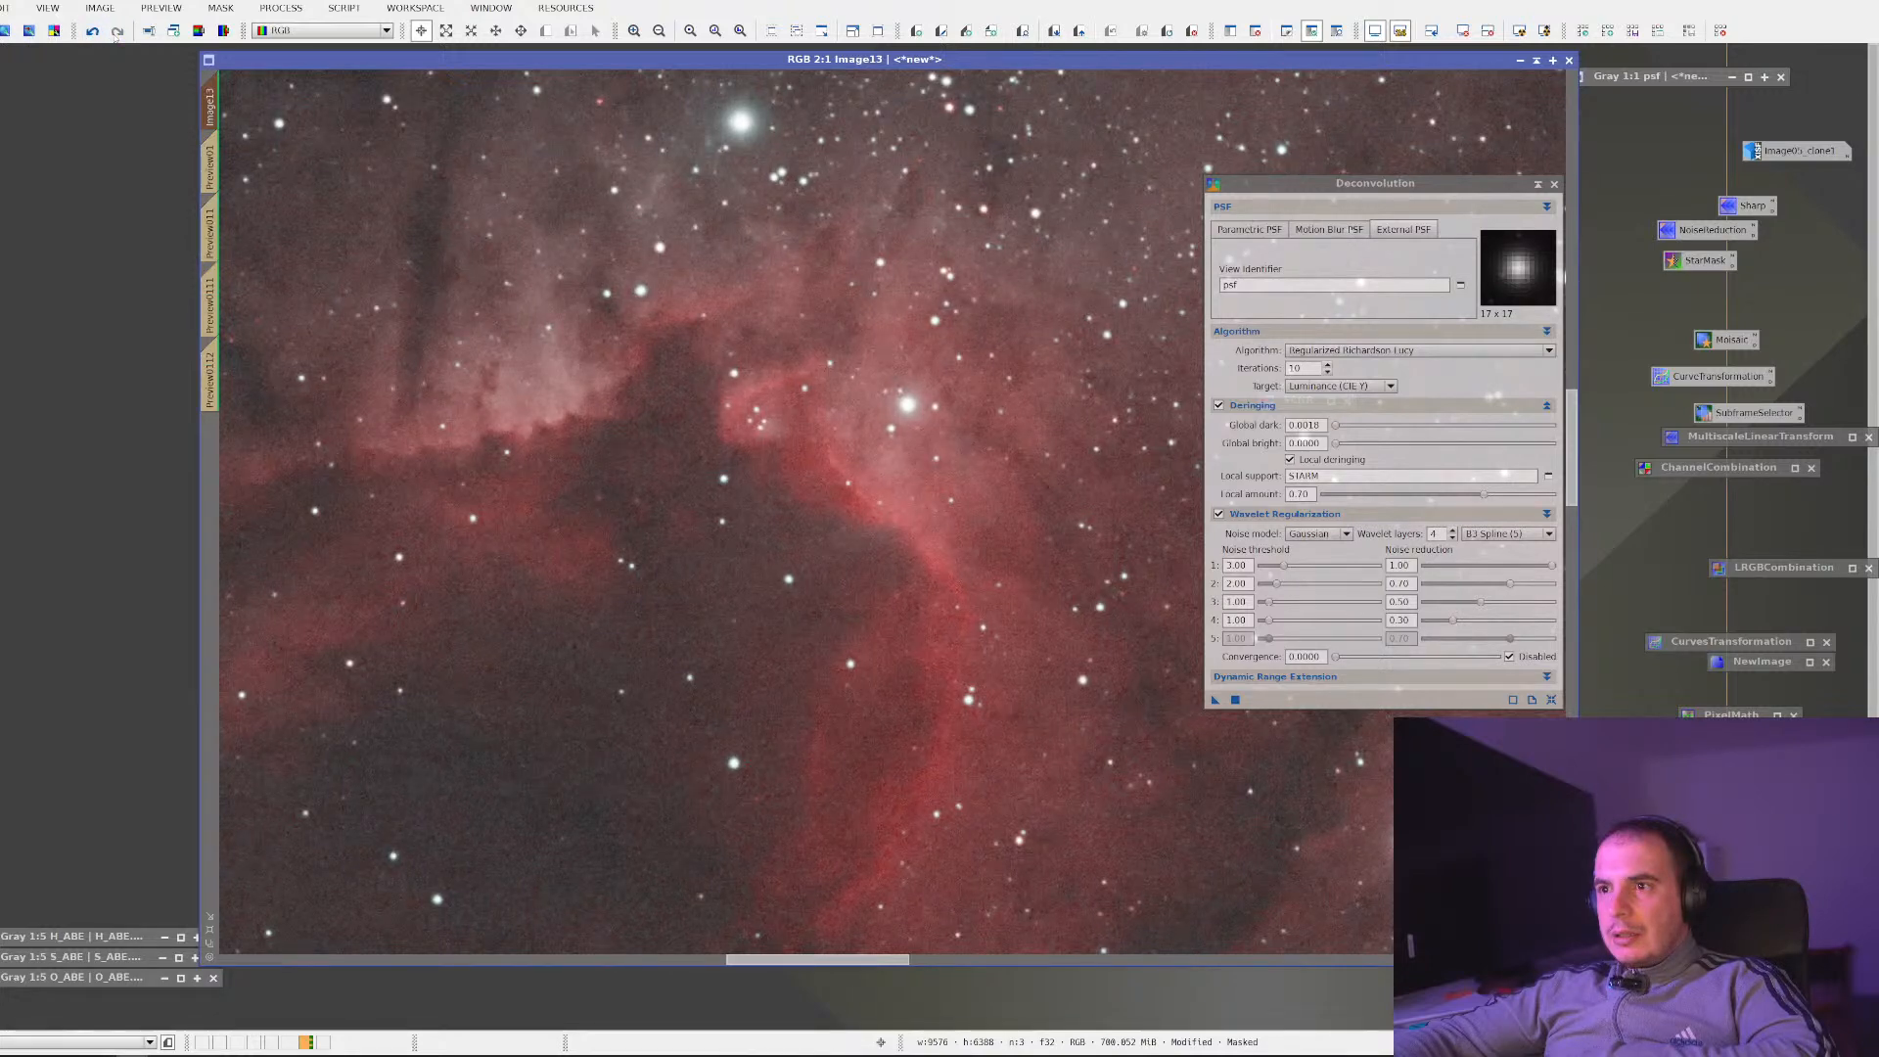
pyautogui.scroll(-1, 642, 321)
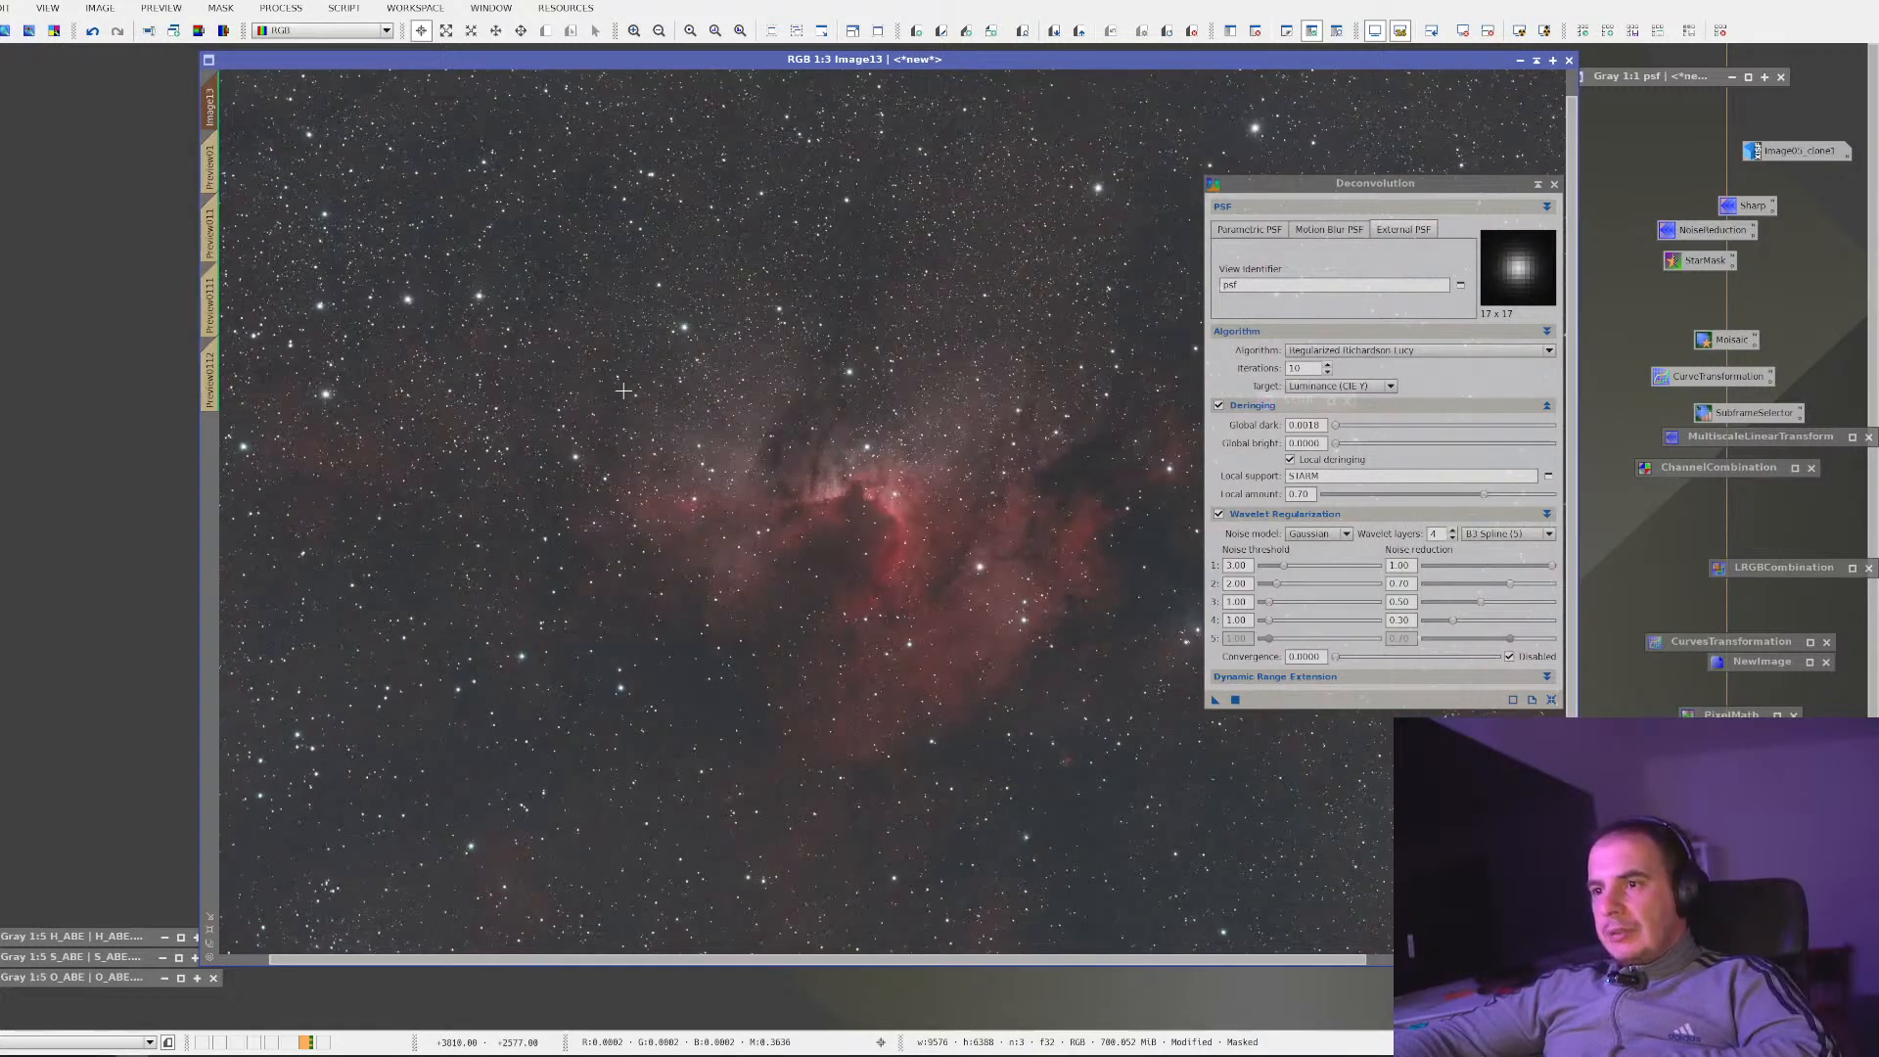
pyautogui.click(209, 166)
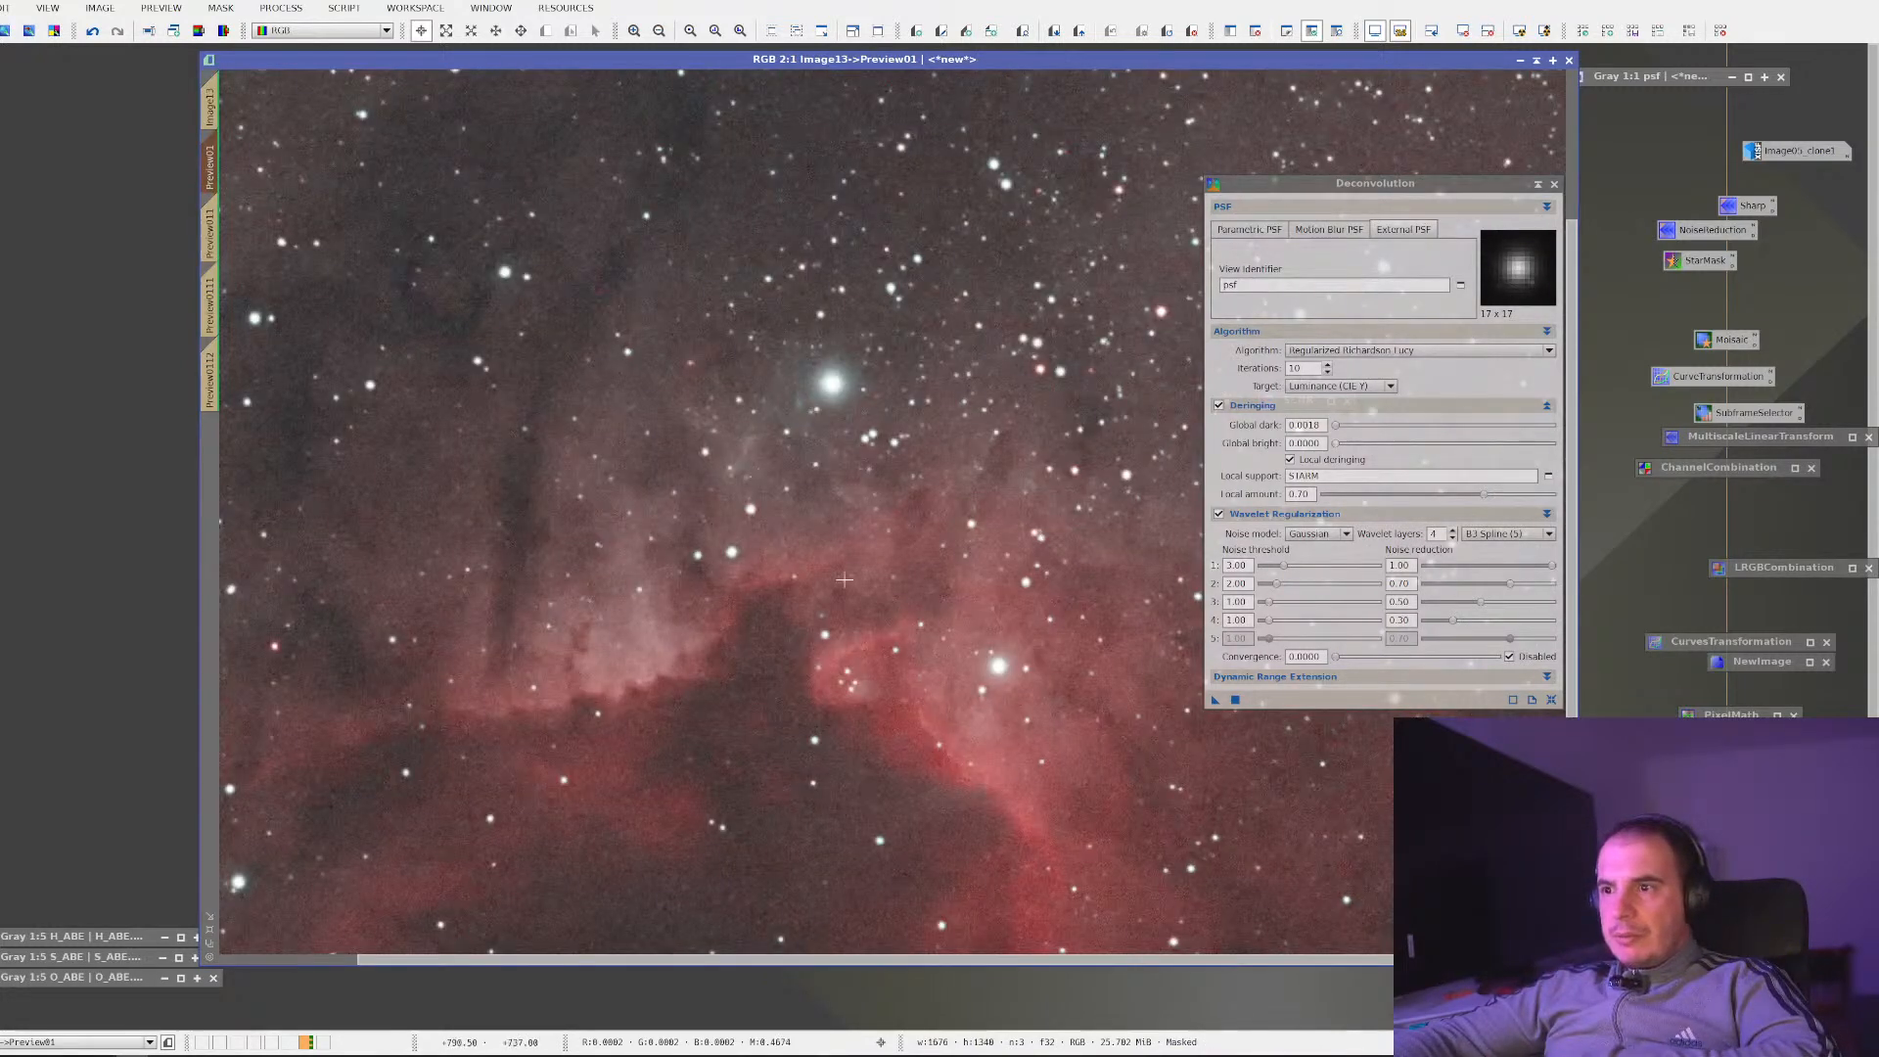
pyautogui.moveTo(1216, 699); pyautogui.dragTo(793, 637)
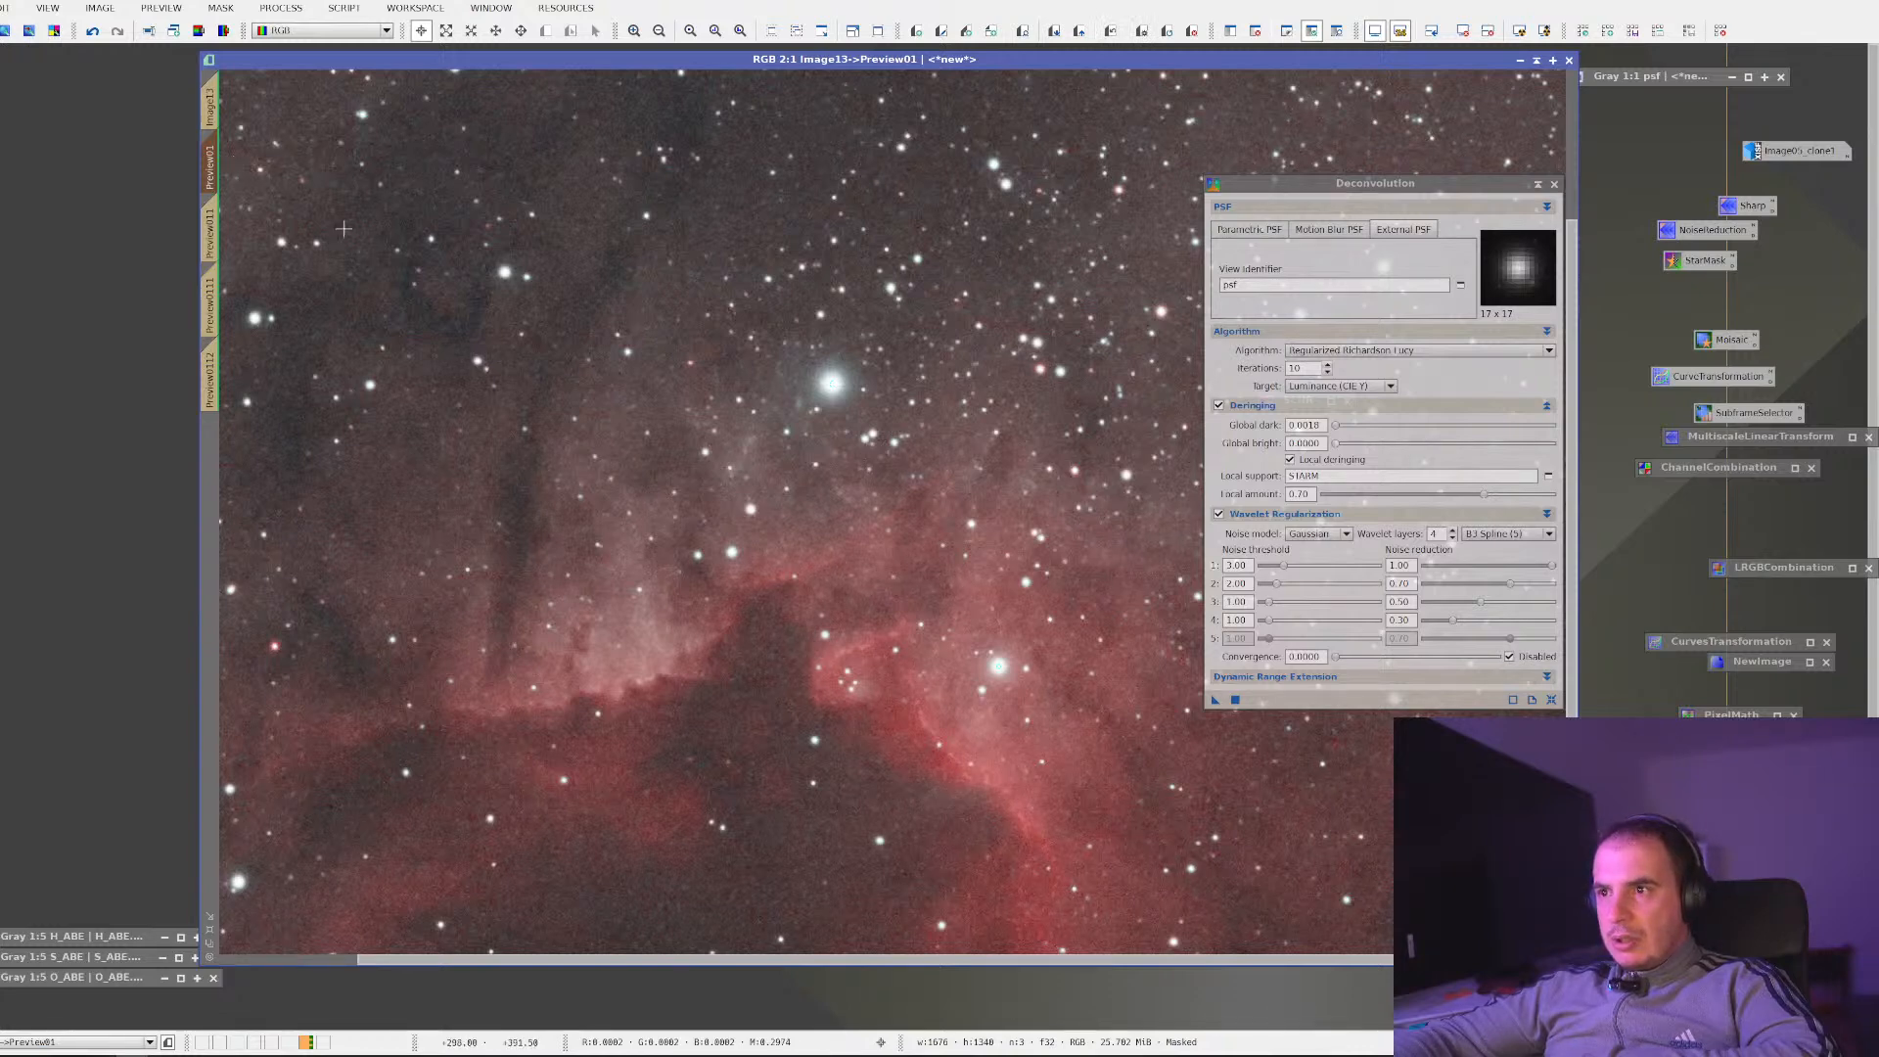
# Inspect the bright stars and the red nebula ridge in Preview01 at magnifications from 1:1 to 5:1
pyautogui.scroll(2, 735, 431)
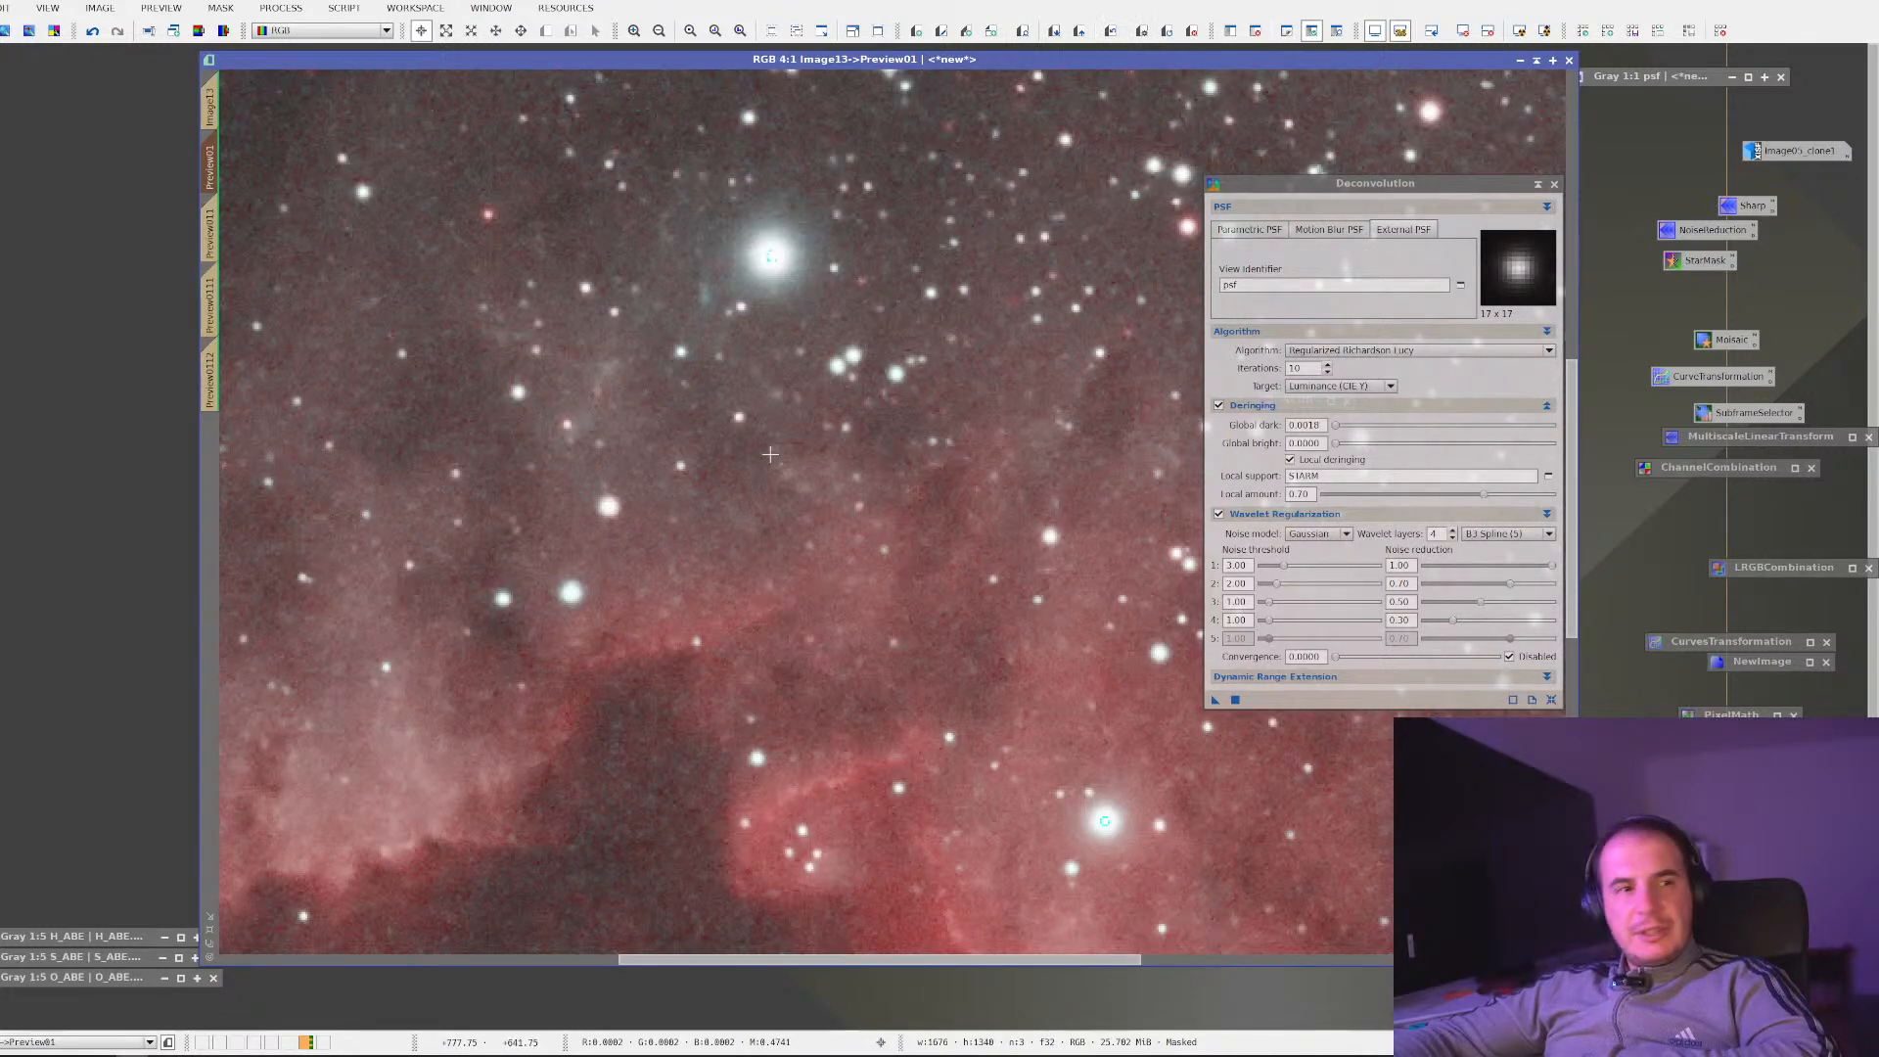
pyautogui.scroll(1, 768, 403)
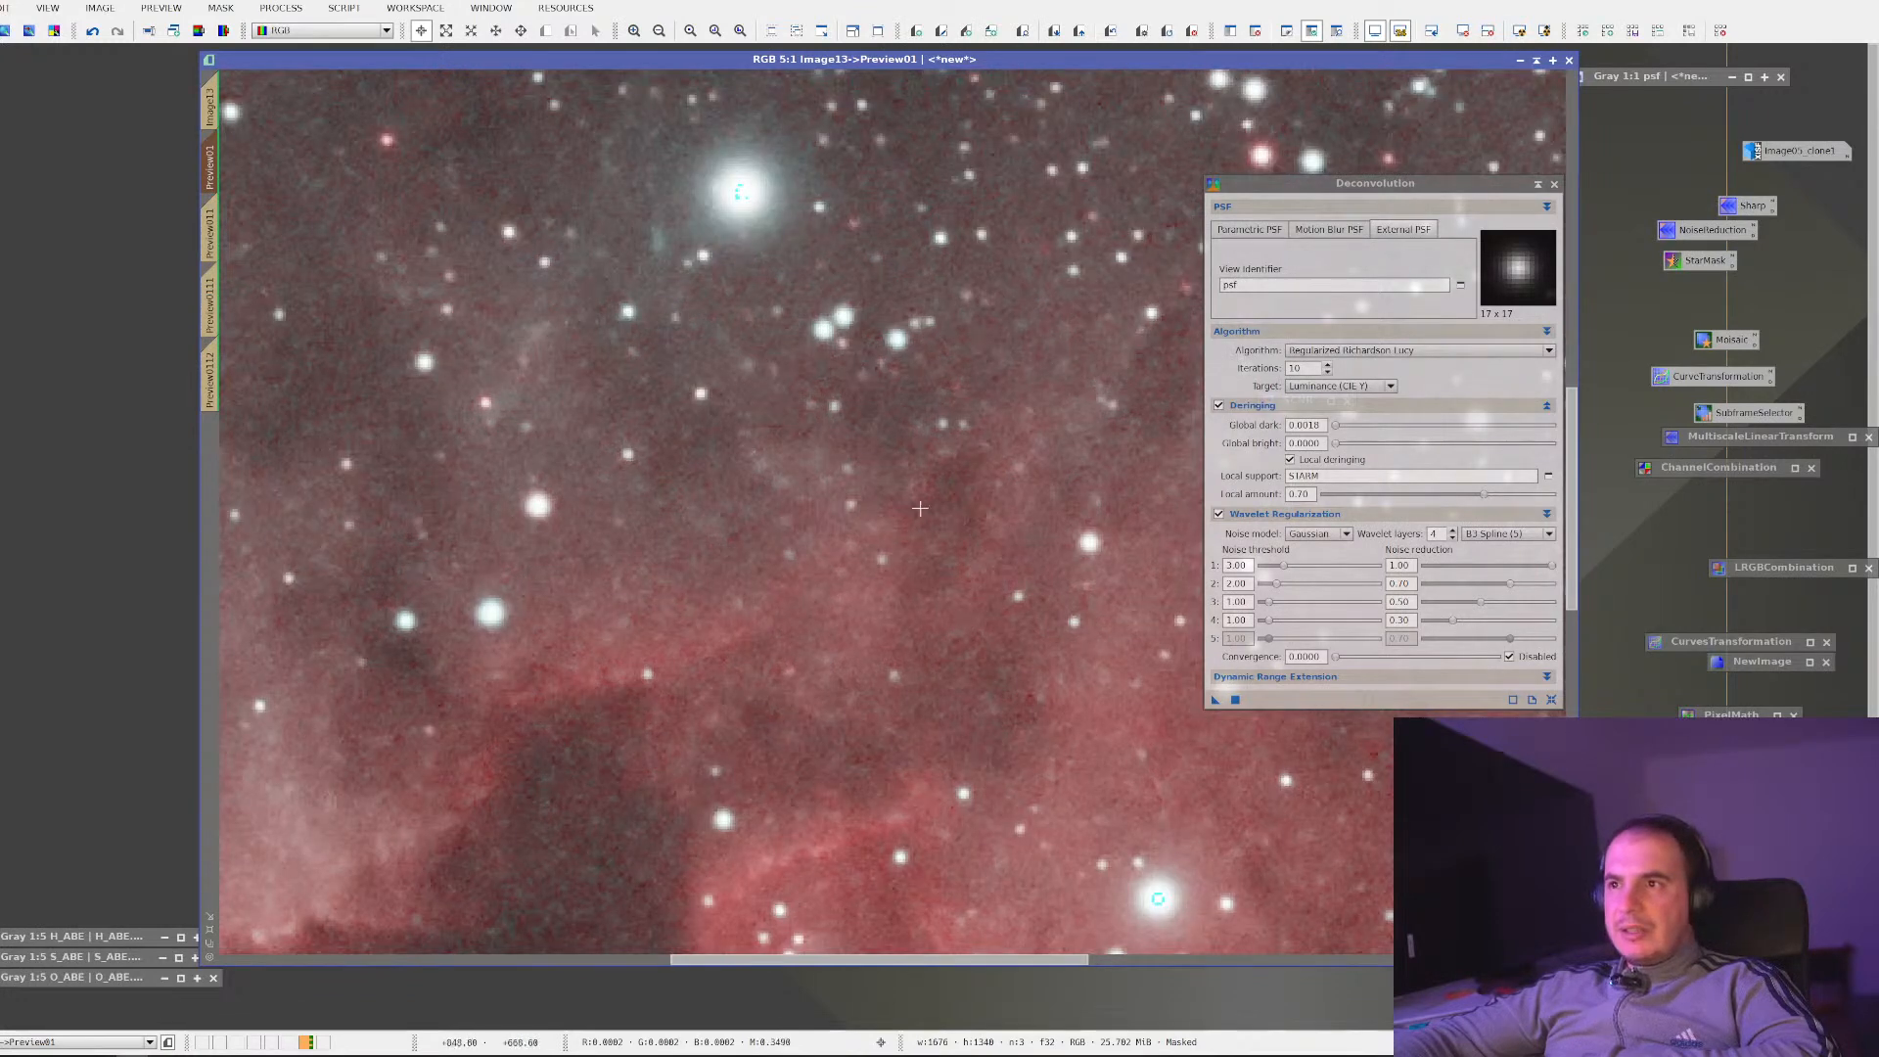
pyautogui.moveTo(1235, 815); pyautogui.dragTo(1017, 558)
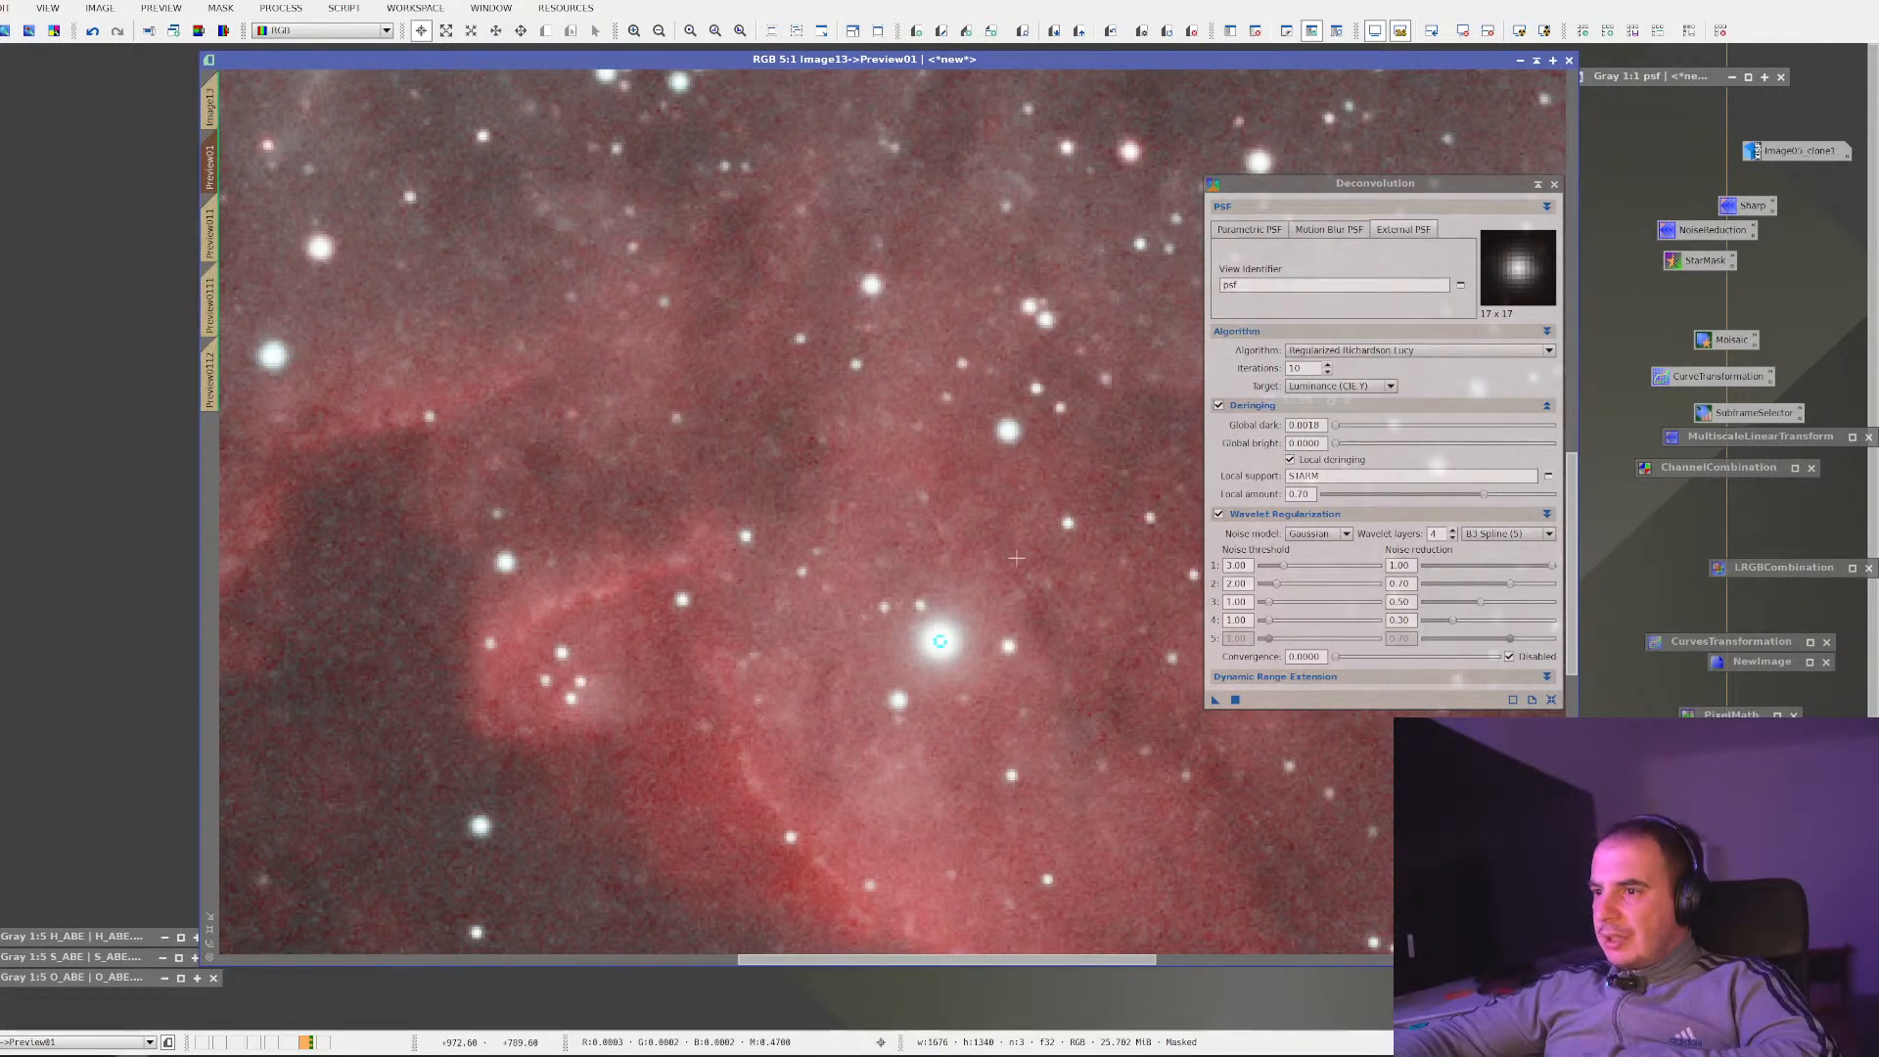
pyautogui.scroll(-5, 1016, 558)
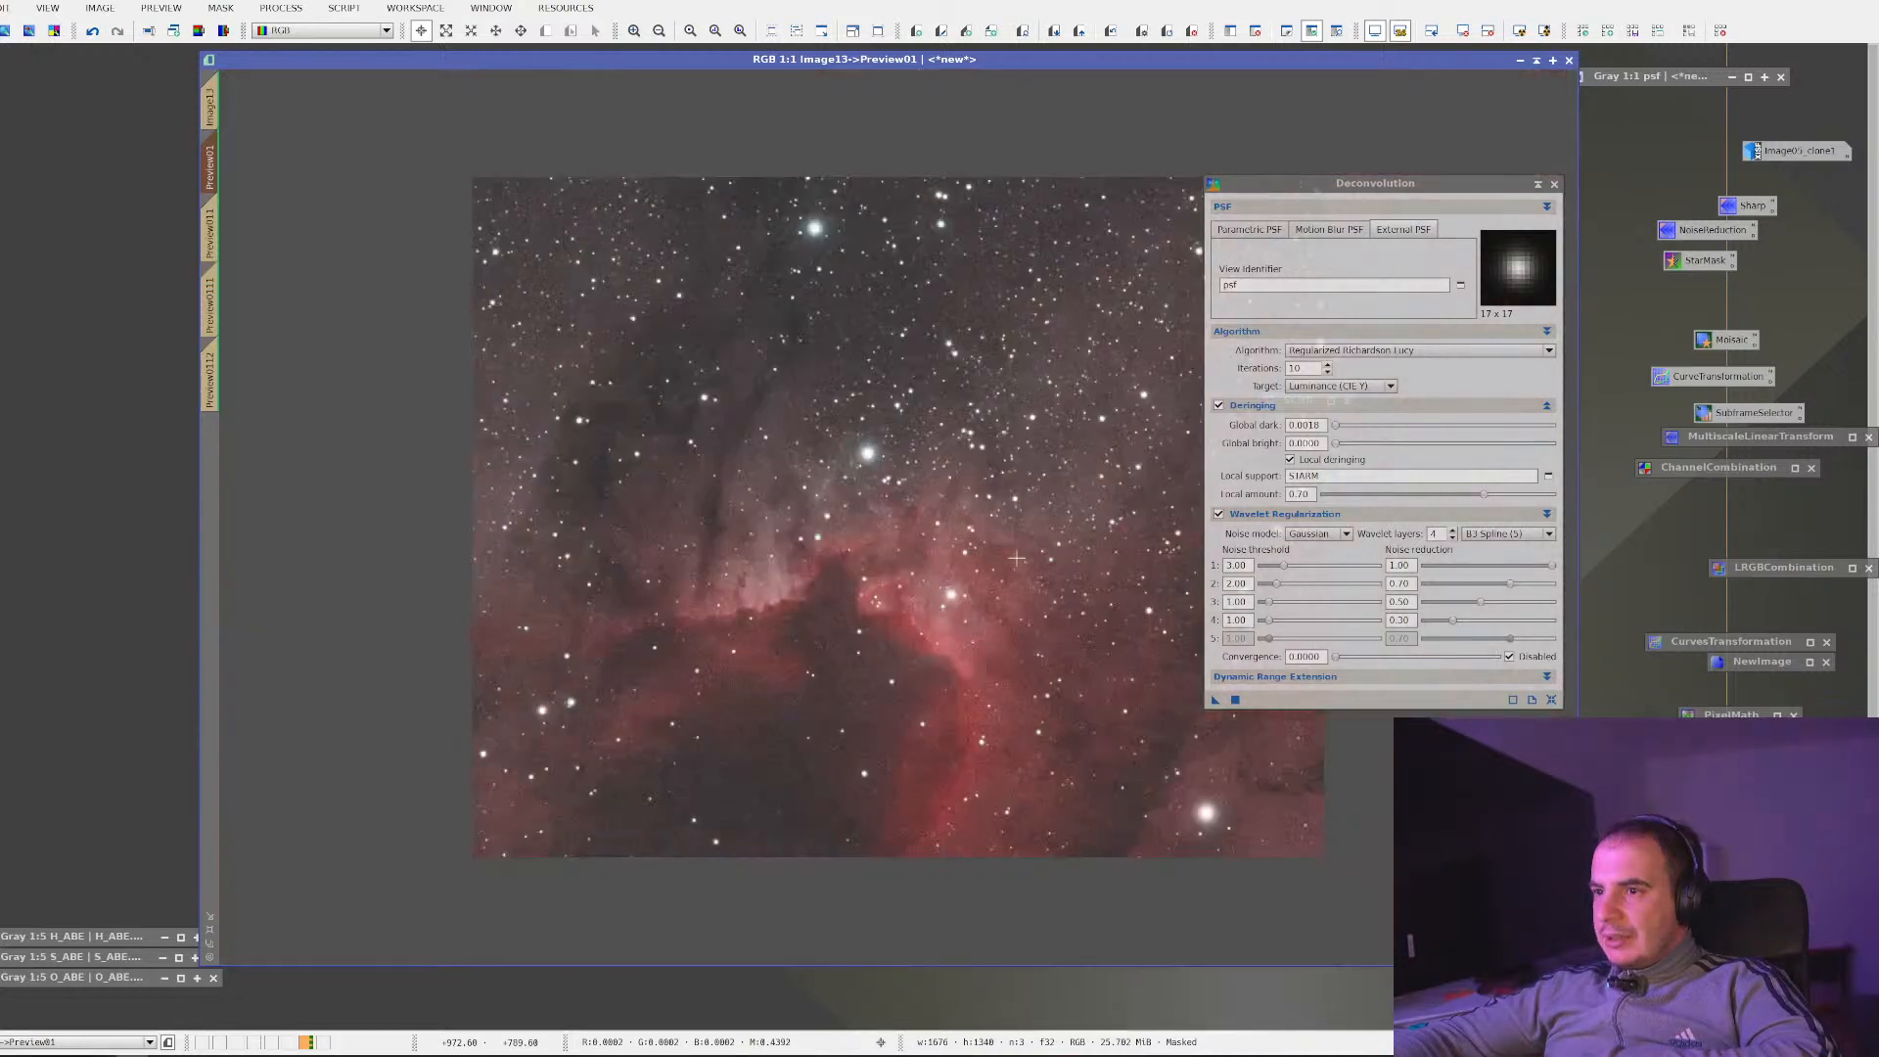
pyautogui.scroll(4, 981, 578)
pyautogui.moveTo(982, 578); pyautogui.dragTo(961, 458)
pyautogui.scroll(-1, 783, 480)
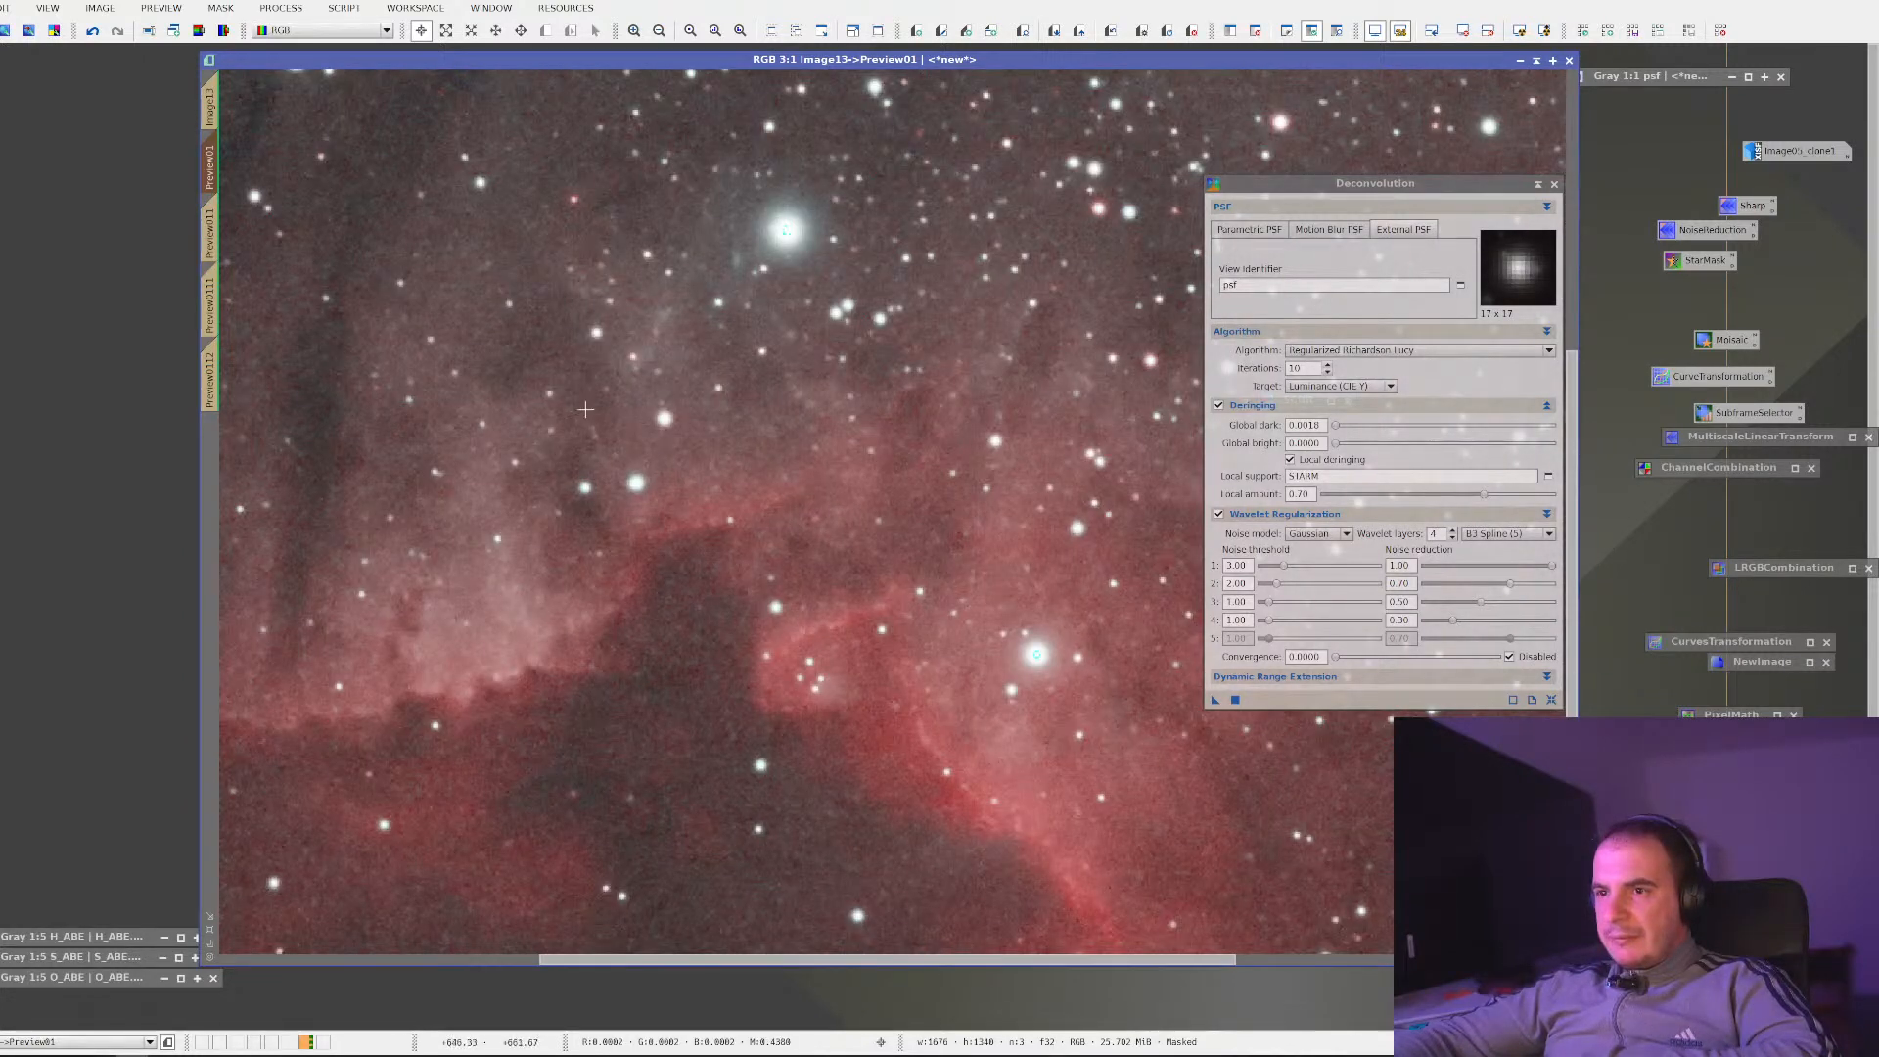
# Undo the last change and examine the star cores and nebula ridge on Image13 at up to 5:1
pyautogui.click(91, 32)
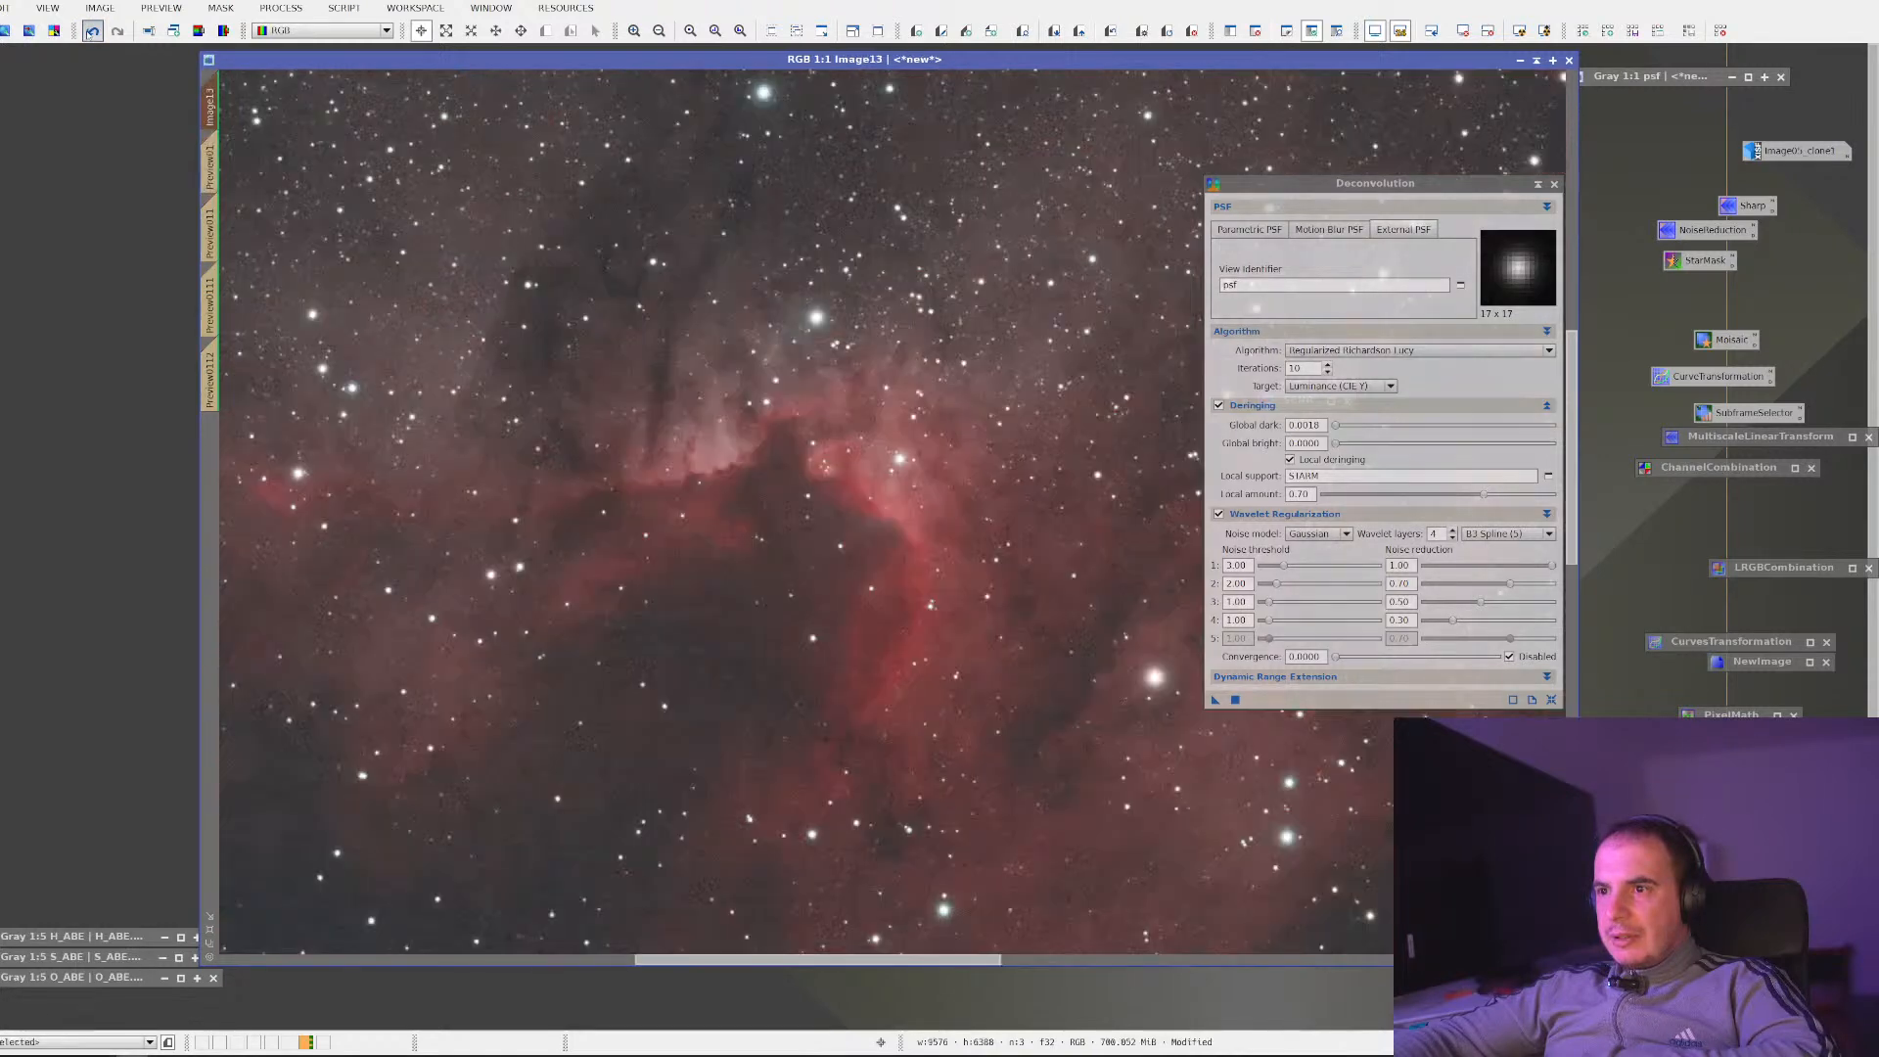
pyautogui.scroll(4, 668, 353)
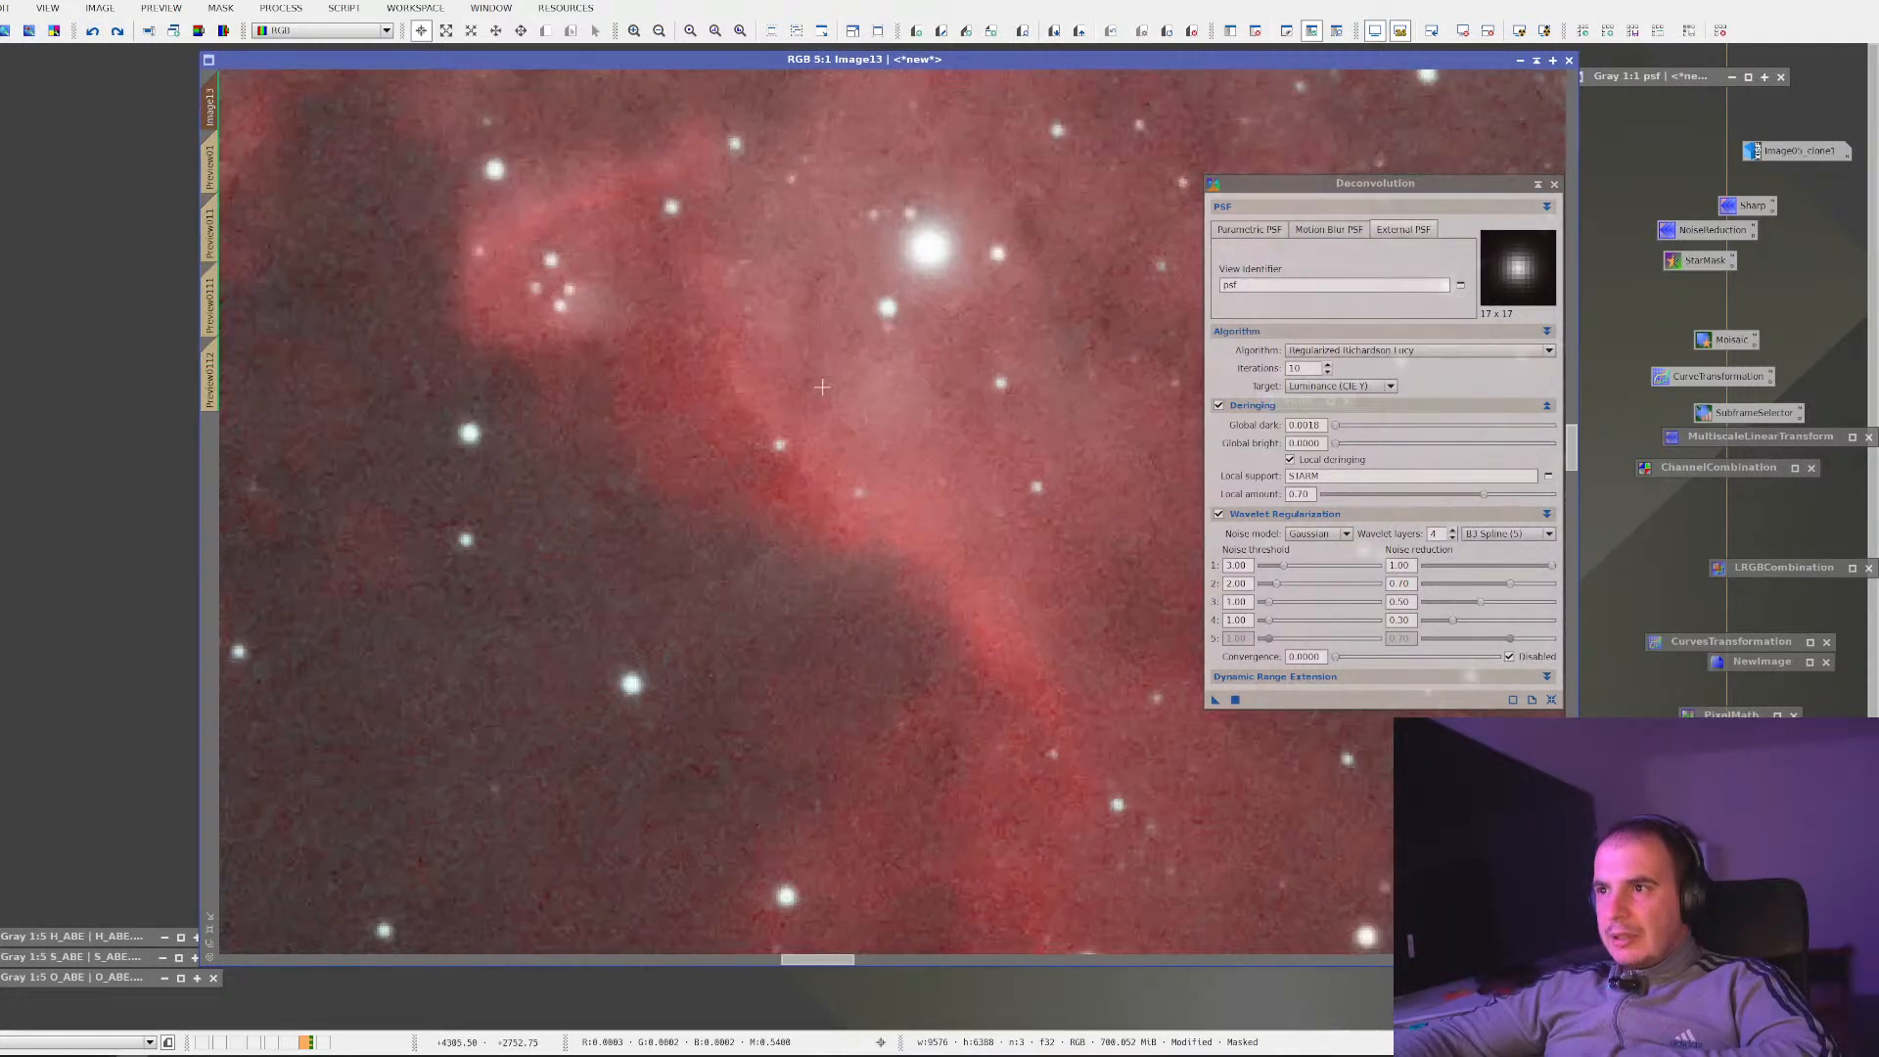
pyautogui.scroll(-6, 821, 388)
pyautogui.scroll(3, 817, 445)
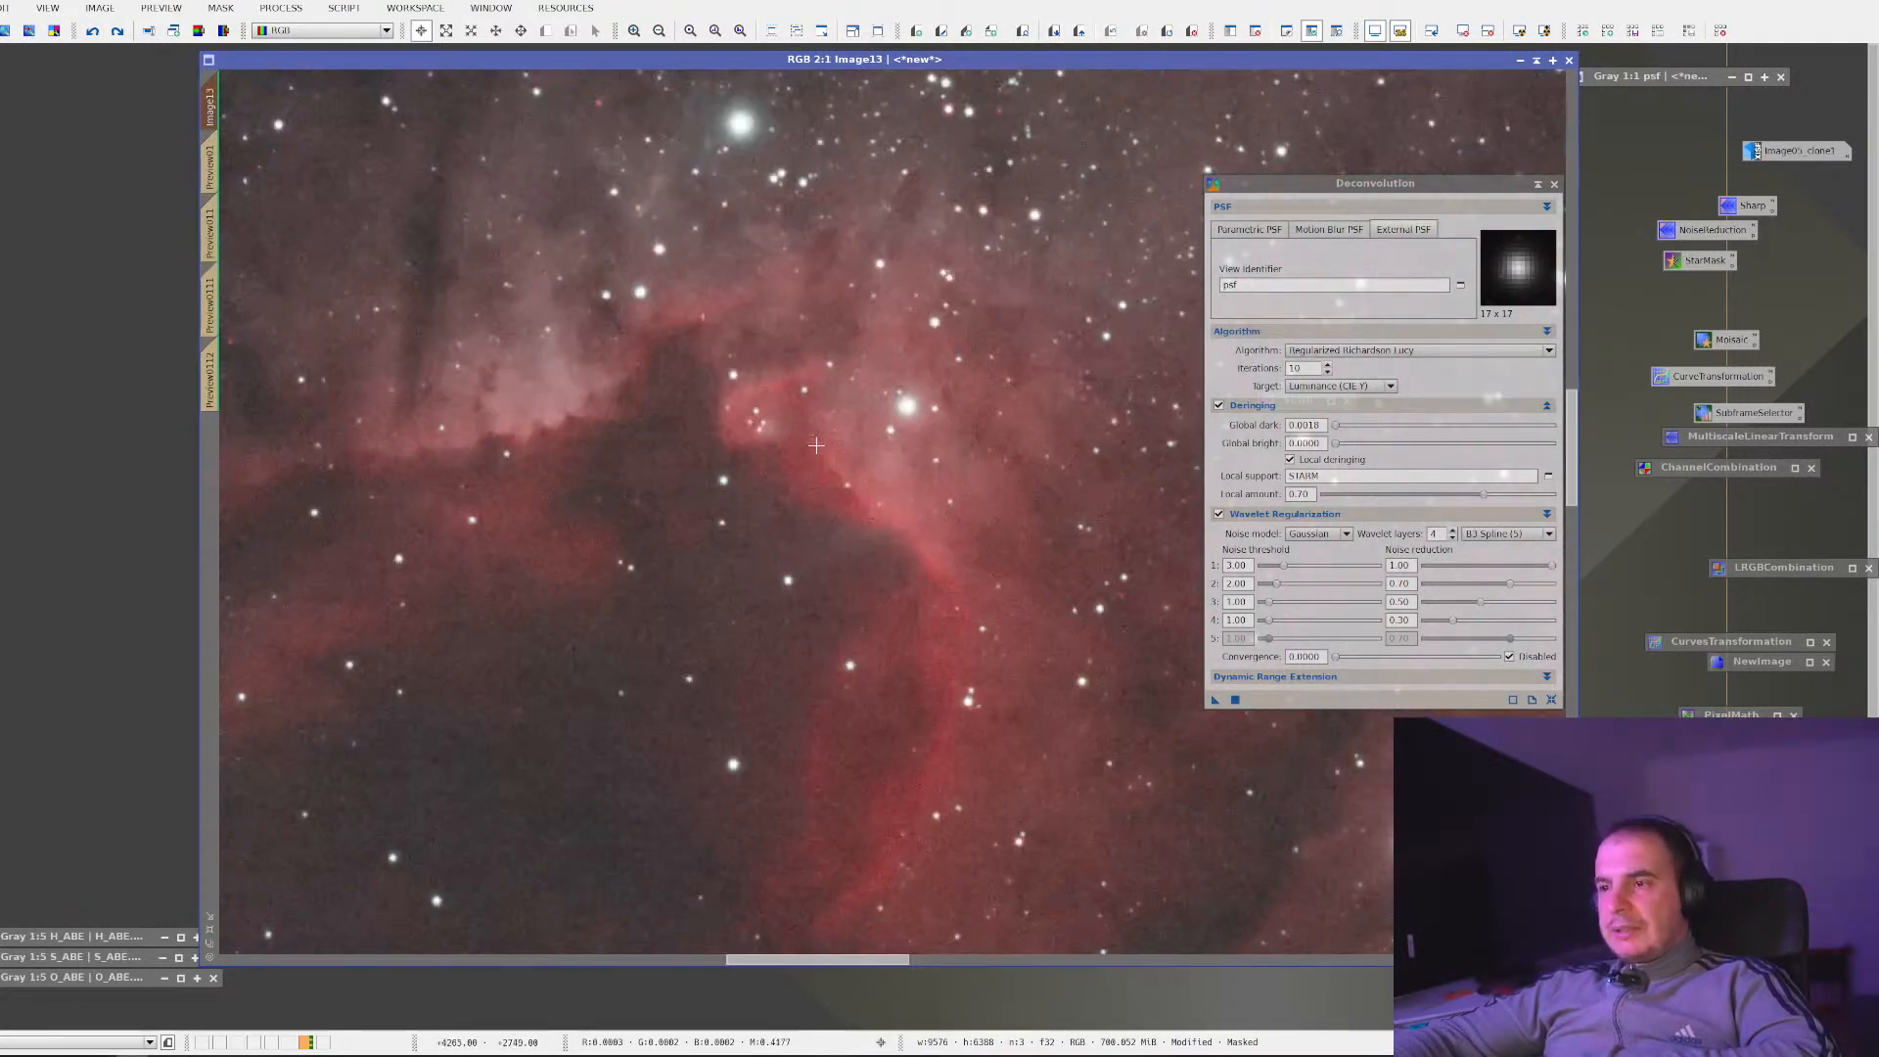
pyautogui.scroll(-2, 816, 445)
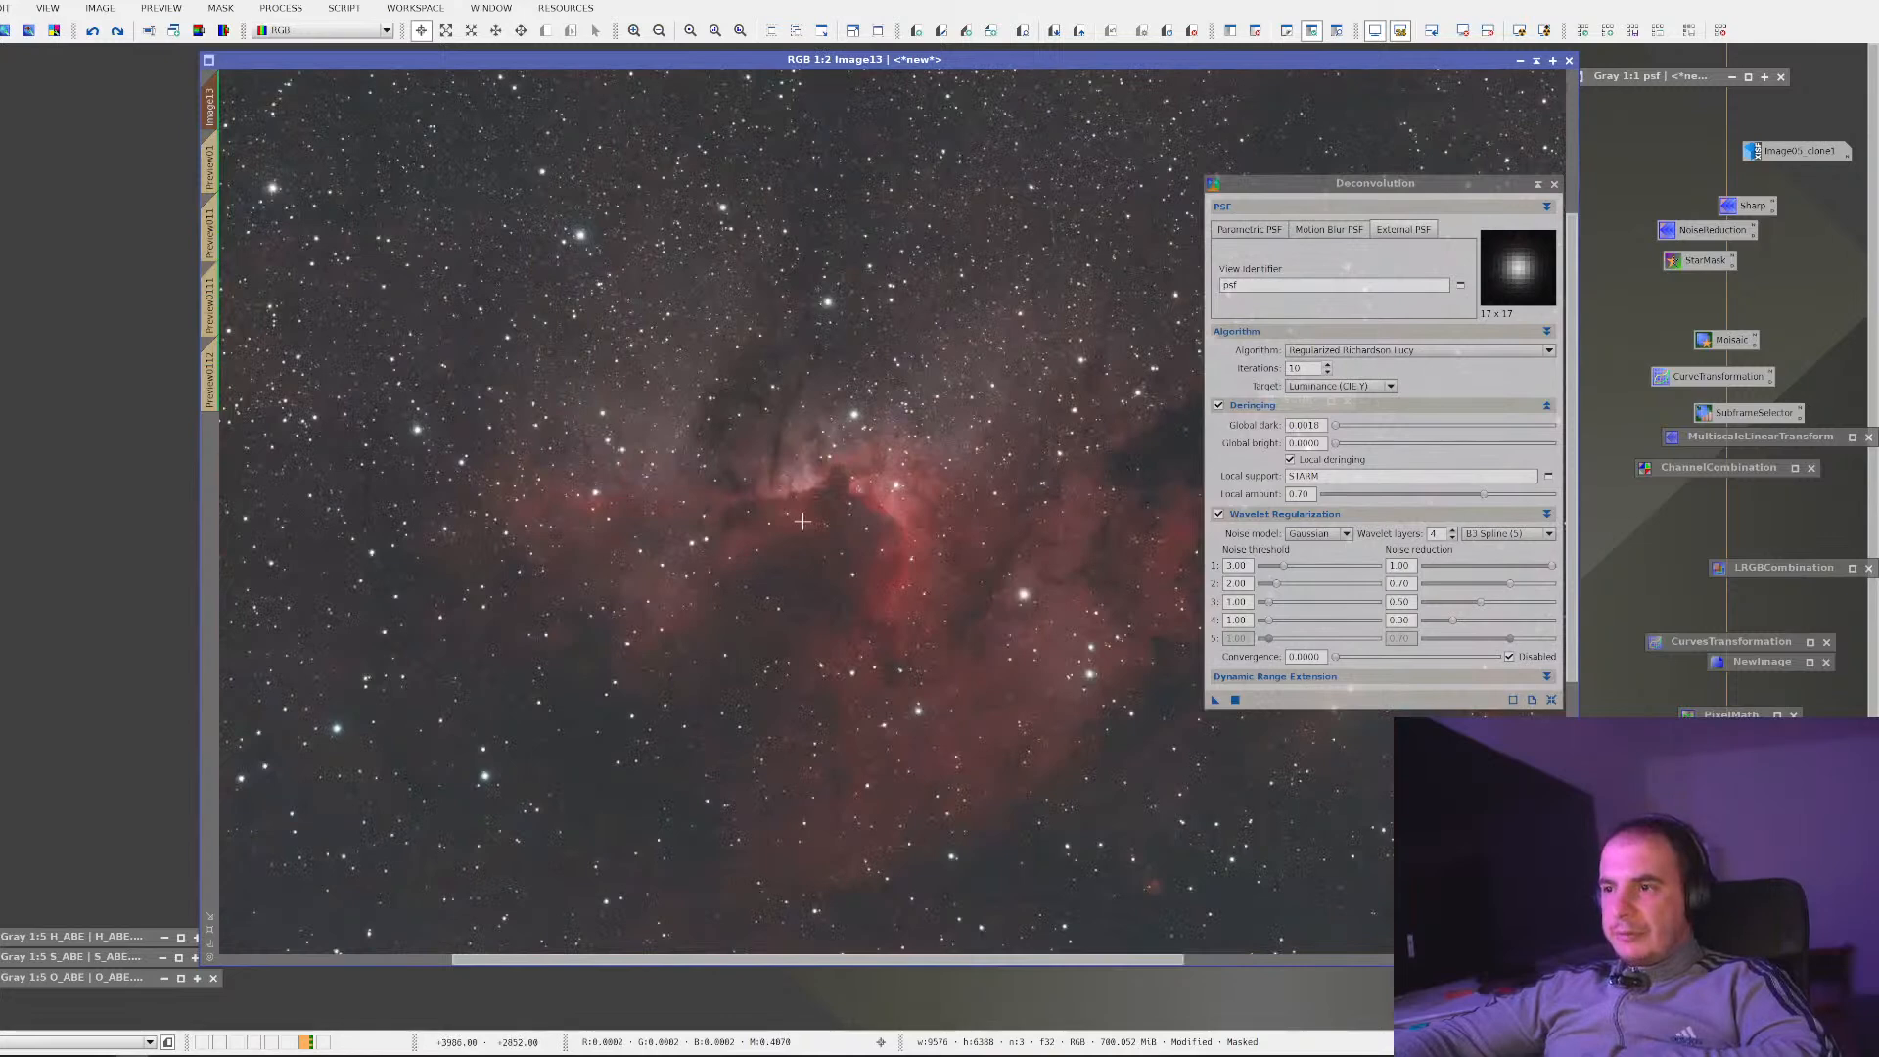
# Clear the Deconvolution and SCNR windows away from Image13 and examine the nebula's noise and detail around the dark cave
pyautogui.click(1555, 183)
pyautogui.moveTo(1302, 401); pyautogui.dragTo(1749, 120)
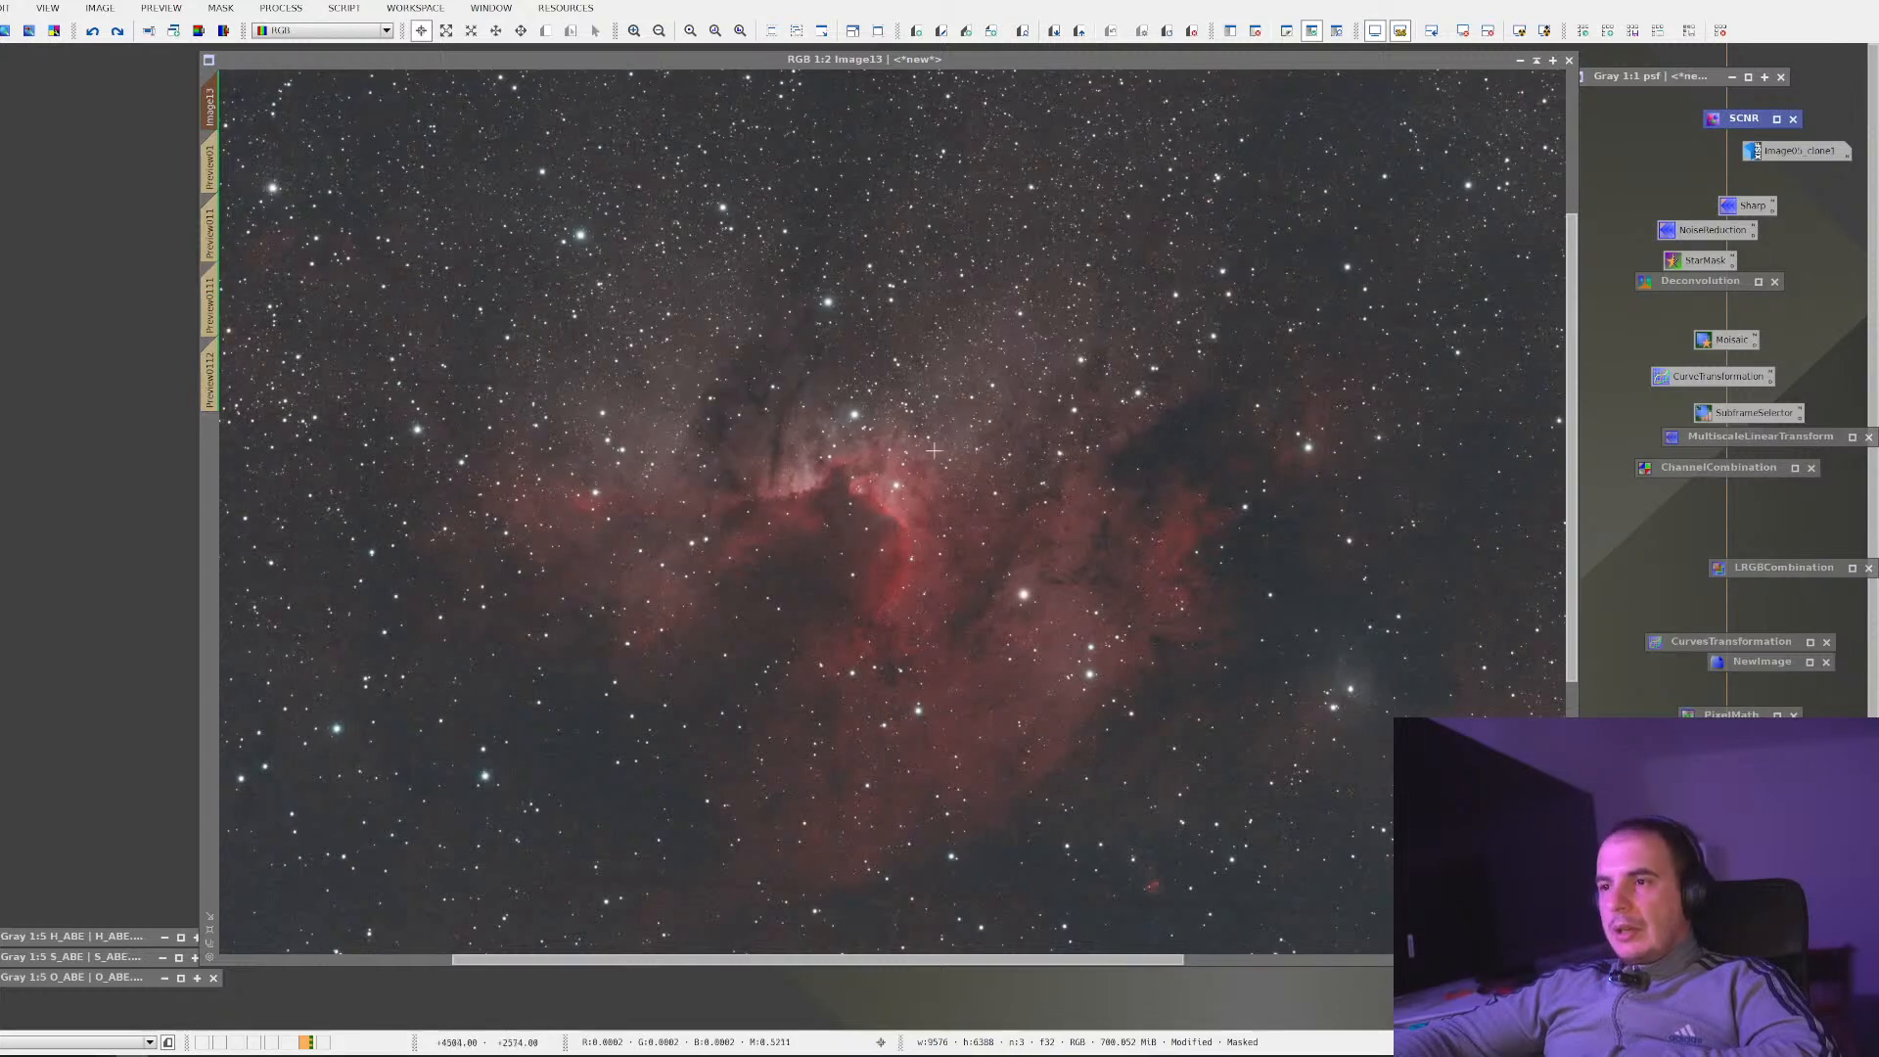
pyautogui.scroll(3, 870, 602)
pyautogui.moveTo(800, 650); pyautogui.dragTo(922, 414)
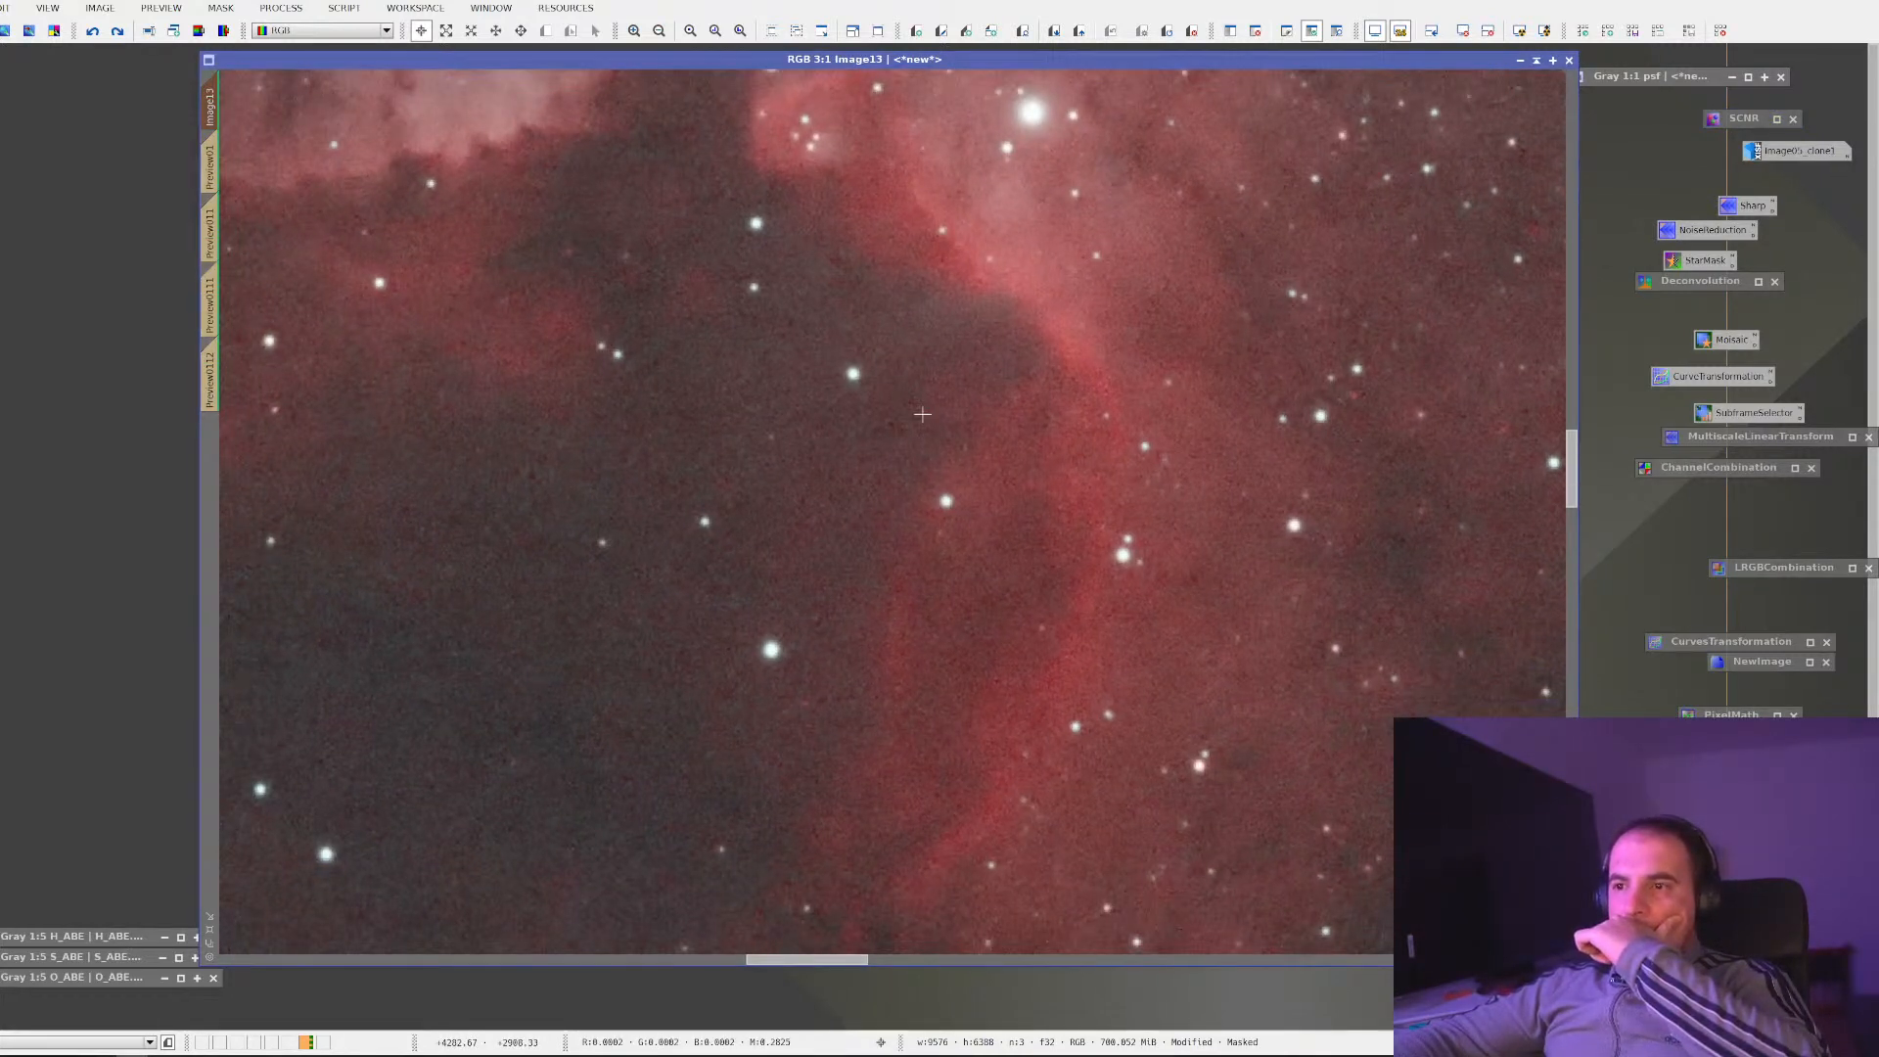
pyautogui.scroll(-1, 922, 414)
pyautogui.scroll(-1, 923, 414)
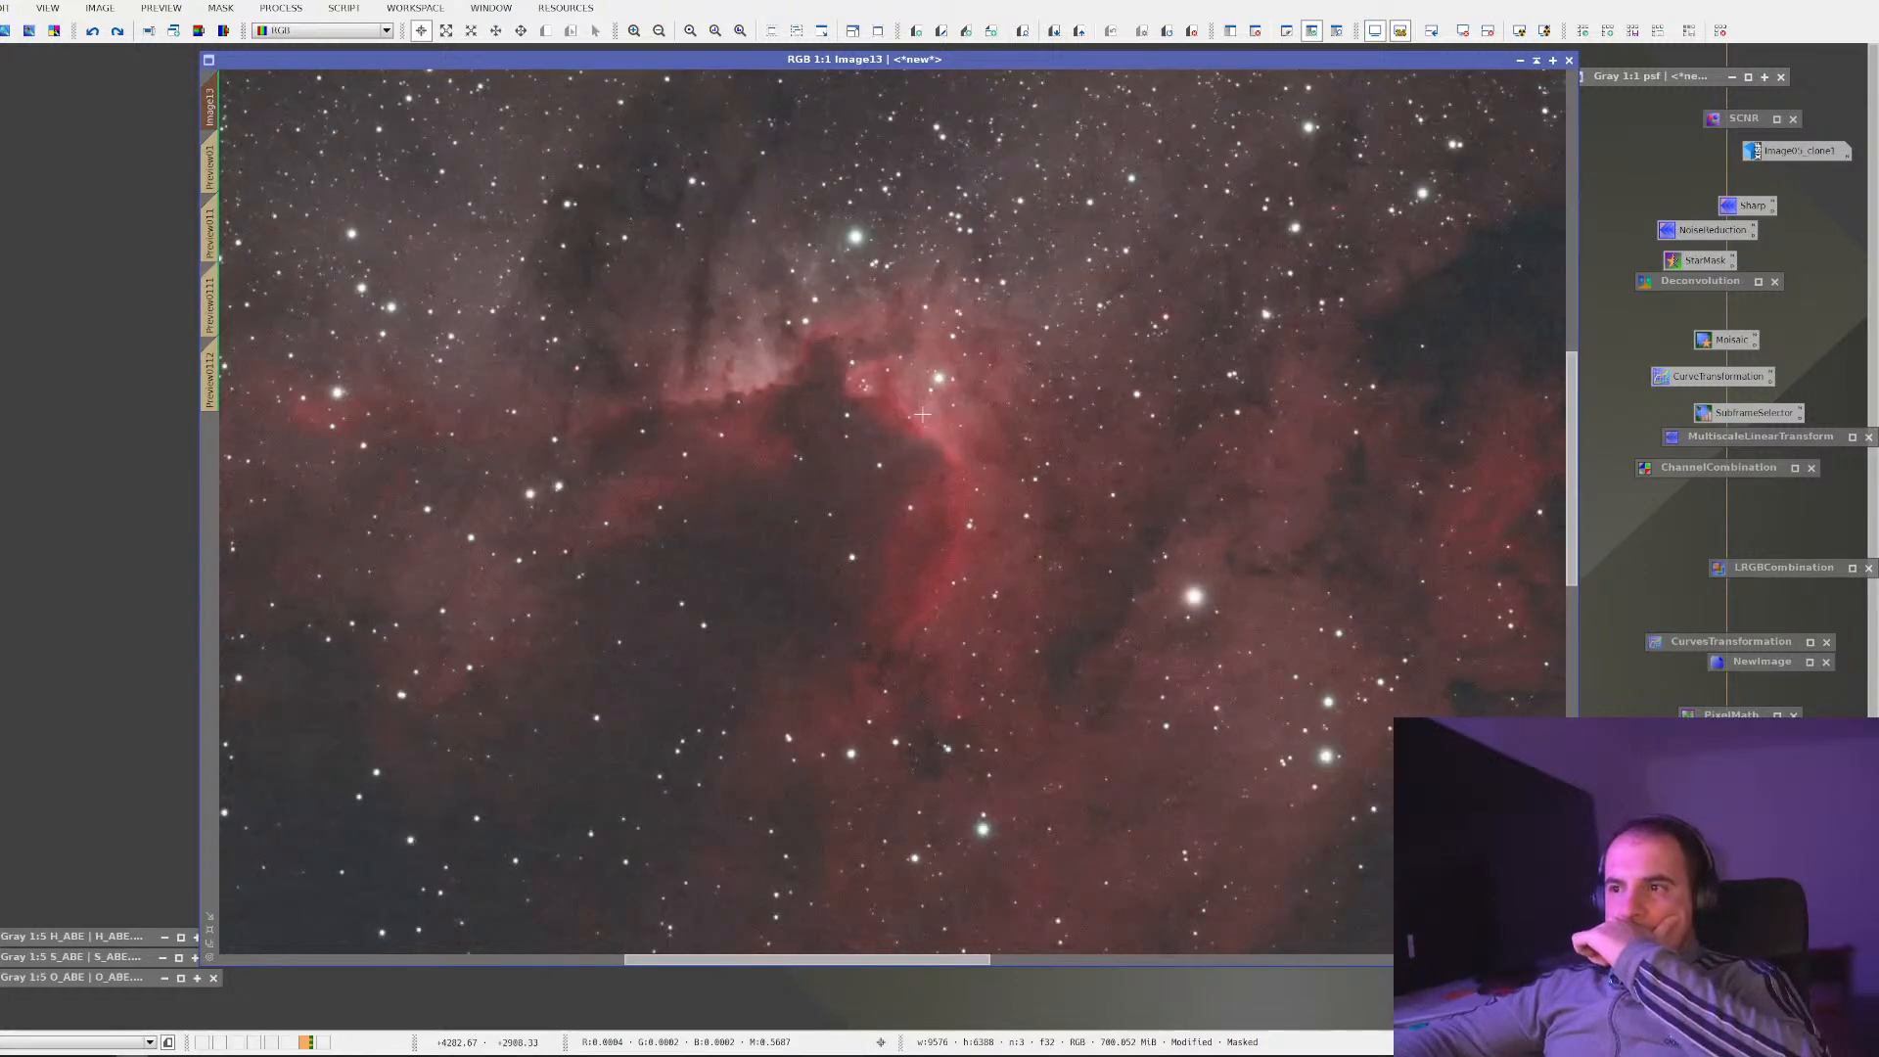
pyautogui.scroll(-2, 922, 414)
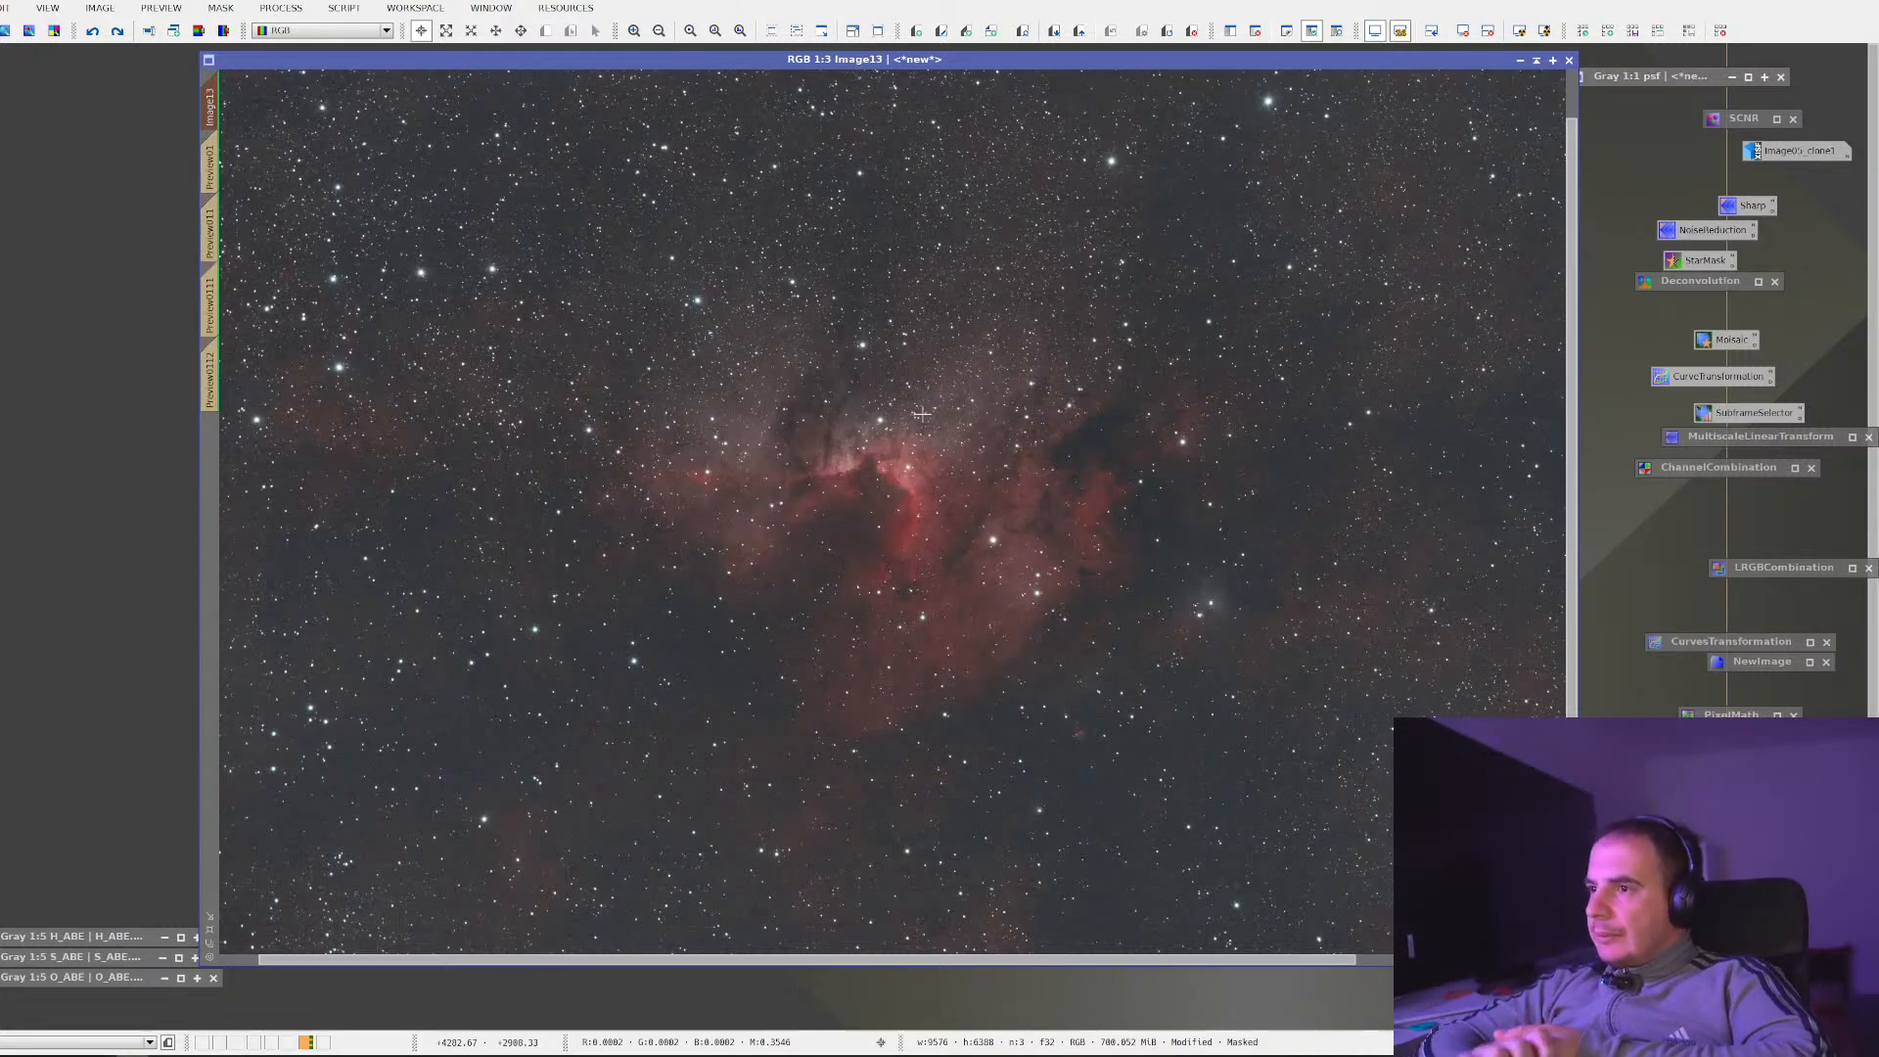
pyautogui.scroll(3, 922, 415)
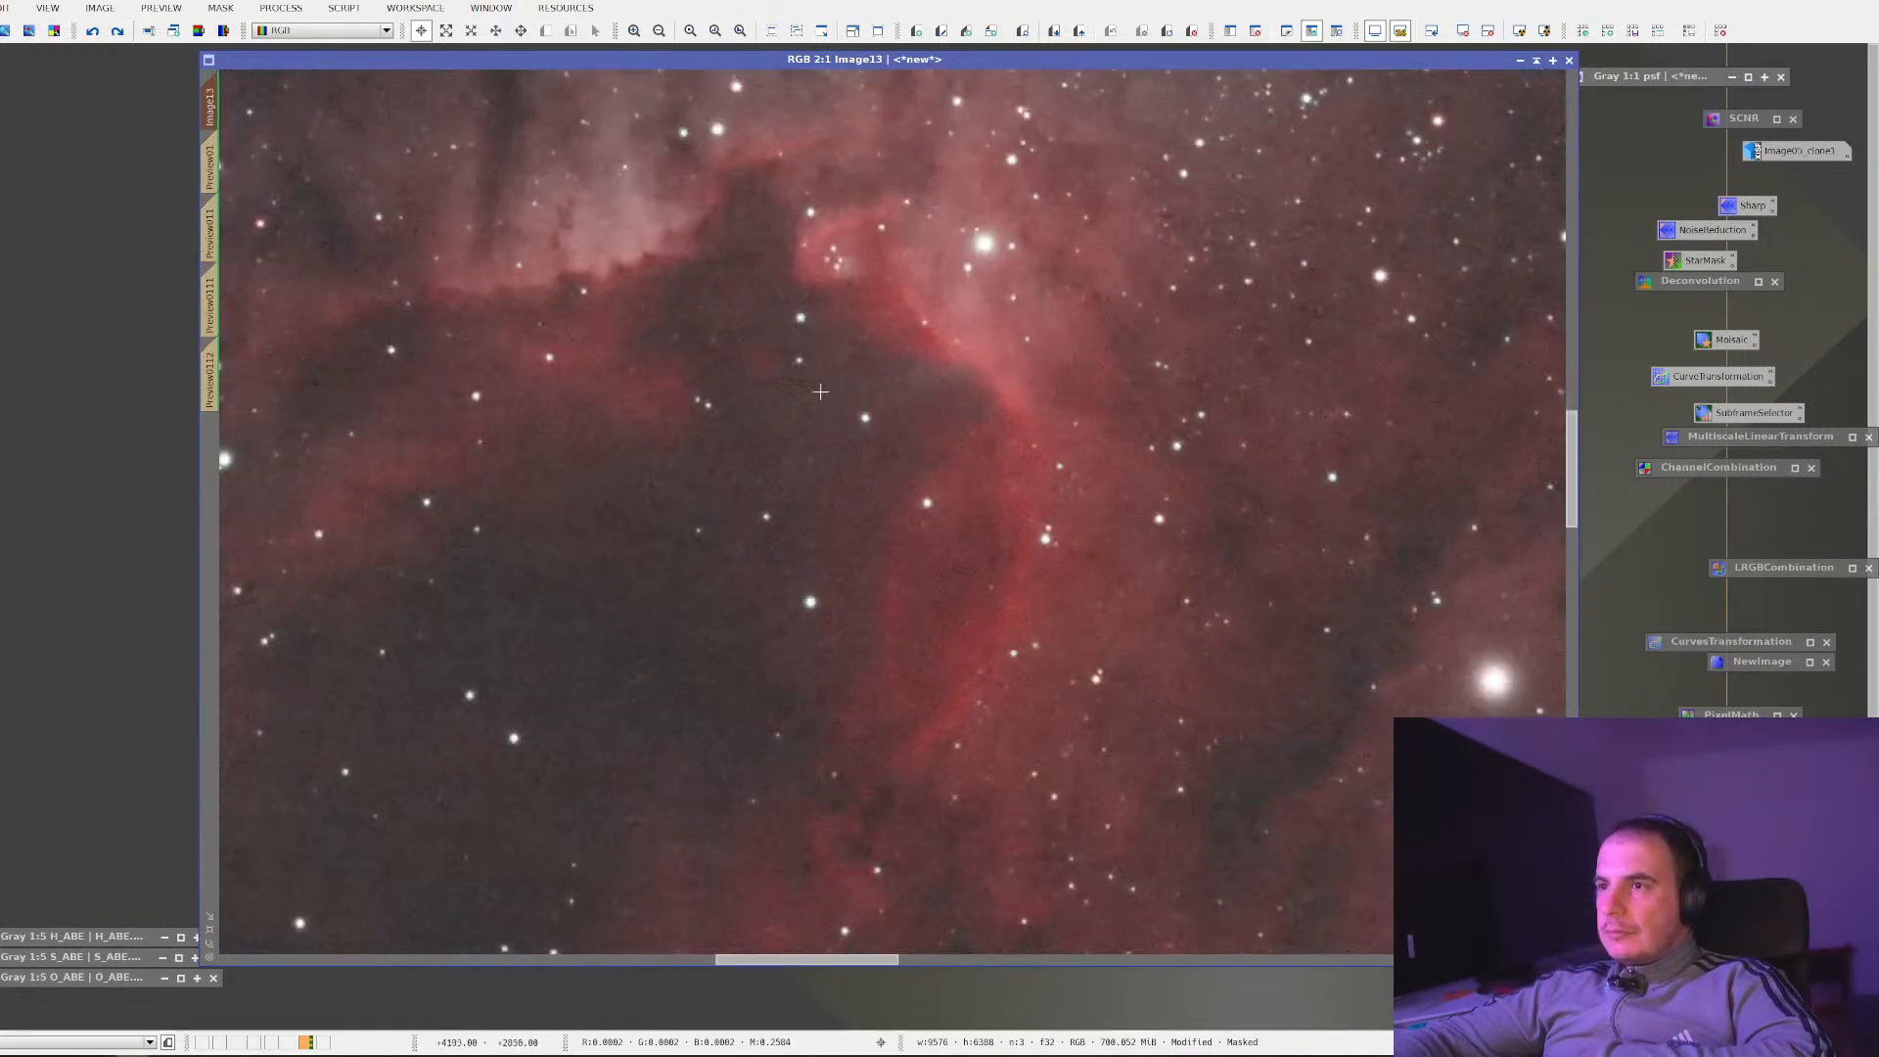
pyautogui.scroll(-1, 759, 290)
pyautogui.scroll(1, 759, 290)
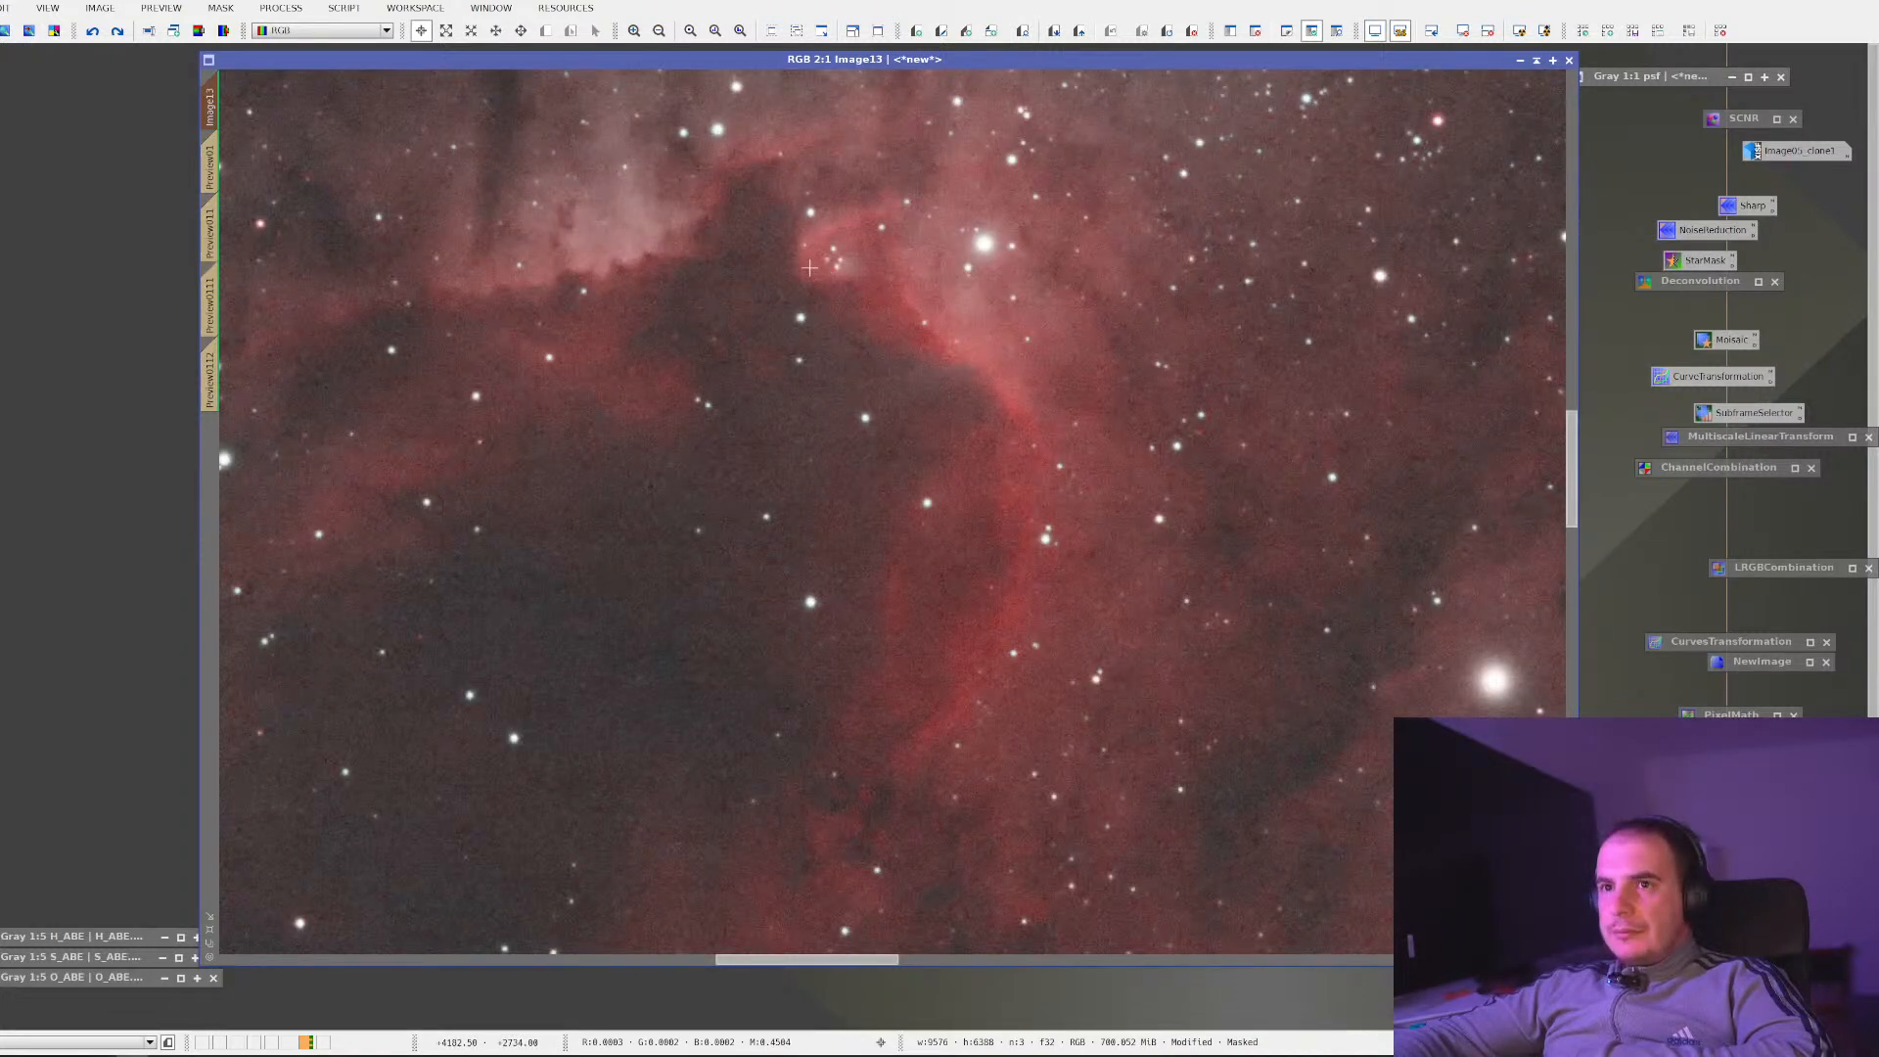
pyautogui.scroll(-1, 809, 267)
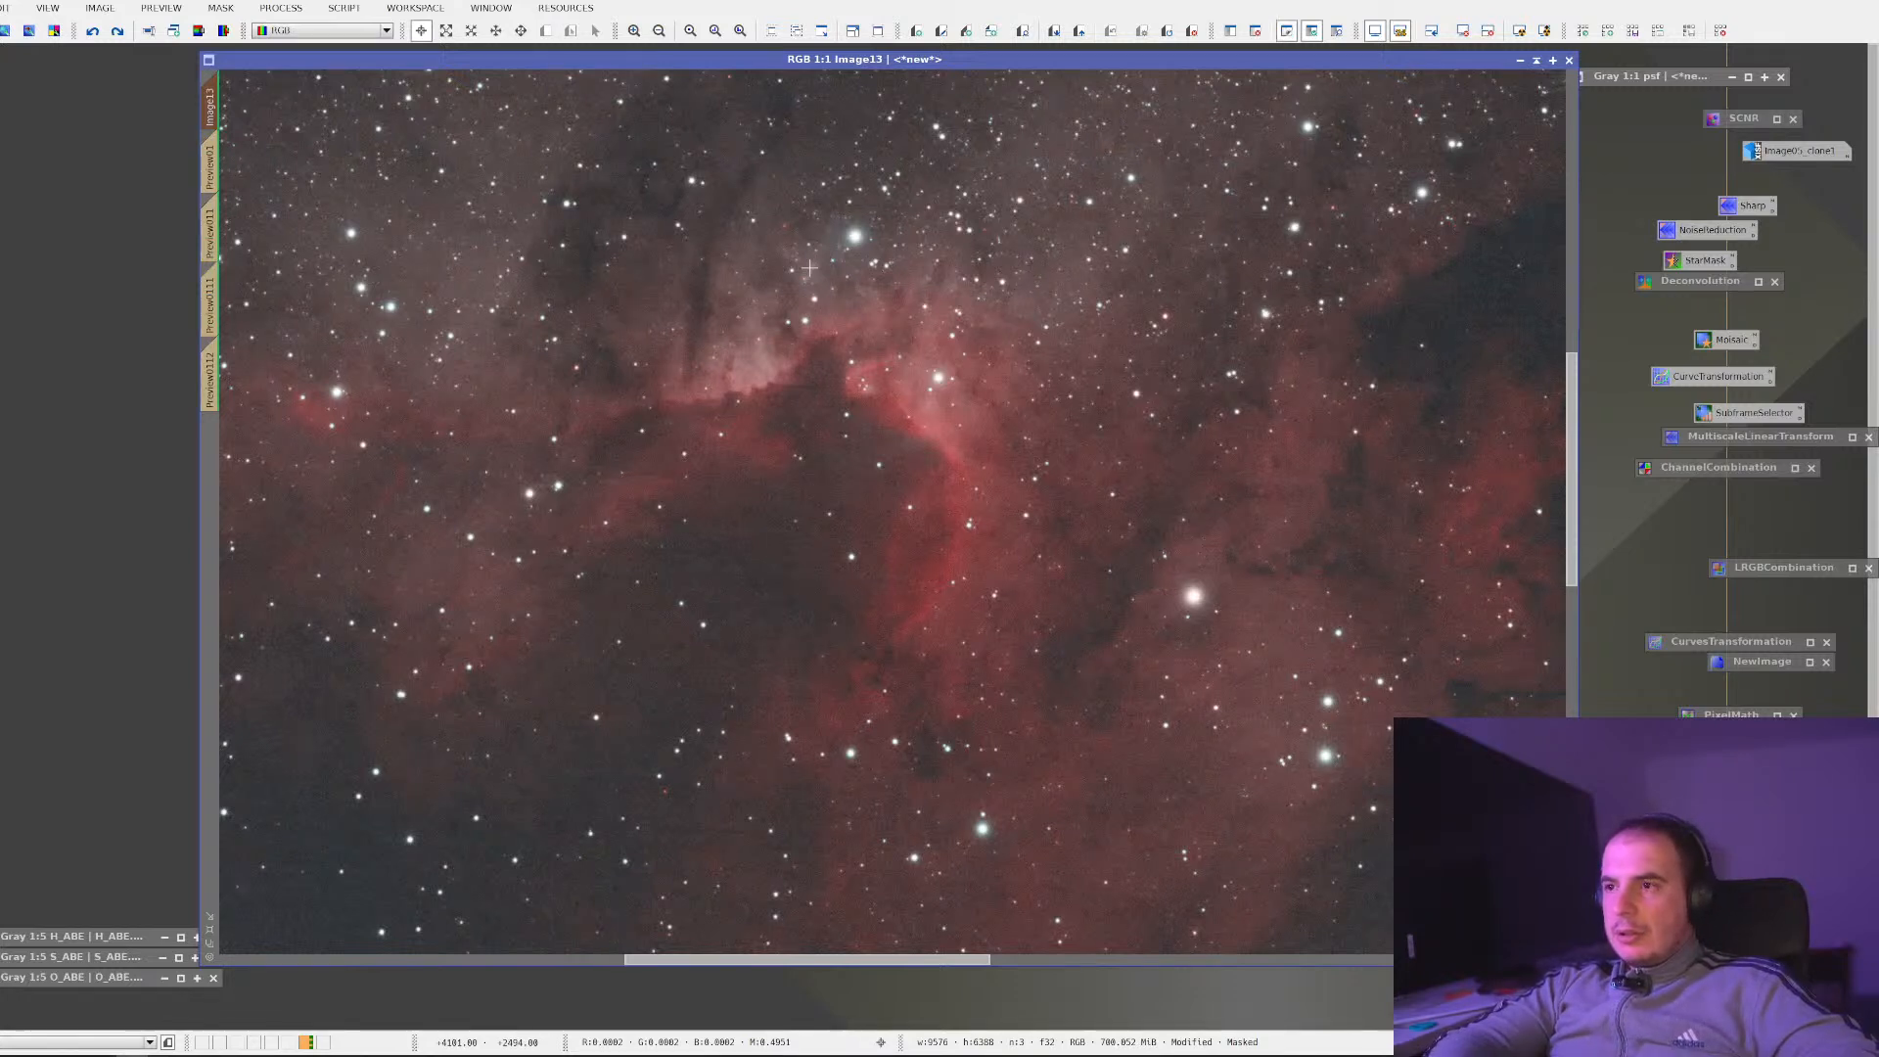
# Check the mask coverage on Image13, hide the mask overlay, and open the saved Sharp MultiscaleLinearTransform process
pyautogui.hotkey('ctrl', 'k')
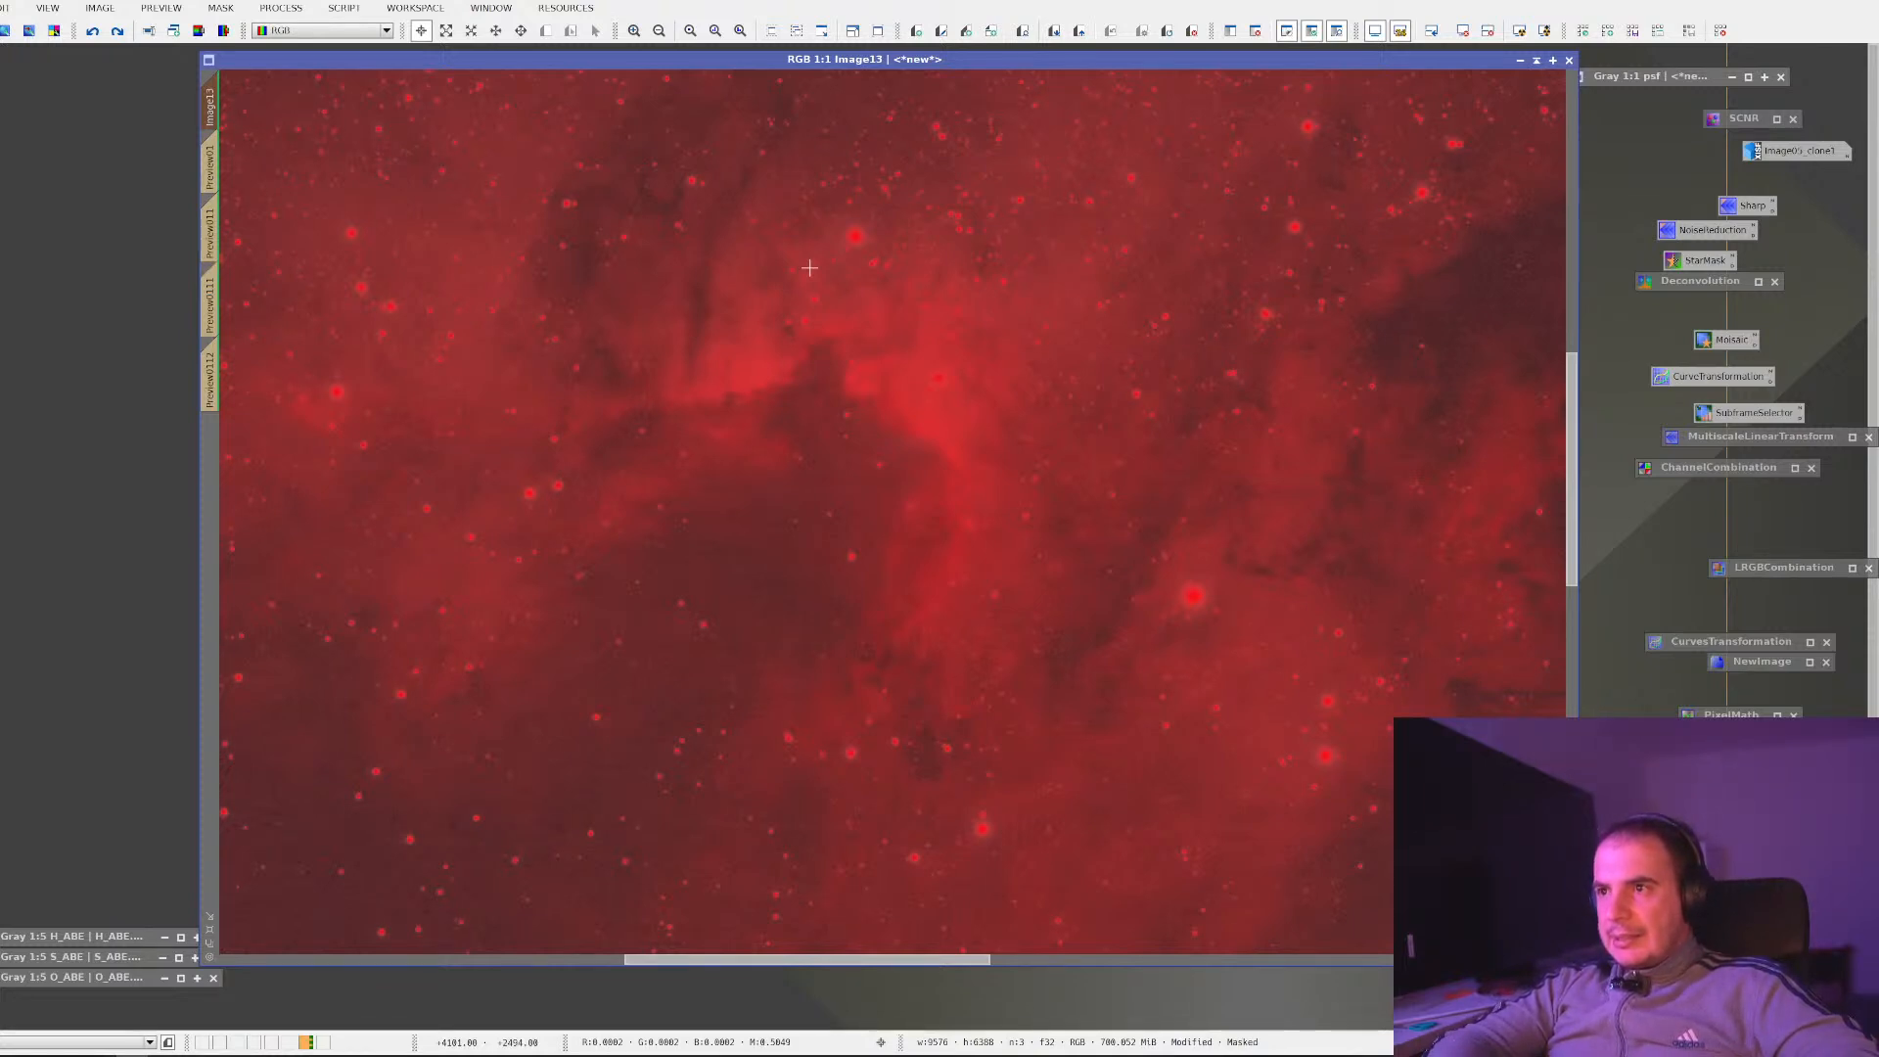
pyautogui.hotkey('ctrl', 'k')
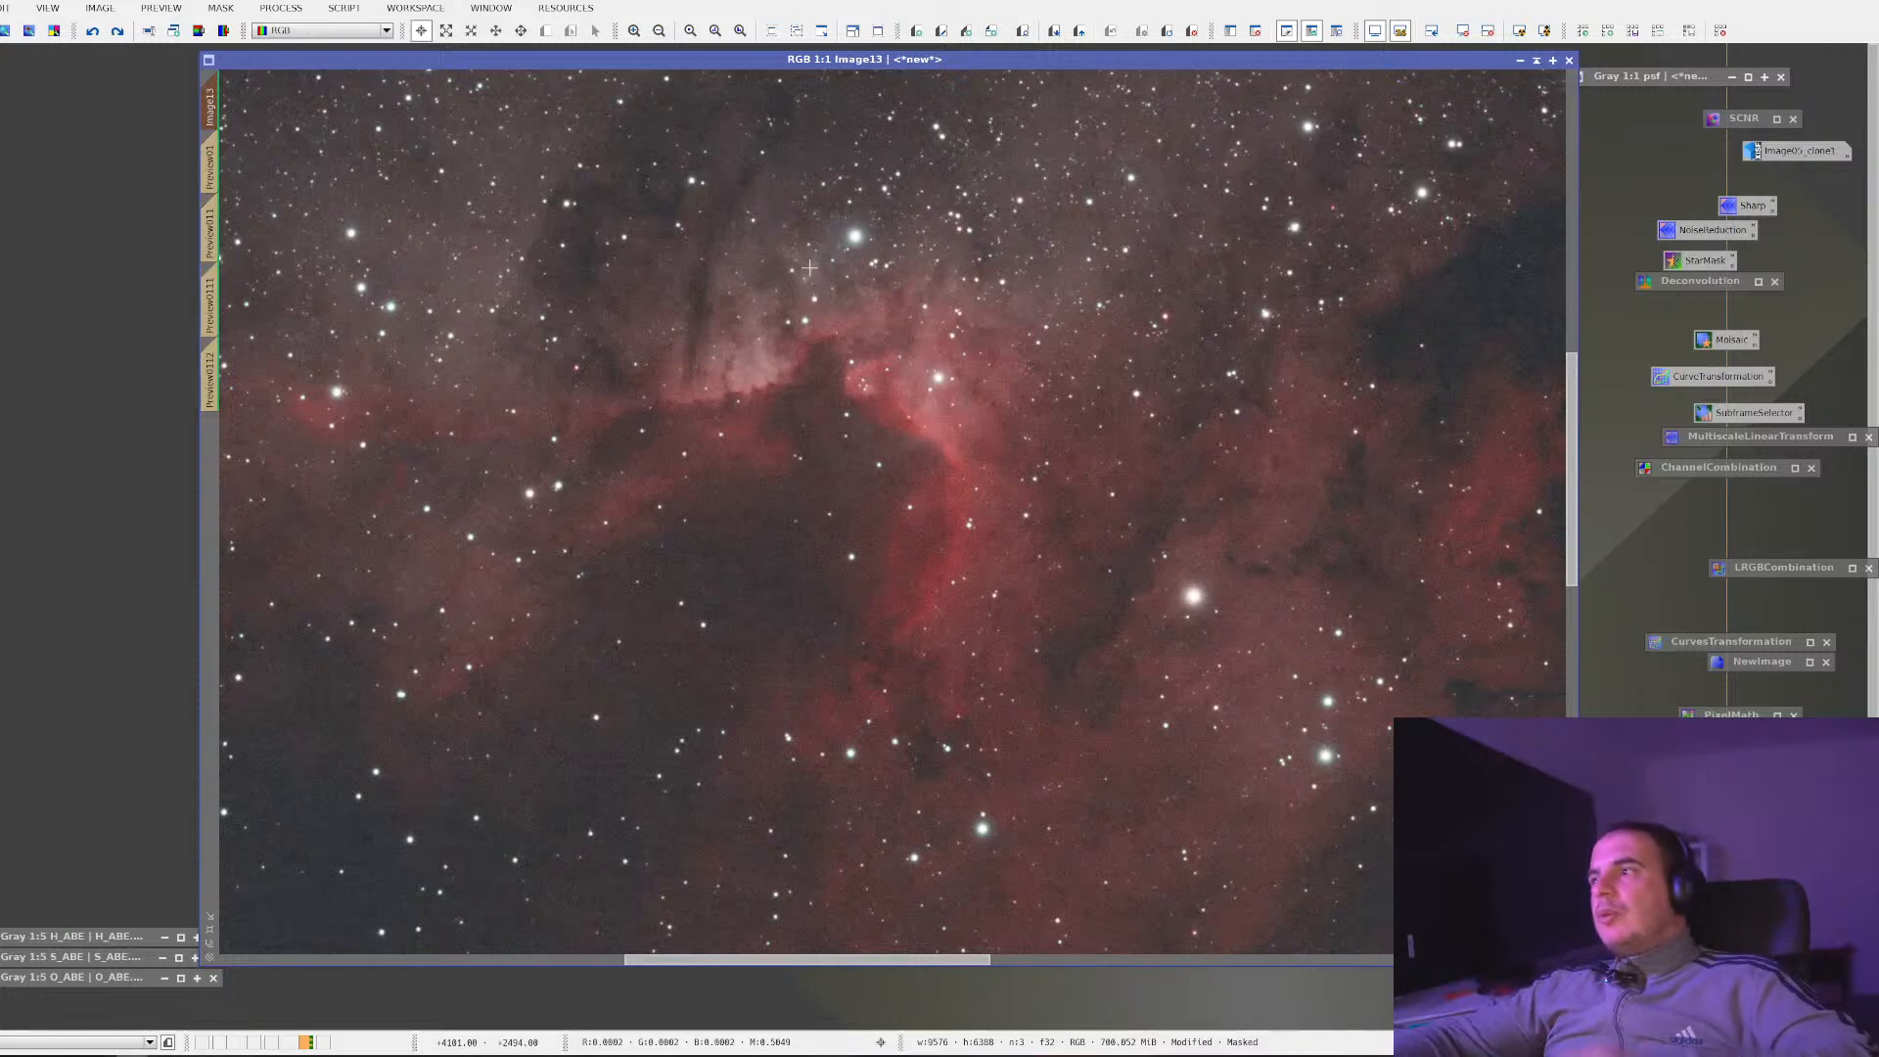
pyautogui.doubleClick(1743, 204)
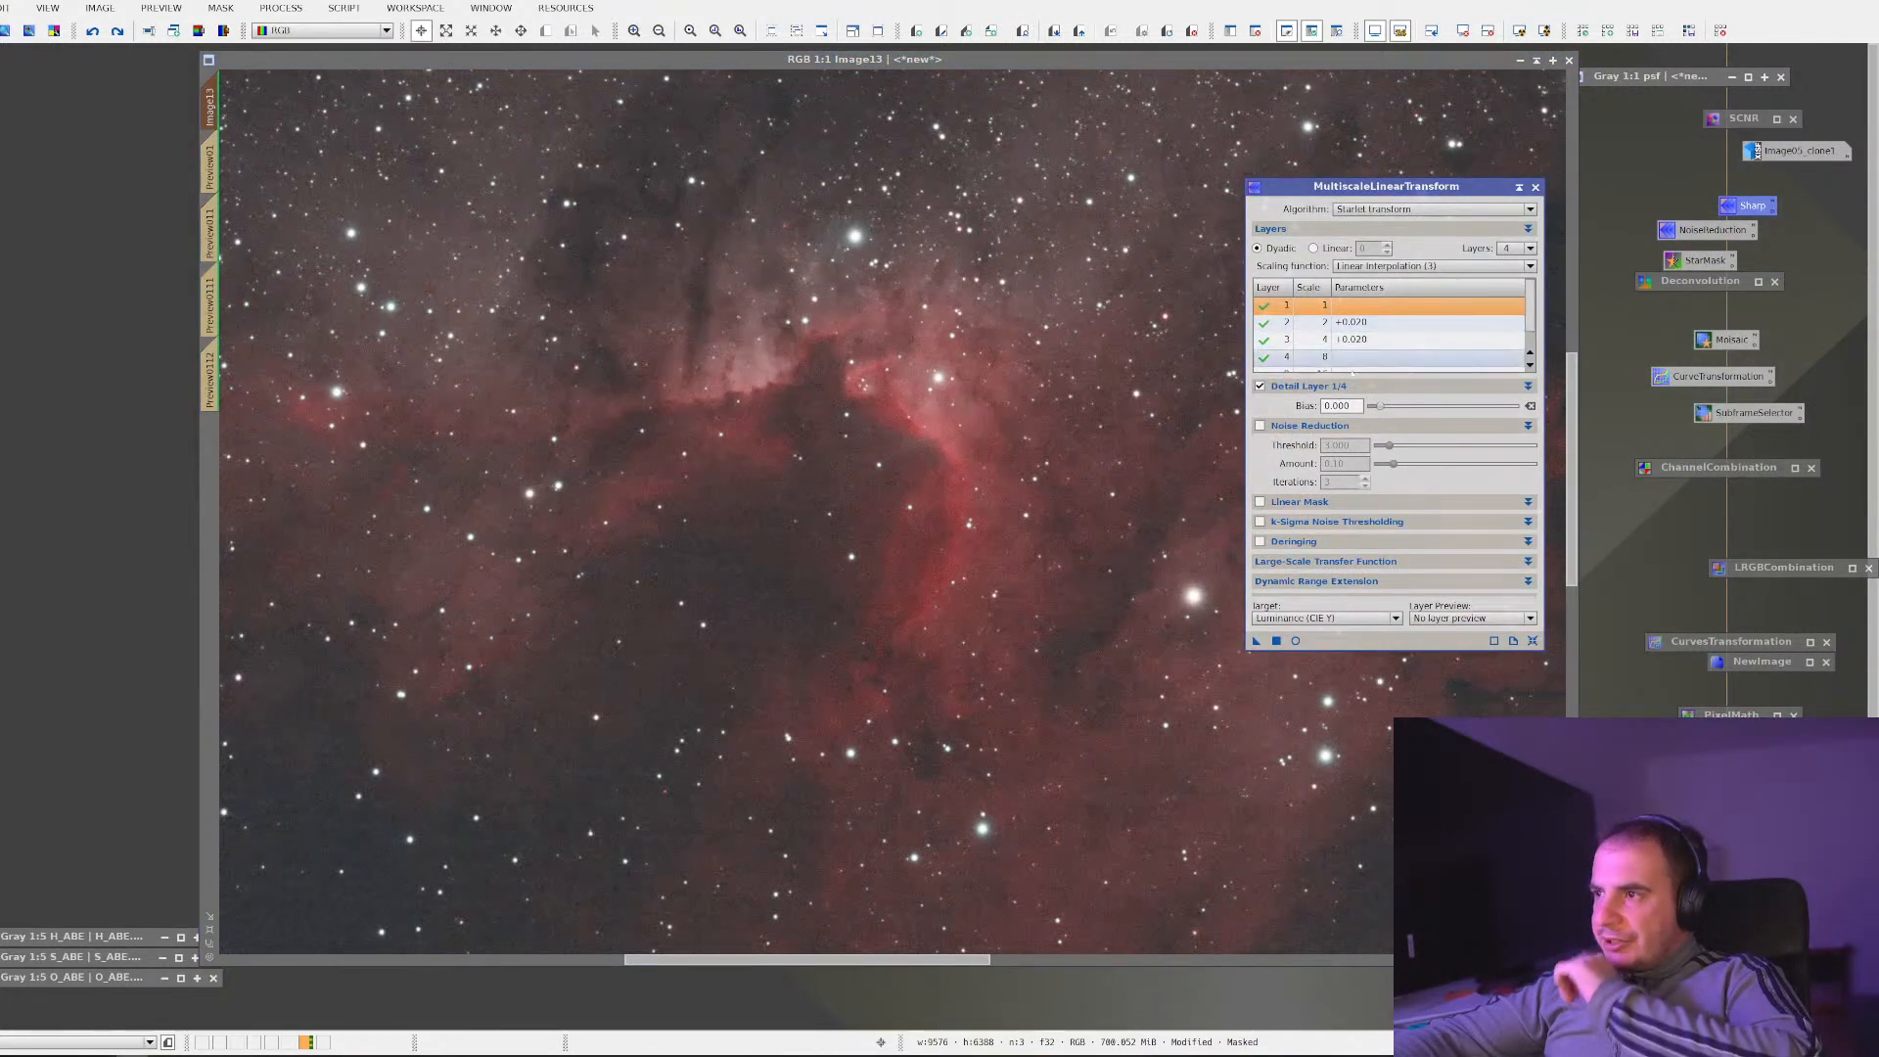
# Try MultiscaleLinearTransform with a 0.020 bias on layers 2 and 3 on Image13, compare the stars, and undo it
pyautogui.moveTo(1257, 643); pyautogui.dragTo(696, 579)
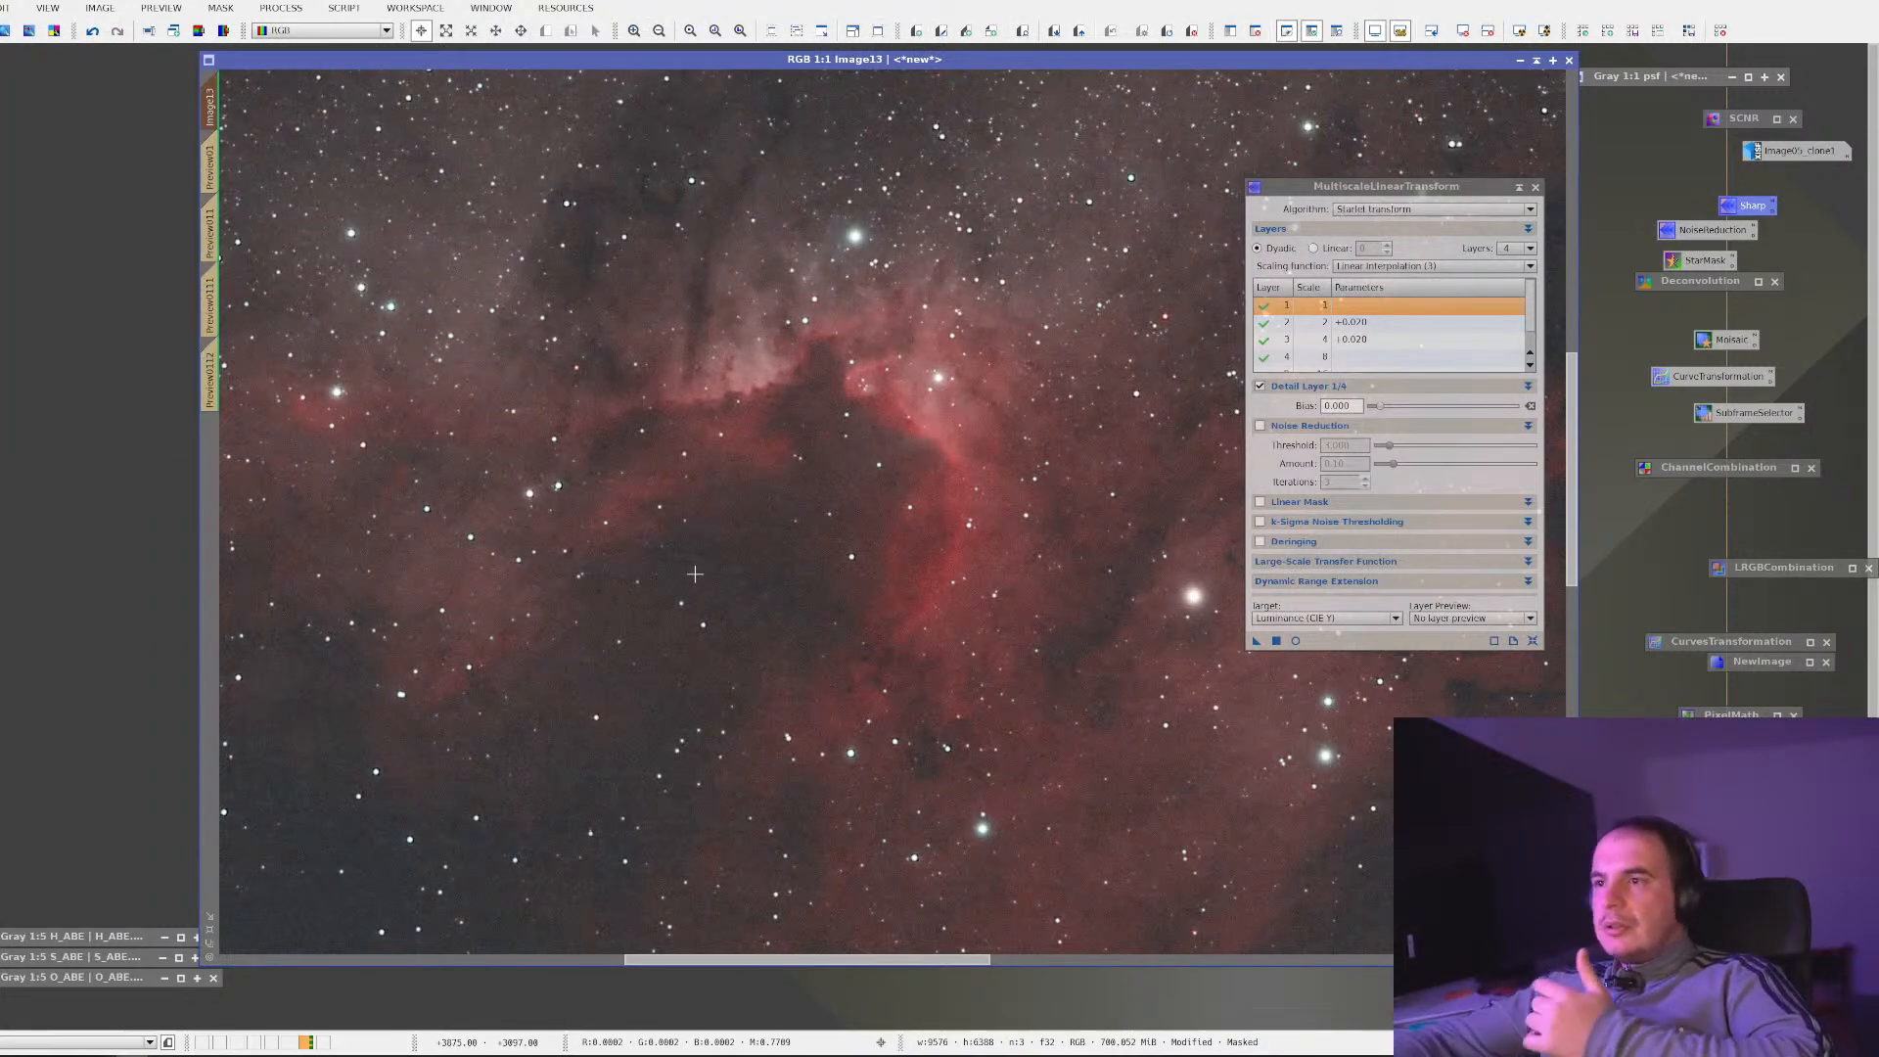
pyautogui.scroll(1, 755, 541)
pyautogui.scroll(1, 756, 541)
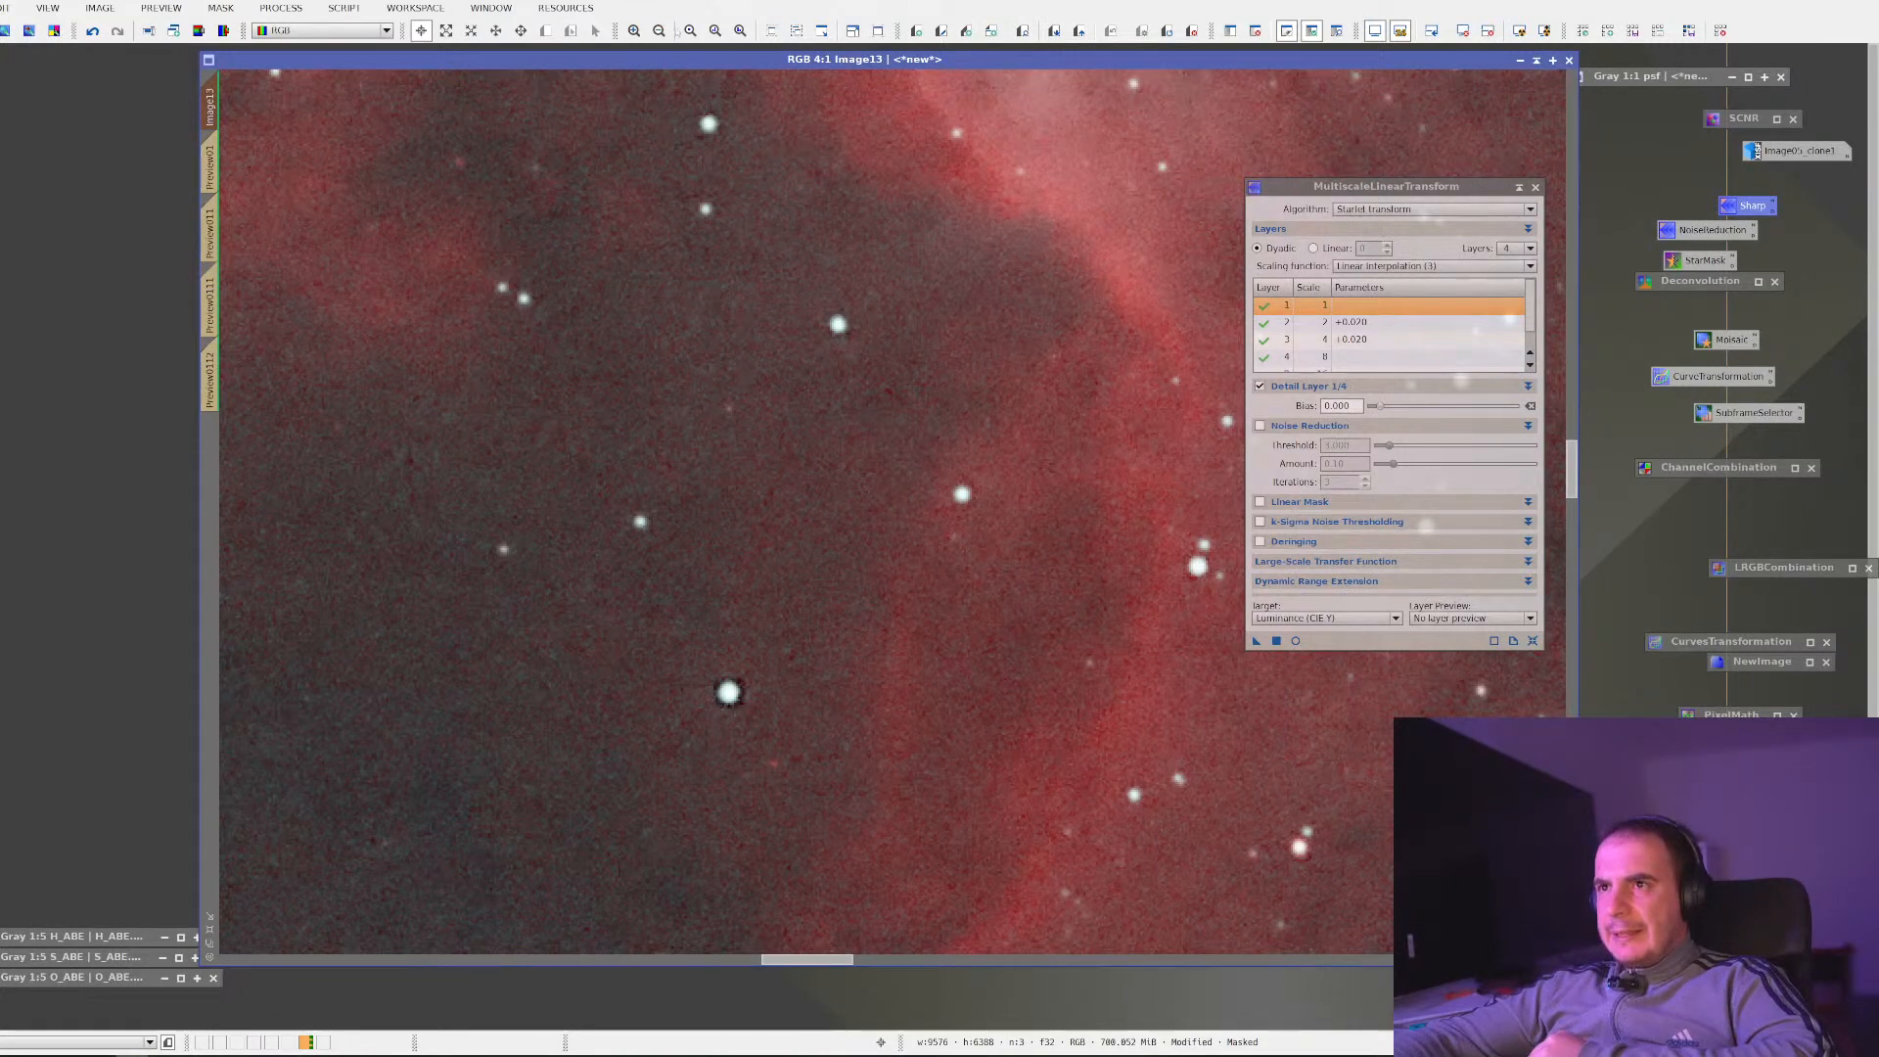
pyautogui.scroll(-1, 706, 315)
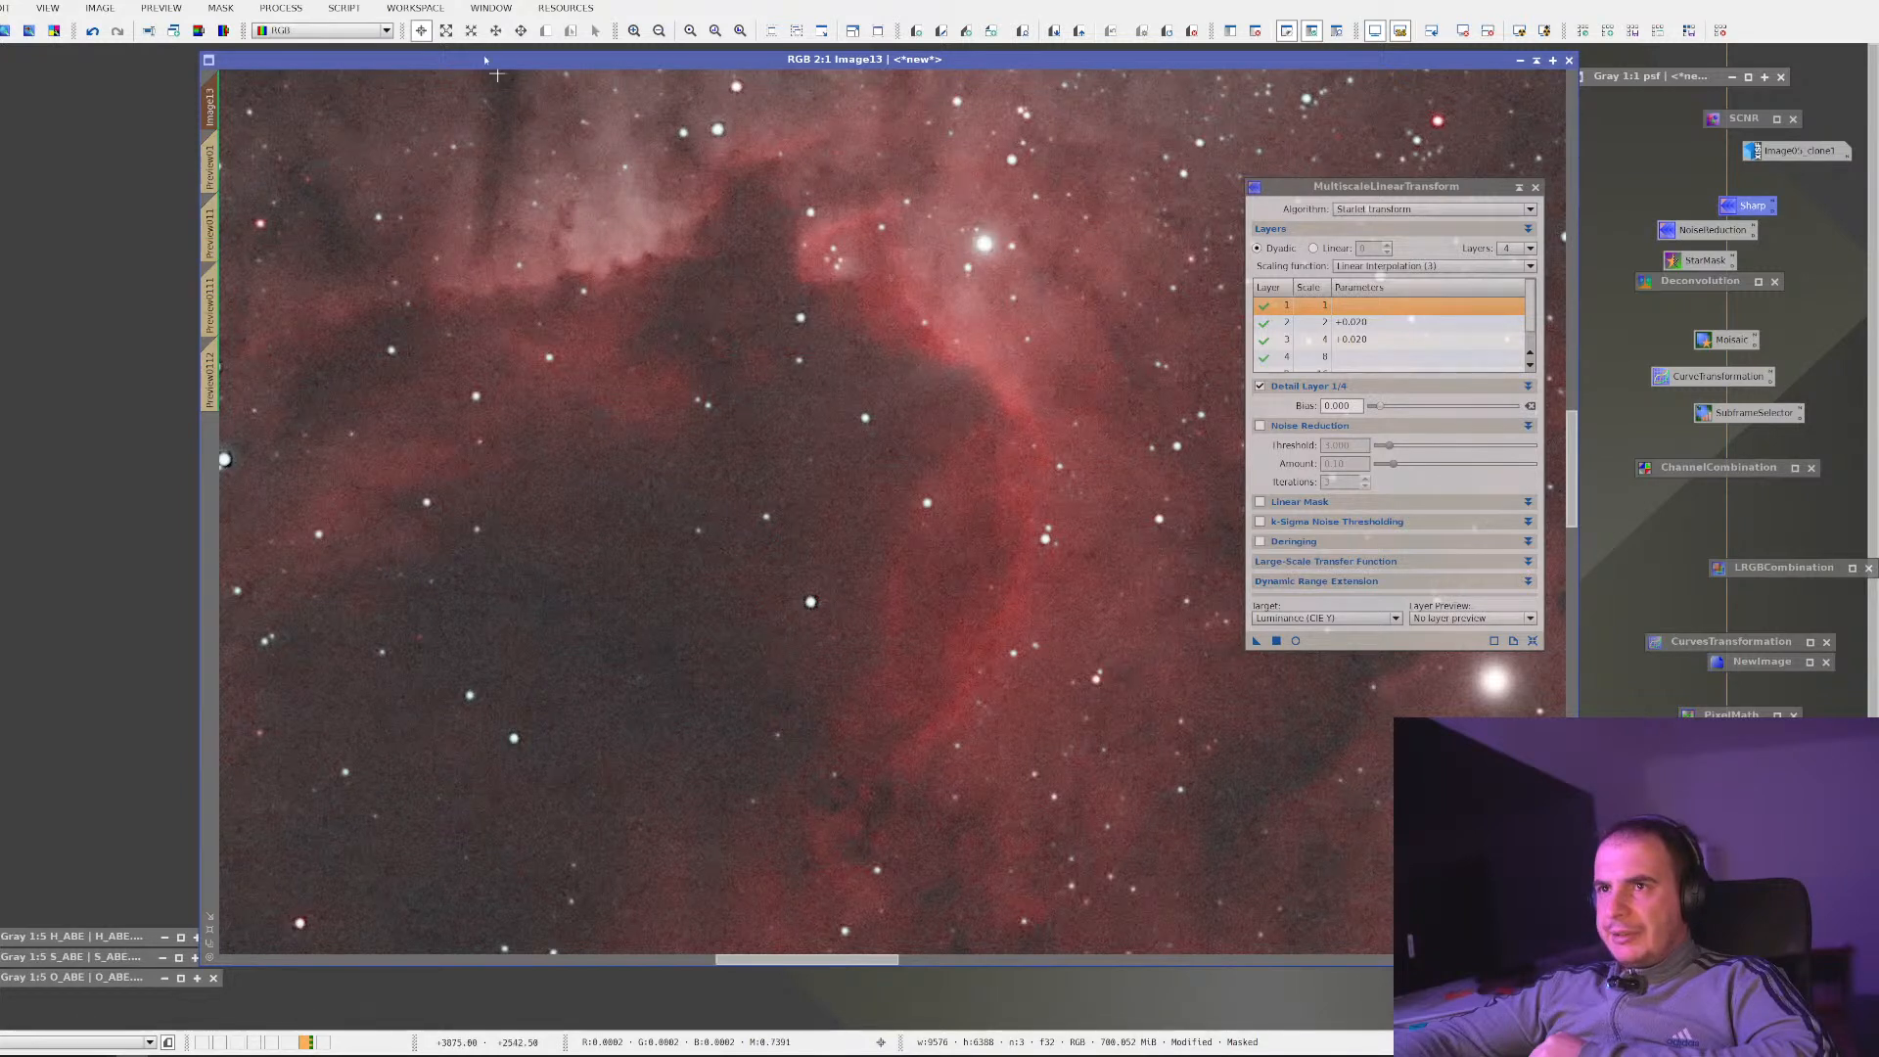
pyautogui.click(98, 34)
pyautogui.click(116, 34)
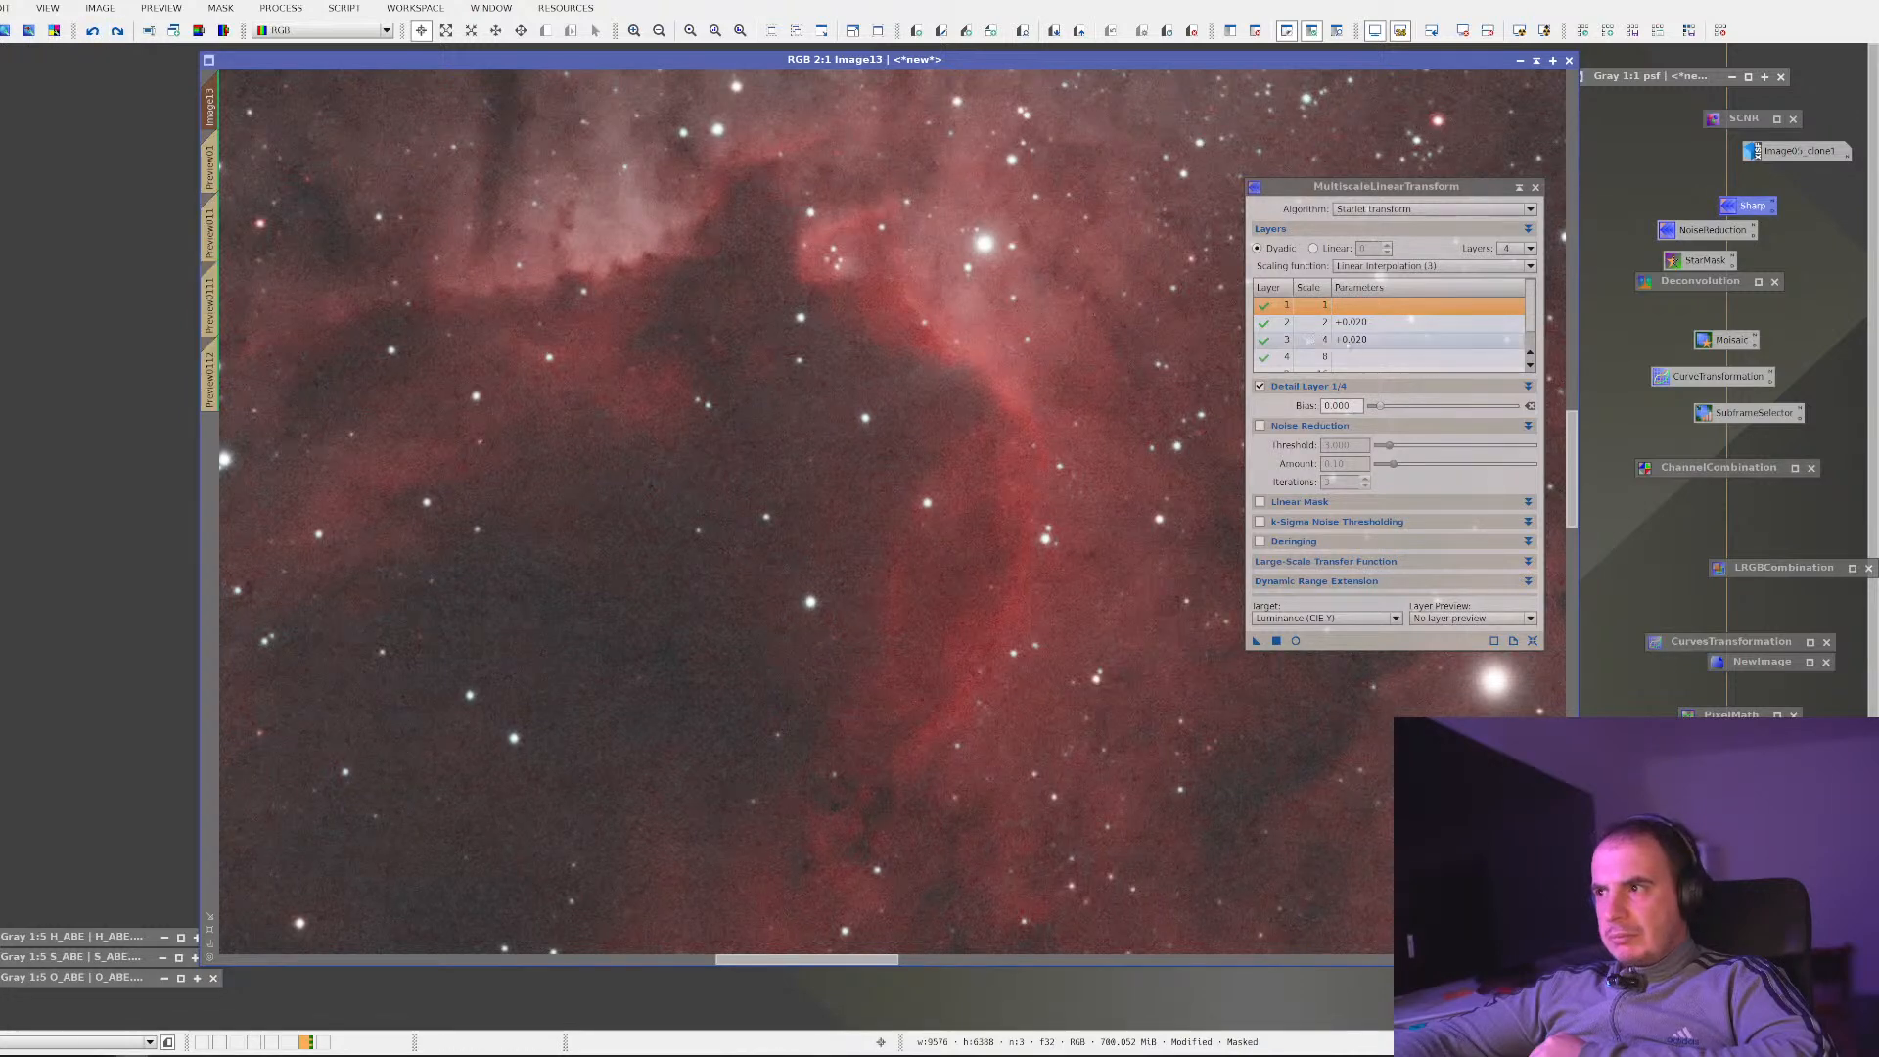
# Set the bias of detail layers 2 and 3 to 0.002 in MultiscaleLinearTransform
pyautogui.click(1370, 322)
pyautogui.moveTo(1337, 406); pyautogui.dragTo(1354, 406)
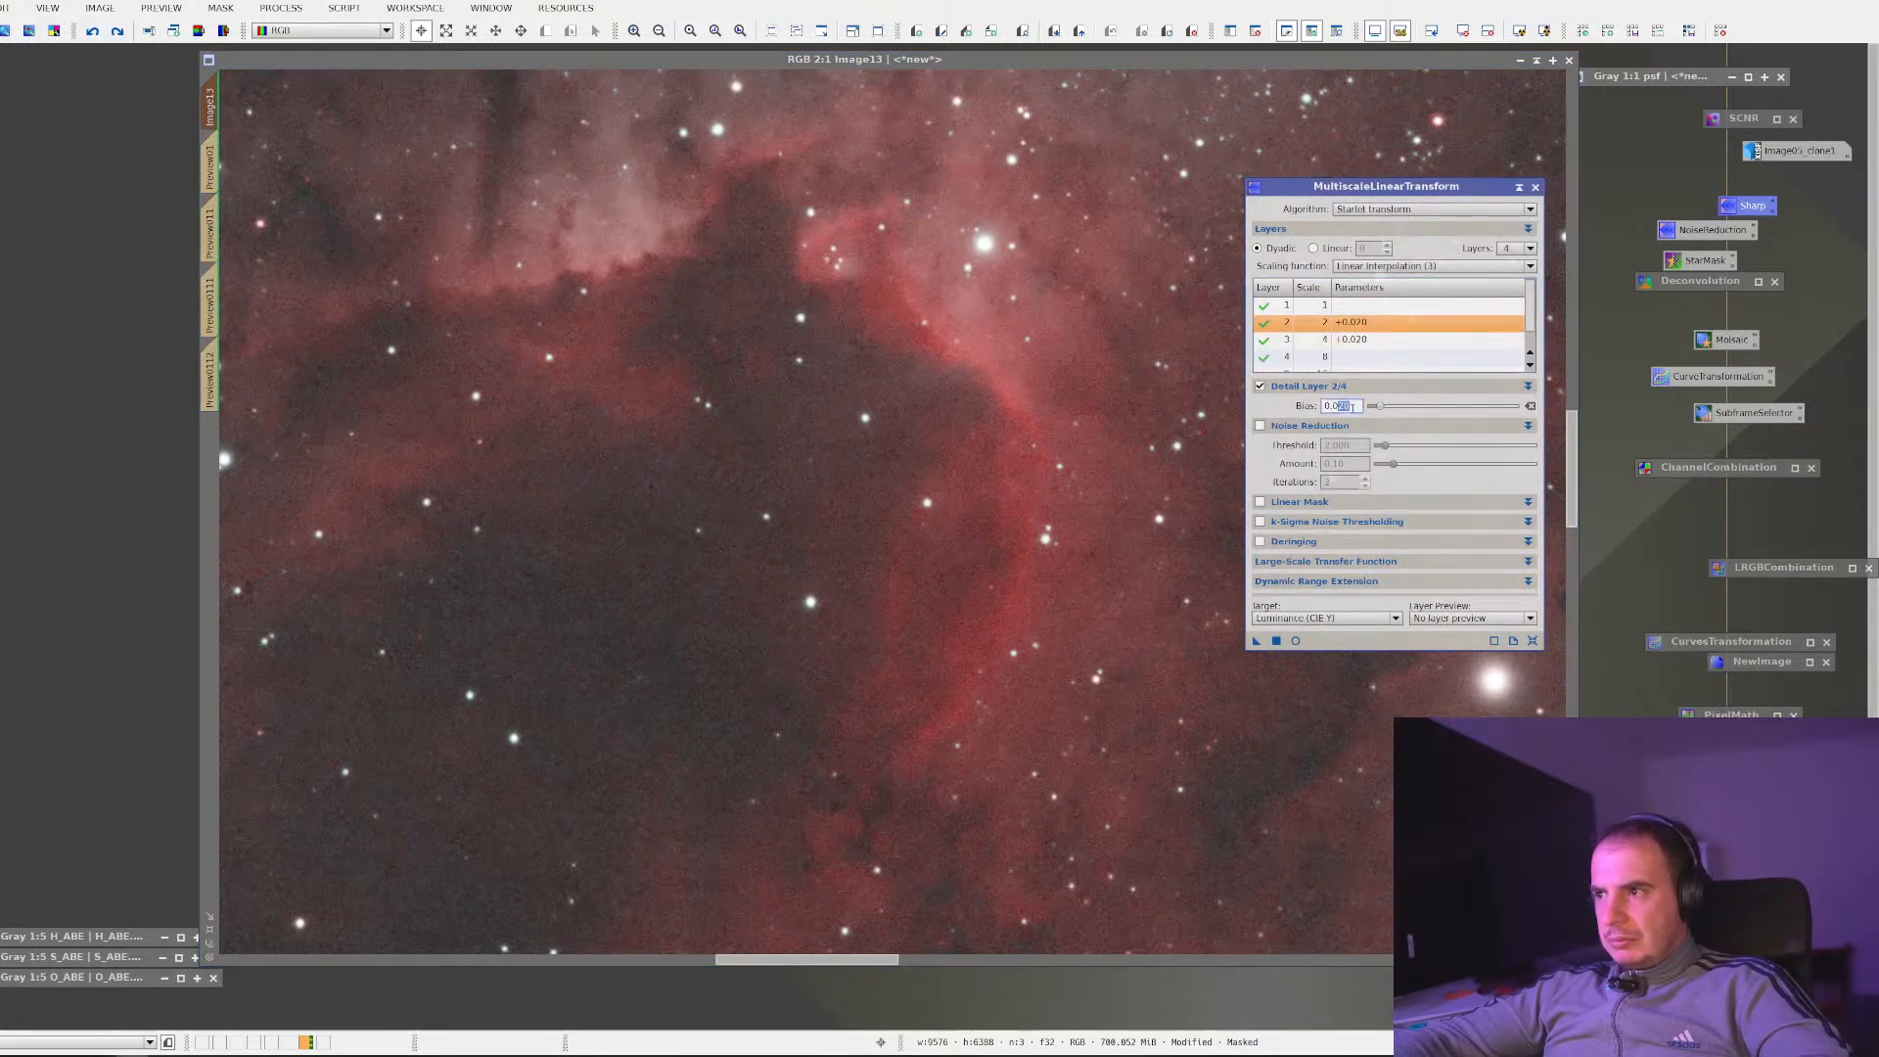
pyautogui.write('02')
pyautogui.press('Return')
pyautogui.click(1373, 338)
pyautogui.moveTo(1338, 406); pyautogui.dragTo(1358, 407)
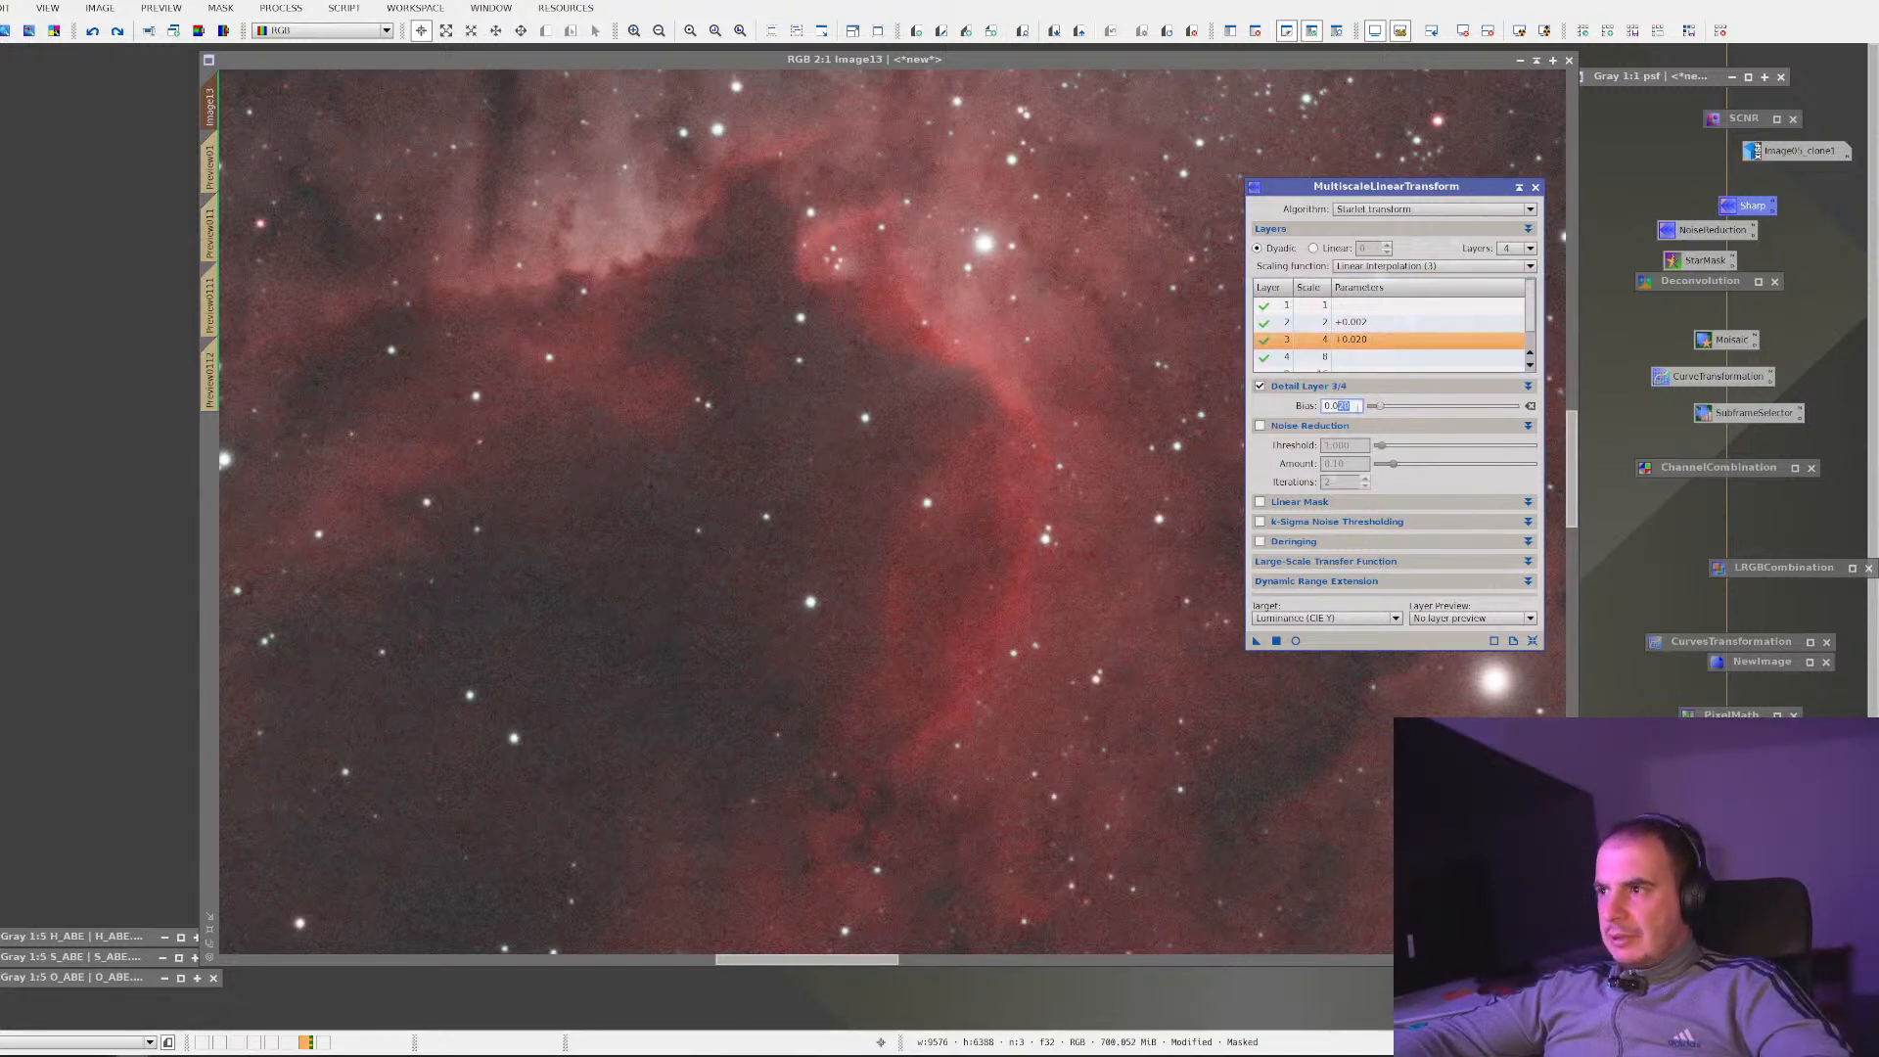
pyautogui.write('0')
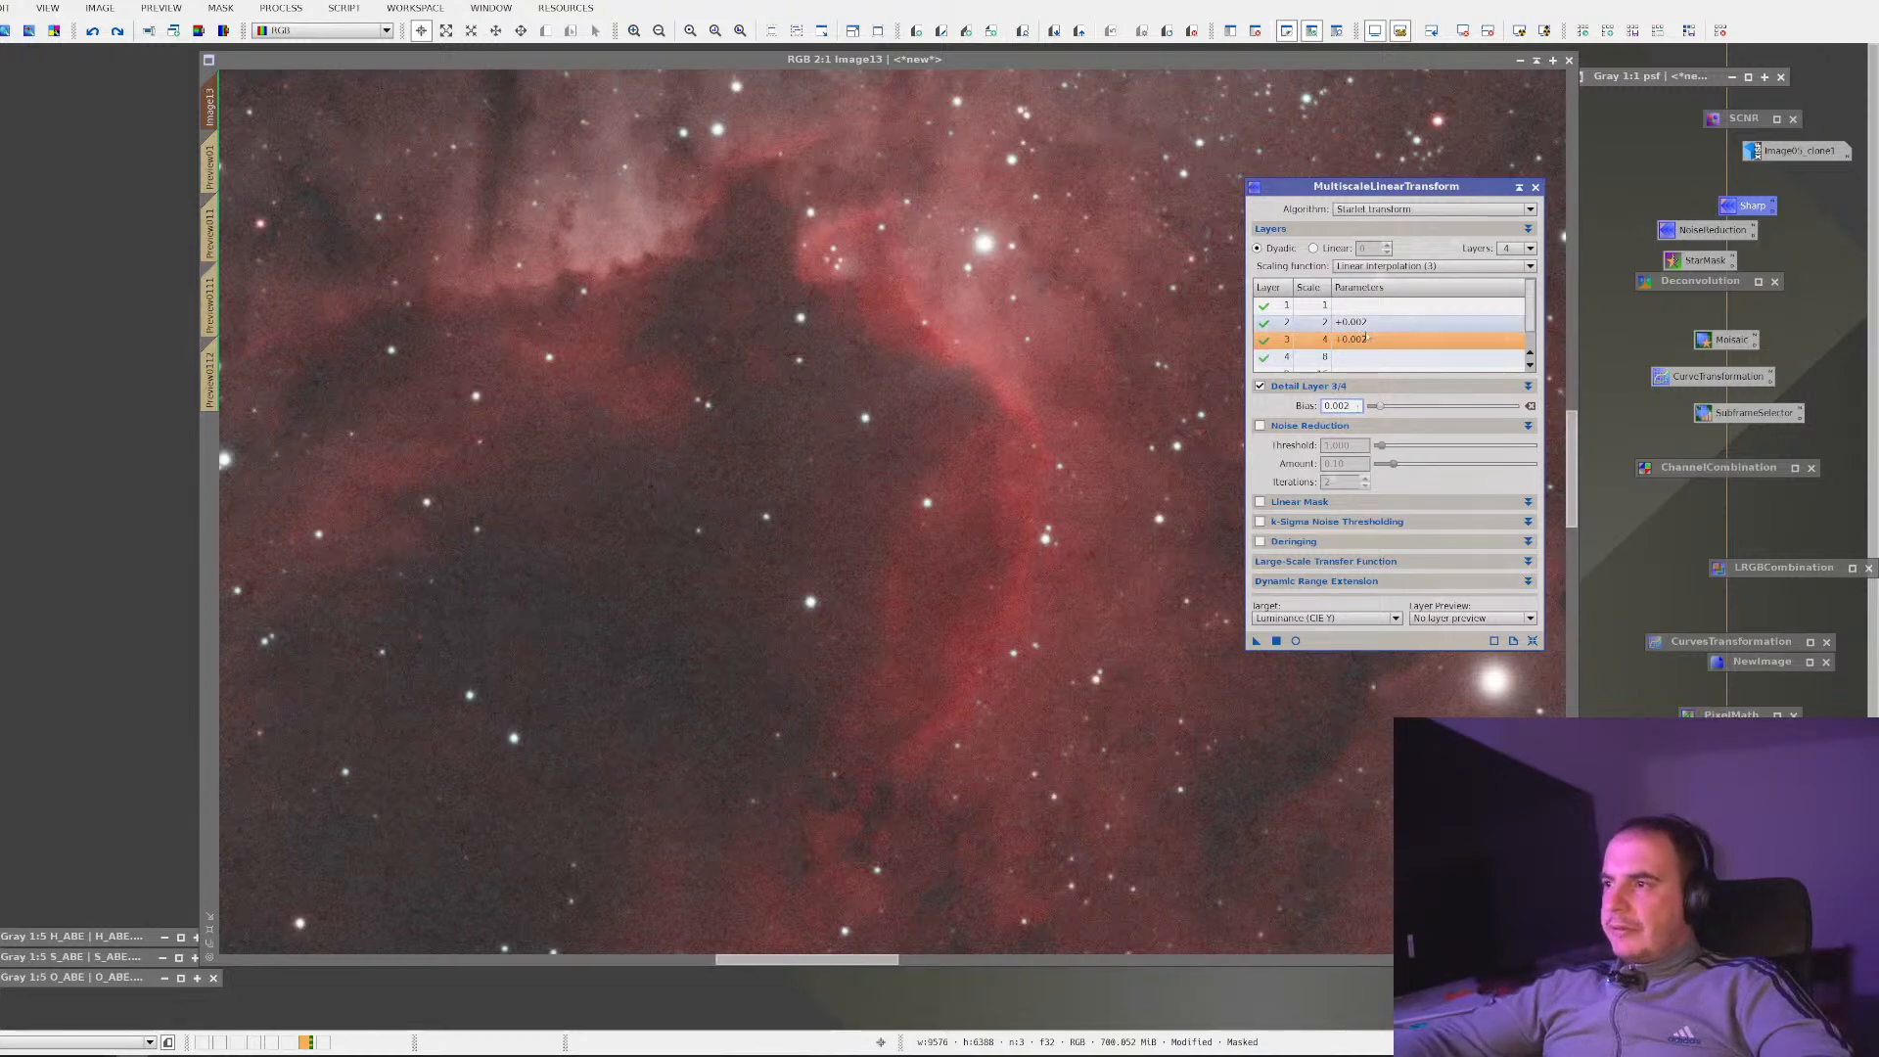
# Try MultiscaleLinearTransform with the 0.002 layer biases on Image13, undo it, and examine the whole nebula
pyautogui.moveTo(1257, 641); pyautogui.dragTo(943, 503)
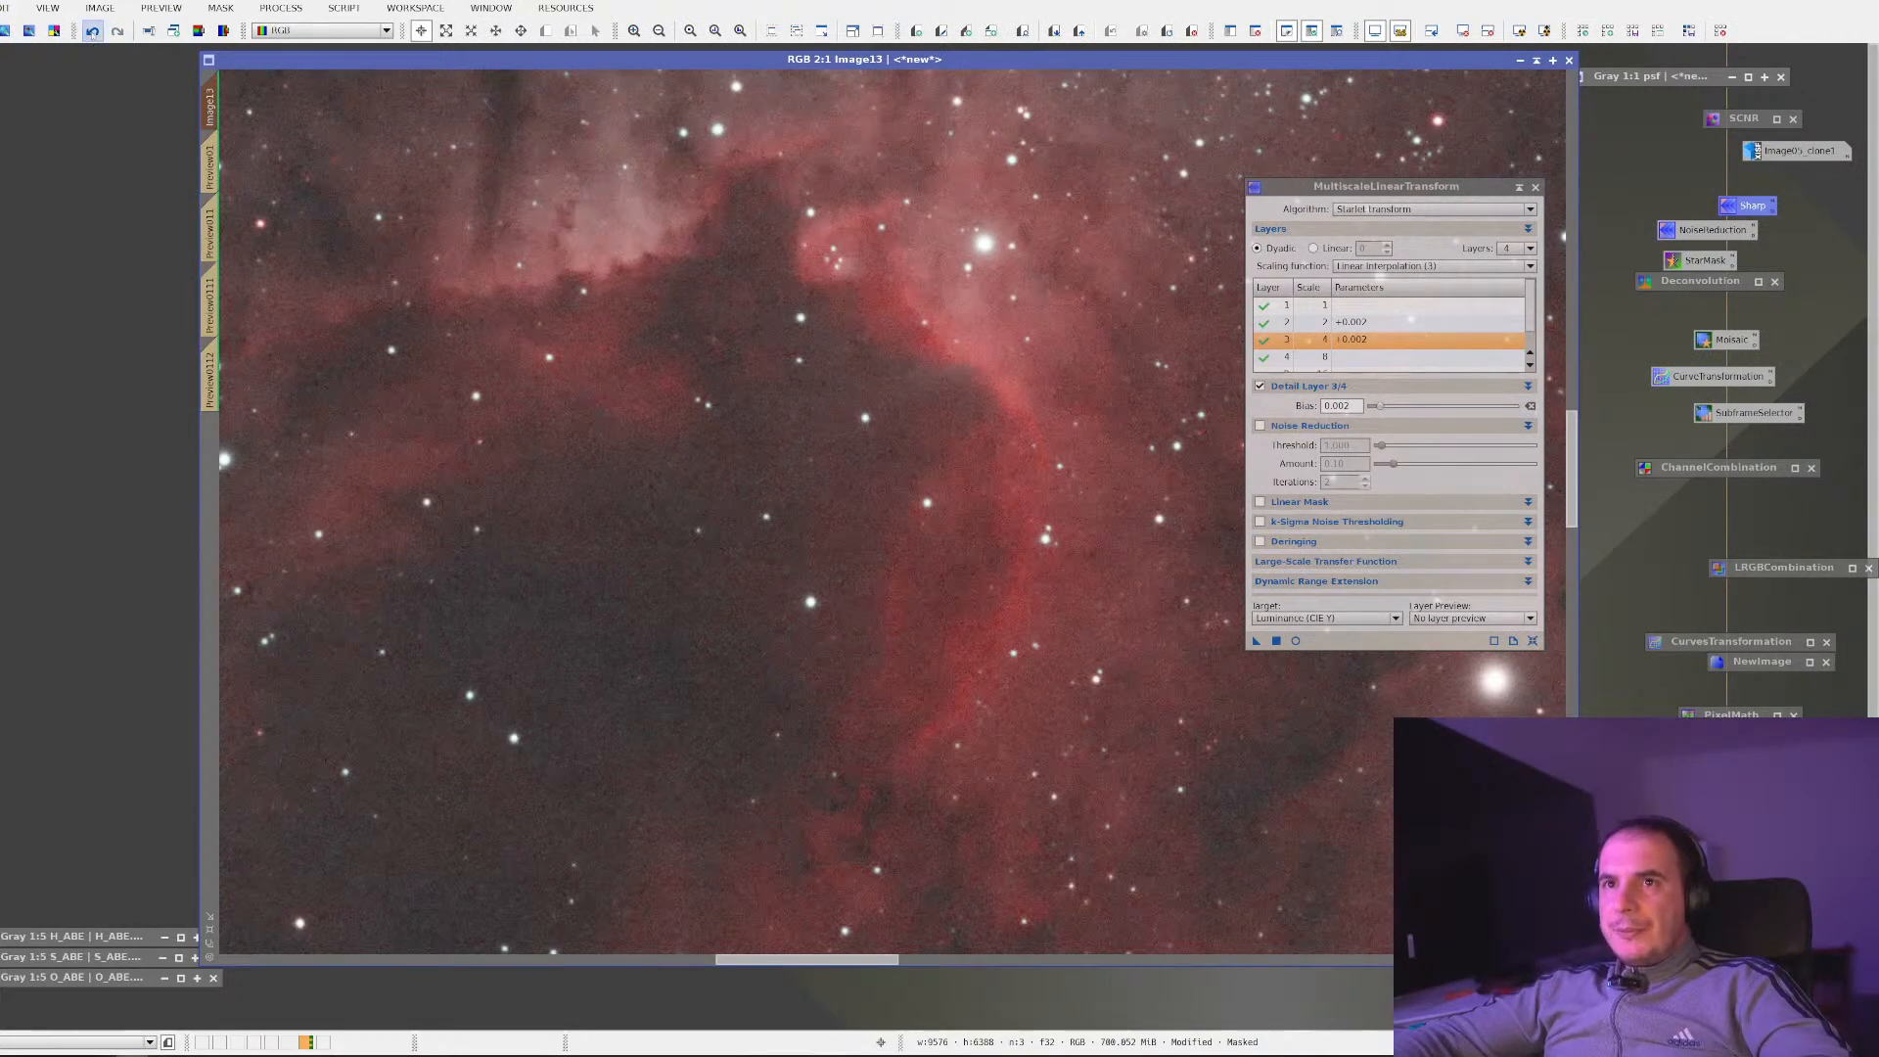
pyautogui.scroll(-8, 577, 332)
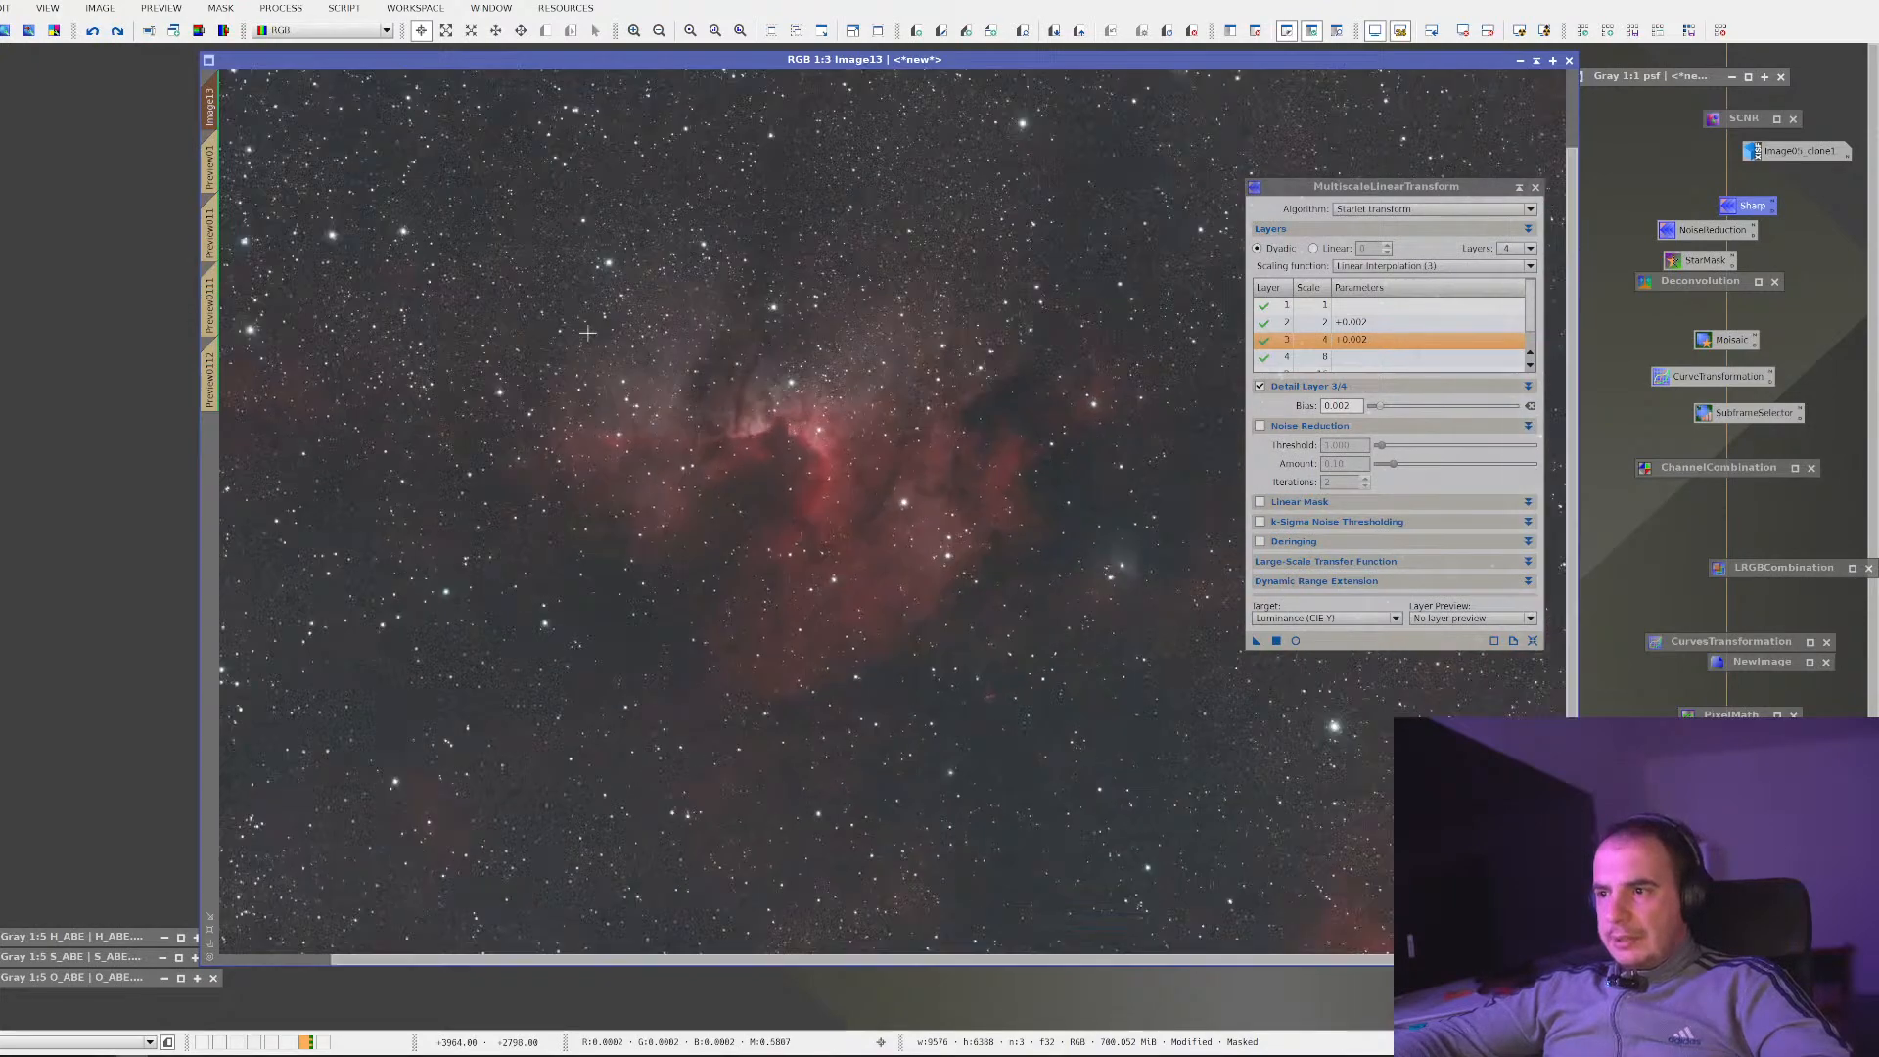
pyautogui.scroll(7, 587, 333)
pyautogui.scroll(-2, 593, 454)
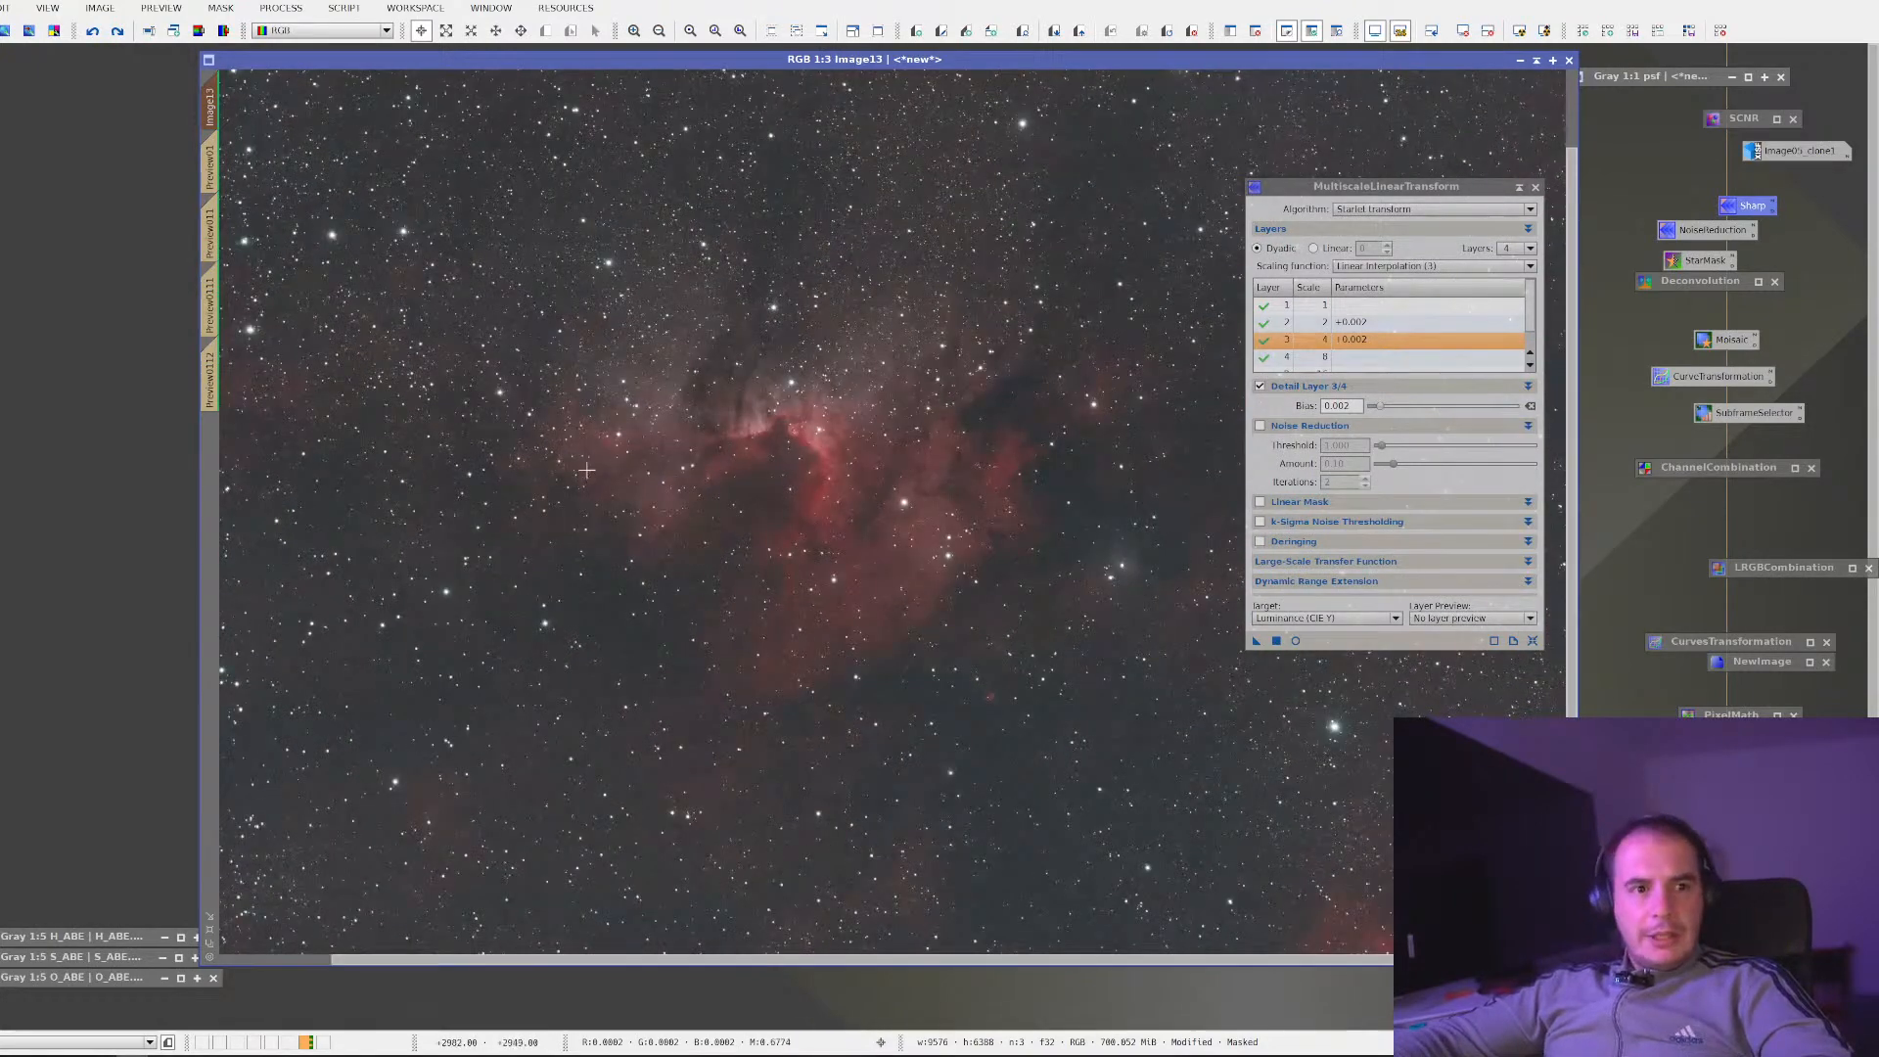
pyautogui.scroll(1, 588, 471)
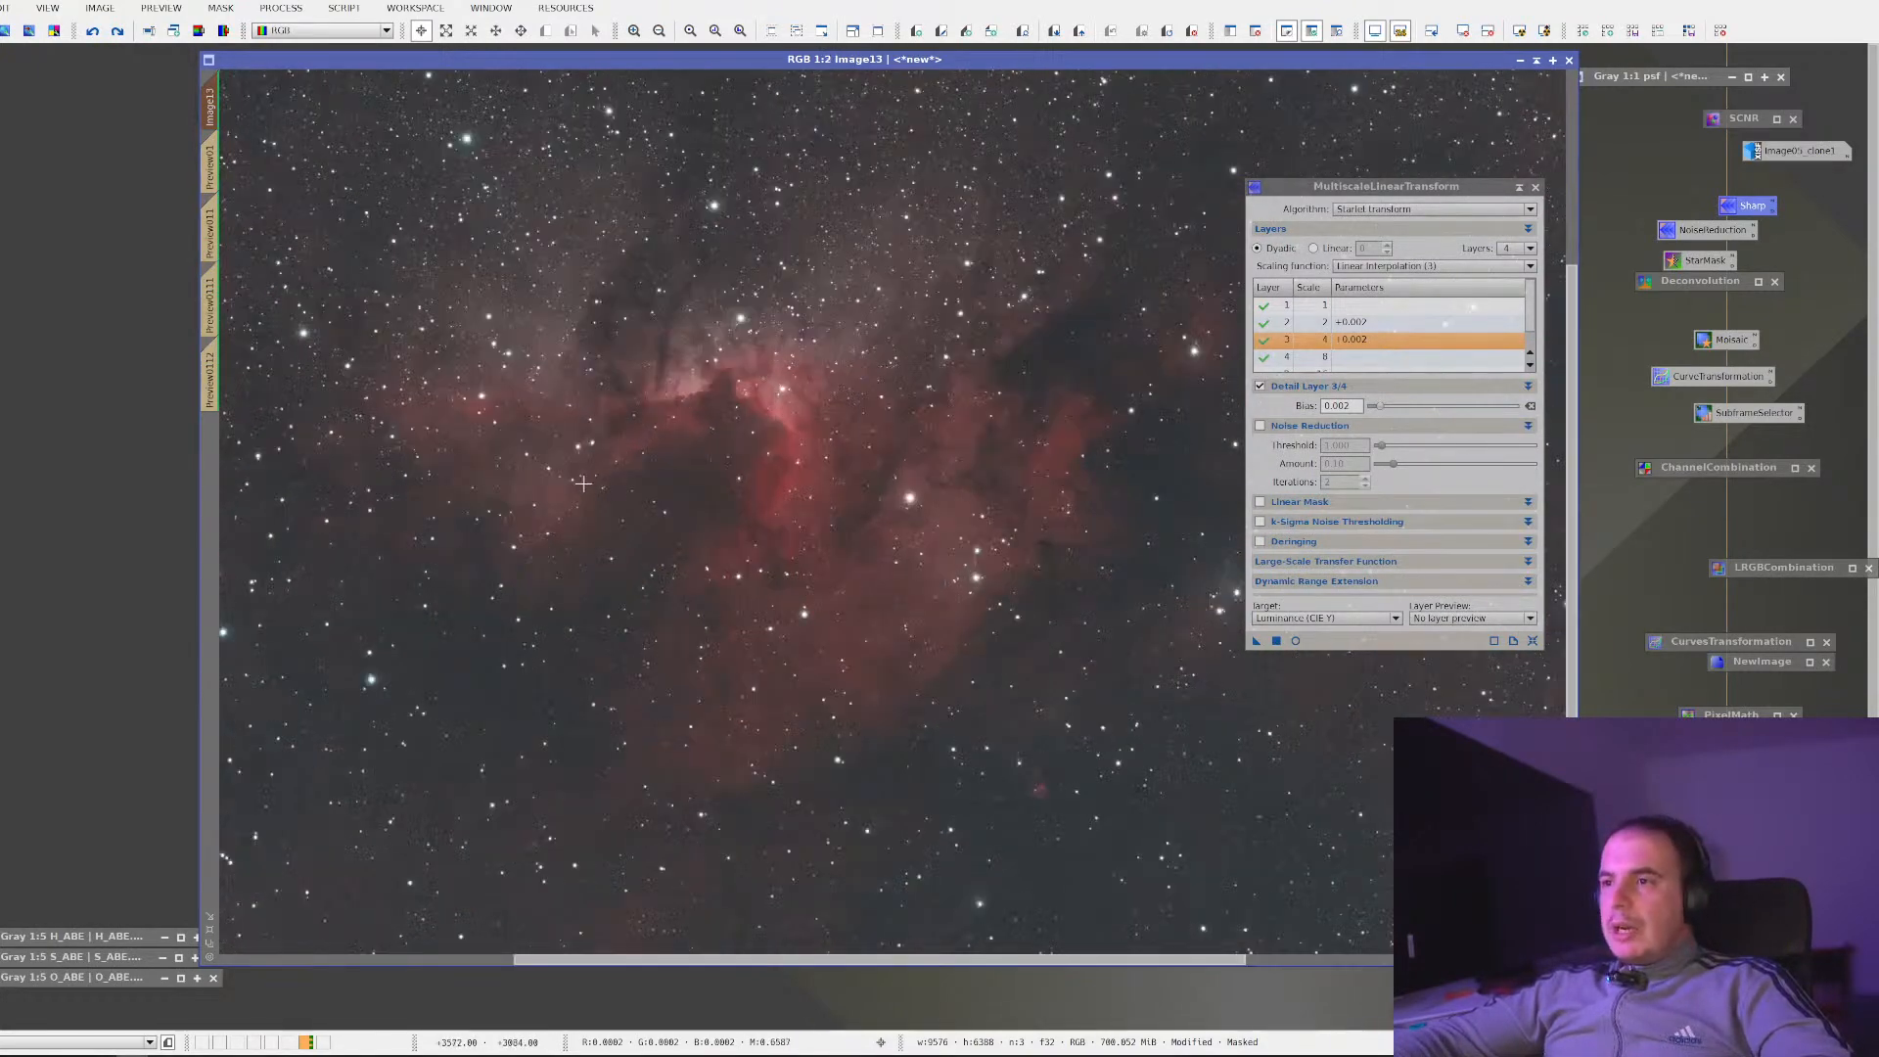
# Delete all previews of Image13 and remove the mask from it
pyautogui.rightClick(210, 107)
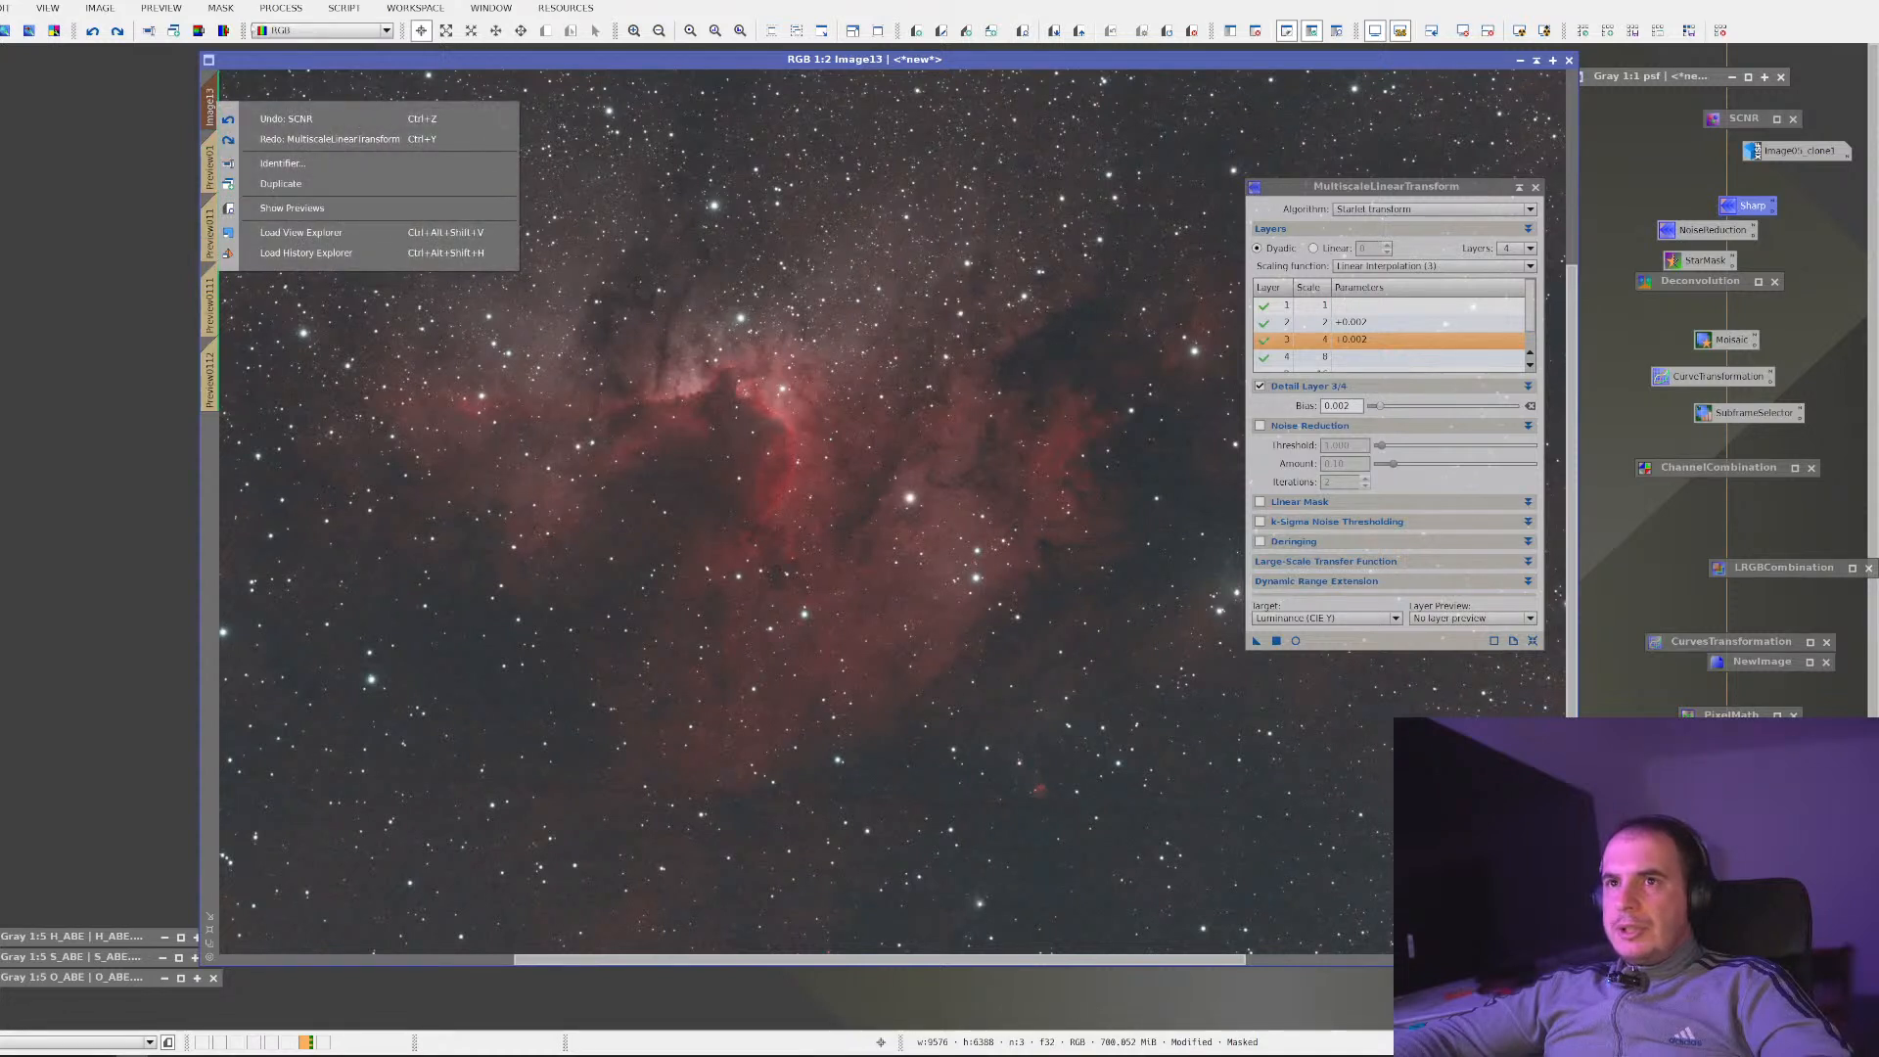
pyautogui.click(162, 8)
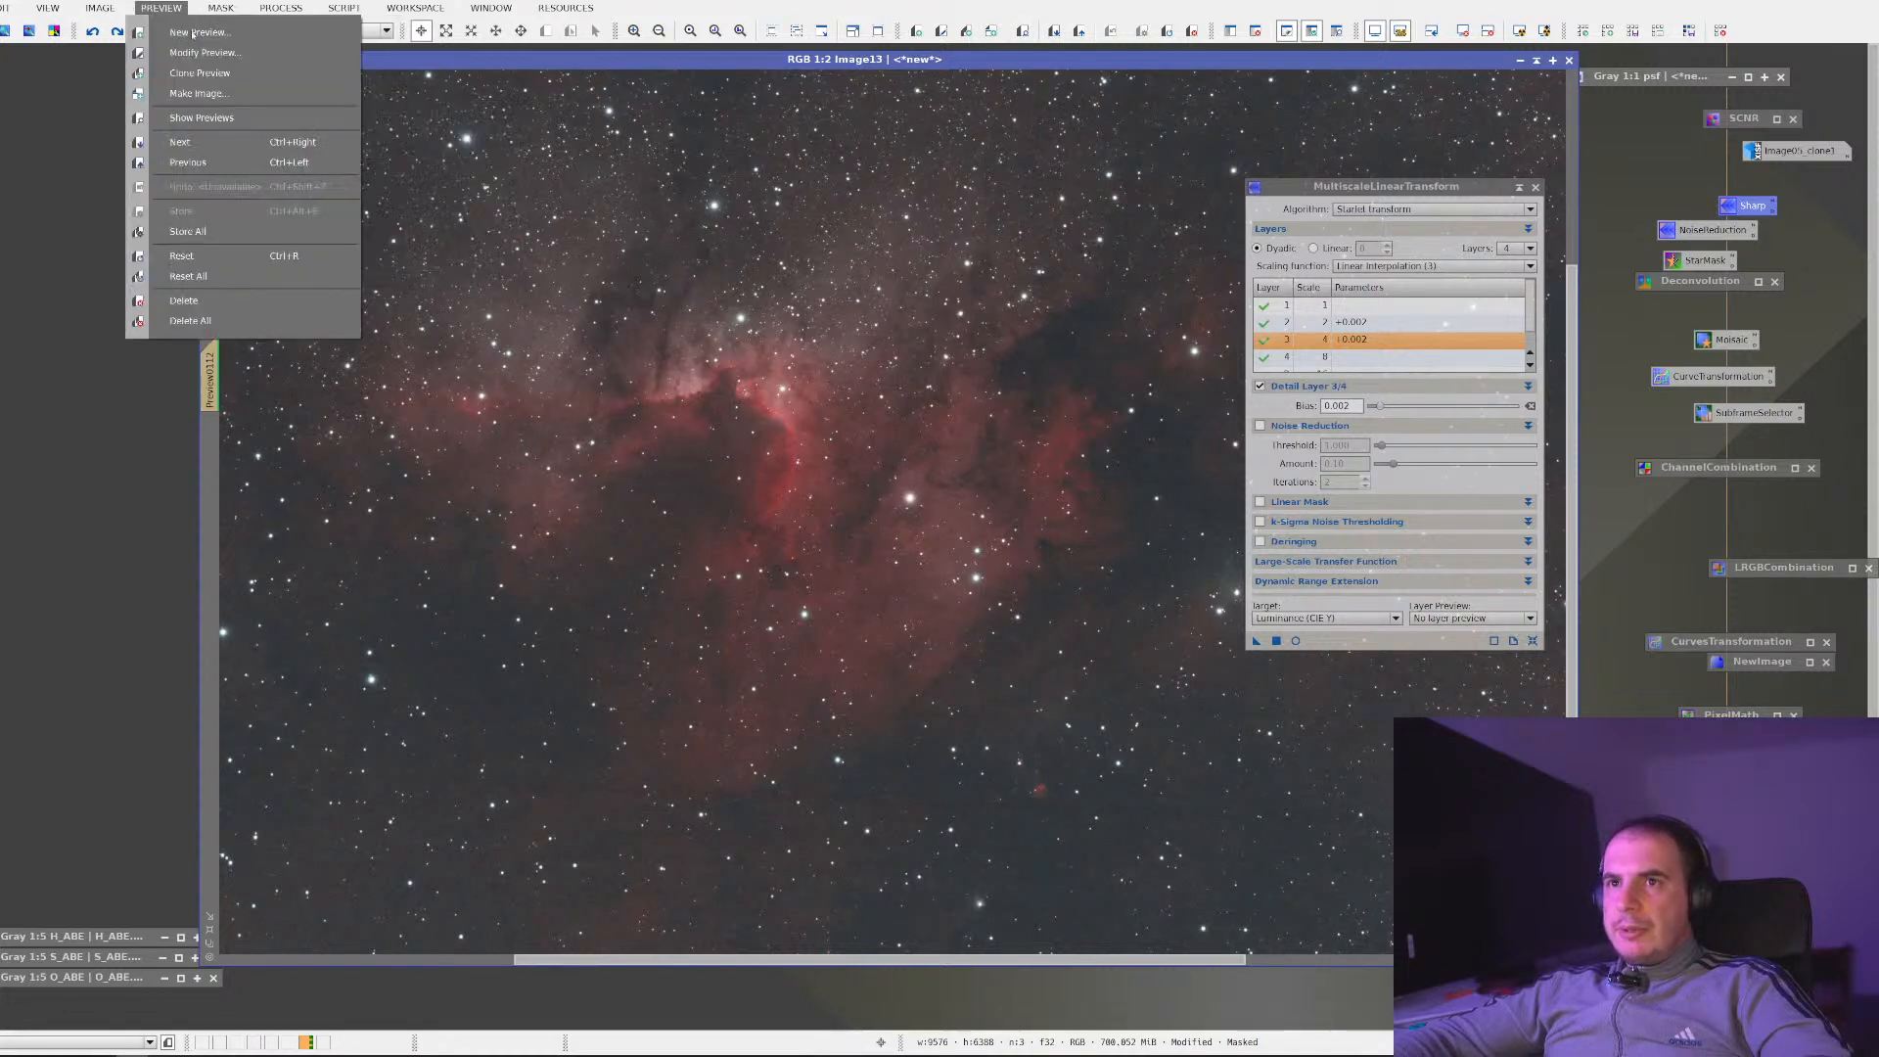
pyautogui.click(190, 321)
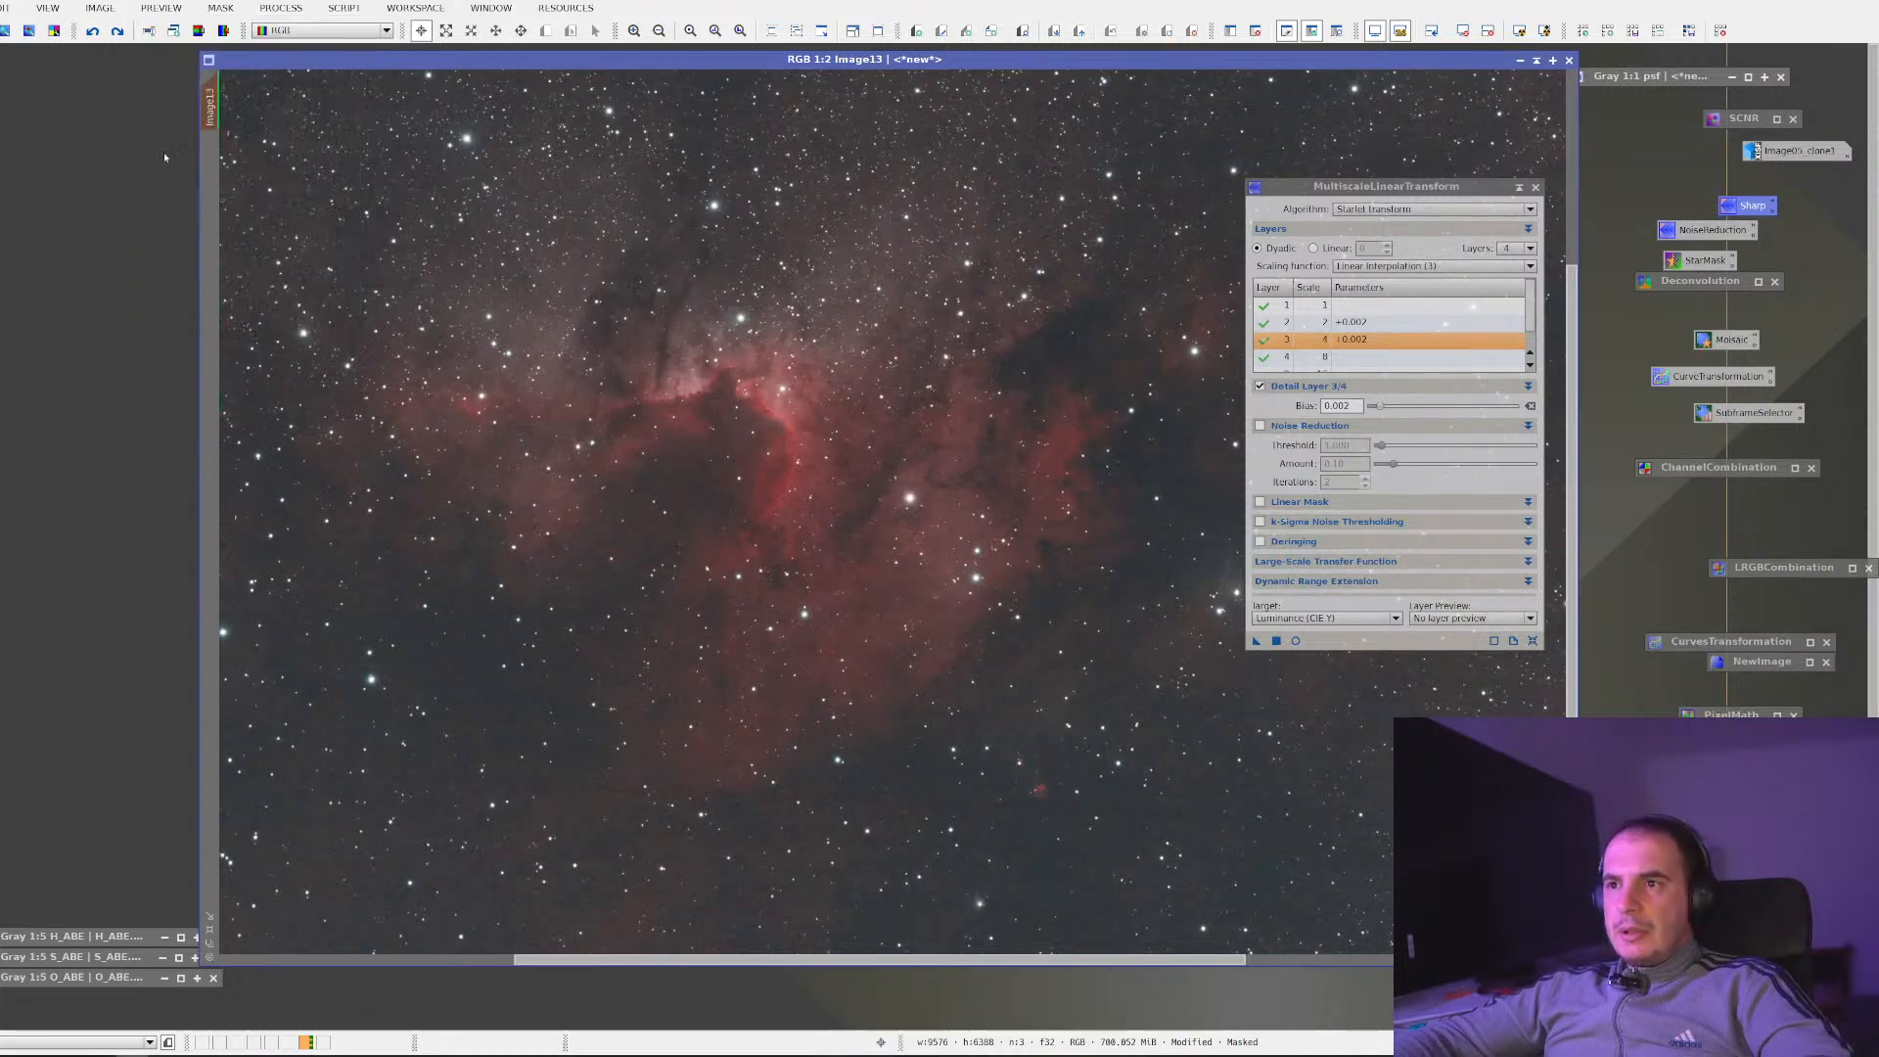
pyautogui.rightClick(406, 259)
pyautogui.moveTo(685, 436)
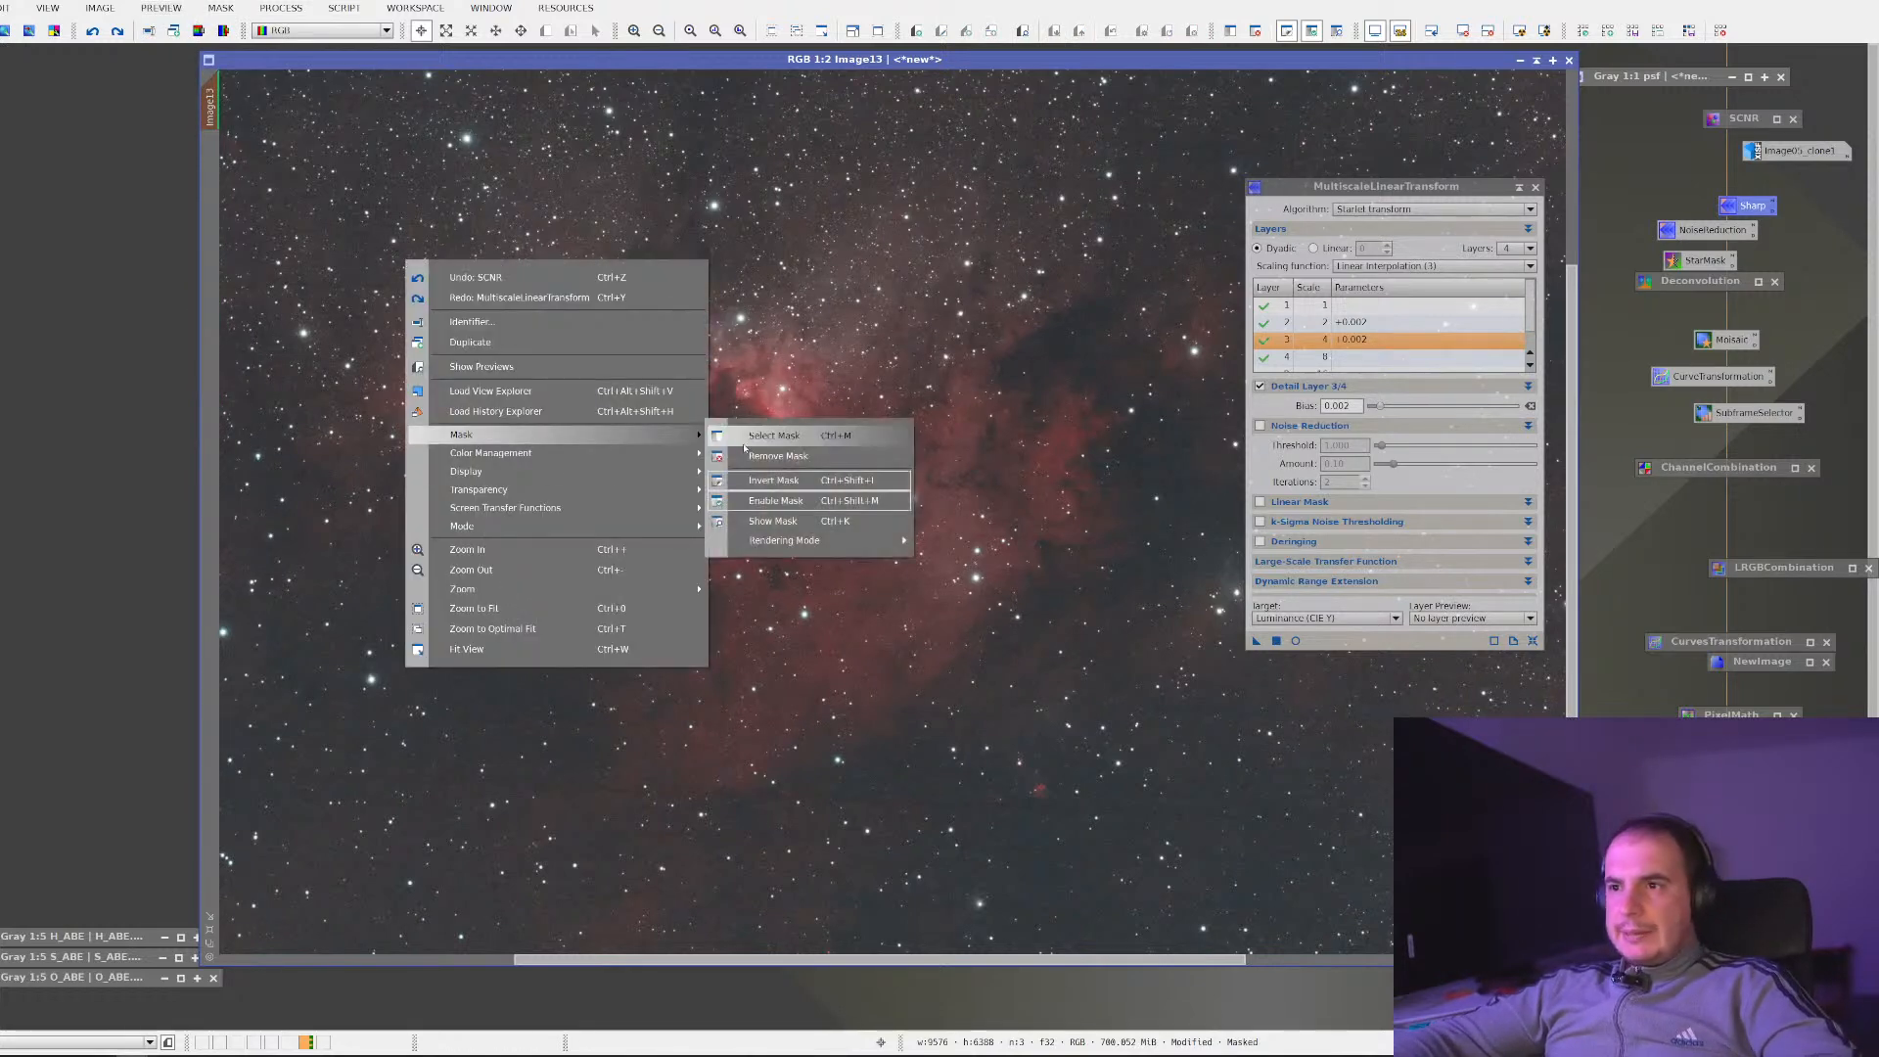
pyautogui.click(746, 455)
# Change the identifier of Image13 to HOO_base
pyautogui.rightClick(763, 185)
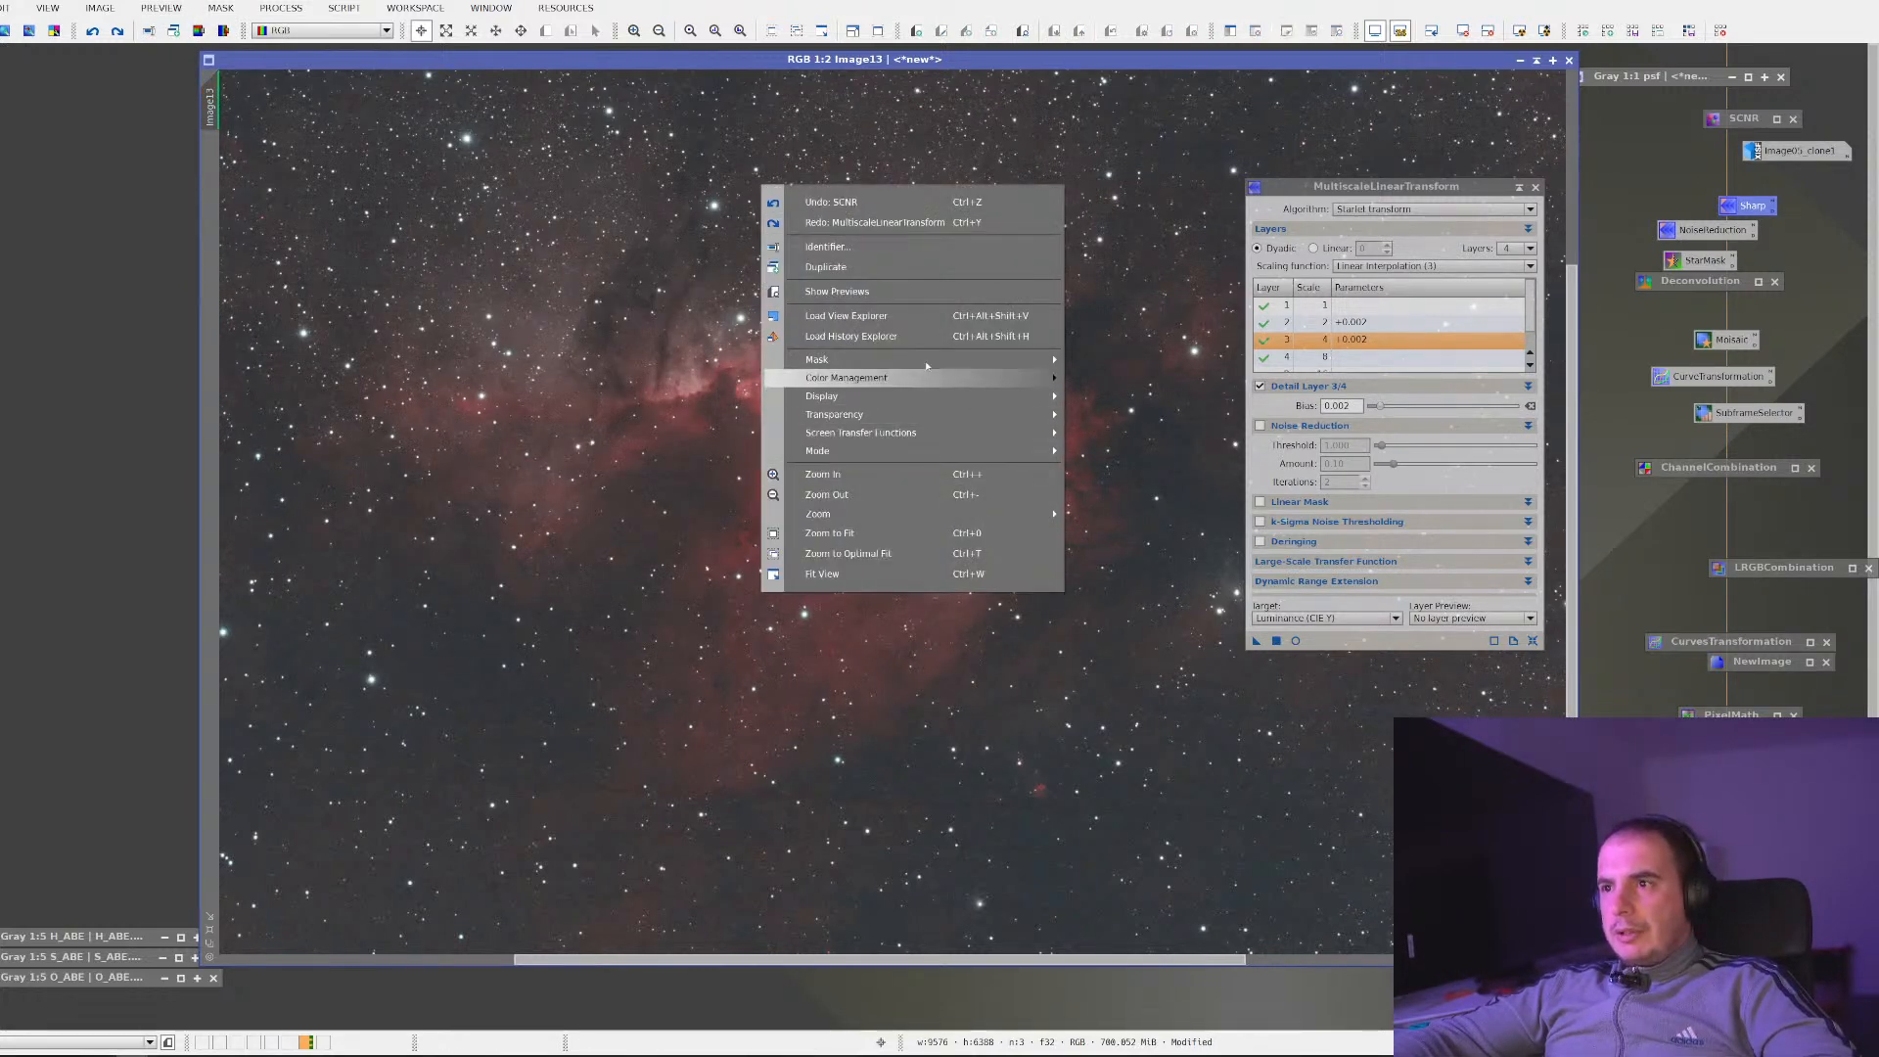
pyautogui.click(940, 249)
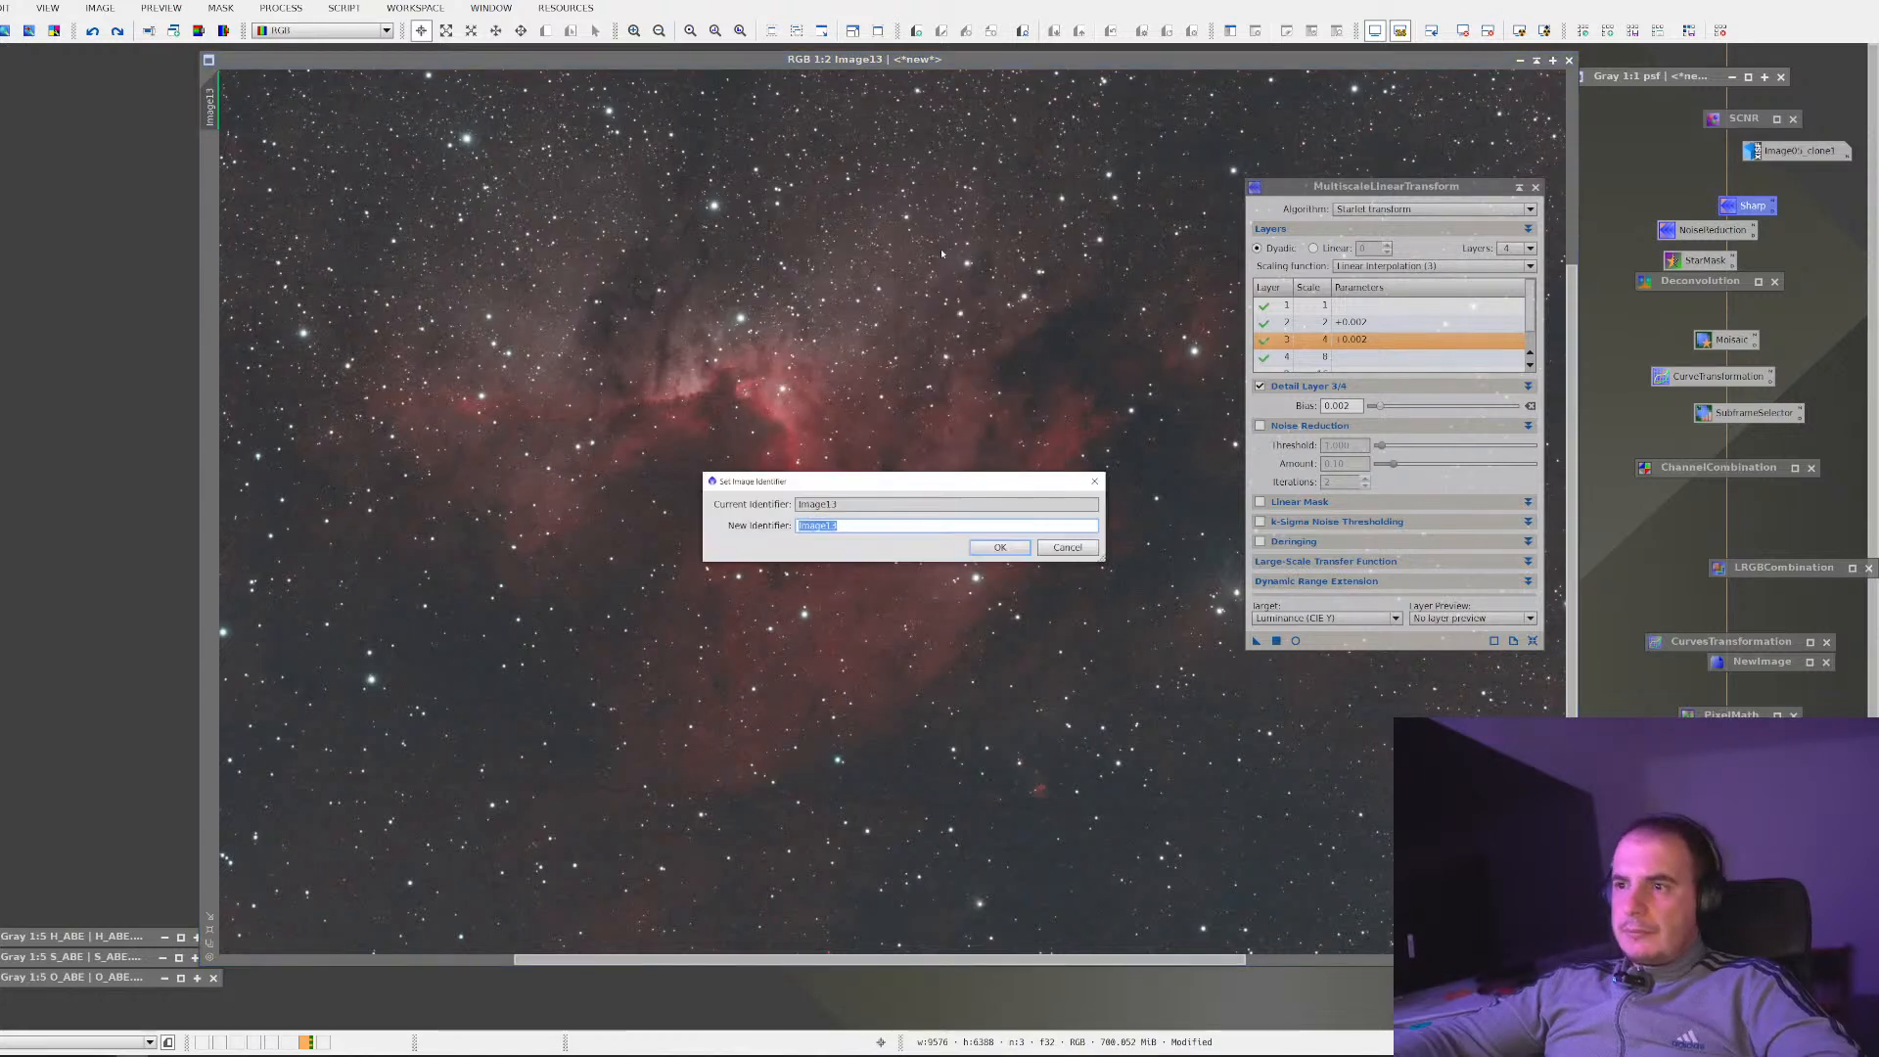
pyautogui.write('HOO_base')
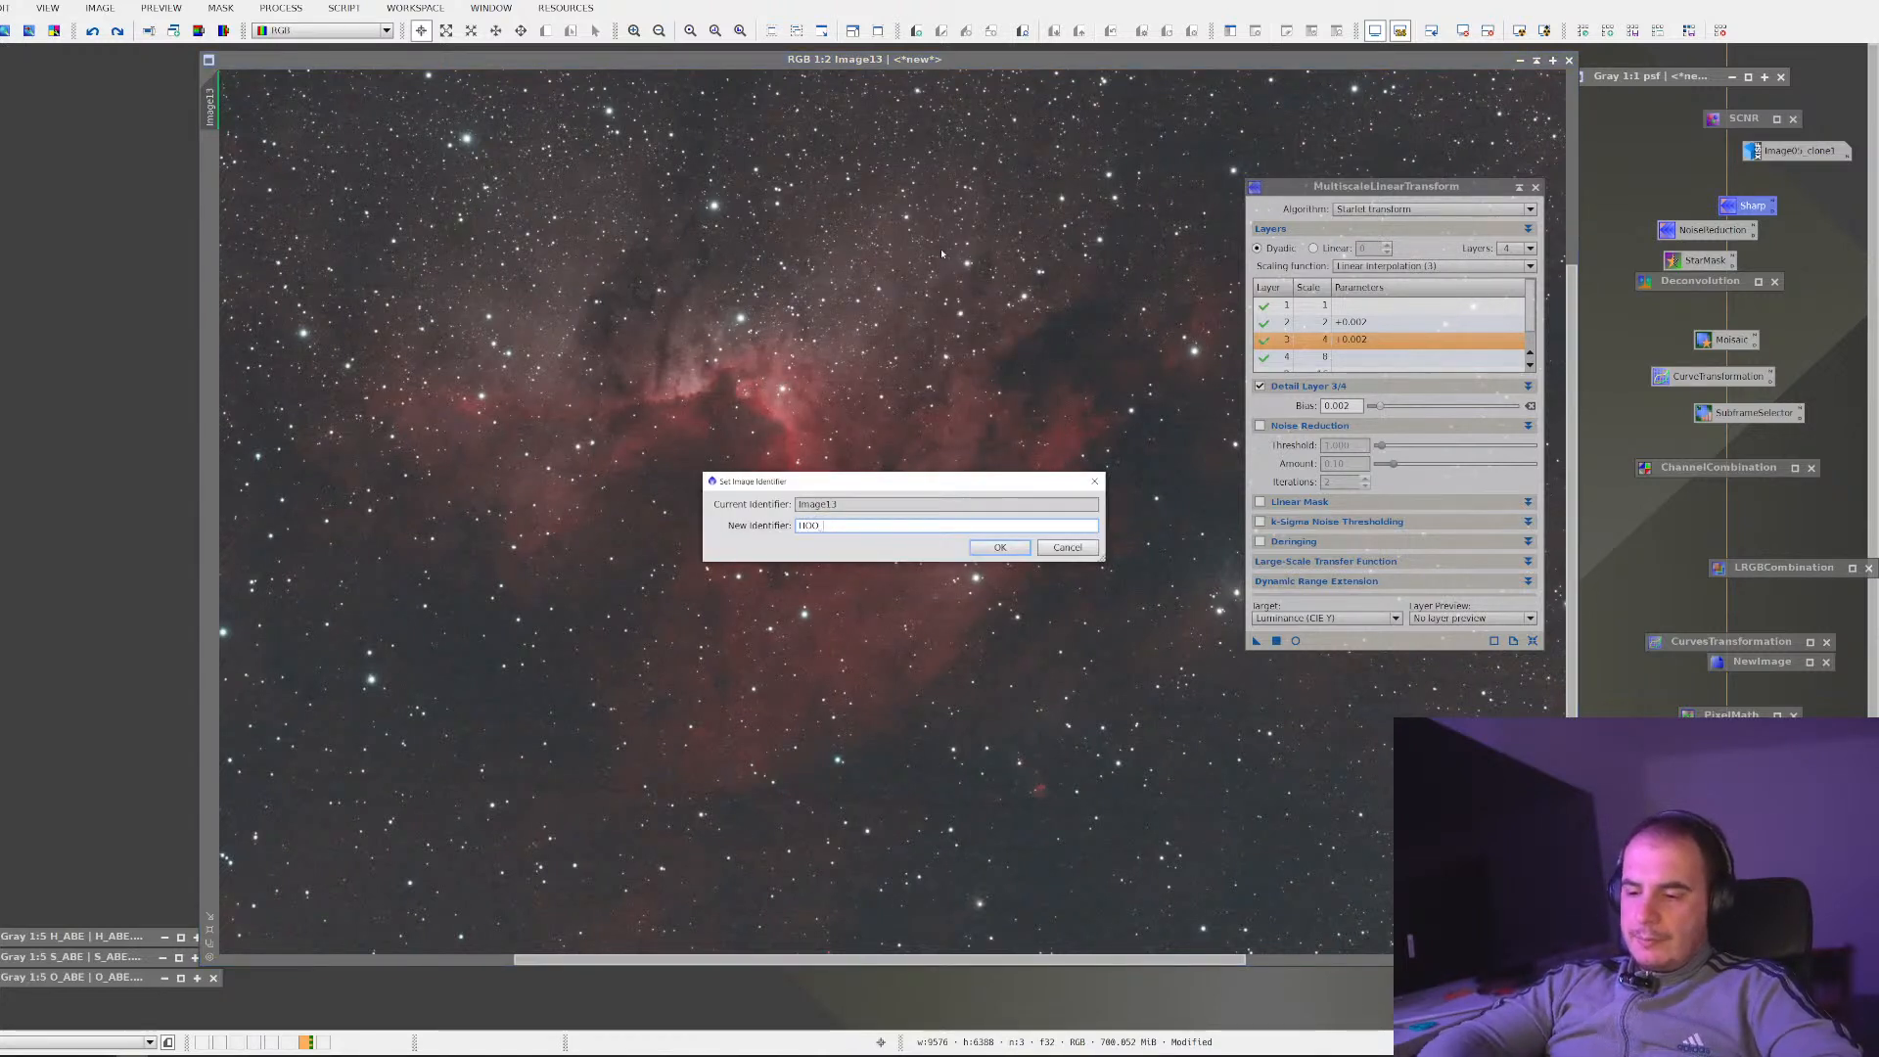
pyautogui.press('Return')
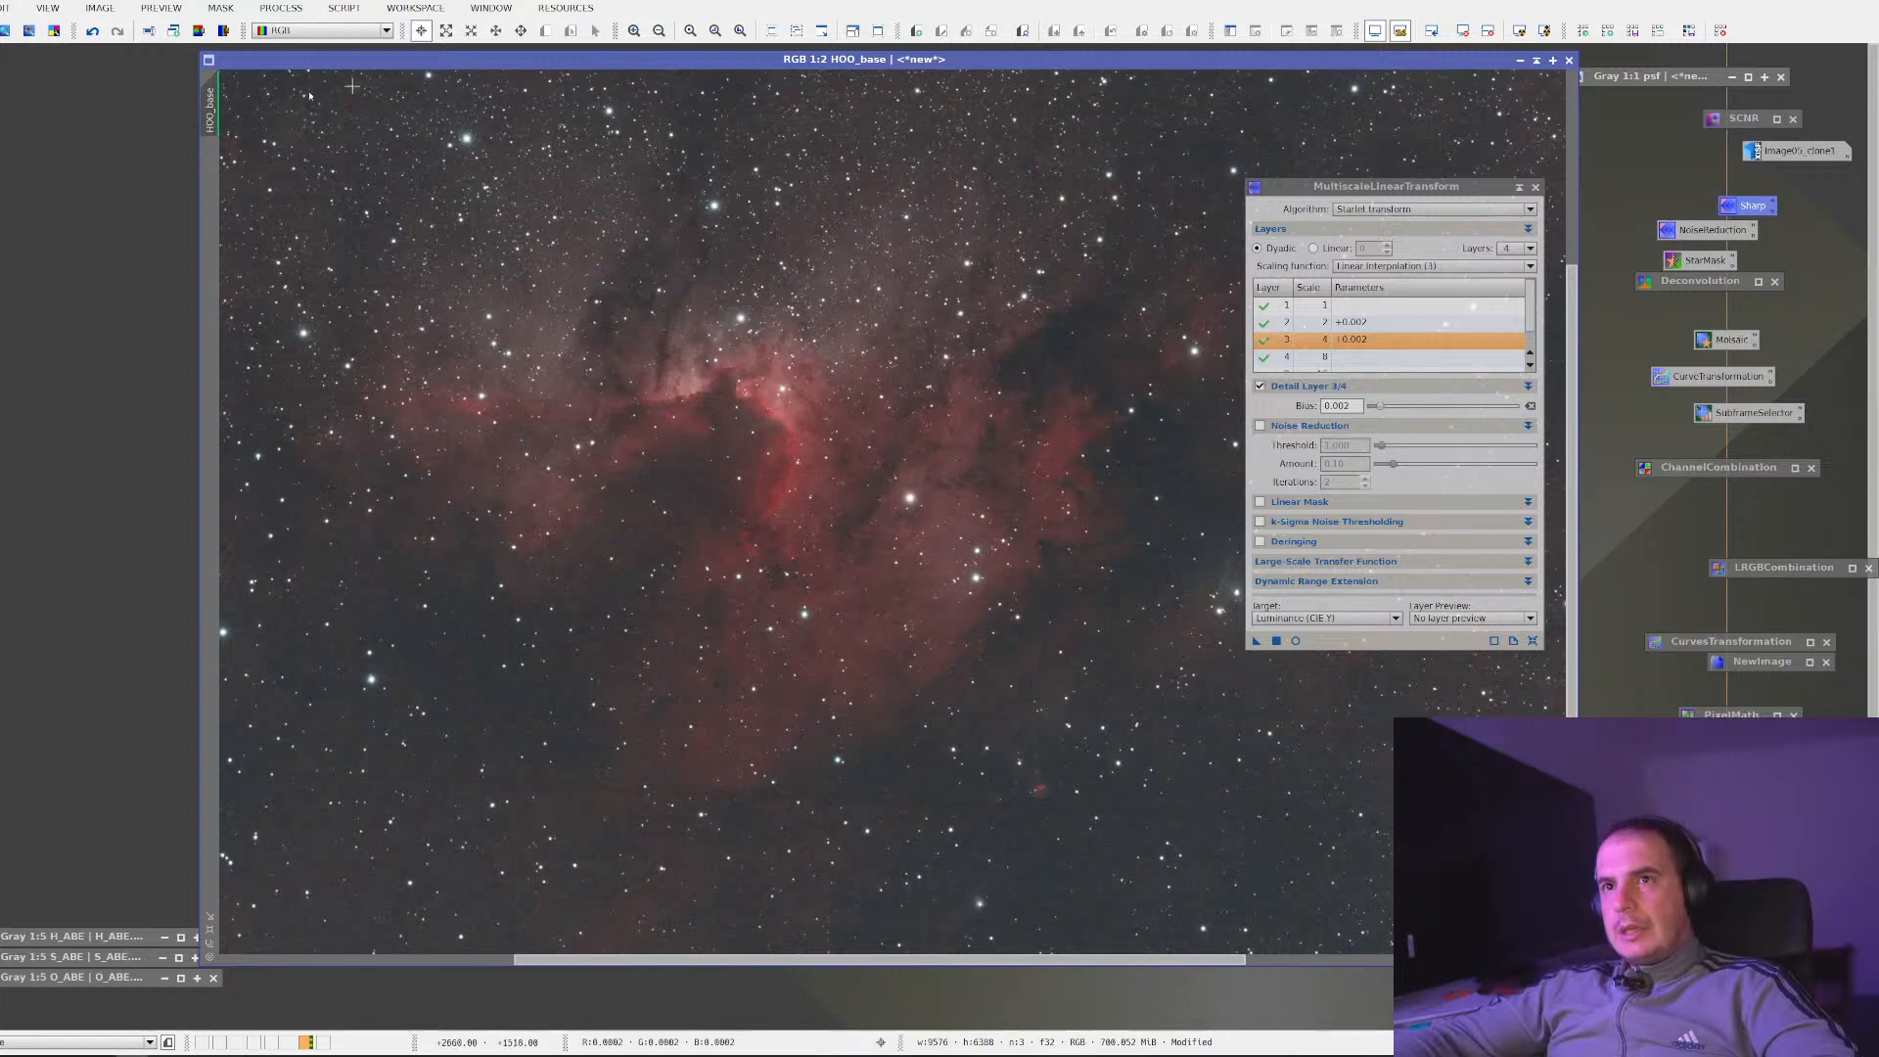
# Duplicate HOO_base as a backup and park the minimized clone beside the main image
pyautogui.moveTo(210, 109); pyautogui.dragTo(190, 102)
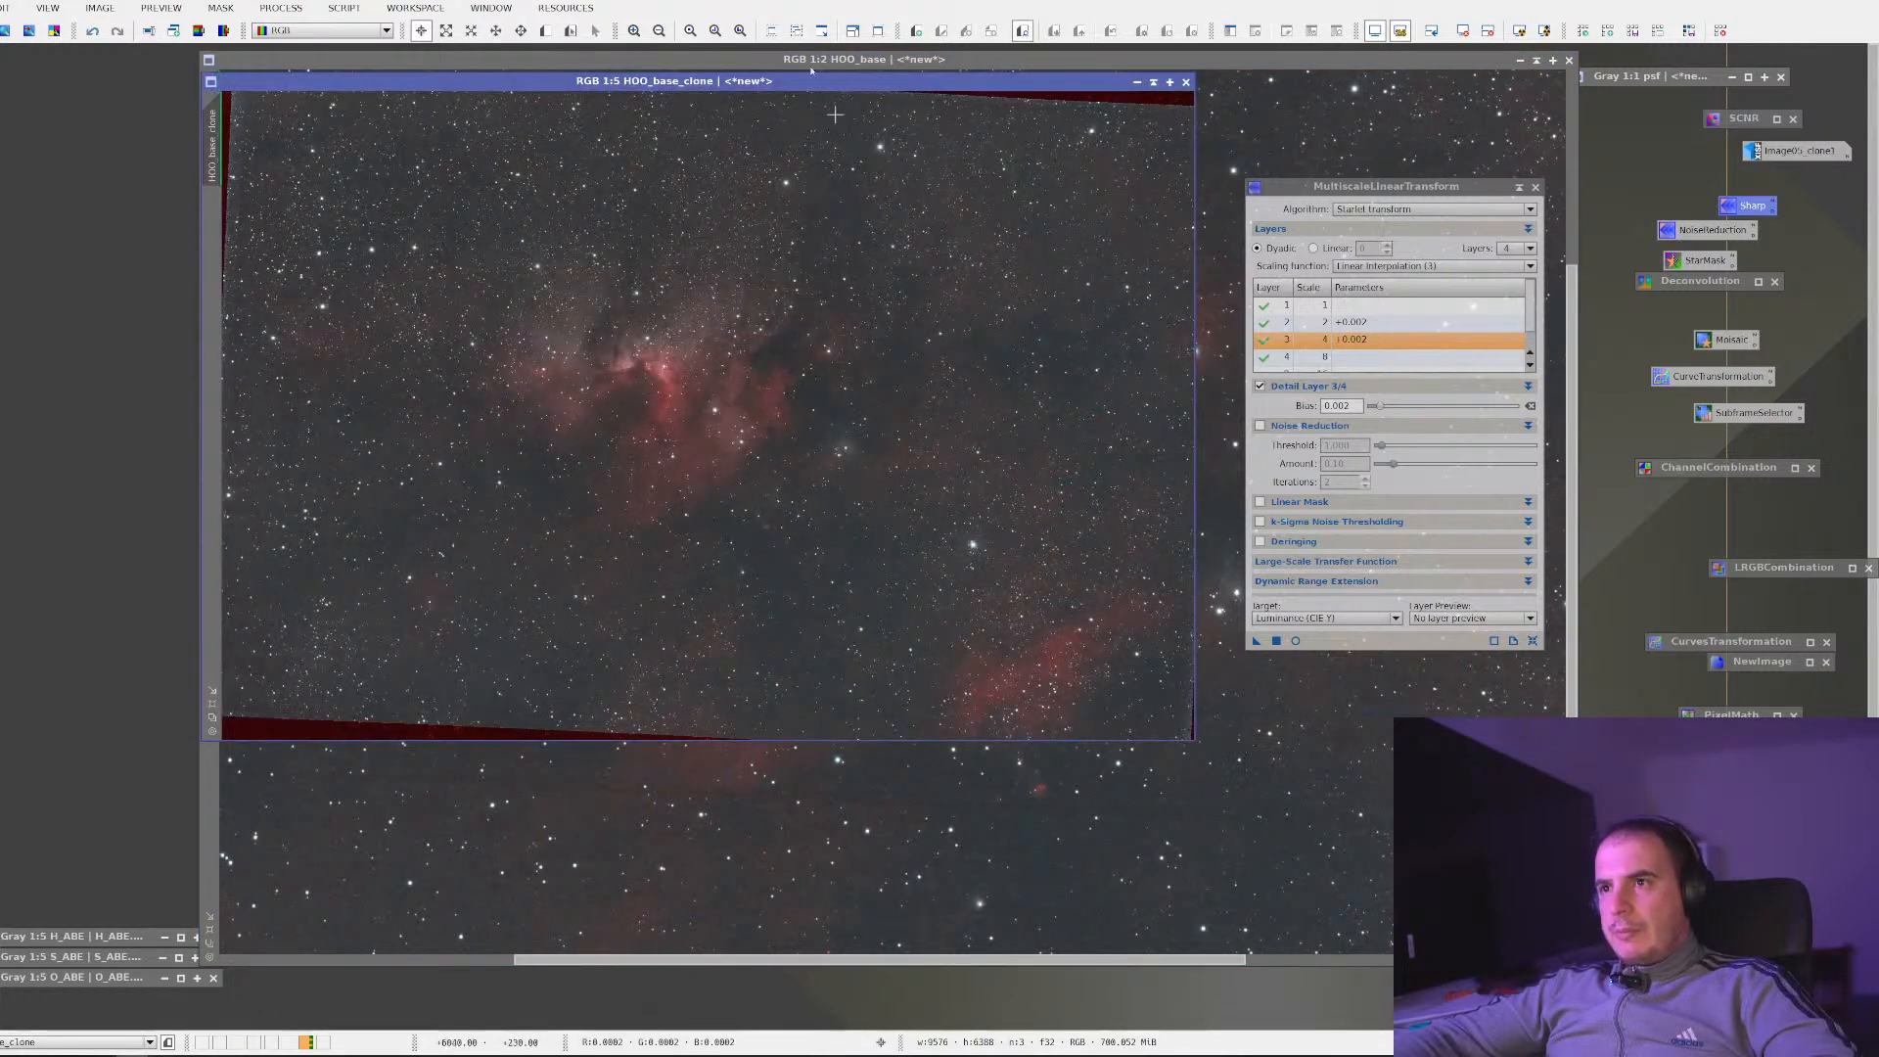
pyautogui.moveTo(615, 403); pyautogui.dragTo(25, 61)
pyautogui.click(274, 102)
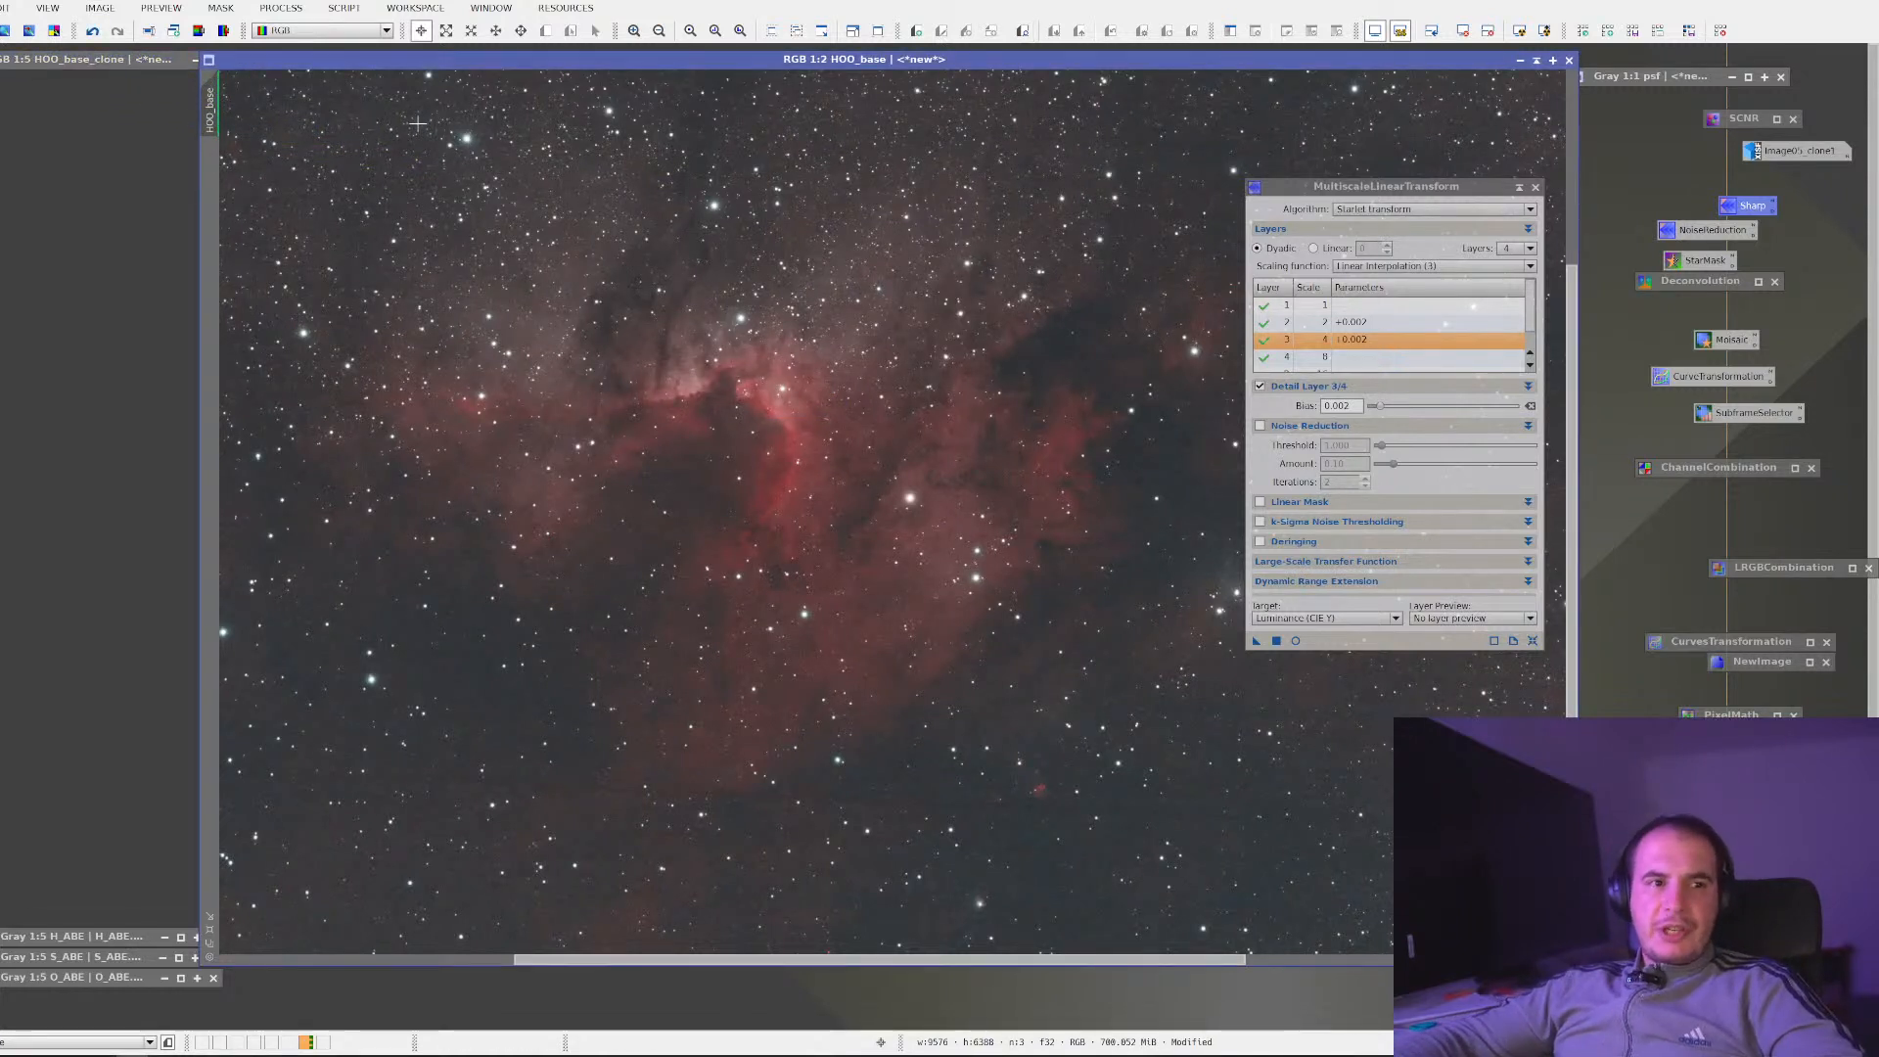
# Open ScreenTransferFunction for HOO_base and collapse the MultiscaleLinearTransform window
pyautogui.click(297, 10)
pyautogui.moveTo(323, 30)
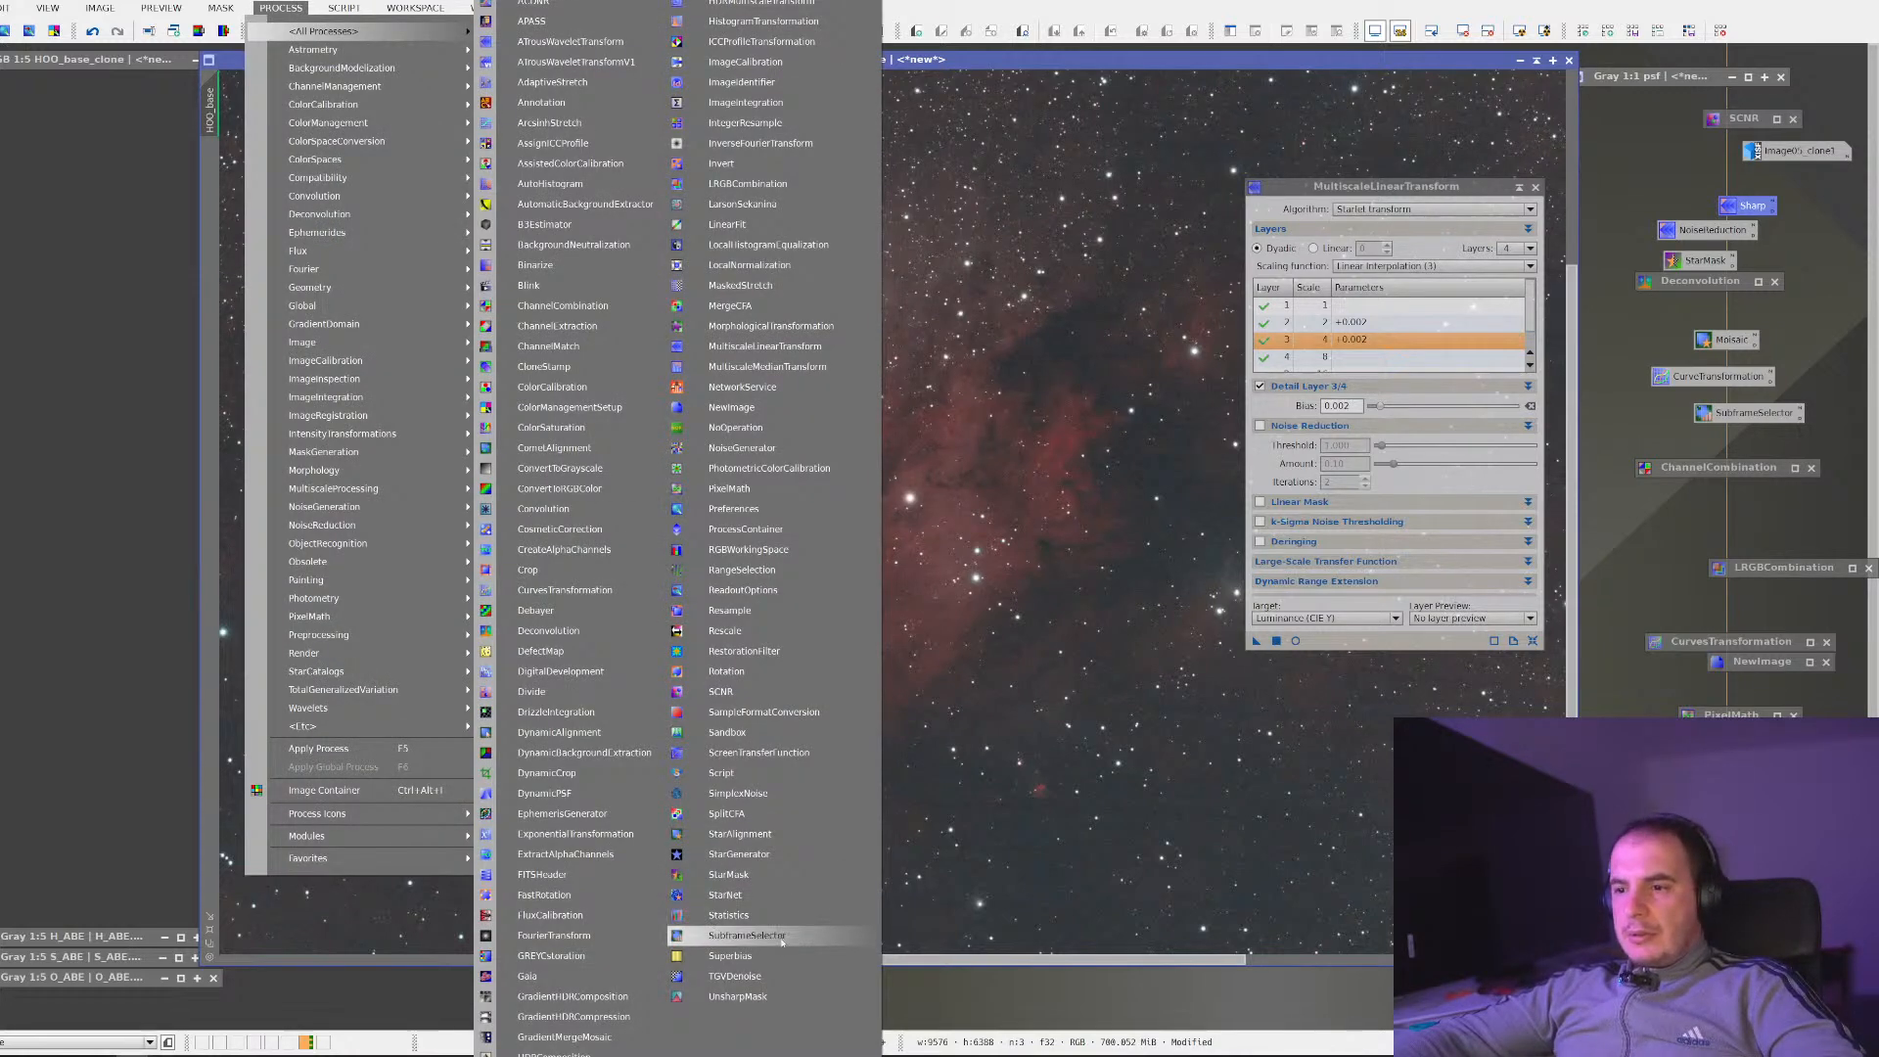
pyautogui.click(759, 752)
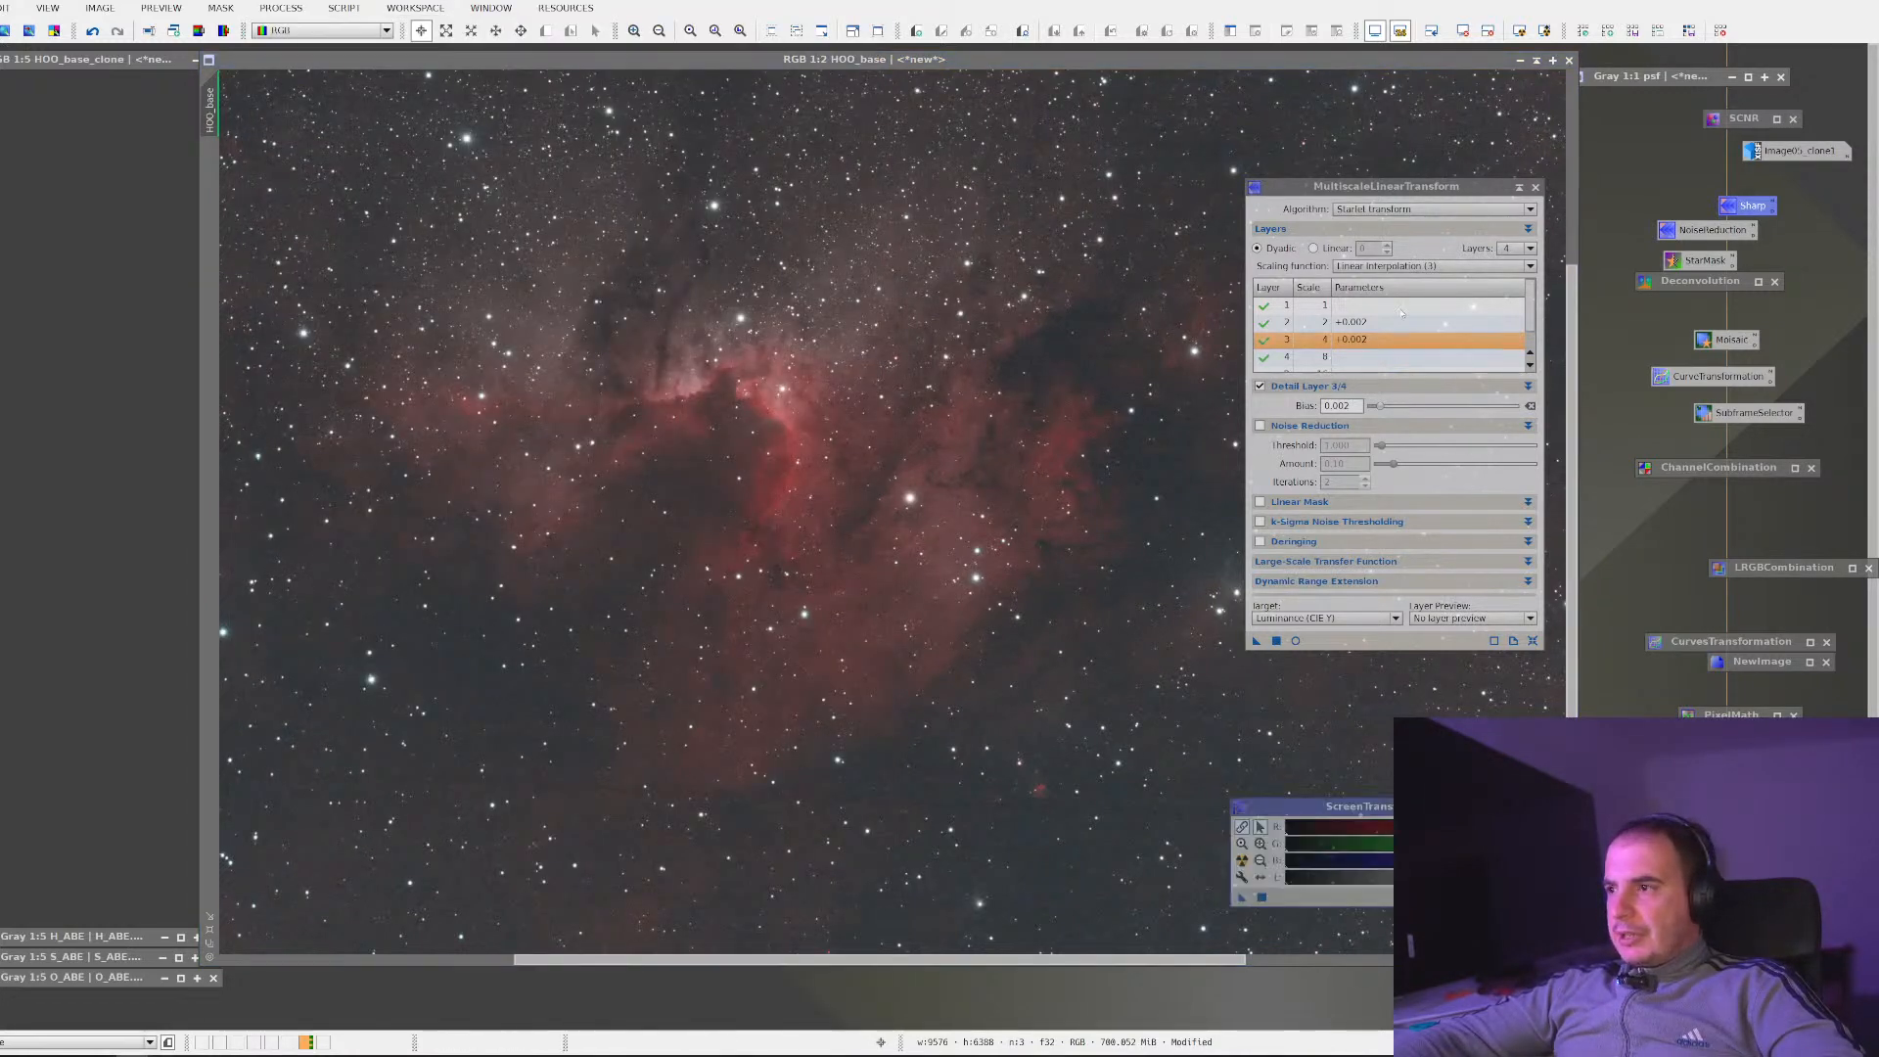
pyautogui.click(1519, 187)
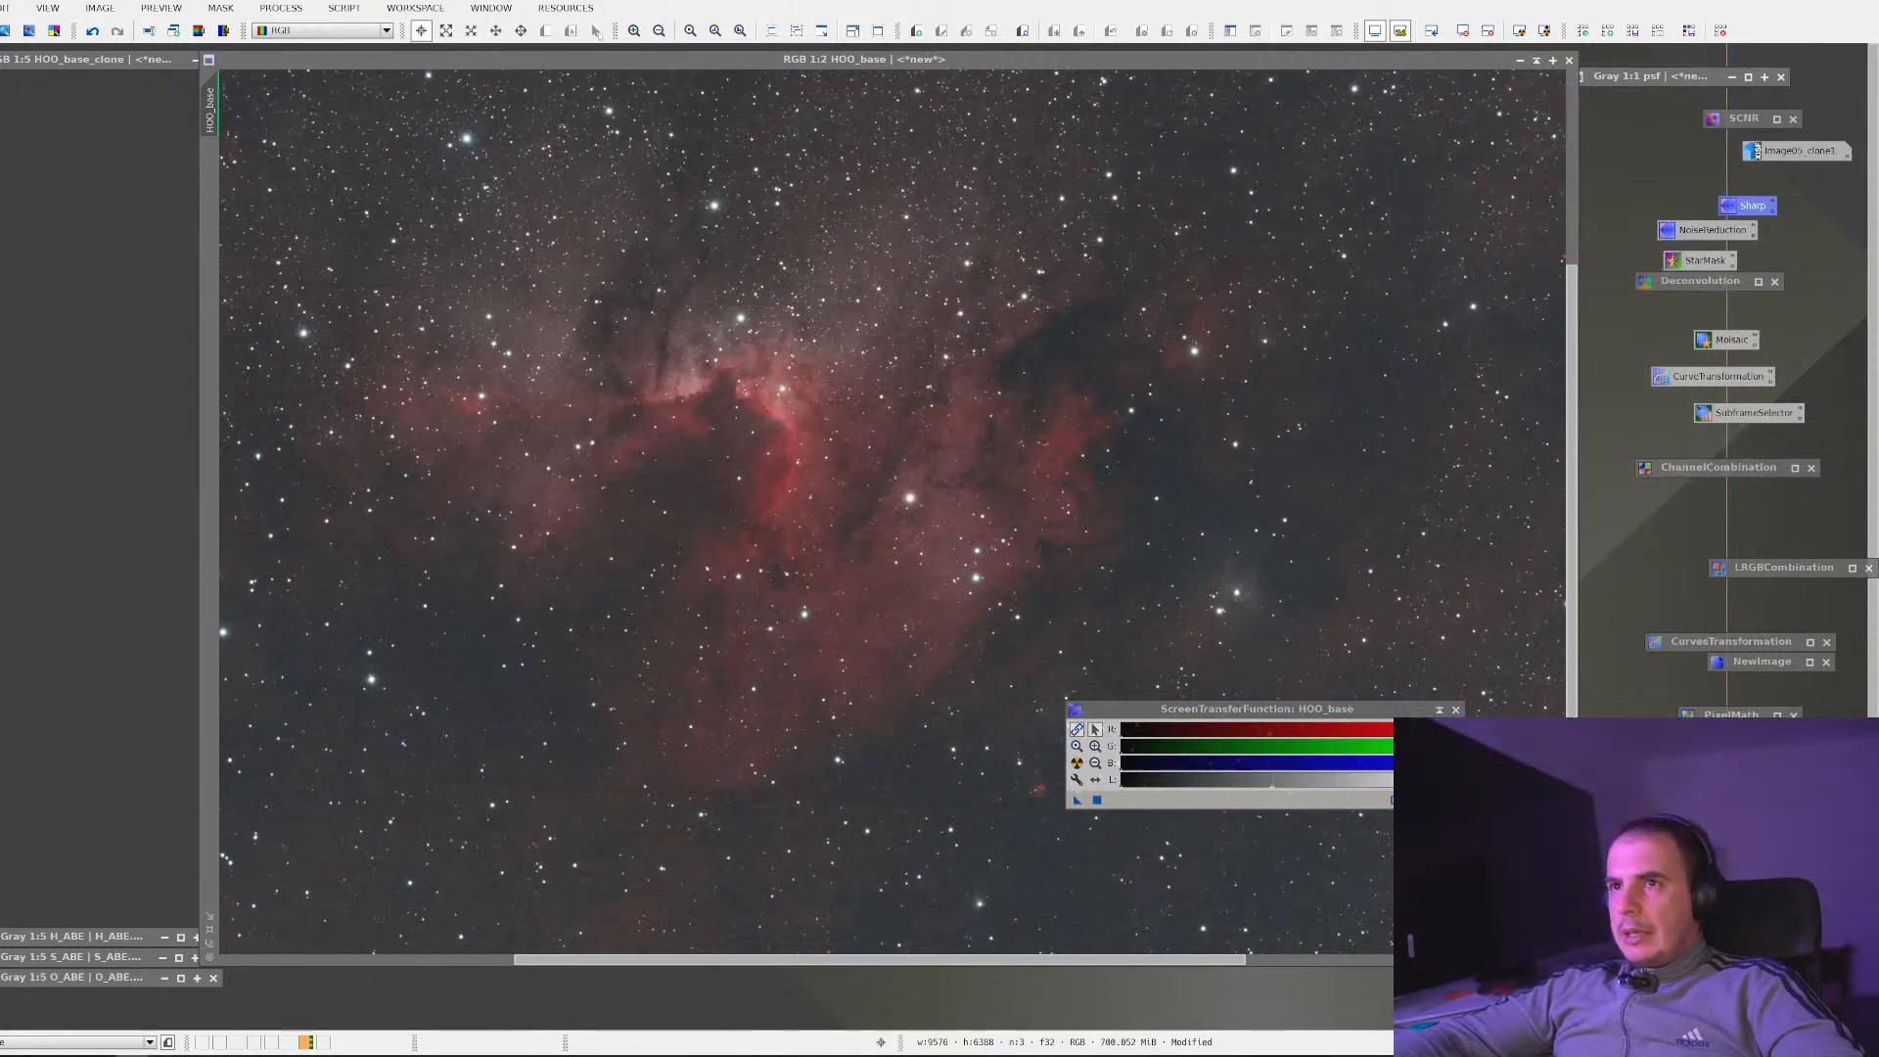
# Open HistogramTransformation and reset its parameters to their defaults
pyautogui.click(294, 9)
pyautogui.moveTo(323, 31)
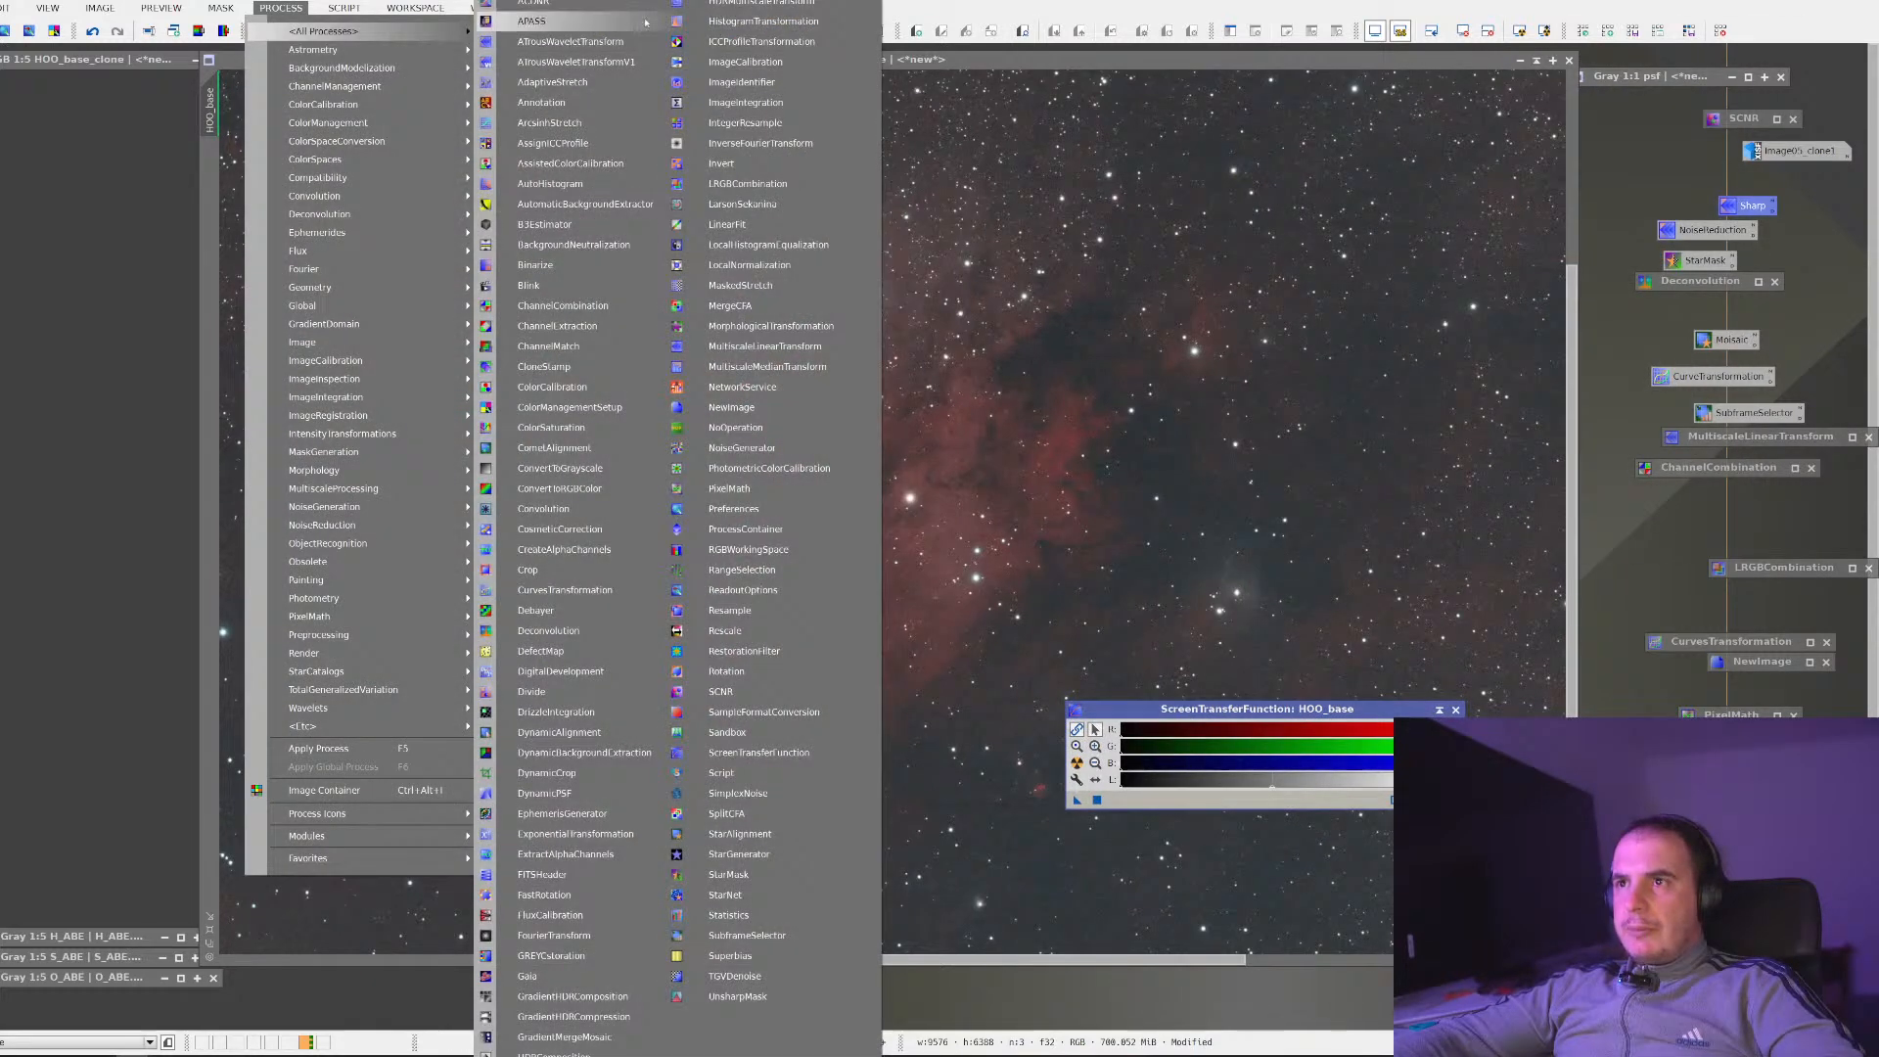
pyautogui.click(762, 21)
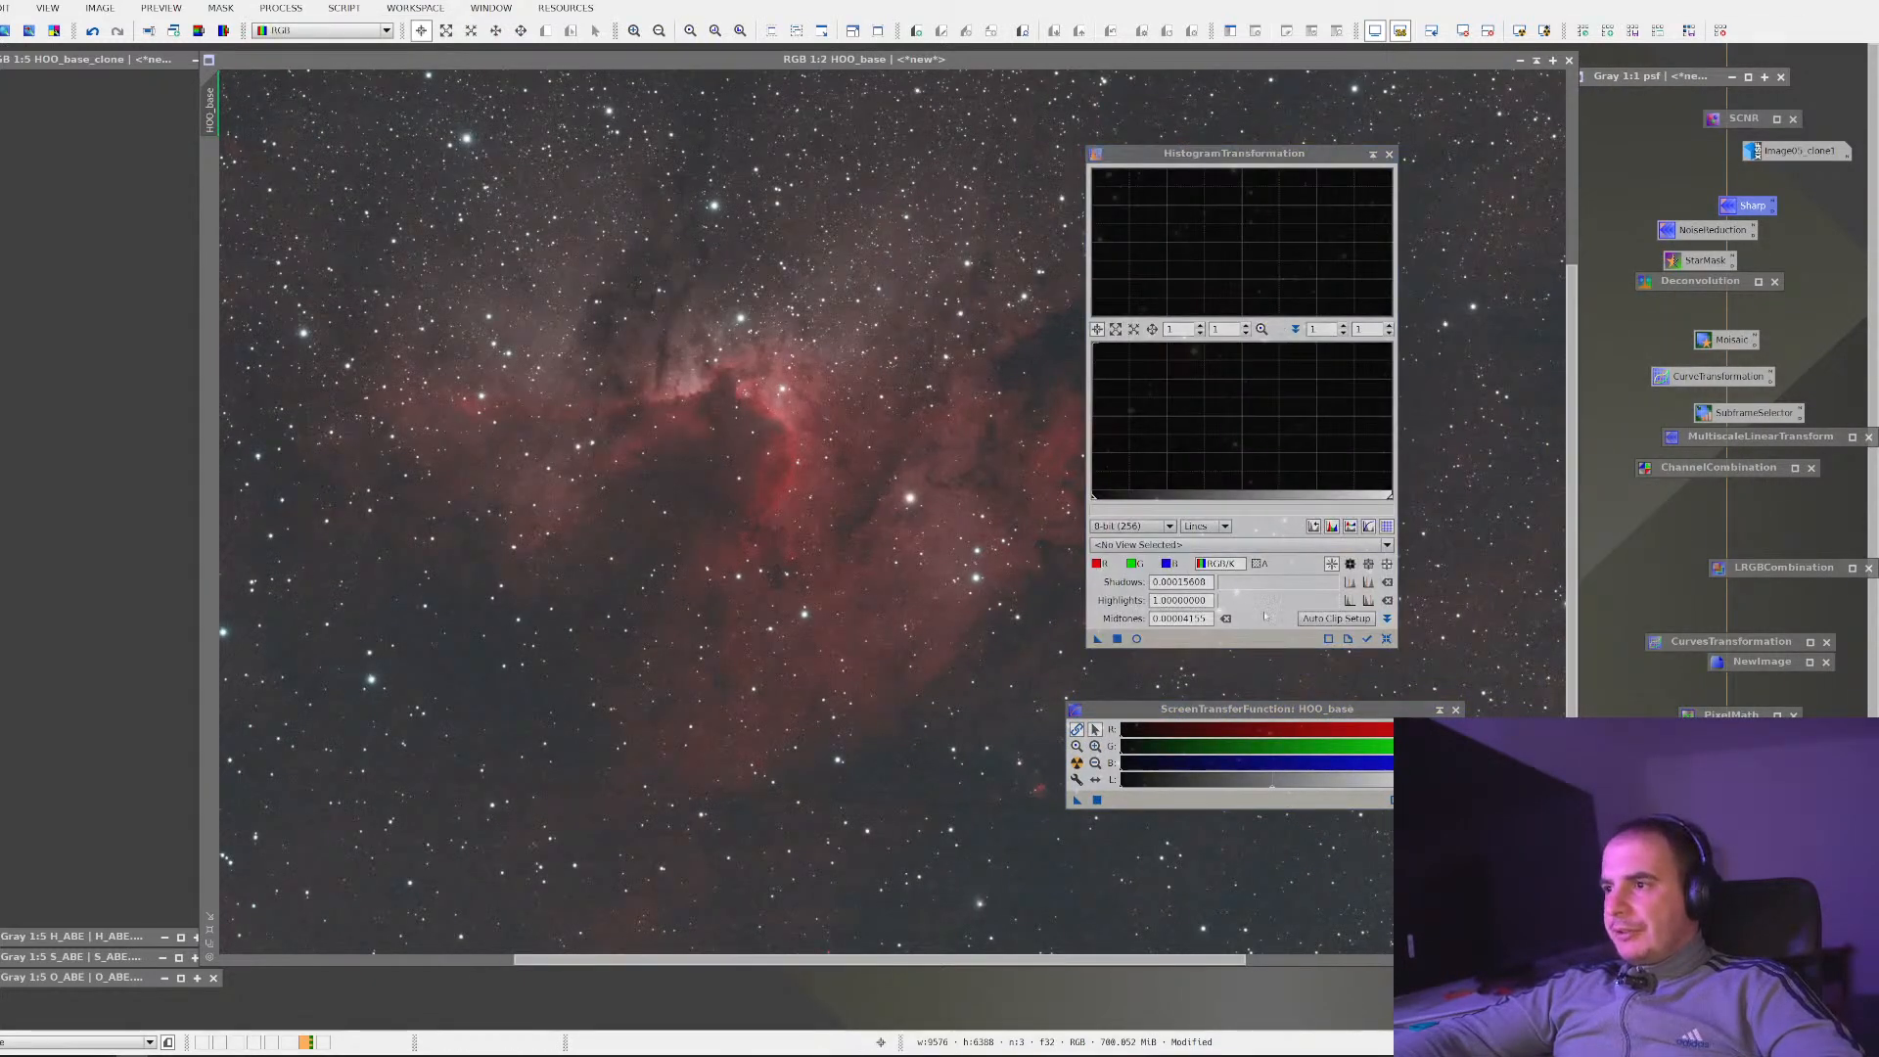
pyautogui.click(1386, 638)
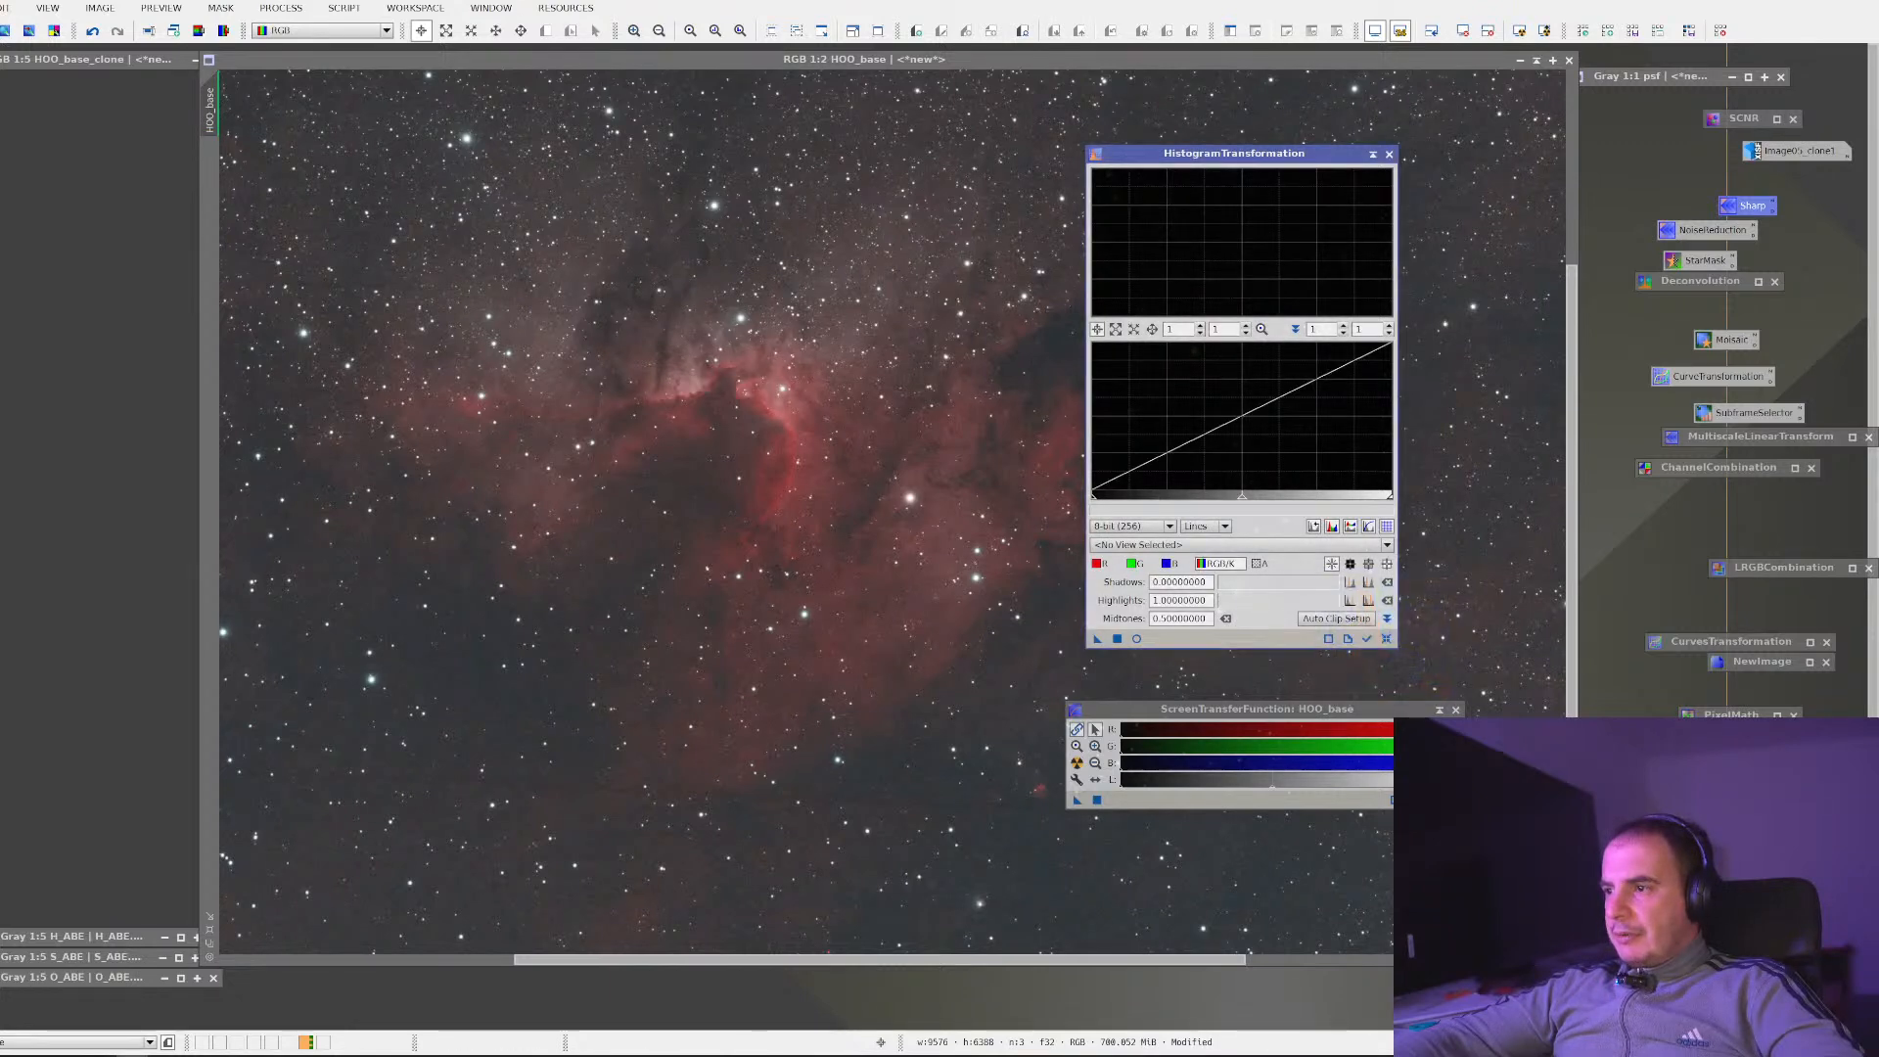
# Reset the screen stretch and try the default HistogramTransformation in the real-time preview and on HOO_base
pyautogui.click(1453, 800)
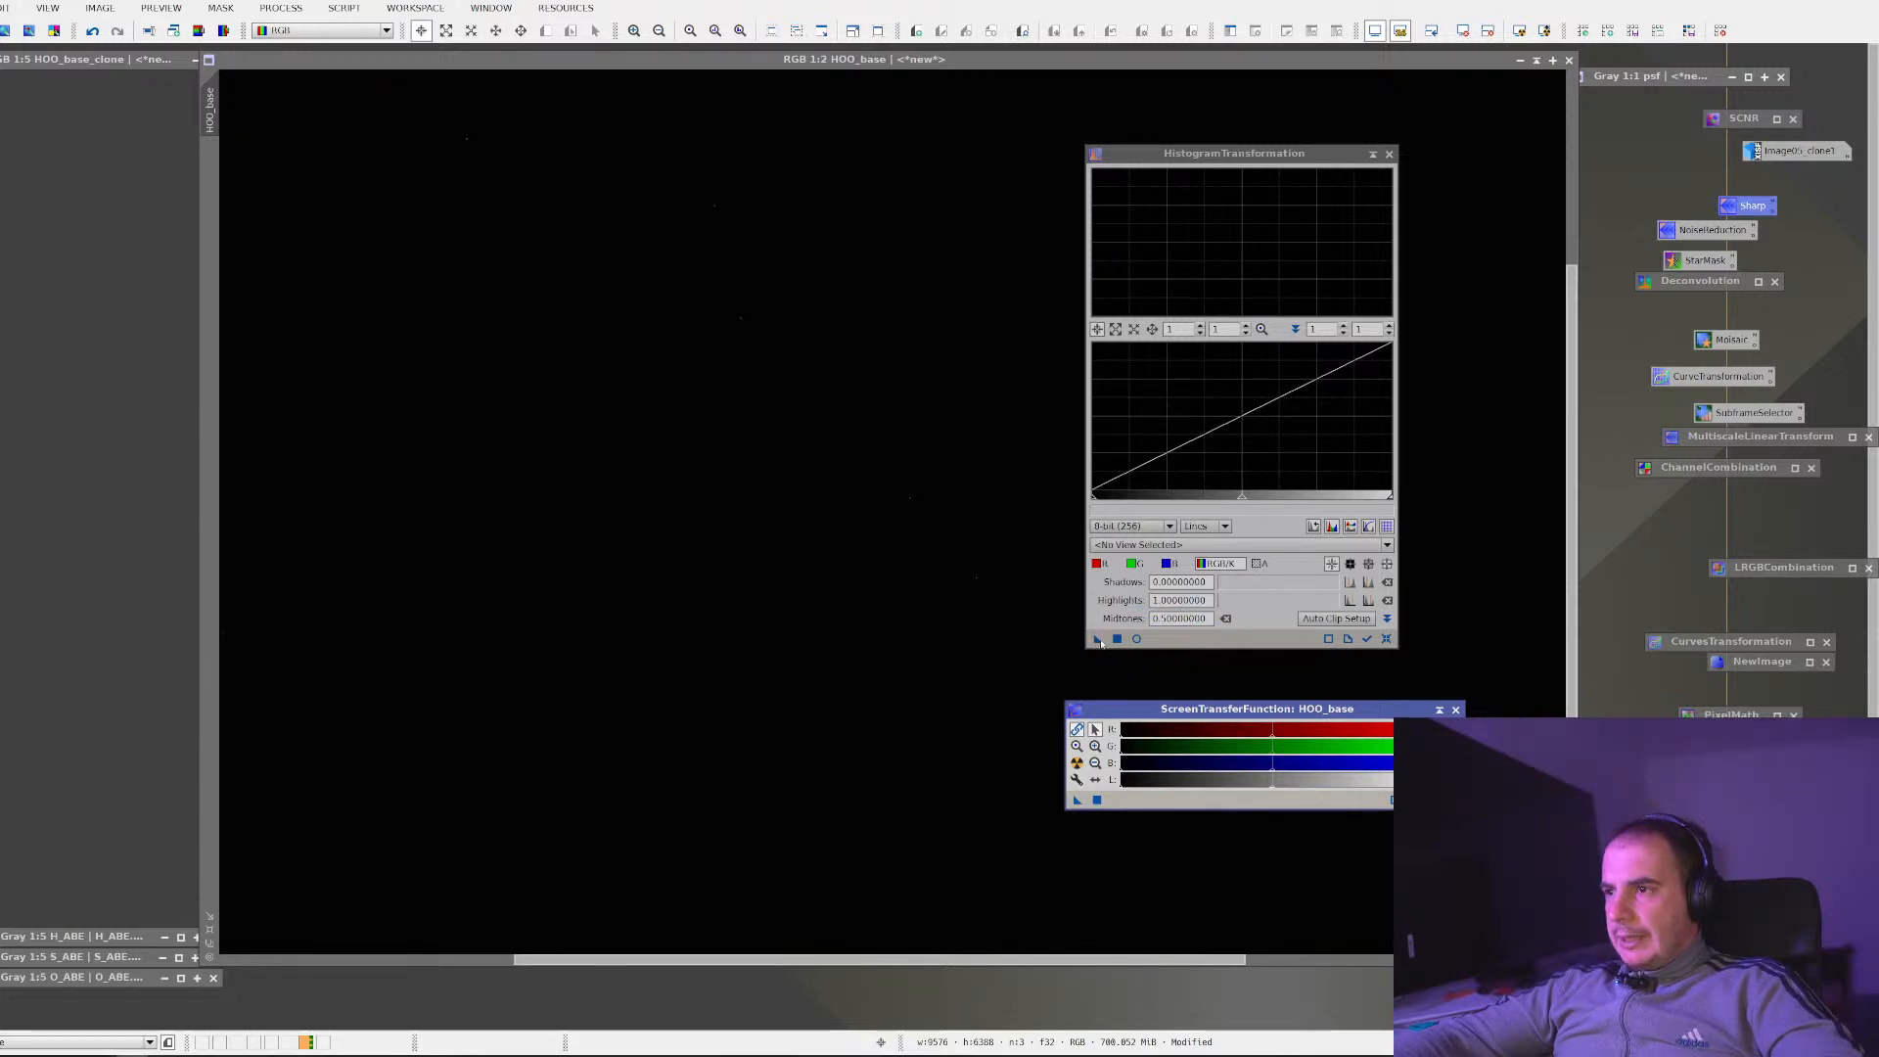
pyautogui.click(1136, 639)
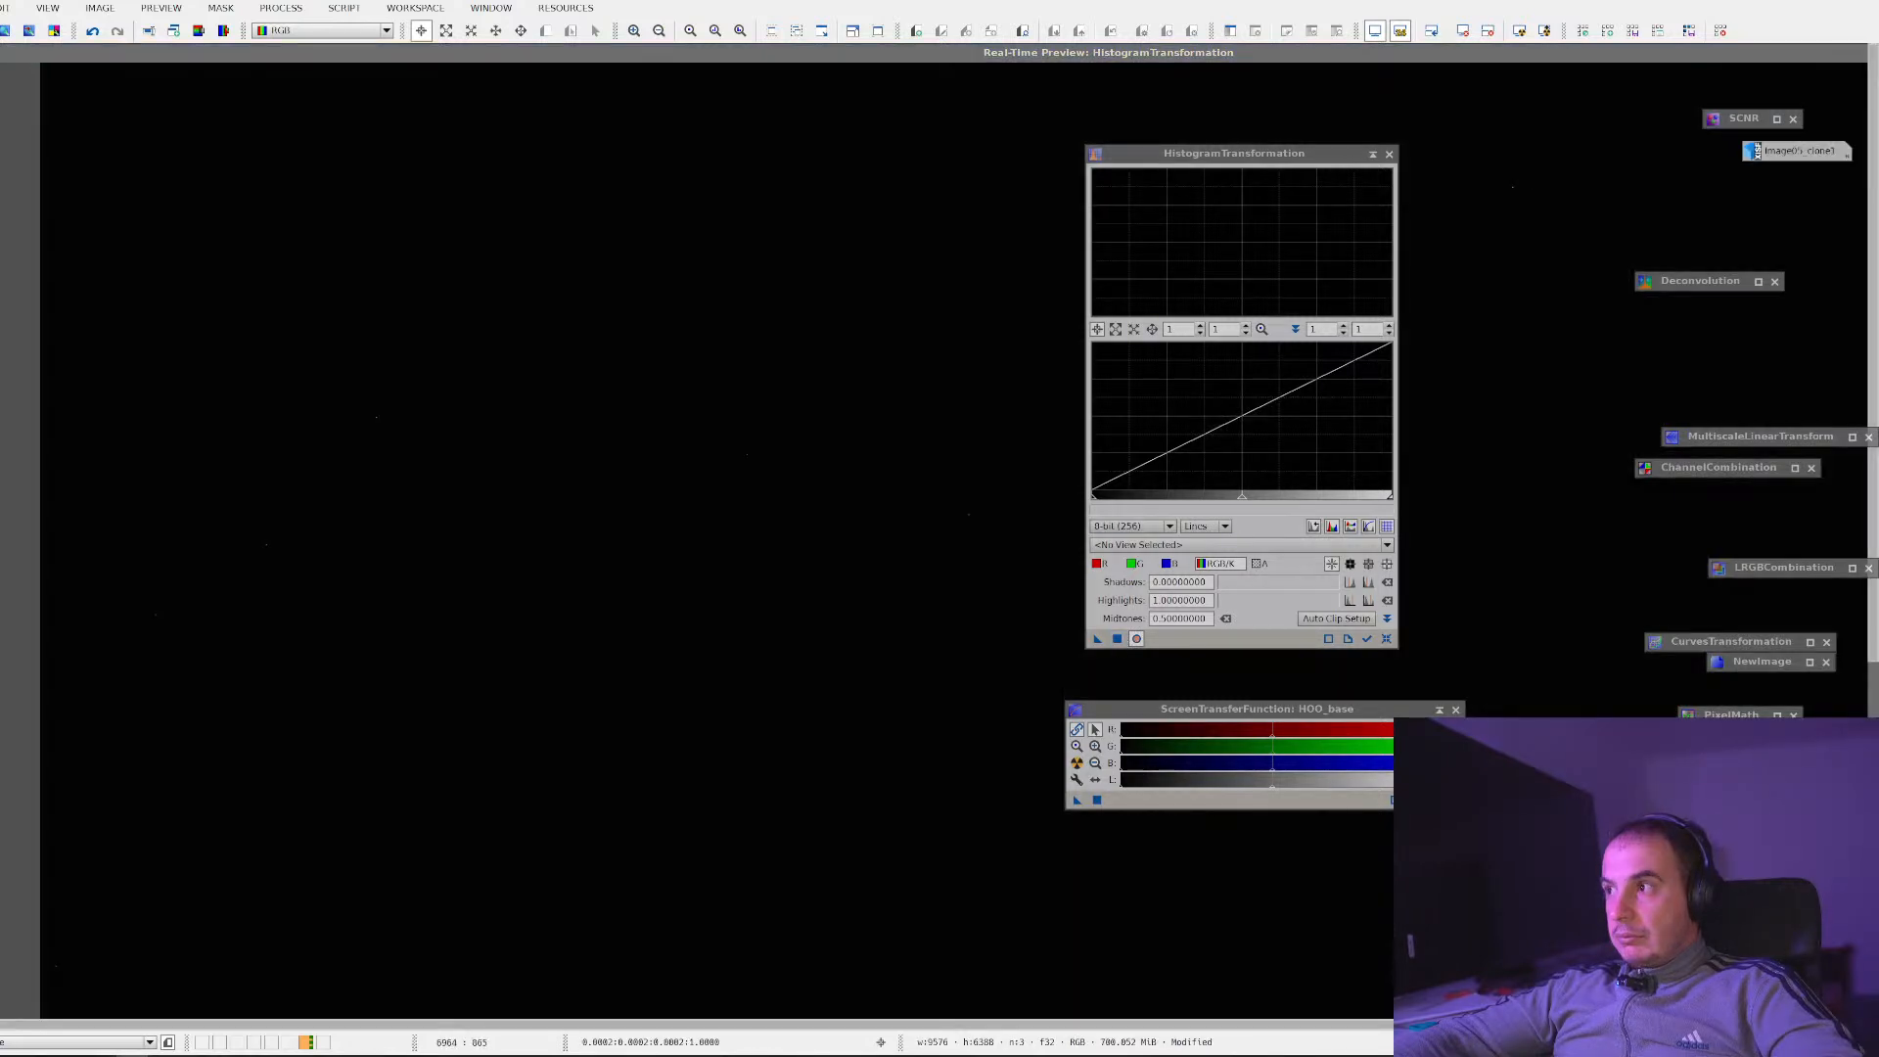
pyautogui.click(1137, 640)
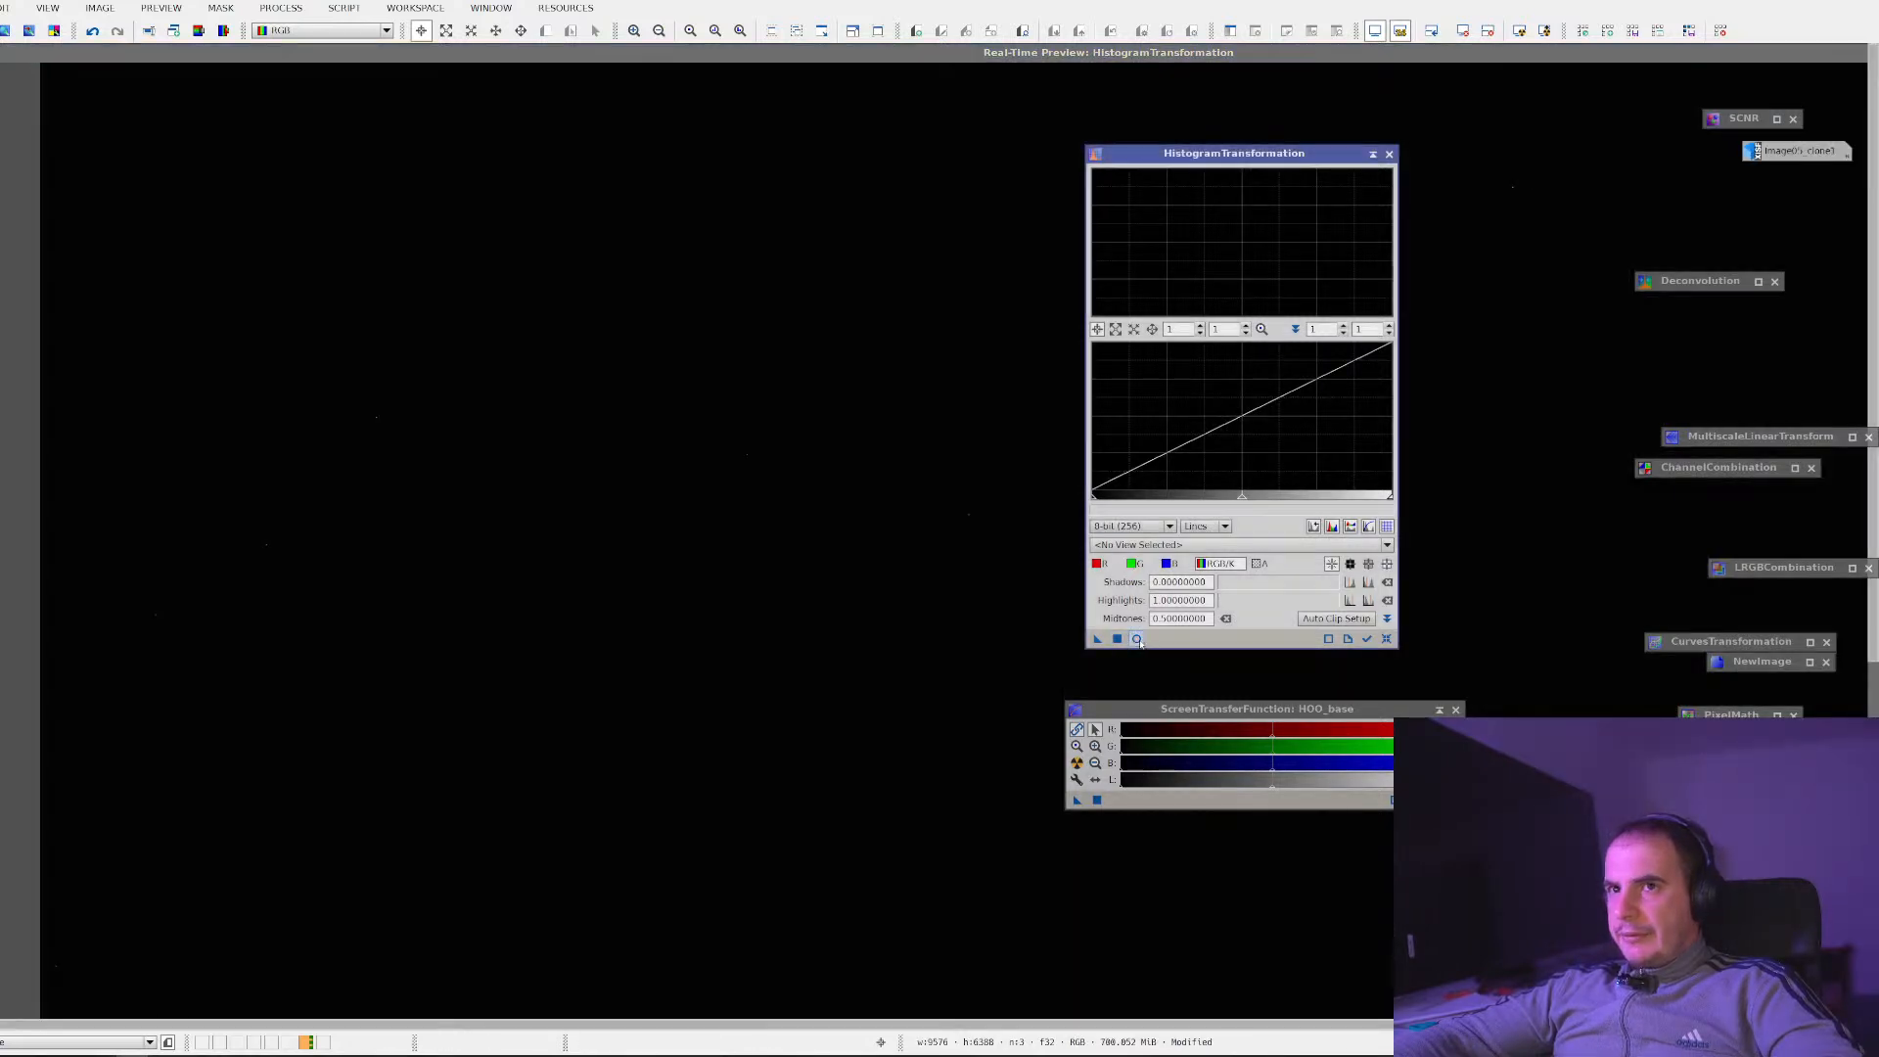
pyautogui.click(1138, 640)
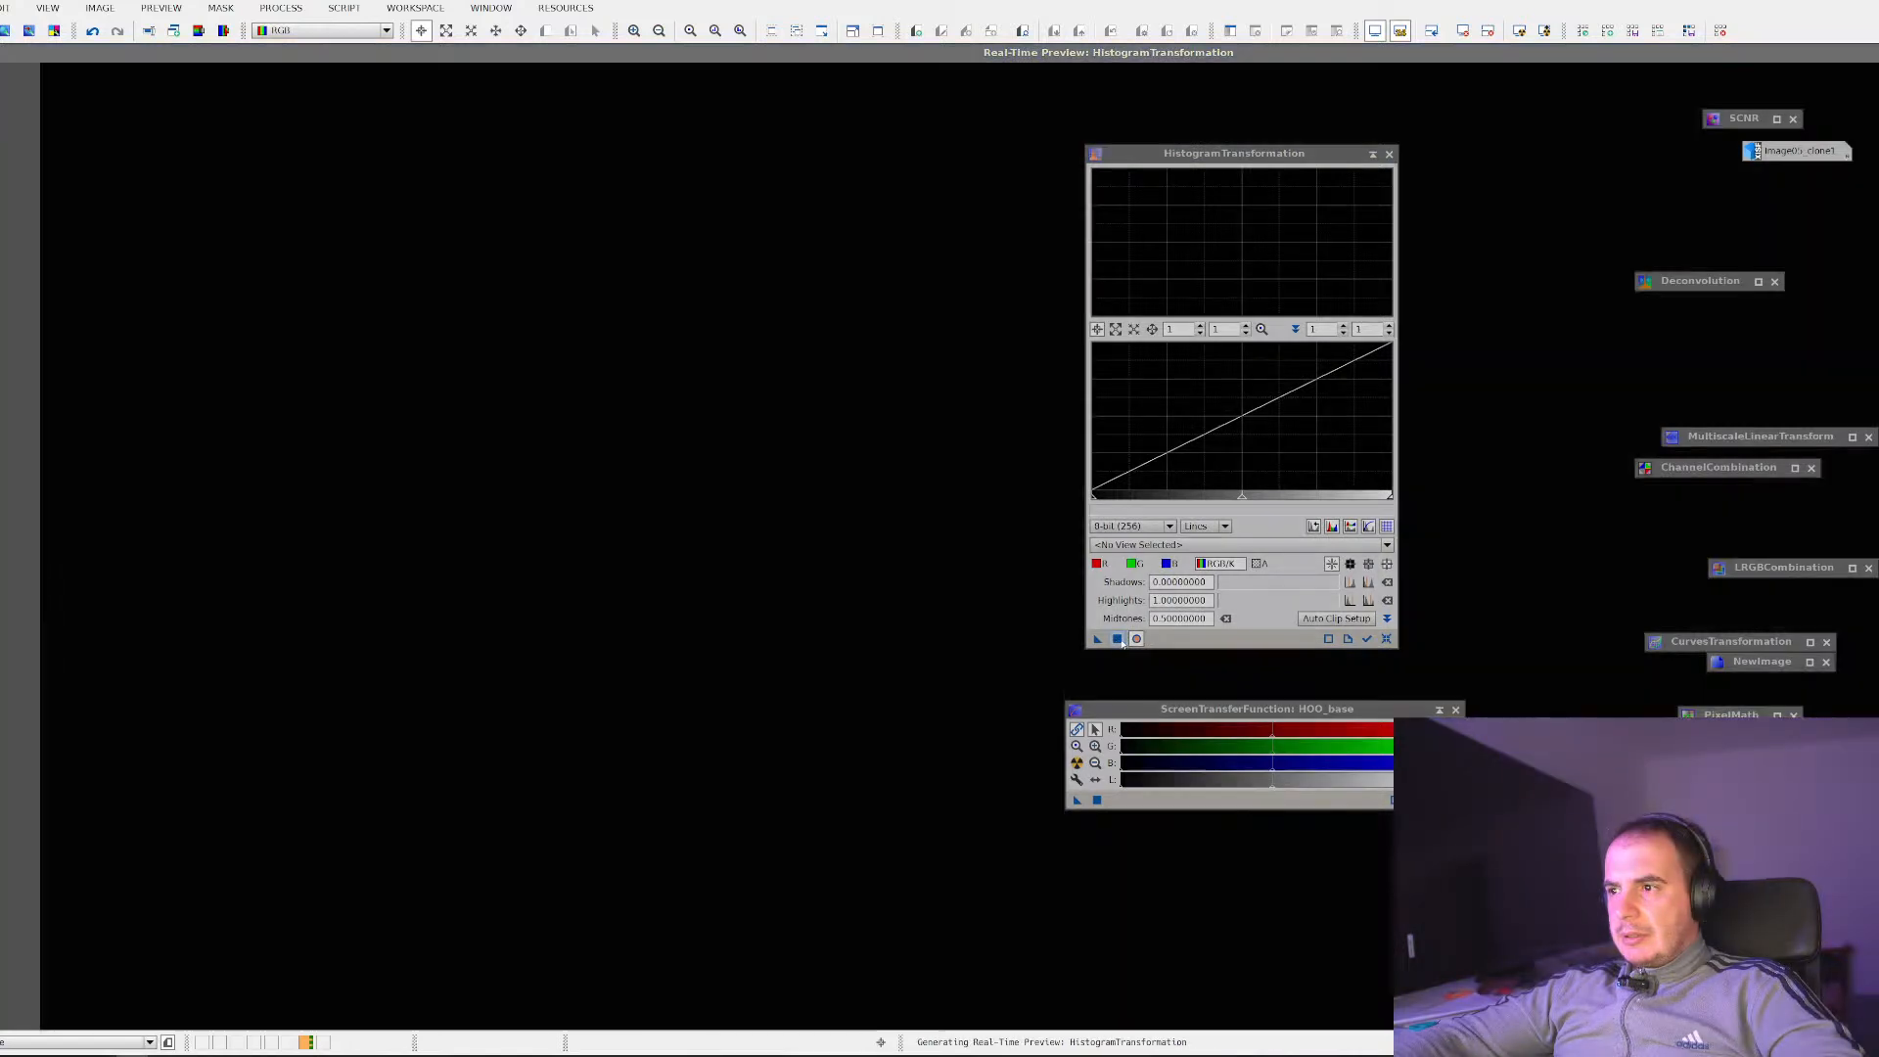
pyautogui.click(1136, 640)
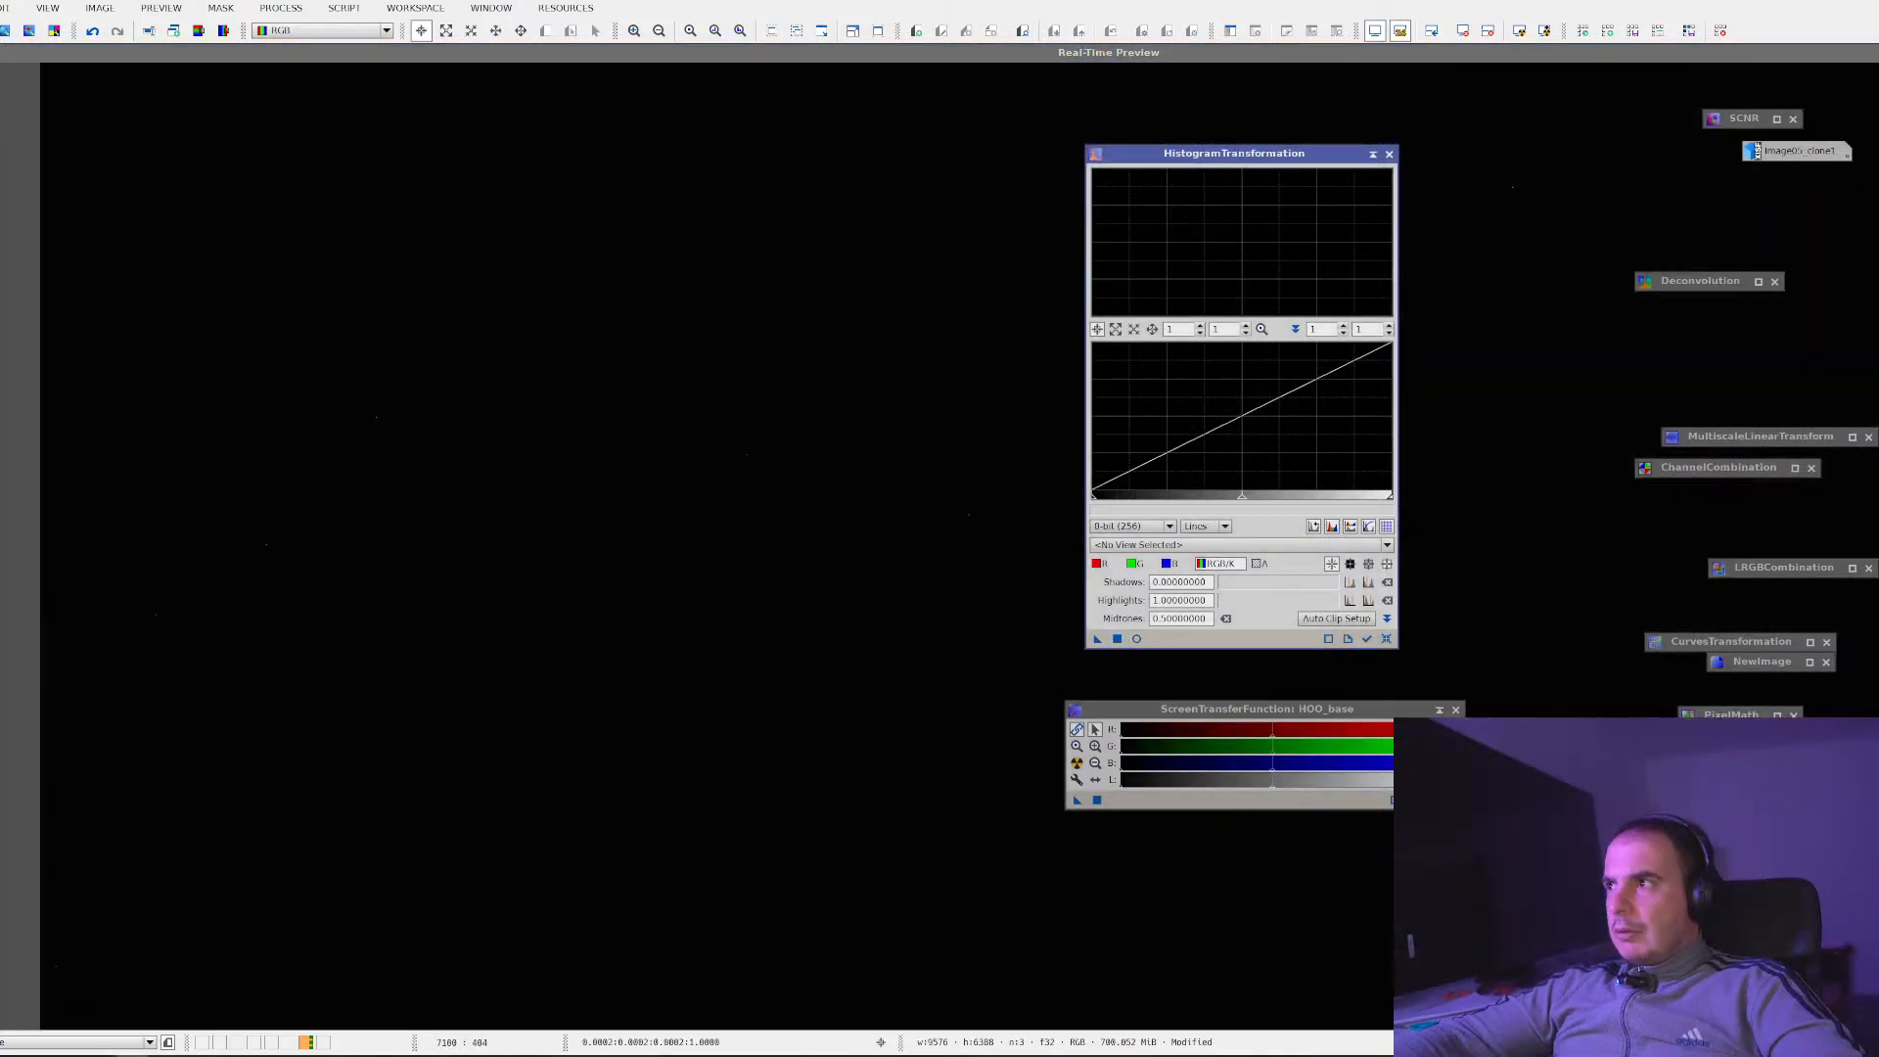
pyautogui.moveTo(1813, 59); pyautogui.dragTo(1552, 125)
pyautogui.moveTo(1725, 114); pyautogui.dragTo(1622, 171)
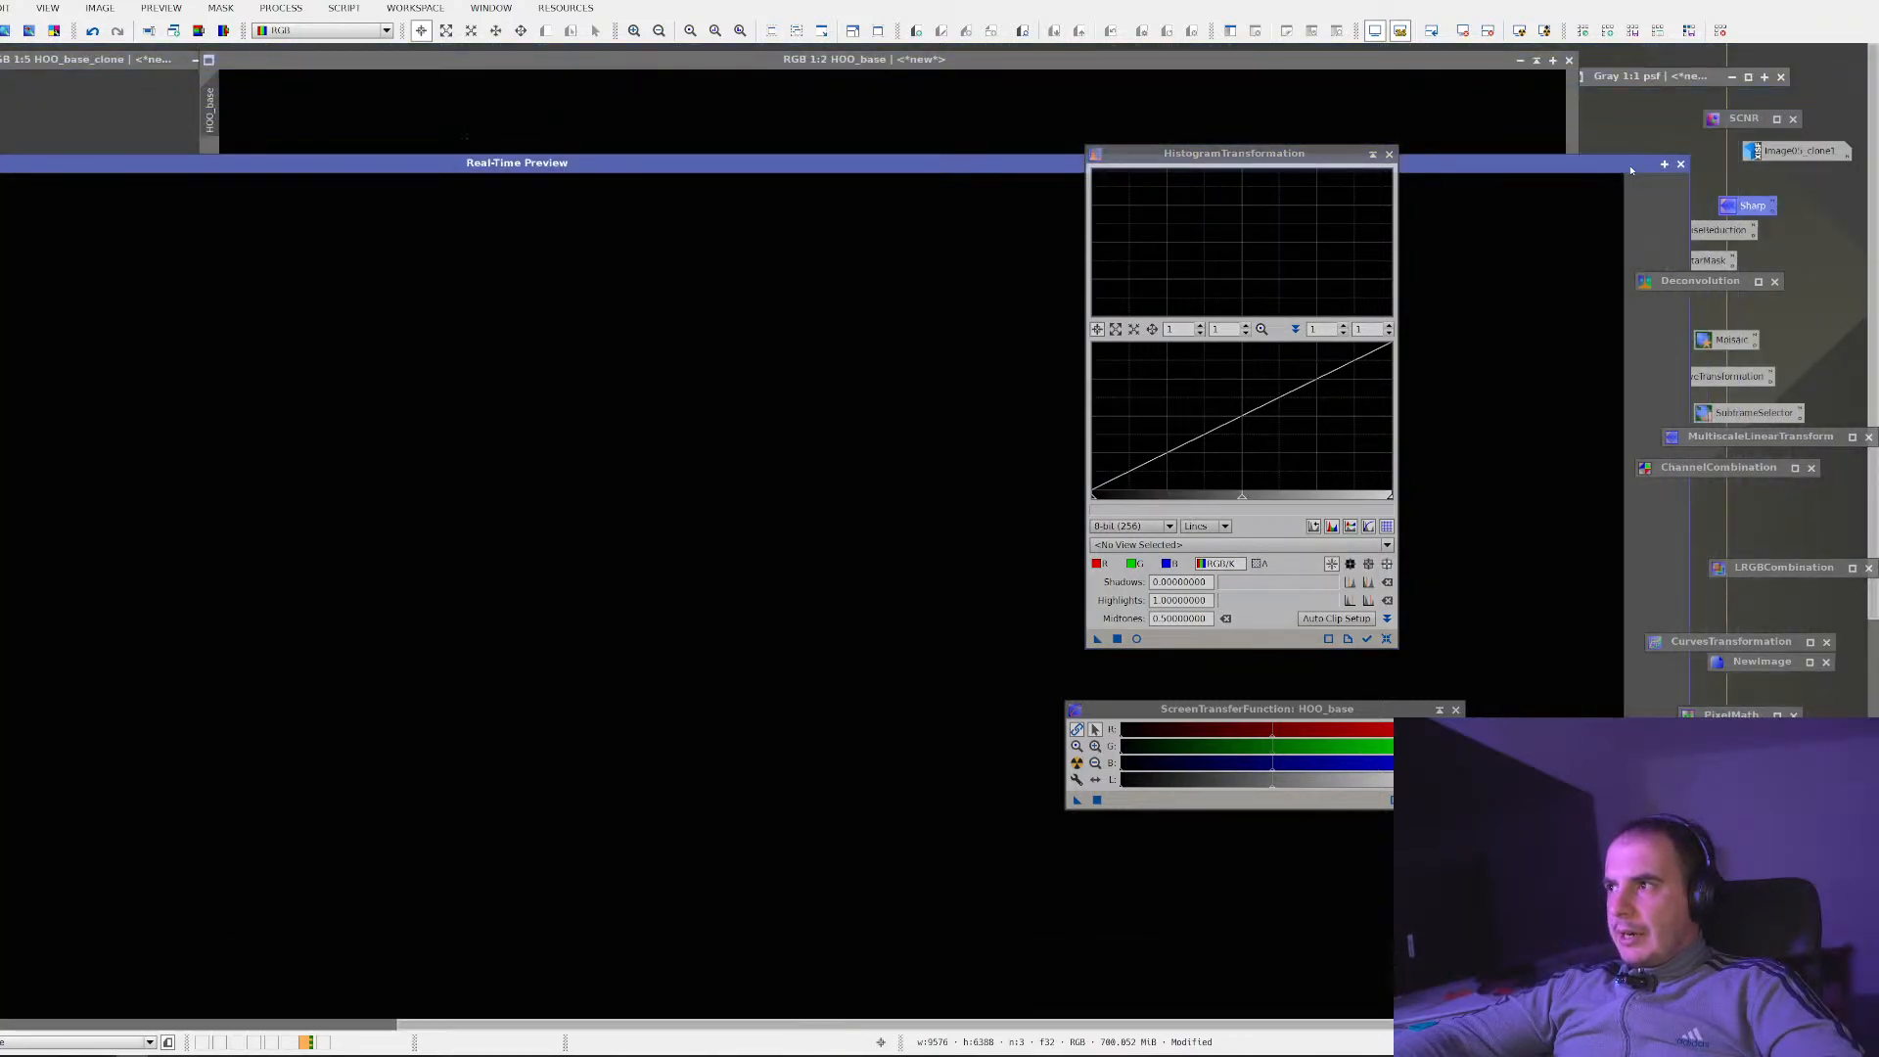
pyautogui.click(1681, 164)
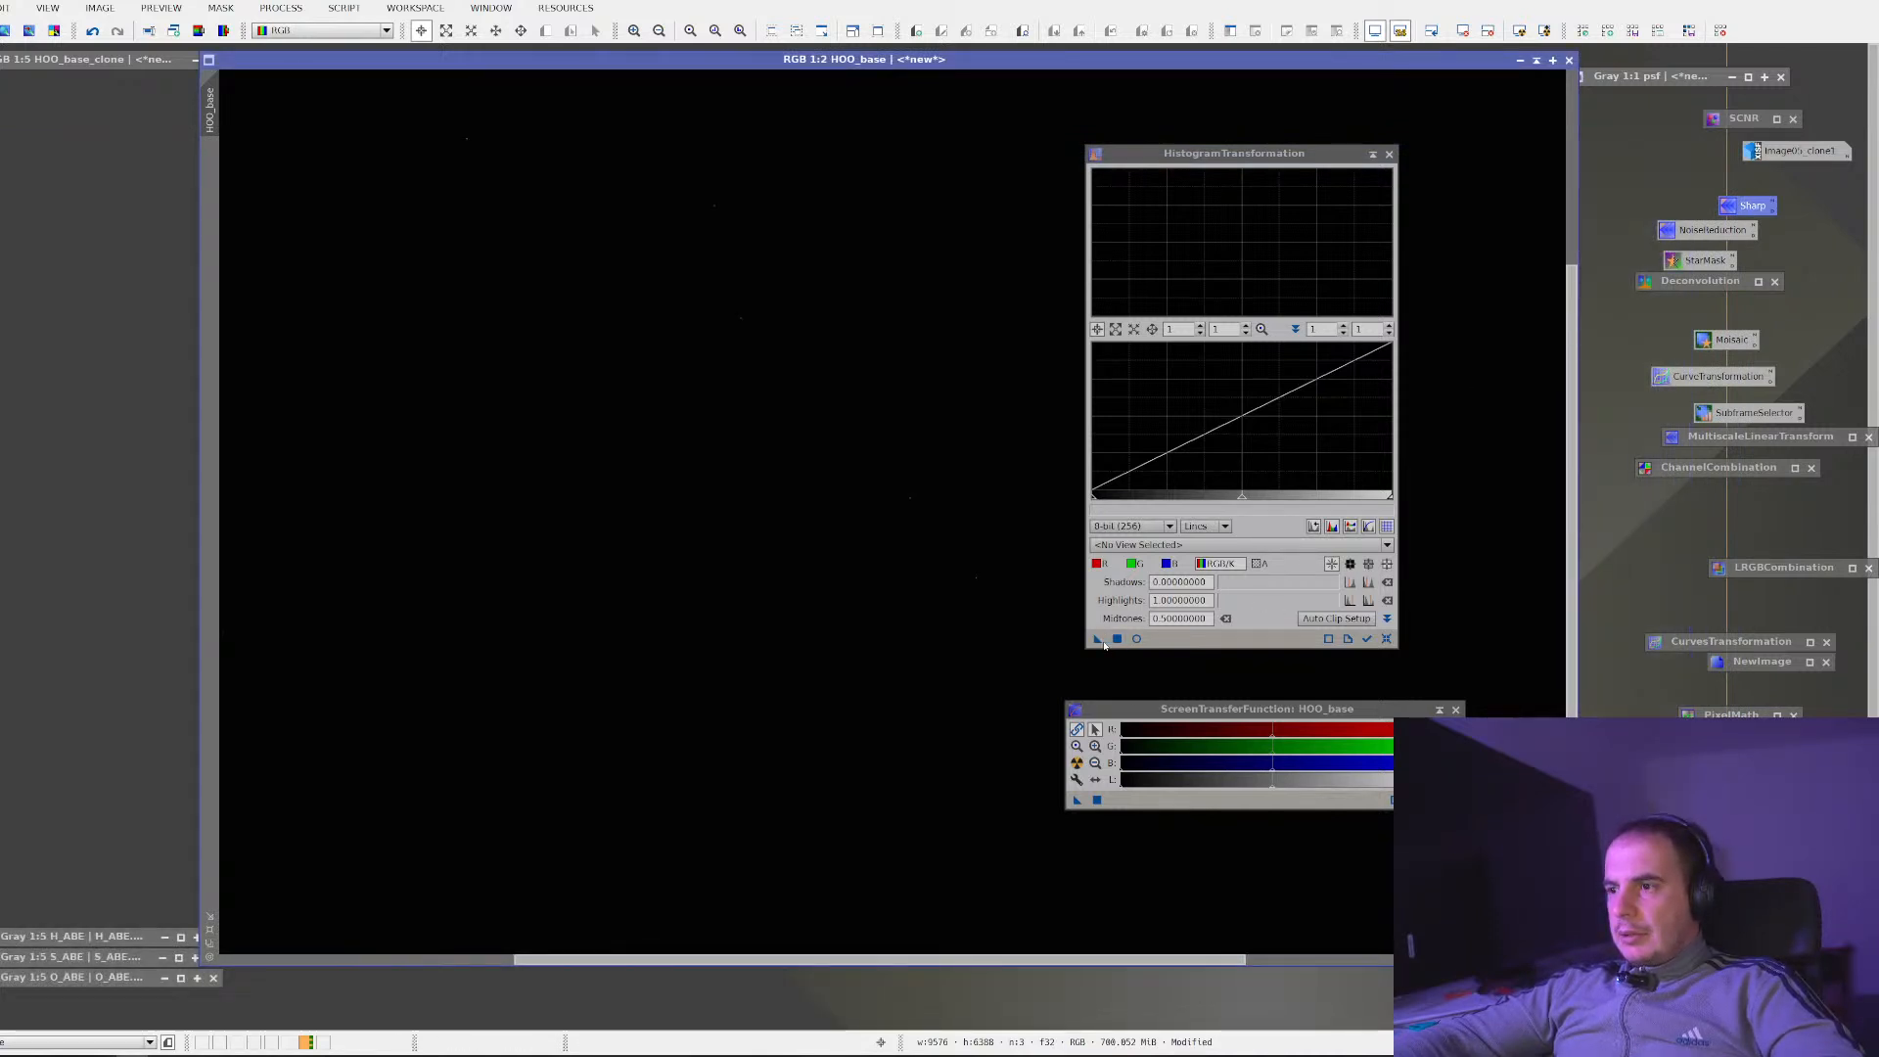
pyautogui.moveTo(1100, 641); pyautogui.dragTo(854, 578)
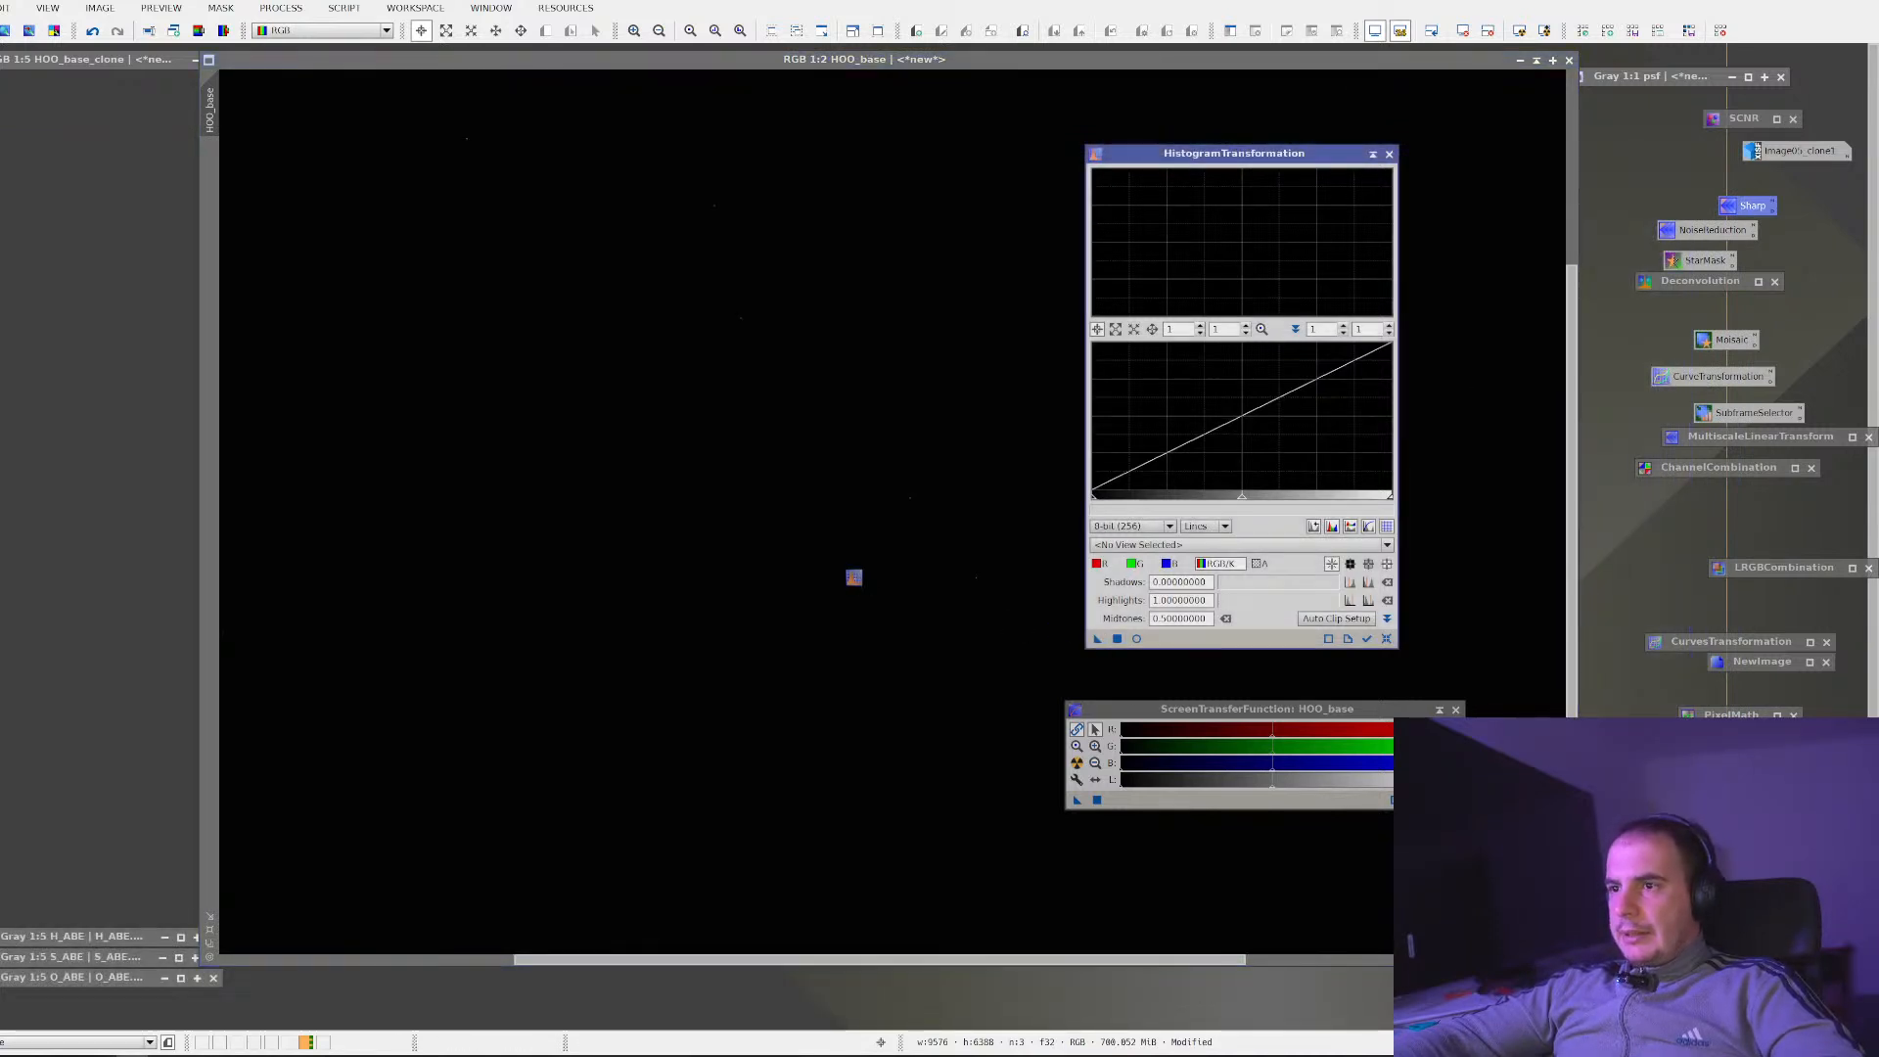
pyautogui.click(878, 693)
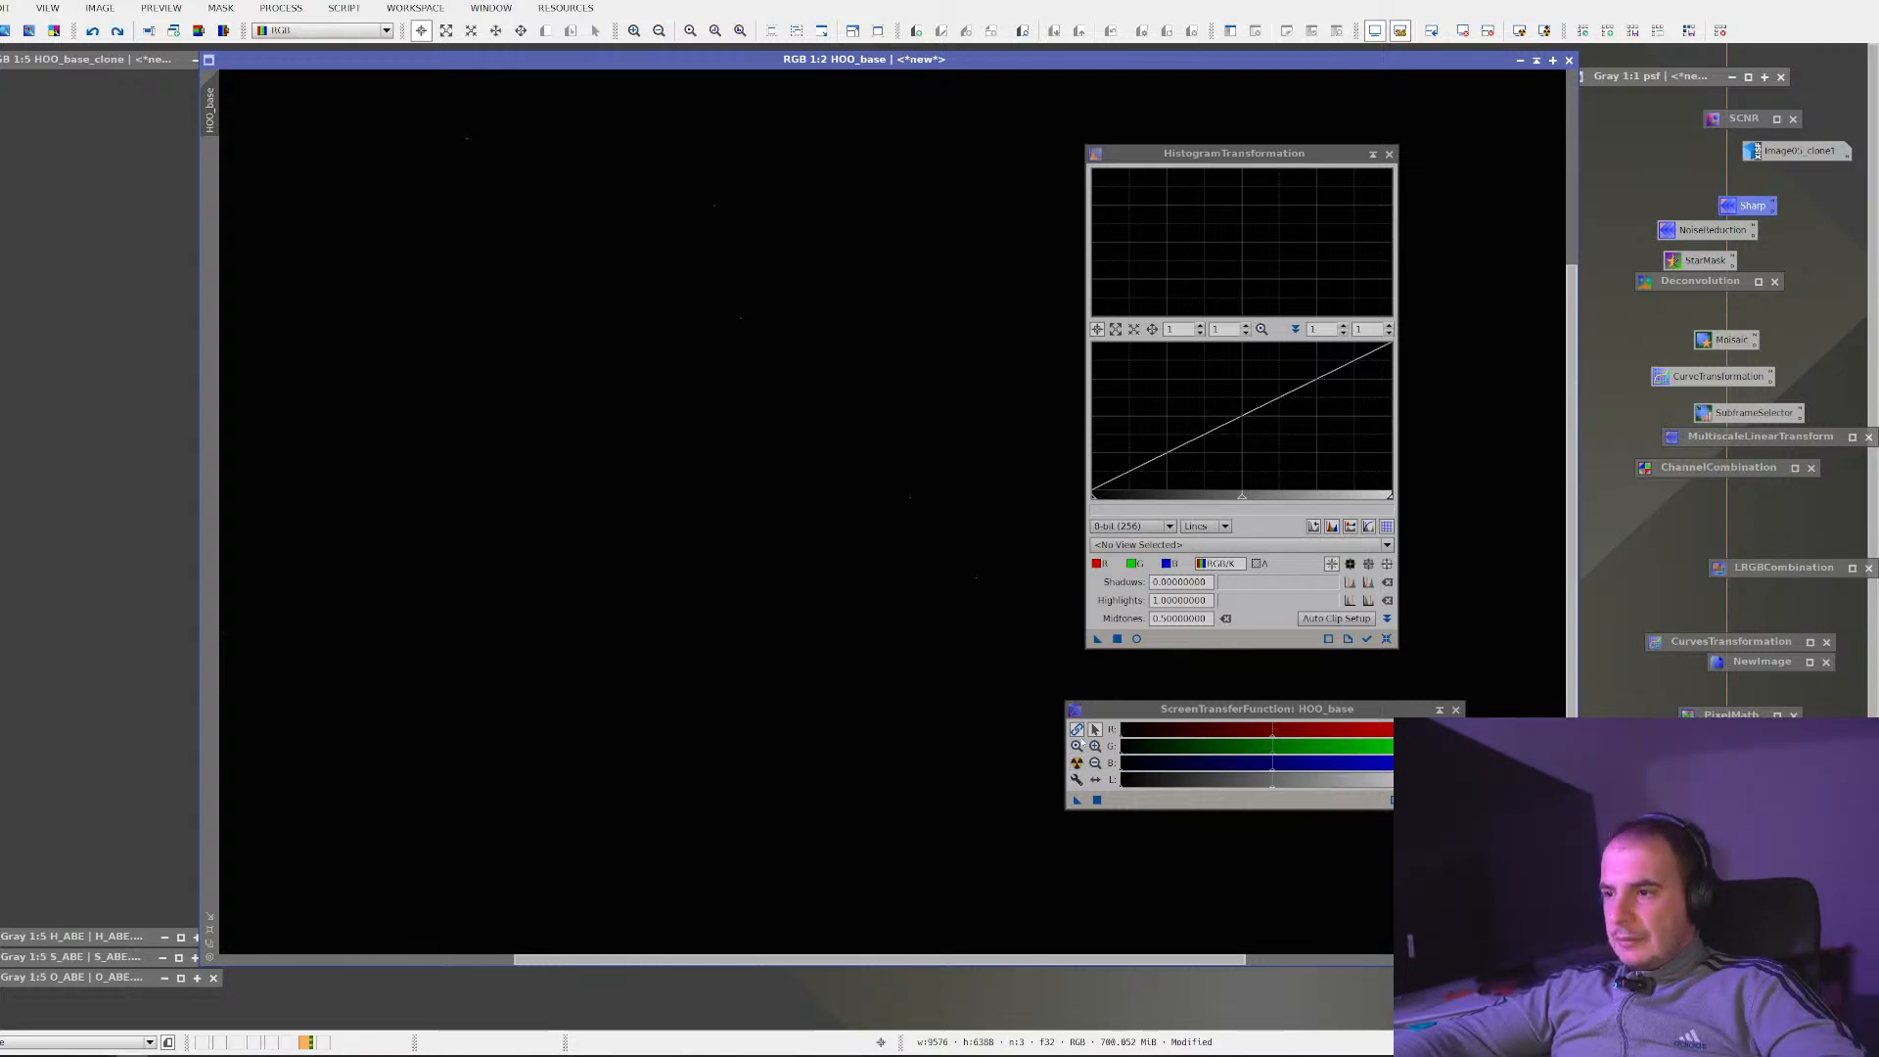
# Unlink the RGB channels in ScreenTransferFunction, auto-stretch HOO_base, and inspect the nebula's colours up close
pyautogui.click(1078, 730)
pyautogui.click(1077, 763)
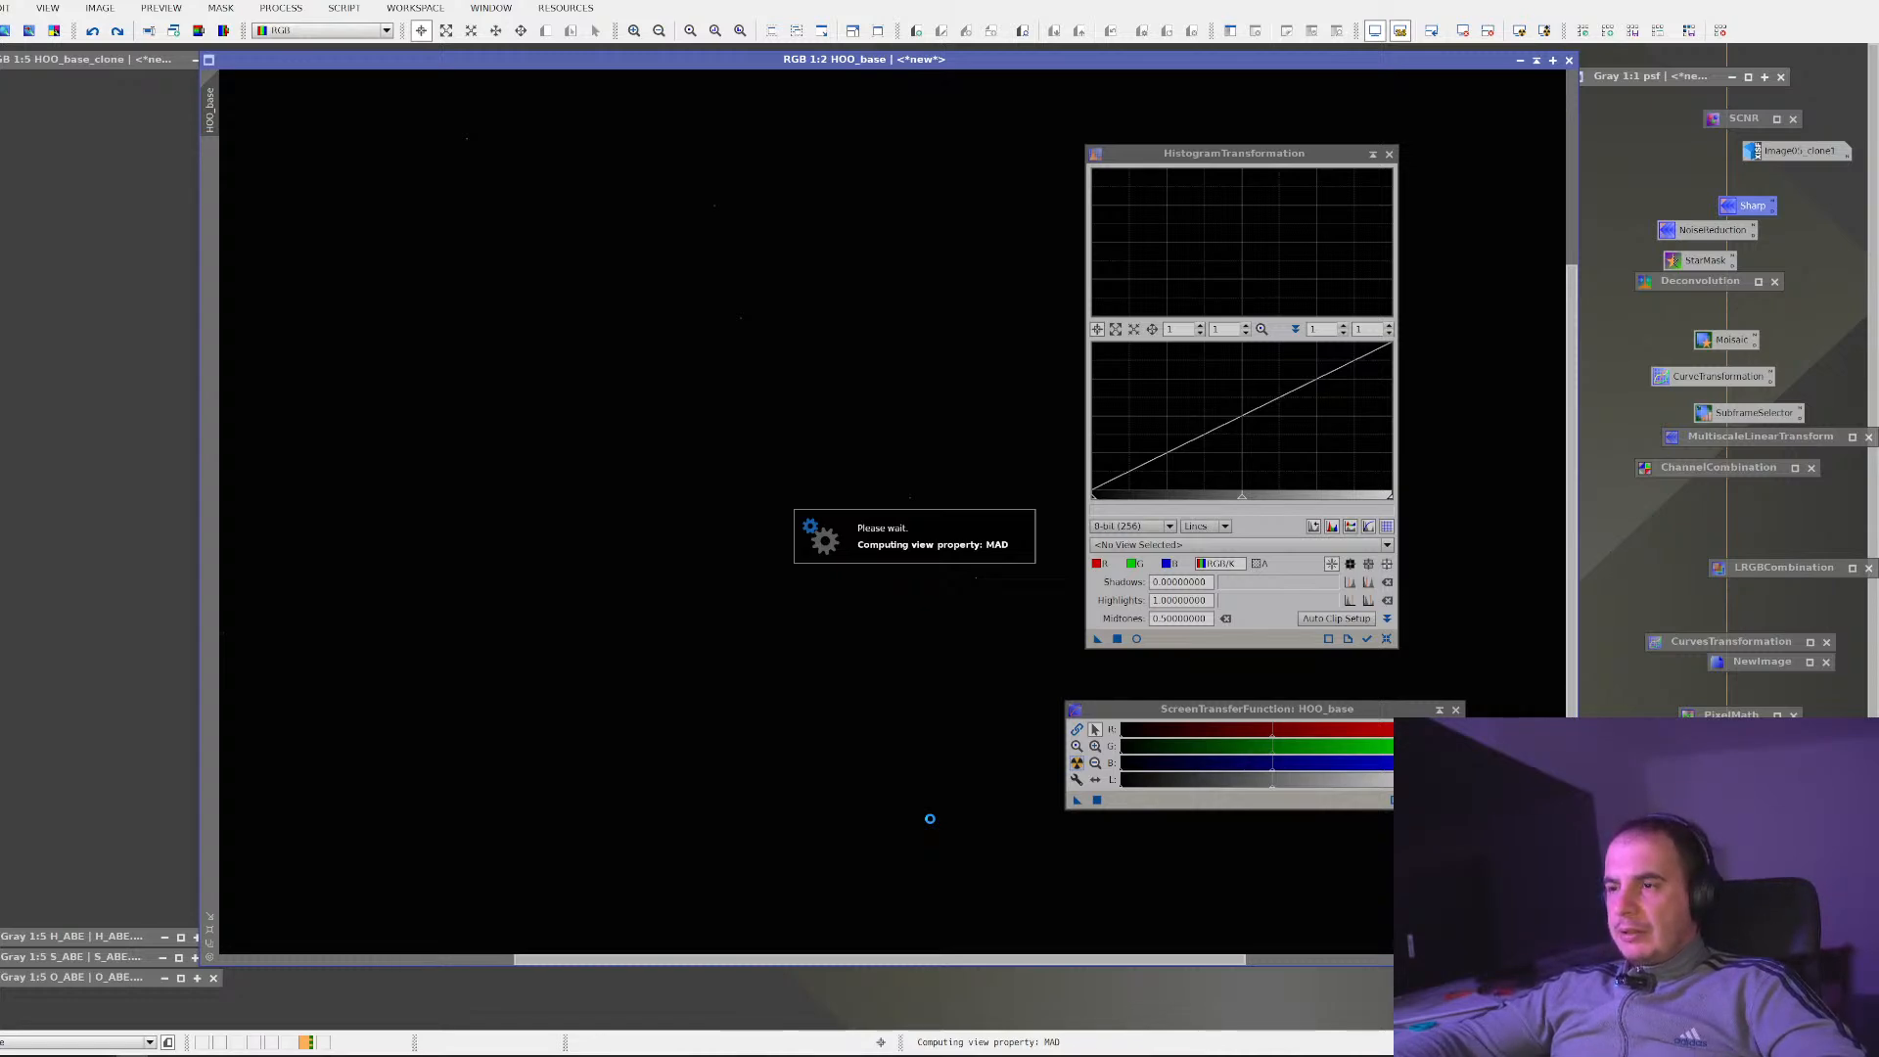
pyautogui.scroll(2, 941, 809)
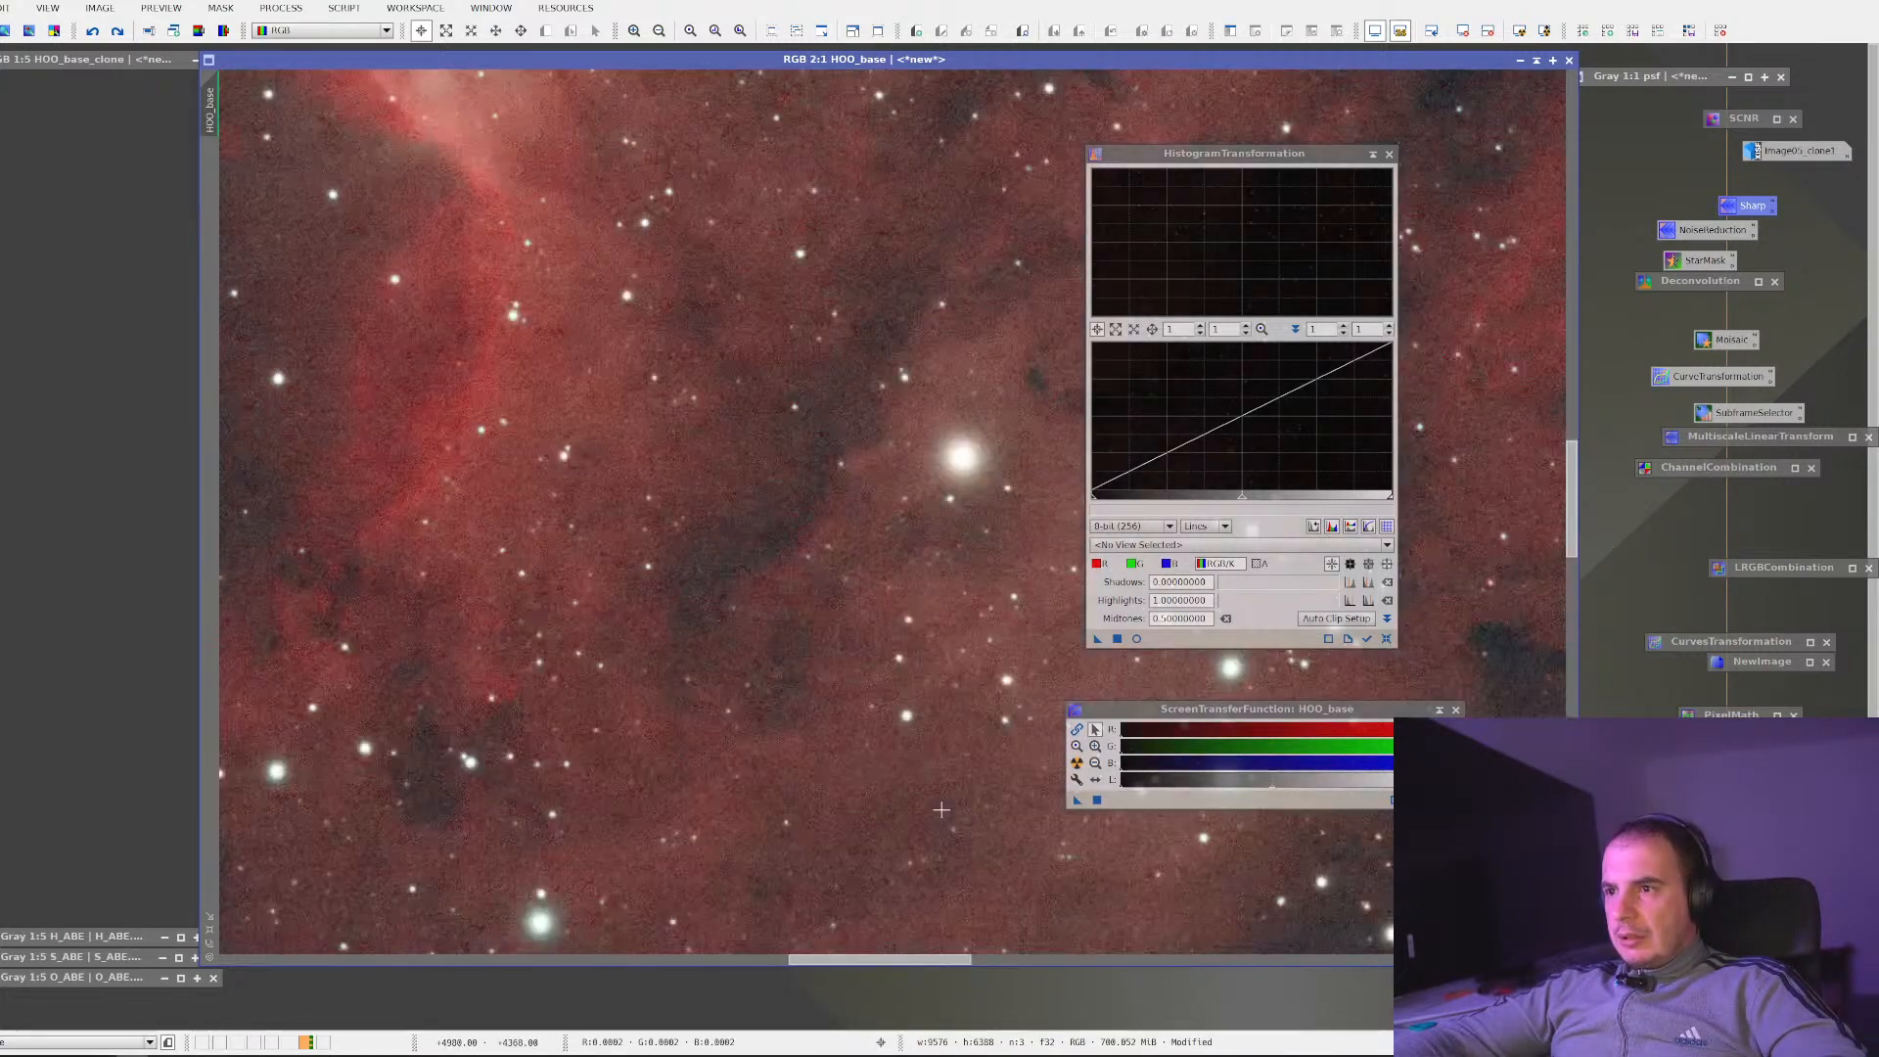
pyautogui.scroll(-4, 941, 810)
pyautogui.scroll(2, 941, 810)
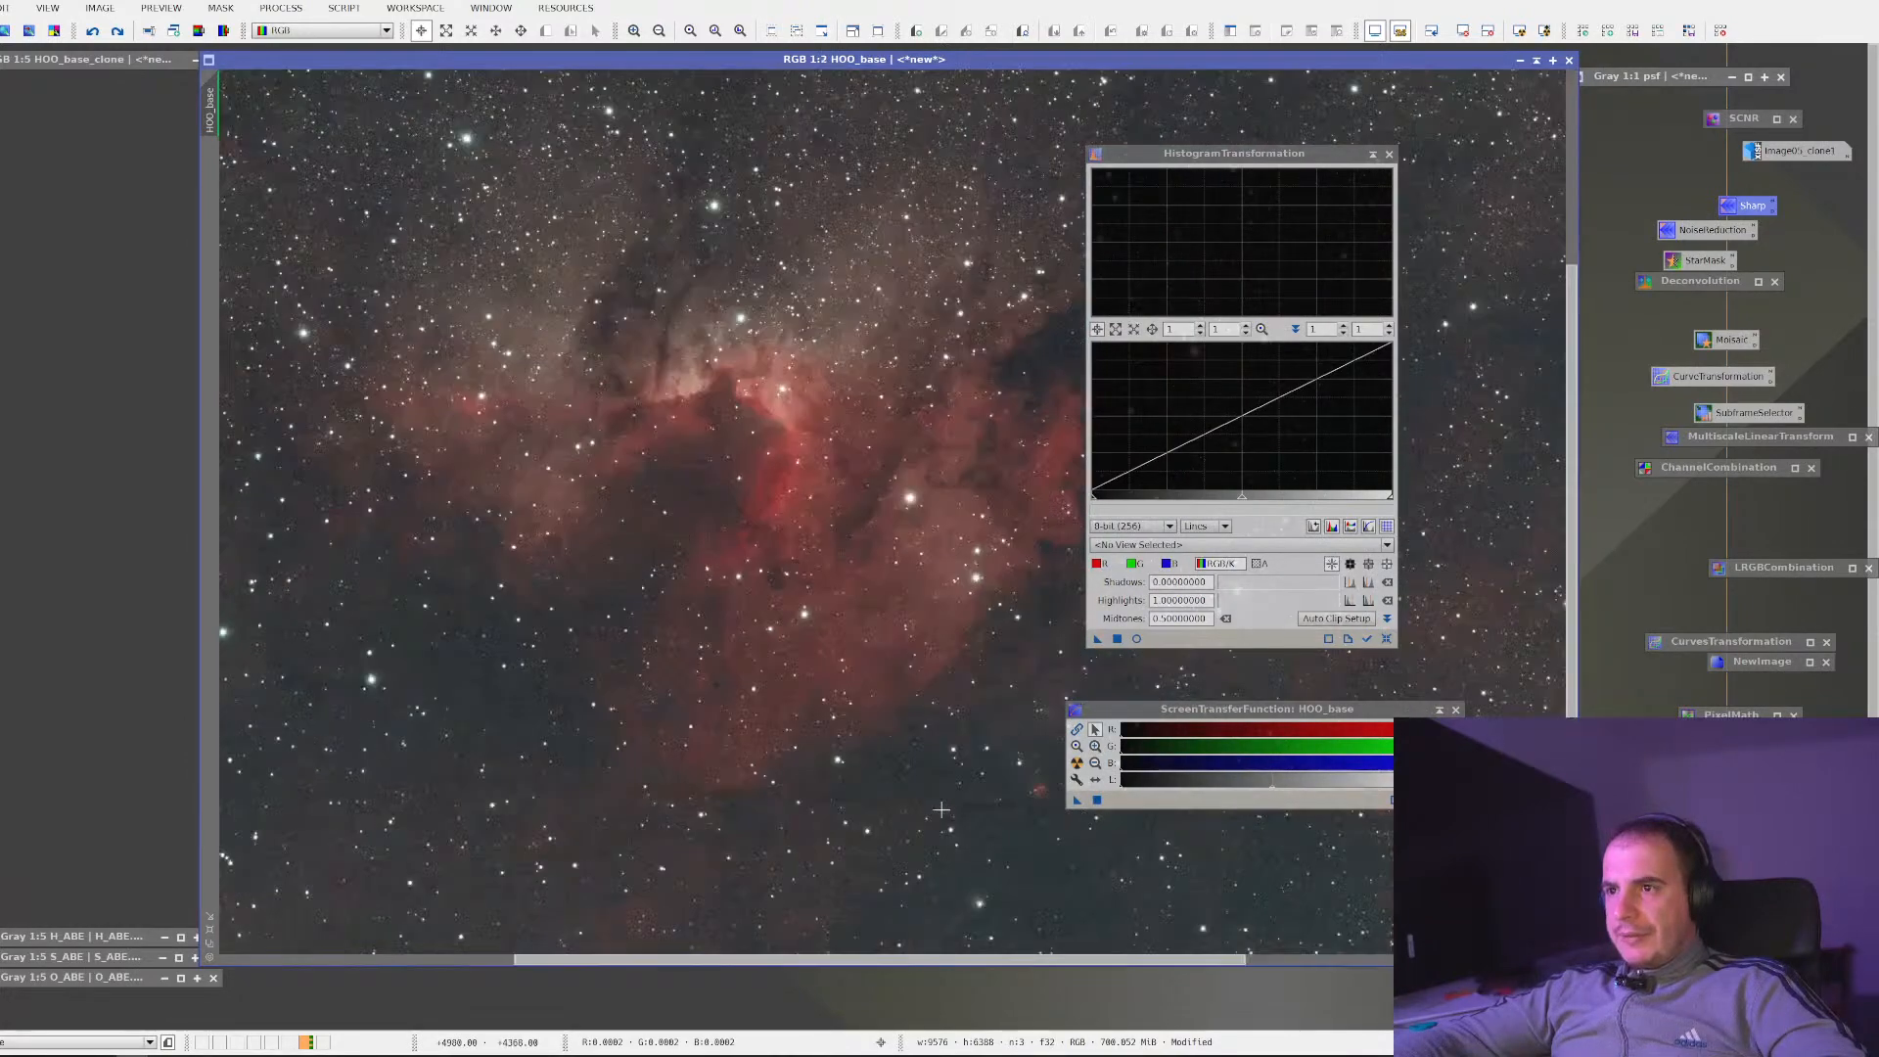
pyautogui.scroll(1, 940, 809)
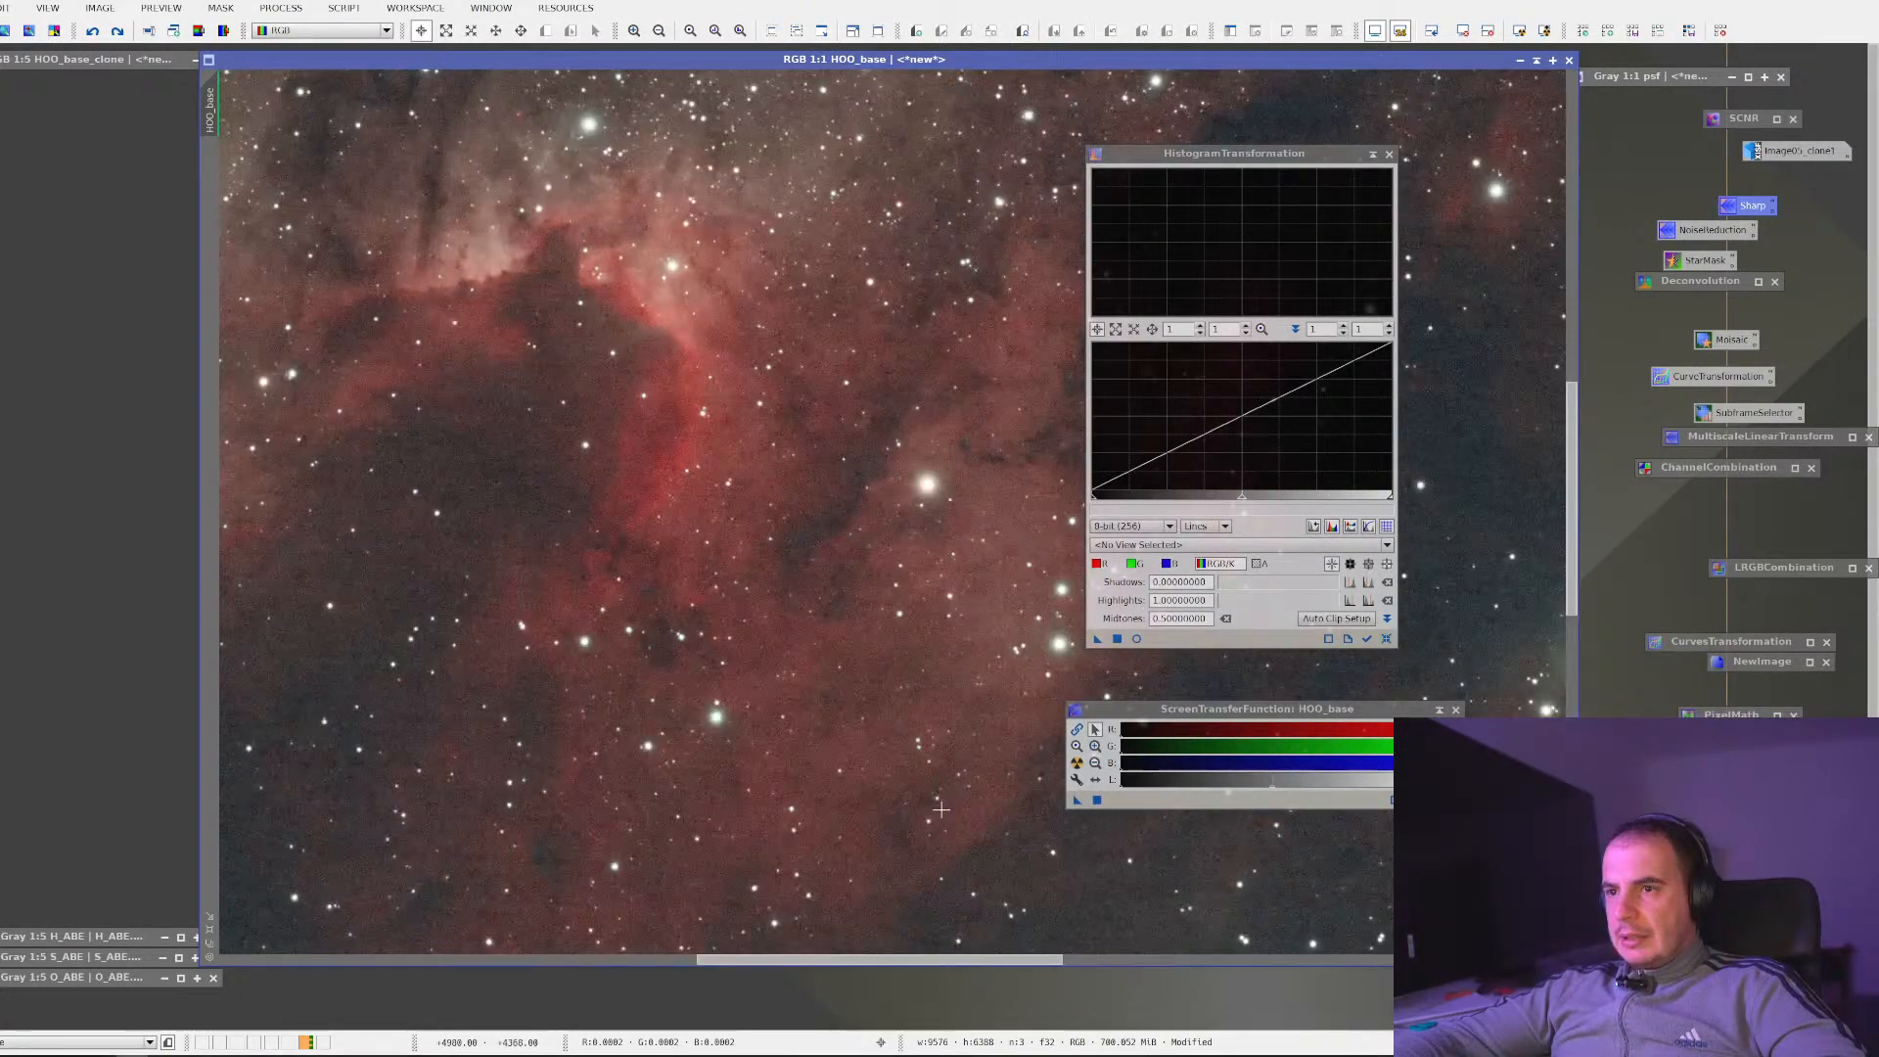
pyautogui.scroll(-2, 941, 810)
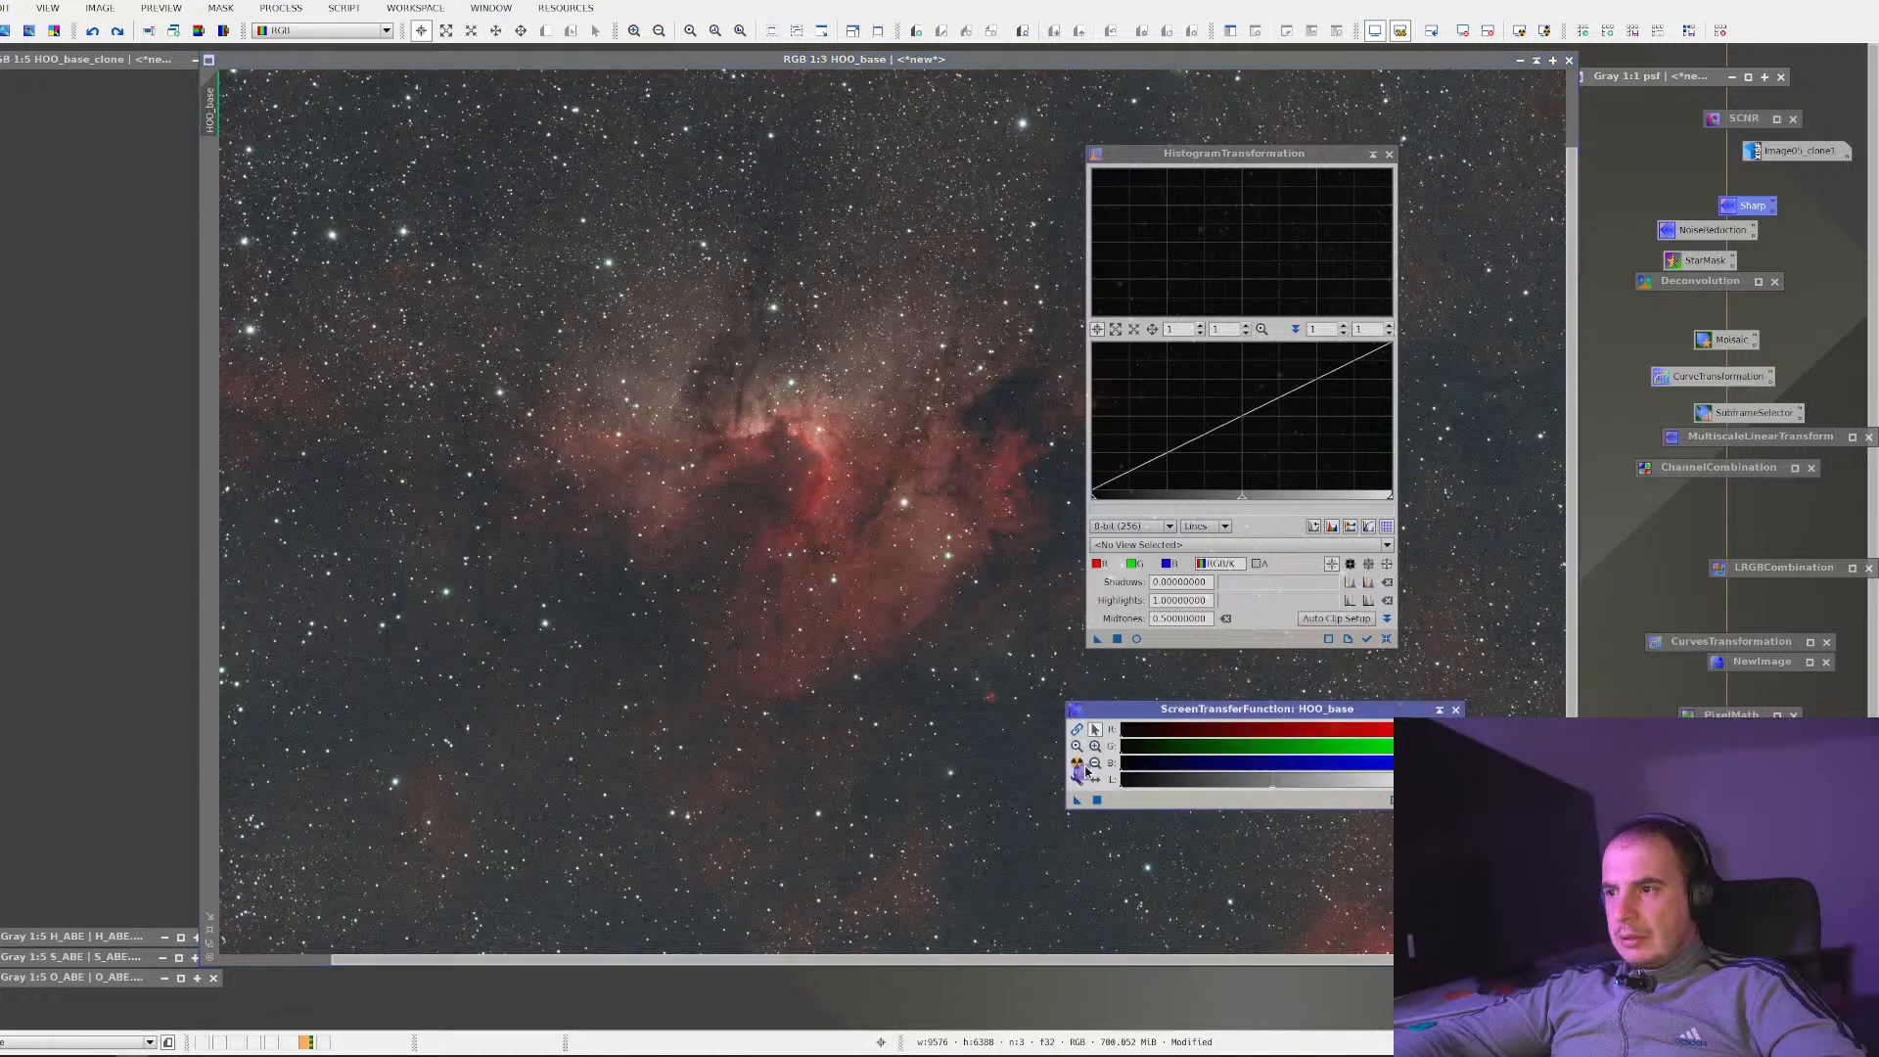
# Transfer the screen stretch to HistogramTransformation, disable the screen stretch on HOO_base, and apply the histogram stretch permanently
pyautogui.moveTo(1164, 650); pyautogui.dragTo(1170, 637)
pyautogui.click(1376, 31)
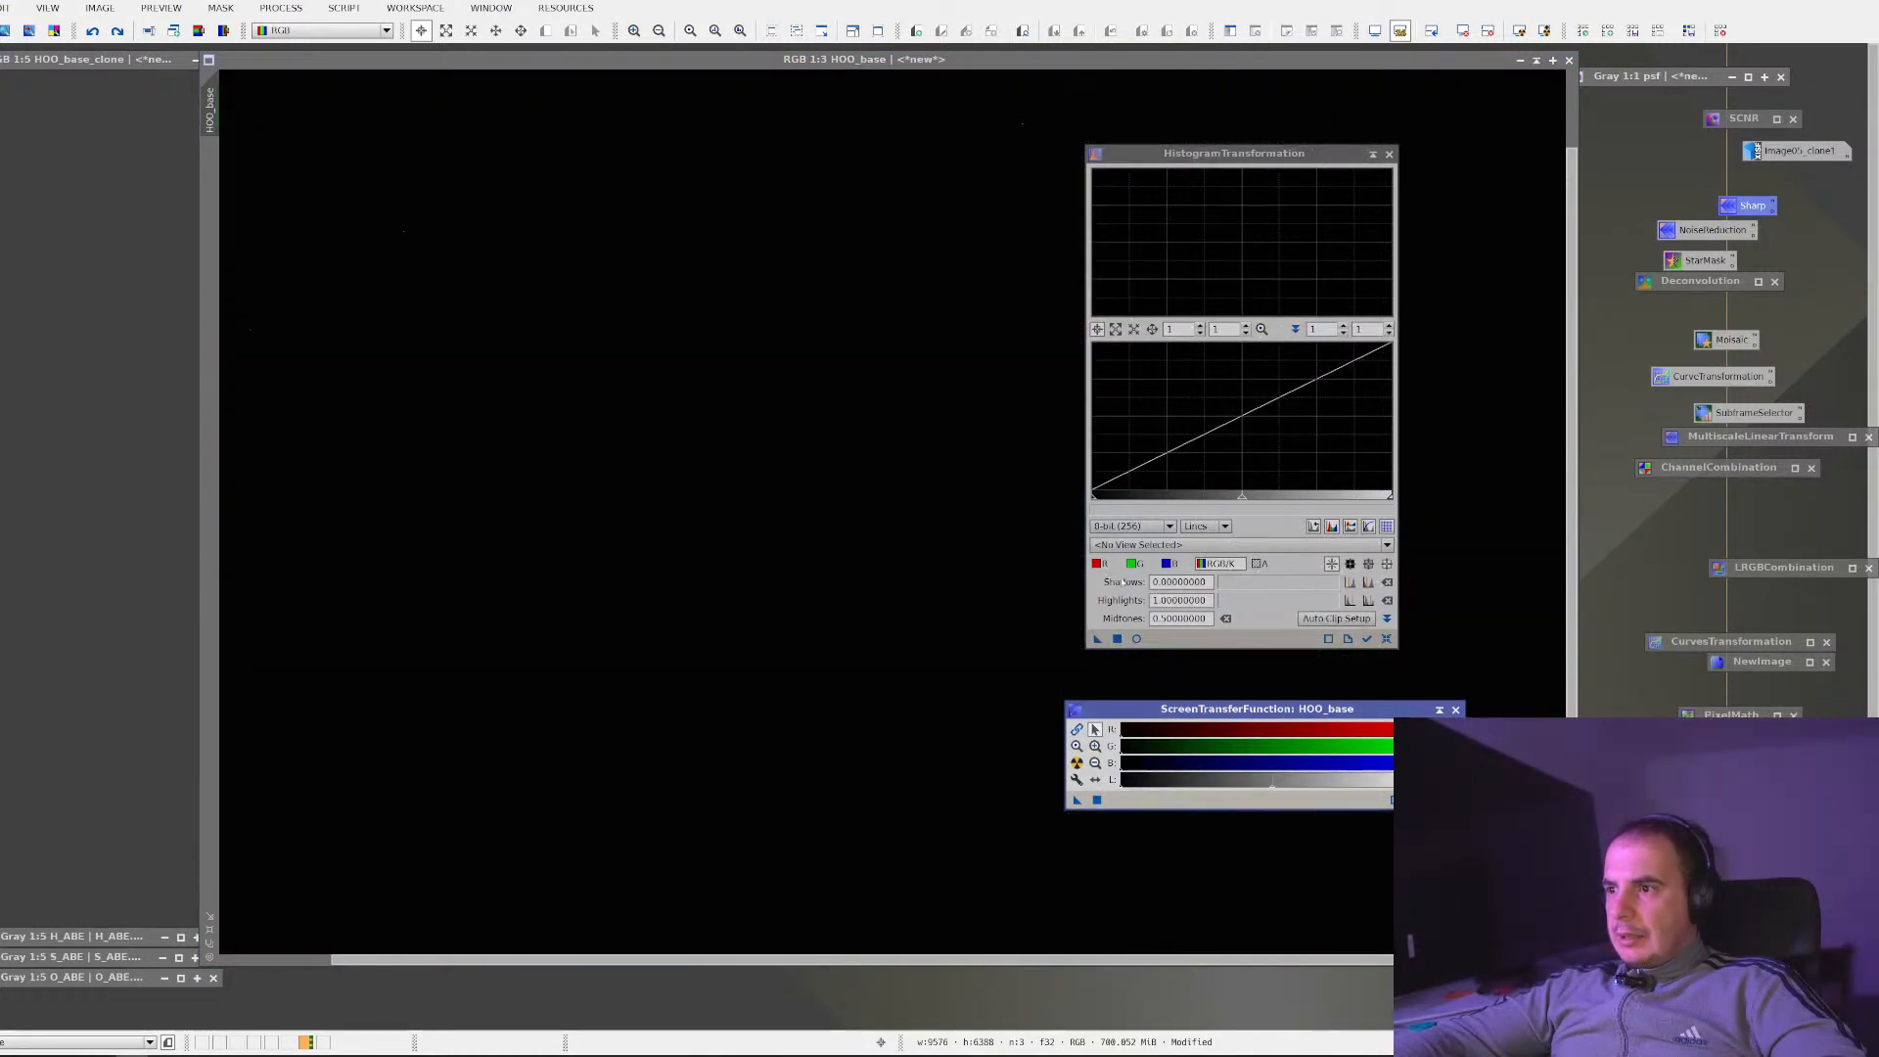
pyautogui.moveTo(1099, 640); pyautogui.dragTo(935, 650)
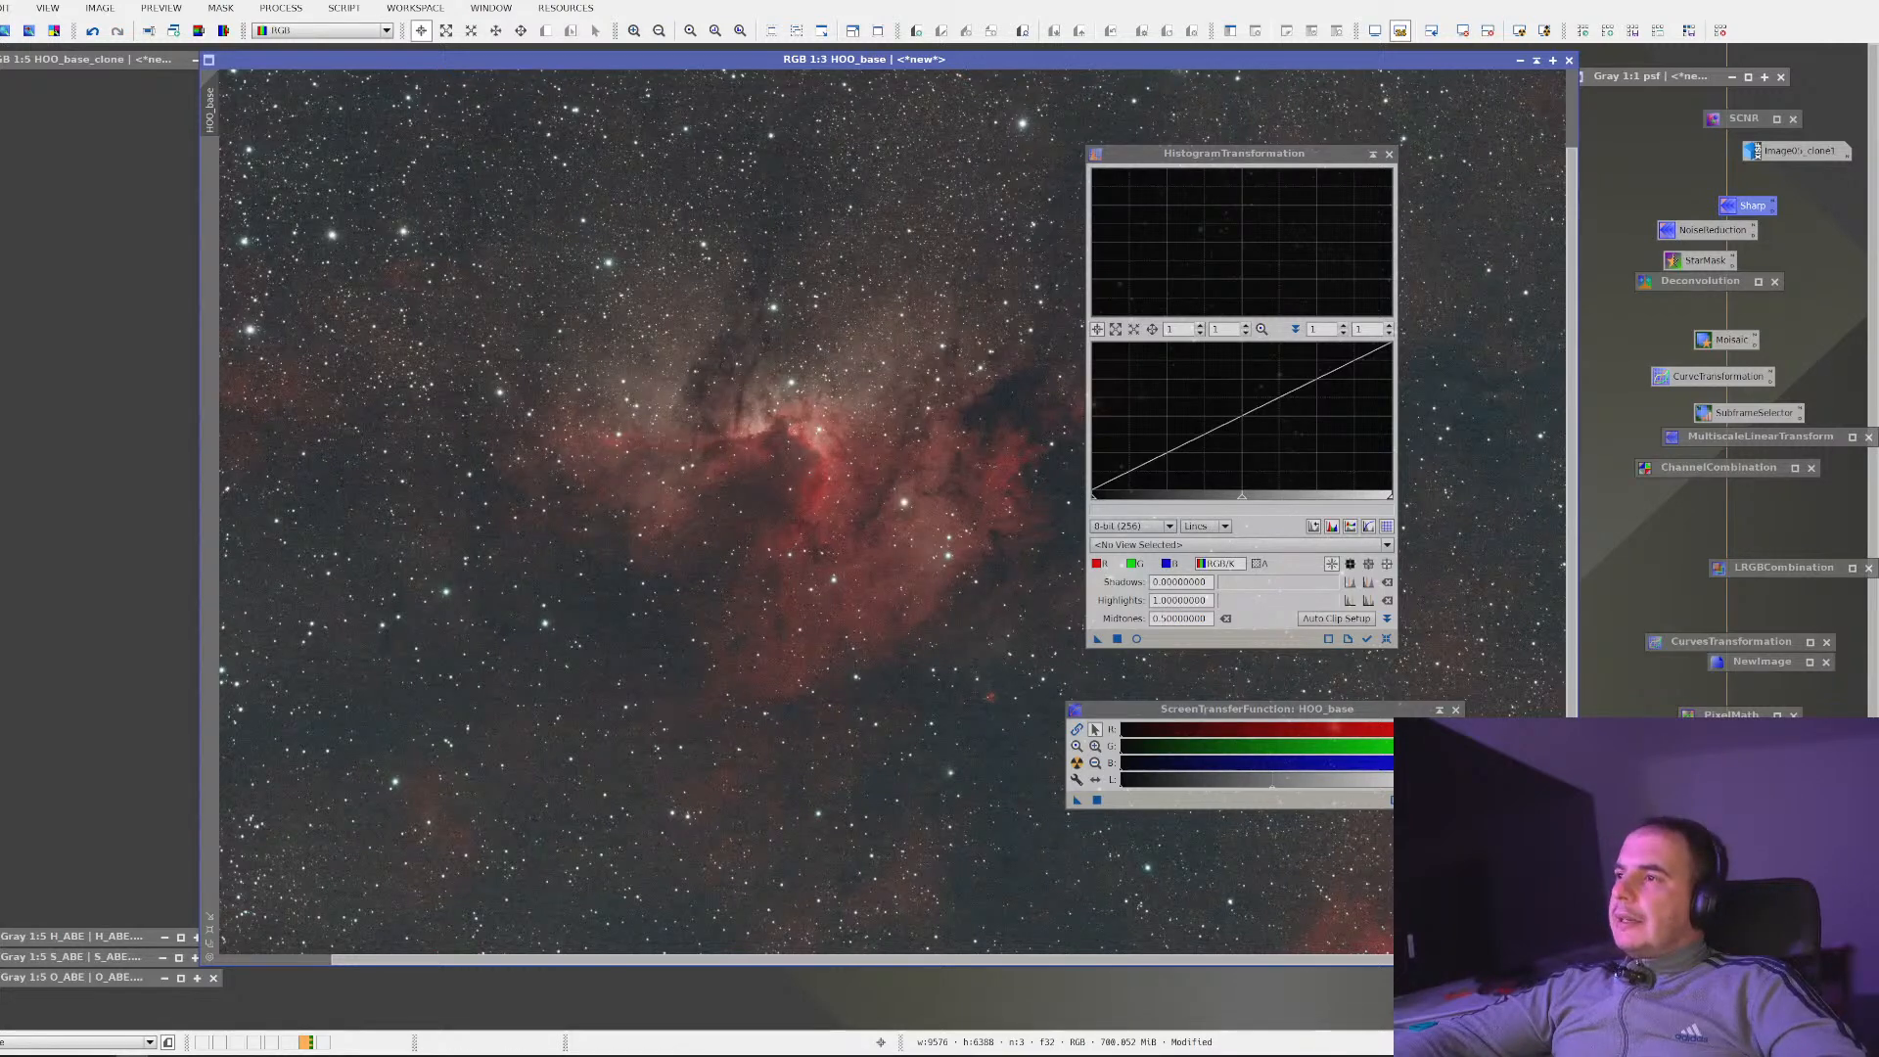
pyautogui.scroll(-3, 940, 514)
pyautogui.scroll(1, 940, 514)
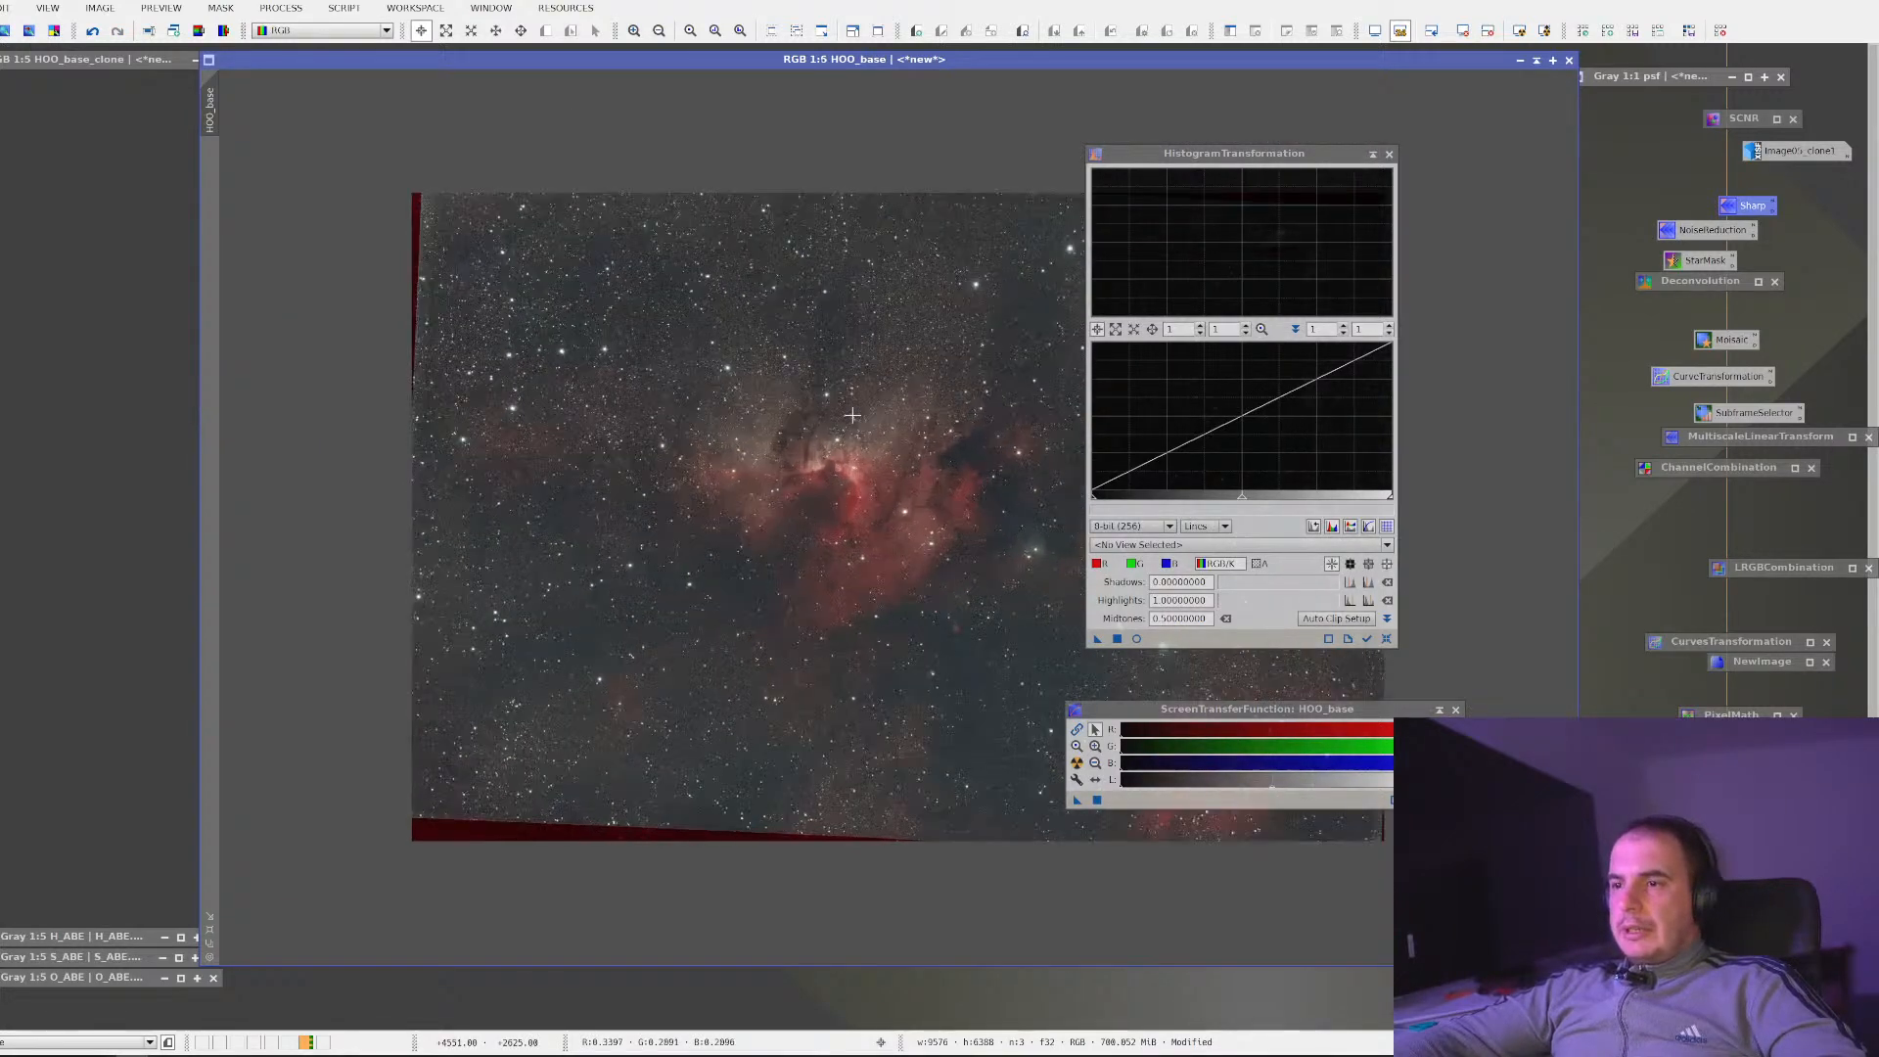
# Put away the HistogramTransformation and ScreenTransferFunction windows and look over the entire stretched HOO_base image
pyautogui.moveTo(1351, 153); pyautogui.dragTo(1743, 764)
pyautogui.click(1455, 710)
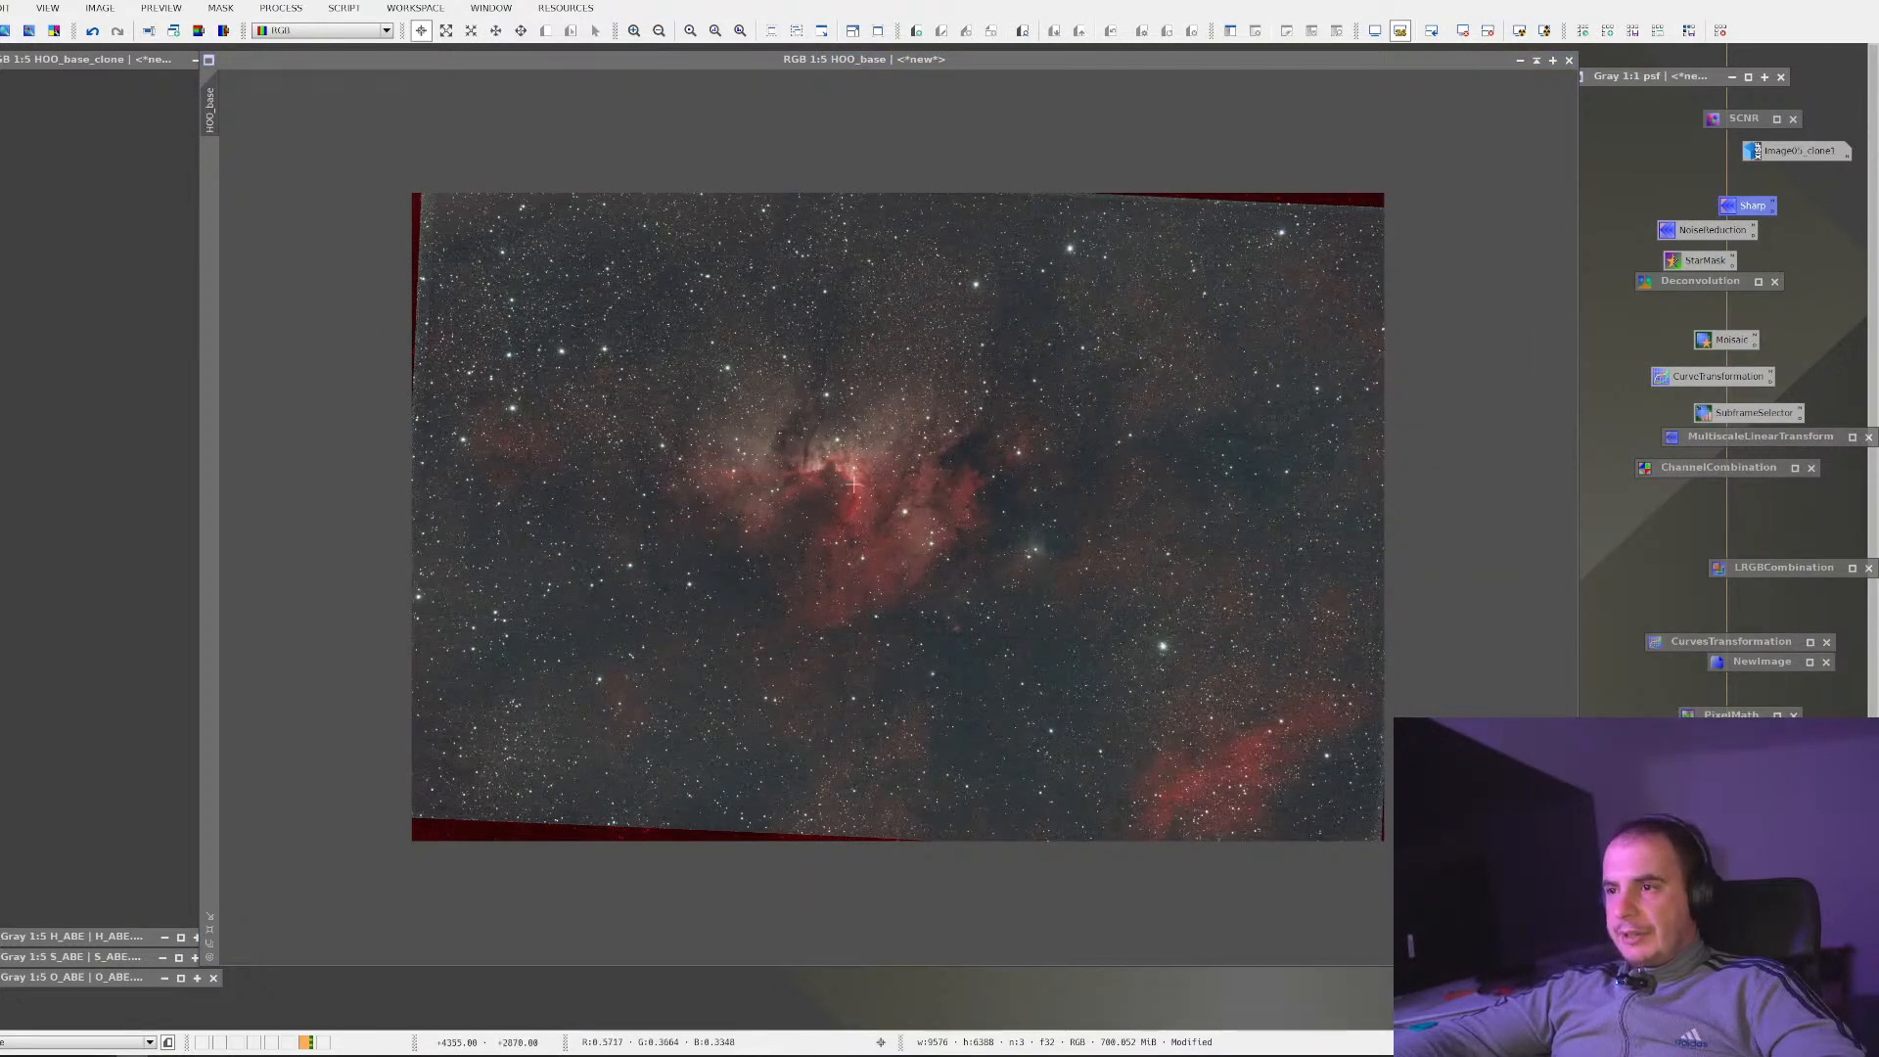
pyautogui.scroll(2, 908, 492)
pyautogui.scroll(-1, 907, 492)
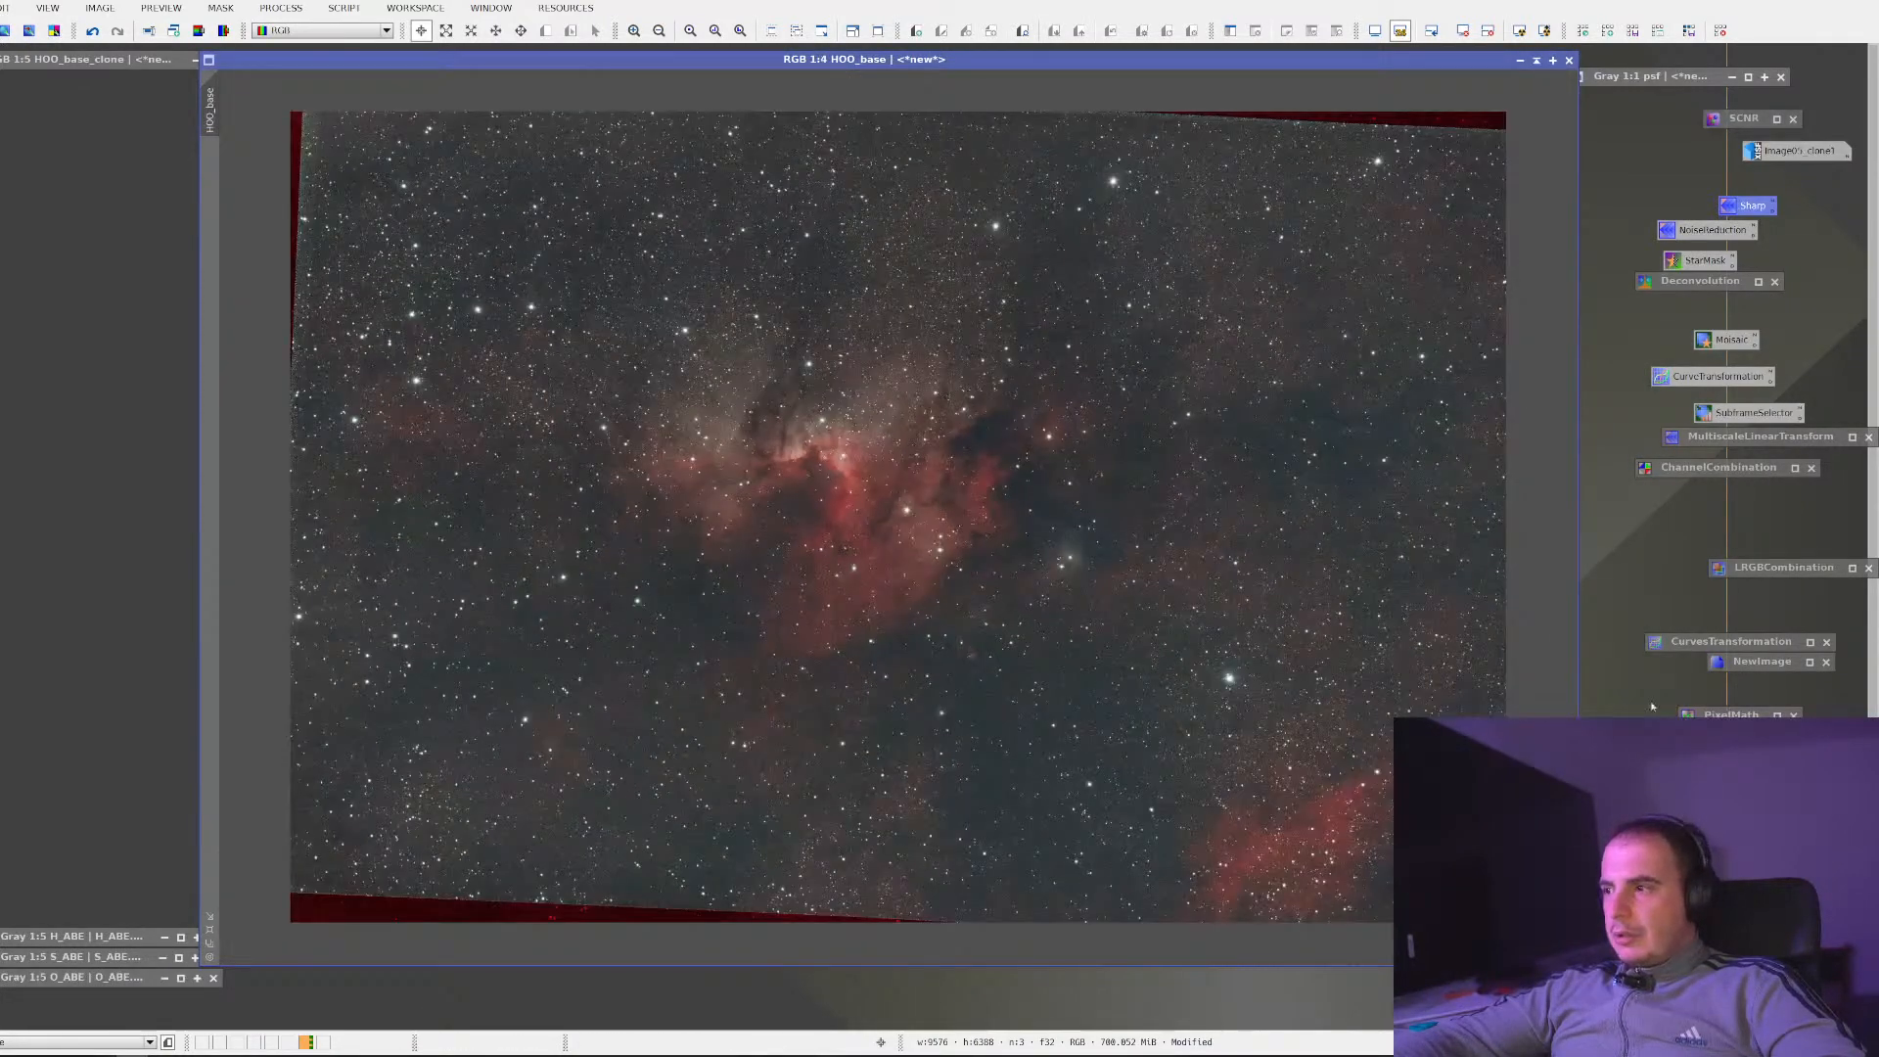
# Apply SCNR to HOO_base to remove green with Average Neutral protection and amount 1.00, and put the SCNR window away
pyautogui.click(281, 8)
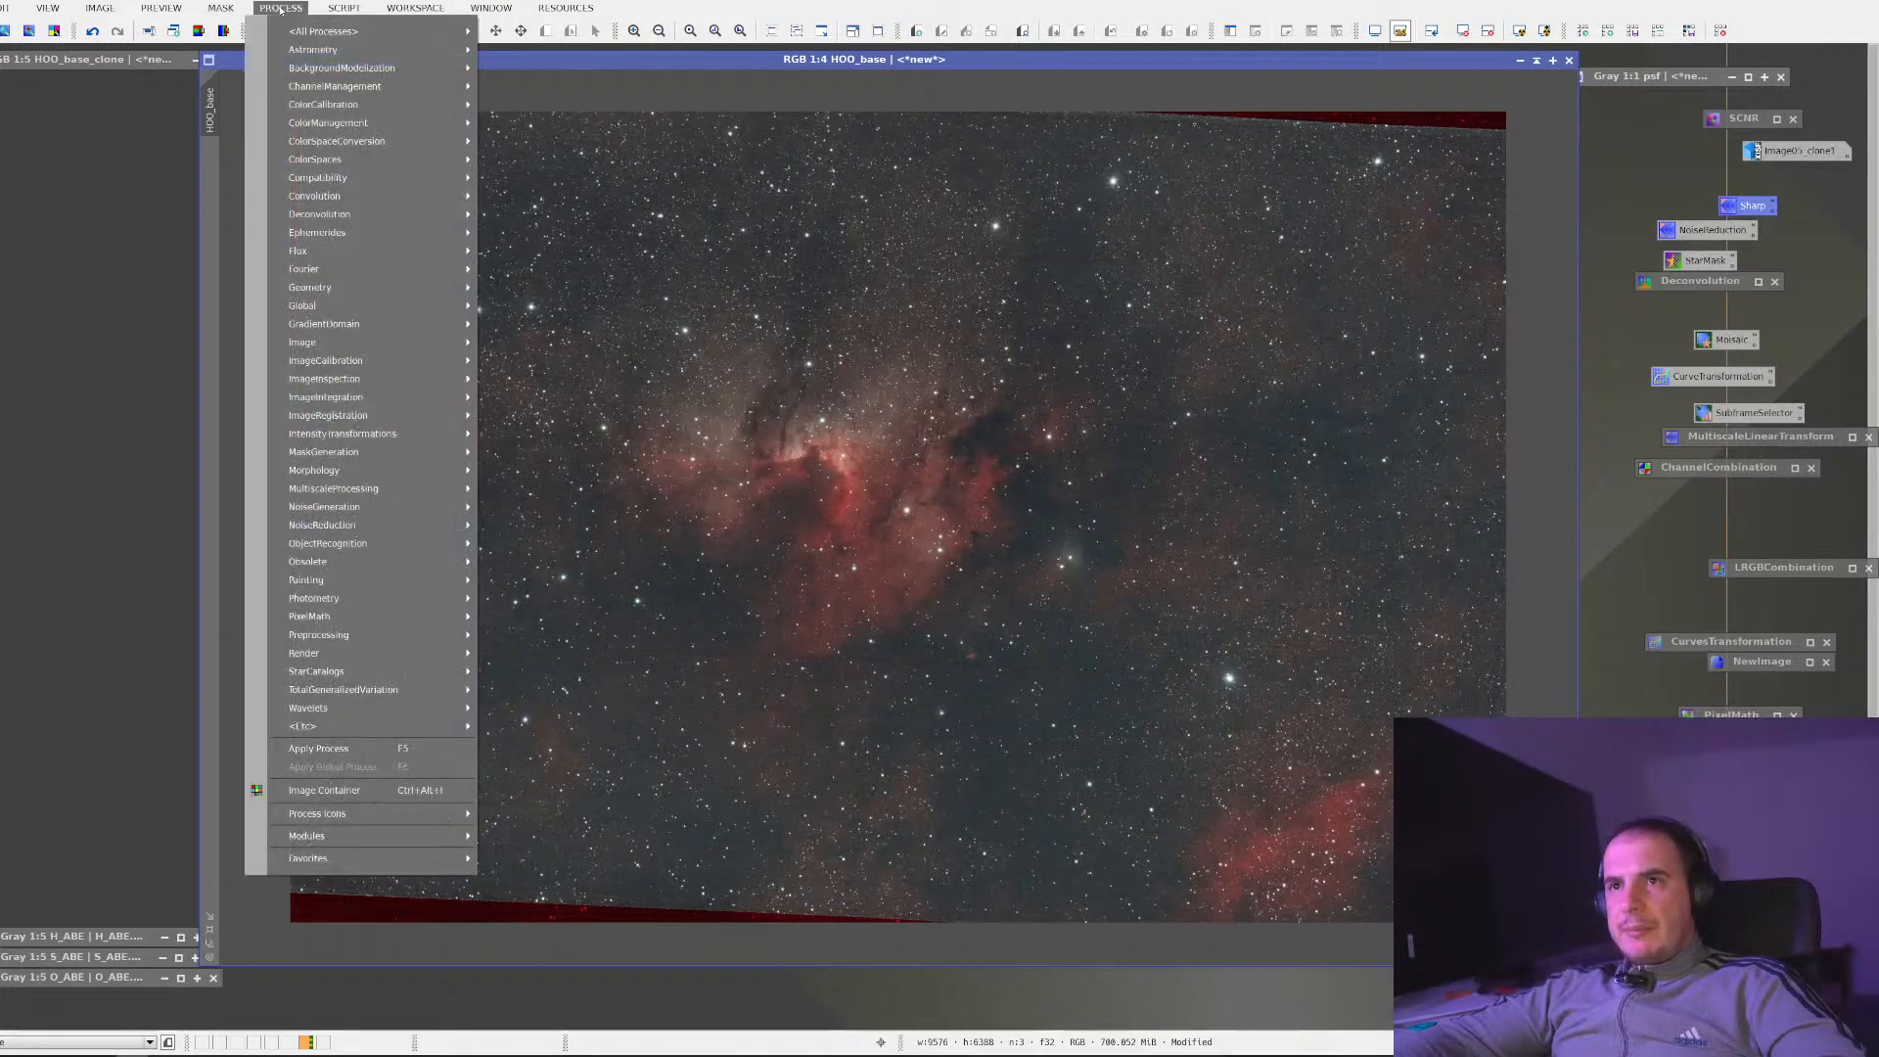
pyautogui.moveTo(323, 30)
pyautogui.click(720, 691)
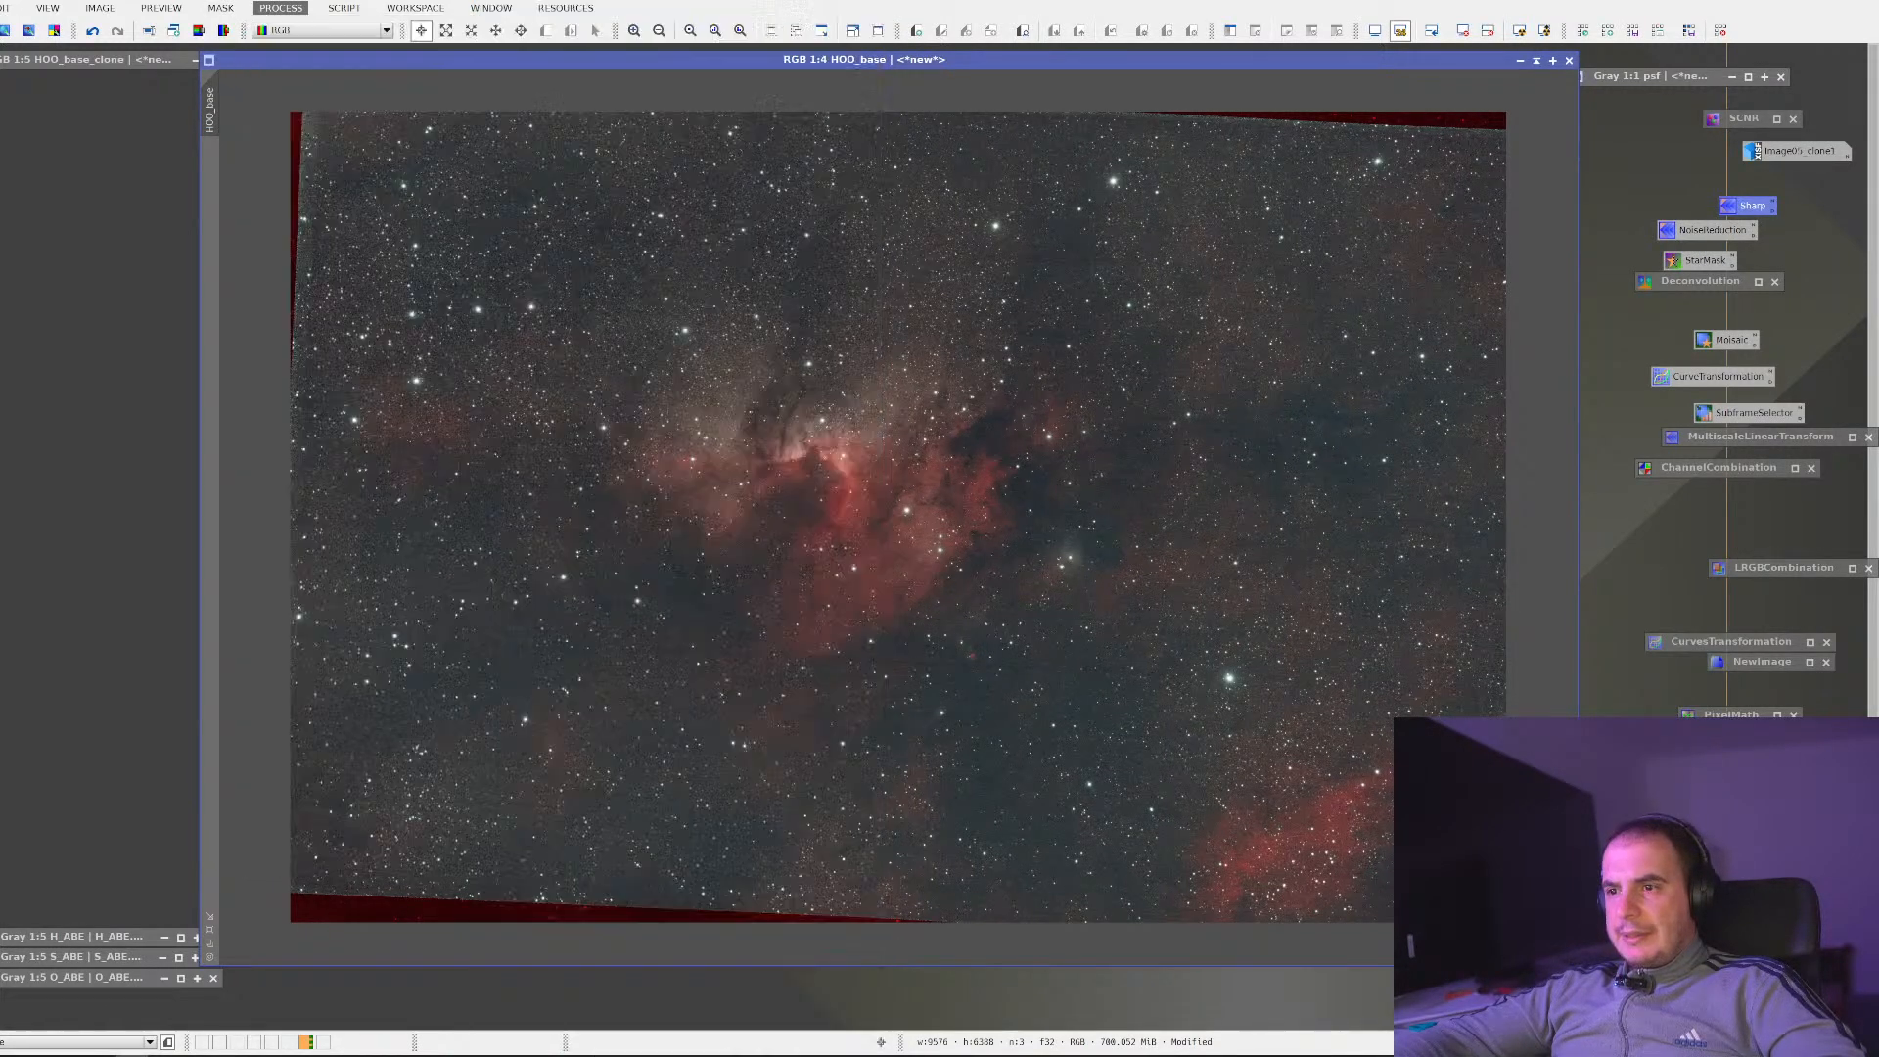
pyautogui.click(1194, 451)
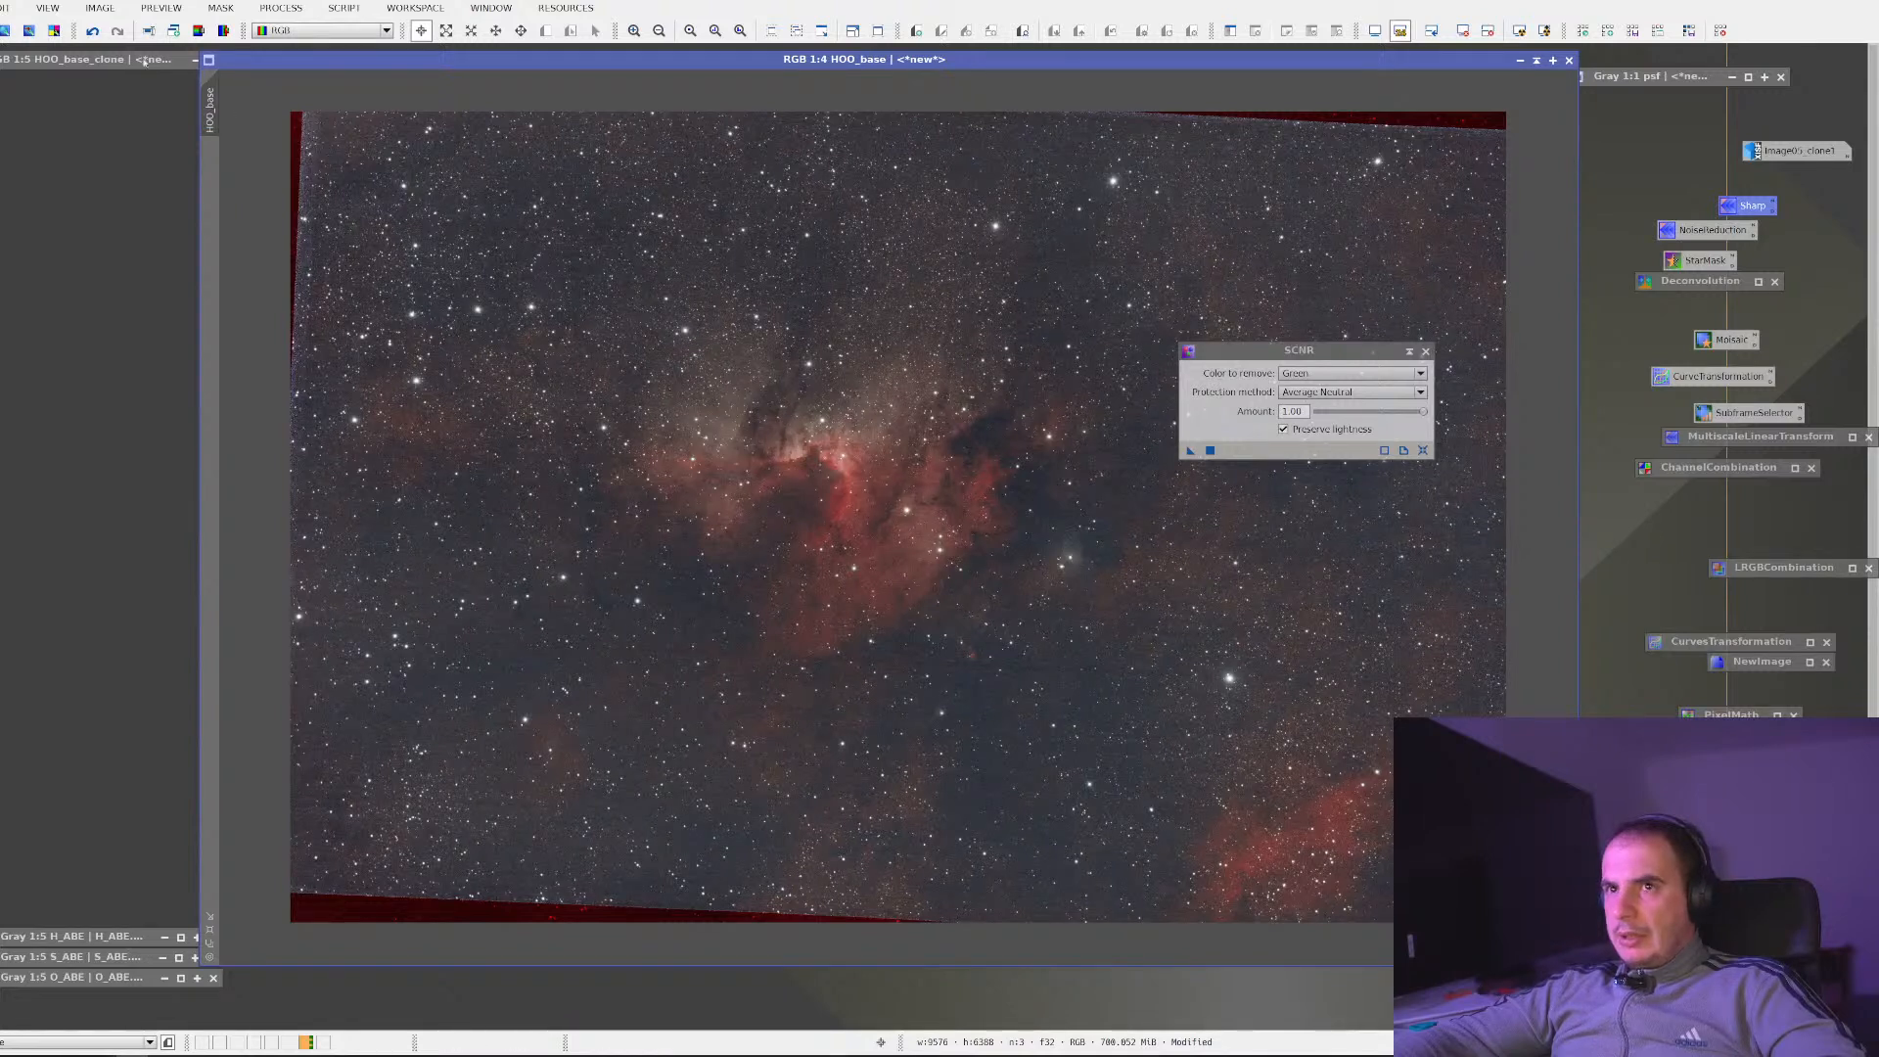
pyautogui.click(115, 33)
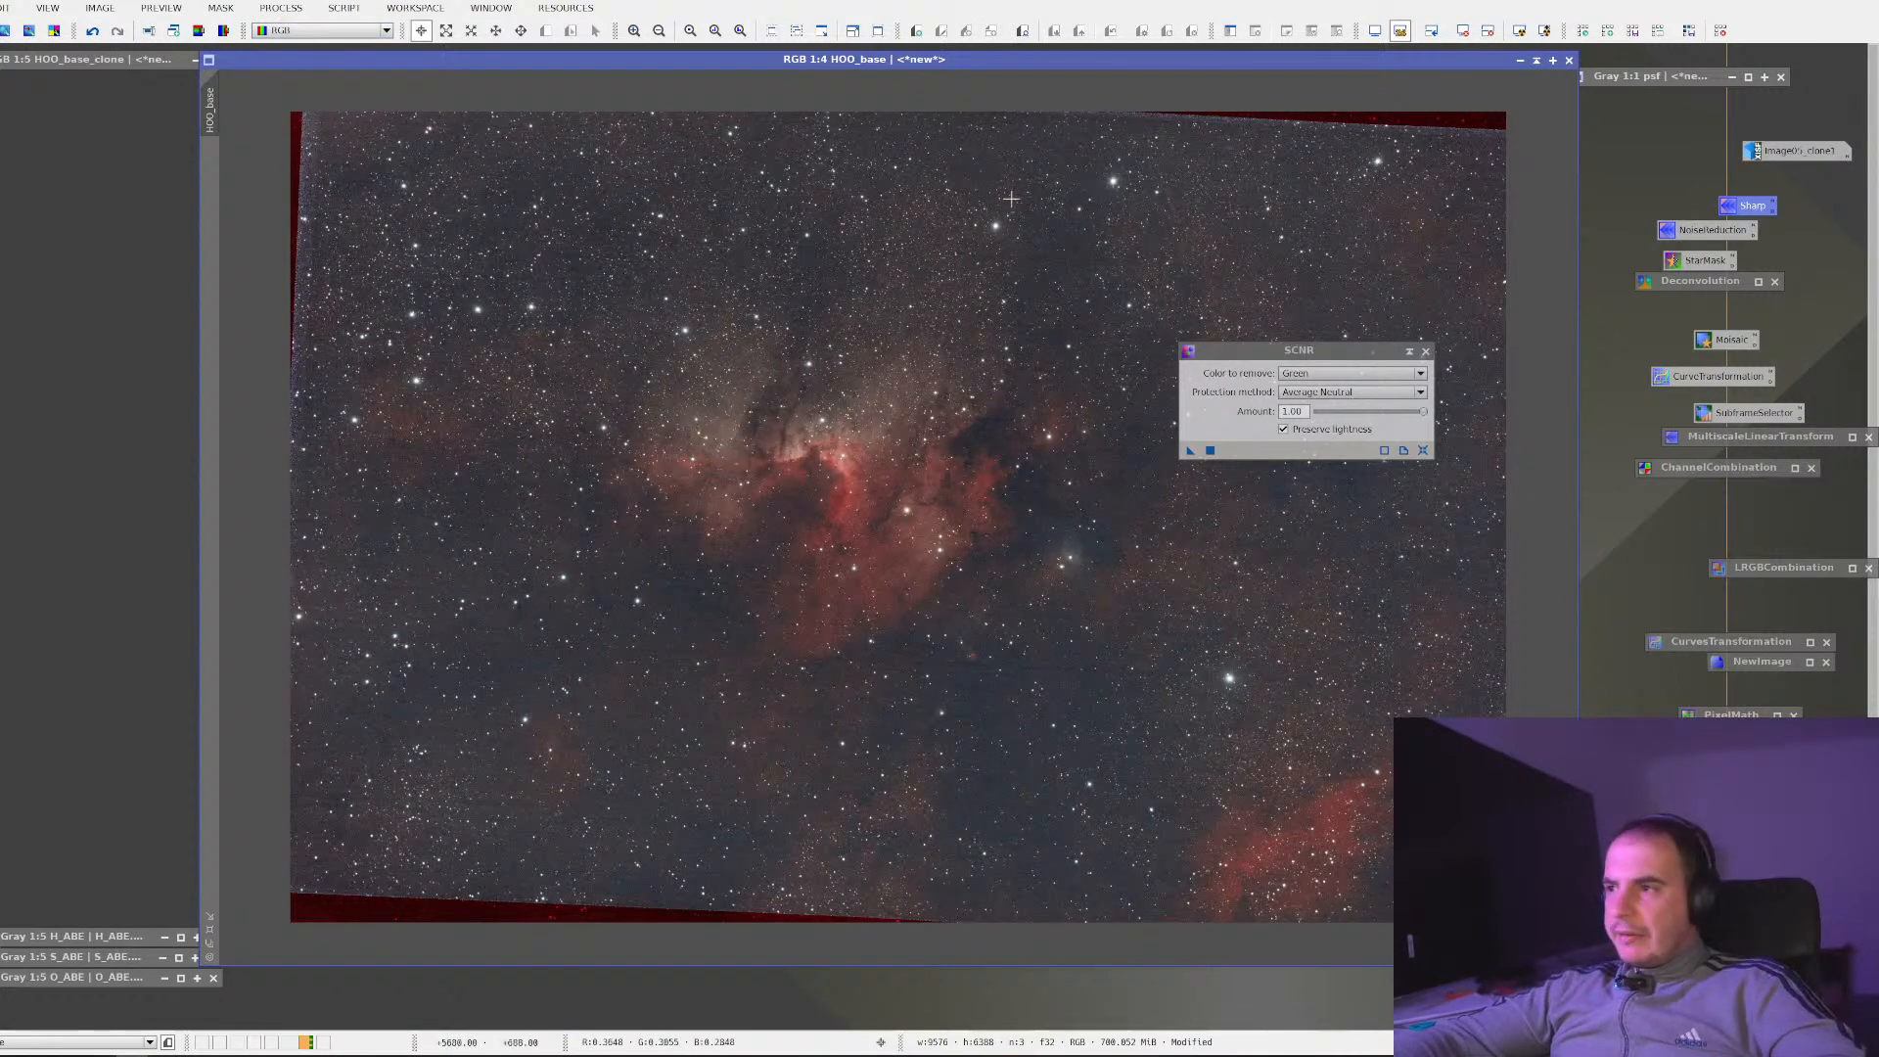
pyautogui.click(1410, 351)
# Examine the nebula's colours and noise in HOO_base at several magnifications, finishing with the entire image in view
pyautogui.scroll(3, 873, 469)
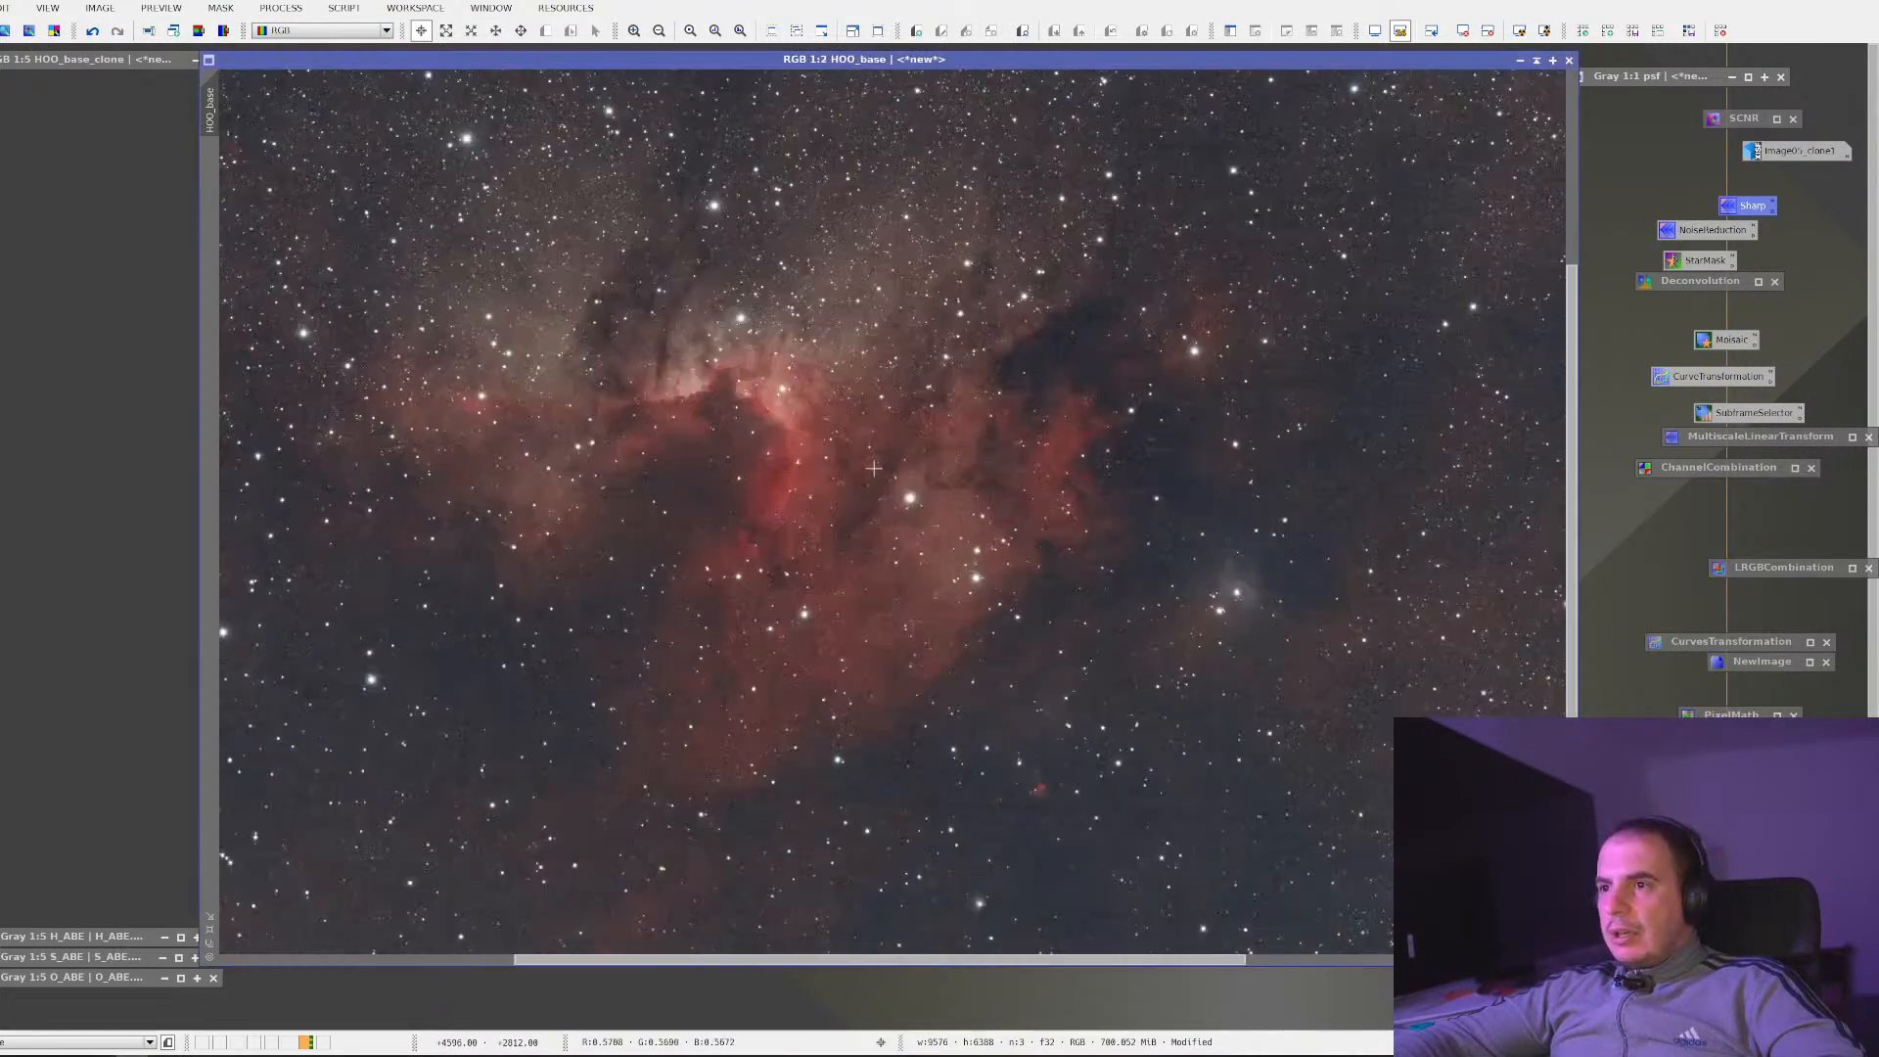
pyautogui.moveTo(809, 410); pyautogui.dragTo(1068, 380)
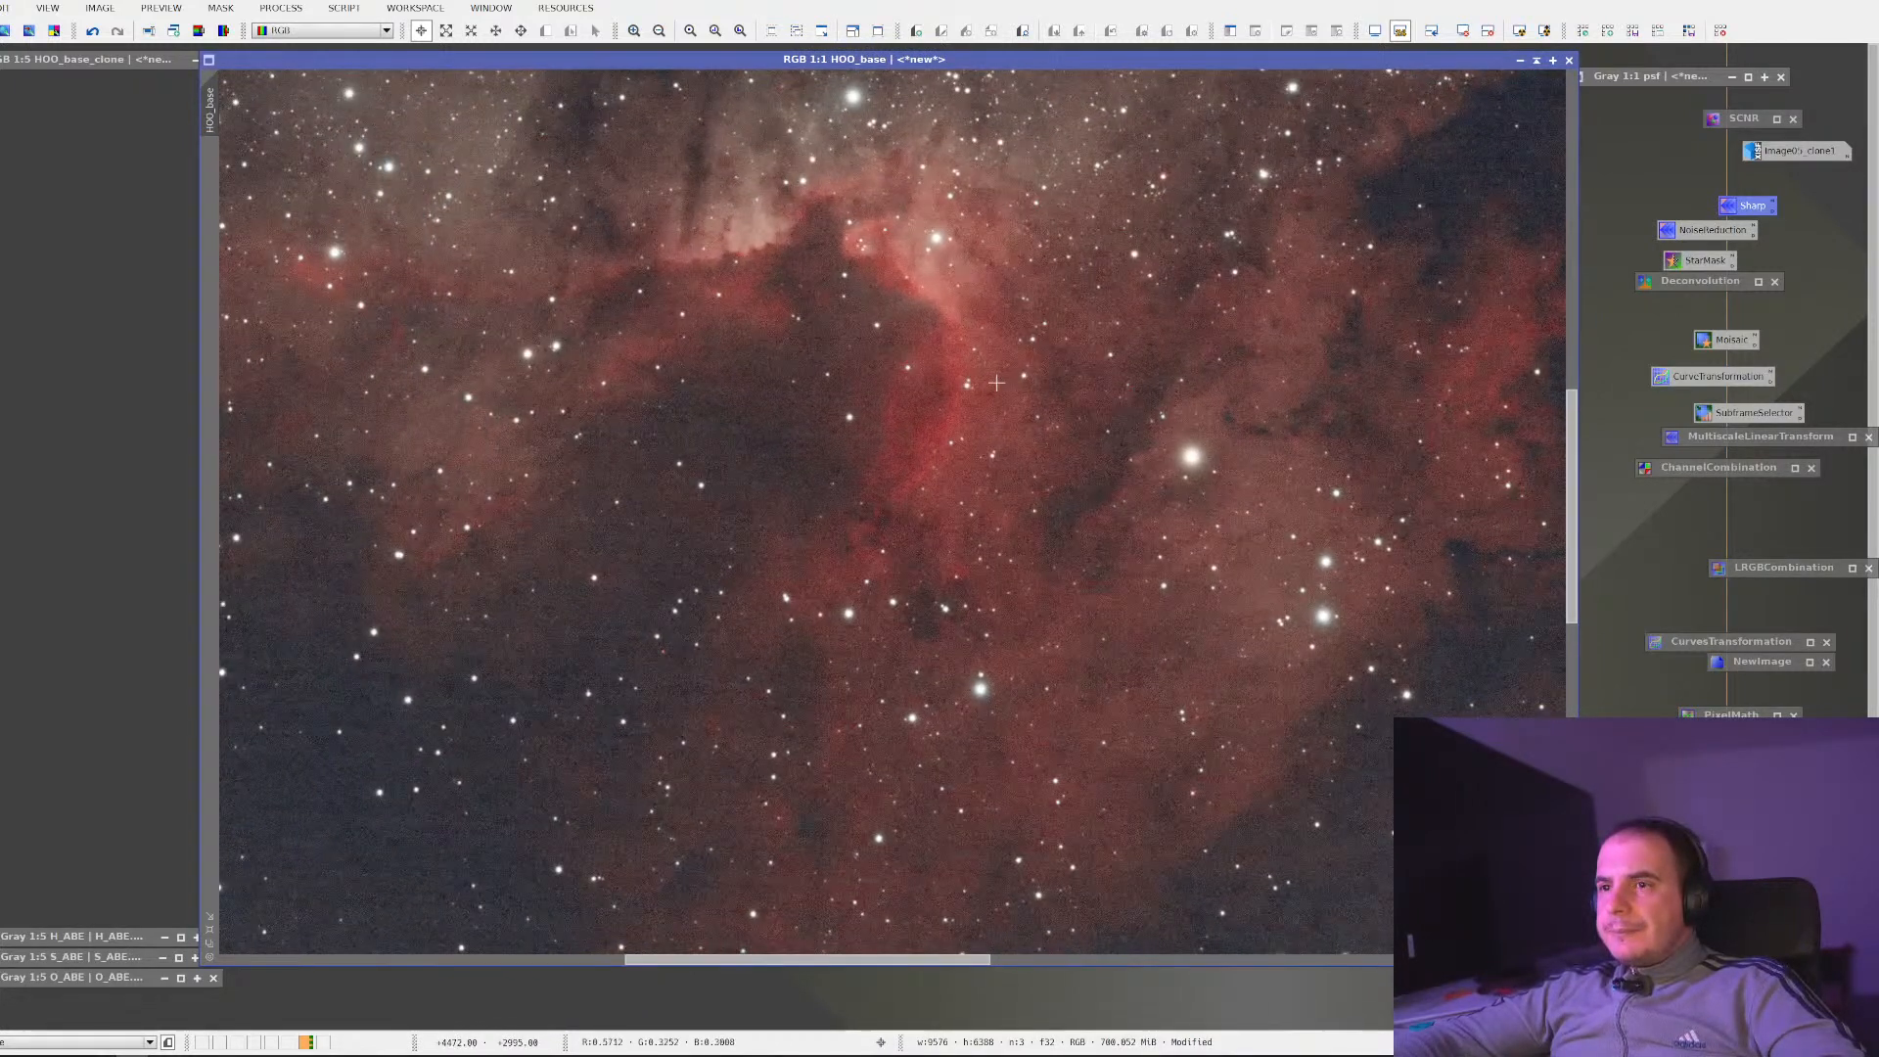
pyautogui.scroll(-1, 982, 383)
pyautogui.scroll(-1, 982, 383)
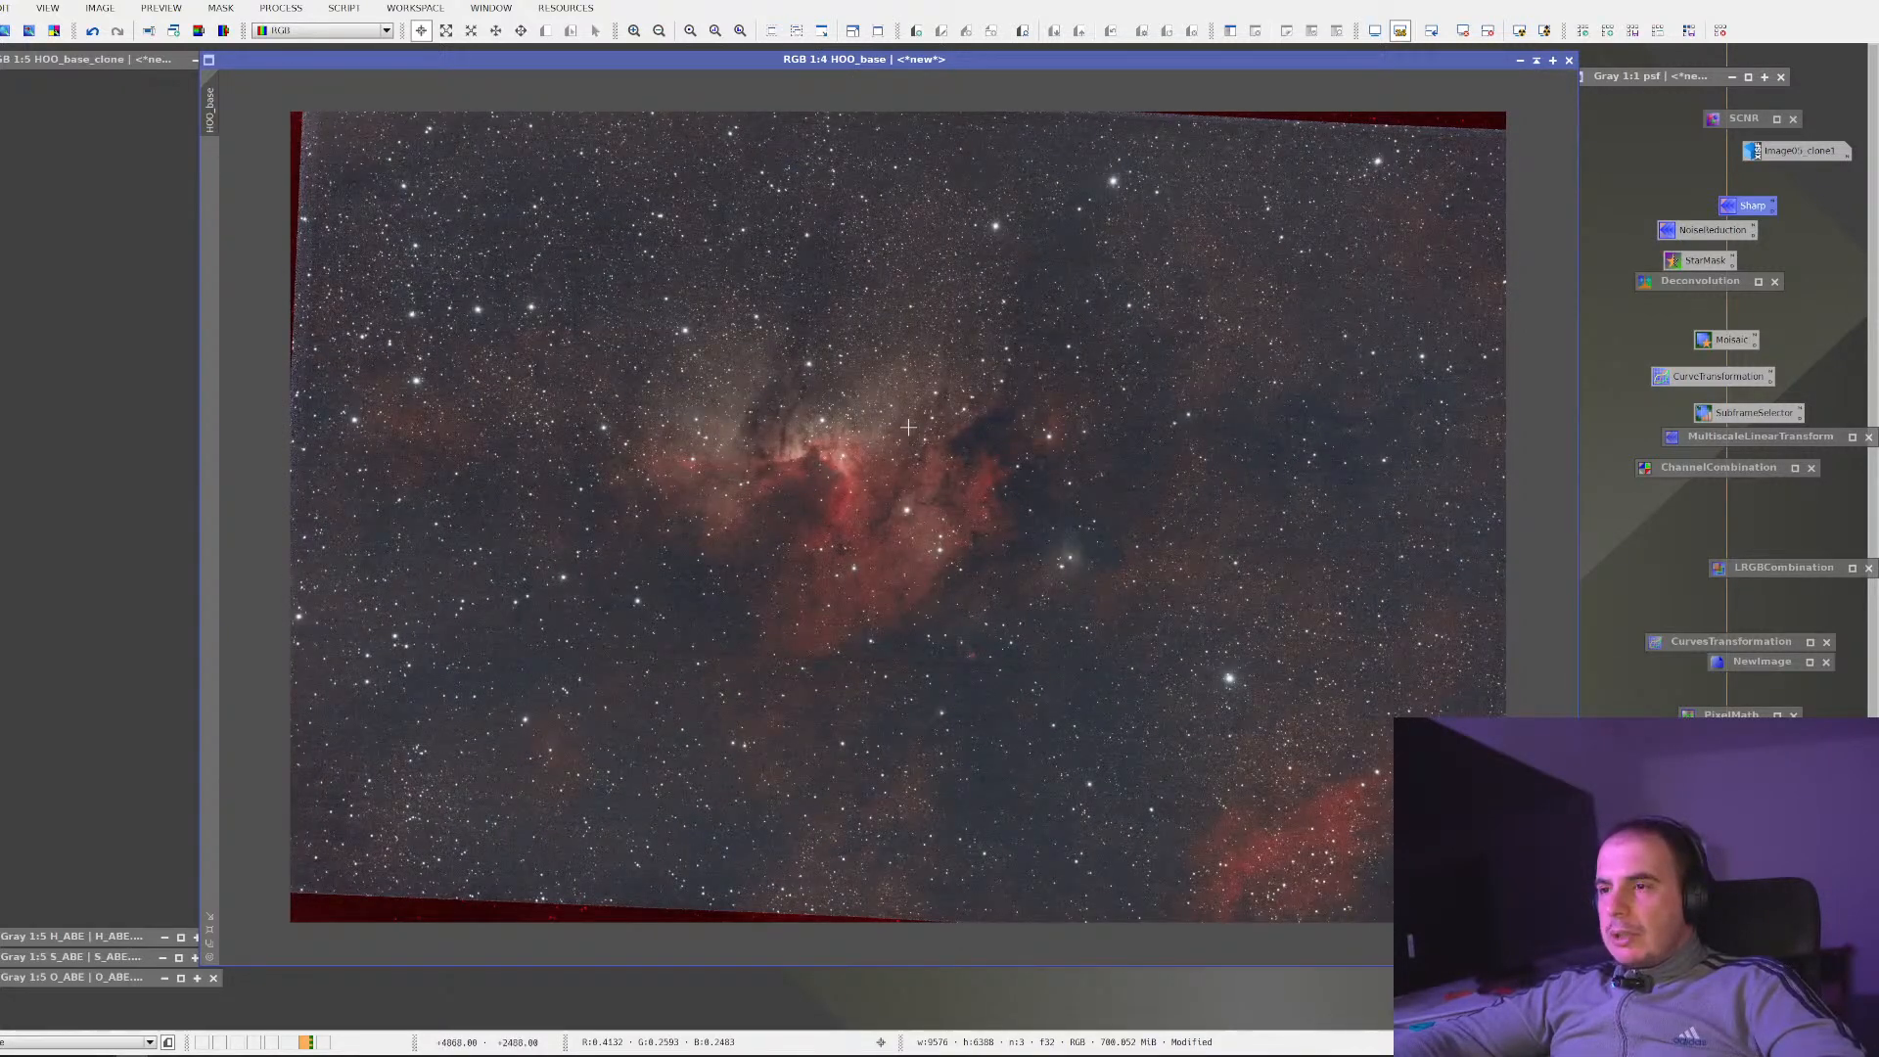
pyautogui.scroll(3, 908, 427)
pyautogui.scroll(-2, 908, 428)
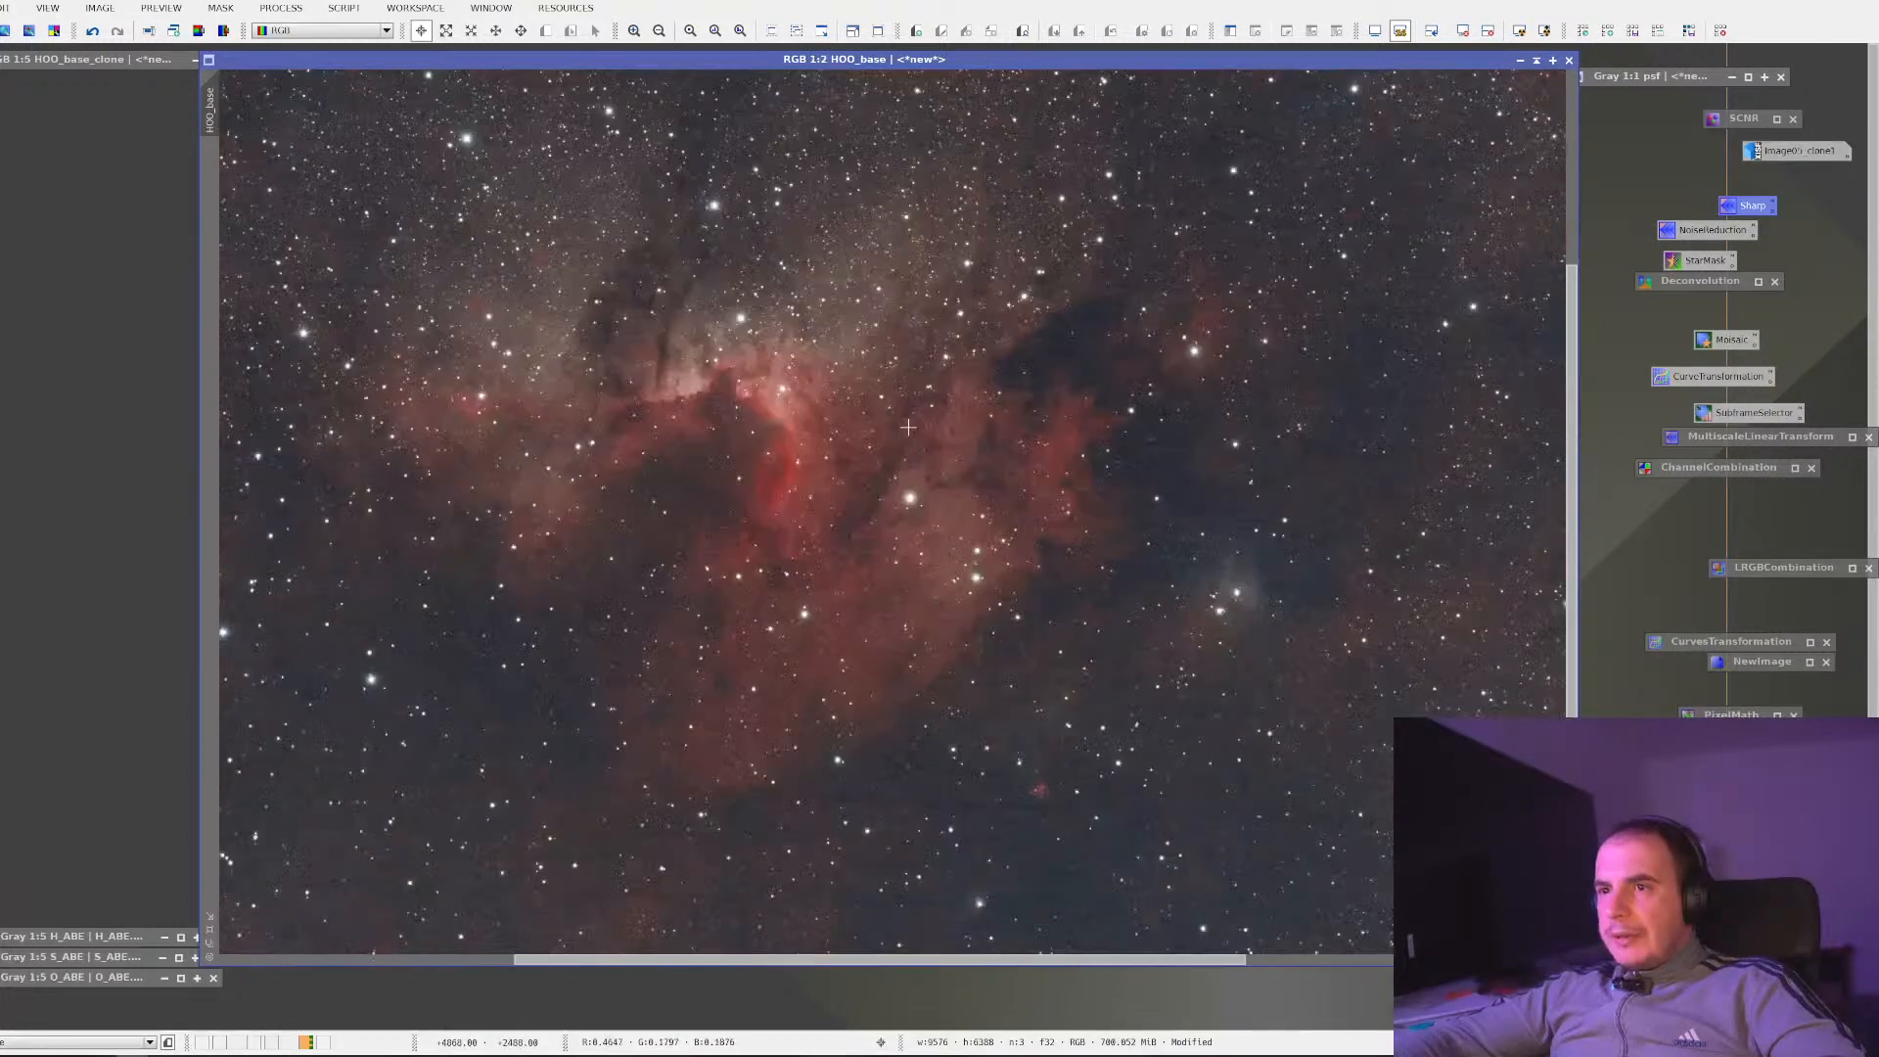
pyautogui.scroll(-1, 909, 428)
pyautogui.scroll(-2, 498, 284)
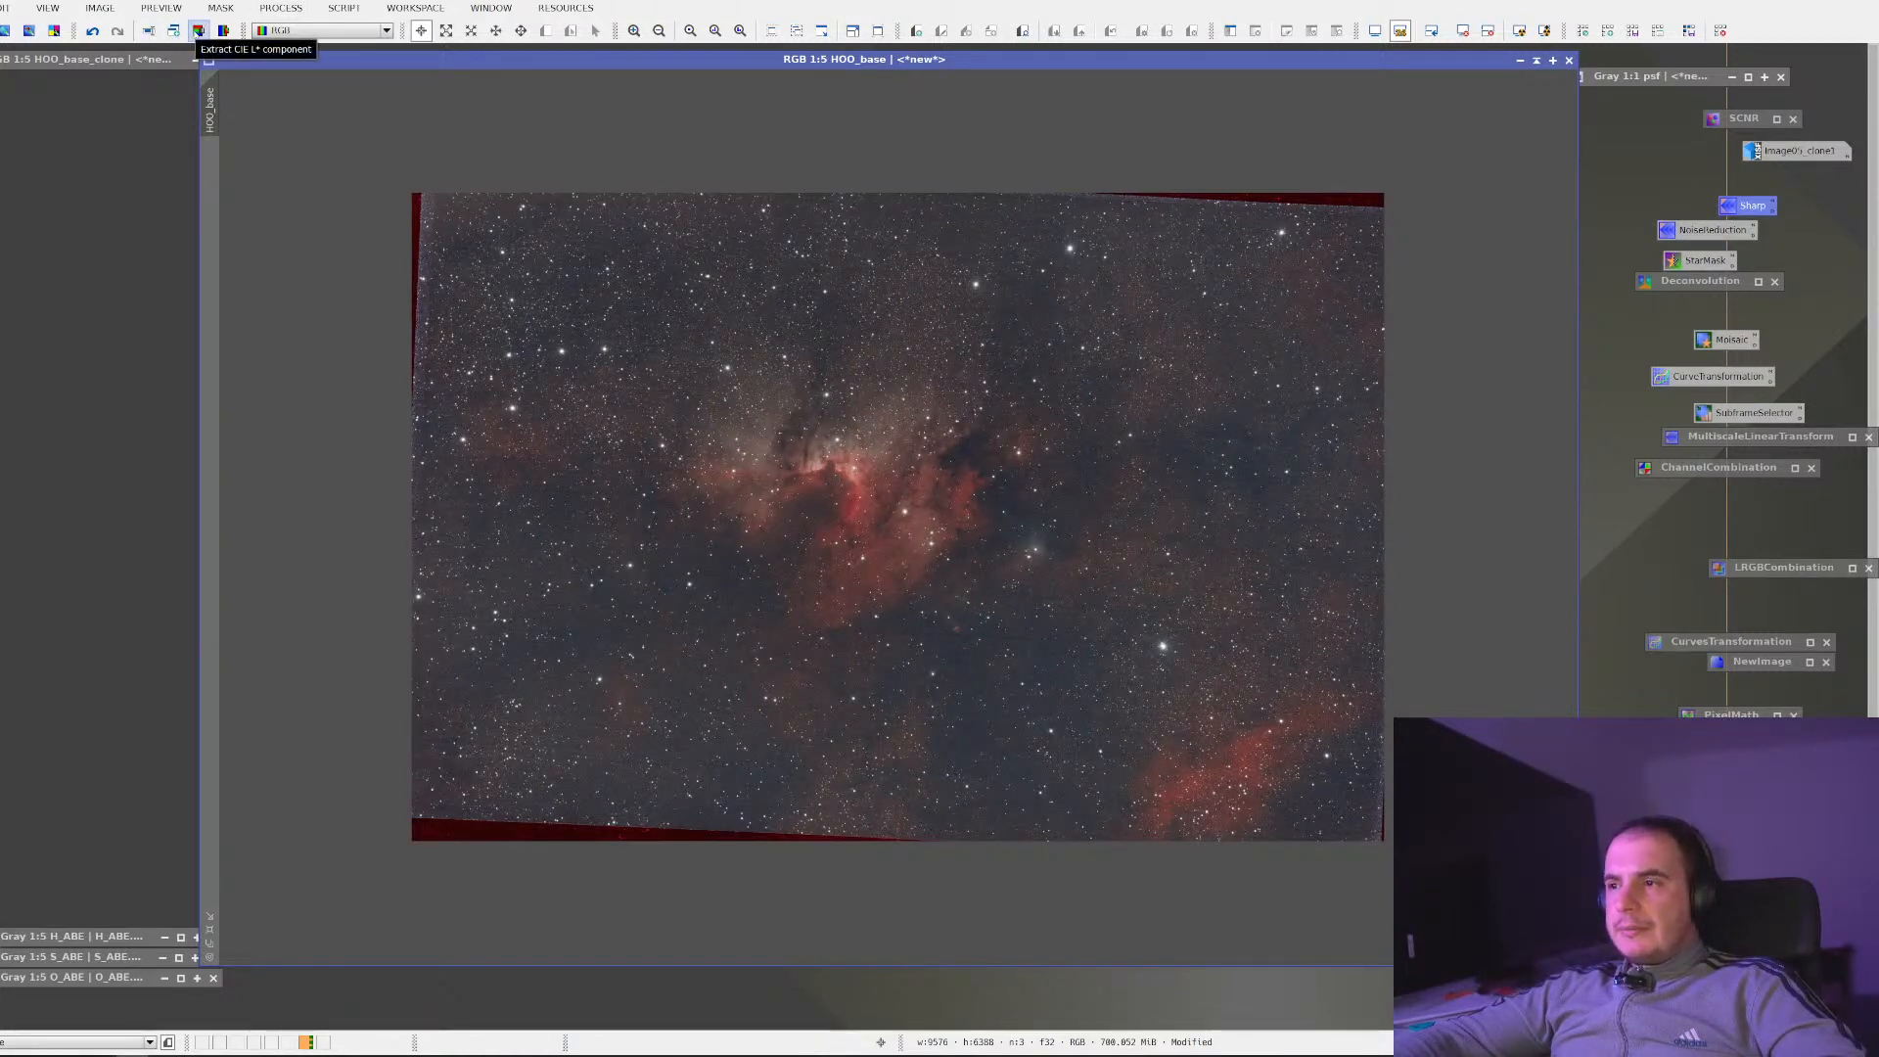
# Extract the CIE L* component from HOO_base and rename the resulting greyscale image MASKLCOMB
pyautogui.click(198, 30)
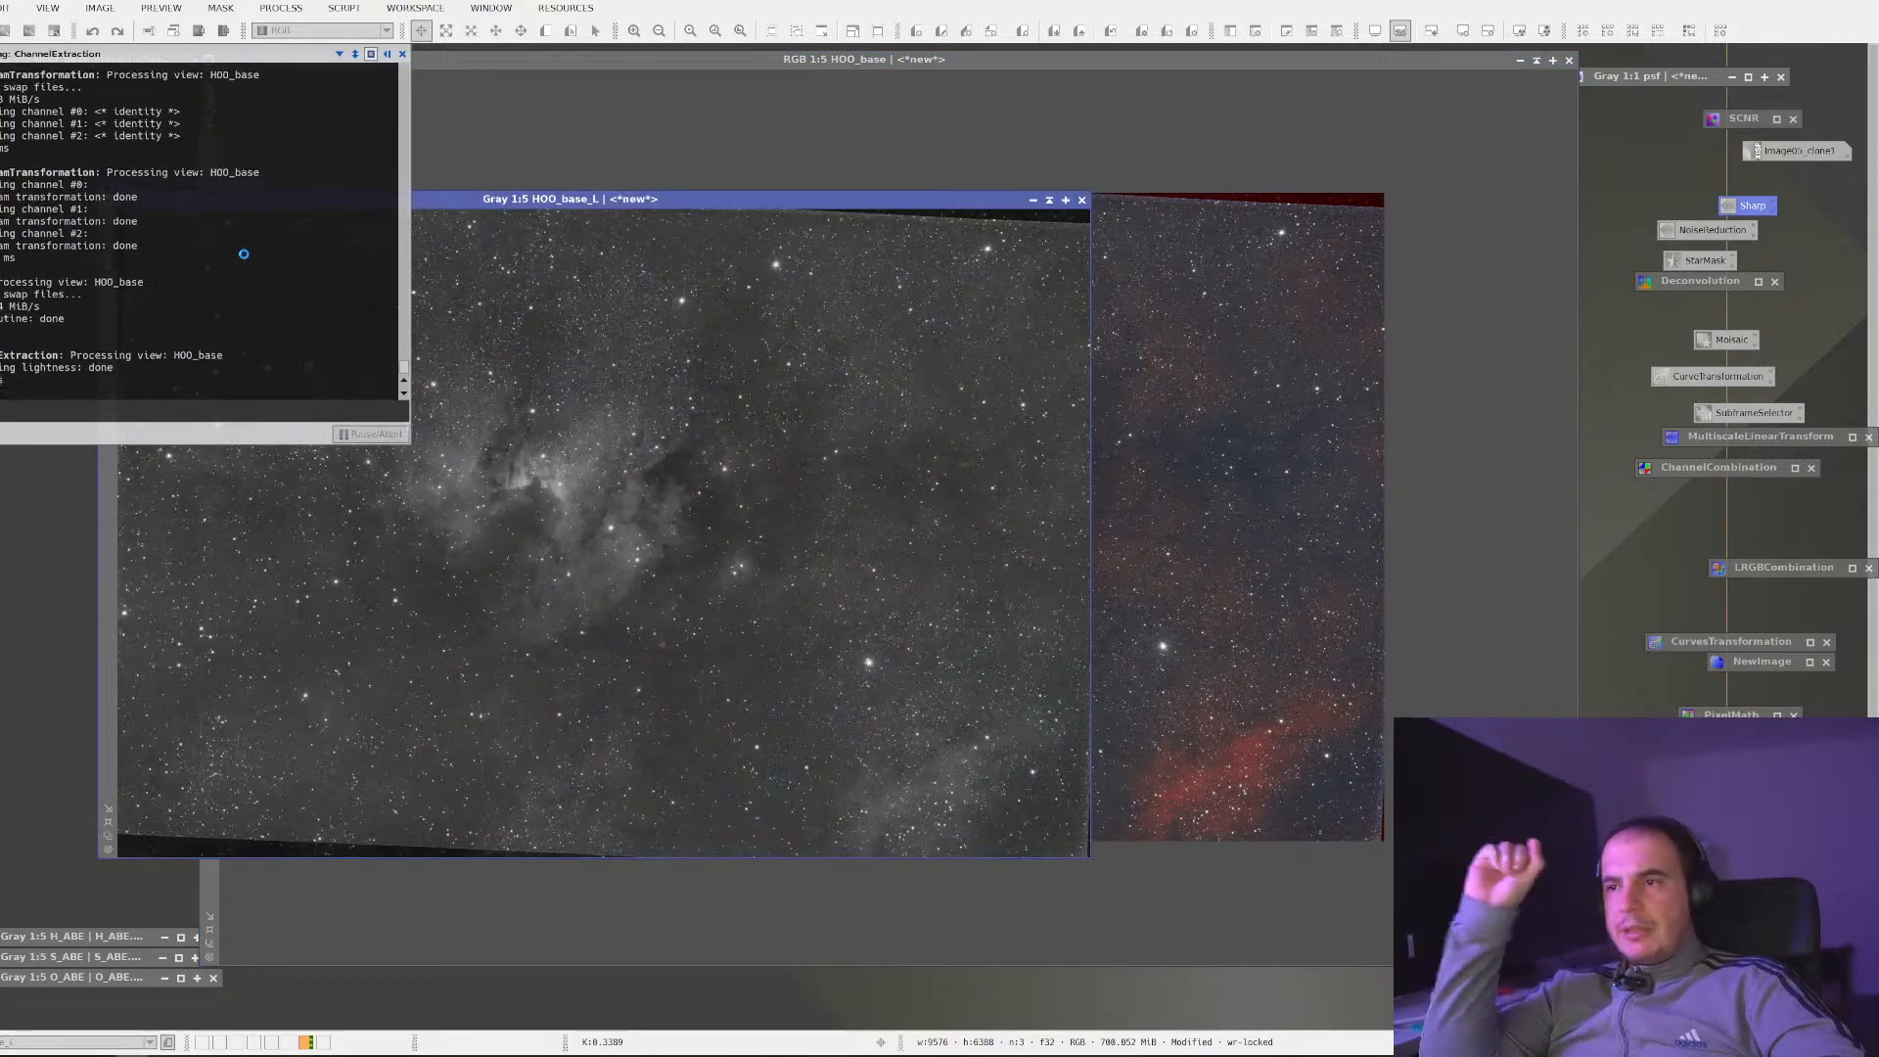
pyautogui.rightClick(380, 399)
pyautogui.click(455, 466)
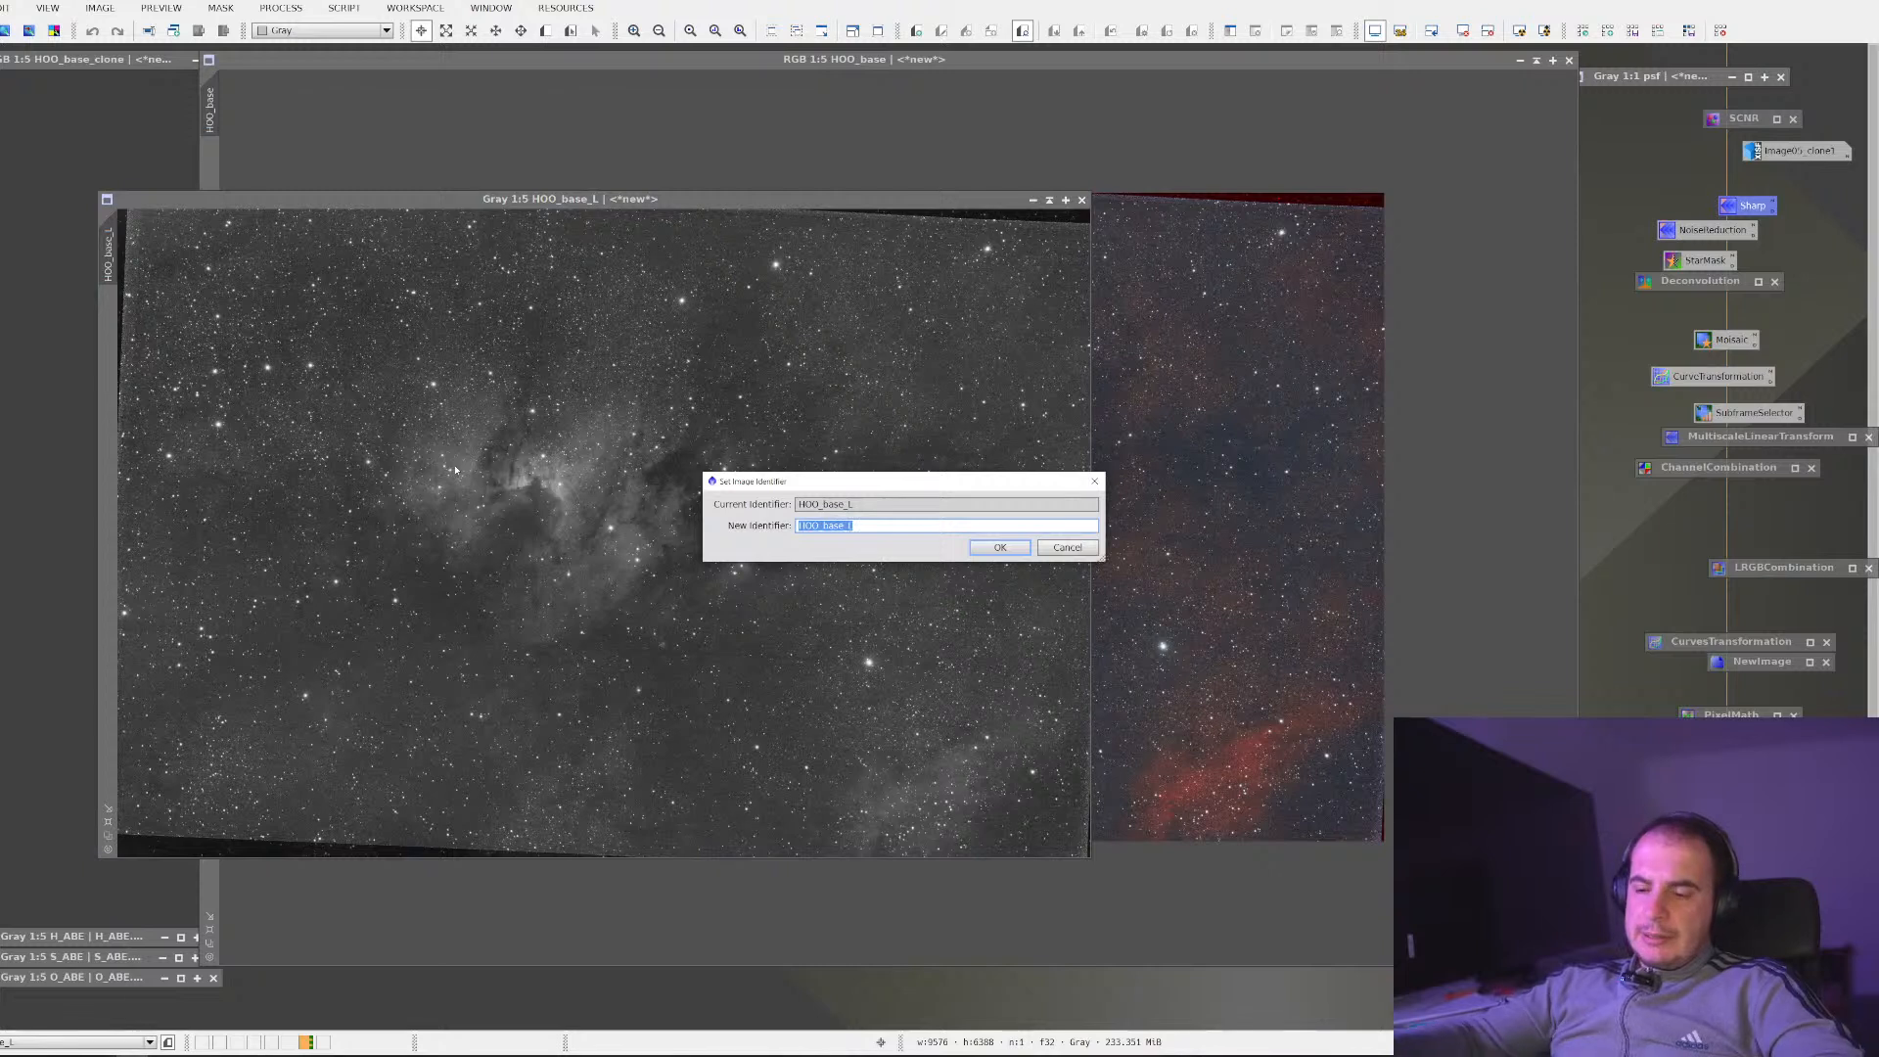
pyautogui.press('BackSpace')
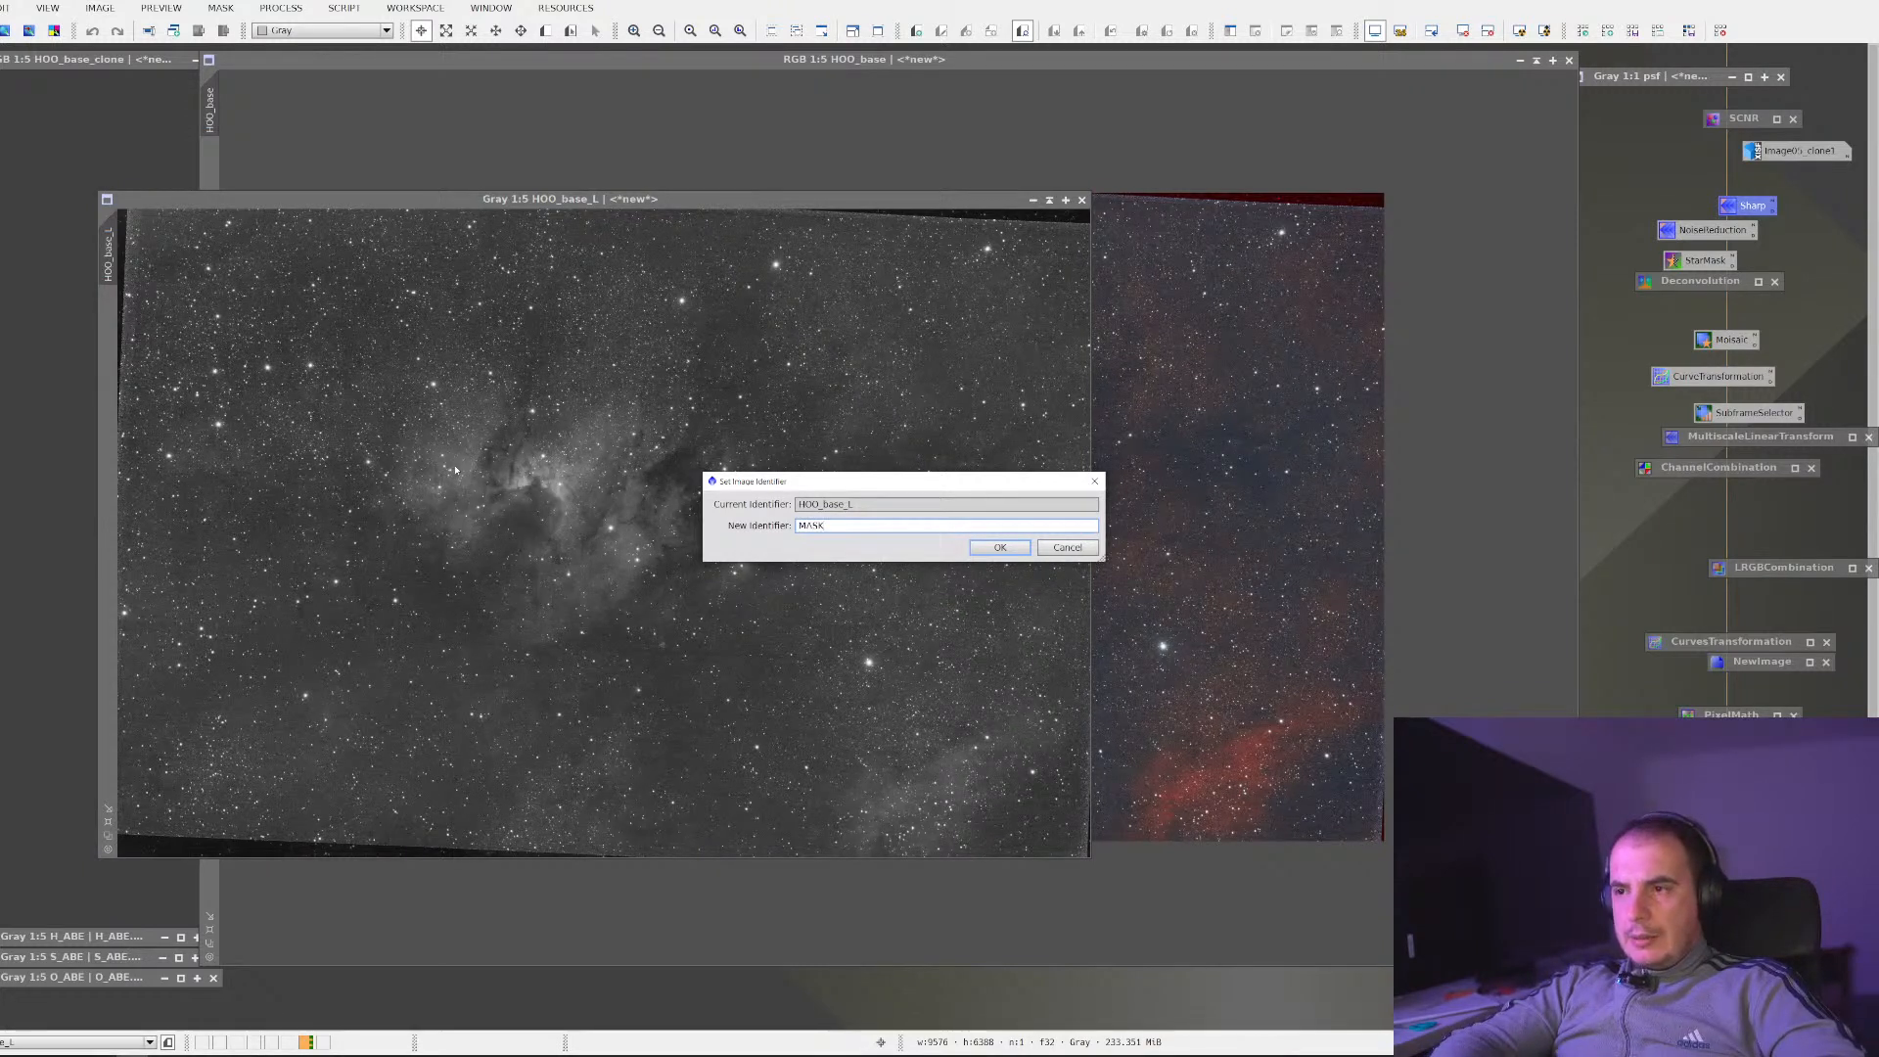
pyautogui.write('MASKLCOMB')
pyautogui.press('Return')
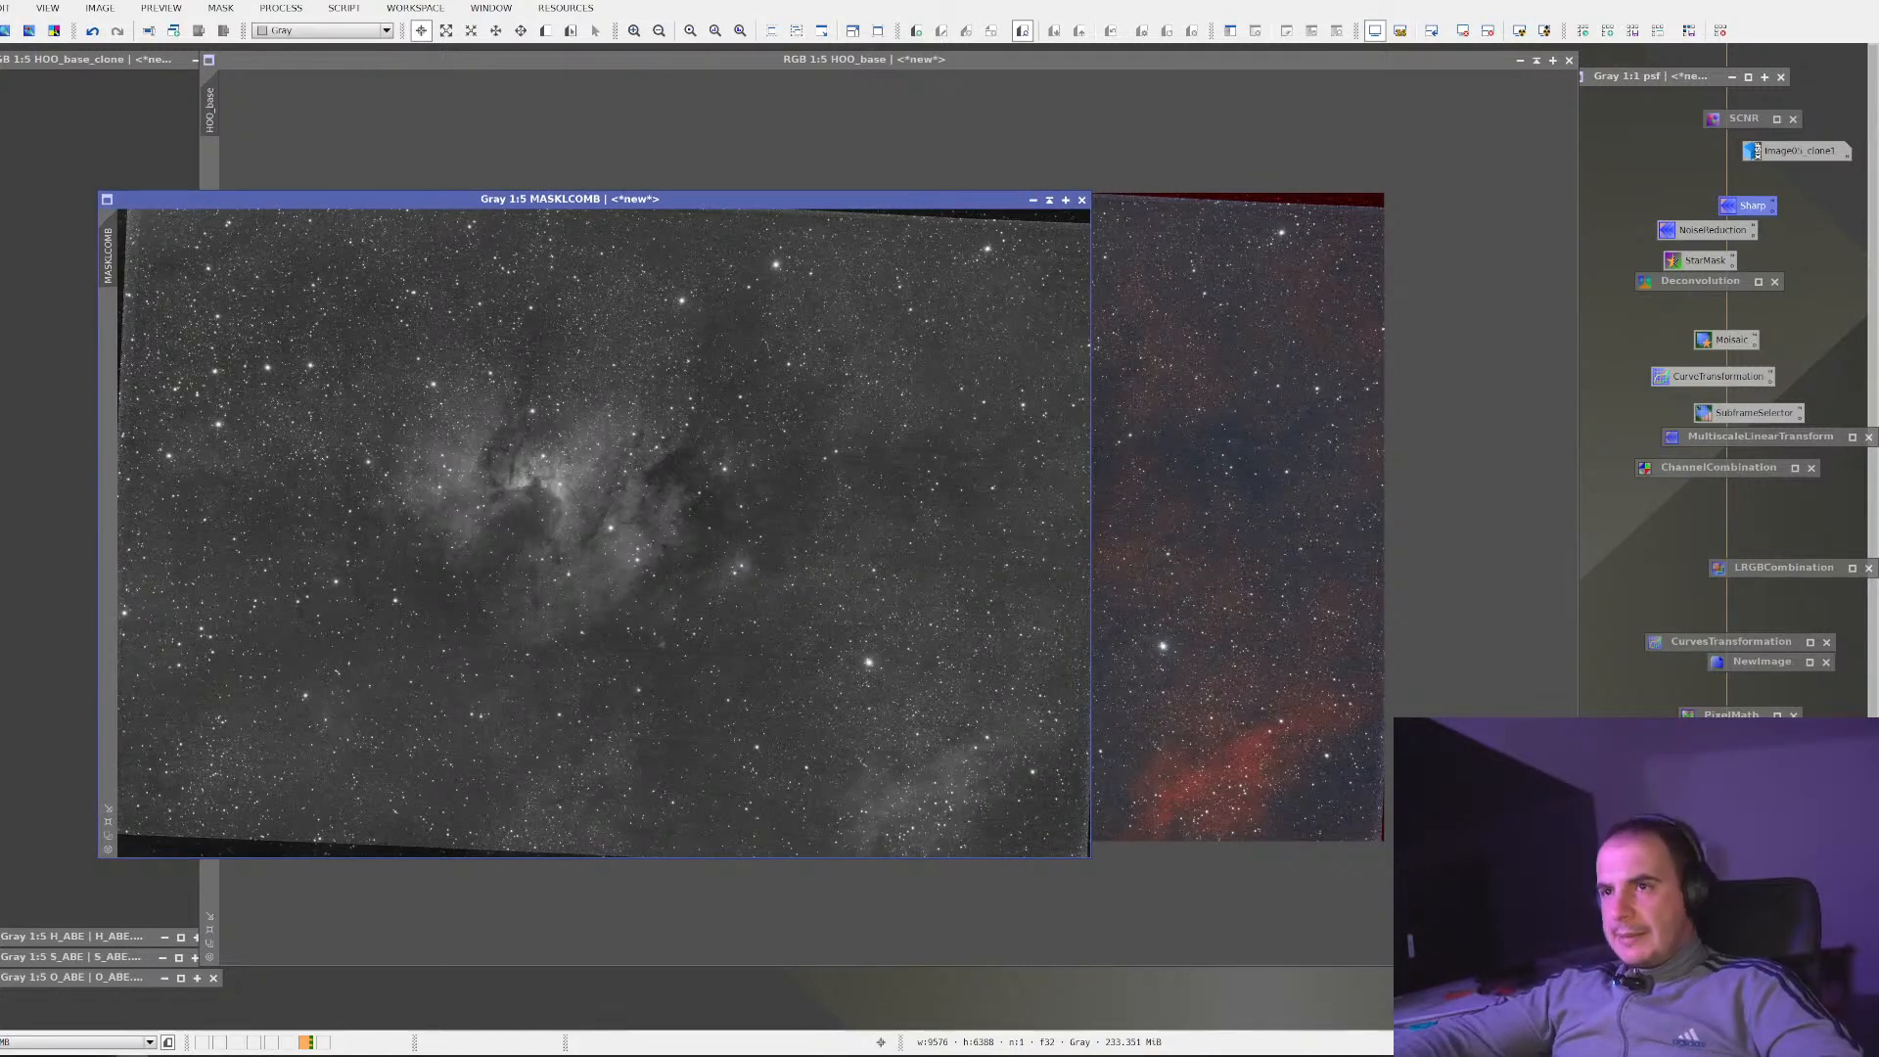
# Collapse the MASKLCOMB image window to its title bar so that HOO_base is uncovered
pyautogui.click(1034, 200)
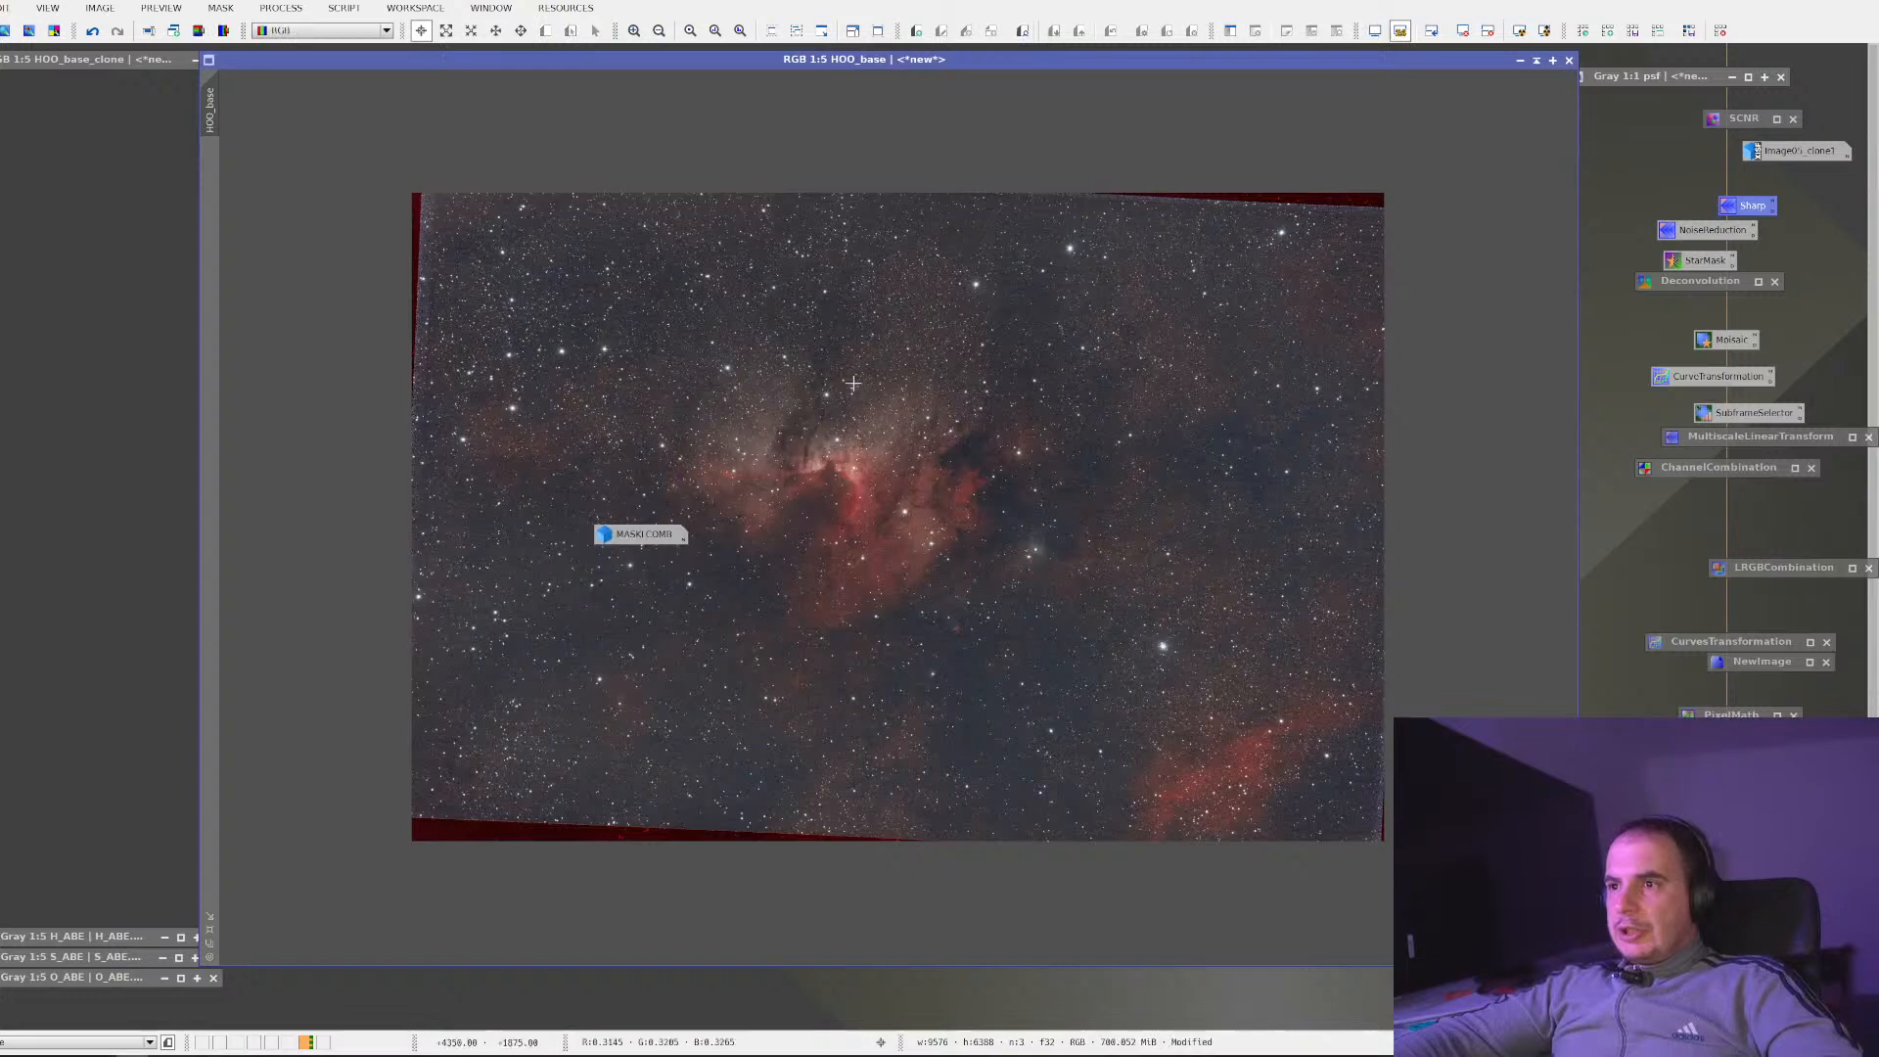
pyautogui.doubleClick(621, 537)
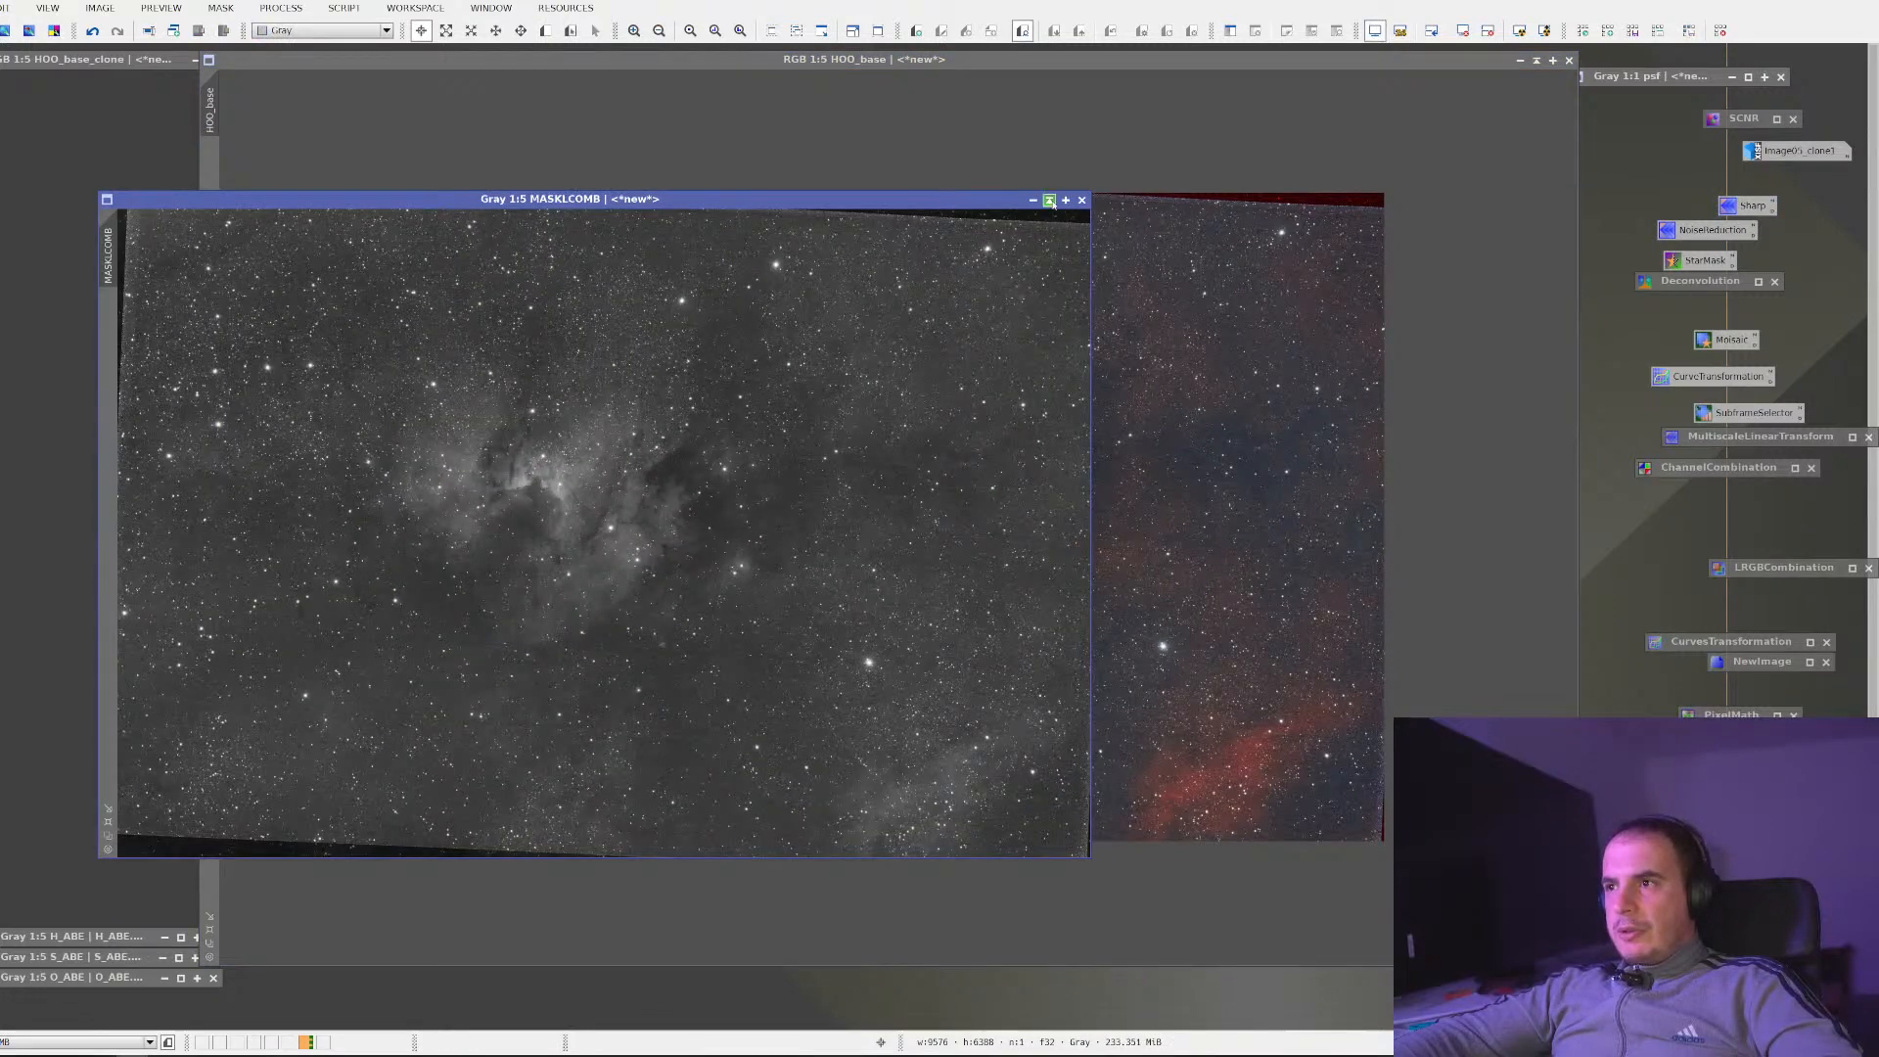
pyautogui.click(1046, 198)
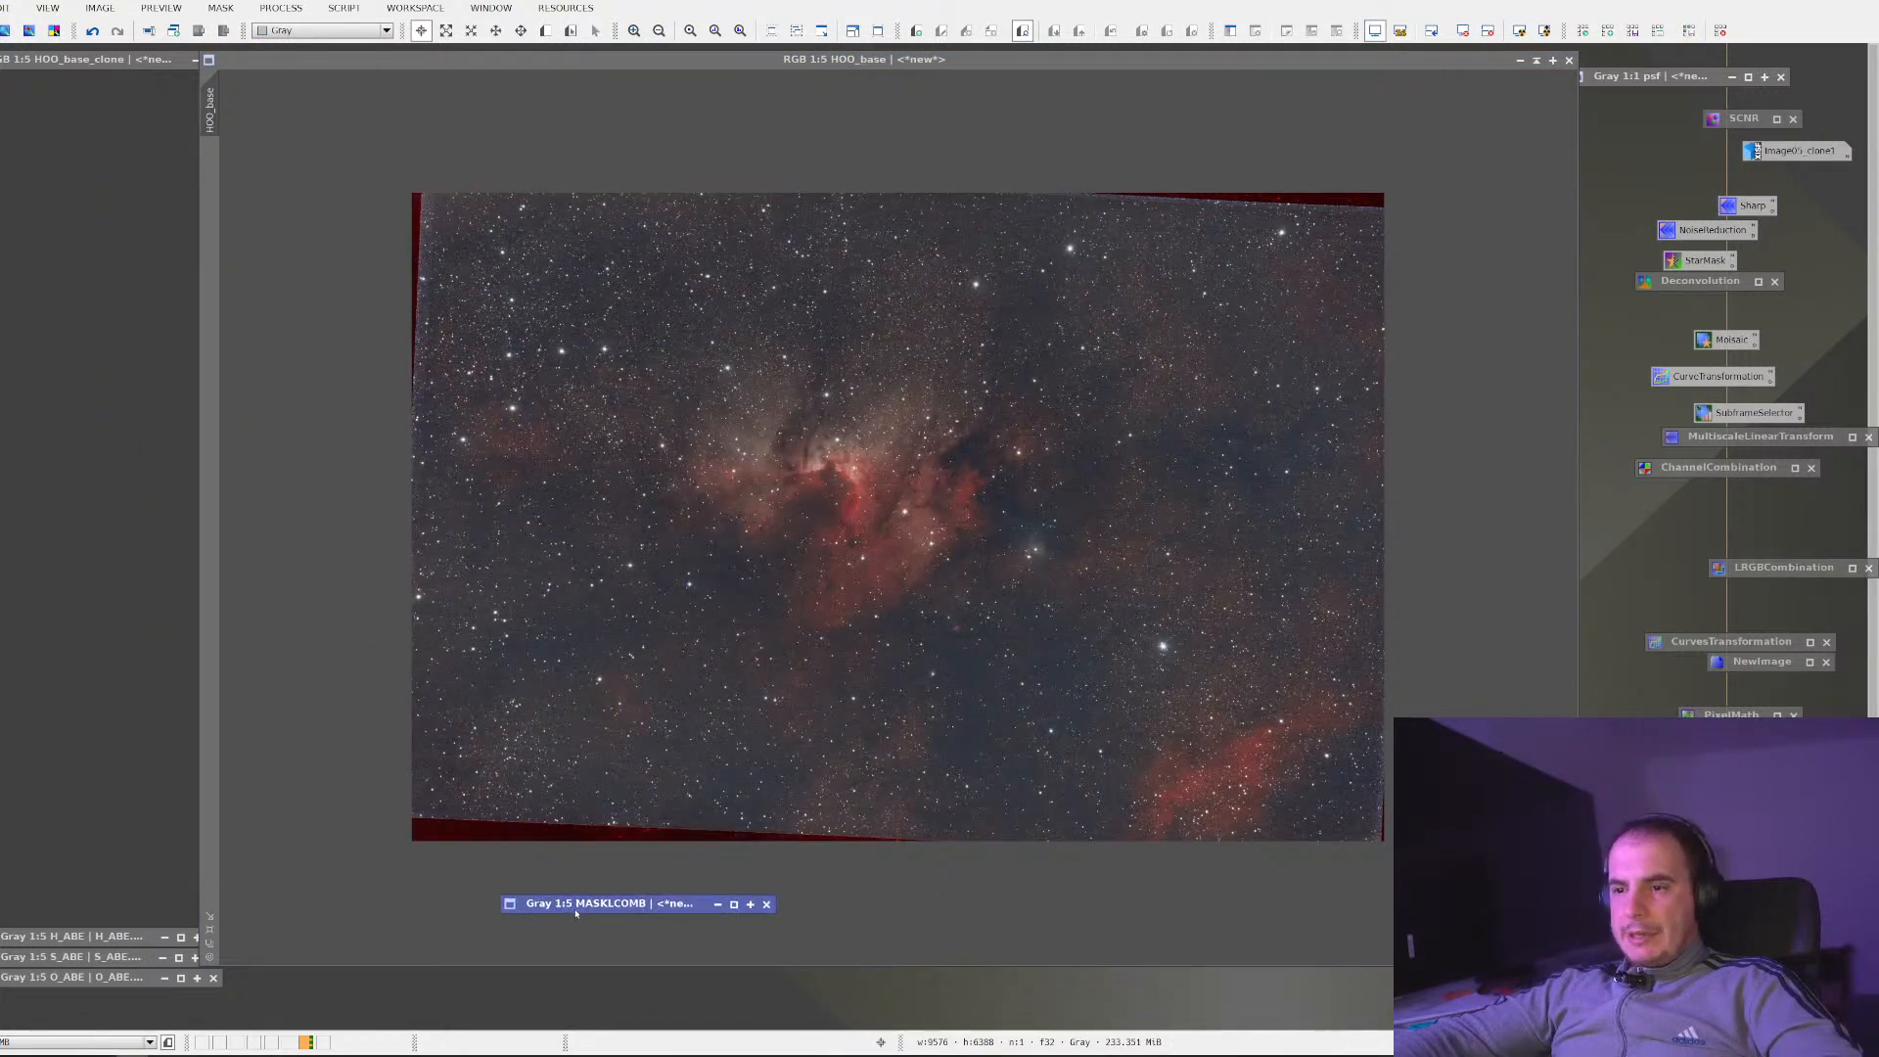
# Open the Convolution process, preview it in real time on HOO_base, and arrange the preview and process windows around the nebula
pyautogui.click(281, 7)
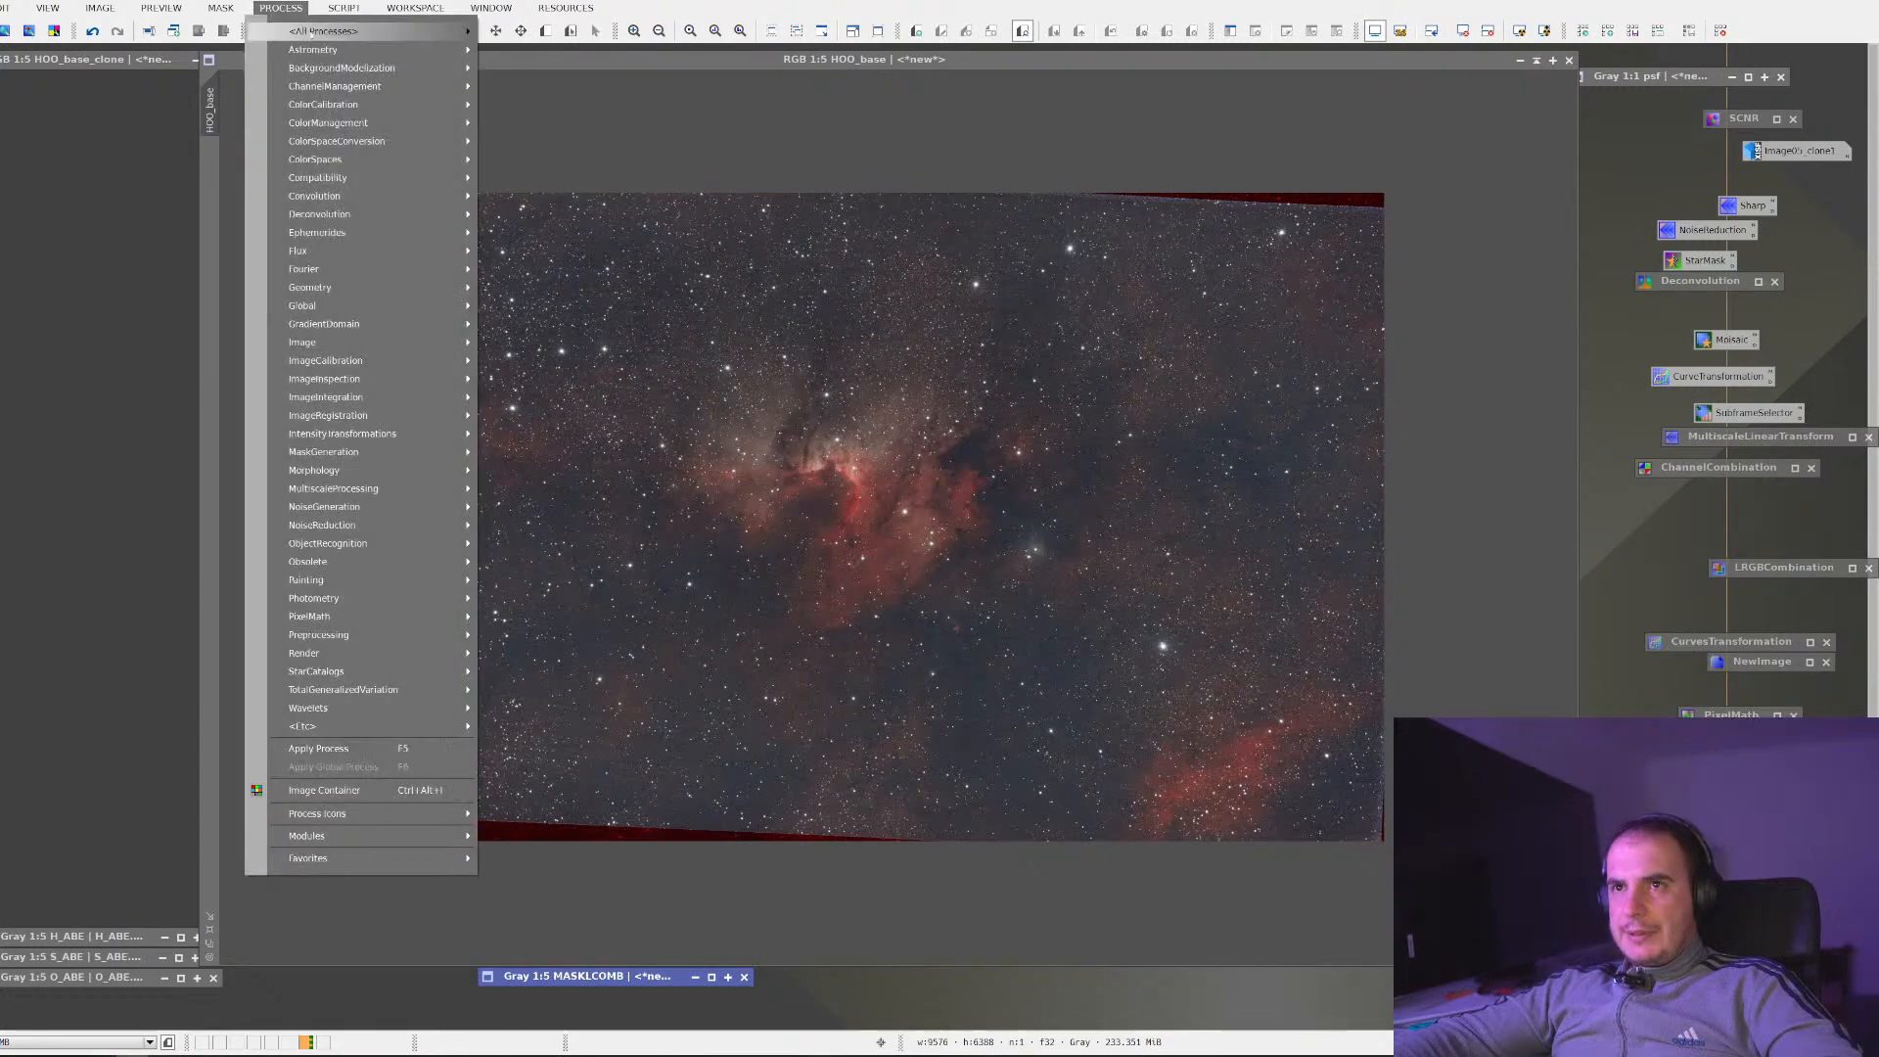
pyautogui.moveTo(323, 30)
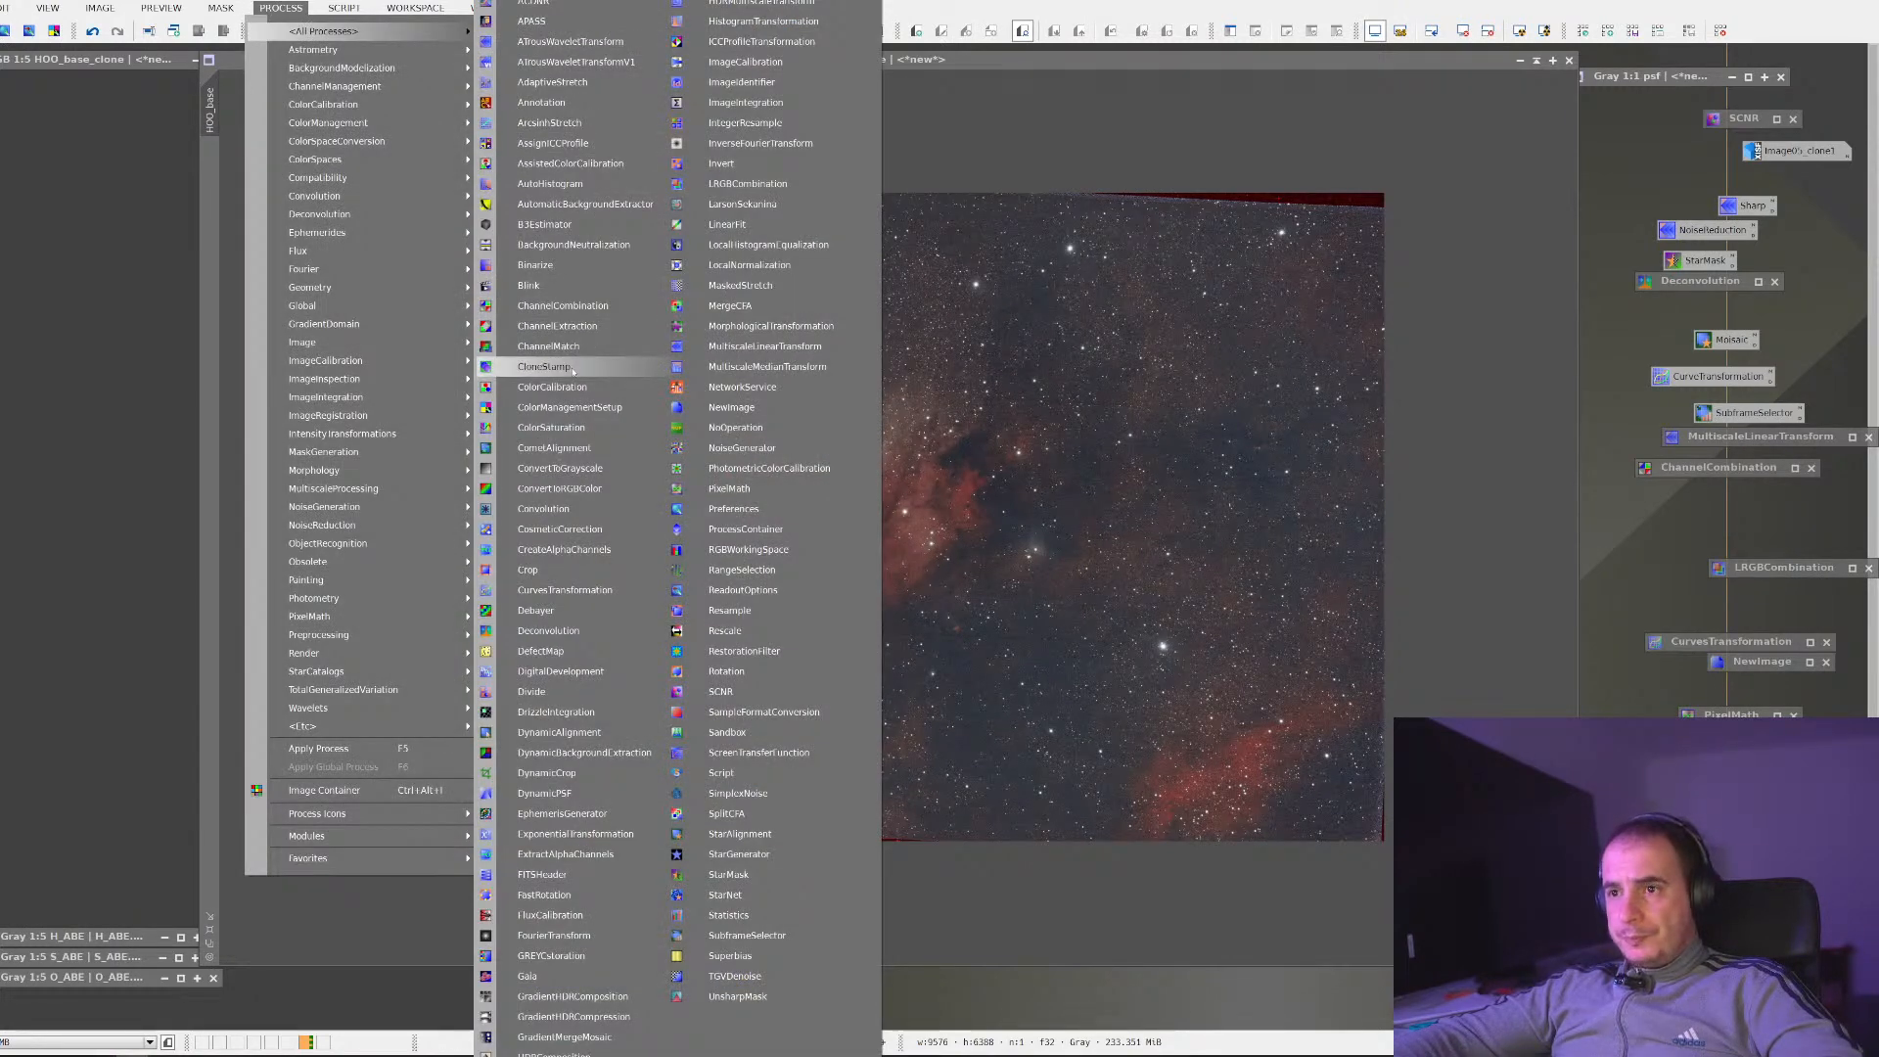
pyautogui.click(582, 508)
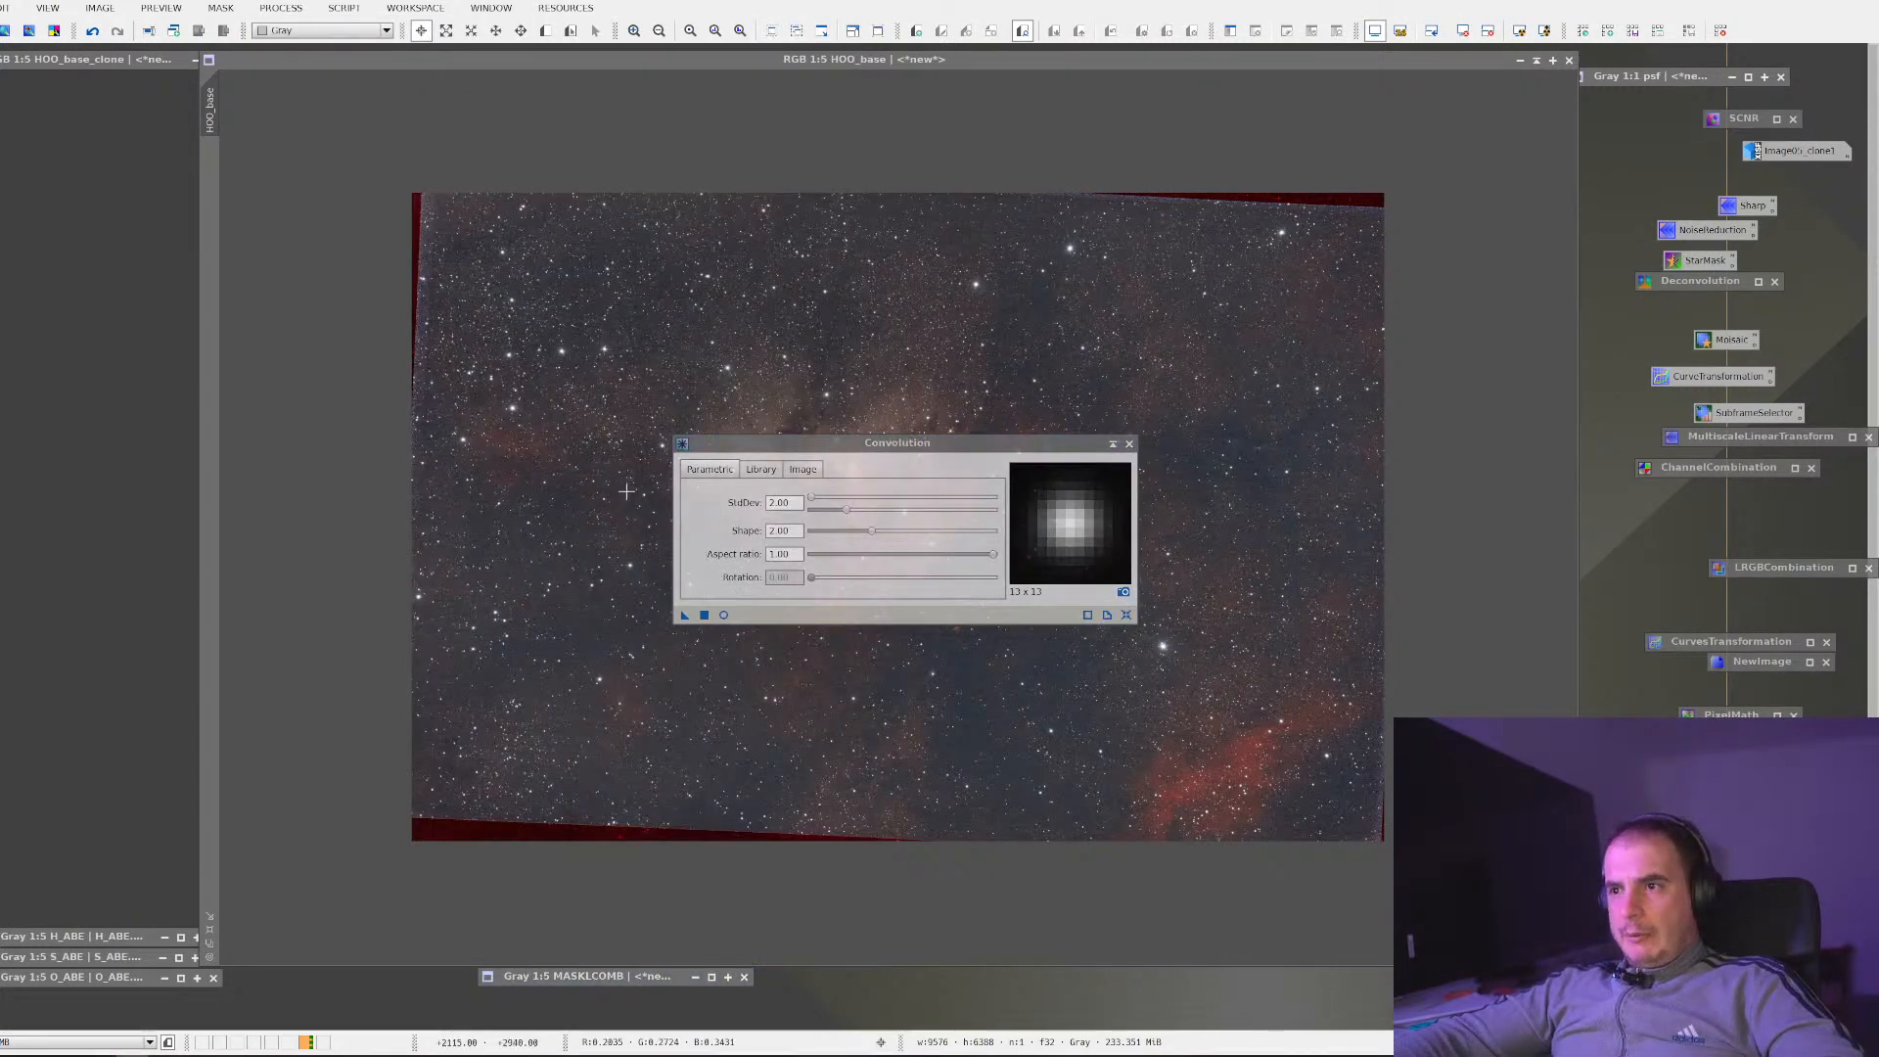
pyautogui.click(724, 614)
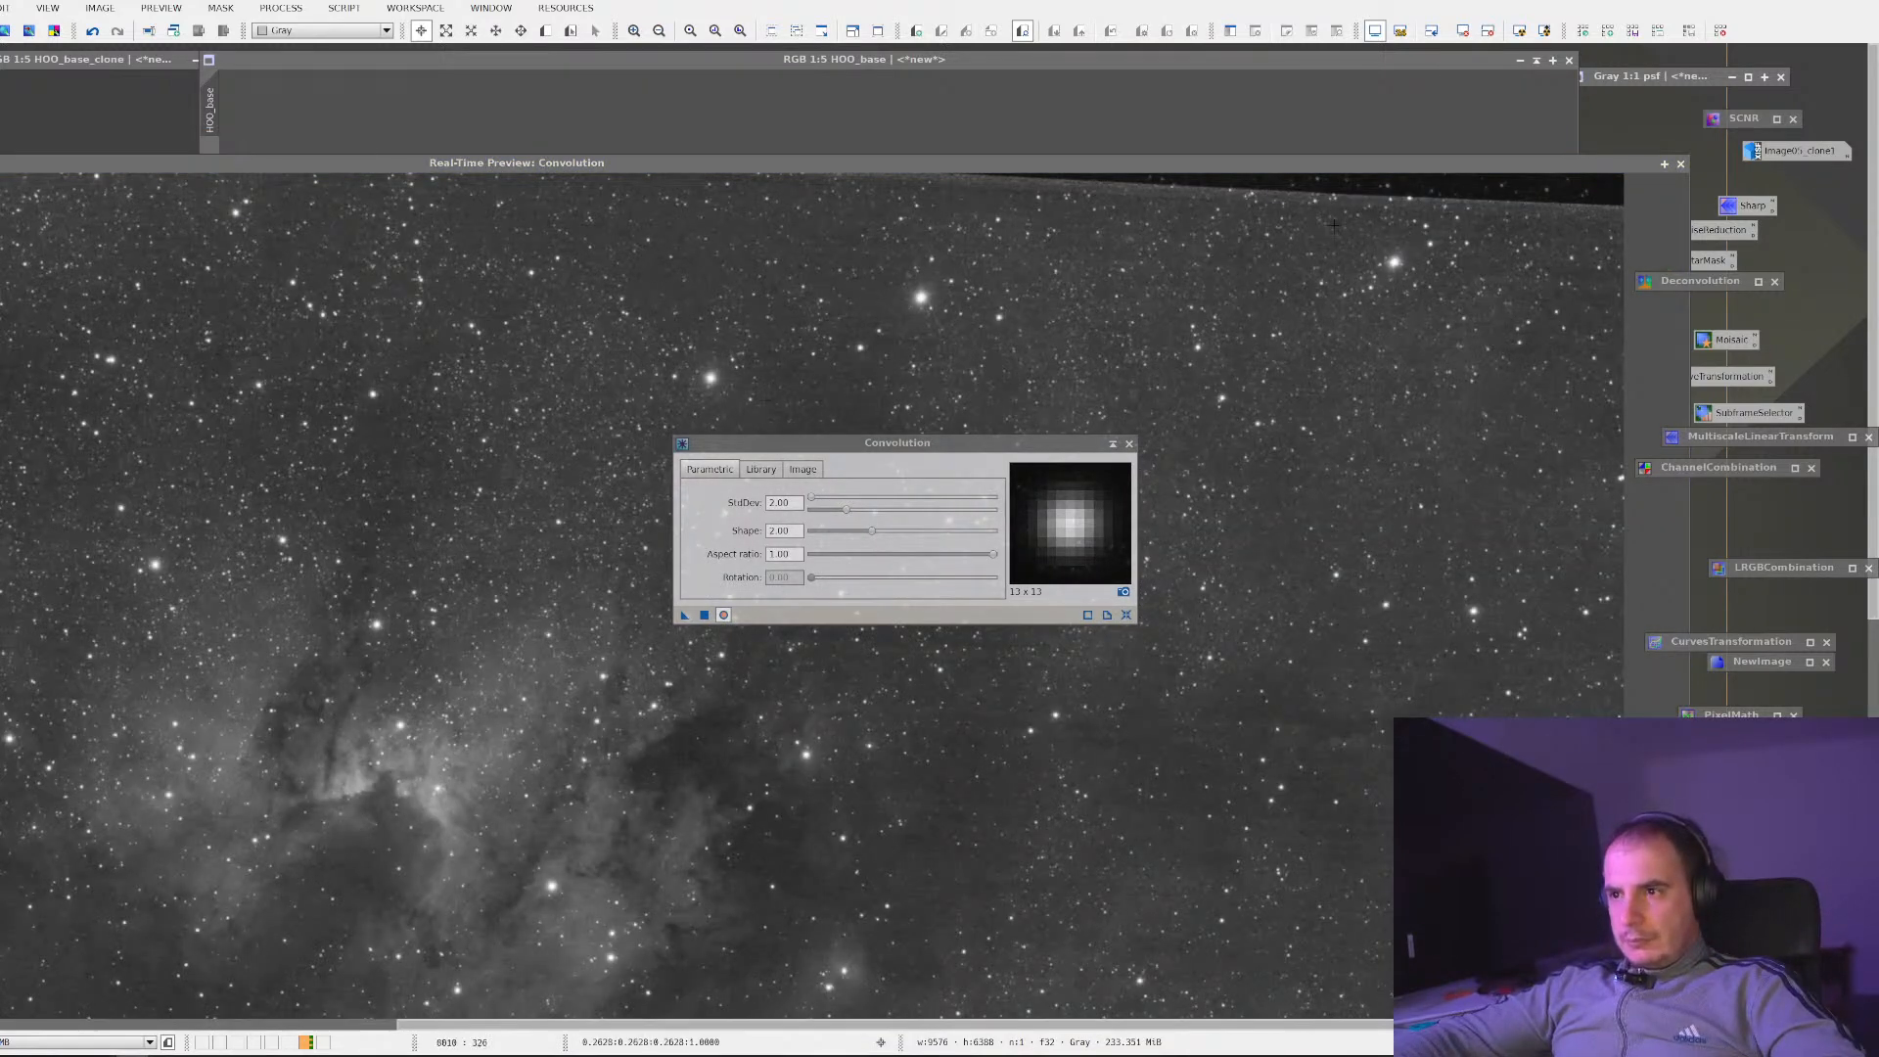
pyautogui.click(724, 614)
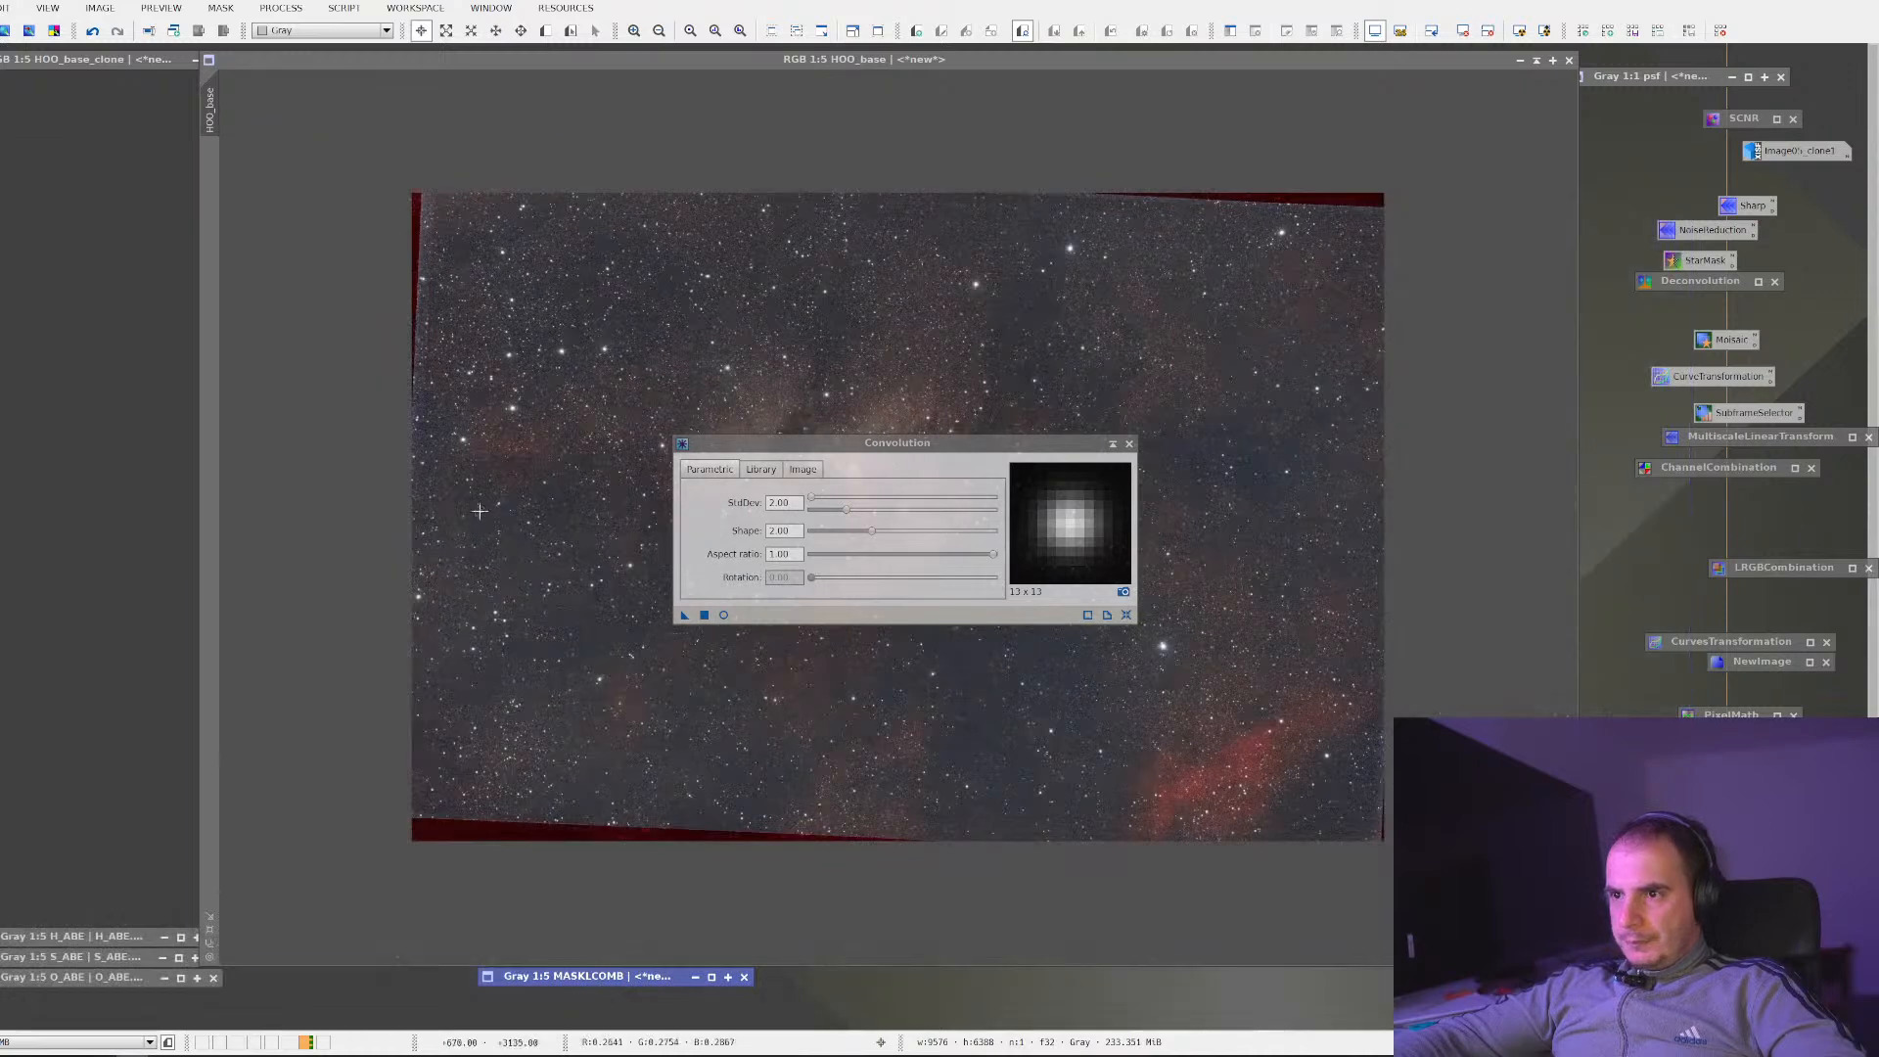
pyautogui.click(724, 615)
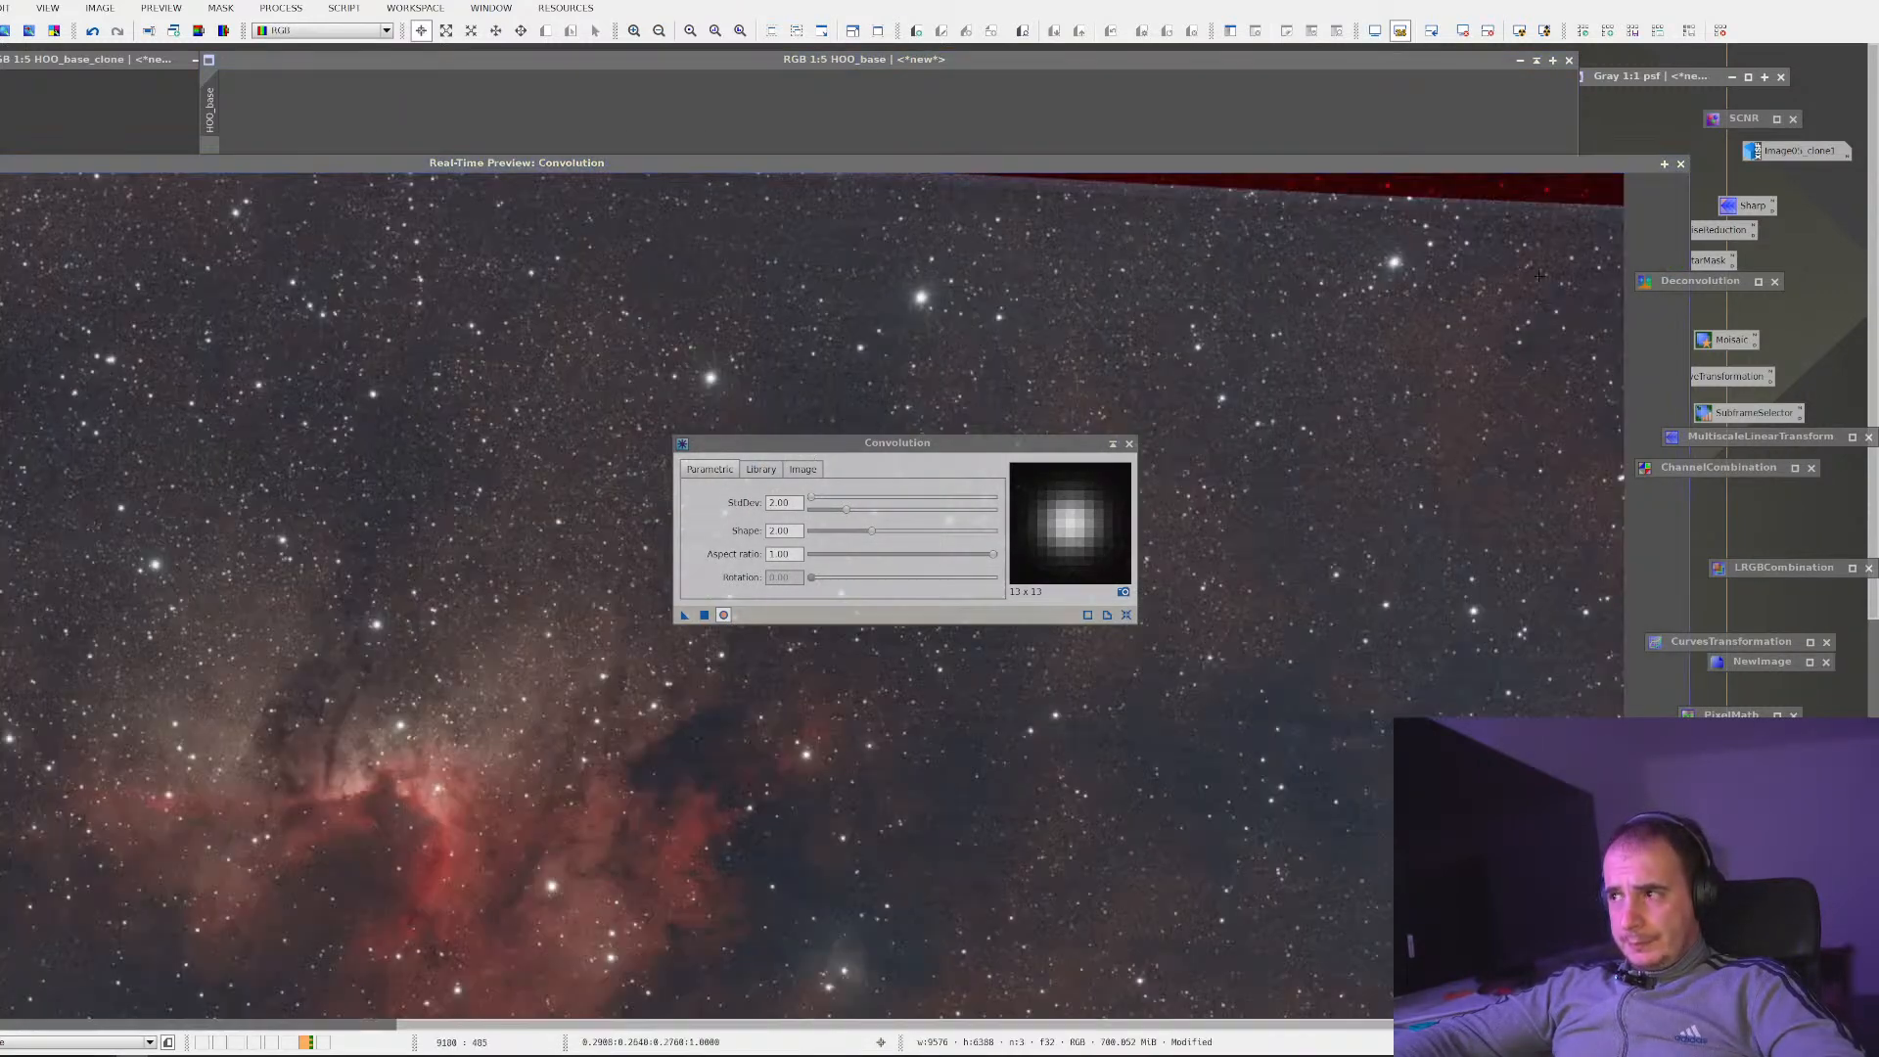
pyautogui.moveTo(1690, 184); pyautogui.dragTo(668, 184)
pyautogui.moveTo(431, 166); pyautogui.dragTo(1192, 13)
pyautogui.moveTo(962, 446); pyautogui.dragTo(1275, 398)
pyautogui.moveTo(535, 249); pyautogui.dragTo(955, 628)
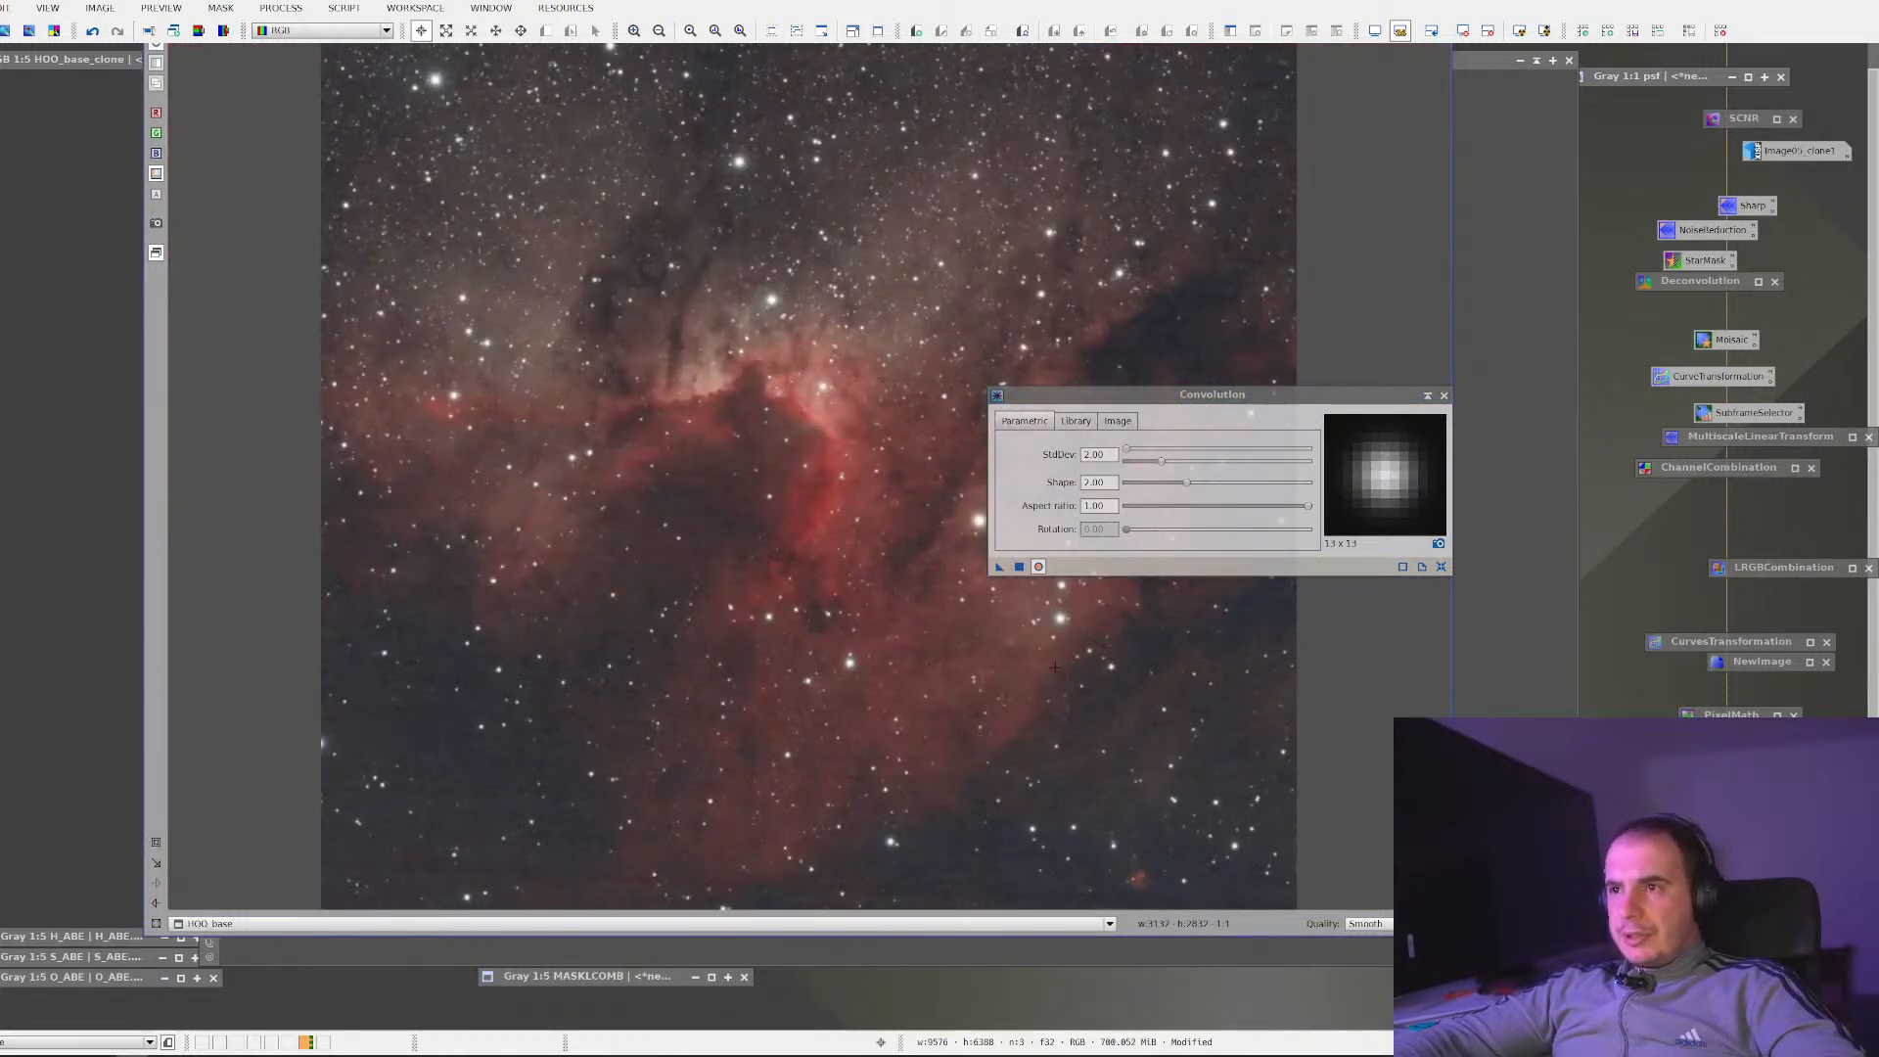
# Set the Convolution StdDev to 5.30 and Shape to 1.95, and compare the preview with and without the blur
pyautogui.moveTo(1165, 464); pyautogui.dragTo(1346, 494)
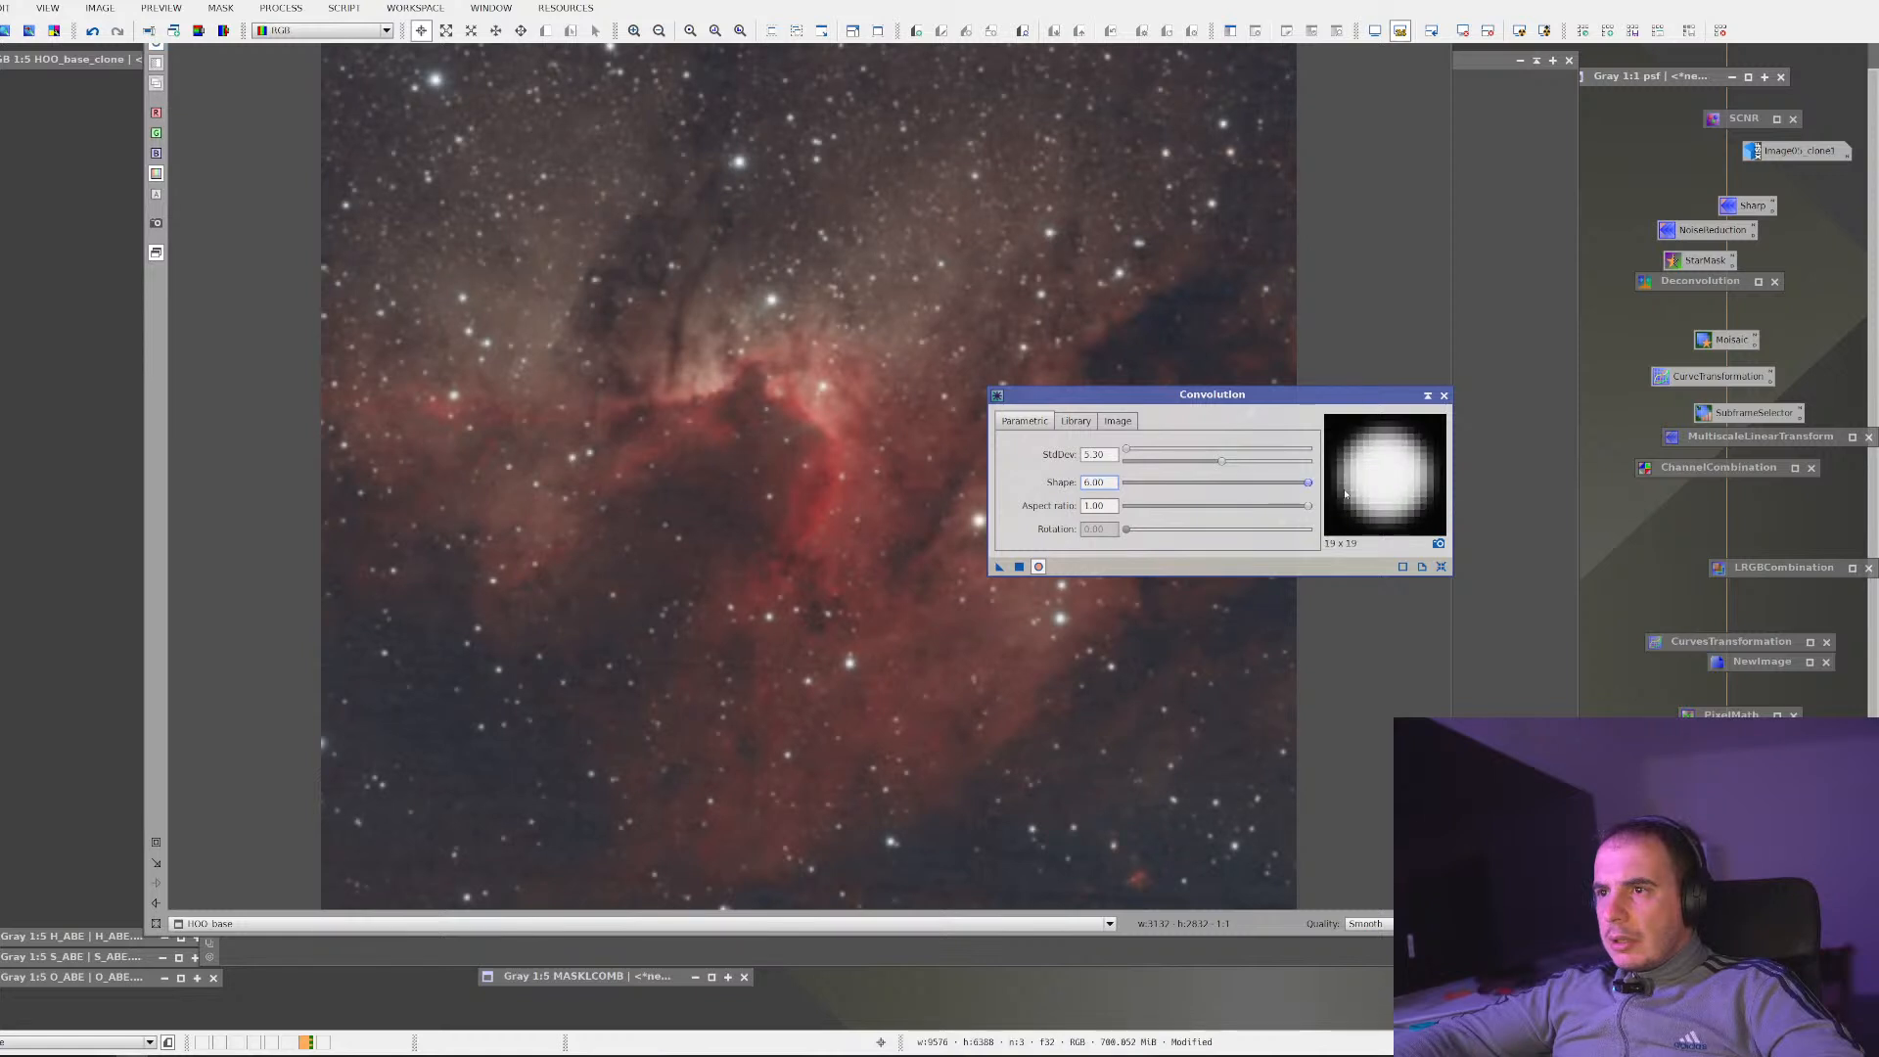
pyautogui.moveTo(1317, 502); pyautogui.dragTo(1190, 505)
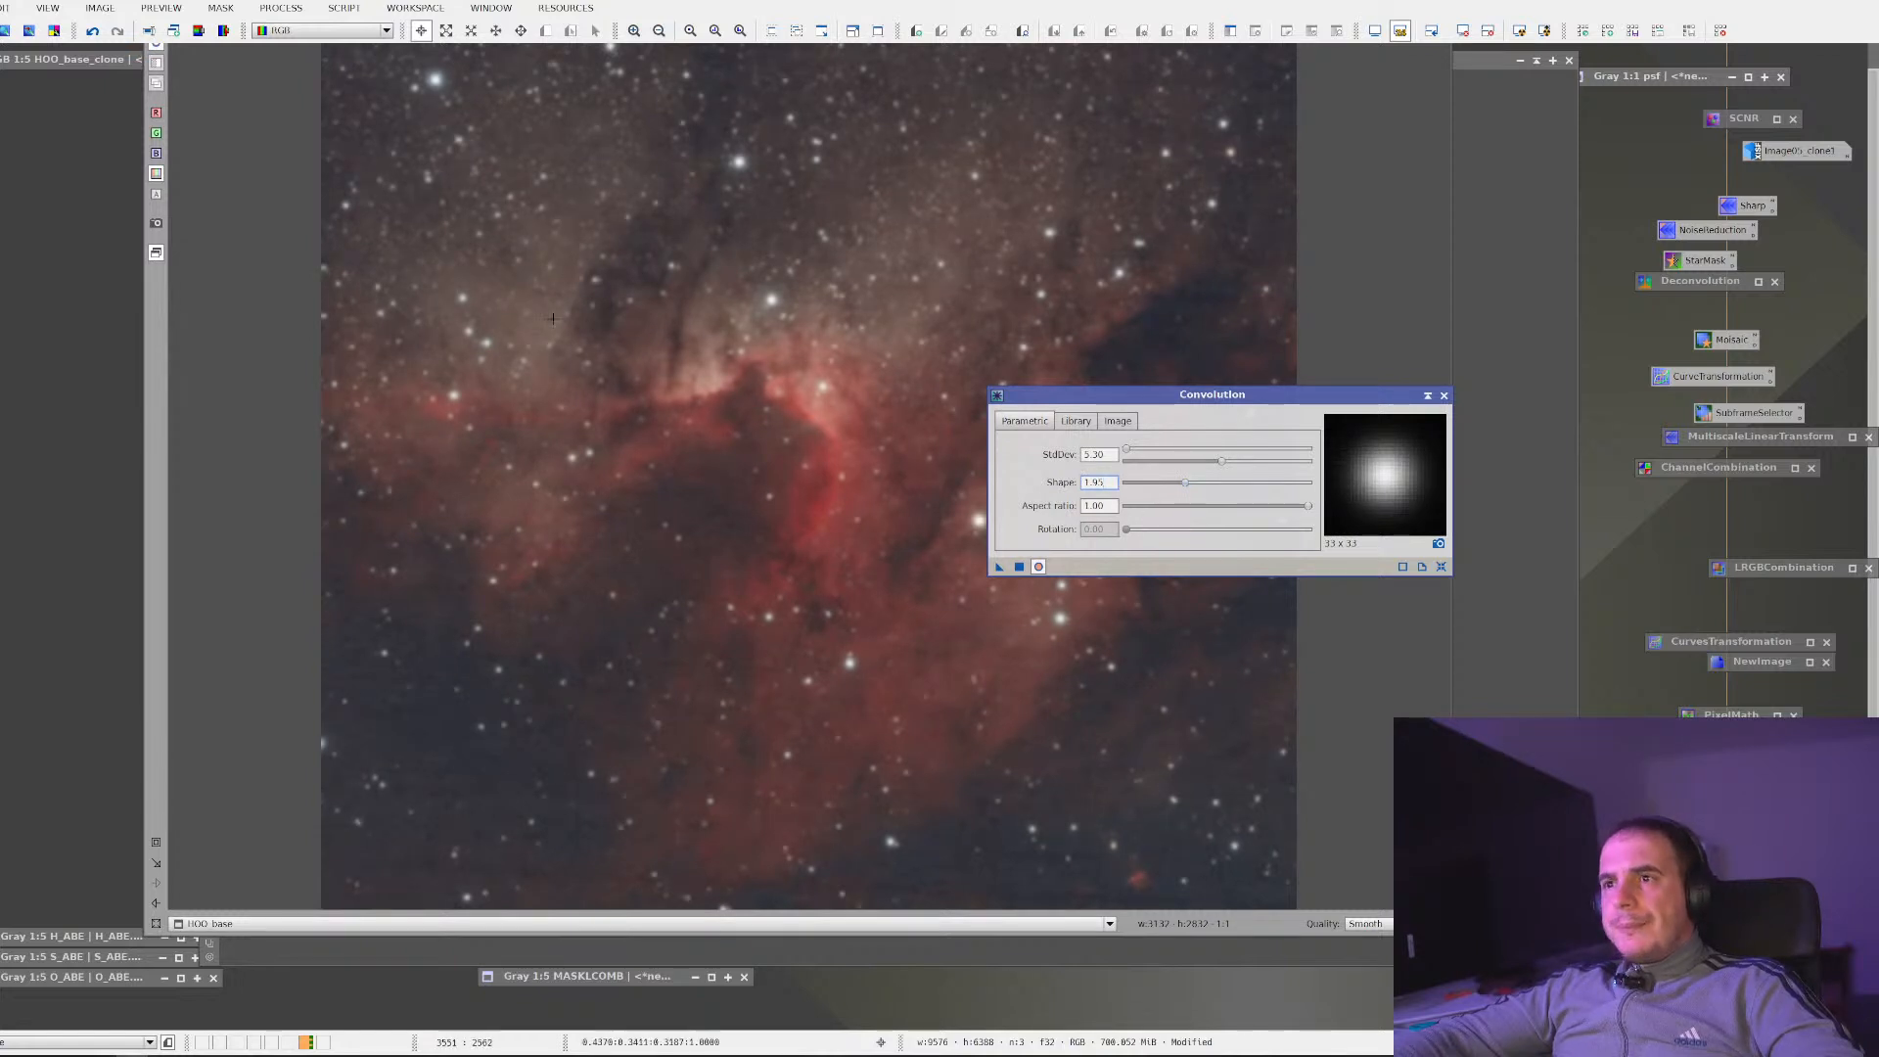
pyautogui.click(162, 52)
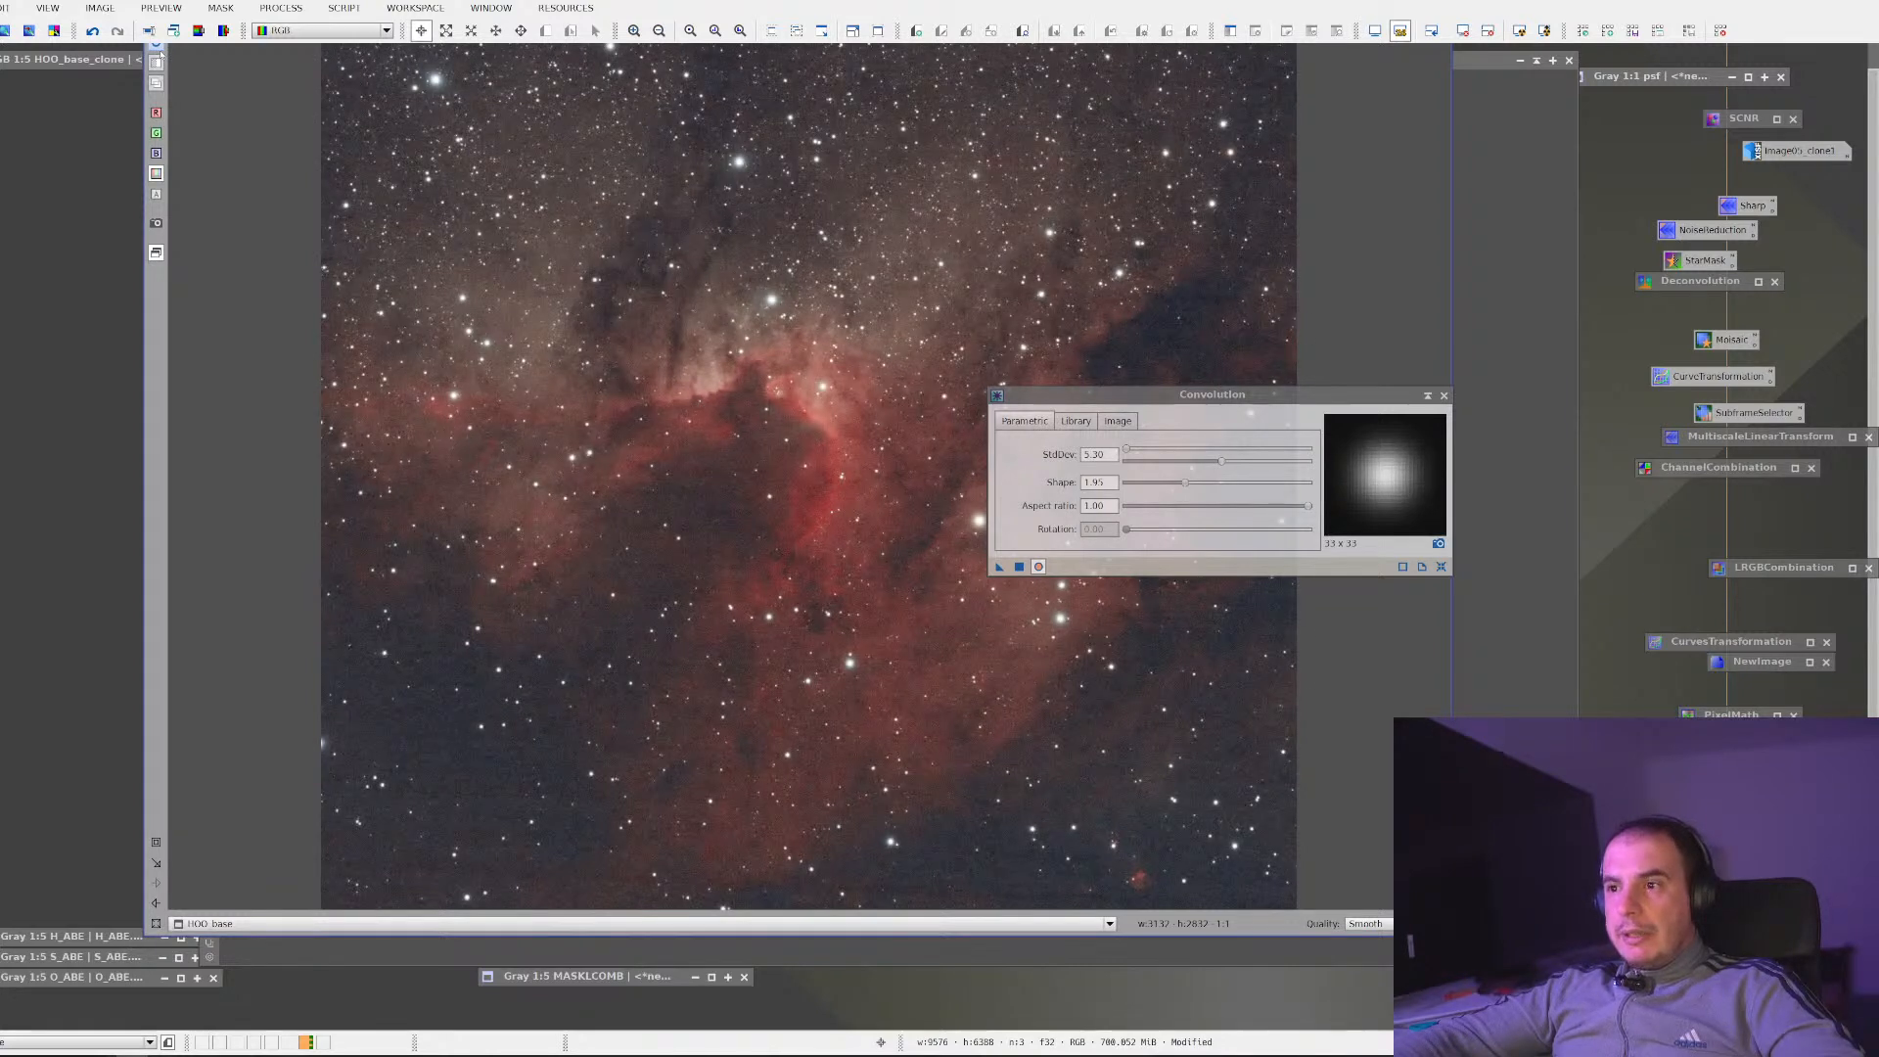
pyautogui.click(159, 51)
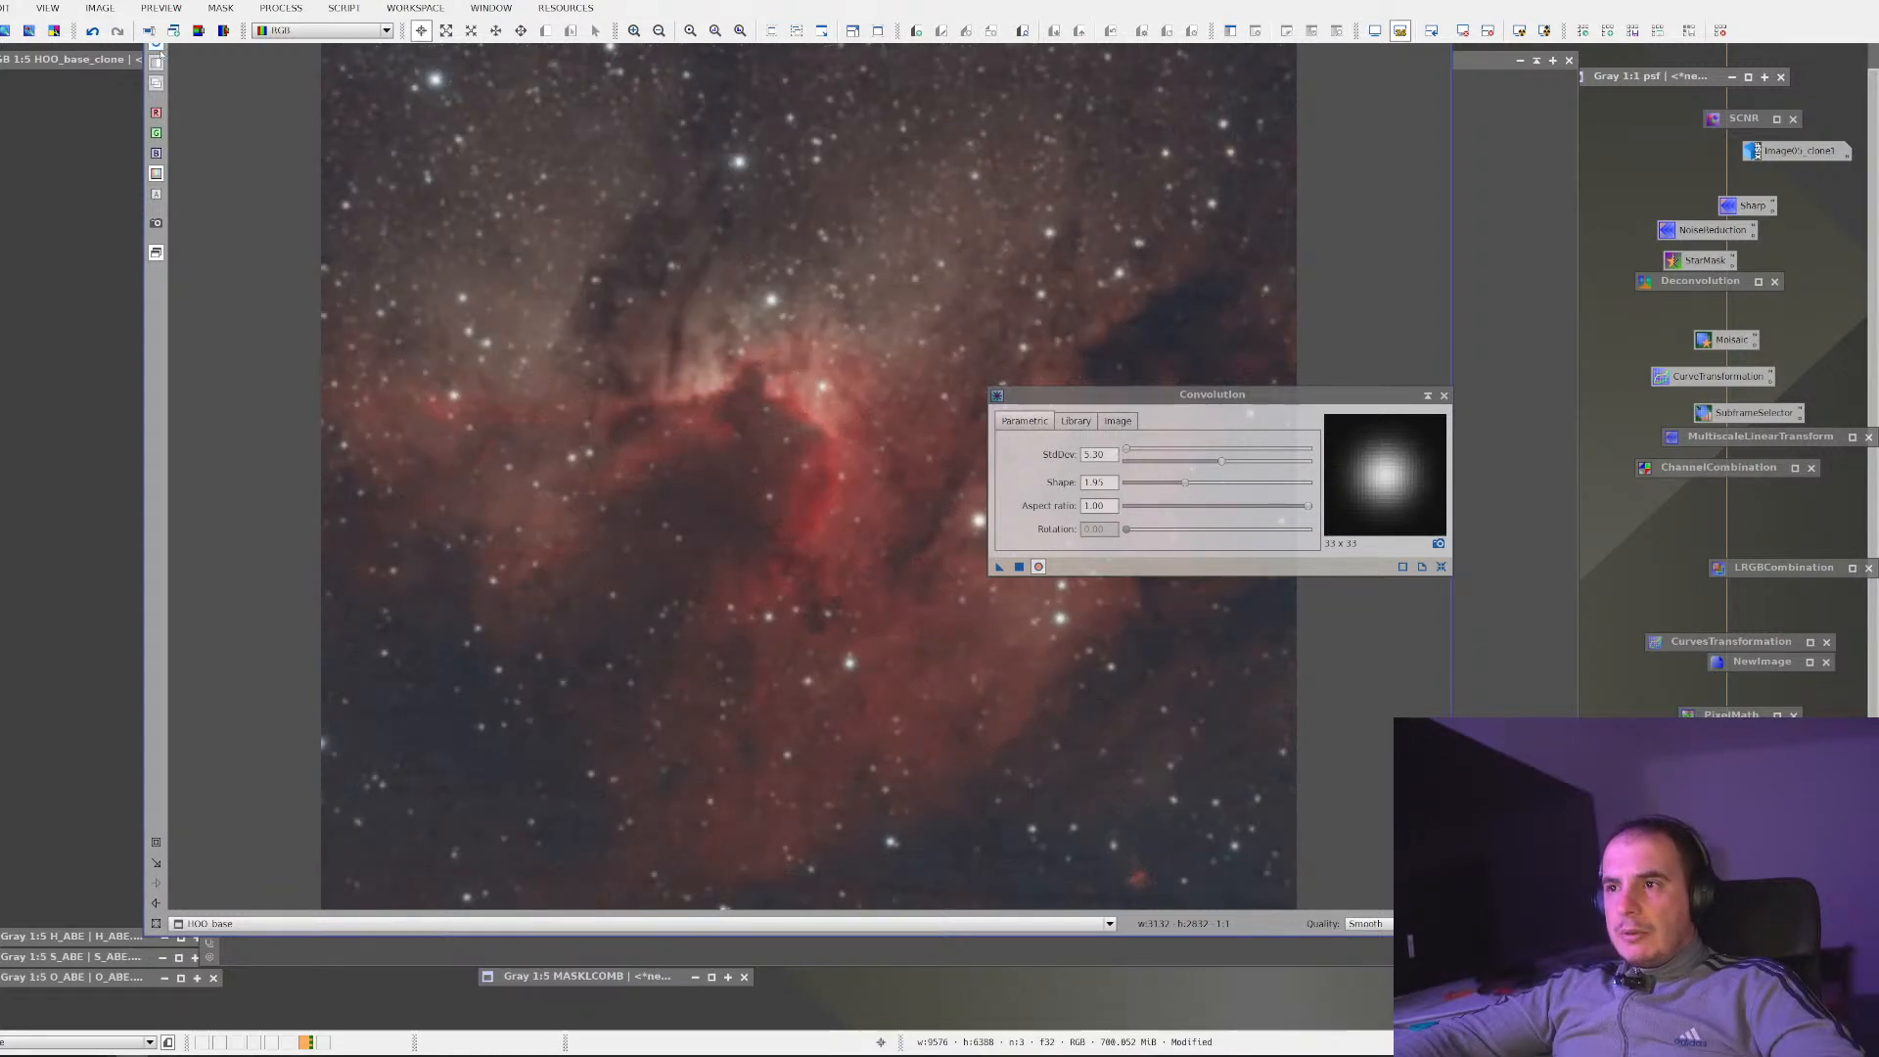
pyautogui.click(159, 51)
pyautogui.click(160, 52)
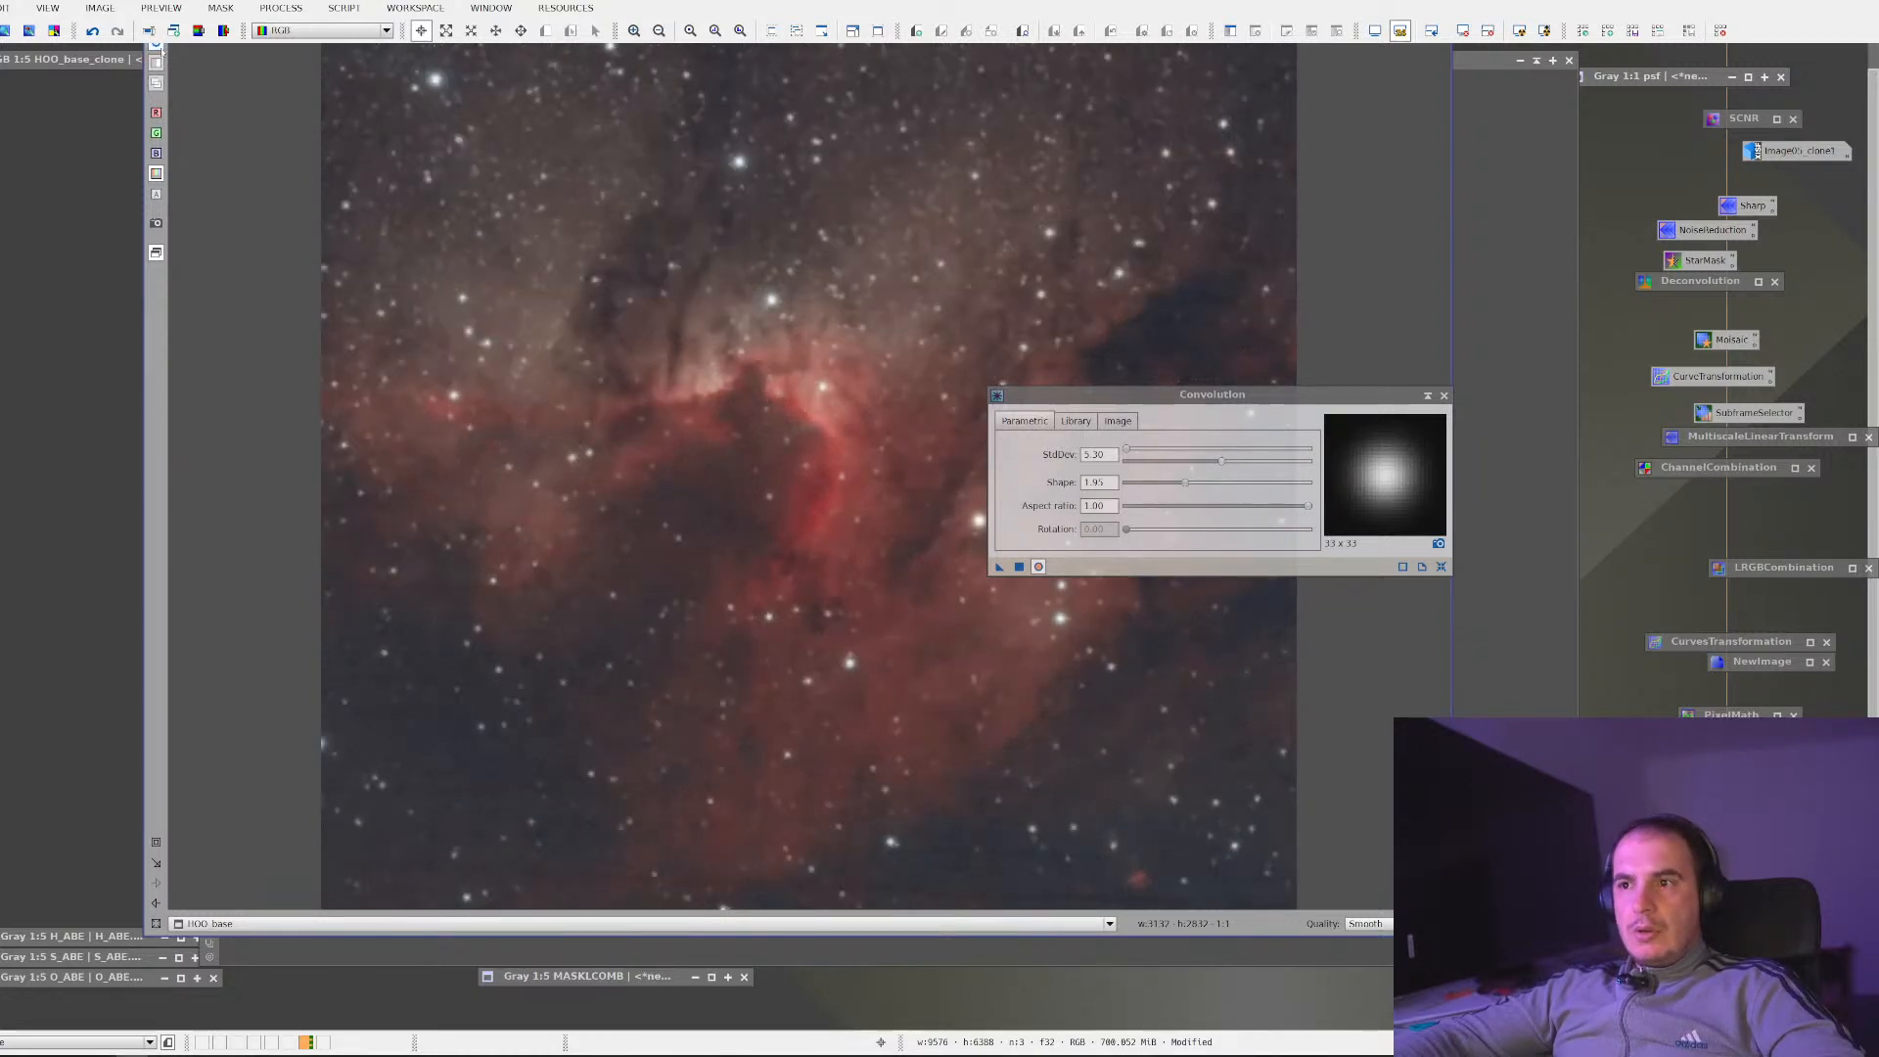
# Try a Convolution StdDev of 10, set it to 6.30, and apply the convolution to HOO_base
pyautogui.moveTo(1134, 451)
pyautogui.mouseDown()
pyautogui.moveTo(1207, 454)
pyautogui.moveTo(1098, 452)
pyautogui.mouseUp()
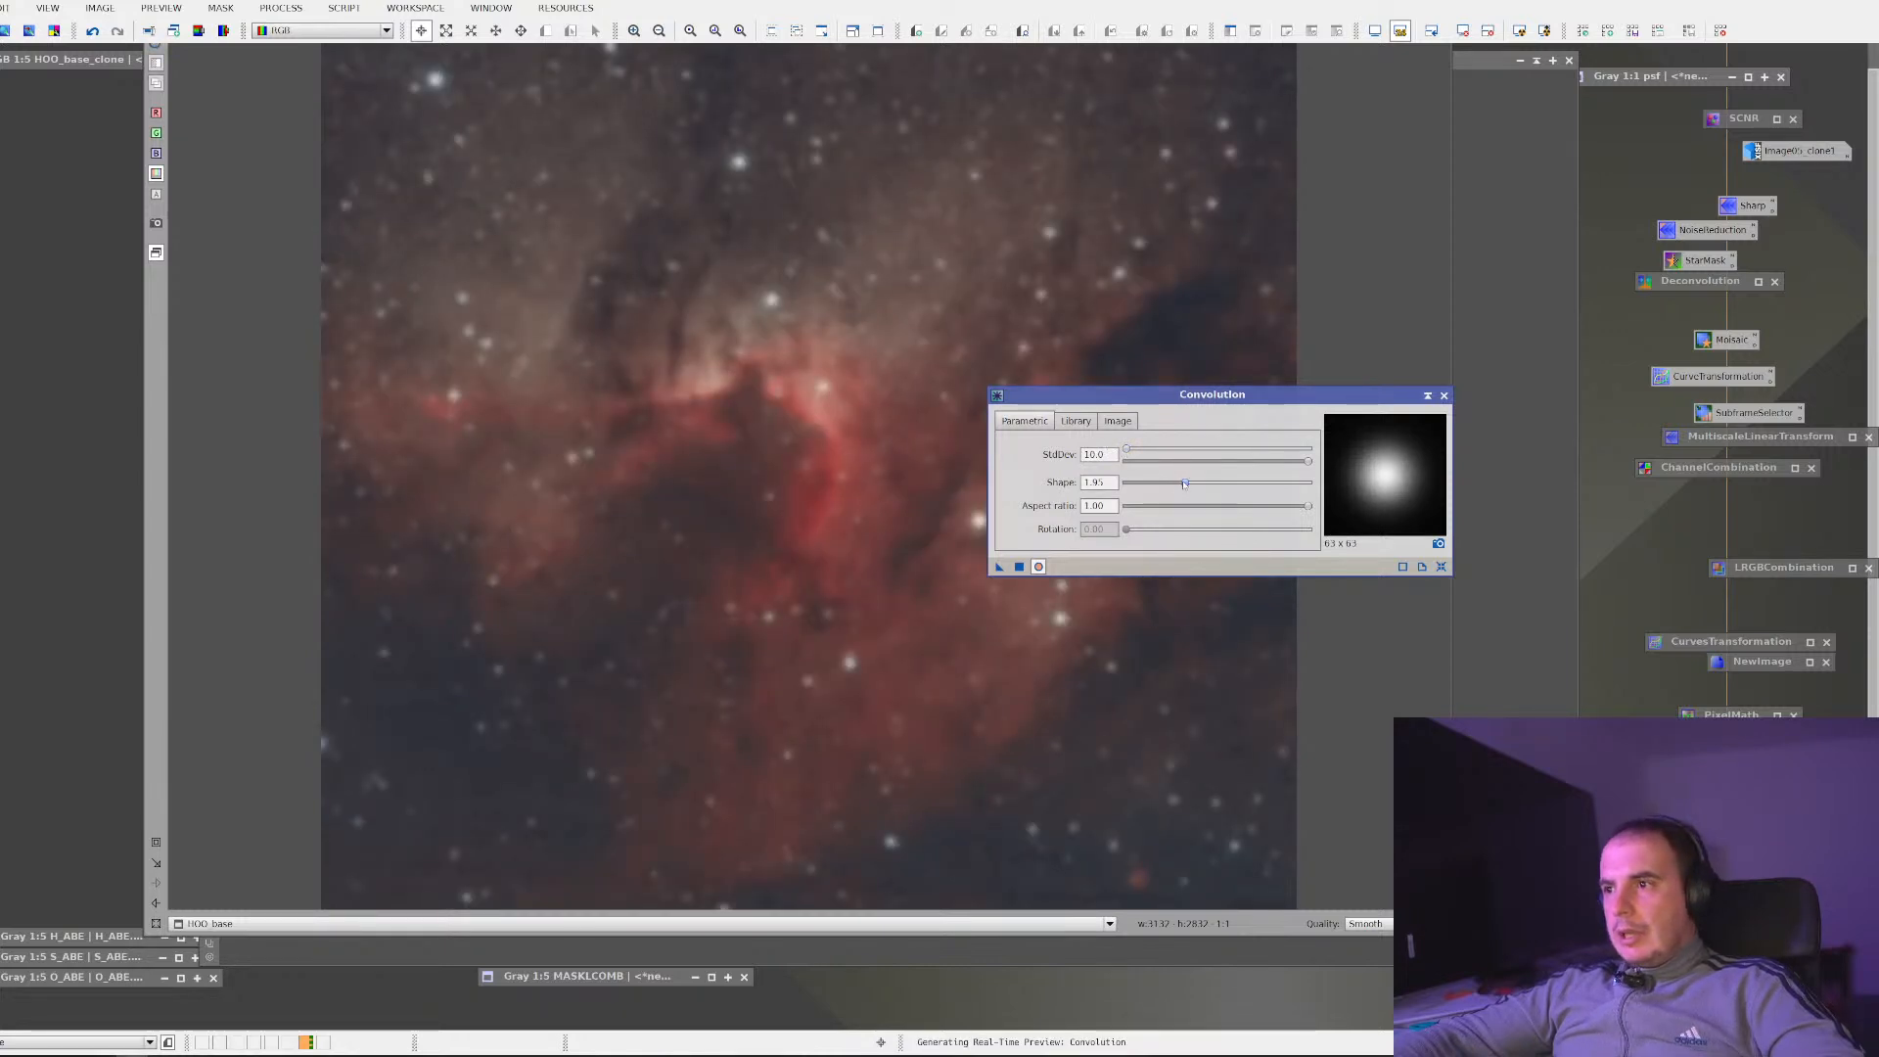
pyautogui.moveTo(1305, 462); pyautogui.dragTo(1239, 460)
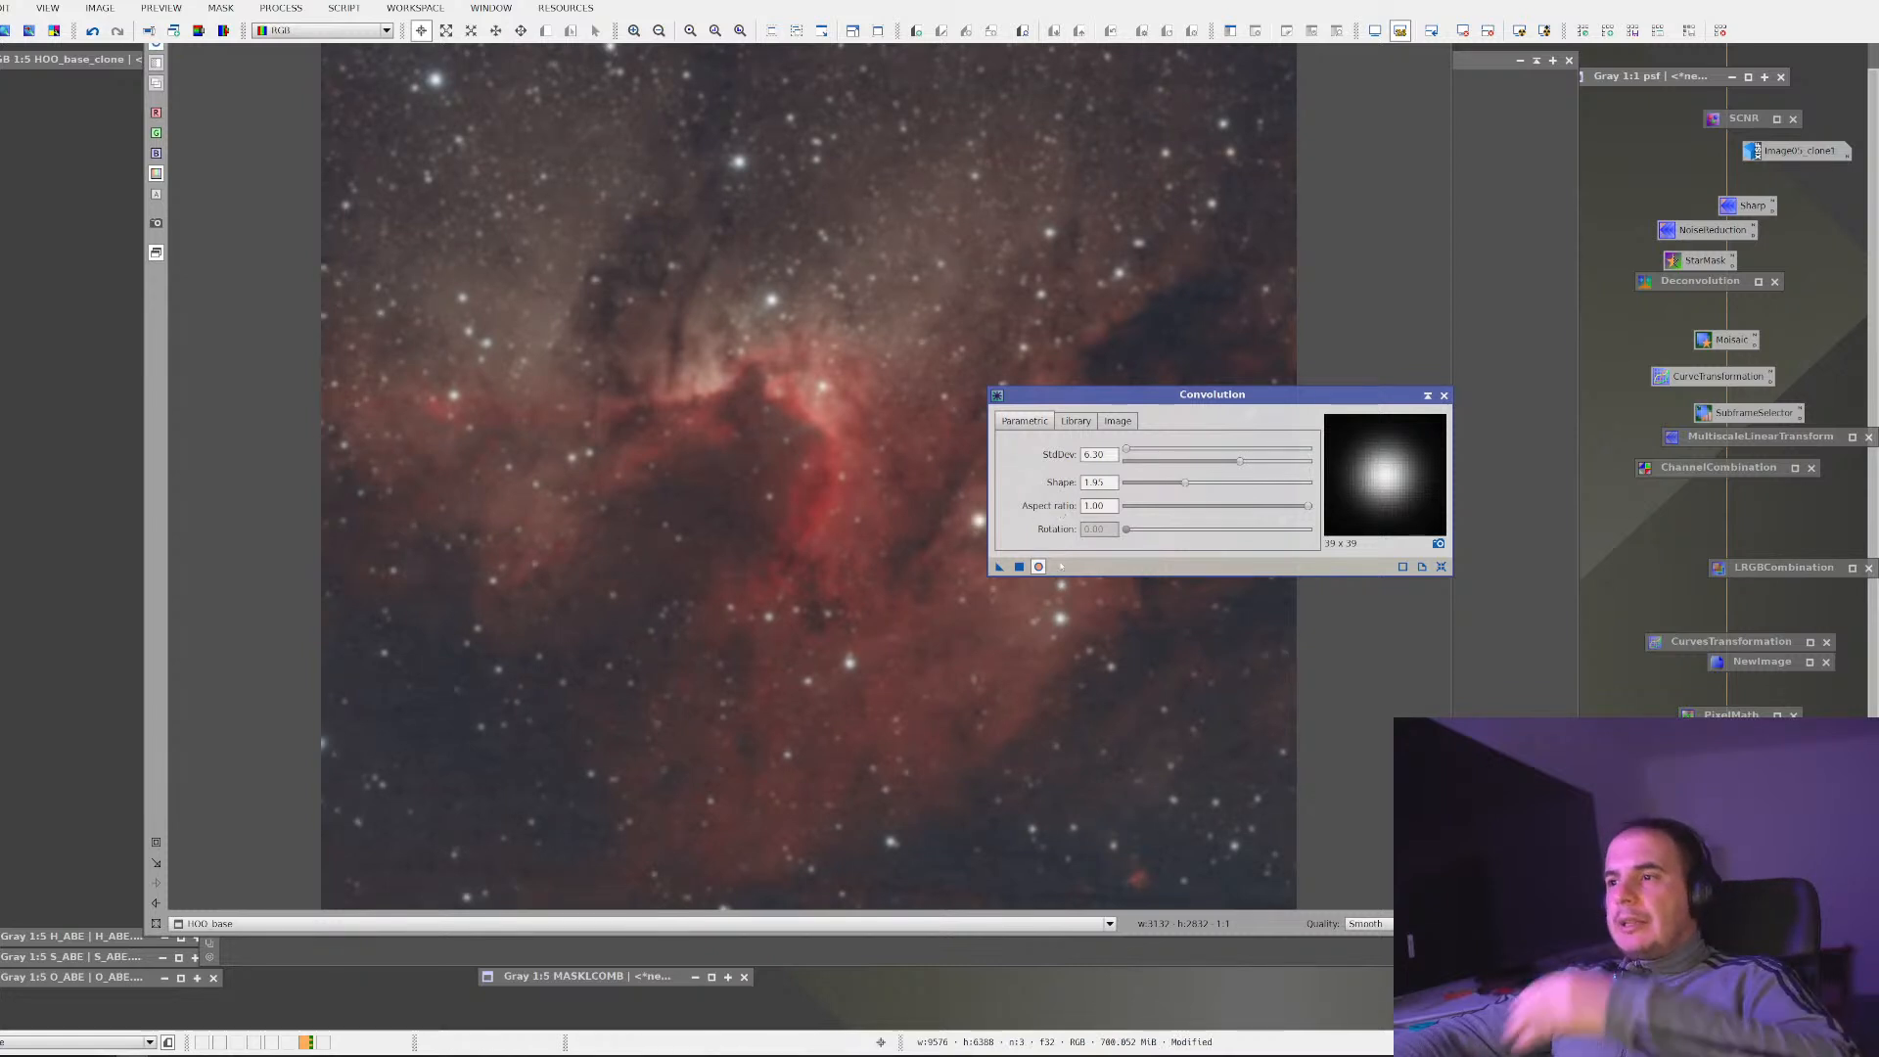
pyautogui.click(1020, 567)
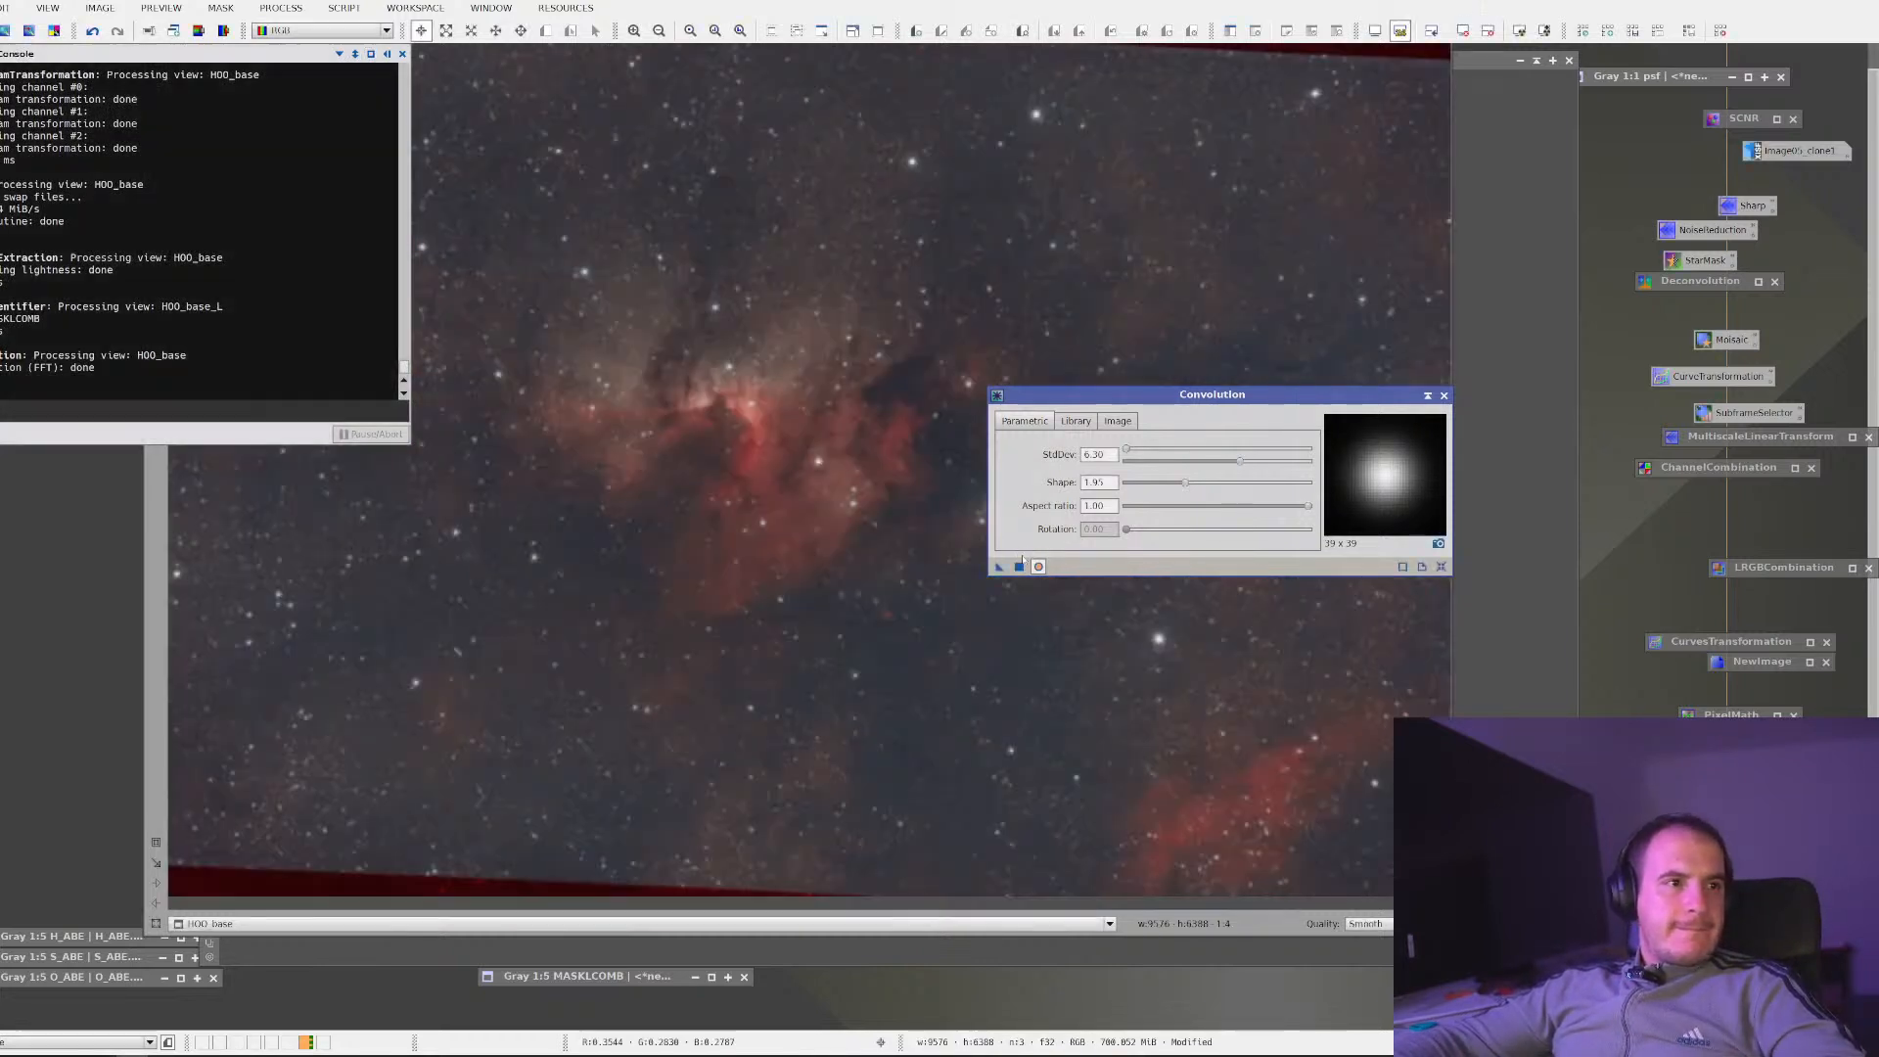
# Shrink the real-time preview window and close it to return to the HOO_base image
pyautogui.click(752, 500)
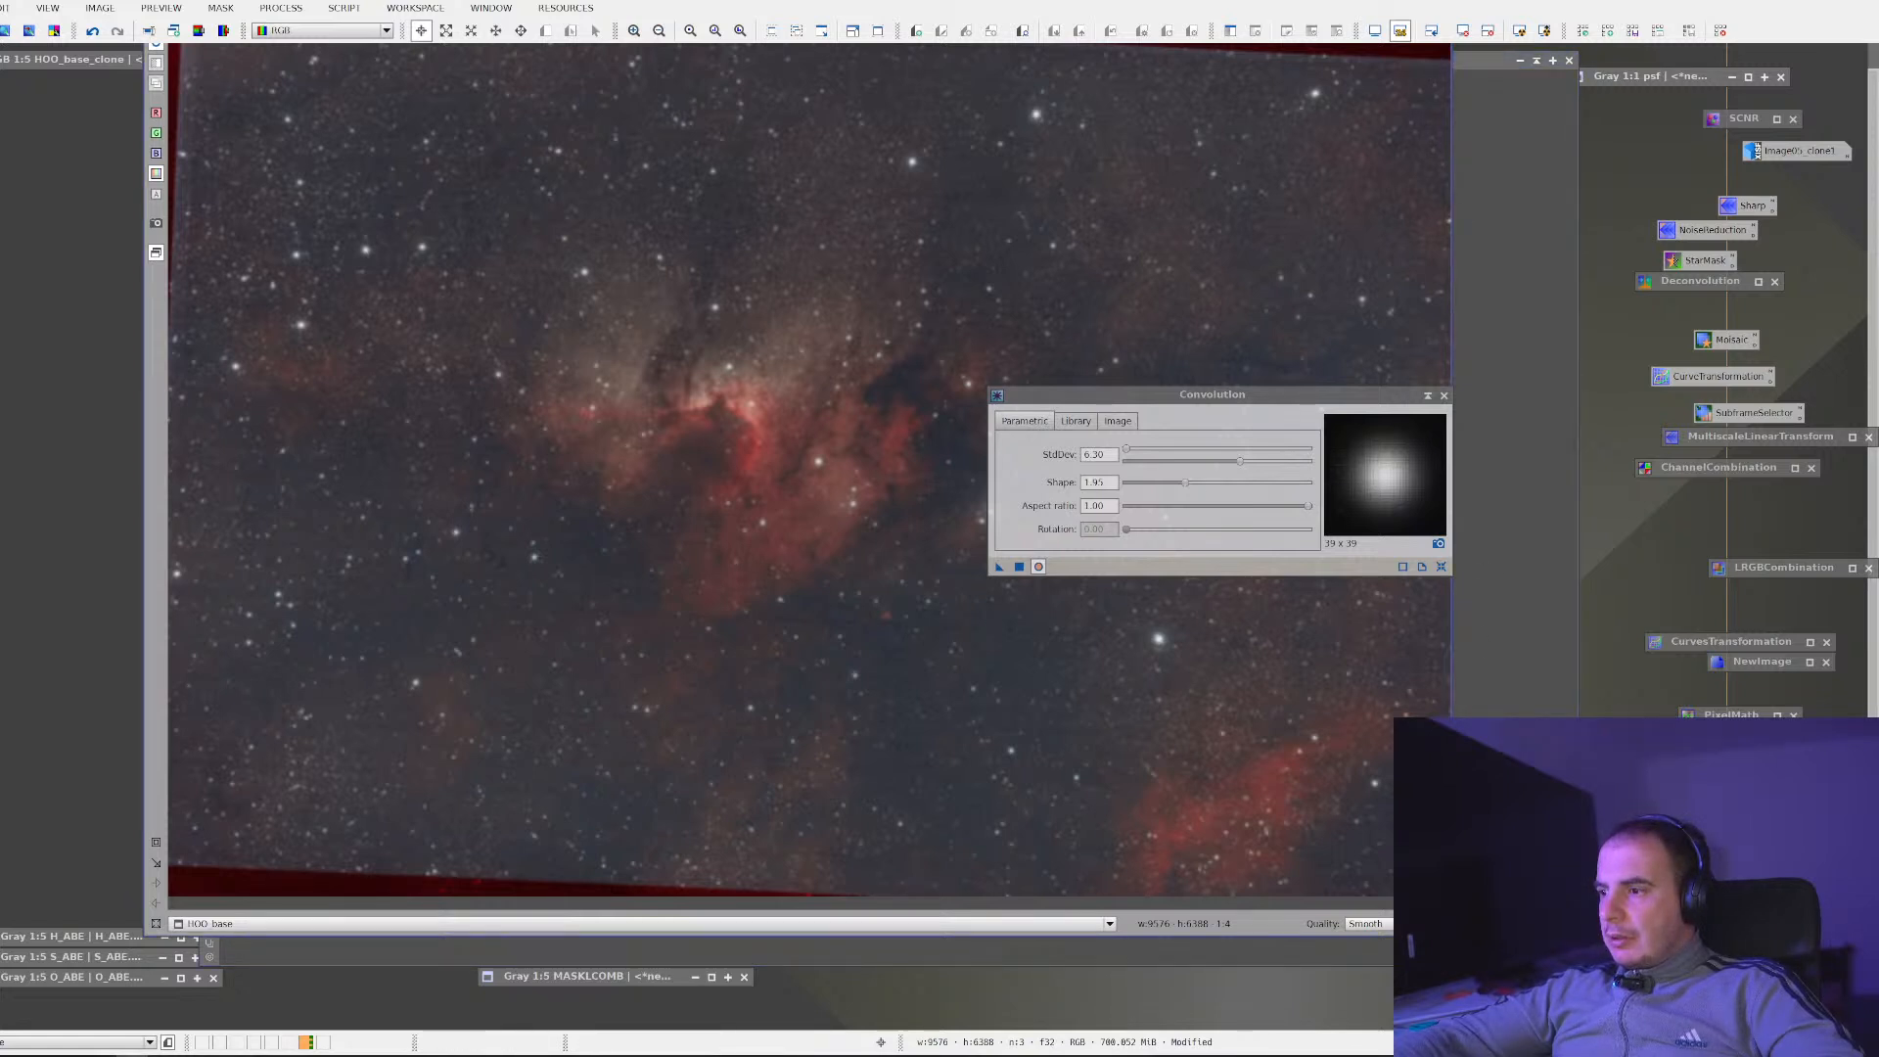
pyautogui.moveTo(1452, 936); pyautogui.dragTo(1123, 531)
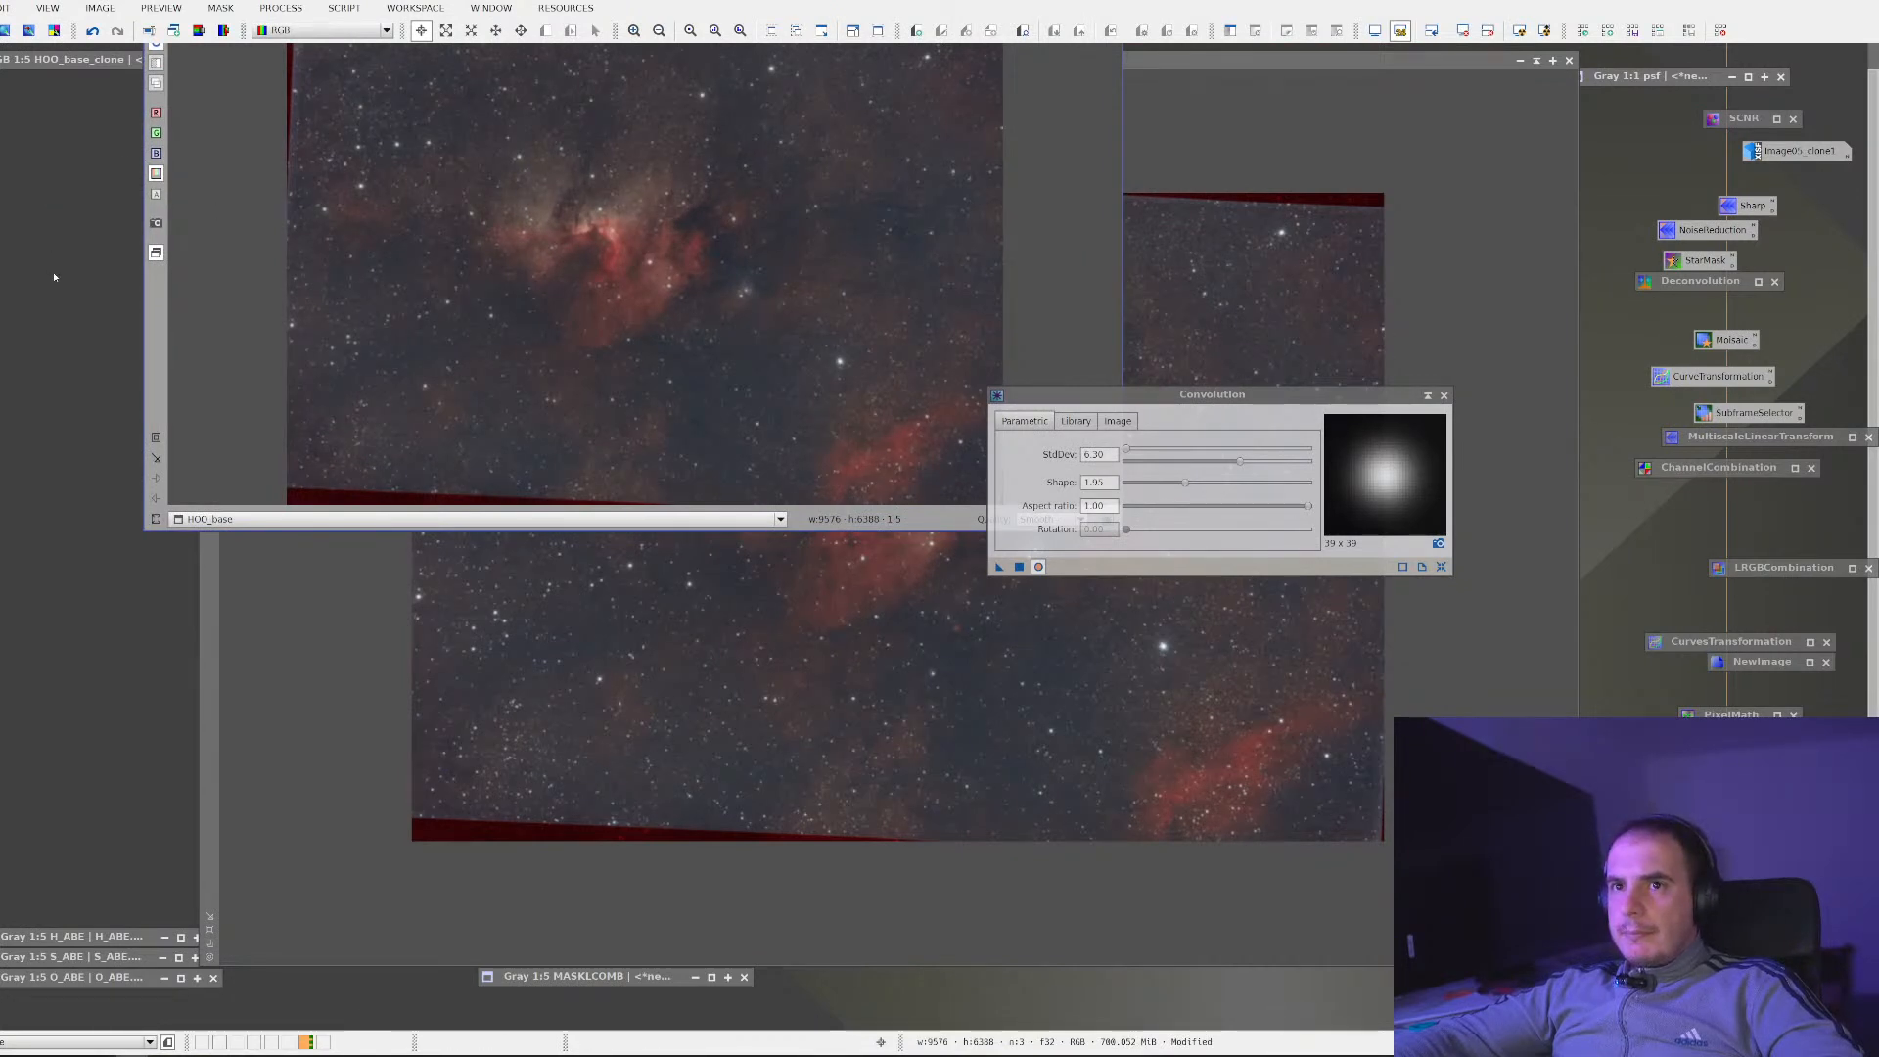
pyautogui.moveTo(1873, 688); pyautogui.dragTo(1873, 654)
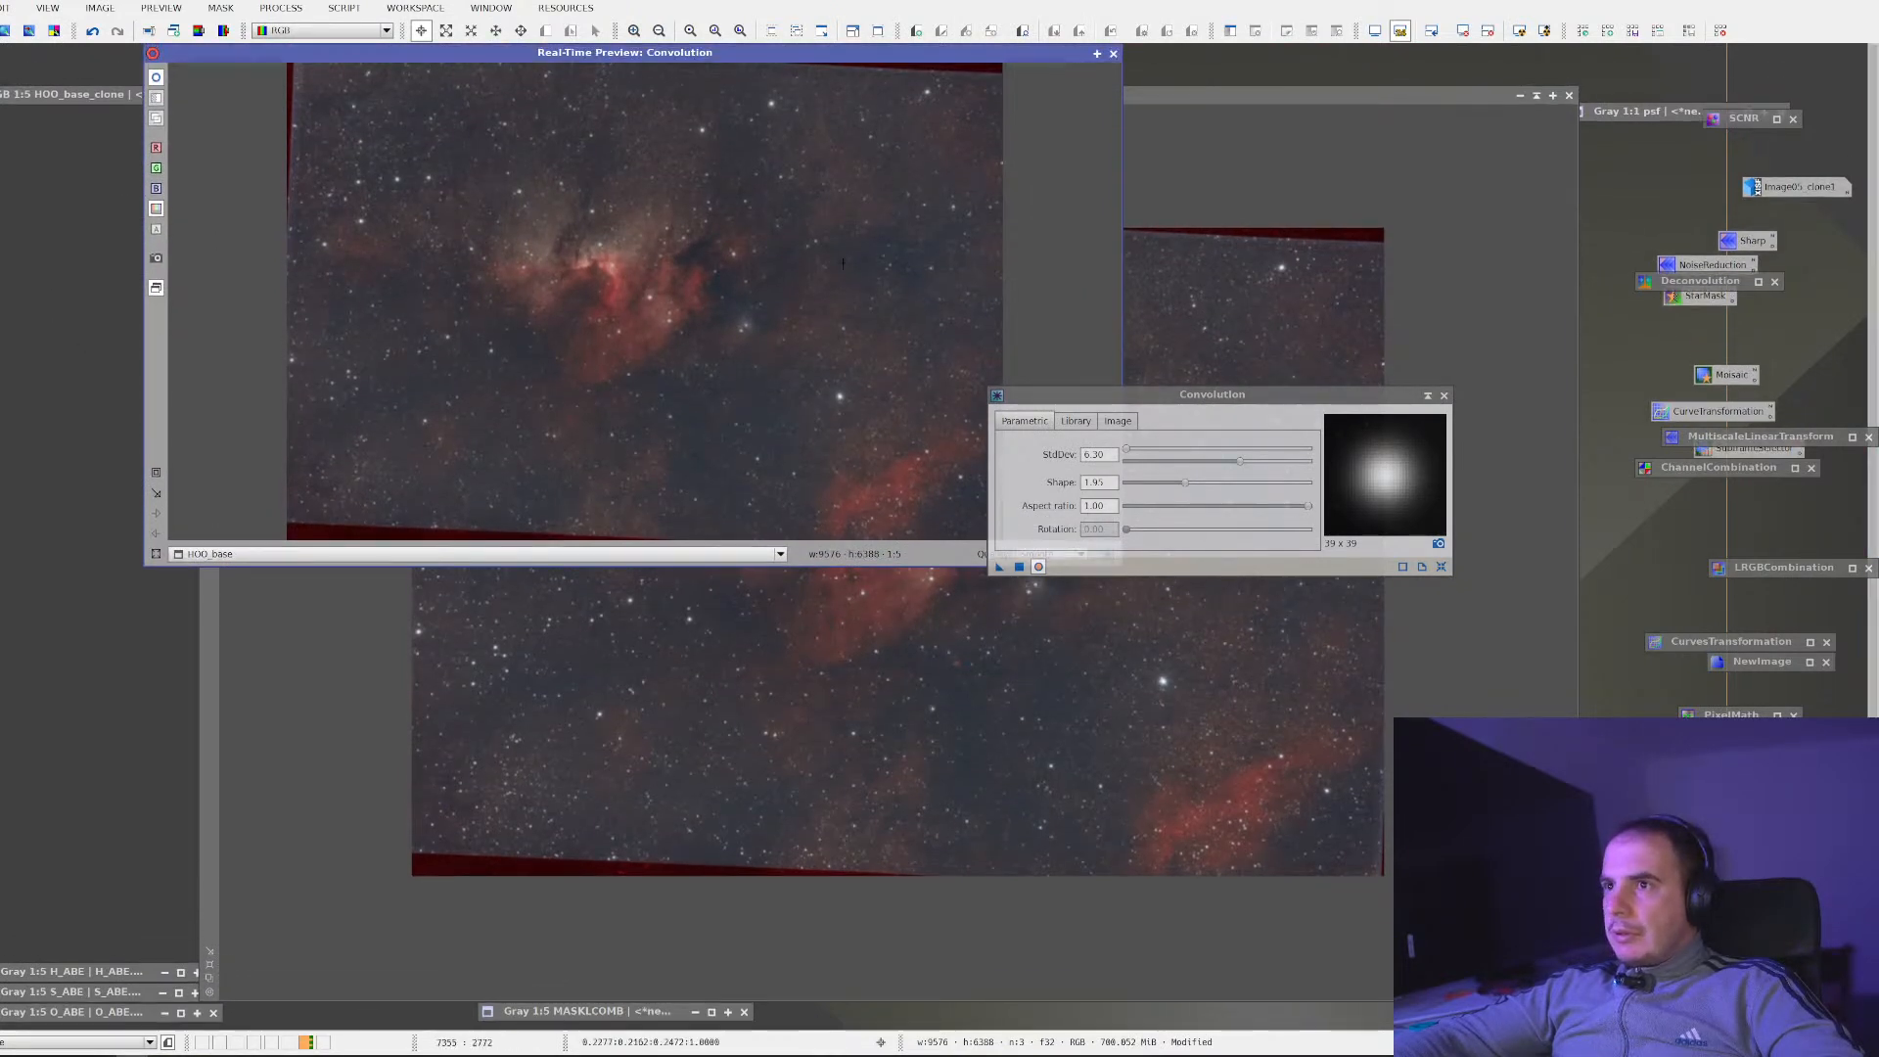
pyautogui.click(1113, 55)
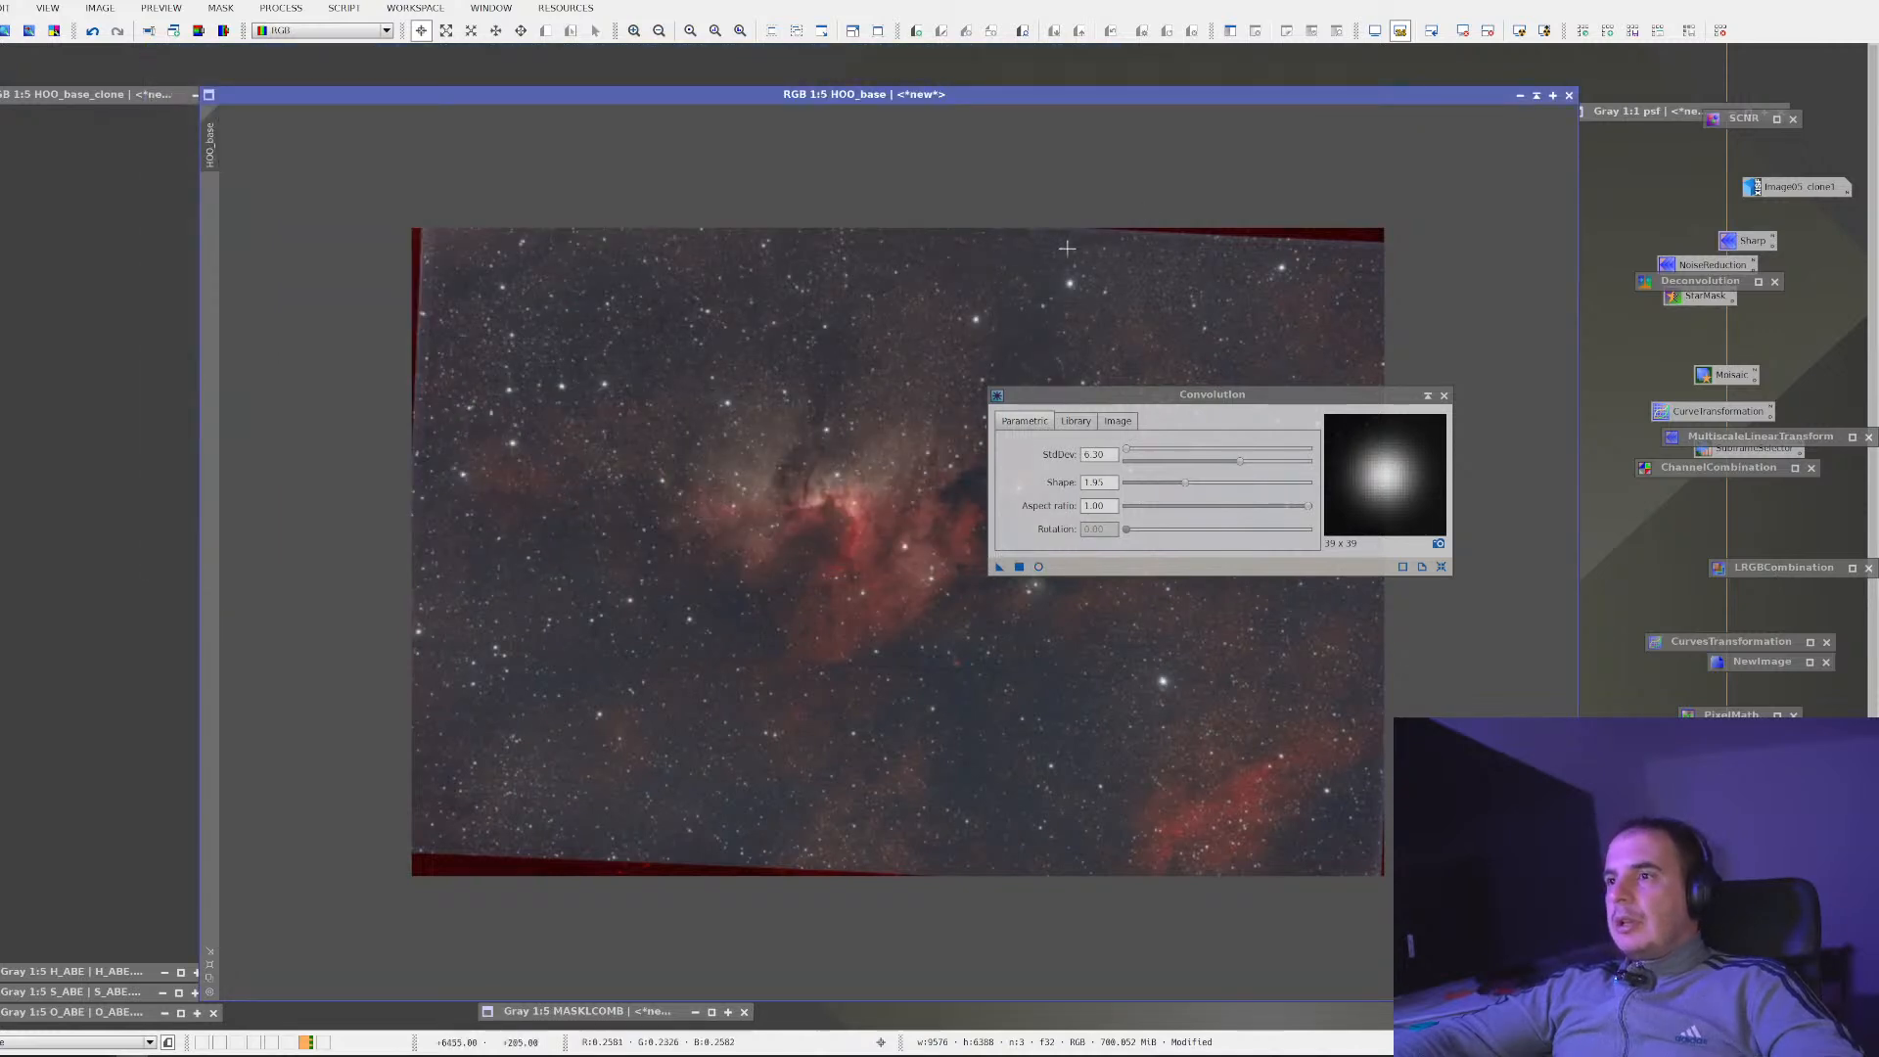
# Collapse the Convolution window and inspect the blurred HOO_base image at several magnifications around the nebula
pyautogui.click(1428, 394)
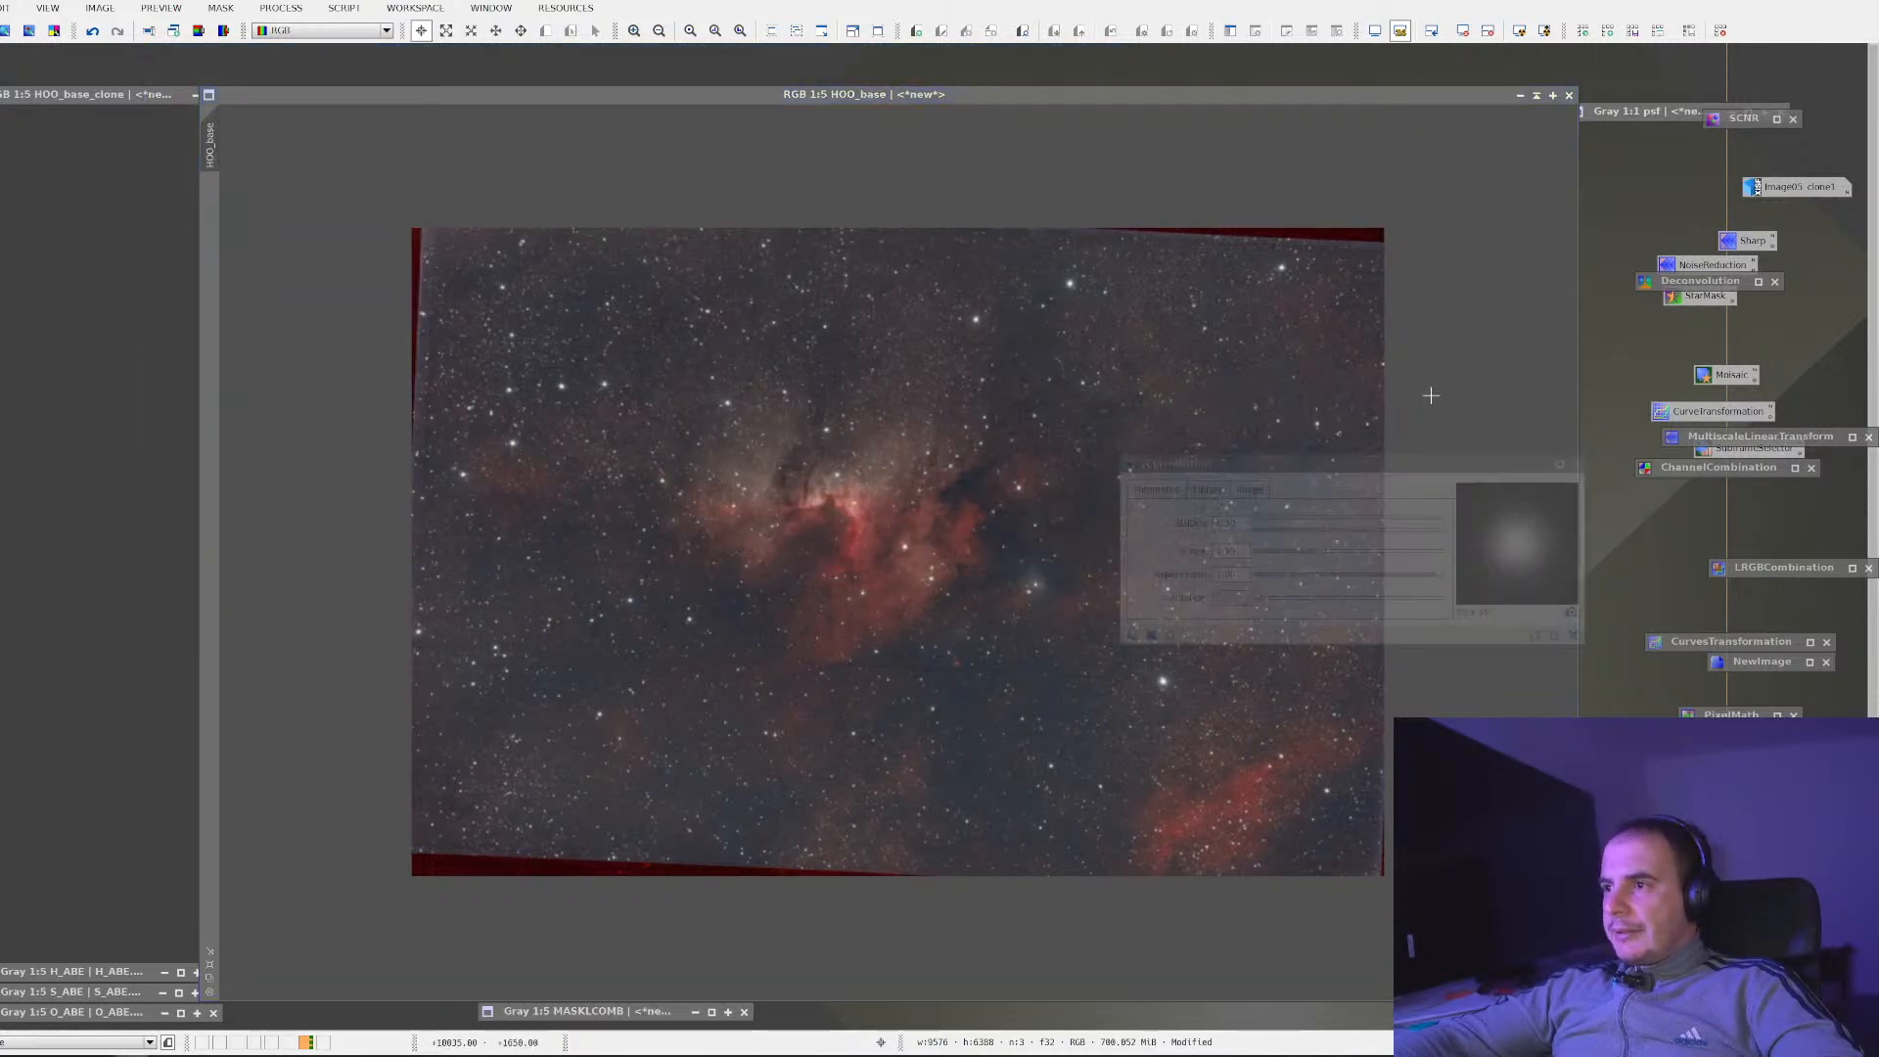
pyautogui.scroll(5, 1099, 512)
pyautogui.scroll(-2, 891, 529)
pyautogui.scroll(2, 669, 459)
pyautogui.scroll(-4, 601, 446)
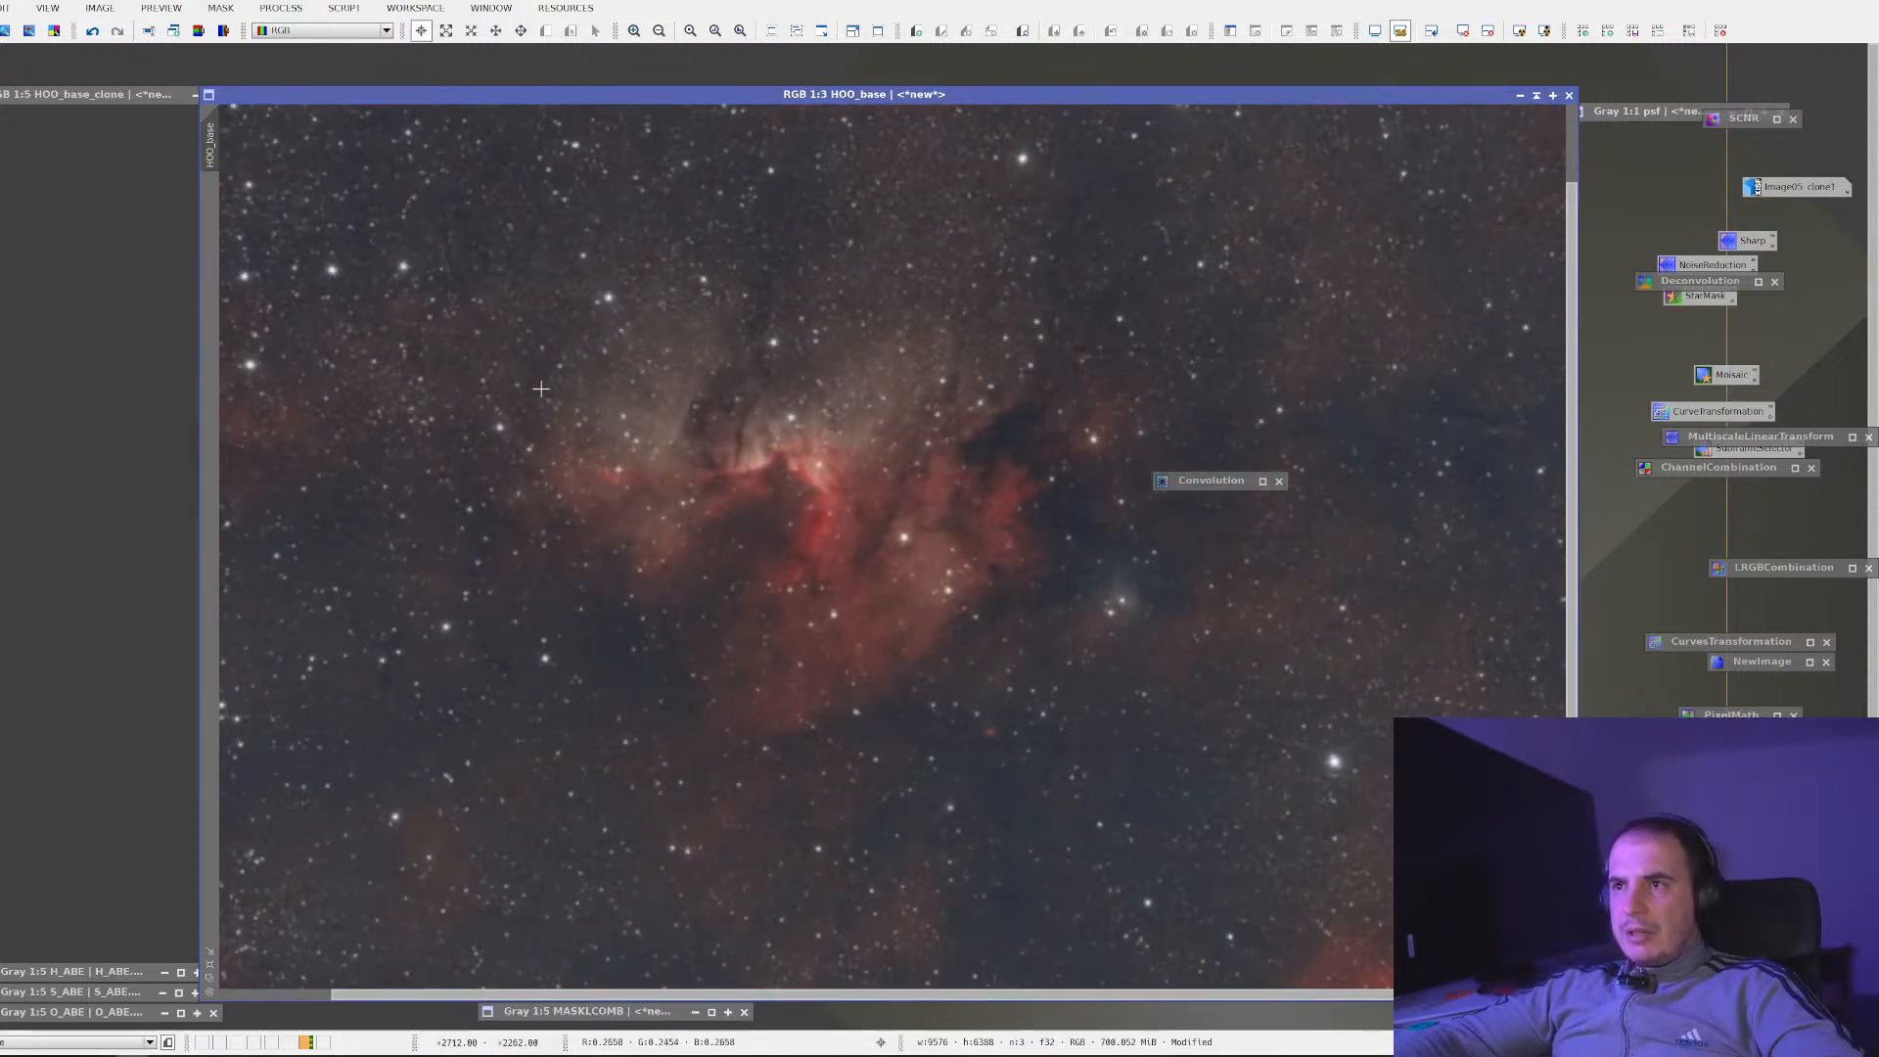
pyautogui.scroll(1, 734, 607)
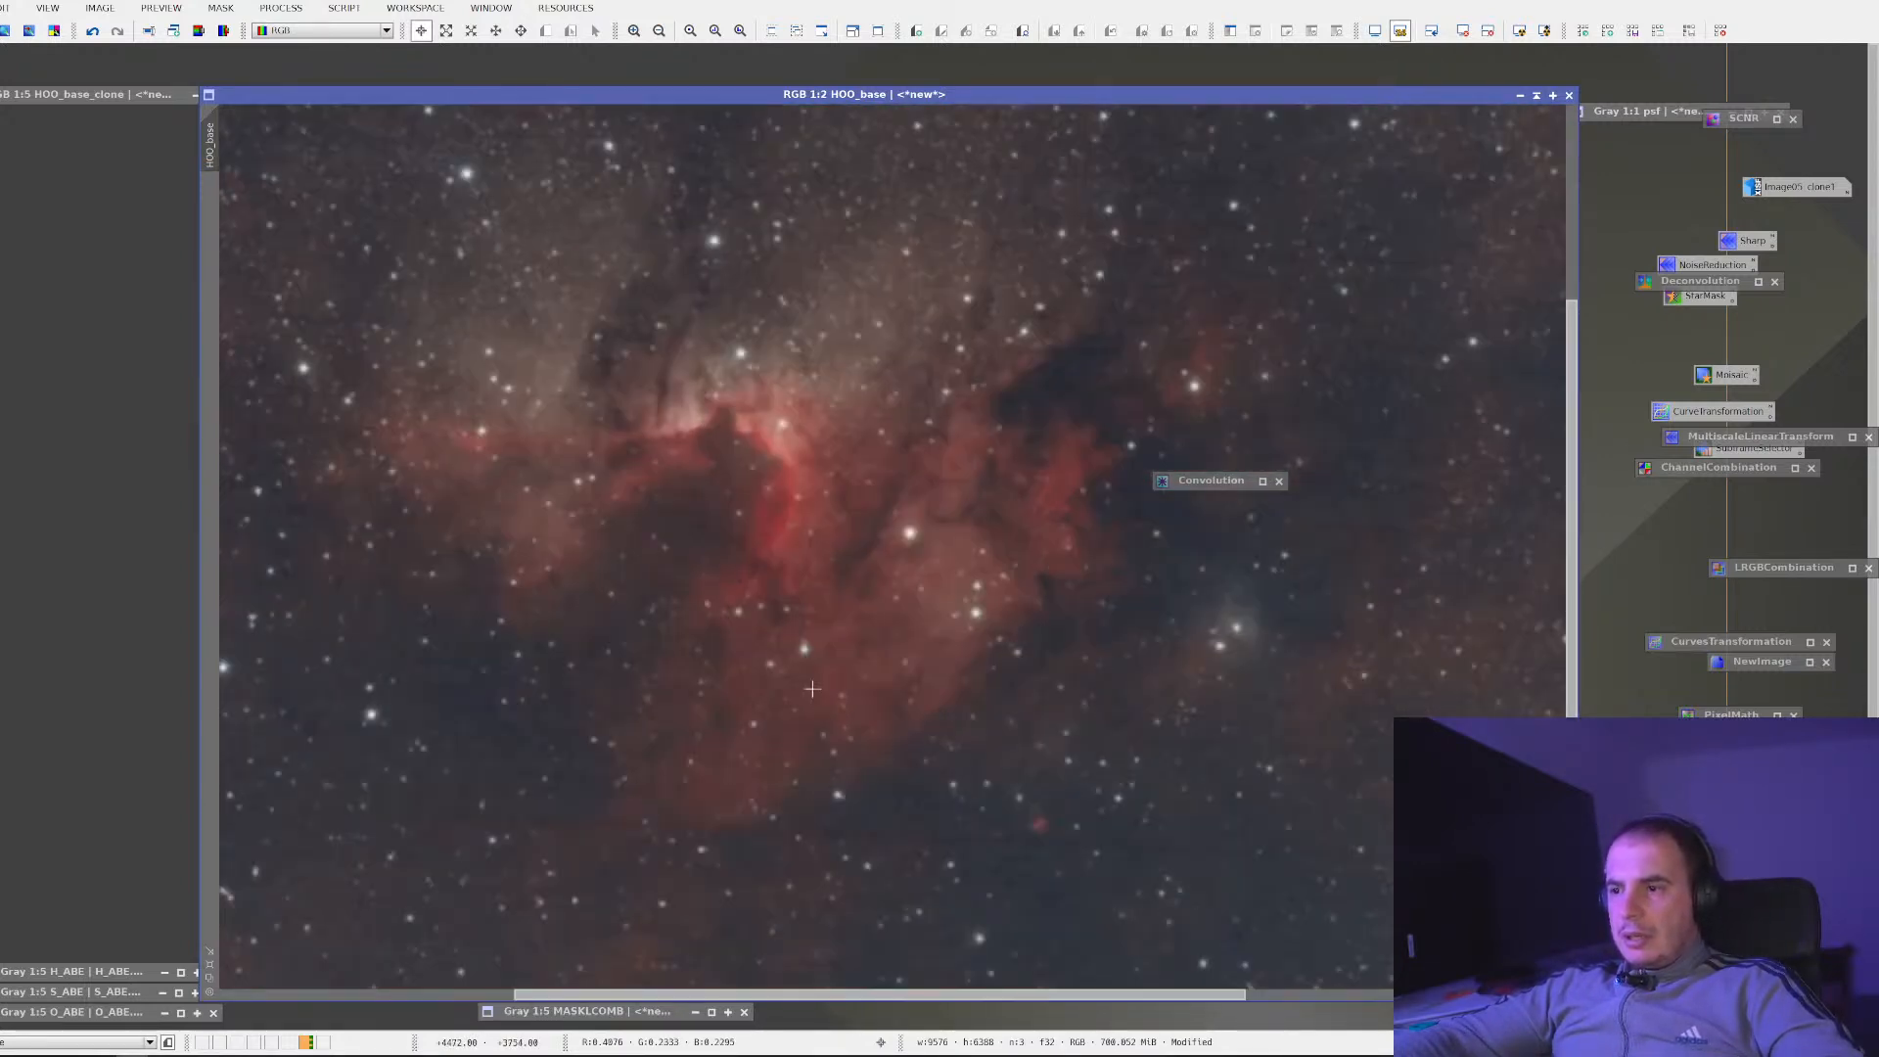
pyautogui.scroll(-1, 819, 706)
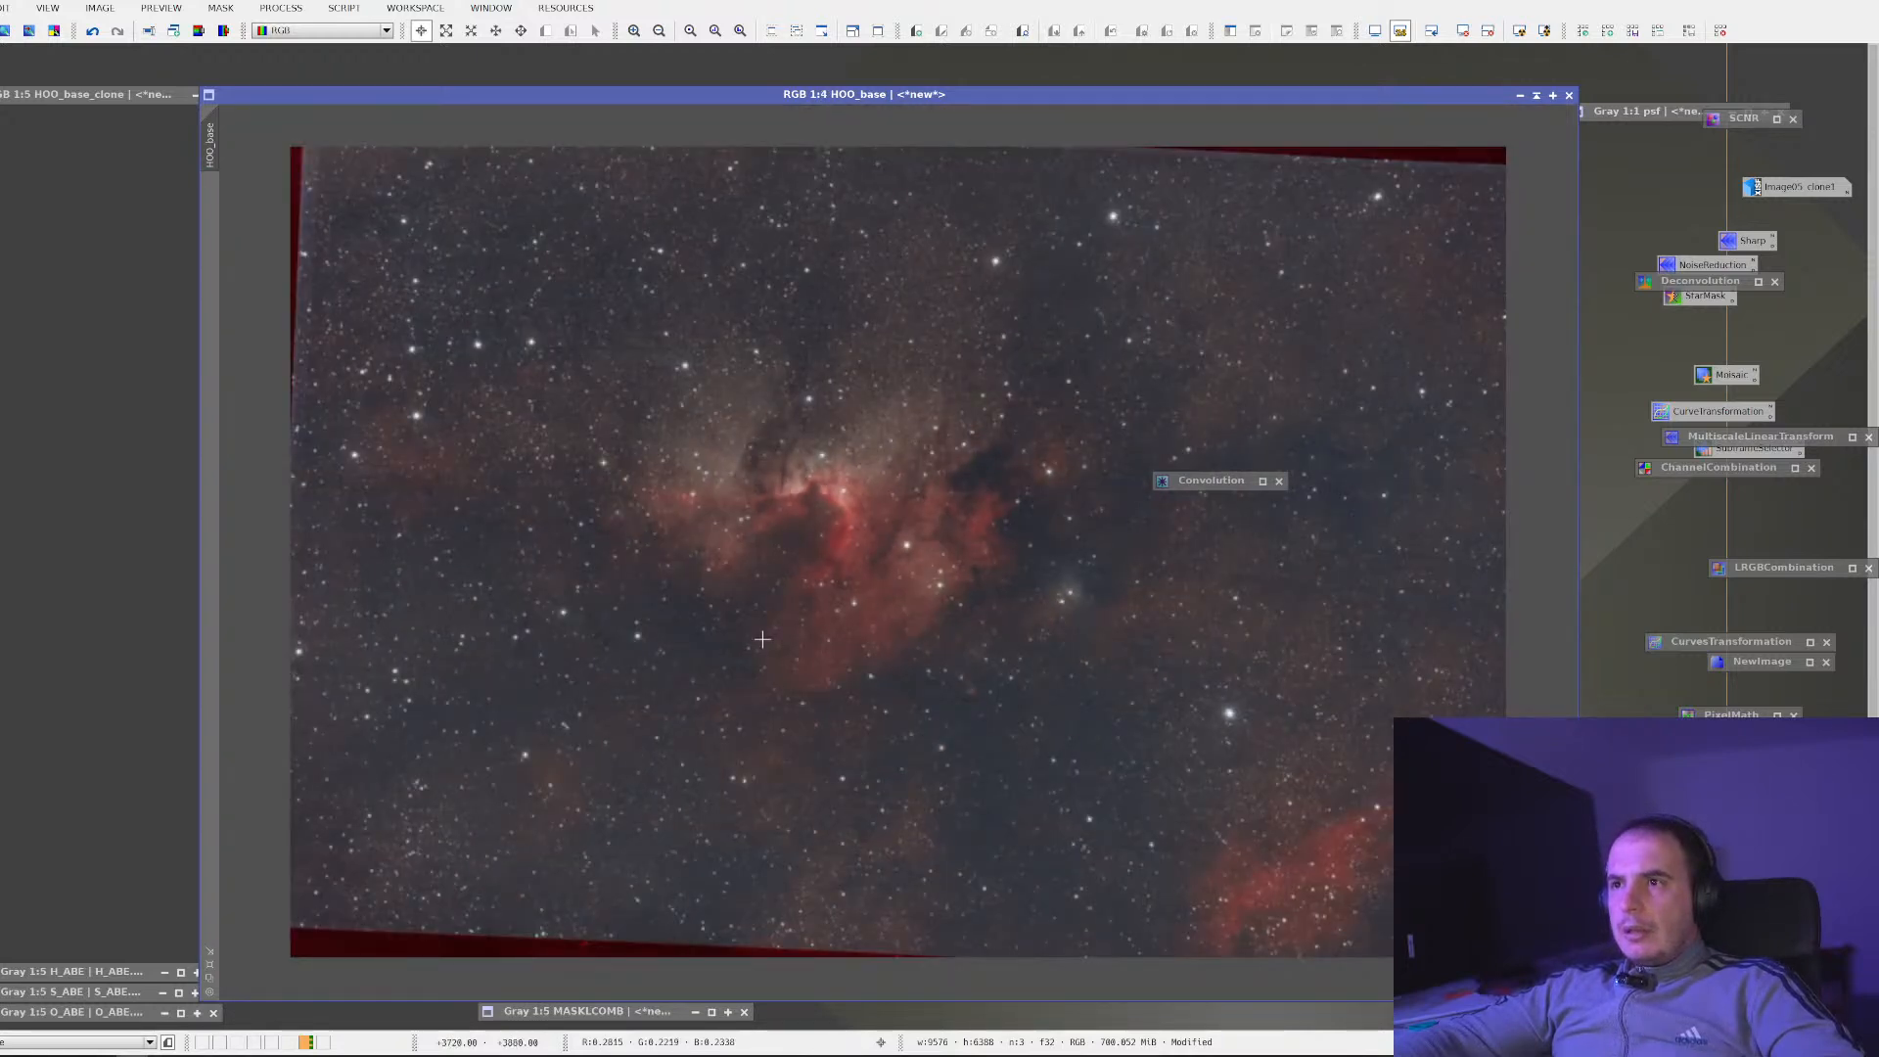
pyautogui.scroll(1, 761, 635)
# Open LRGBCombination over the HOO_base image and choose MASKLCOMB as the lightness source image
pyautogui.click(400, 8)
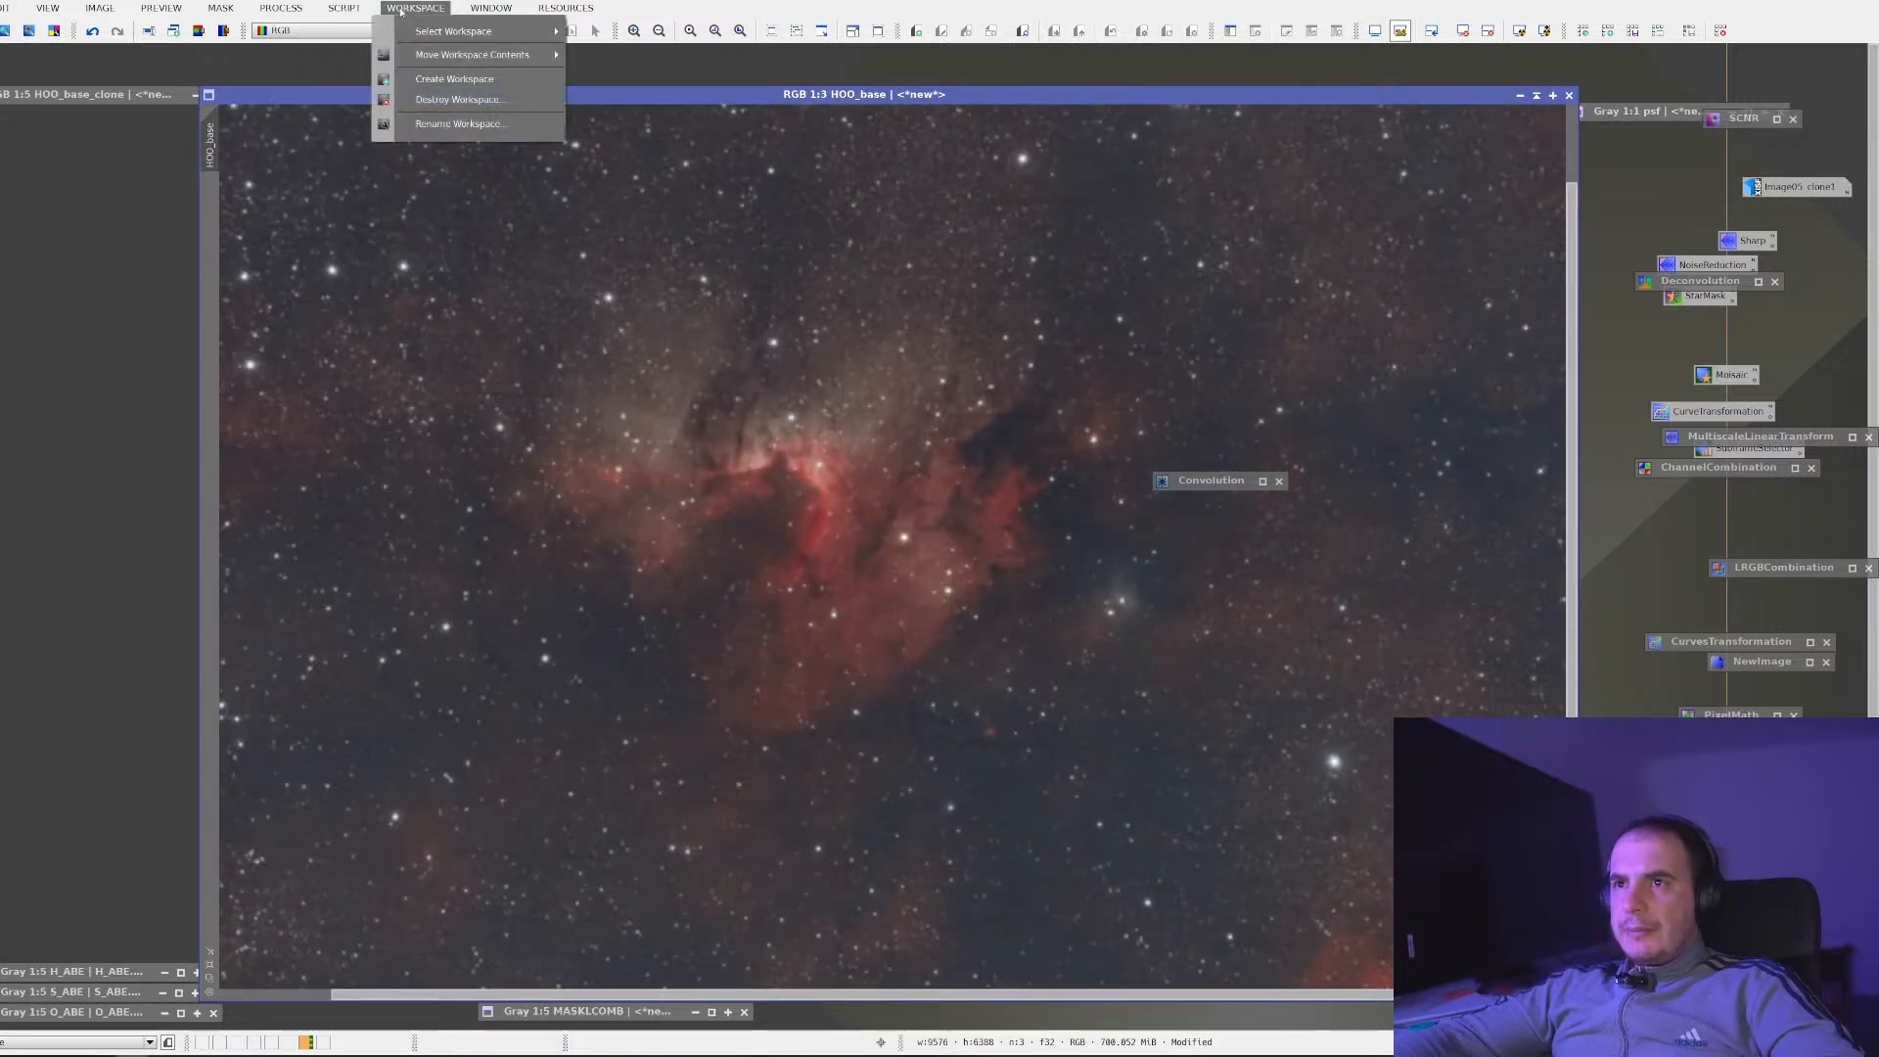
pyautogui.moveTo(281, 9)
pyautogui.moveTo(323, 31)
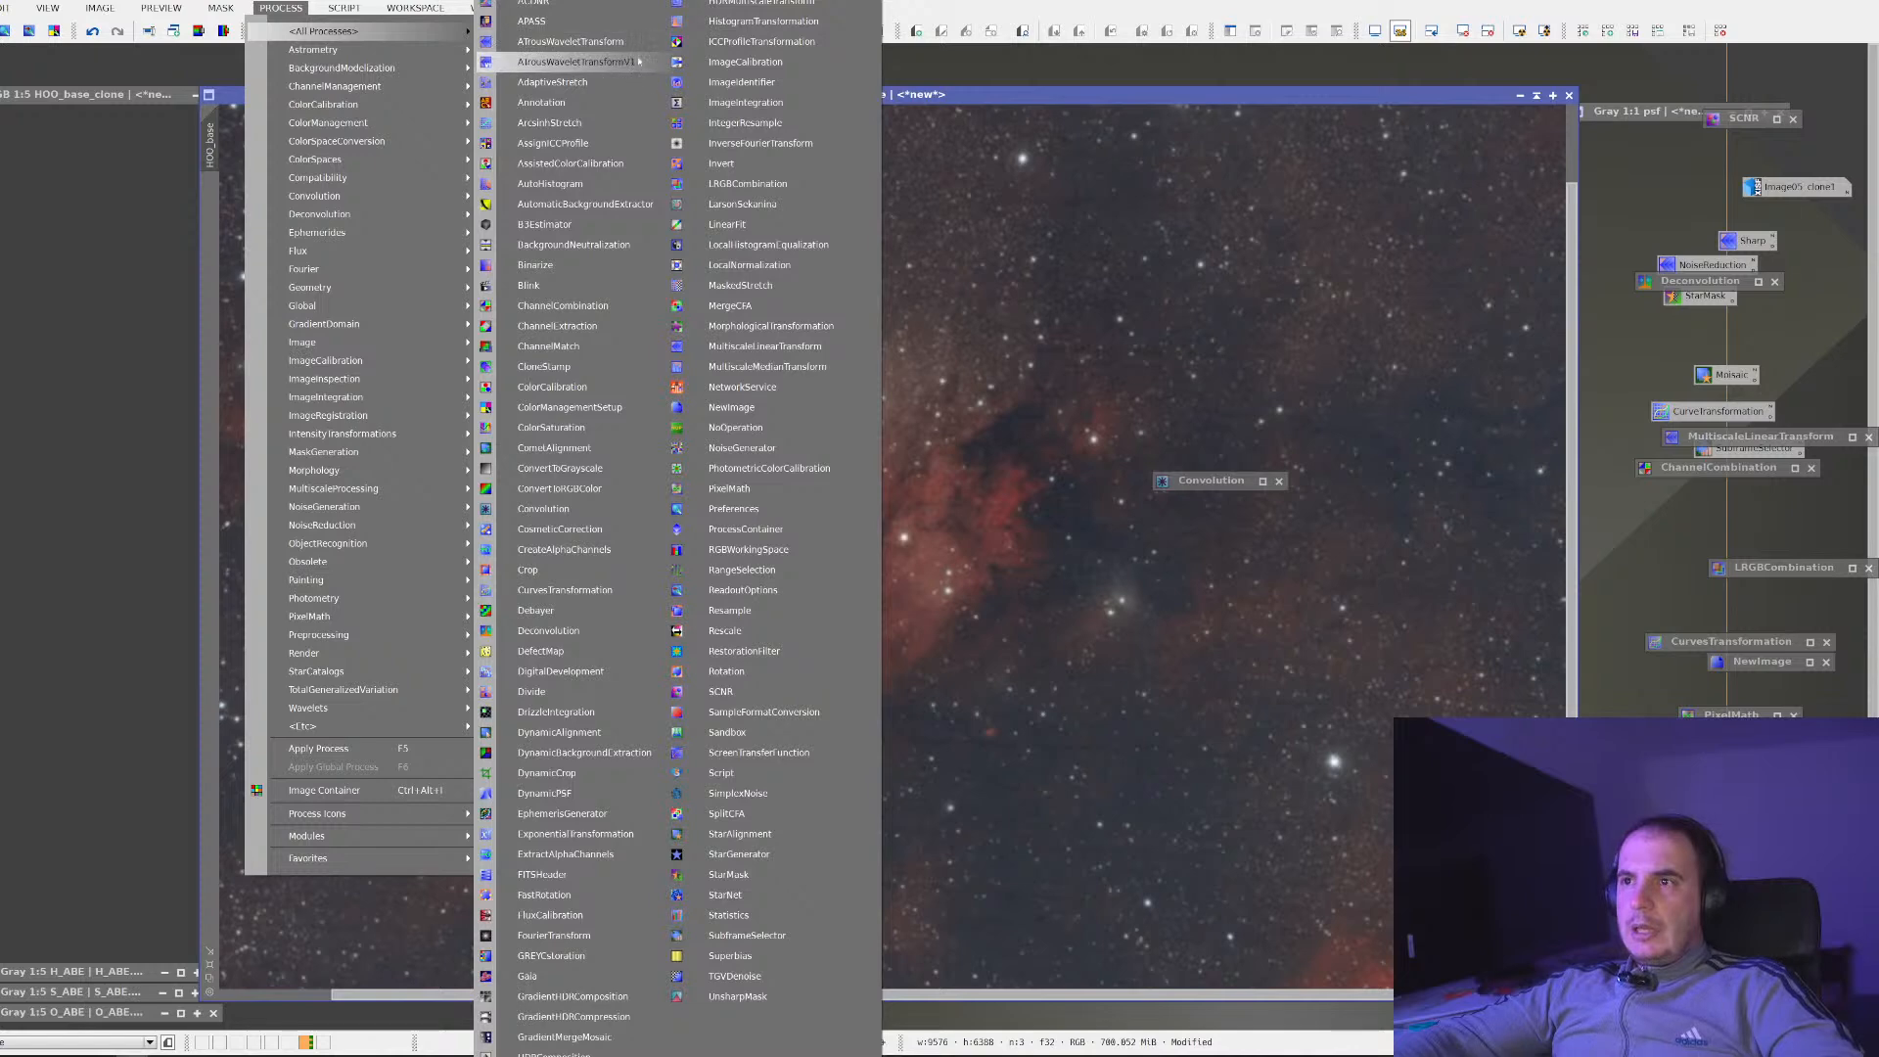
pyautogui.click(748, 183)
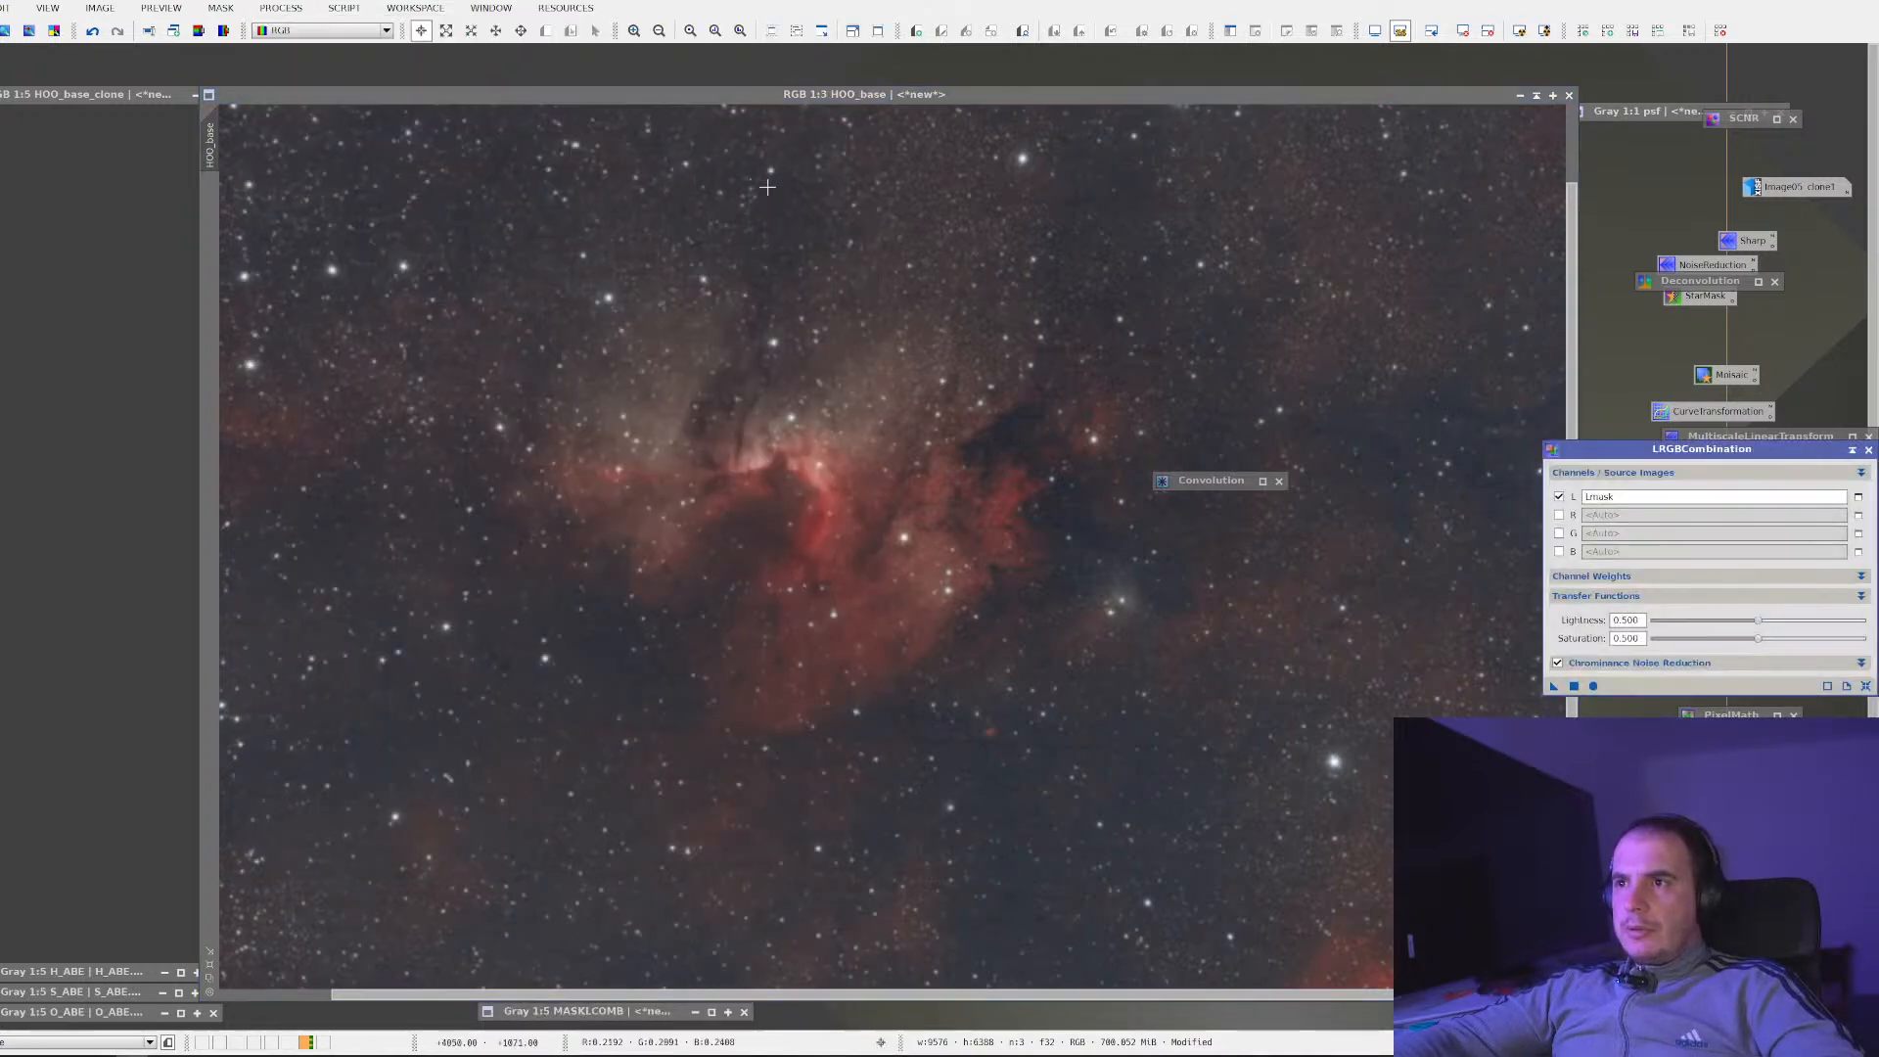
pyautogui.moveTo(1621, 456); pyautogui.dragTo(859, 593)
pyautogui.click(1097, 634)
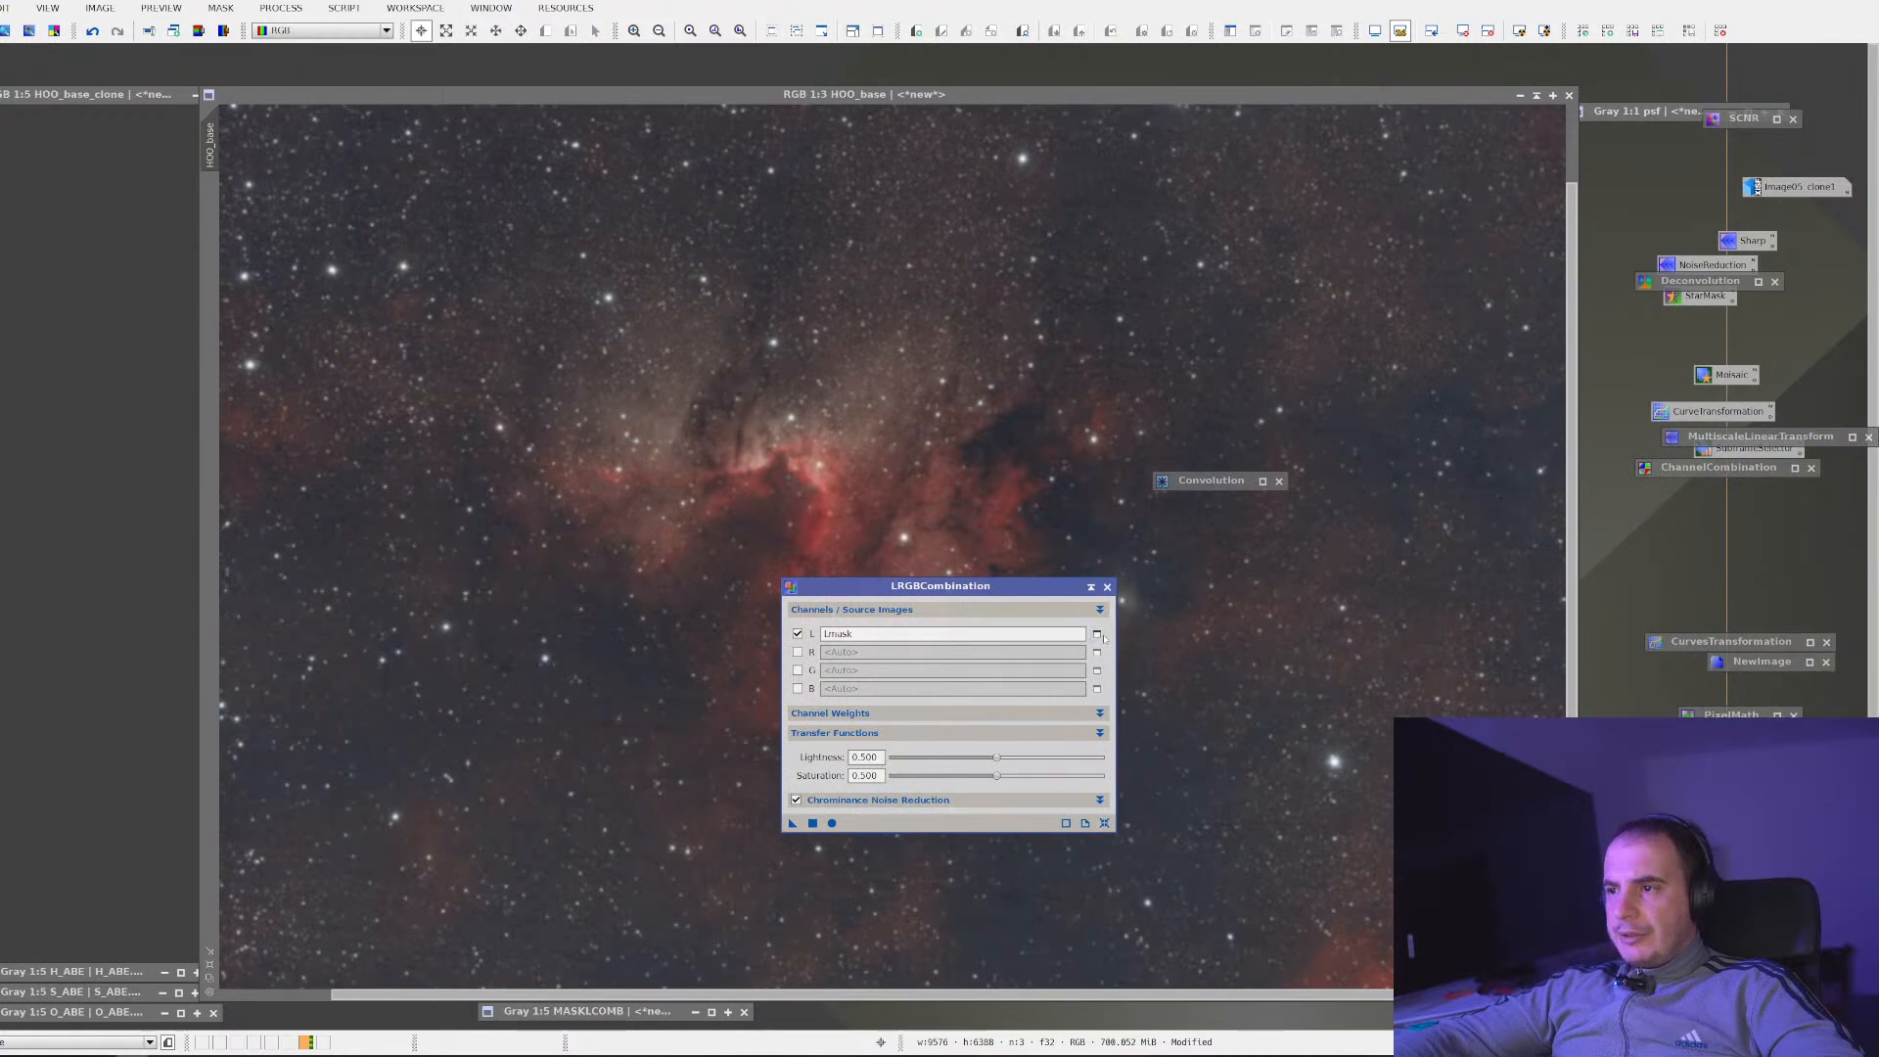
pyautogui.click(901, 514)
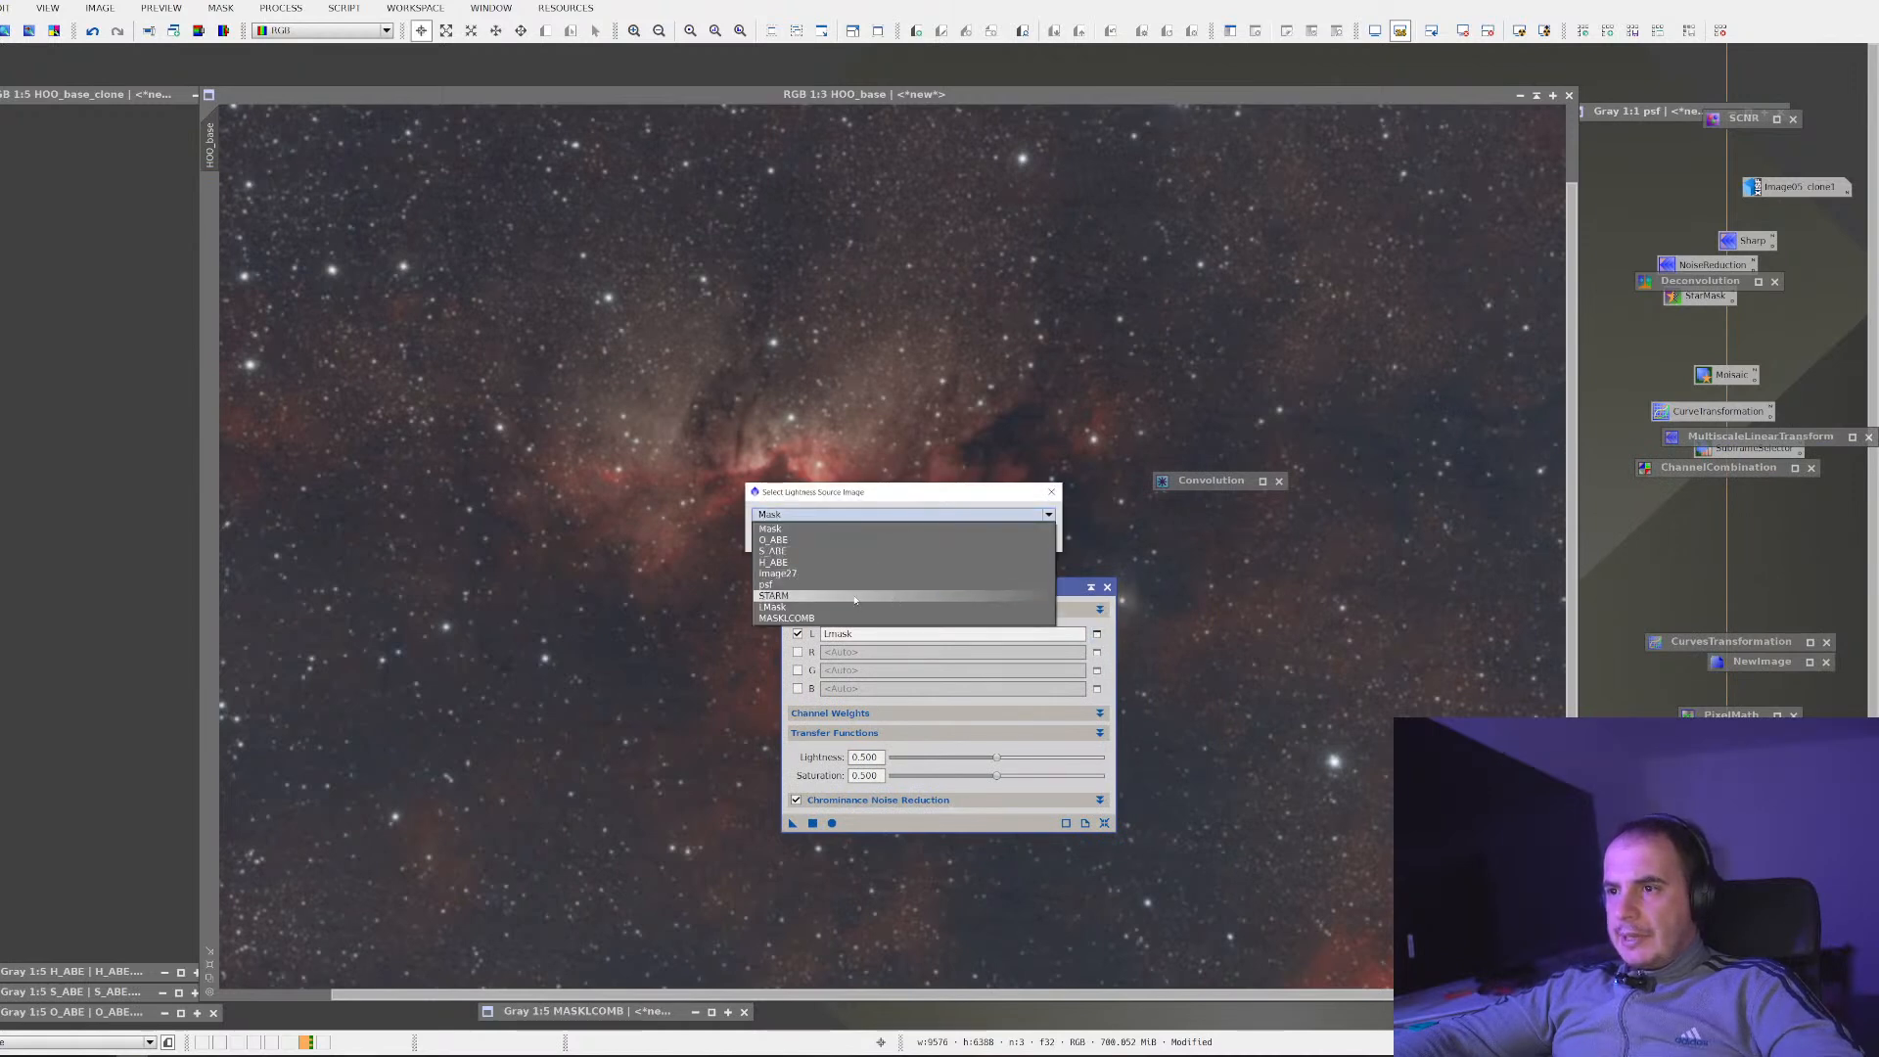
pyautogui.click(833, 619)
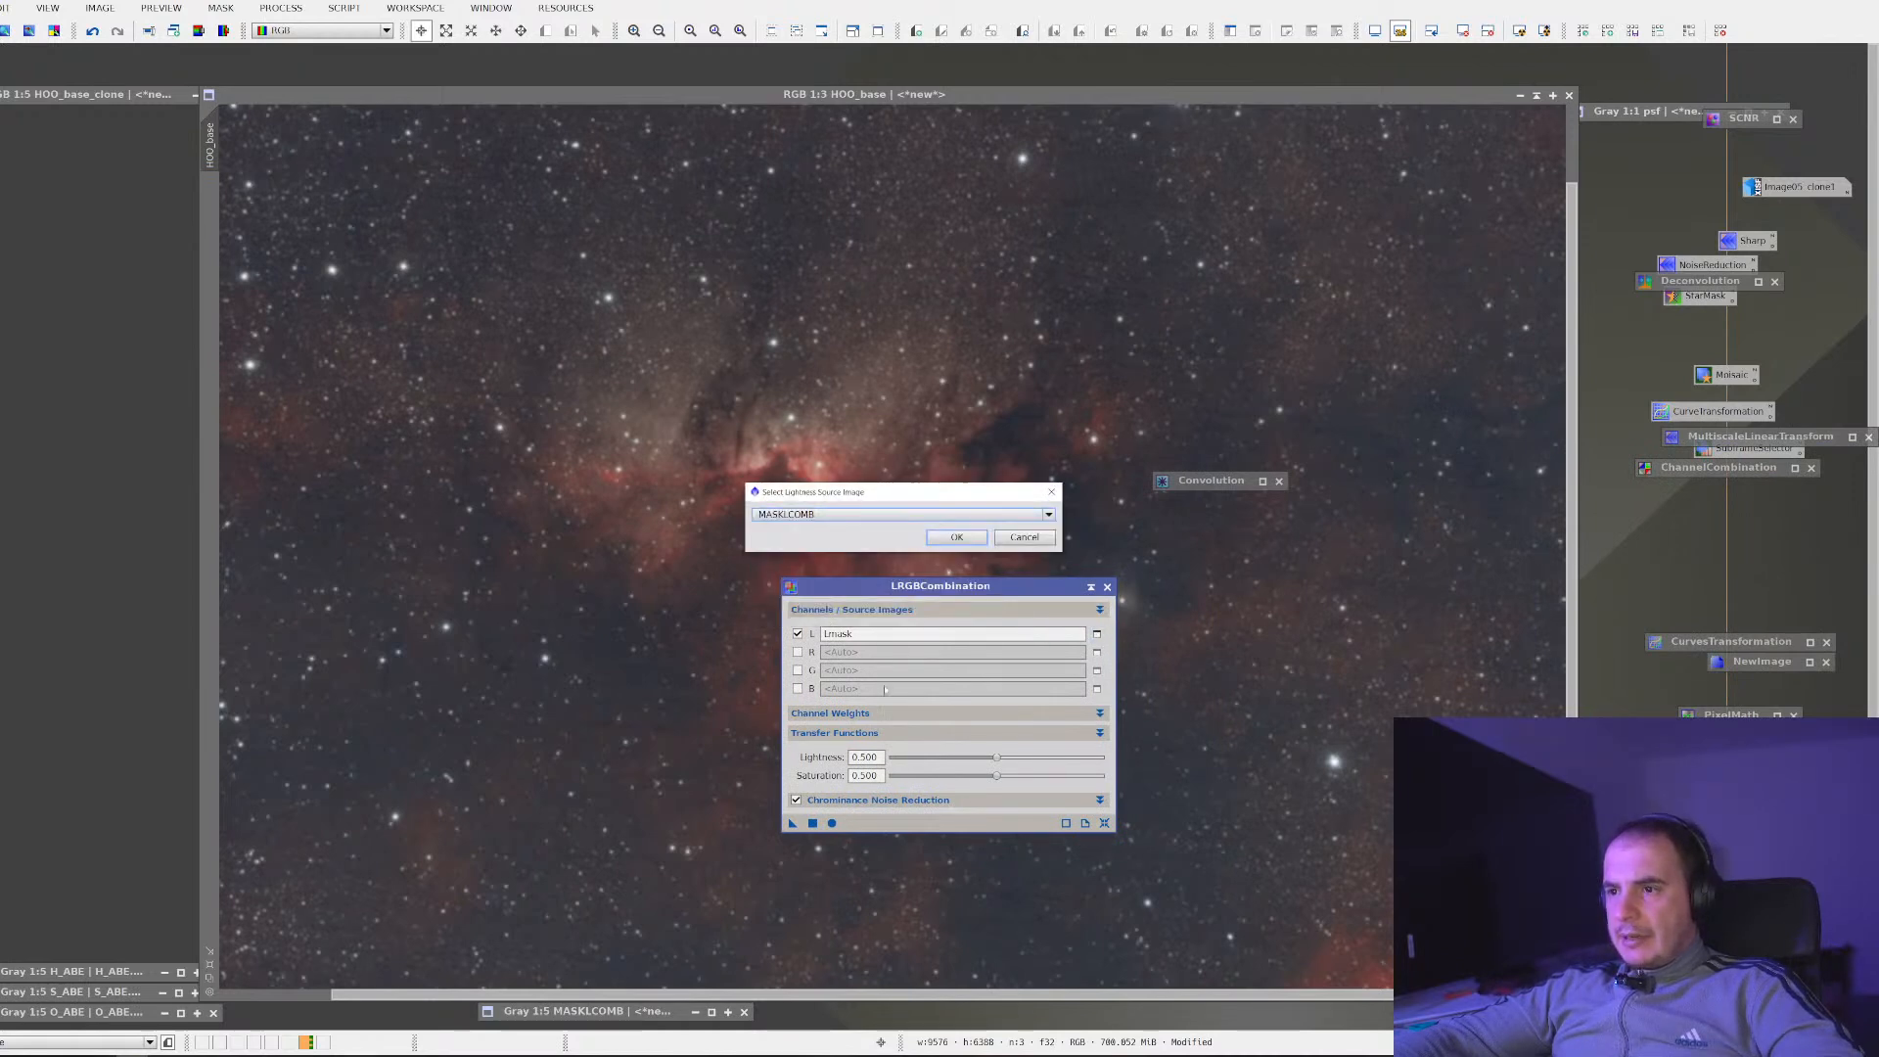
pyautogui.click(942, 537)
# Expand the chrominance noise reduction settings, apply the LRGB combination to HOO_base, and close the process window
pyautogui.click(886, 800)
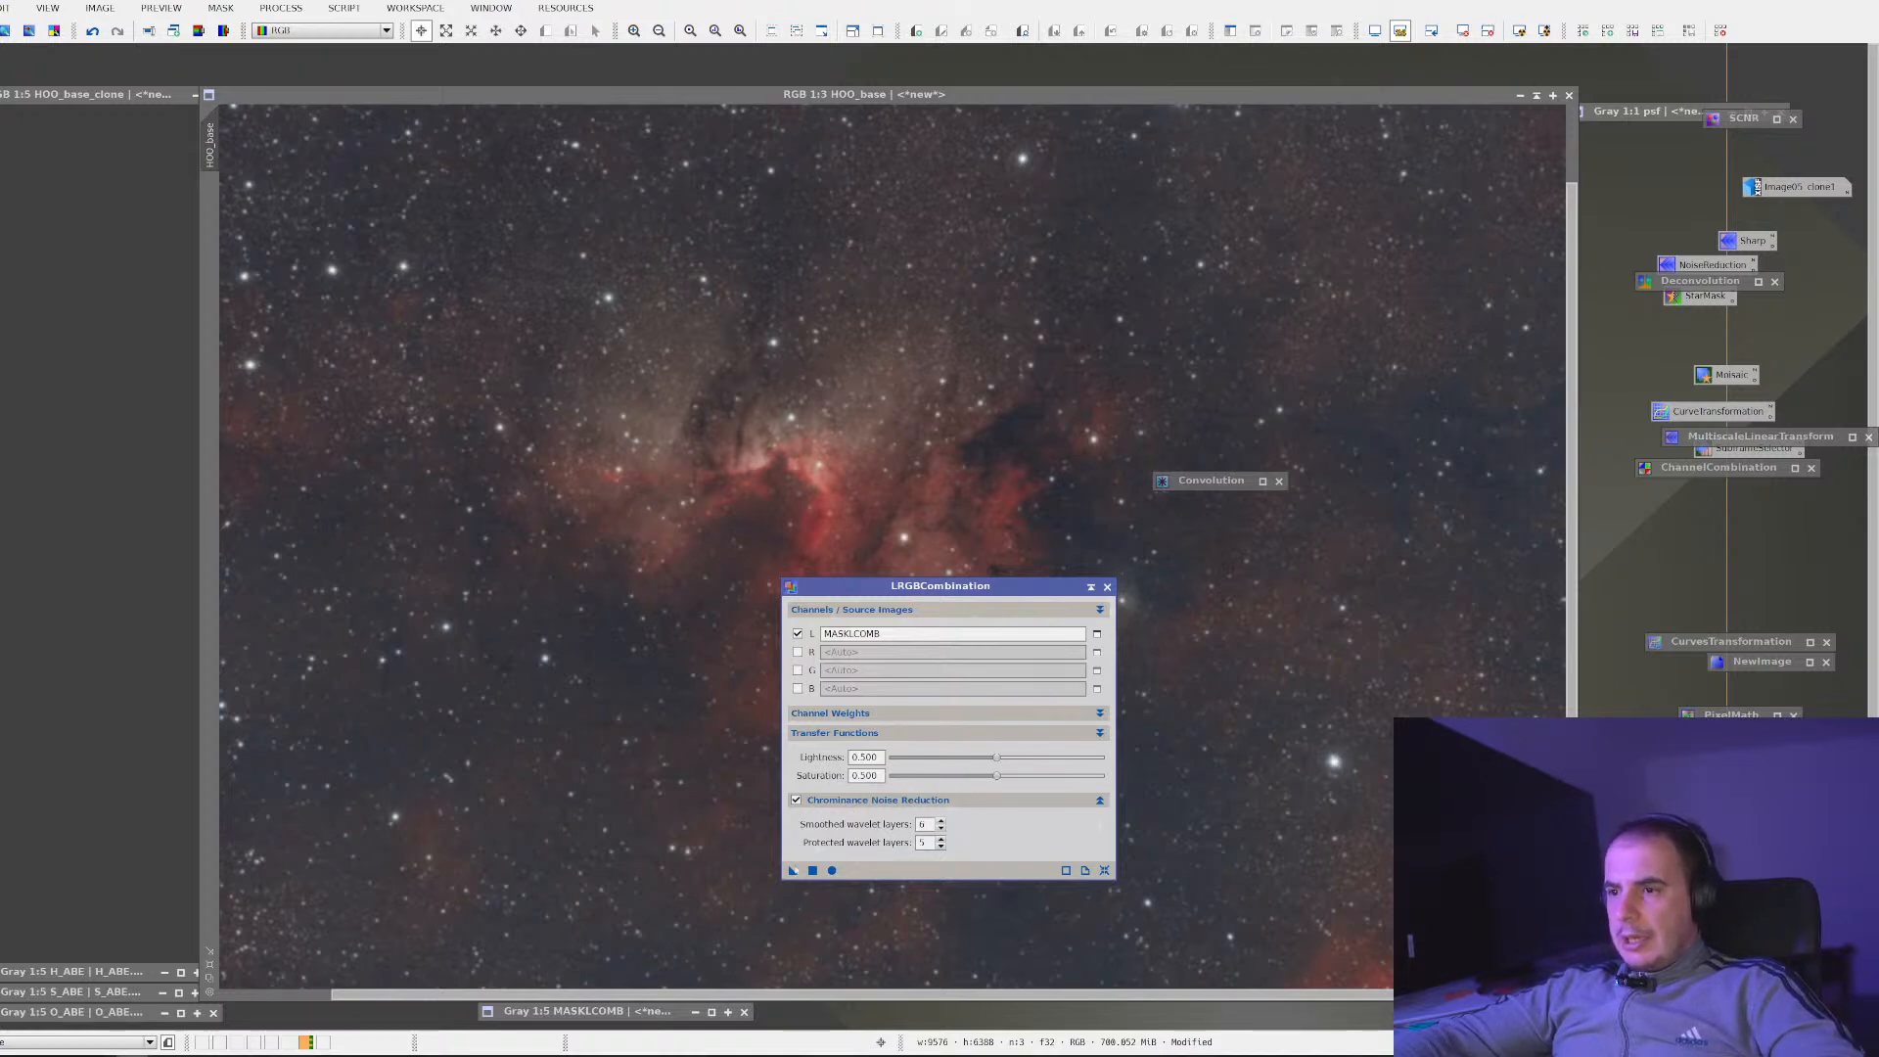
pyautogui.click(793, 871)
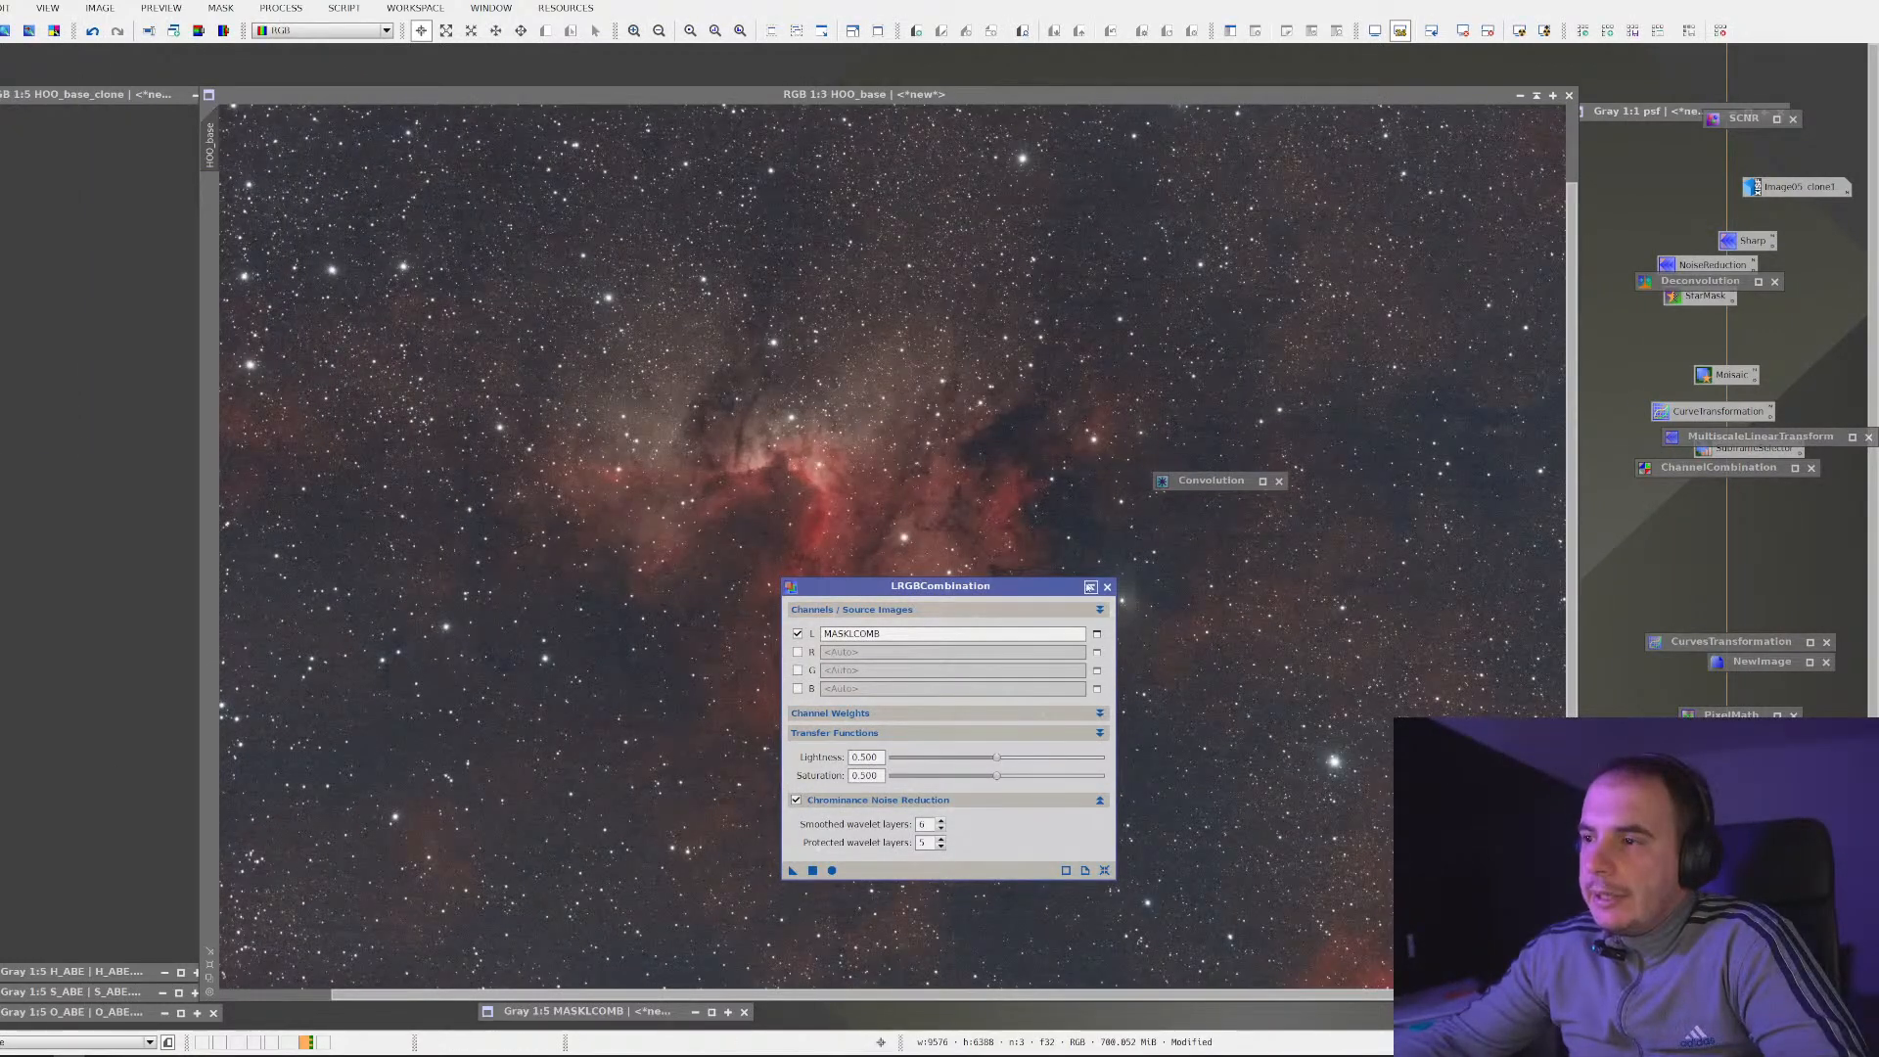
pyautogui.click(1108, 586)
# Examine the combined HOO_base image for star sharpness, noise and detail in the nebula core and the surrounding dark areas
pyautogui.scroll(3, 925, 551)
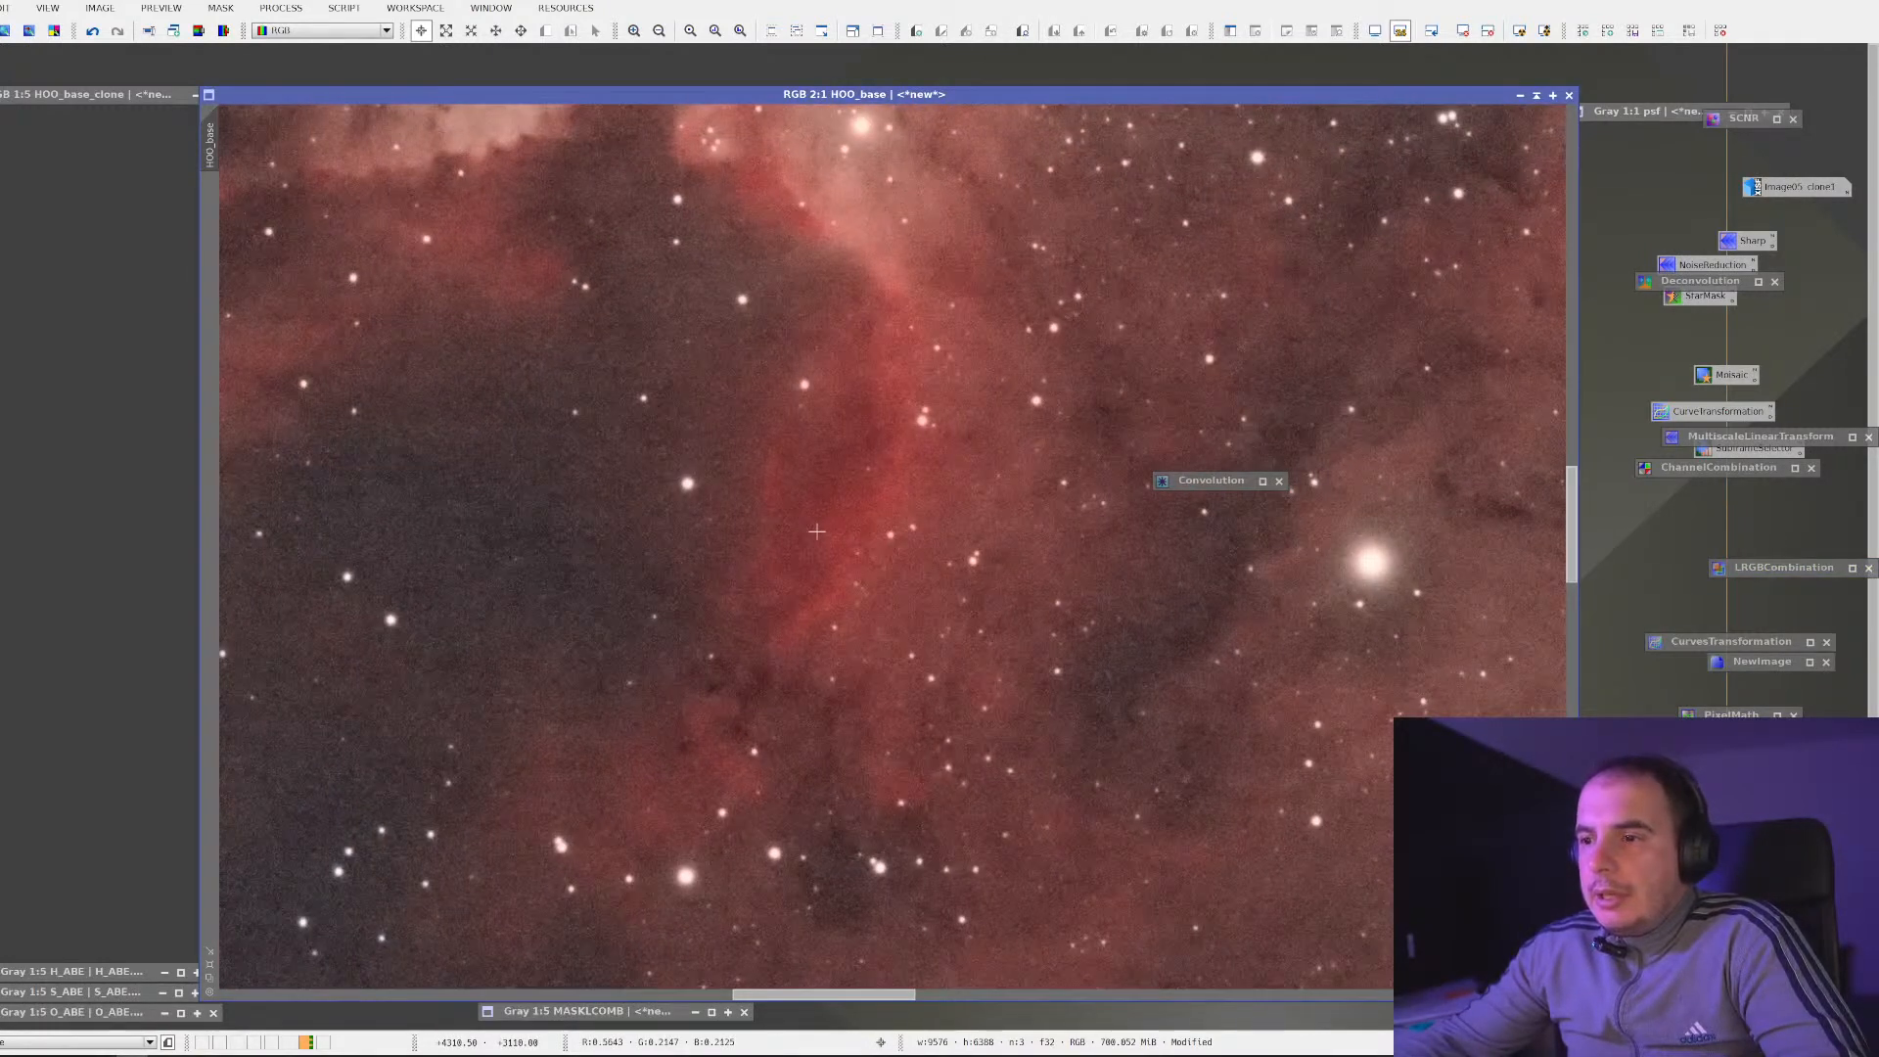
pyautogui.scroll(-2, 817, 532)
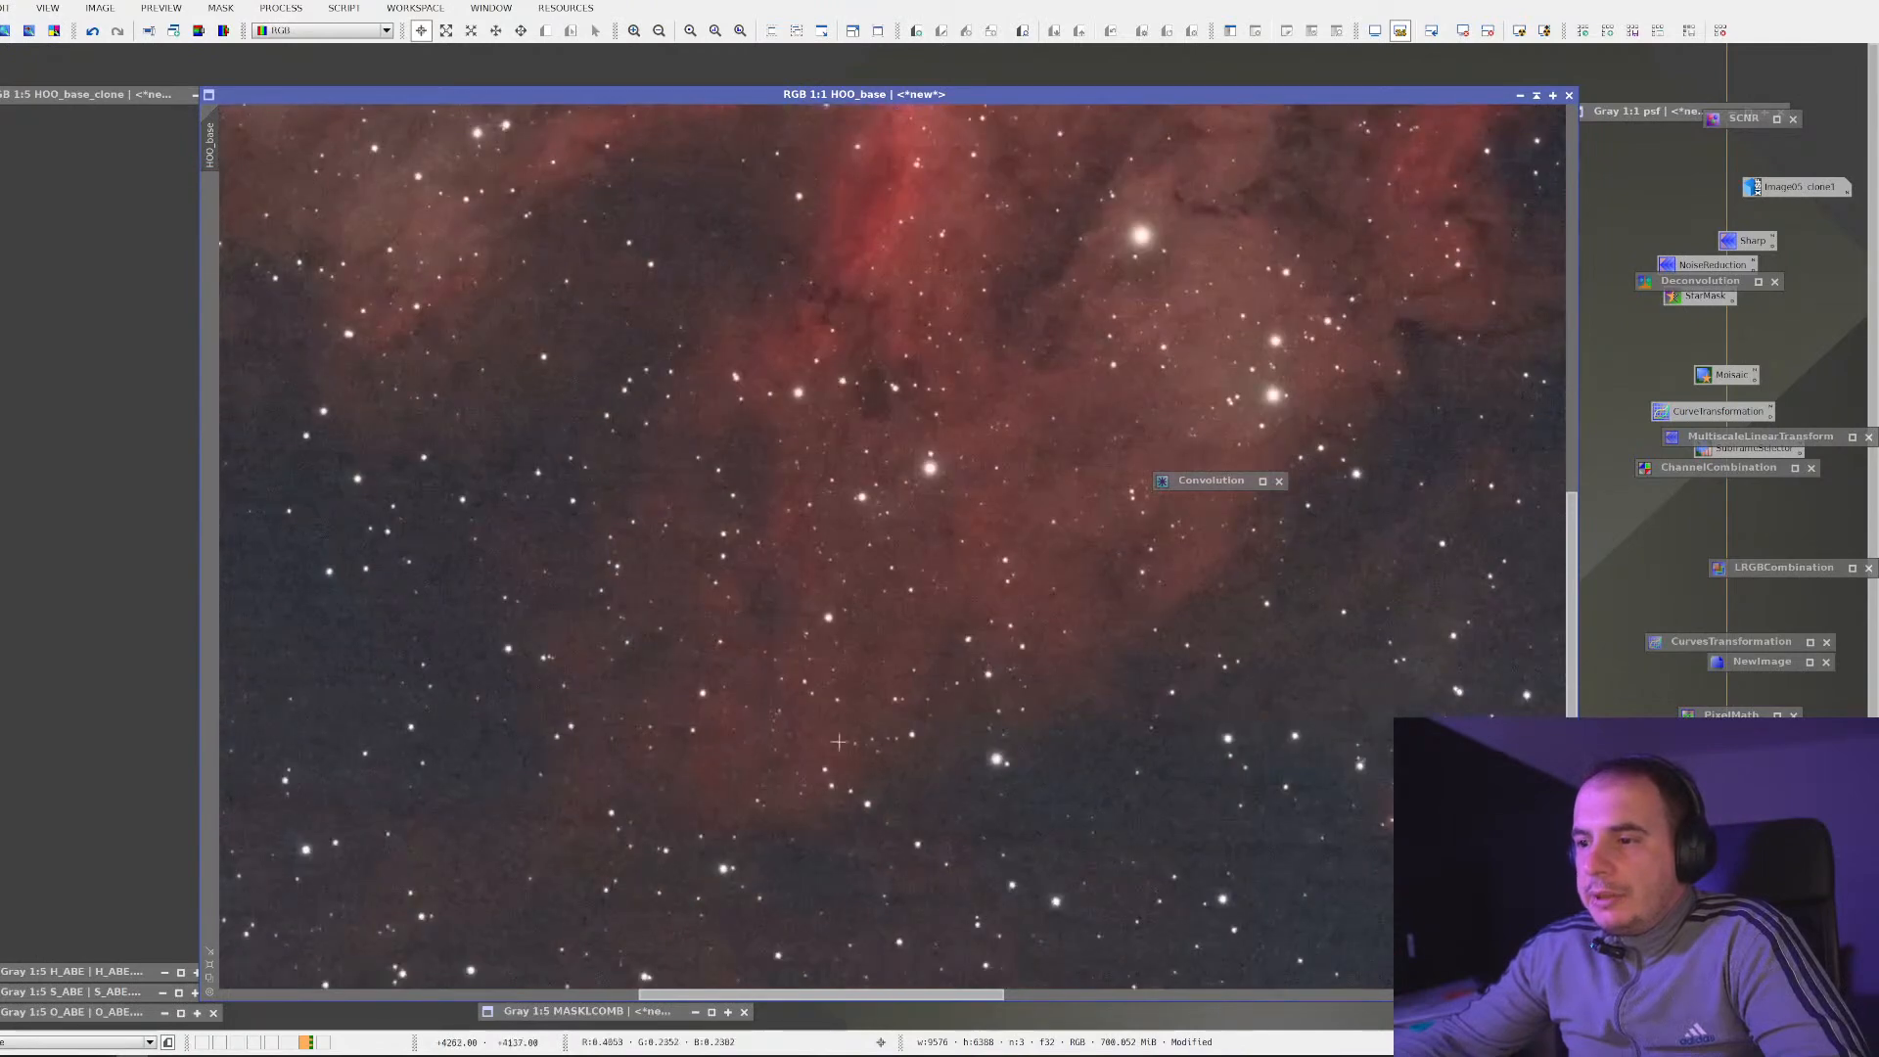
pyautogui.scroll(3, 850, 637)
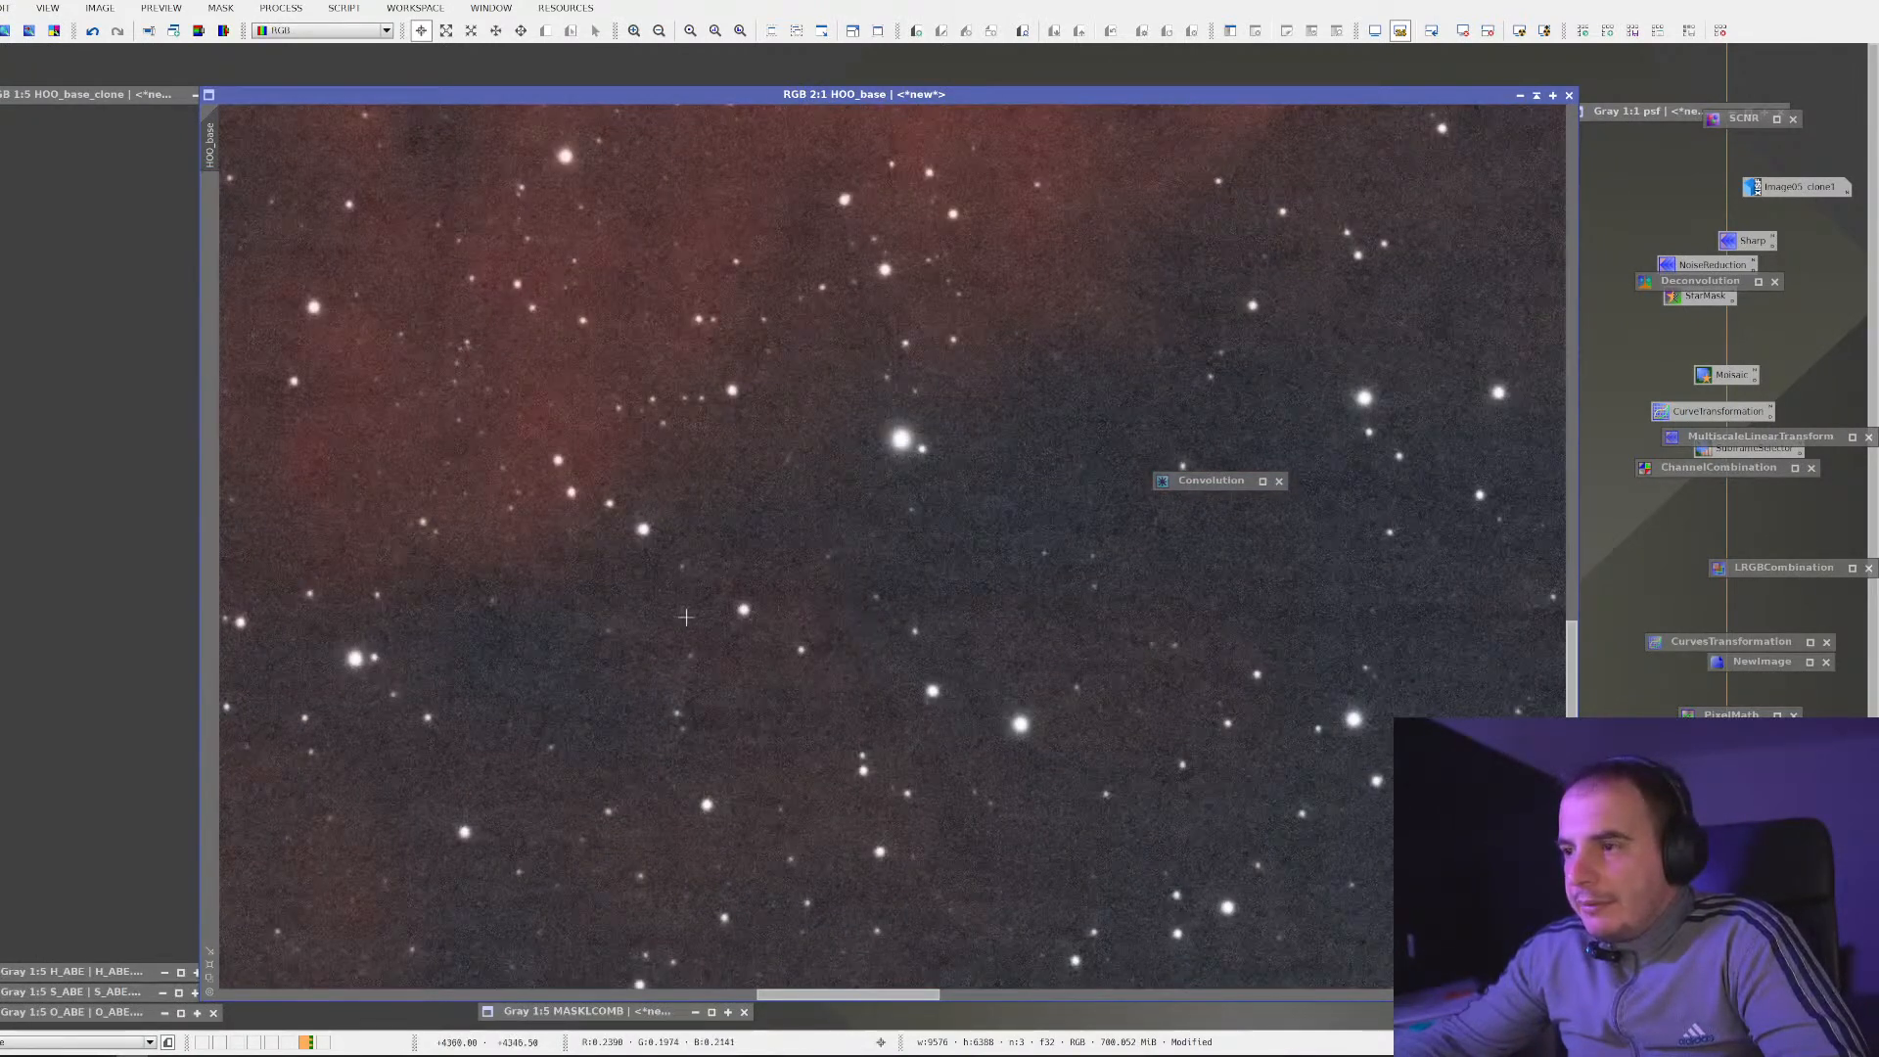
pyautogui.scroll(-2, 1182, 628)
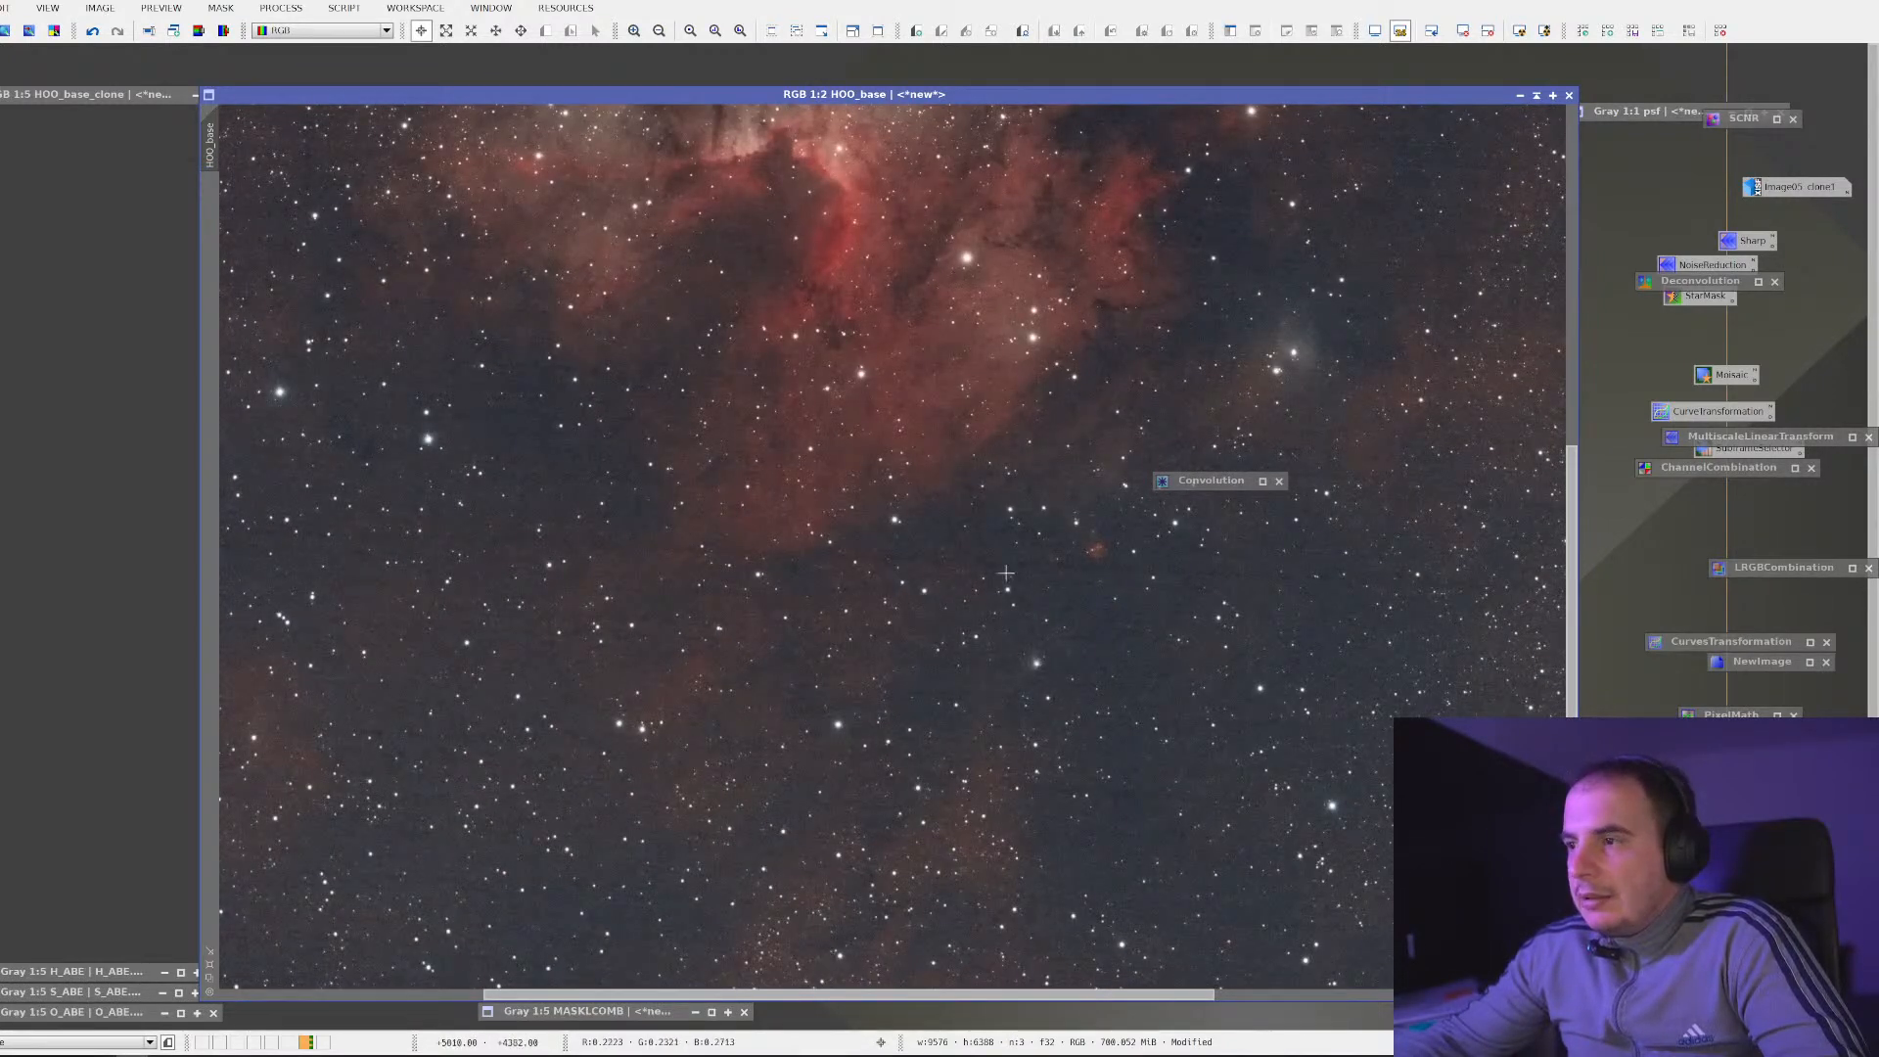
pyautogui.scroll(-5, 1203, 572)
pyautogui.scroll(6, 573, 452)
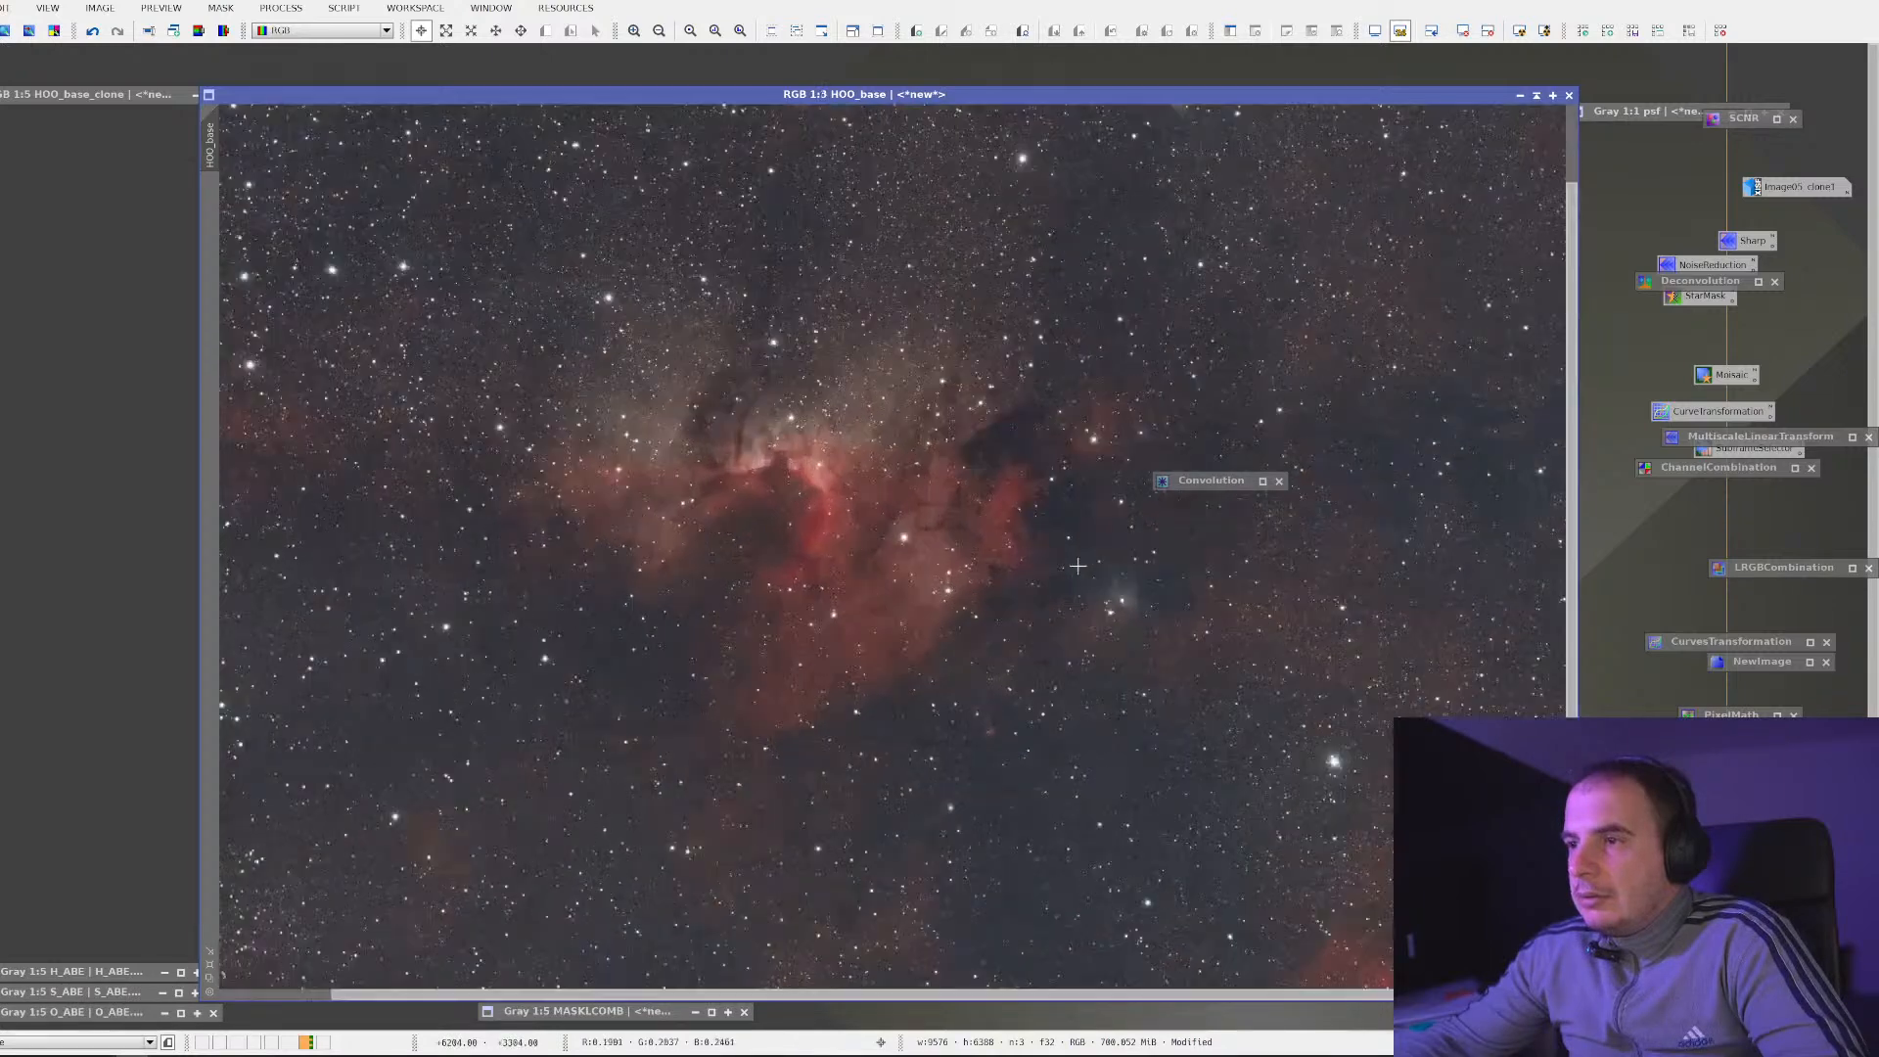
pyautogui.scroll(1, 597, 352)
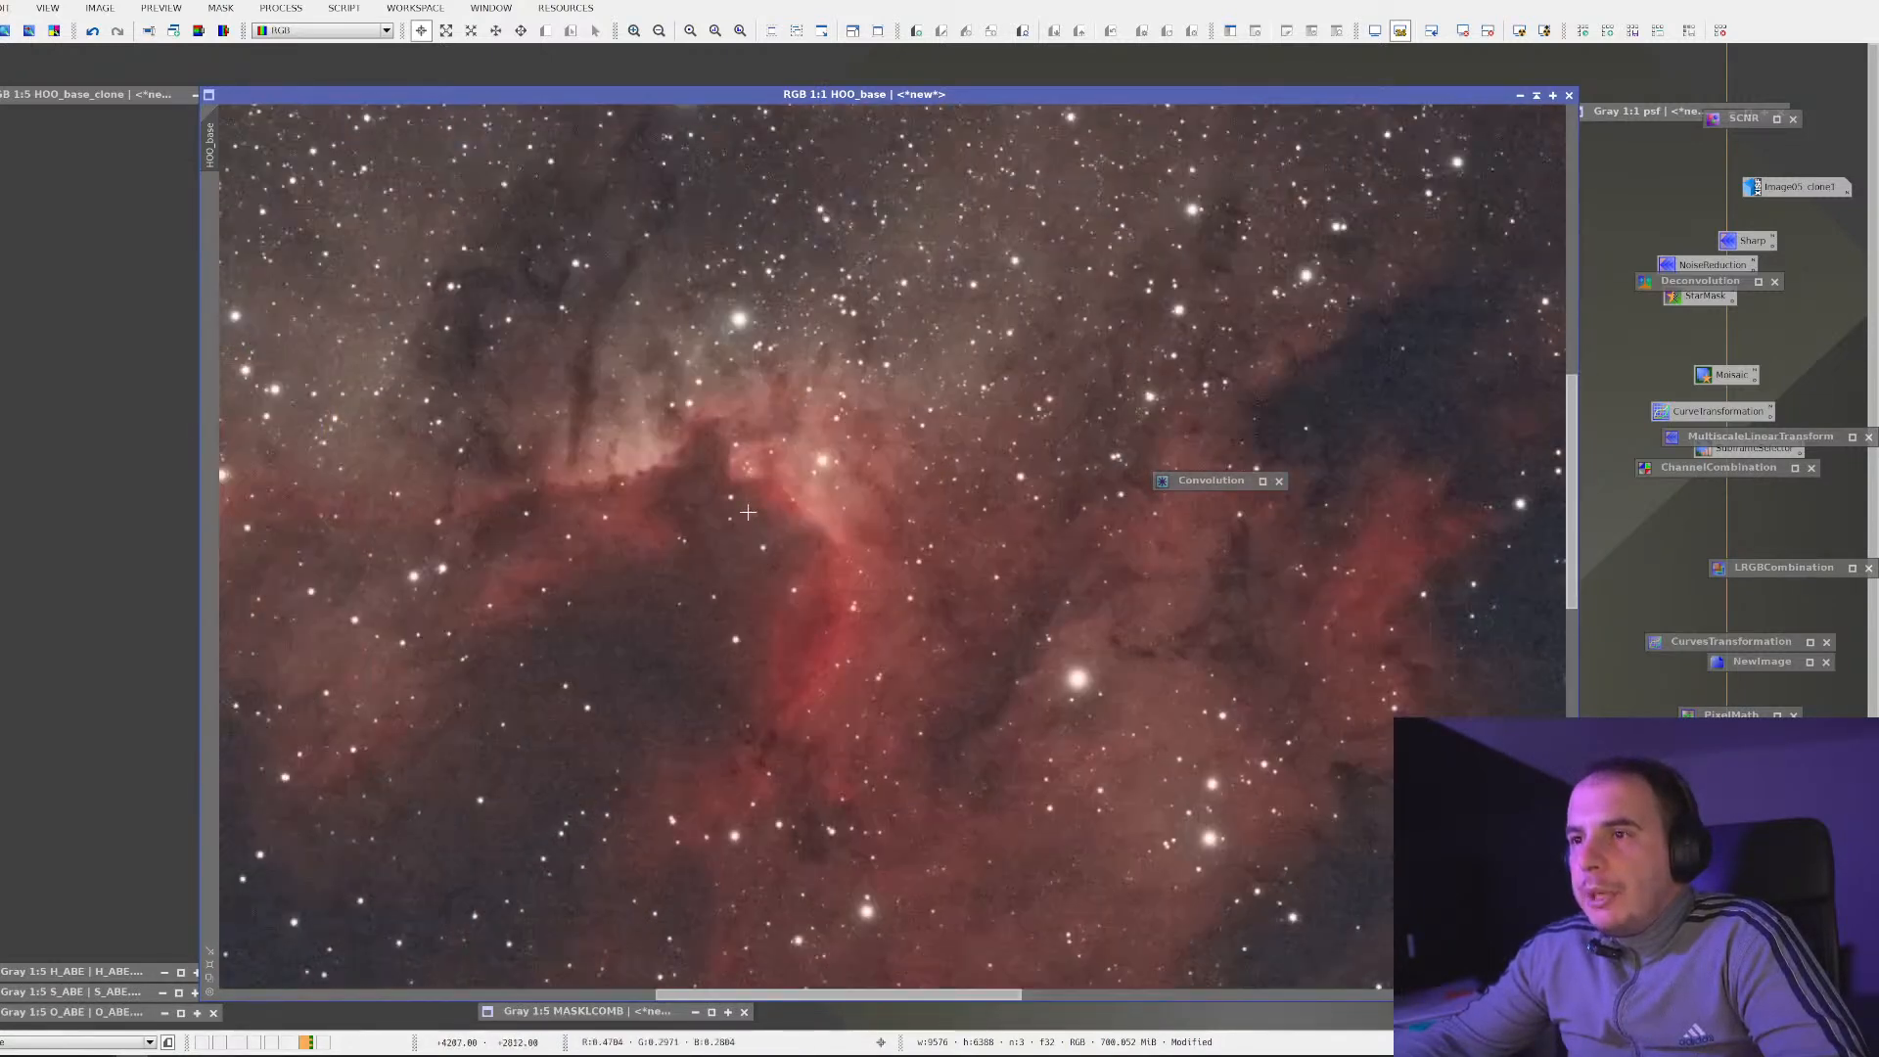
pyautogui.scroll(-1, 610, 518)
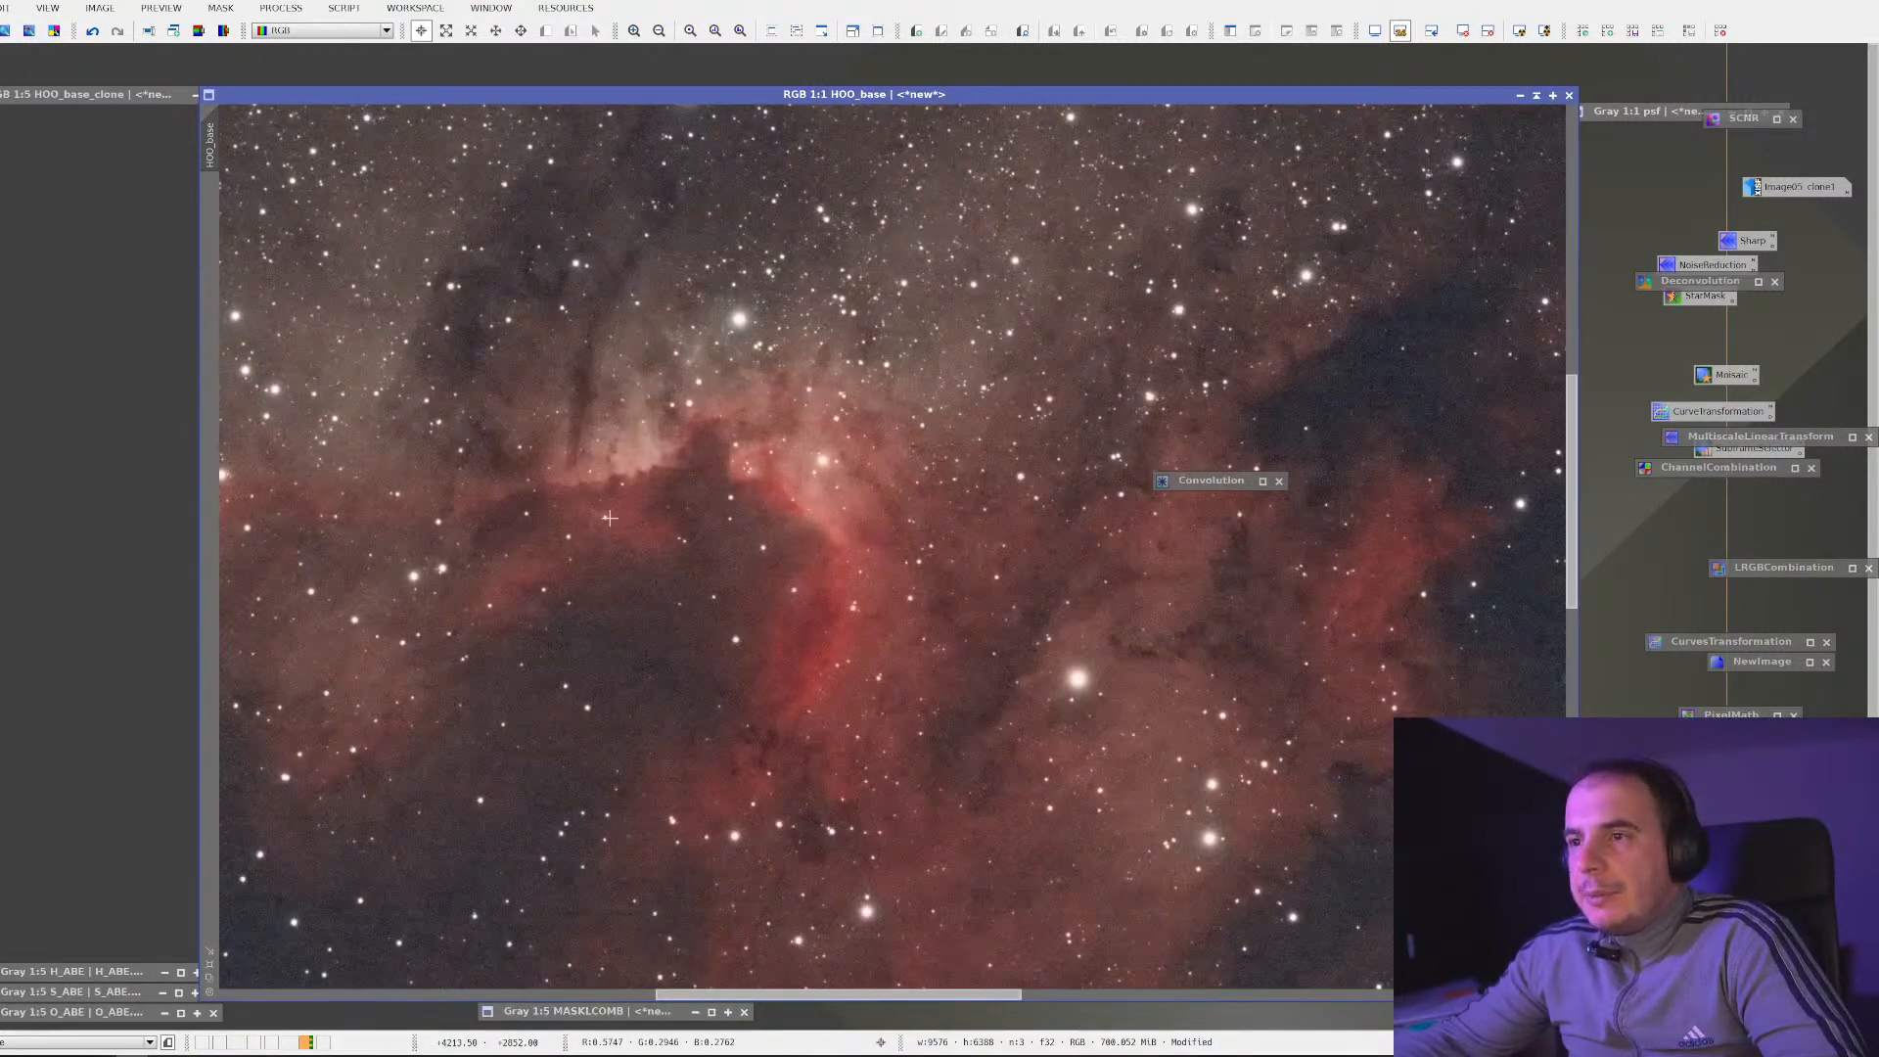
pyautogui.scroll(-2, 609, 518)
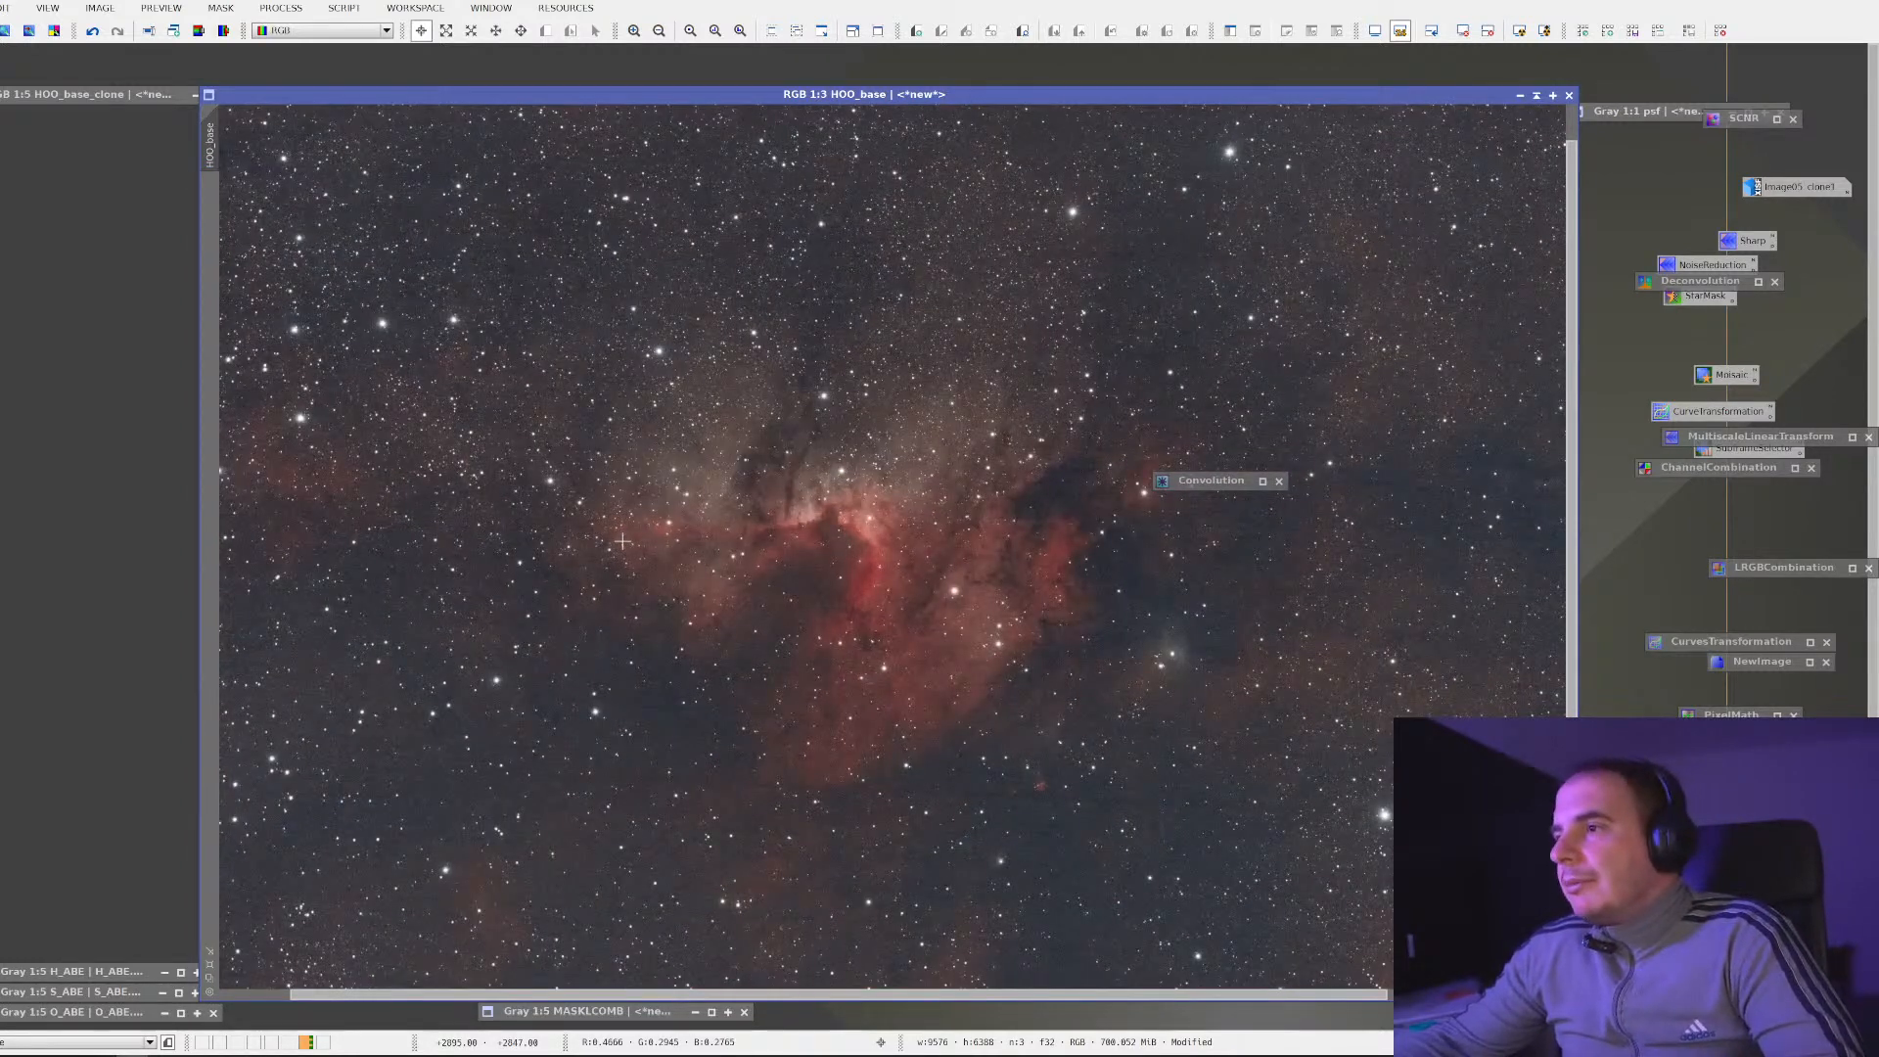
pyautogui.scroll(2, 709, 664)
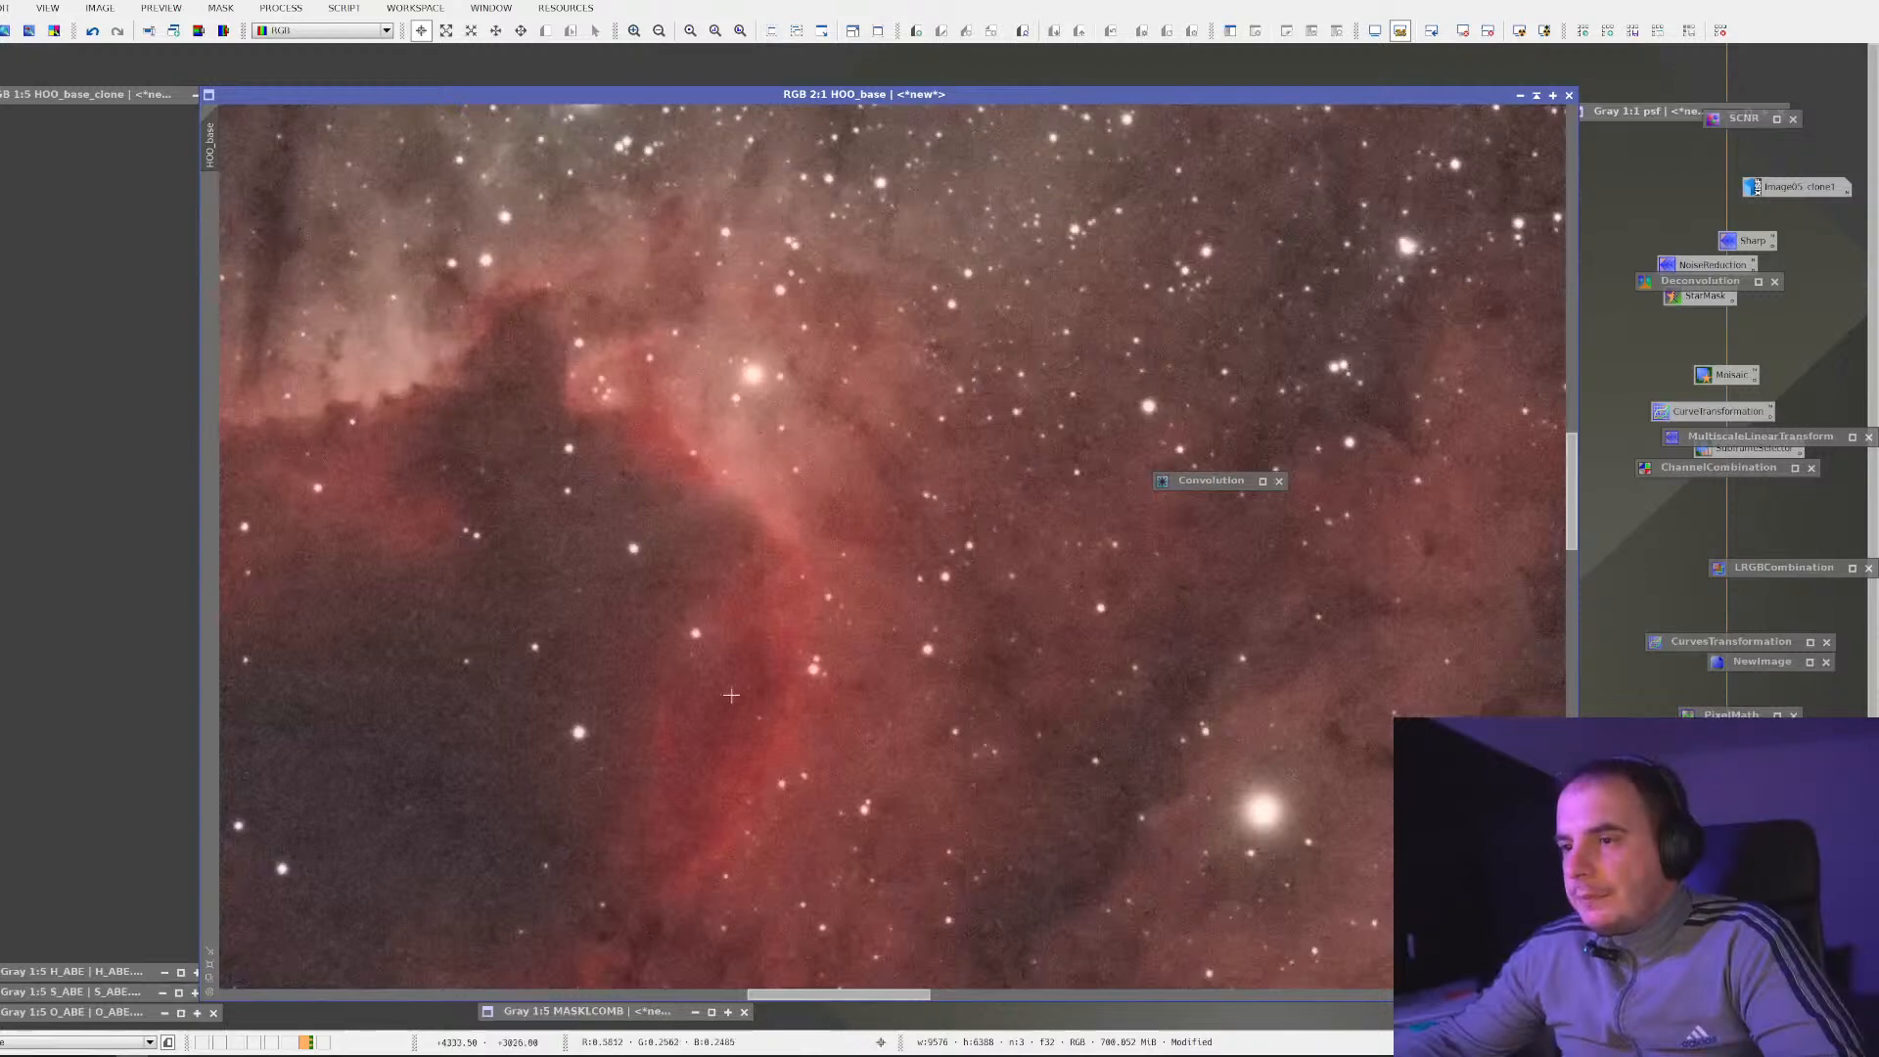
pyautogui.scroll(-1, 695, 671)
pyautogui.moveTo(692, 697); pyautogui.dragTo(728, 553)
pyautogui.scroll(-2, 729, 553)
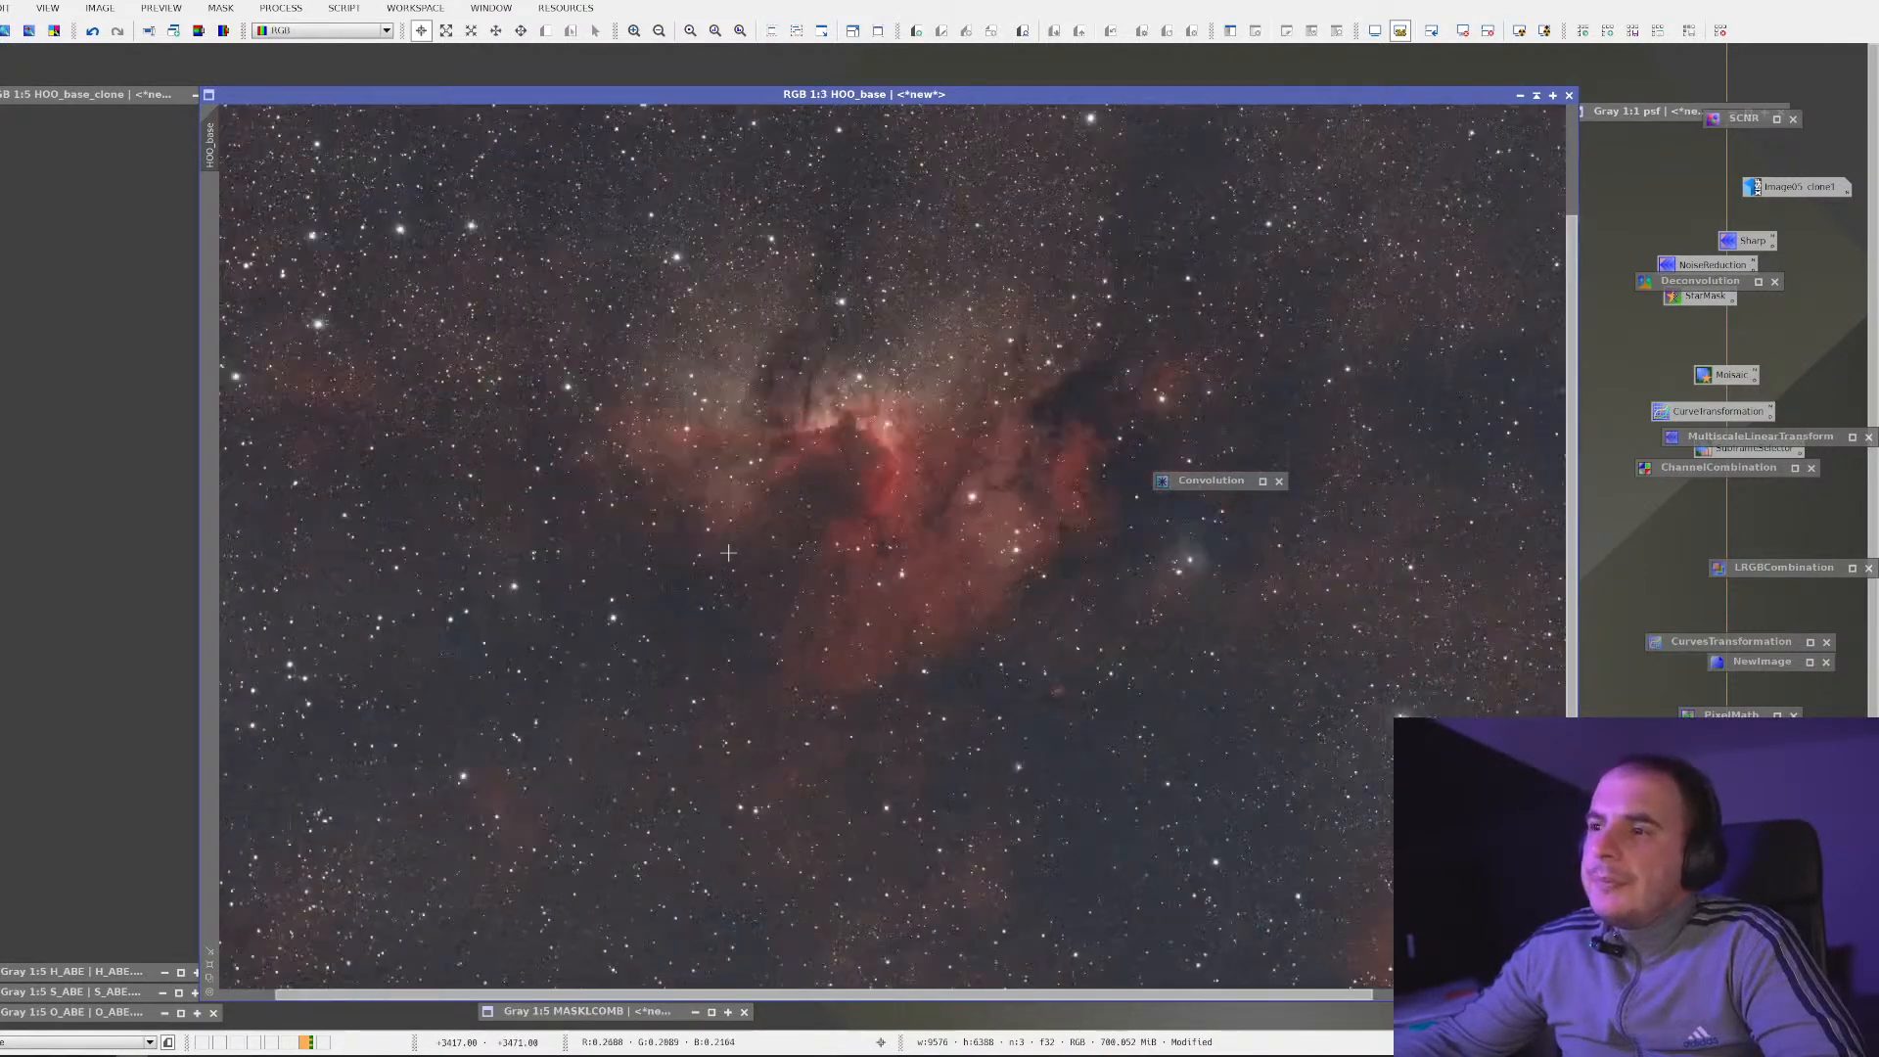
pyautogui.scroll(1, 729, 553)
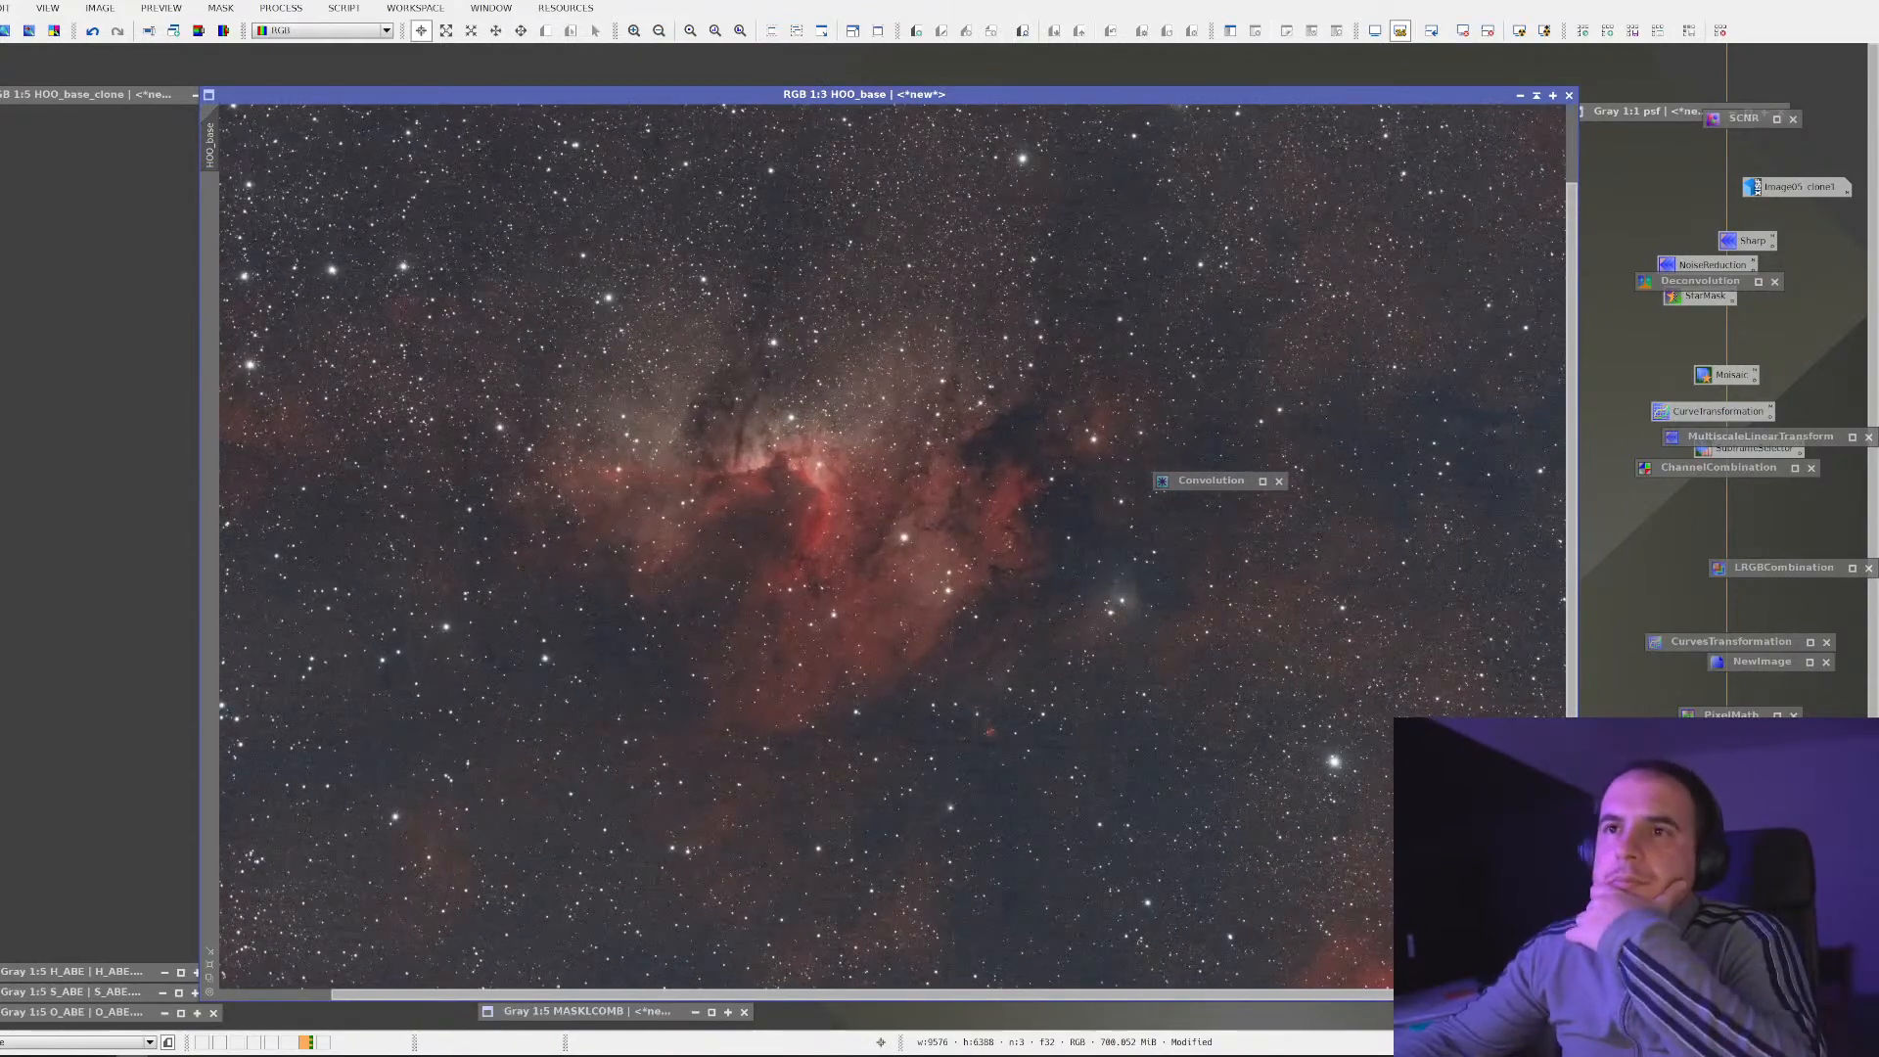
# Open CurvesTransformation with a real-time preview of HOO_base, enlarge the preview window, and zoom it onto the nebula
pyautogui.click(257, 8)
pyautogui.moveTo(323, 30)
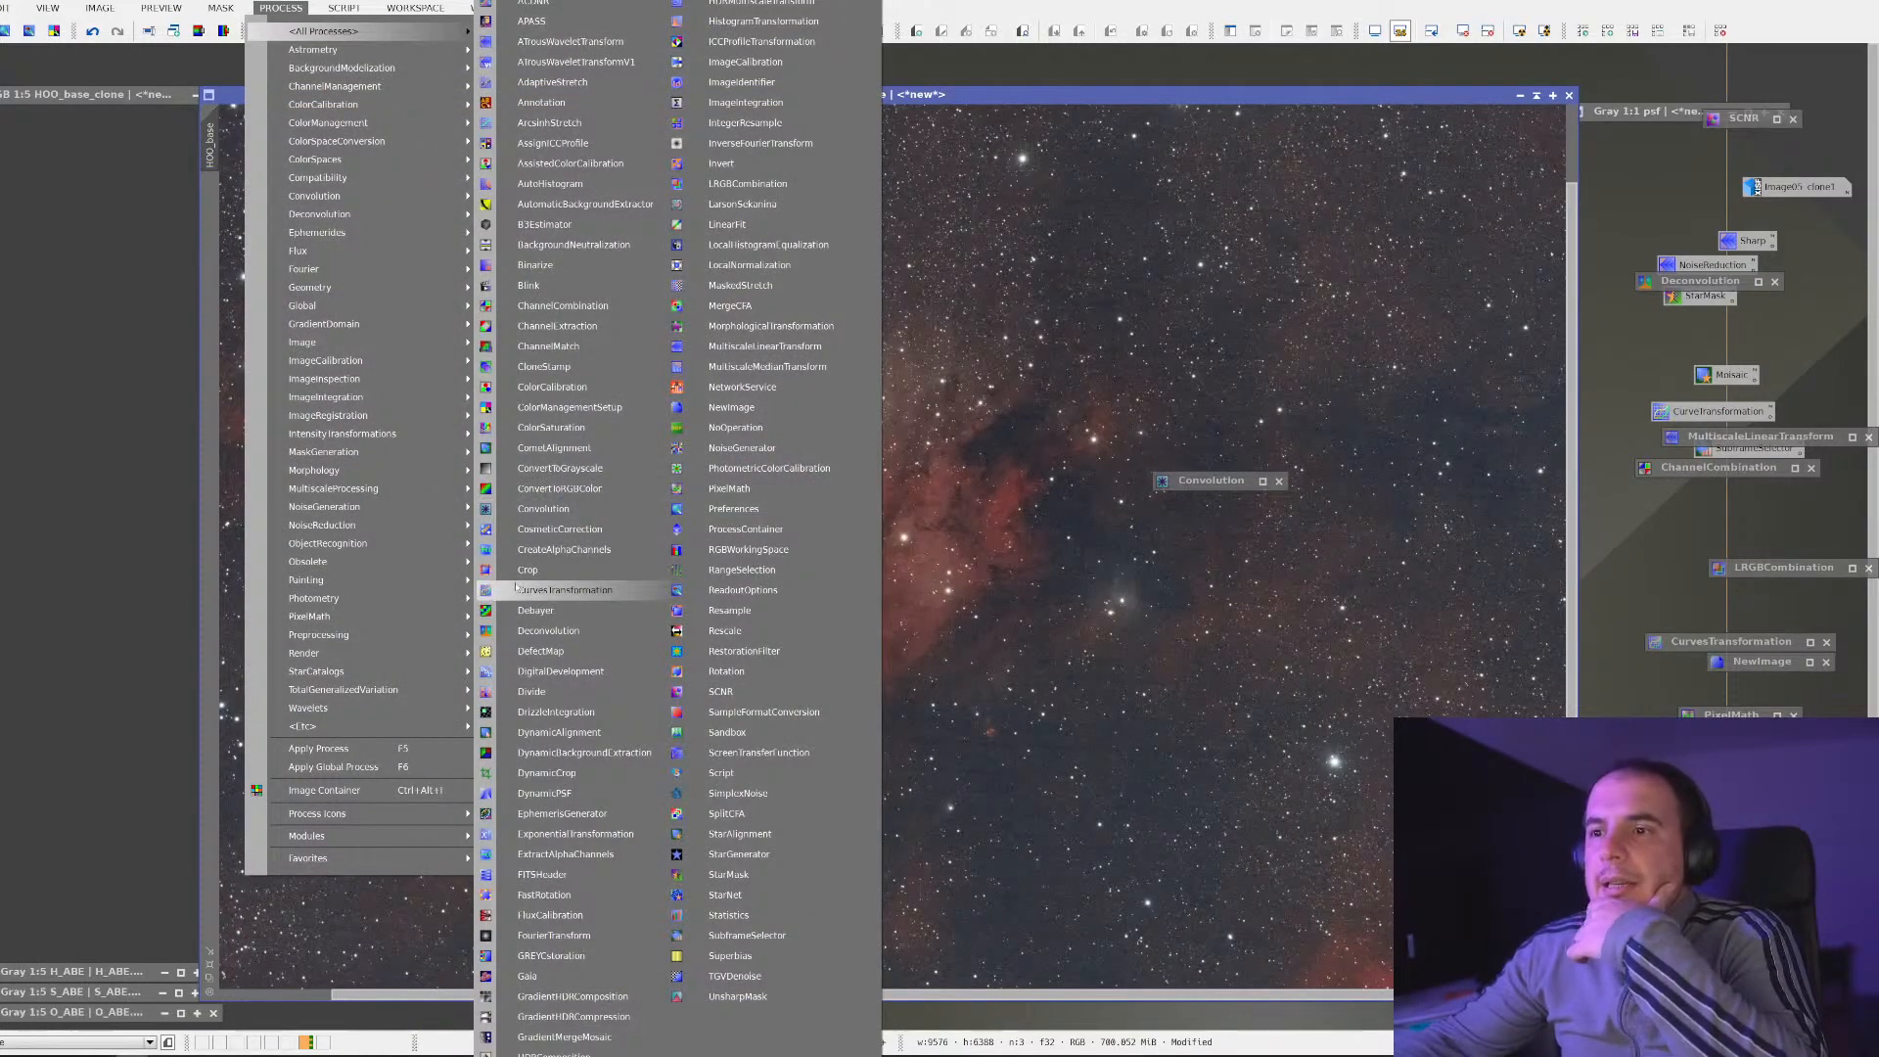
pyautogui.click(565, 589)
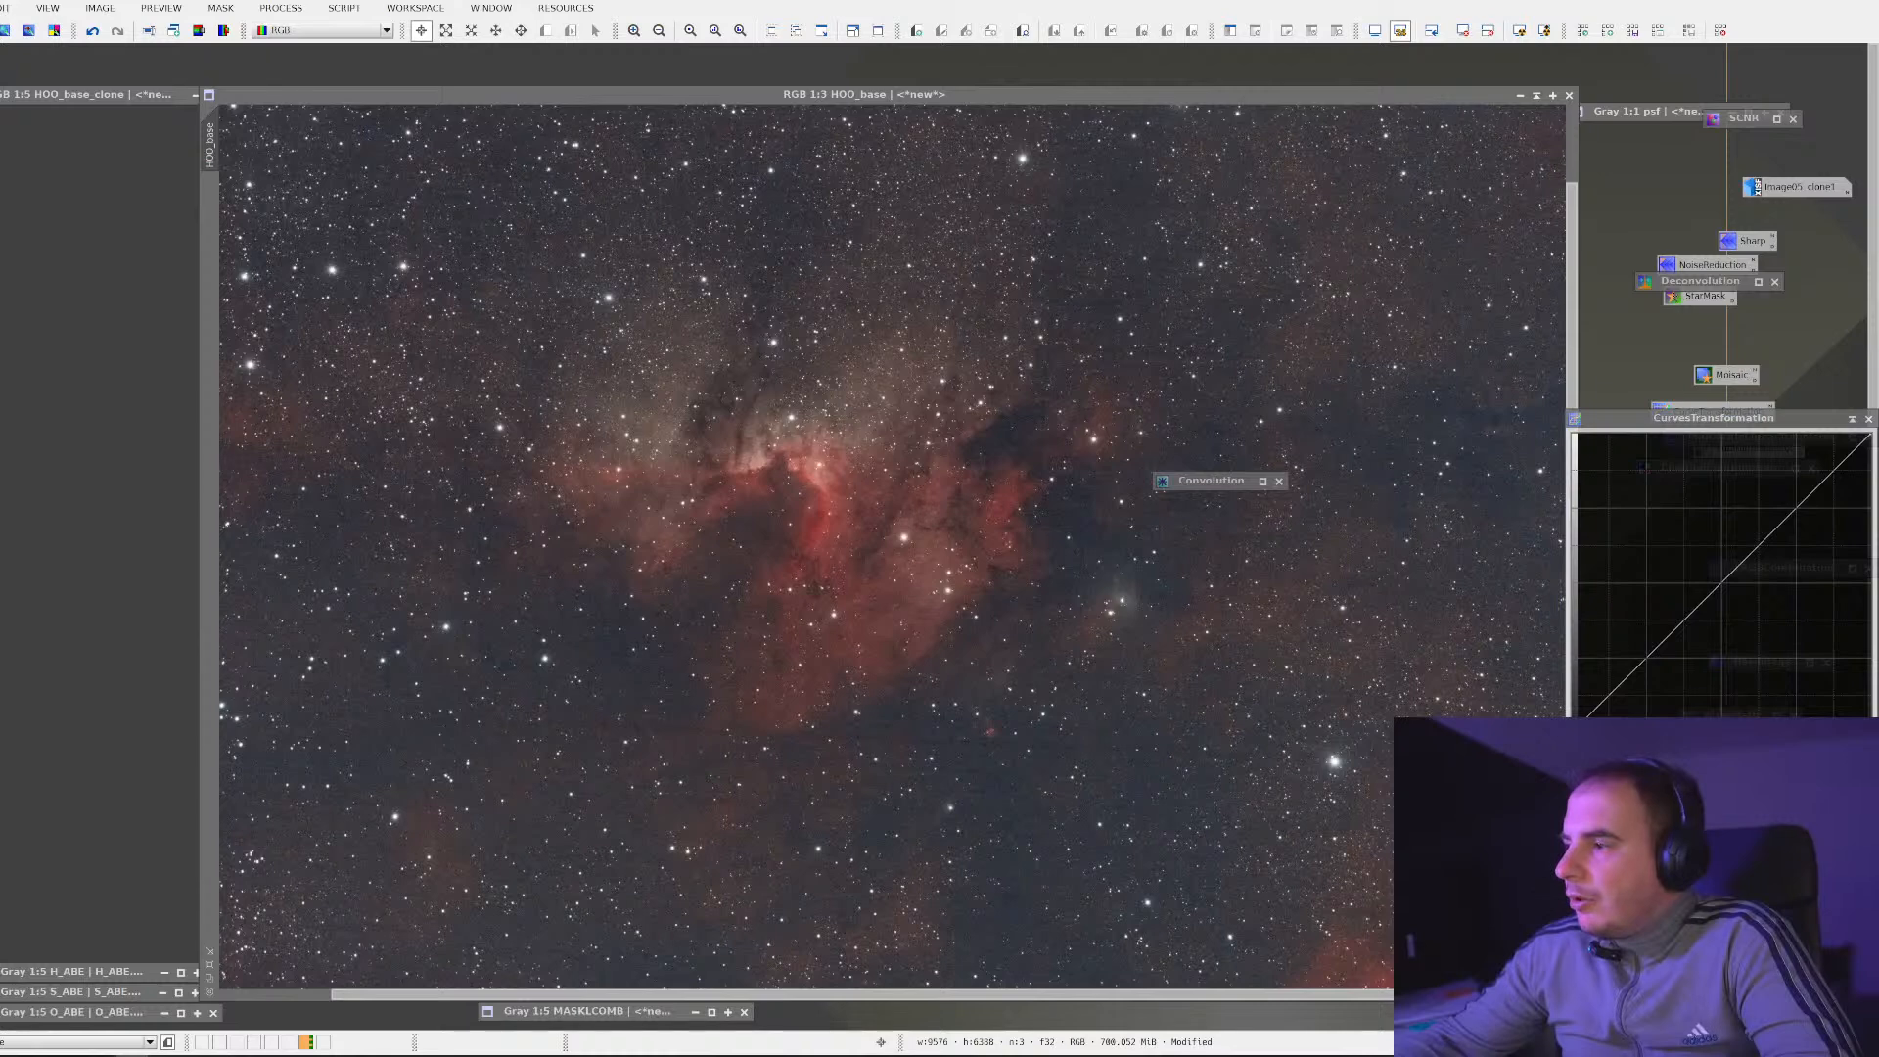
pyautogui.moveTo(1713, 418); pyautogui.dragTo(1570, 366)
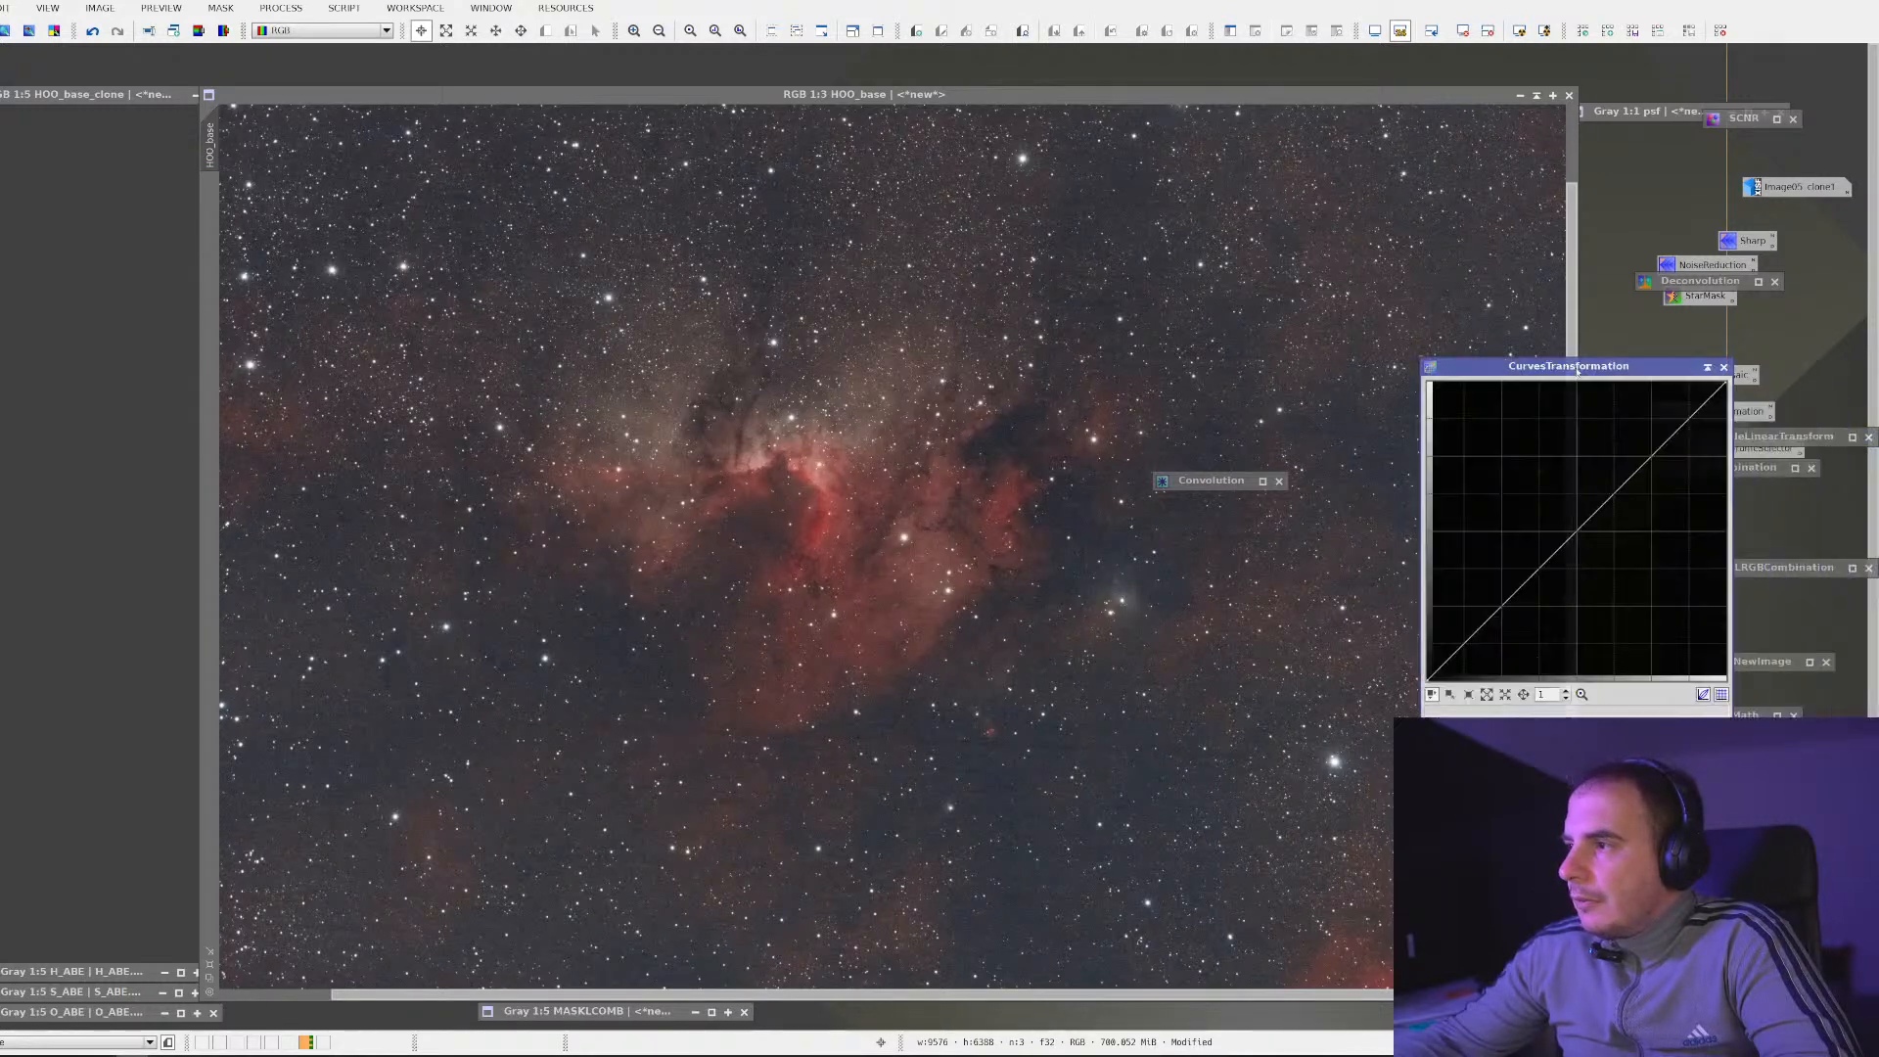
pyautogui.click(1469, 772)
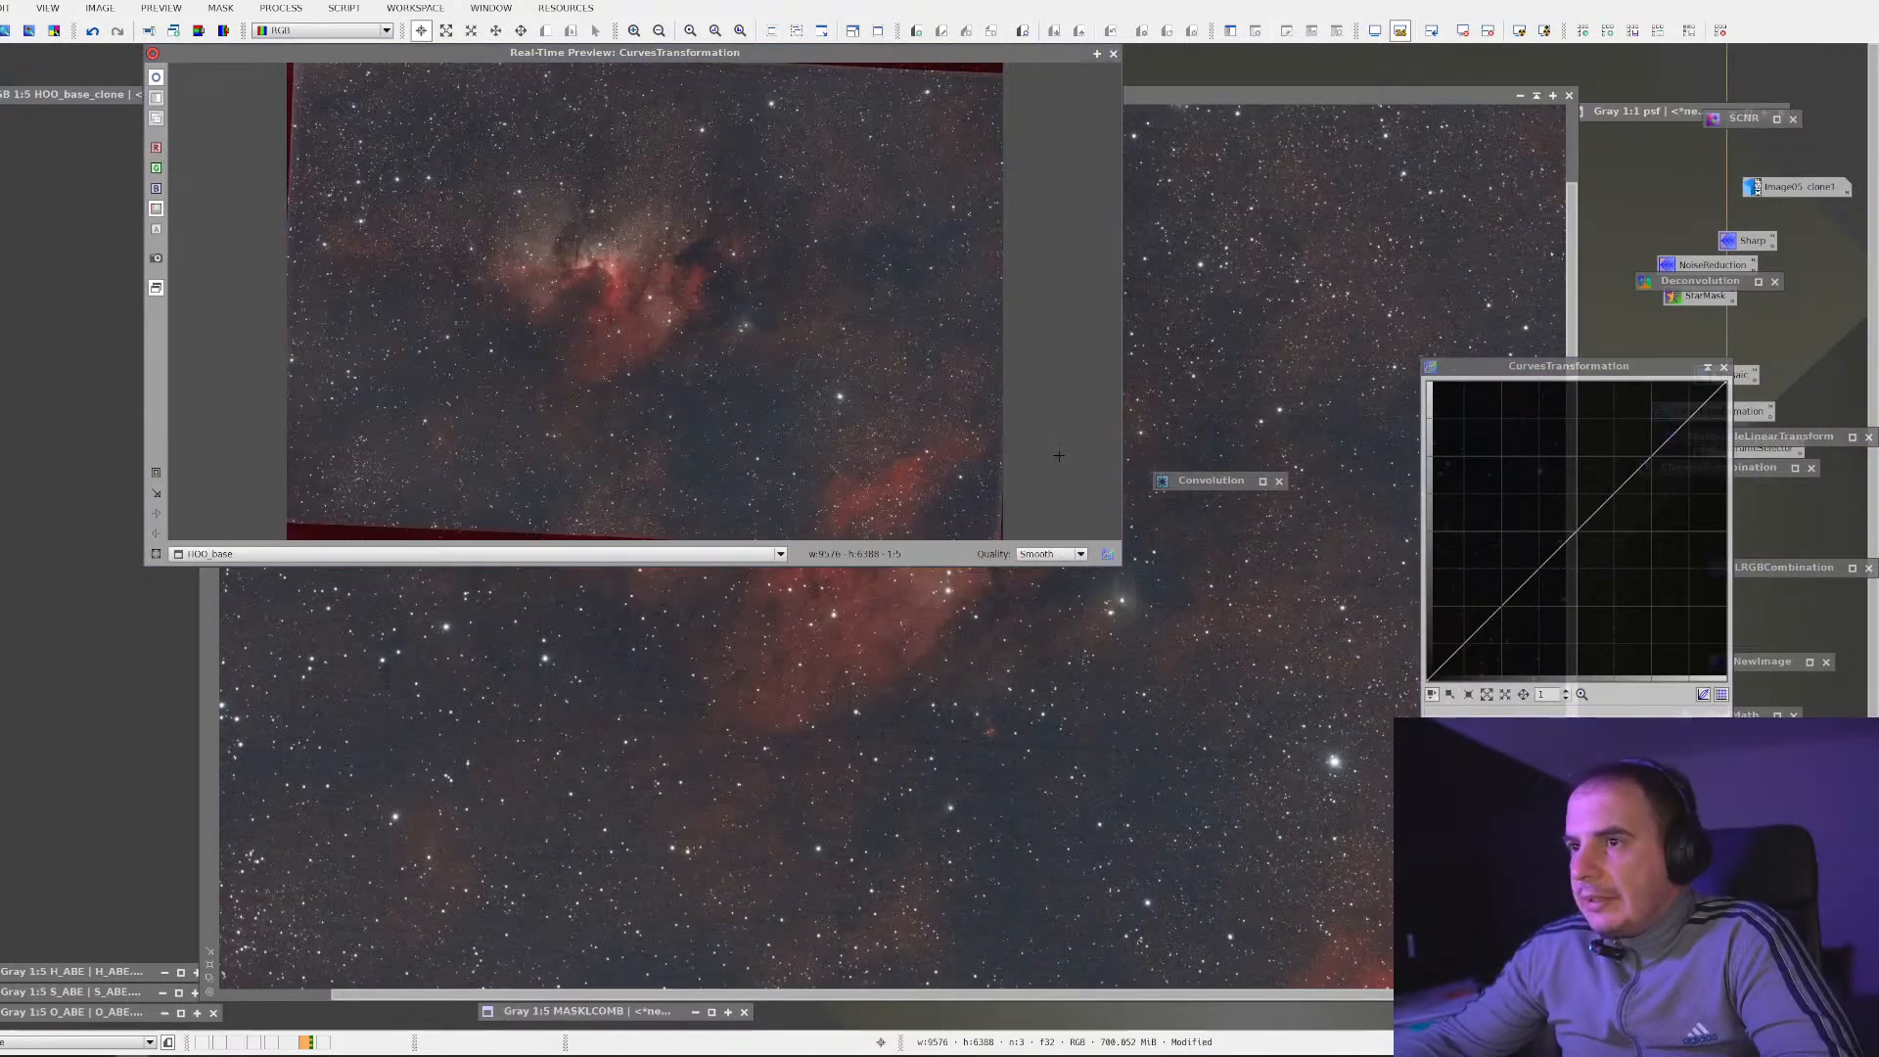
pyautogui.moveTo(1121, 566); pyautogui.dragTo(1487, 950)
pyautogui.moveTo(553, 284); pyautogui.dragTo(992, 673)
# Shape a contrast S-curve that darkens the shadows and lifts the highlights, and preview it on the whole HOO_base image
pyautogui.moveTo(1523, 584); pyautogui.dragTo(1562, 561)
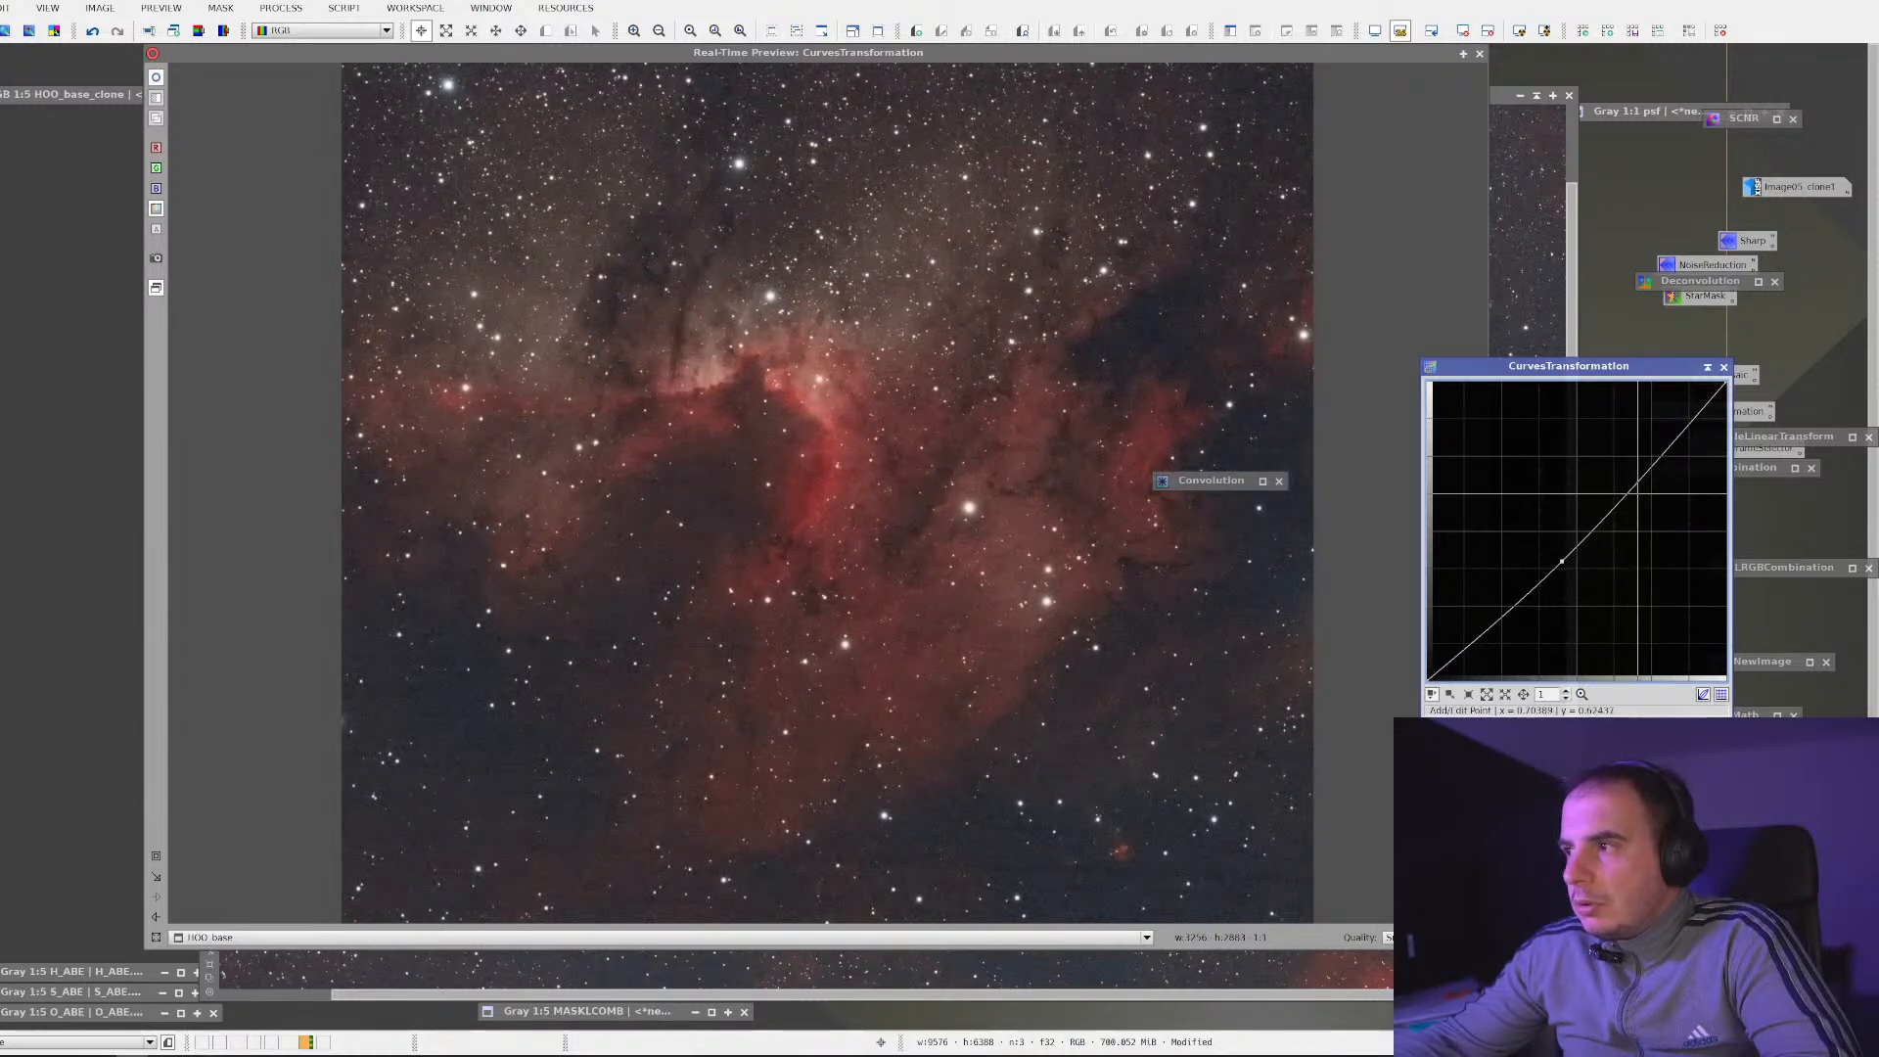
pyautogui.click(1641, 465)
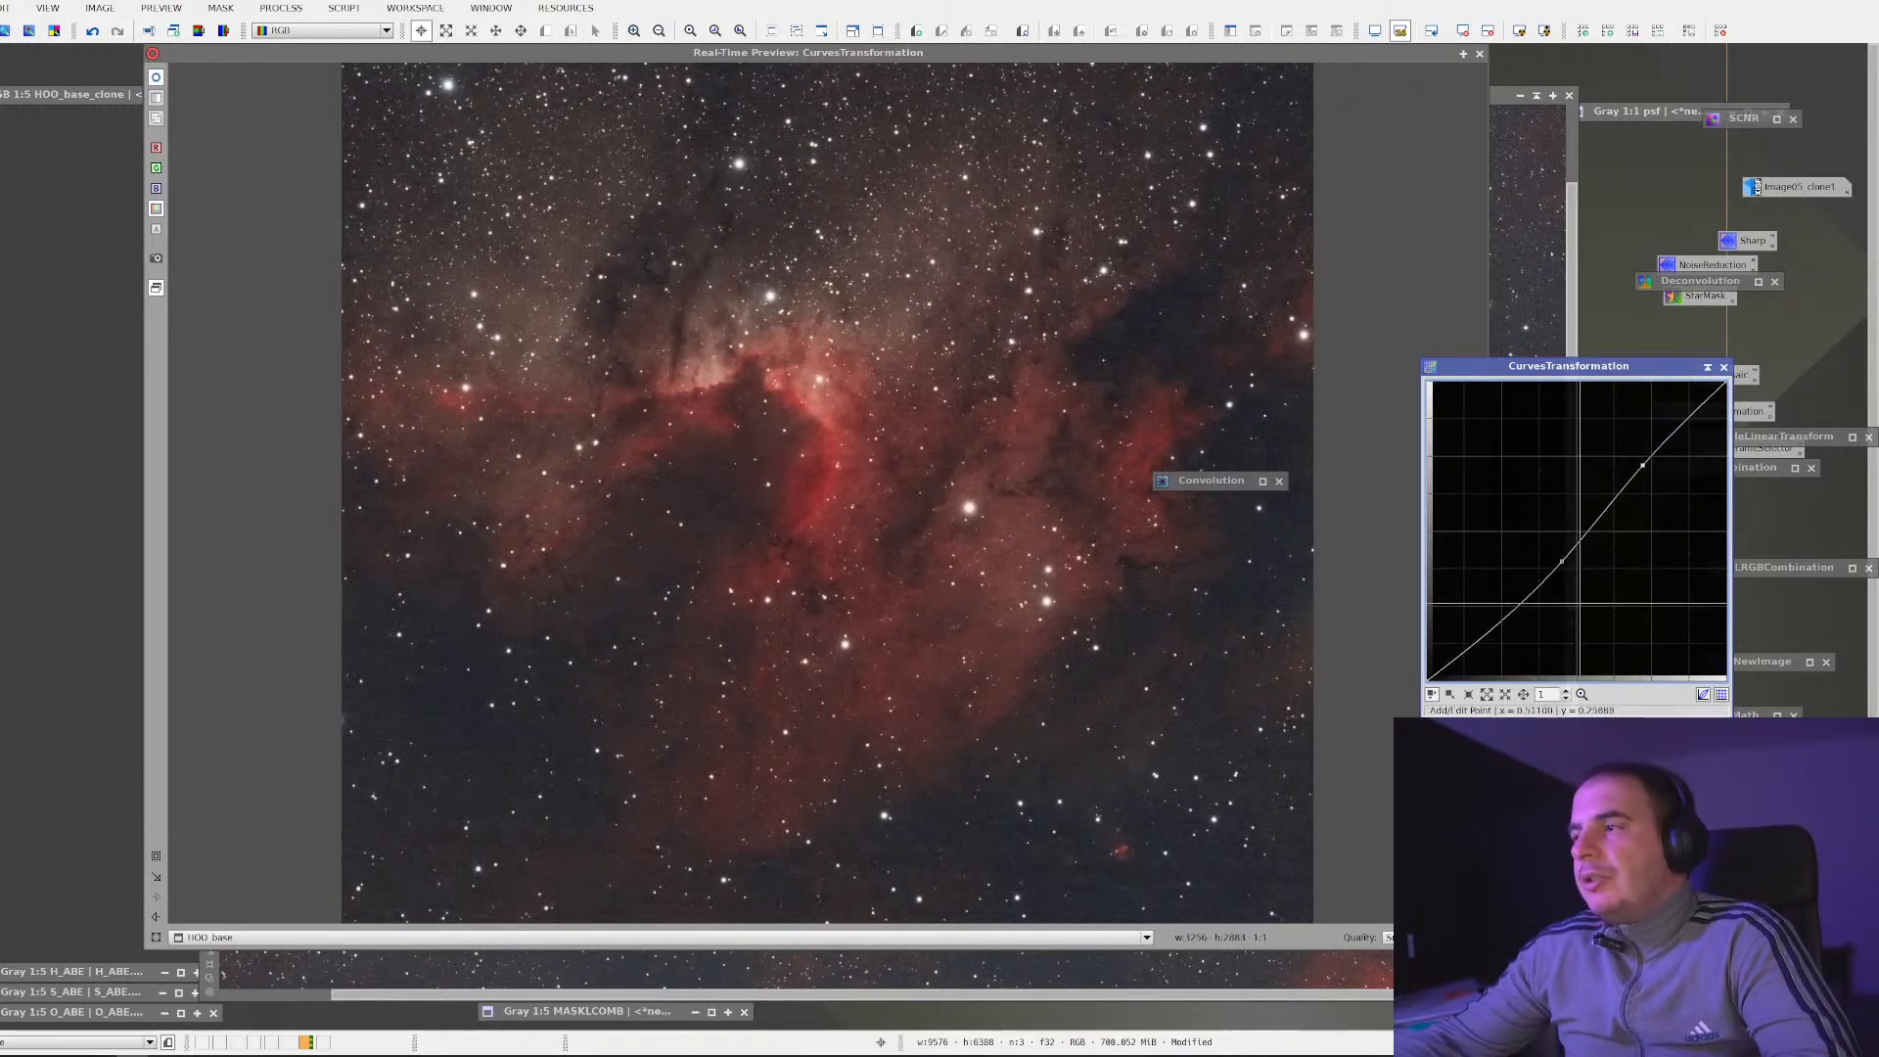
pyautogui.moveTo(1563, 561); pyautogui.dragTo(1512, 618)
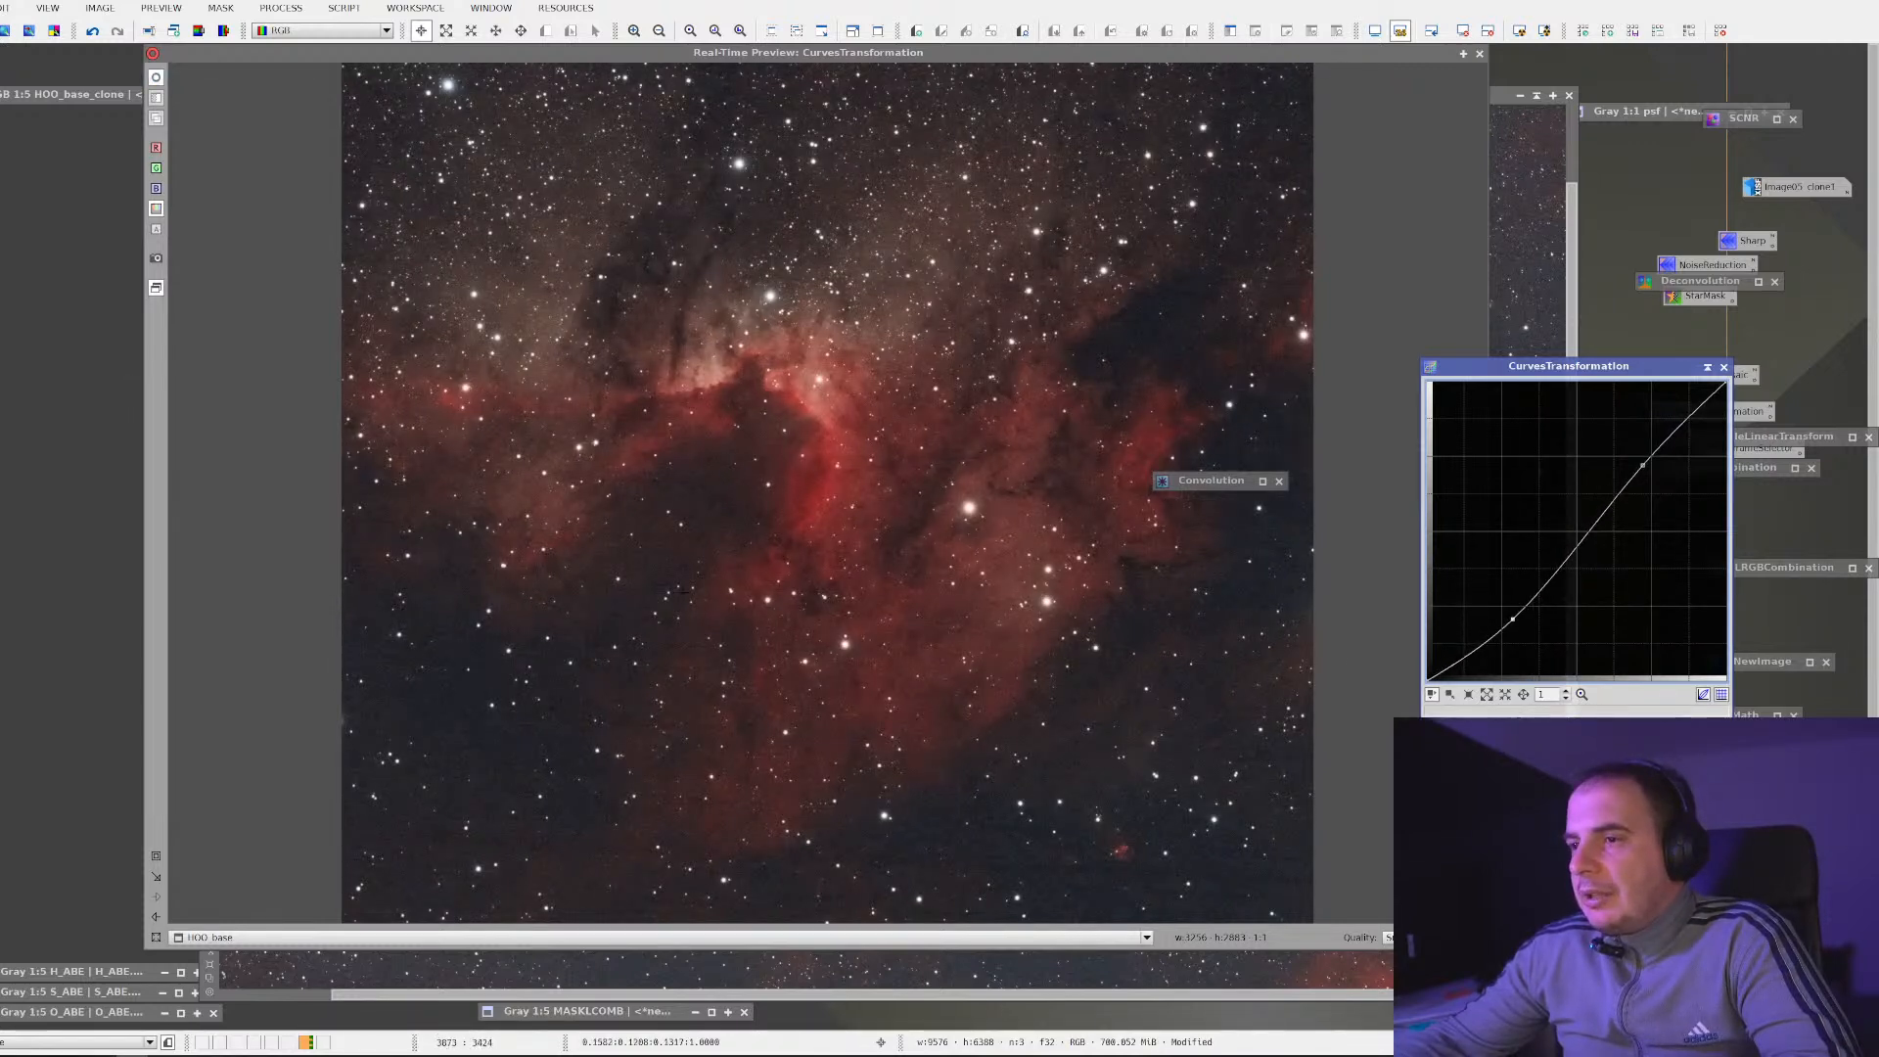
pyautogui.click(359, 938)
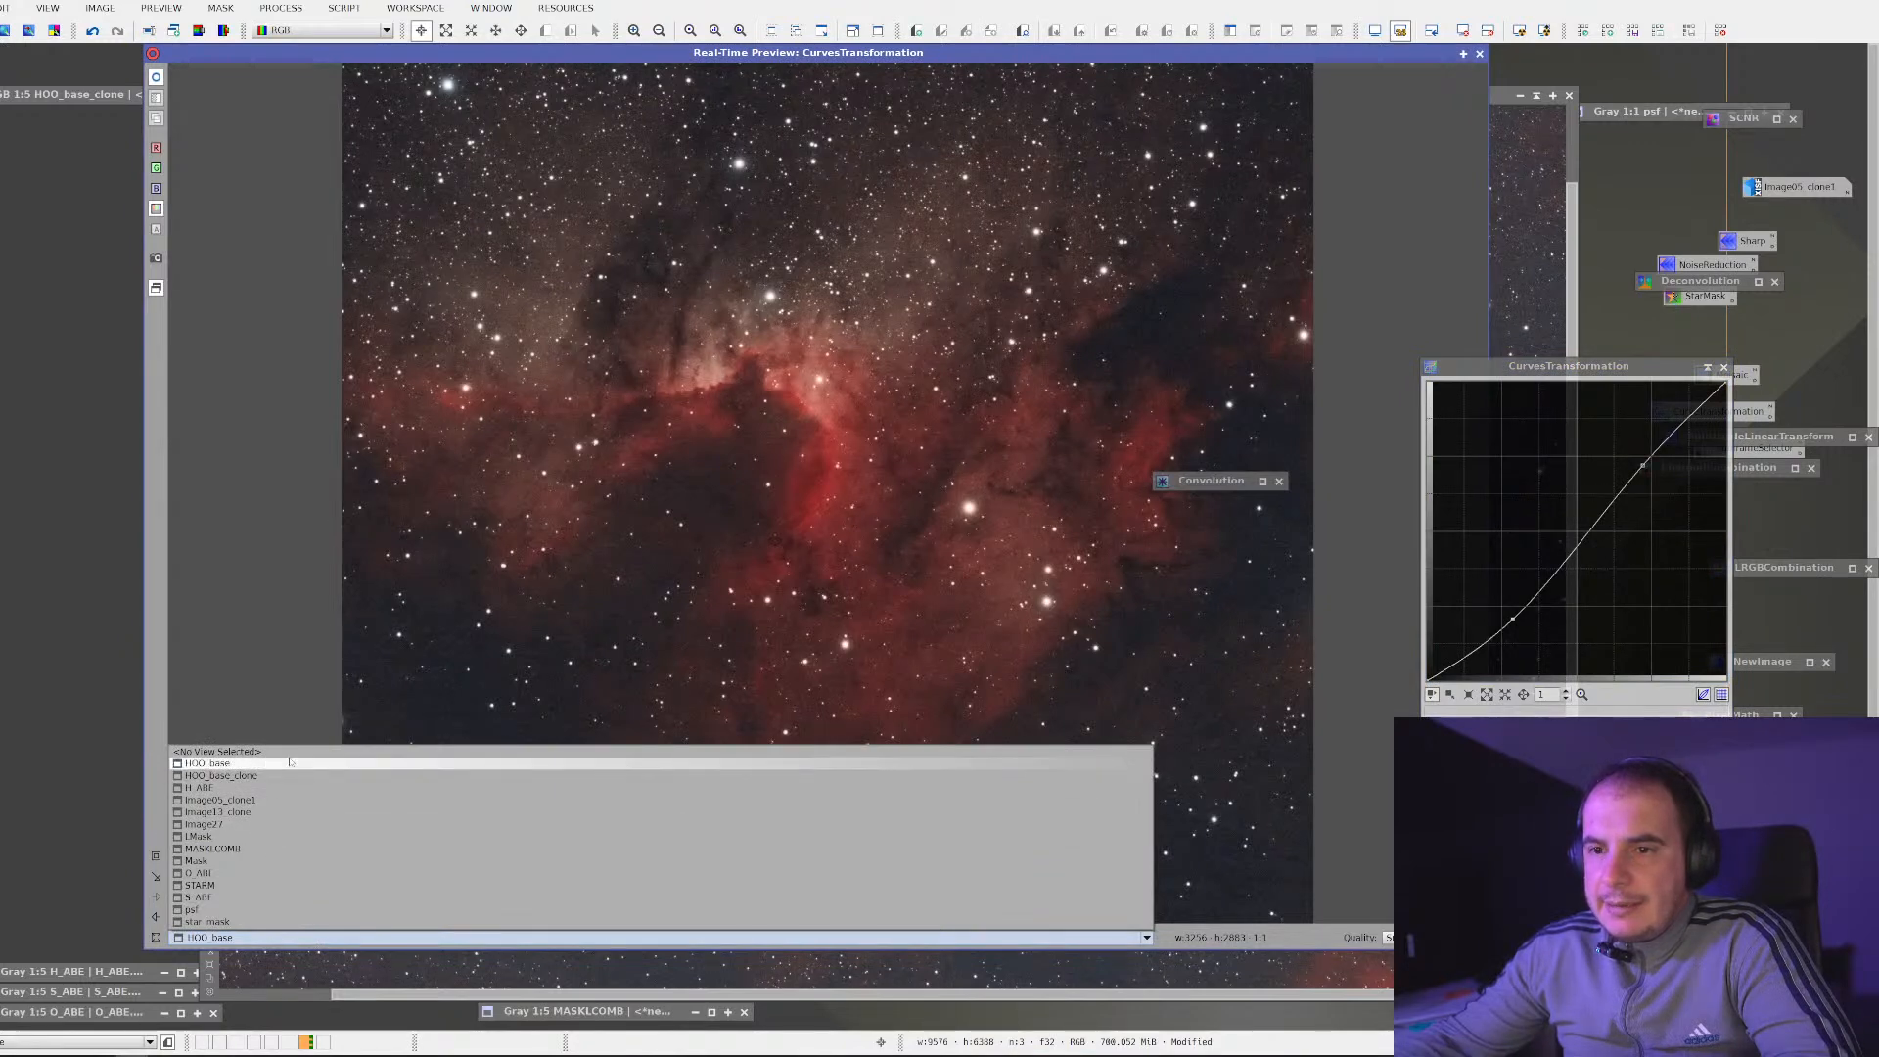
pyautogui.click(362, 773)
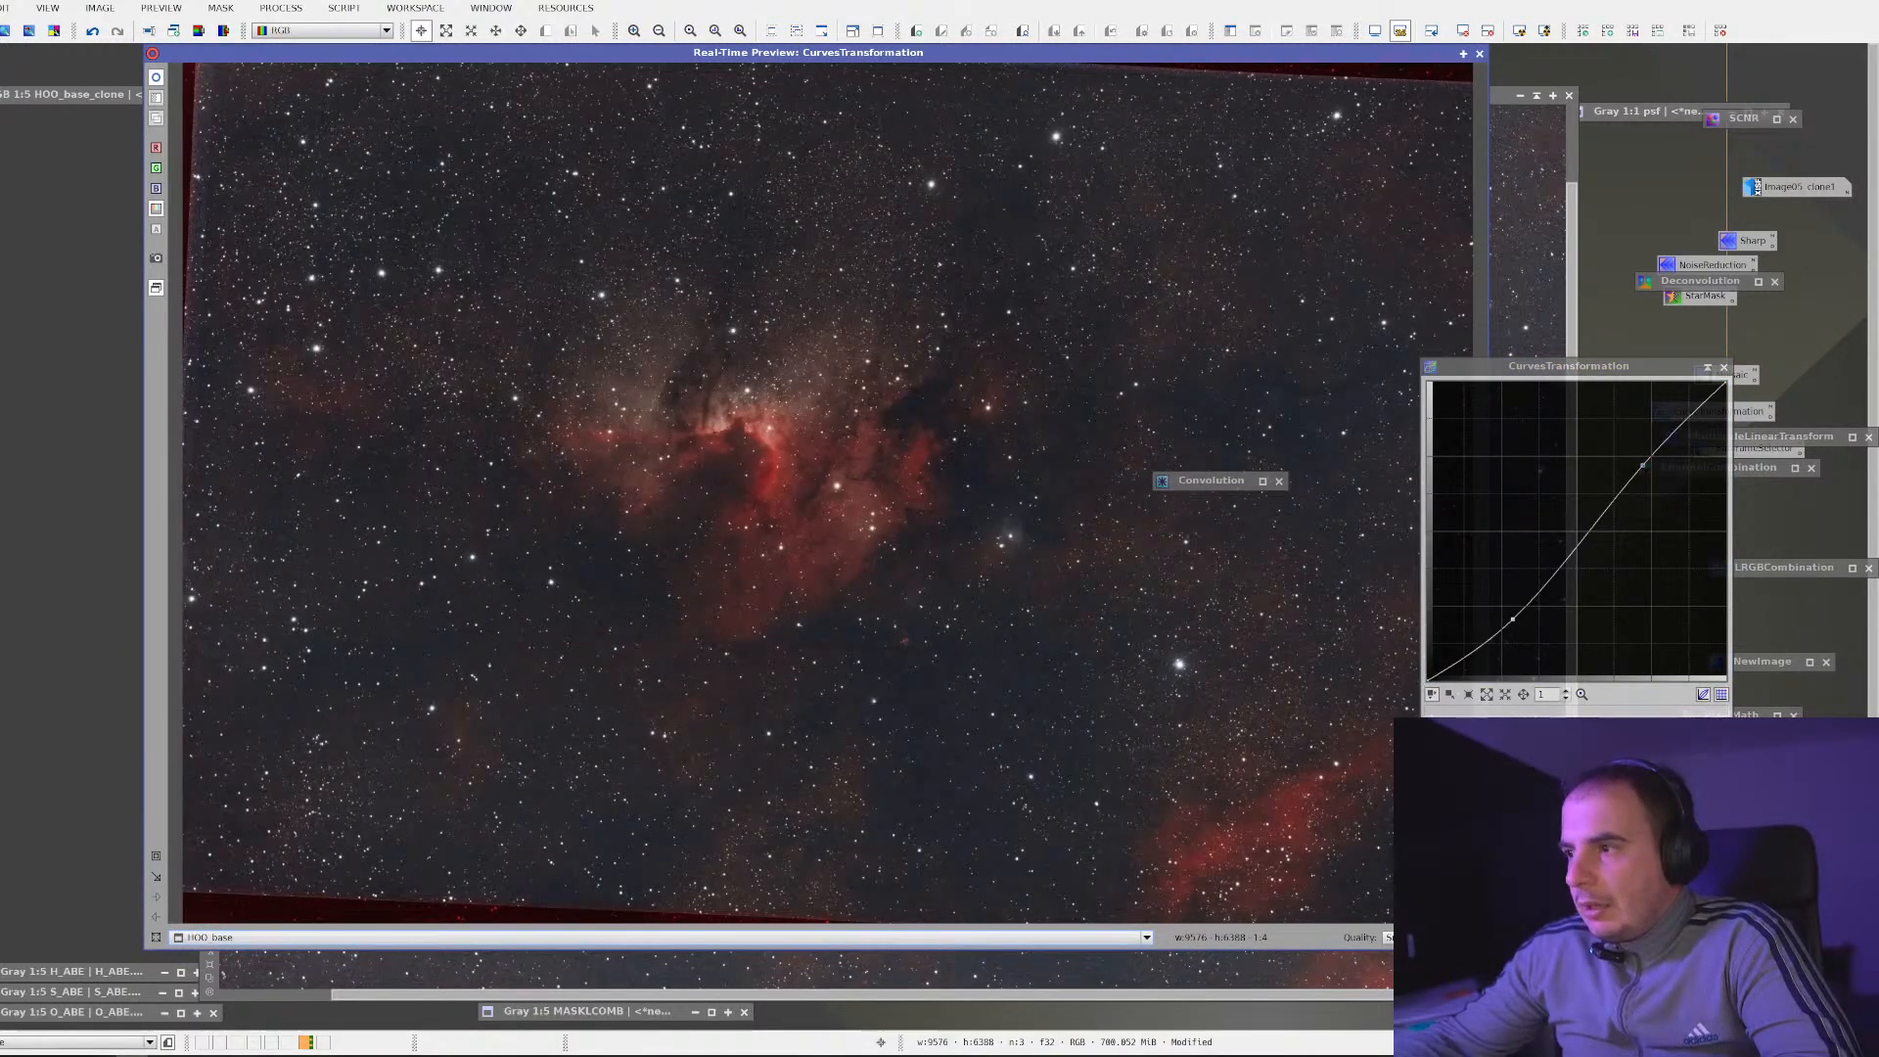
# Raise the curve's shadow point slightly to soften the contrast, apply the curve to HOO_base, and reset the curve
pyautogui.moveTo(1510, 615); pyautogui.dragTo(1522, 596)
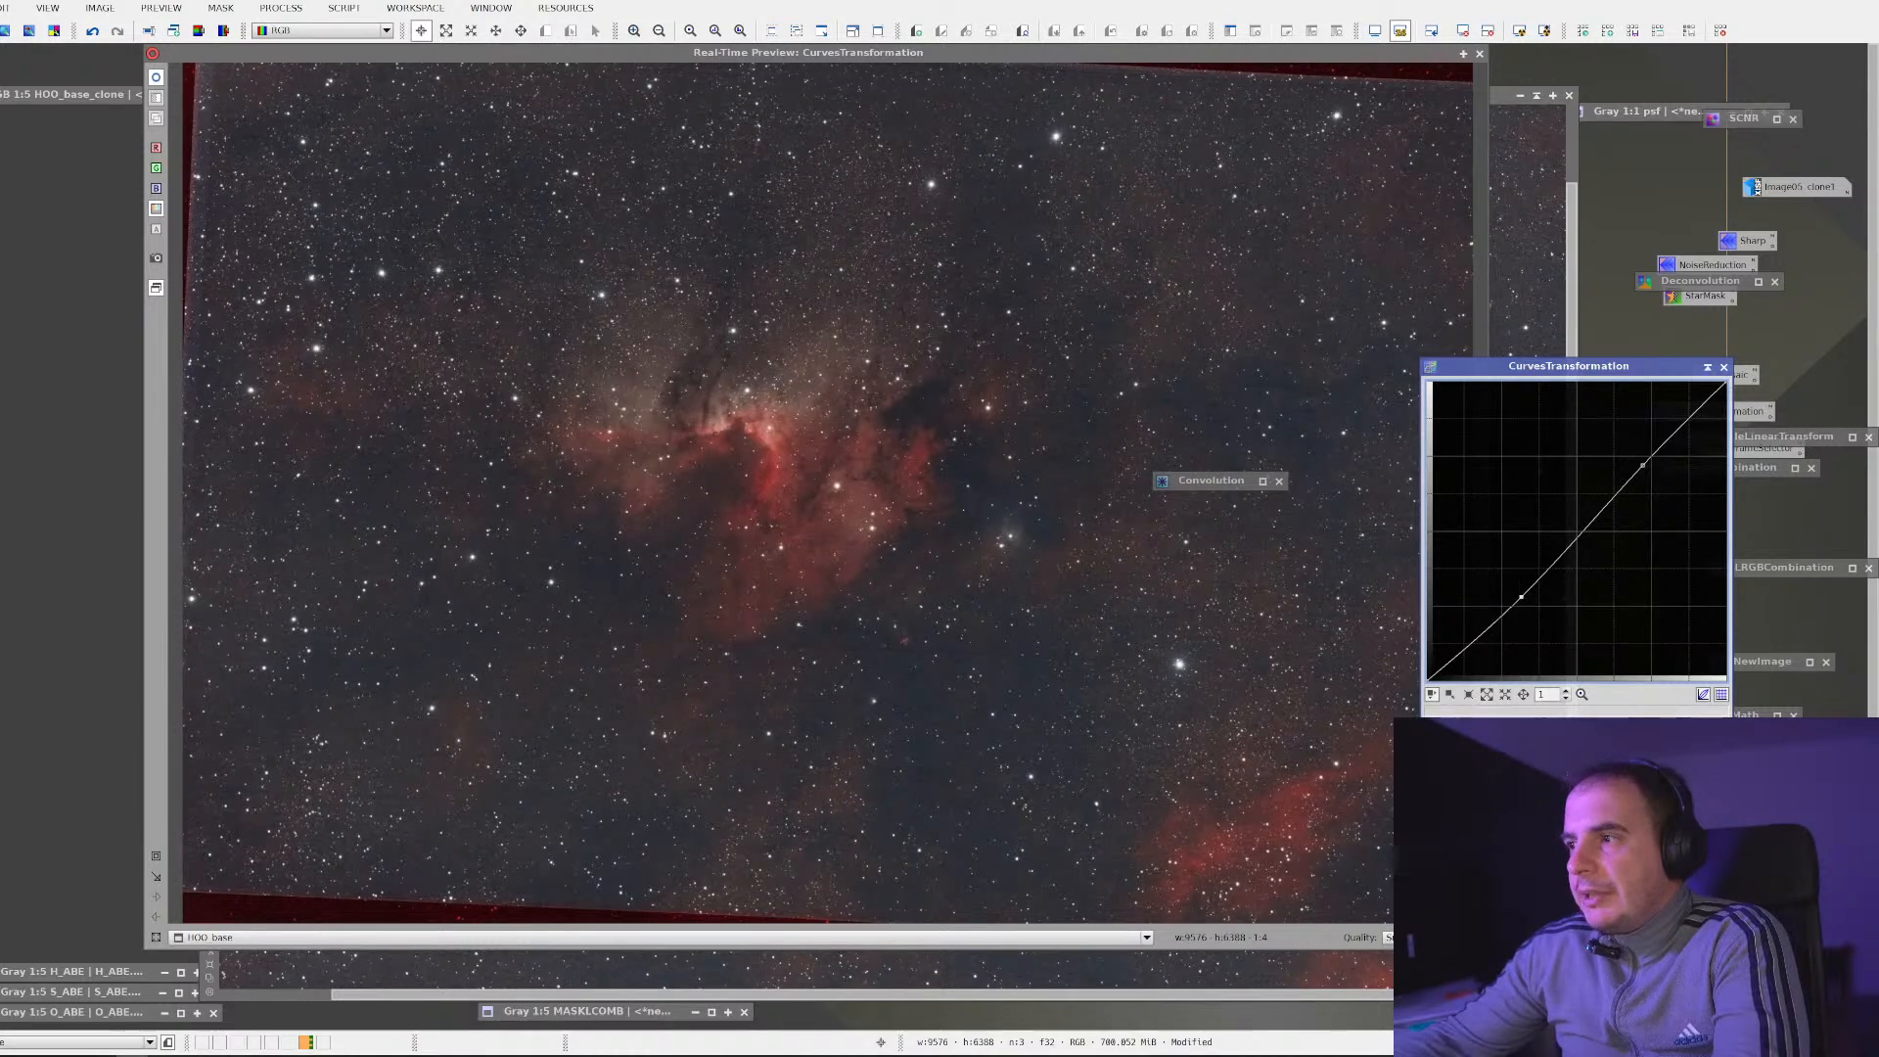
pyautogui.press('F5')
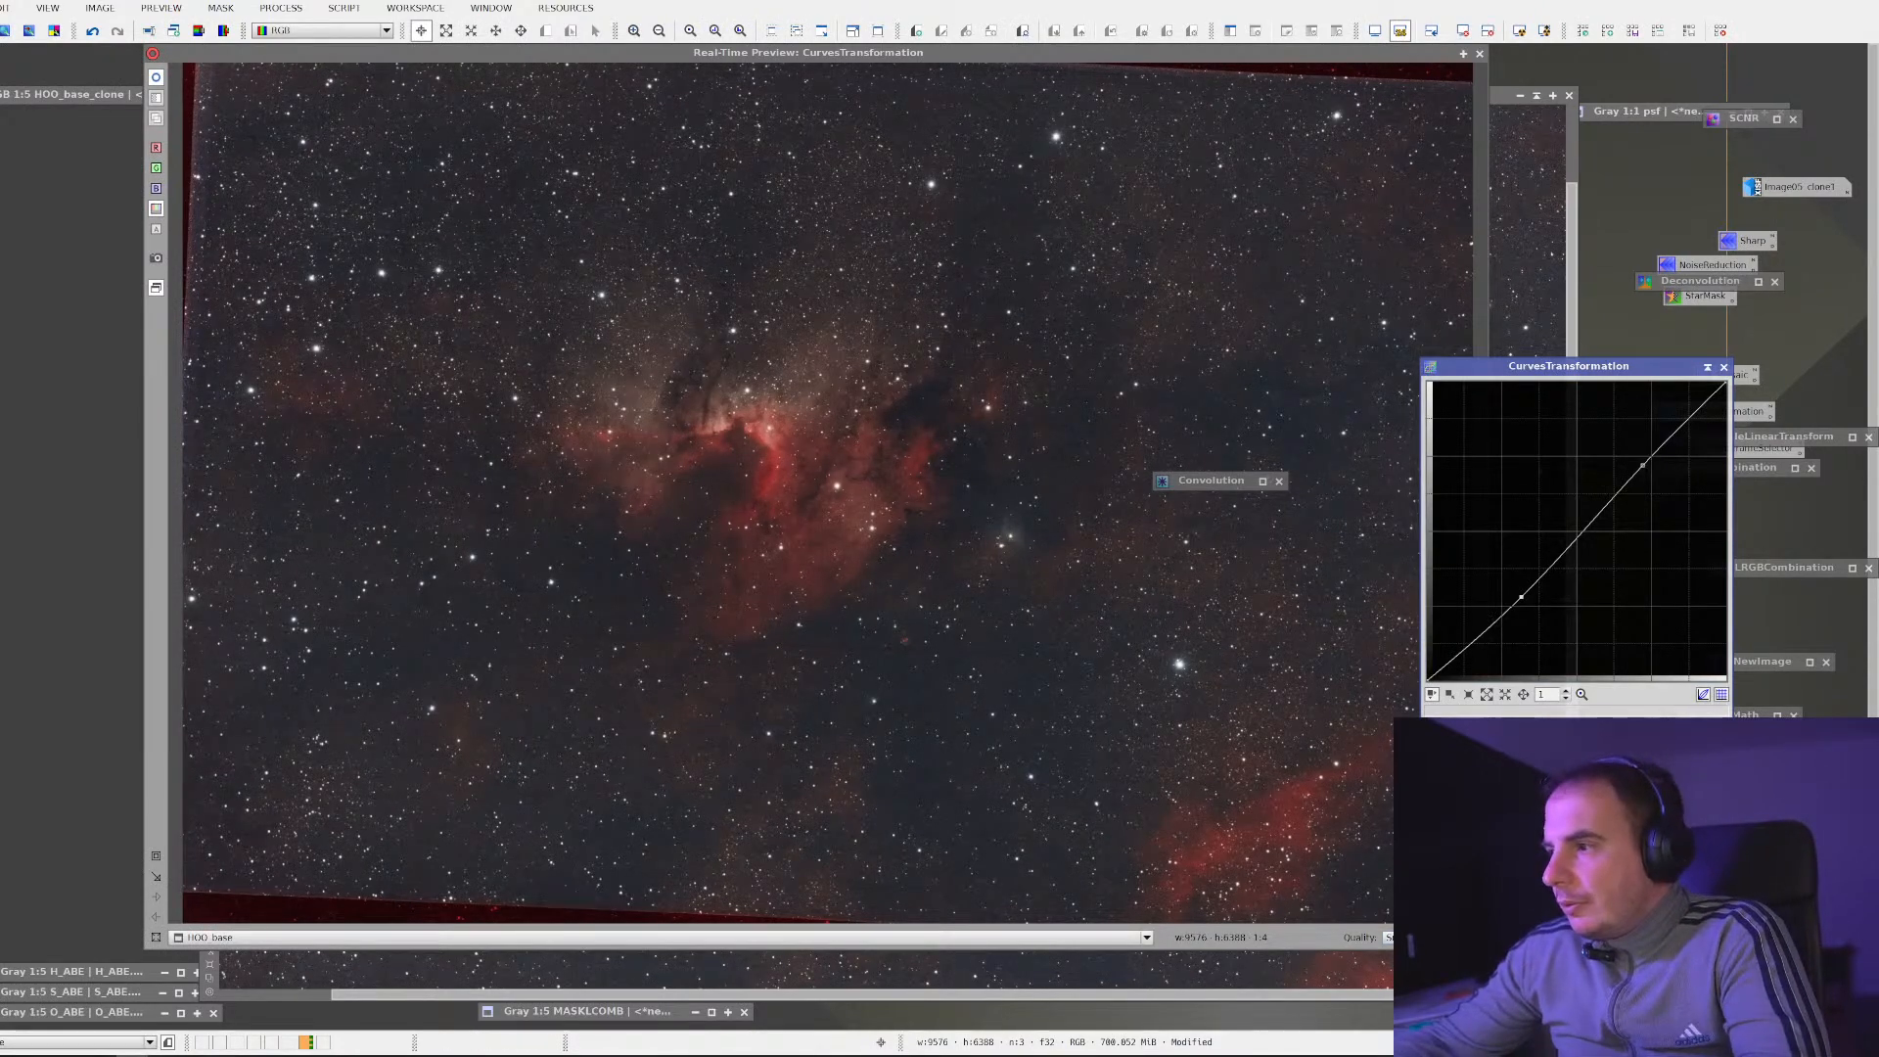
pyautogui.click(1721, 795)
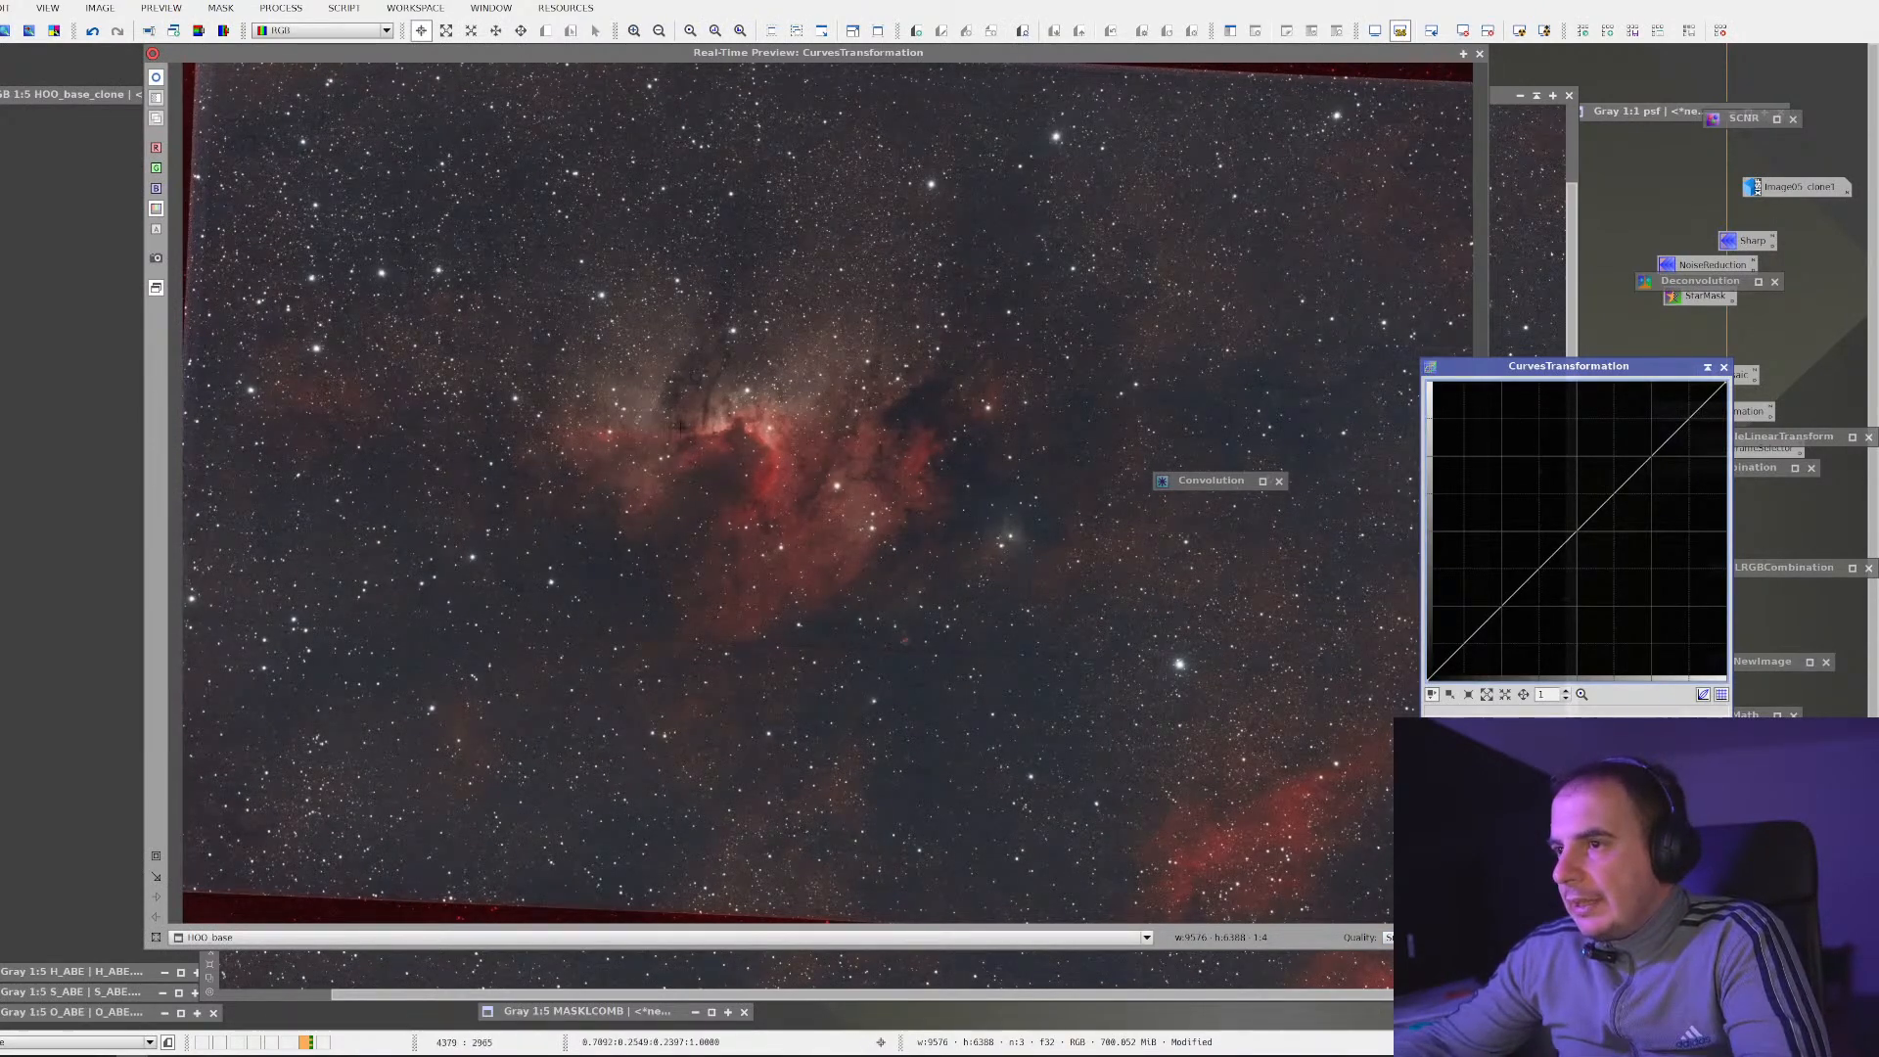
# Try a further curve adjustment with a lowered shadow point on a close-up preview of the nebula, and discard it
pyautogui.moveTo(562, 309); pyautogui.dragTo(1104, 739)
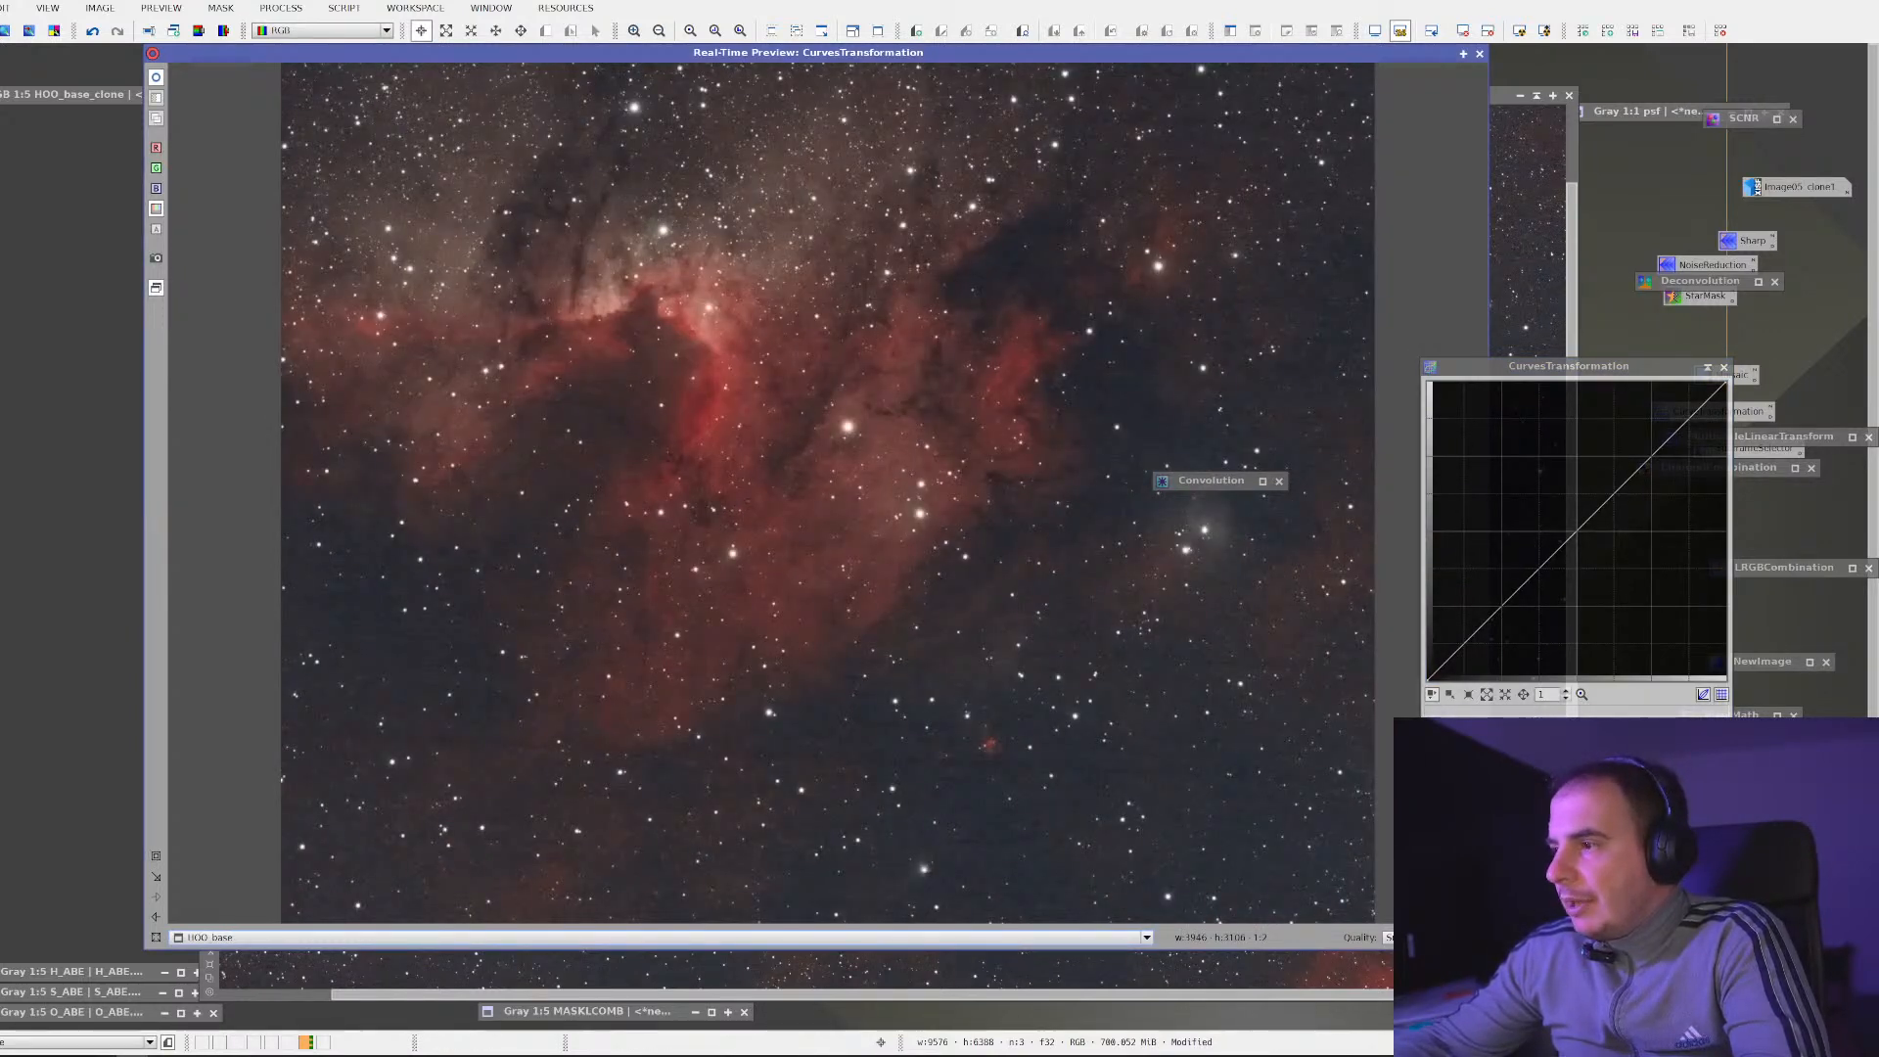
pyautogui.click(1527, 604)
pyautogui.moveTo(1527, 604)
pyautogui.mouseDown()
pyautogui.moveTo(1629, 639)
pyautogui.moveTo(1550, 604)
pyautogui.mouseUp()
pyautogui.click(1618, 480)
pyautogui.moveTo(1618, 480)
pyautogui.mouseDown()
pyautogui.moveTo(1588, 469)
pyautogui.moveTo(1619, 465)
pyautogui.moveTo(1625, 491)
pyautogui.mouseUp()
pyautogui.click(1720, 749)
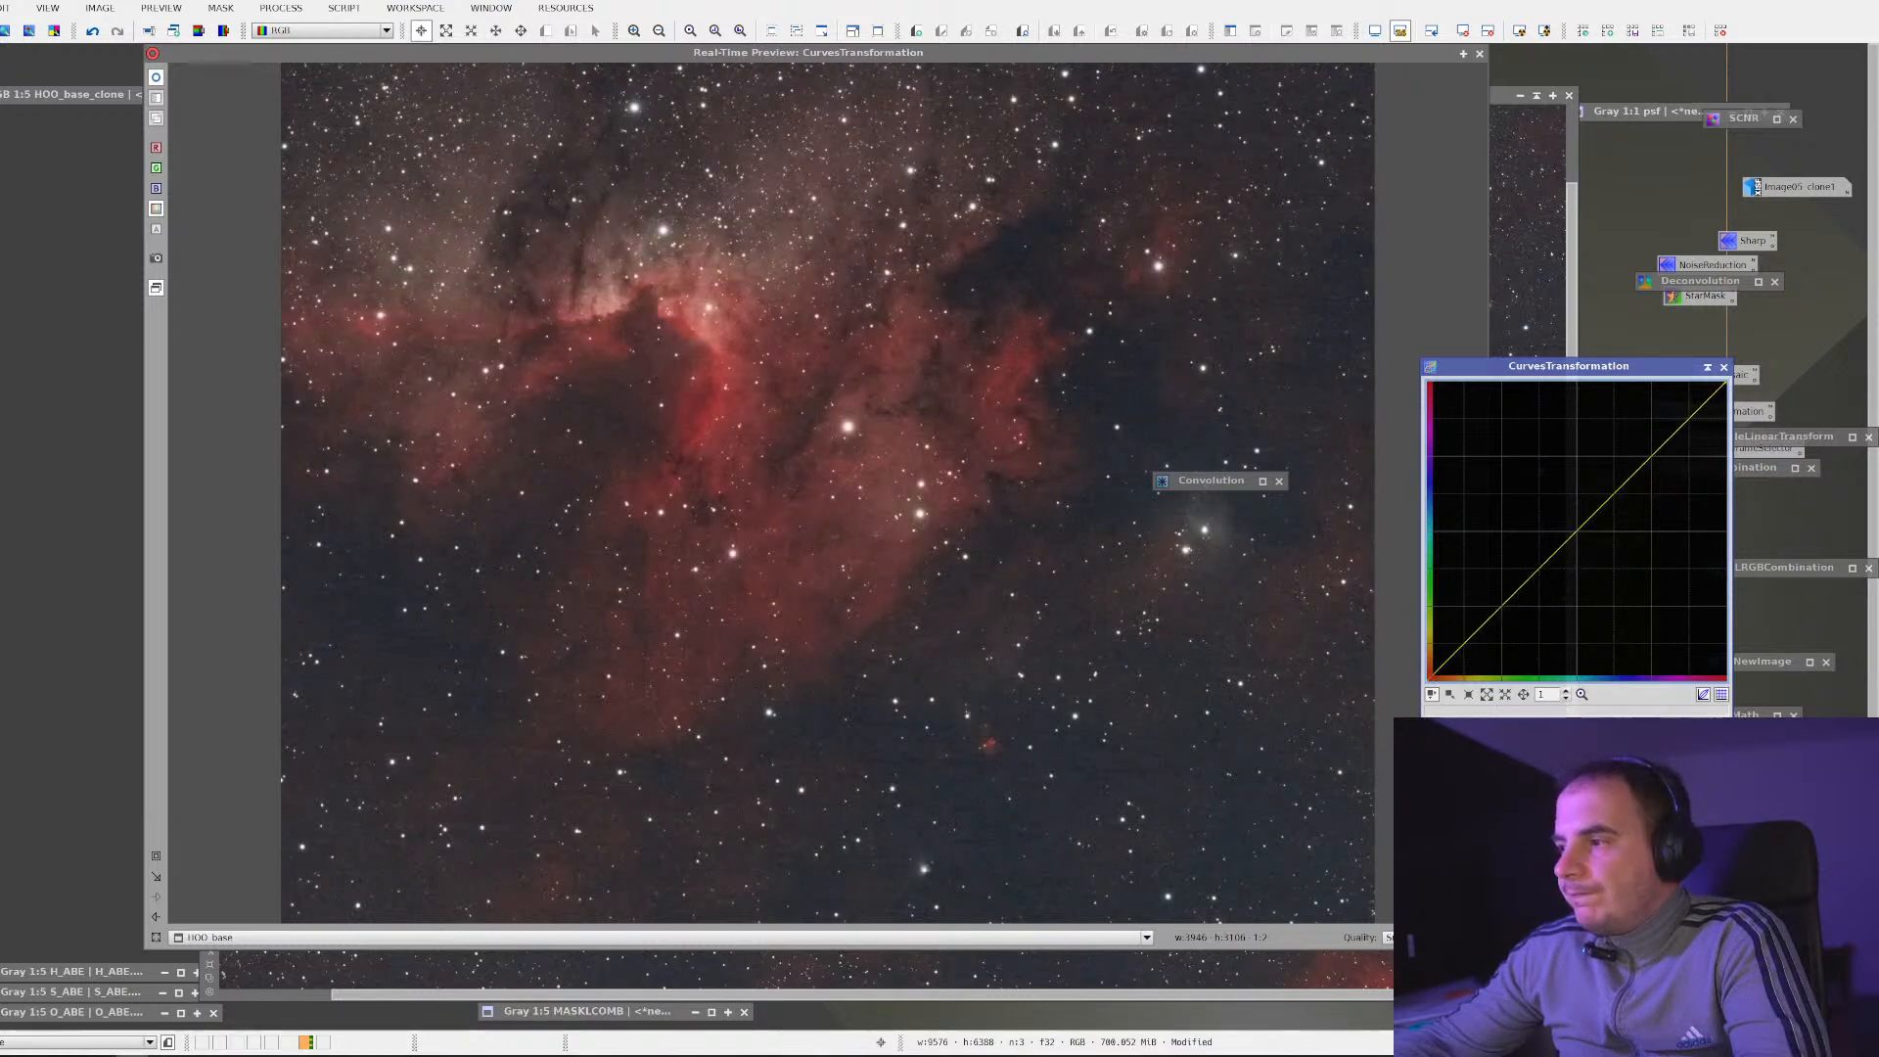
# Try several hue curve shapes on the whole HOO_base preview, resetting the curve after each attempt
pyautogui.moveTo(1492, 628); pyautogui.dragTo(1440, 669)
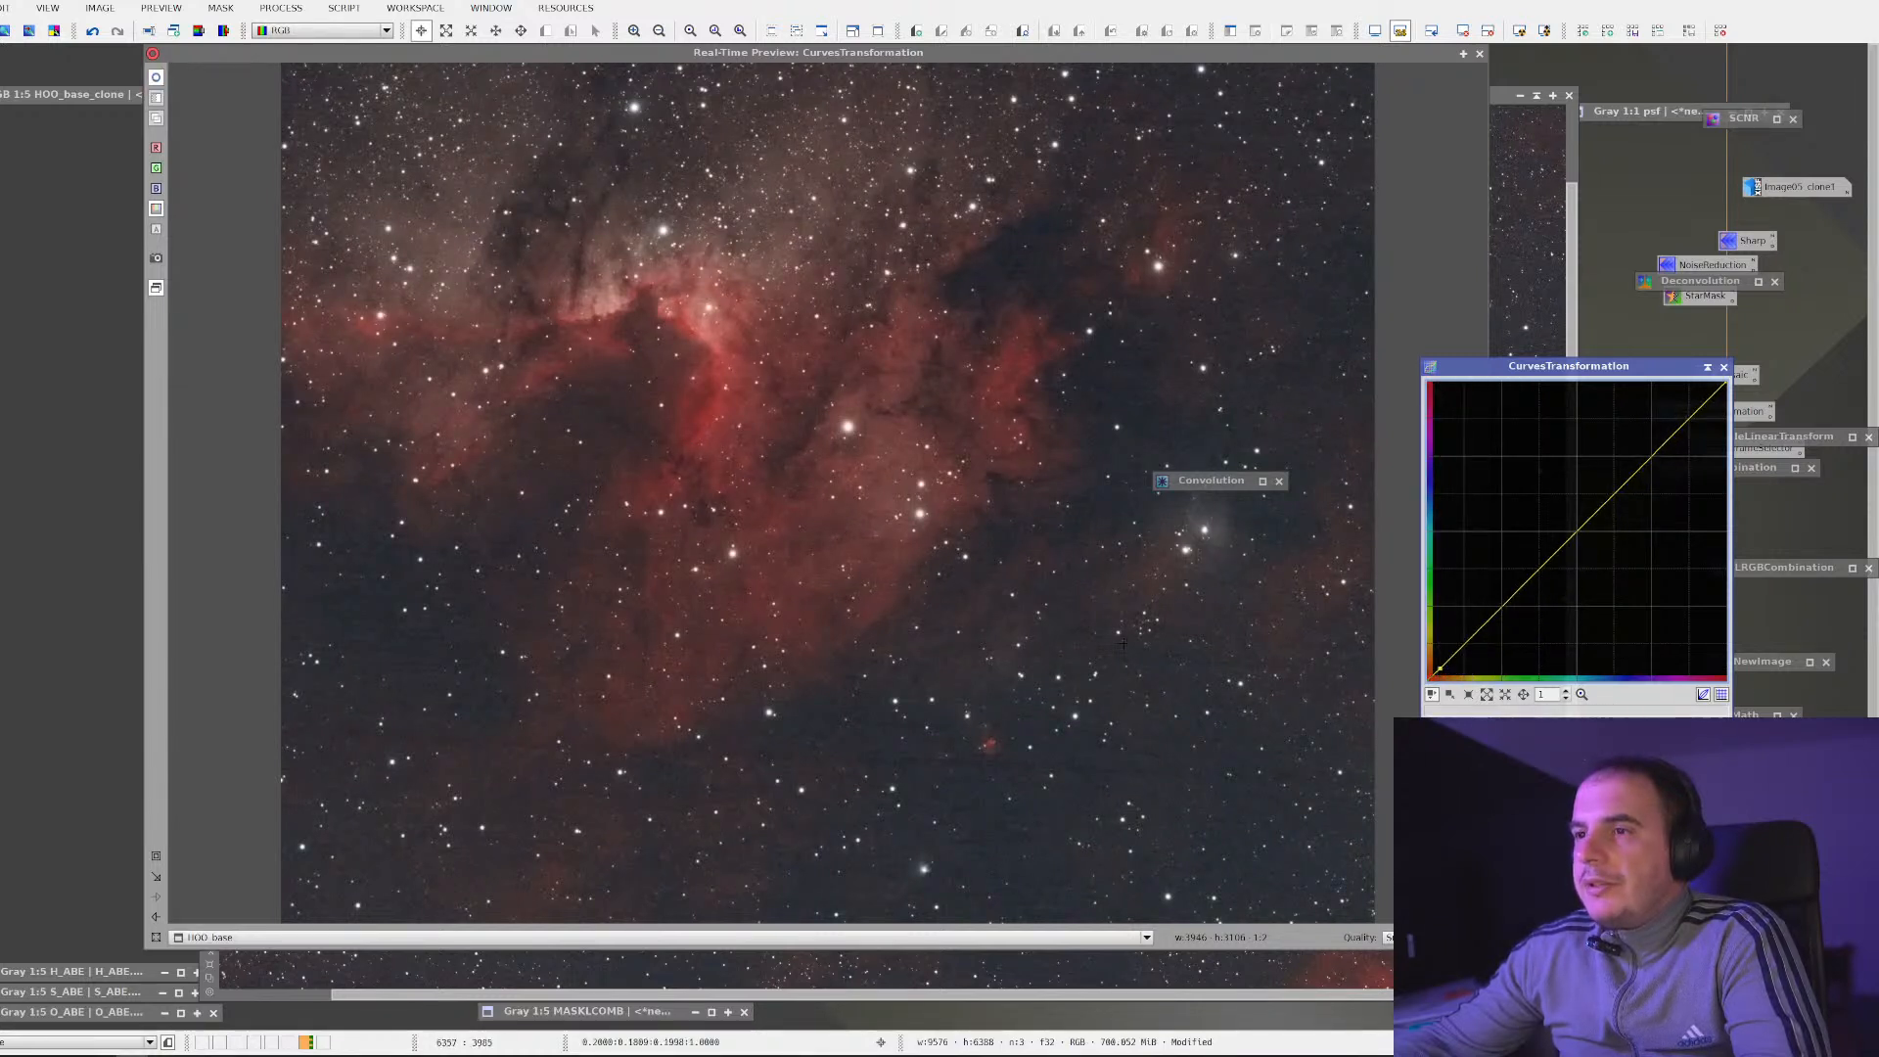
pyautogui.click(274, 937)
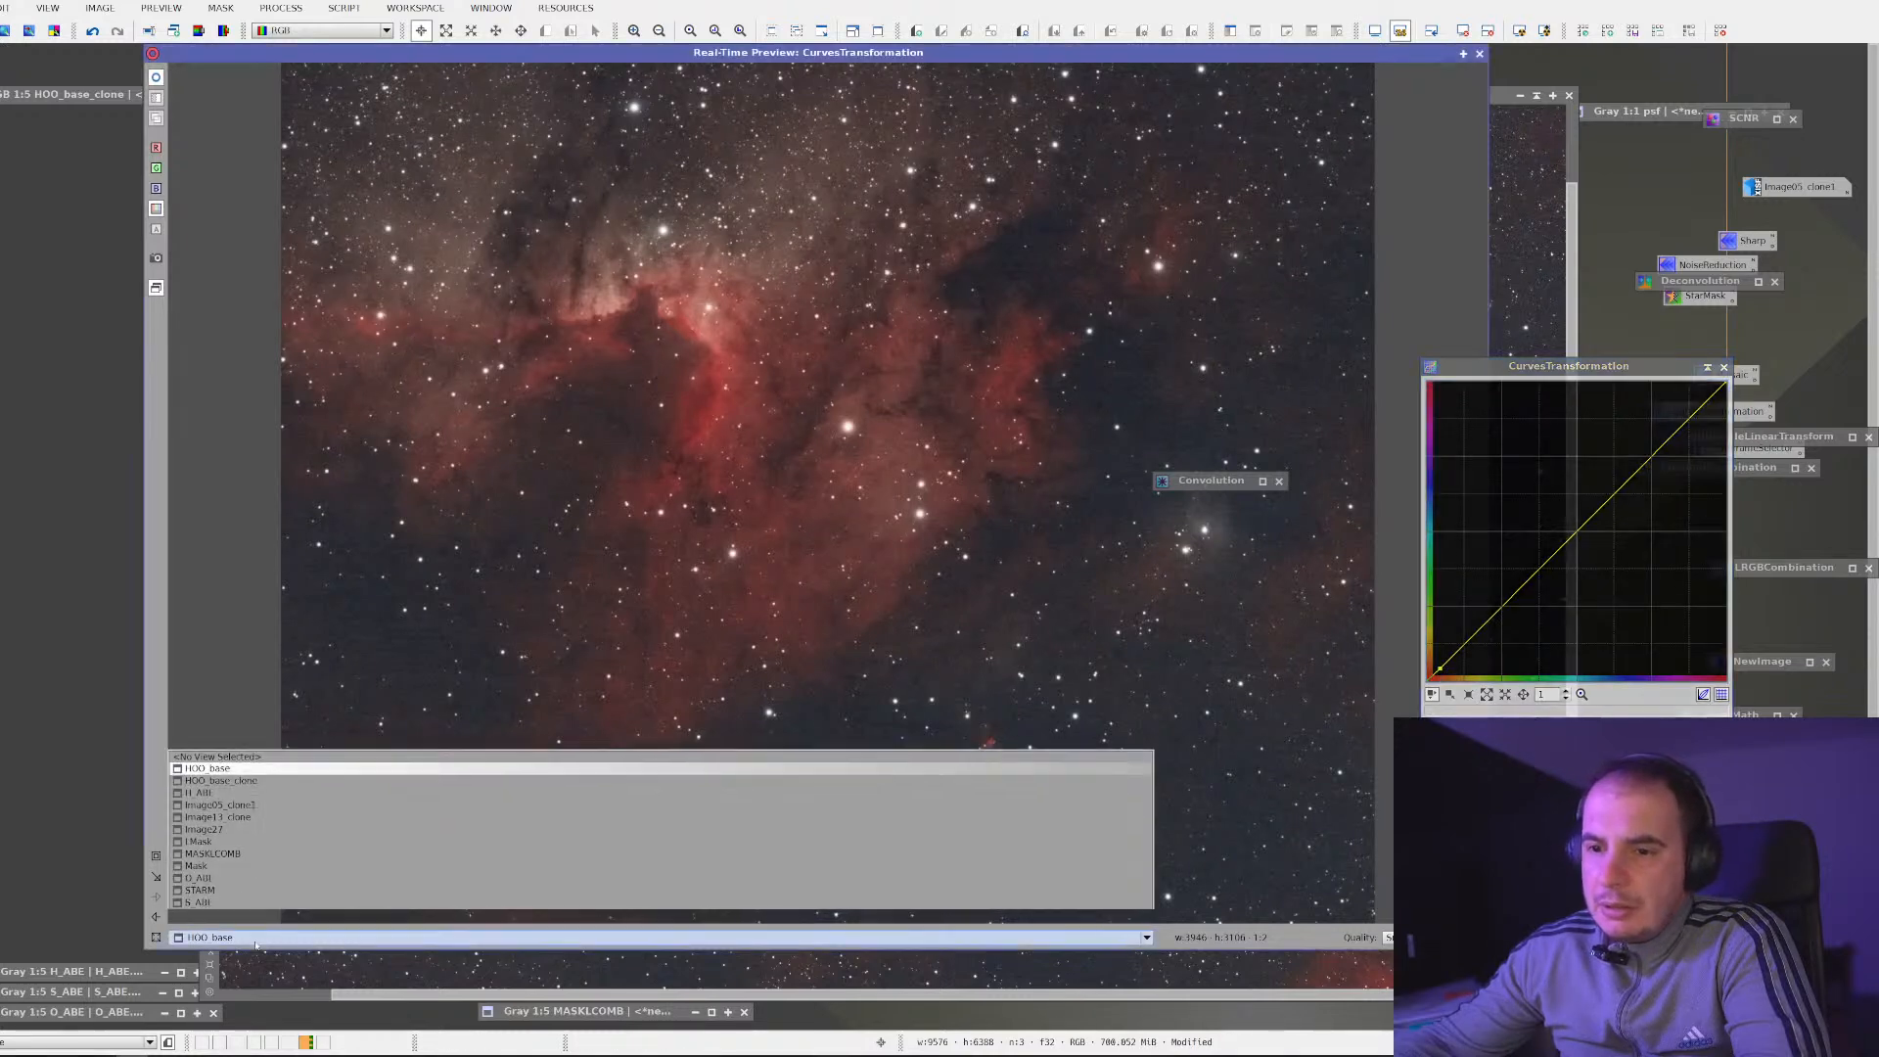
pyautogui.click(233, 775)
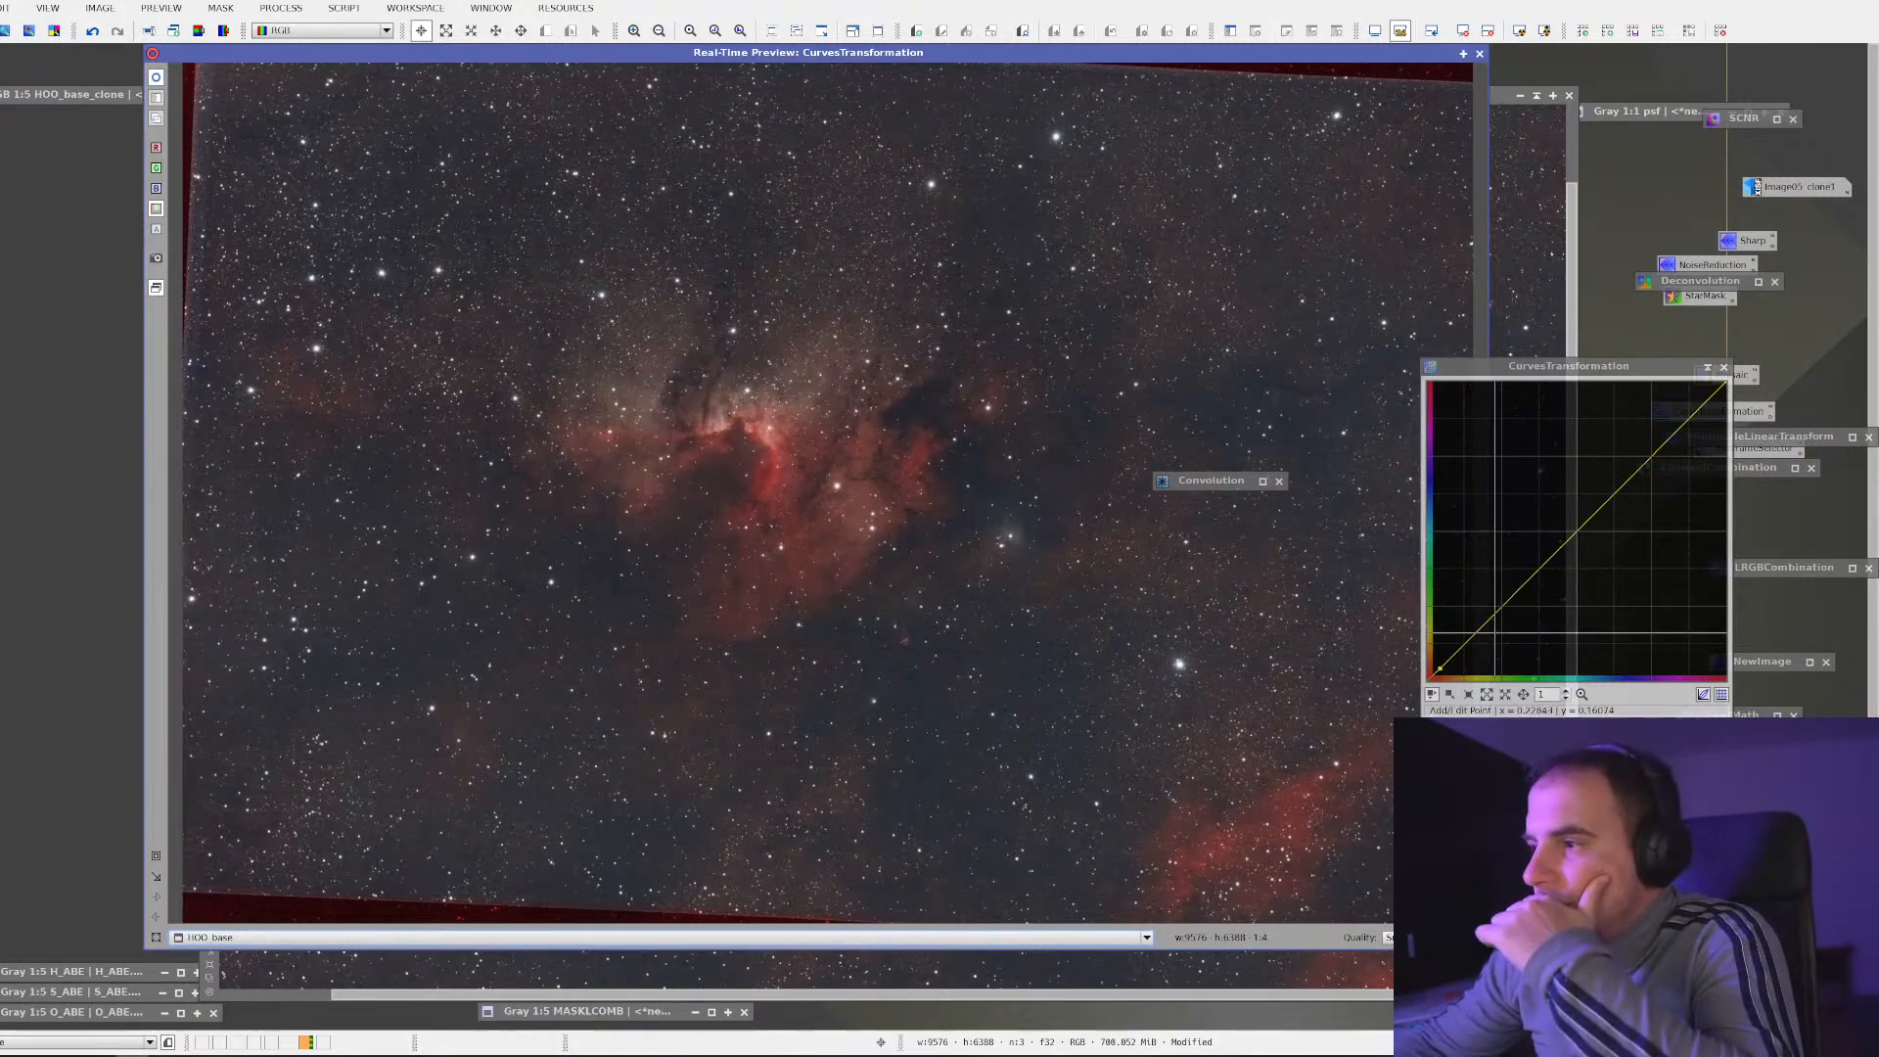
pyautogui.moveTo(1495, 634); pyautogui.dragTo(1598, 672)
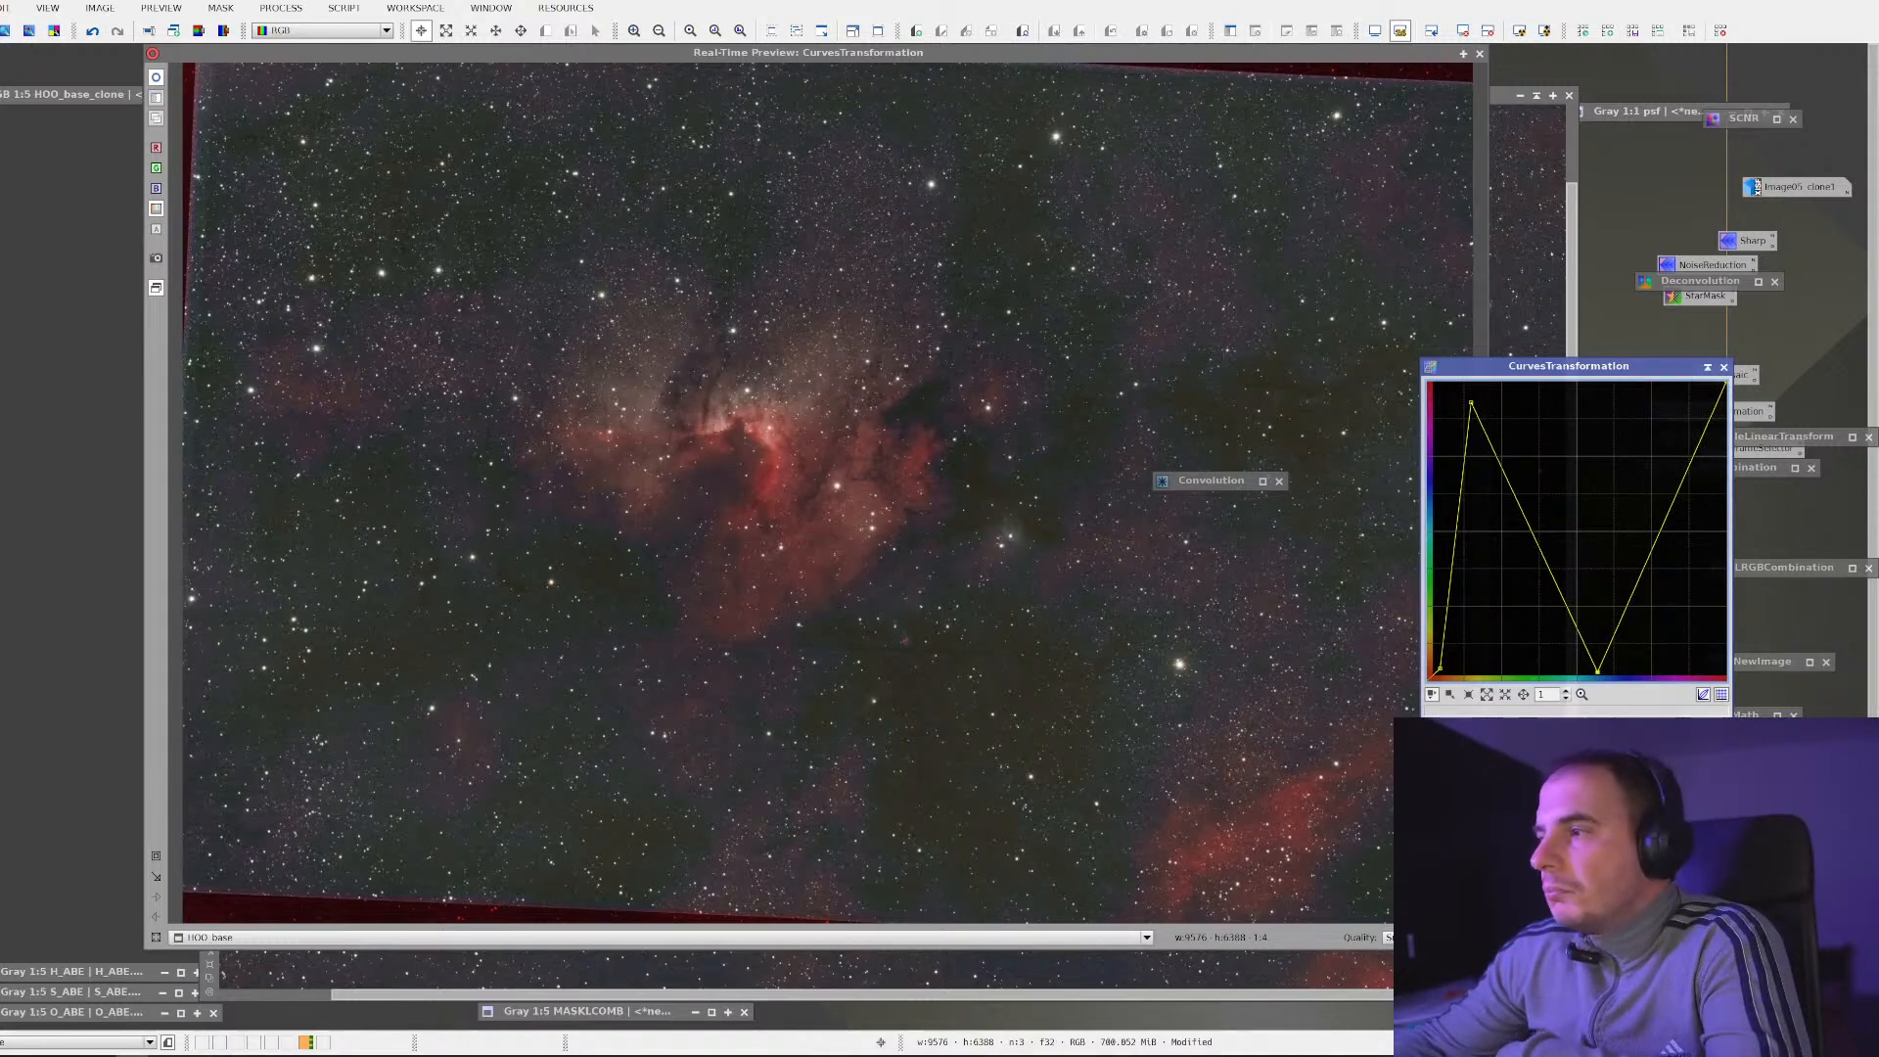
pyautogui.click(1720, 768)
pyautogui.moveTo(1491, 618); pyautogui.dragTo(1461, 548)
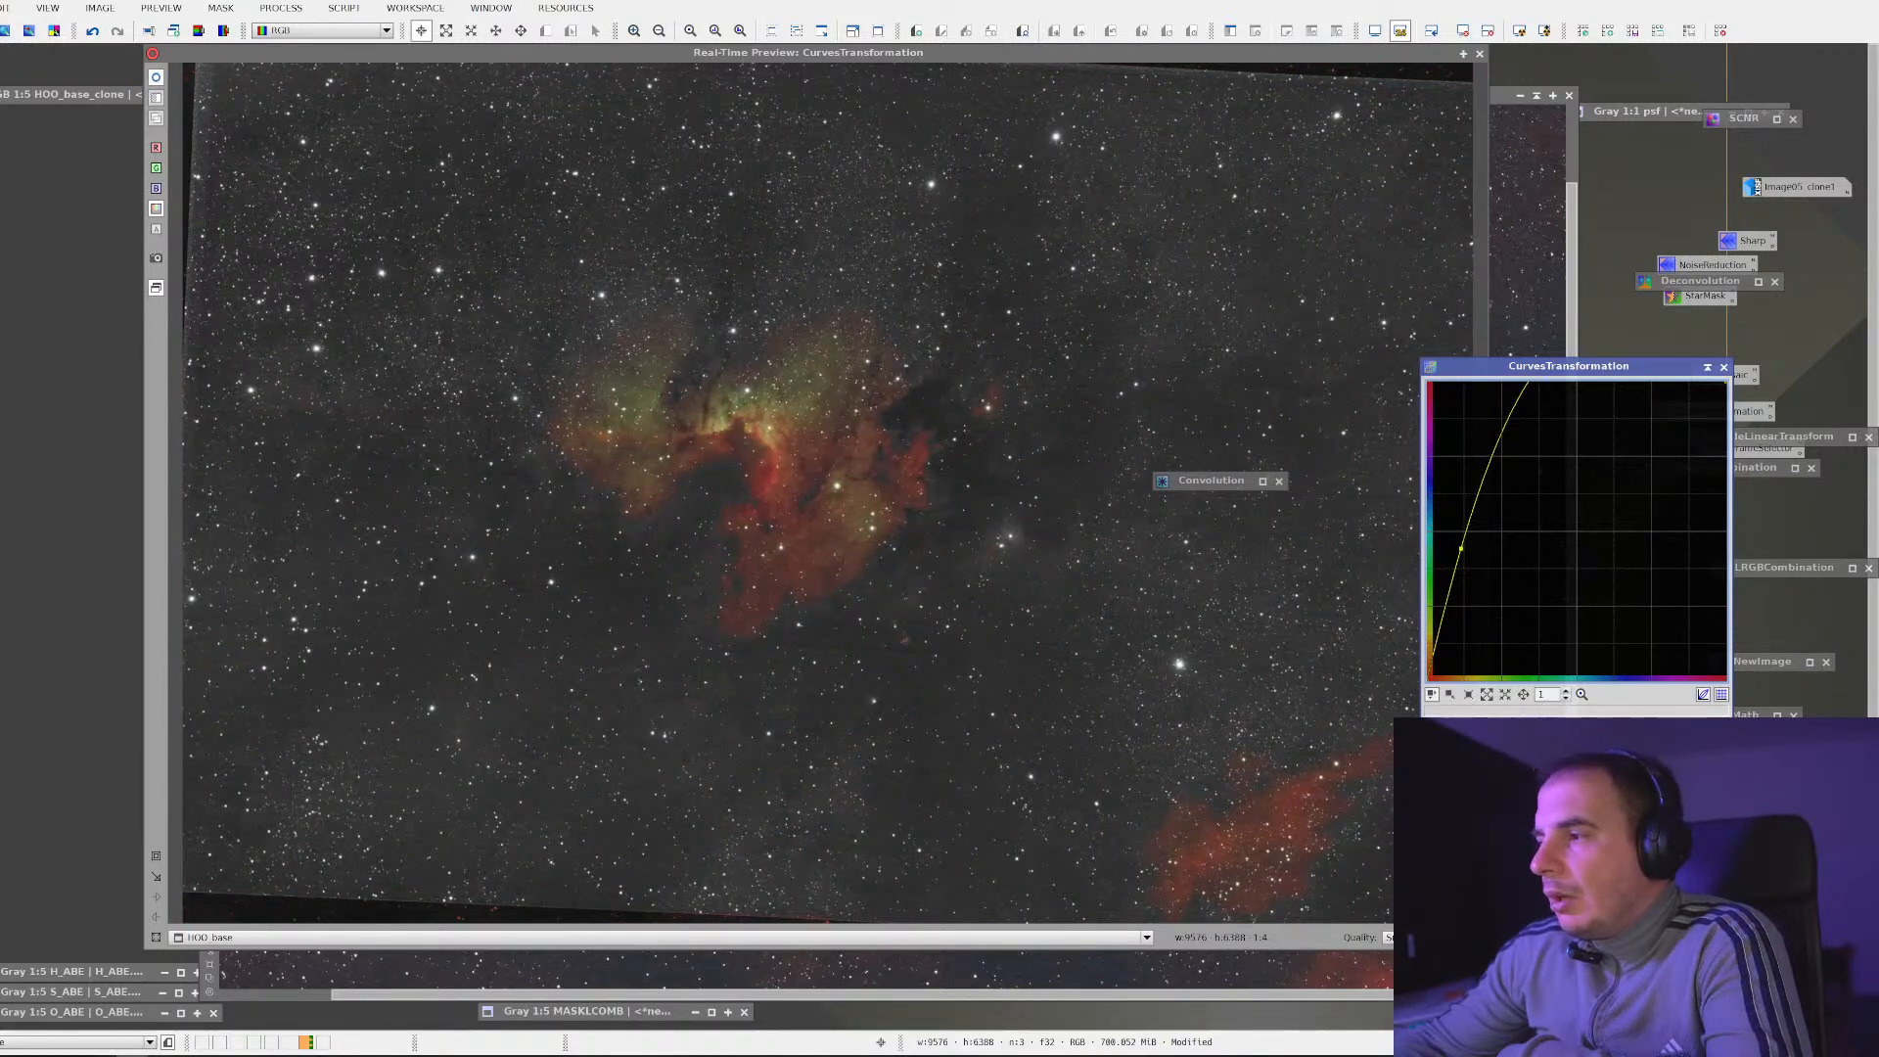
pyautogui.click(1720, 768)
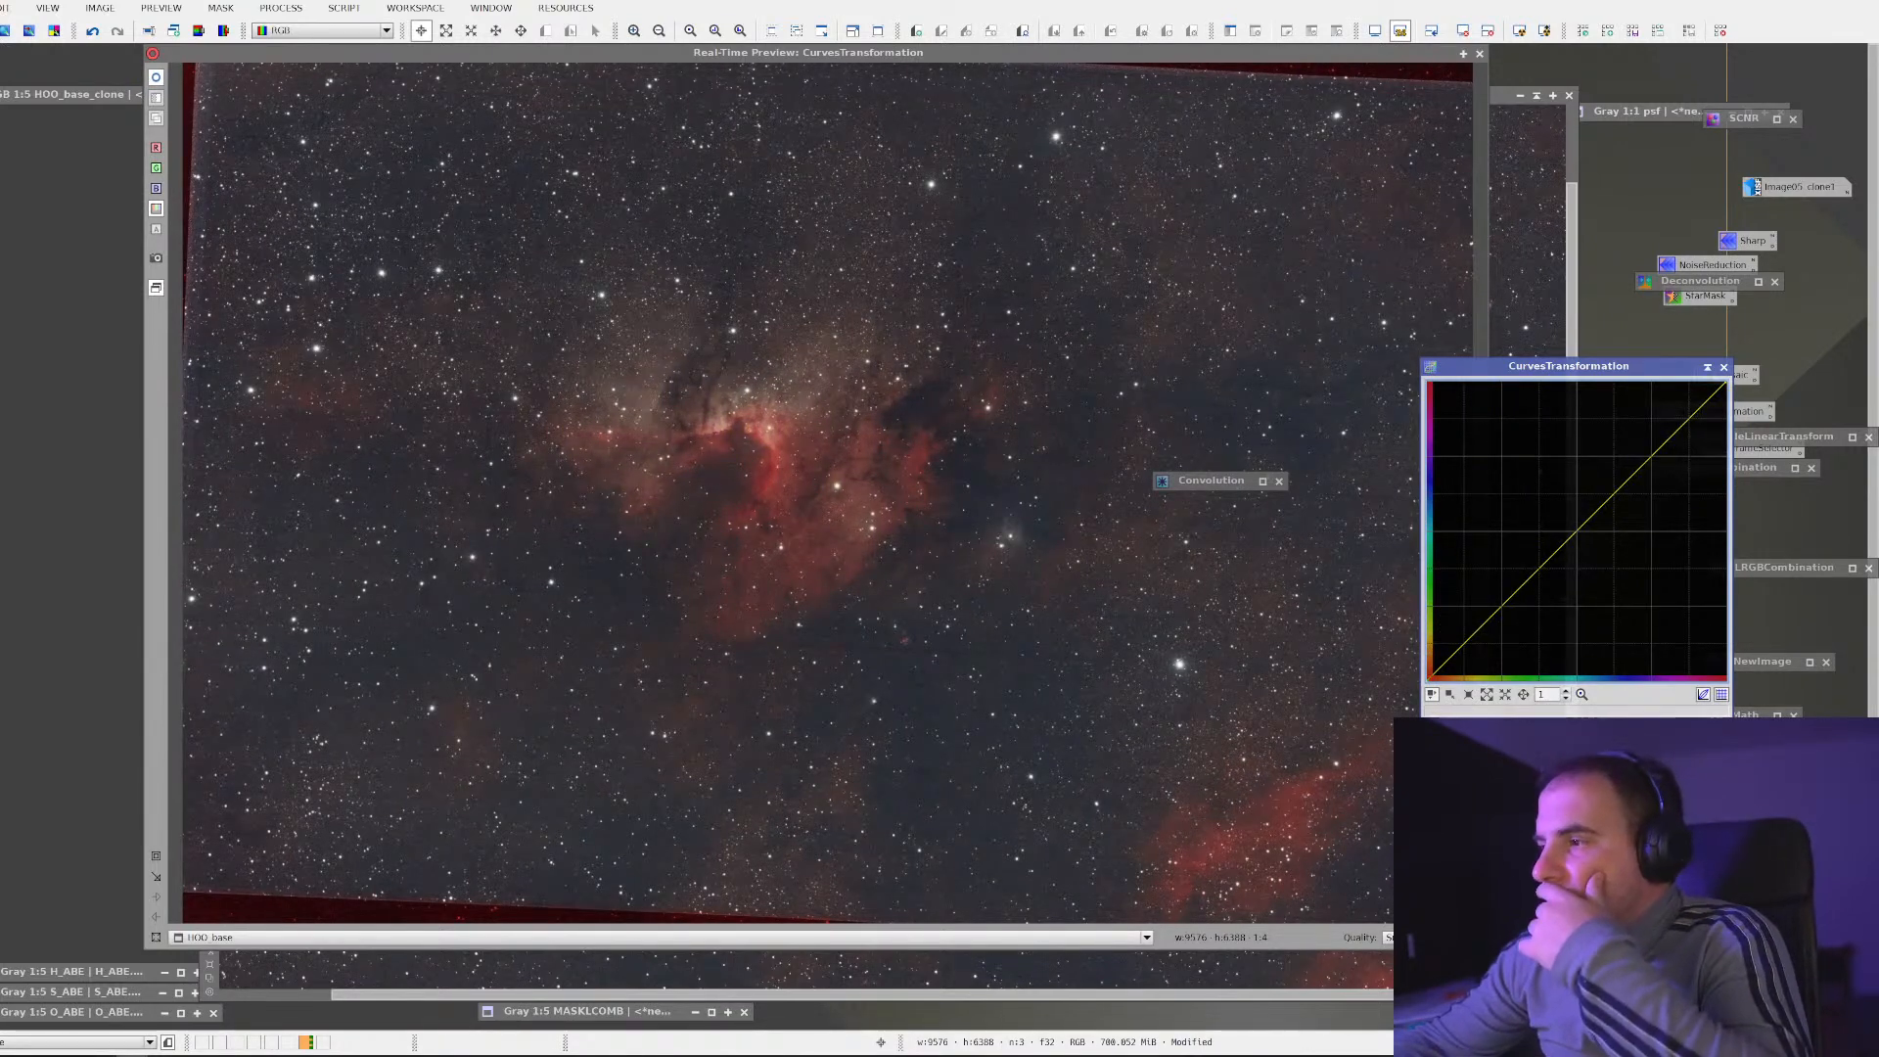
# Shape a chrominance S-curve for HOO_base that lowers the weak colours and strongly lifts the more intense ones
pyautogui.moveTo(1498, 610); pyautogui.dragTo(1504, 574)
pyautogui.moveTo(1599, 491); pyautogui.dragTo(1601, 497)
pyautogui.moveTo(1505, 574)
pyautogui.mouseDown()
pyautogui.moveTo(1494, 556)
pyautogui.moveTo(1509, 584)
pyautogui.mouseUp()
pyautogui.moveTo(1527, 607); pyautogui.dragTo(1521, 600)
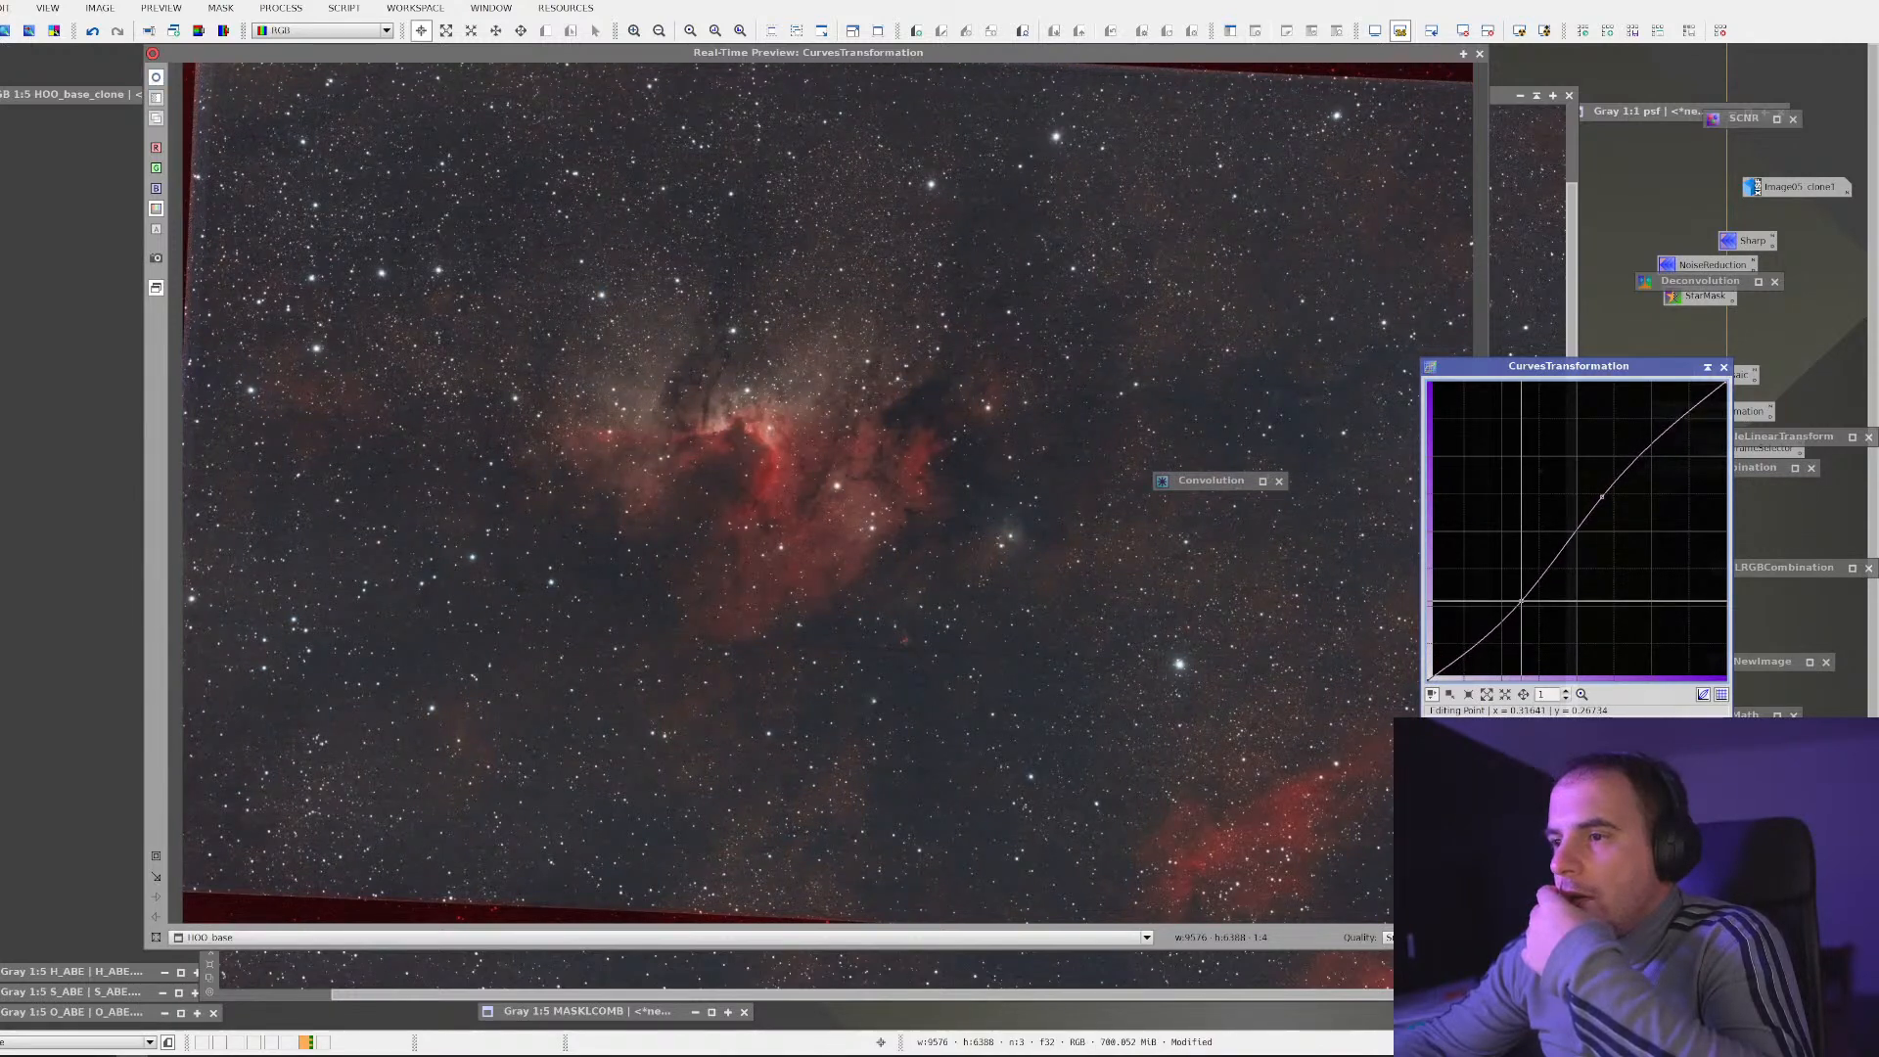
pyautogui.moveTo(1602, 498); pyautogui.dragTo(1616, 451)
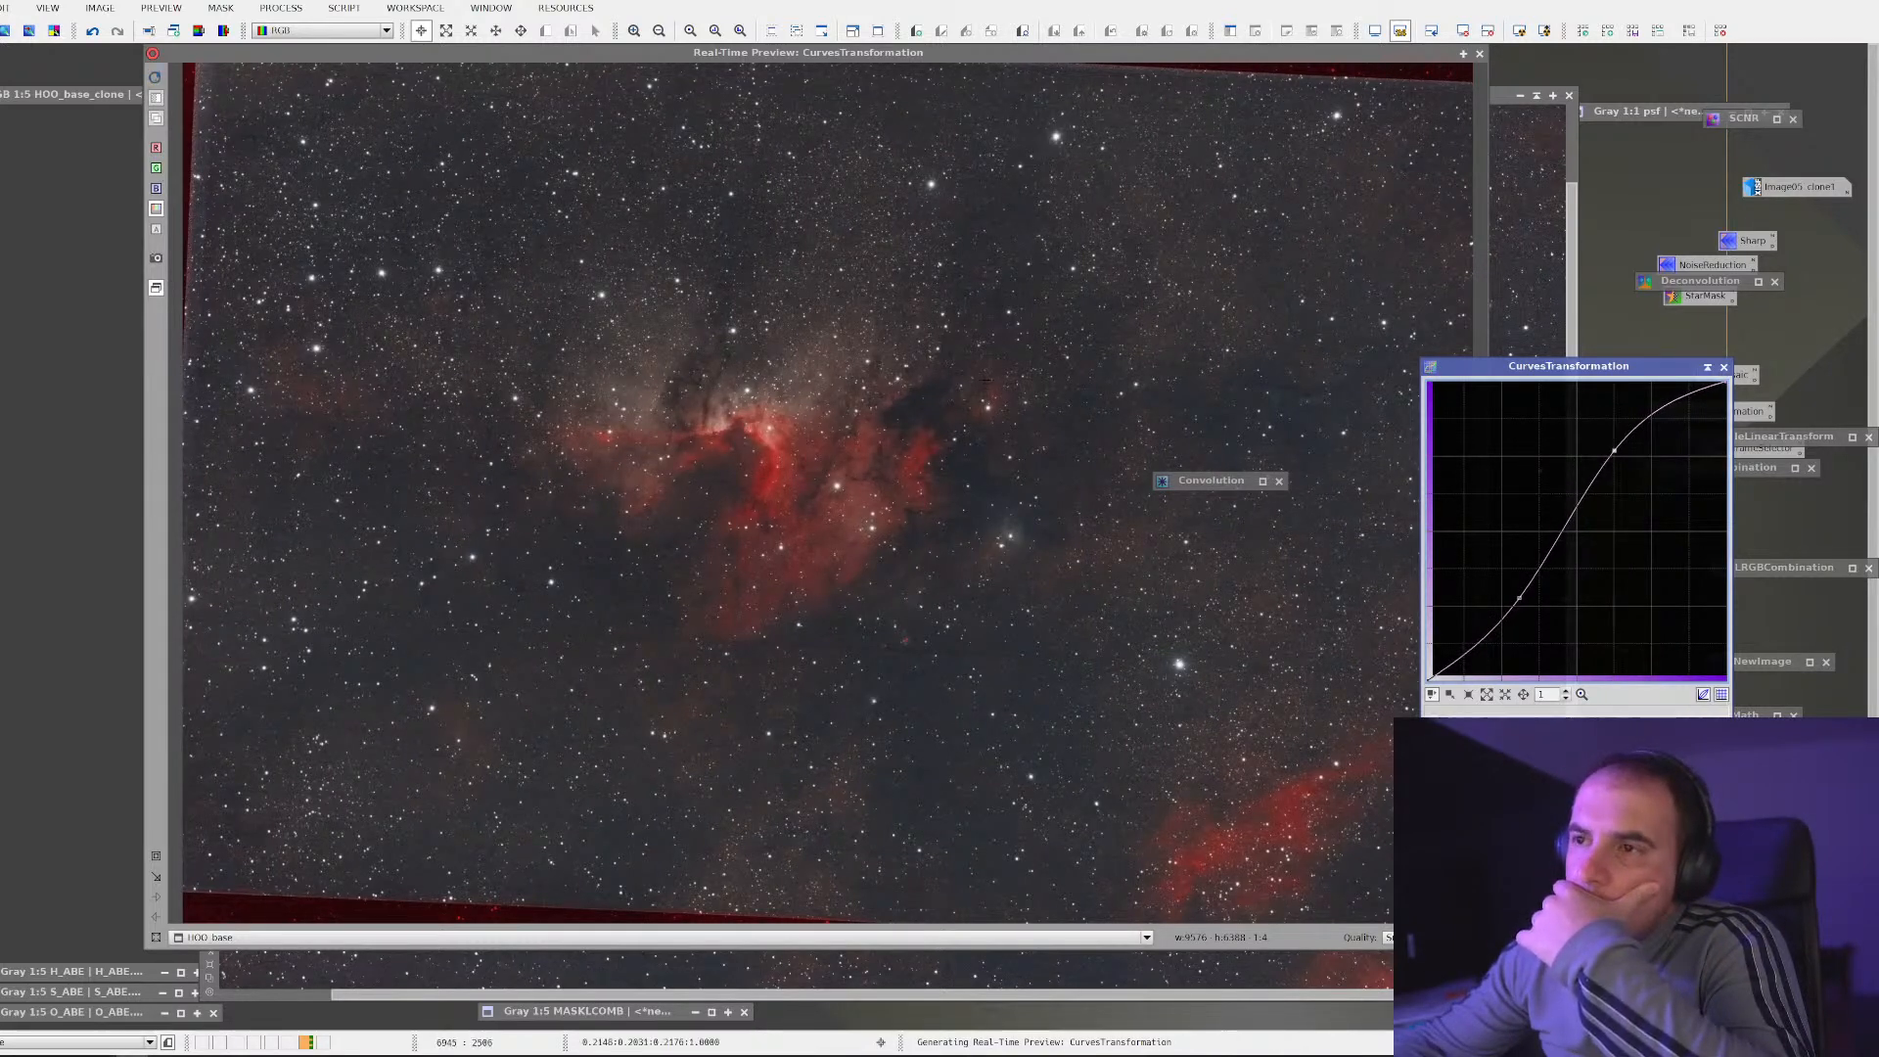
# Soften the chrominance curve on a close-up preview by raising its lower point and flattening the upper part, and apply it to HOO_base
pyautogui.moveTo(453, 206); pyautogui.dragTo(1052, 672)
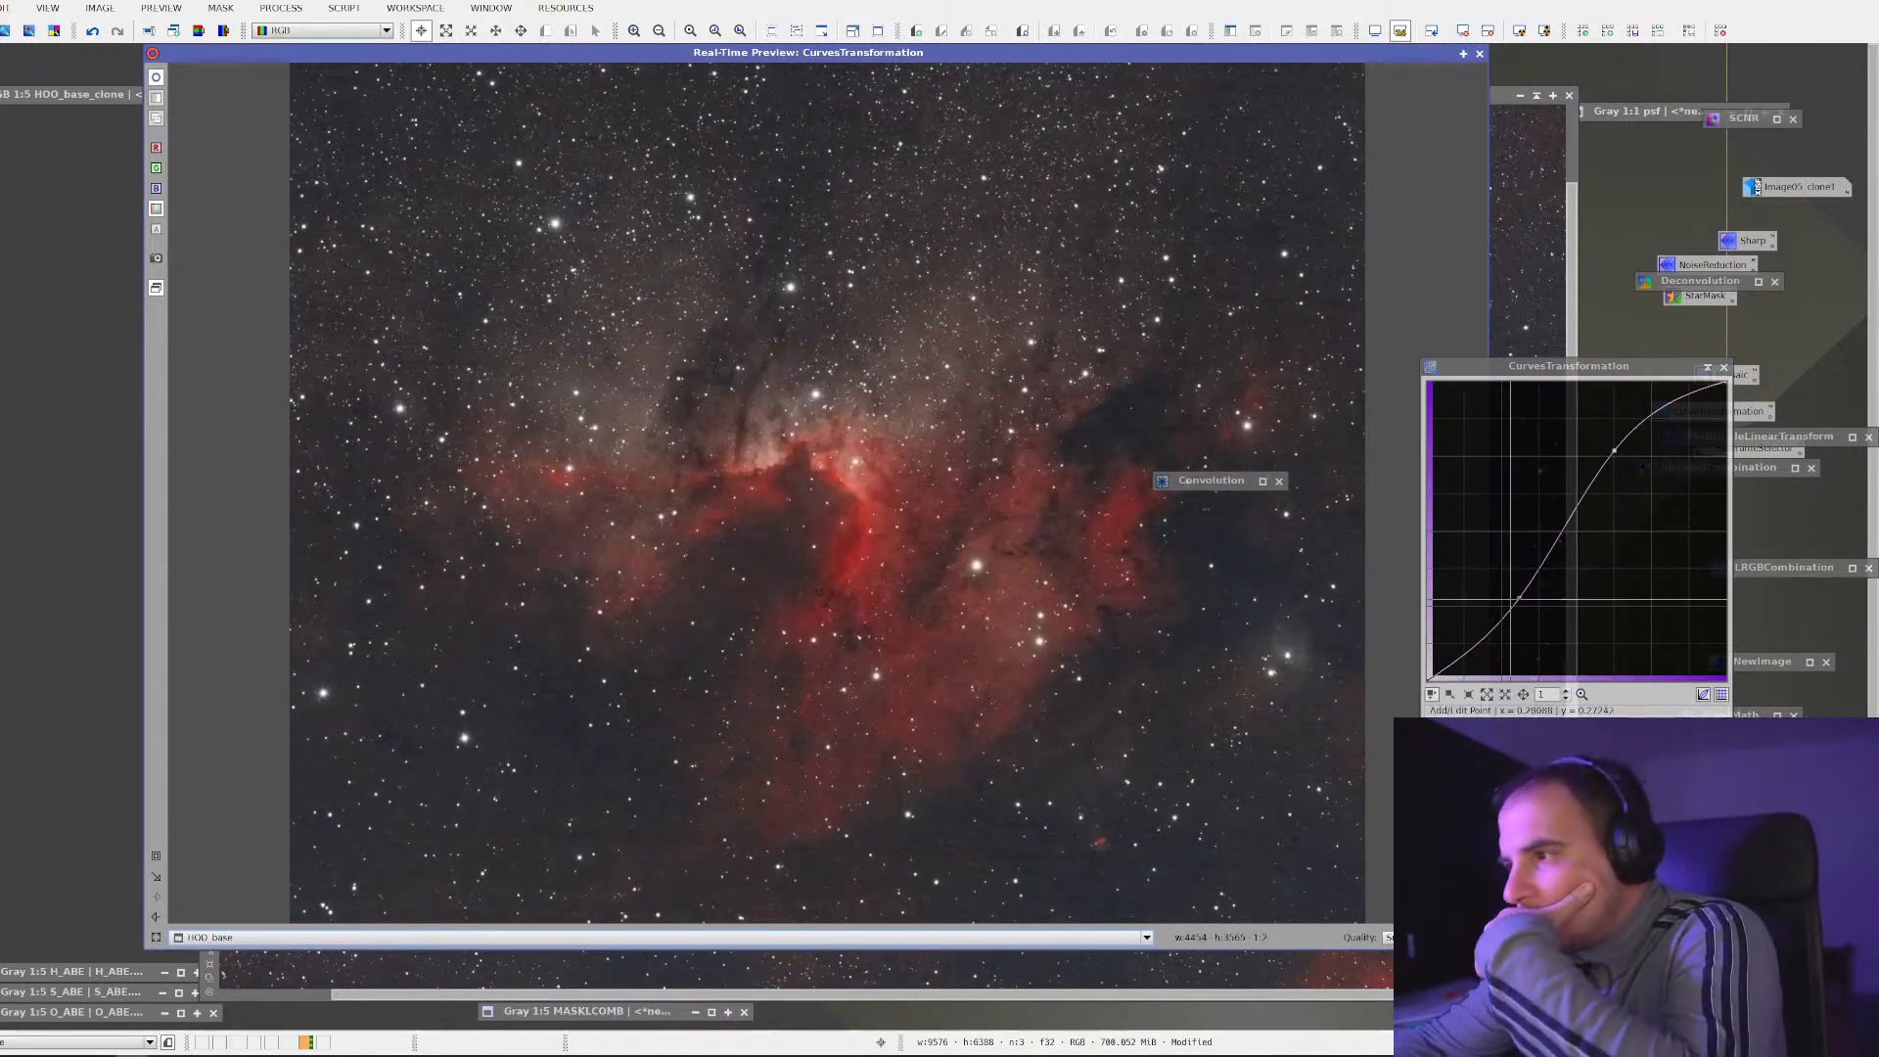
pyautogui.moveTo(1518, 597)
pyautogui.mouseDown()
pyautogui.moveTo(1540, 598)
pyautogui.moveTo(1521, 597)
pyautogui.mouseUp()
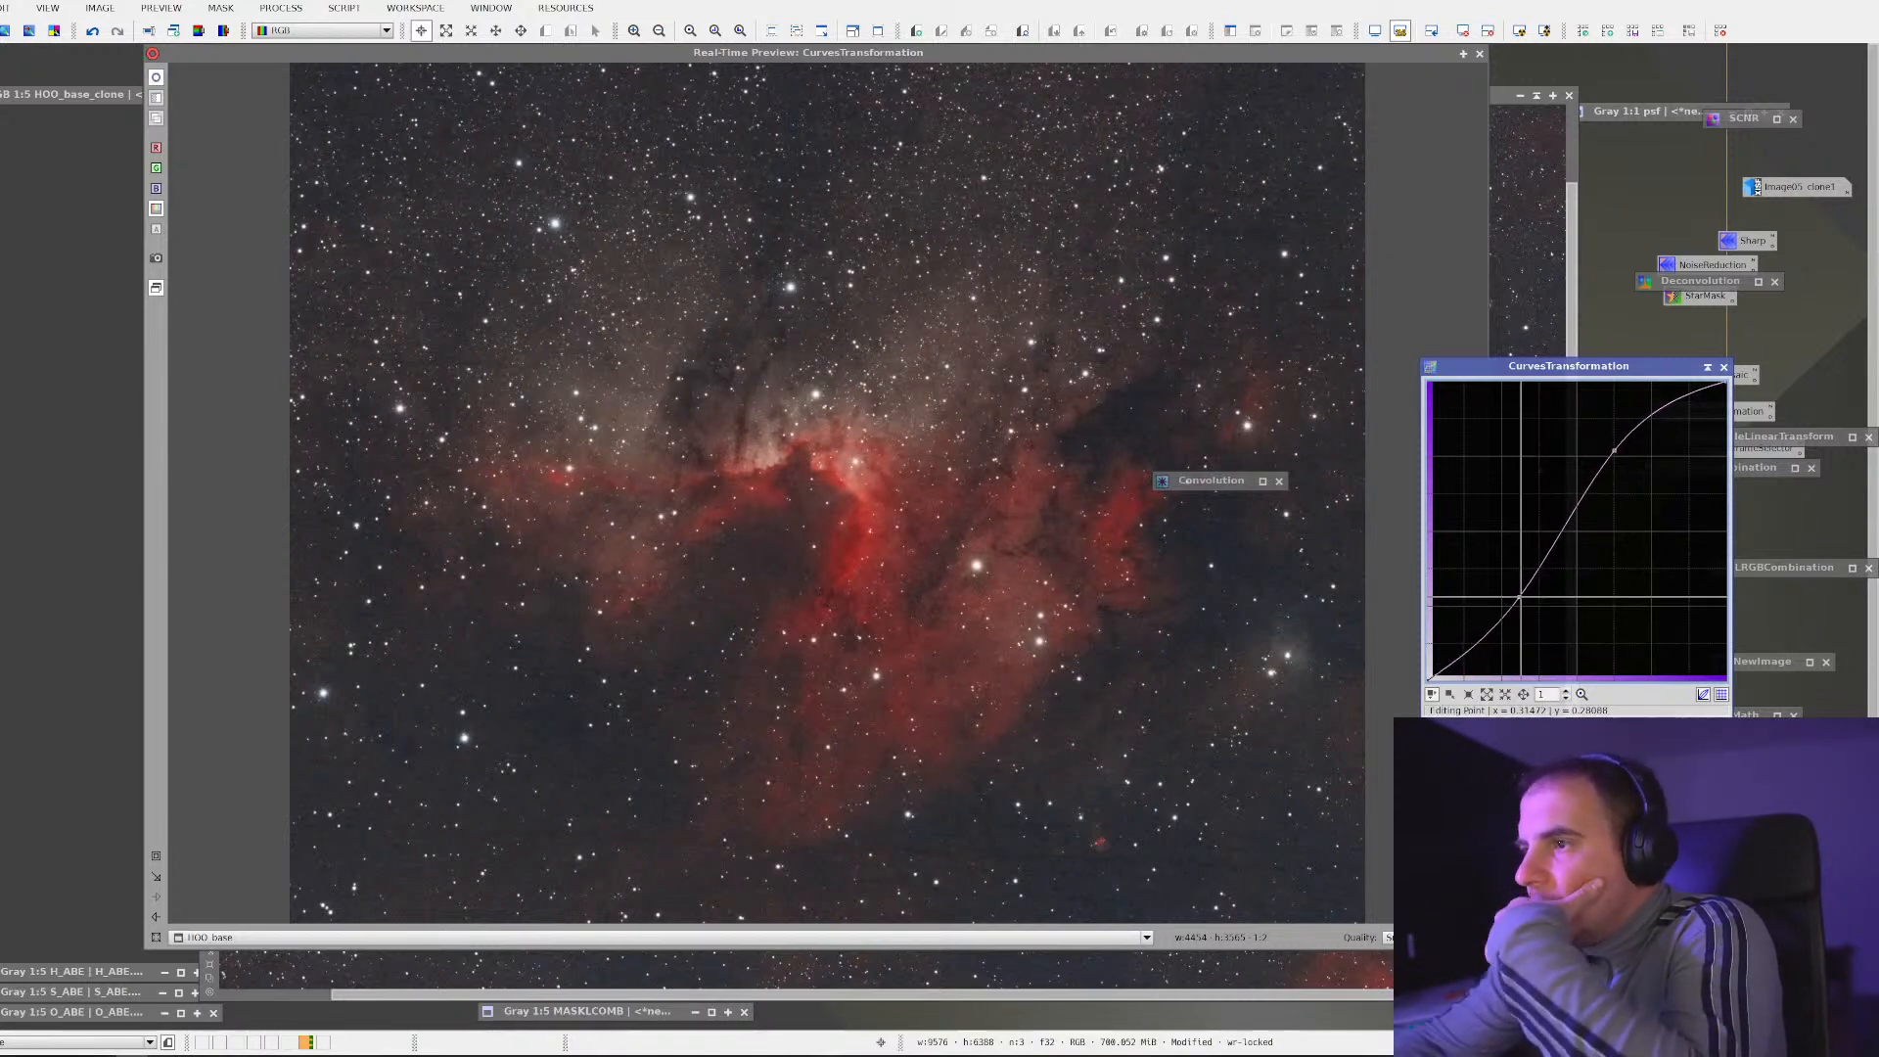
pyautogui.moveTo(1521, 597); pyautogui.dragTo(1514, 592)
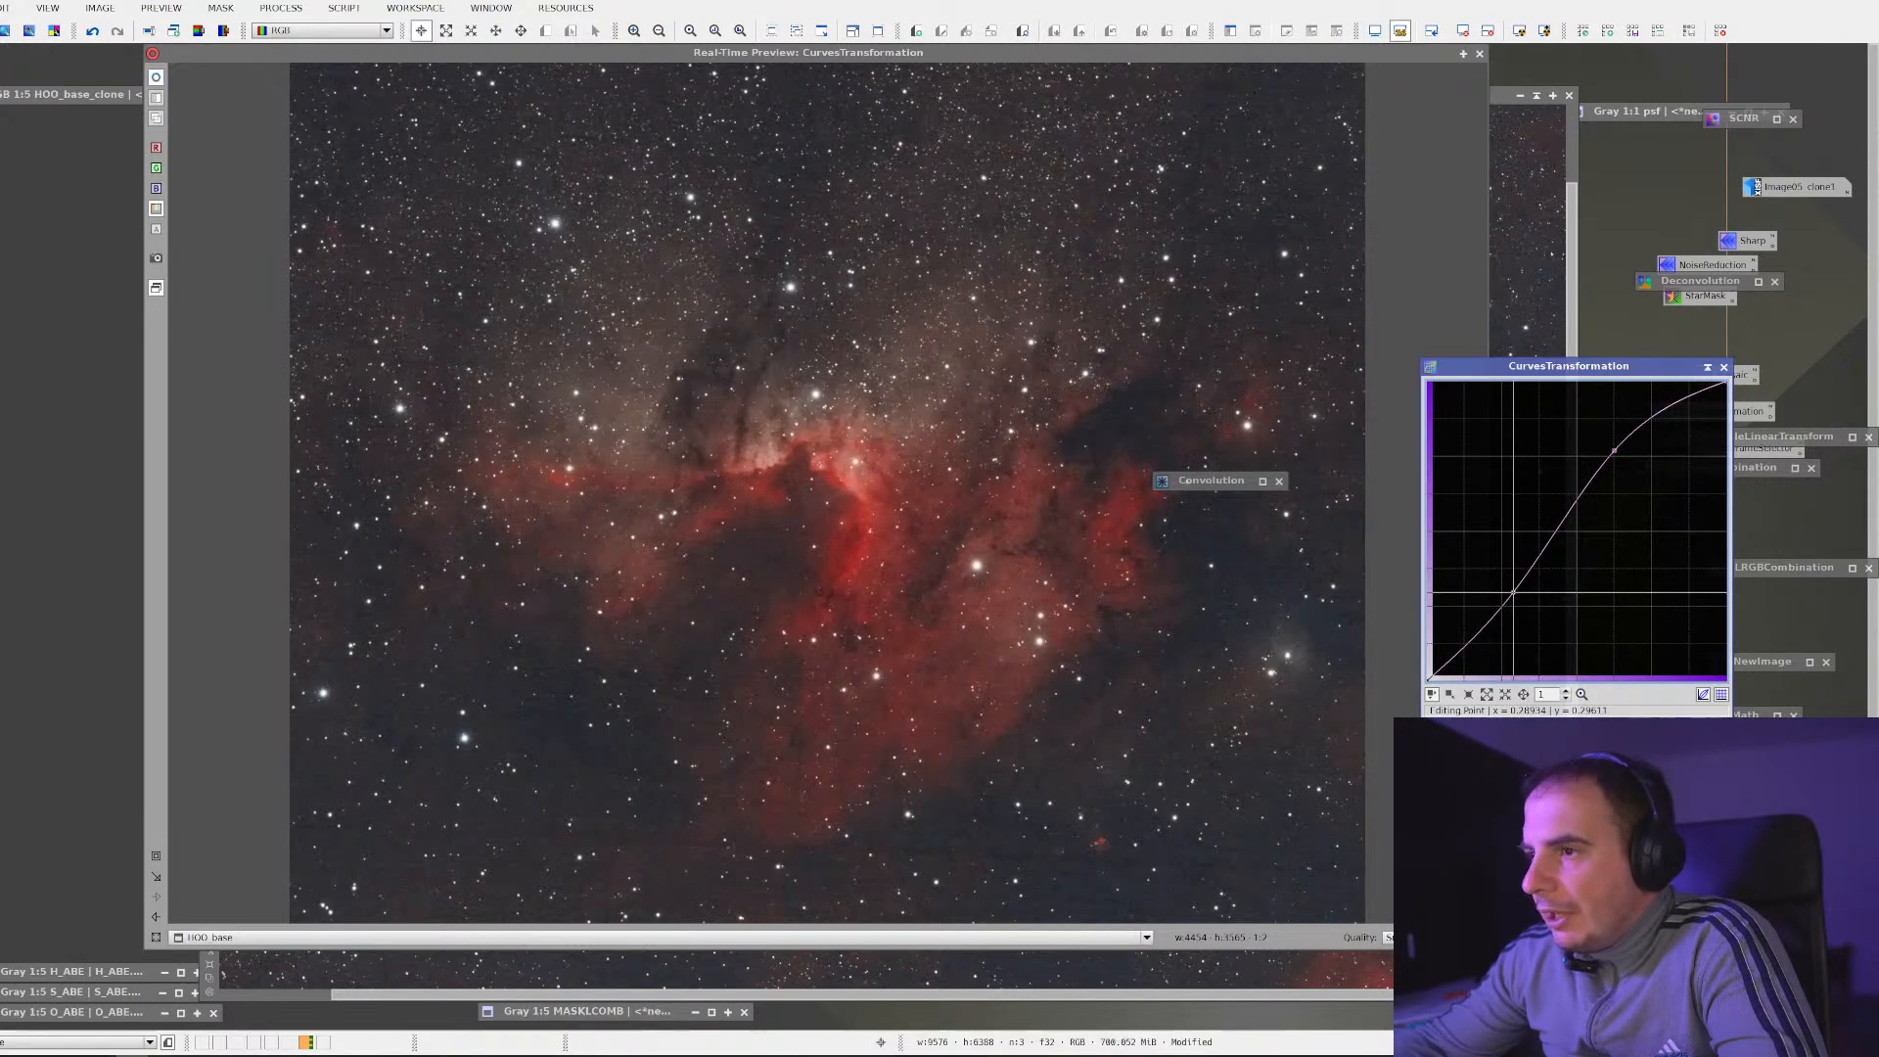
pyautogui.moveTo(1615, 452); pyautogui.dragTo(1638, 434)
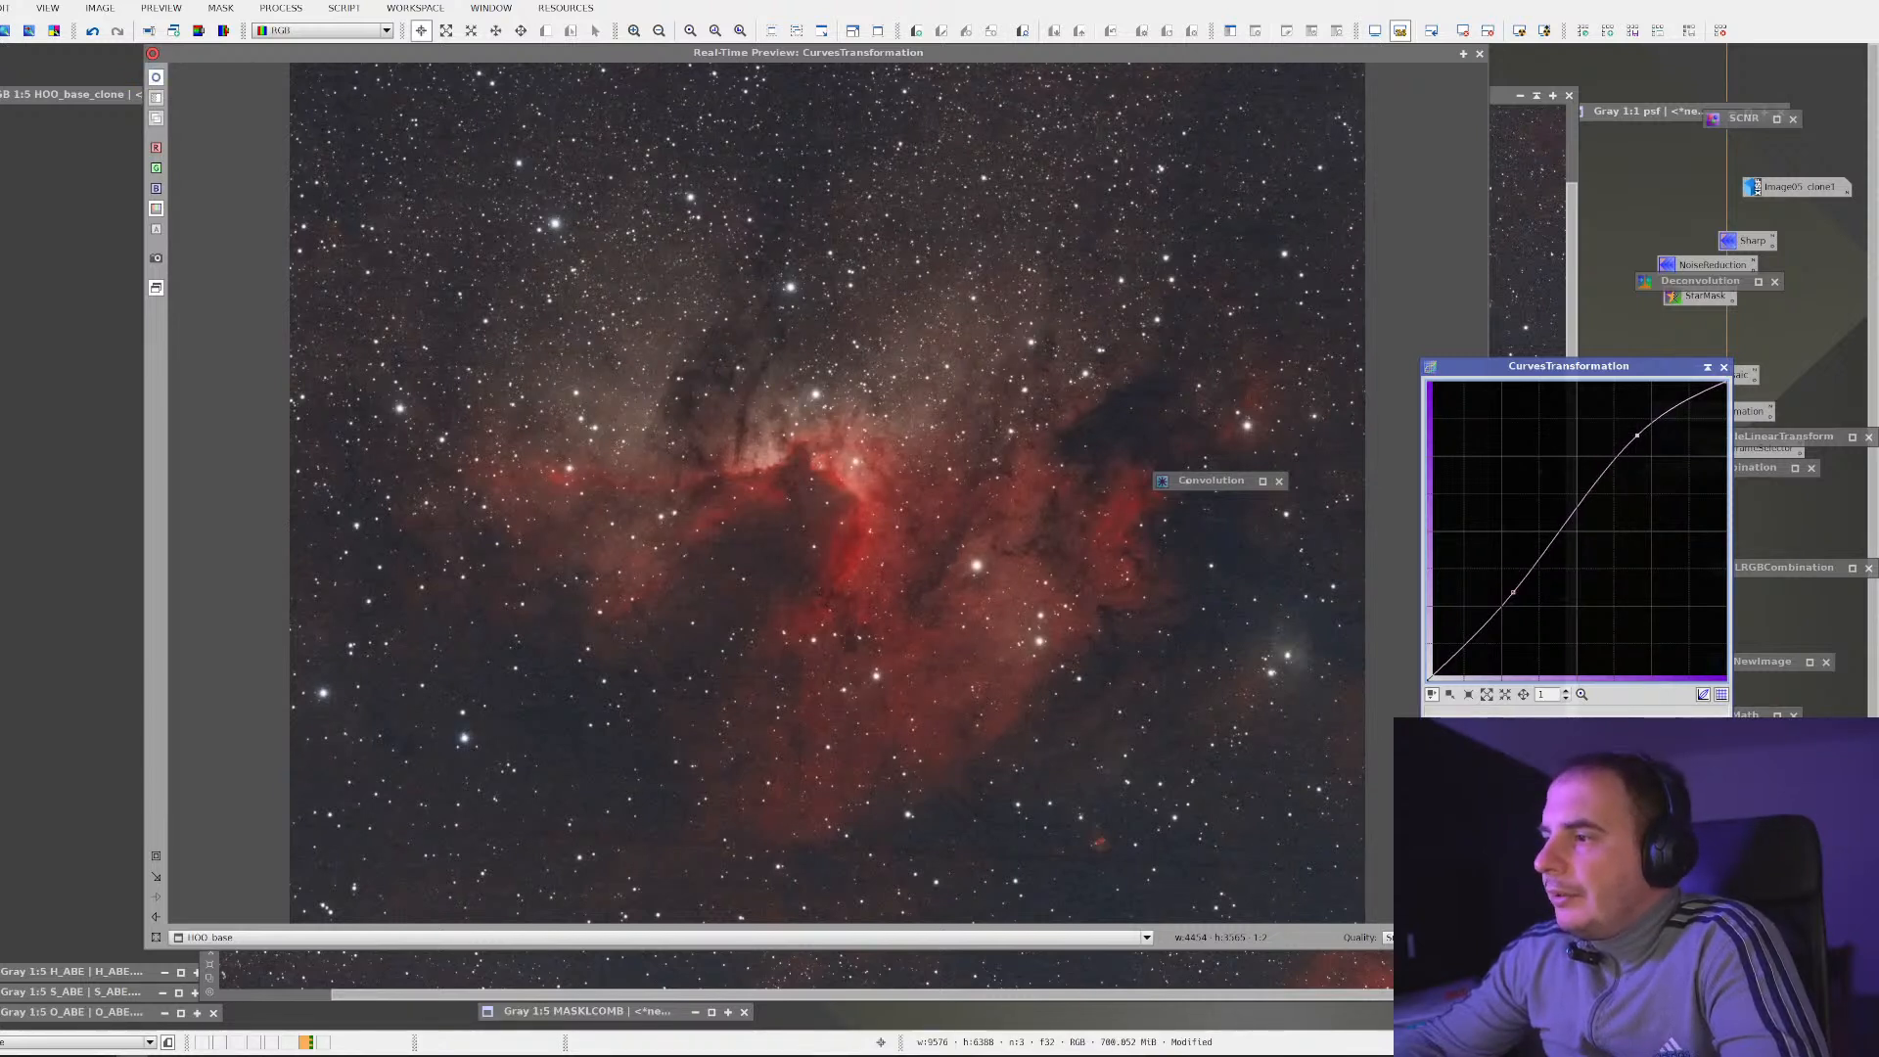
pyautogui.press('F5')
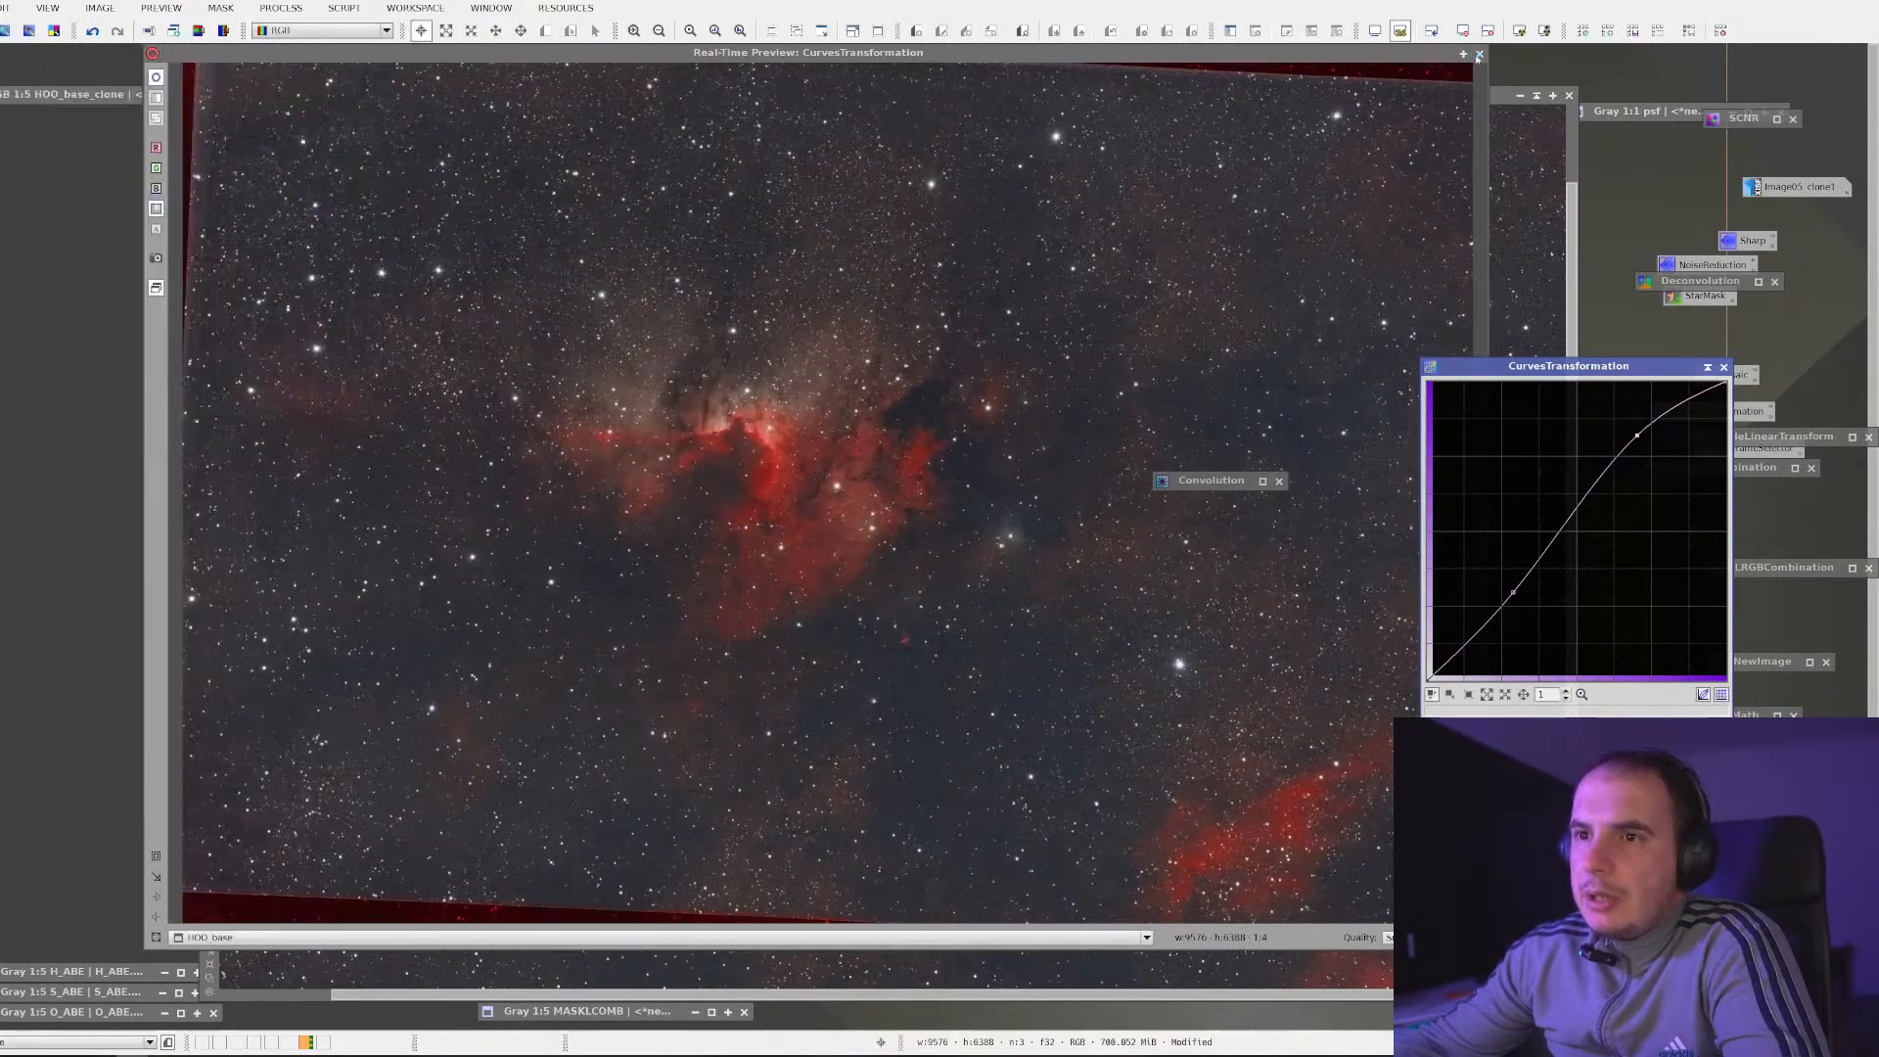
# Check the whole HOO_base image without the preview, restart the real-time preview, and reset the chrominance curve
pyautogui.click(1480, 54)
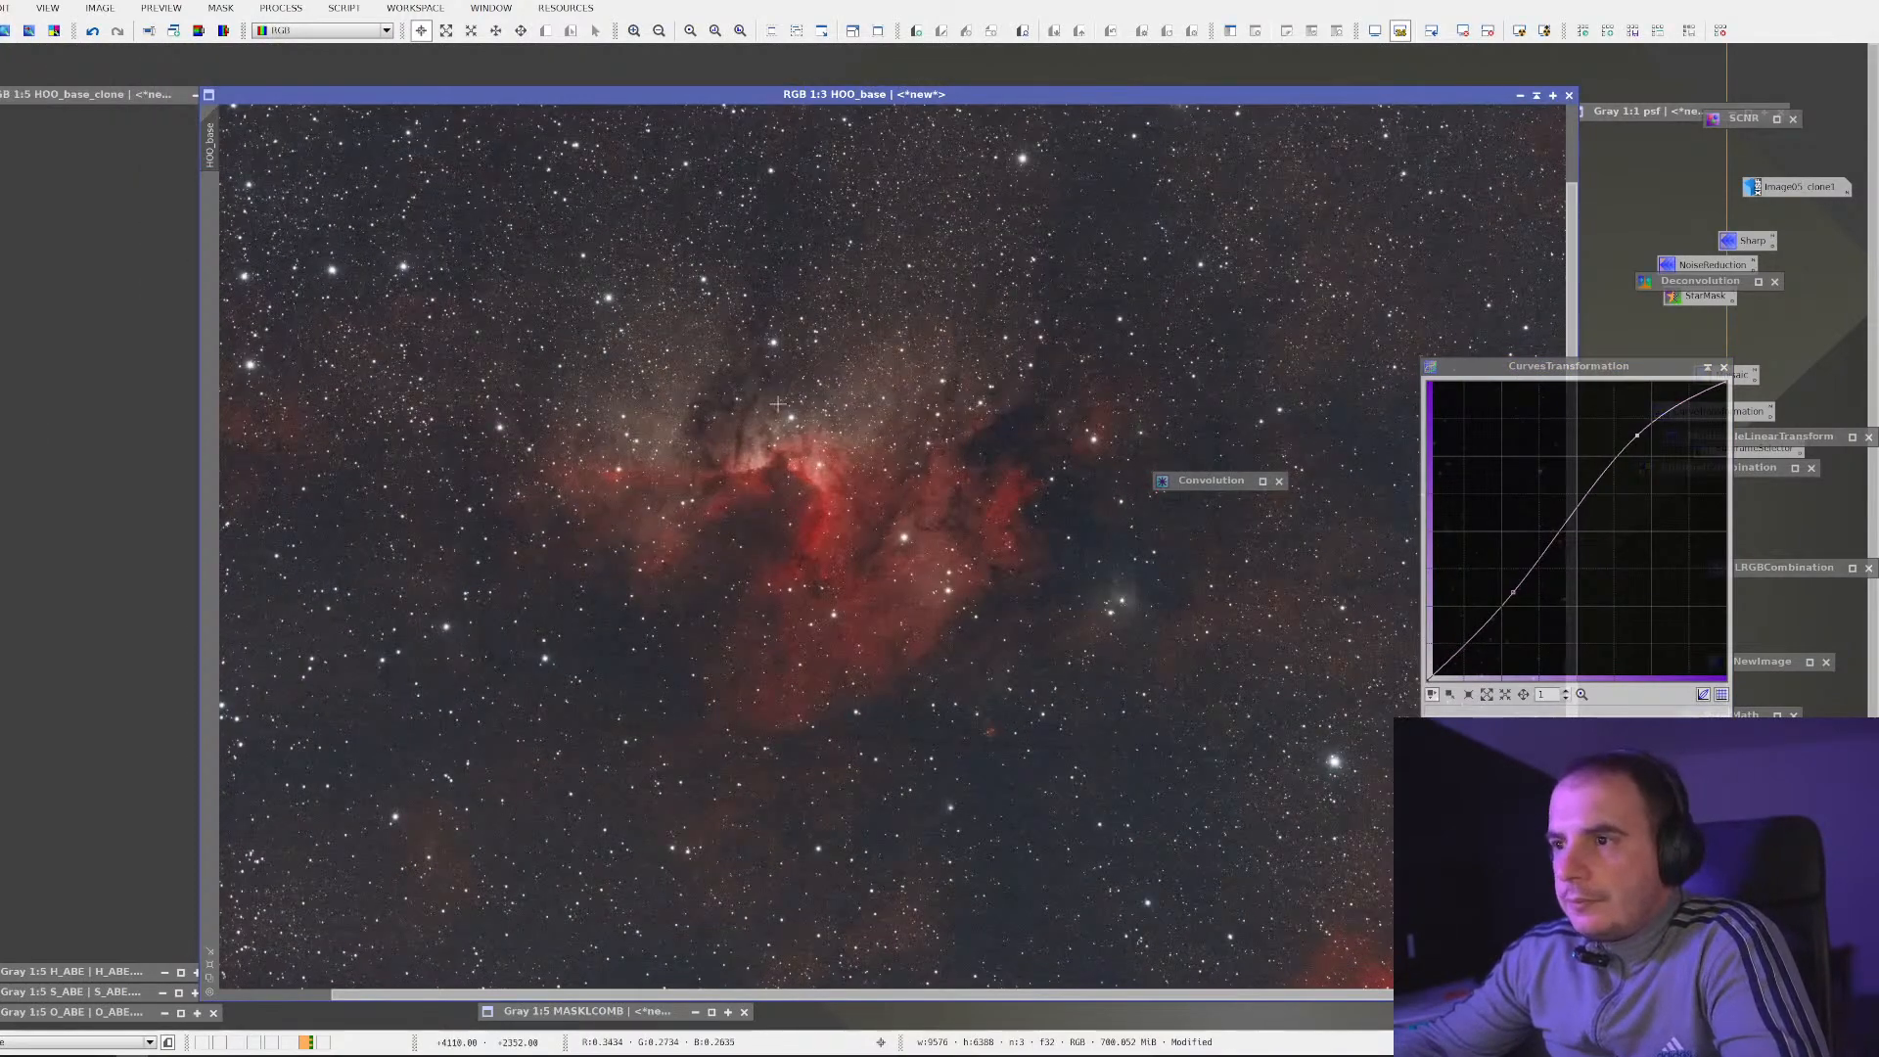
pyautogui.scroll(-2, 779, 404)
pyautogui.scroll(1, 778, 404)
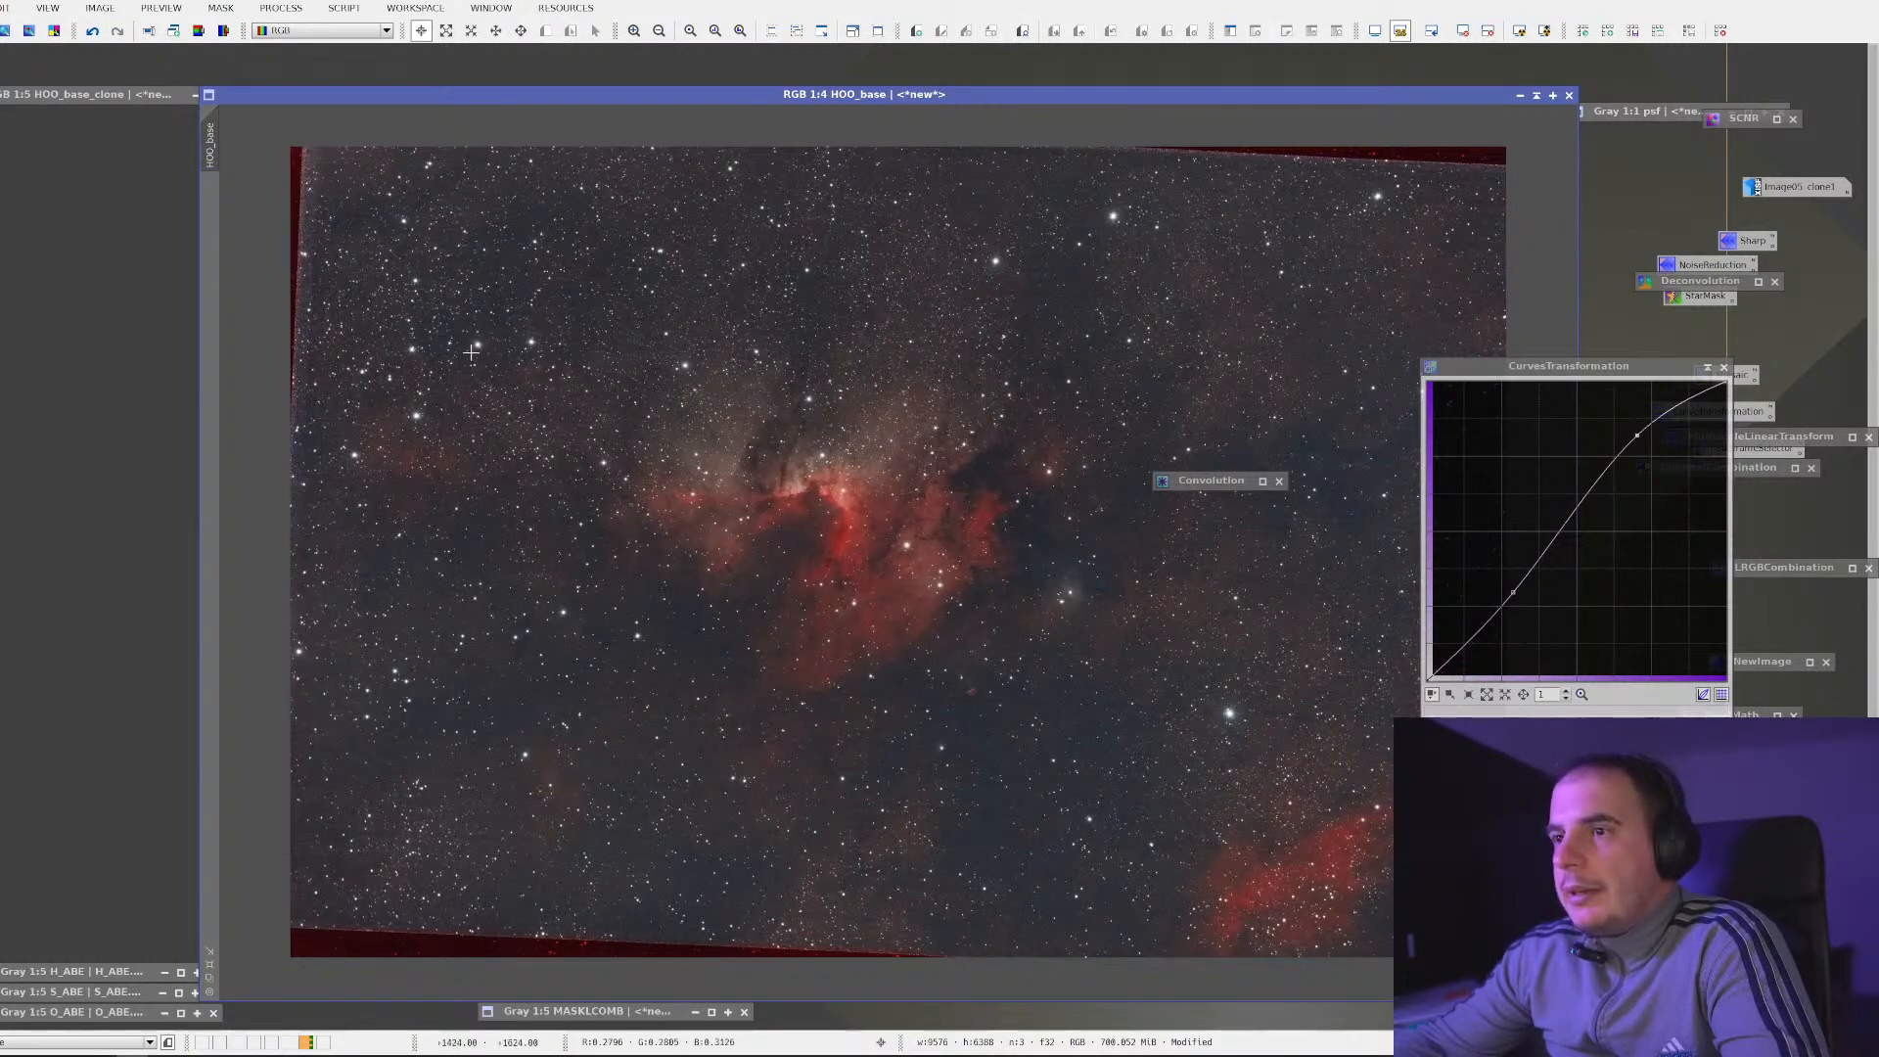
pyautogui.click(1468, 773)
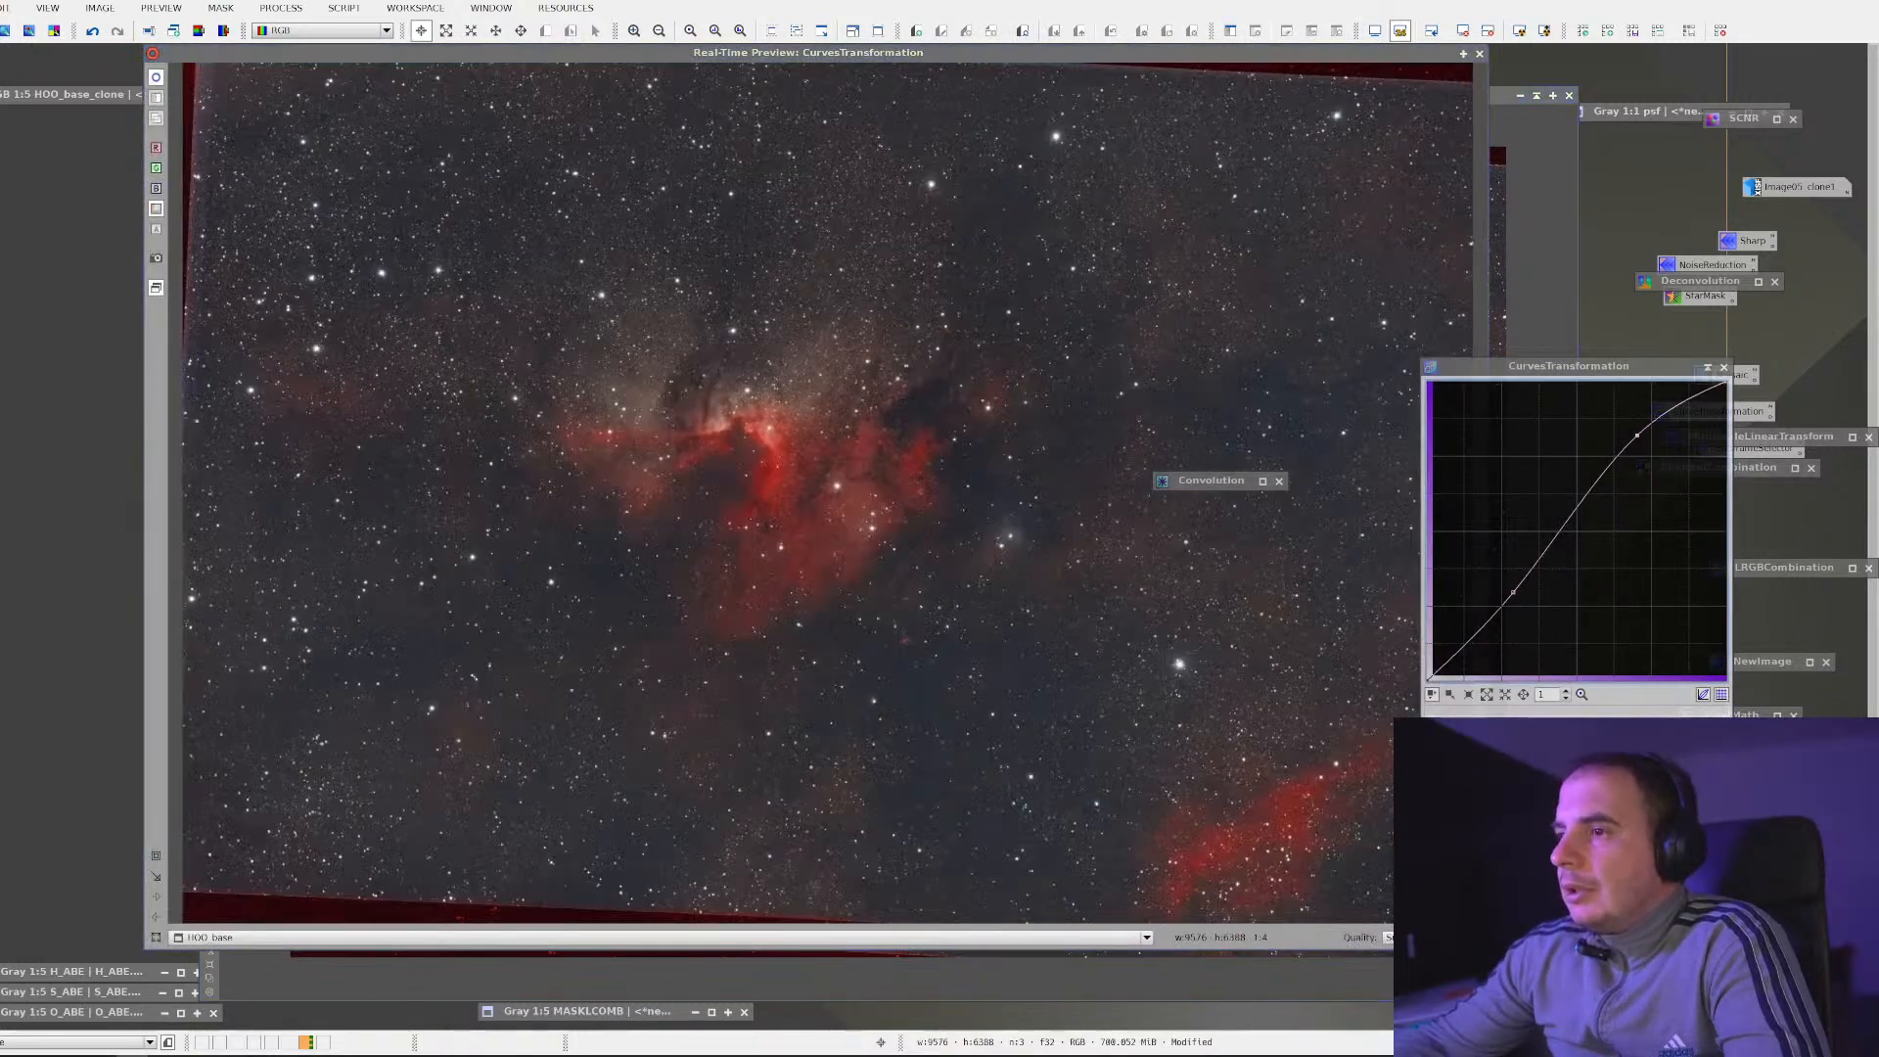
pyautogui.click(1722, 773)
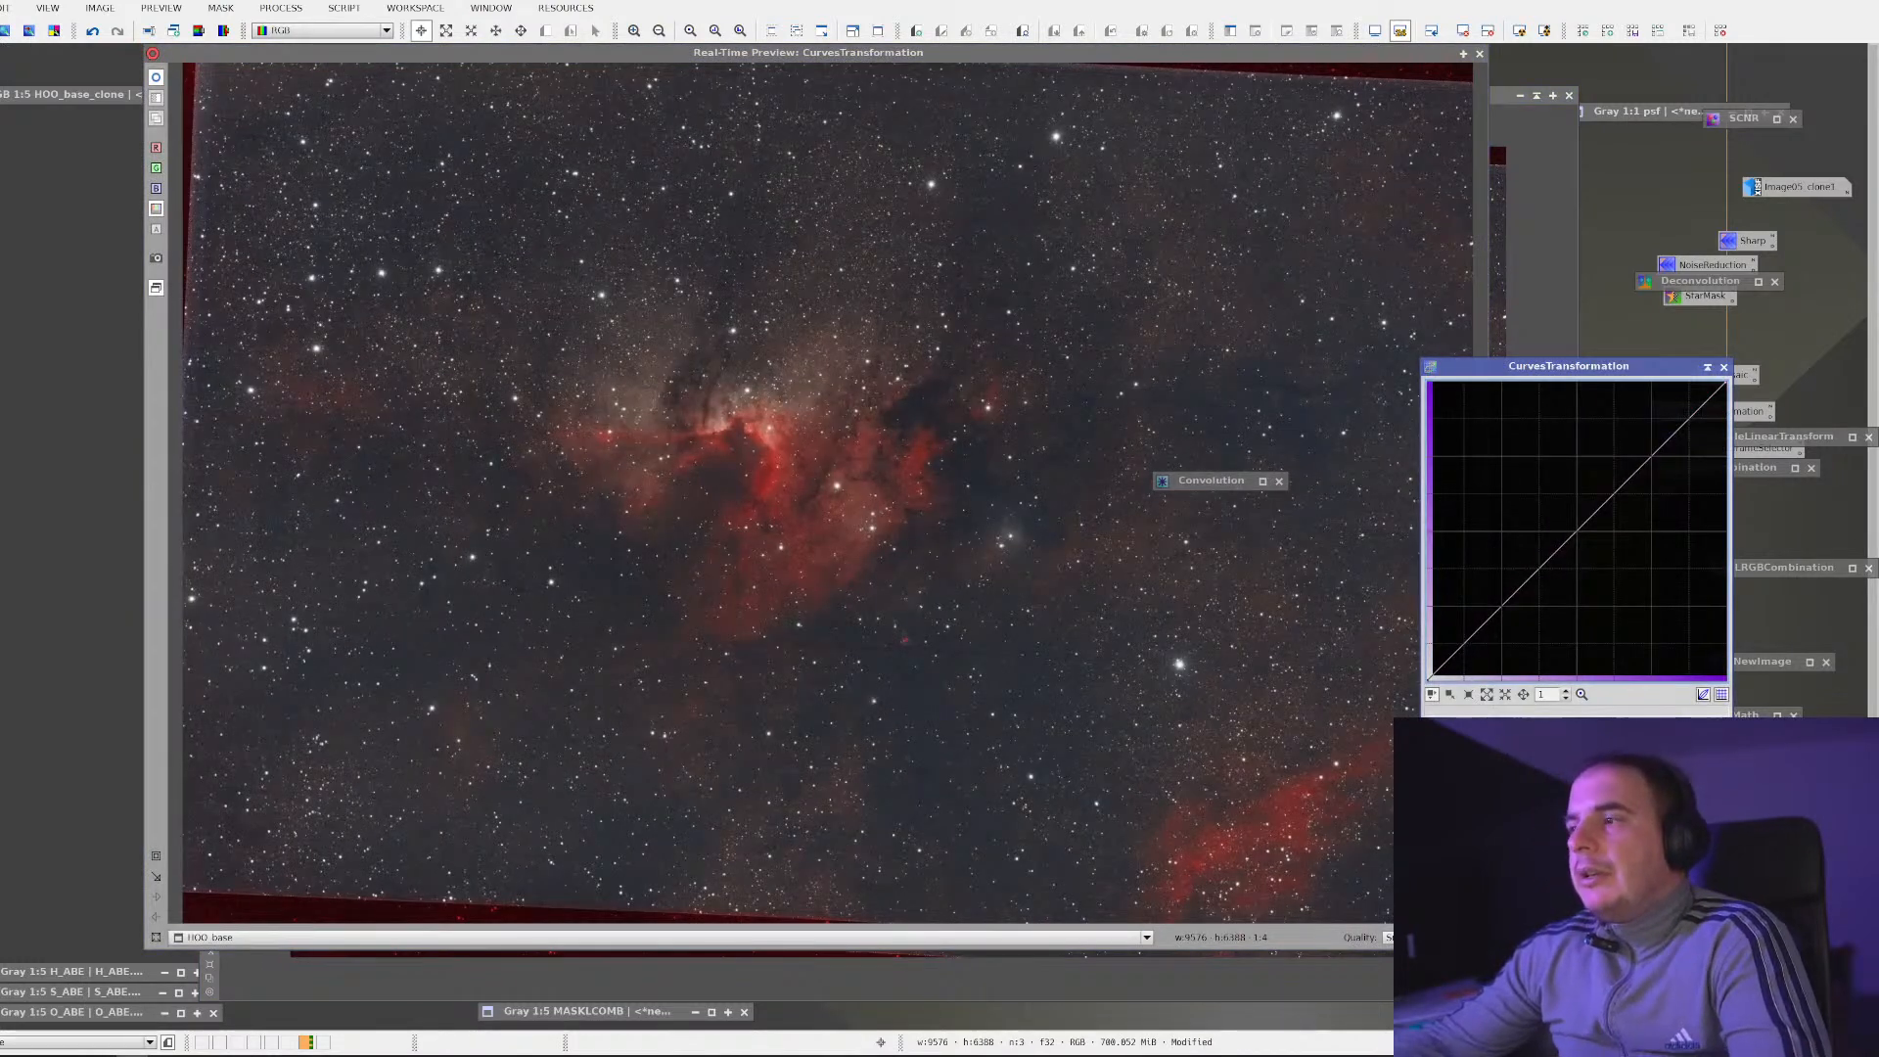
# Shape a saturation curve that boosts weakly saturated colours and restrains stronger ones, and preview it on the nebula
pyautogui.click(1676, 738)
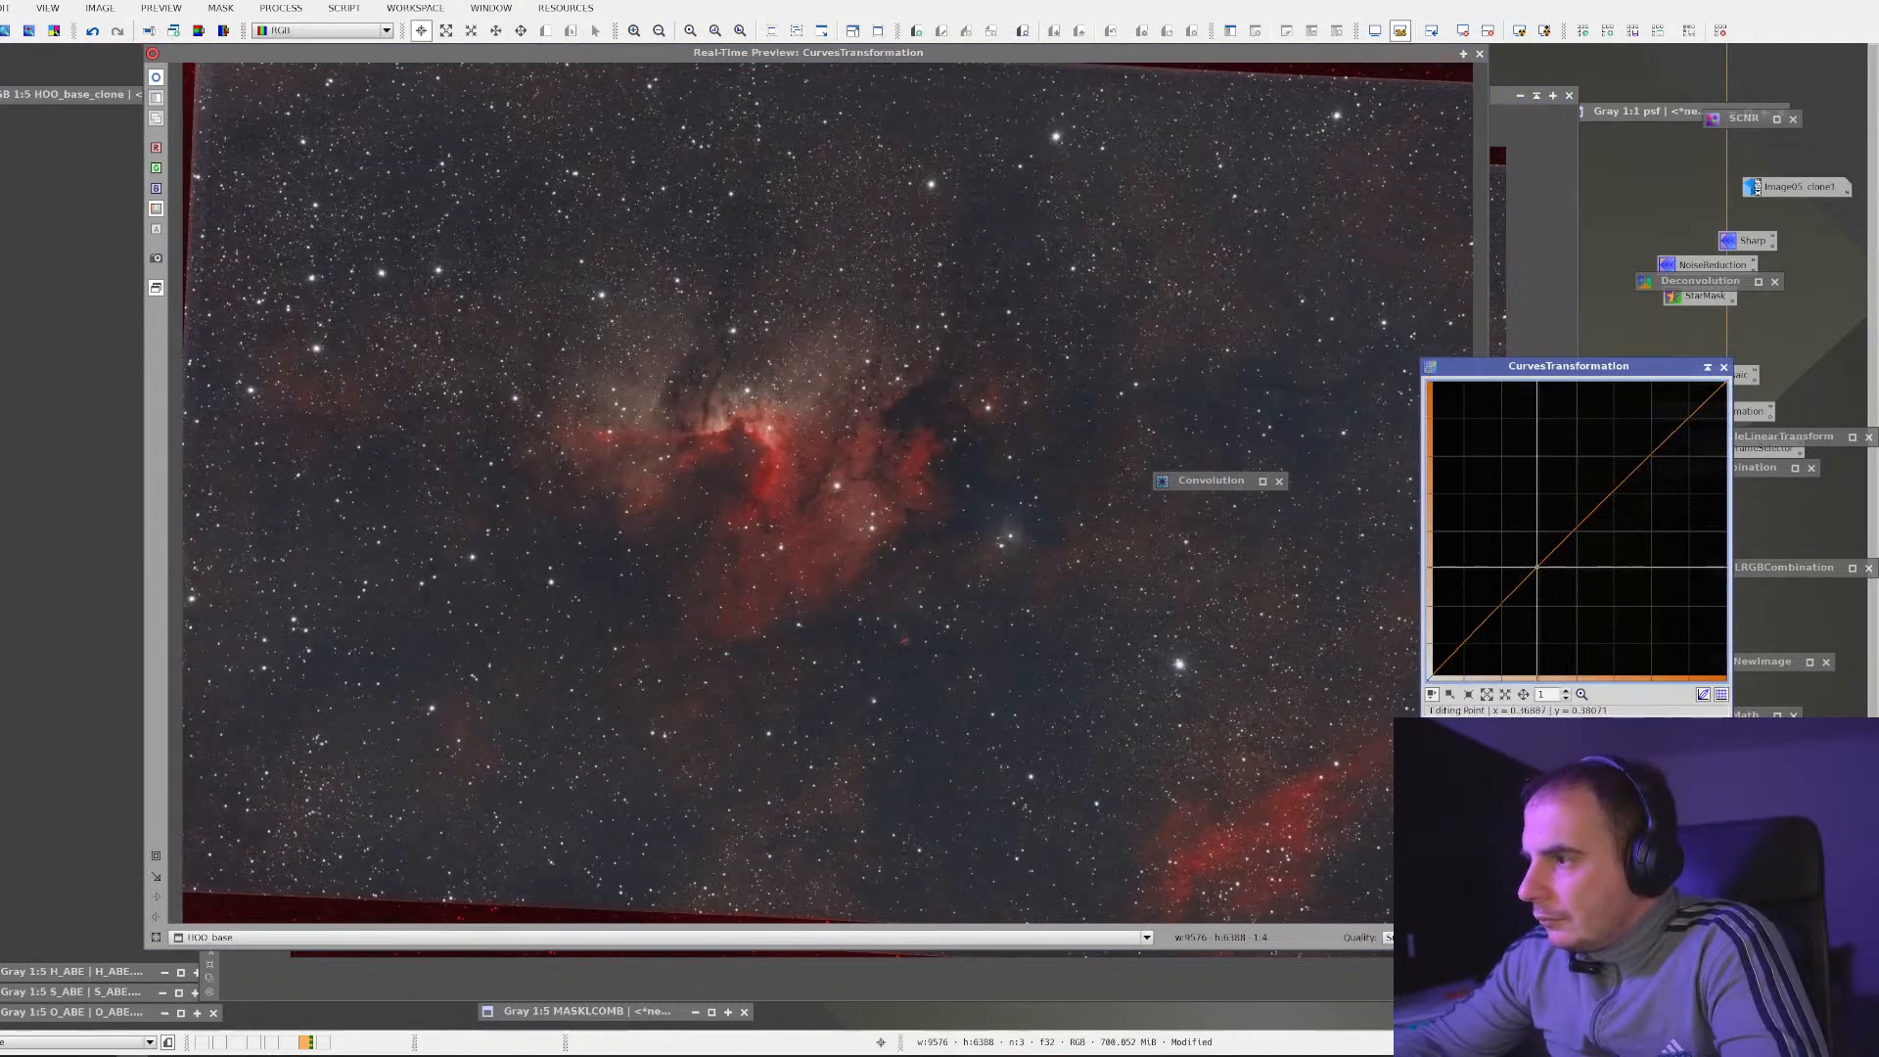
pyautogui.moveTo(1532, 576); pyautogui.dragTo(1530, 551)
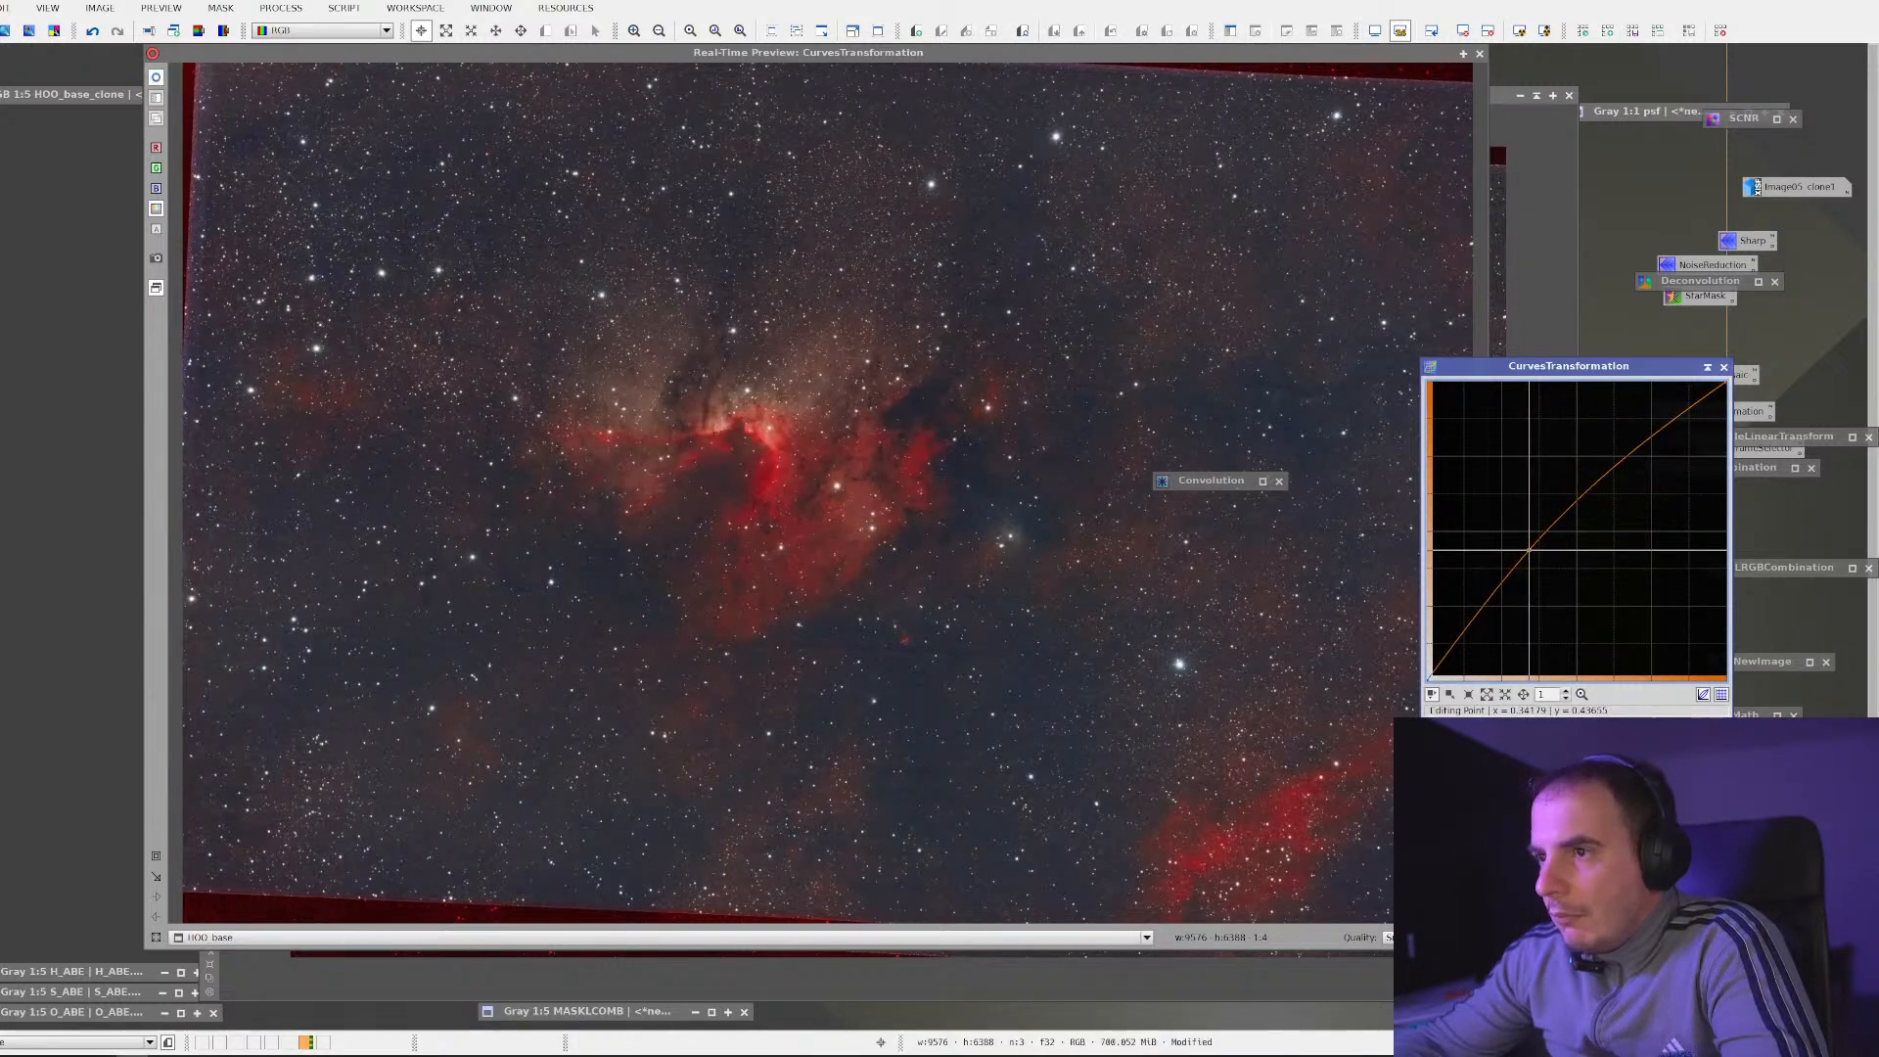
pyautogui.click(1596, 508)
pyautogui.moveTo(1597, 508); pyautogui.dragTo(1603, 522)
pyautogui.moveTo(521, 306); pyautogui.dragTo(1119, 702)
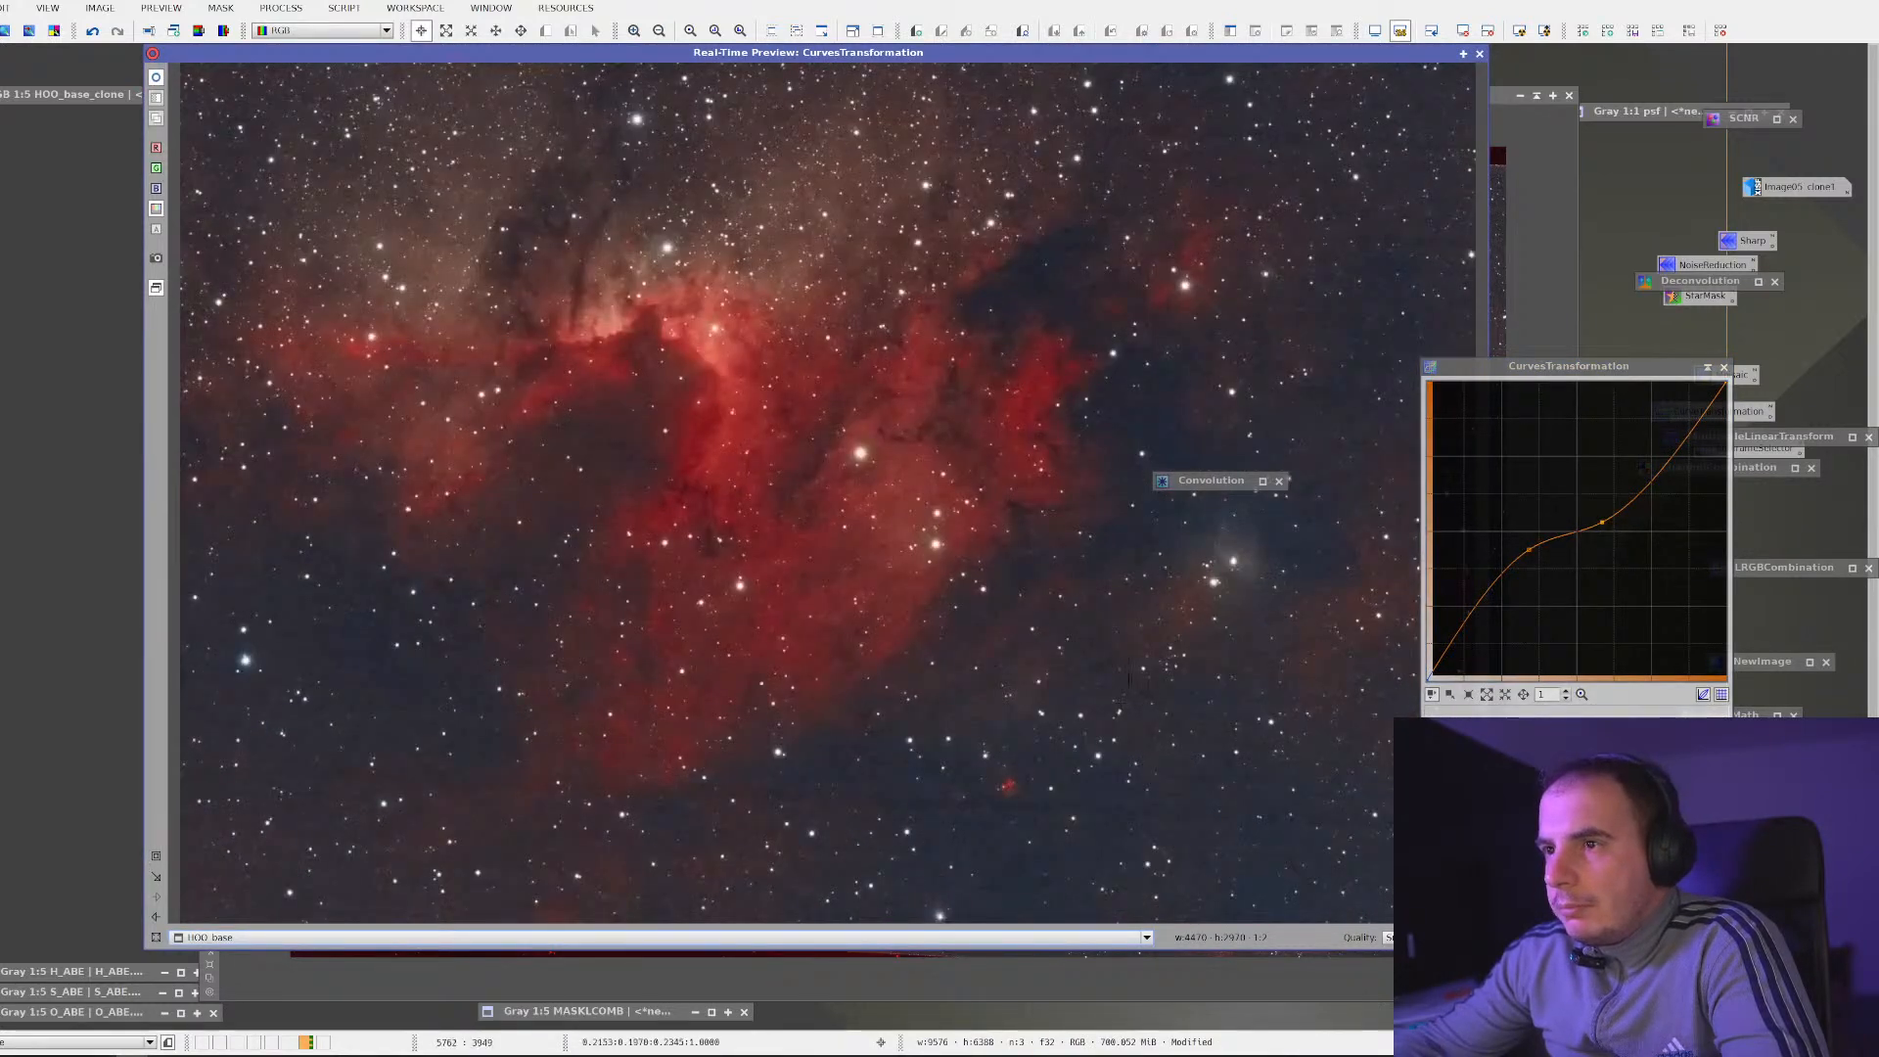
# Switch to the browser, study the Cave Nebula reference image on AstroBin, and return to PixInsight
pyautogui.hotkey('alt', 'Tab')
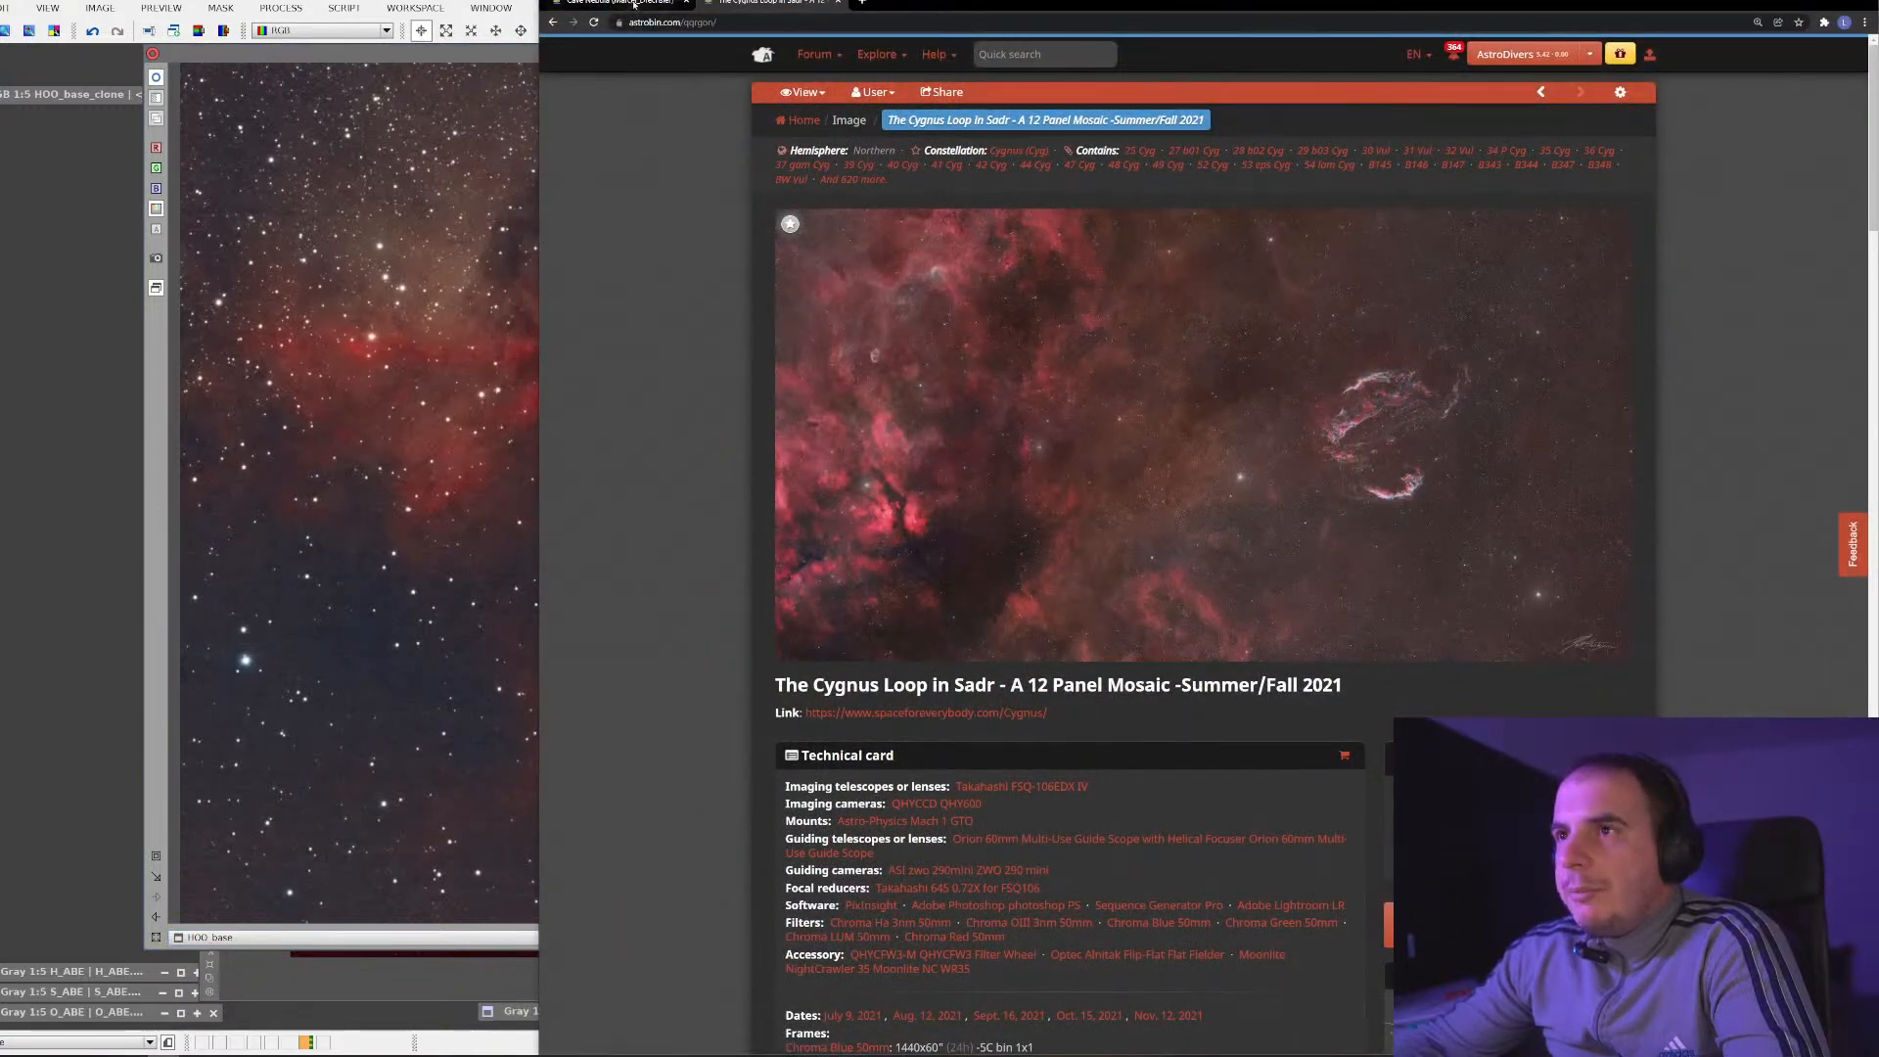
pyautogui.click(634, 5)
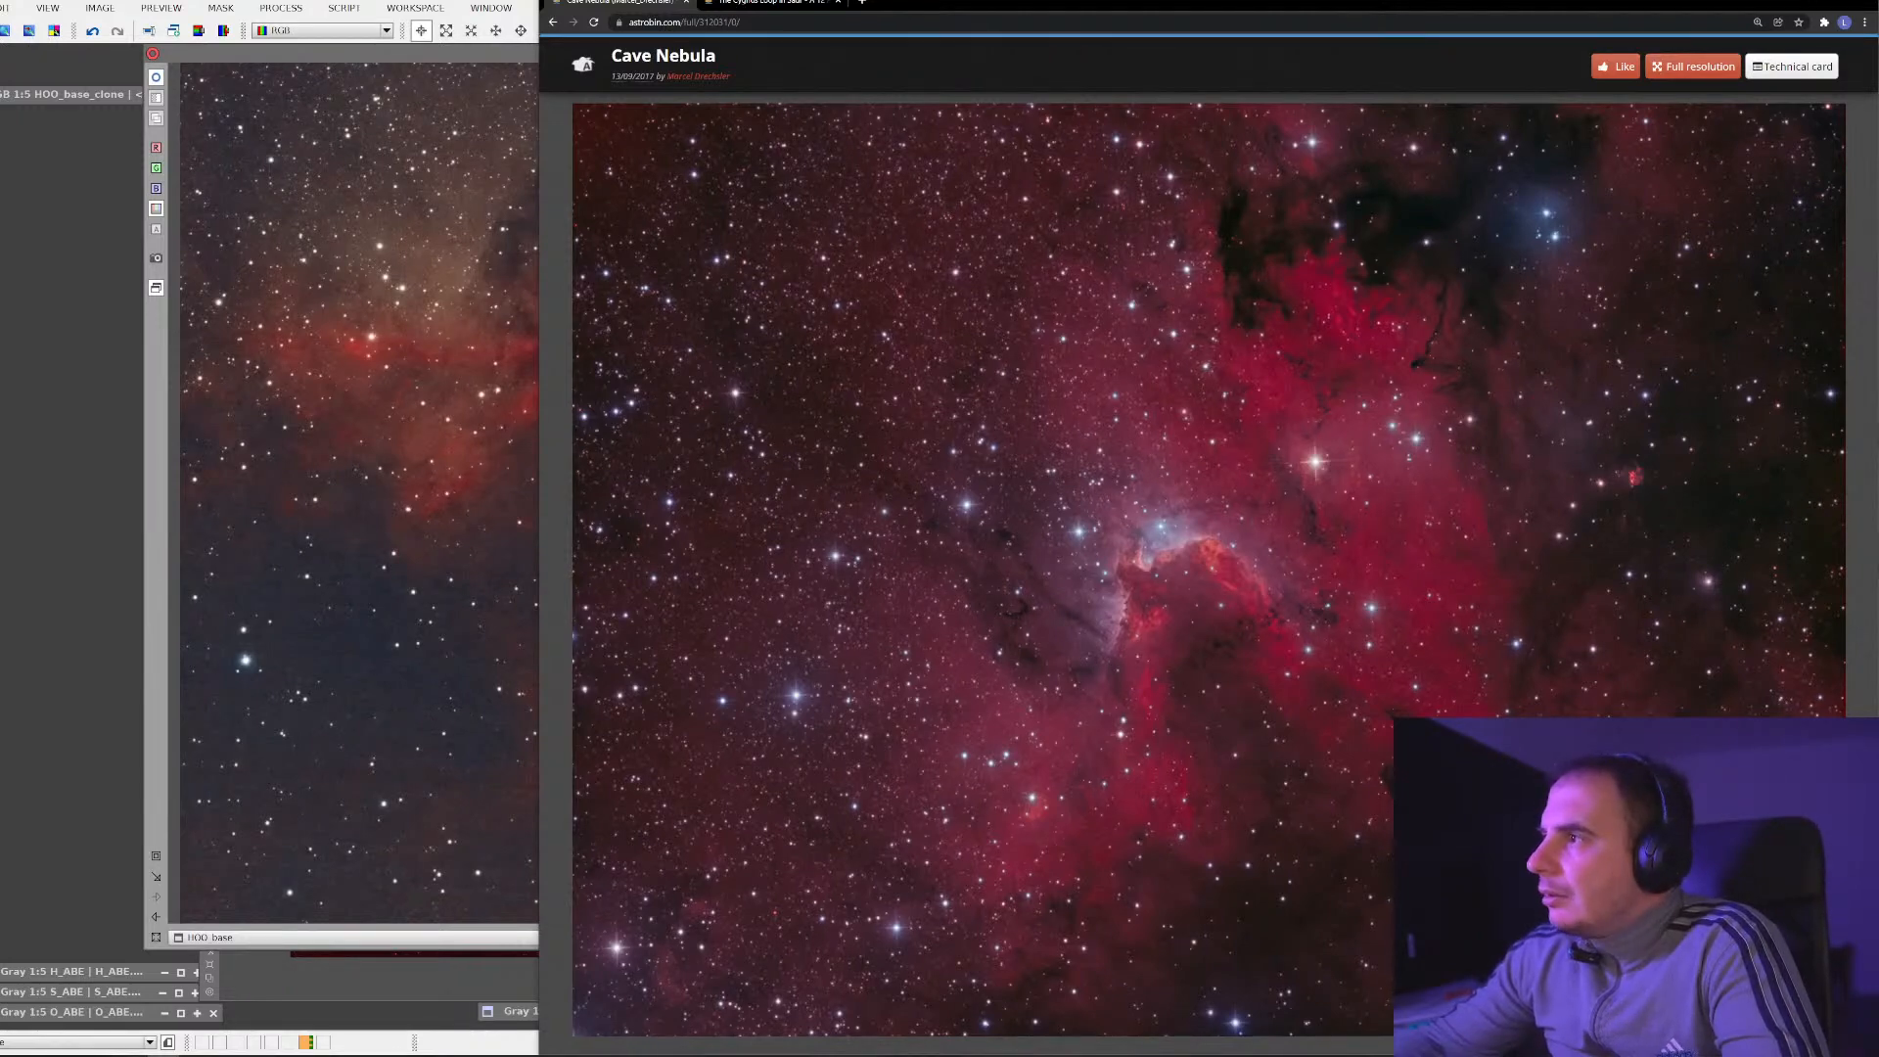
pyautogui.click(1812, 2)
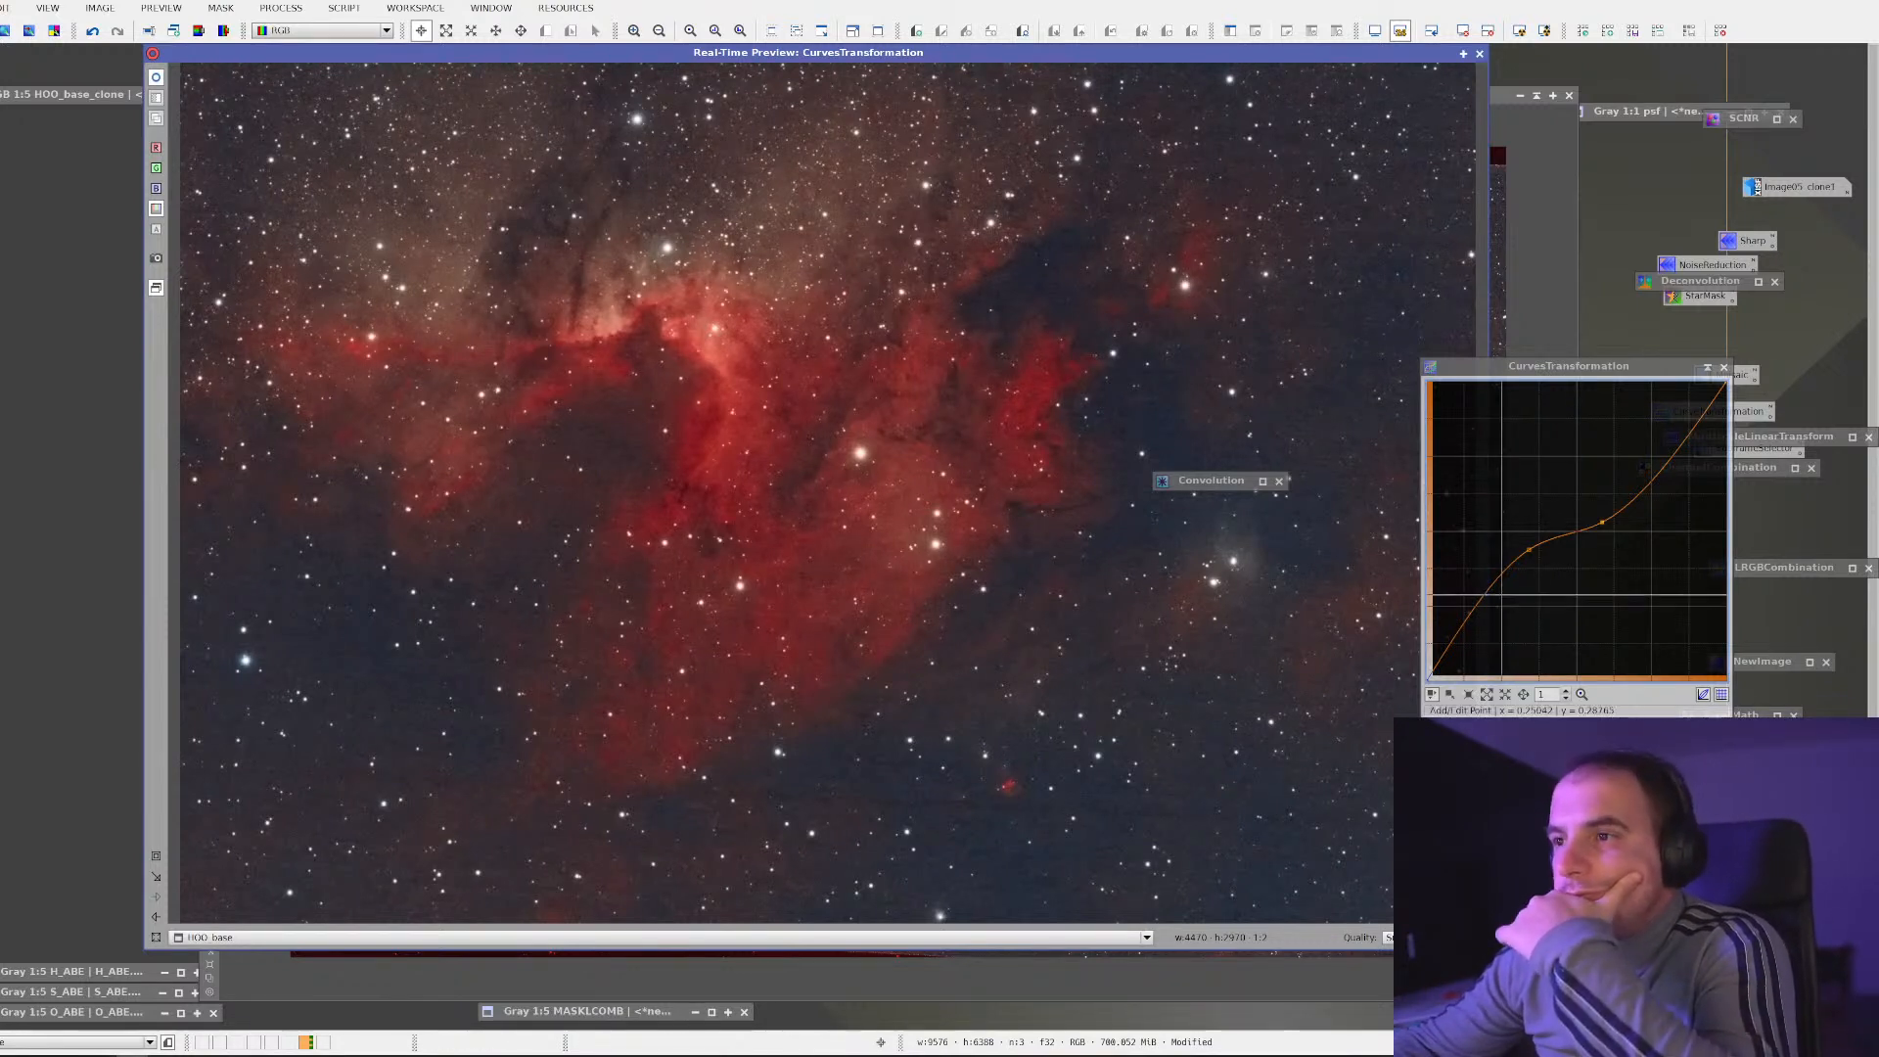
# Soften the saturation curve by moving both points closer to the diagonal, apply it to HOO_base, and reset the curve
pyautogui.moveTo(1529, 550); pyautogui.dragTo(1524, 572)
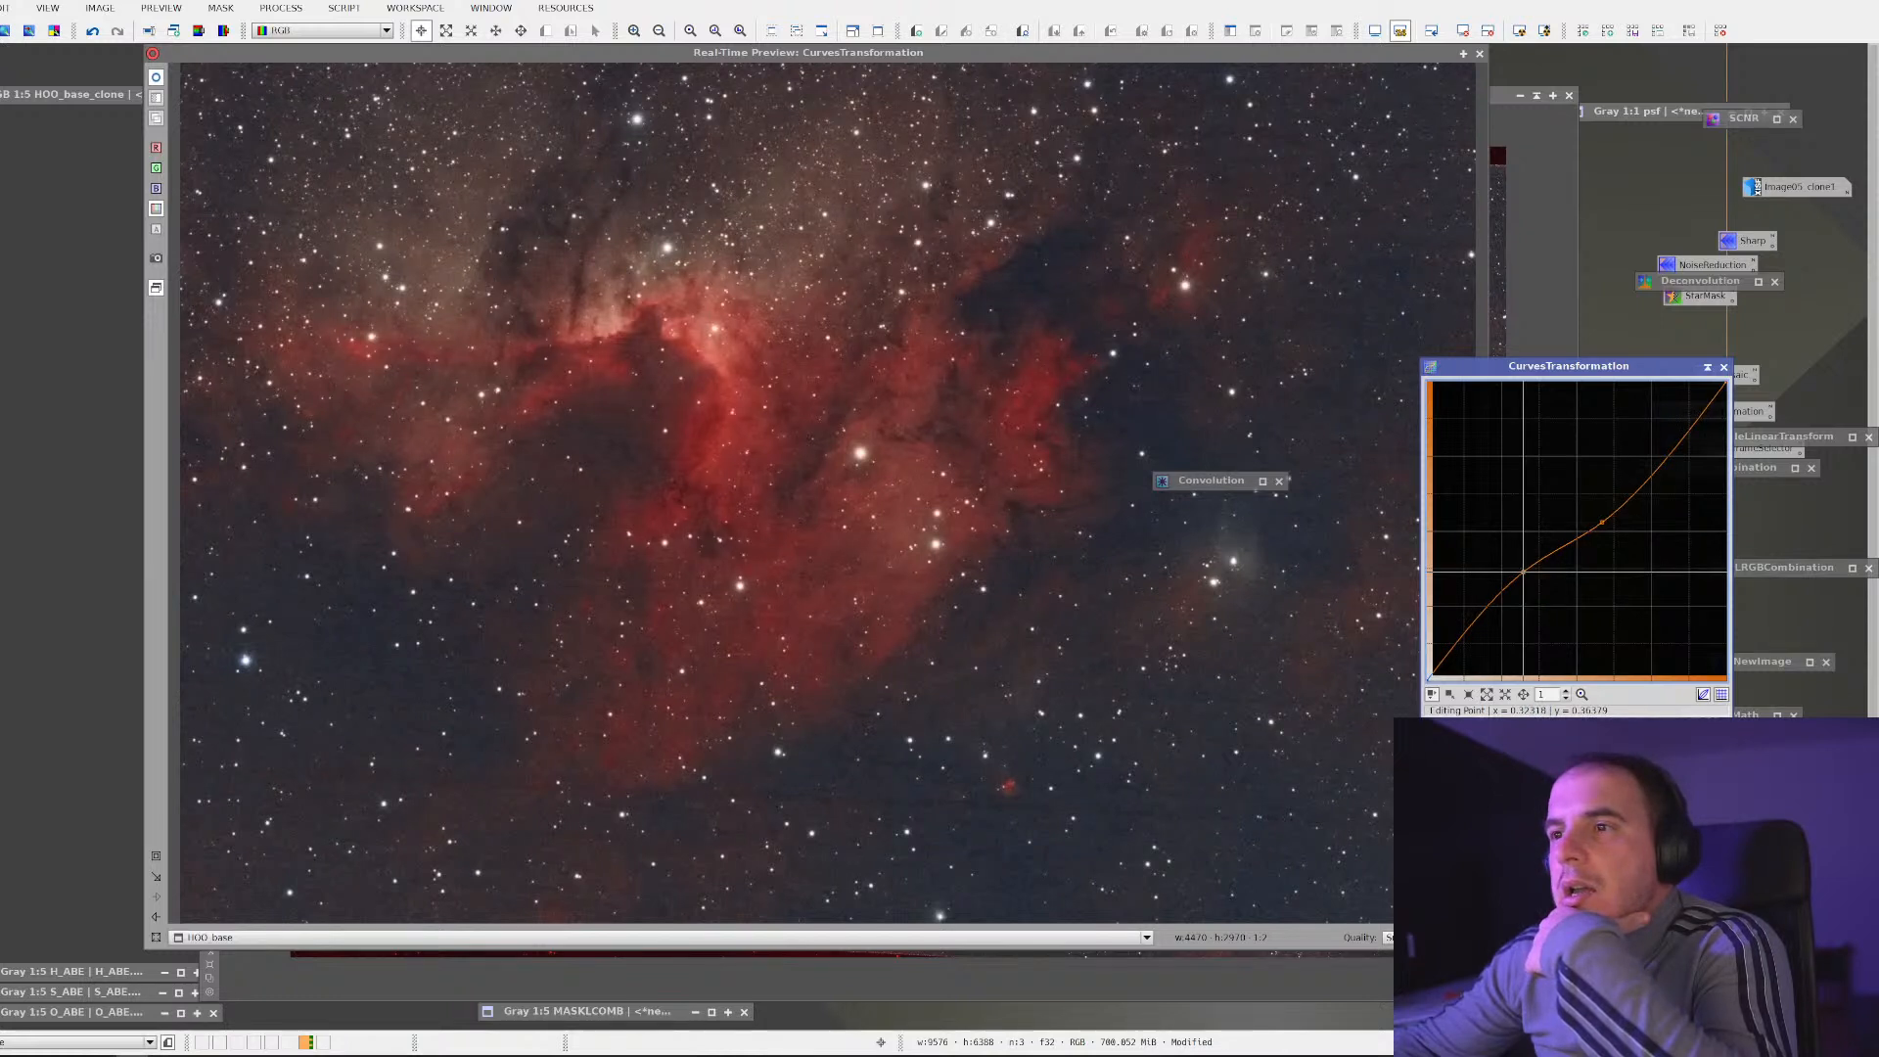
pyautogui.moveTo(1601, 522); pyautogui.dragTo(1659, 464)
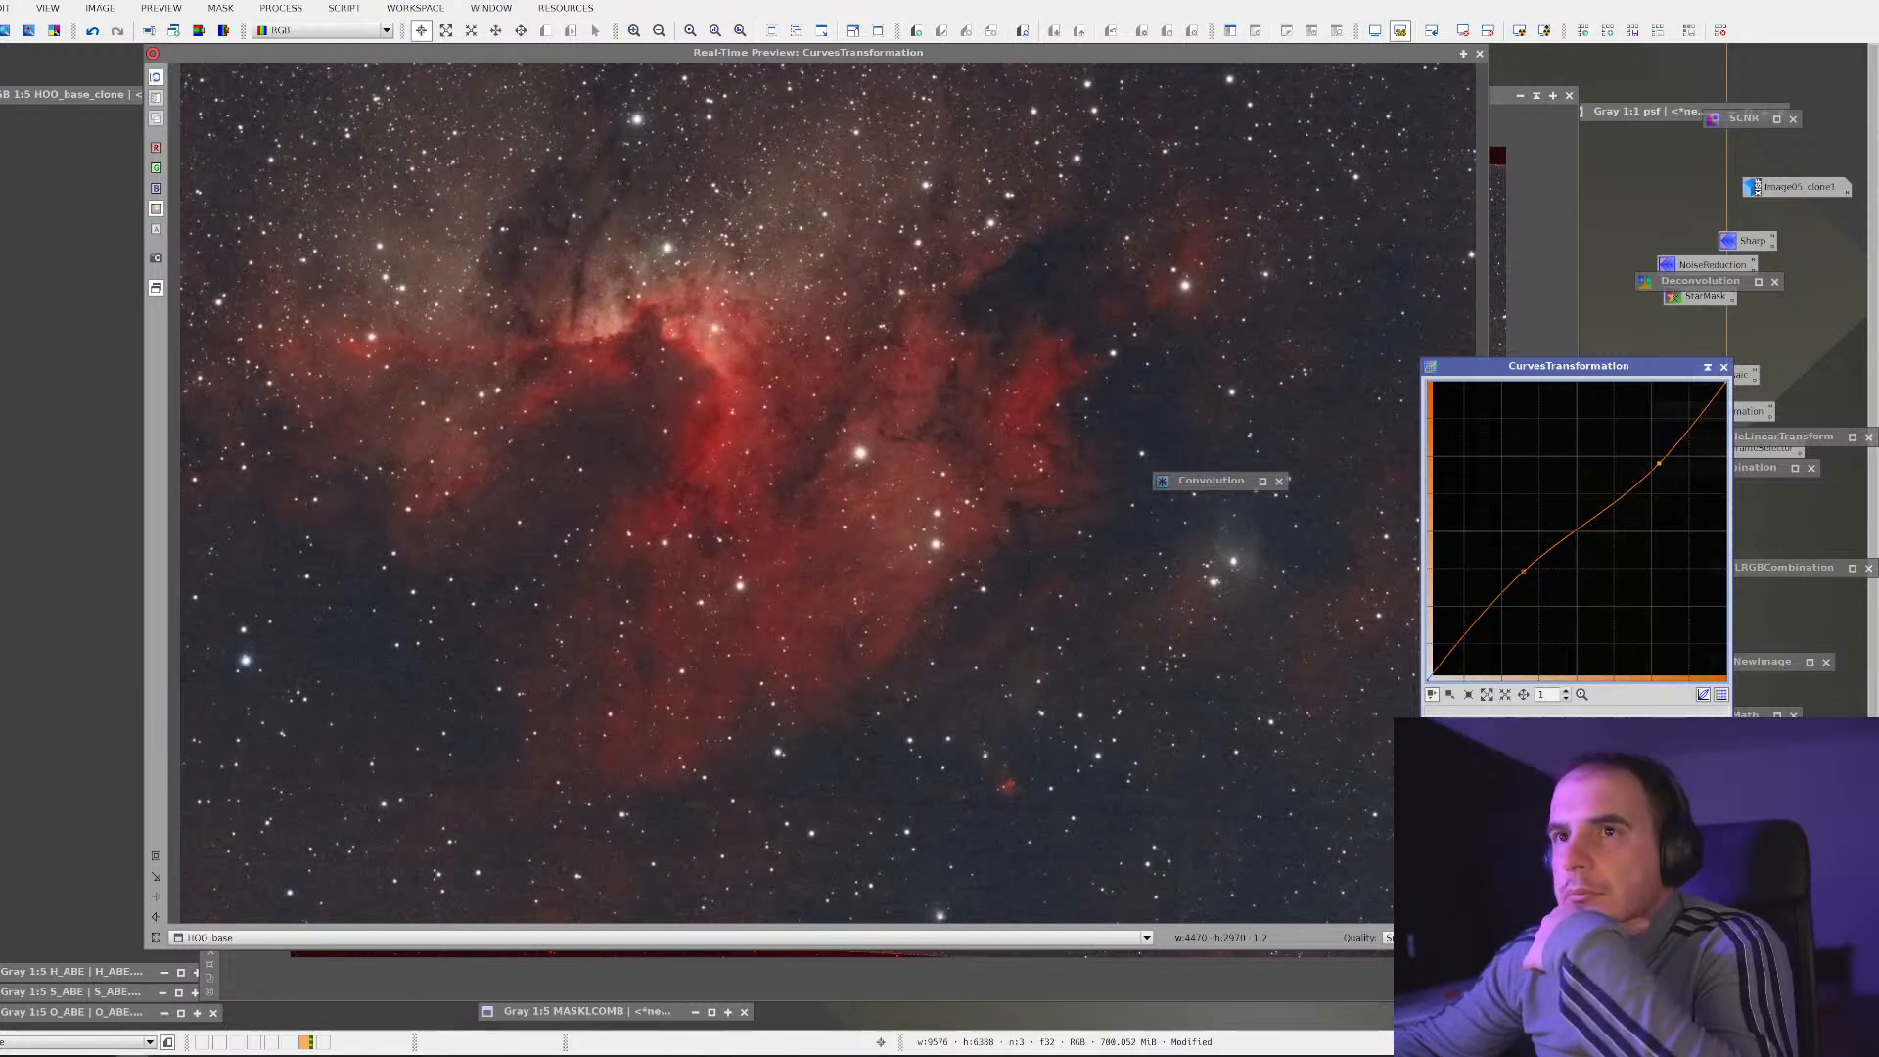
pyautogui.click(153, 74)
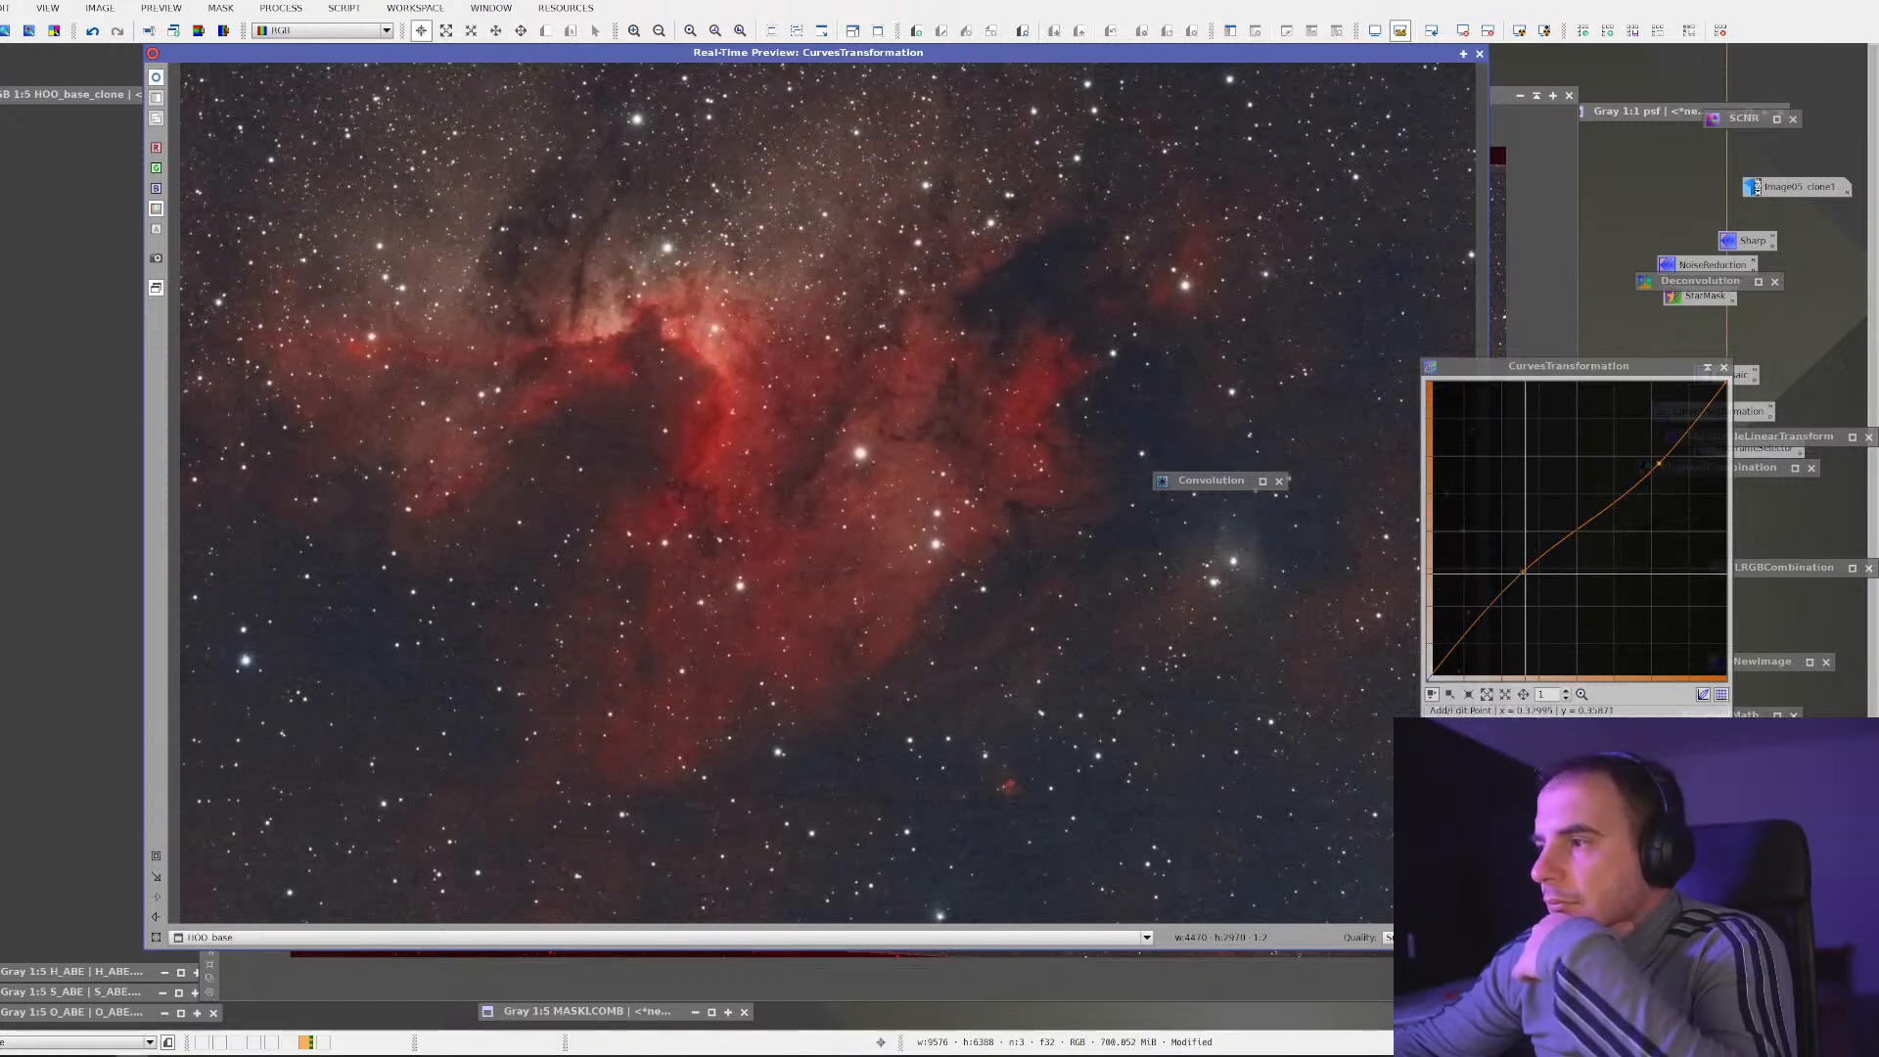
pyautogui.click(1660, 464)
pyautogui.moveTo(1661, 464); pyautogui.dragTo(1655, 460)
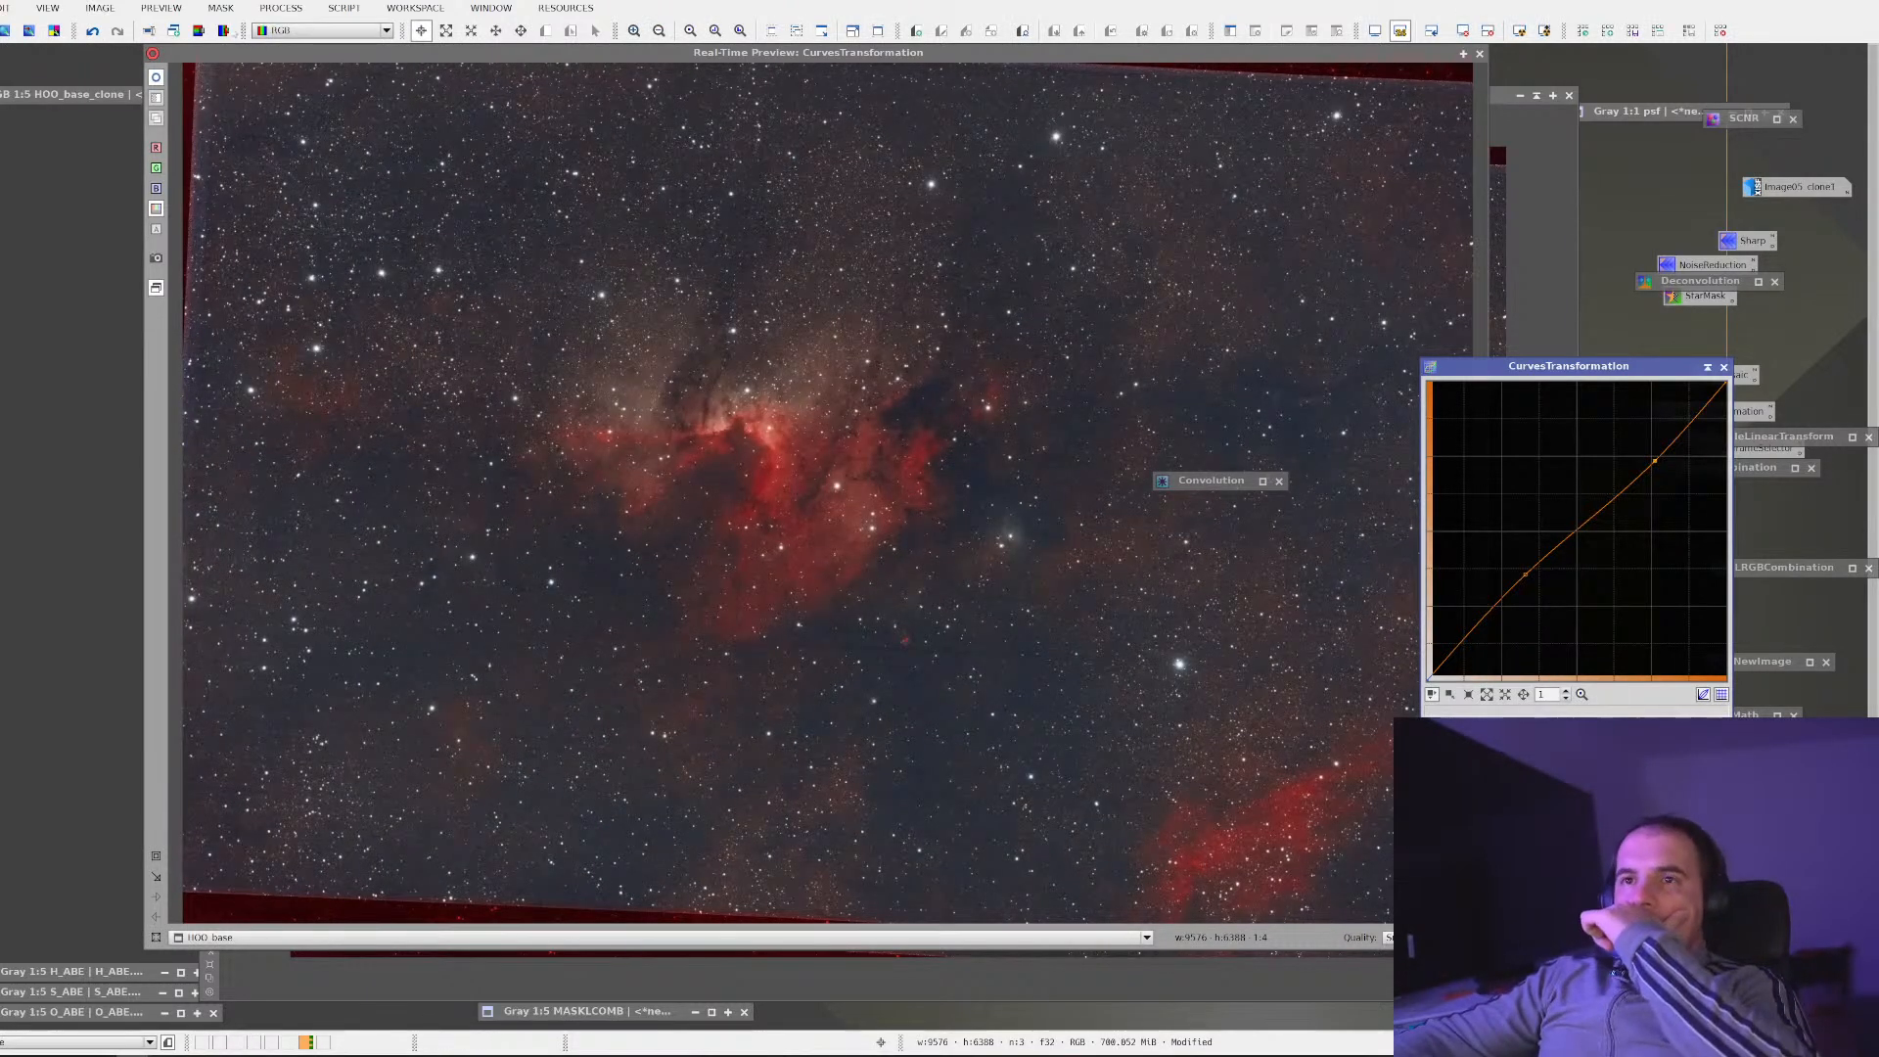
pyautogui.click(1721, 801)
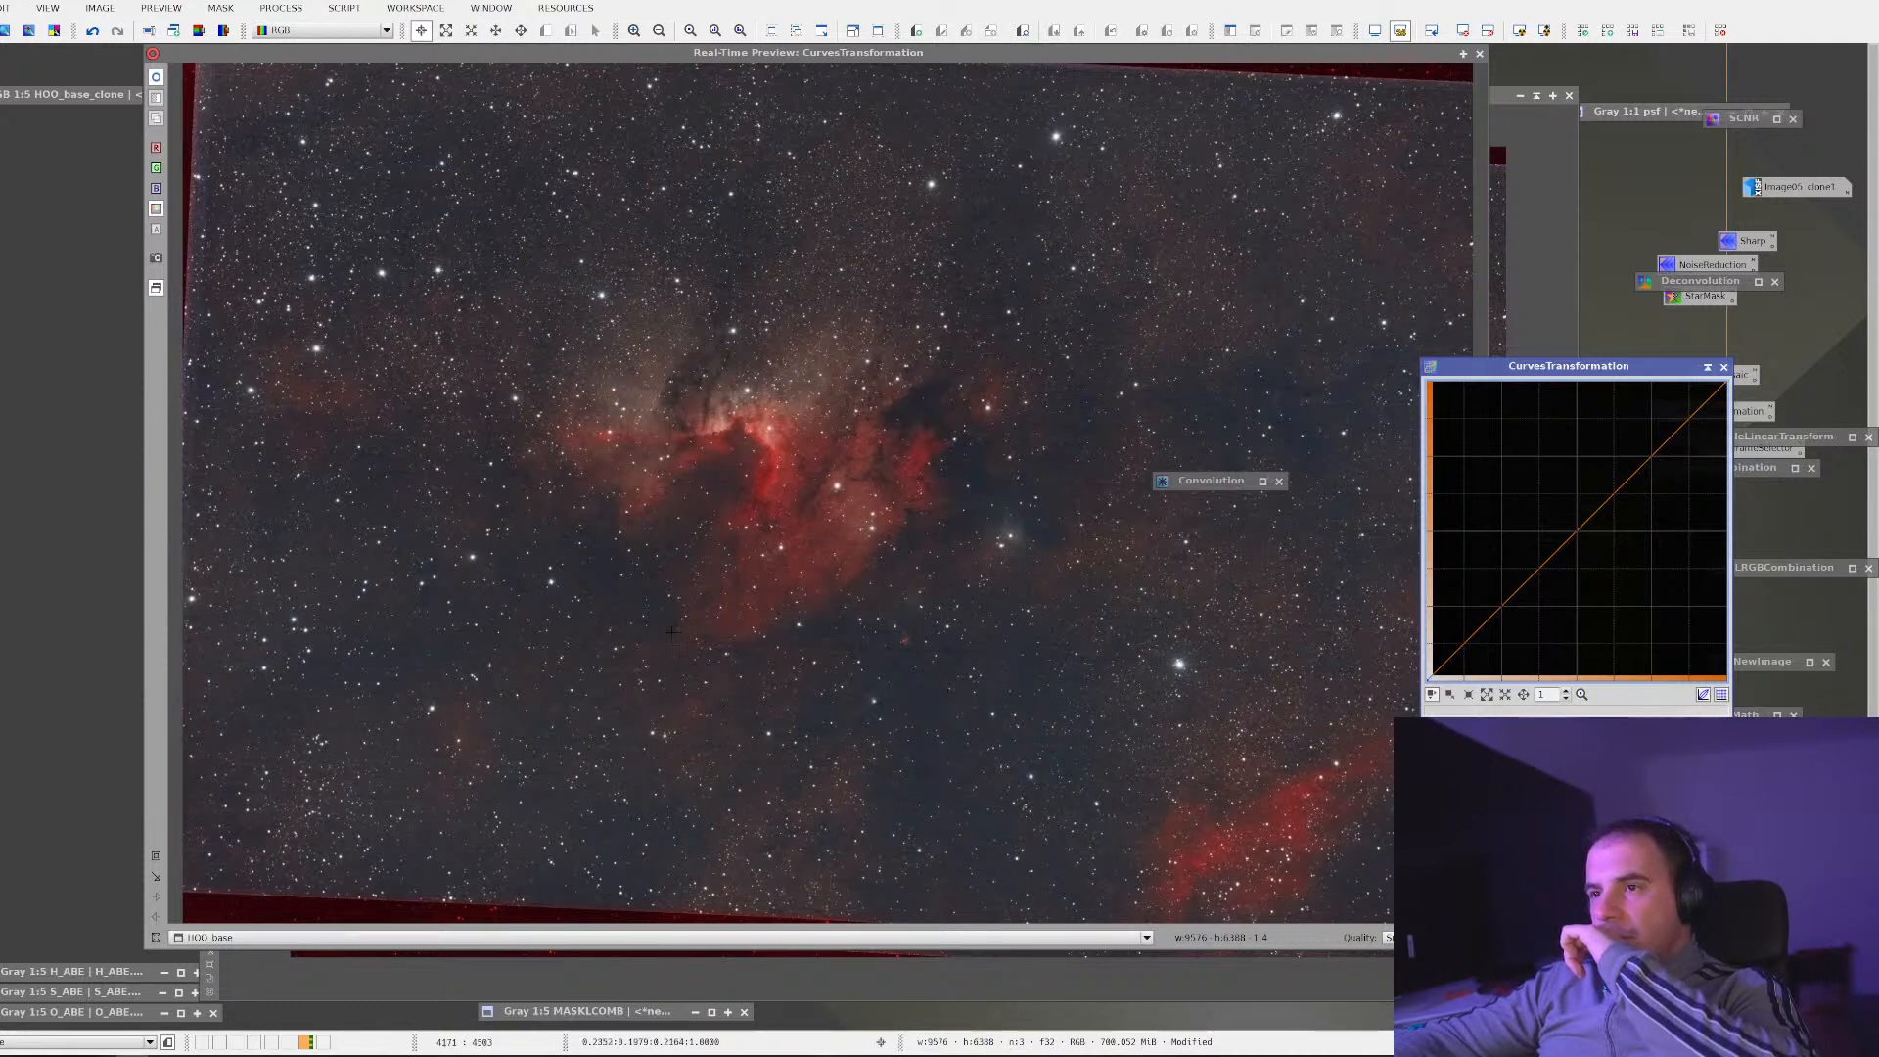
# Inspect the dark strip below the nebula in the preview, and restart the real-time preview on the whole HOO_base image
pyautogui.moveTo(401, 543); pyautogui.dragTo(1183, 743)
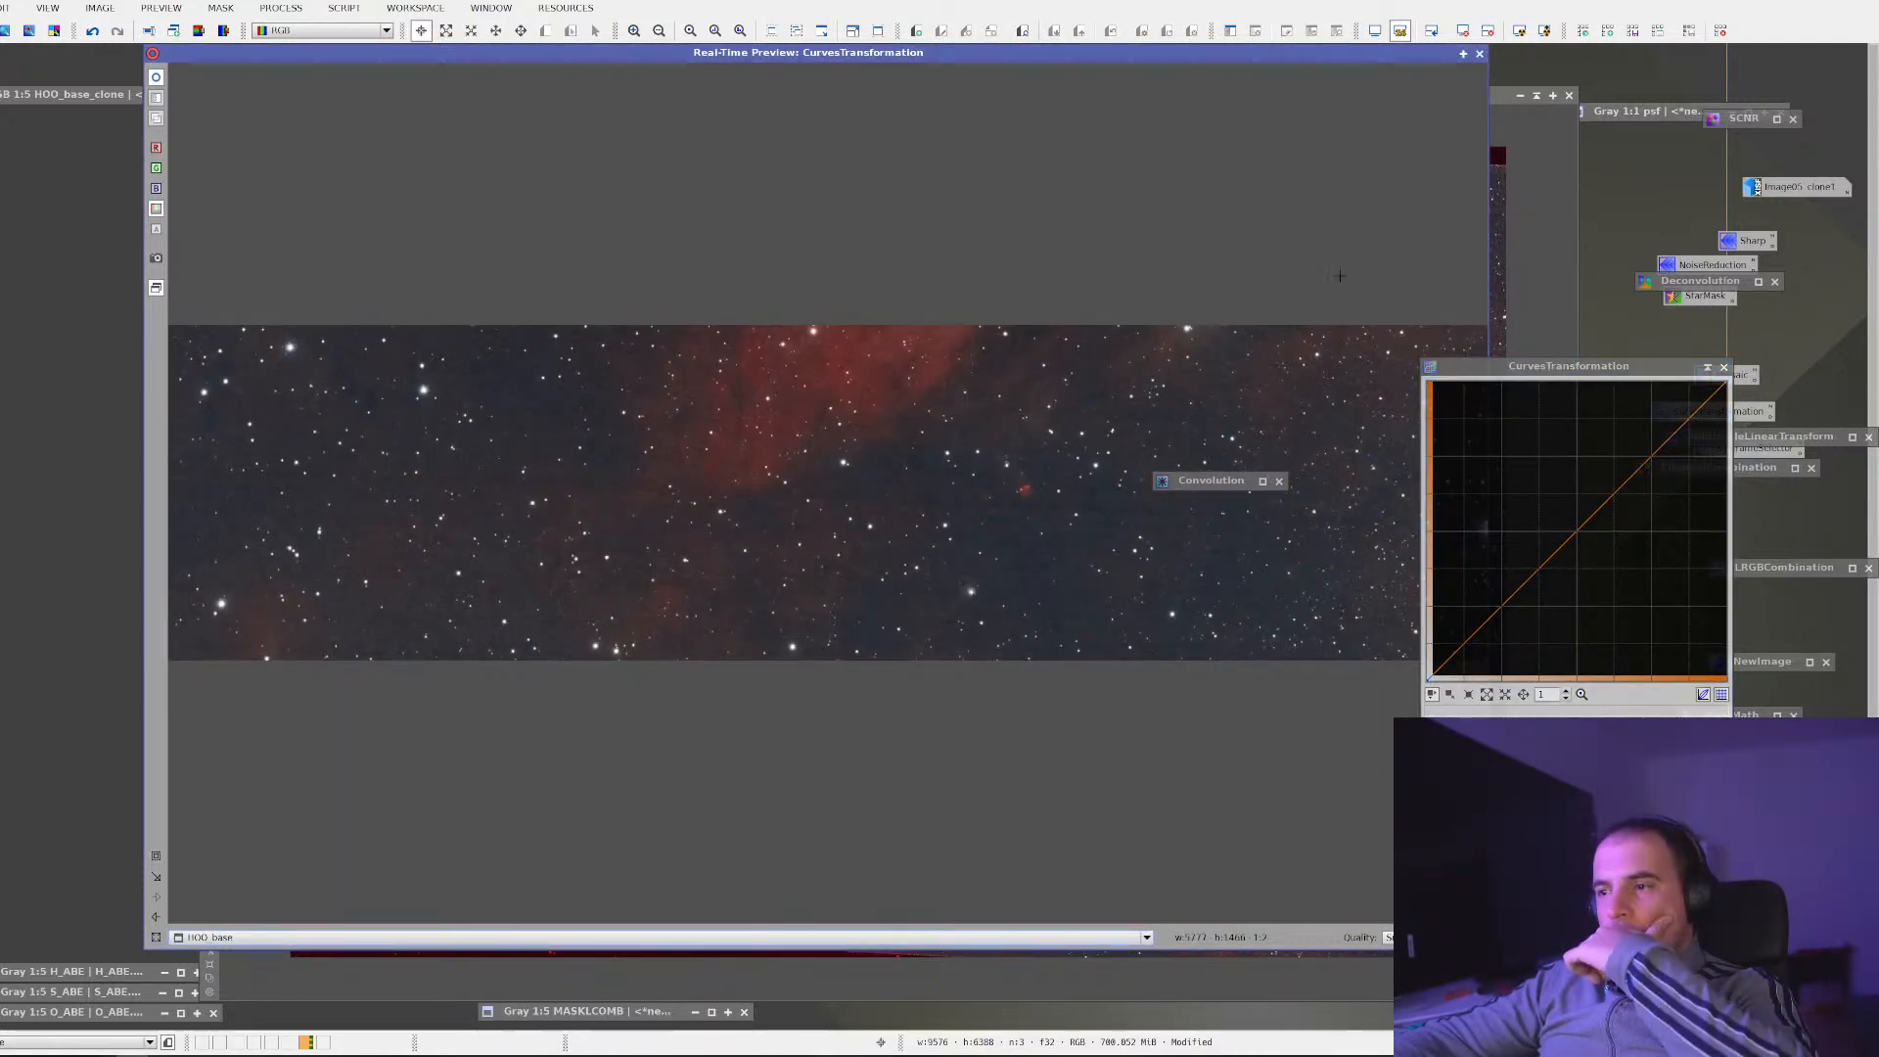
pyautogui.click(1480, 54)
pyautogui.click(1468, 768)
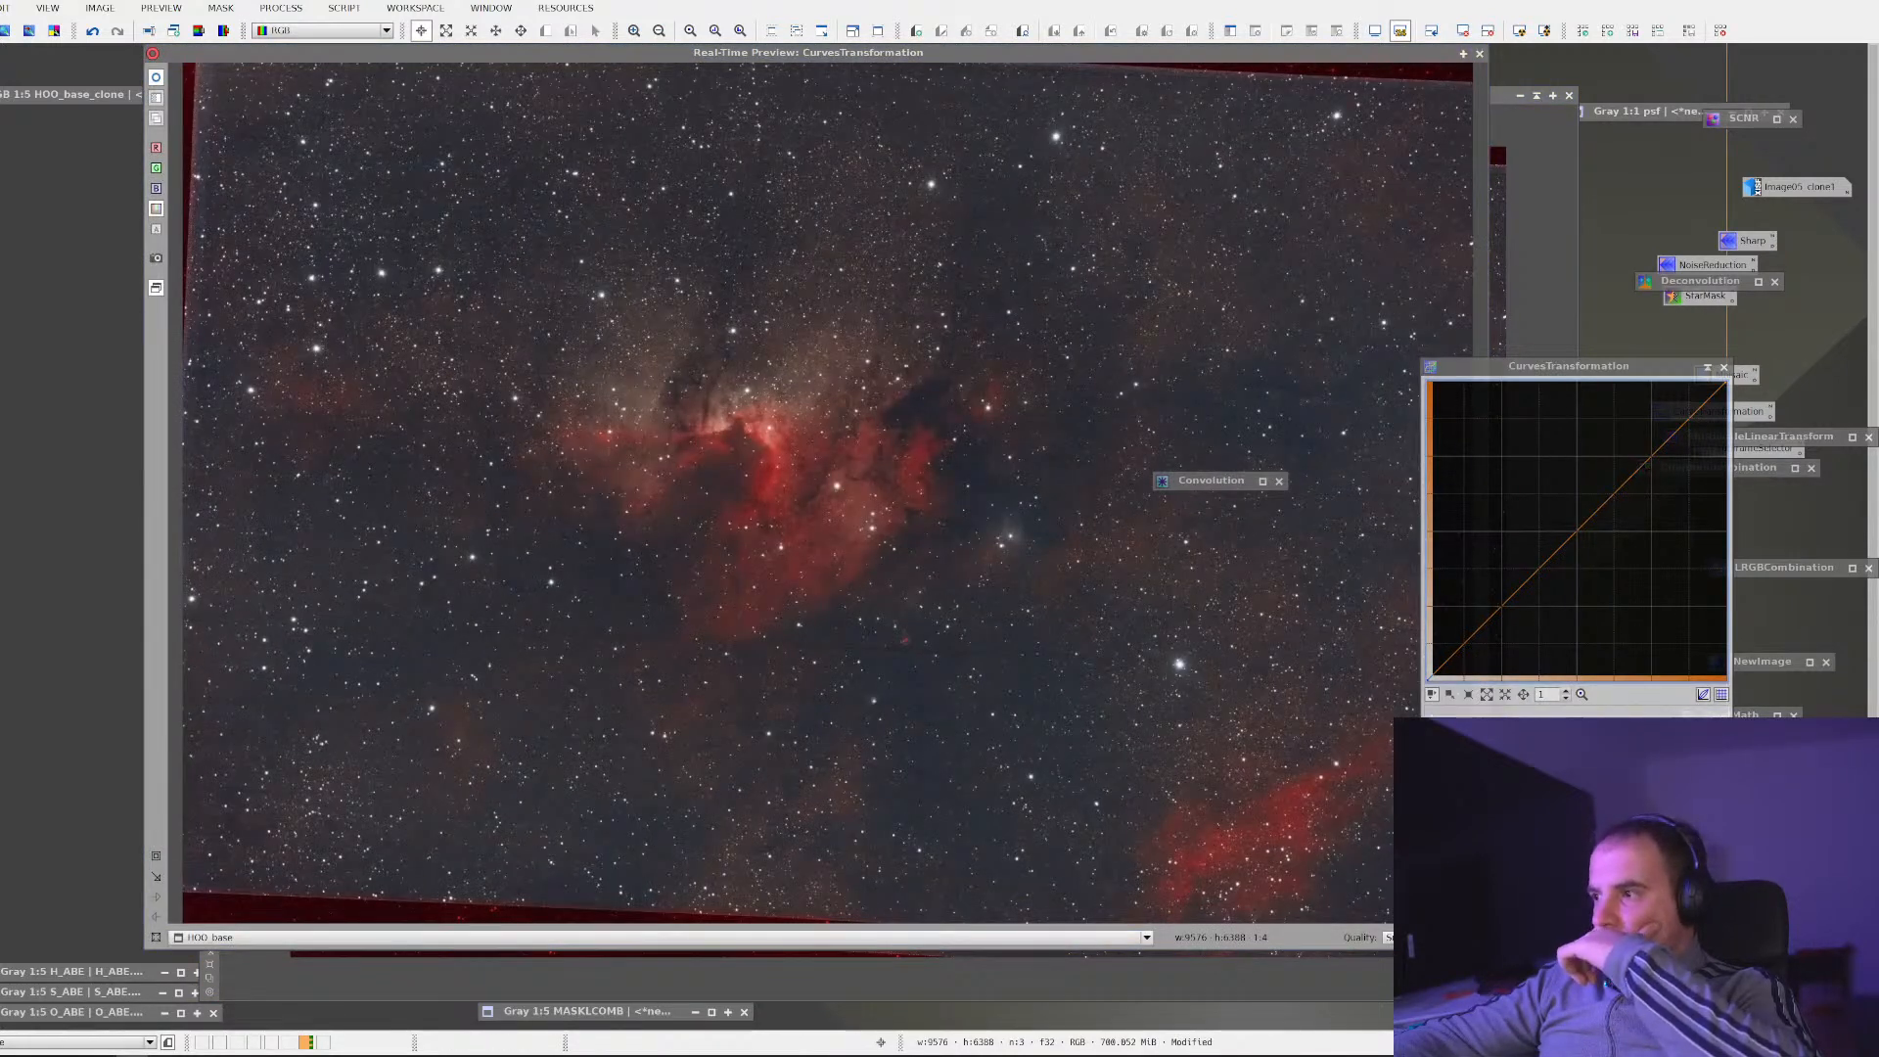
# Try a hue curve with a lowered point on HOO_base, discard it, and collapse CurvesTransformation
pyautogui.click(1633, 730)
pyautogui.moveTo(1506, 599)
pyautogui.mouseDown()
pyautogui.moveTo(1502, 581)
pyautogui.moveTo(1545, 627)
pyautogui.moveTo(1537, 608)
pyautogui.mouseUp()
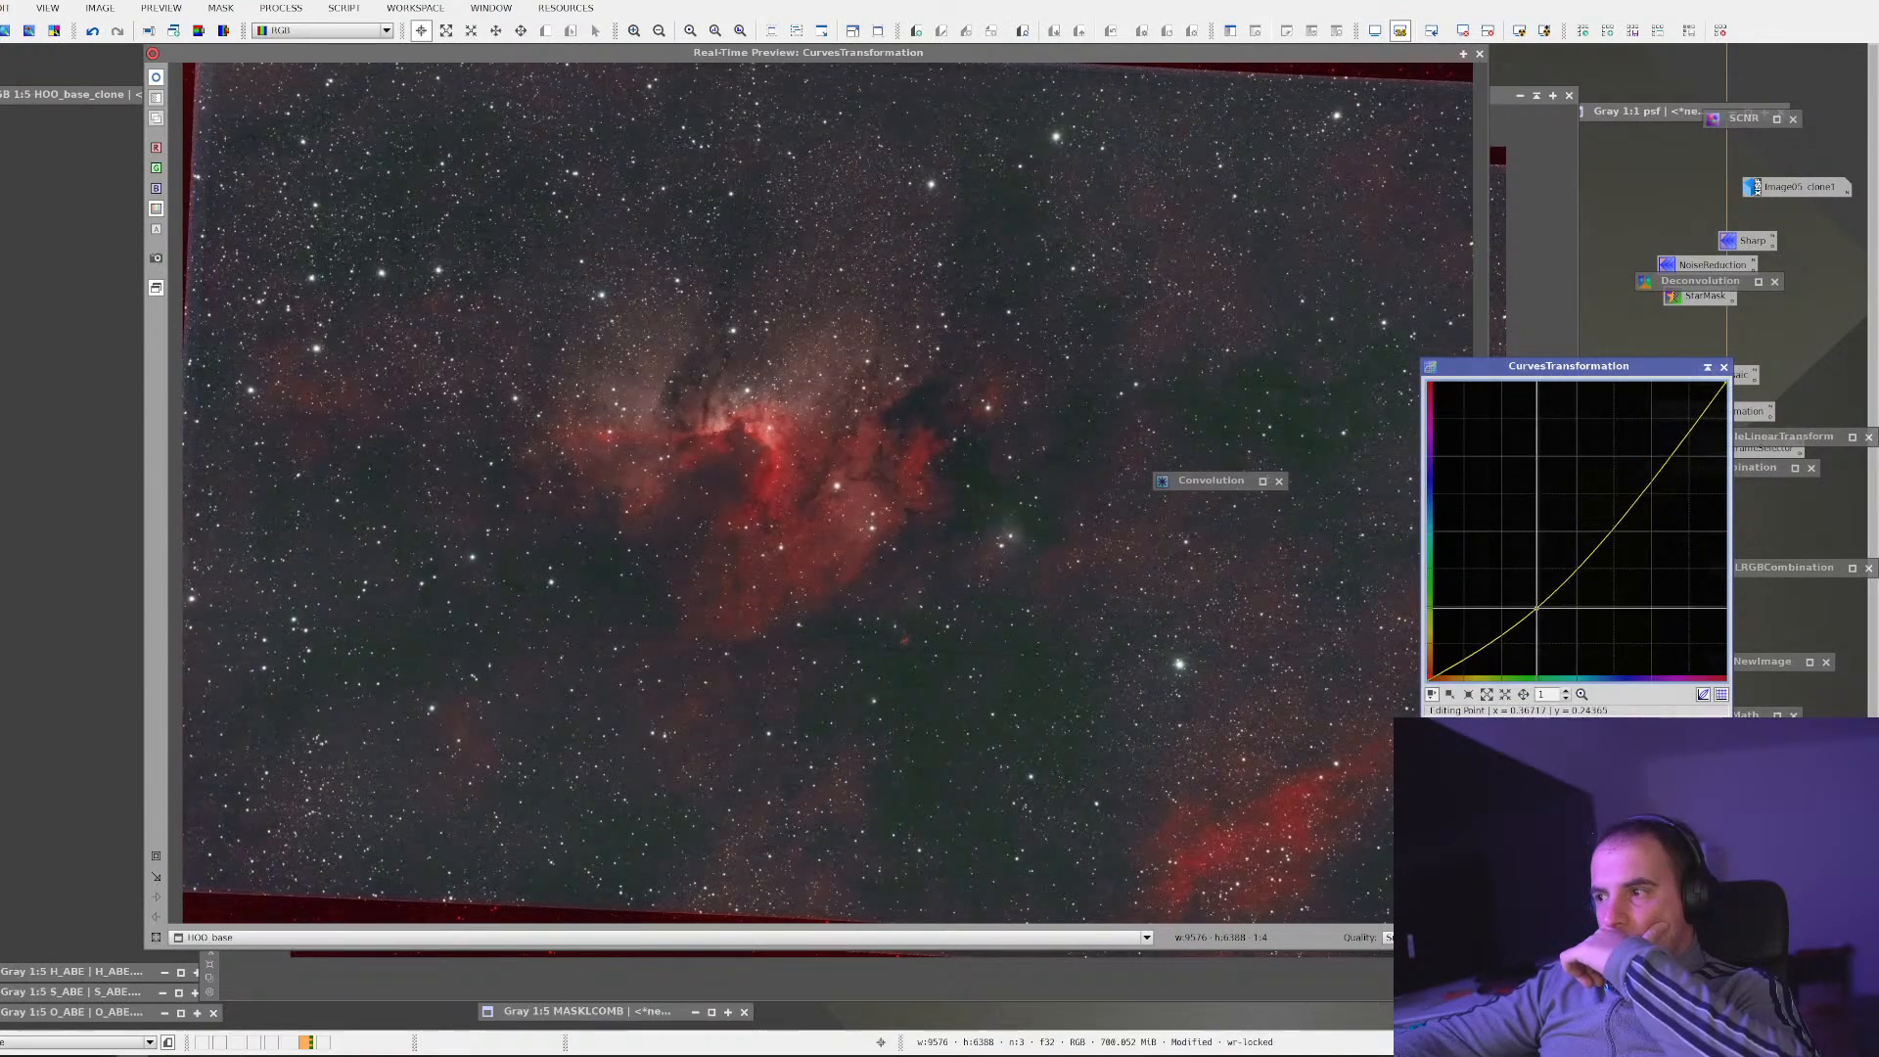
pyautogui.click(1721, 771)
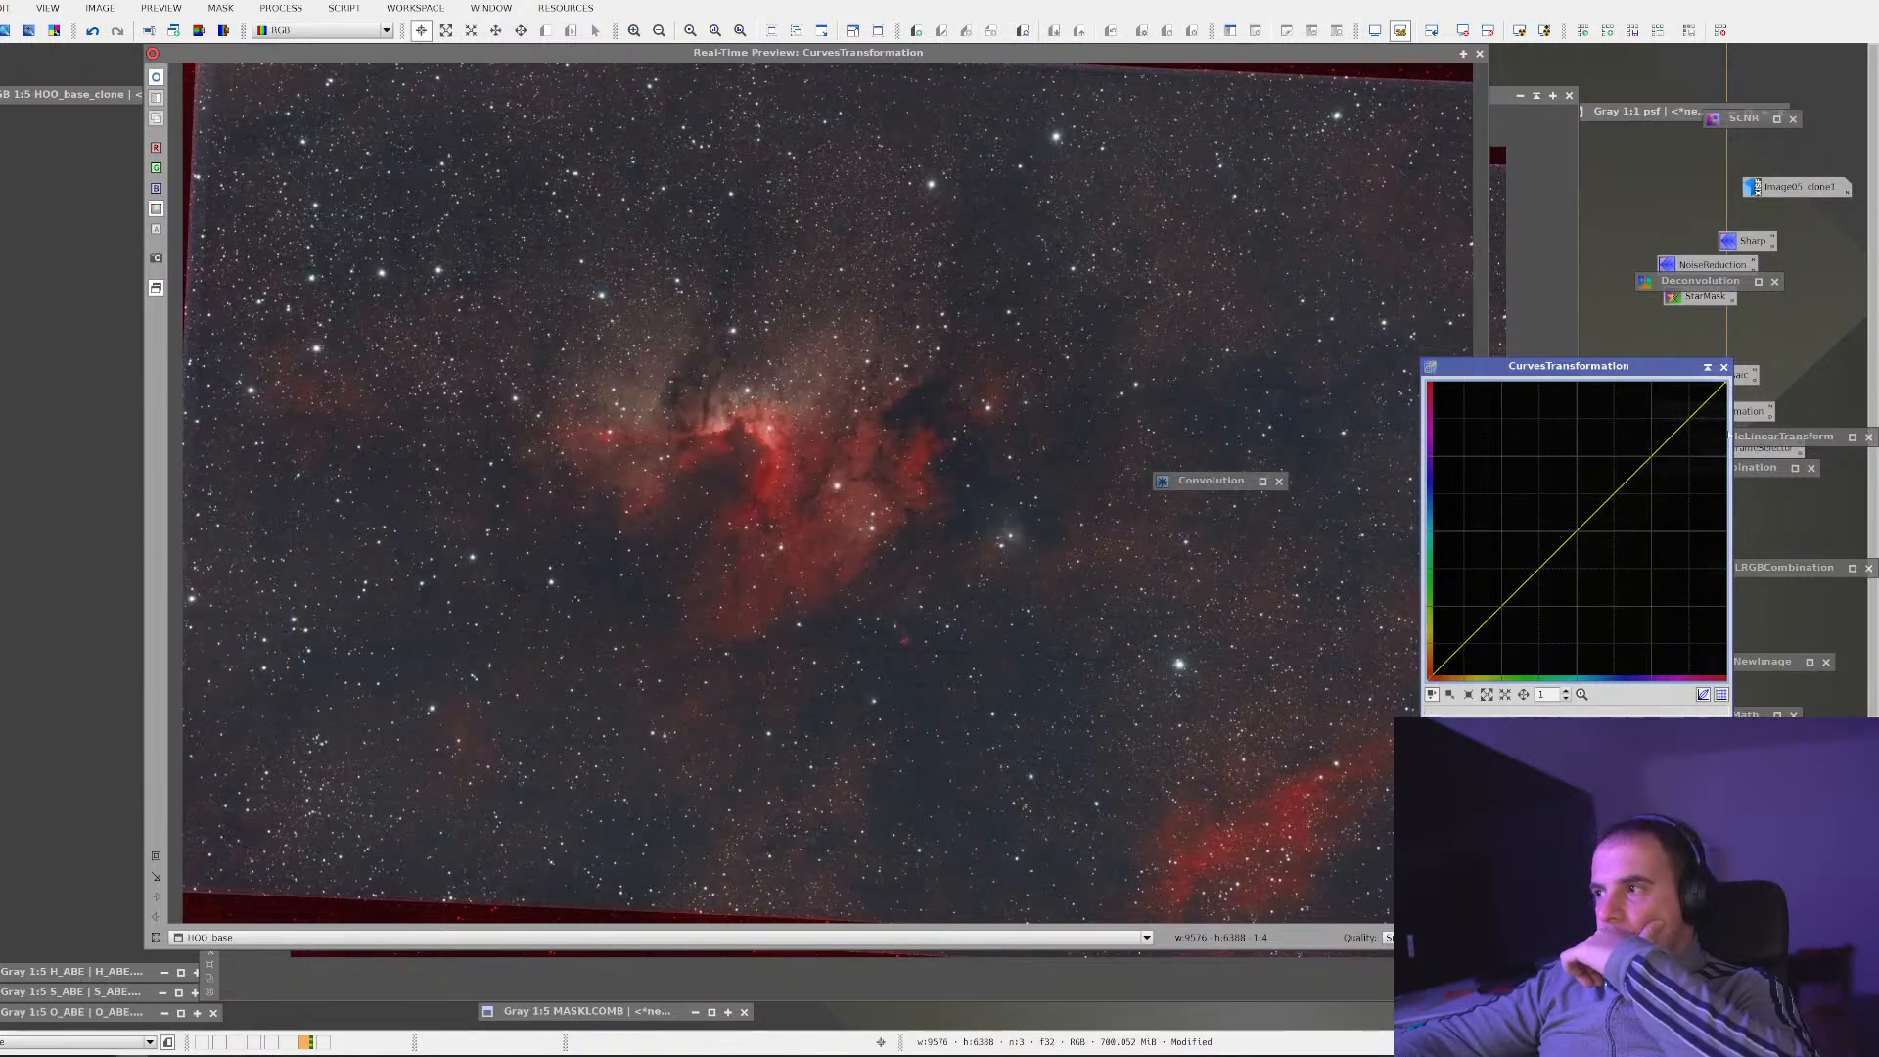
pyautogui.click(1710, 368)
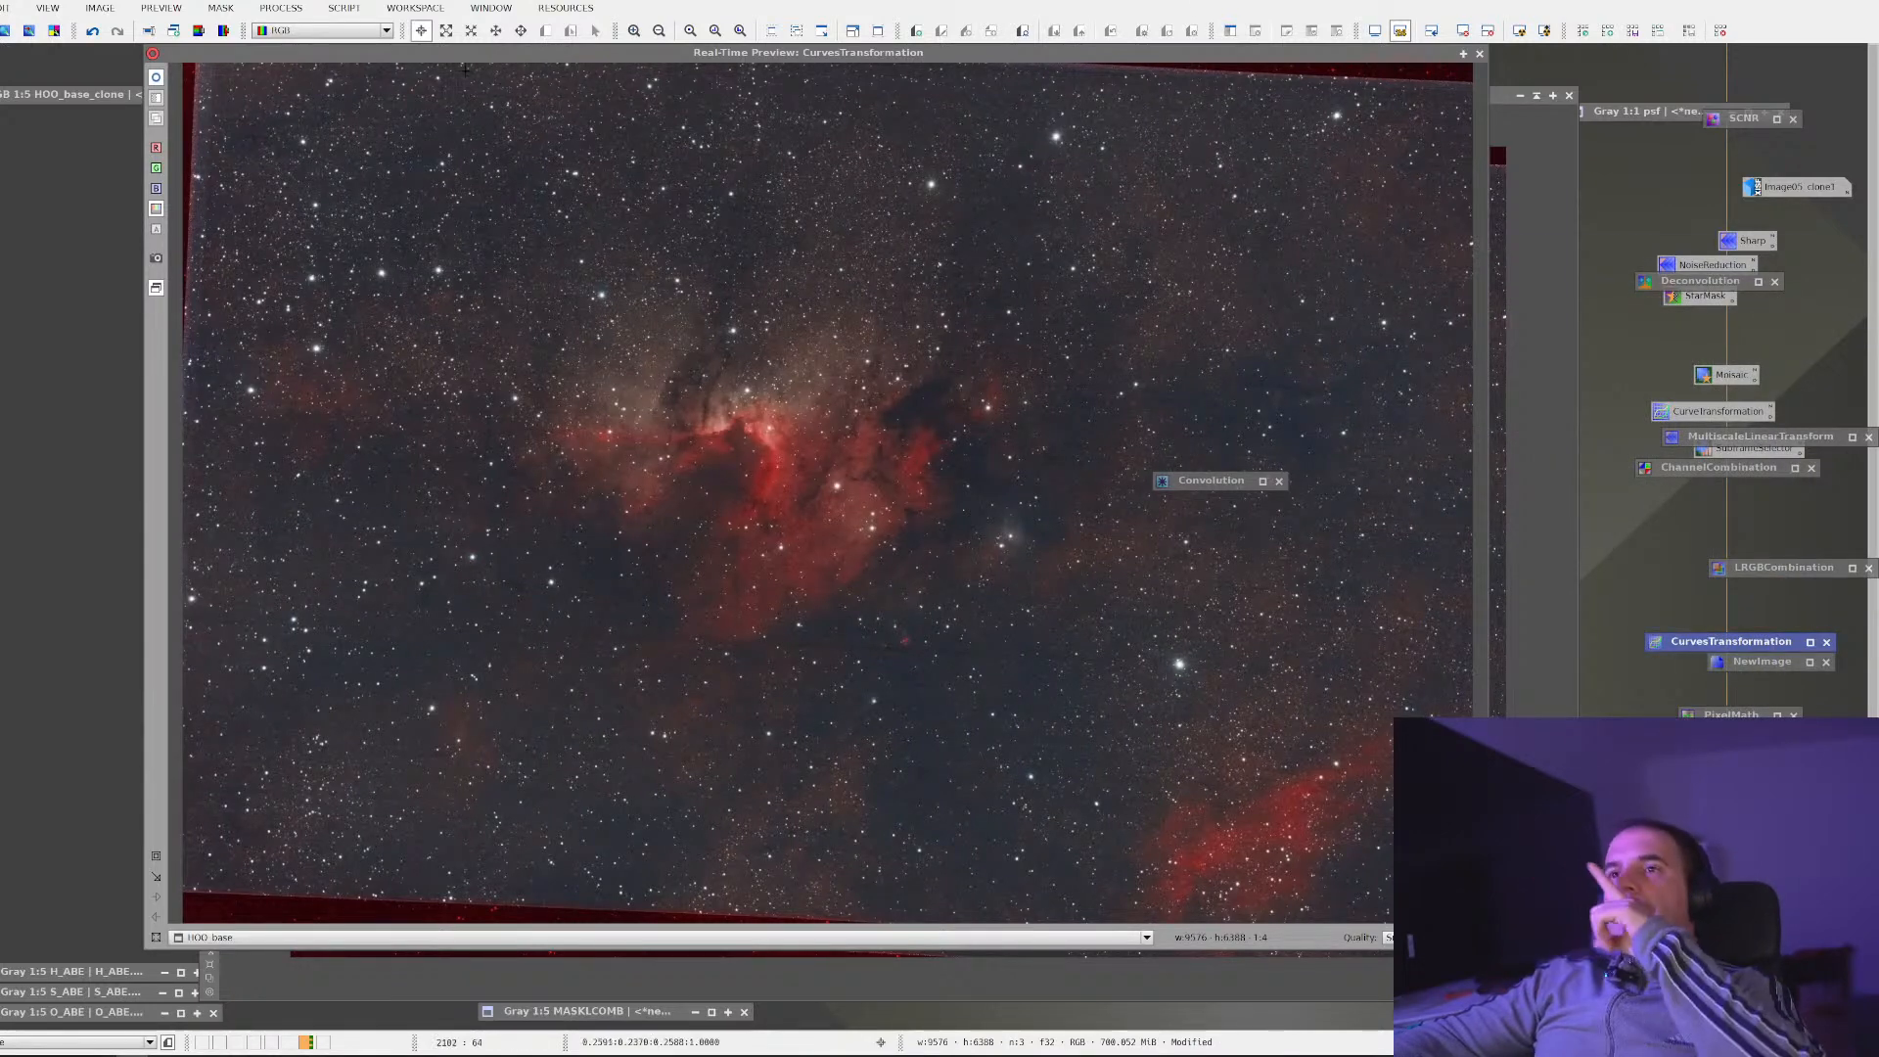
# Open ColorSaturation, move its window clear of the nebula, and preview its effect on HOO_base in real time
pyautogui.click(281, 7)
pyautogui.moveTo(294, 32)
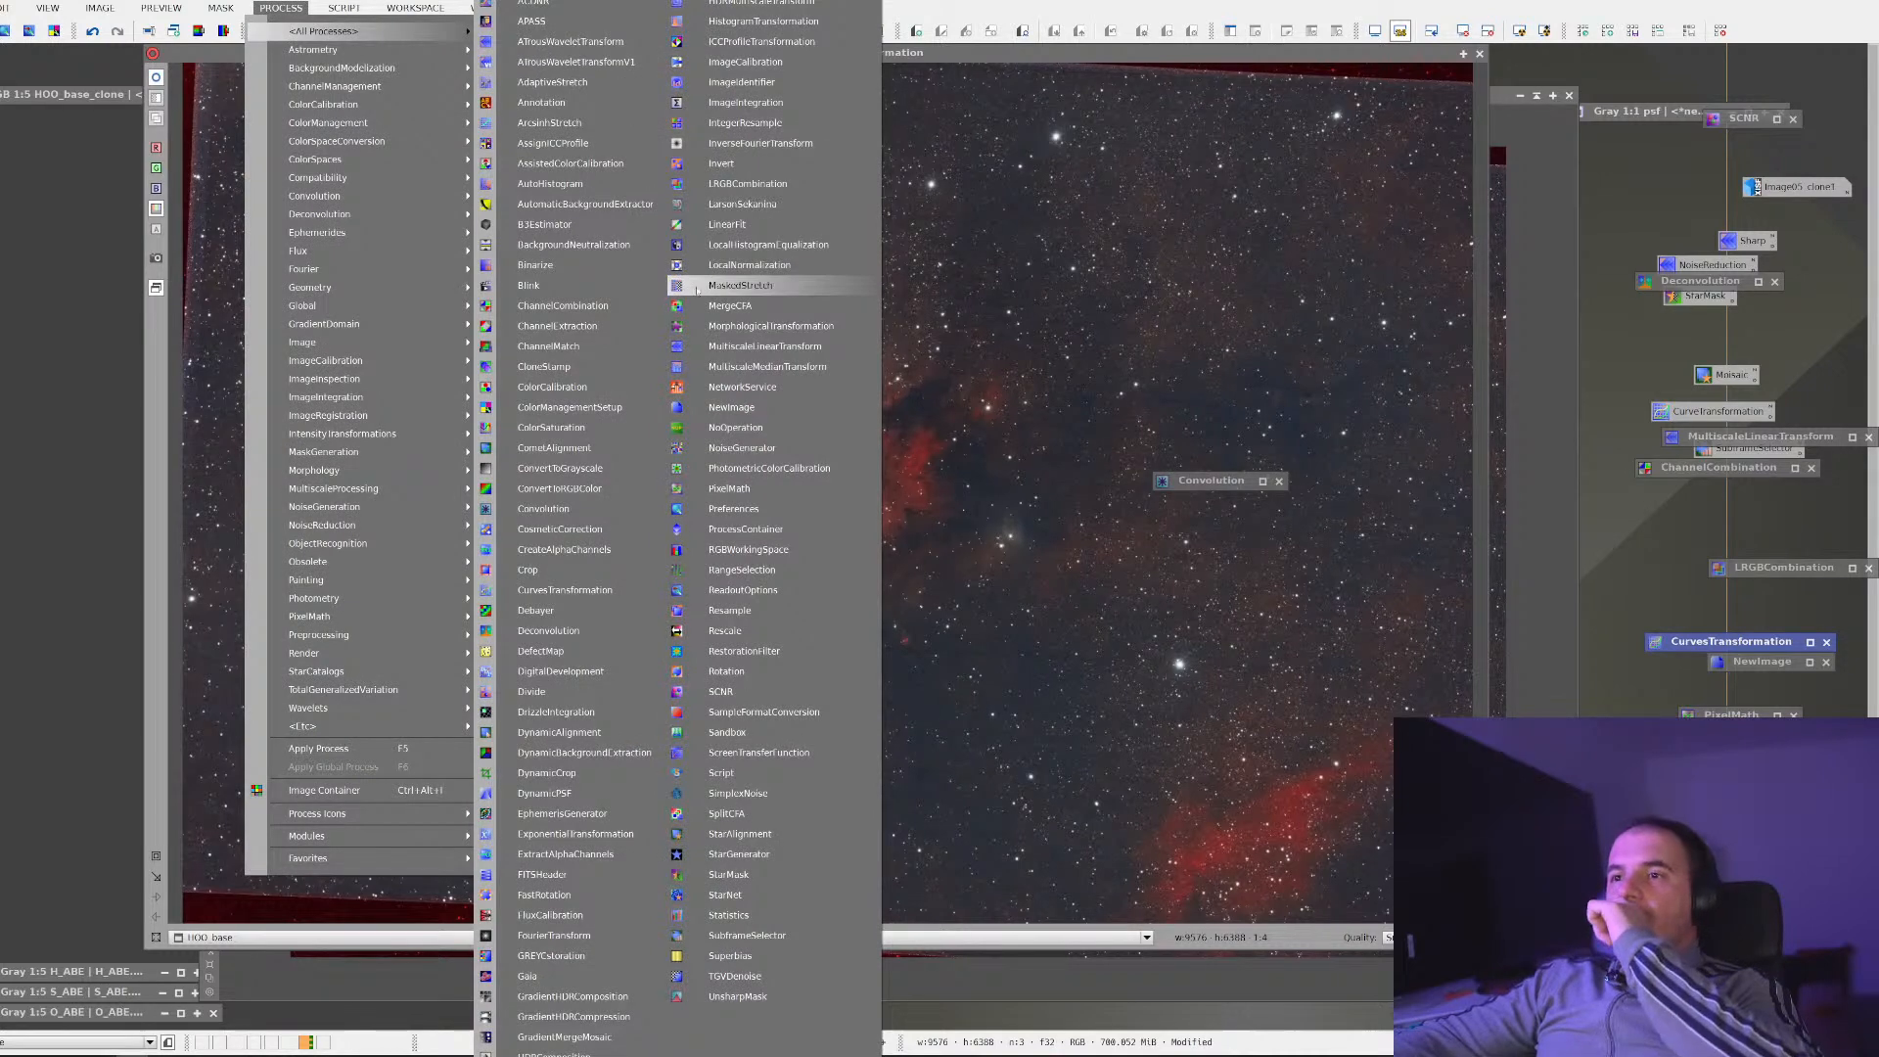
pyautogui.click(551, 428)
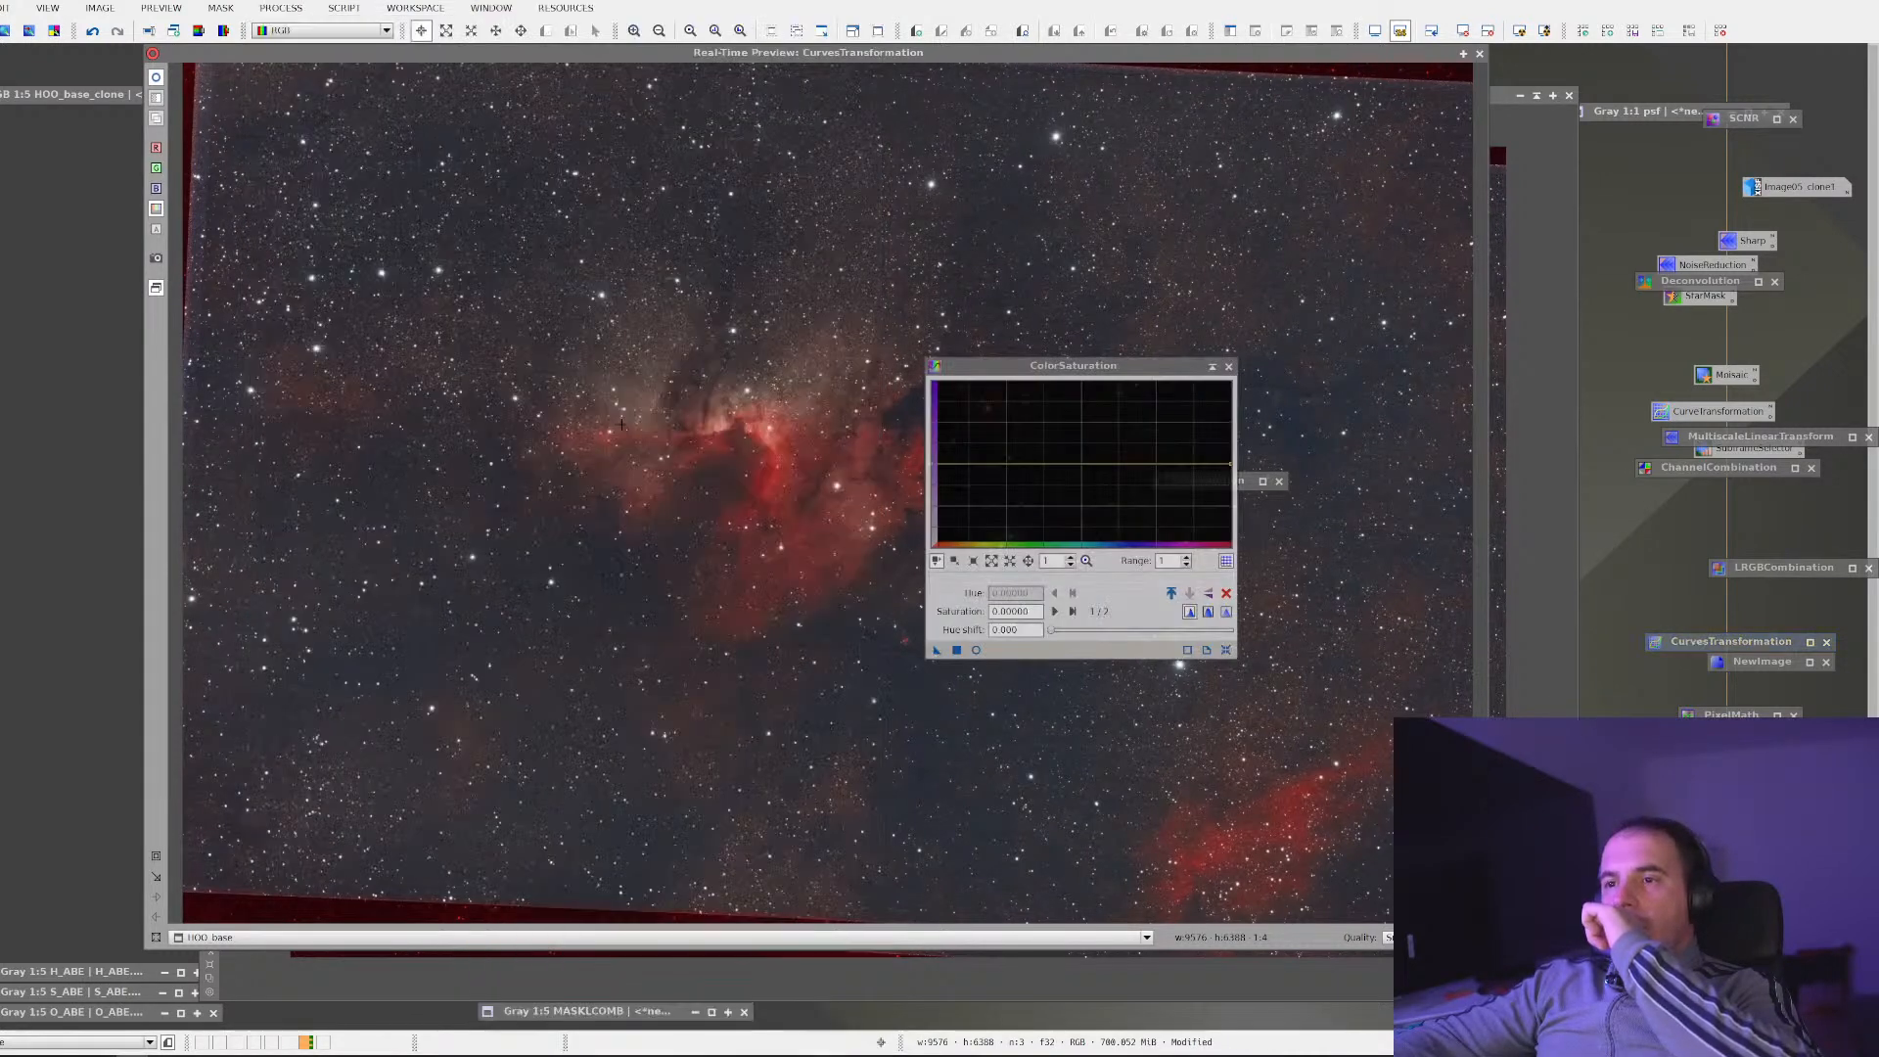
pyautogui.moveTo(1130, 377); pyautogui.dragTo(1265, 447)
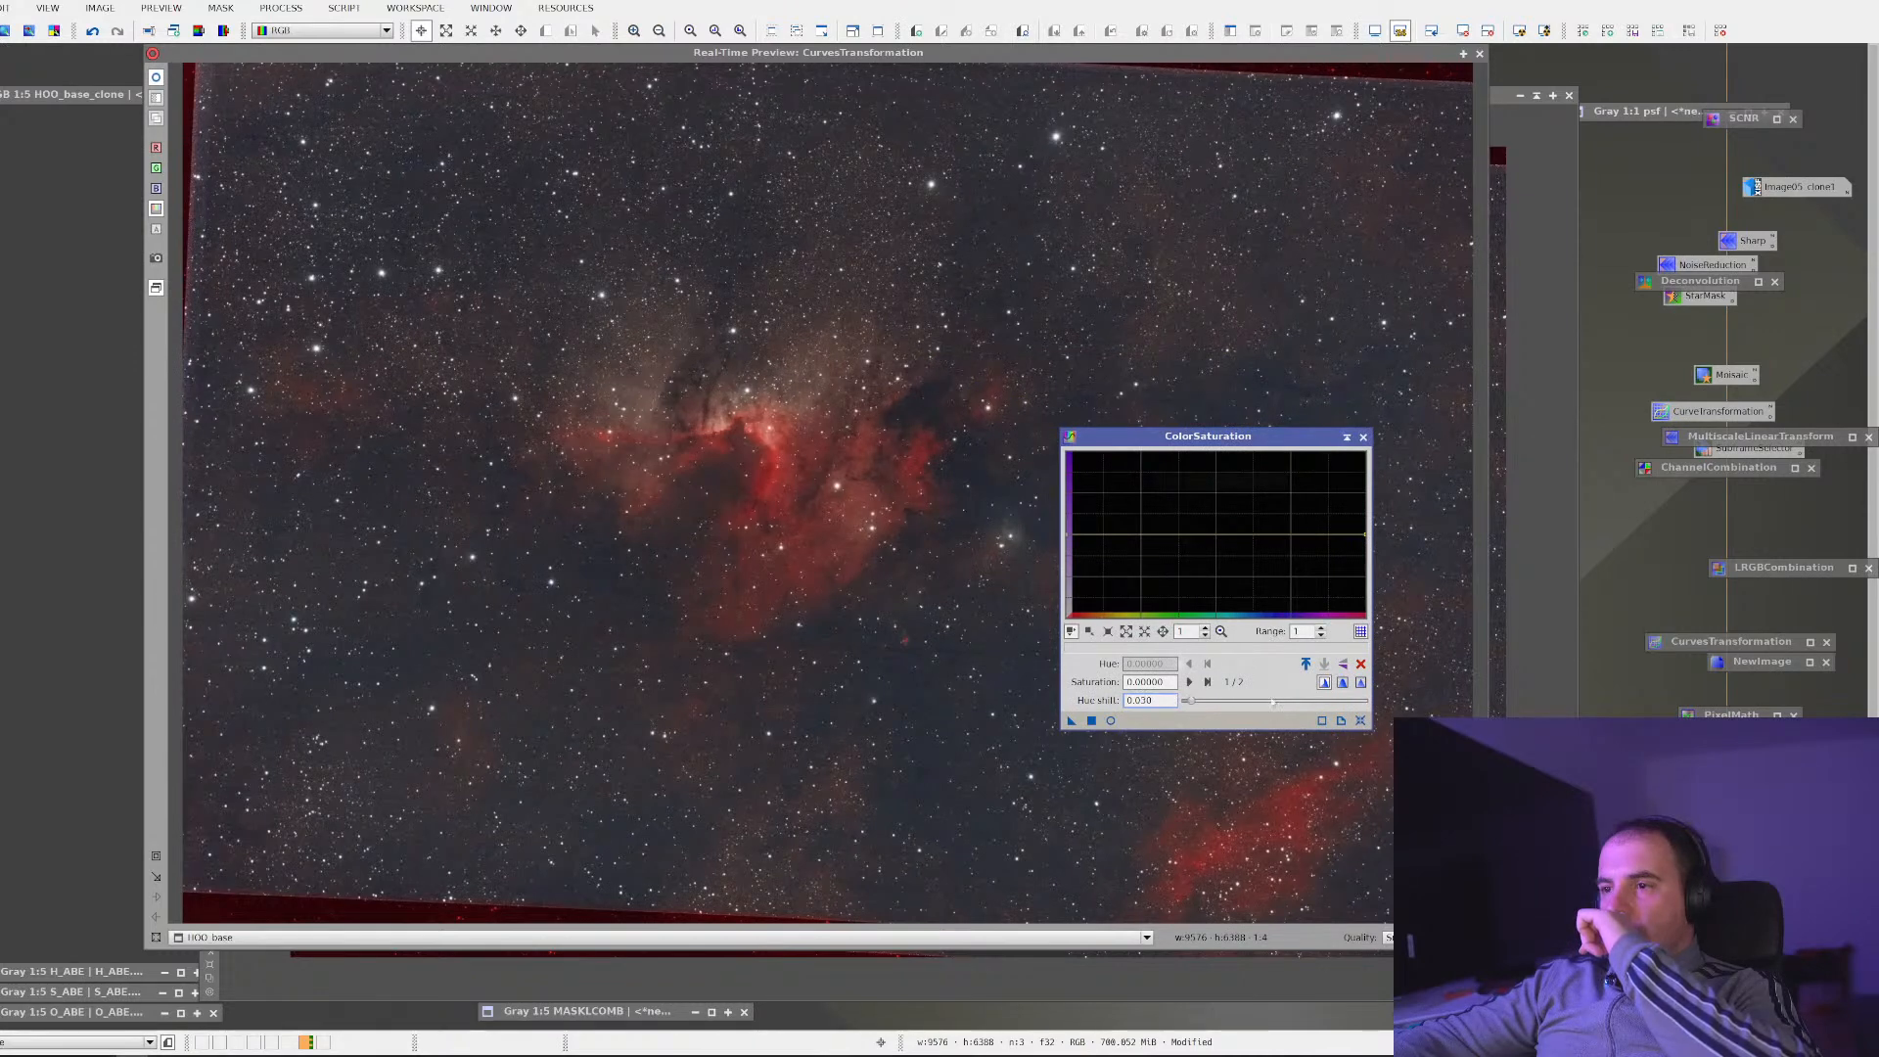
pyautogui.click(1111, 721)
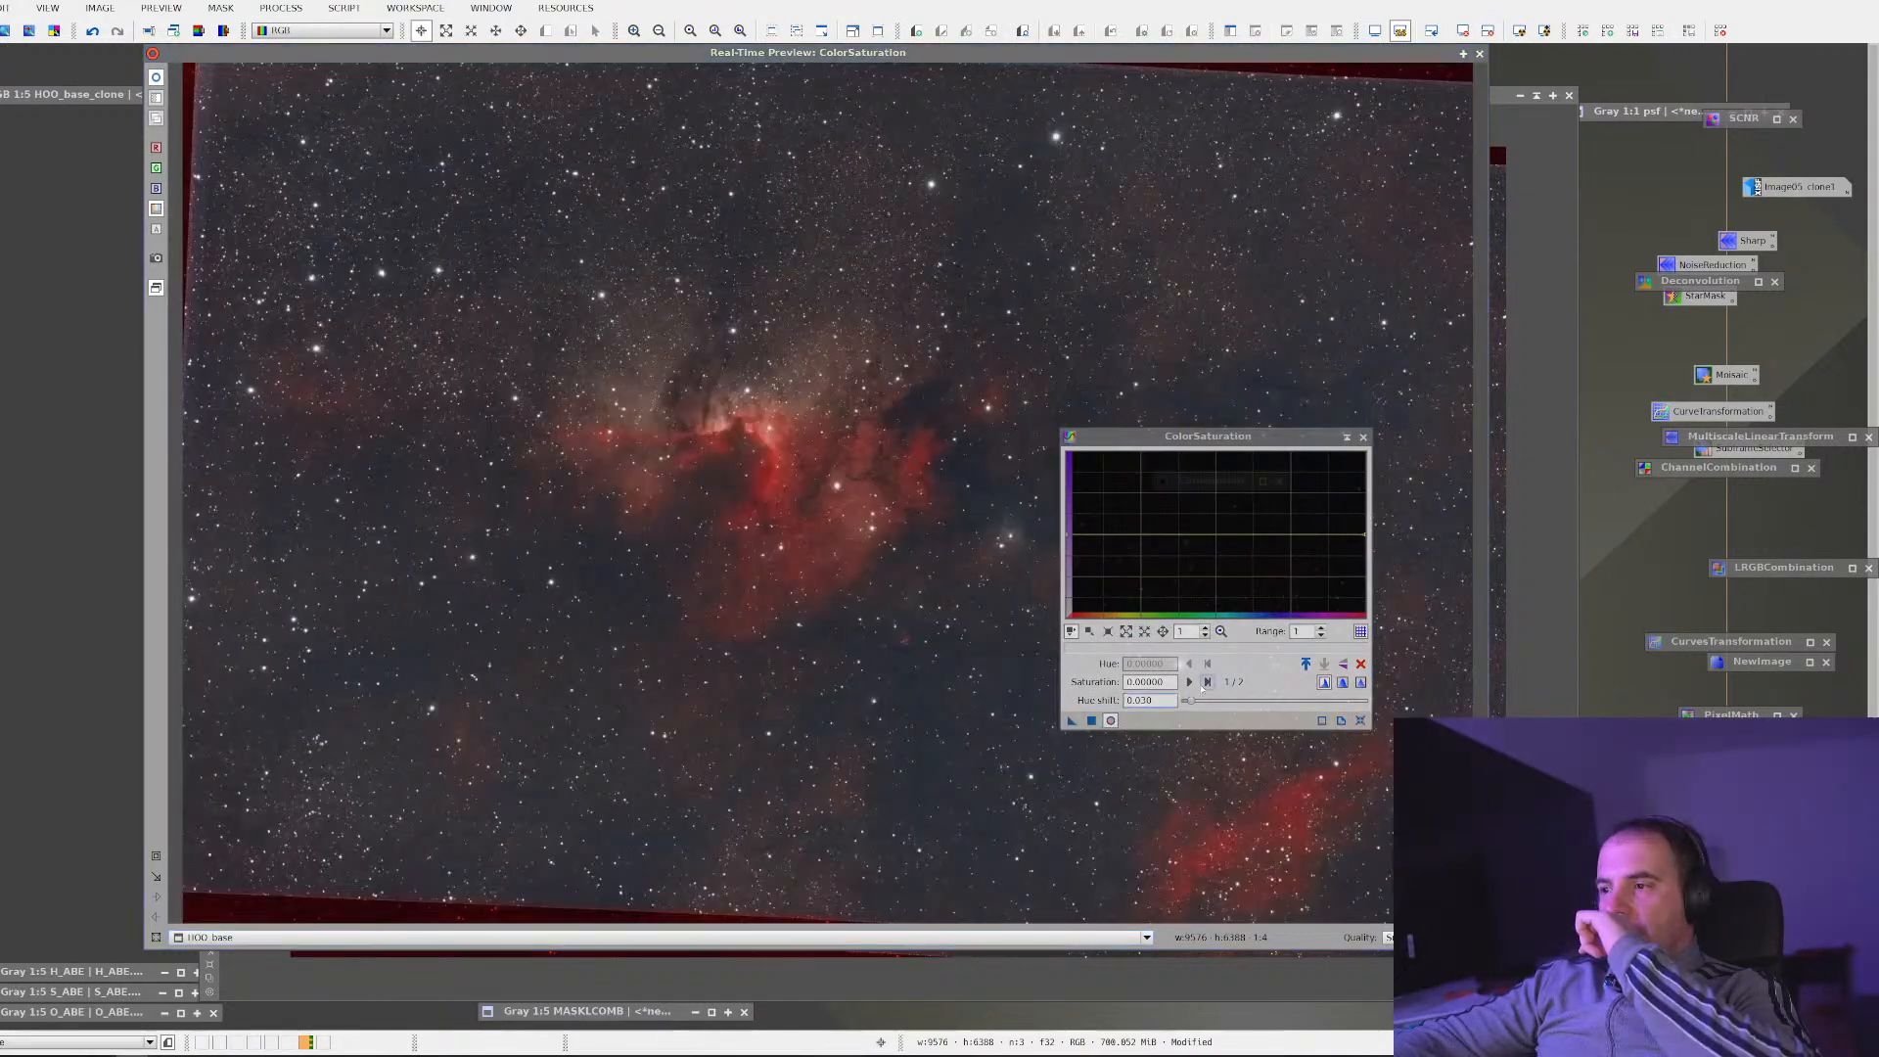
# Try a ColorSaturation curve on HOO_base with raised reds, lowered neighbouring hues and a hue shift near 0.54, discard it, and collapse ColorSaturation
pyautogui.moveTo(1189, 701); pyautogui.dragTo(1277, 701)
pyautogui.moveTo(1229, 593); pyautogui.dragTo(1157, 568)
pyautogui.moveTo(1269, 484); pyautogui.dragTo(1270, 546)
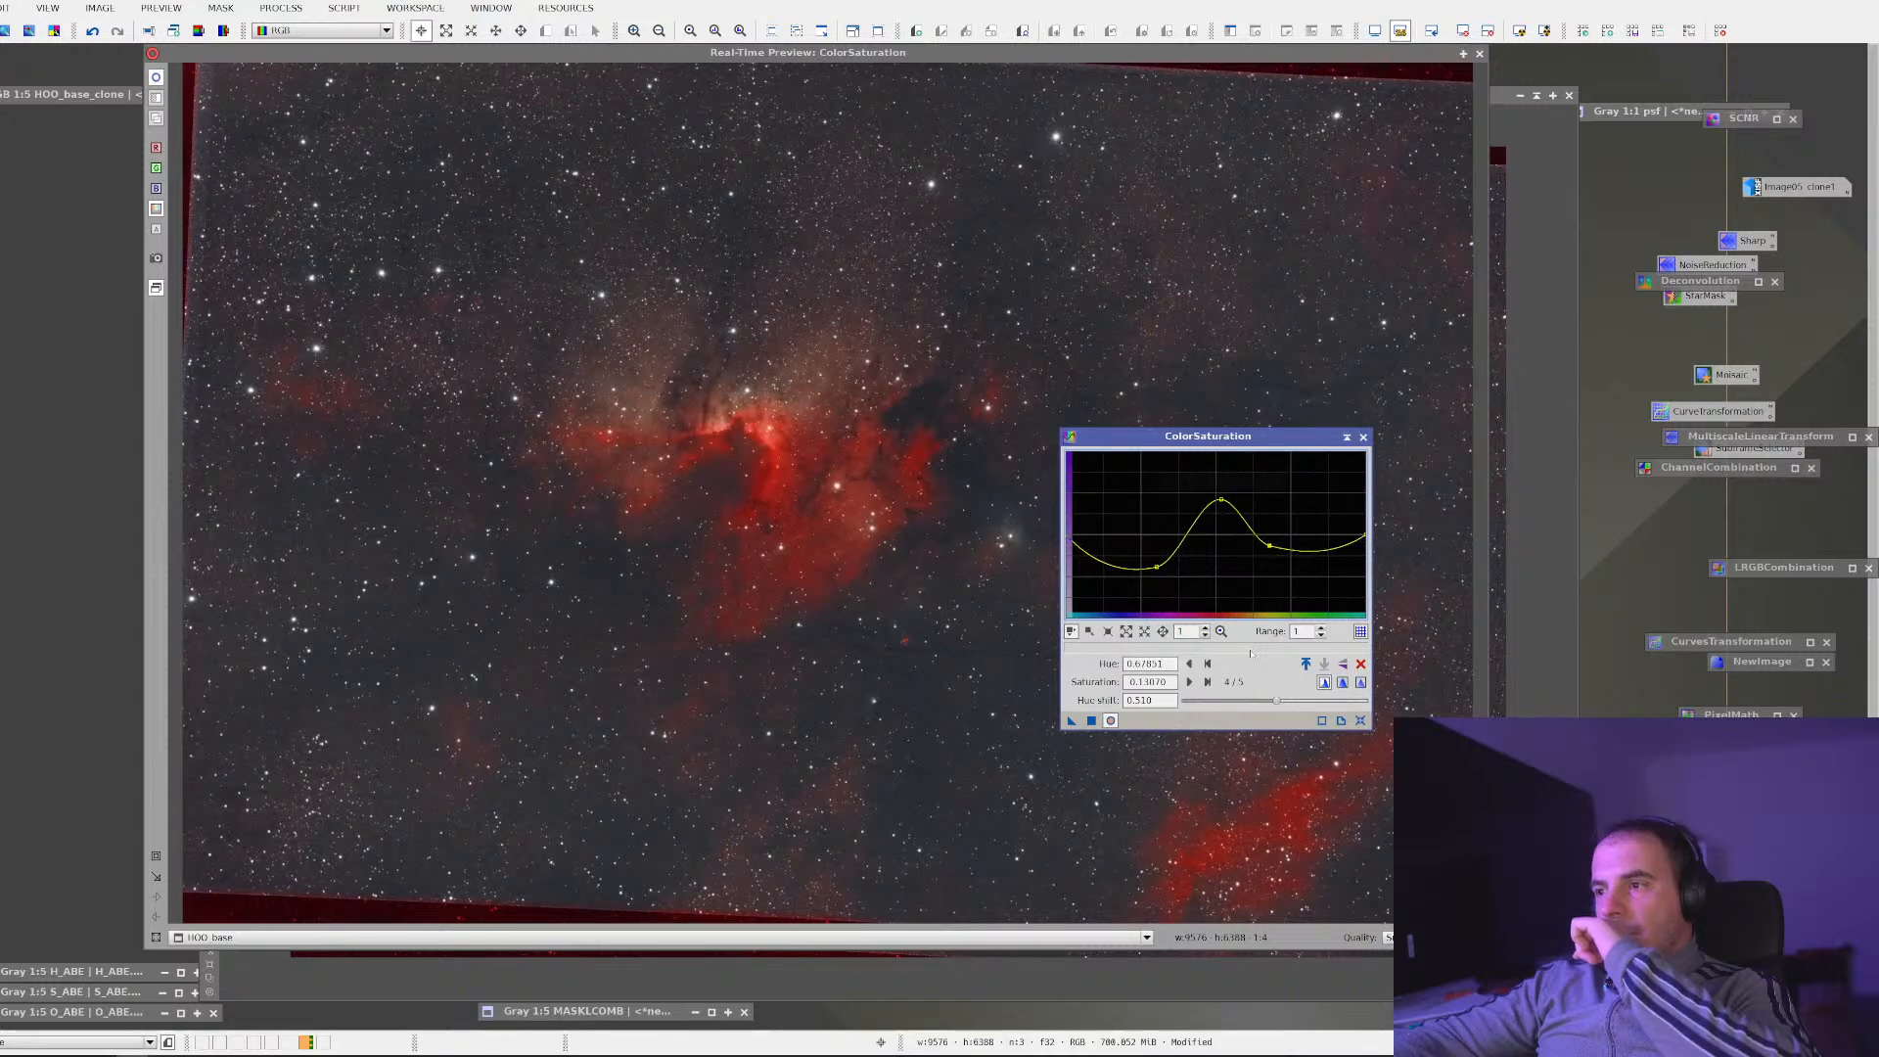
pyautogui.moveTo(1277, 701); pyautogui.dragTo(1285, 701)
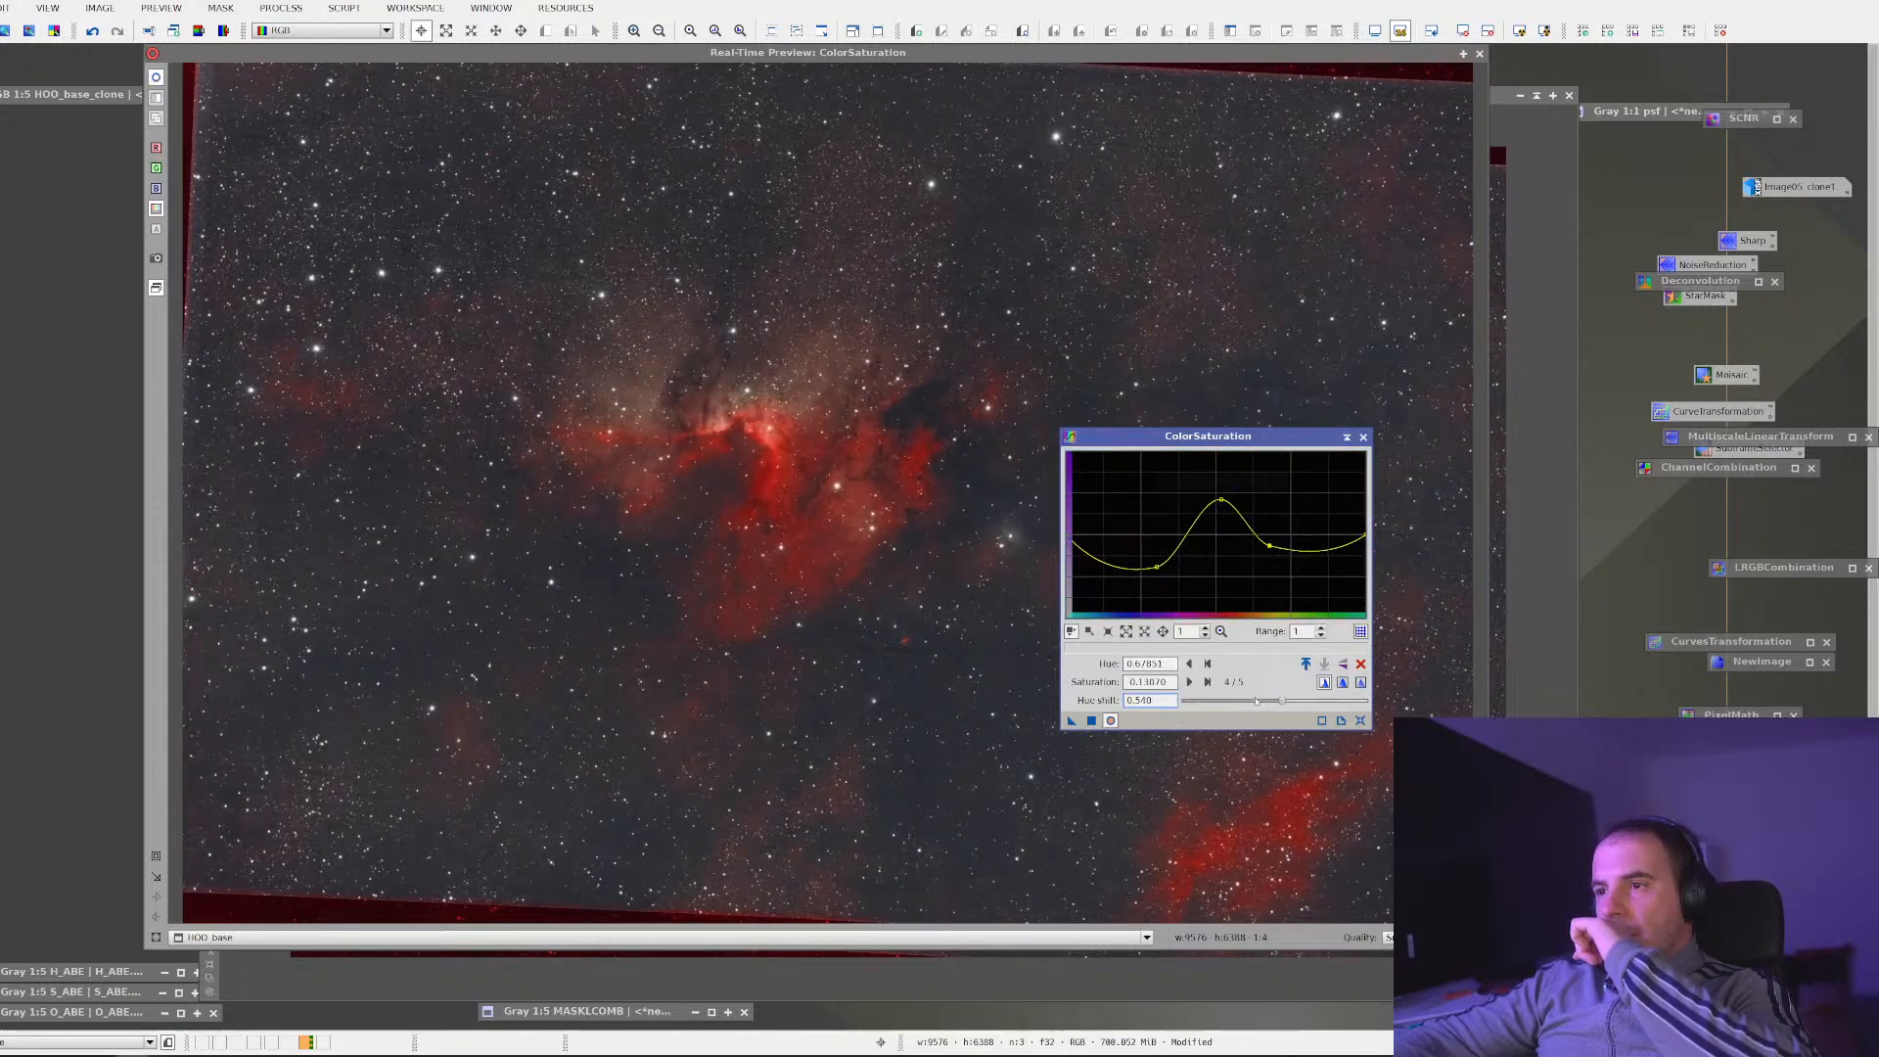
pyautogui.moveTo(1281, 703); pyautogui.dragTo(1322, 701)
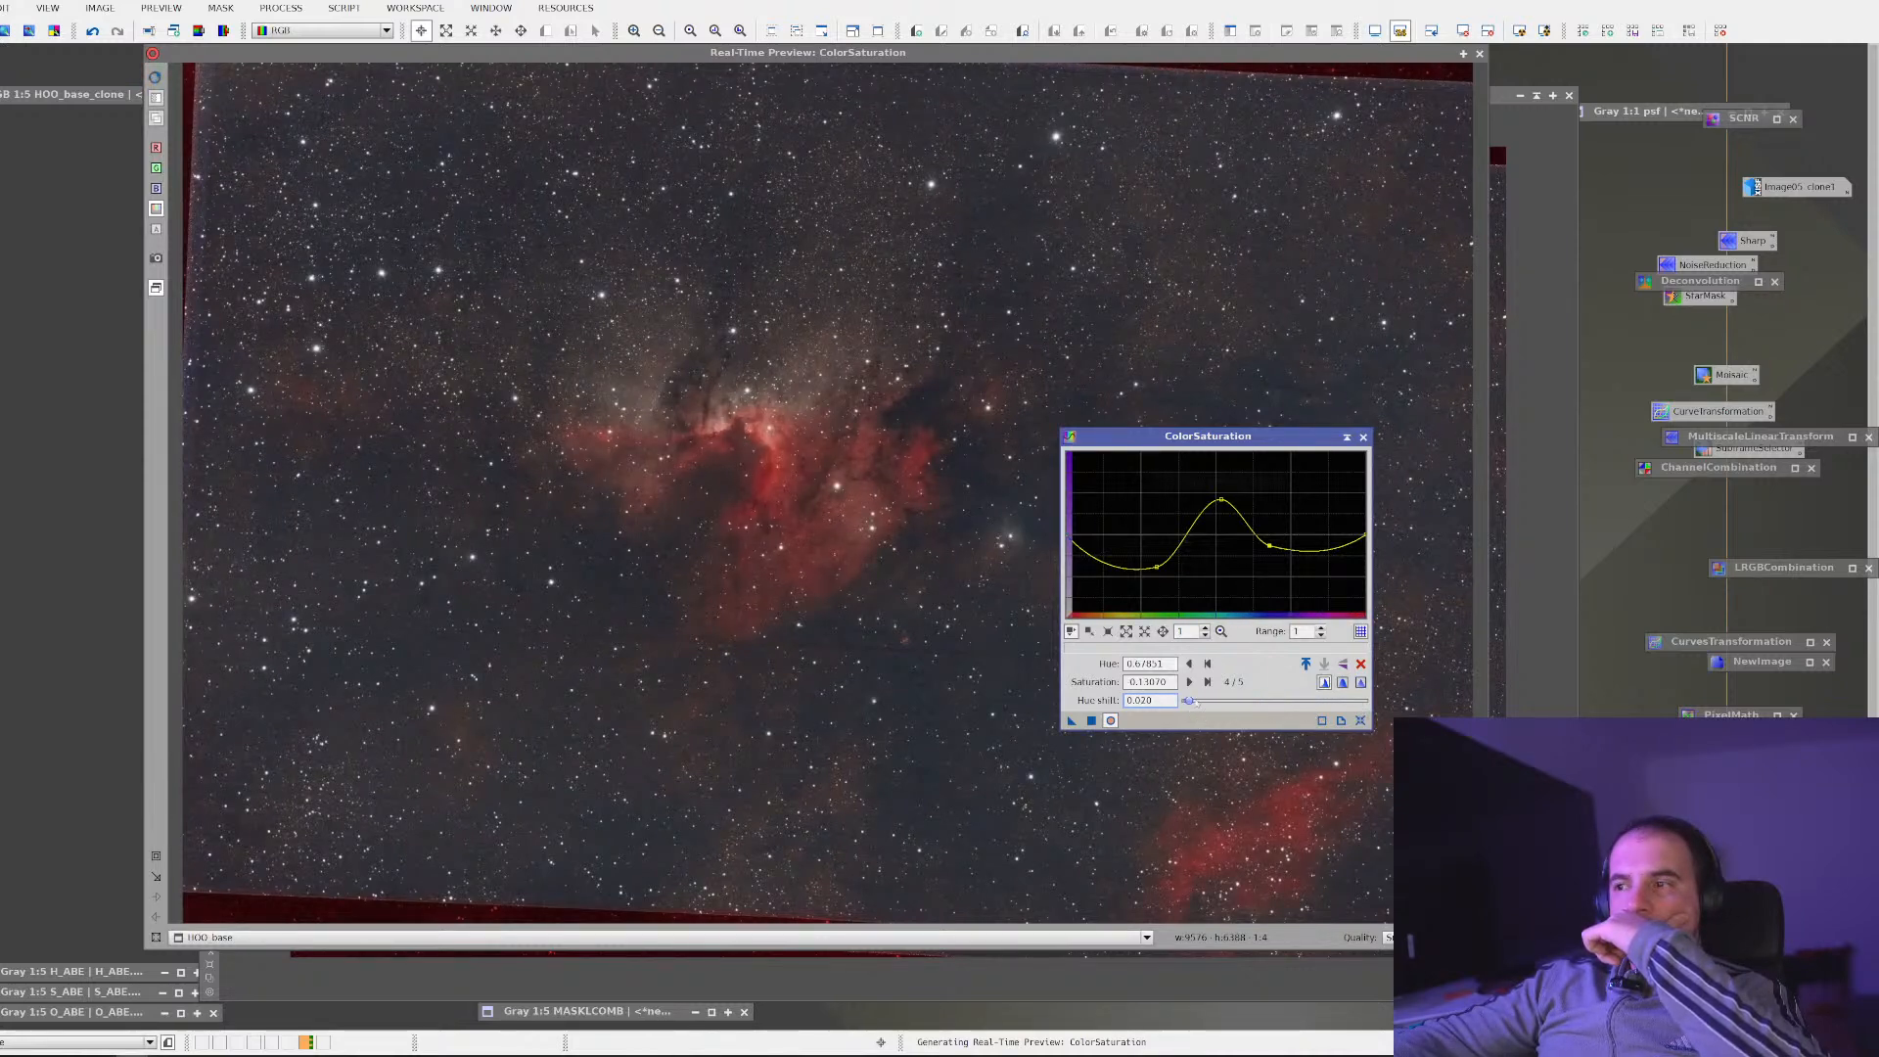
pyautogui.moveTo(1203, 688); pyautogui.dragTo(1165, 682)
pyautogui.click(1361, 722)
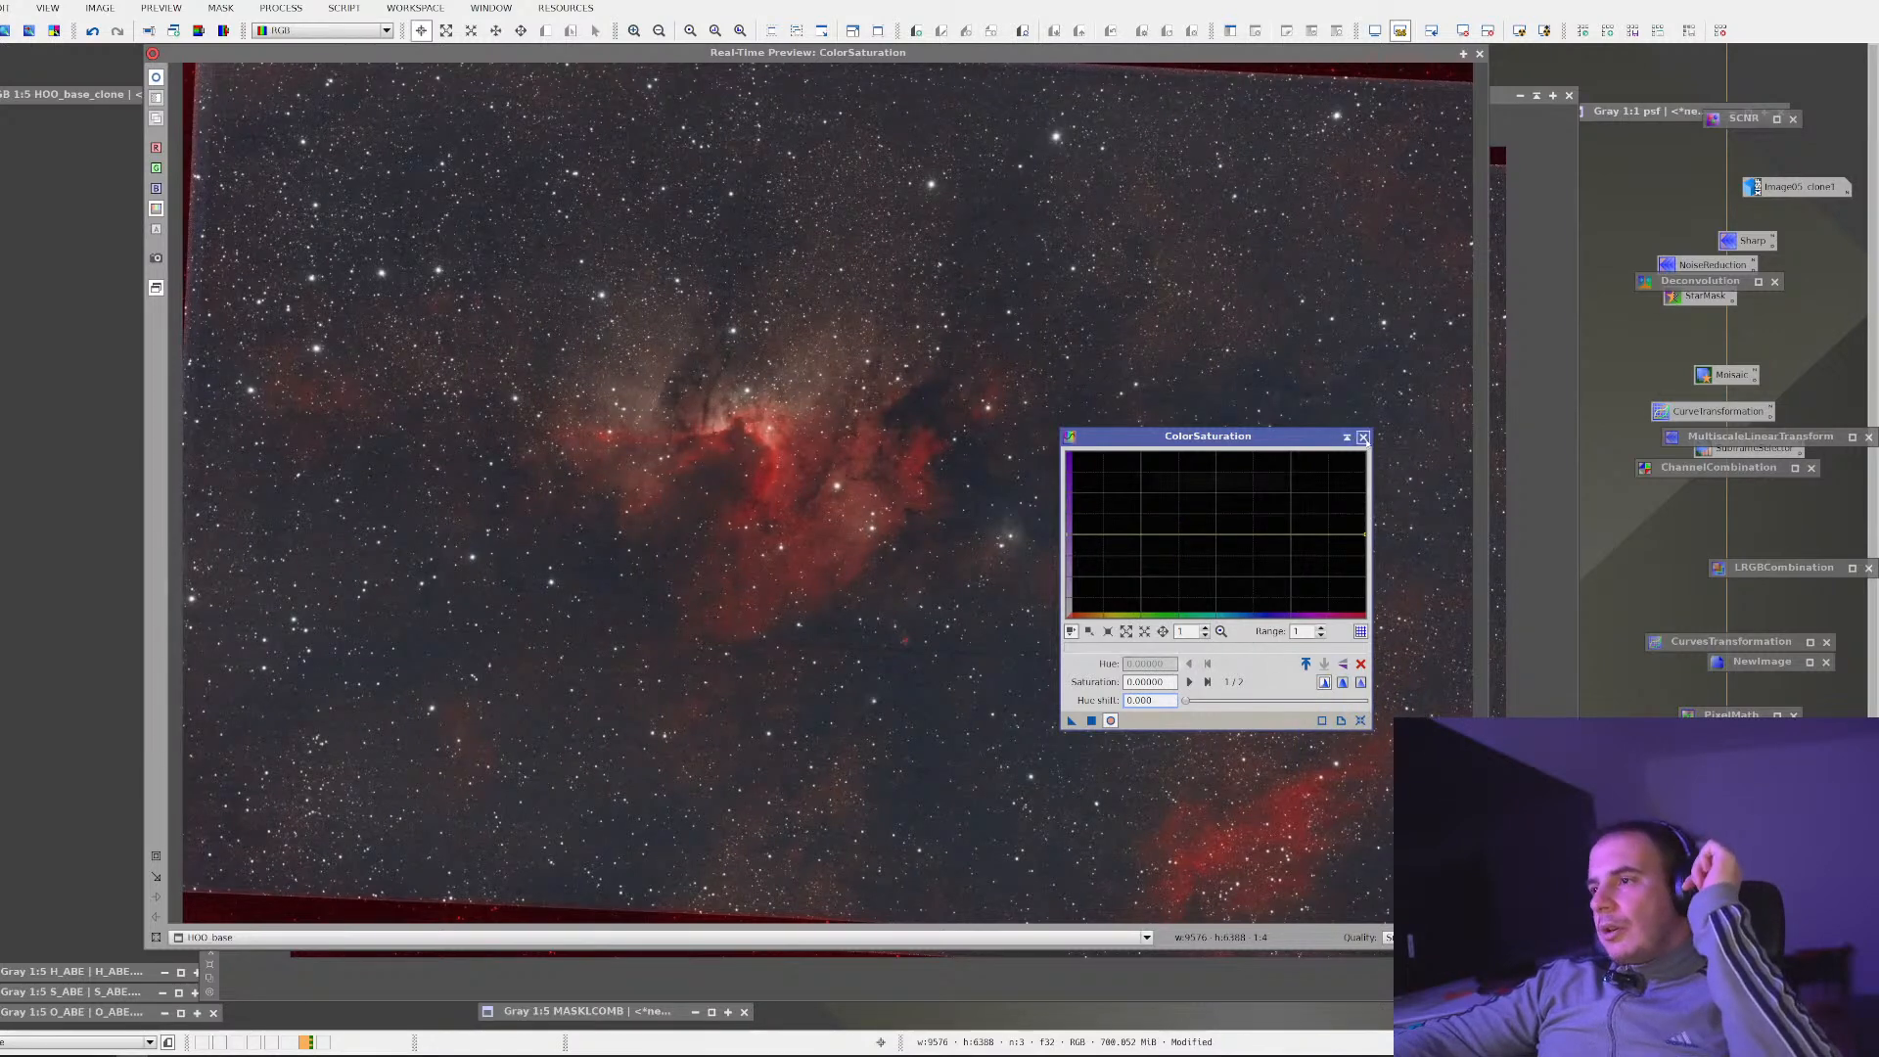
pyautogui.click(1349, 438)
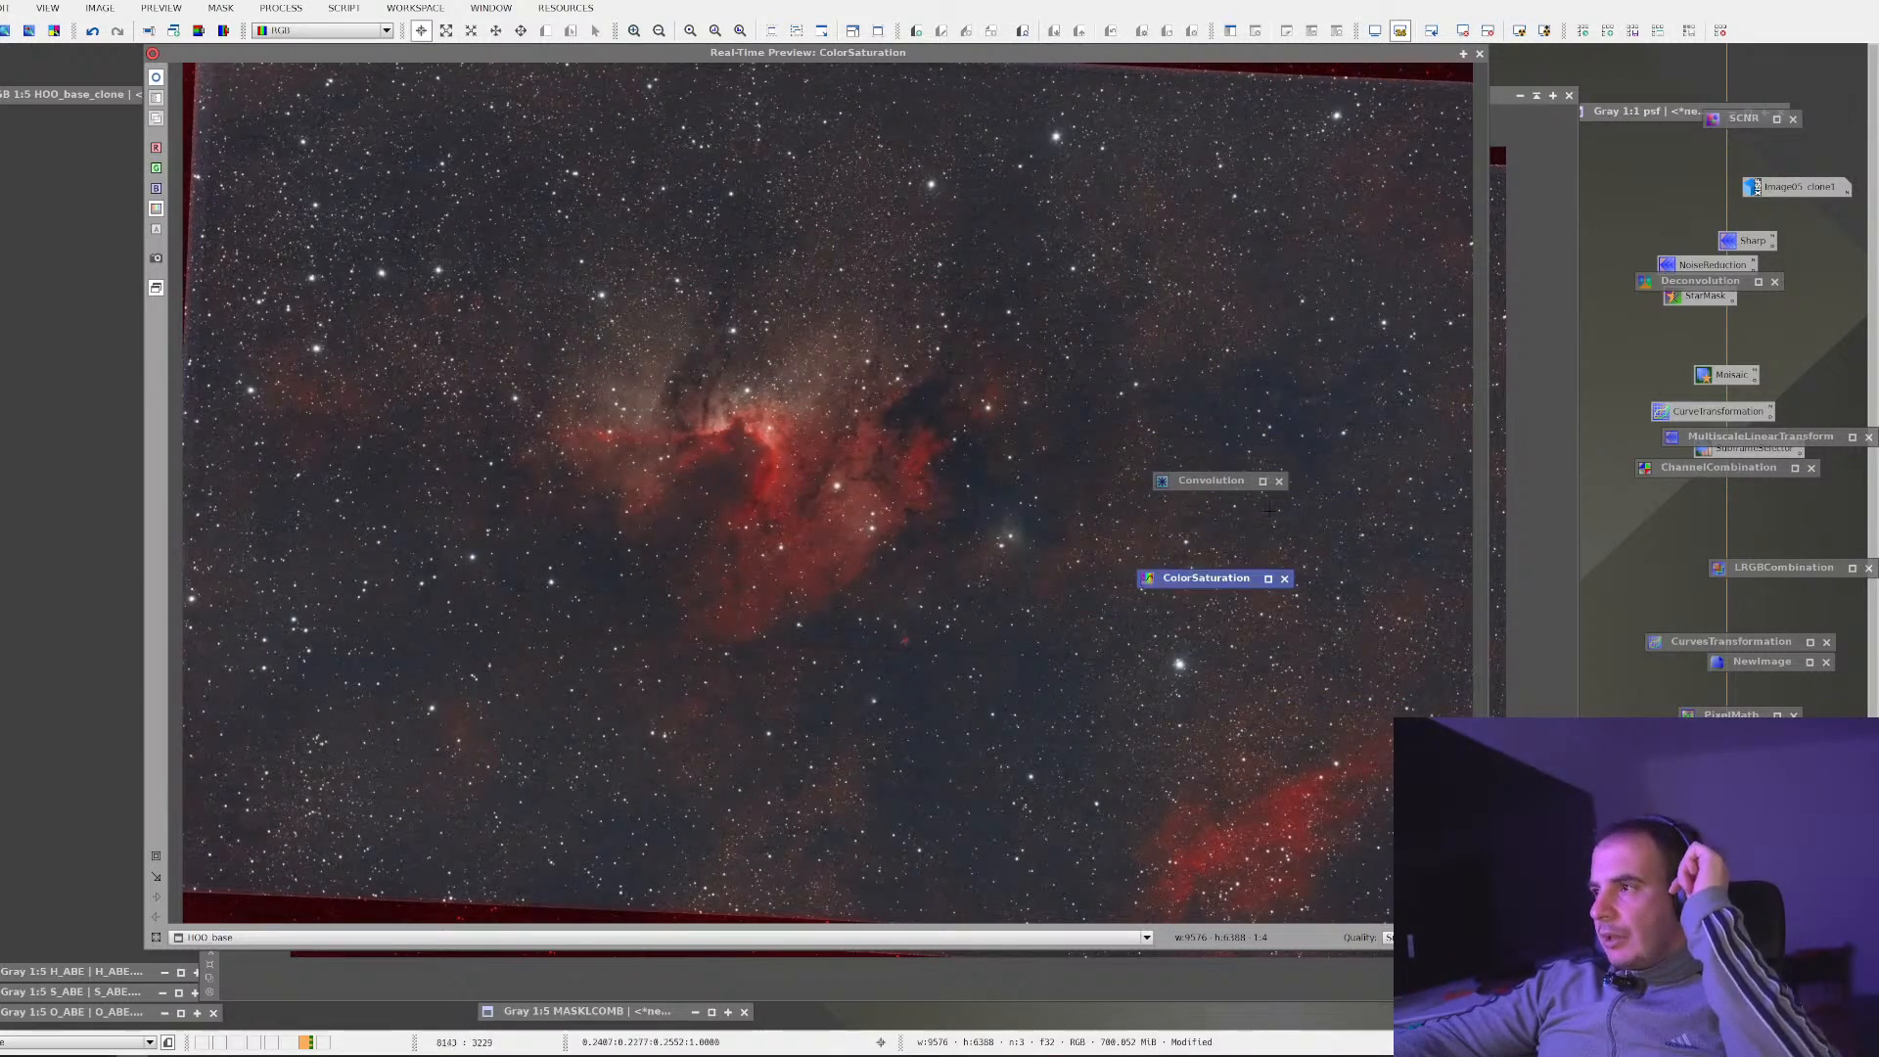
# Move the collapsed ColorSaturation and Convolution windows off the preview image
pyautogui.moveTo(1201, 581); pyautogui.dragTo(1601, 528)
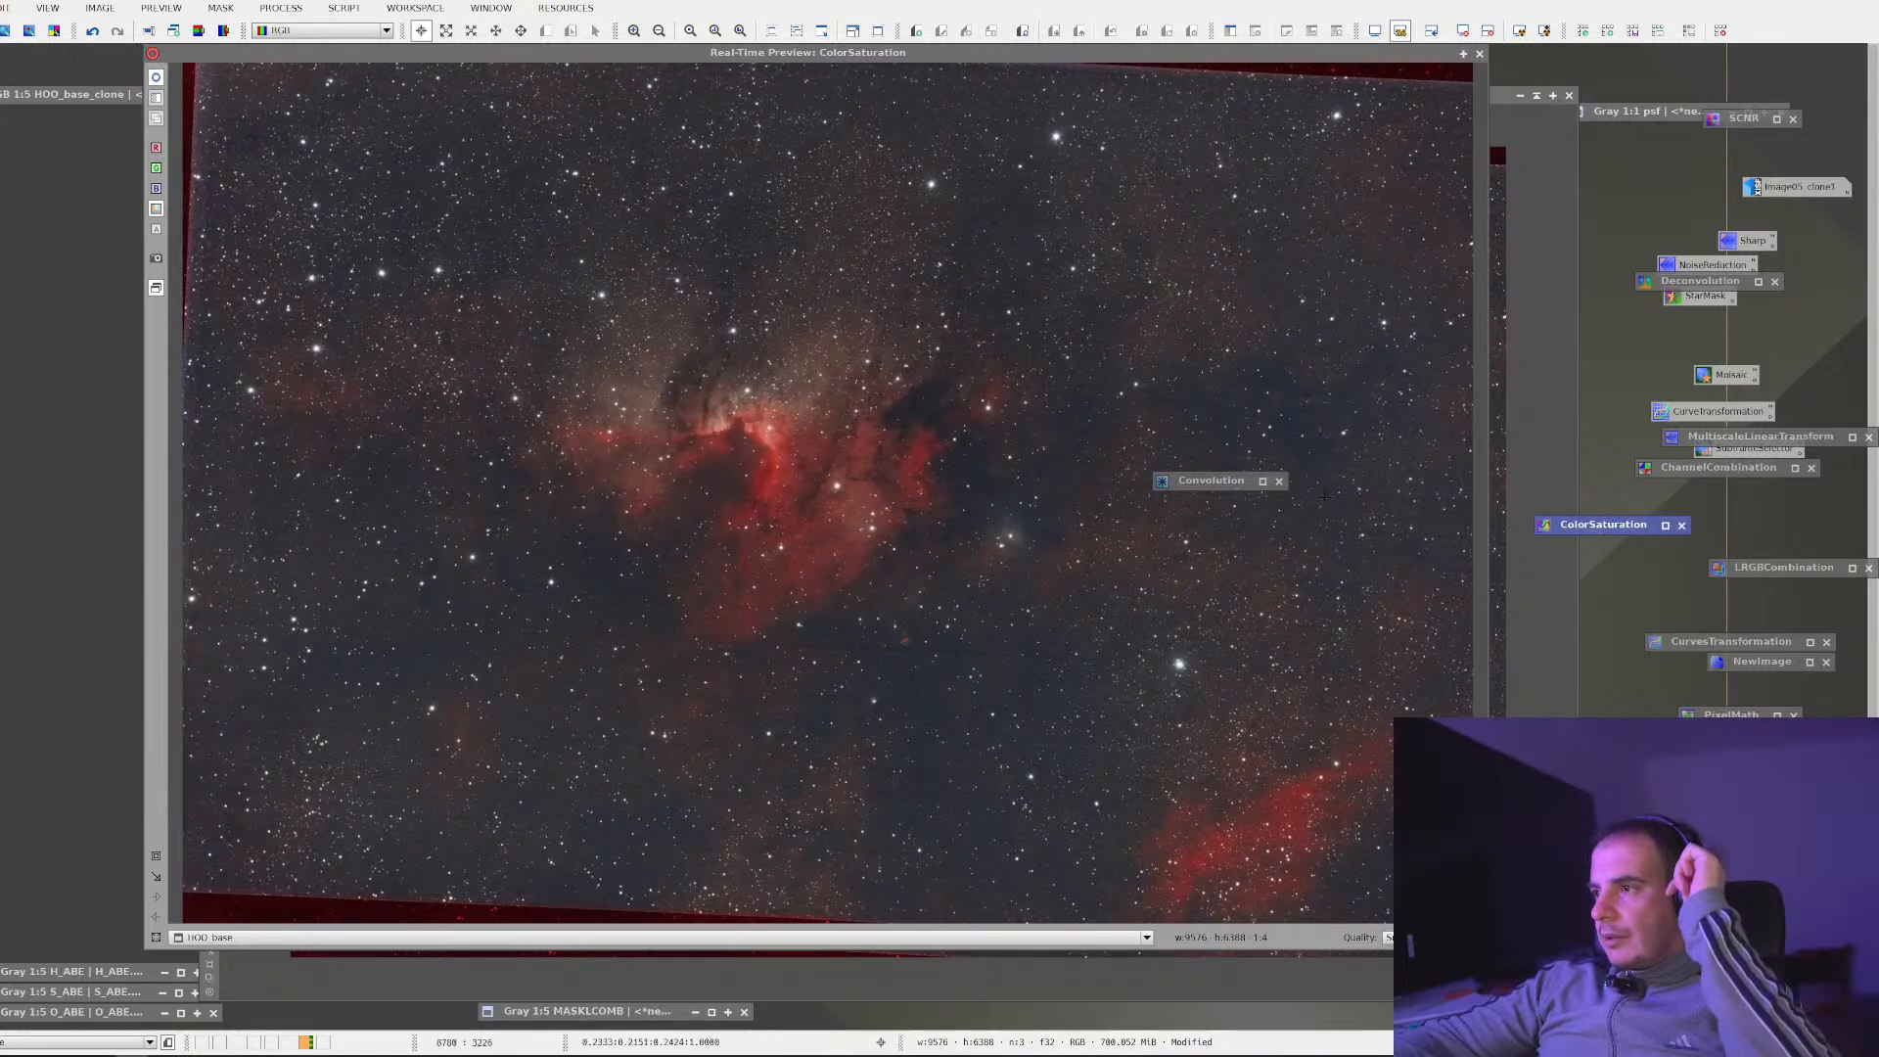
pyautogui.moveTo(1236, 486); pyautogui.dragTo(1588, 505)
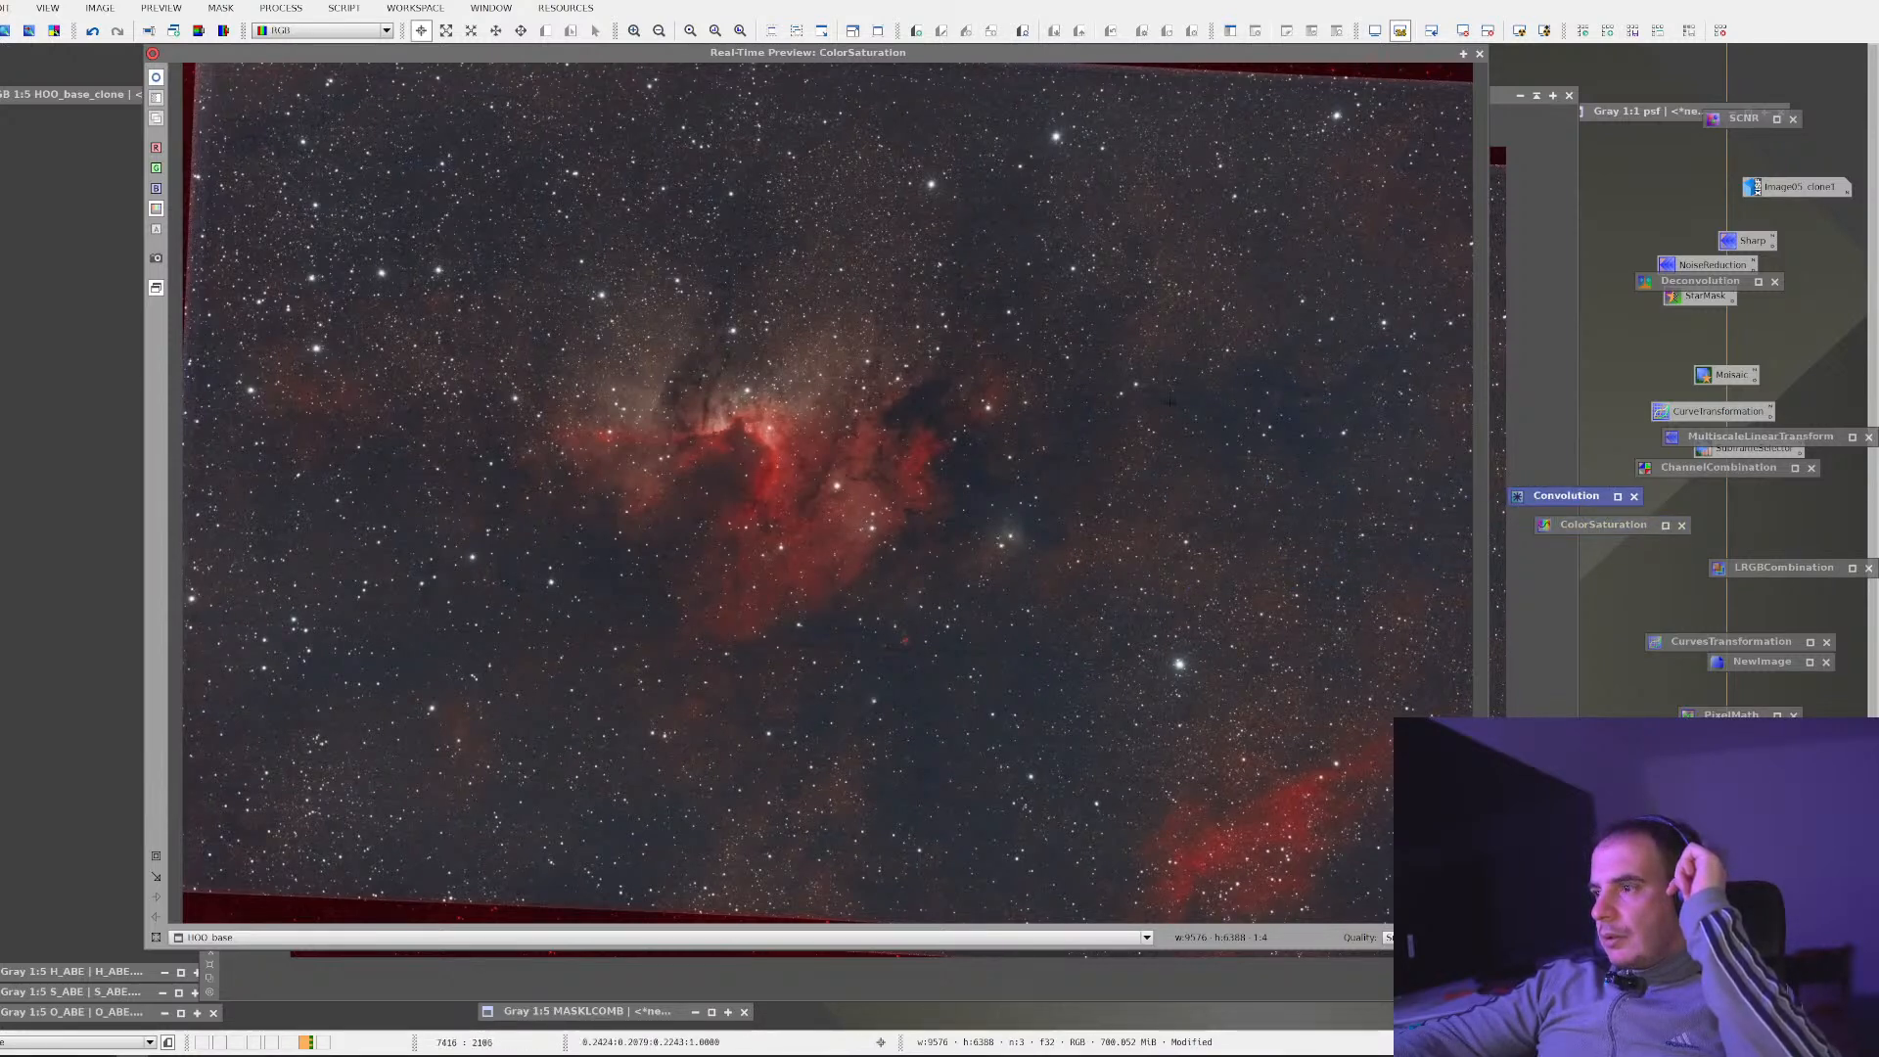
pyautogui.click(1076, 562)
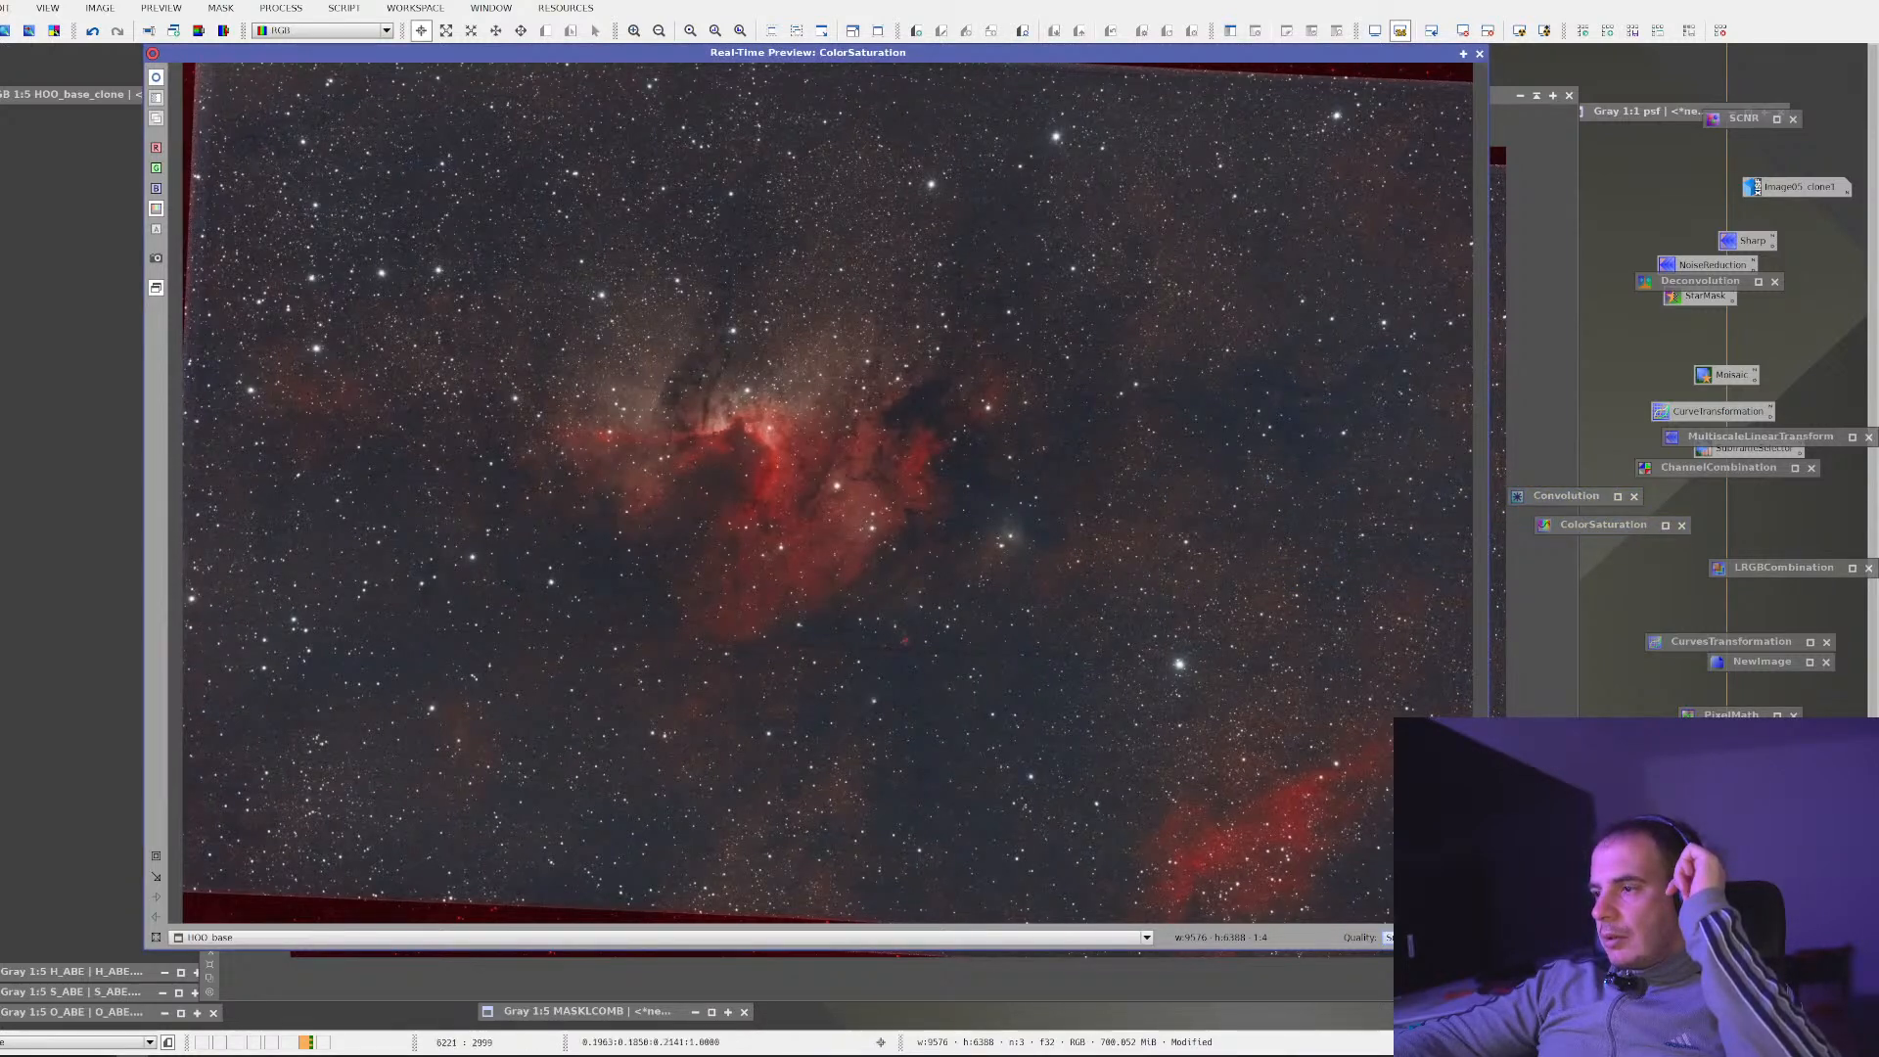
# Reopen CurvesTransformation, try a hue curve with a raised point near x 0.31 and a second point near the middle, and reset it
pyautogui.click(283, 9)
pyautogui.moveTo(372, 31)
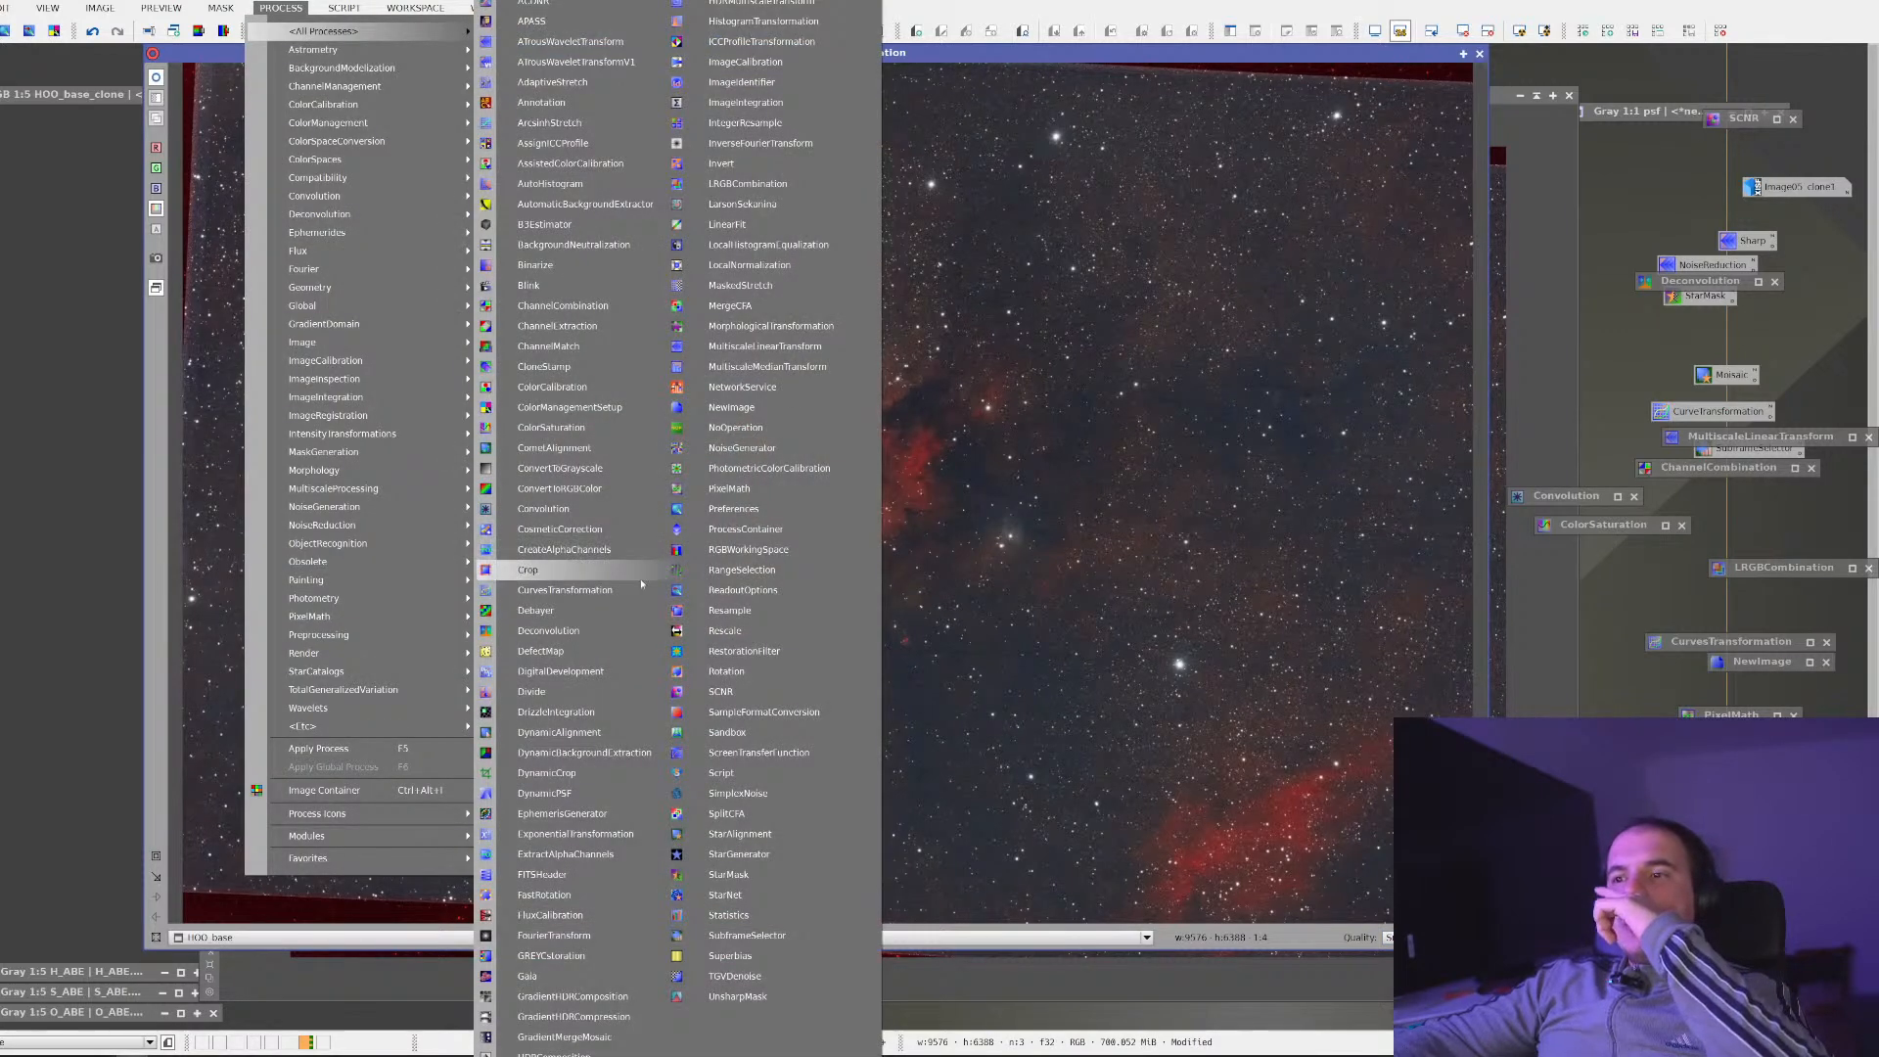
pyautogui.click(565, 591)
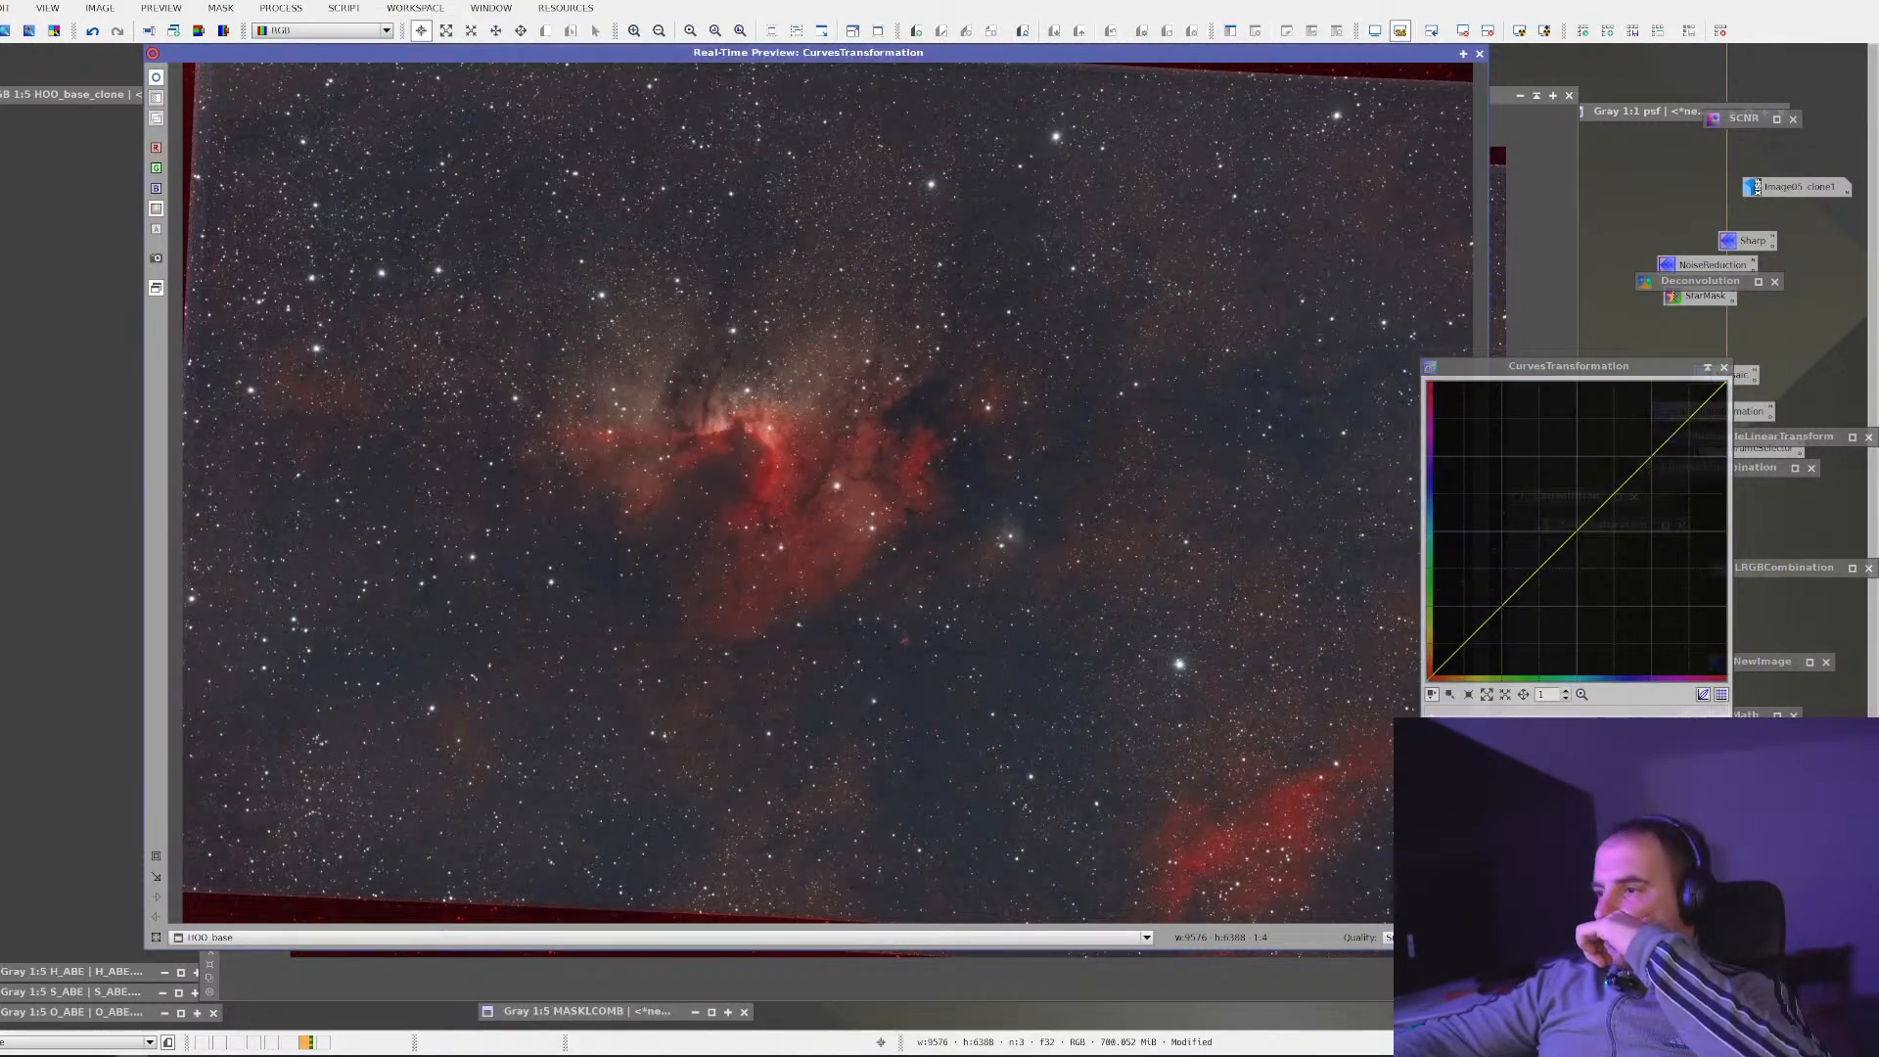
pyautogui.moveTo(1590, 518); pyautogui.dragTo(1520, 498)
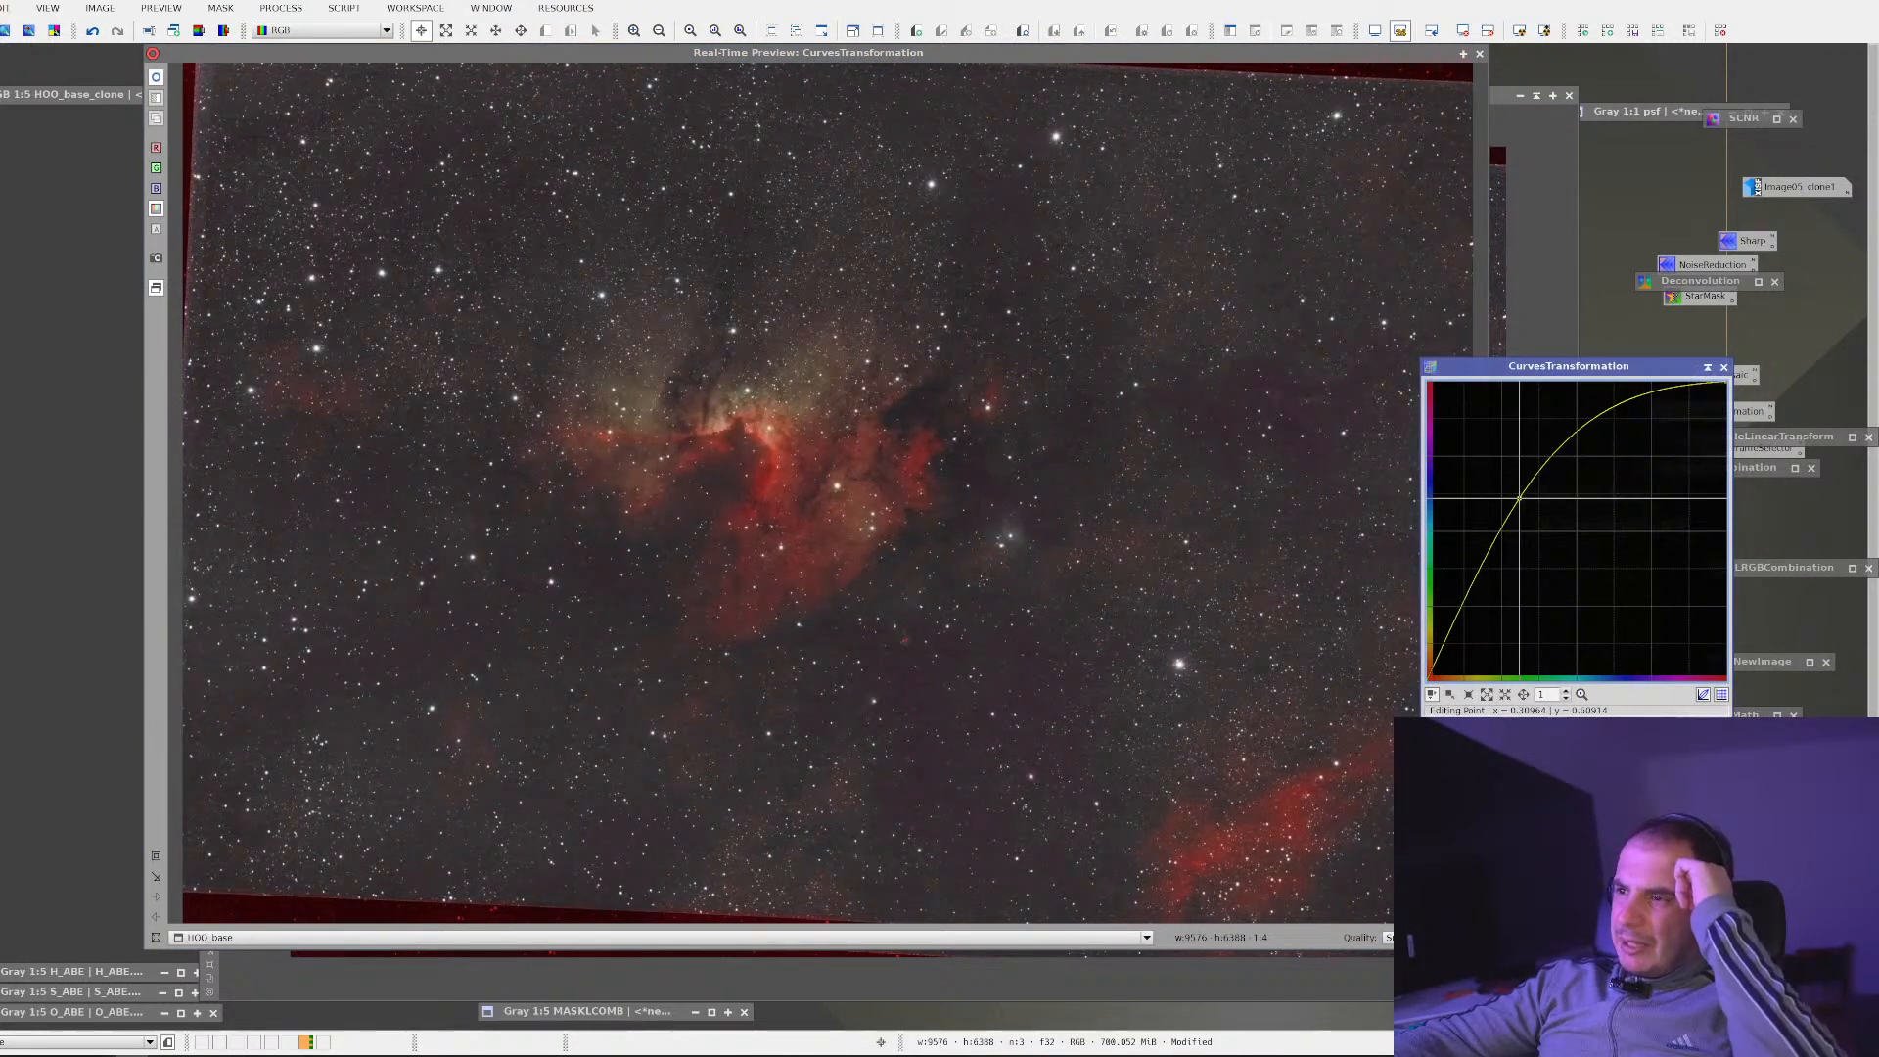
pyautogui.click(1563, 491)
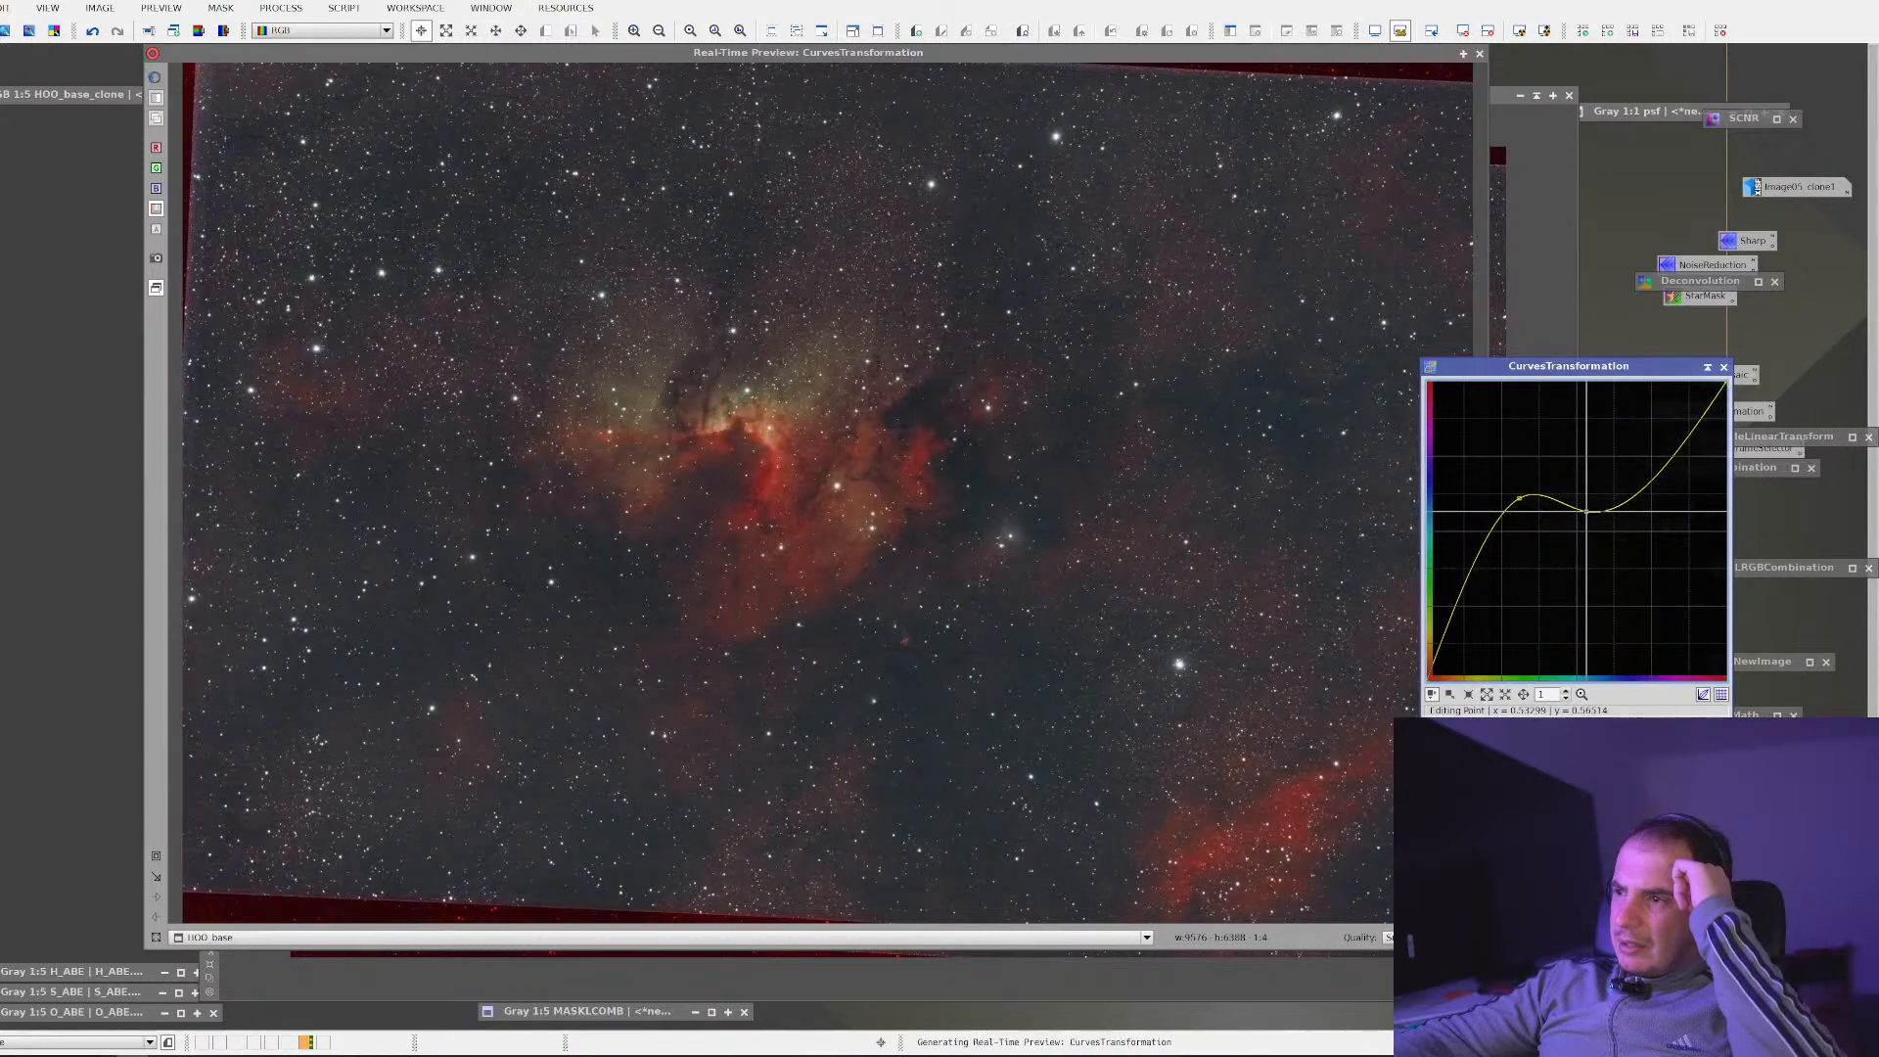
pyautogui.click(1720, 805)
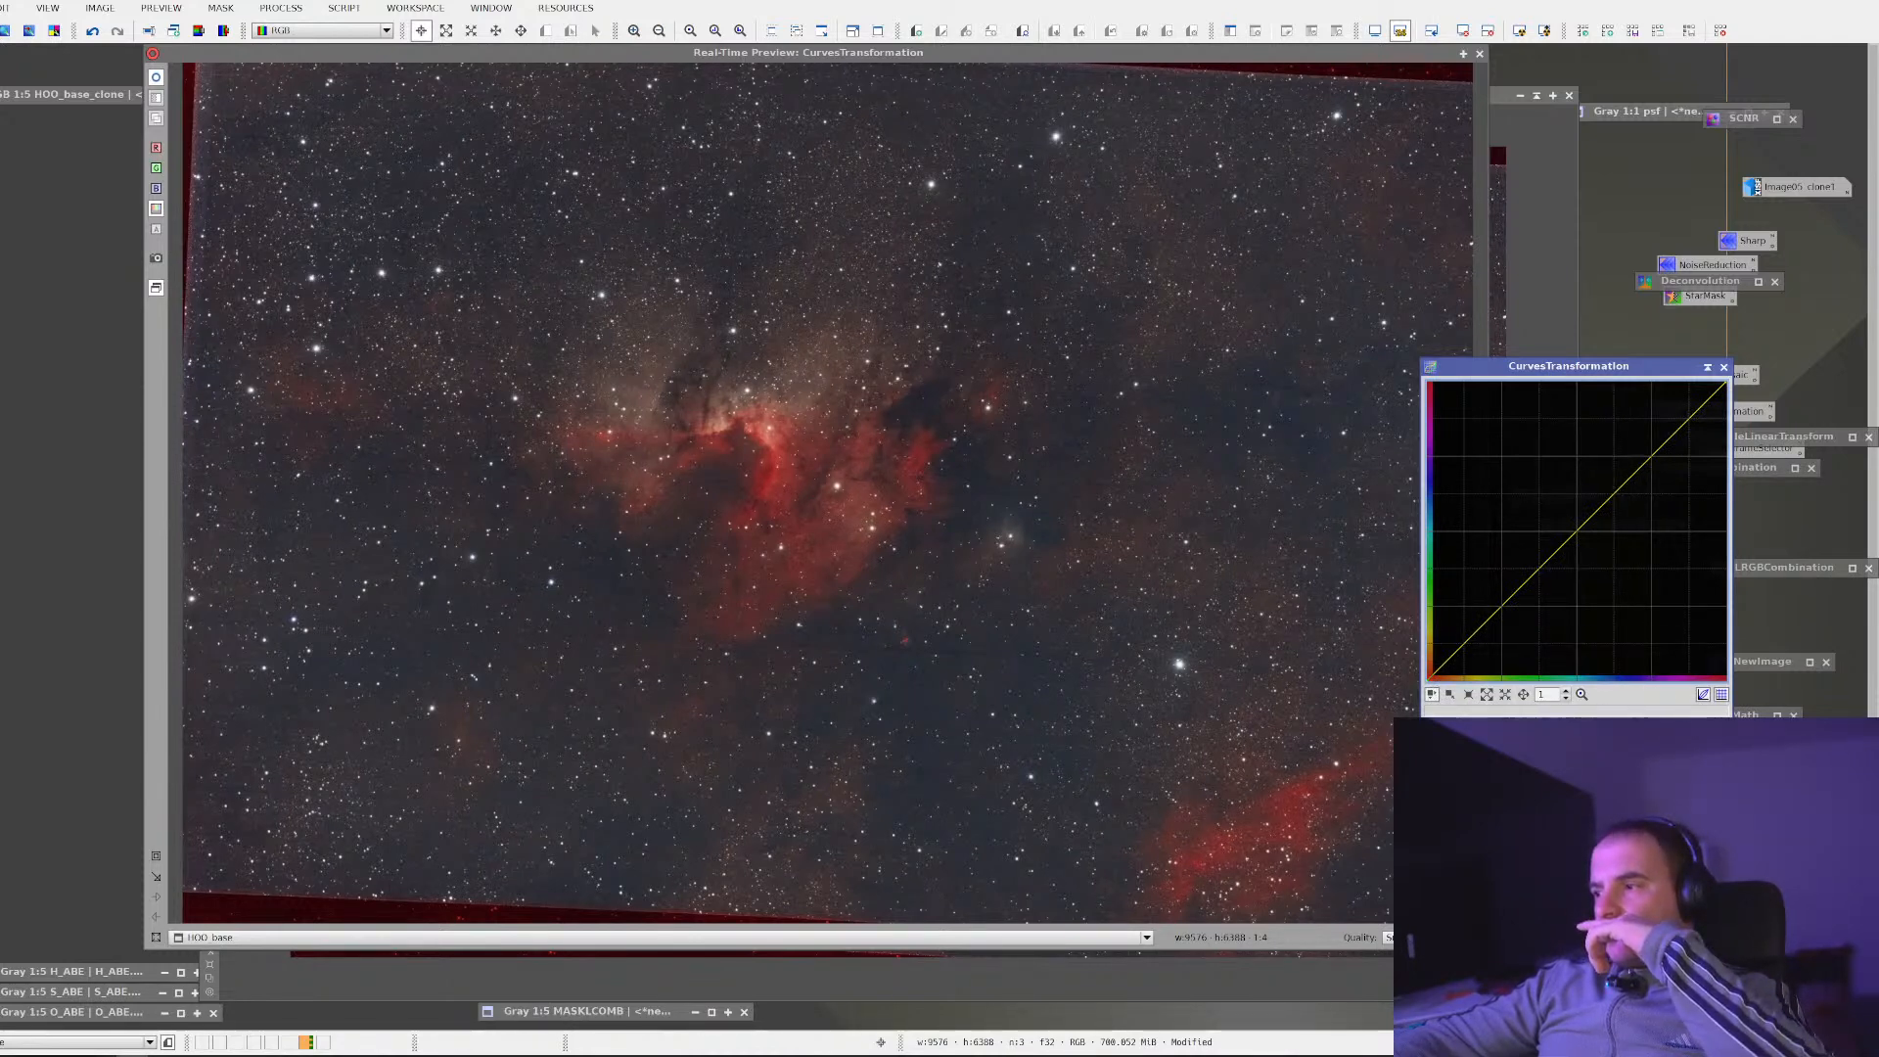
# Try a steep, angular hue curve in the low range, compare with the Cave Nebula reference on AstroBin in the browser, and reset the curve
pyautogui.moveTo(1475, 623); pyautogui.dragTo(1504, 476)
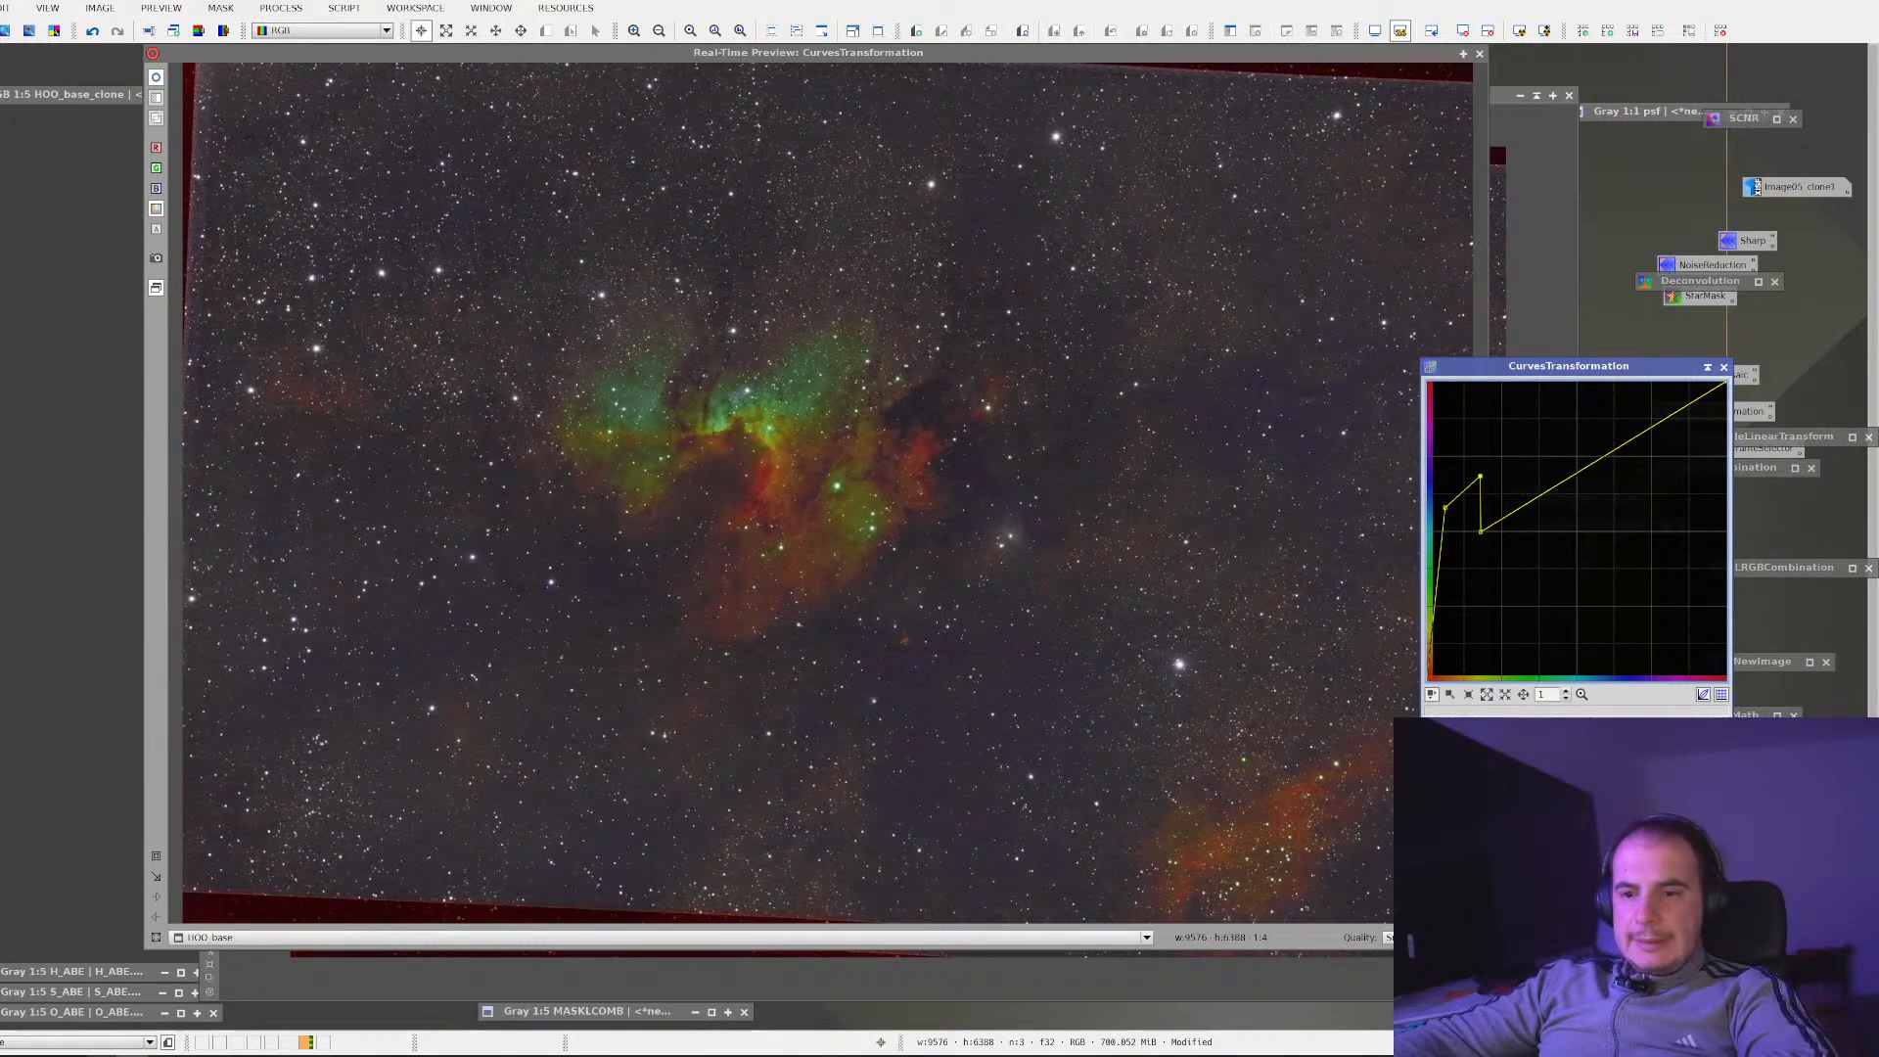
pyautogui.click(162, 1055)
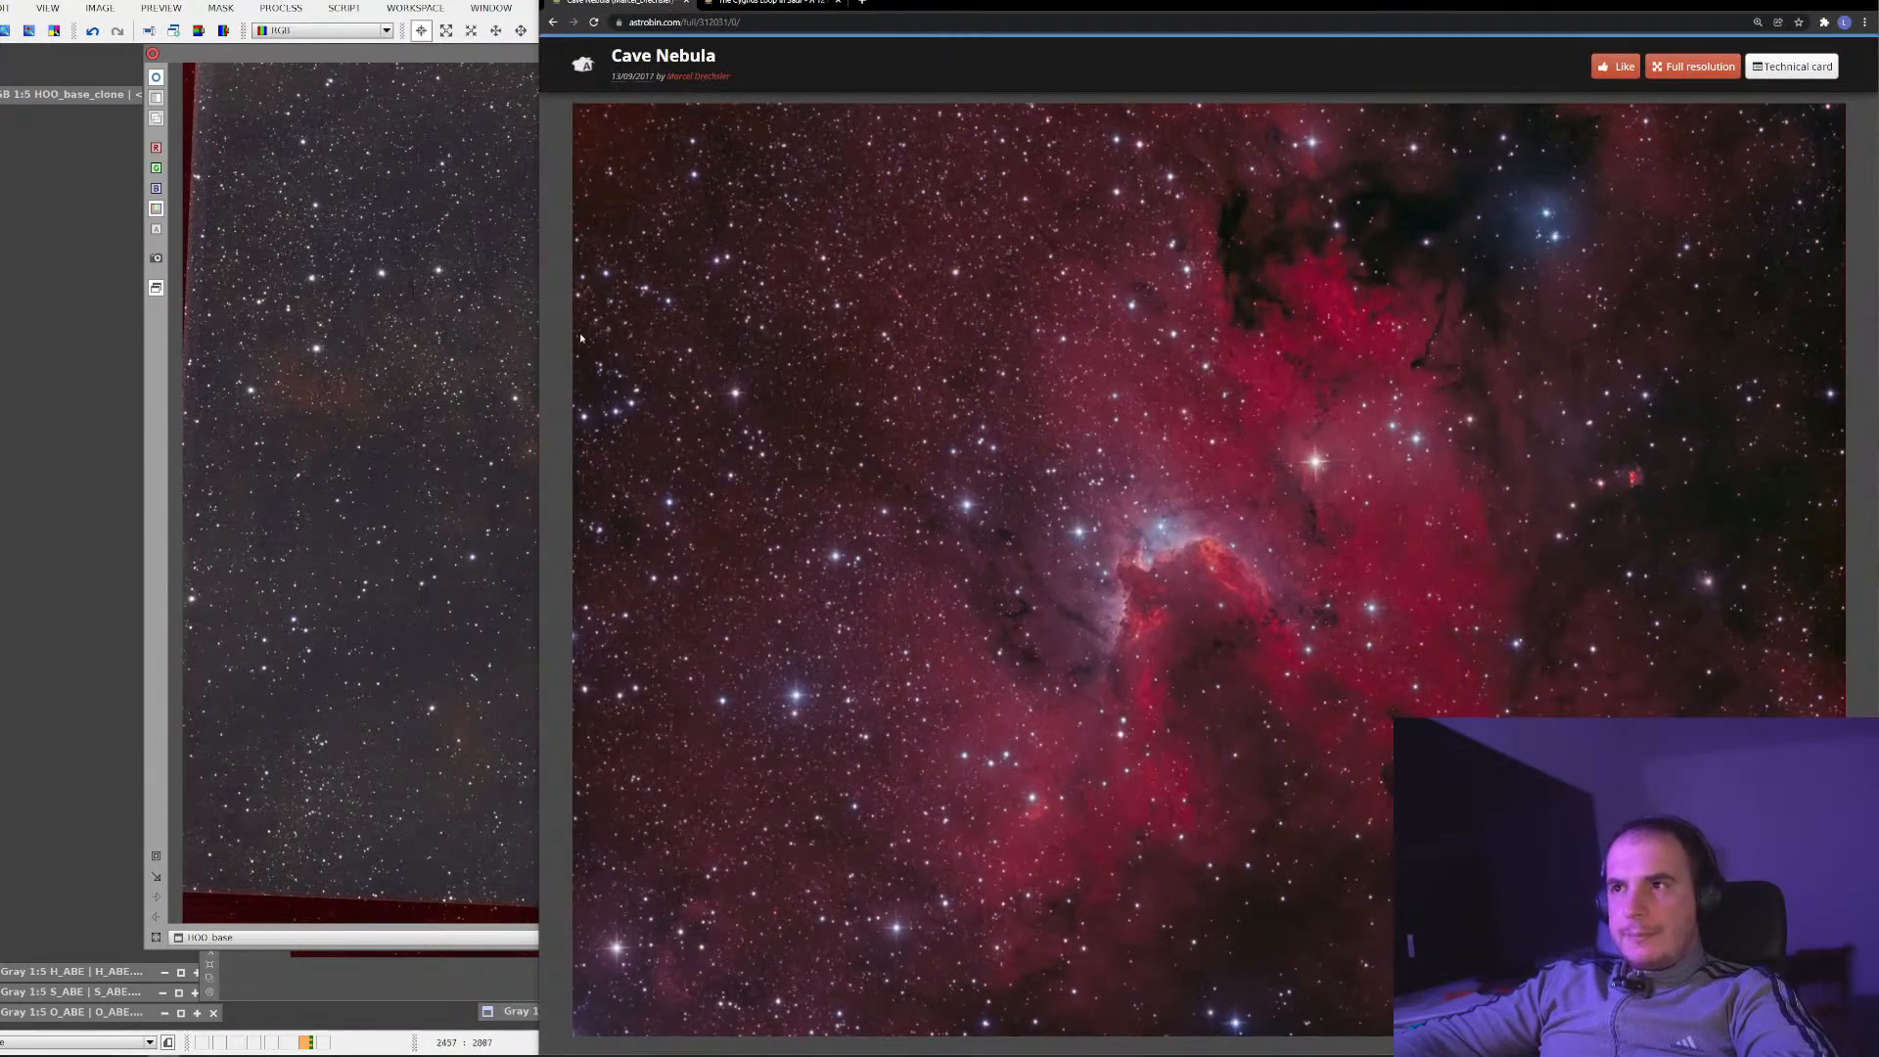
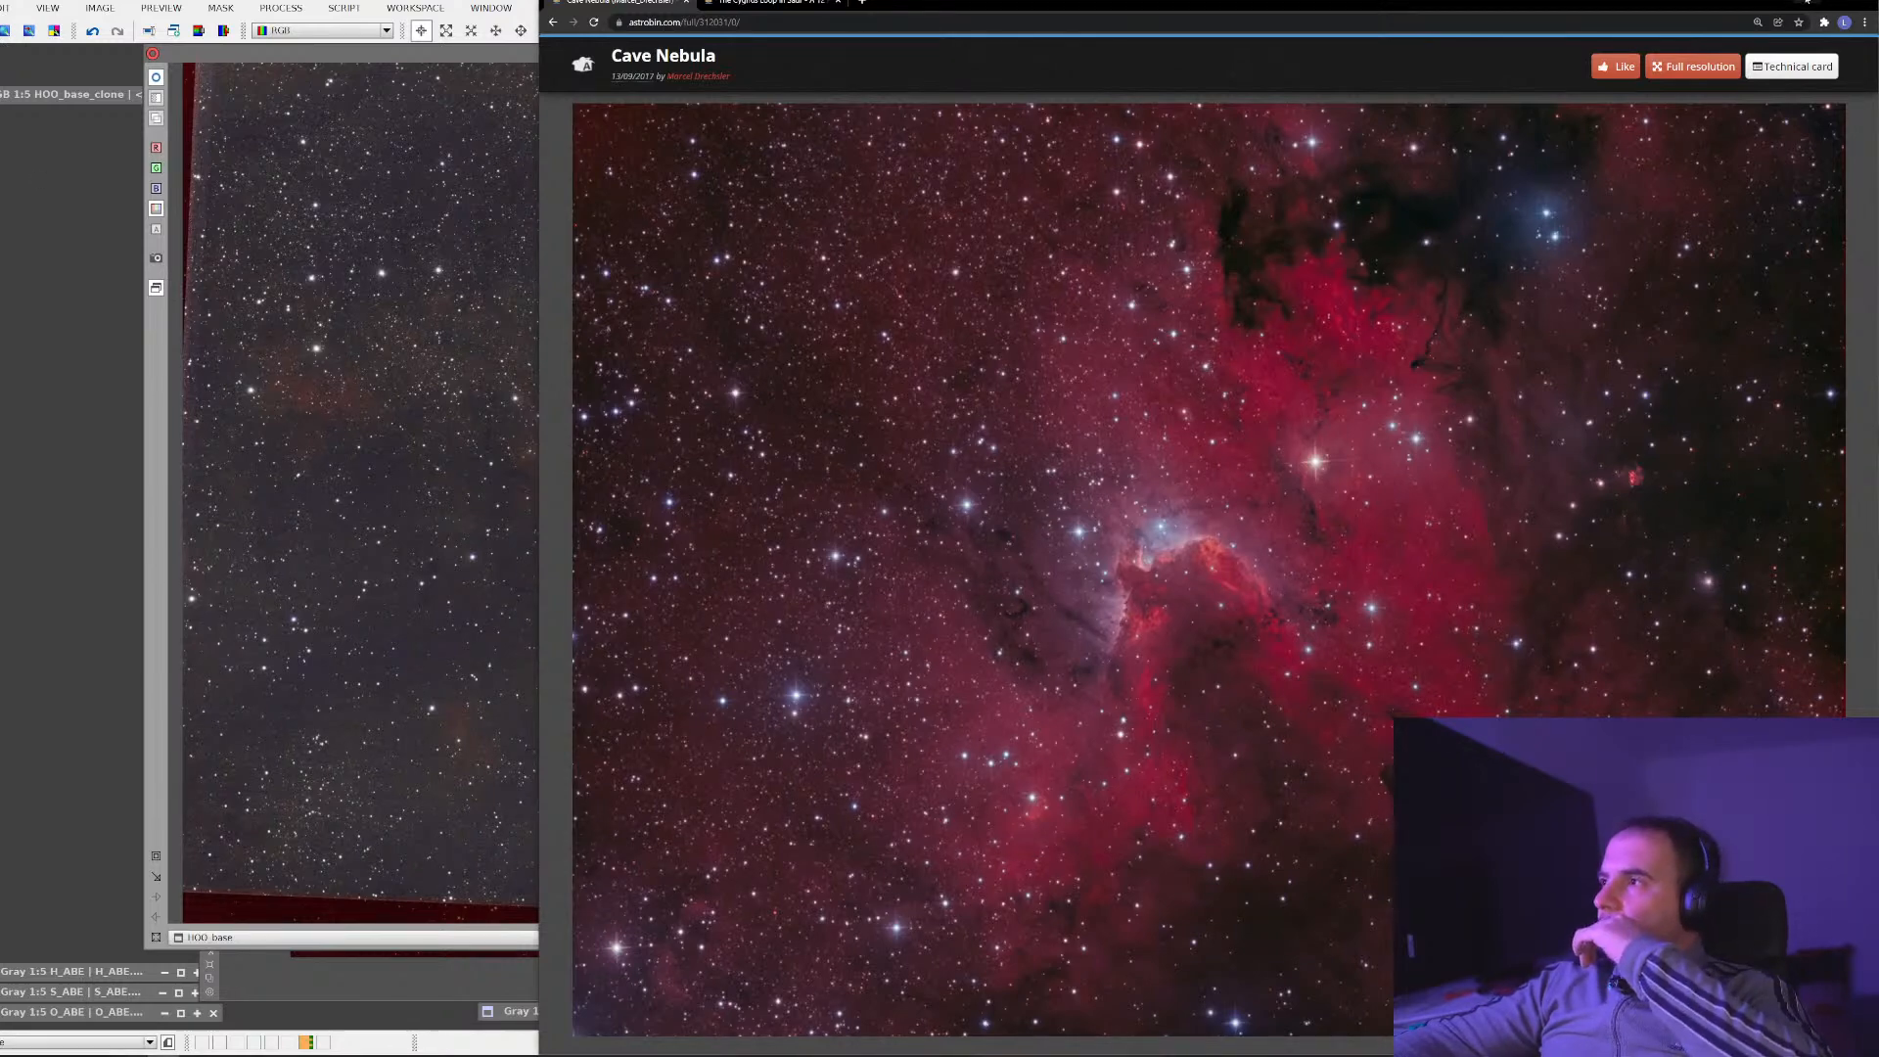
pyautogui.hotkey('alt', 'Tab')
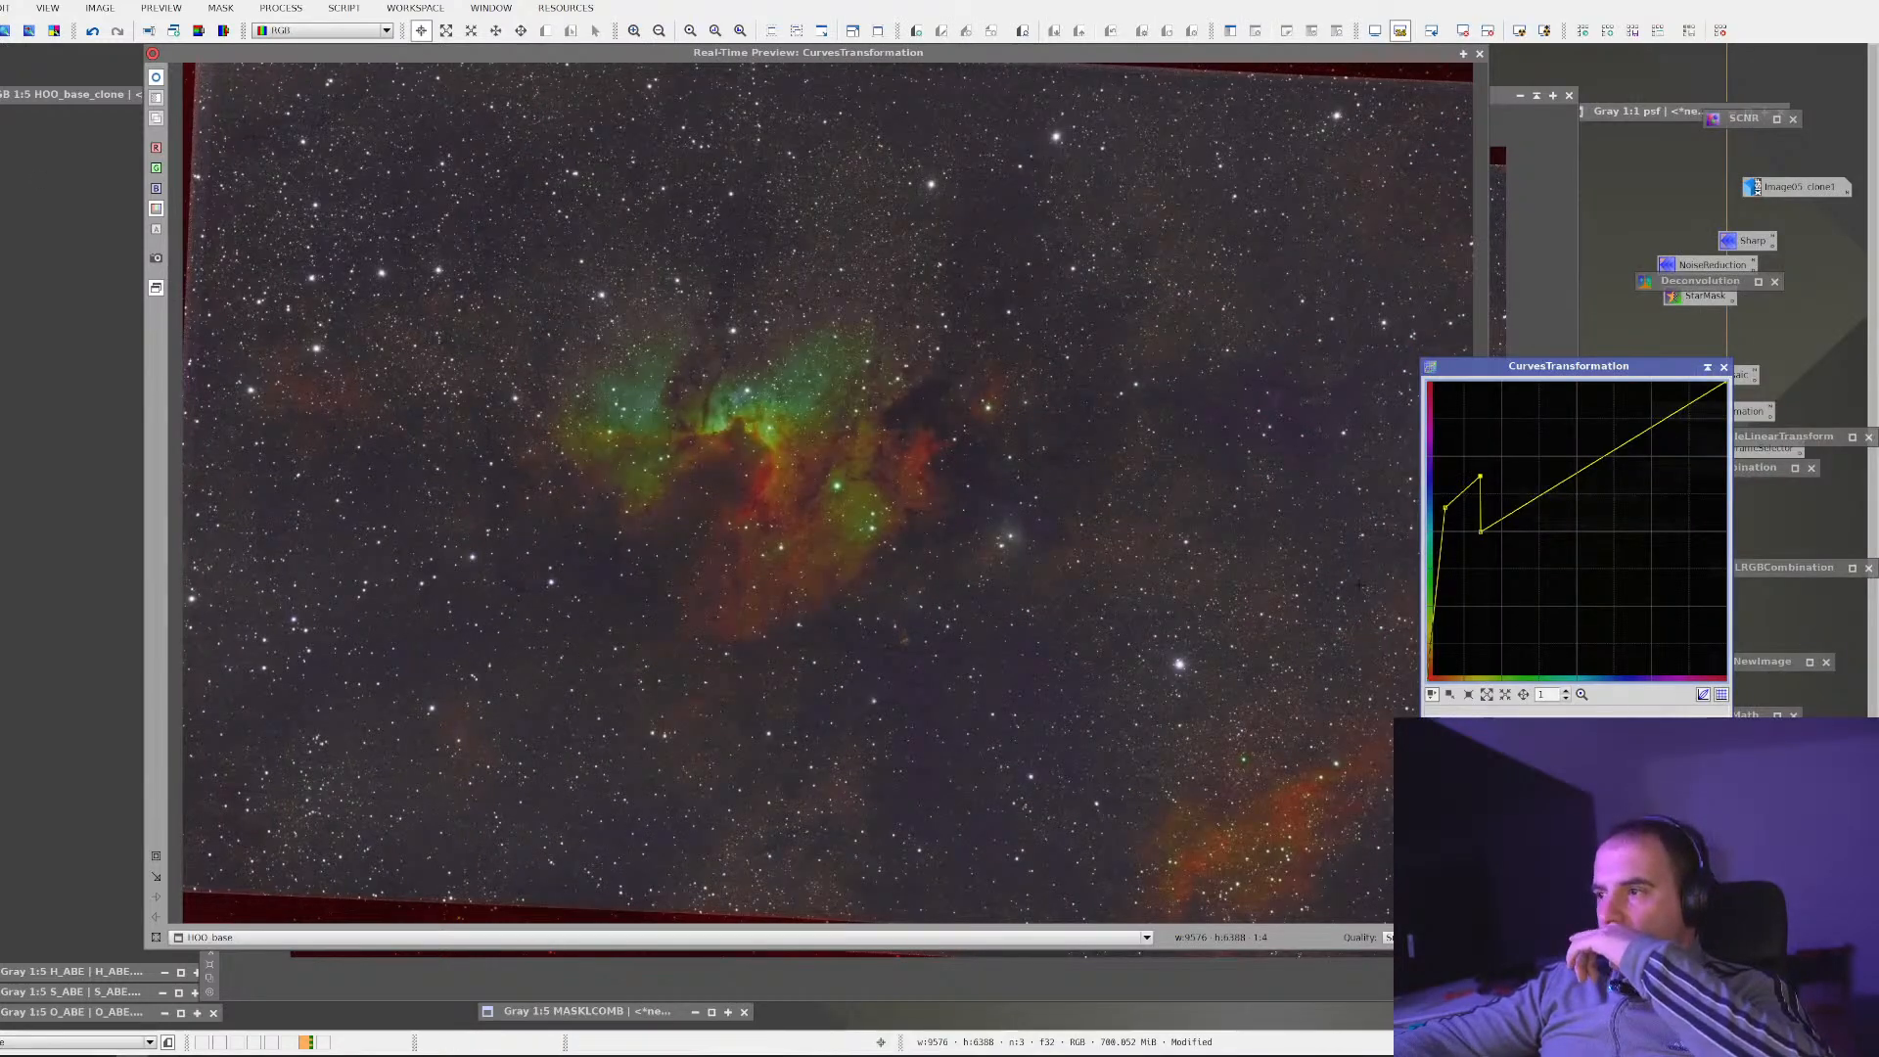
pyautogui.click(1720, 783)
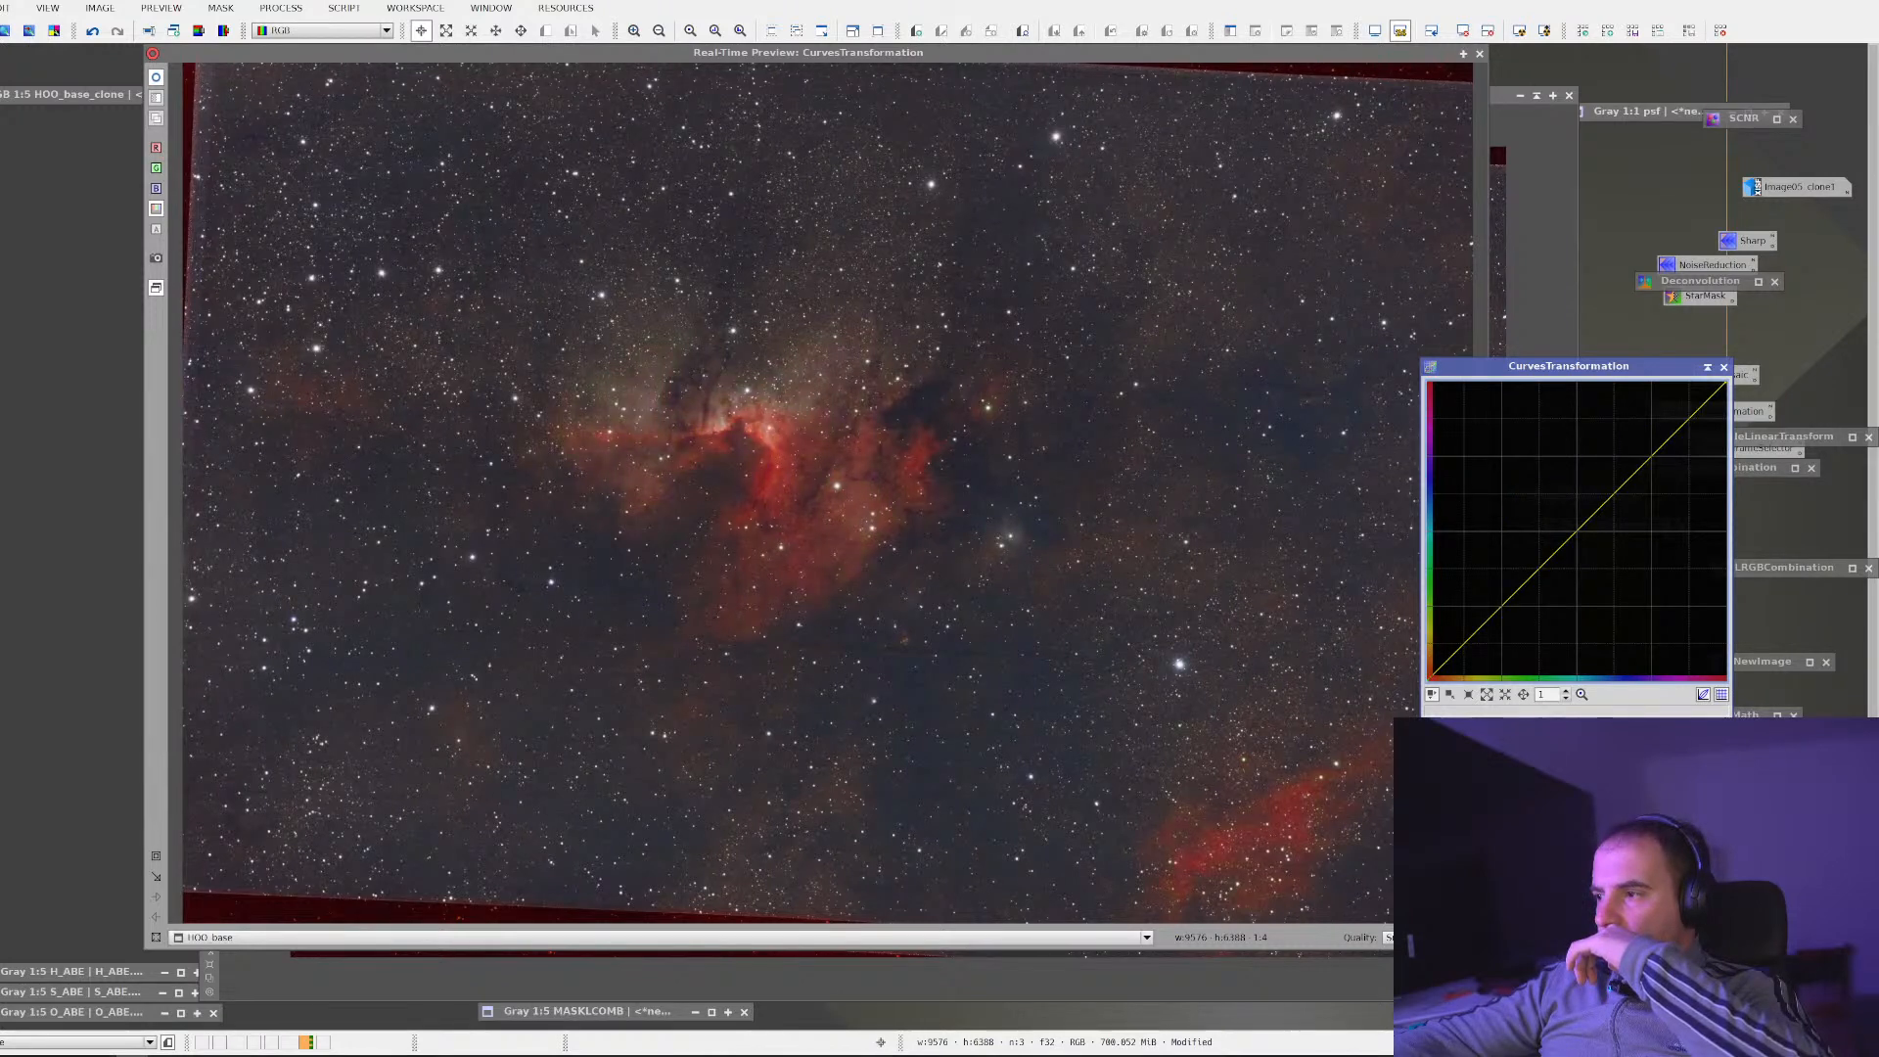
# Try small point adjustments on the CIE a* curve for HOO_base, and reset the curves
pyautogui.click(1605, 749)
pyautogui.moveTo(1546, 564)
pyautogui.mouseDown()
pyautogui.moveTo(1558, 573)
pyautogui.moveTo(1529, 568)
pyautogui.moveTo(1547, 571)
pyautogui.mouseUp()
pyautogui.click(1720, 783)
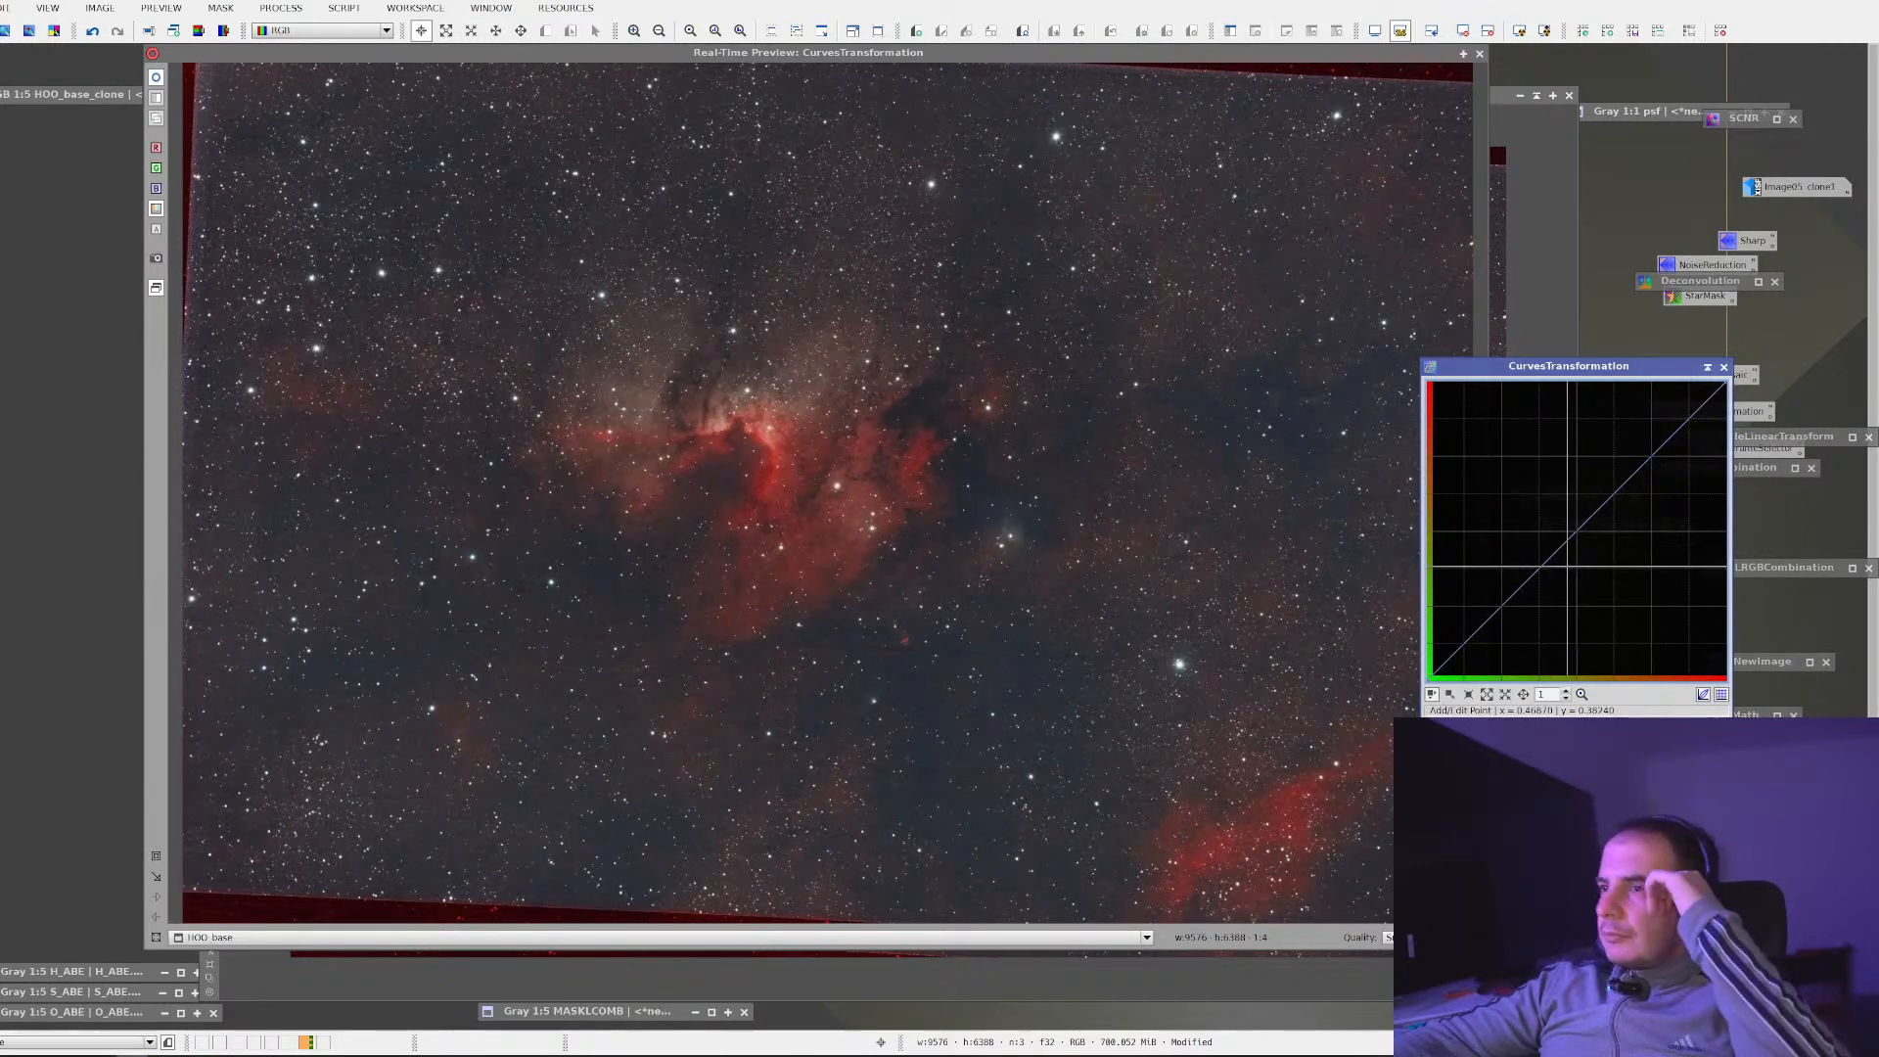
pyautogui.click(1651, 449)
pyautogui.click(1587, 512)
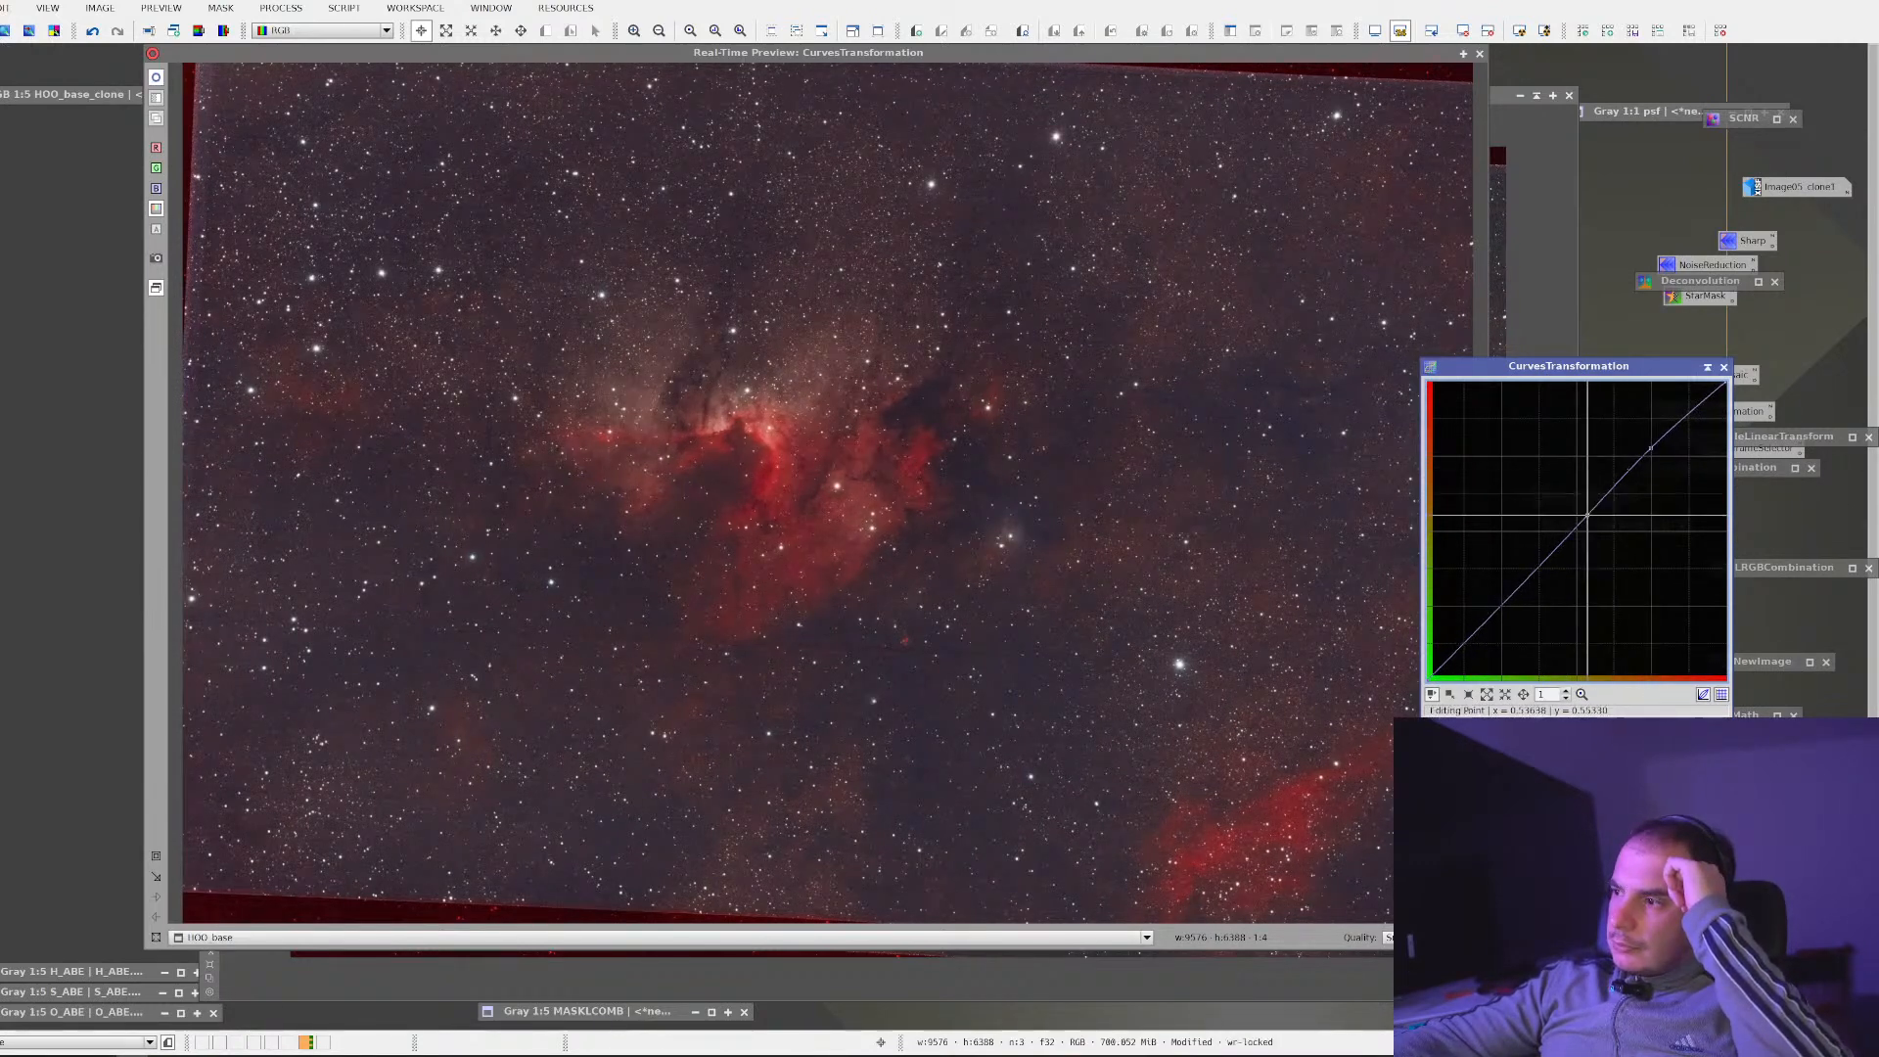
pyautogui.moveTo(1587, 512); pyautogui.dragTo(1616, 541)
pyautogui.click(1720, 815)
# Try a slight red-channel curve adjustment, and close the real-time preview to check the nebula in HOO_base
pyautogui.click(1438, 733)
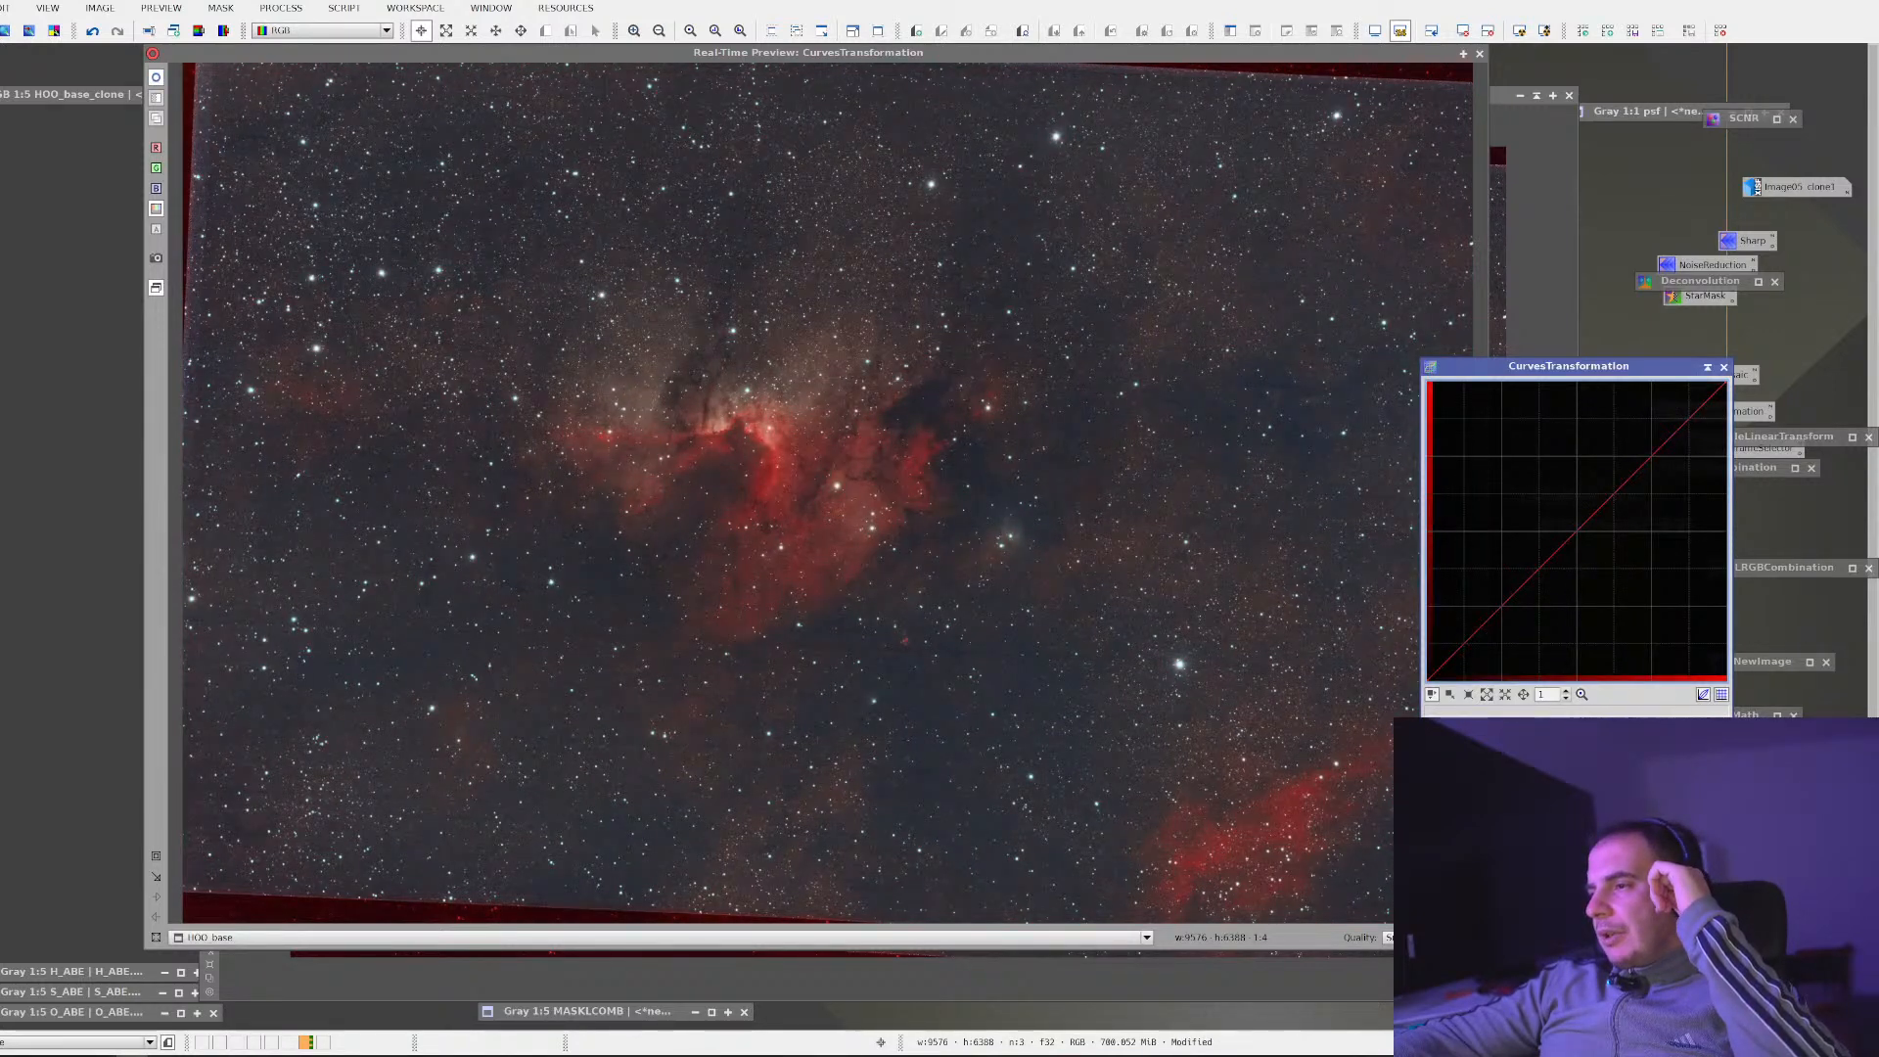
pyautogui.moveTo(1535, 570); pyautogui.dragTo(1537, 573)
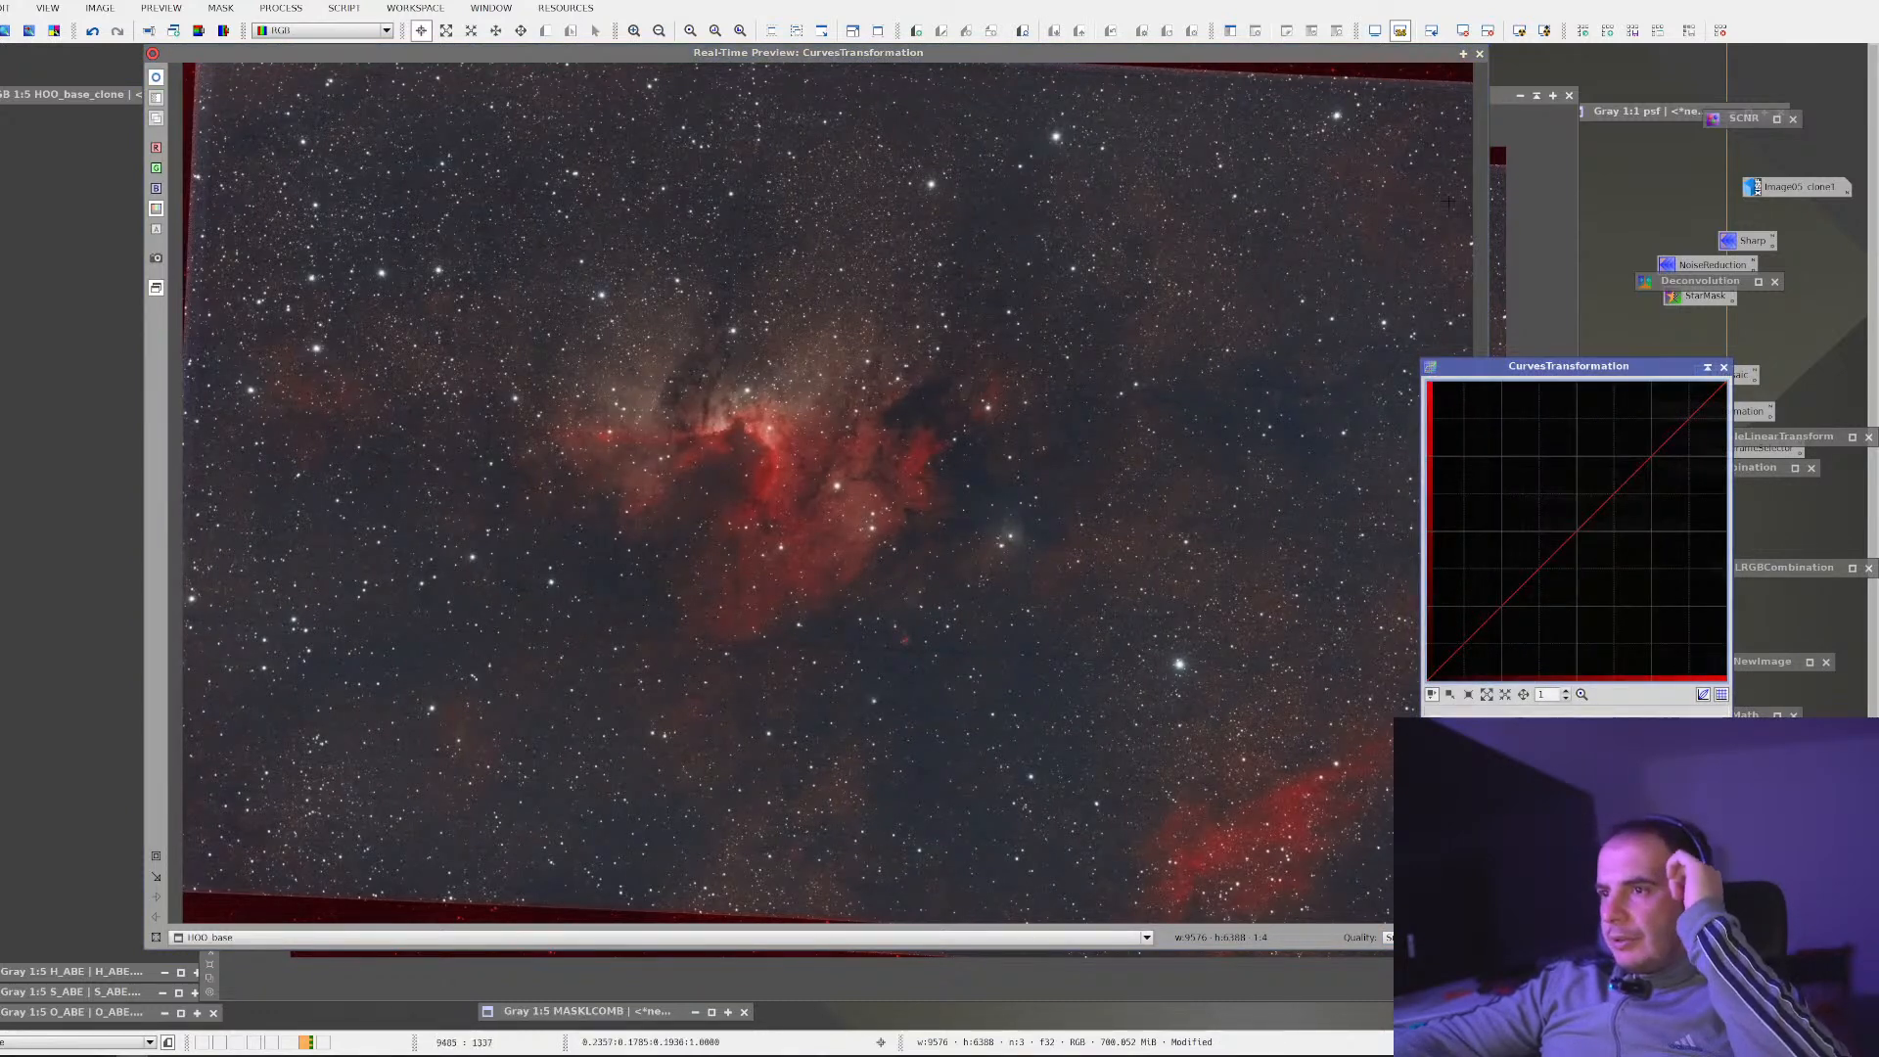
pyautogui.click(1480, 54)
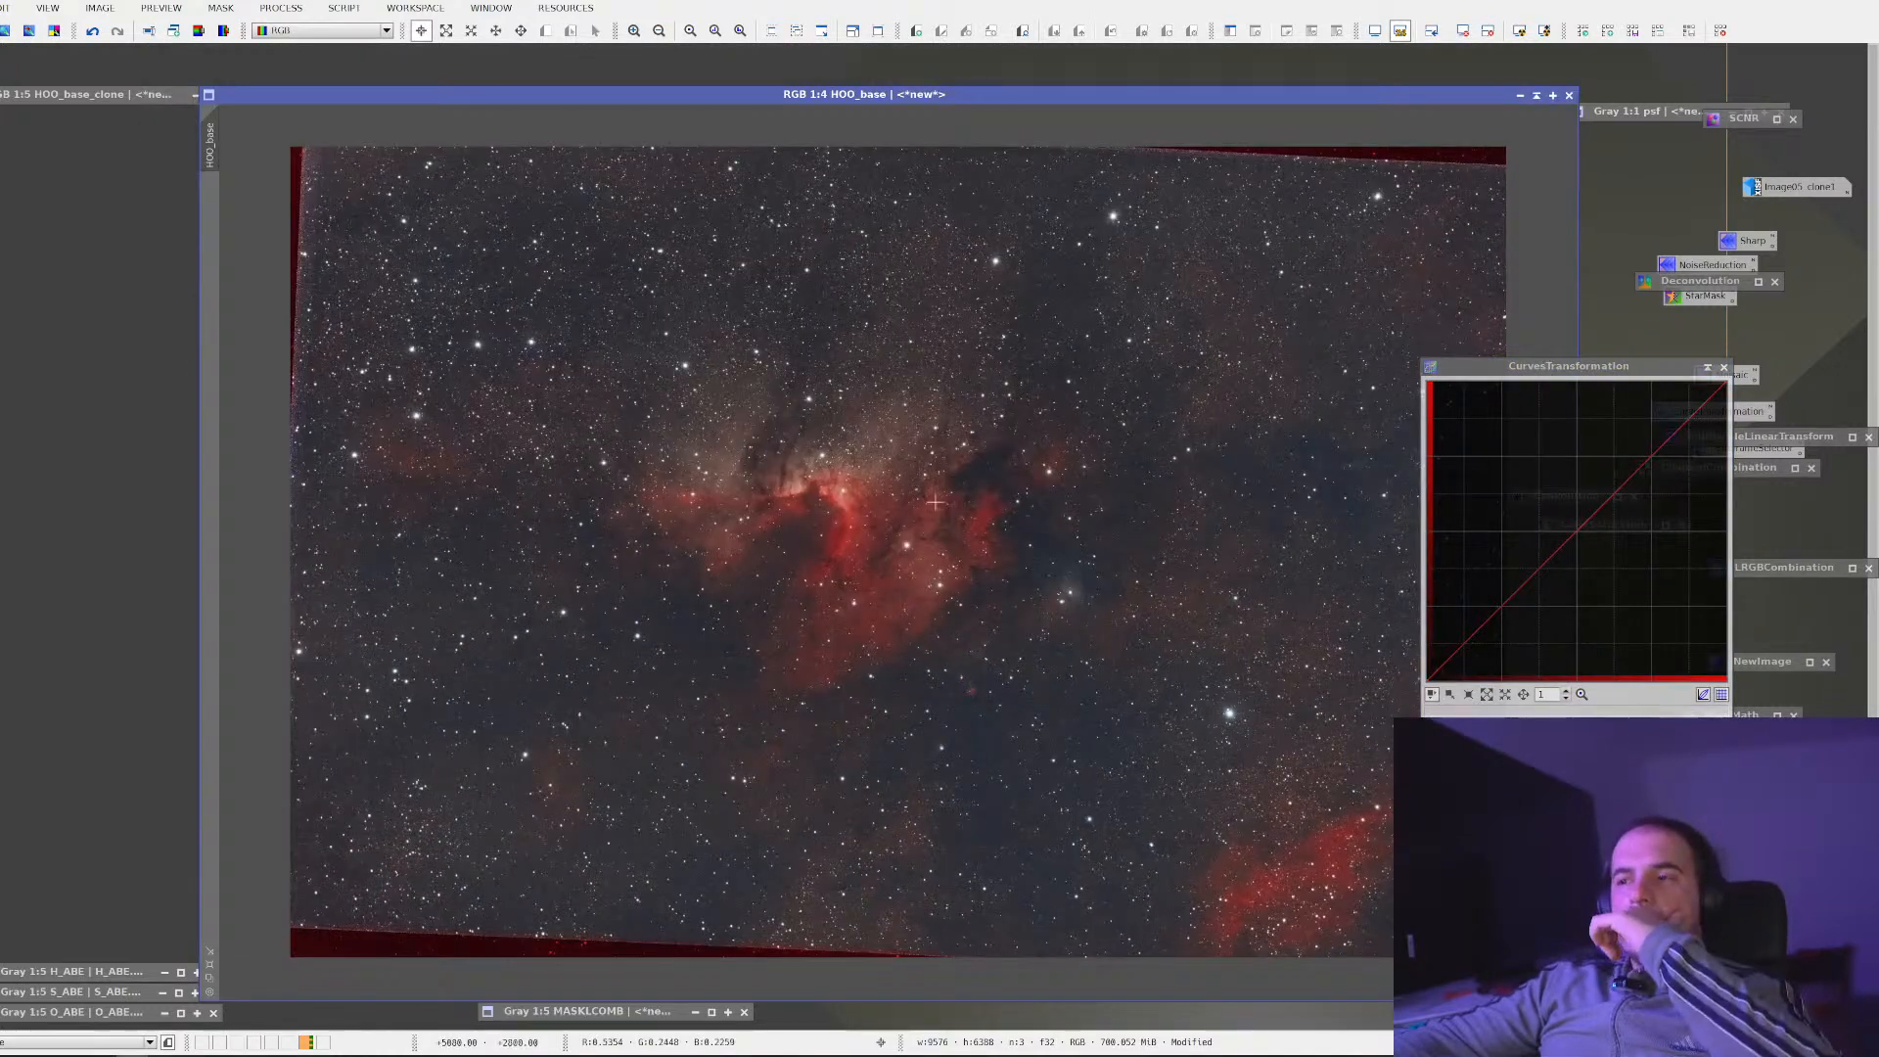
pyautogui.scroll(2, 935, 502)
pyautogui.scroll(-3, 935, 502)
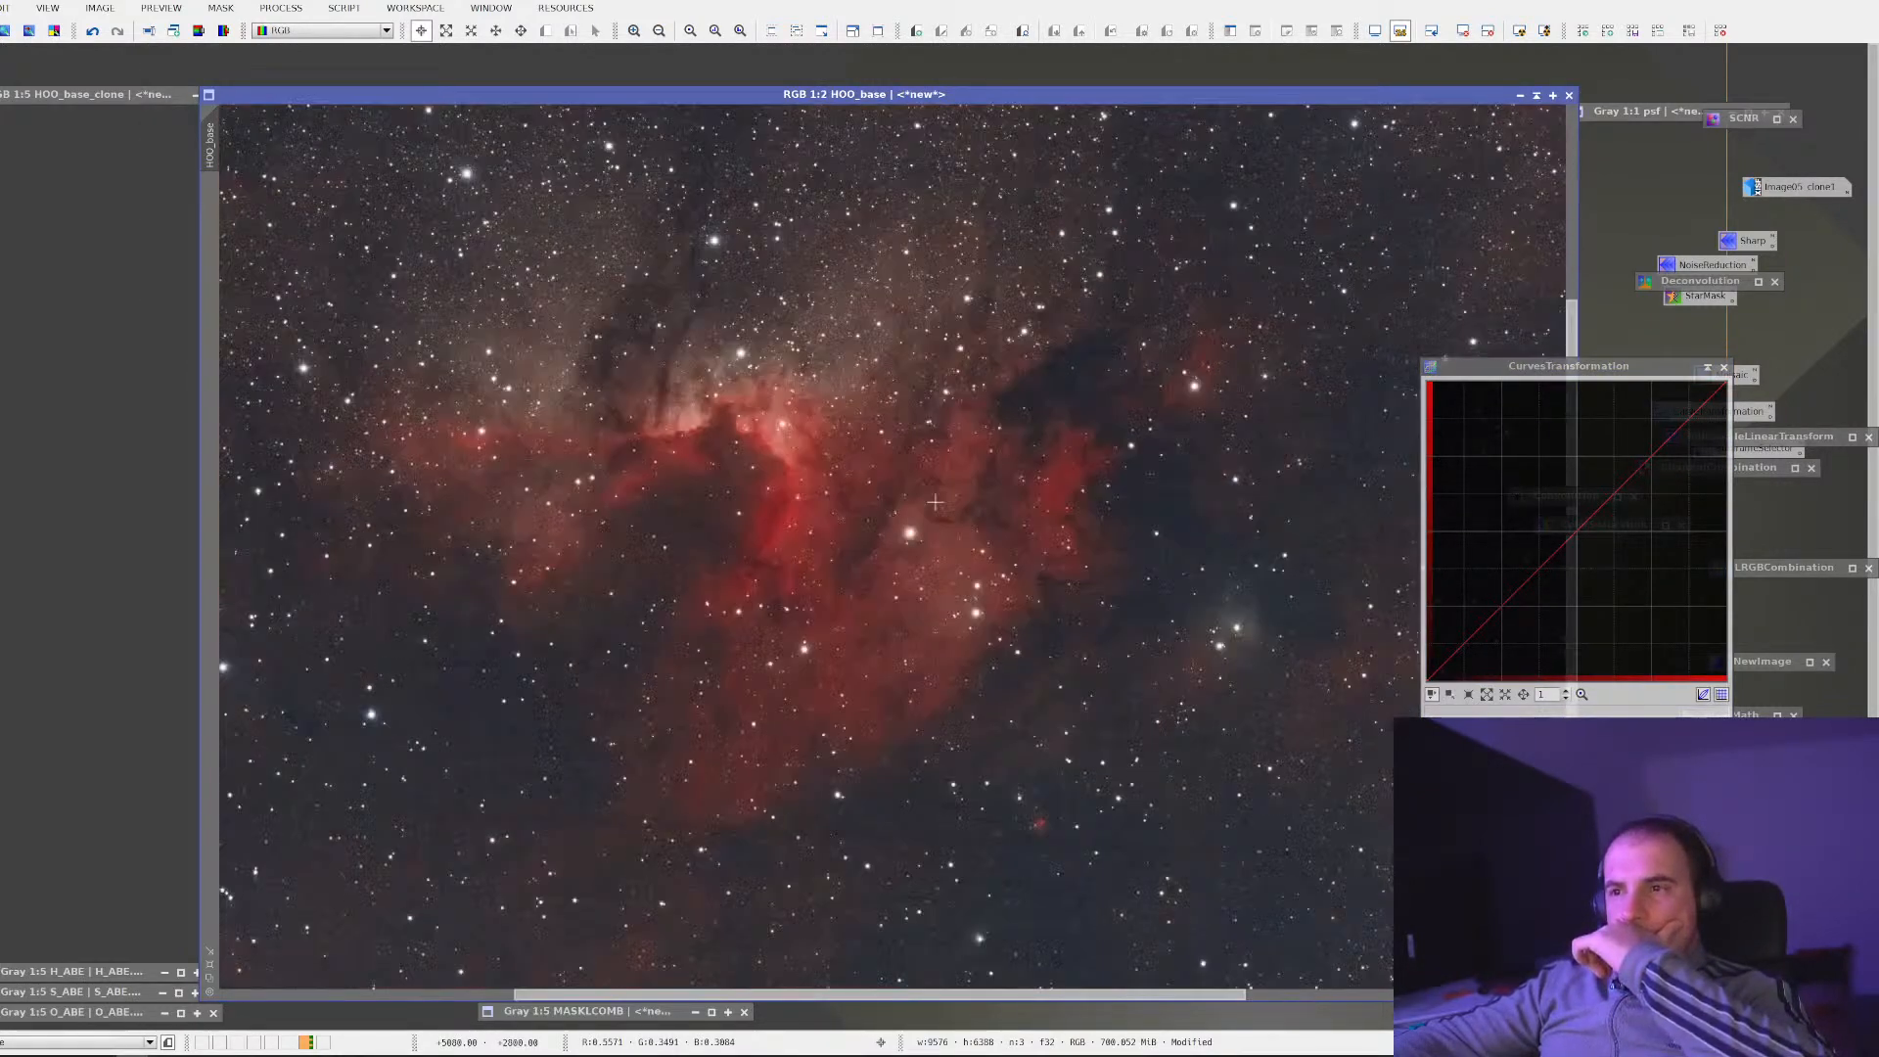
pyautogui.rightClick(831, 443)
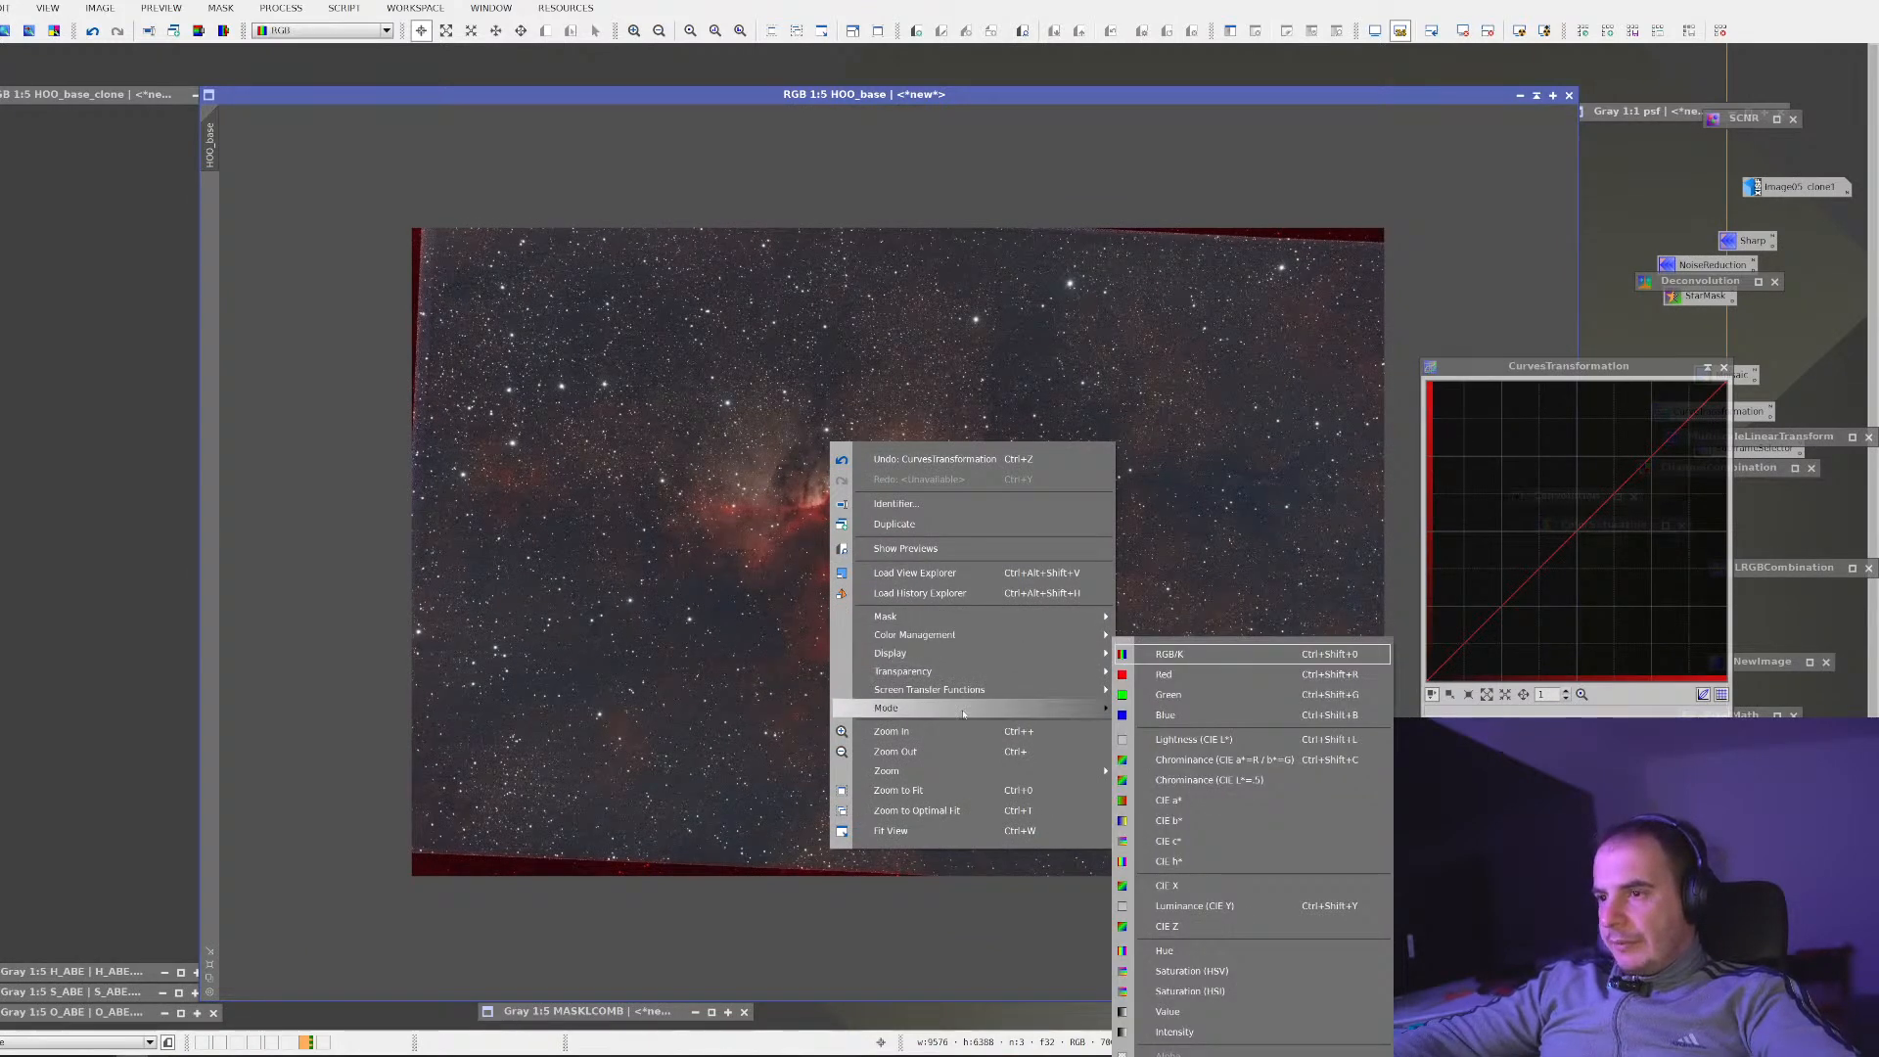
pyautogui.click(917, 635)
pyautogui.moveTo(982, 619)
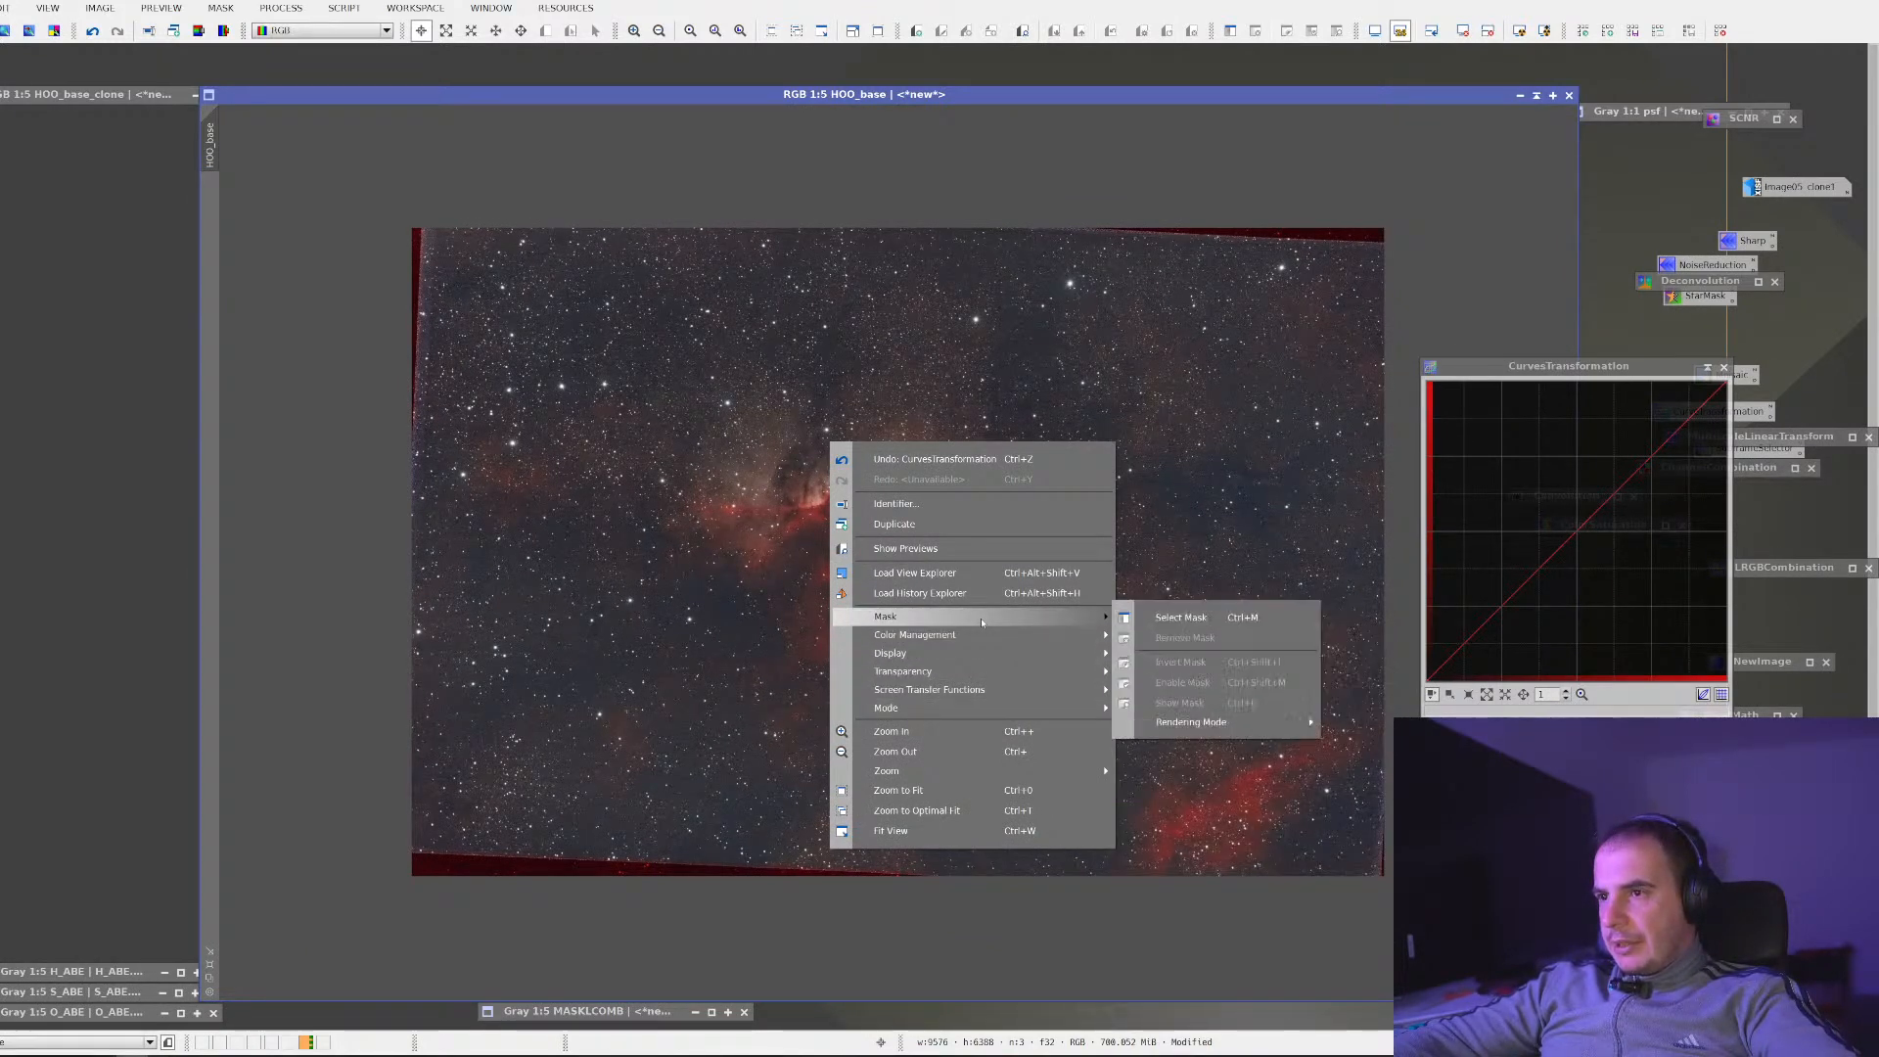
pyautogui.click(774, 480)
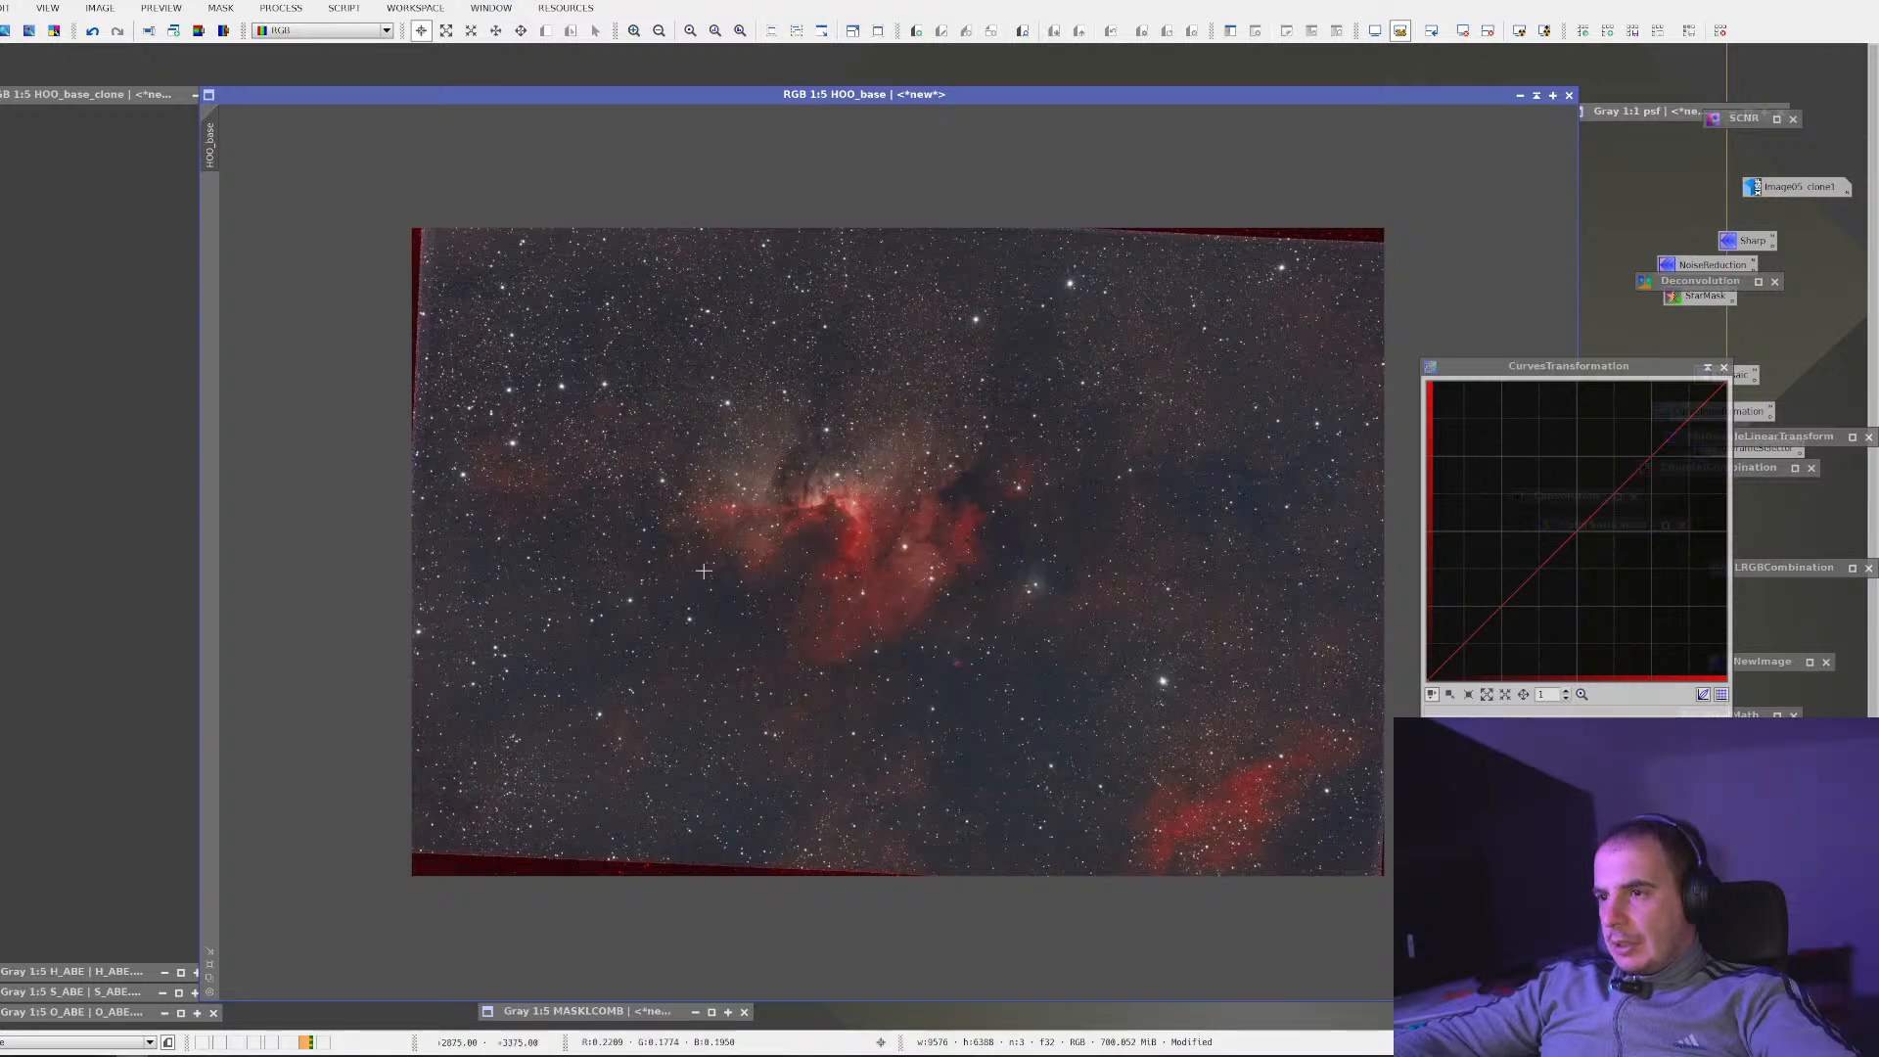
pyautogui.moveTo(935, 570); pyautogui.dragTo(1142, 701)
# Apply MASKLCOMB as the mask for HOO_base
pyautogui.rightClick(953, 442)
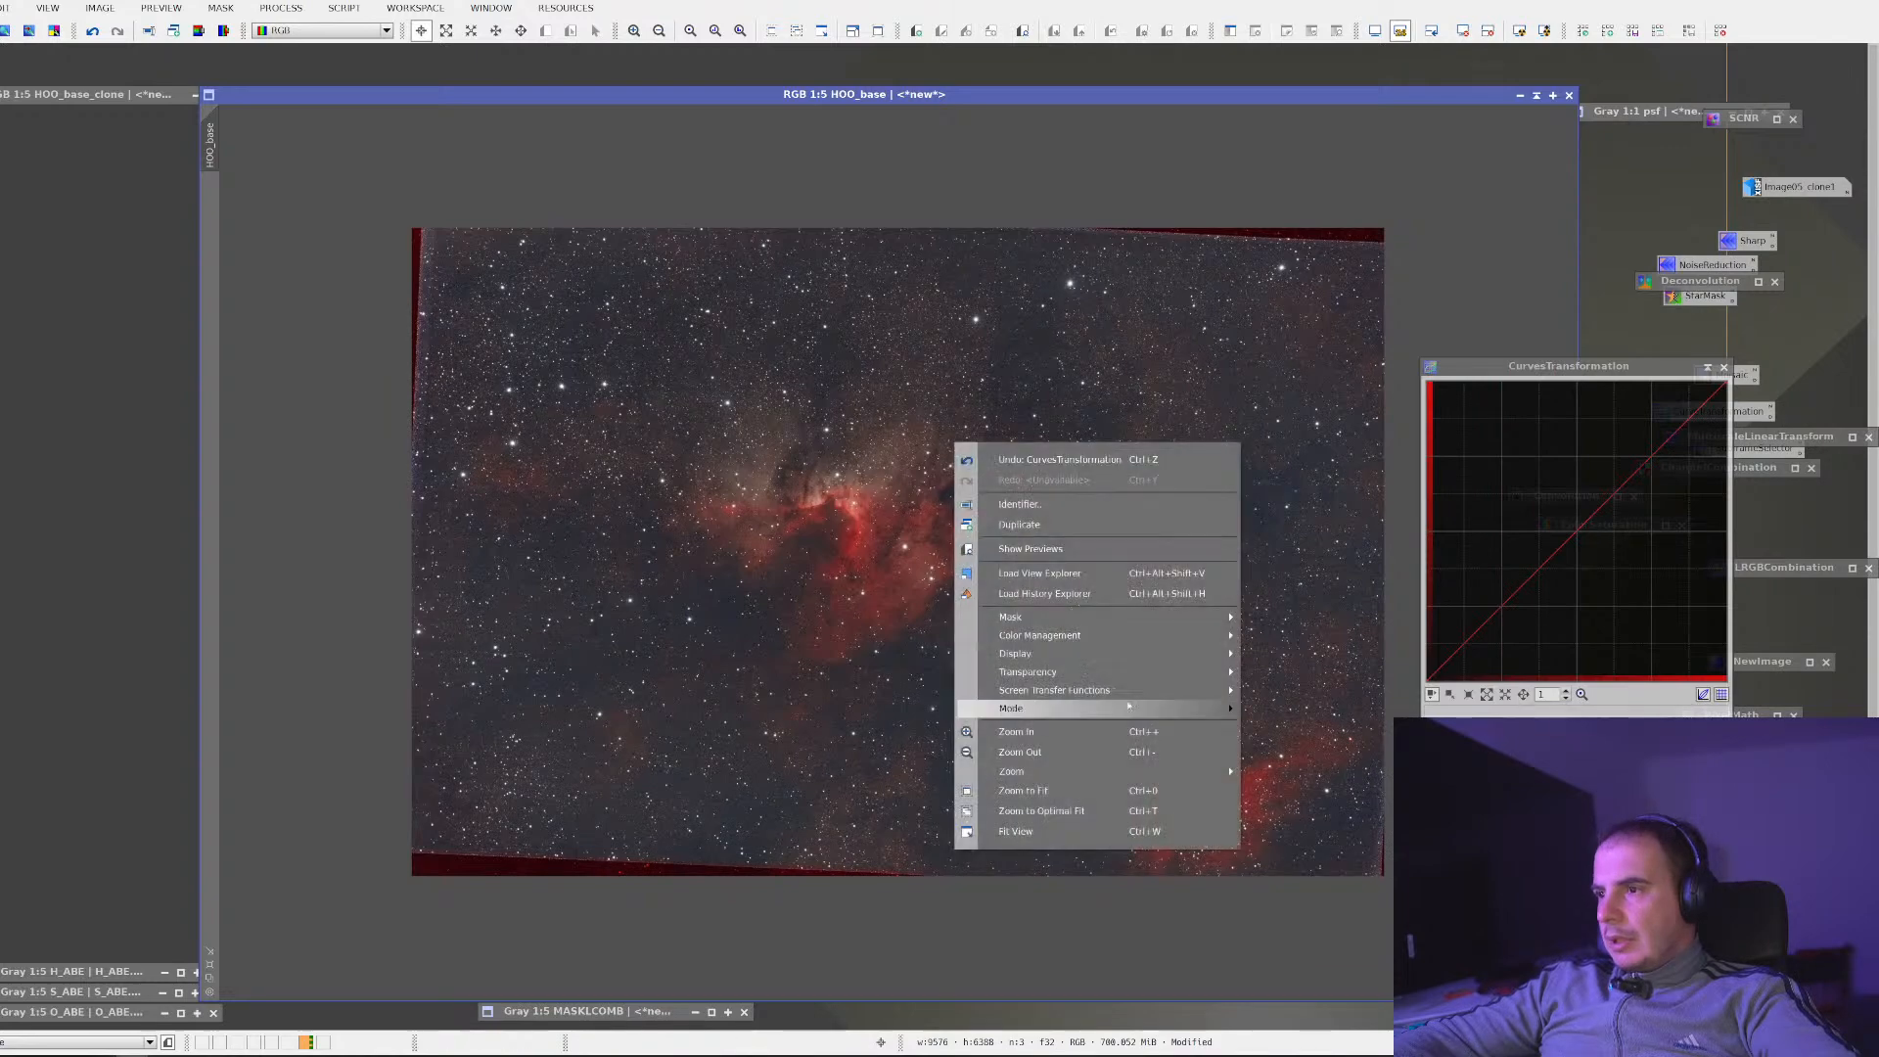
pyautogui.moveTo(1175, 621)
pyautogui.click(1298, 620)
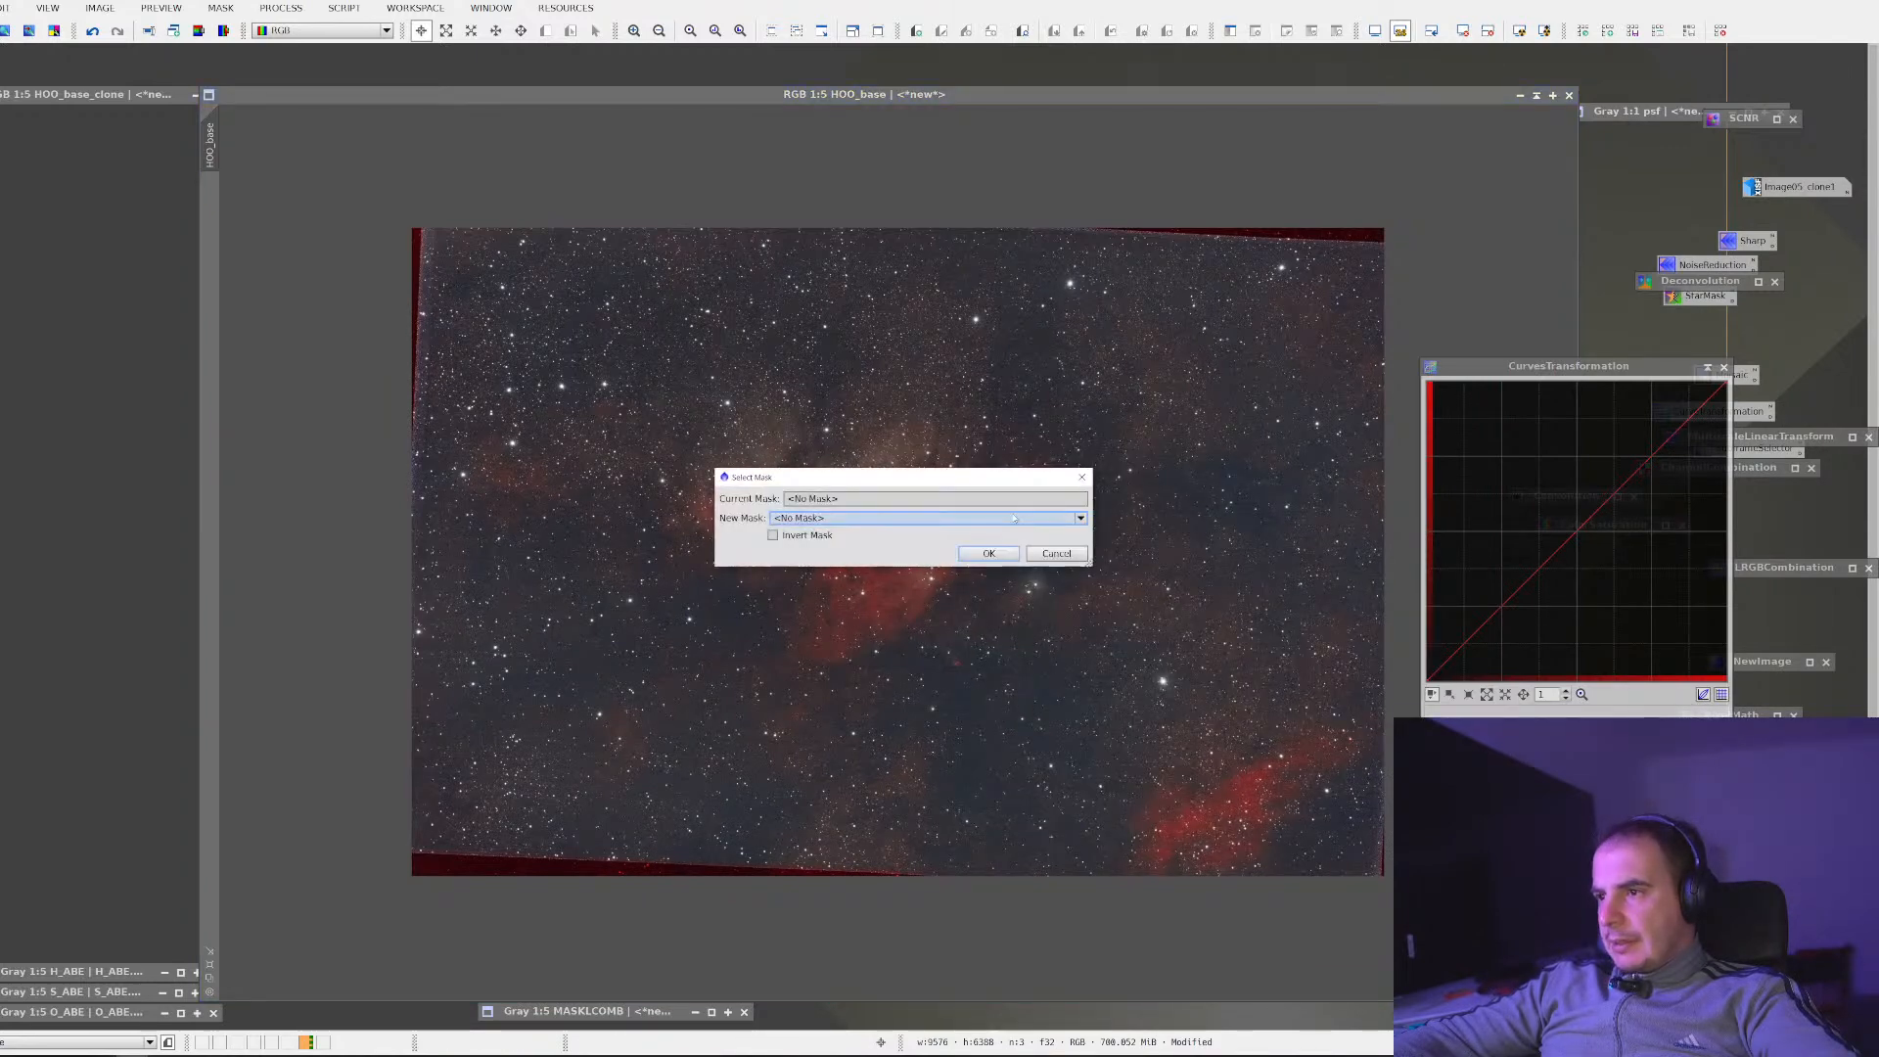
pyautogui.click(950, 517)
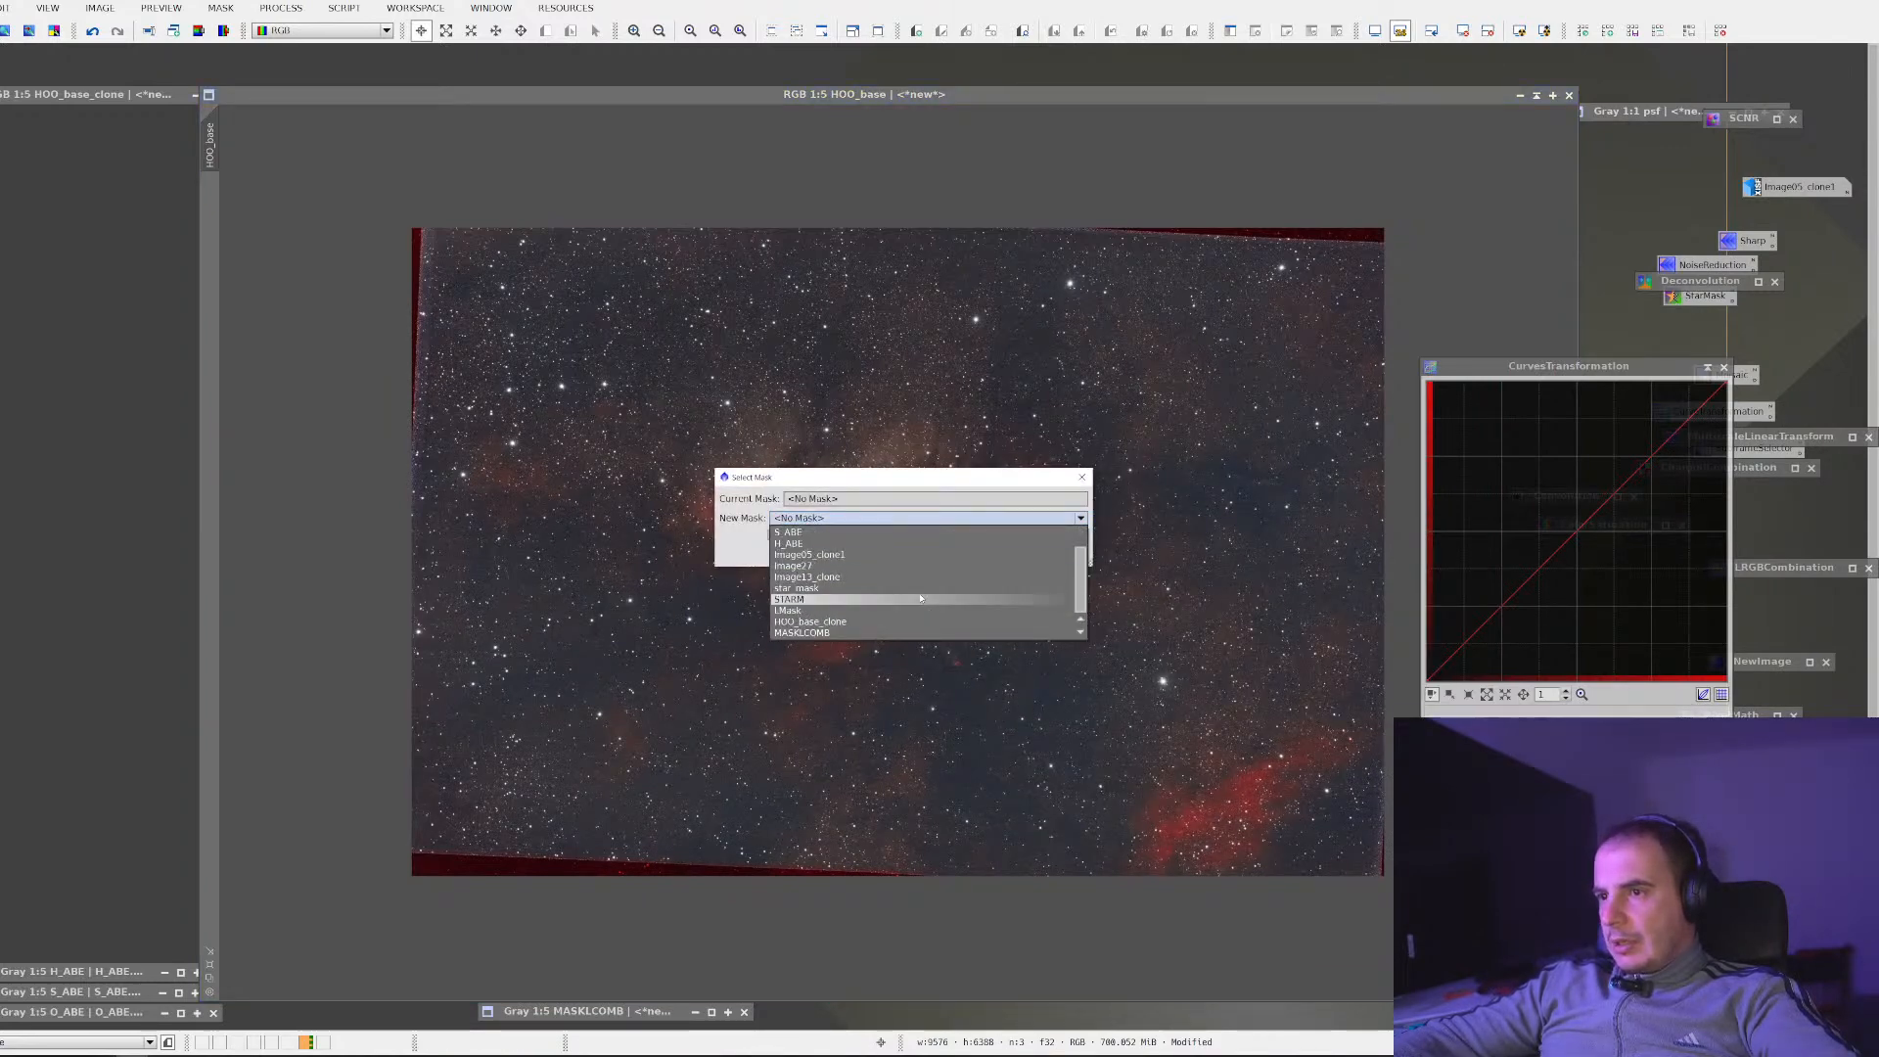
pyautogui.click(950, 609)
pyautogui.click(950, 521)
pyautogui.click(947, 624)
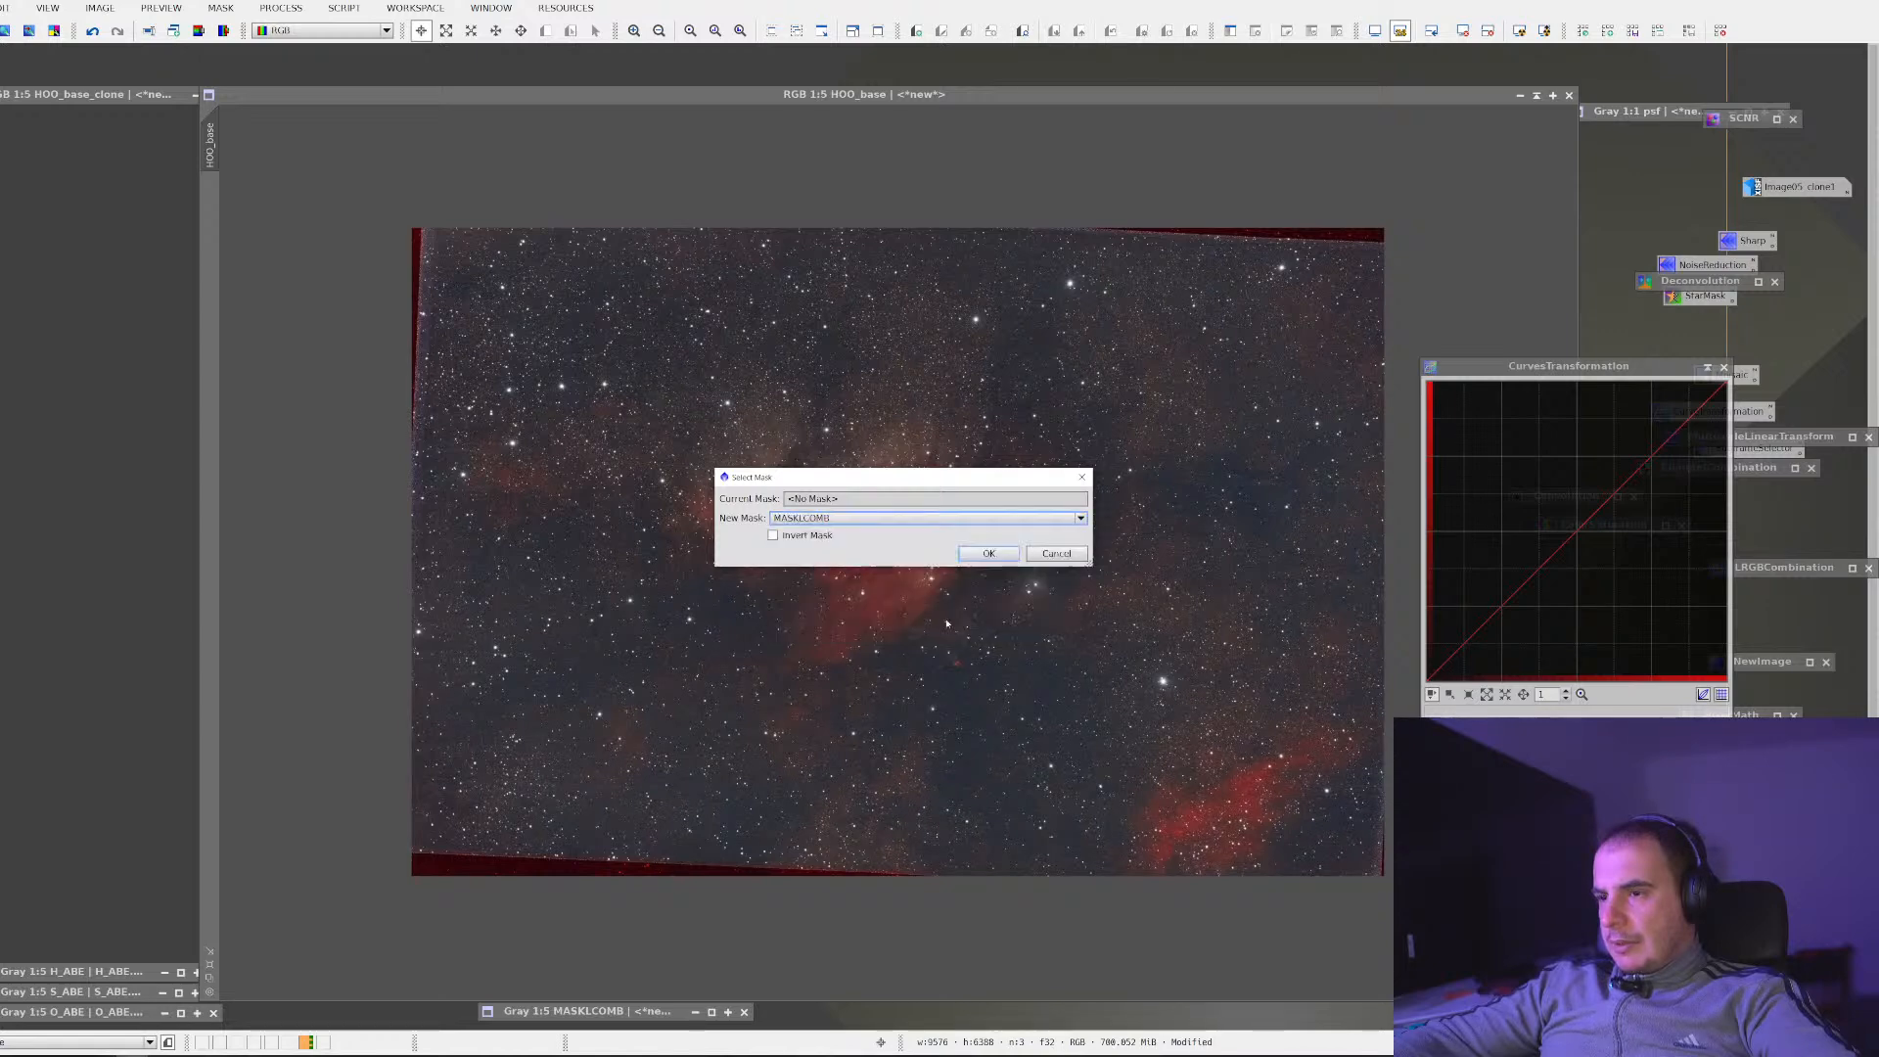
pyautogui.click(989, 554)
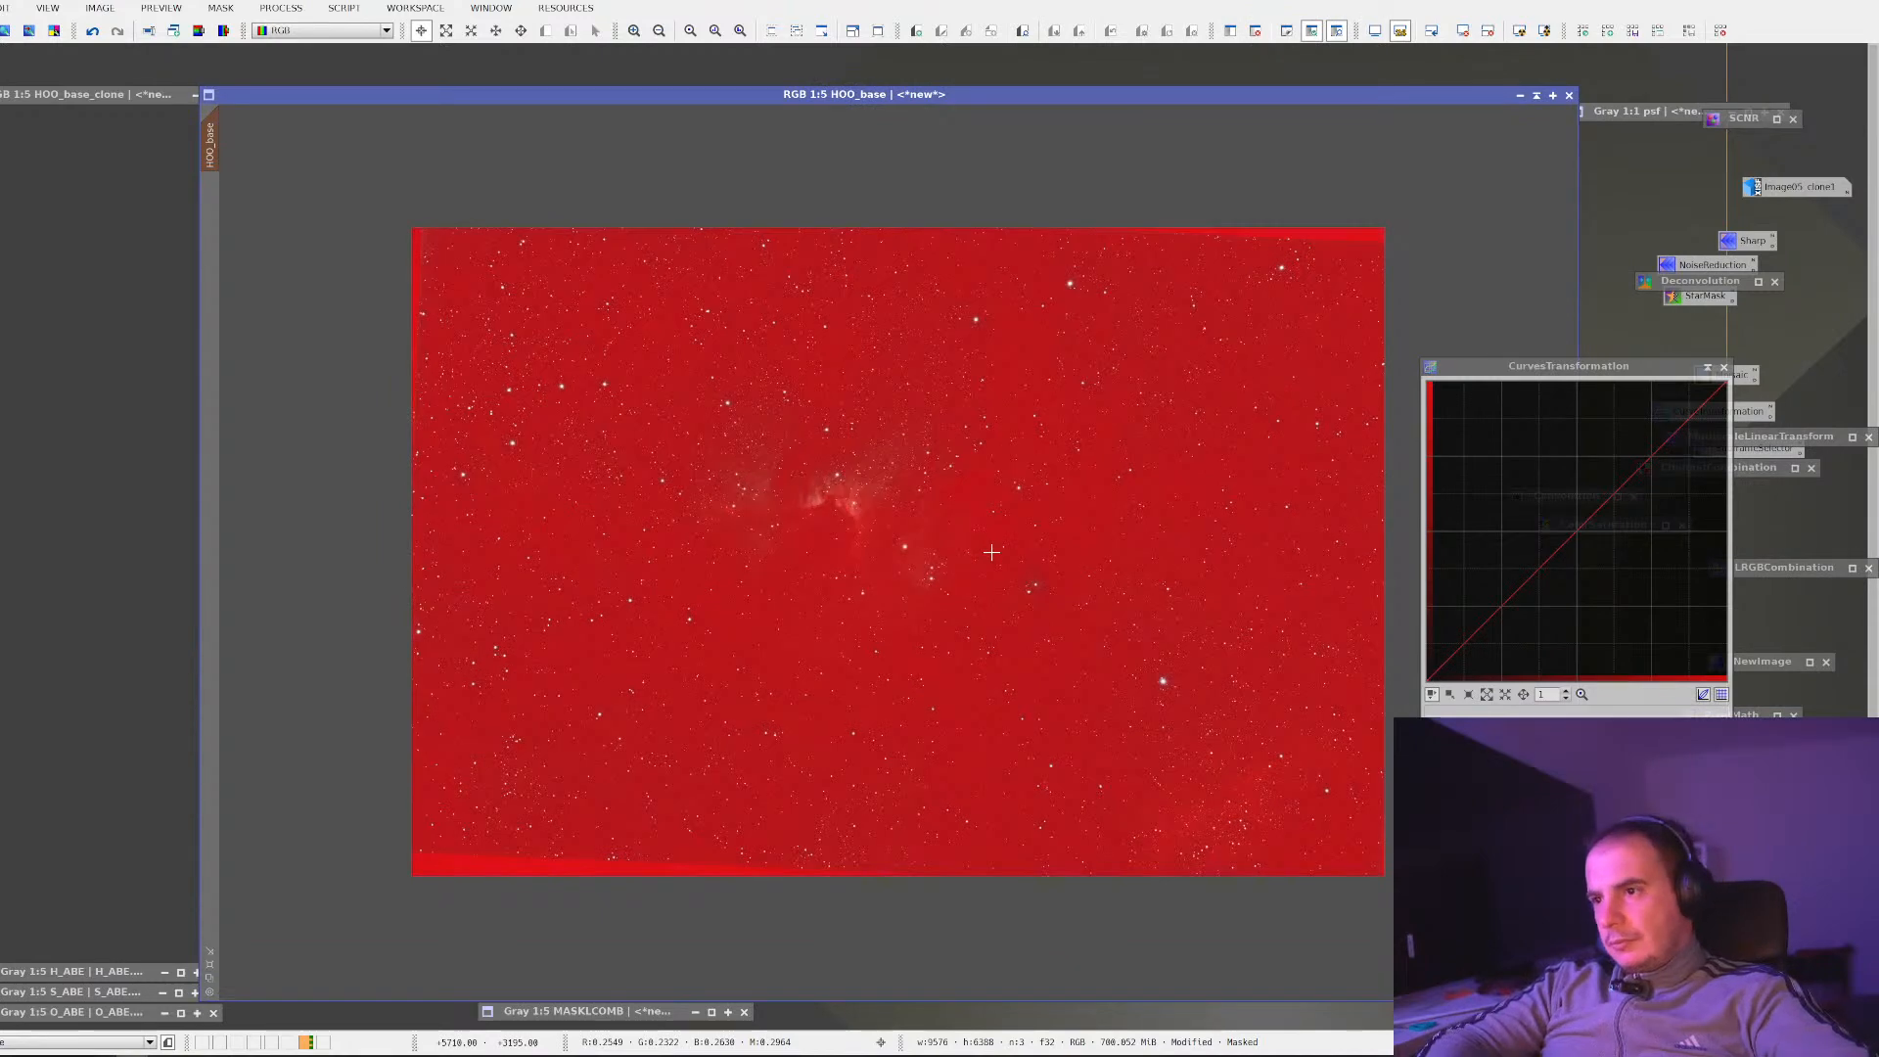
# Invert the mask on HOO_base and hide its red overlay
pyautogui.hotkey('ctrl', 'k')
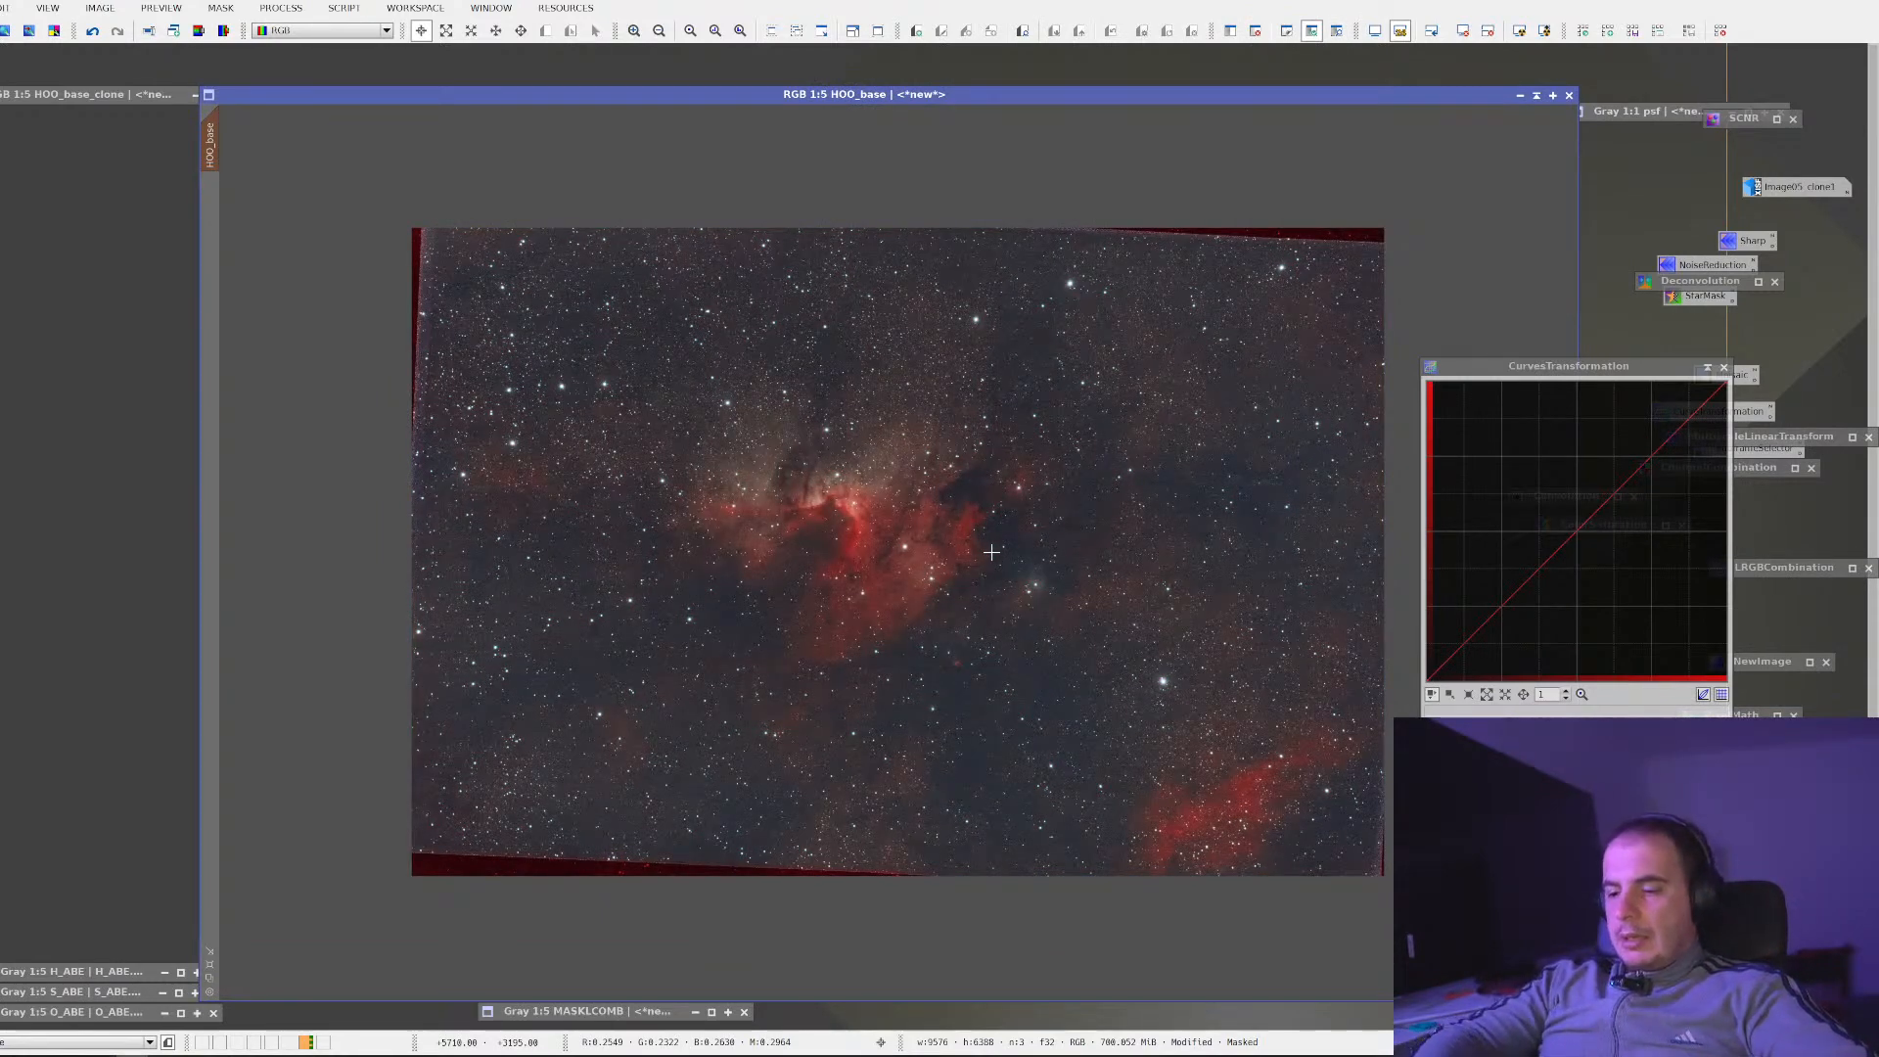
pyautogui.hotkey('ctrl', 'i')
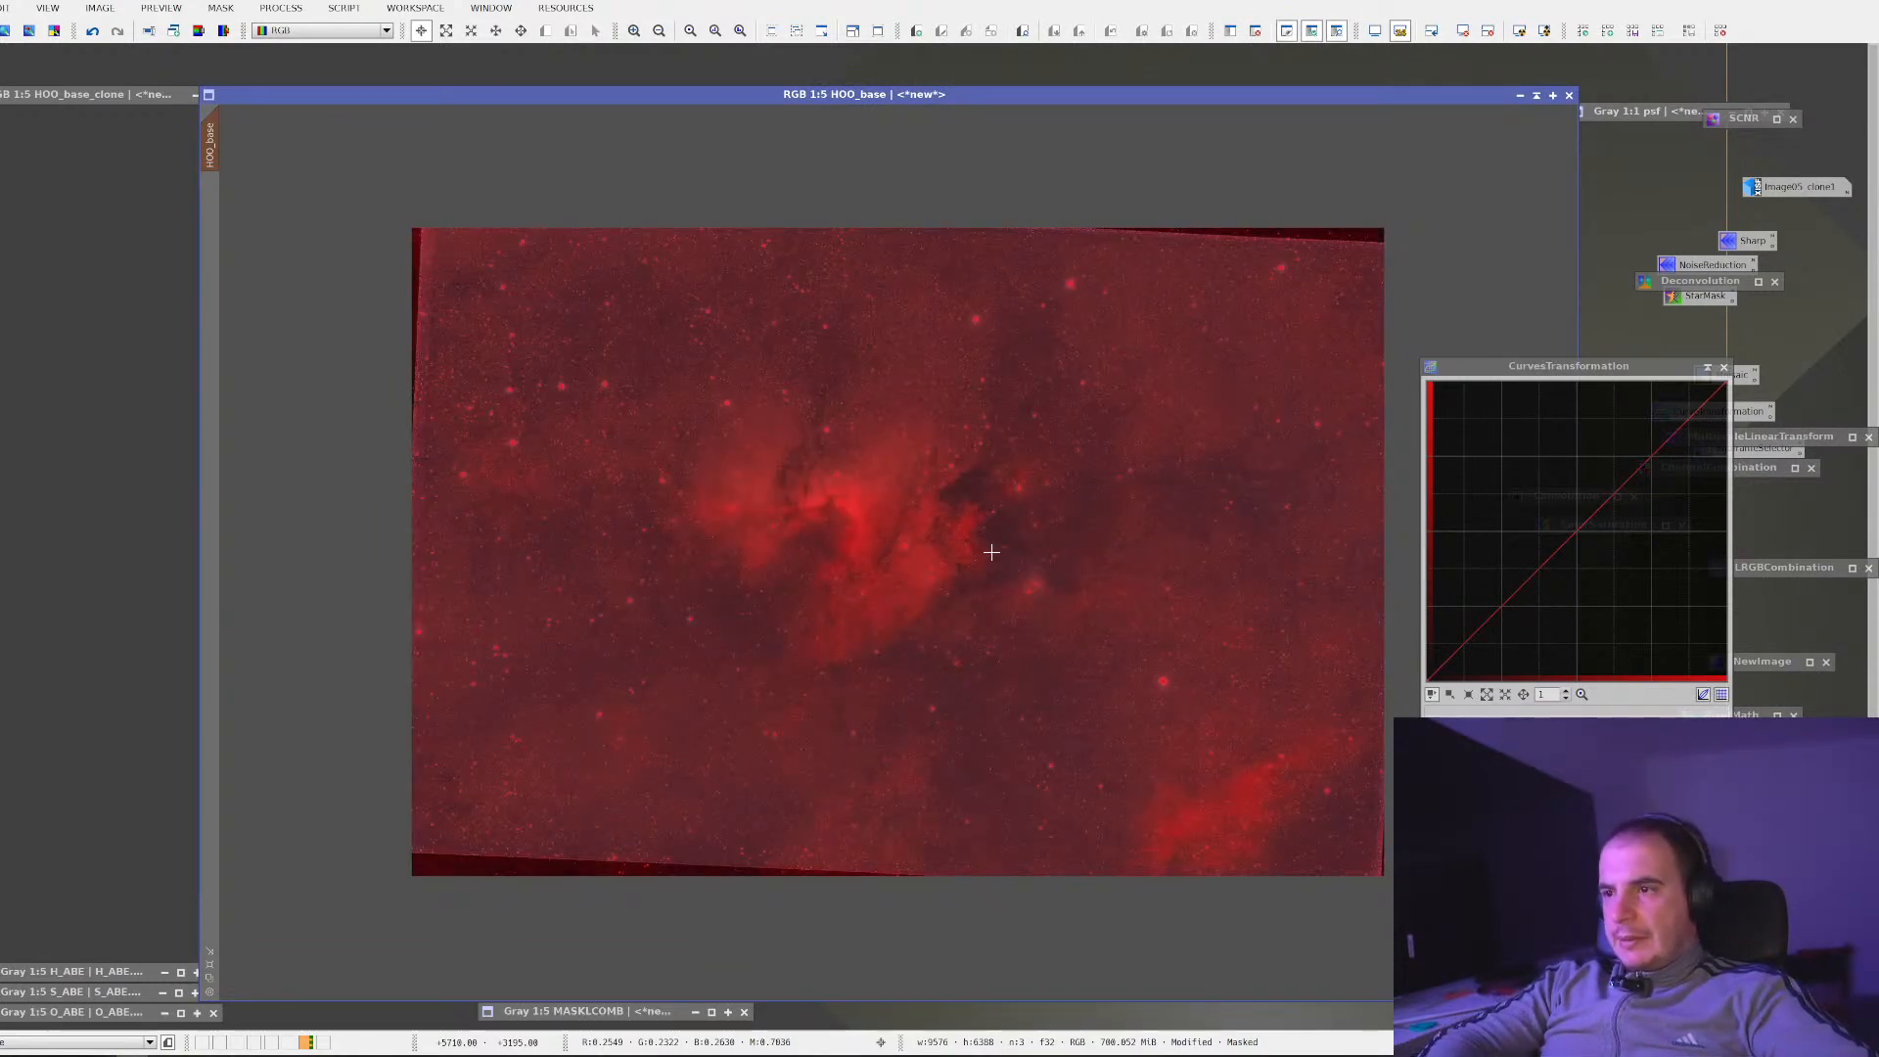
pyautogui.scroll(2, 992, 553)
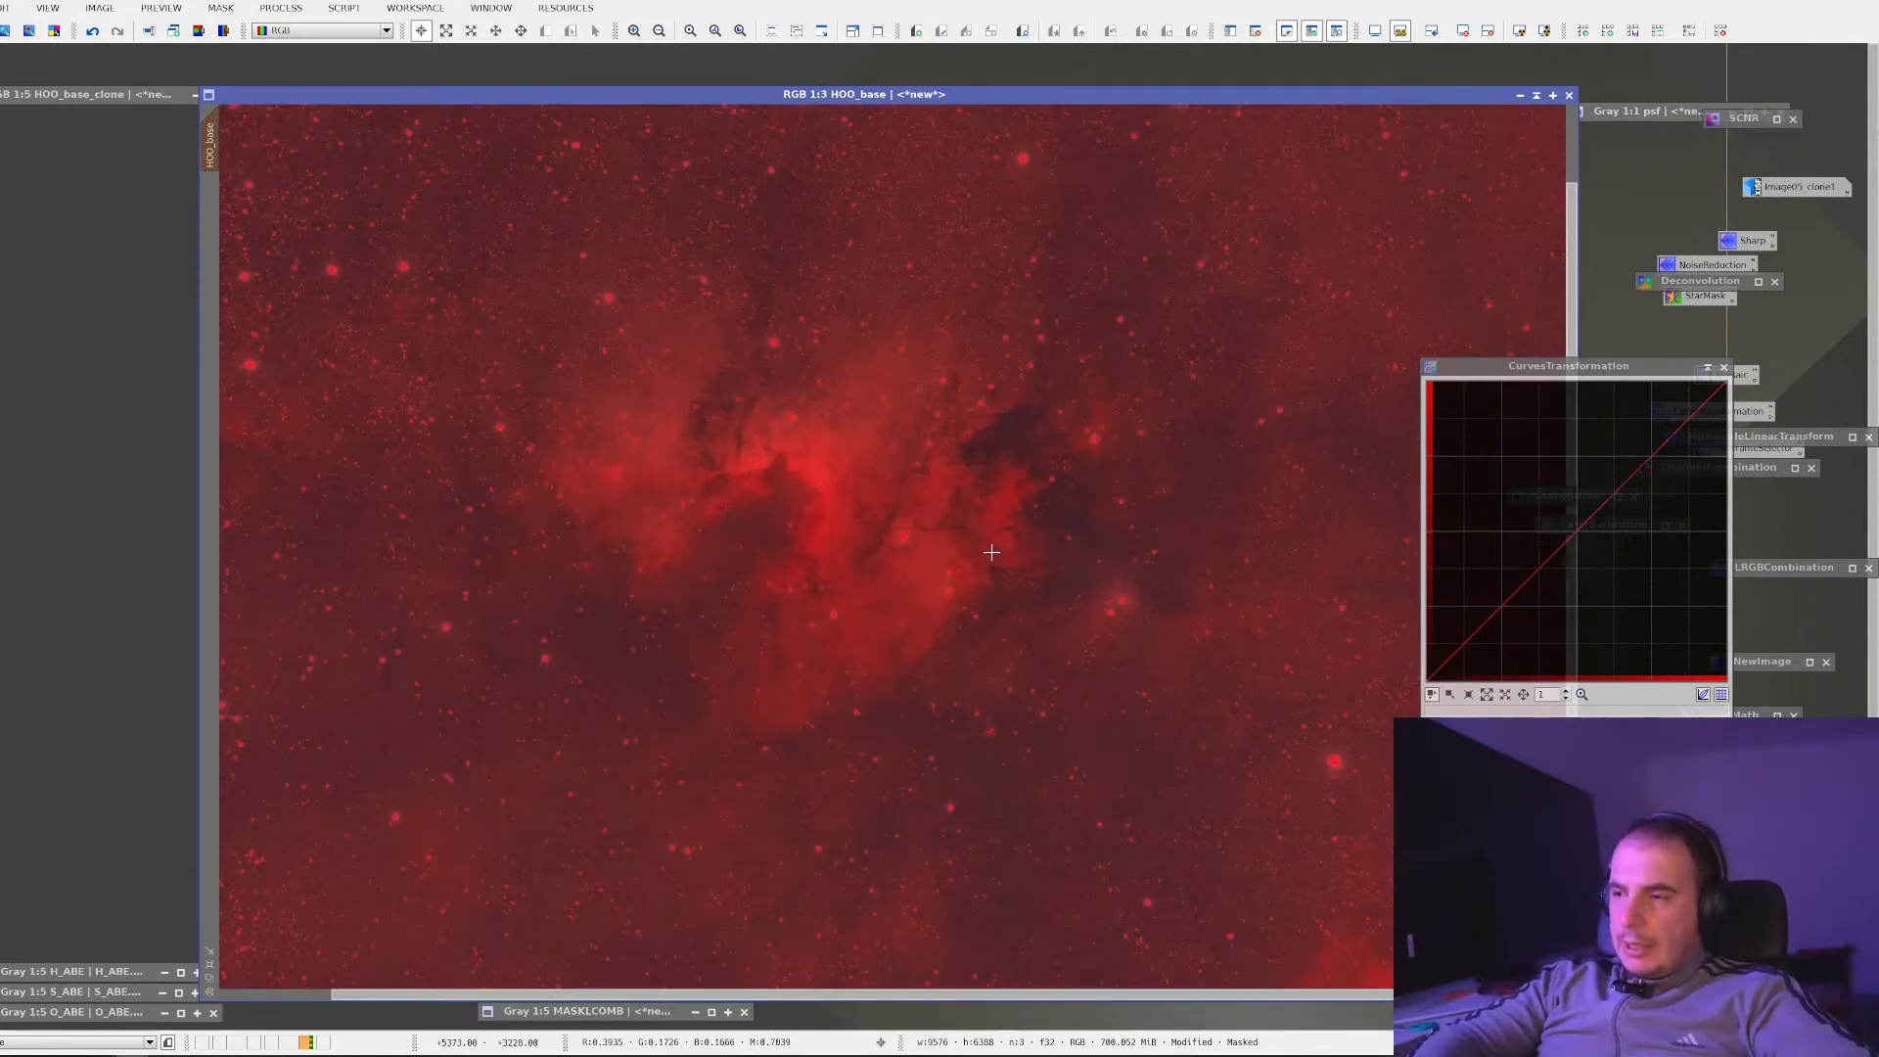
pyautogui.hotkey('ctrl', 'k')
# Apply the saved NoiseReduction settings of MultiscaleLinearTransform, with four layers and the luminance target, to the masked HOO_base
pyautogui.scroll(2, 991, 553)
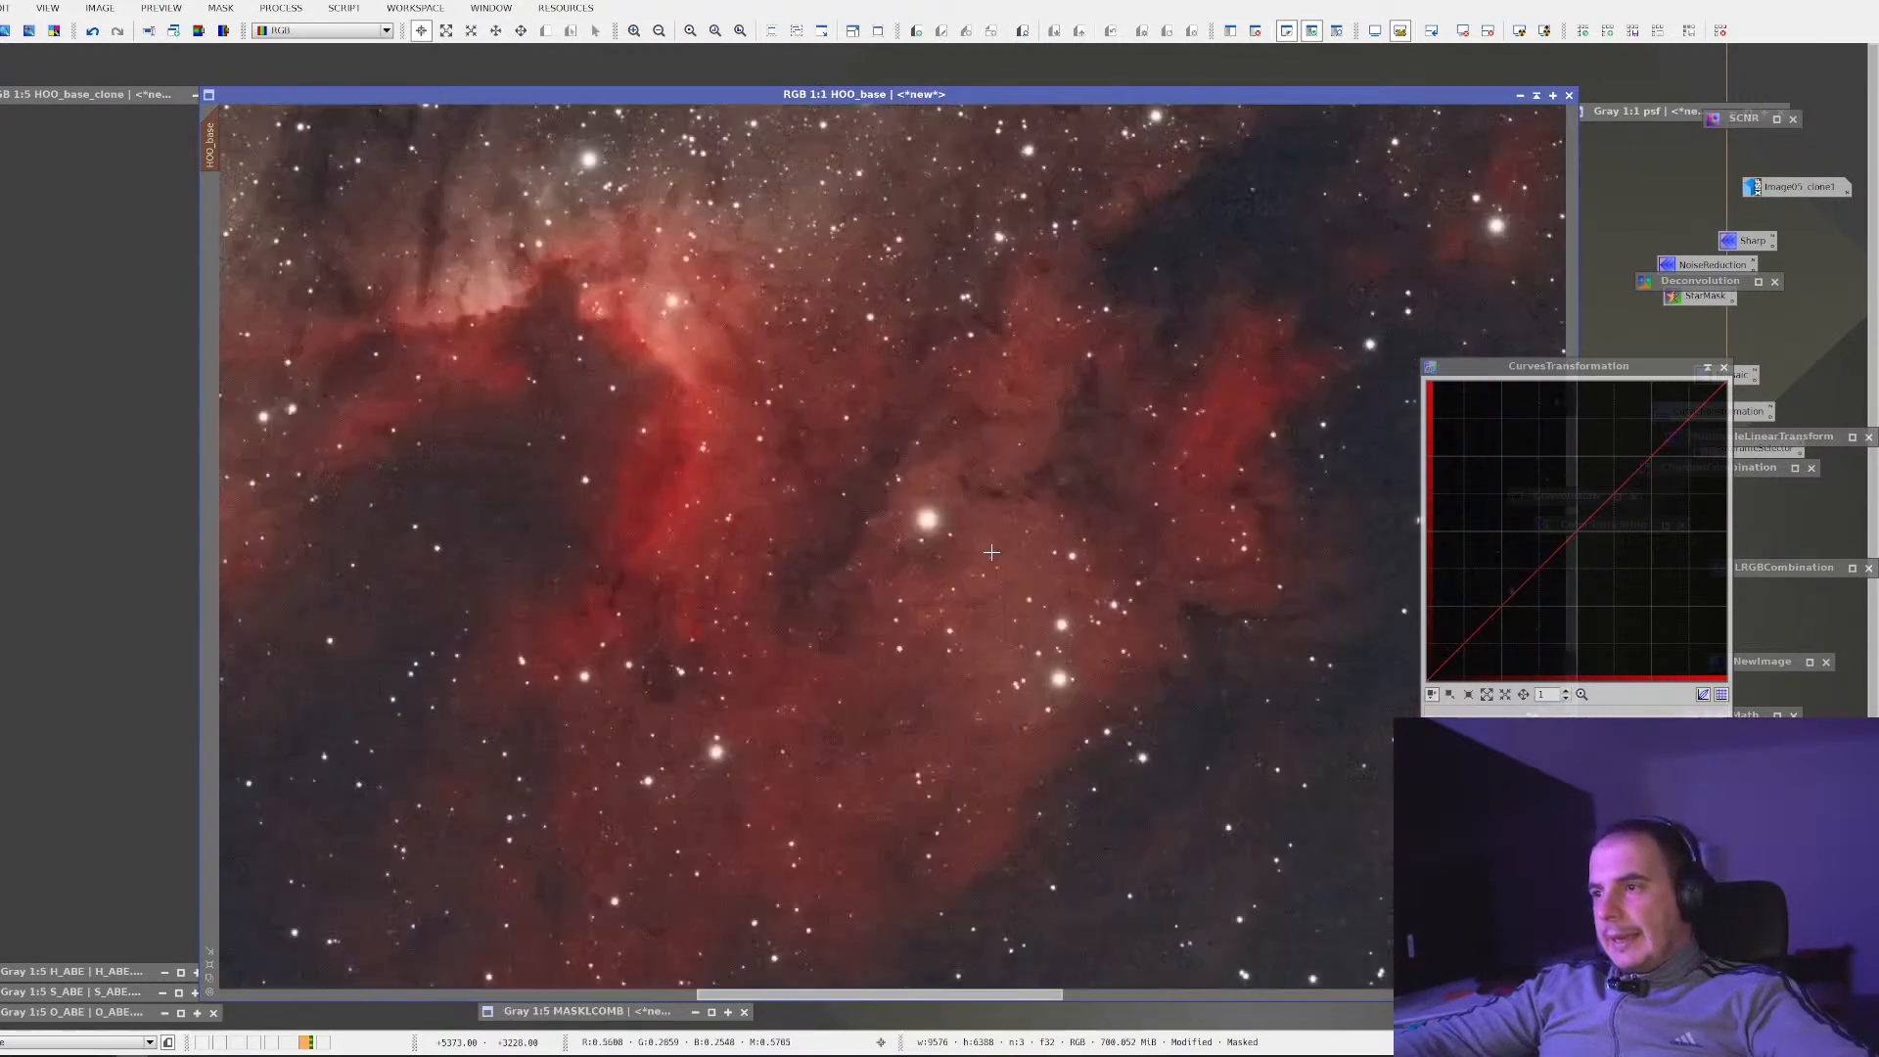
pyautogui.scroll(-1, 992, 552)
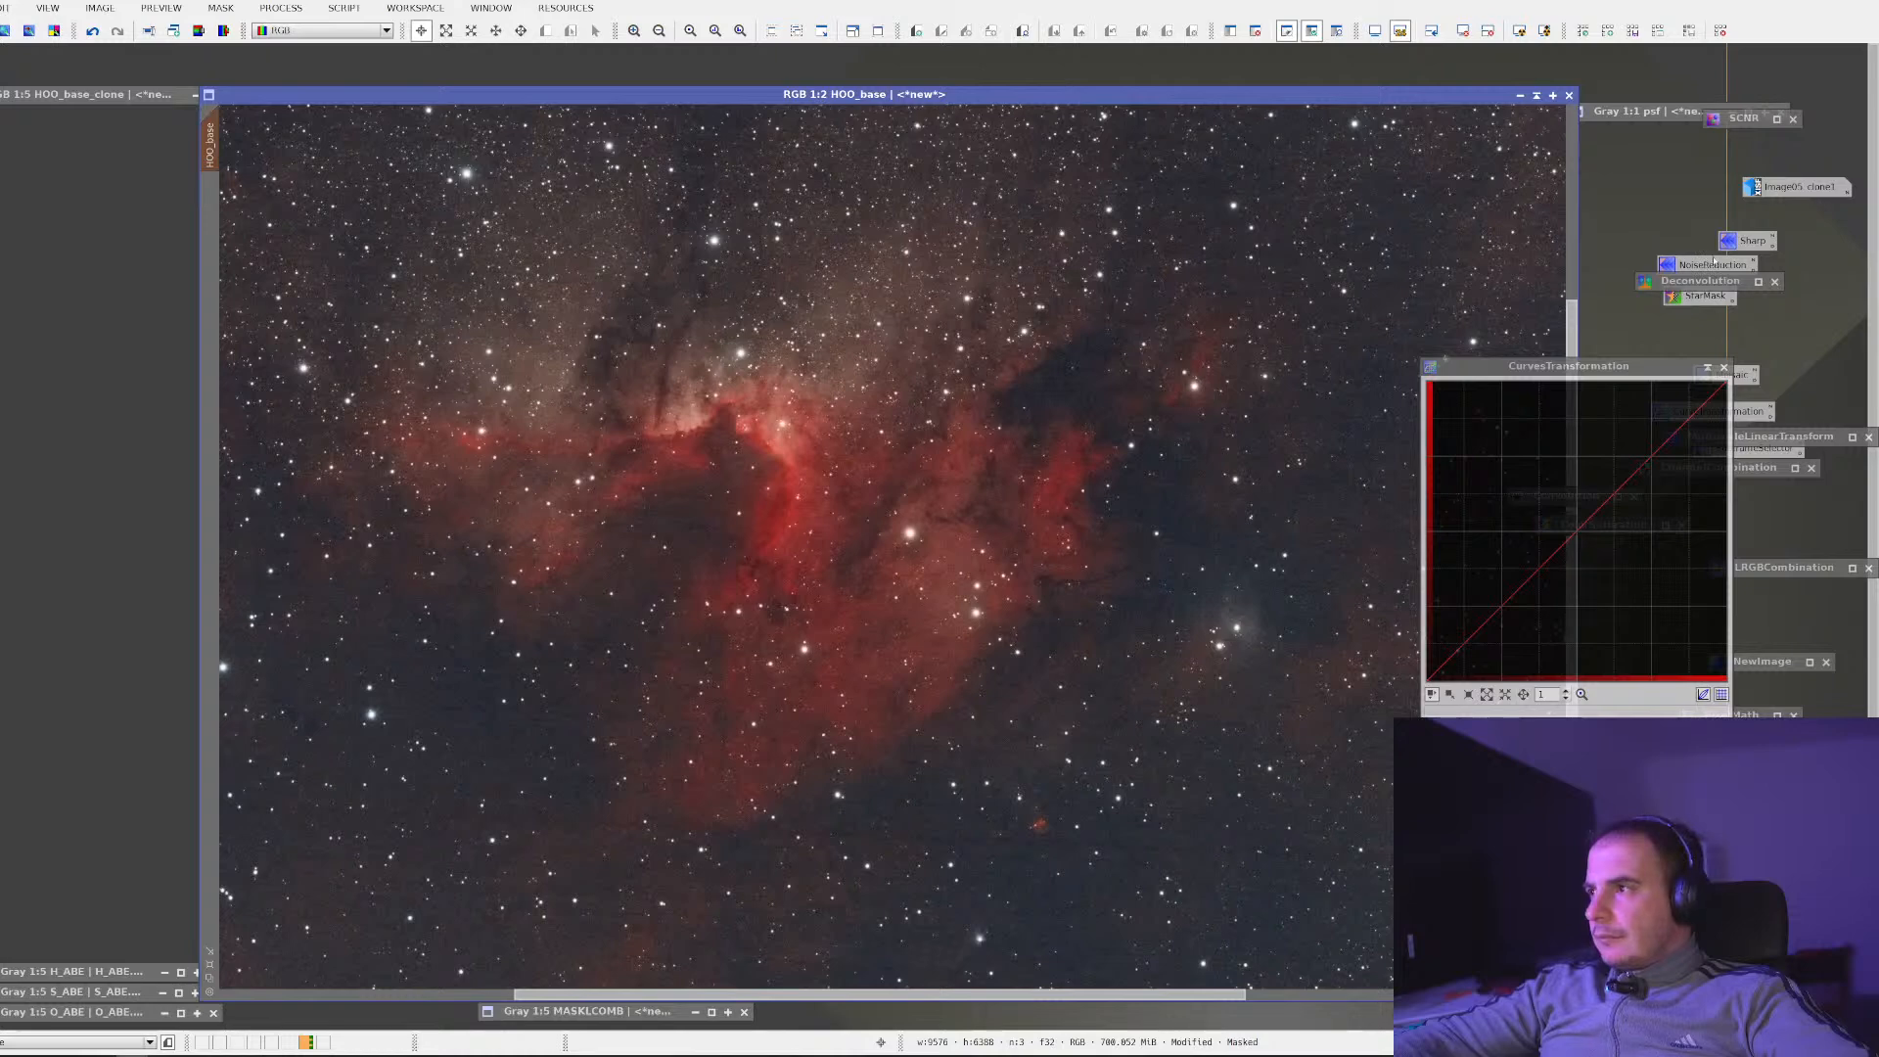
pyautogui.doubleClick(1696, 266)
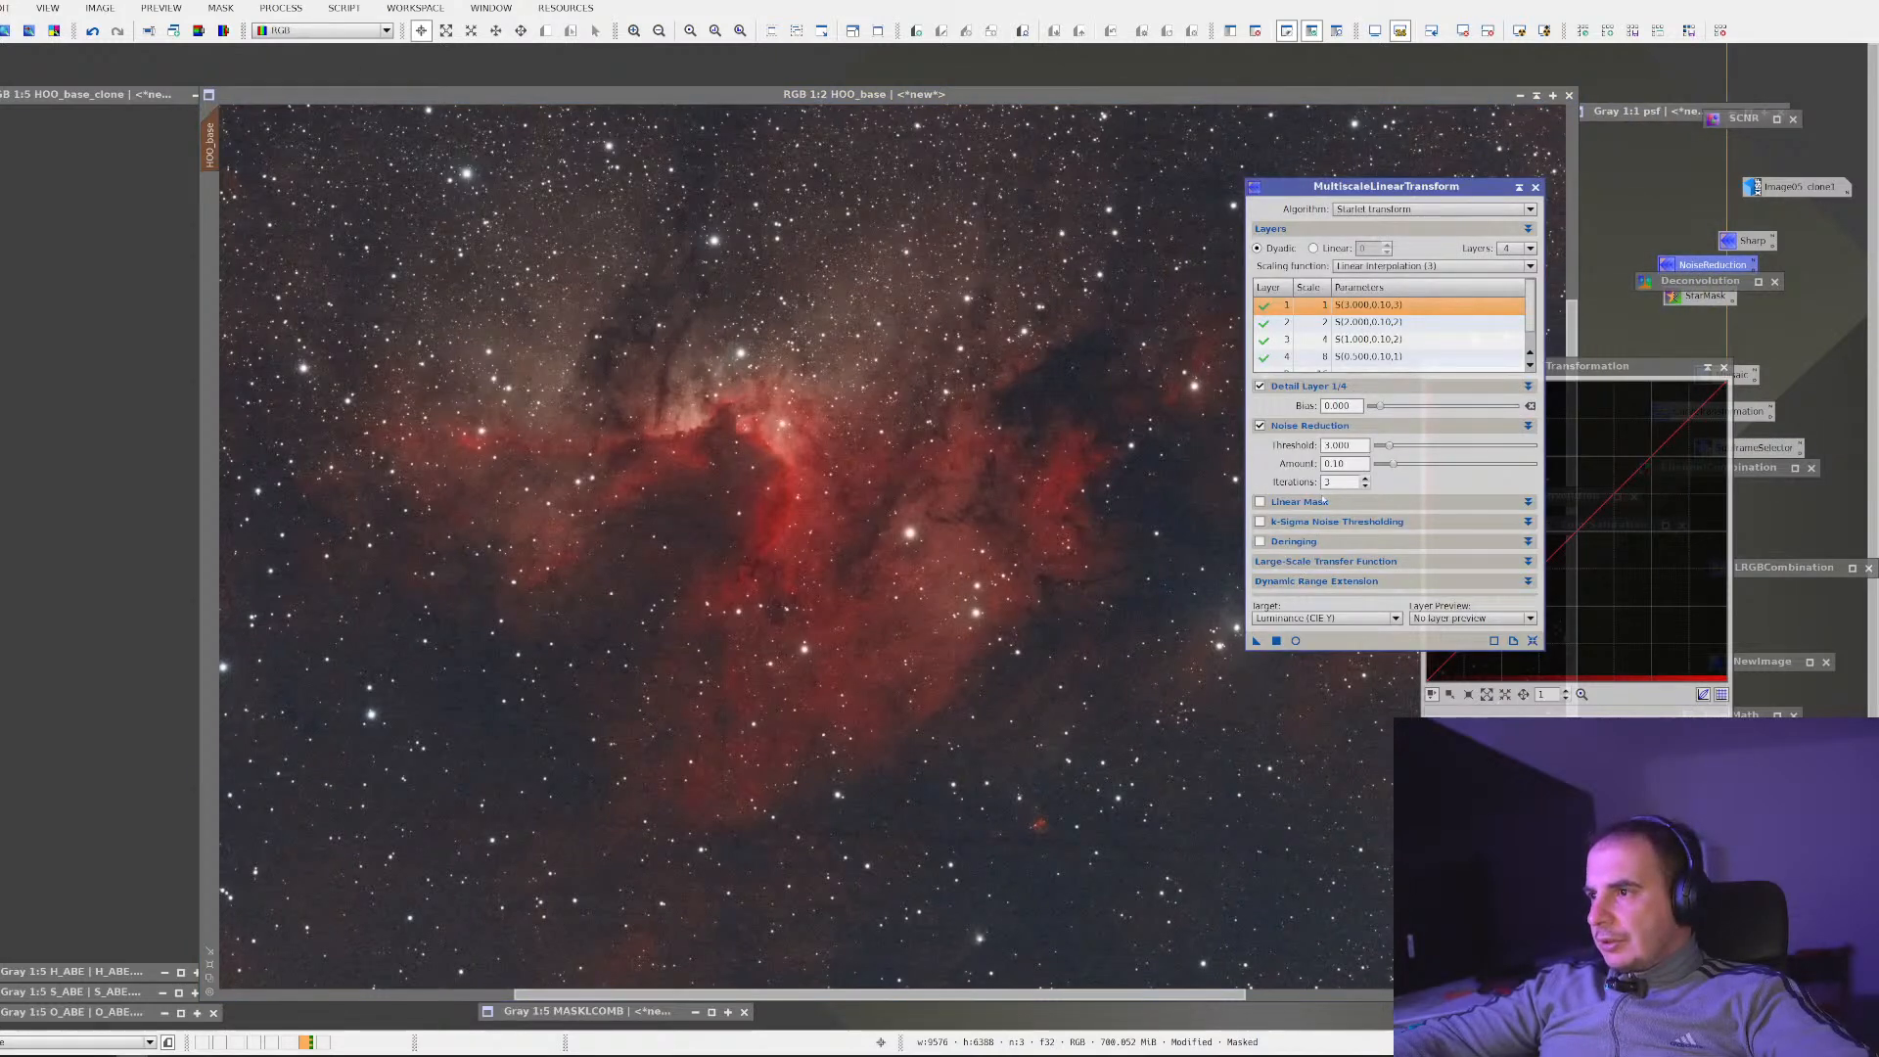
pyautogui.click(1250, 641)
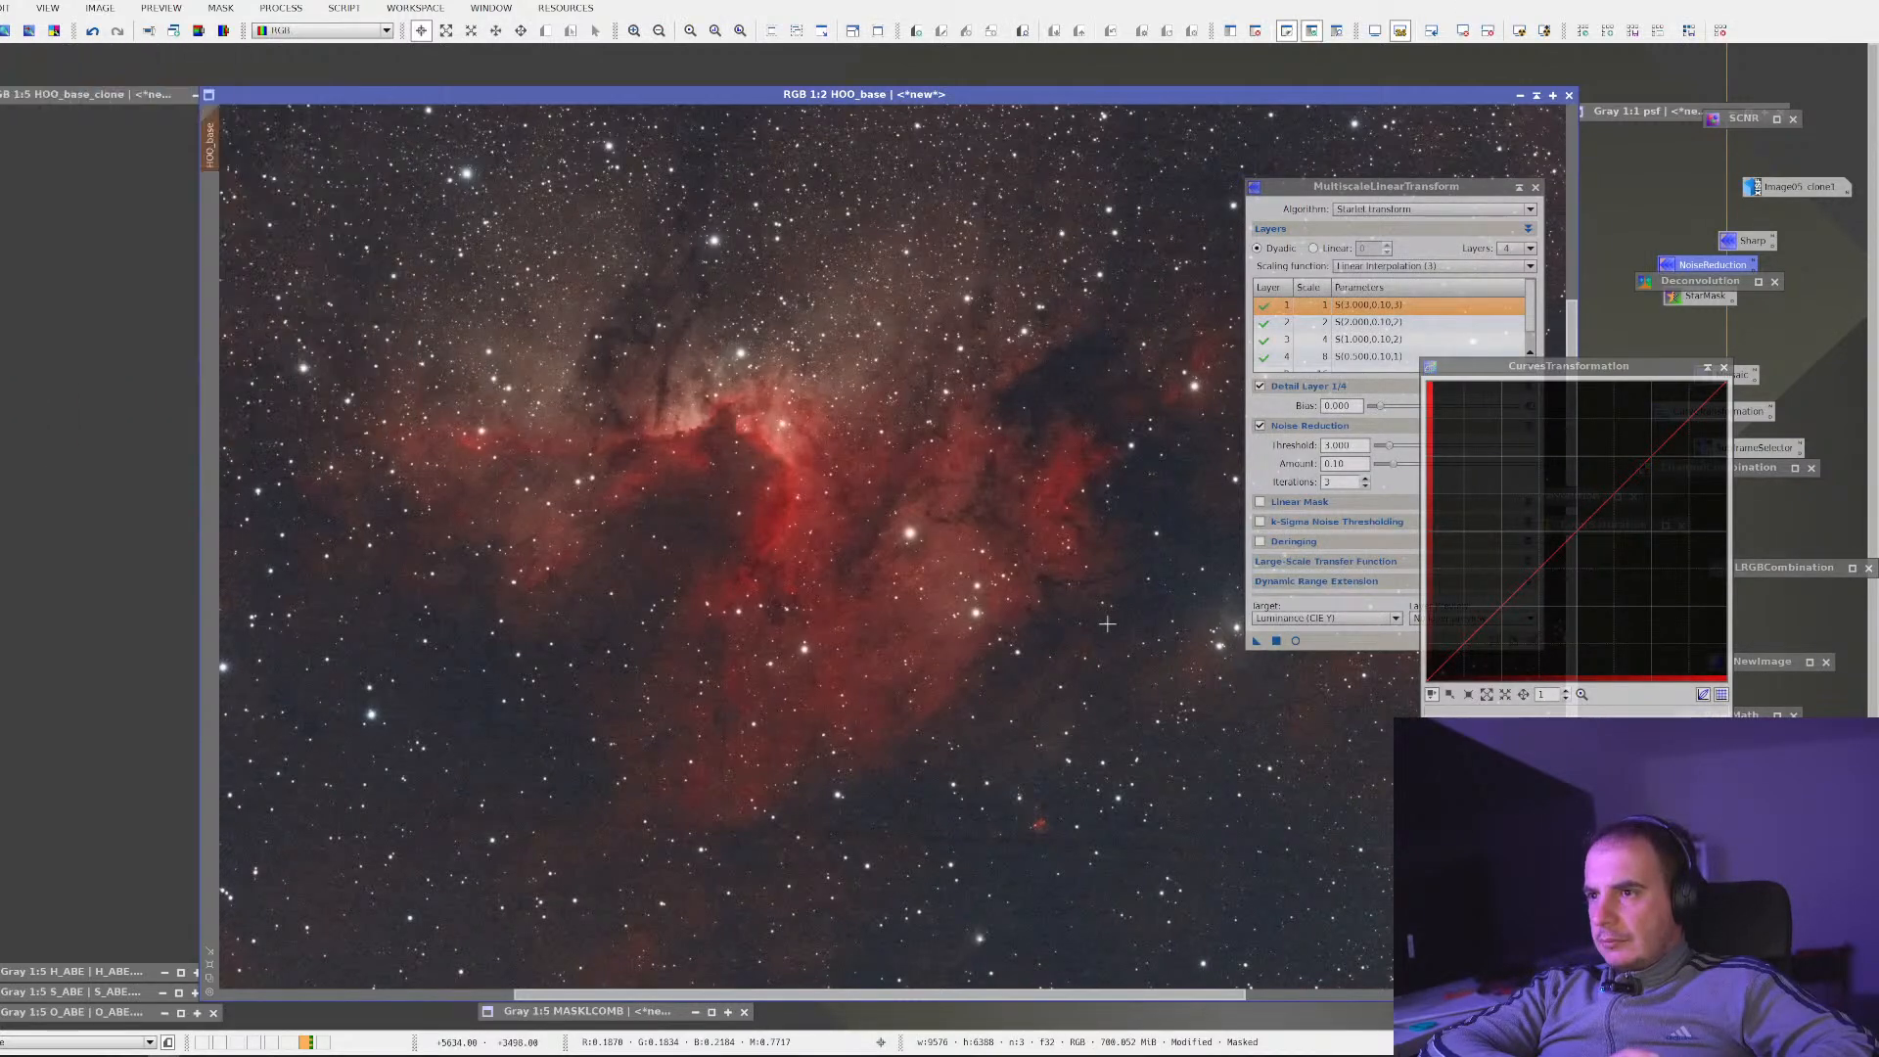
# Examine the noise-reduced nebula and background in HOO_base at several magnifications, and collapse the MultiscaleLinearTransform window
pyautogui.scroll(2, 1123, 347)
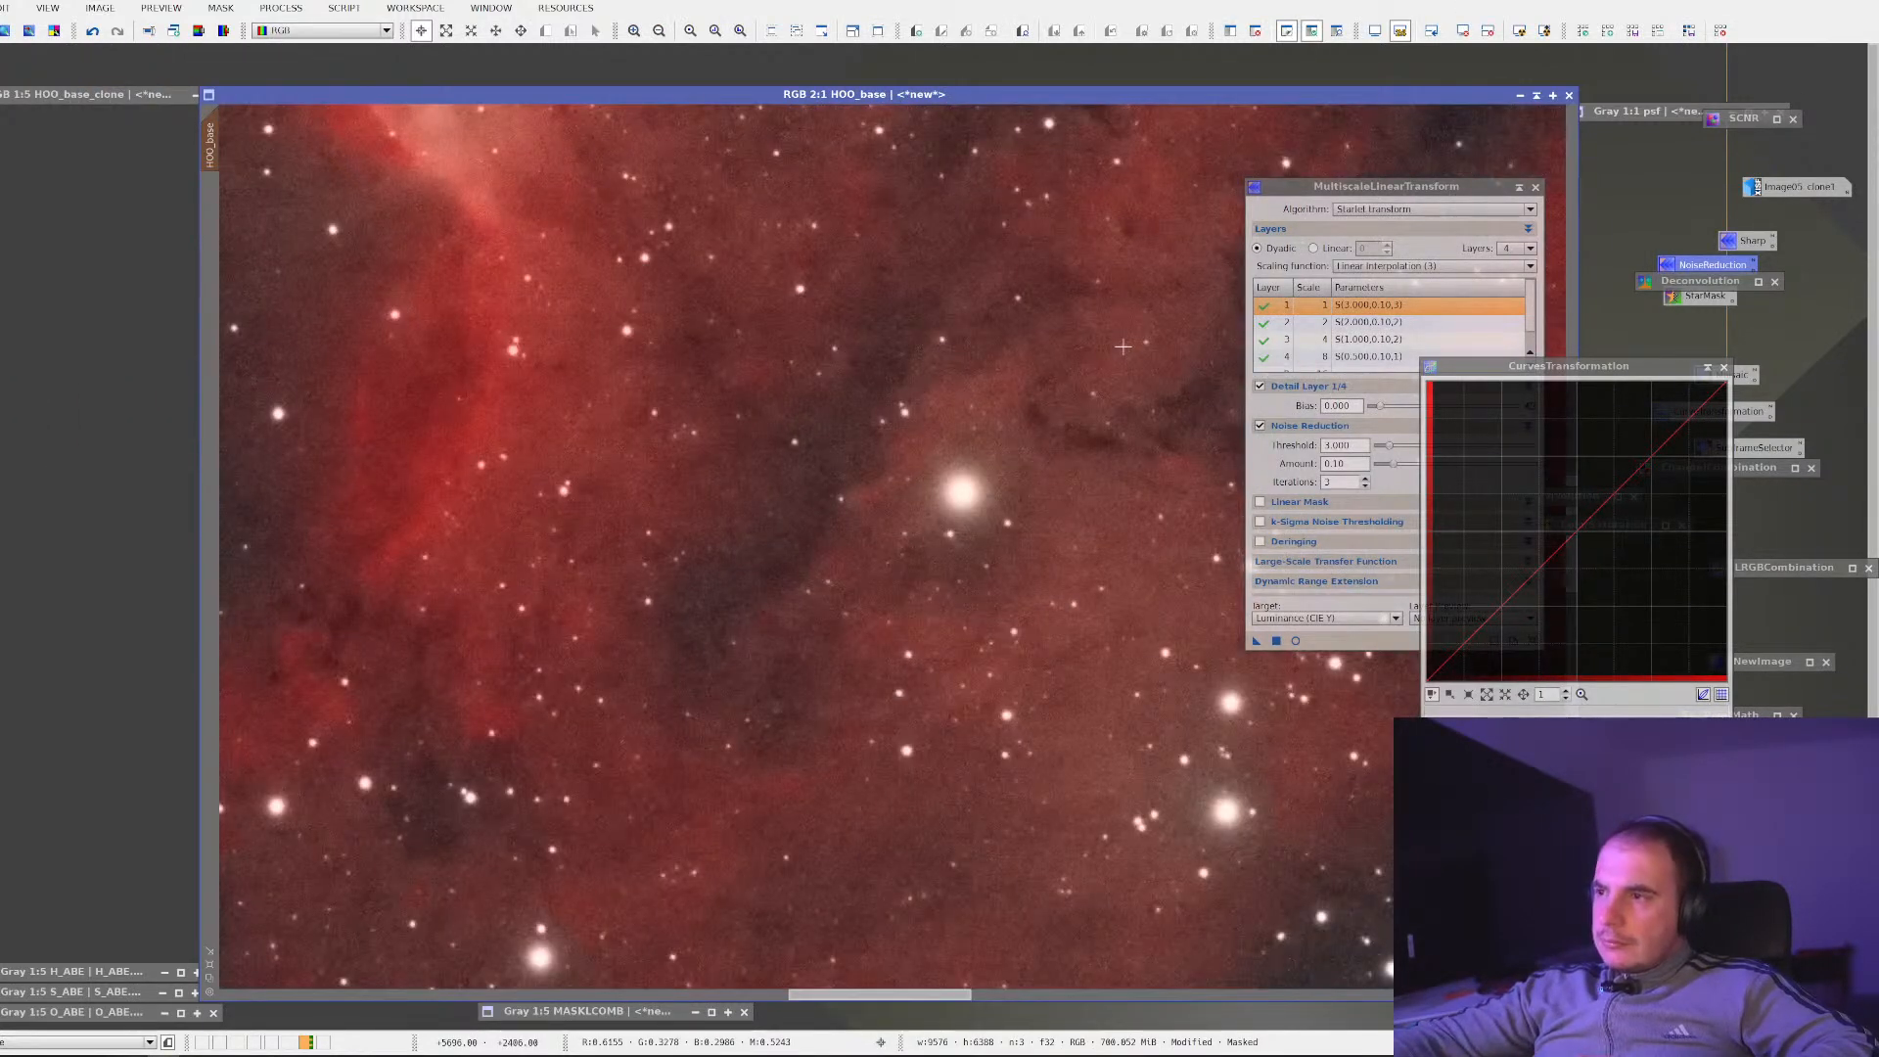
pyautogui.moveTo(655, 437); pyautogui.dragTo(121, 554)
pyautogui.scroll(-4, 513, 552)
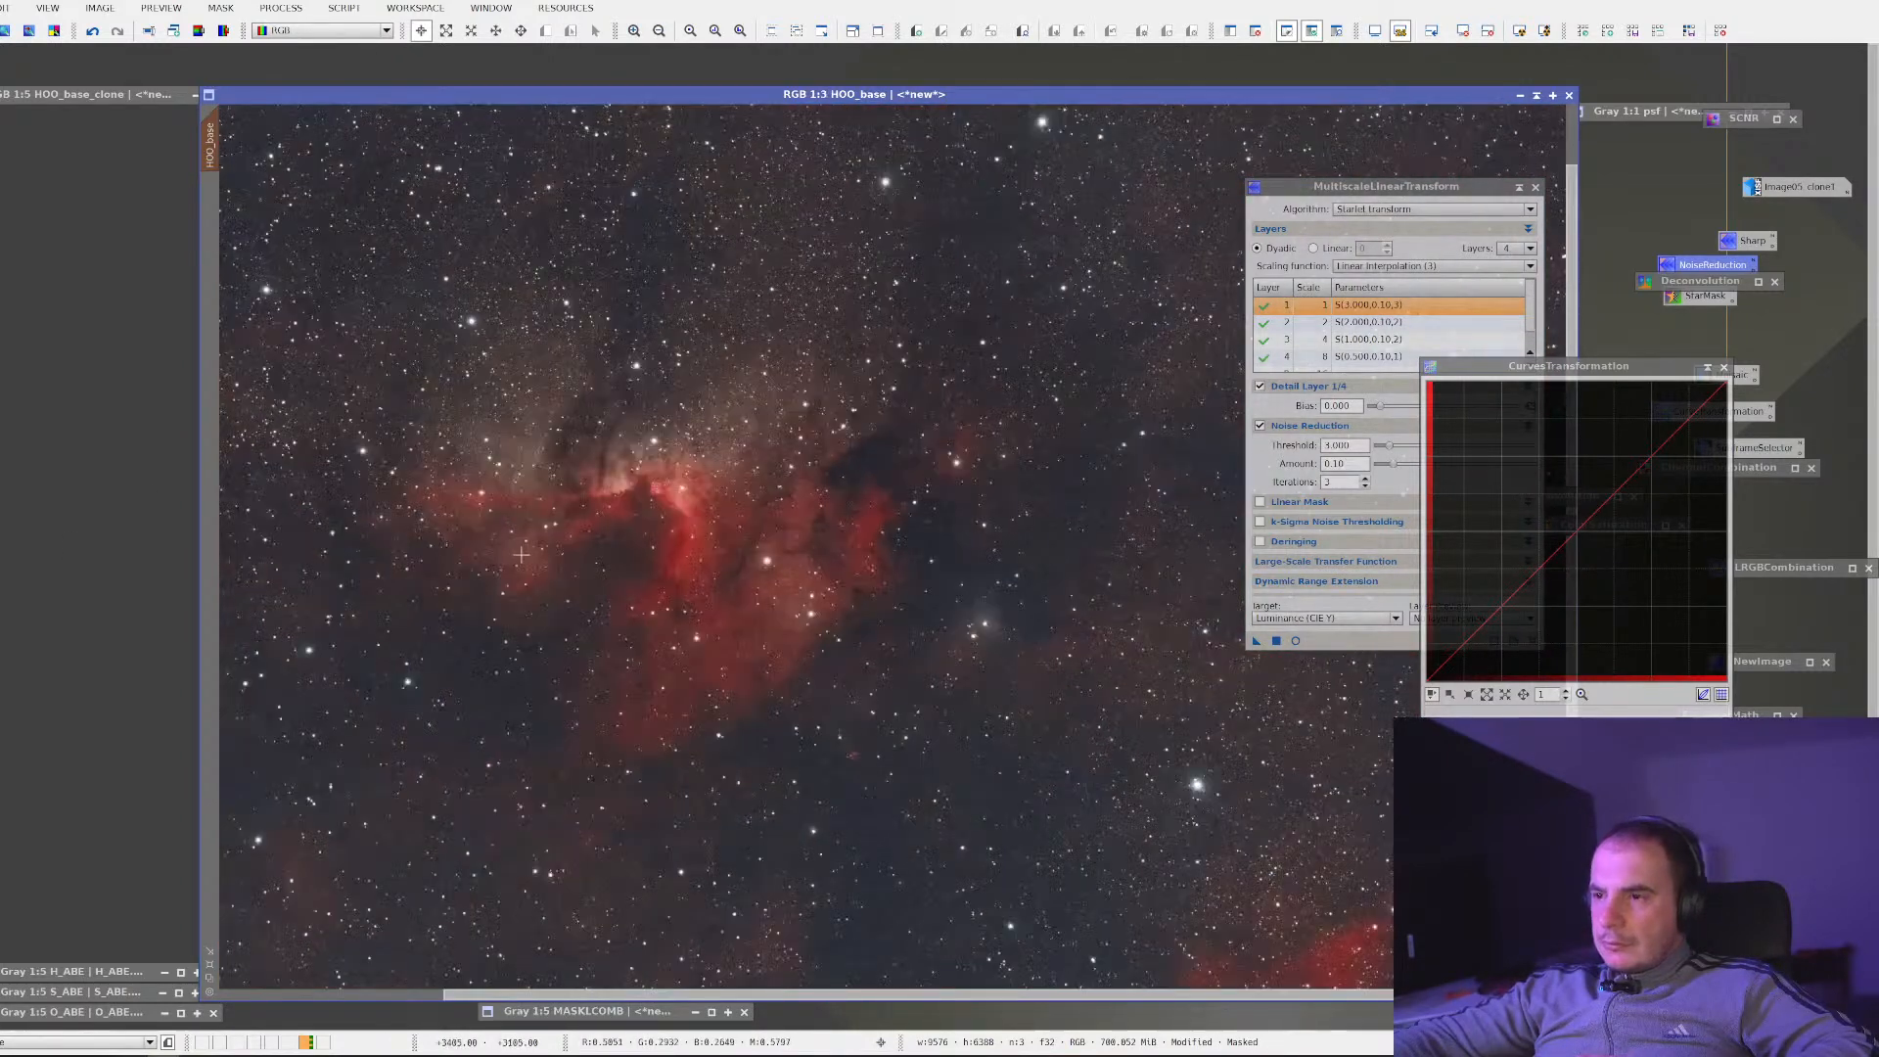
pyautogui.scroll(3, 522, 556)
pyautogui.scroll(-1, 522, 556)
pyautogui.scroll(1, 522, 556)
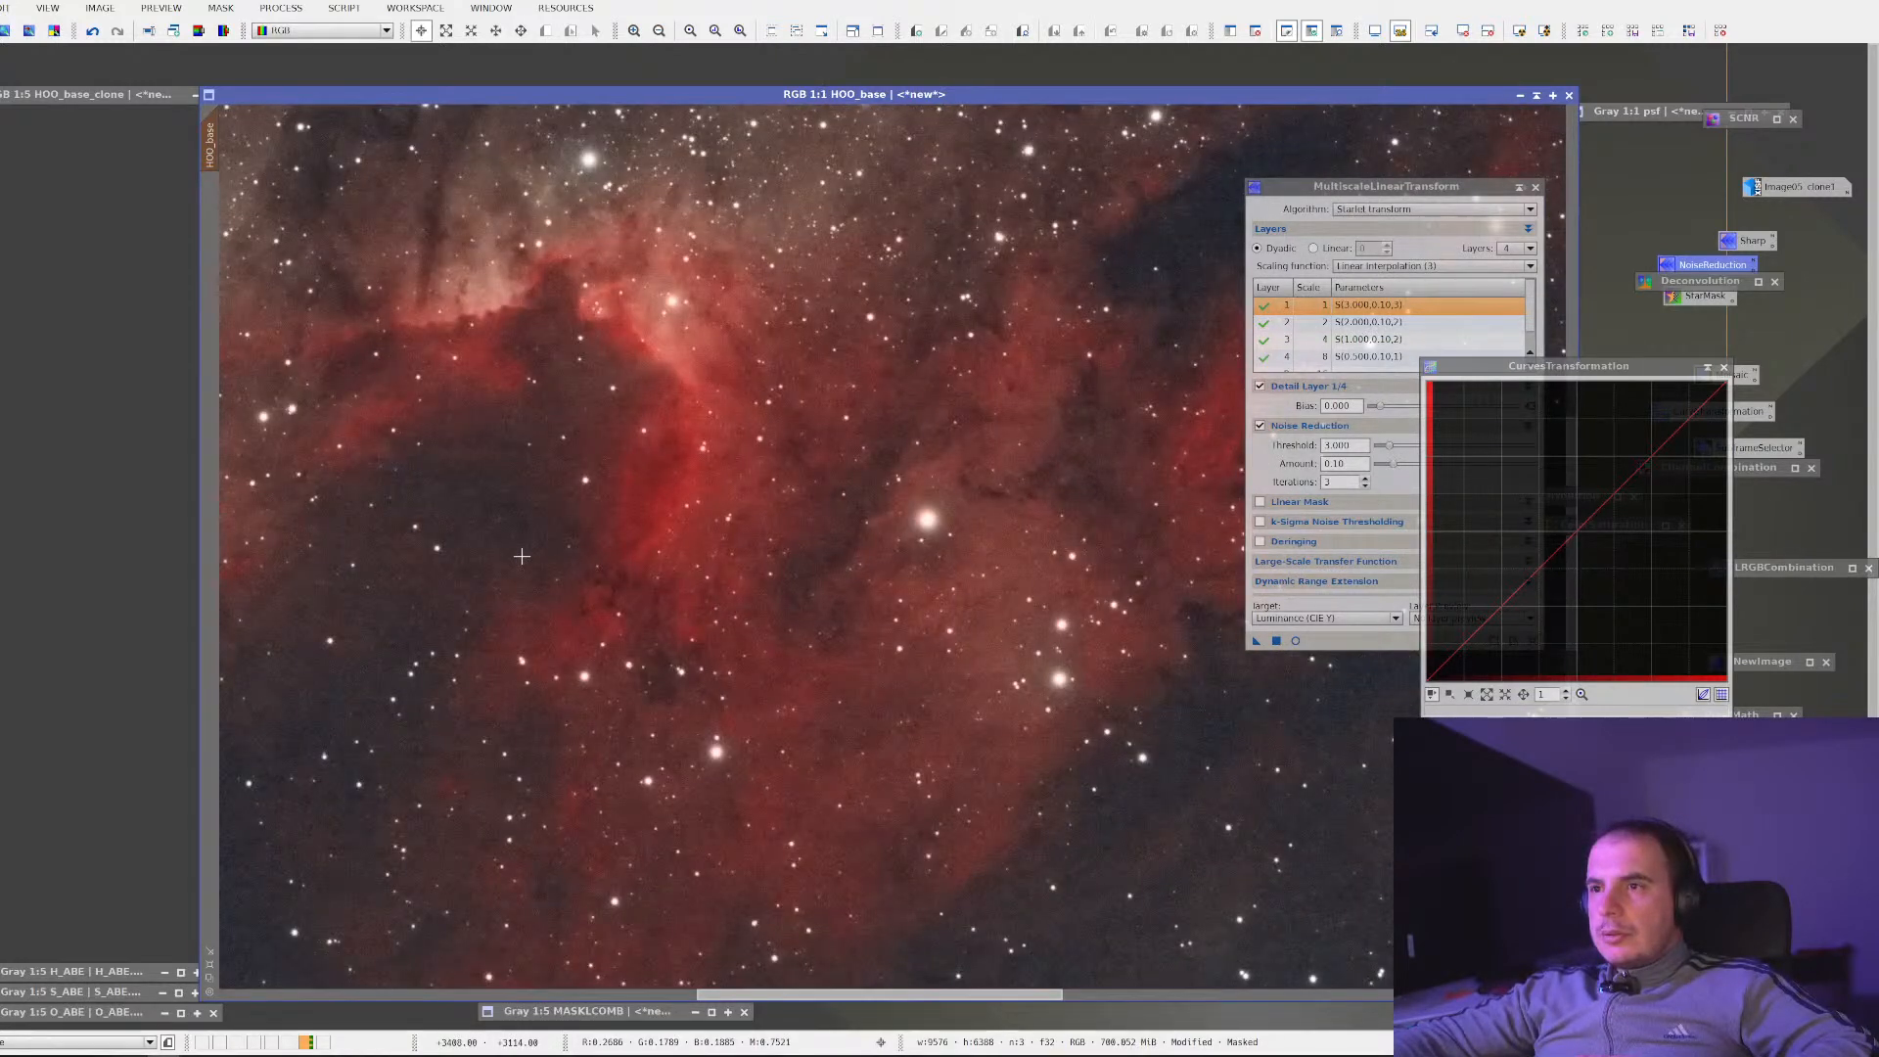
pyautogui.scroll(-2, 521, 556)
pyautogui.scroll(-2, 522, 556)
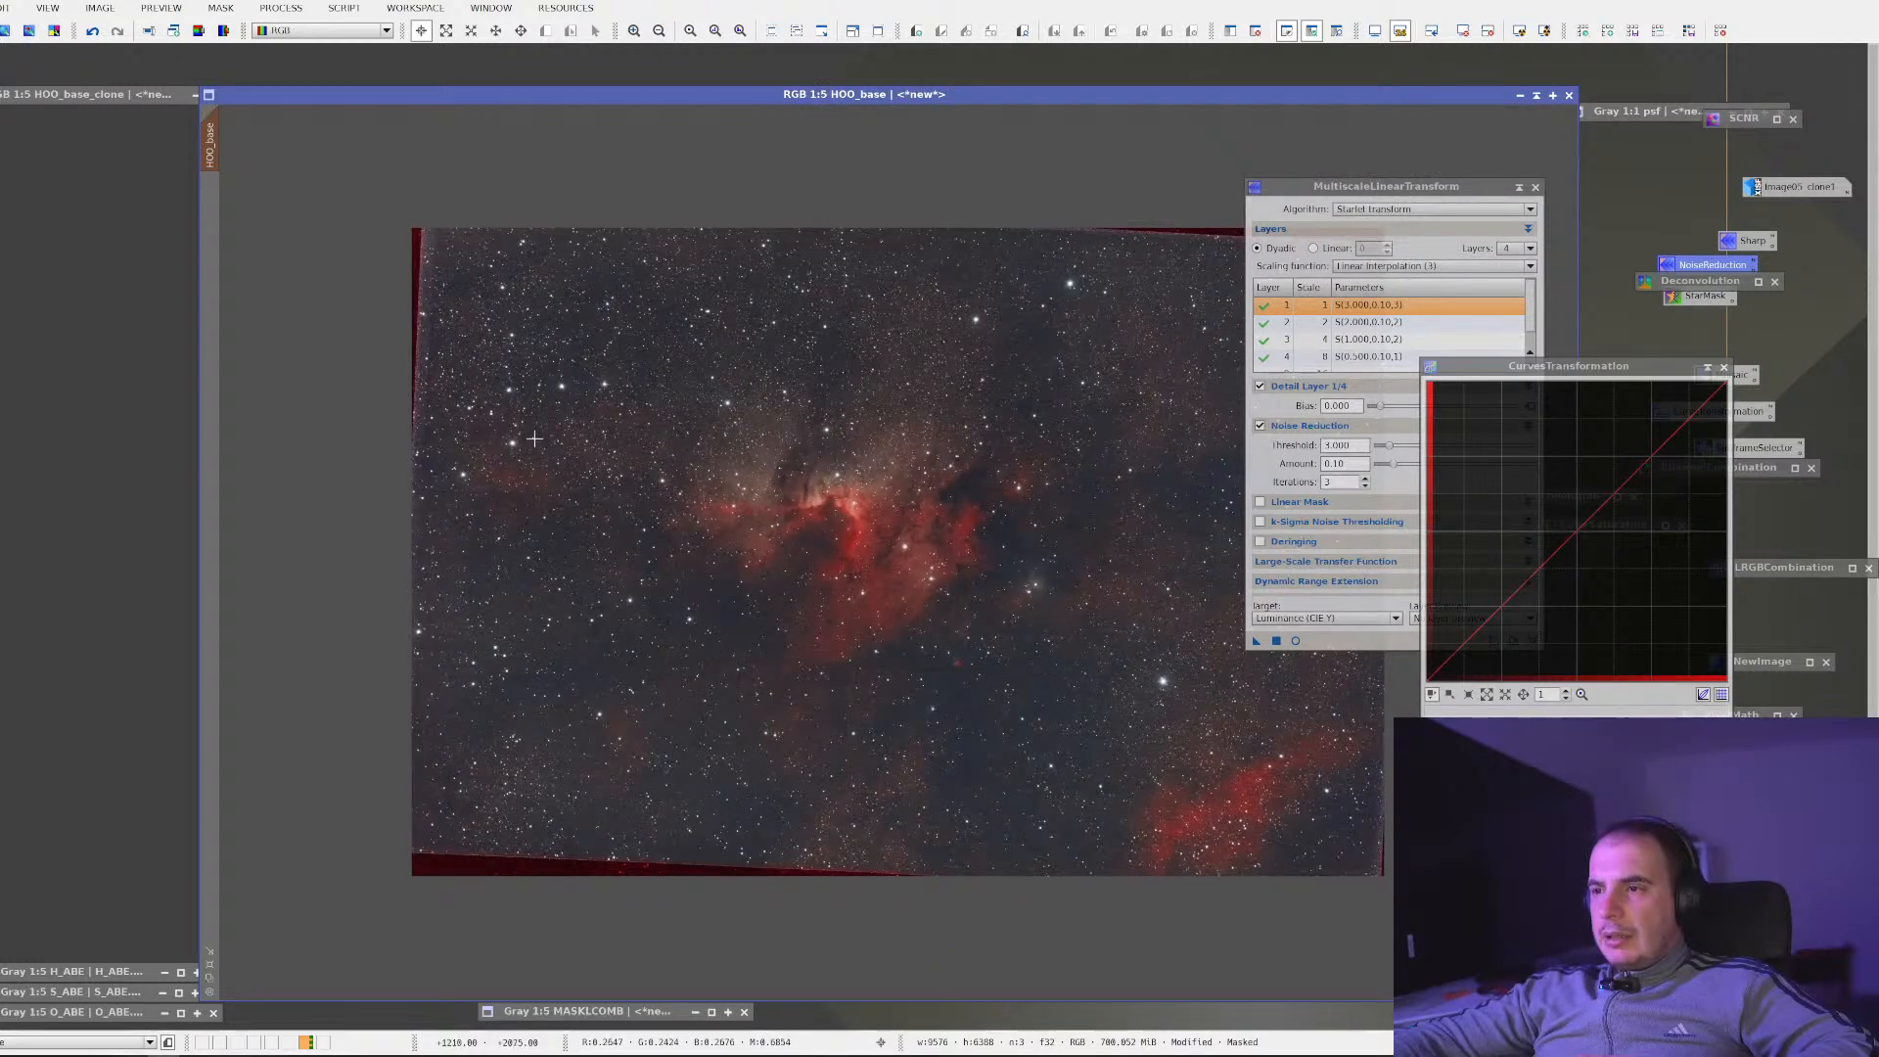
pyautogui.click(1519, 186)
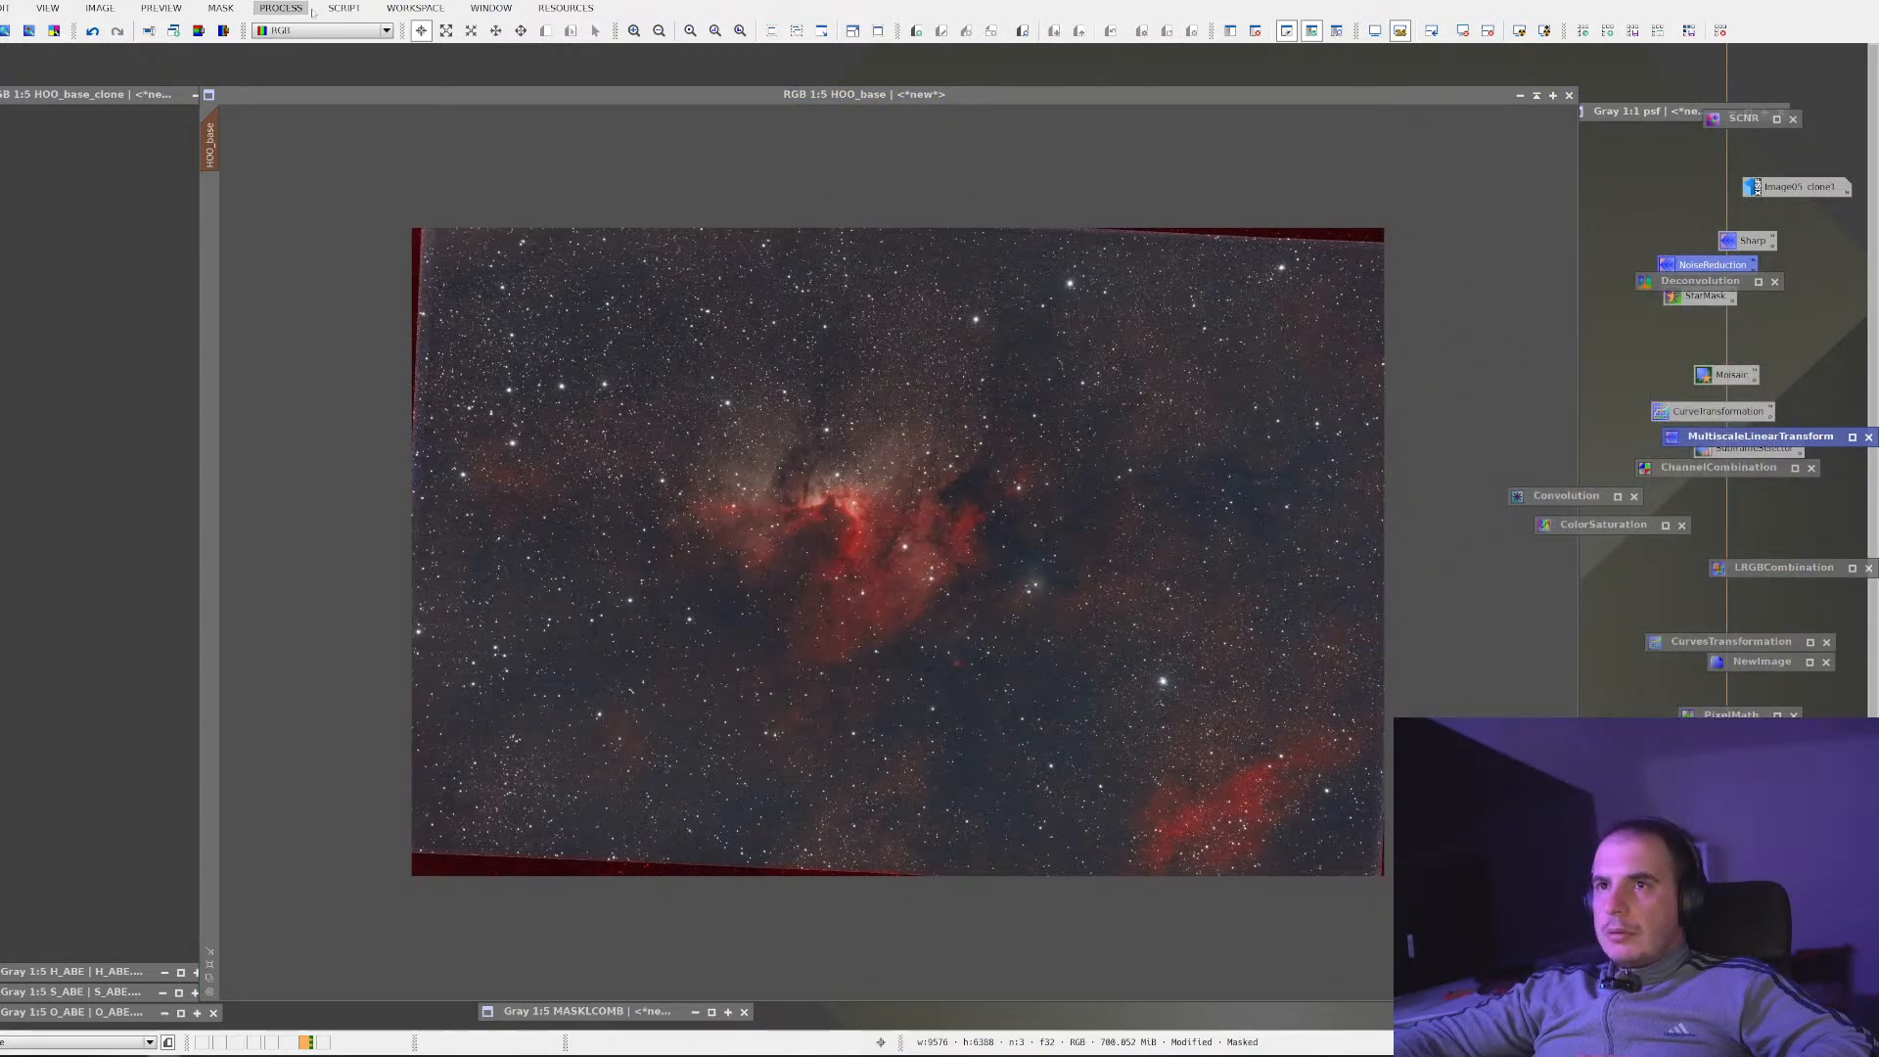
# Try Convolution on HOO_base through the inverted mask, using the real-time preview, and inspect the nebula up close
pyautogui.click(281, 8)
pyautogui.moveTo(323, 31)
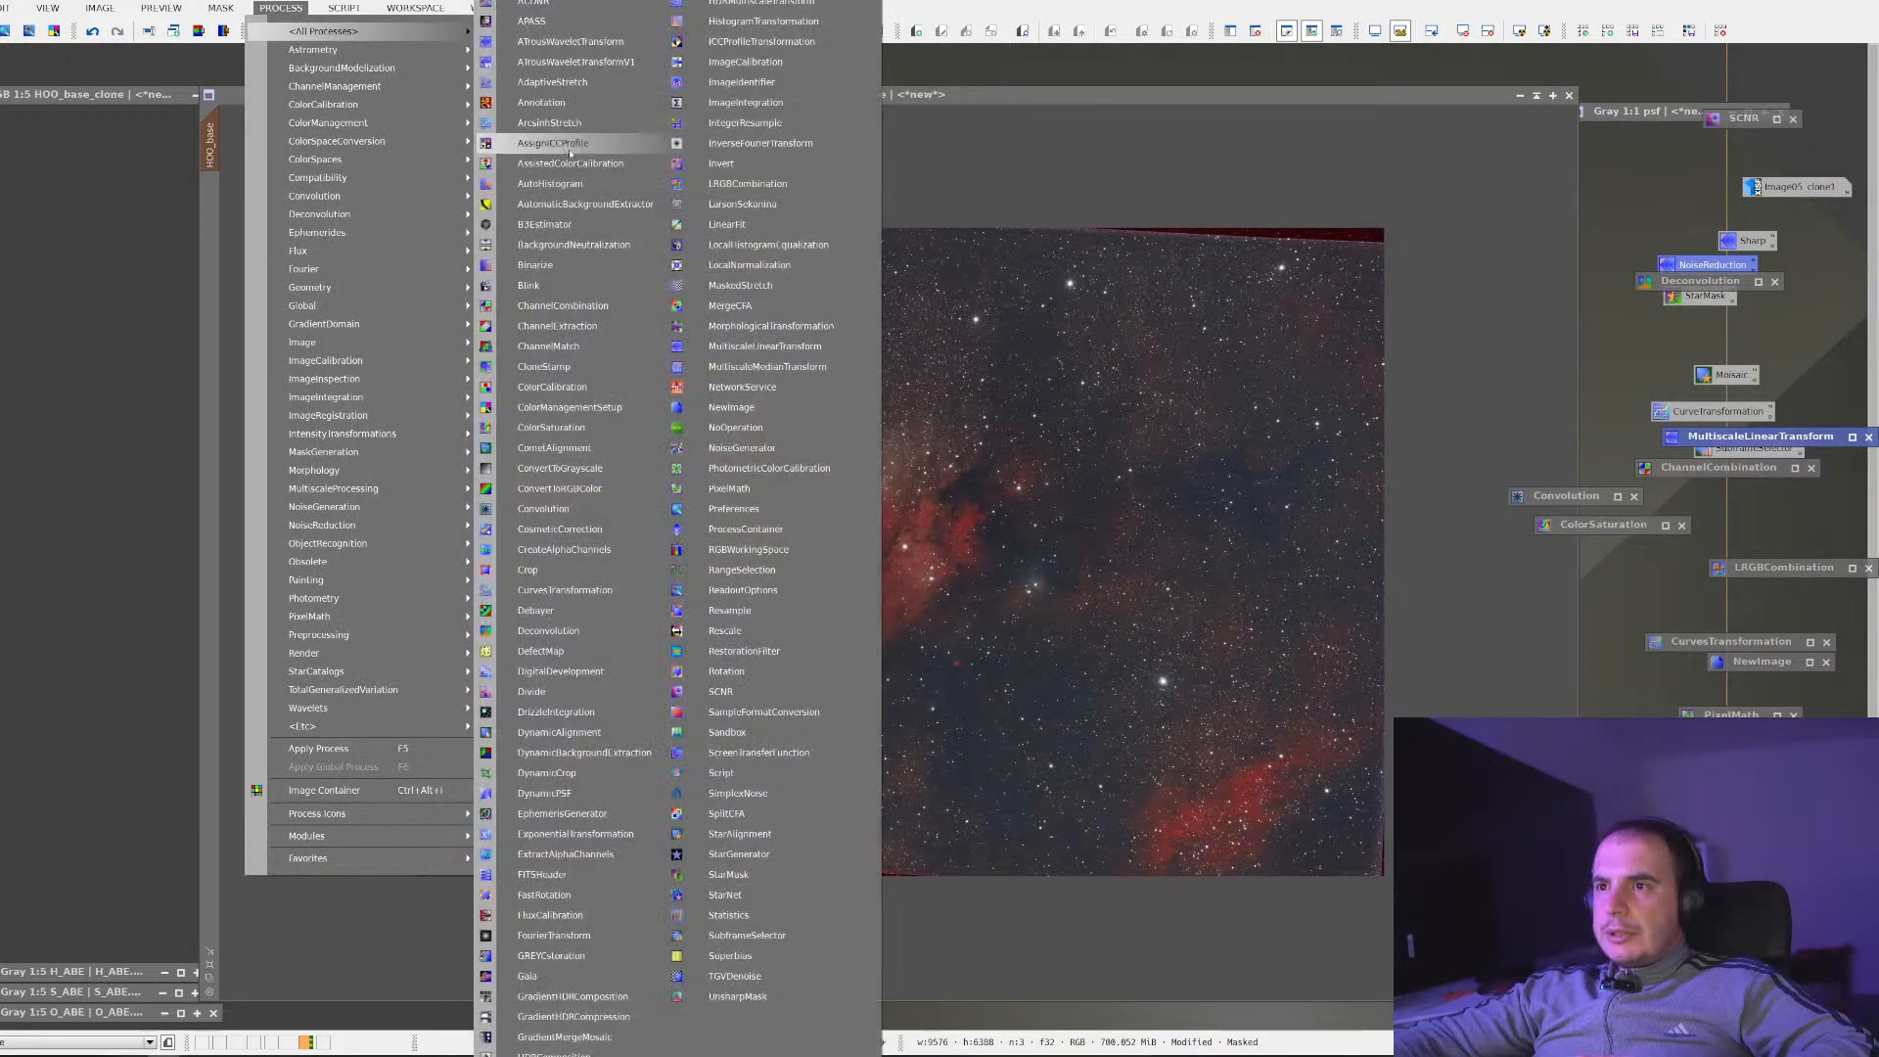
pyautogui.click(562, 509)
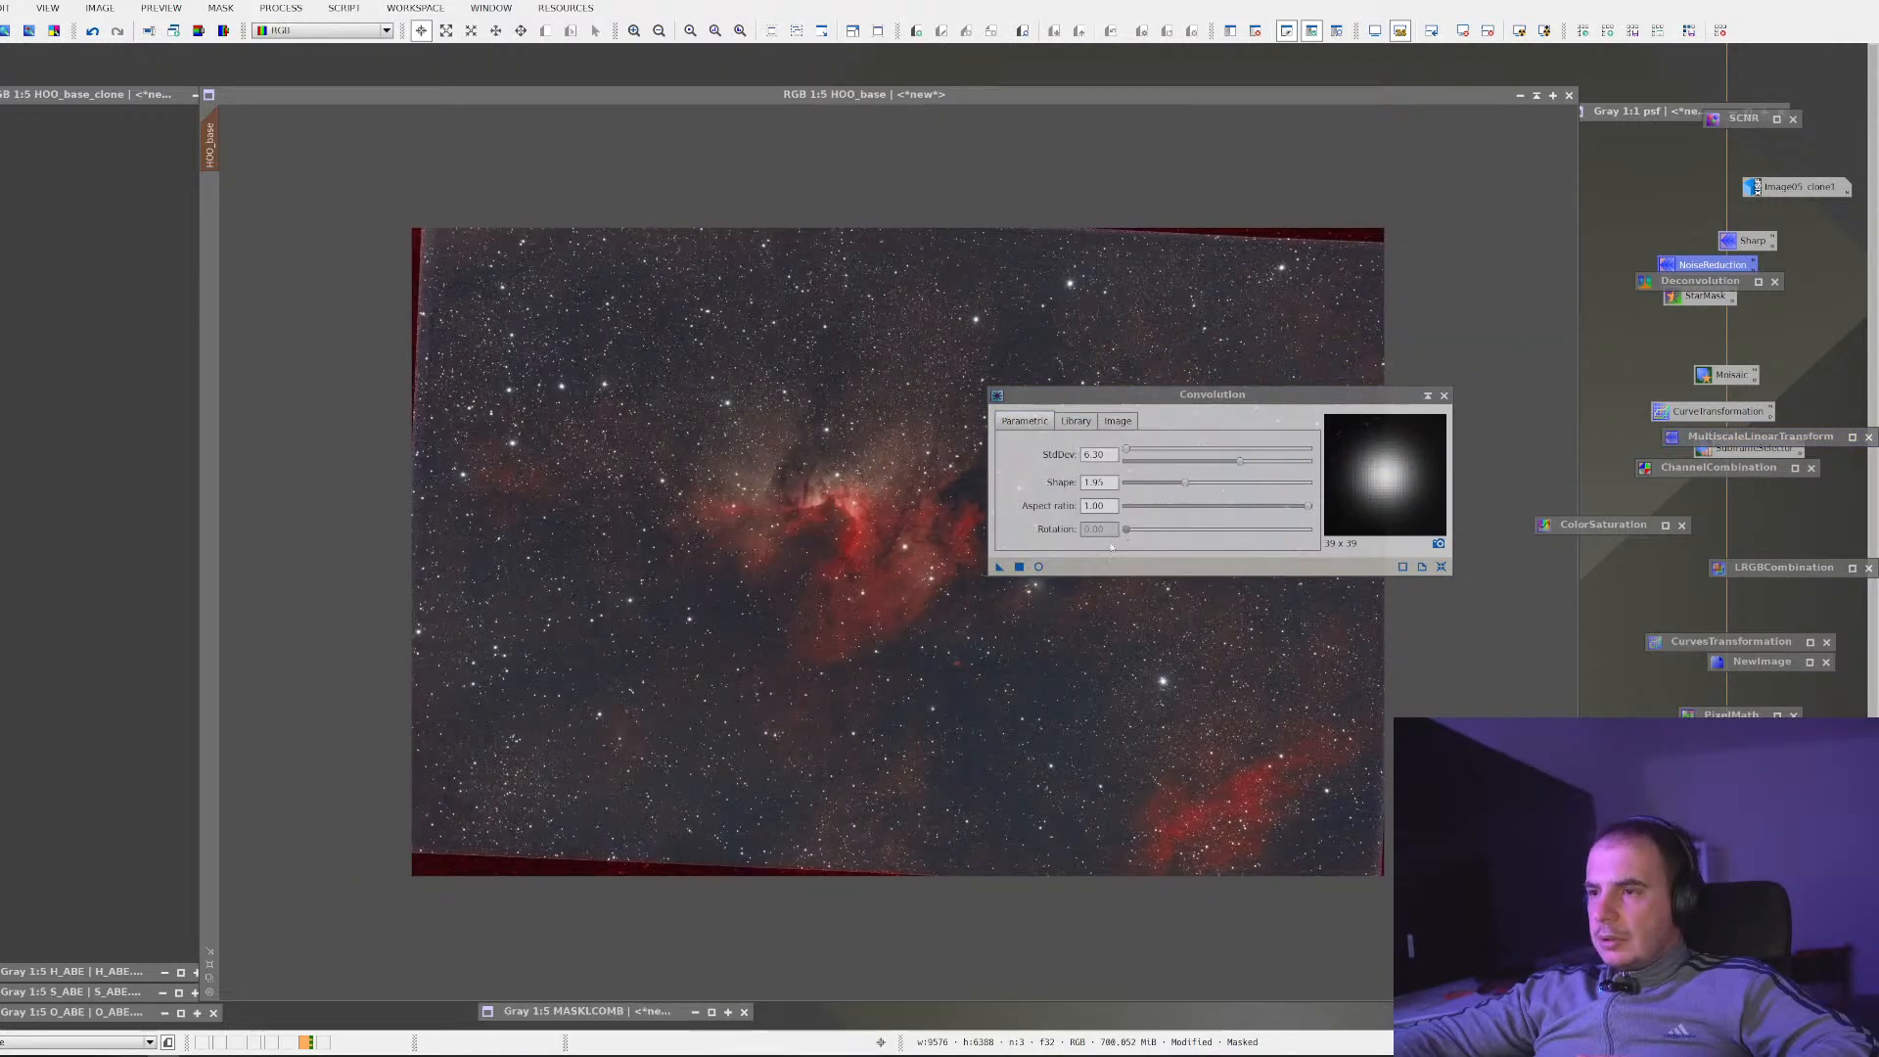
pyautogui.click(1039, 566)
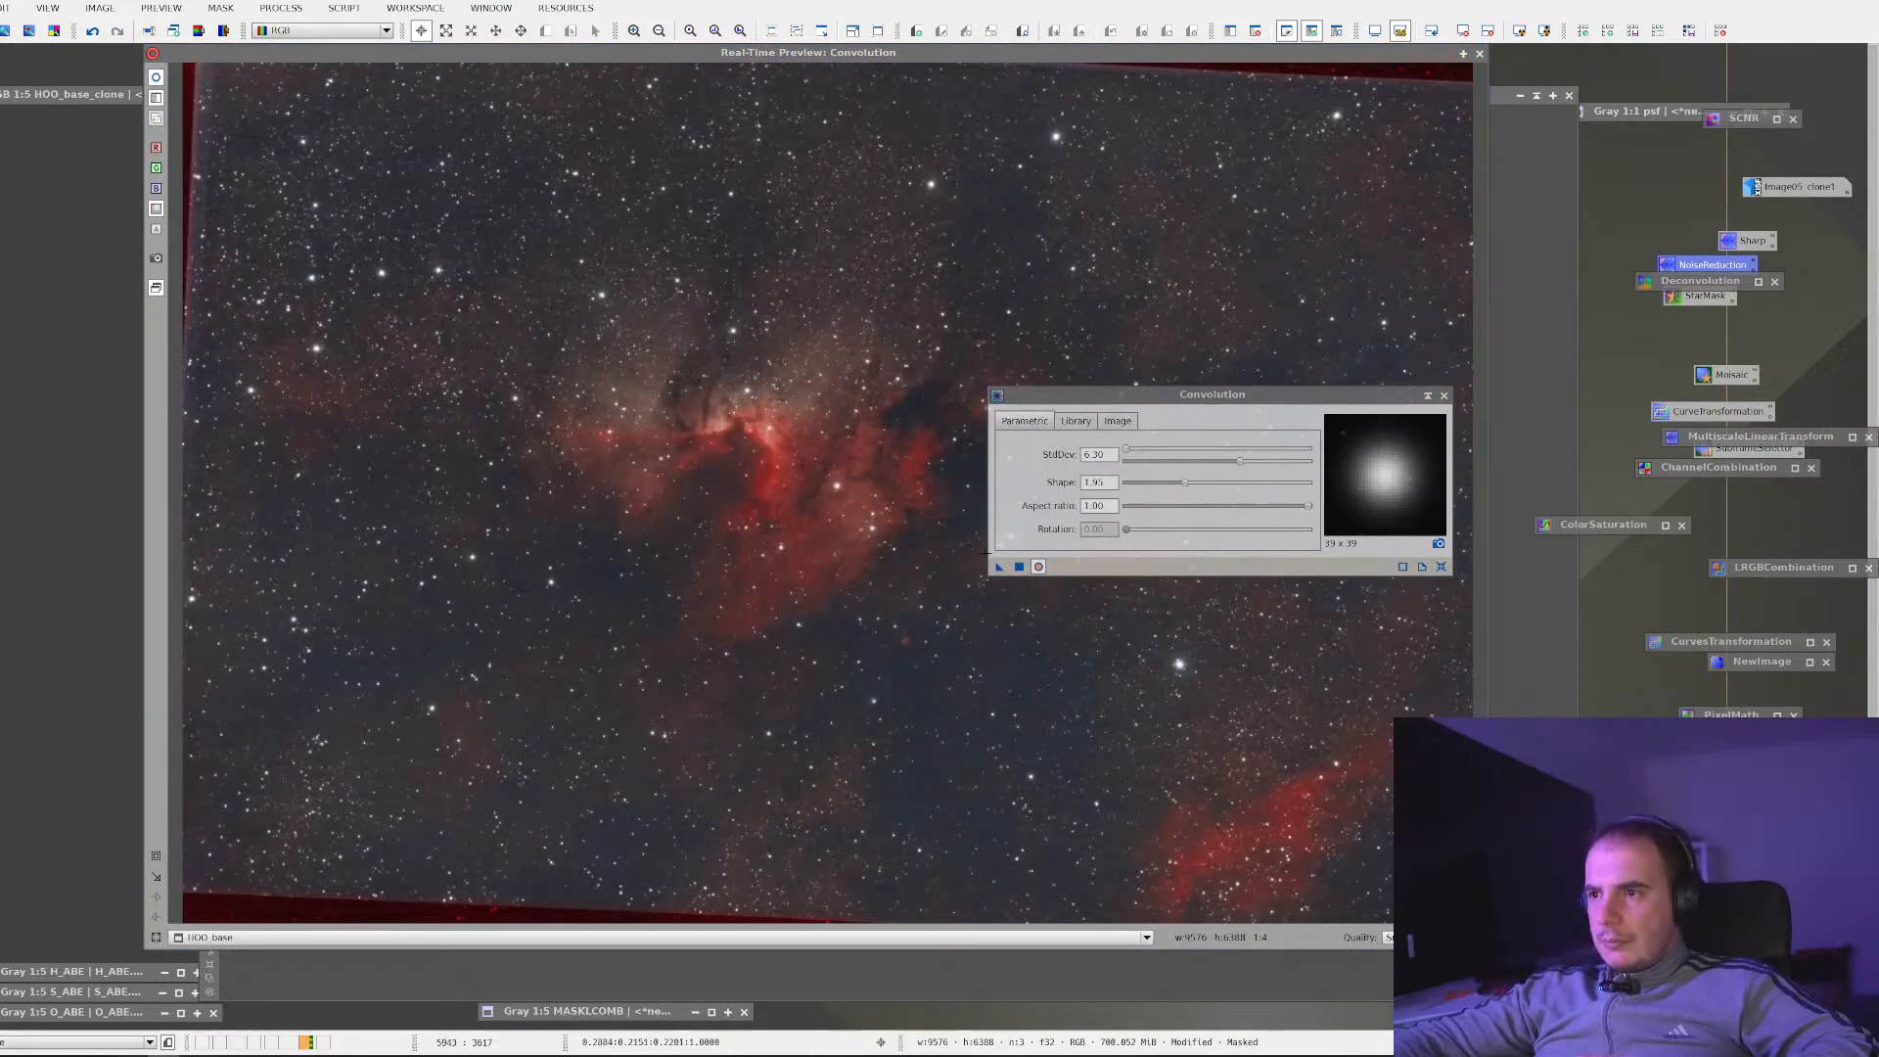
pyautogui.click(1019, 566)
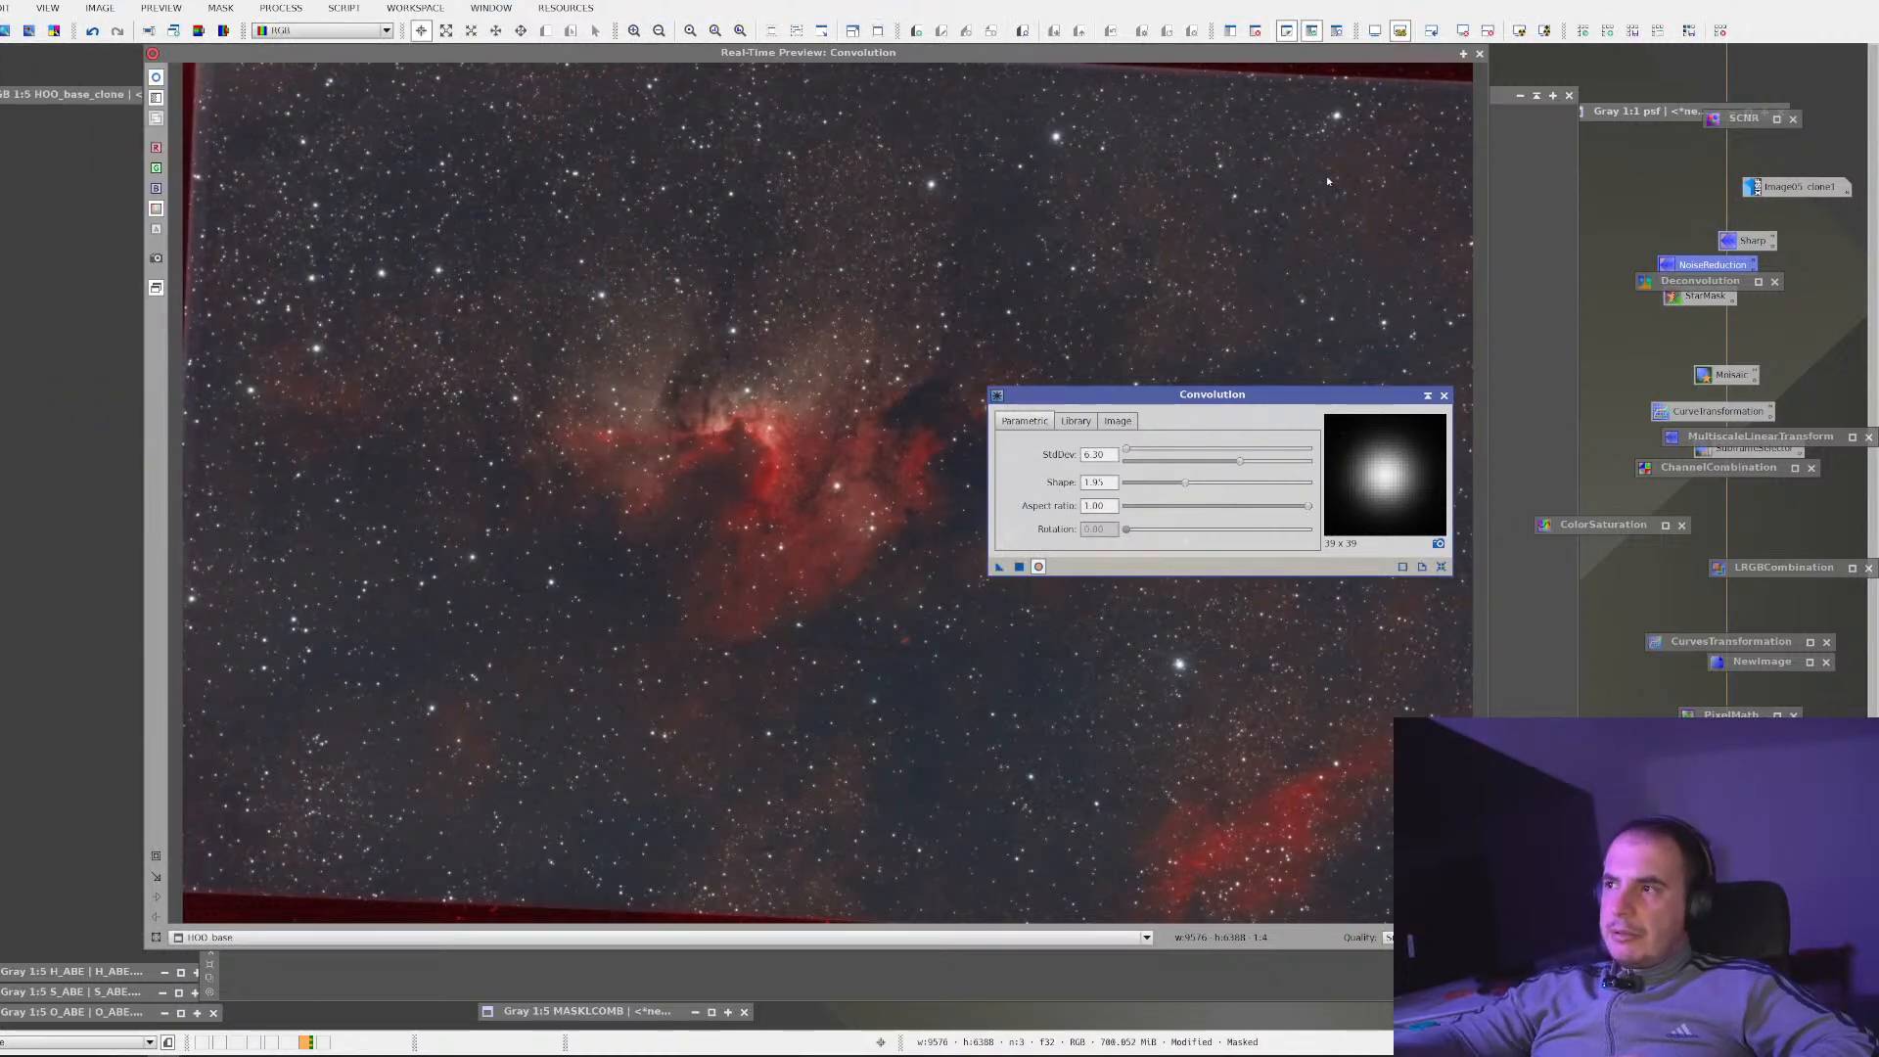
pyautogui.click(1480, 54)
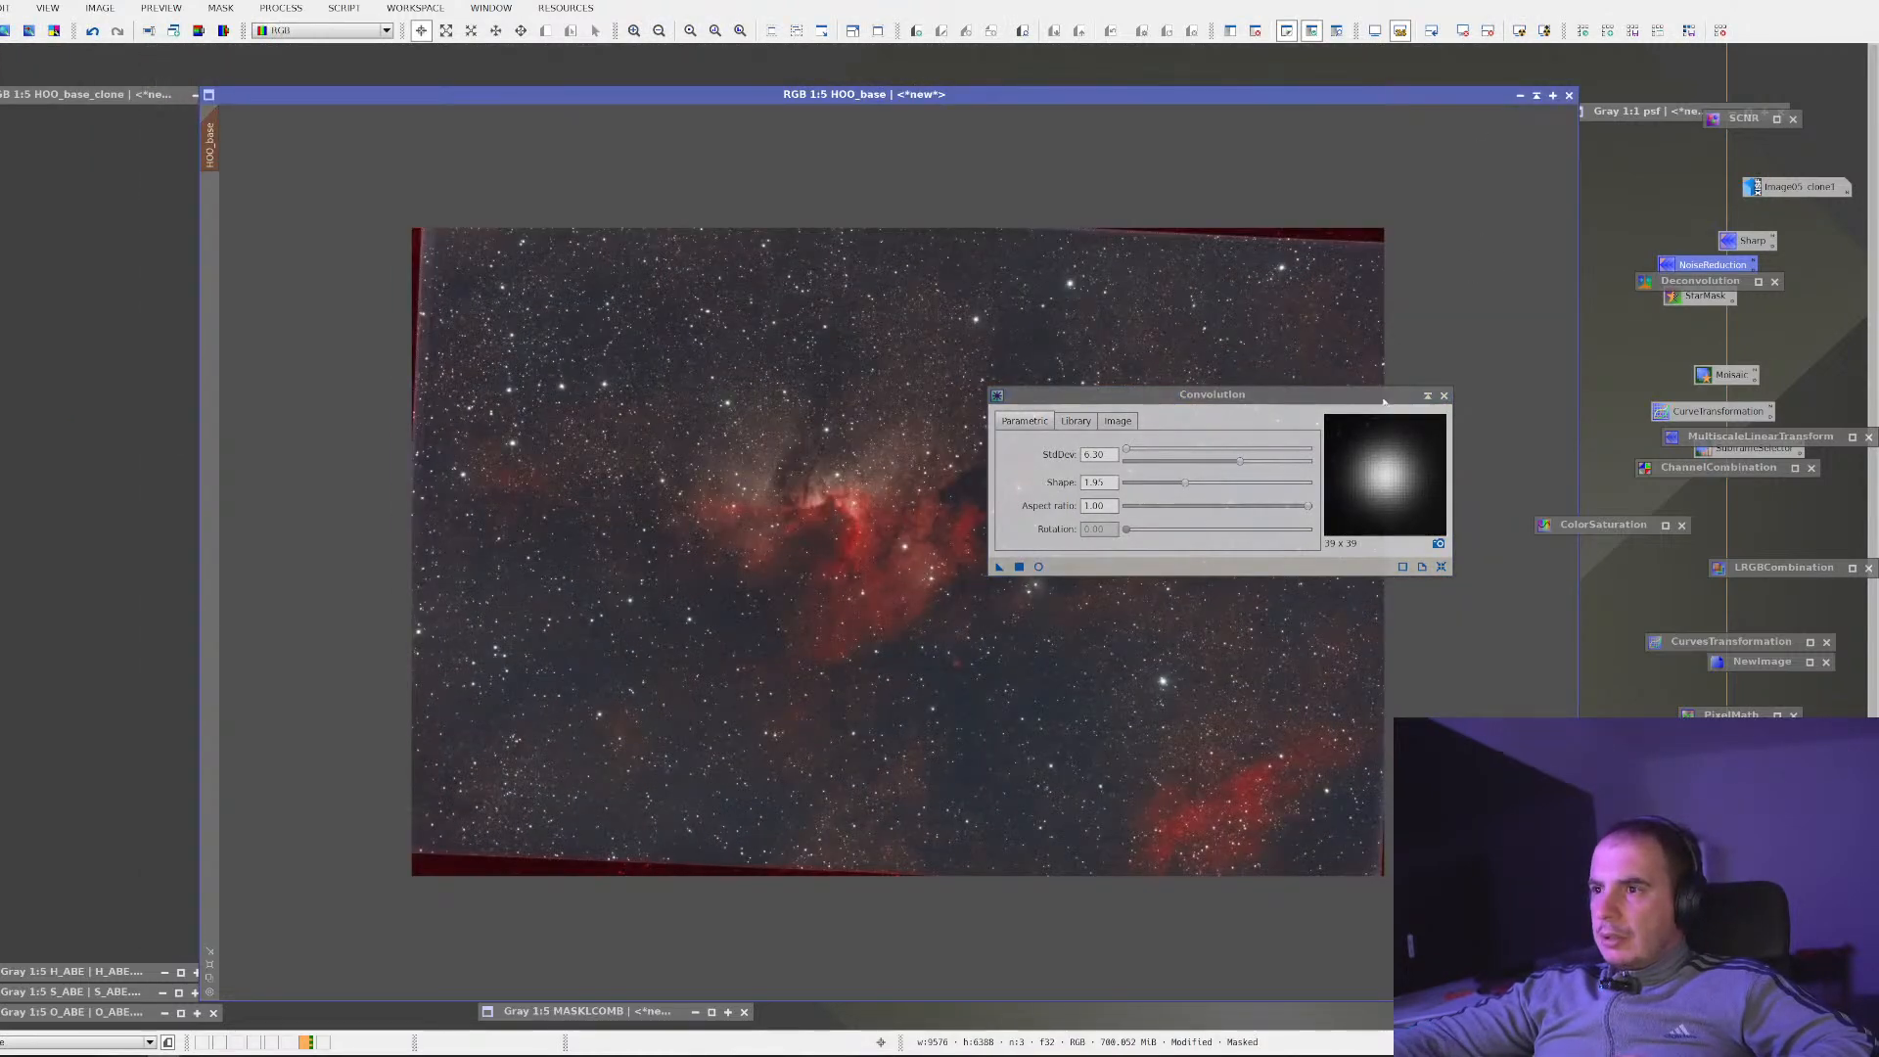
pyautogui.click(1427, 395)
pyautogui.scroll(4, 998, 500)
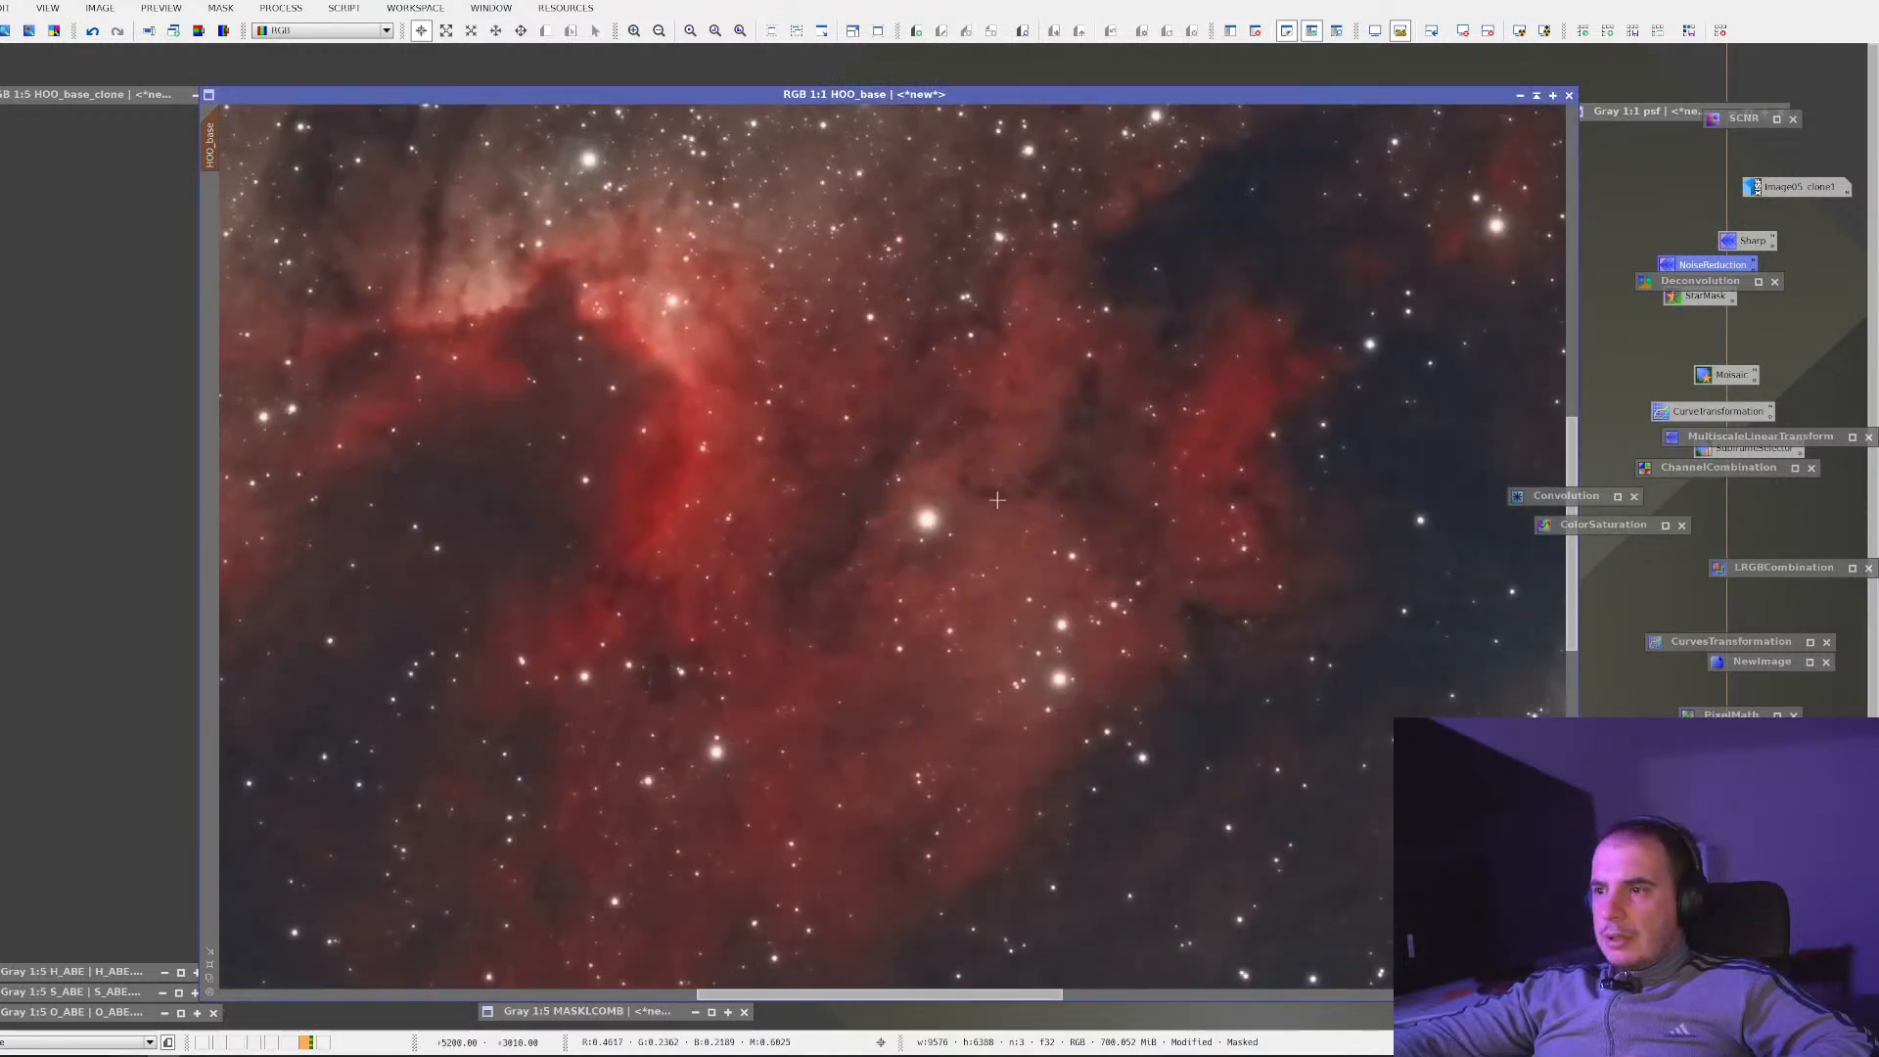
pyautogui.scroll(-2, 997, 500)
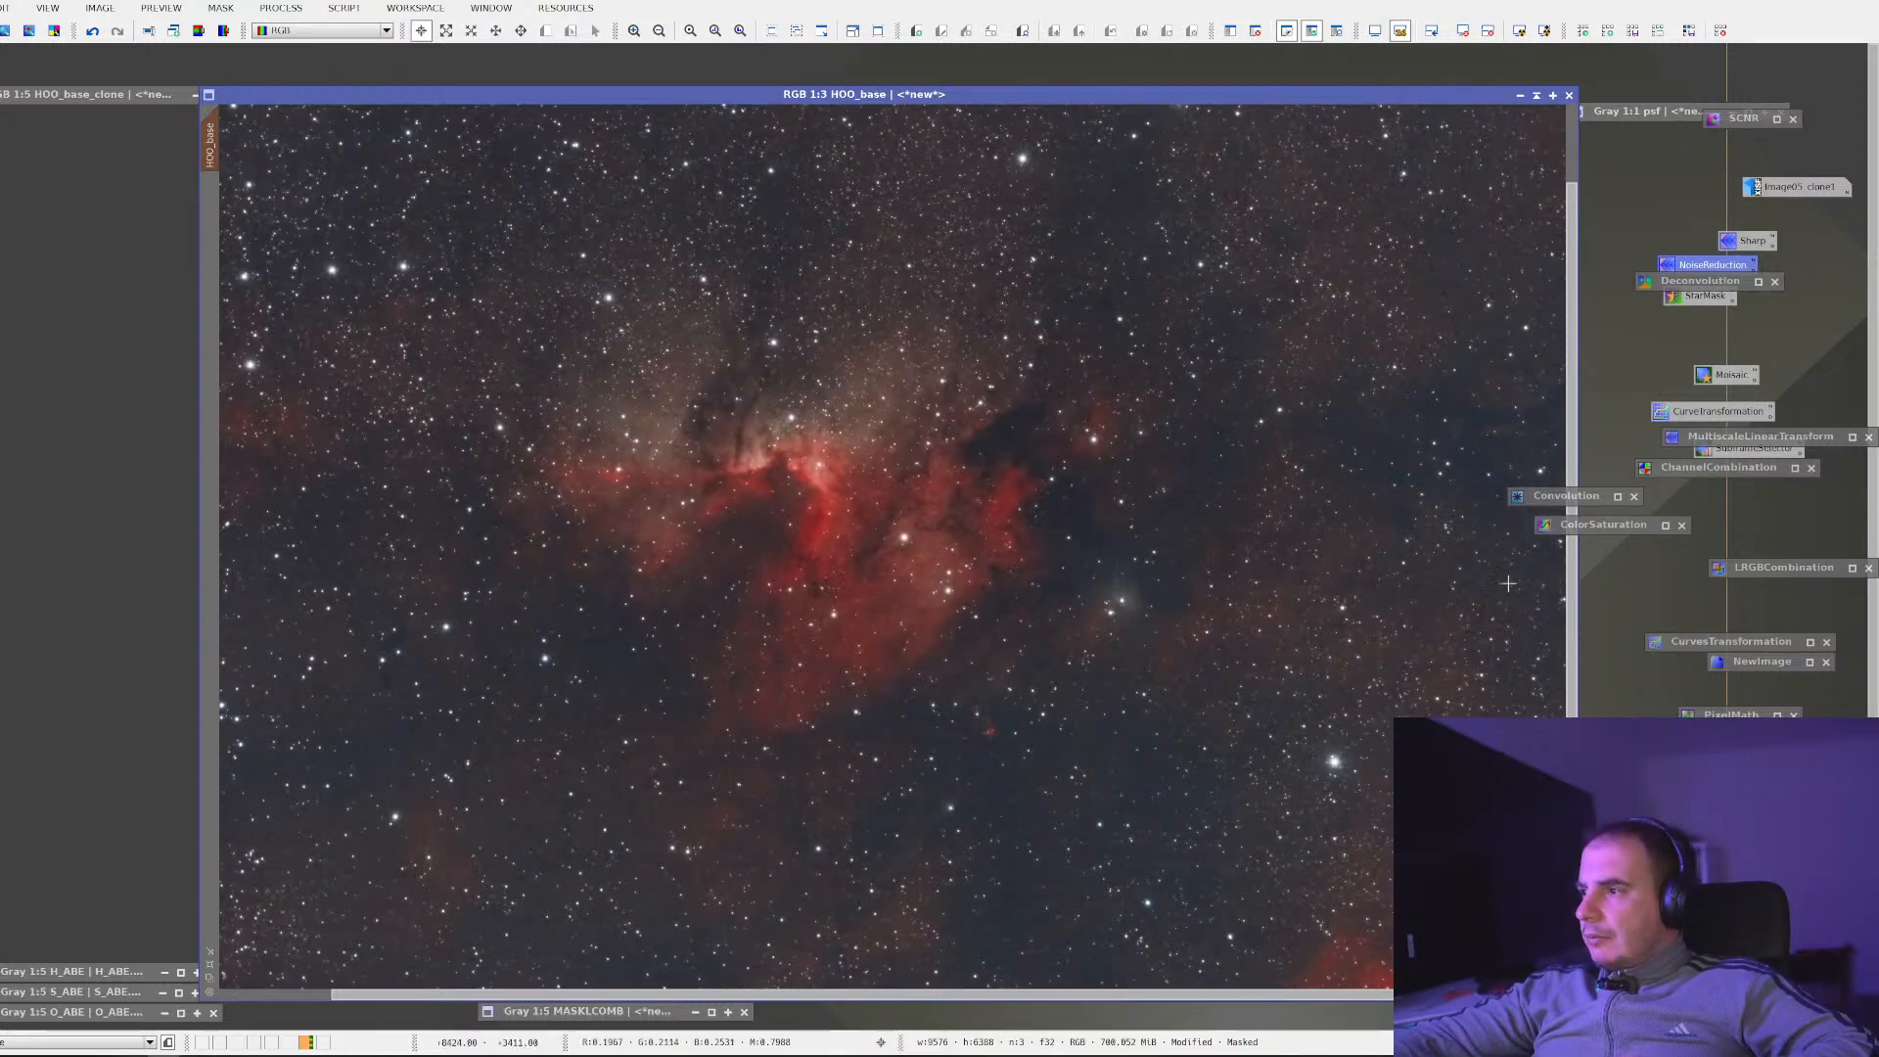
pyautogui.click(281, 9)
pyautogui.moveTo(292, 33)
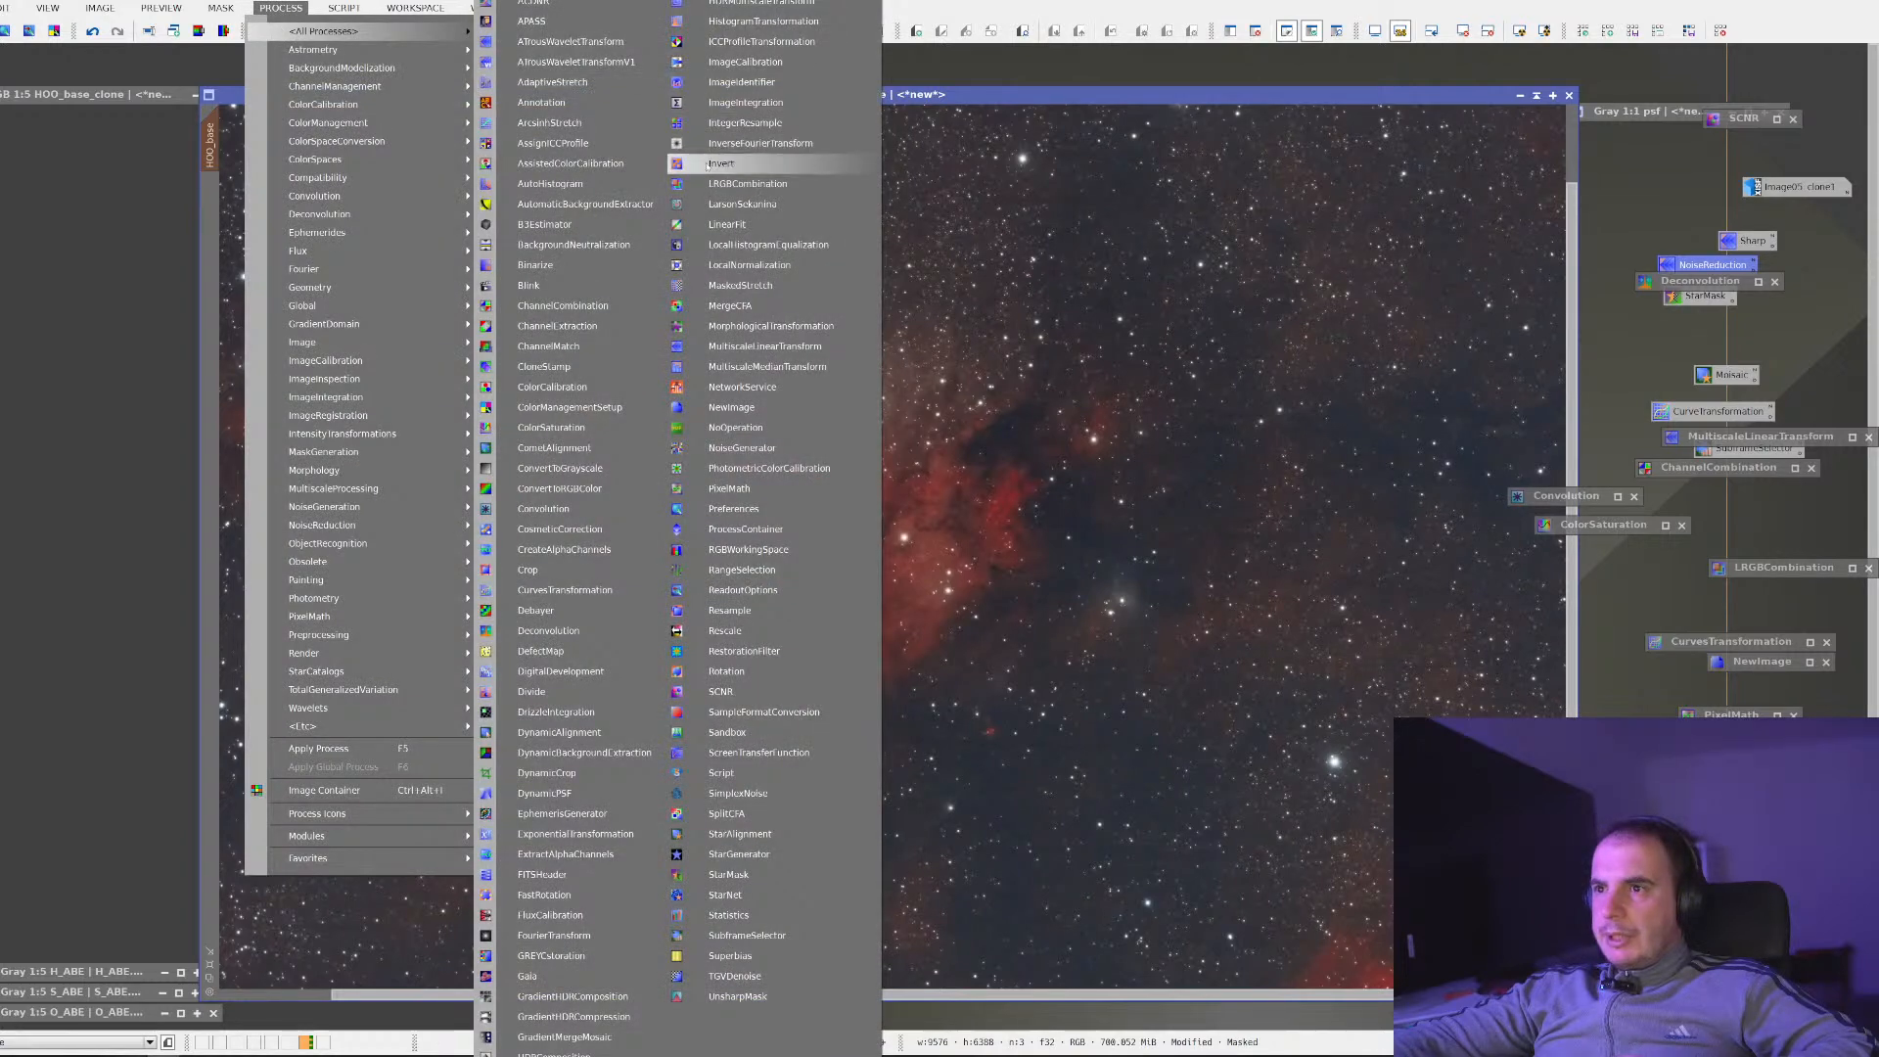
pyautogui.click(1111, 279)
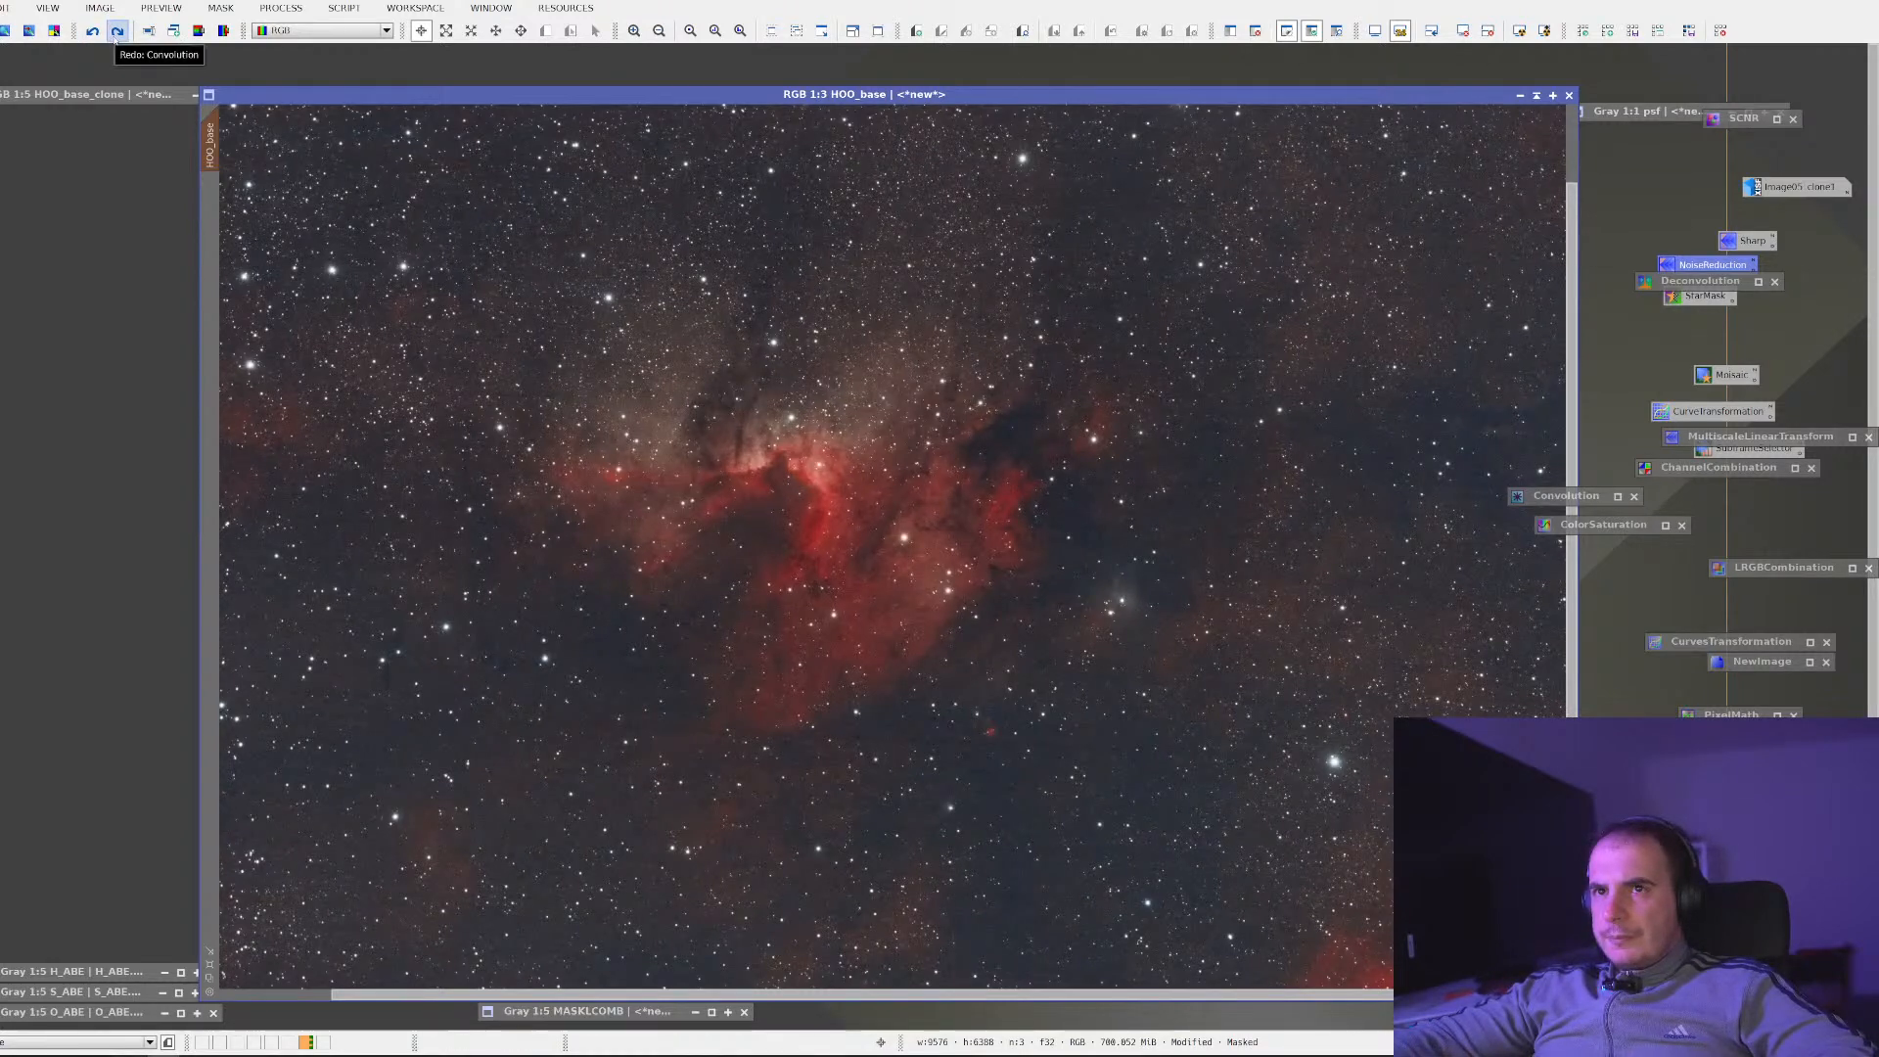
# Remove the mask from HOO_base and apply Convolution to the unmasked image
pyautogui.rightClick(534, 251)
pyautogui.moveTo(744, 425)
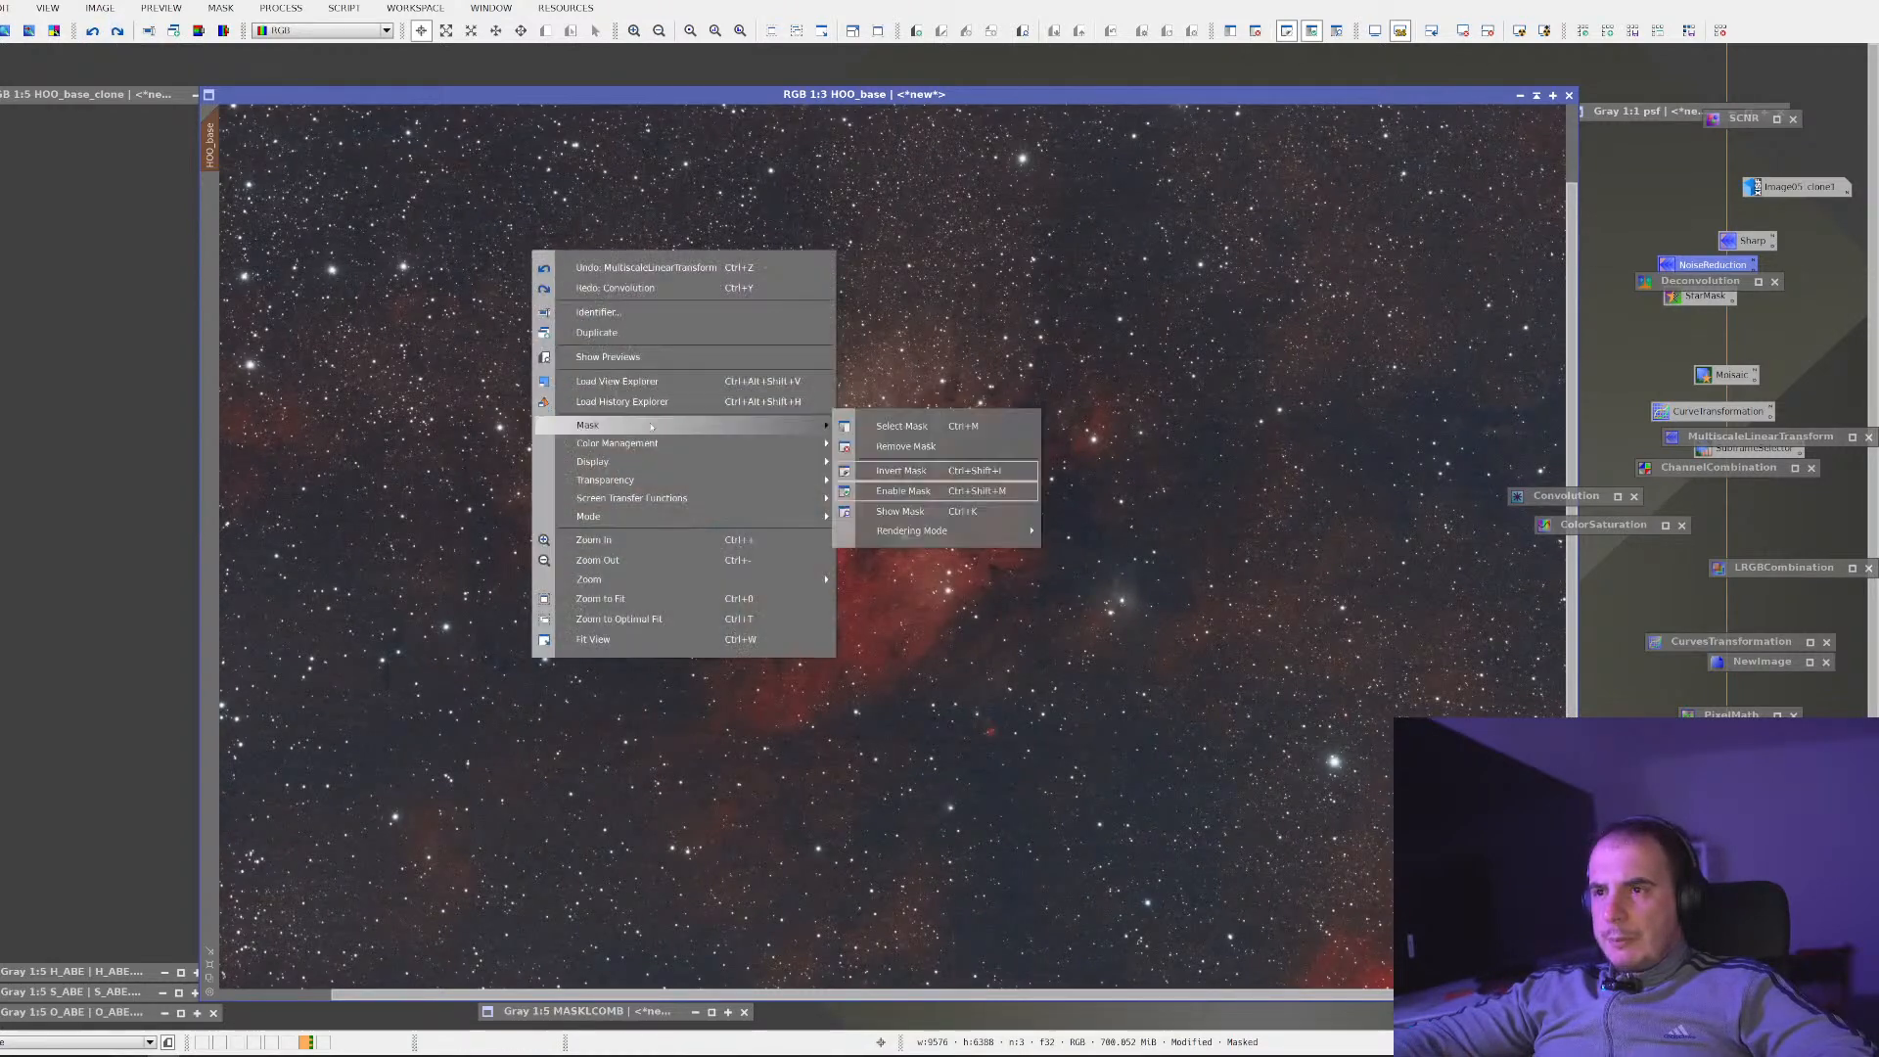
pyautogui.click(906, 447)
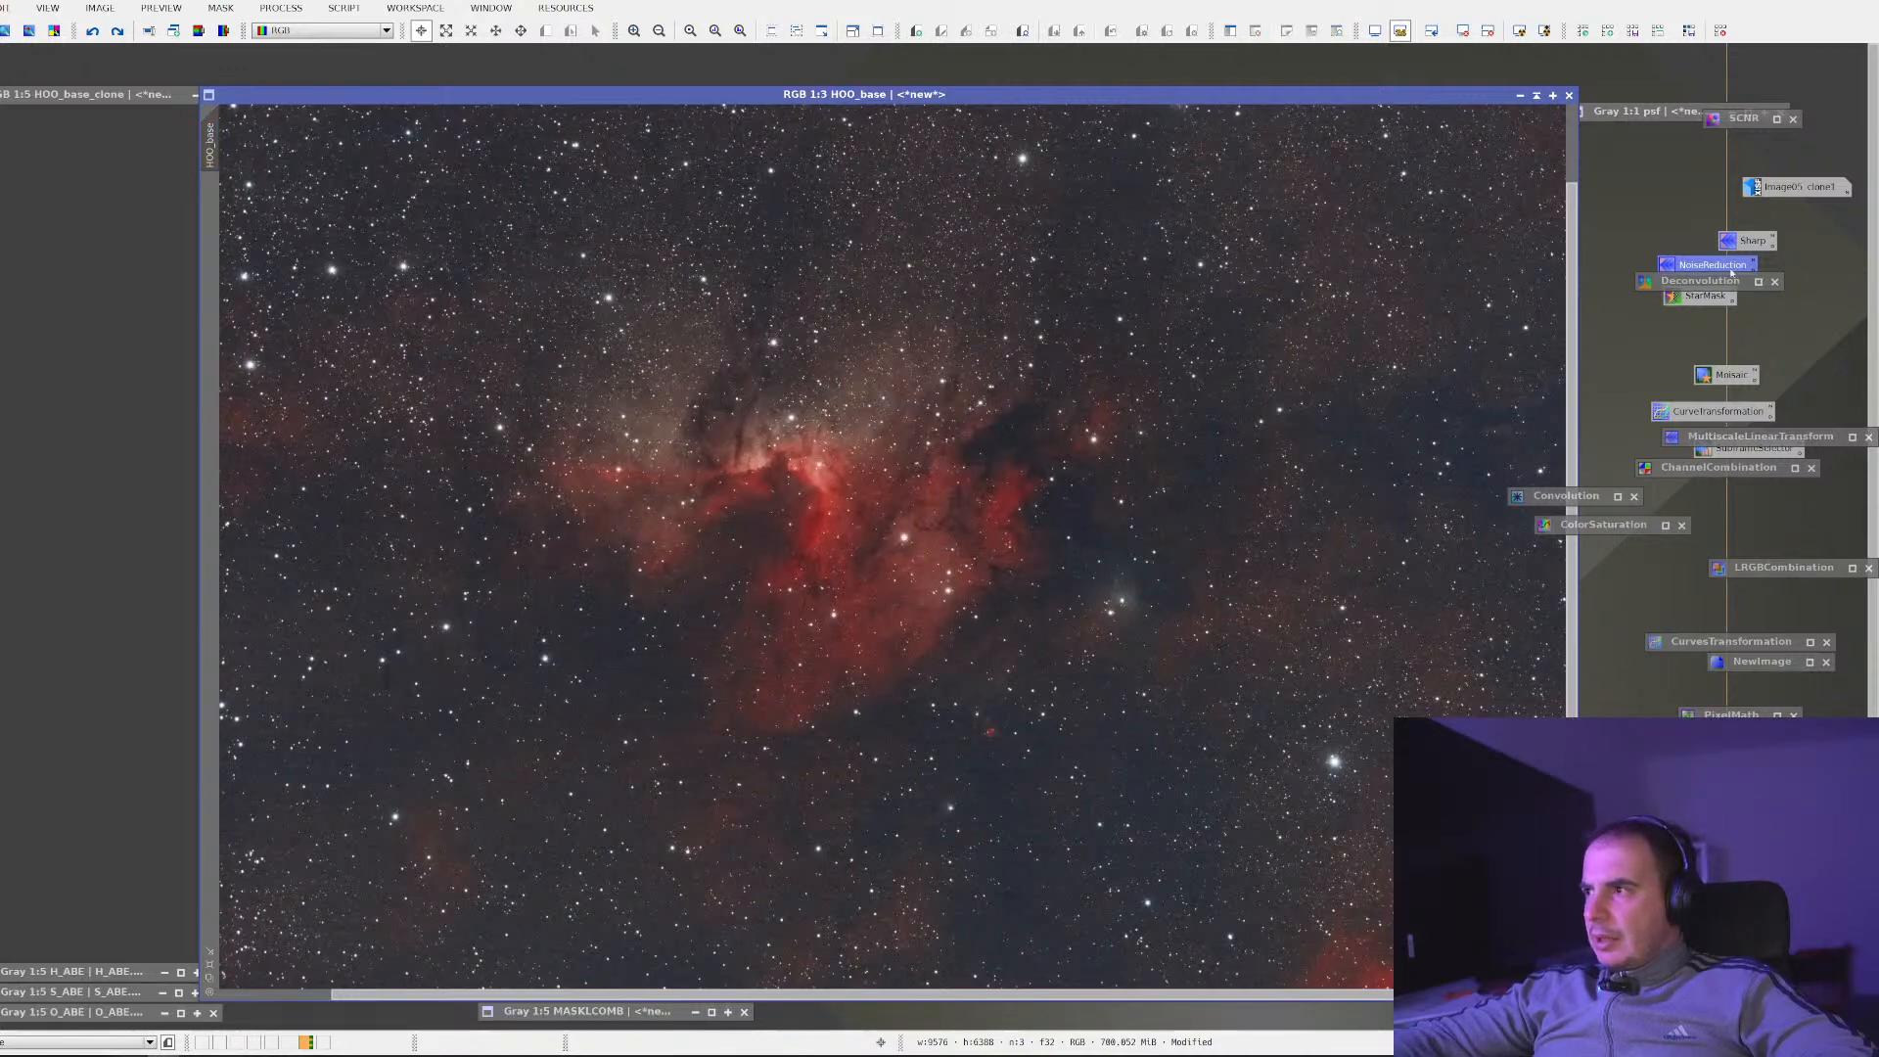
pyautogui.doubleClick(1564, 501)
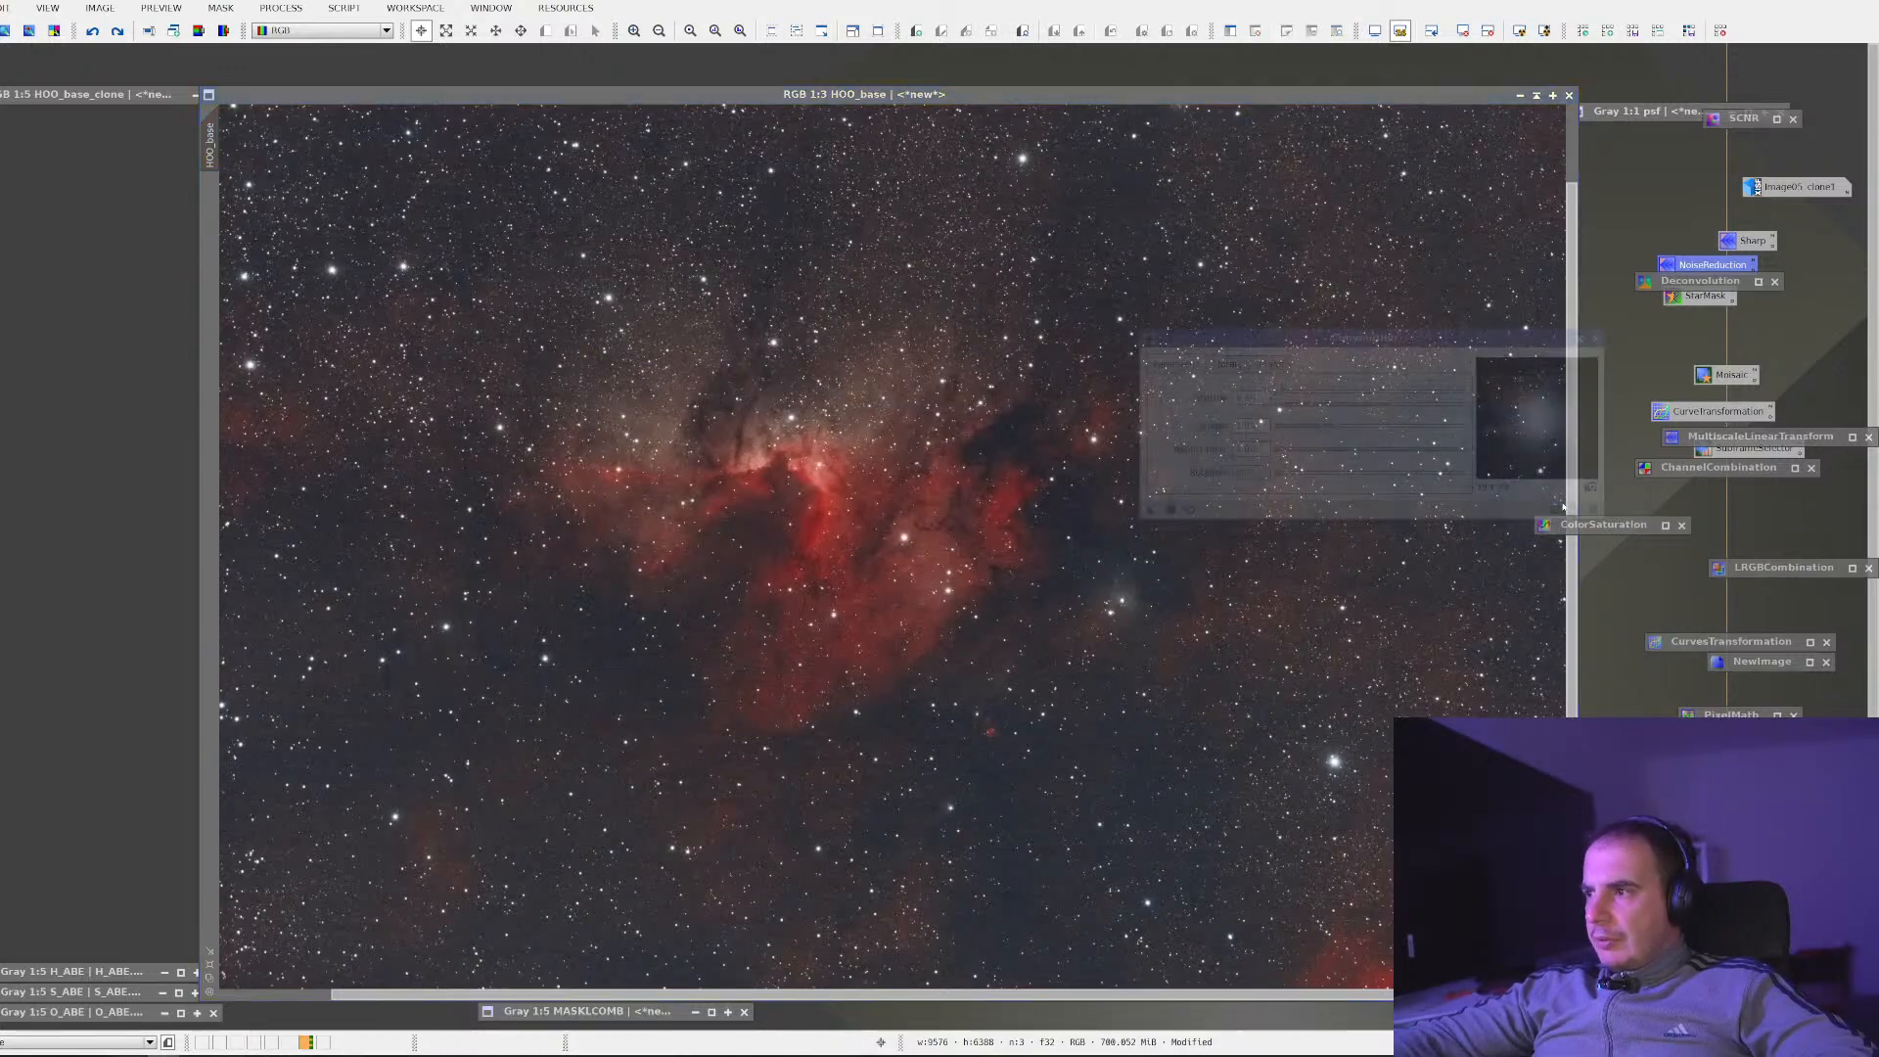
pyautogui.moveTo(999, 566); pyautogui.dragTo(857, 555)
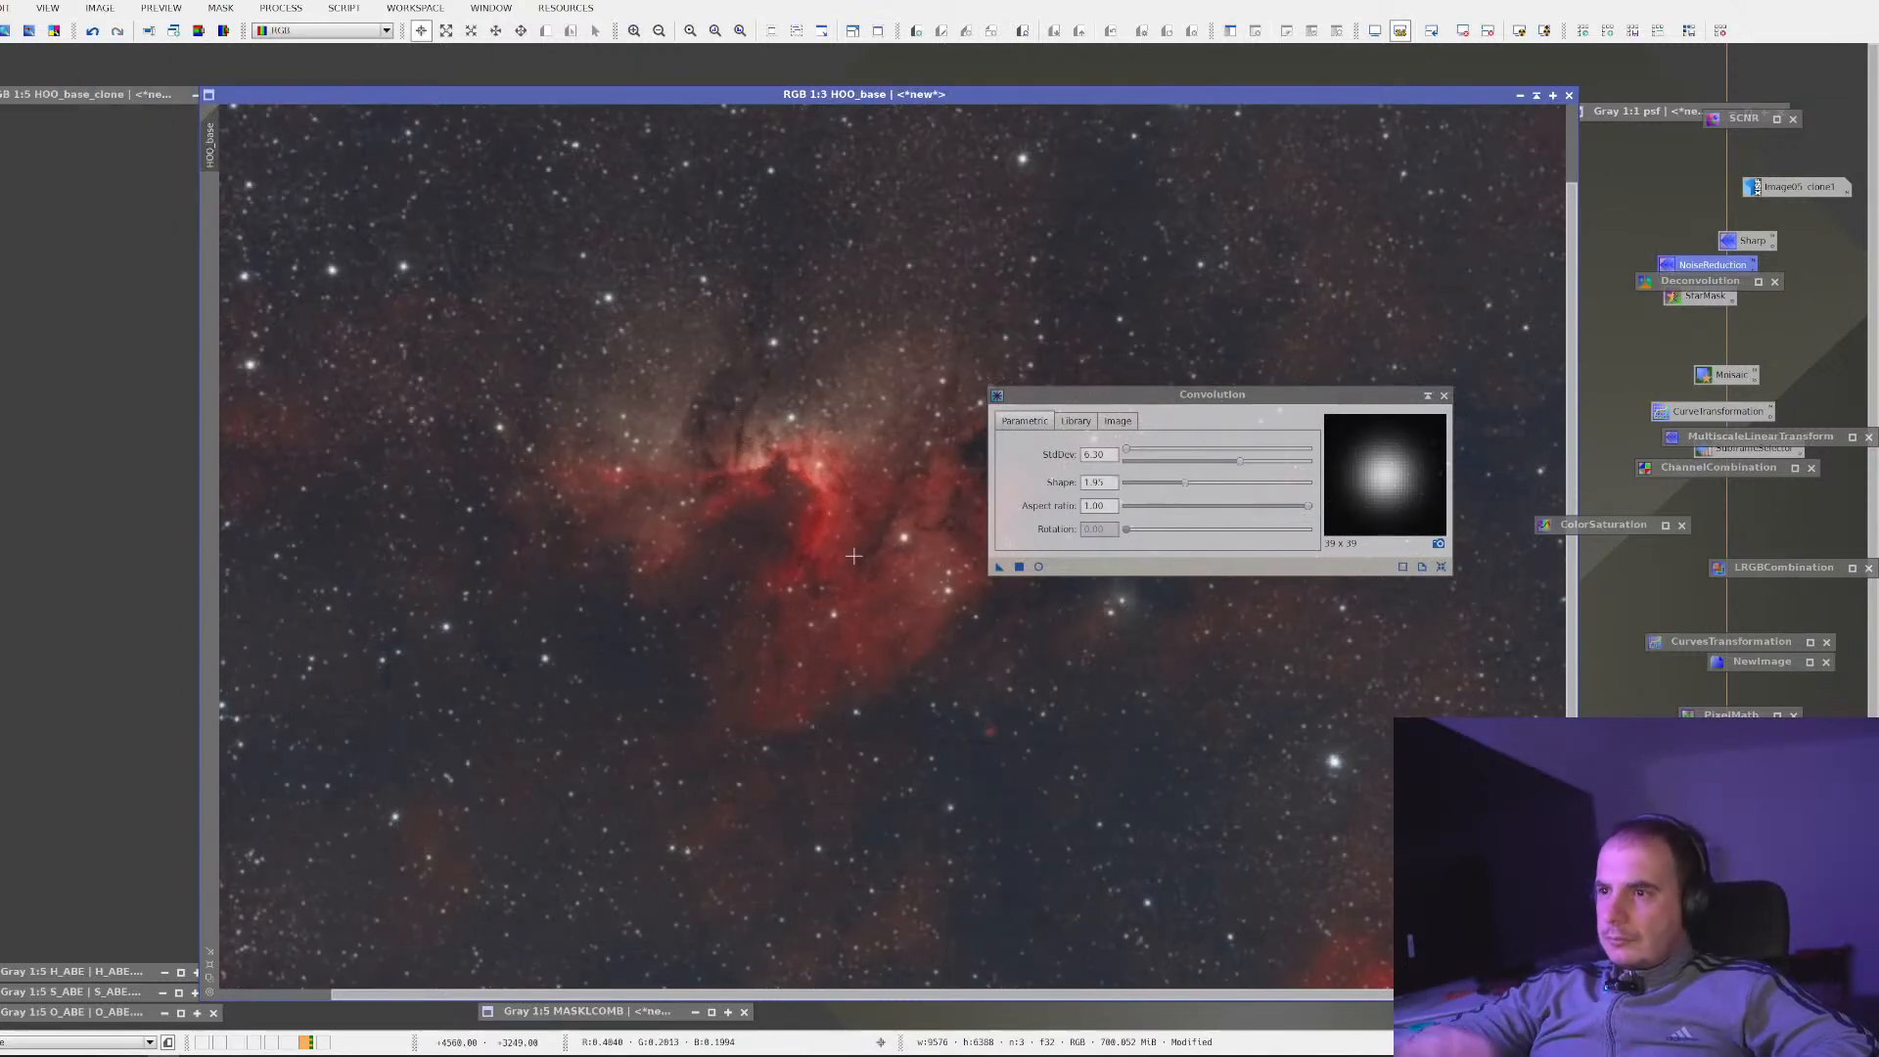
# Apply MASKLCOMB as the luminance of HOO_base with LRGBCombination and chrominance noise reduction, and compare the nebula detail before and after
pyautogui.doubleClick(1784, 567)
pyautogui.click(810, 869)
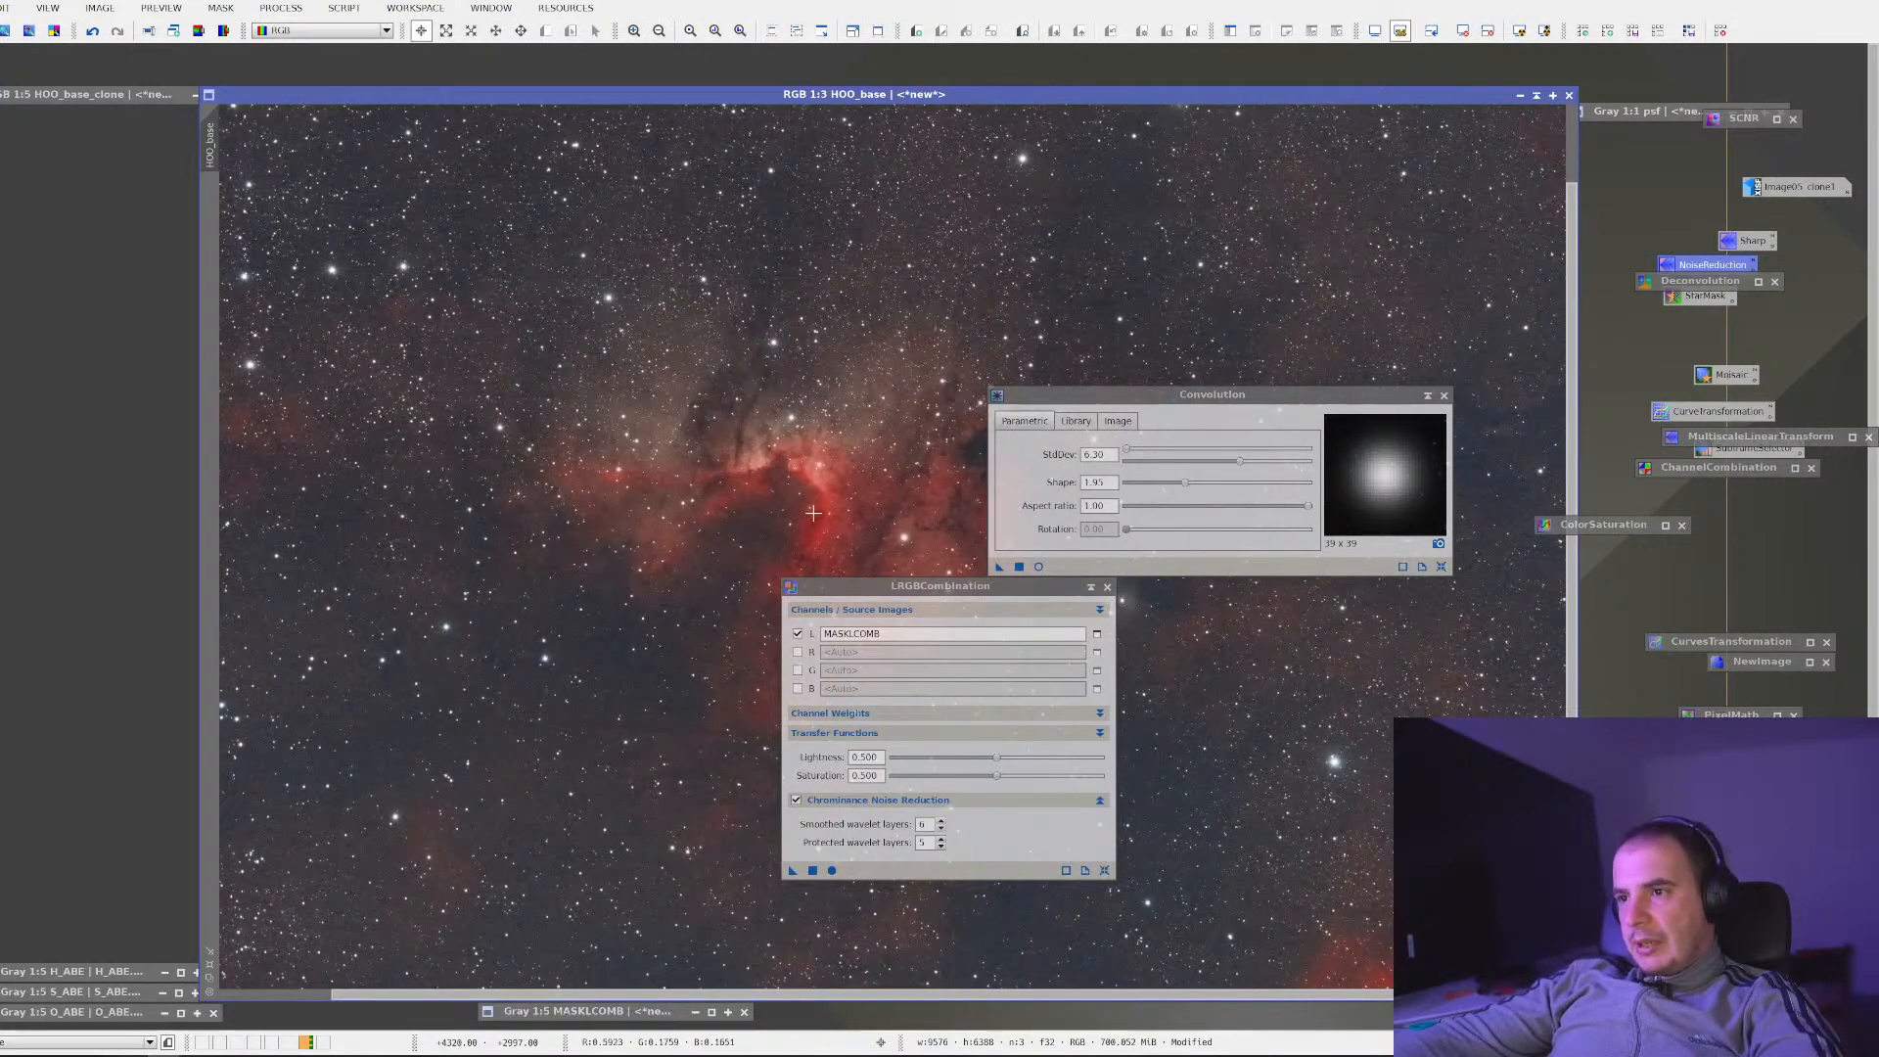
pyautogui.scroll(3, 814, 513)
pyautogui.scroll(-1, 500, 438)
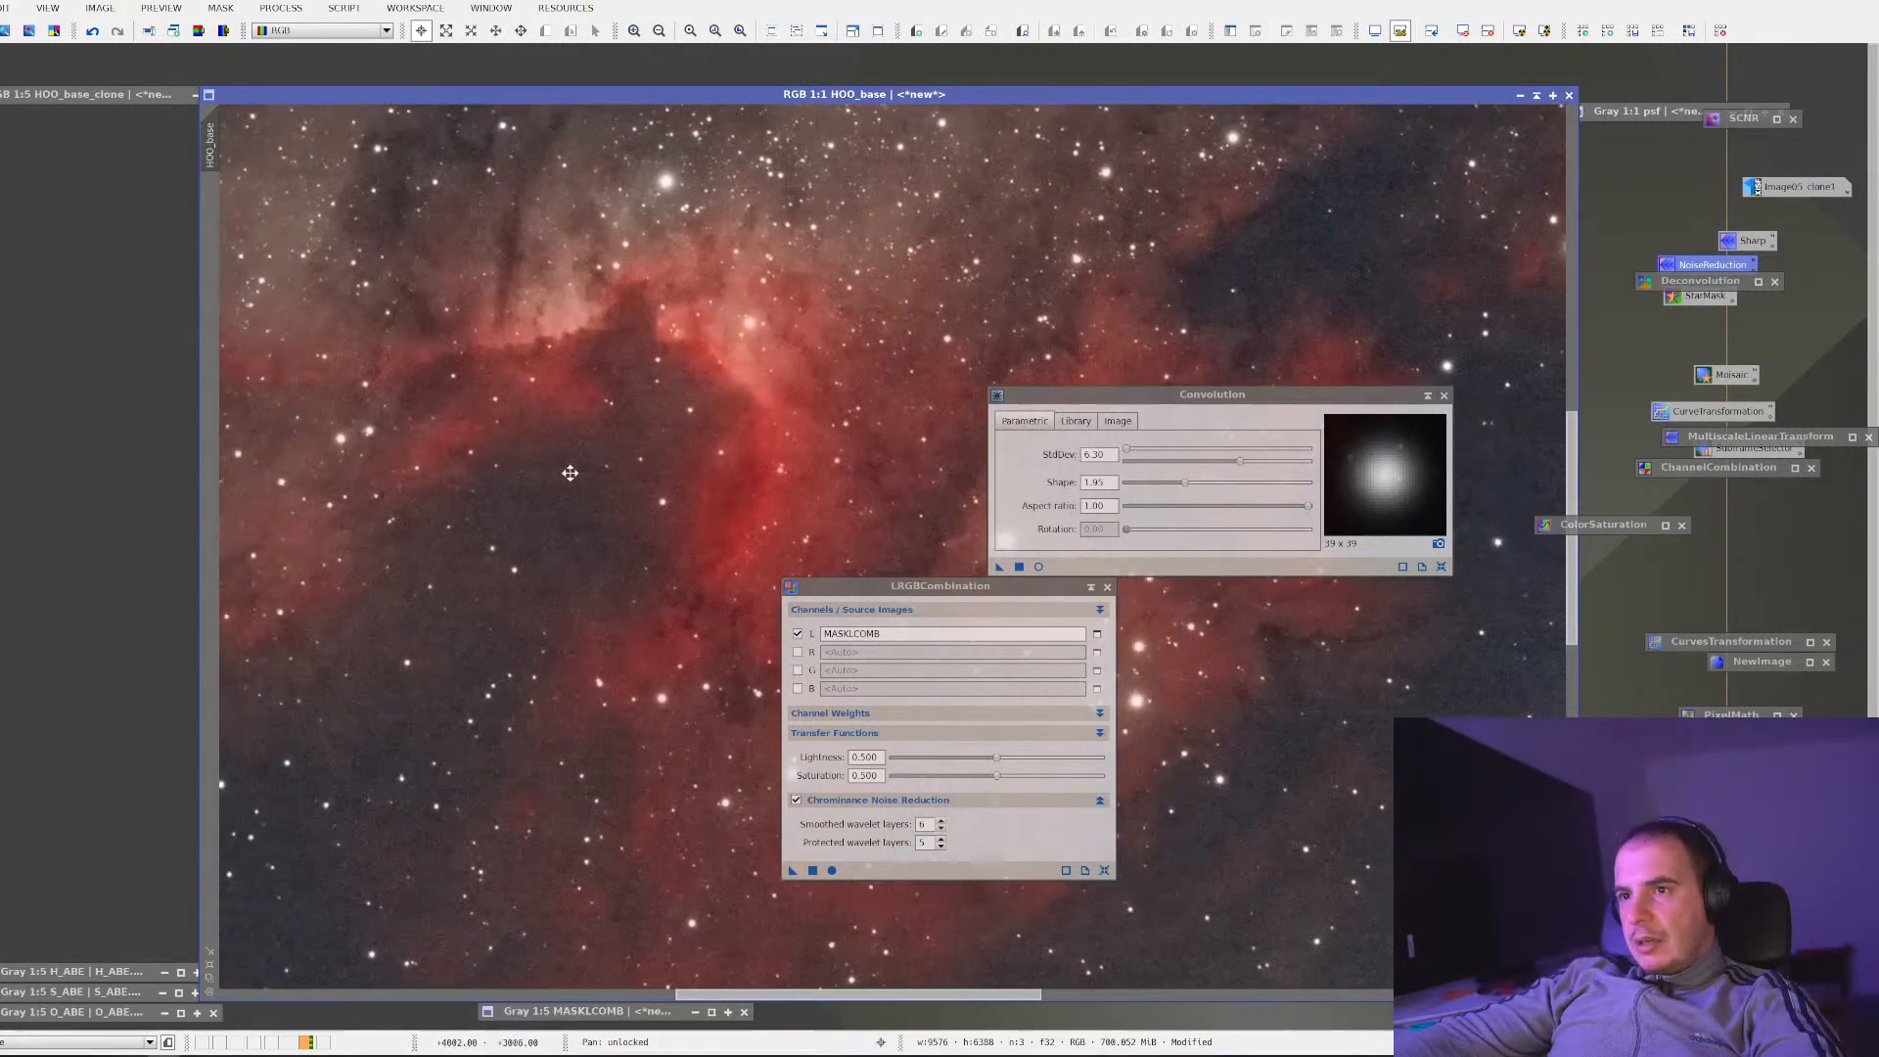
pyautogui.scroll(1, 538, 455)
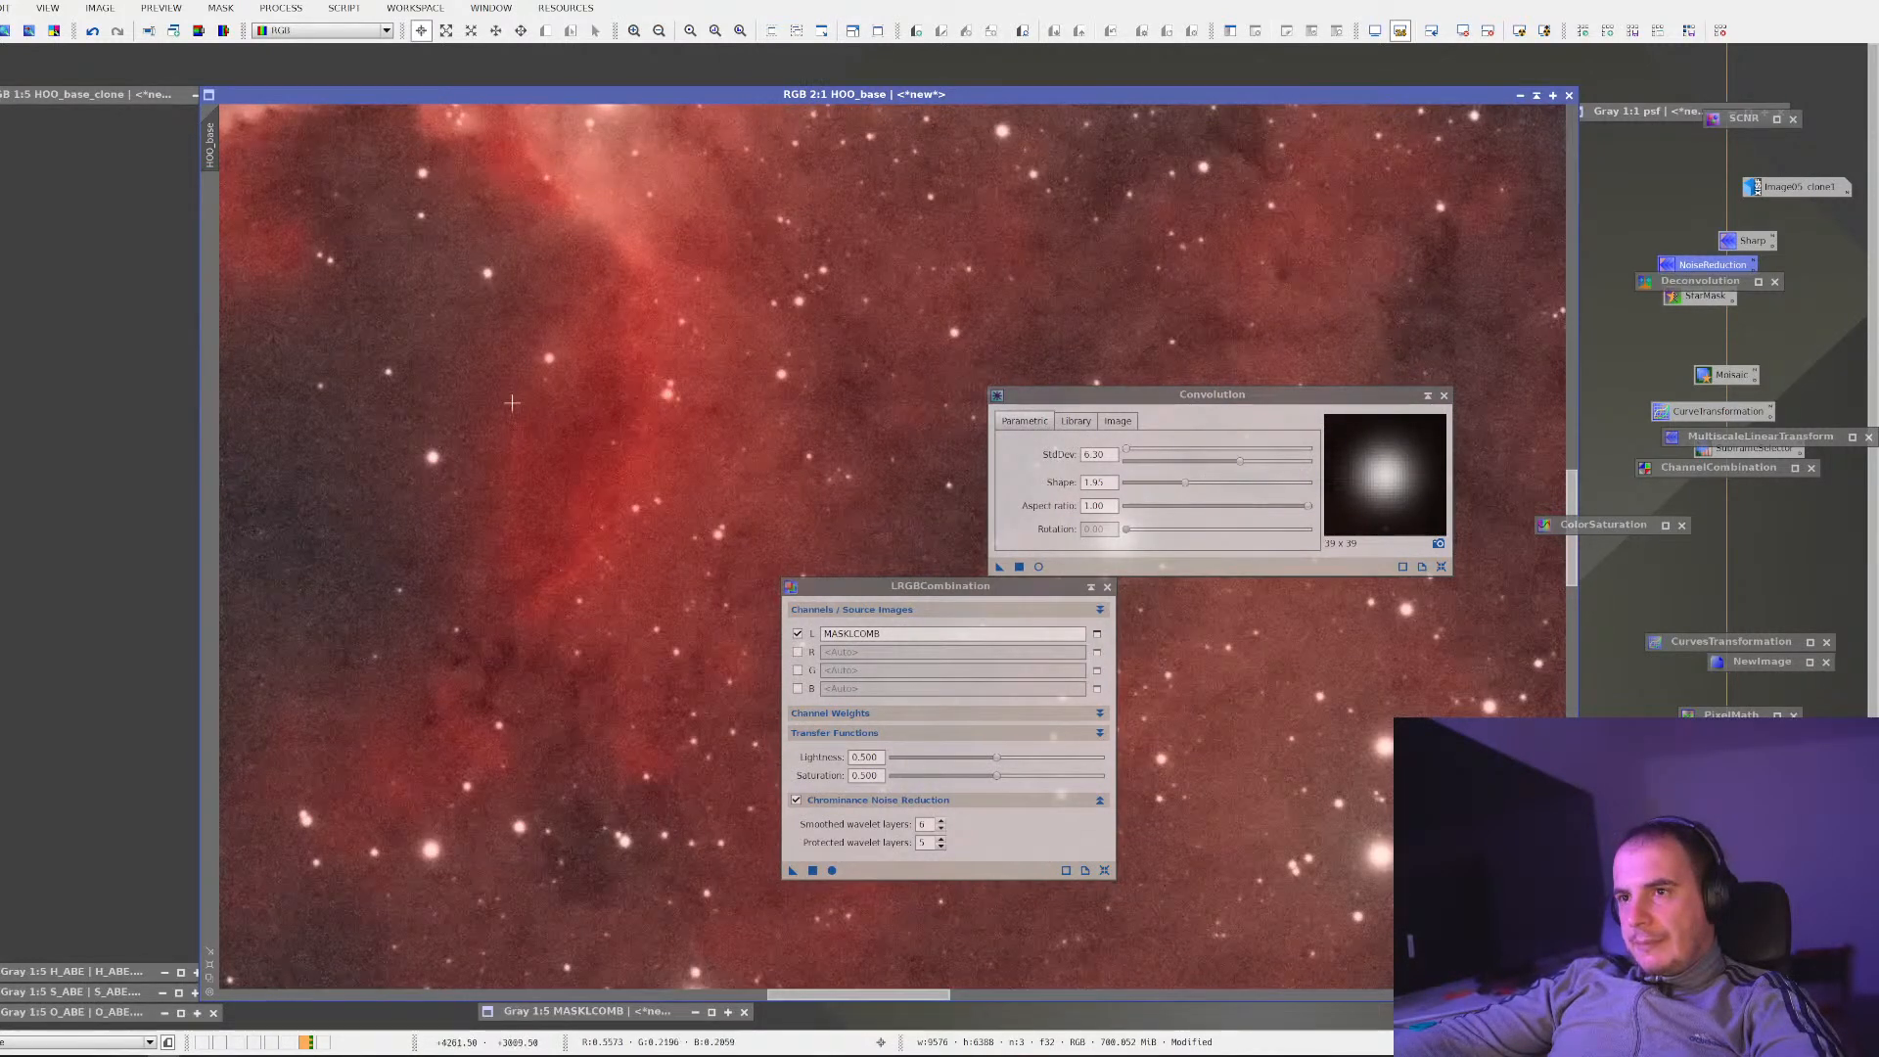
pyautogui.click(93, 33)
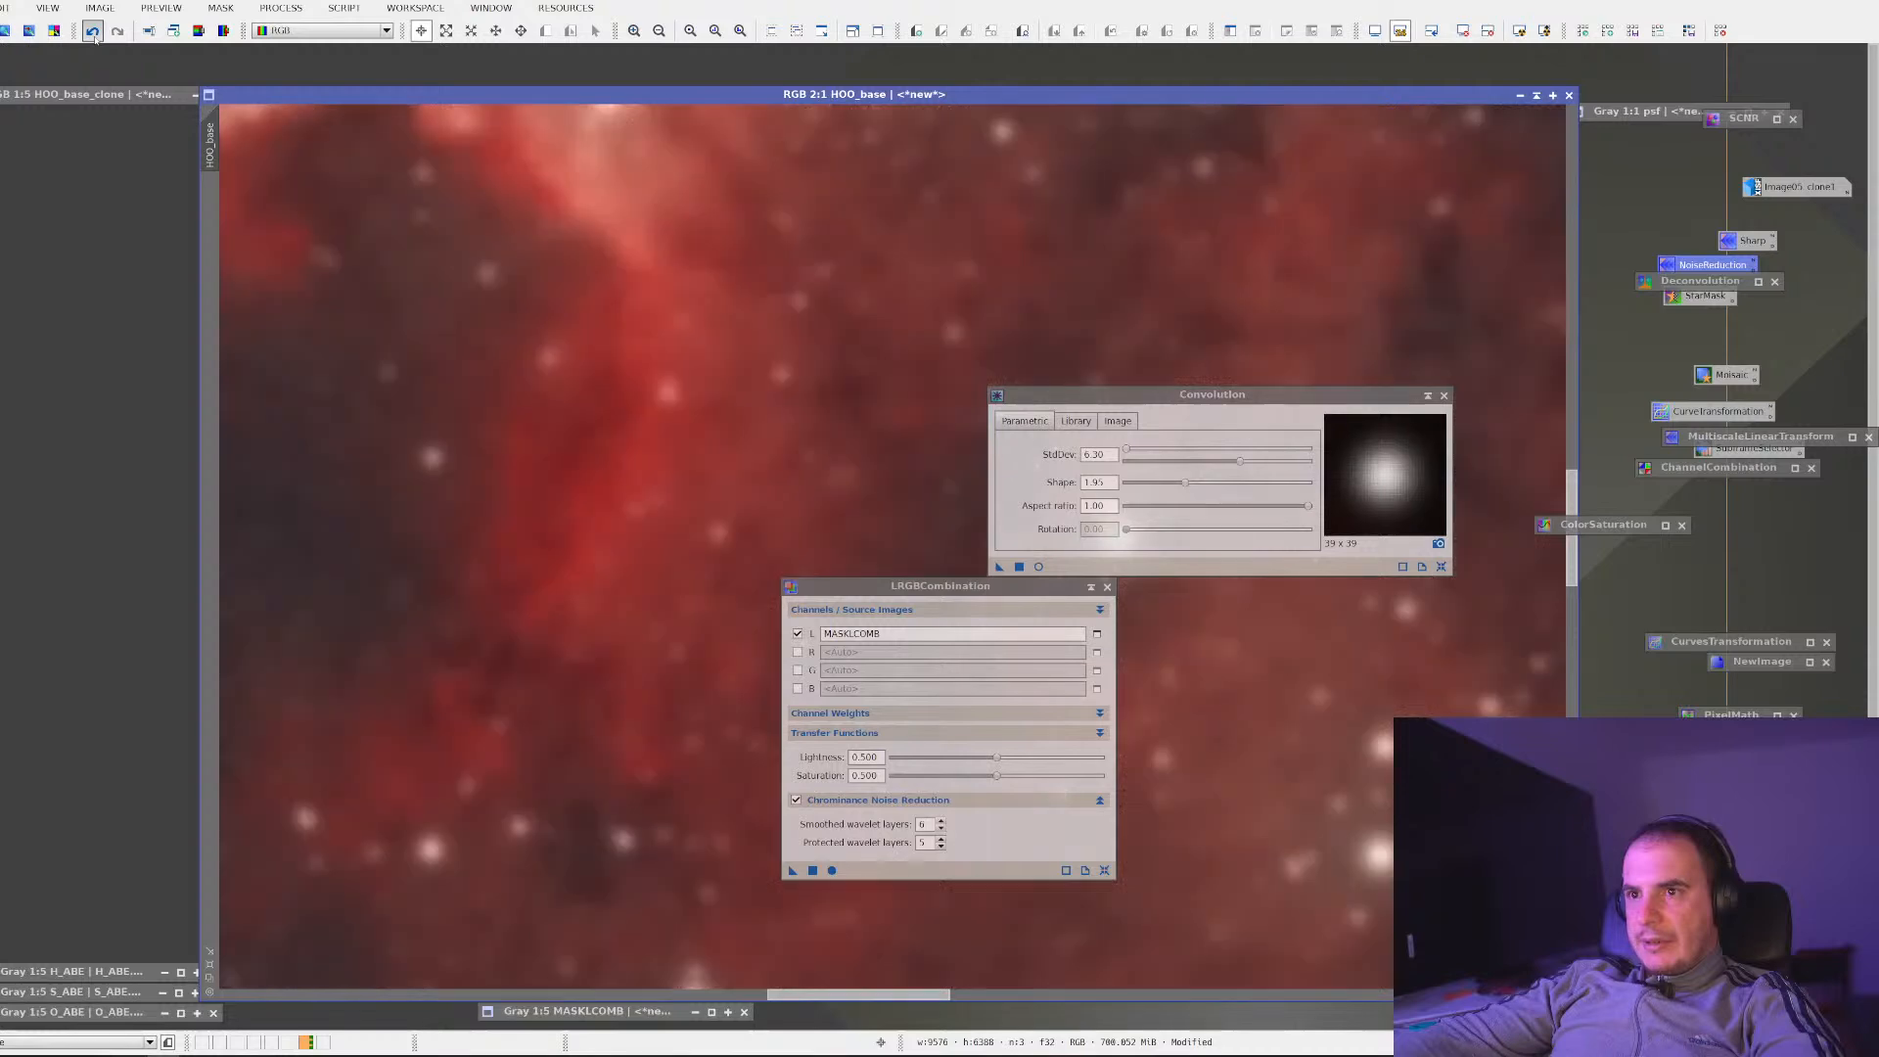
pyautogui.click(118, 31)
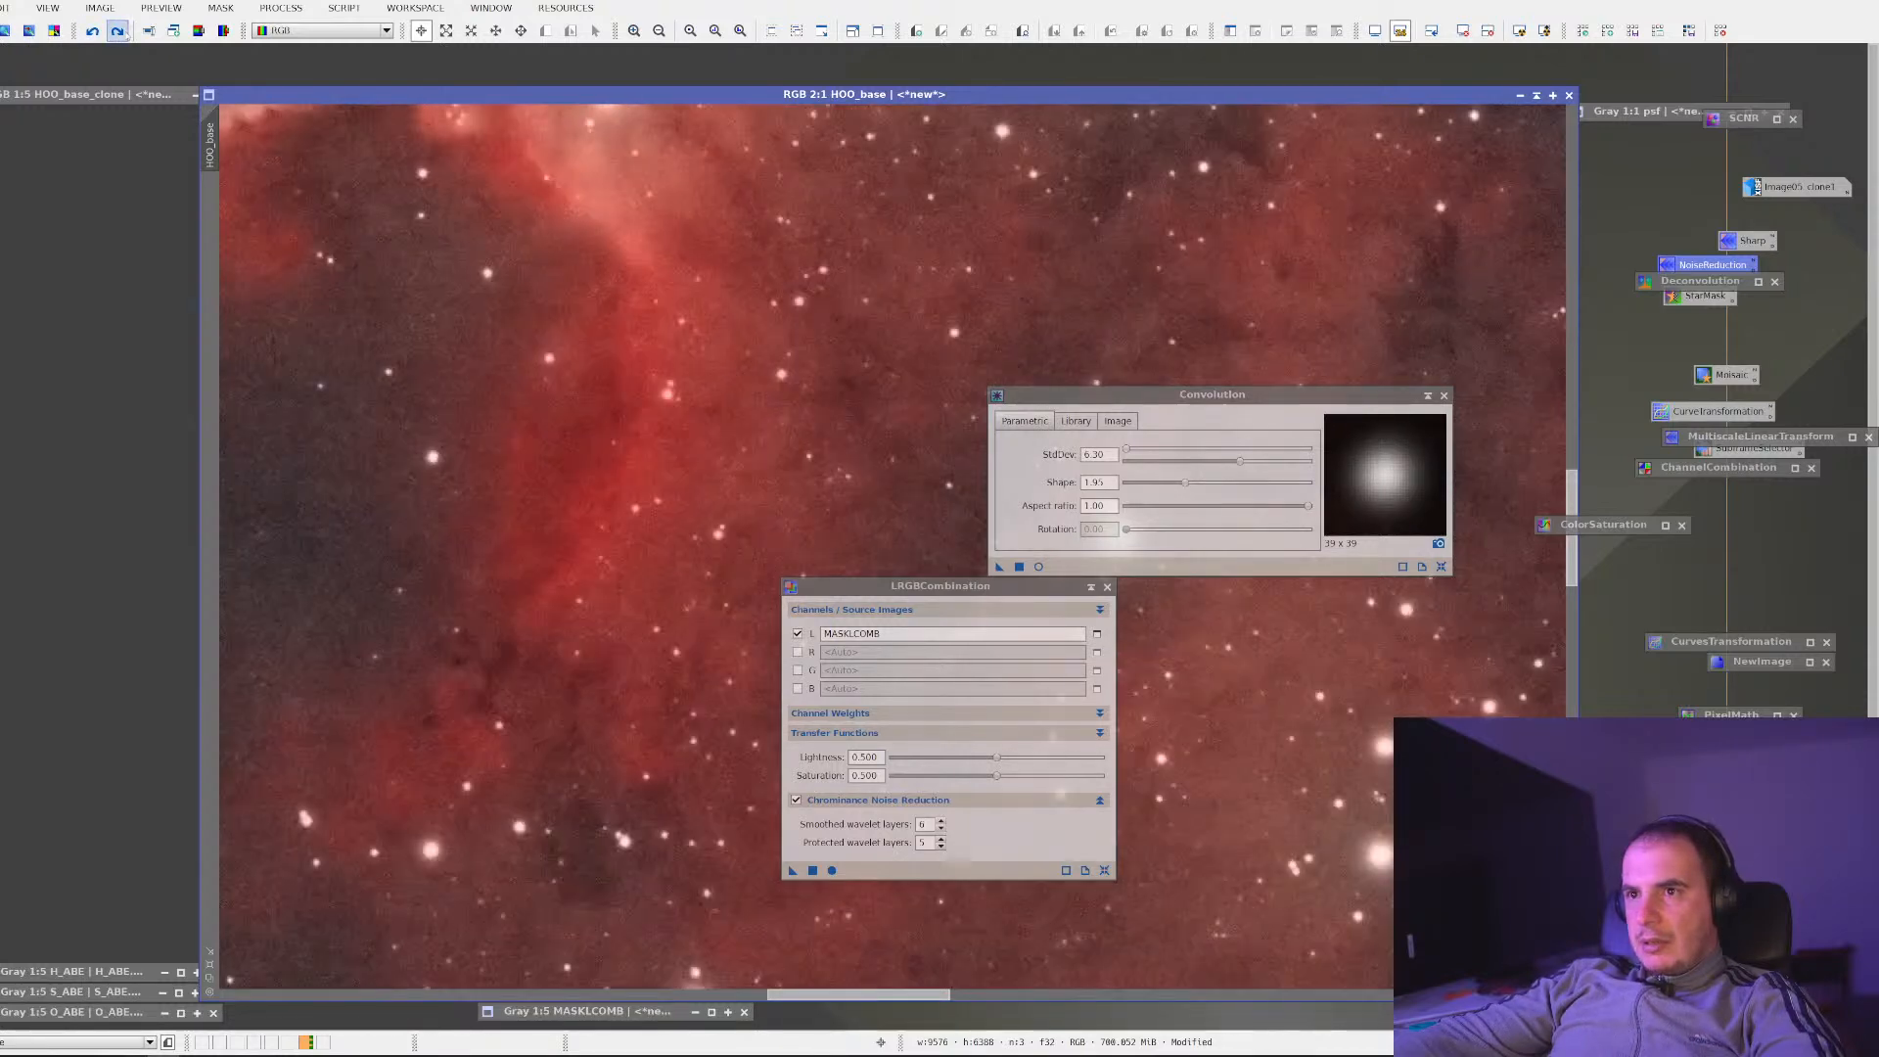
# Undo the luminance combination and the Convolution on HOO_base, and inspect the nebula up close
pyautogui.click(93, 33)
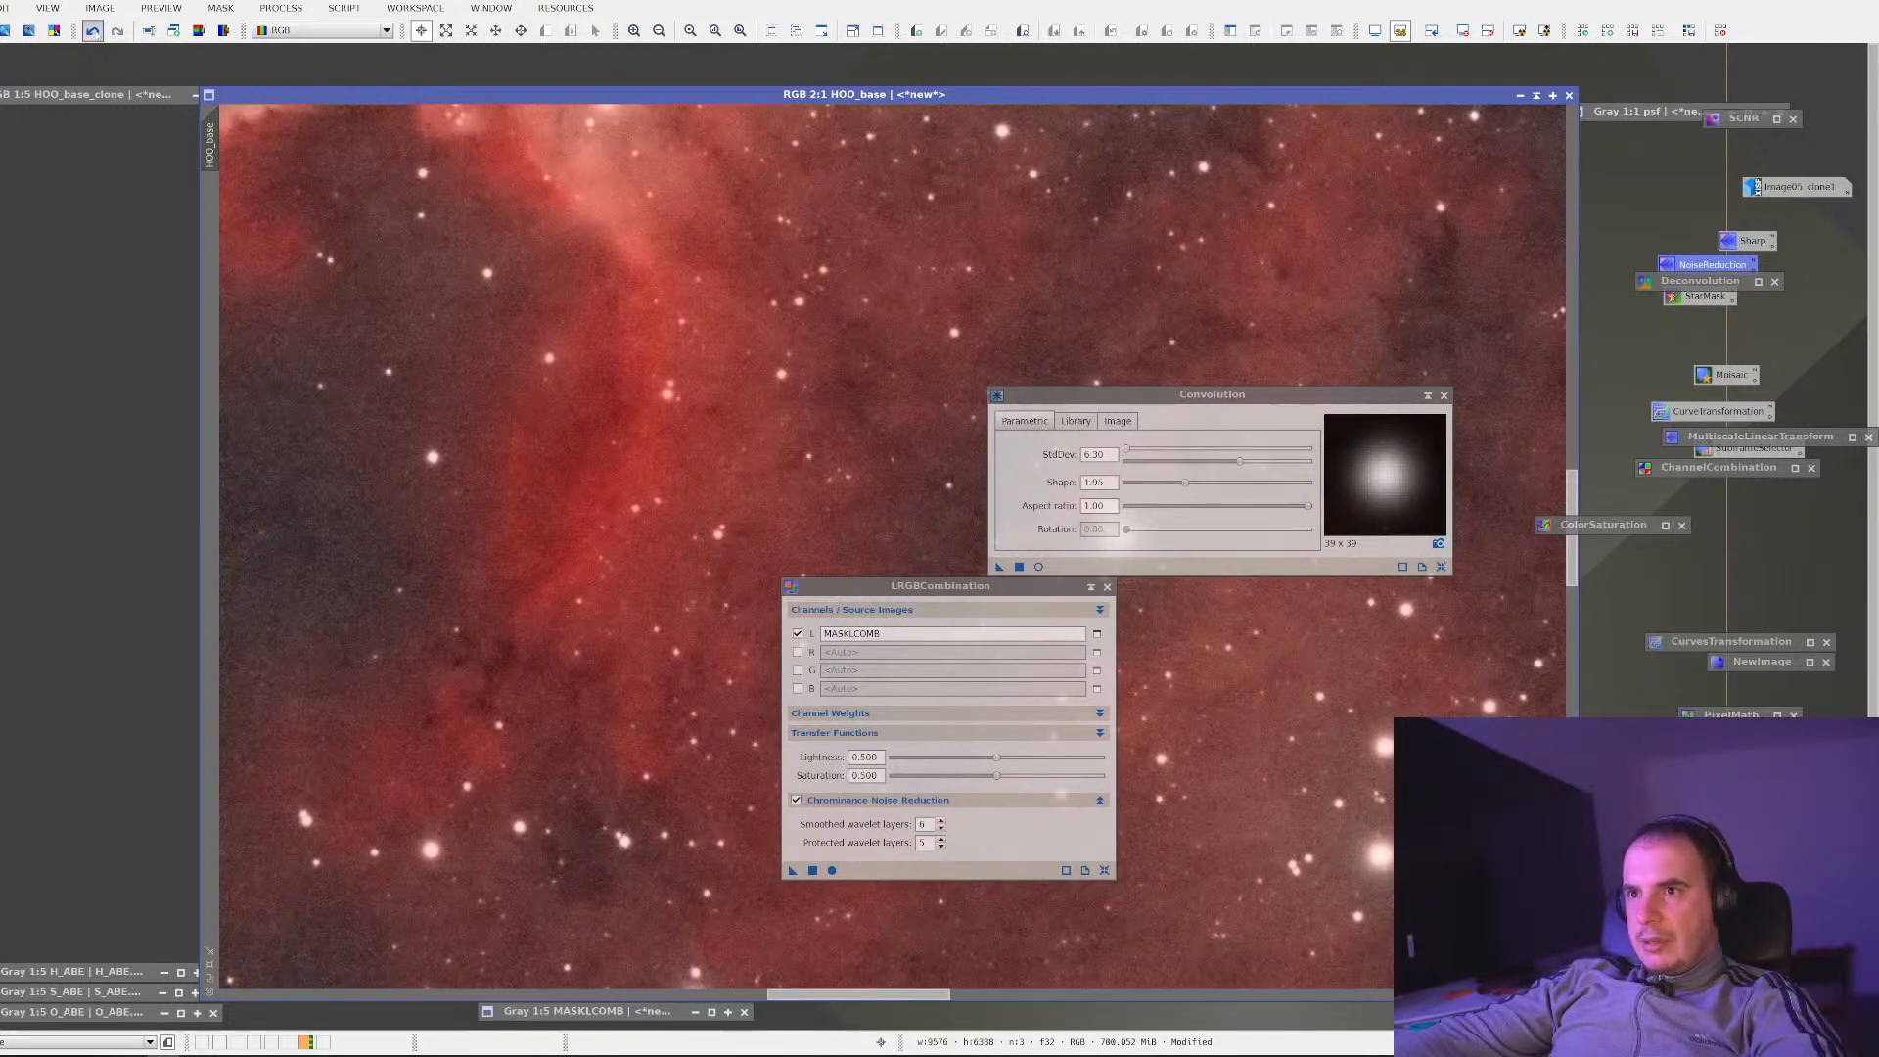
pyautogui.scroll(2, 783, 478)
pyautogui.scroll(-5, 752, 469)
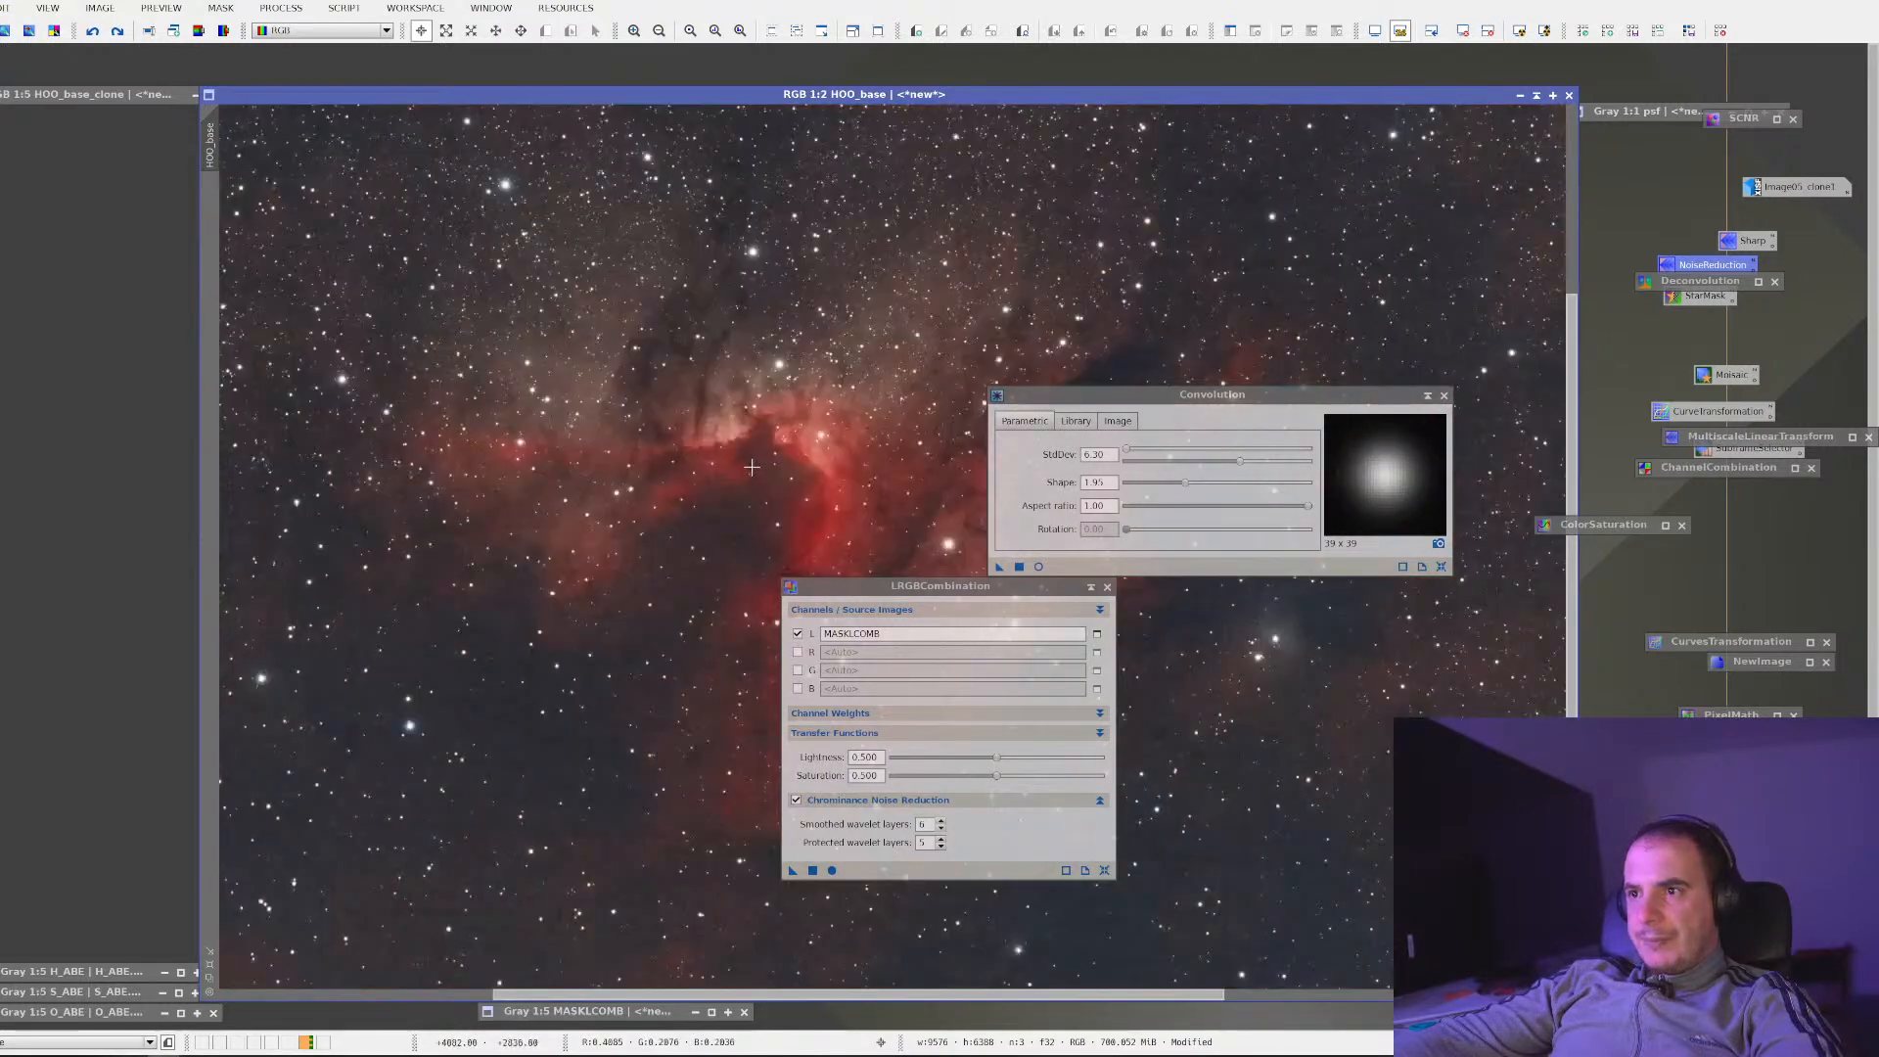
pyautogui.scroll(3, 751, 469)
pyautogui.moveTo(746, 486); pyautogui.dragTo(892, 479)
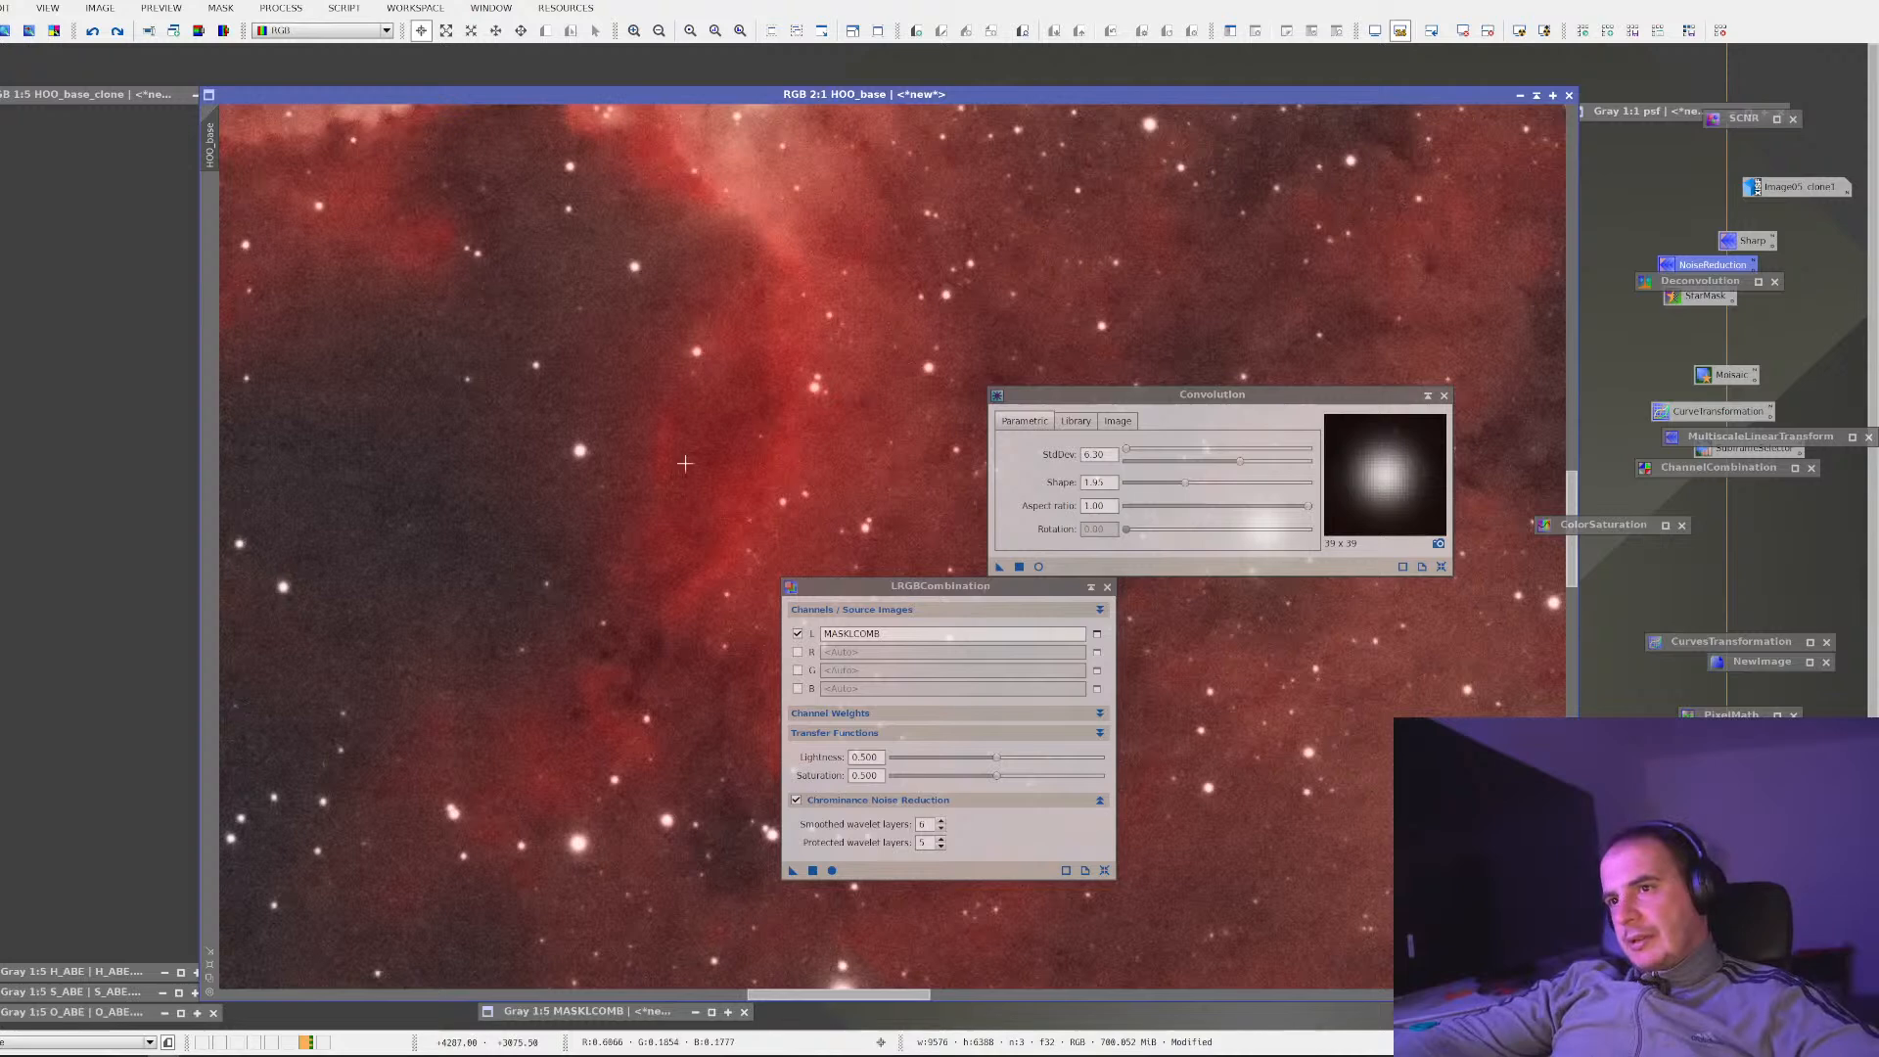
# Apply MASKLCOMB as the mask of HOO_base, invert it and hide the mask overlay, and collapse the LRGBCombination window
pyautogui.rightClick(636, 453)
pyautogui.moveTo(693, 645)
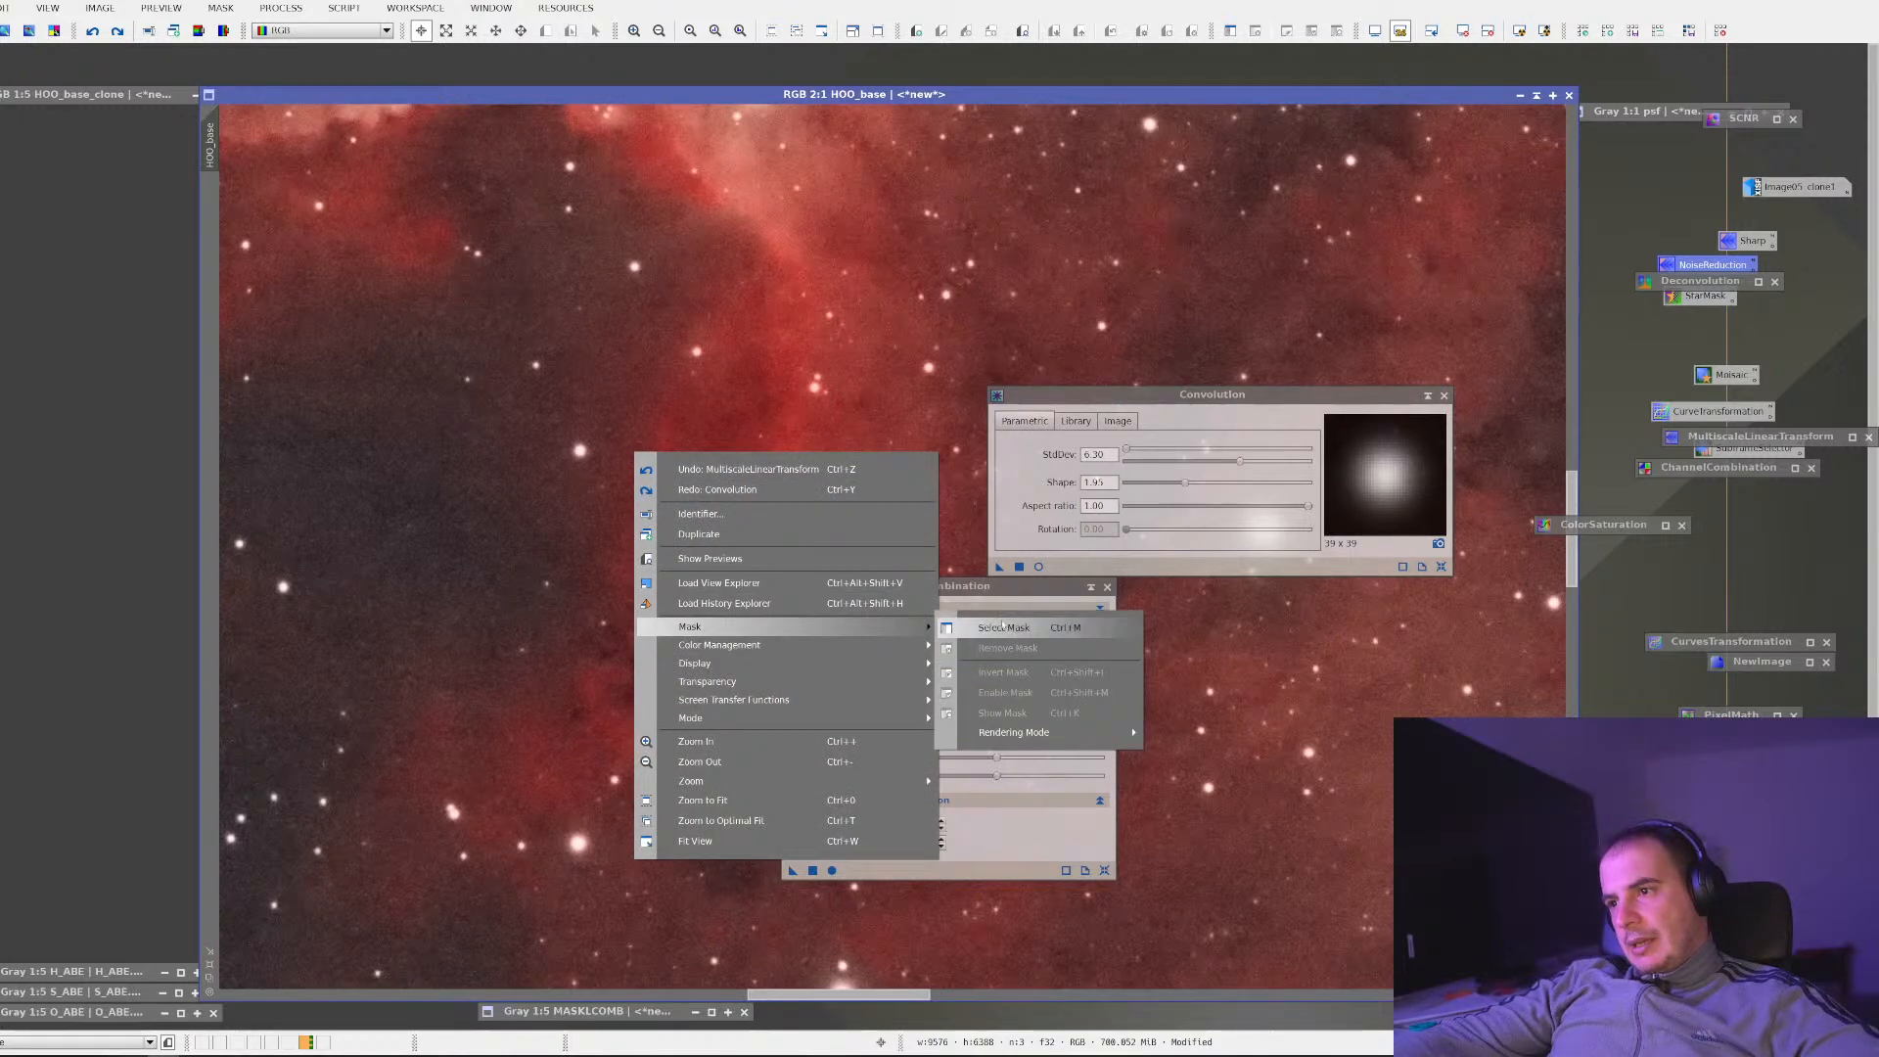
pyautogui.click(988, 626)
pyautogui.click(847, 518)
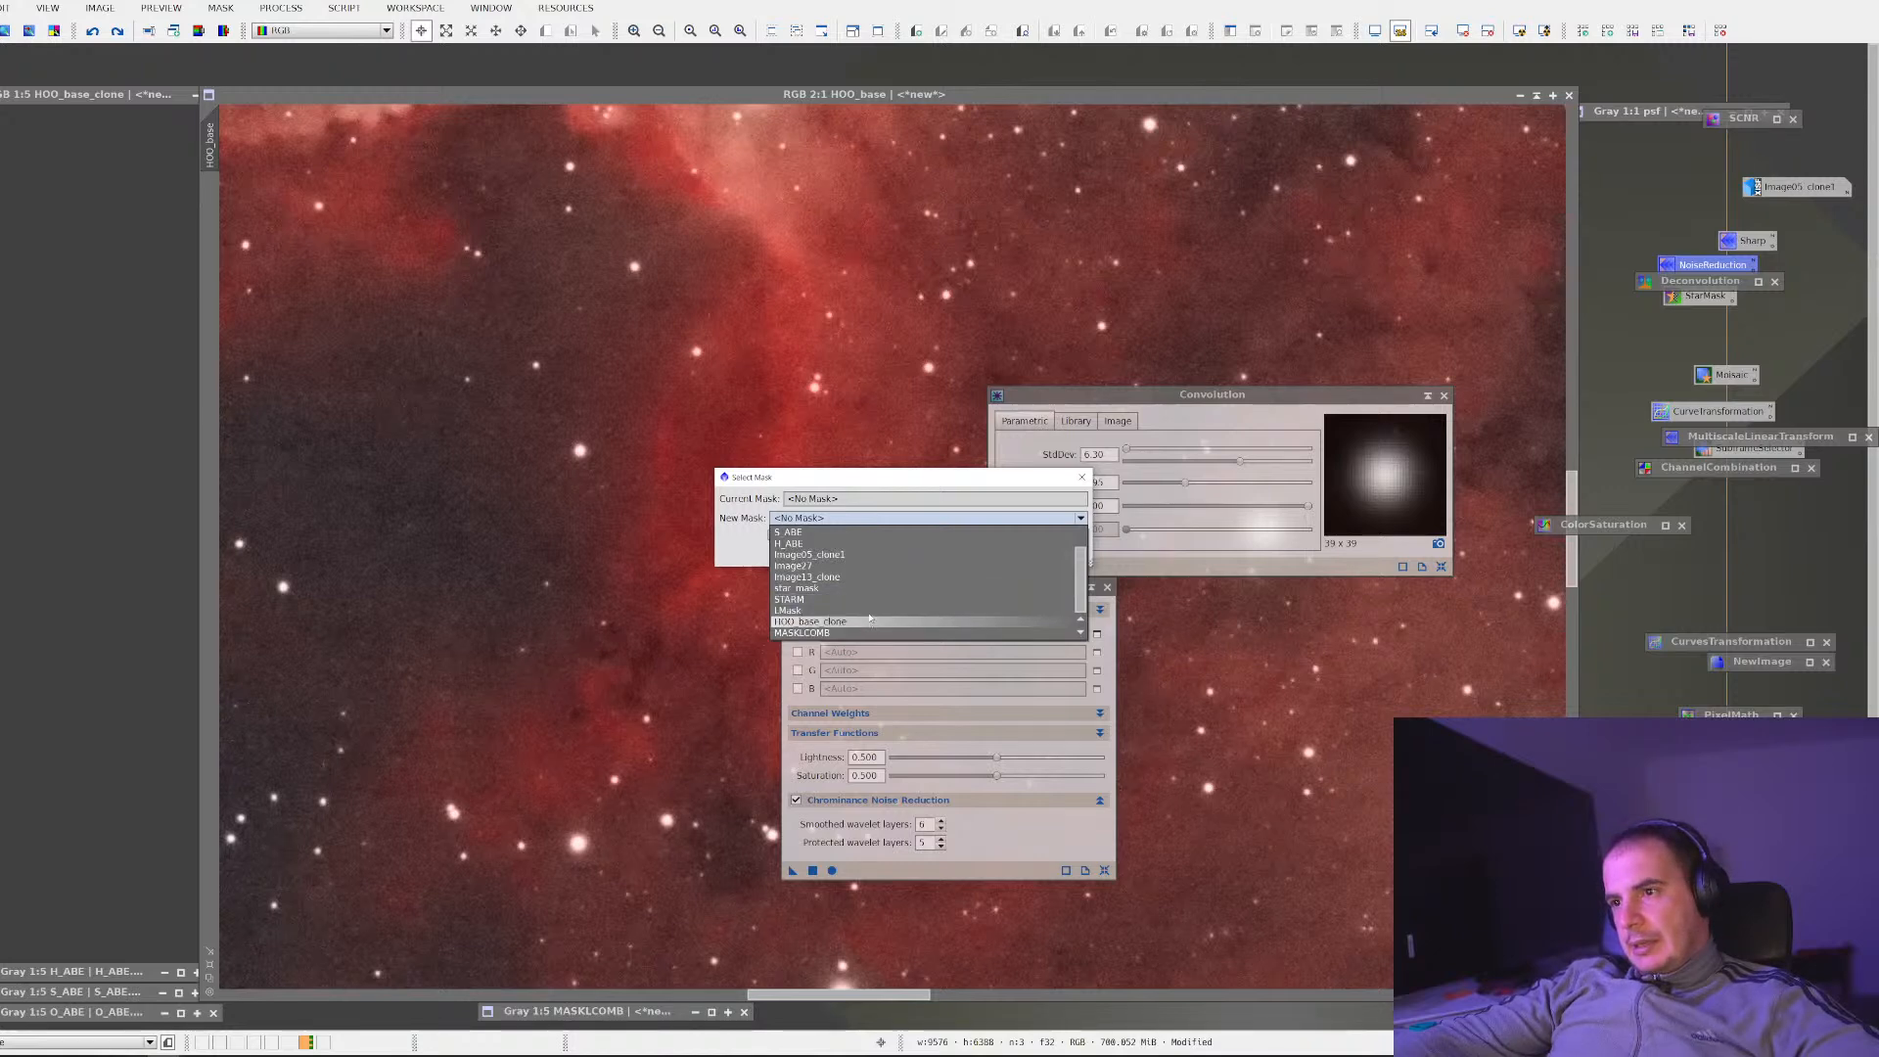
pyautogui.click(856, 633)
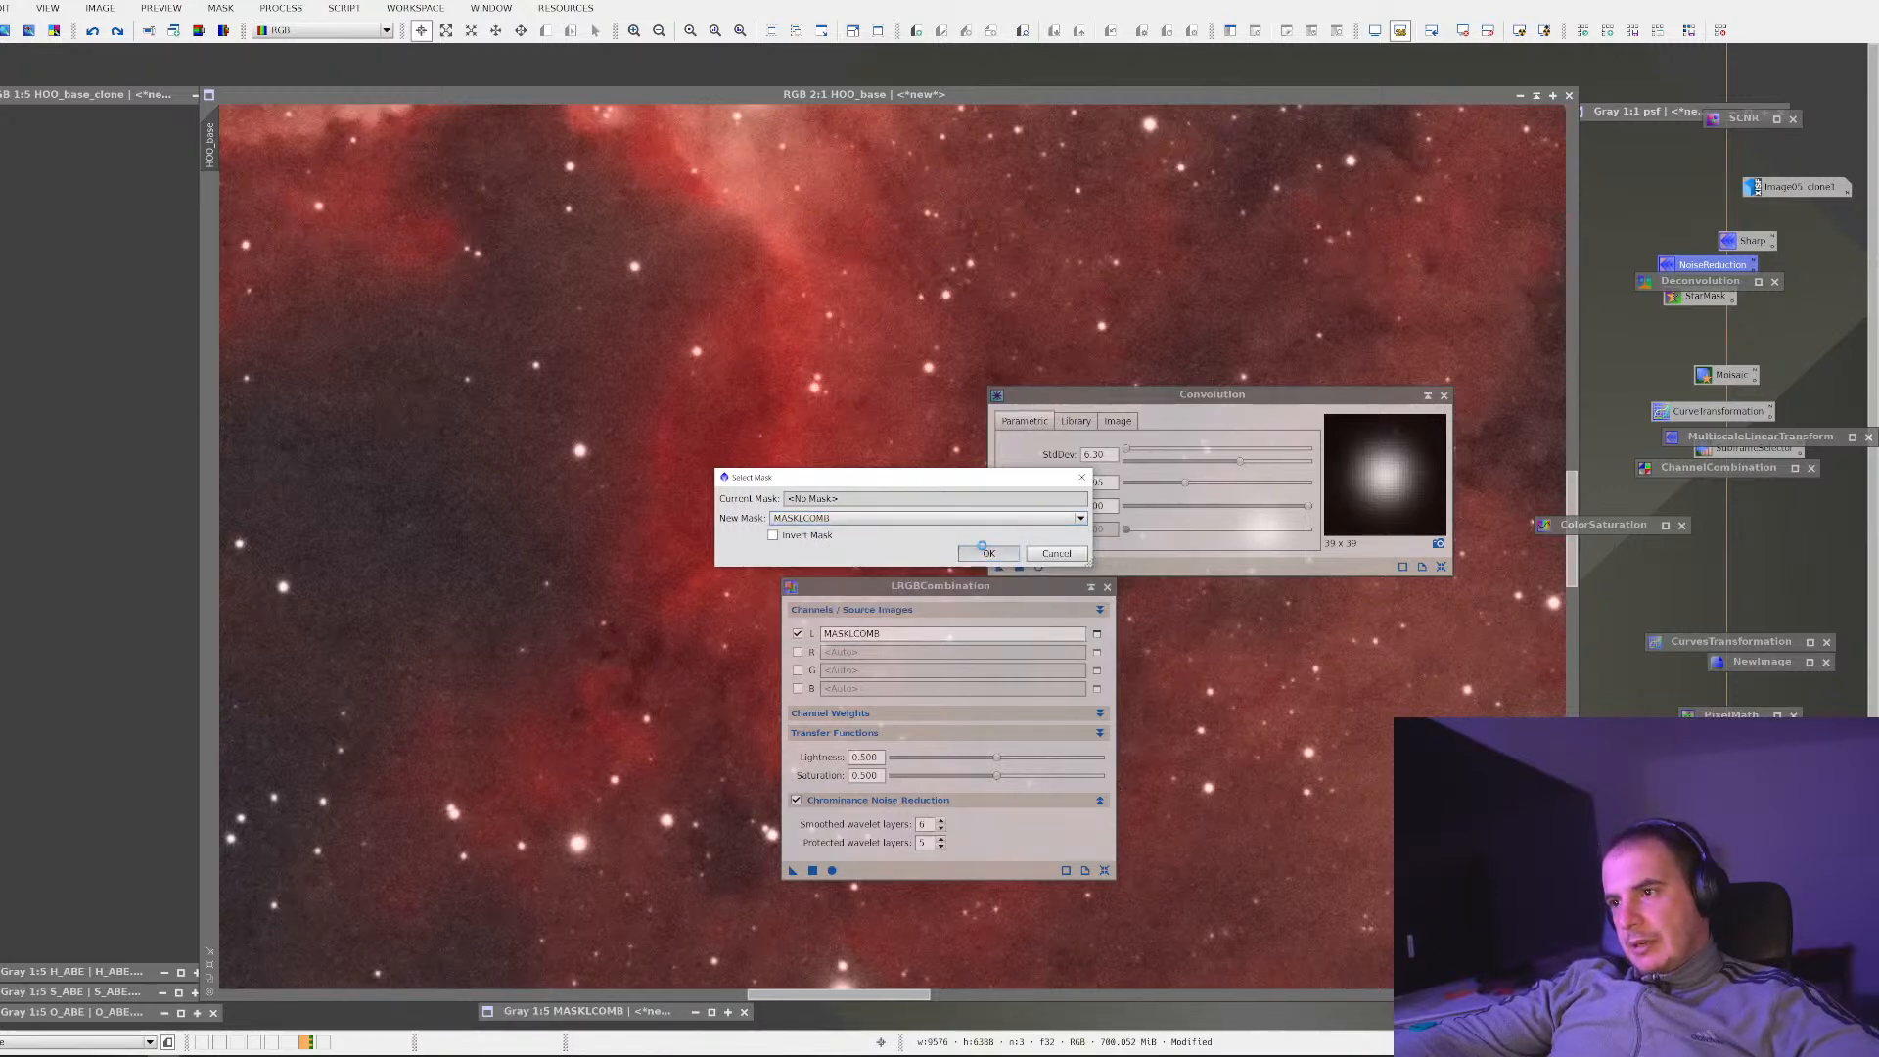
pyautogui.click(988, 549)
pyautogui.click(1090, 587)
pyautogui.scroll(-3, 717, 507)
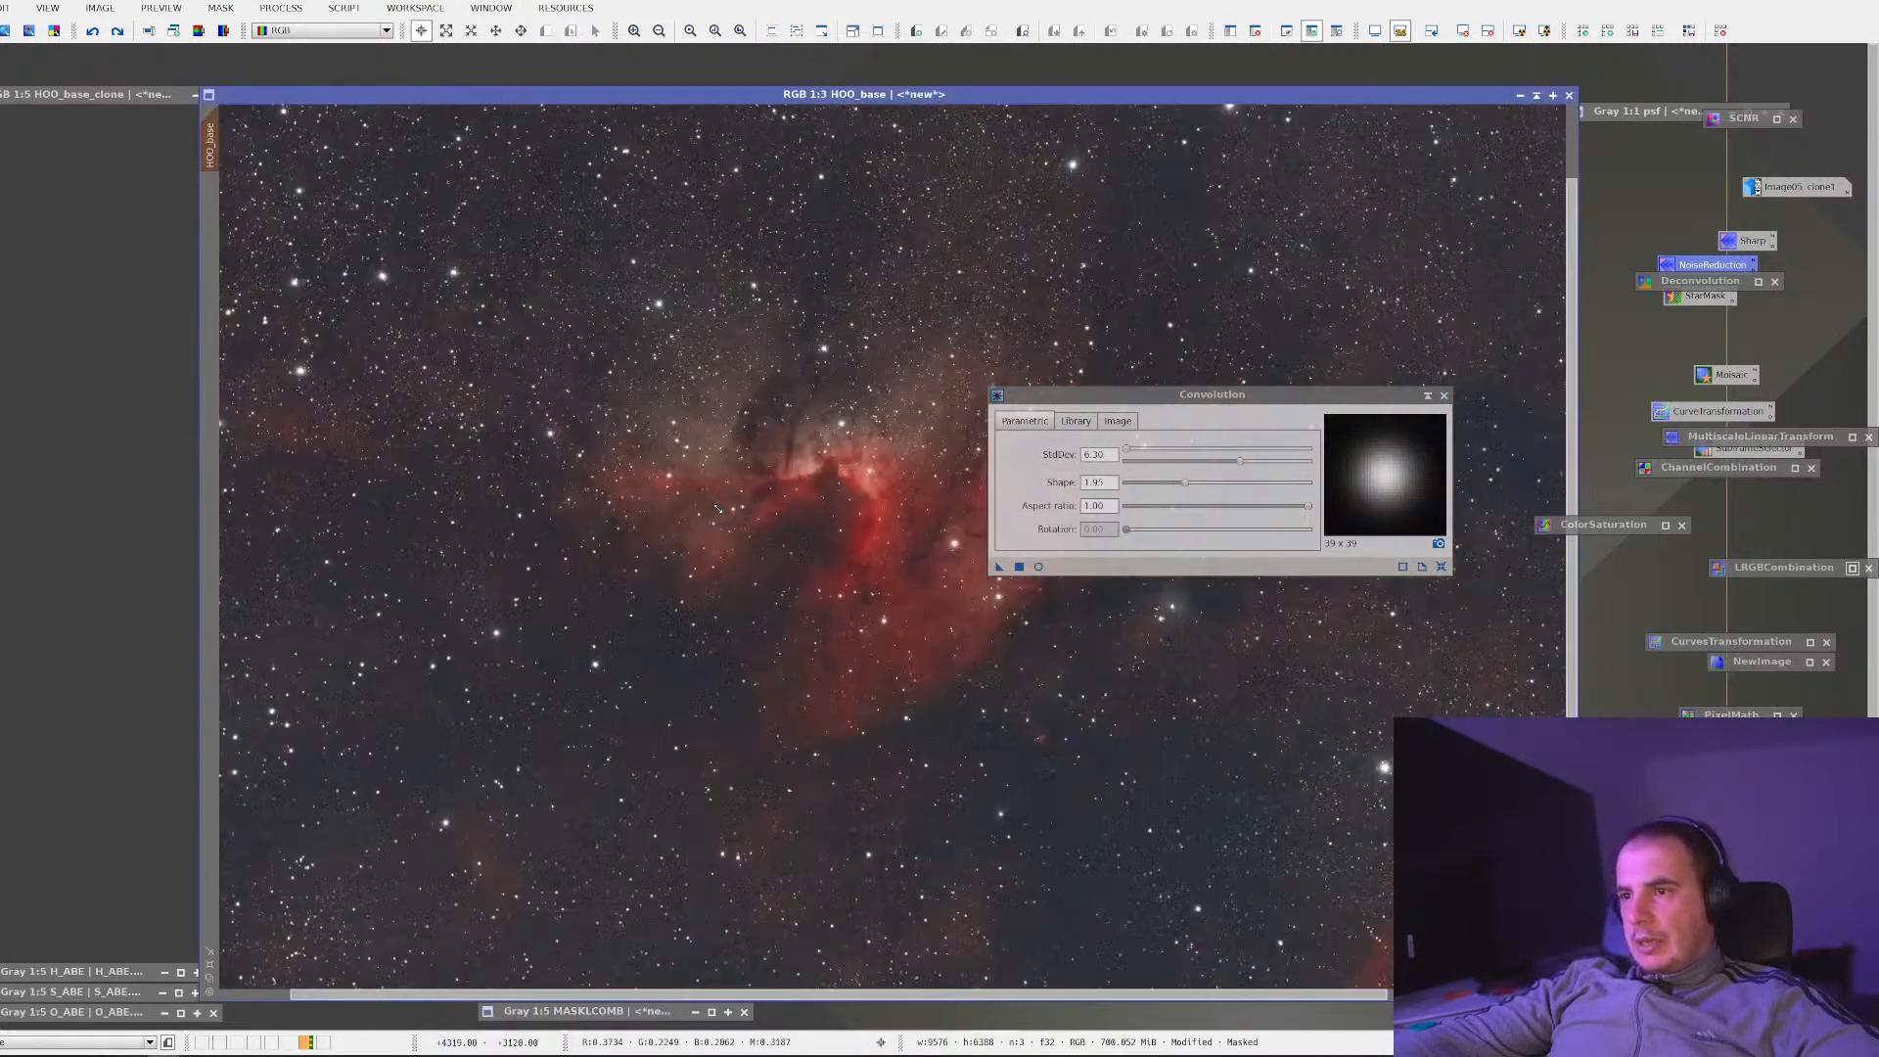
pyautogui.hotkey('ctrl', 'shift', 'i')
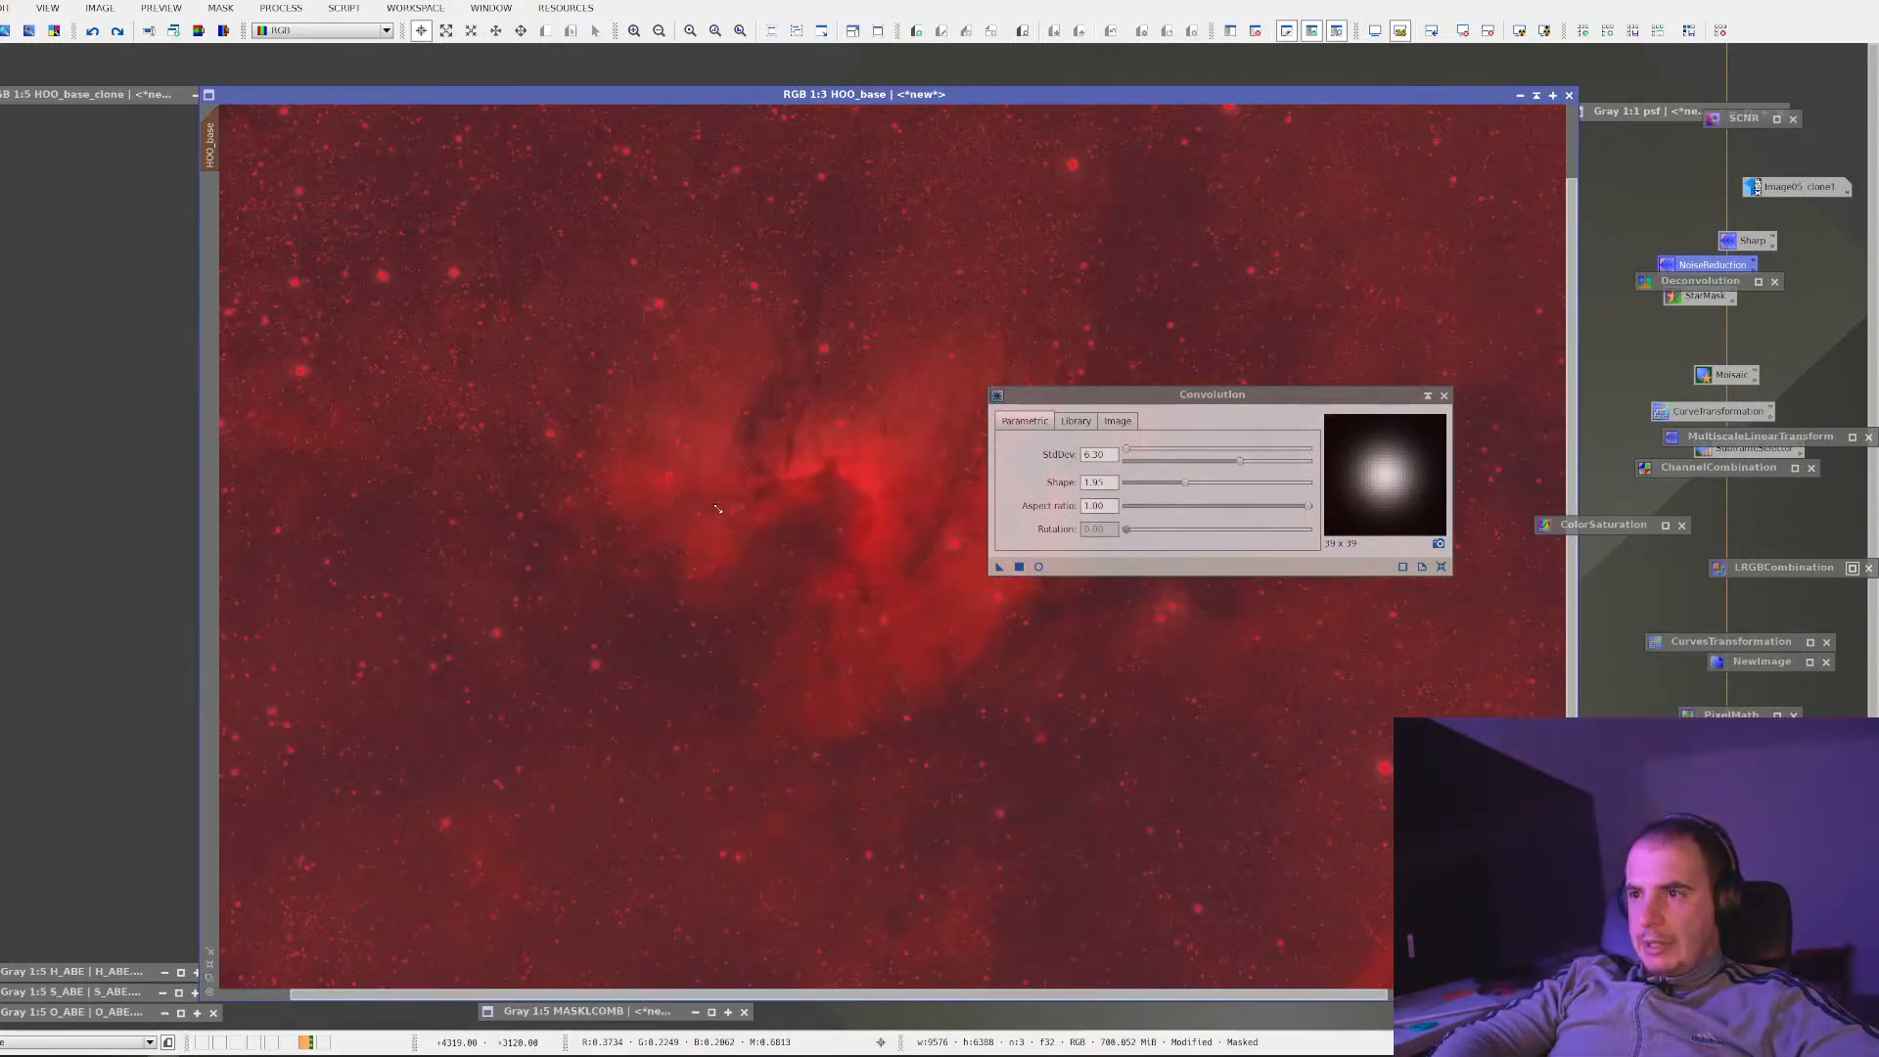
pyautogui.hotkey('ctrl', 'k')
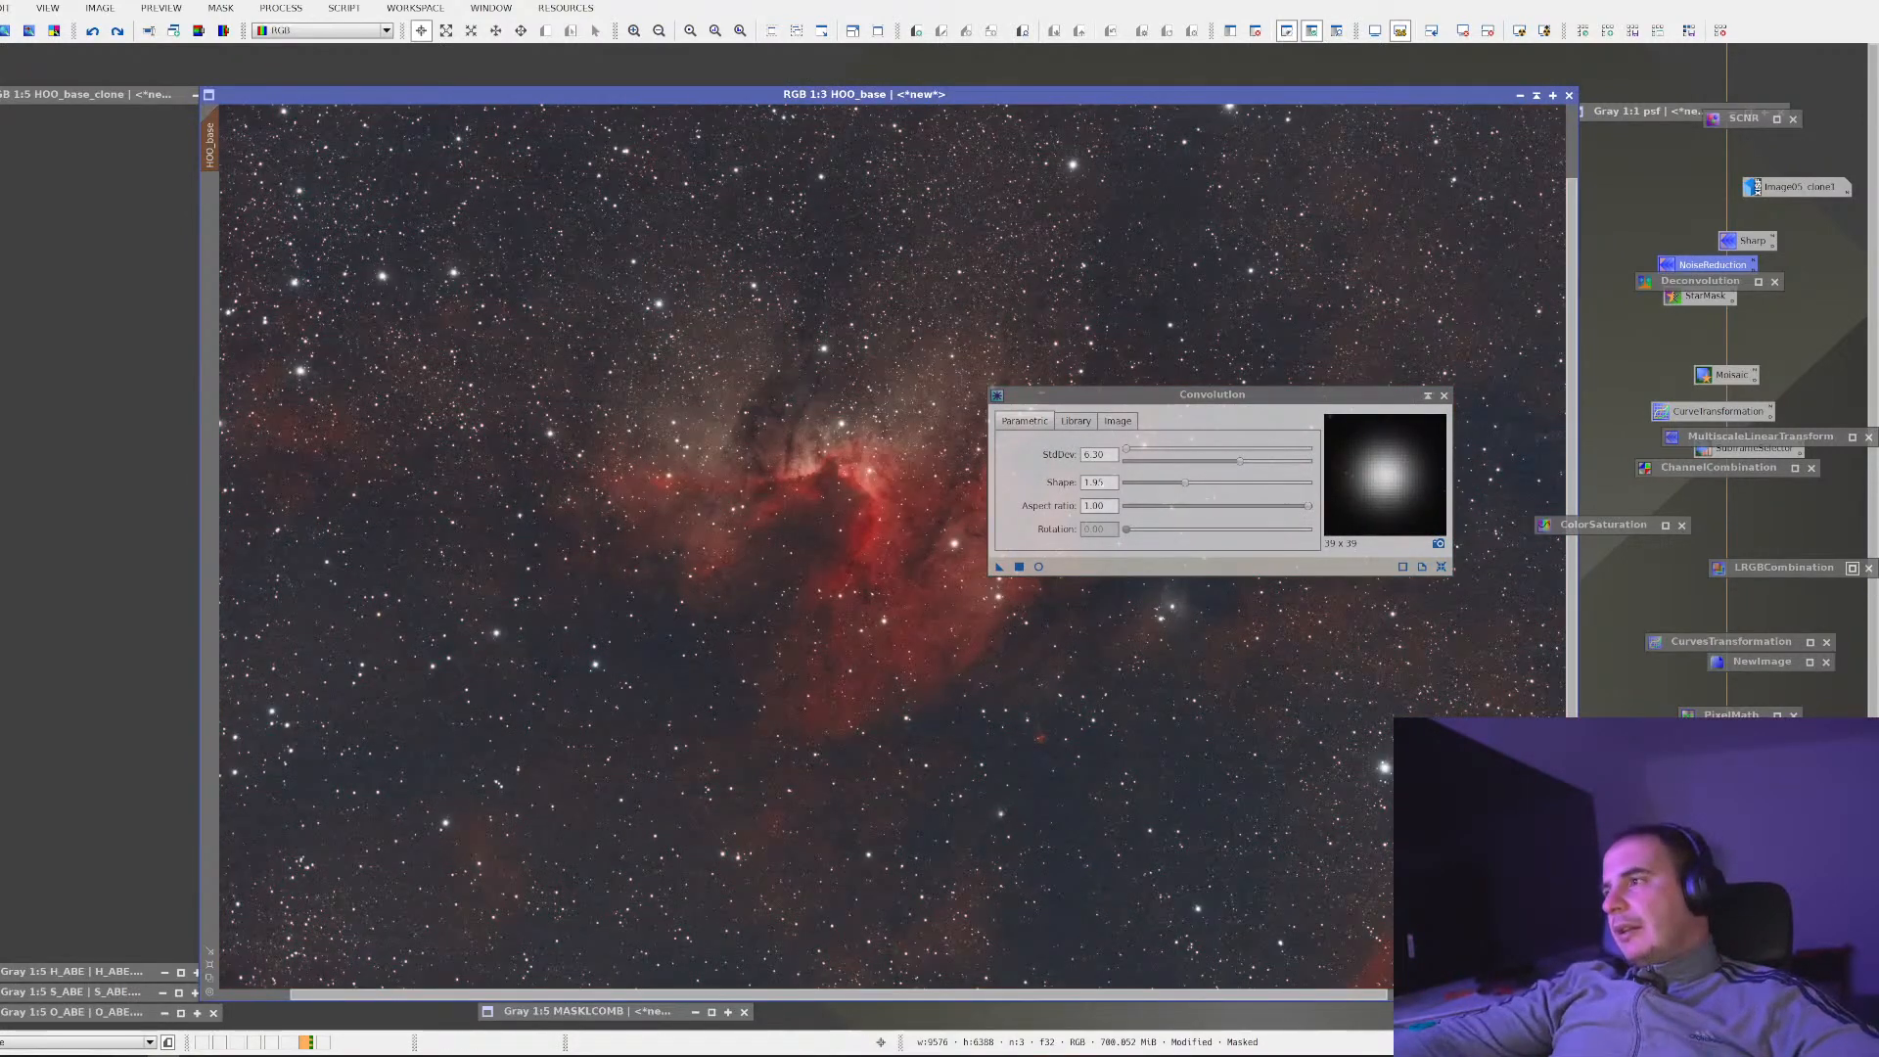
# Open the saved NoiseReduction settings, target RGB/K components, and set the noise reduction amount of layer 1 to 0.16
pyautogui.click(1428, 397)
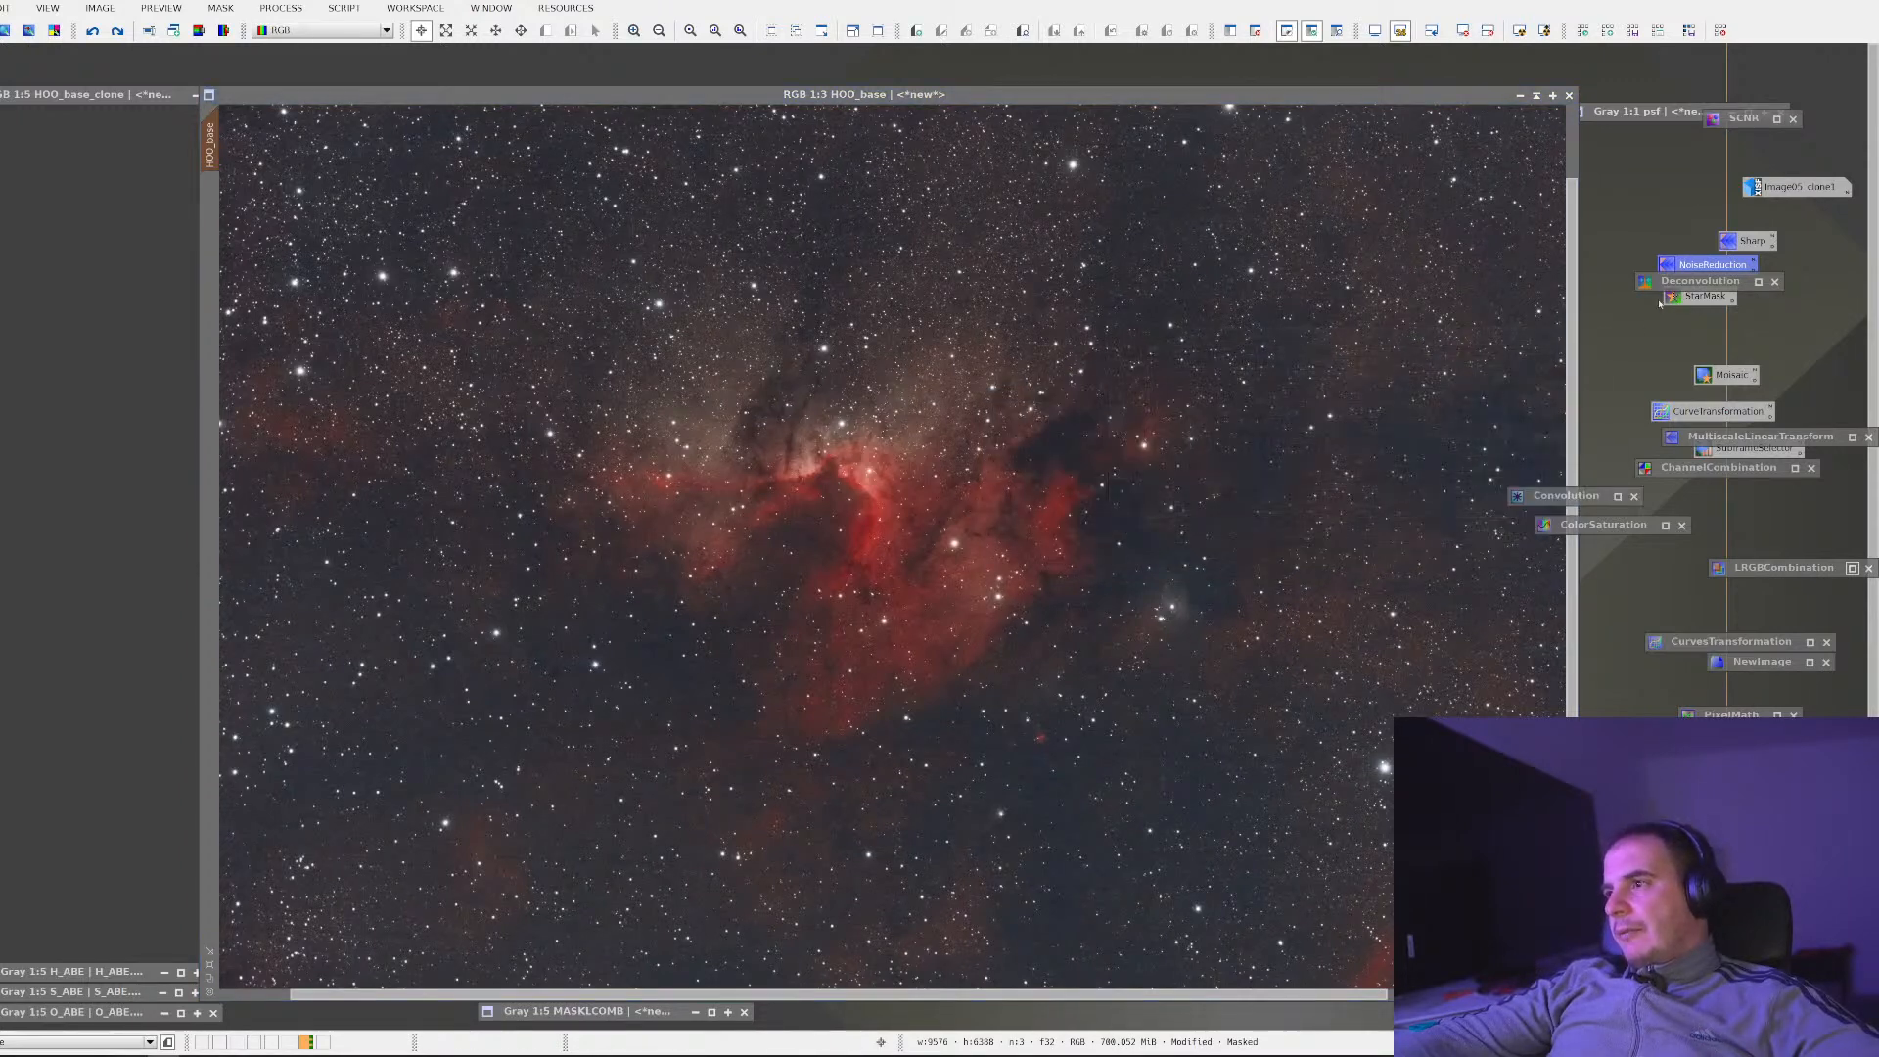
pyautogui.doubleClick(1708, 264)
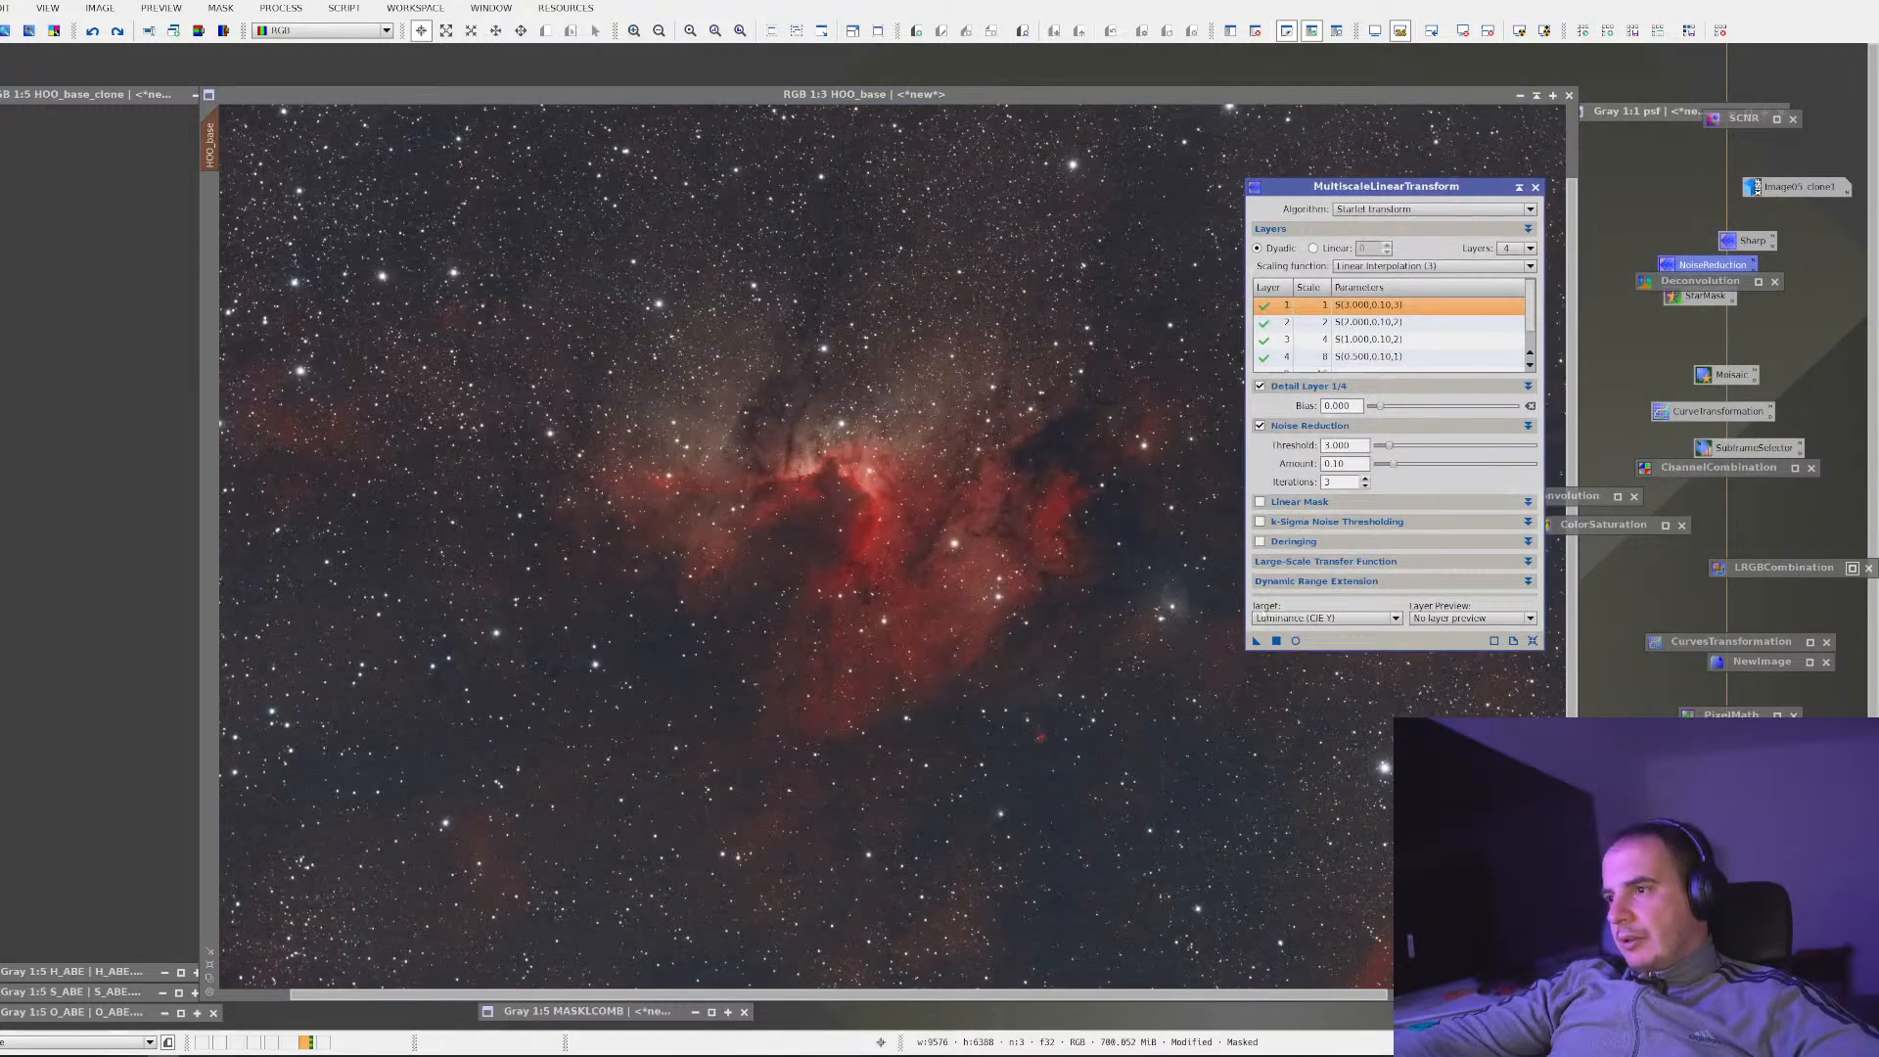
pyautogui.click(1307, 618)
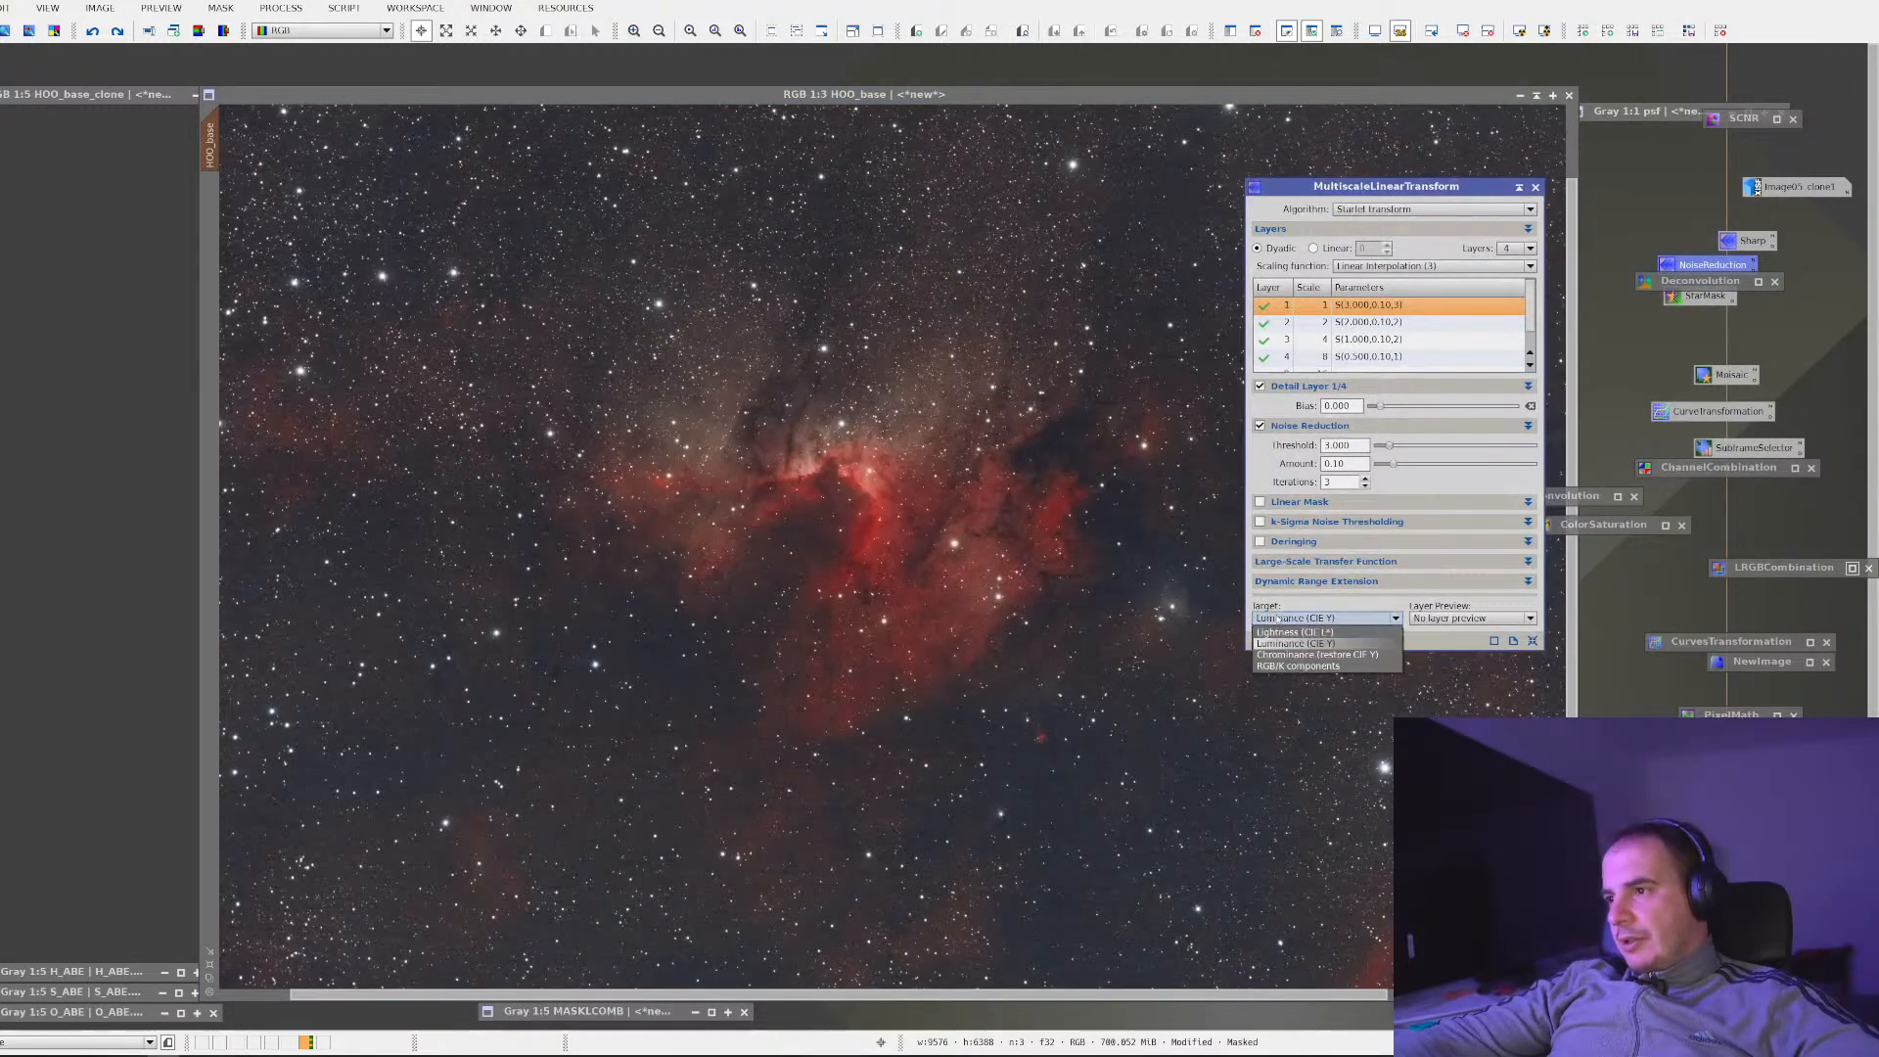
pyautogui.click(1298, 665)
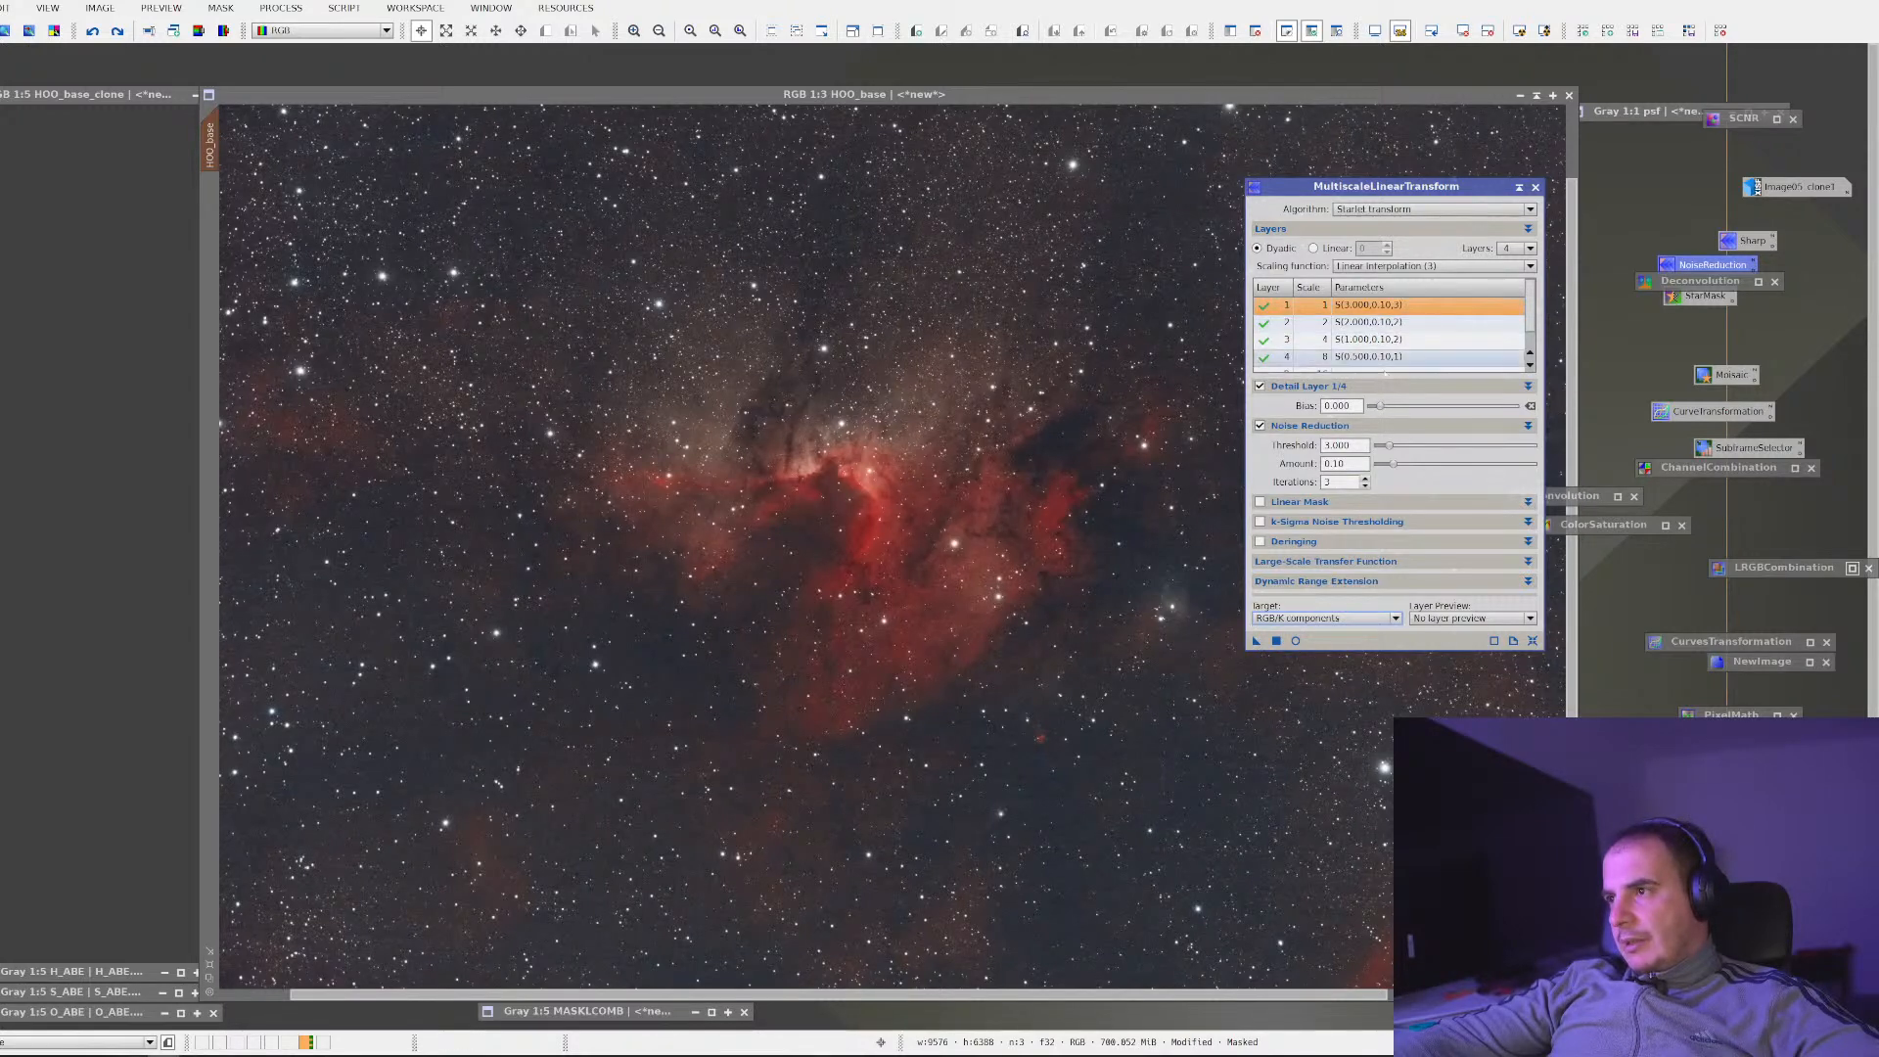
pyautogui.moveTo(1395, 466); pyautogui.dragTo(1402, 466)
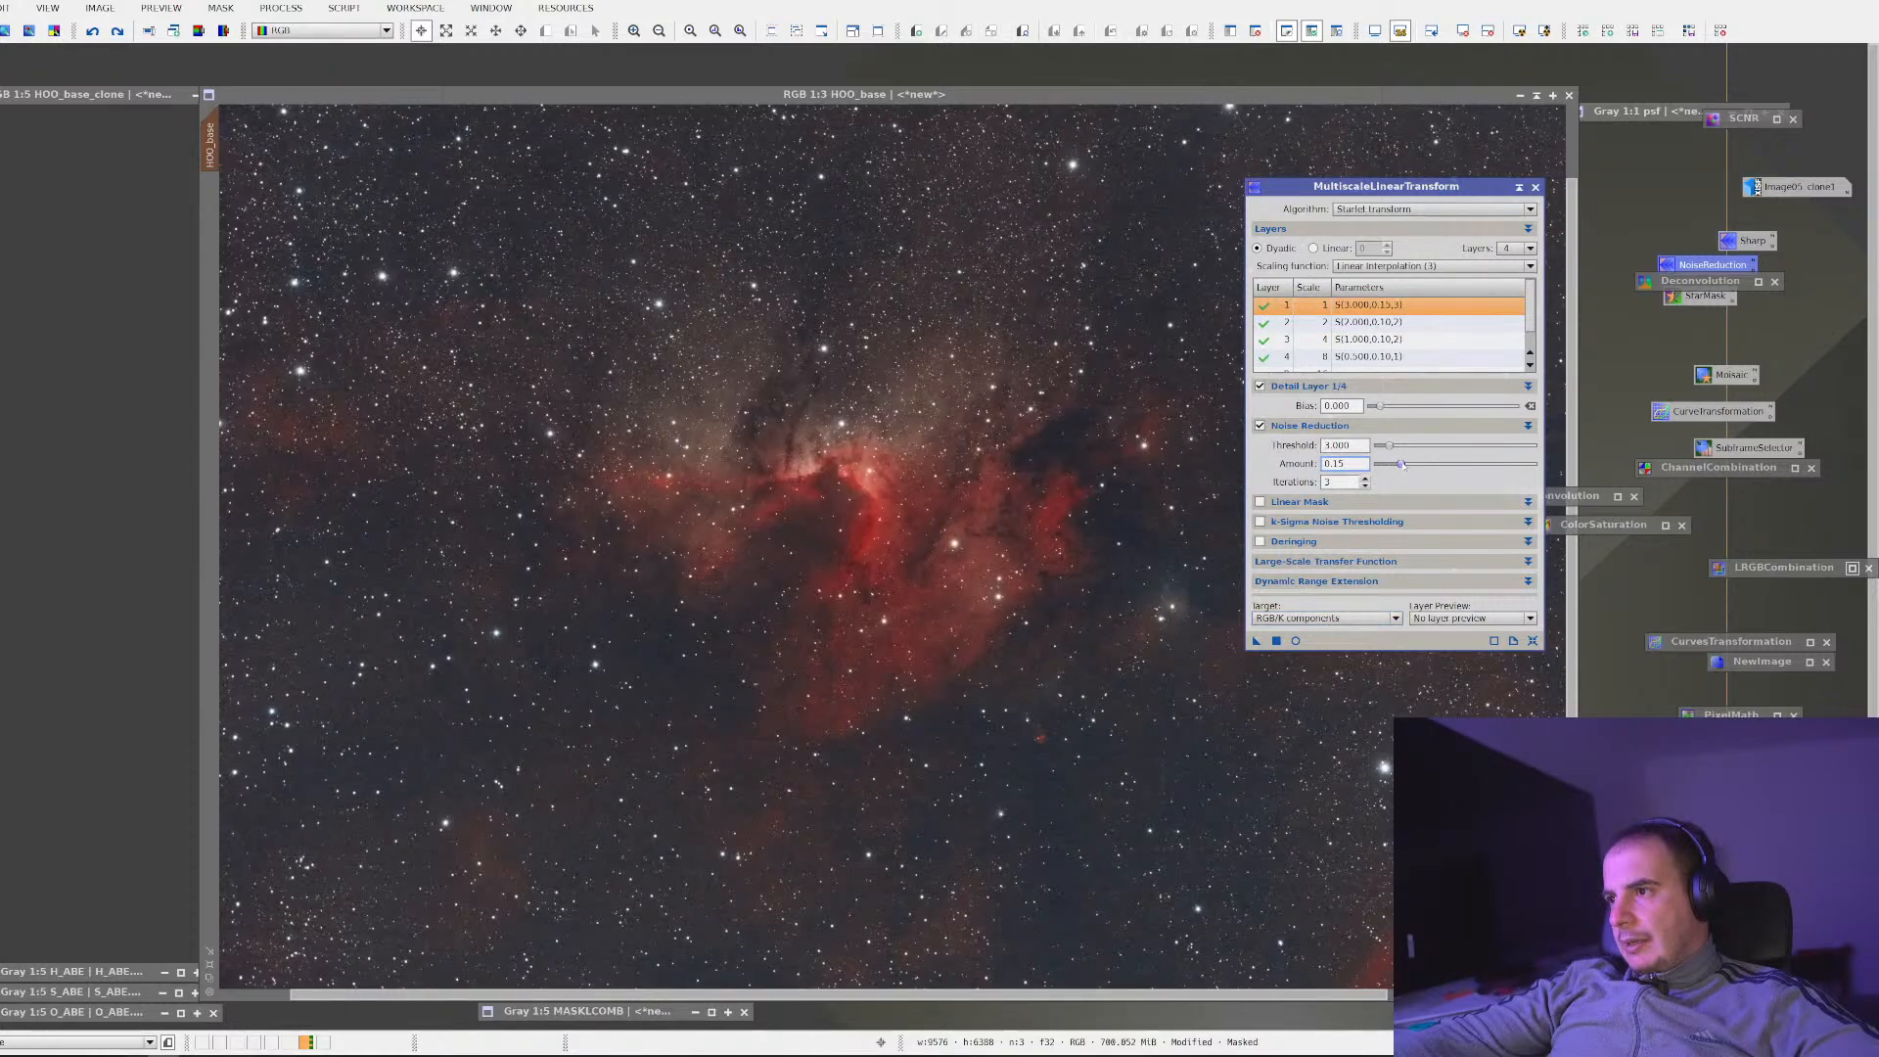
# Set the noise reduction amount of layers 2, 3 and 4 to 0.16, and apply MultiscaleLinearTransform to the masked HOO_base
pyautogui.click(1371, 322)
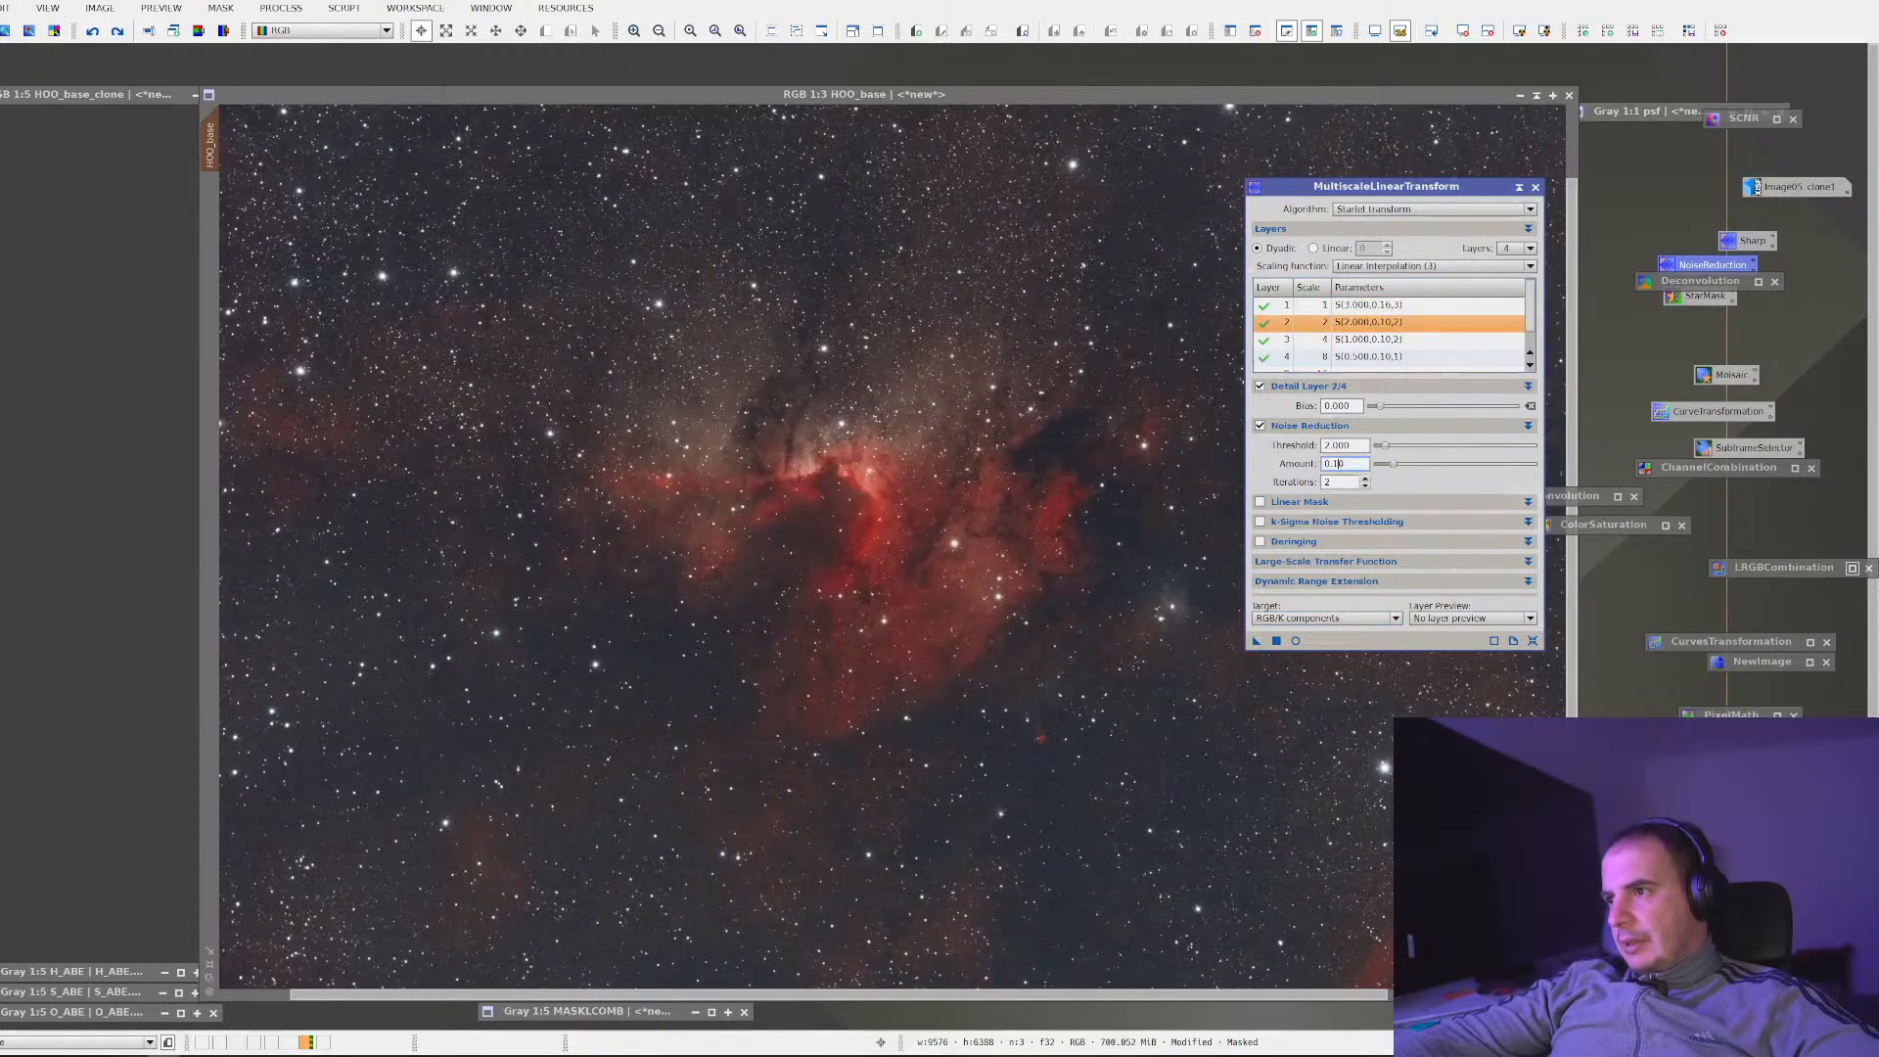
pyautogui.press('BackSpace')
pyautogui.write('6')
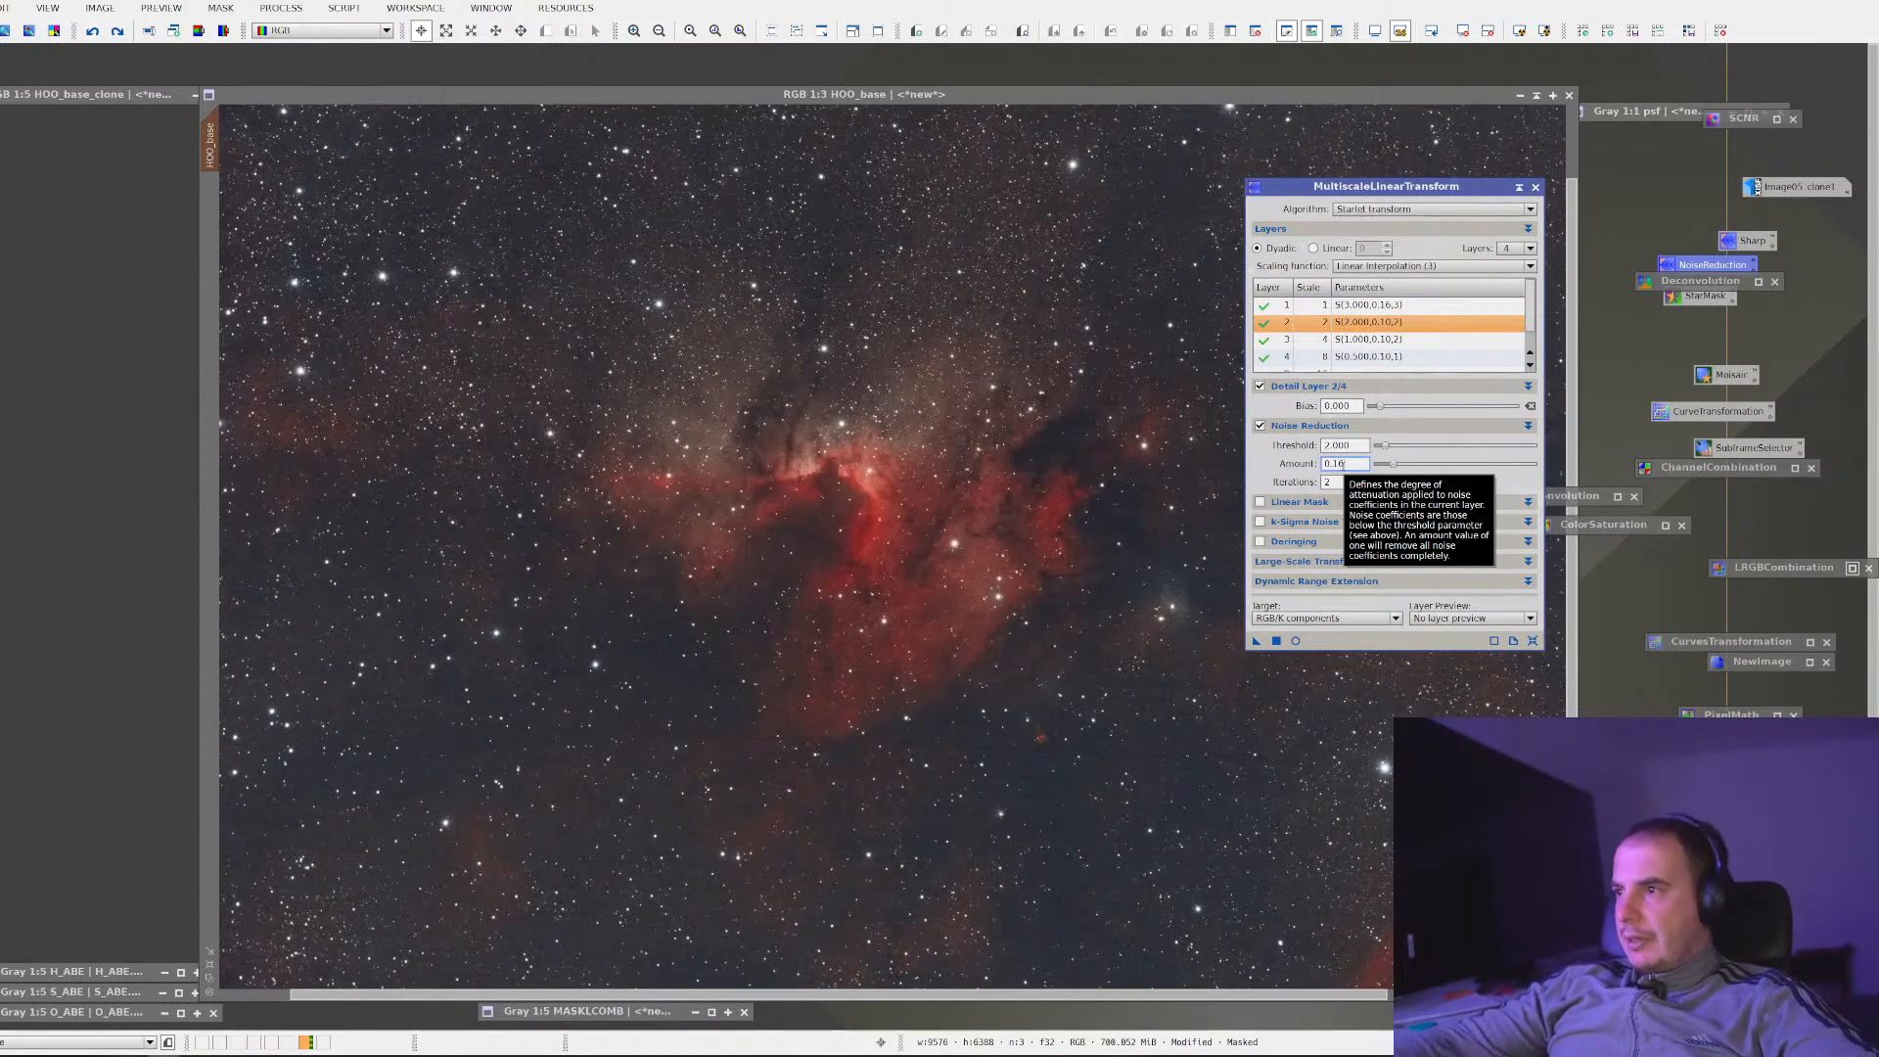
pyautogui.click(1361, 341)
pyautogui.click(1365, 464)
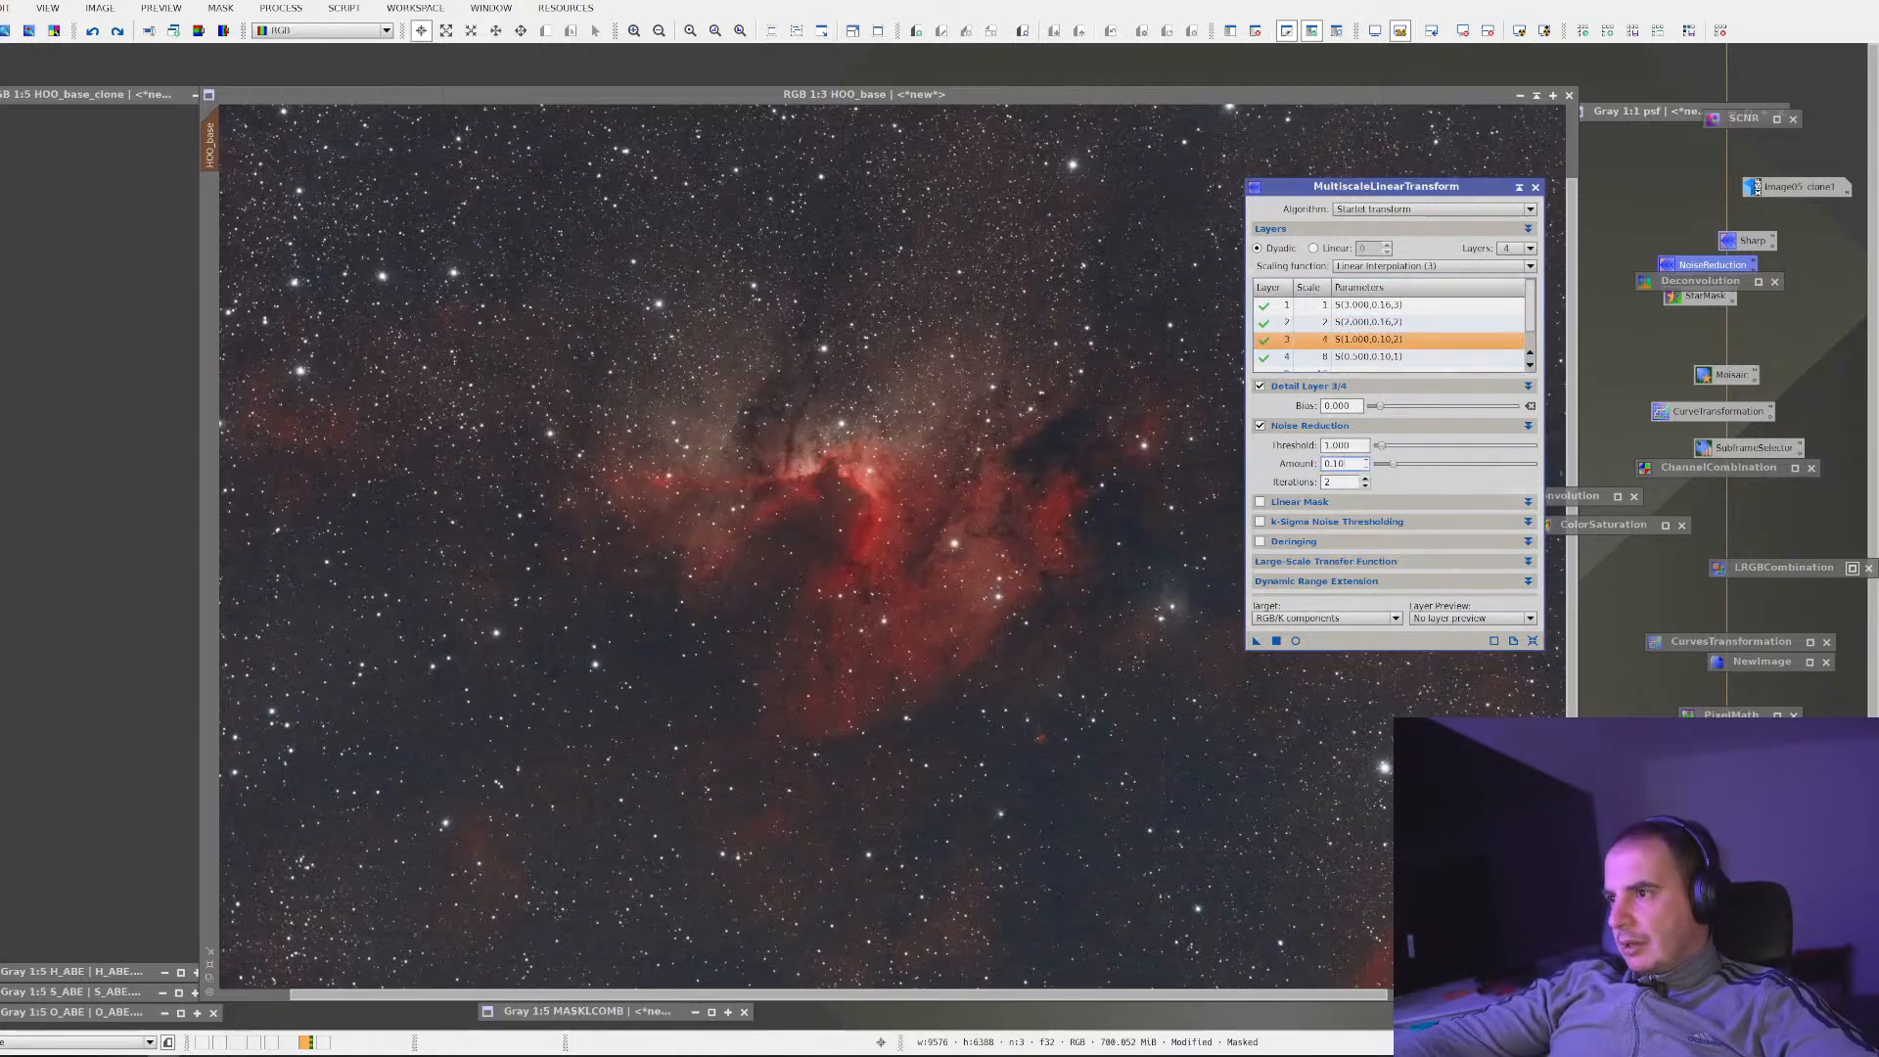
pyautogui.press('BackSpace')
pyautogui.write('6')
pyautogui.press('Tab')
pyautogui.click(1361, 356)
pyautogui.click(1352, 464)
pyautogui.press('BackSpace')
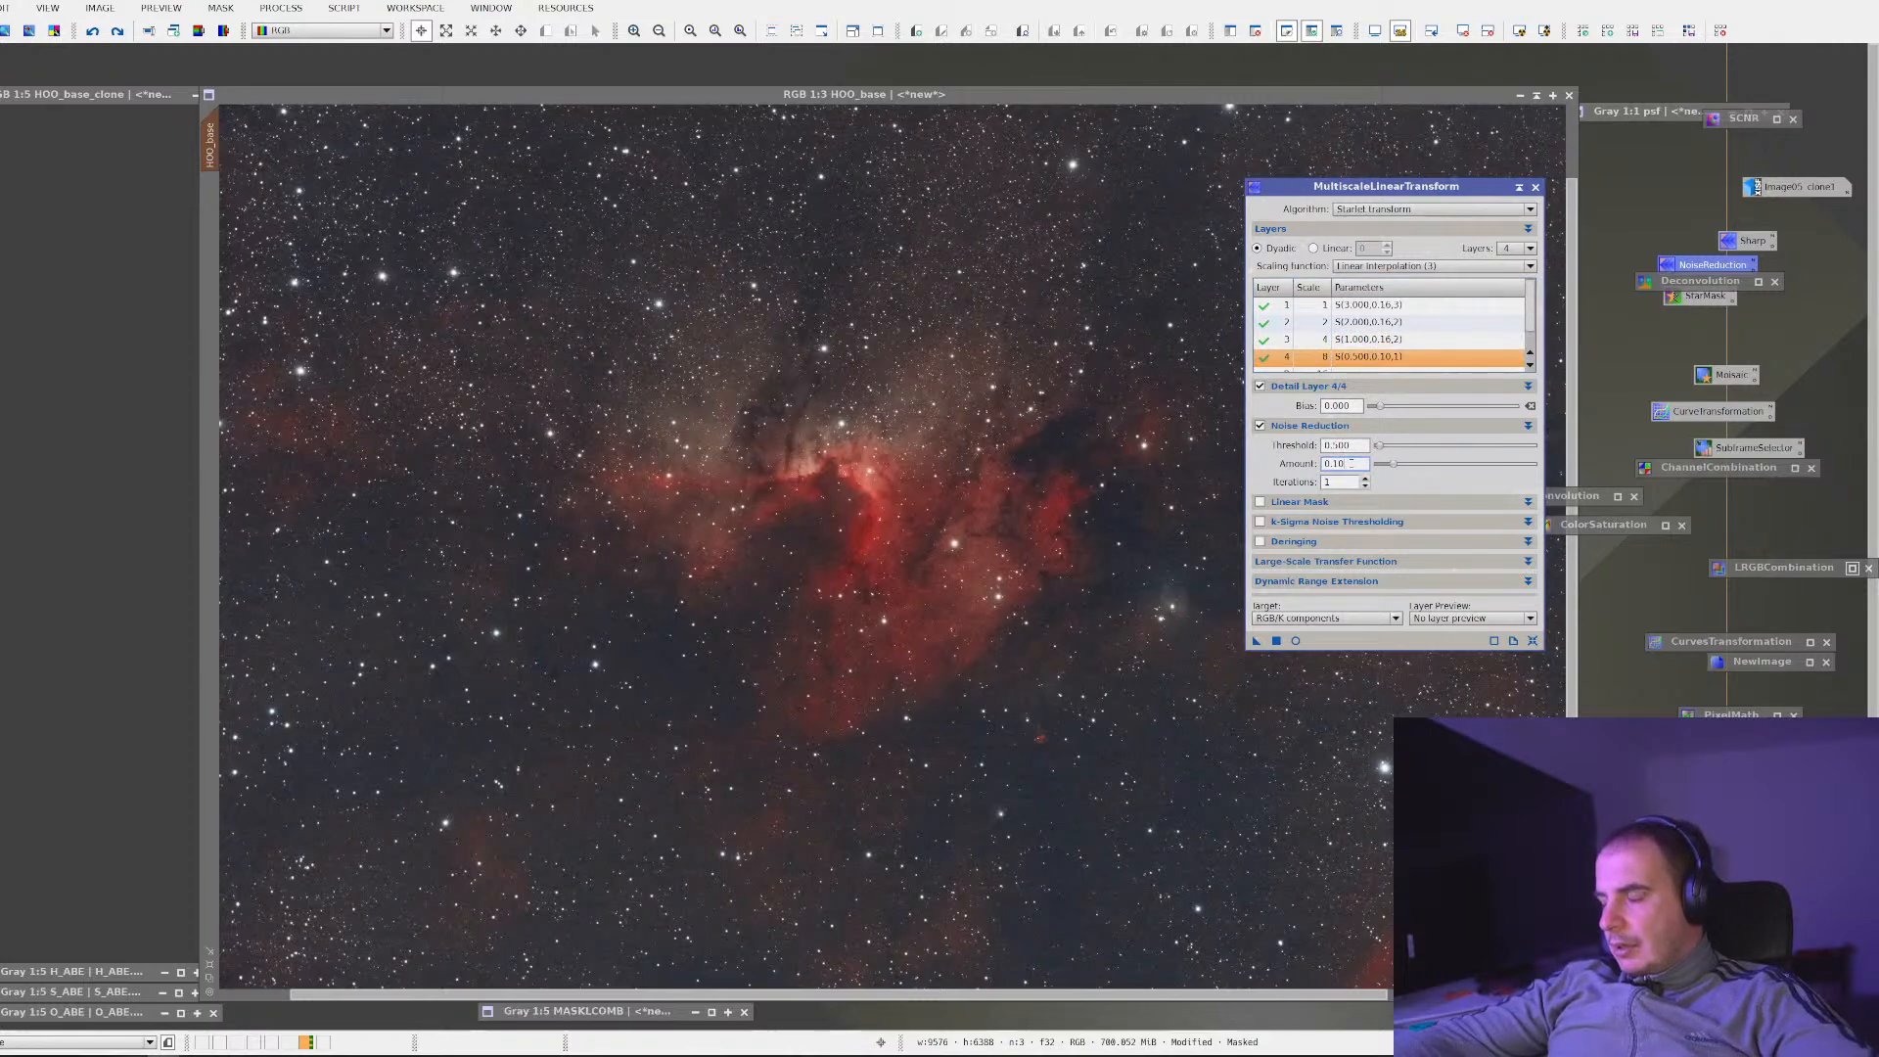
pyautogui.write('6')
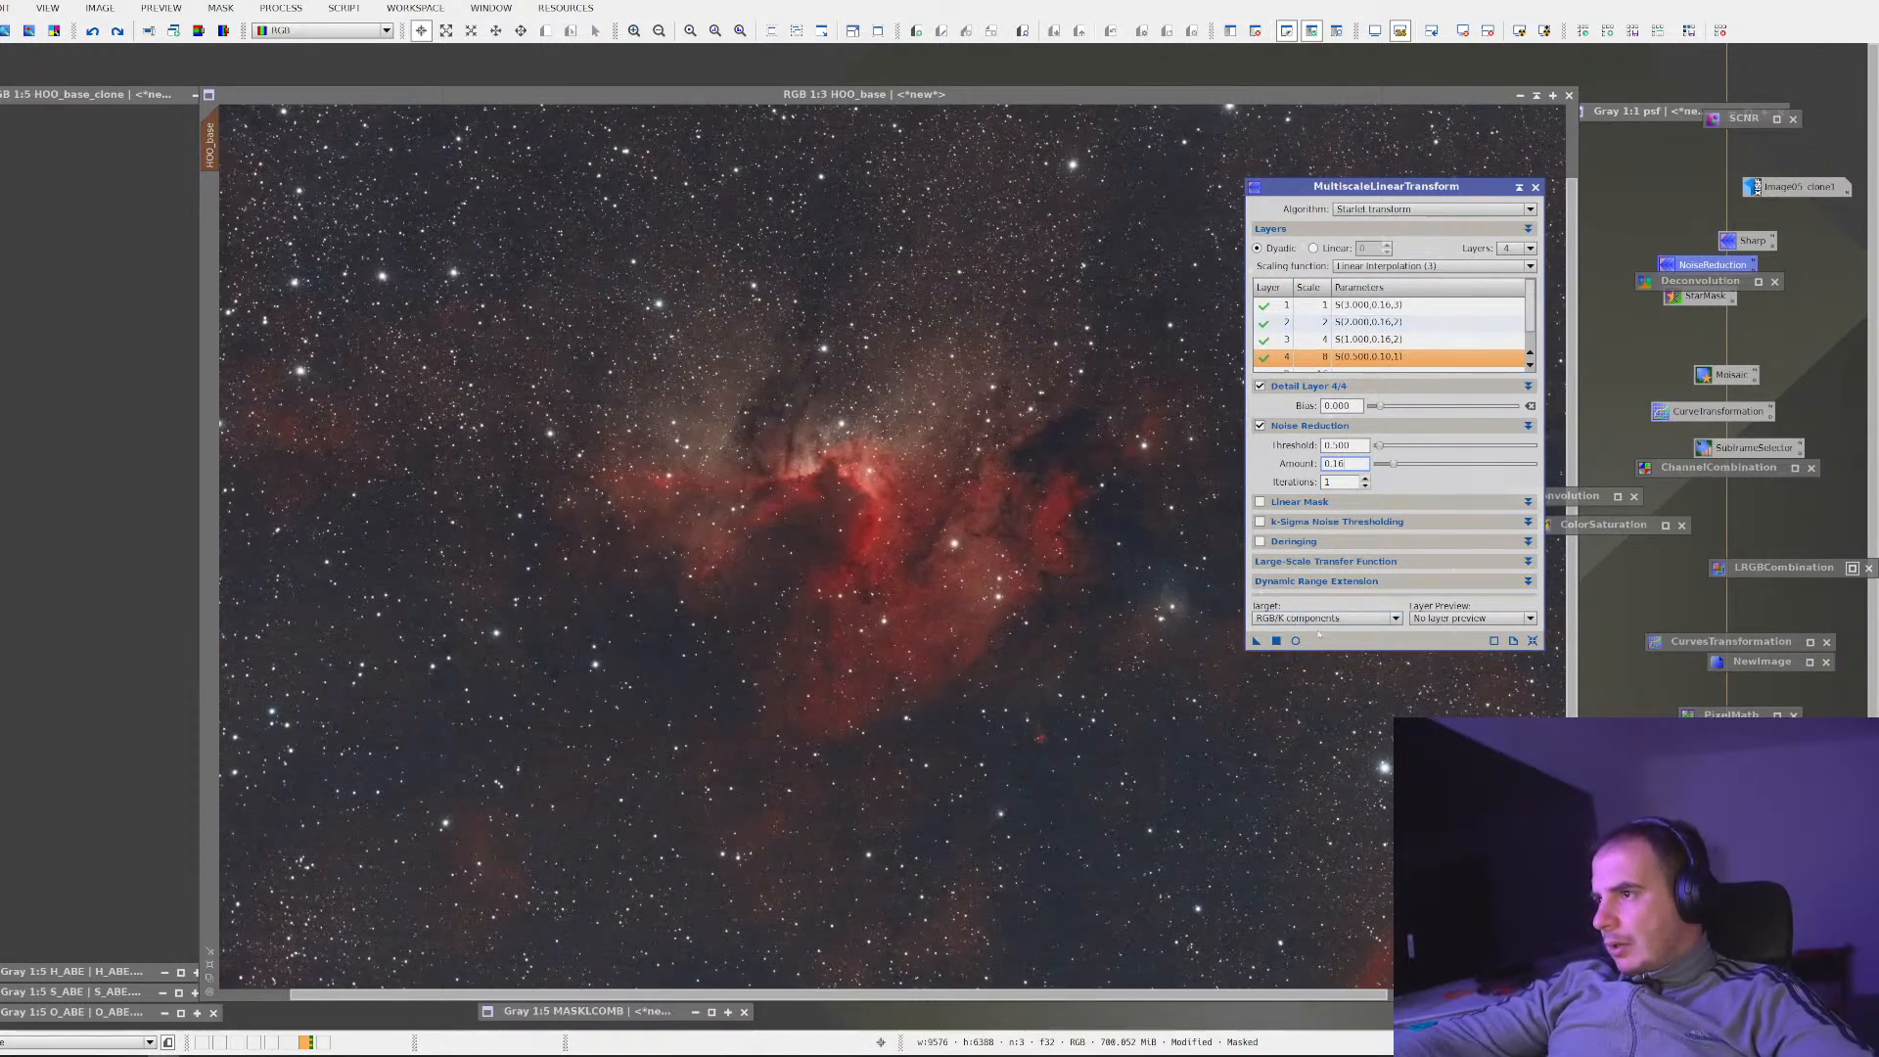
pyautogui.moveTo(1257, 644); pyautogui.dragTo(1151, 788)
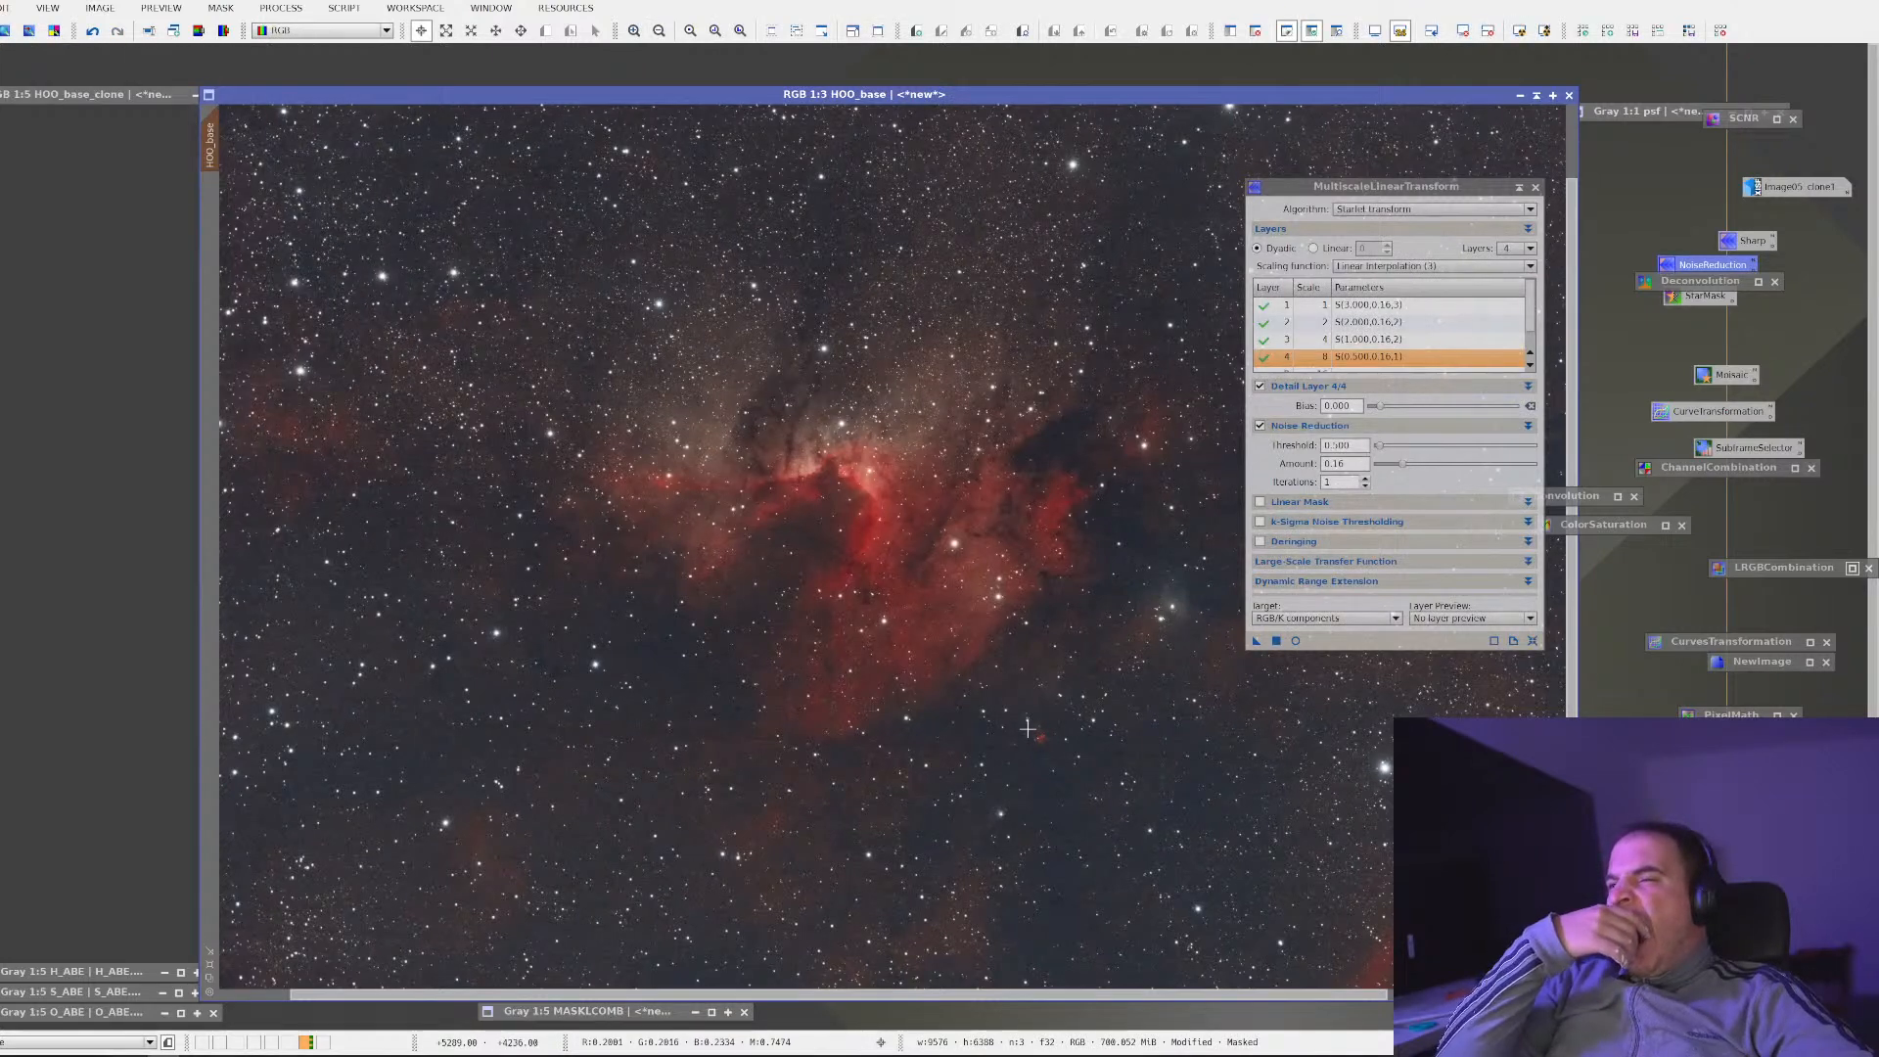
# Compare the nebula in HOO_base before and after the noise reduction at 2:1 and 1:1 magnification
pyautogui.scroll(4, 940, 584)
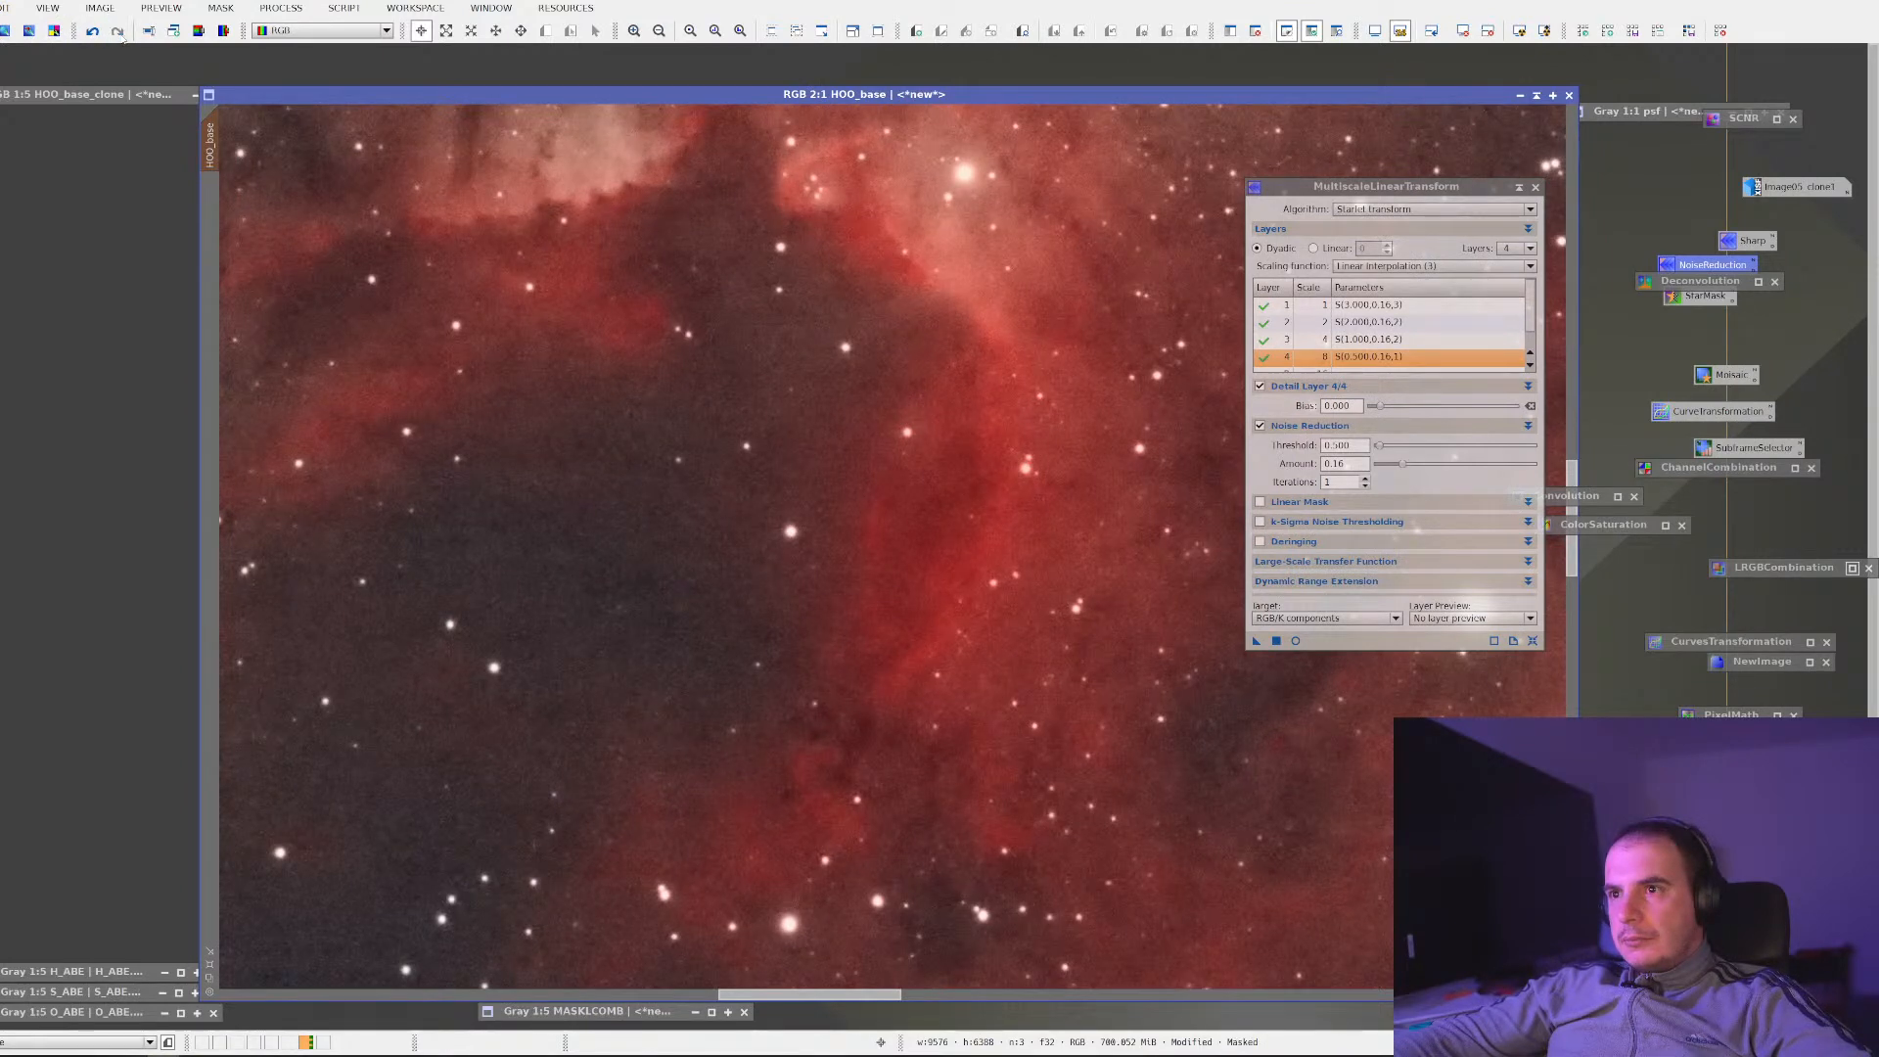
pyautogui.click(94, 33)
pyautogui.click(120, 34)
pyautogui.scroll(-1, 724, 261)
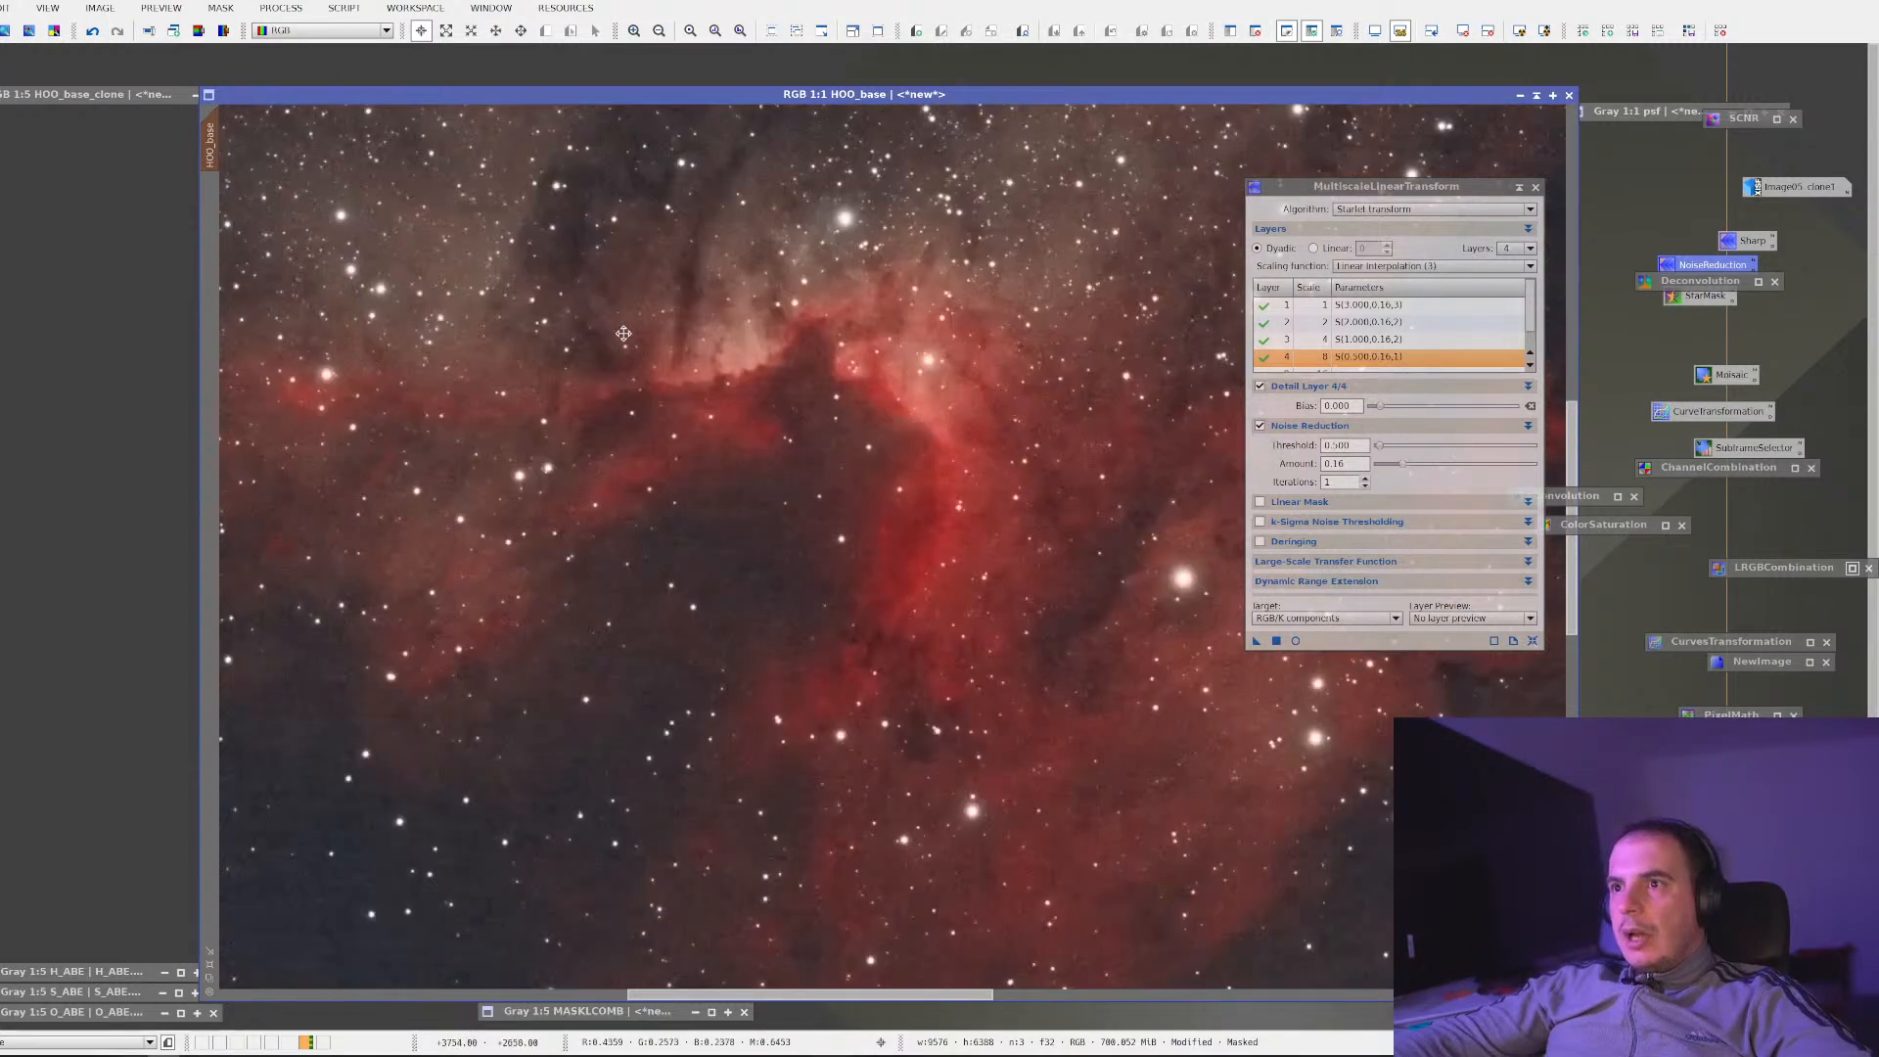
pyautogui.click(95, 33)
pyautogui.click(117, 33)
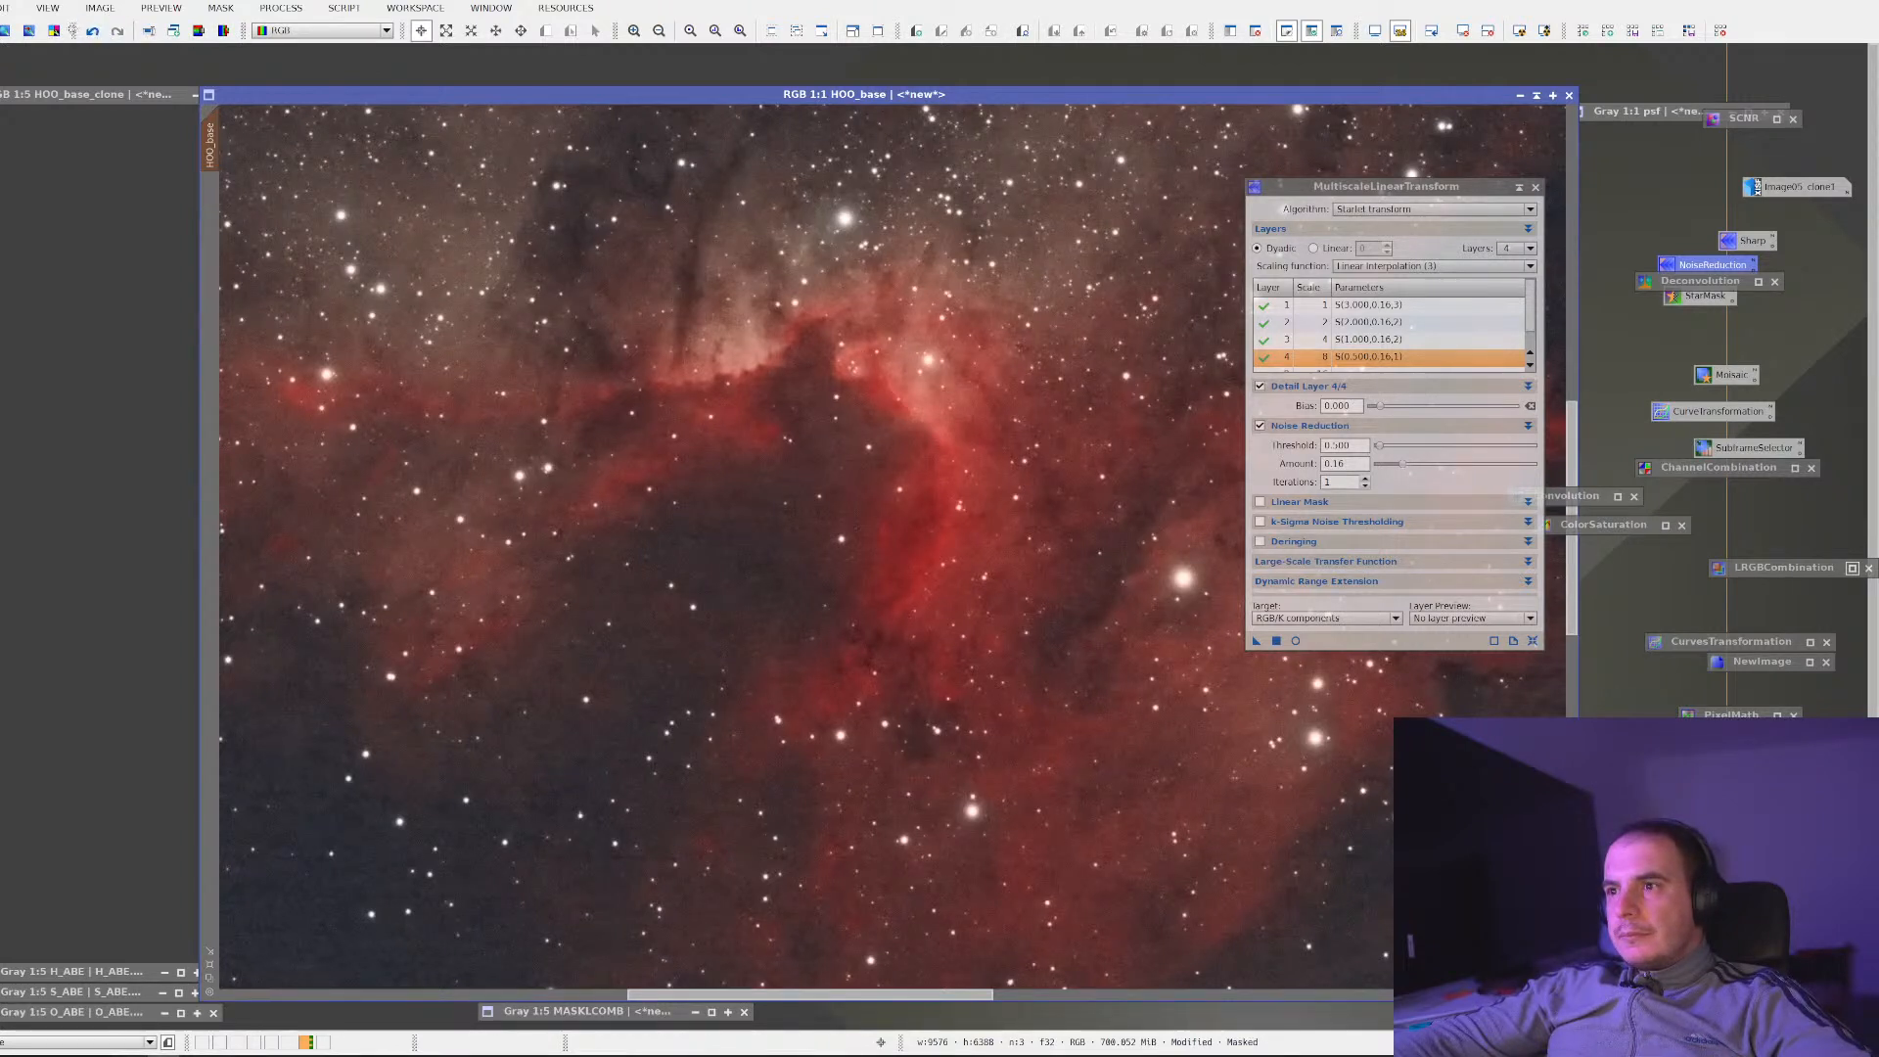
pyautogui.click(93, 31)
pyautogui.click(118, 34)
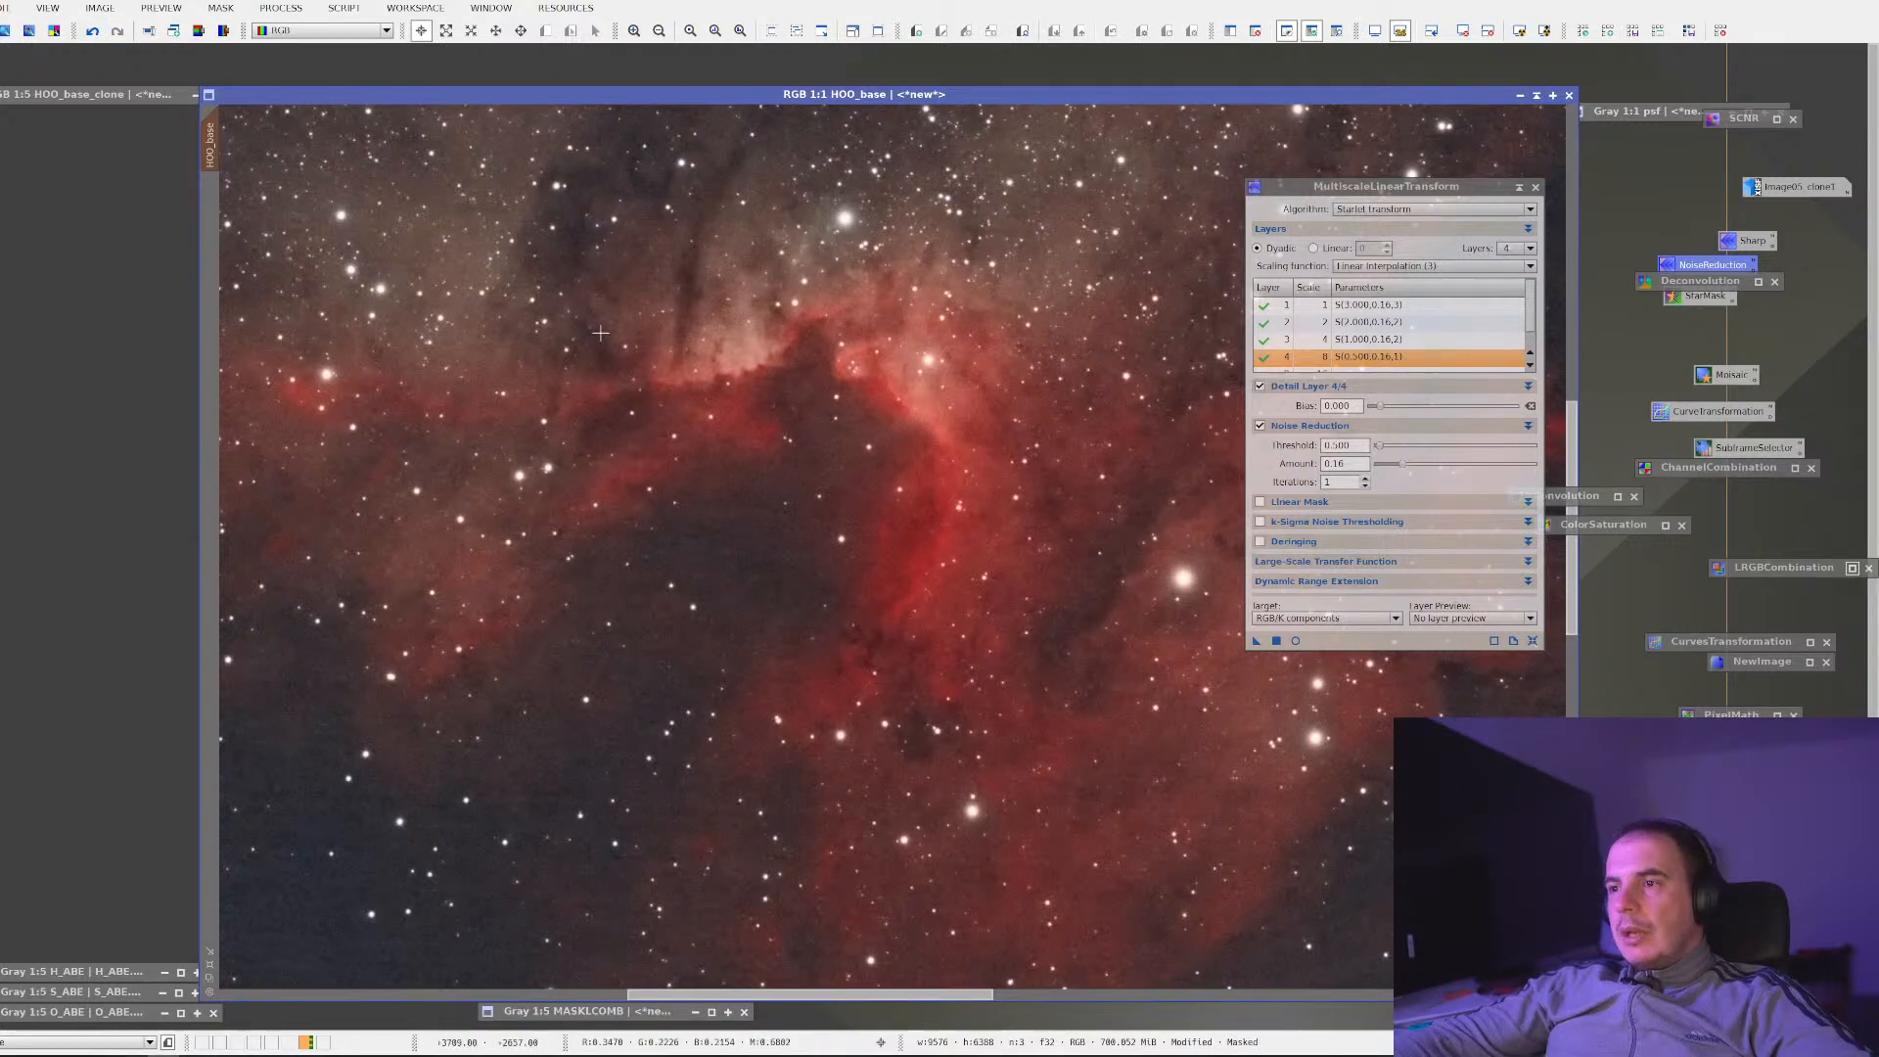
# Apply the same MultiscaleLinearTransform noise reduction to HOO_base a second time through the inverted mask
pyautogui.scroll(-2, 697, 409)
pyautogui.scroll(2, 697, 409)
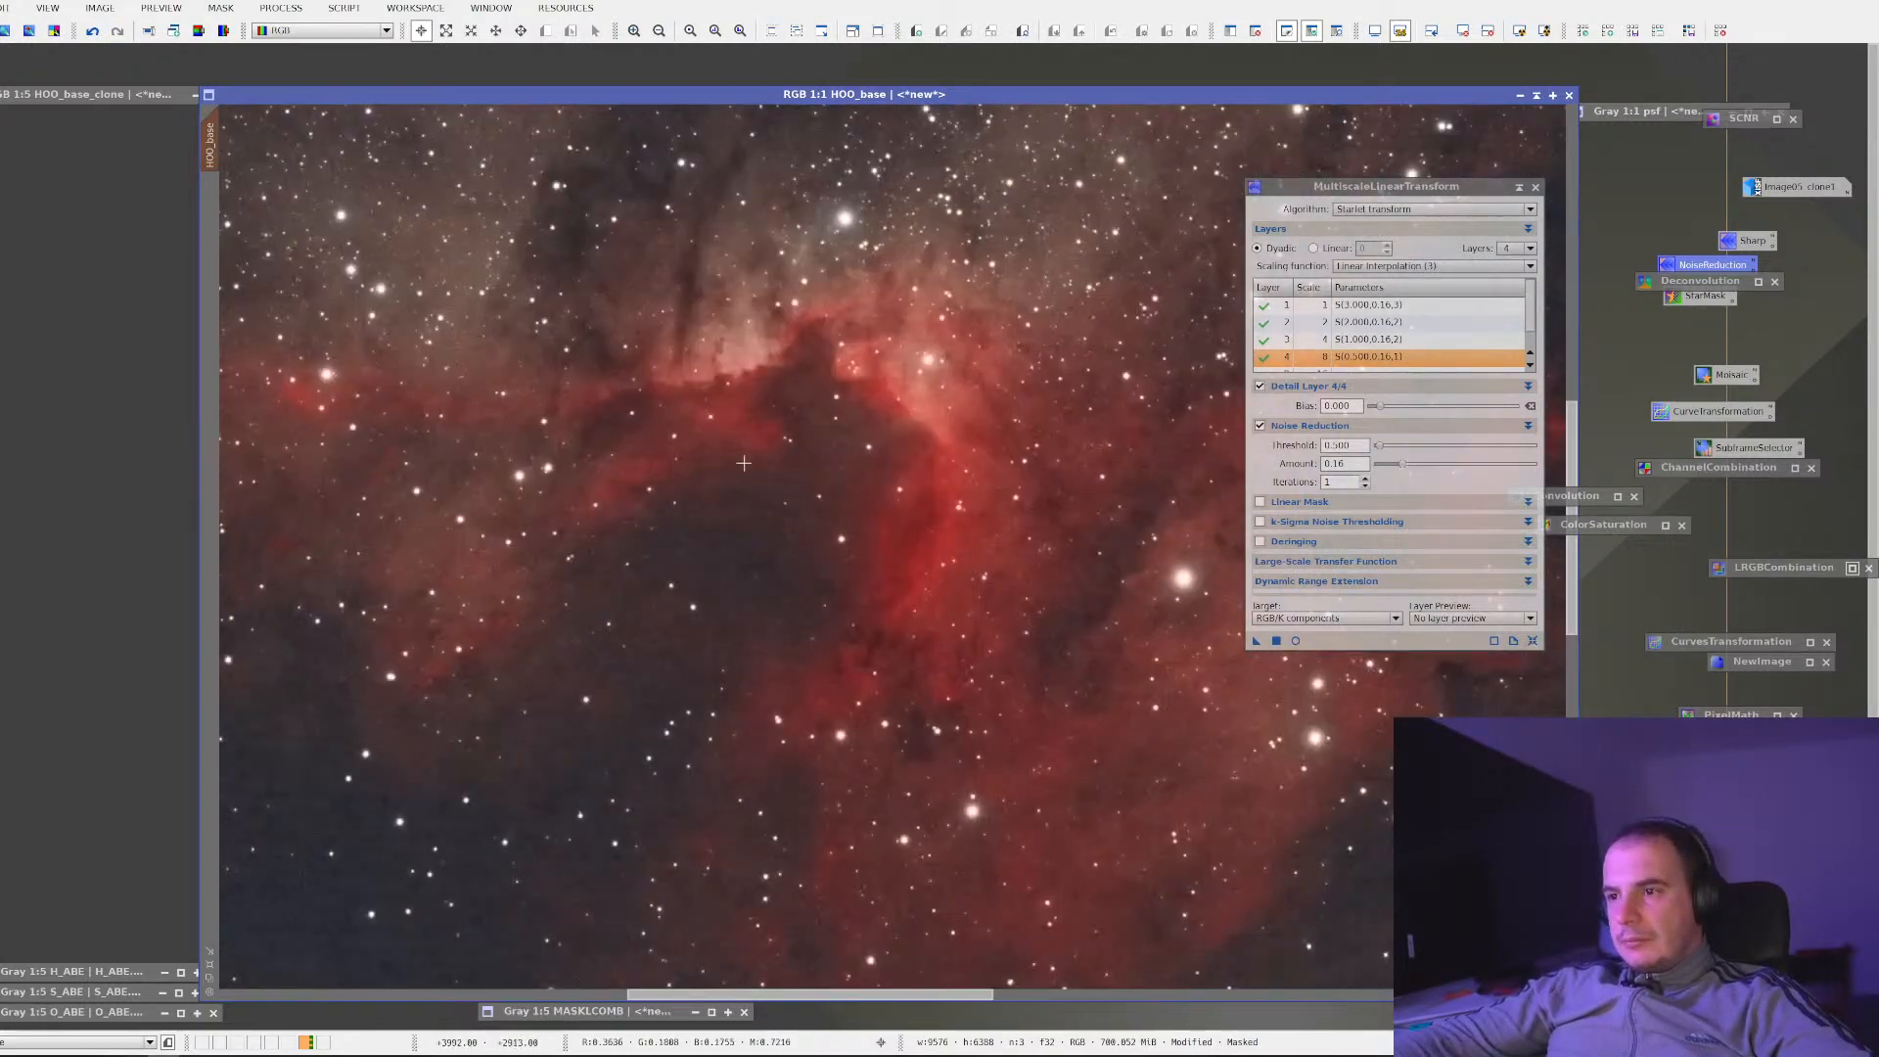
pyautogui.scroll(-2, 744, 463)
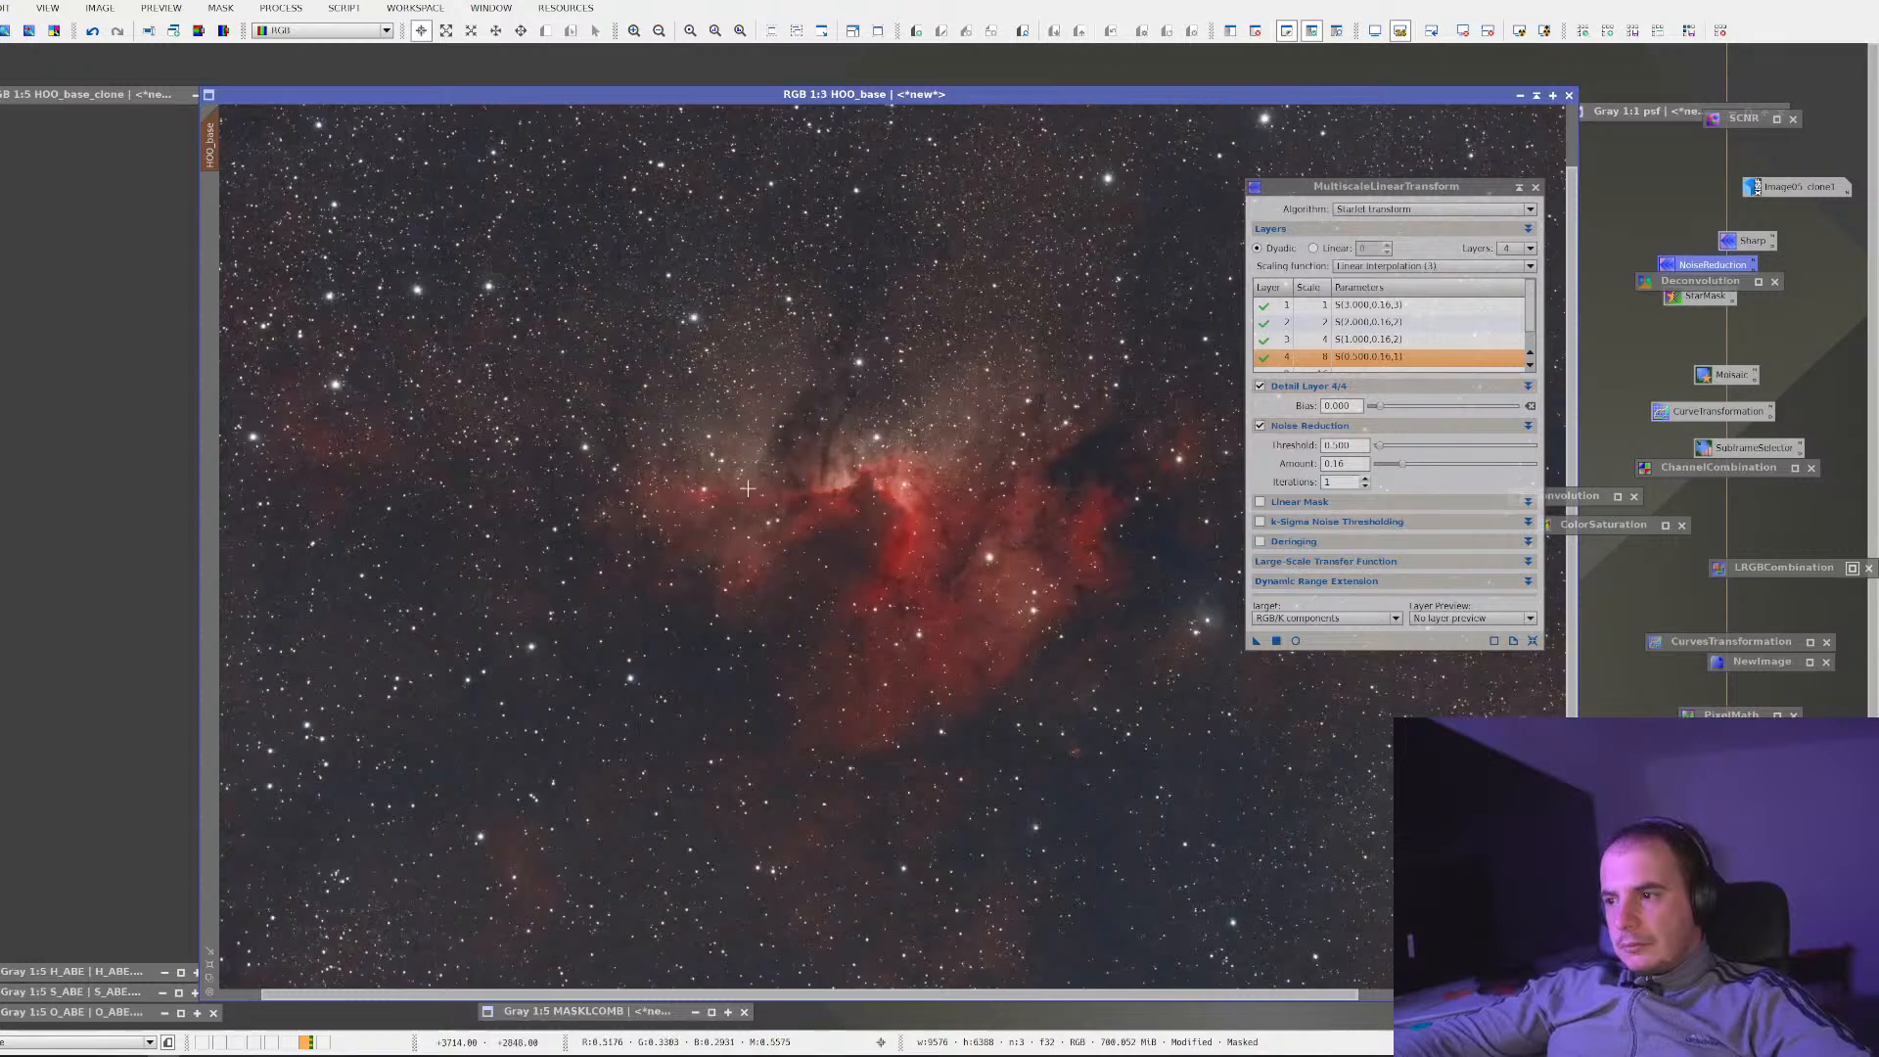
pyautogui.moveTo(1257, 641); pyautogui.dragTo(1141, 627)
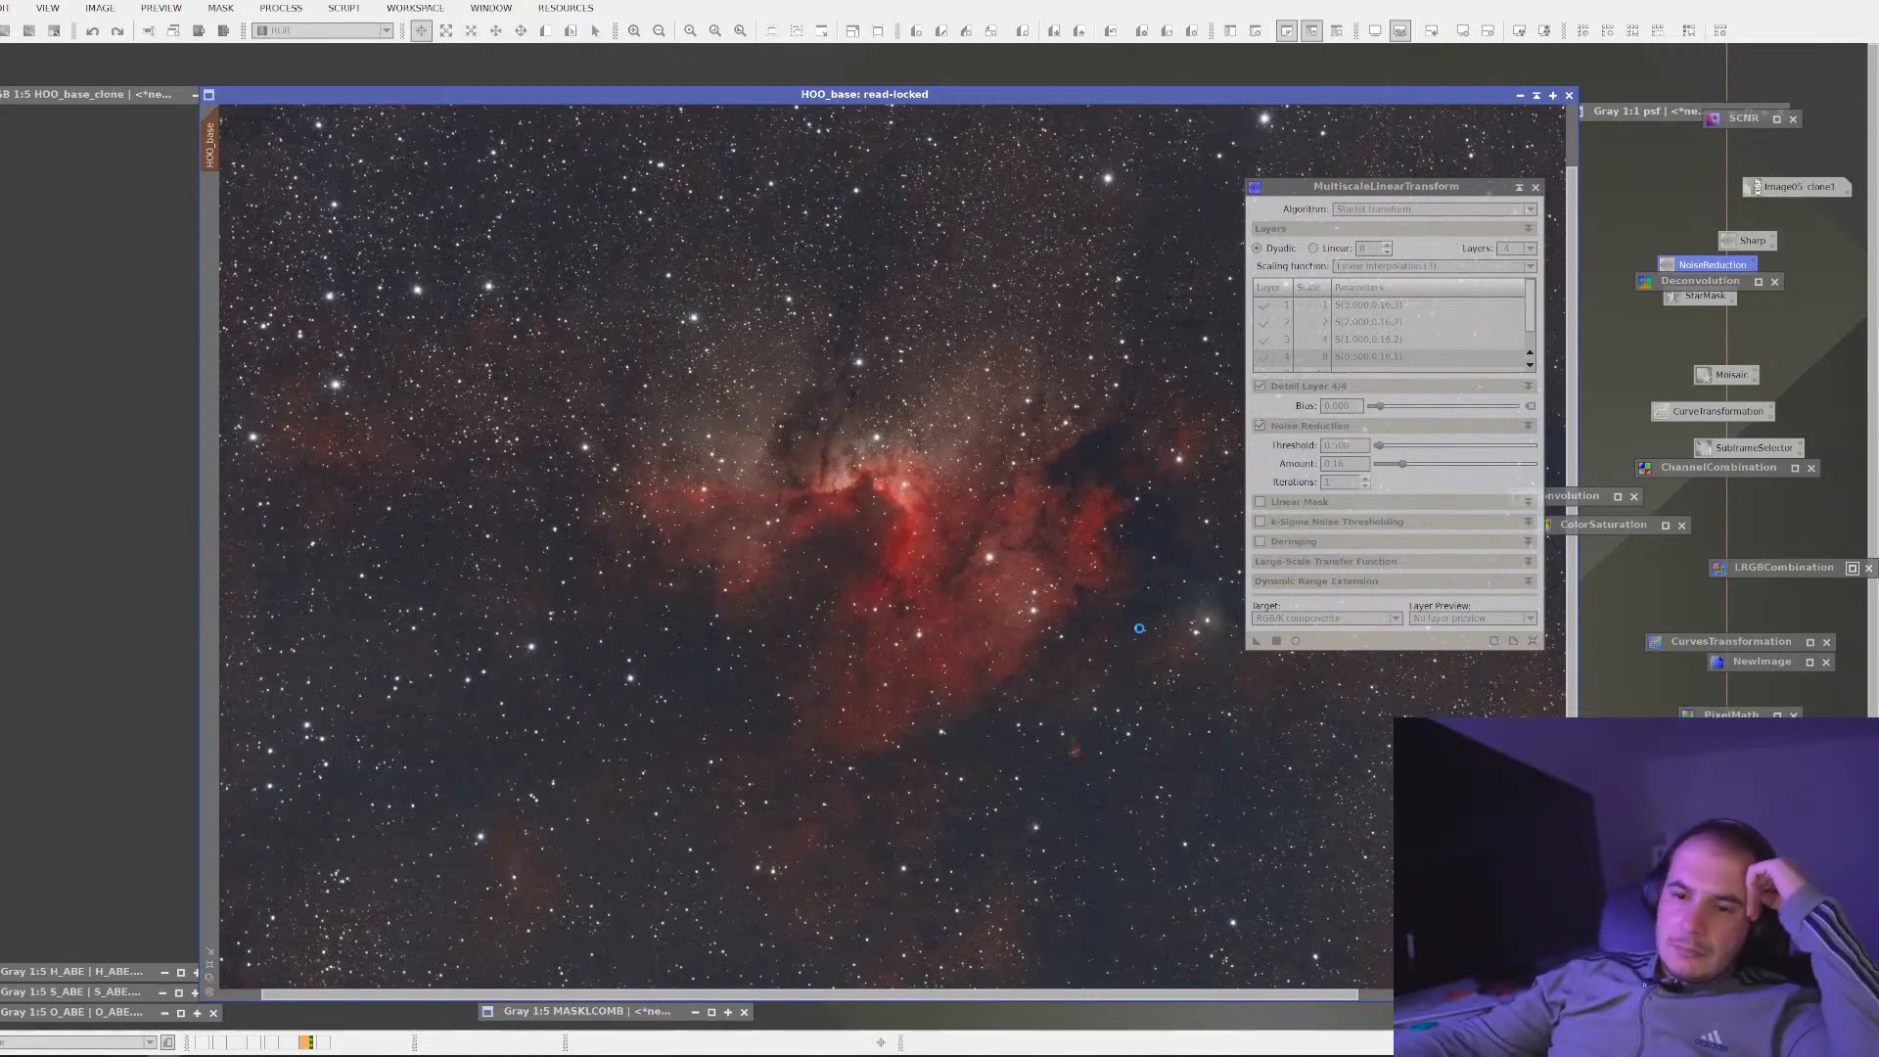
# Switch to the browser, browse the AstroBin home page and open the M45: The Pleiades image
pyautogui.hotkey('alt', 'Tab')
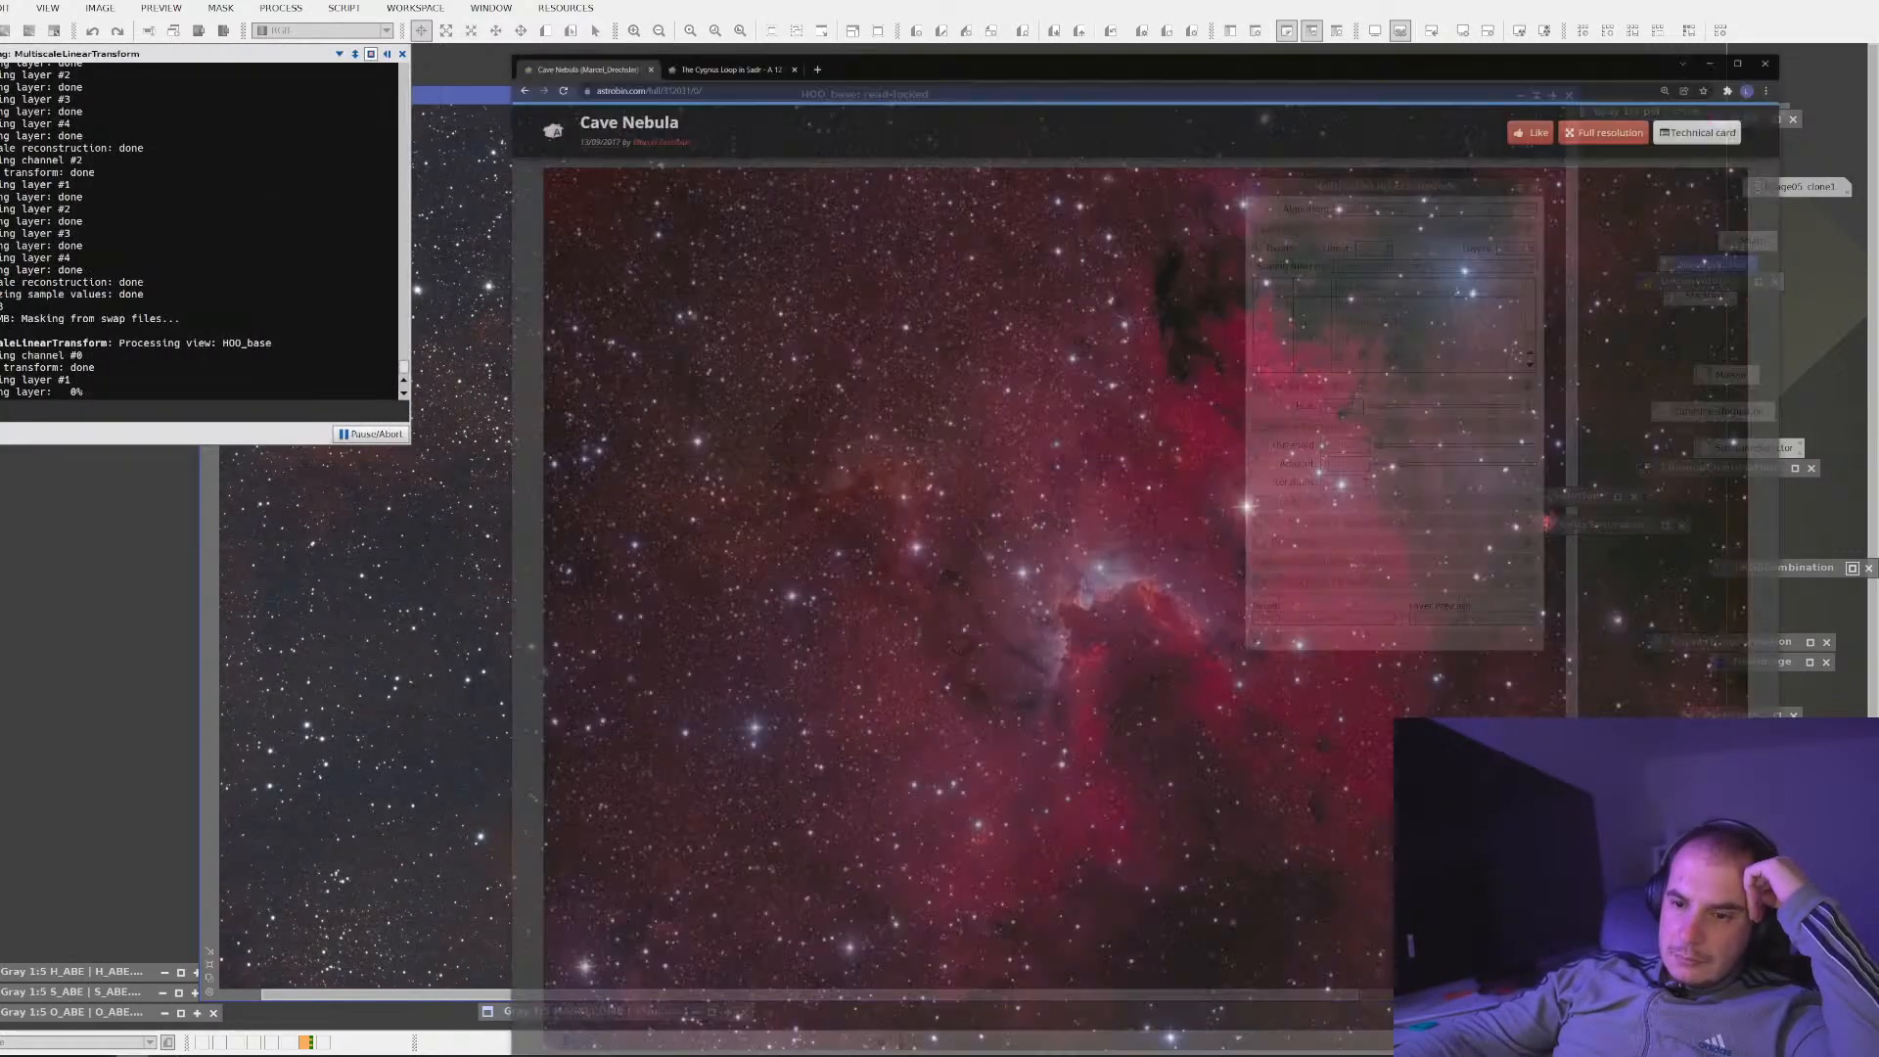
pyautogui.hotkey('ctrl', 'Tab')
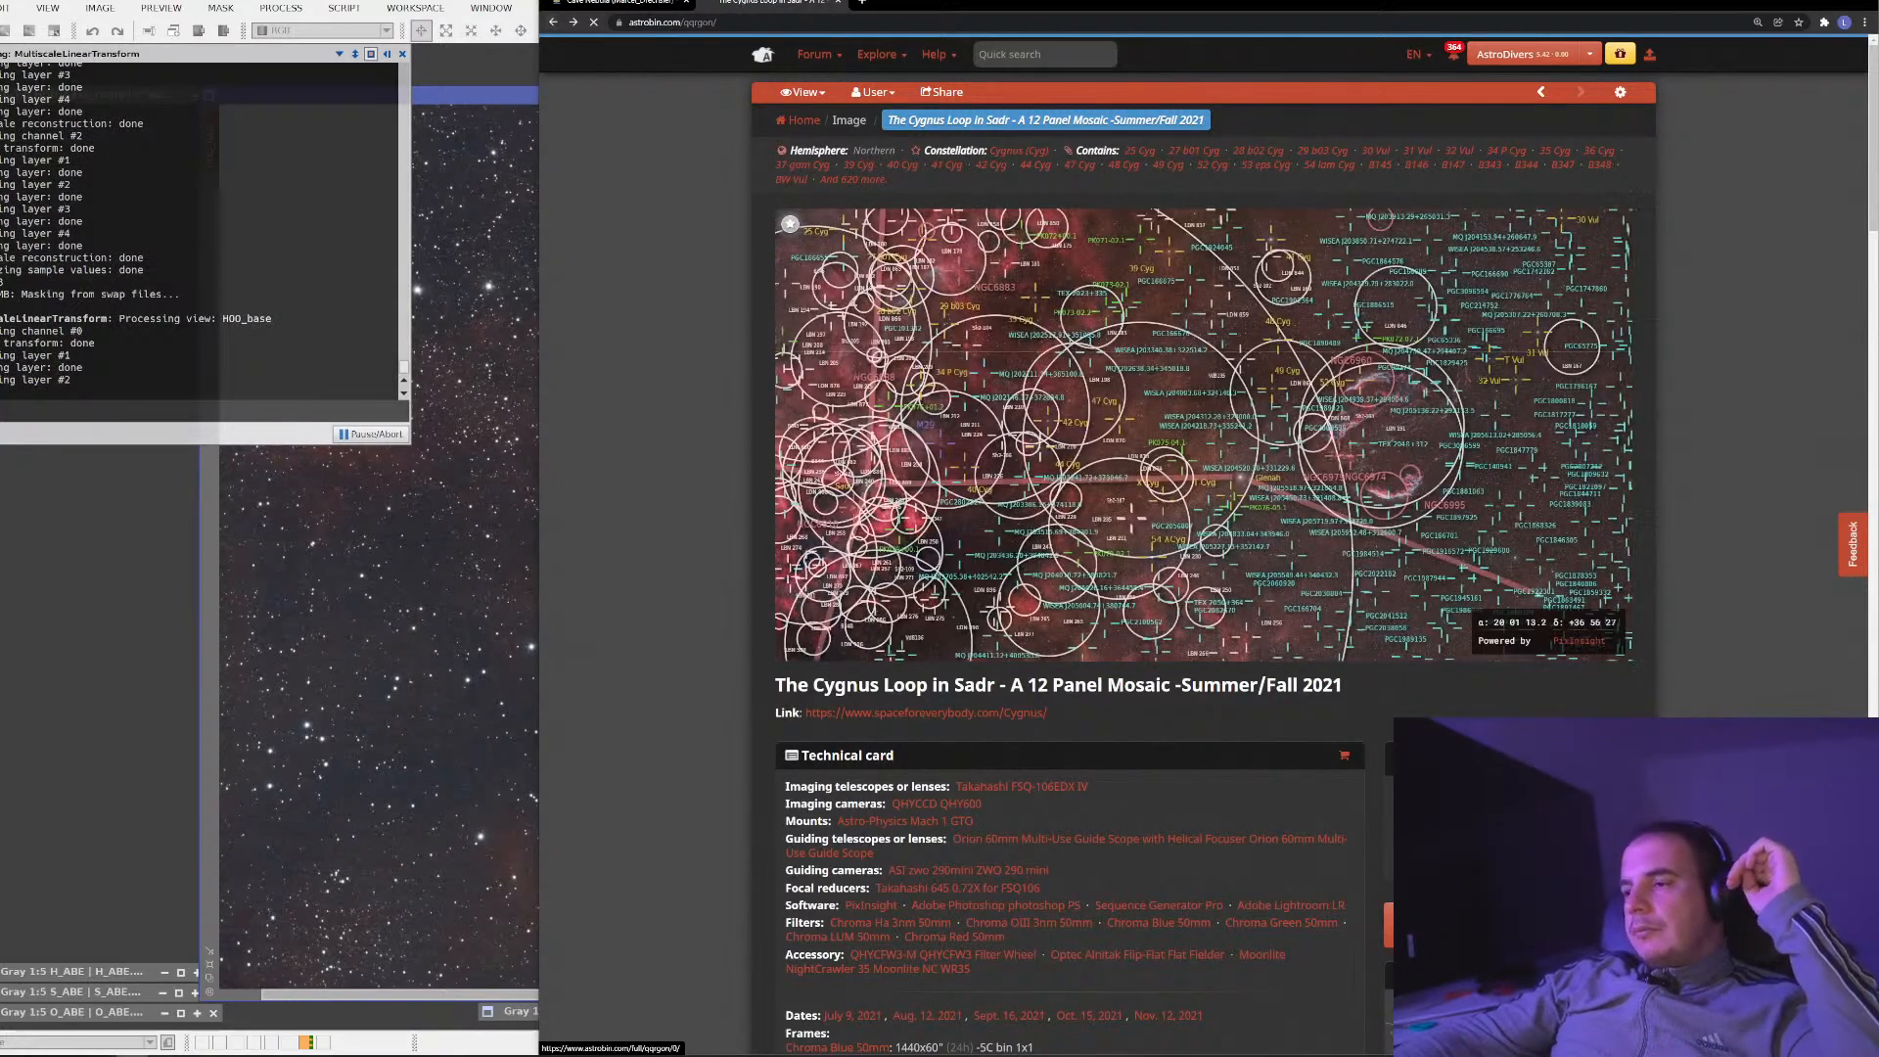
pyautogui.hotkey('alt', 'Left')
pyautogui.scroll(-7, 1497, 248)
pyautogui.scroll(7, 1460, 296)
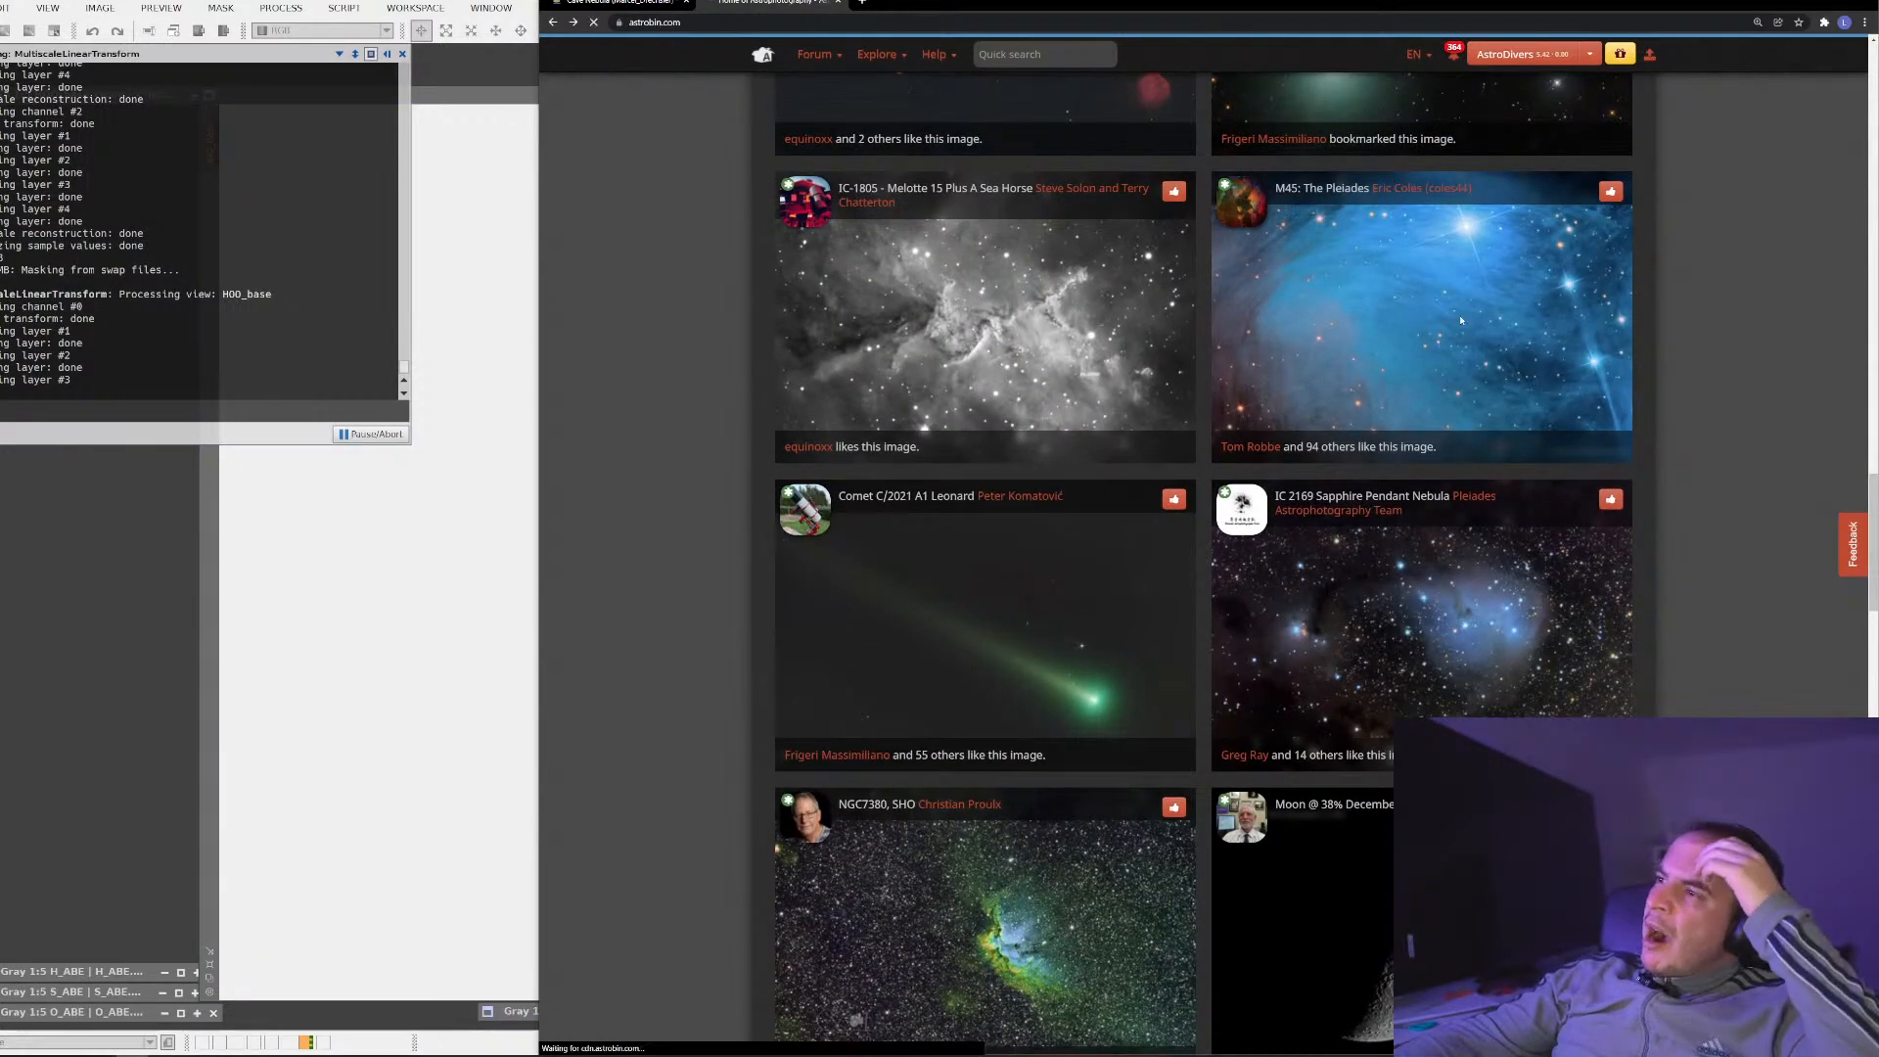
pyautogui.click(1461, 321)
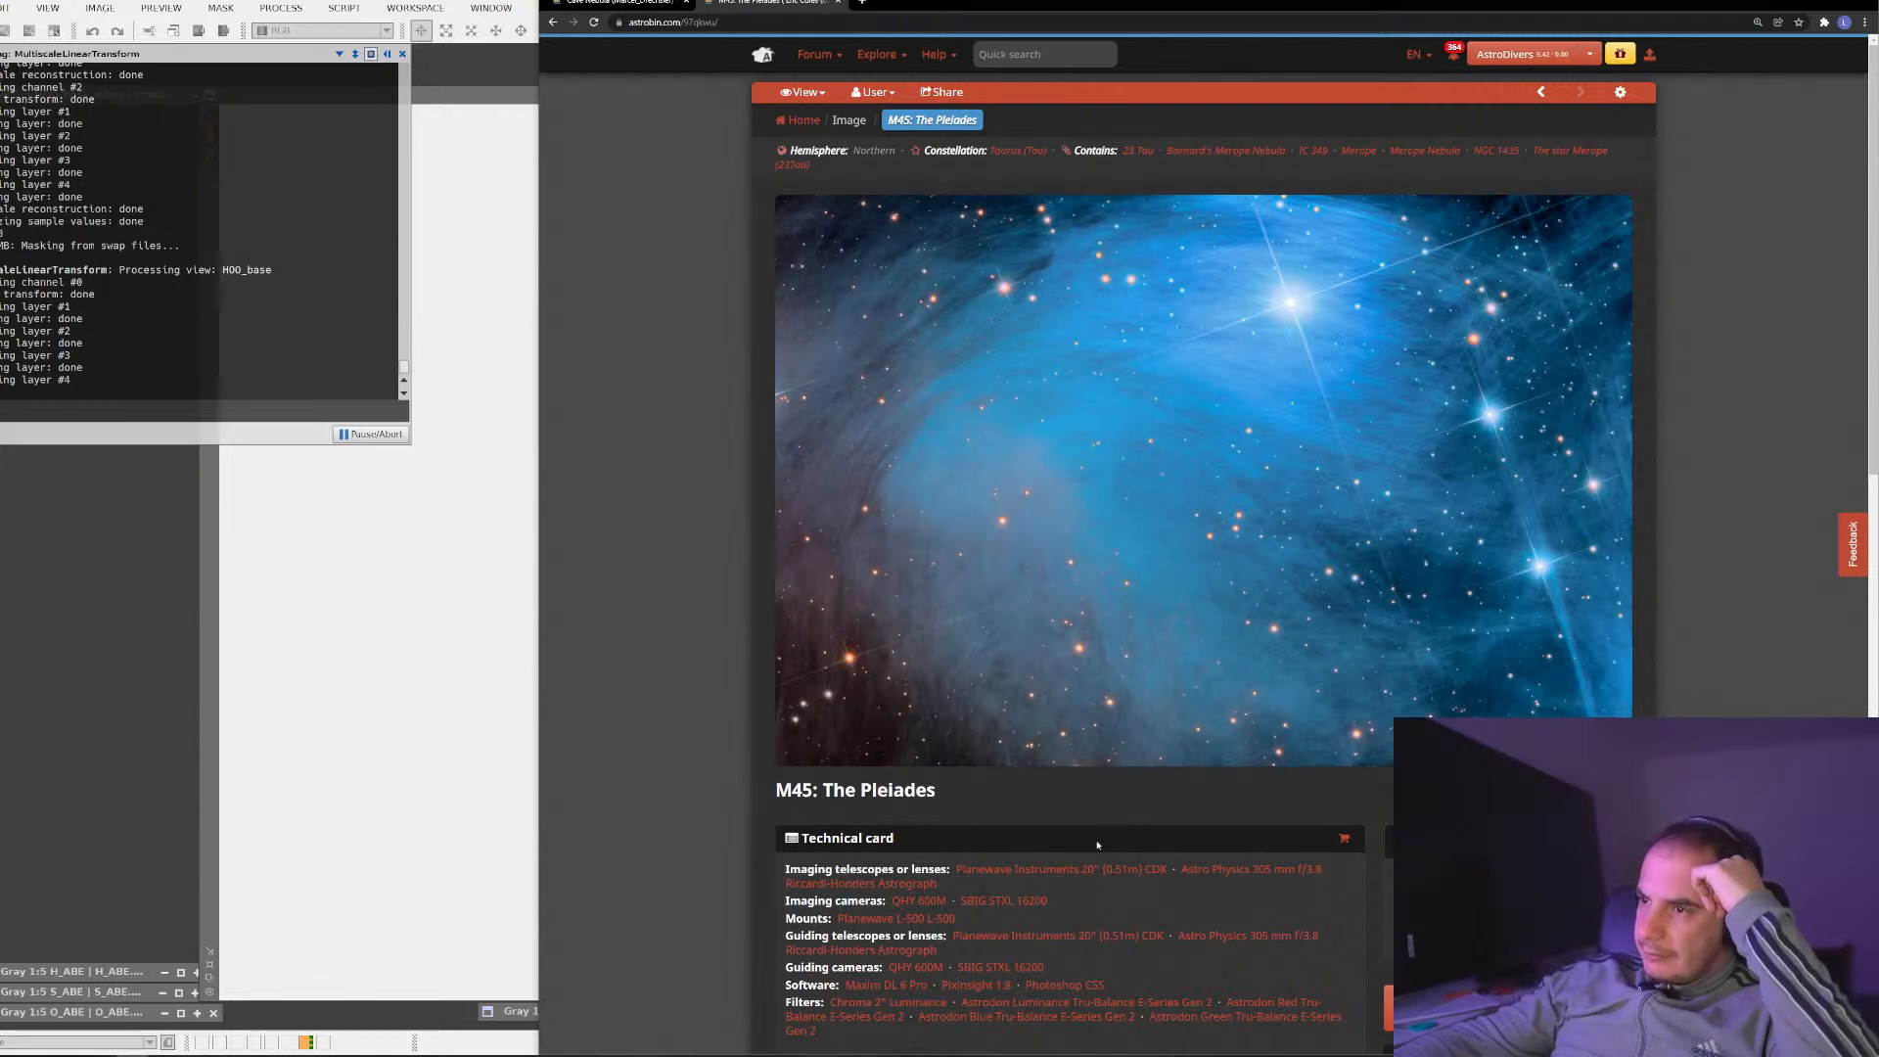
# View the technical card of the Pleiades image, and open NGC 1491 Hubble Palette from the photographer's gallery
pyautogui.scroll(-1, 1097, 844)
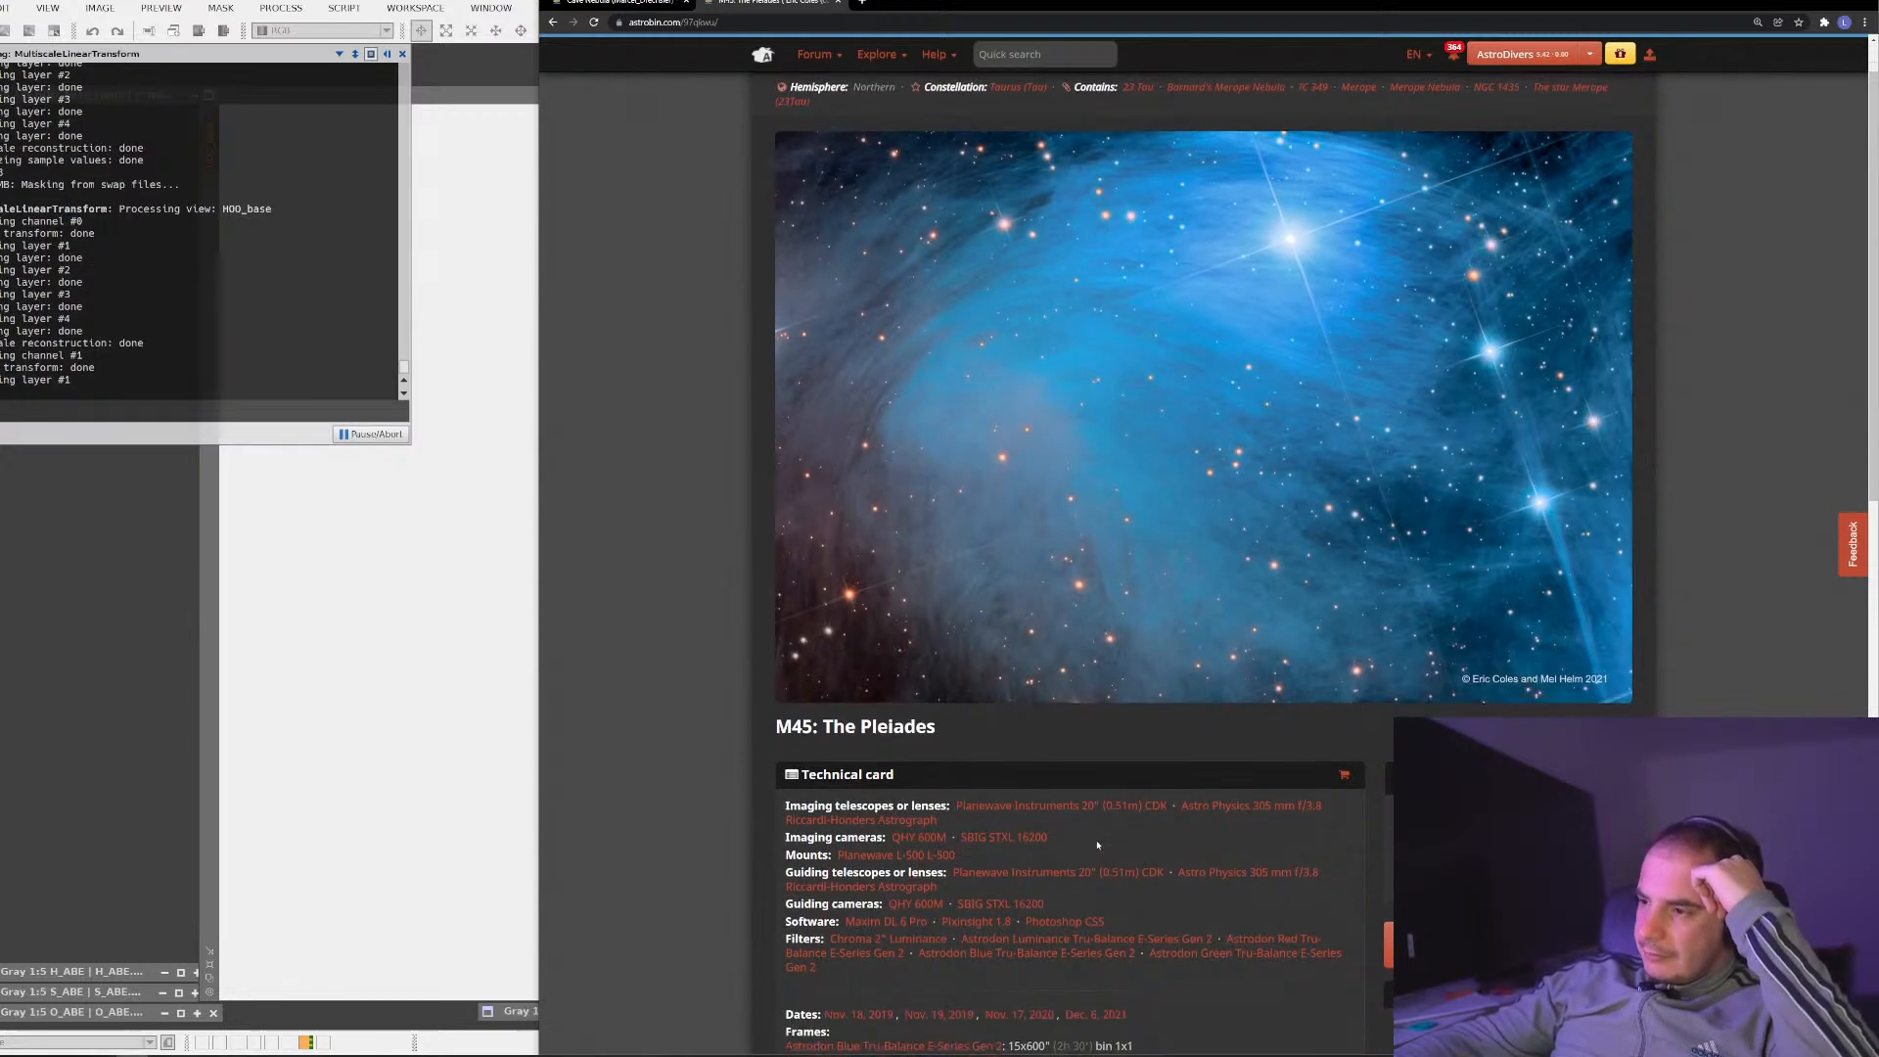
pyautogui.scroll(-2, 1097, 845)
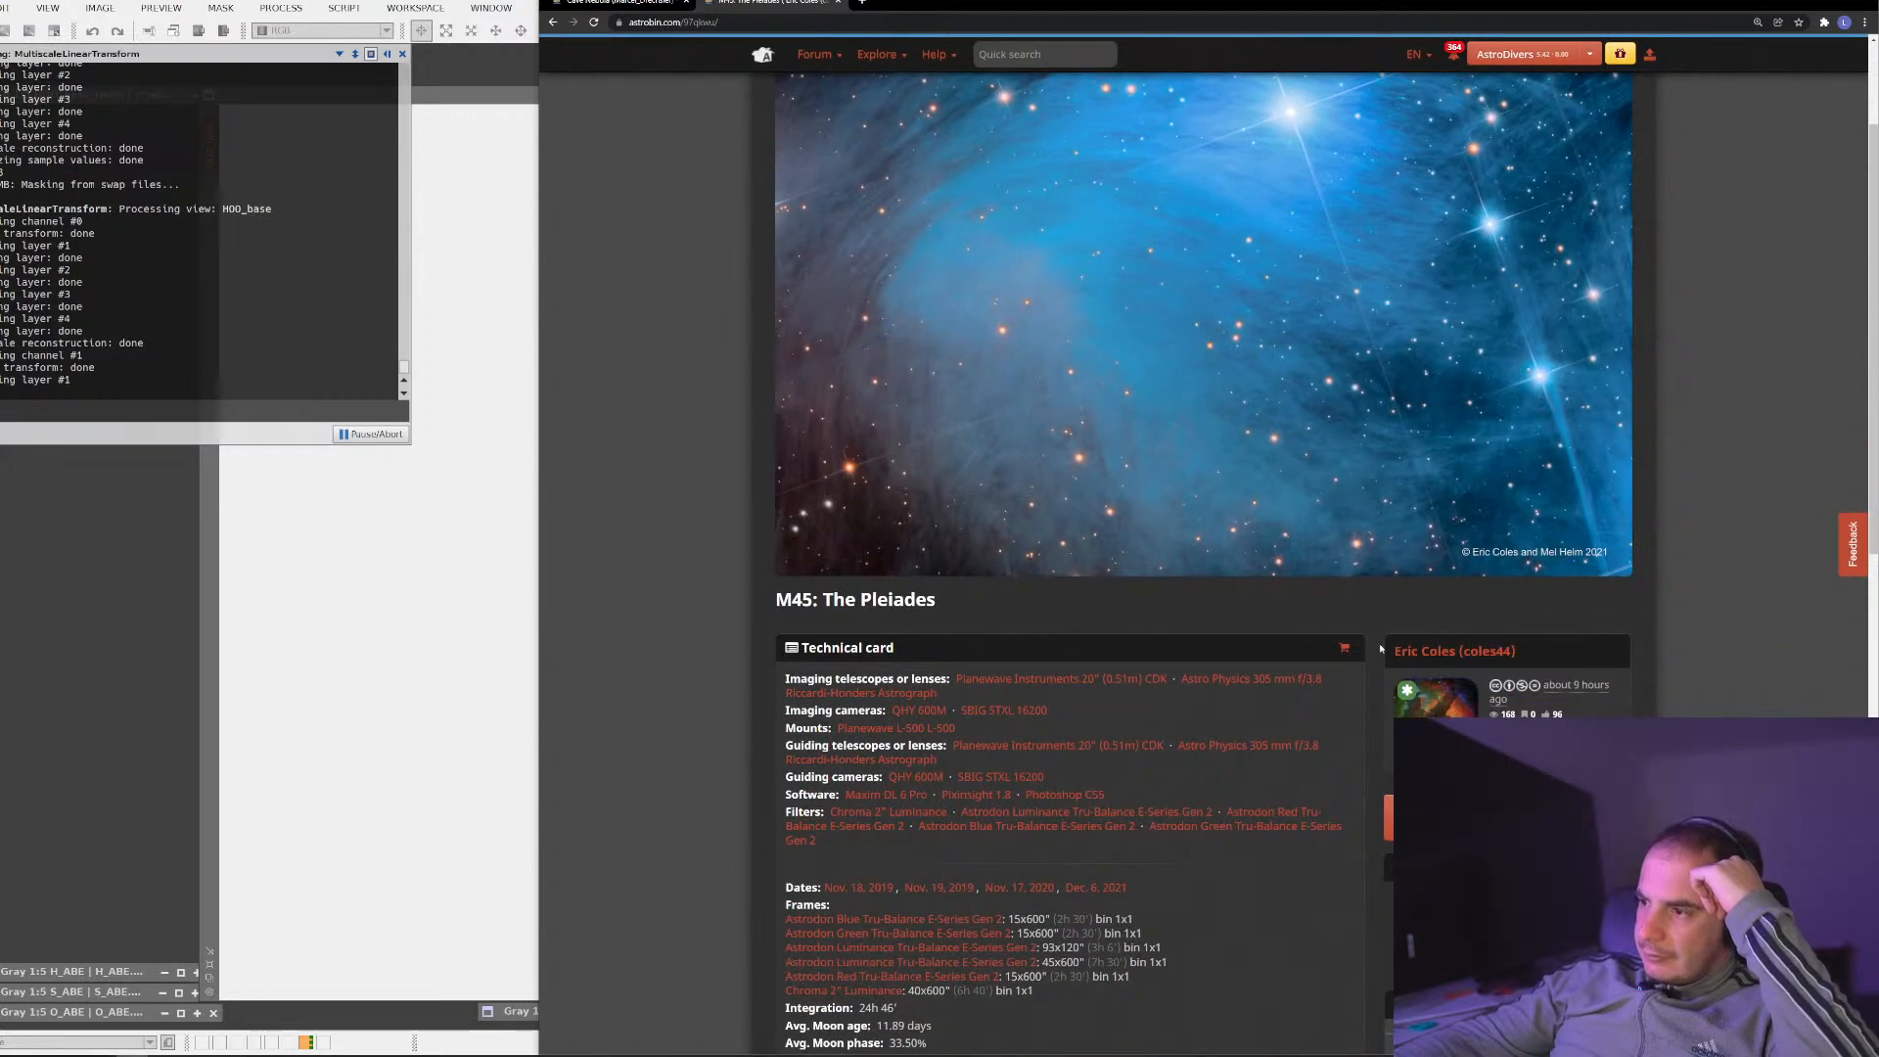
pyautogui.click(1410, 648)
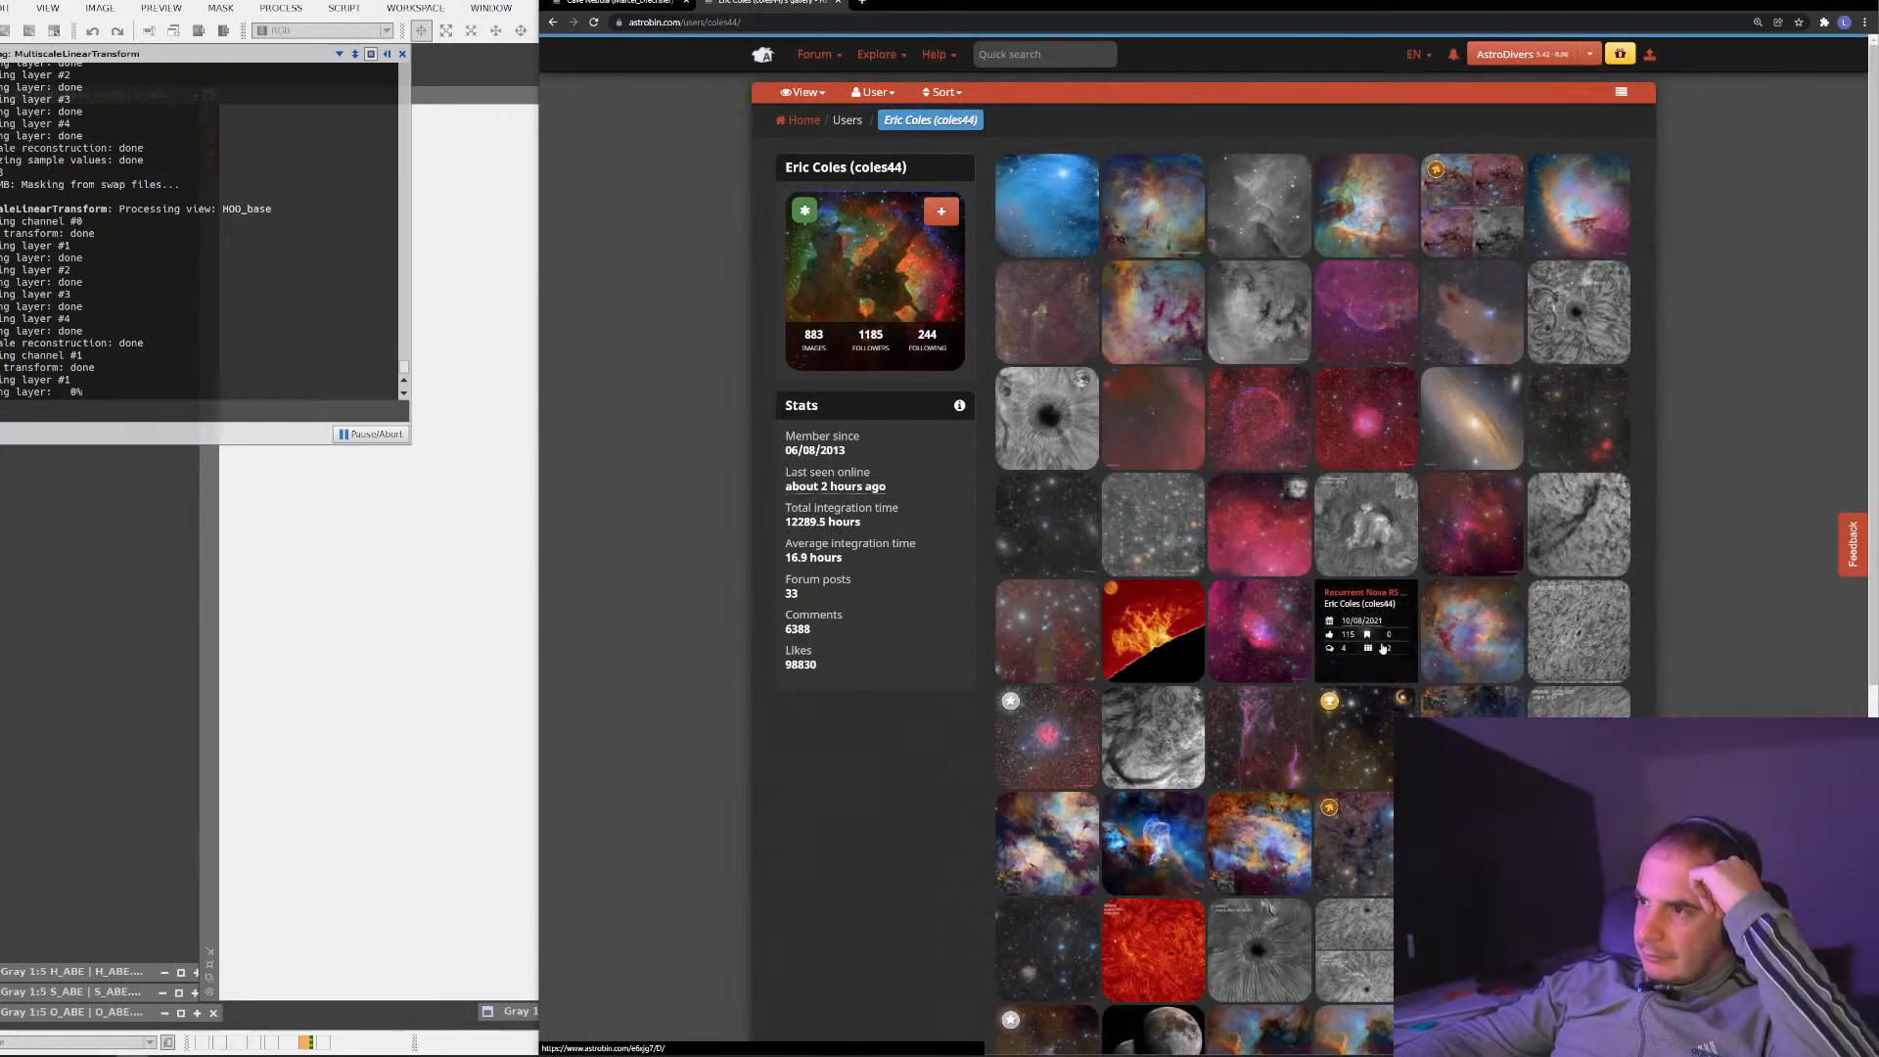
pyautogui.click(1167, 209)
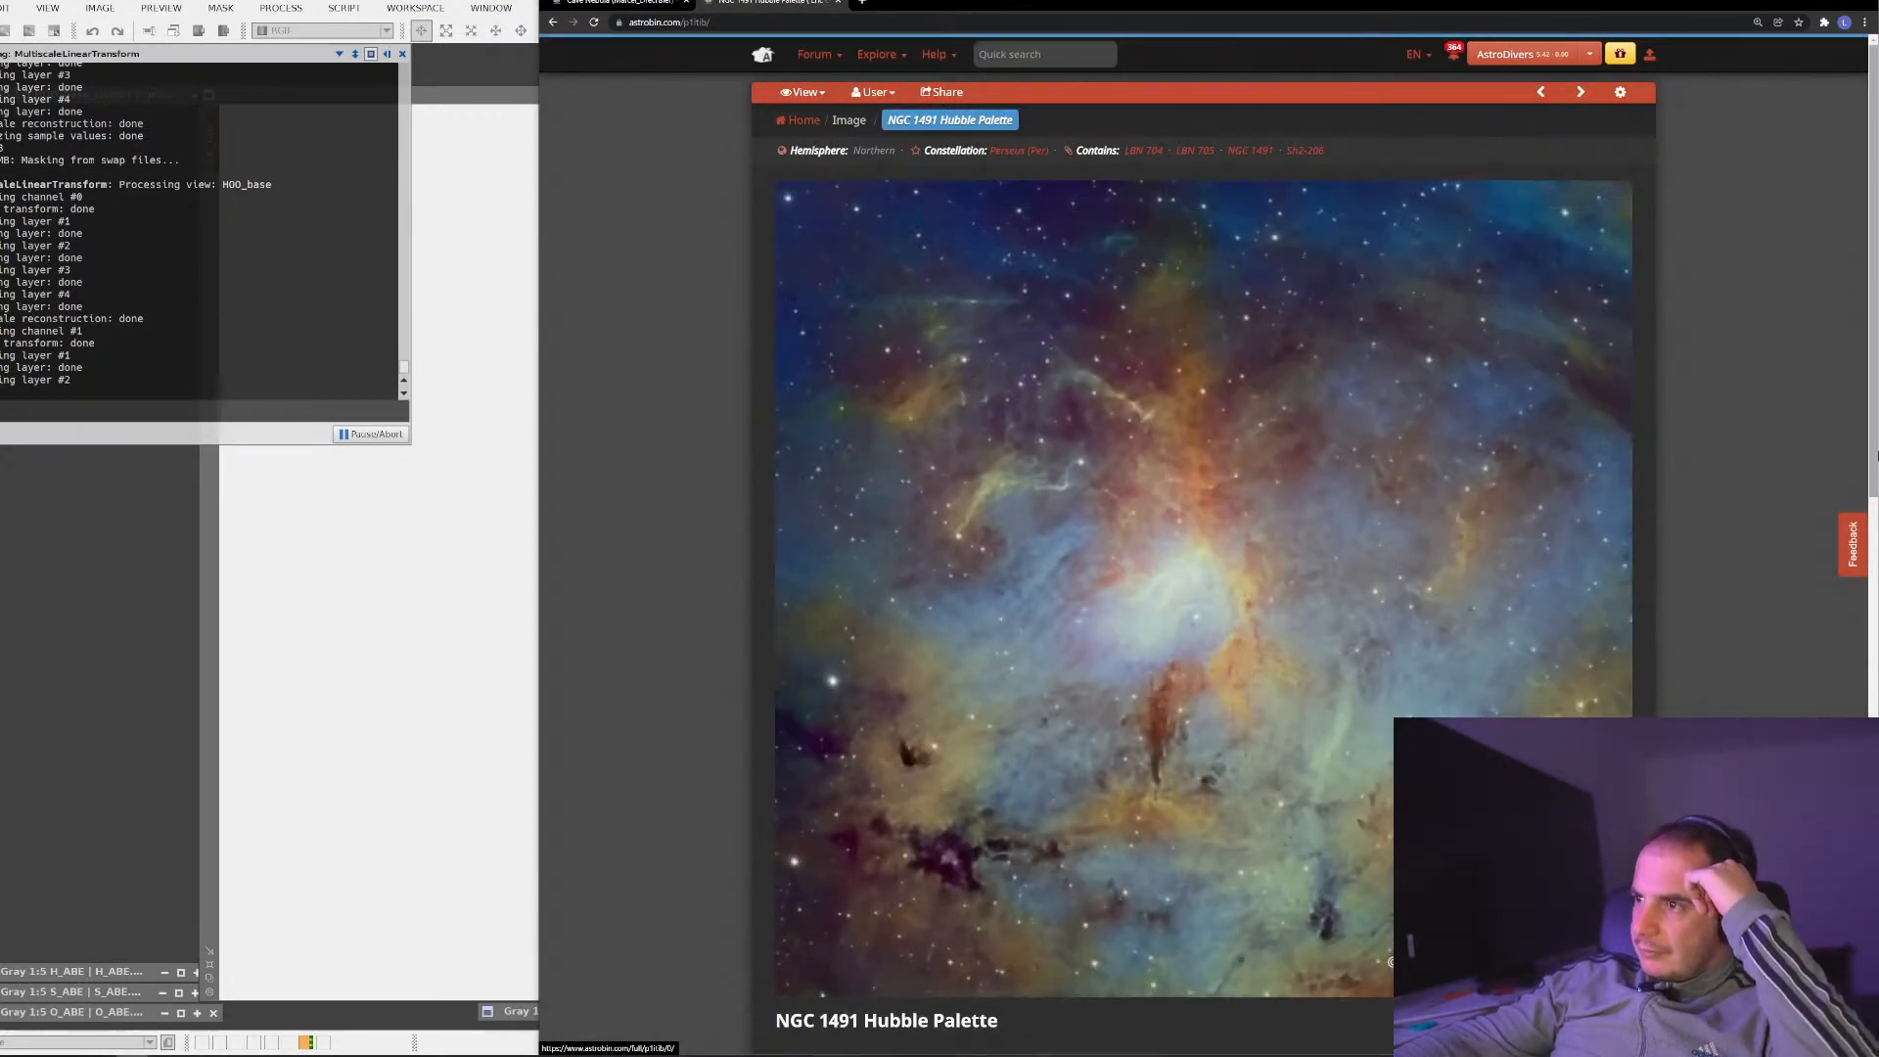
# Return to the photographer's AstroBin gallery, browse the image thumbnails and open The Propeller Nebula - Hubble Palette
pyautogui.click(560, 22)
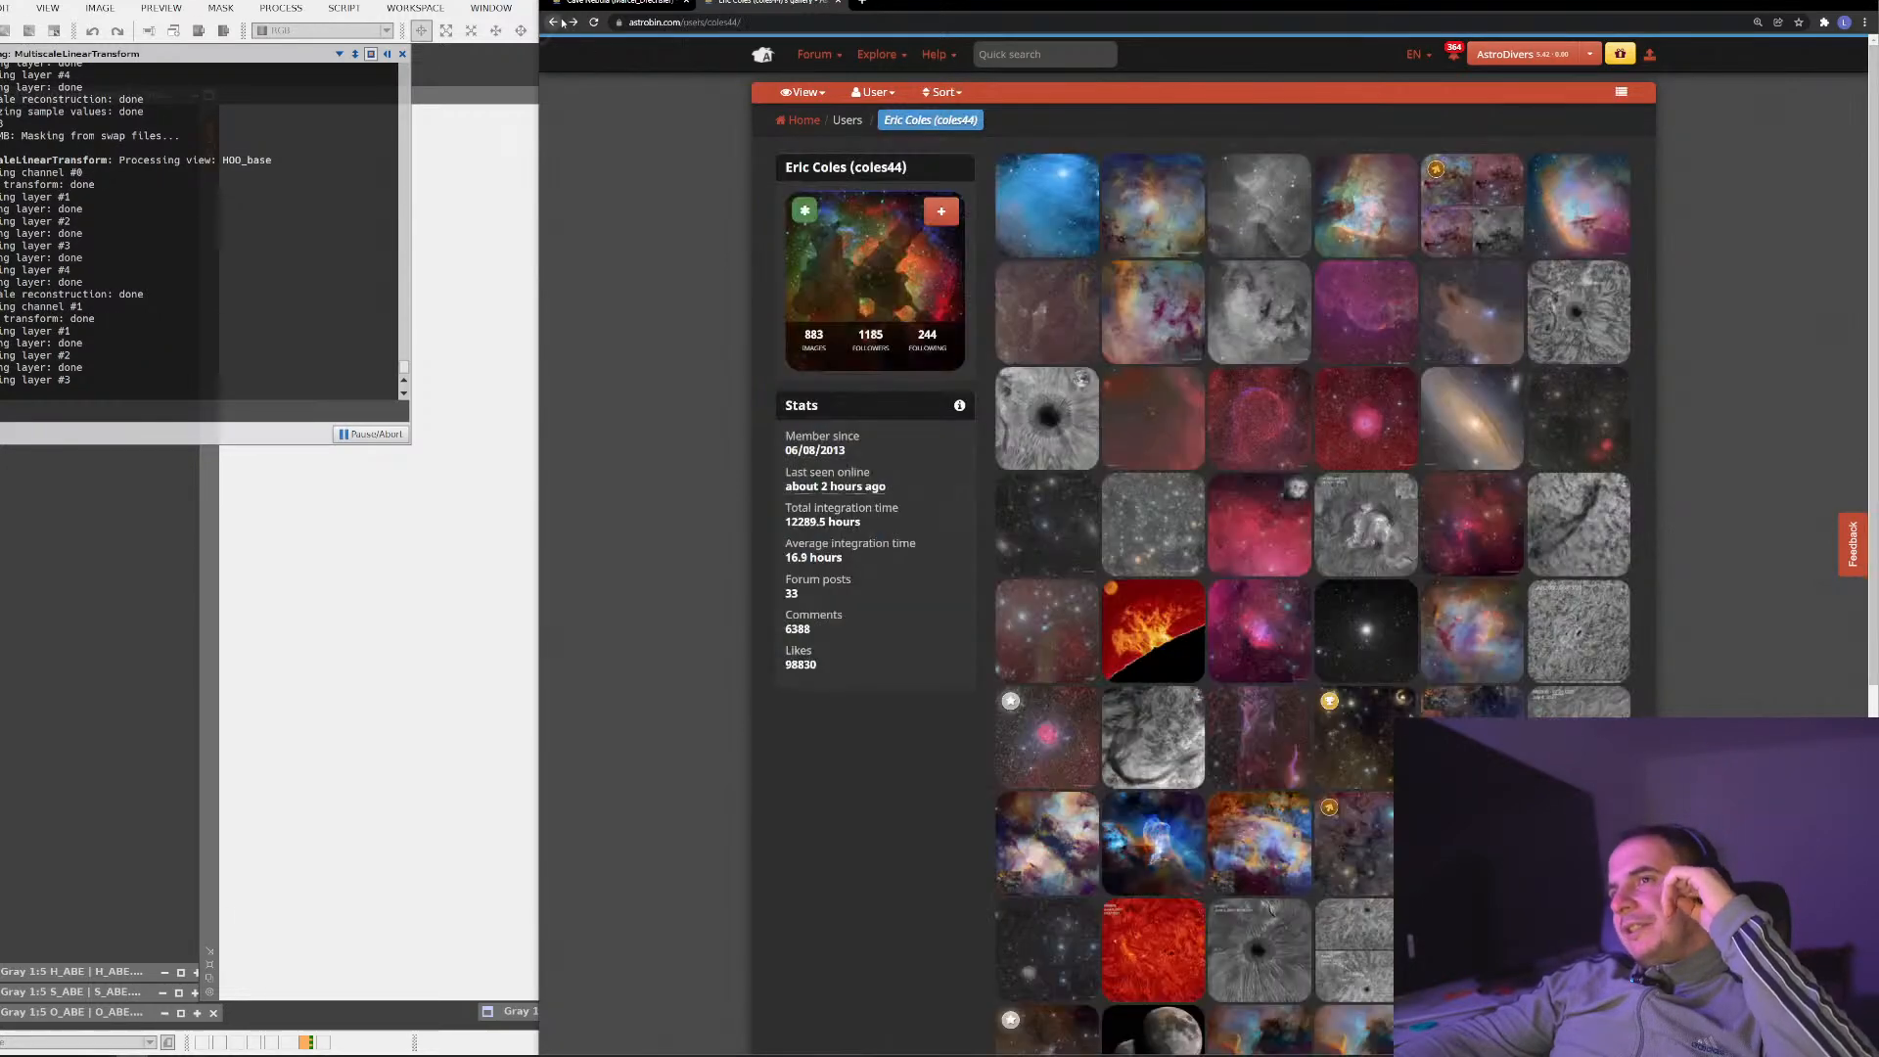
pyautogui.scroll(-5, 760, 294)
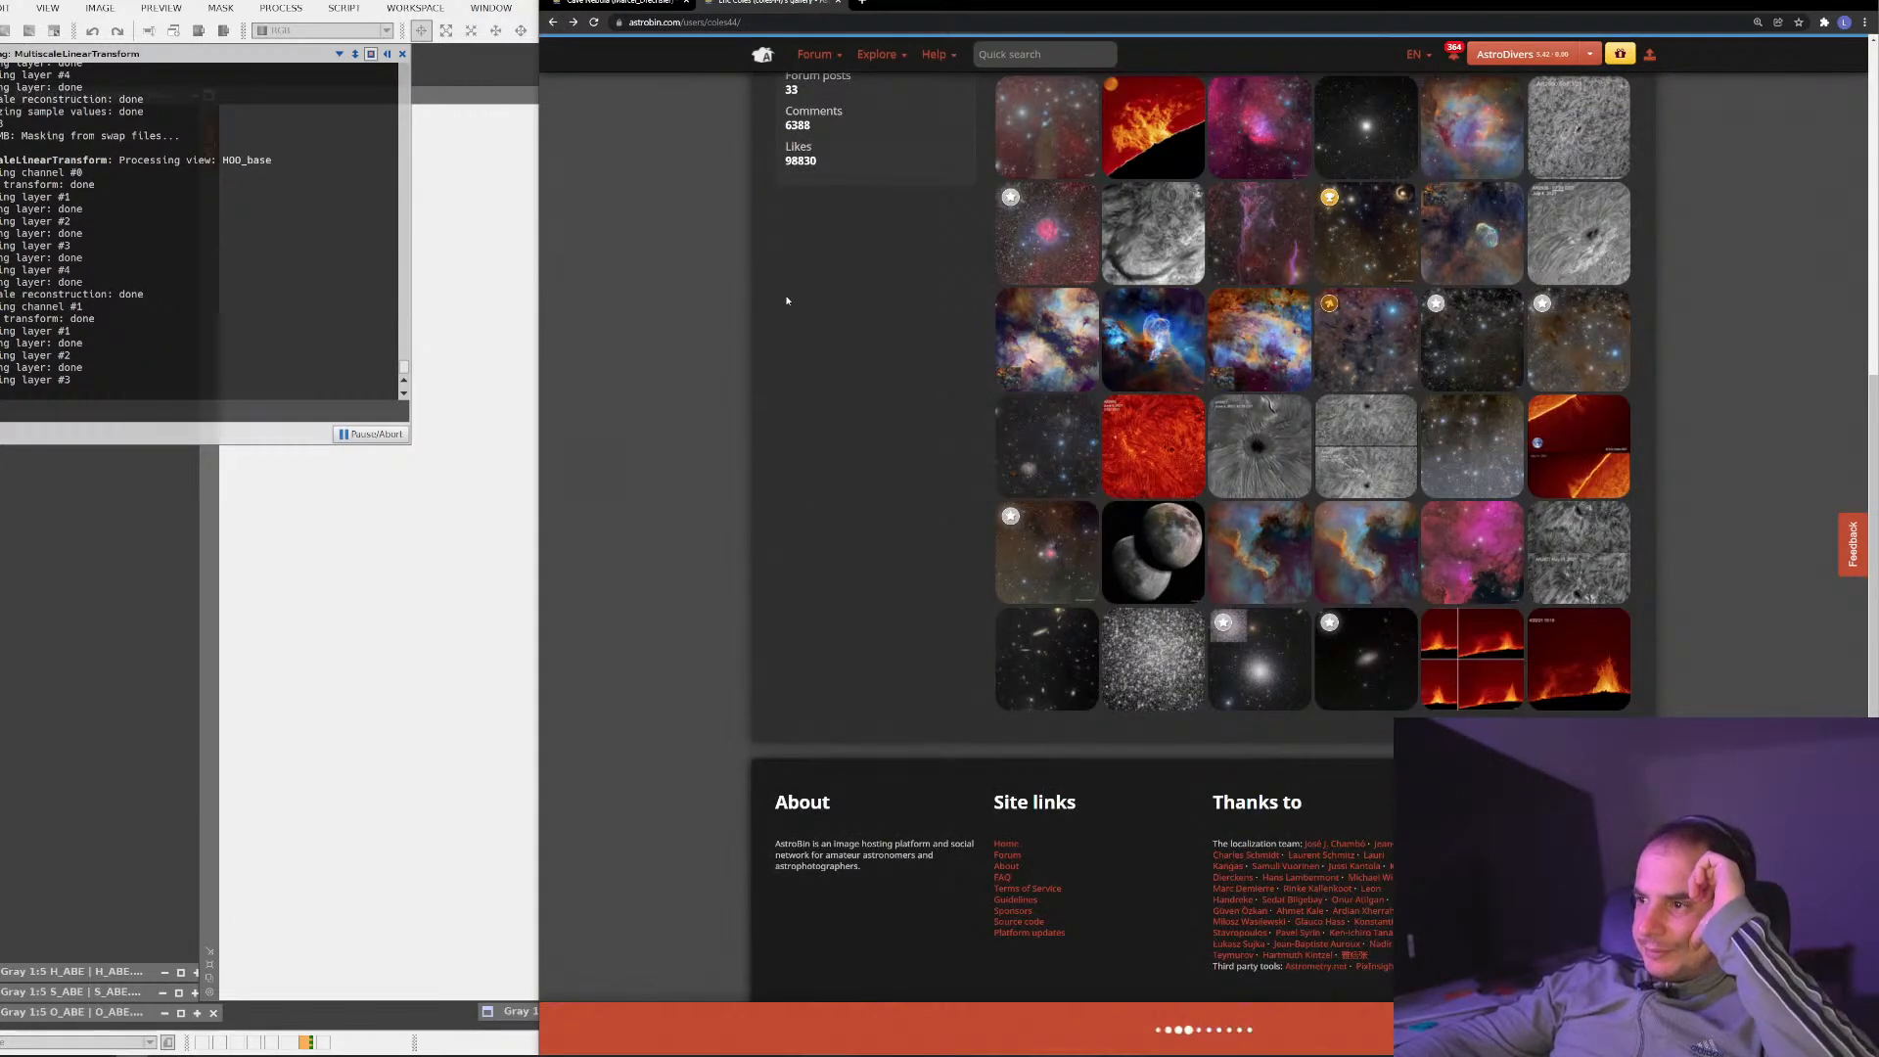
pyautogui.scroll(5, 961, 440)
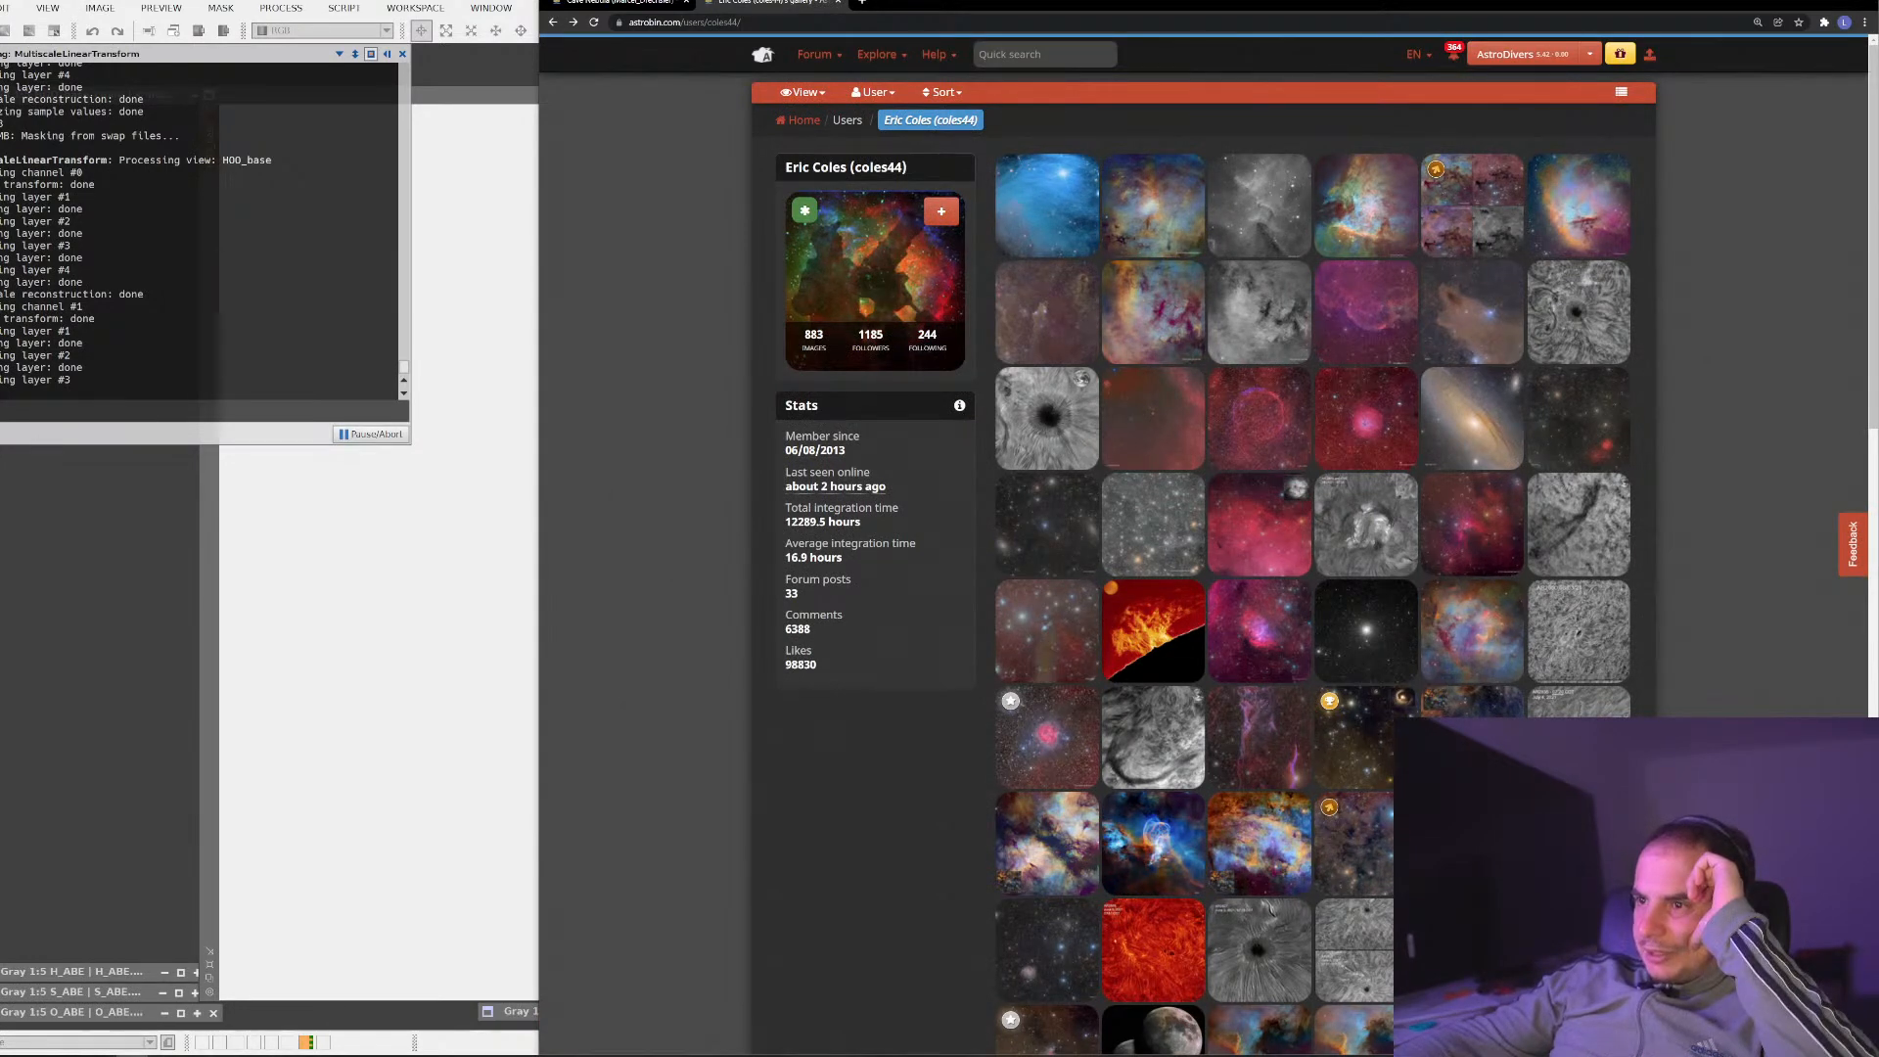
pyautogui.scroll(-10, 813, 542)
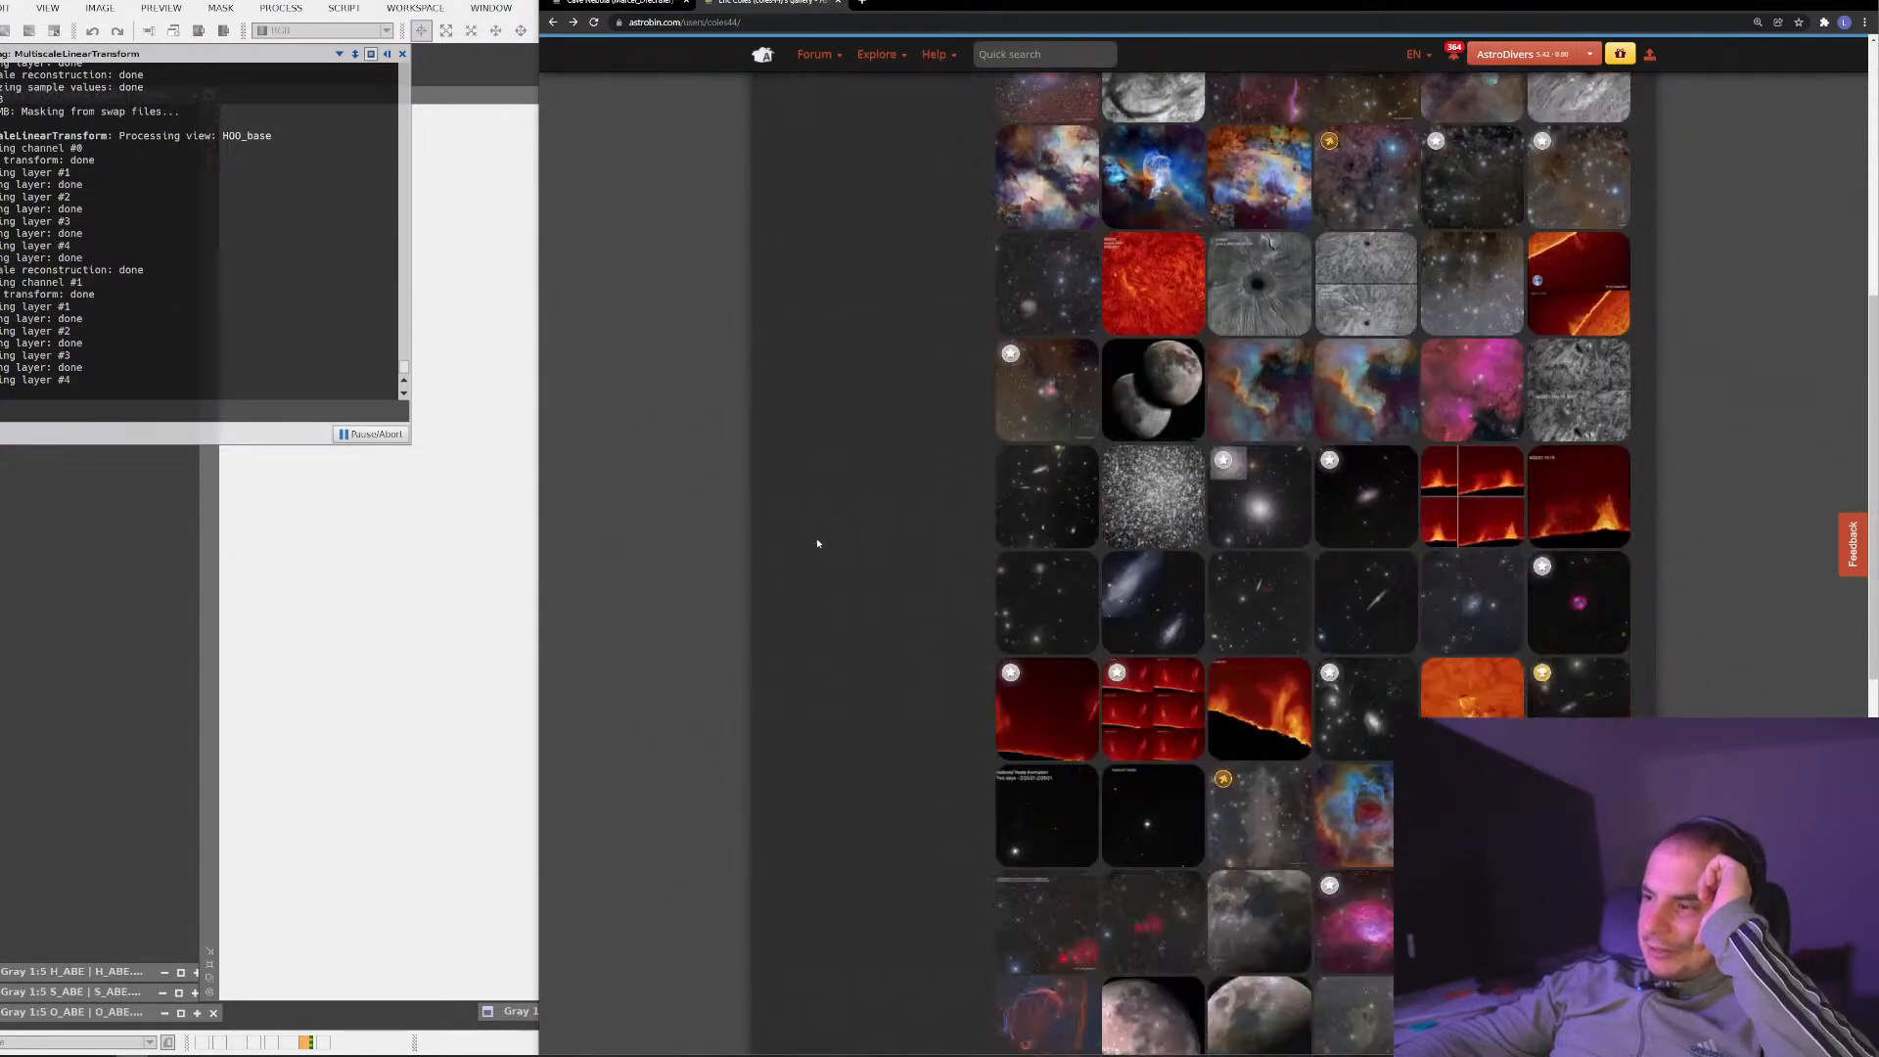
pyautogui.scroll(-2, 820, 546)
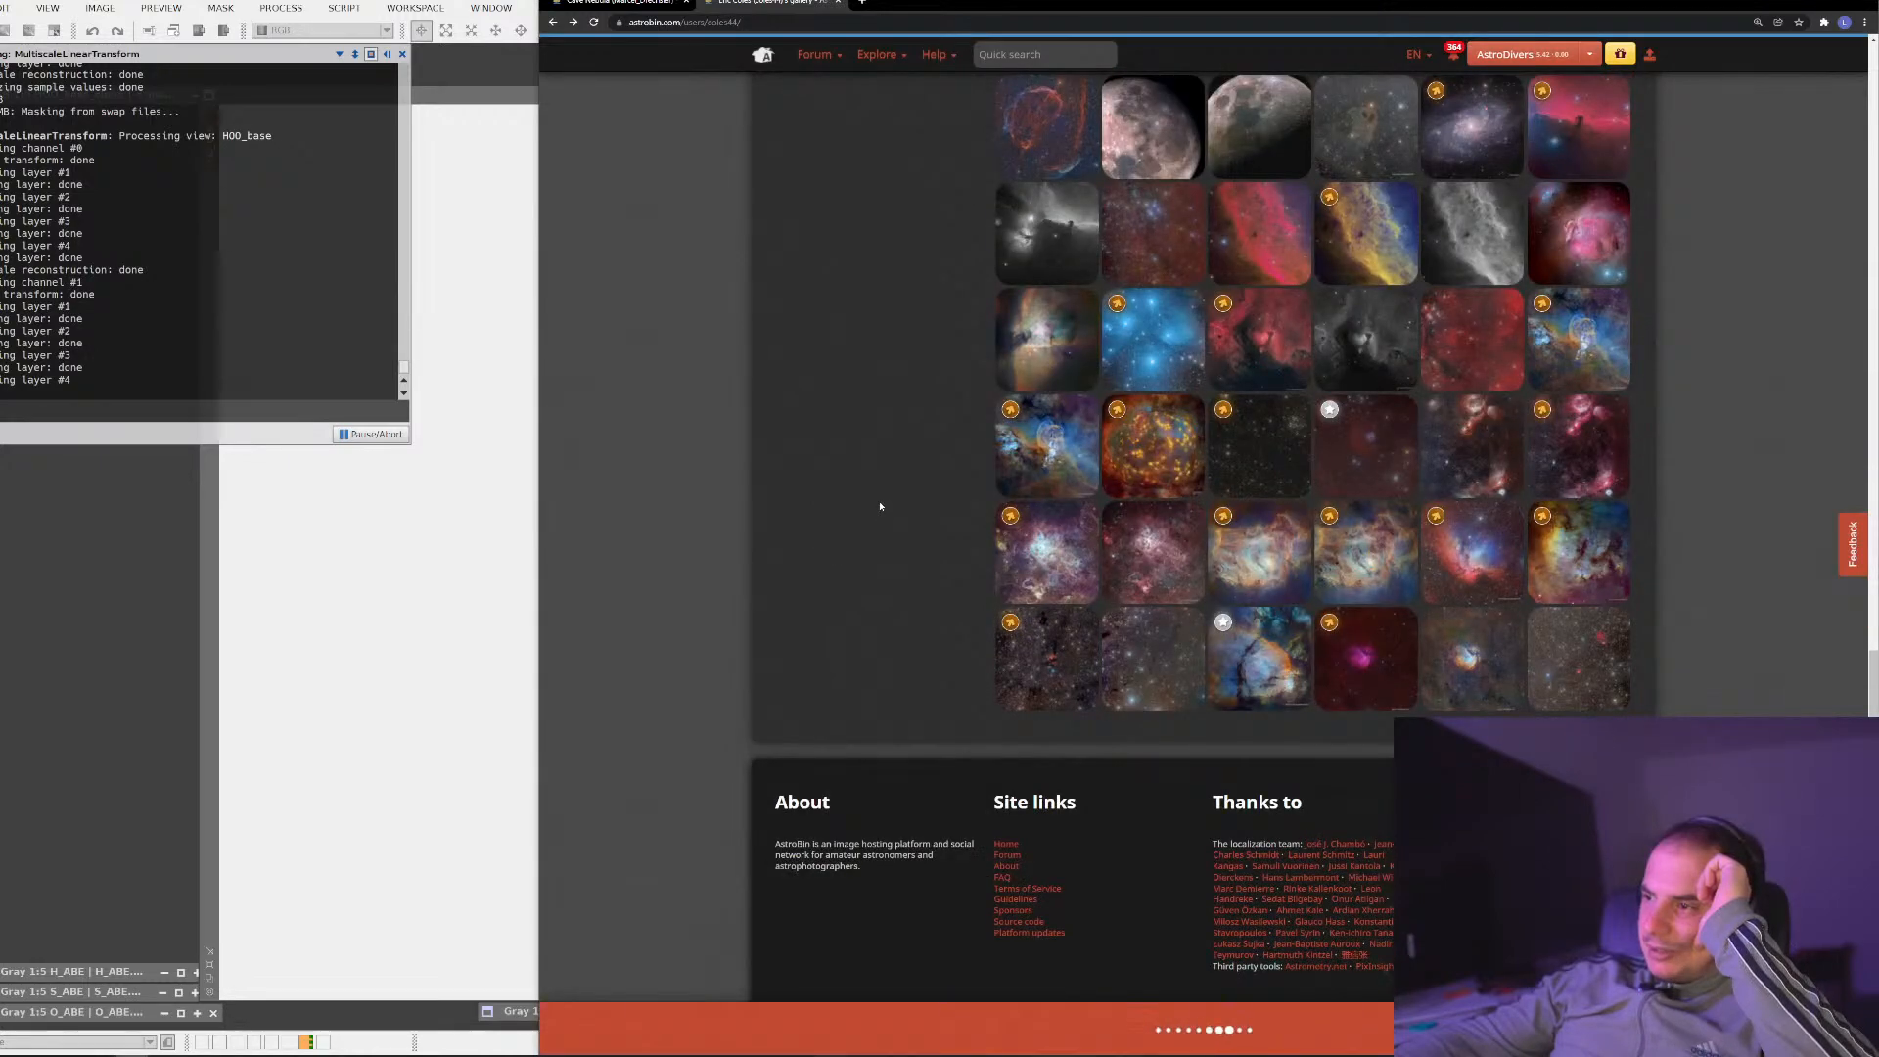
pyautogui.scroll(-5, 864, 542)
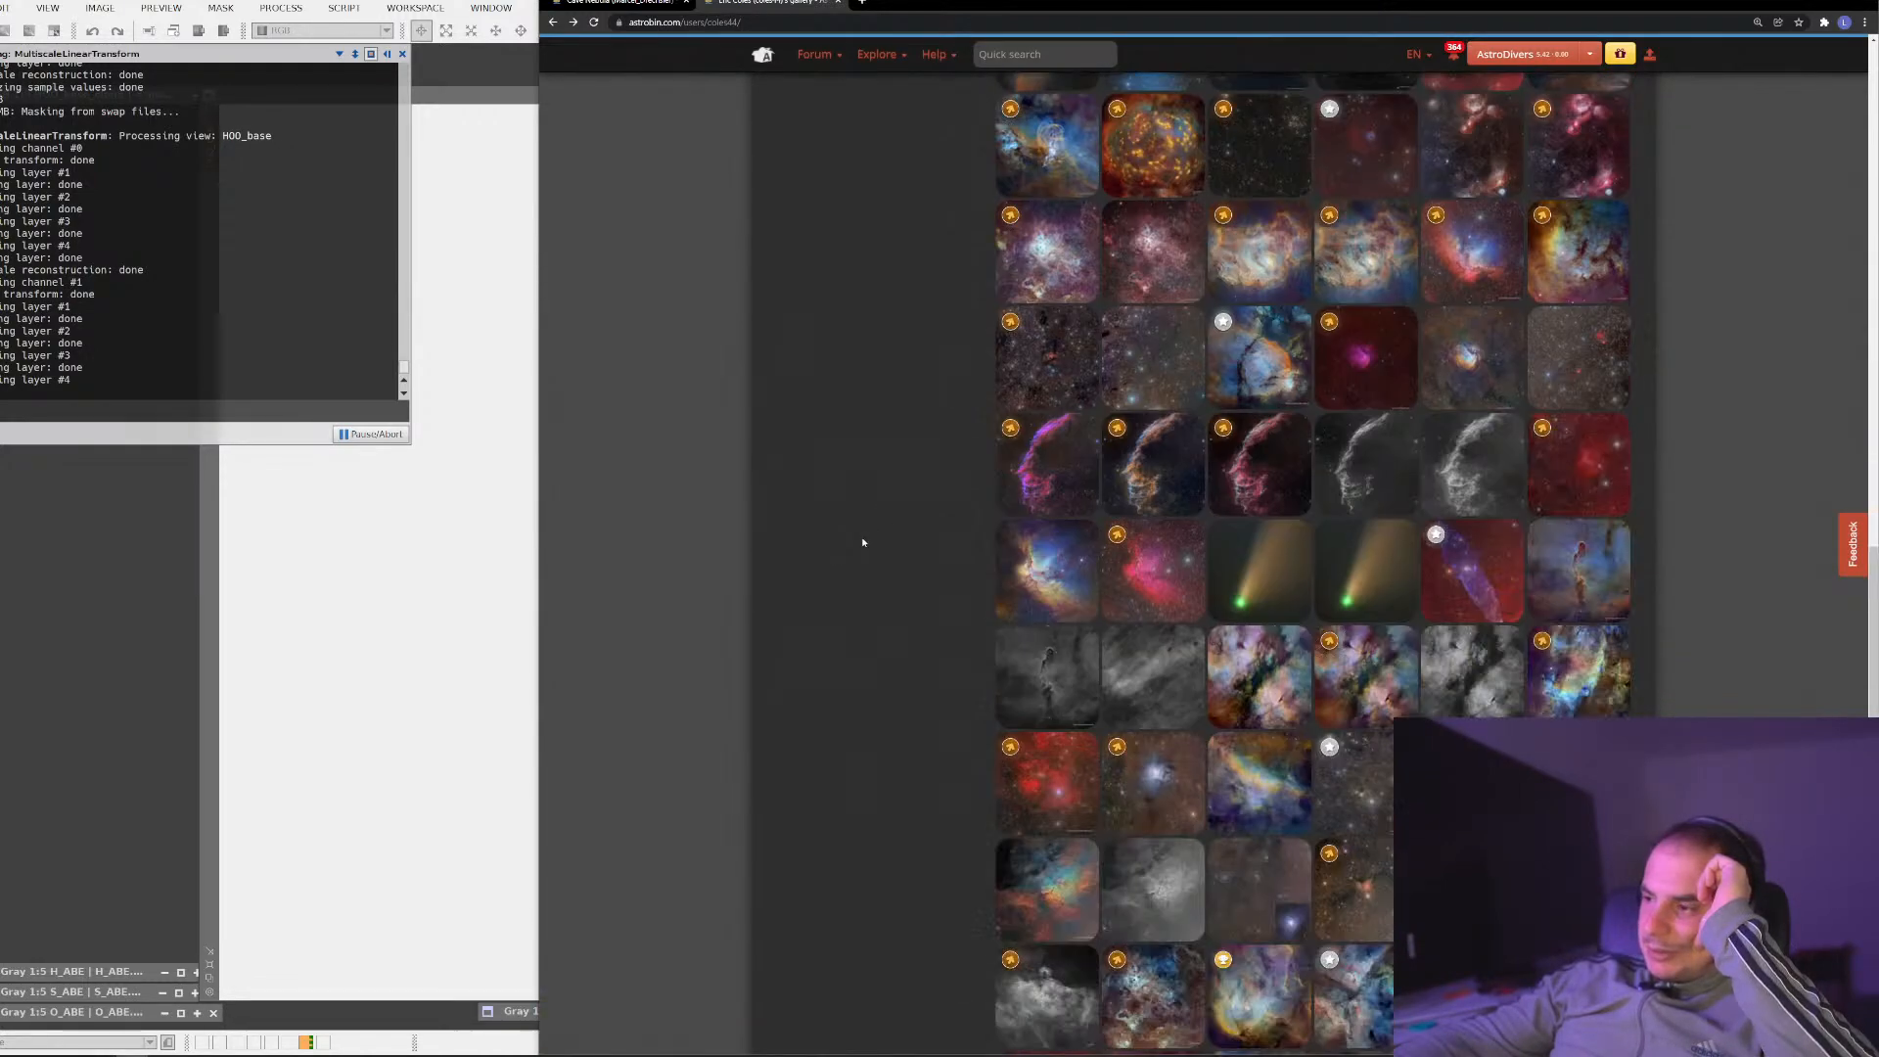
pyautogui.scroll(-4, 863, 543)
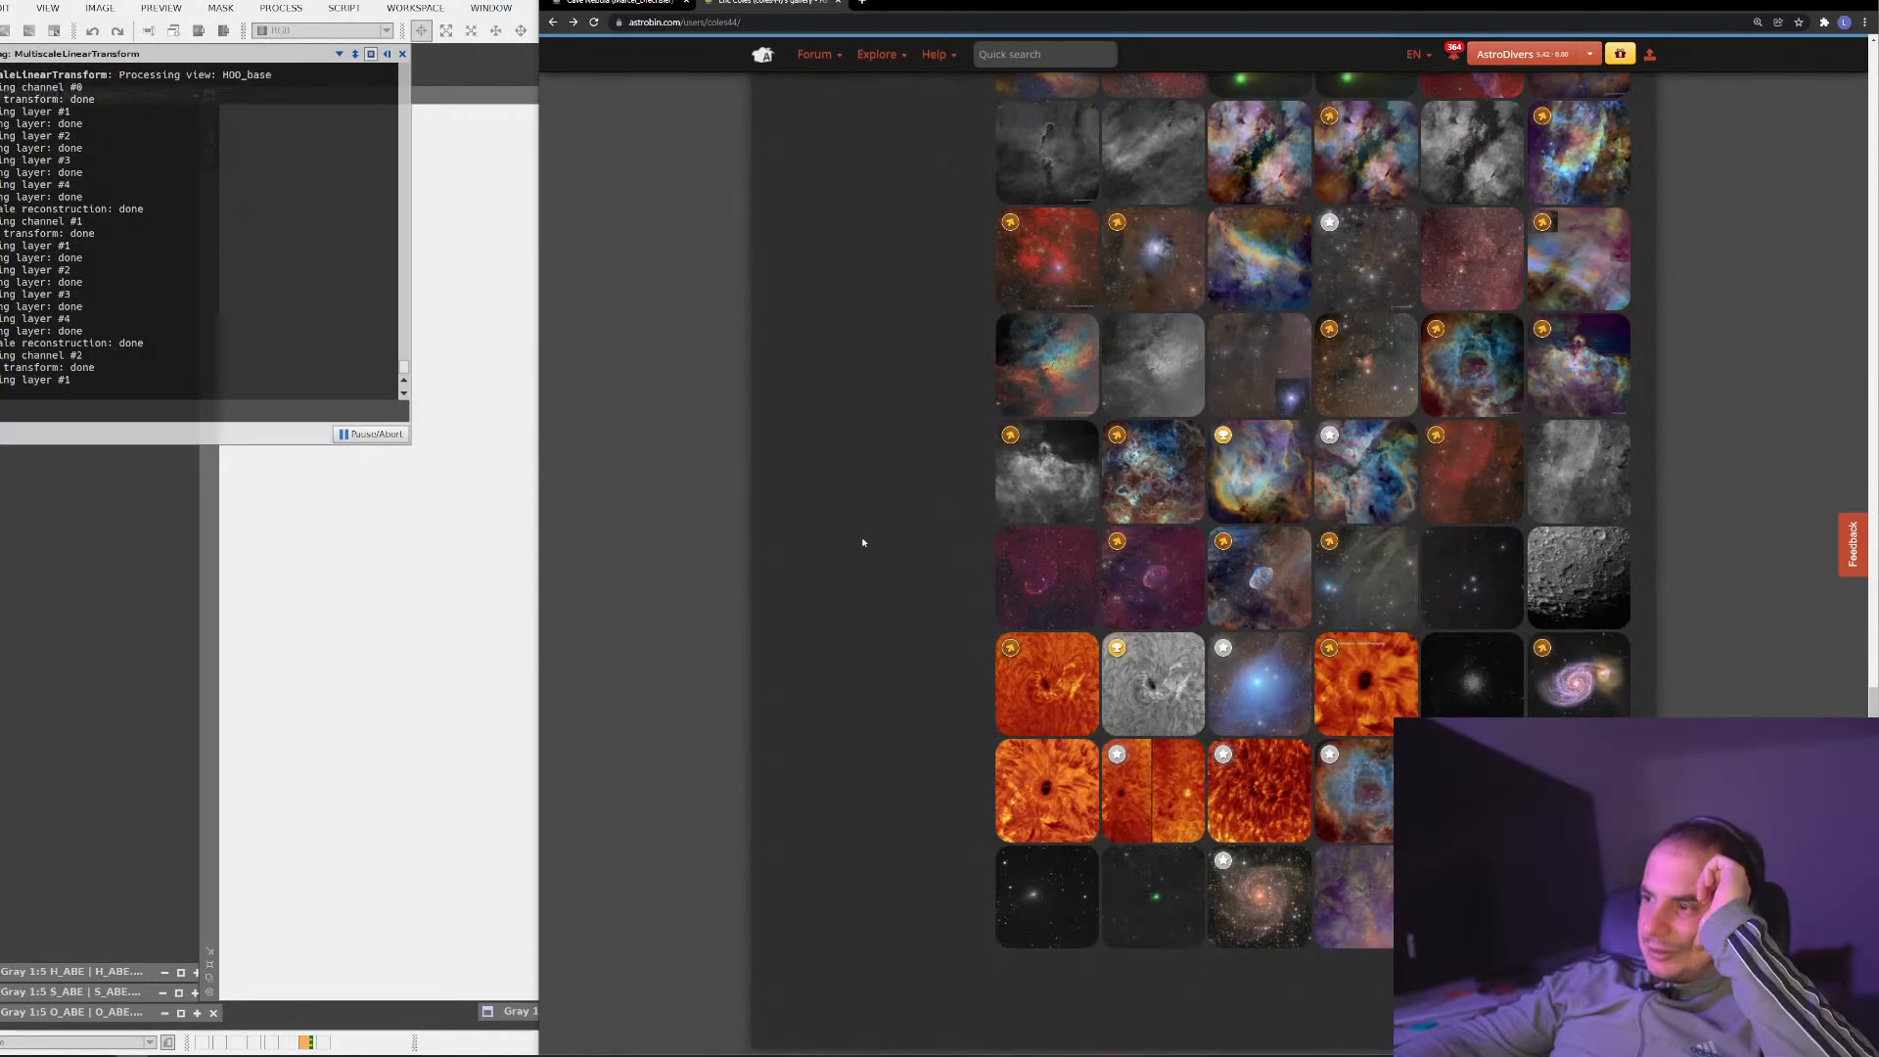
pyautogui.scroll(-3, 863, 542)
pyautogui.scroll(-1, 866, 536)
pyautogui.scroll(-10, 870, 526)
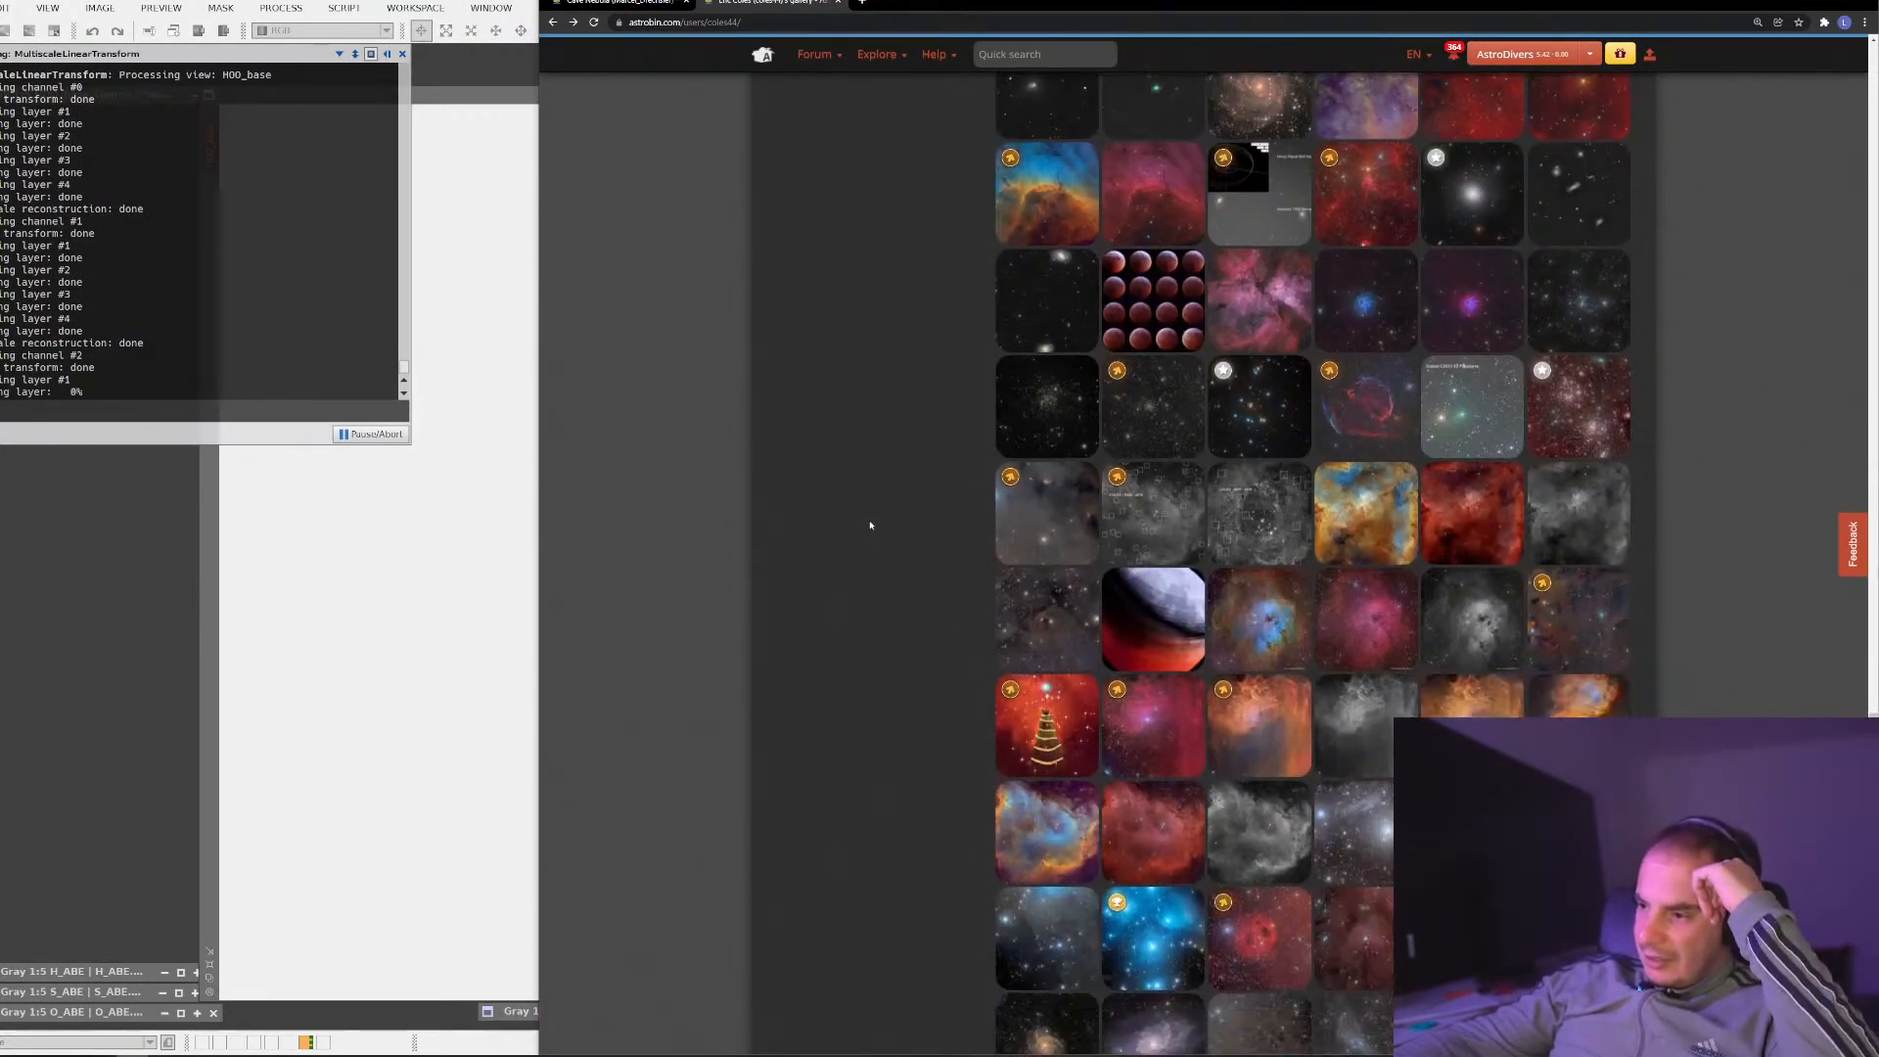
pyautogui.scroll(-1, 870, 526)
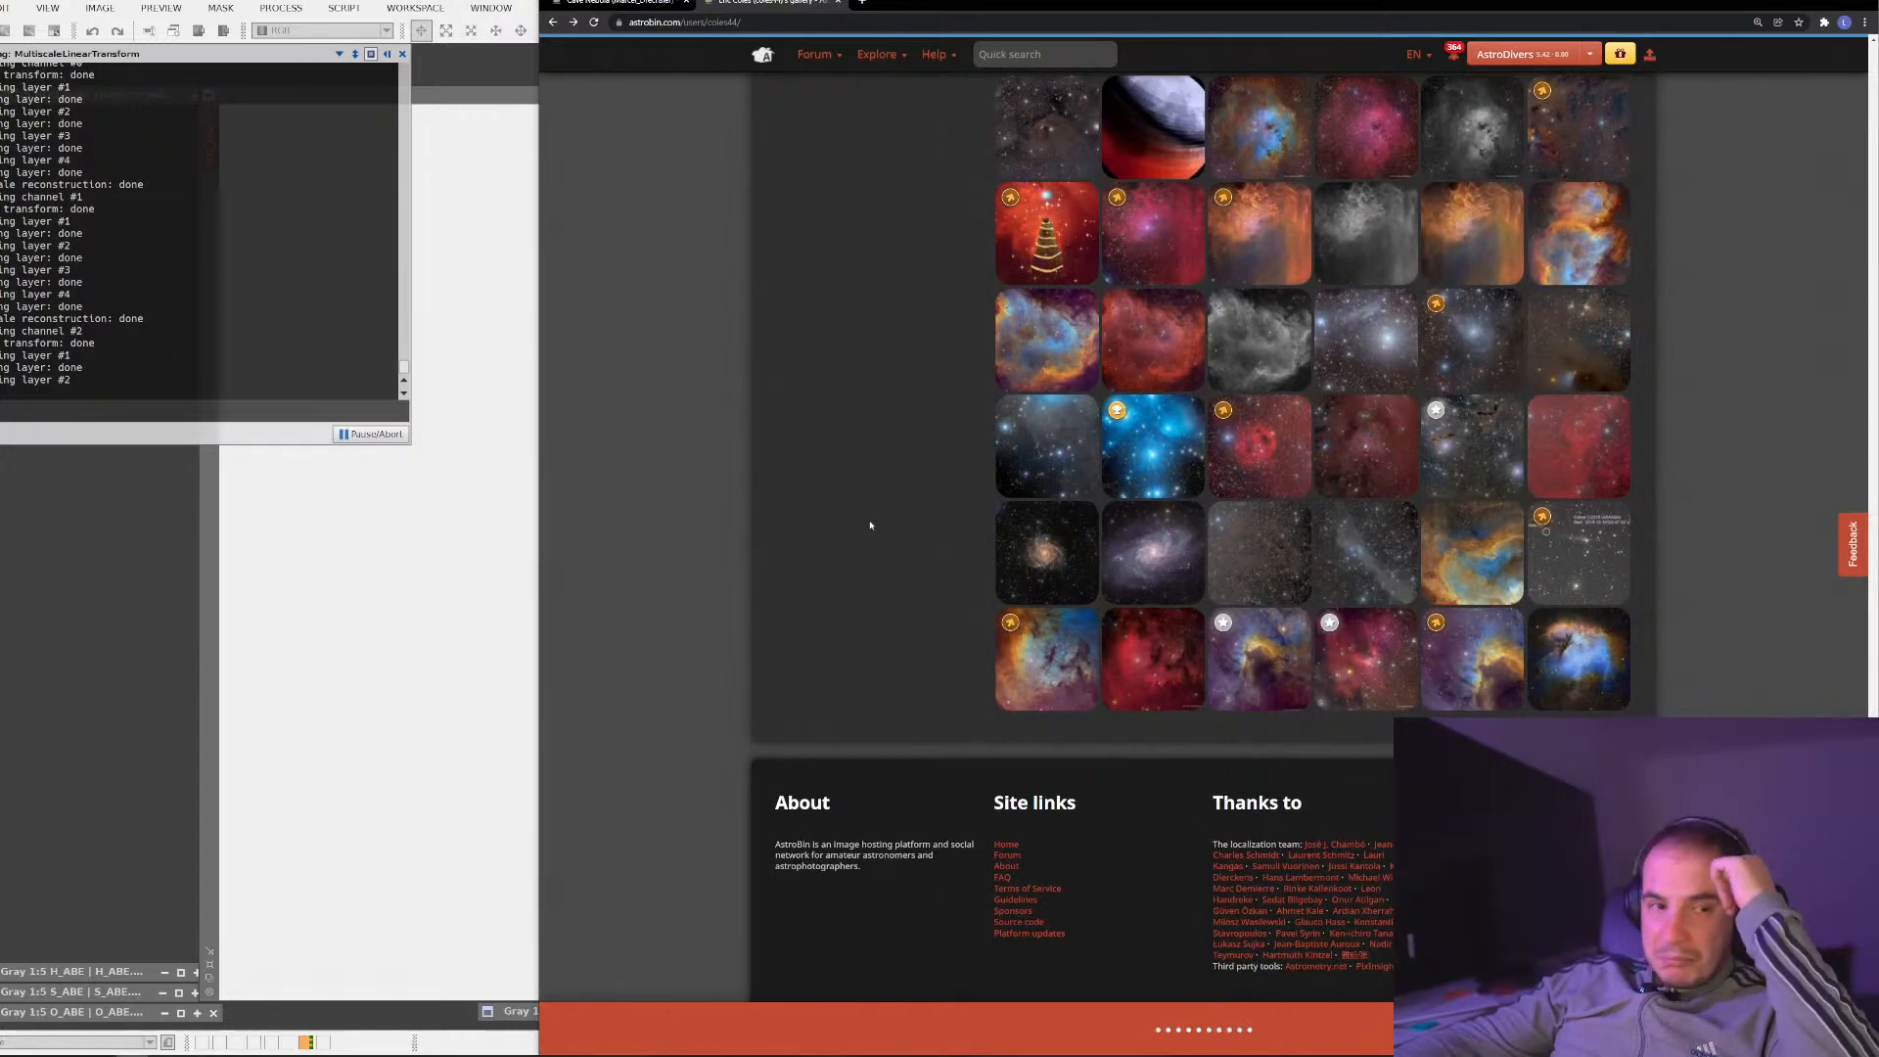
pyautogui.scroll(-10, 960, 403)
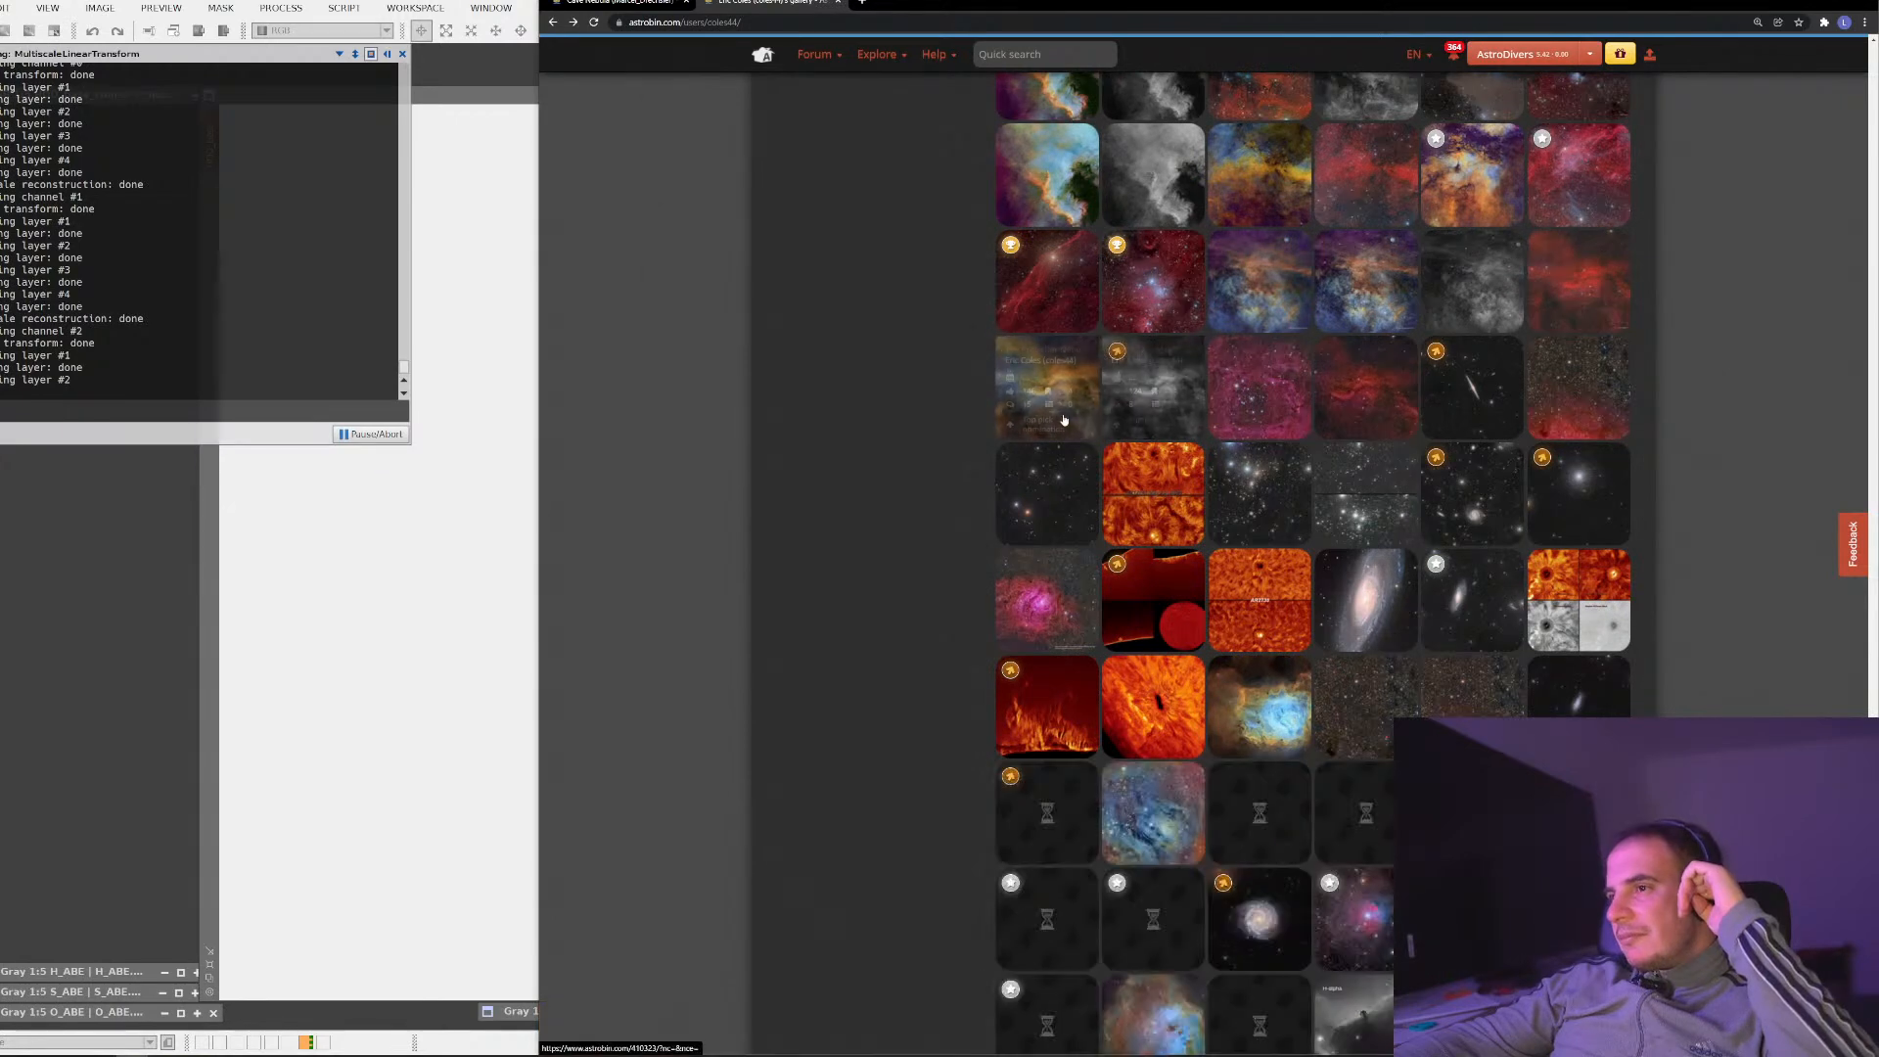
pyautogui.click(1041, 431)
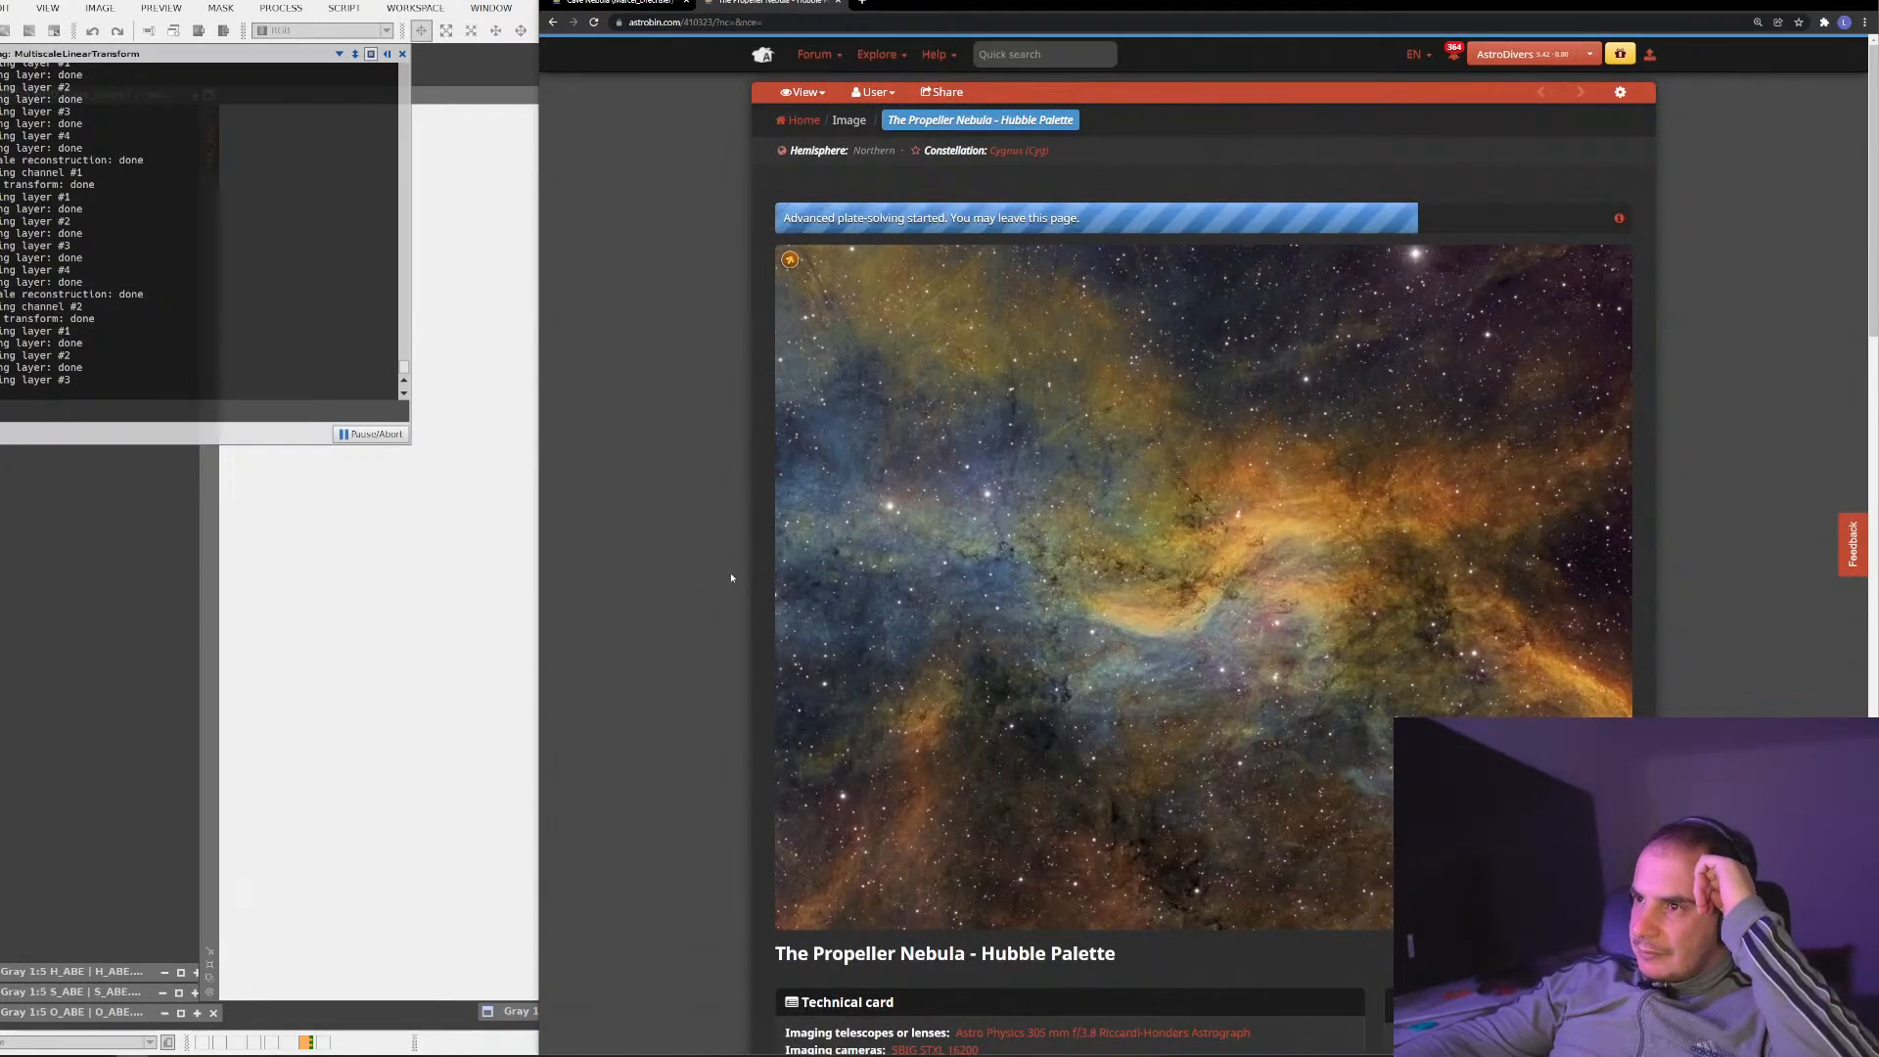
# View the Propeller Nebula image and read the equipment, filters and frames in its technical card
pyautogui.scroll(-1, 731, 577)
pyautogui.scroll(-3, 732, 578)
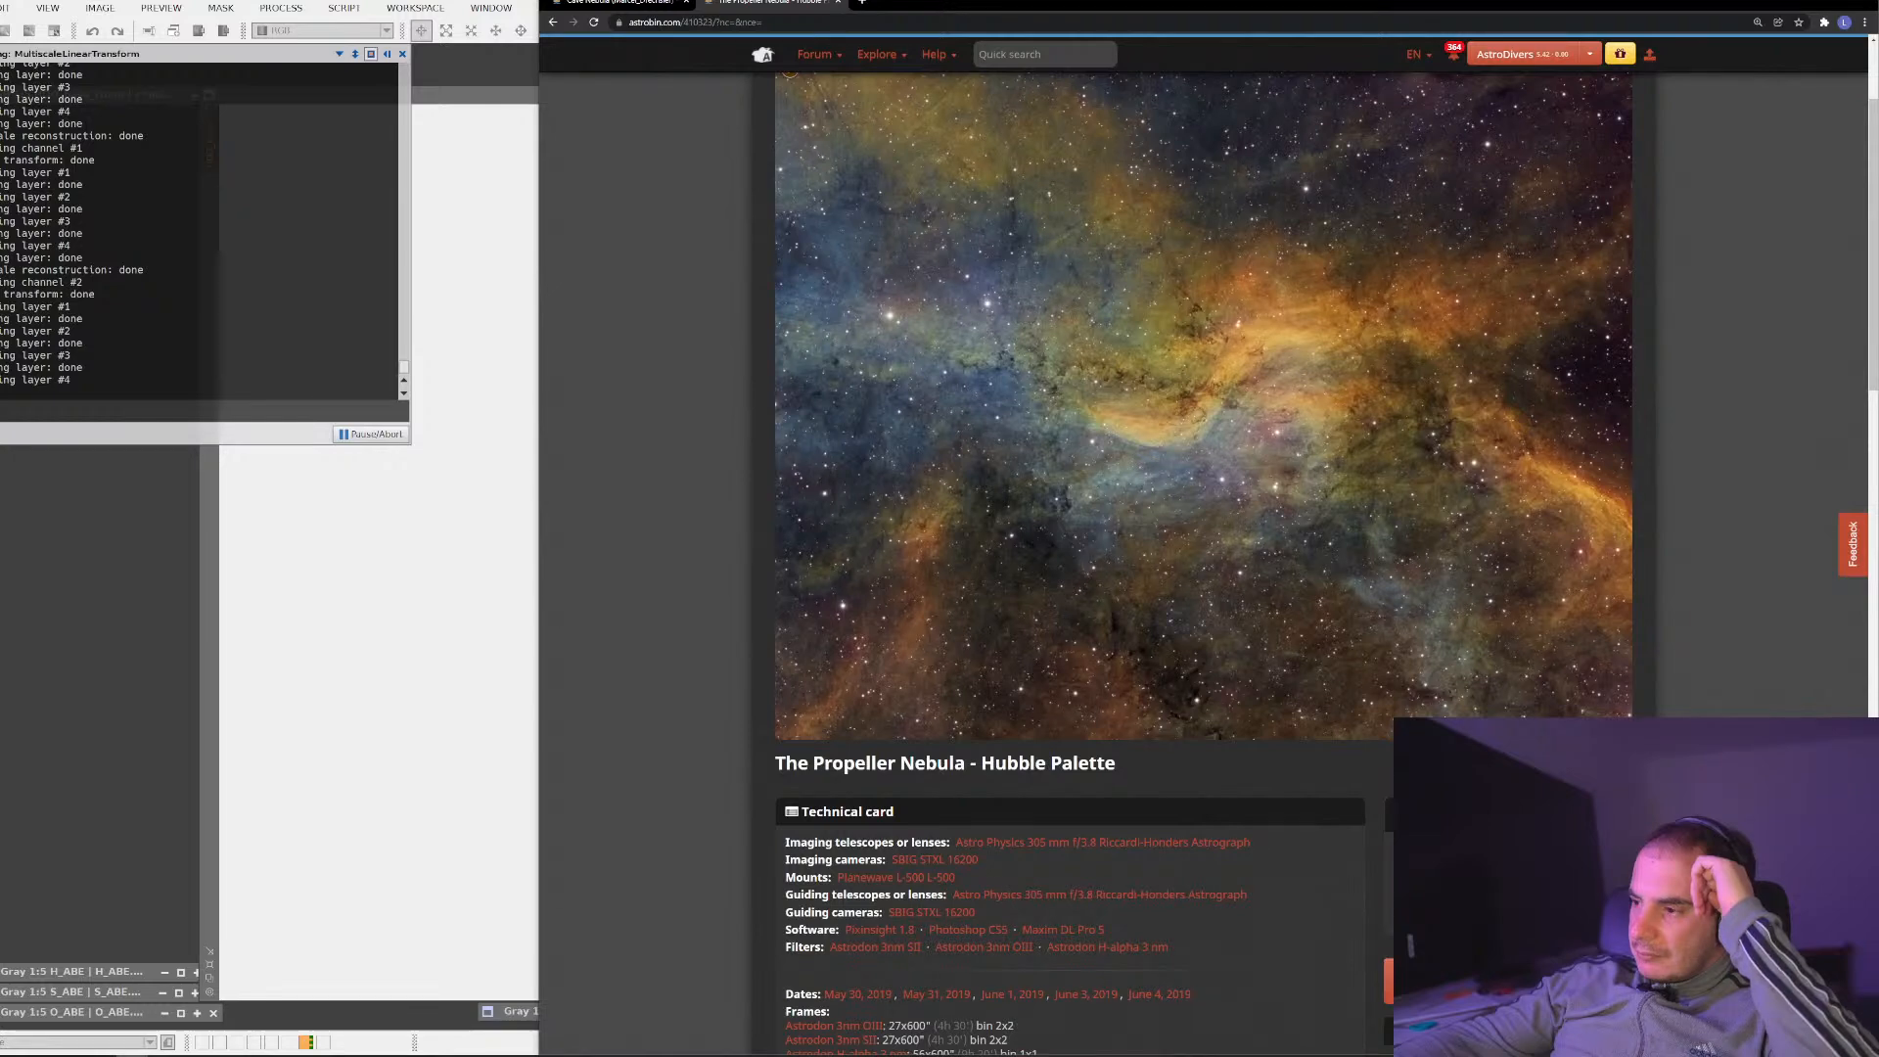
pyautogui.scroll(-4, 1204, 421)
pyautogui.scroll(-2, 1204, 421)
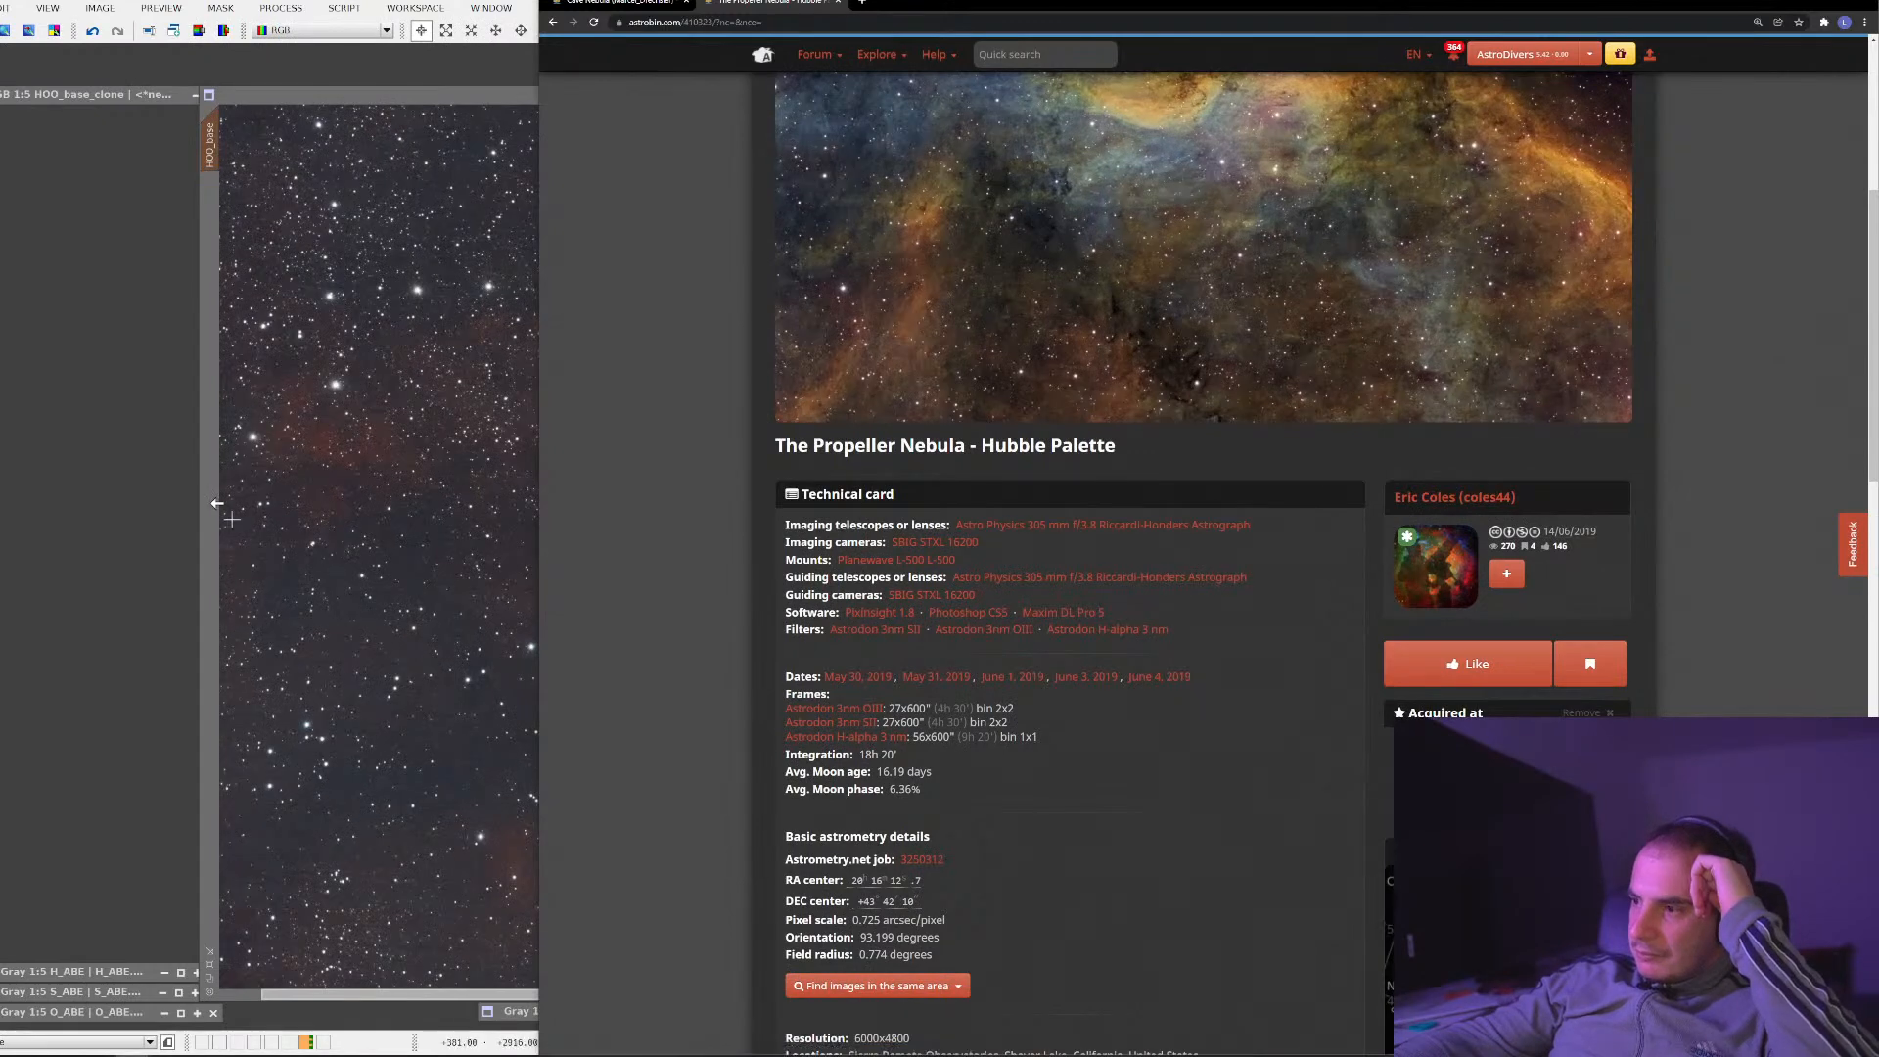
# Switch back to PixInsight and compare HOO_base with and without the second noise reduction pass at 2:1 around the nebula's bright rim
pyautogui.click(96, 446)
pyautogui.scroll(4, 745, 577)
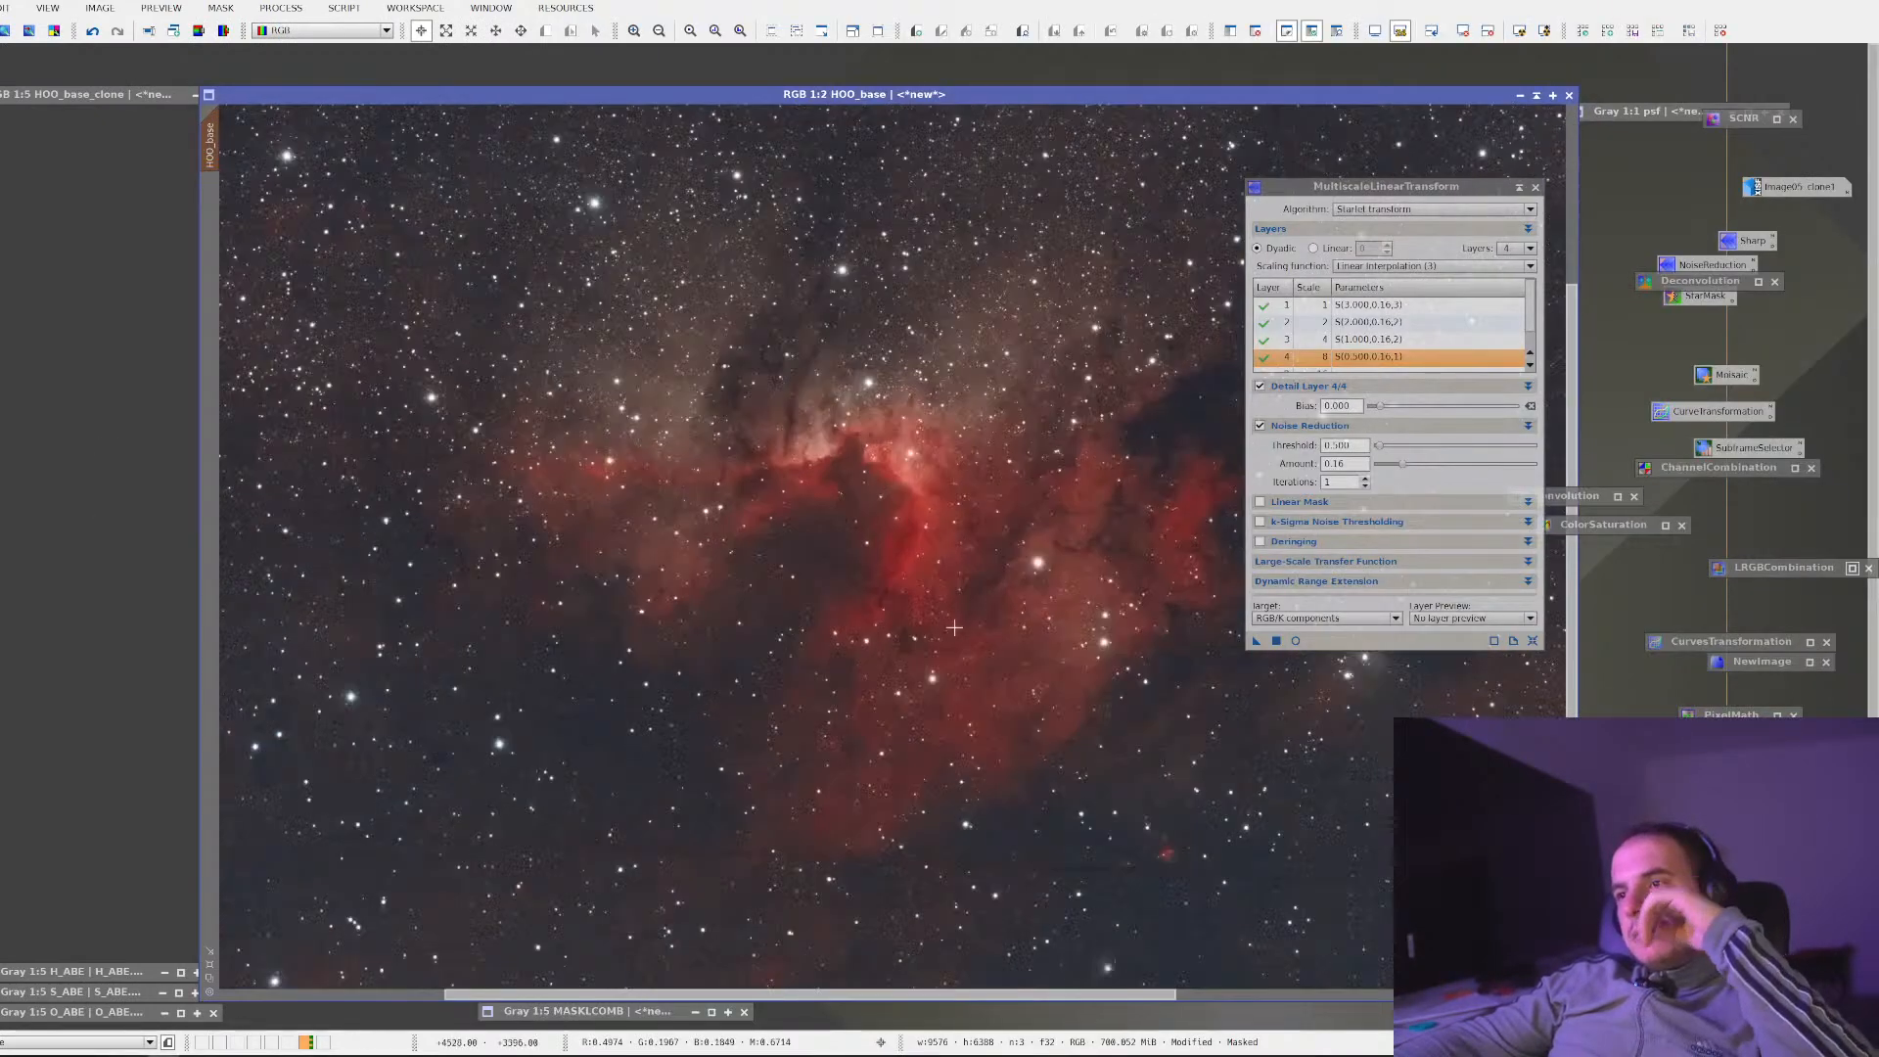
pyautogui.scroll(-3, 745, 577)
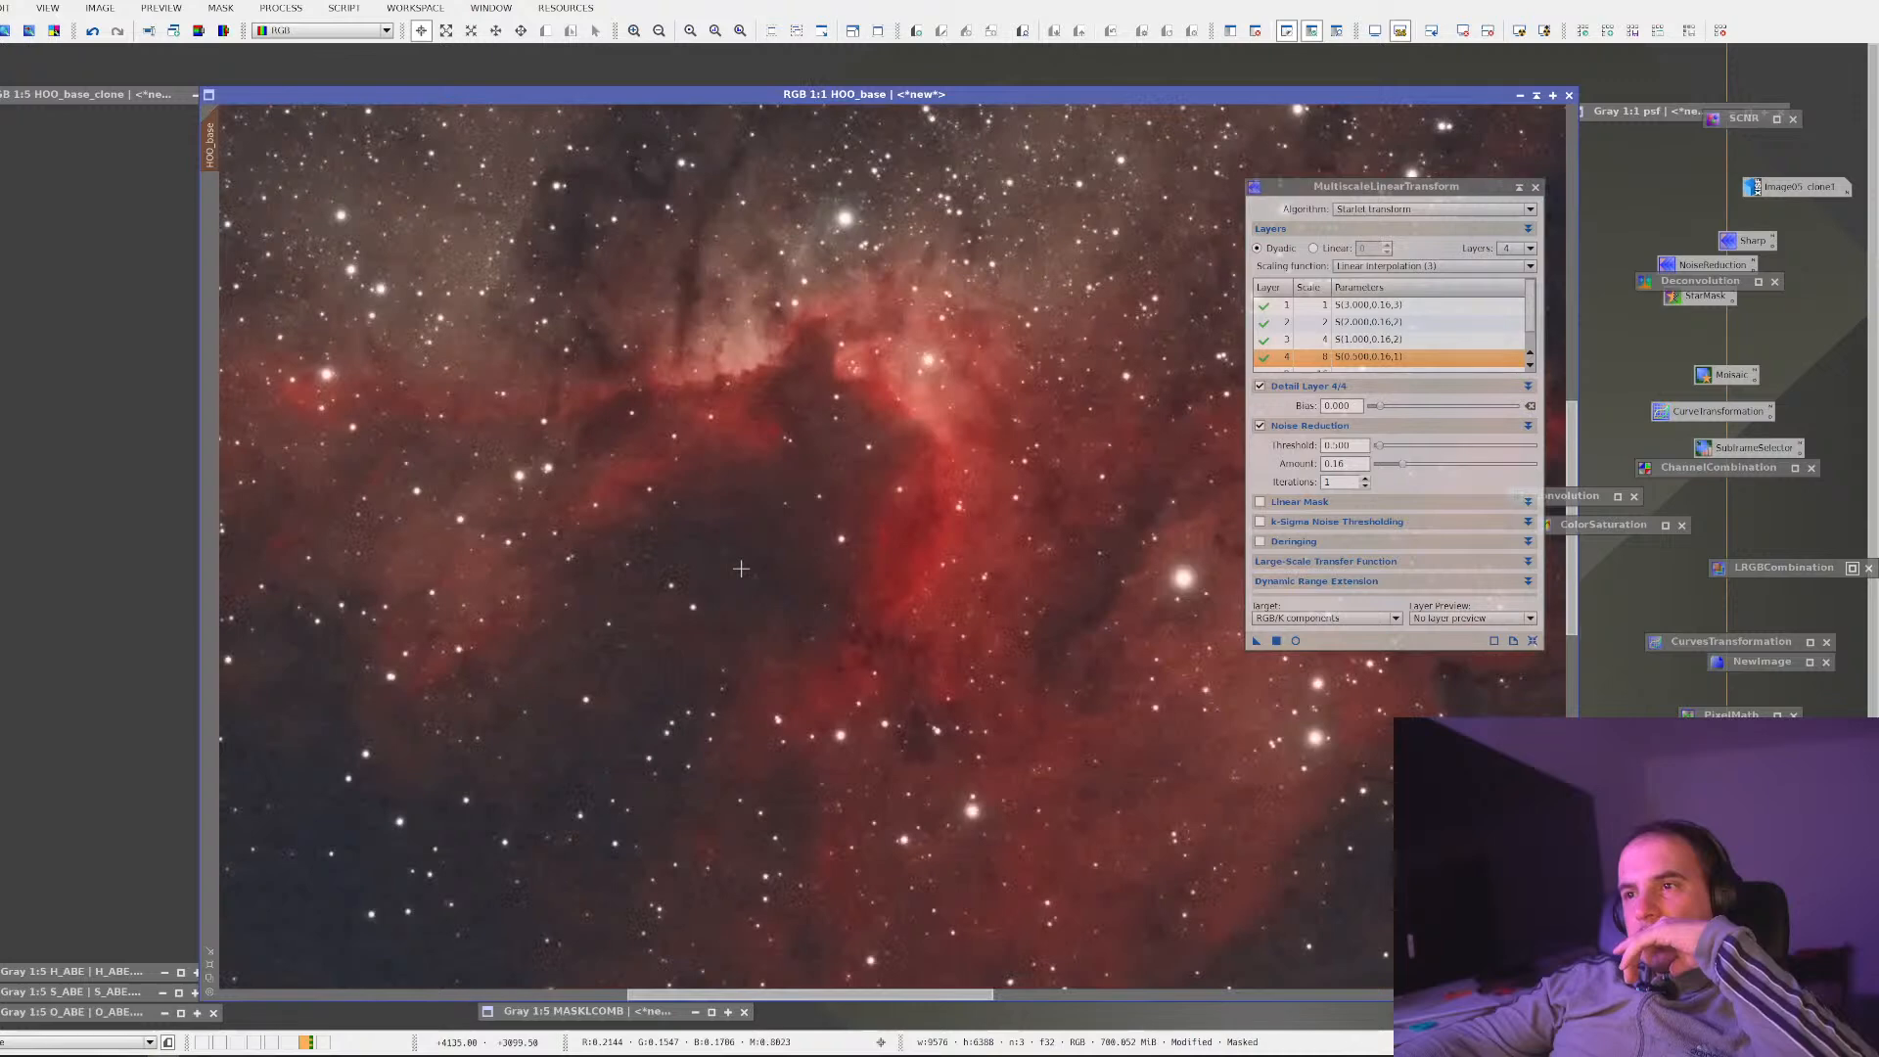
pyautogui.scroll(2, 501, 361)
pyautogui.moveTo(562, 304); pyautogui.dragTo(602, 516)
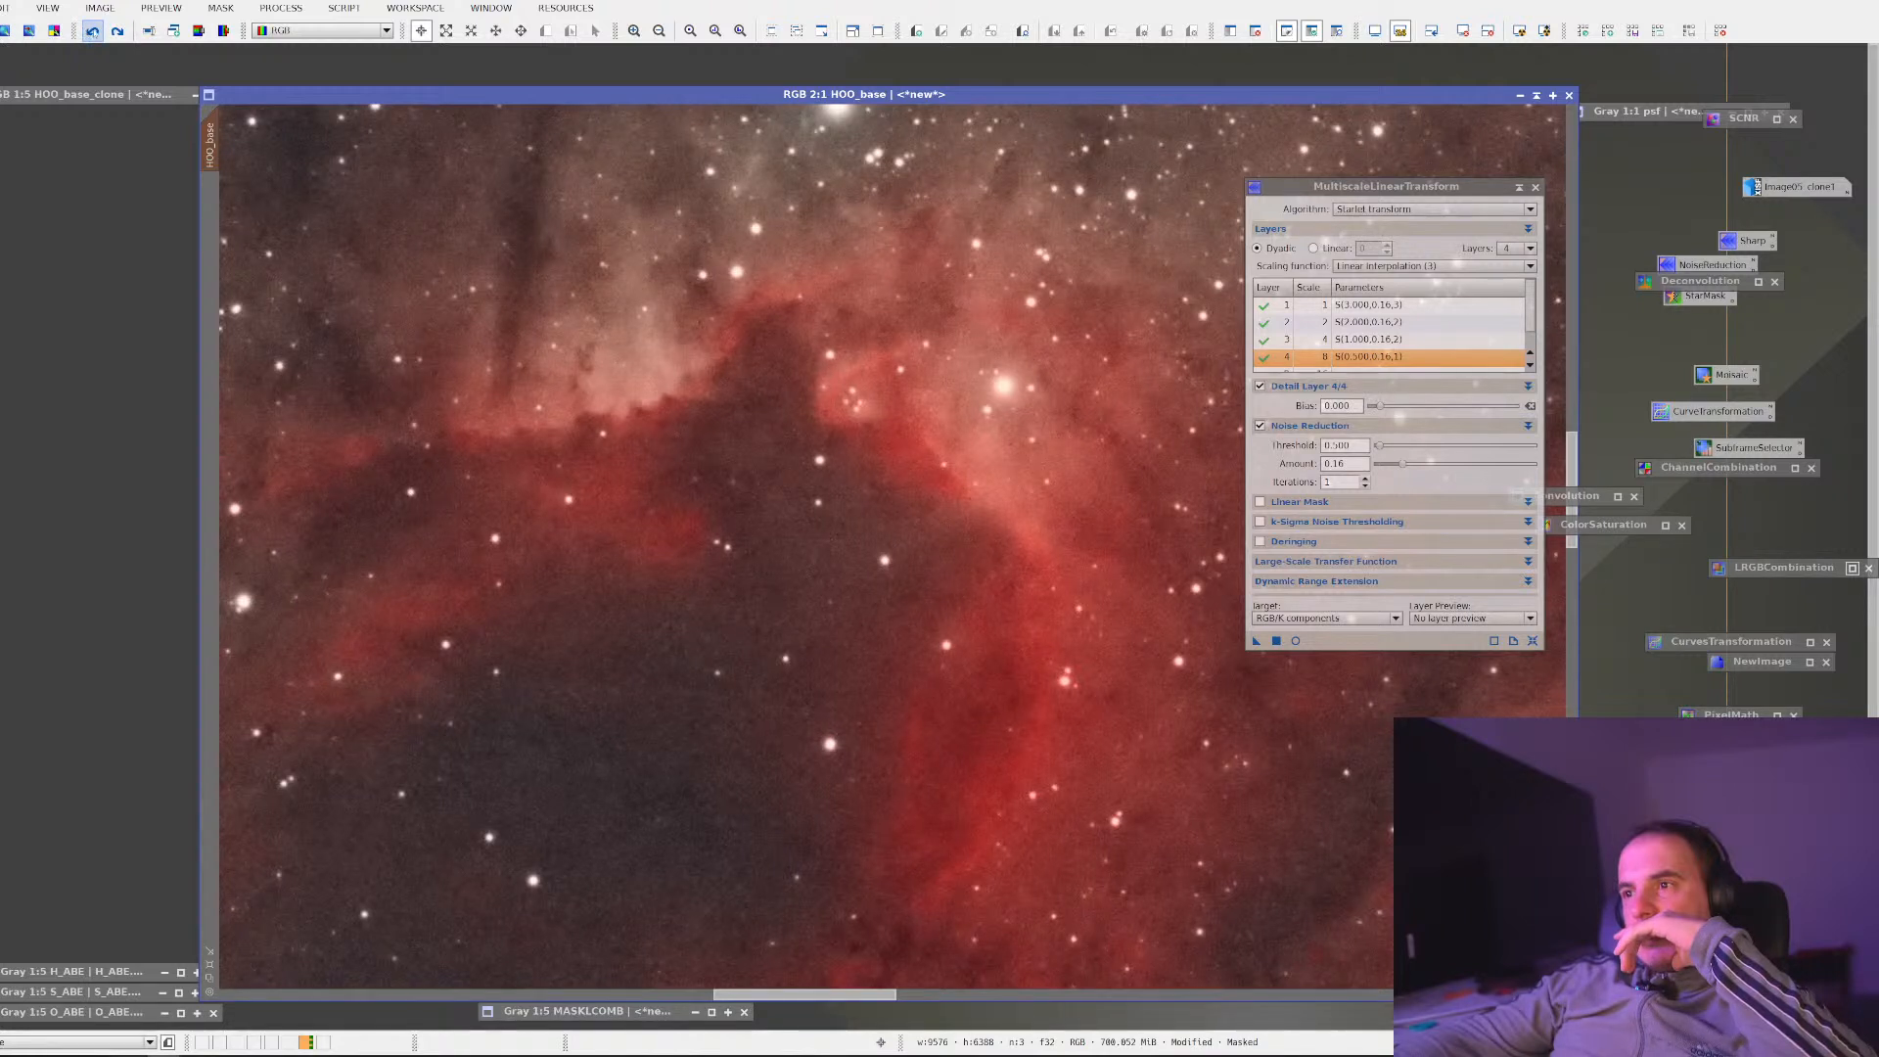
pyautogui.click(118, 30)
pyautogui.click(93, 32)
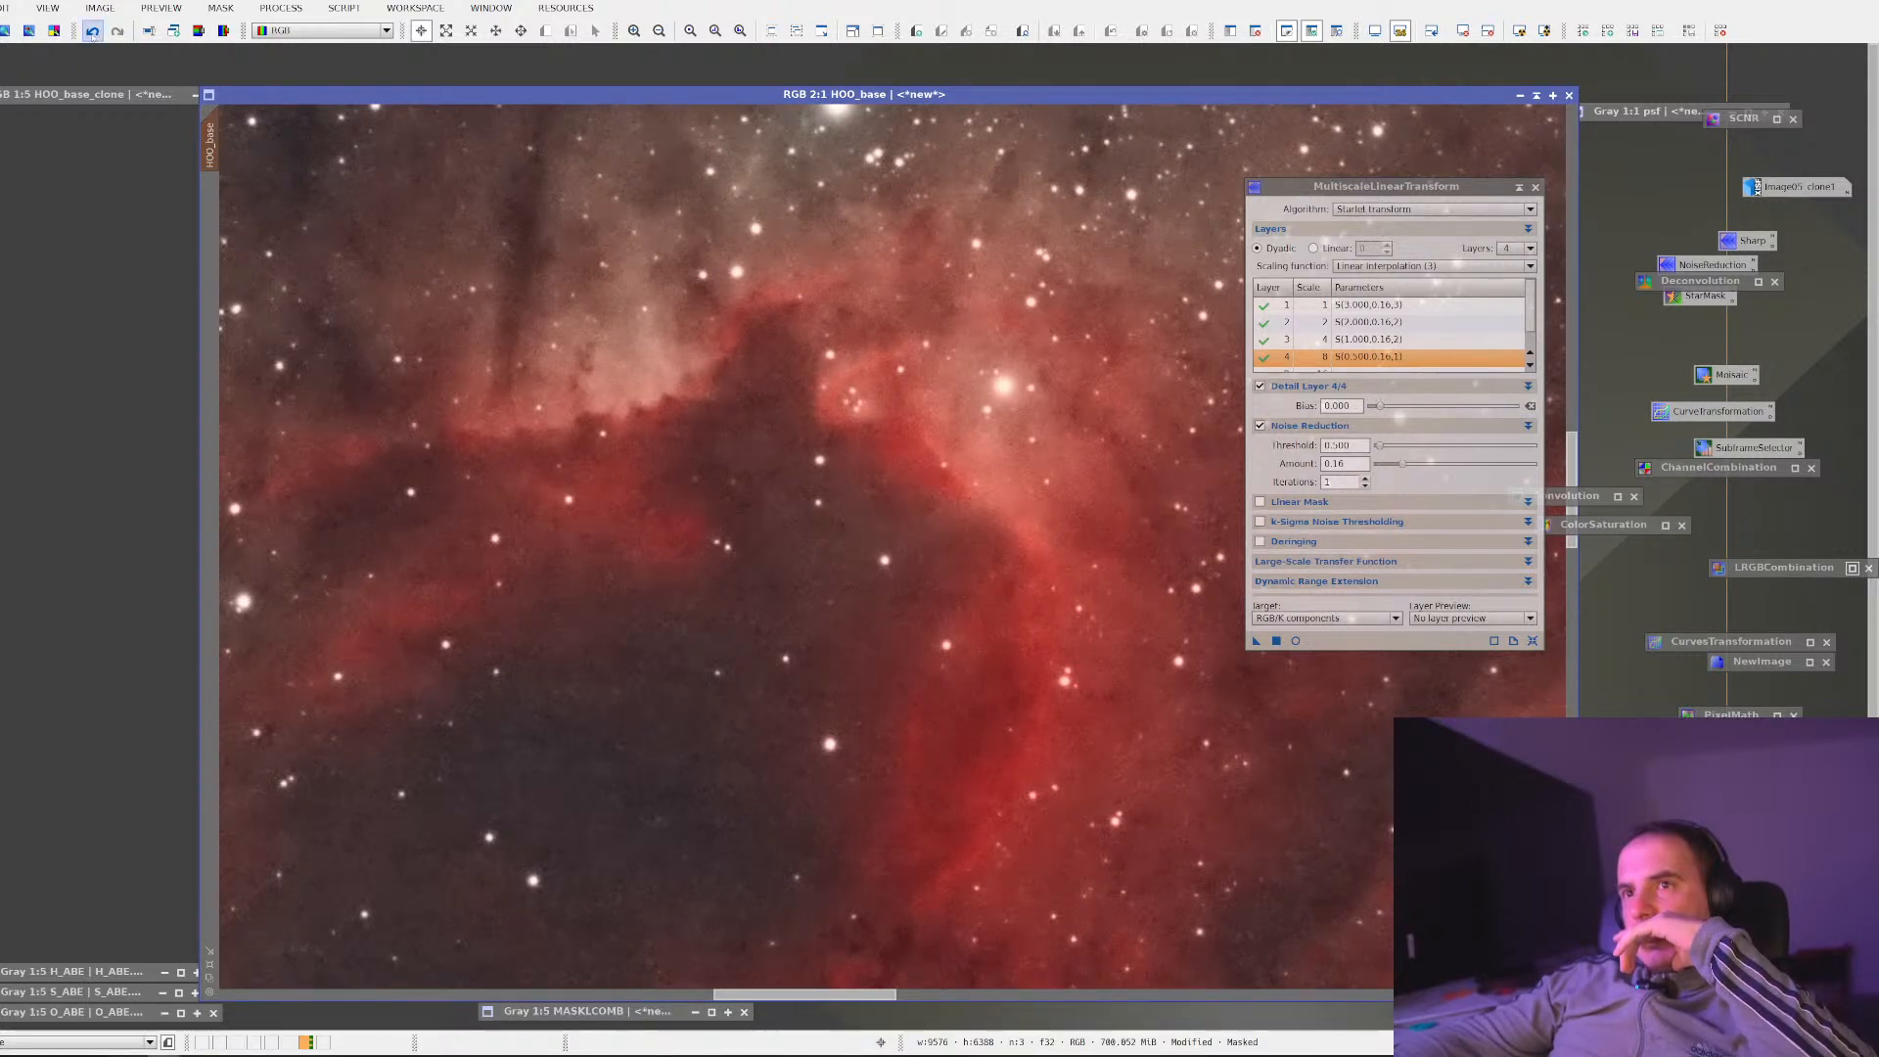
pyautogui.click(93, 31)
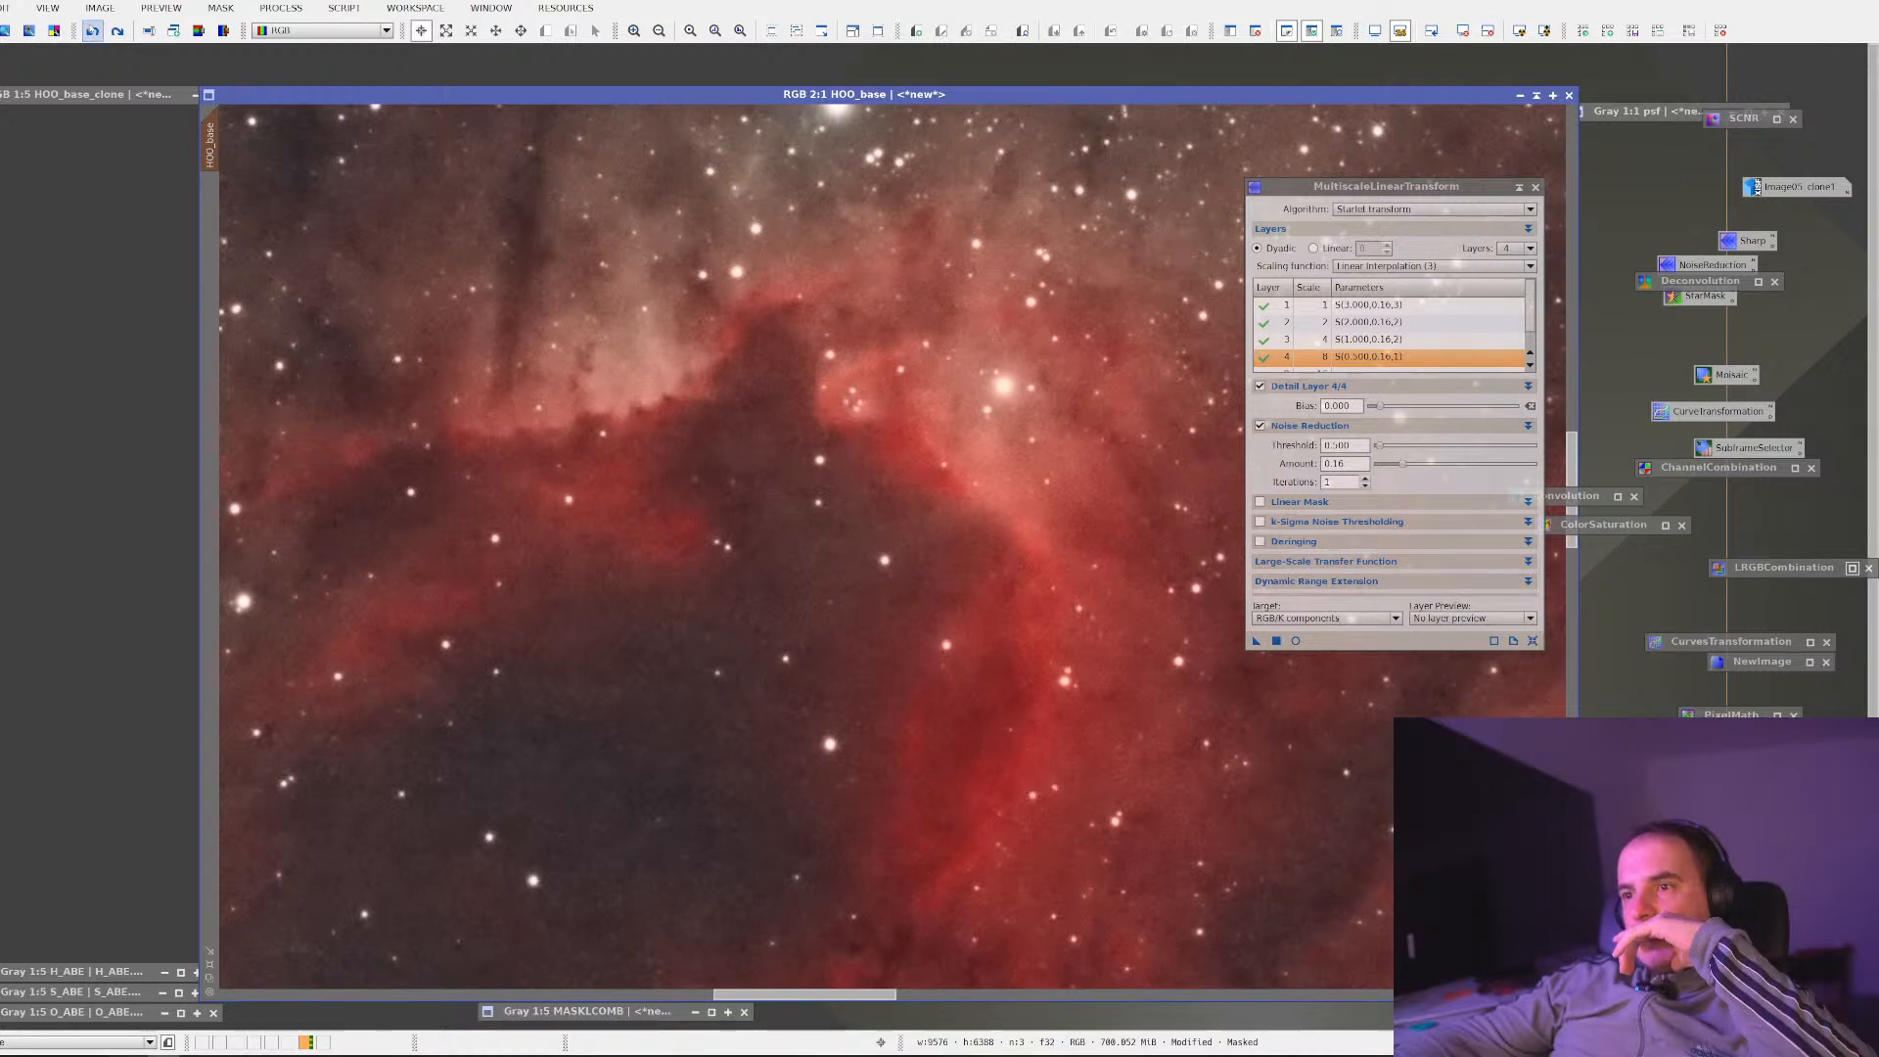
pyautogui.click(118, 30)
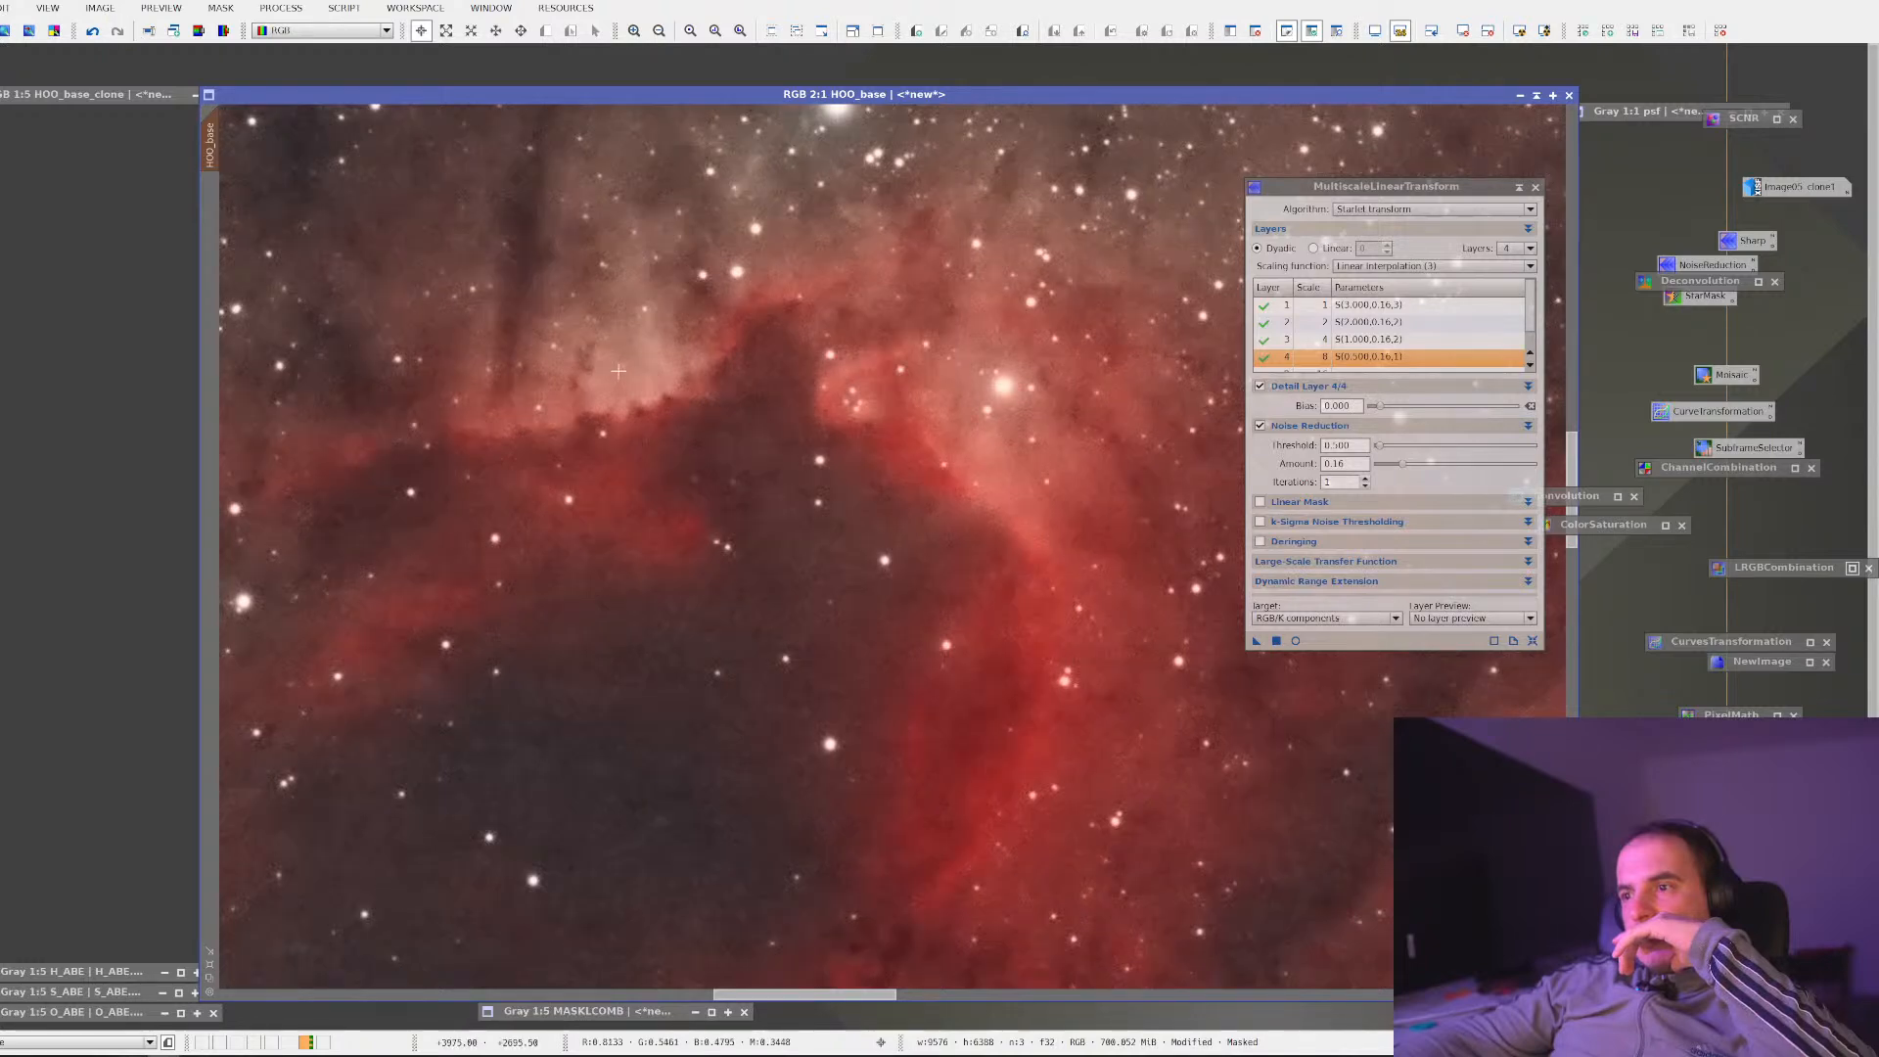
pyautogui.scroll(-2, 619, 373)
pyautogui.scroll(2, 619, 373)
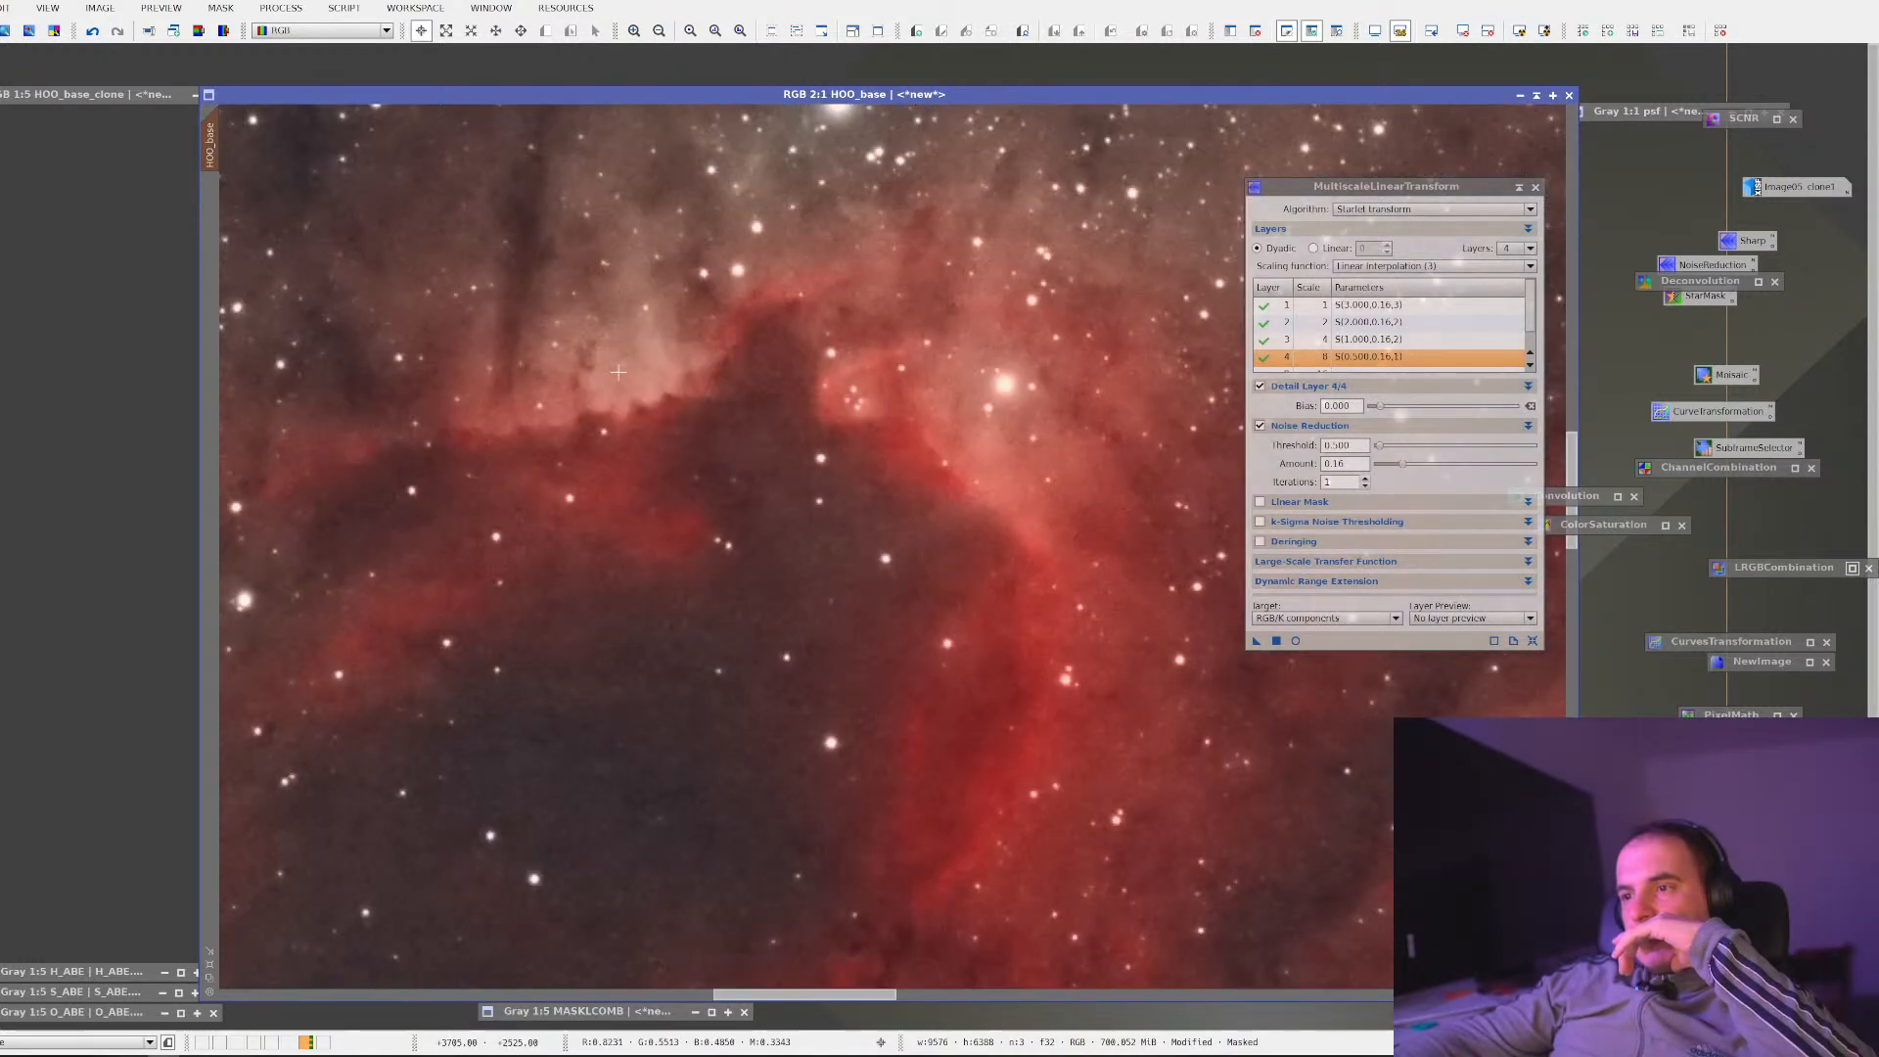
pyautogui.scroll(-2, 618, 373)
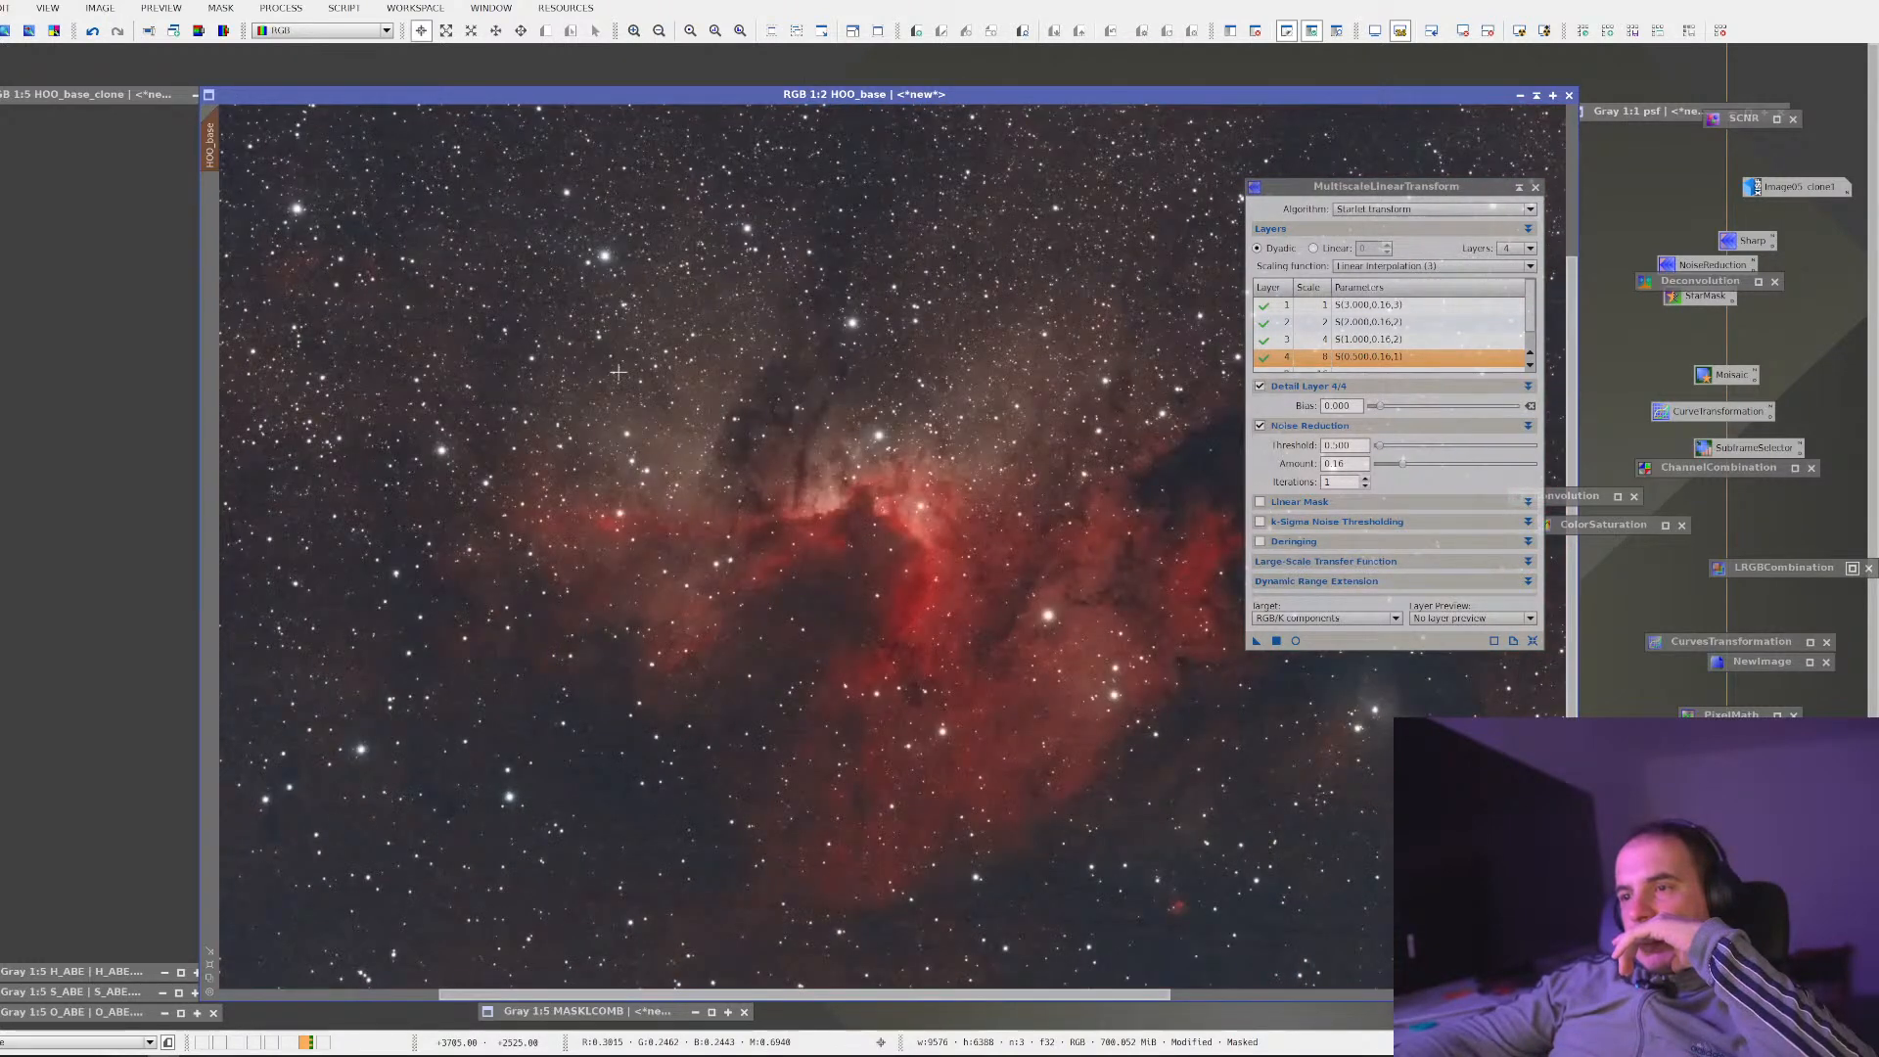
# Check the mask overlay on HOO_base, hide it, and save the current MultiscaleLinearTransform noise-reduction settings as a process icon on the workspace
pyautogui.hotkey('ctrl', 'k')
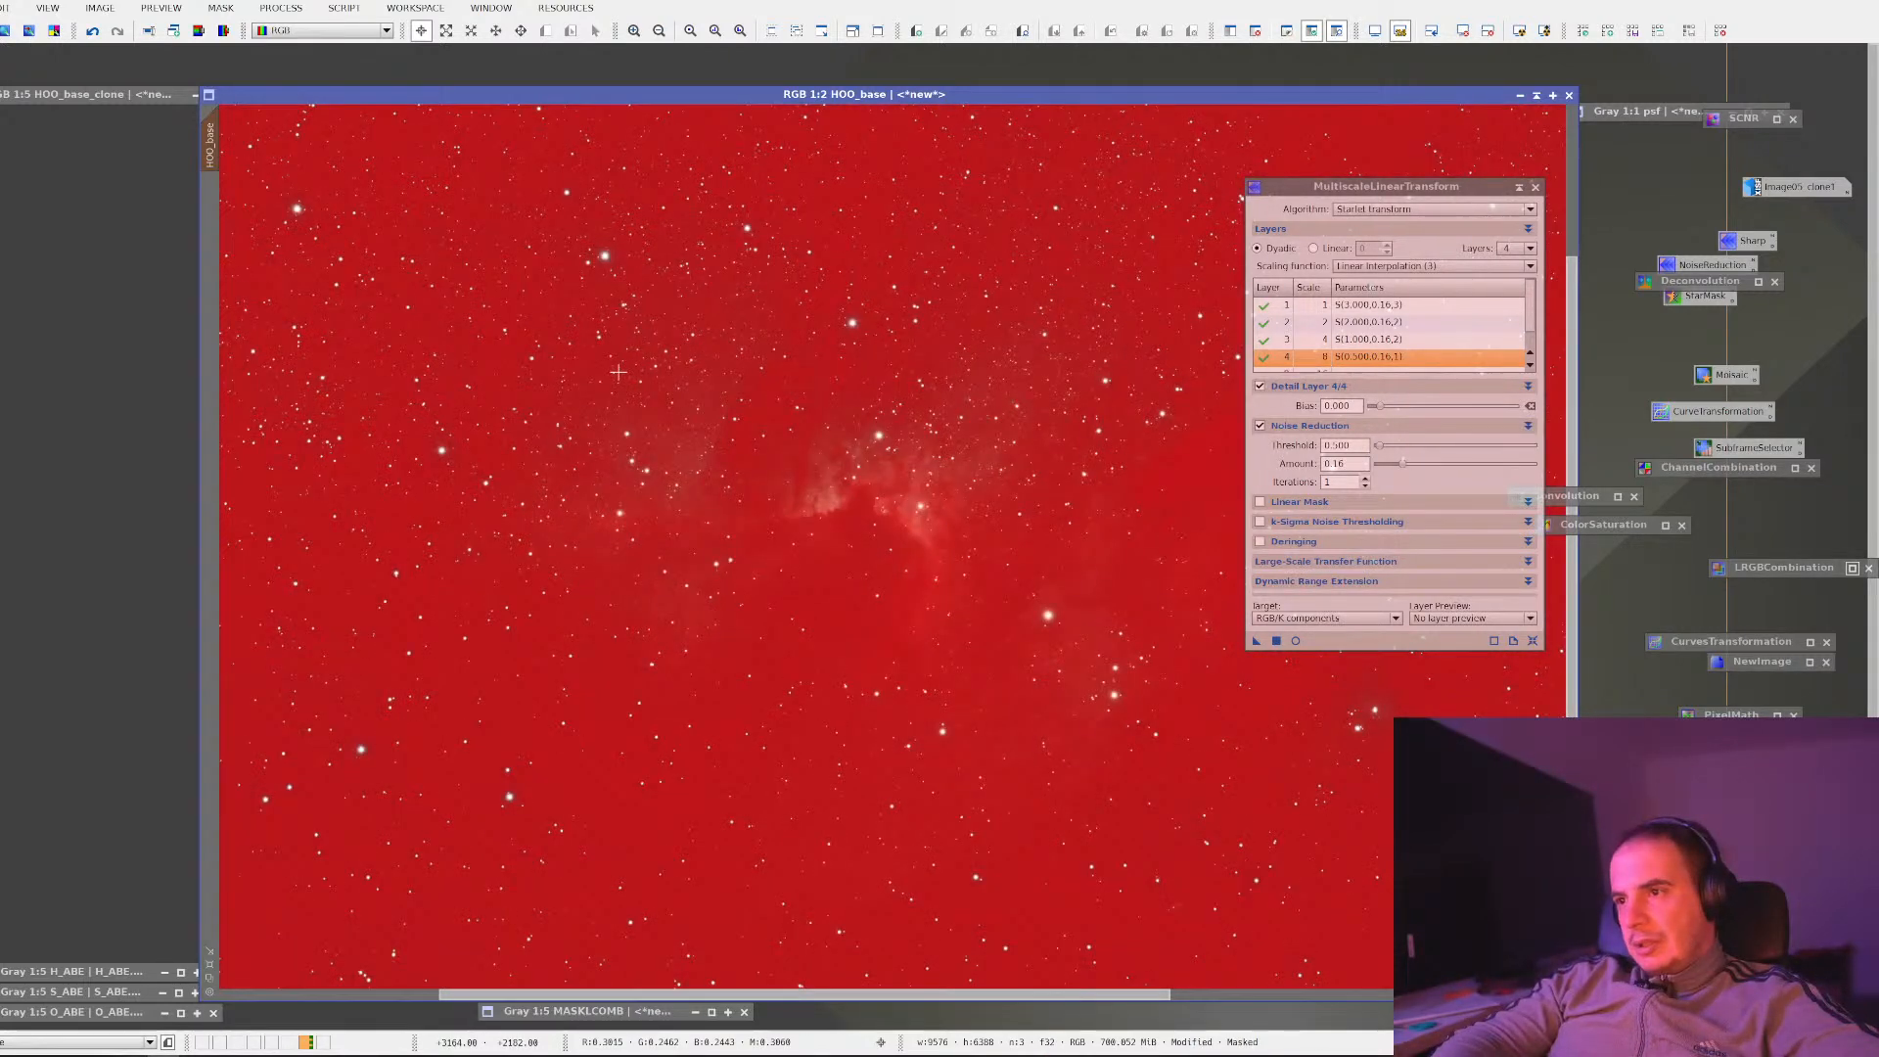
pyautogui.hotkey('ctrl', 'k')
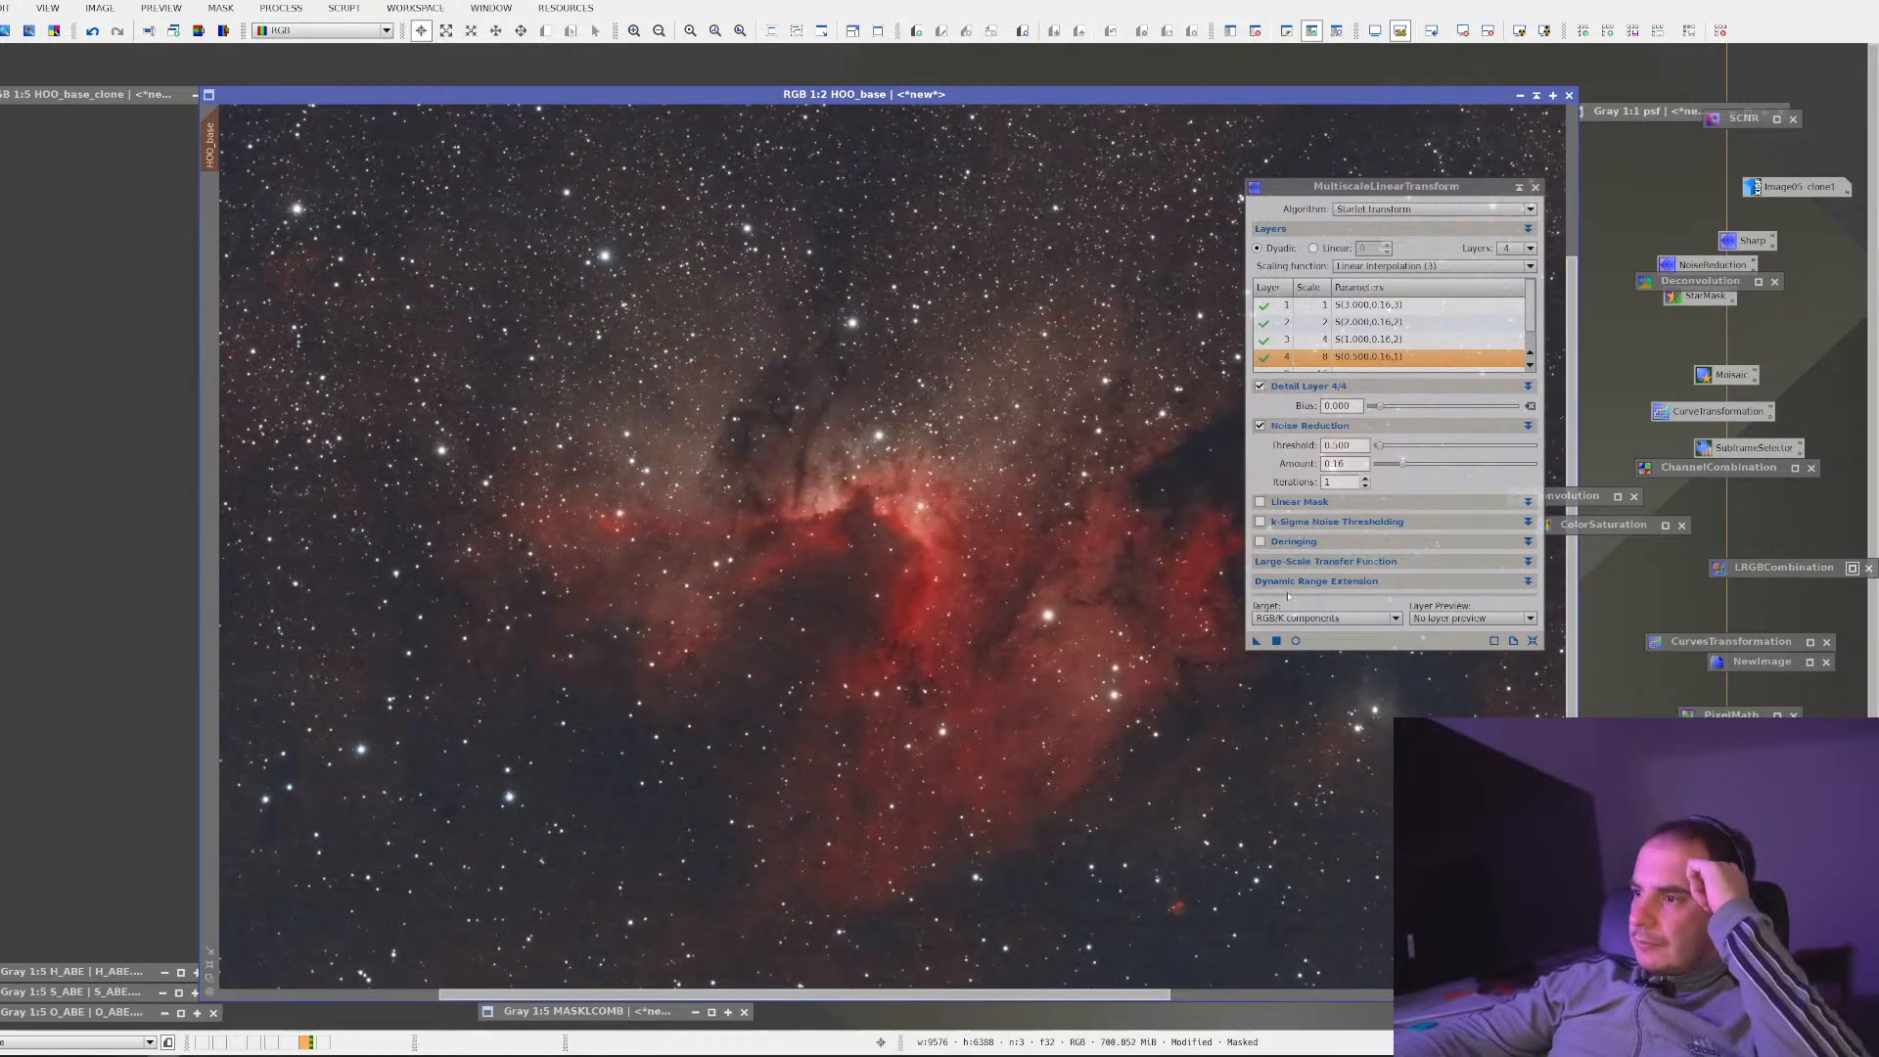
pyautogui.moveTo(1256, 640); pyautogui.dragTo(1639, 224)
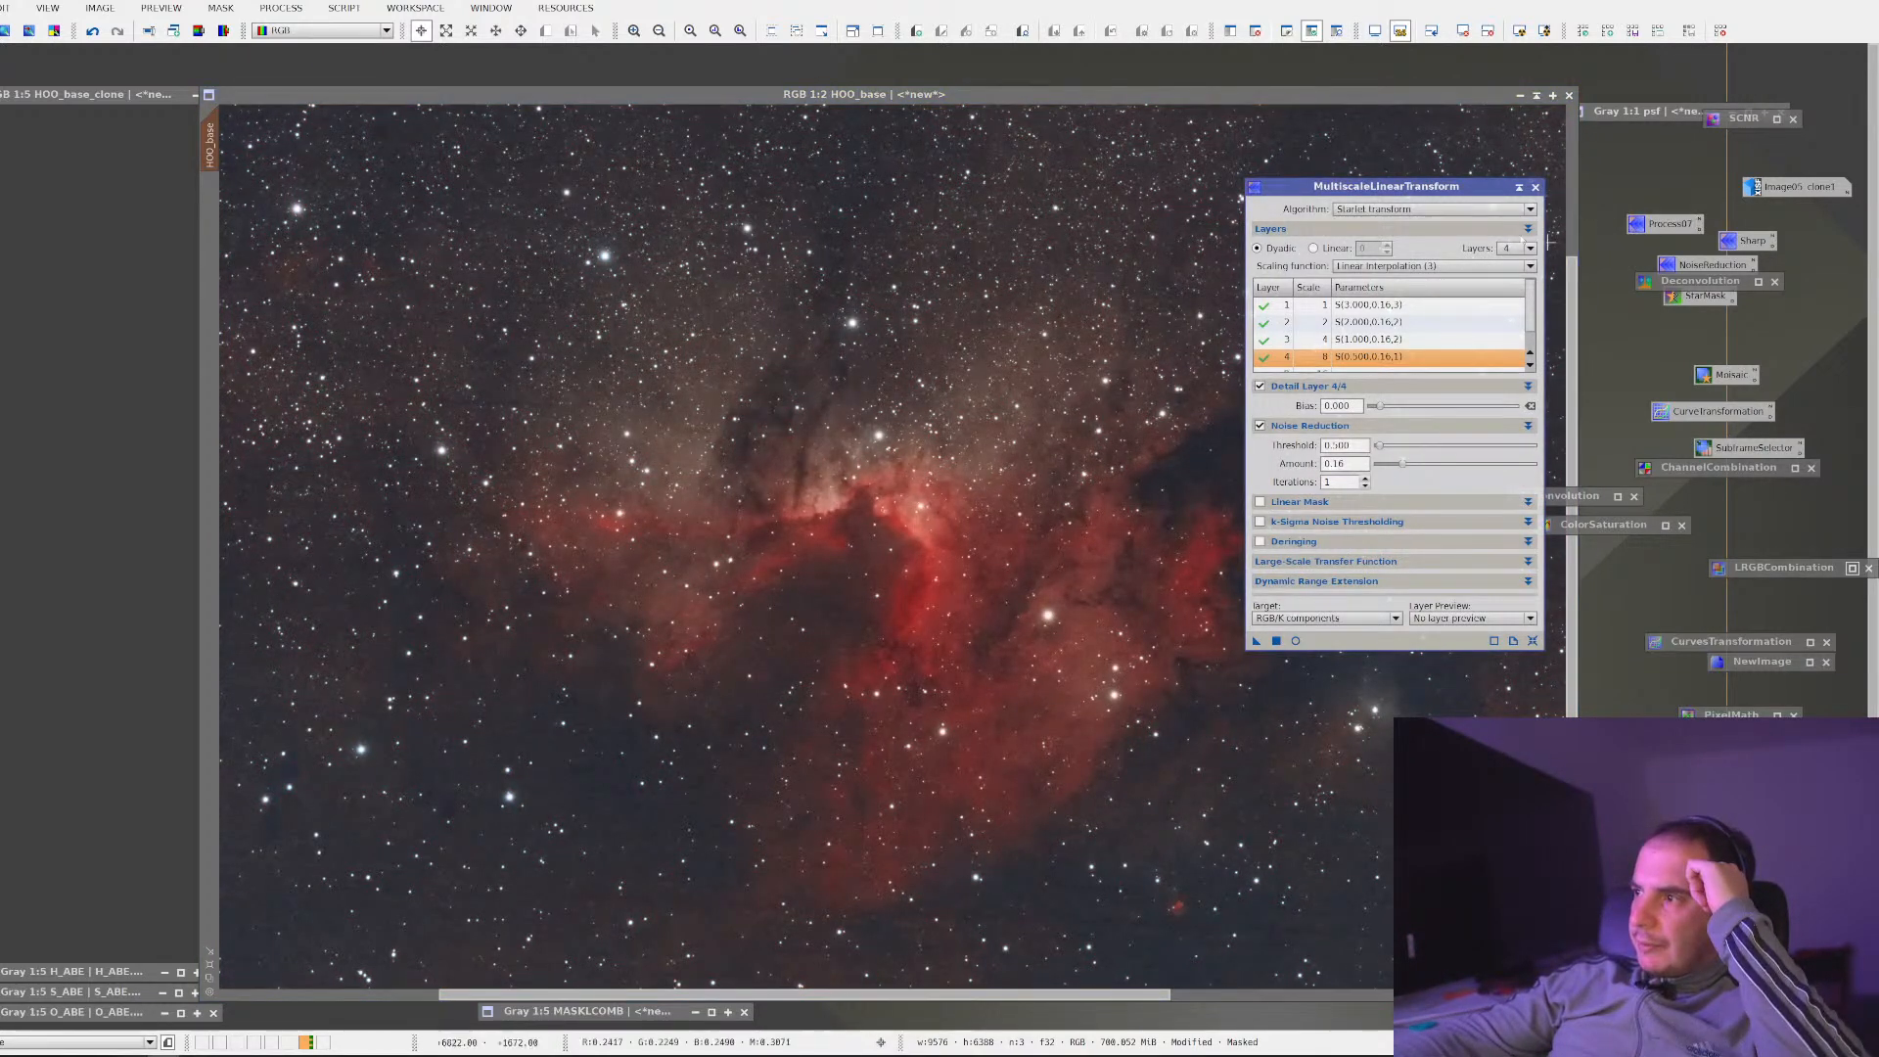
# Load the saved Sharp settings into MultiscaleLinearTransform and apply them to the masked HOO_base image
pyautogui.click(1520, 187)
pyautogui.doubleClick(1731, 245)
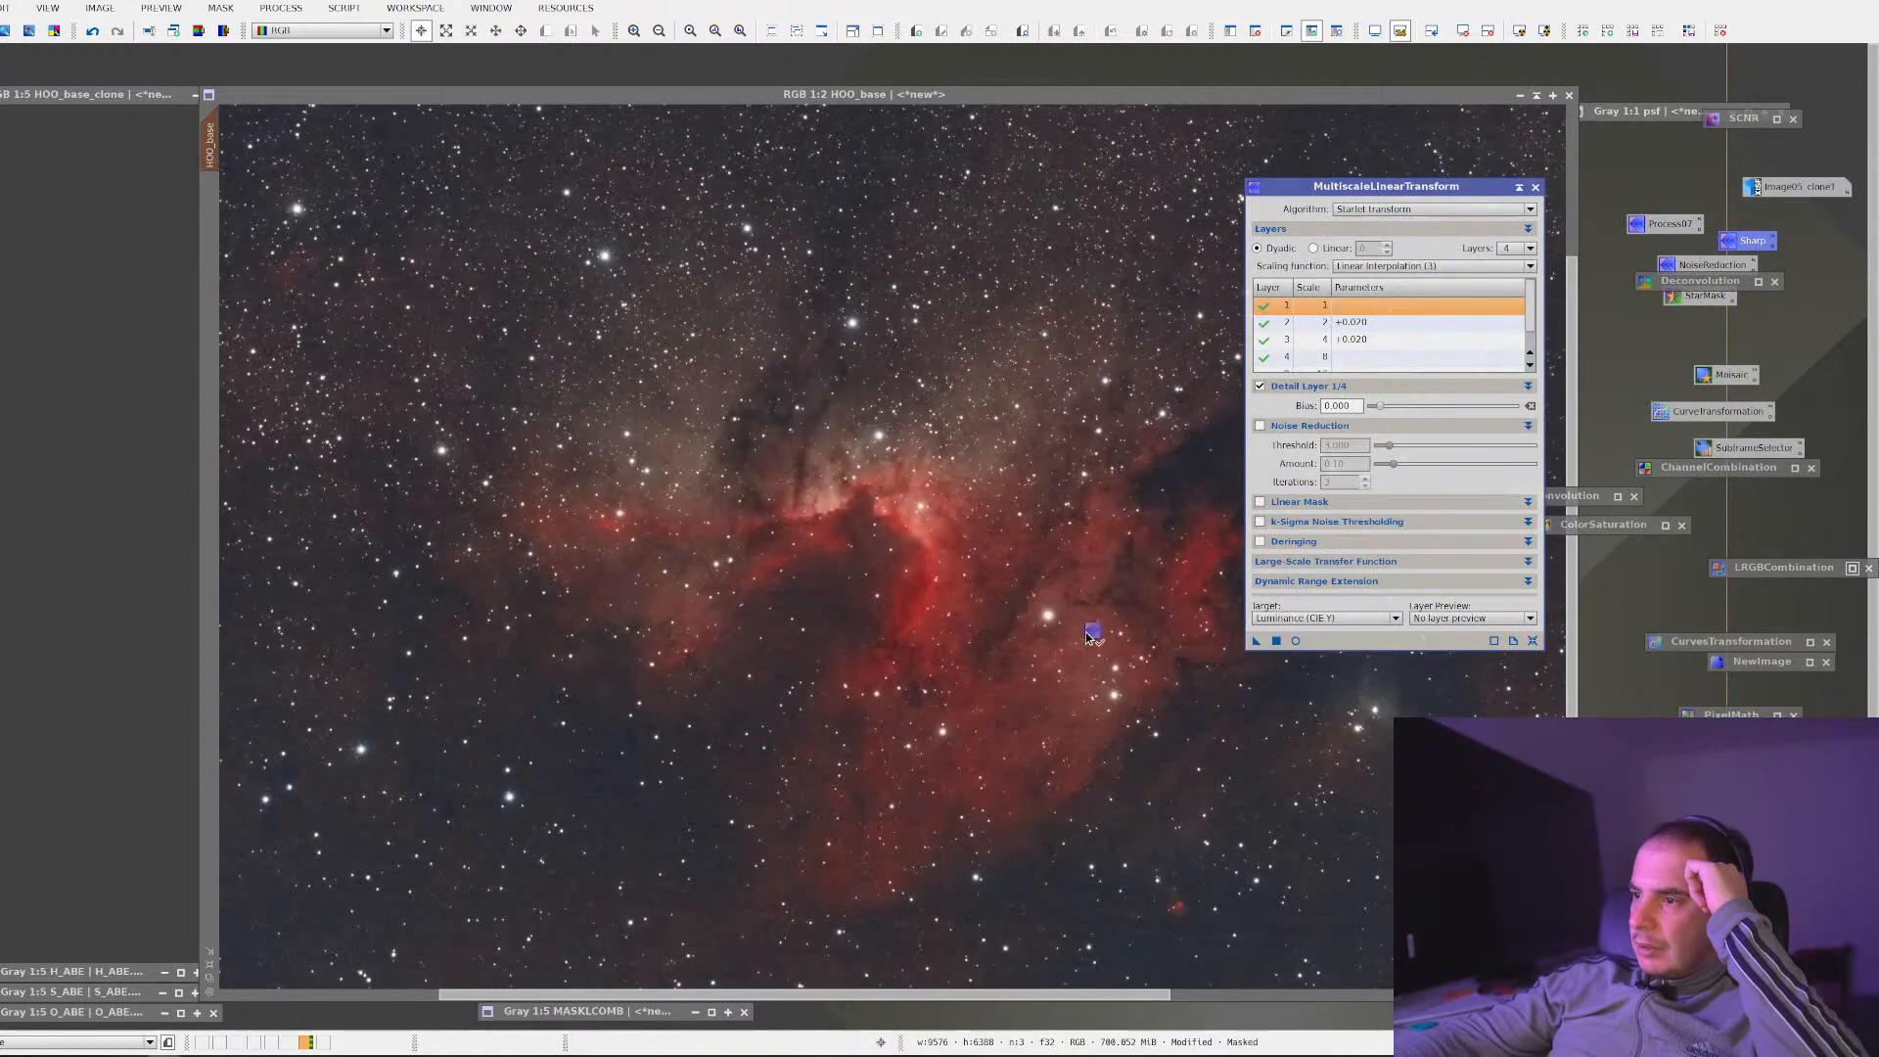
pyautogui.moveTo(1255, 640); pyautogui.dragTo(1005, 647)
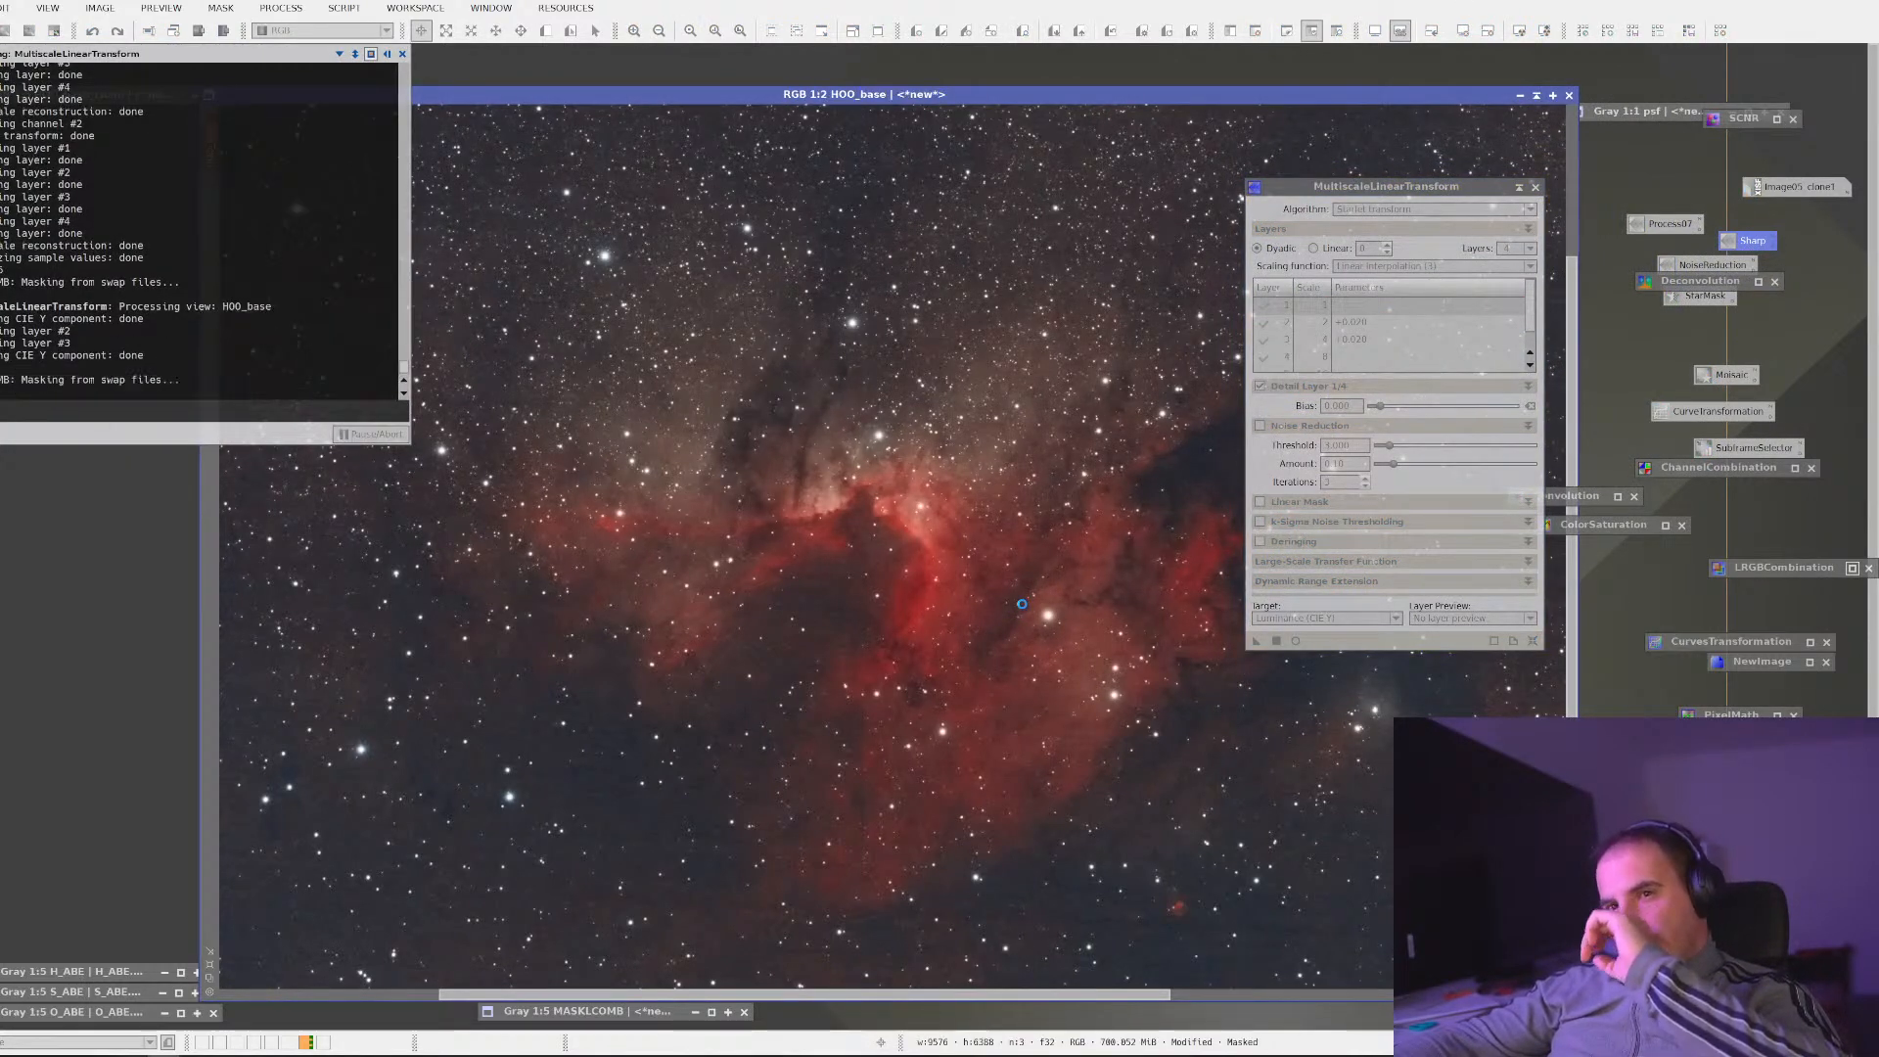
# Compare HOO_base before and after sharpening around the bright nebula rim by undoing and redoing it, ending with the sharpening undone
pyautogui.scroll(2, 1021, 604)
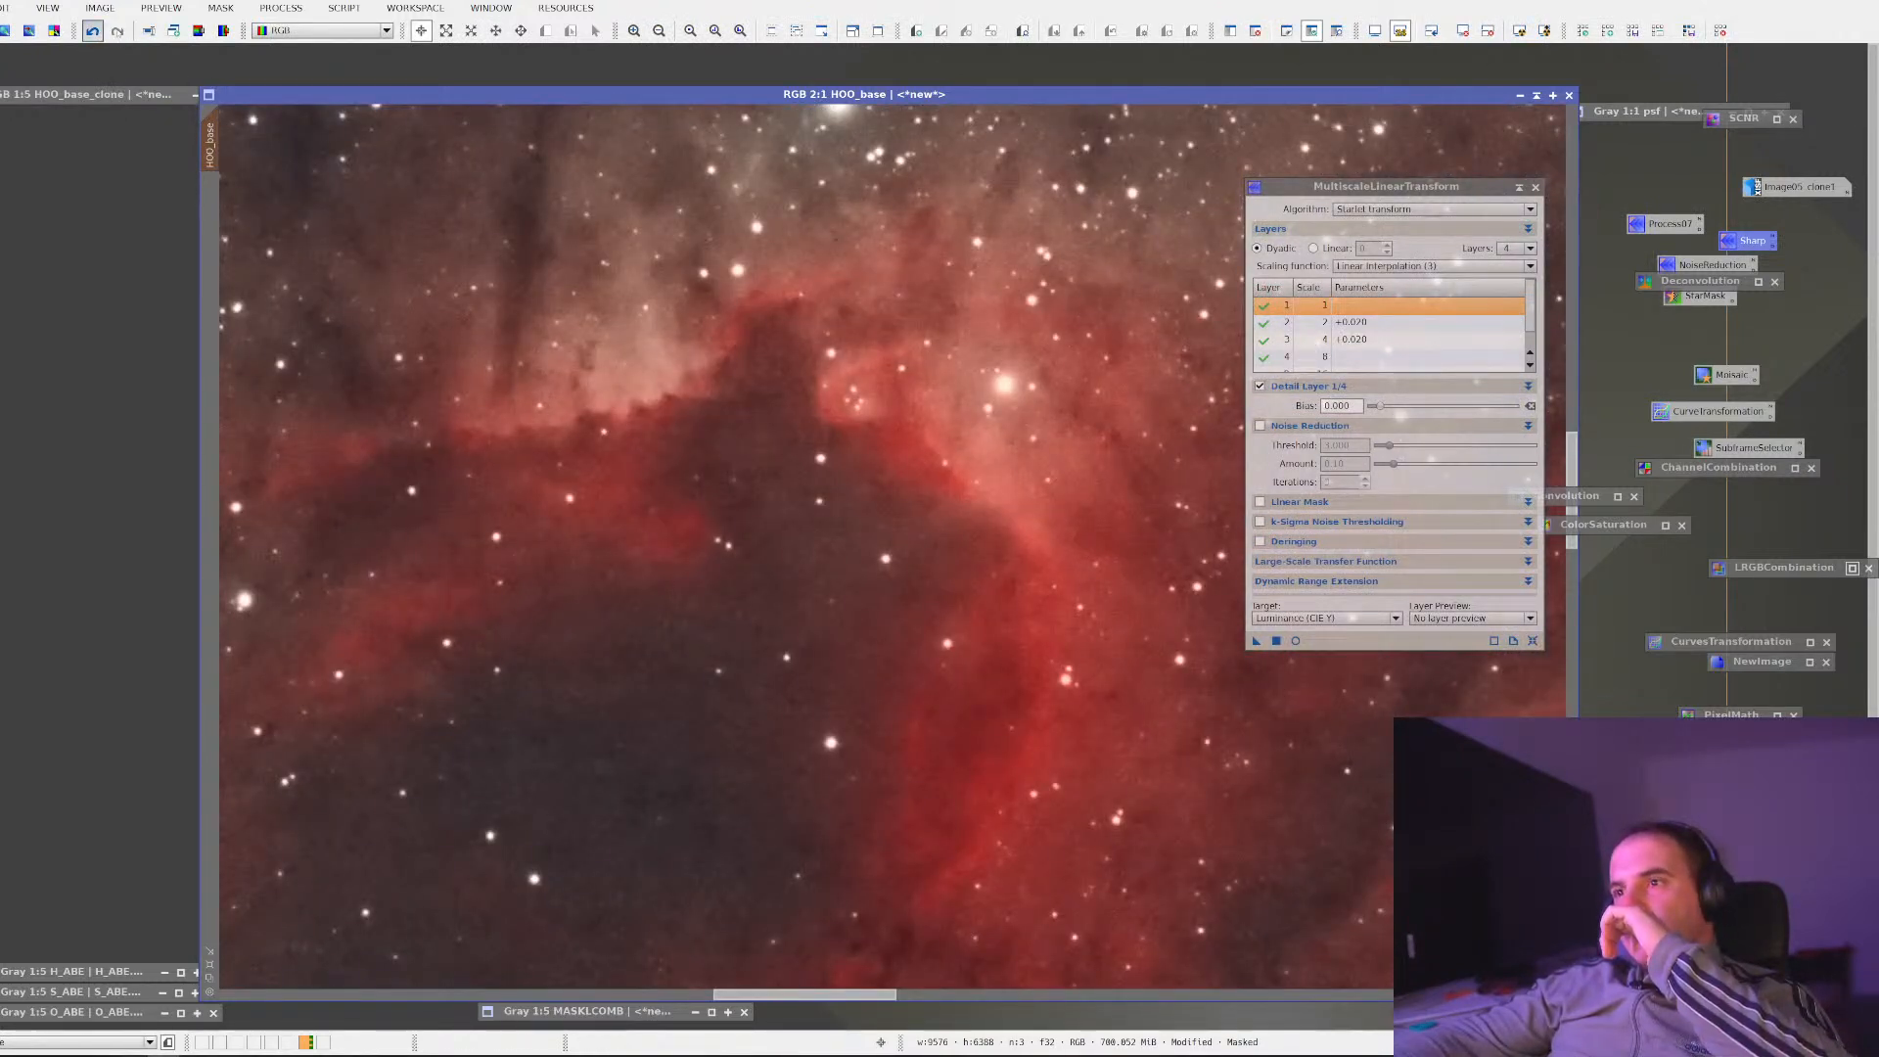
pyautogui.scroll(-2, 524, 293)
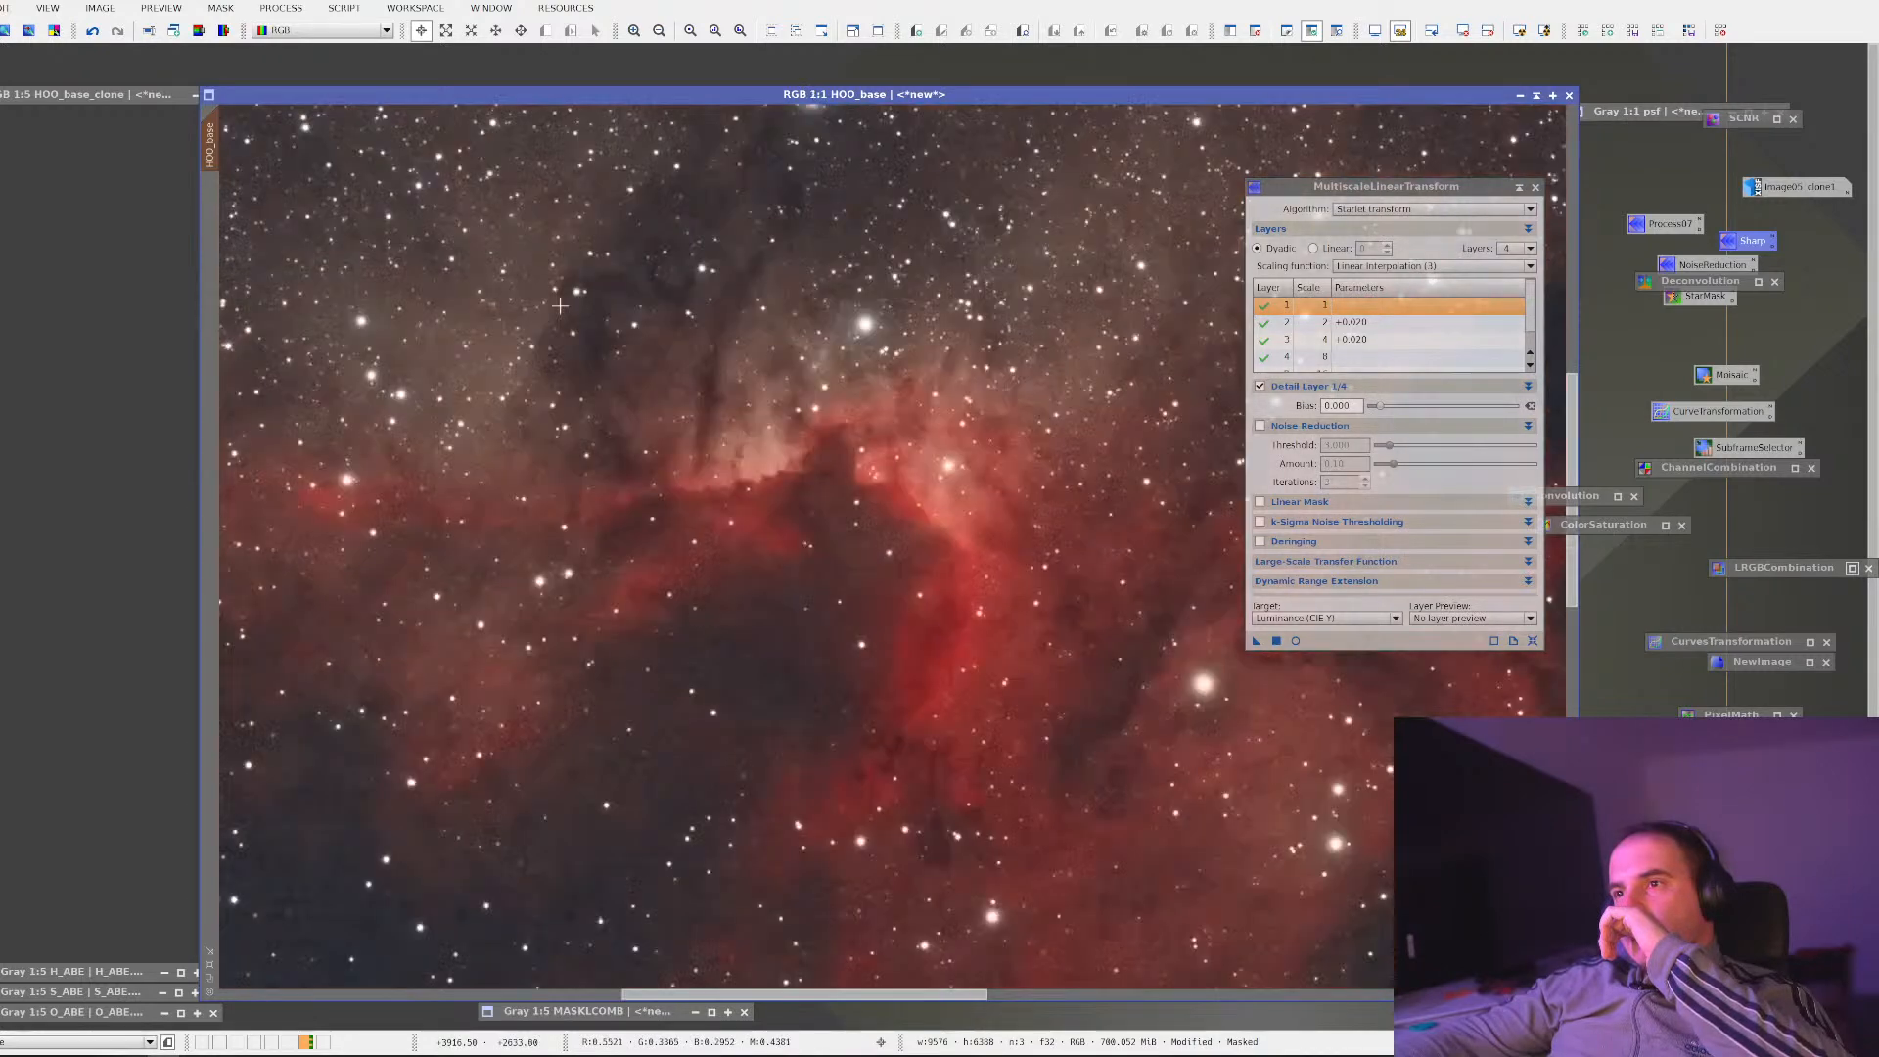
pyautogui.scroll(1, 524, 294)
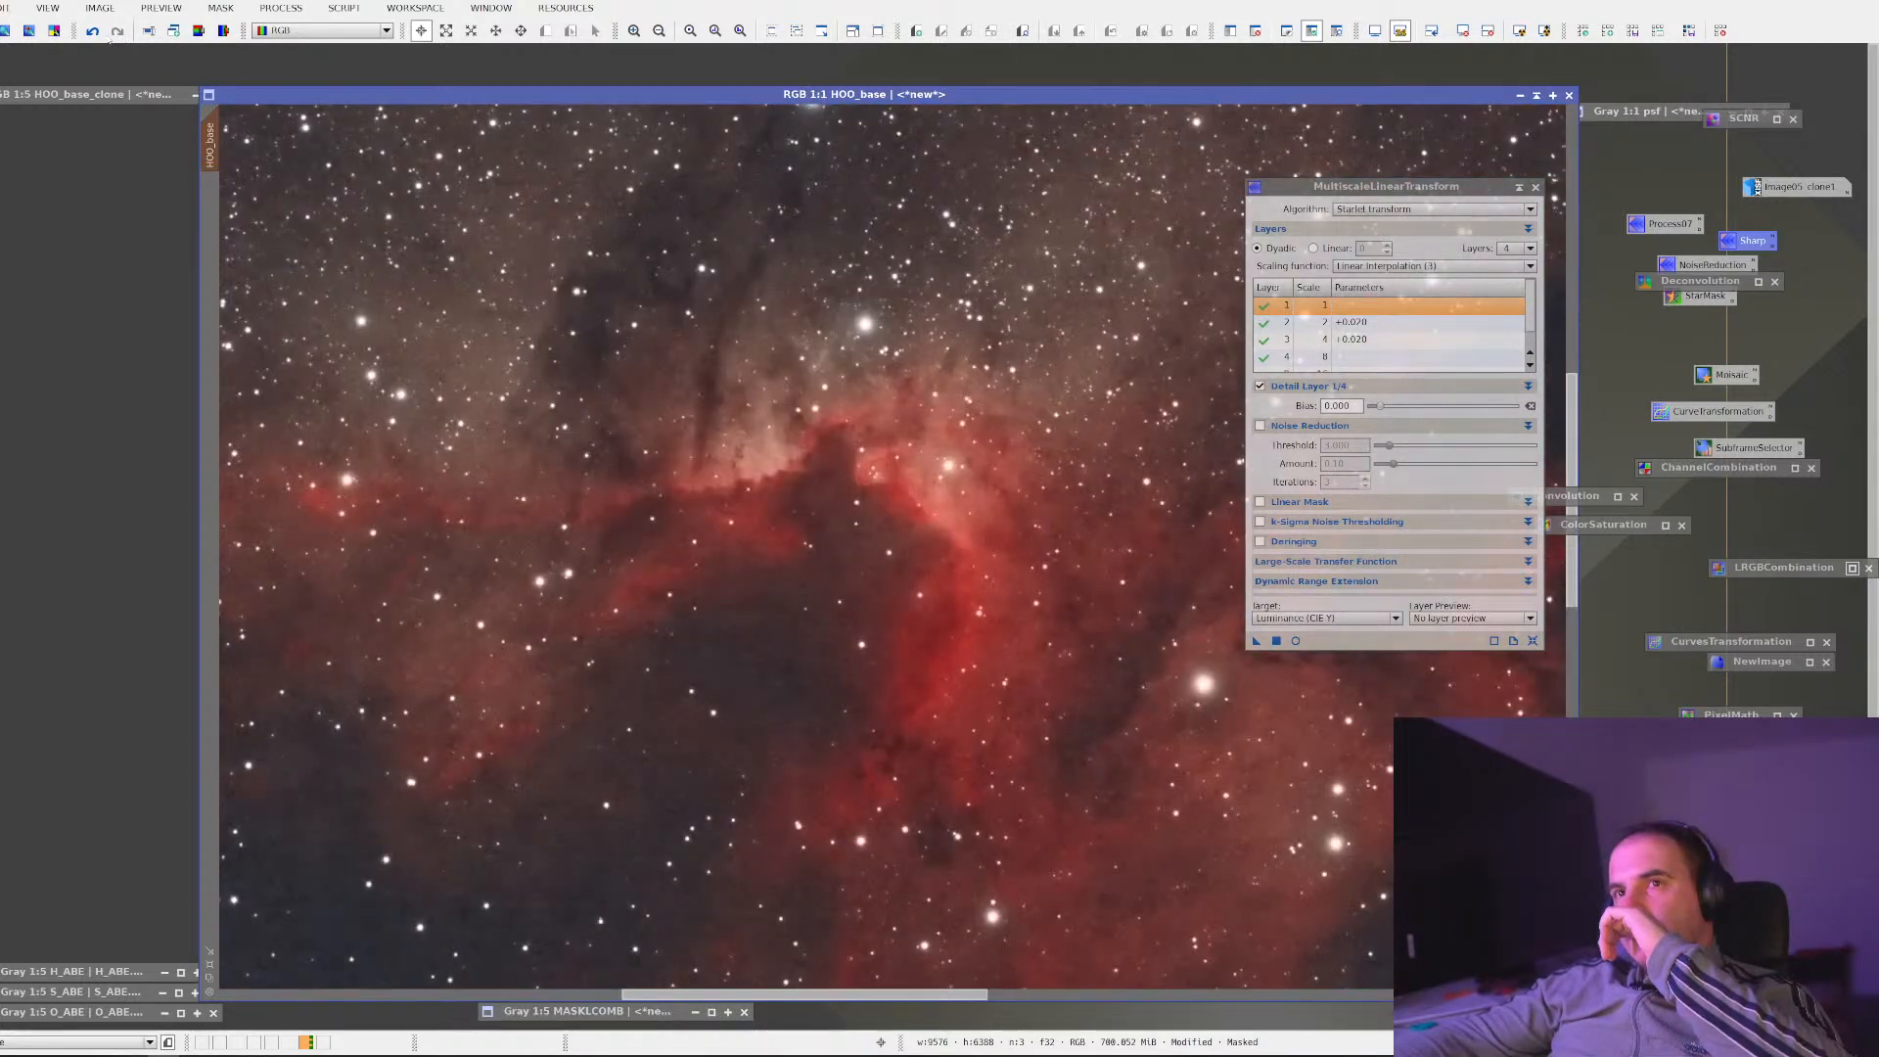
pyautogui.click(118, 33)
pyautogui.click(92, 32)
pyautogui.click(119, 32)
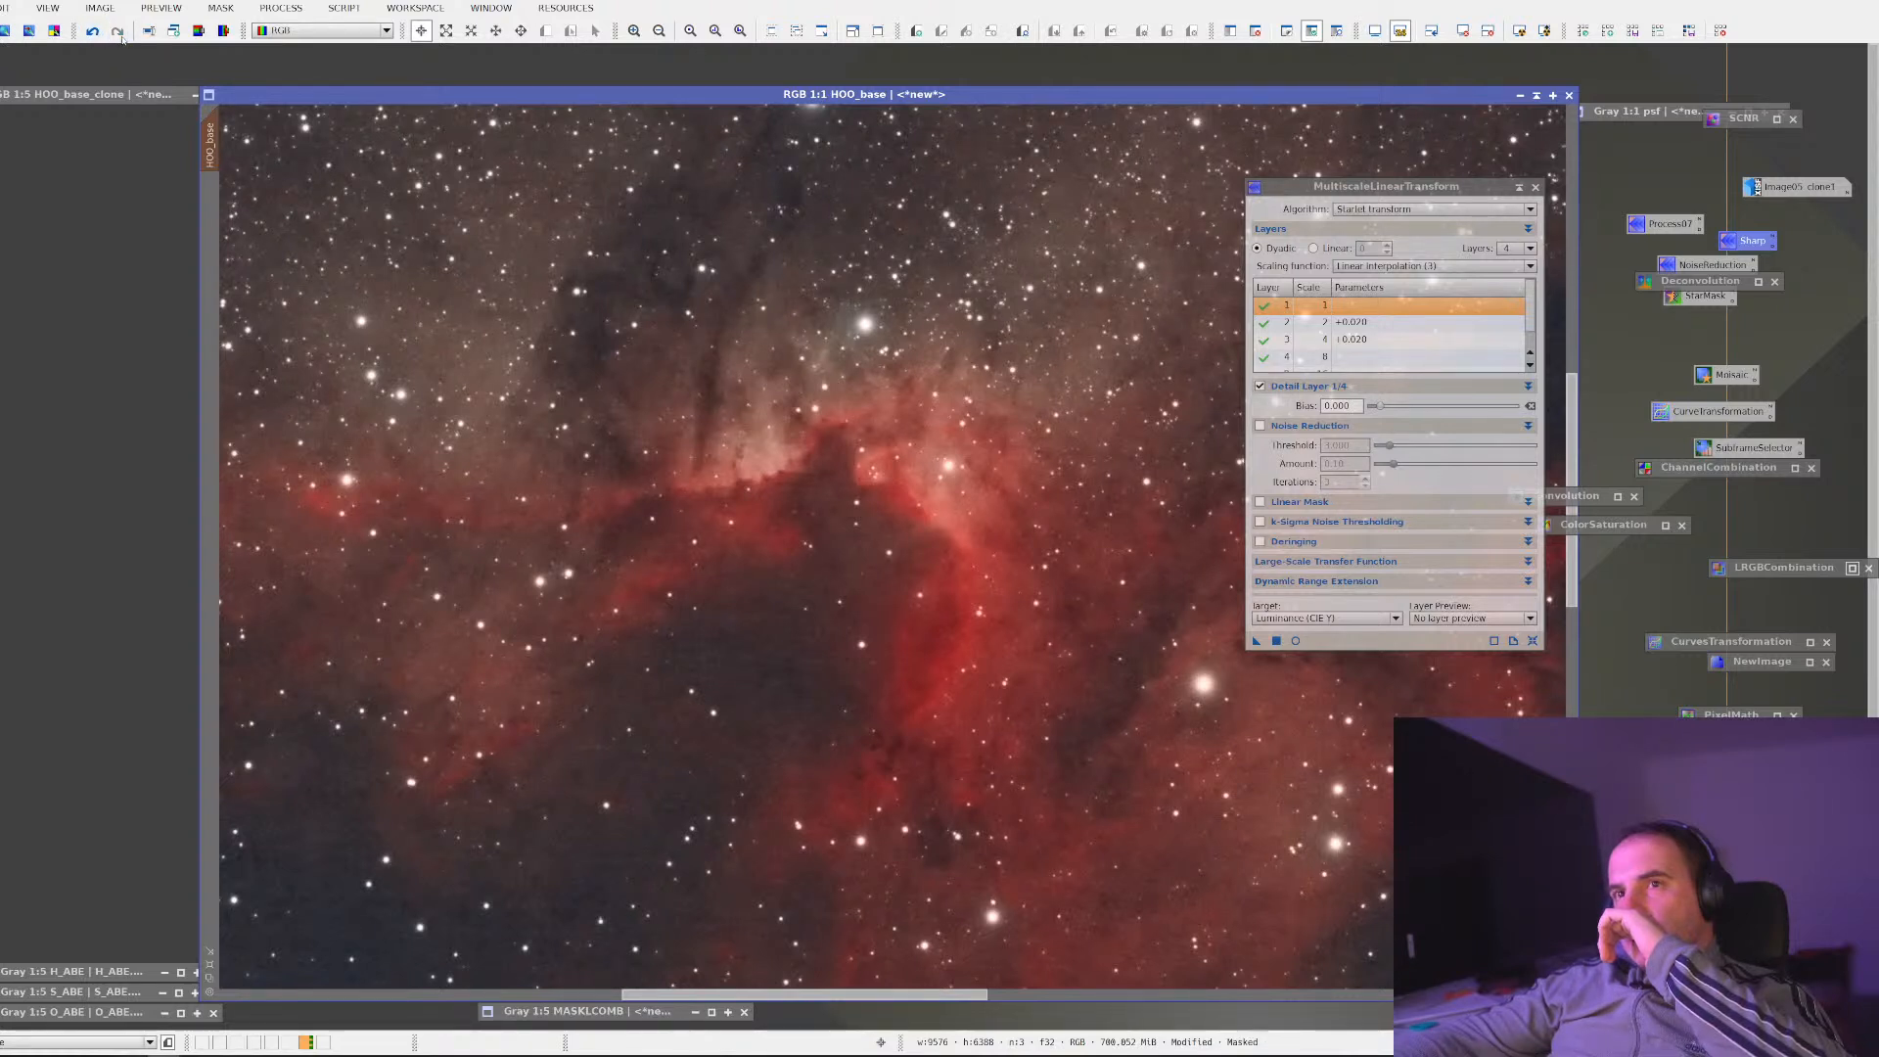
pyautogui.click(93, 32)
pyautogui.scroll(-1, 430, 180)
pyautogui.scroll(3, 430, 180)
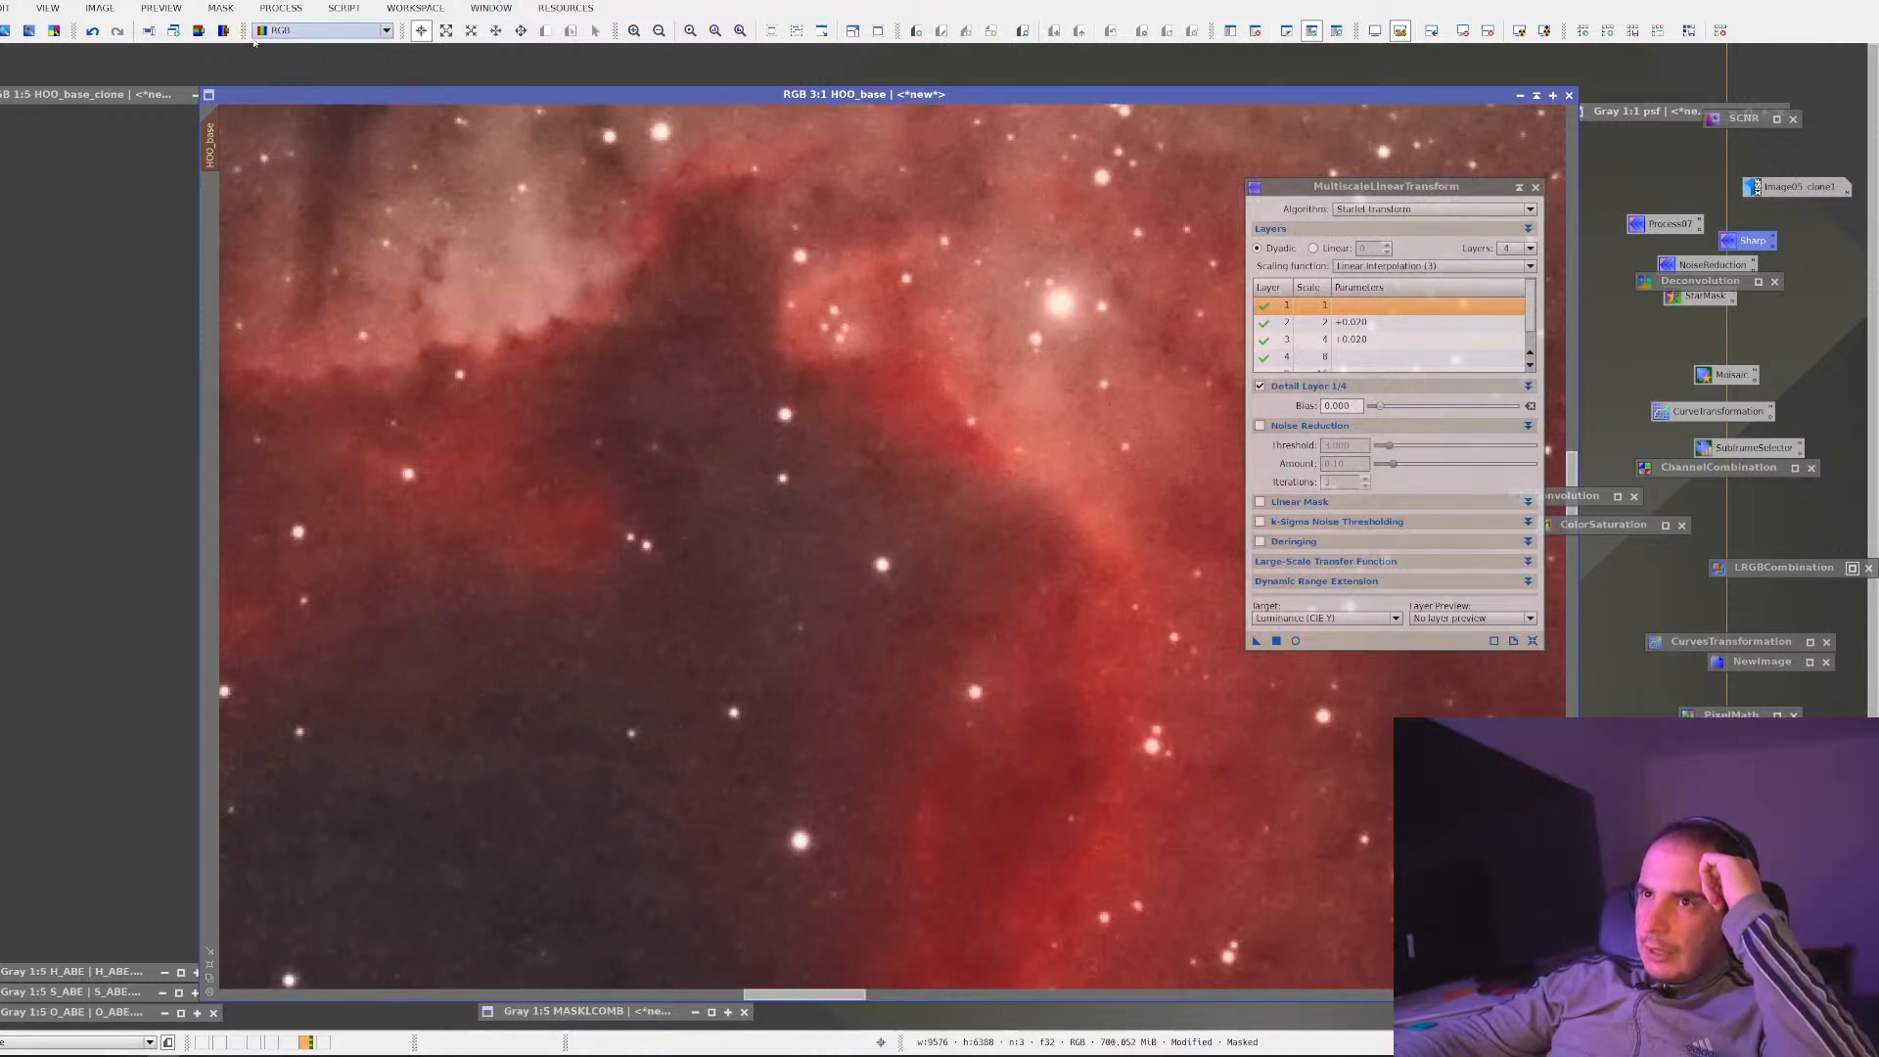
pyautogui.scroll(-2, 225, 123)
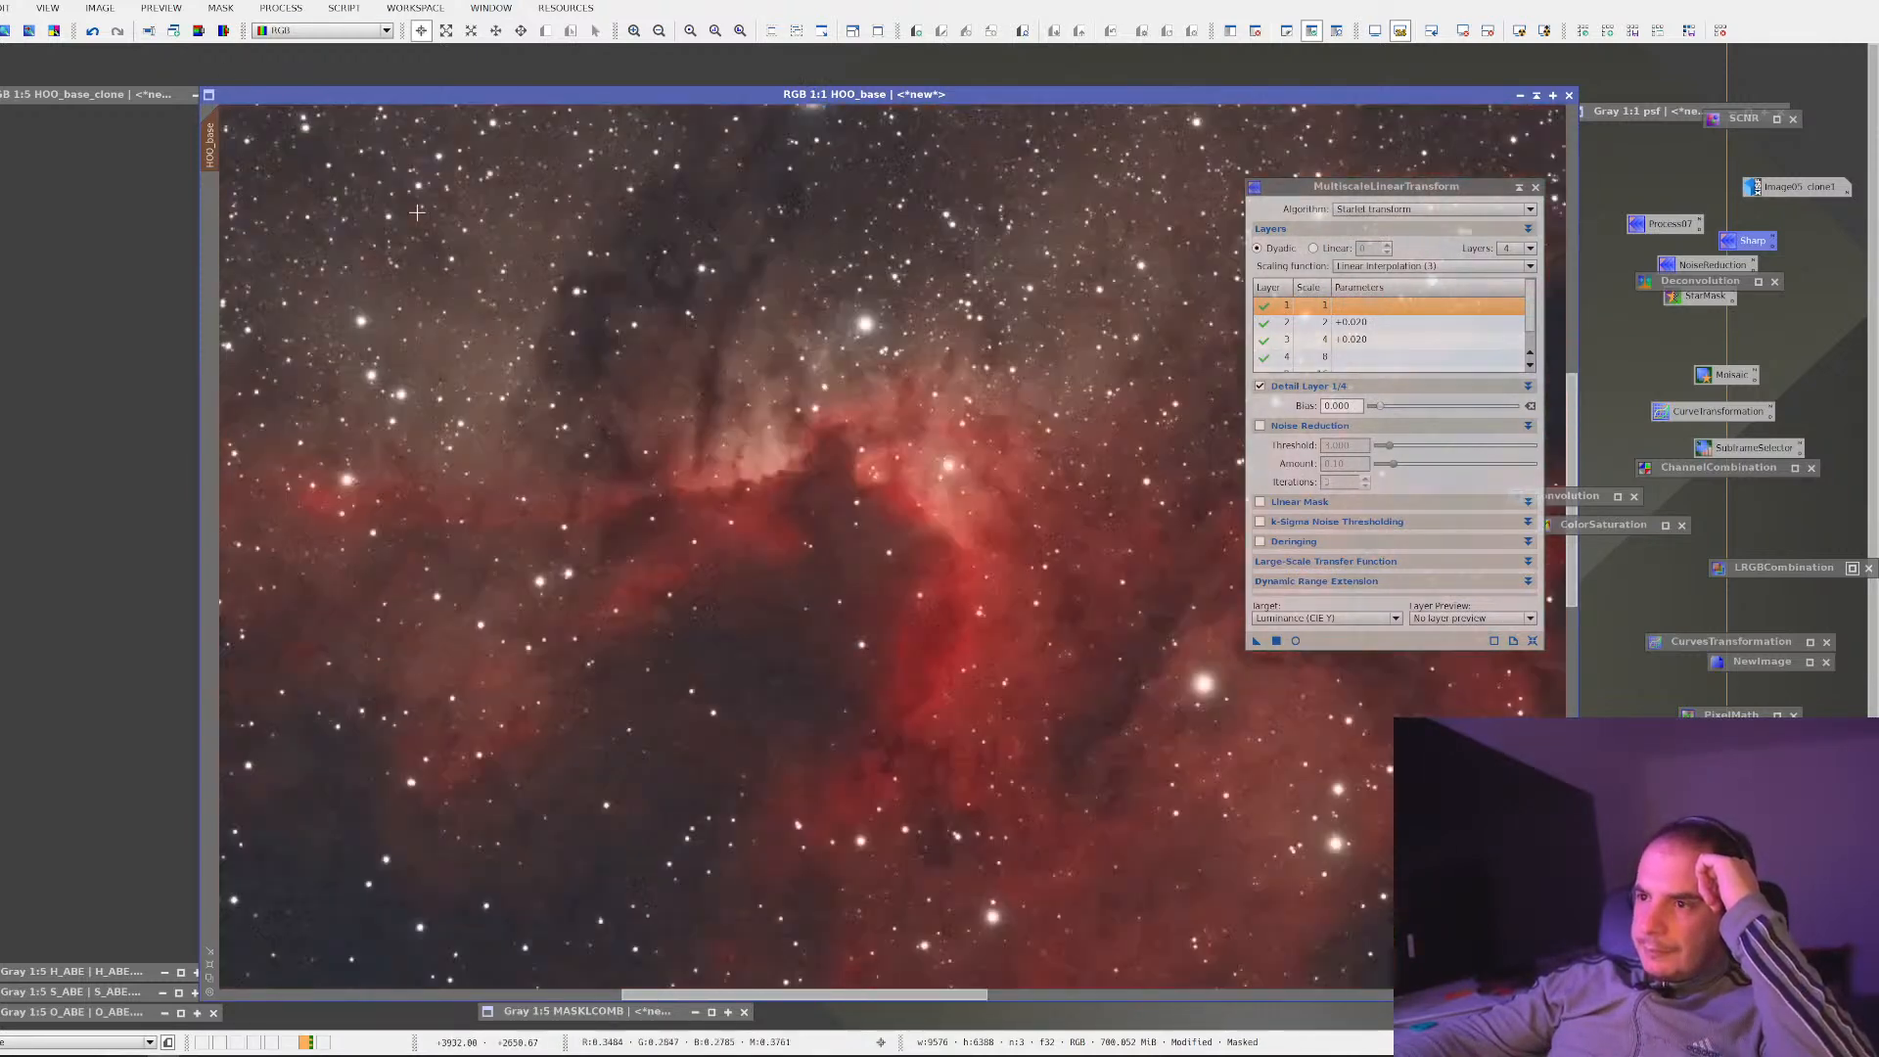
pyautogui.click(92, 30)
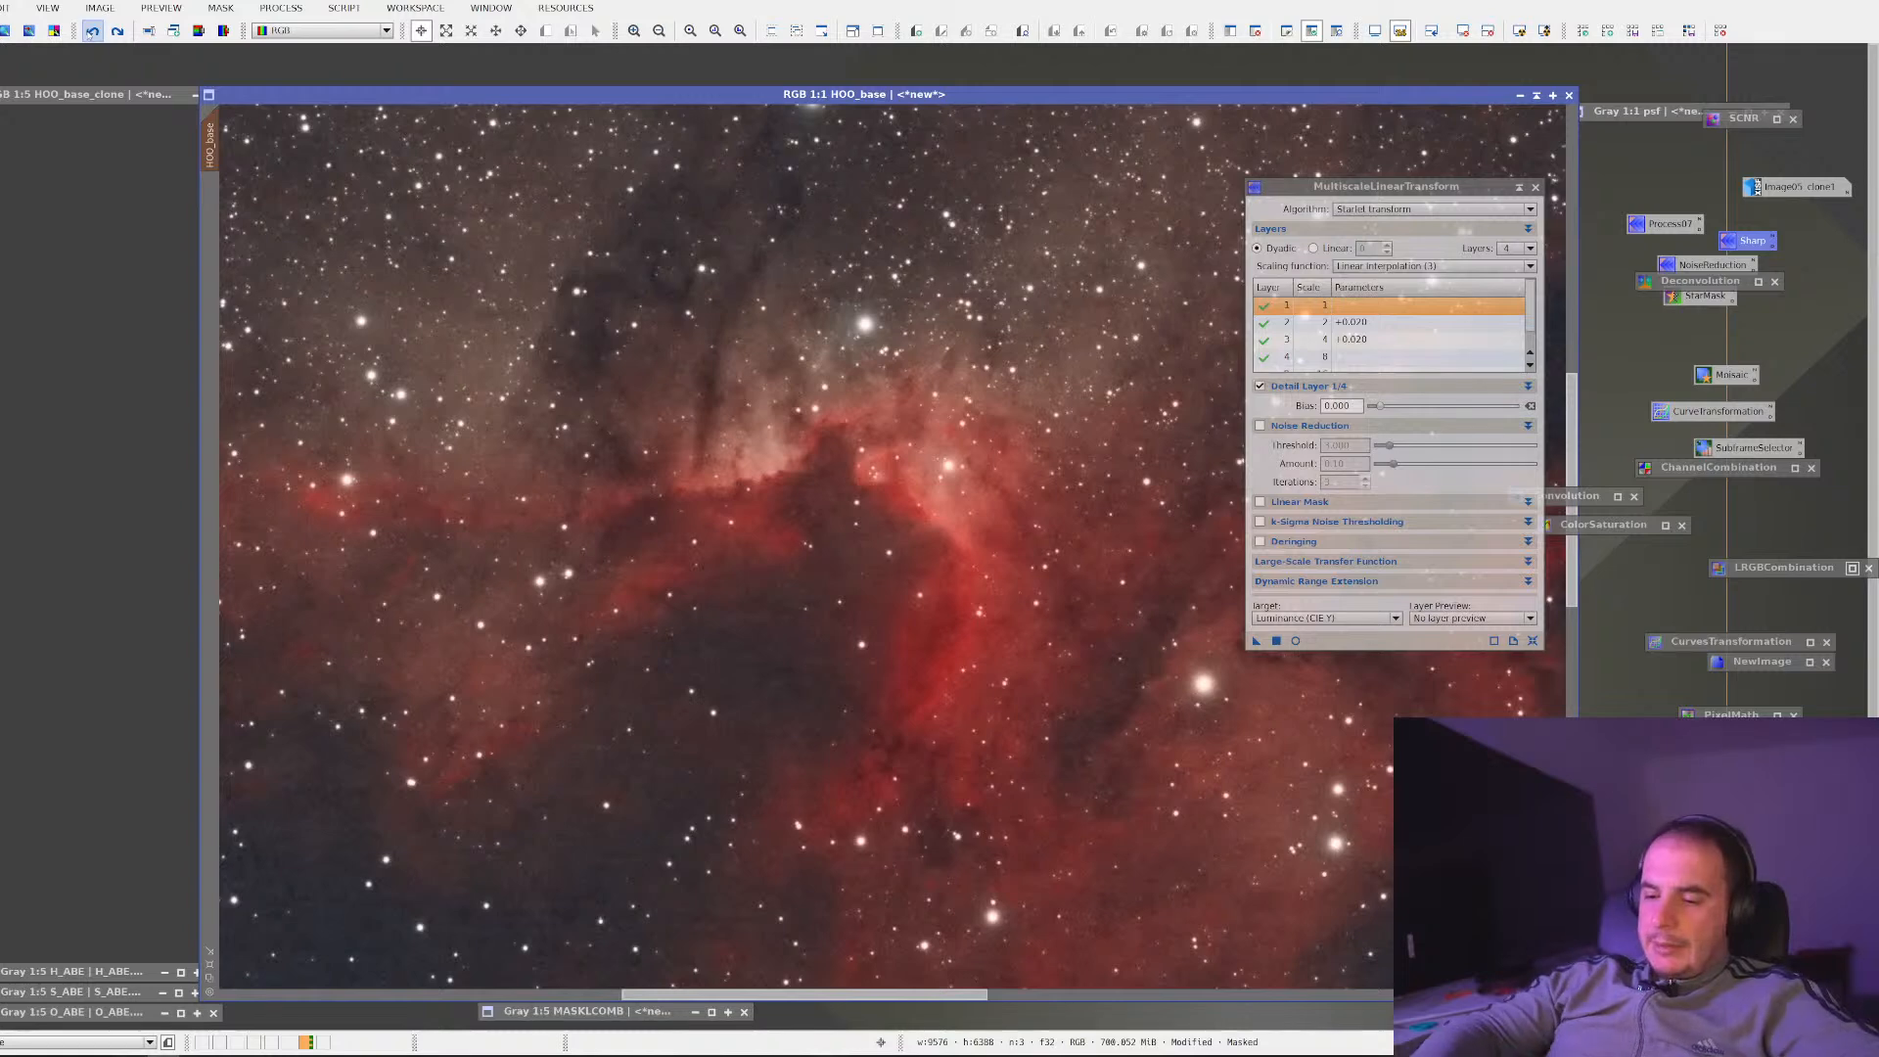
# Invert the mask on HOO_base, hide its overlay, and apply the saved Process07 noise-reduction settings to the image
pyautogui.hotkey('ctrl', 'shift', 'i')
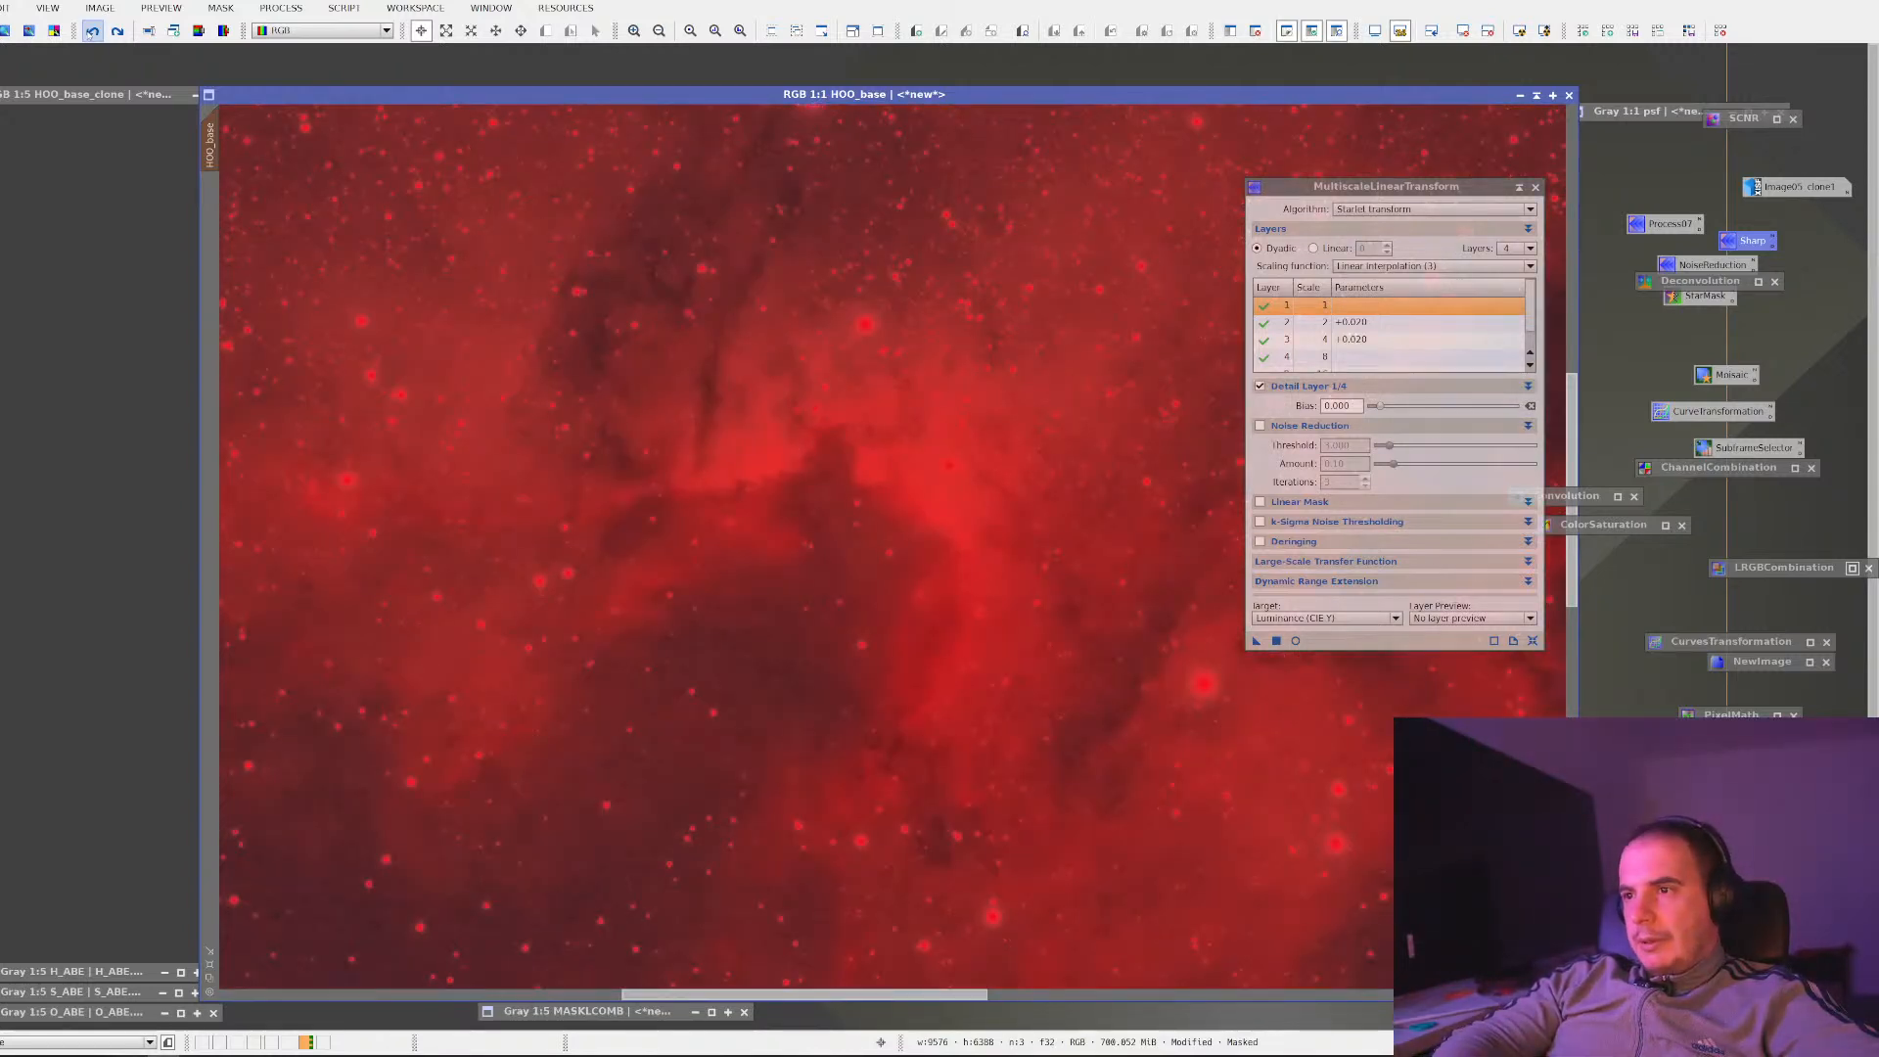
pyautogui.hotkey('ctrl', 'k')
pyautogui.moveTo(1669, 223); pyautogui.dragTo(1380, 522)
pyautogui.moveTo(1257, 640); pyautogui.dragTo(970, 626)
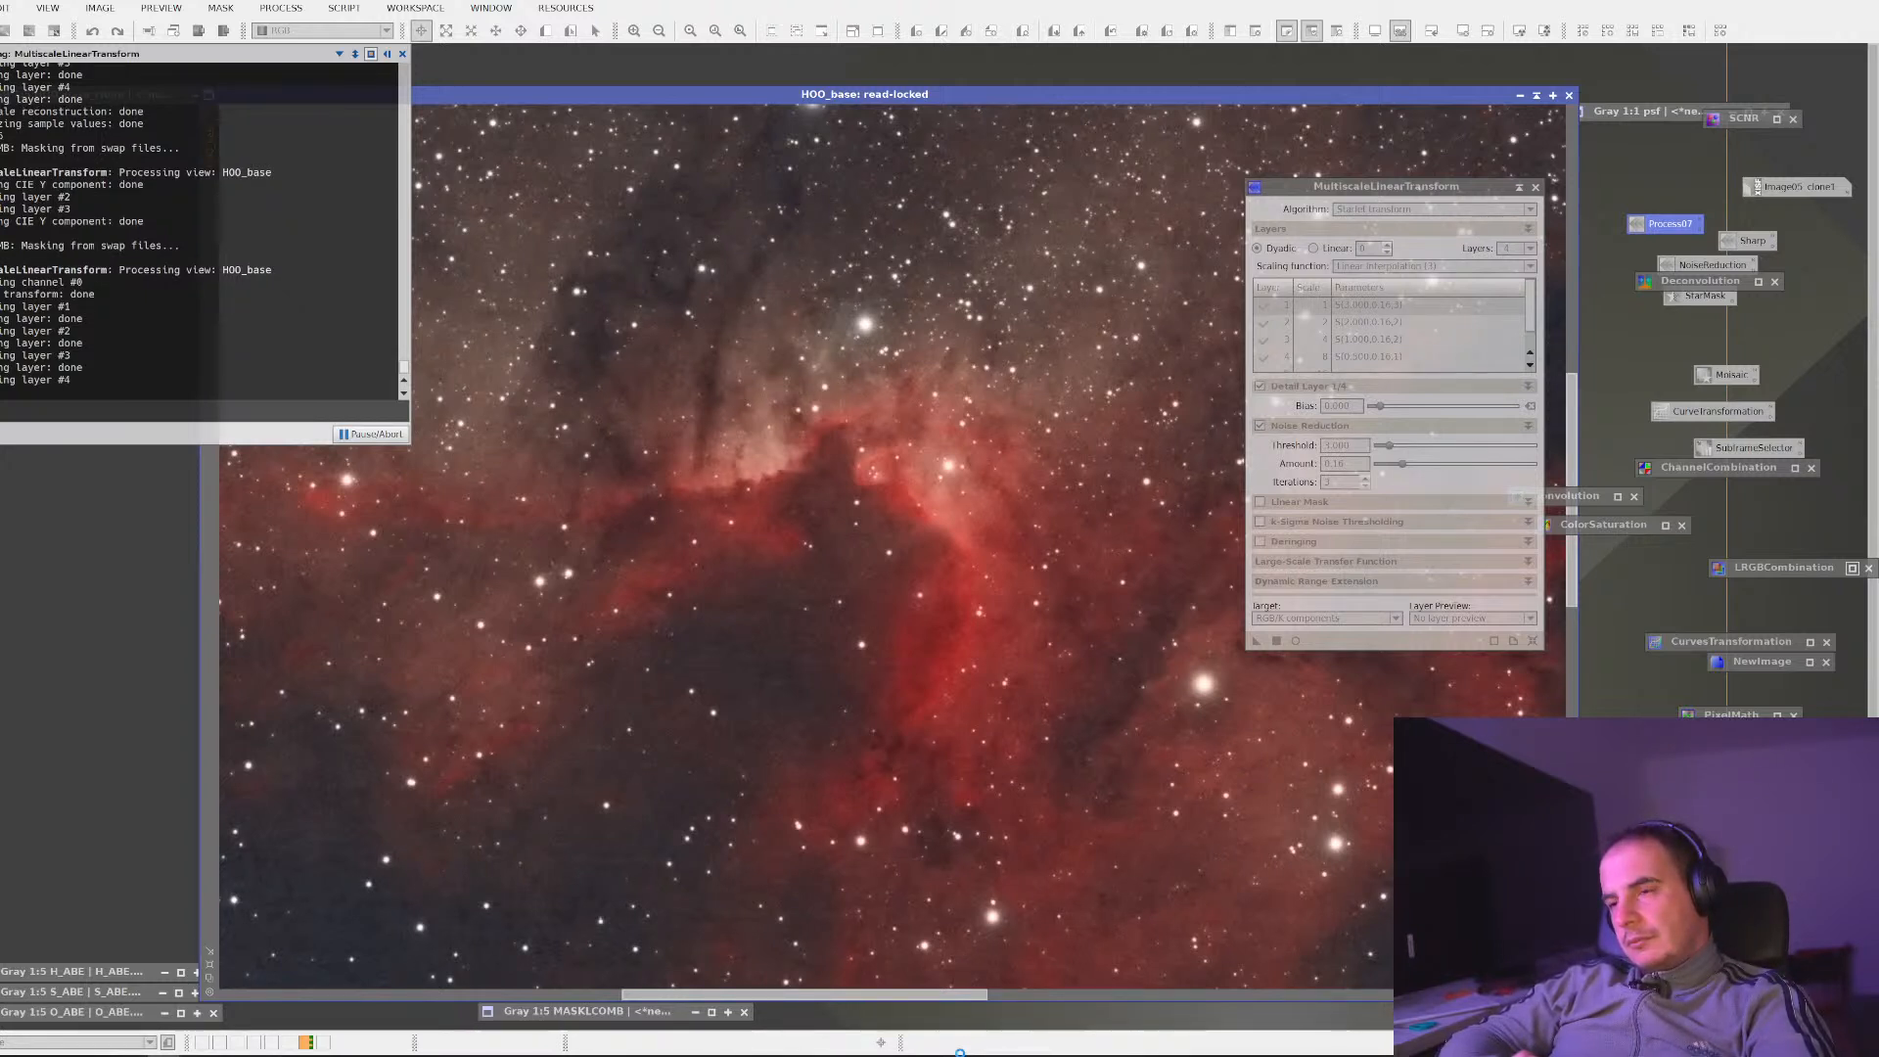
# Switch to the browser and examine the Cave Nebula reference image on AstroBin, both enlarged and as a whole
pyautogui.click(161, 1054)
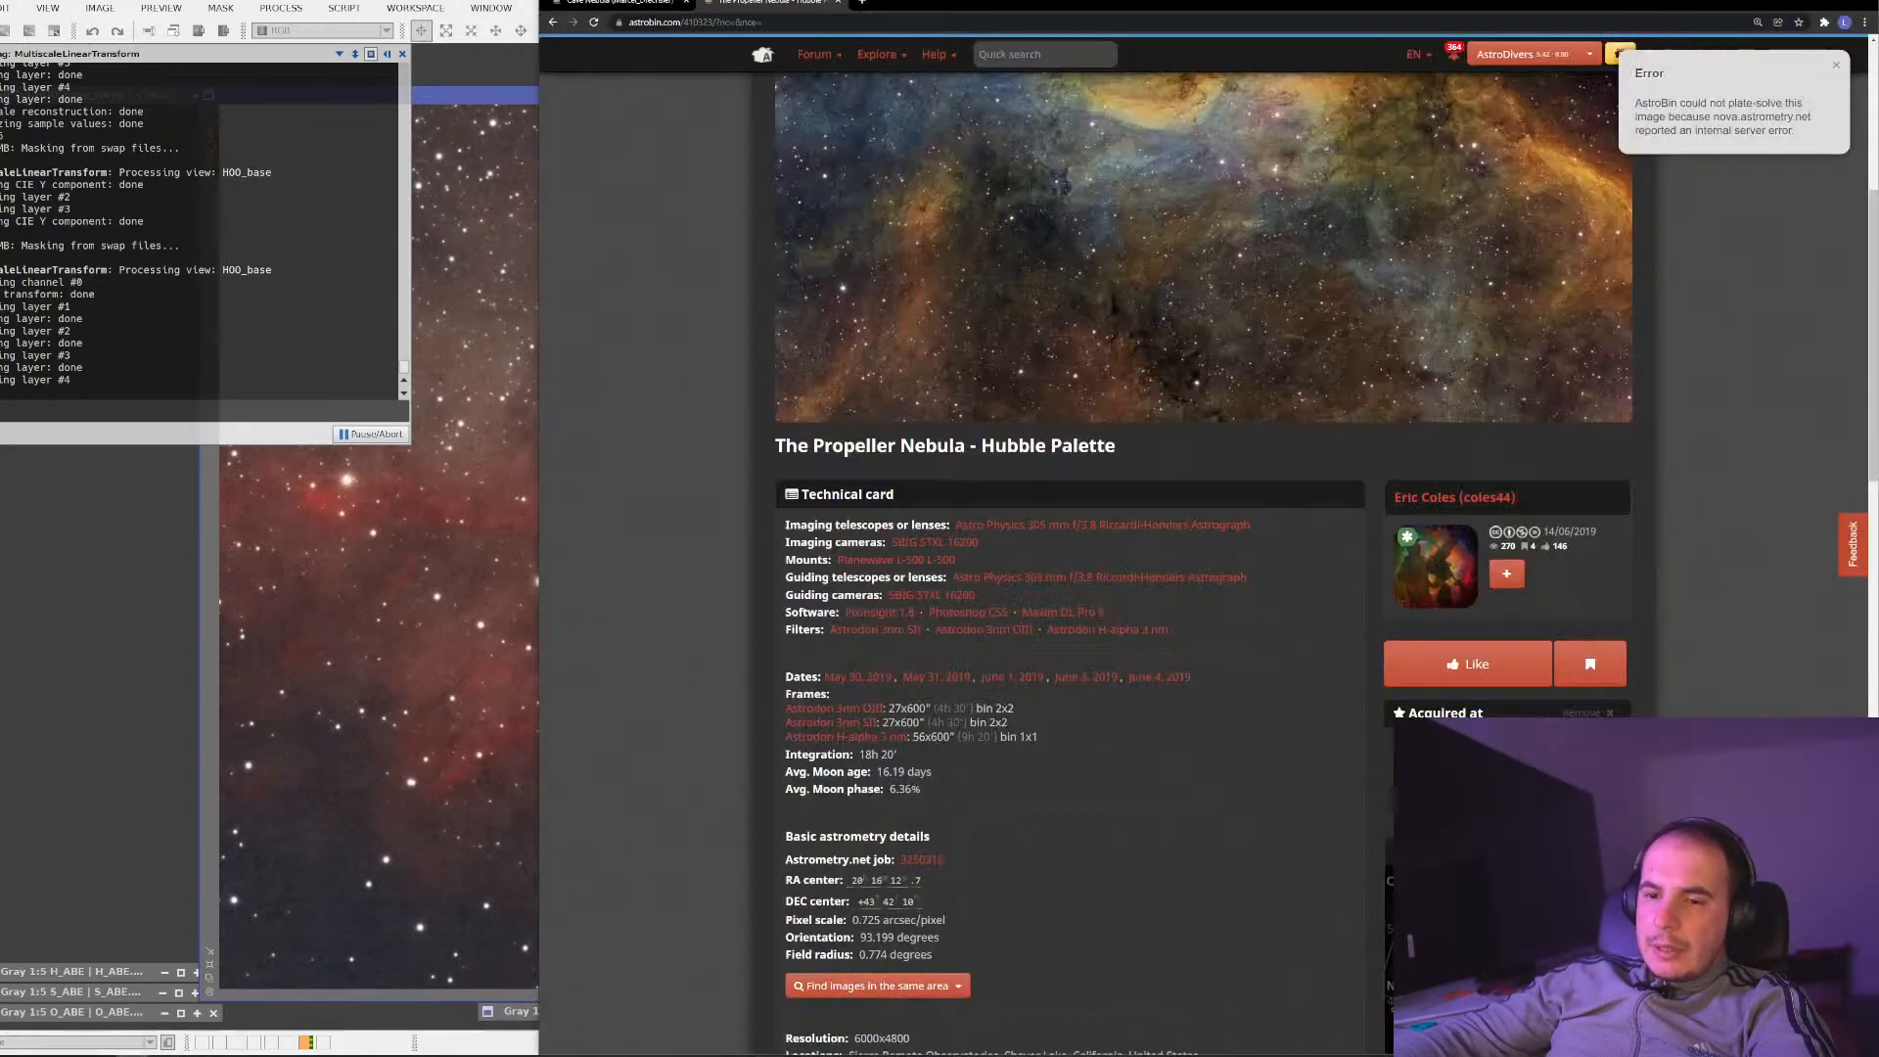
pyautogui.click(626, 4)
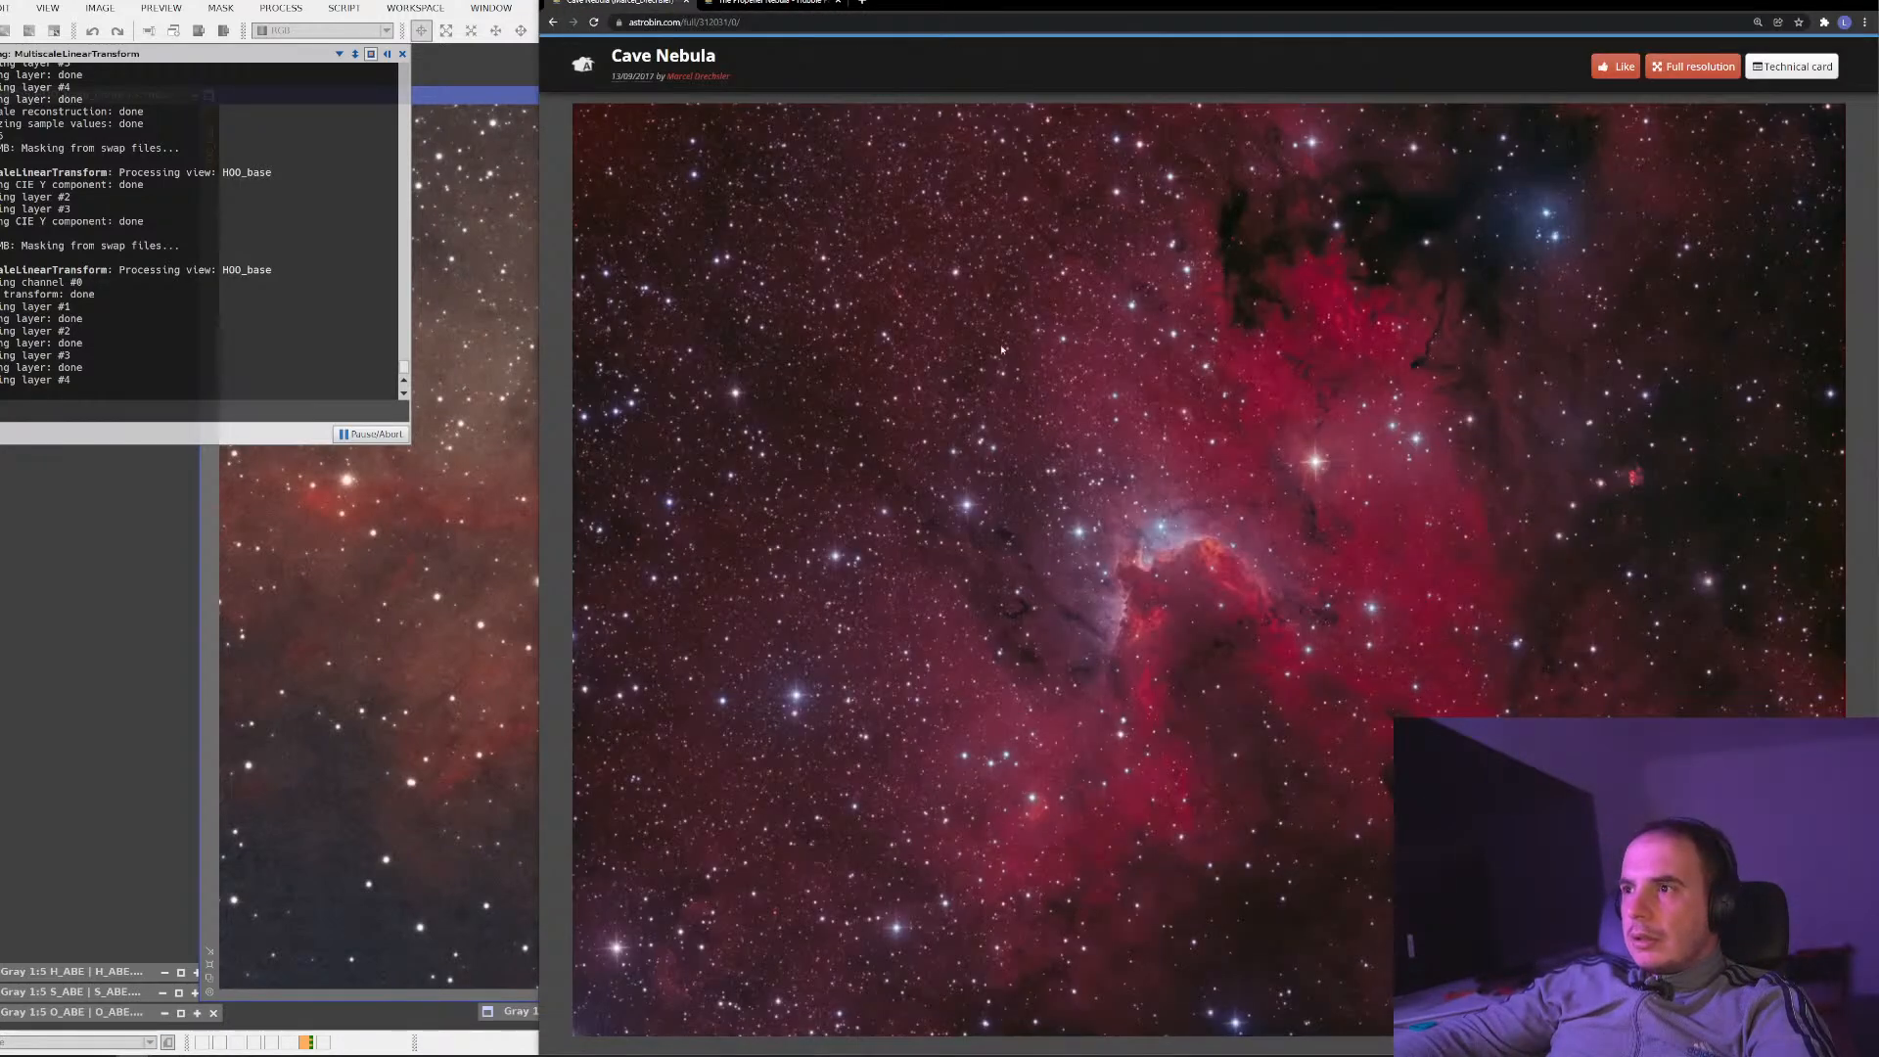
pyautogui.click(1191, 601)
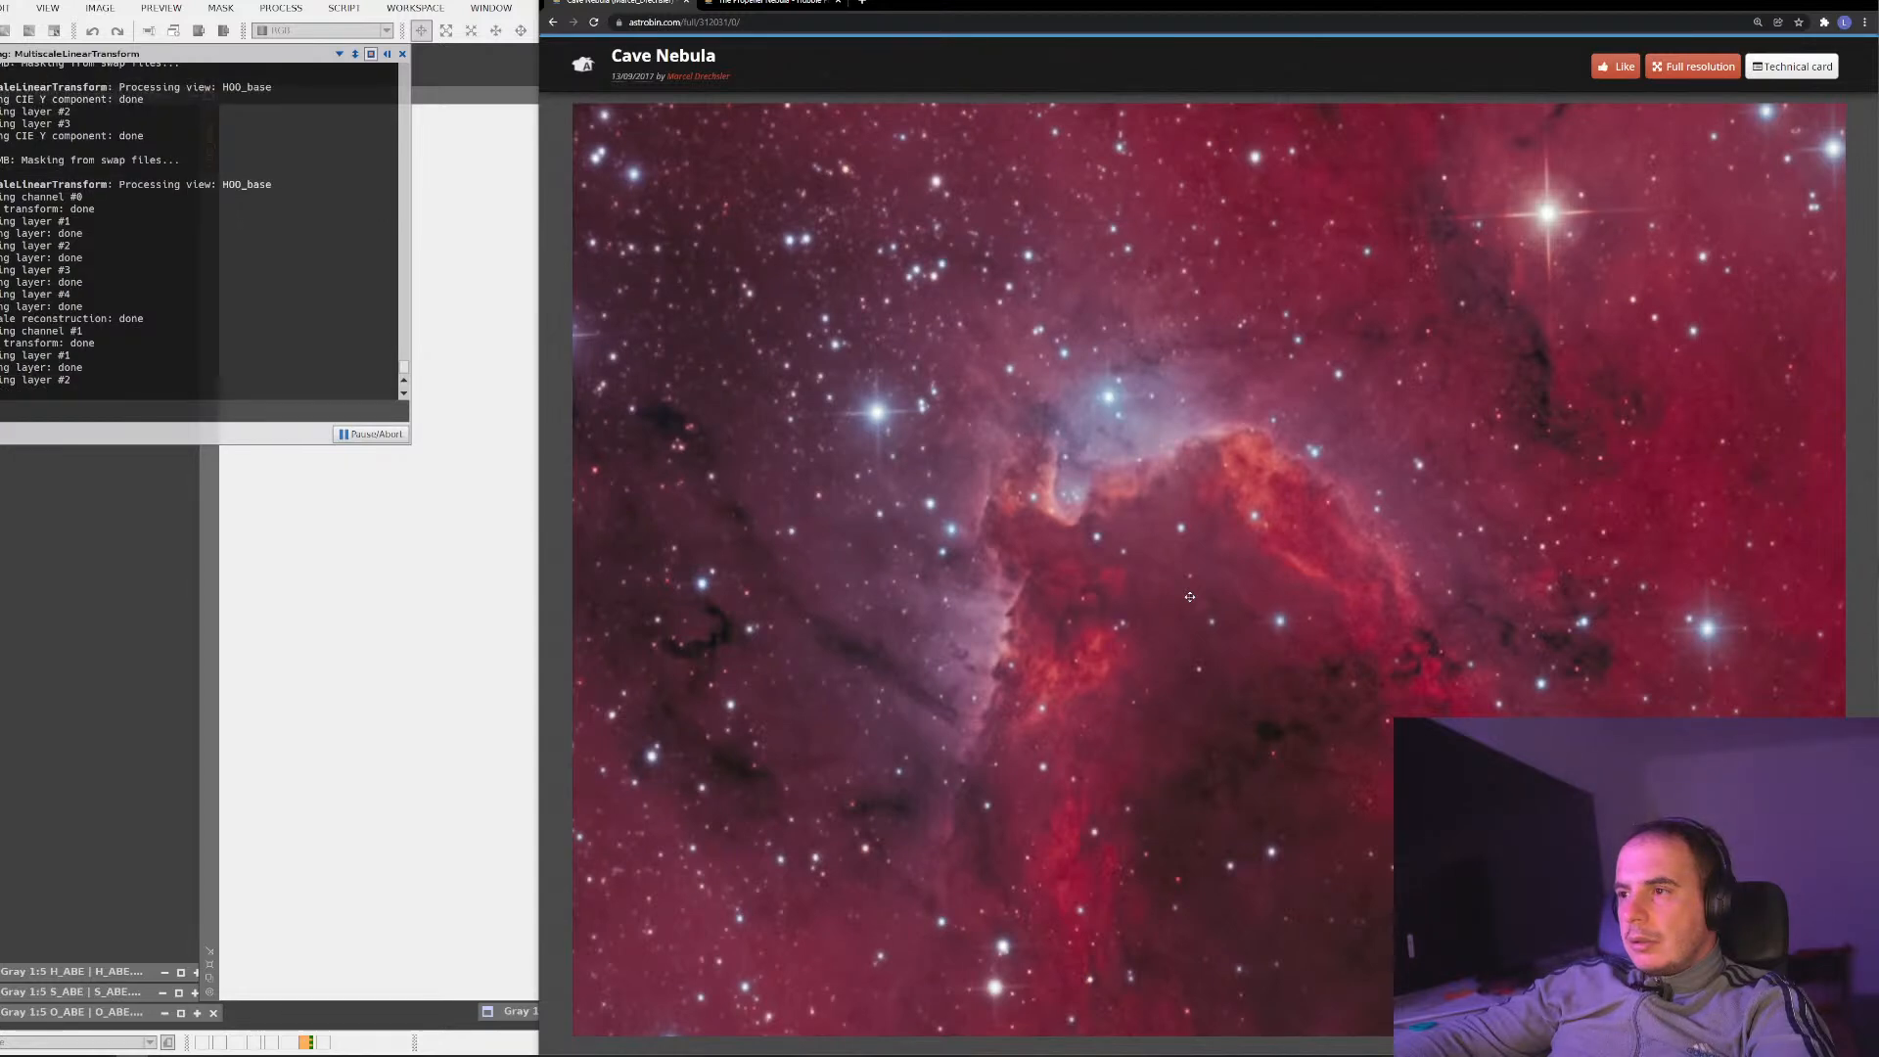
pyautogui.click(1190, 597)
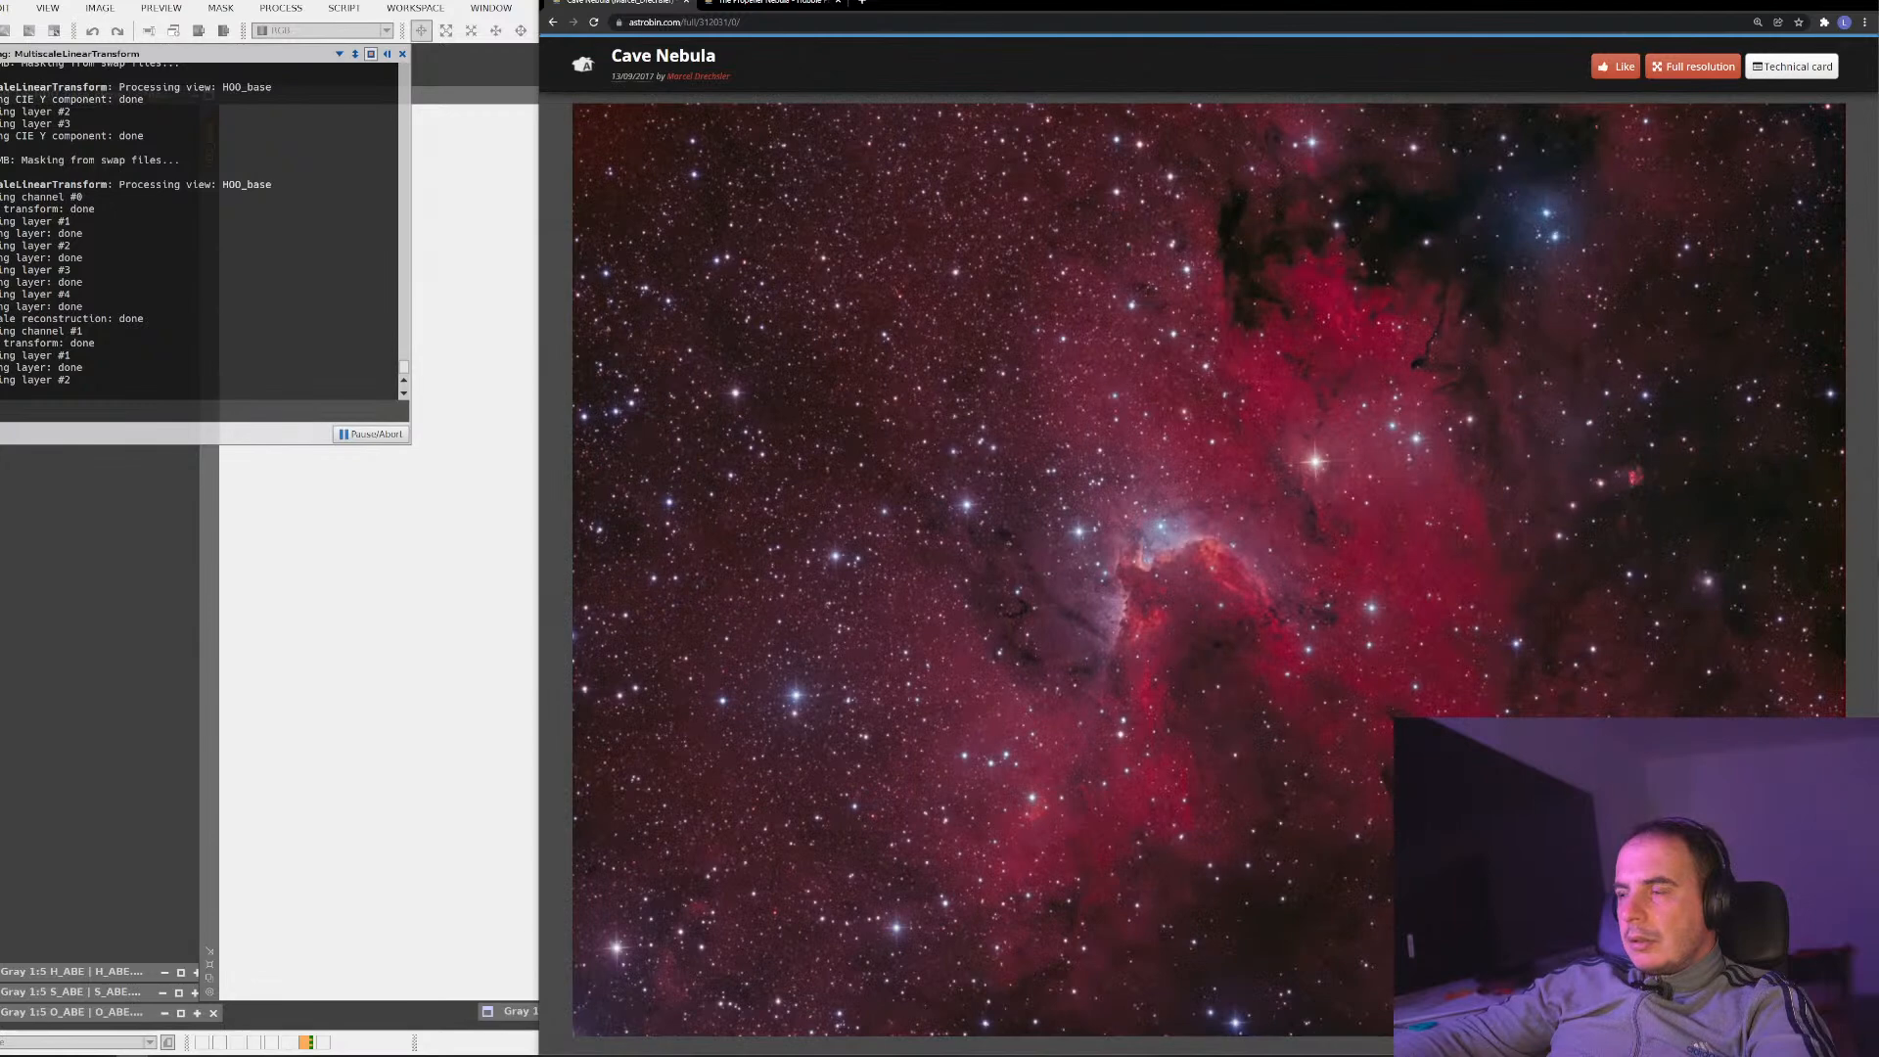
pyautogui.click(1810, 5)
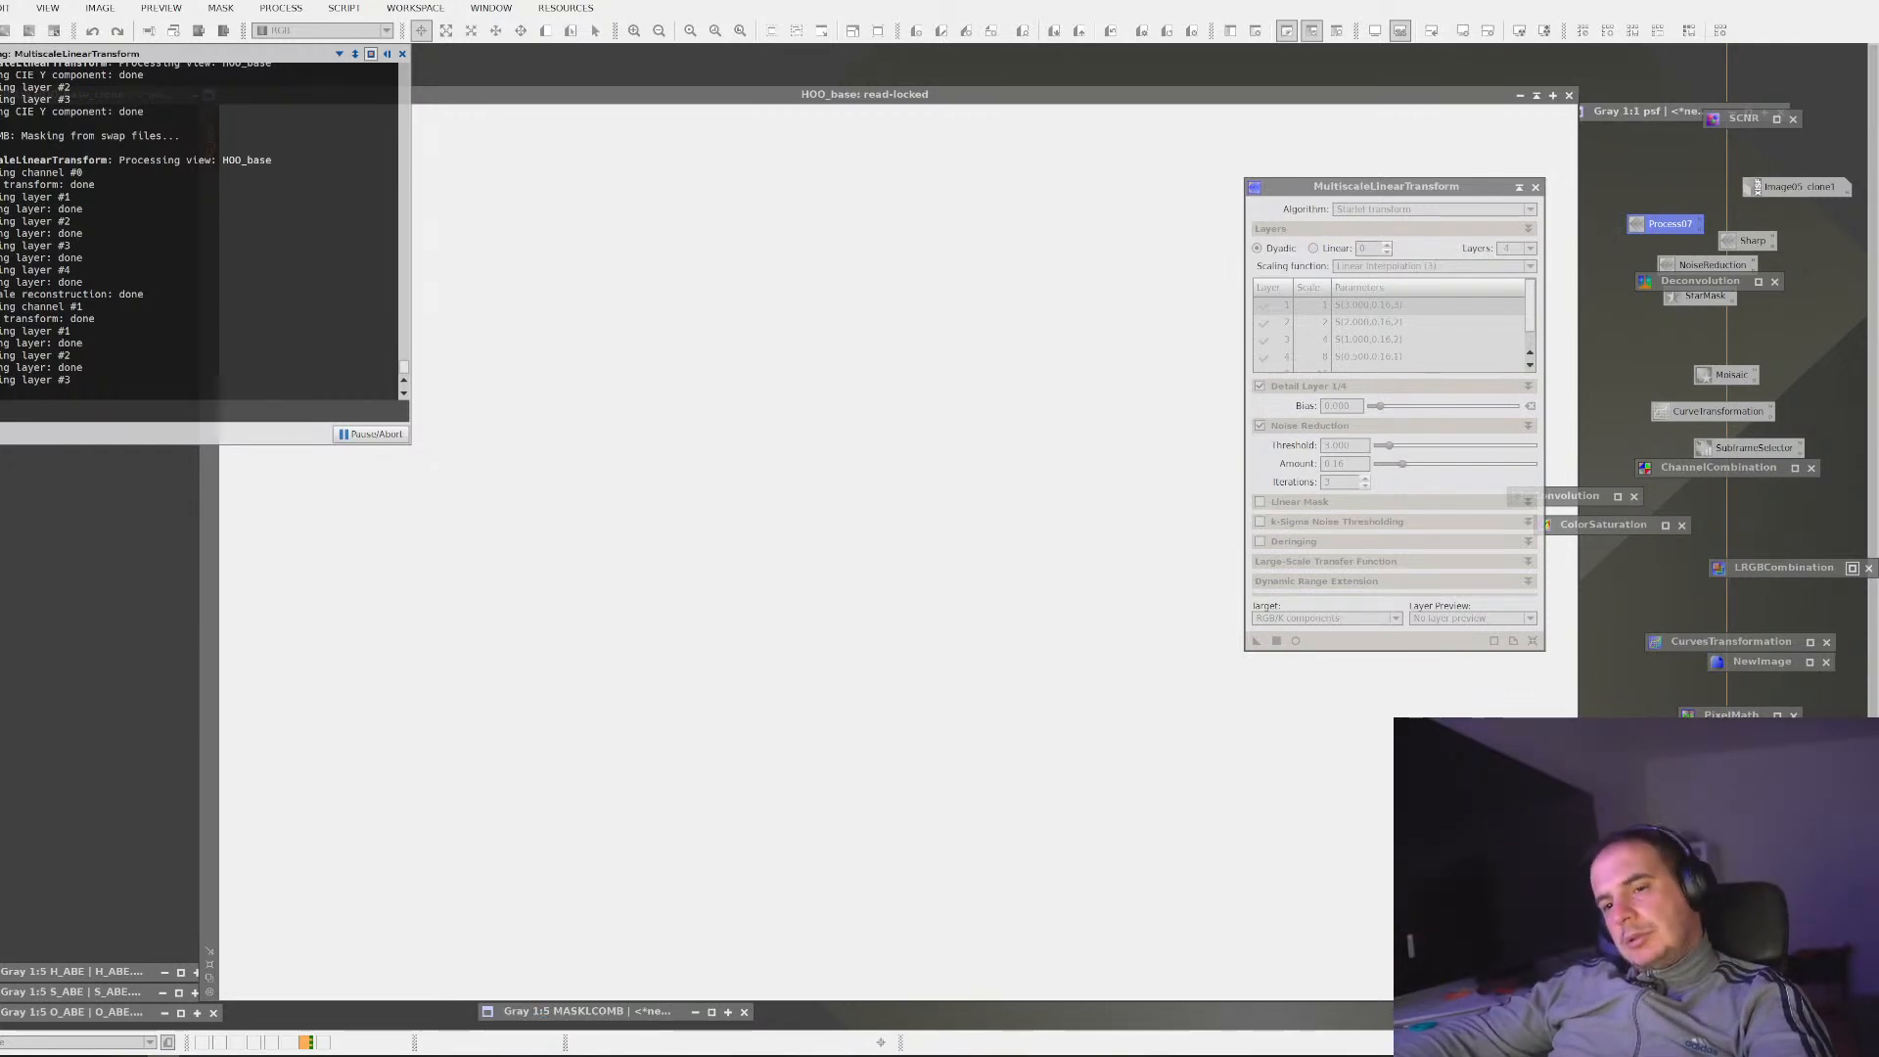
# Return to AstroBin, go back from the Propeller Nebula page to the photographer's gallery, and open the NGC 4038 image
pyautogui.hotkey('alt', 'Tab')
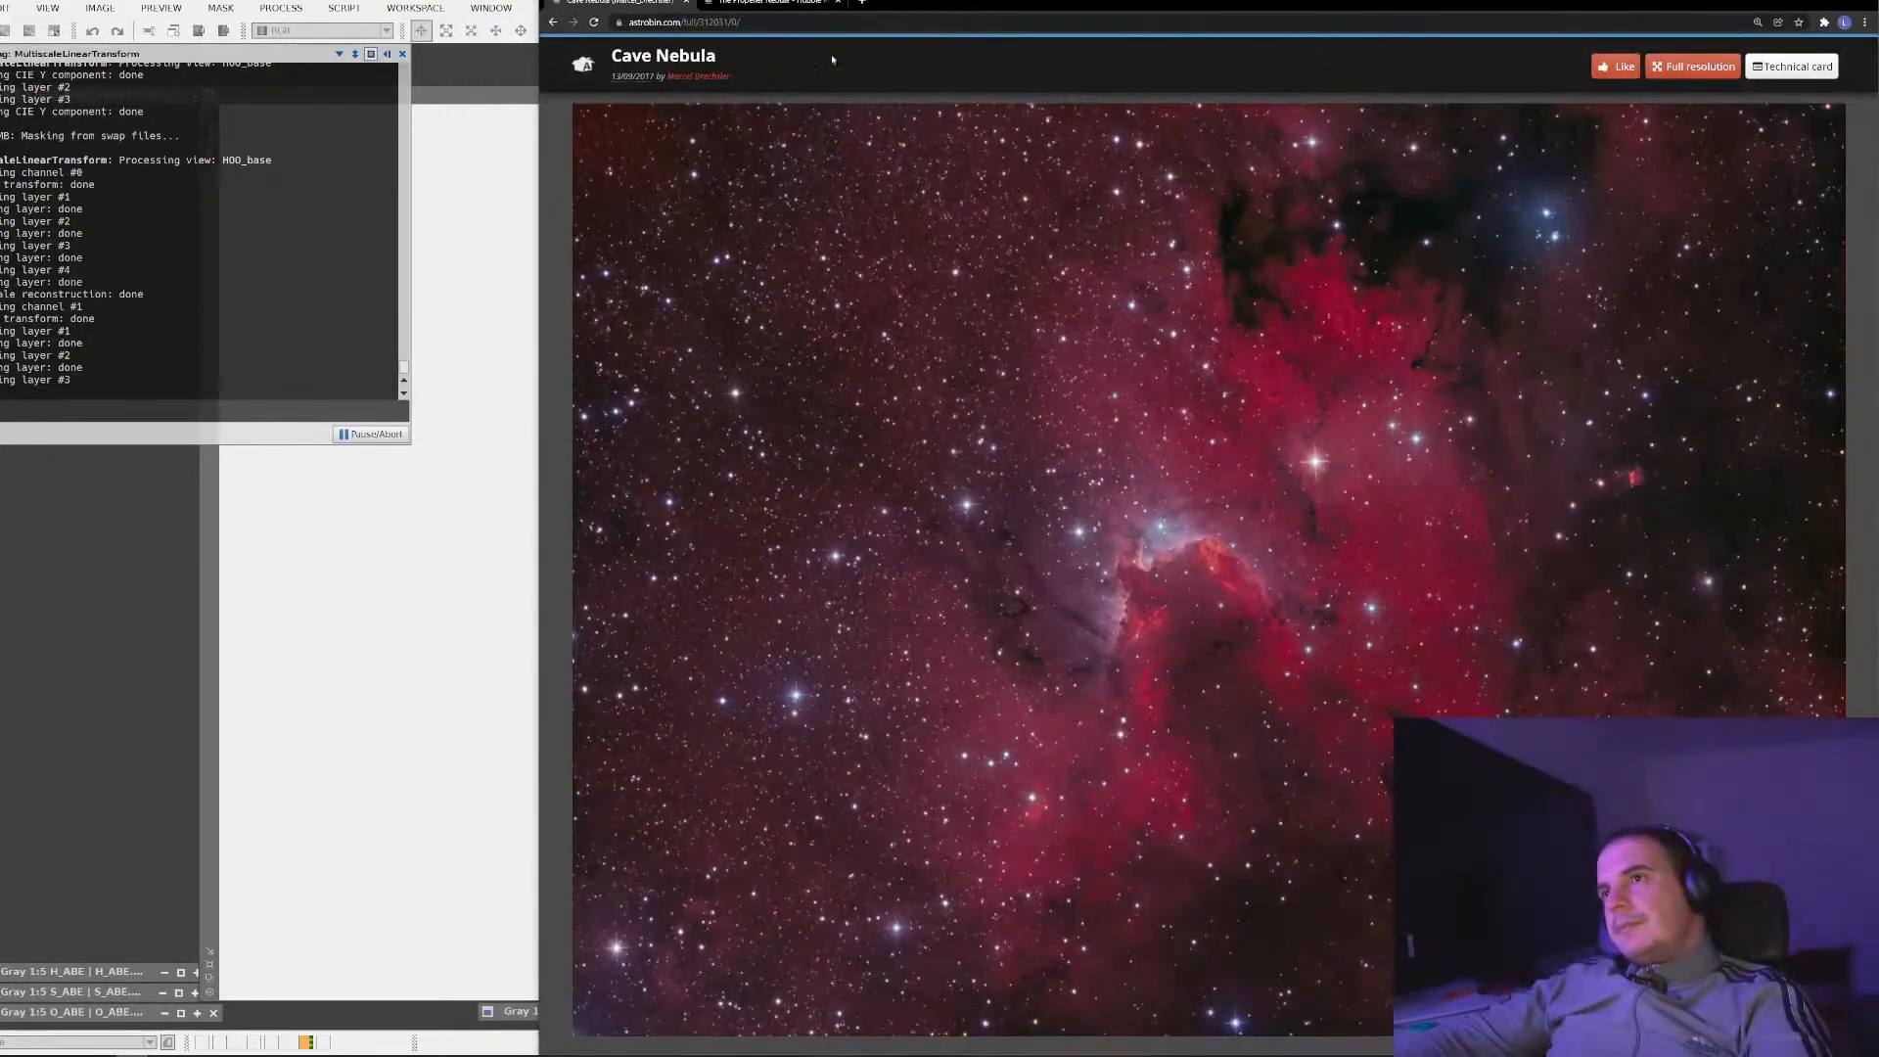
pyautogui.click(822, 6)
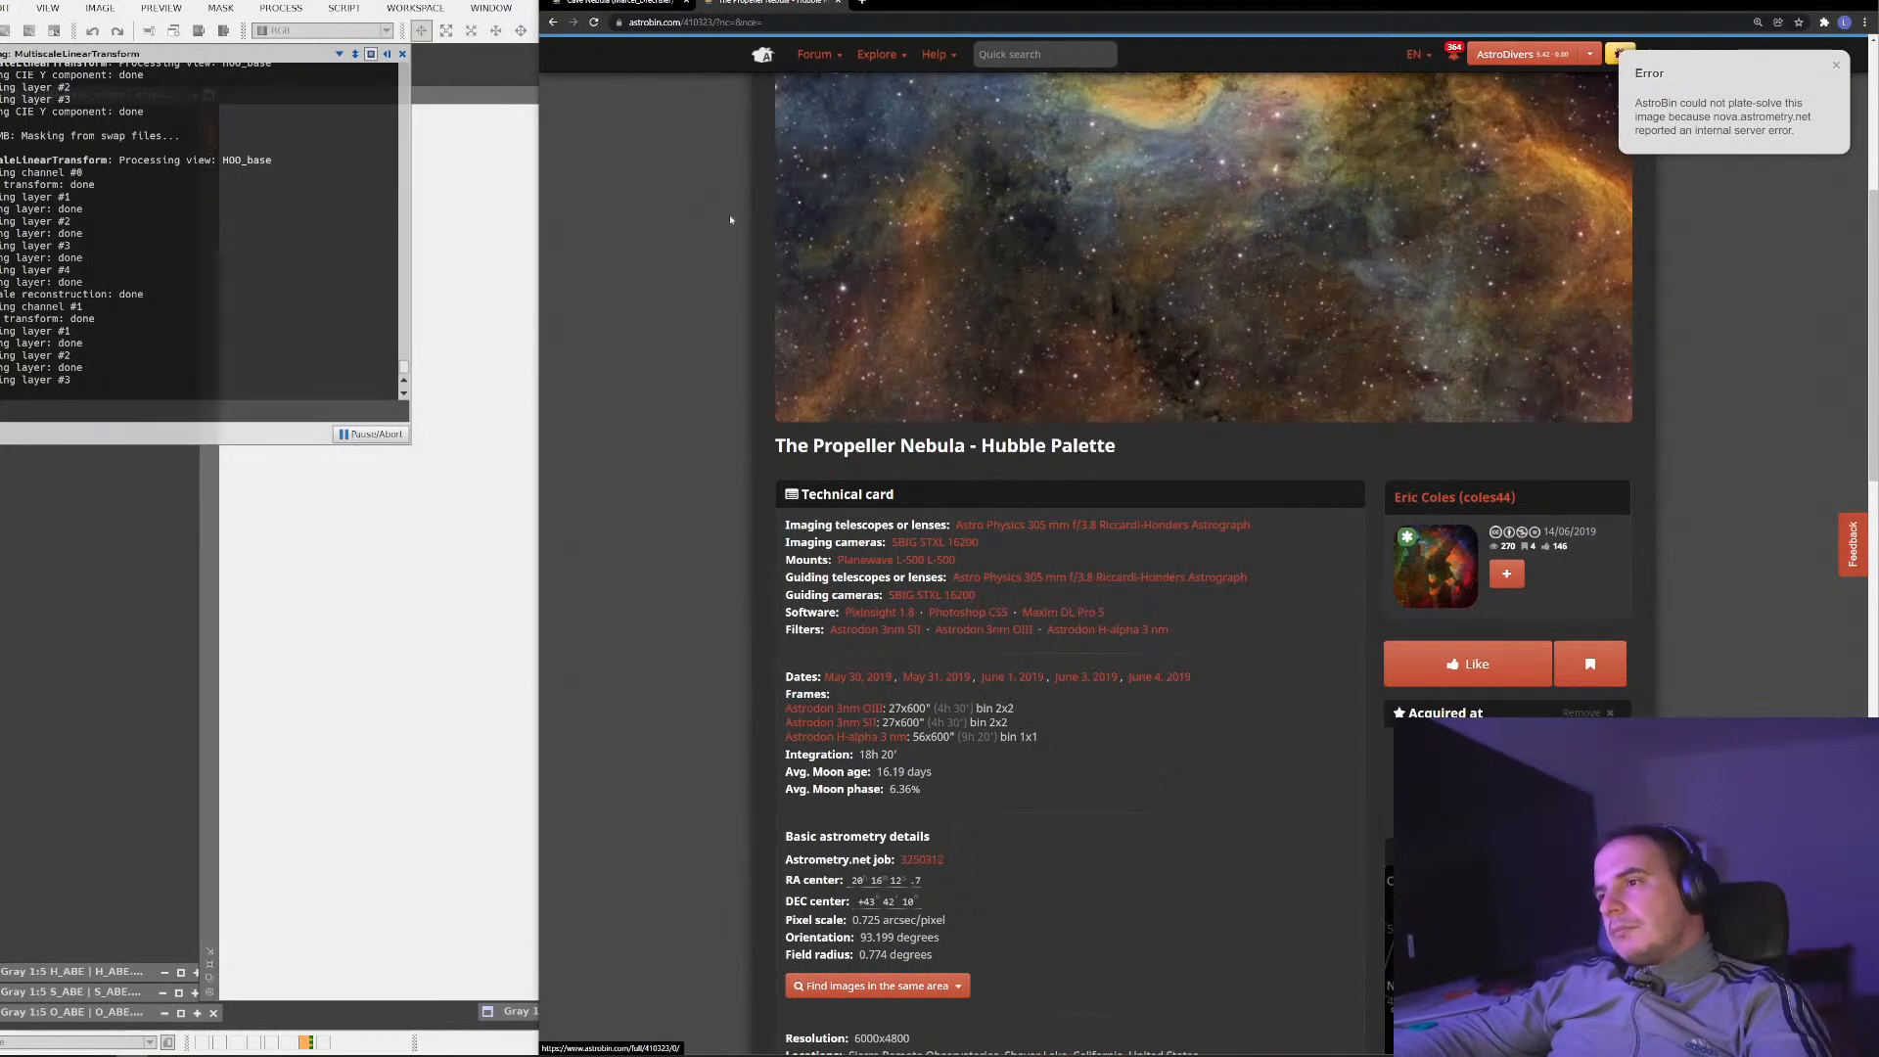
pyautogui.scroll(3, 1352, 471)
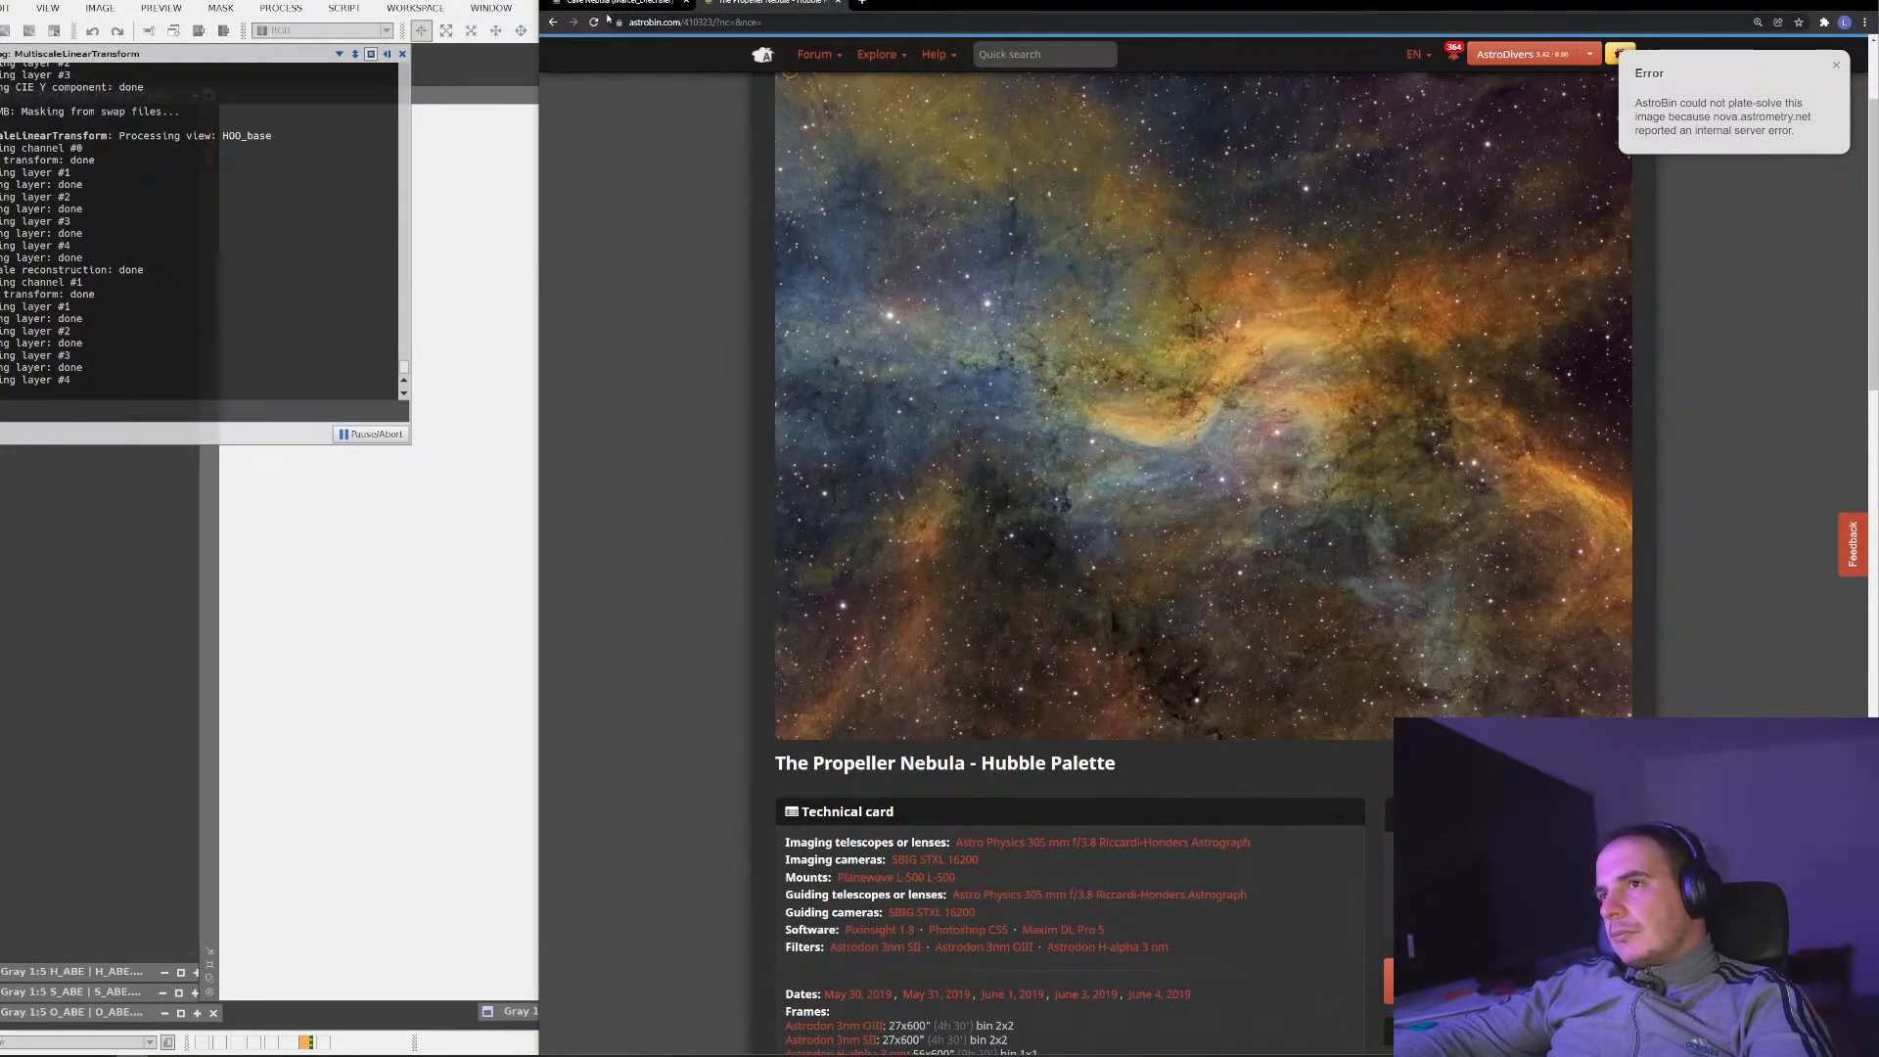
pyautogui.click(553, 22)
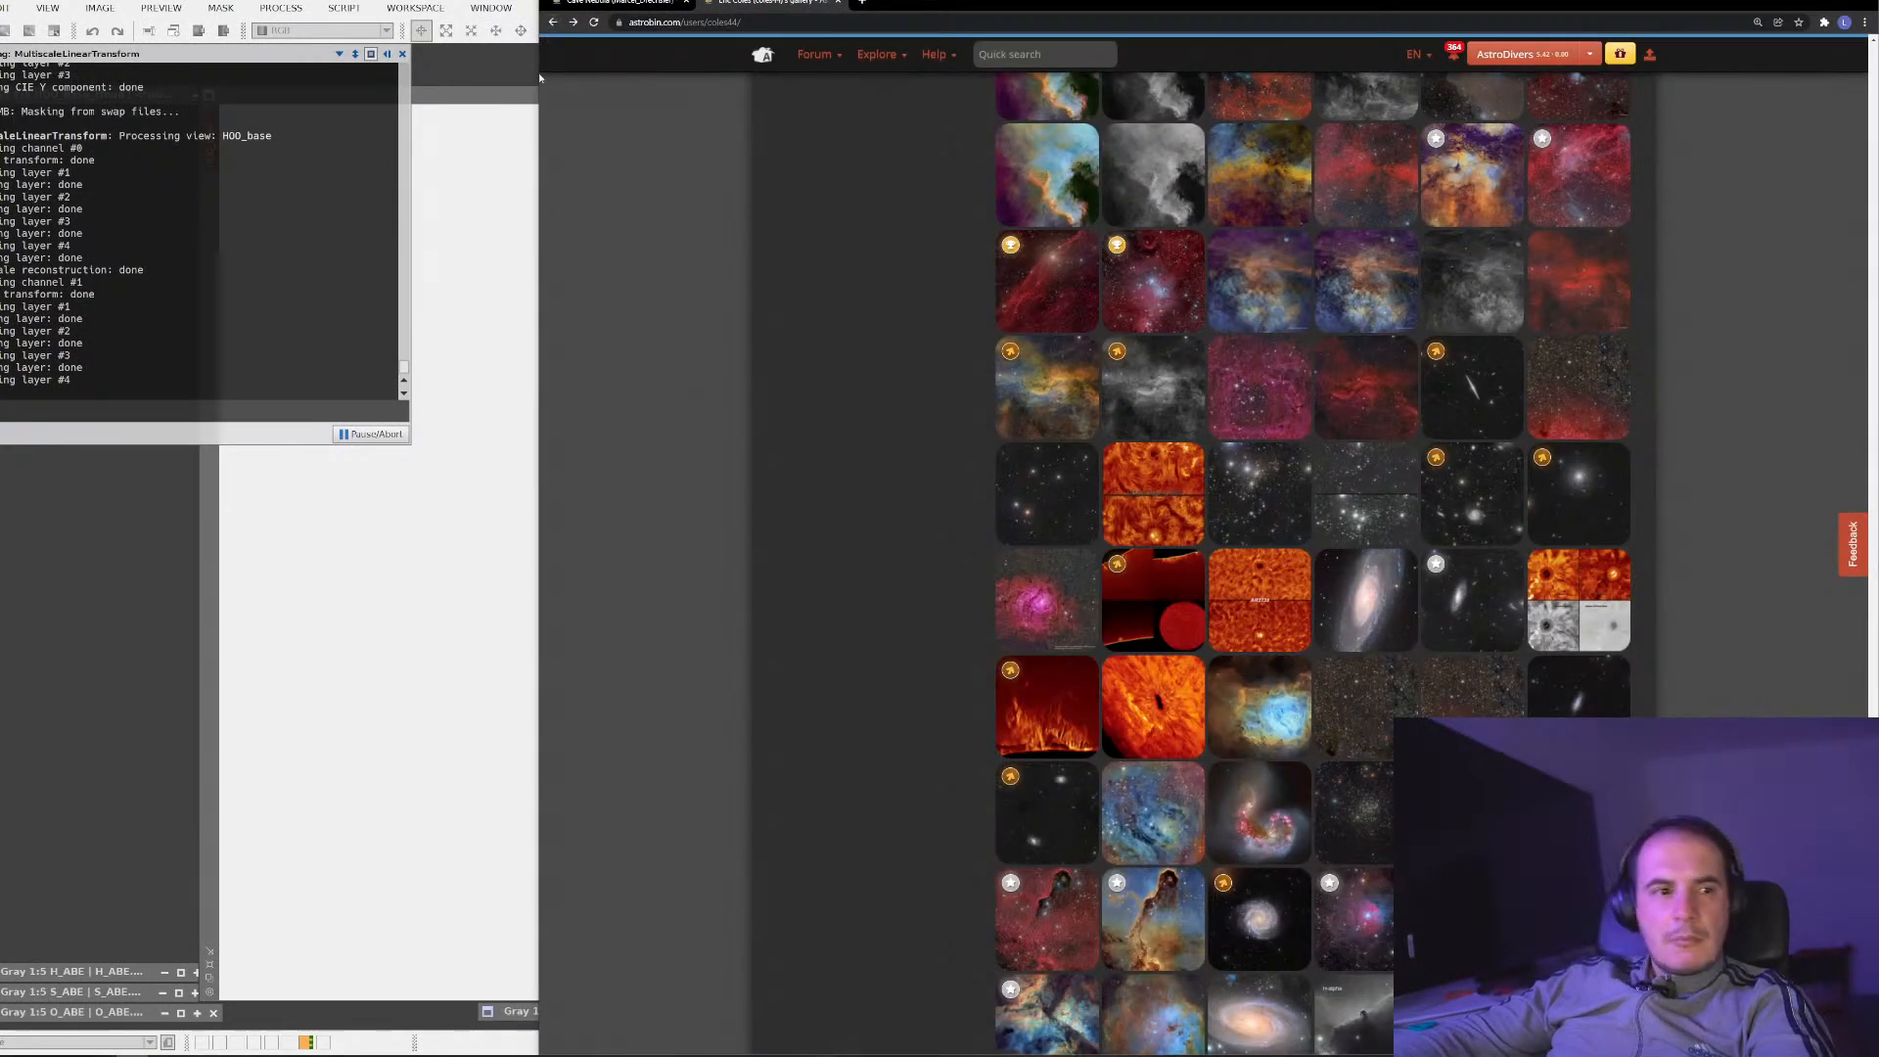
pyautogui.scroll(-2, 1272, 548)
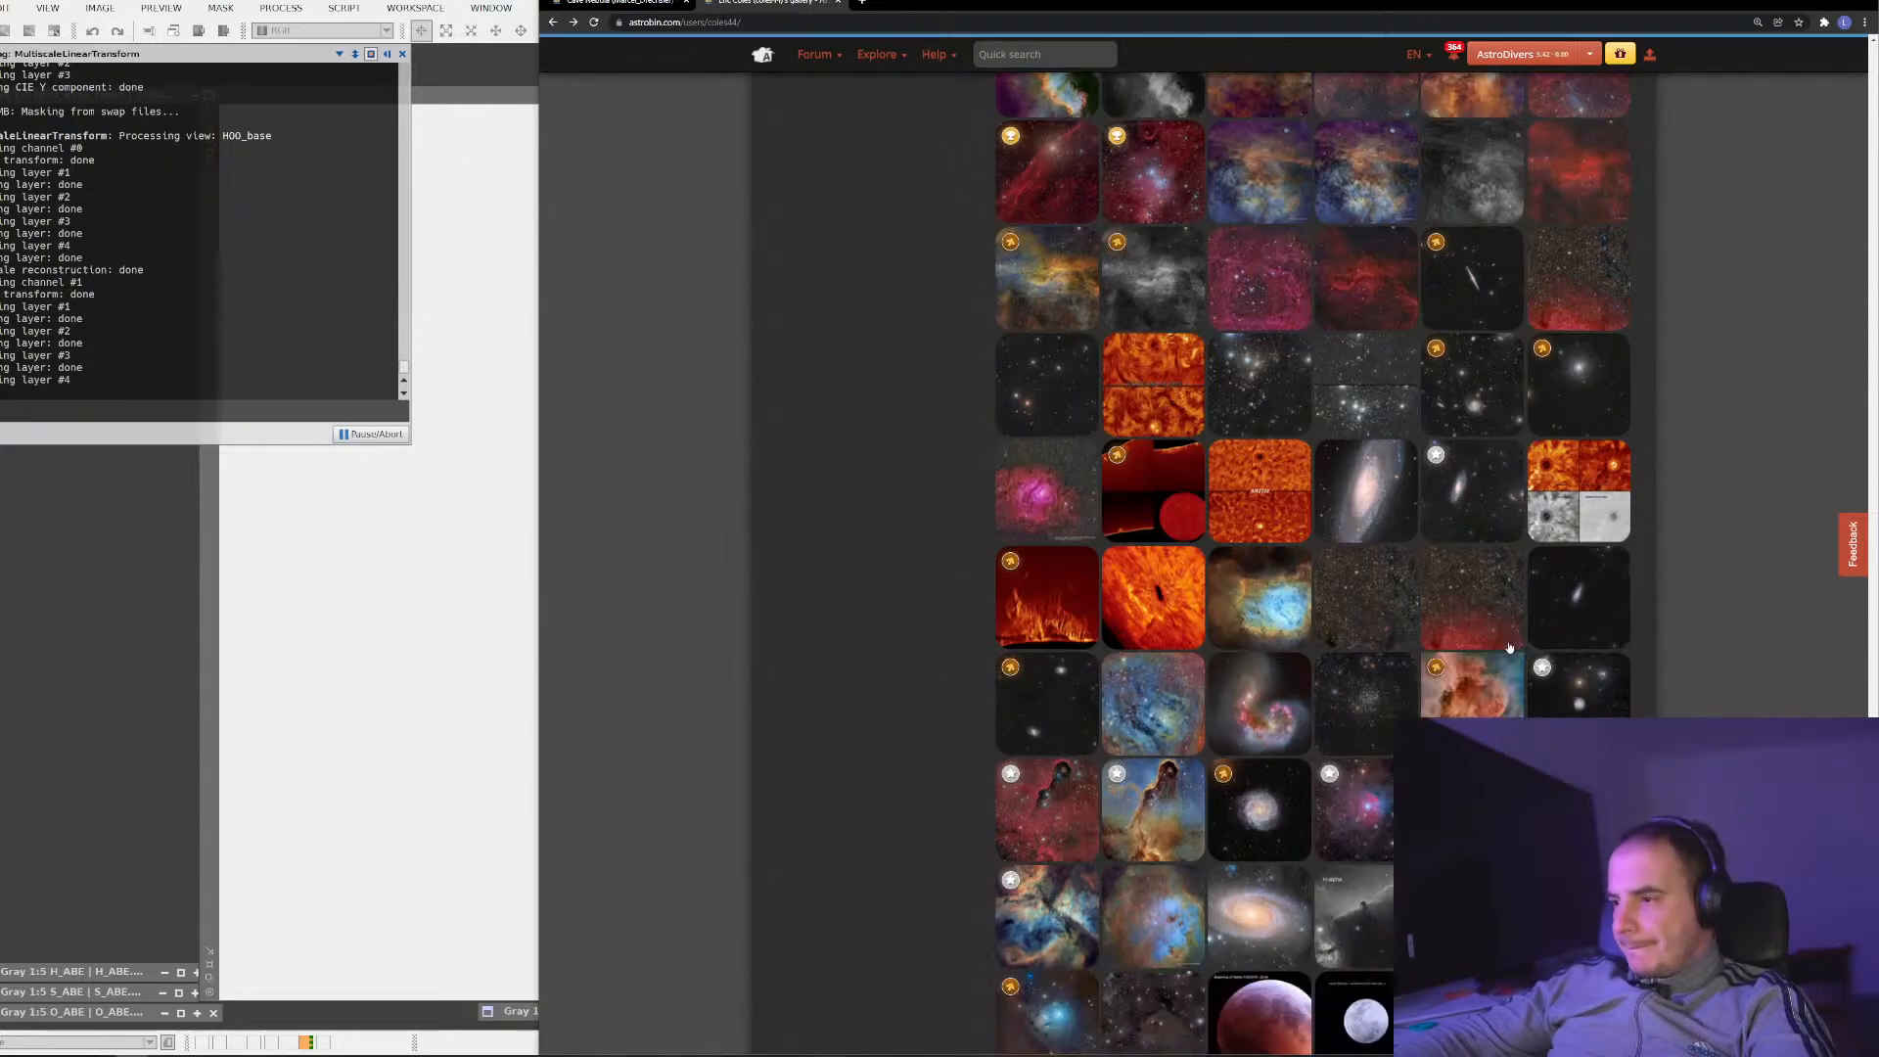
pyautogui.click(1305, 610)
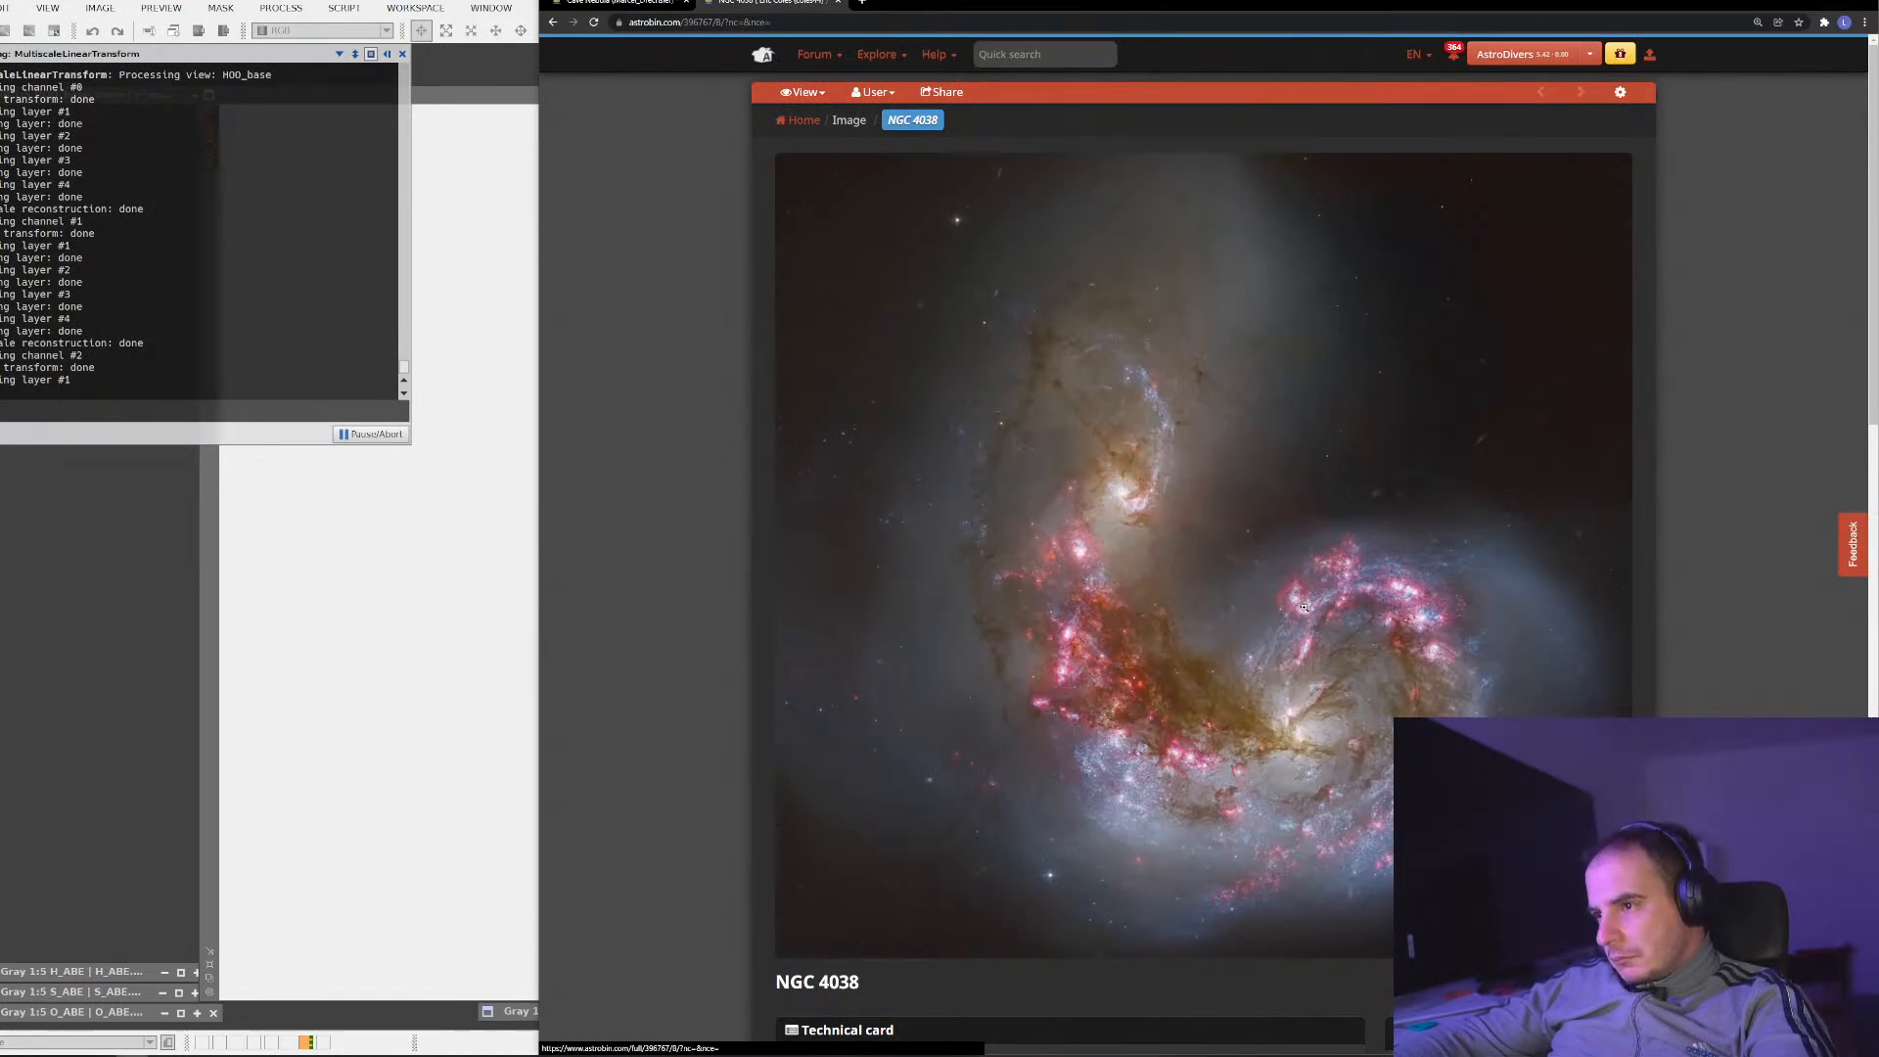
# Review the NGC 4038 page's technical card, description and comments, and open the image in its full-size view
pyautogui.scroll(-3, 1304, 608)
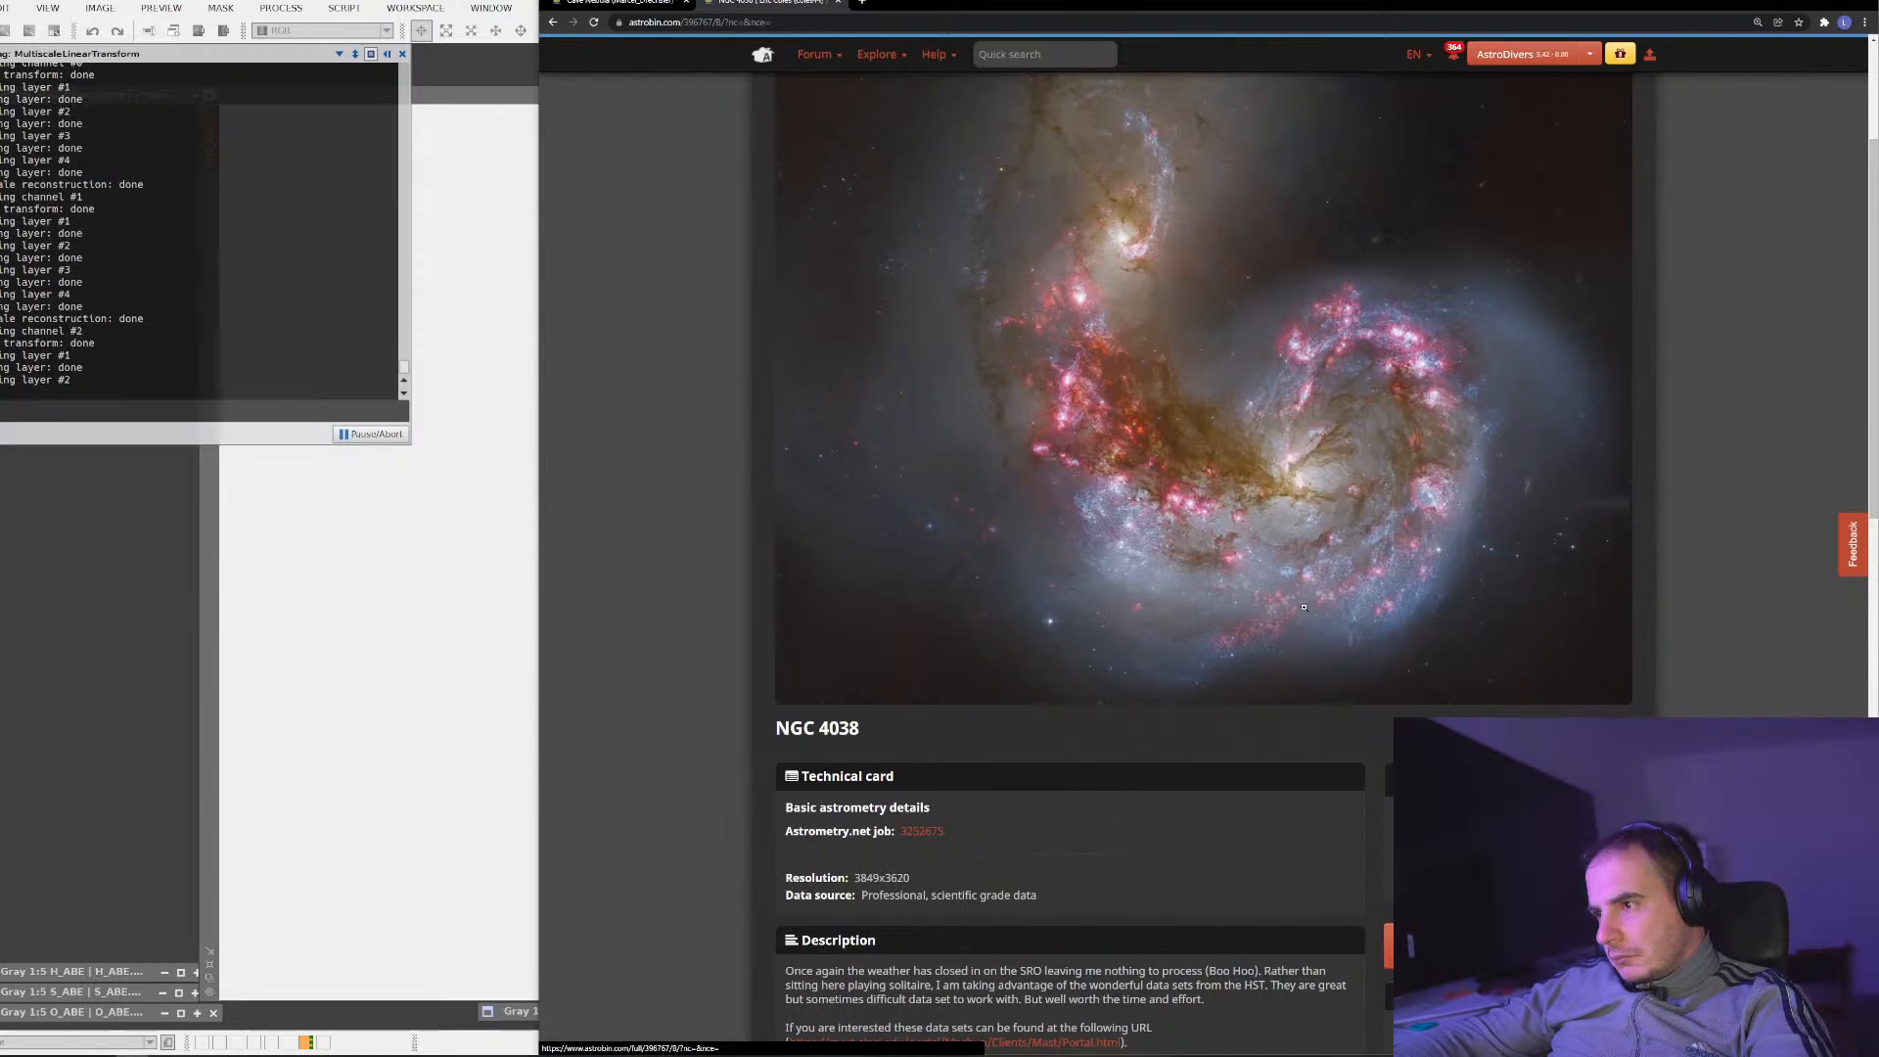
pyautogui.scroll(-3, 1304, 607)
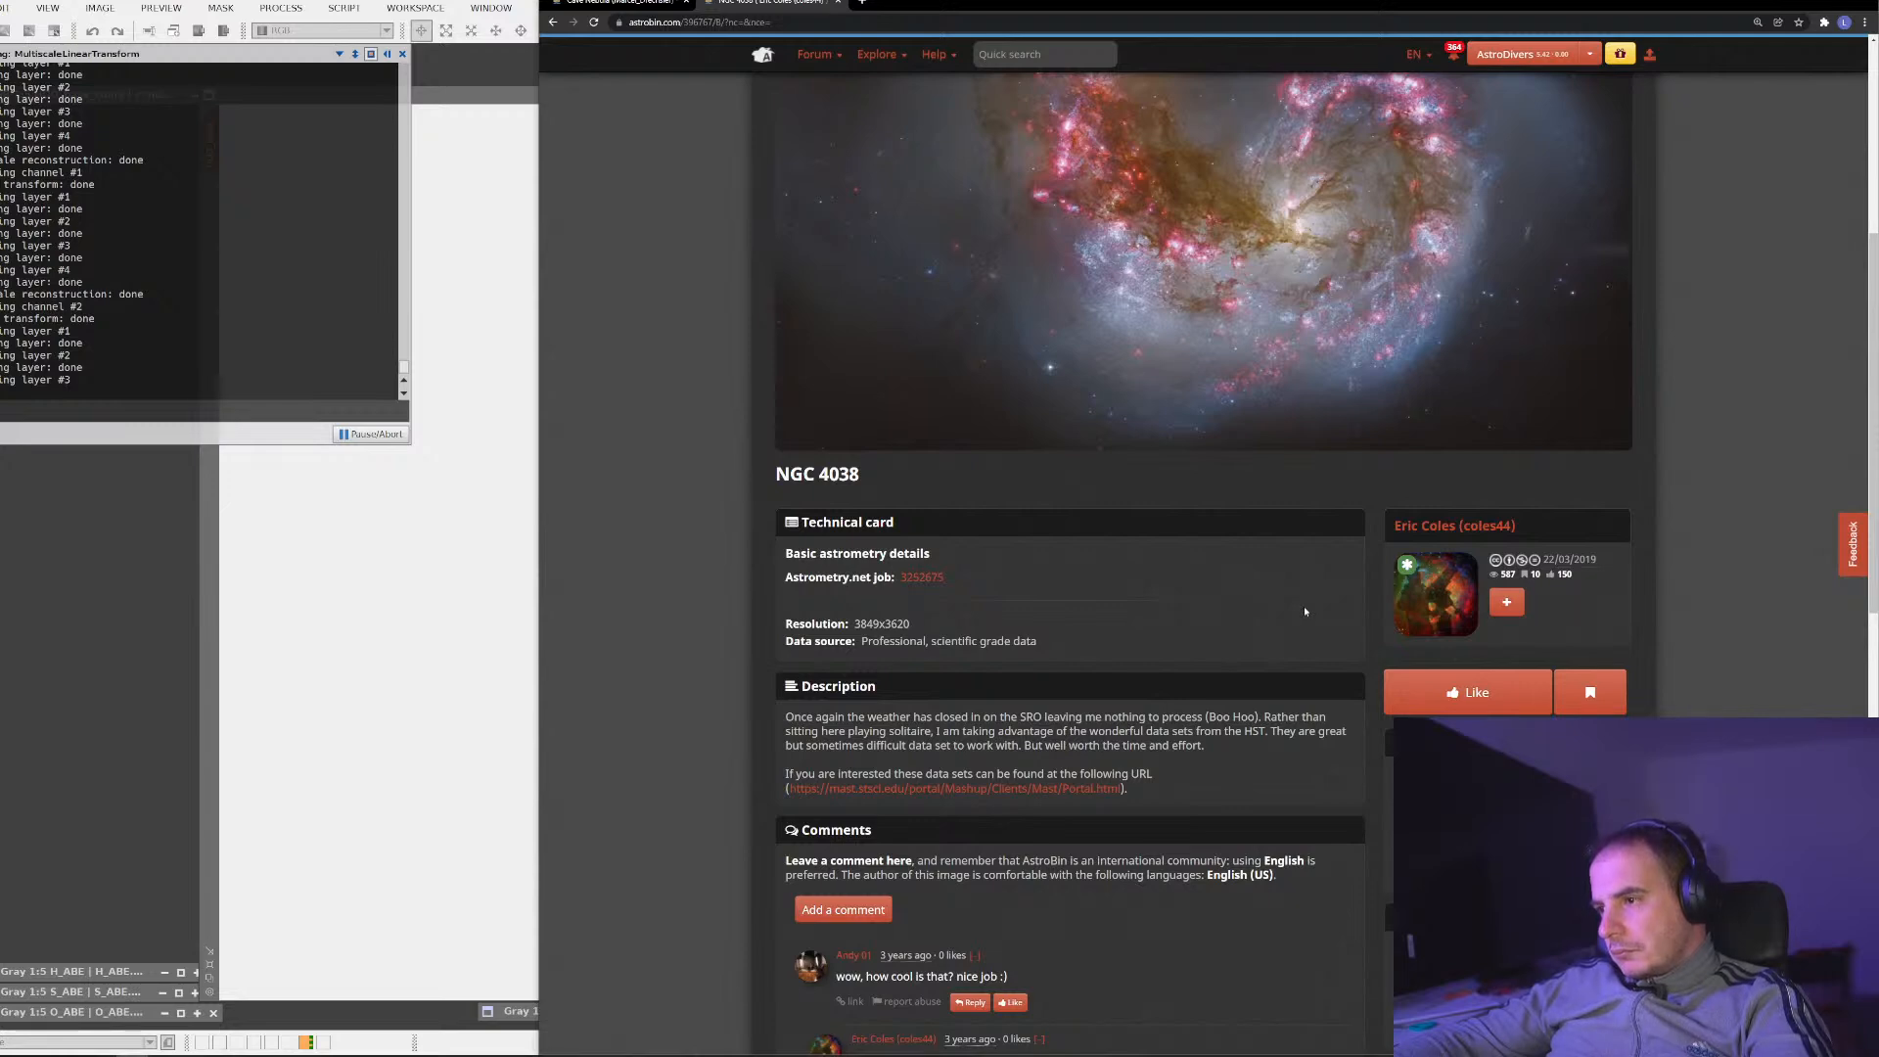
pyautogui.scroll(-3, 1304, 611)
pyautogui.scroll(-3, 1286, 659)
pyautogui.scroll(5, 1285, 659)
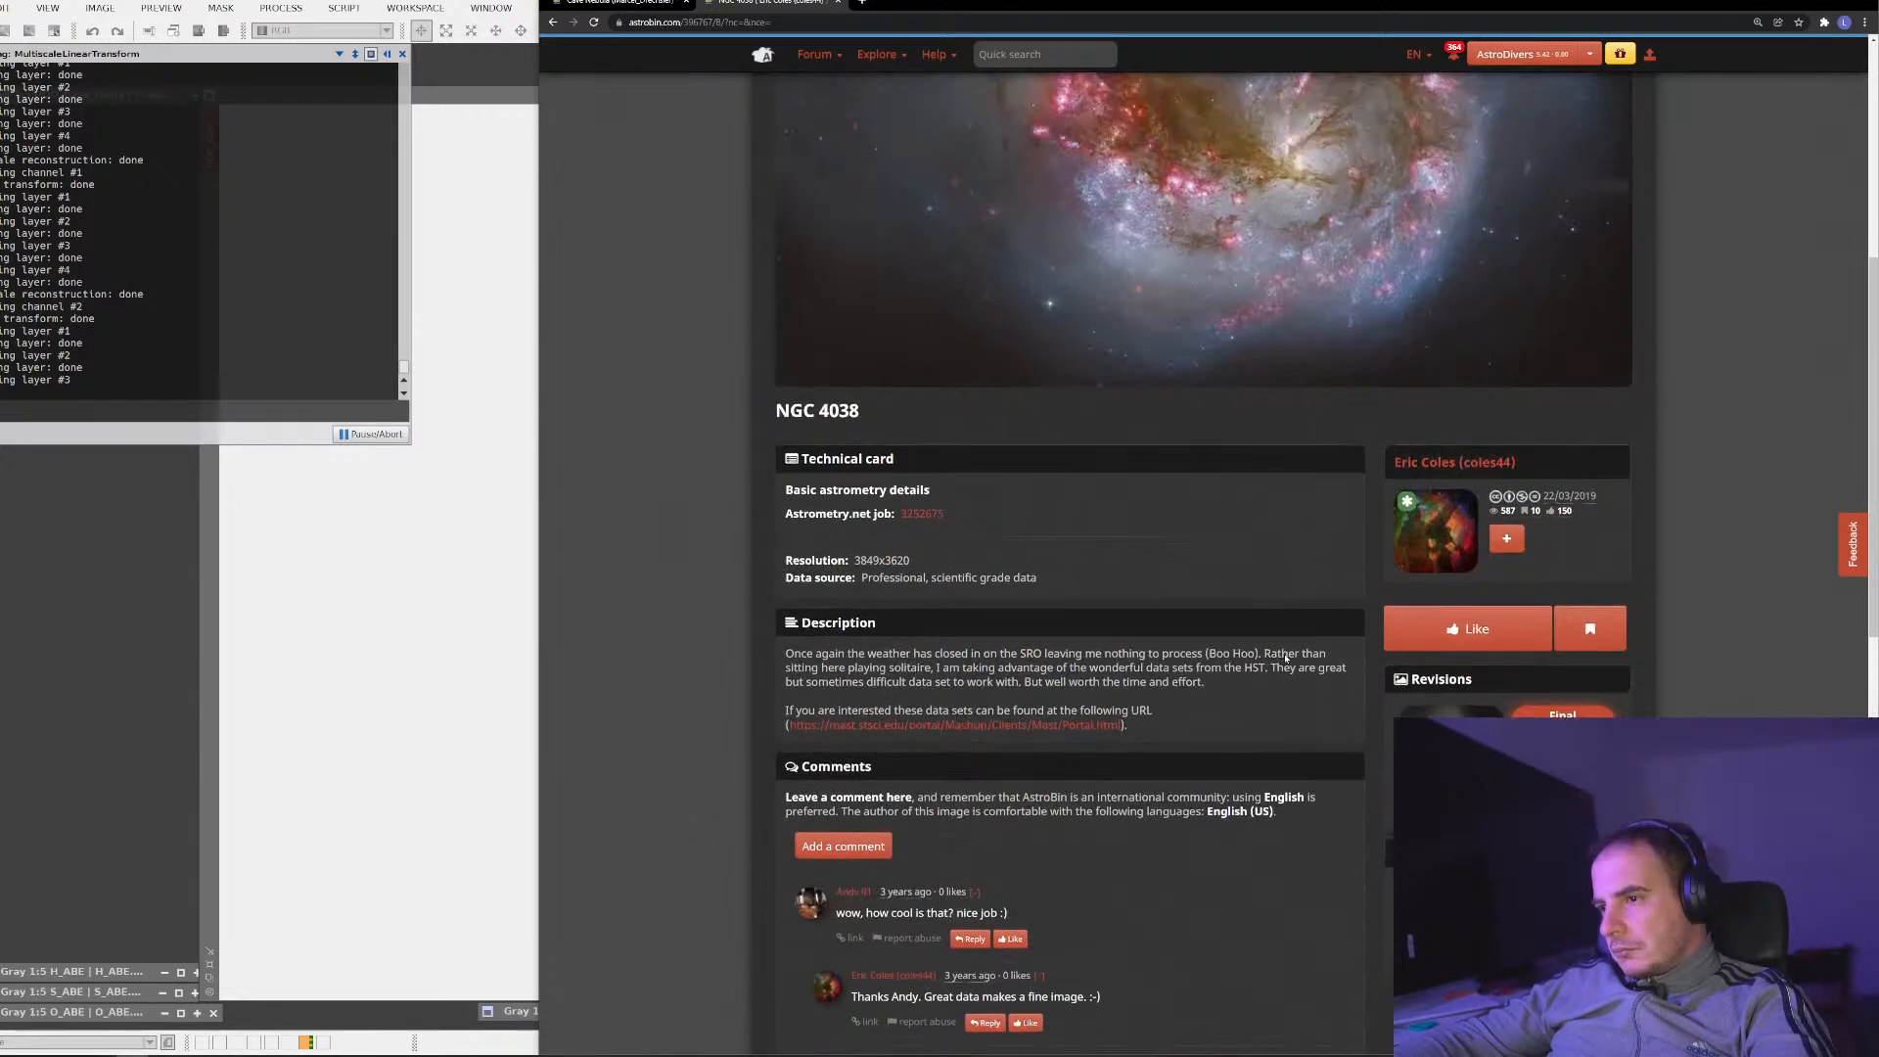
pyautogui.scroll(4, 1092, 574)
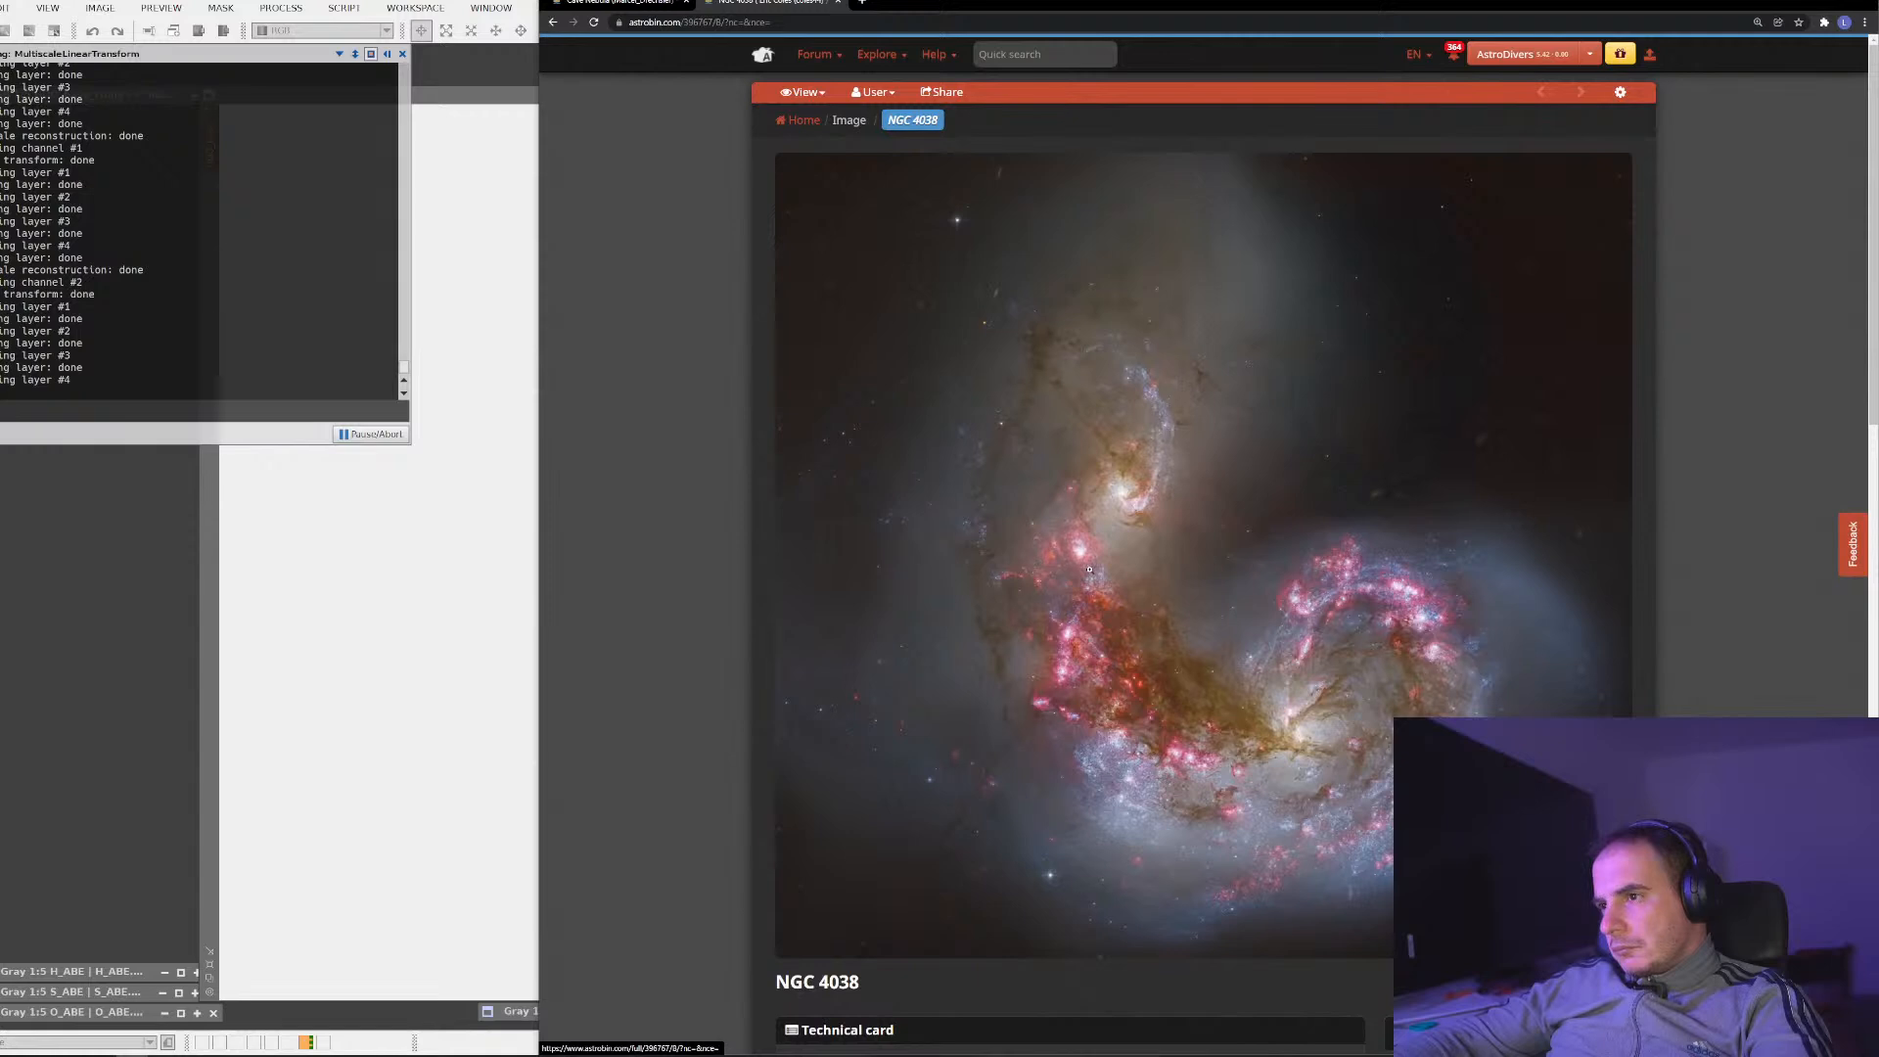
pyautogui.click(1092, 574)
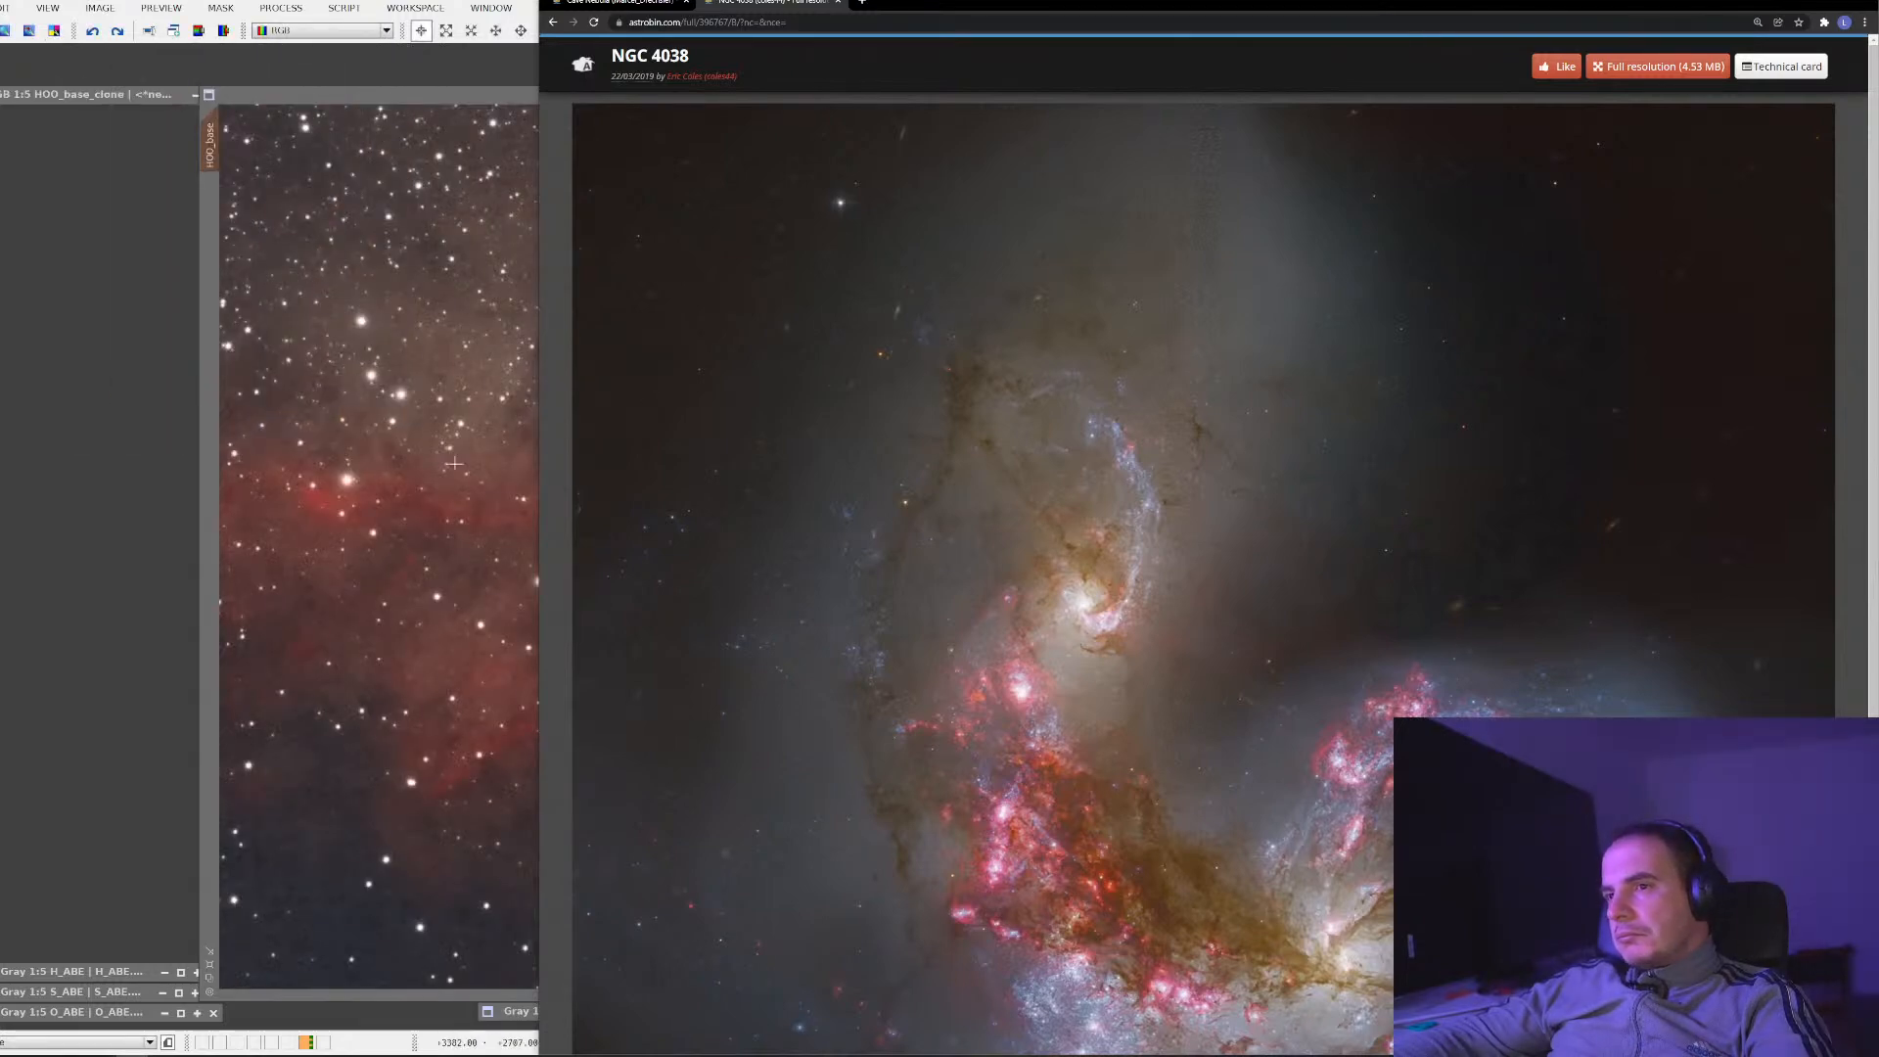
# Switch back to PixInsight and compare HOO_base before and after noise reduction, leaving it applied and inspecting the nebula core at 1:1
pyautogui.click(403, 483)
pyautogui.scroll(-3, 741, 541)
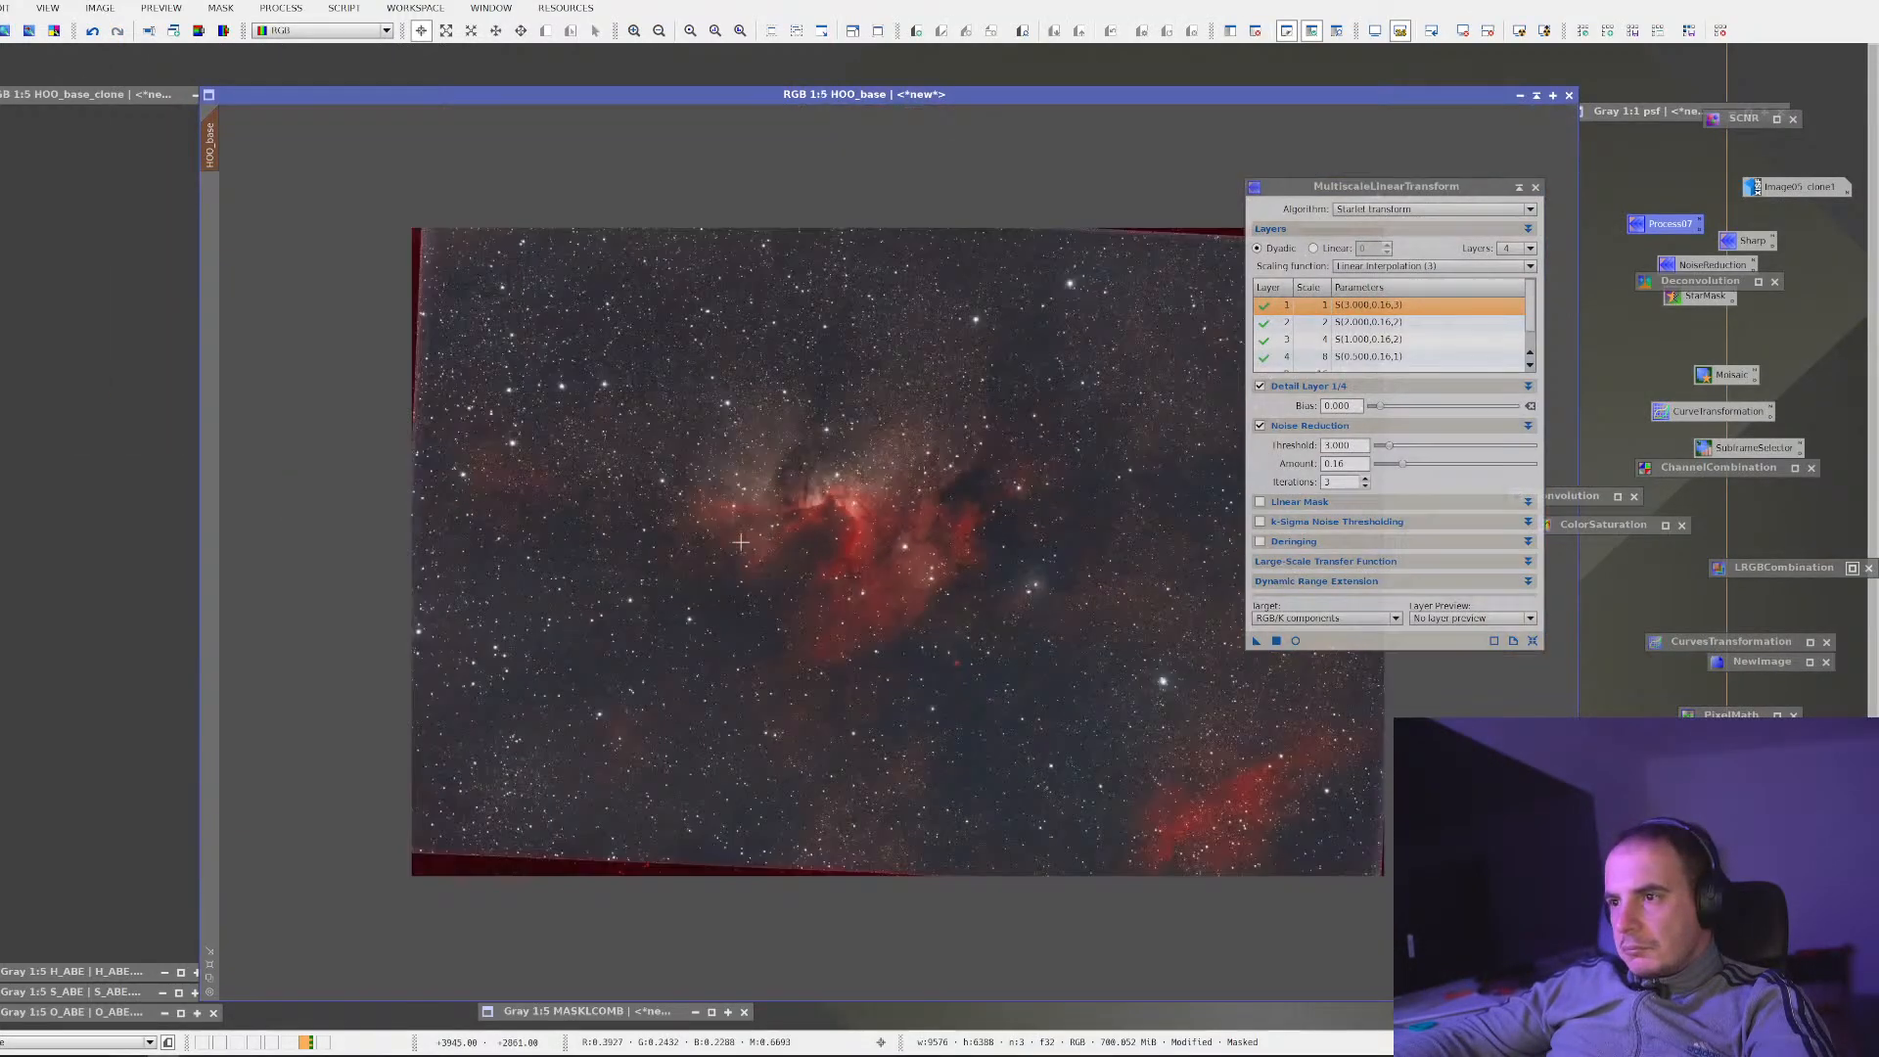
pyautogui.click(101, 37)
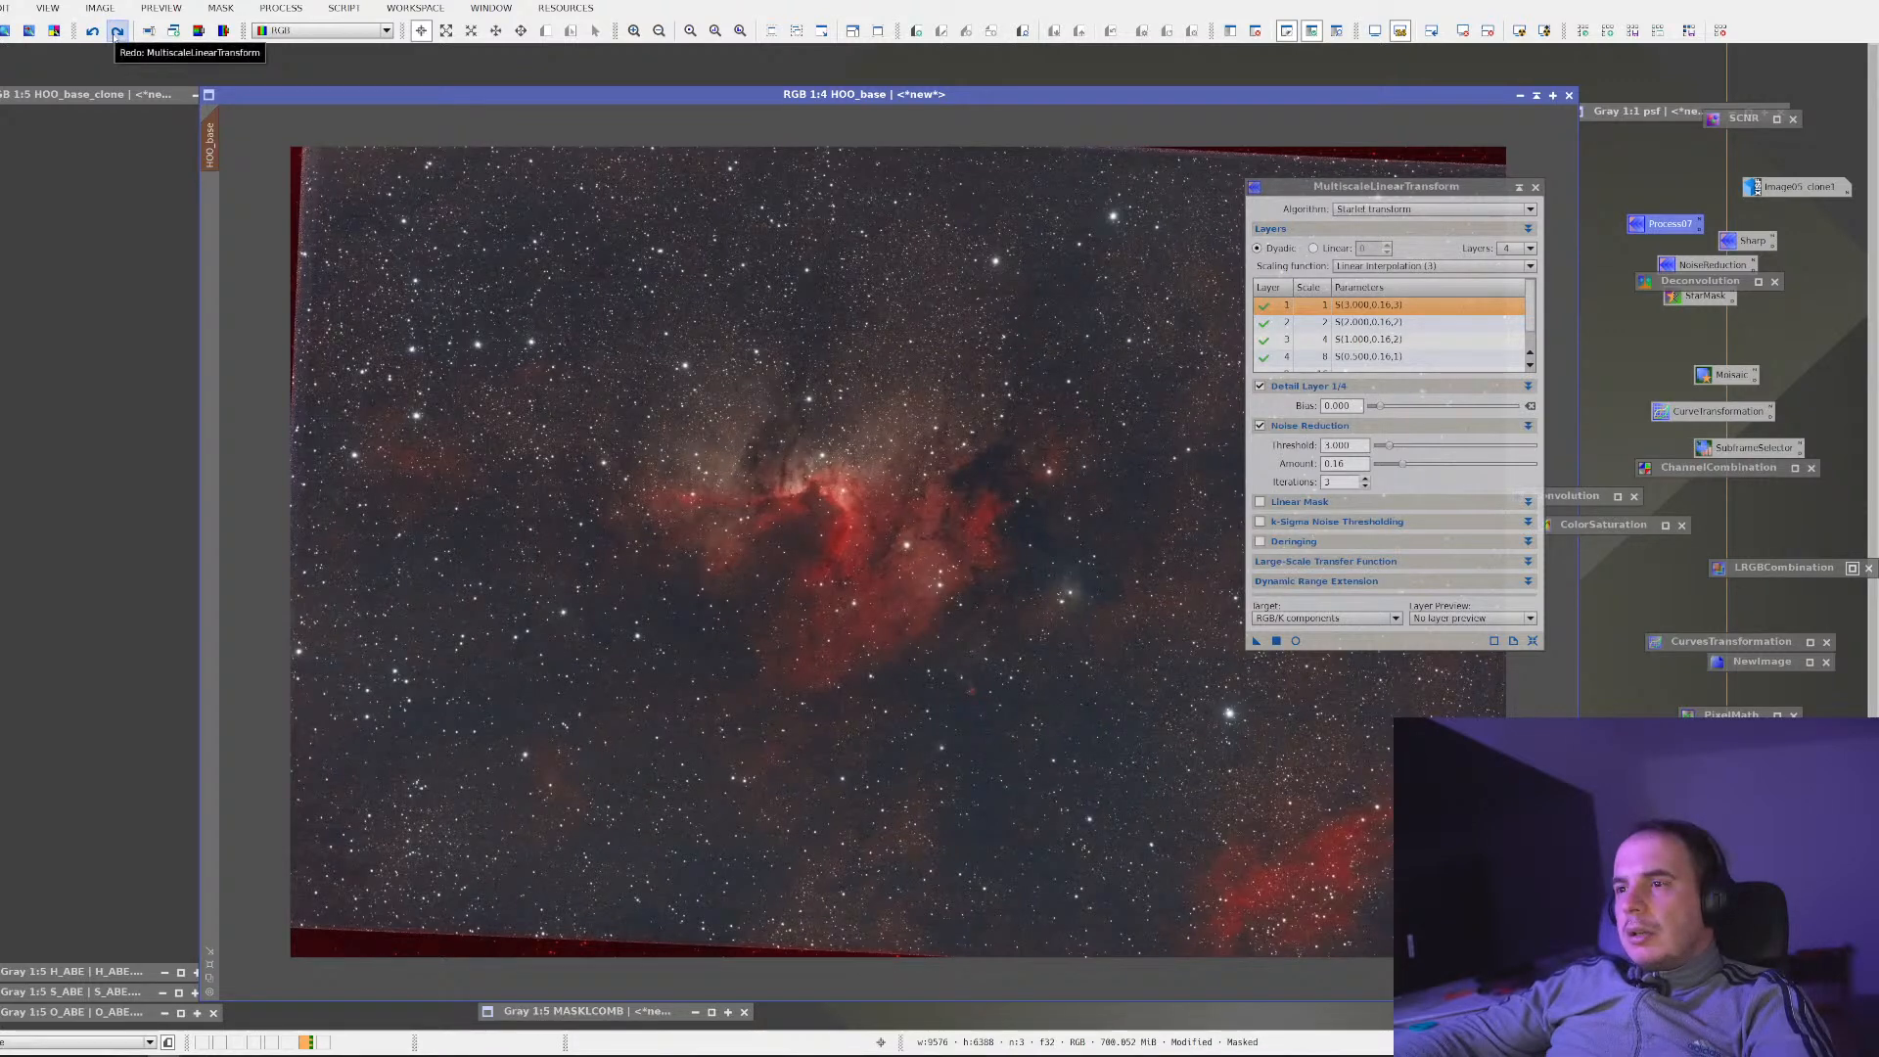
pyautogui.click(116, 31)
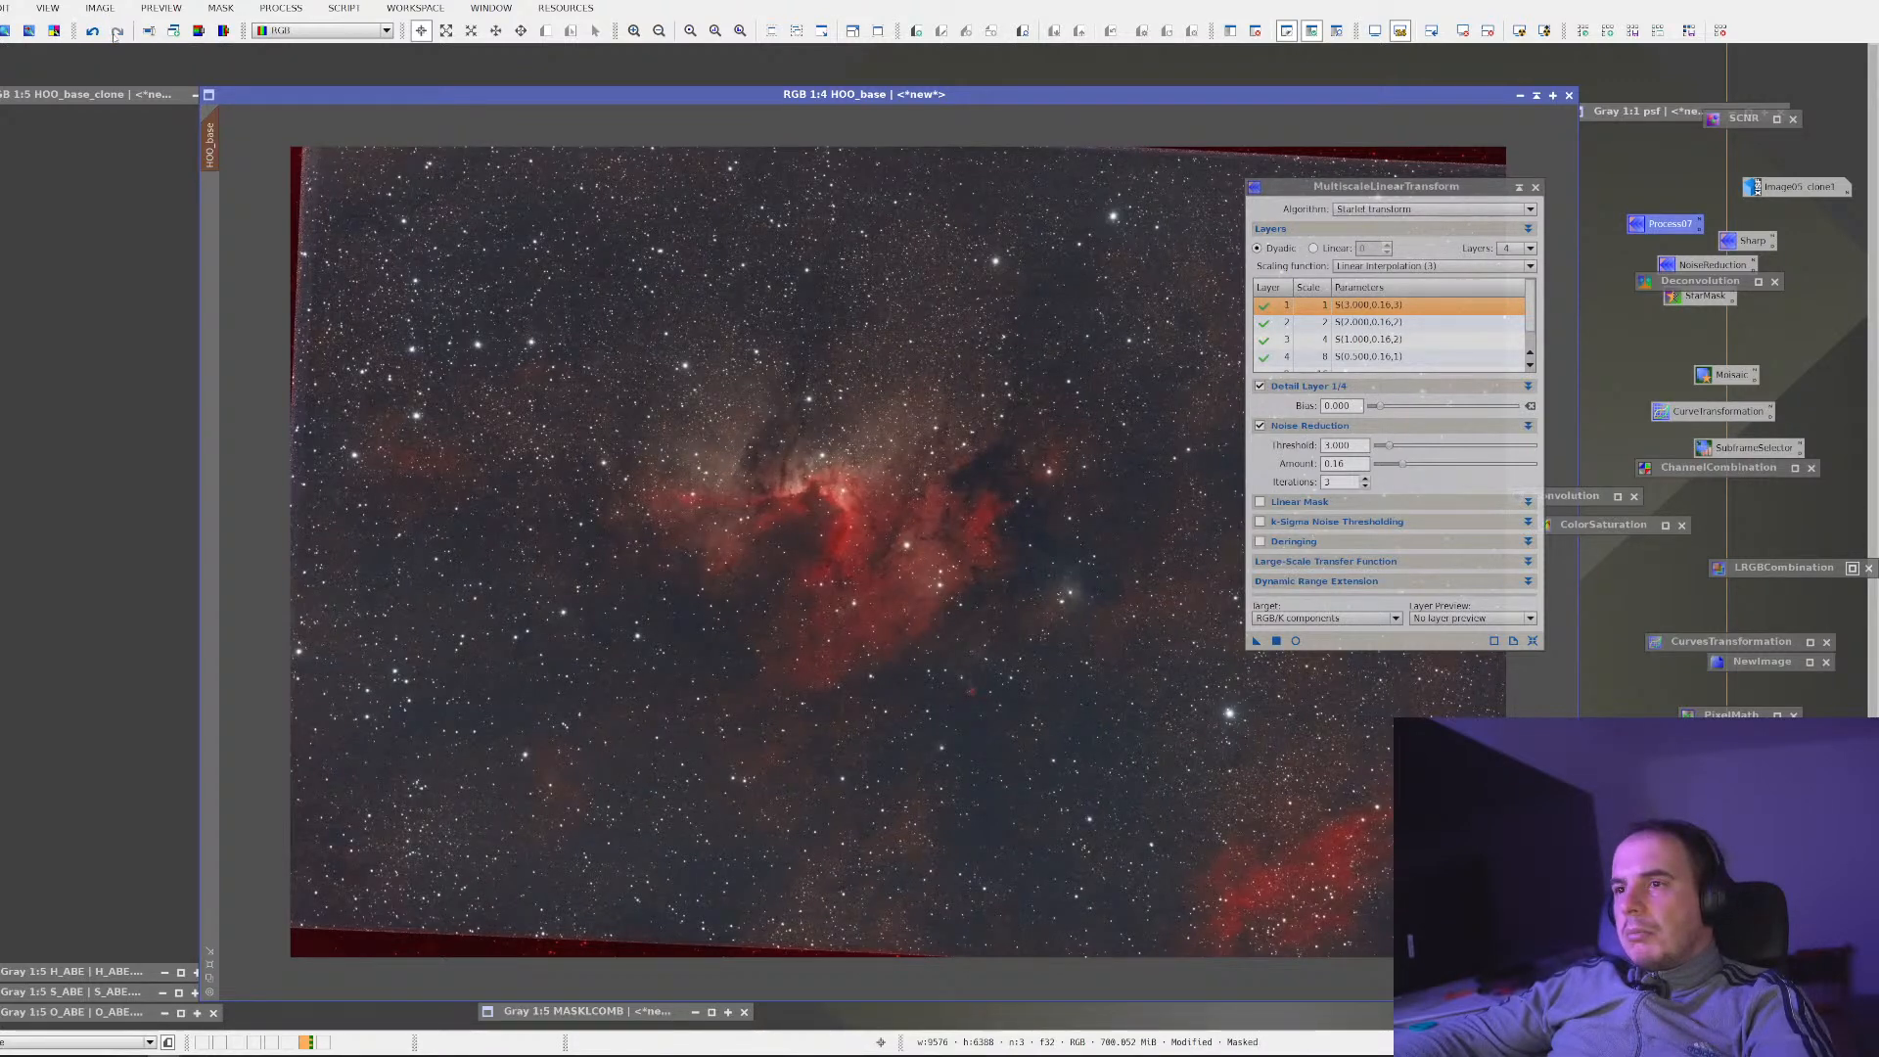
pyautogui.scroll(3, 493, 314)
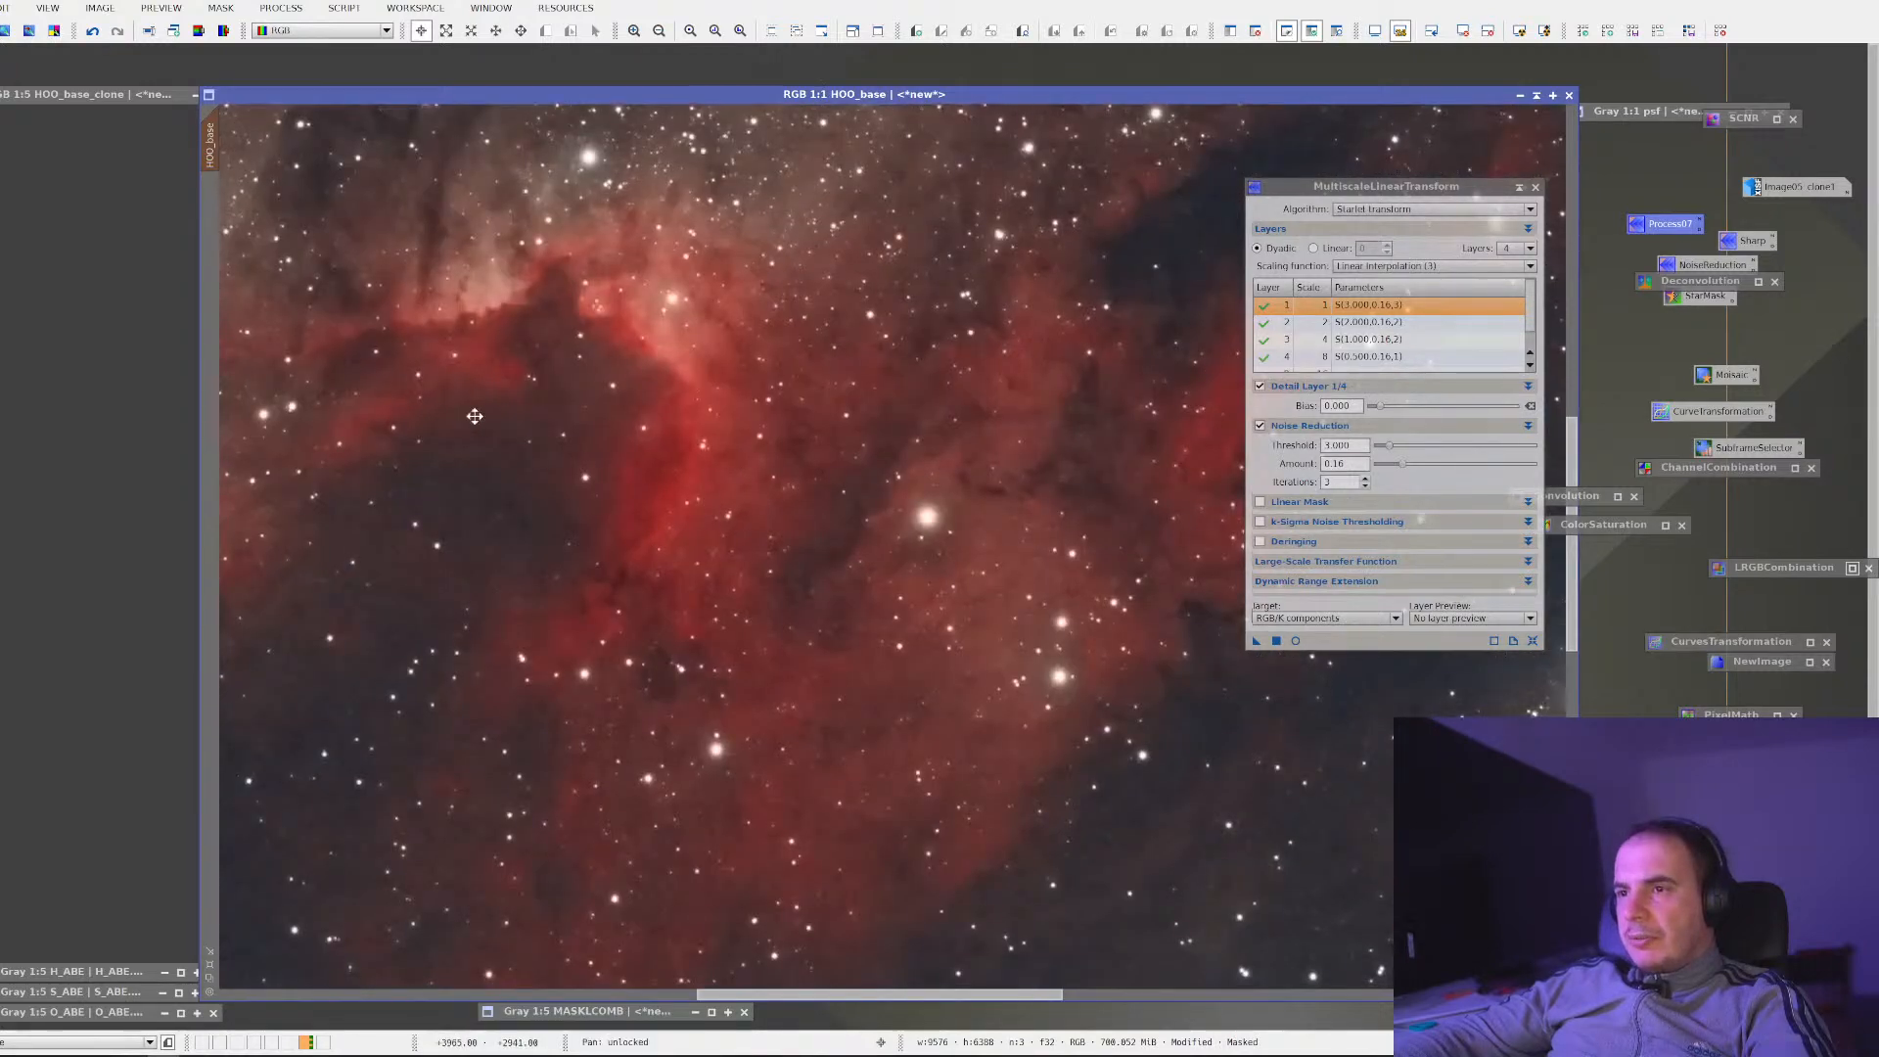
pyautogui.moveTo(474, 415); pyautogui.dragTo(666, 464)
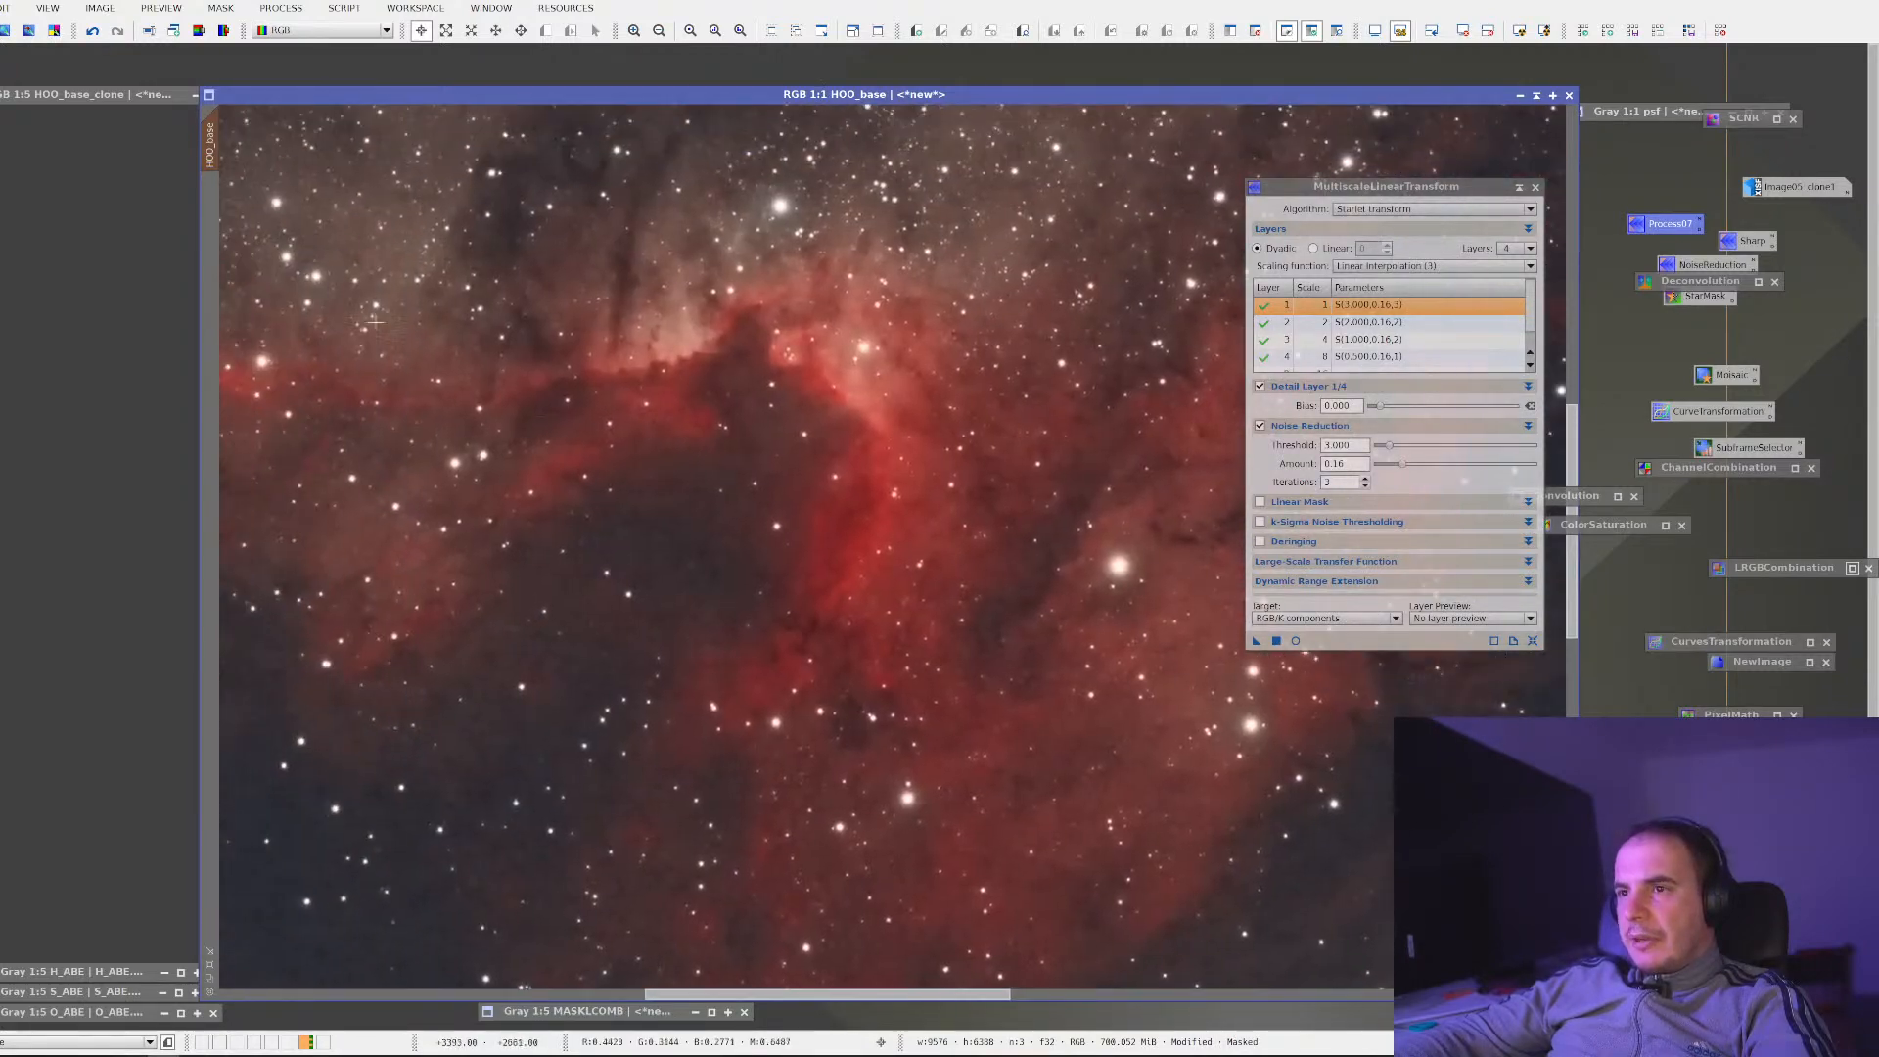
# Compare HOO_base at 1:1 before and after the MultiscaleLinearTransform passes by undoing and redoing them, ending with them applied
pyautogui.click(91, 36)
pyautogui.click(91, 35)
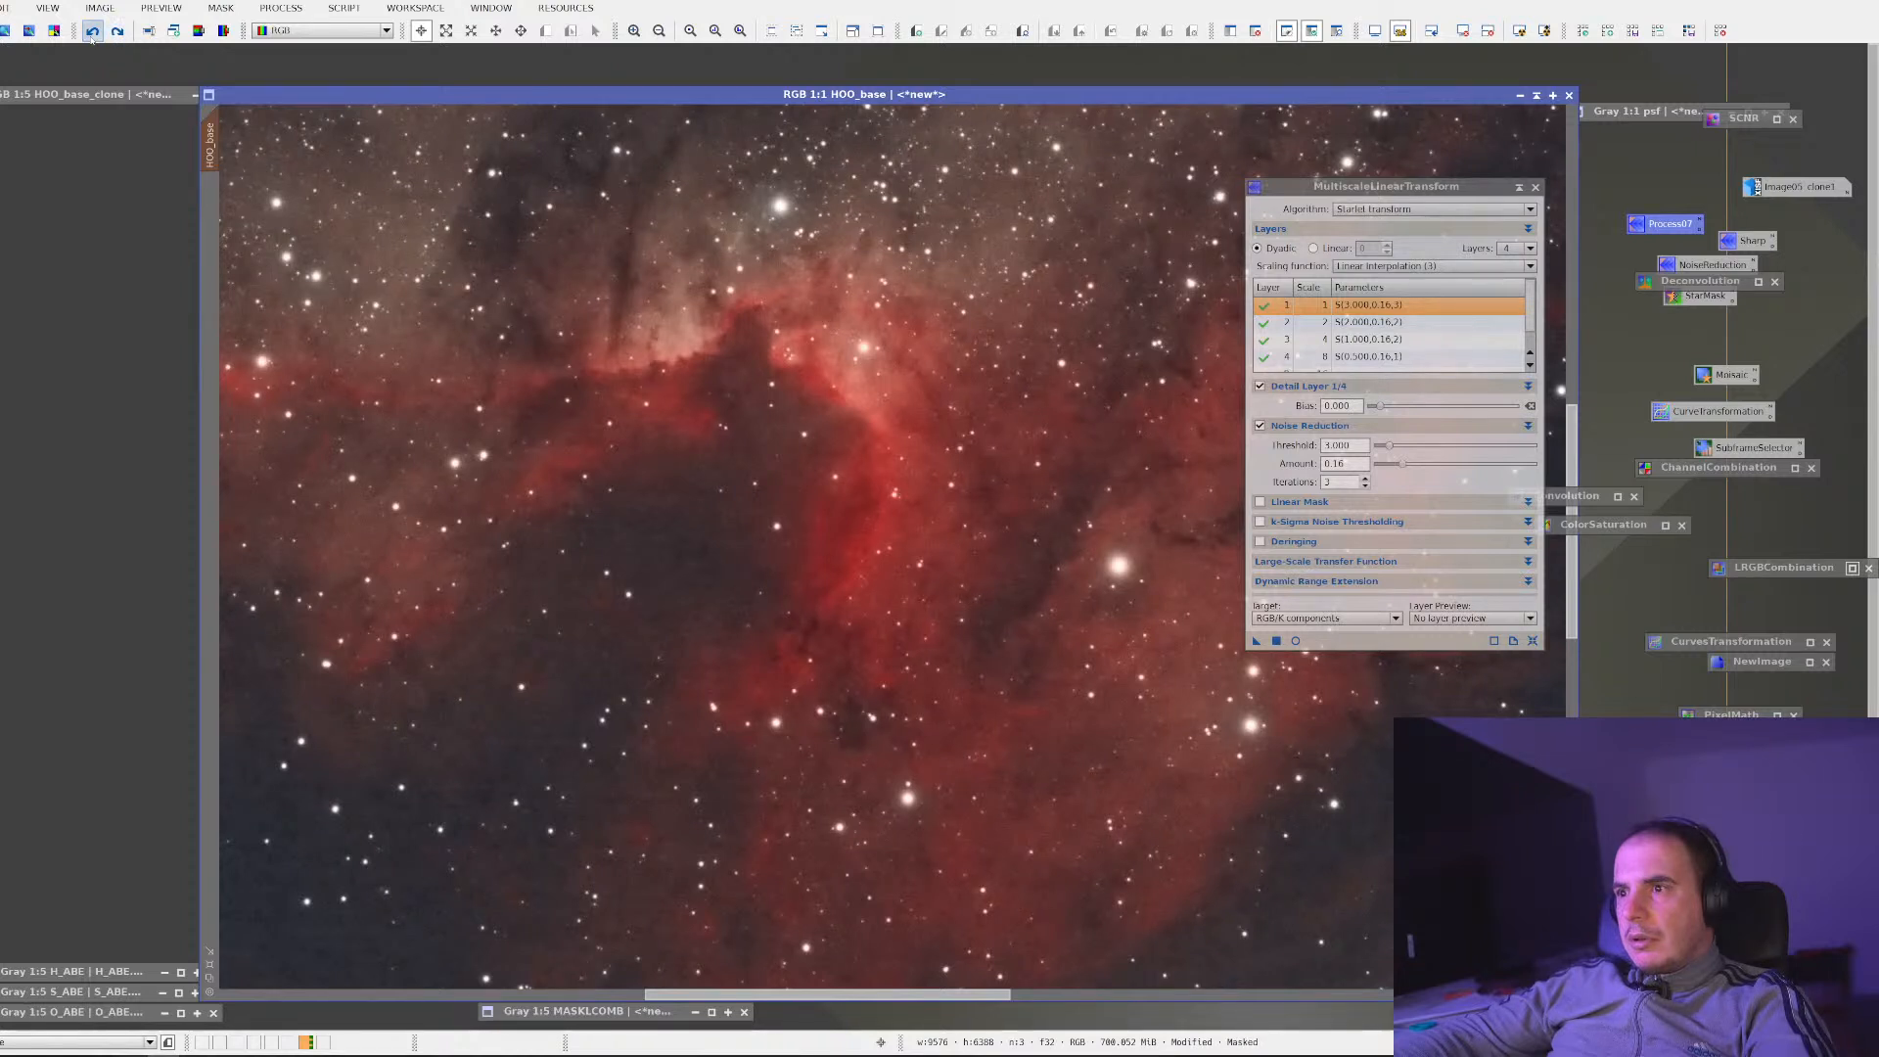
pyautogui.click(91, 36)
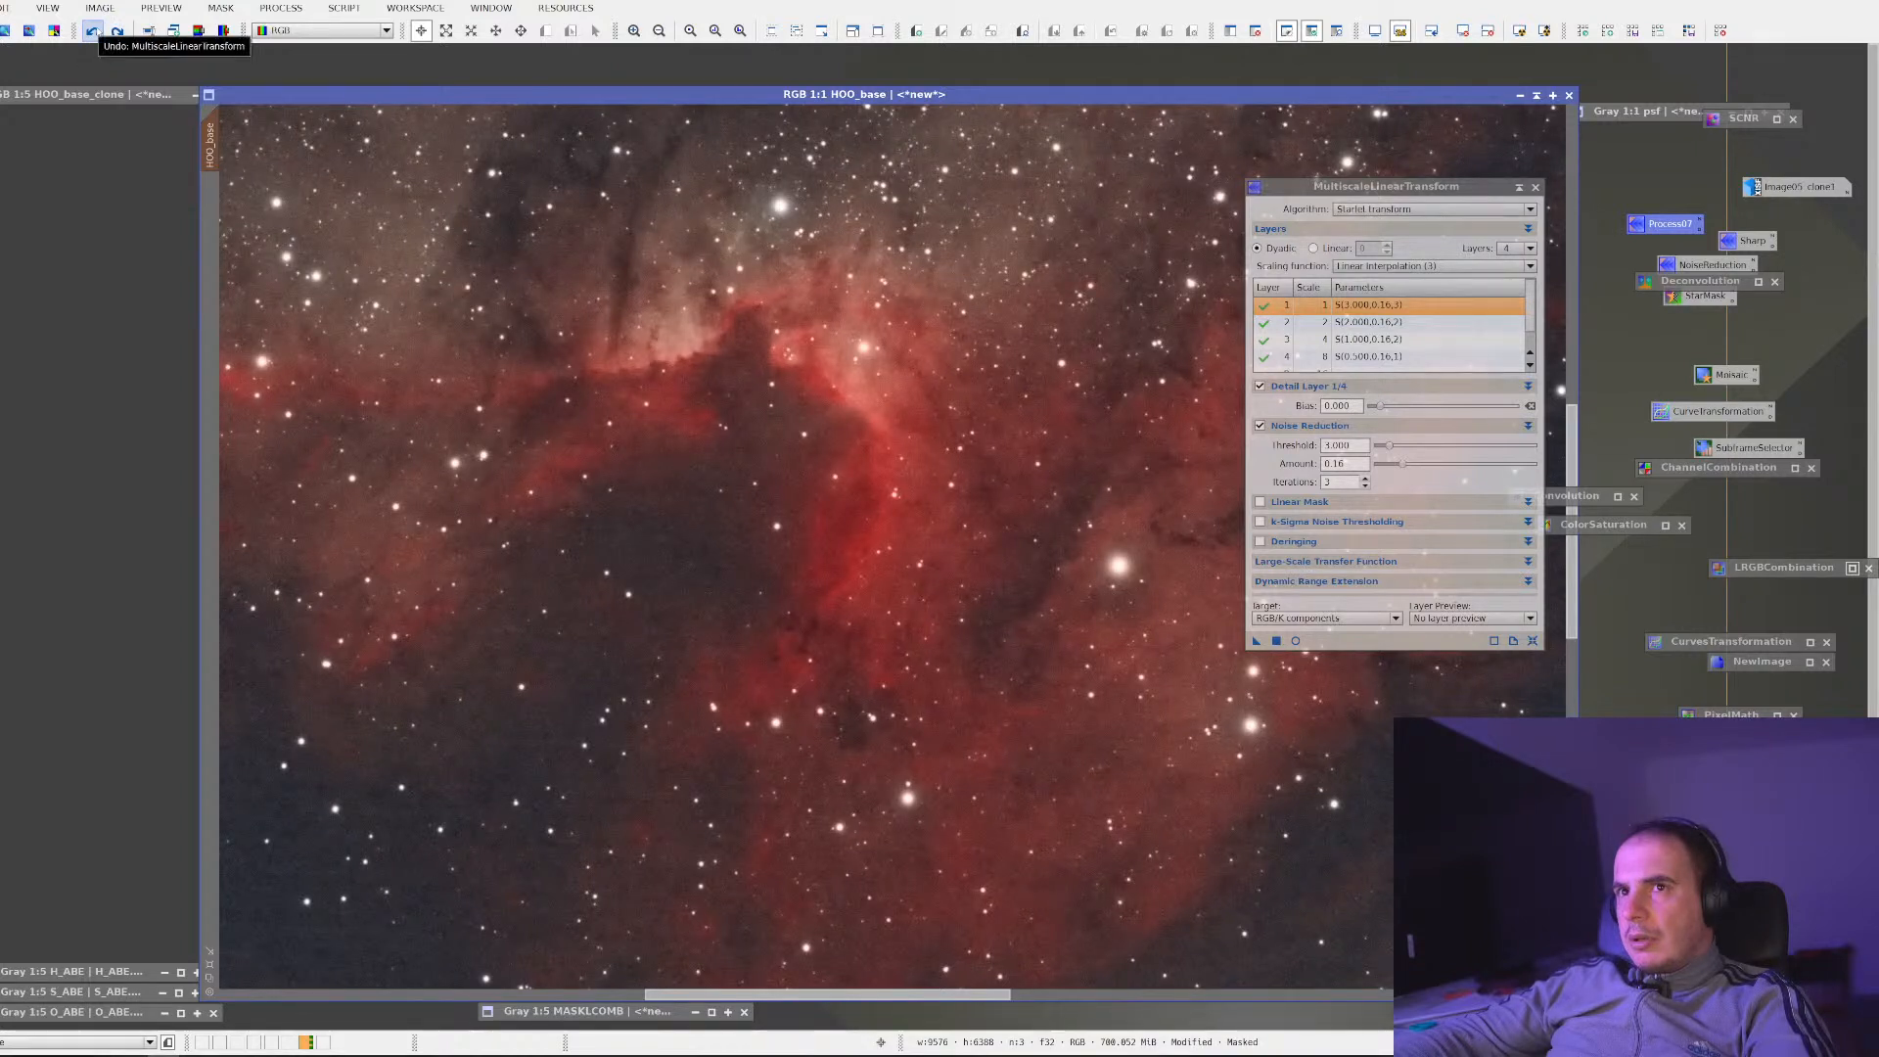
pyautogui.click(94, 32)
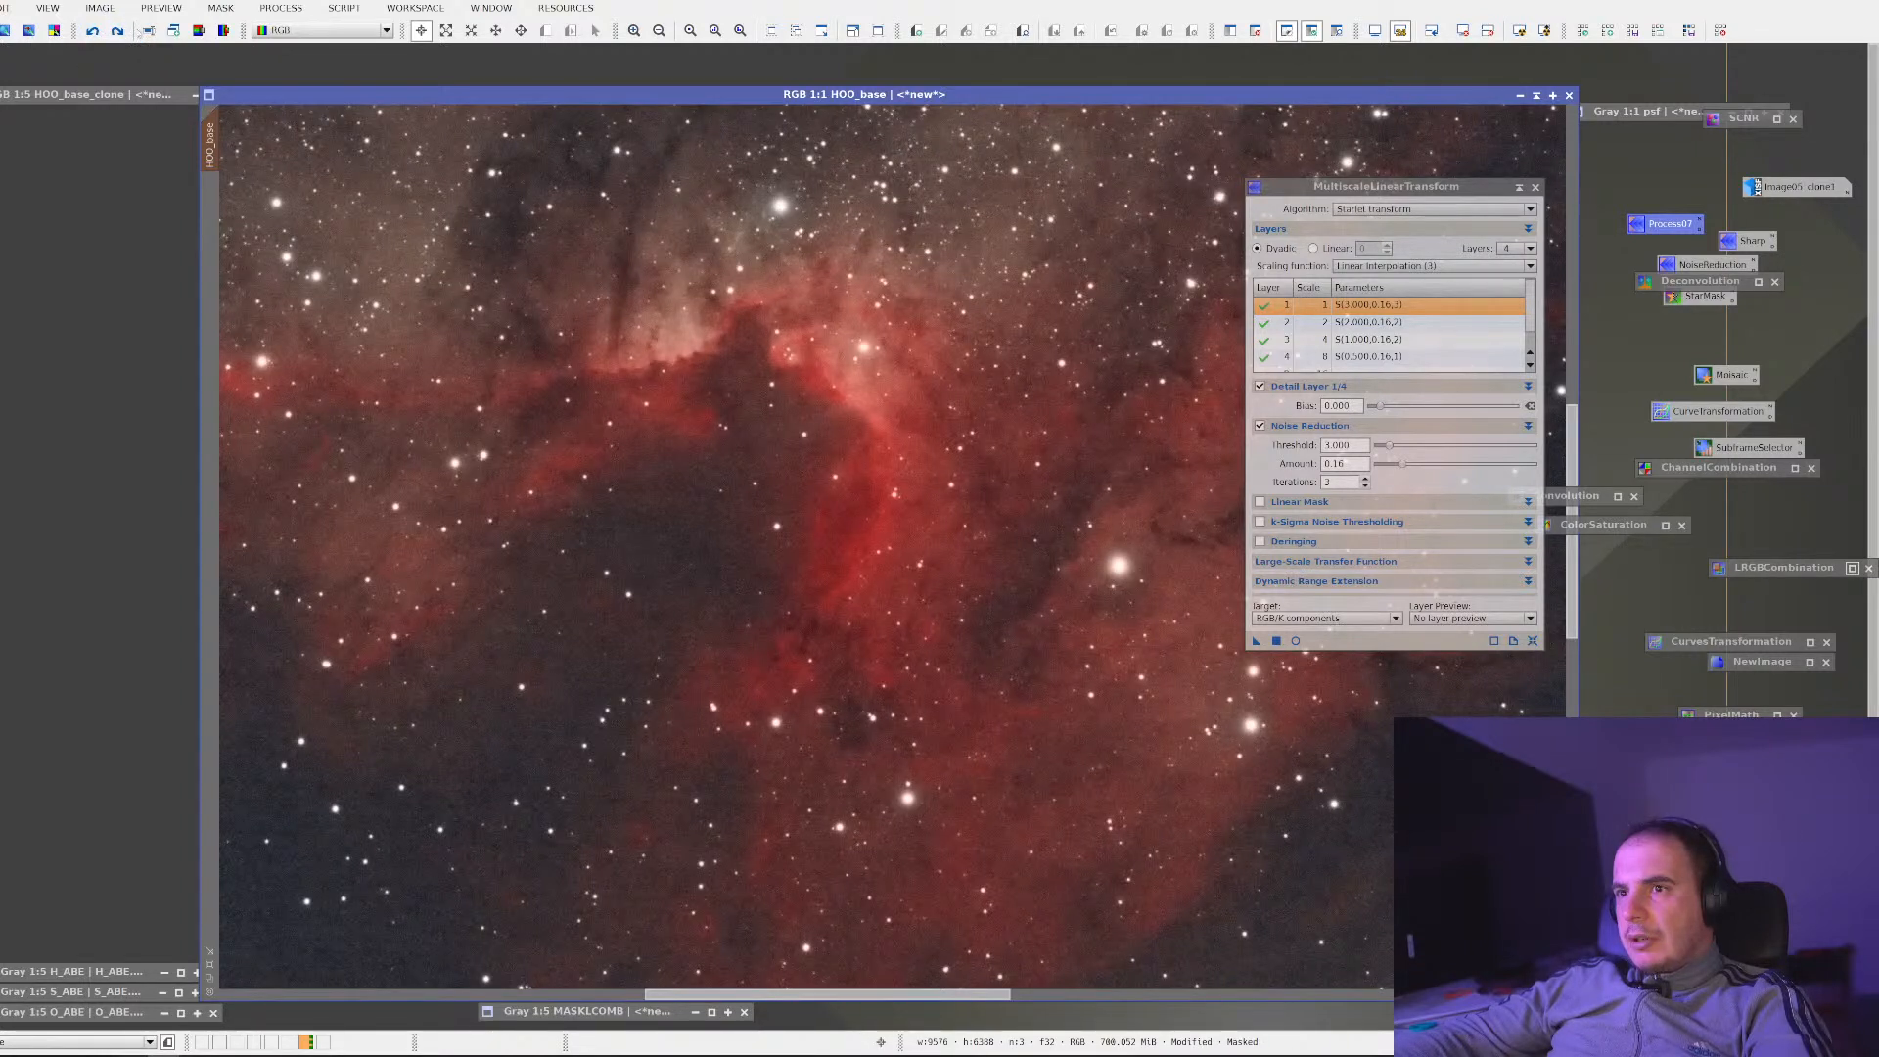
pyautogui.click(120, 34)
pyautogui.click(122, 35)
pyautogui.click(122, 35)
# Examine the noise-reduced nebula core and its dark surroundings at magnifications between 1:2 and 3:1
pyautogui.scroll(2, 599, 444)
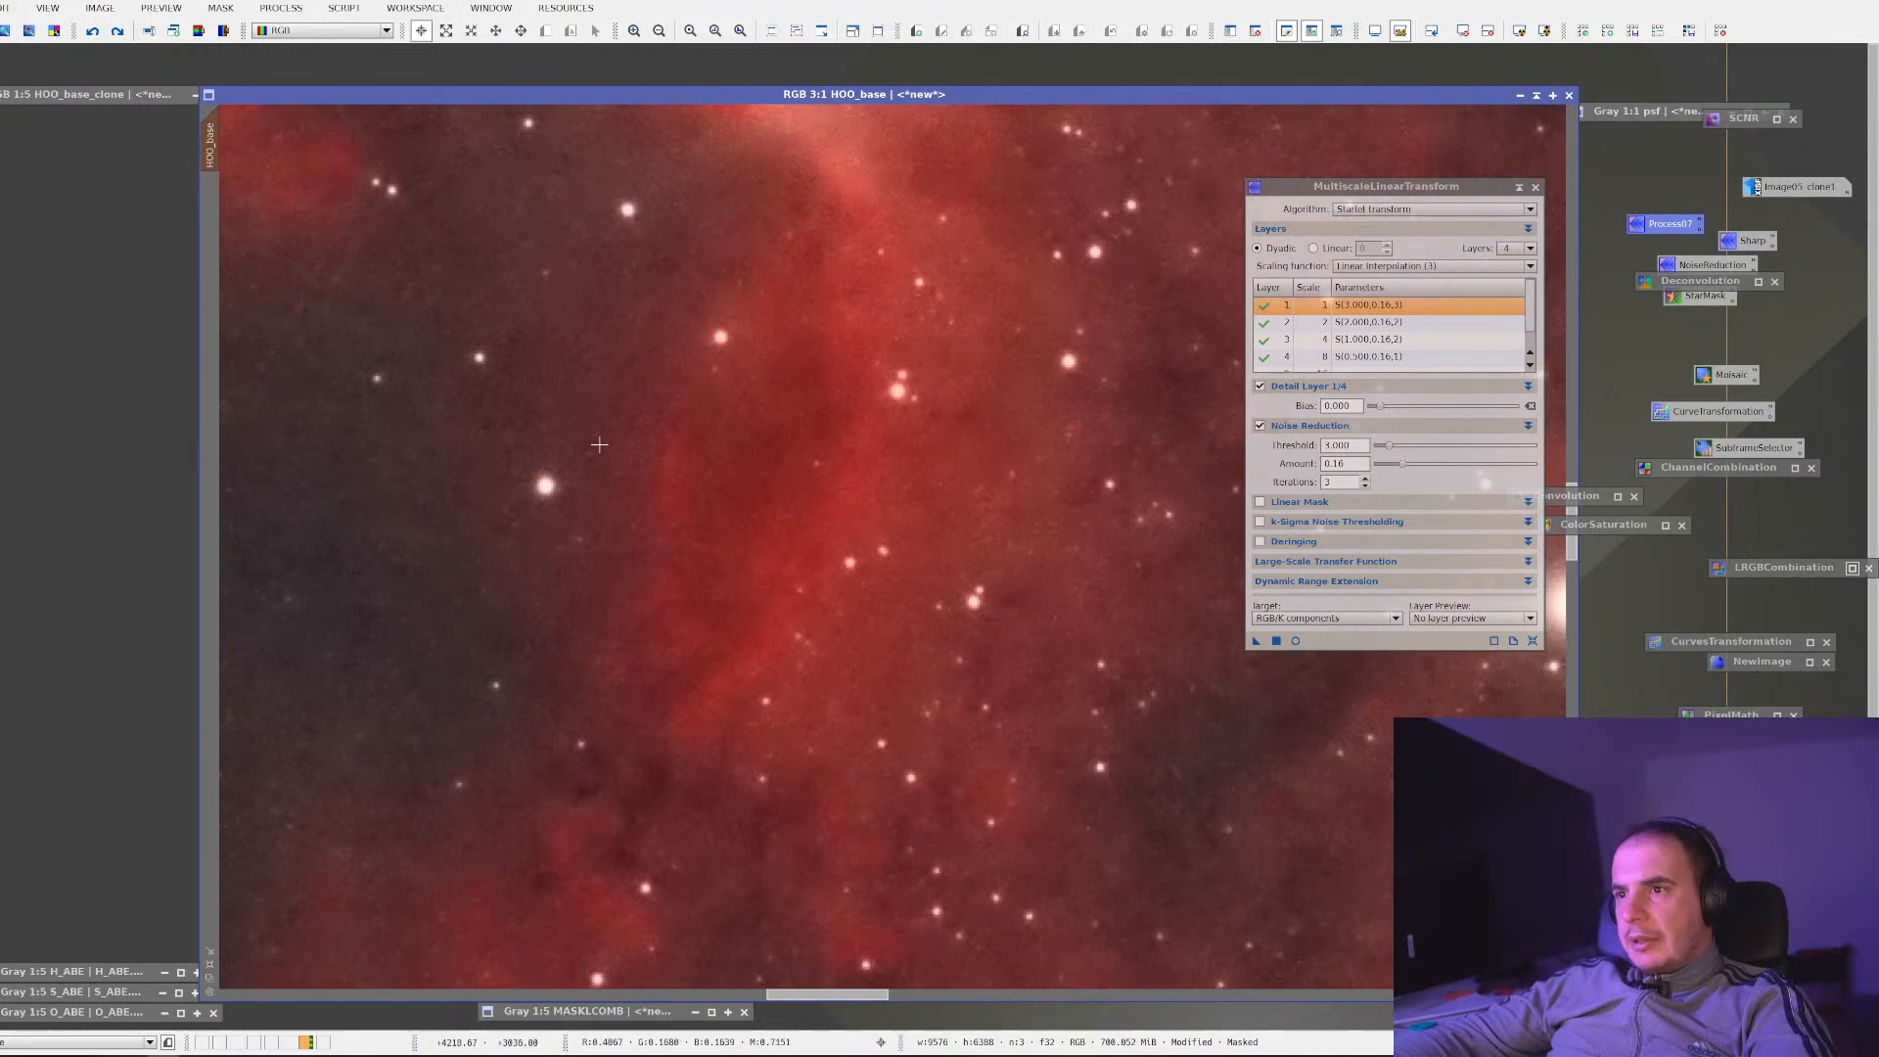
pyautogui.scroll(-1, 599, 445)
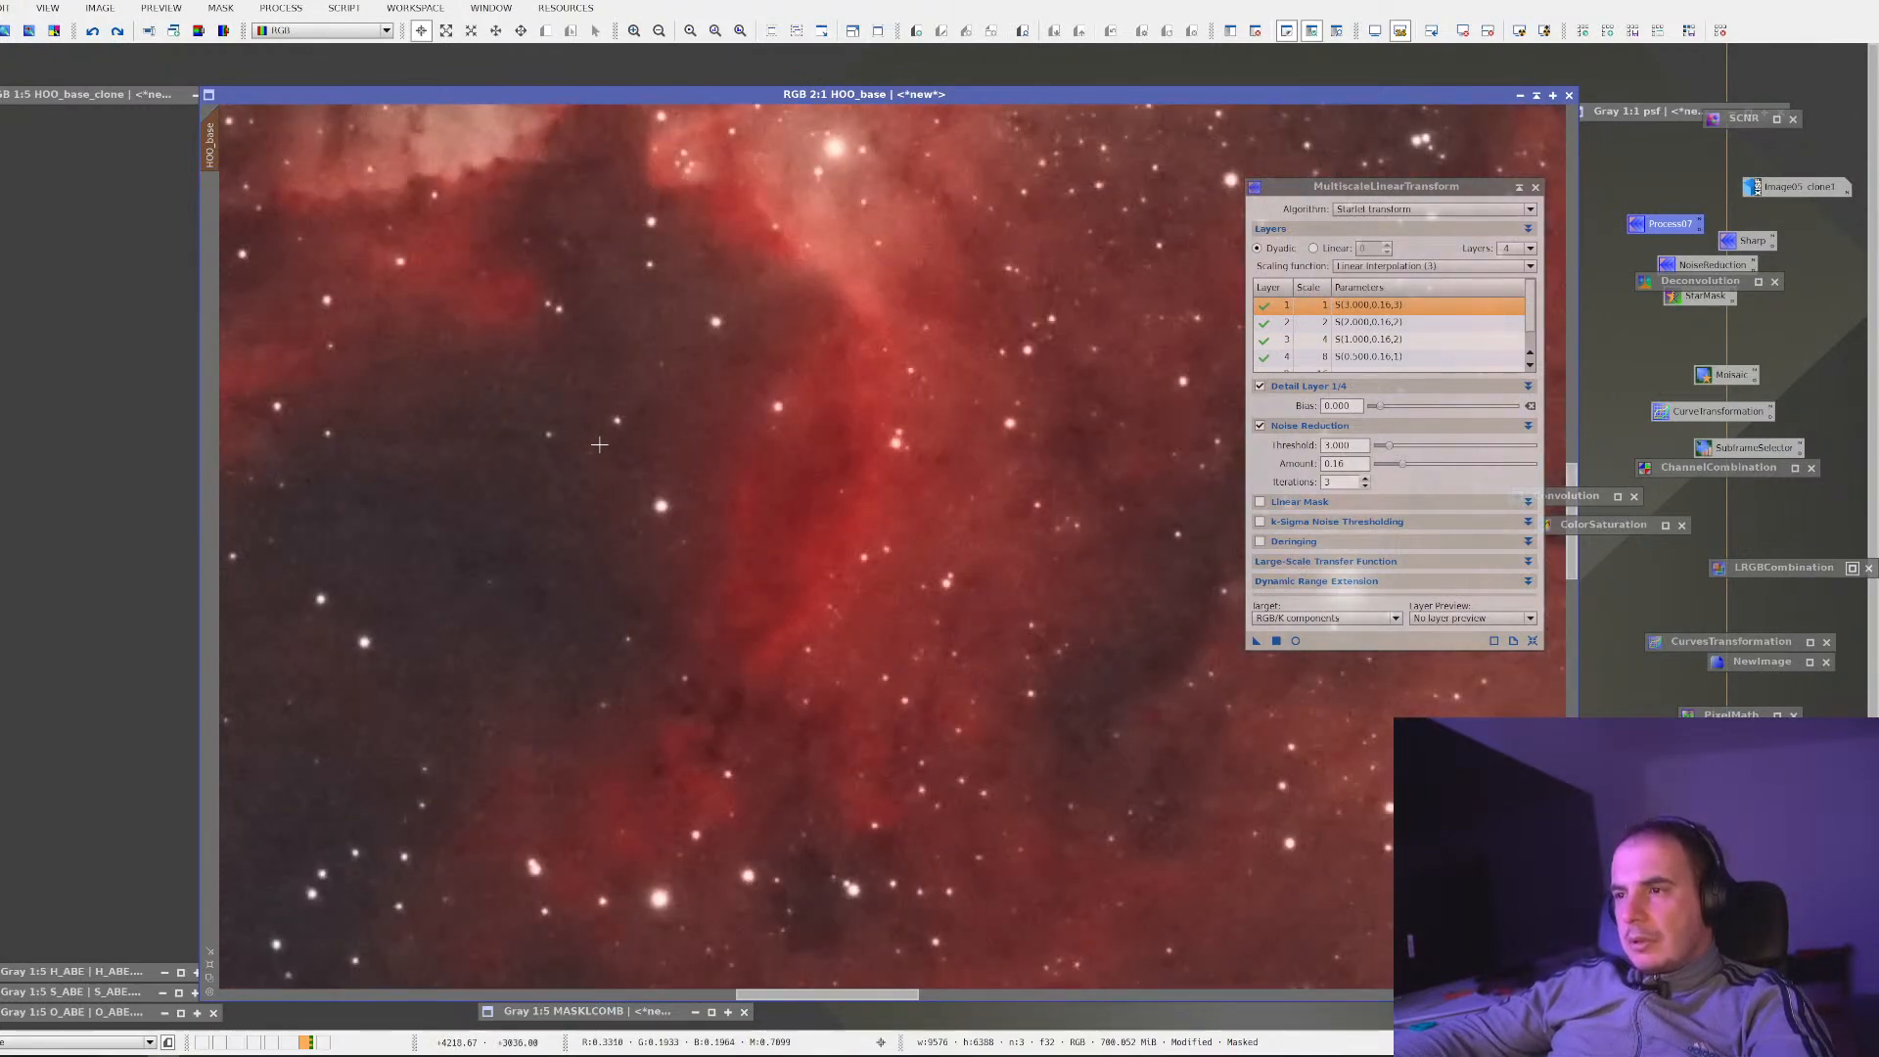
pyautogui.scroll(-1, 599, 444)
pyautogui.scroll(1, 599, 444)
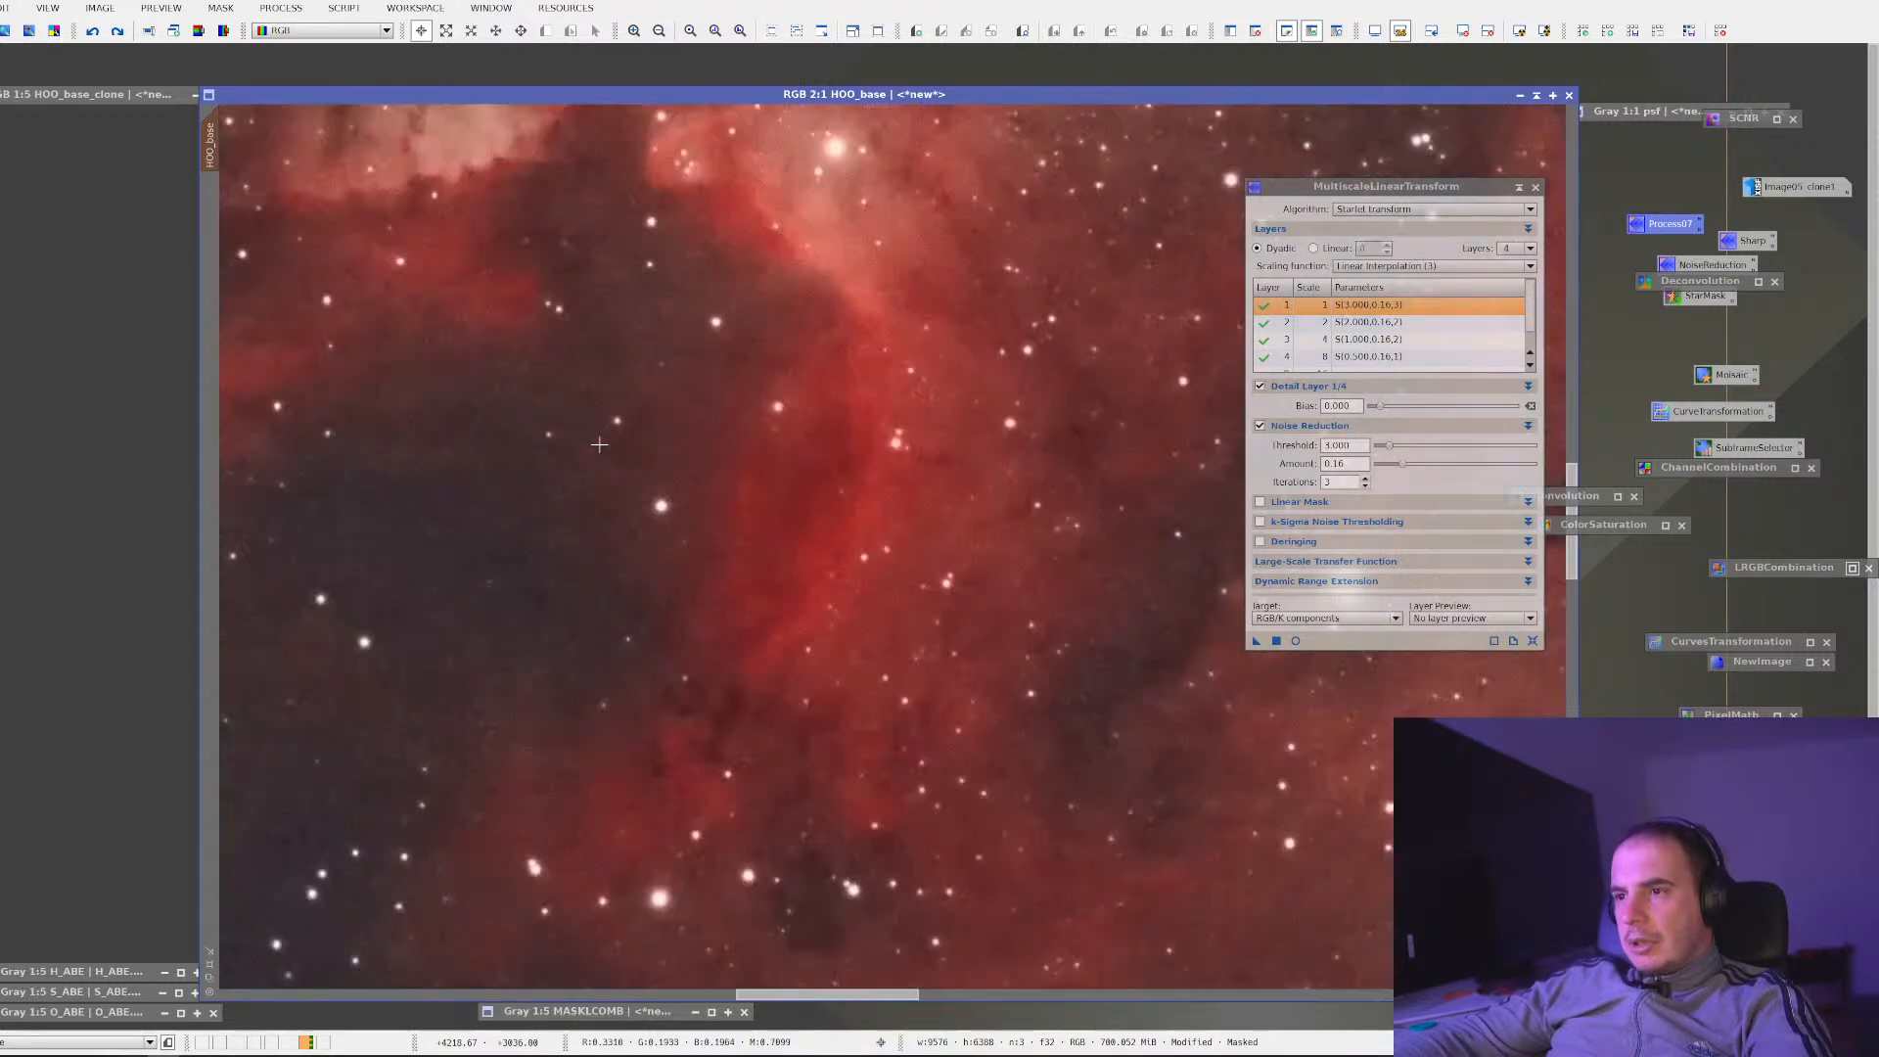
pyautogui.scroll(-1, 599, 445)
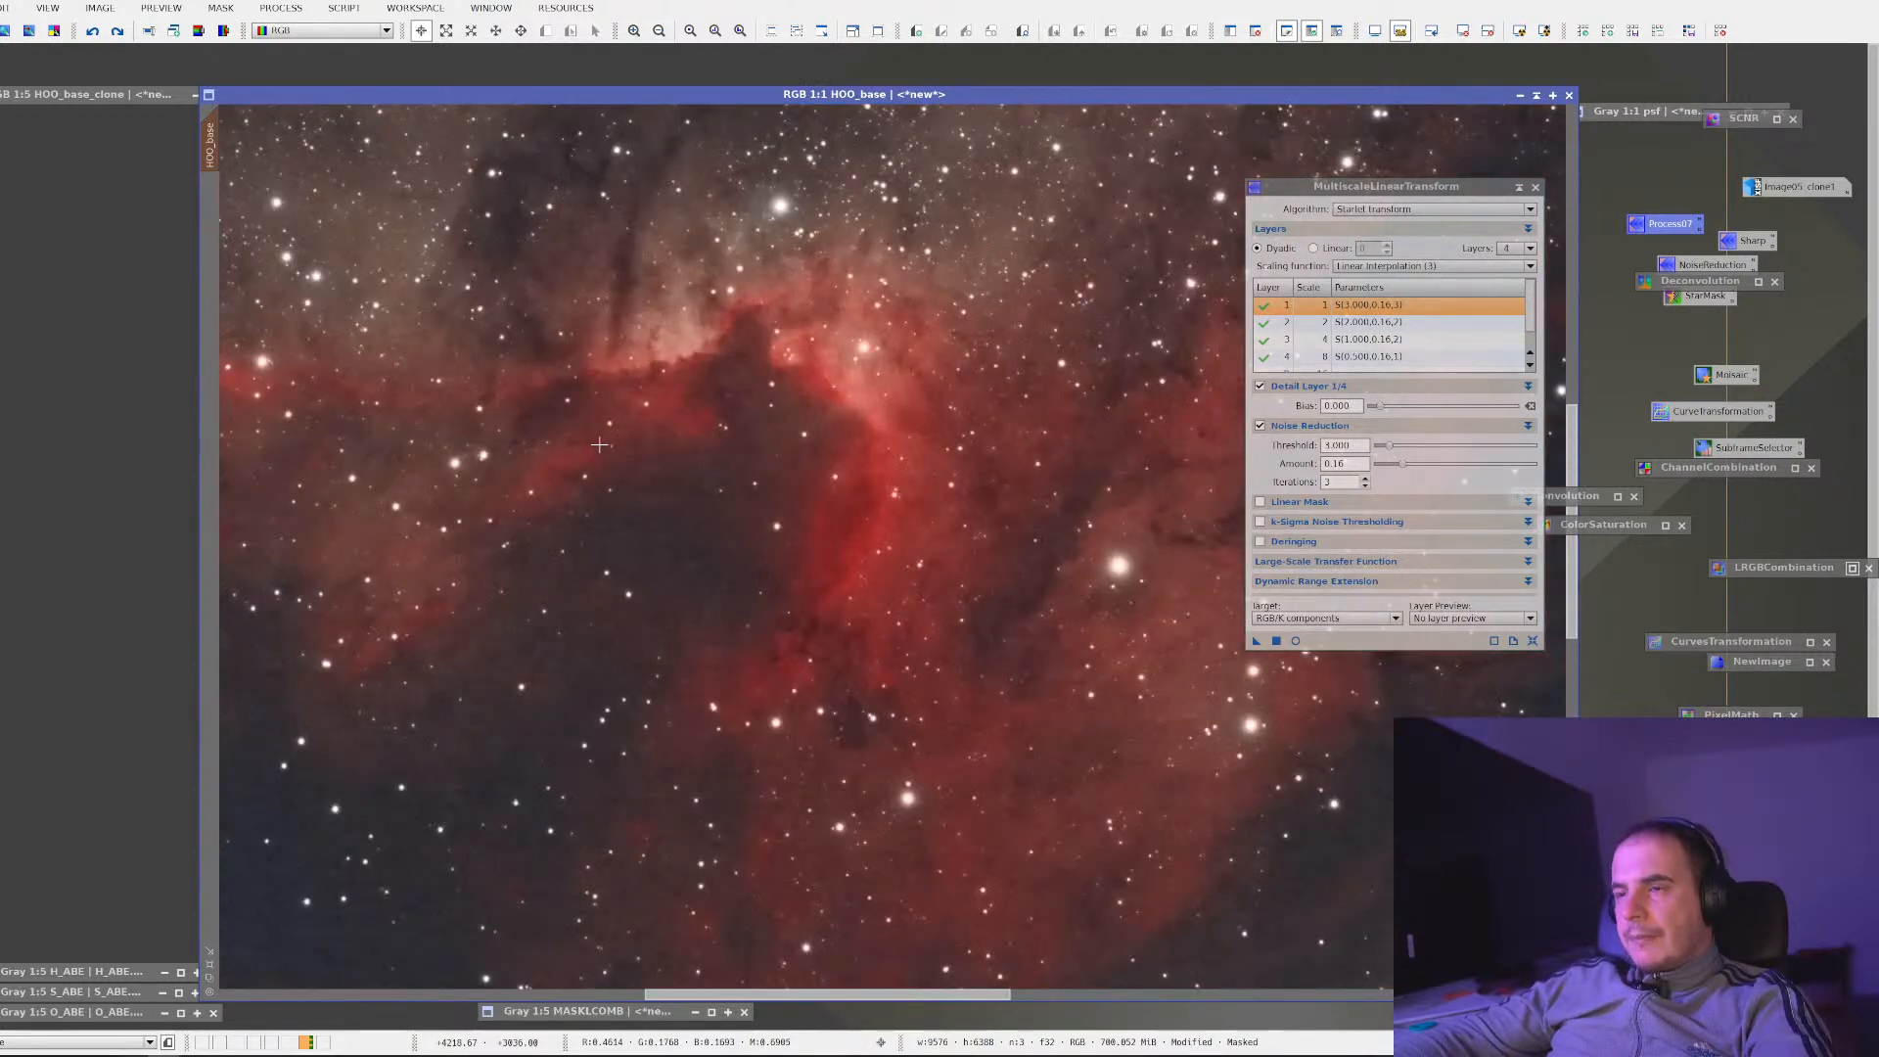
pyautogui.scroll(-1, 599, 444)
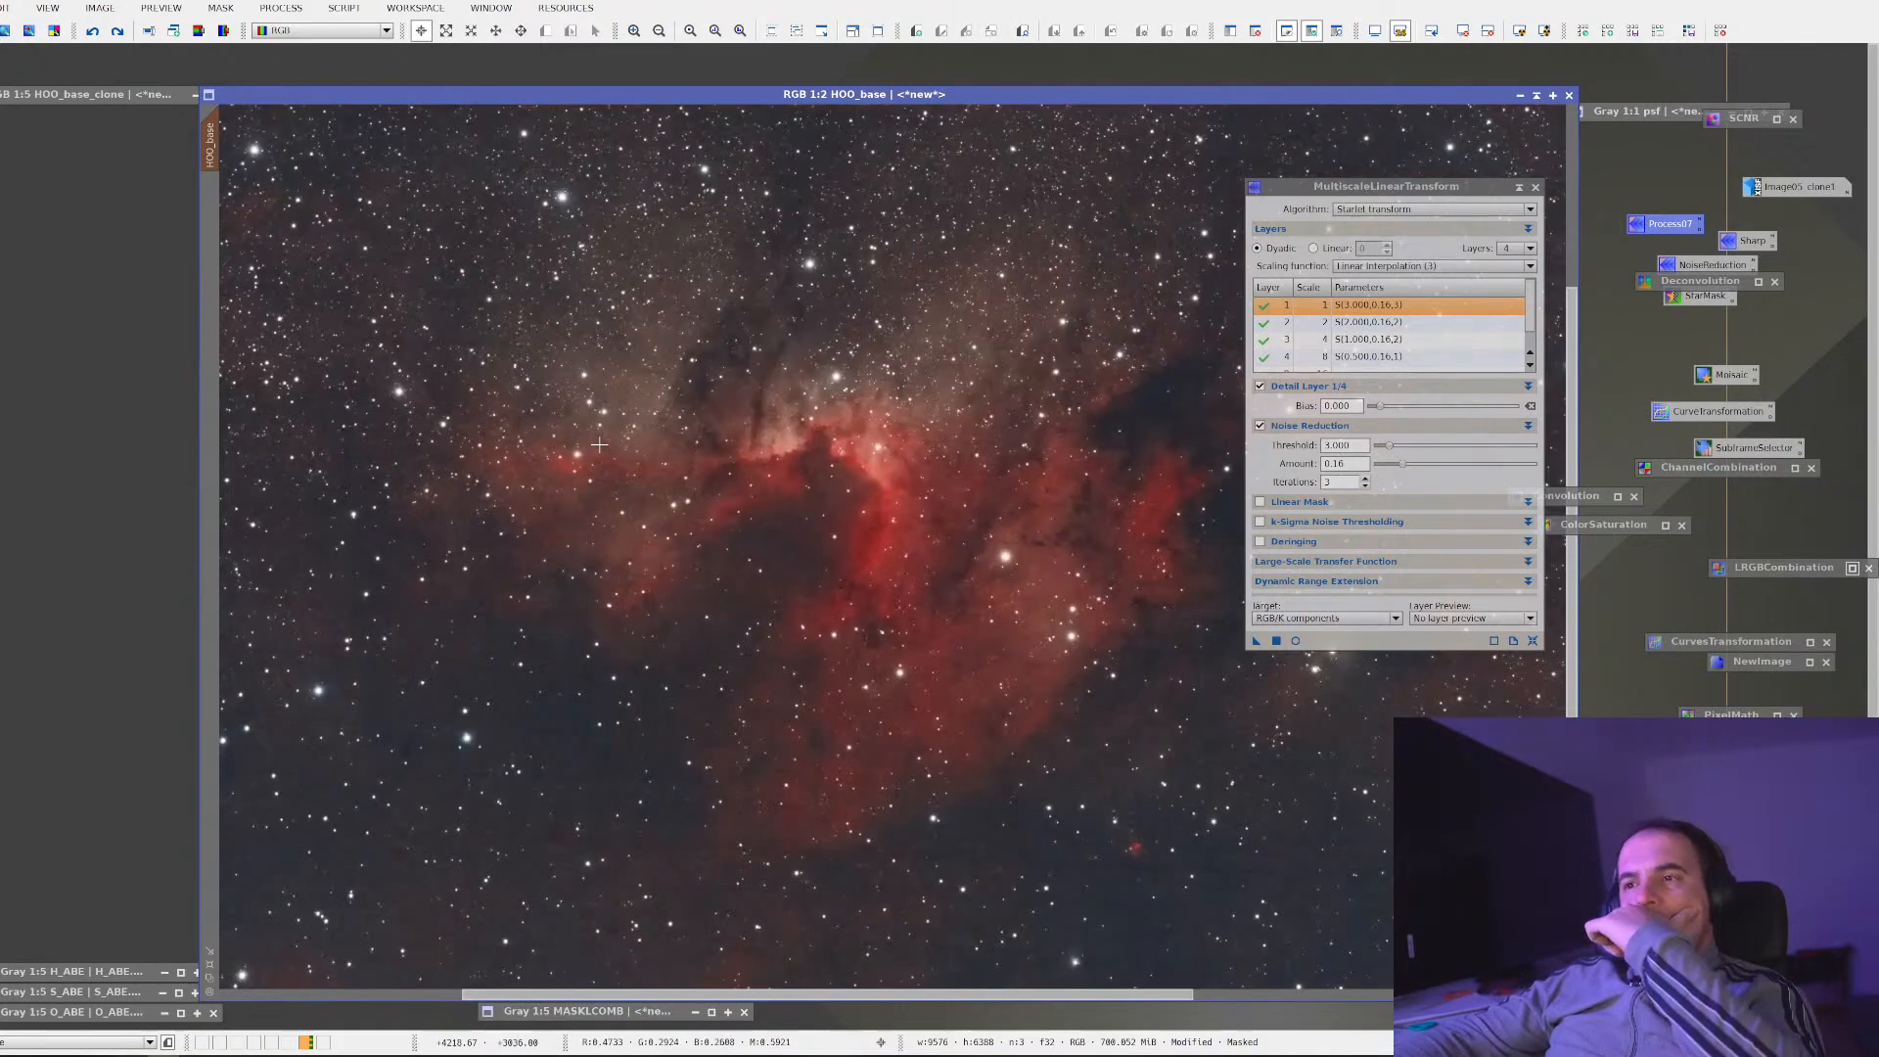
pyautogui.scroll(1, 892, 545)
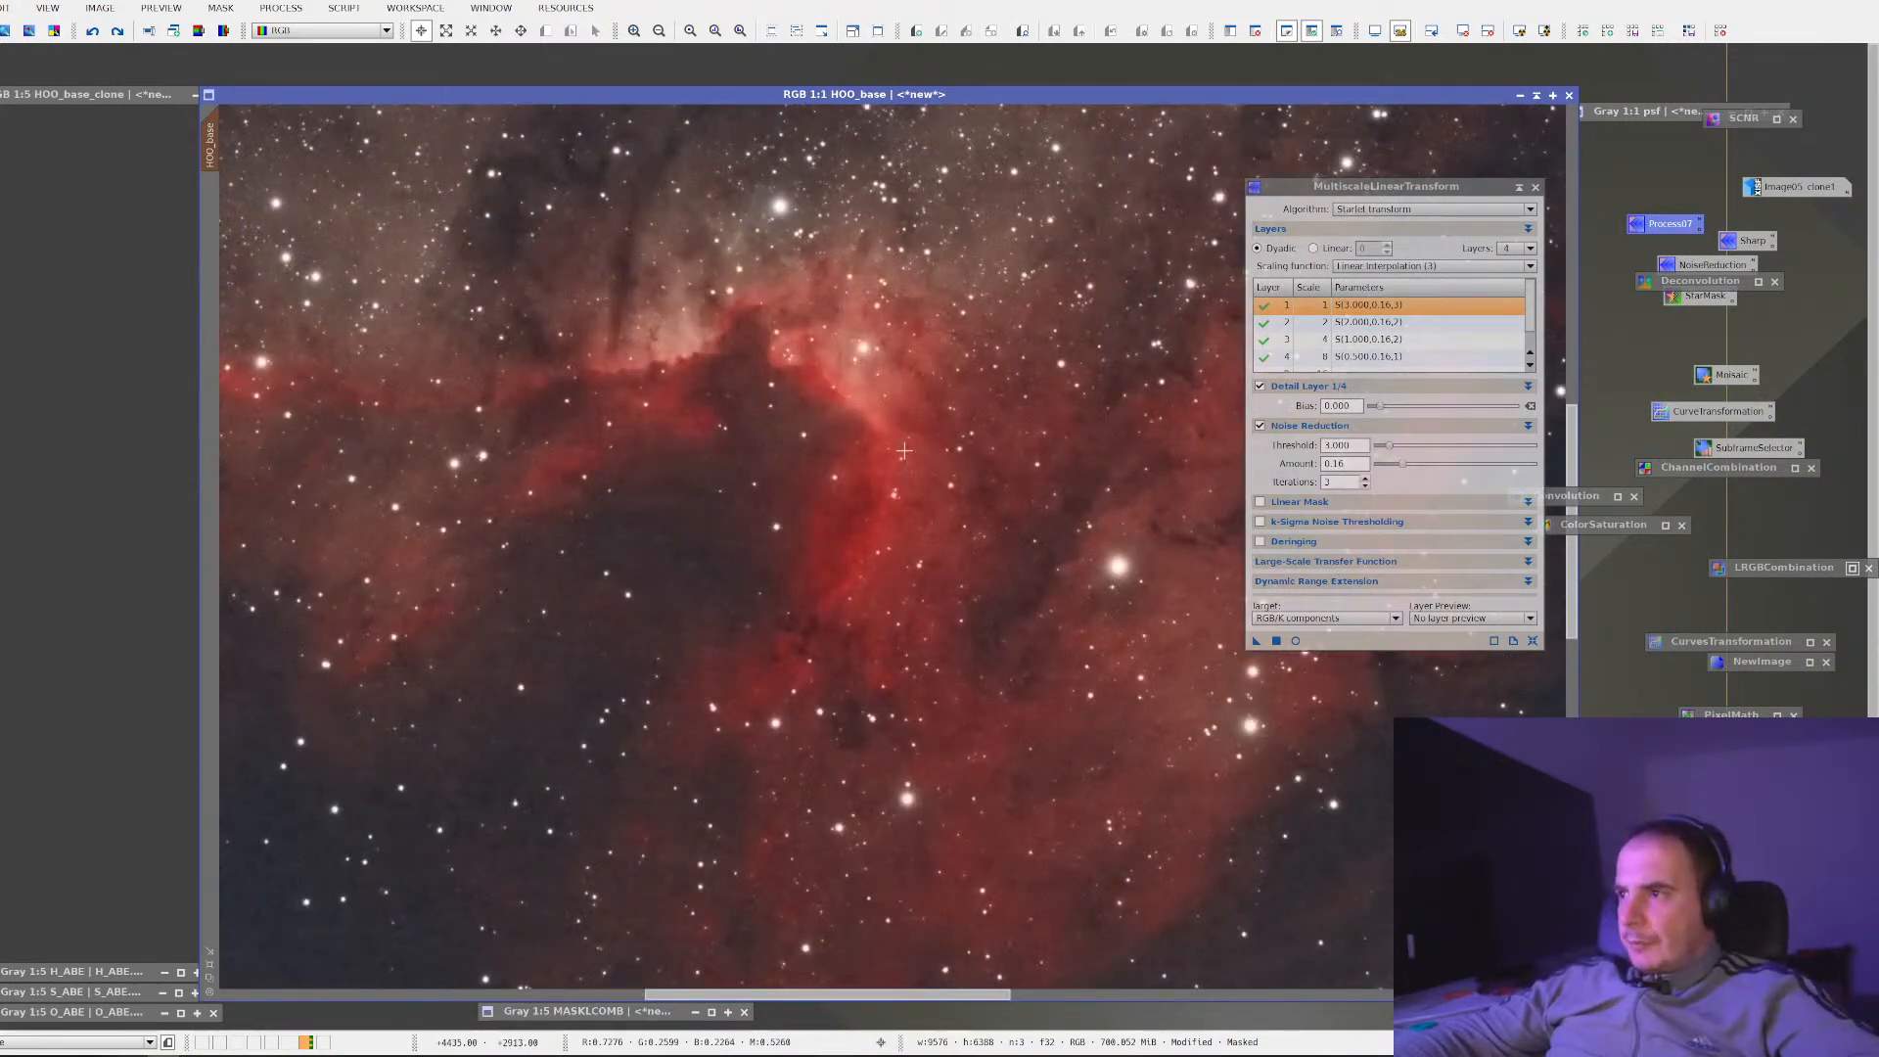
# Load the saved Sharp settings, invert the mask, apply the sharpening to HOO_base, and compare before and after, keeping it applied
pyautogui.doubleClick(1750, 240)
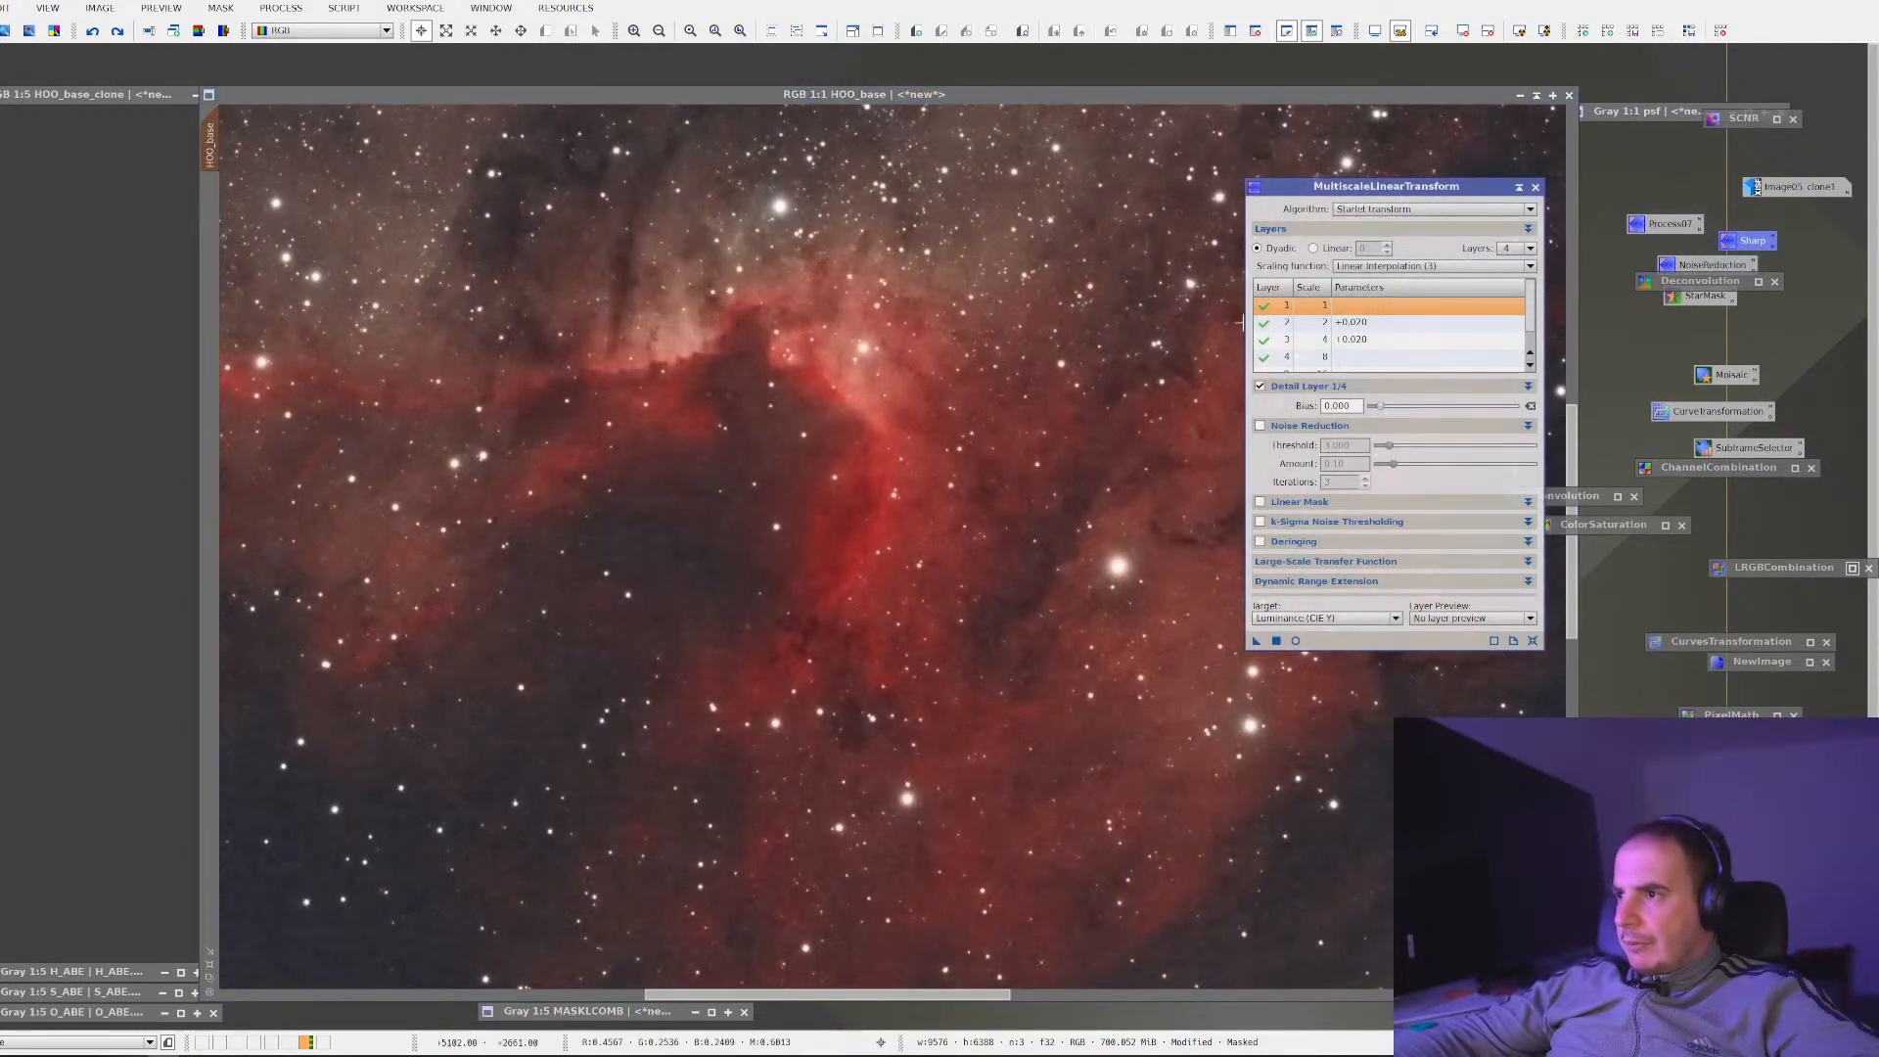
pyautogui.hotkey('ctrl', 'k')
pyautogui.hotkey('ctrl', 'shift', 'i')
pyautogui.hotkey('ctrl', 'k')
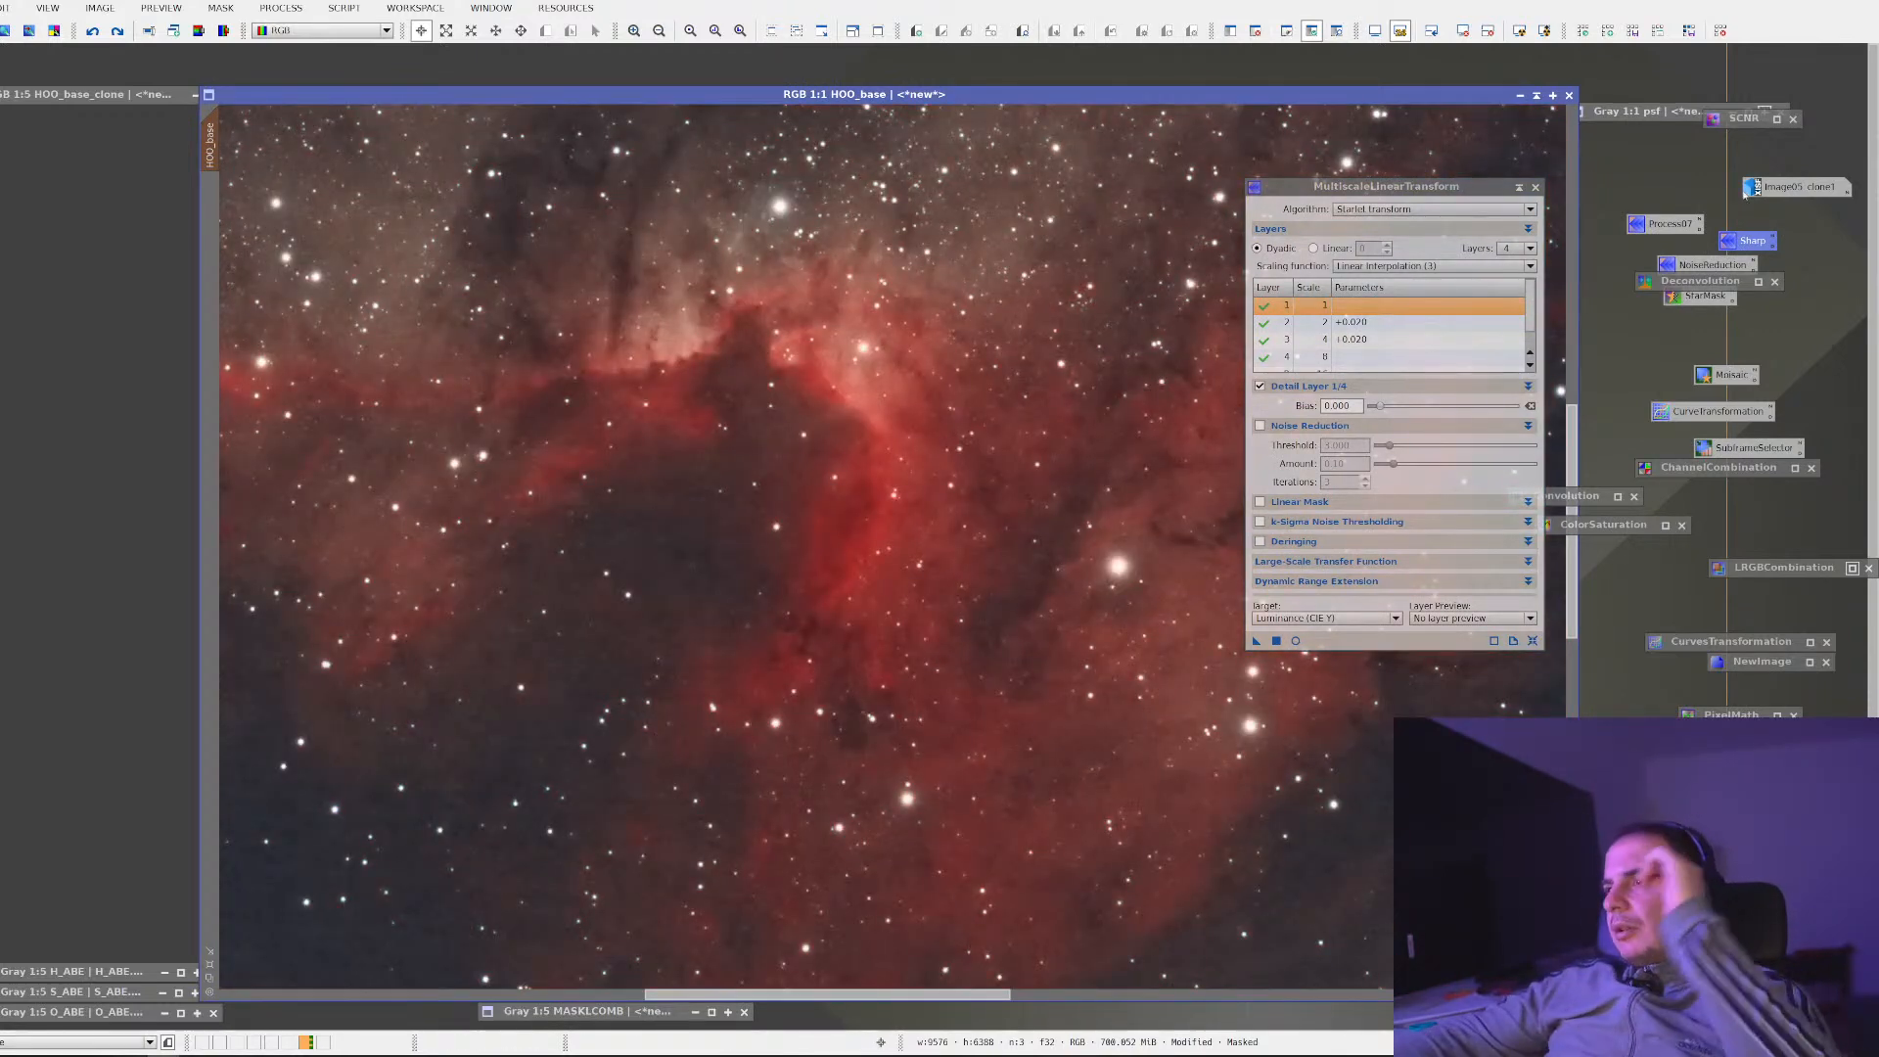
pyautogui.moveTo(1259, 642); pyautogui.dragTo(840, 468)
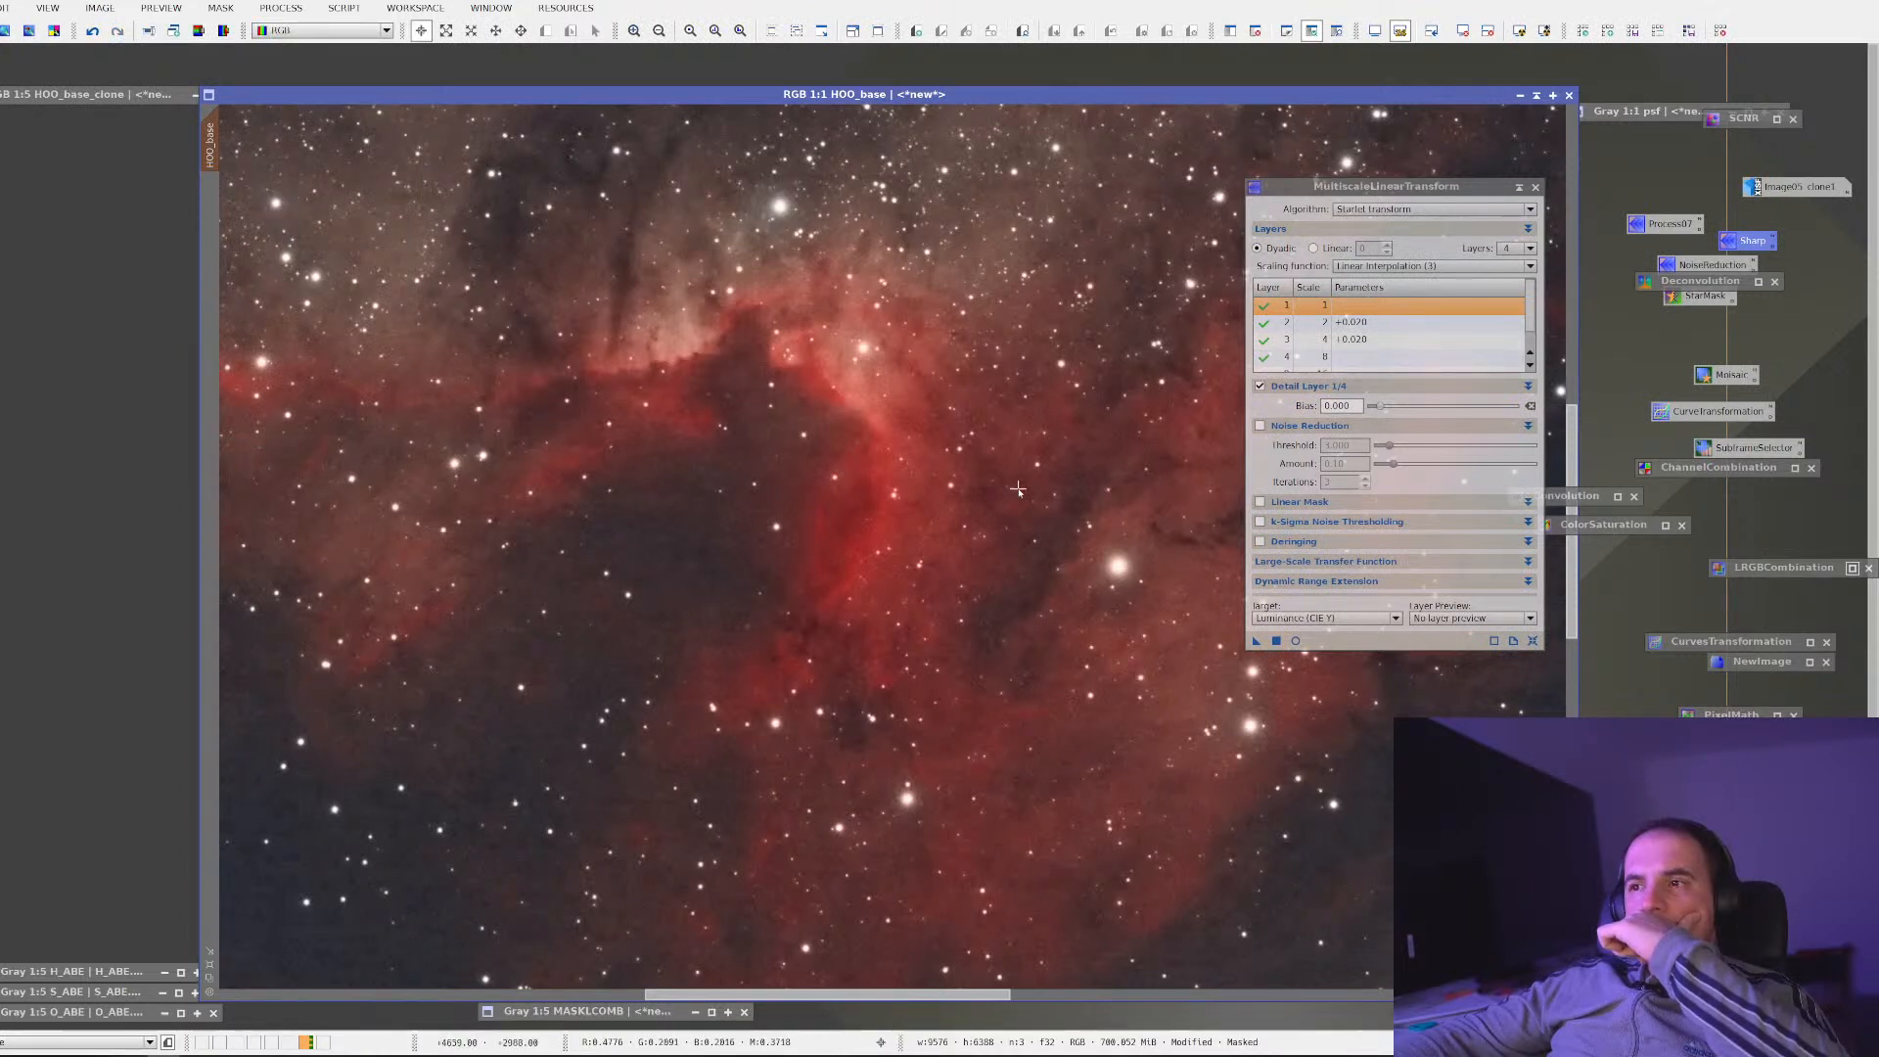
pyautogui.click(1275, 640)
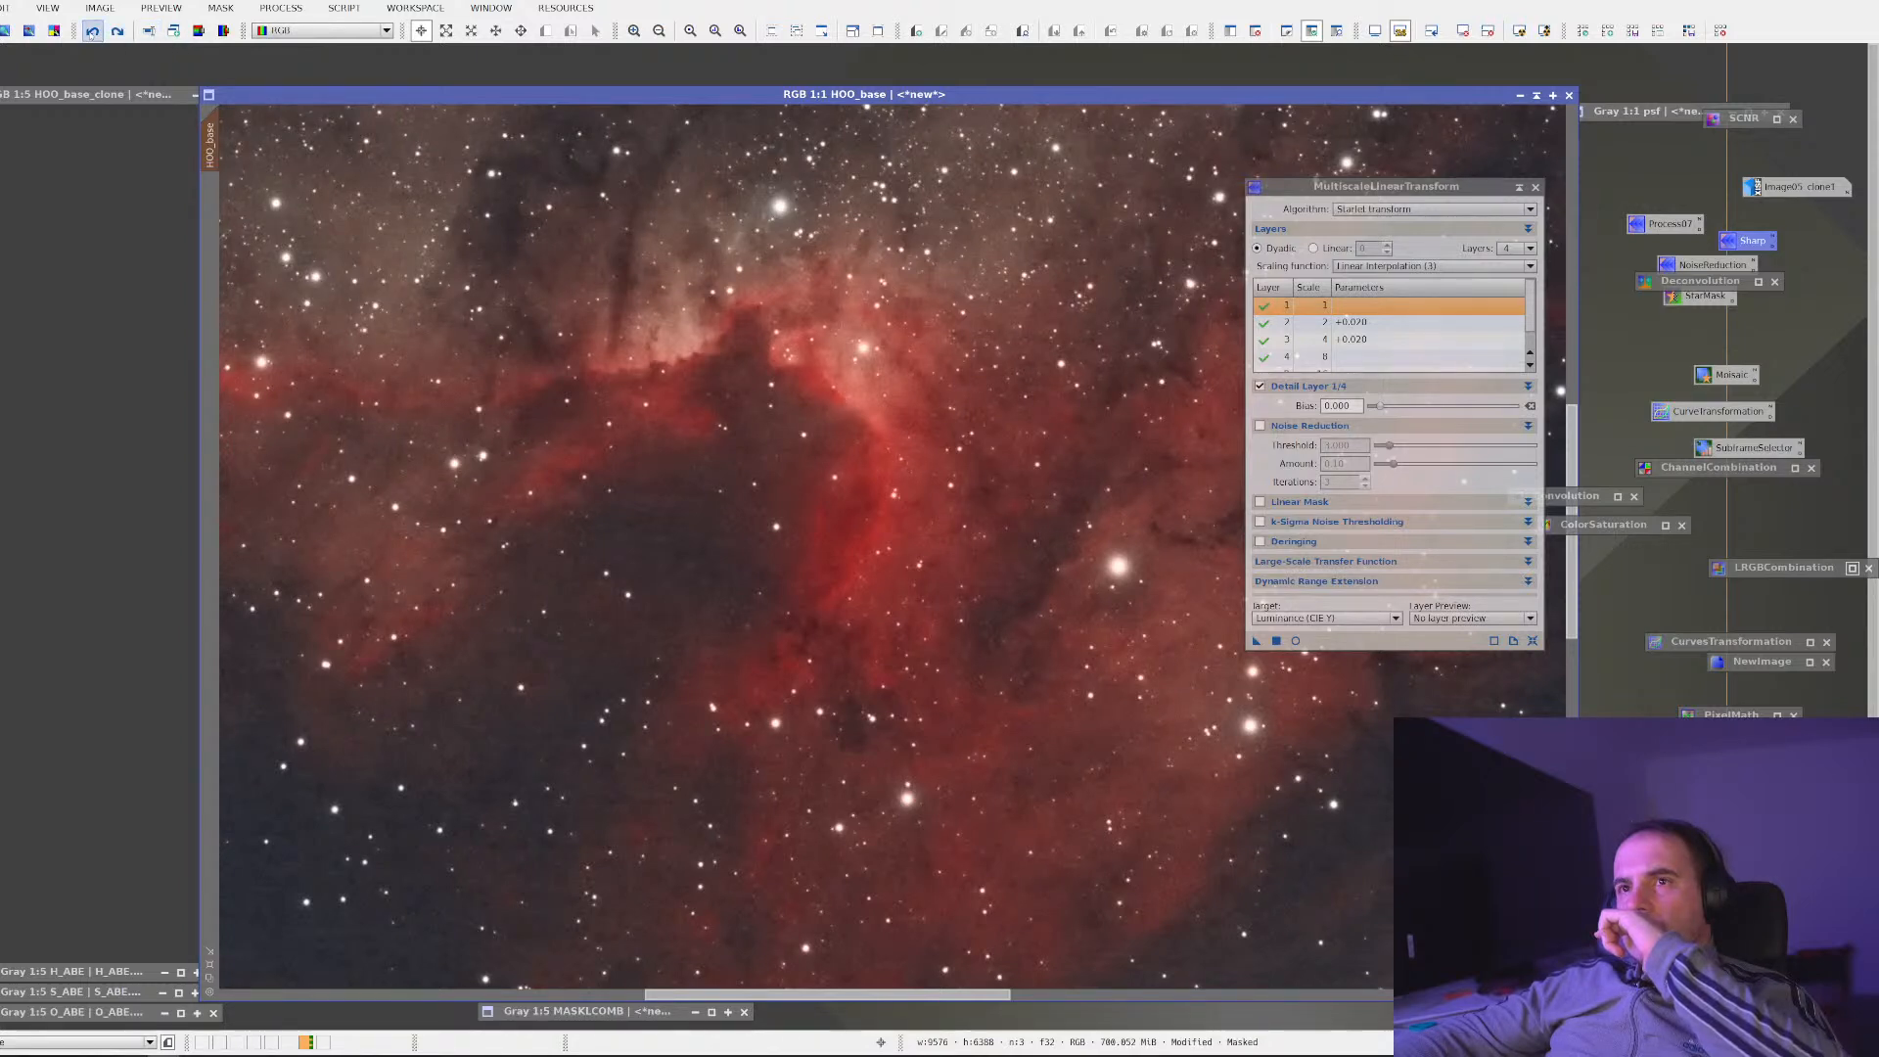
pyautogui.scroll(-2, 656, 342)
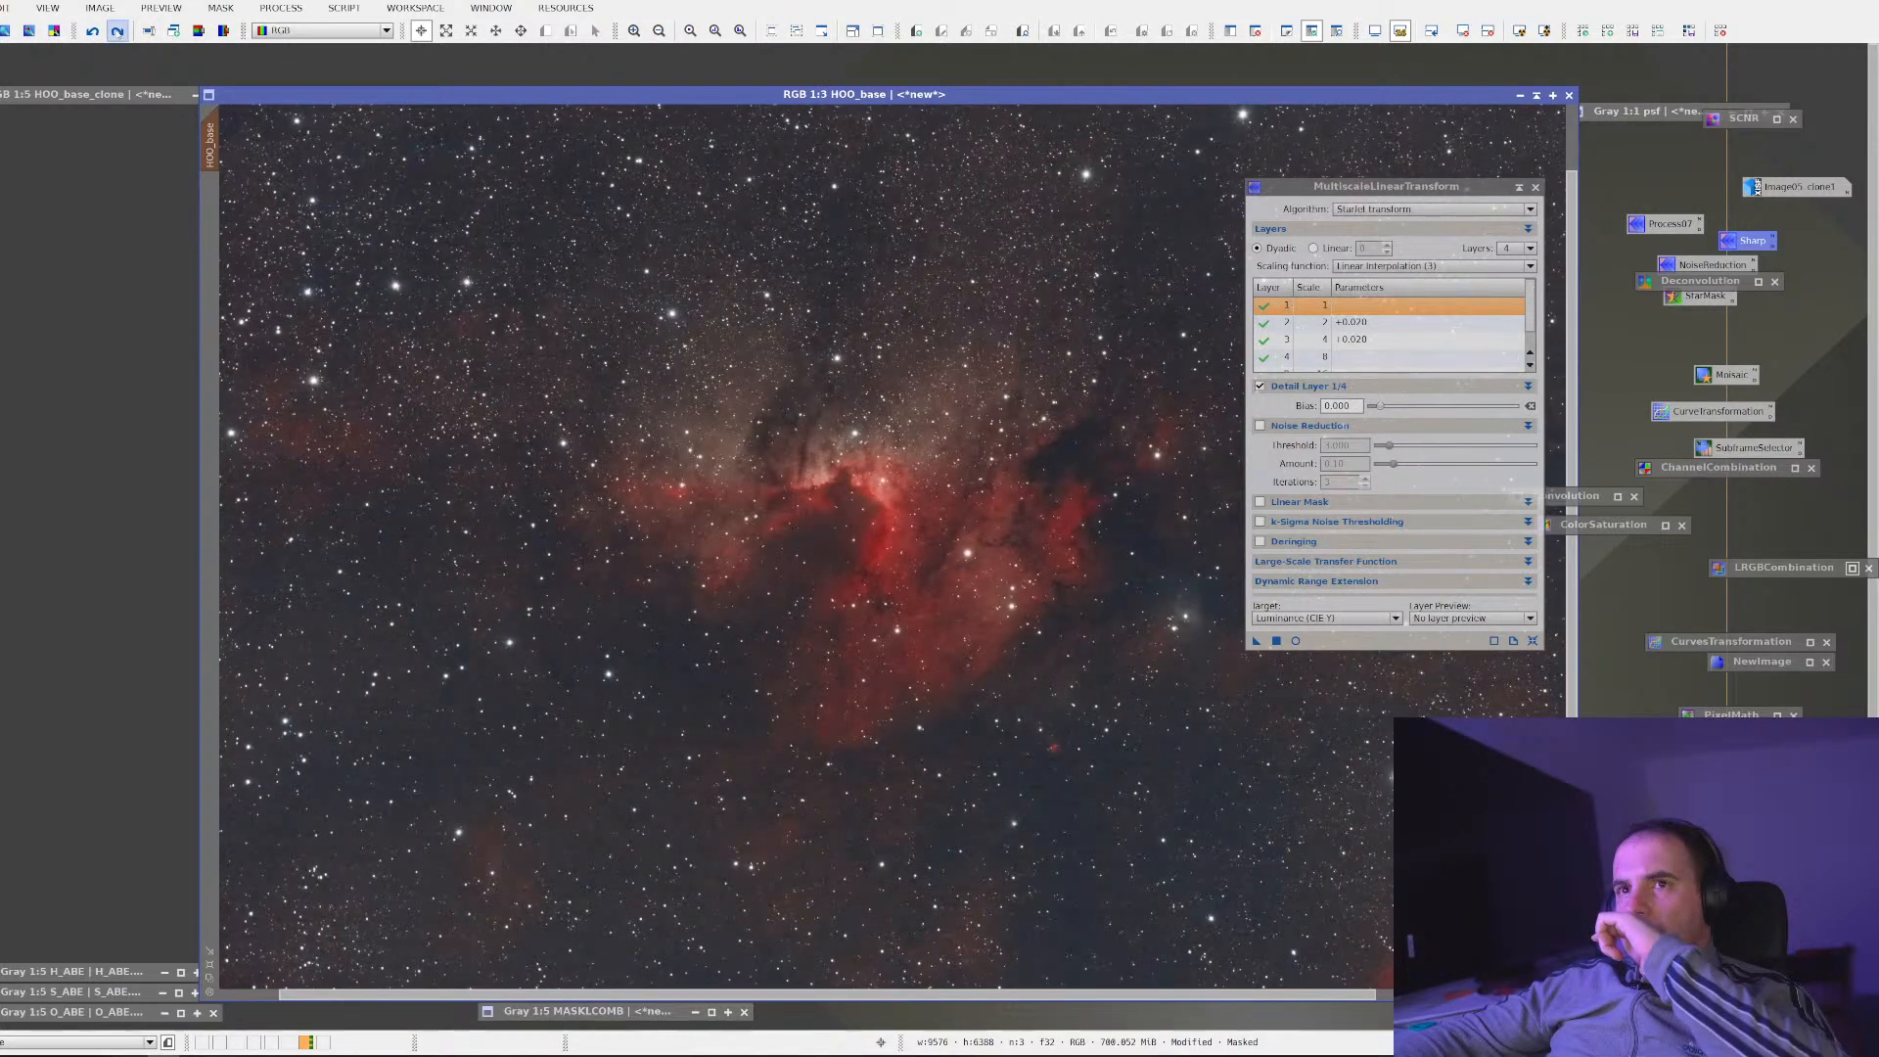
pyautogui.click(119, 32)
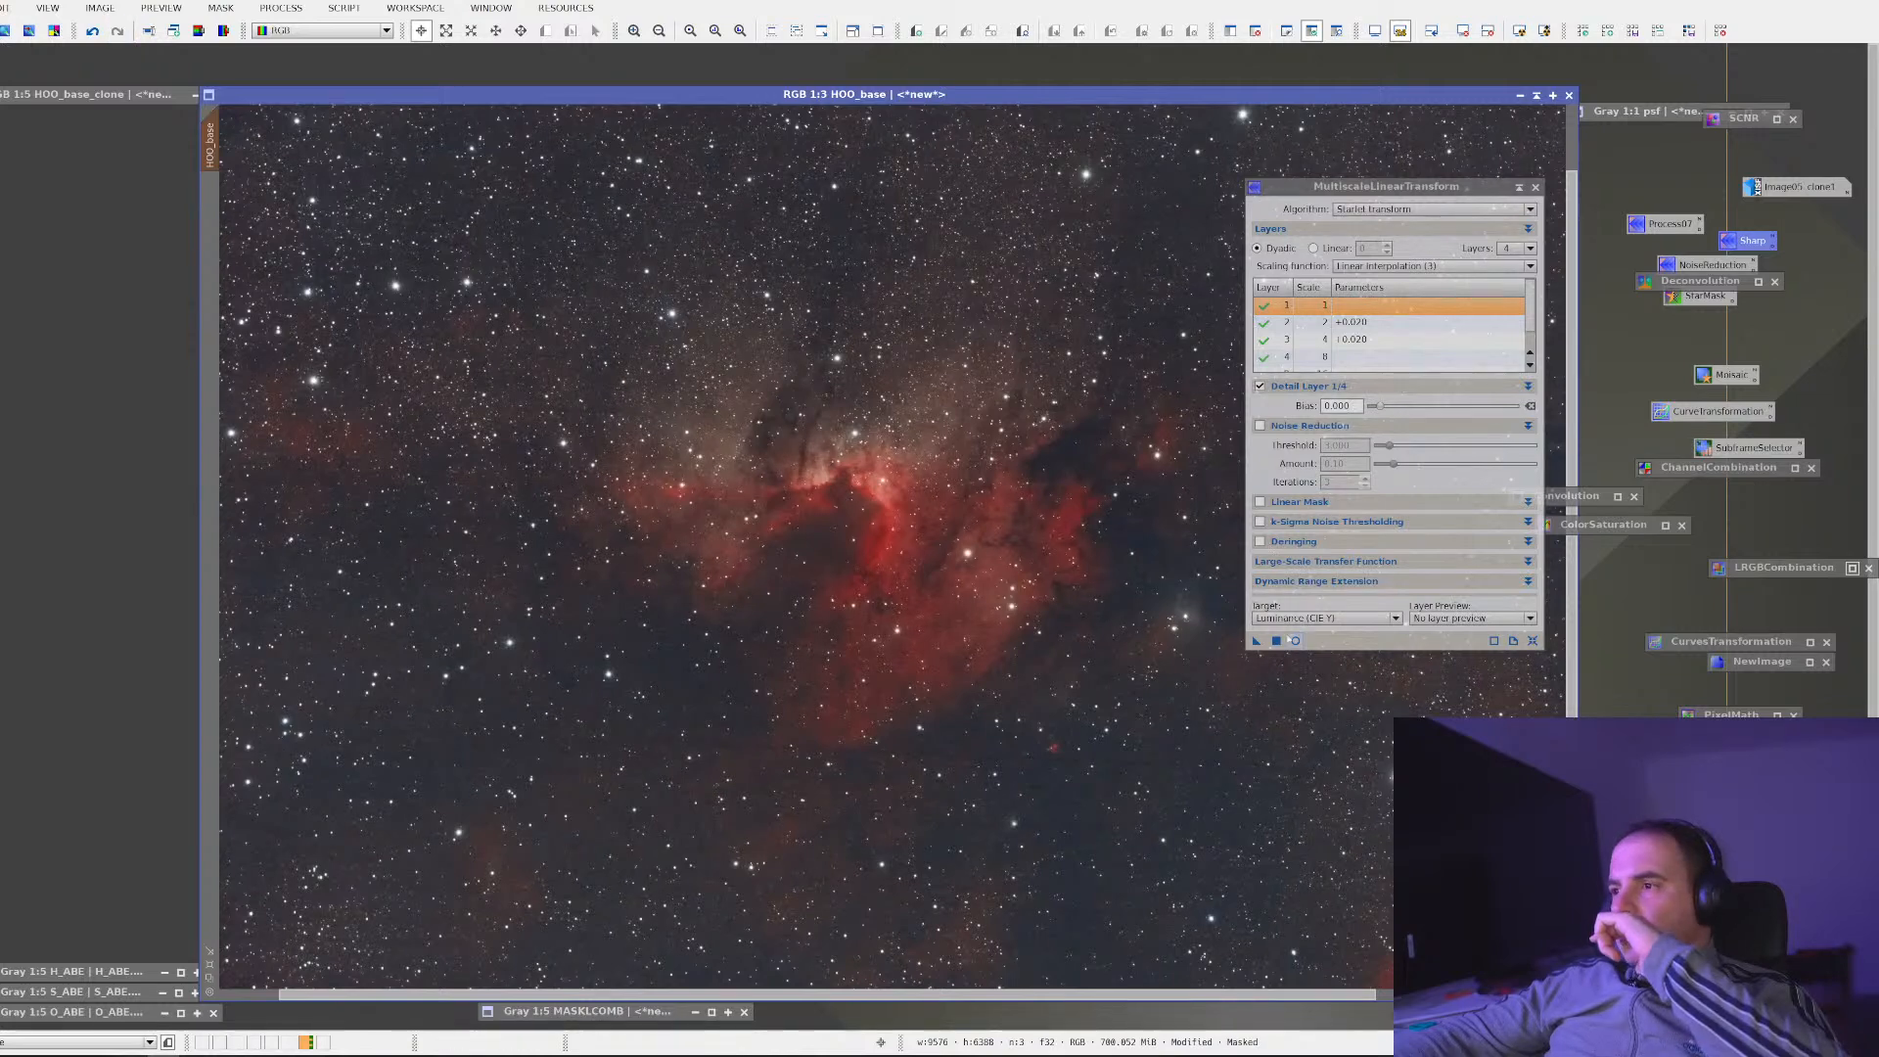
# Examine the sharpened nebula ridge and the star field above it at magnifications between 1:3 and 2:1
pyautogui.scroll(2, 989, 484)
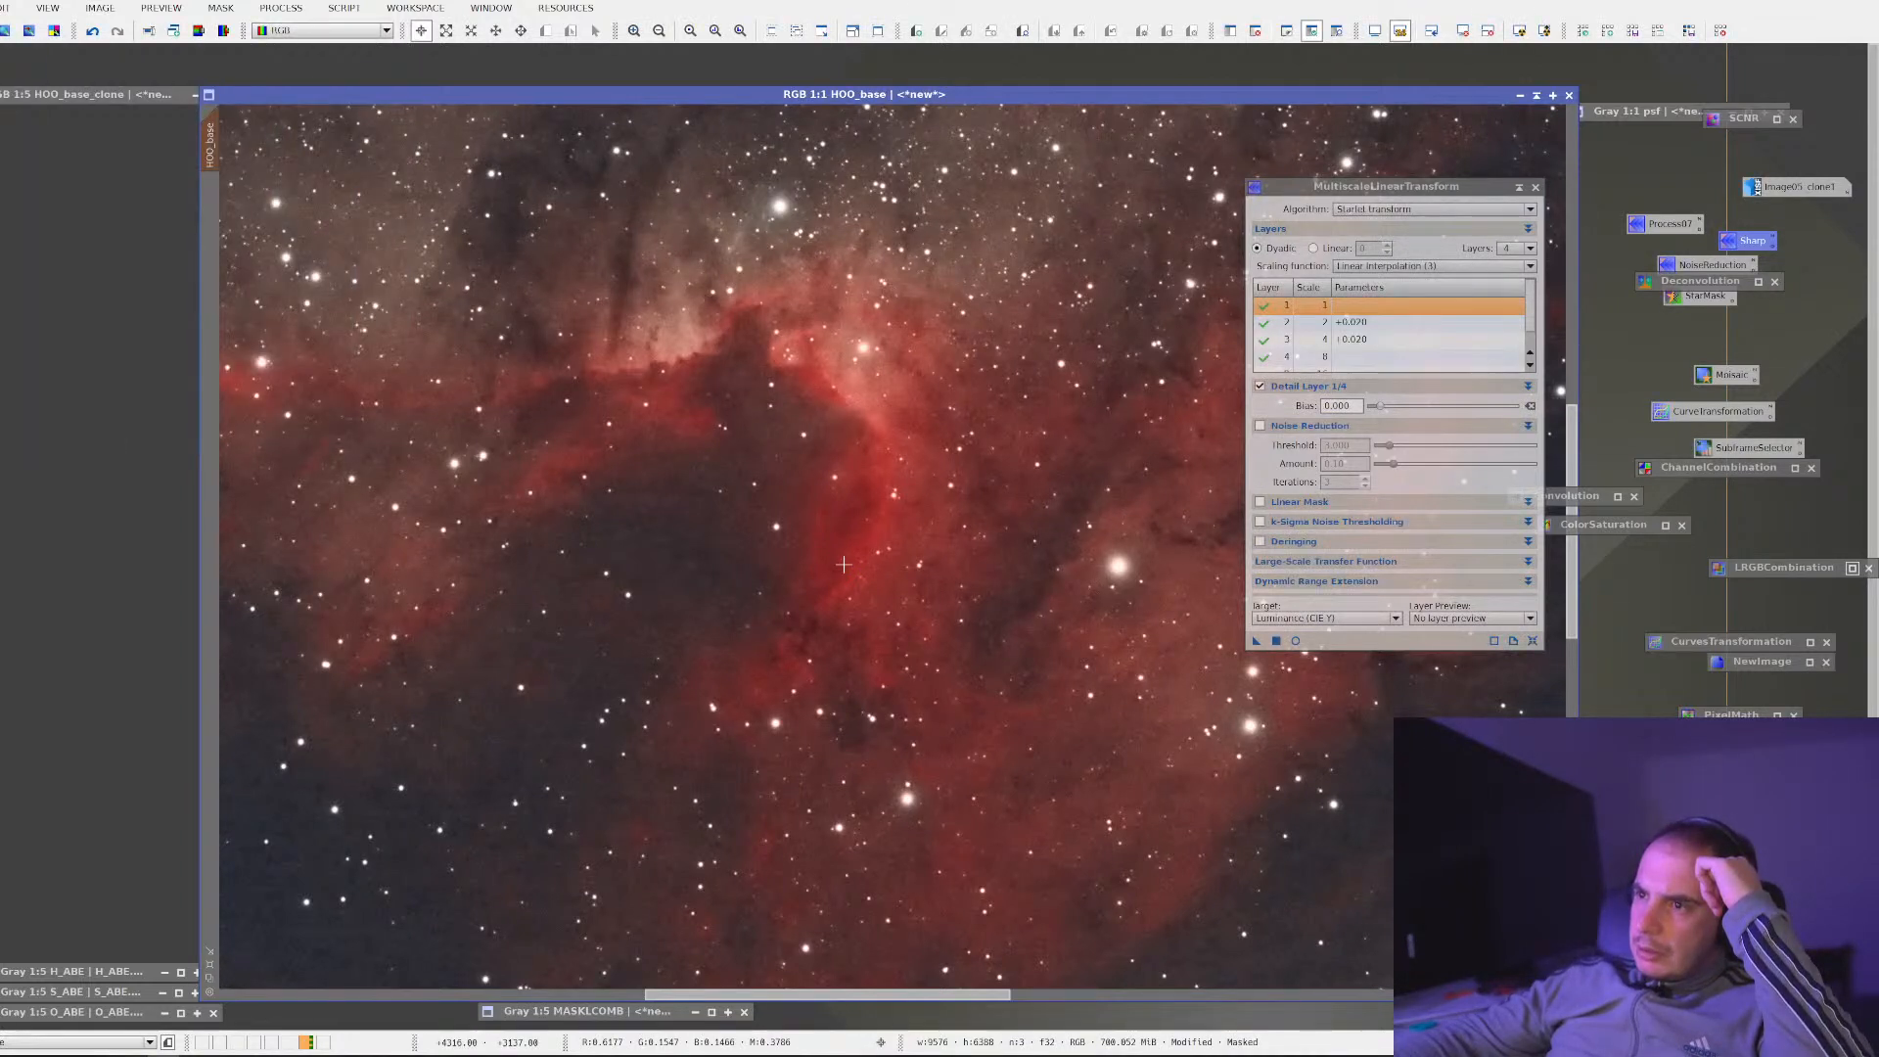
pyautogui.scroll(-1, 844, 565)
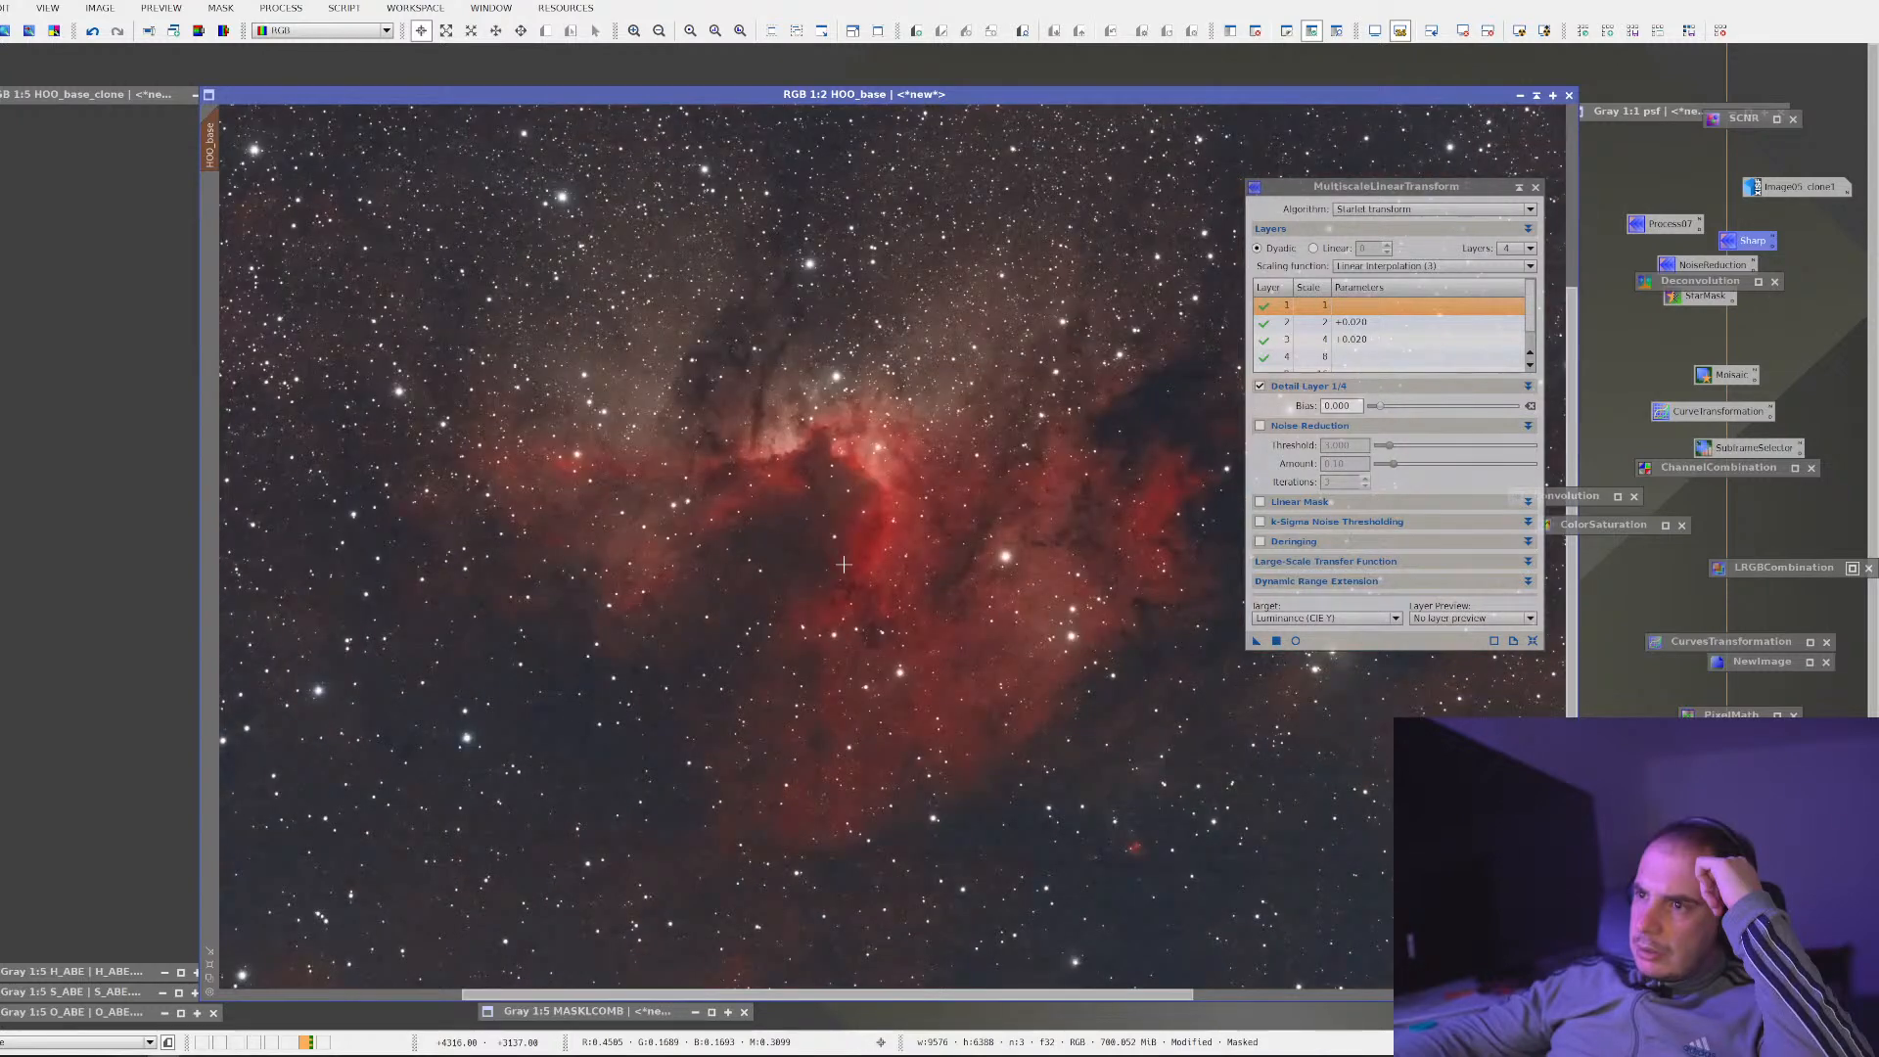
pyautogui.scroll(1, 1062, 585)
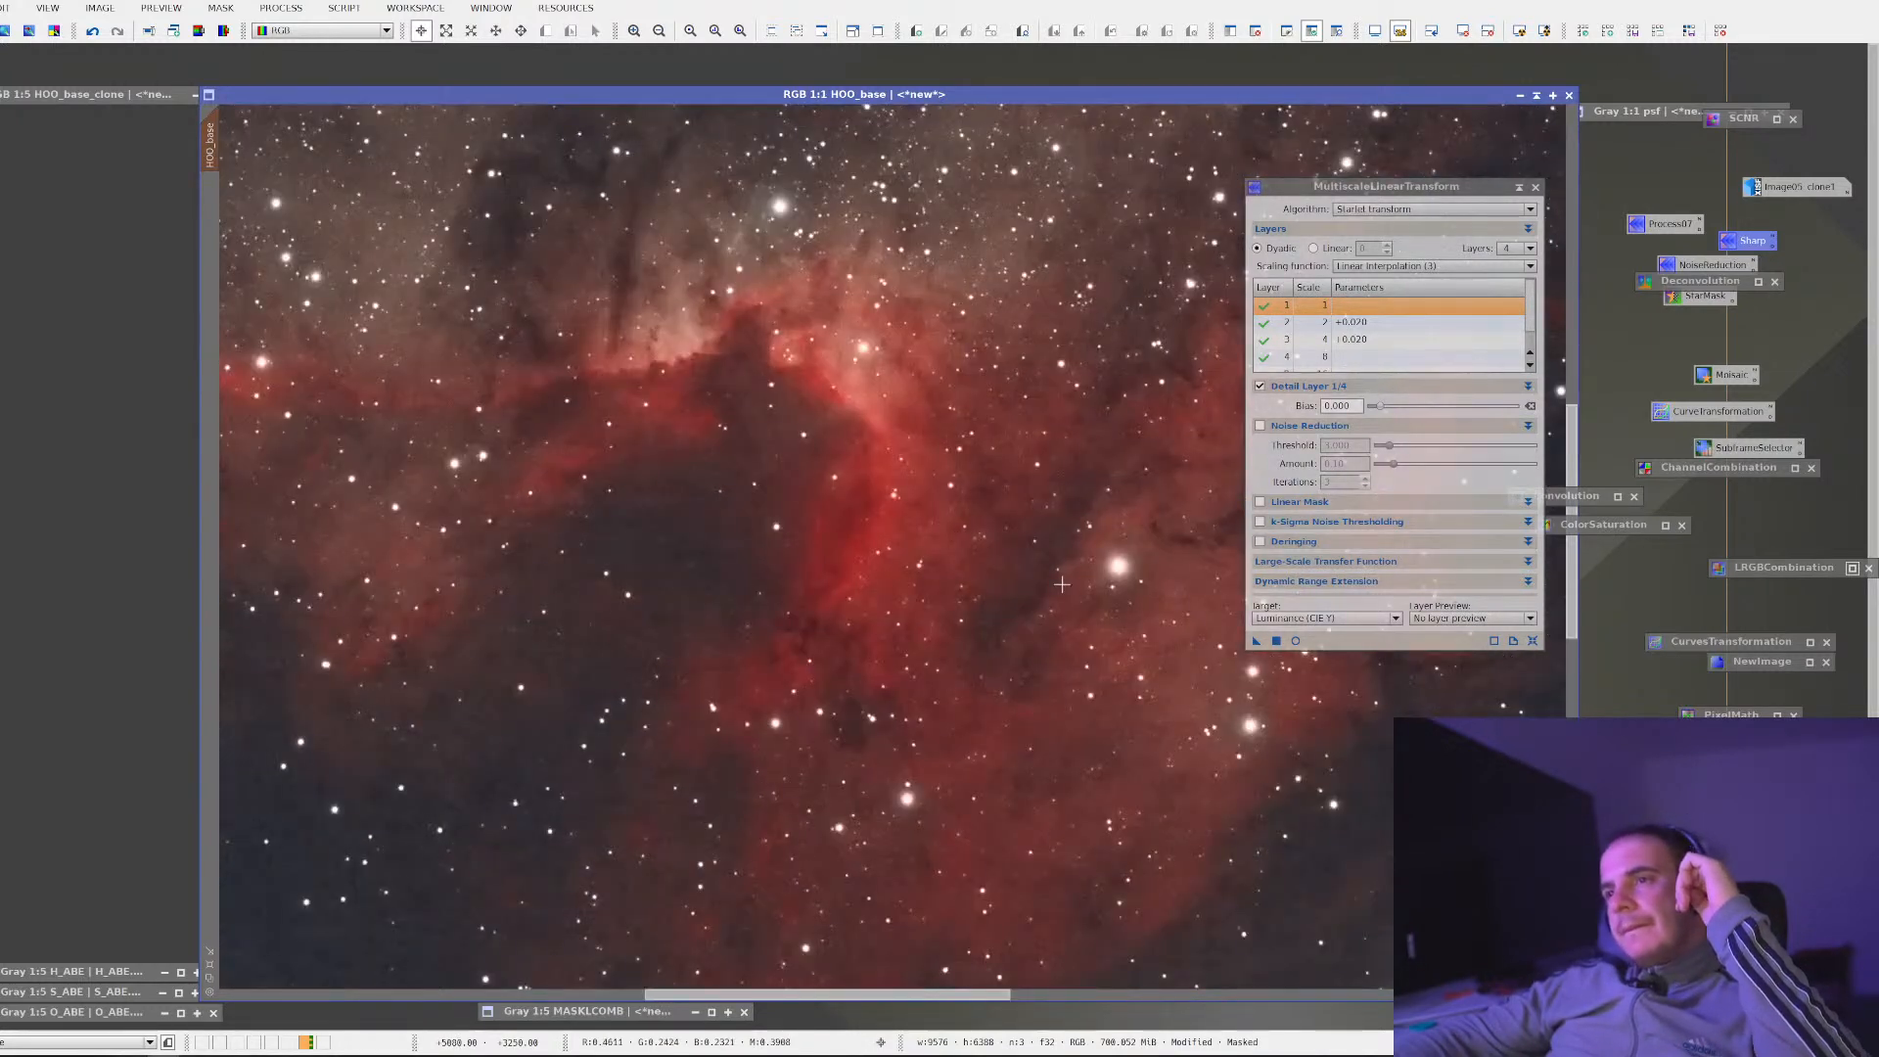
pyautogui.scroll(-1, 1177, 433)
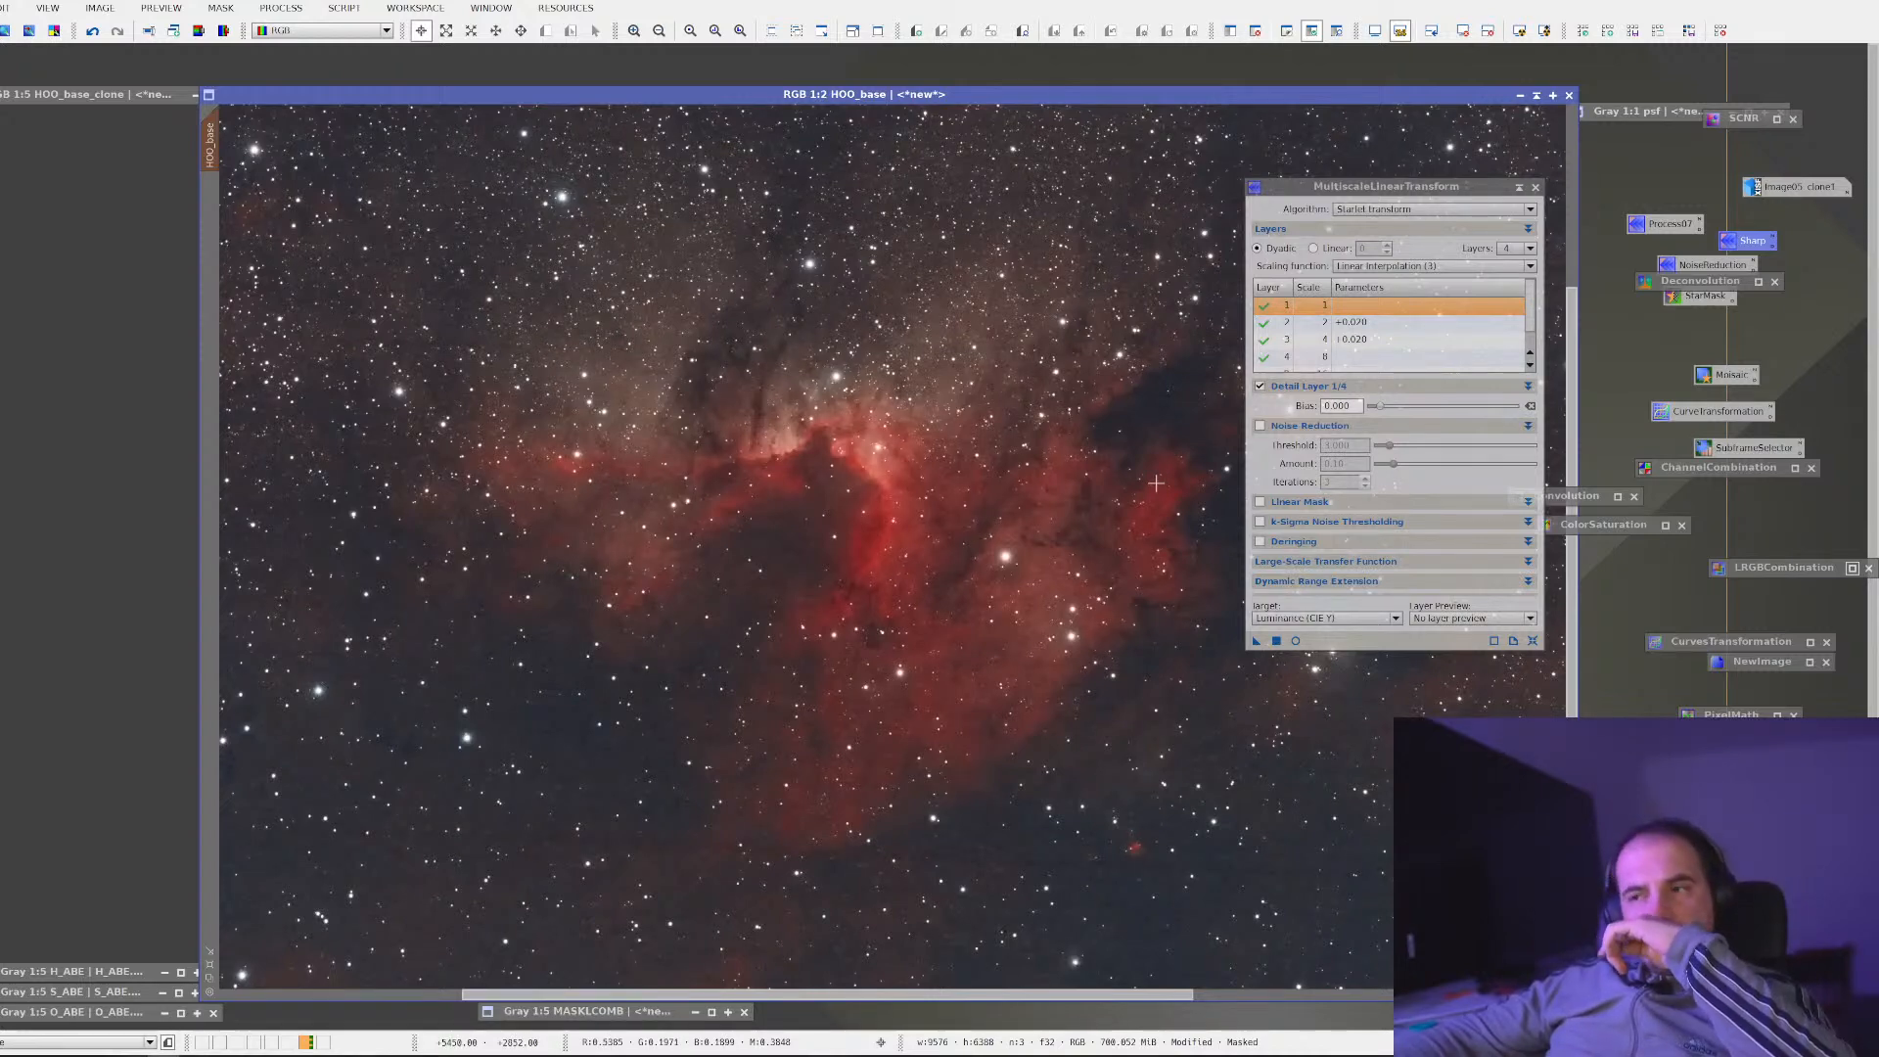
pyautogui.scroll(2, 1079, 295)
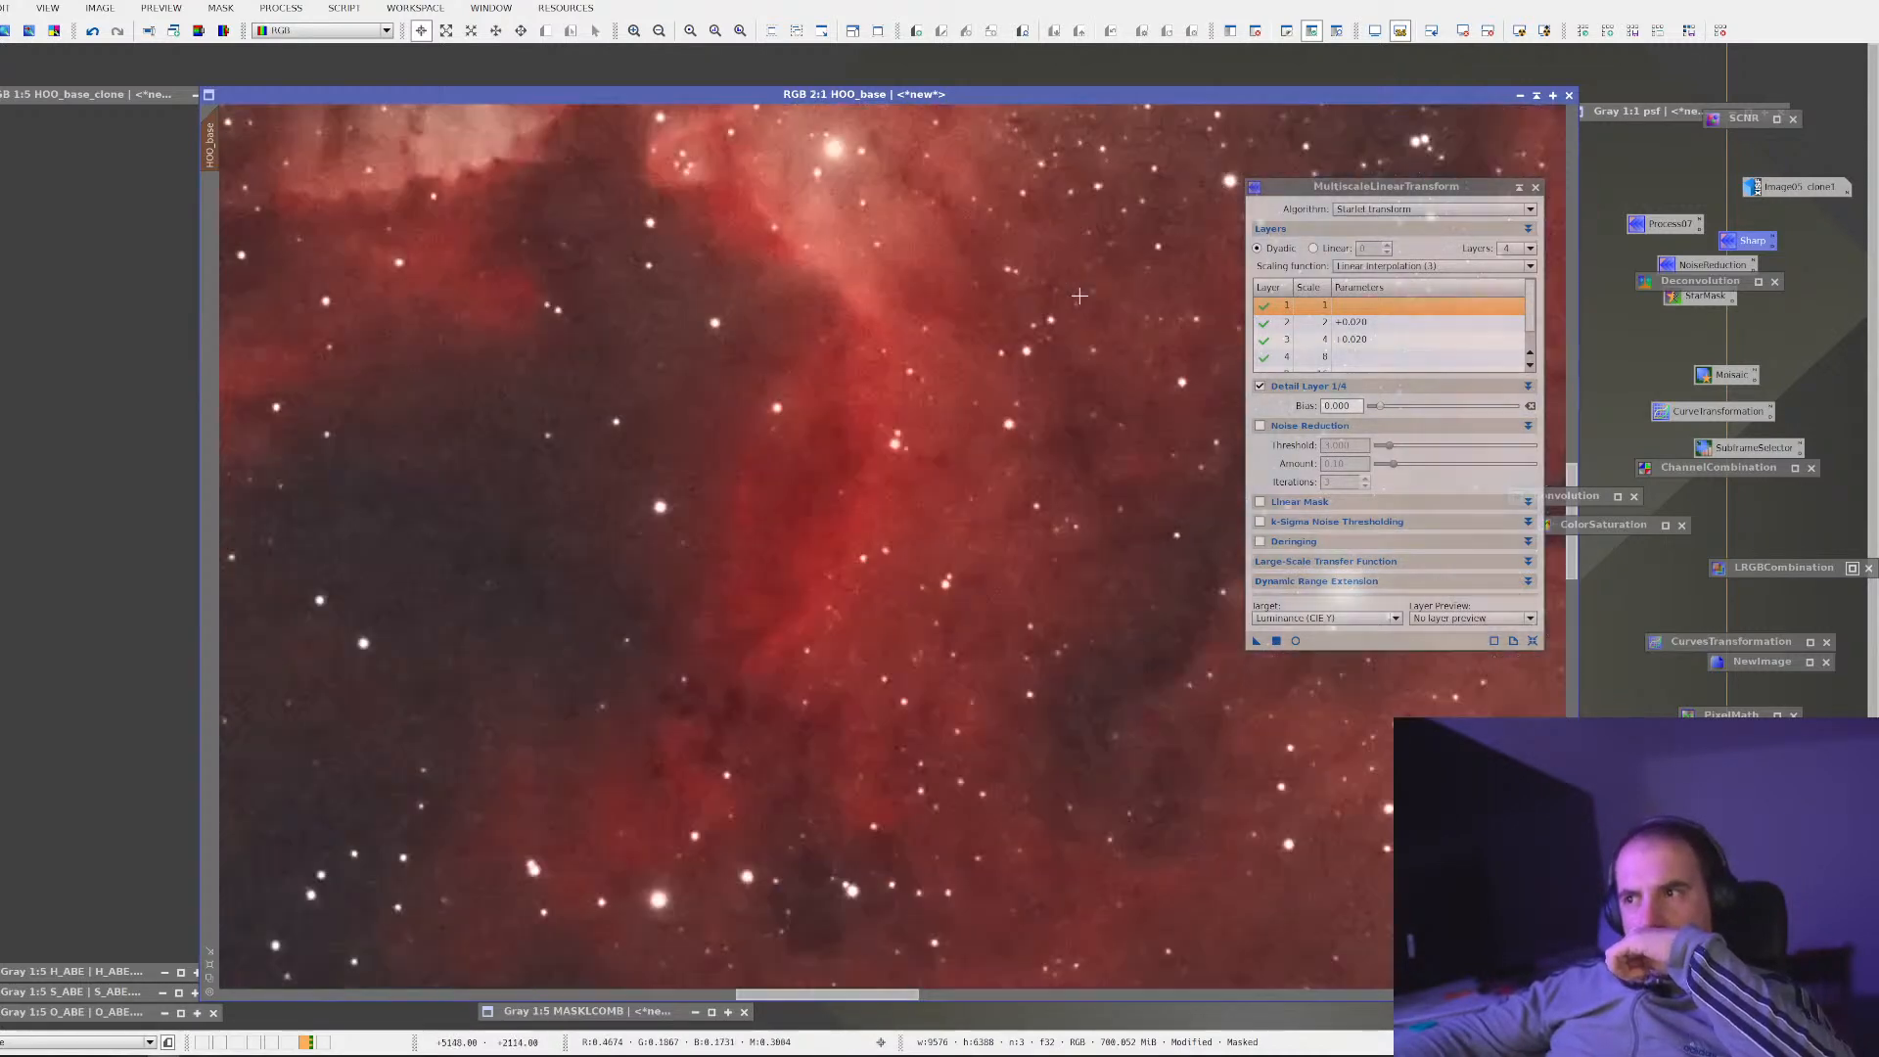
pyautogui.moveTo(907, 208); pyautogui.dragTo(926, 647)
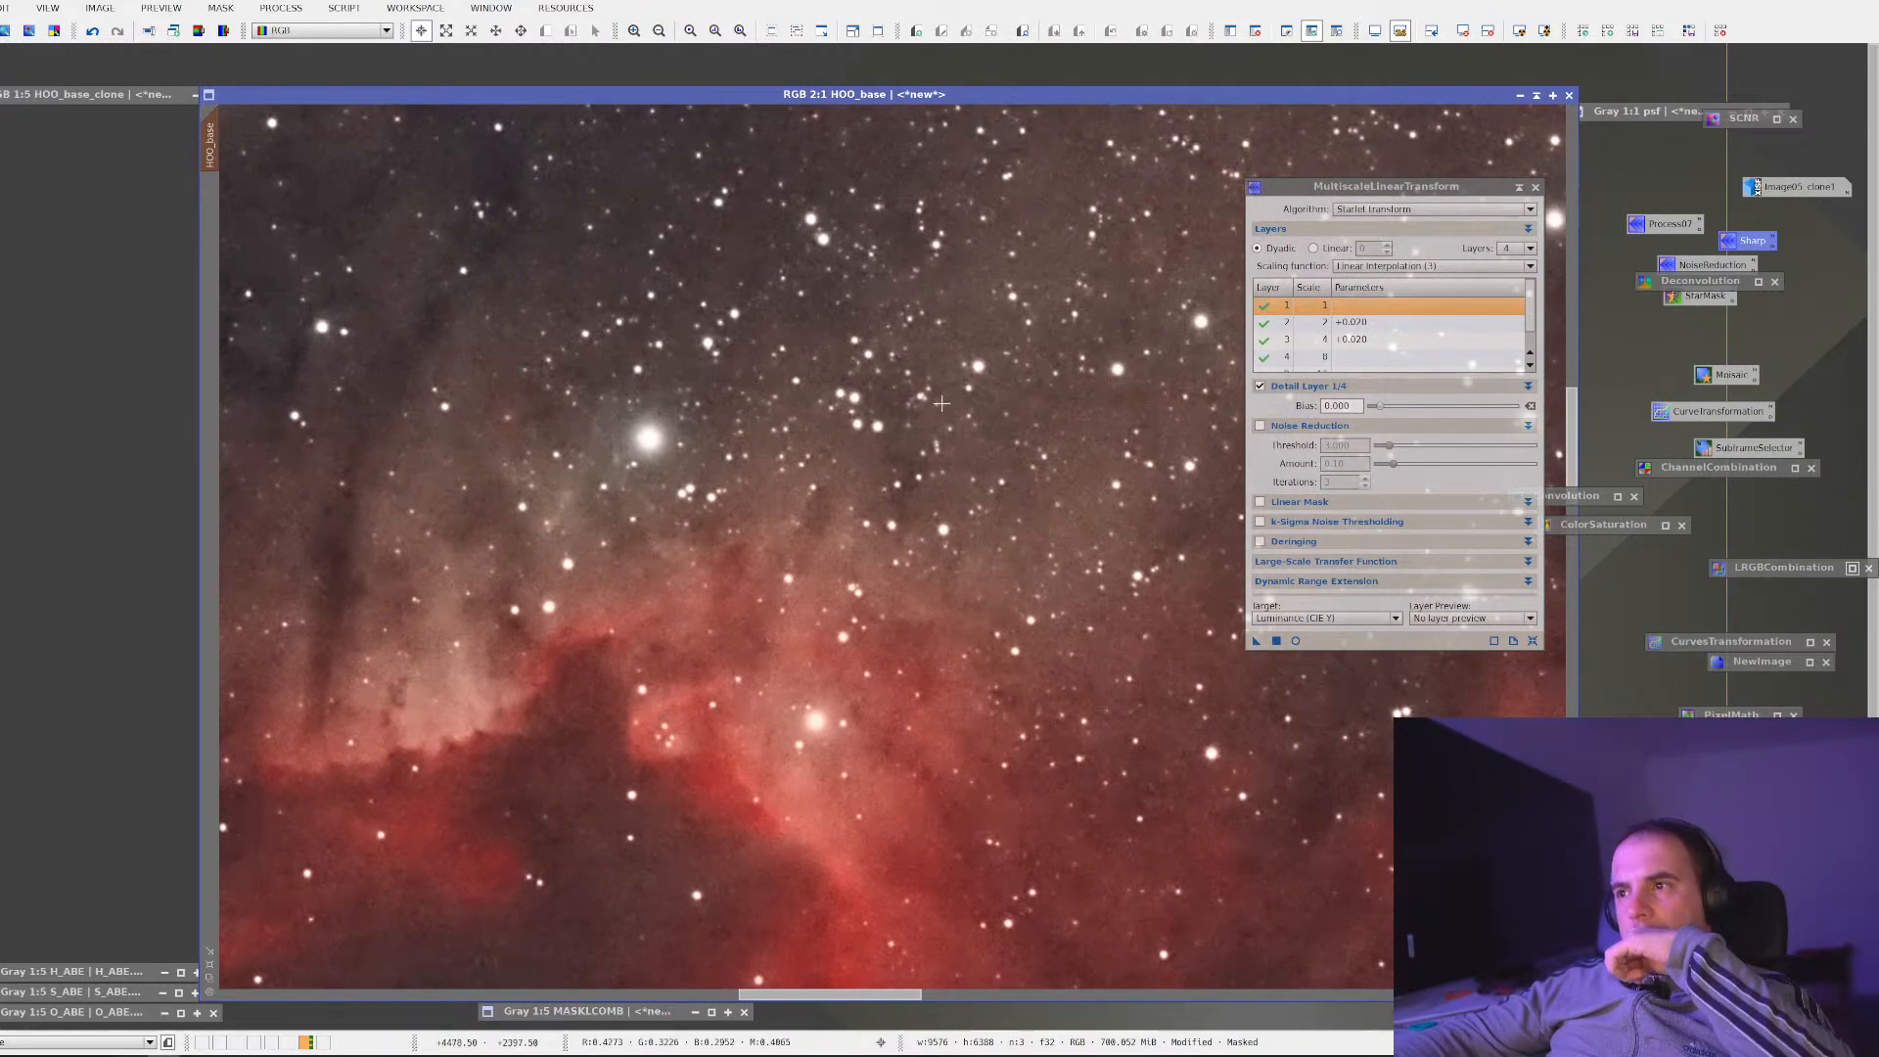
pyautogui.scroll(-2, 938, 410)
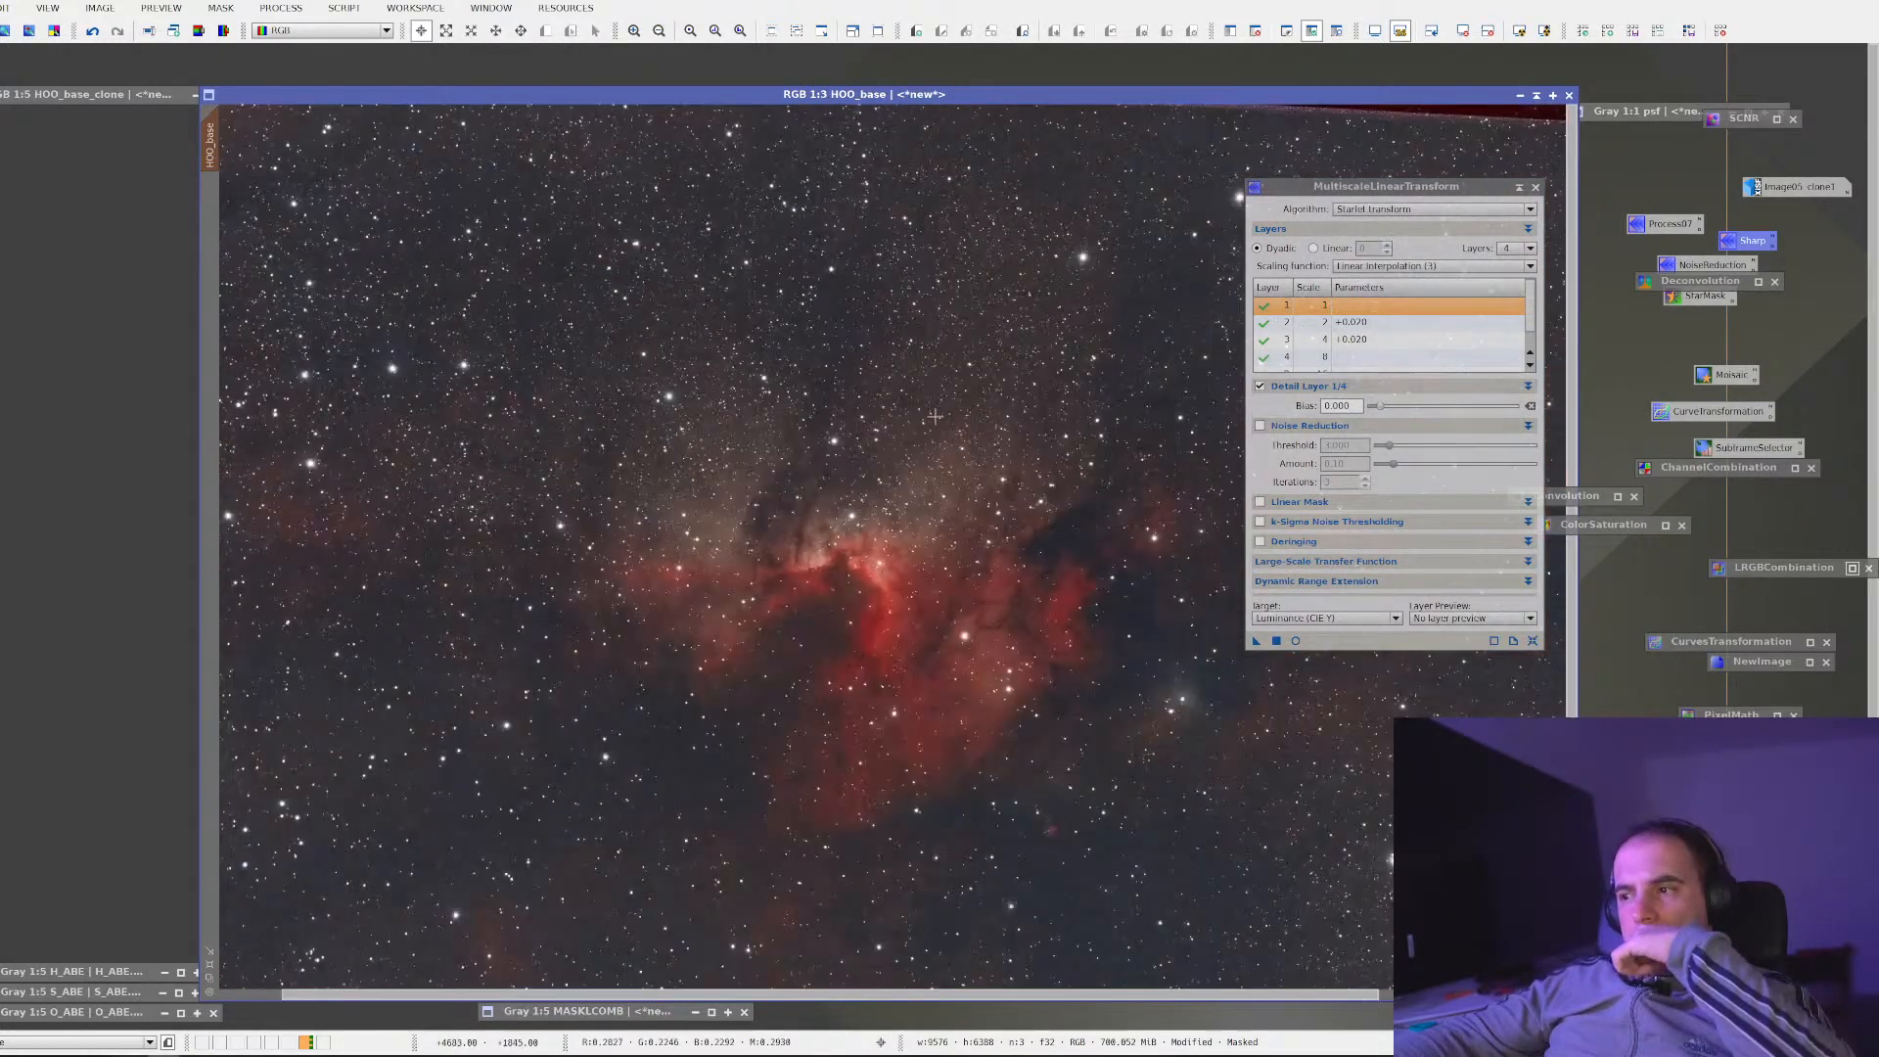
pyautogui.scroll(1, 935, 417)
pyautogui.scroll(-1, 769, 549)
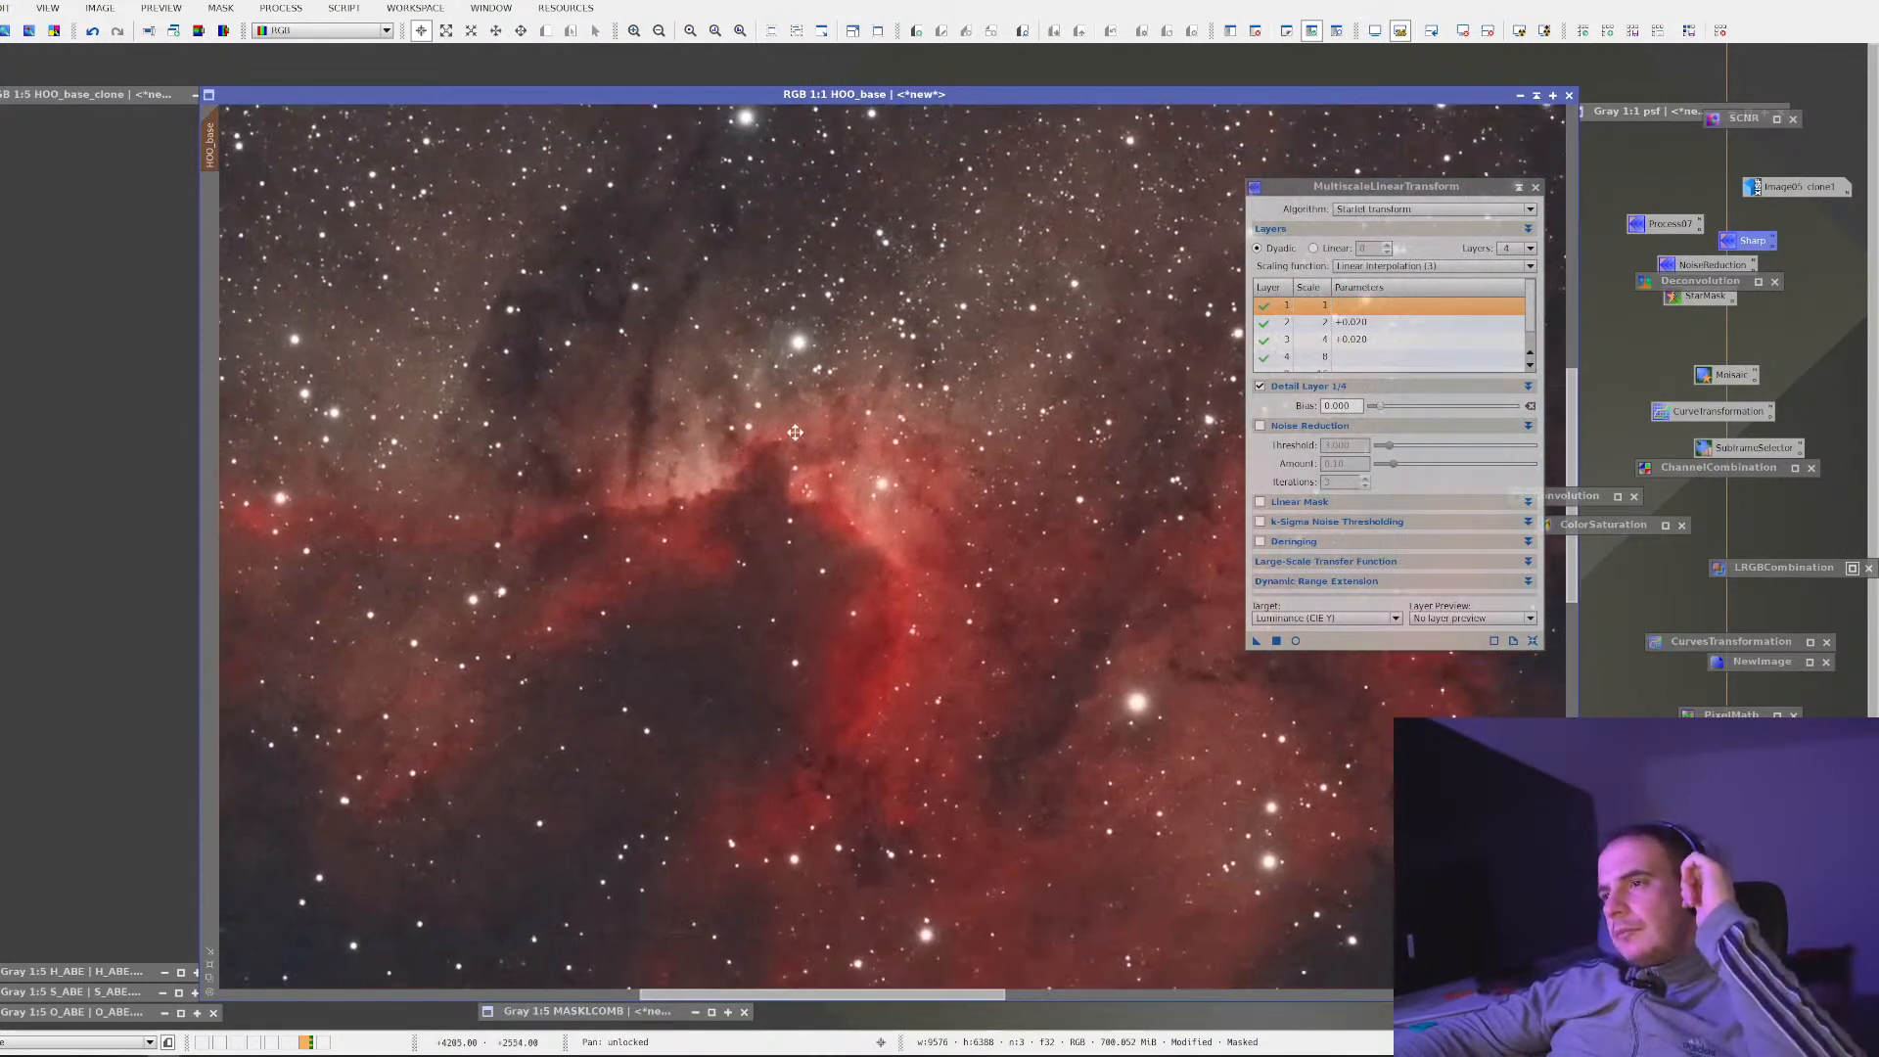
pyautogui.scroll(-1, 954, 385)
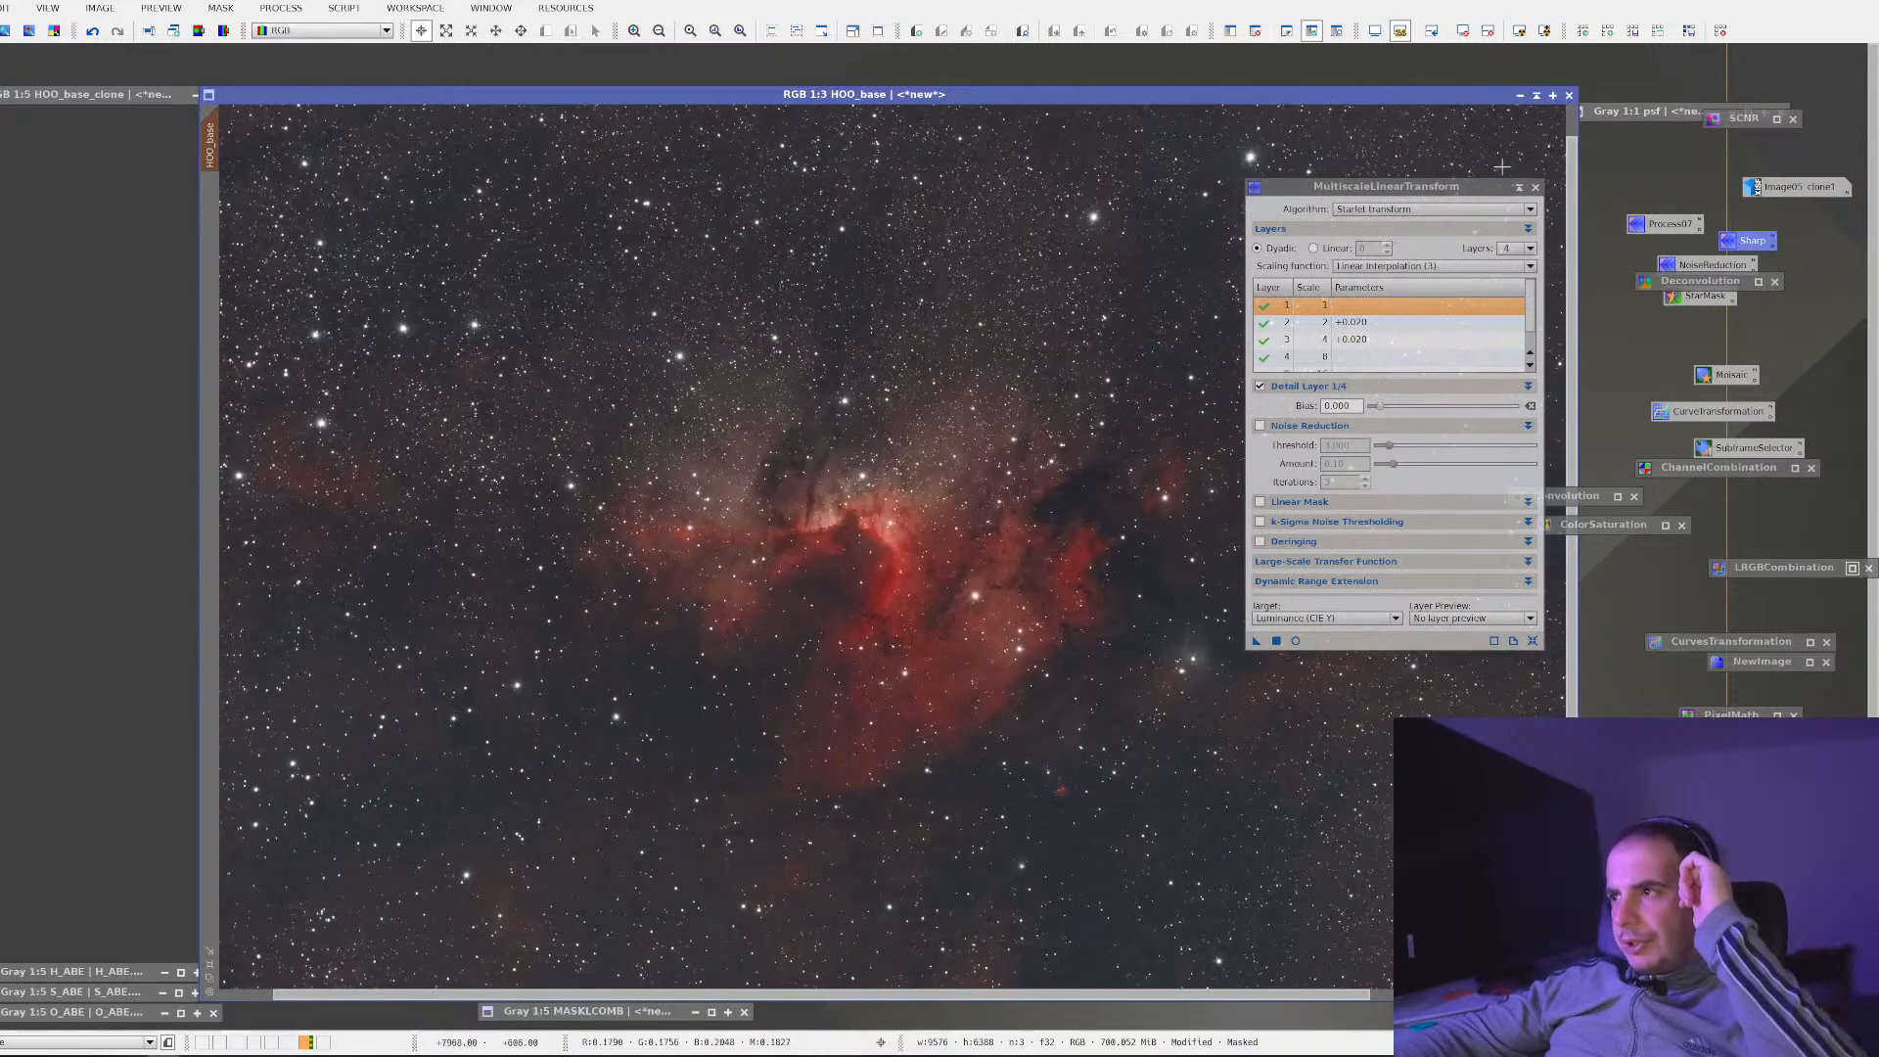
# Minimize the MultiscaleLinearTransform window and inspect the nebula's eastern edge, the dark sky beside it, and the wider field
pyautogui.click(1528, 186)
pyautogui.scroll(1, 1096, 753)
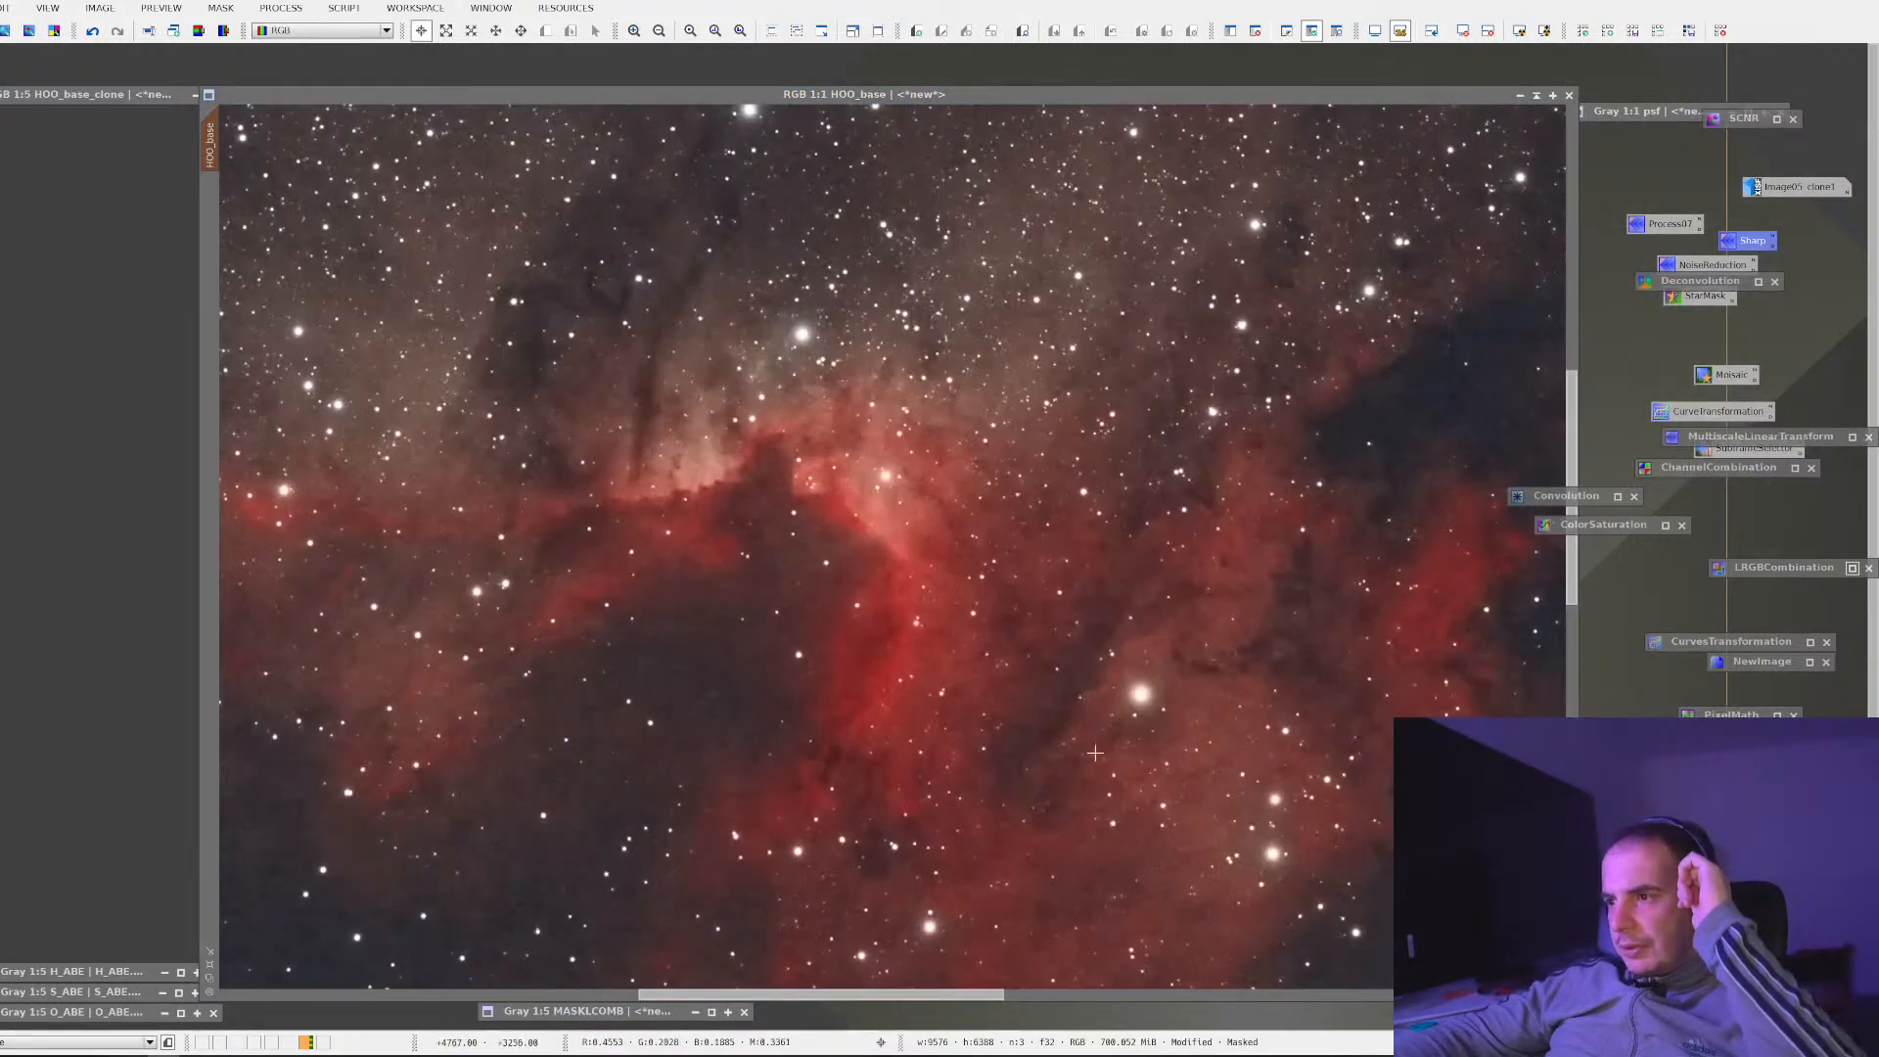
pyautogui.scroll(1, 1028, 666)
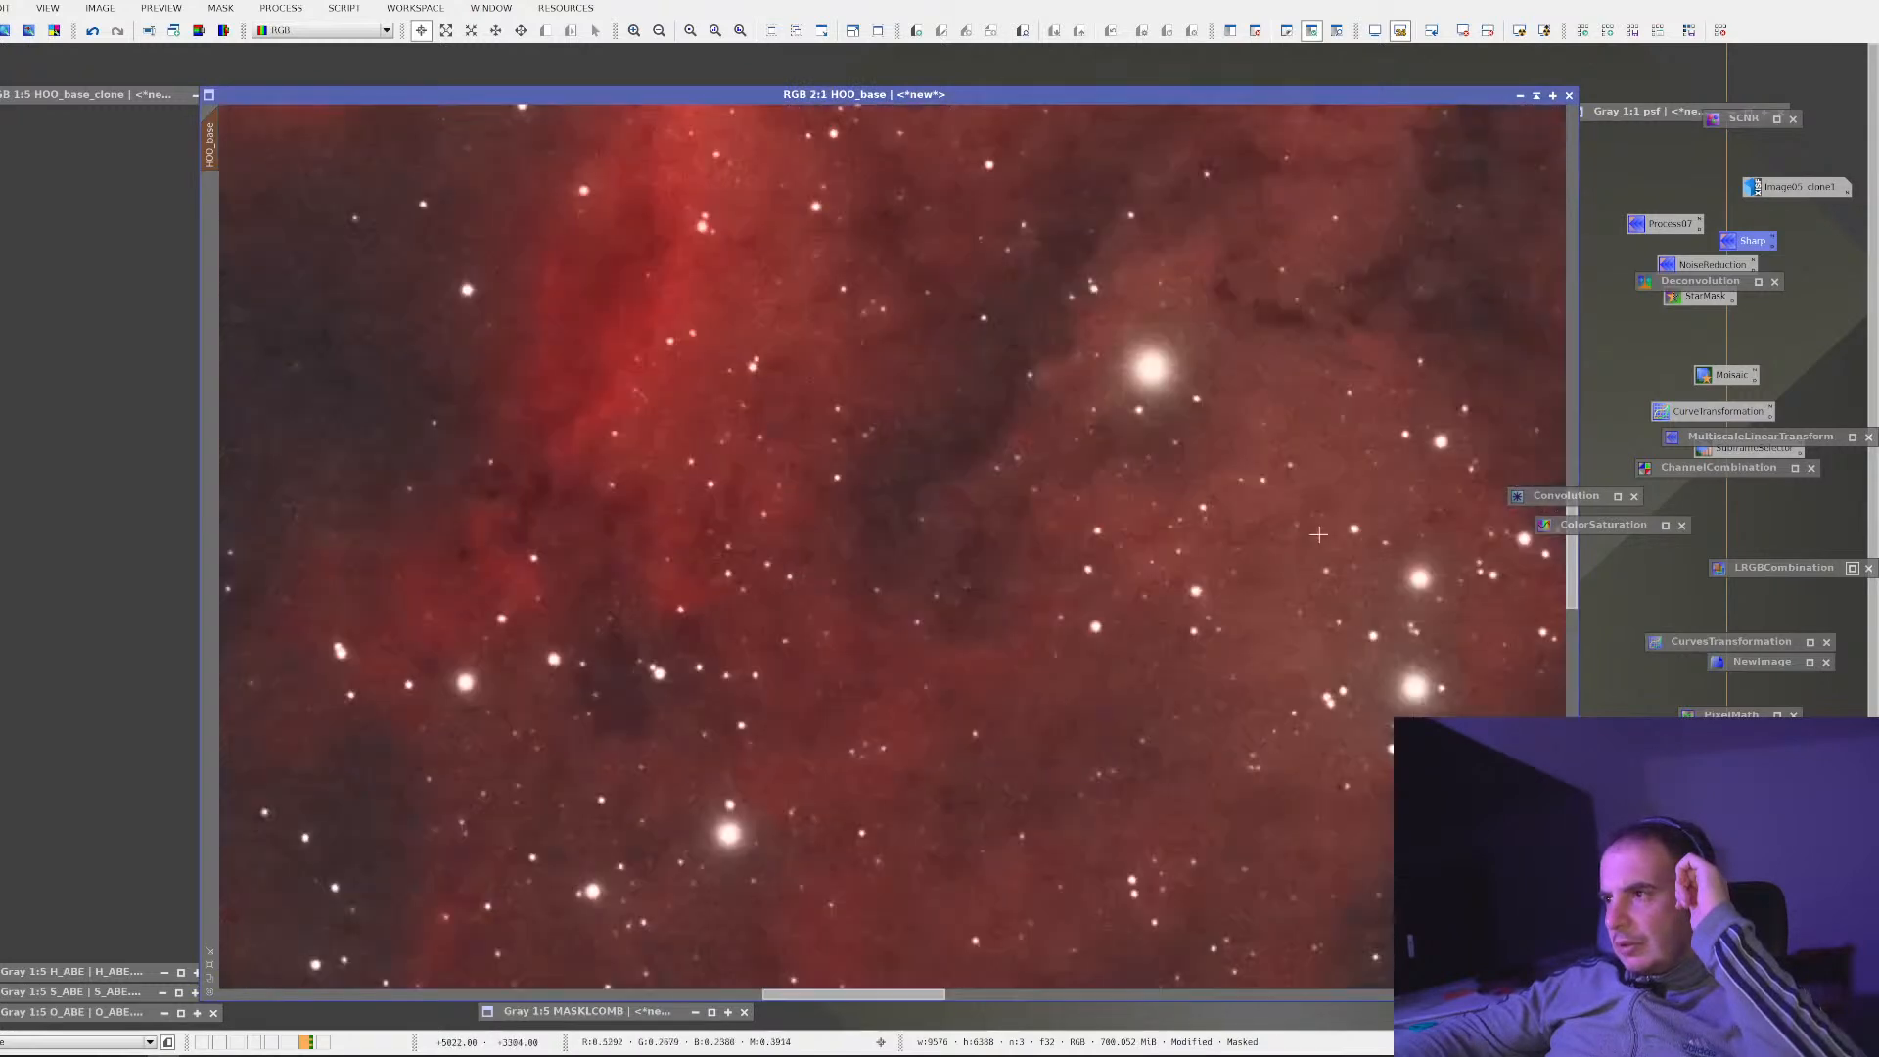
pyautogui.scroll(1, 961, 575)
pyautogui.moveTo(961, 575); pyautogui.dragTo(734, 630)
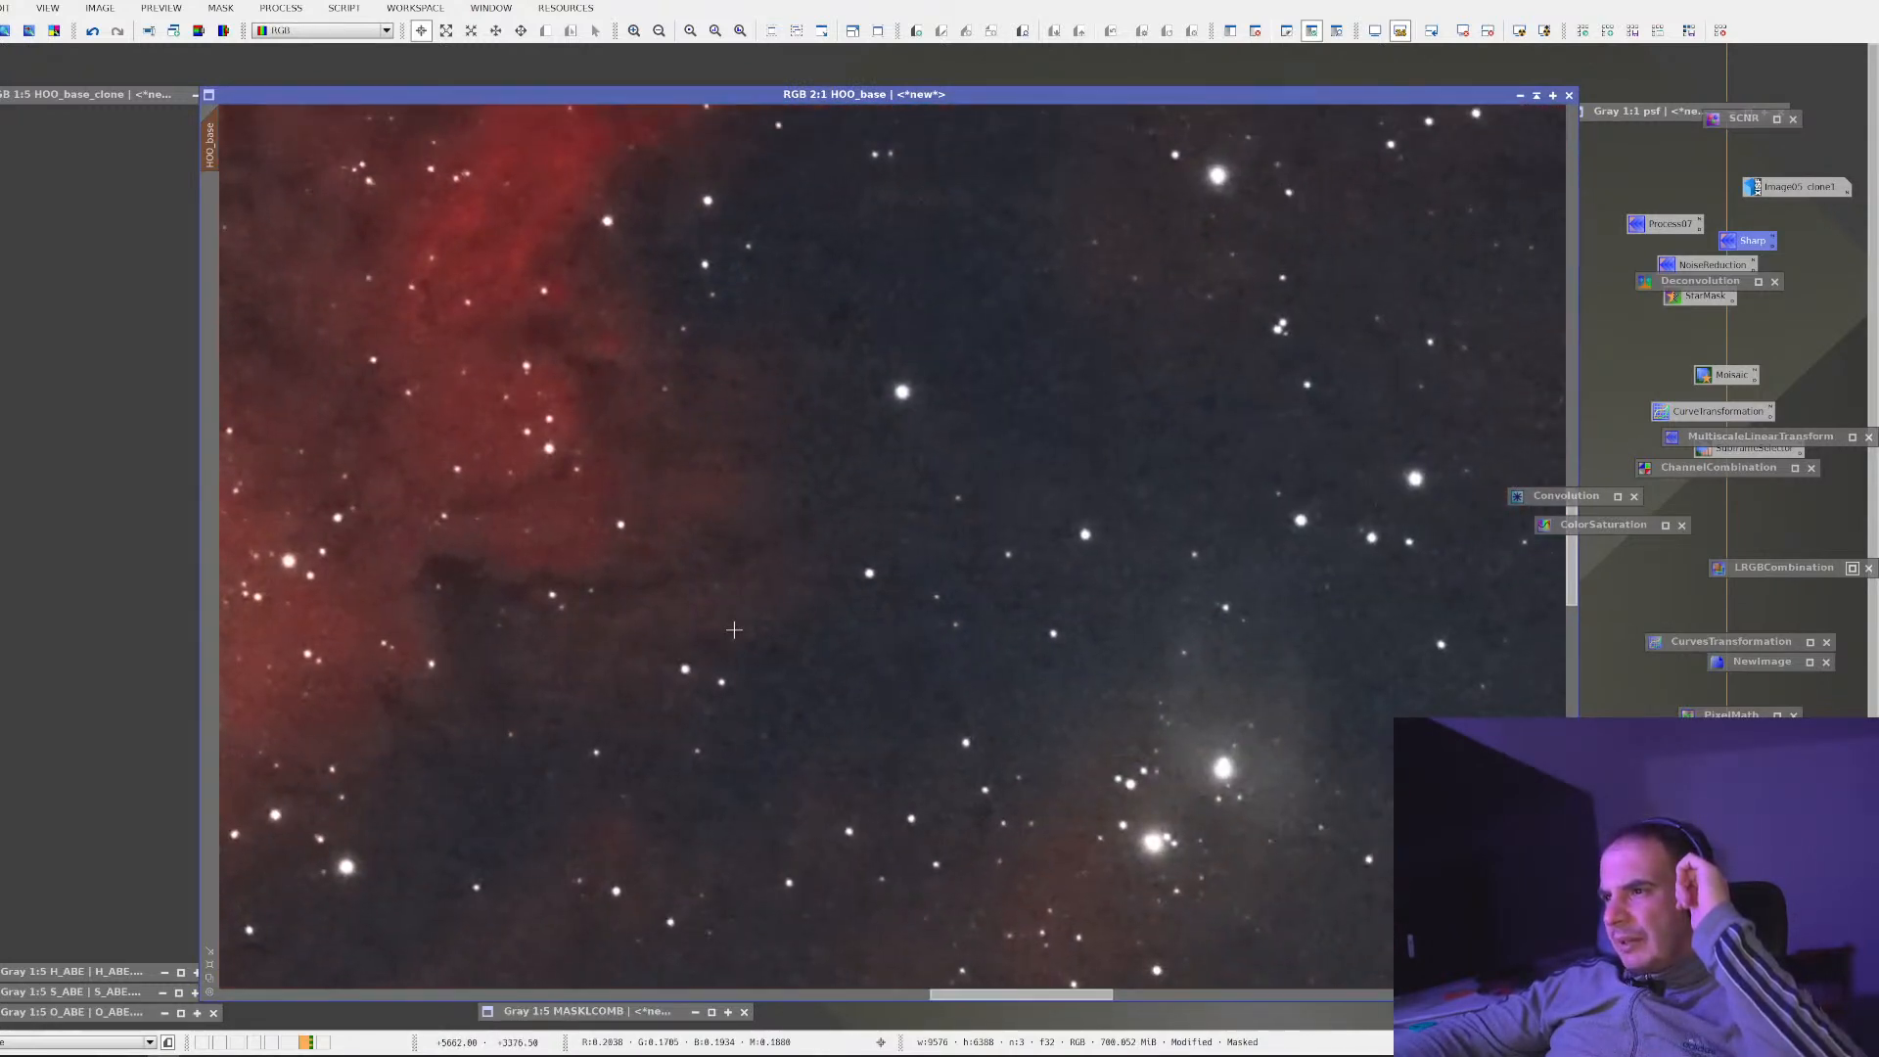
pyautogui.scroll(-3, 734, 629)
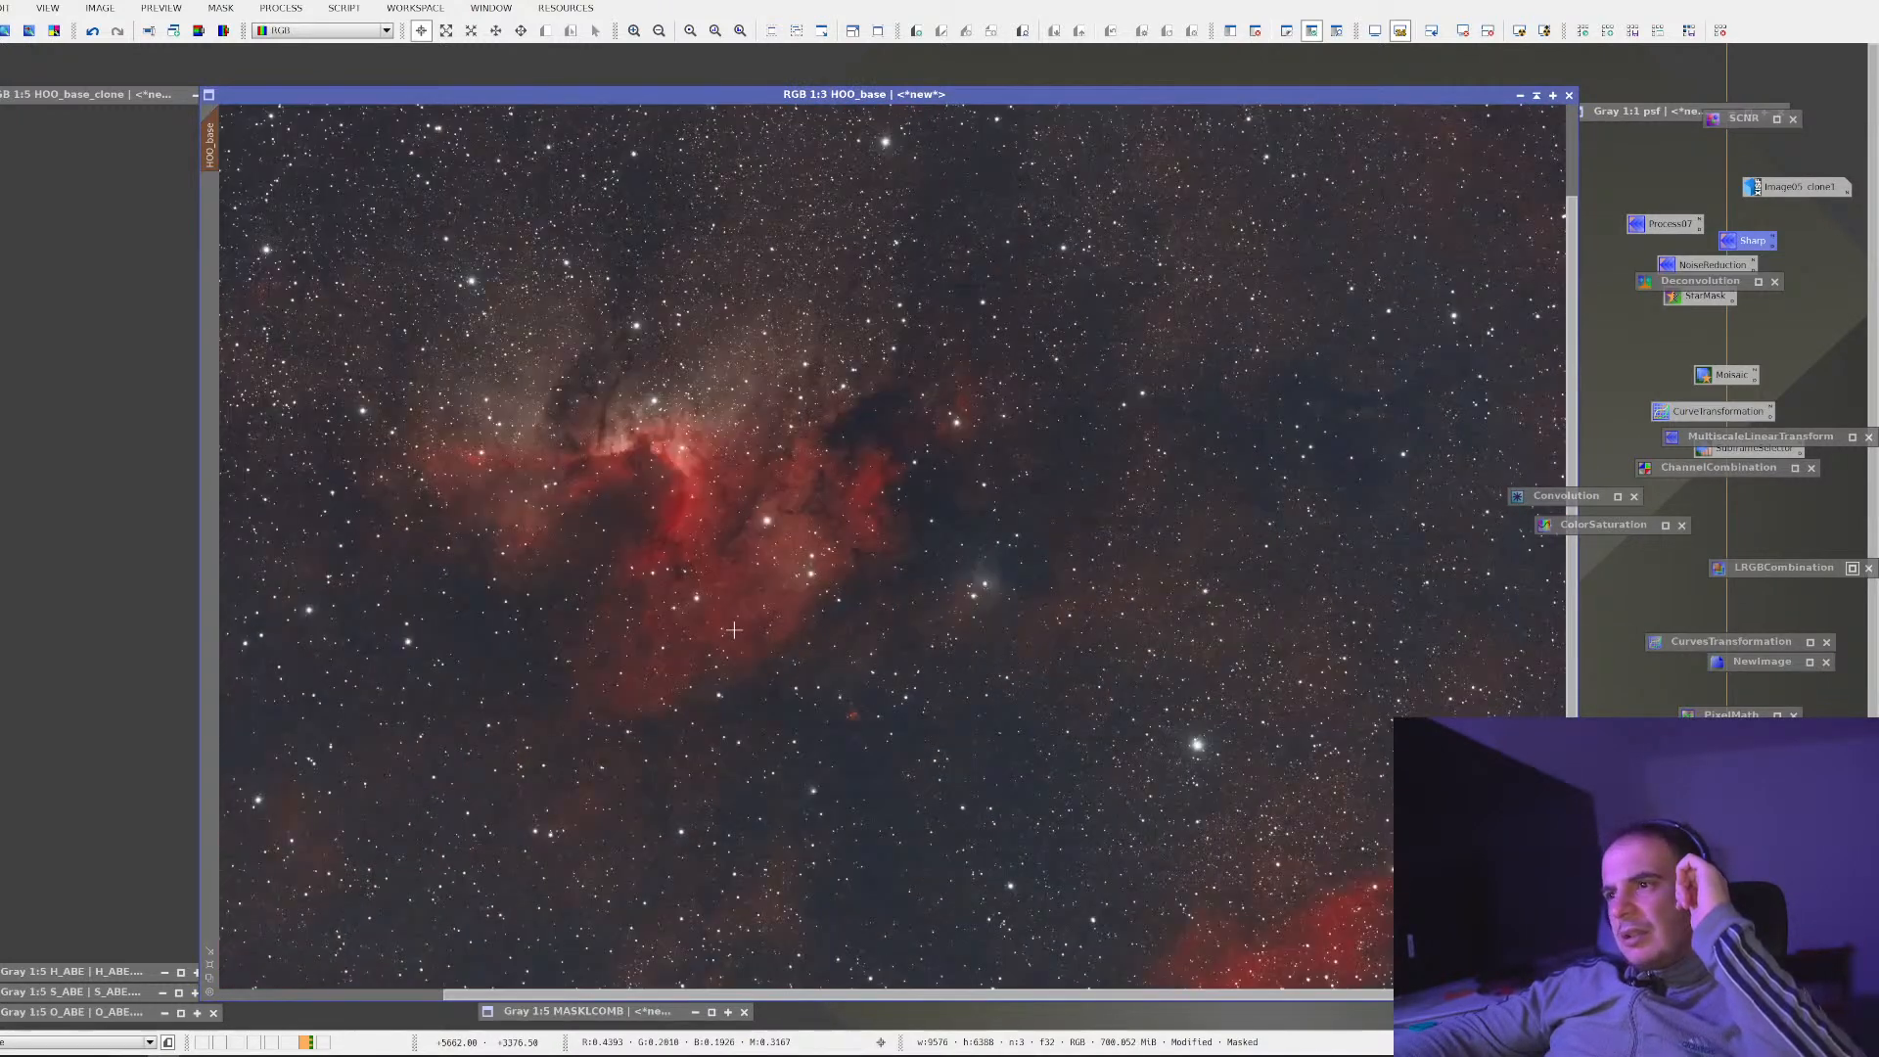
pyautogui.moveTo(603, 607); pyautogui.dragTo(891, 570)
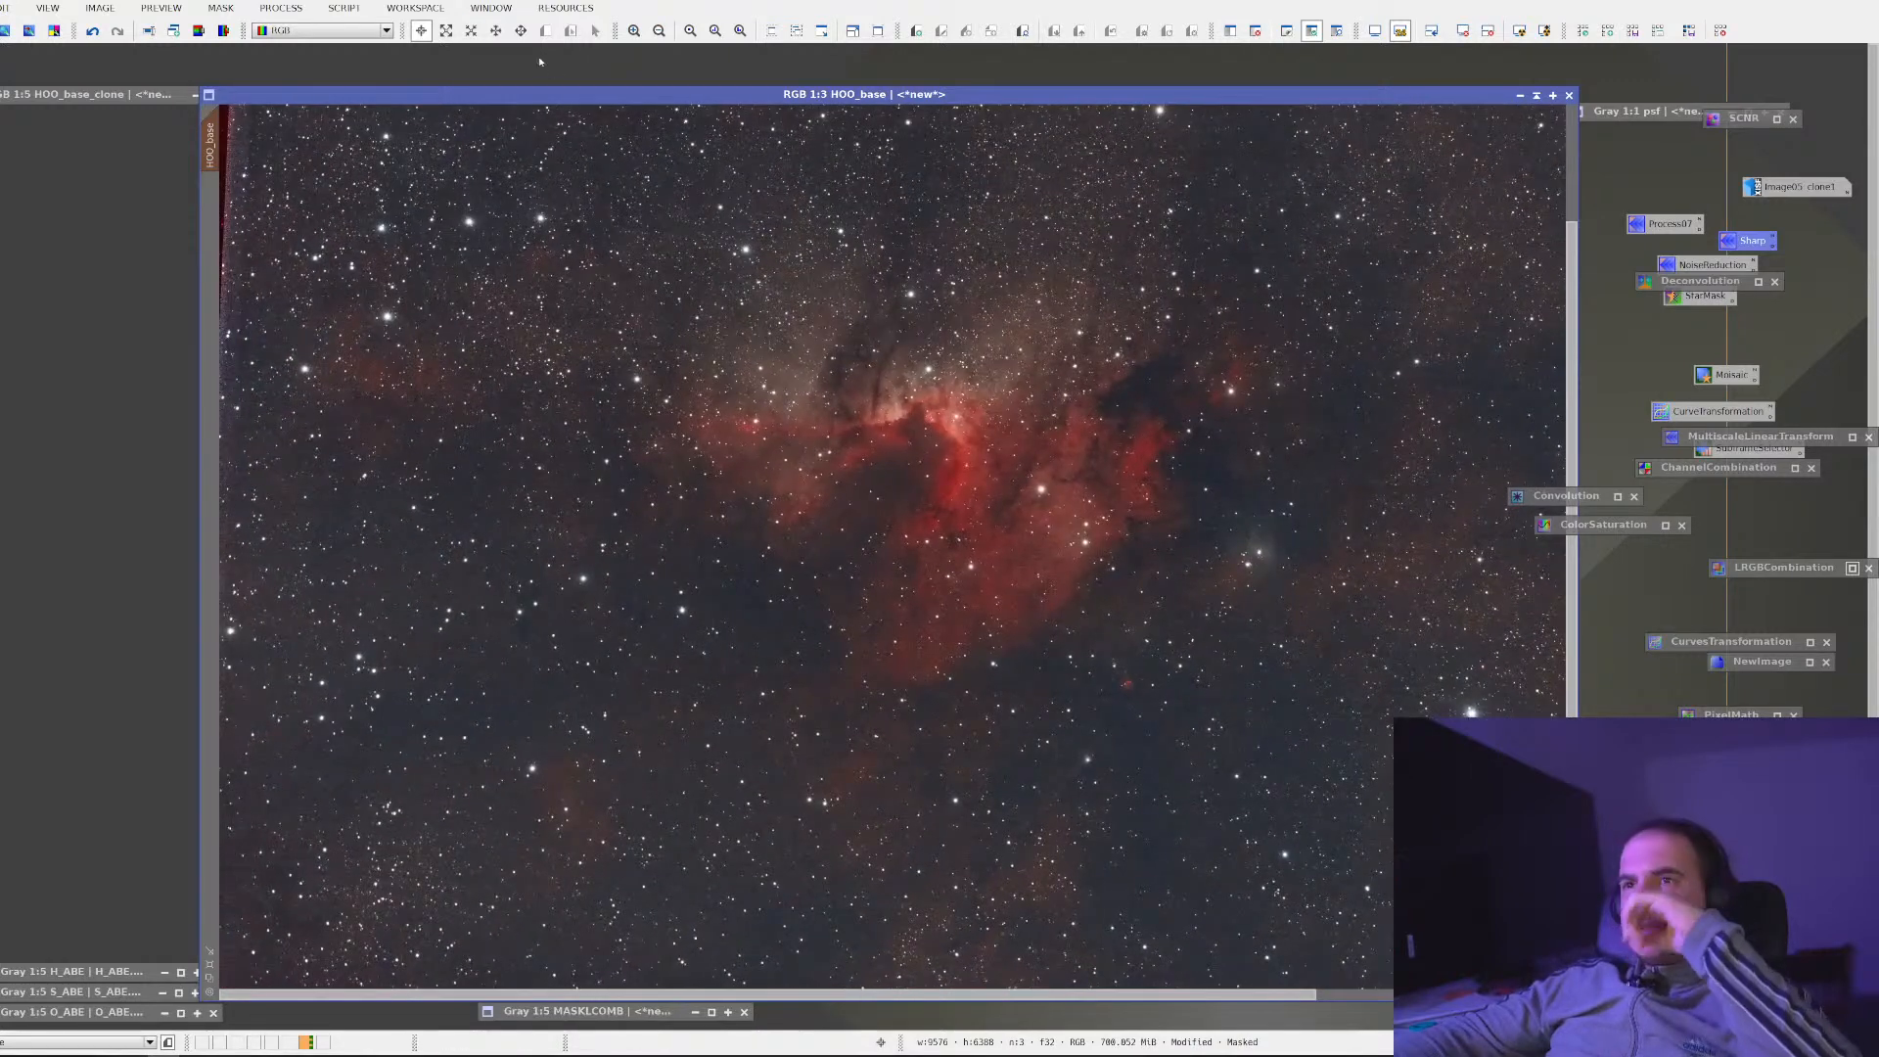
# Remove the mask from the HOO_base image
pyautogui.click(358, 9)
pyautogui.rightClick(897, 294)
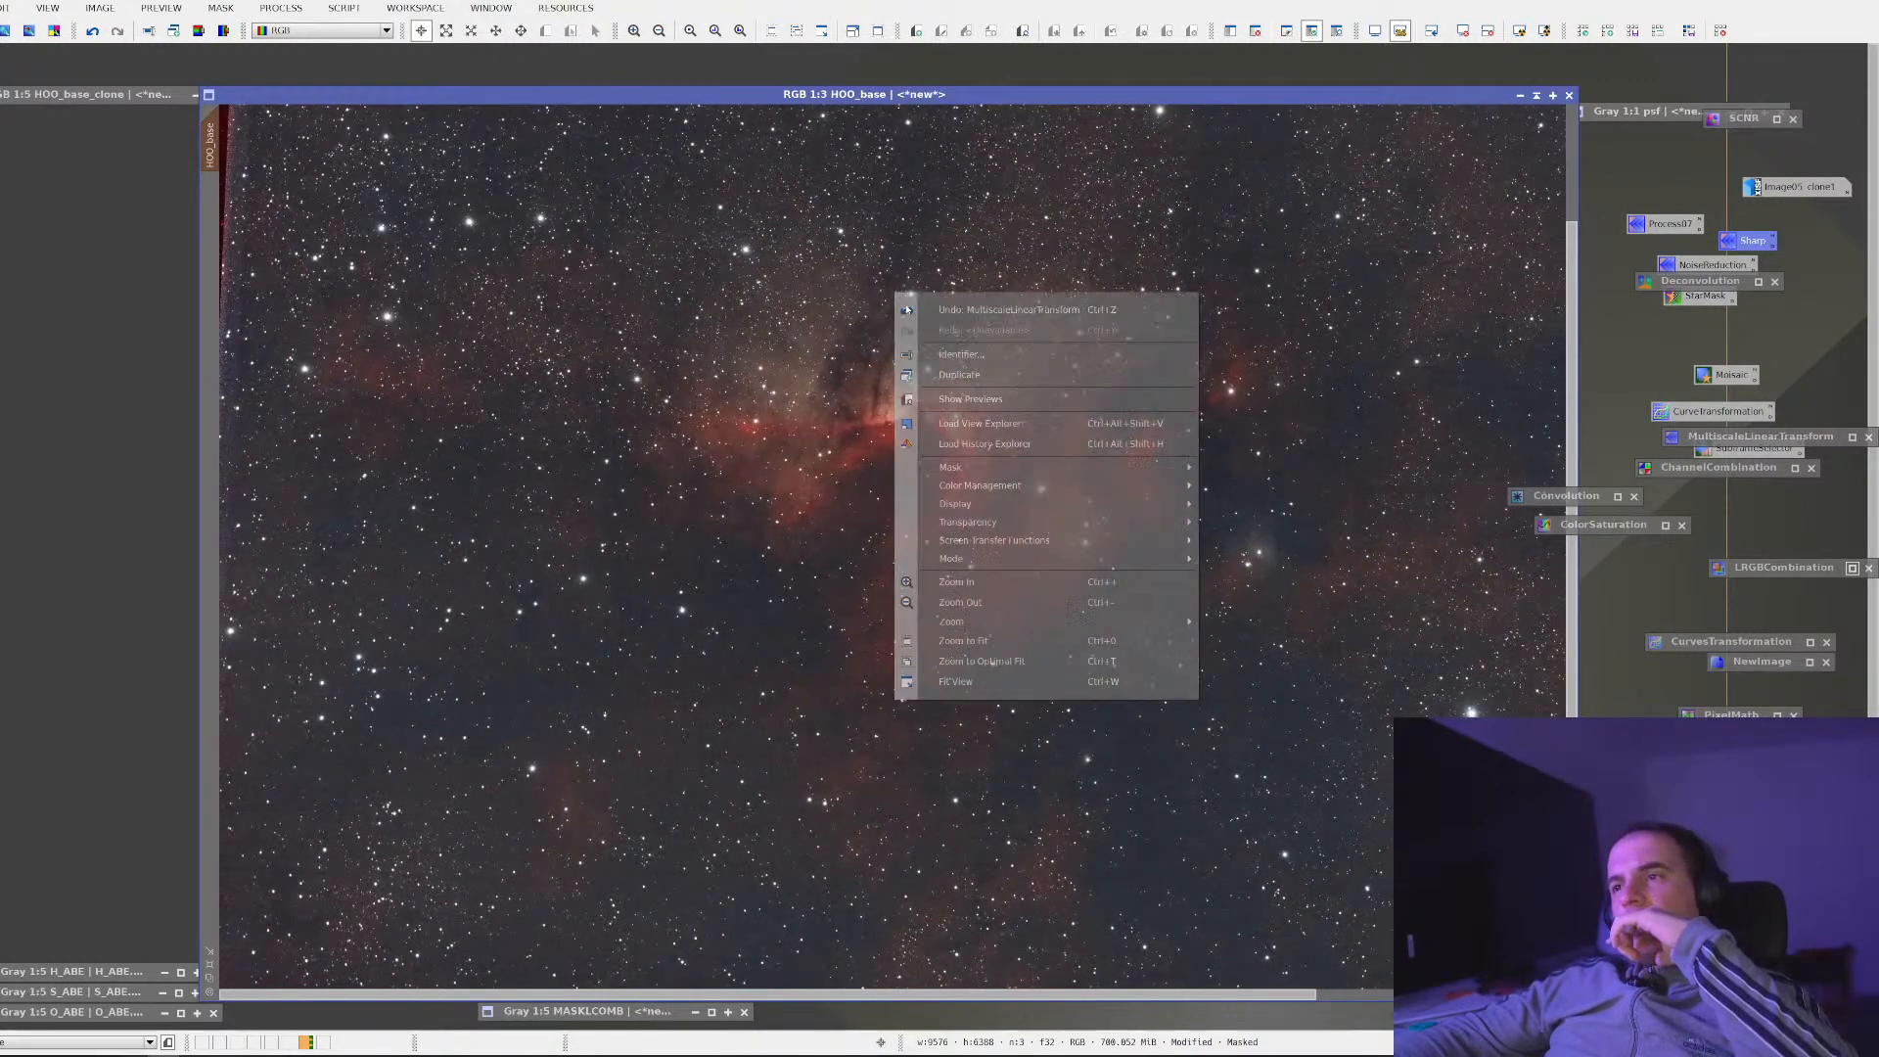
pyautogui.moveTo(1091, 468)
pyautogui.click(1258, 489)
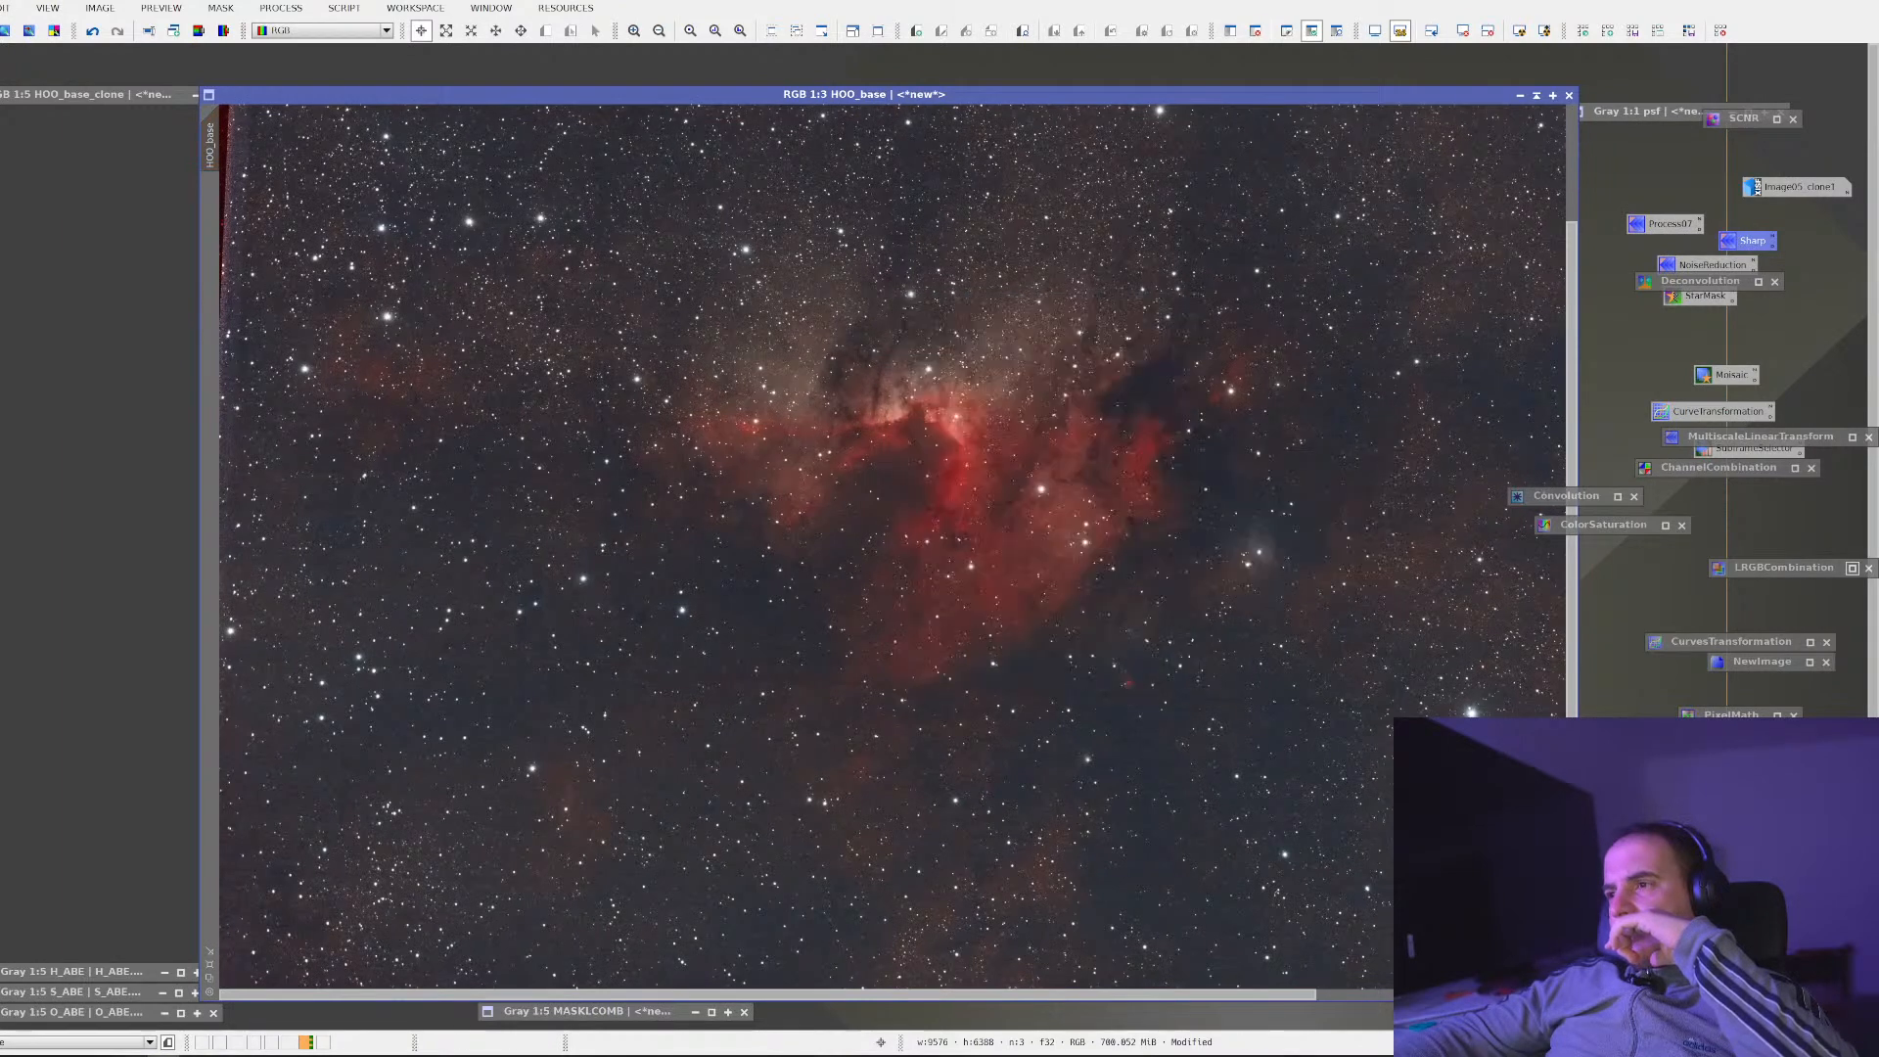
# Look through the utility scripts, then open the CurvesTransformation process for HOO_base
pyautogui.click(333, 8)
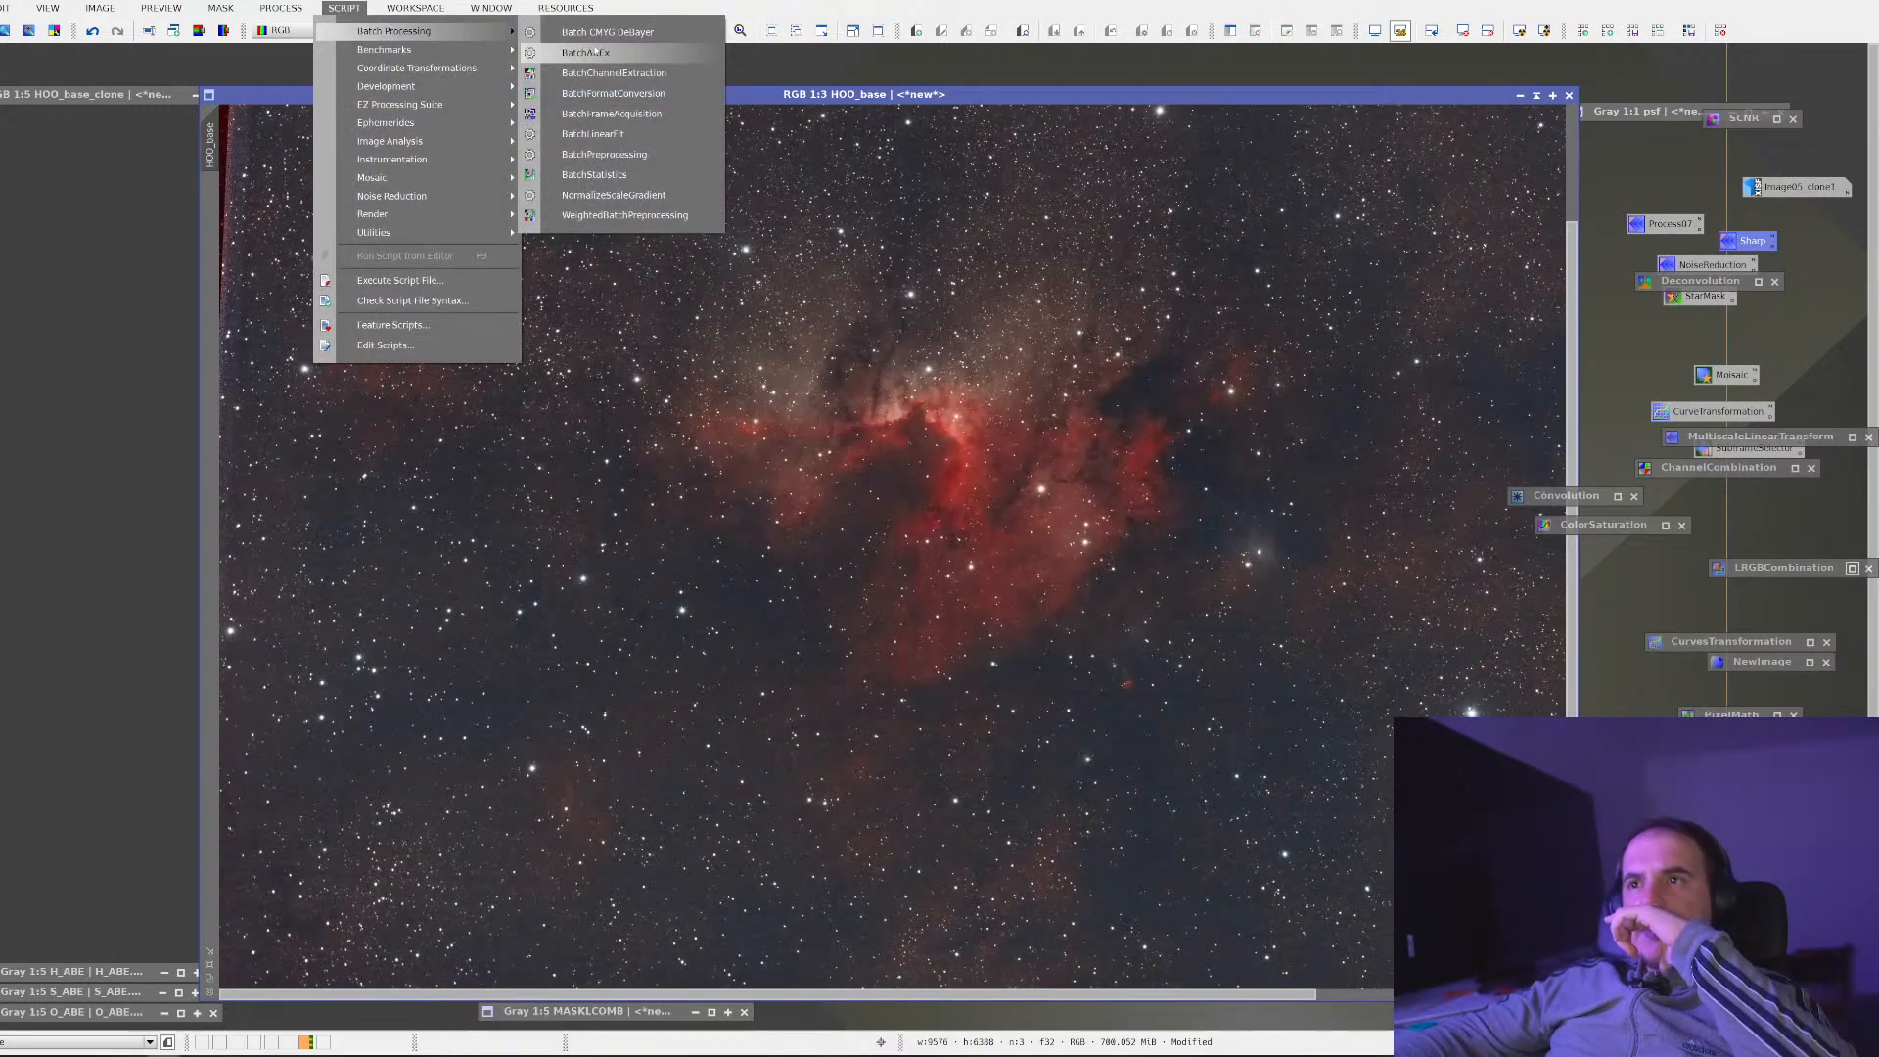
pyautogui.moveTo(431, 232)
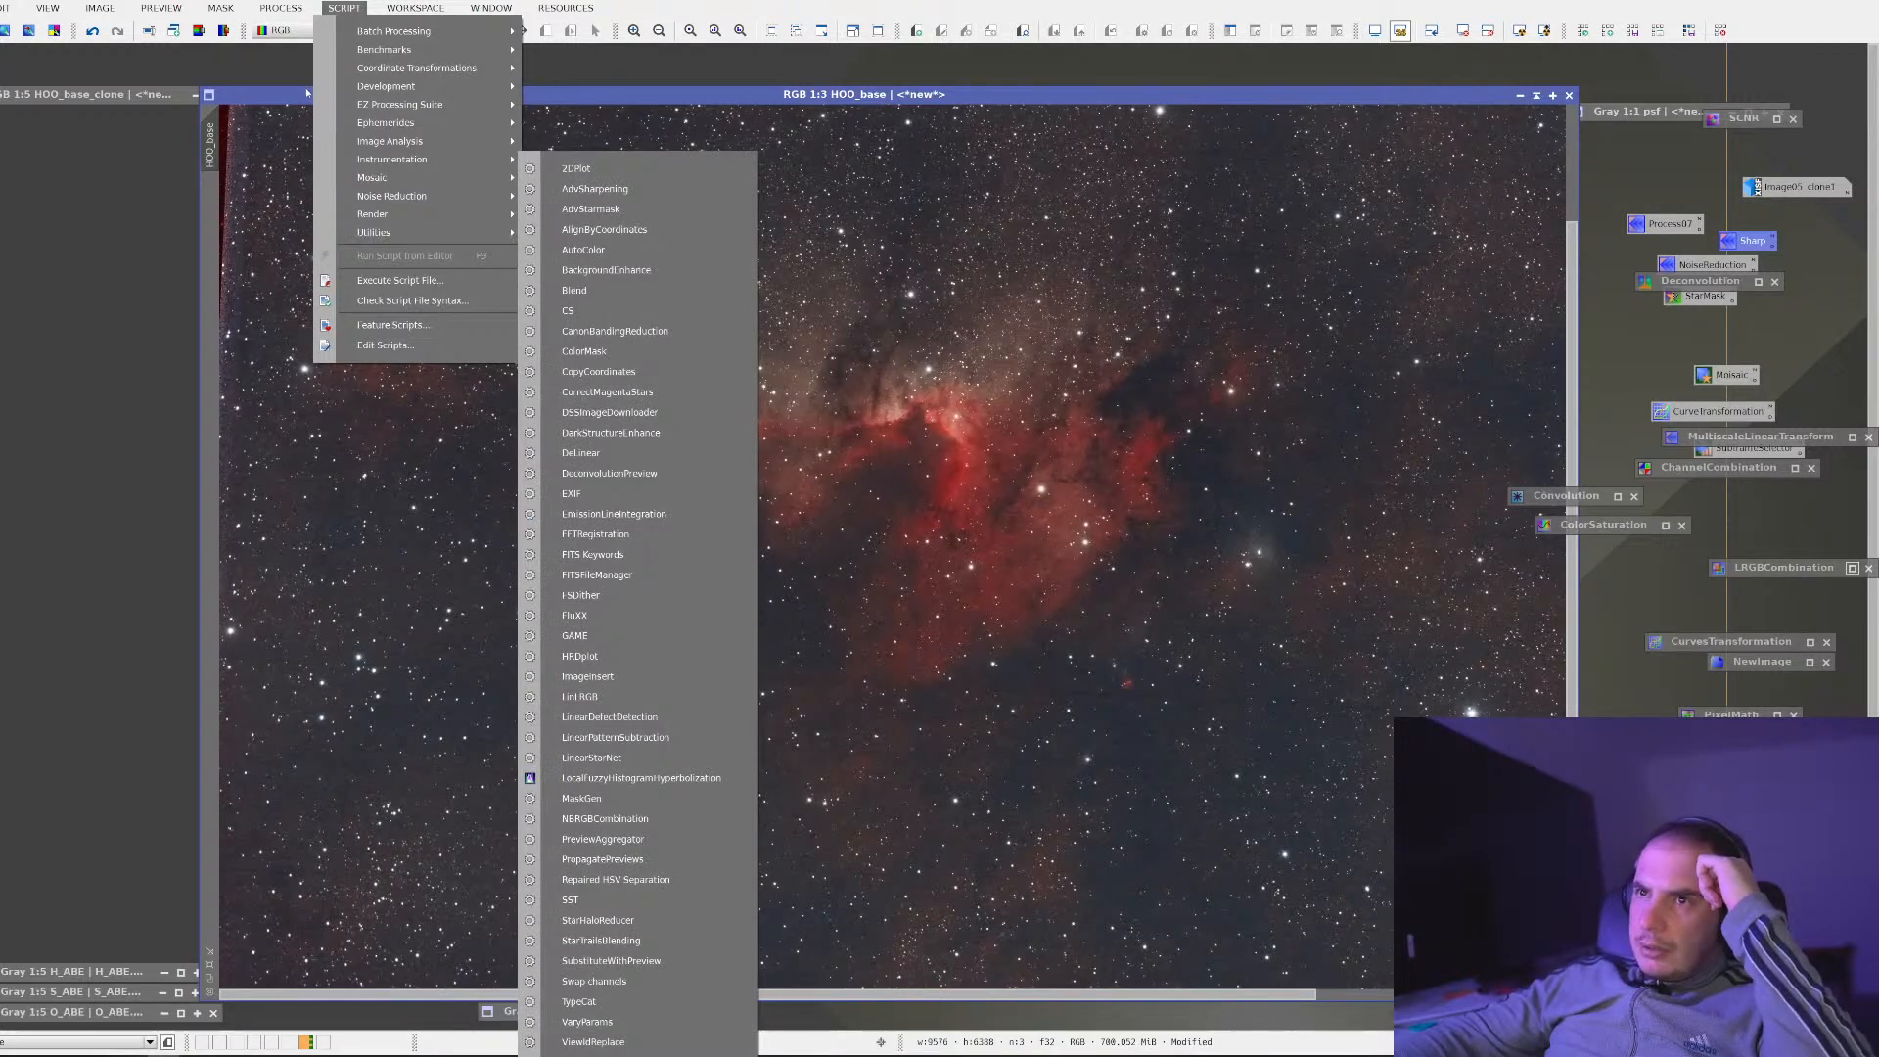
pyautogui.moveTo(367, 43)
pyautogui.moveTo(281, 7)
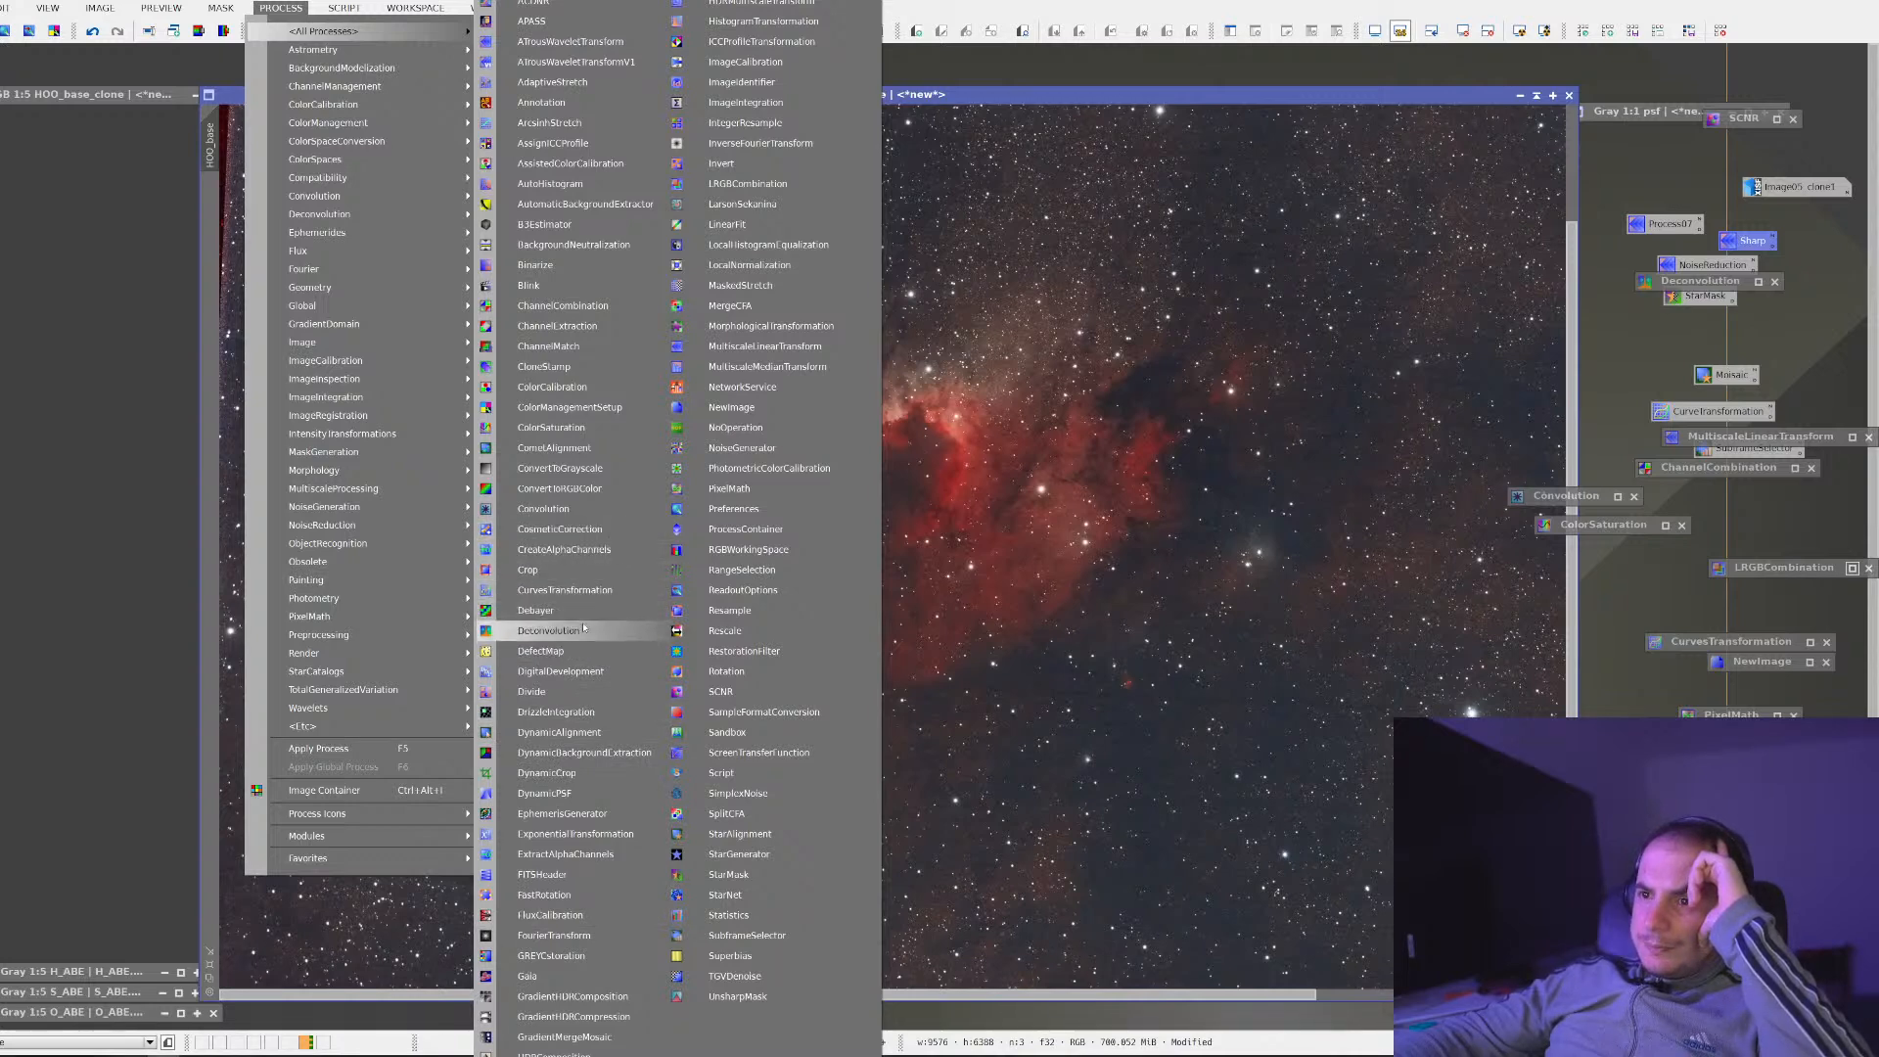
pyautogui.click(586, 589)
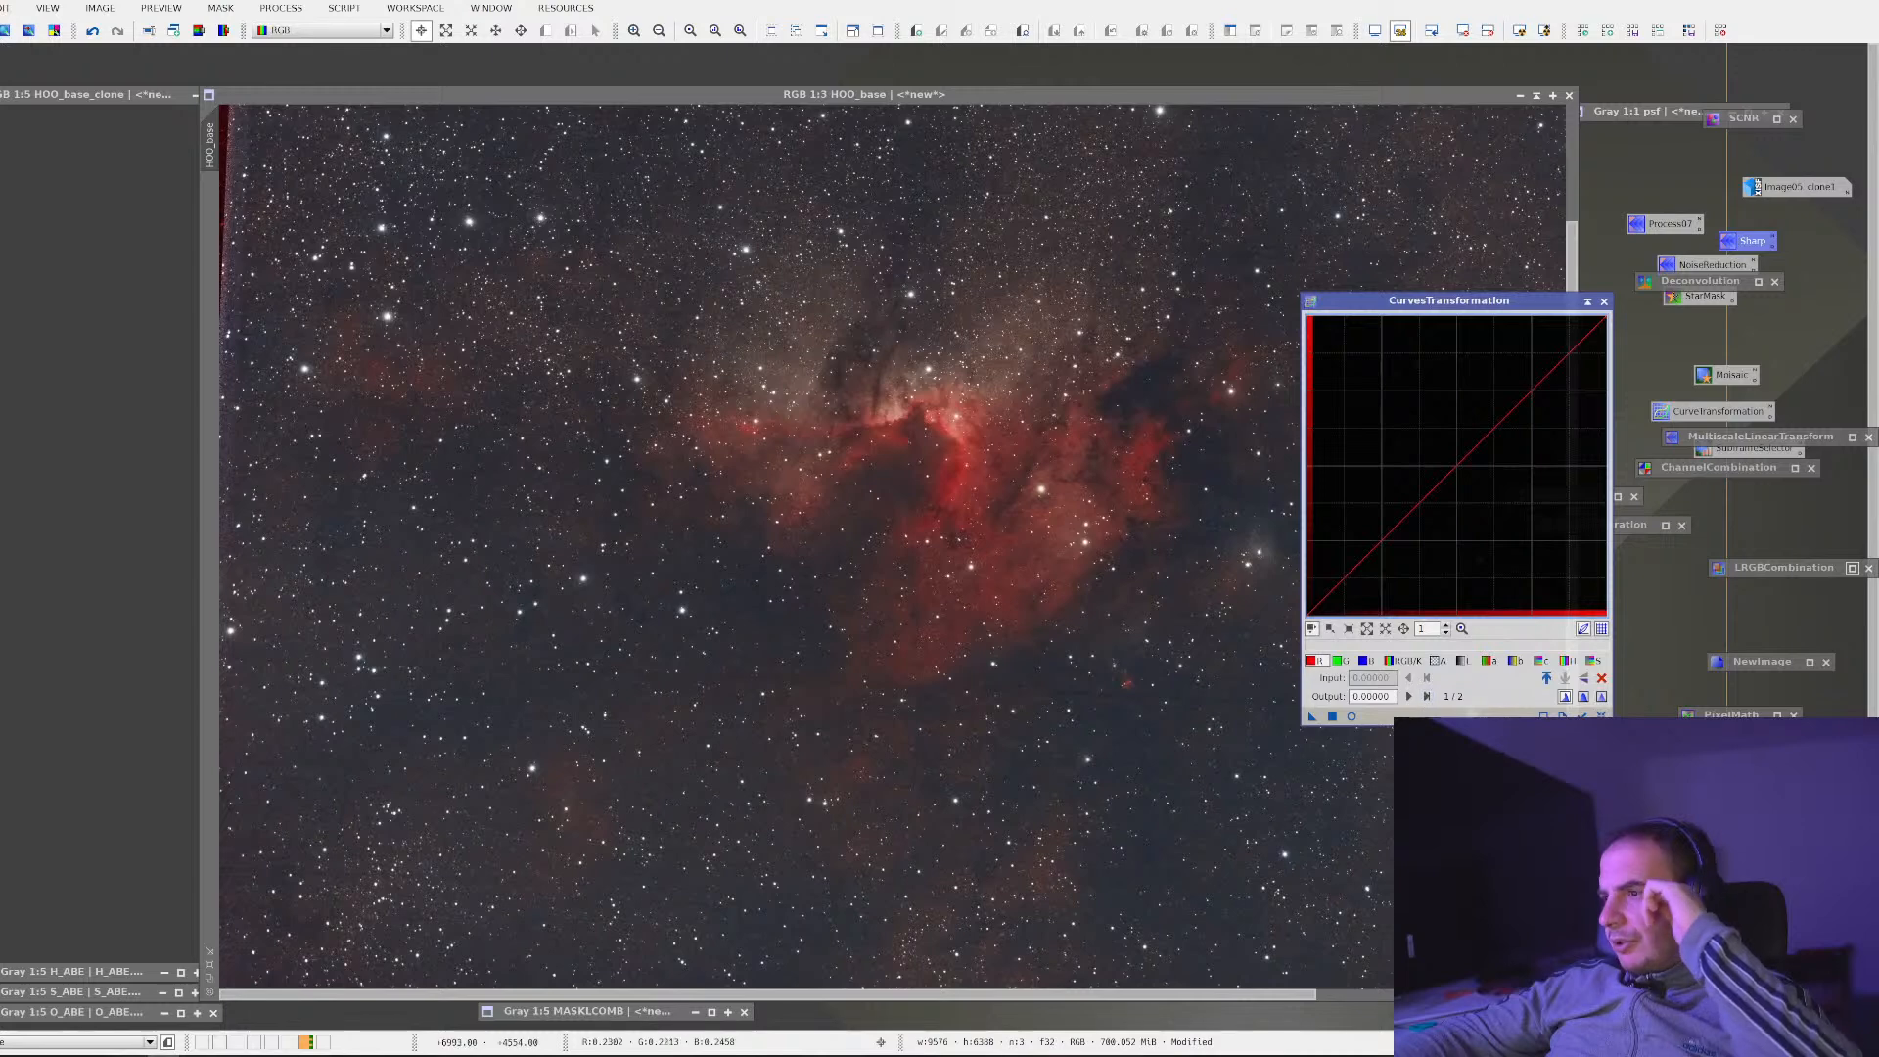
# Preview CurvesTransformation on HOO_base in real time and shape the RGB/K curve with points near (0.21, 0.20) and (0.69, 0.78)
pyautogui.click(1351, 716)
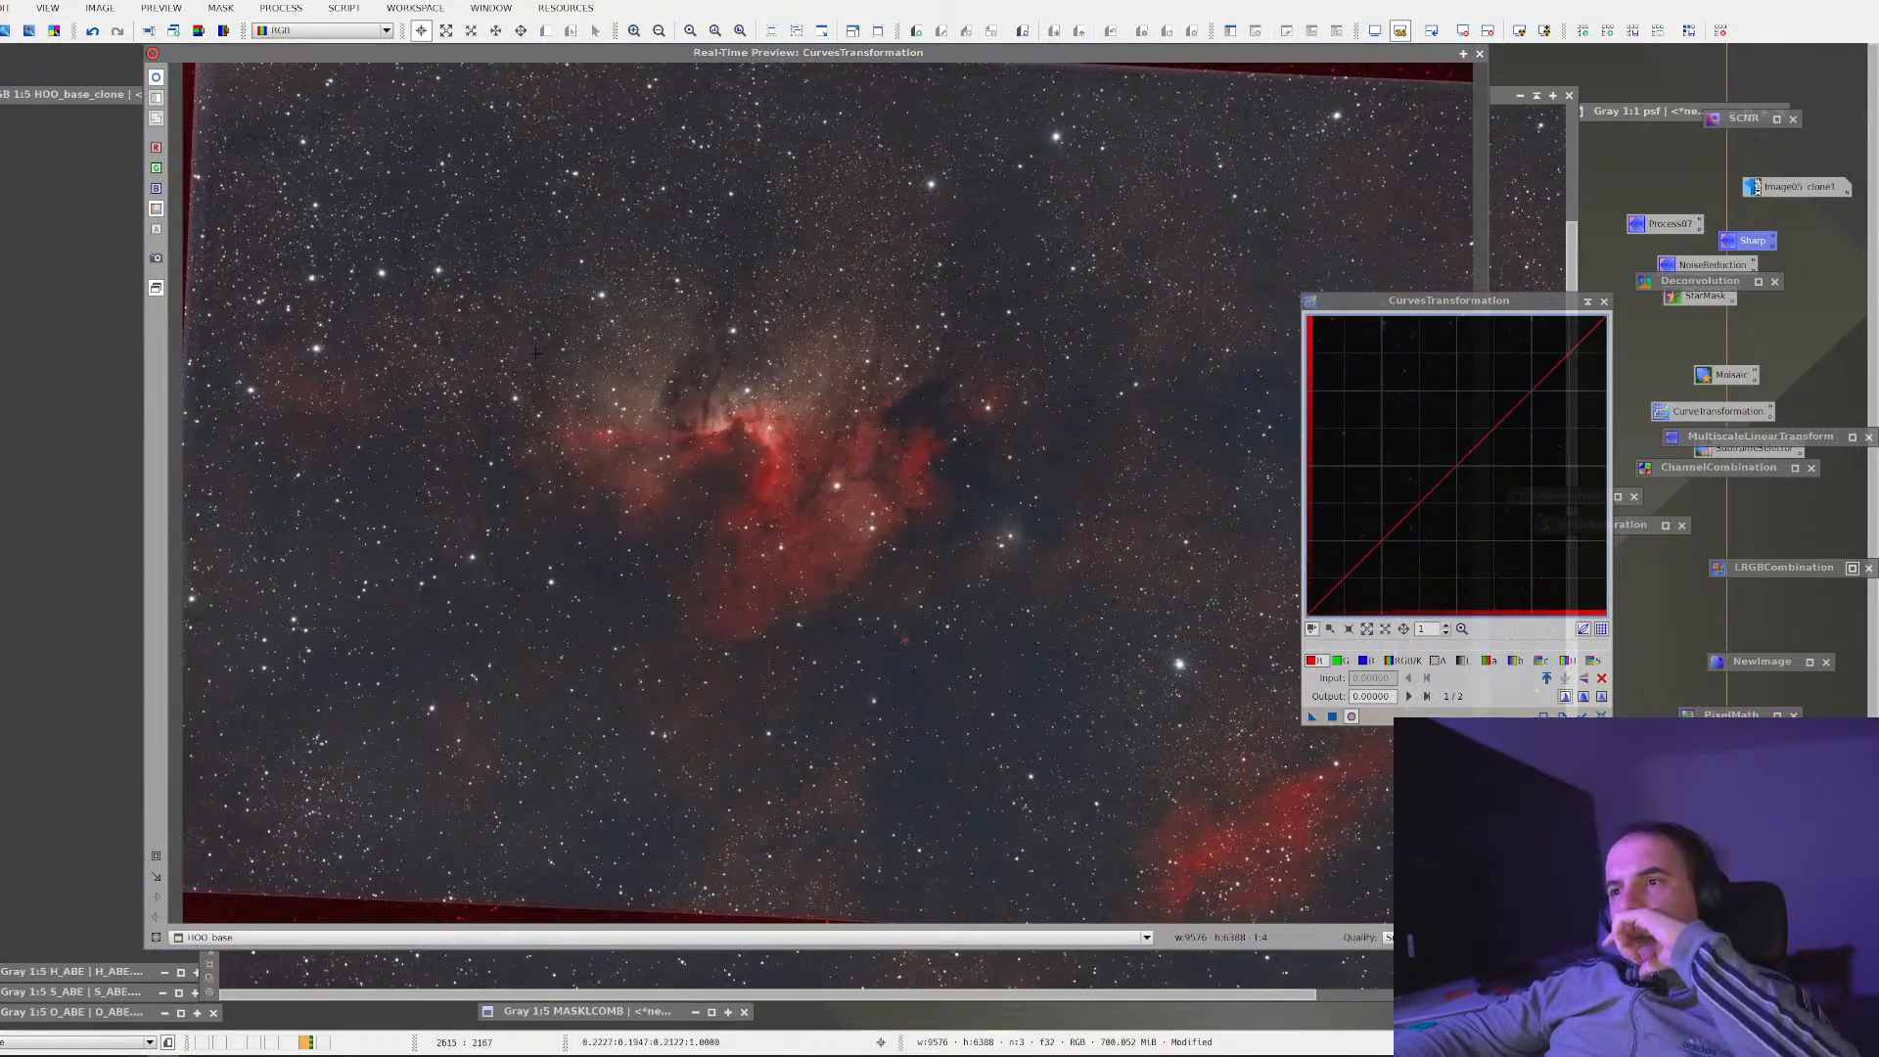
pyautogui.moveTo(509, 294); pyautogui.dragTo(1111, 636)
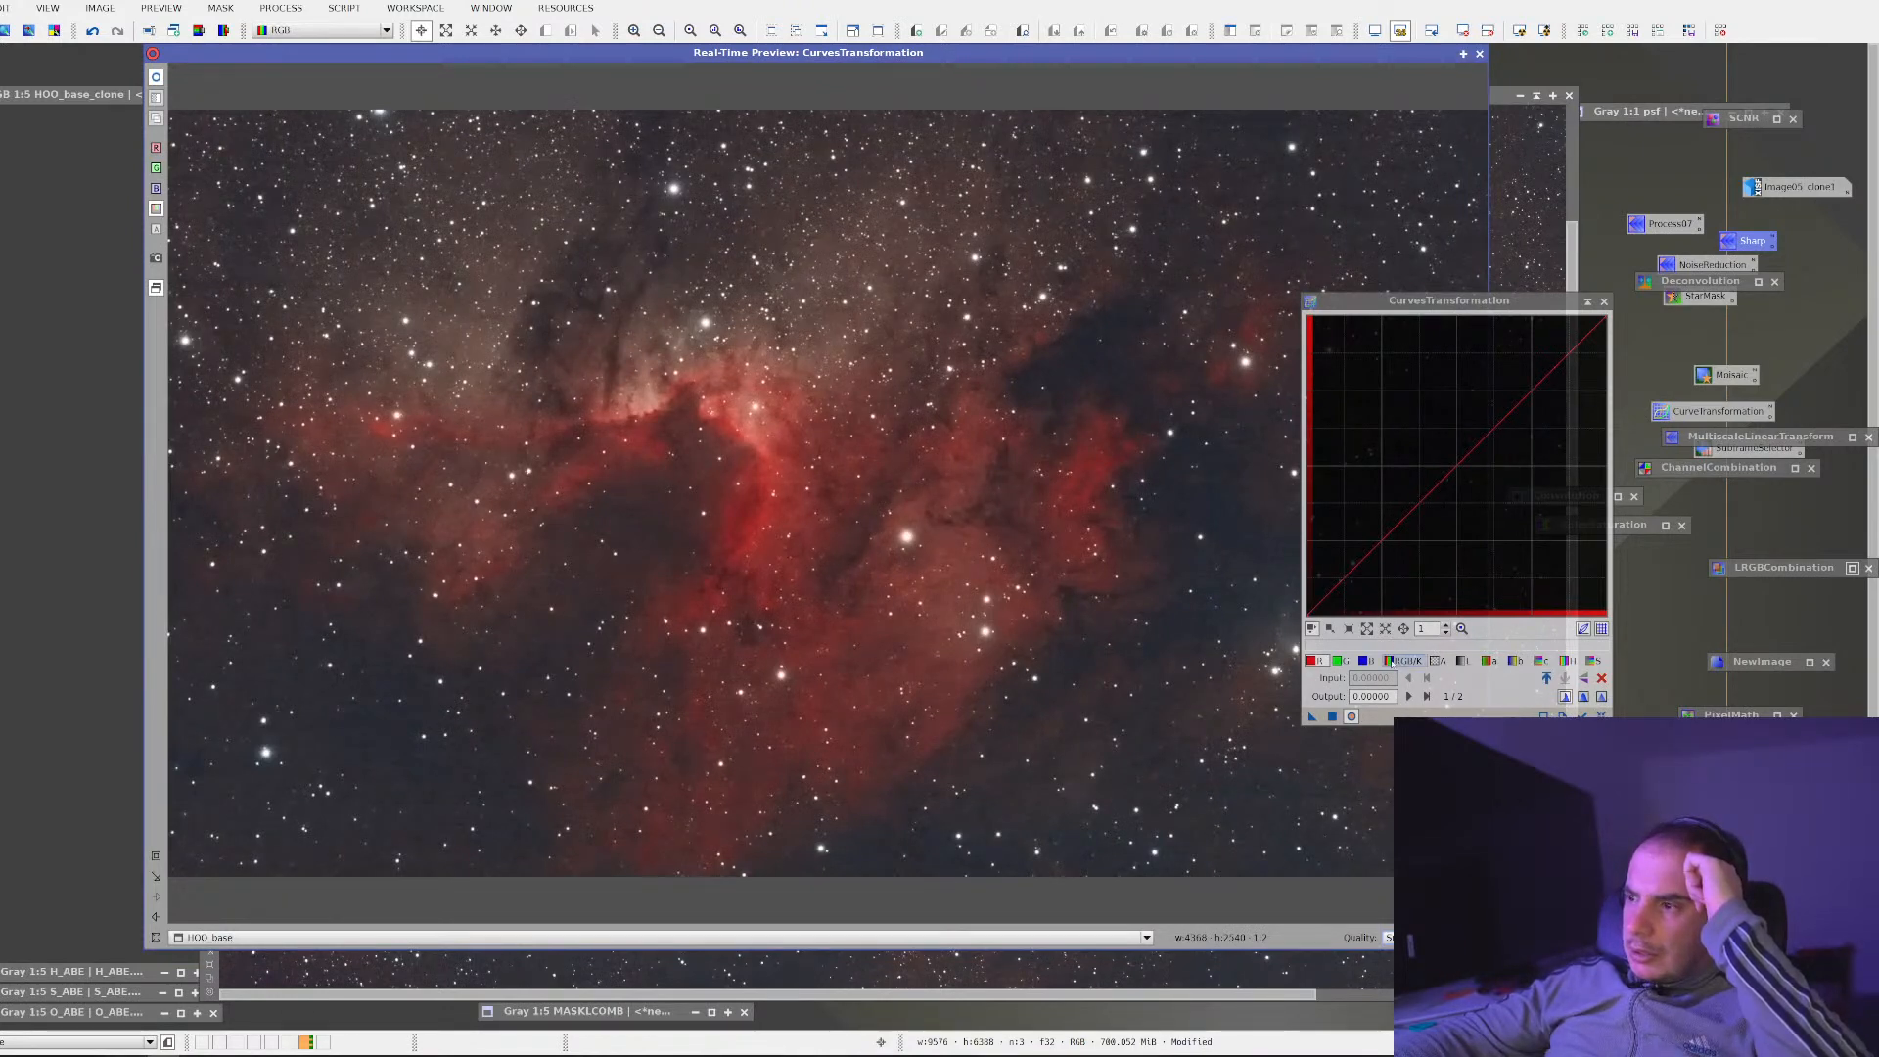
pyautogui.click(1402, 661)
pyautogui.click(1368, 547)
pyautogui.moveTo(1368, 547); pyautogui.dragTo(1370, 555)
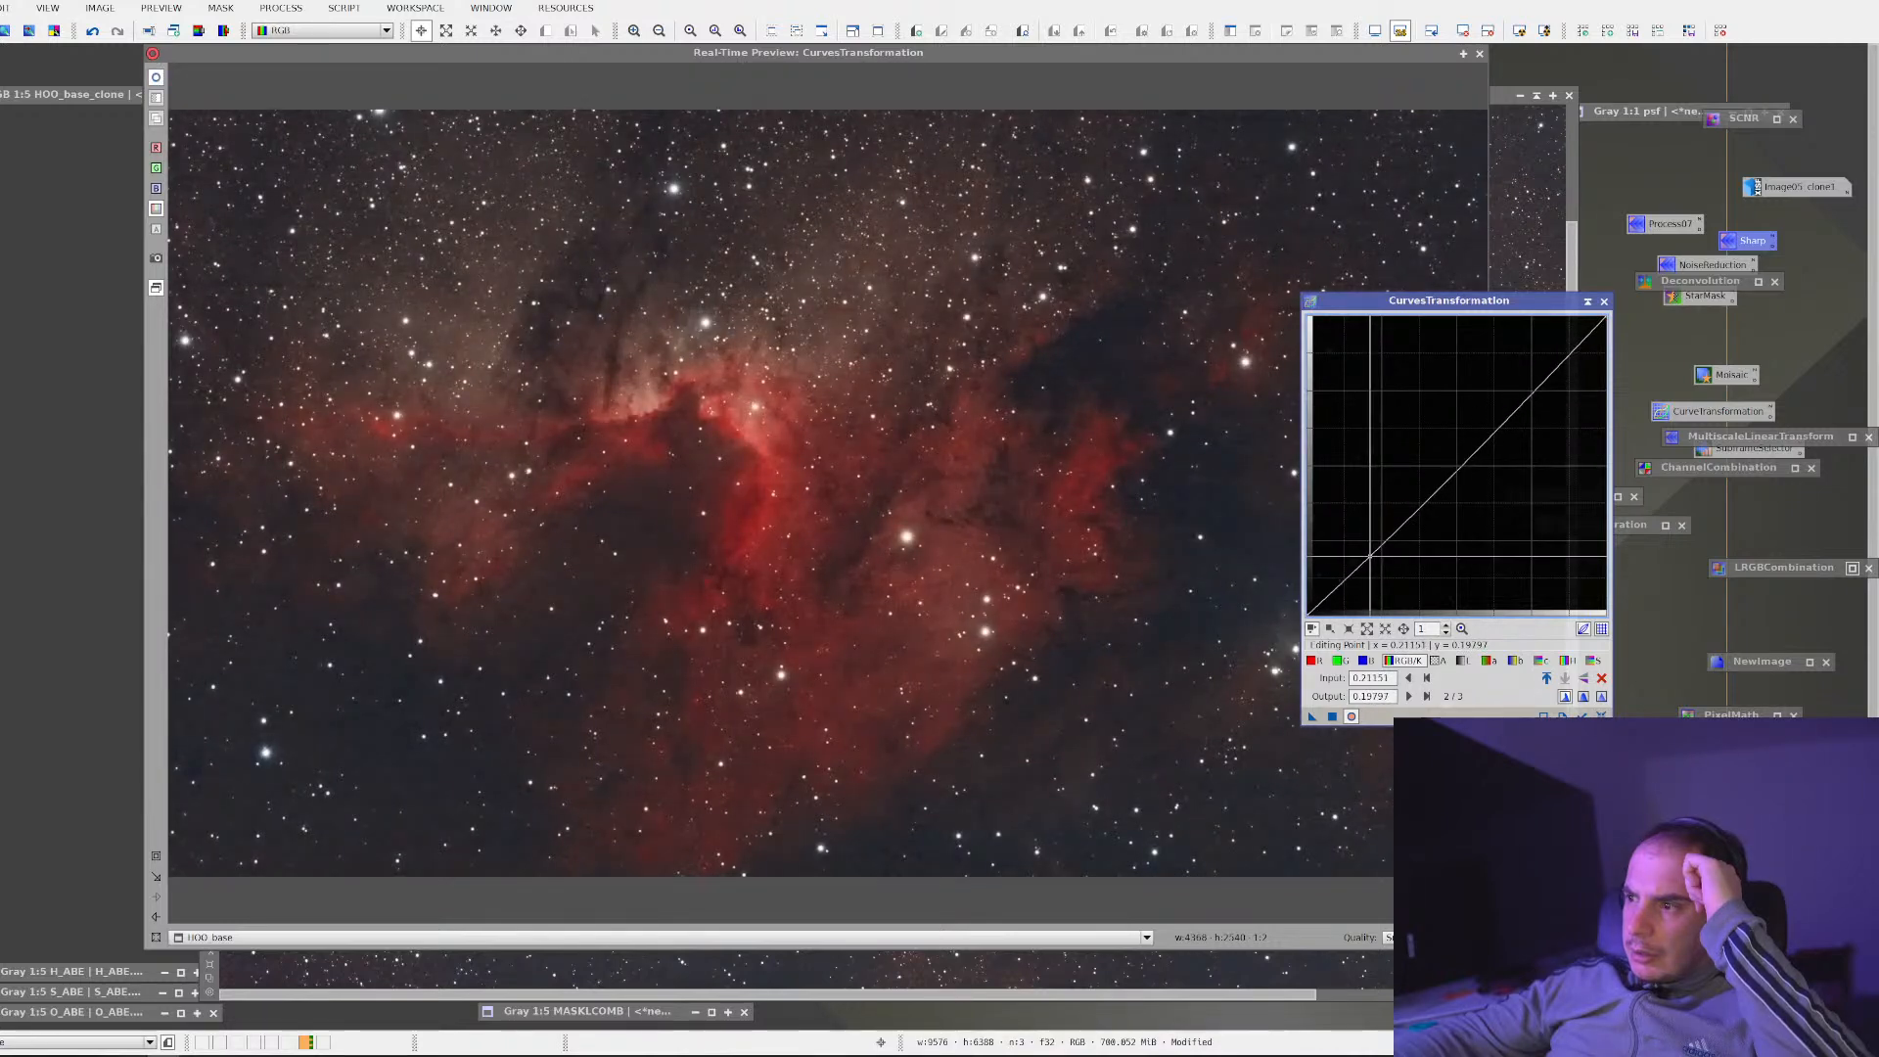
pyautogui.moveTo(1518, 404); pyautogui.dragTo(1514, 382)
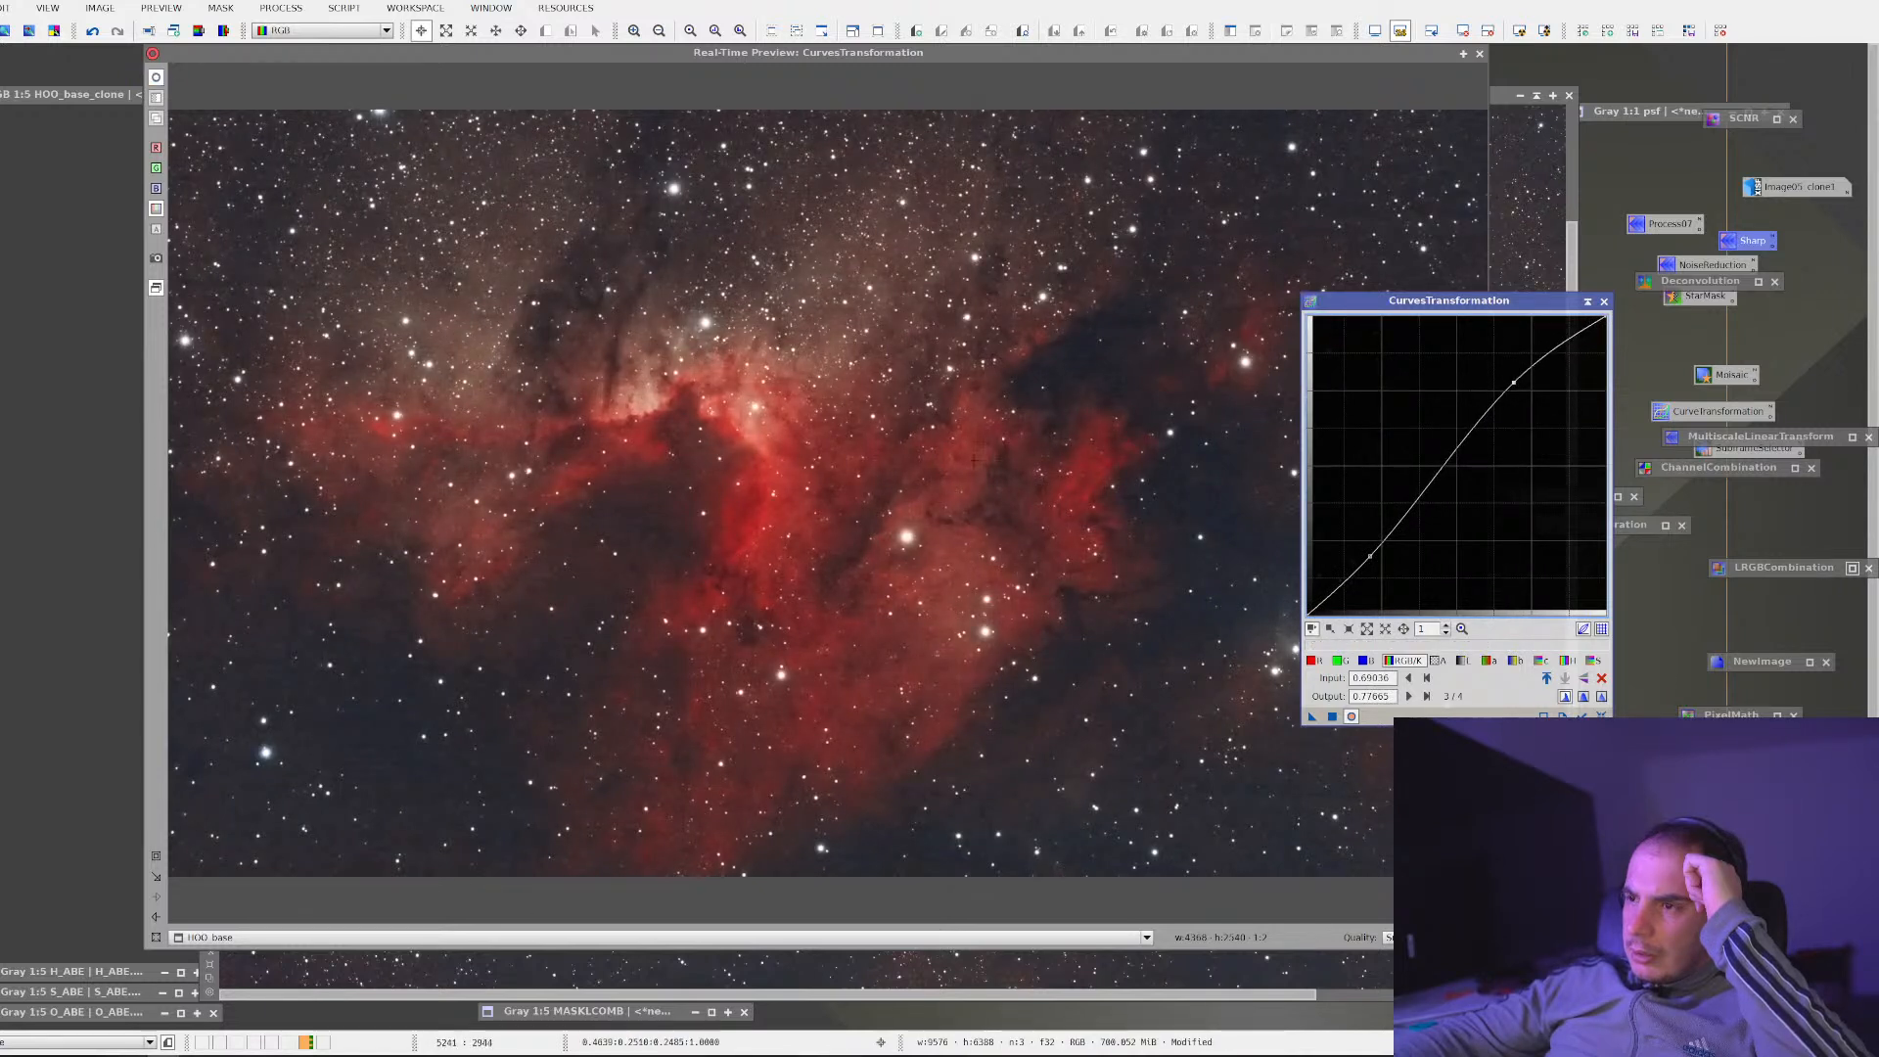
# Refine the RGB/K curve by raising the lower point slightly and moving the upper point to about input 0.68, output 0.75
pyautogui.click(286, 937)
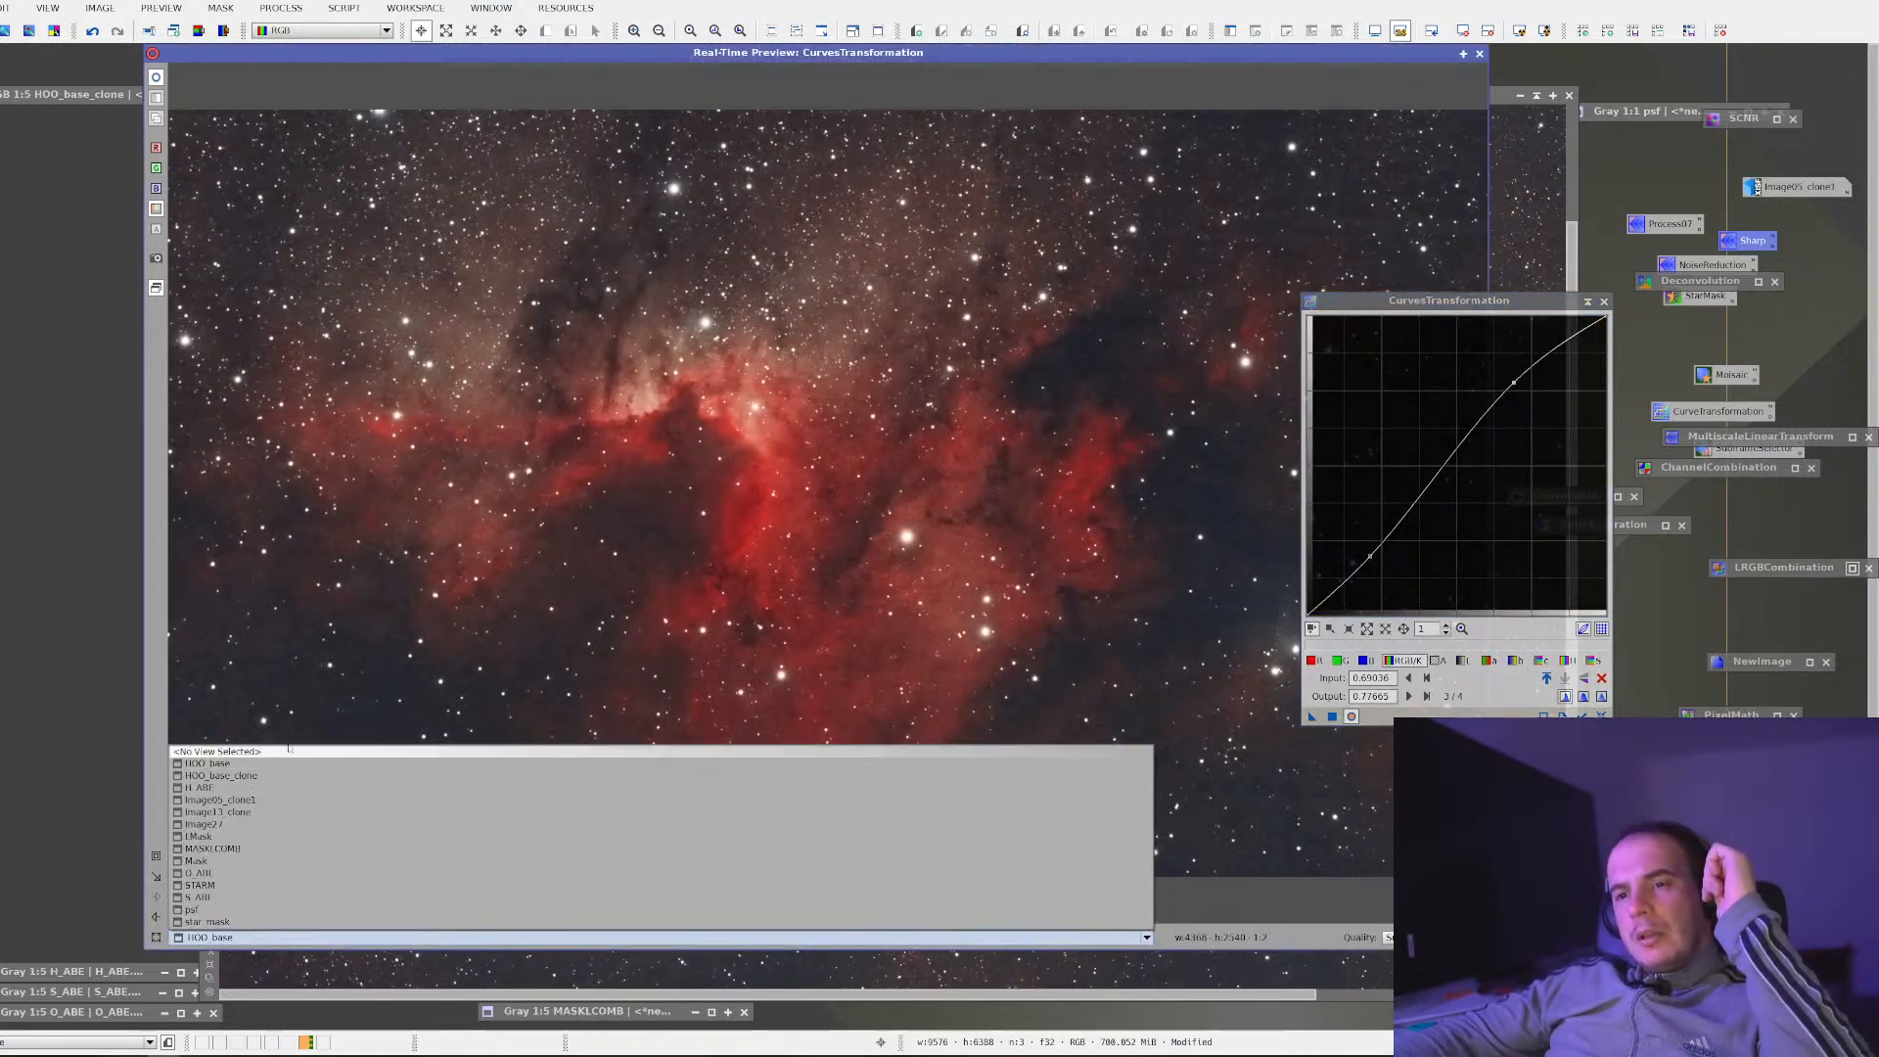
pyautogui.click(285, 763)
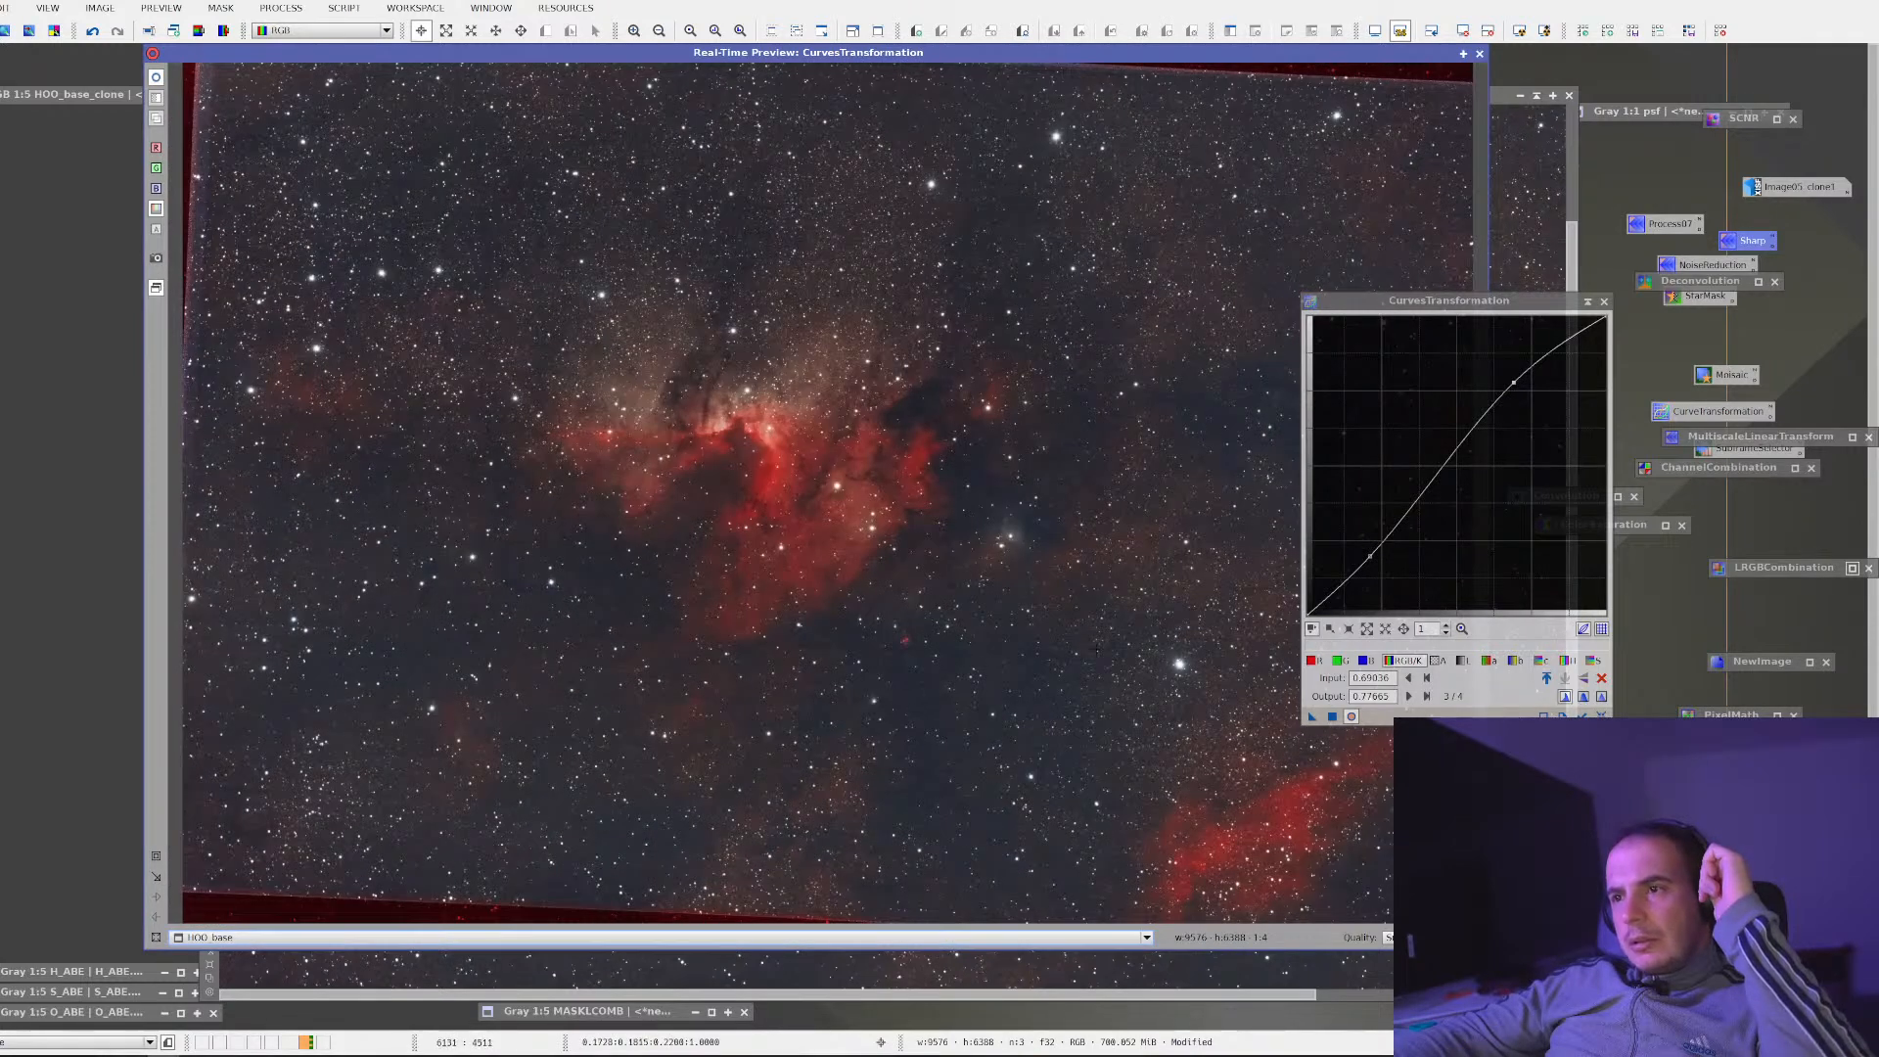
pyautogui.moveTo(1369, 555); pyautogui.dragTo(1378, 540)
pyautogui.moveTo(1515, 382); pyautogui.dragTo(1500, 380)
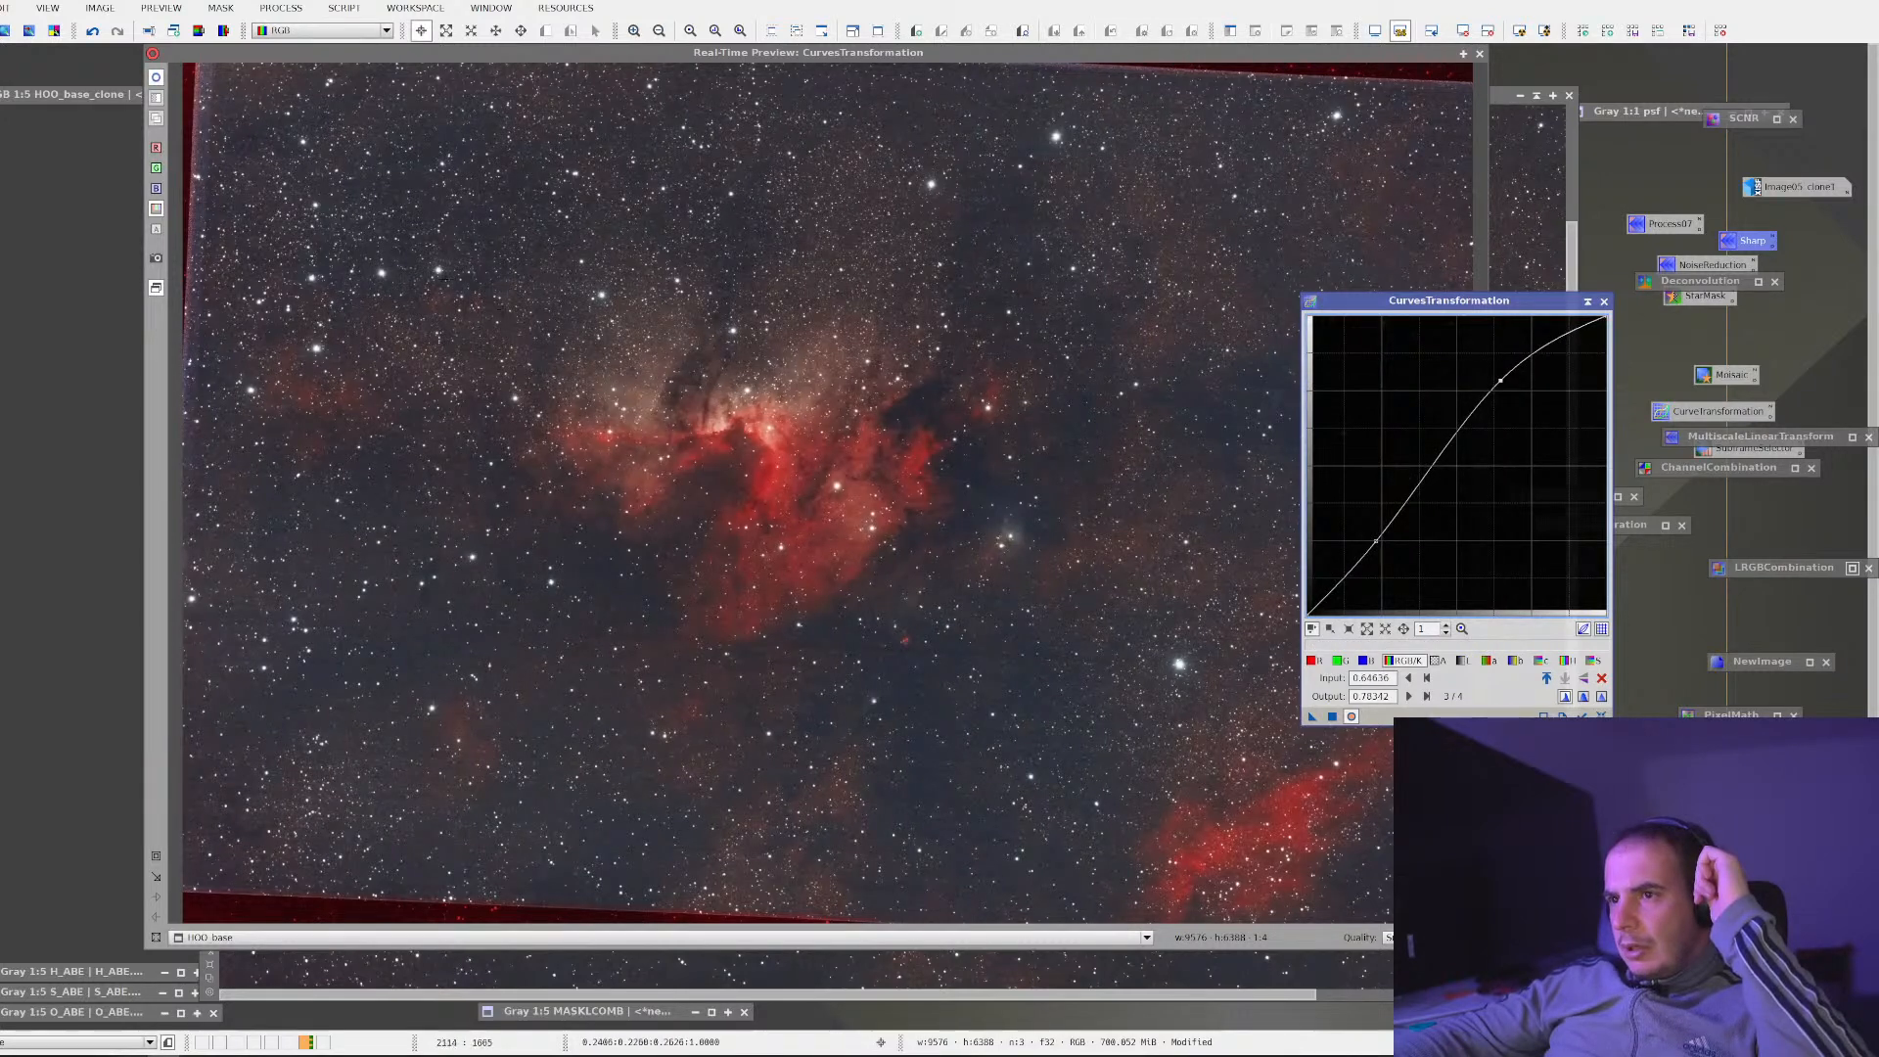
pyautogui.moveTo(423, 270); pyautogui.dragTo(999, 681)
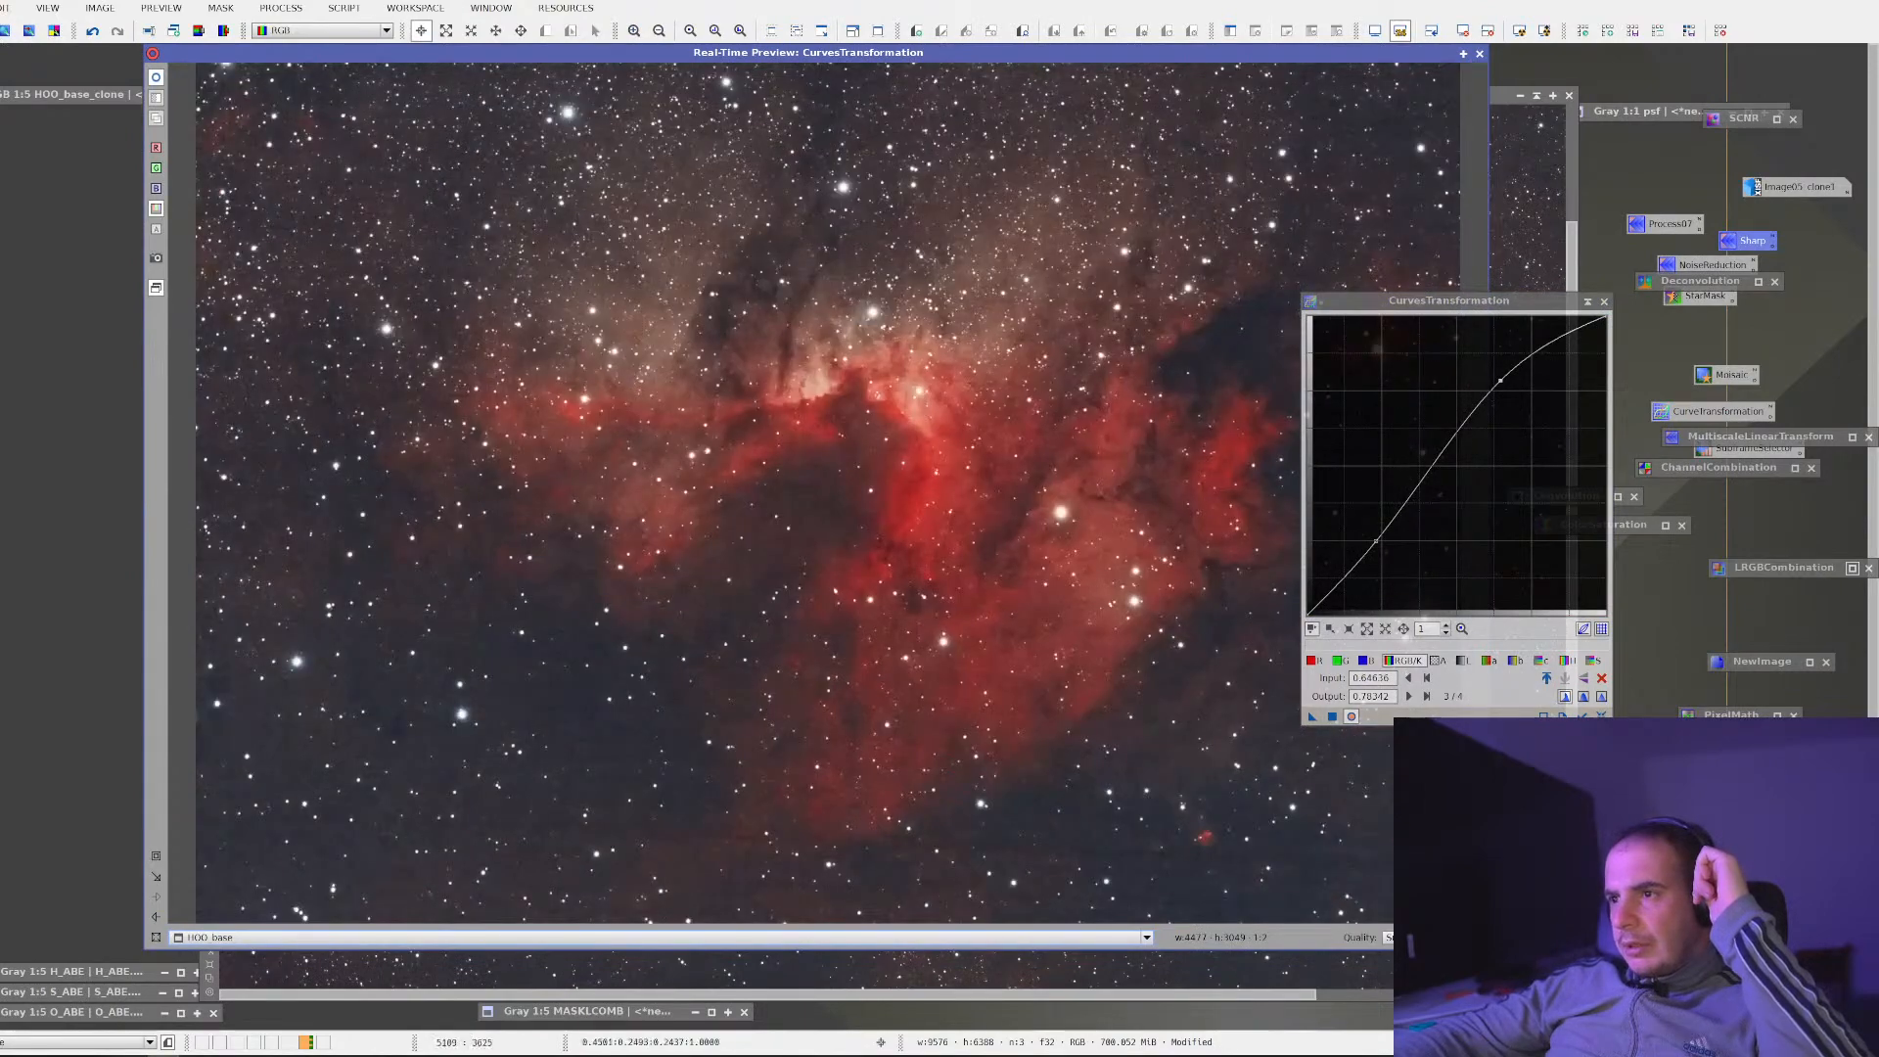
pyautogui.moveTo(1500, 380)
pyautogui.mouseDown()
pyautogui.moveTo(1486, 372)
pyautogui.moveTo(1512, 389)
pyautogui.mouseUp()
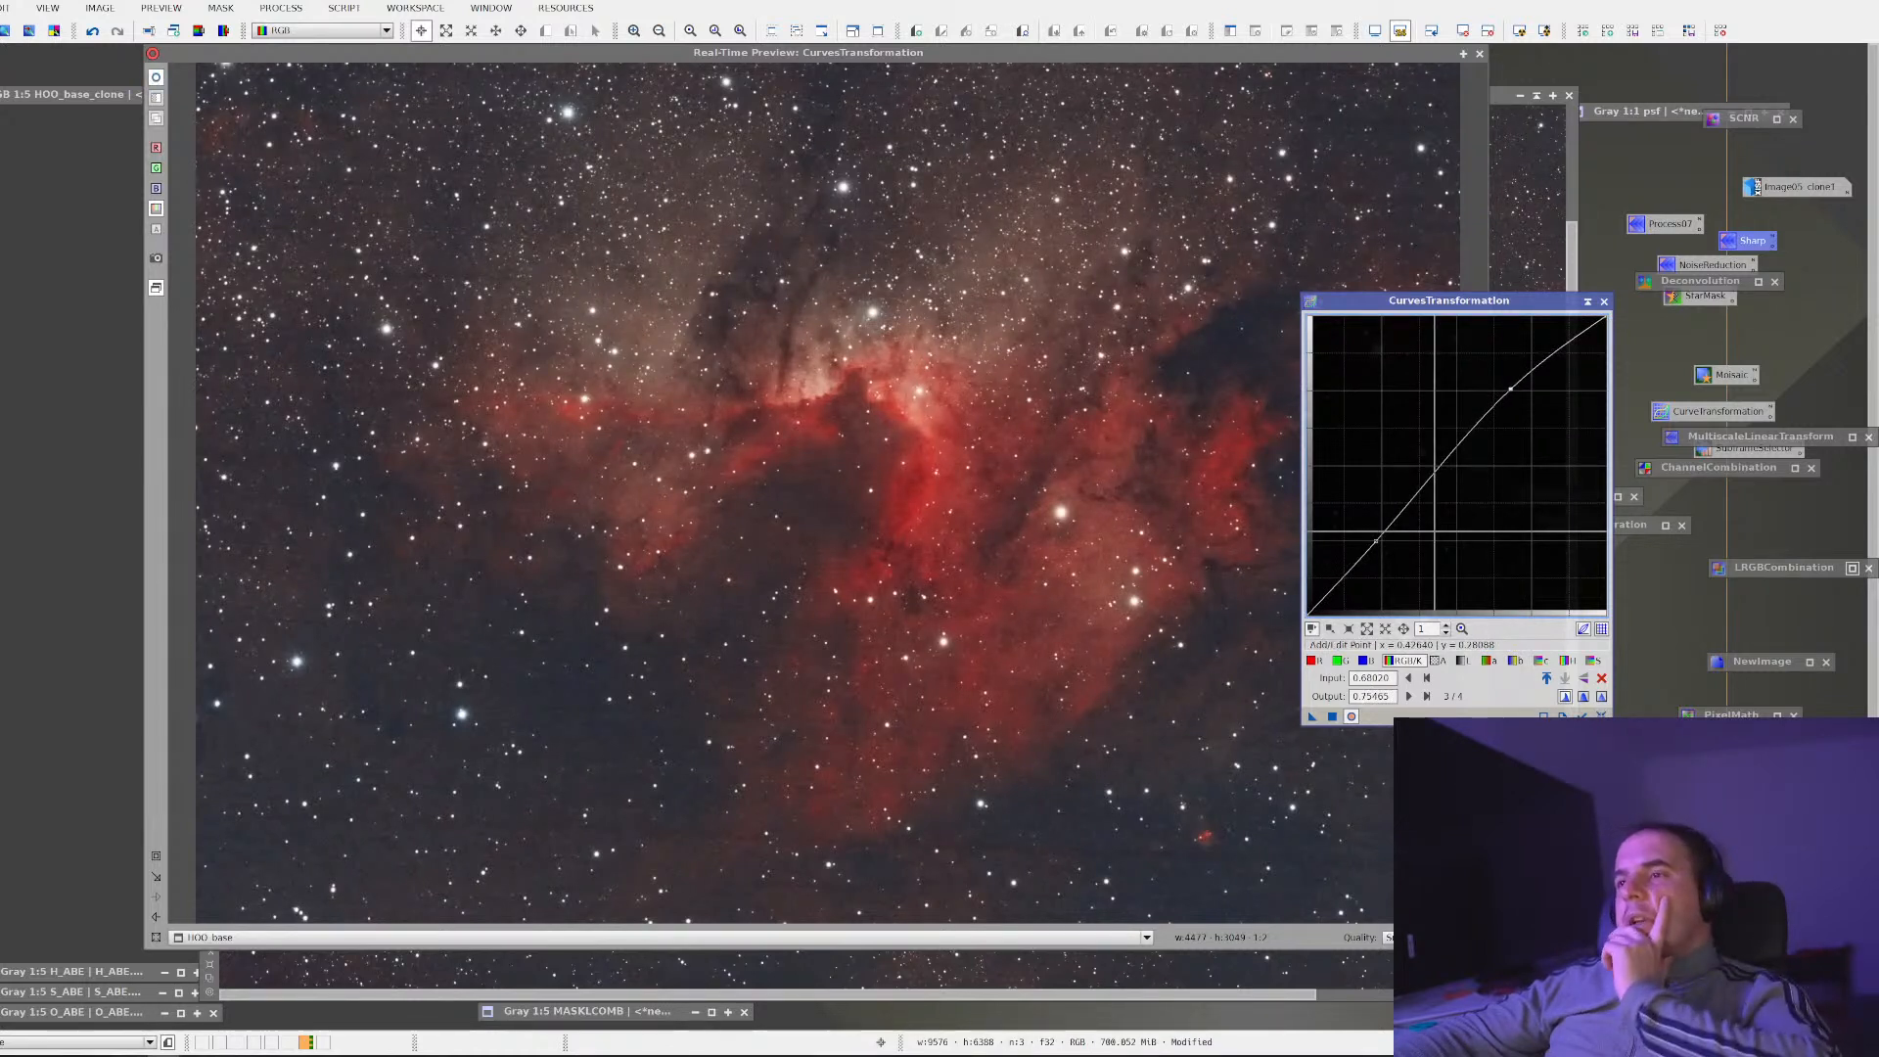
# Compare the nebula with and without the RGB/K curve in the preview, and apply the curve to HOO_base
pyautogui.click(159, 80)
pyautogui.click(159, 80)
pyautogui.click(159, 81)
pyautogui.click(159, 81)
pyautogui.click(158, 80)
pyautogui.click(159, 81)
pyautogui.click(159, 80)
pyautogui.click(158, 80)
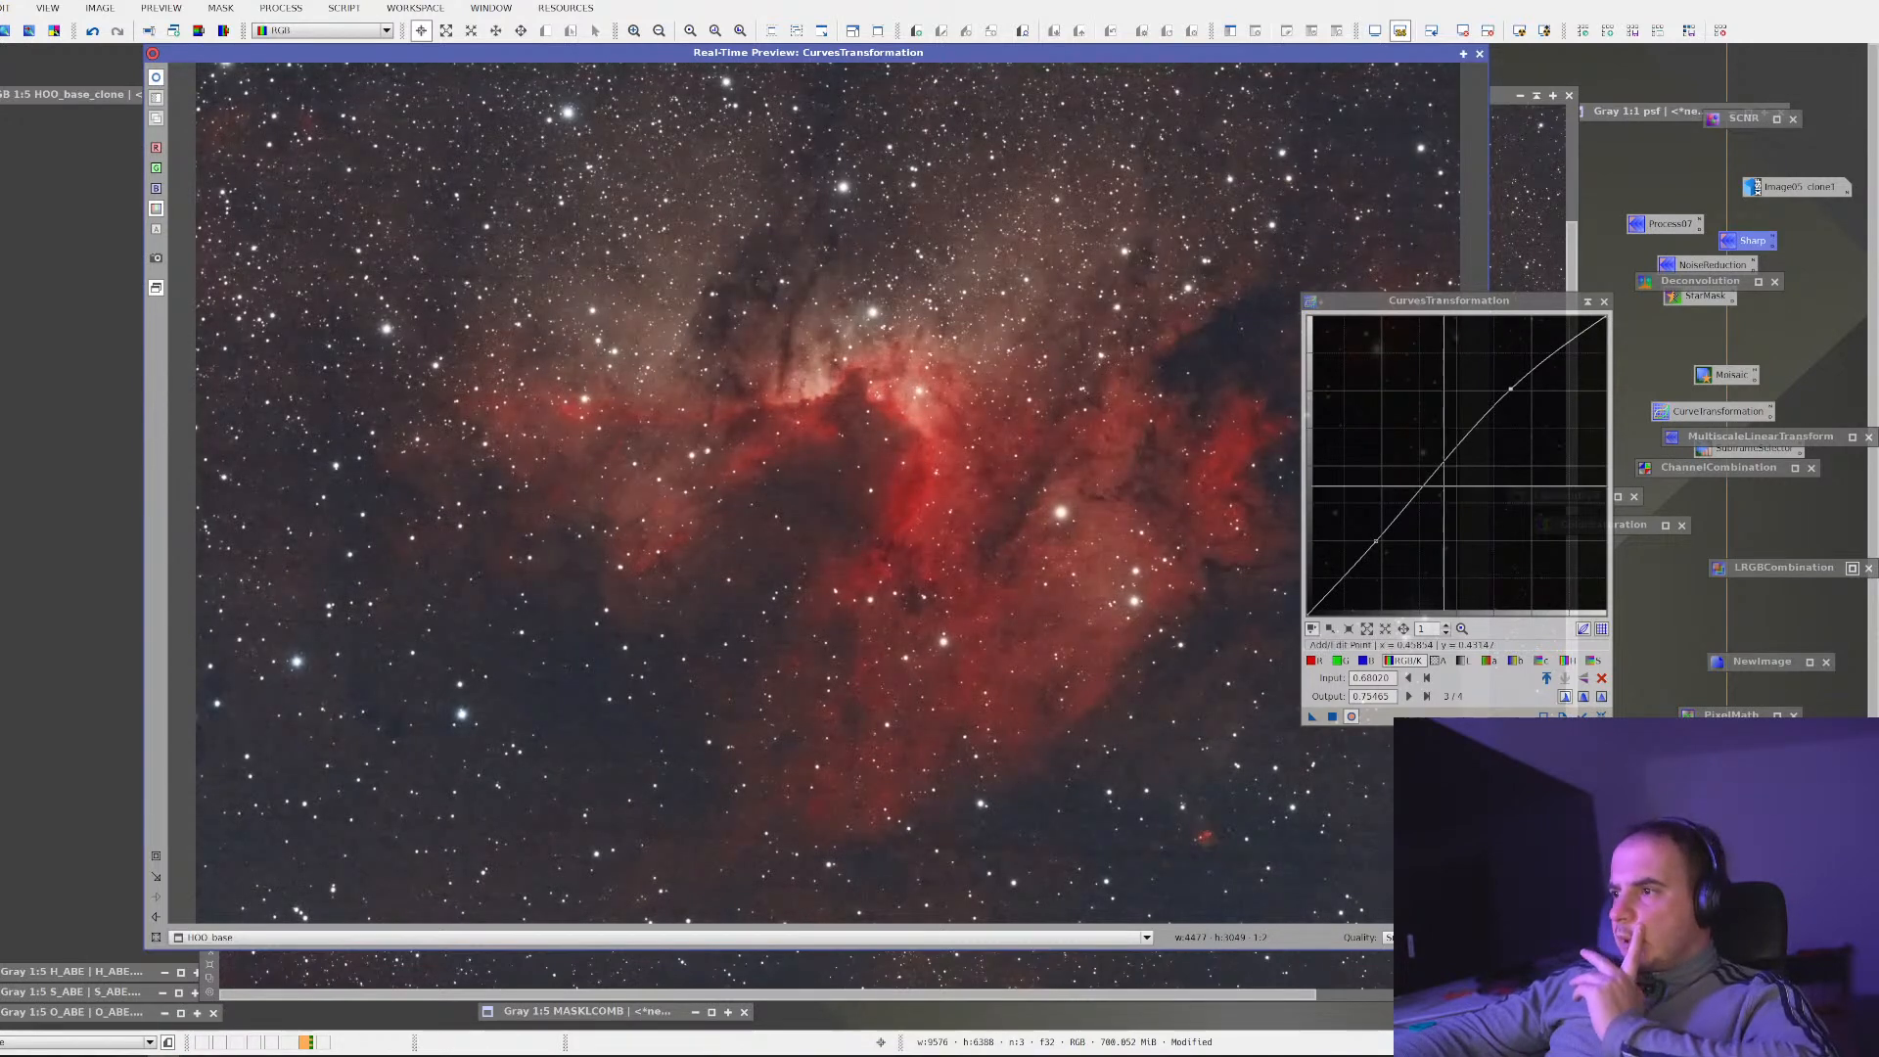
pyautogui.click(1337, 721)
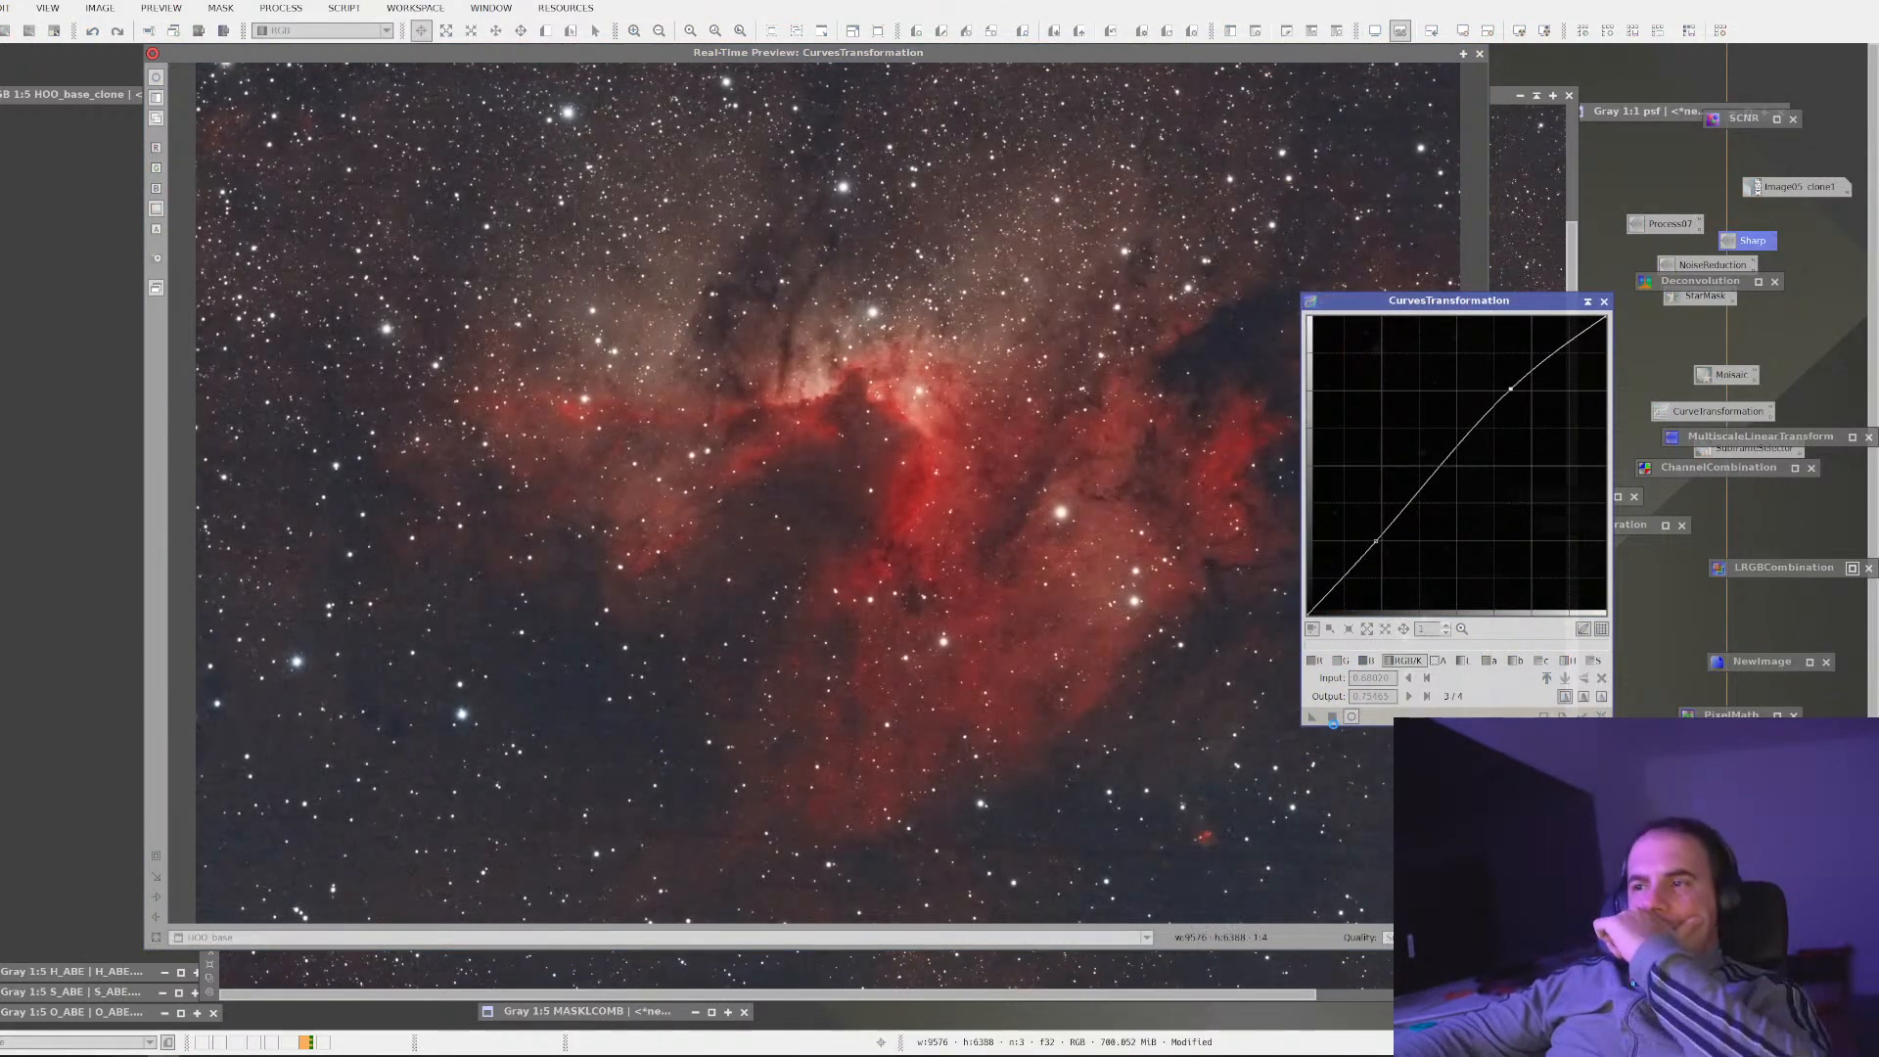
# Lower the saturation curve with a midpoint at about input 0.52, output 0.47, apply it to HOO_base, and close CurvesTransformation
pyautogui.click(1594, 661)
pyautogui.click(1442, 473)
pyautogui.keyDown('ctrl'); pyautogui.click(1442, 472); pyautogui.keyUp('ctrl')
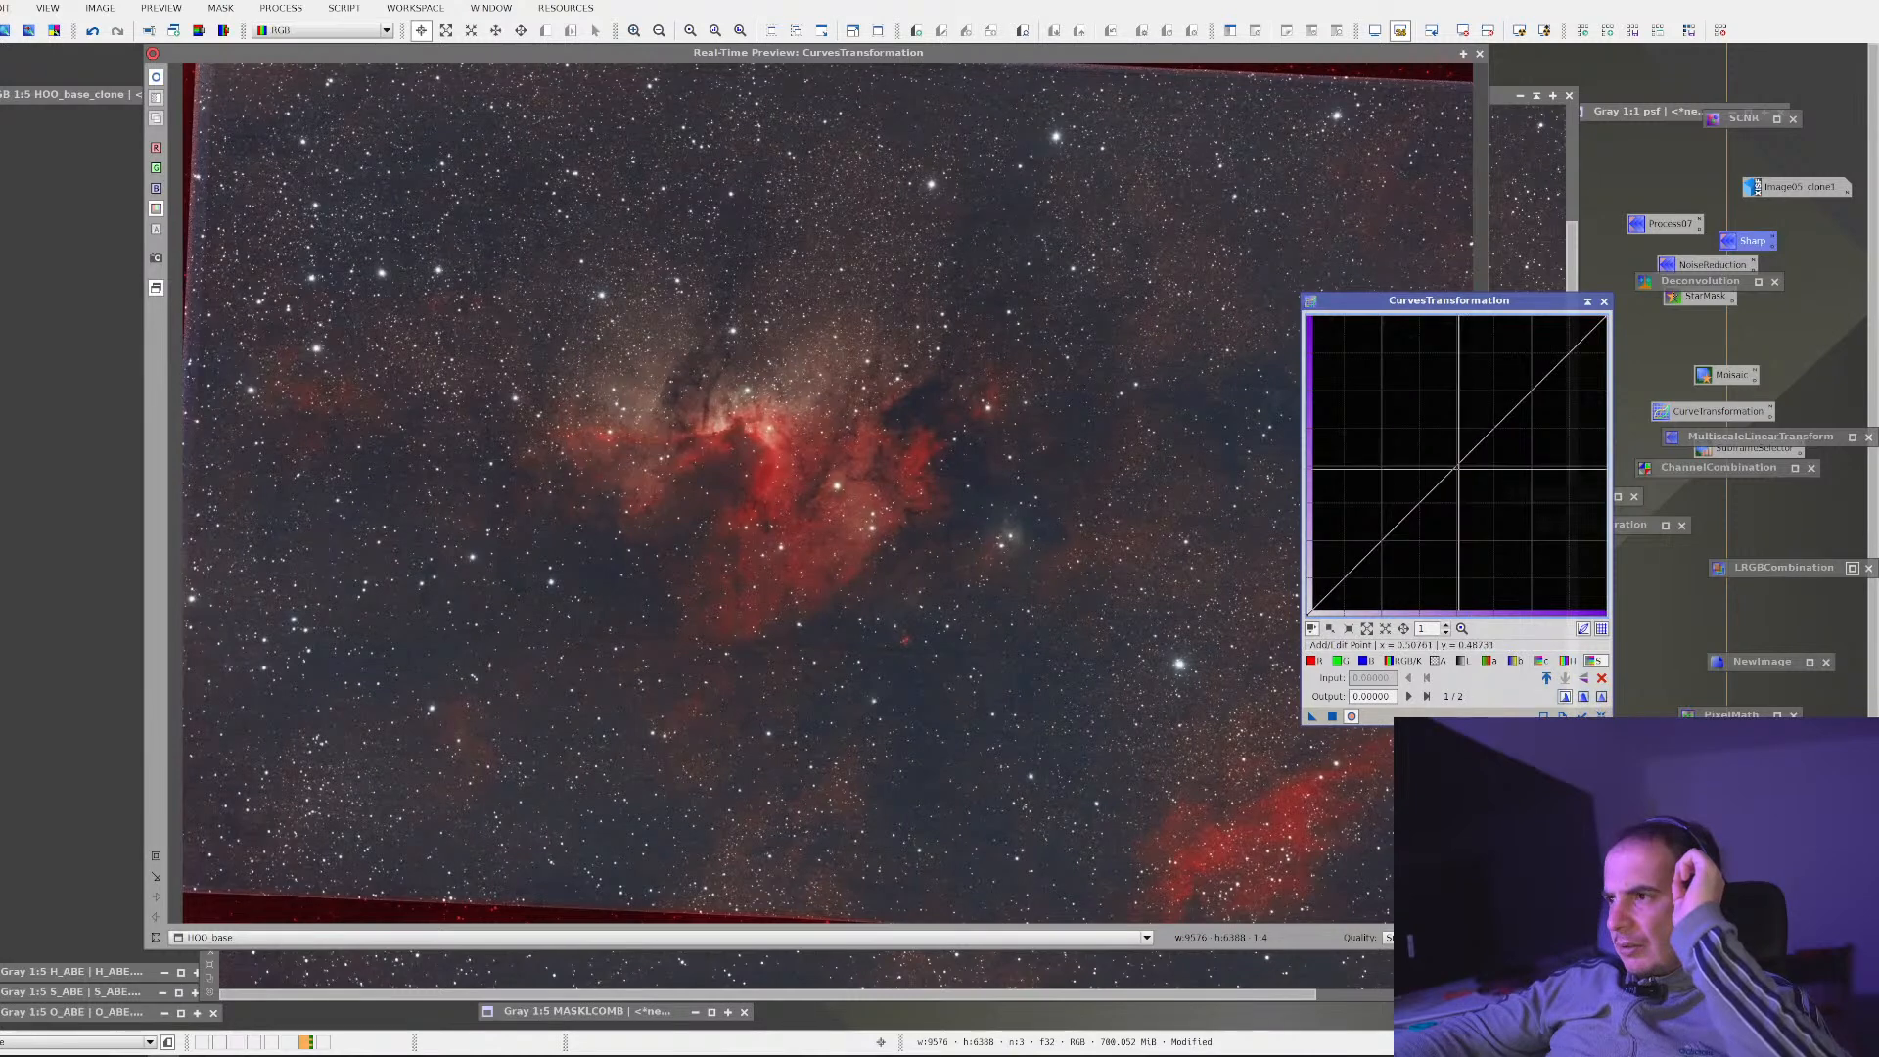
pyautogui.click(1454, 473)
pyautogui.moveTo(1455, 473)
pyautogui.mouseDown()
pyautogui.moveTo(1456, 510)
pyautogui.moveTo(1456, 481)
pyautogui.mouseUp()
pyautogui.moveTo(585, 335); pyautogui.dragTo(1100, 662)
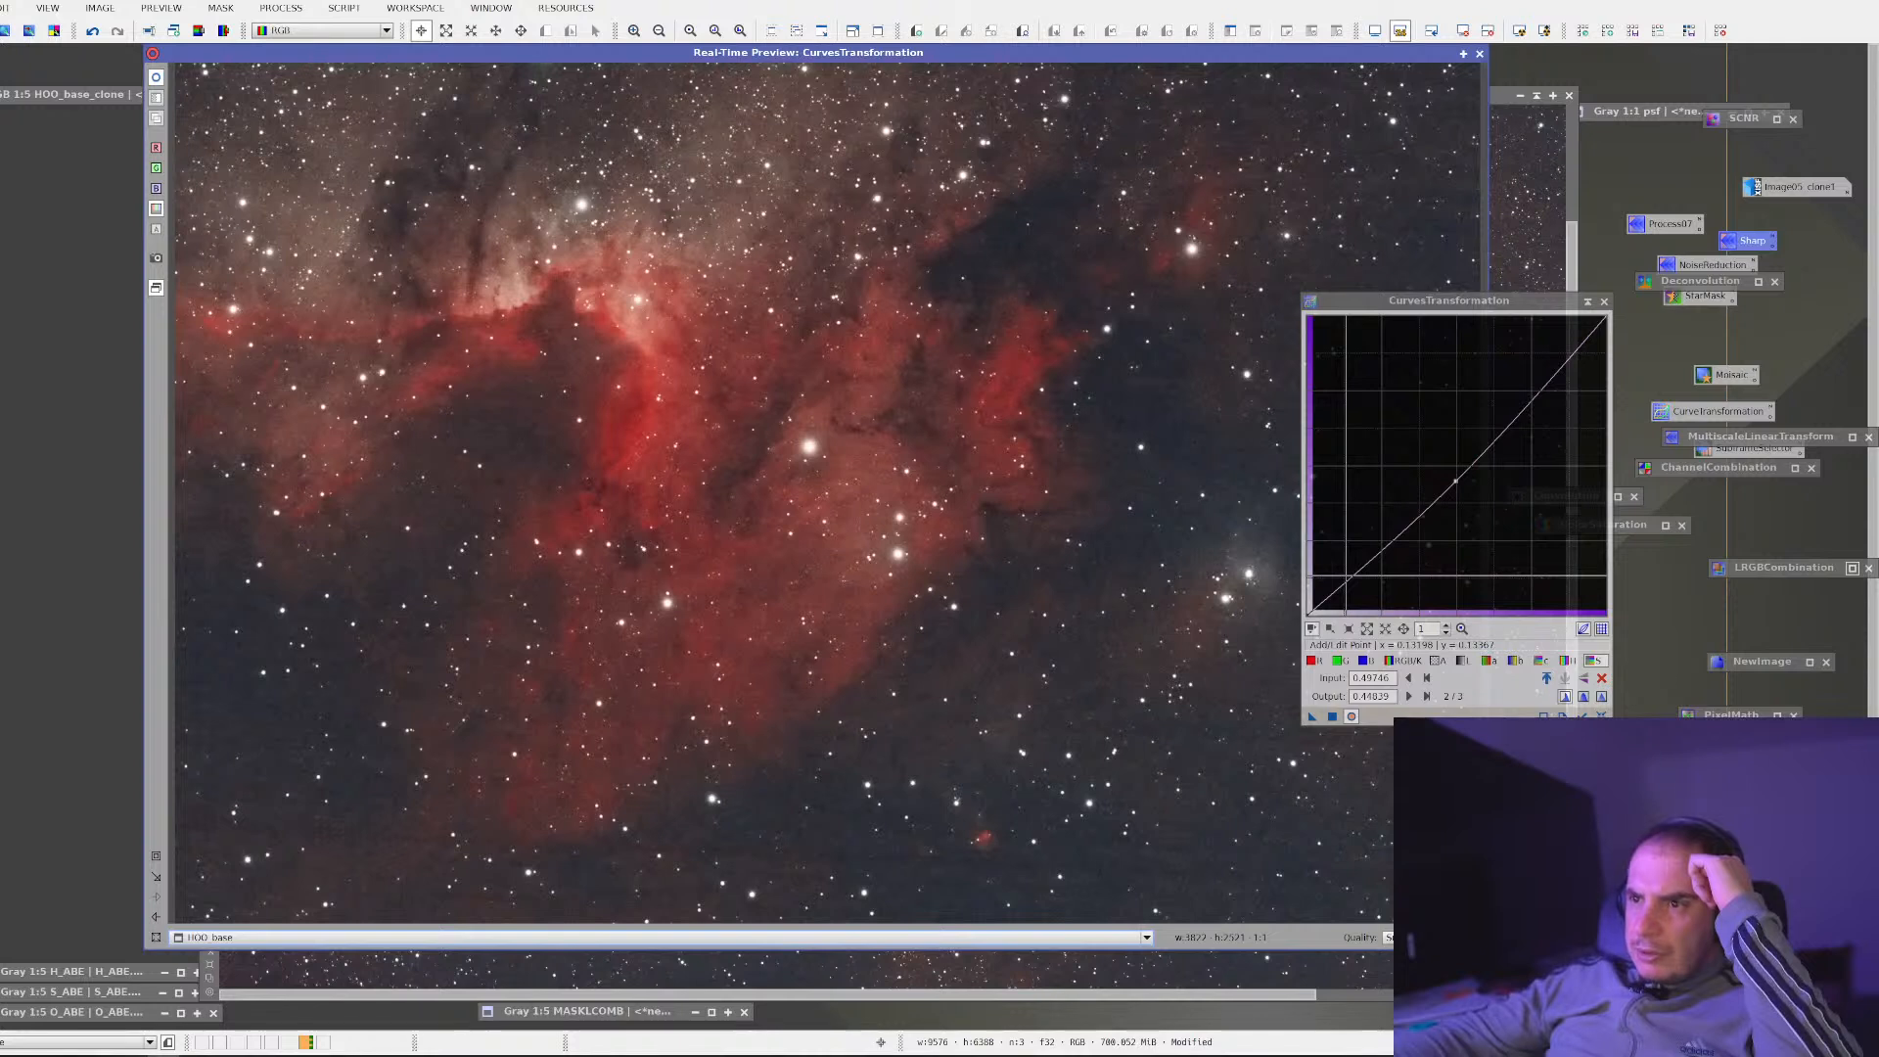
pyautogui.moveTo(1455, 481); pyautogui.dragTo(1463, 475)
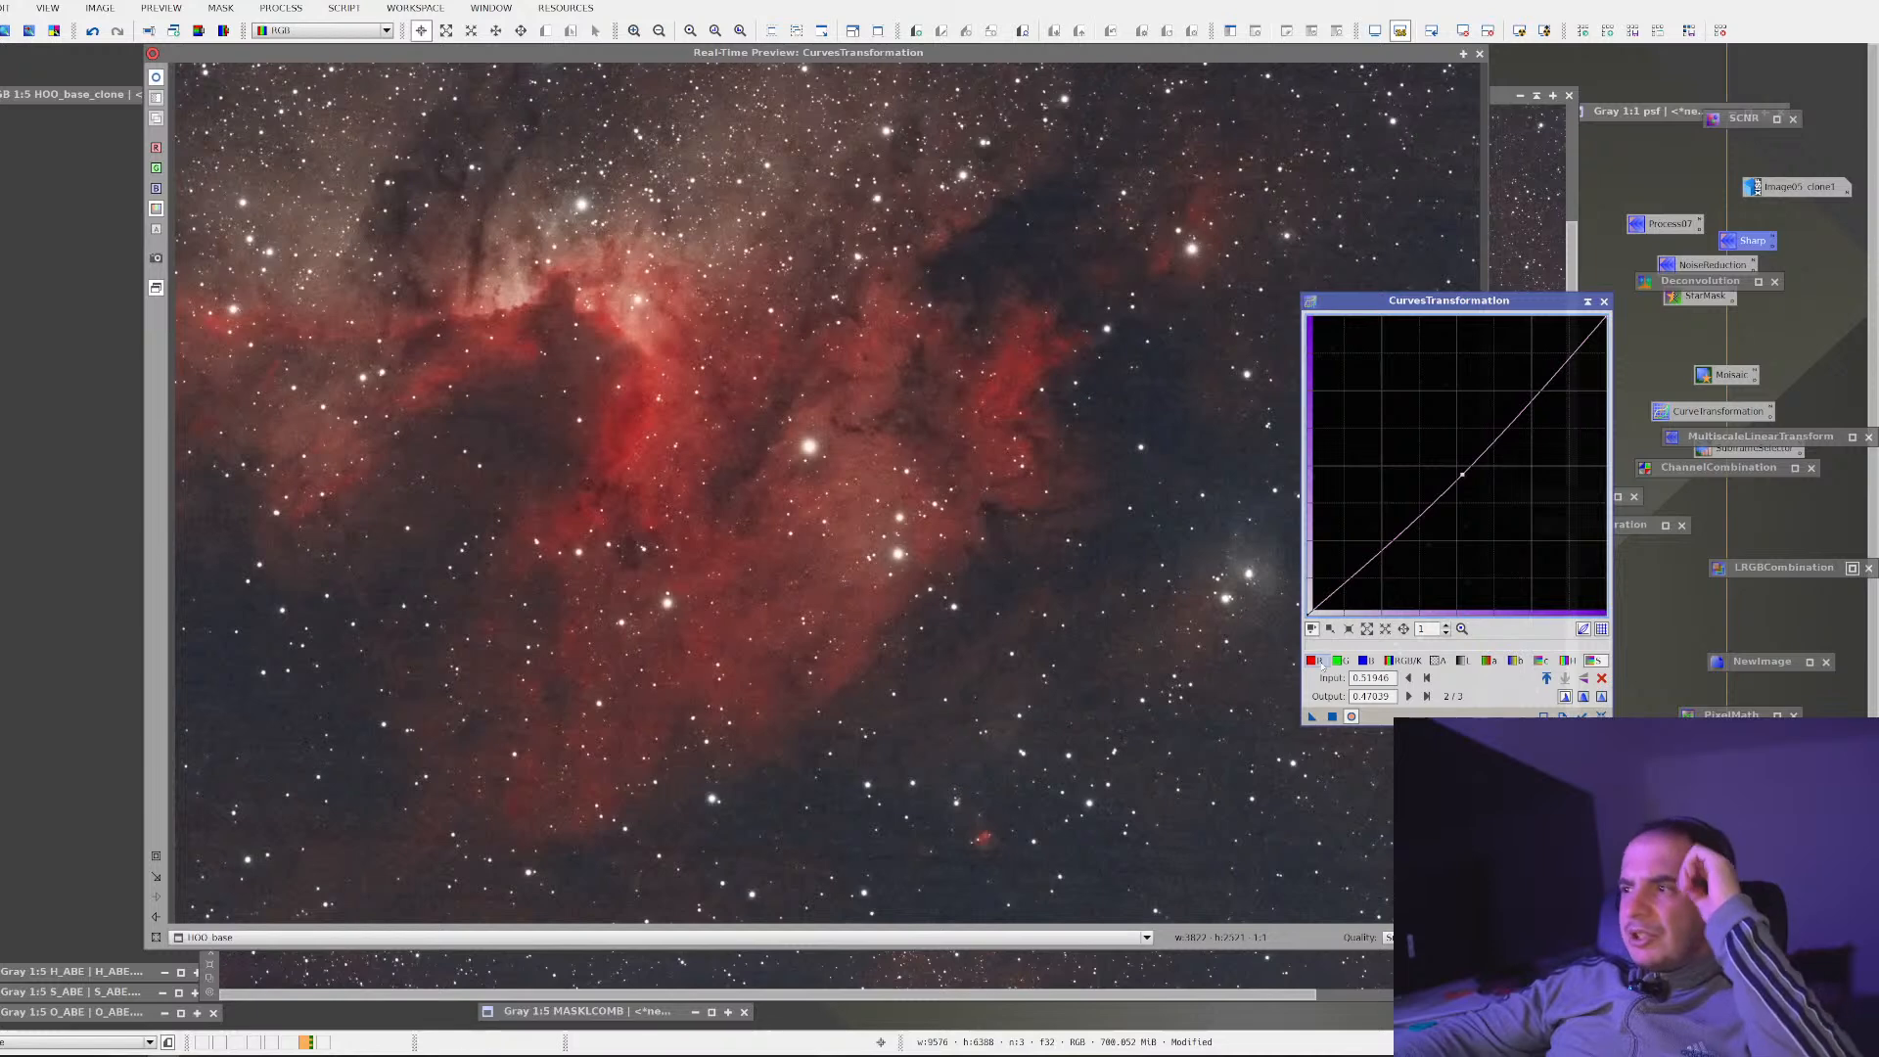
pyautogui.click(1332, 717)
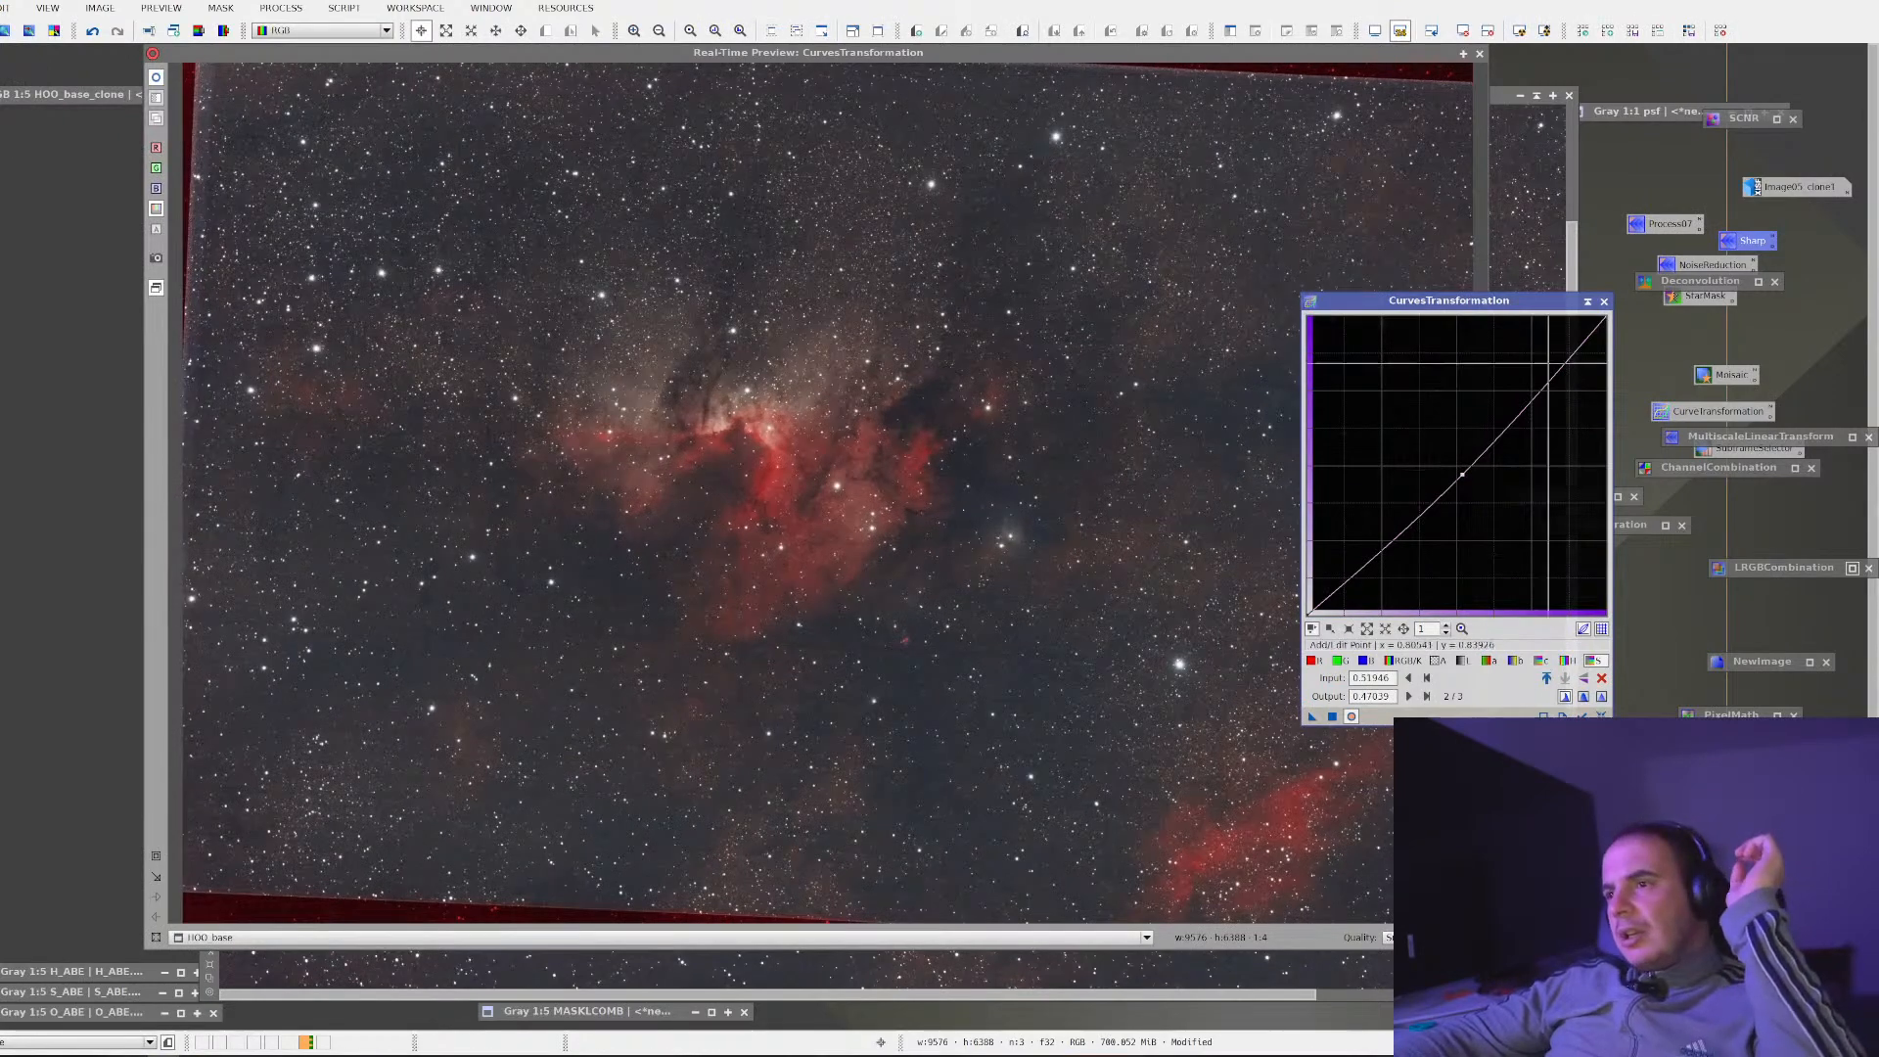
pyautogui.click(1605, 301)
# Run the DarkStructureEnhance script on HOO_base with 8 layers to remove and an amount of 0.10
pyautogui.click(343, 7)
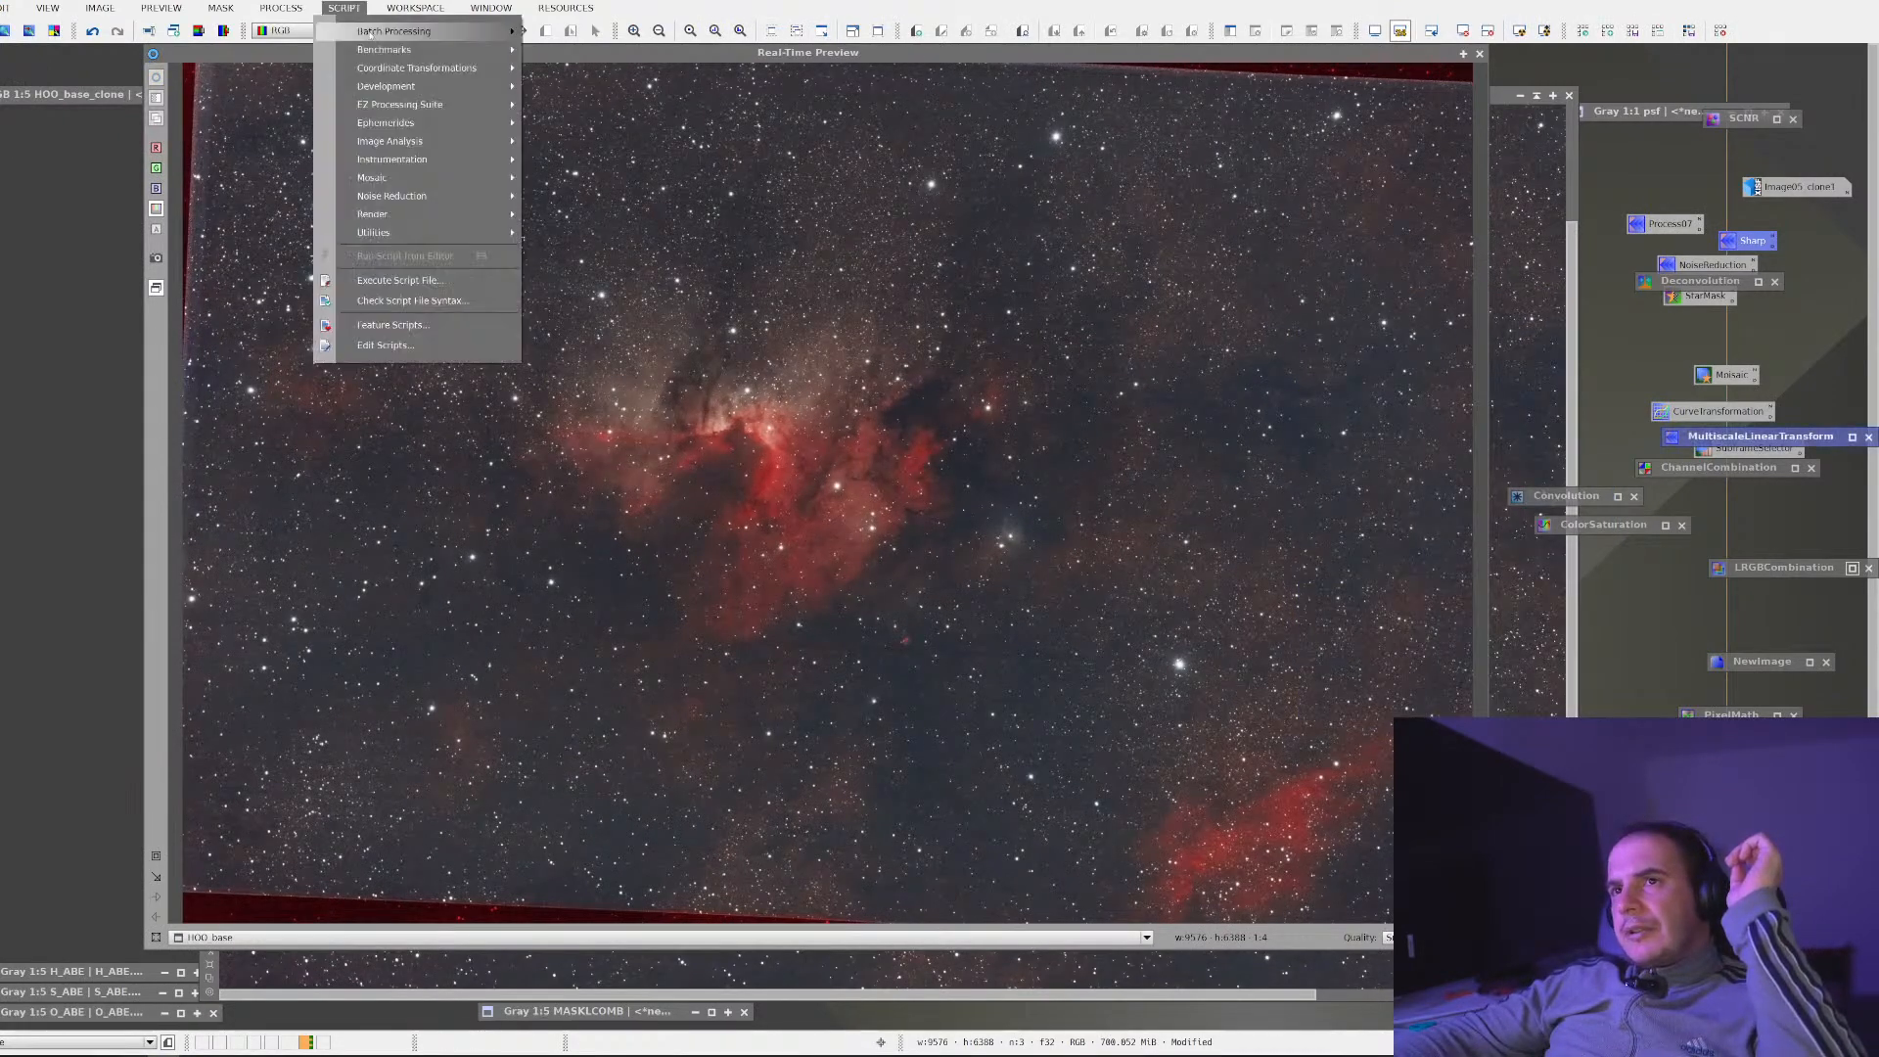
pyautogui.moveTo(374, 232)
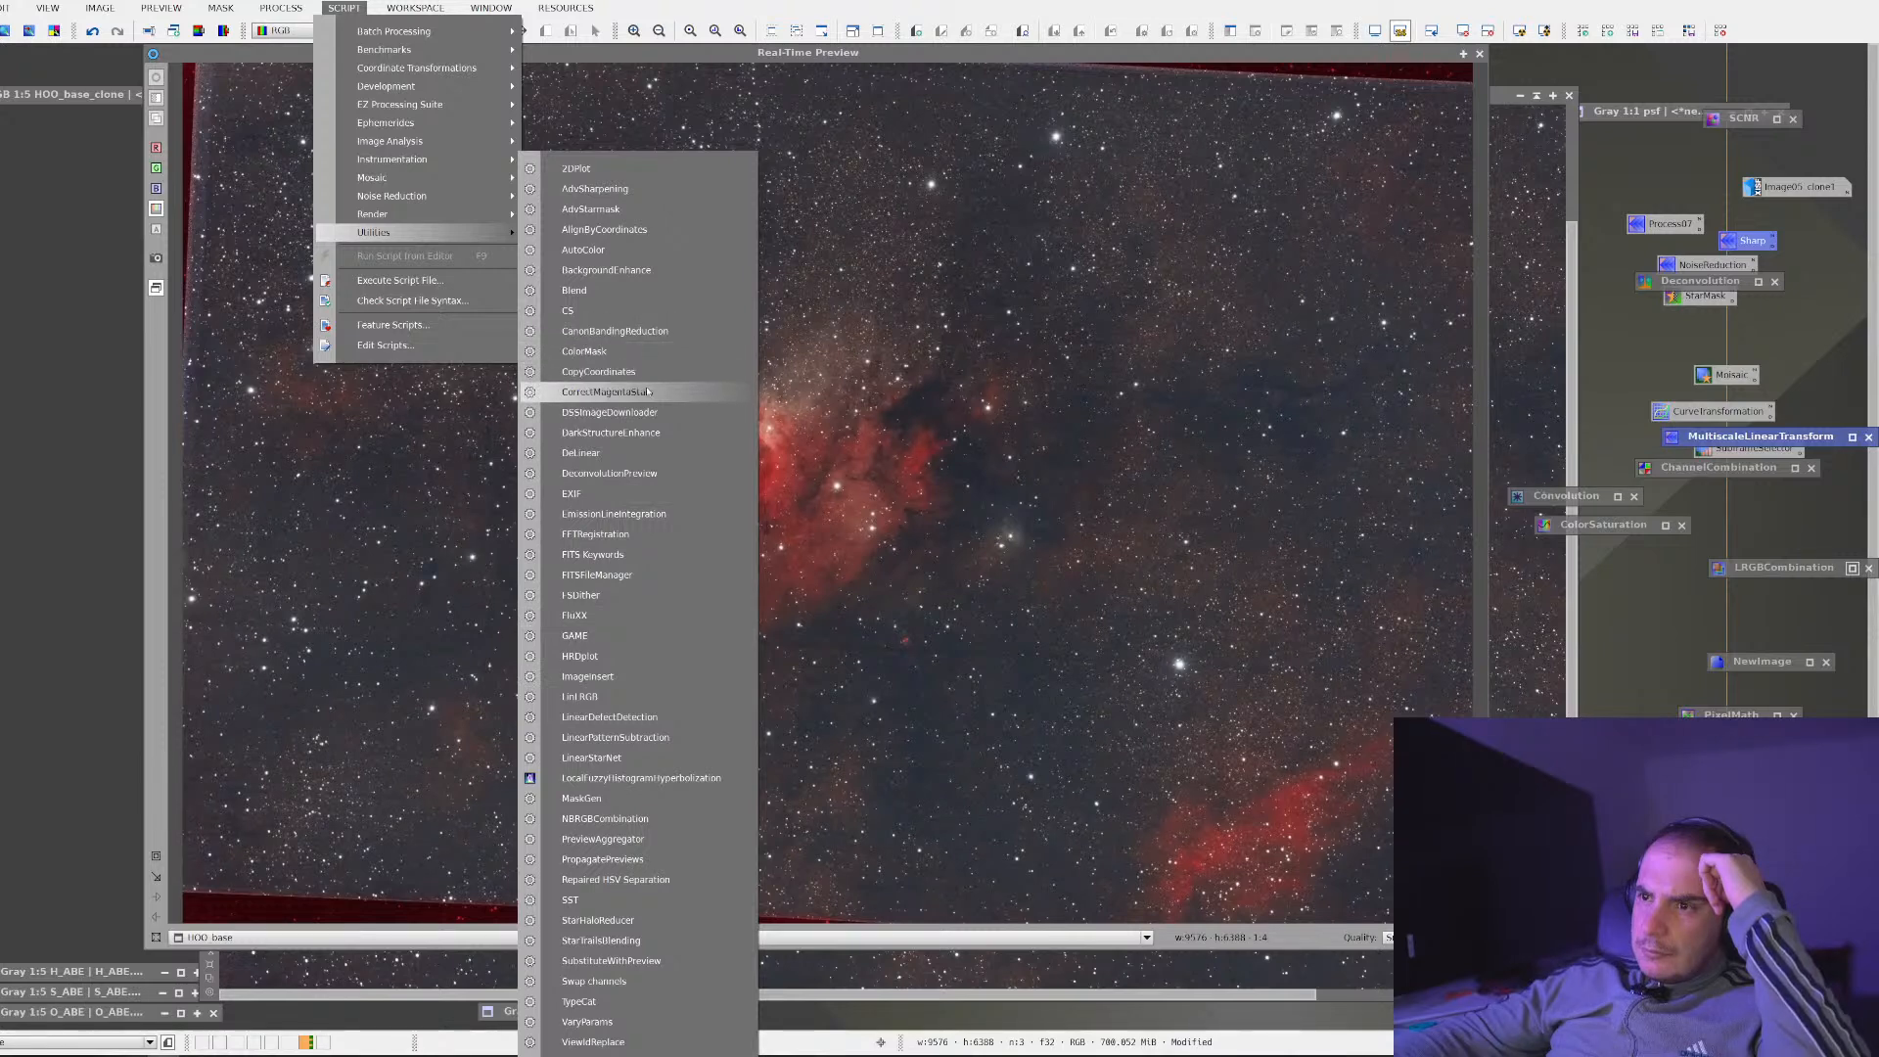
pyautogui.click(631, 433)
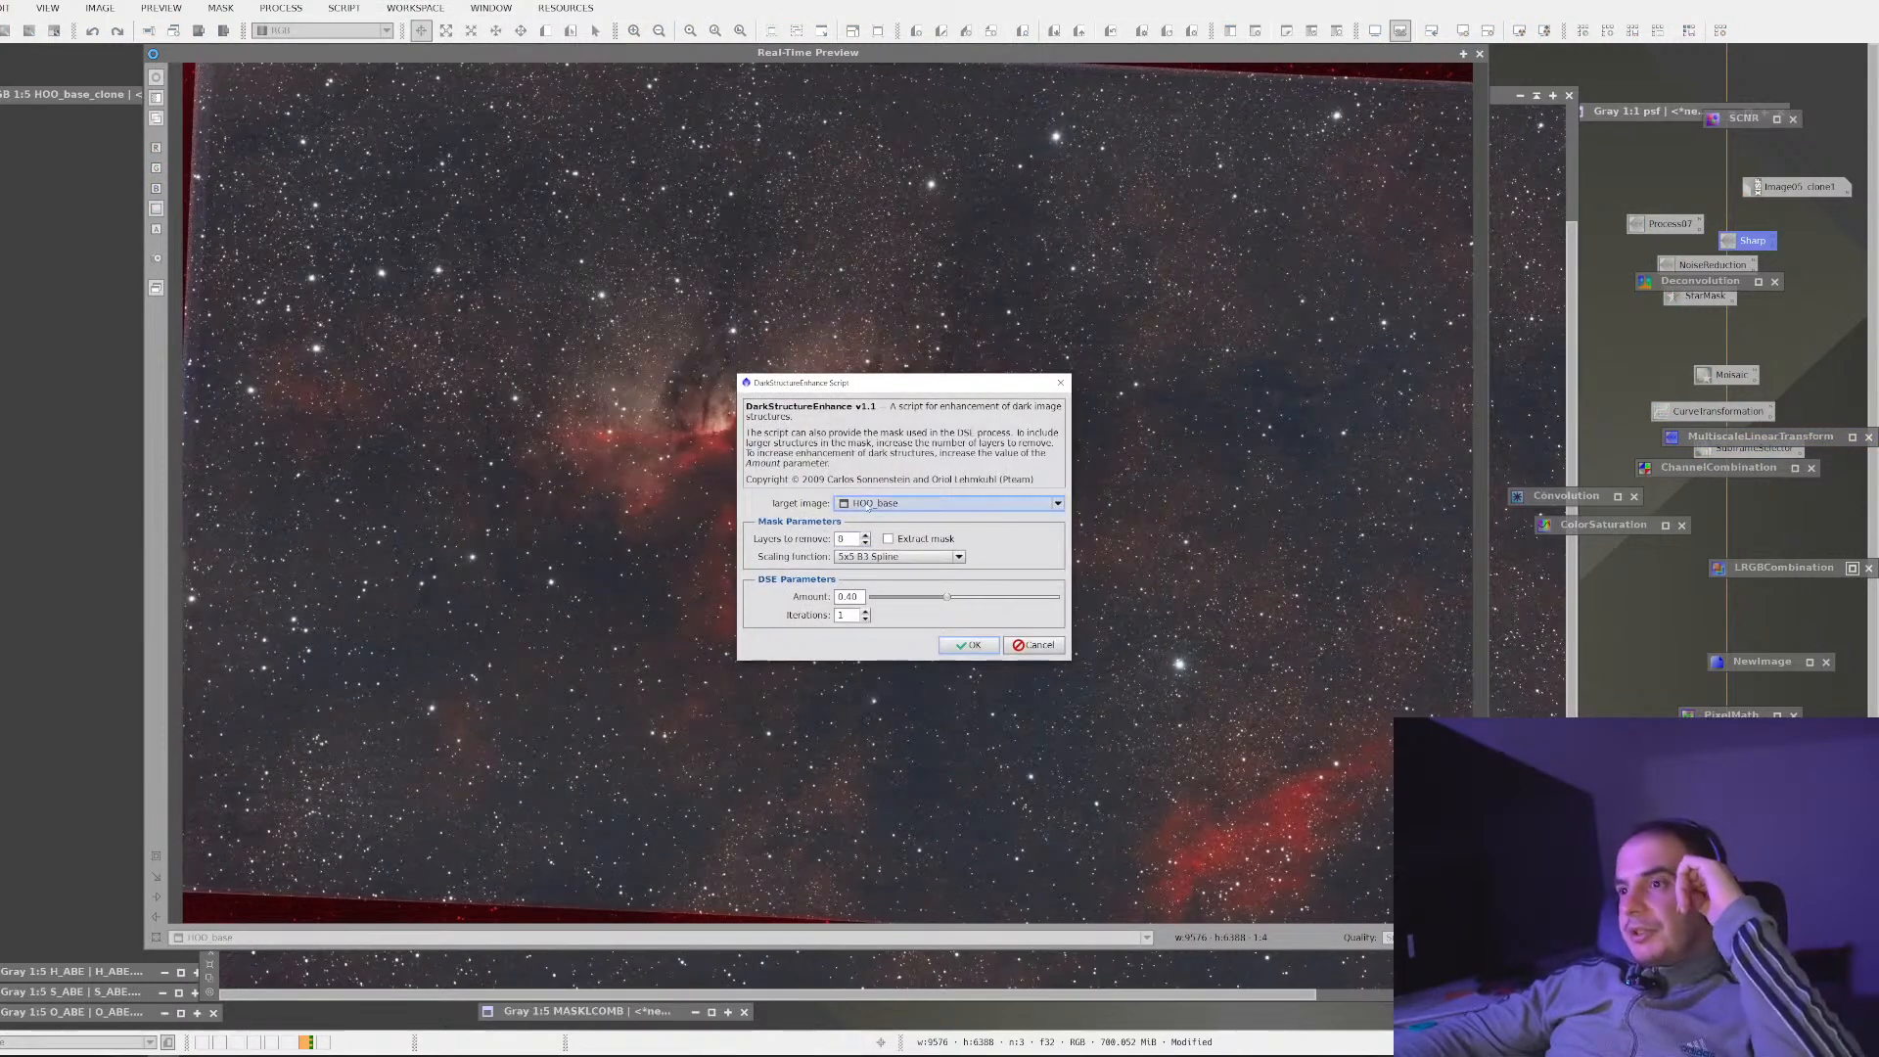
pyautogui.moveTo(960, 600); pyautogui.dragTo(904, 602)
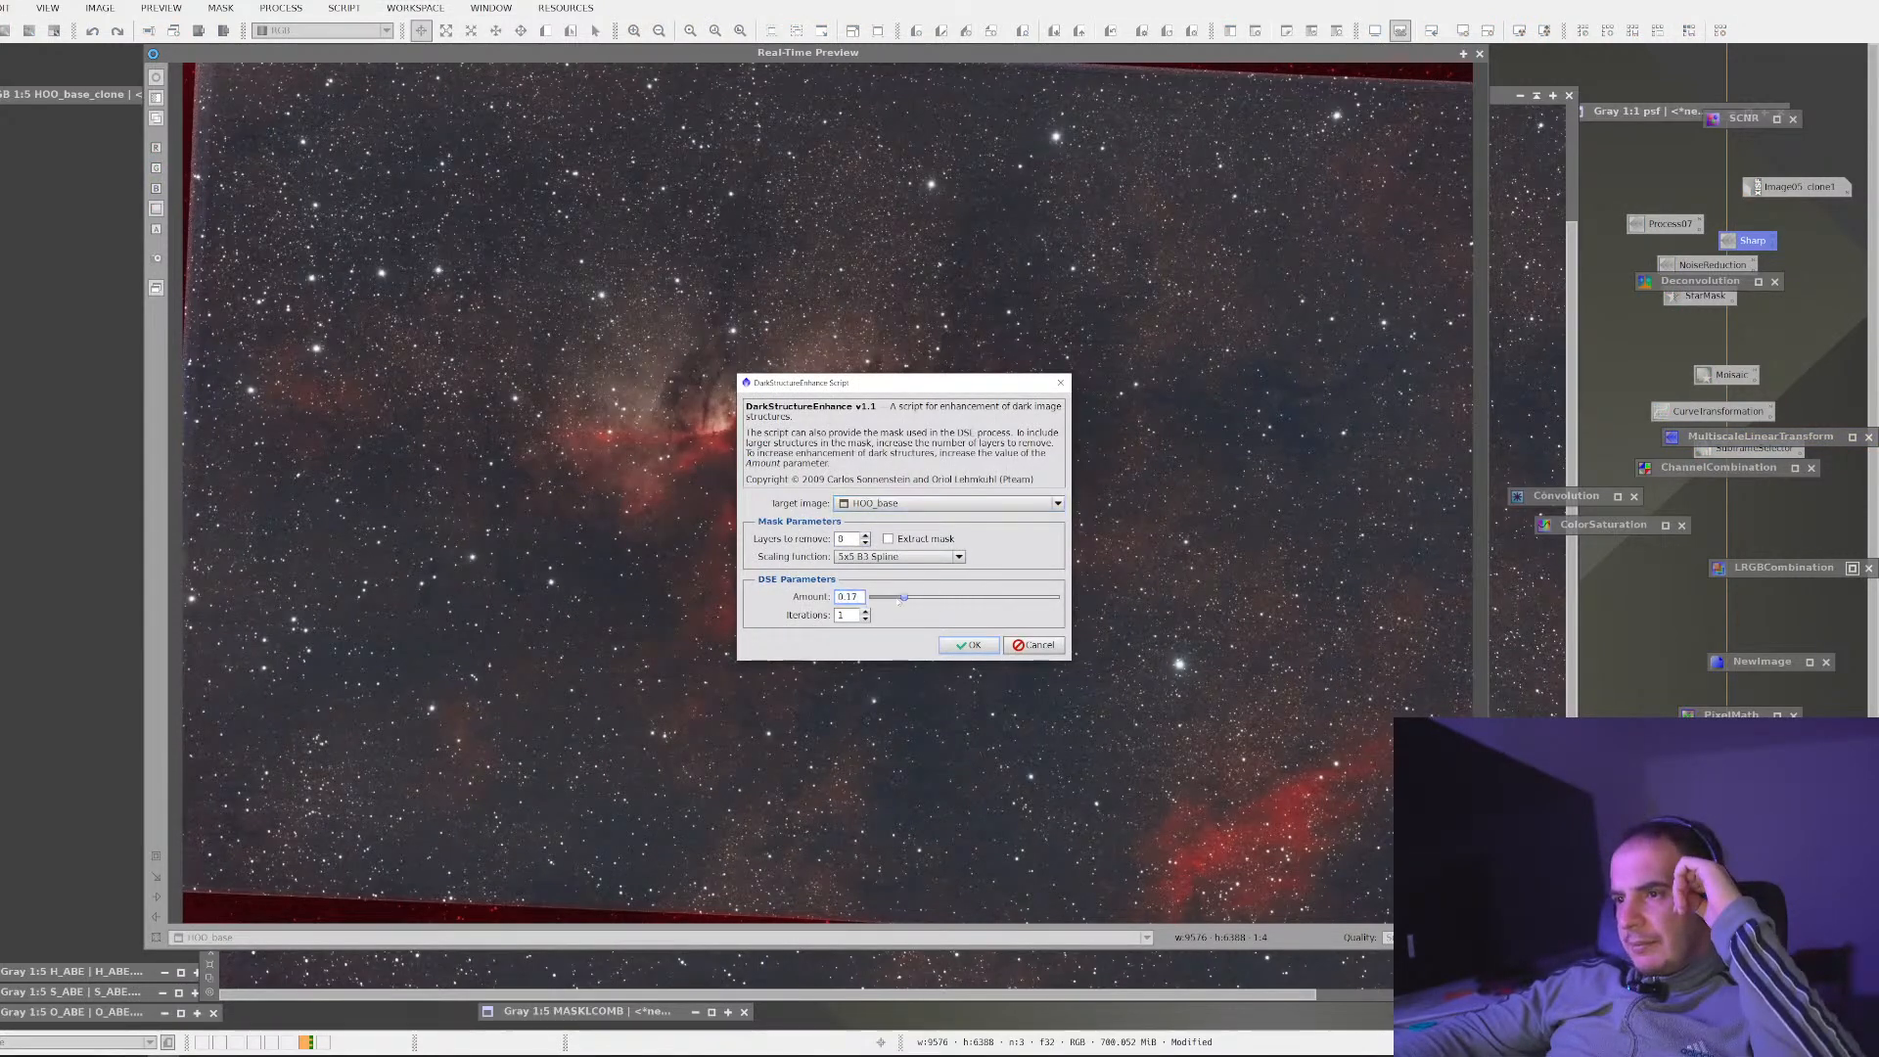
pyautogui.moveTo(893, 384); pyautogui.dragTo(1152, 346)
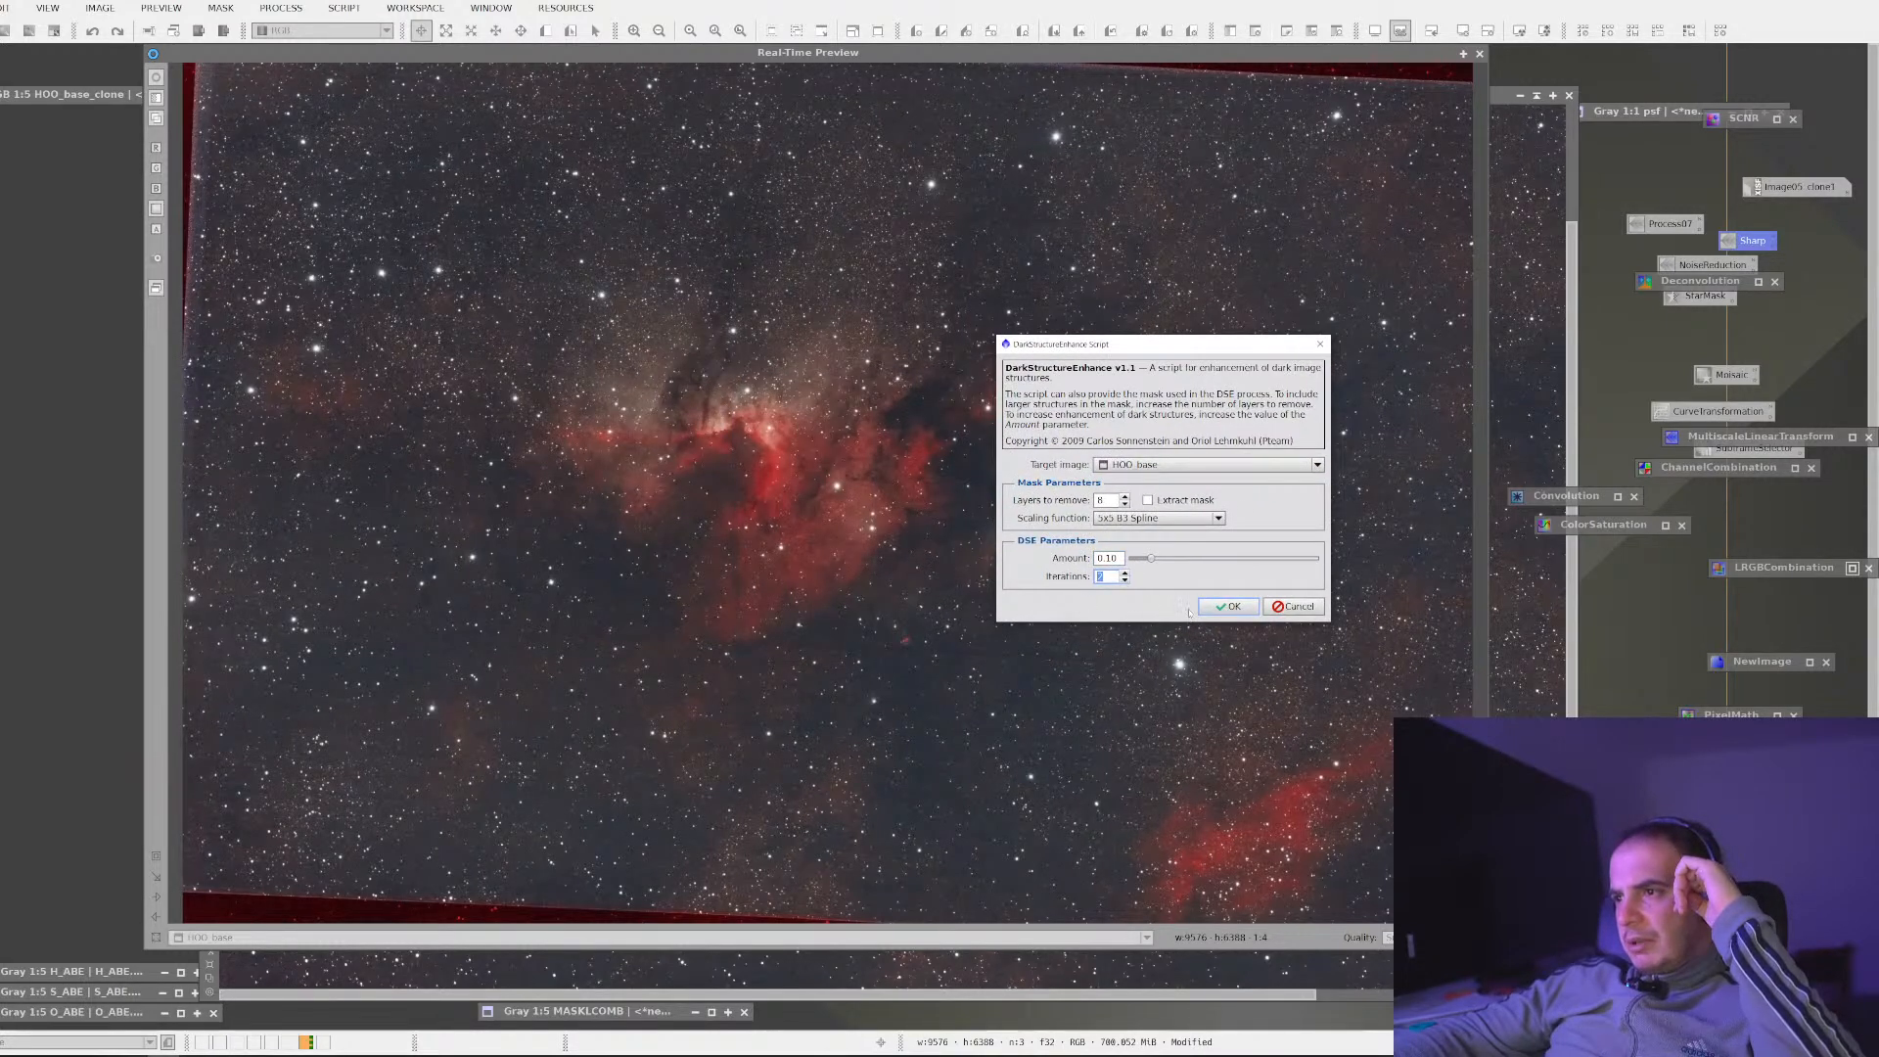
pyautogui.click(1230, 607)
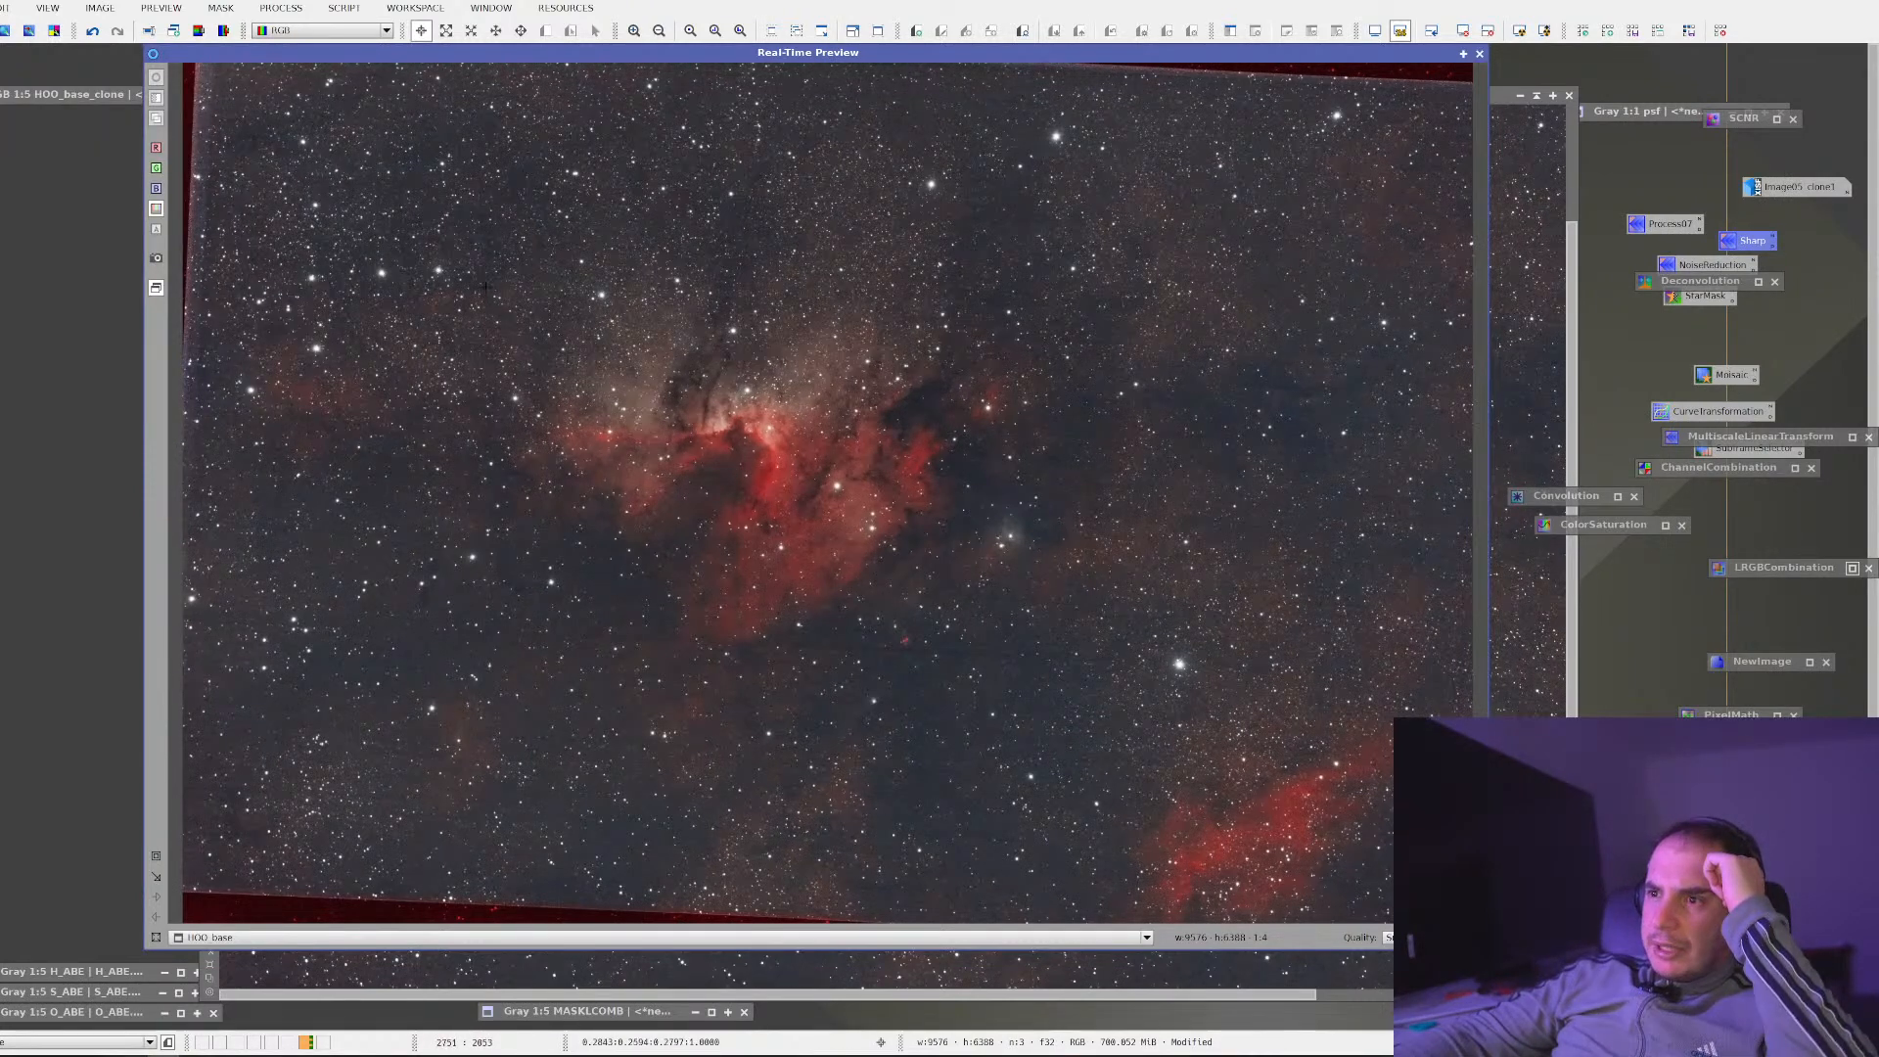
# Compare HOO_base before and after the dark structure enhancement, including a close view of the nebula, and close the real-time preview
pyautogui.click(92, 30)
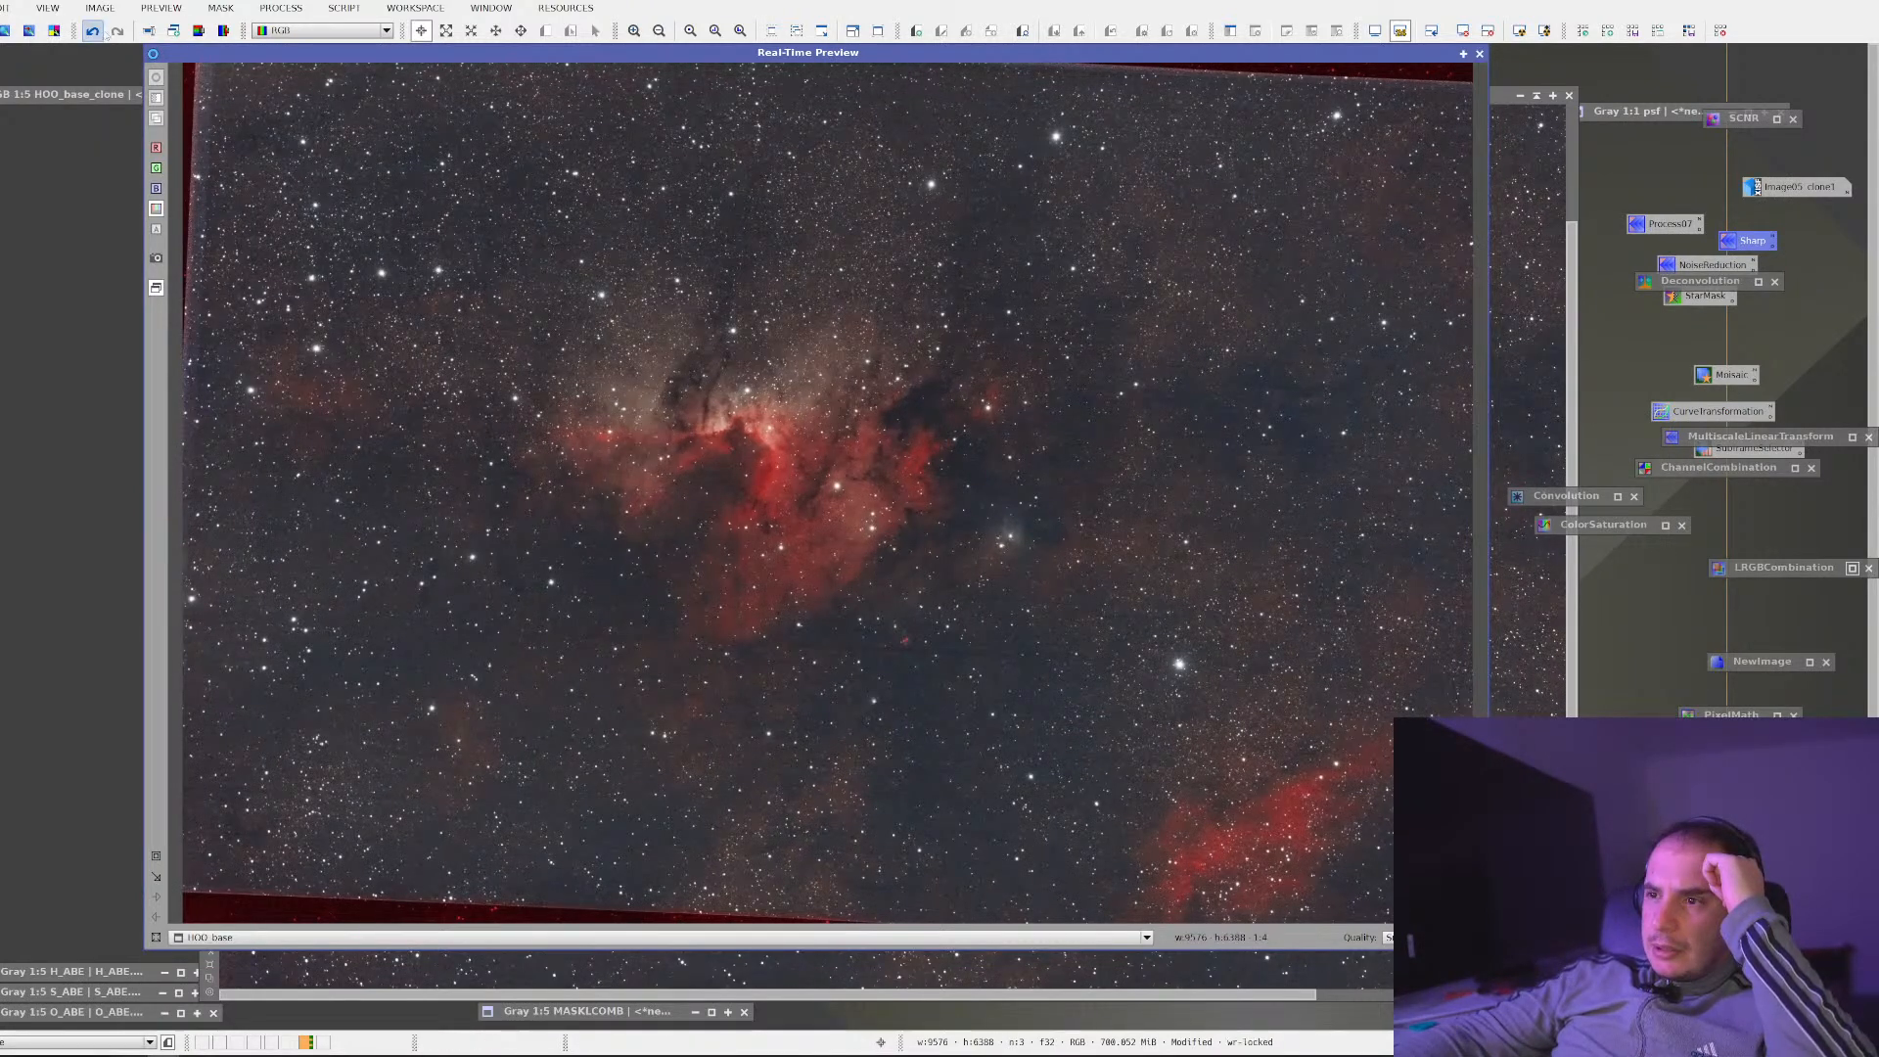
pyautogui.click(118, 31)
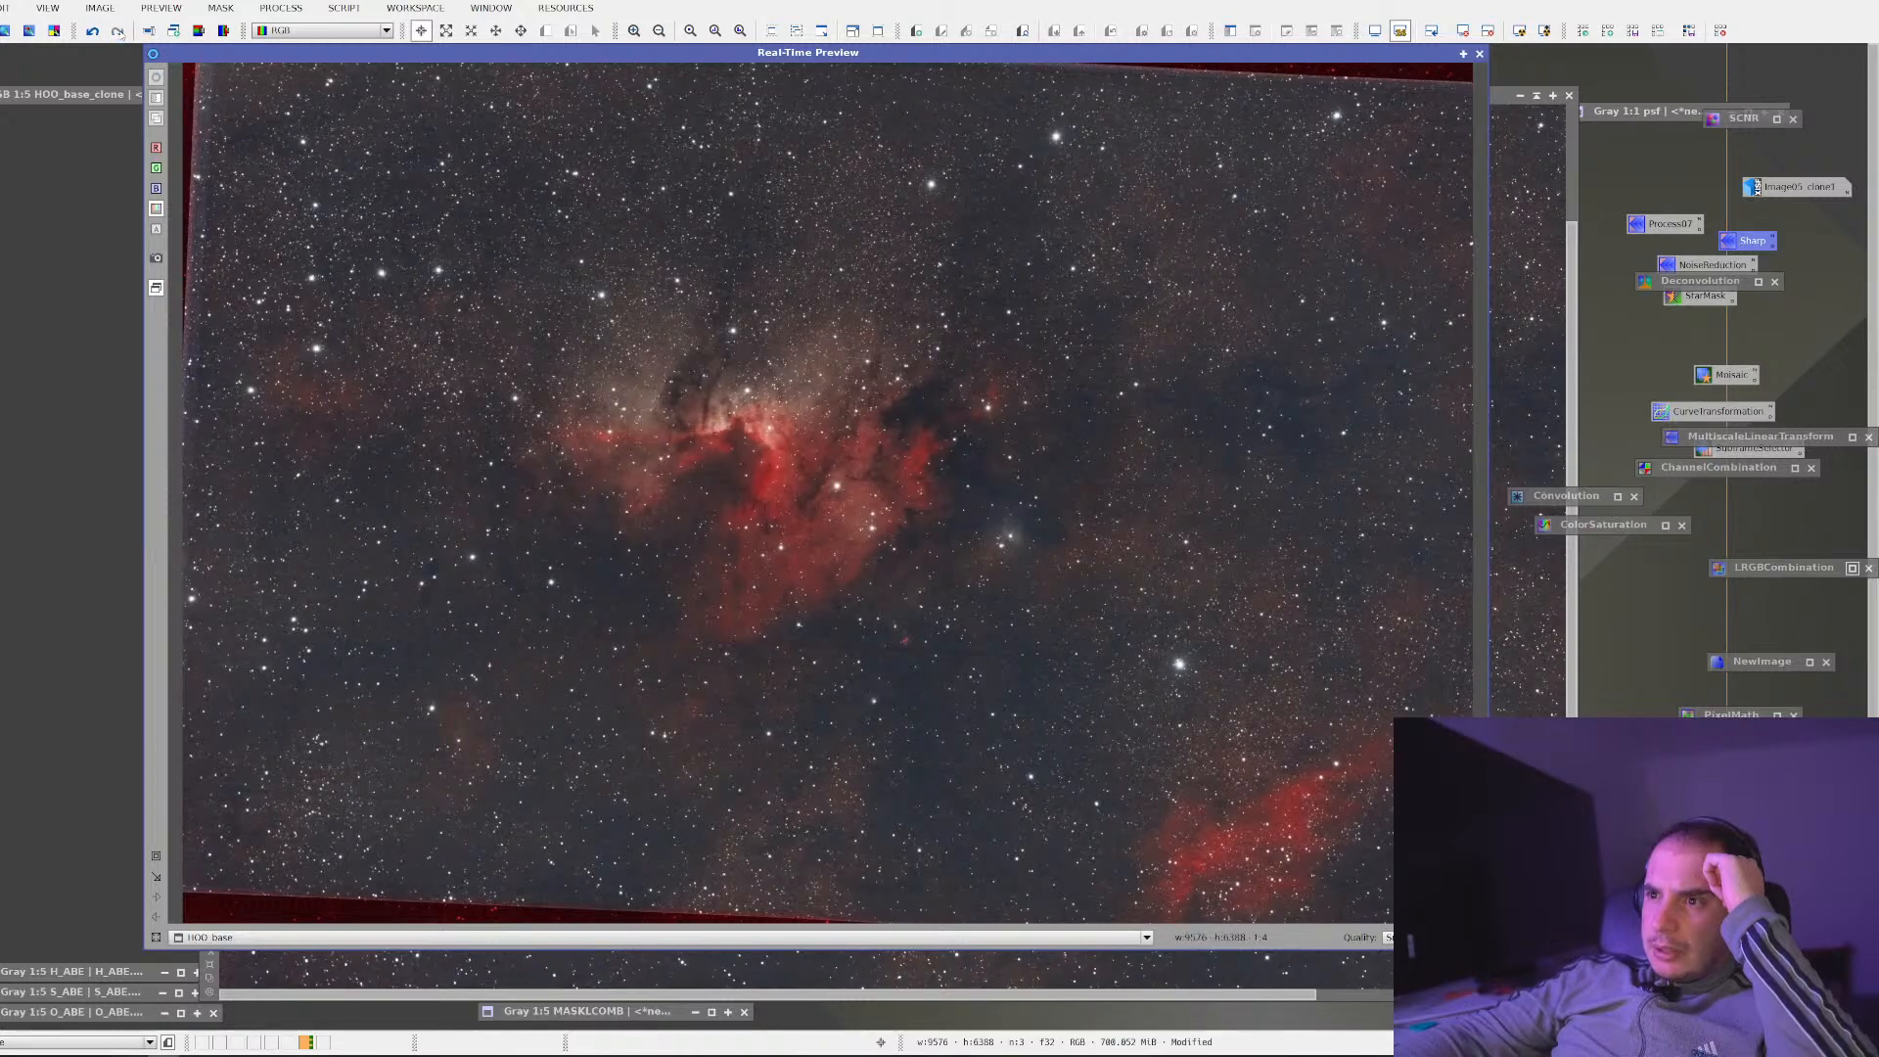
pyautogui.moveTo(509, 253); pyautogui.dragTo(1125, 627)
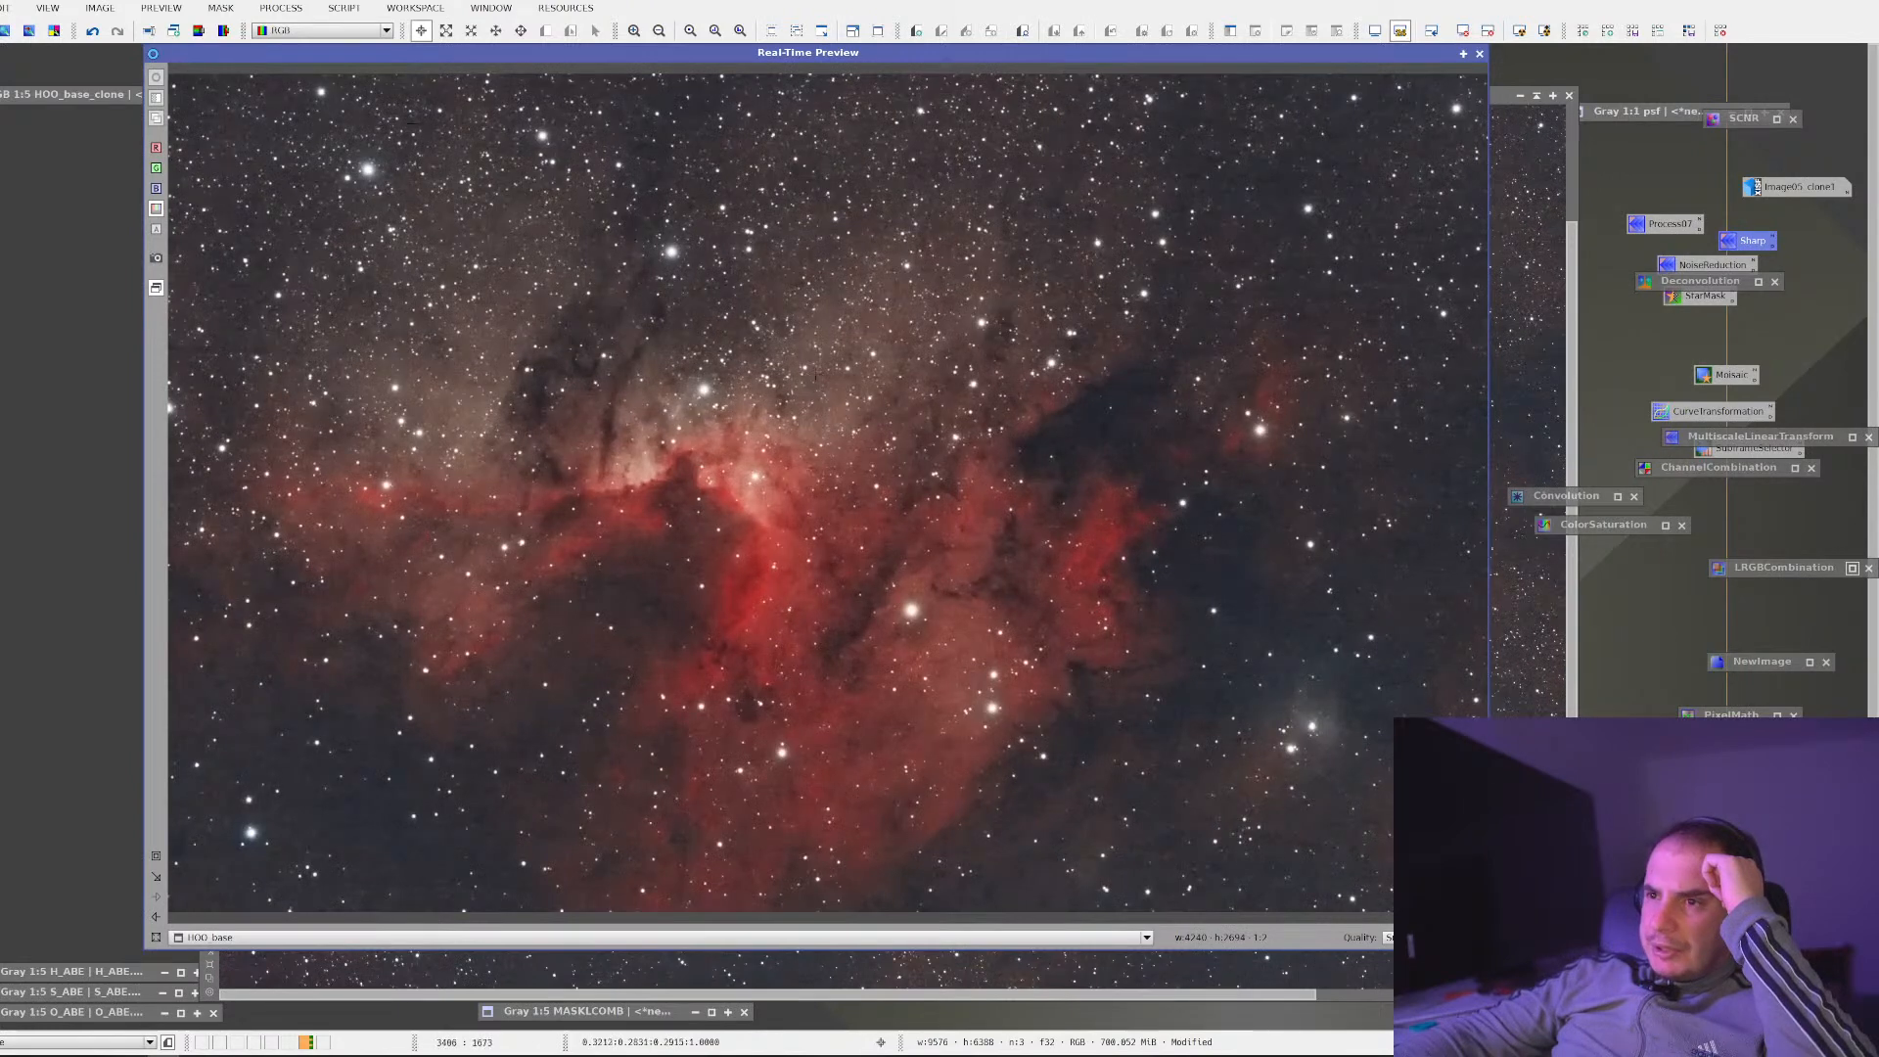
pyautogui.click(93, 31)
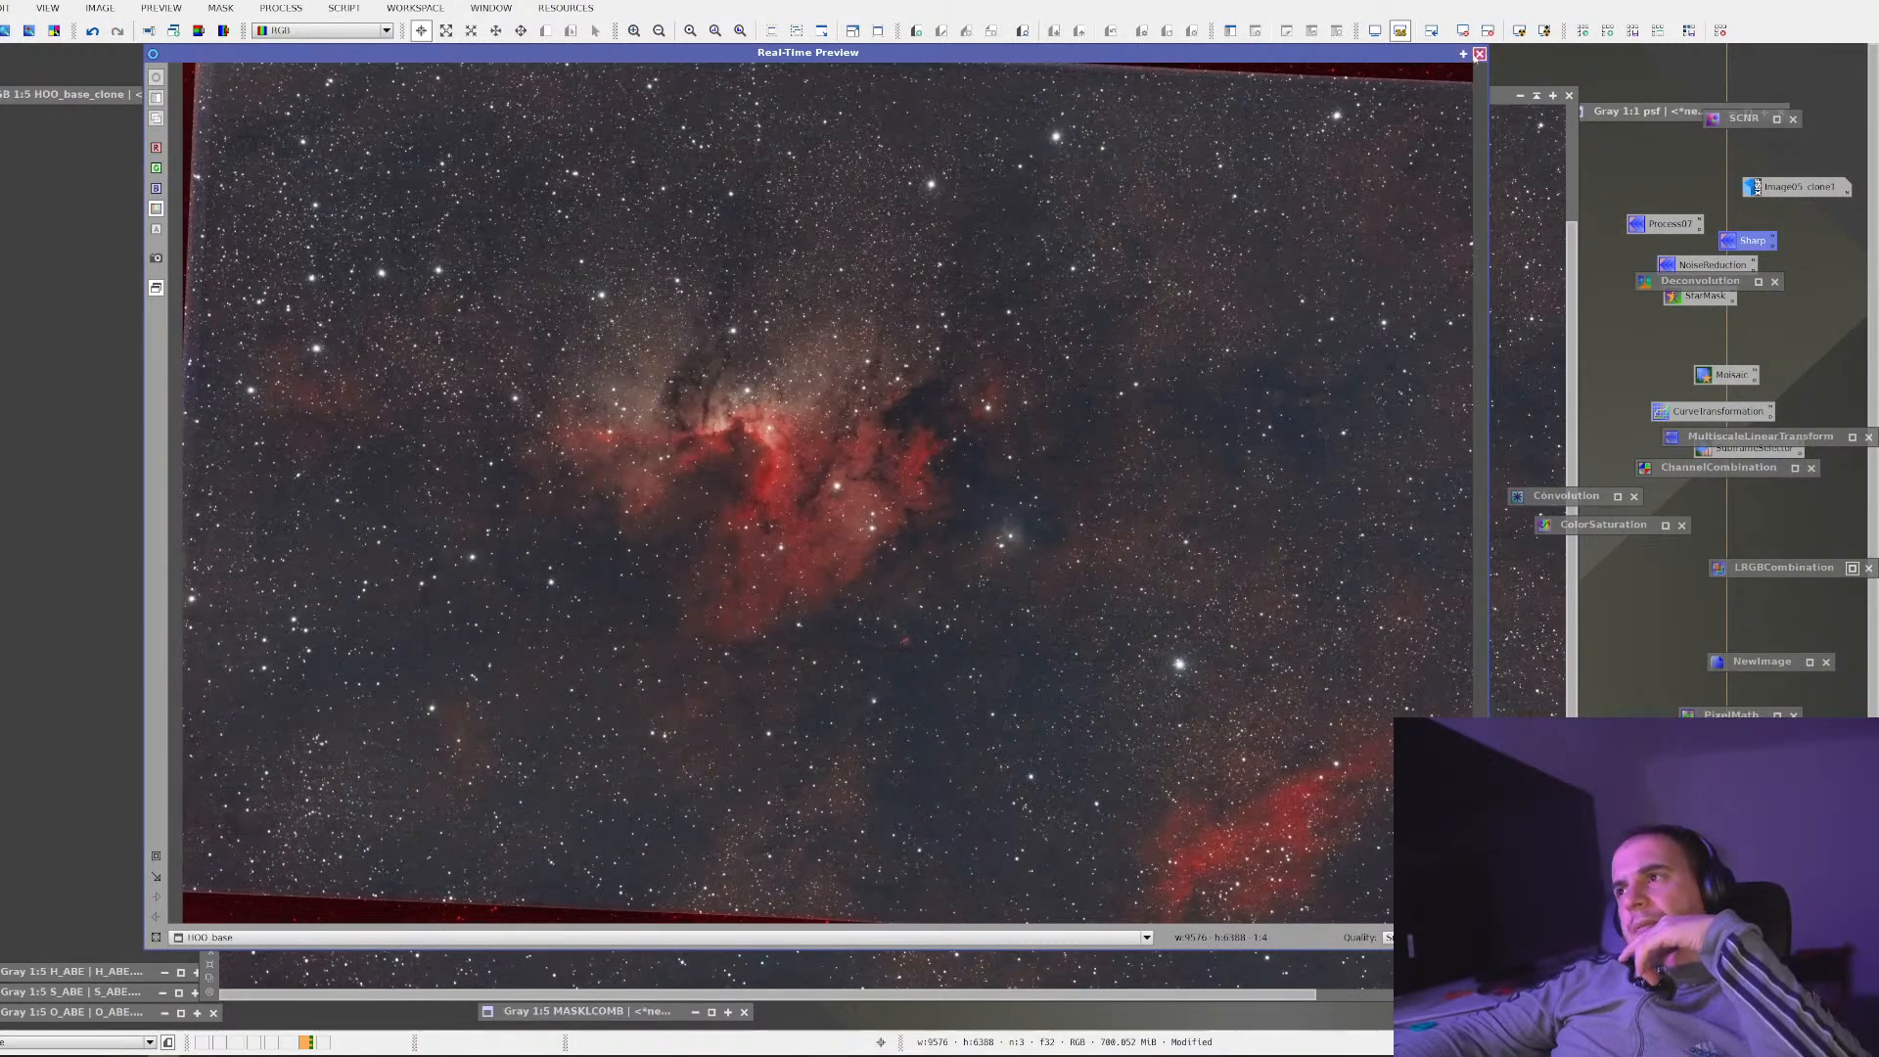
pyautogui.click(1479, 53)
# Examine the enhanced nebula and its dark lanes in HOO_base at magnifications up to 1:1
pyautogui.moveTo(914, 405); pyautogui.dragTo(866, 442)
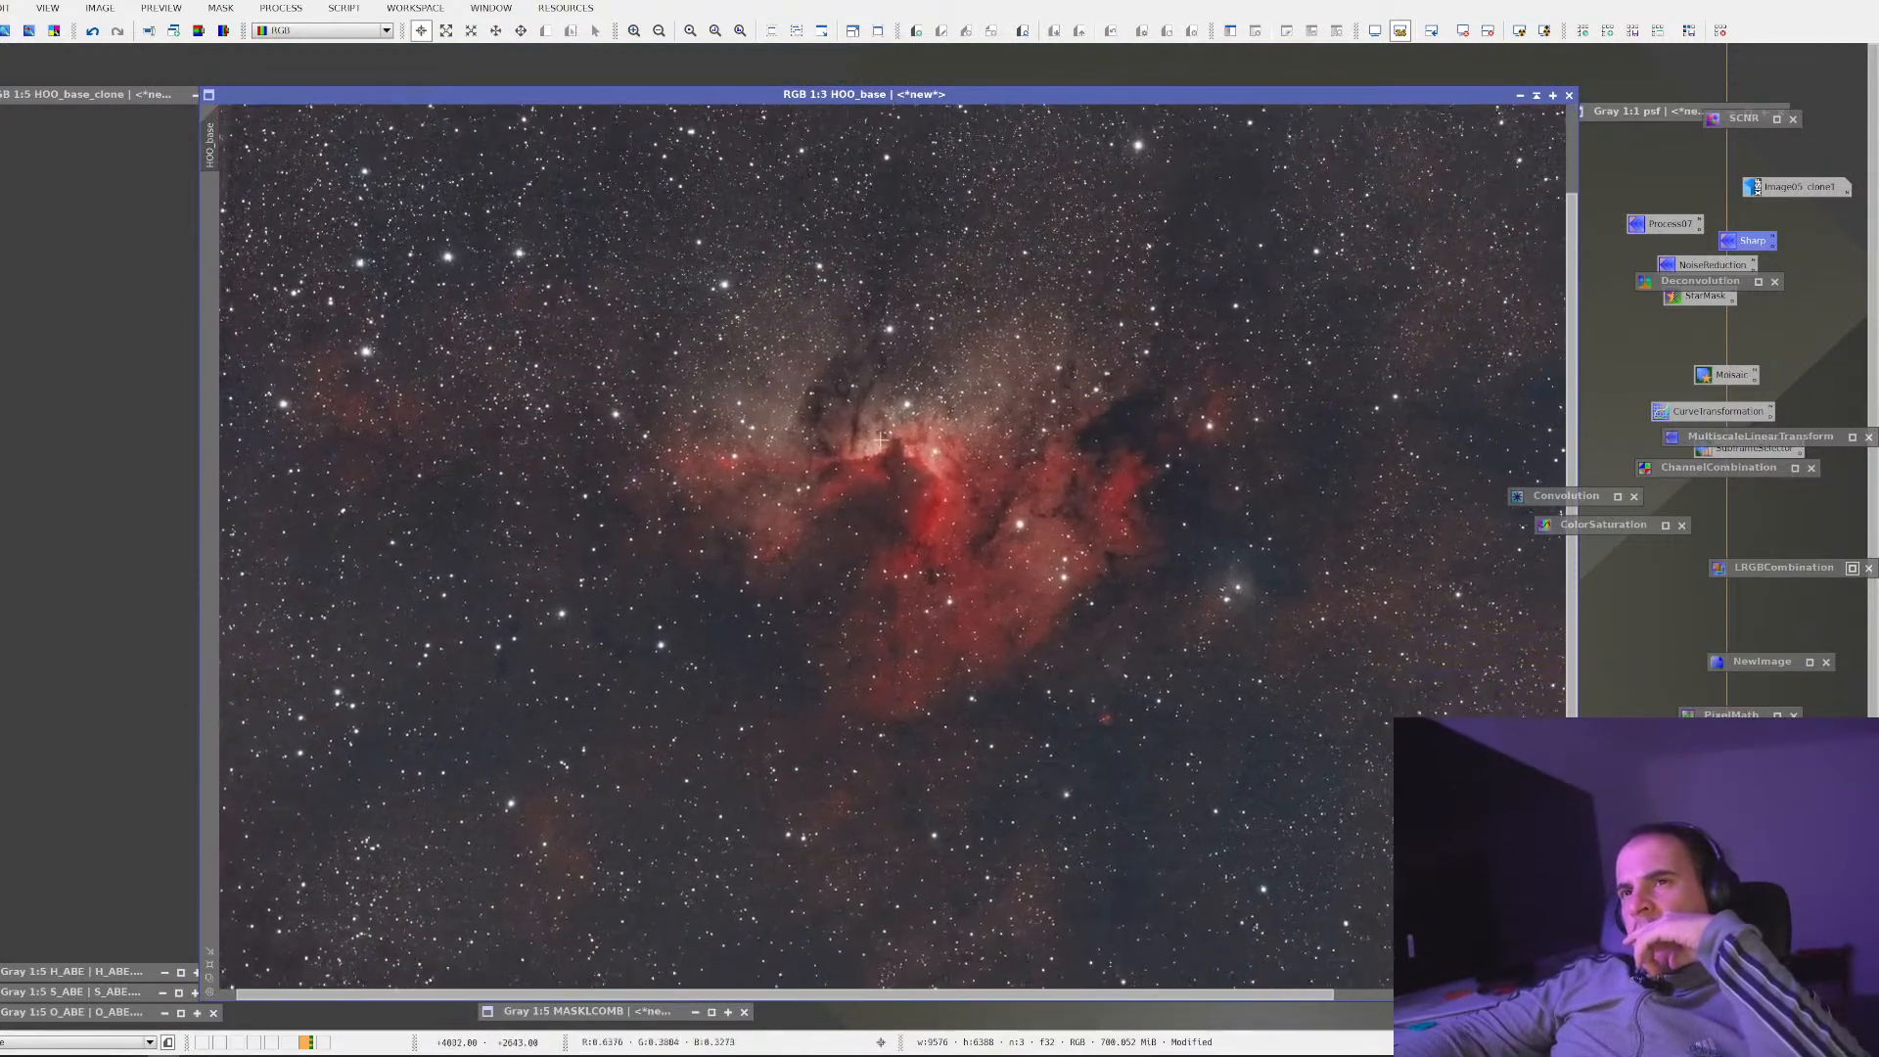
pyautogui.scroll(-1, 834, 468)
pyautogui.scroll(3, 847, 498)
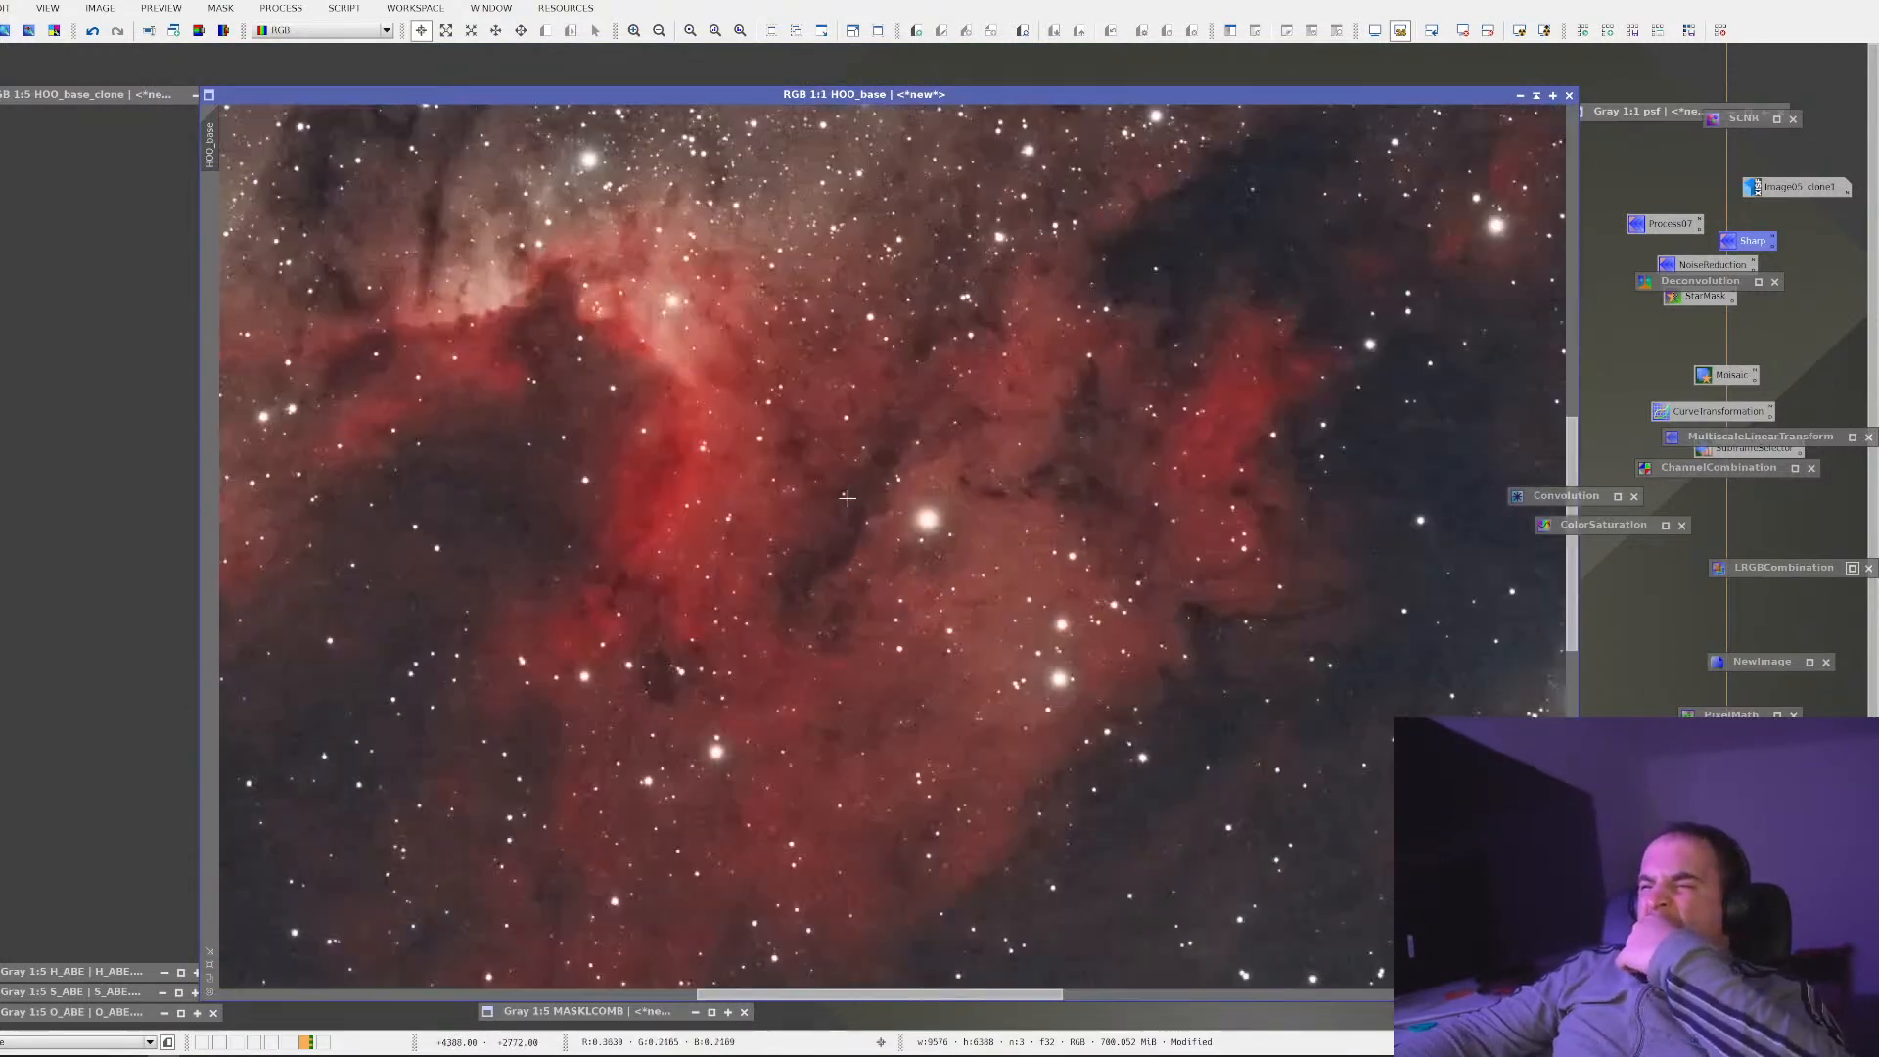
pyautogui.scroll(-3, 835, 483)
pyautogui.scroll(3, 835, 479)
pyautogui.scroll(-1, 832, 470)
pyautogui.scroll(-1, 832, 470)
pyautogui.scroll(2, 832, 468)
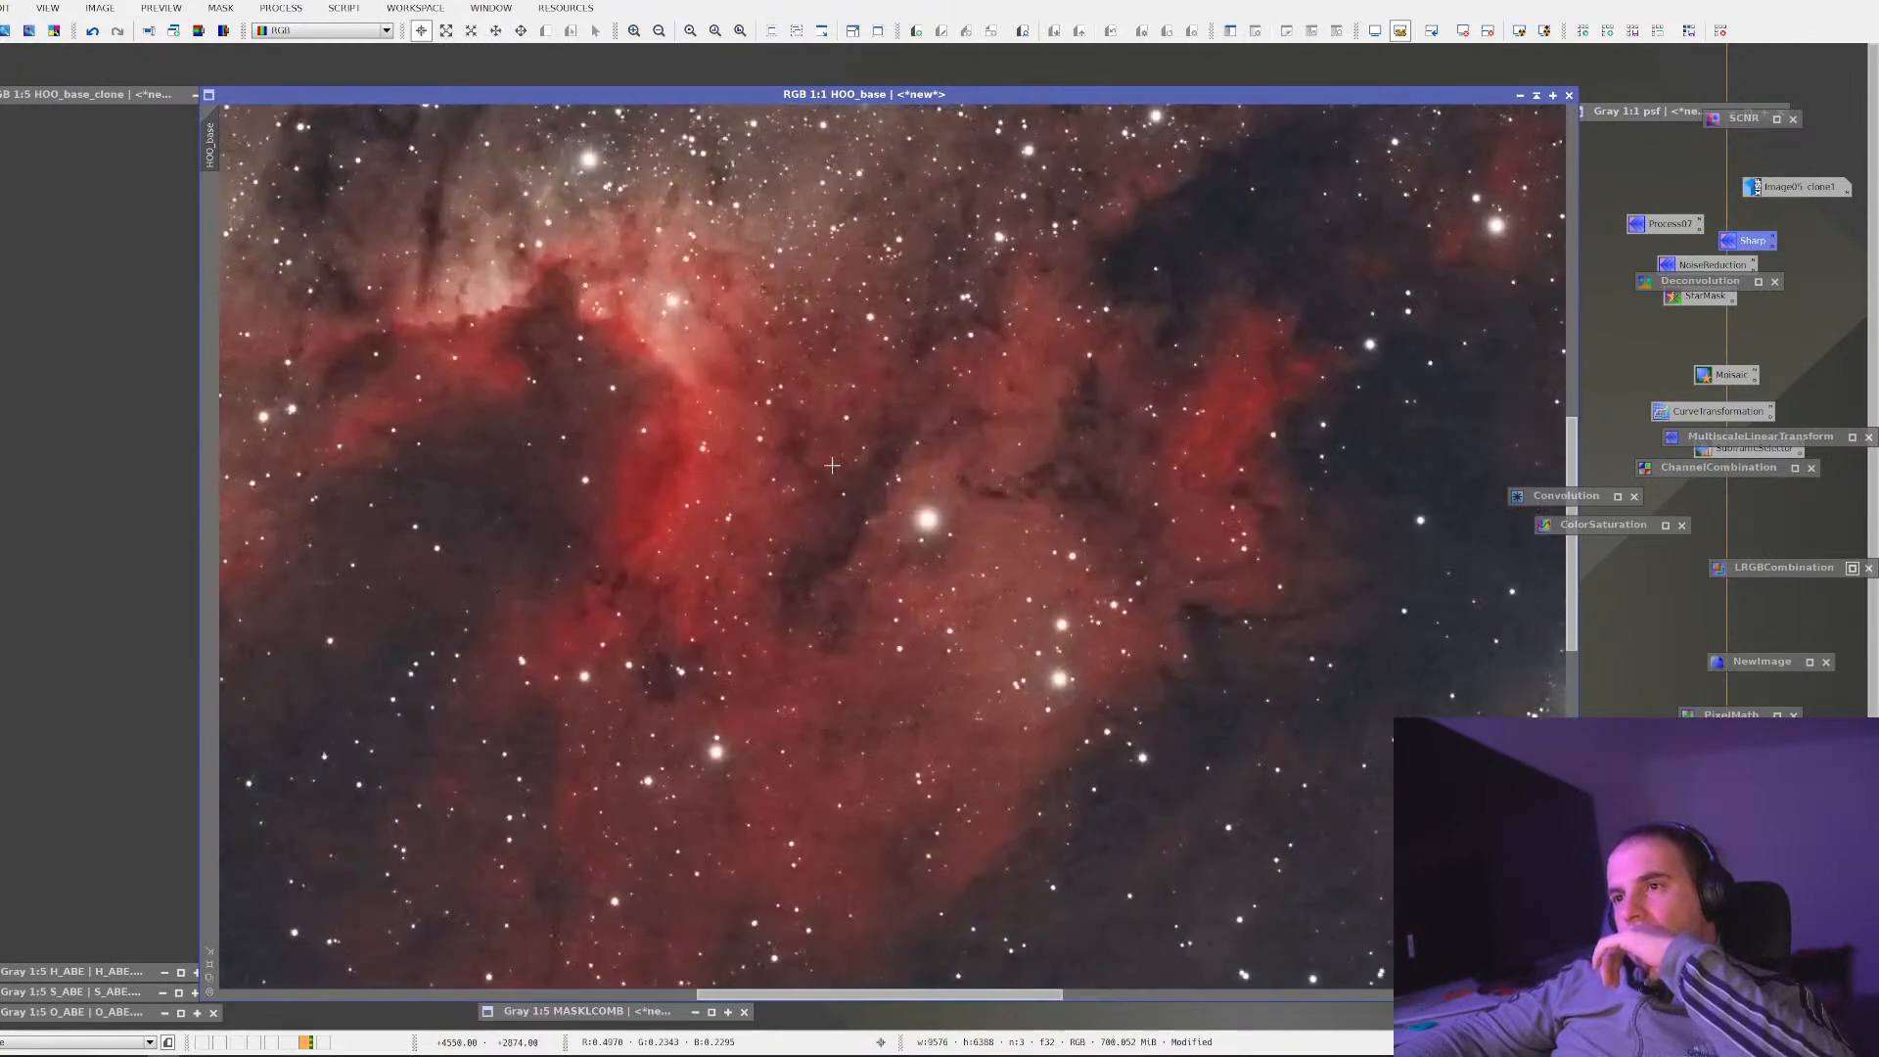
pyautogui.scroll(-1, 832, 466)
# Set MASKLCOMB as the mask of HOO_base and hide the mask overlay
pyautogui.rightClick(754, 453)
pyautogui.moveTo(881, 629)
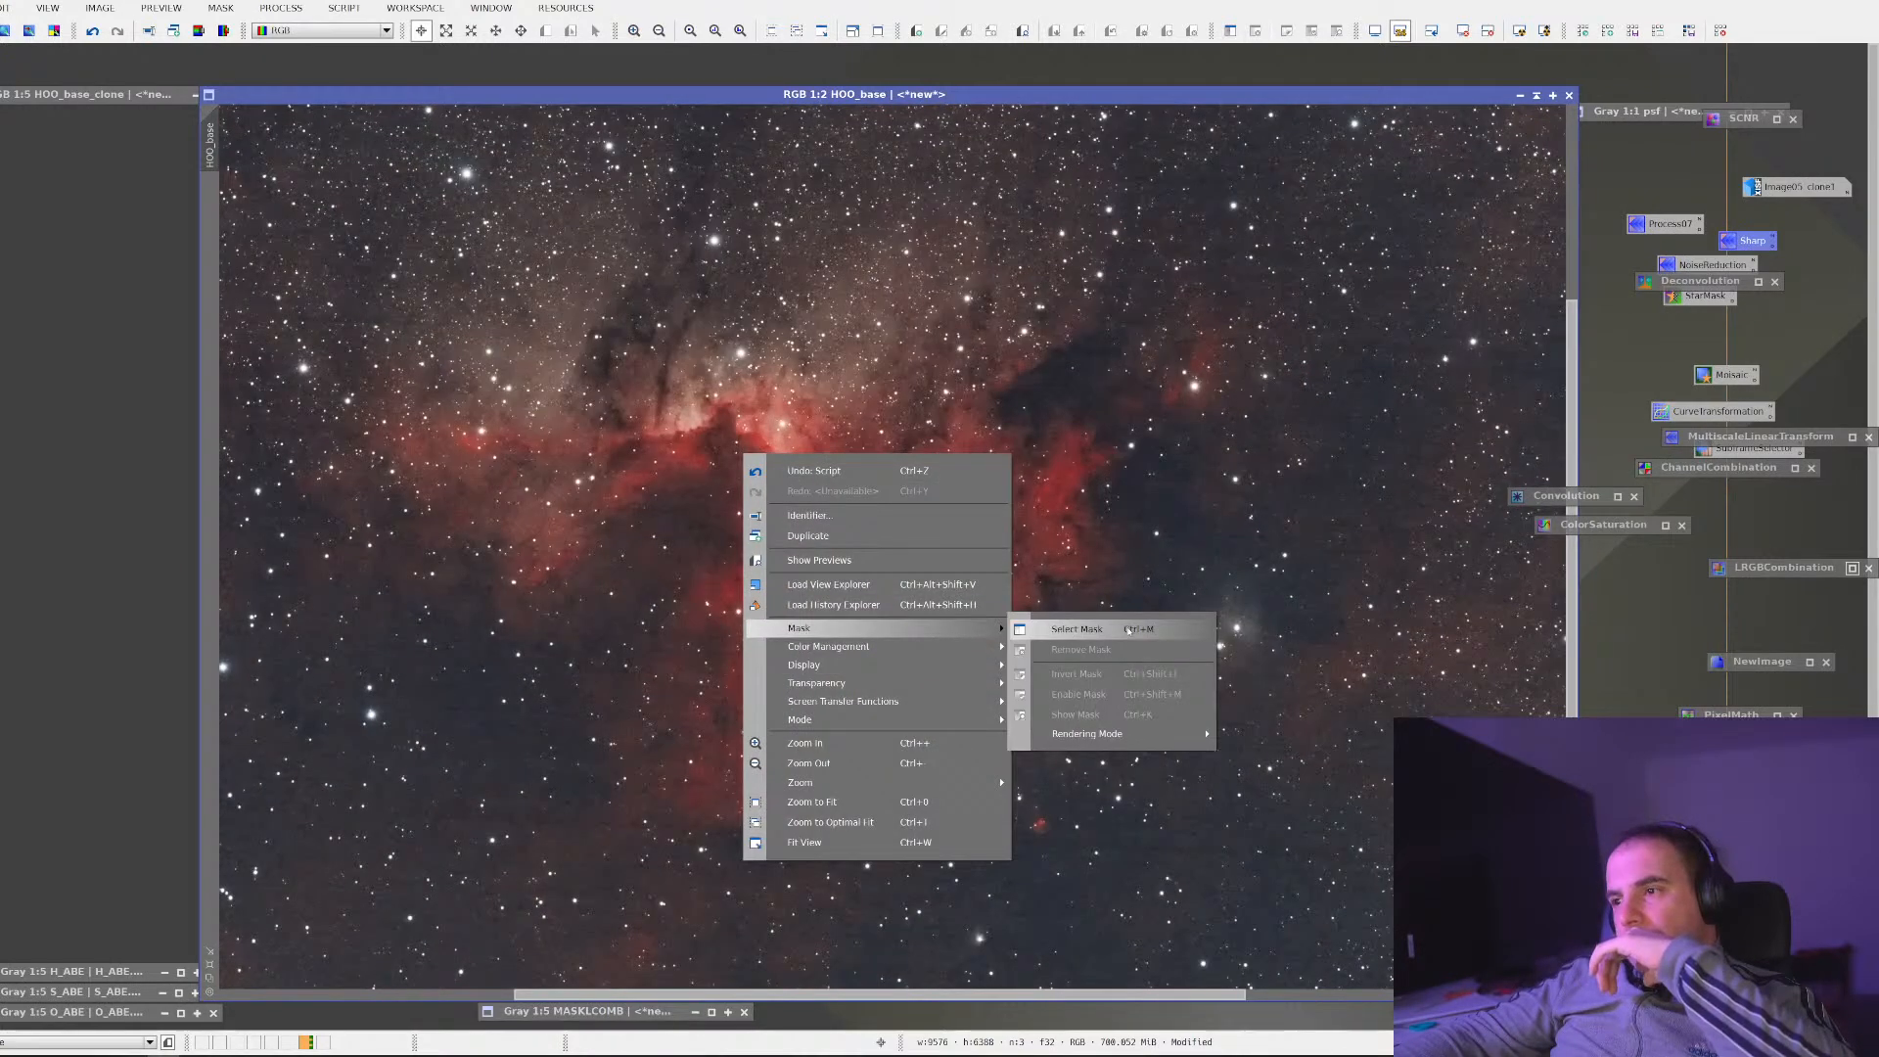
pyautogui.click(1130, 629)
pyautogui.click(910, 518)
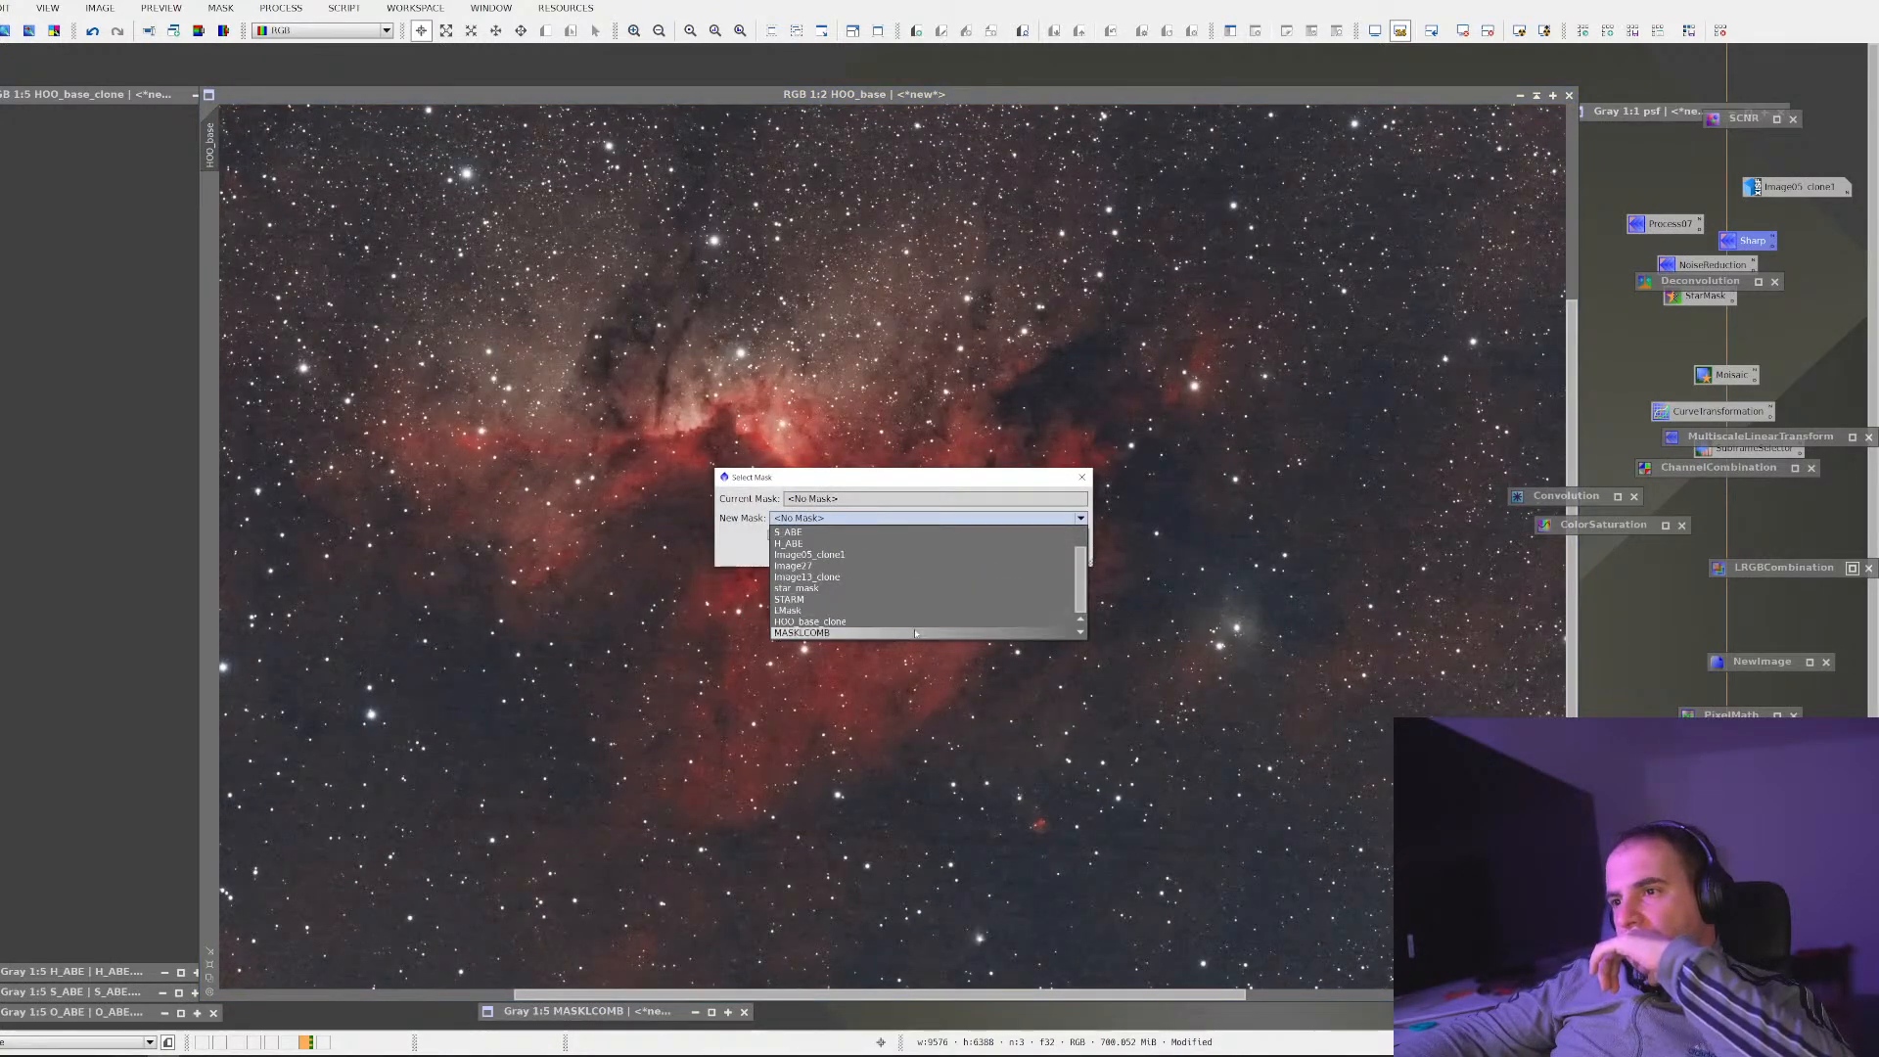
pyautogui.click(915, 634)
pyautogui.click(967, 552)
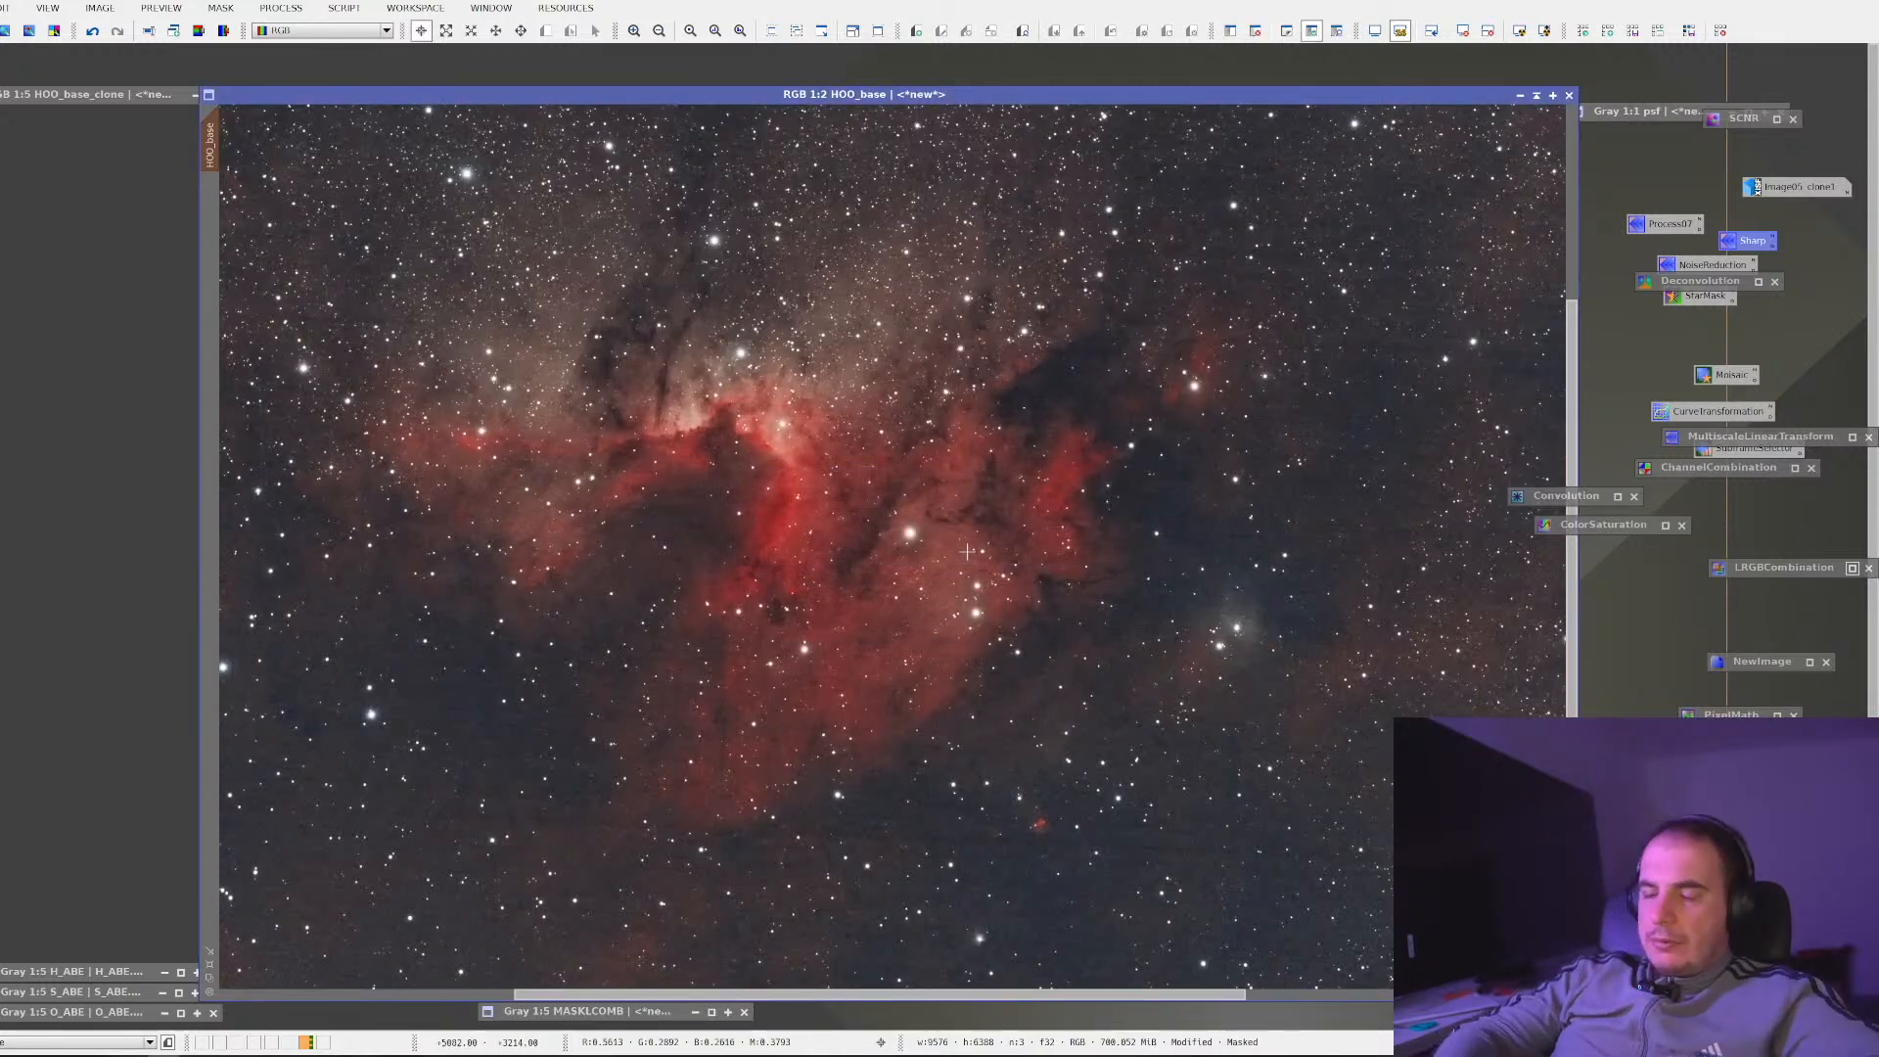
pyautogui.hotkey('ctrl', 'k')
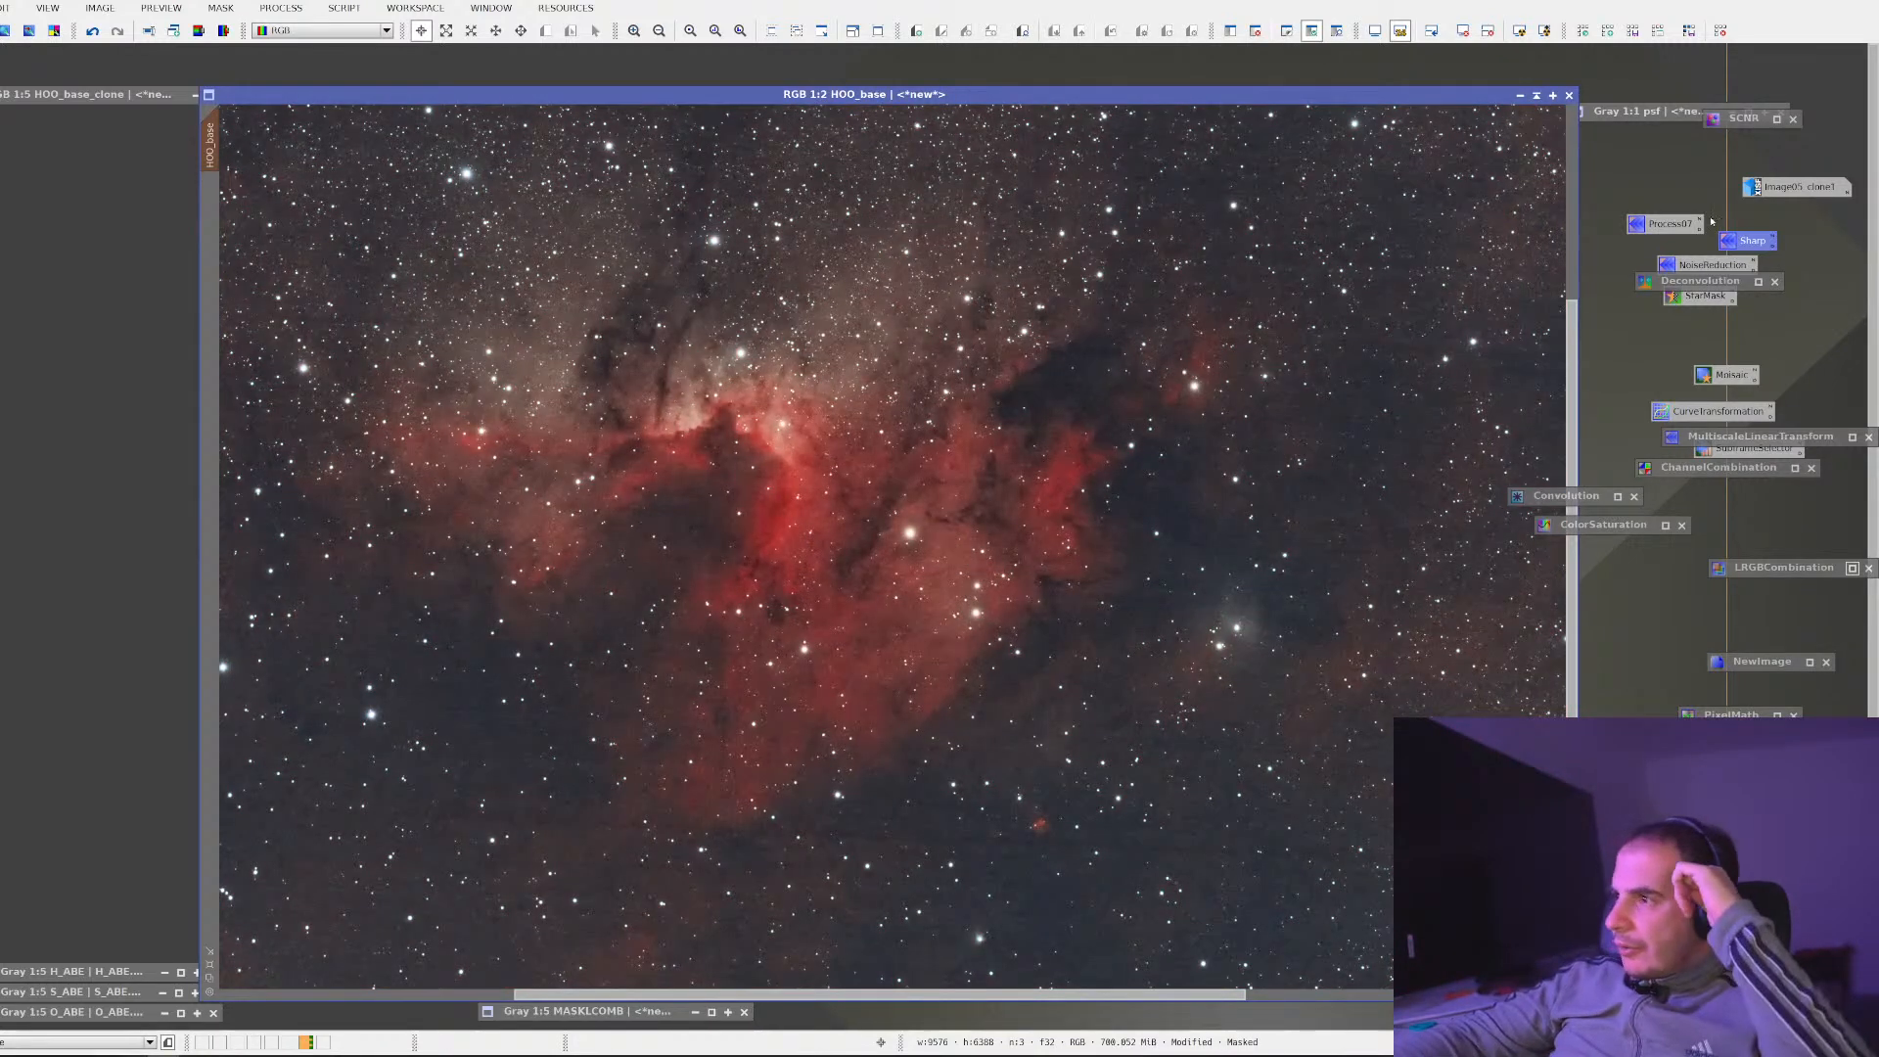
# Apply the saved Sharp MultiscaleLinearTransform settings to the masked HOO_base image and check the result against the unsharpened state at 1:1
pyautogui.doubleClick(1734, 244)
pyautogui.moveTo(1257, 640); pyautogui.dragTo(933, 628)
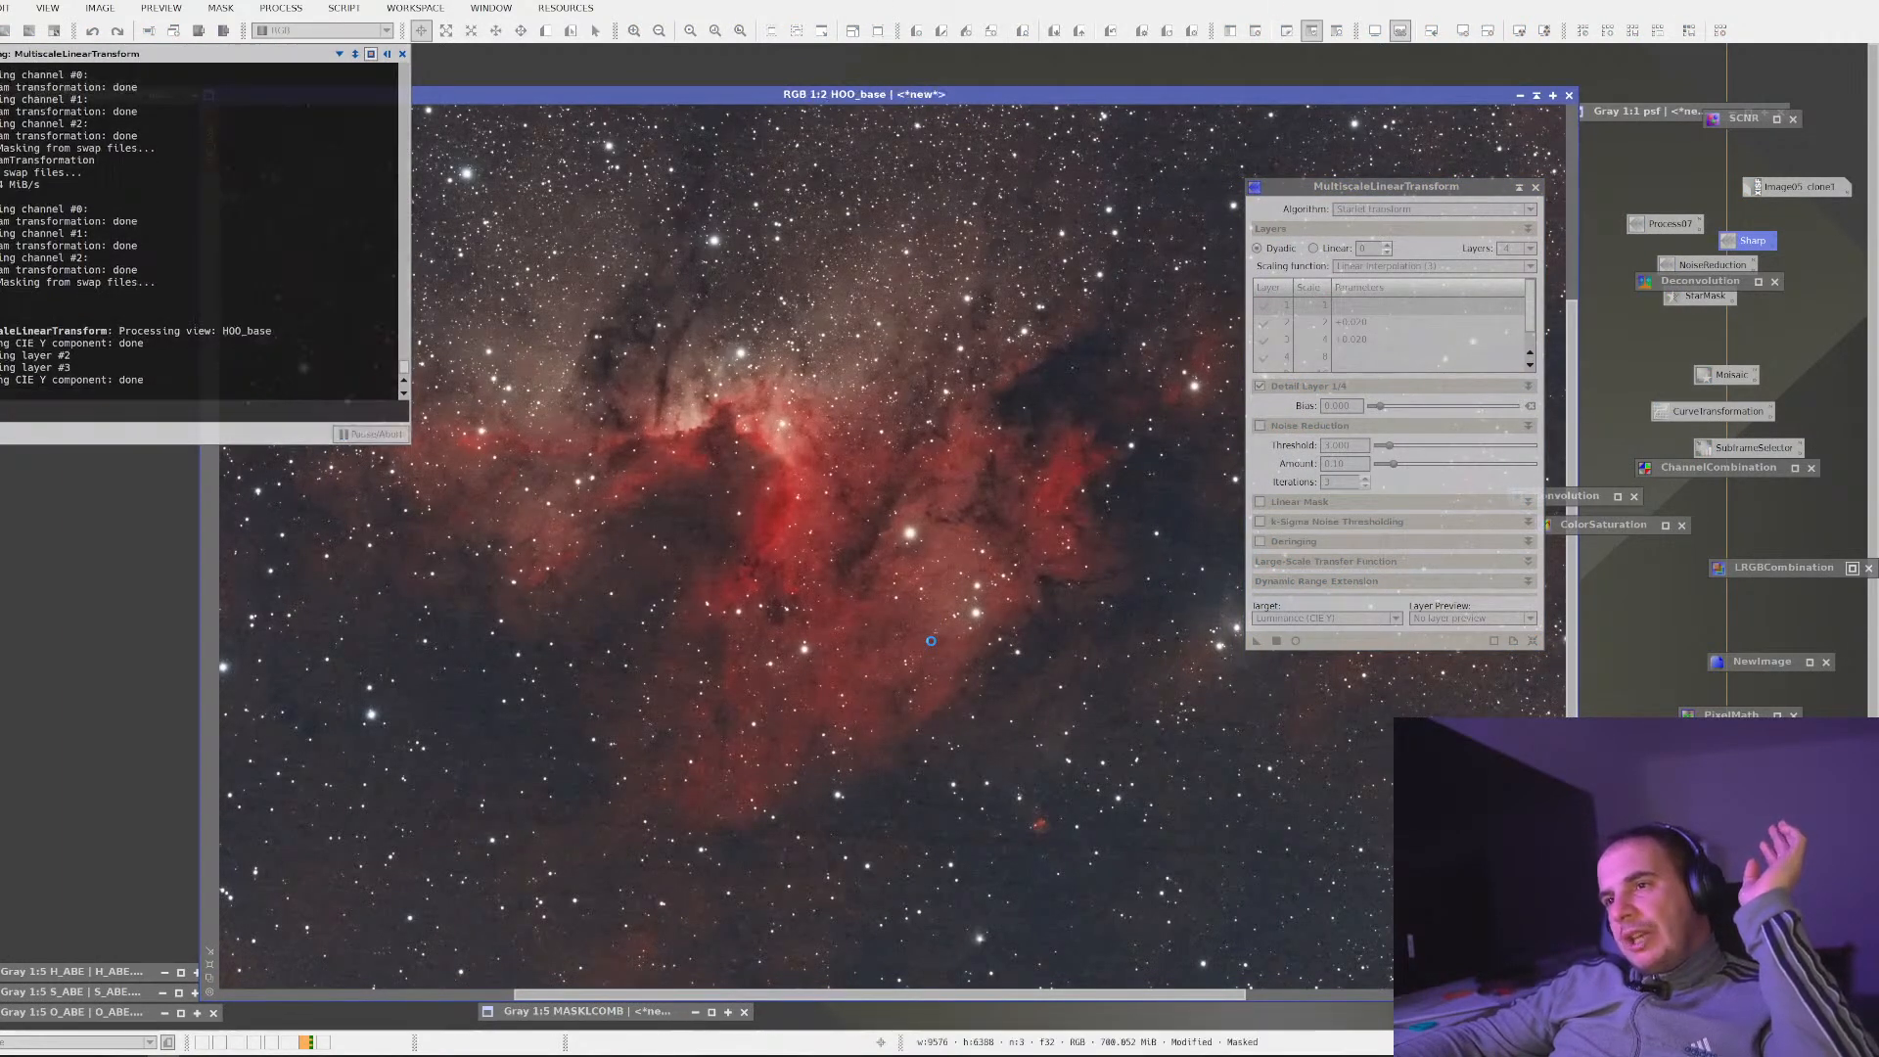
pyautogui.scroll(1, 892, 547)
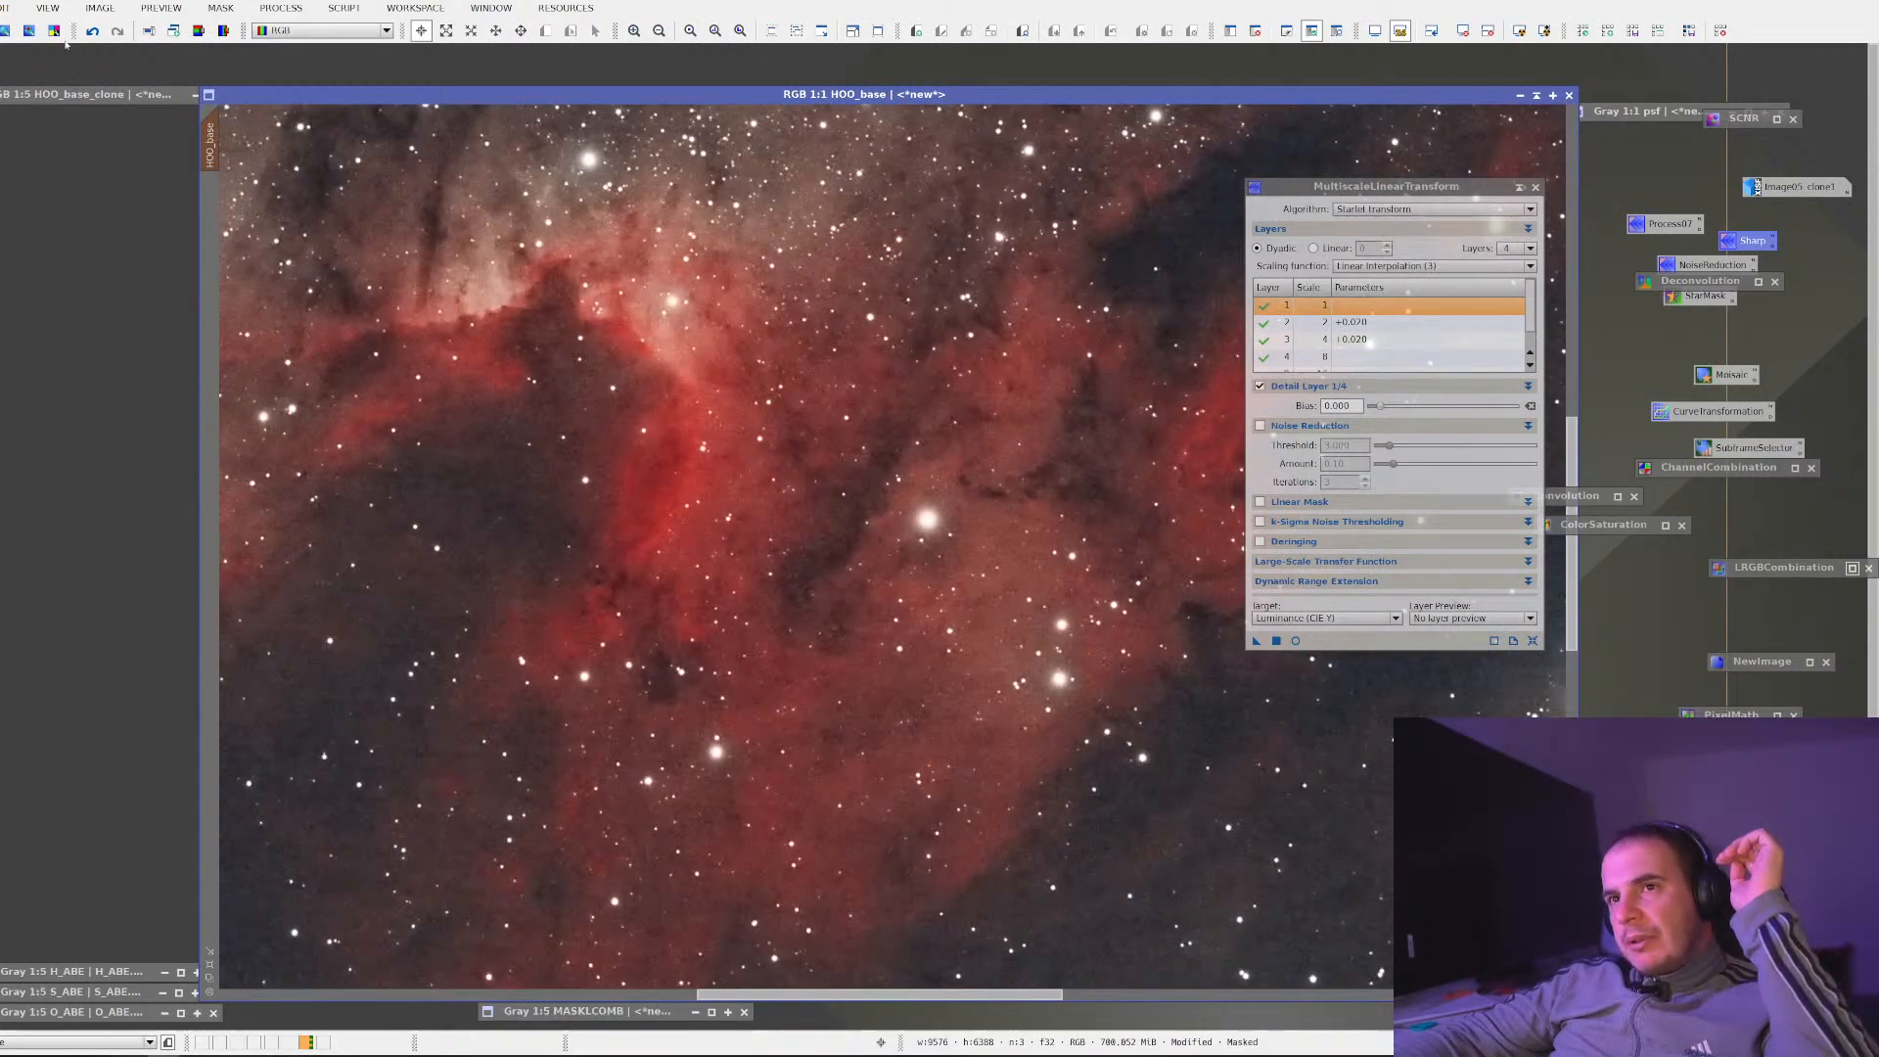
pyautogui.click(93, 32)
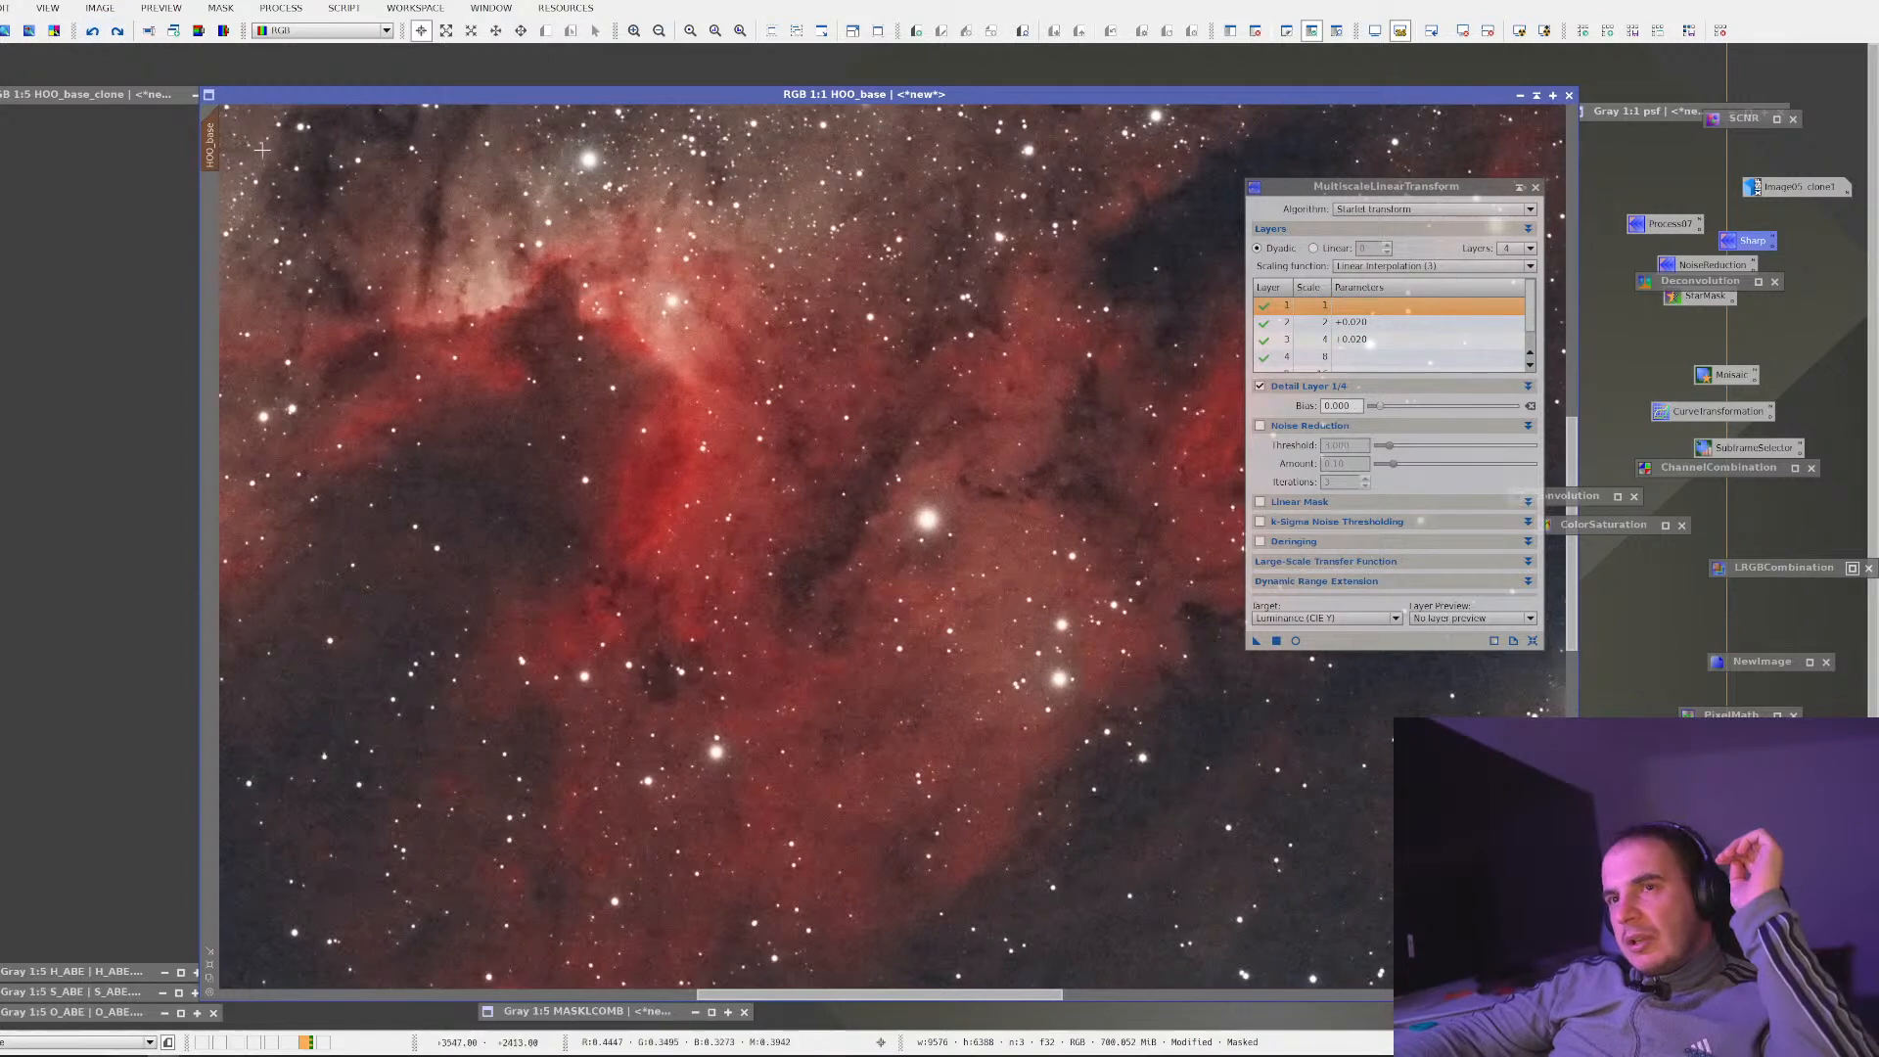
# Compare HOO_base with and without the sharpening at 1:1 and 1:3, and collapse the MultiscaleLinearTransform window
pyautogui.click(118, 32)
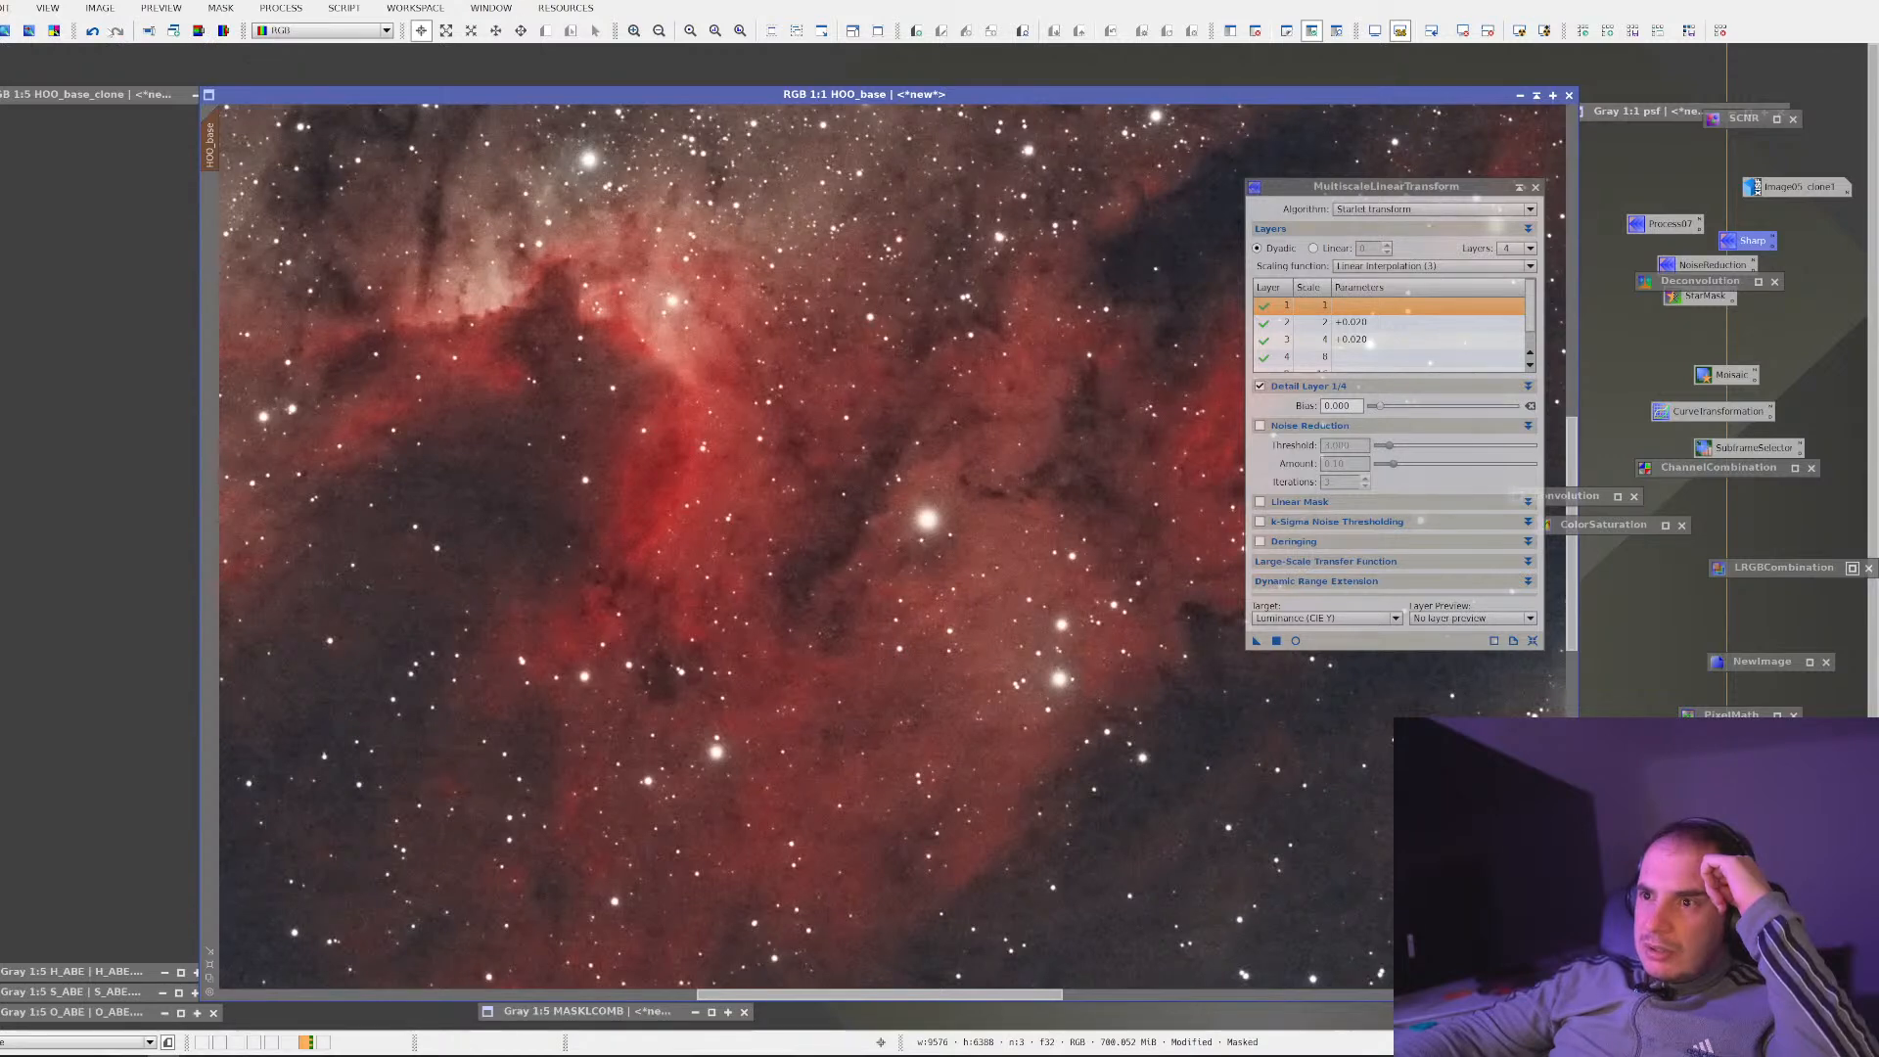
pyautogui.click(93, 33)
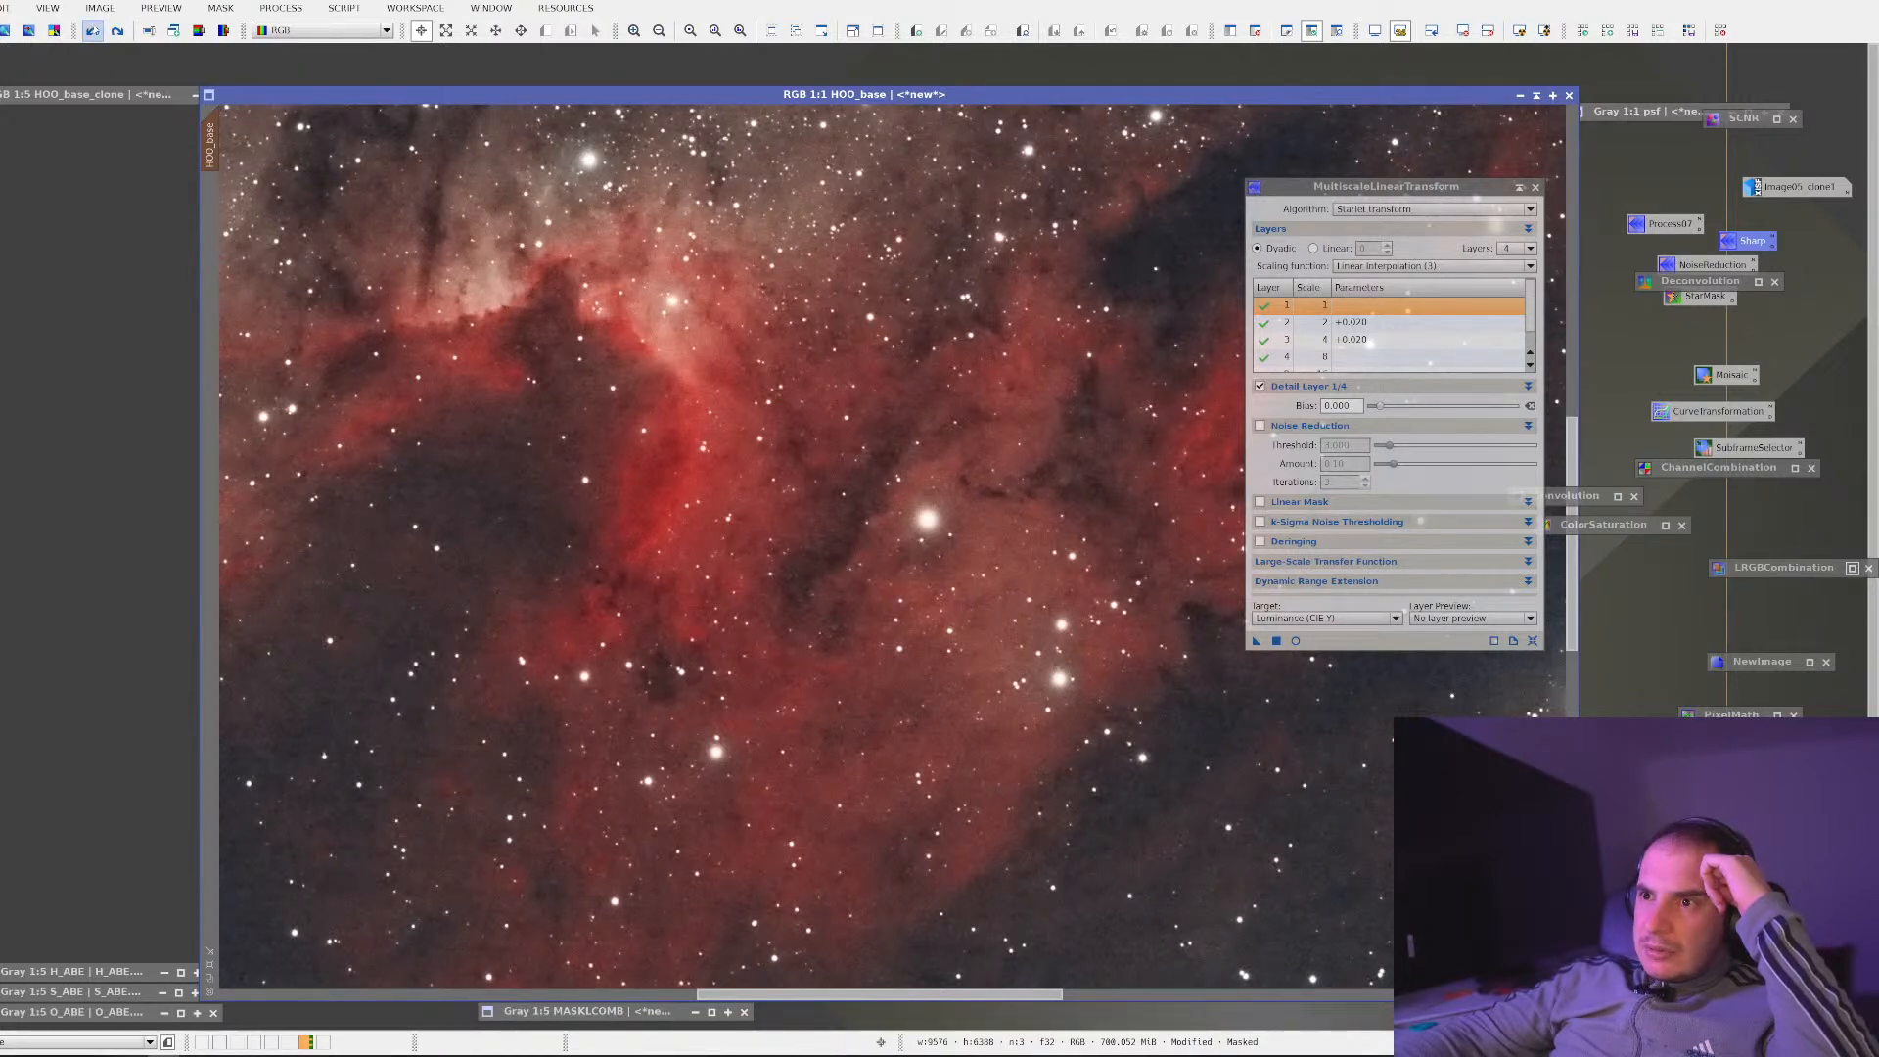
pyautogui.scroll(-2, 424, 337)
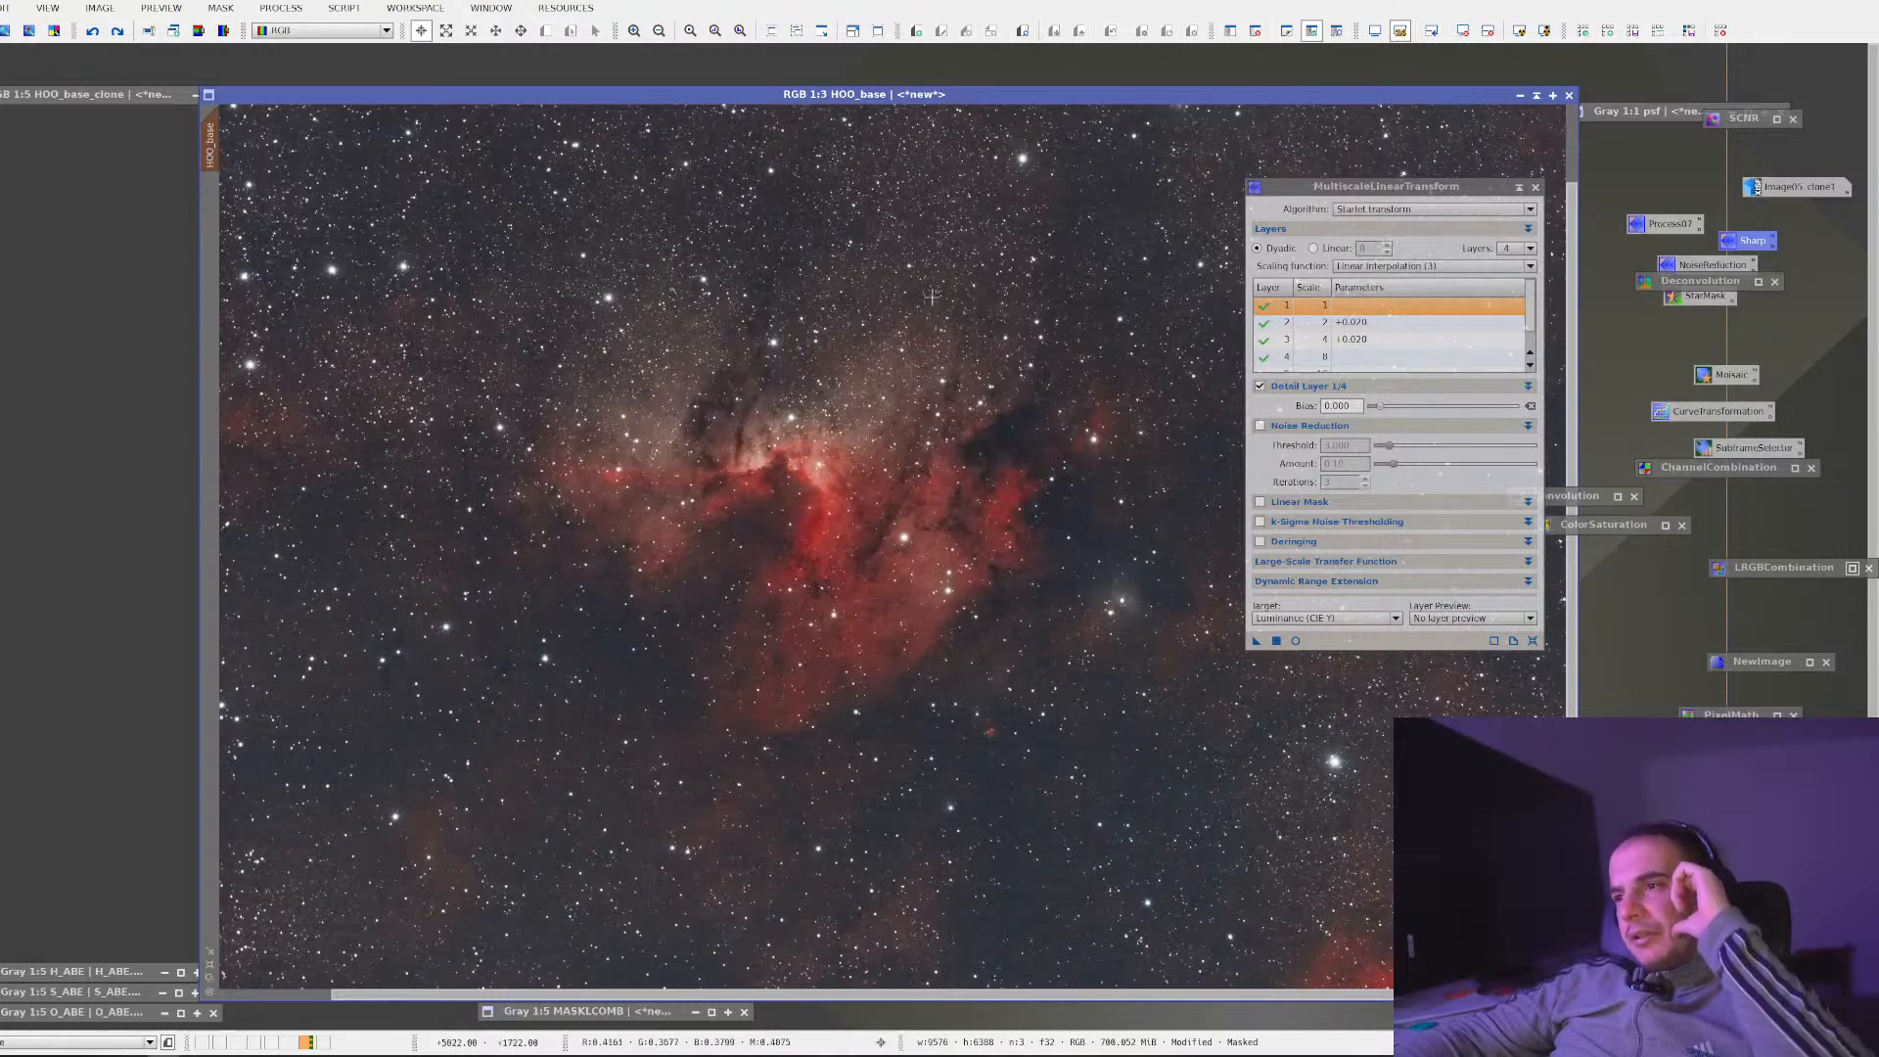
pyautogui.click(1519, 186)
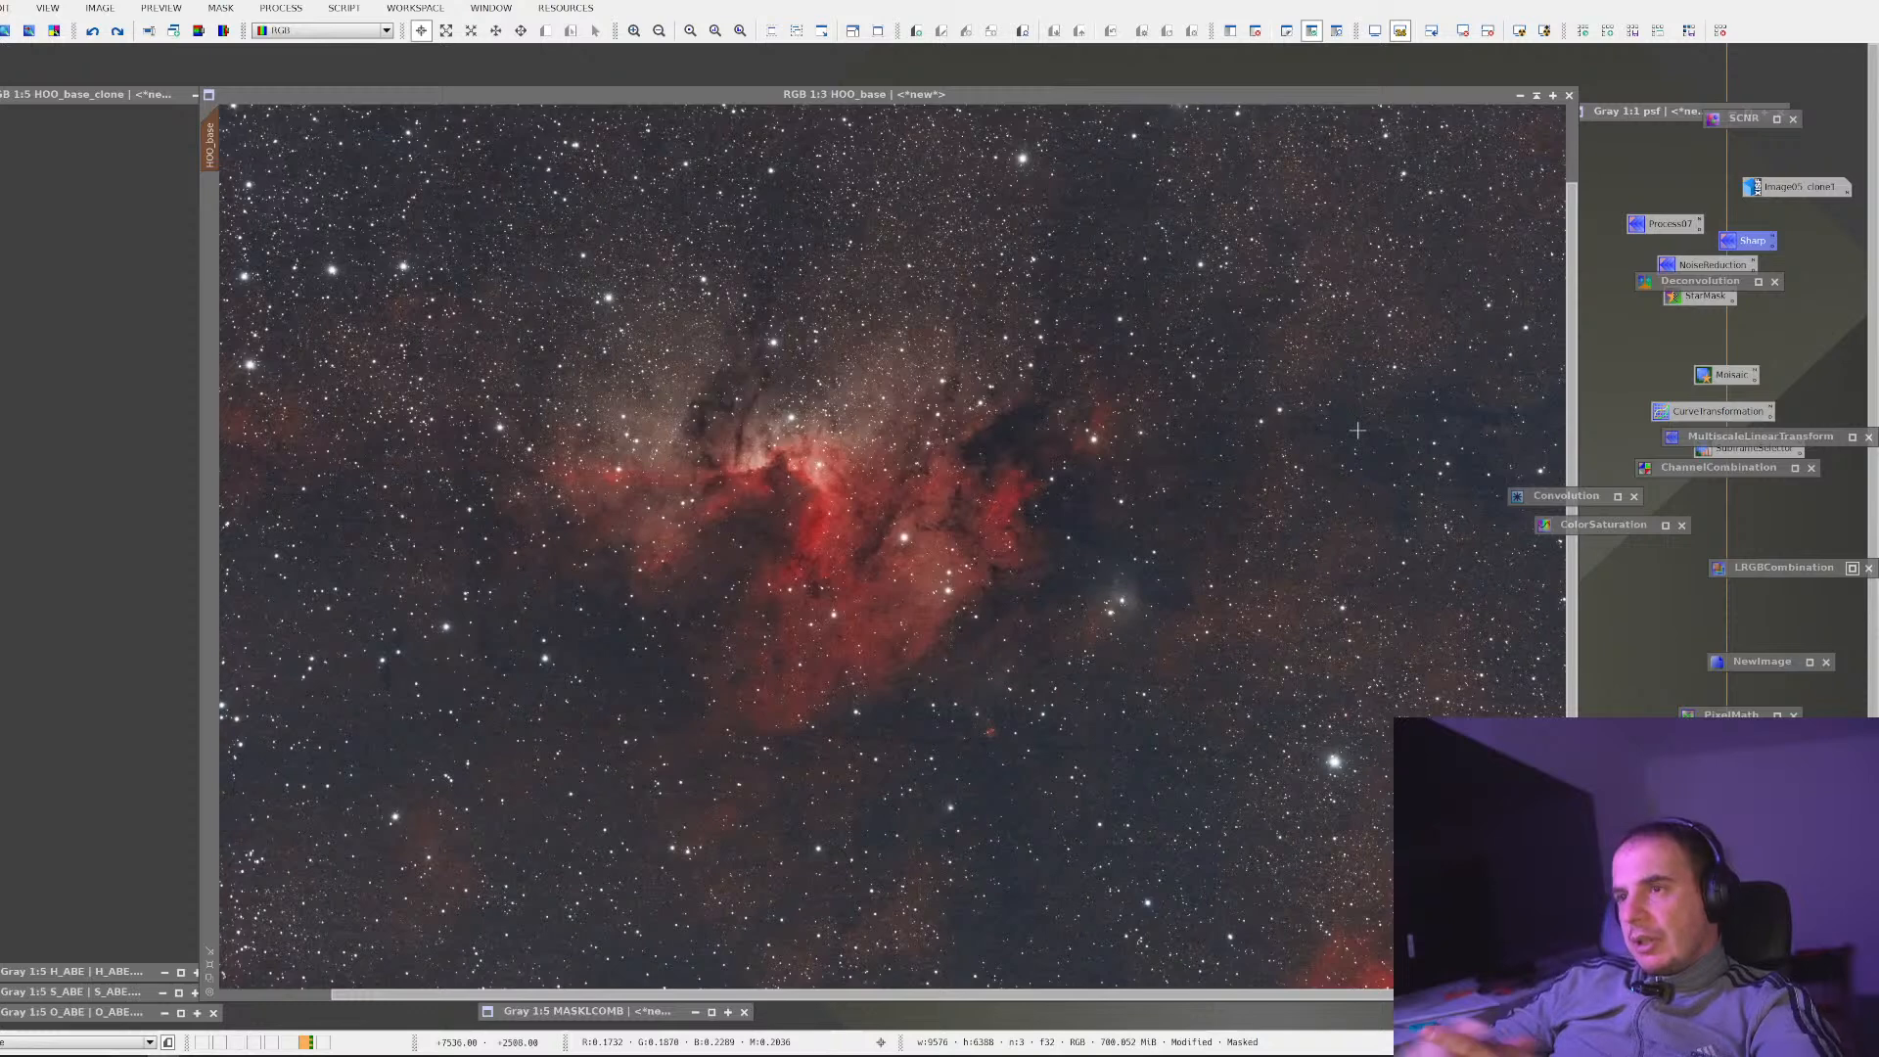
# Examine the sharpened nebula and the dark background below it in HOO_base at magnifications from 1:4 to 1:1
pyautogui.moveTo(440, 256); pyautogui.dragTo(896, 561)
pyautogui.scroll(1, 701, 452)
pyautogui.moveTo(666, 397); pyautogui.dragTo(931, 682)
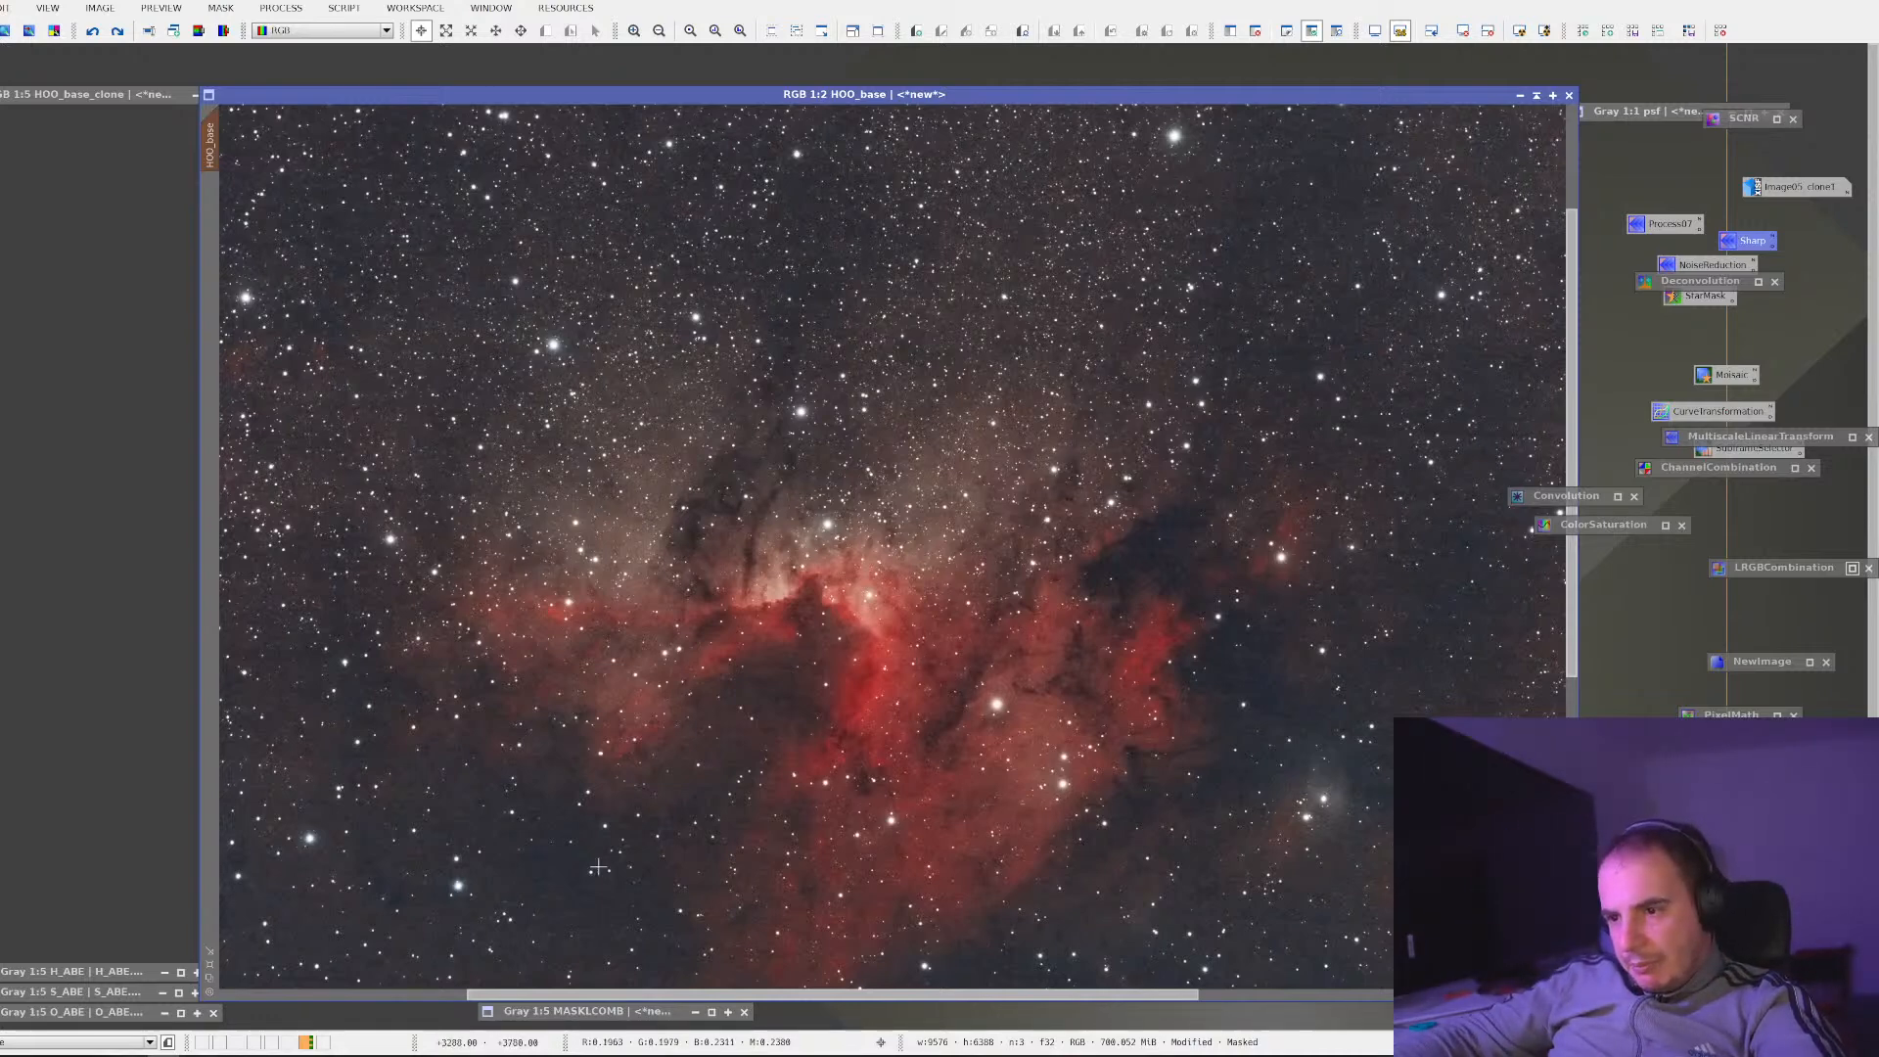
pyautogui.scroll(1, 598, 868)
pyautogui.moveTo(585, 894); pyautogui.dragTo(769, 206)
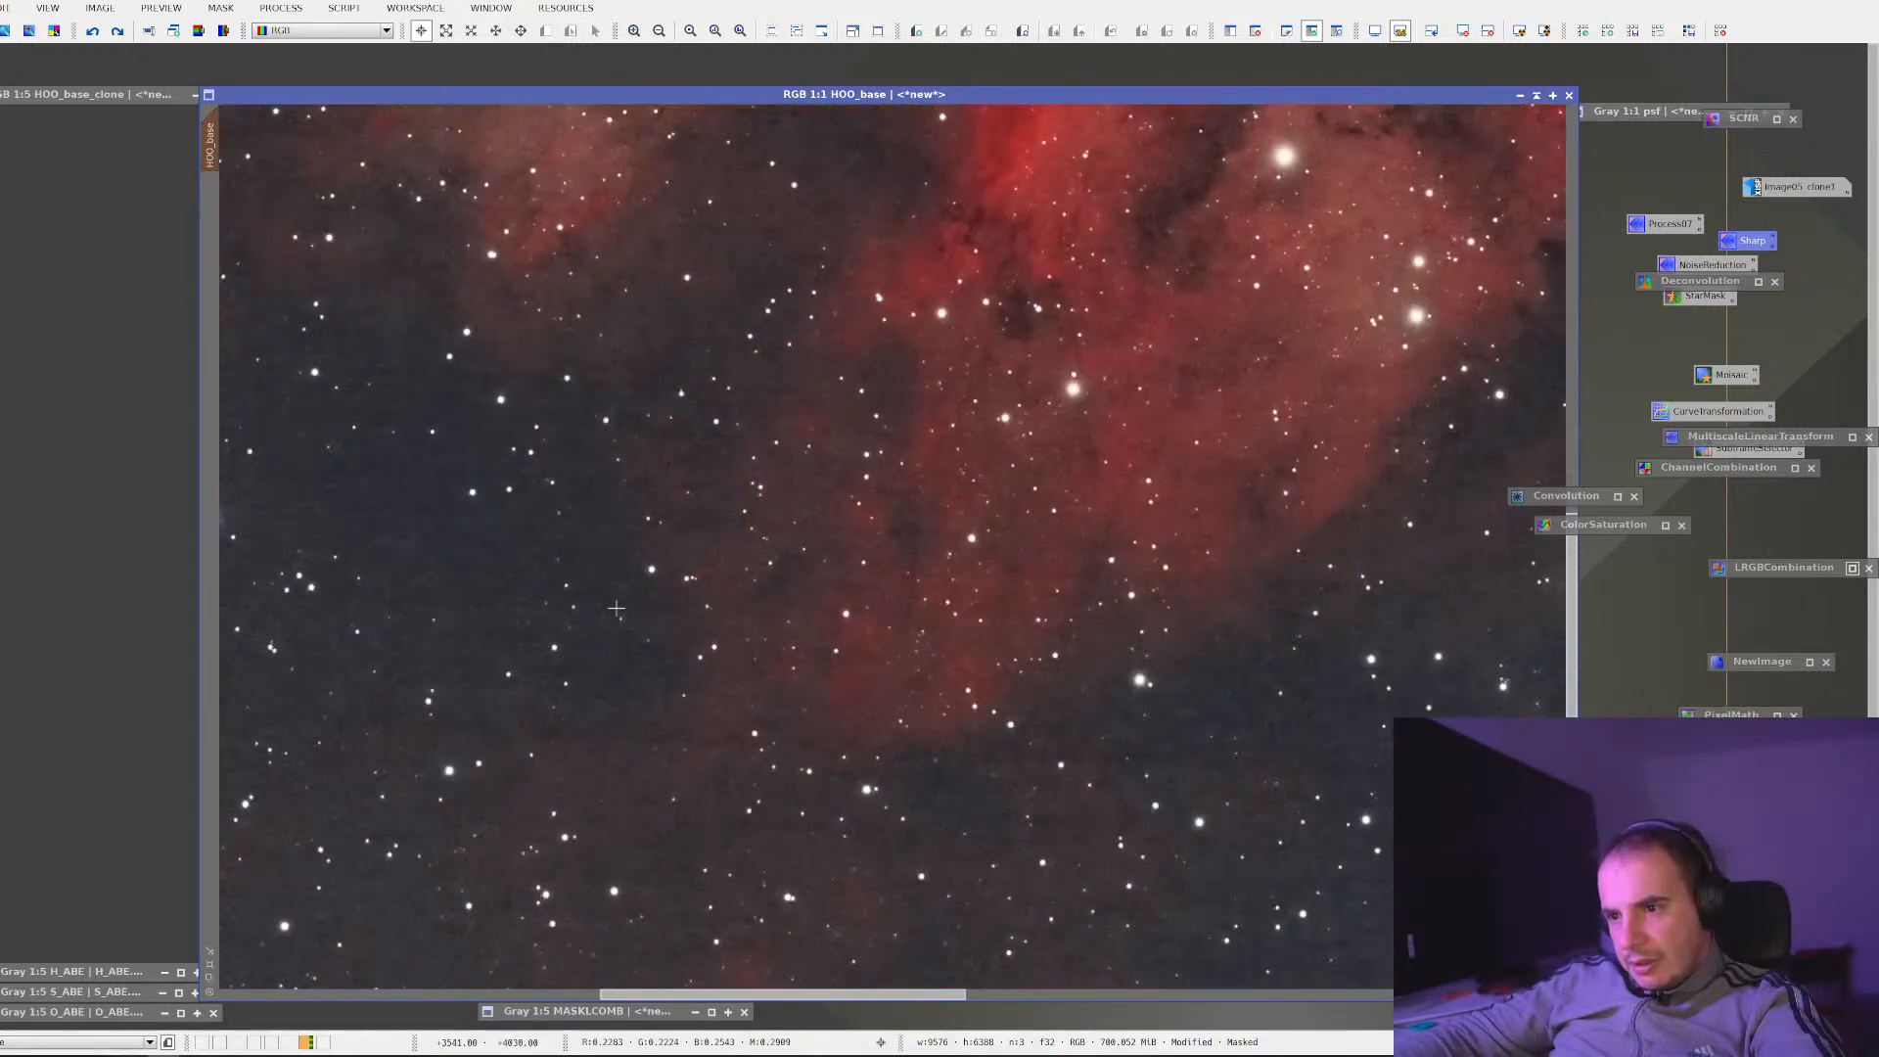
pyautogui.scroll(-2, 623, 631)
pyautogui.scroll(-1, 623, 632)
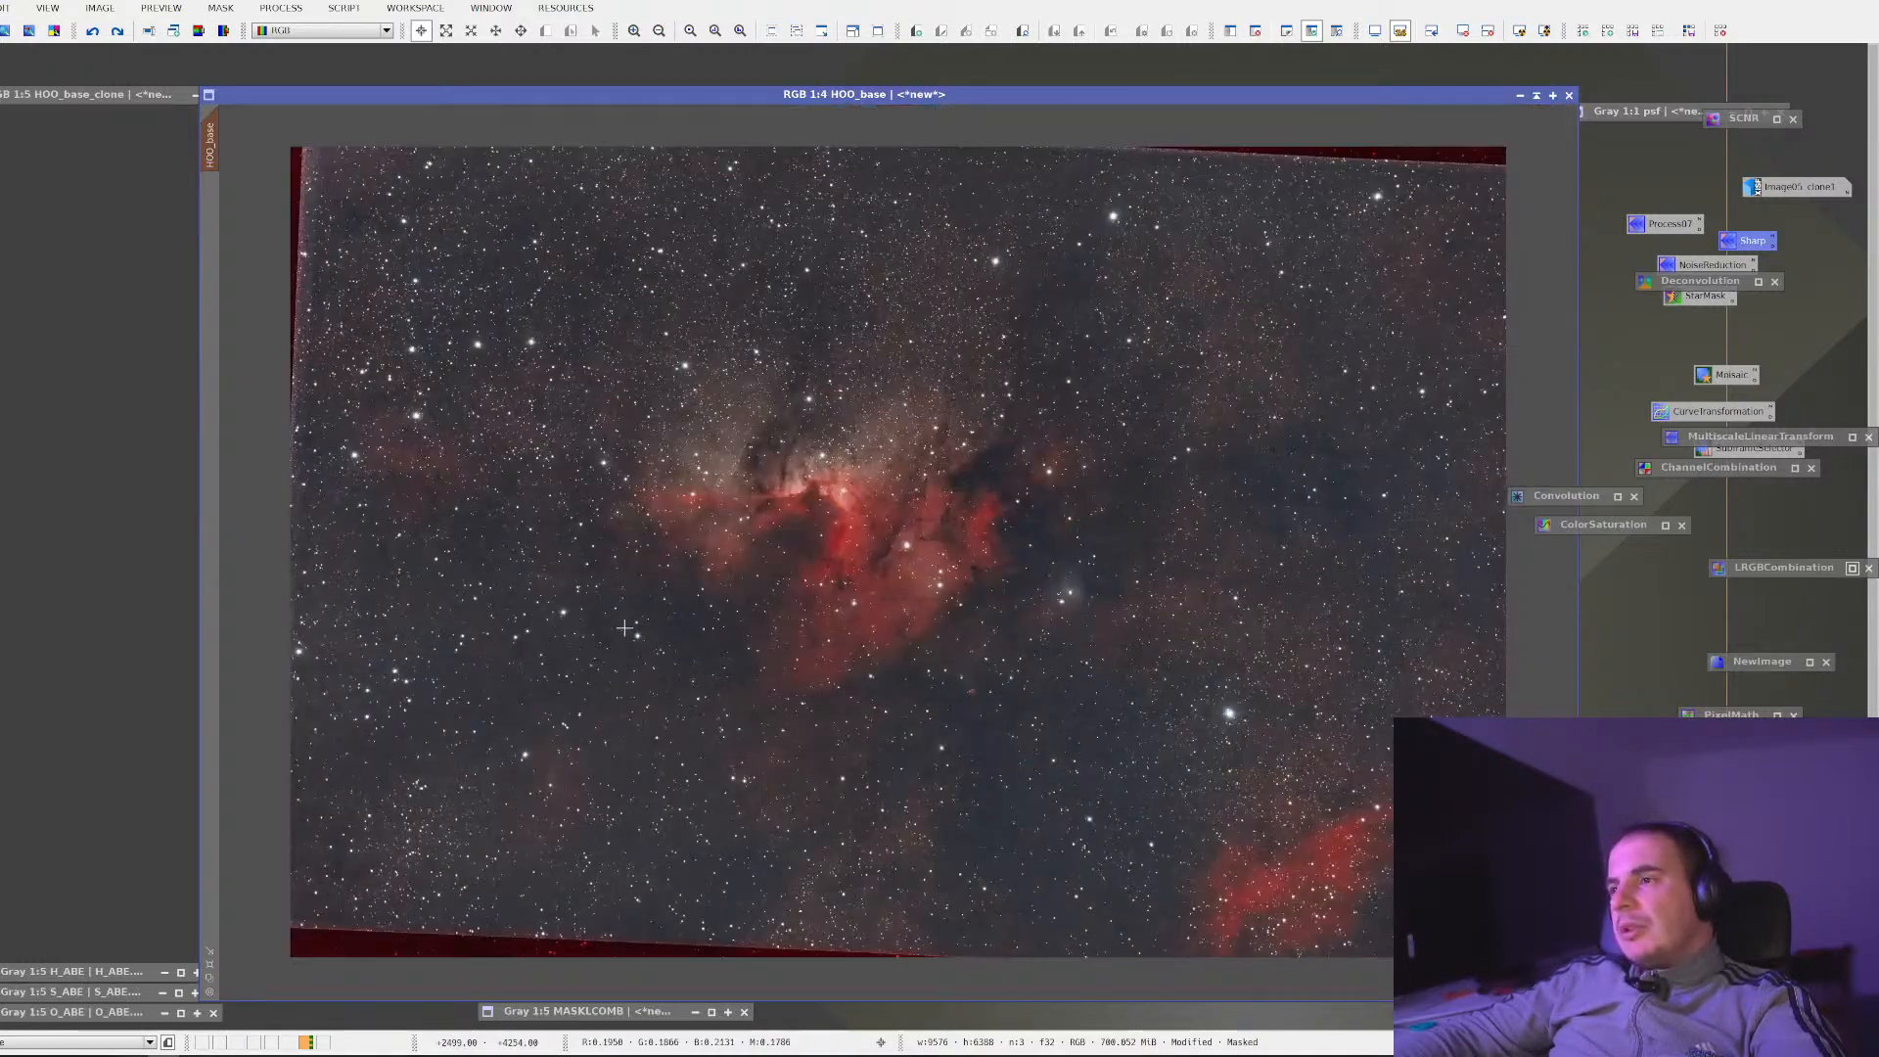
# Invert the mask of HOO_base, check its coverage, and hide the mask overlay
pyautogui.hotkey('ctrl', 'k')
pyautogui.hotkey('ctrl', 'k')
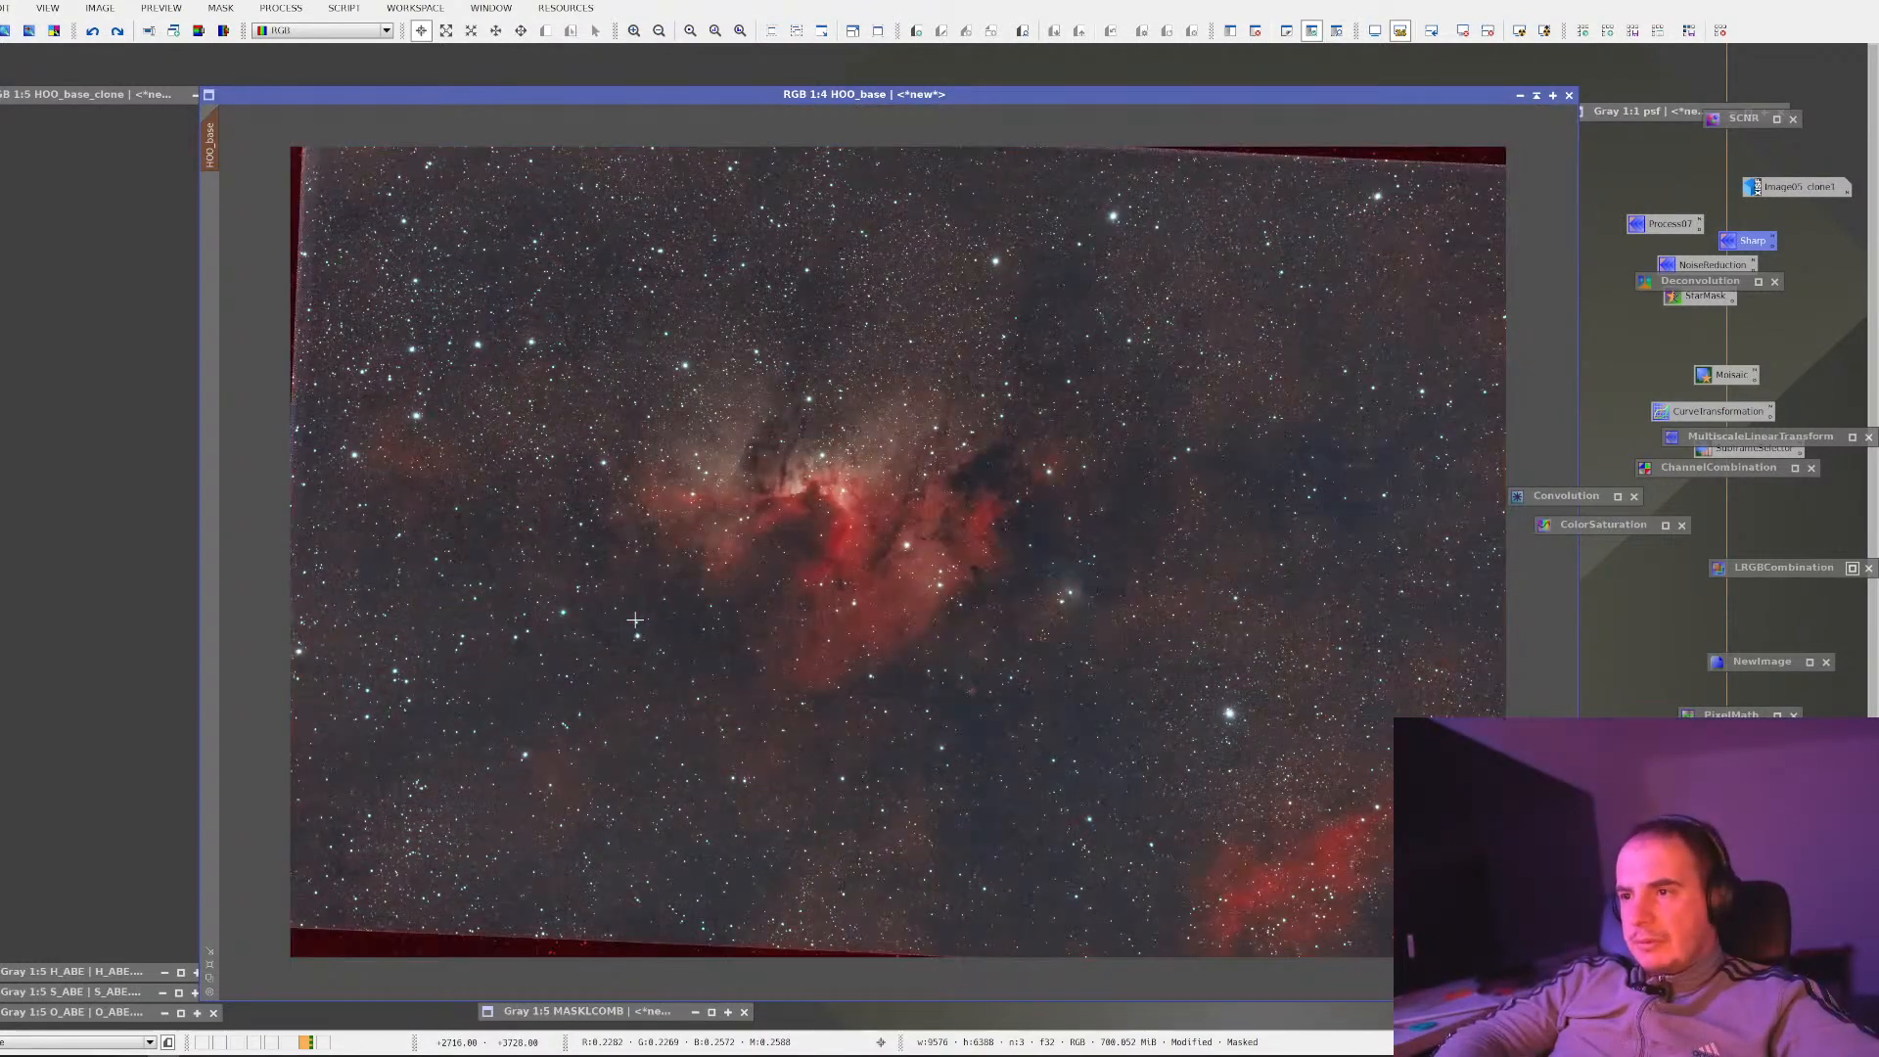
pyautogui.hotkey('ctrl', 'shift', 'i')
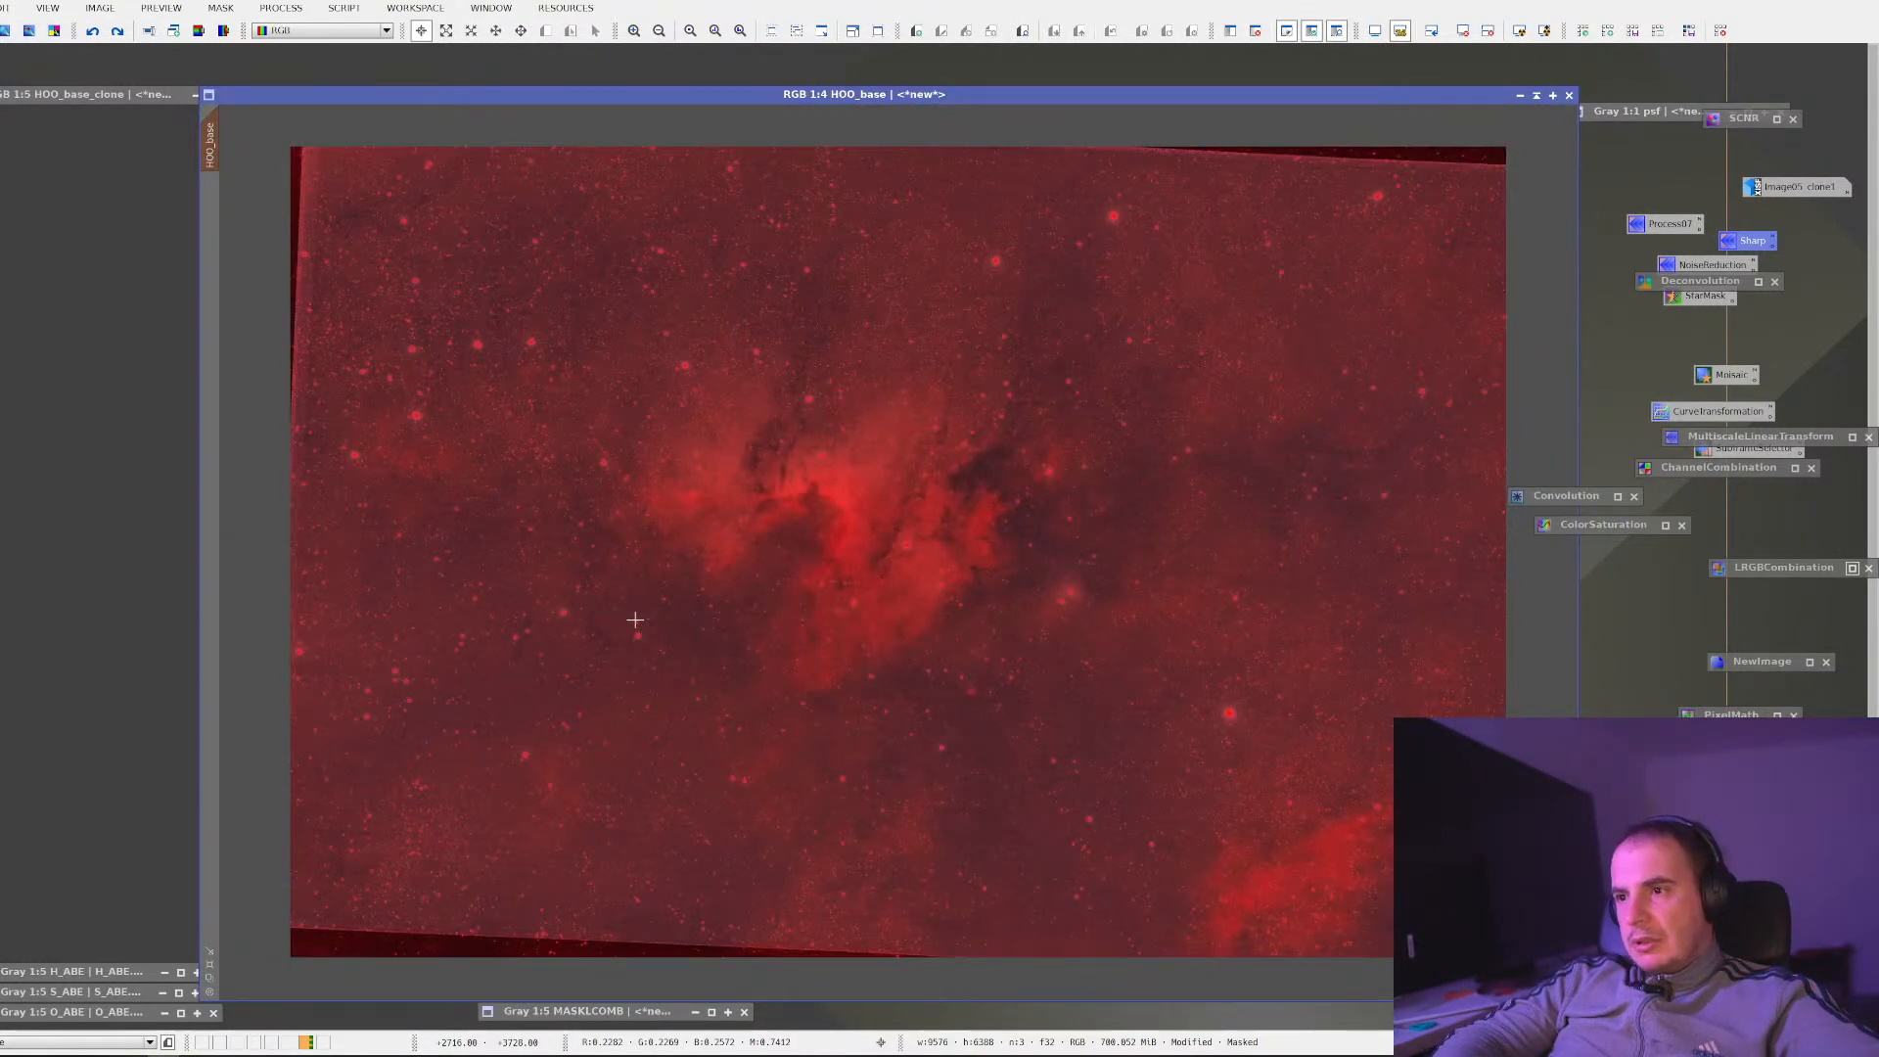
pyautogui.hotkey('ctrl', 'k')
# Apply the Process07 MultiscaleLinearTransform noise reduction to the masked HOO_base with the target set to Luminance (CIE Y)
pyautogui.scroll(4, 509, 727)
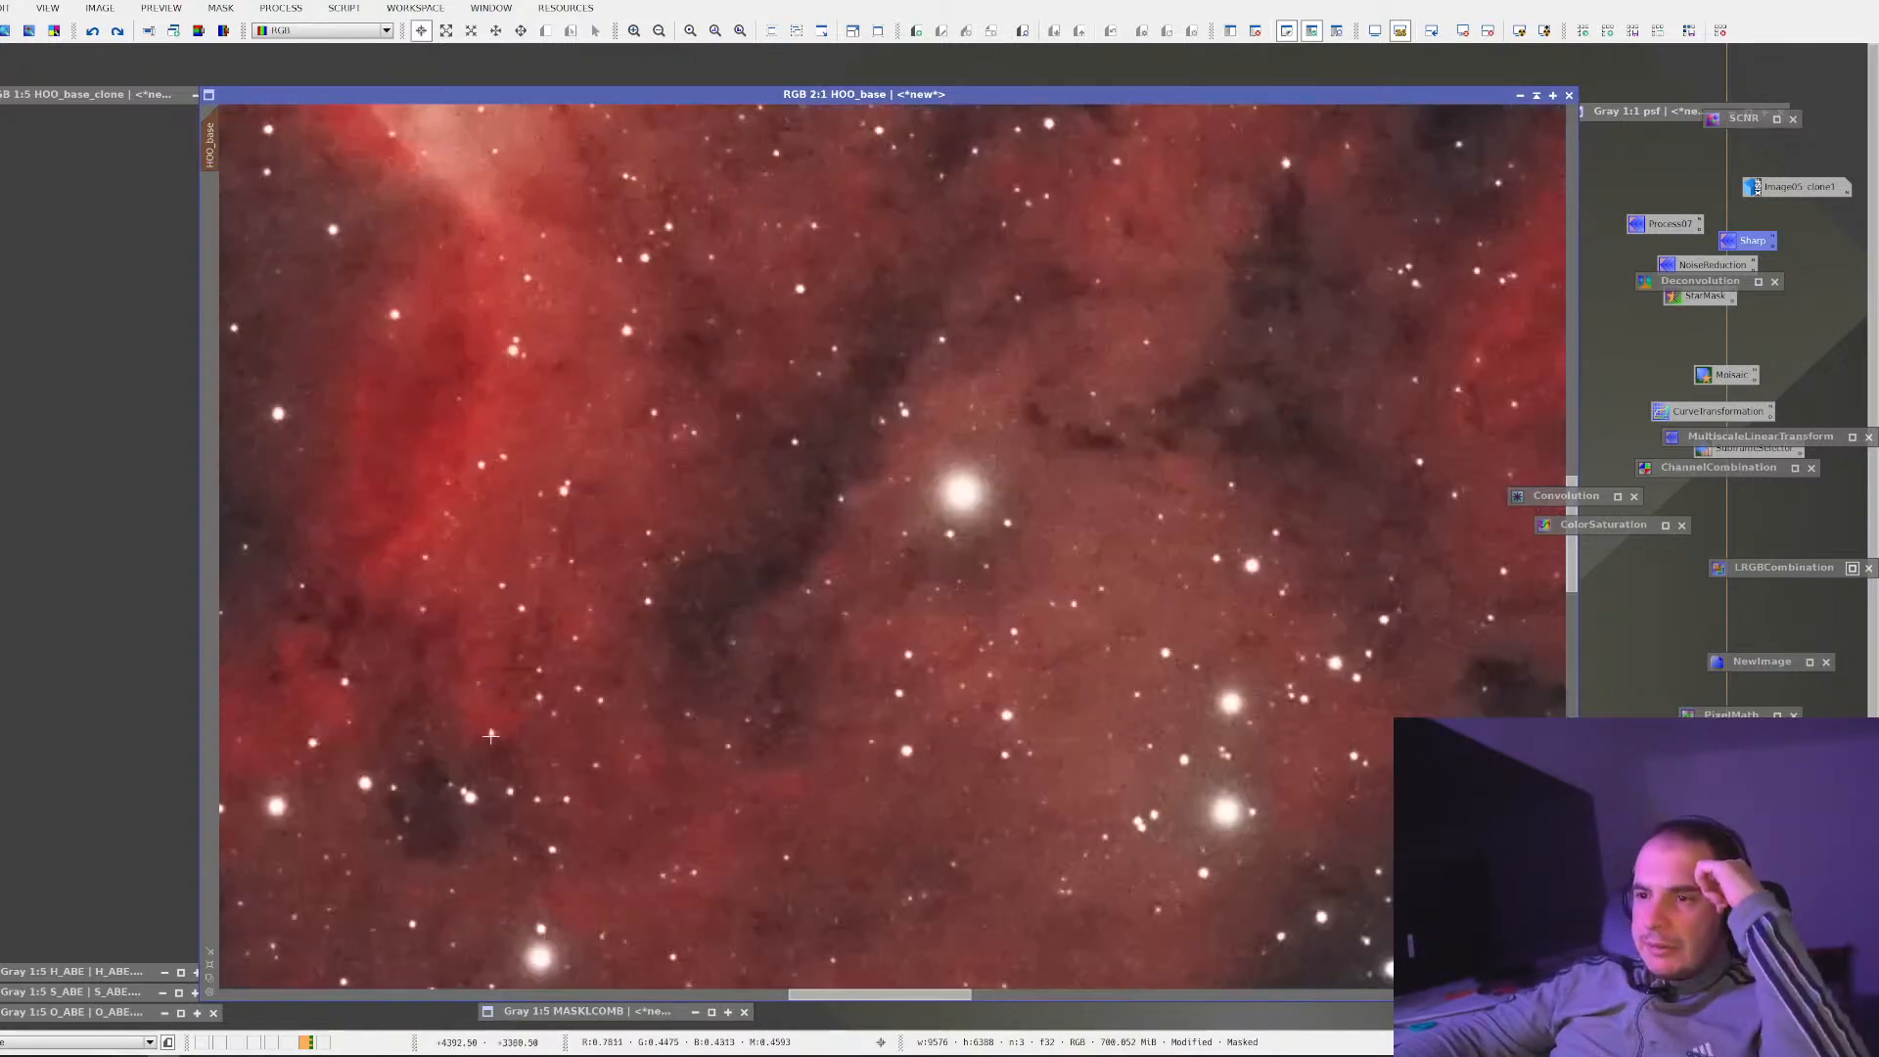
pyautogui.scroll(-1, 509, 726)
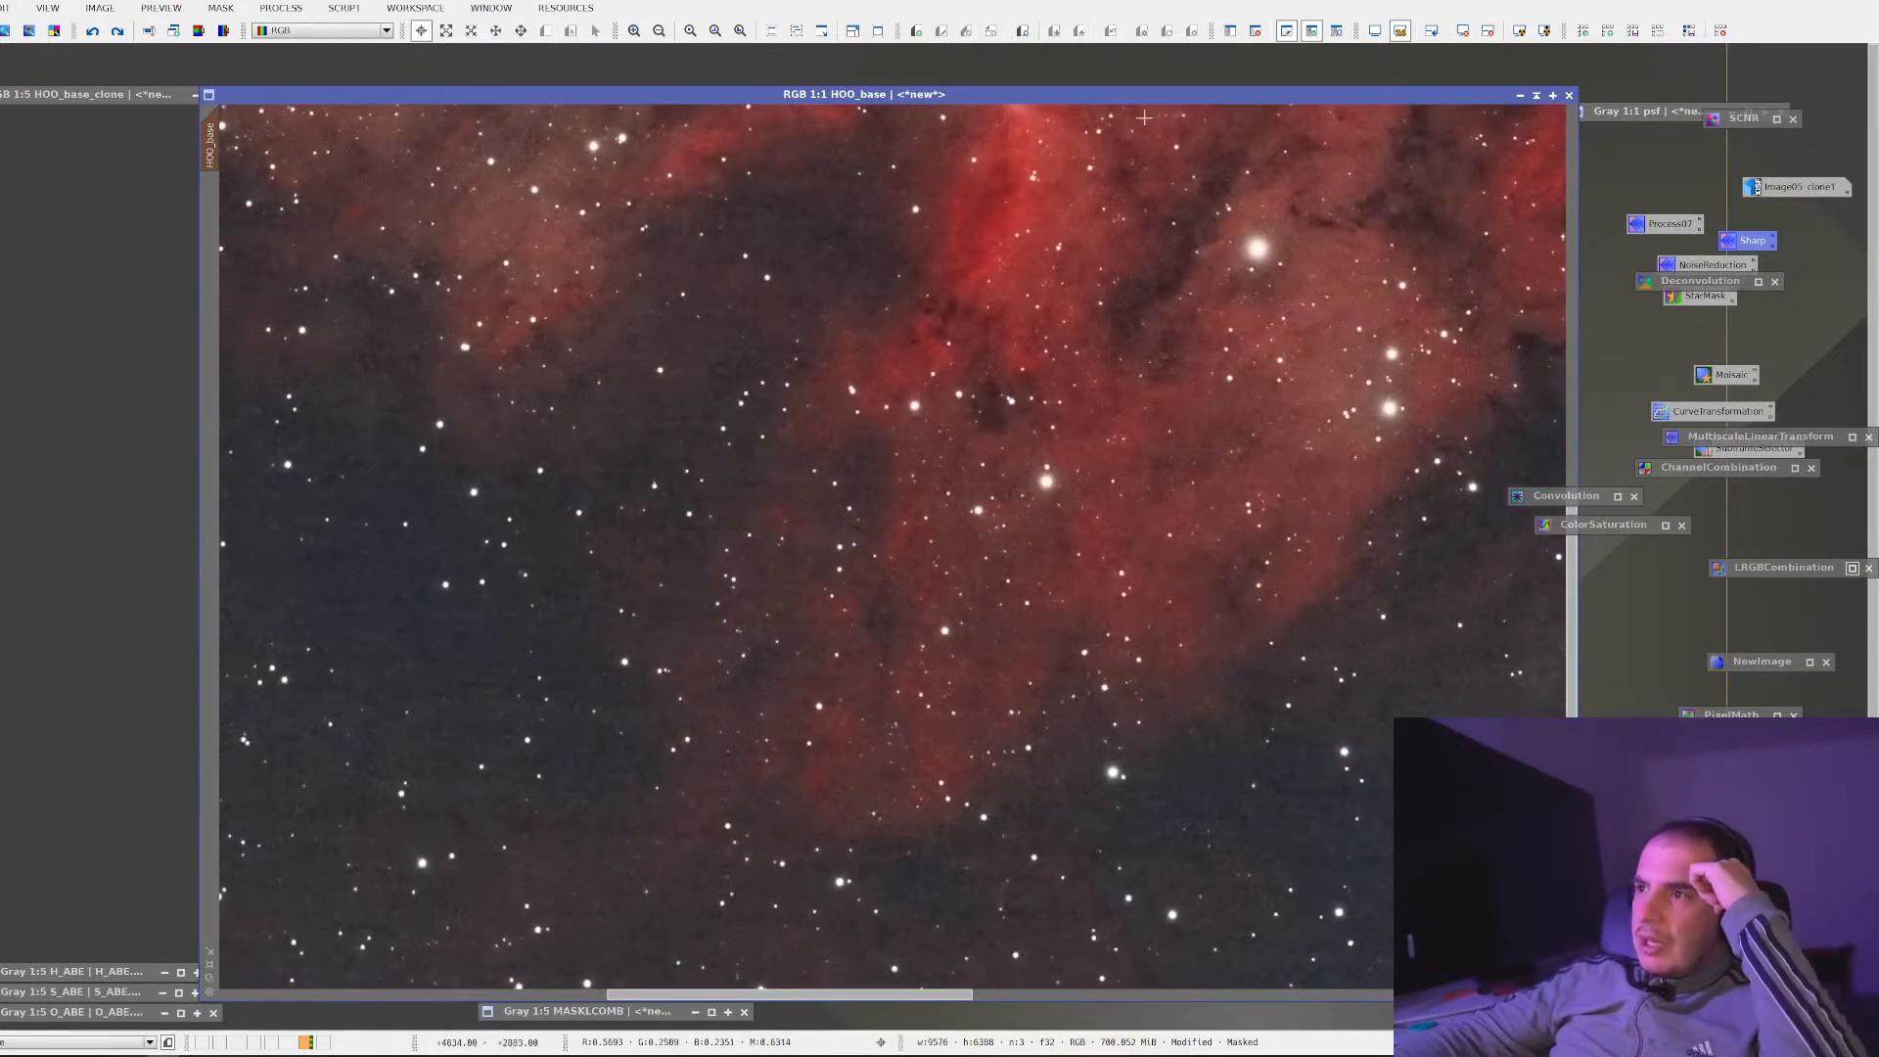
pyautogui.doubleClick(1670, 223)
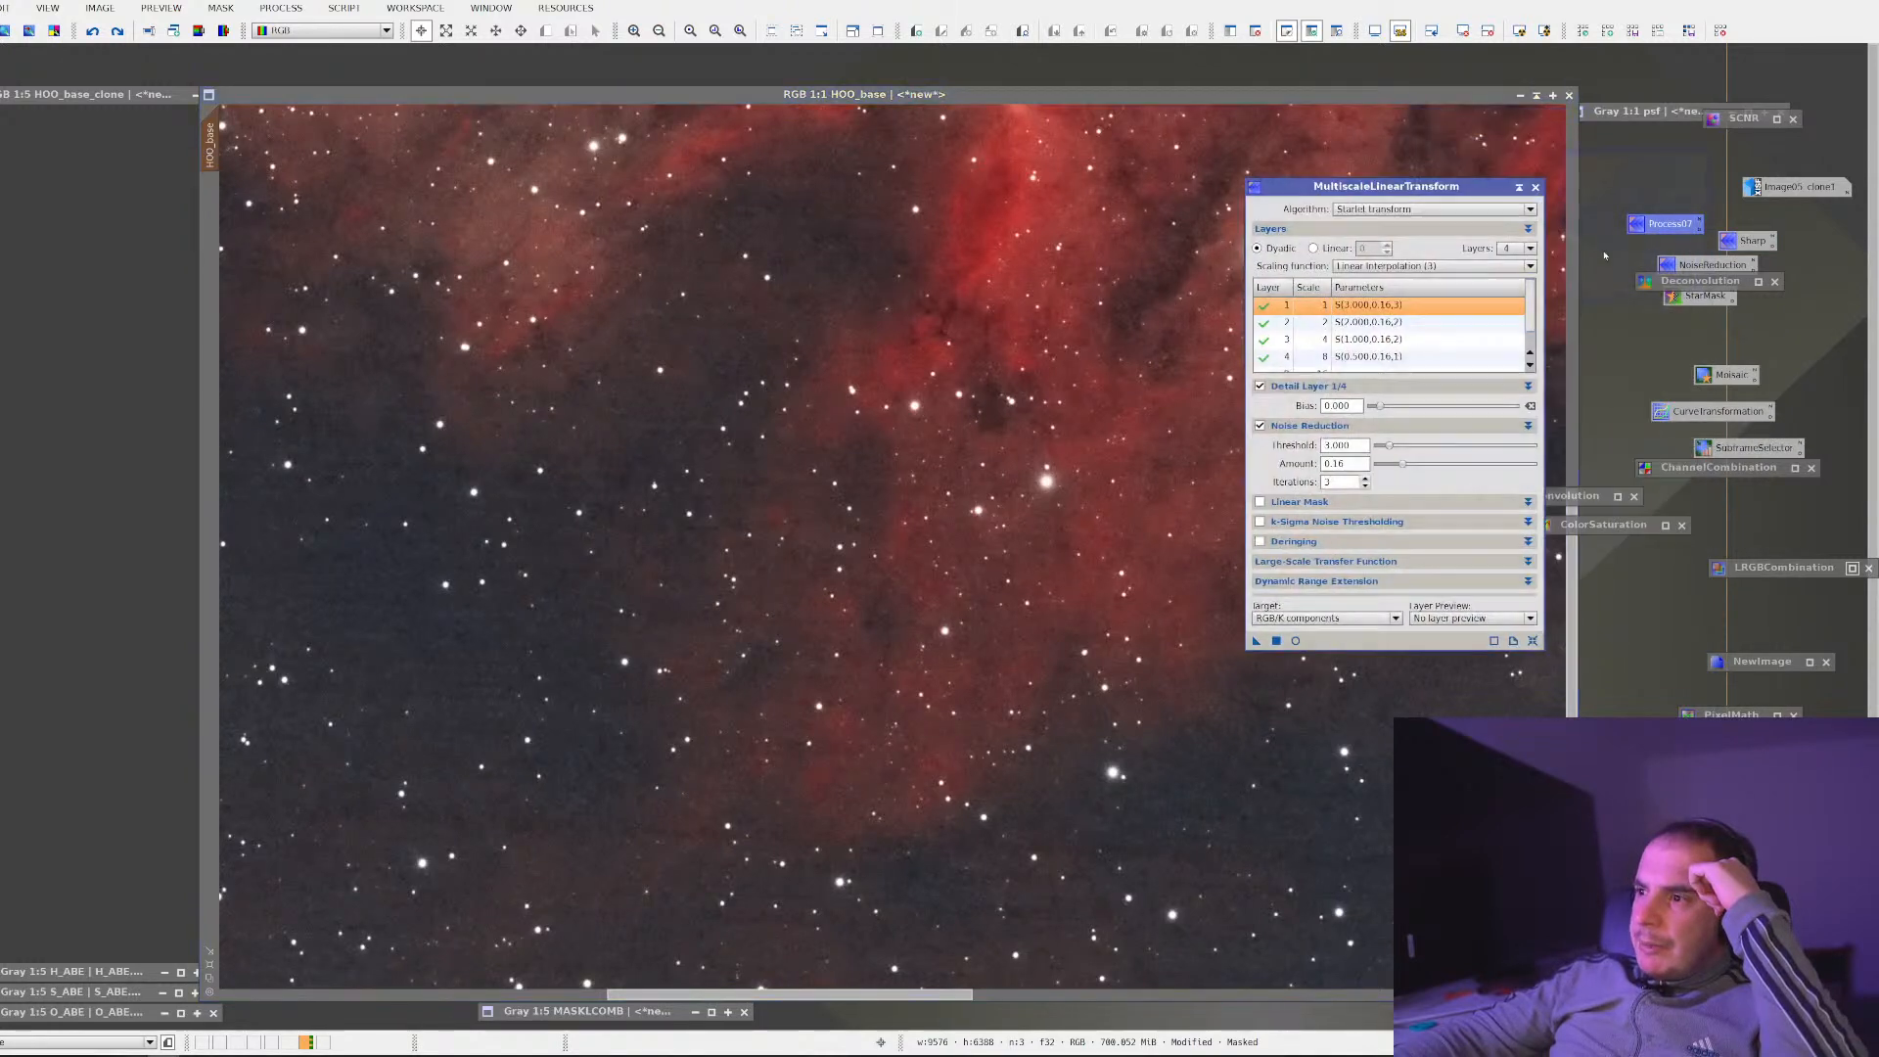
pyautogui.click(1298, 620)
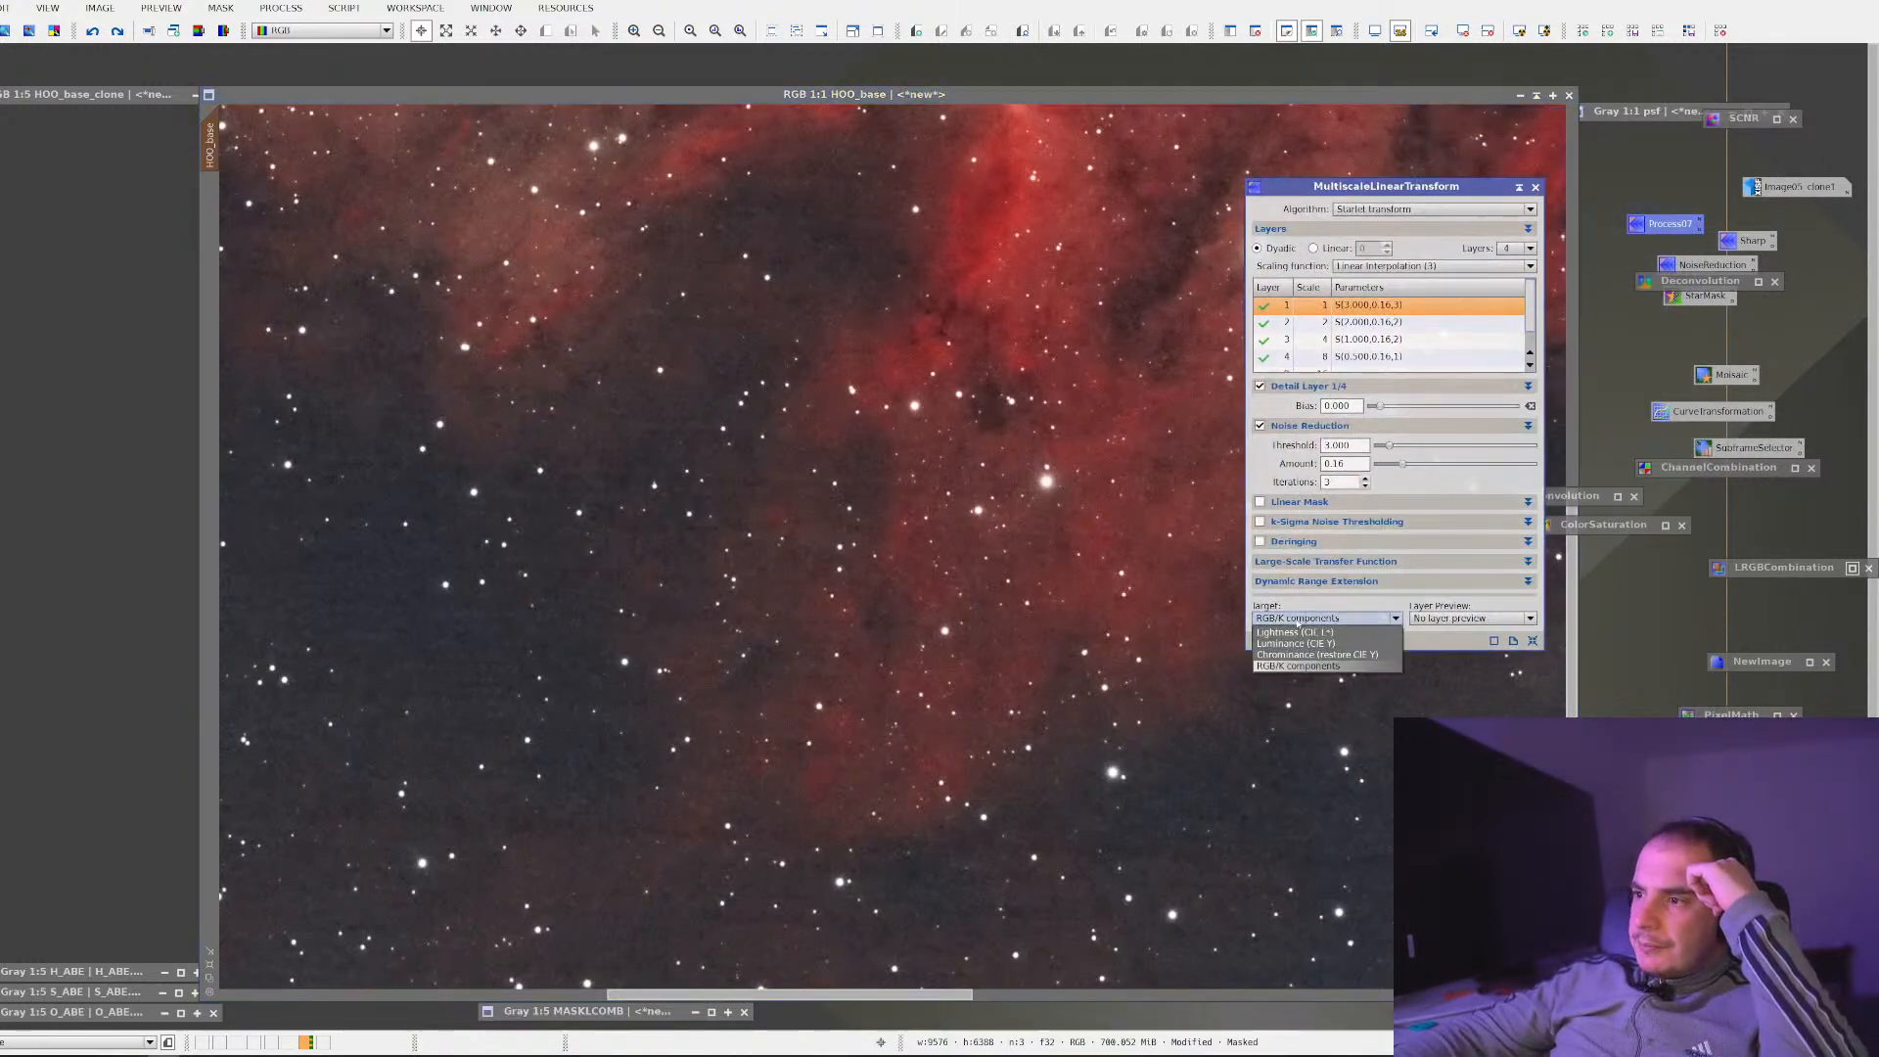
pyautogui.click(1292, 643)
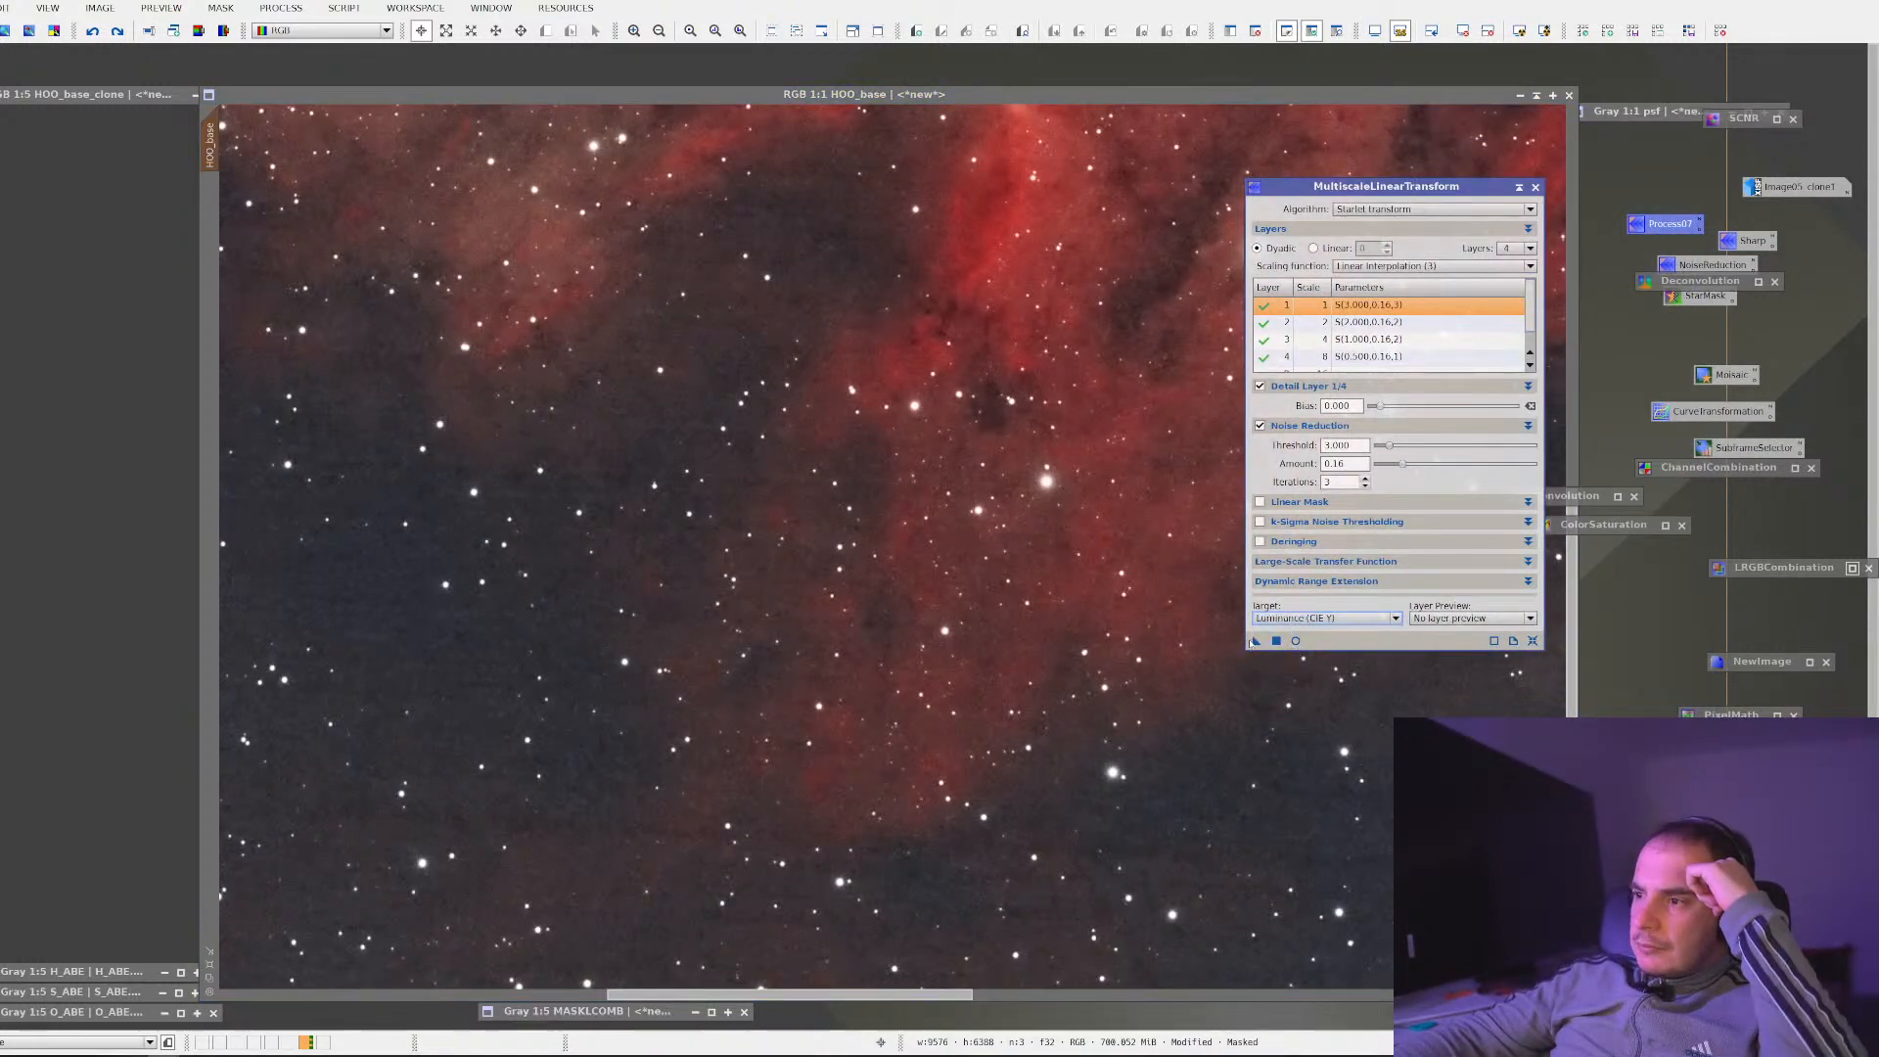
pyautogui.click(1258, 642)
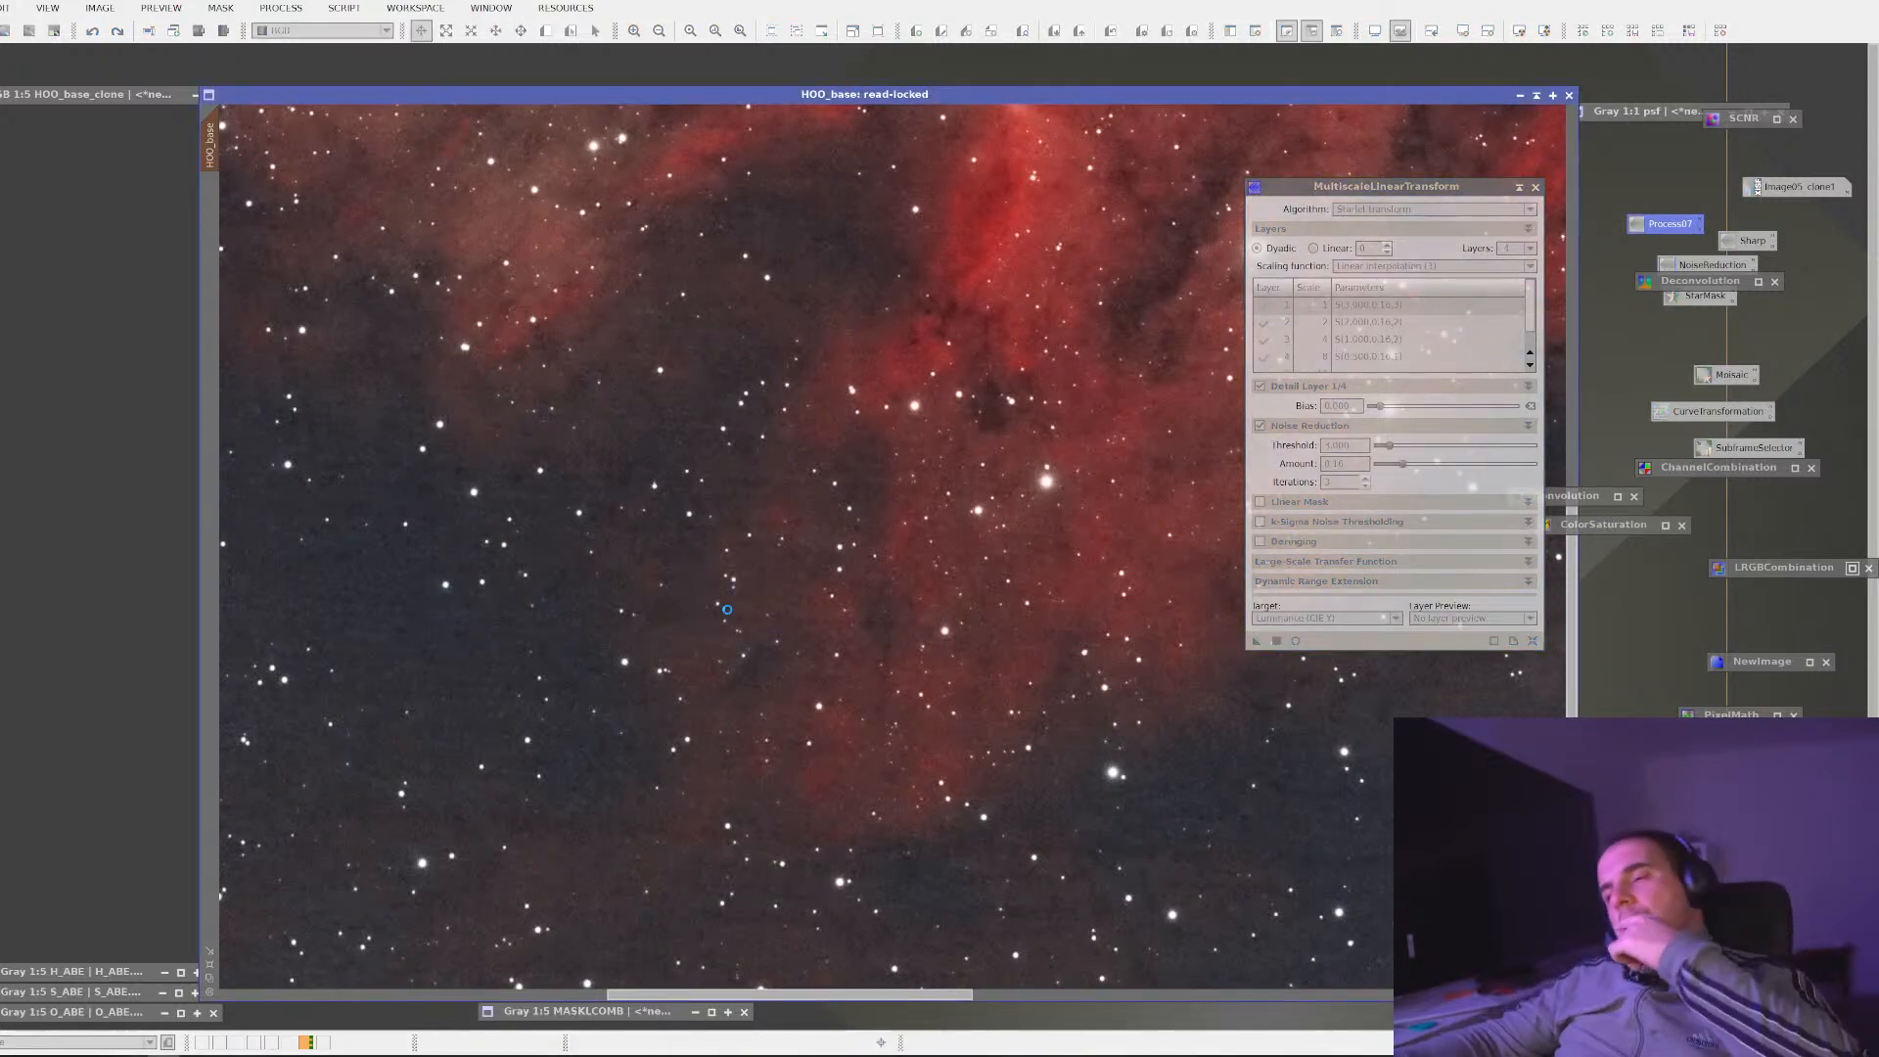
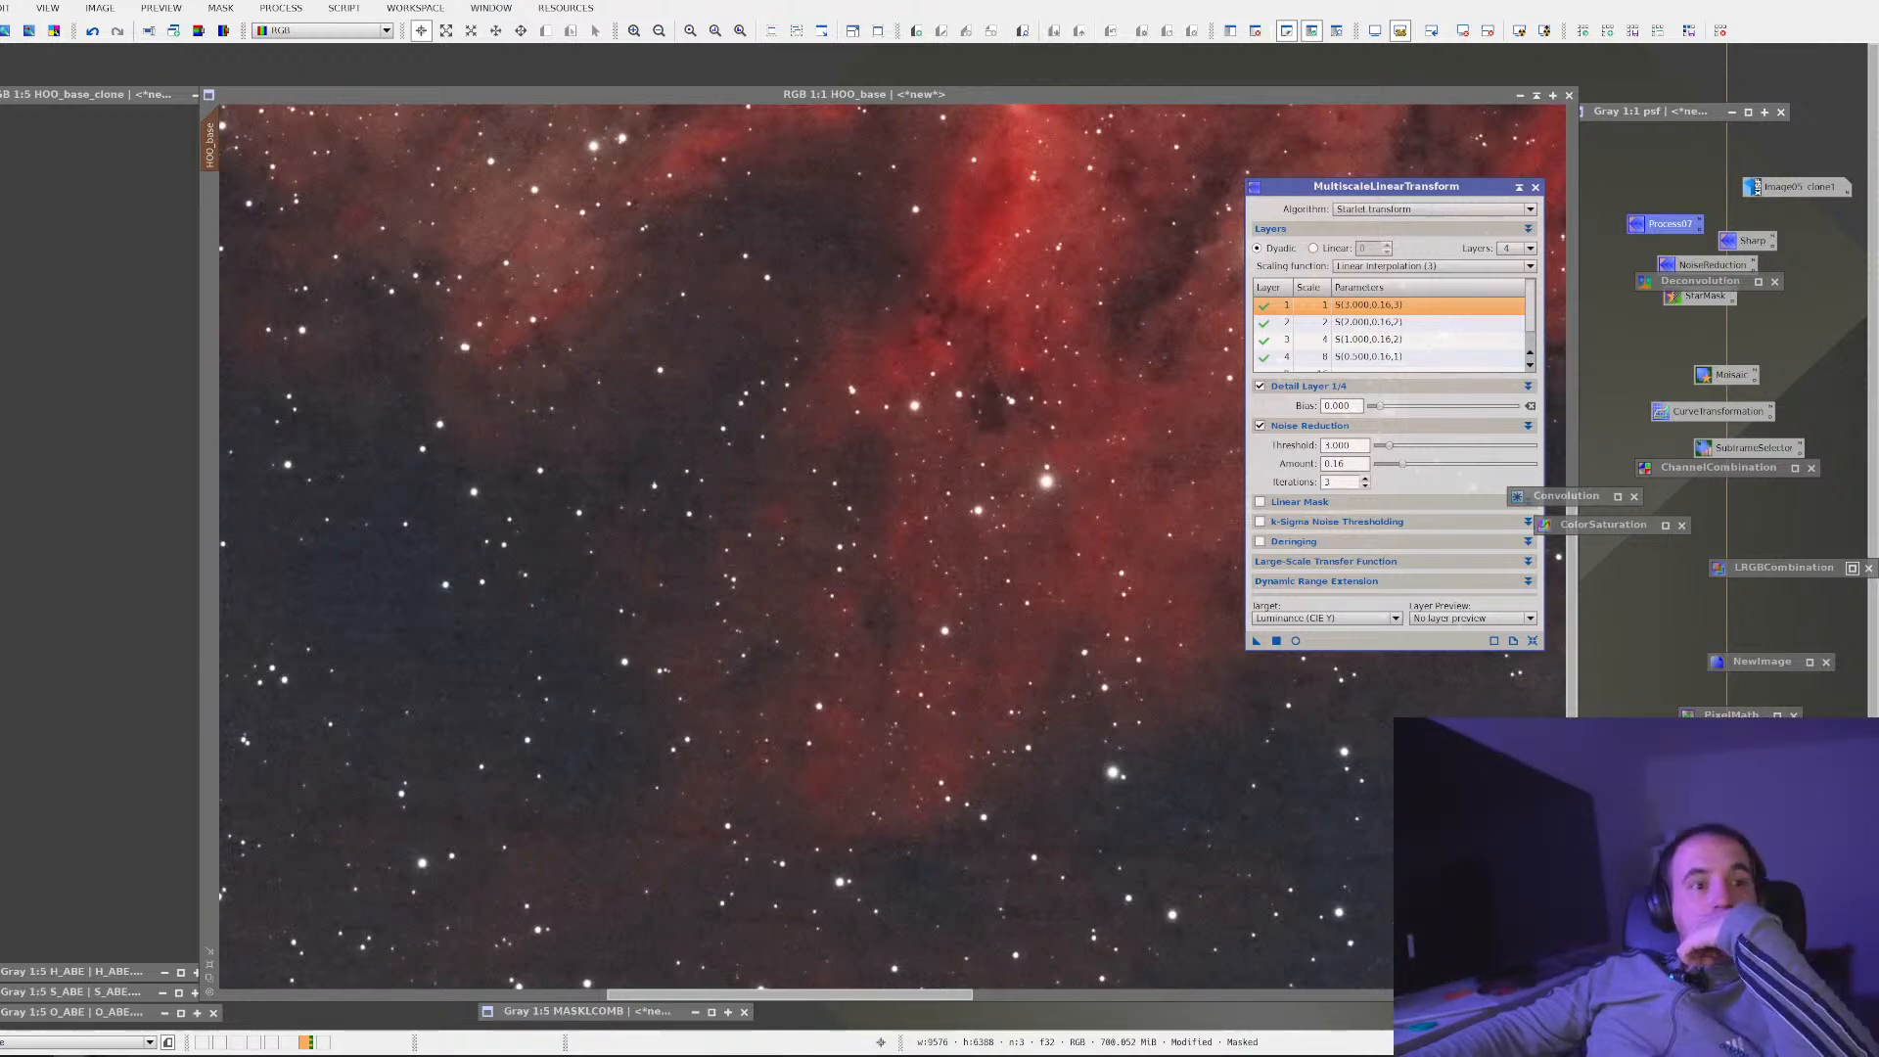
# Inspect the noise reduction in HOO_base up to 3:1 and compare it with the previous state at 1:1
pyautogui.scroll(2, 794, 517)
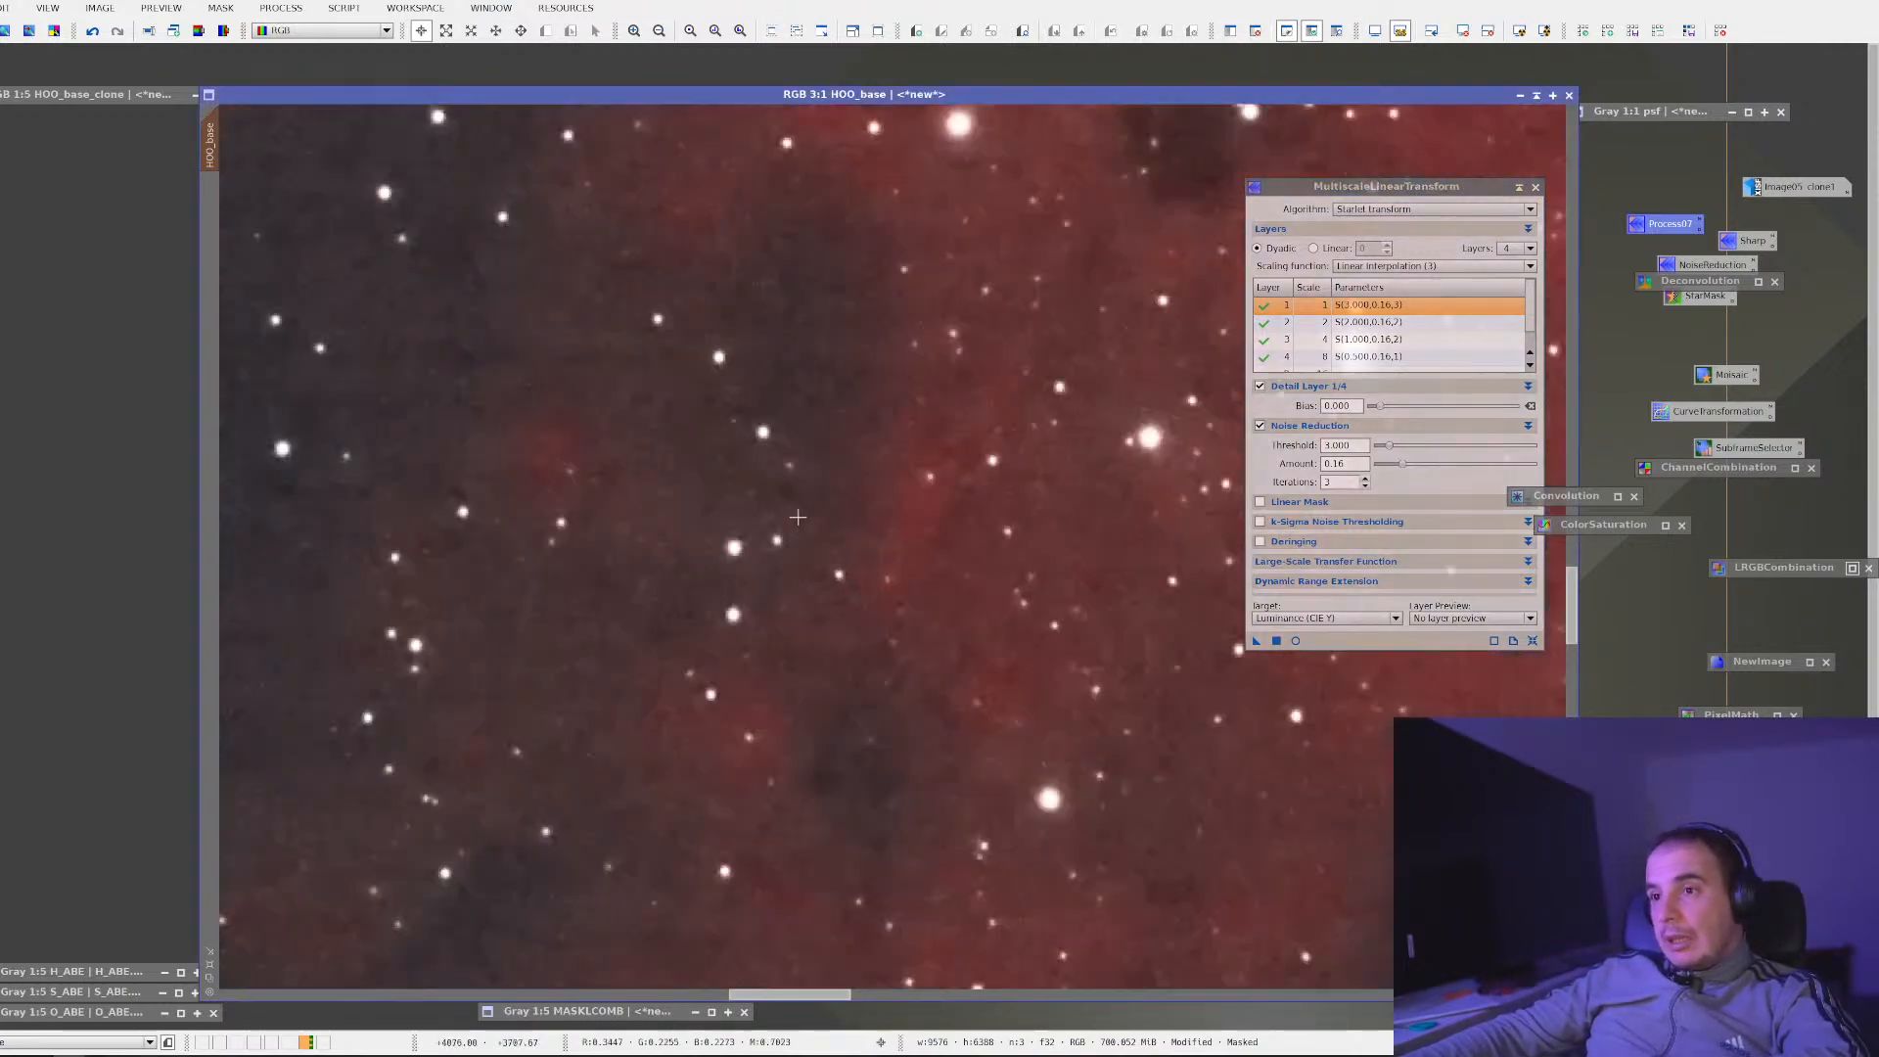
pyautogui.scroll(-3, 794, 517)
pyautogui.scroll(1, 794, 516)
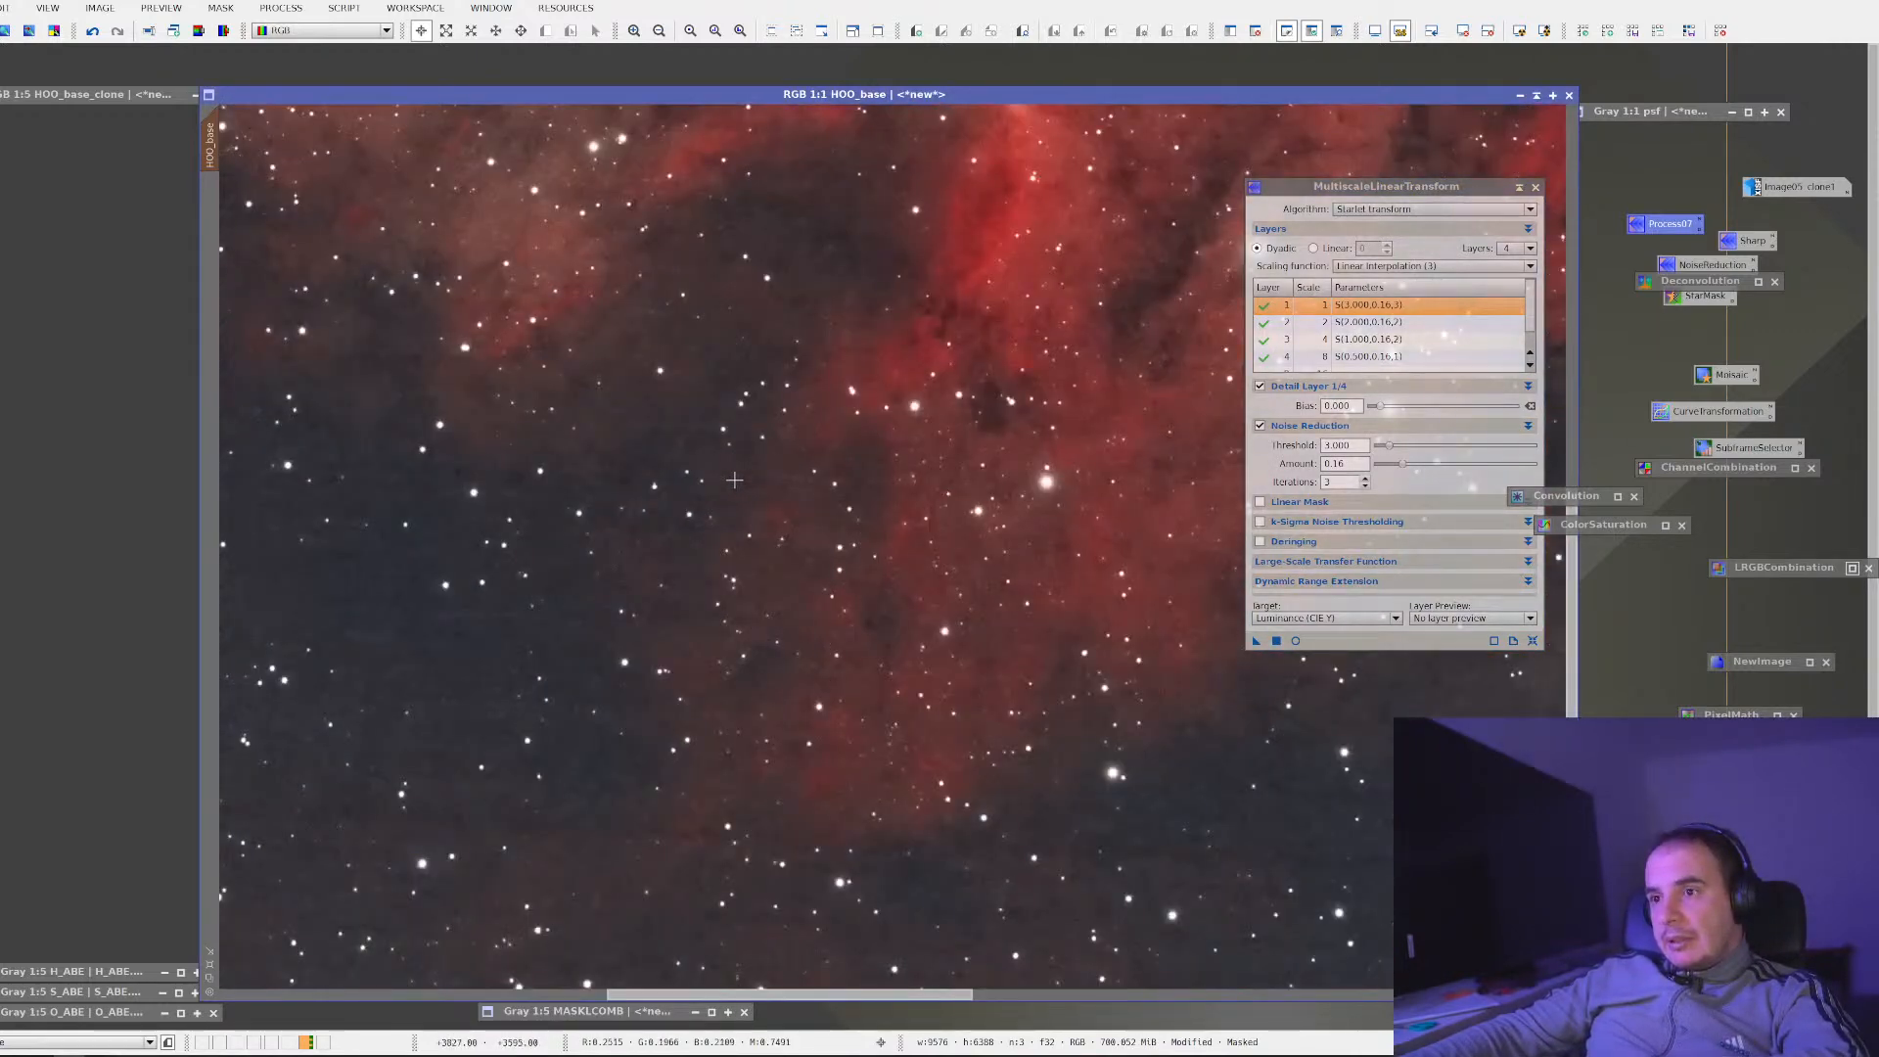
pyautogui.click(93, 33)
pyautogui.click(117, 33)
# Examine the dark background beside the nebula for remaining noise at magnifications from 1:3 to 2:1
pyautogui.scroll(-1, 936, 421)
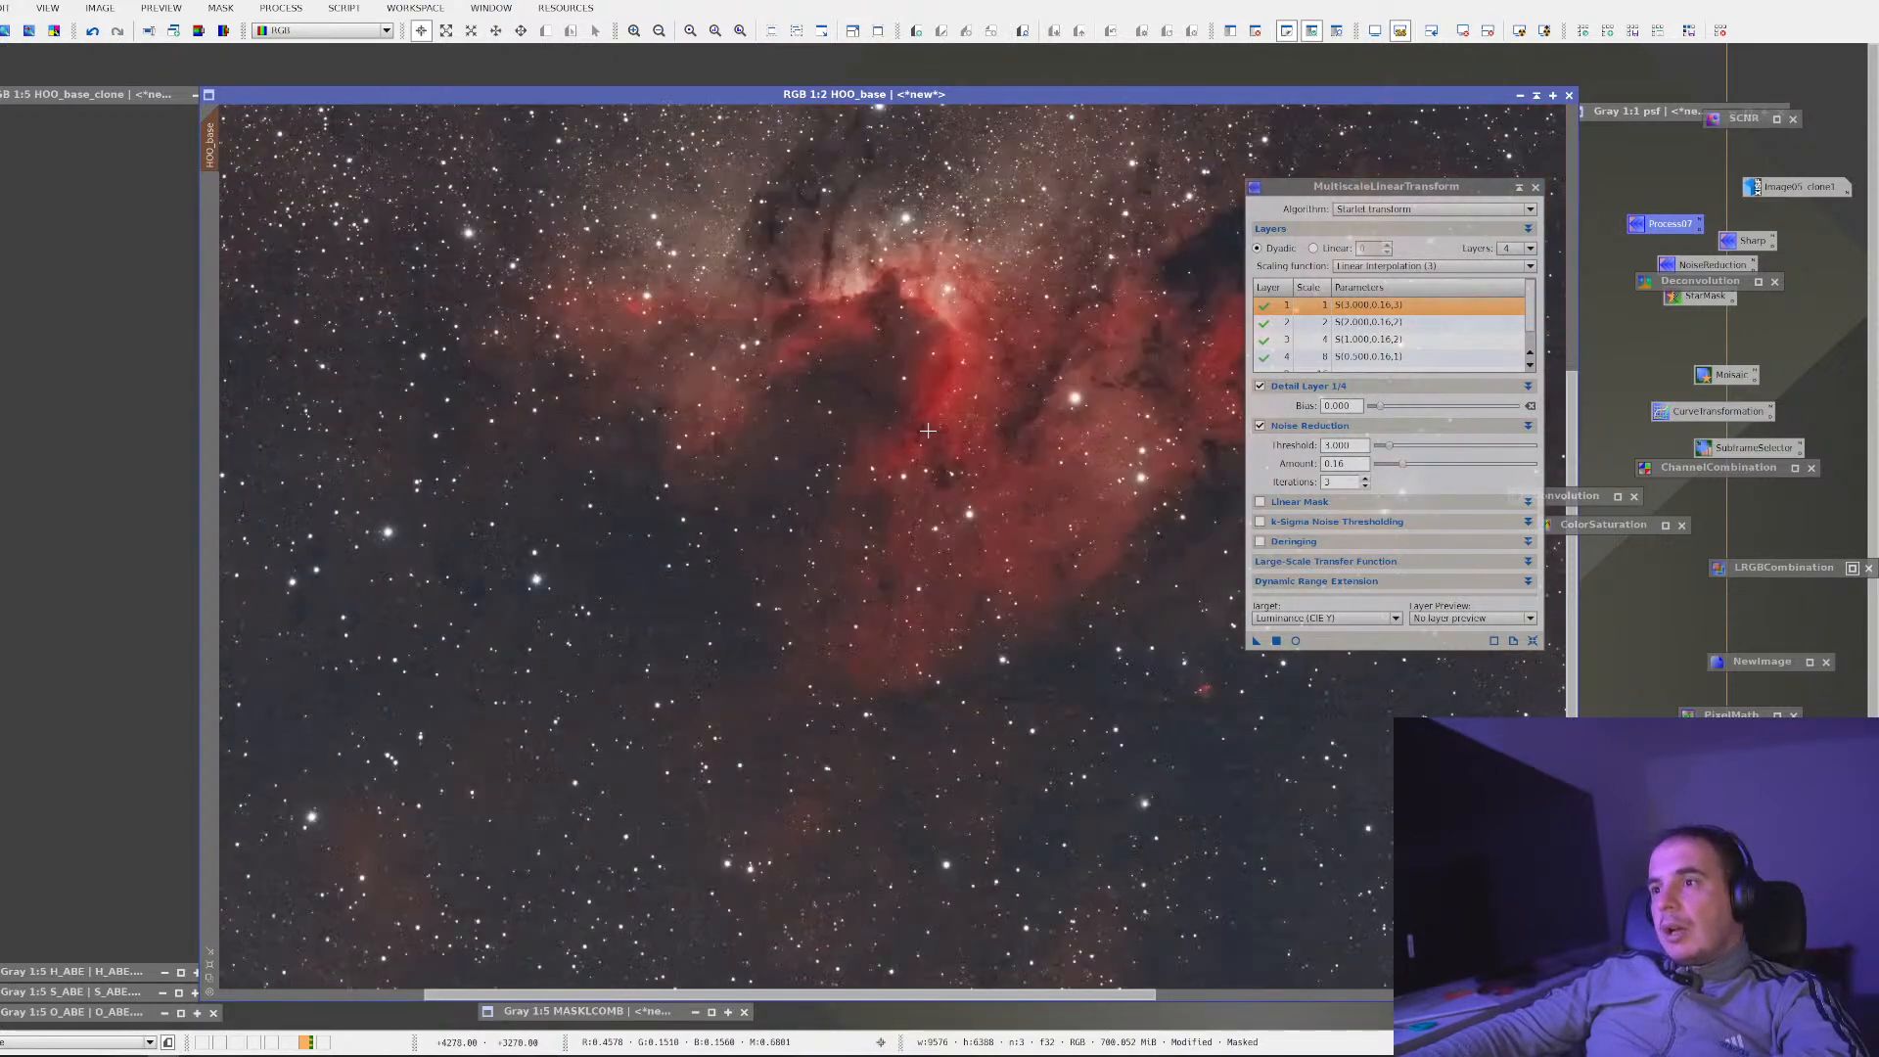
pyautogui.scroll(-1, 920, 440)
pyautogui.scroll(2, 915, 448)
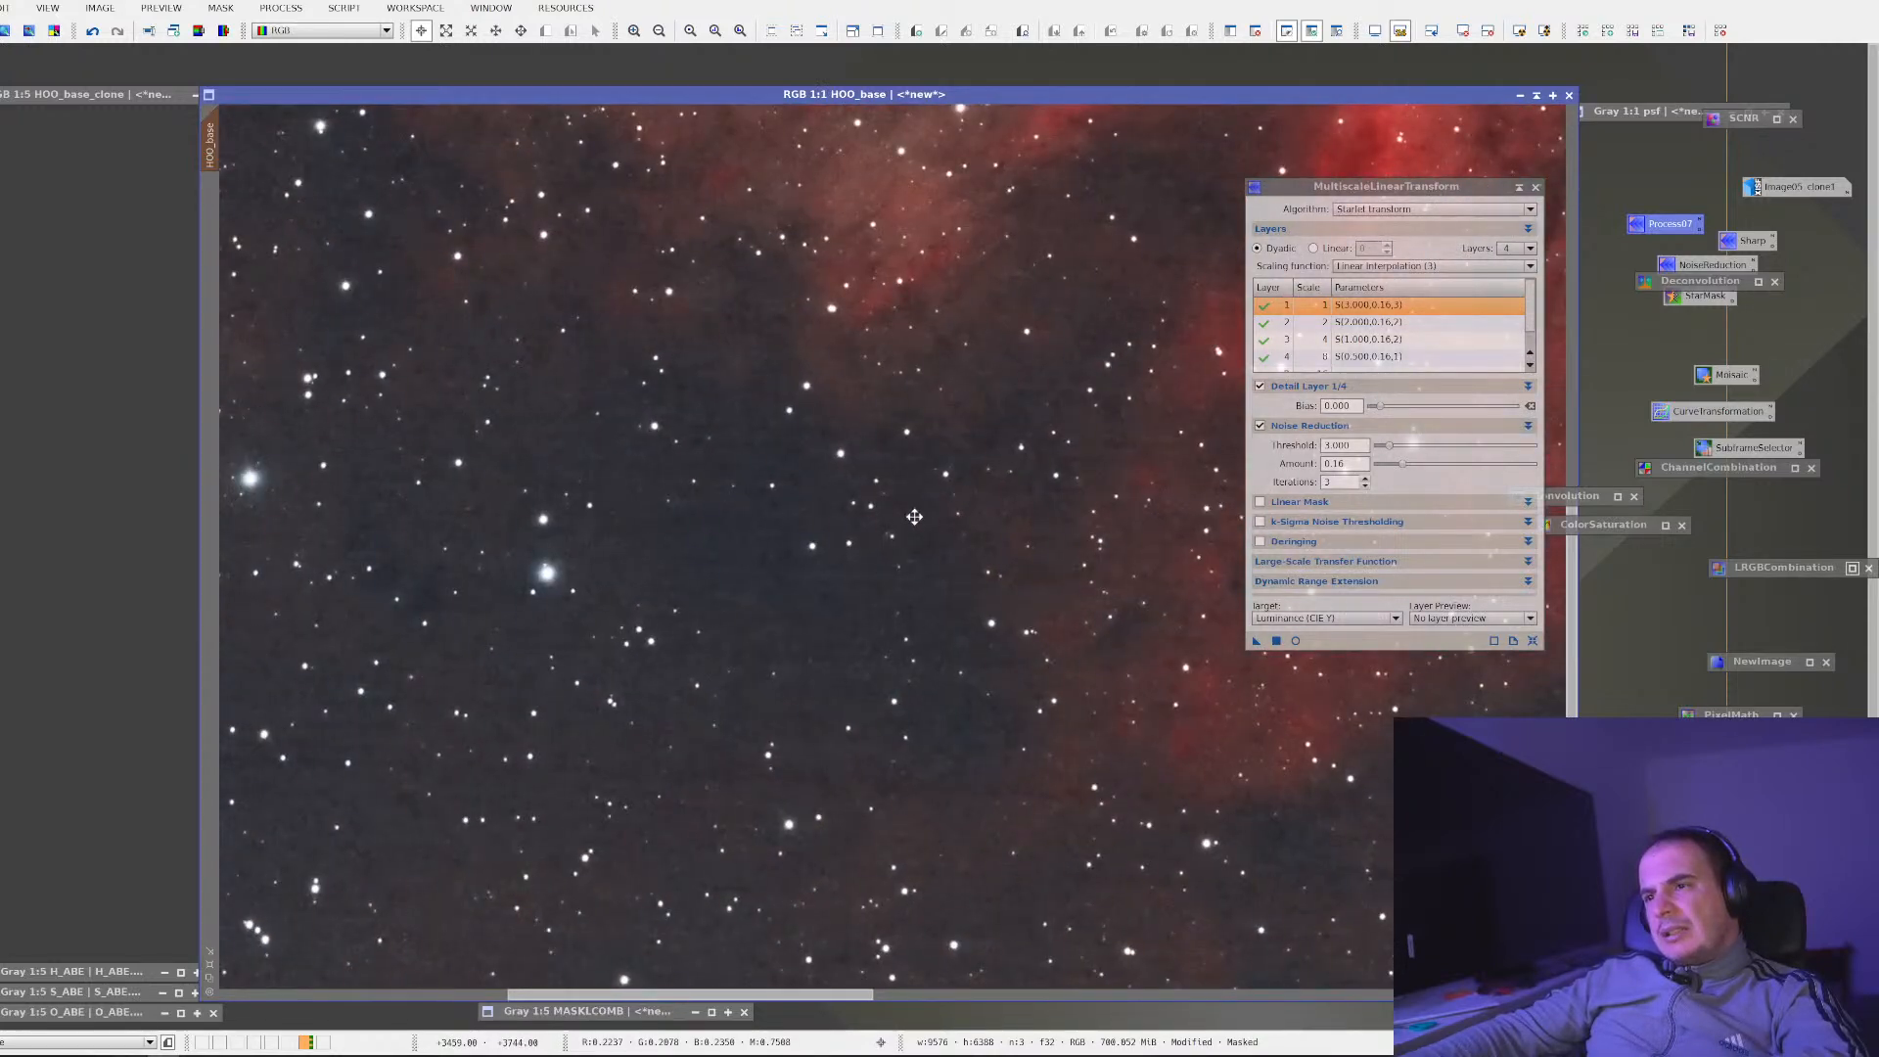
pyautogui.moveTo(914, 517); pyautogui.dragTo(899, 531)
pyautogui.scroll(1, 759, 555)
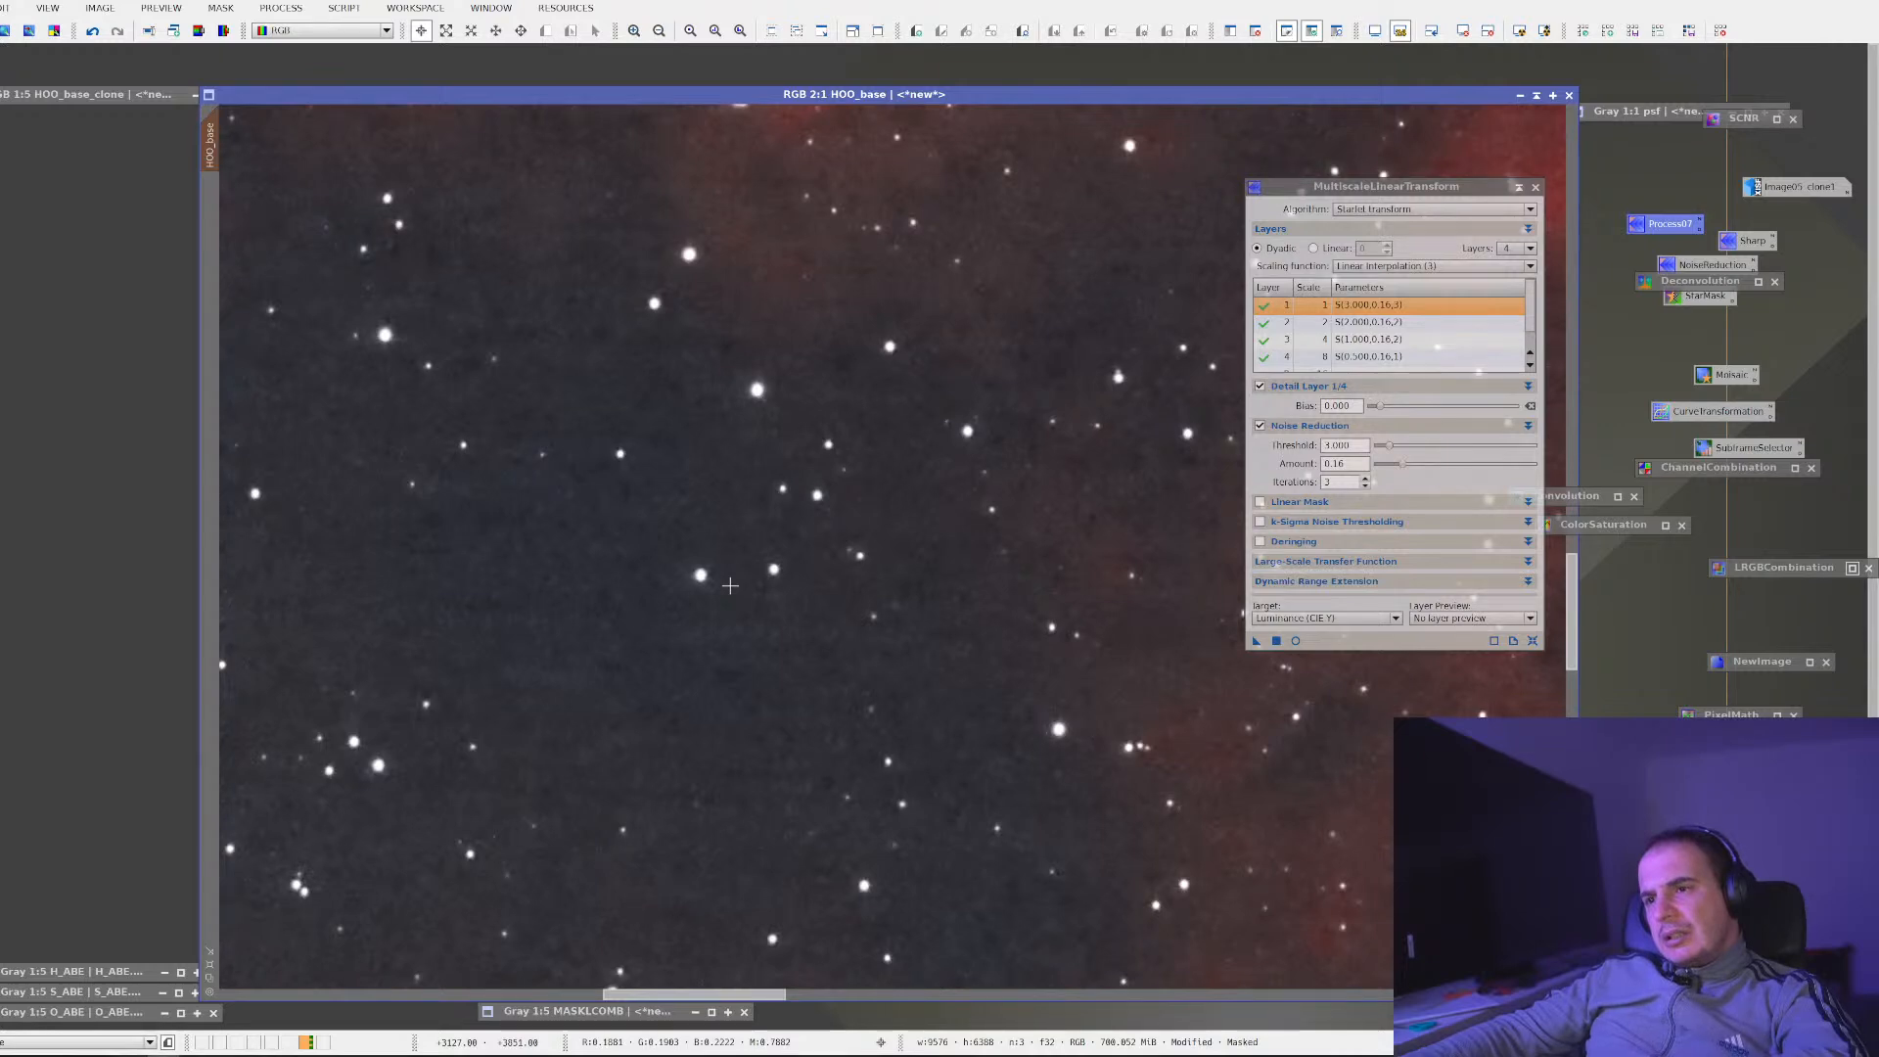
pyautogui.scroll(-1, 730, 585)
pyautogui.scroll(-1, 729, 586)
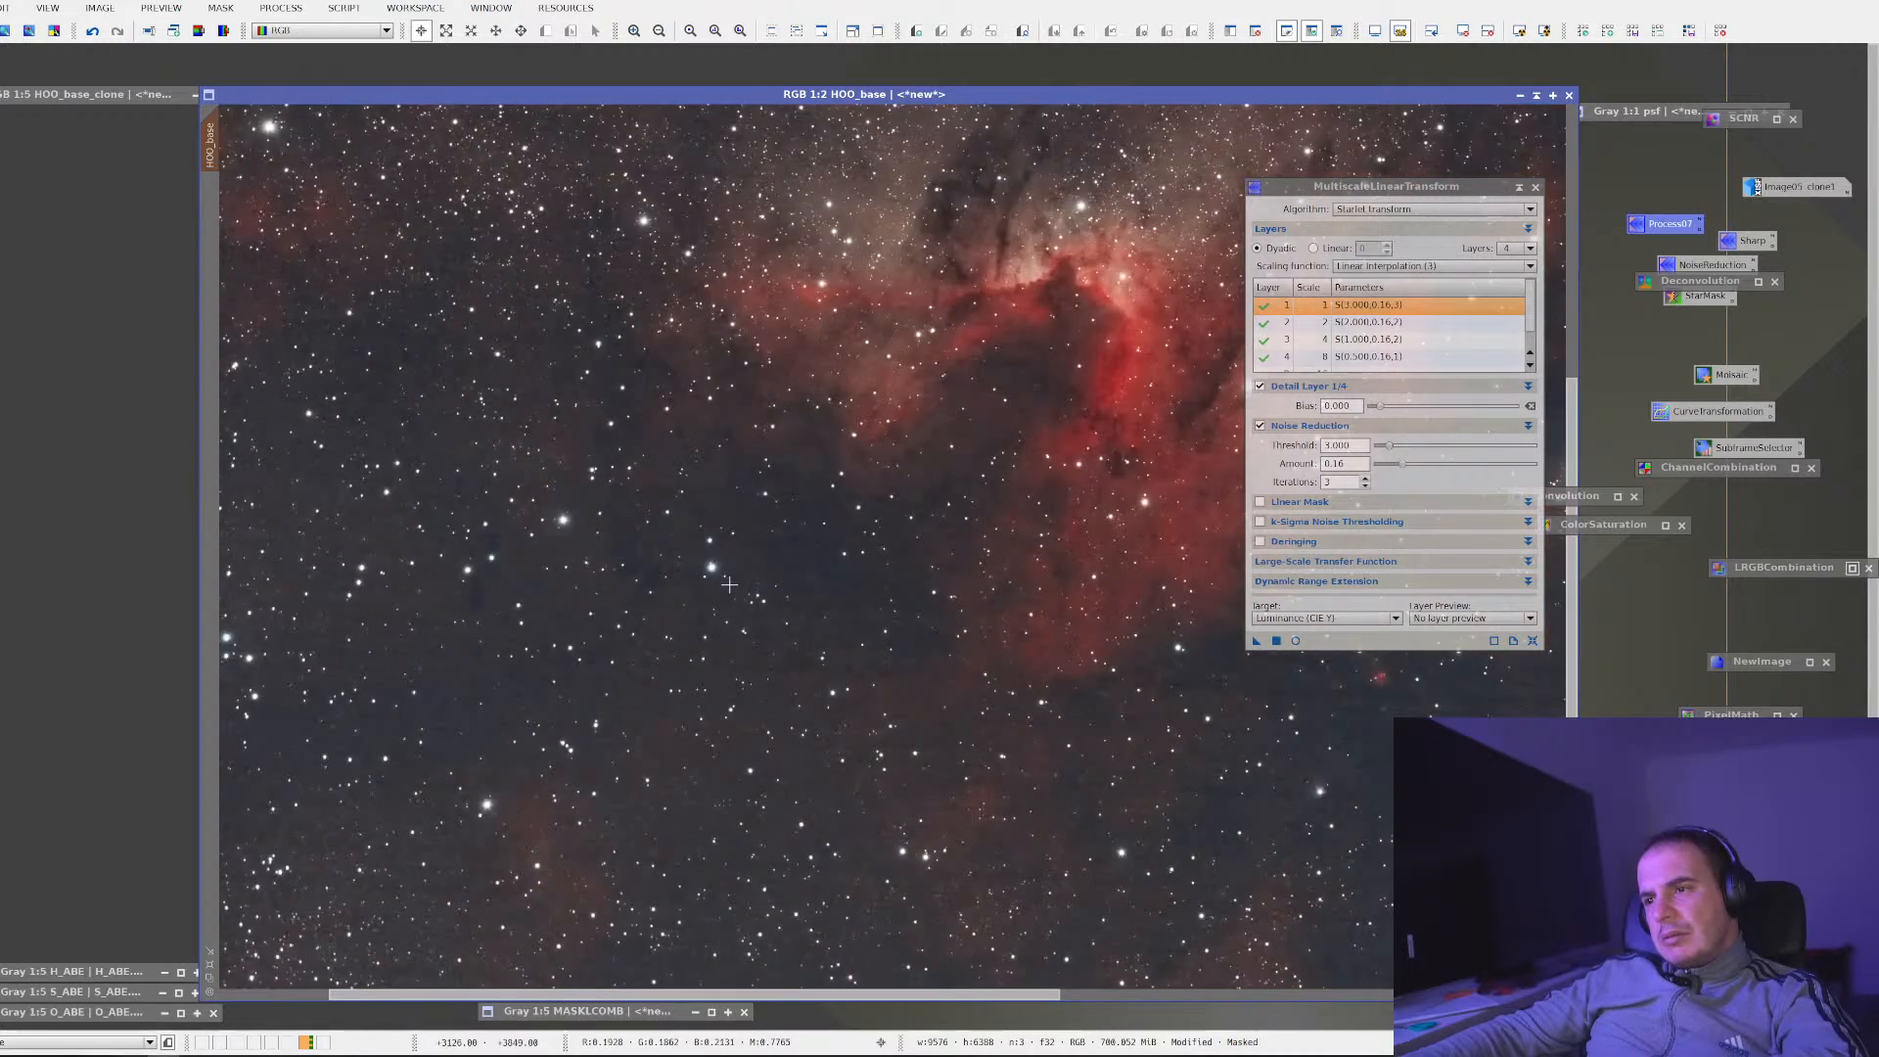
pyautogui.scroll(-1, 731, 585)
pyautogui.scroll(3, 730, 585)
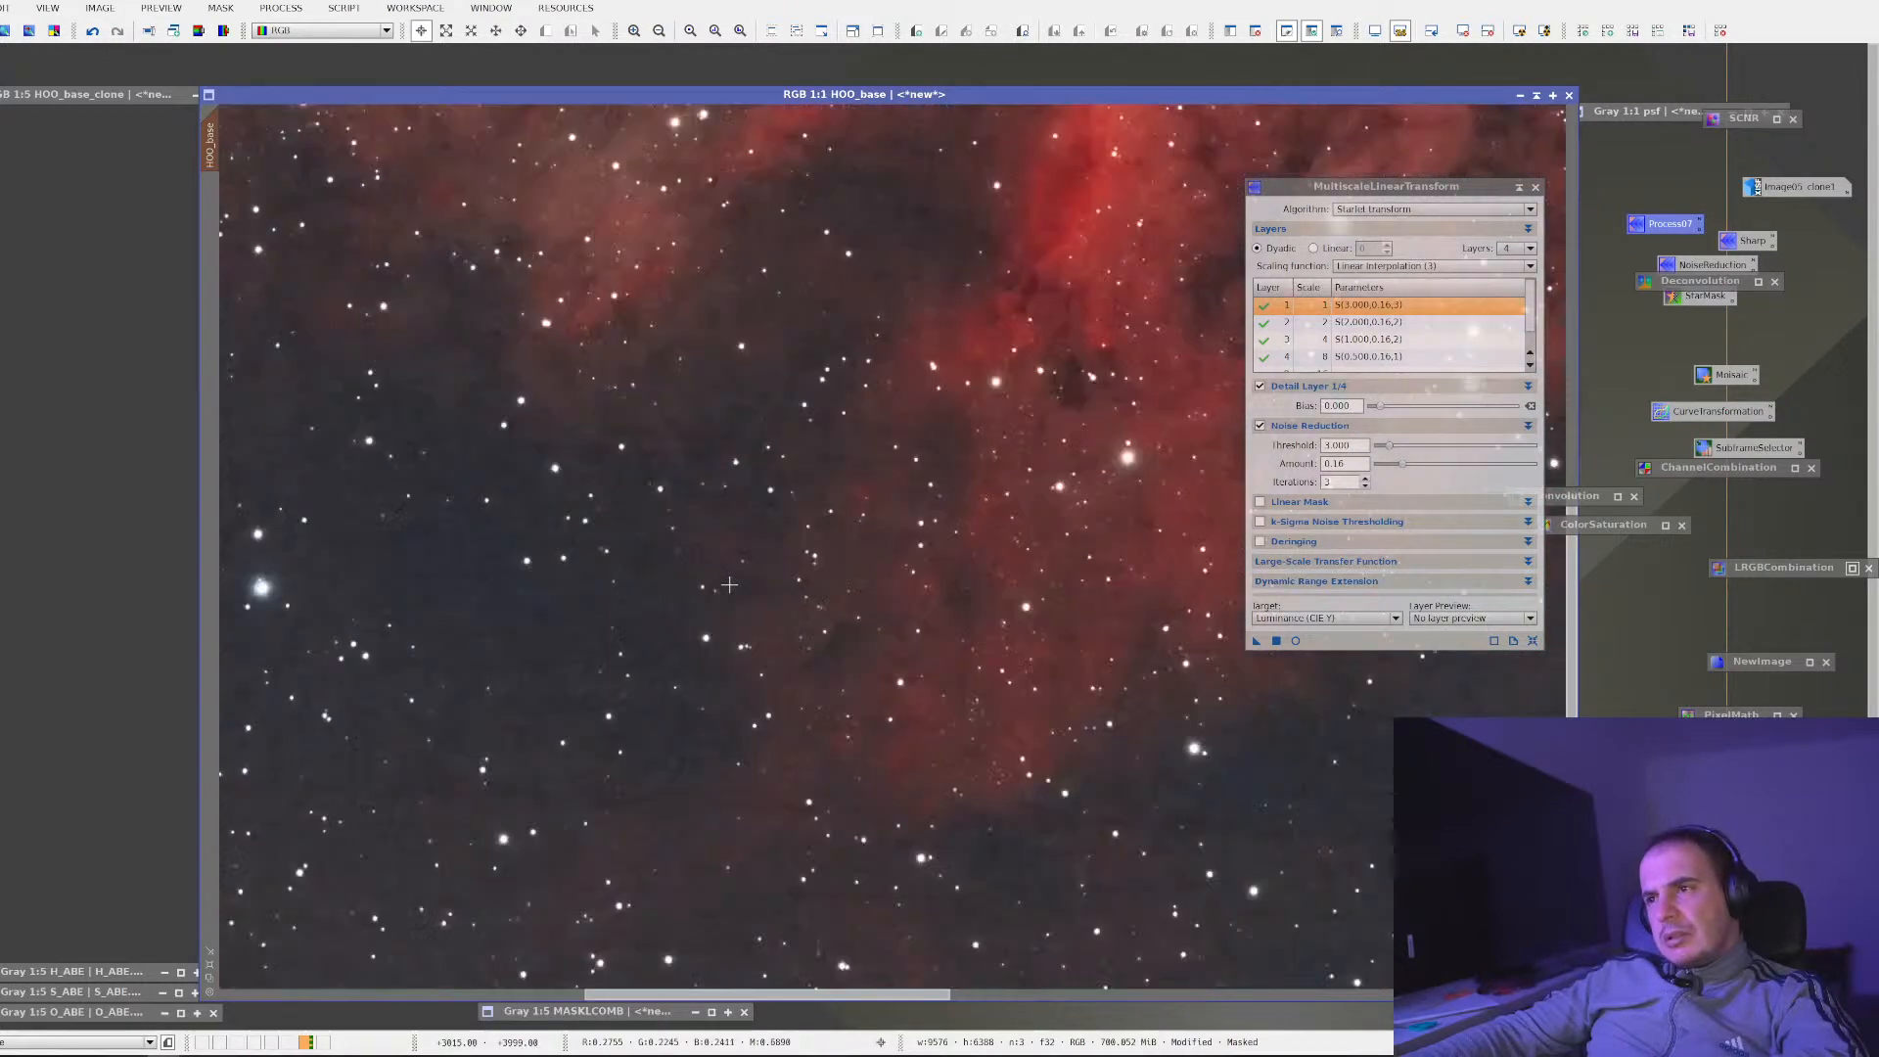
pyautogui.scroll(-3, 730, 585)
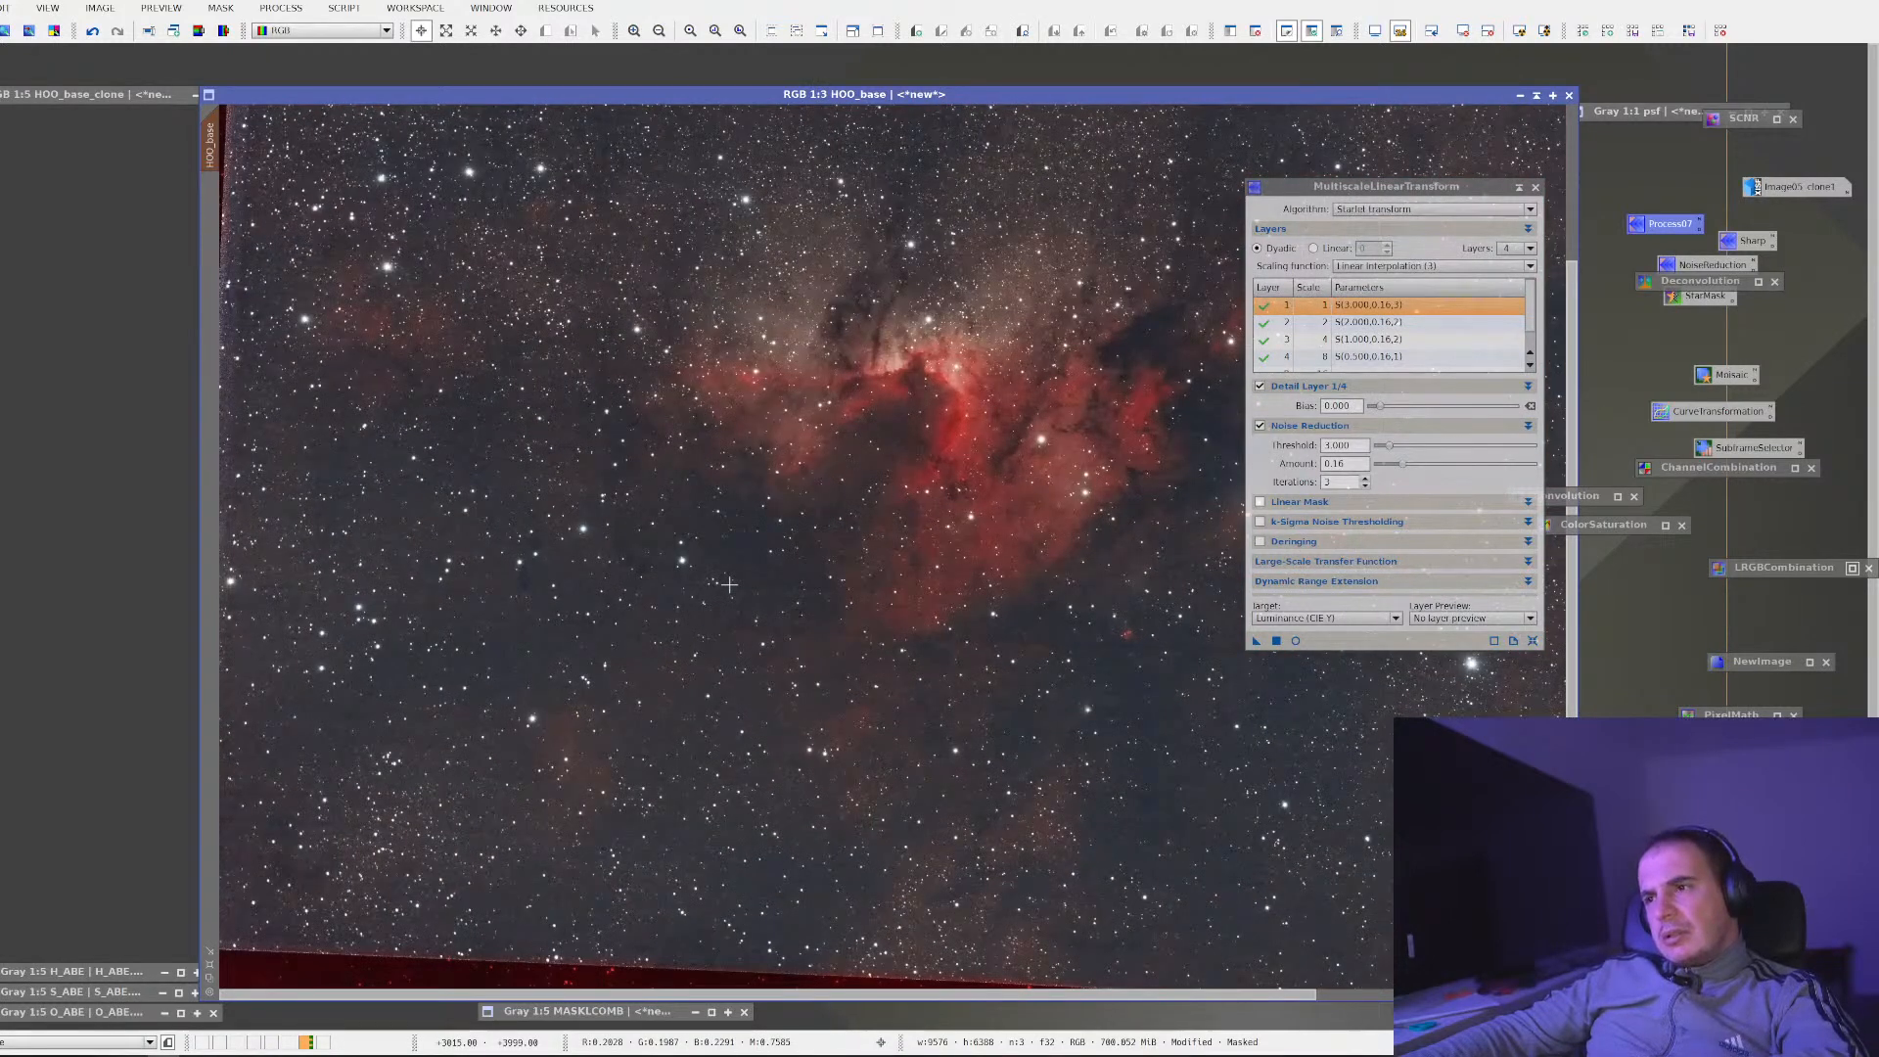
pyautogui.scroll(2, 730, 586)
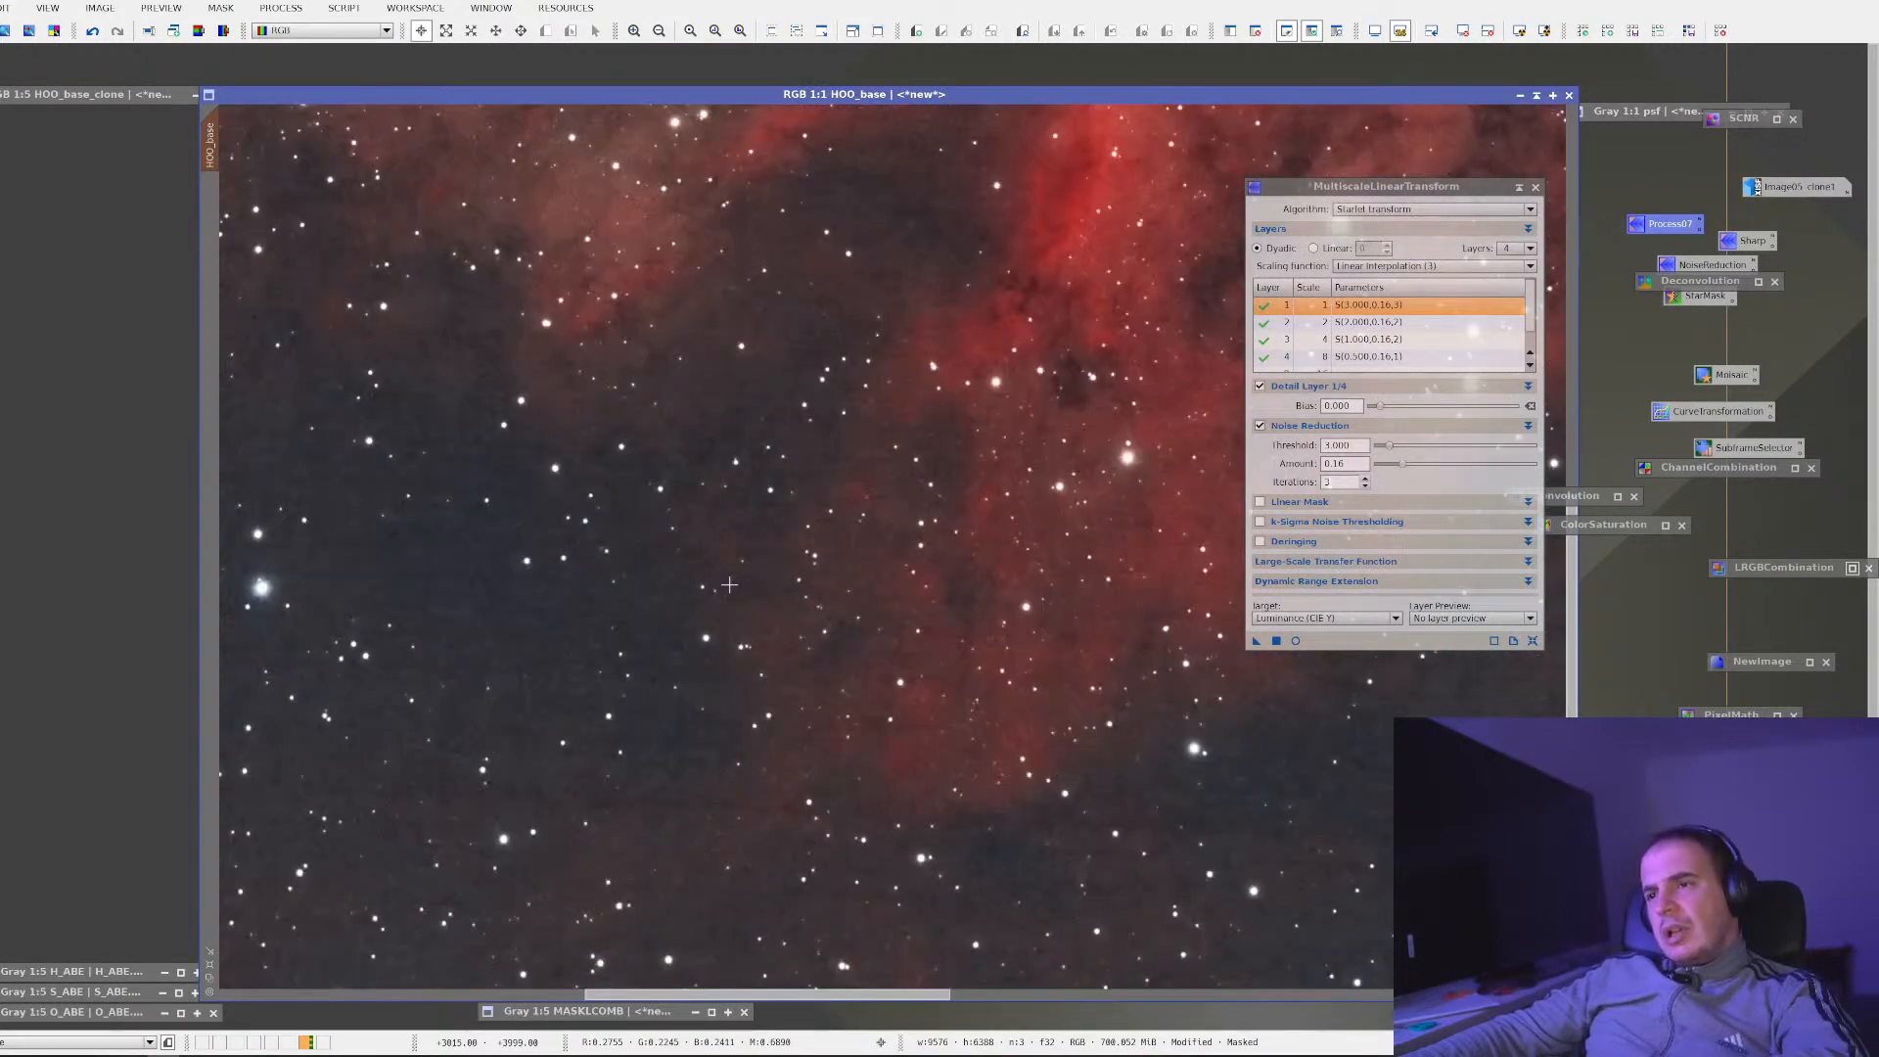
pyautogui.scroll(-1, 729, 586)
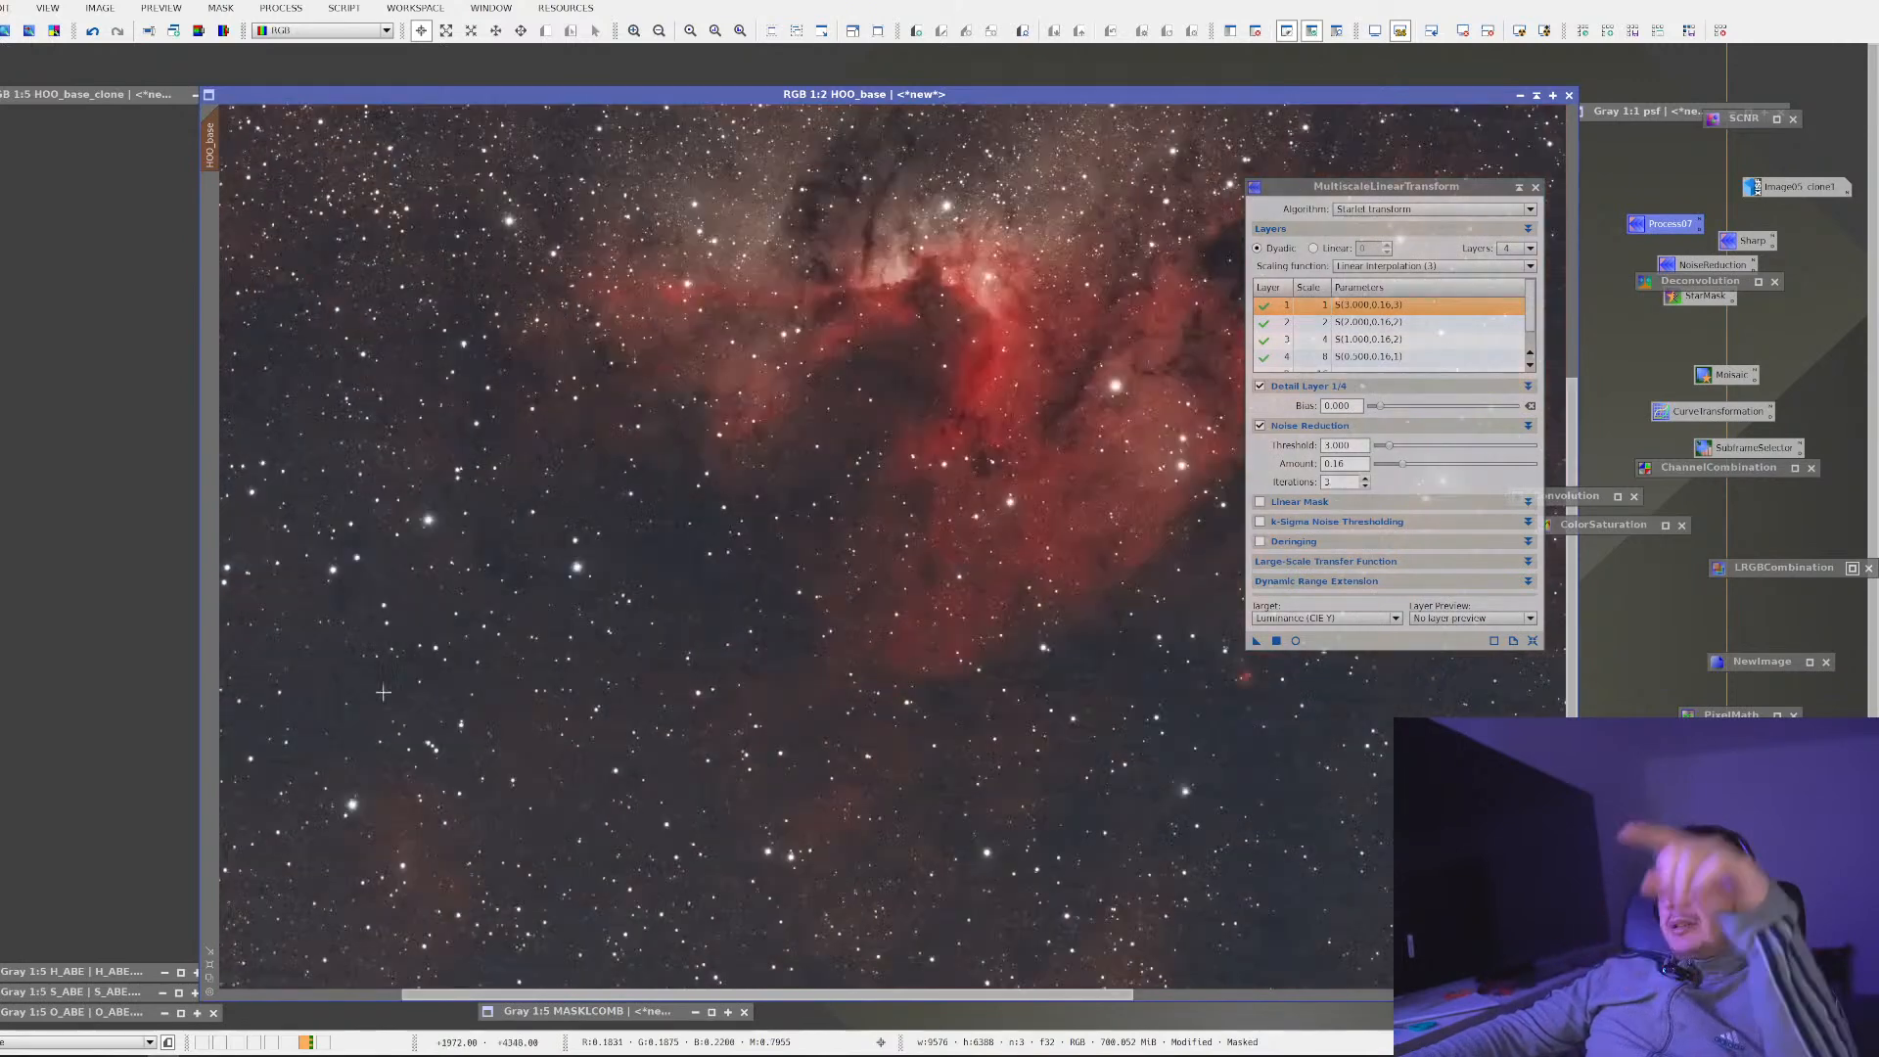
# Open PixelMath from the list of all processes and save its current settings as a process icon on the workspace
pyautogui.click(297, 9)
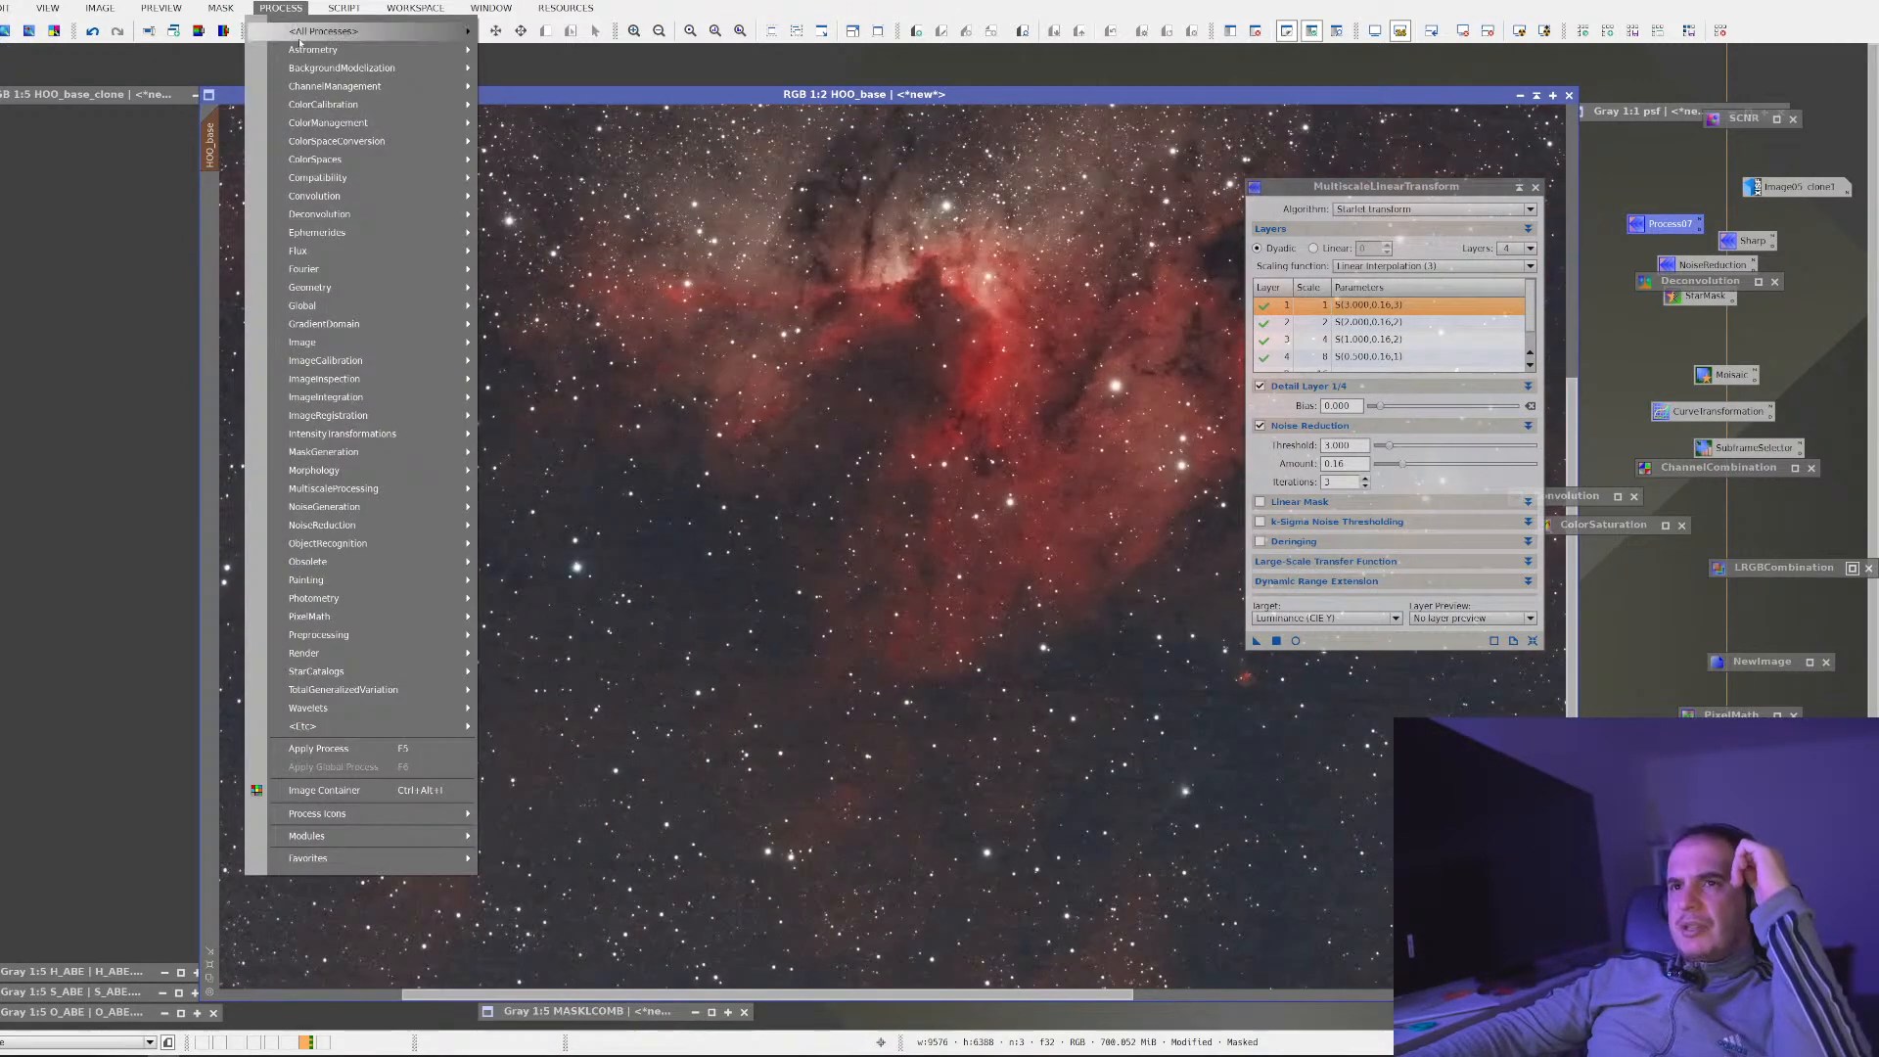
pyautogui.moveTo(333, 30)
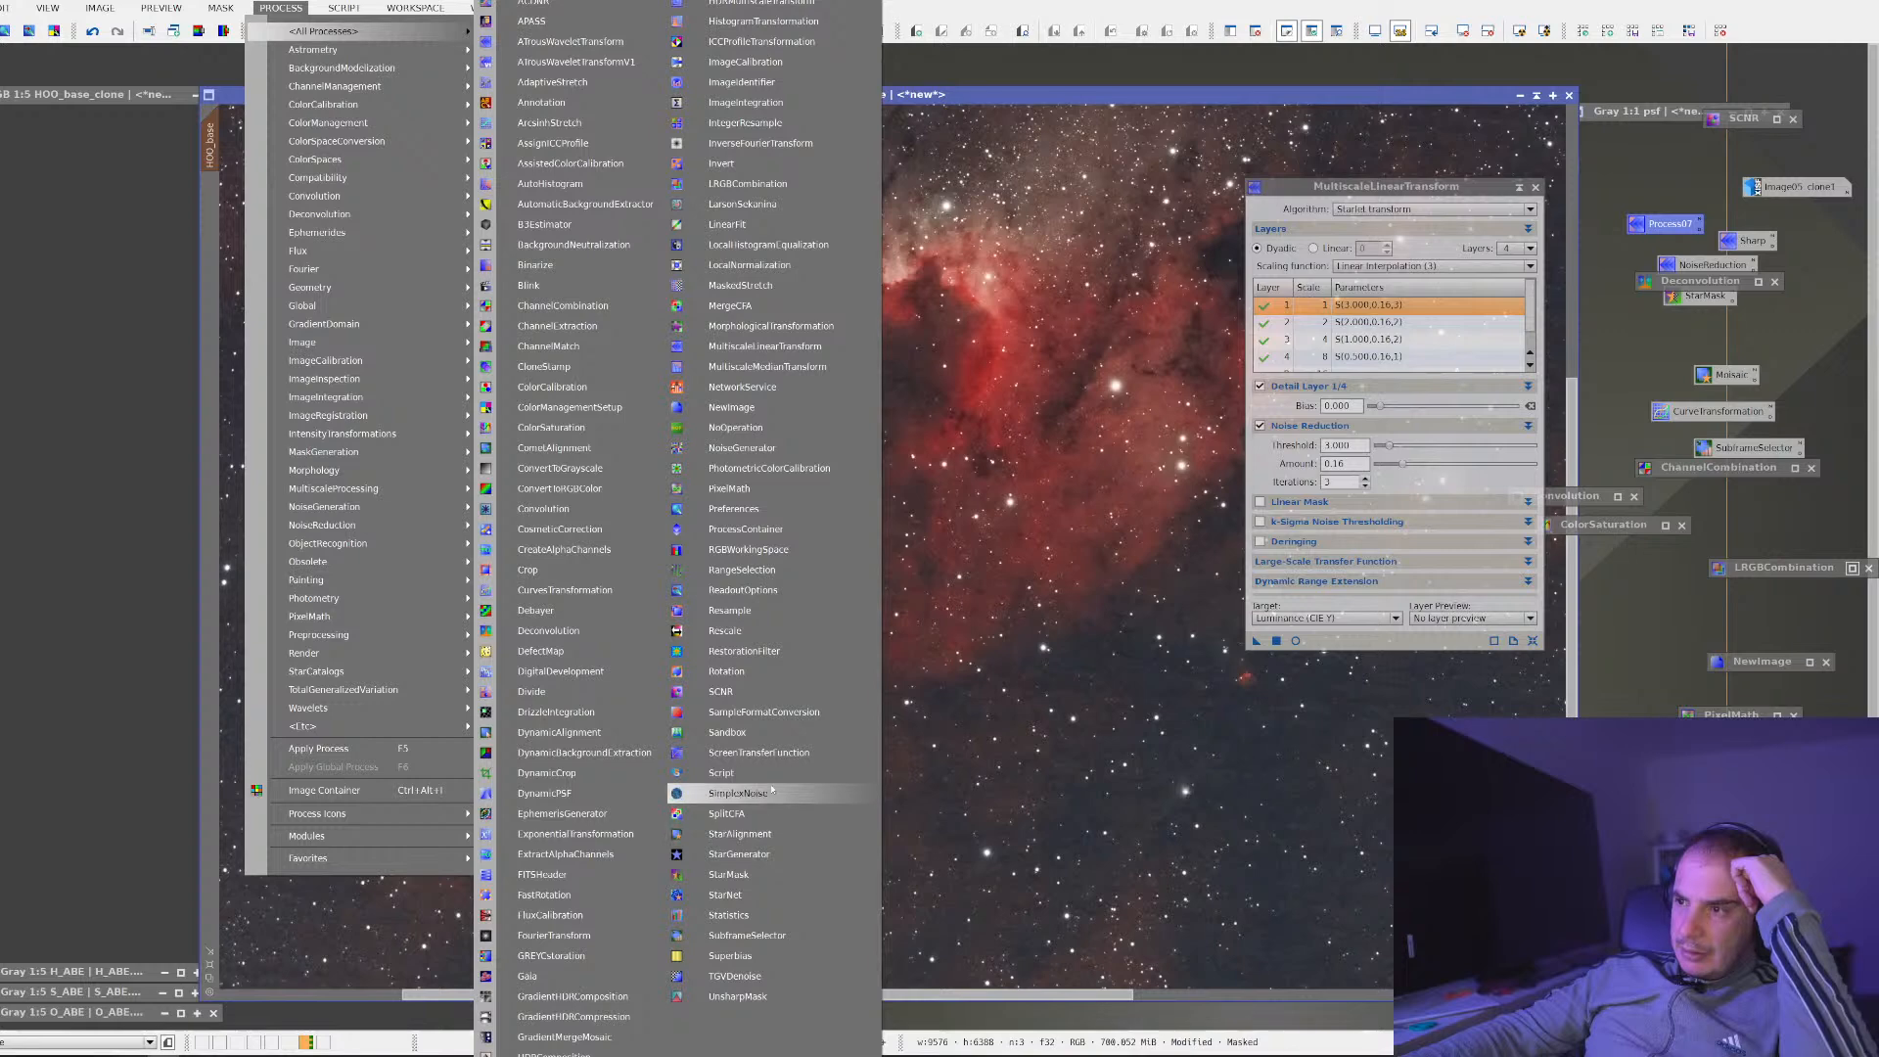
pyautogui.press('Escape')
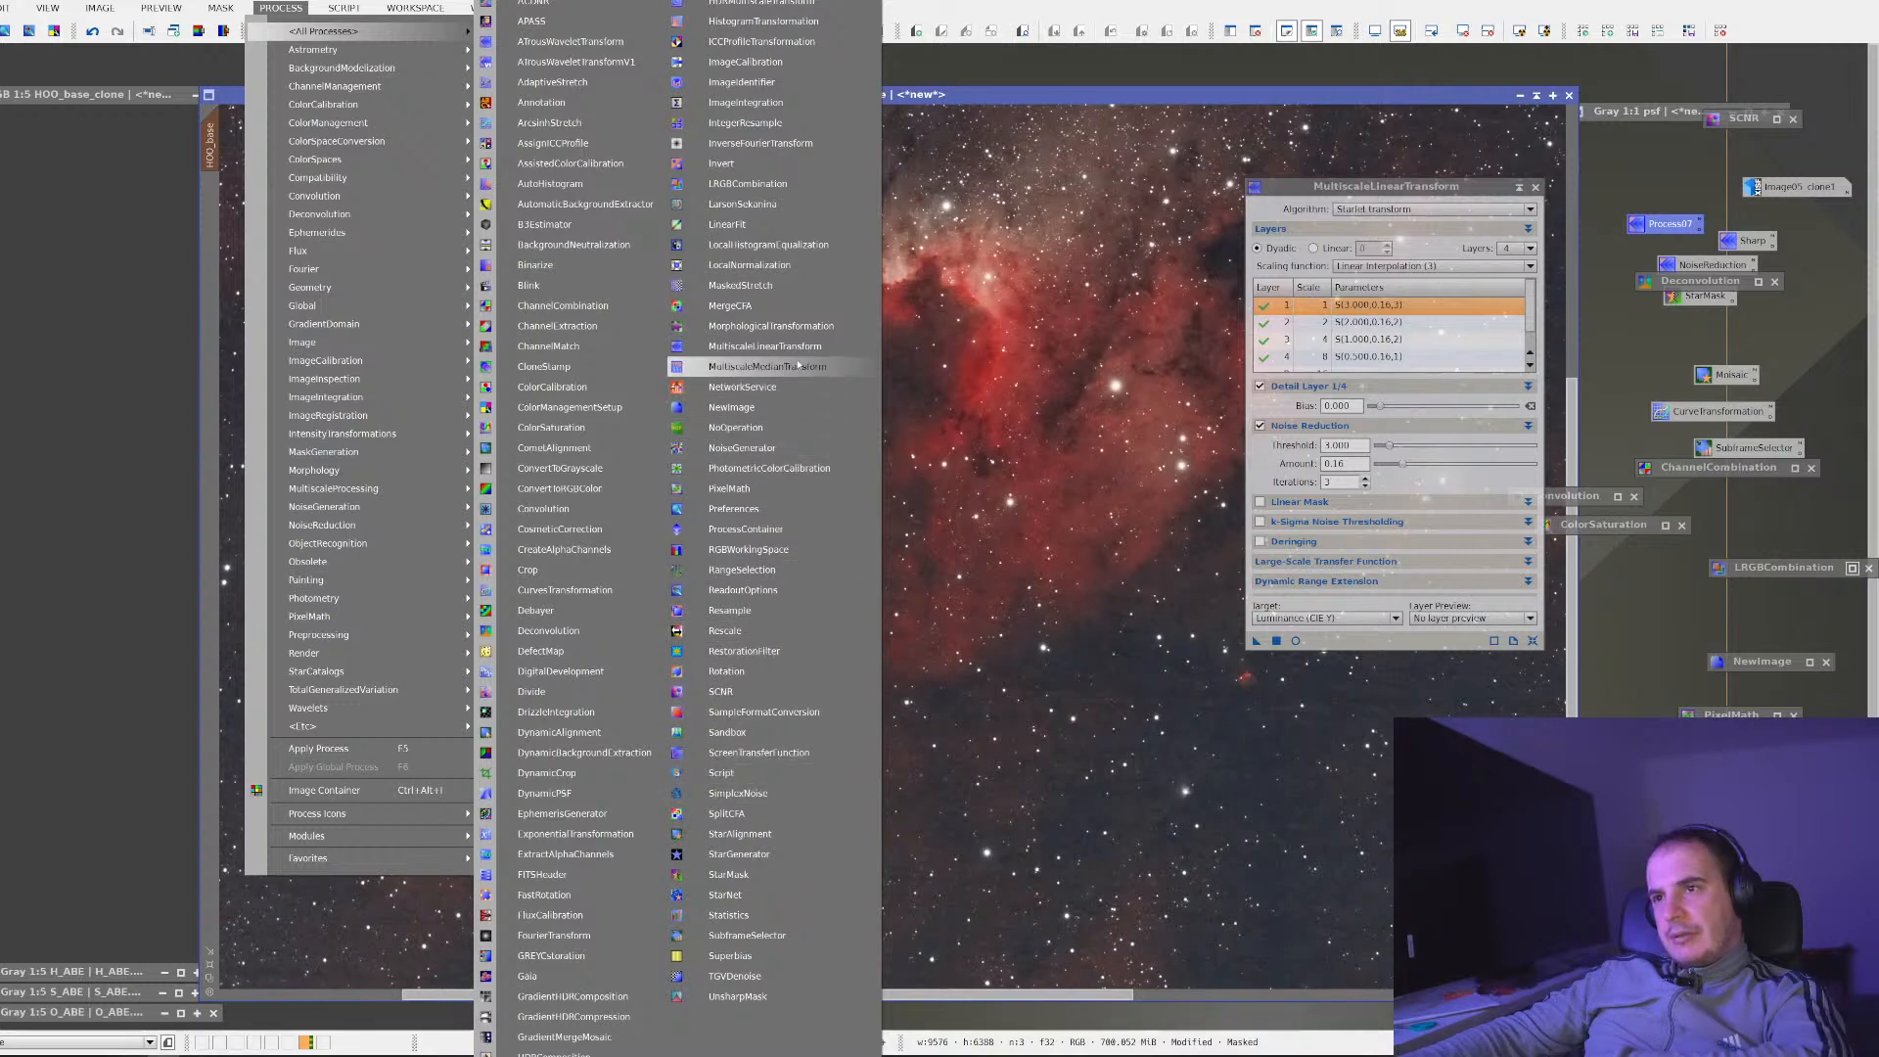
pyautogui.click(764, 489)
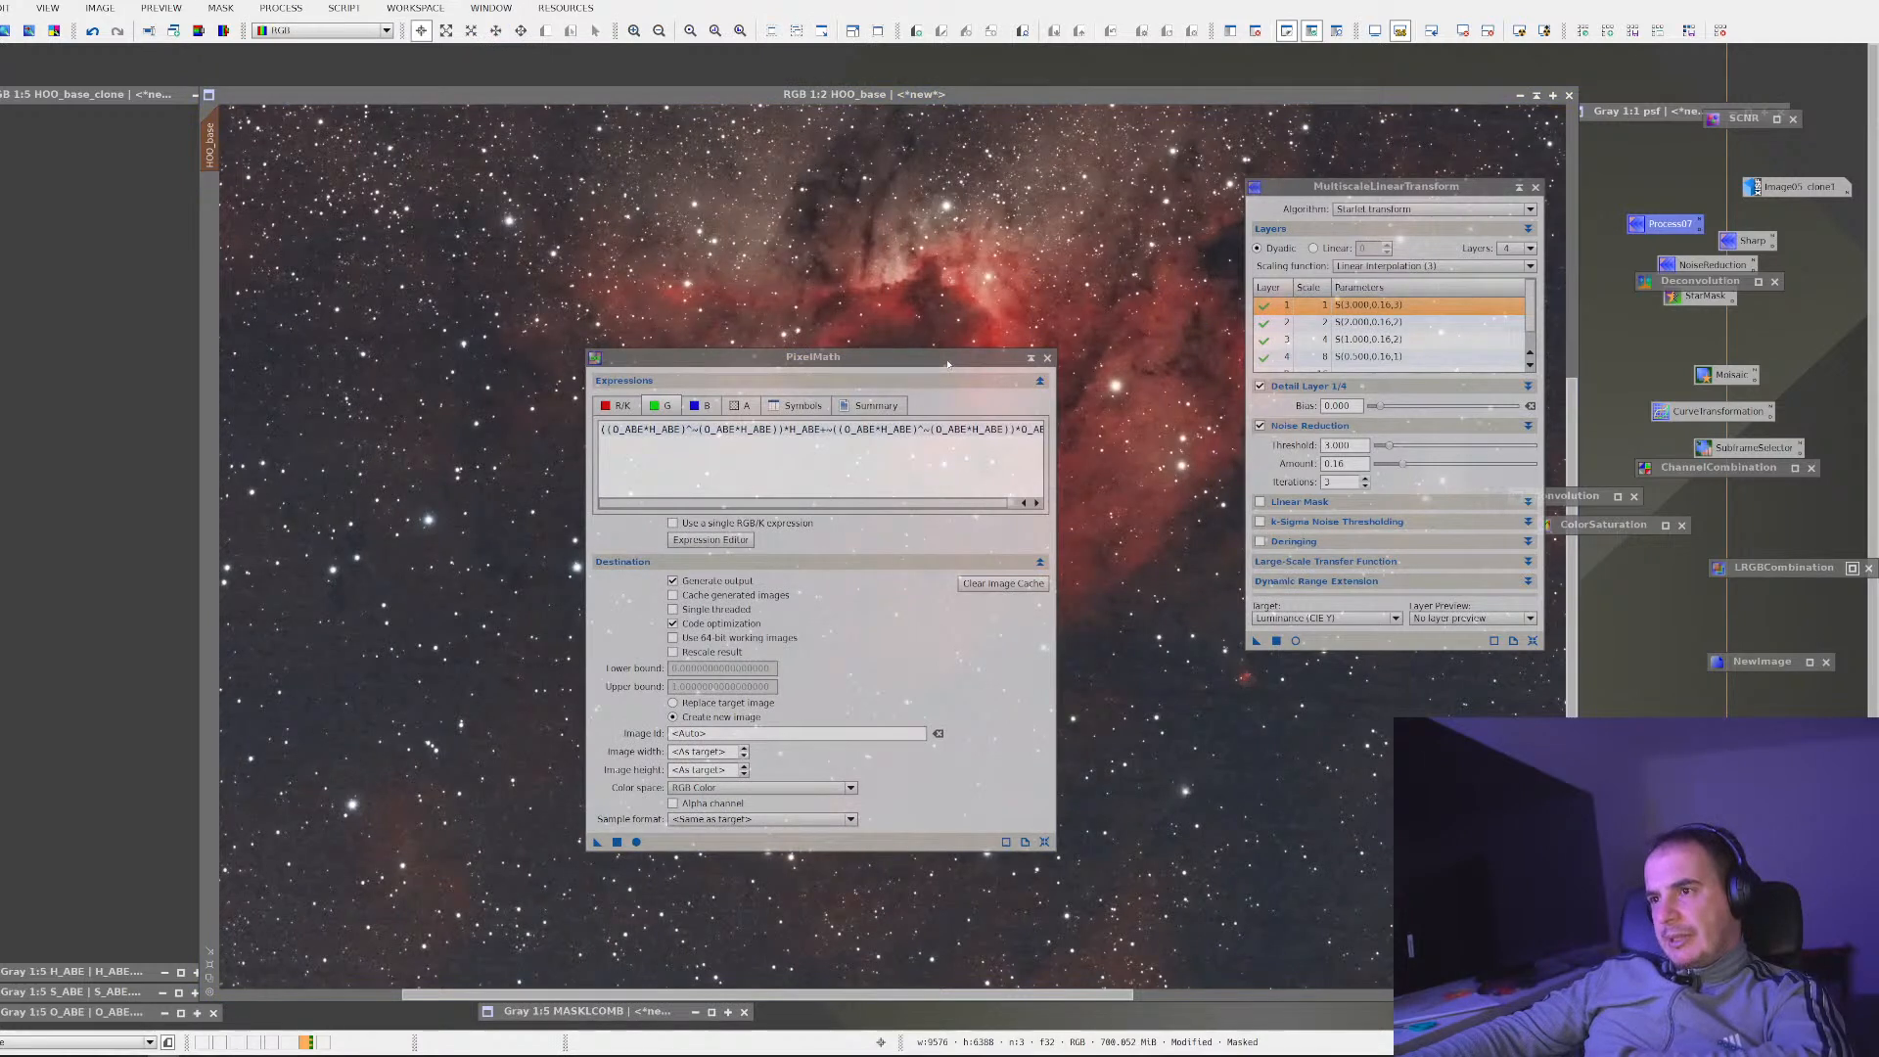
pyautogui.moveTo(598, 844); pyautogui.dragTo(1699, 158)
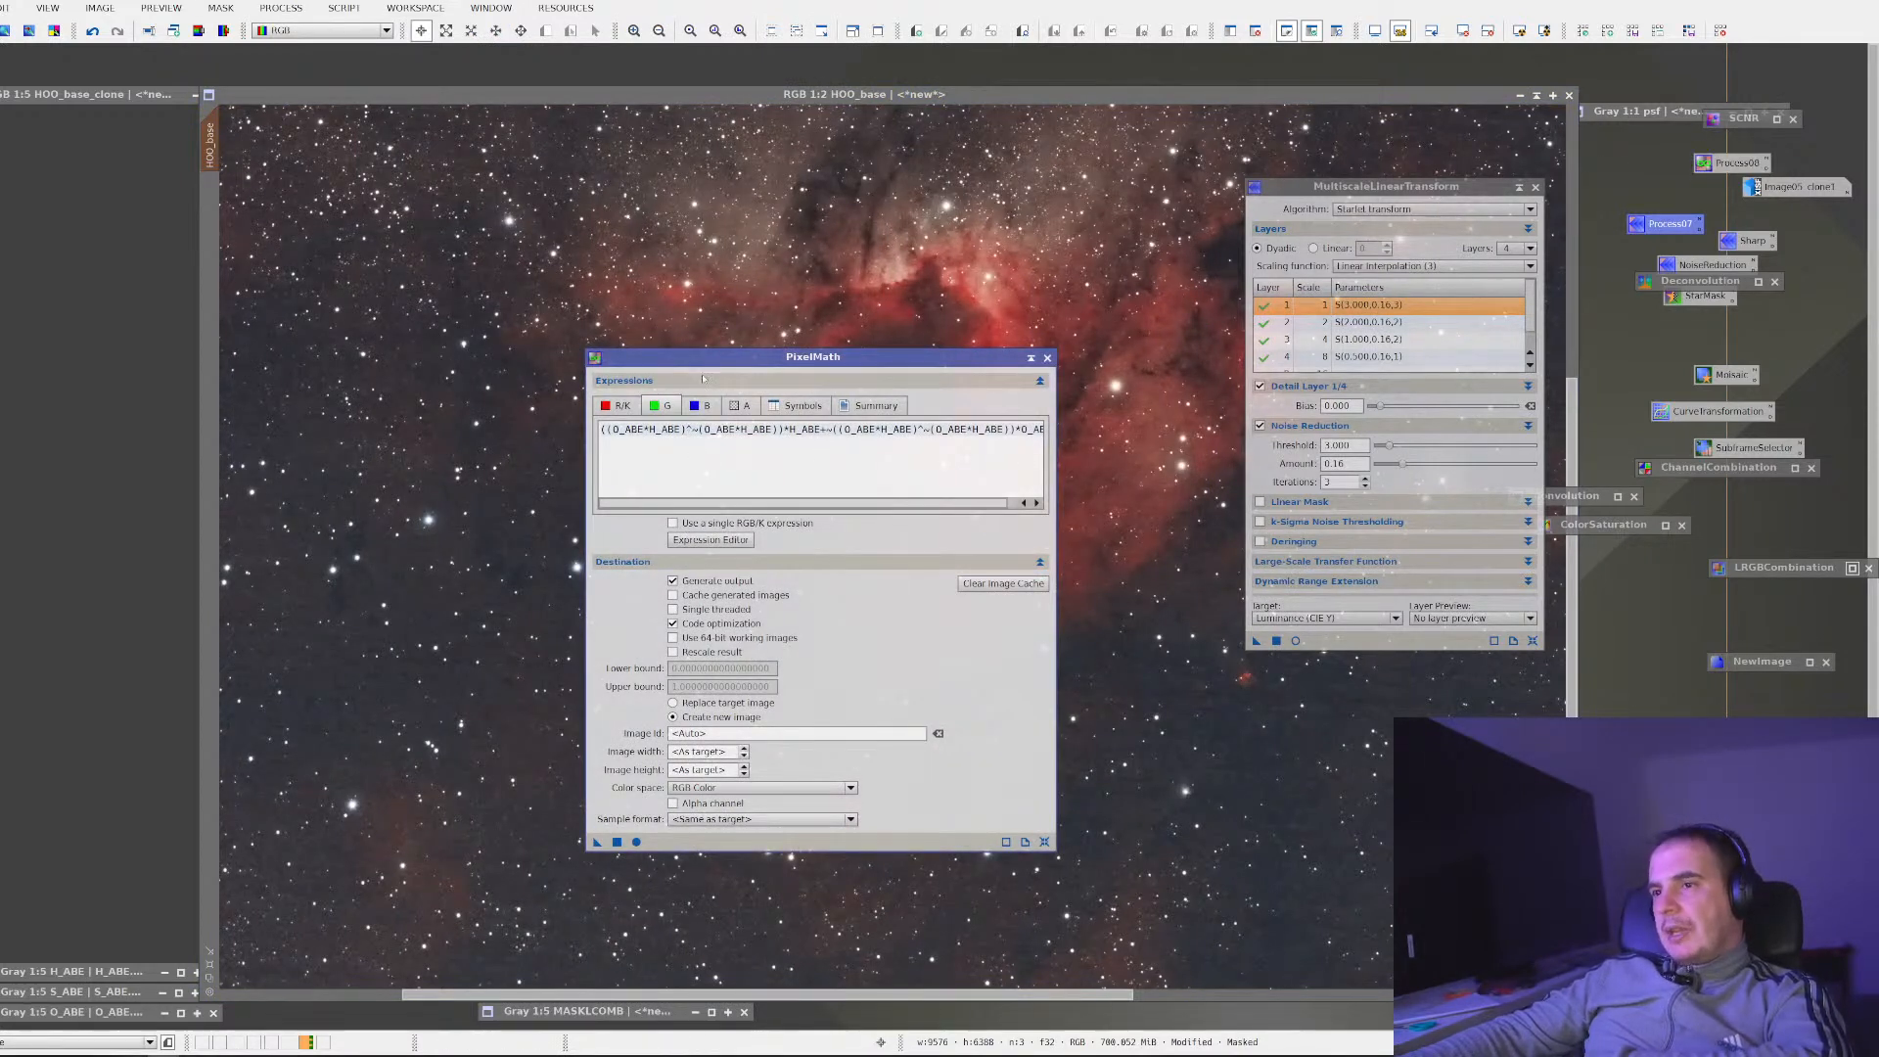
# Copy the whole R/K expression (O_ABE^~O_ABE)*S_ABE+~(O_ABE^~O_ABE)*H_ABE in PixelMath
pyautogui.click(617, 405)
pyautogui.click(794, 405)
pyautogui.click(619, 405)
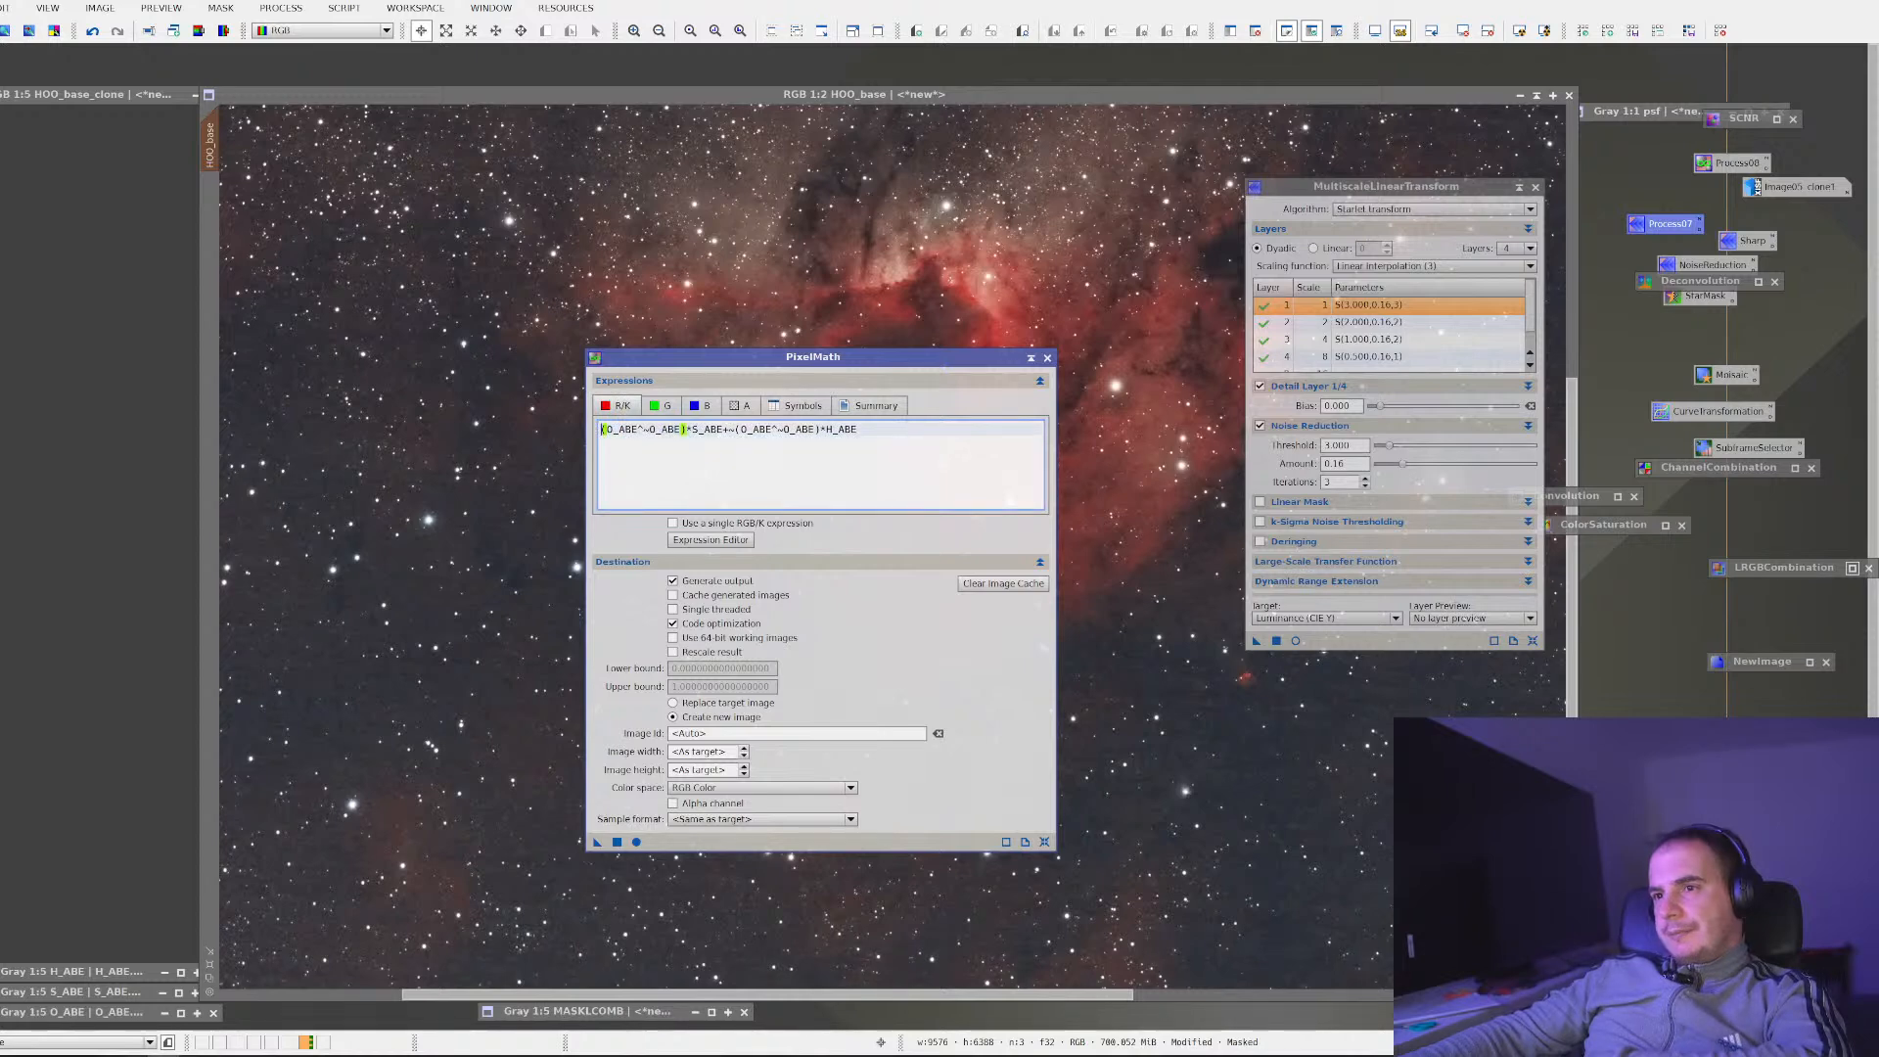
pyautogui.hotkey('ctrl', 'a')
pyautogui.hotkey('ctrl', 'c')
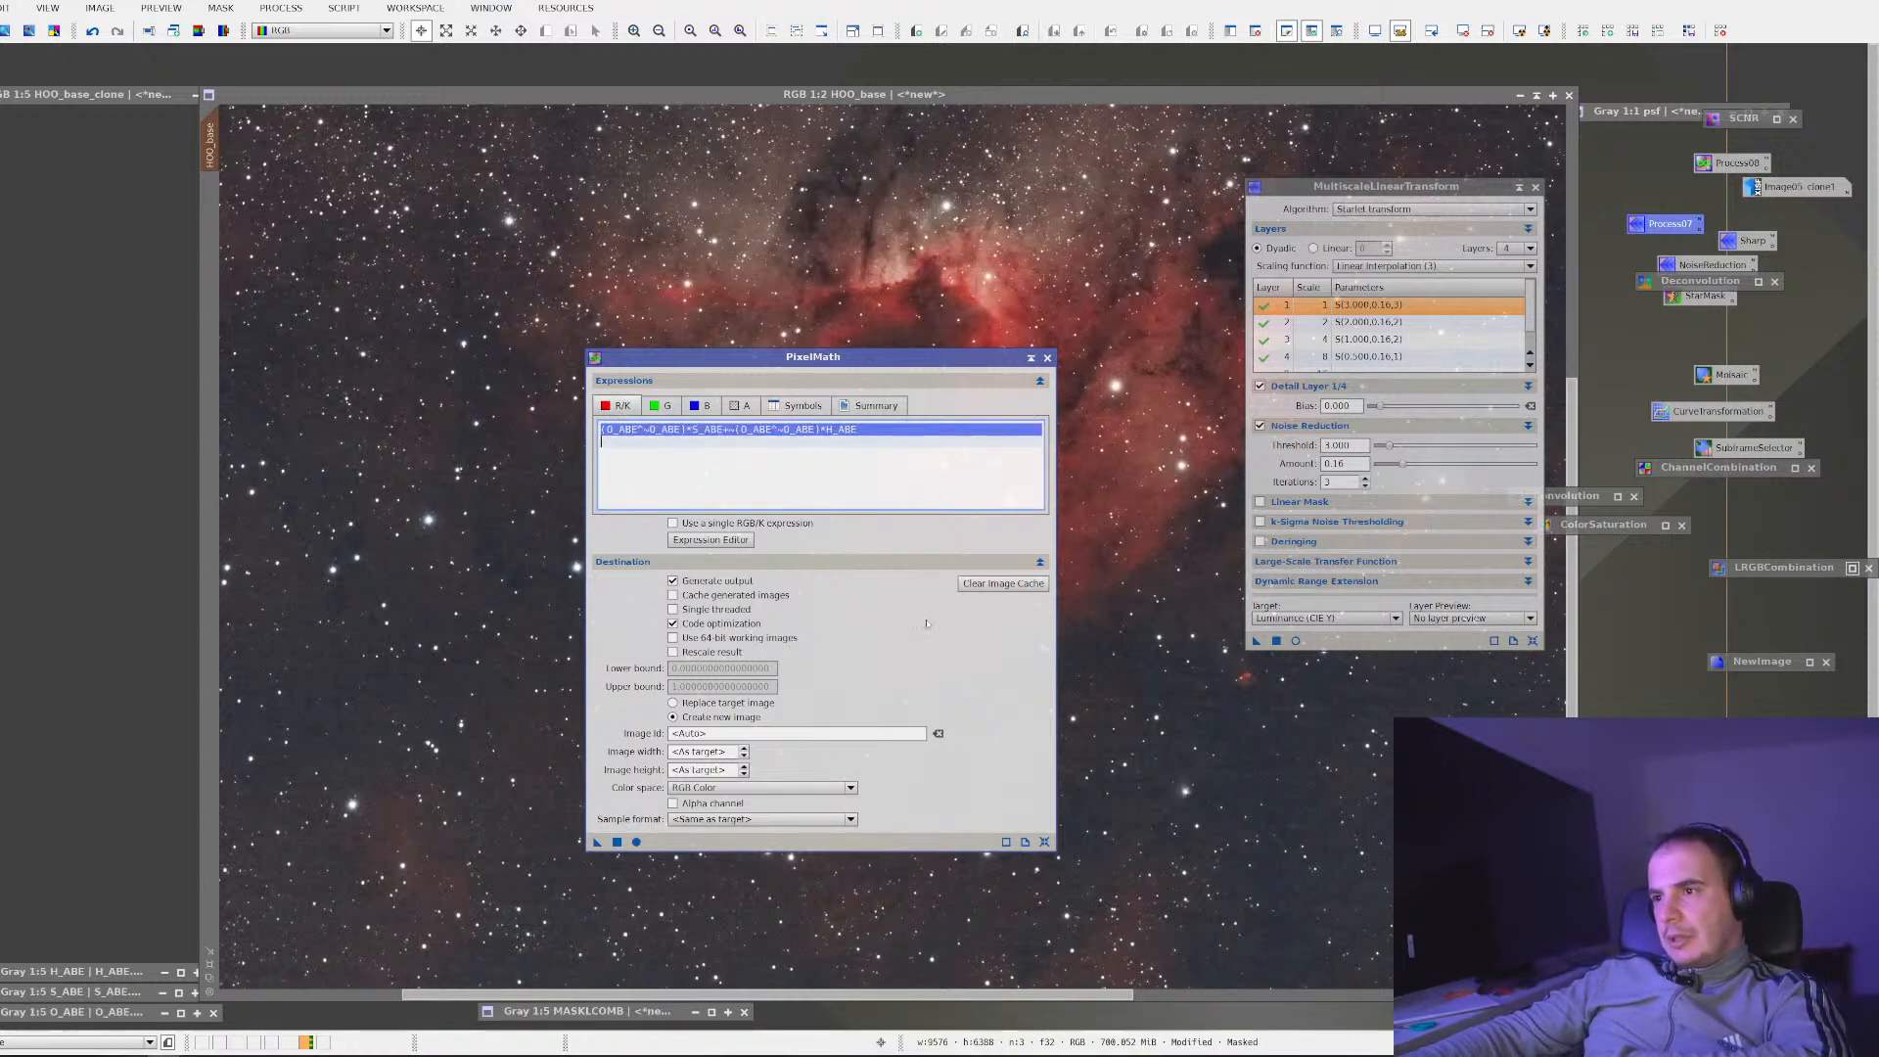
# Open the PixelMath Expression Editor and replace the R/K expression with 0.8 * H_ABE, inserting H_ABE from the image list
pyautogui.click(739, 540)
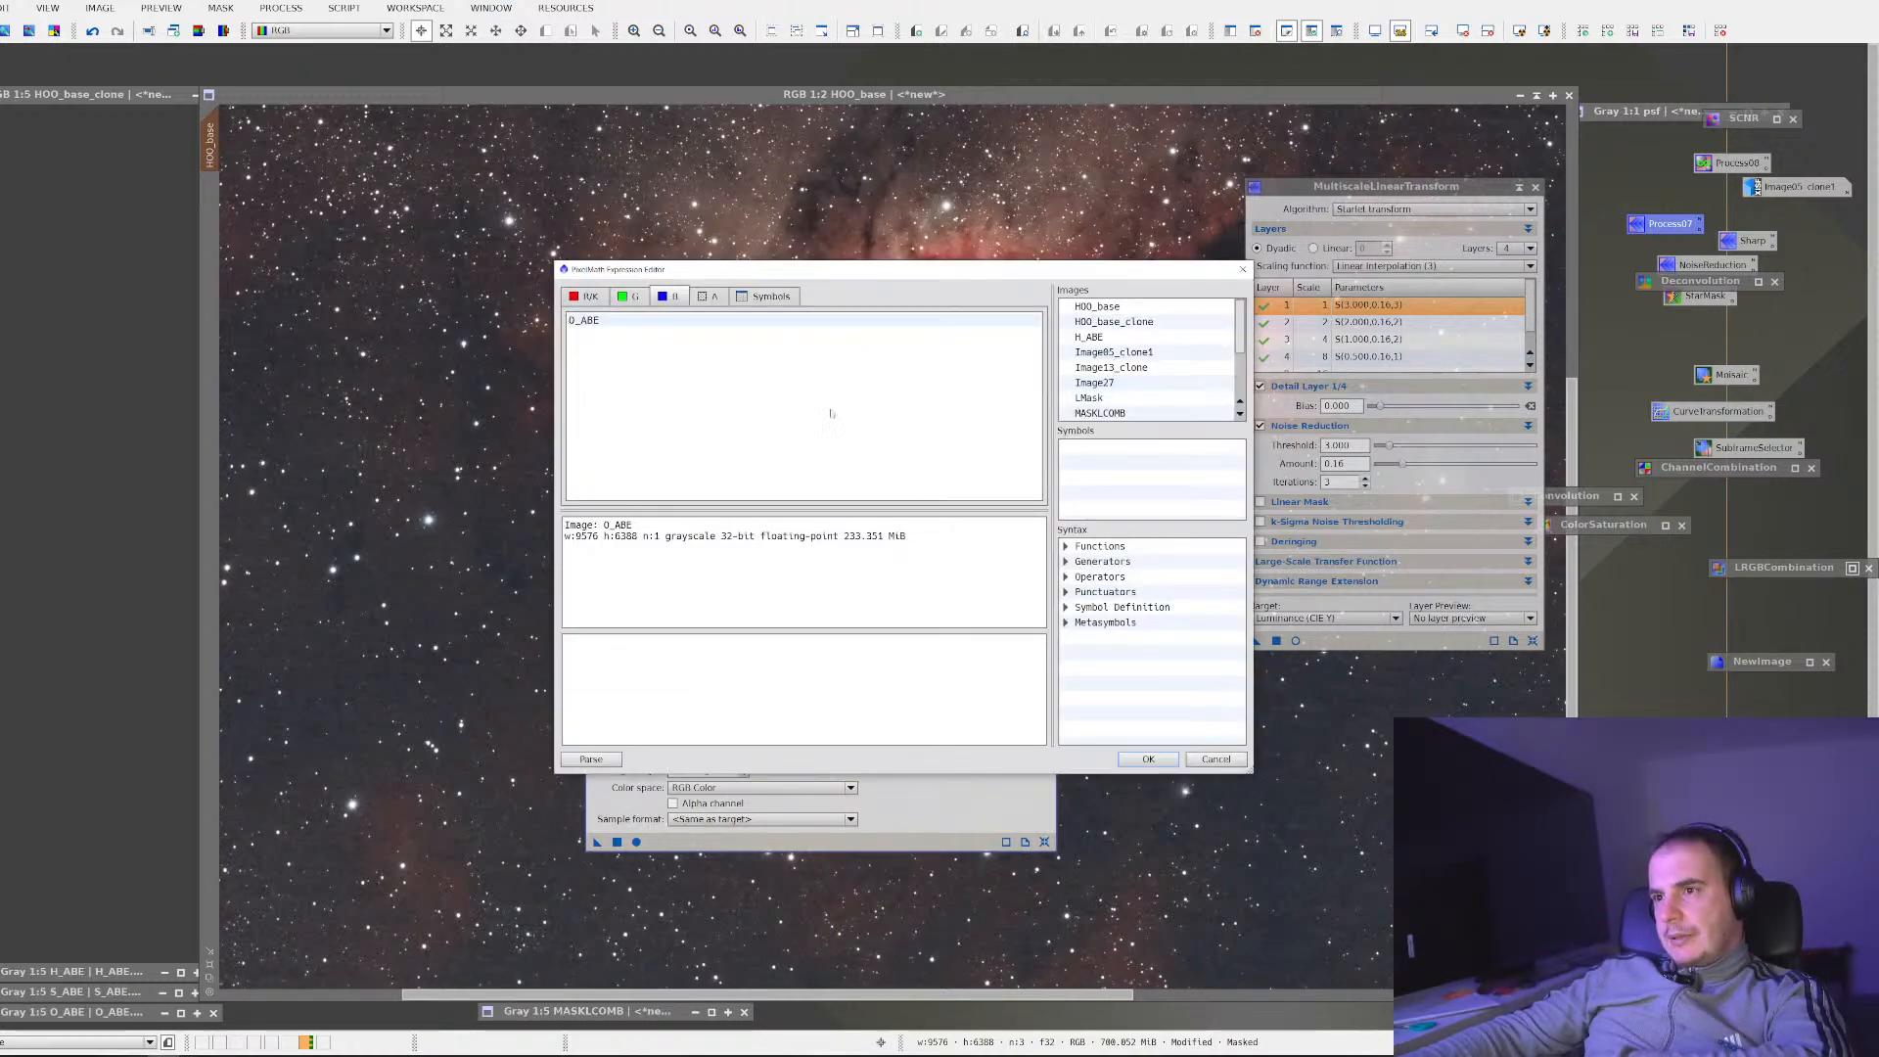
pyautogui.hotkey('ctrl', 'a')
pyautogui.hotkey('ctrl', 'v')
pyautogui.moveTo(843, 321); pyautogui.dragTo(562, 324)
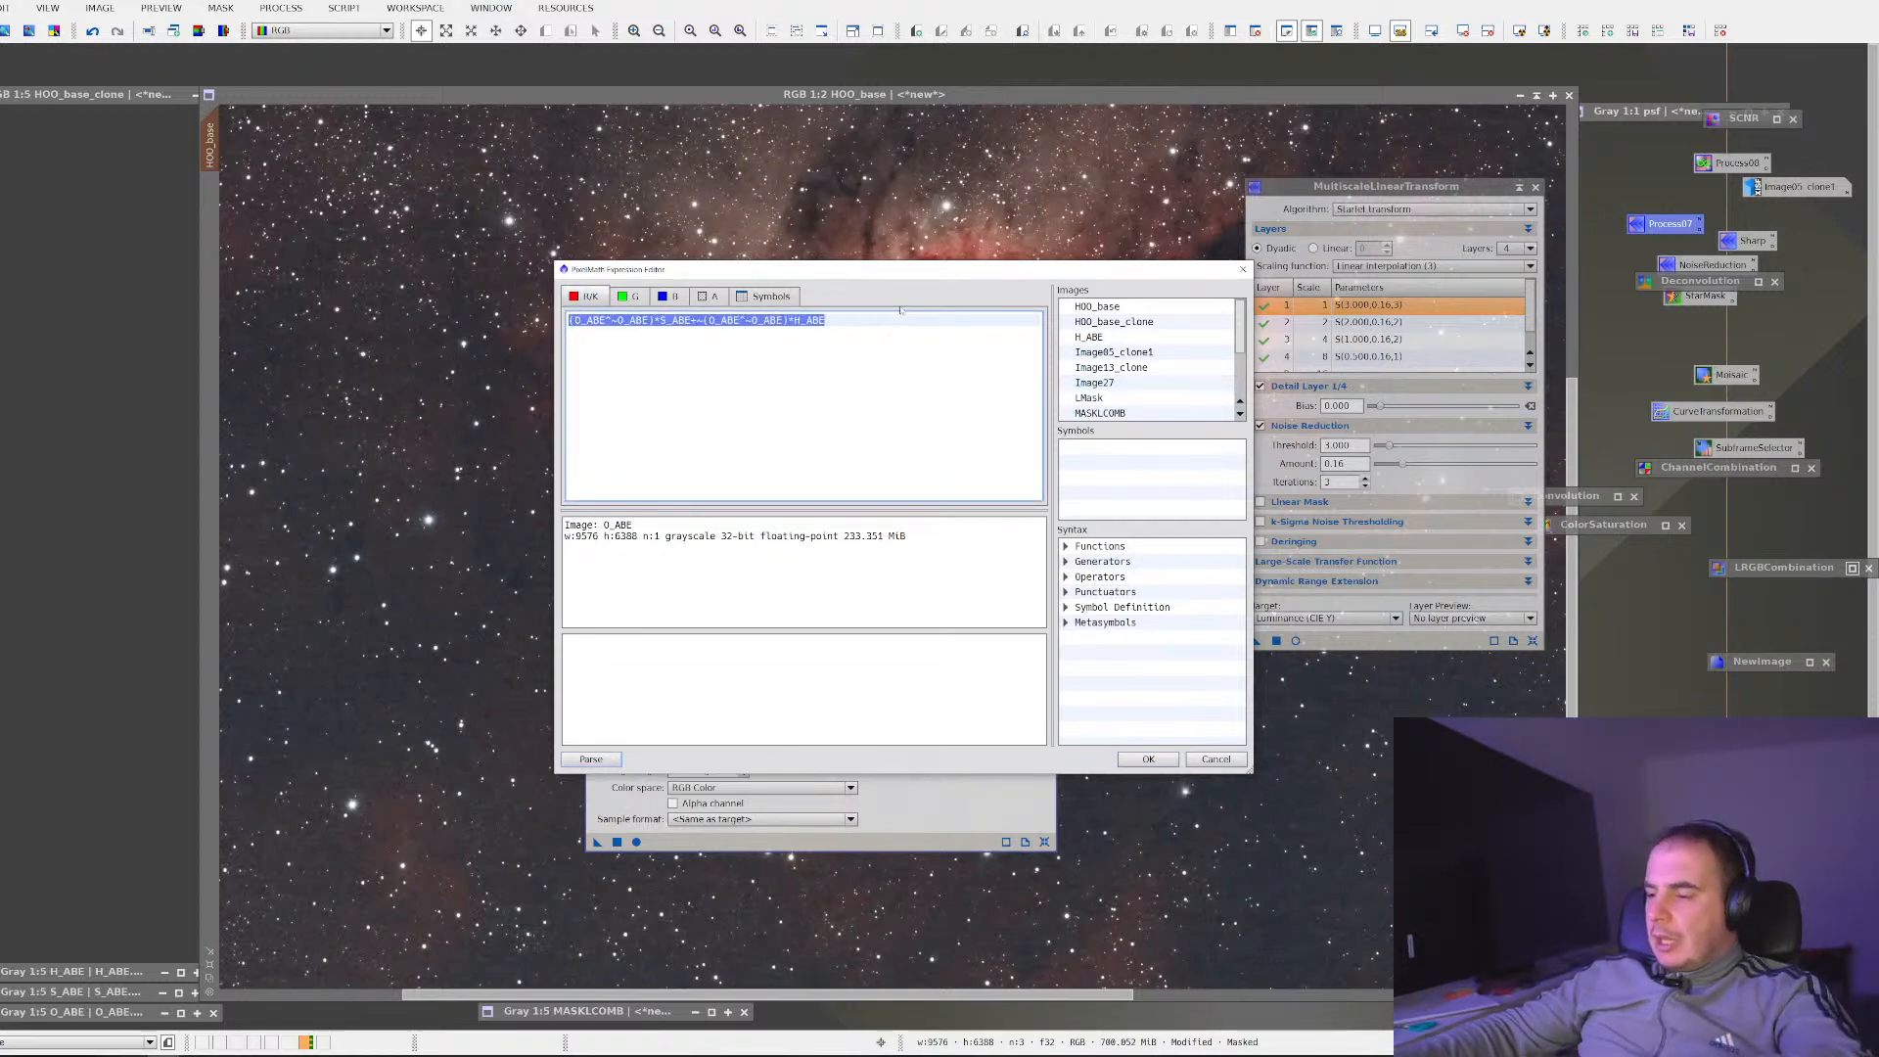
pyautogui.write('0.8')
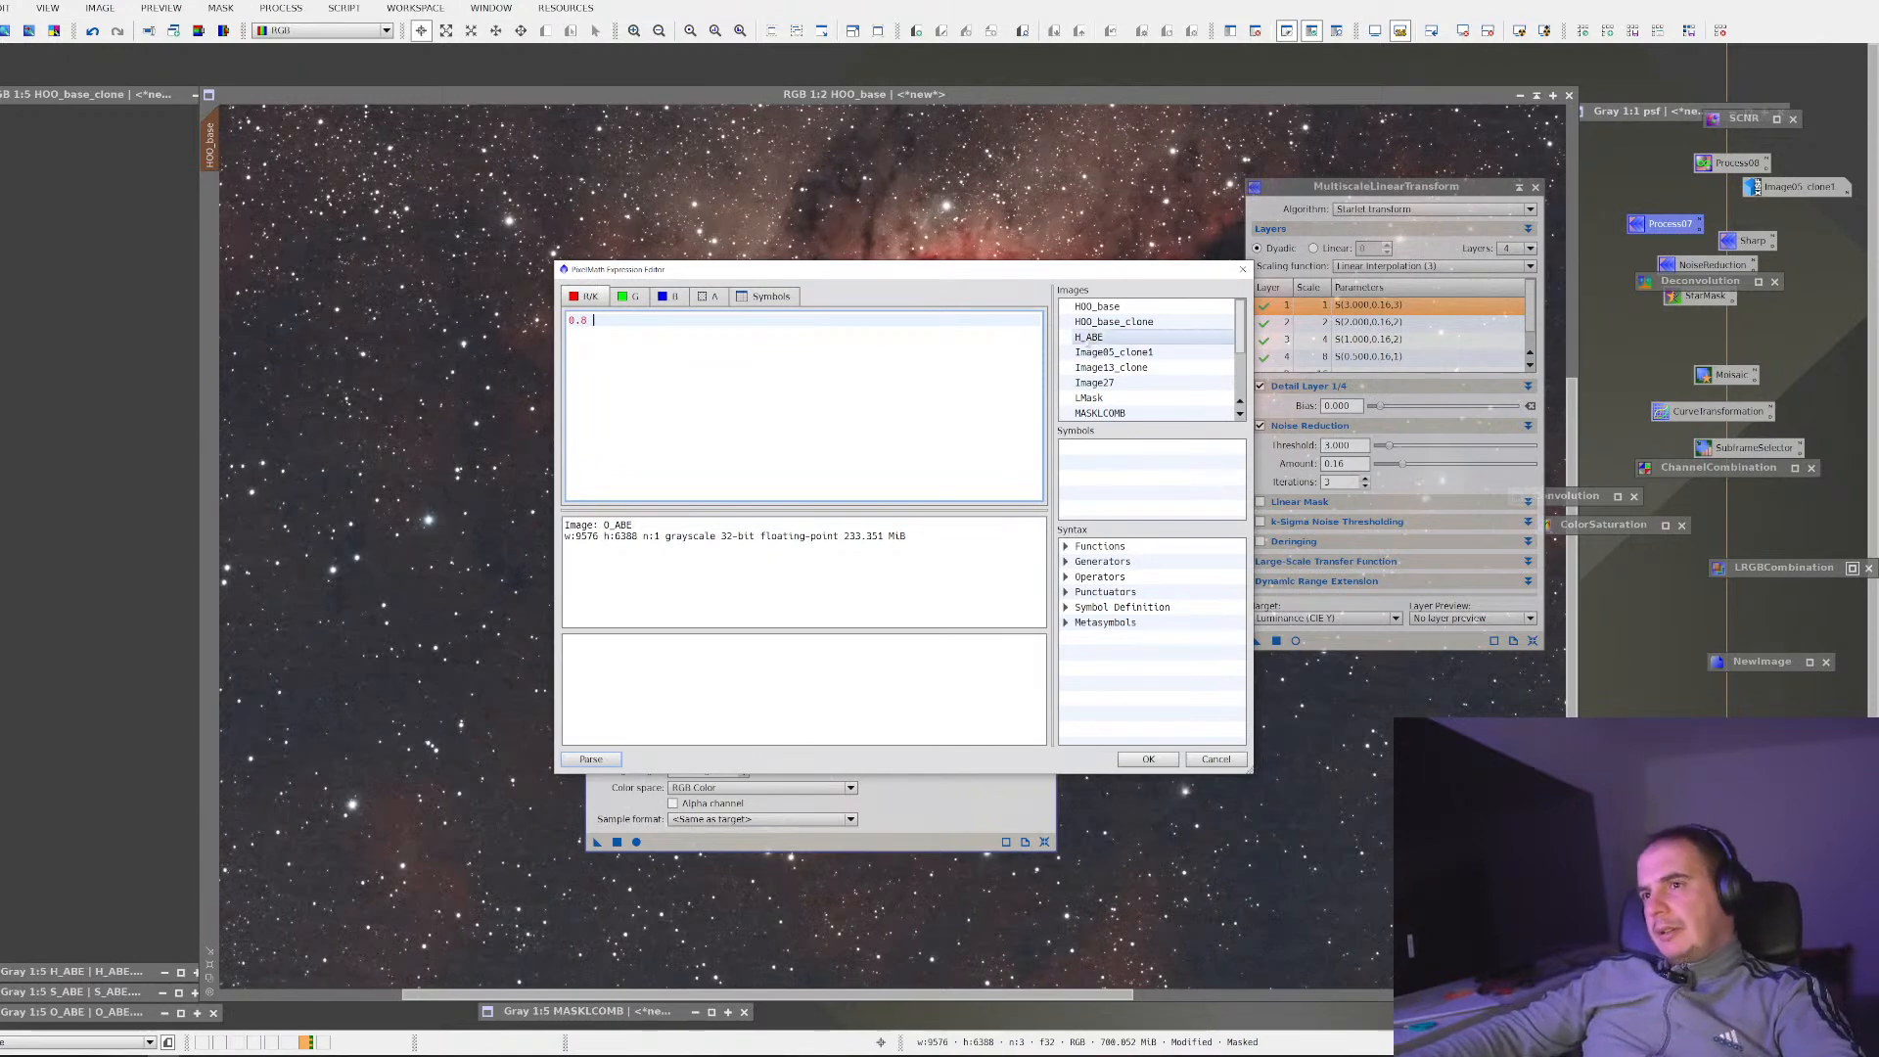
pyautogui.write(' *')
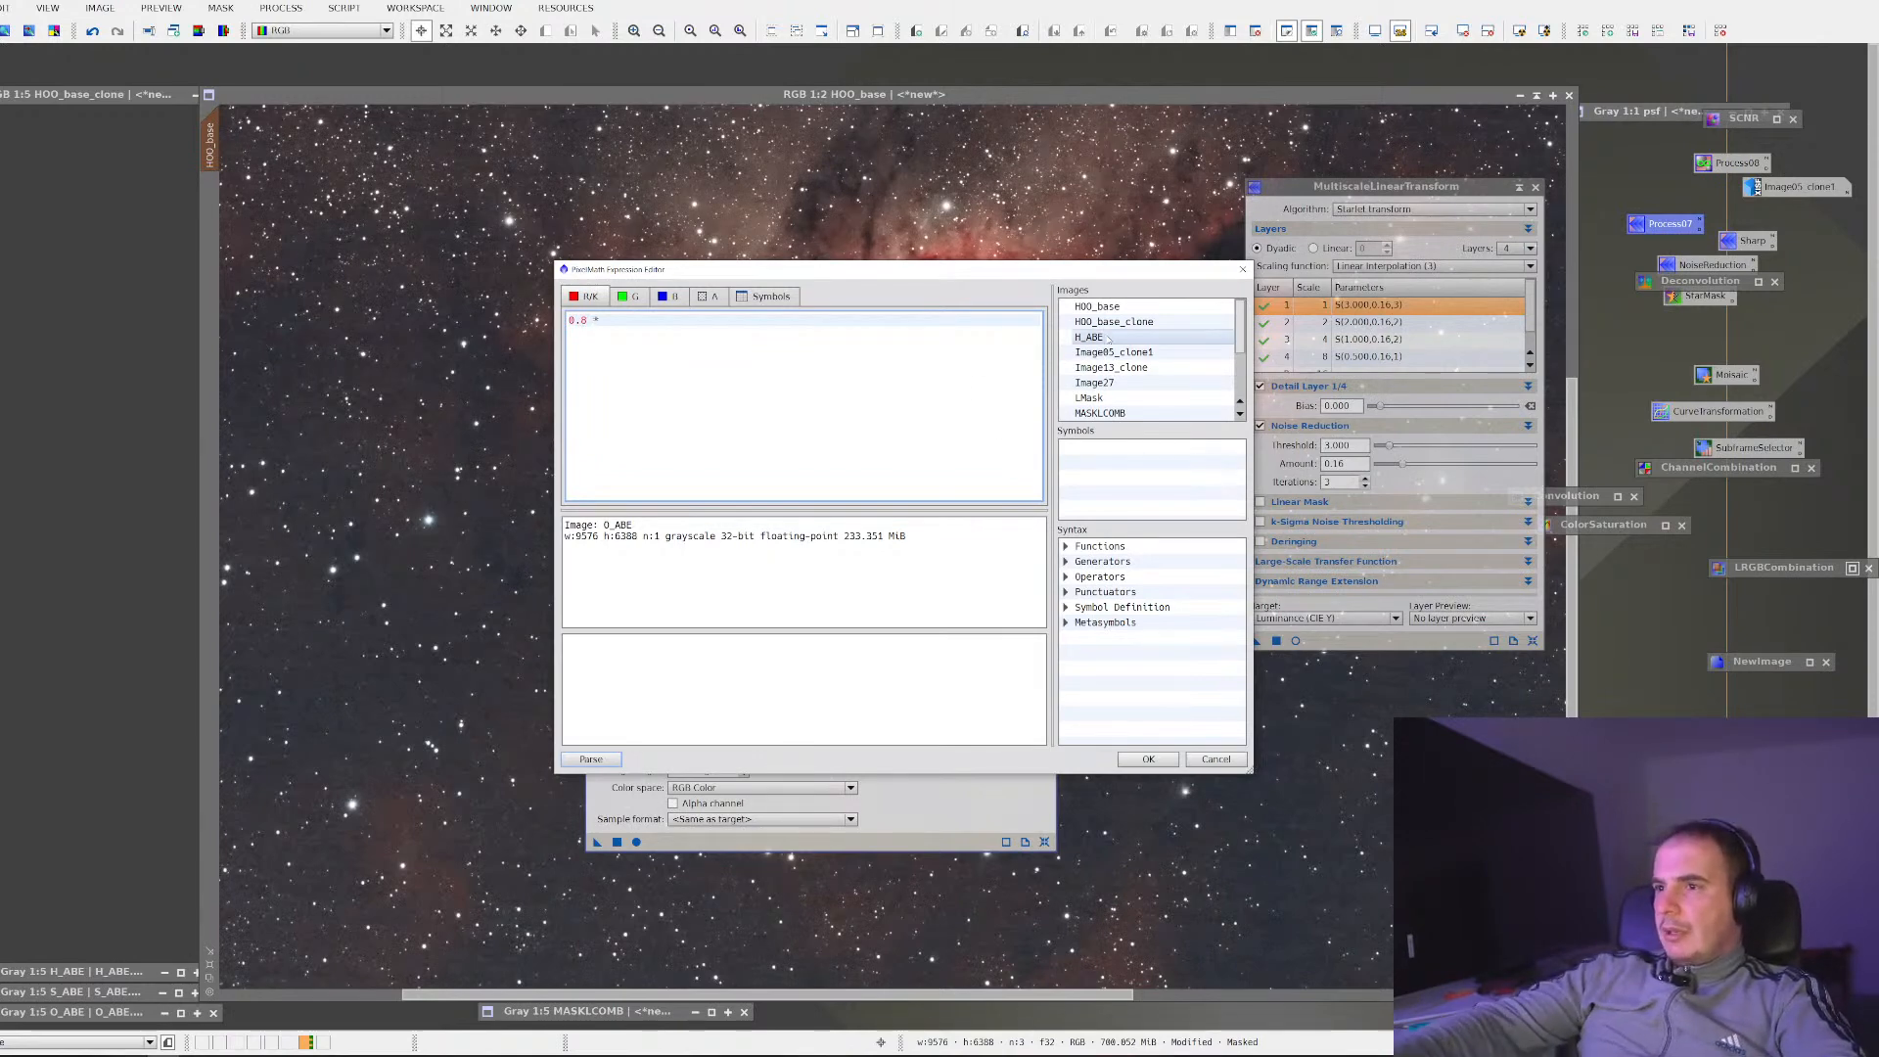
pyautogui.scroll(-2, 1204, 326)
pyautogui.scroll(2, 1188, 359)
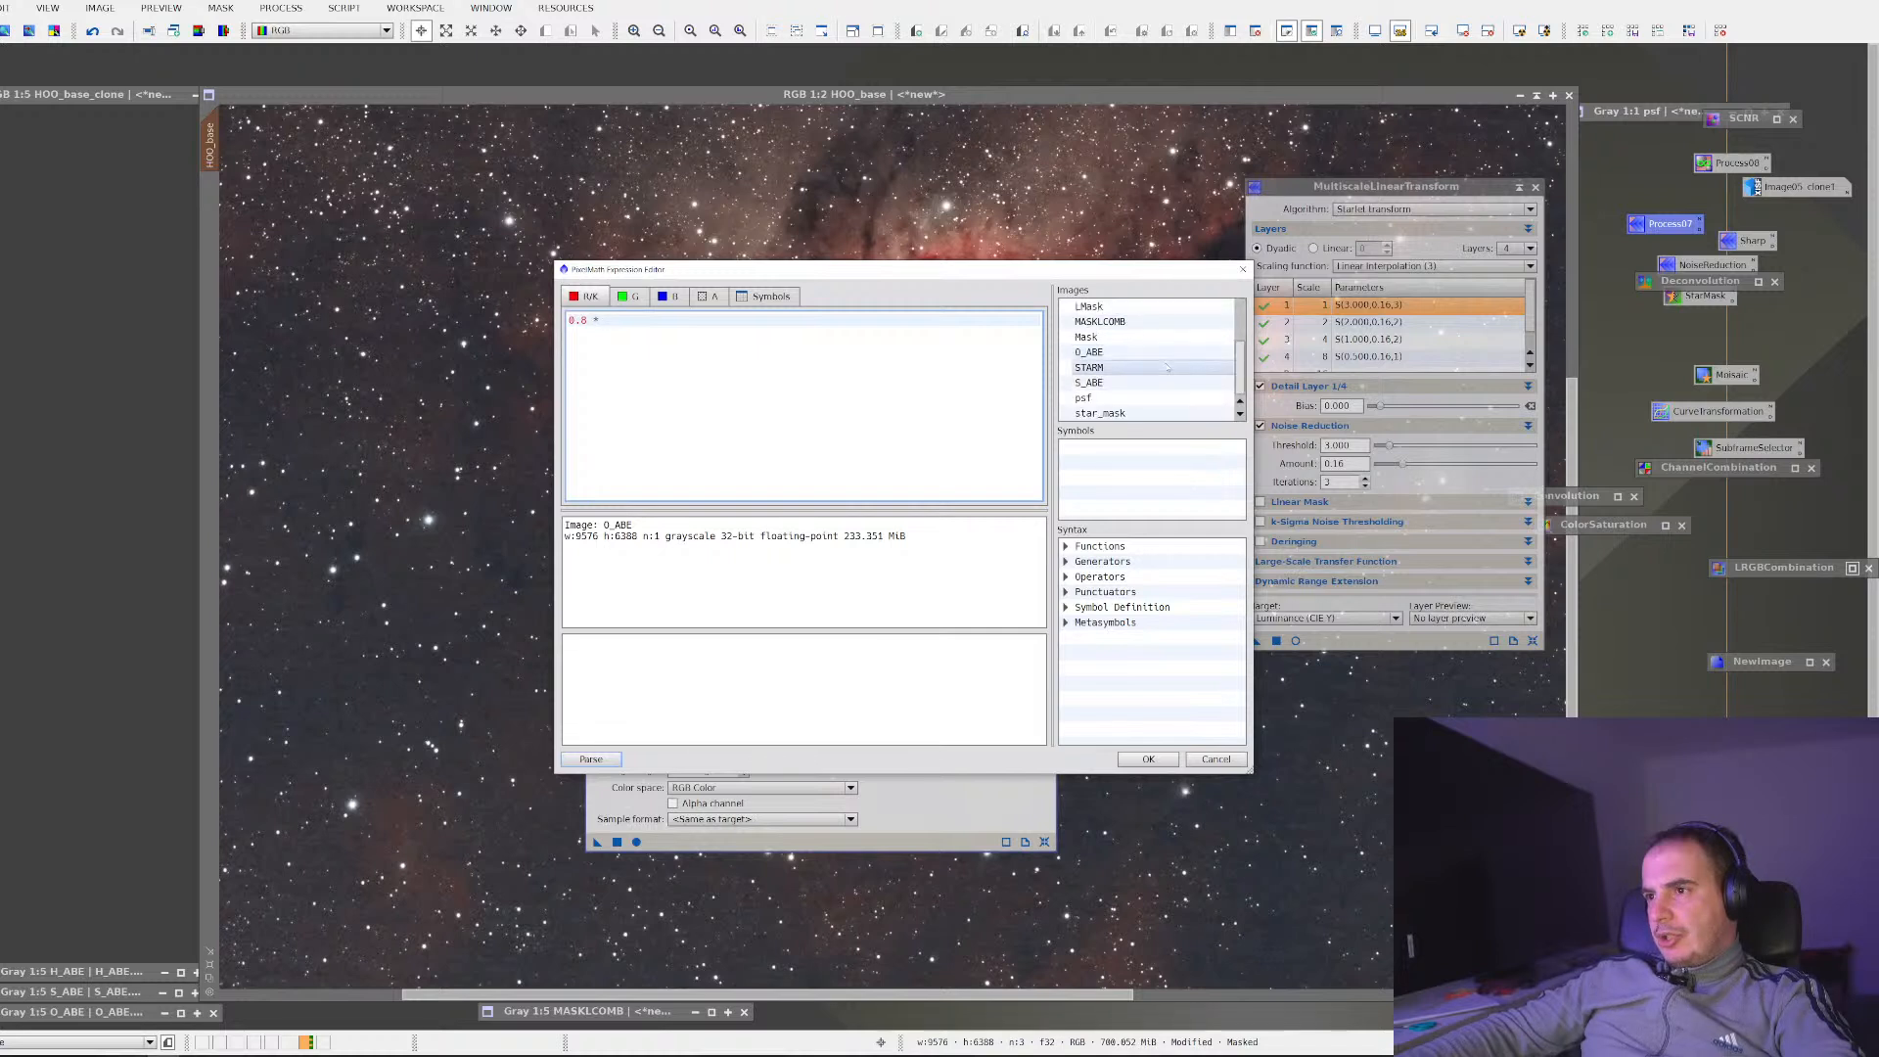
pyautogui.doubleClick(1157, 339)
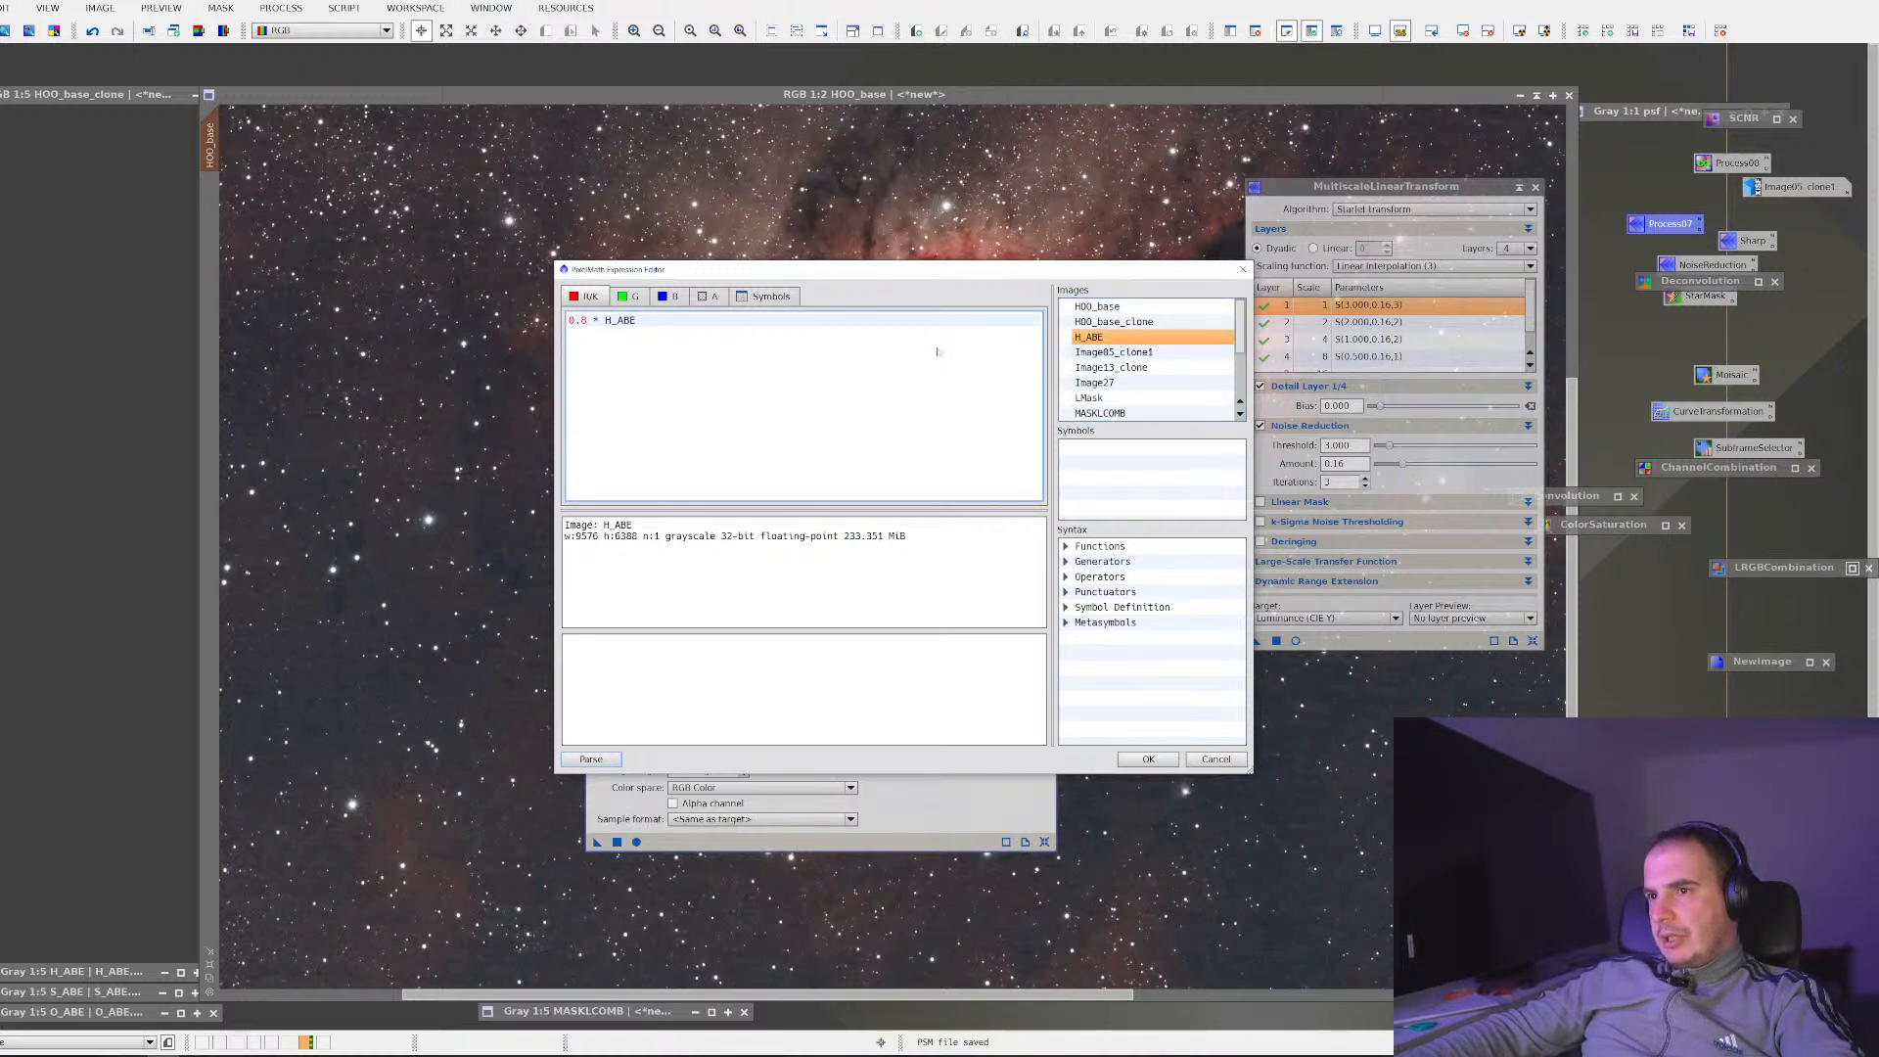
# Extend the R/K expression with + 0.2 * S_ABE, inserting S_ABE from the image list
pyautogui.write('+ 0.2 ')
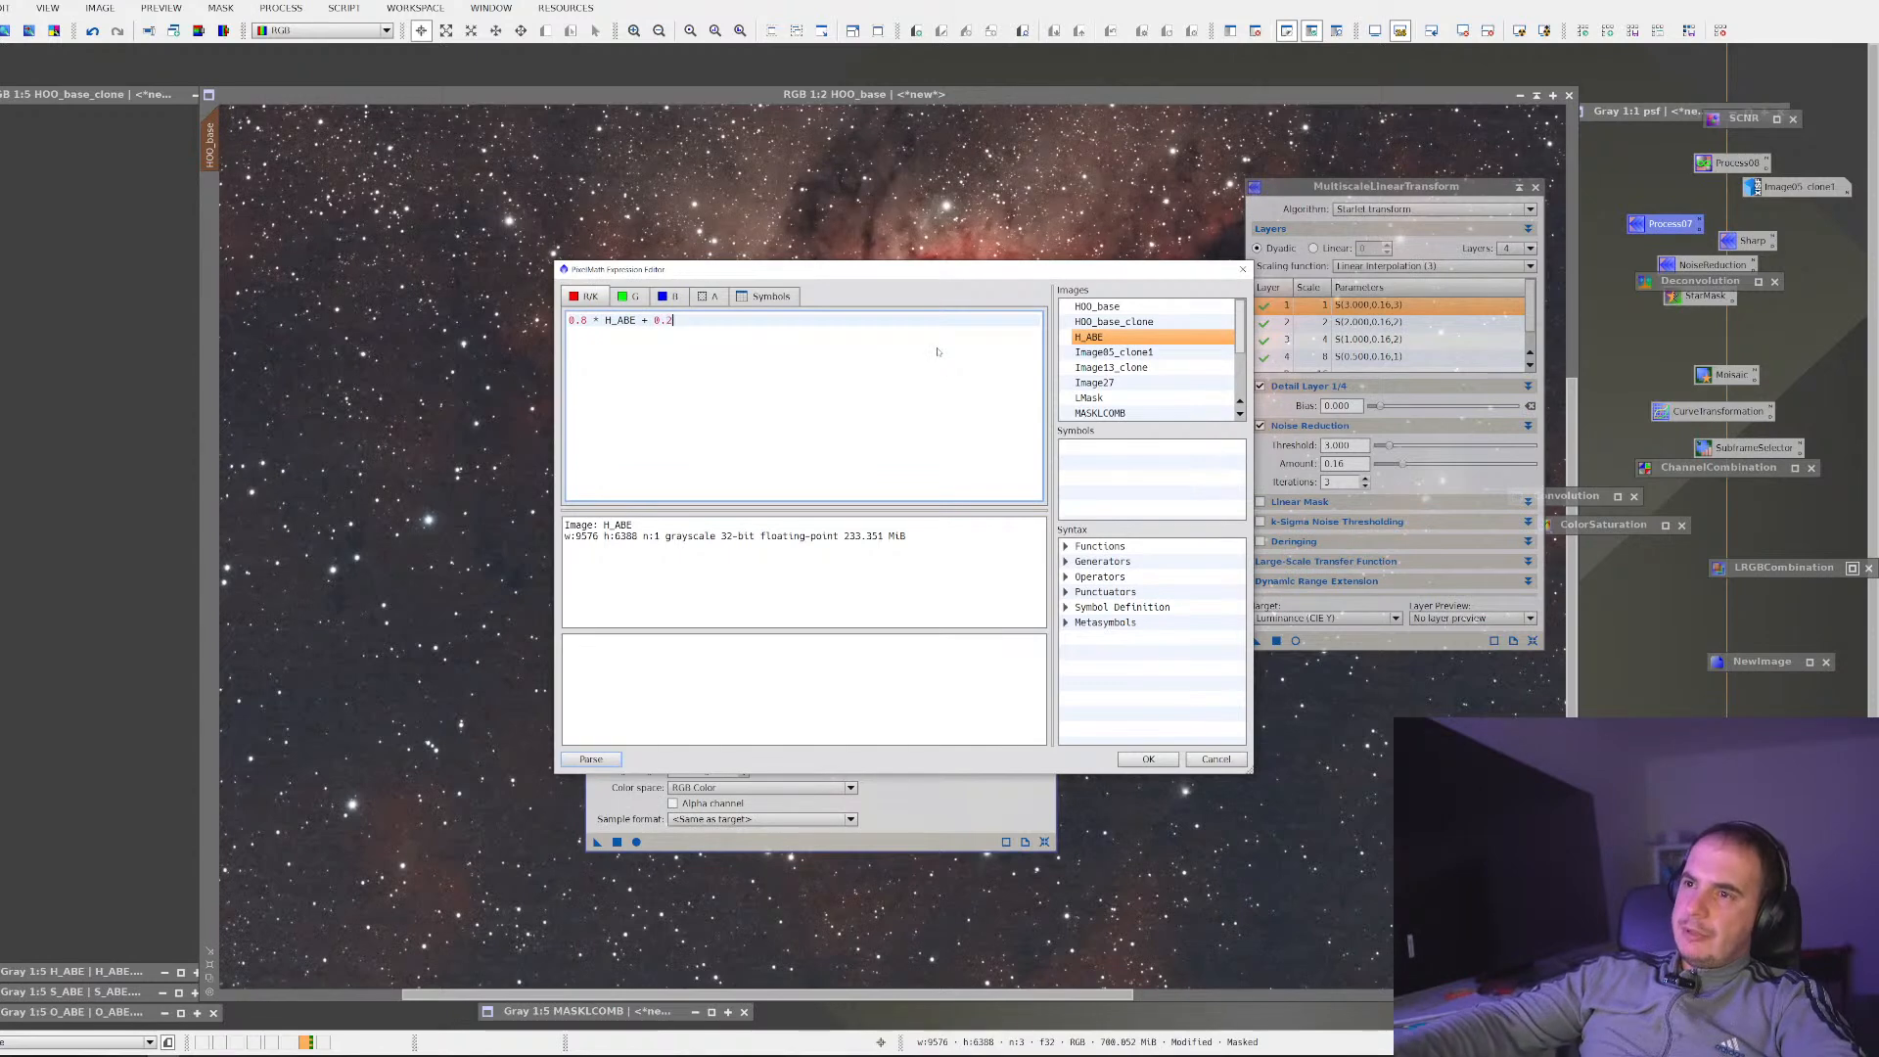
pyautogui.write('*')
pyautogui.scroll(-1, 1182, 338)
pyautogui.scroll(-1, 1182, 338)
pyautogui.doubleClick(1163, 383)
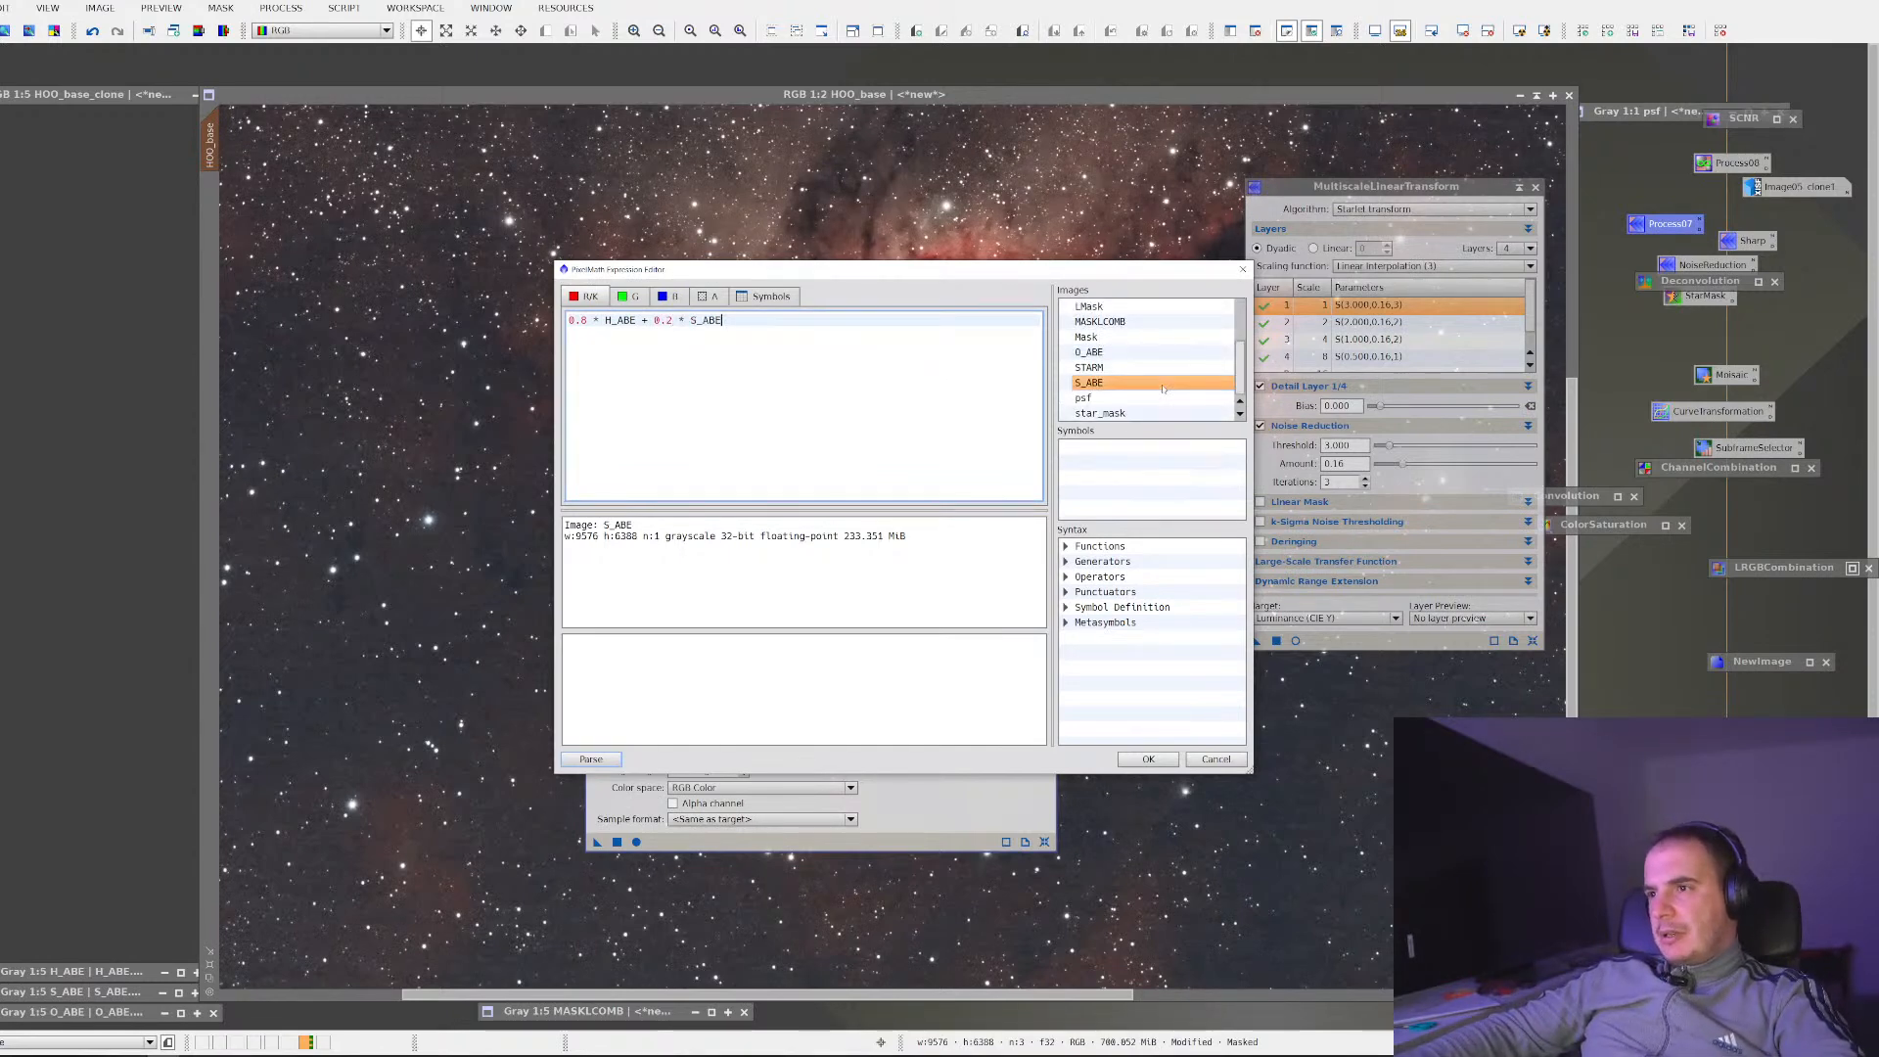
# Copy the R/K expression over the G expression, change it to 0.7 * H_ABE + 0.3 * S_ABE, and accept with B kept as O_ABE
pyautogui.click(636, 297)
pyautogui.click(589, 299)
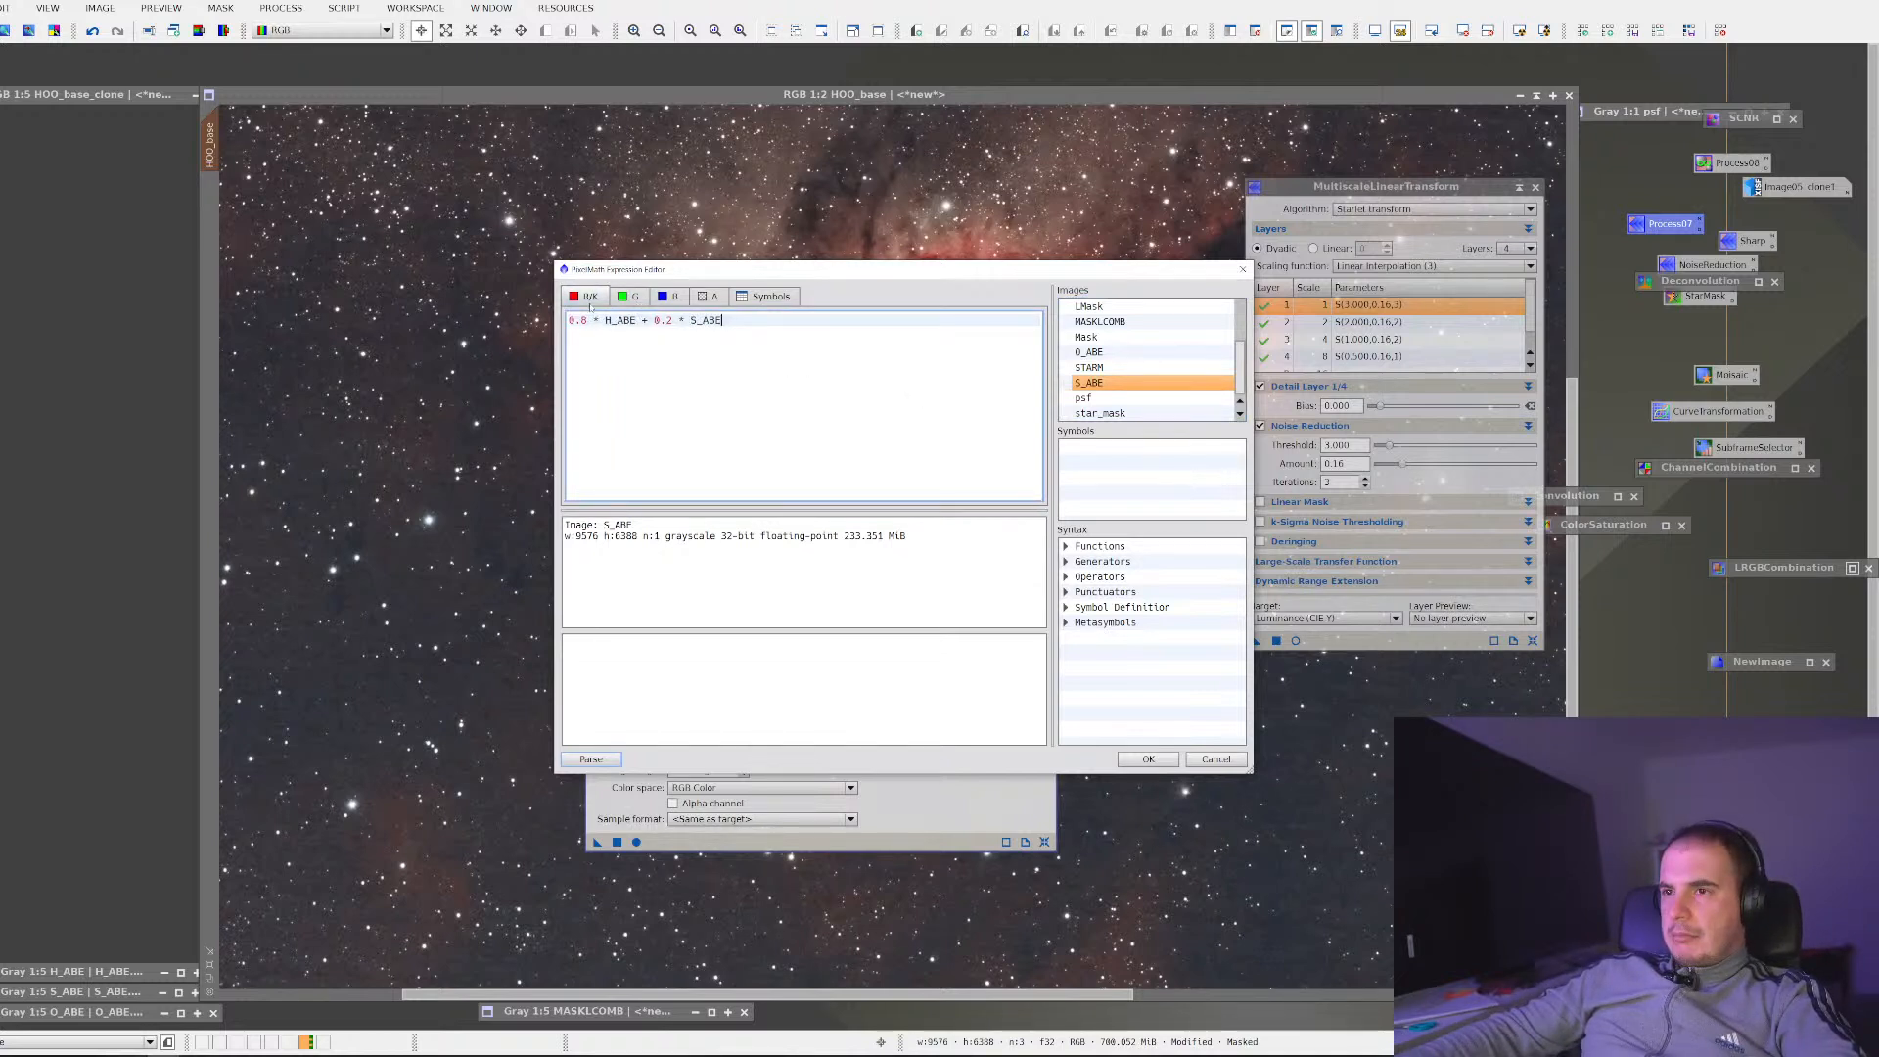
pyautogui.moveTo(729, 323); pyautogui.dragTo(565, 325)
pyautogui.hotkey('ctrl', 'c')
pyautogui.click(731, 323)
pyautogui.click(631, 297)
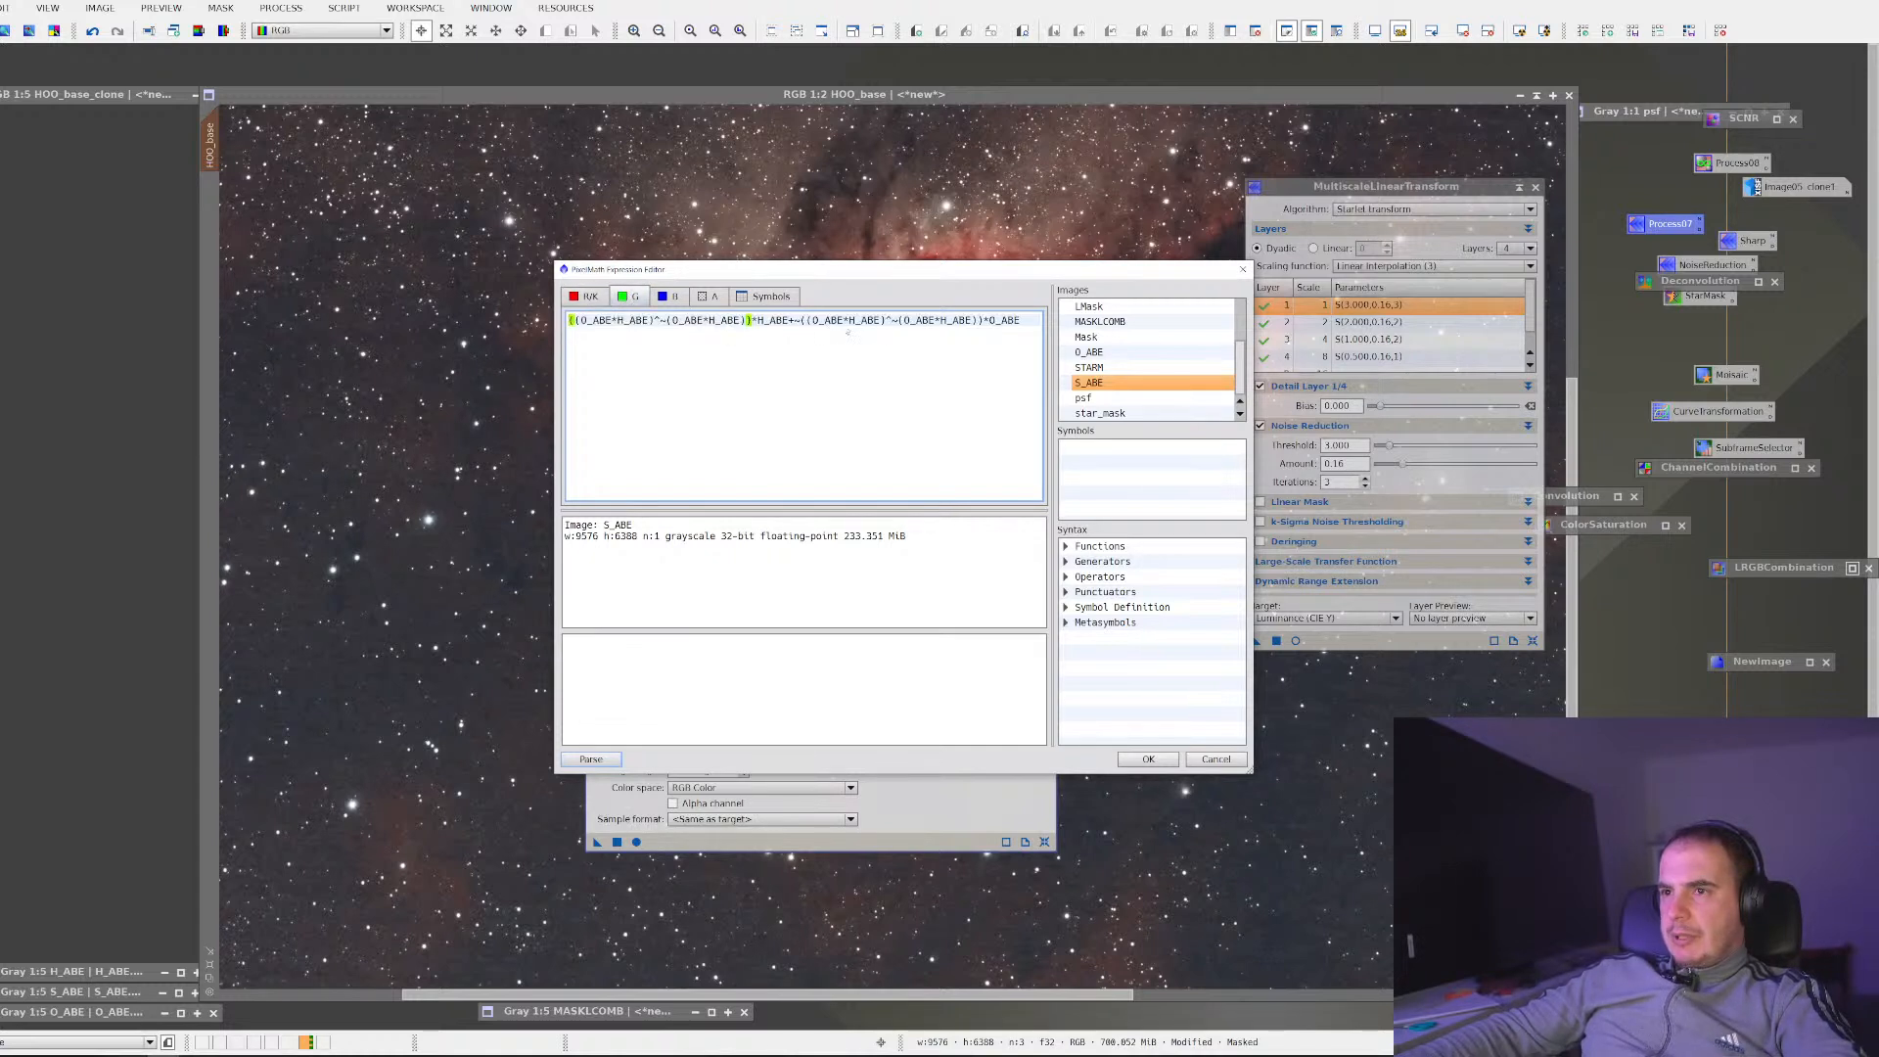
pyautogui.moveTo(1005, 331); pyautogui.dragTo(560, 323)
pyautogui.hotkey('ctrl', 'v')
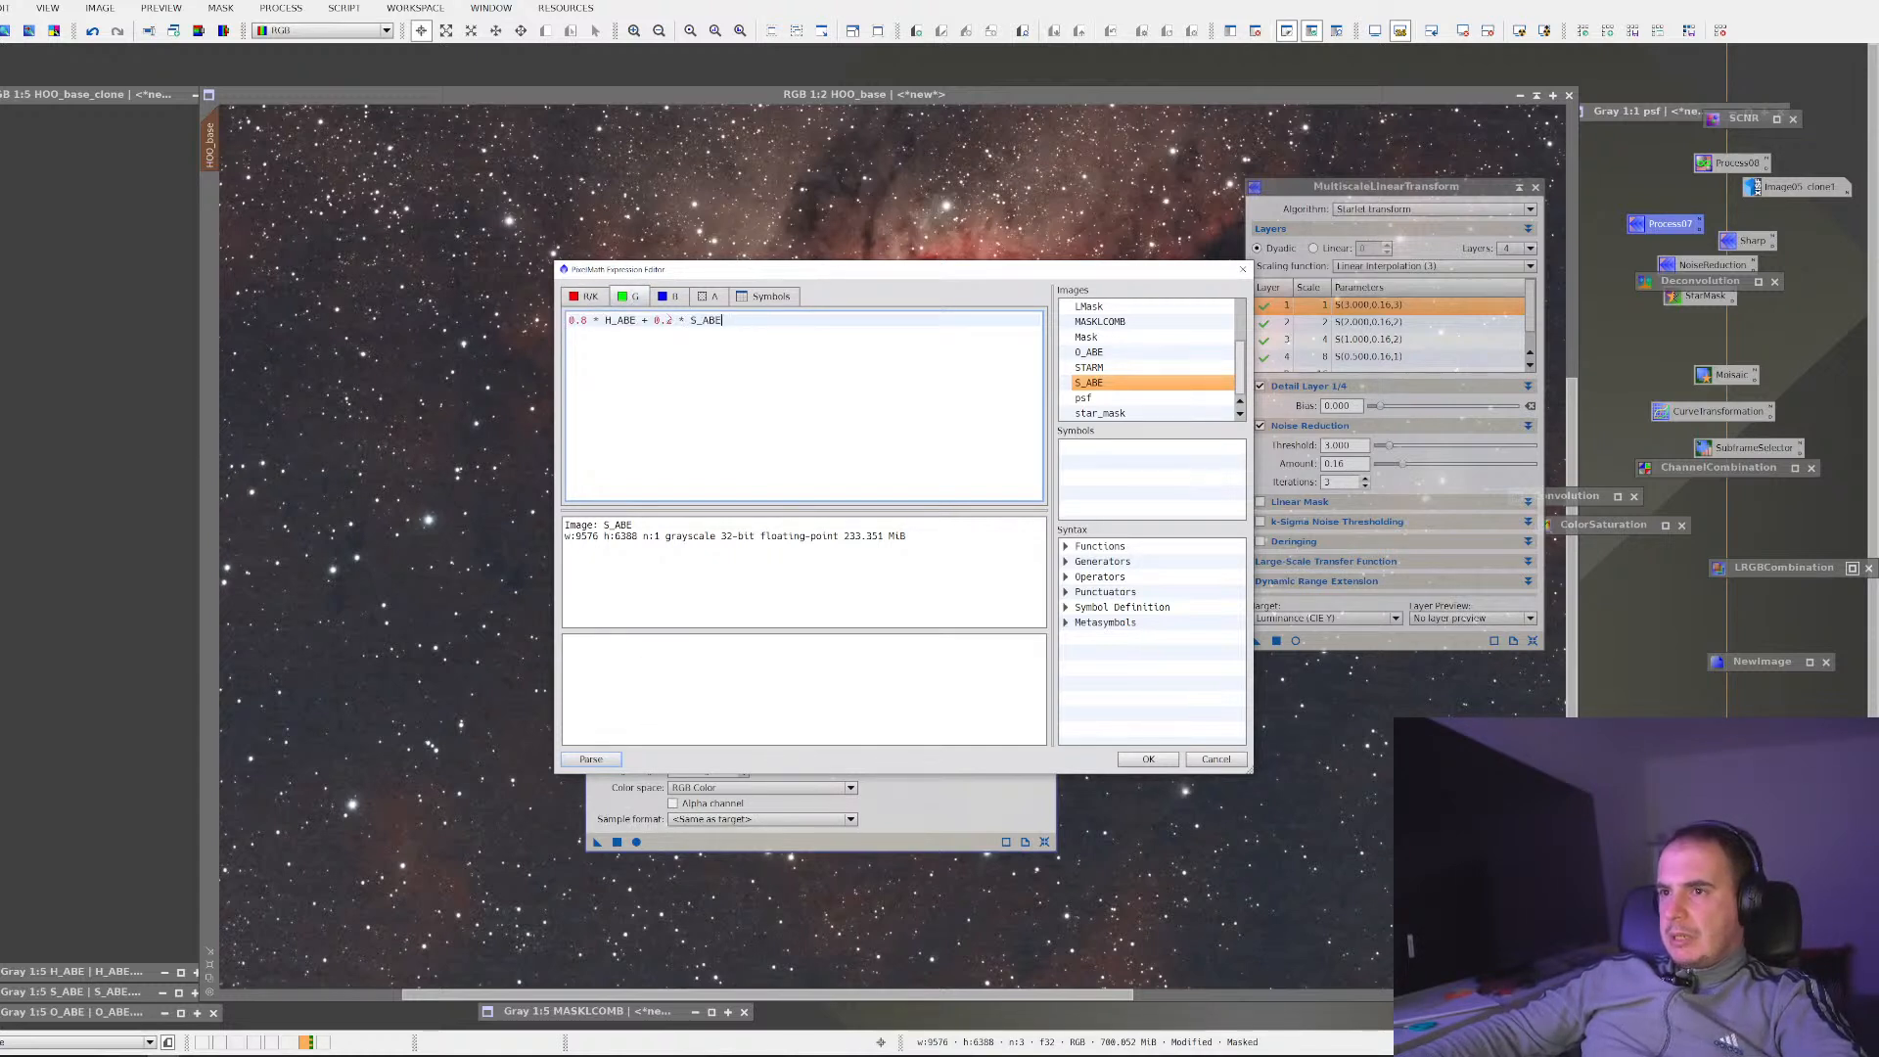
pyautogui.write('7')
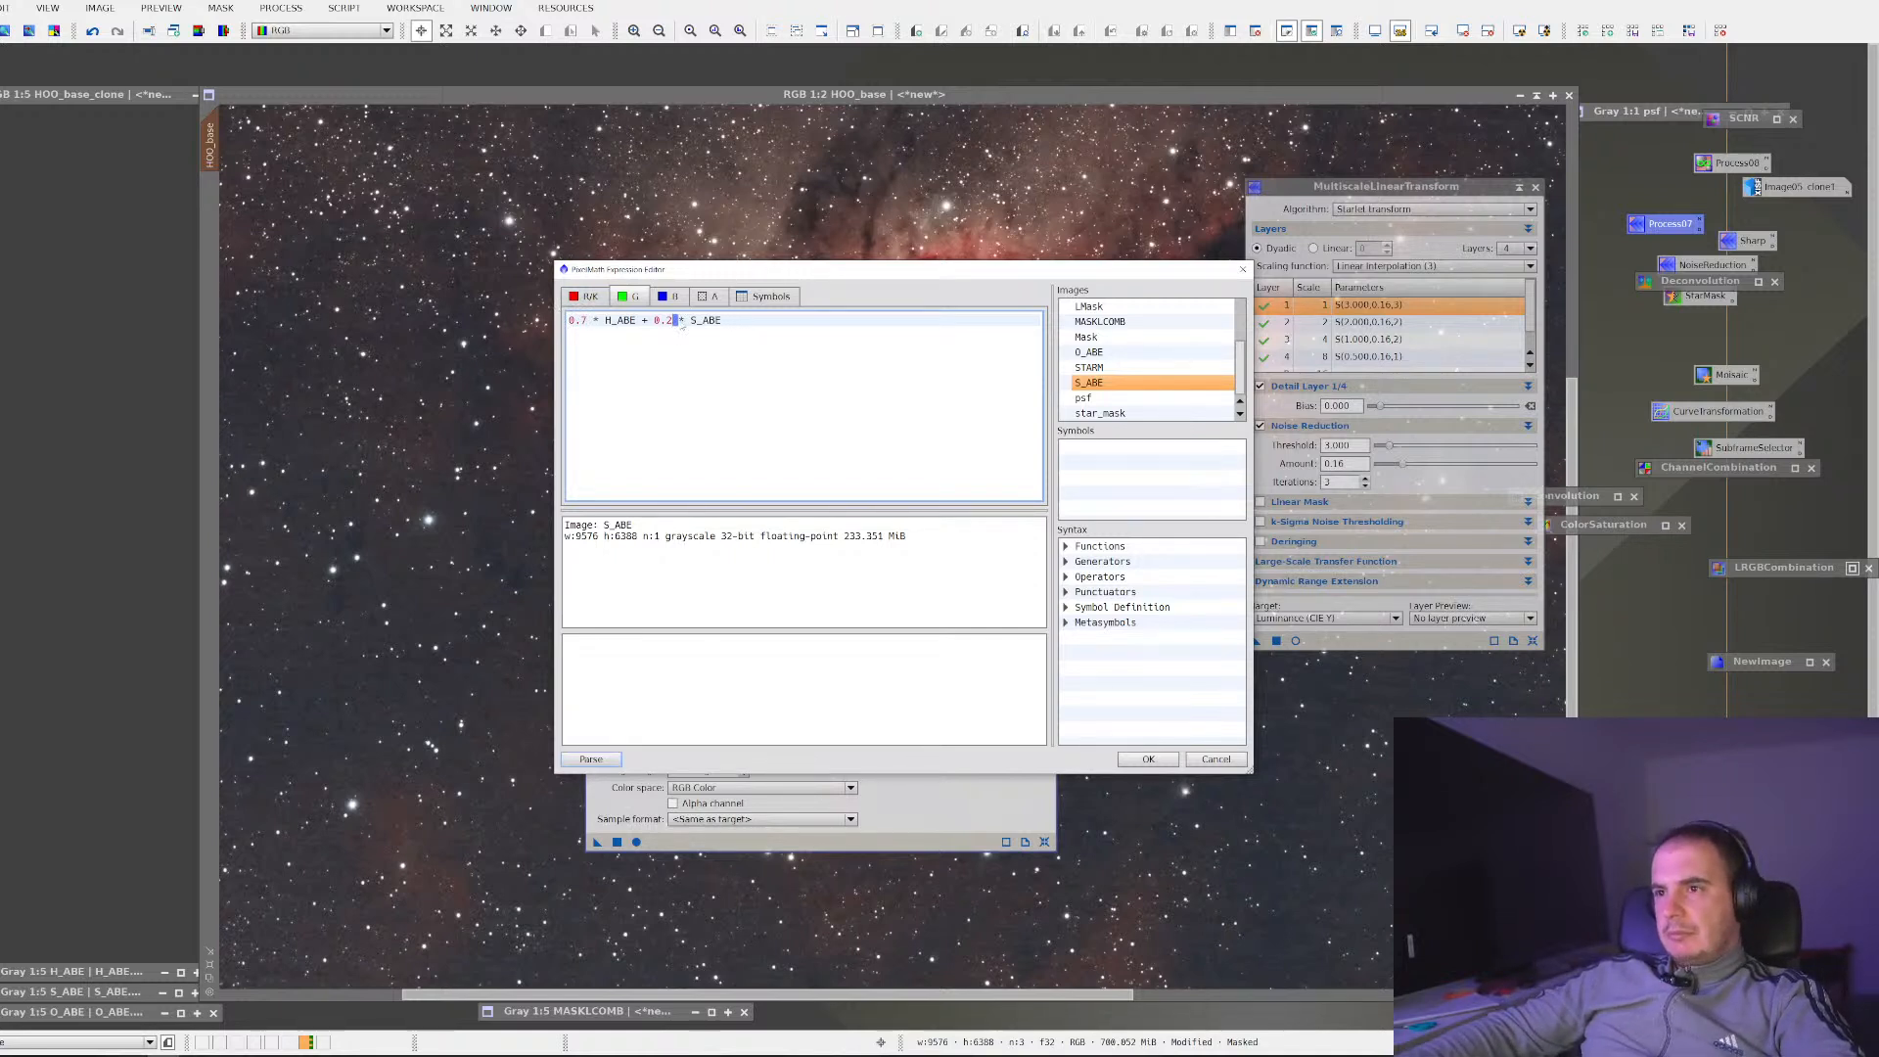
pyautogui.click(668, 295)
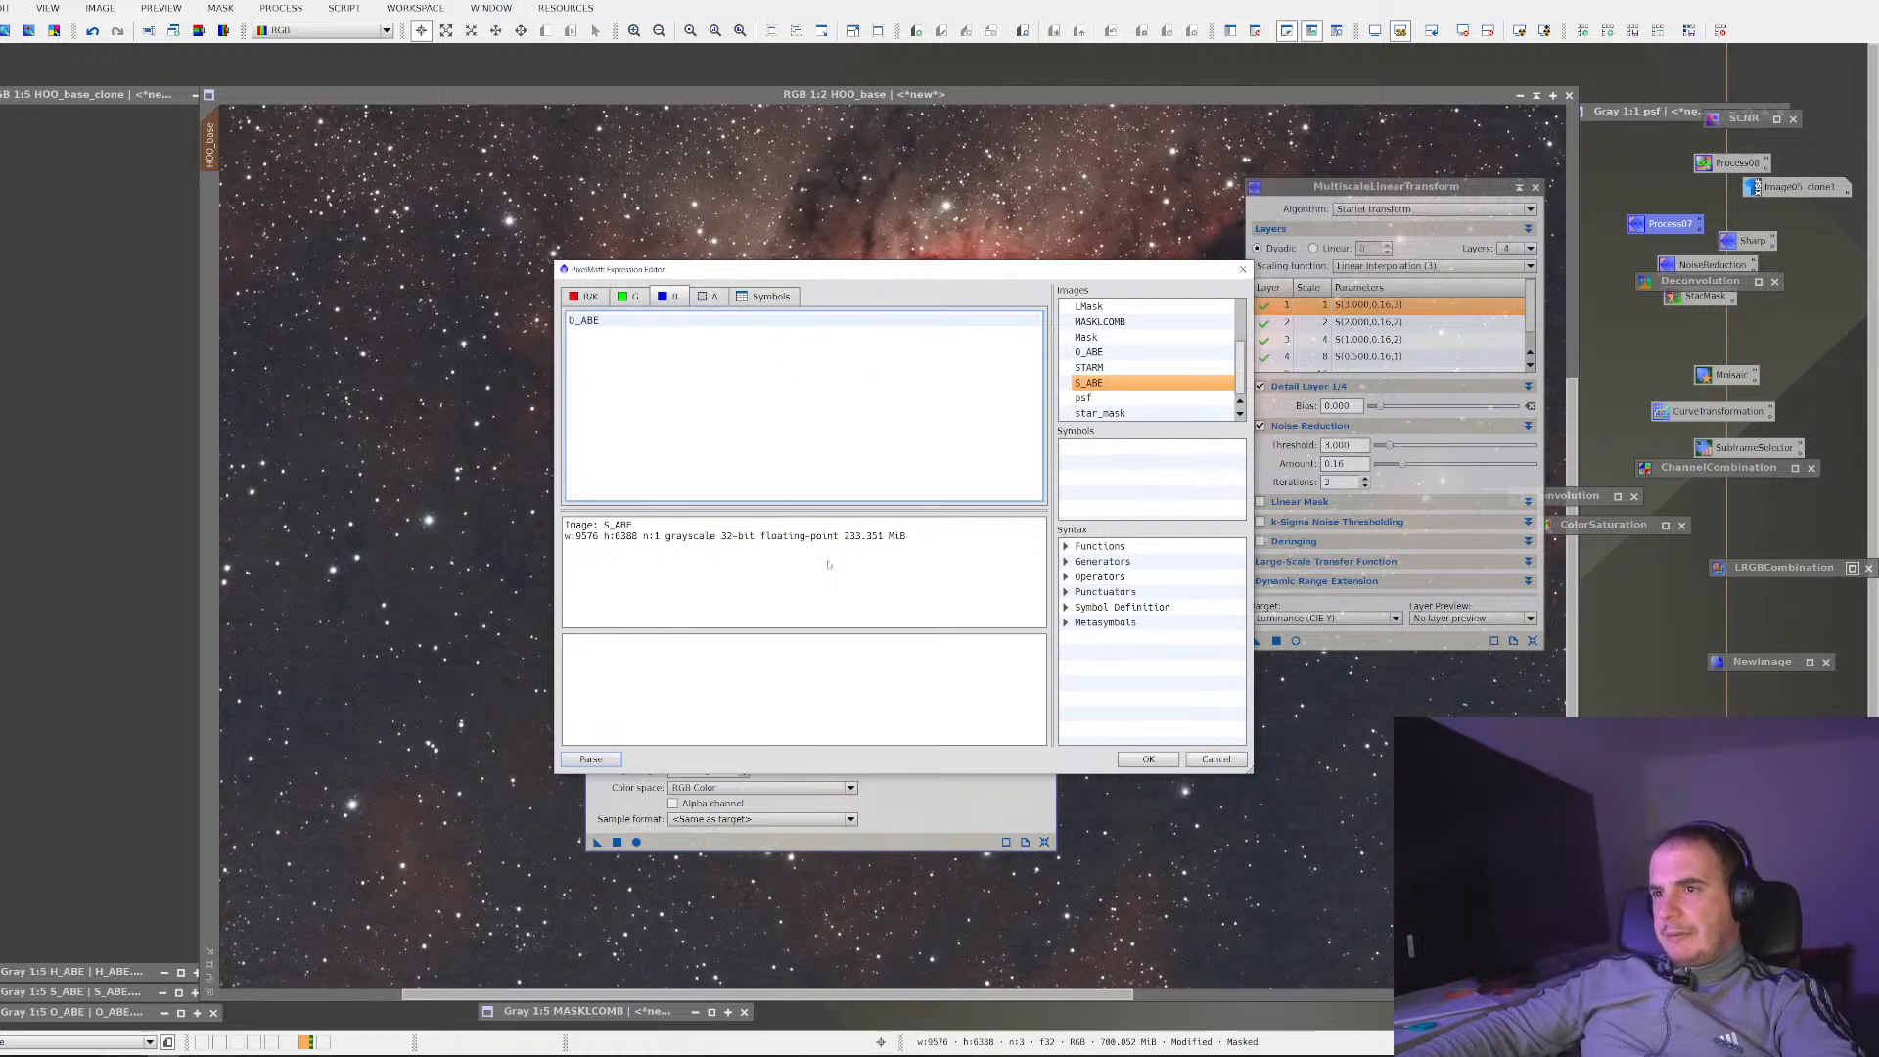
pyautogui.click(1144, 759)
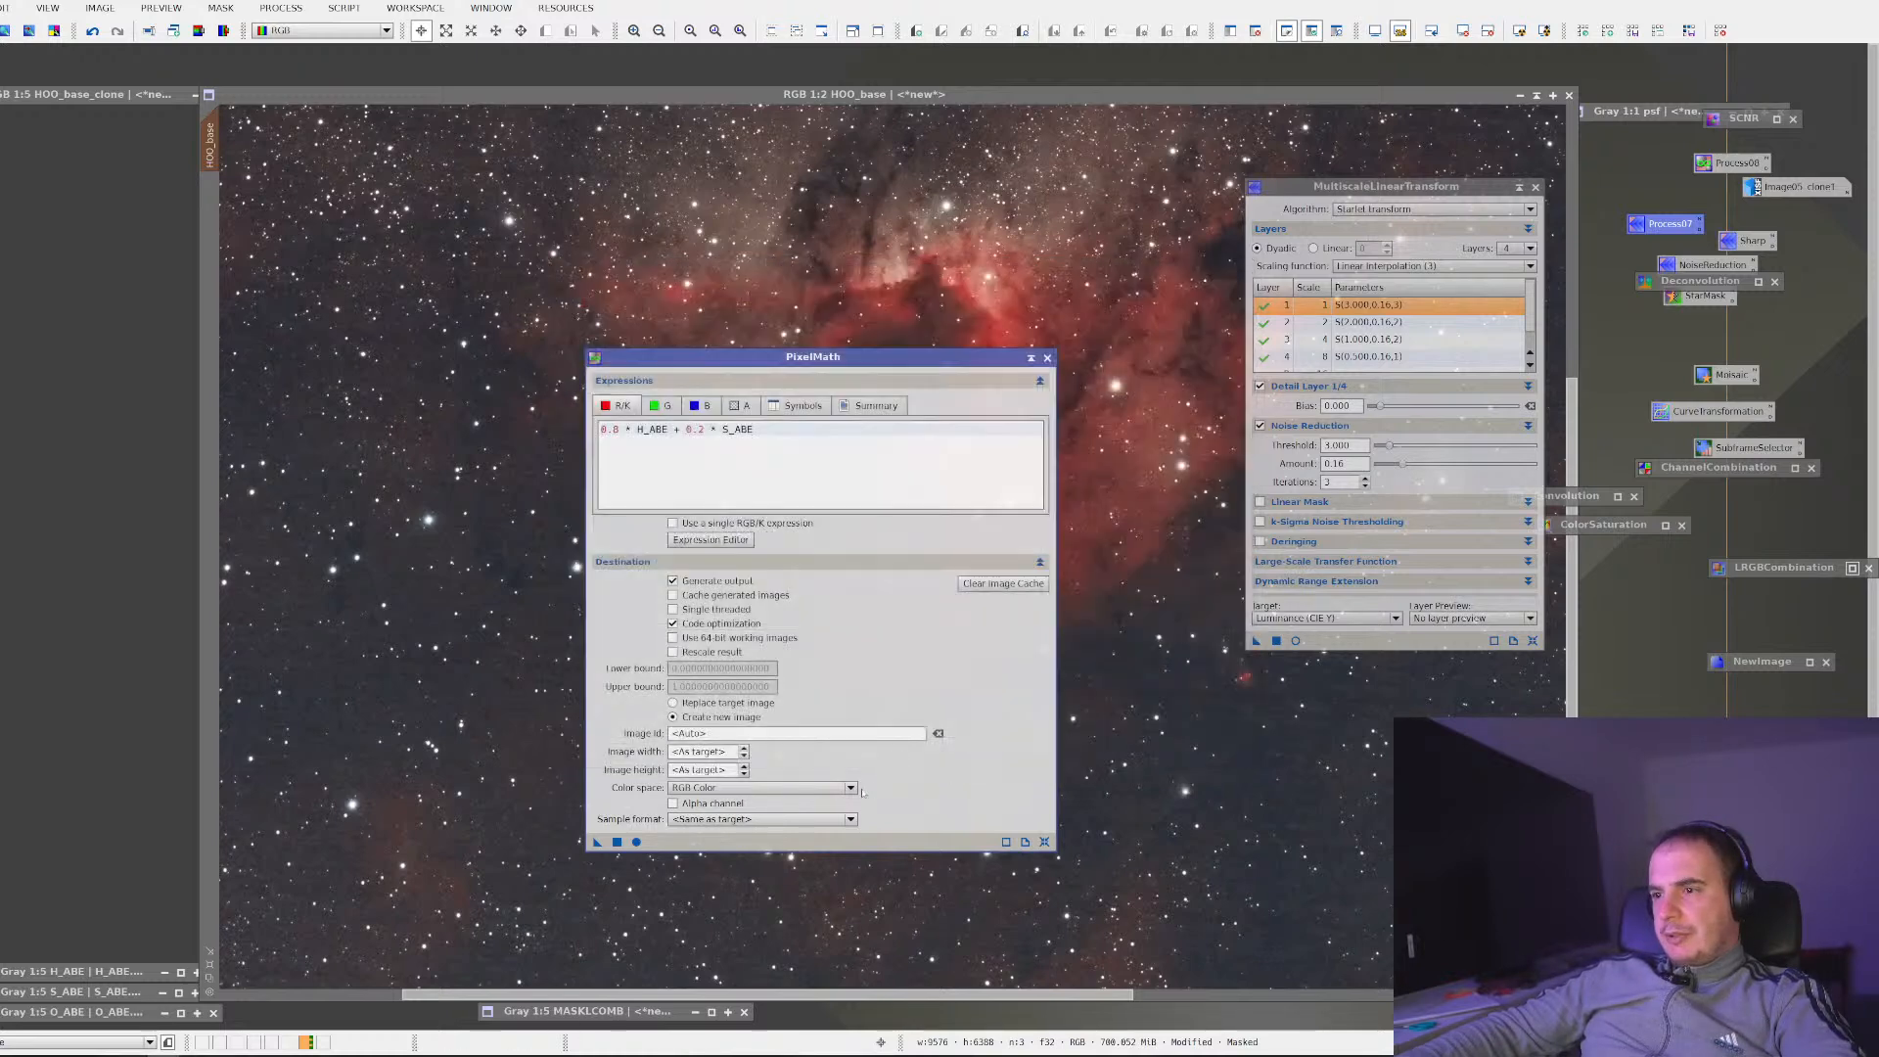
# Run PixelMath to create a new RGB image, close the process, and auto-stretch the new image's display
pyautogui.click(618, 844)
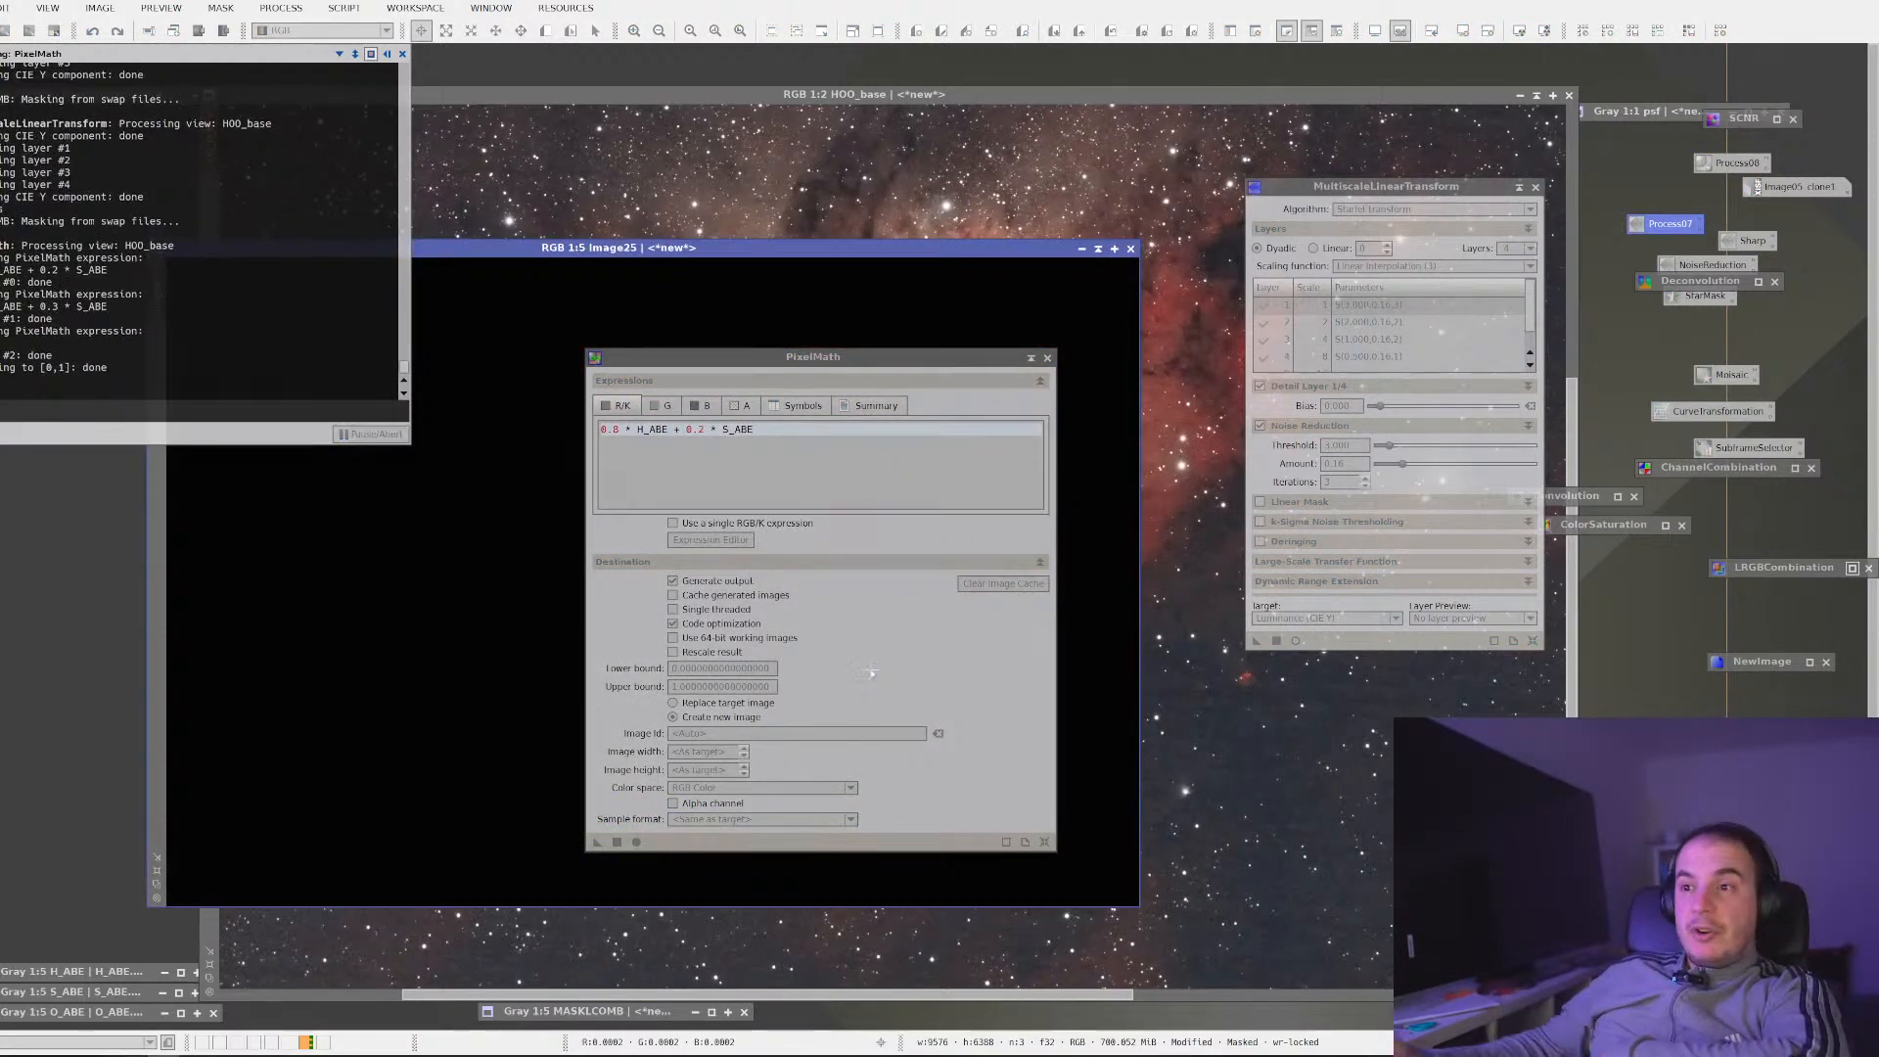
pyautogui.click(1047, 358)
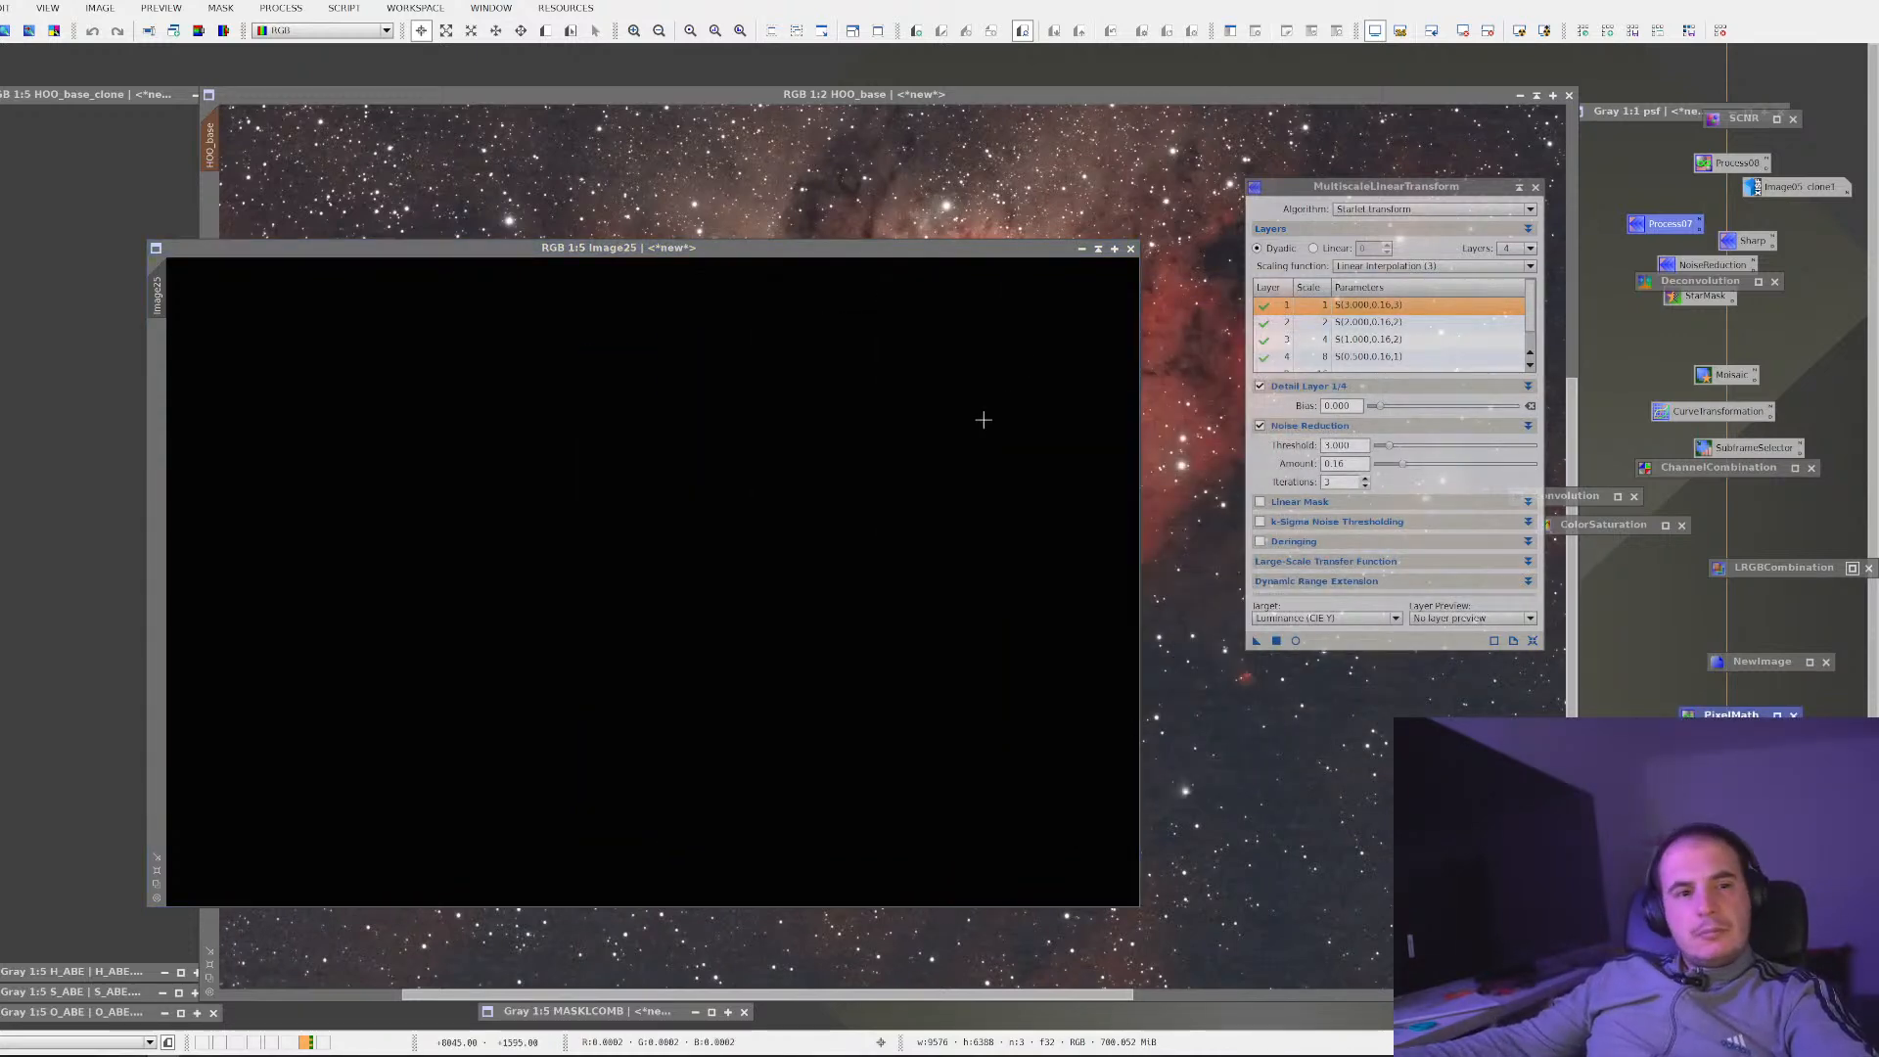
pyautogui.click(982, 415)
pyautogui.click(1518, 30)
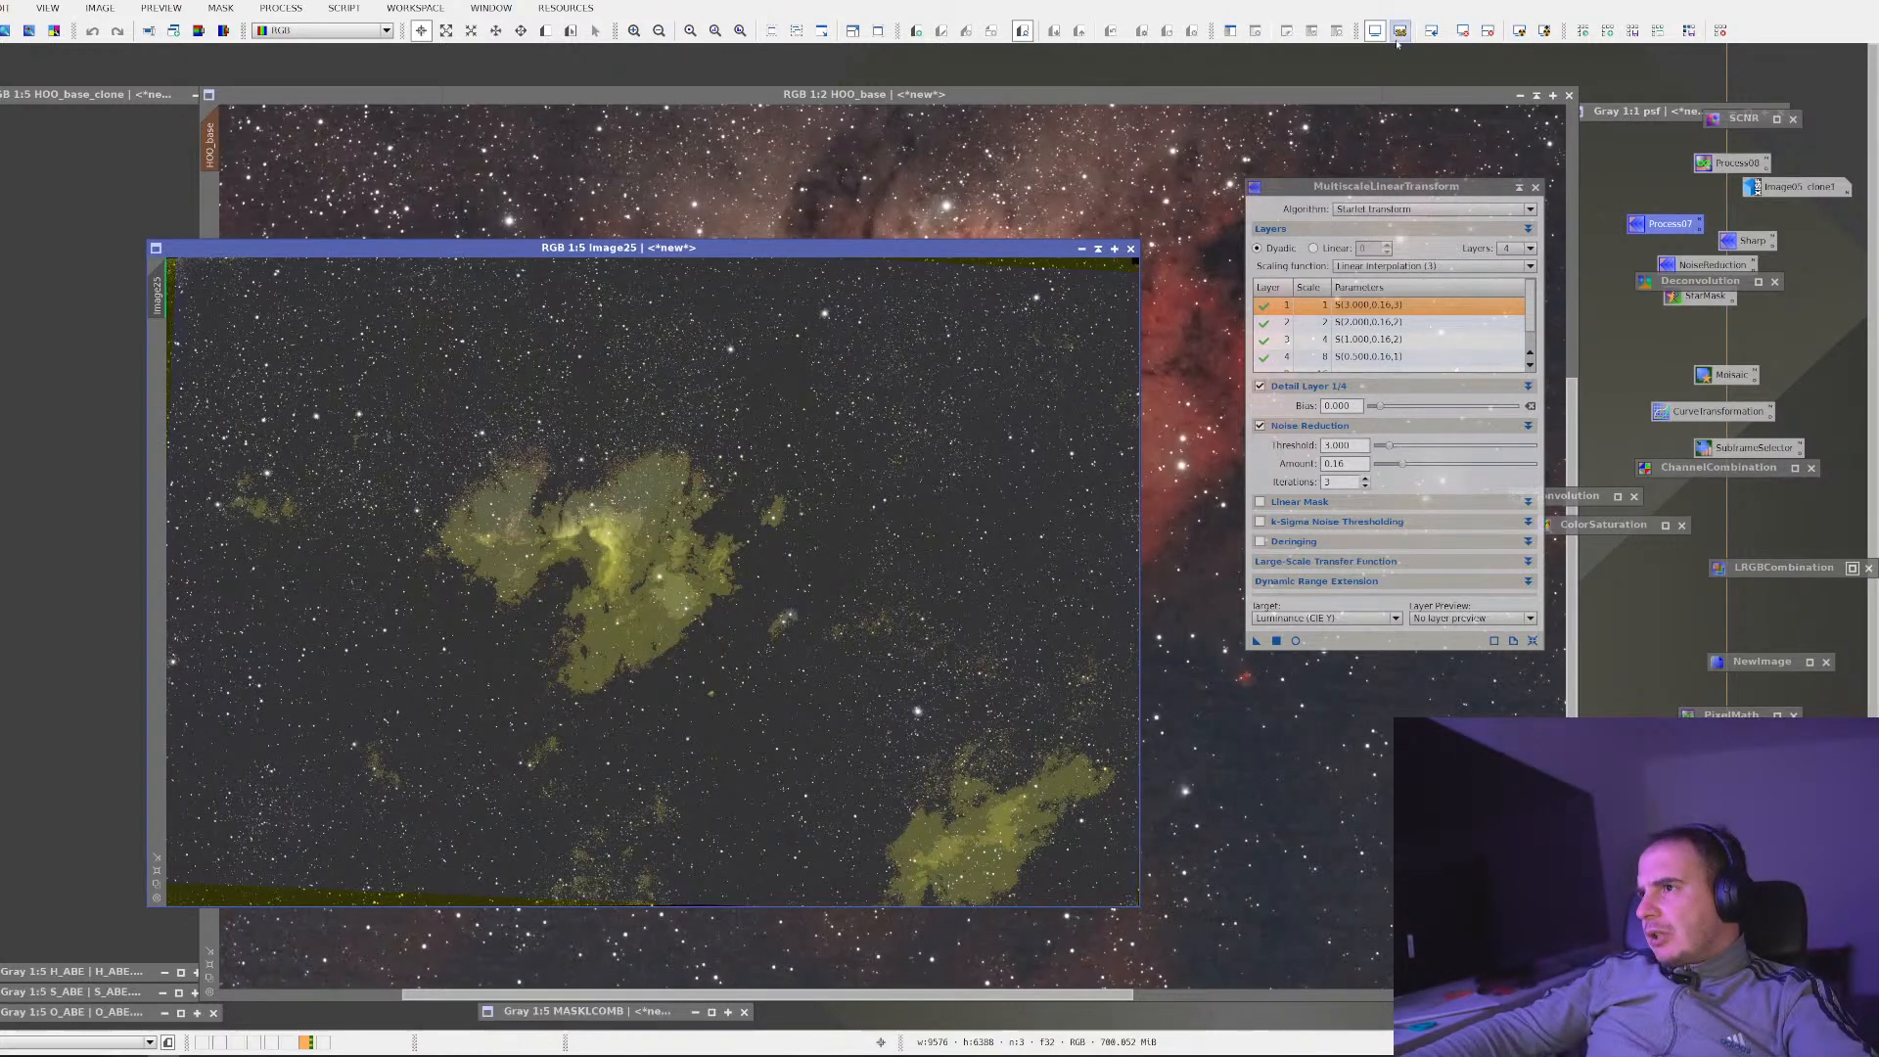
# Examine the nebula and its dark surroundings in the new blended image at magnifications from 1:4 to 1:1
pyautogui.scroll(3, 406, 716)
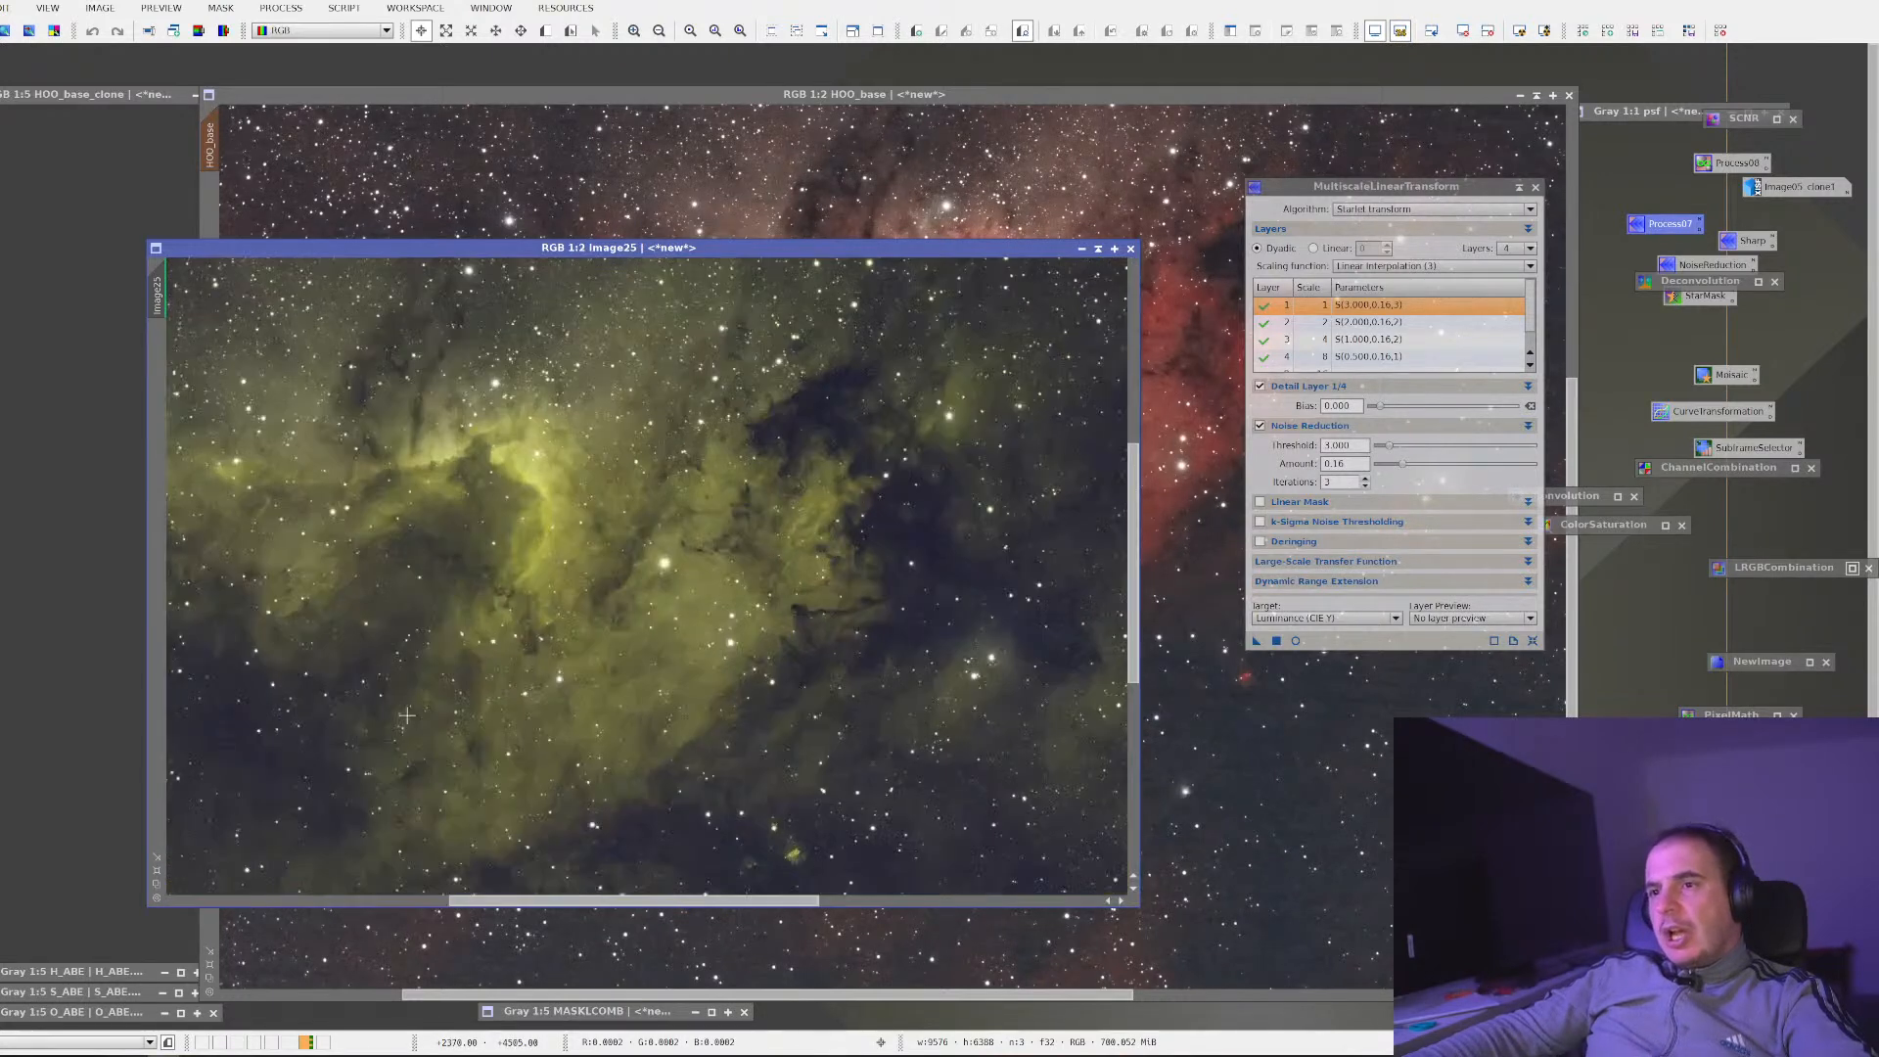
pyautogui.scroll(-2, 406, 715)
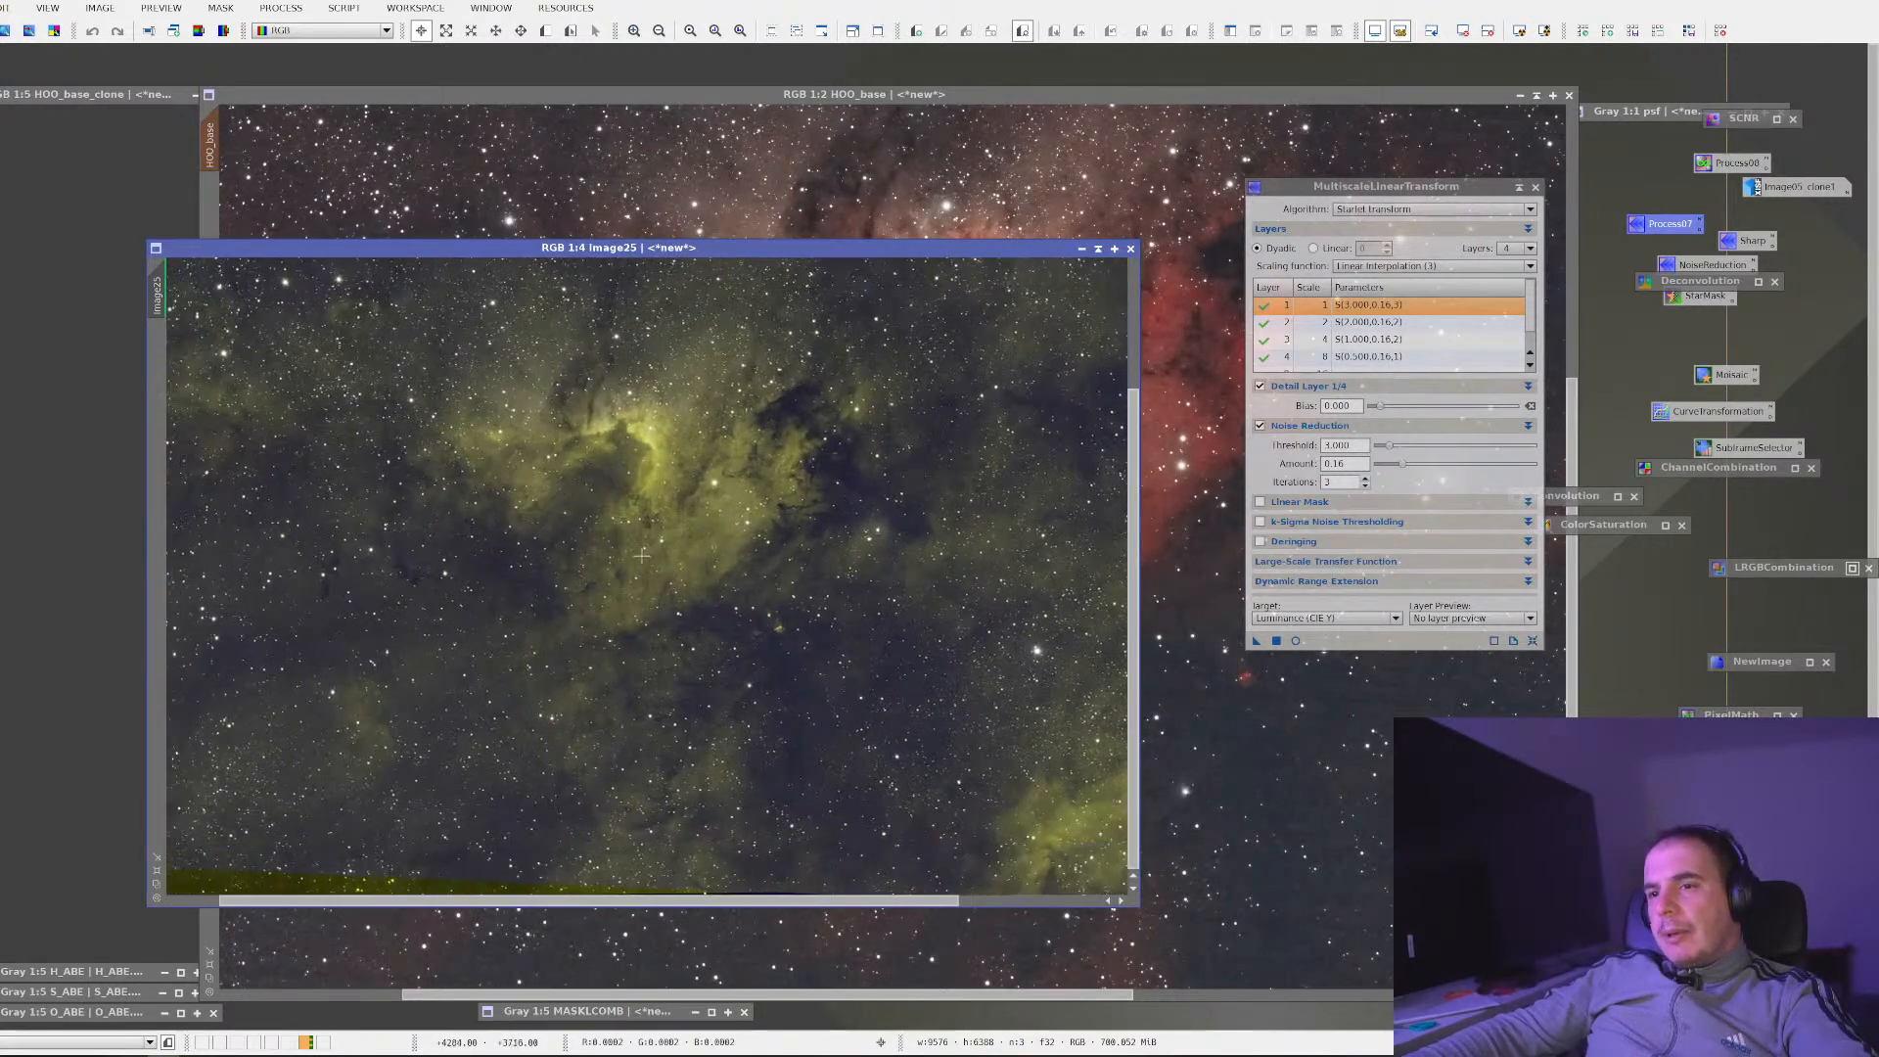
pyautogui.scroll(2, 637, 546)
pyautogui.scroll(1, 665, 655)
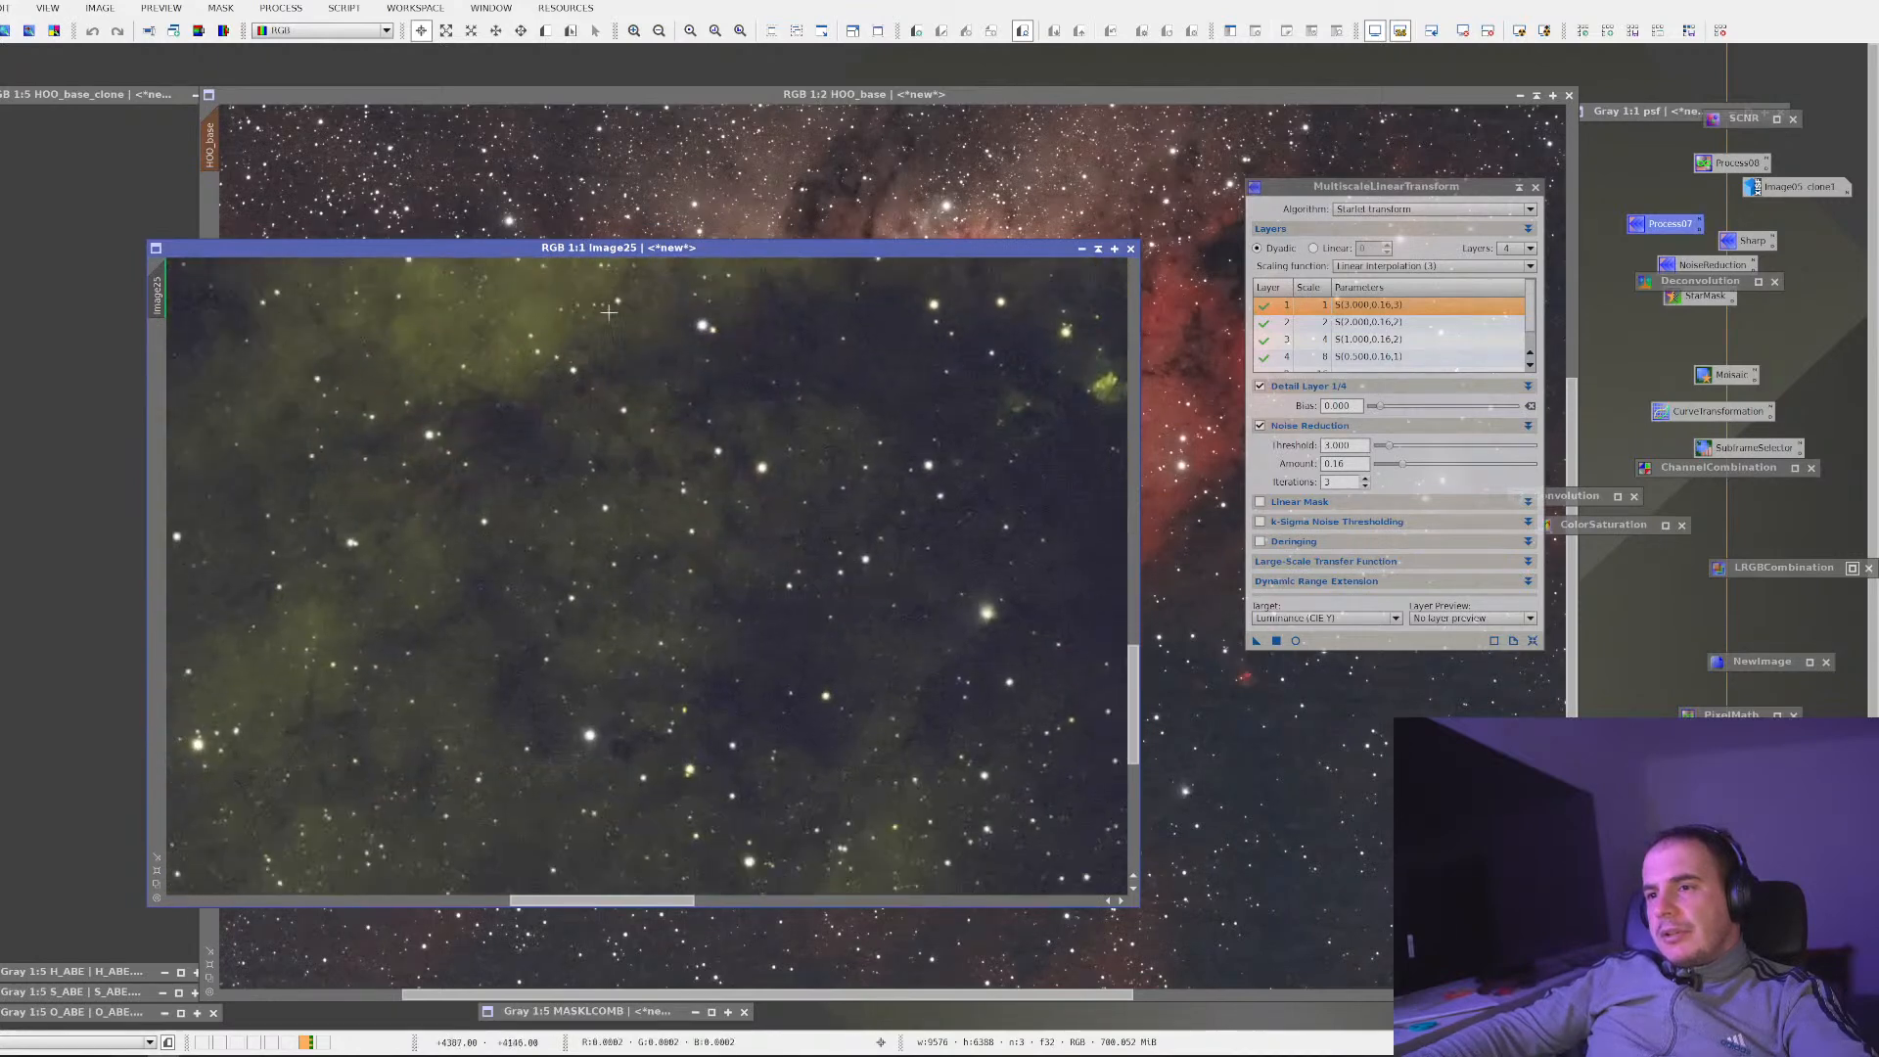
pyautogui.scroll(-1, 721, 490)
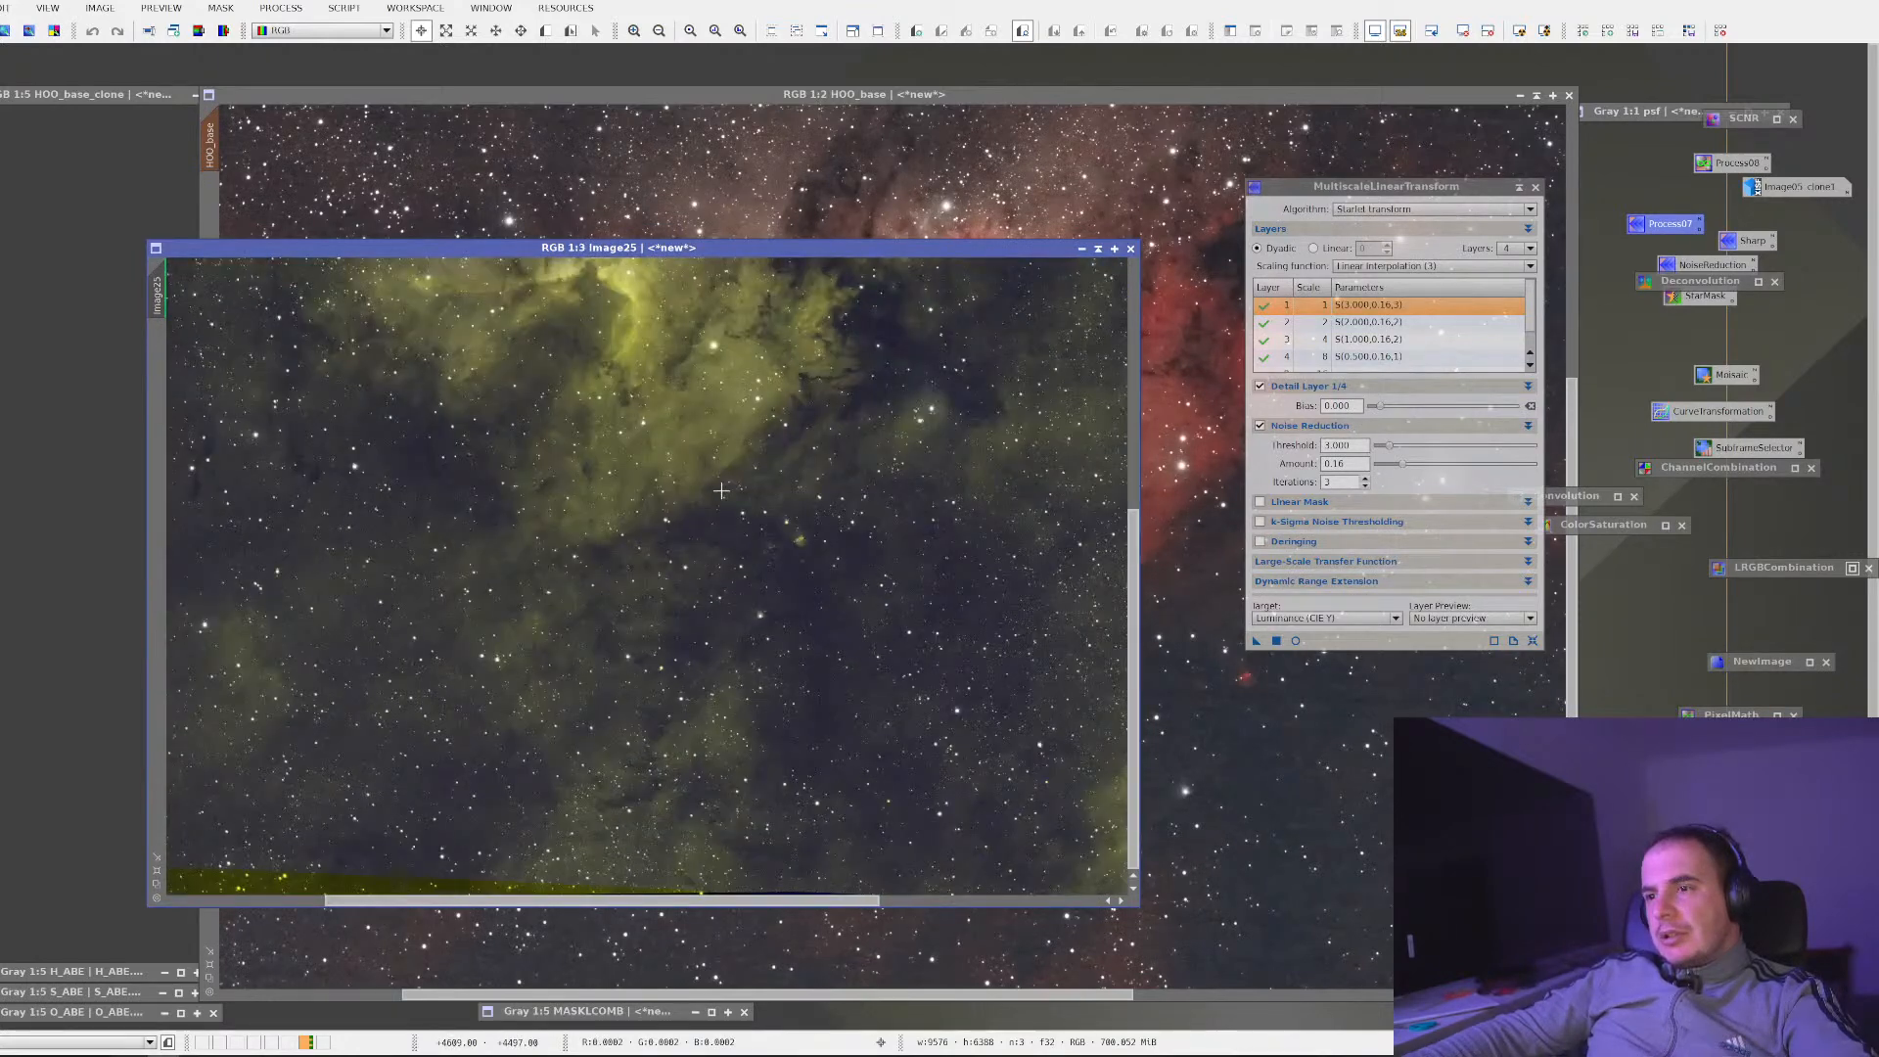
pyautogui.scroll(-1, 722, 490)
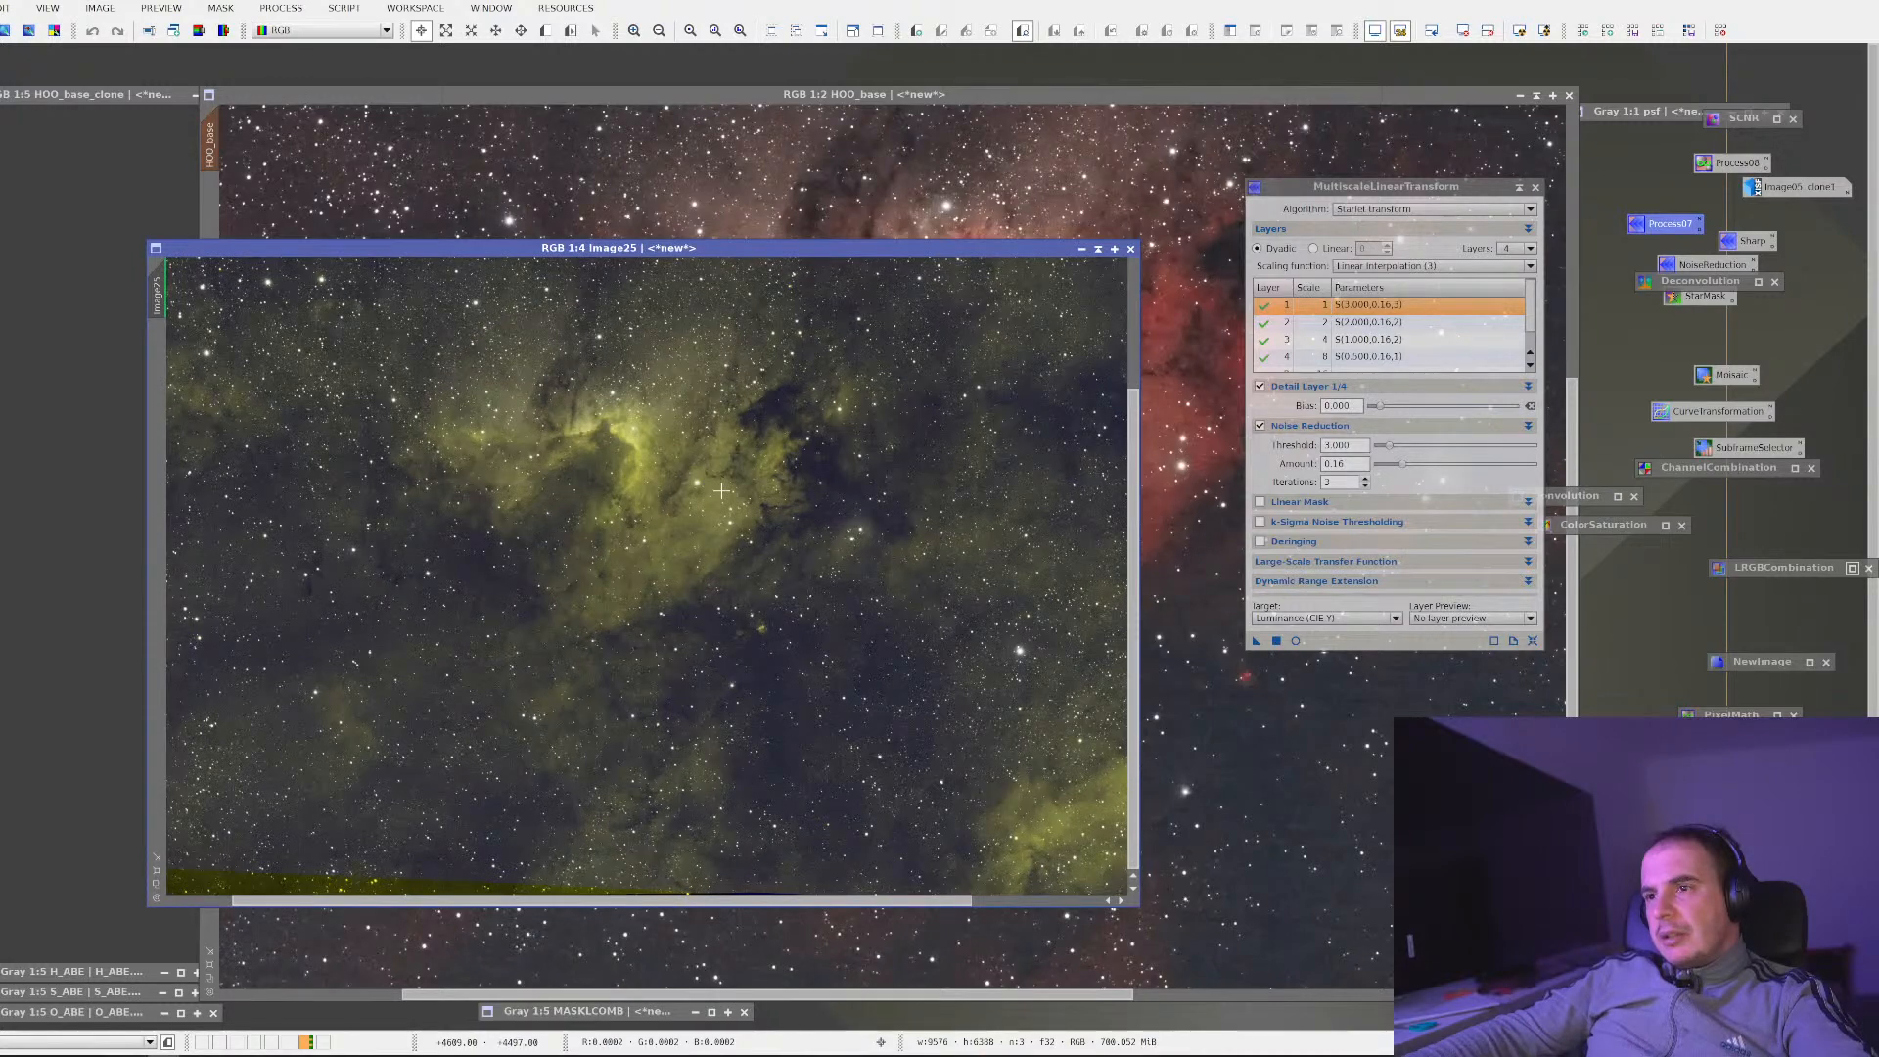
pyautogui.scroll(3, 722, 490)
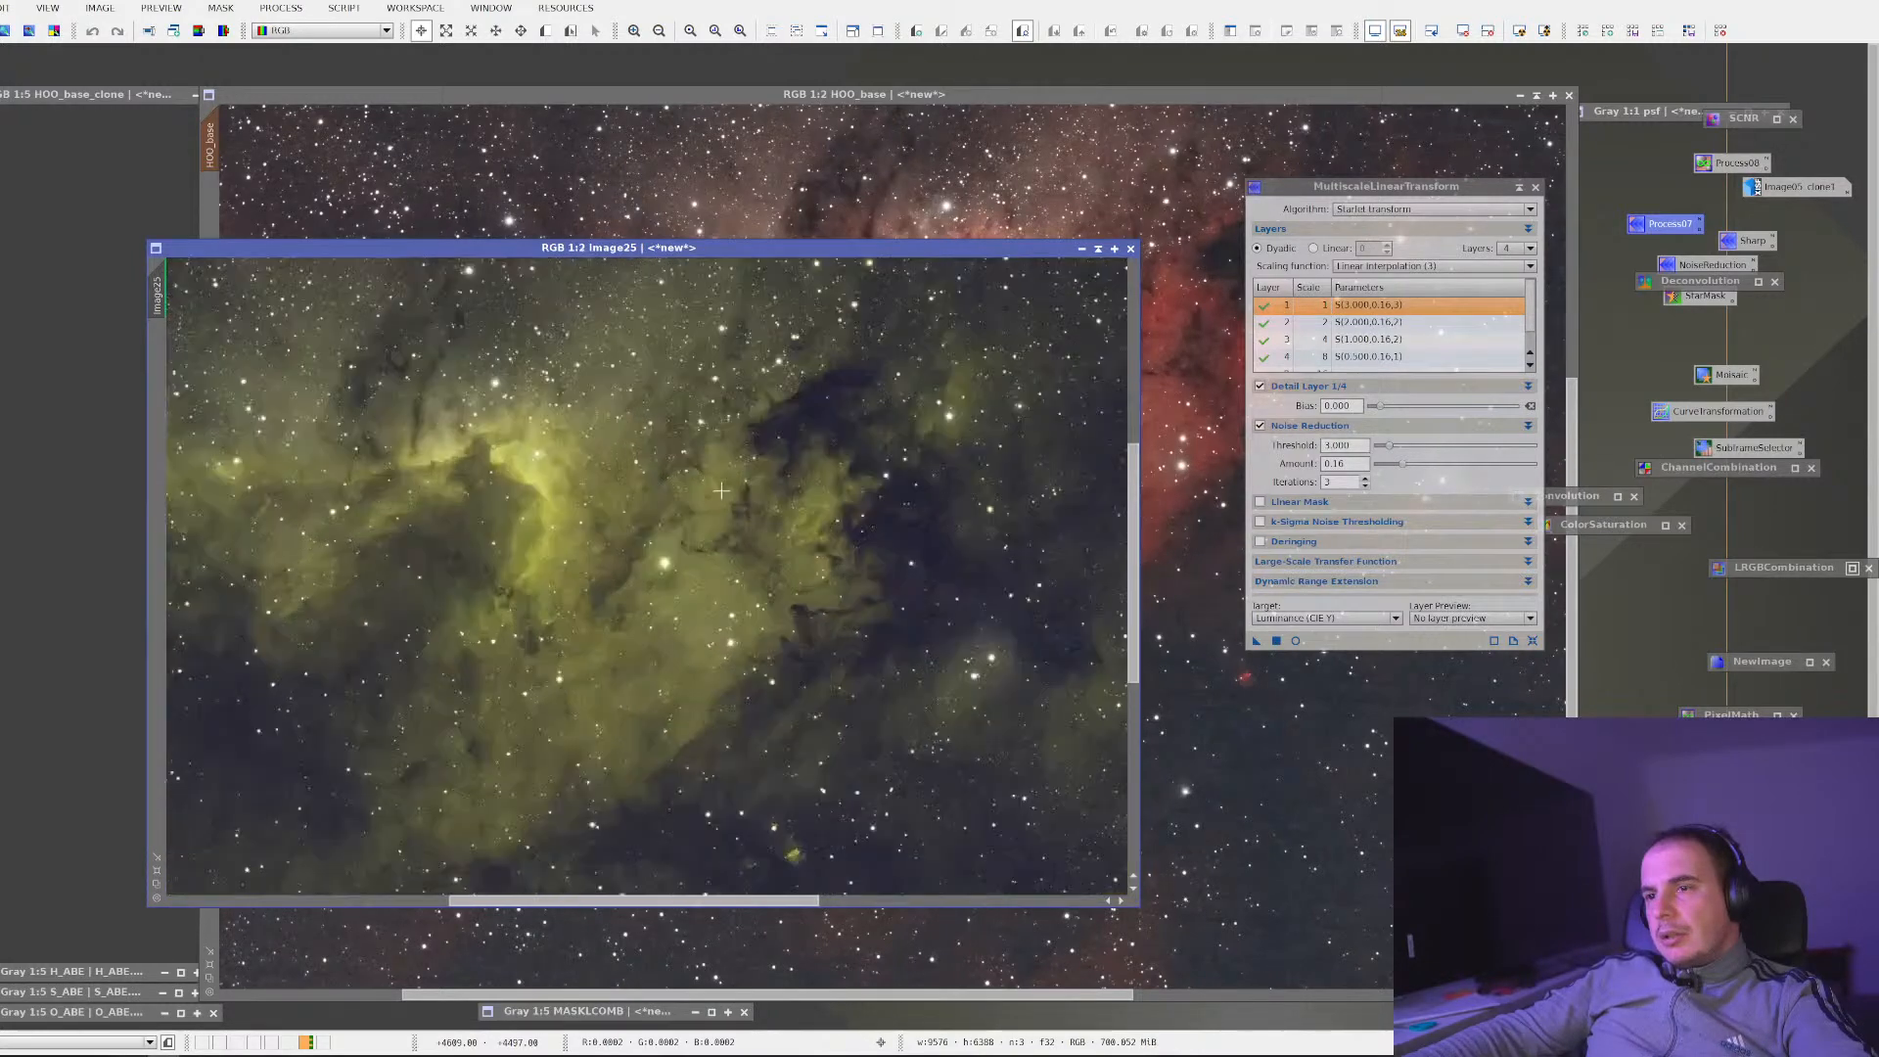
pyautogui.scroll(-3, 722, 491)
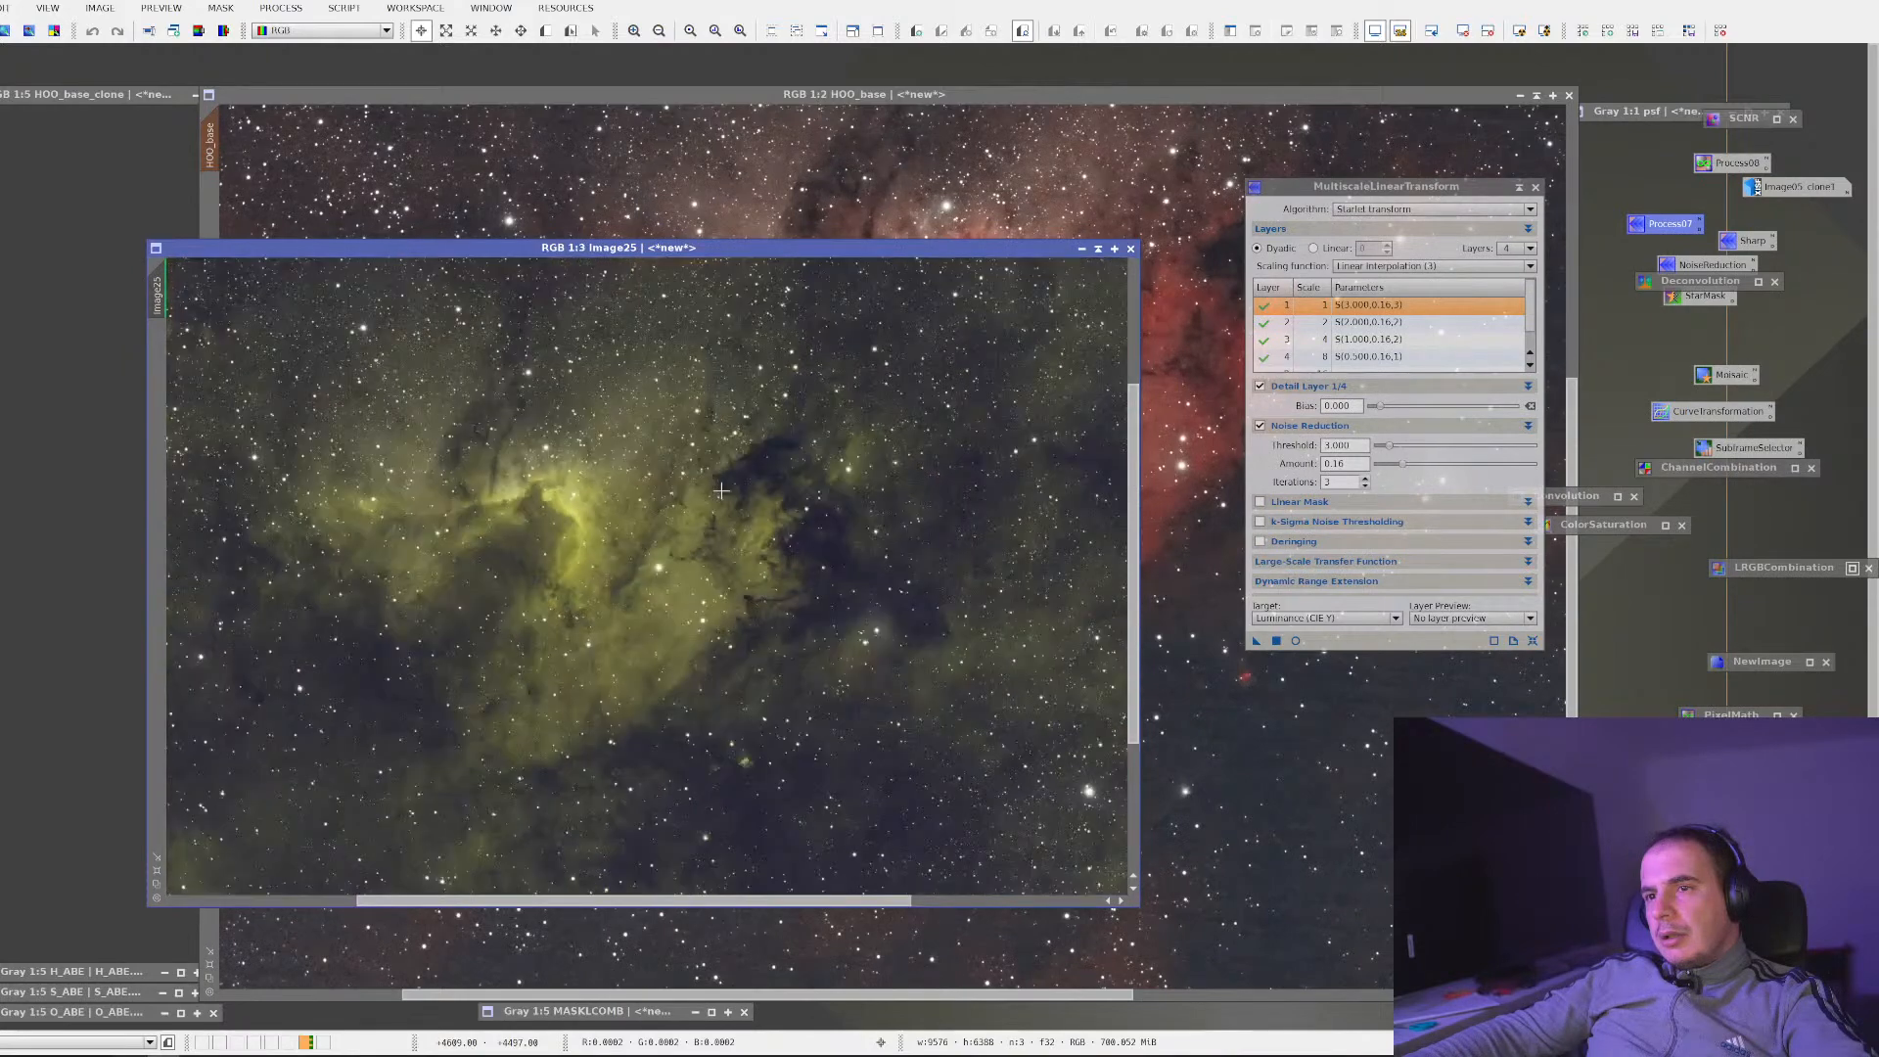
# Reopen PixelMath from the list of all processes and replace the R/K expression with H_ABE alone
pyautogui.click(1273, 783)
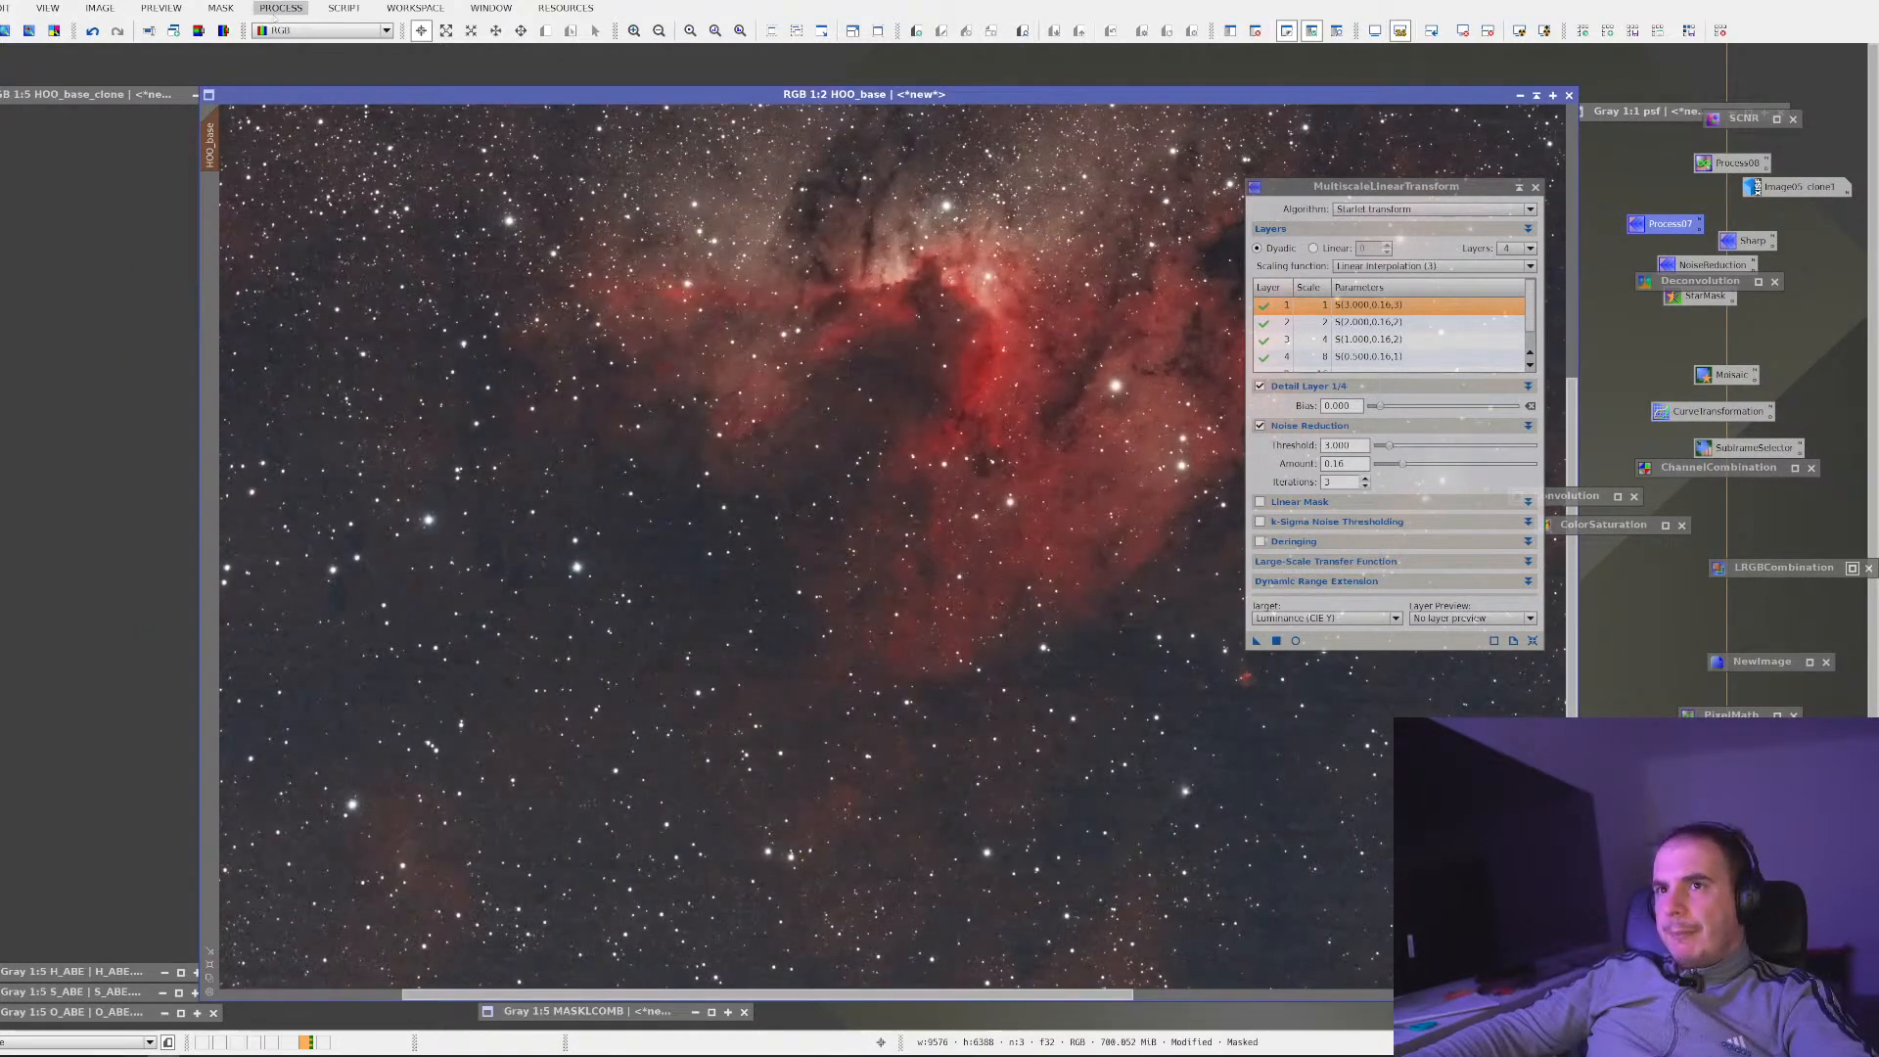
pyautogui.click(281, 8)
pyautogui.moveTo(323, 31)
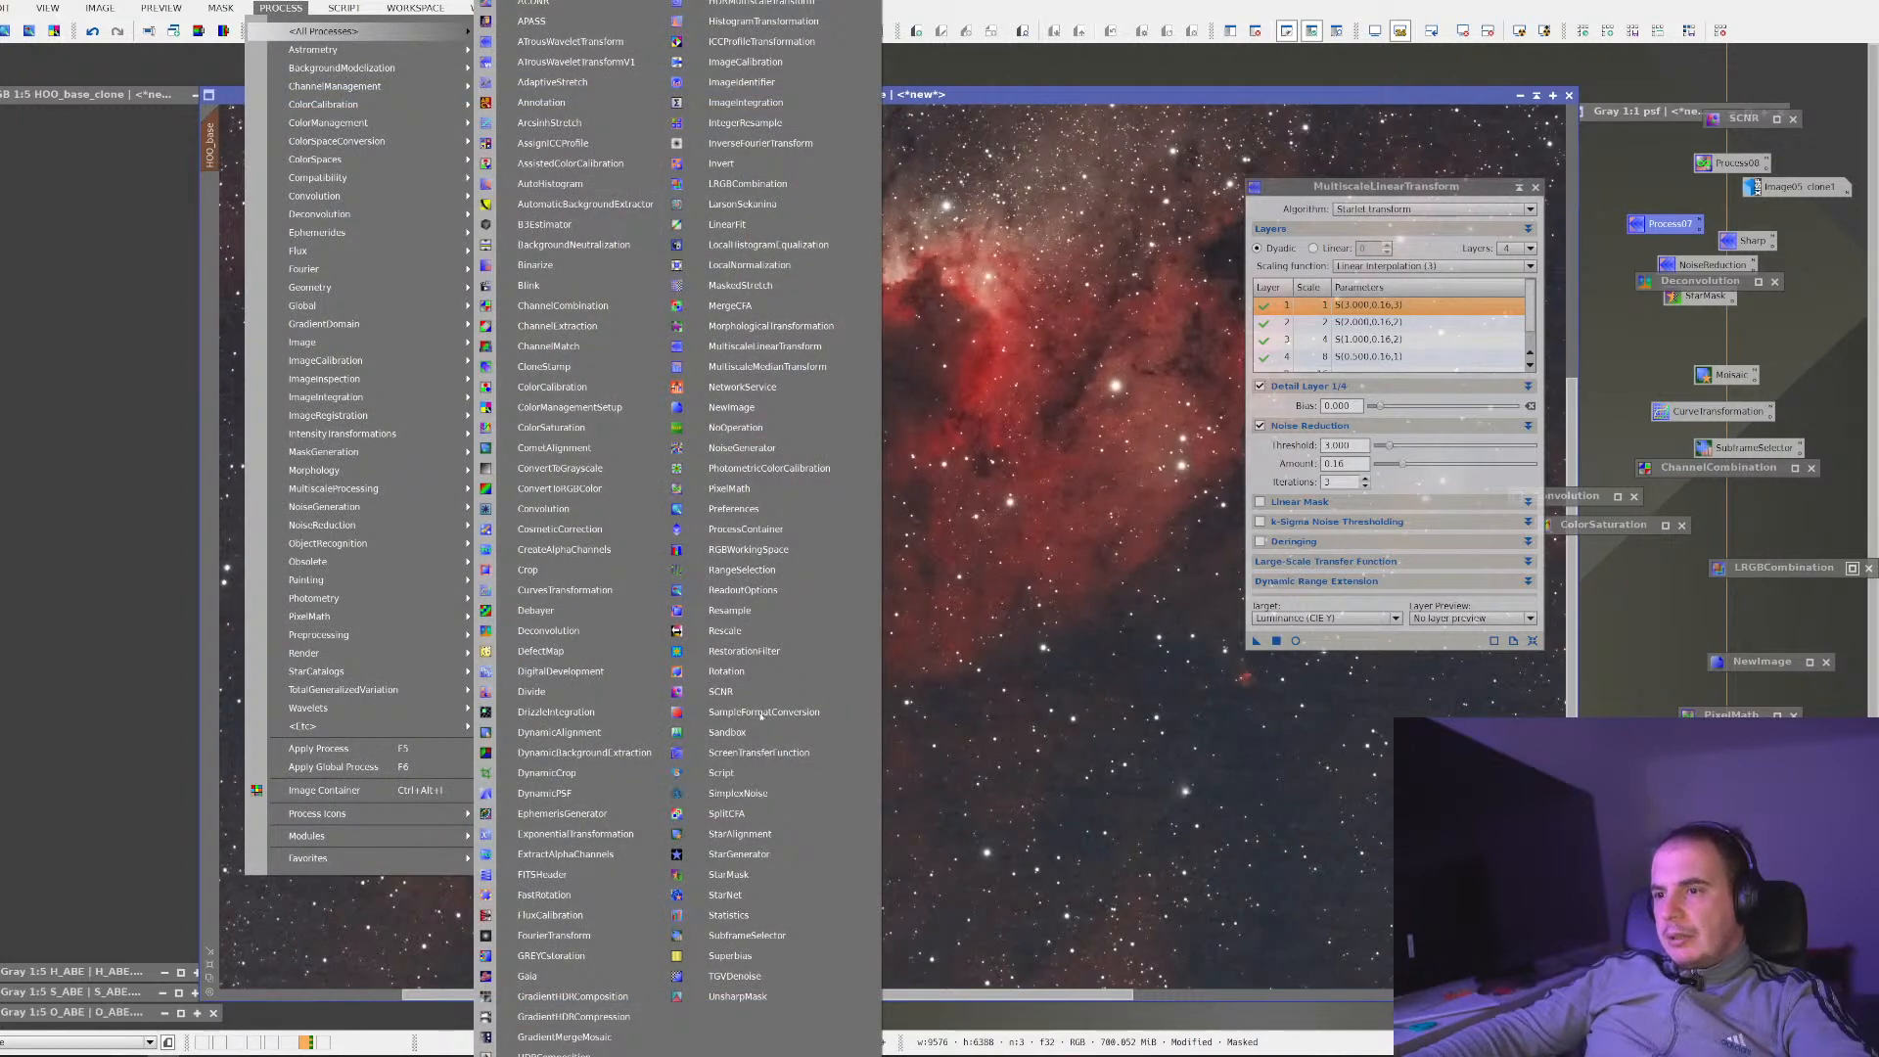
pyautogui.click(782, 492)
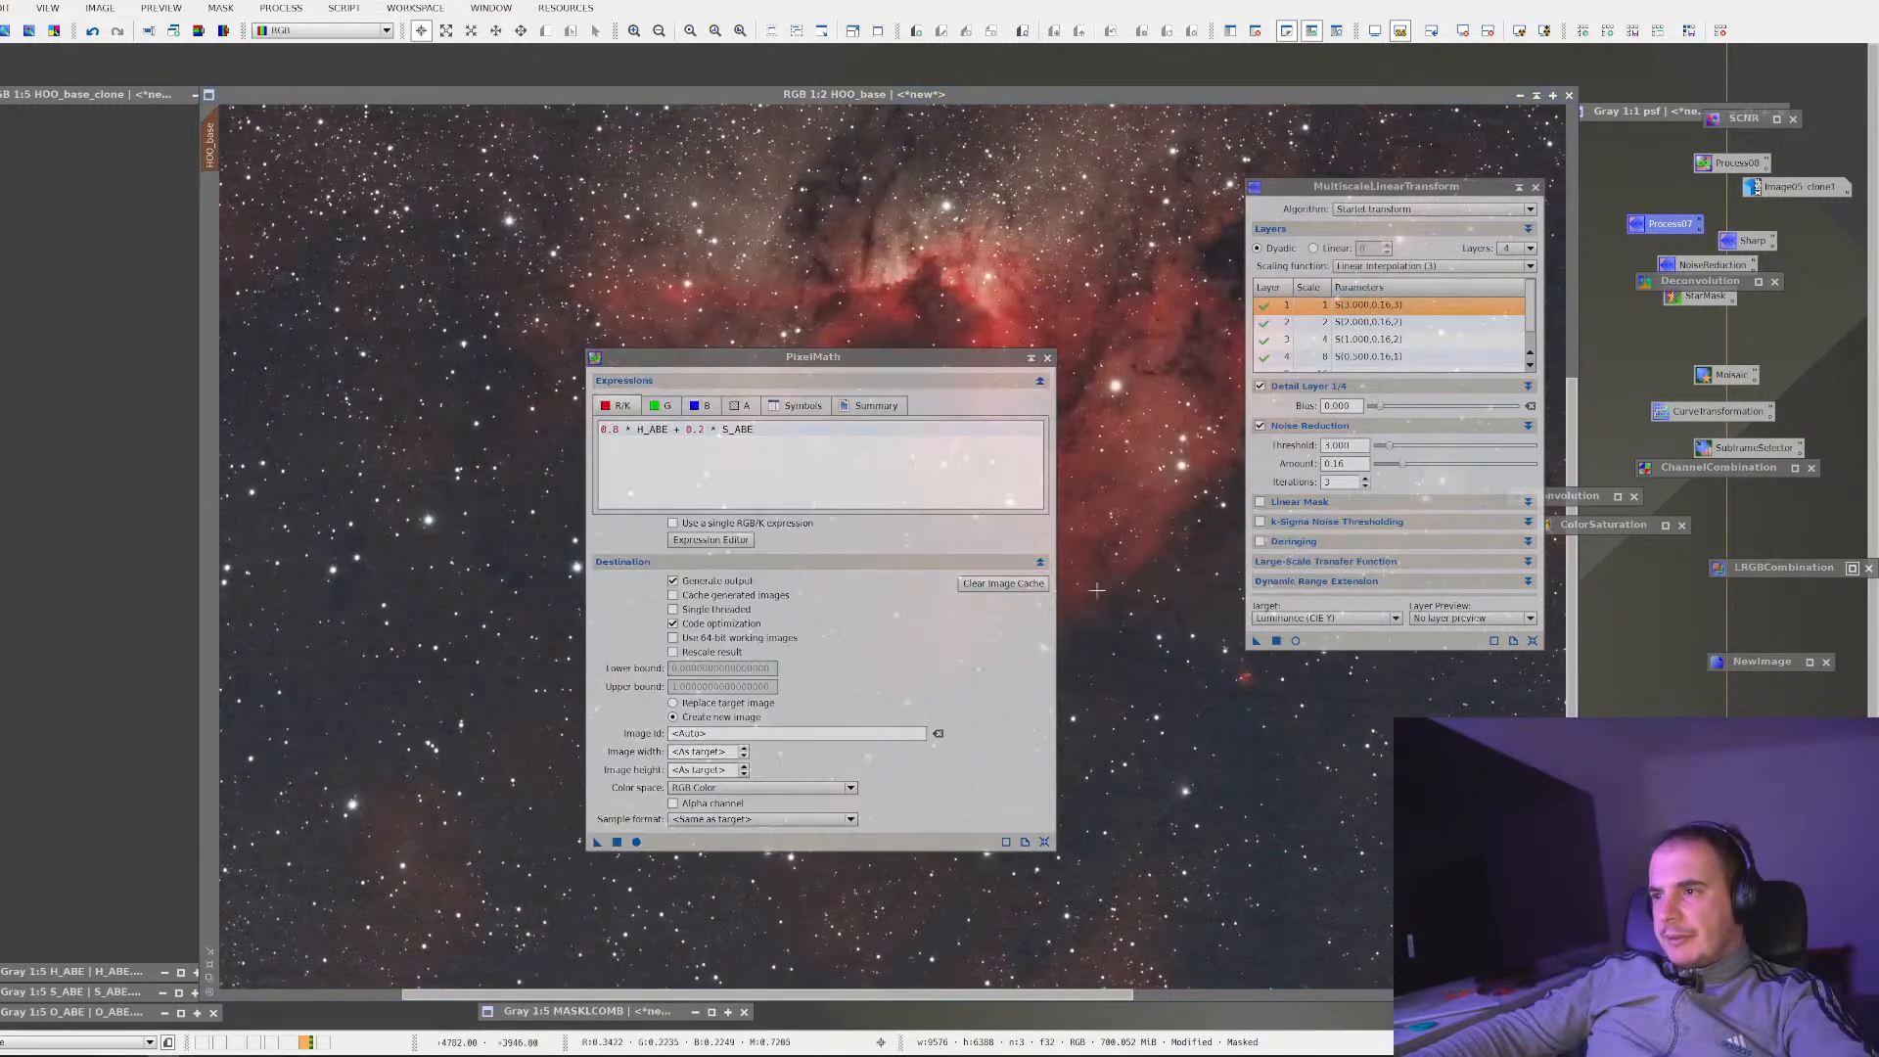
pyautogui.moveTo(763, 429); pyautogui.dragTo(600, 429)
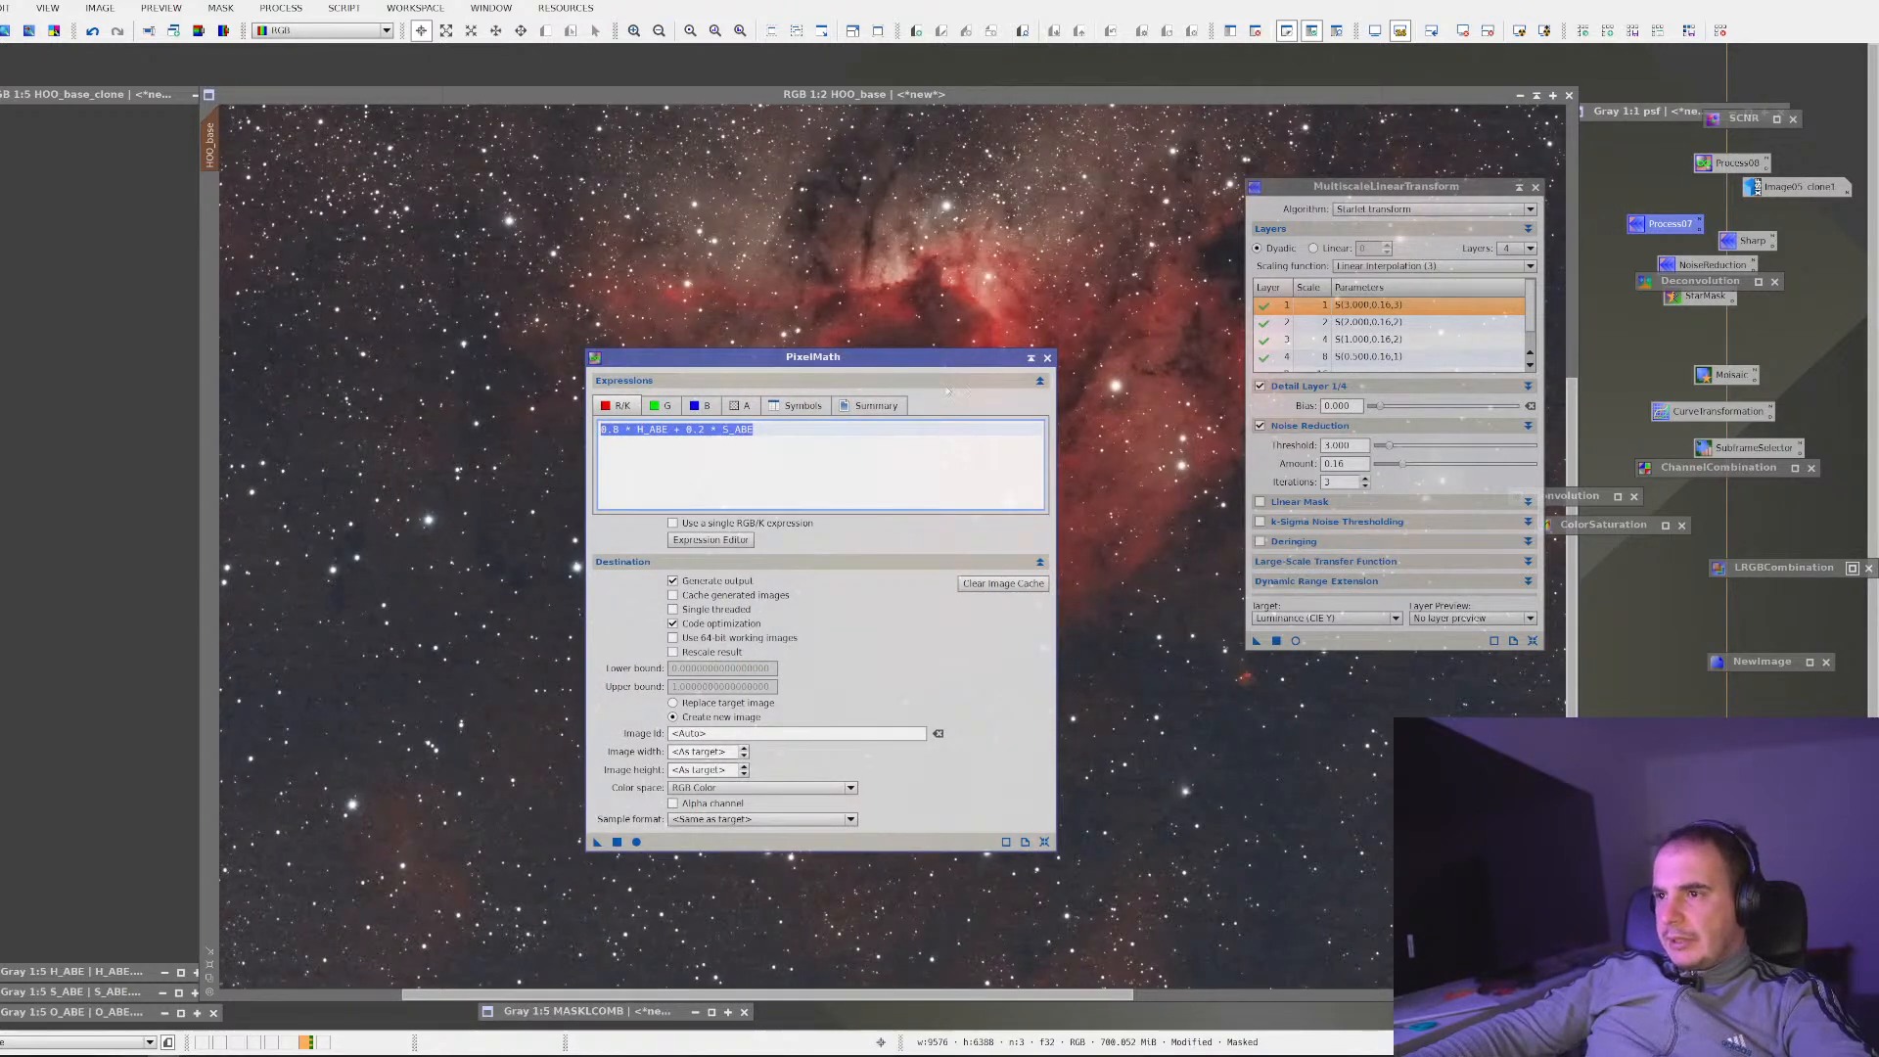
pyautogui.click(759, 431)
pyautogui.moveTo(759, 432); pyautogui.dragTo(553, 422)
pyautogui.press('BackSpace')
pyautogui.press('BackSpace')
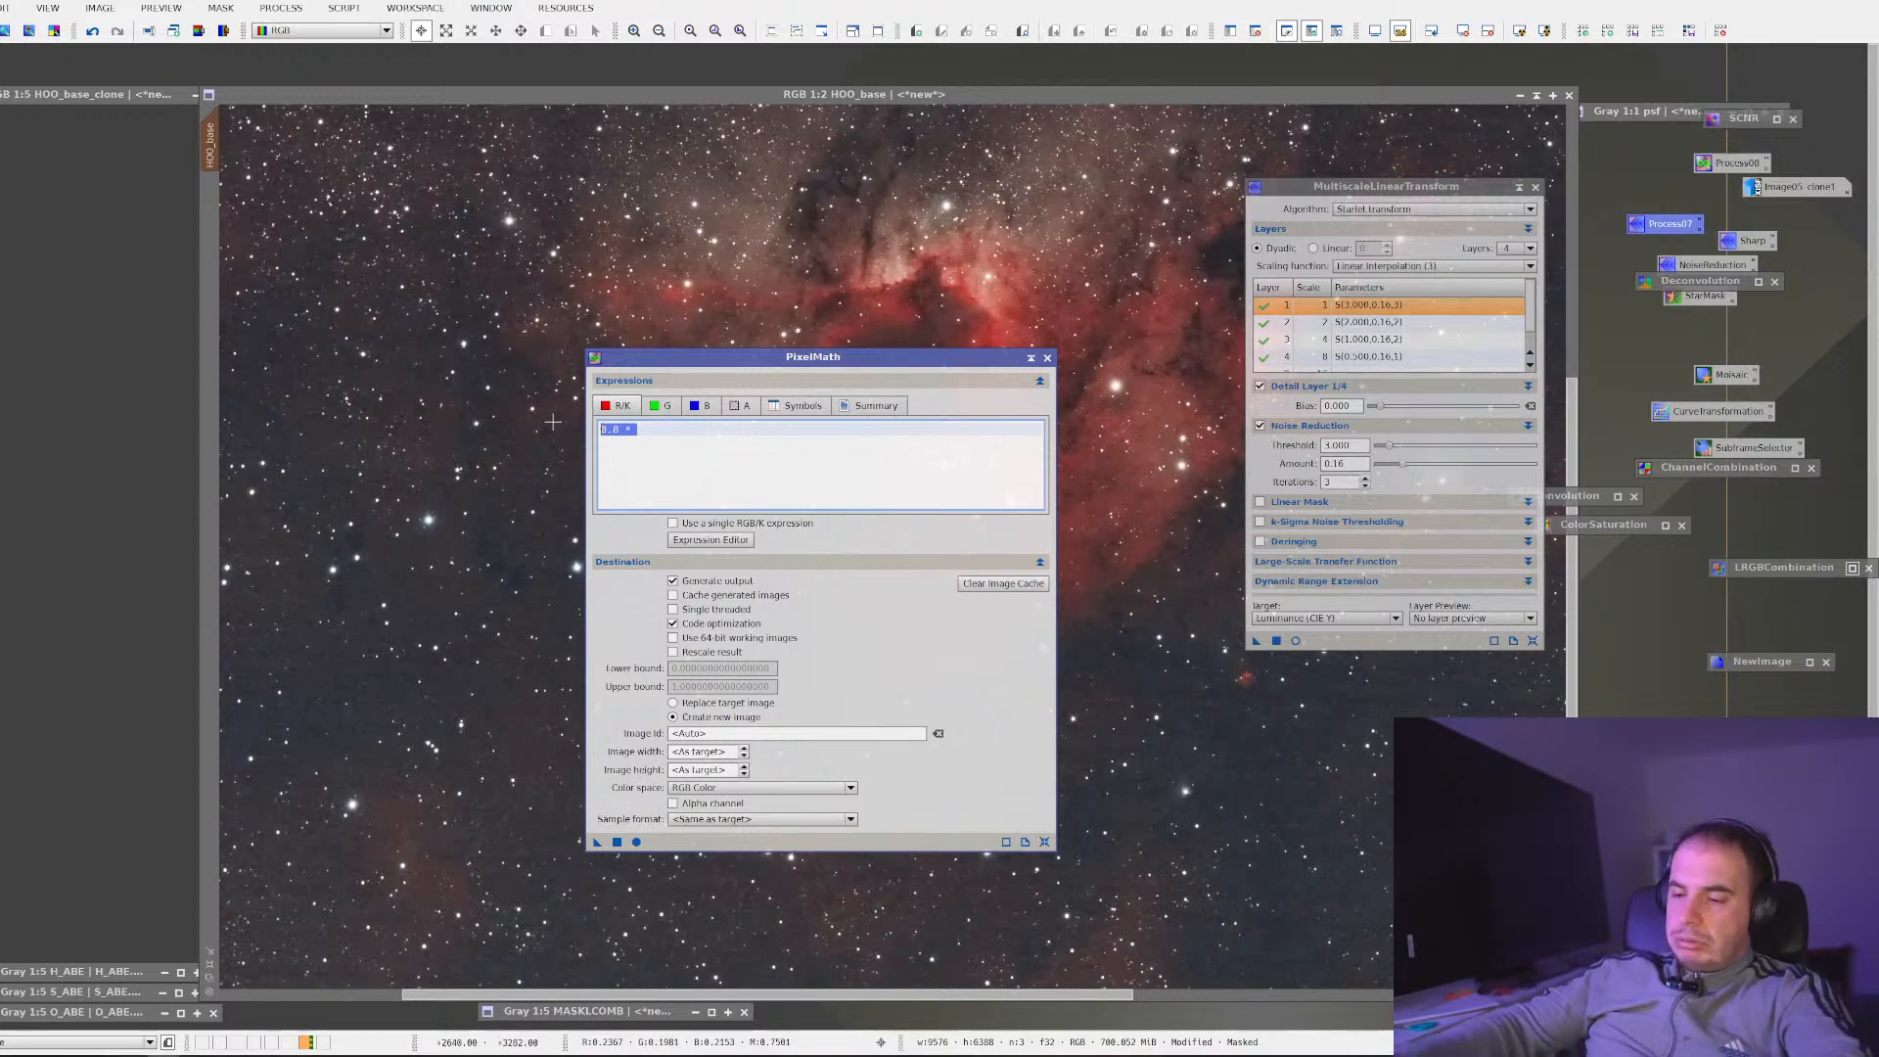
pyautogui.write('H_ABE')
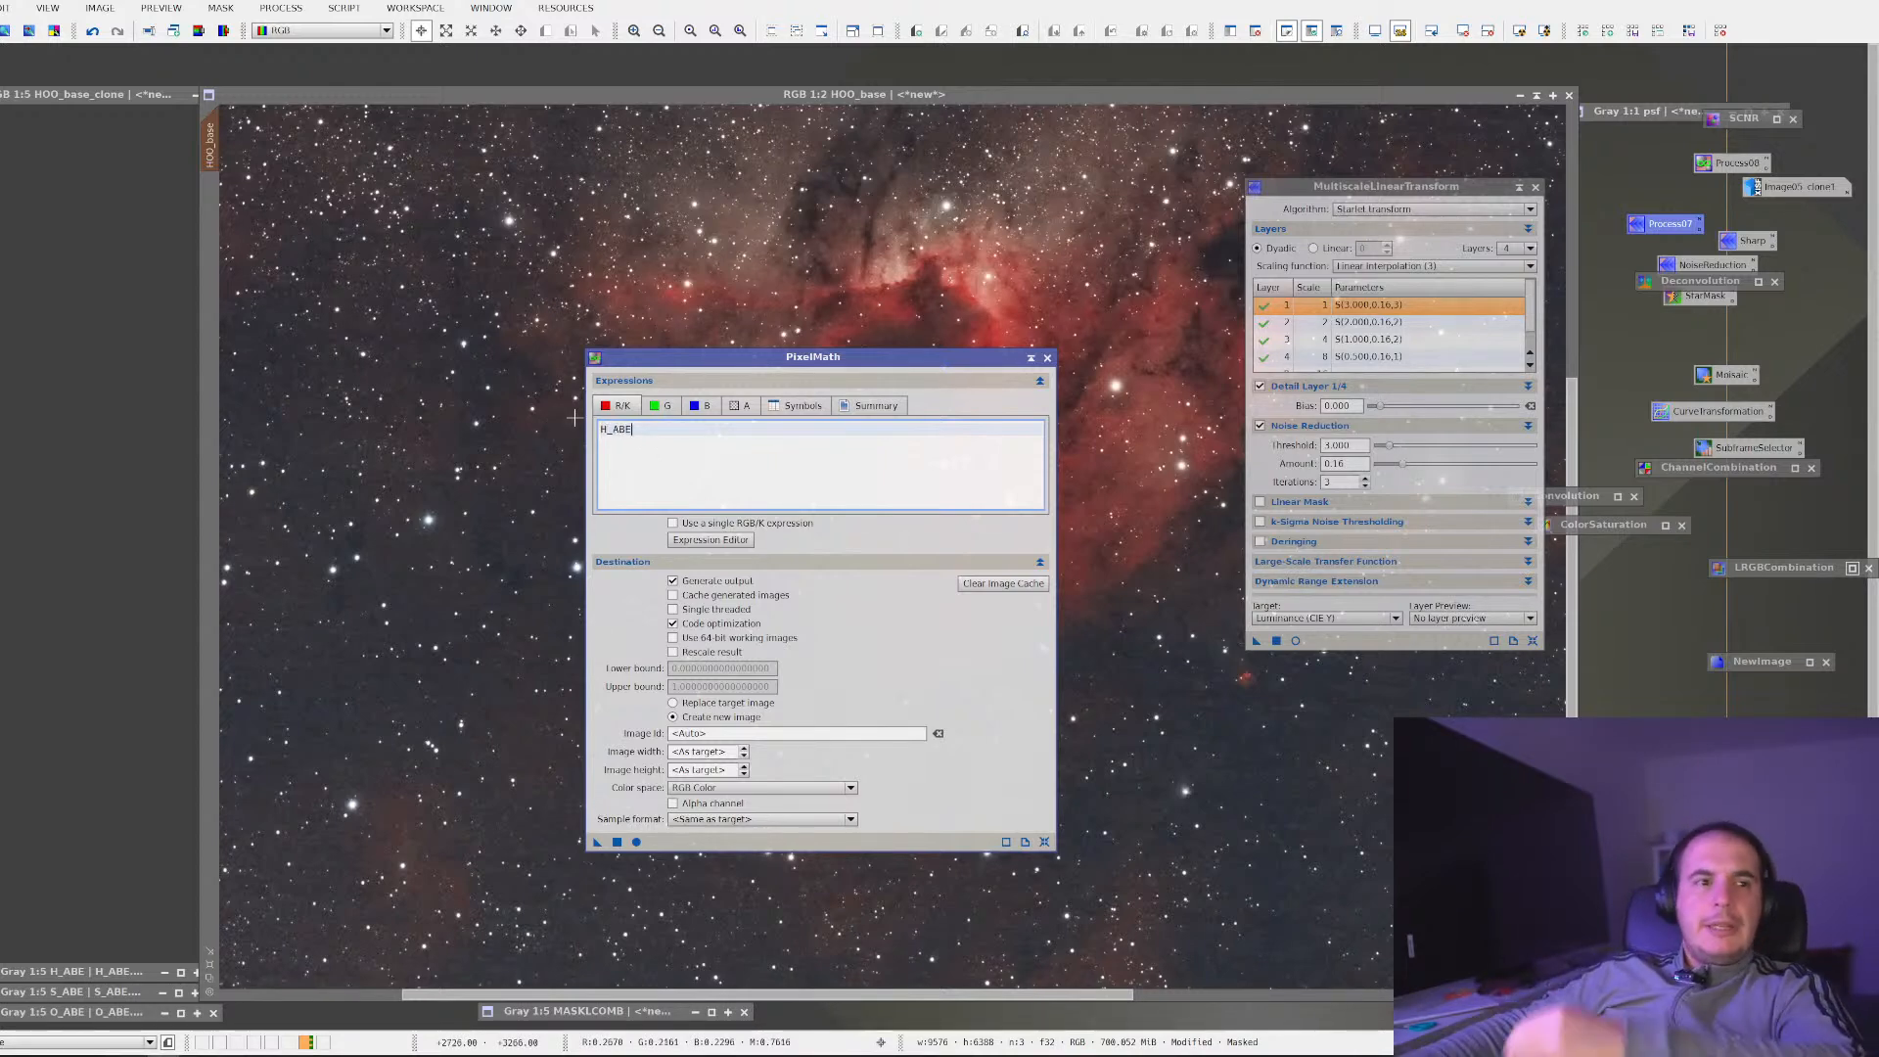
# Generate another image with the pure H_ABE red channel, auto-stretch its display, and check the nebula at 1:2 and 1:4
pyautogui.click(634, 841)
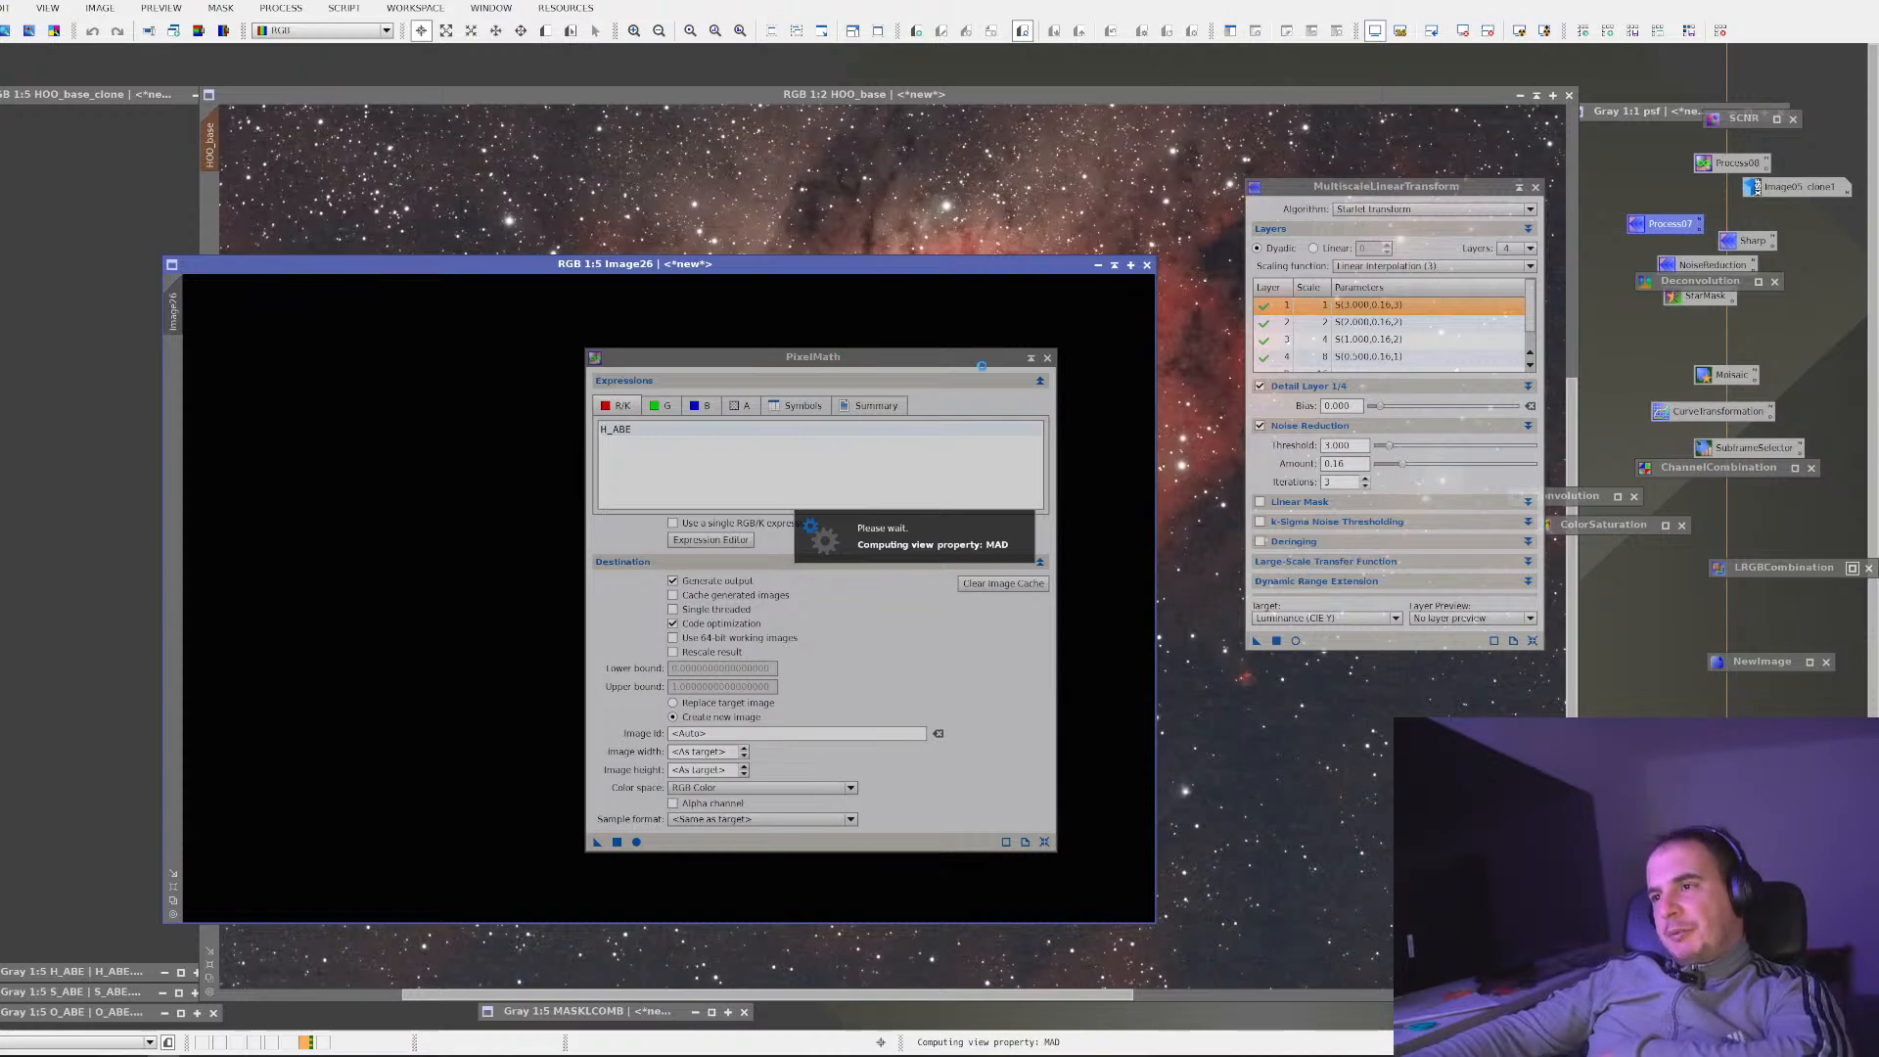
pyautogui.click(1047, 357)
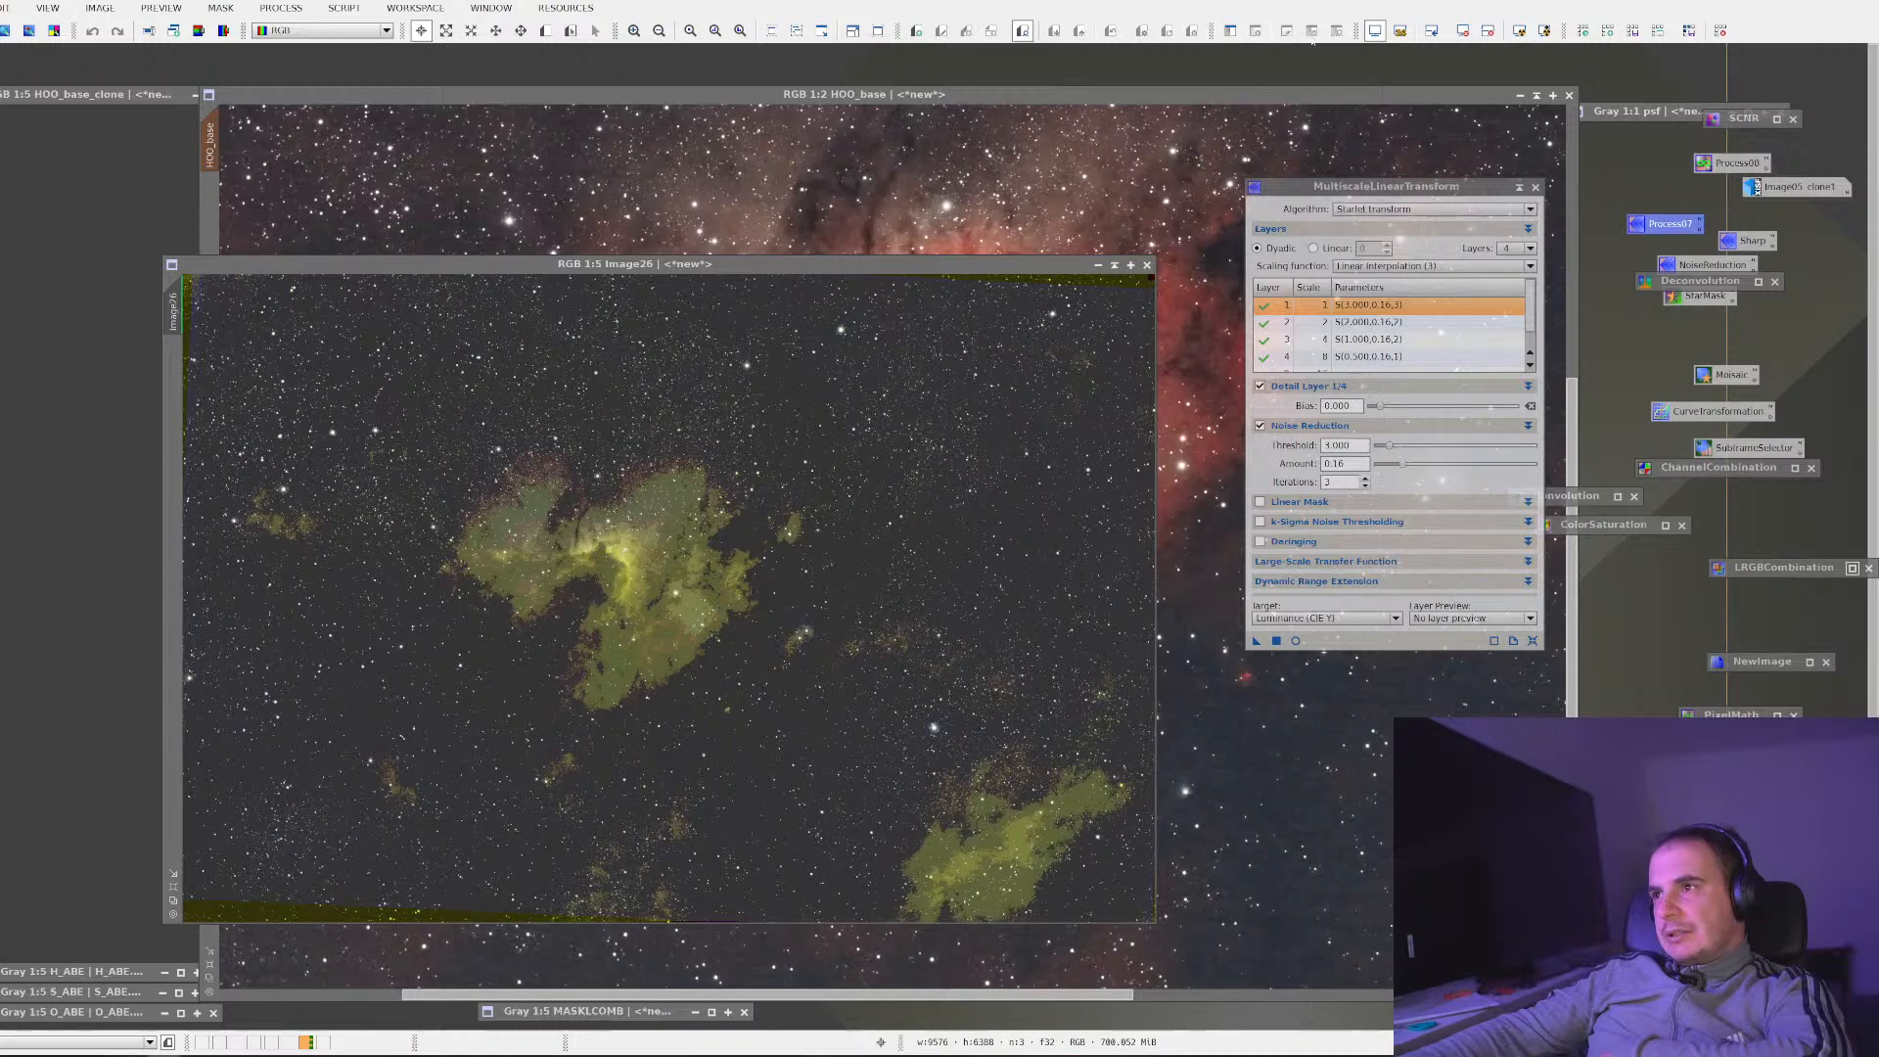
pyautogui.click(1375, 31)
pyautogui.click(1375, 31)
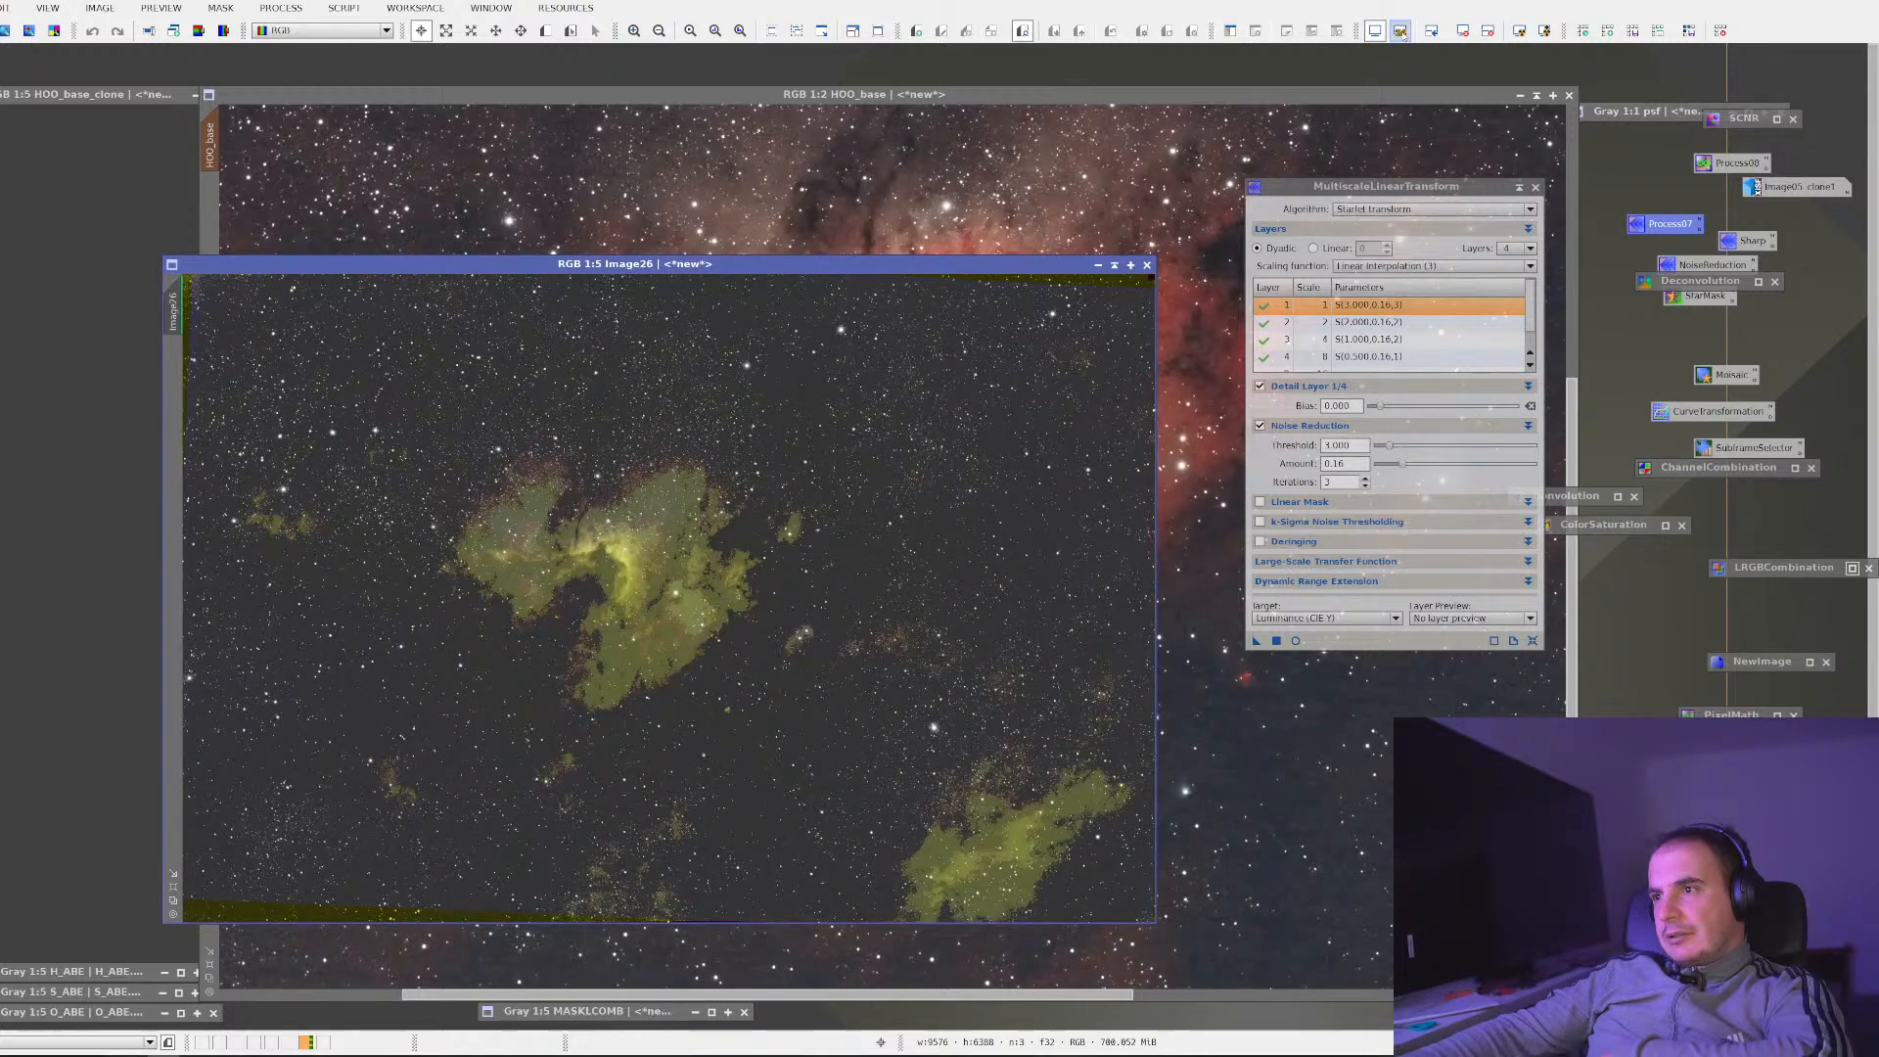
pyautogui.scroll(3, 617, 531)
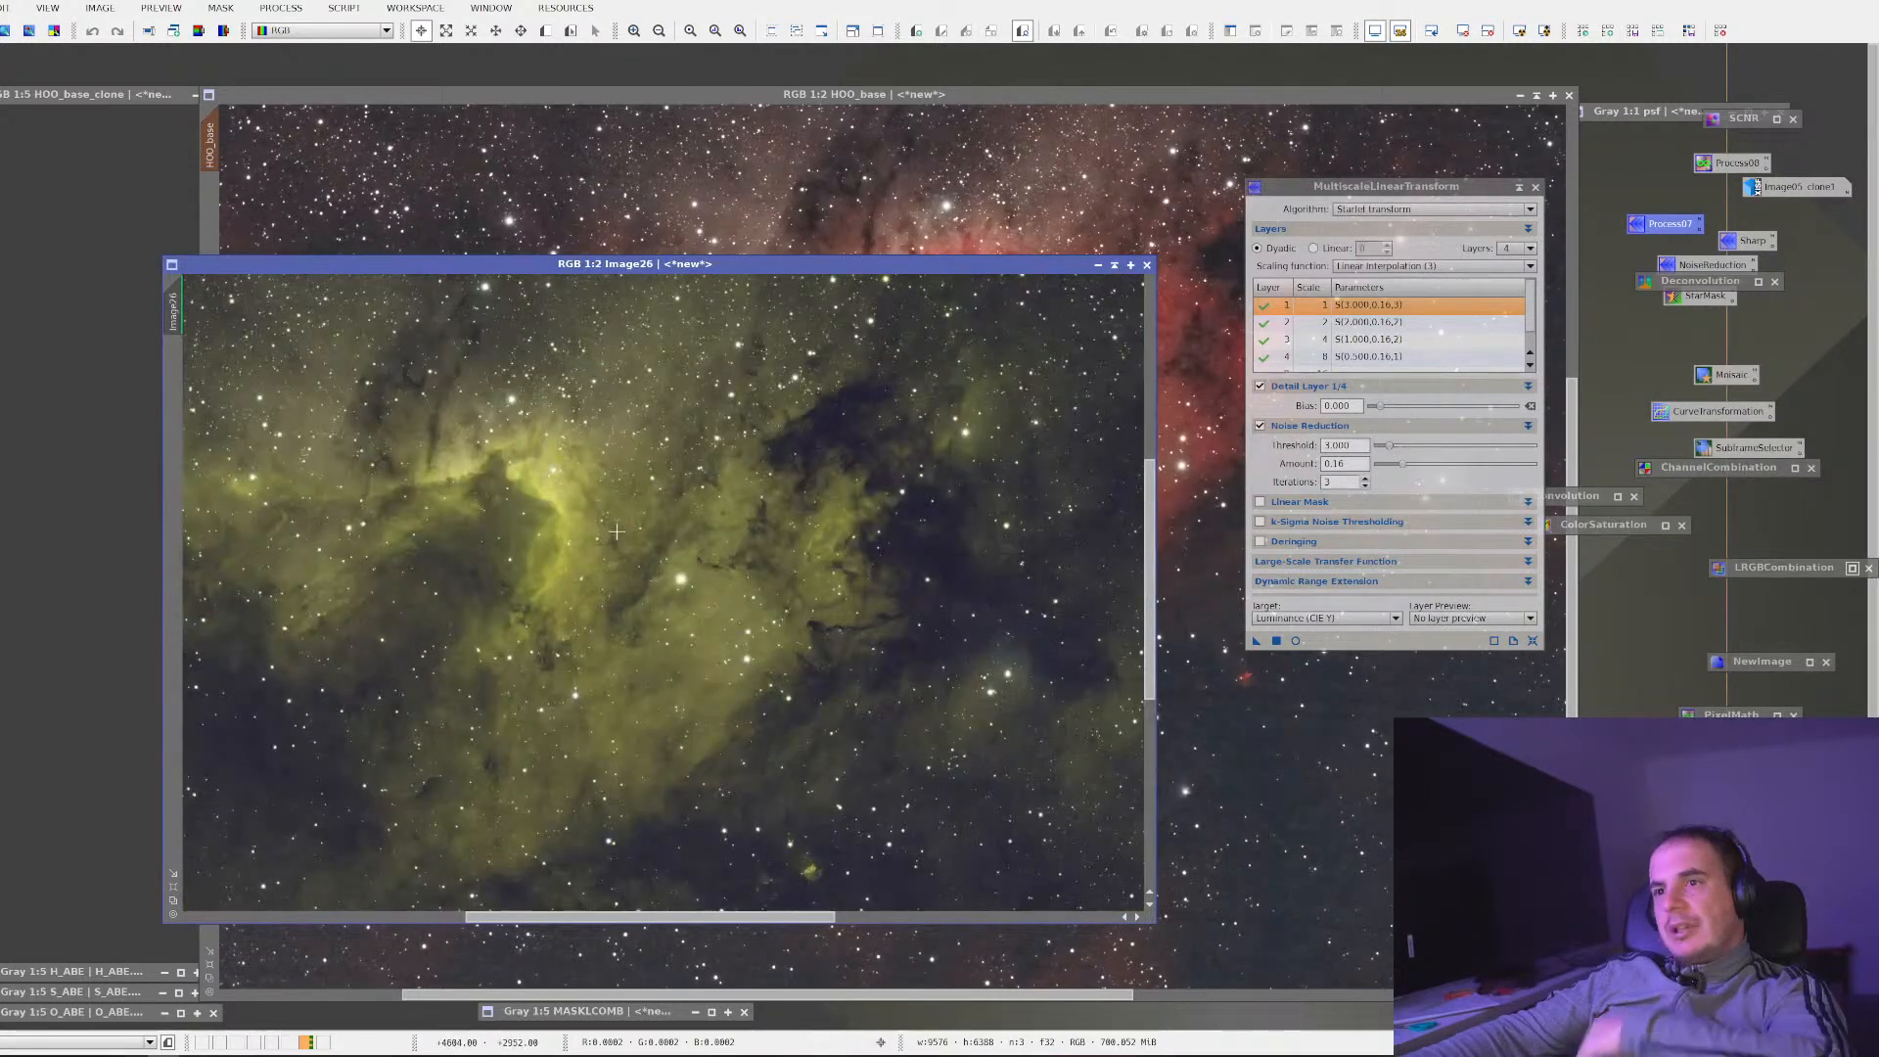
pyautogui.scroll(-2, 617, 532)
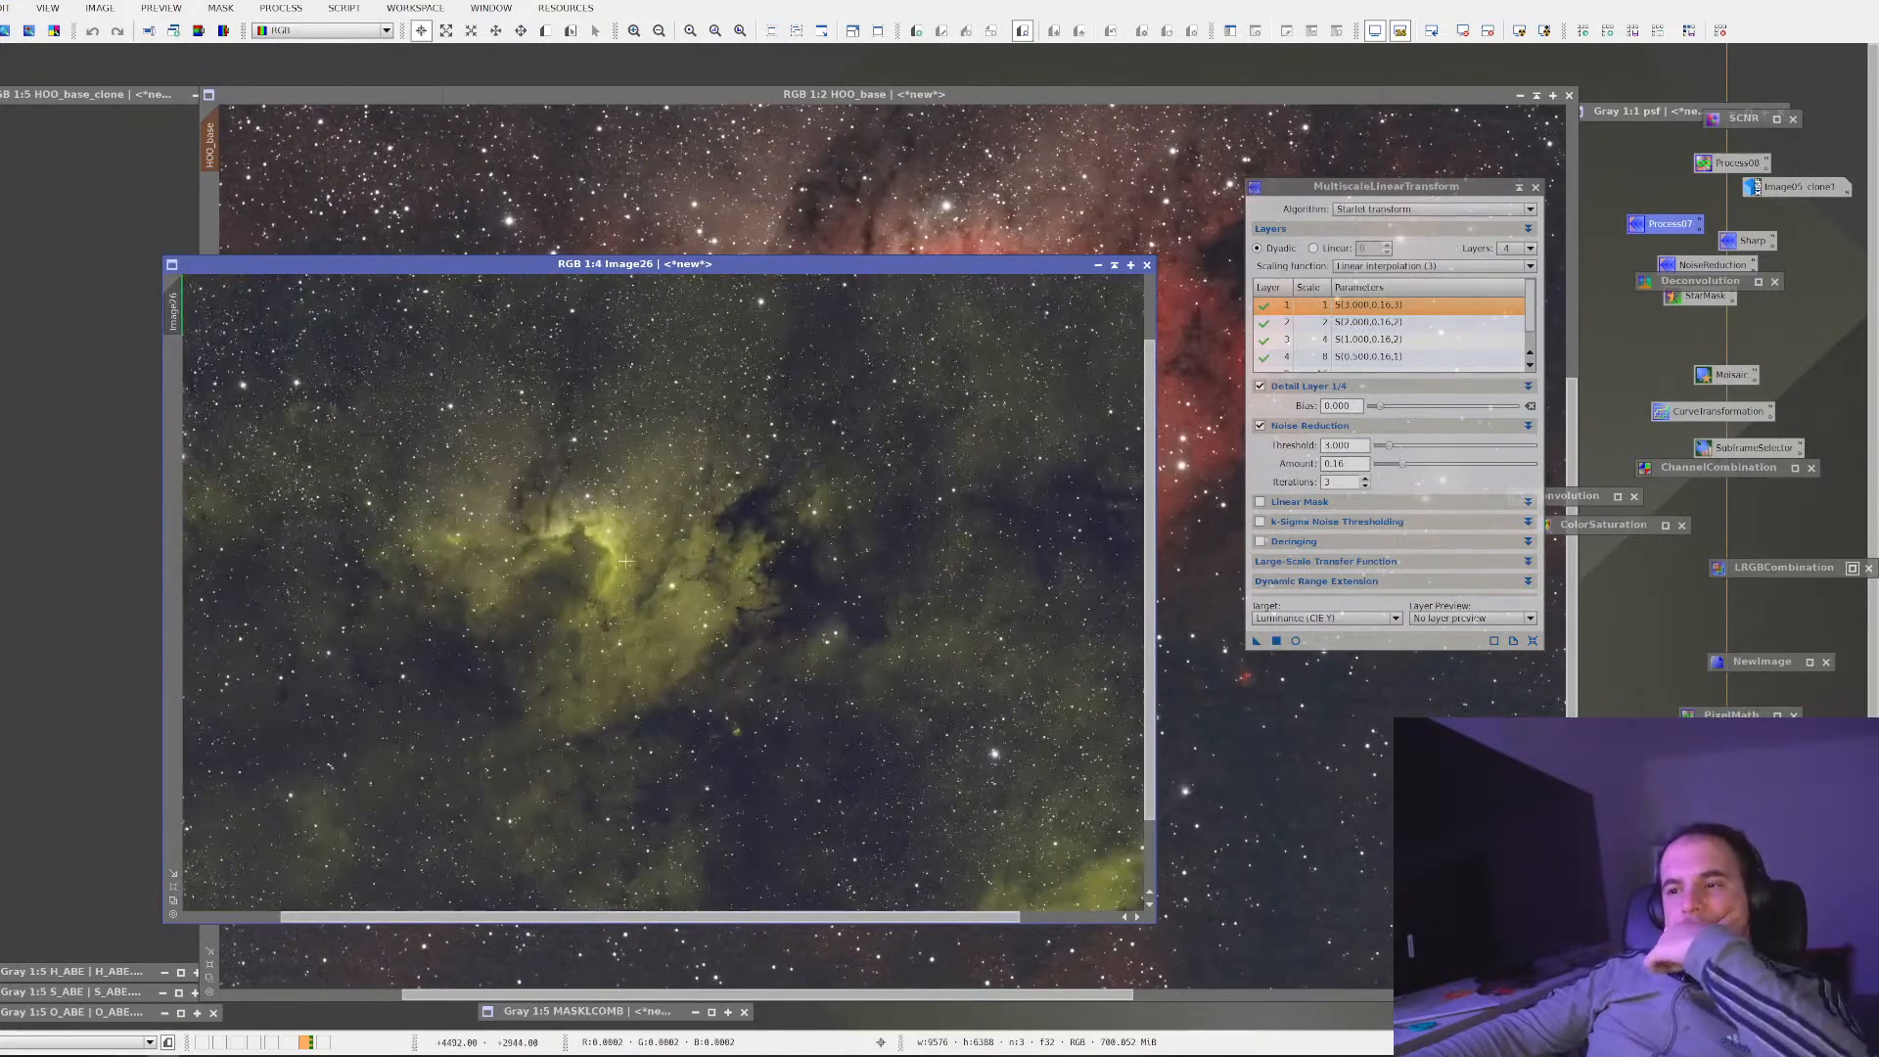
# Examine the nebula and its dark surroundings in Image26 at magnifications from 1:5 to 2:1
pyautogui.scroll(3, 617, 532)
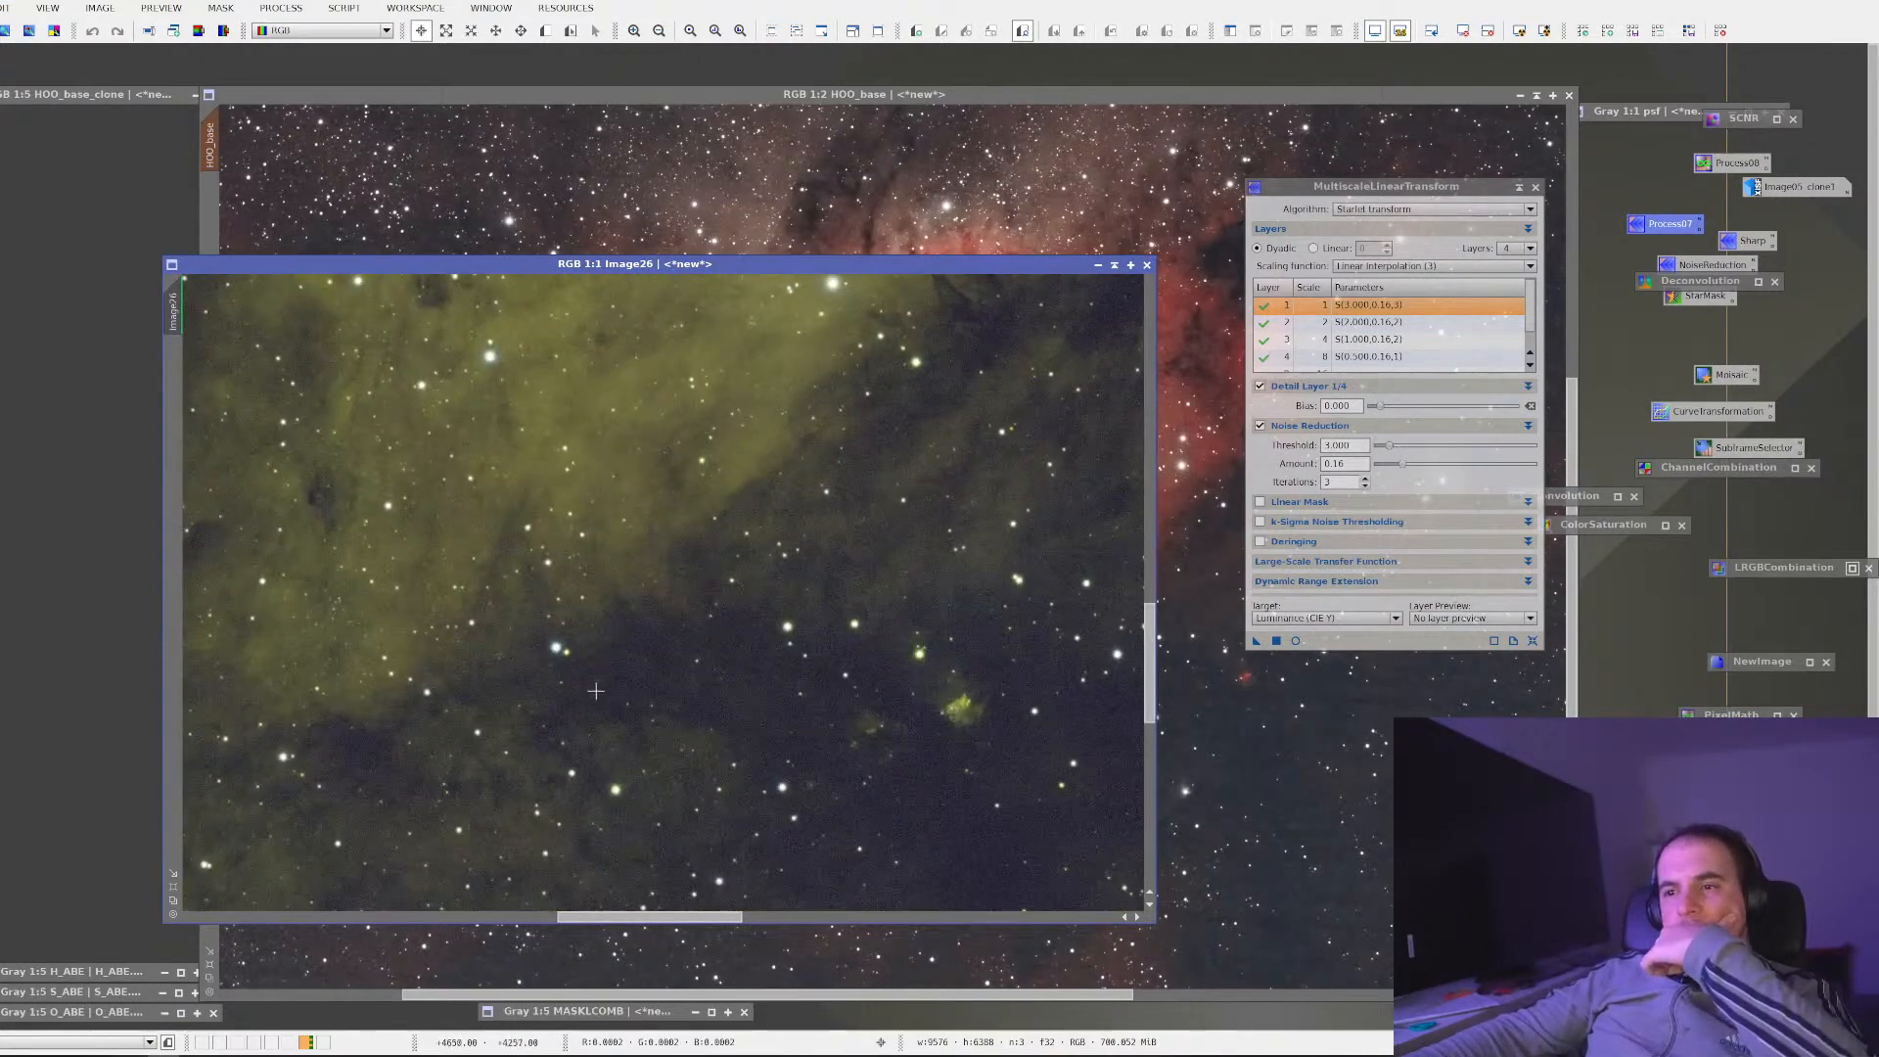
pyautogui.moveTo(595, 691); pyautogui.dragTo(610, 581)
pyautogui.scroll(-2, 520, 643)
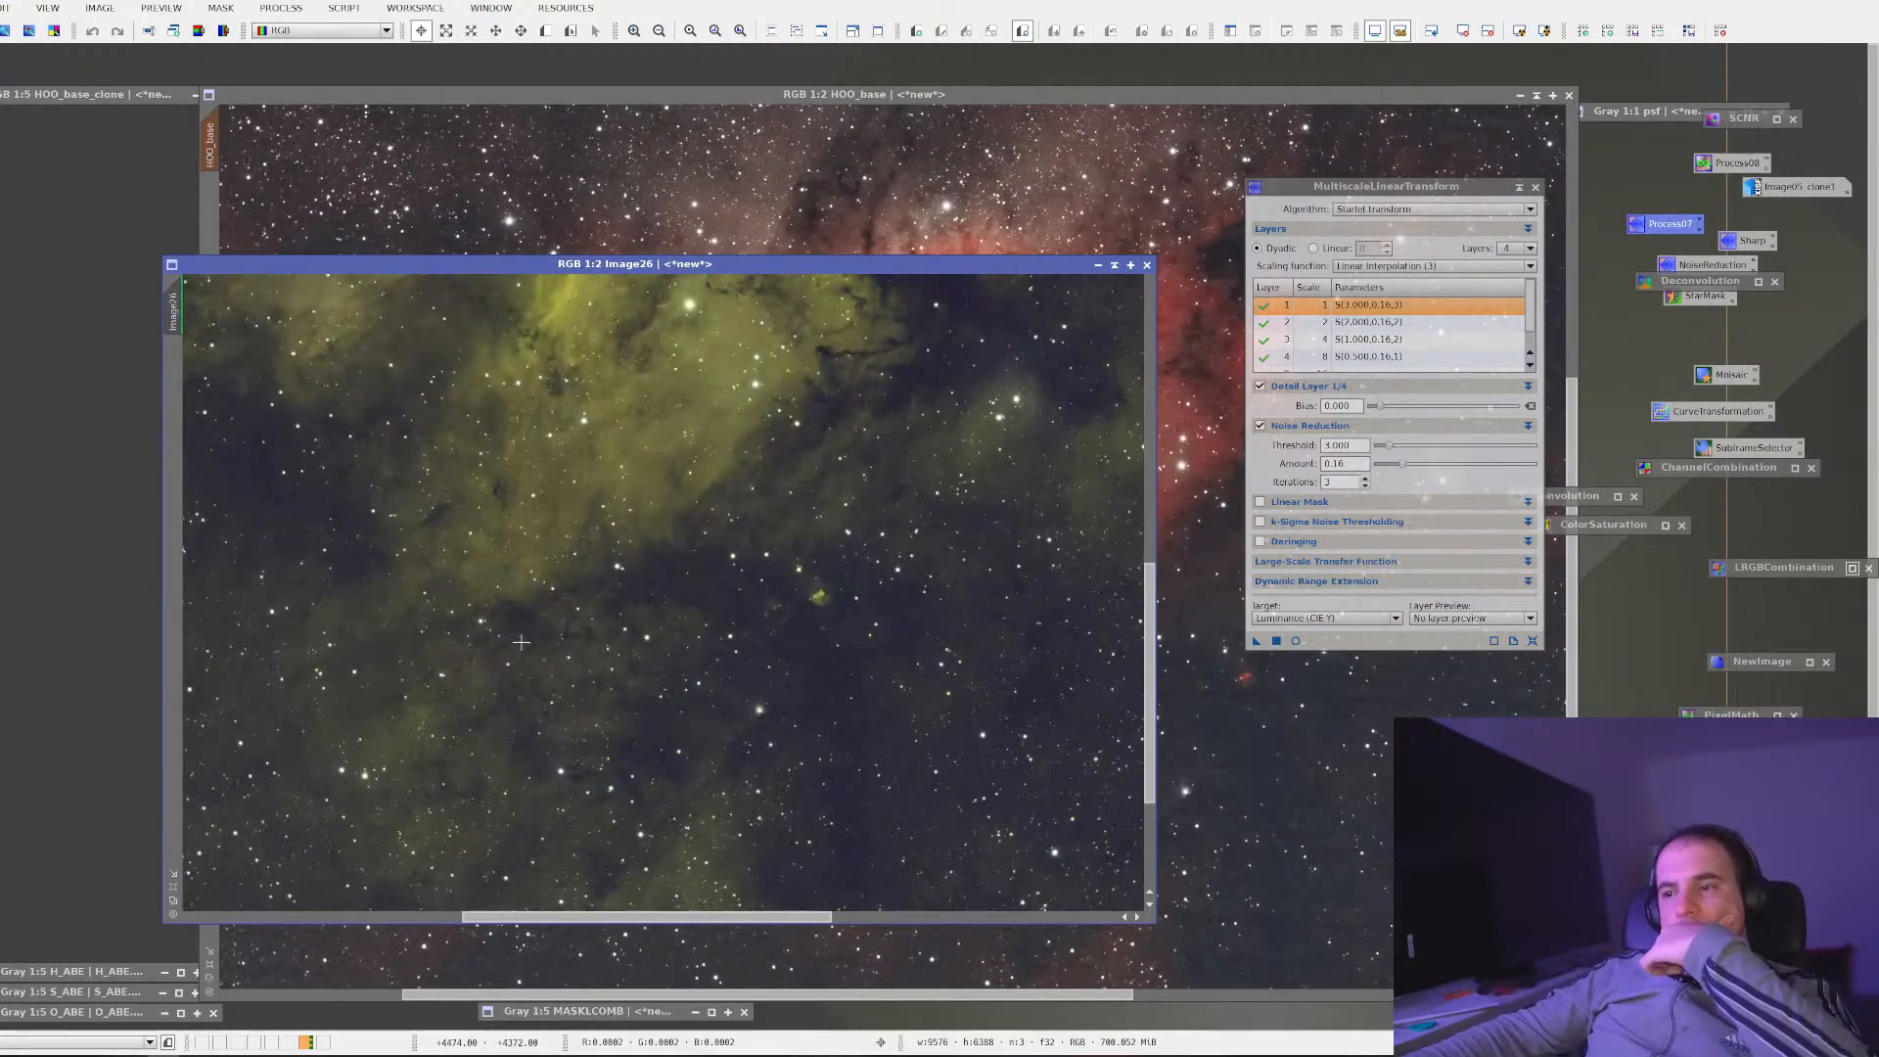
pyautogui.scroll(-2, 520, 649)
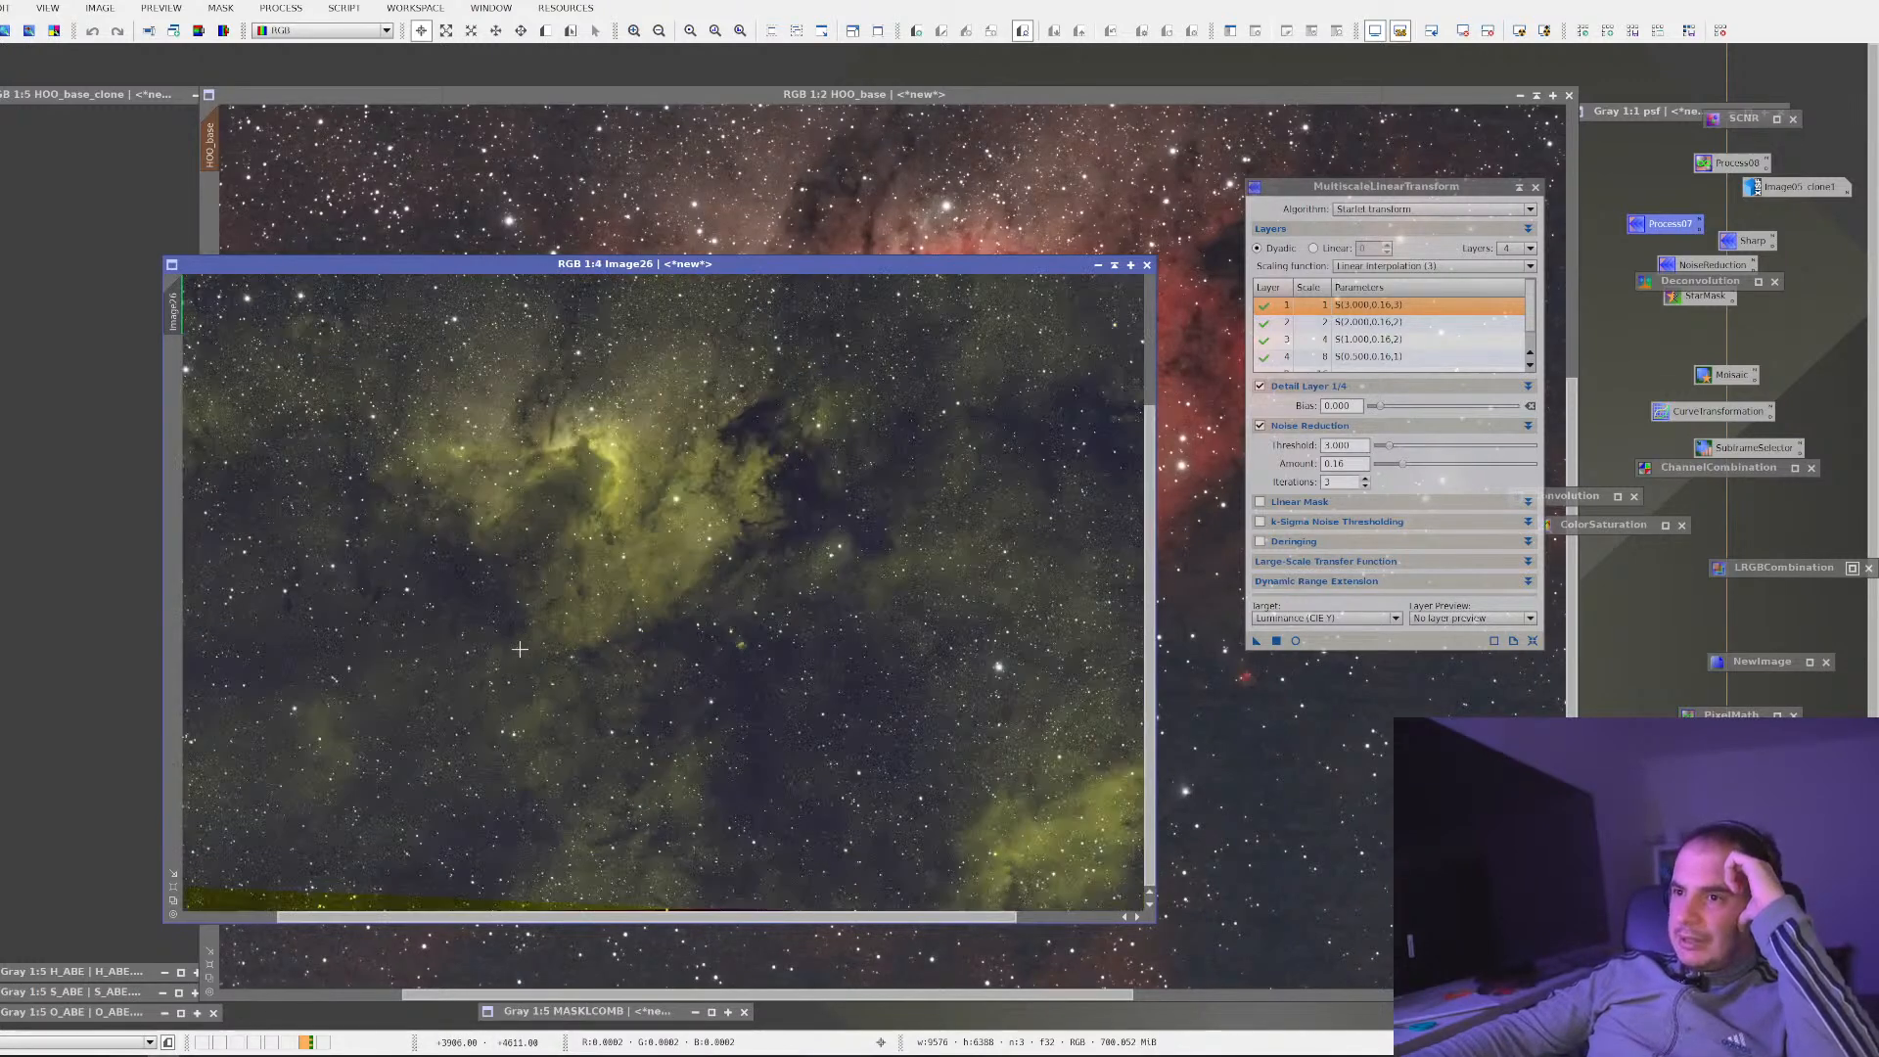
pyautogui.scroll(5, 520, 649)
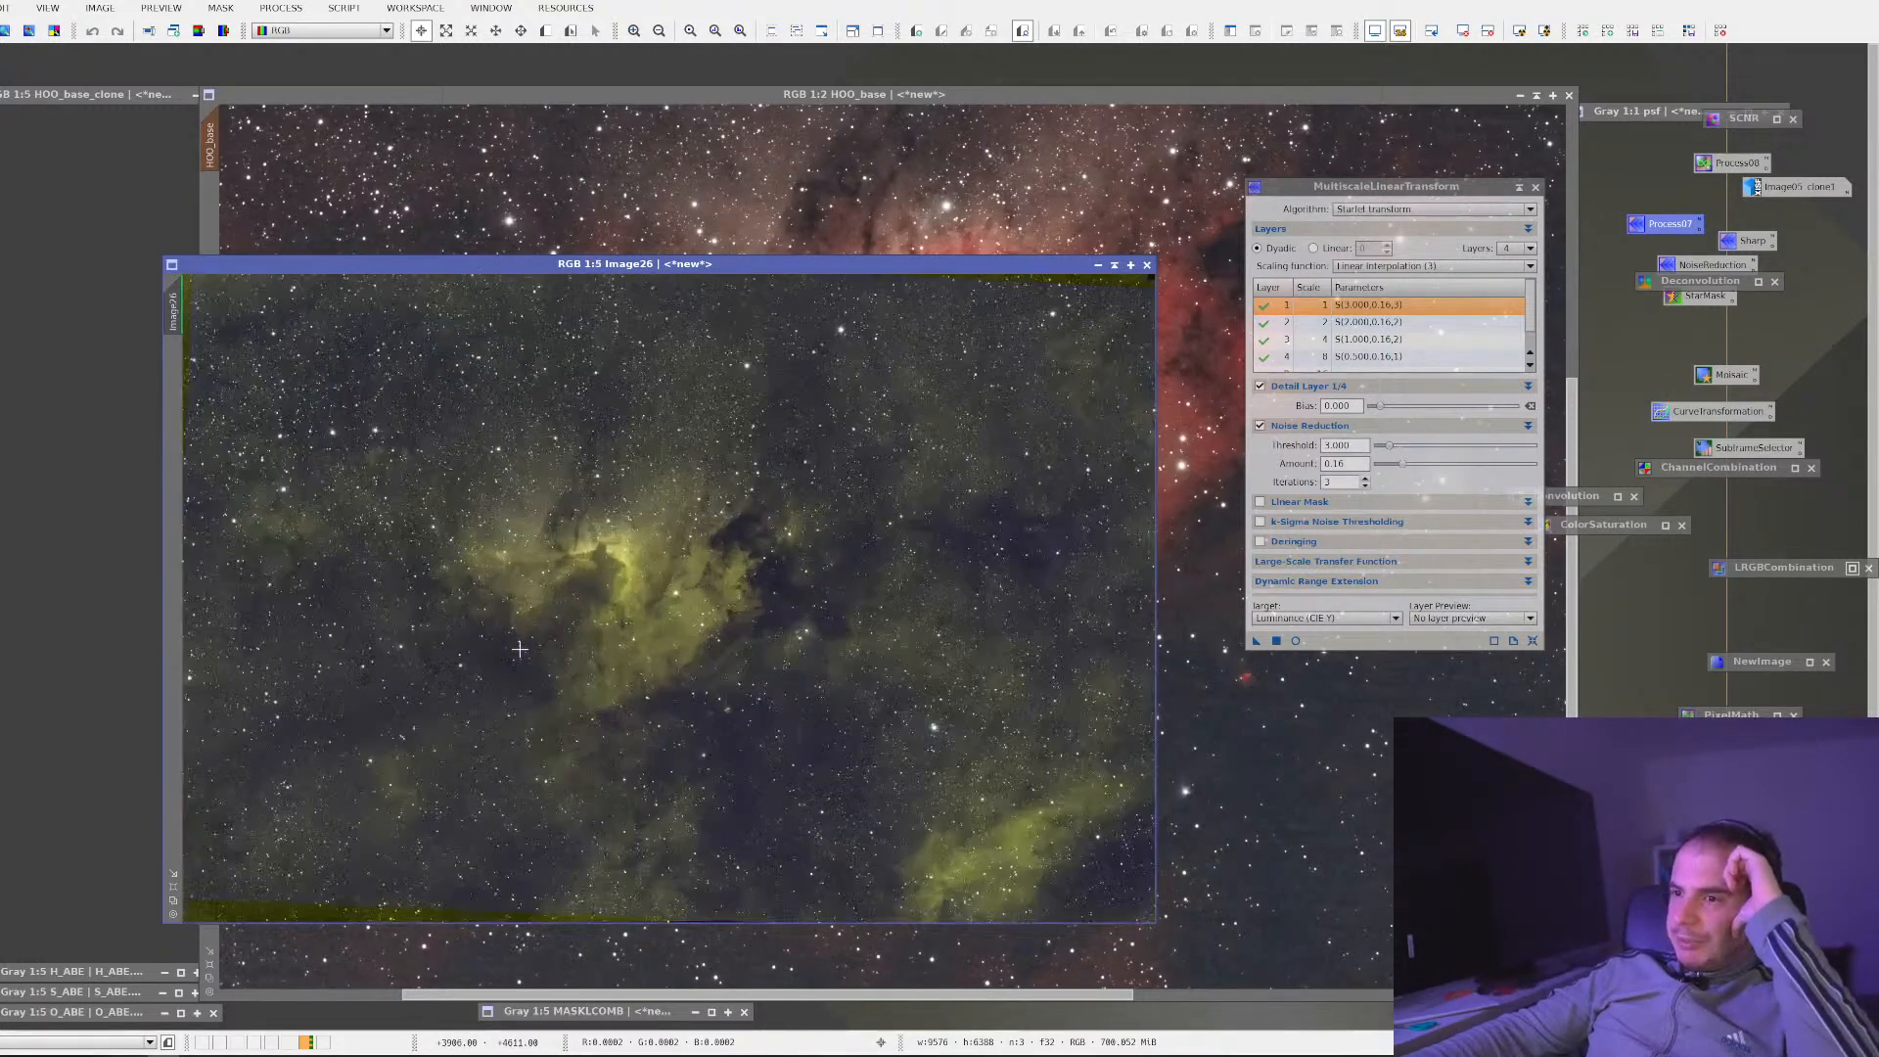
pyautogui.scroll(-5, 520, 649)
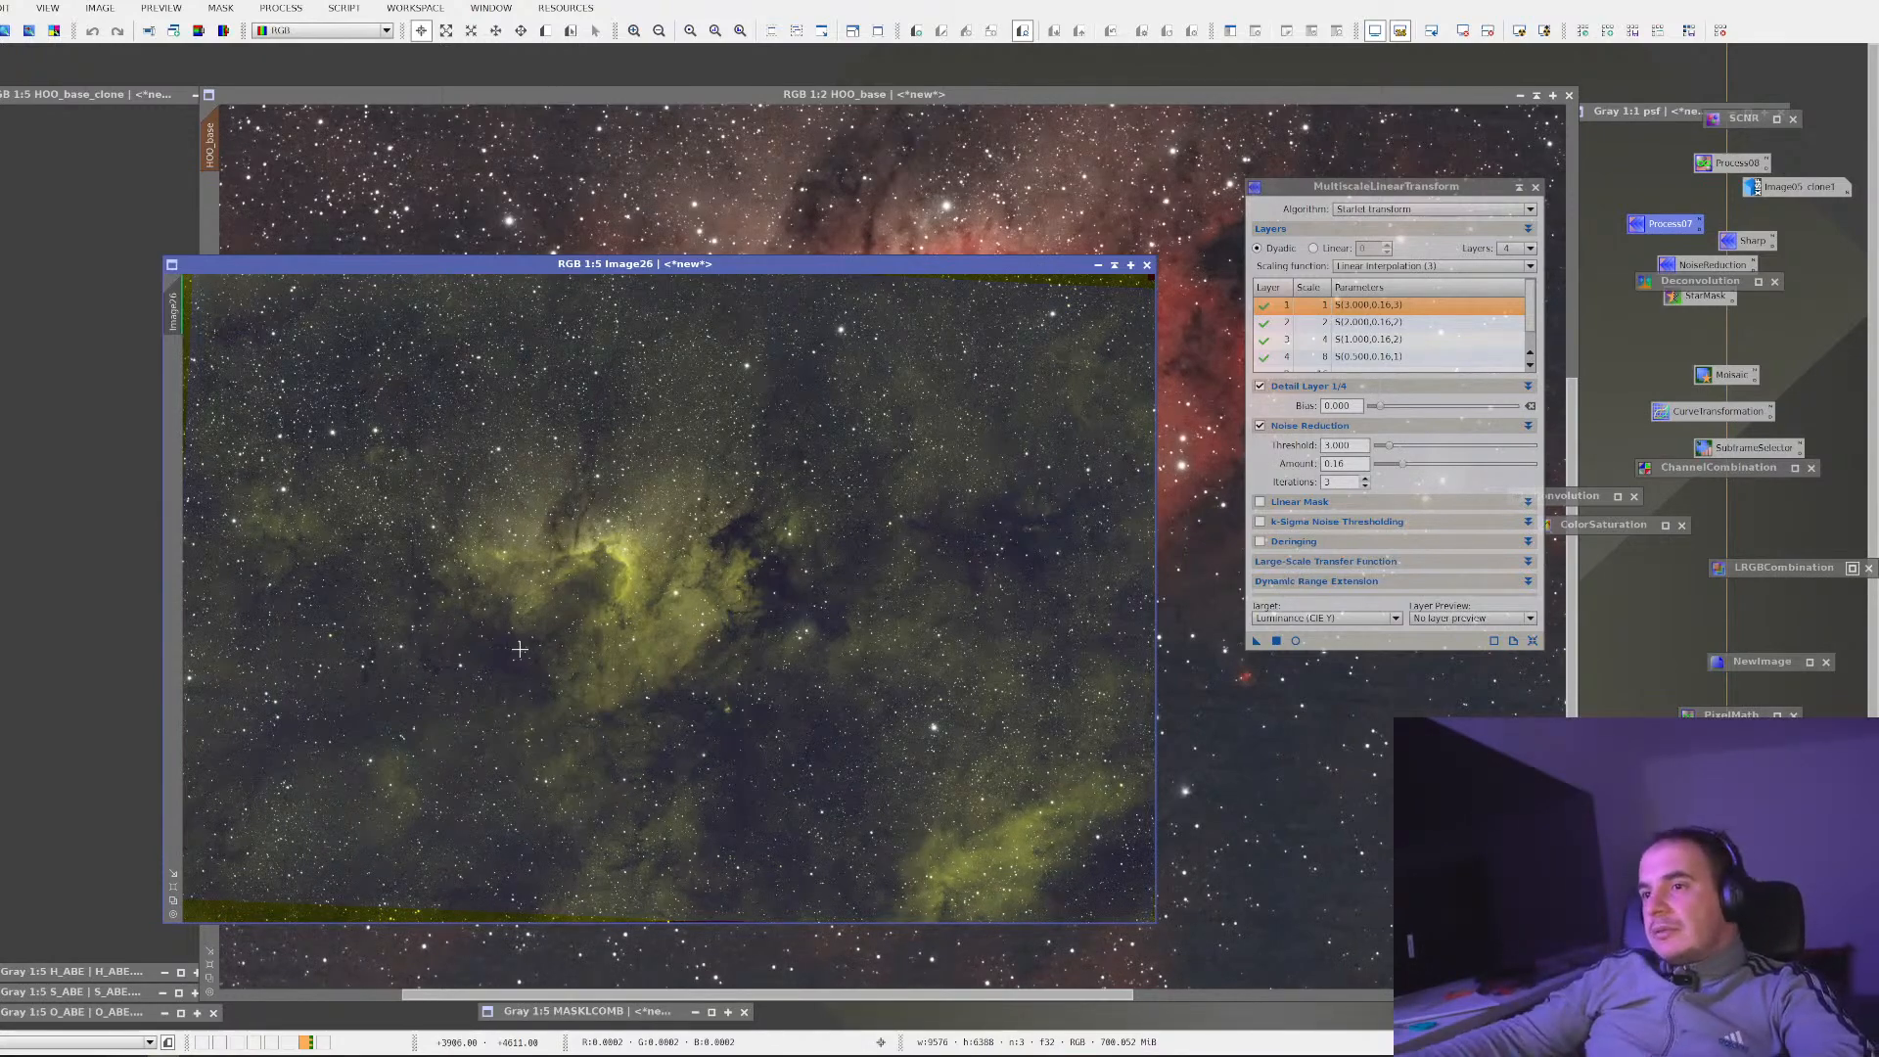
pyautogui.scroll(3, 519, 649)
pyautogui.scroll(2, 502, 616)
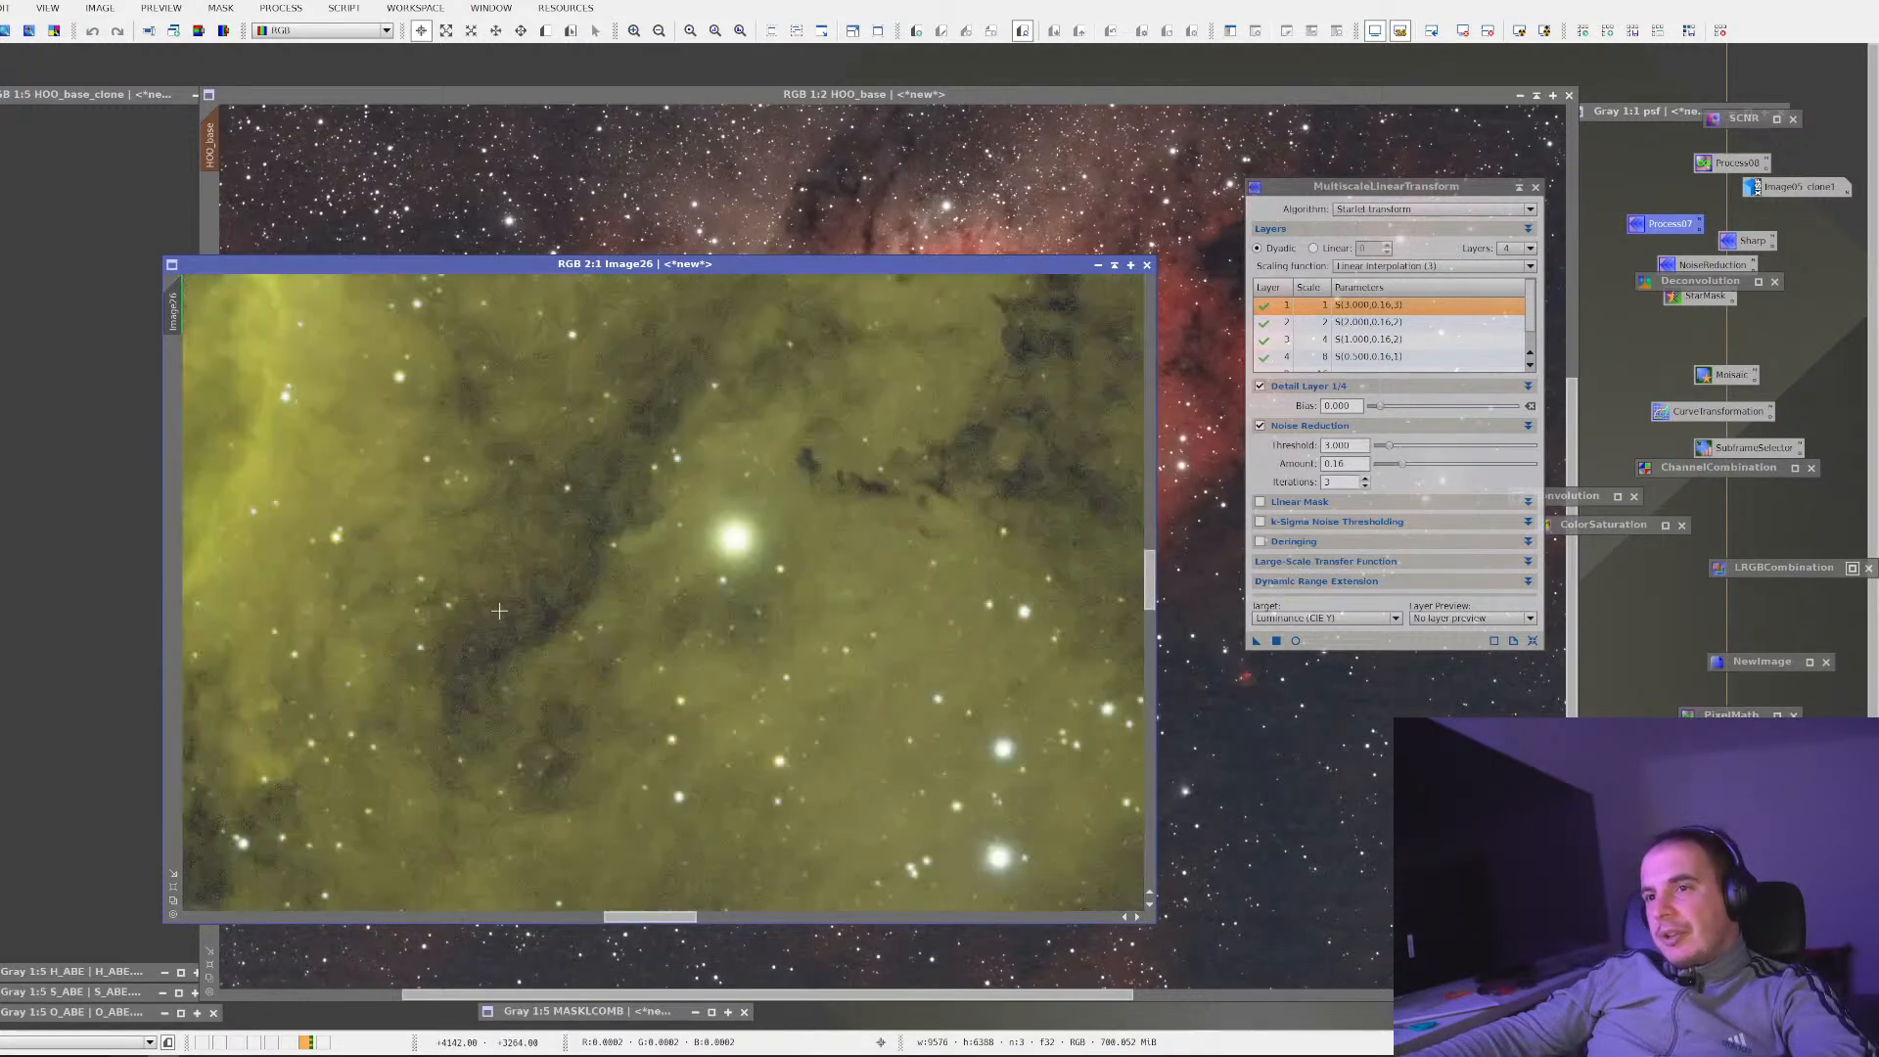
pyautogui.moveTo(431, 524); pyautogui.dragTo(880, 905)
pyautogui.moveTo(623, 597); pyautogui.dragTo(680, 669)
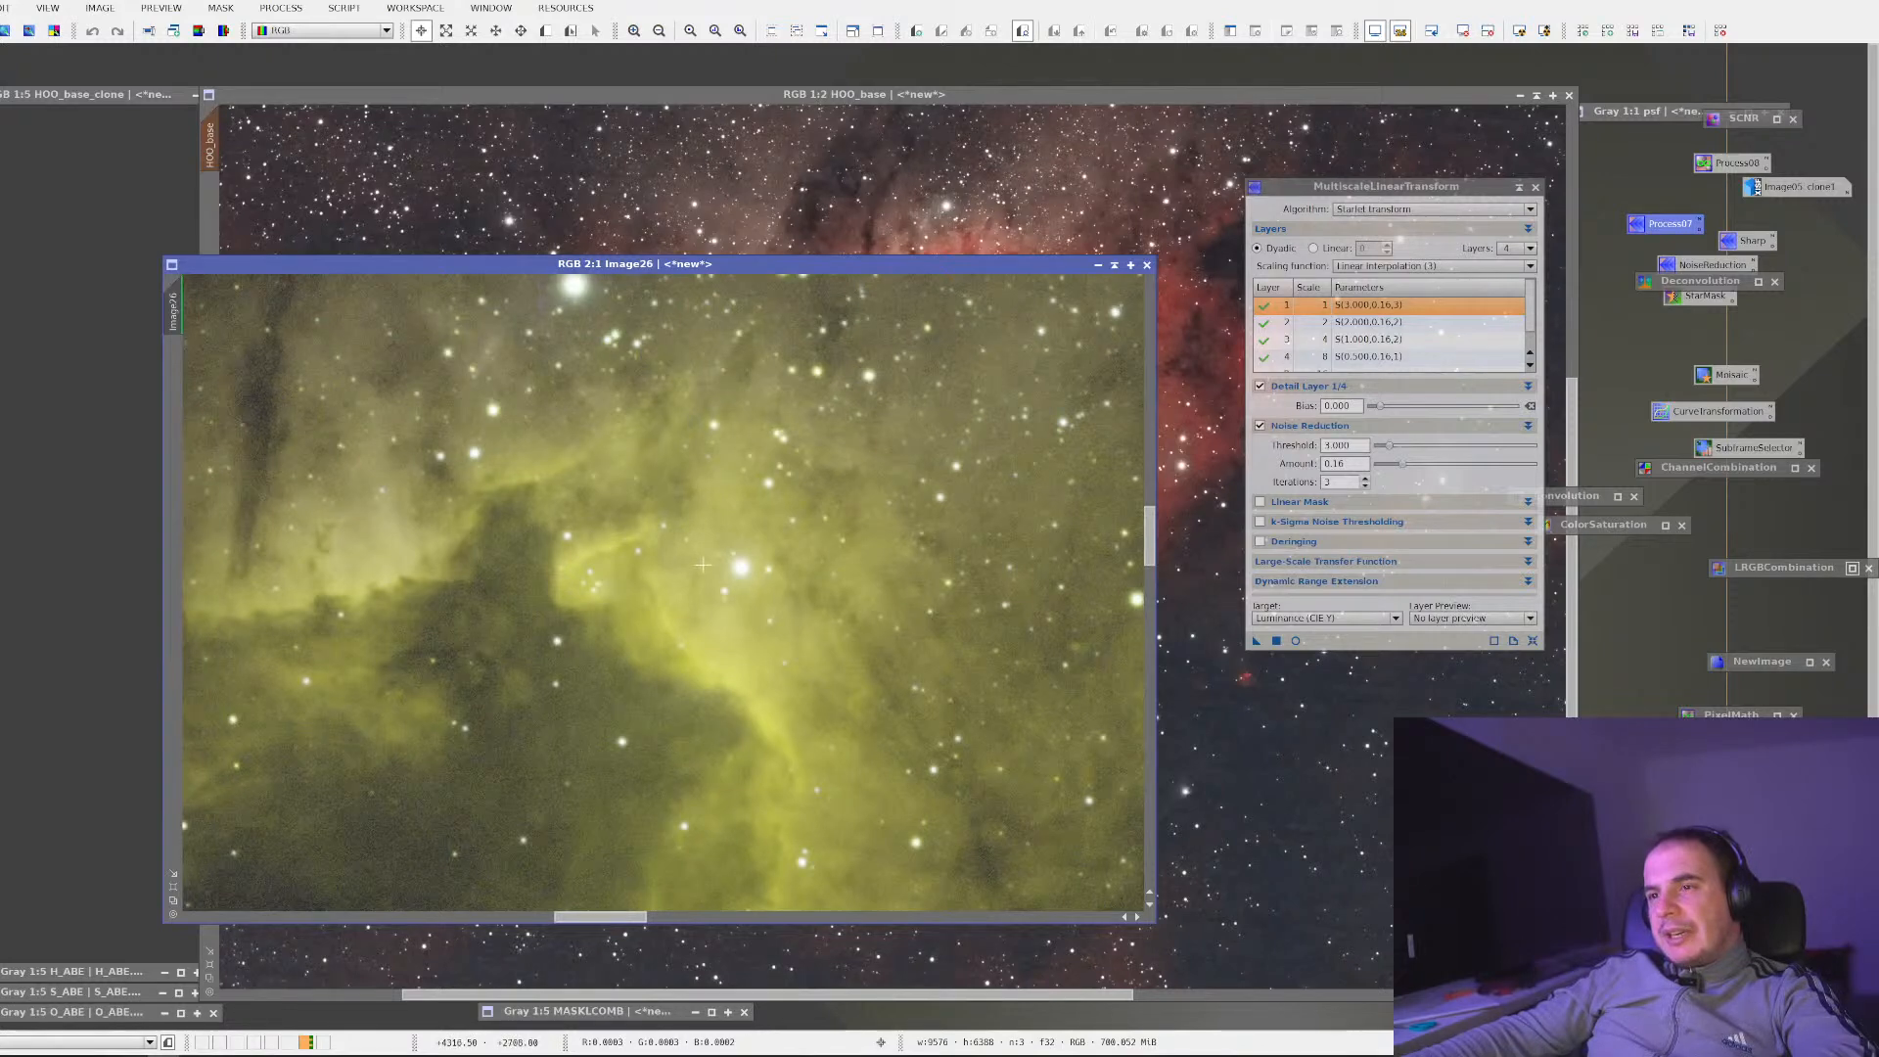
# Restore the HOO_base_clone window and inspect the same nebula core at 2:1 and the whole frame at 1:6
pyautogui.click(549, 191)
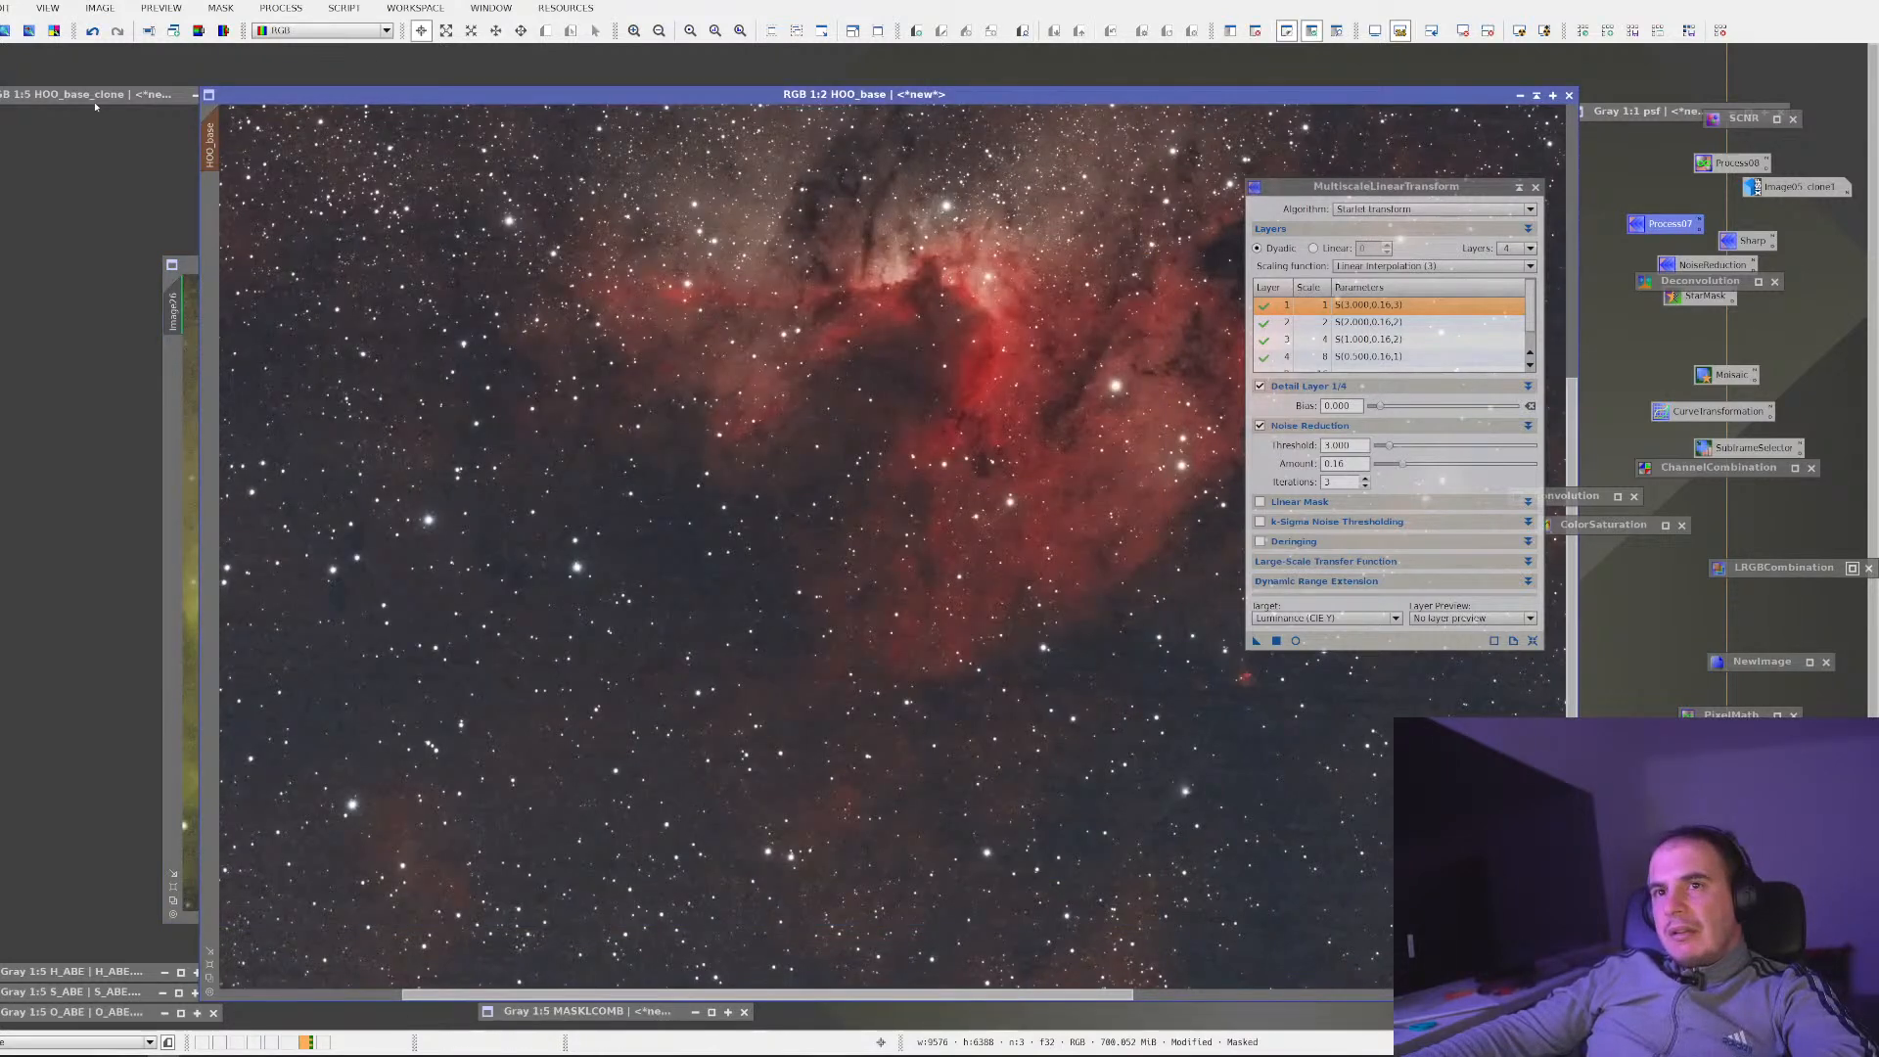
pyautogui.doubleClick(97, 99)
pyautogui.scroll(5, 641, 545)
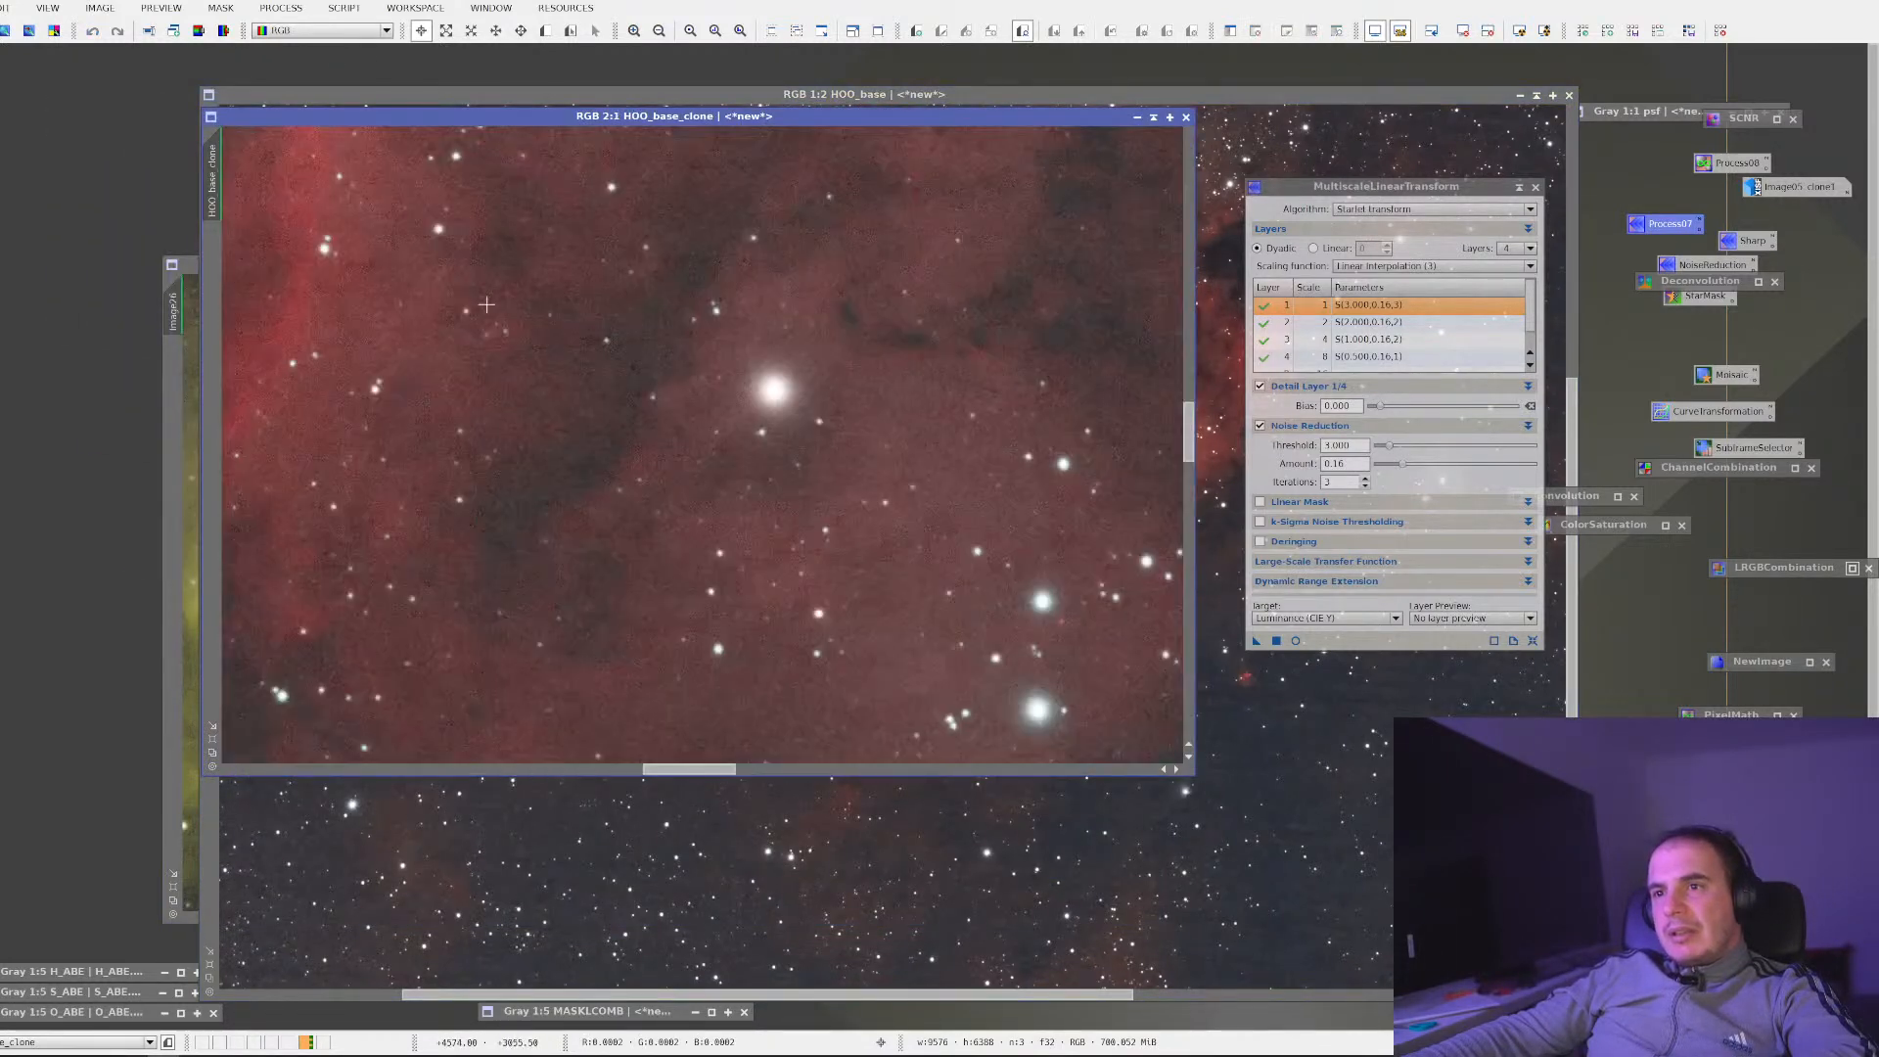
pyautogui.moveTo(641, 546); pyautogui.dragTo(896, 758)
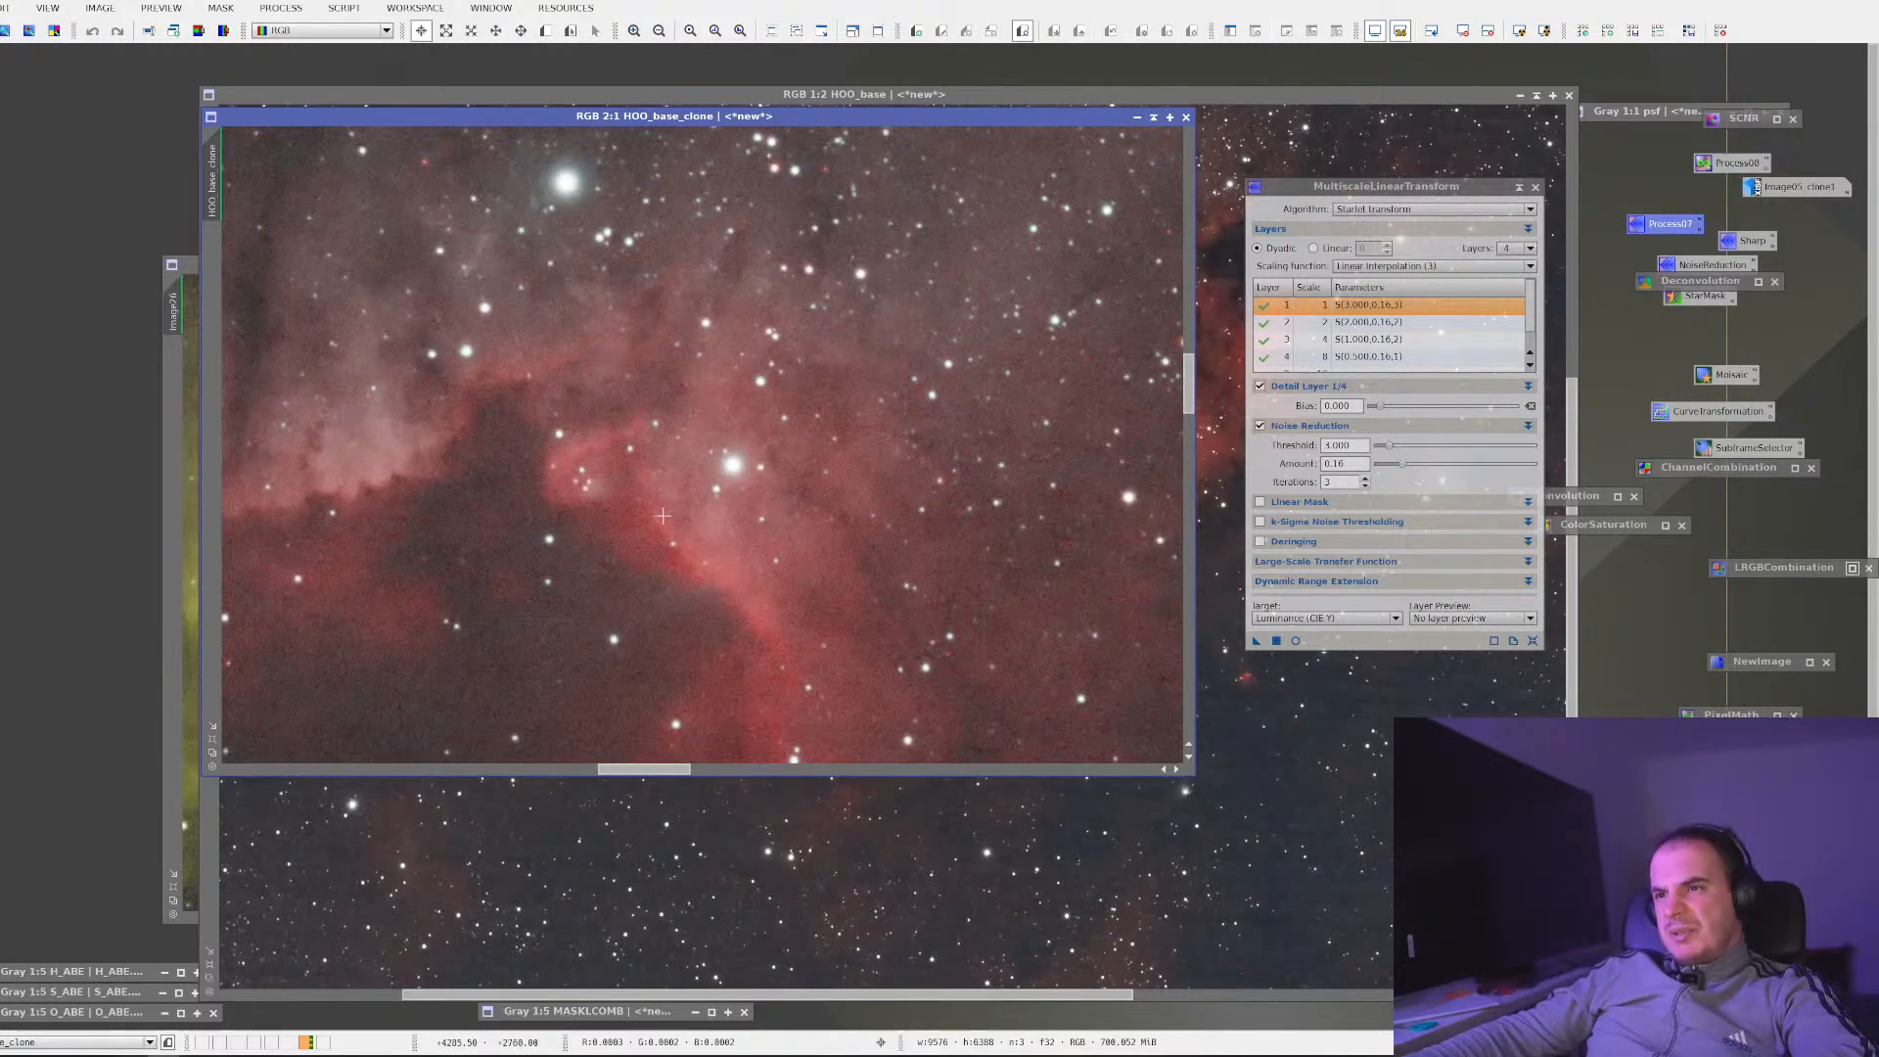
pyautogui.scroll(-6, 718, 321)
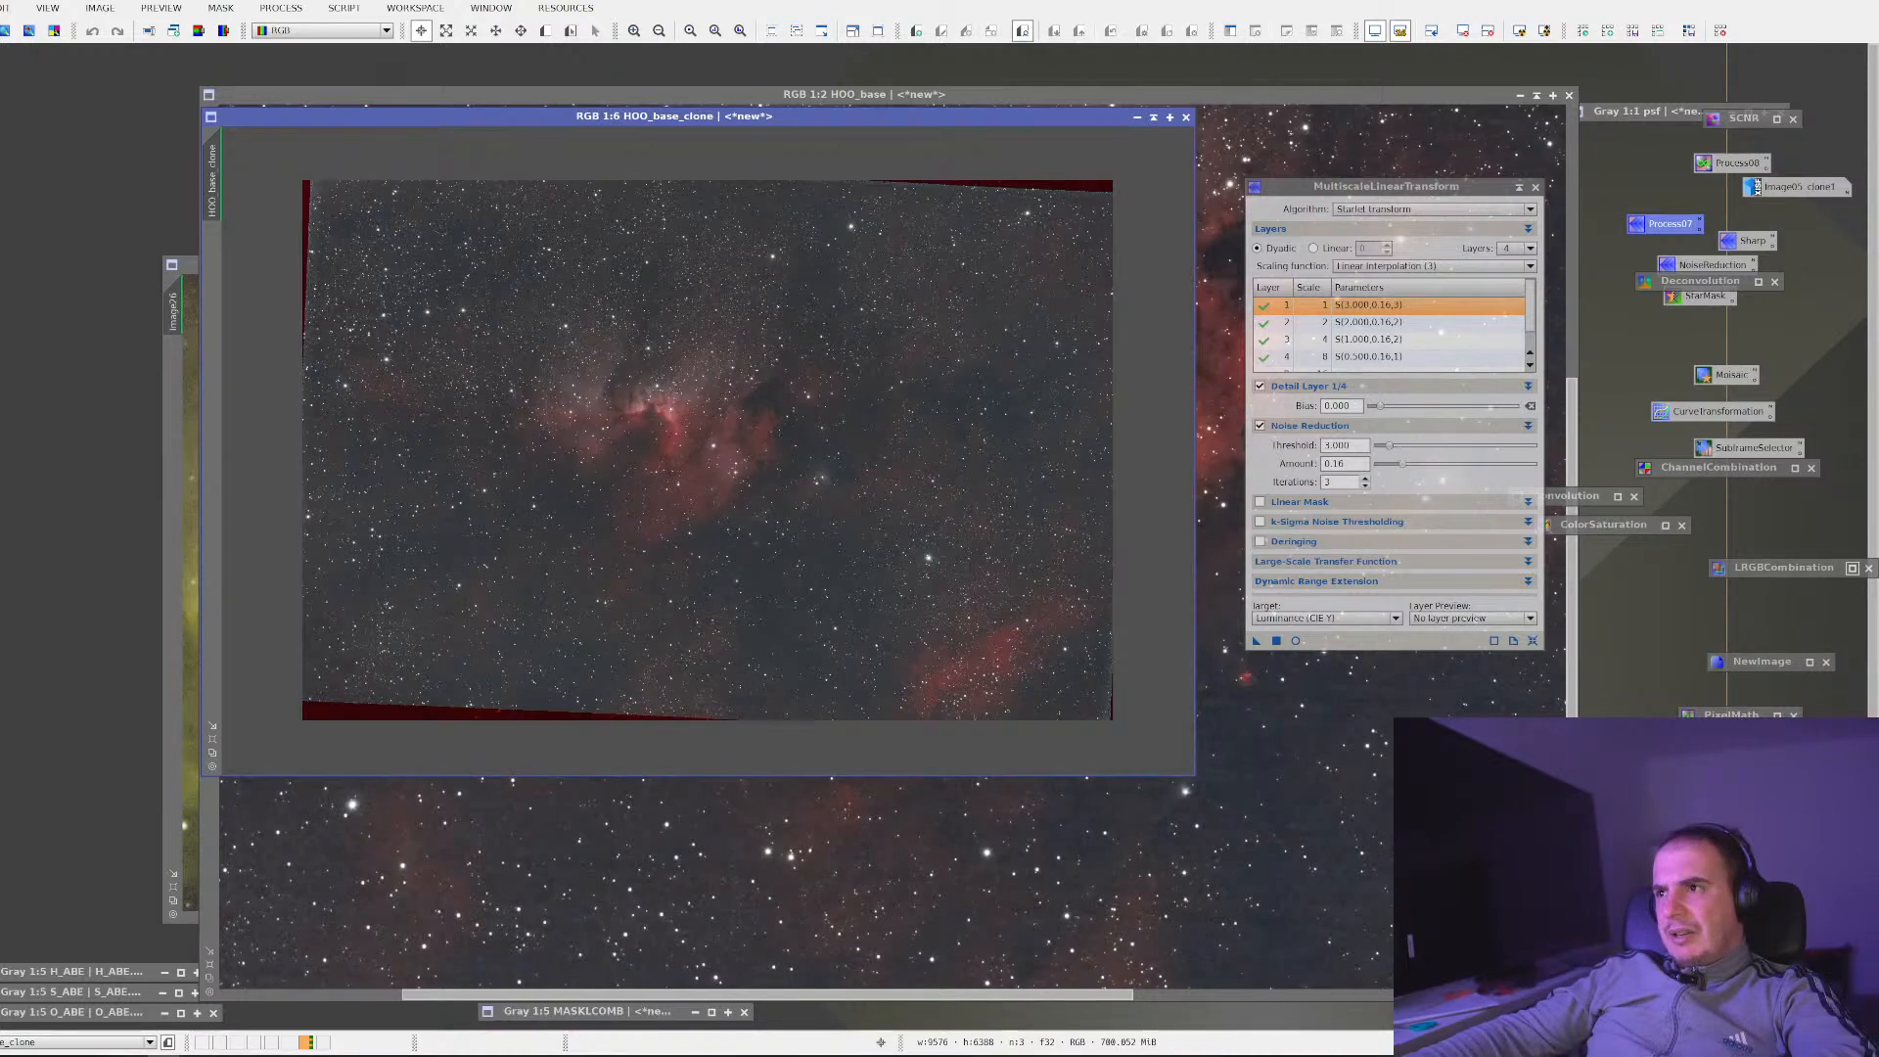
# Close HOO_base_clone, check the processed HOO_base nebula at 1:1 and 1:3, and clear HOO_base from view
pyautogui.click(1186, 118)
pyautogui.scroll(-5, 888, 475)
pyautogui.scroll(6, 888, 478)
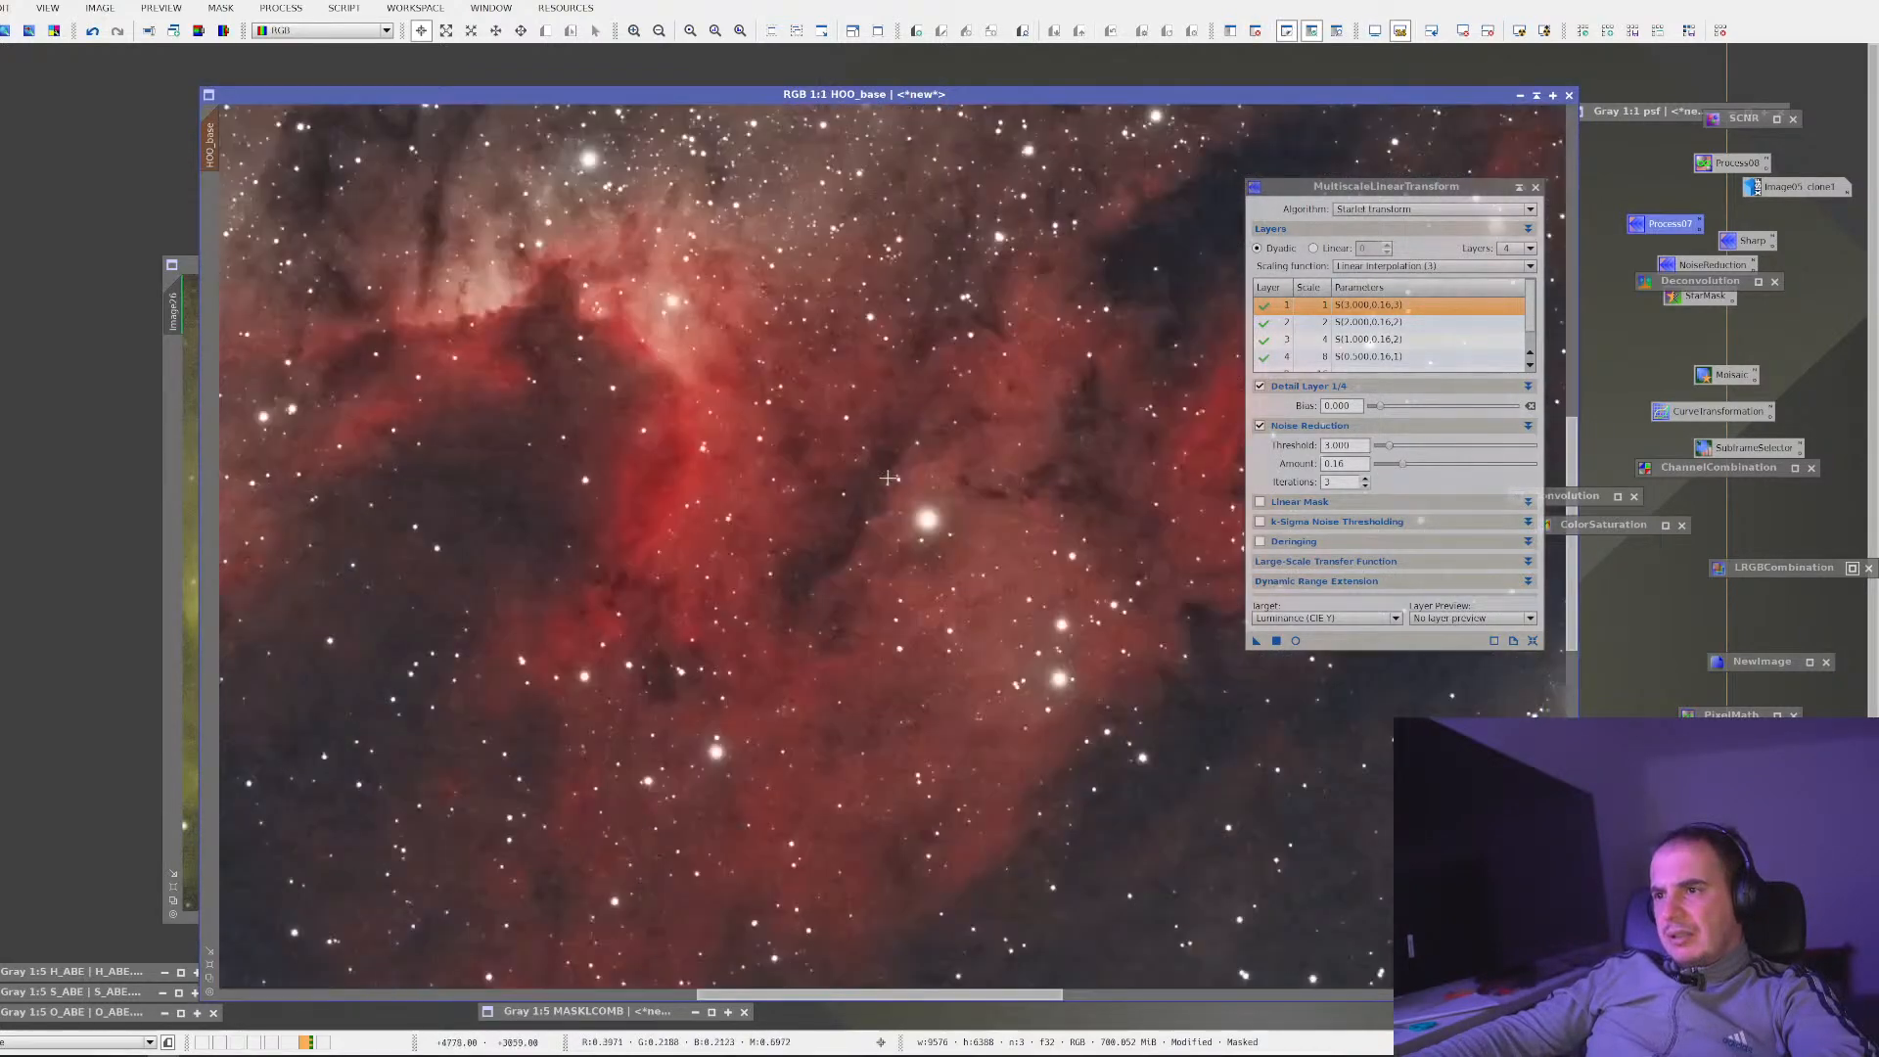
pyautogui.scroll(-2, 835, 485)
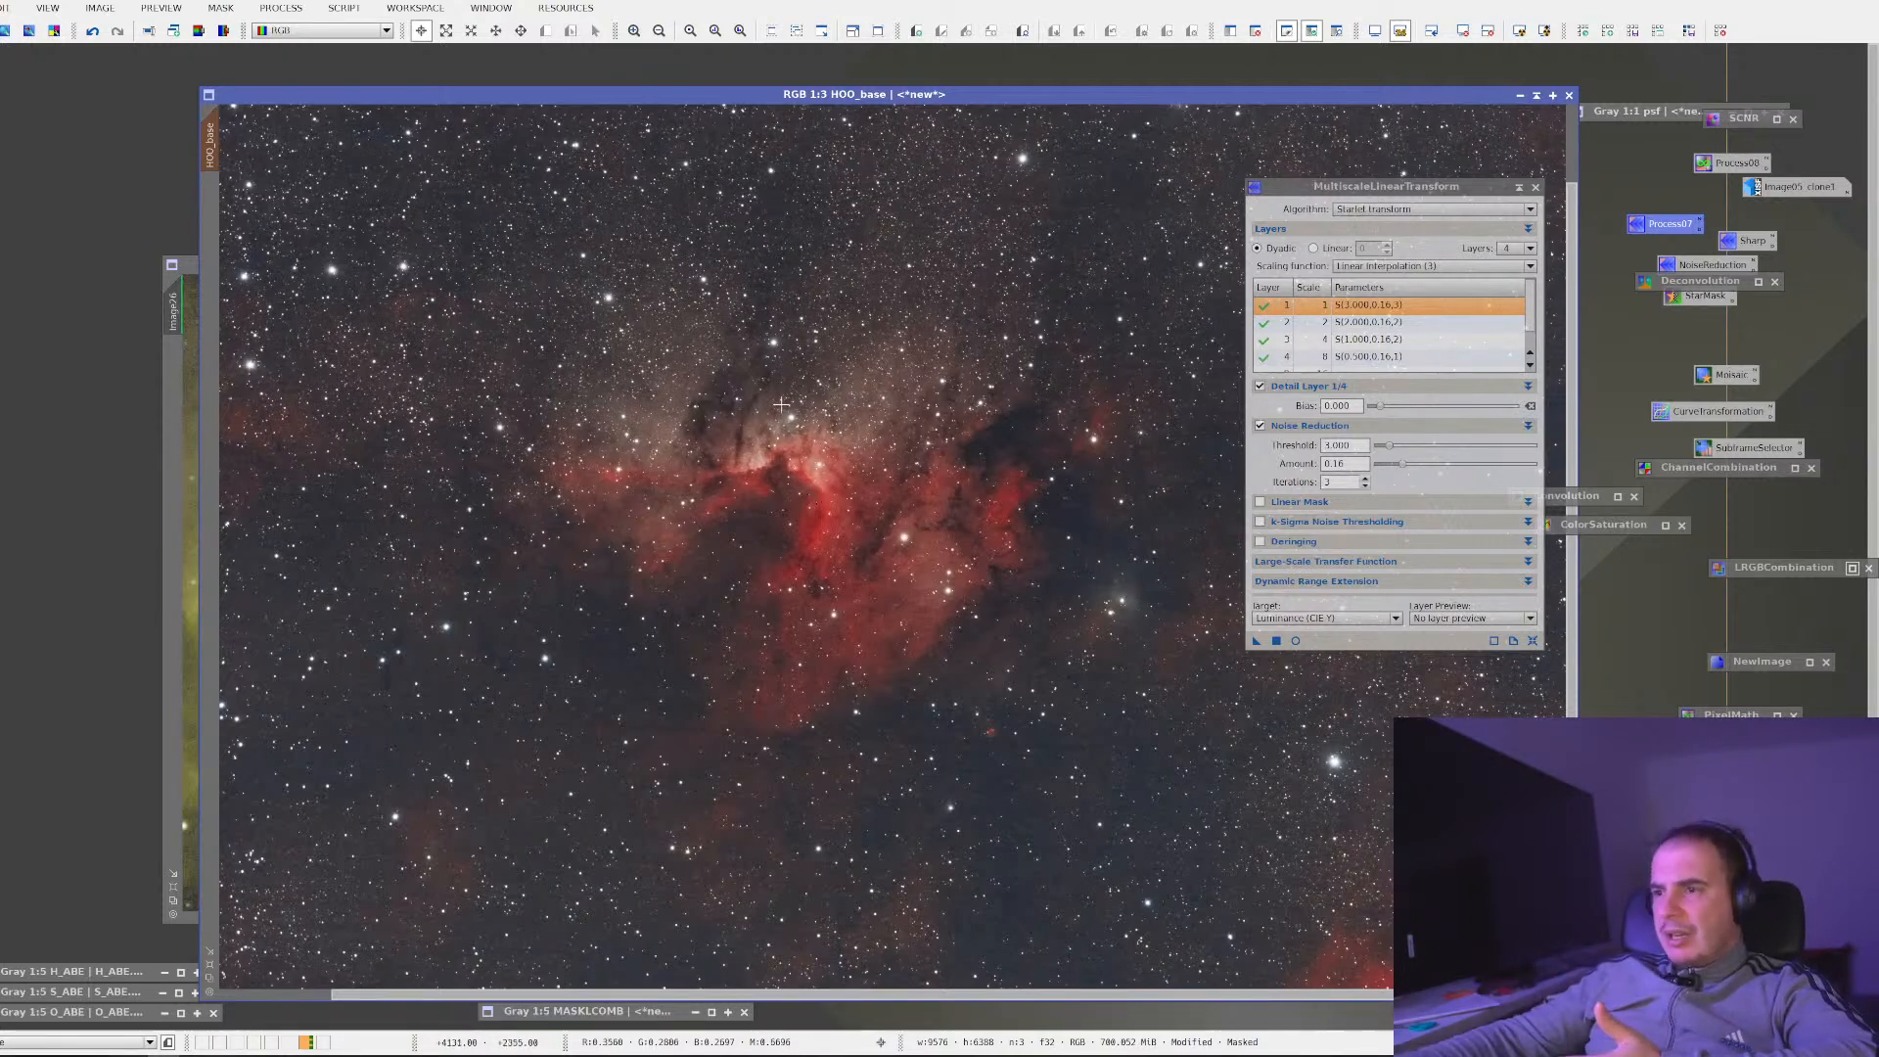
pyautogui.click(1536, 99)
# Examine Image26 again from the full frame at 1:6 to the bright nebula rim at 2:1
pyautogui.scroll(-4, 926, 515)
pyautogui.scroll(2, 926, 515)
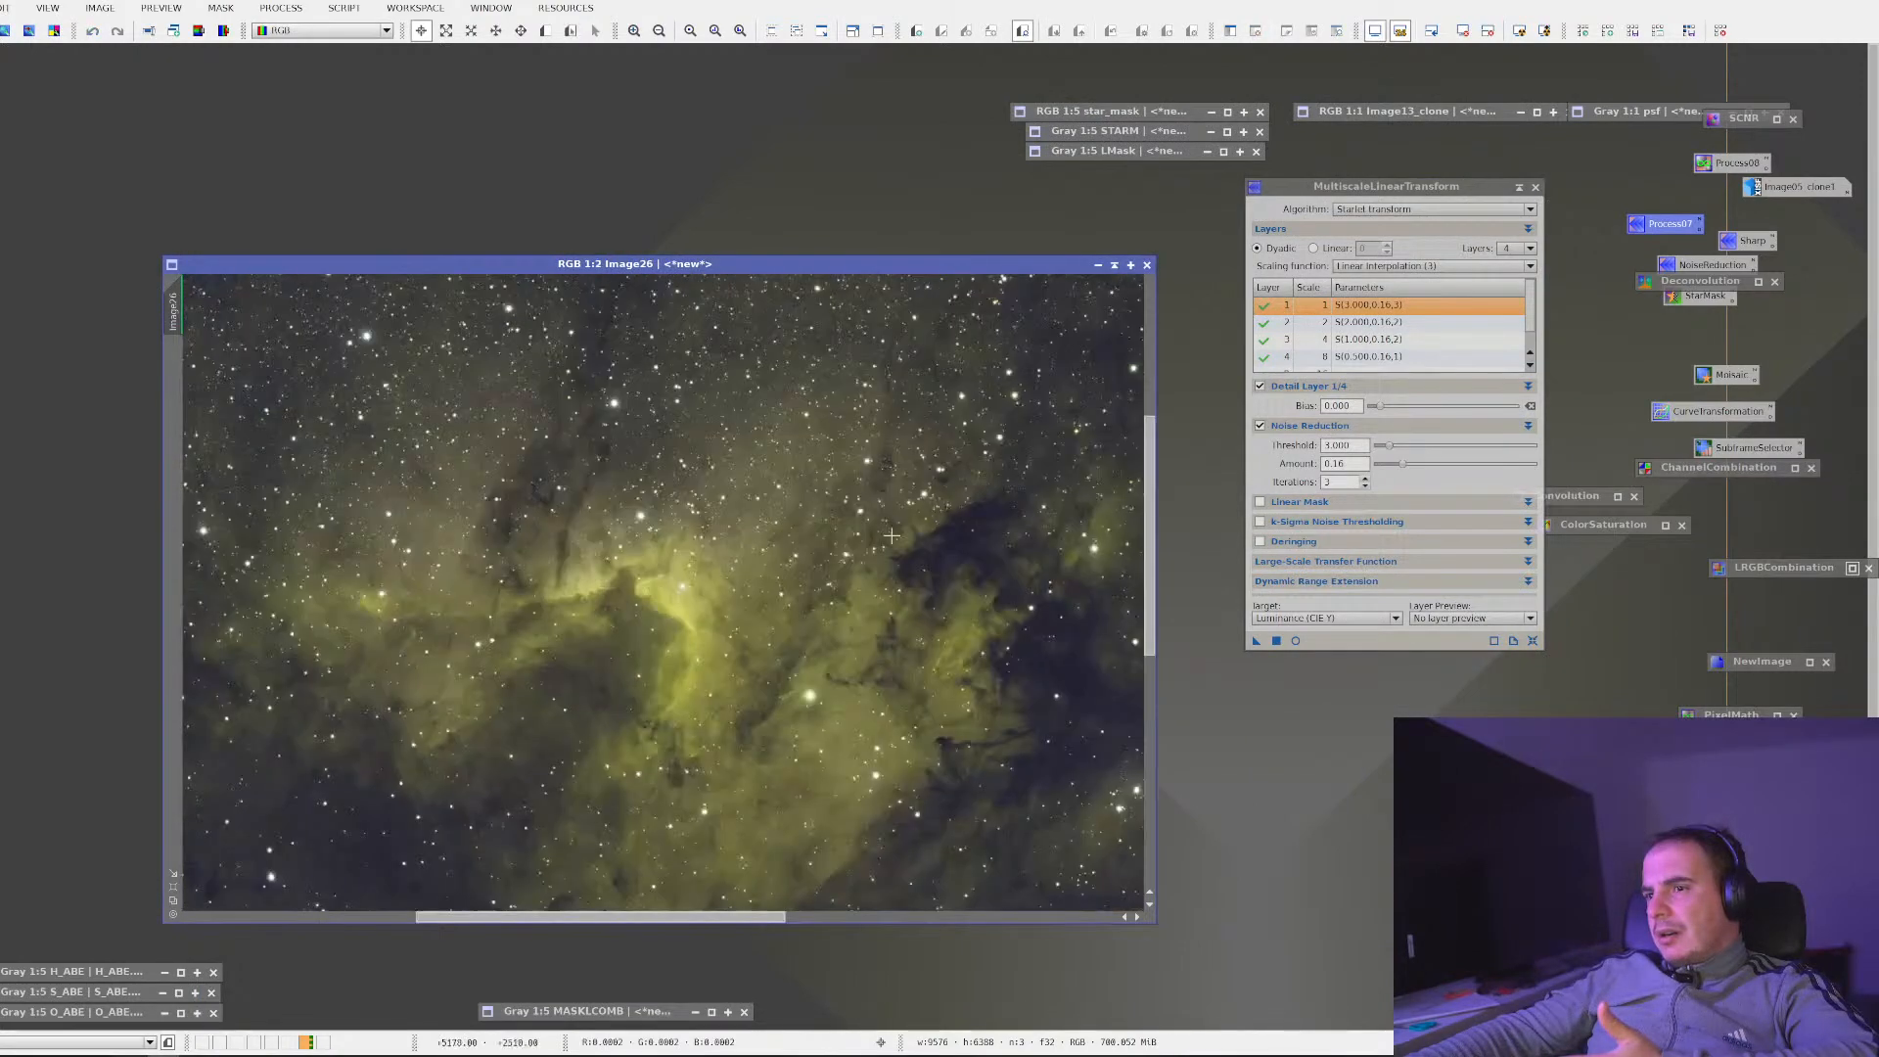
pyautogui.scroll(1, 802, 602)
pyautogui.moveTo(669, 675); pyautogui.dragTo(755, 447)
pyautogui.scroll(-2, 755, 447)
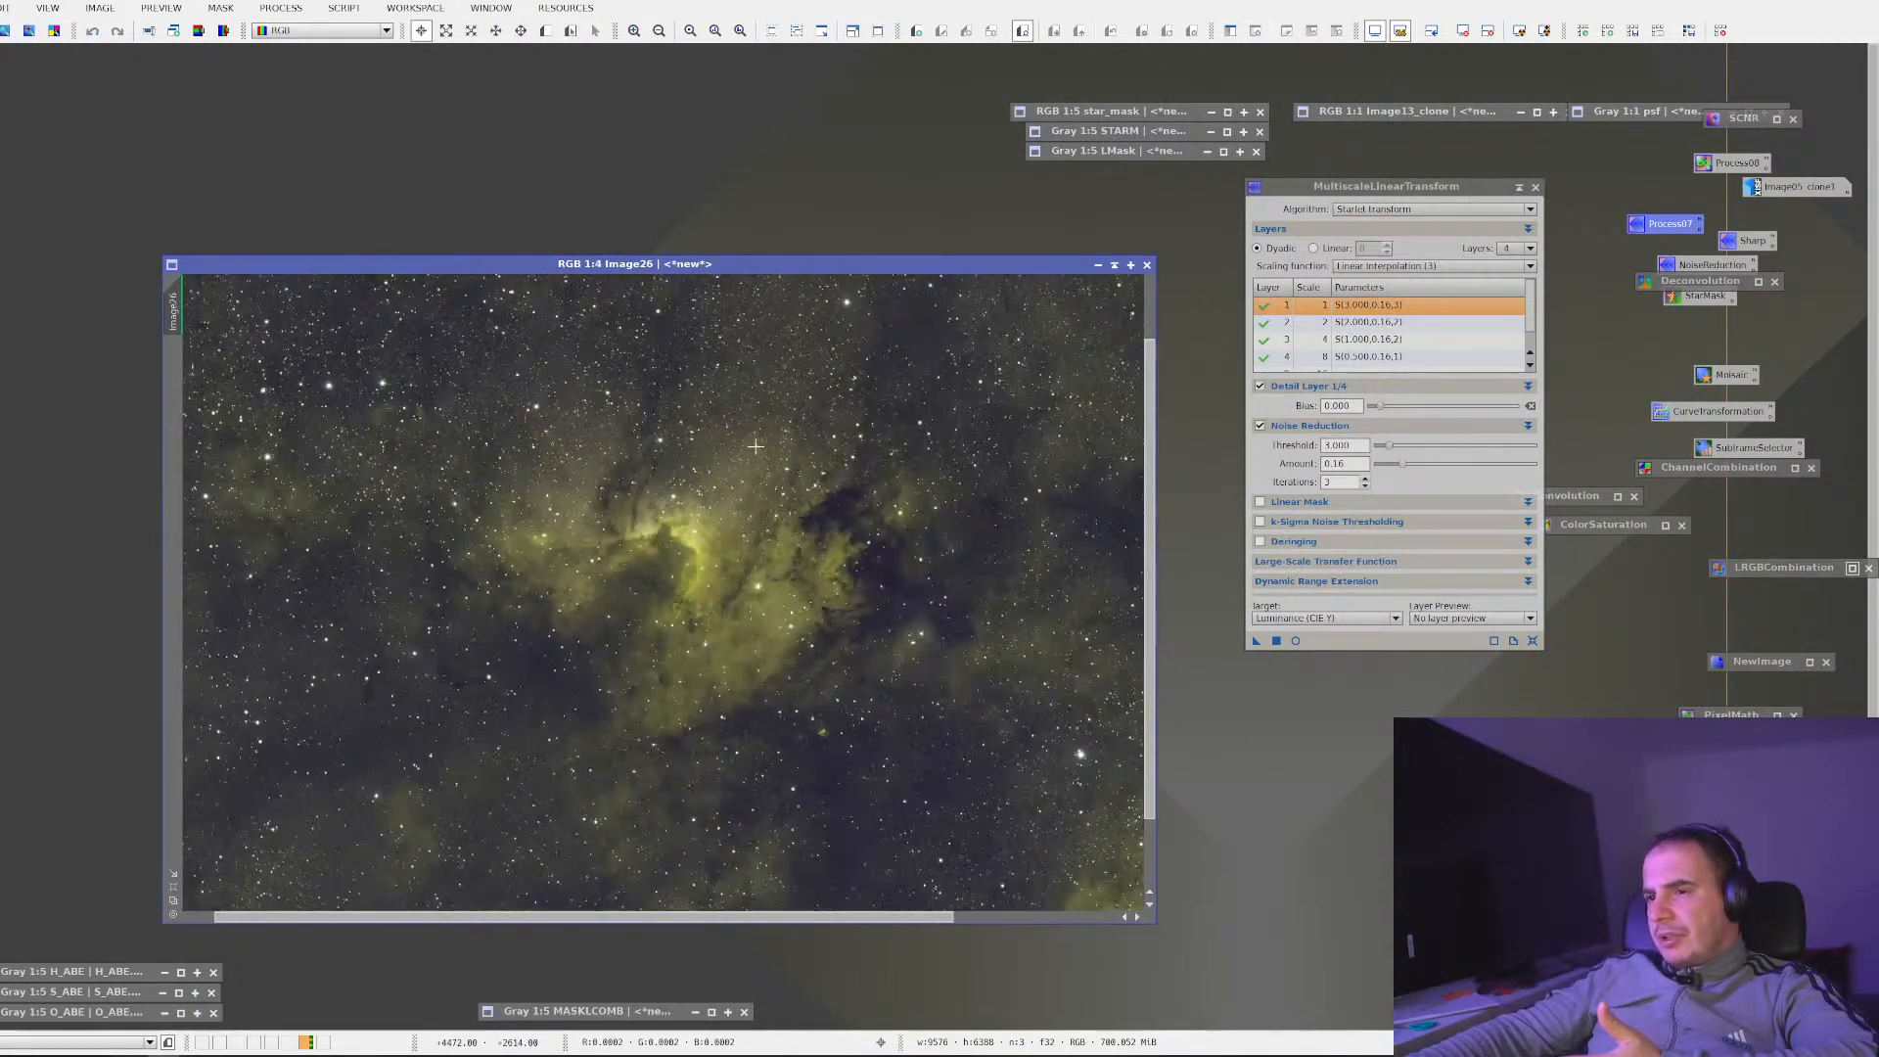
pyautogui.scroll(2, 608, 481)
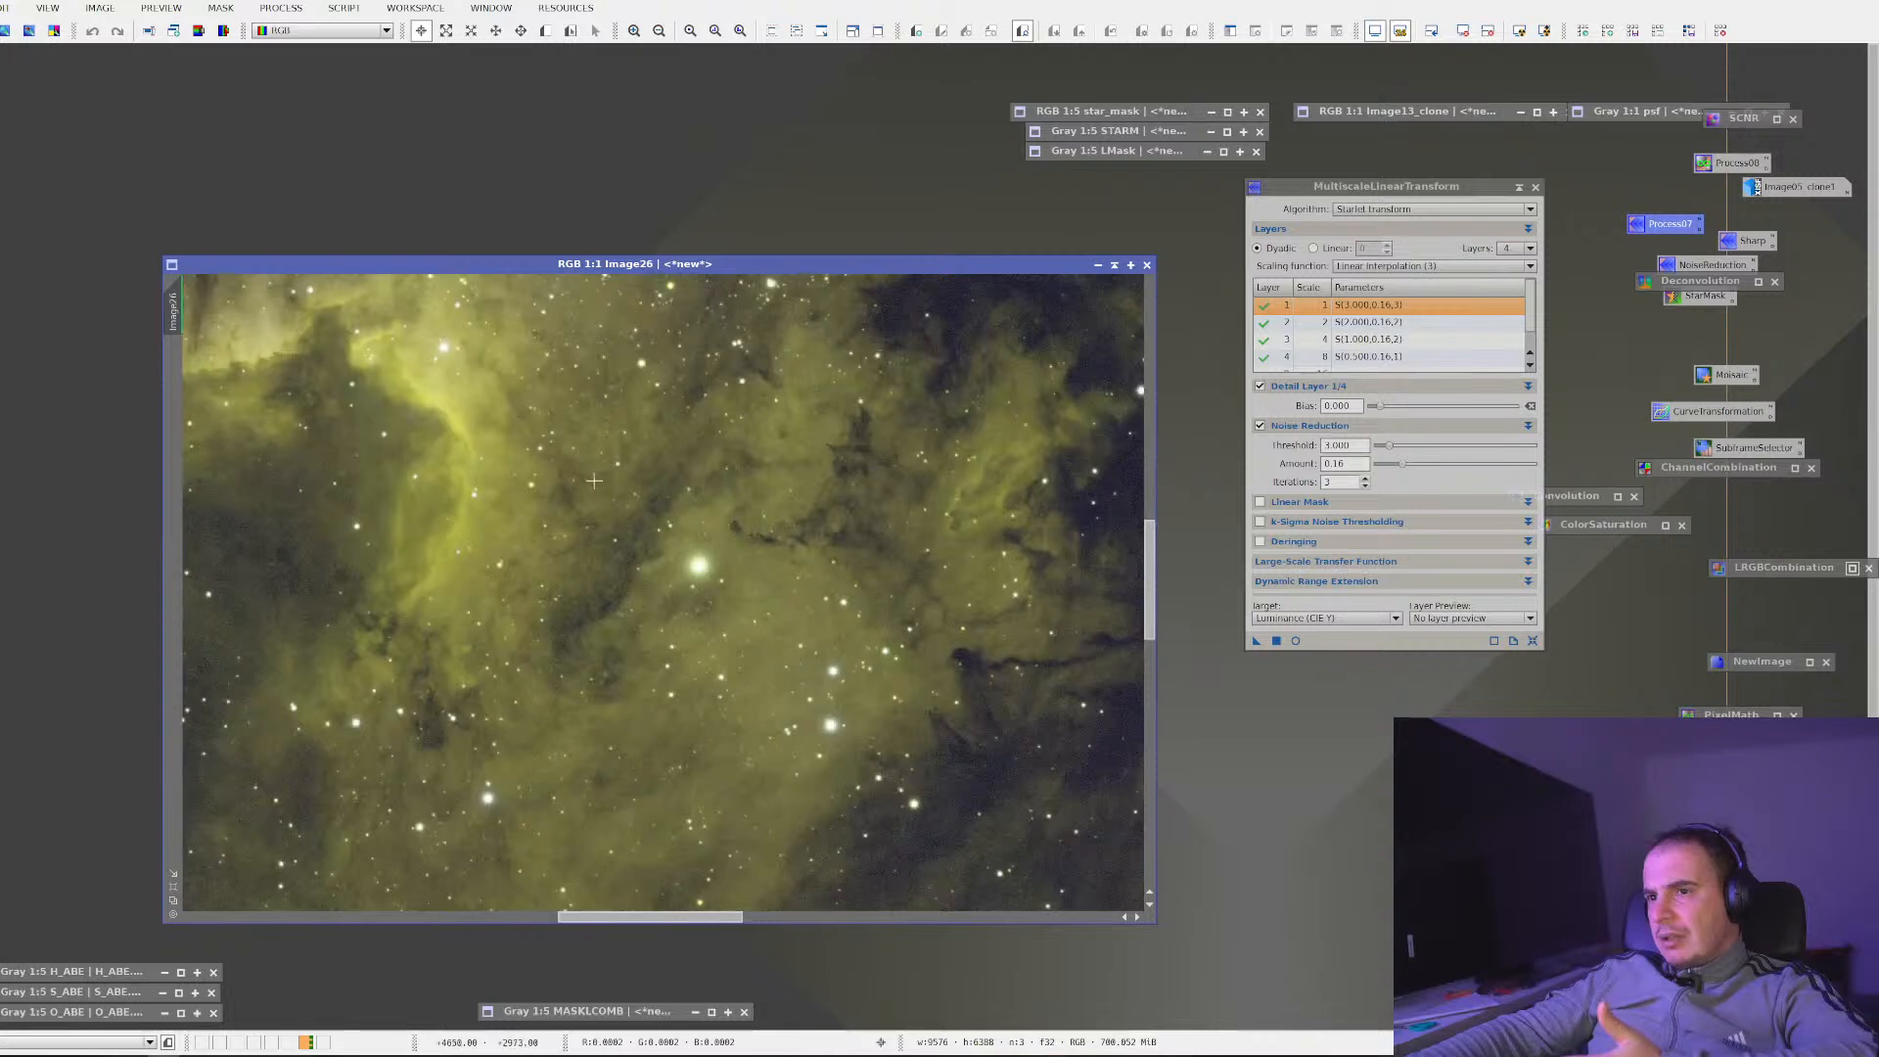
pyautogui.moveTo(528, 477); pyautogui.dragTo(852, 574)
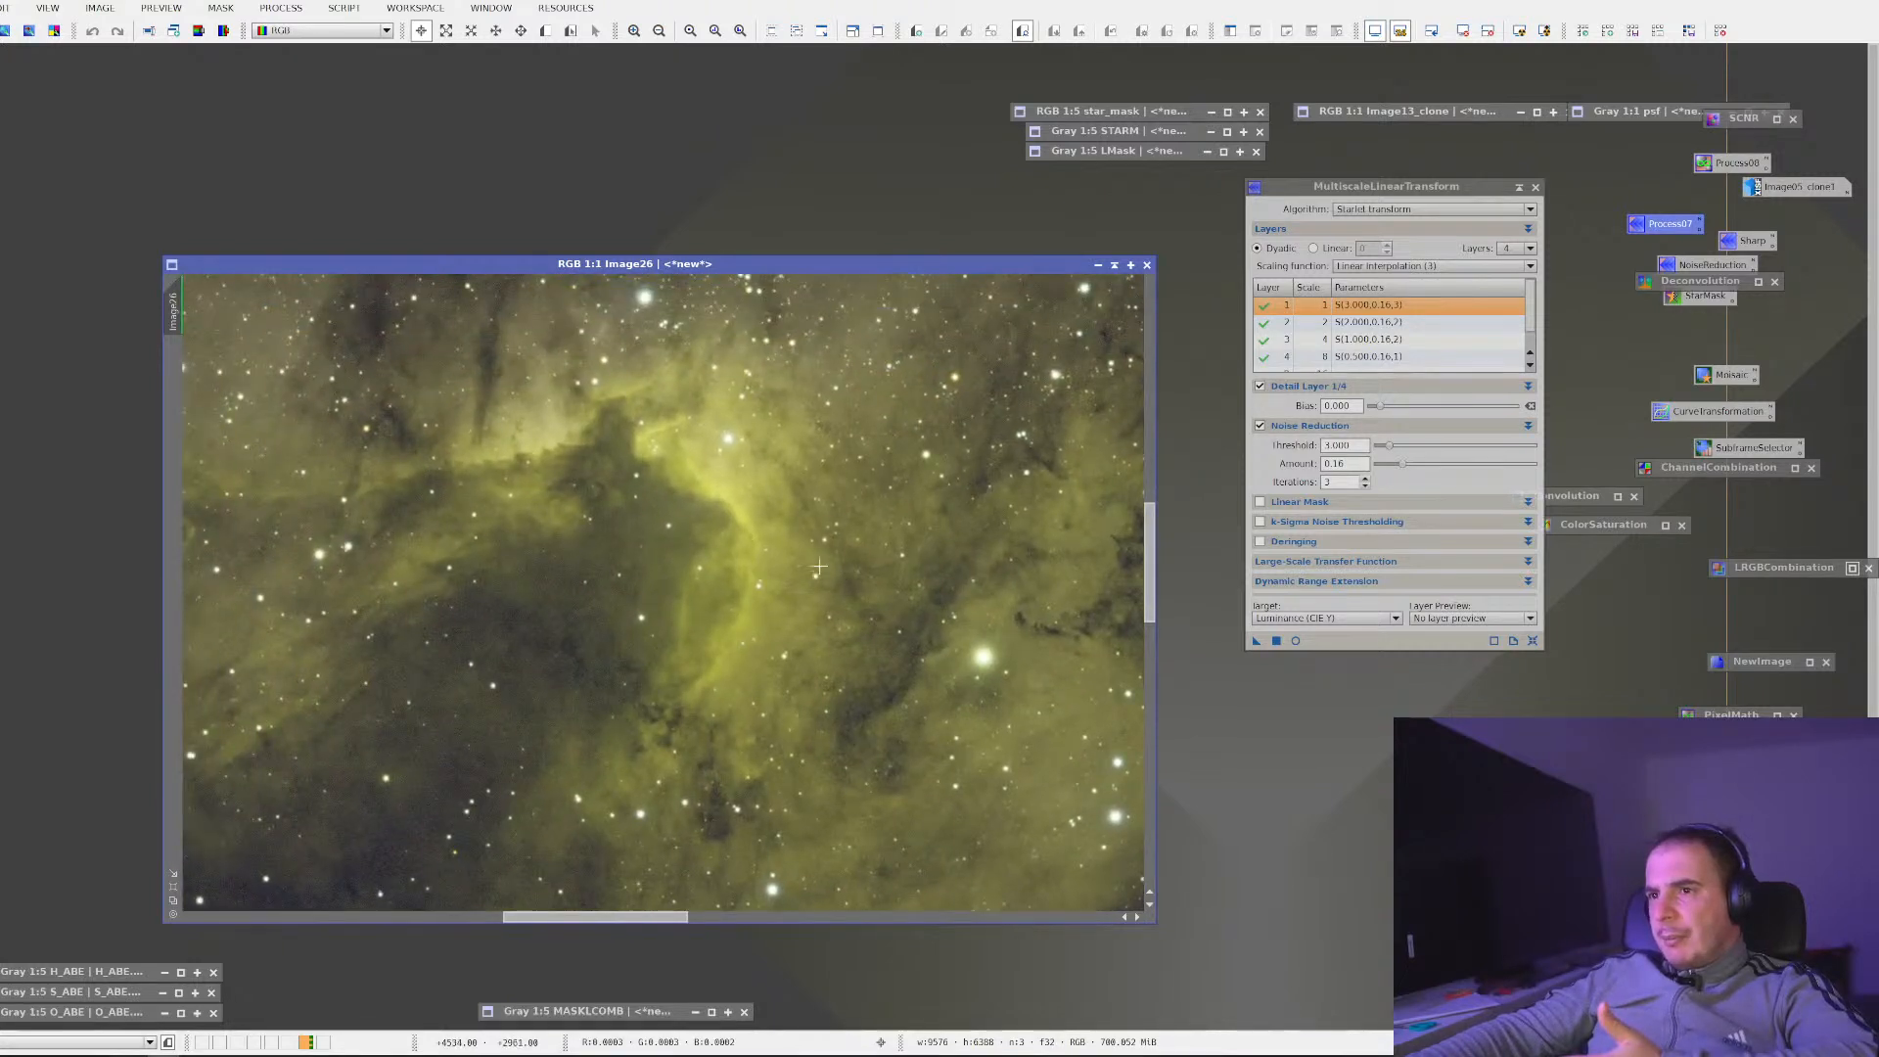
pyautogui.scroll(1, 820, 570)
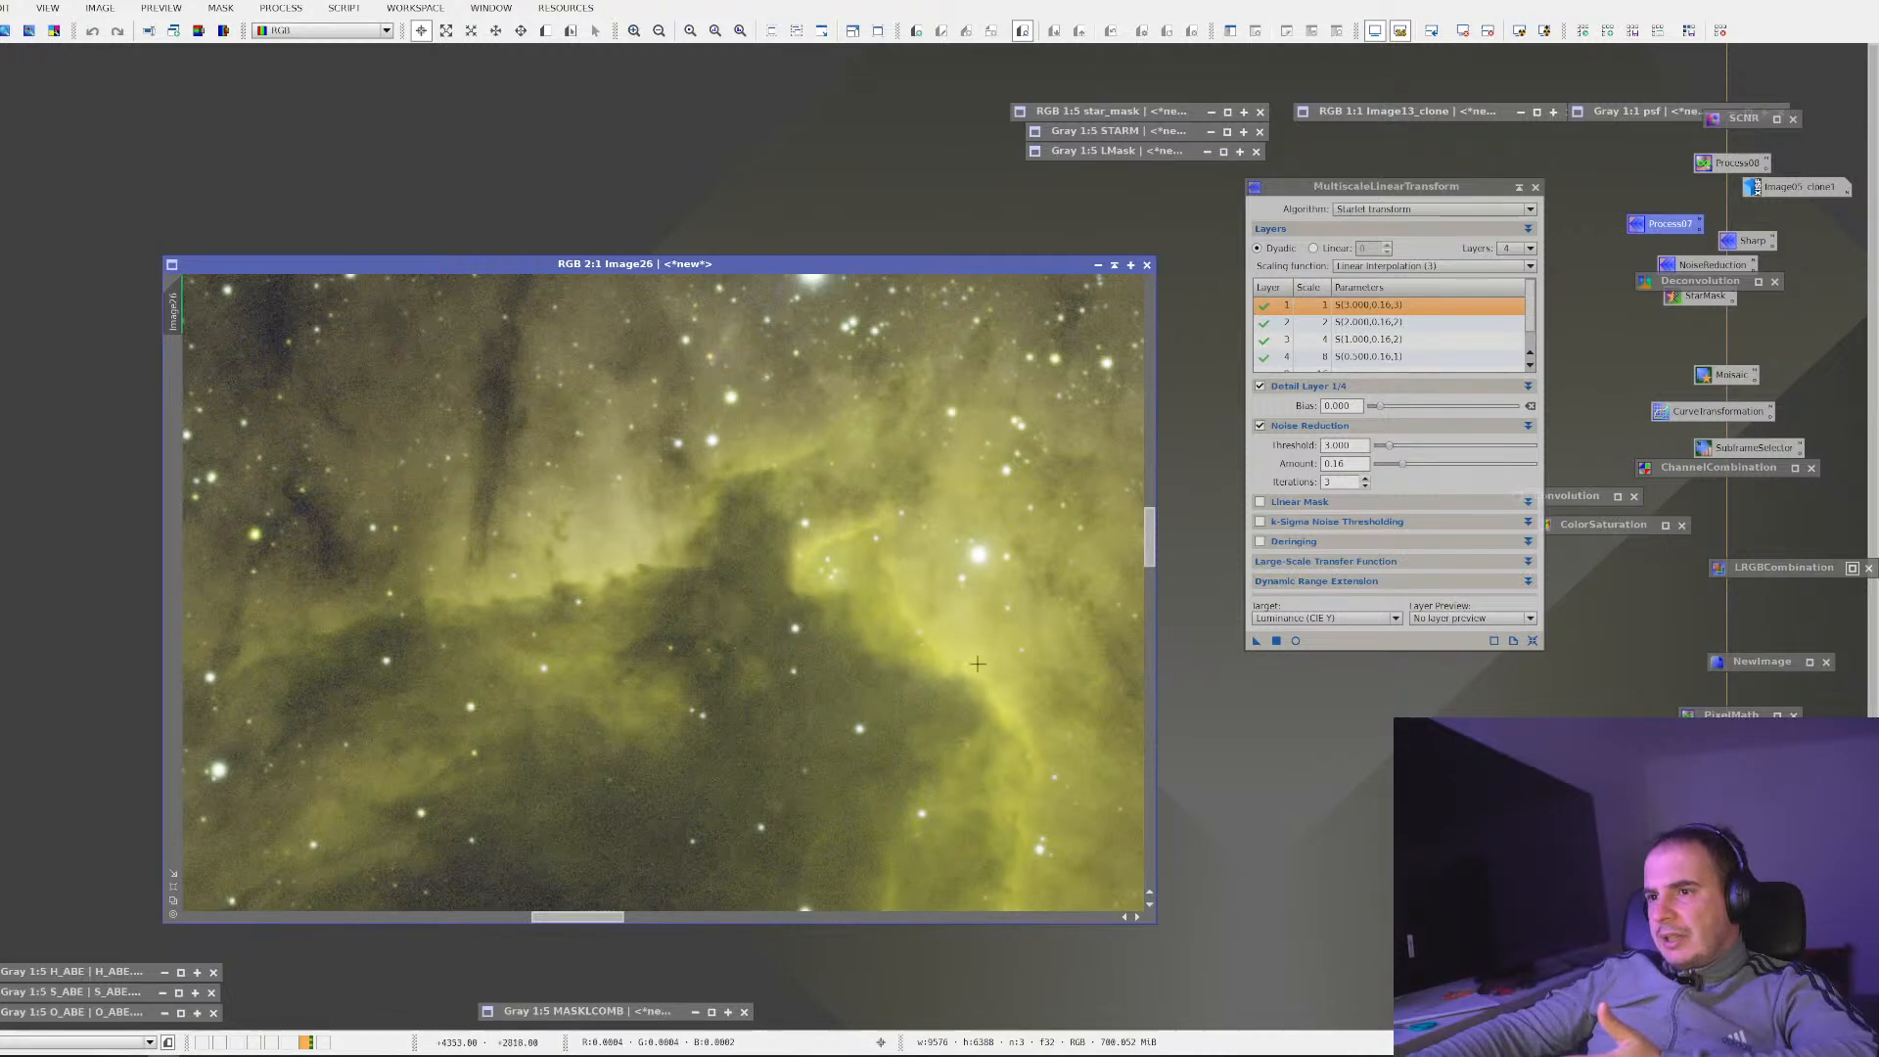
pyautogui.scroll(-3, 978, 664)
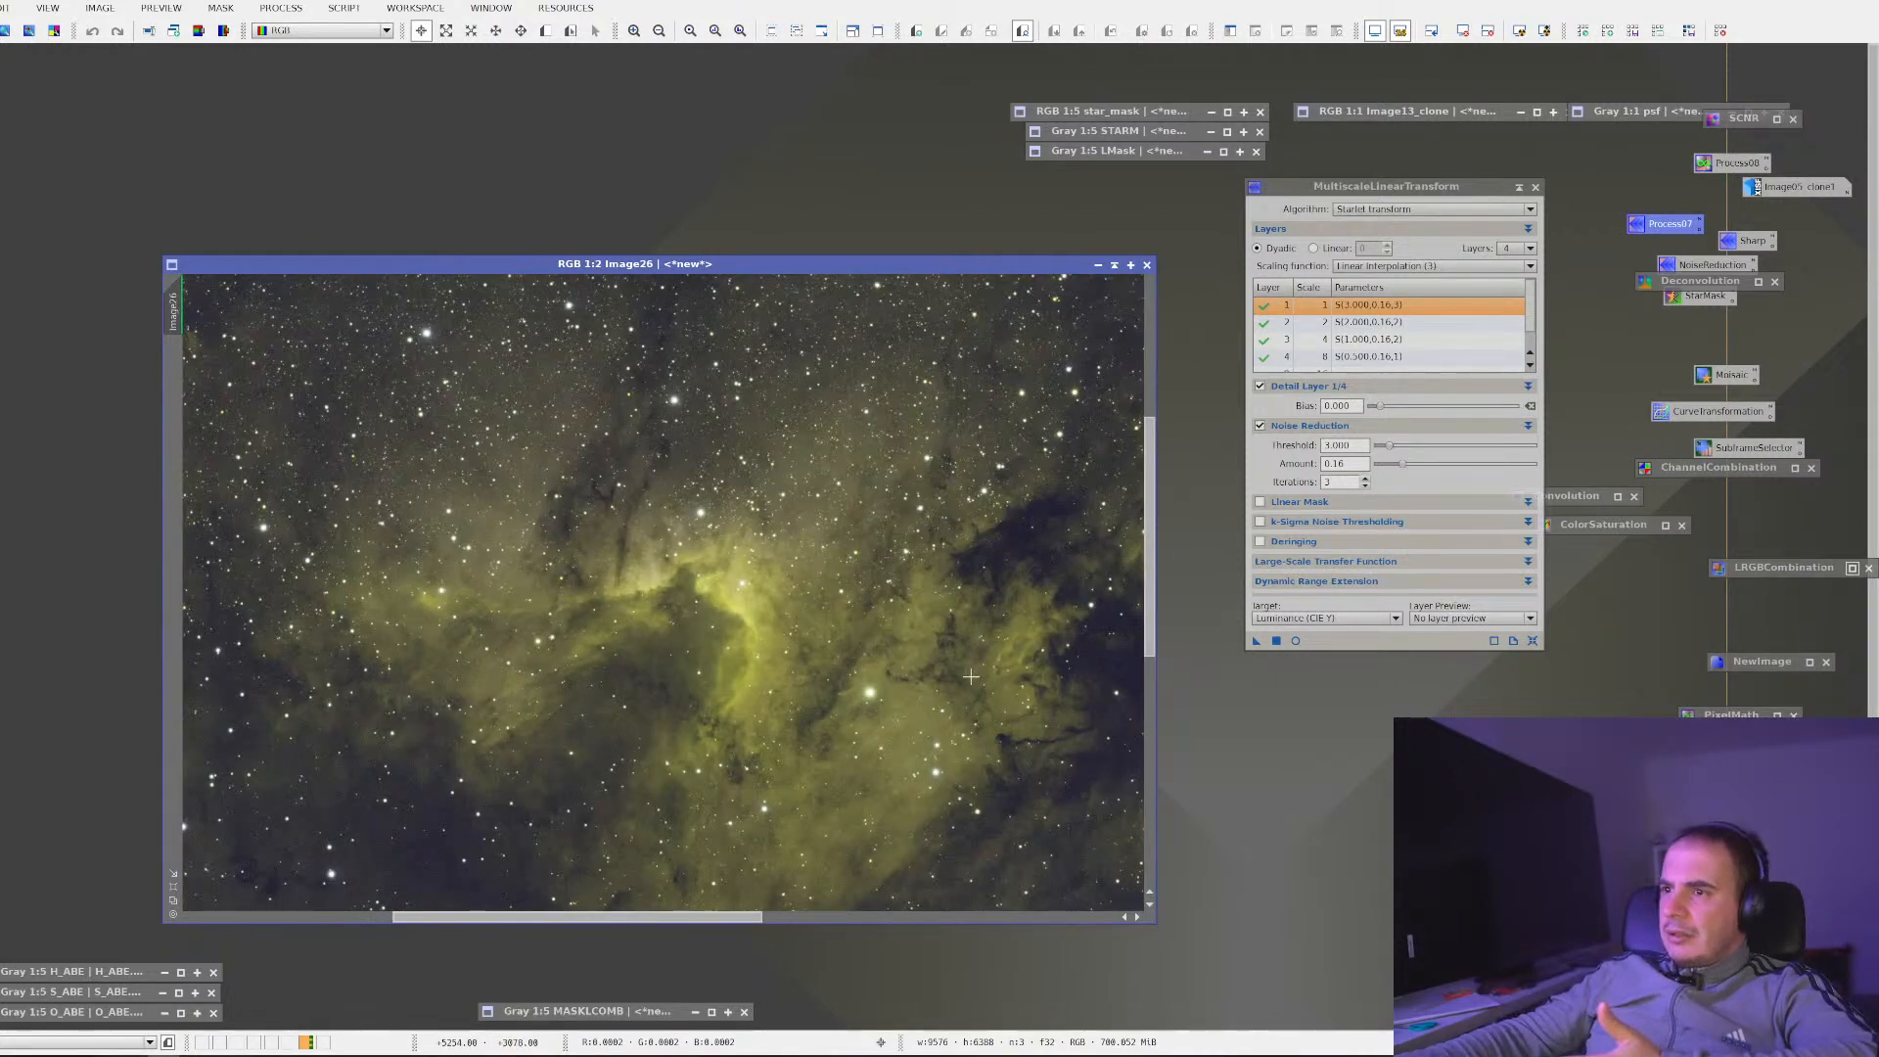
pyautogui.scroll(-2, 971, 676)
pyautogui.scroll(-1, 945, 661)
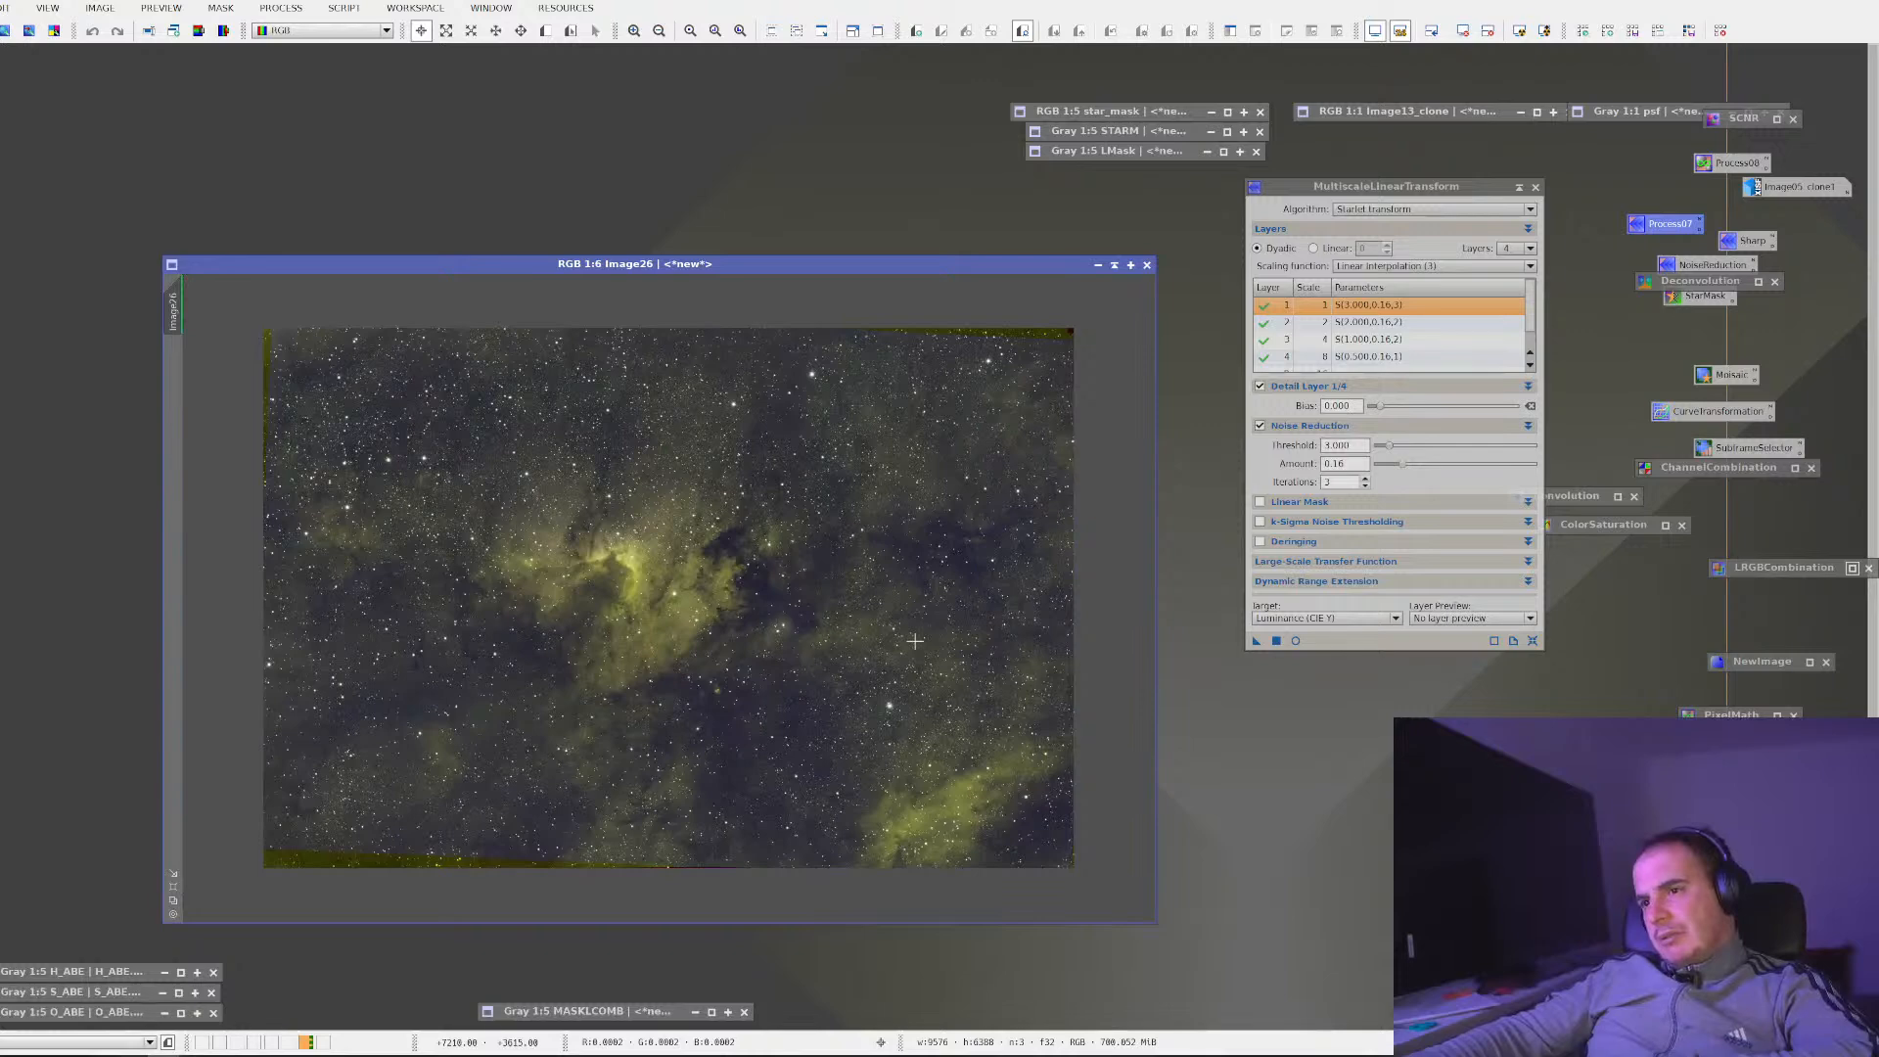
pyautogui.scroll(3, 915, 641)
pyautogui.scroll(1, 915, 641)
pyautogui.scroll(-2, 915, 641)
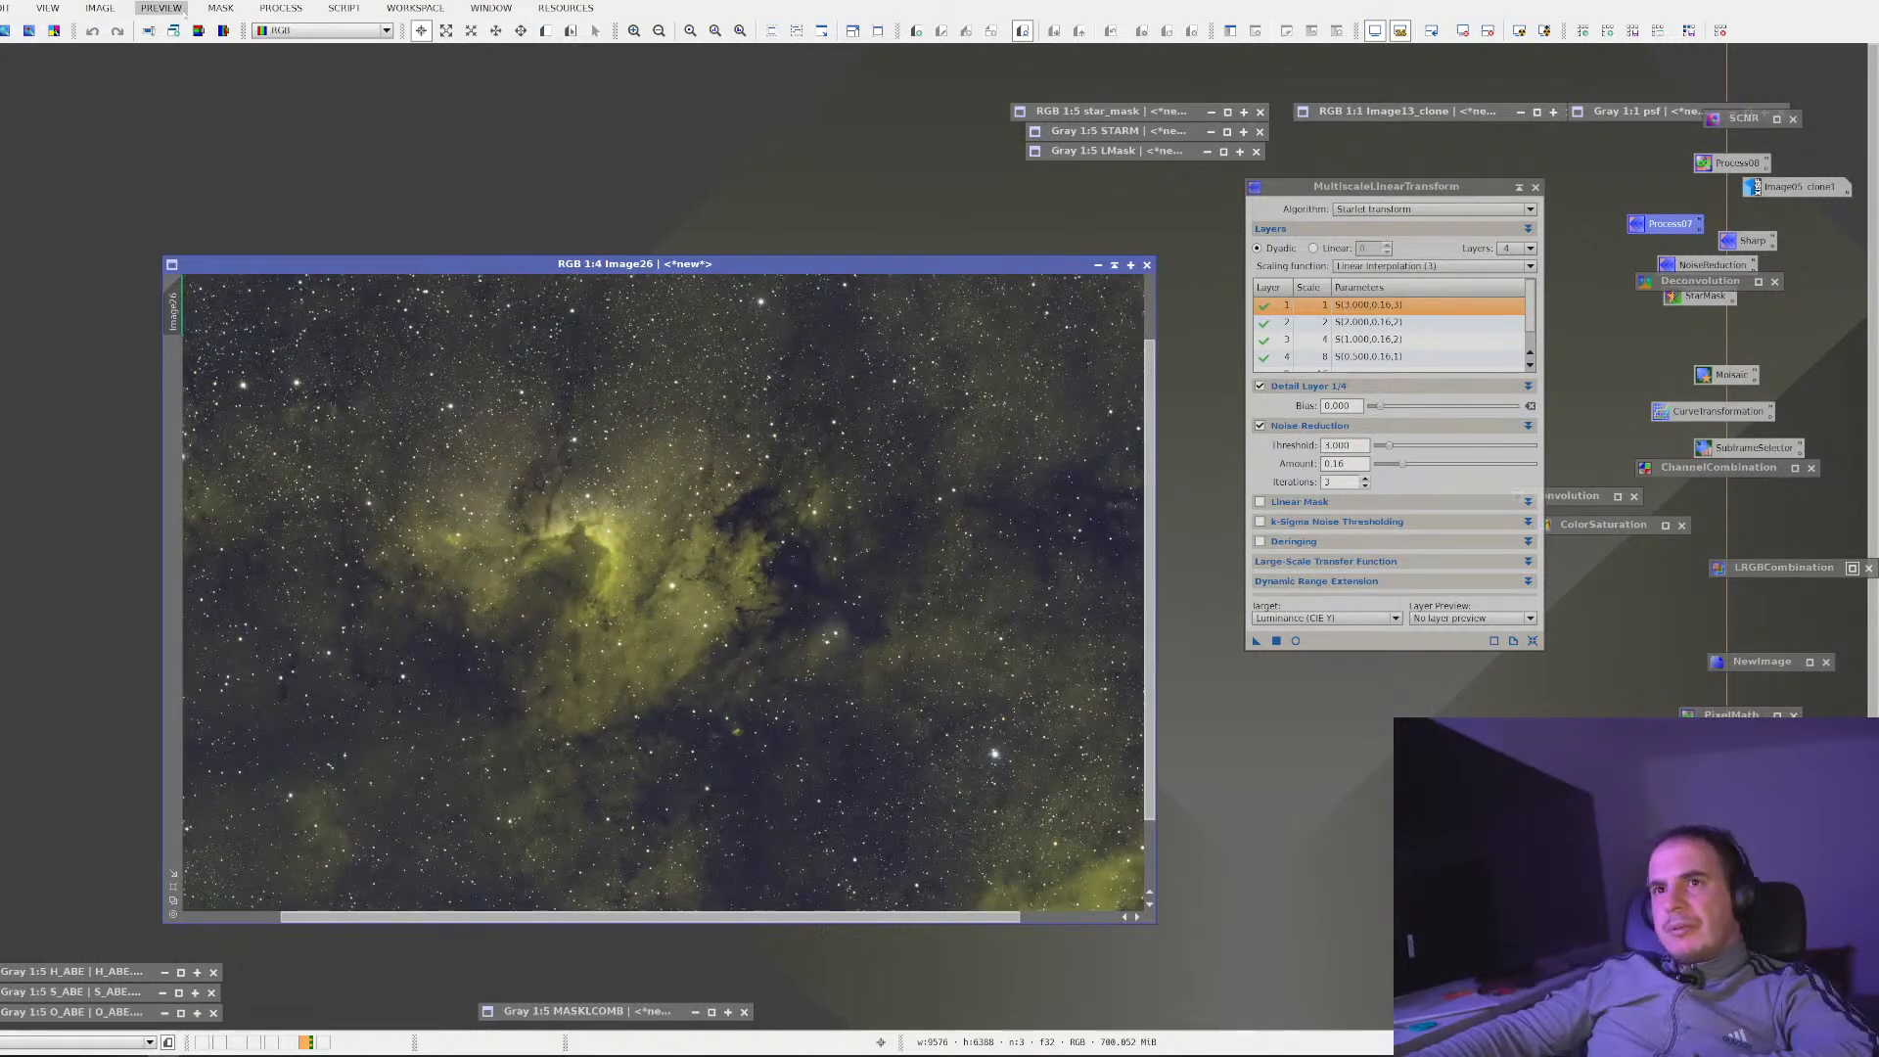
# Apply SCNR to Image26, removing green with Average Neutral protection at amount 1.00, and check the nebula
pyautogui.click(222, 8)
pyautogui.moveTo(281, 8)
pyautogui.moveTo(325, 32)
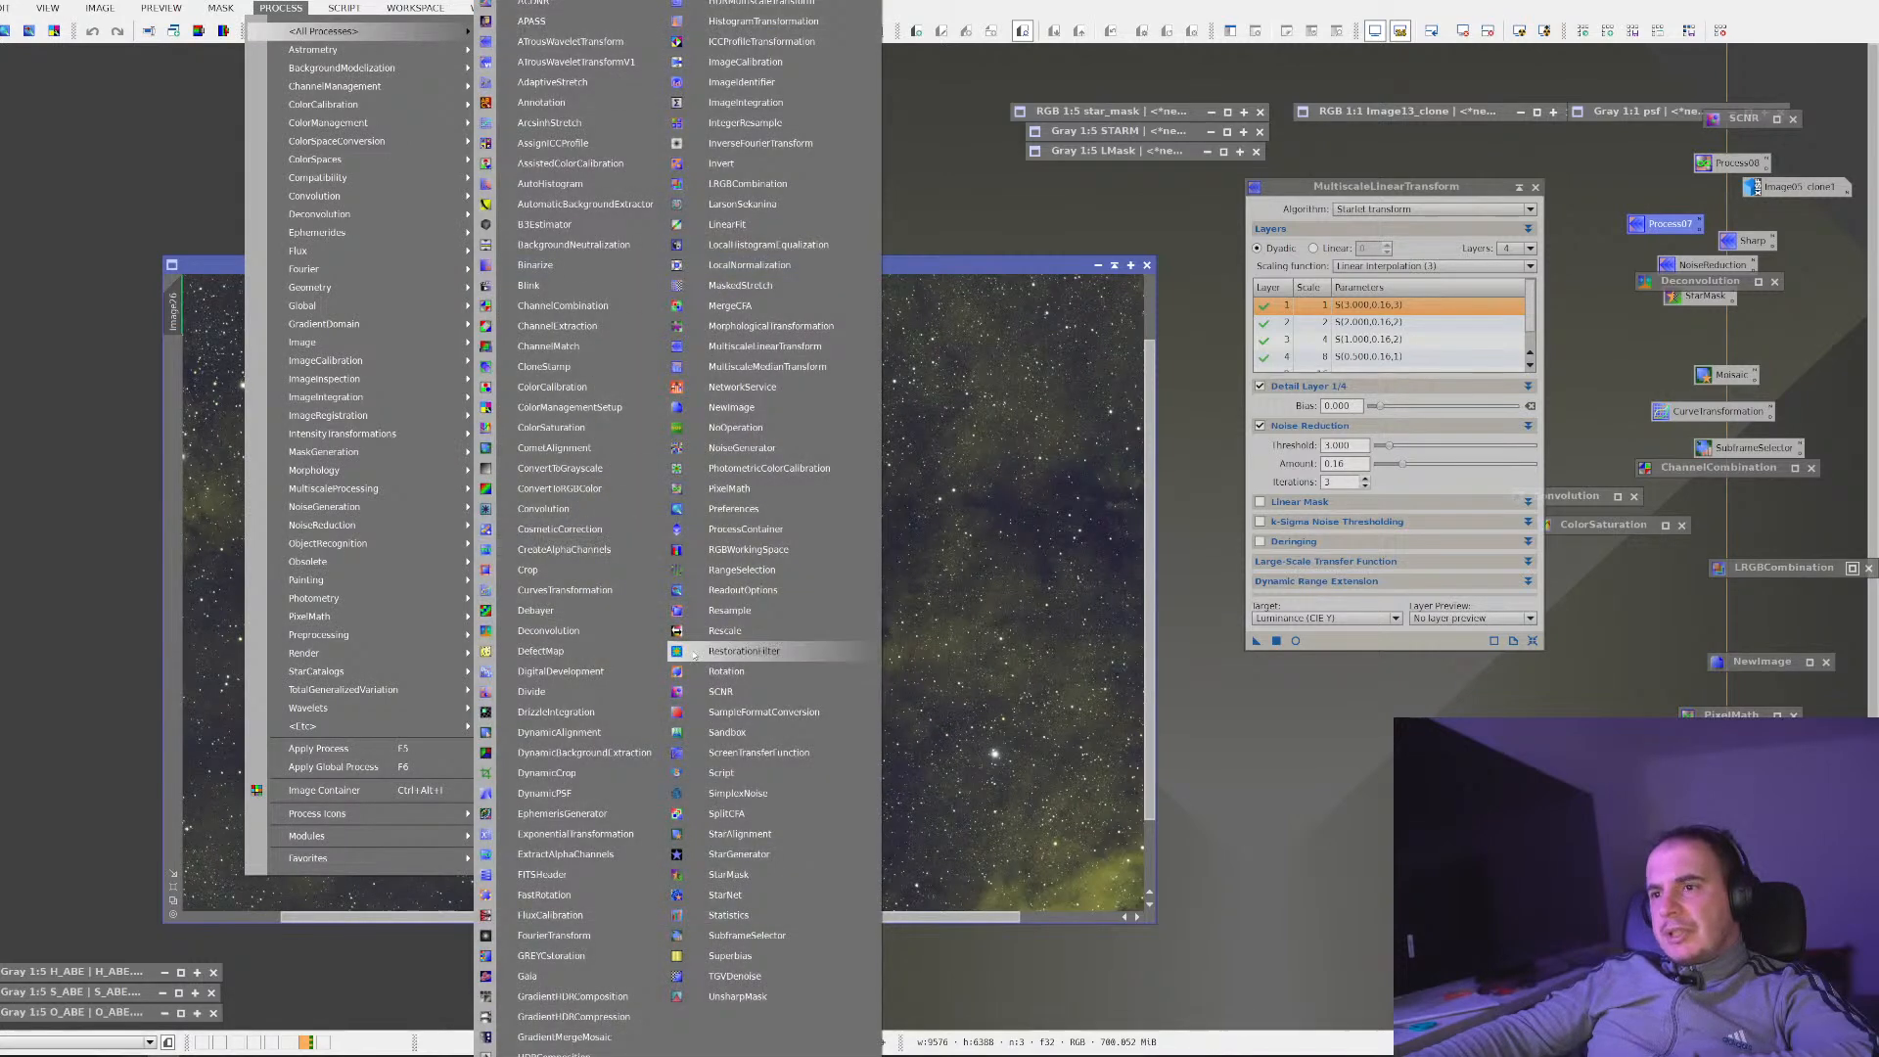
pyautogui.click(721, 691)
pyautogui.moveTo(1191, 450); pyautogui.dragTo(910, 548)
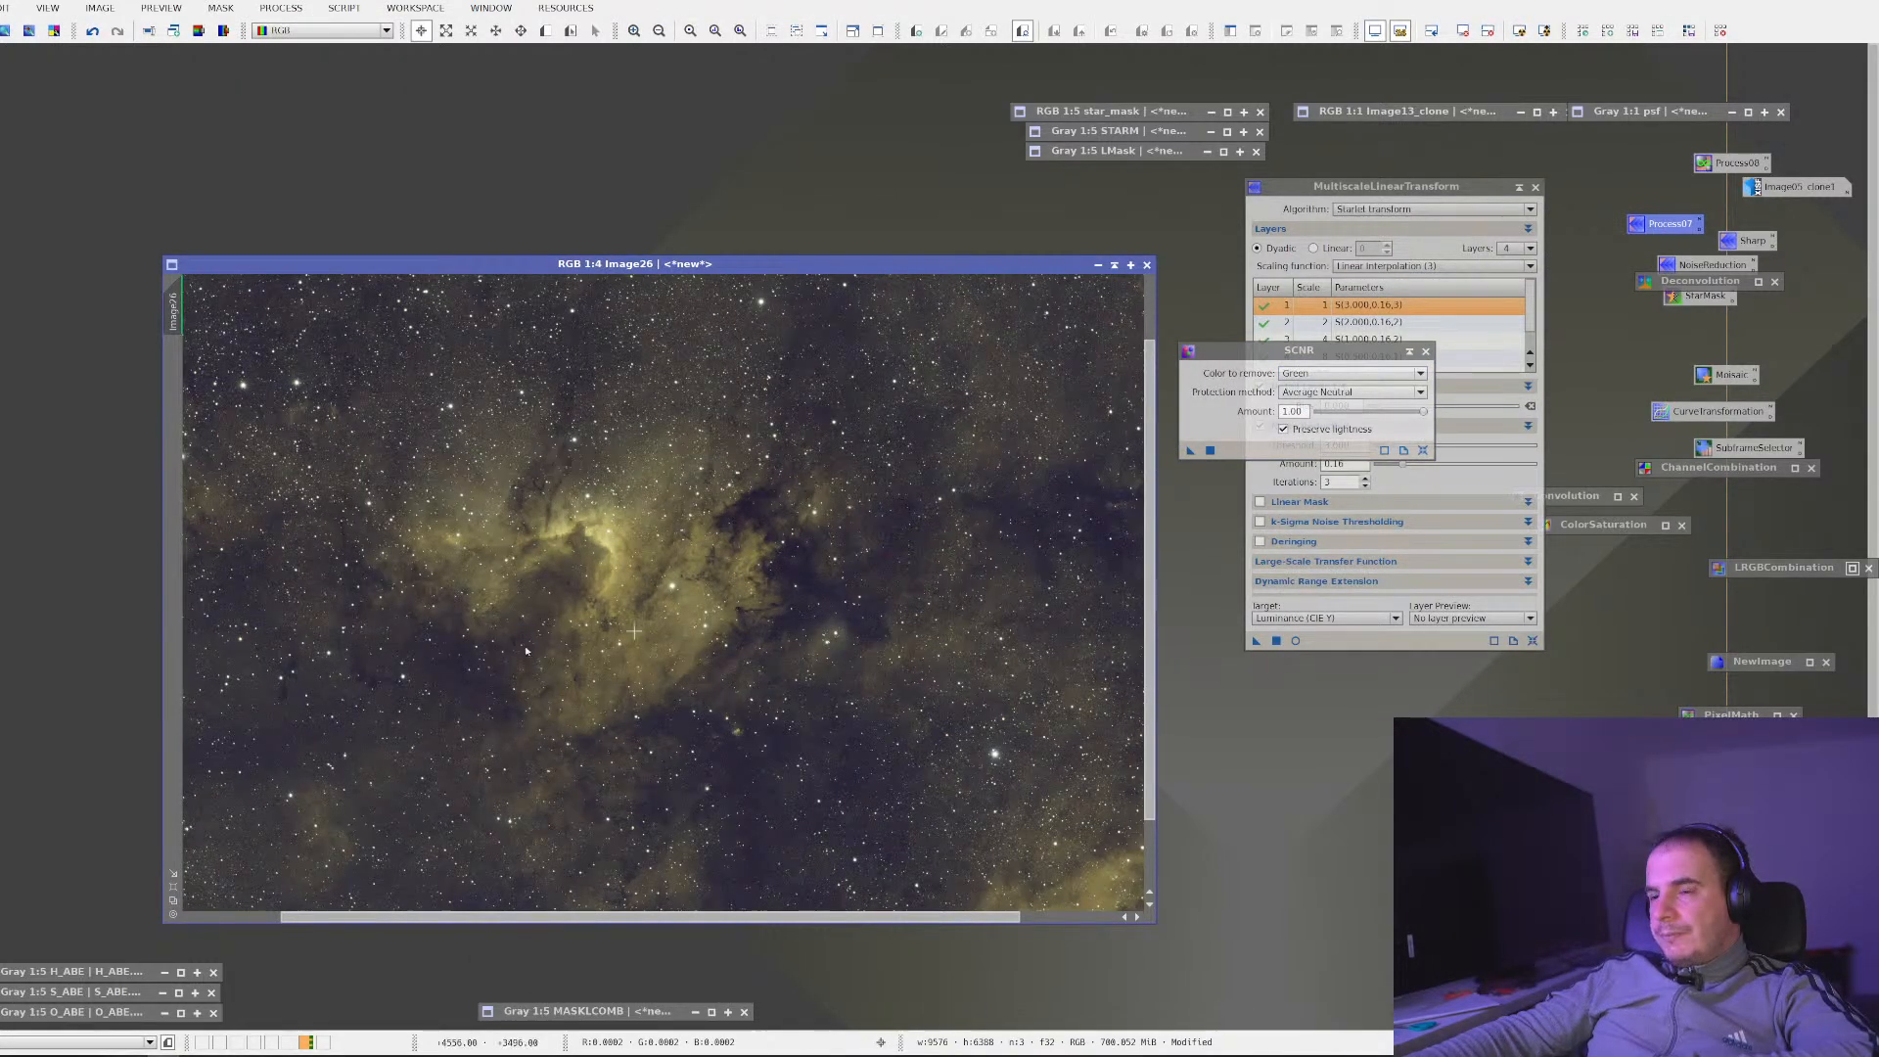
pyautogui.scroll(3, 529, 646)
pyautogui.scroll(-3, 525, 647)
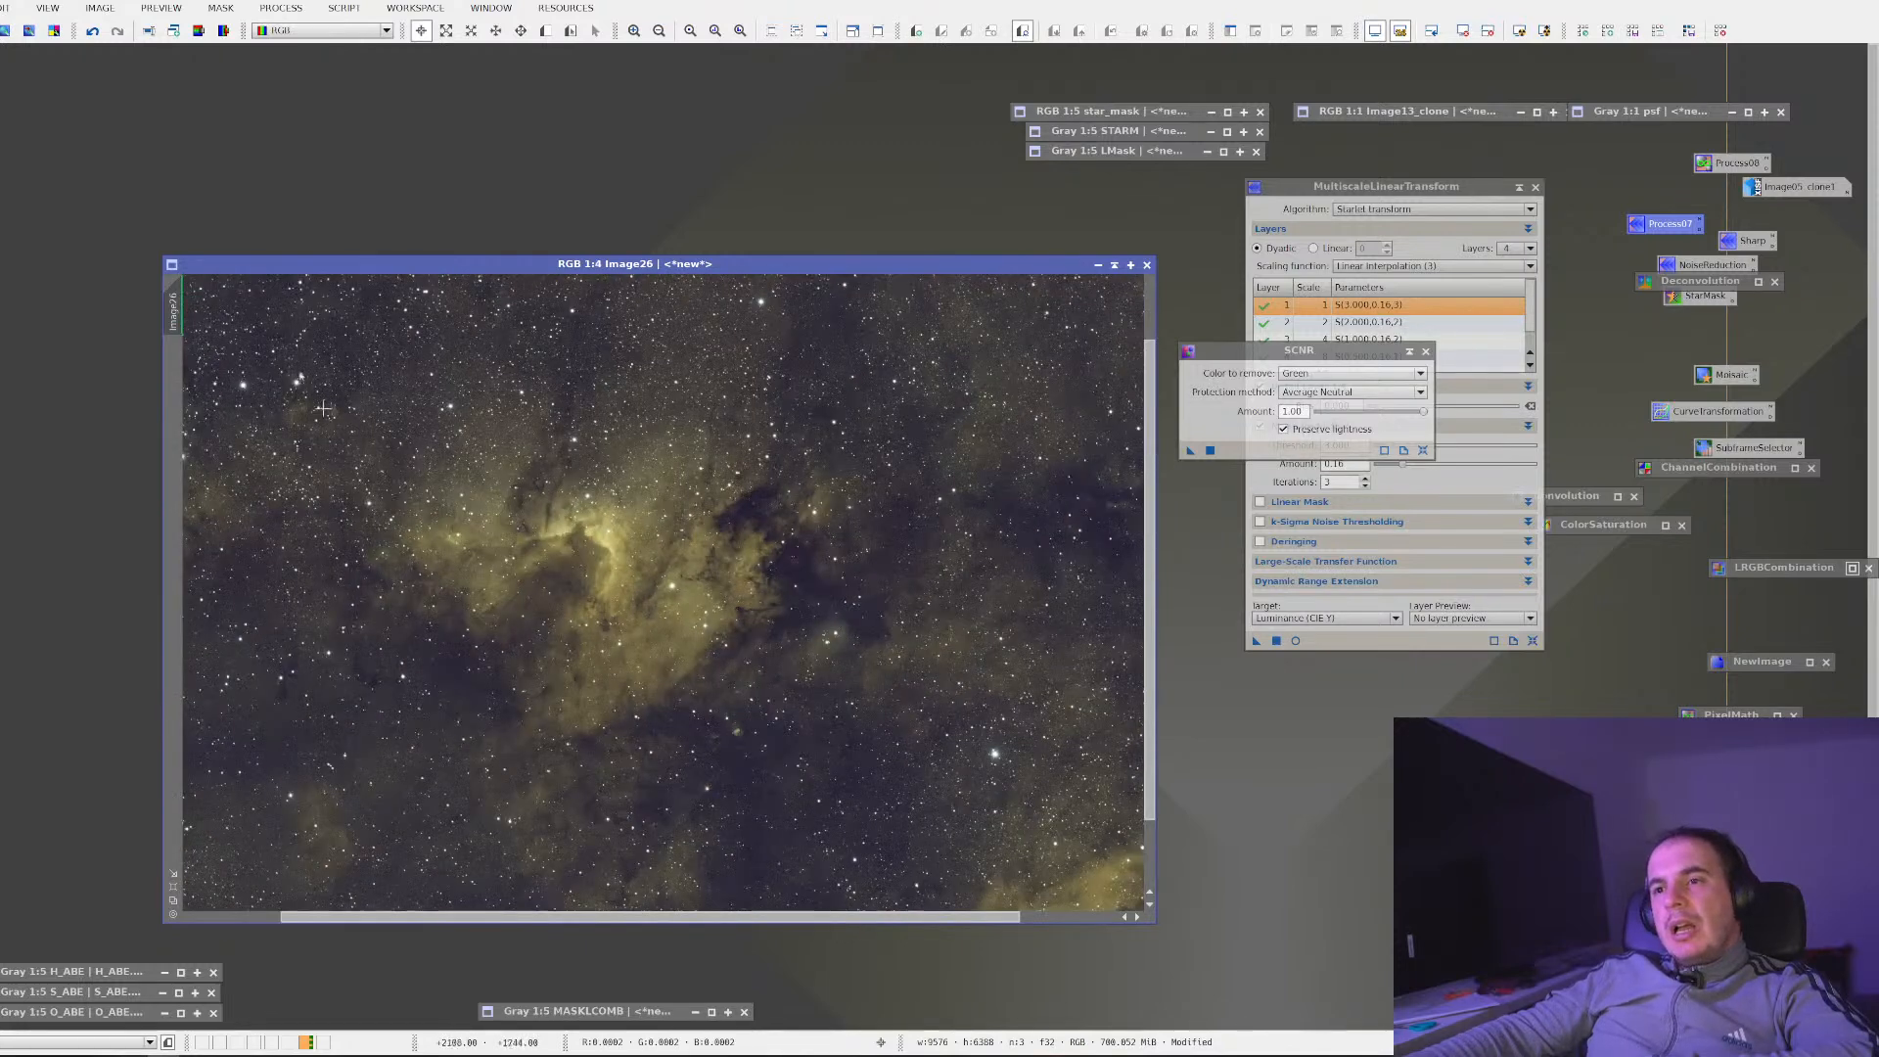
pyautogui.click(343, 8)
pyautogui.moveTo(374, 232)
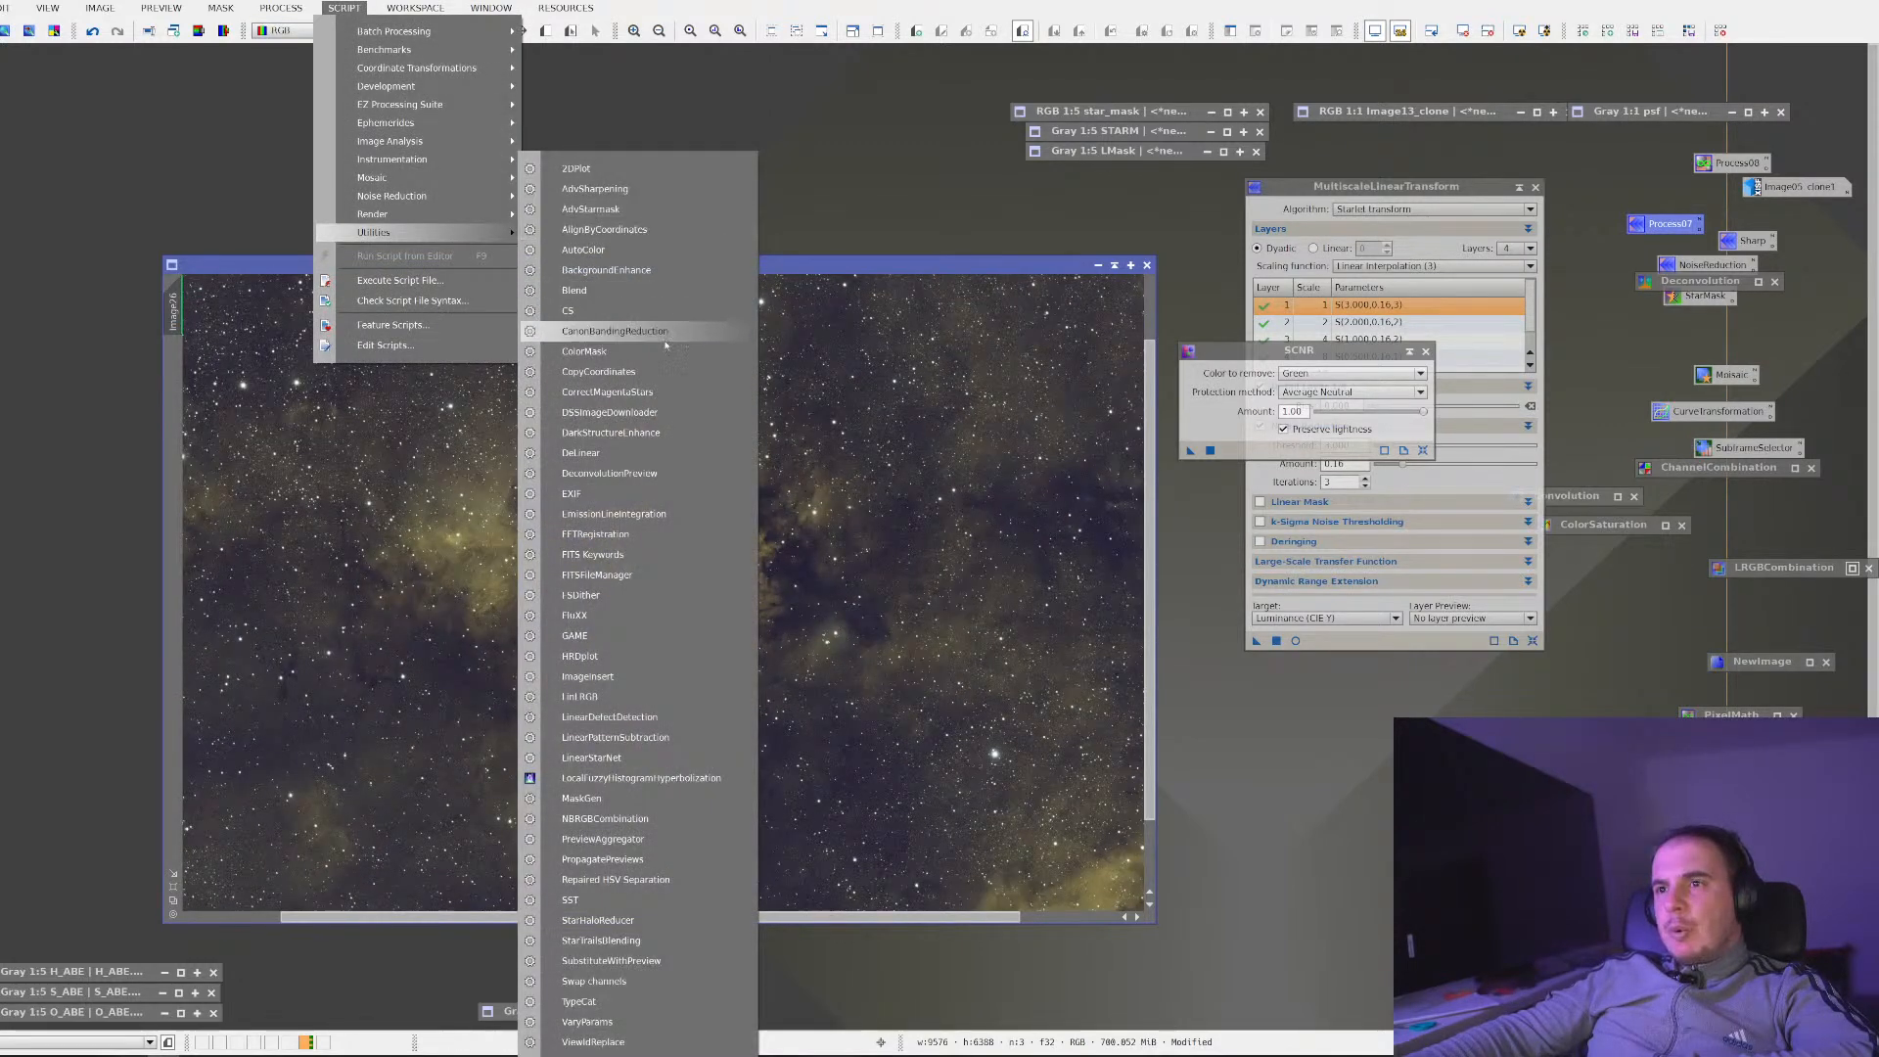
pyautogui.click(519, 500)
# Inspect the green-reduced nebula in Image26 at magnifications between 1:4 and 1:1
pyautogui.scroll(3, 575, 568)
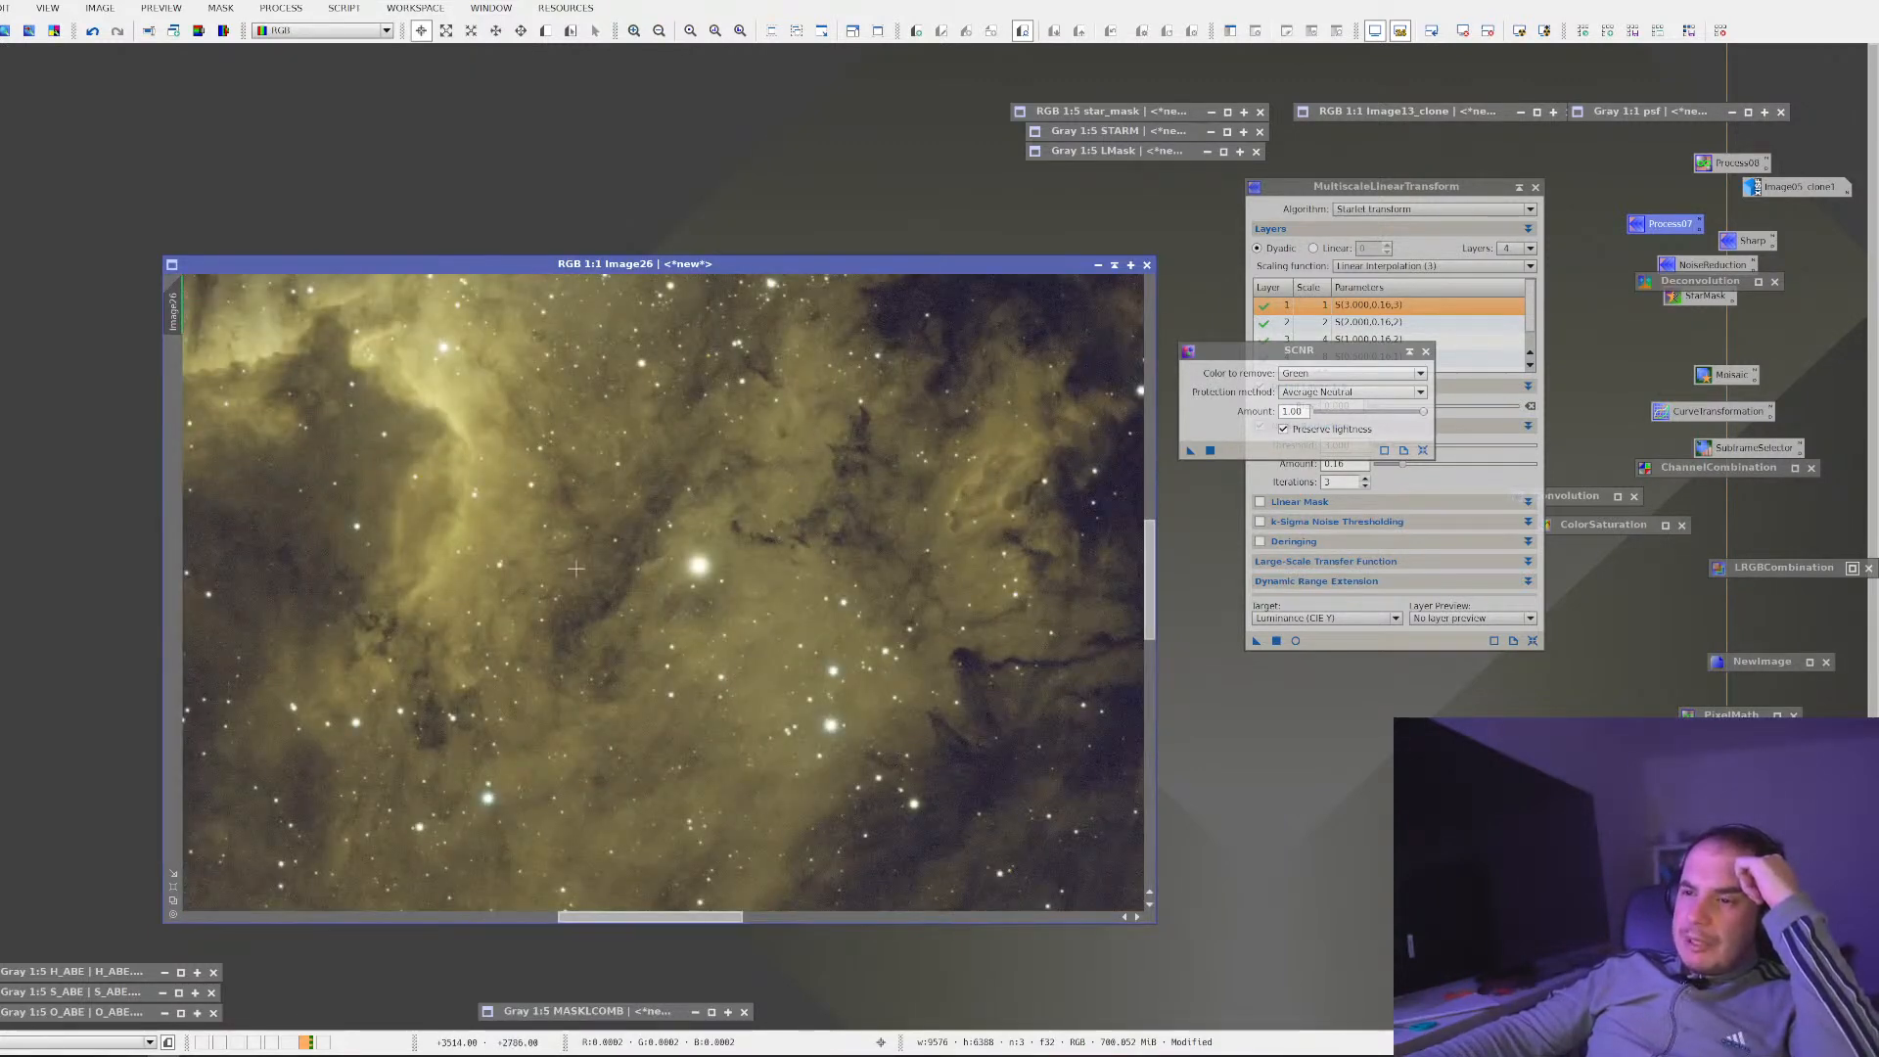
pyautogui.scroll(-10, 576, 567)
pyautogui.scroll(8, 577, 570)
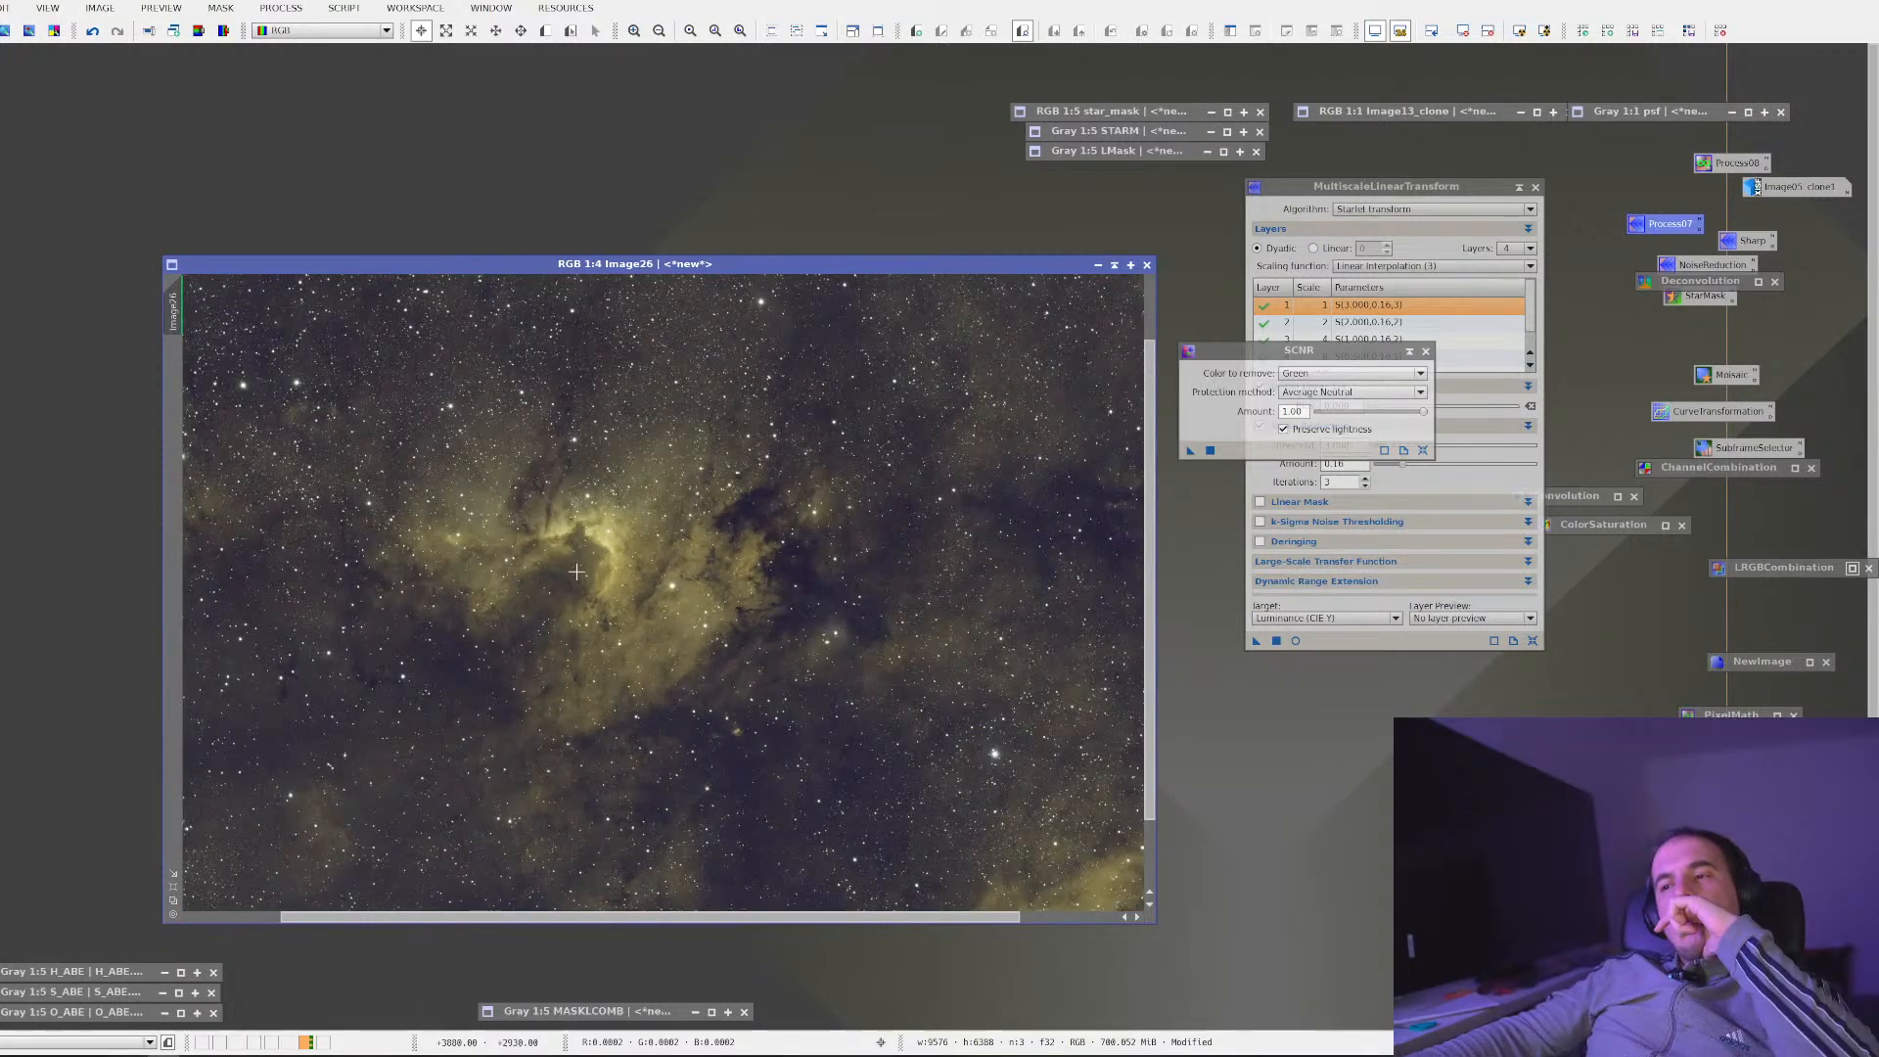
pyautogui.scroll(1, 577, 572)
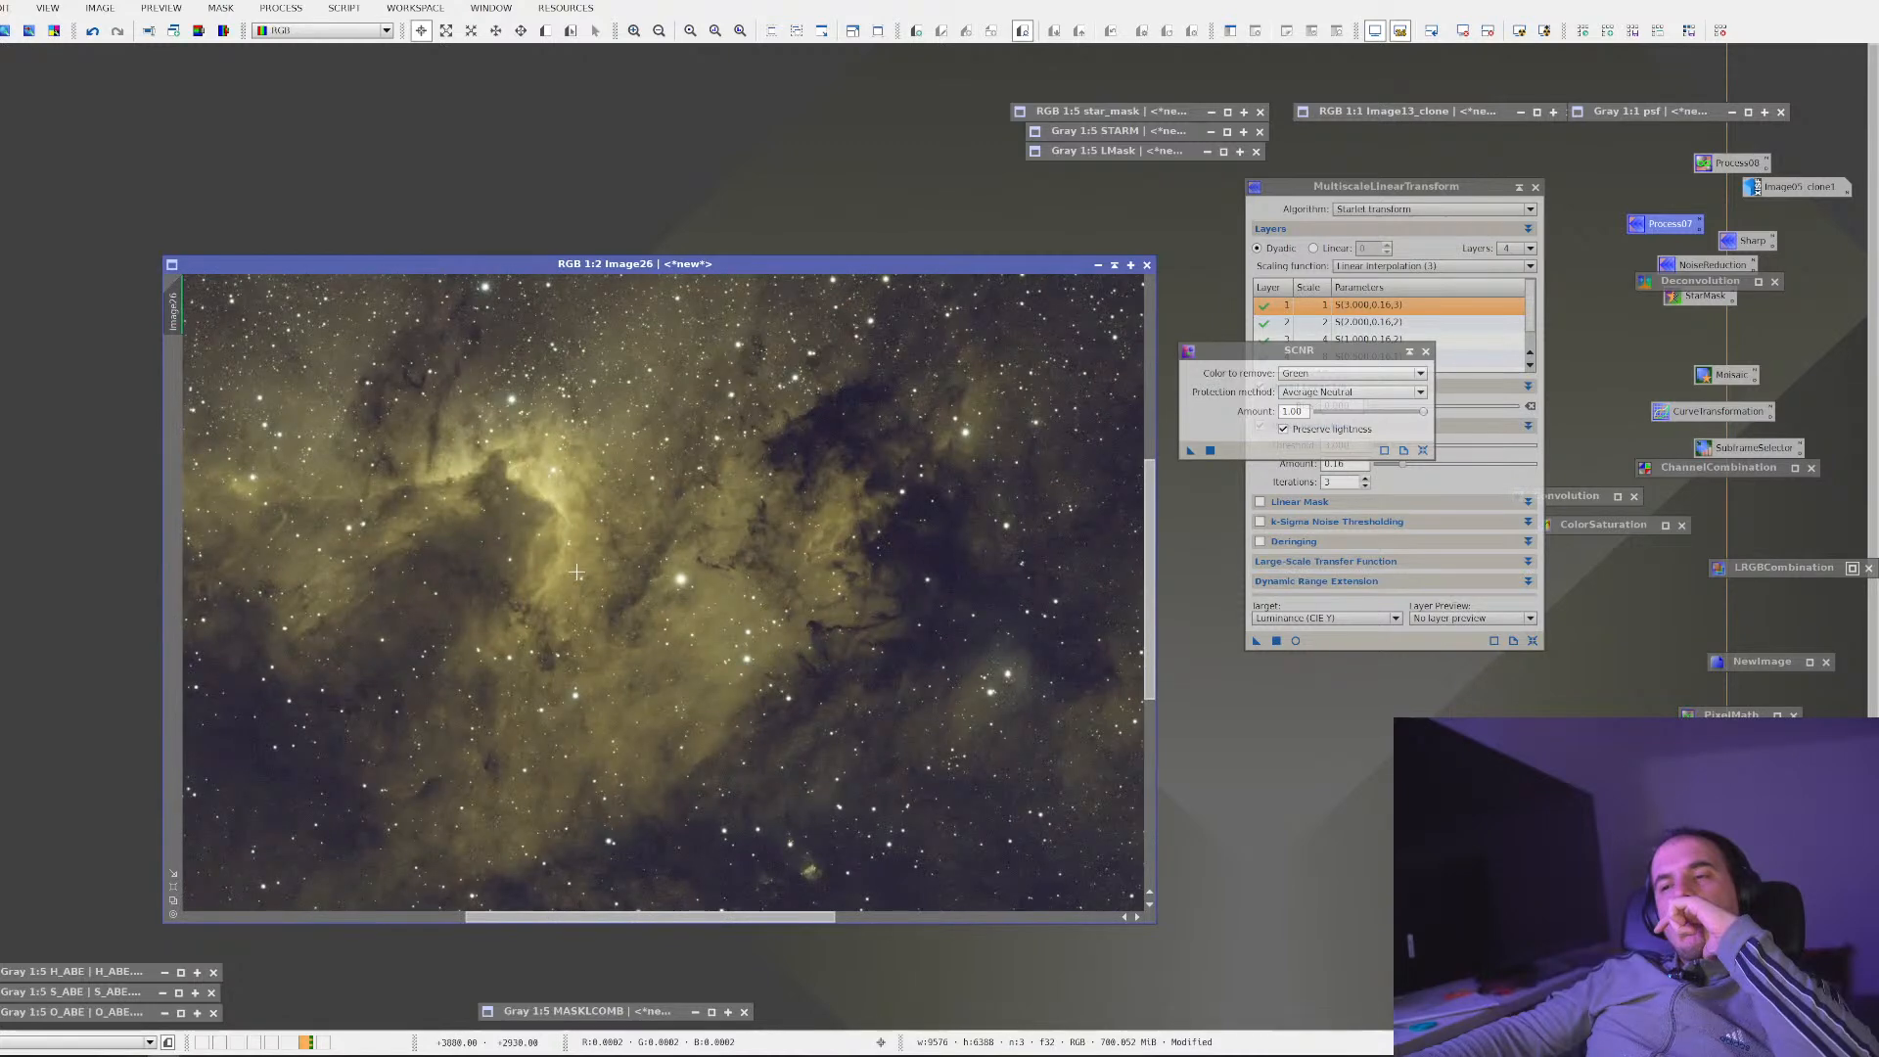
pyautogui.scroll(1, 577, 572)
pyautogui.scroll(-2, 603, 504)
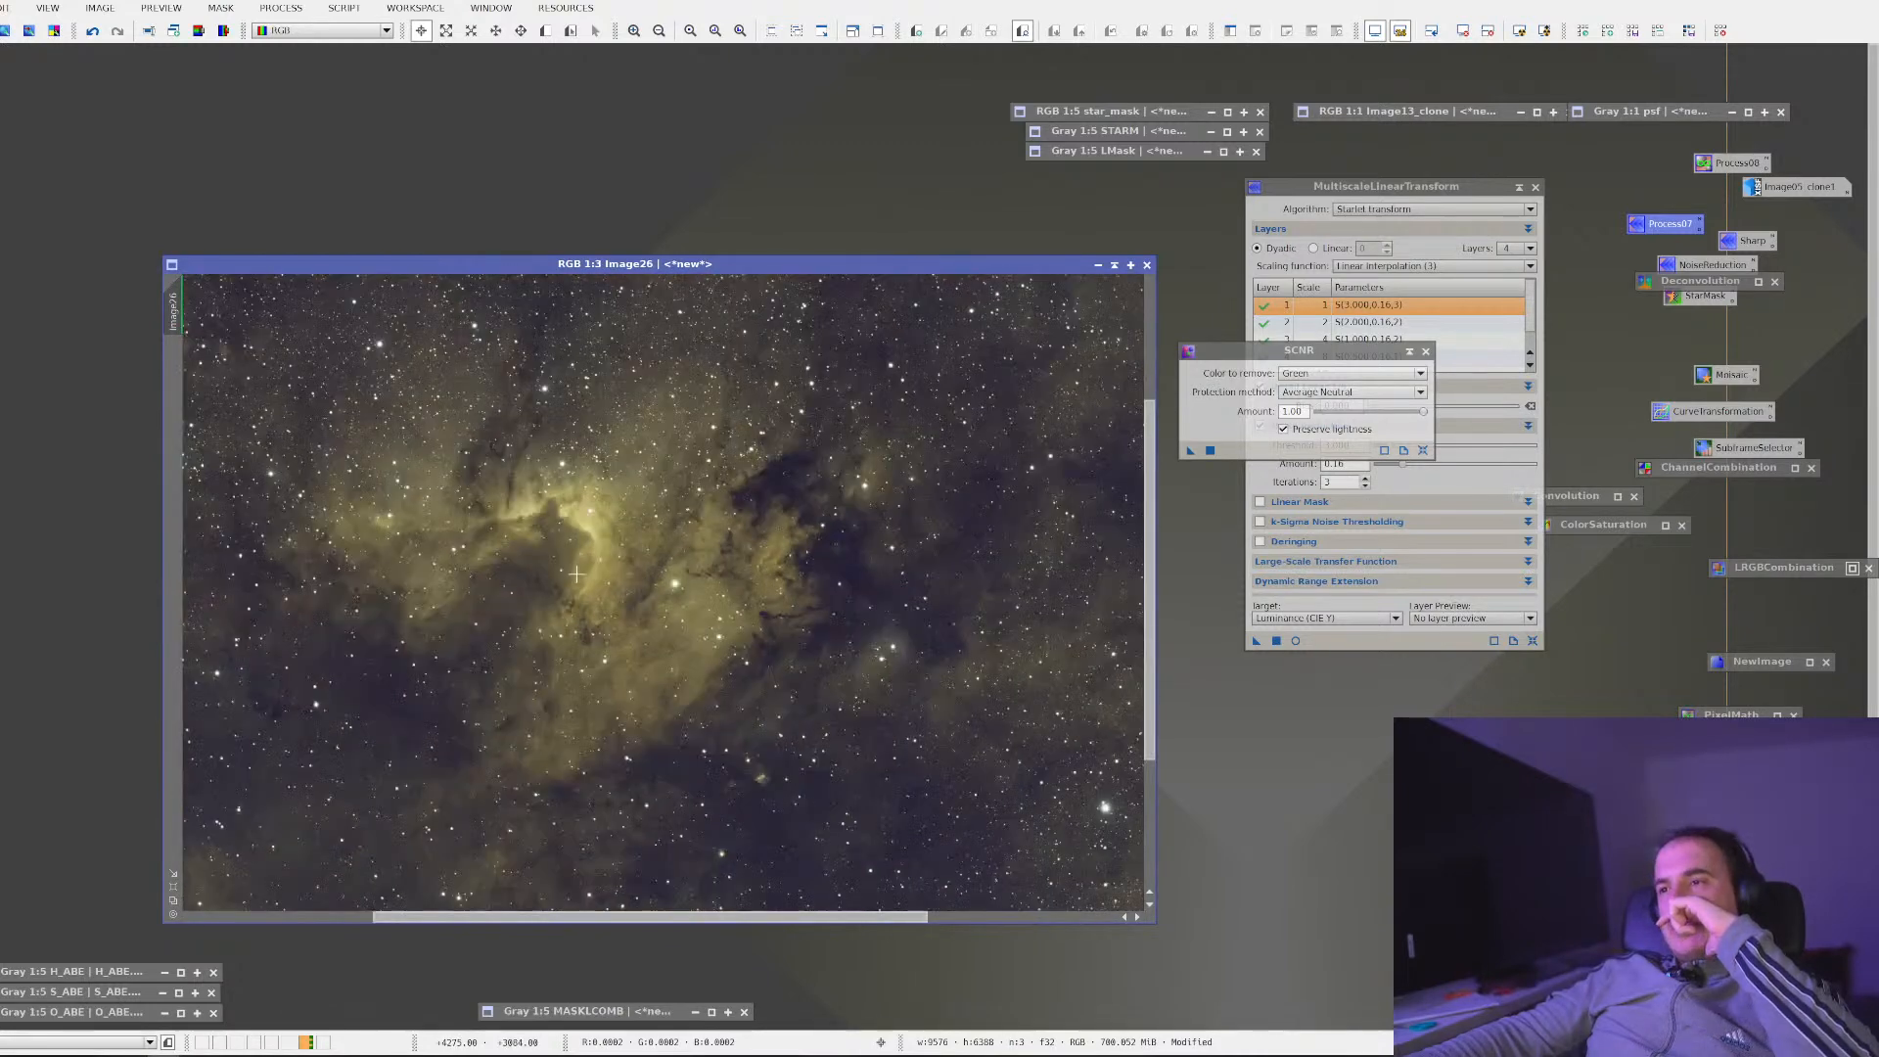
pyautogui.rightClick(603, 504)
pyautogui.moveTo(705, 679)
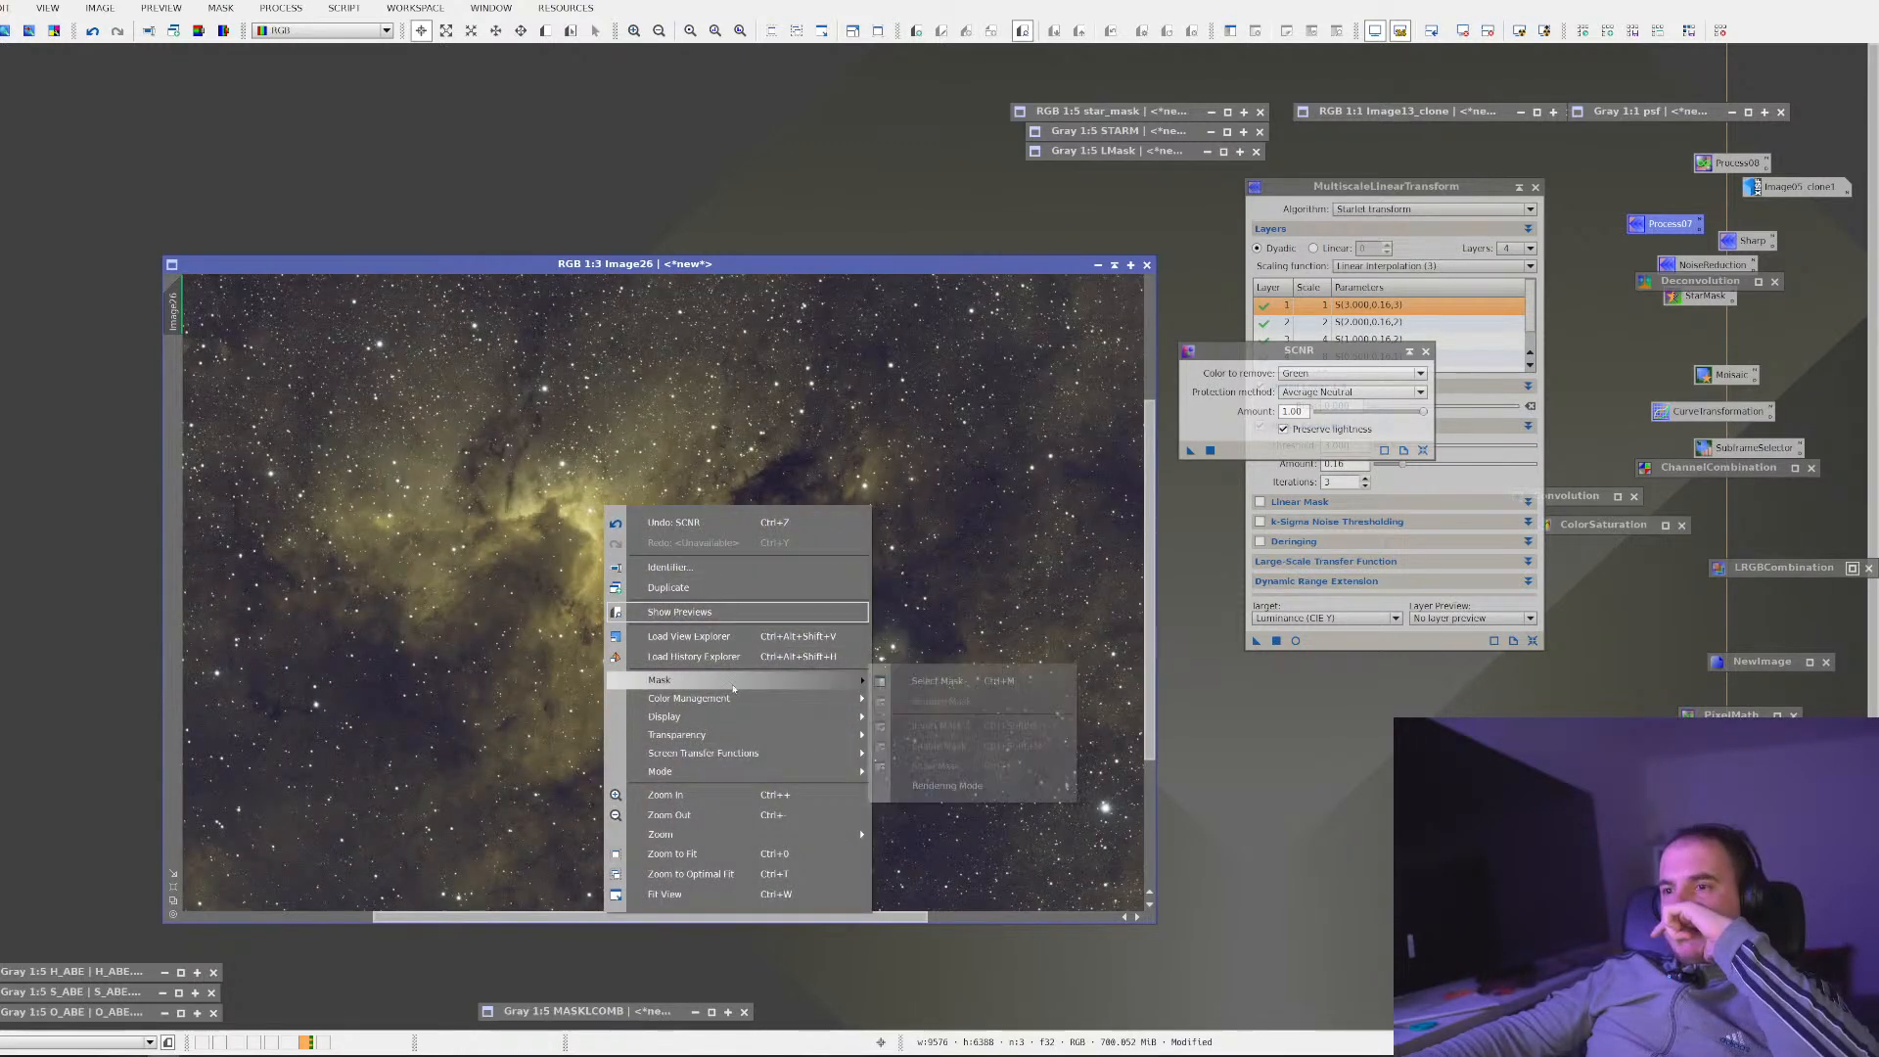
pyautogui.click(925, 680)
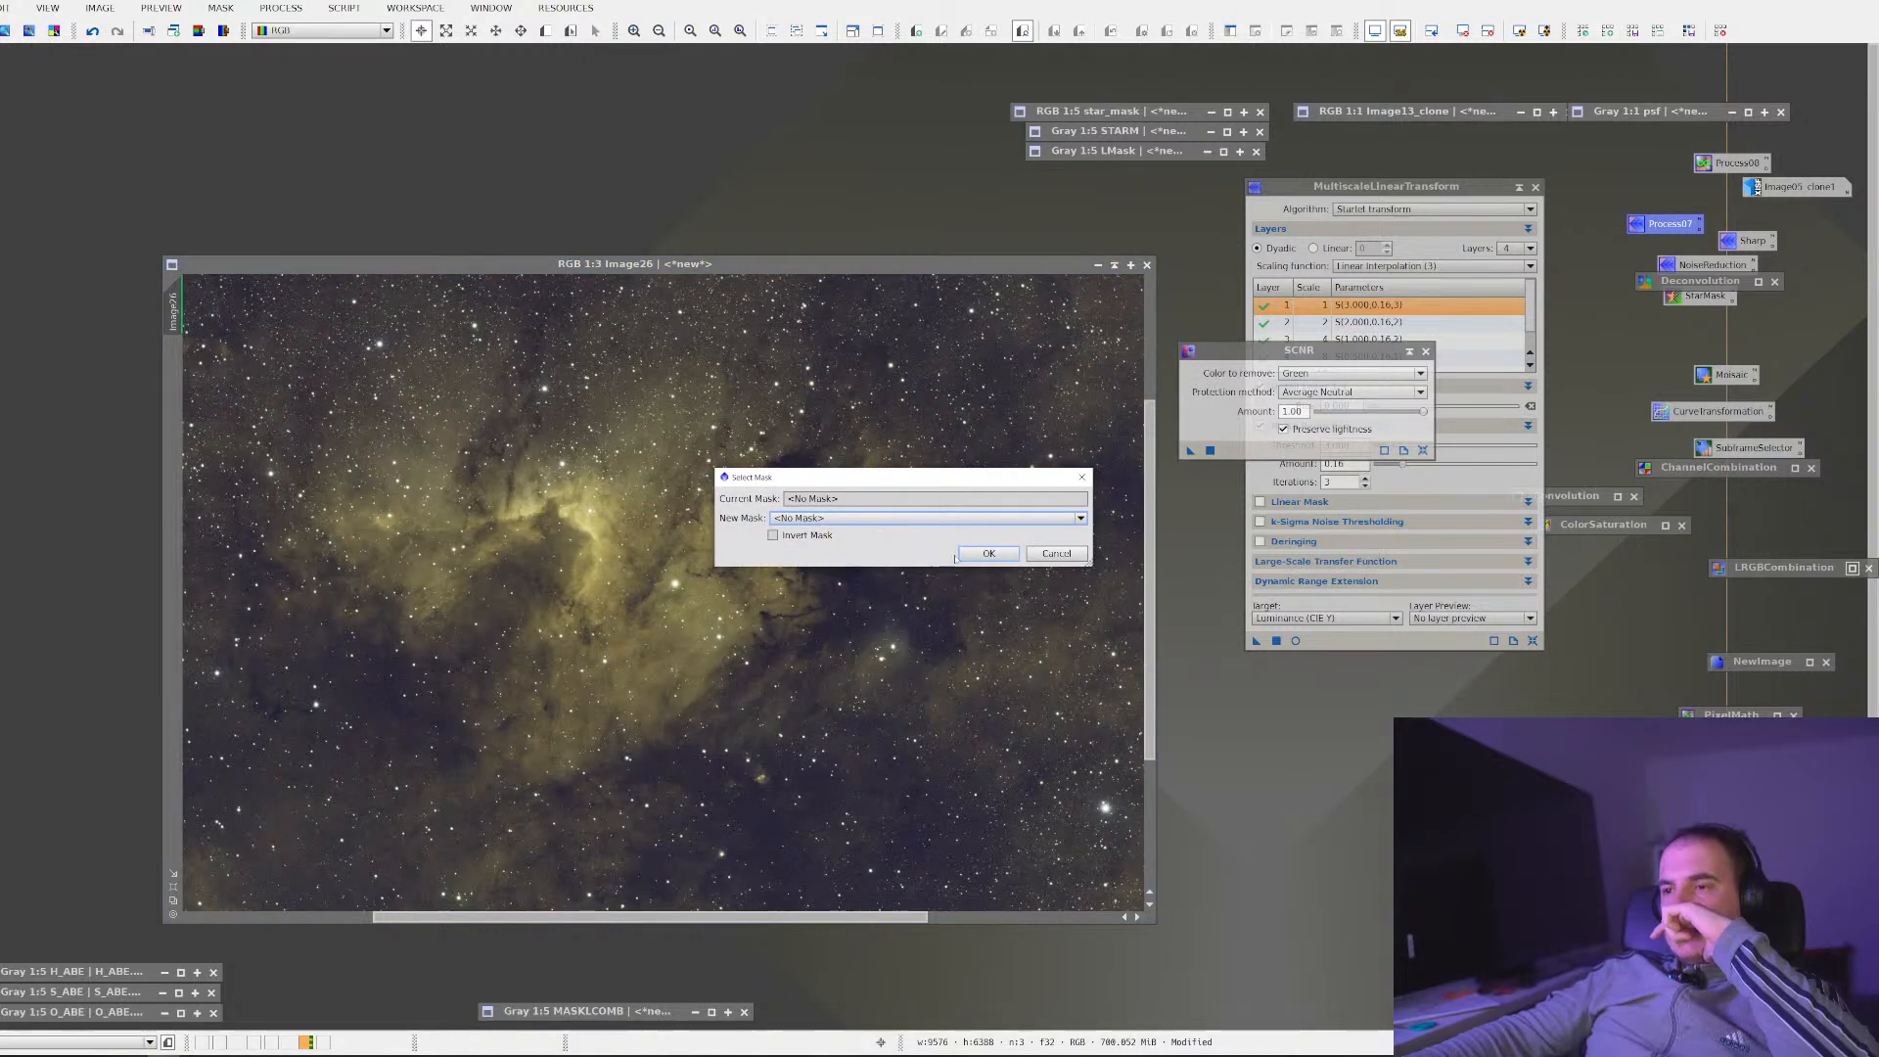
pyautogui.click(1056, 553)
# Duplicate Image26, run the DeLinear script on the copy, and check its nebula at 1:2
pyautogui.moveTo(174, 309); pyautogui.dragTo(235, 109)
pyautogui.rightClick(237, 140)
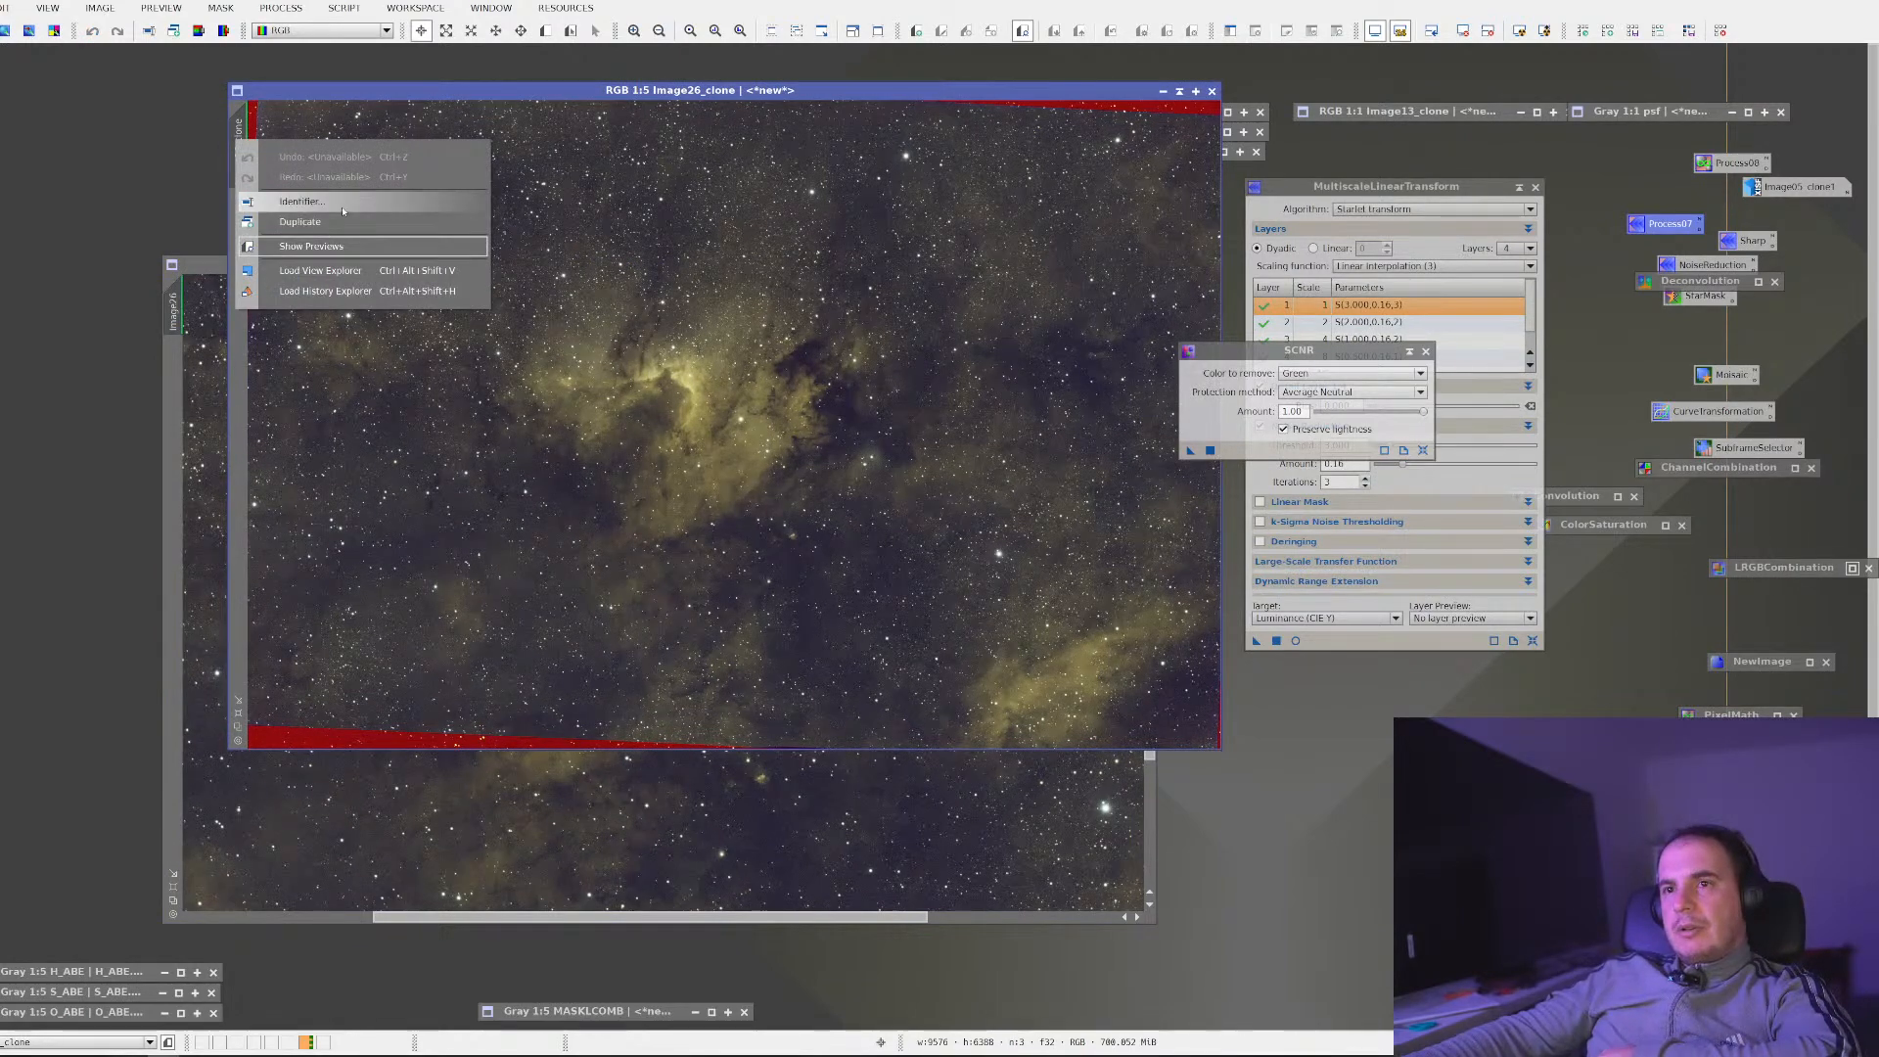
pyautogui.click(344, 8)
pyautogui.moveTo(429, 231)
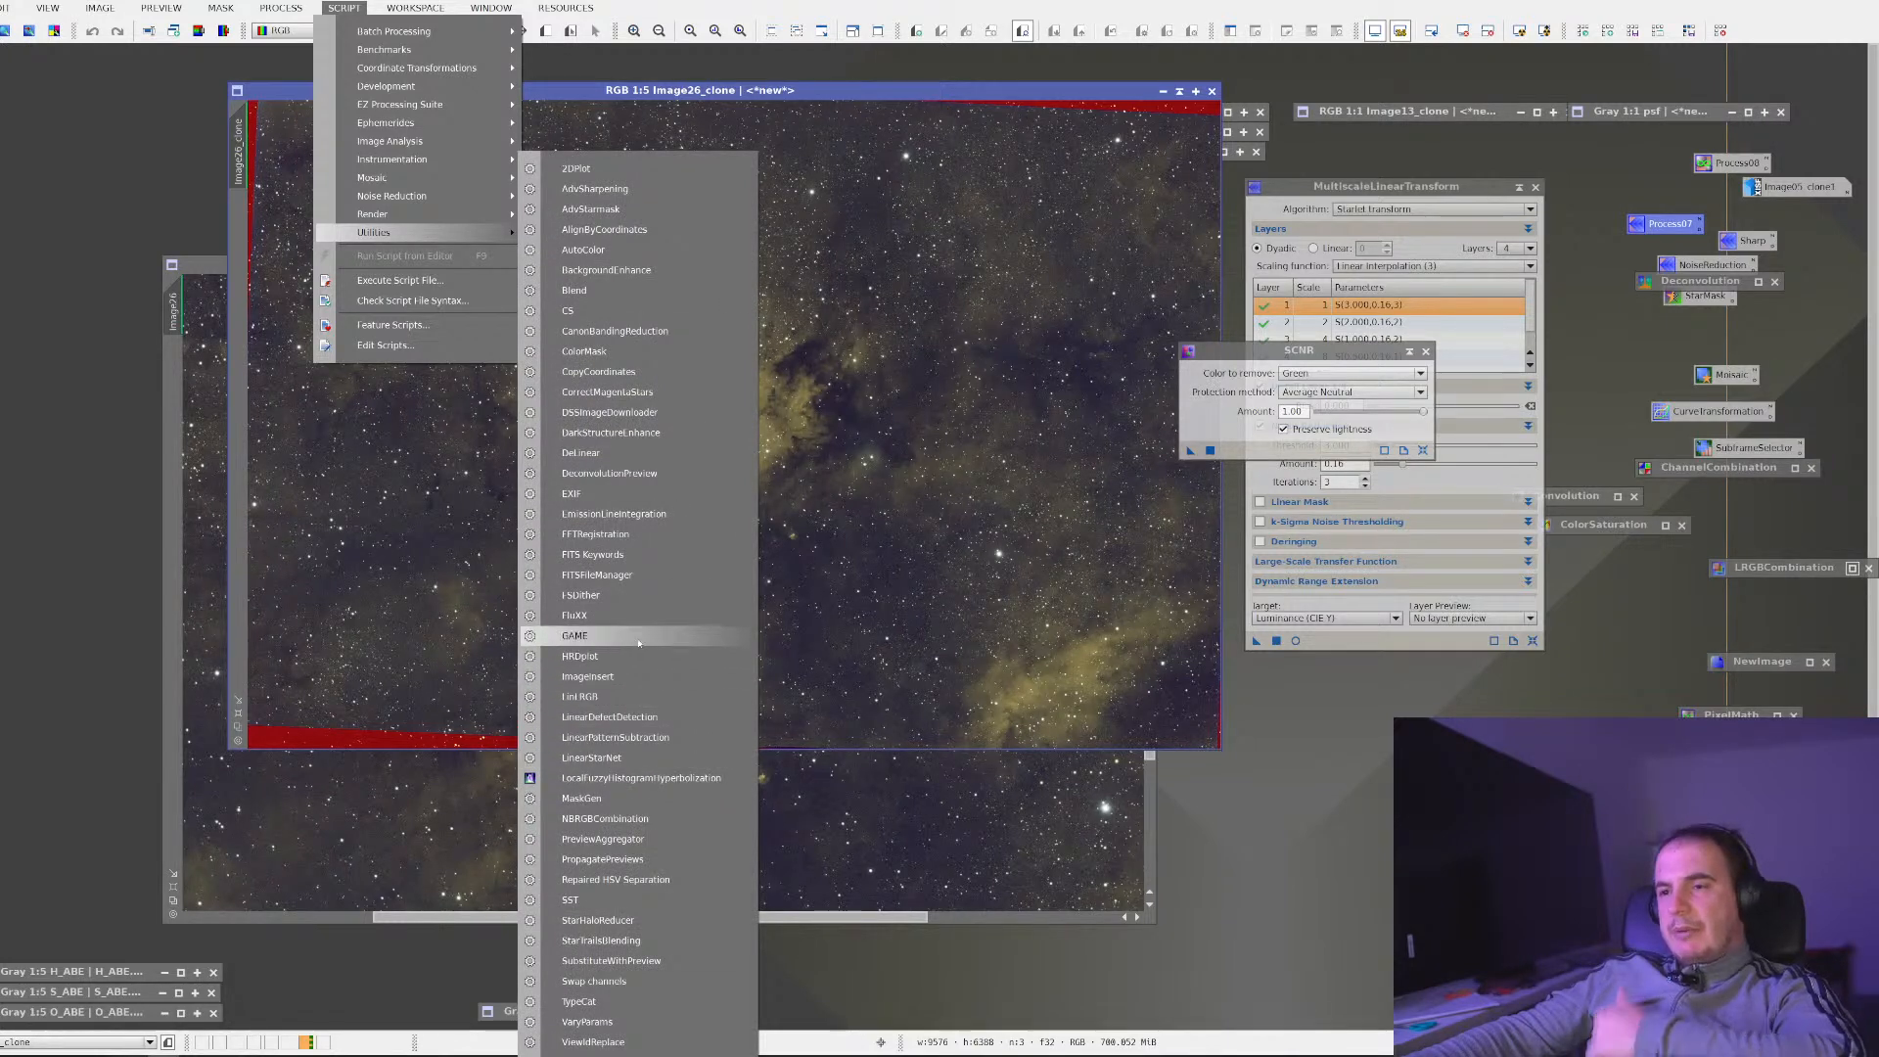
pyautogui.click(646, 456)
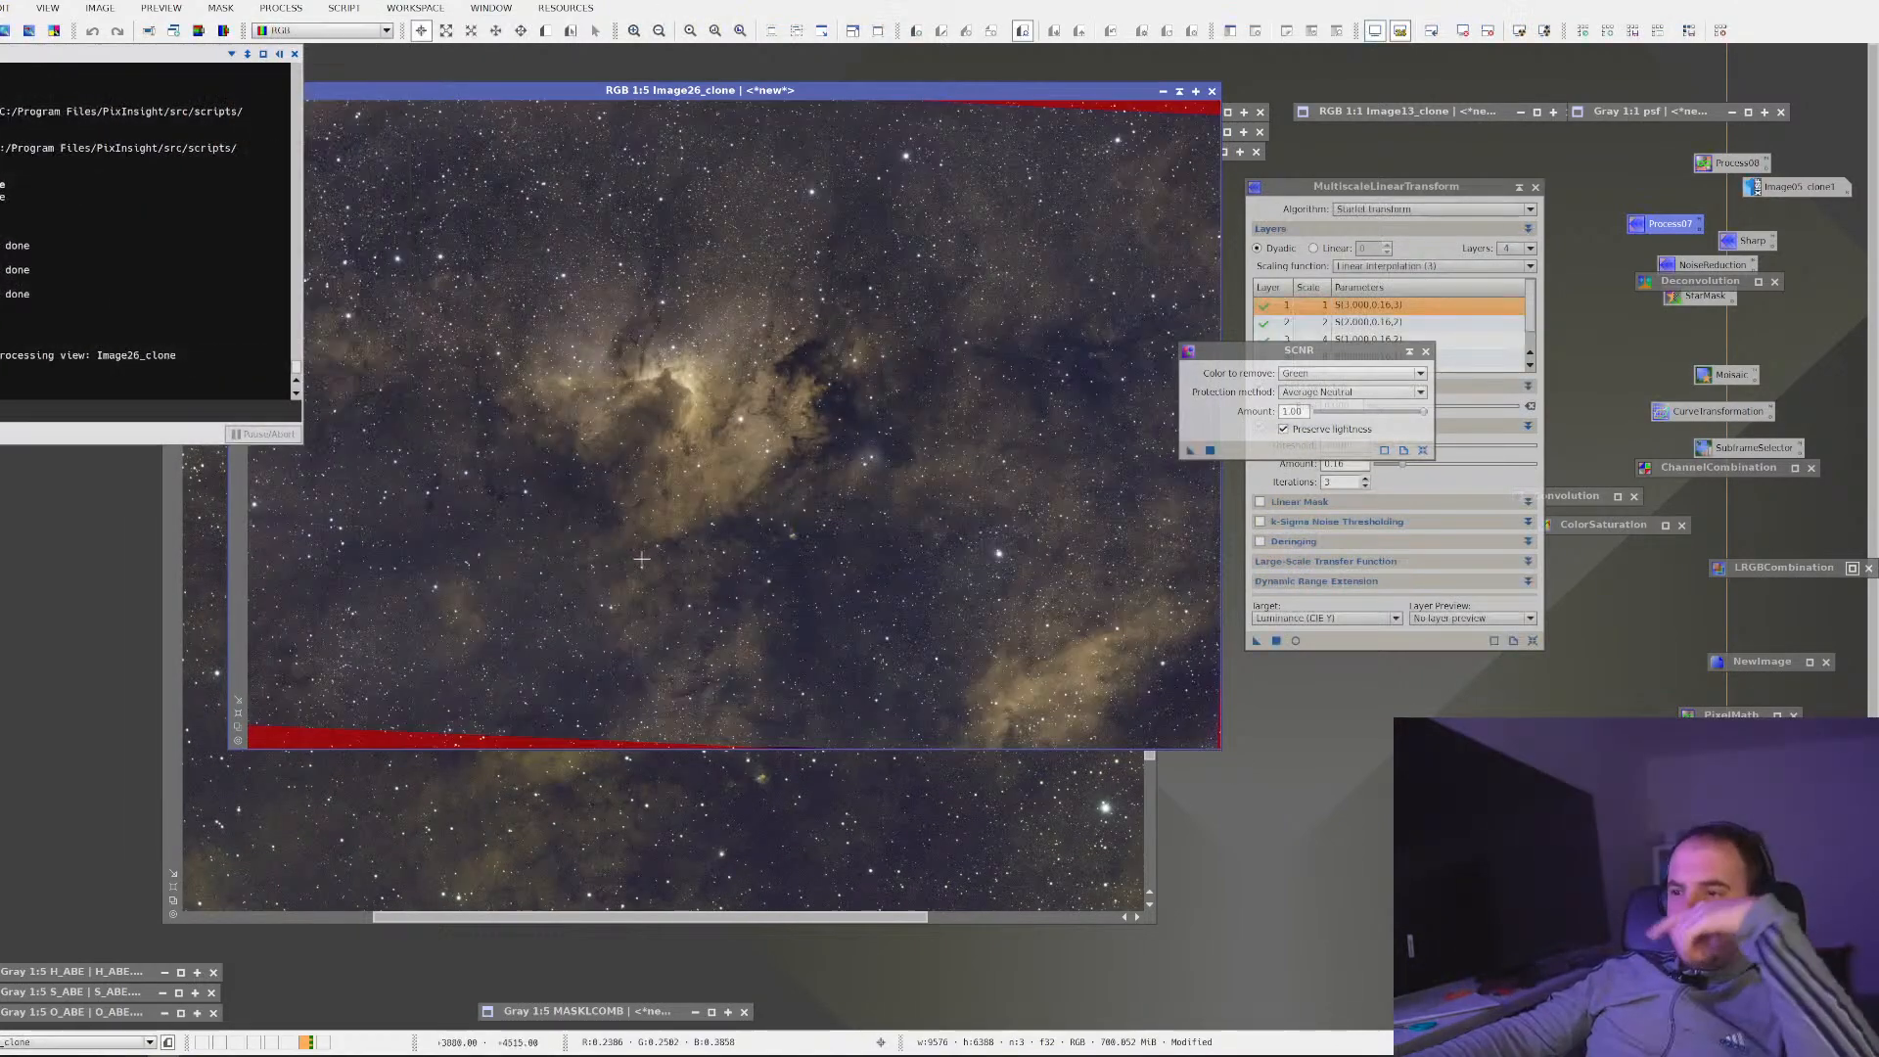
pyautogui.scroll(3, 602, 568)
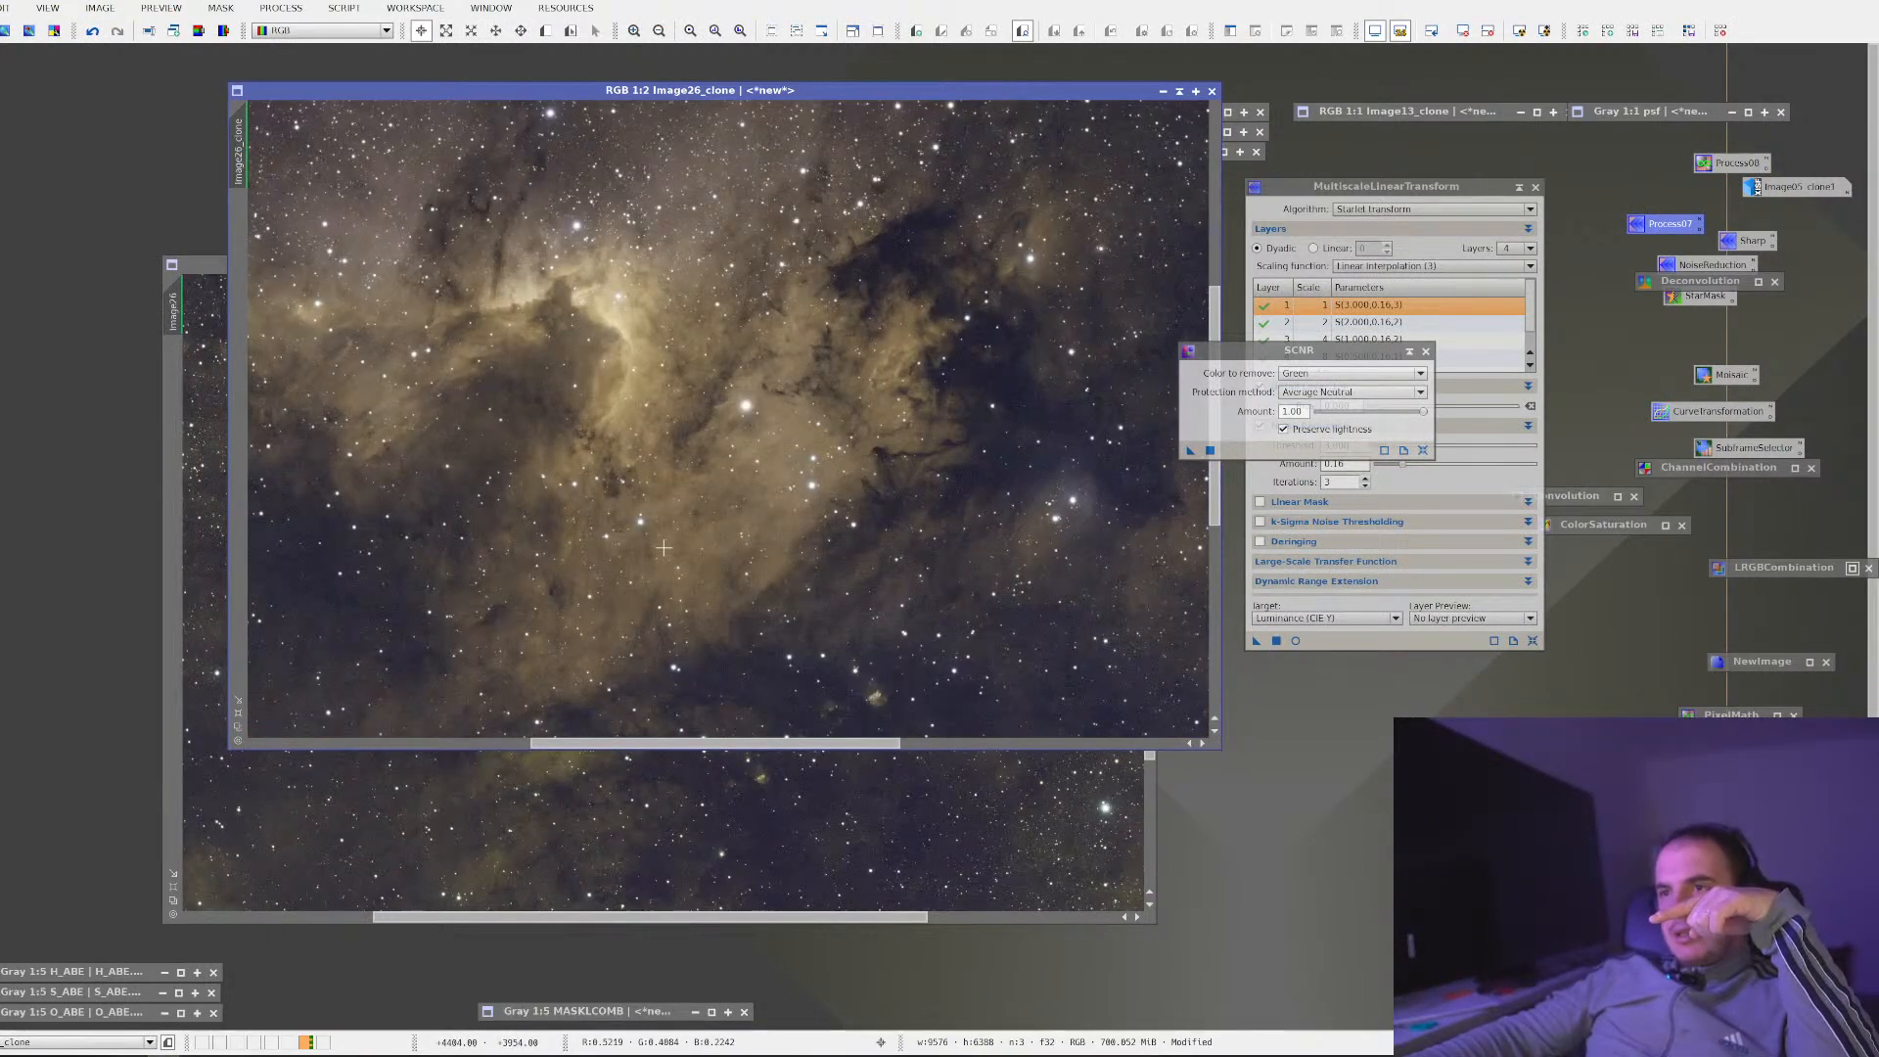
# Check the delinearized nebula in Image26_clone at several magnifications and extract its luminance as a separate grayscale image
pyautogui.scroll(2, 666, 541)
pyautogui.scroll(-2, 666, 545)
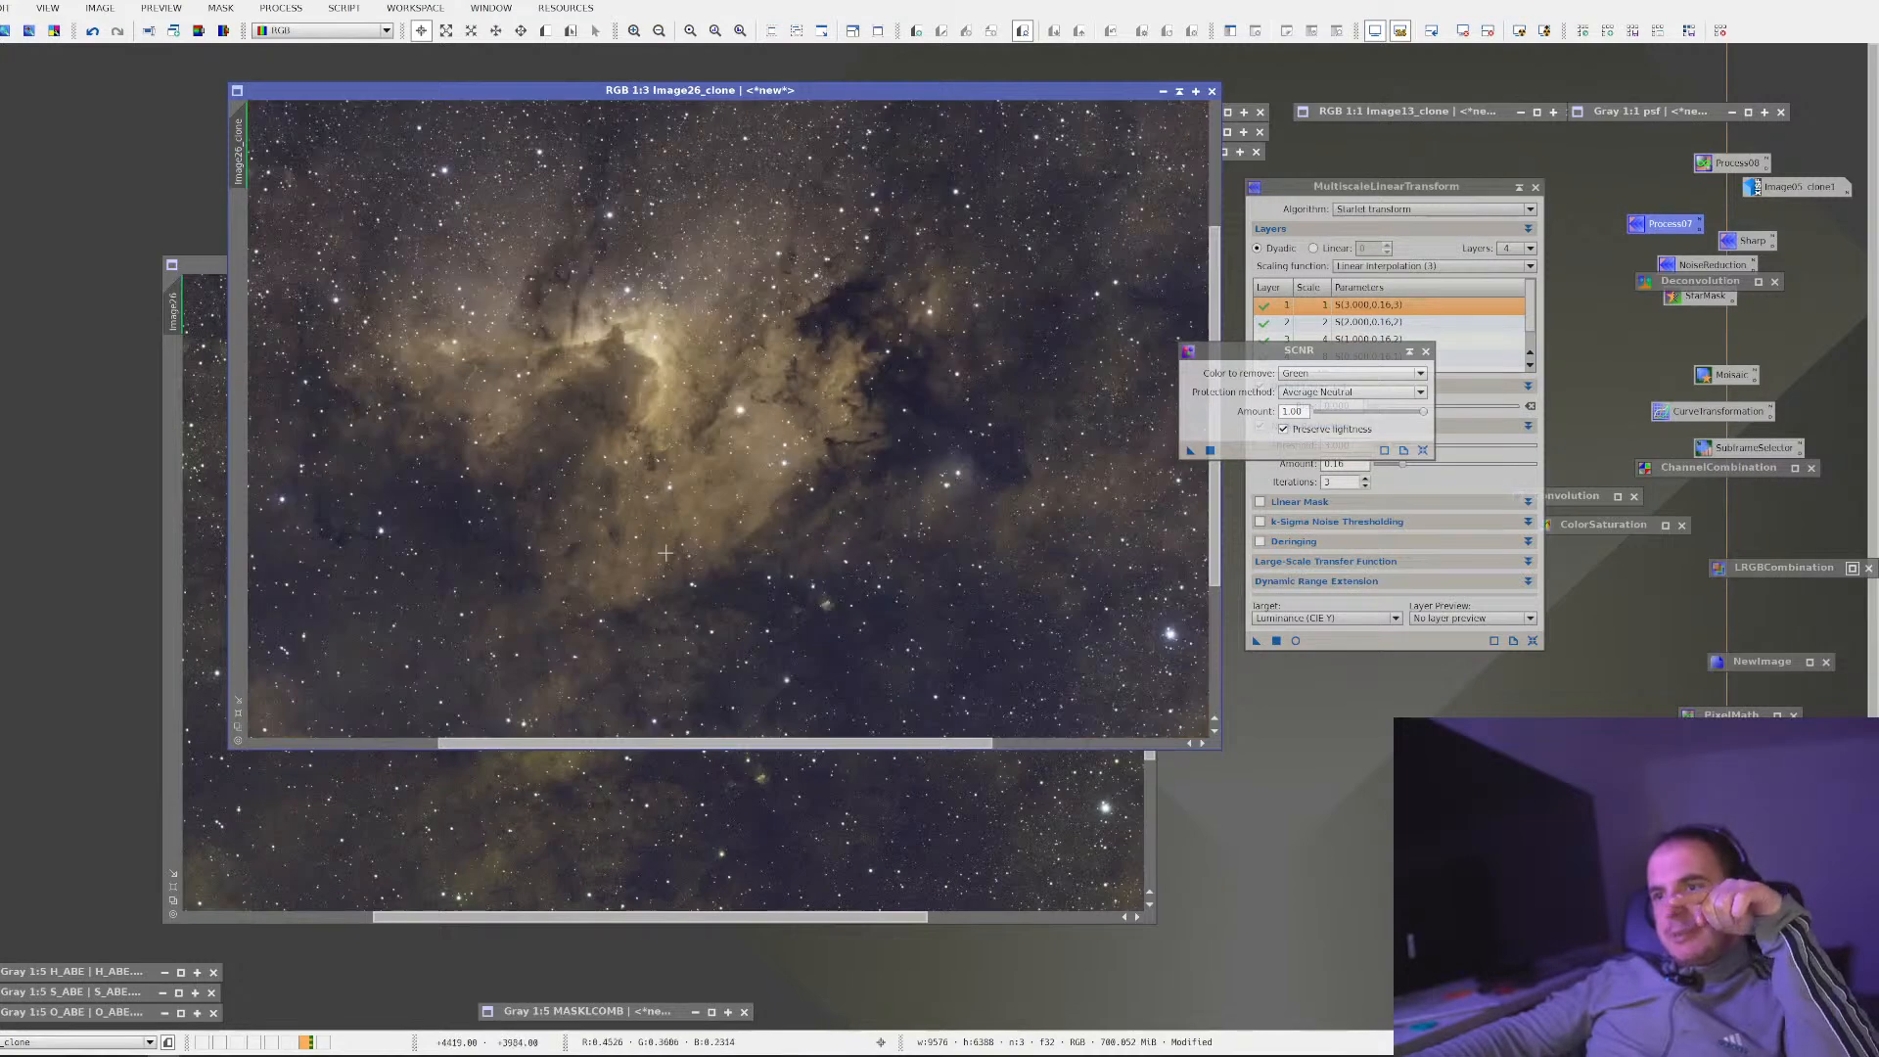
pyautogui.scroll(2, 743, 558)
pyautogui.scroll(-5, 764, 566)
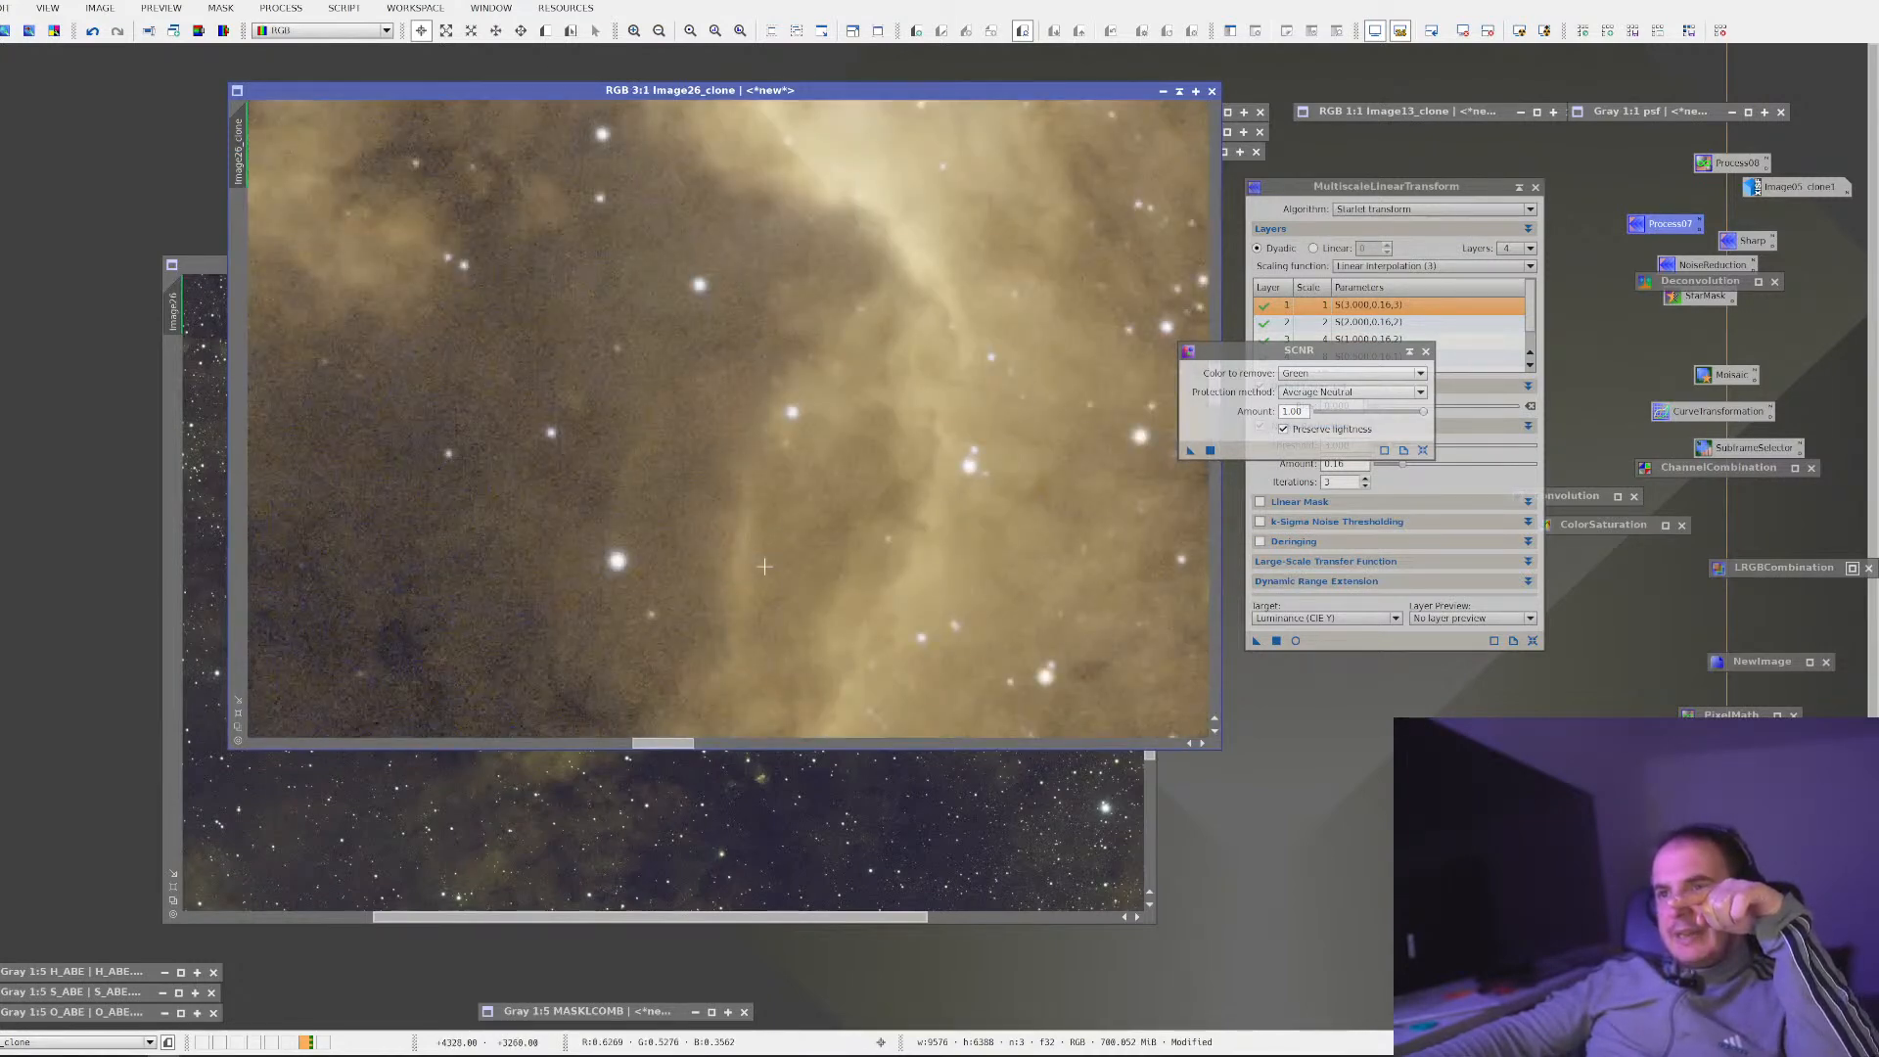
pyautogui.scroll(-1, 1030, 324)
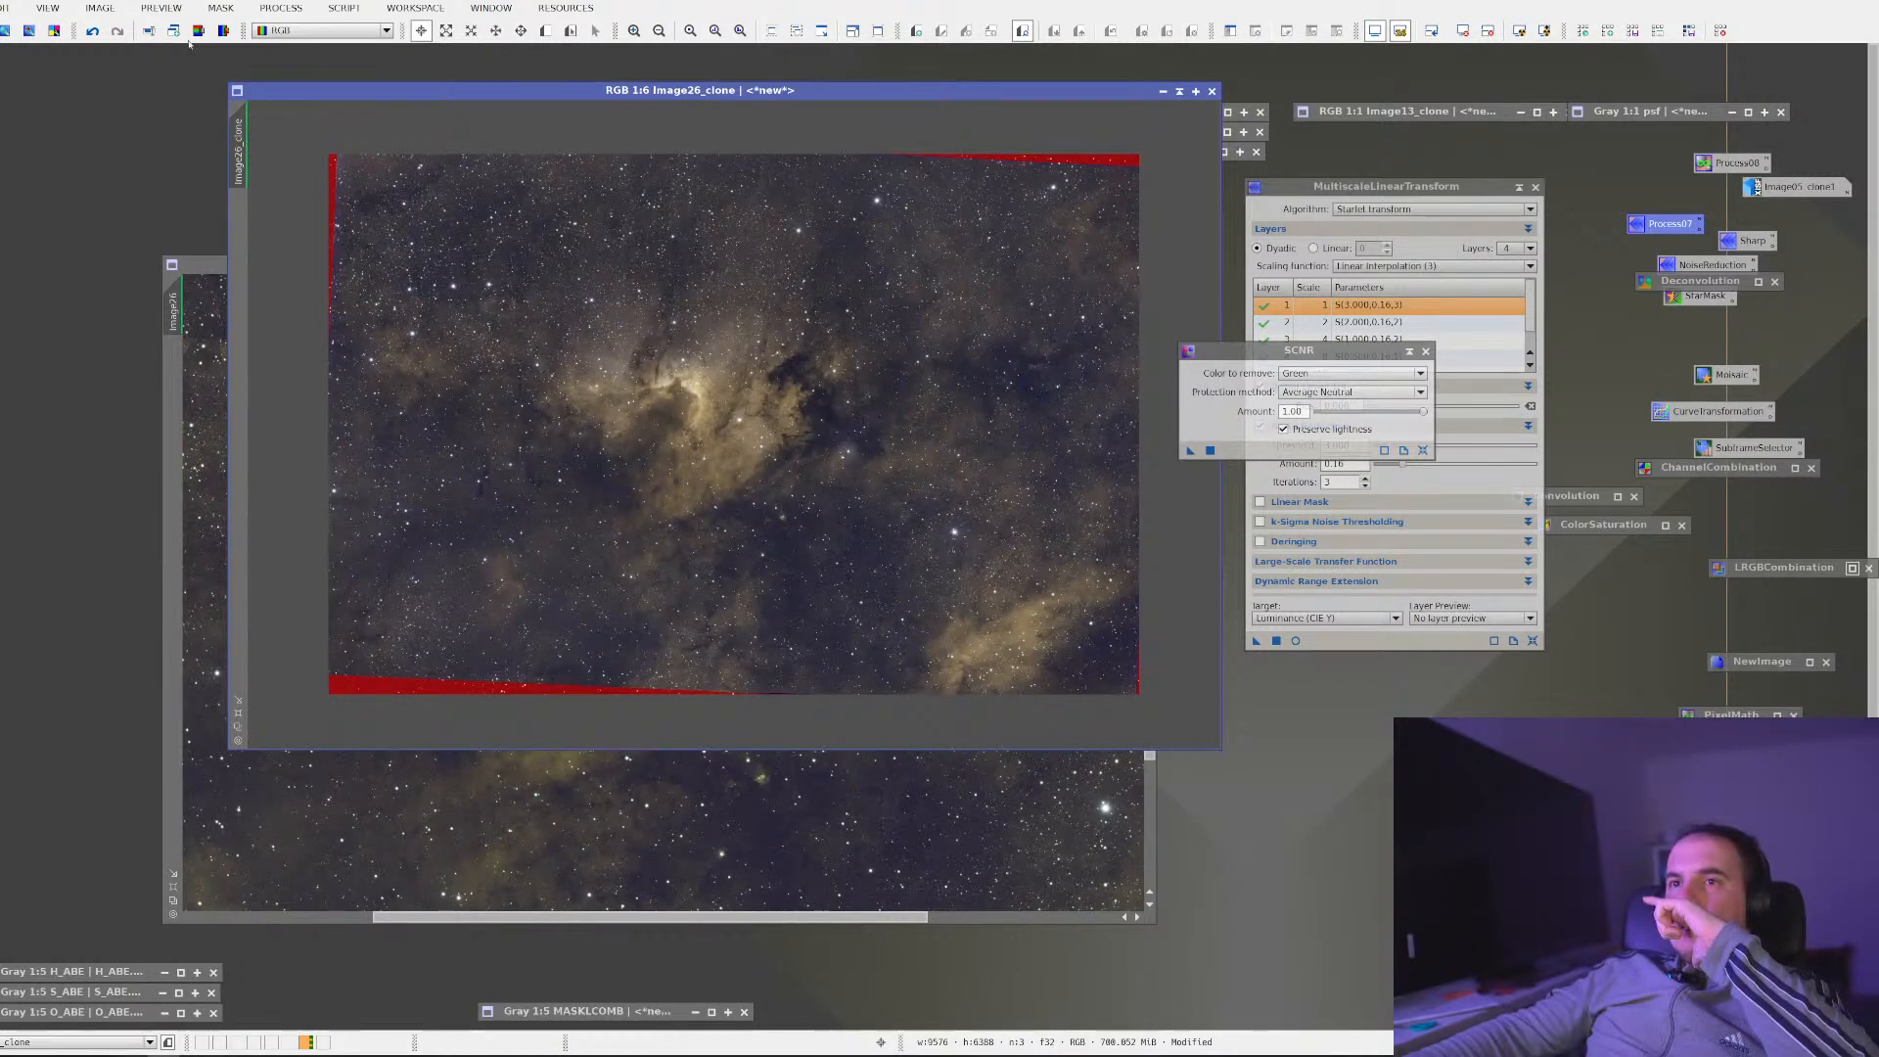
pyautogui.click(222, 32)
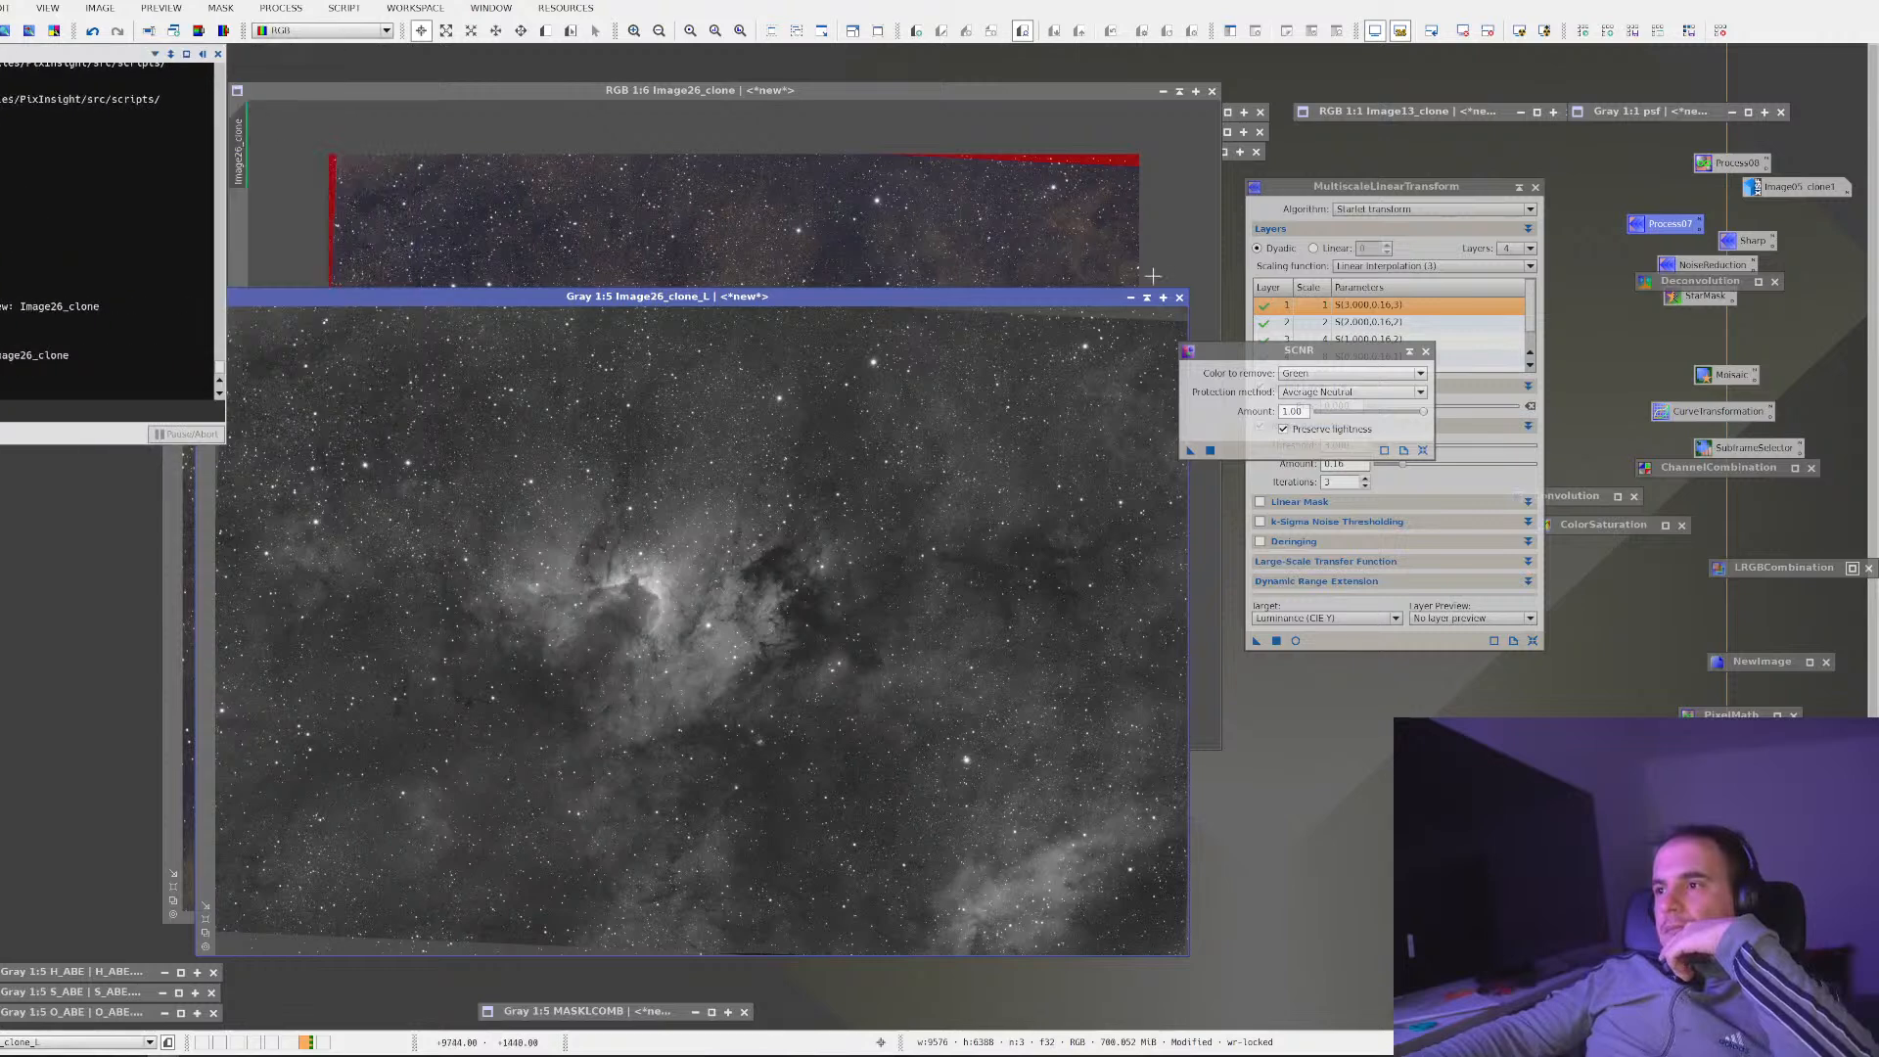
pyautogui.click(1131, 296)
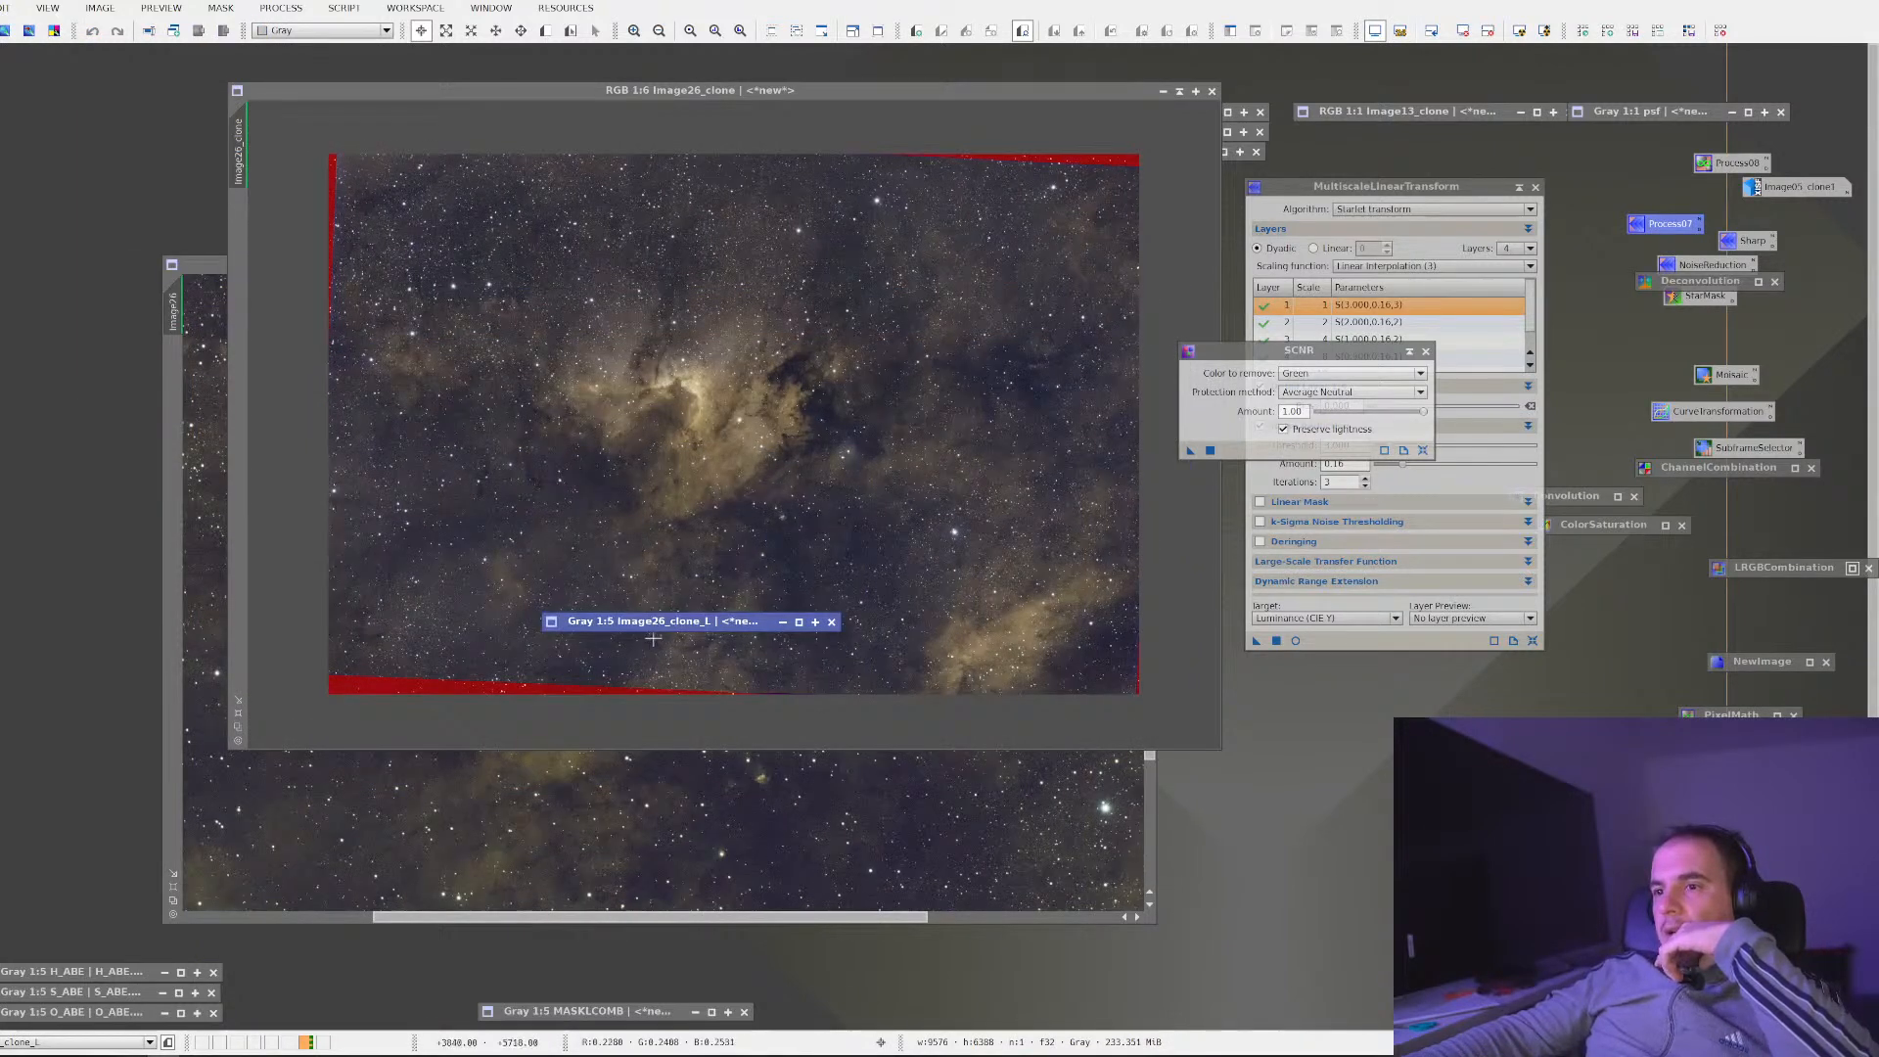
# Rename the extracted luminance image as L and minimize its window
pyautogui.doubleClick(652, 623)
pyautogui.rightClick(682, 564)
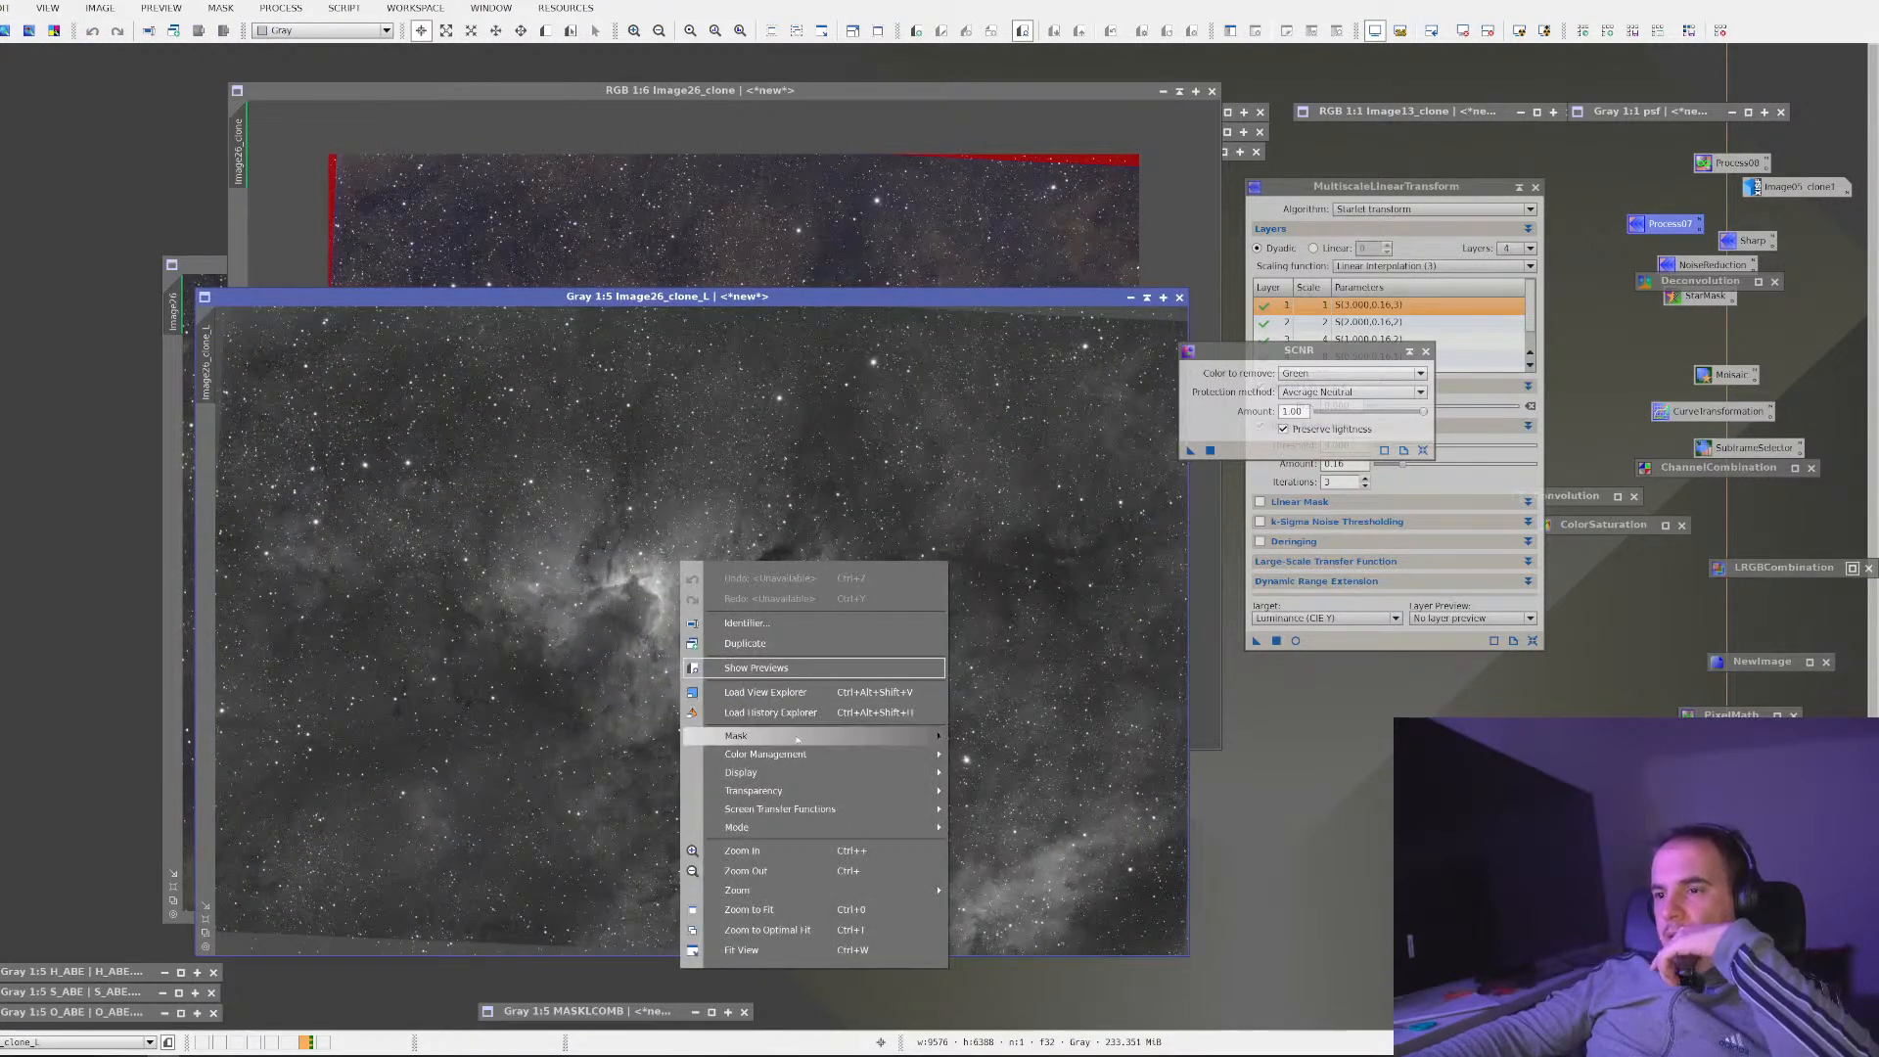
pyautogui.click(739, 628)
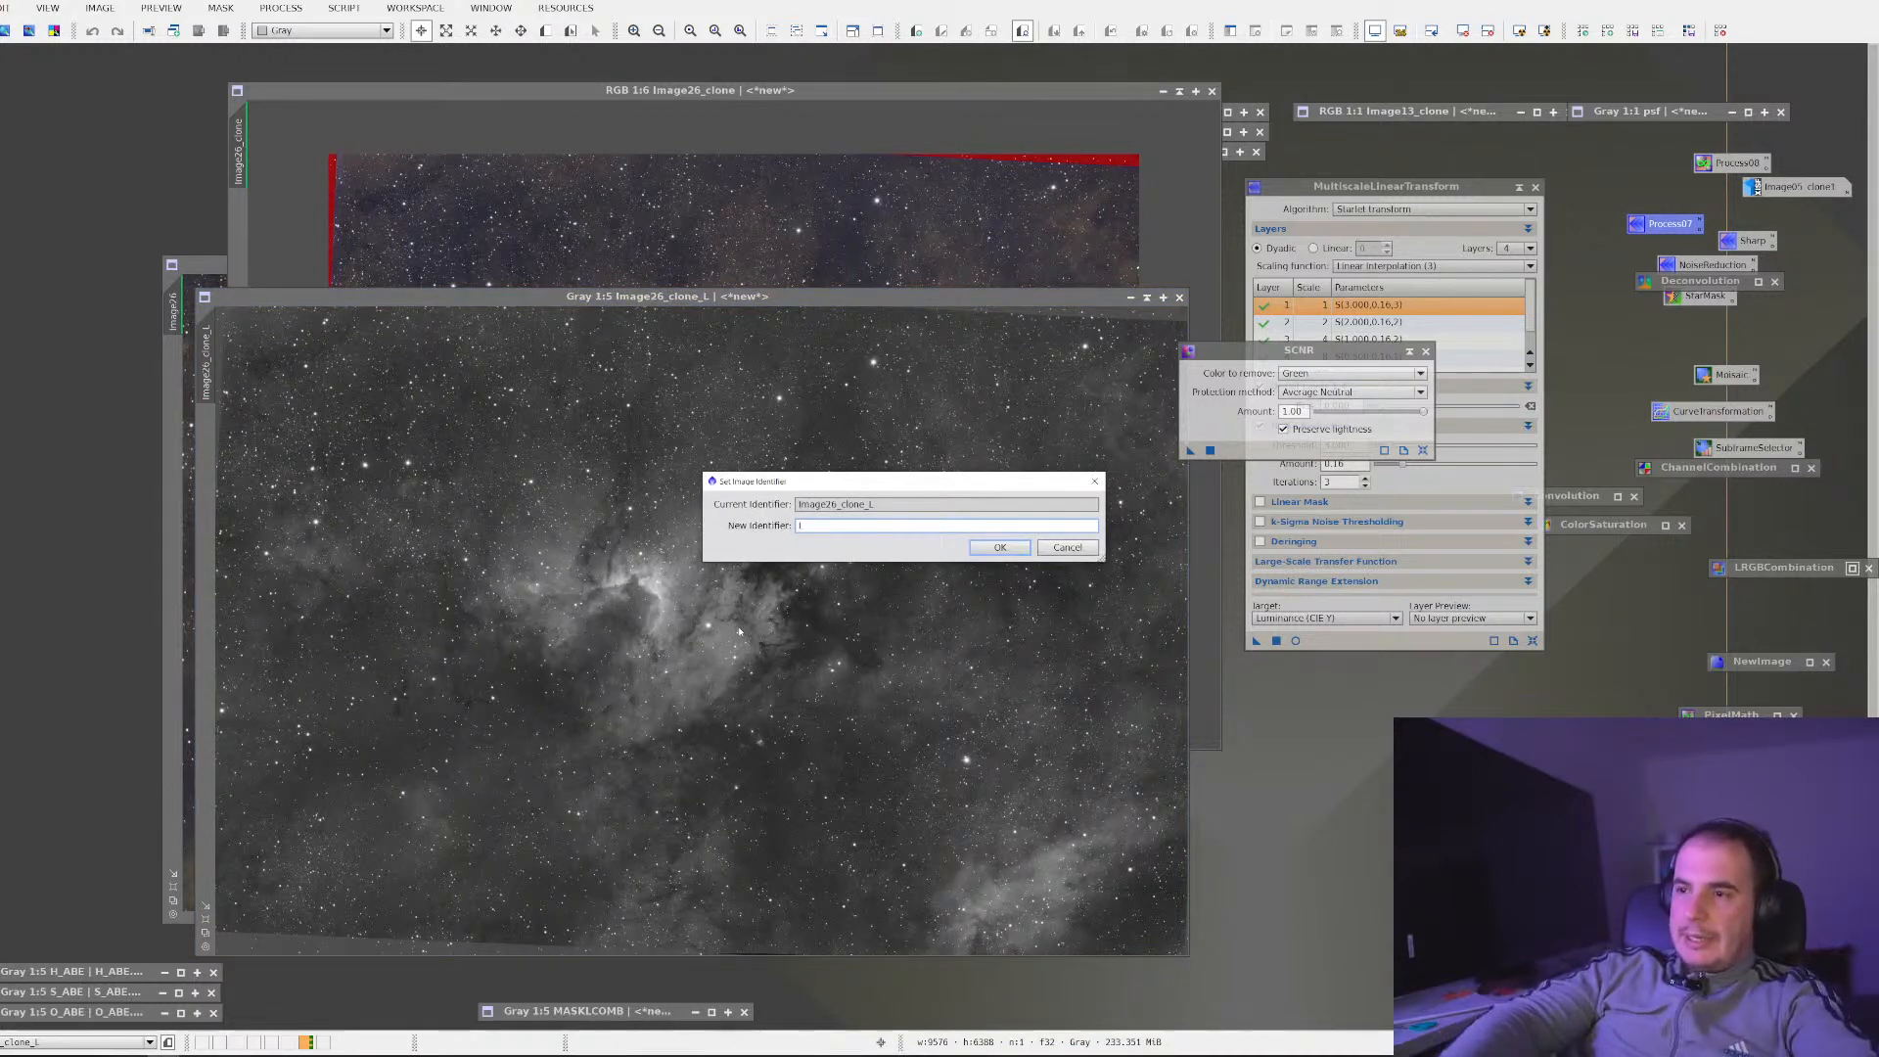
pyautogui.write('L')
pyautogui.press('Return')
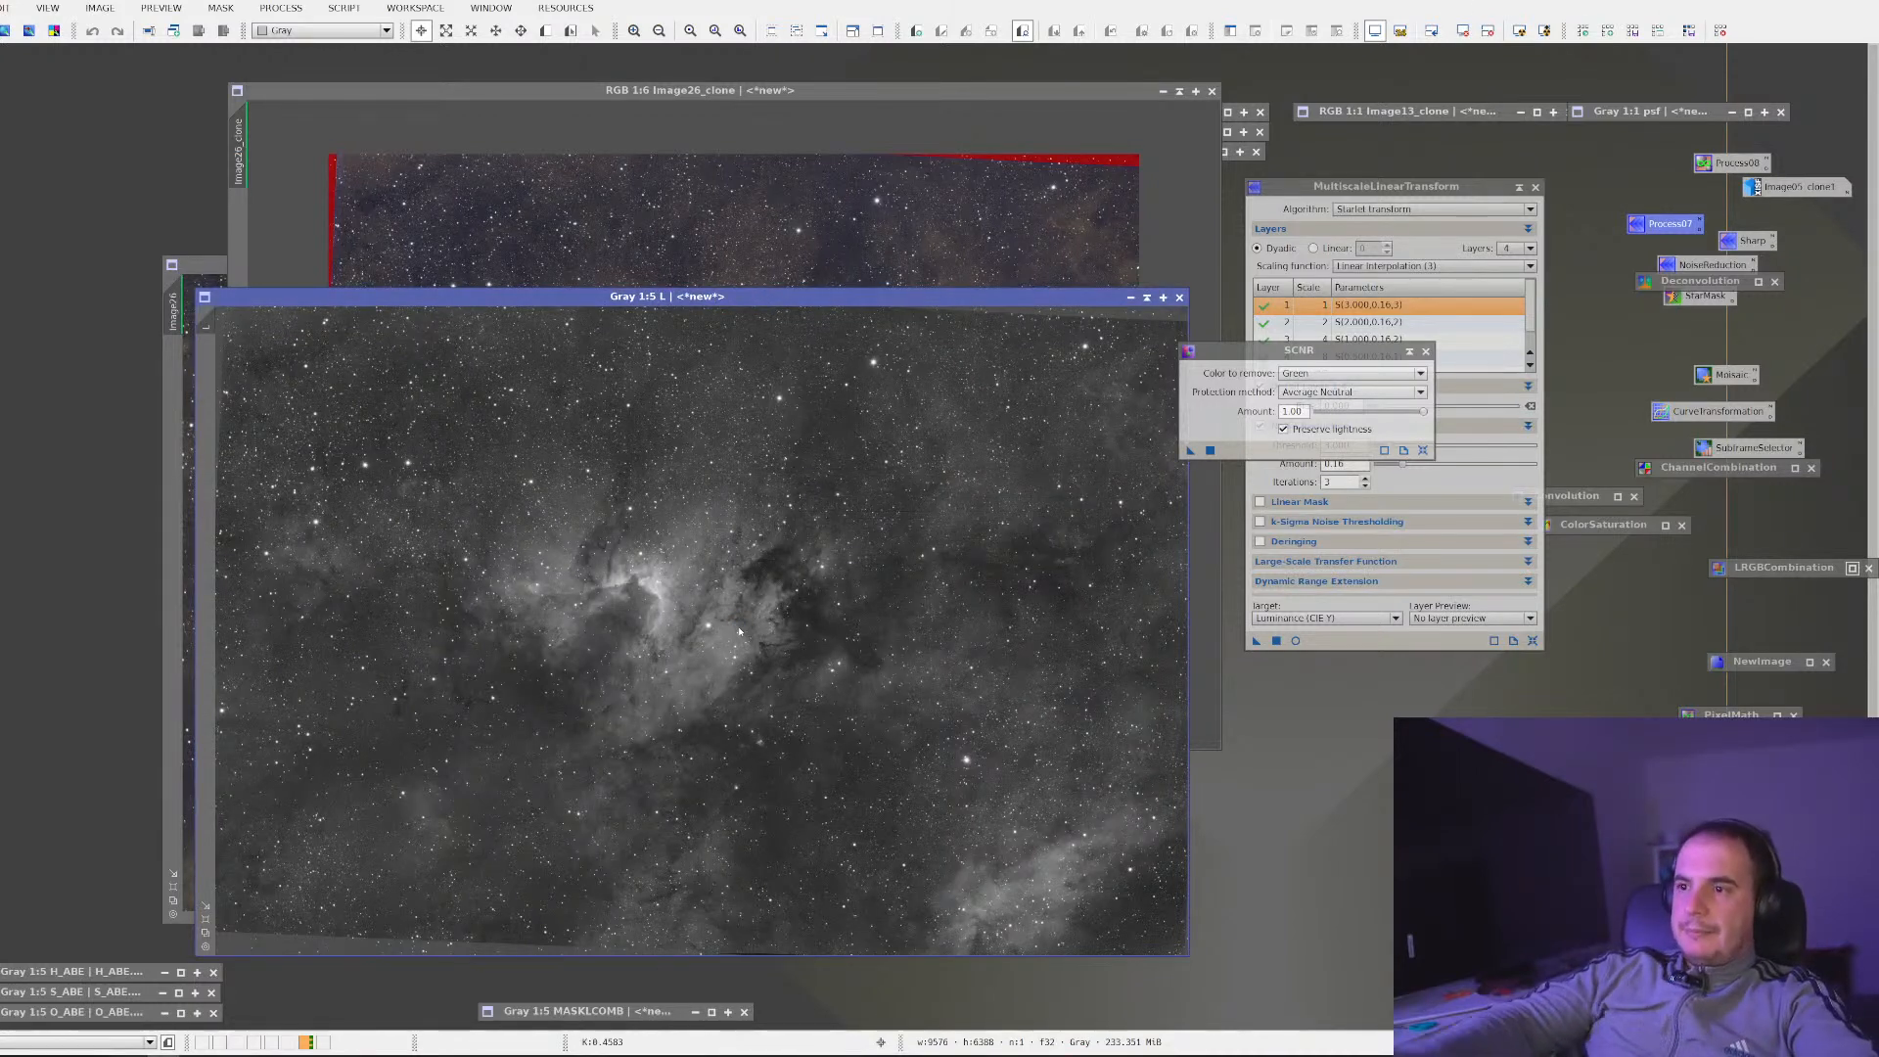
pyautogui.click(1146, 298)
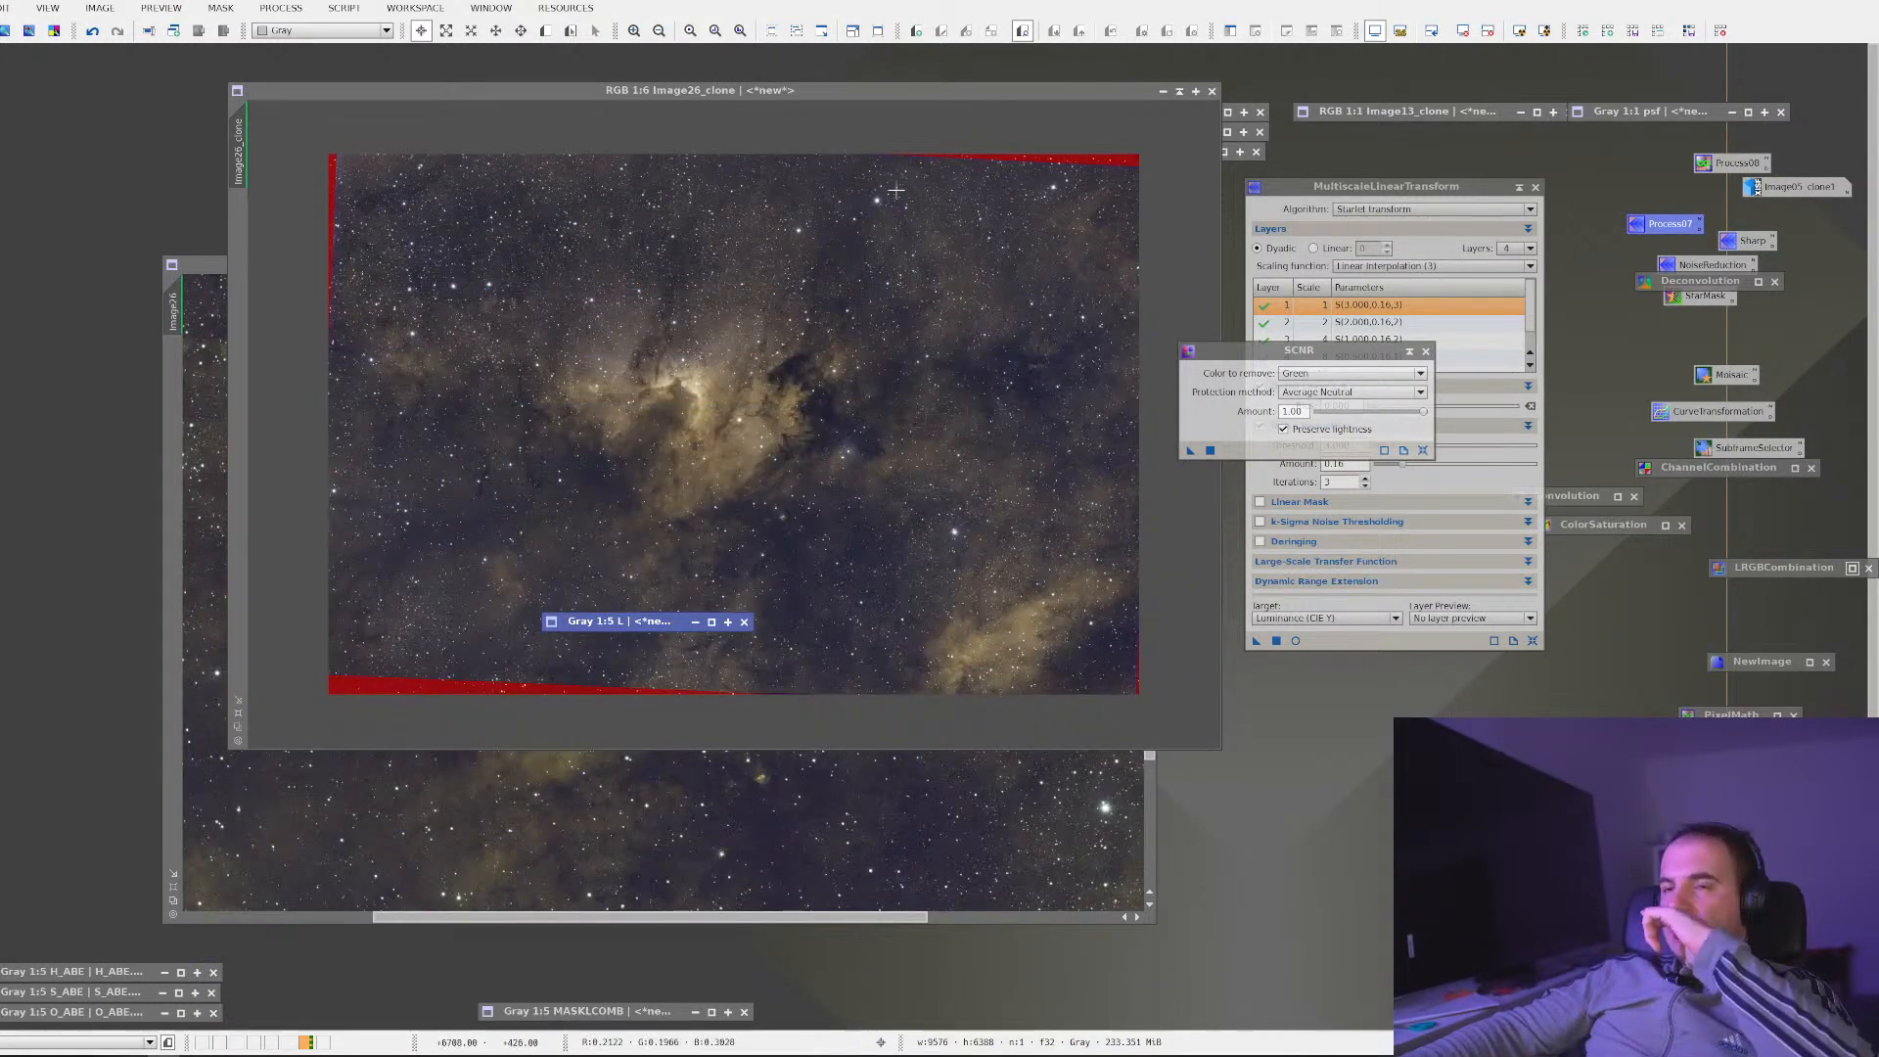
# Apply L as the mask of Image26_clone without inverting it, and hide the red mask overlay
pyautogui.rightClick(685, 262)
pyautogui.moveTo(832, 435)
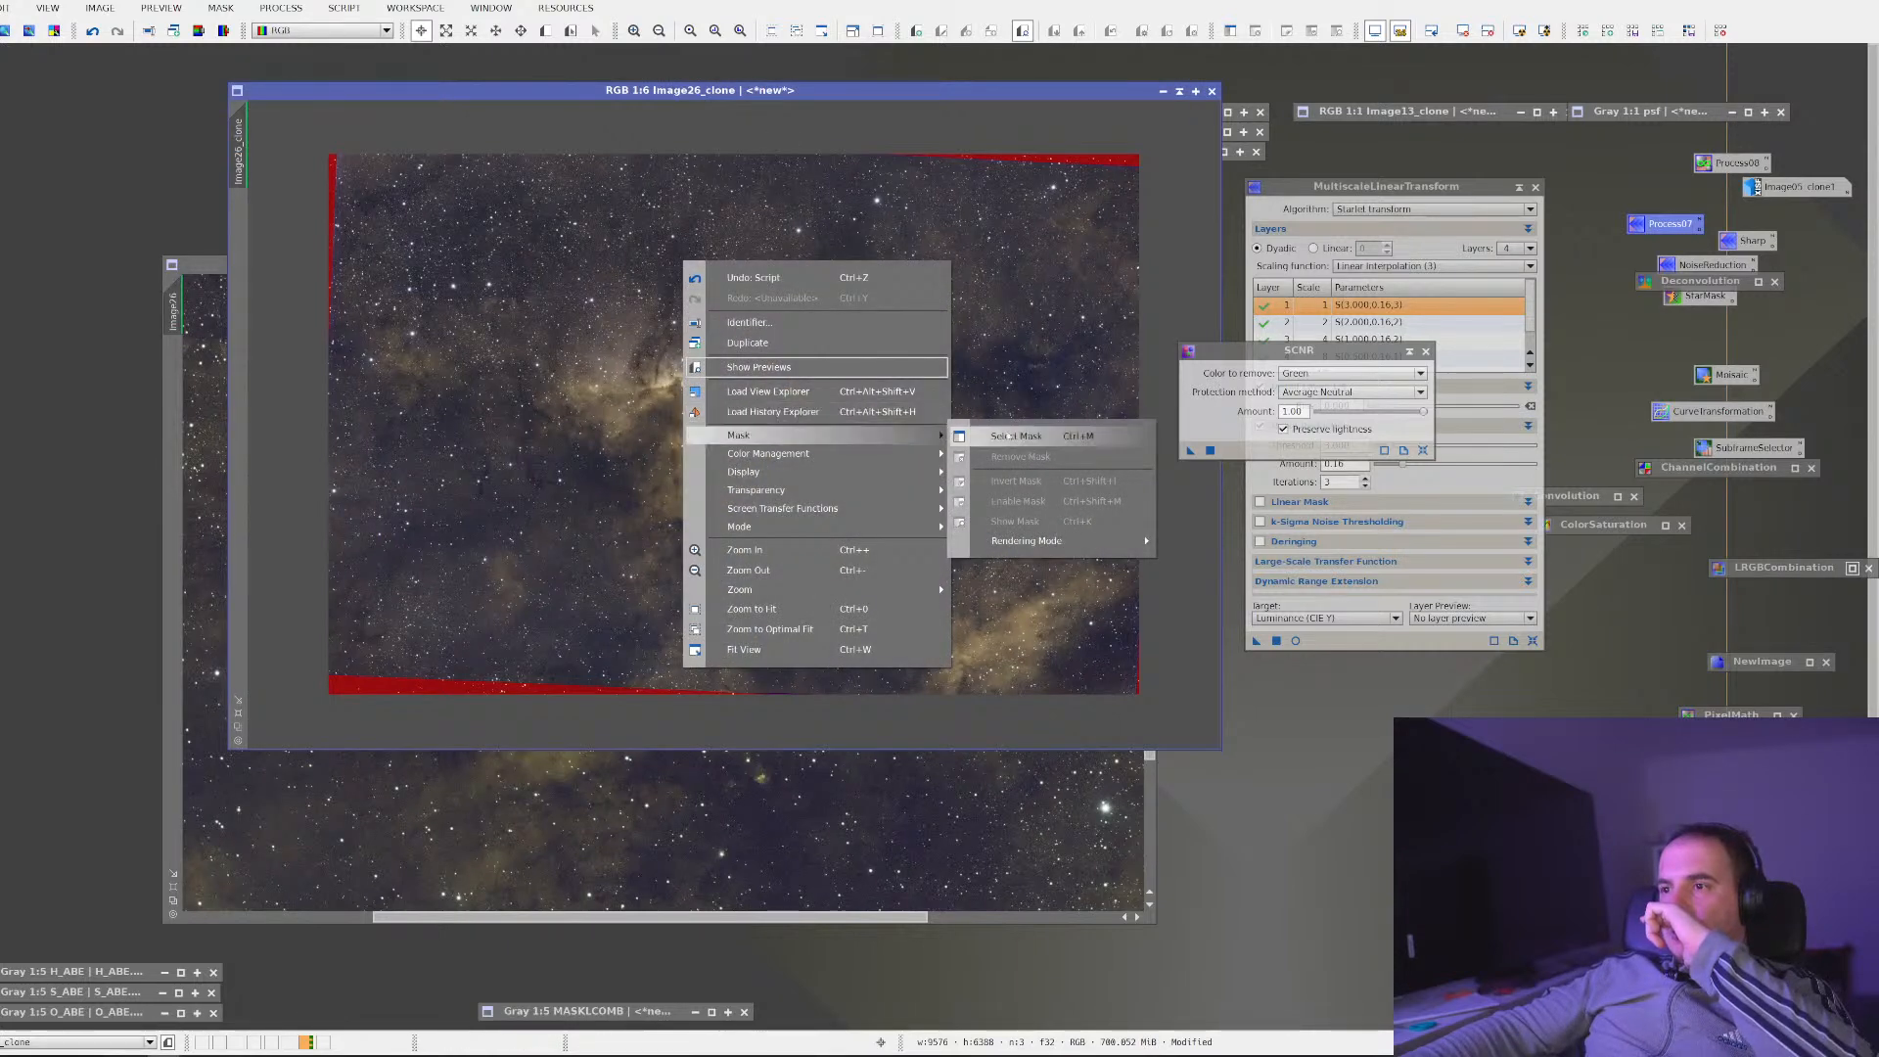
pyautogui.click(1005, 435)
pyautogui.click(1013, 517)
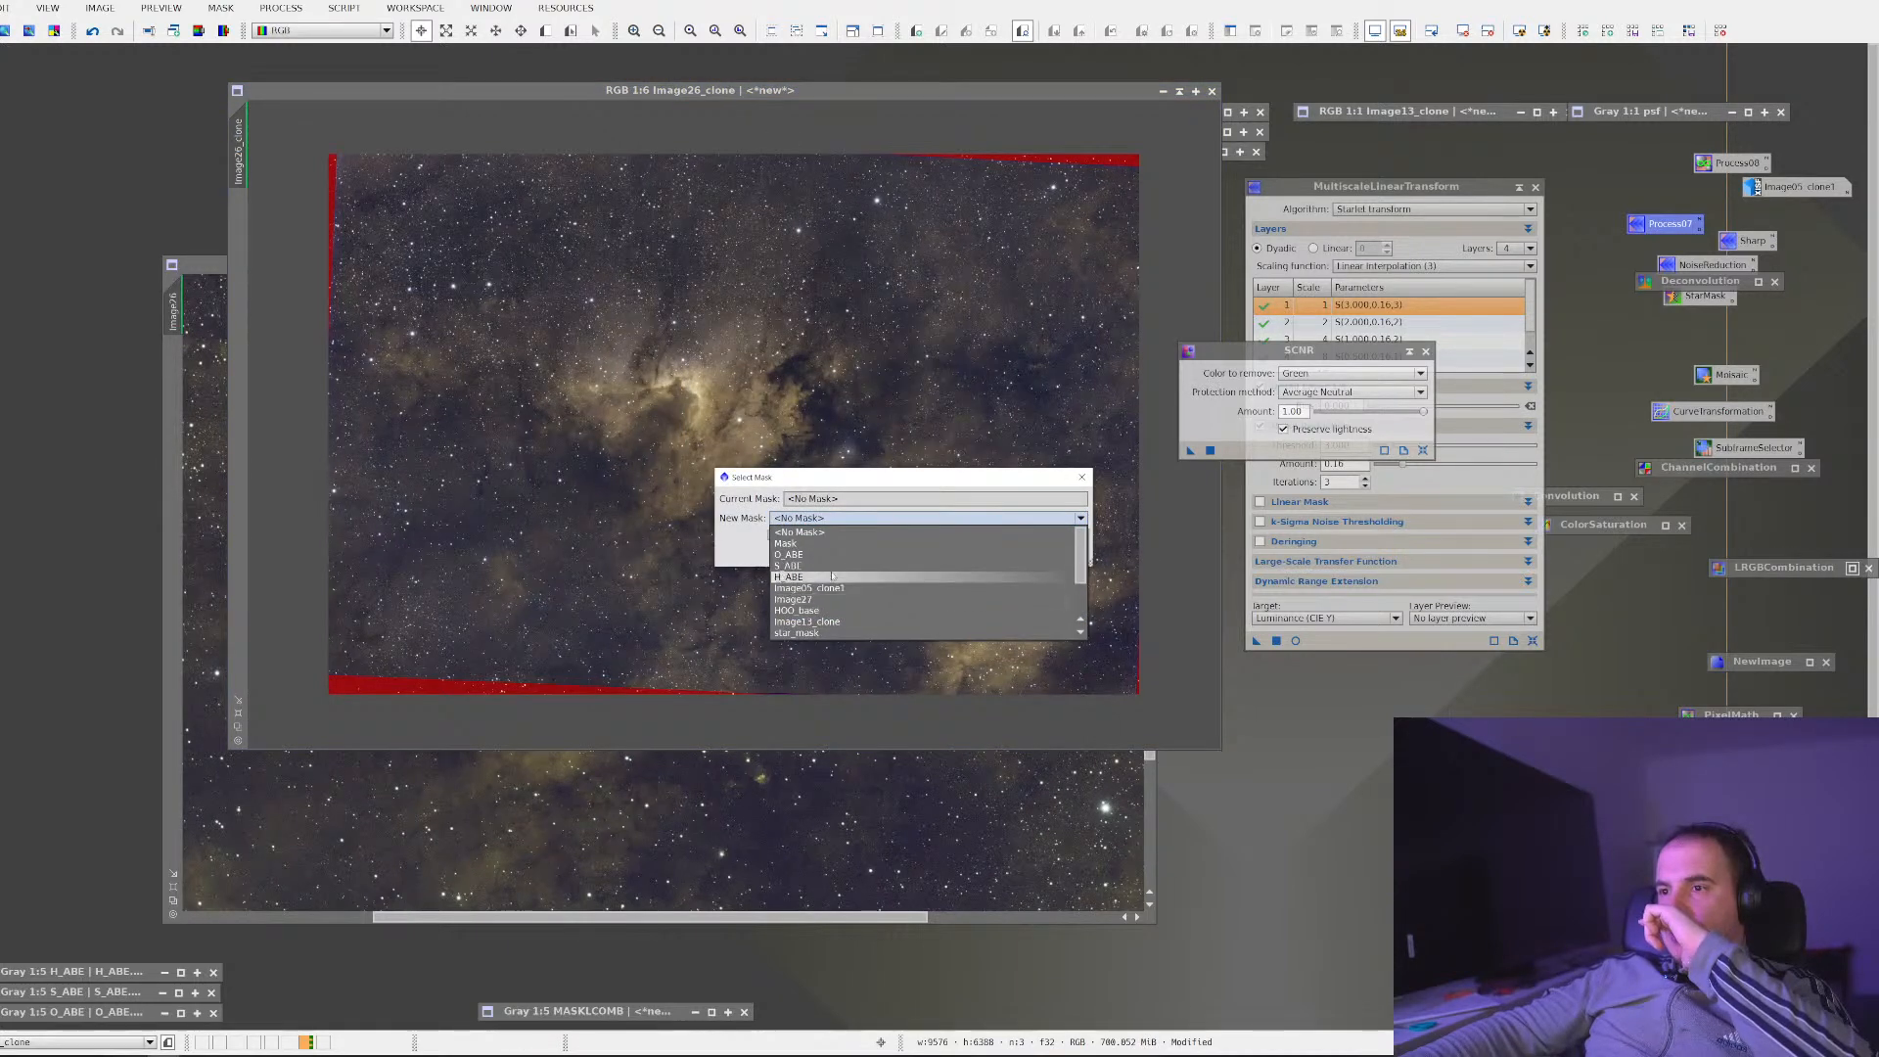
pyautogui.scroll(-2, 861, 587)
pyautogui.click(883, 603)
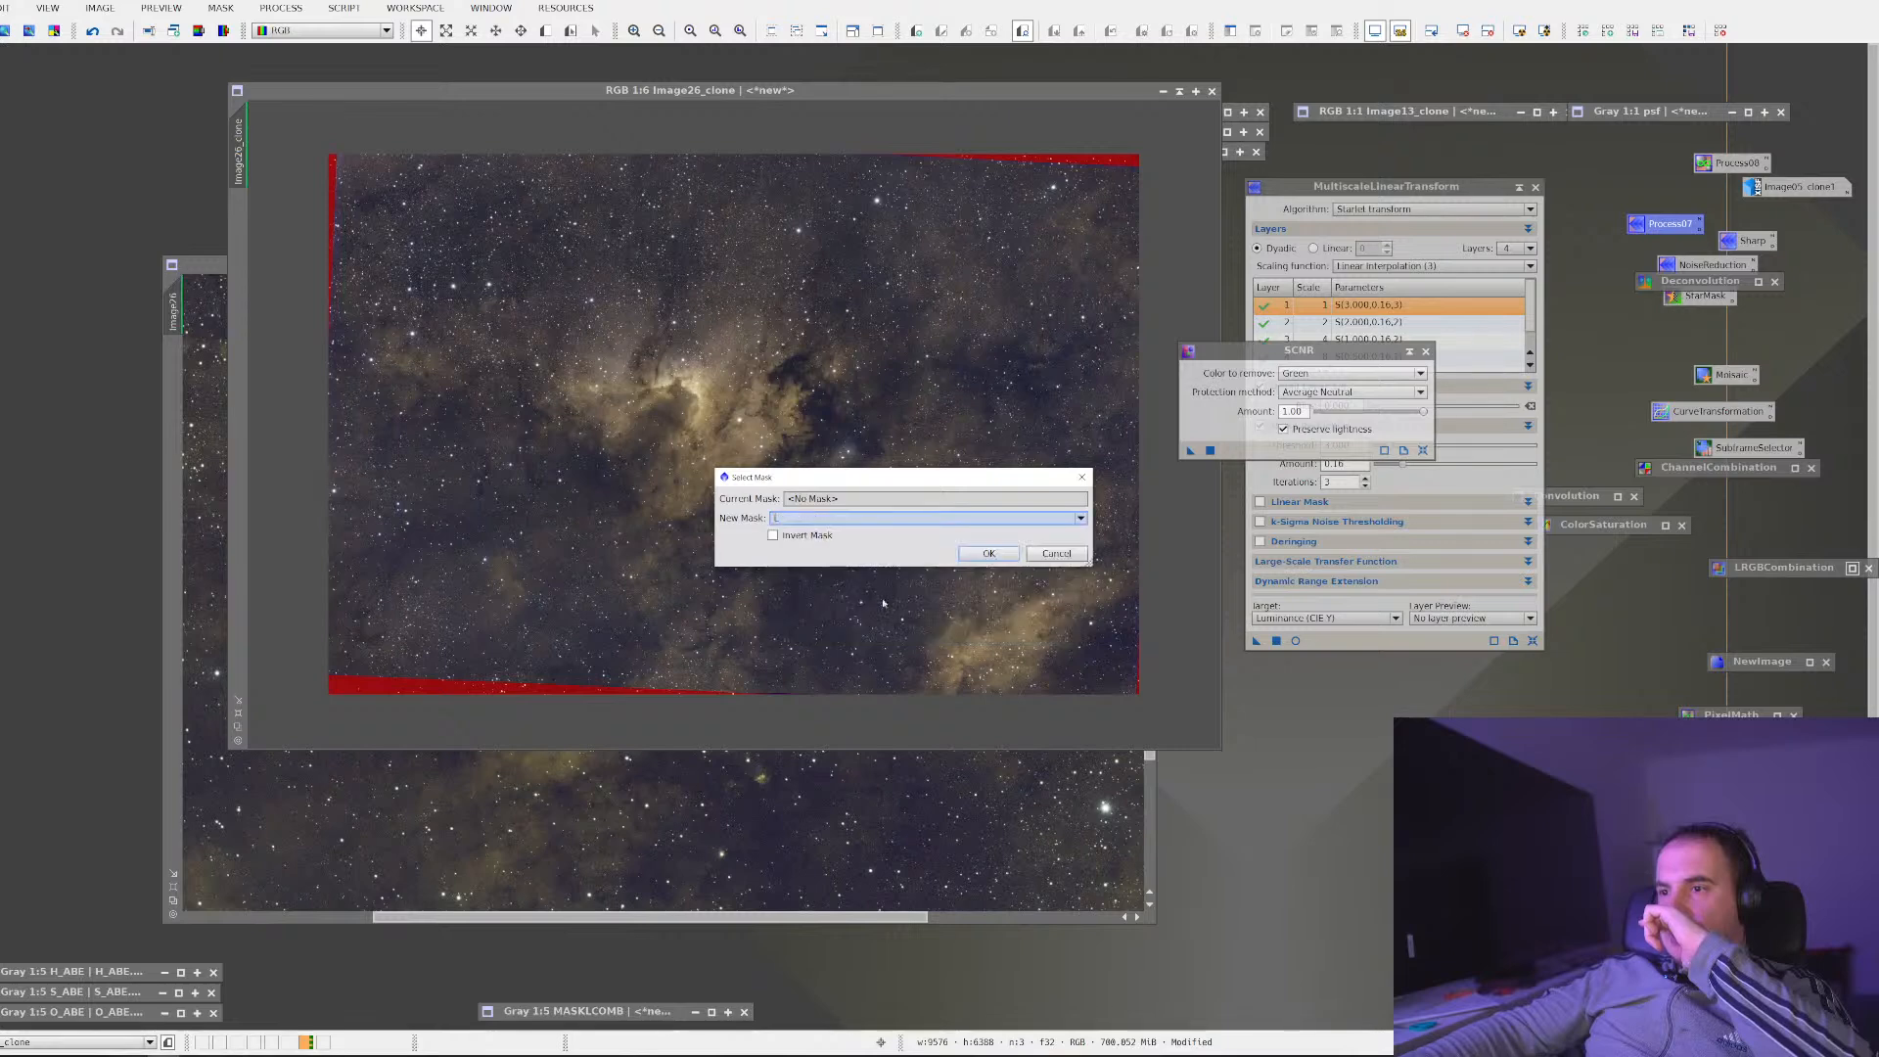
pyautogui.click(987, 553)
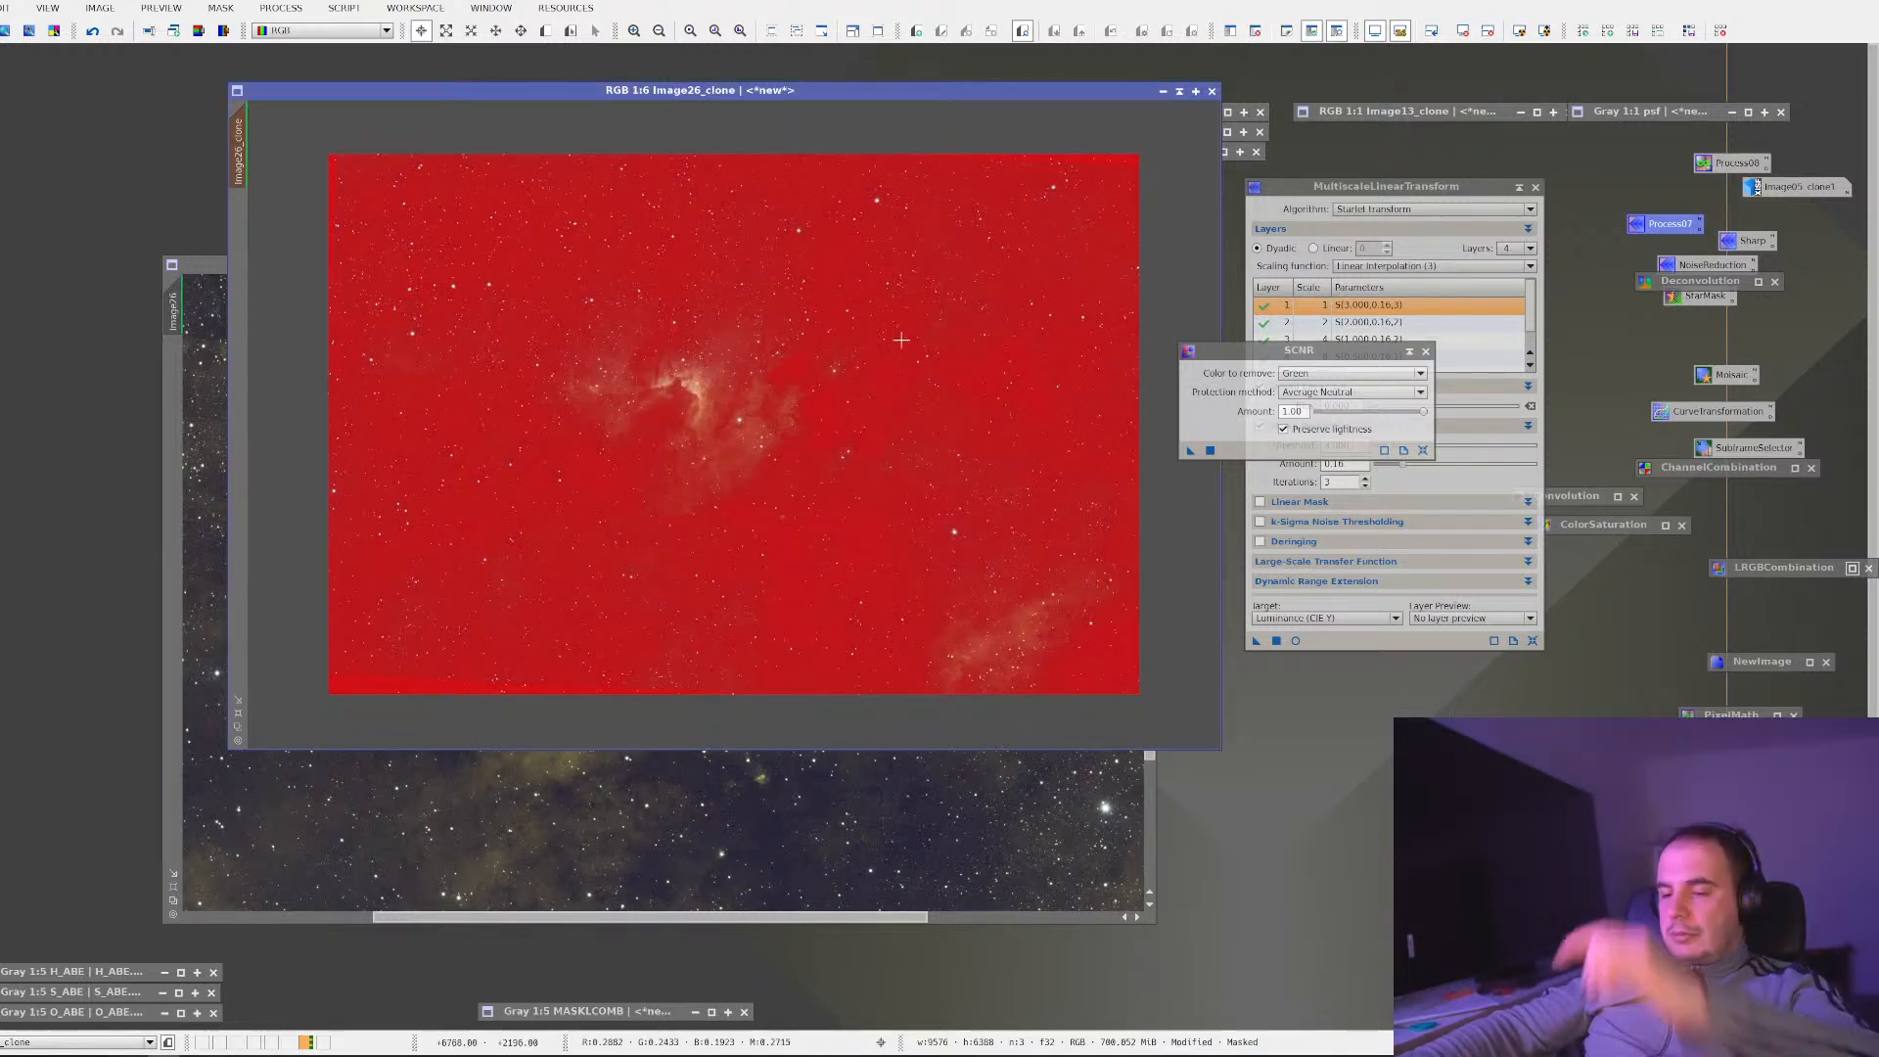
pyautogui.hotkey('ctrl', 'k')
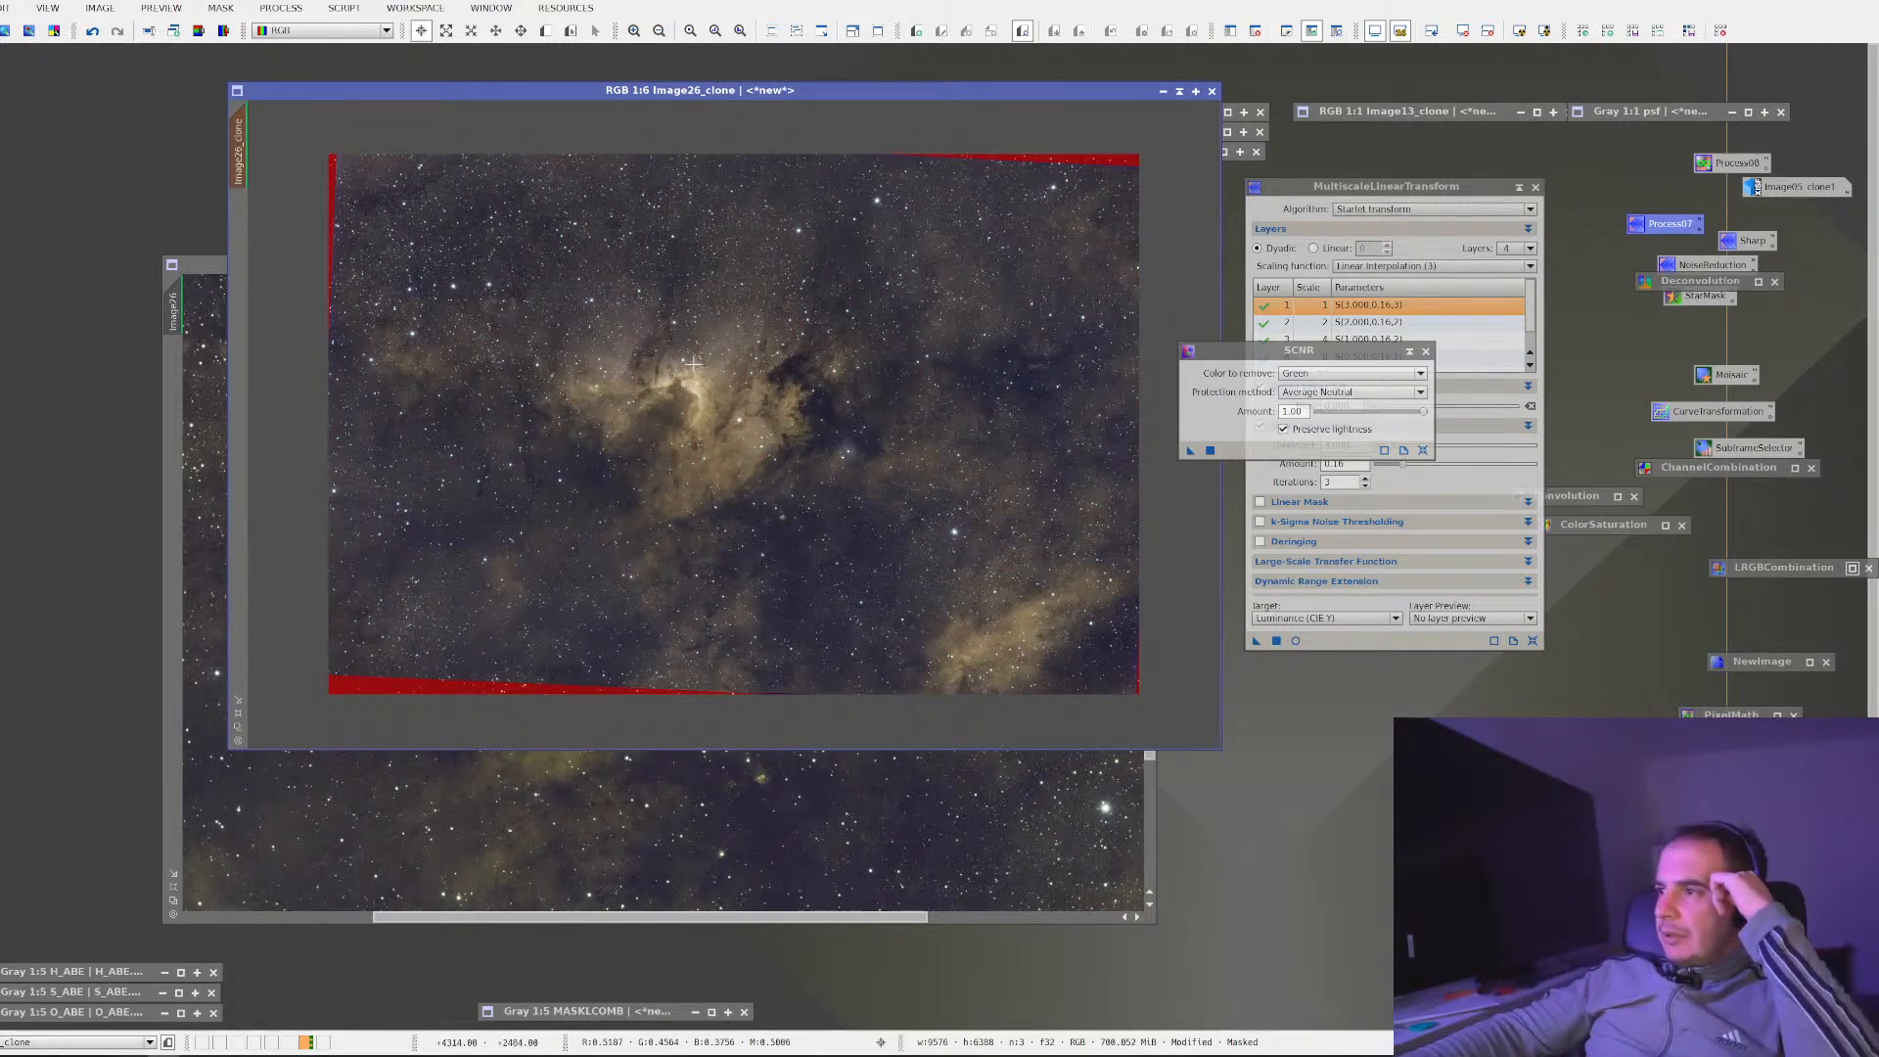
# Deconvolve Image26_clone with the external psf, Regularized Richardson-Lucy, 10 iterations and STARM local deringing at 0.70
pyautogui.scroll(2, 694, 362)
pyautogui.doubleClick(1694, 281)
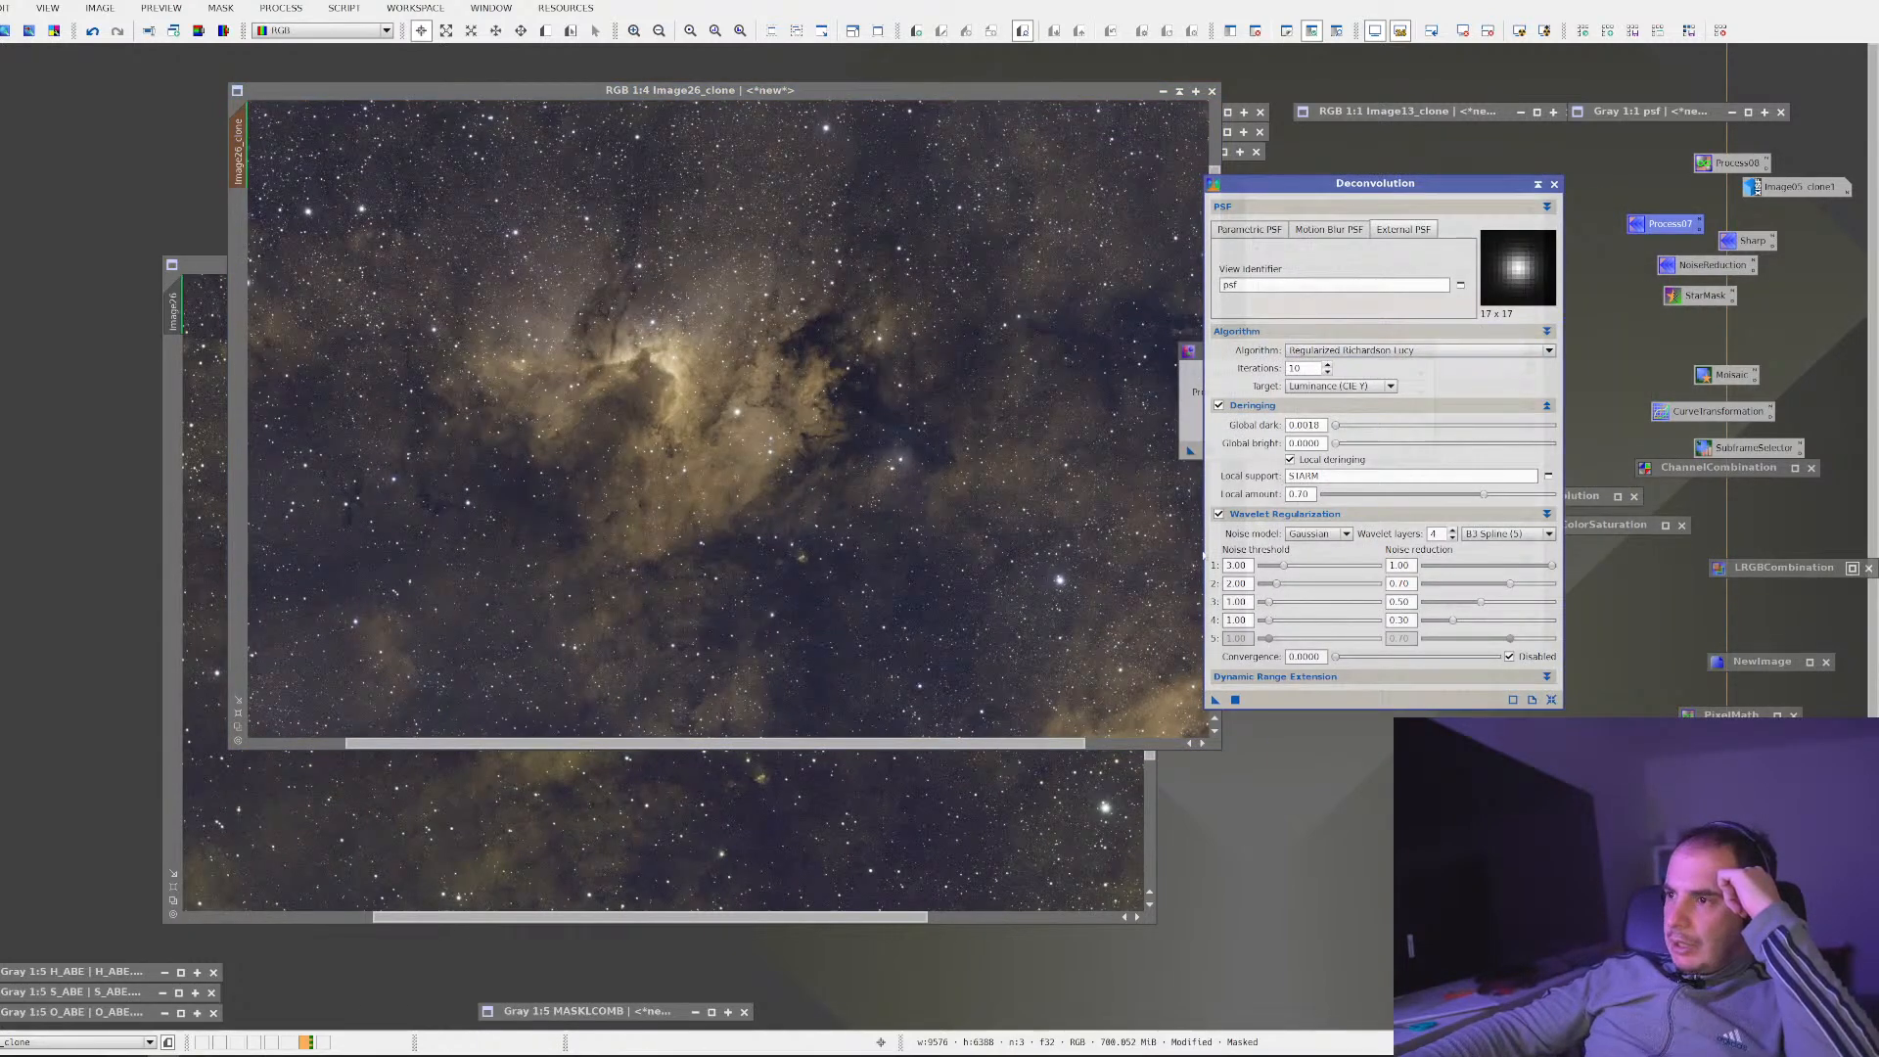
pyautogui.moveTo(797, 561); pyautogui.dragTo(551, 557)
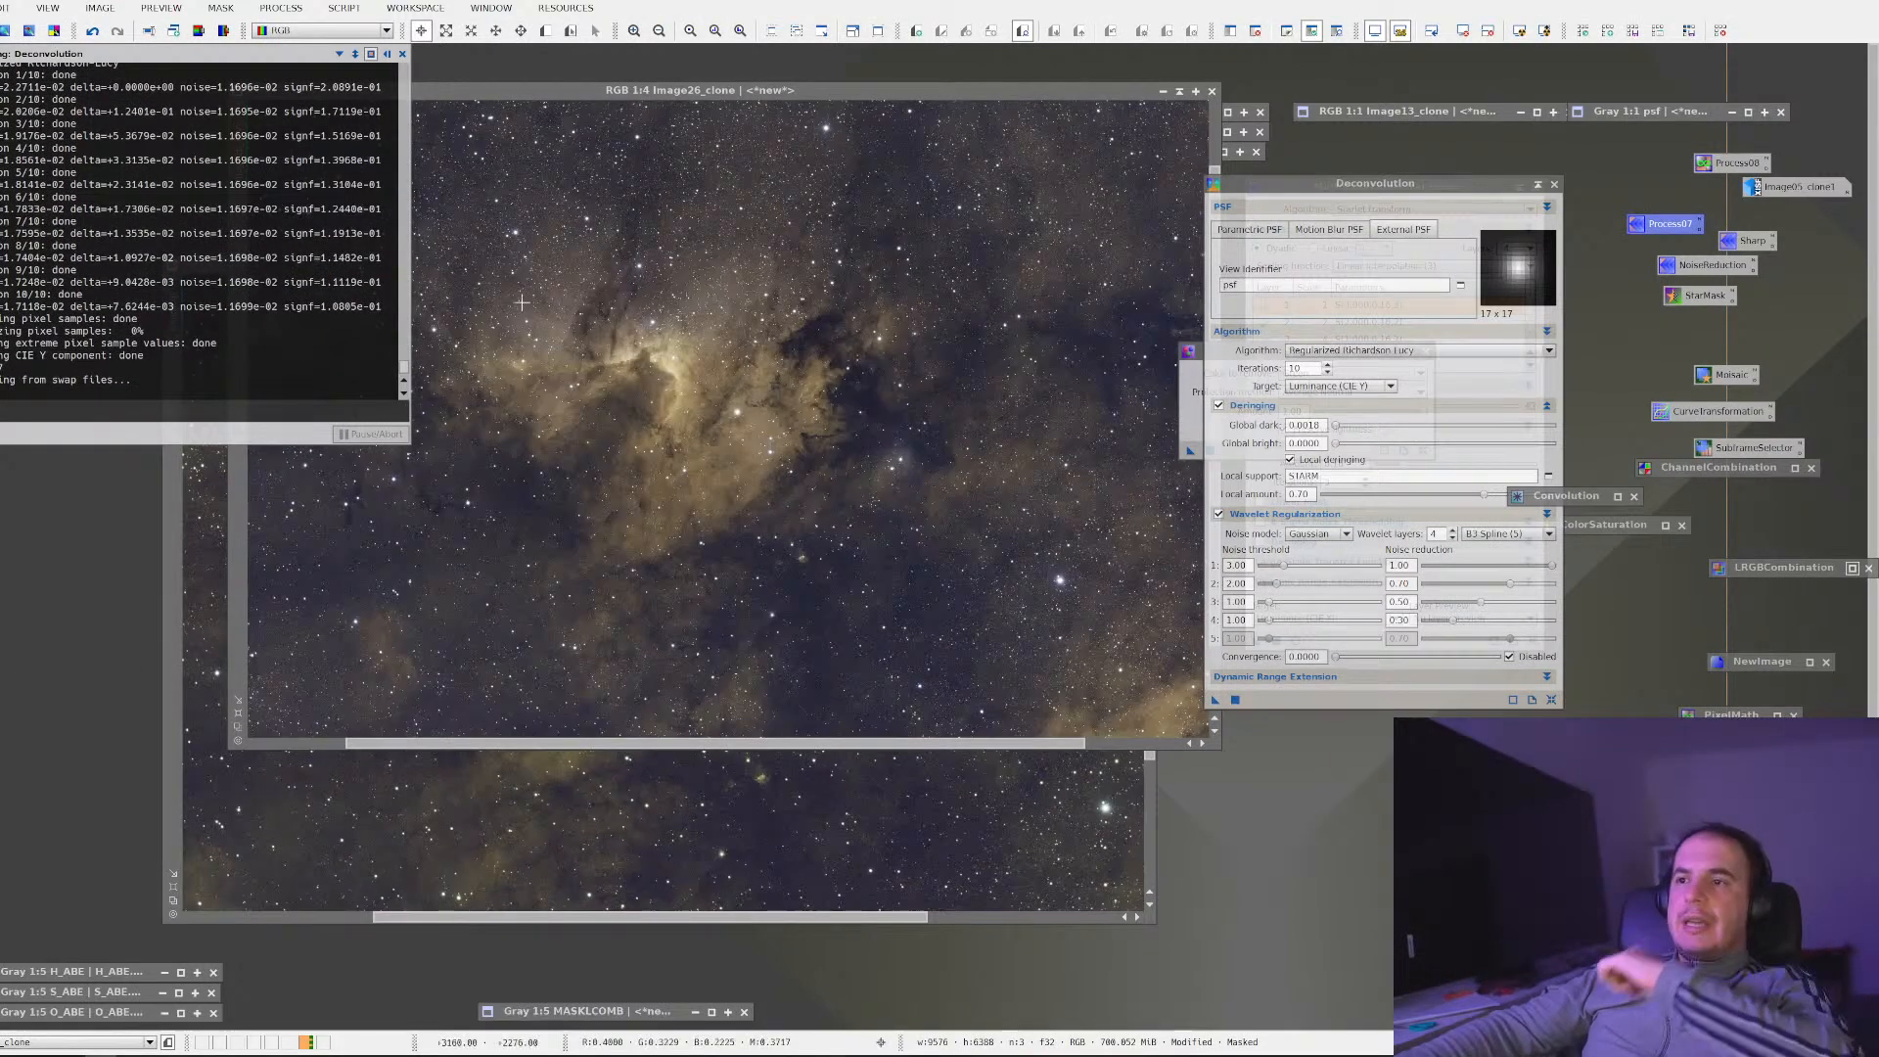
# Examine the nebula rim in Image26_clone up to 2:1 and compare it with the deconvolution undone and redone
pyautogui.scroll(2, 606, 315)
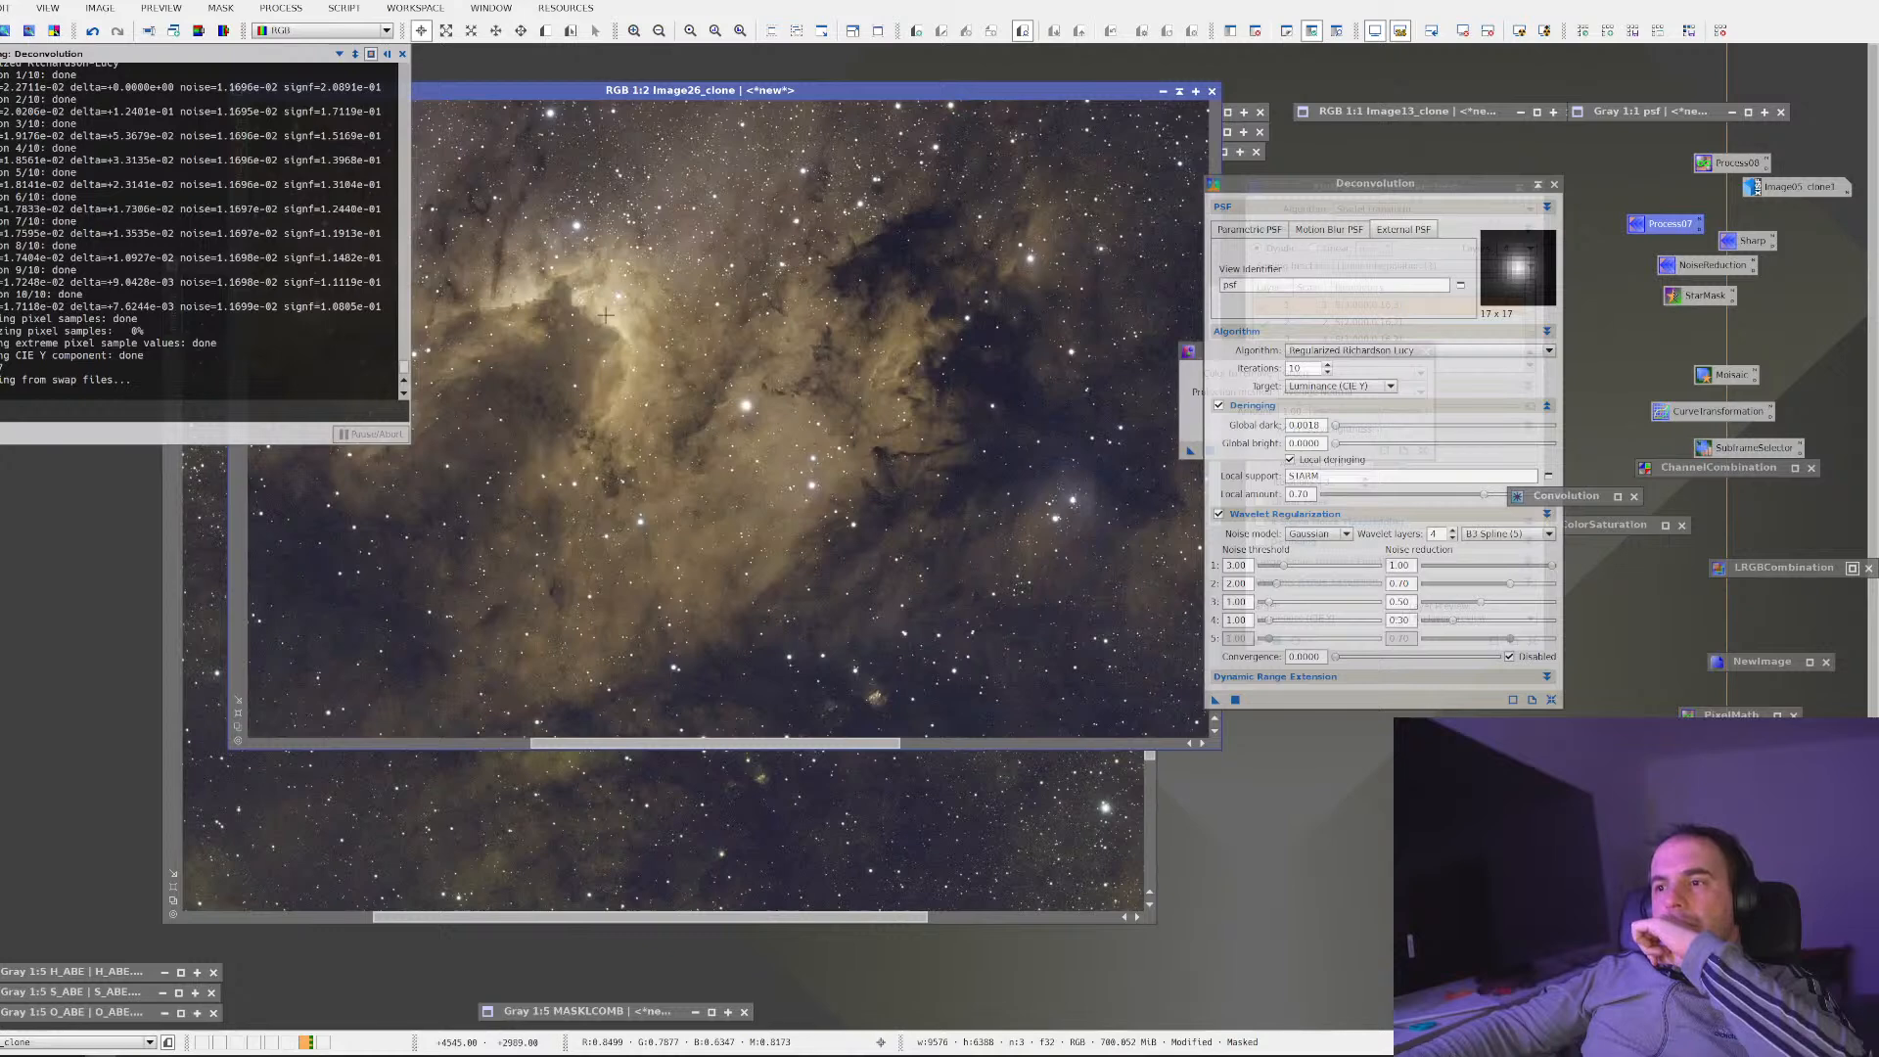
pyautogui.scroll(1, 606, 315)
pyautogui.moveTo(716, 177); pyautogui.dragTo(747, 232)
pyautogui.scroll(-1, 678, 432)
pyautogui.scroll(1, 678, 431)
pyautogui.moveTo(706, 352); pyautogui.dragTo(807, 545)
pyautogui.scroll(1, 799, 448)
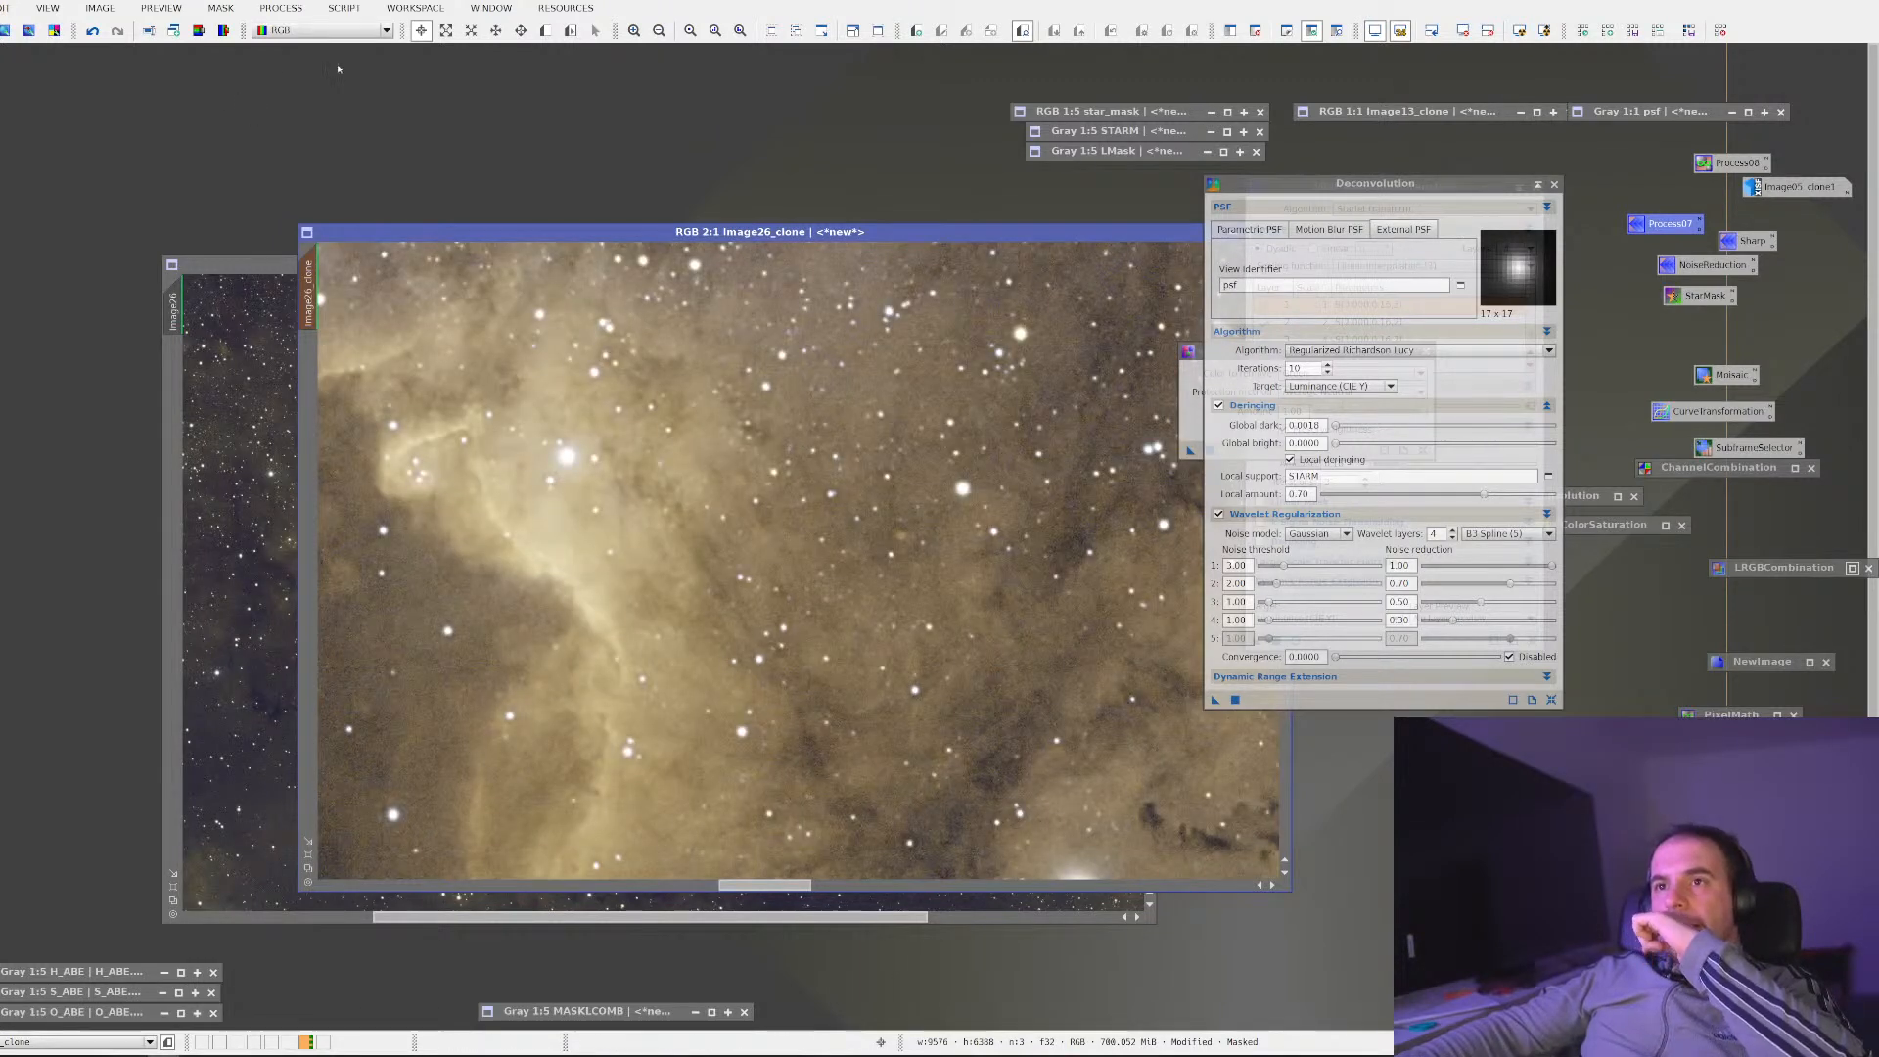
pyautogui.click(92, 30)
pyautogui.click(118, 30)
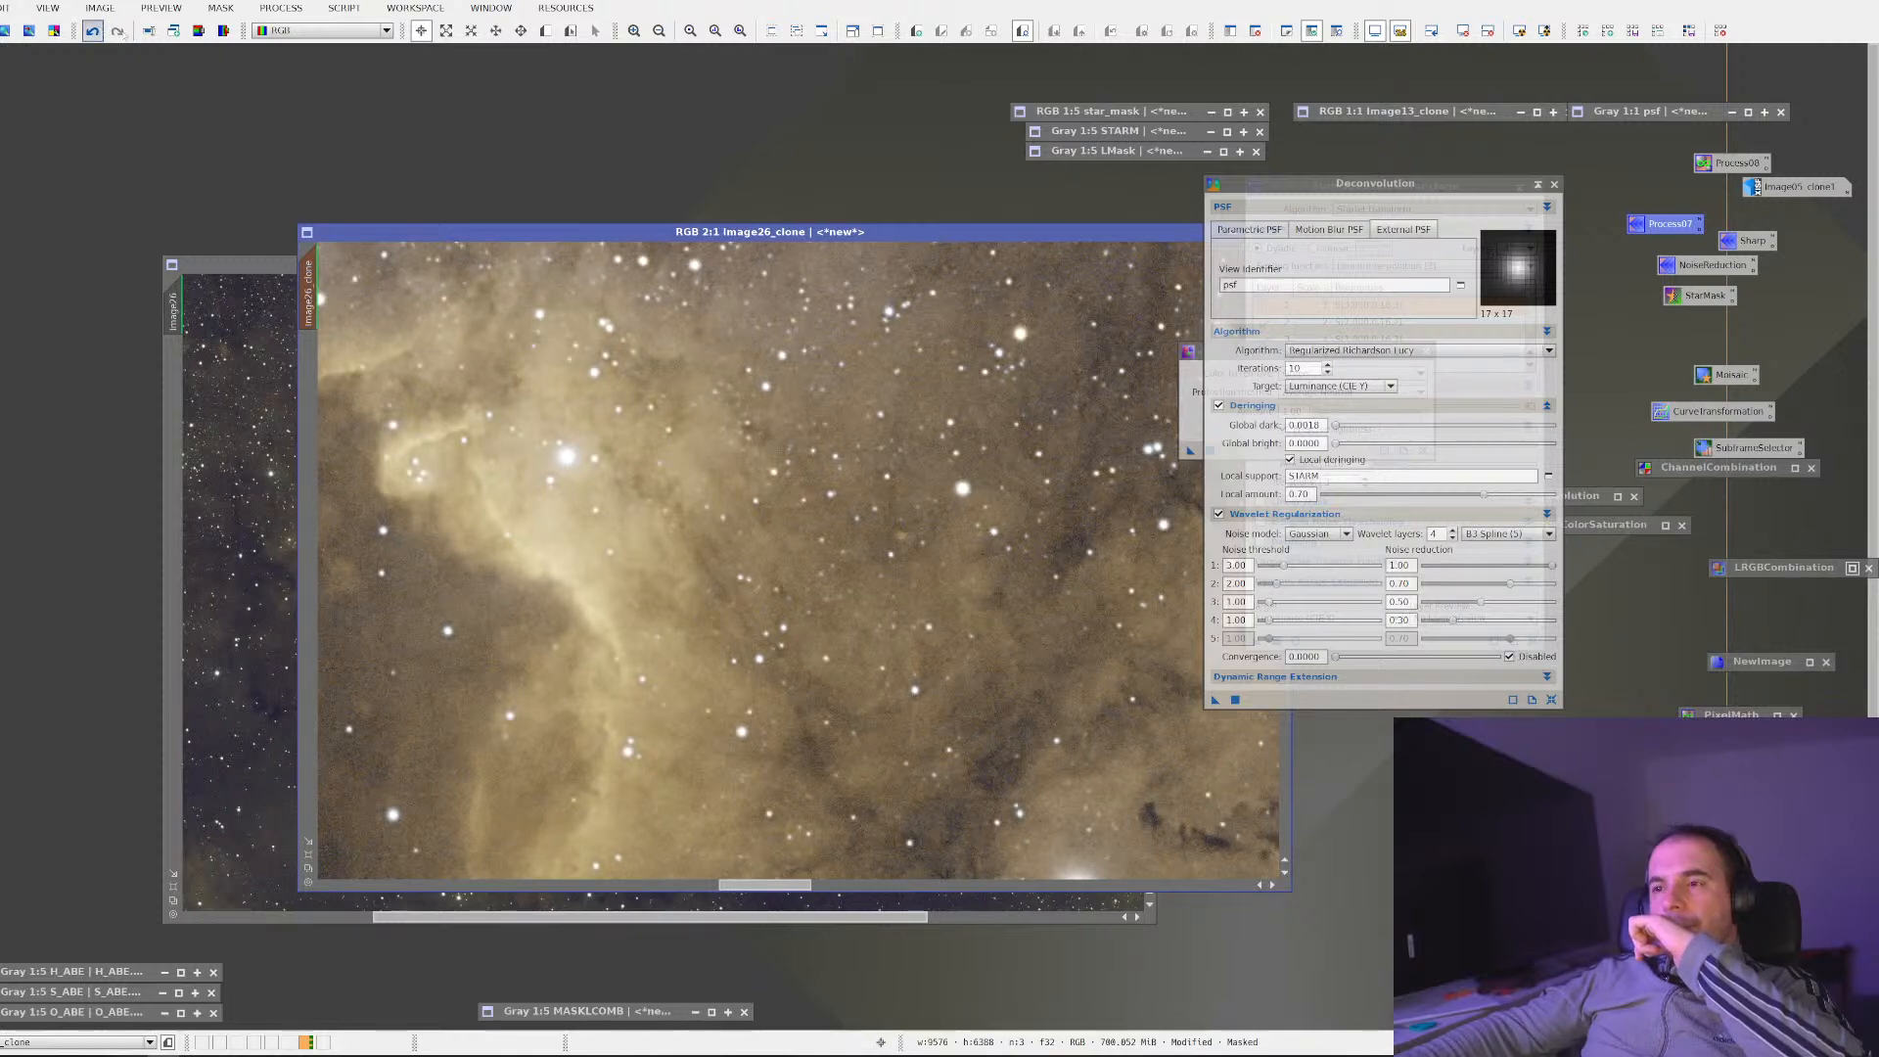
# Define a preview of about 800 by 480 pixels around the bright nebula rim of Image26_clone and display it
pyautogui.scroll(-1, 460, 364)
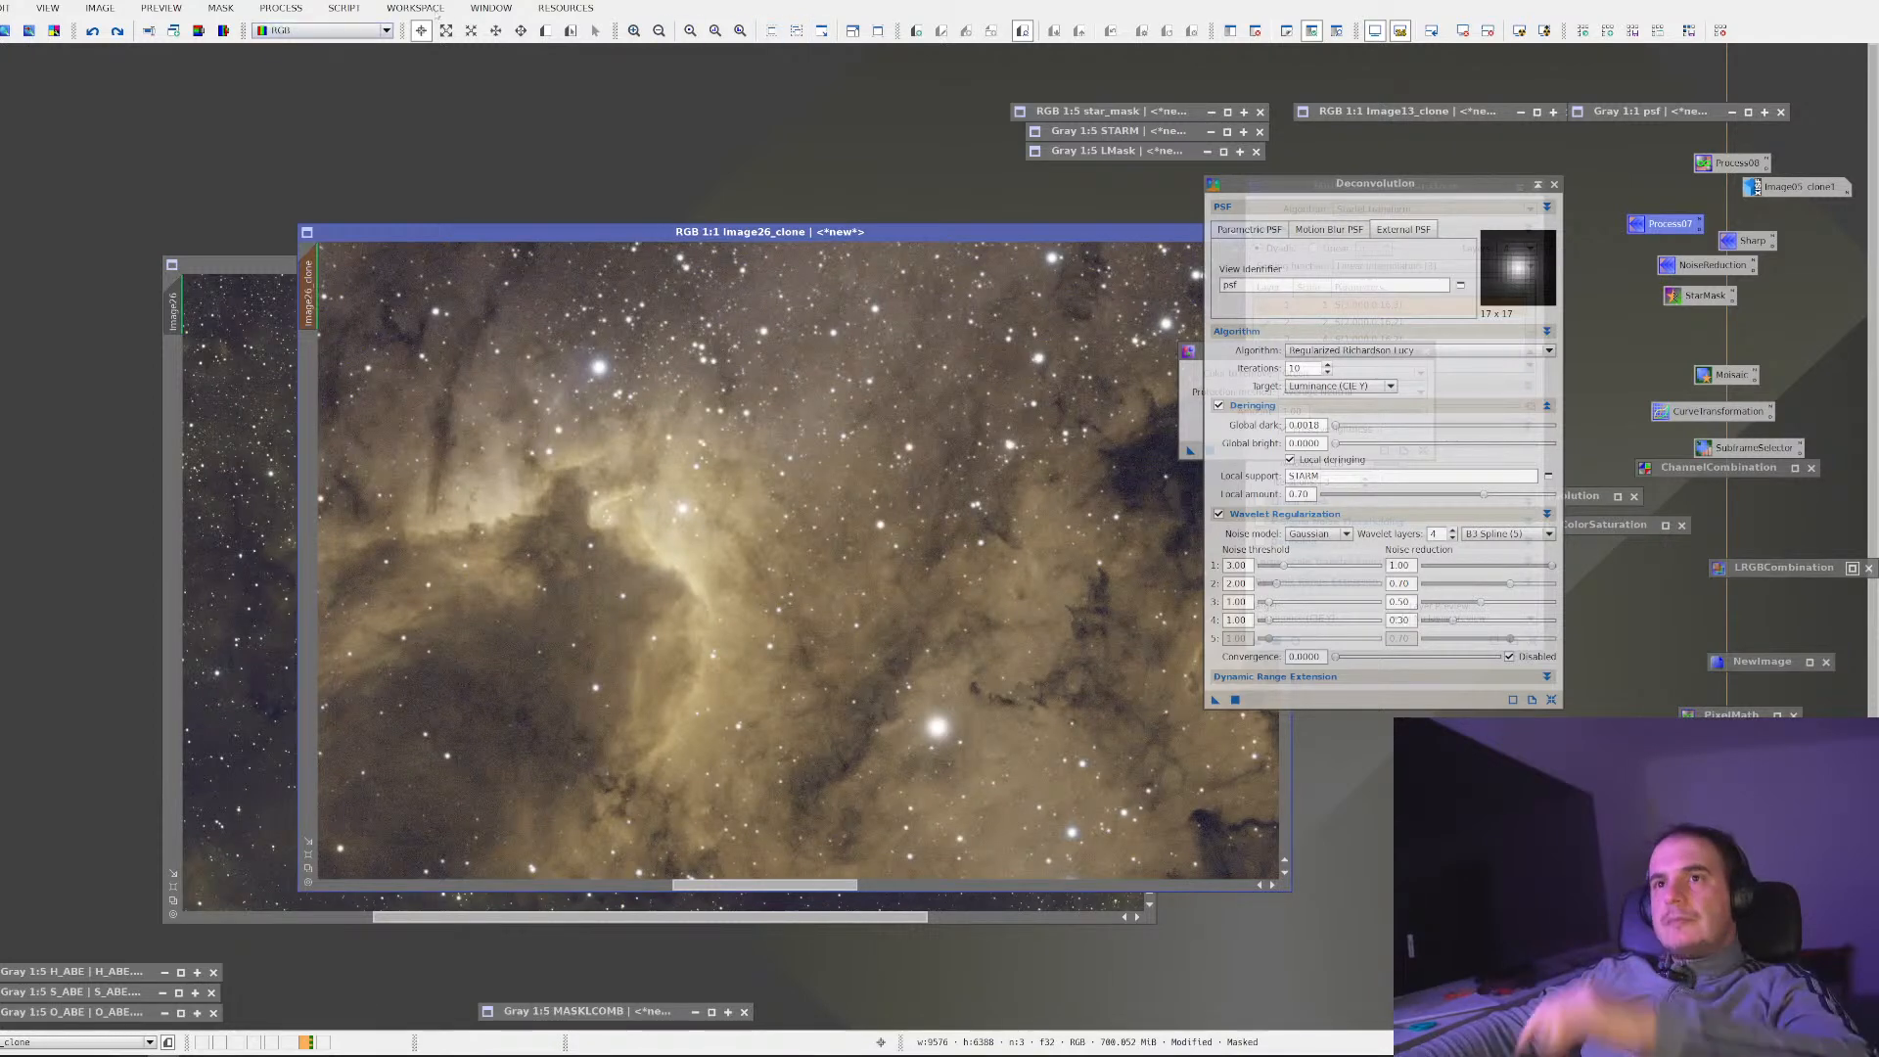
pyautogui.click(545, 30)
pyautogui.moveTo(506, 375); pyautogui.dragTo(910, 617)
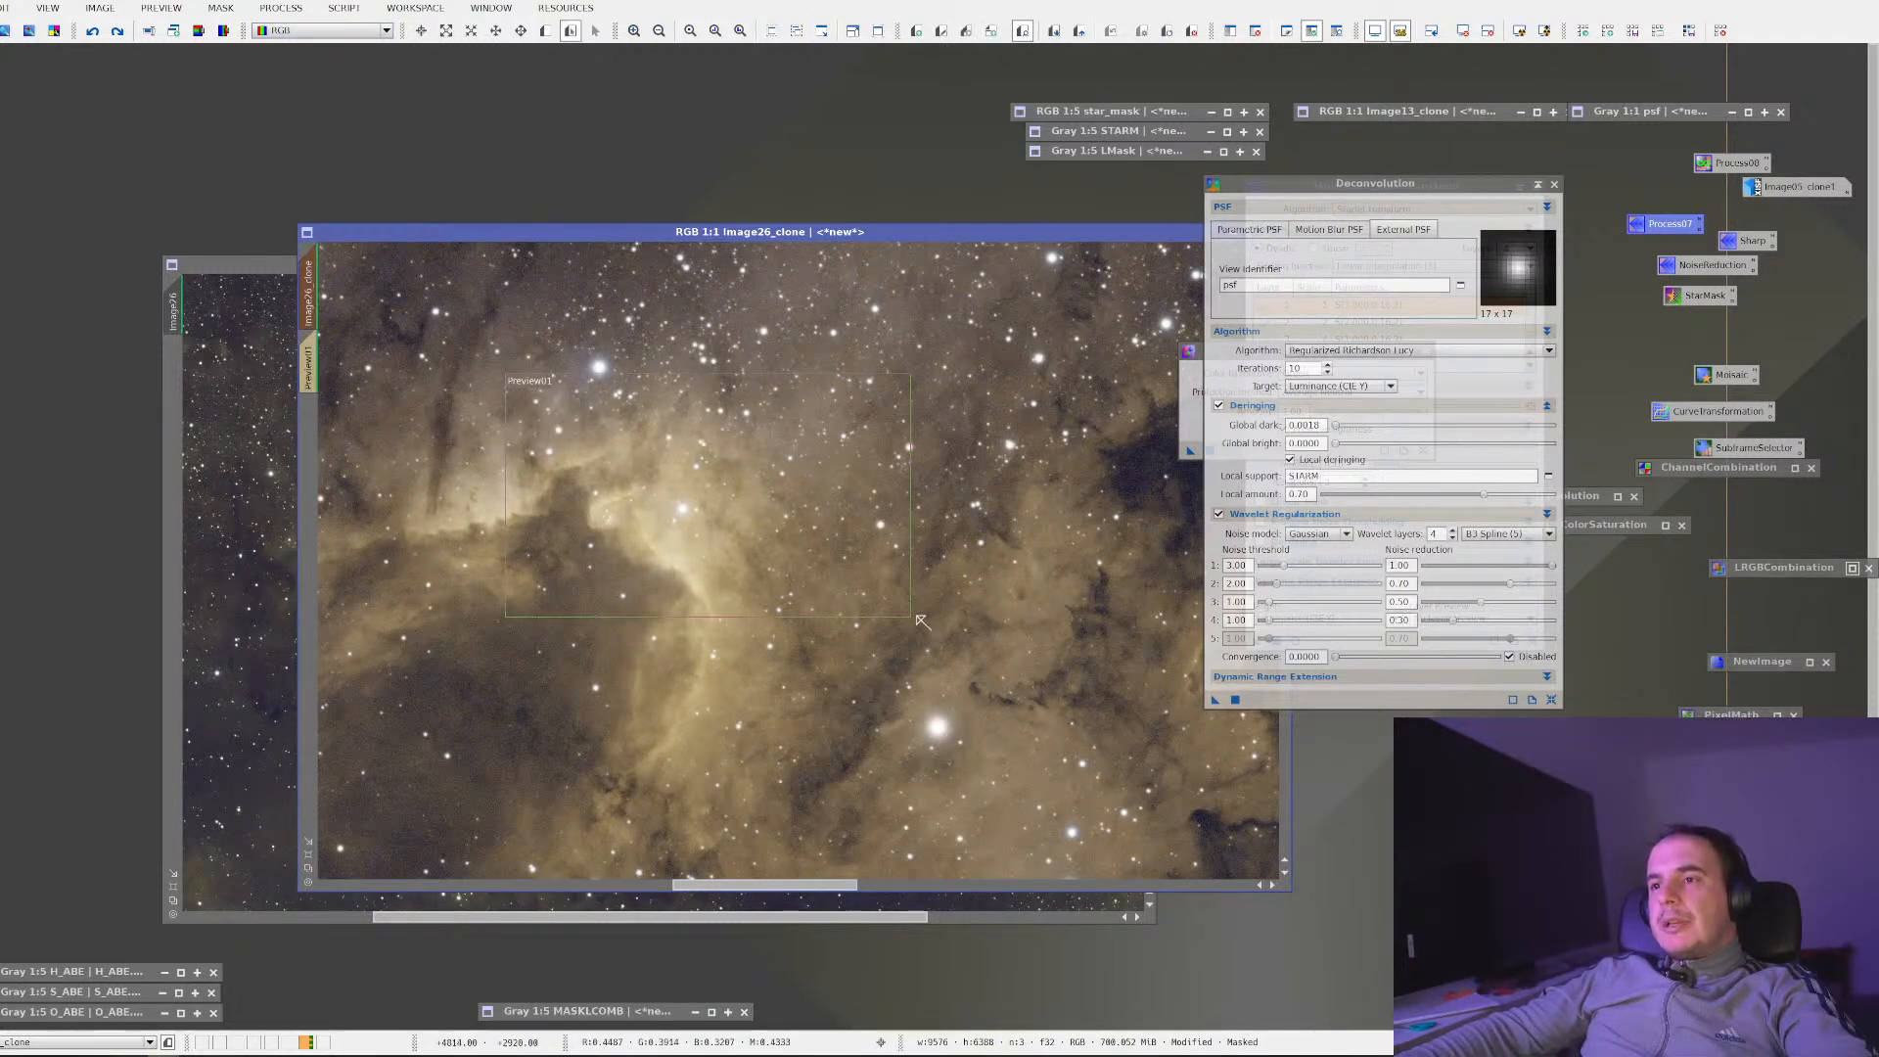
pyautogui.click(311, 350)
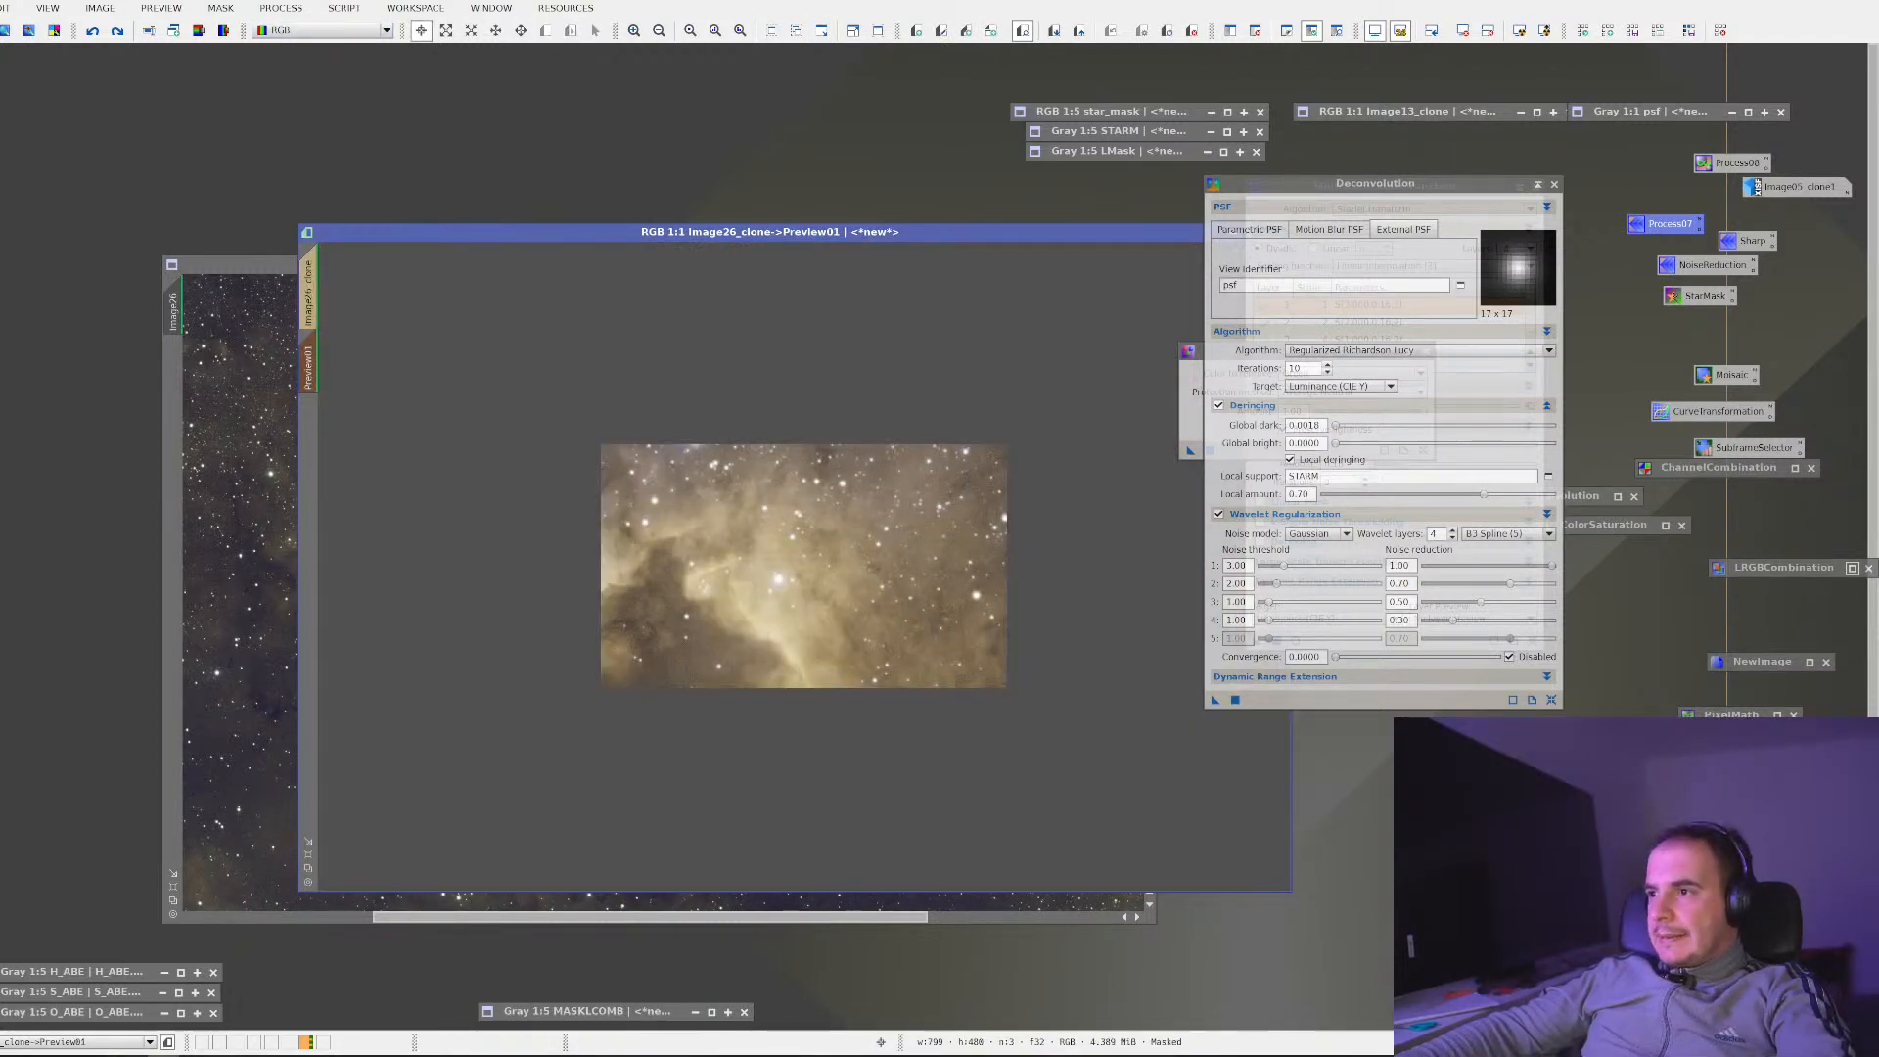
# Try Deconvolution on the preview with Global dark deringing at 0.0030, inspect the stars, and reset the preview
pyautogui.moveTo(1309, 427); pyautogui.dragTo(1326, 429)
pyautogui.write('3')
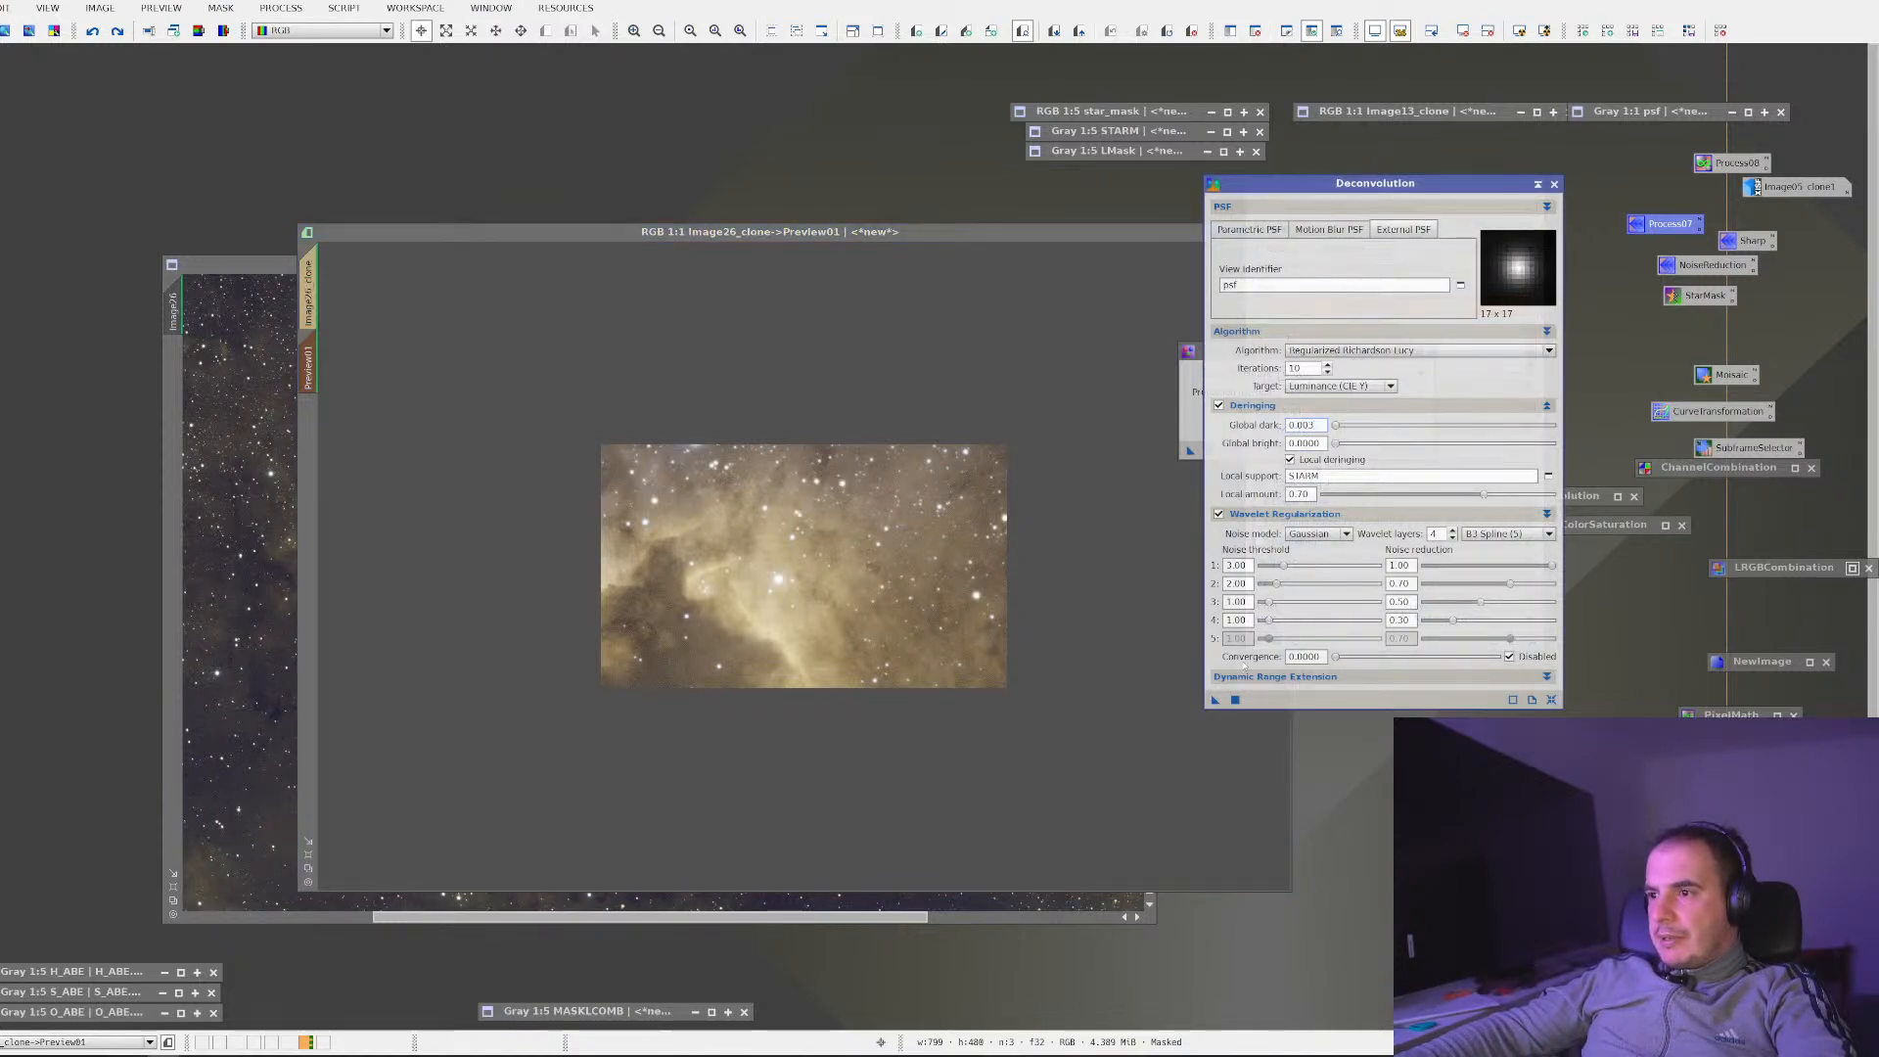
pyautogui.moveTo(1217, 700); pyautogui.dragTo(832, 644)
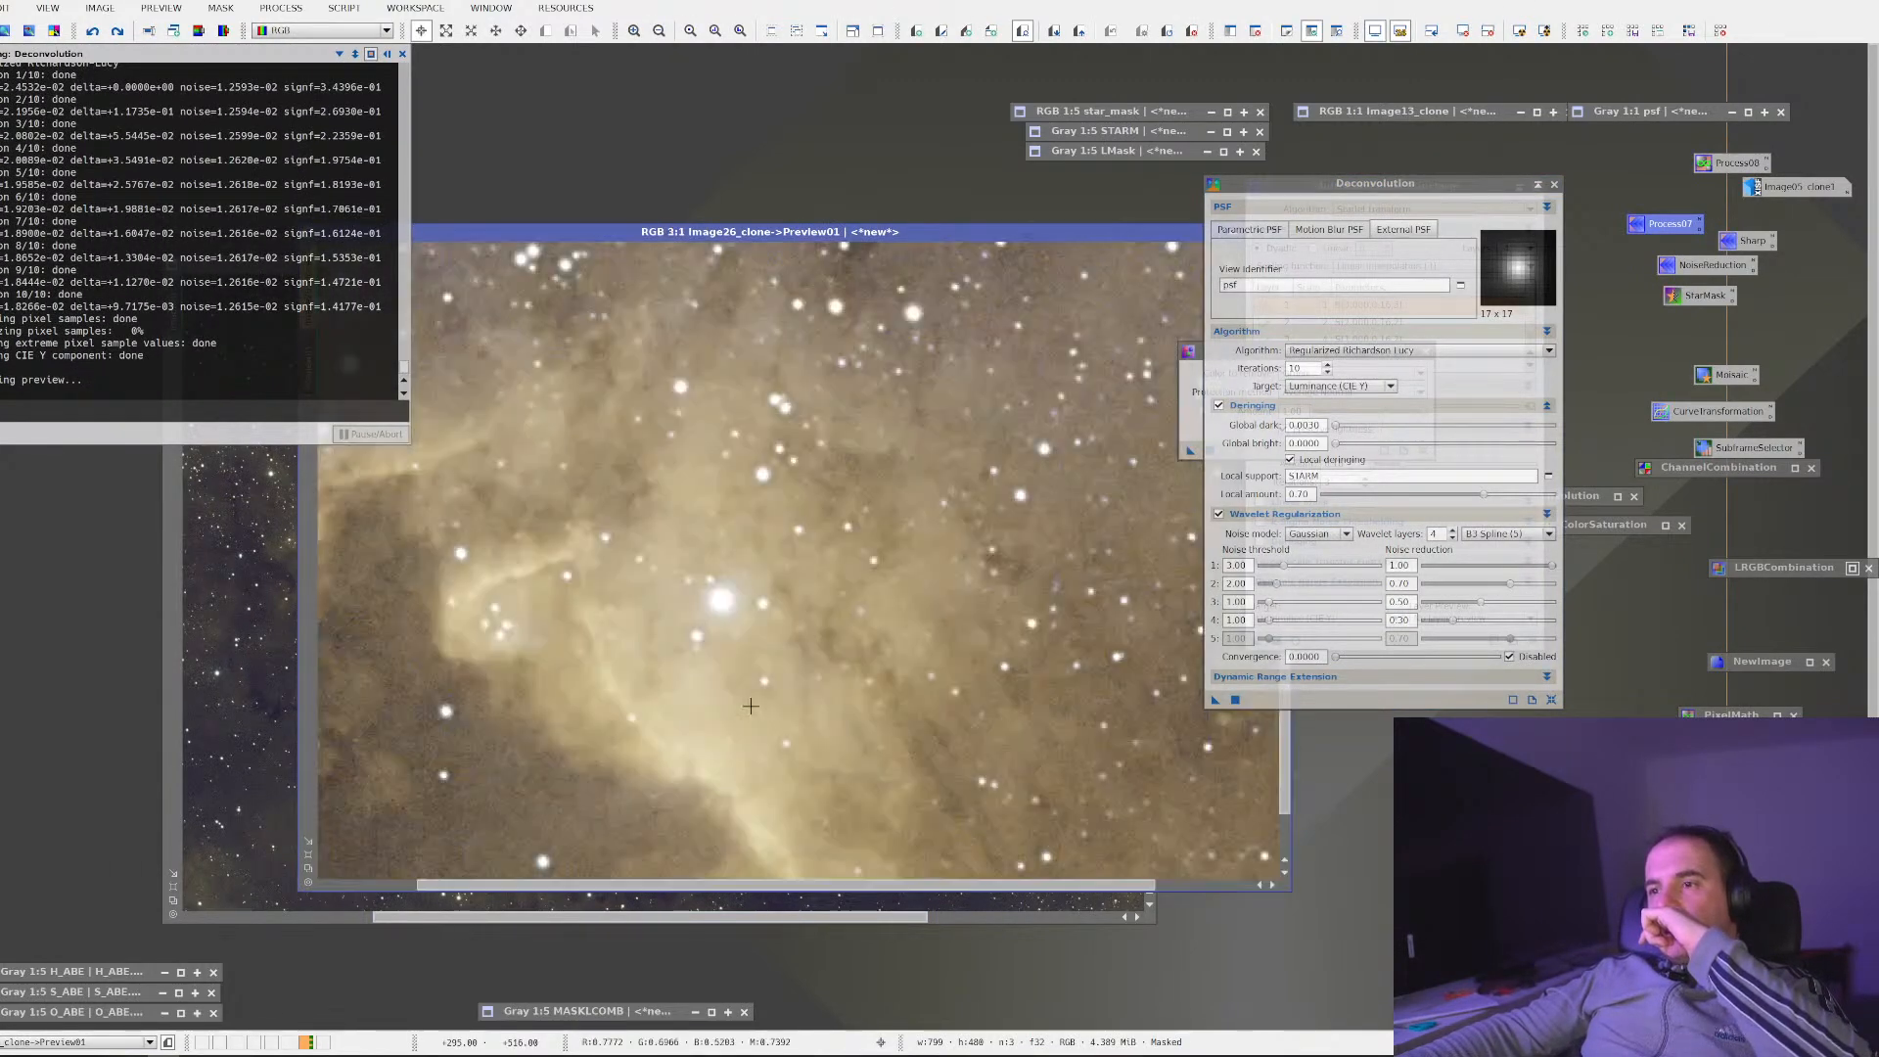
pyautogui.scroll(-1, 751, 706)
pyautogui.rightClick(937, 471)
pyautogui.click(1043, 597)
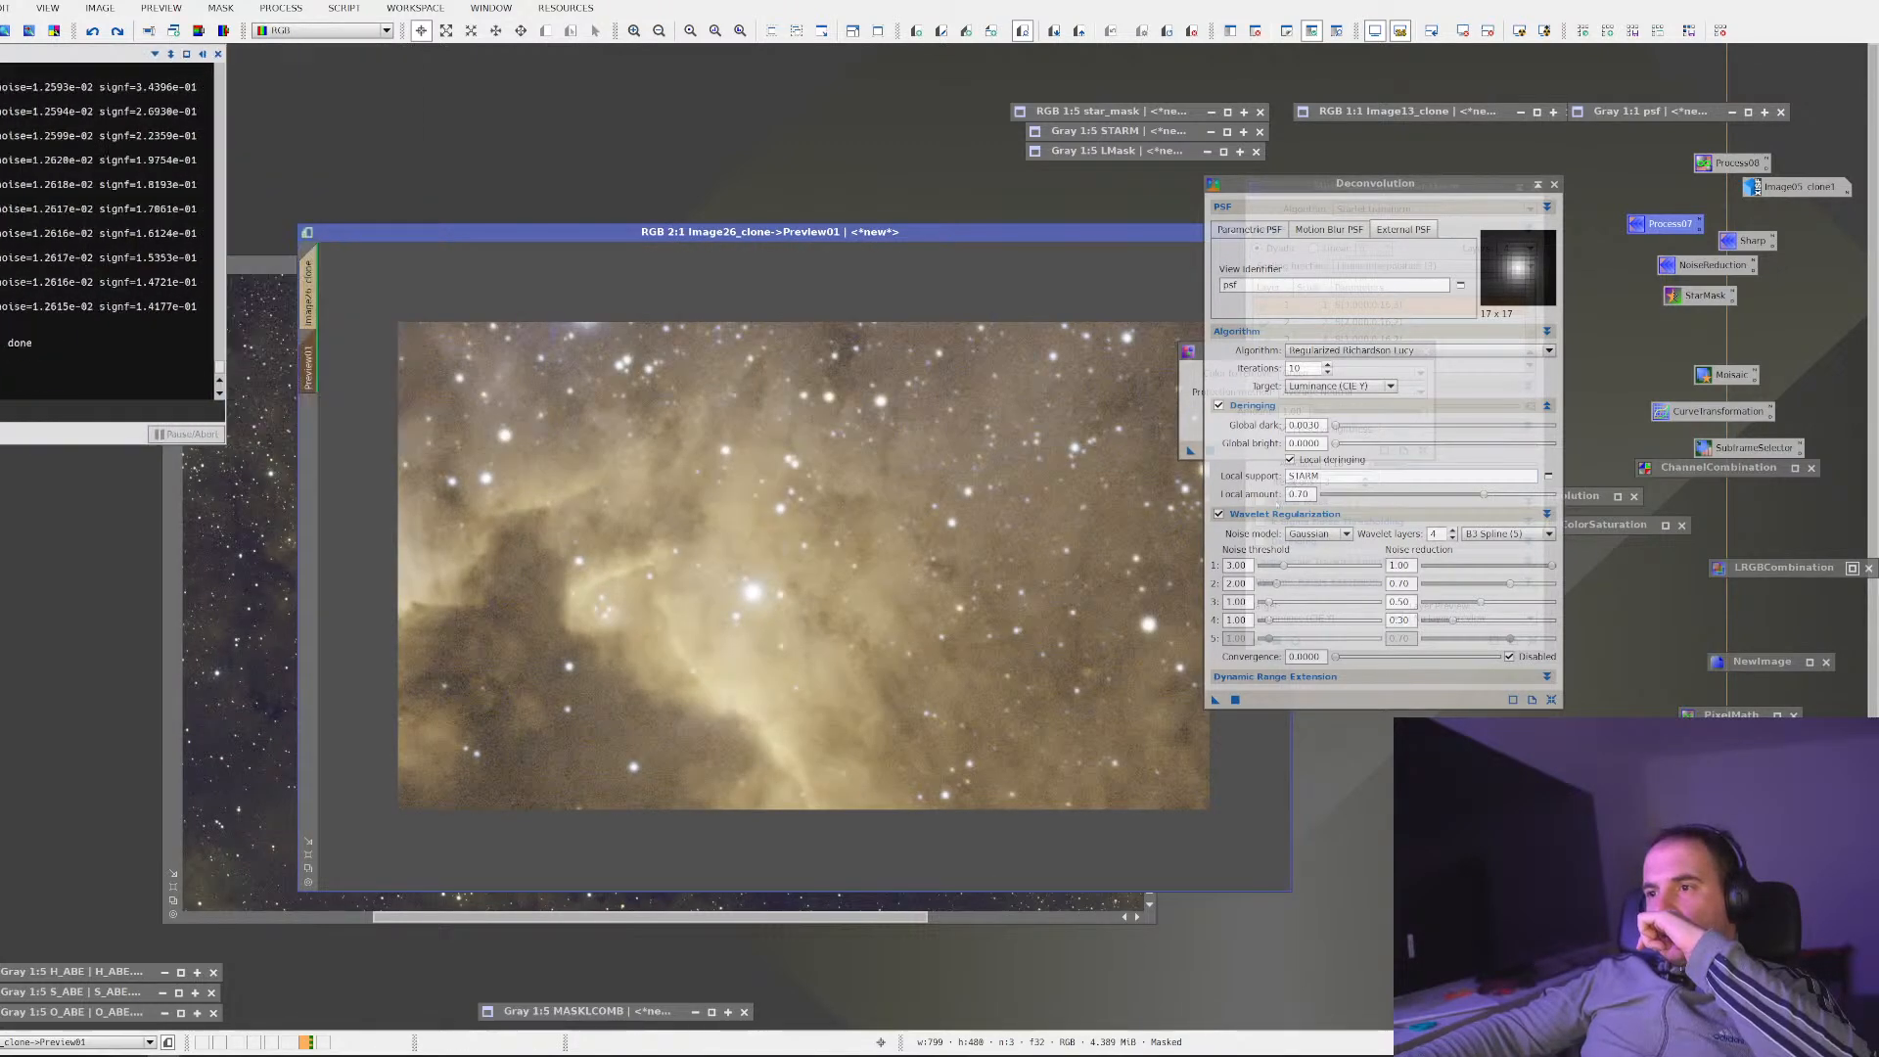
# Try Deconvolution on the preview with Global dark deringing at 0.0040 and reset the preview
pyautogui.moveTo(1309, 425); pyautogui.dragTo(1325, 426)
pyautogui.write('4')
pyautogui.press('Return')
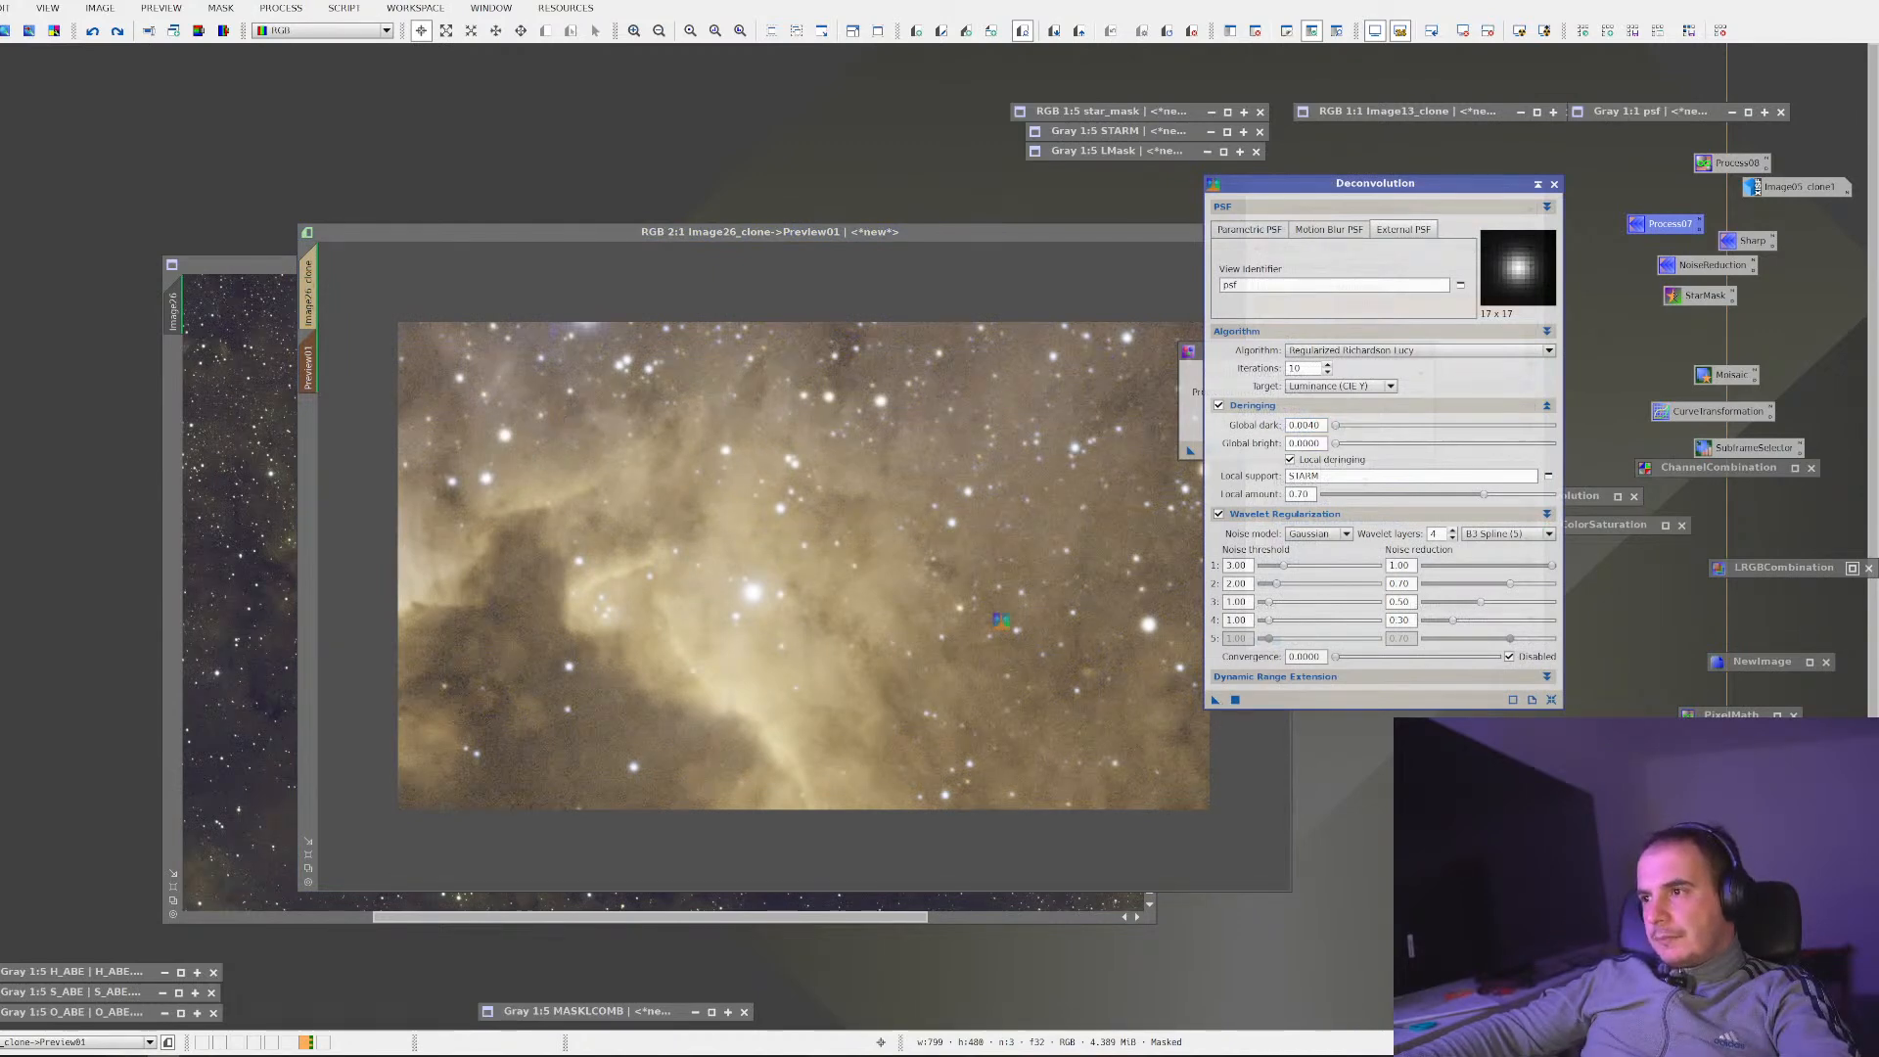
pyautogui.moveTo(1000, 619); pyautogui.dragTo(1000, 620)
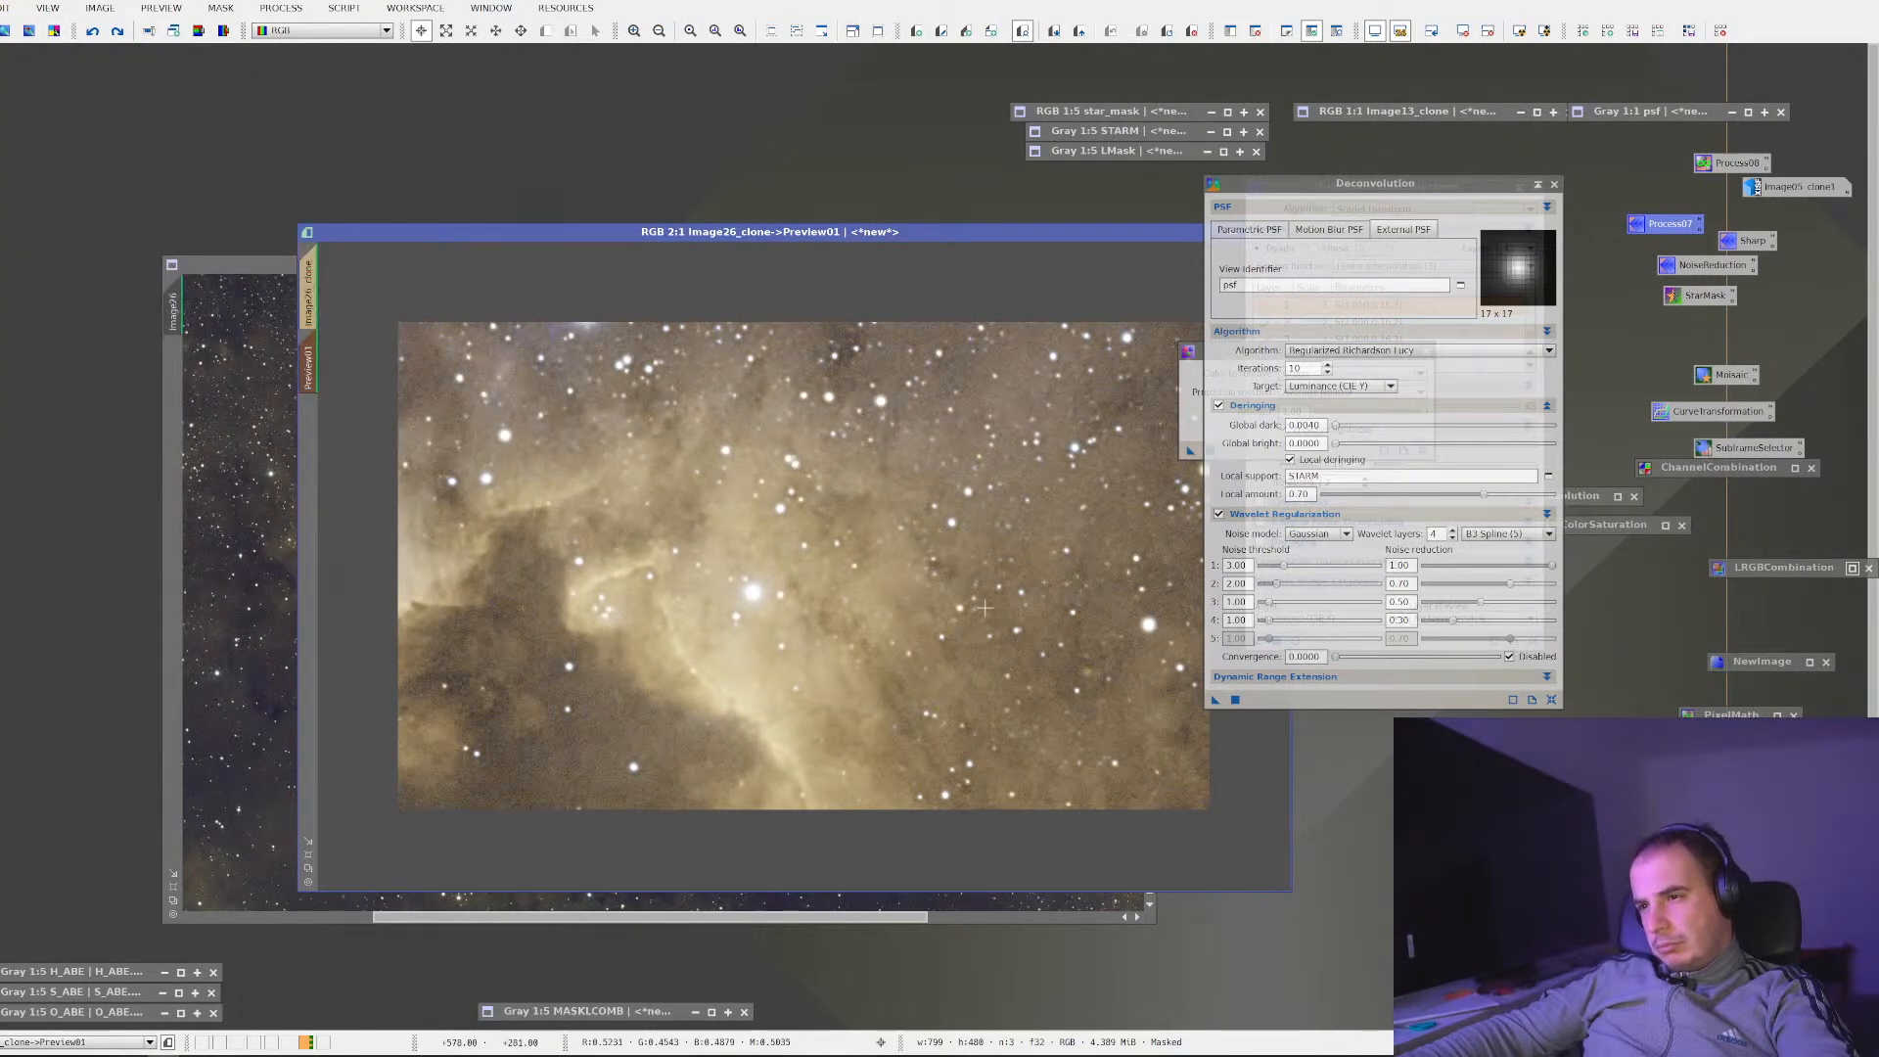
pyautogui.rightClick(915, 579)
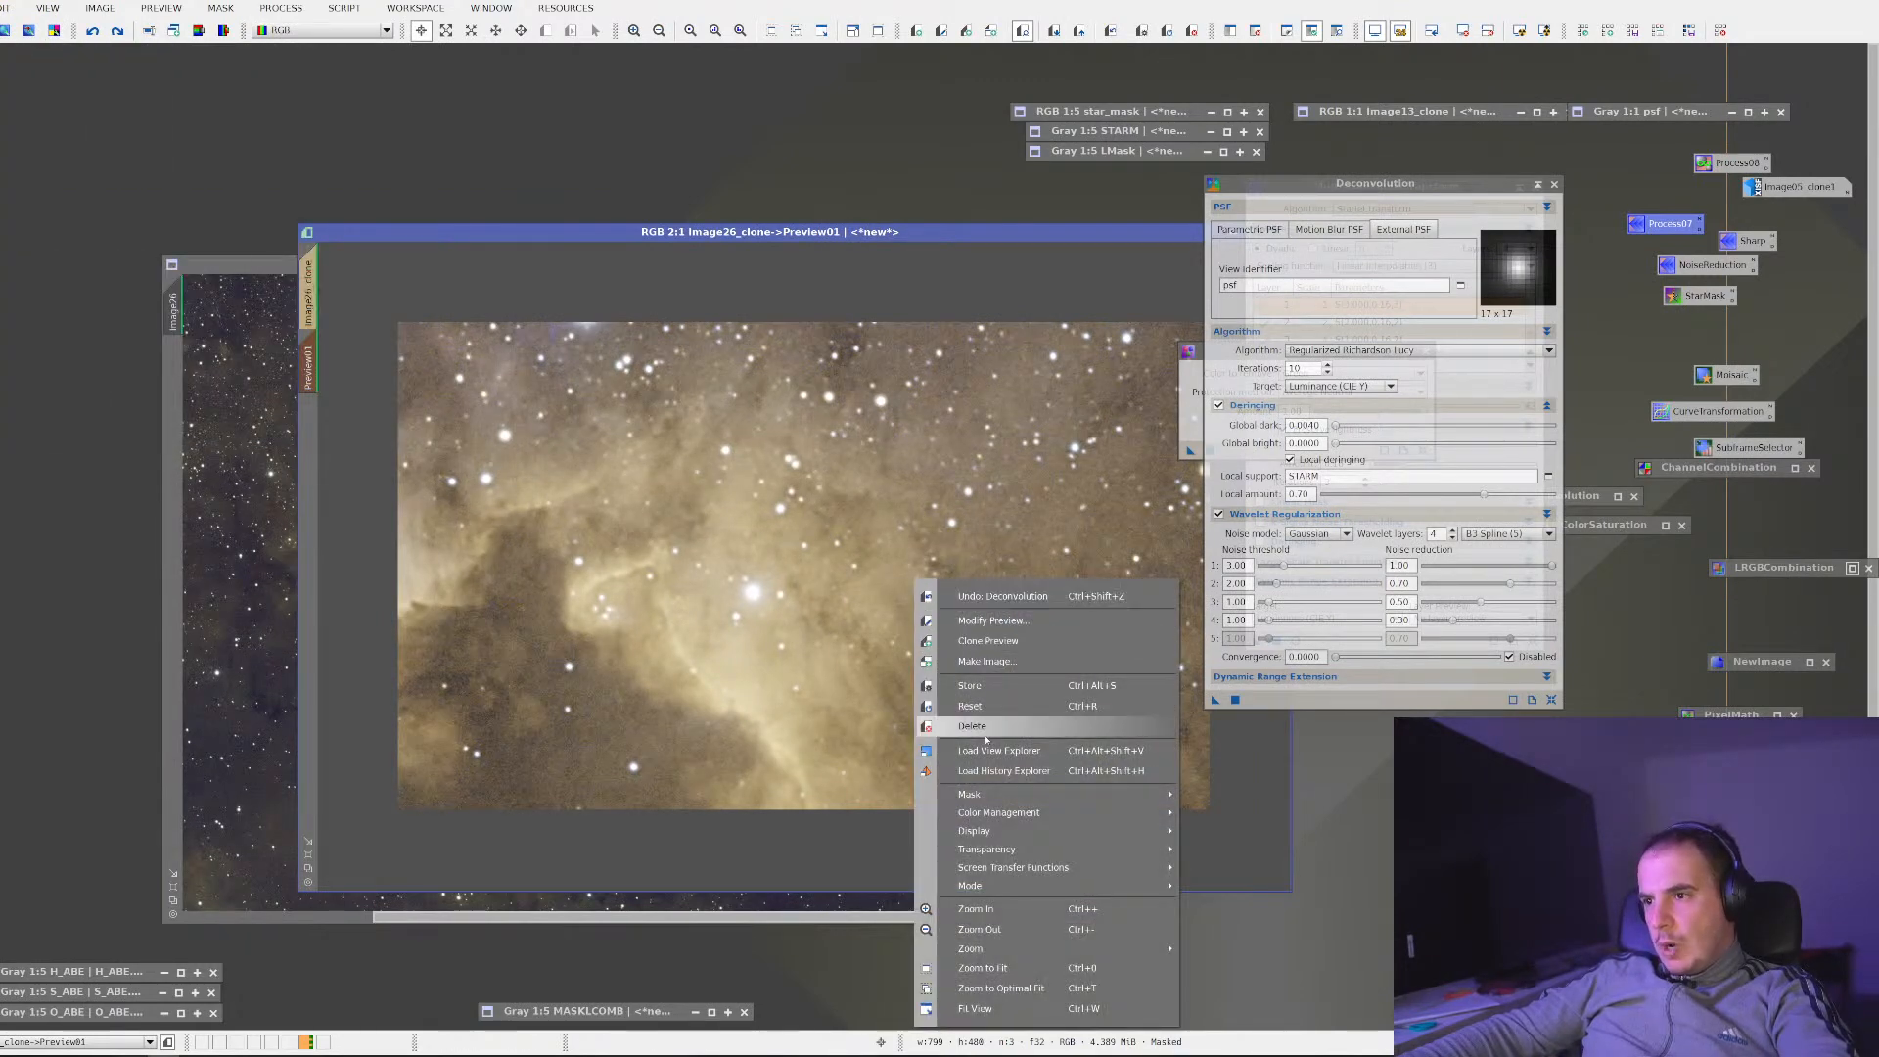
pyautogui.click(1007, 703)
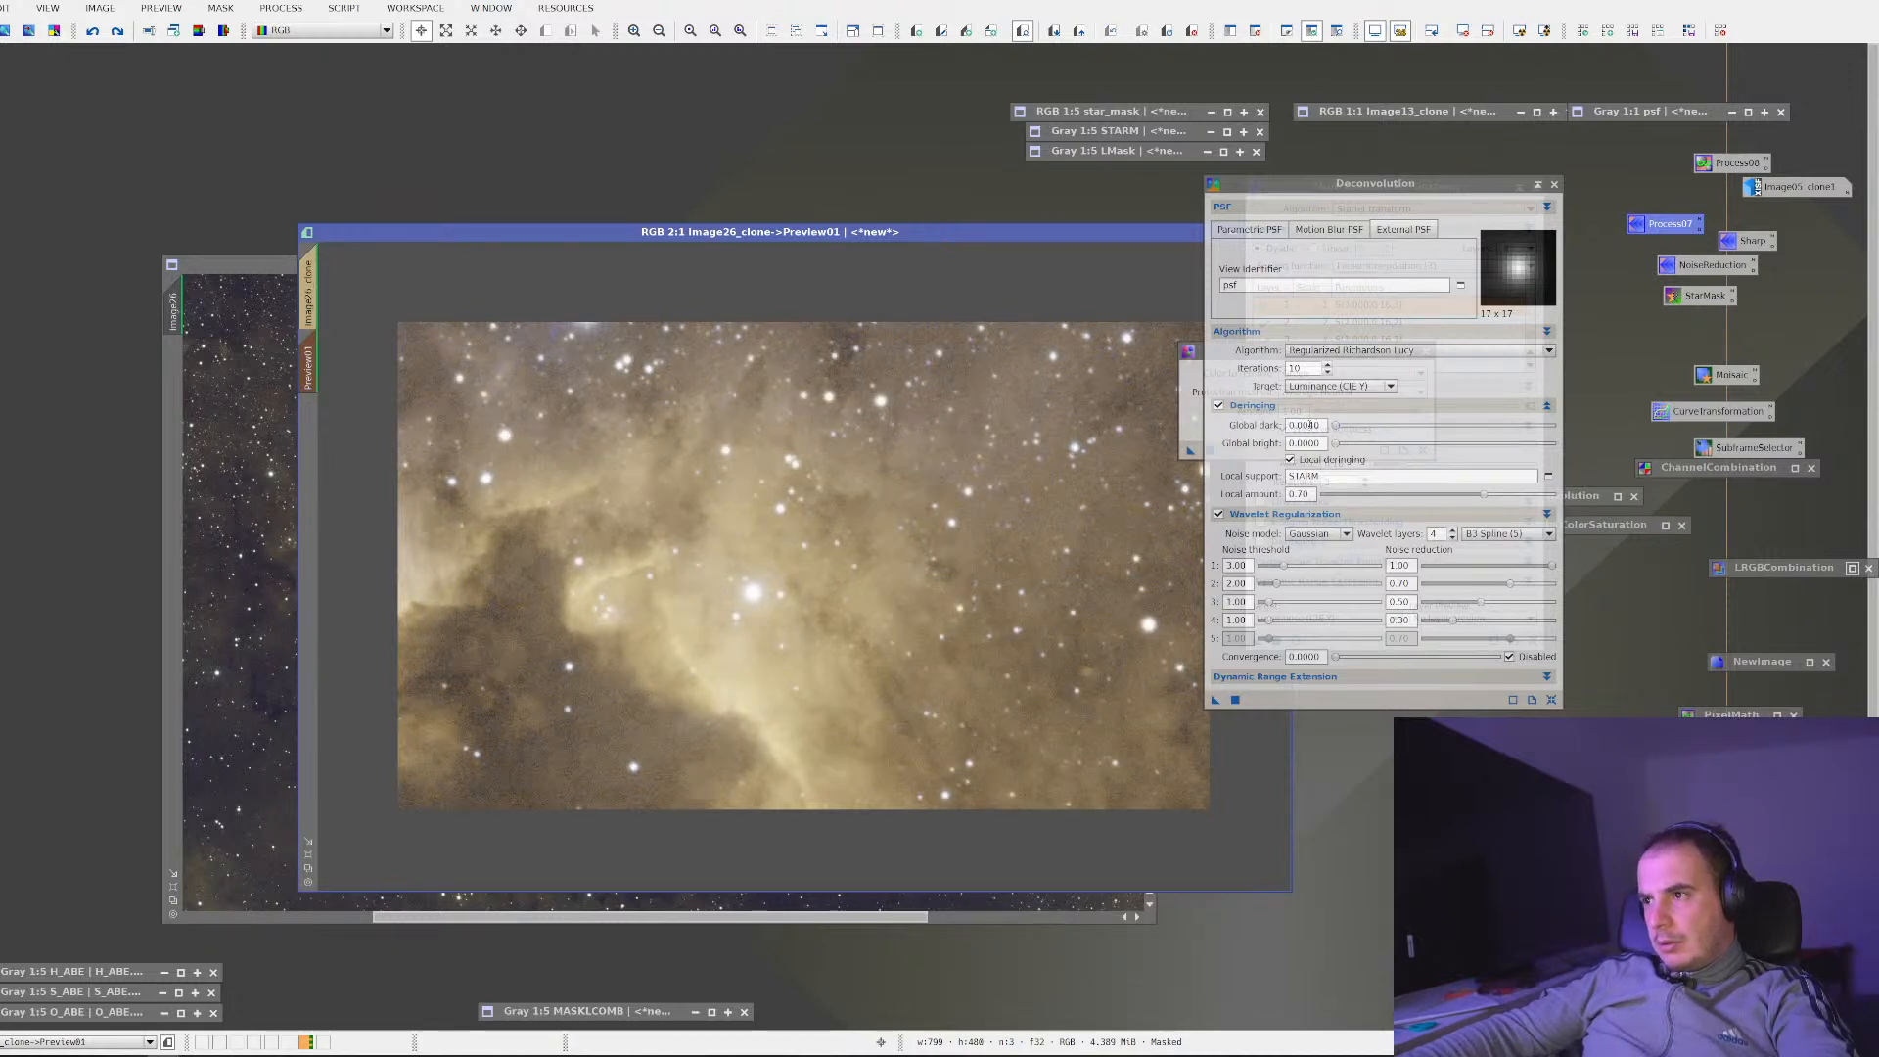
# Try Deconvolution on the preview with Global dark deringing at 0.0100 and reset the preview
pyautogui.moveTo(1301, 425); pyautogui.dragTo(1321, 425)
pyautogui.write('100')
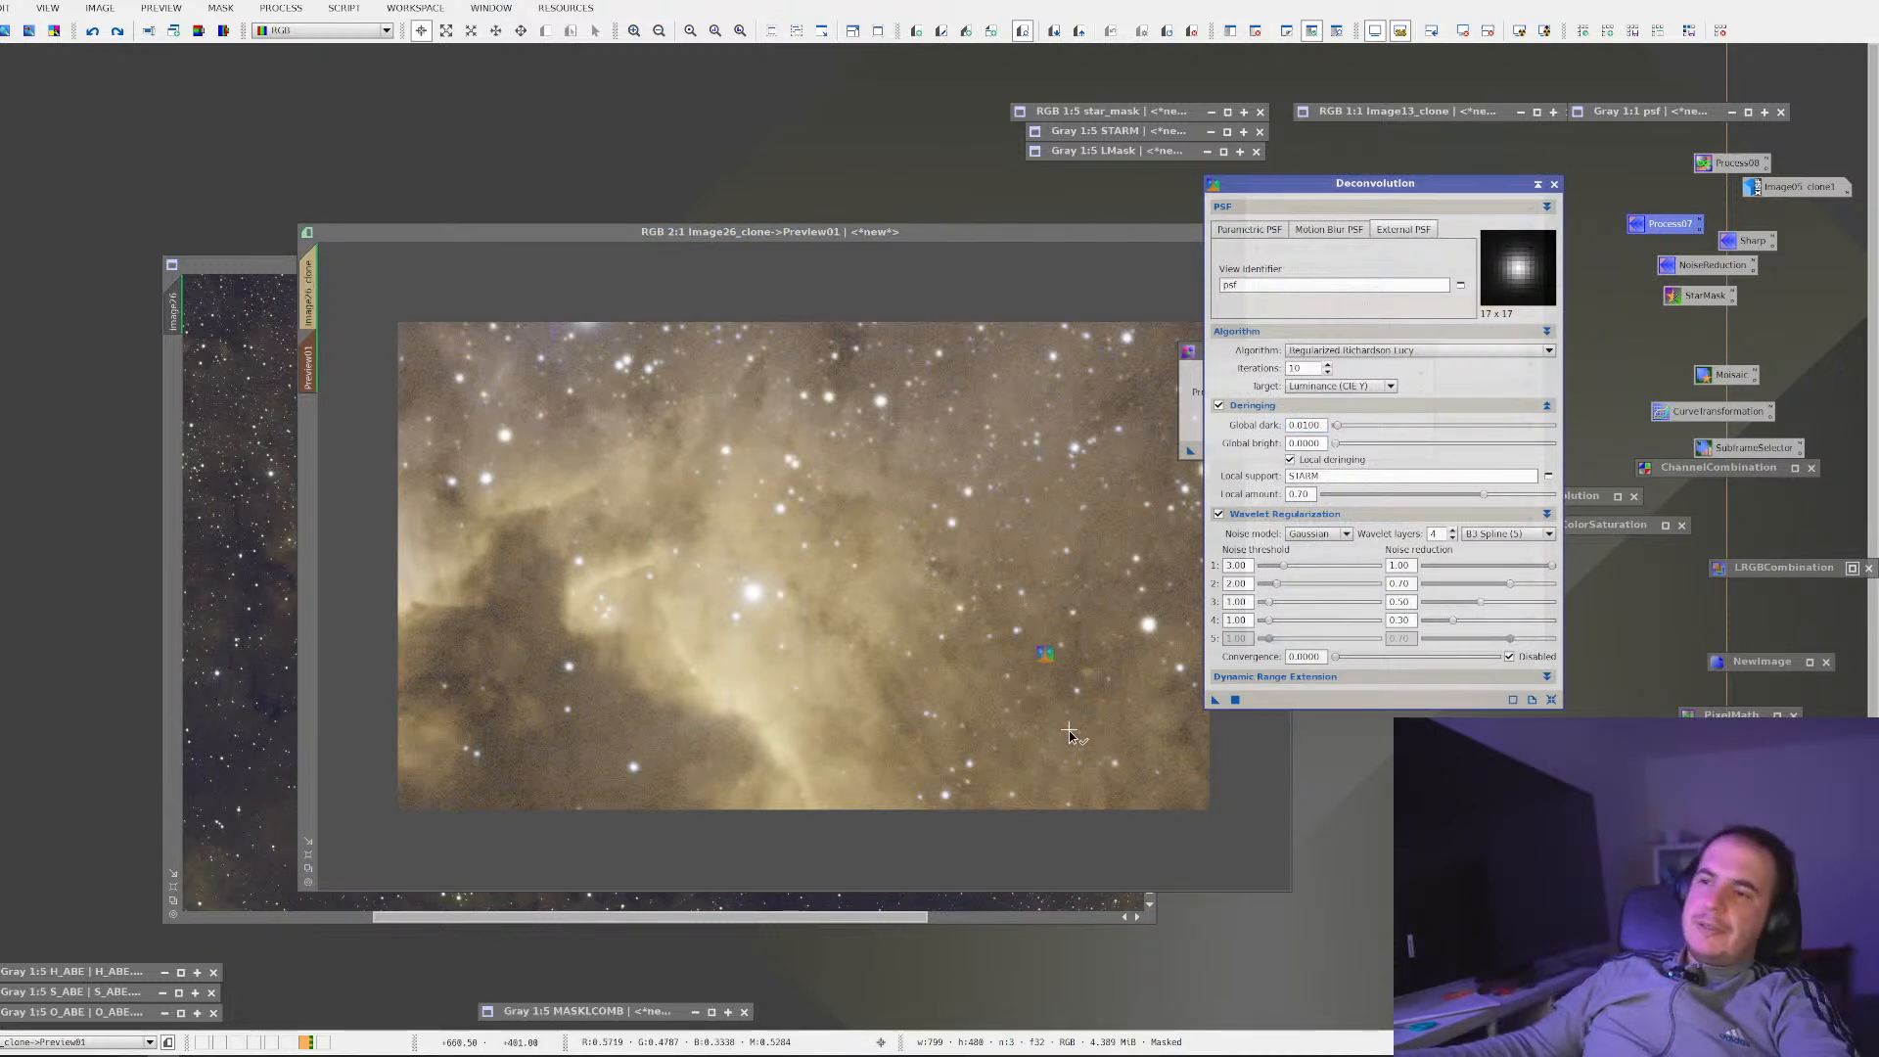
pyautogui.moveTo(1070, 734); pyautogui.dragTo(1069, 729)
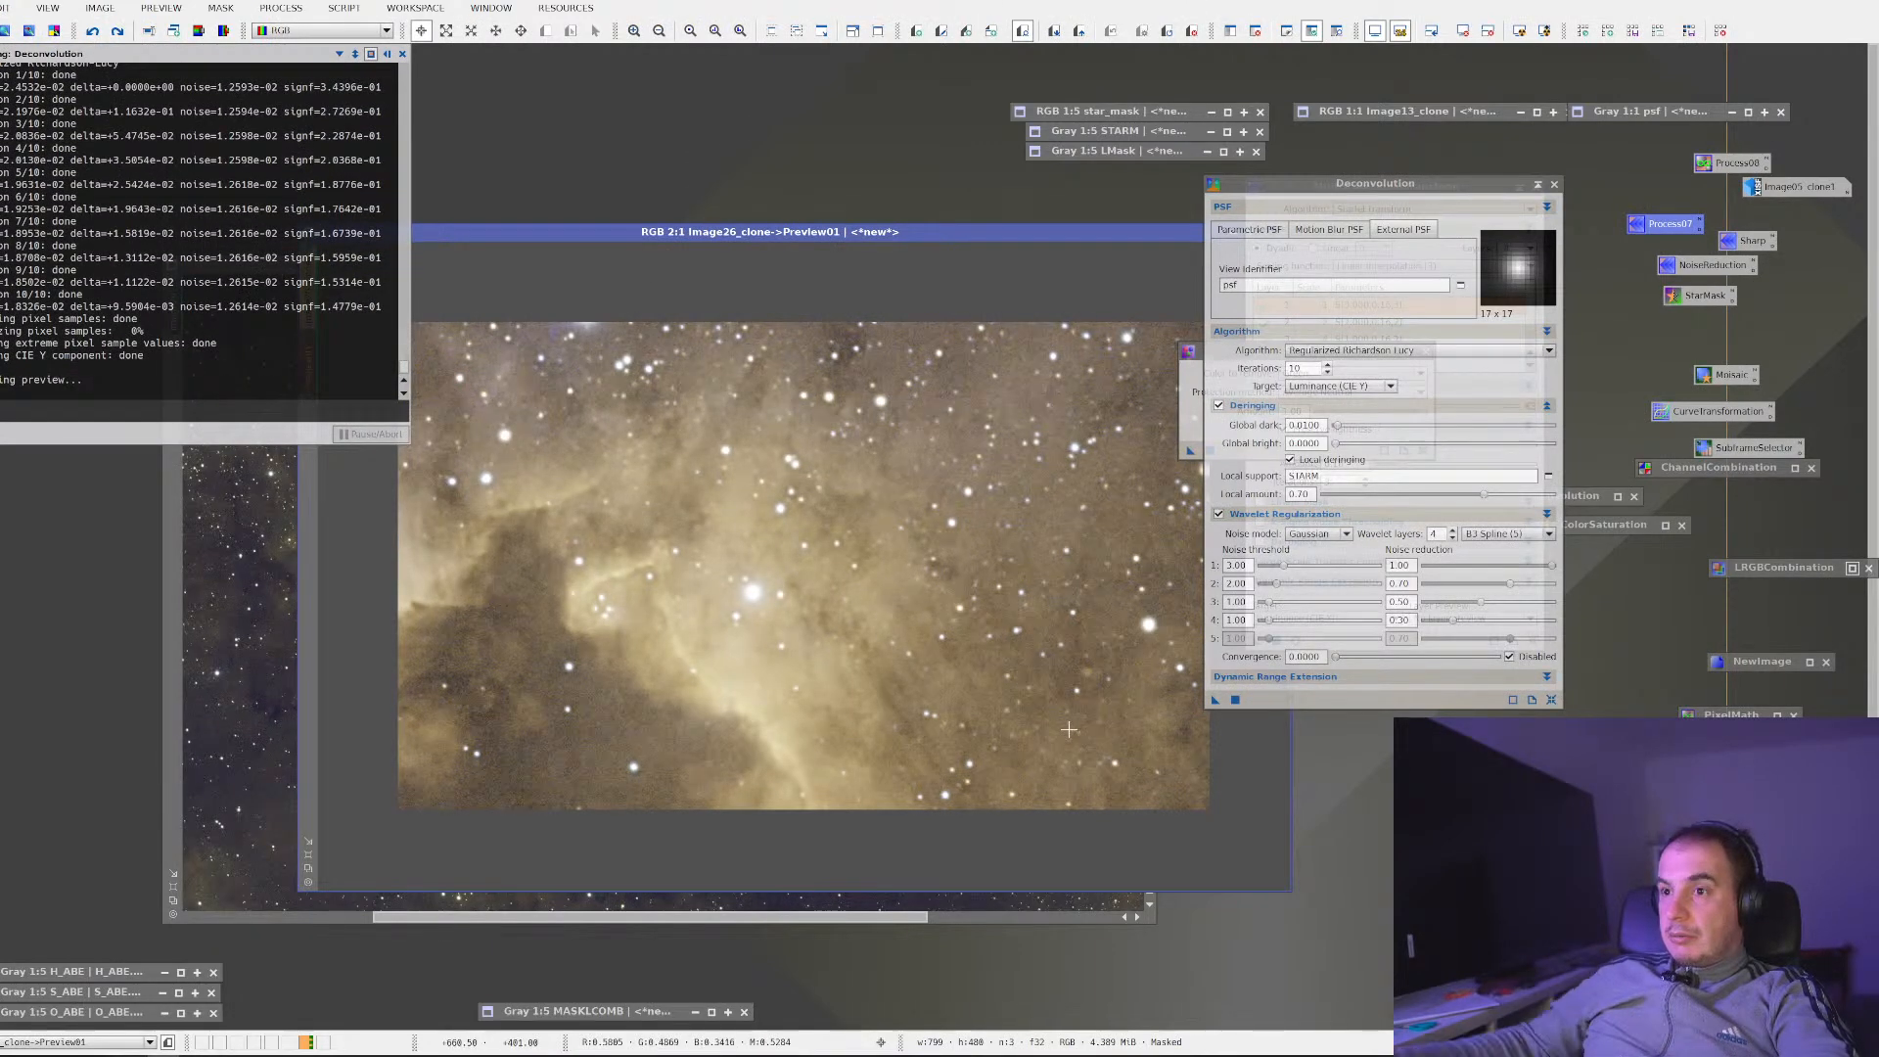
pyautogui.rightClick(833, 593)
pyautogui.click(900, 718)
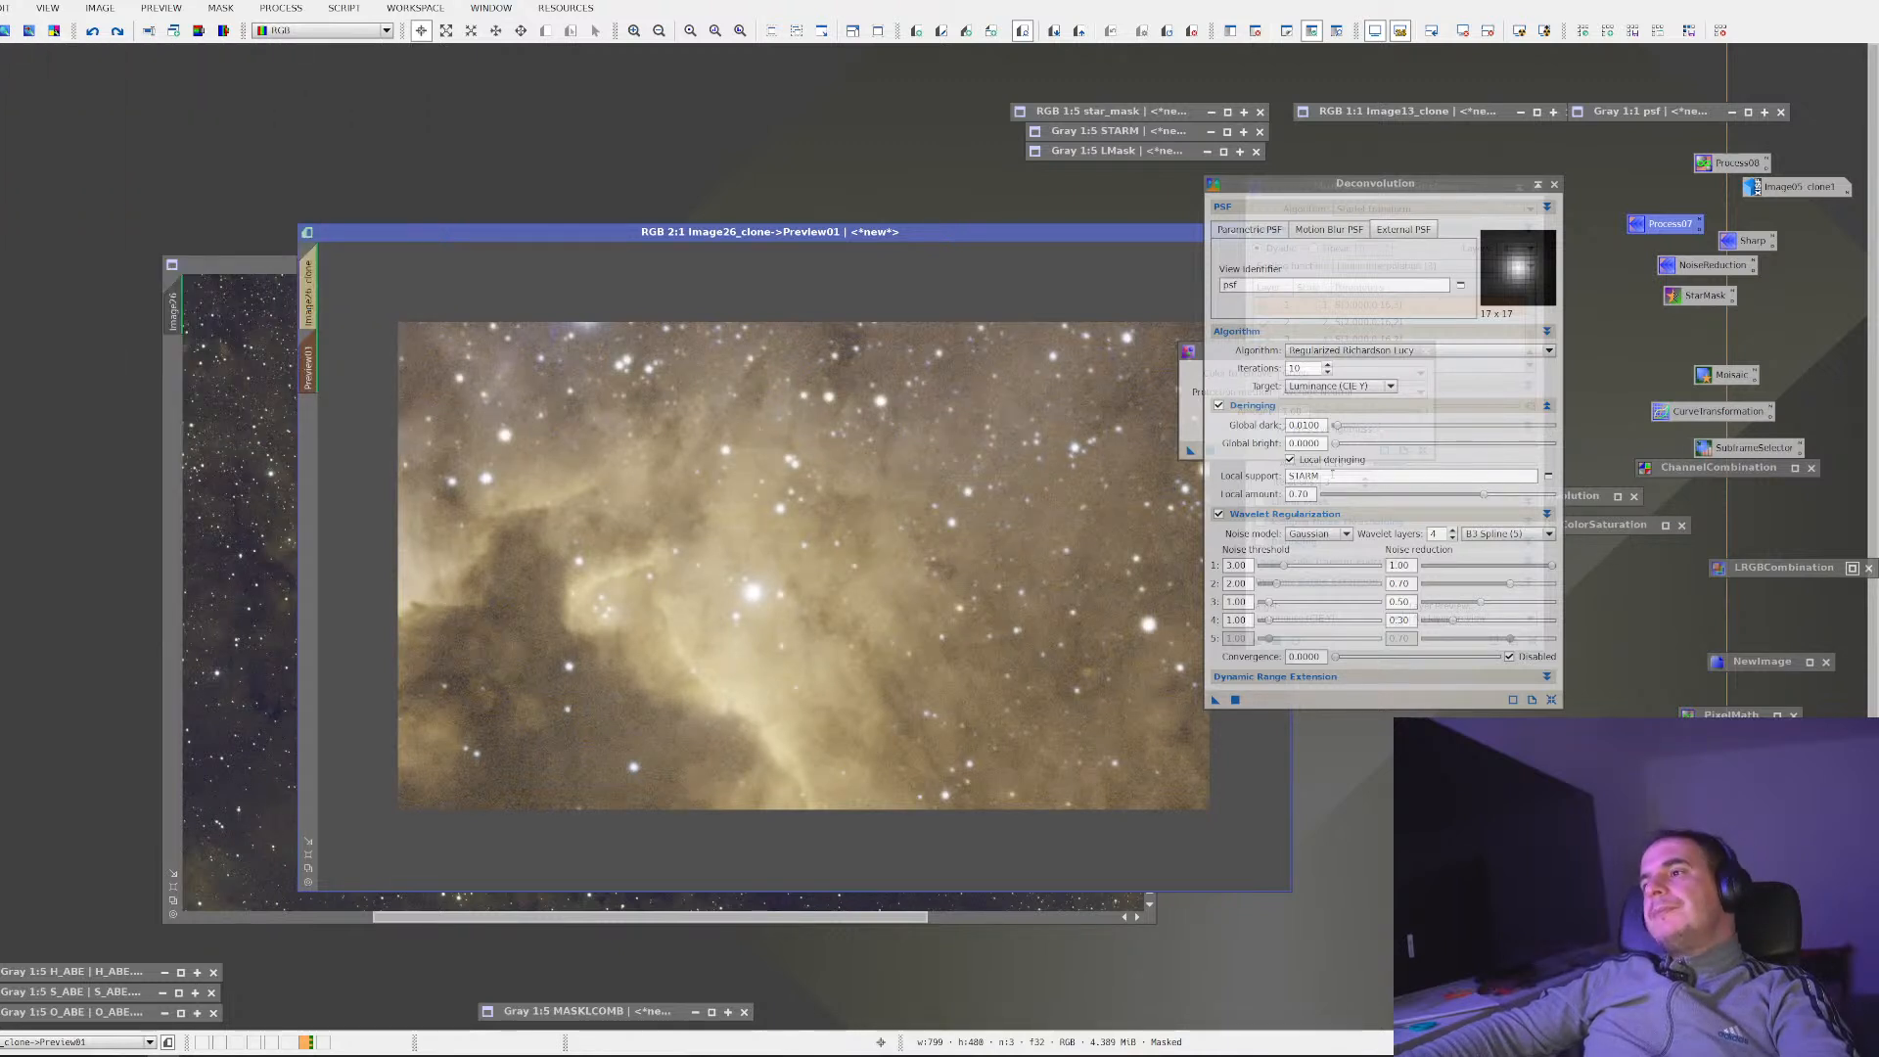
# Try Deconvolution on the preview with Global dark deringing at 0.0010 and reset the preview
pyautogui.doubleClick(1307, 425)
pyautogui.moveTo(1298, 425); pyautogui.dragTo(1289, 425)
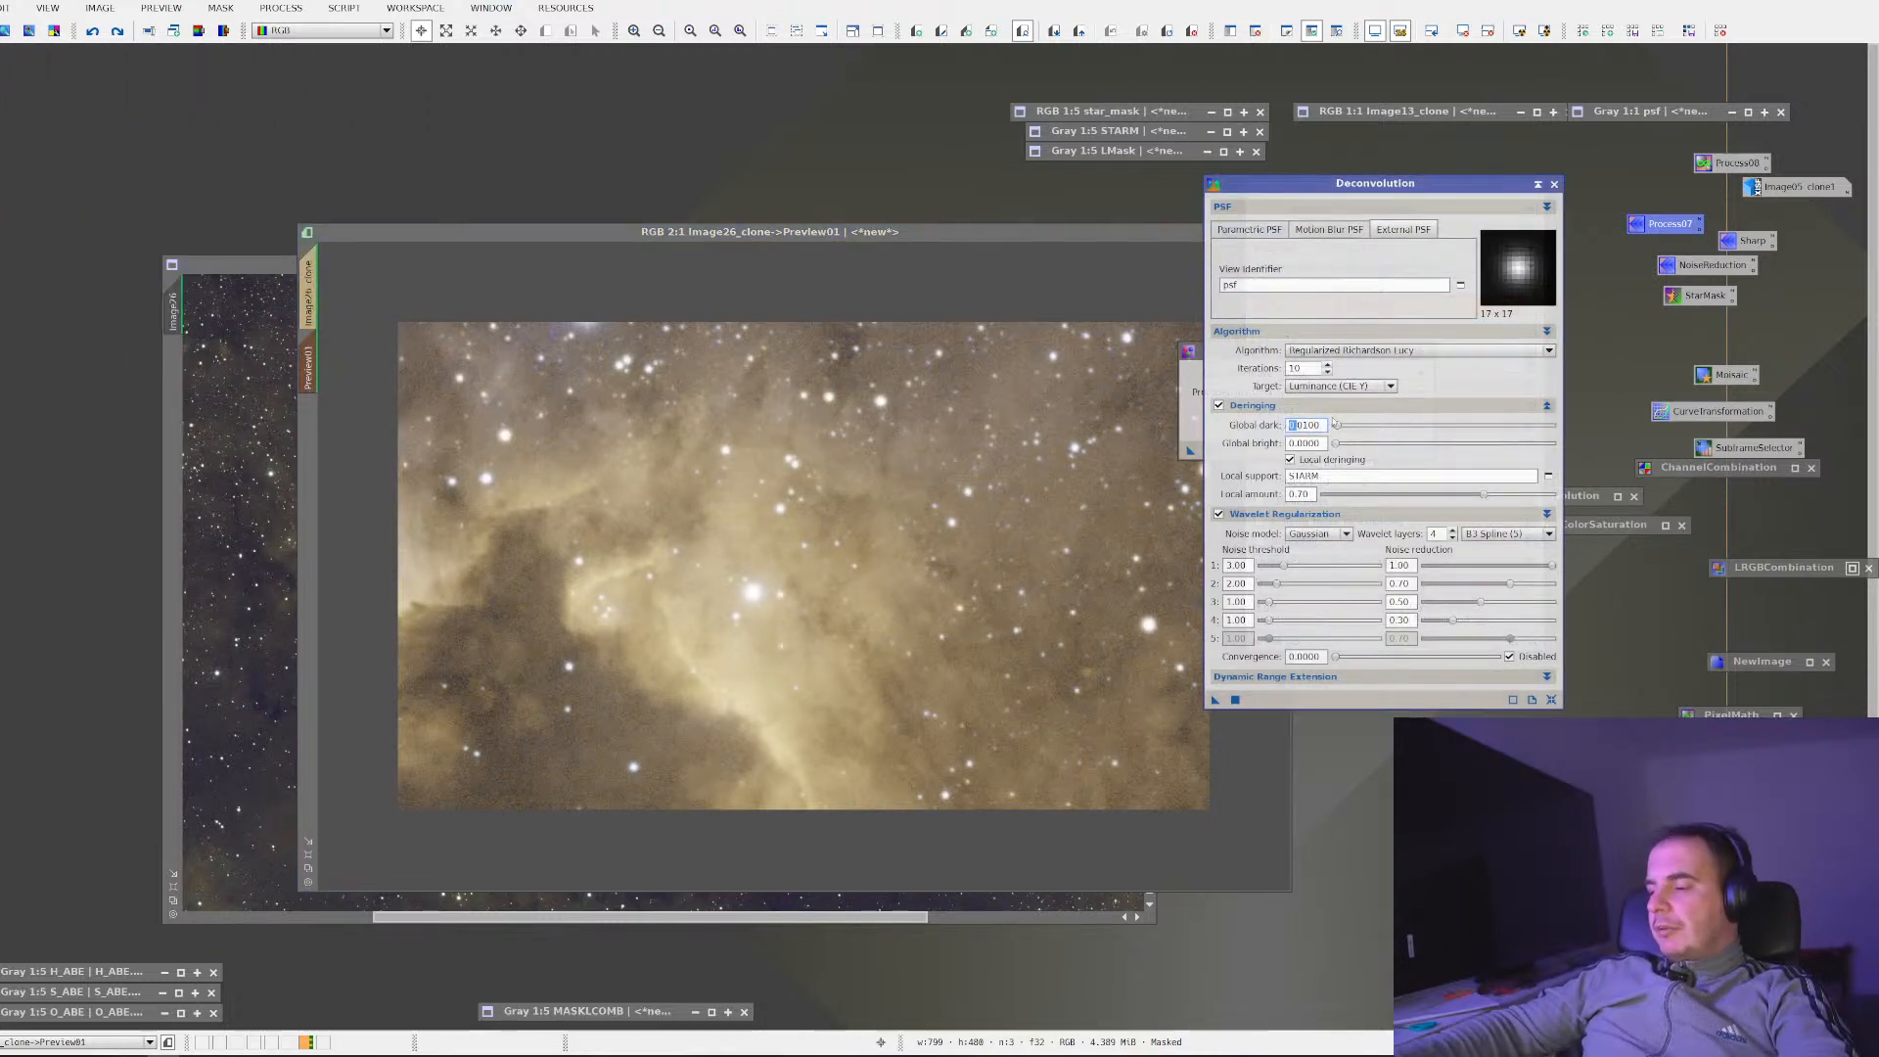
pyautogui.press('Right')
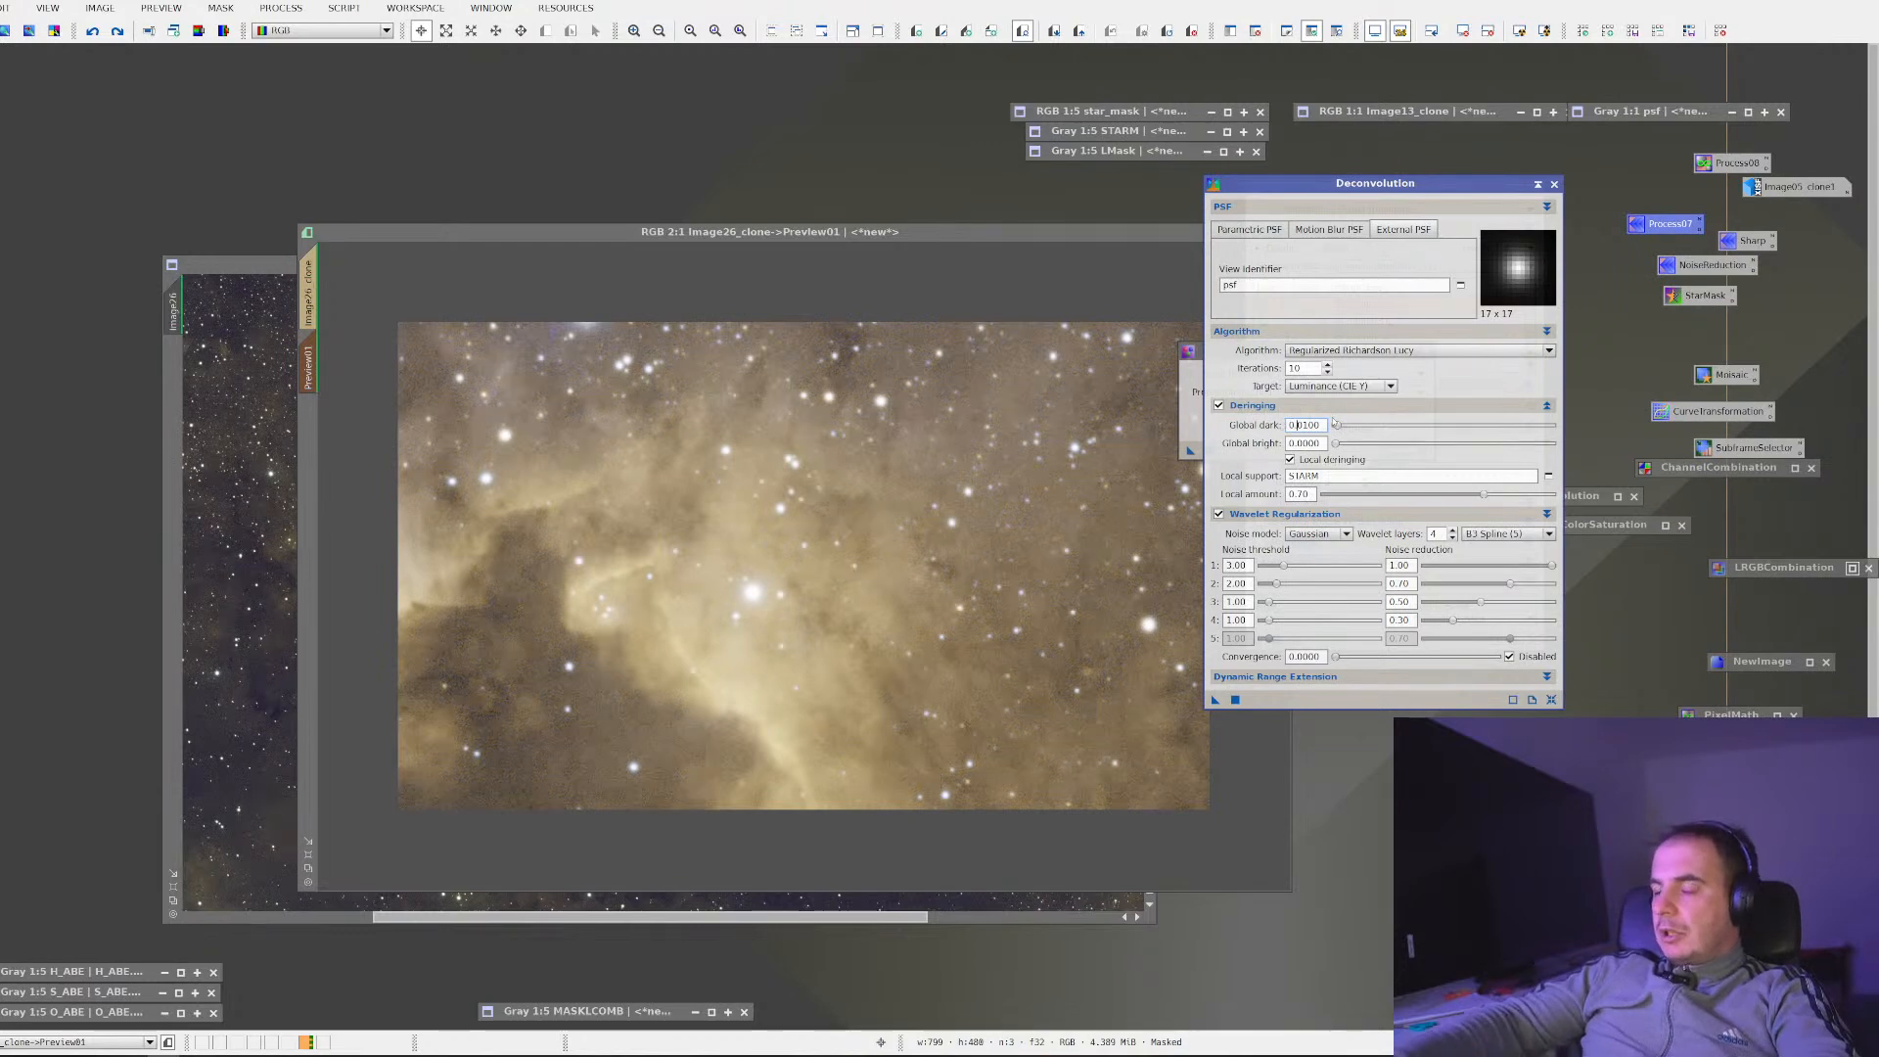
pyautogui.write('0')
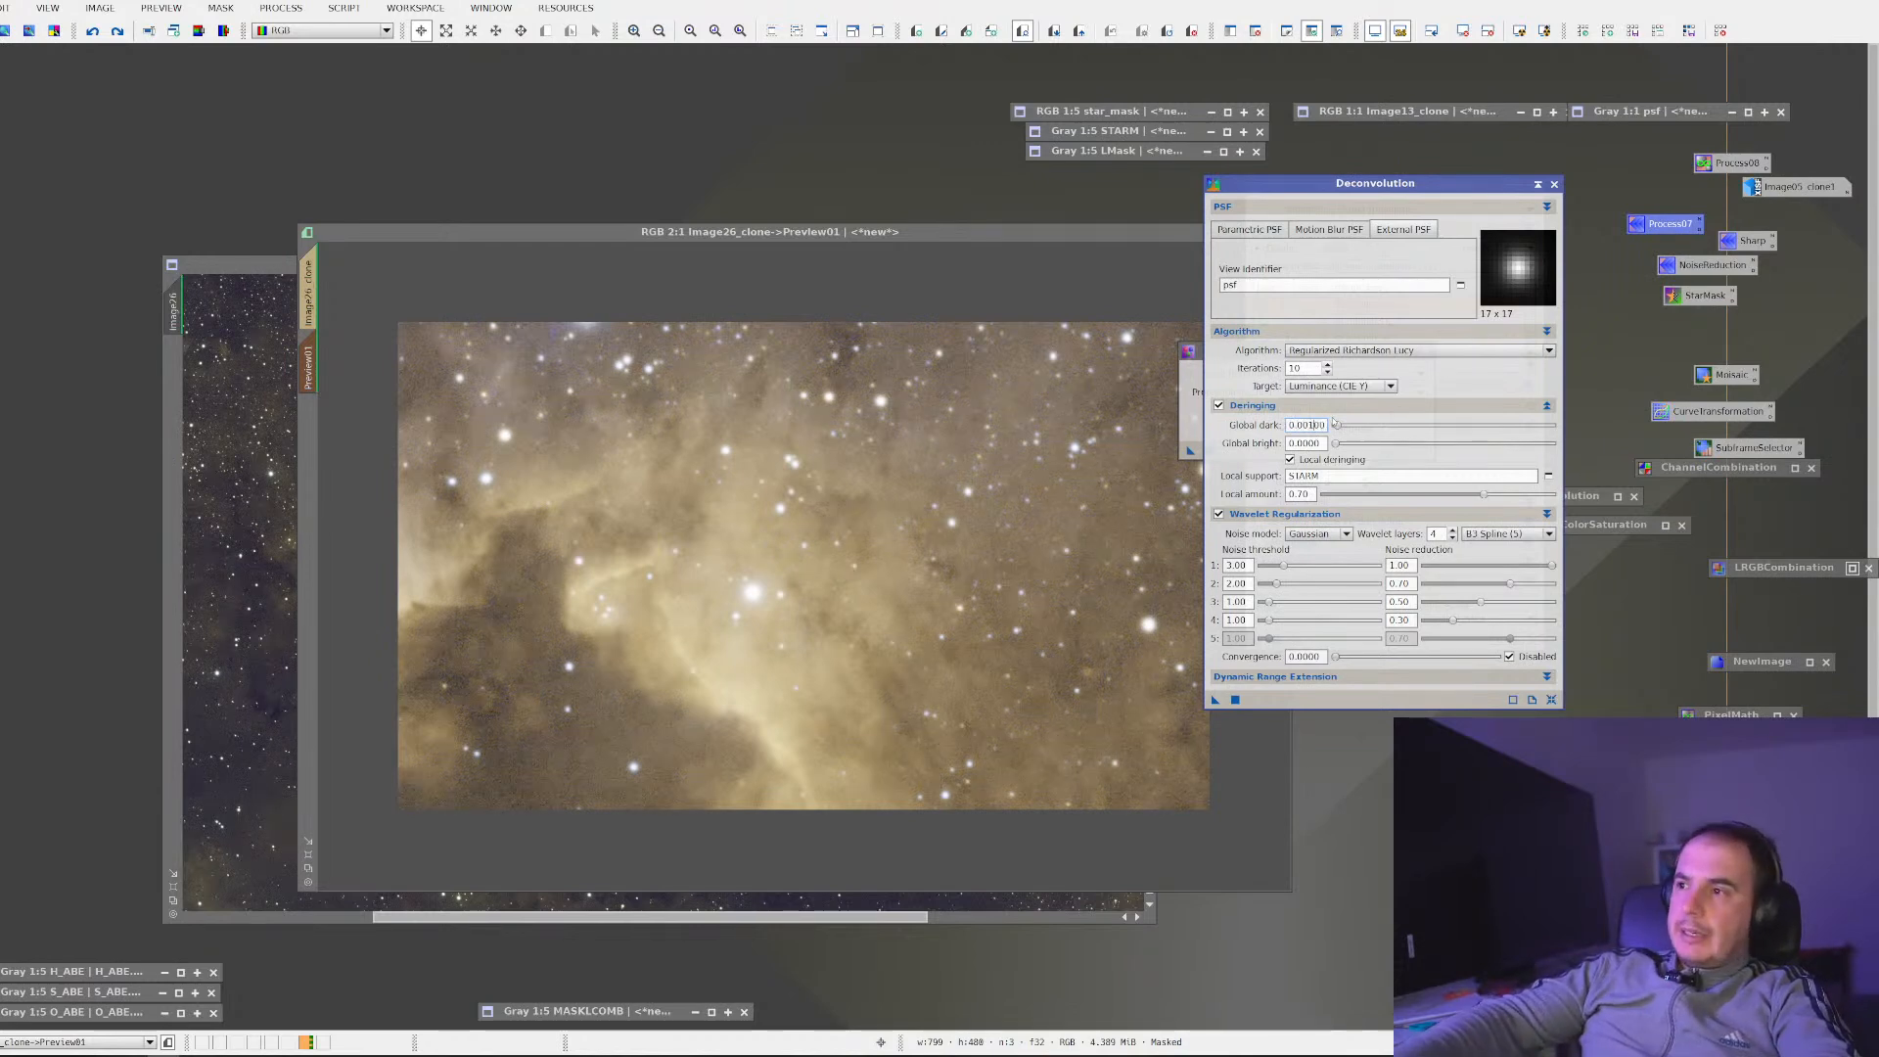
pyautogui.press('Return')
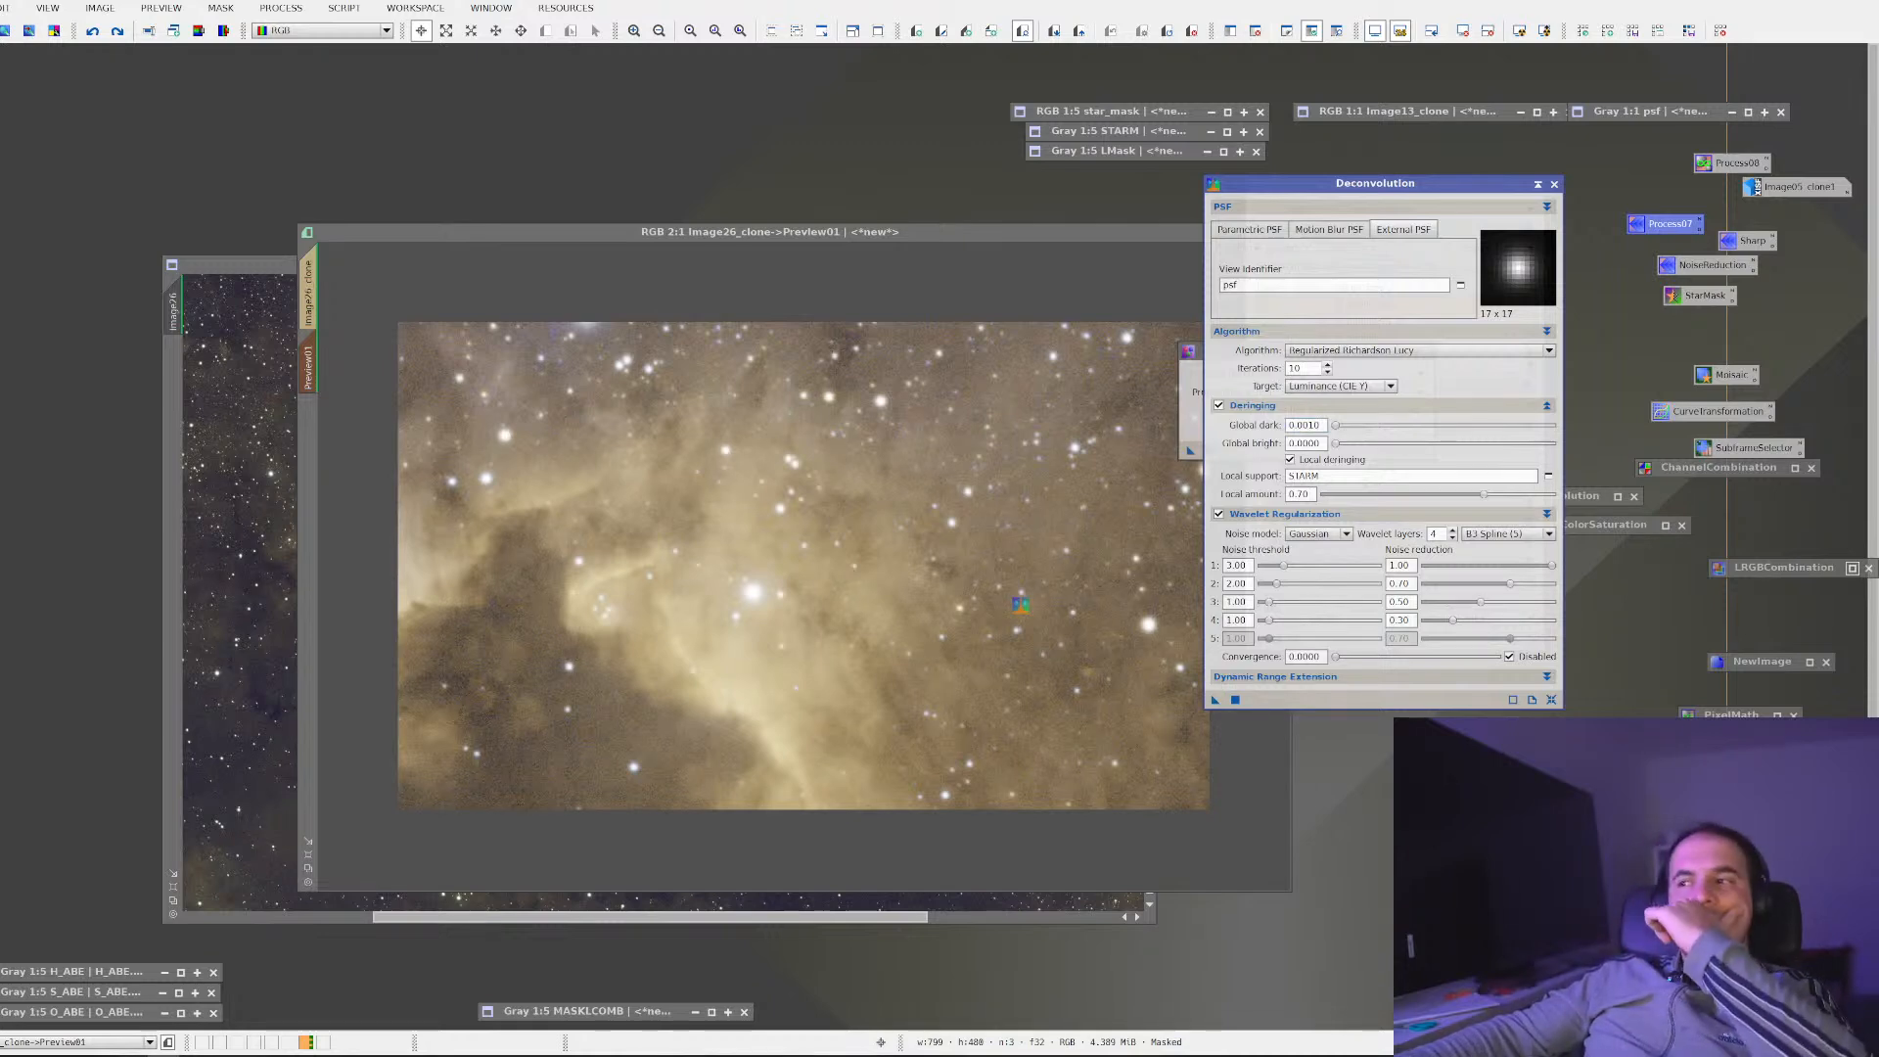
pyautogui.moveTo(1020, 603); pyautogui.dragTo(1020, 604)
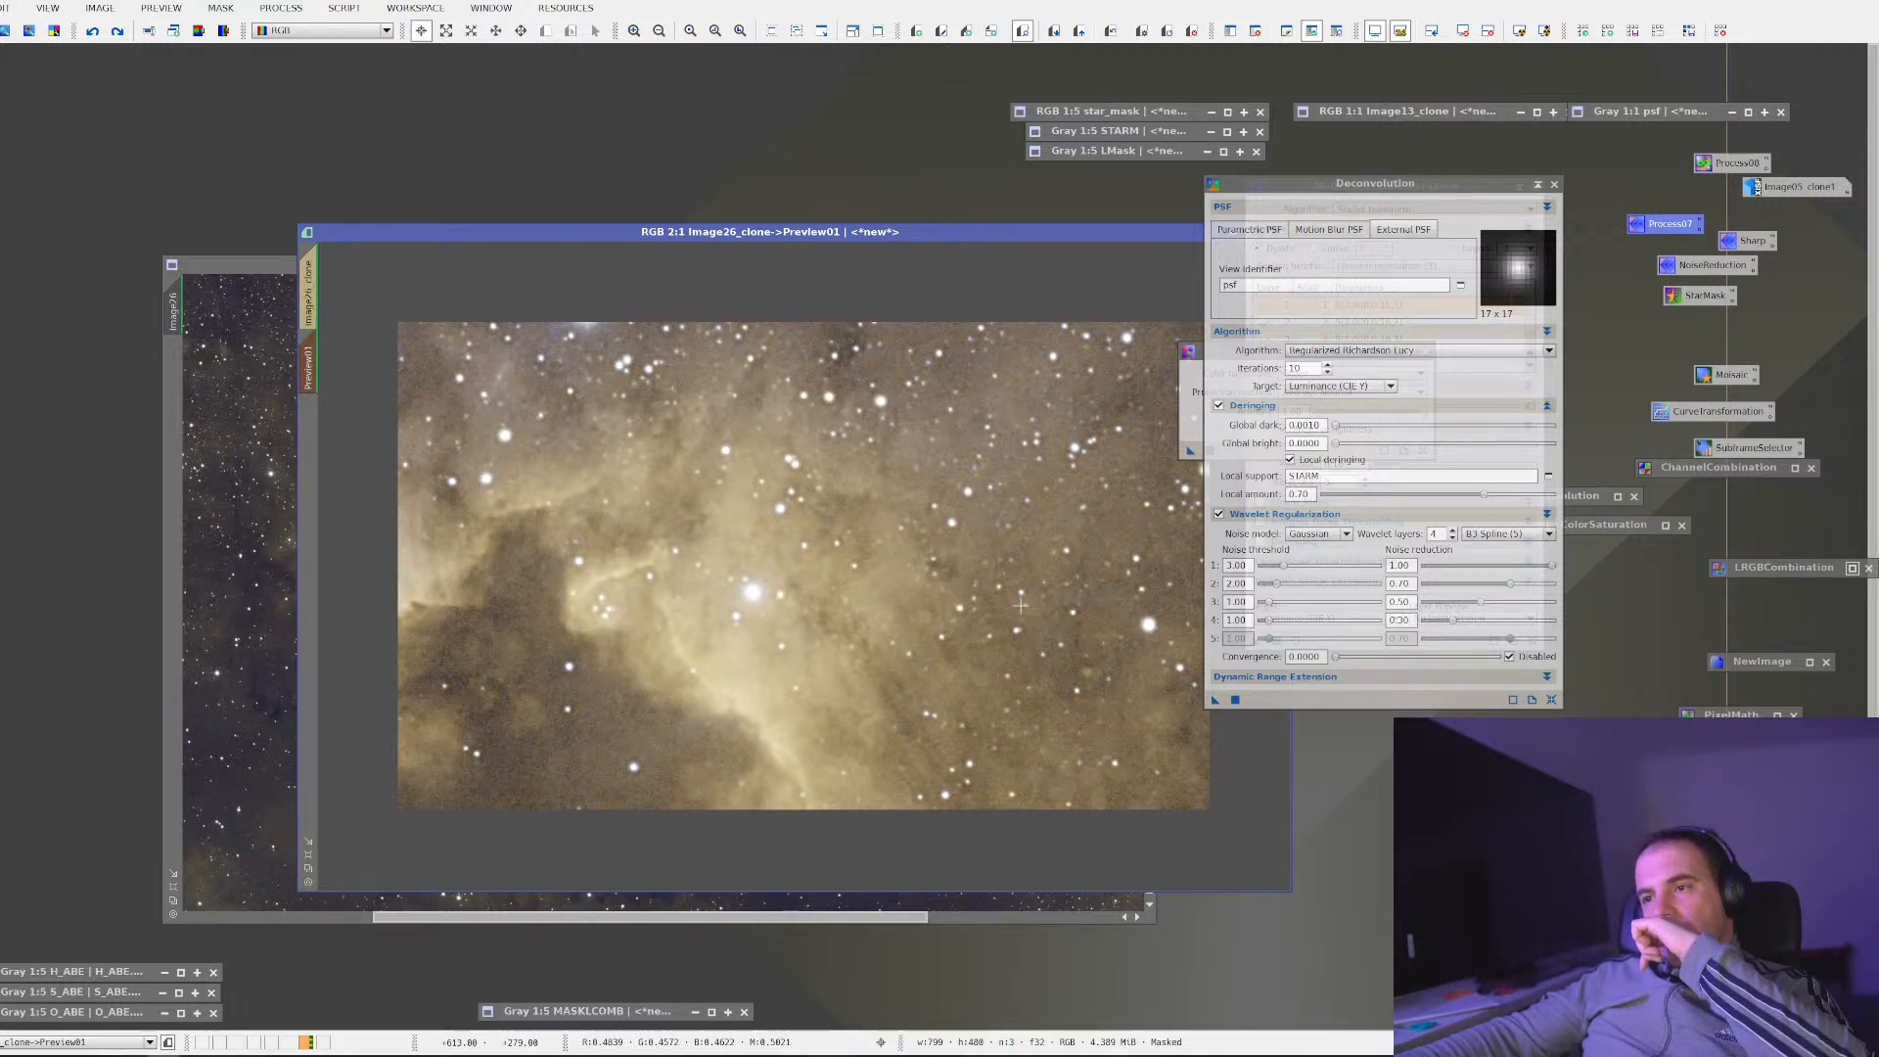
pyautogui.rightClick(916, 489)
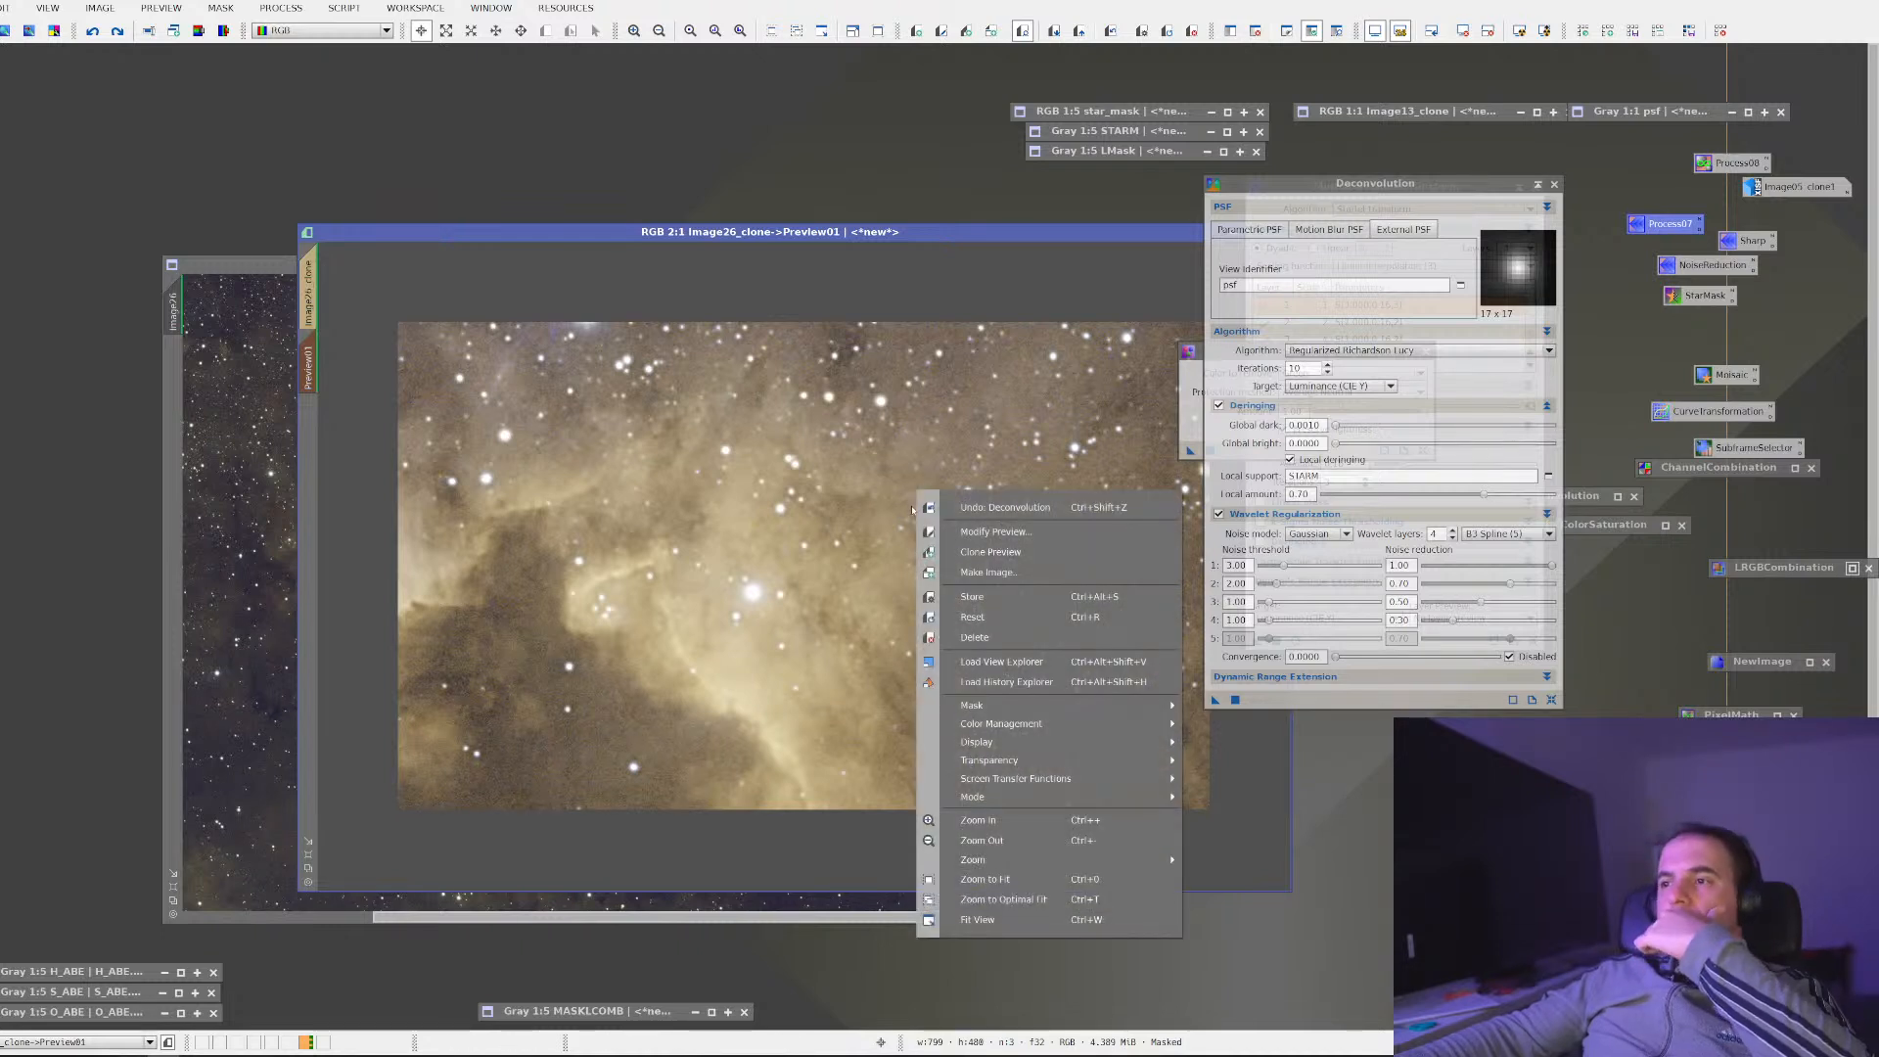
pyautogui.click(973, 617)
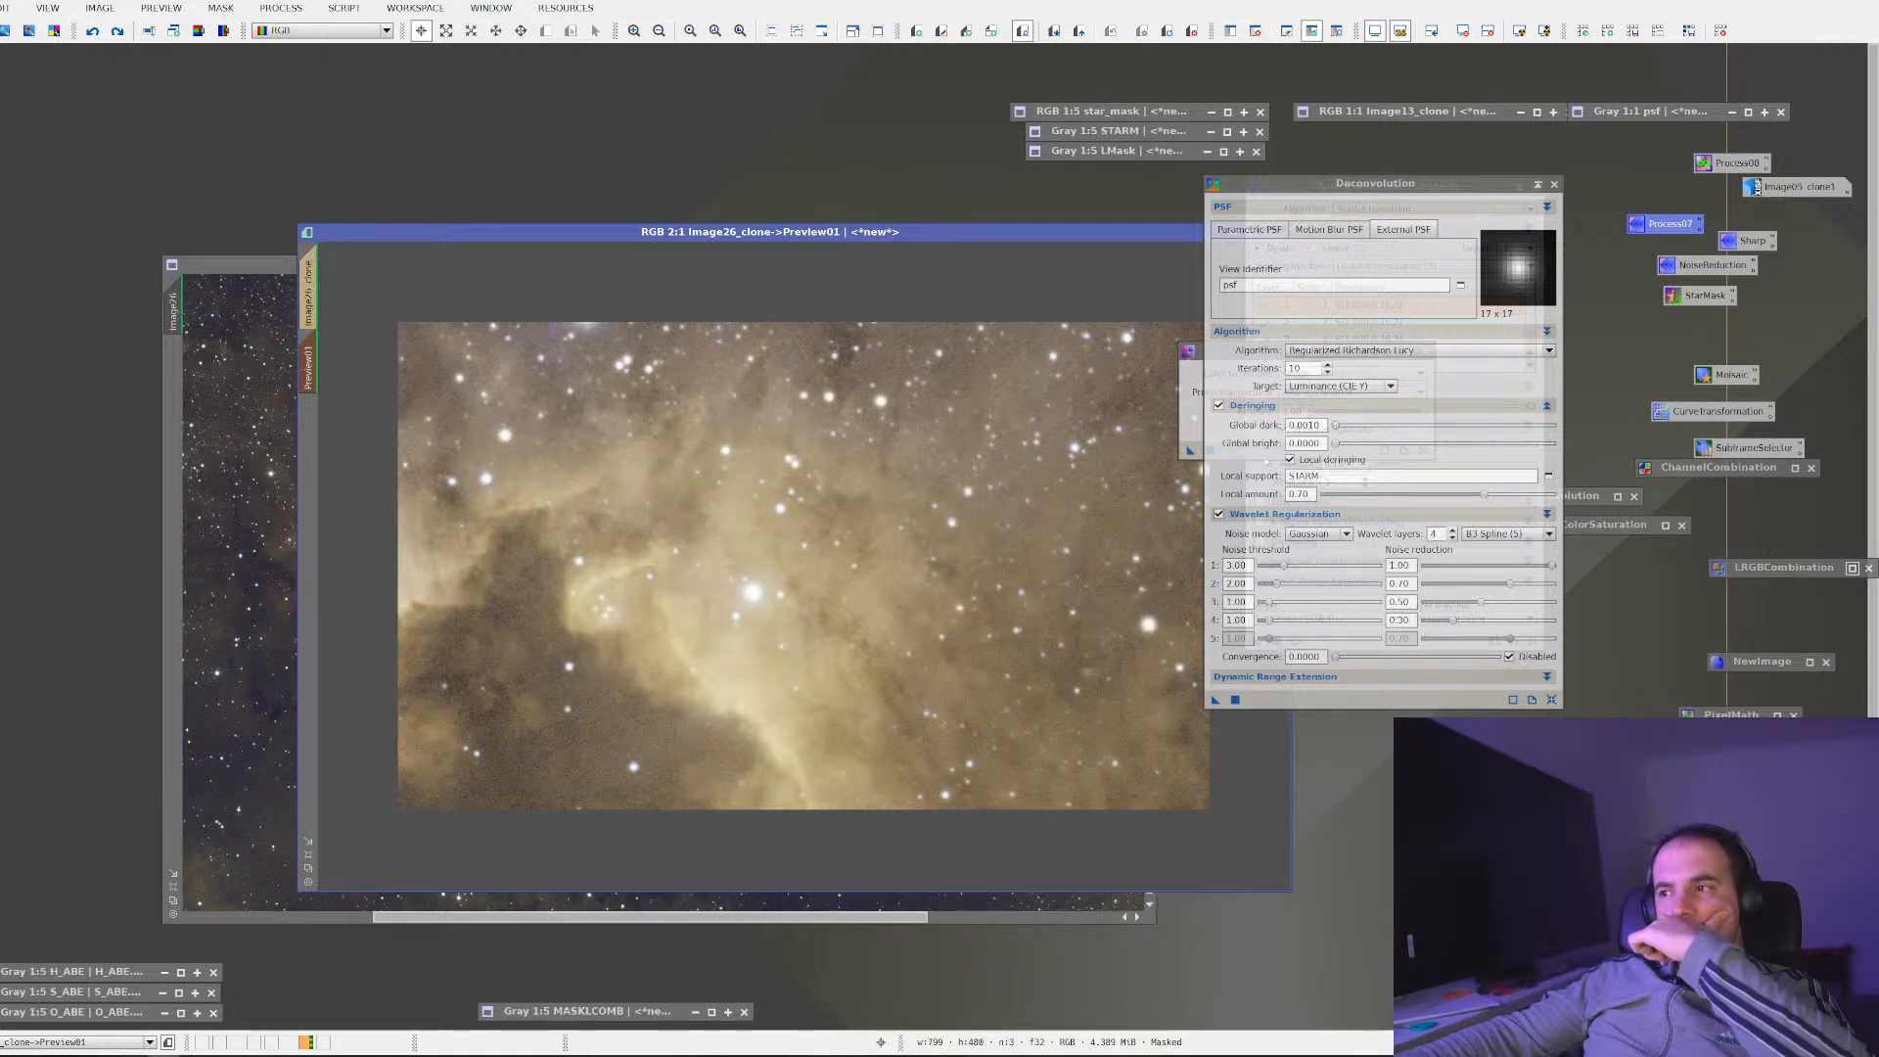
# Try Deconvolution on the preview with Global dark deringing at 0.0001 and reset the preview
pyautogui.click(1311, 424)
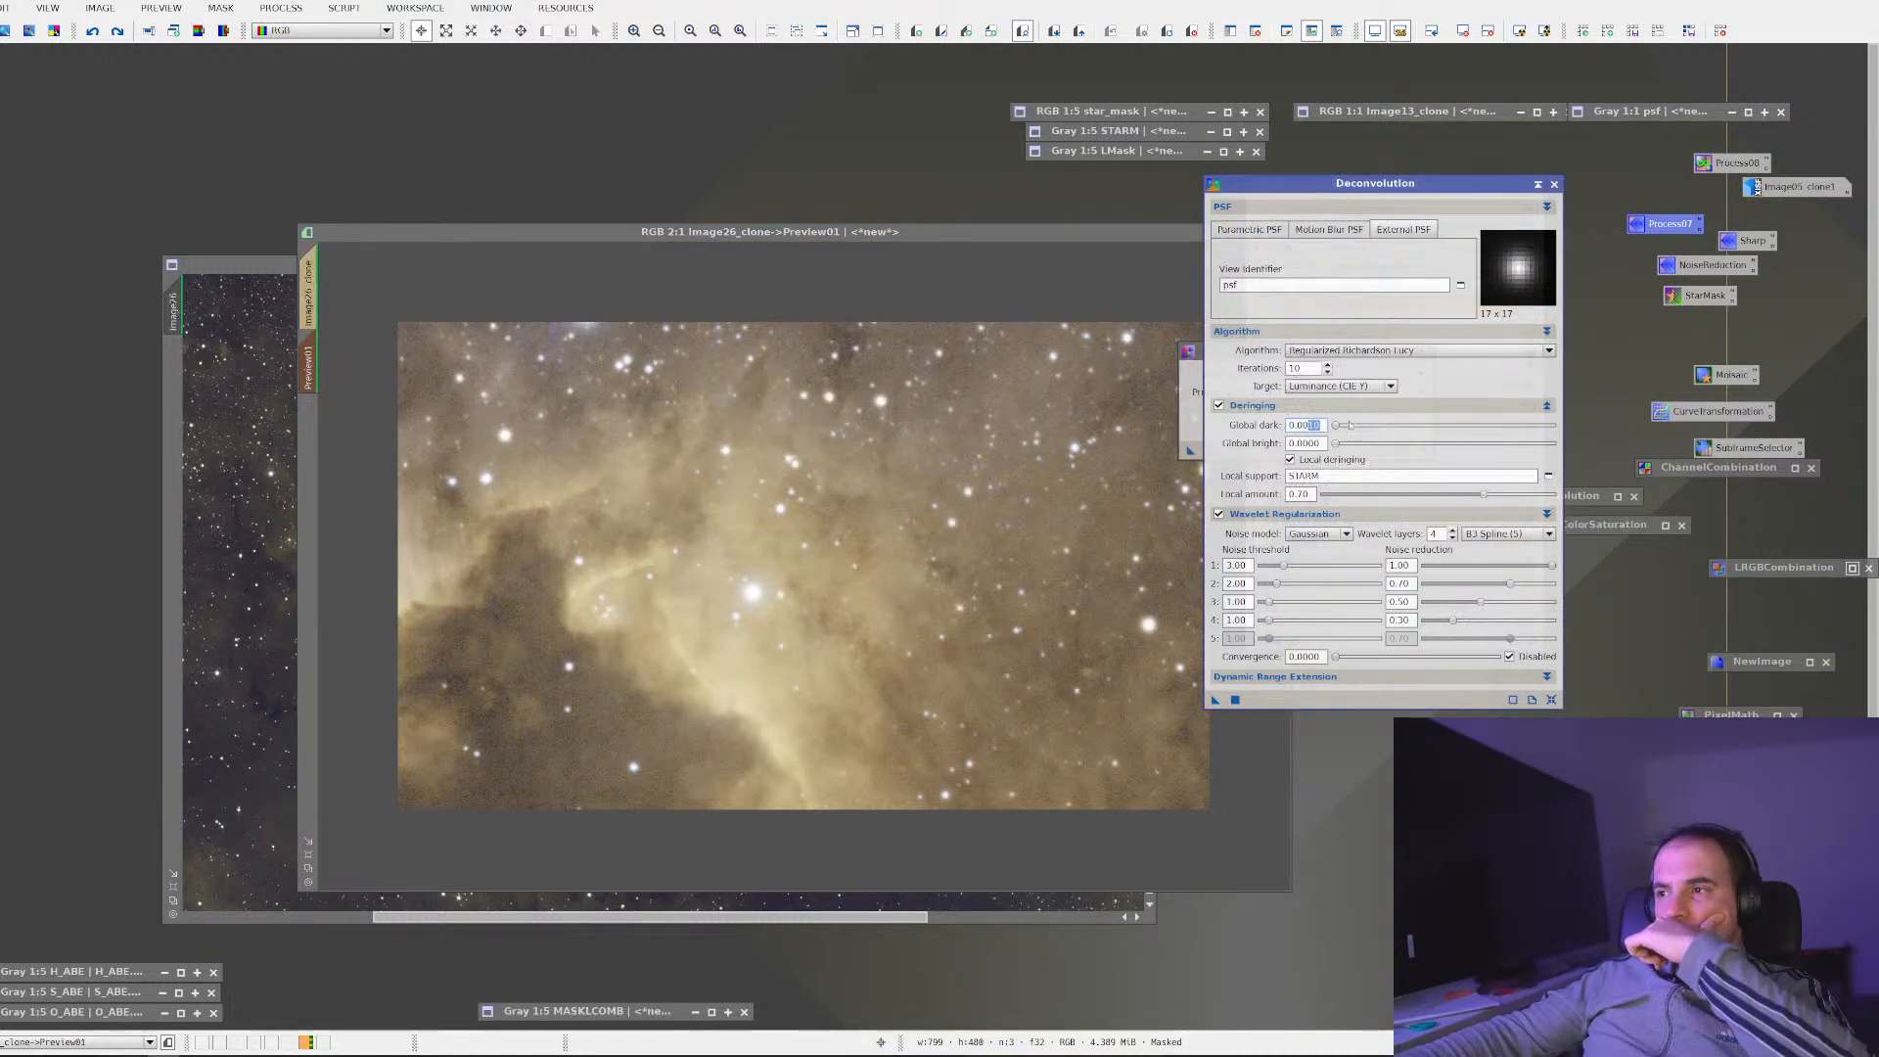
pyautogui.write('01')
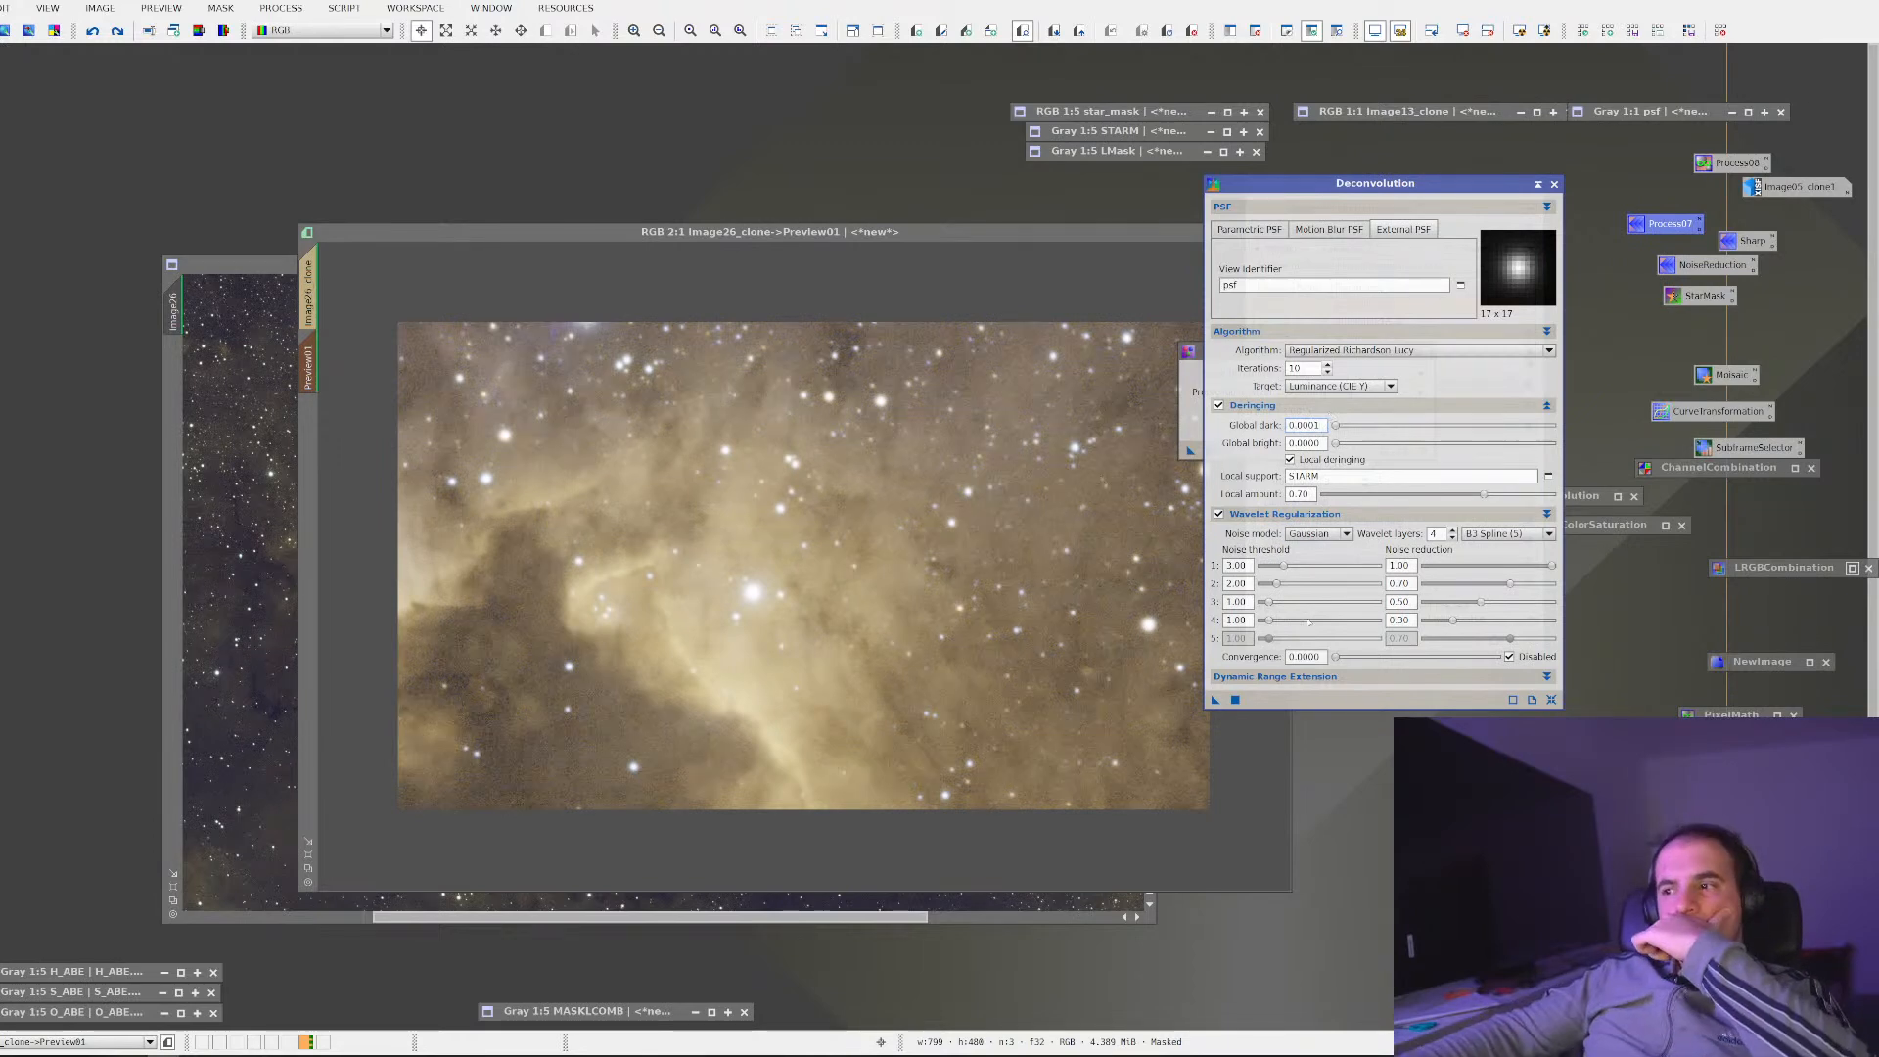
pyautogui.click(1008, 664)
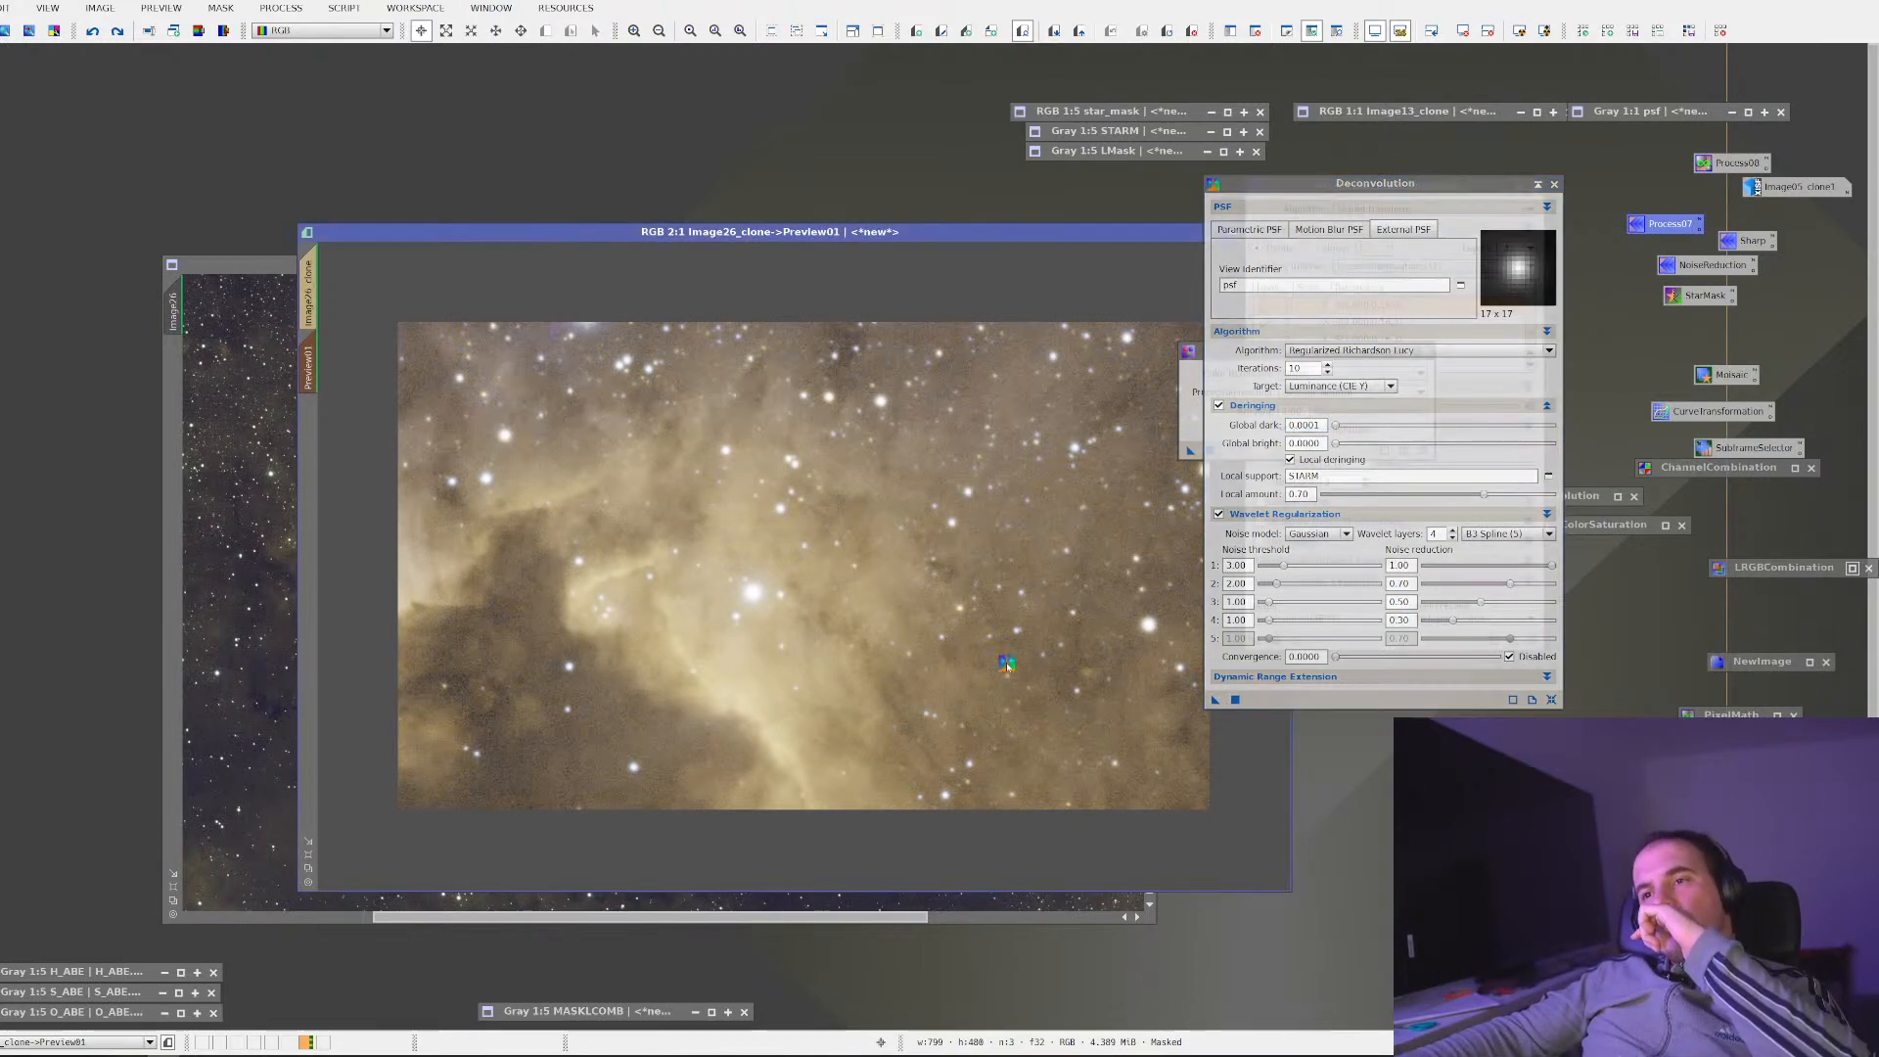
pyautogui.moveTo(1006, 662); pyautogui.dragTo(1006, 662)
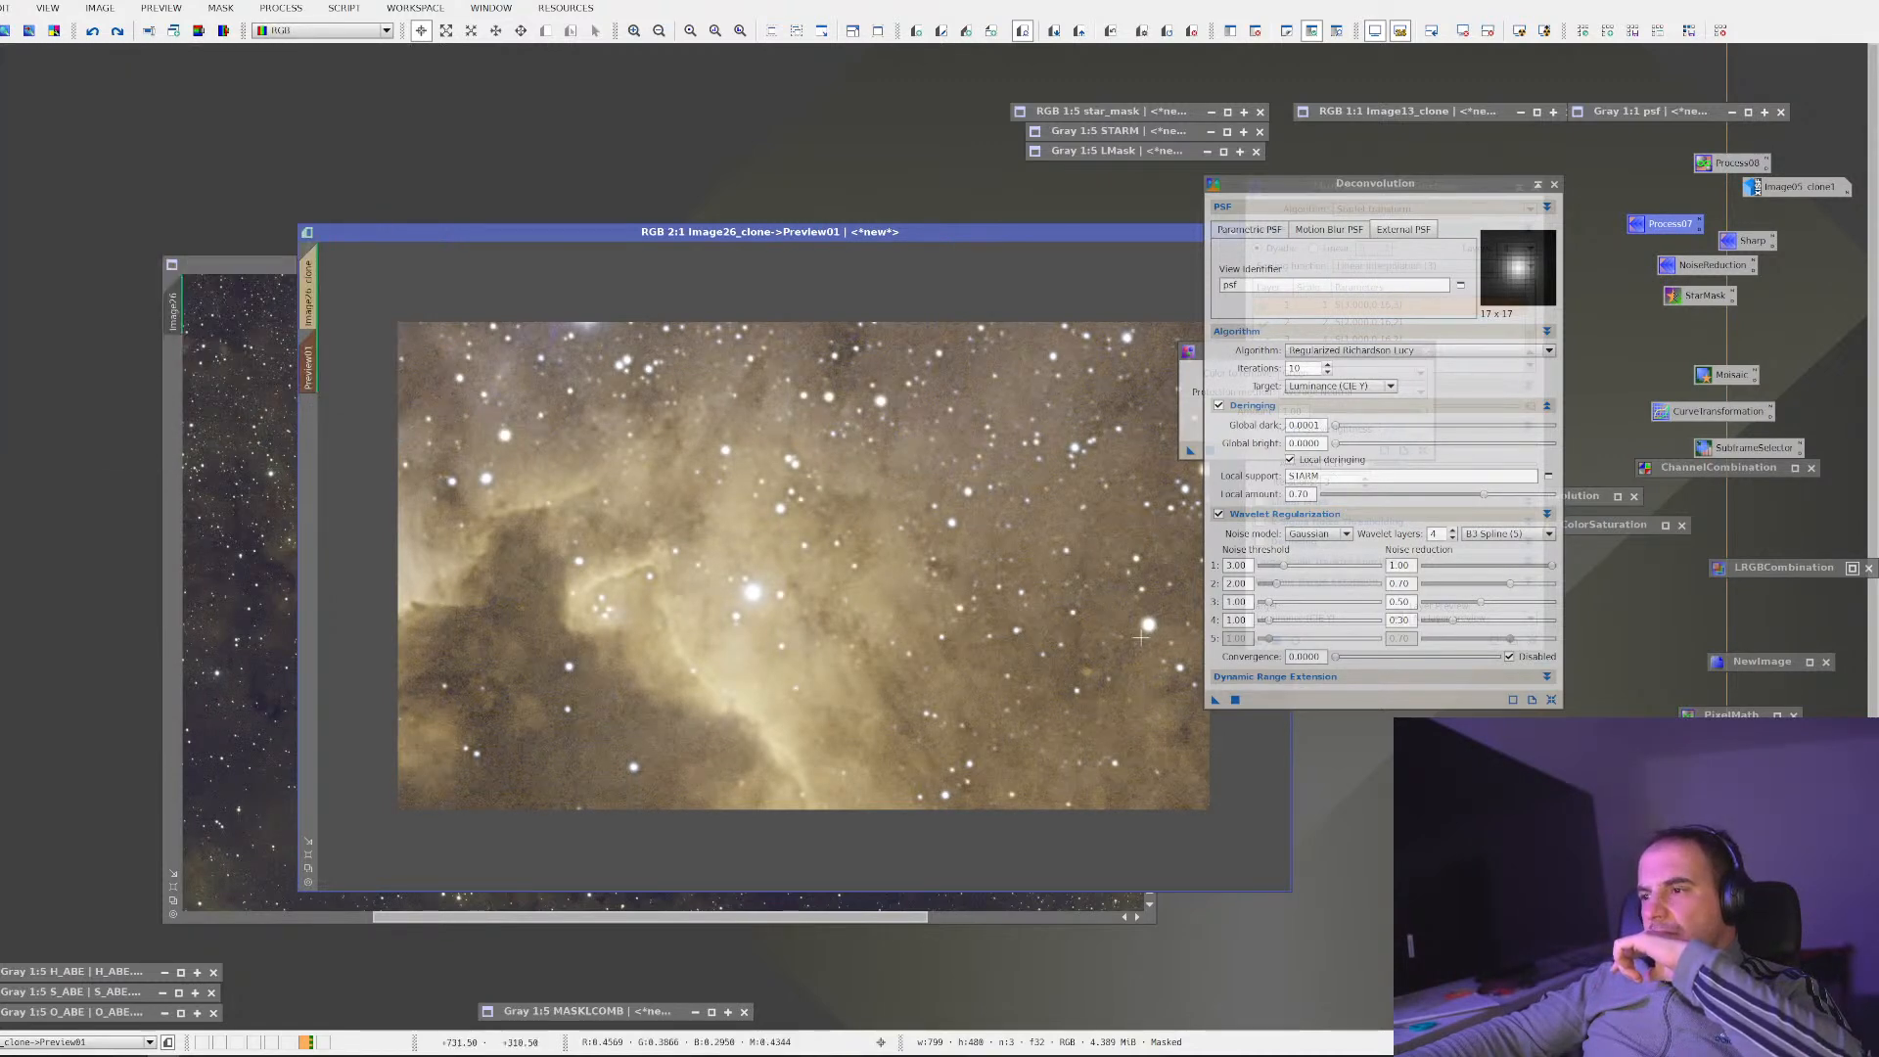
pyautogui.rightClick(1028, 675)
pyautogui.click(1085, 725)
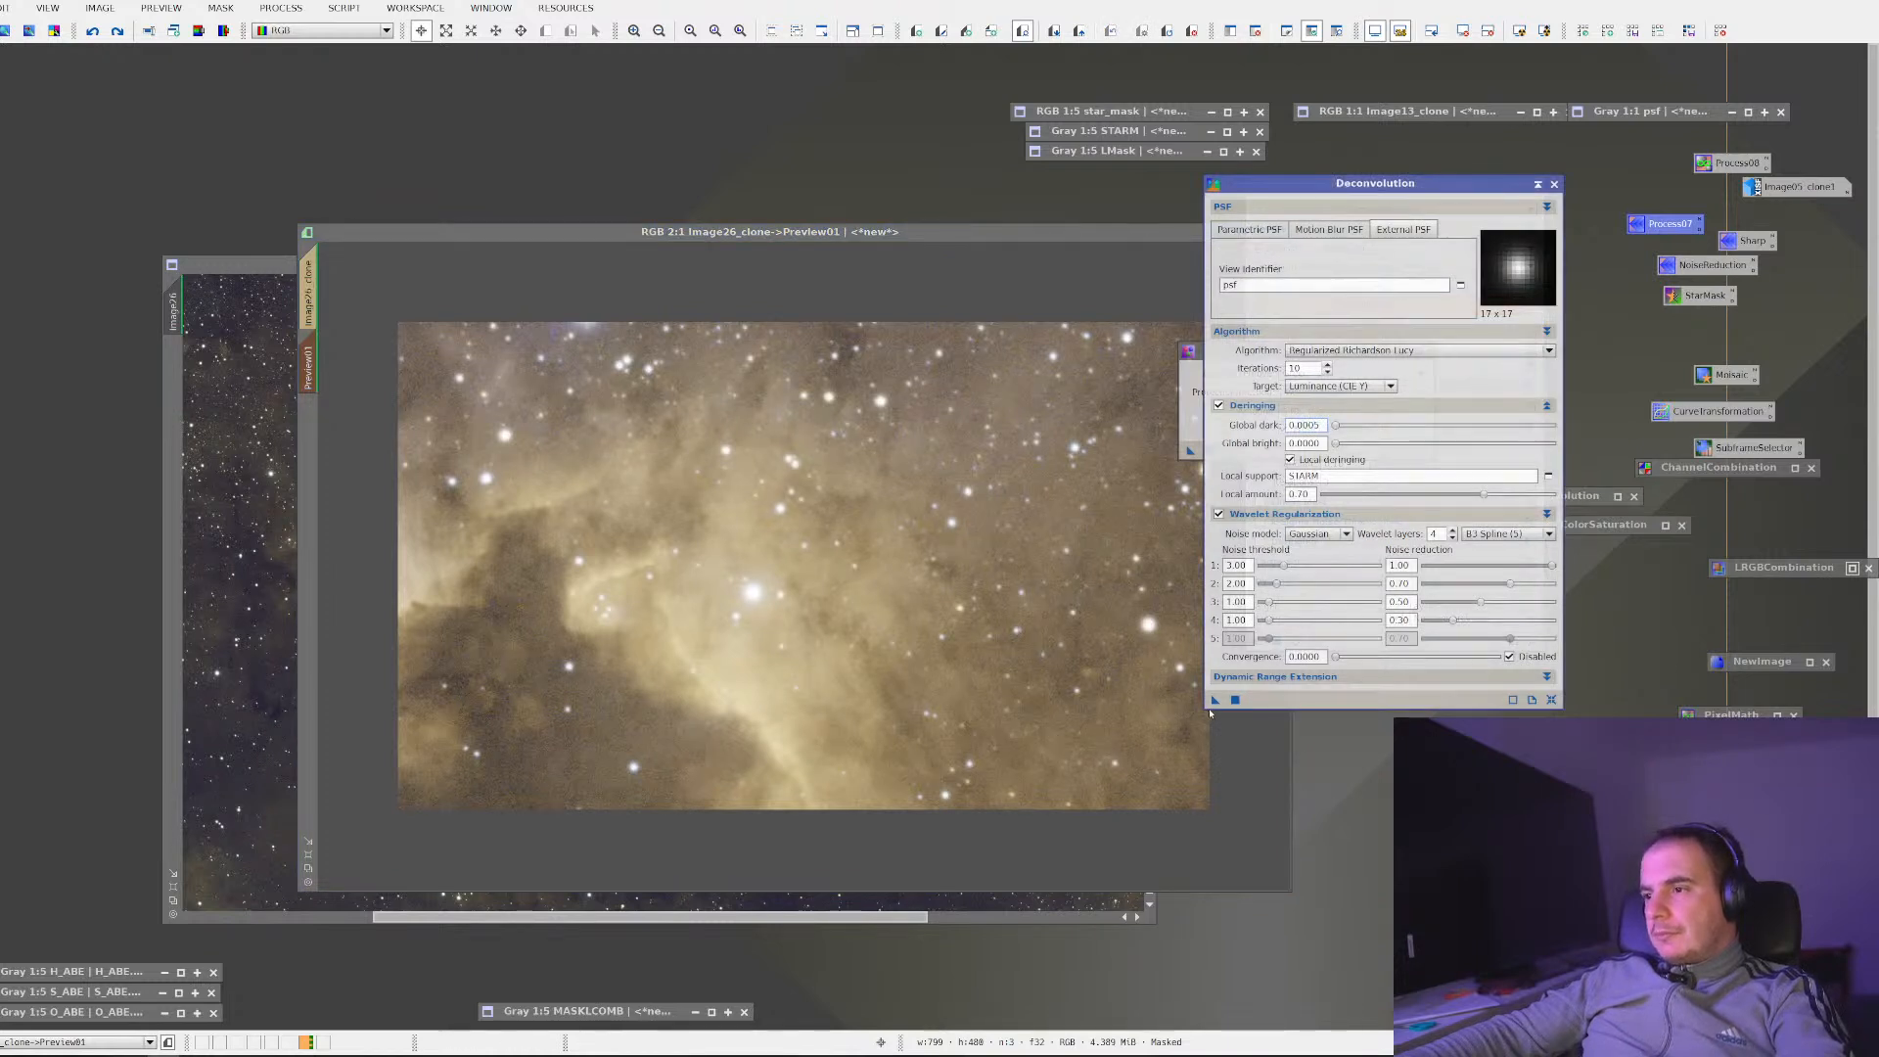
# Try Deconvolution on the preview with Global dark deringing at 0.0005 and reset the preview
pyautogui.click(1017, 644)
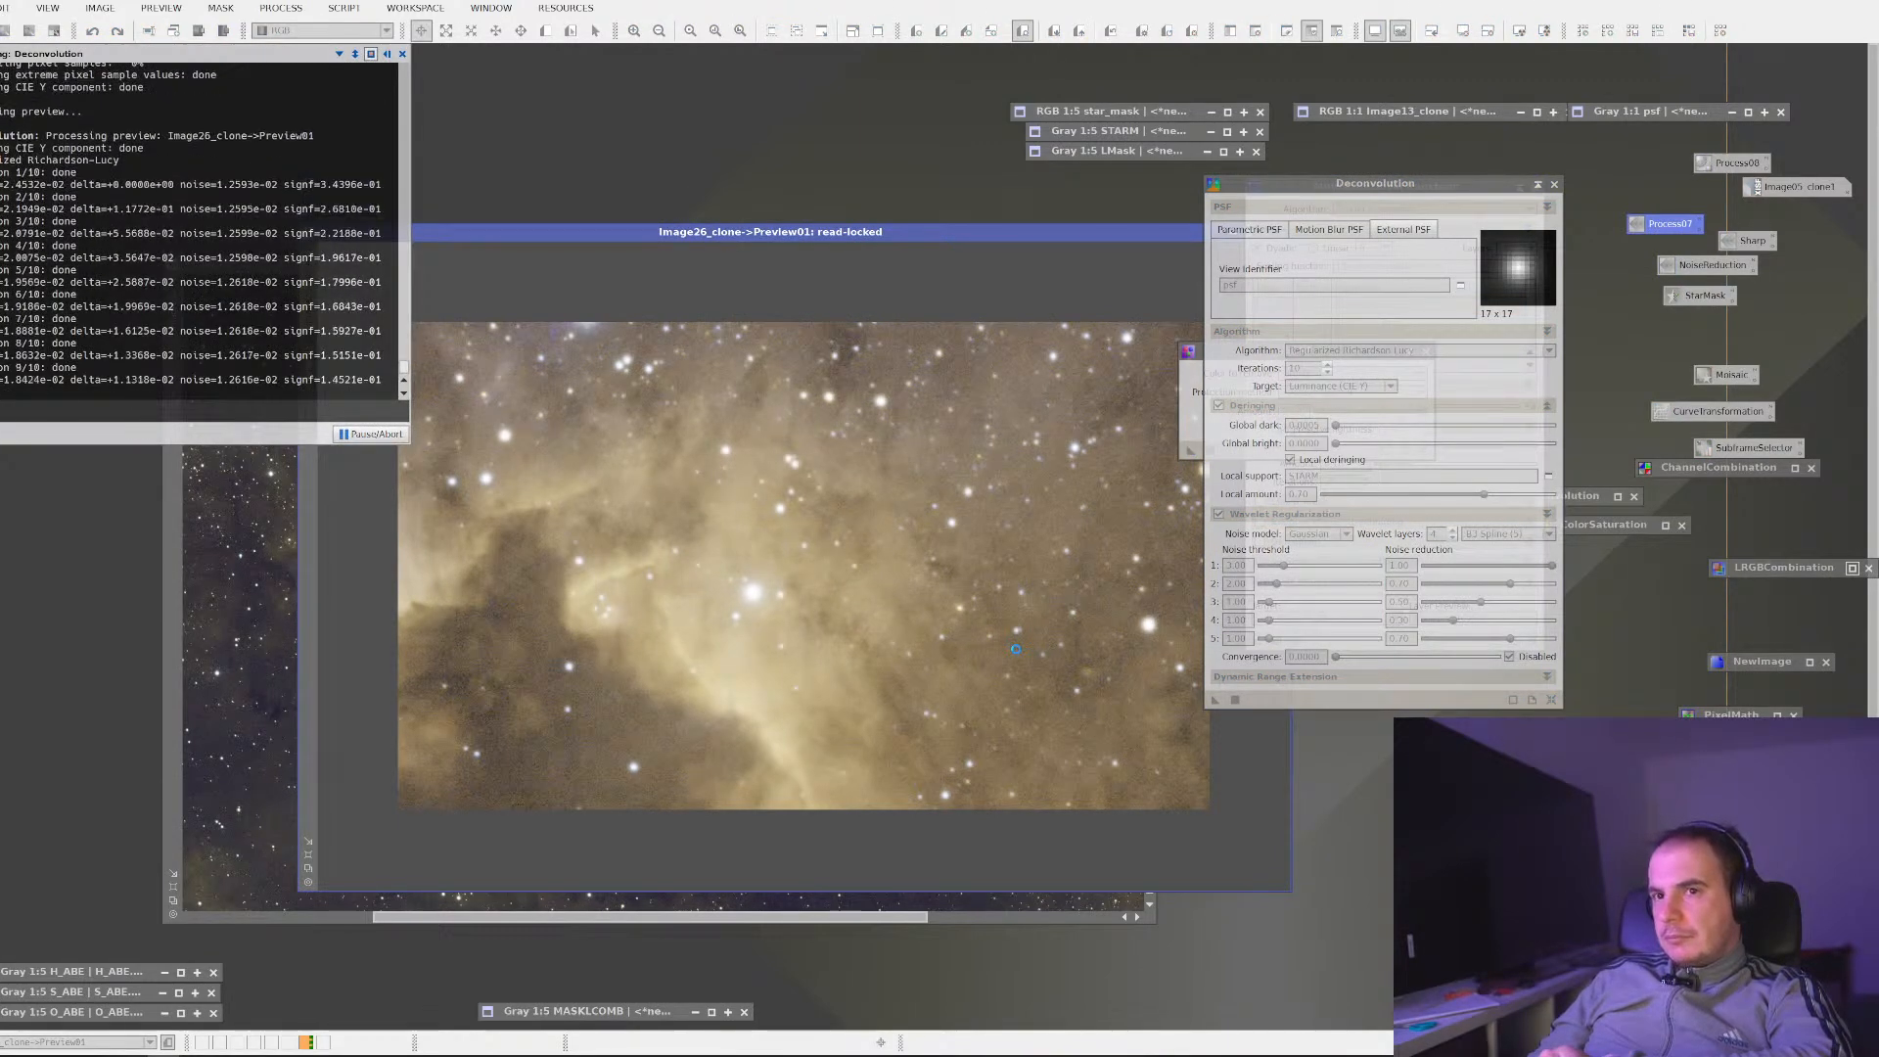
pyautogui.rightClick(944, 500)
pyautogui.click(984, 631)
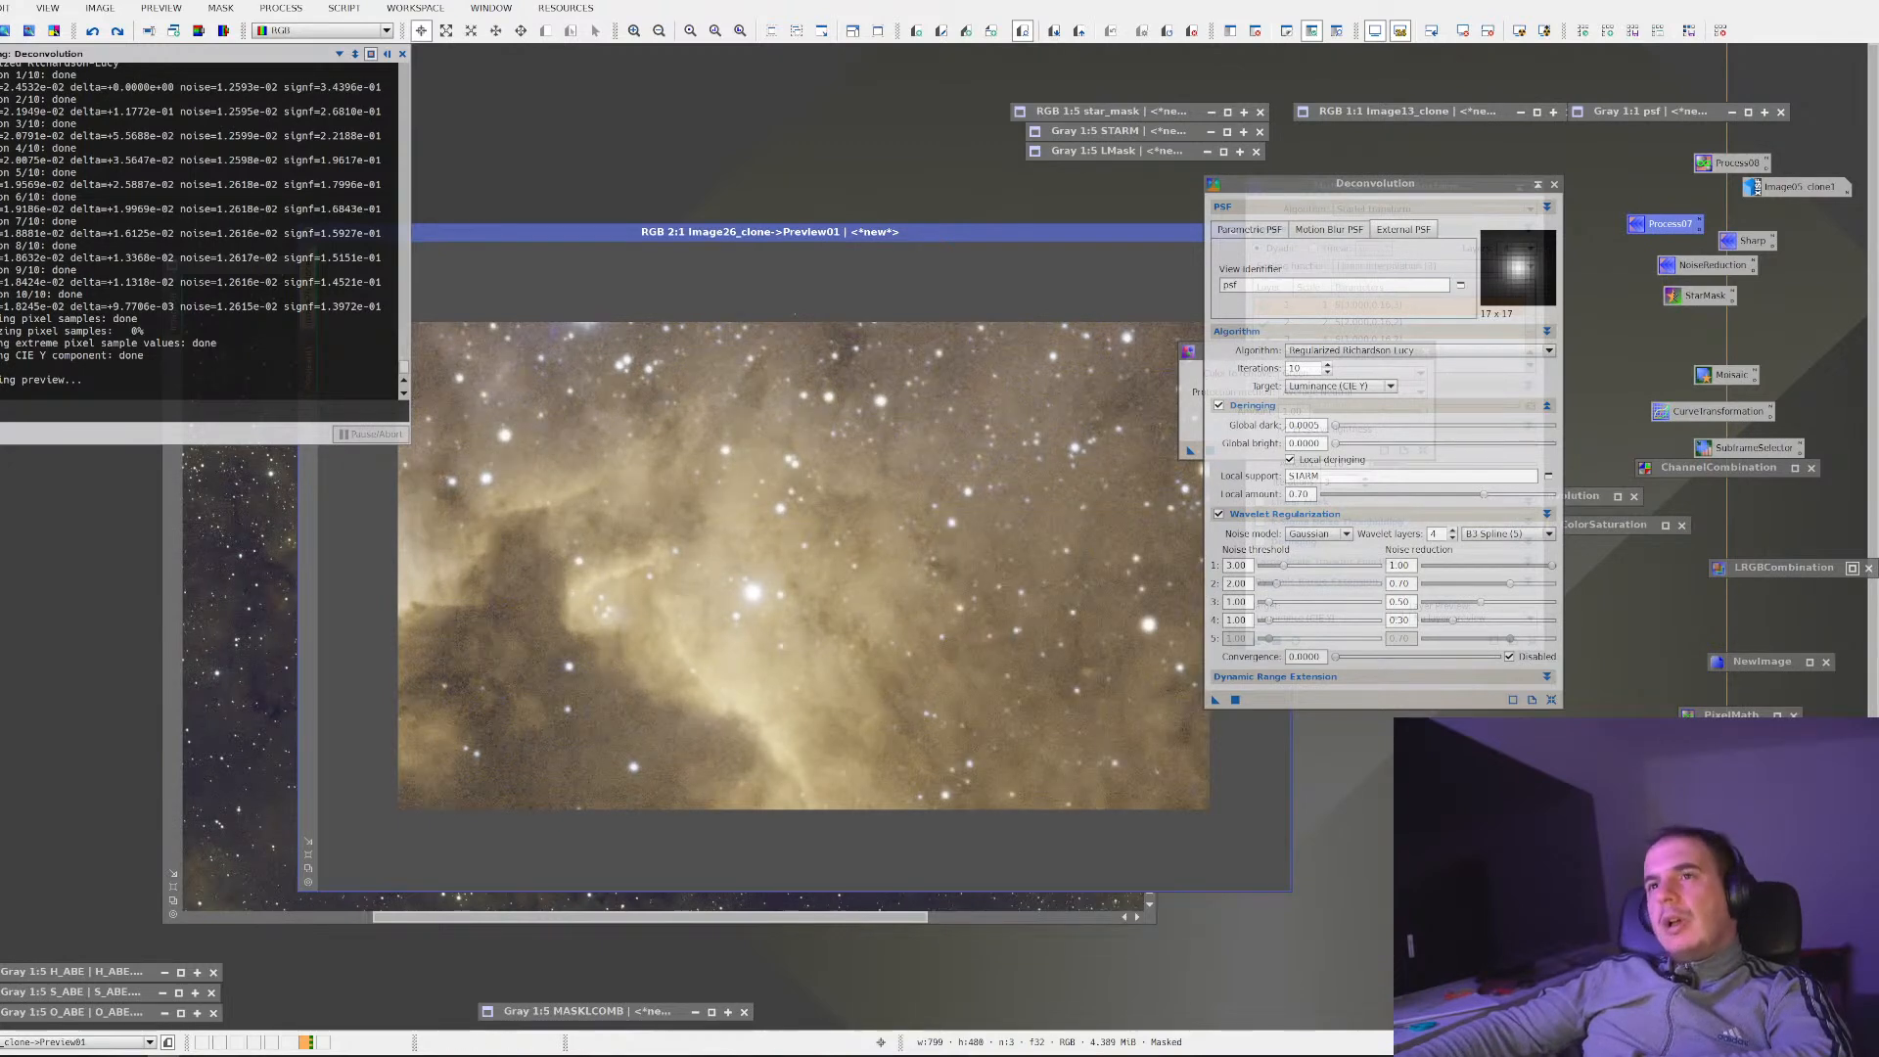
# Try the EZ Decon script on the preview with STARM as its star mask, and close the script
pyautogui.click(359, 13)
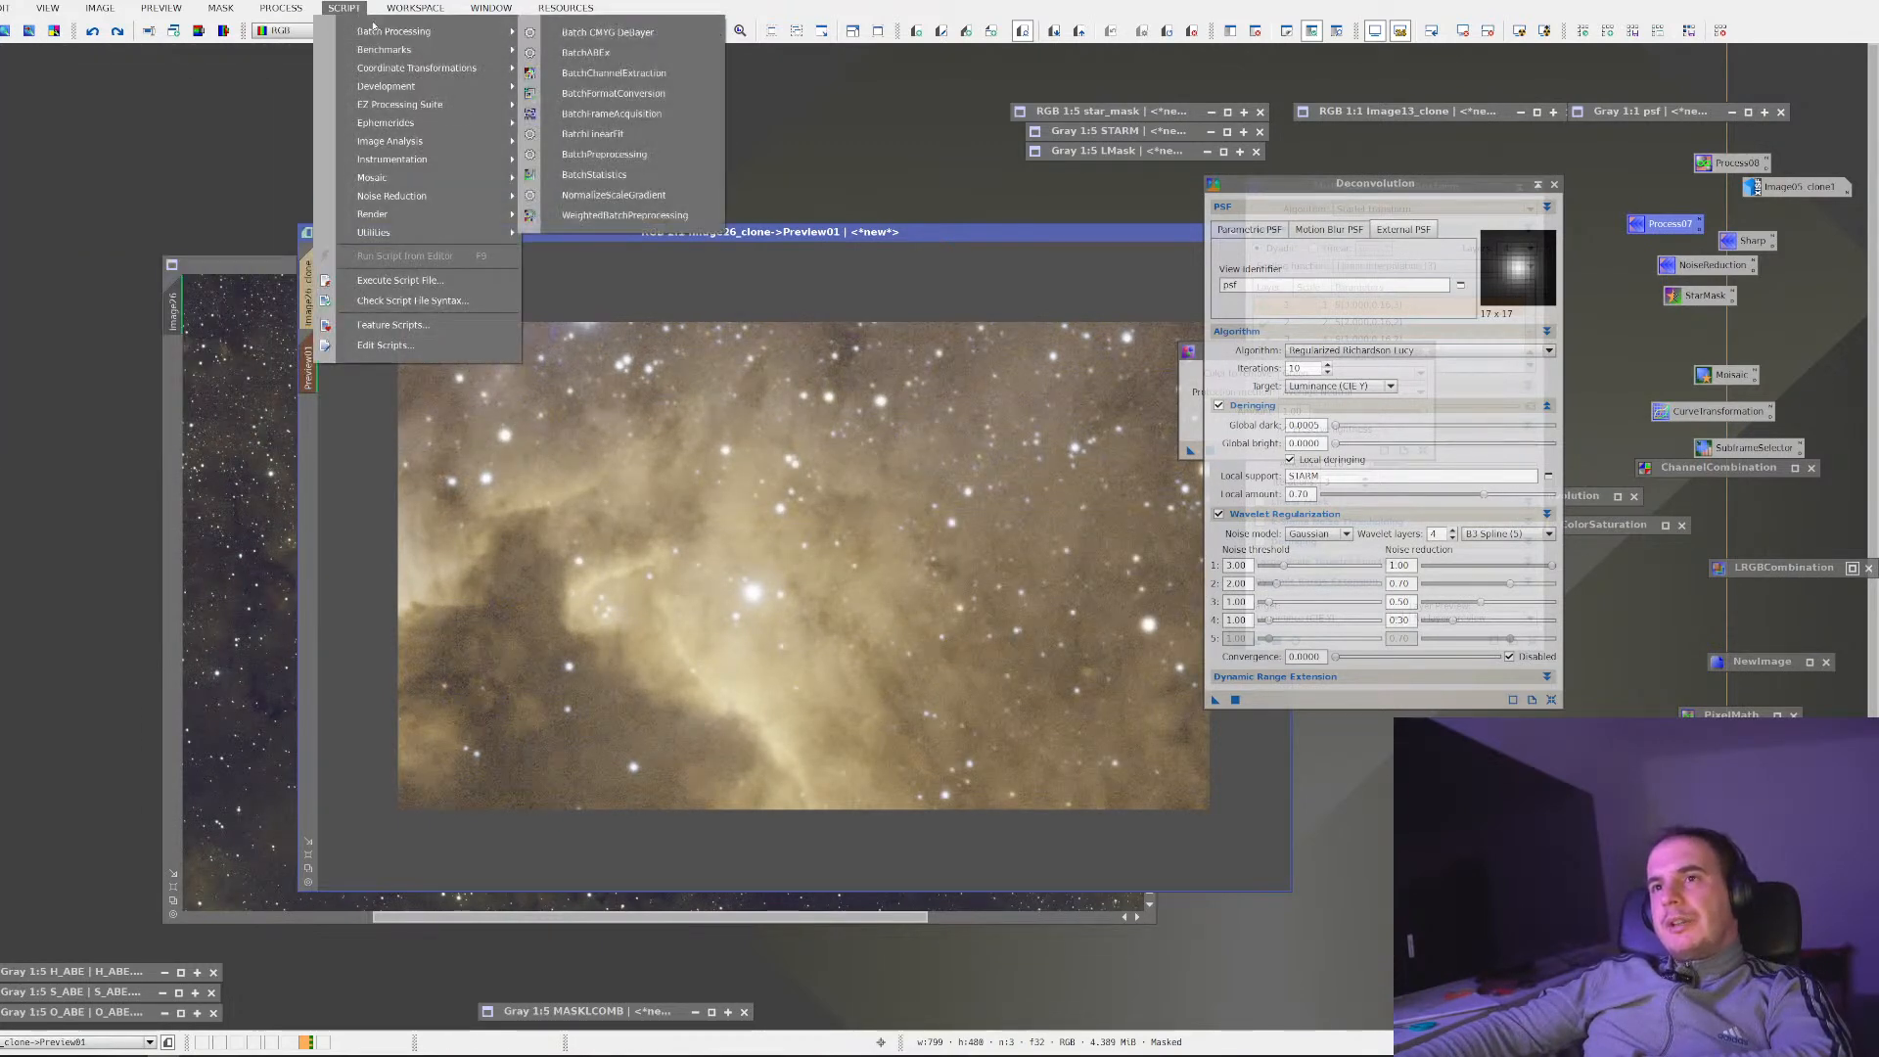
pyautogui.click(363, 9)
pyautogui.click(363, 10)
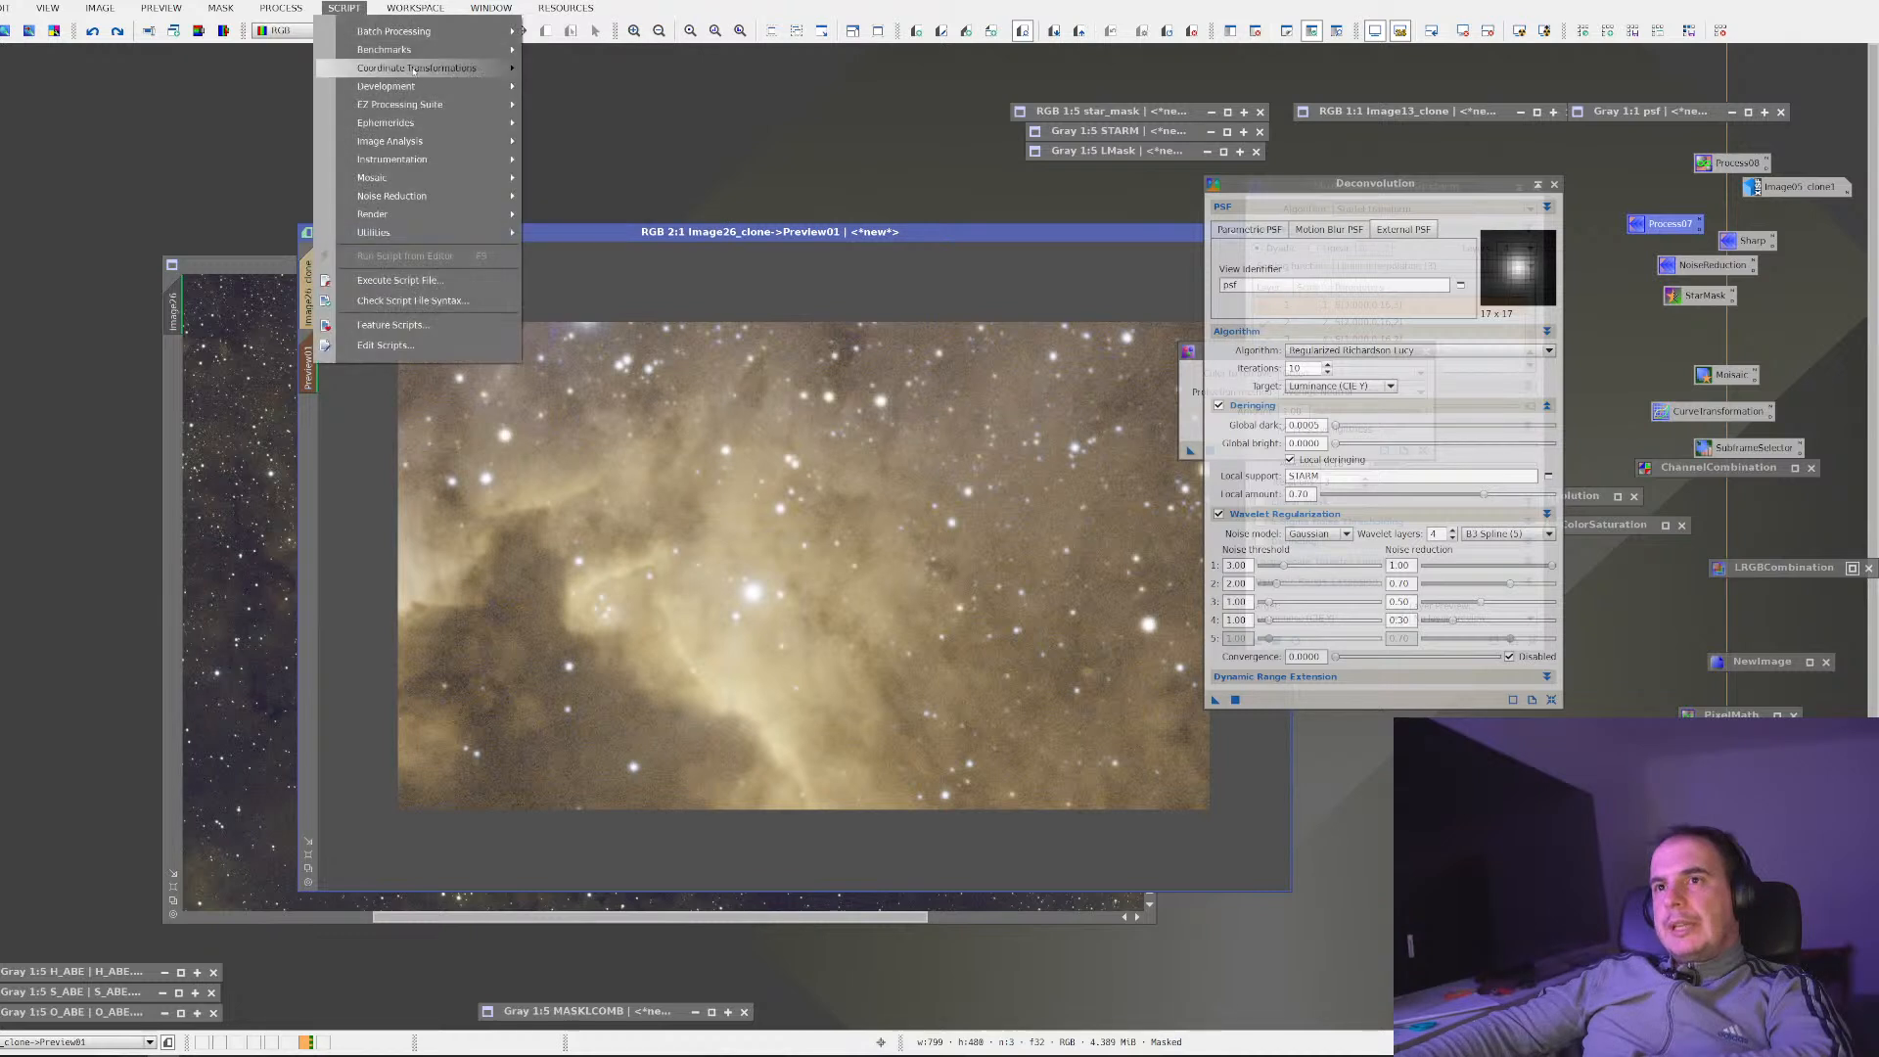
pyautogui.moveTo(431, 104)
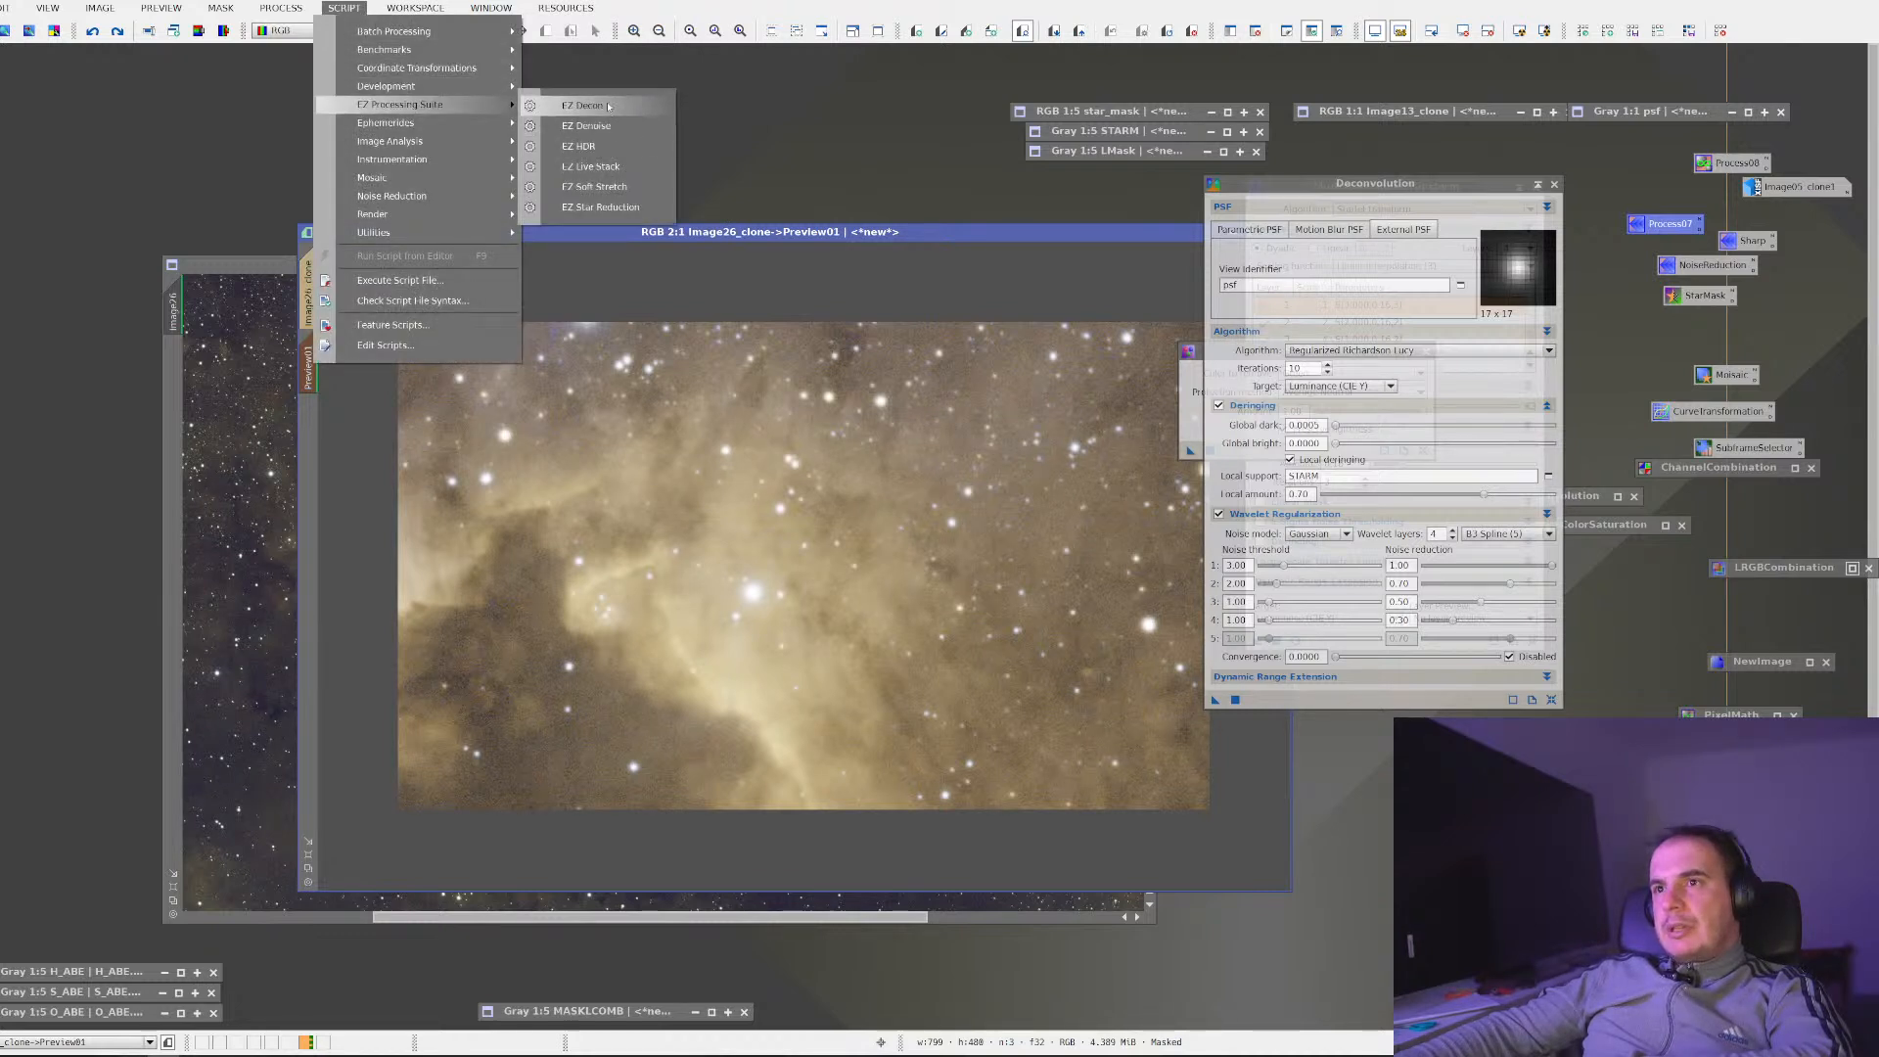
pyautogui.click(615, 108)
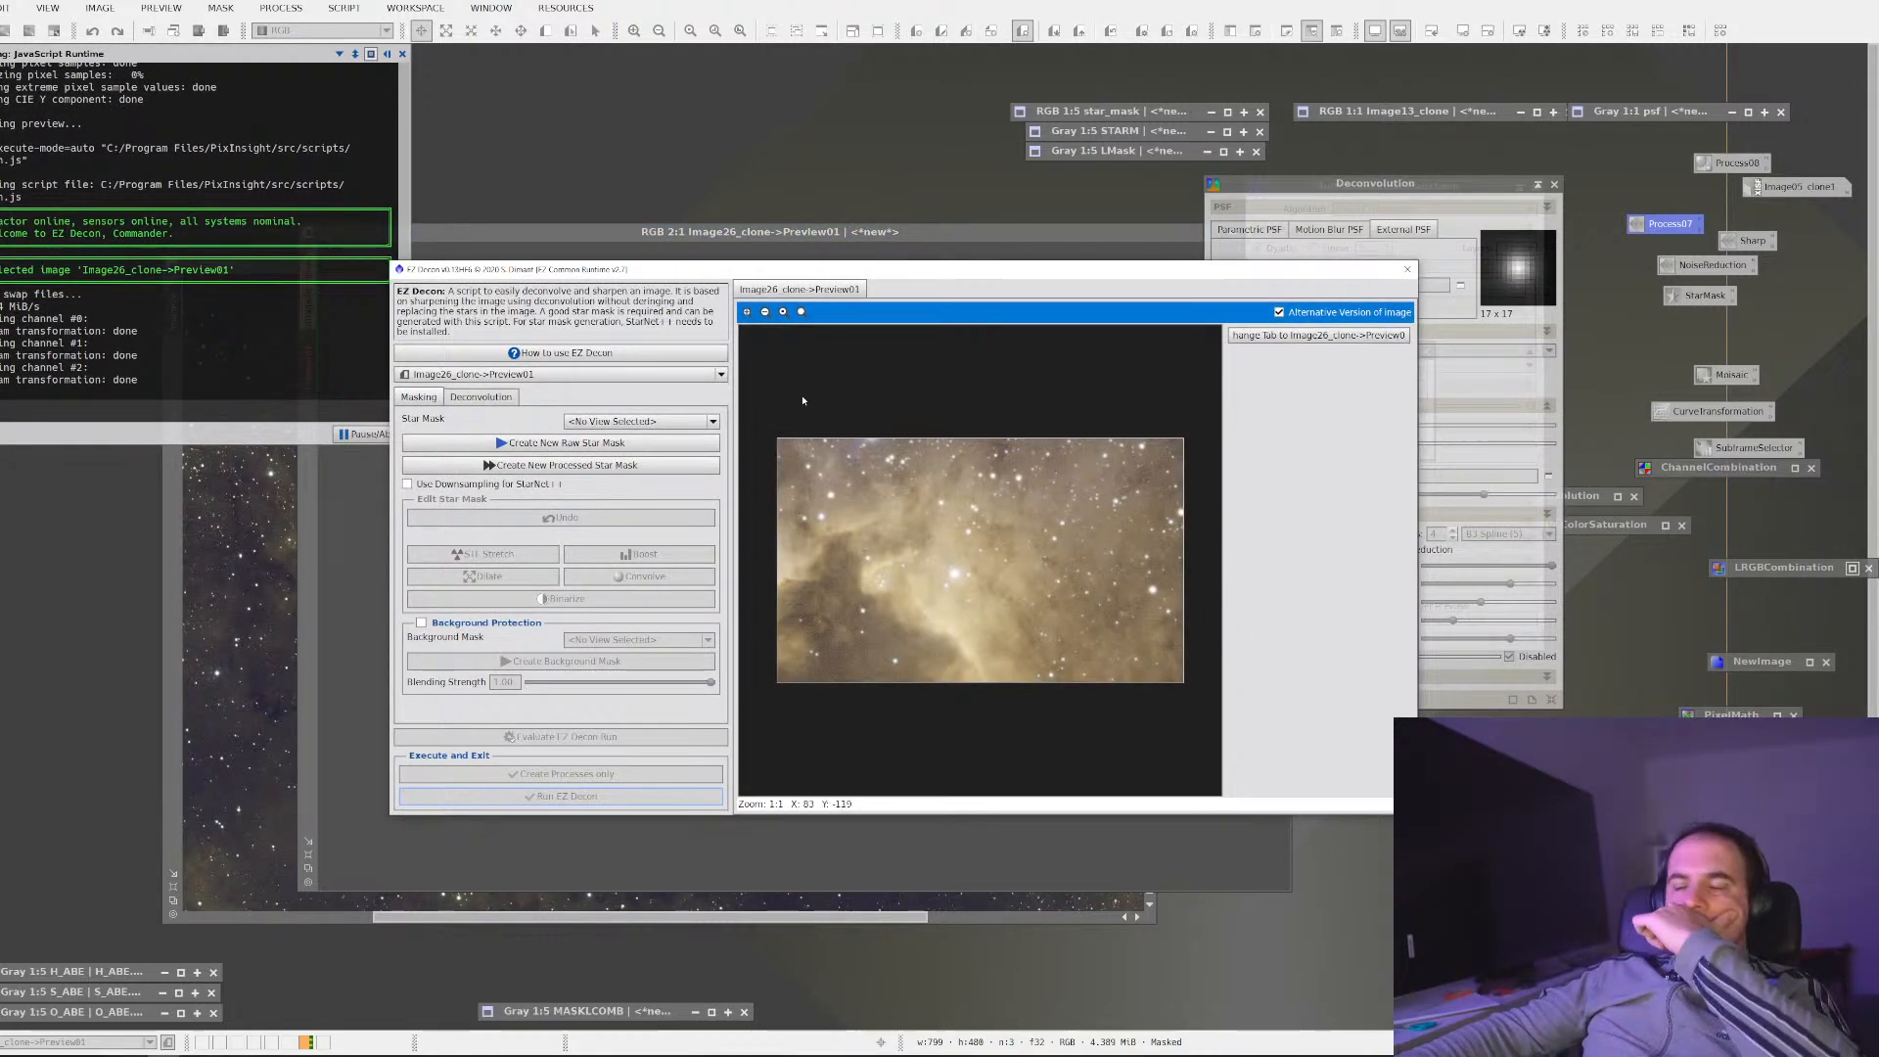
pyautogui.click(641, 421)
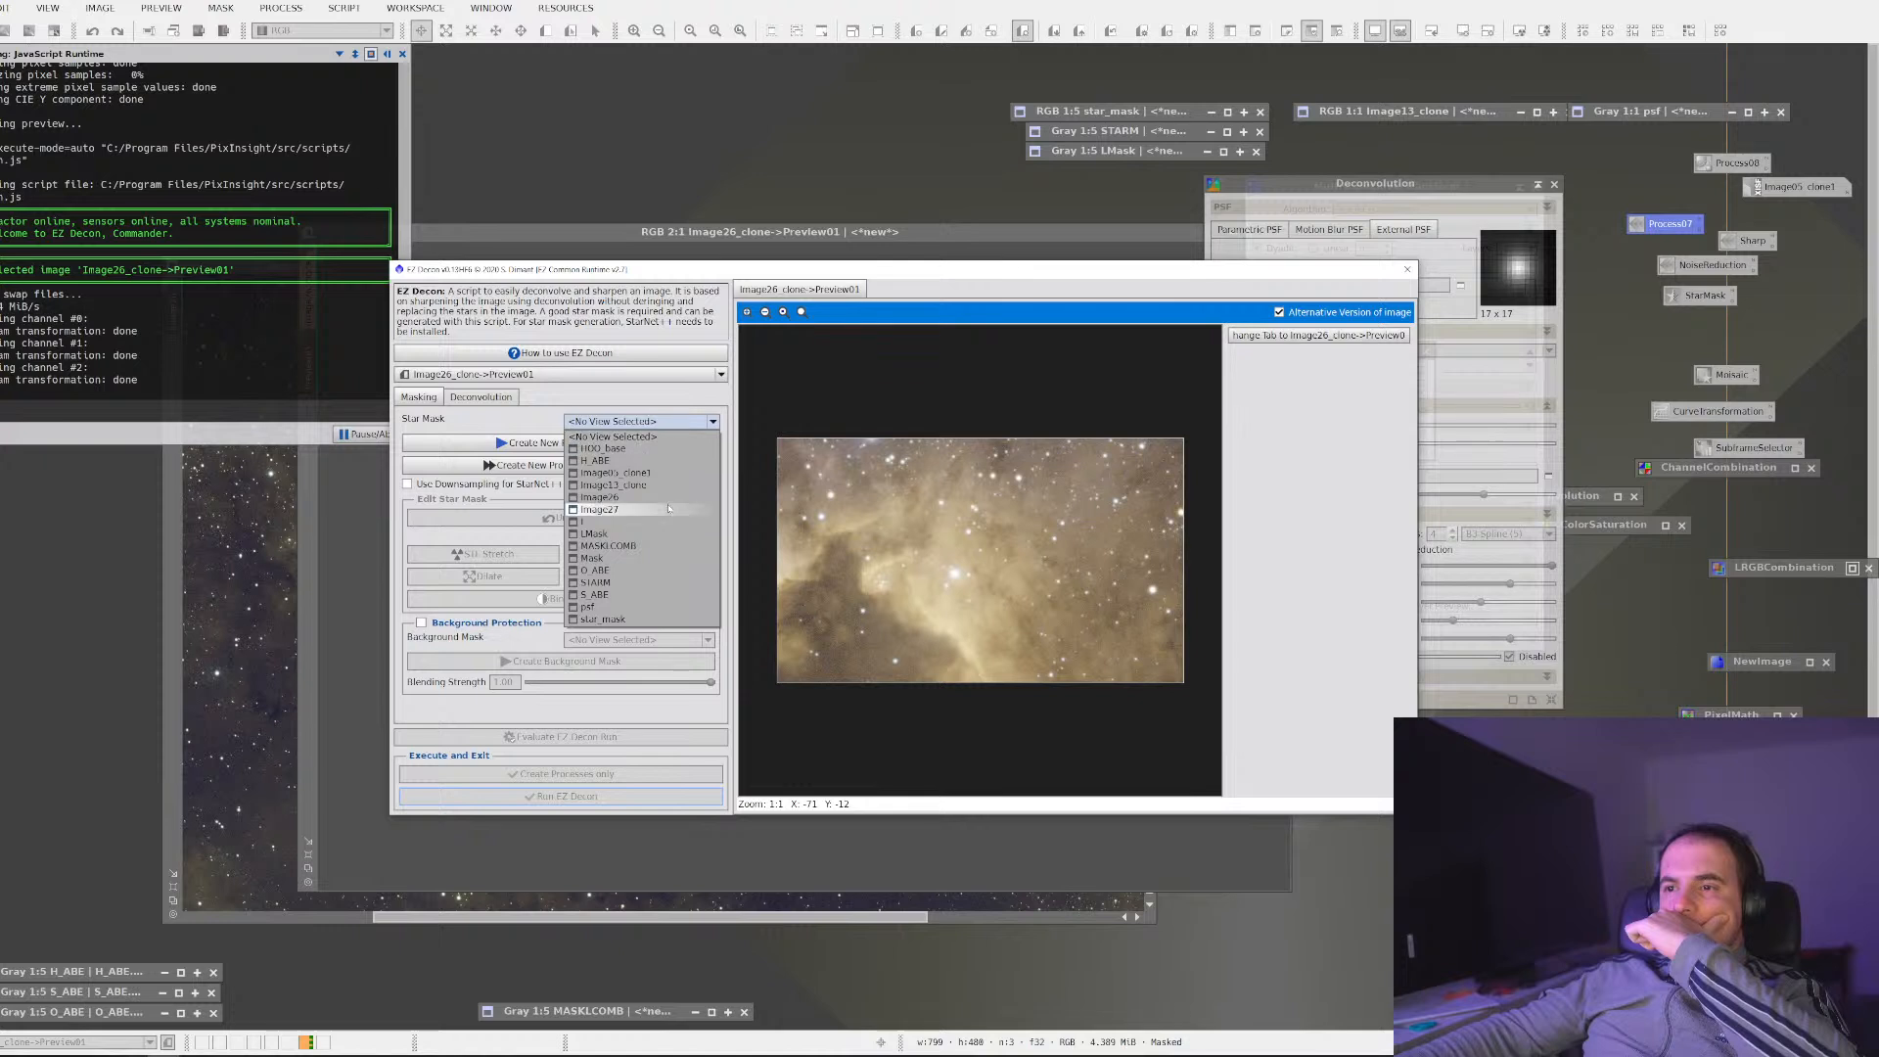
pyautogui.click(666, 582)
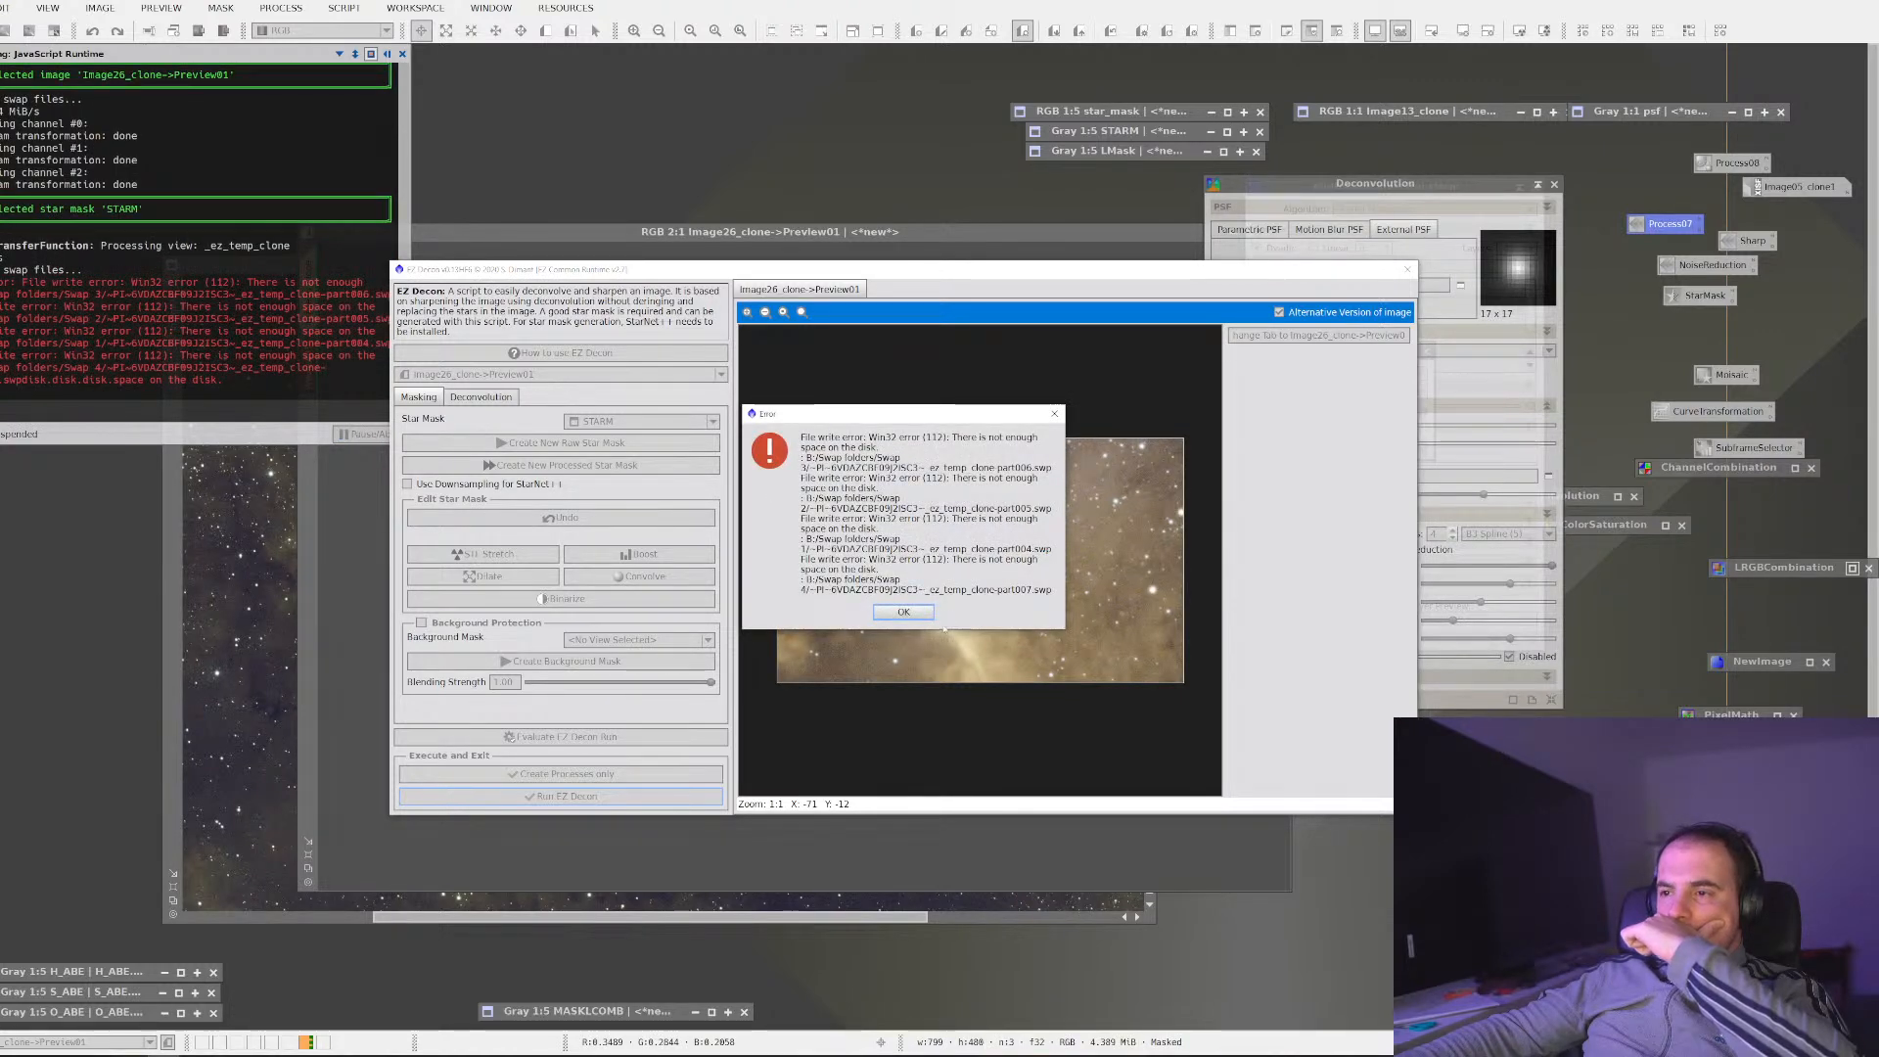
pyautogui.click(910, 611)
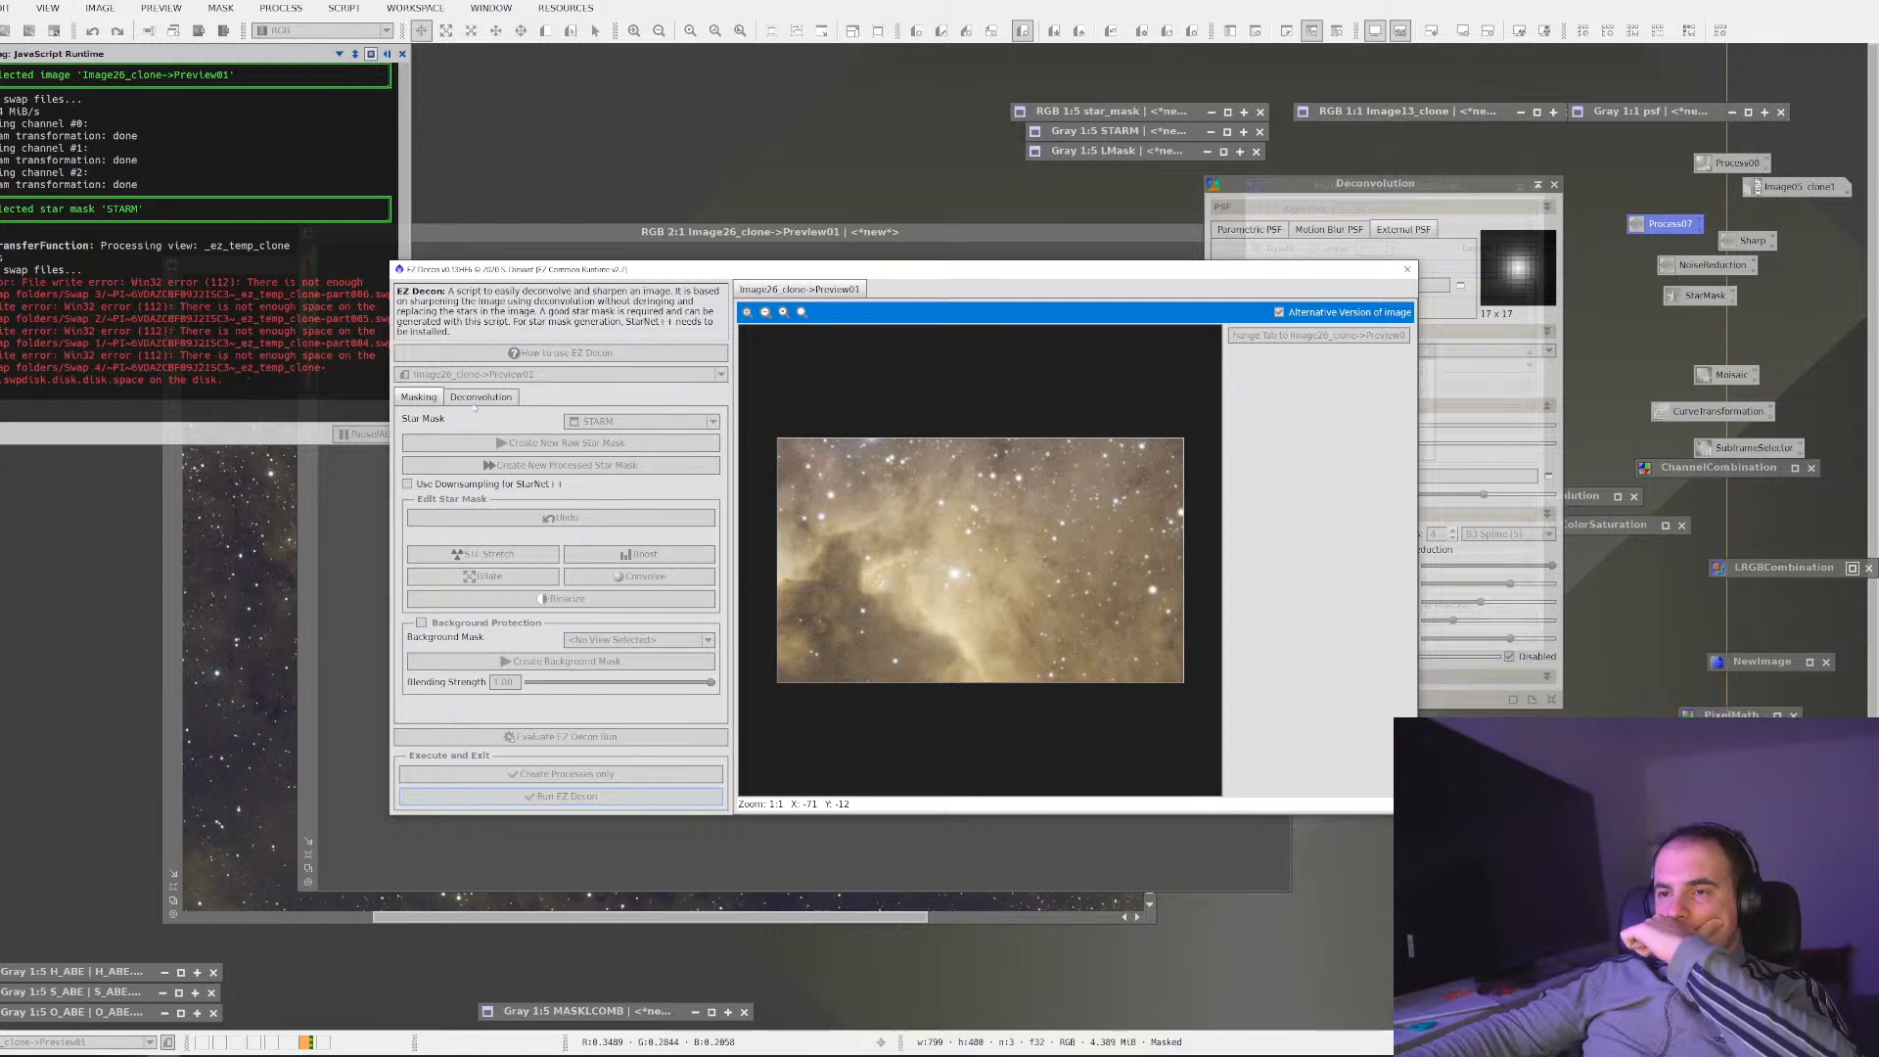
pyautogui.click(1406, 270)
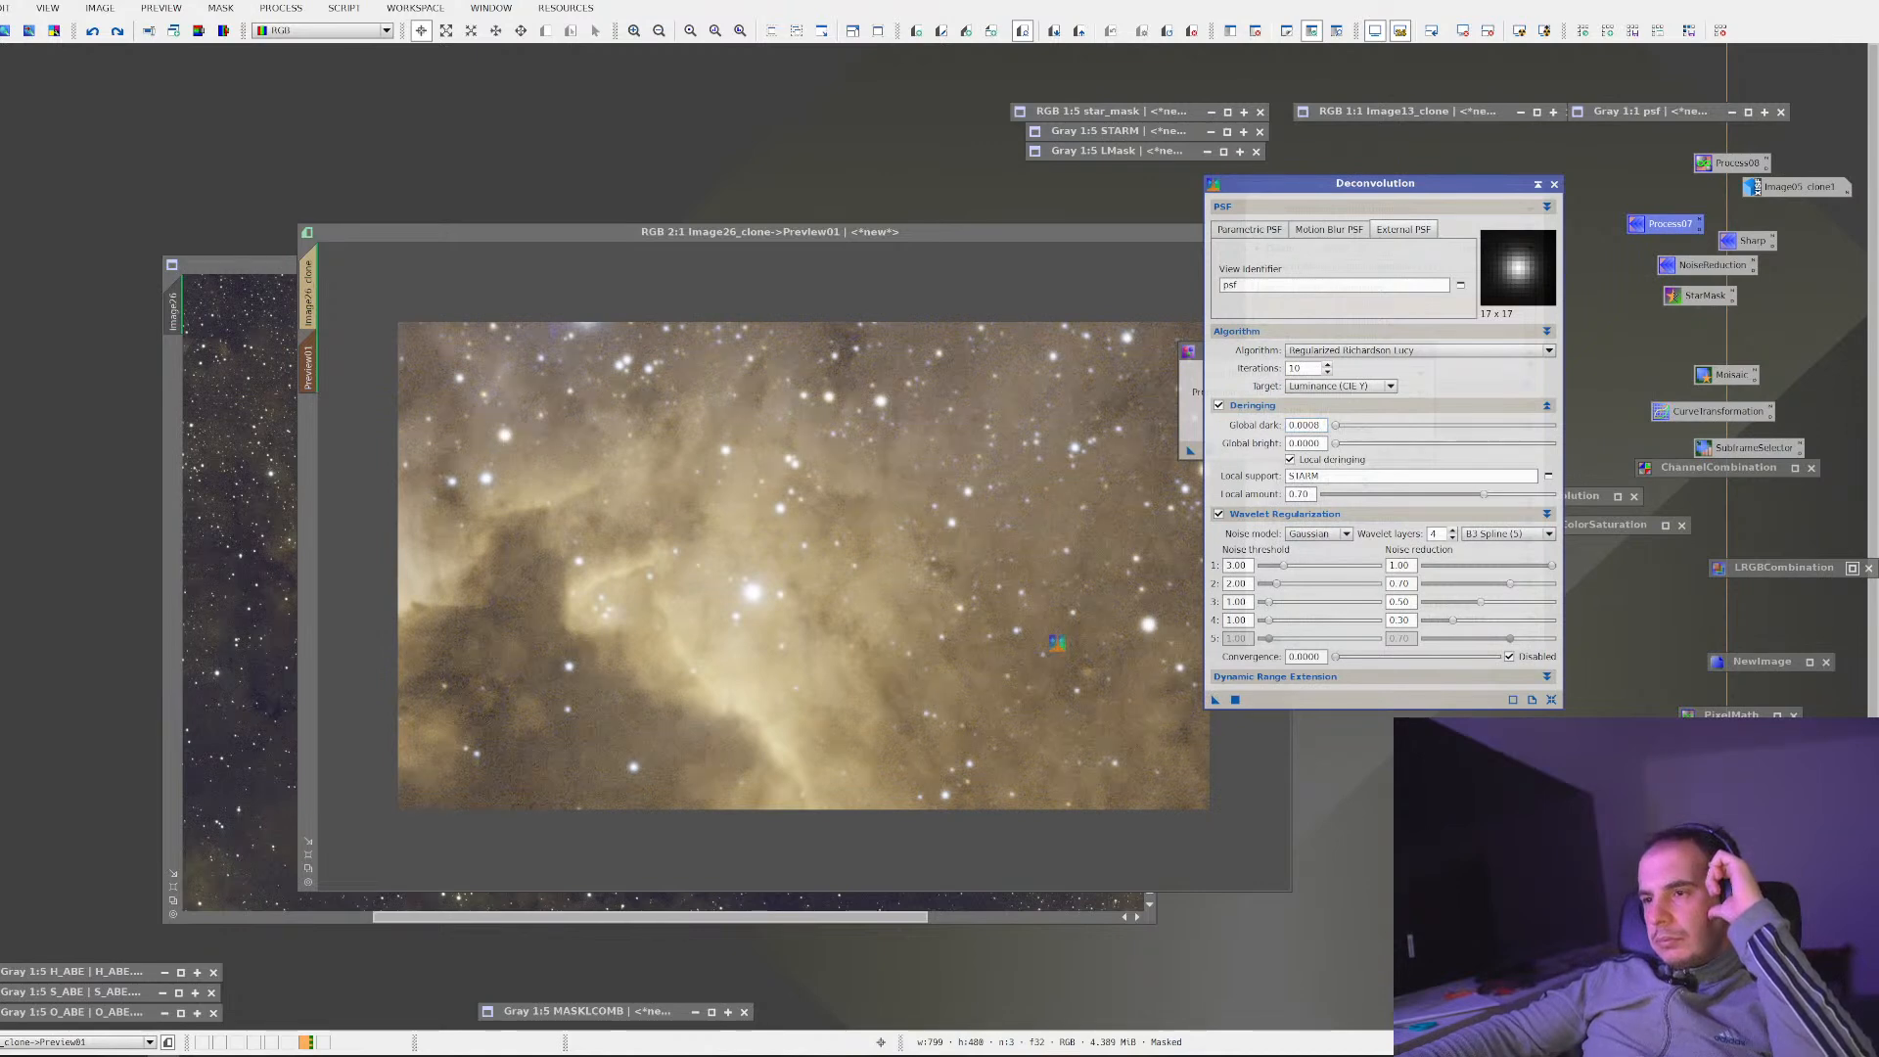
# Try Deconvolution on the preview with Global dark deringing at 0.0008
pyautogui.moveTo(1057, 642); pyautogui.dragTo(1058, 642)
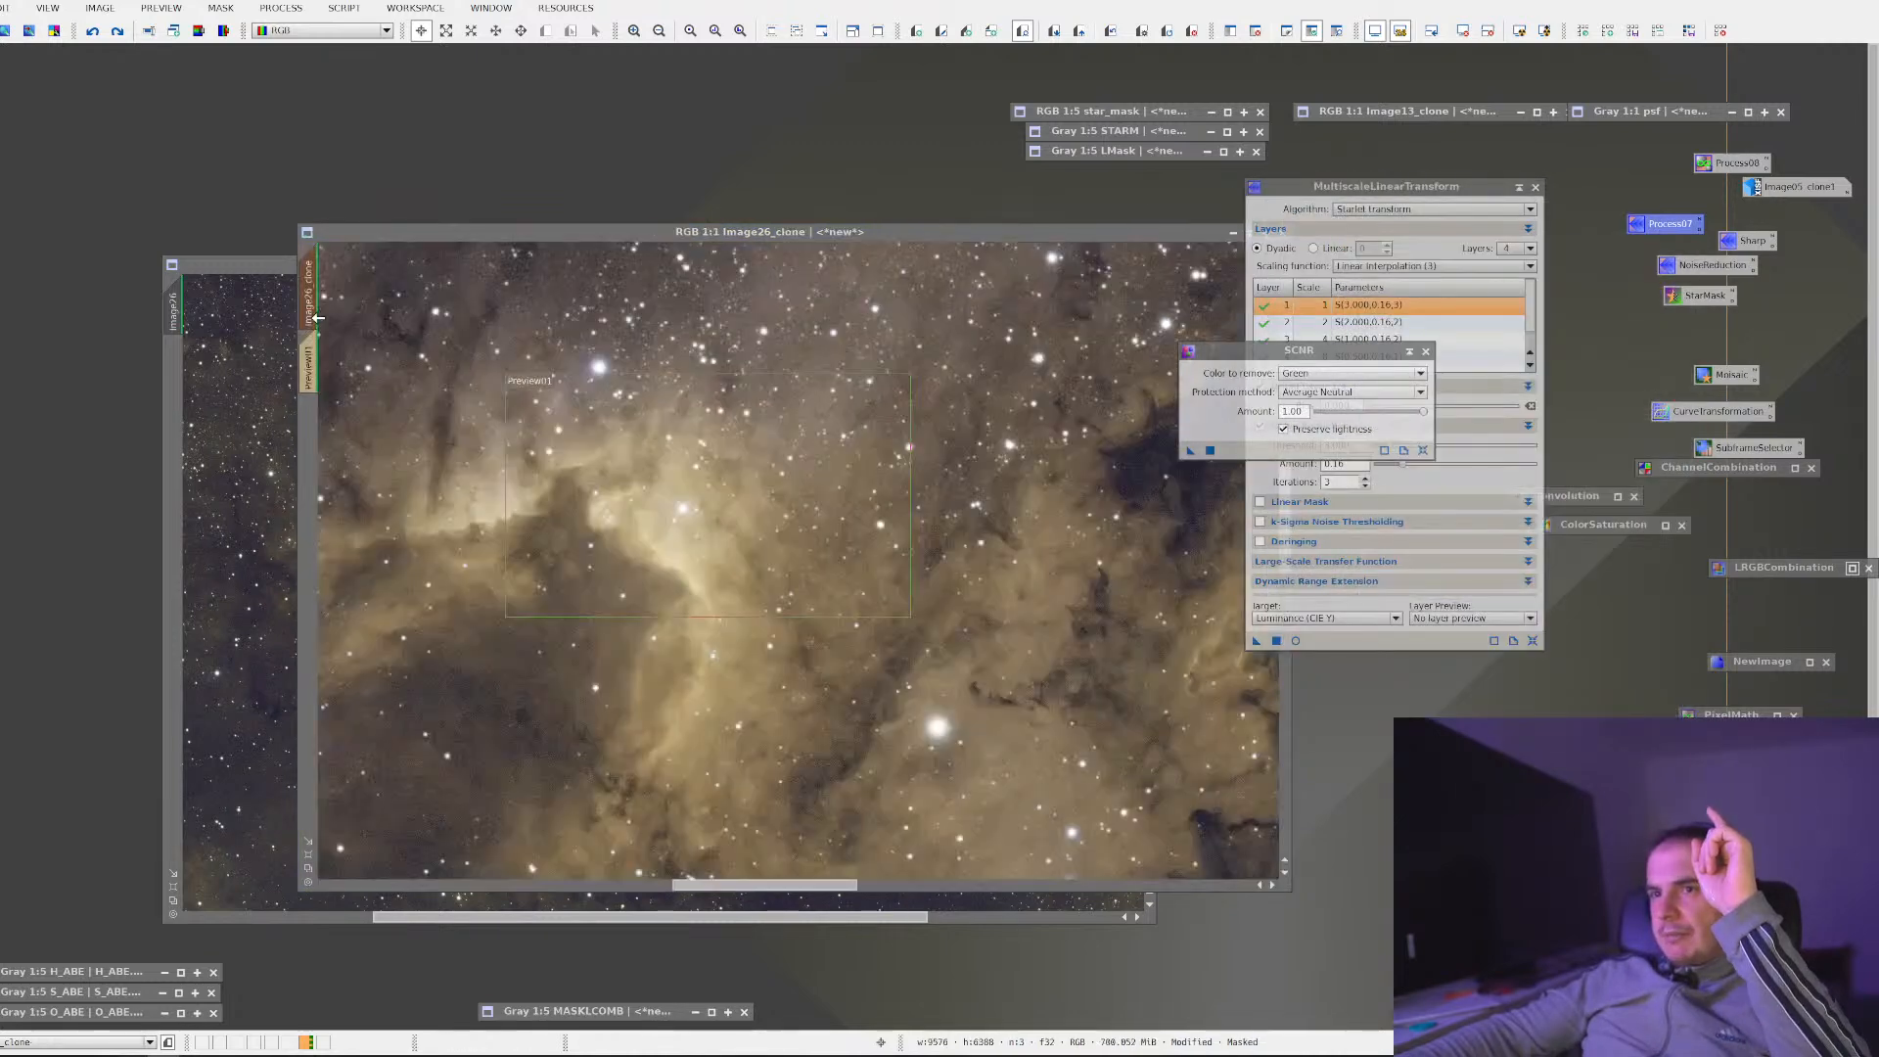
# Remove the mask from Image26_clone and compare the nebula with Image26
pyautogui.rightClick(627, 416)
pyautogui.moveTo(807, 587)
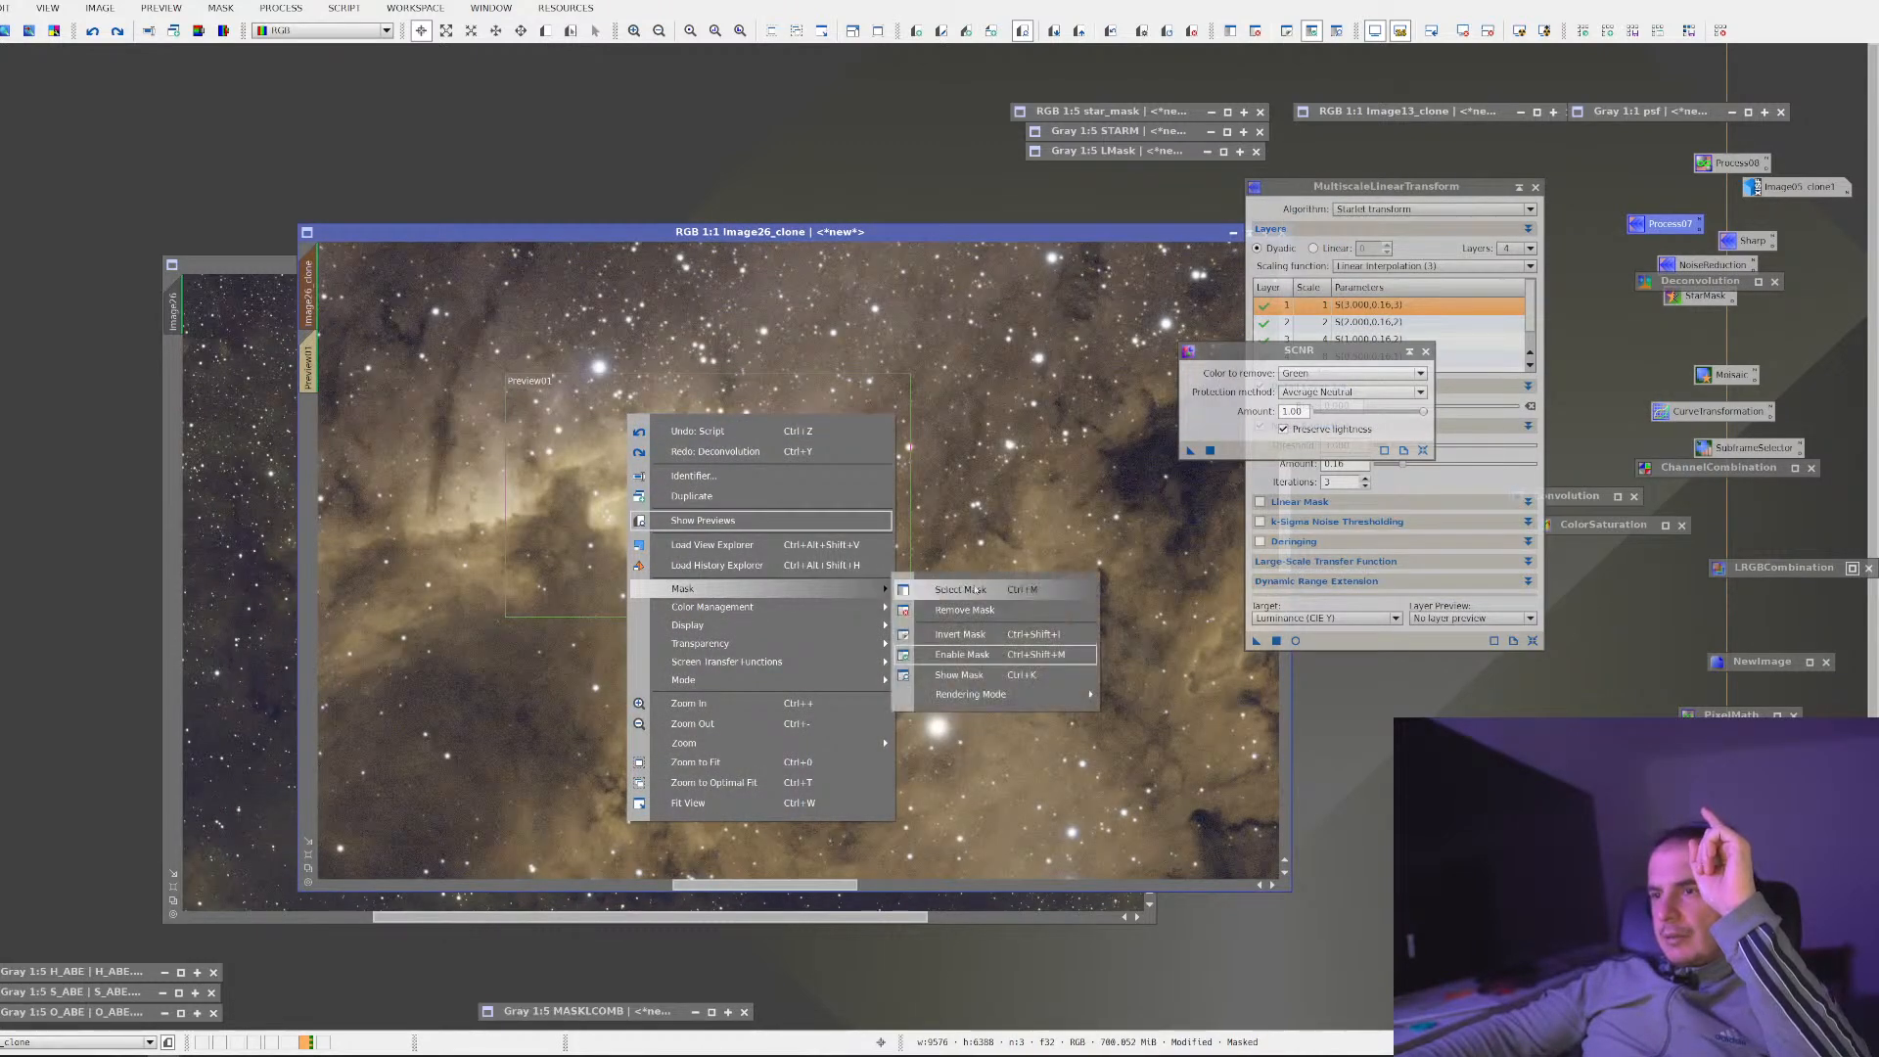
pyautogui.click(940, 606)
pyautogui.scroll(-4, 722, 490)
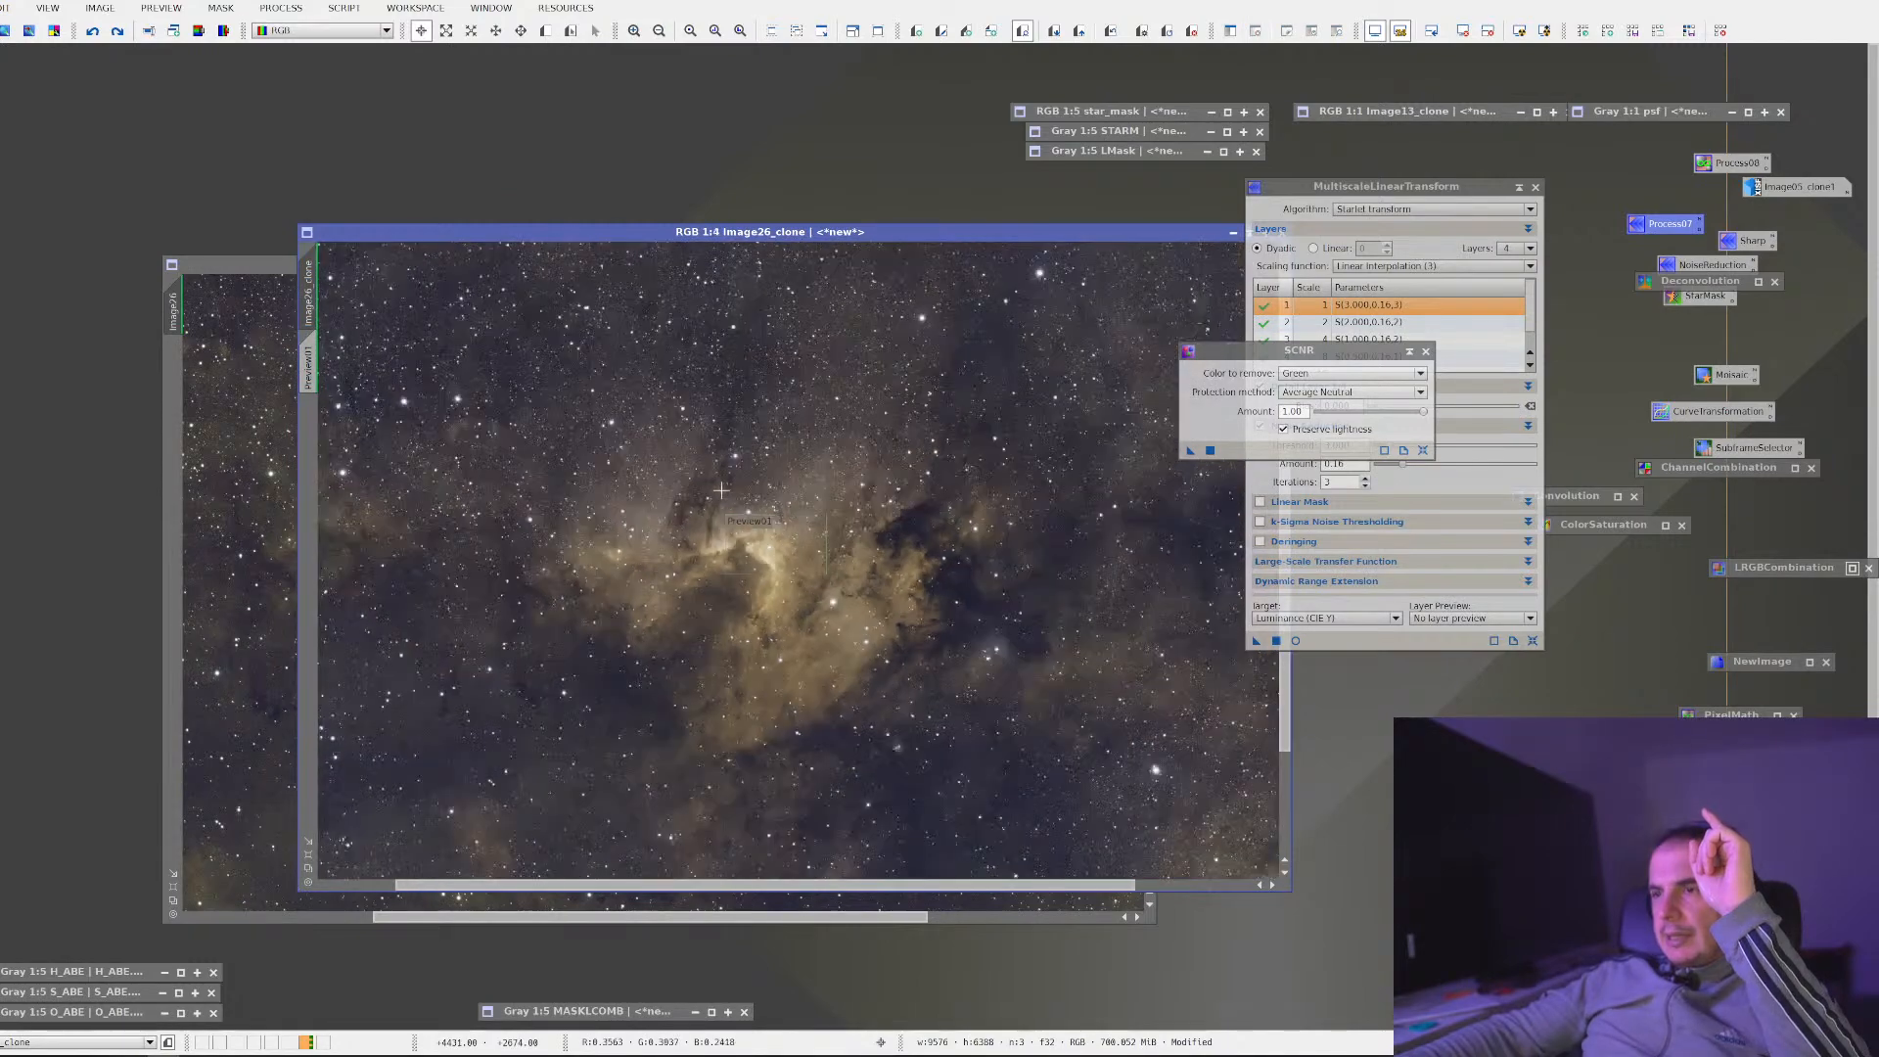
pyautogui.scroll(4, 721, 491)
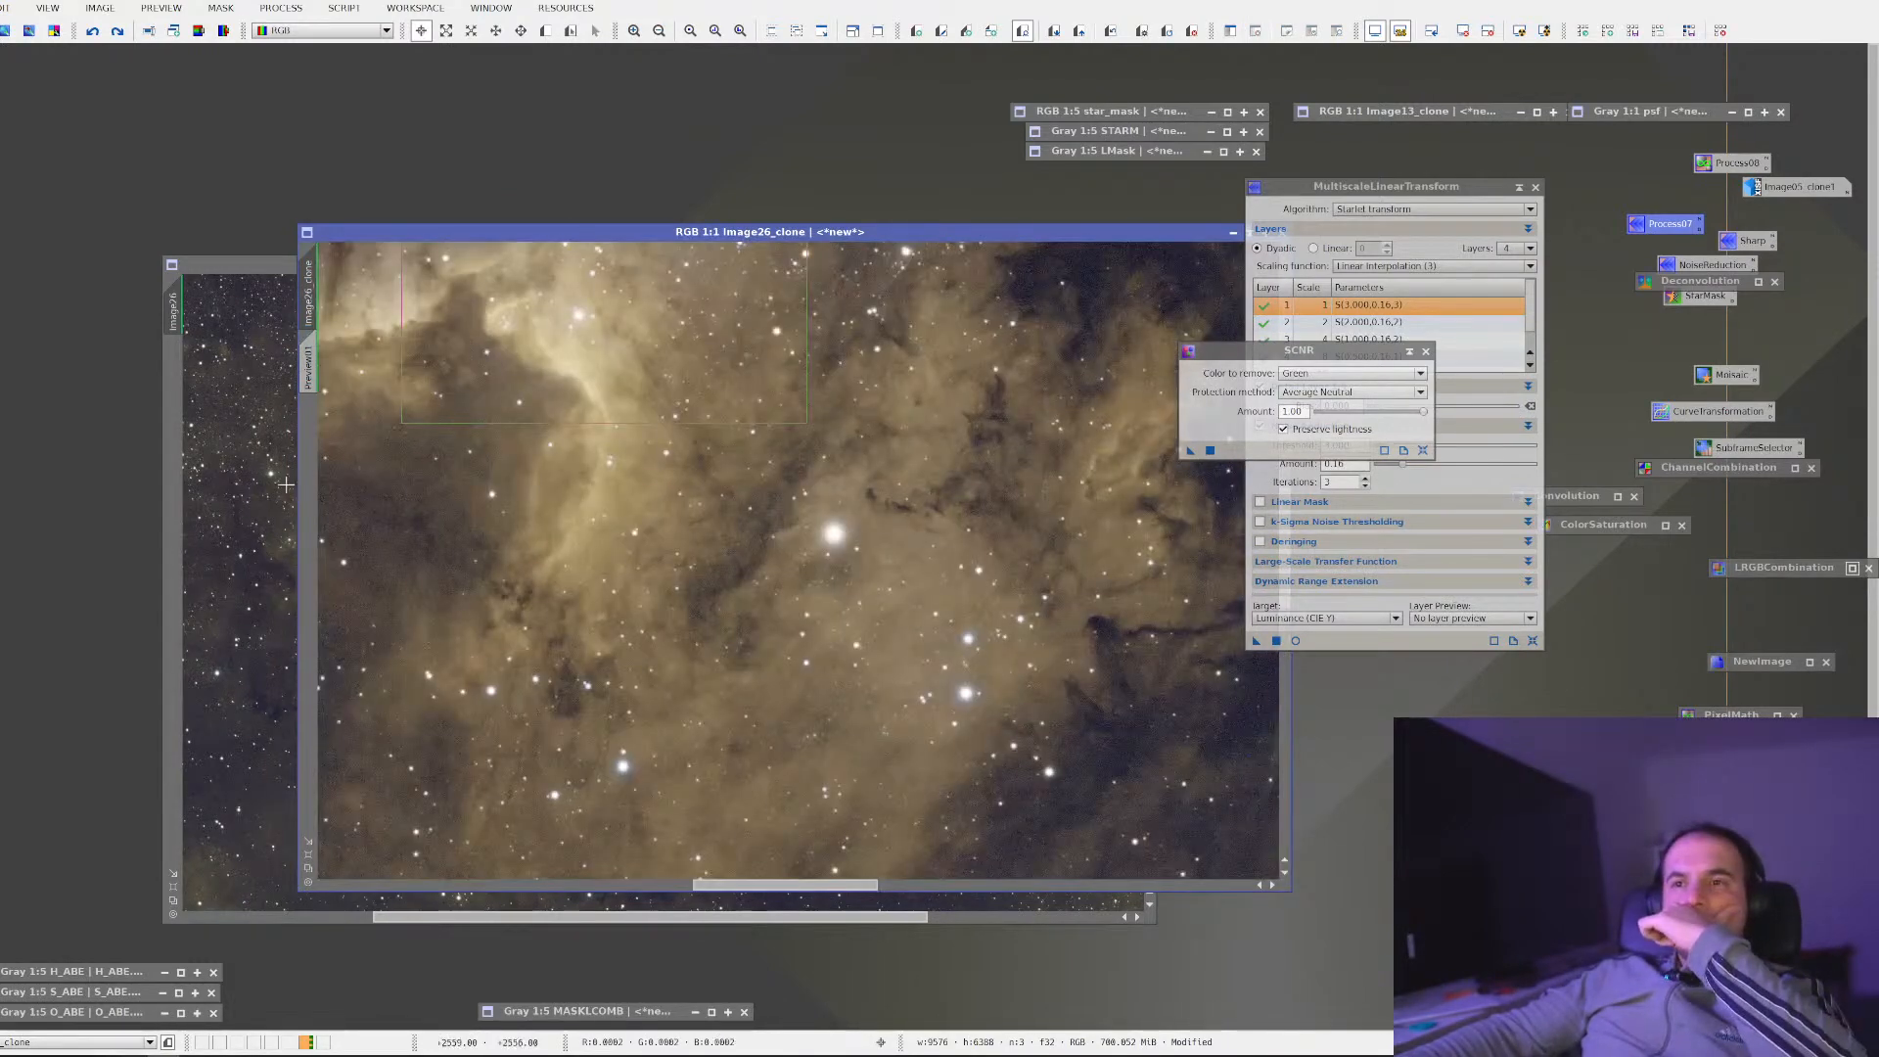
pyautogui.click(279, 484)
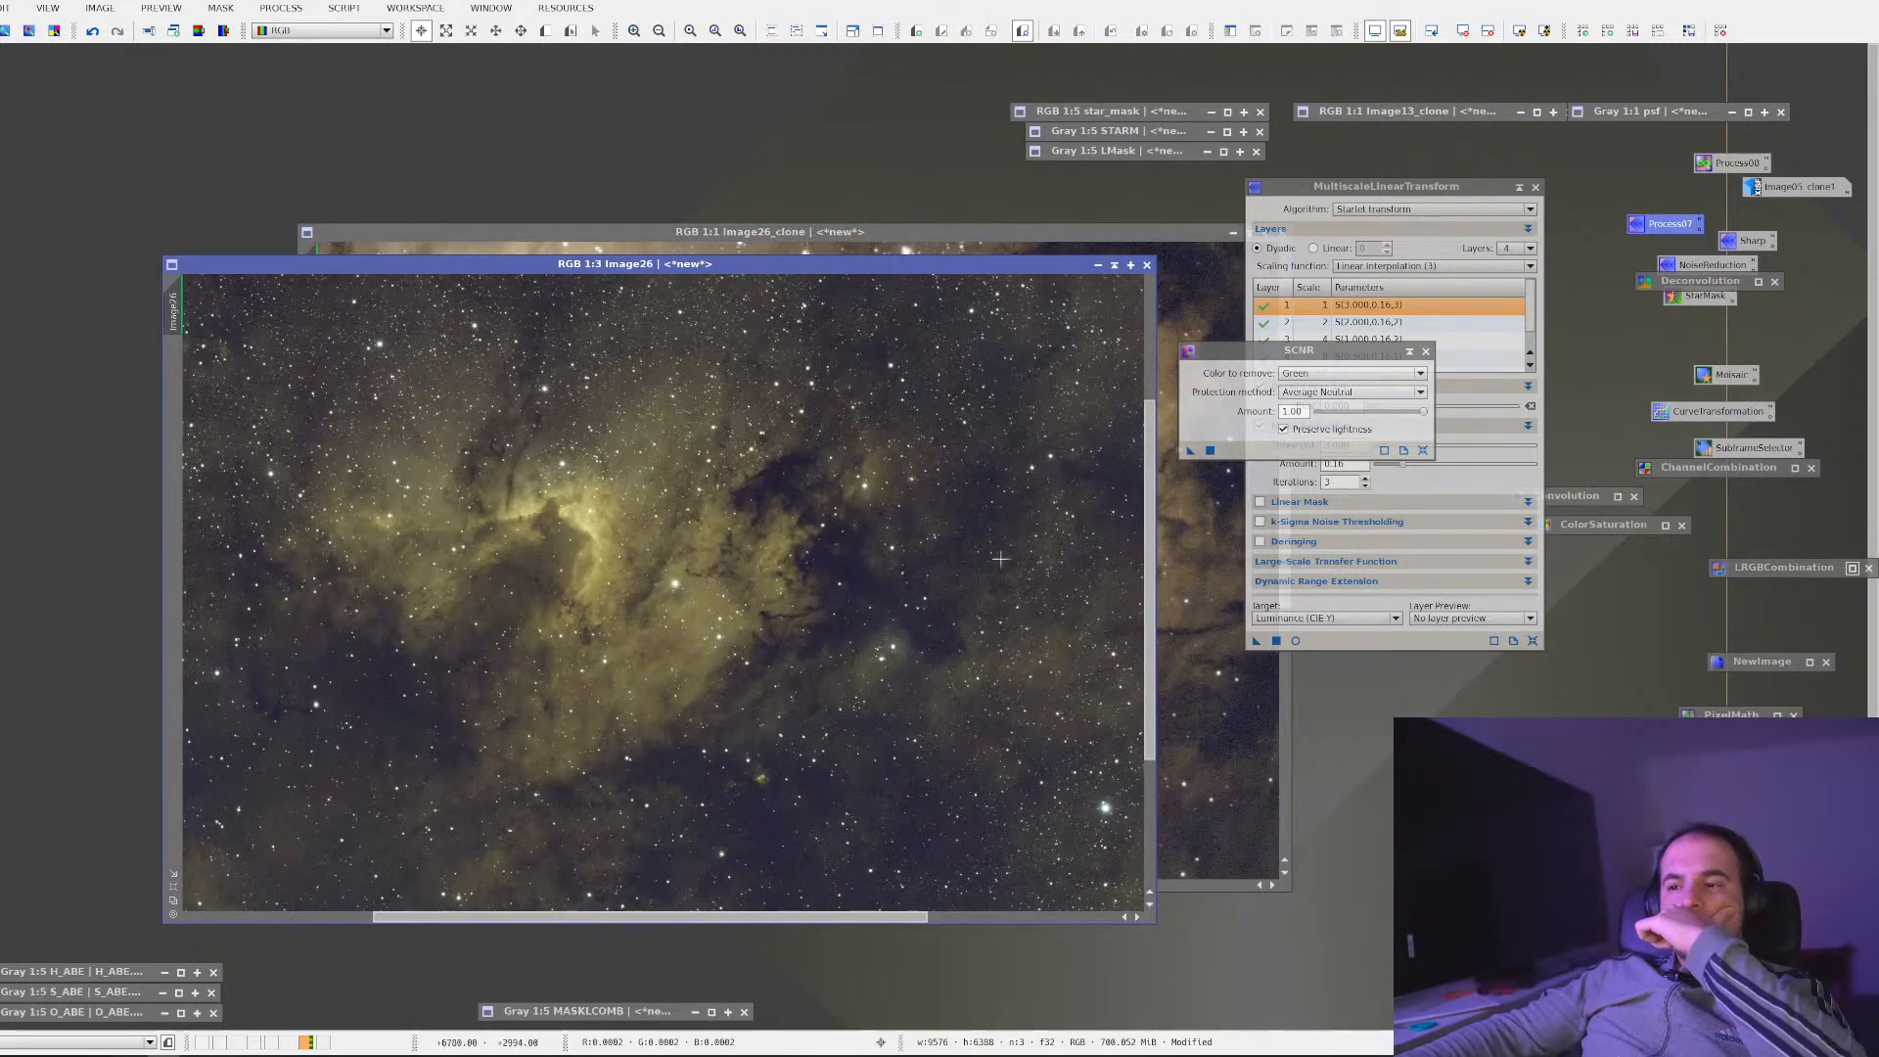
# Duplicate Image26_clone and run the DarkStructureEnhance script on the copy
pyautogui.click(1180, 640)
pyautogui.moveTo(308, 294); pyautogui.dragTo(298, 148)
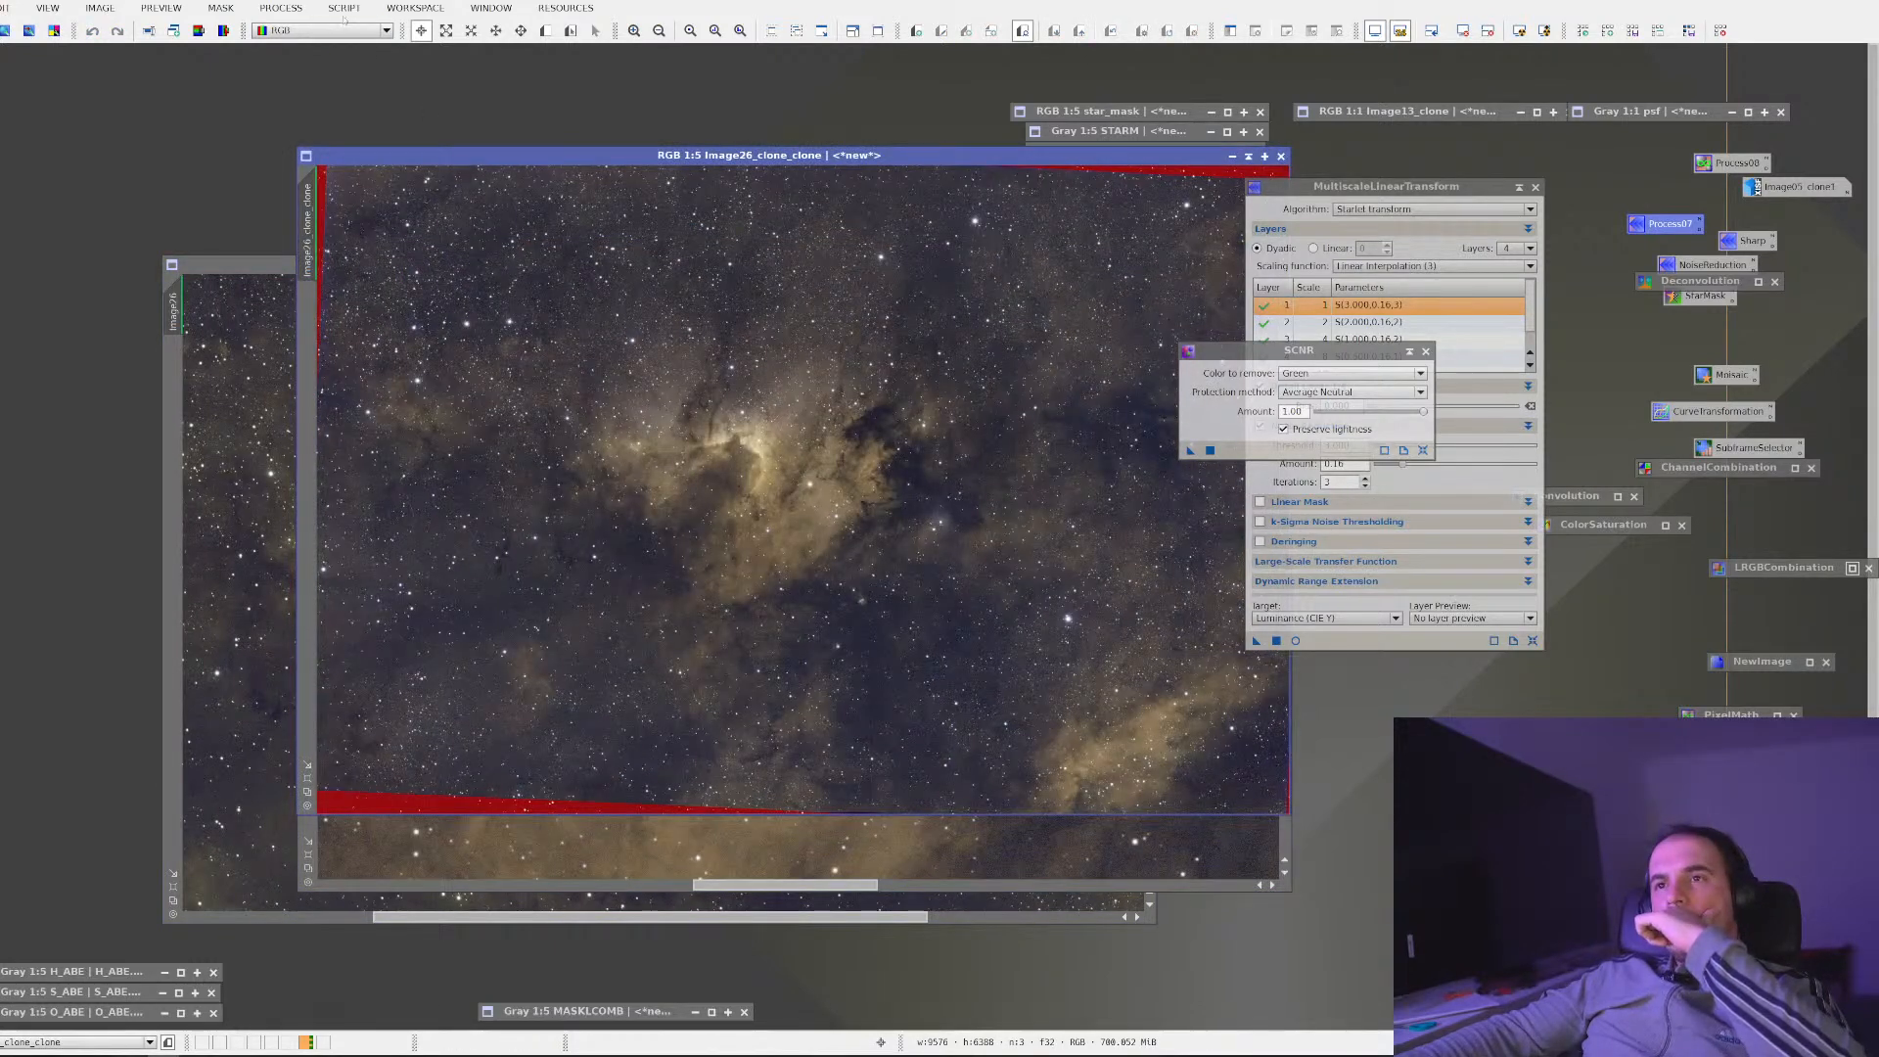
pyautogui.click(344, 8)
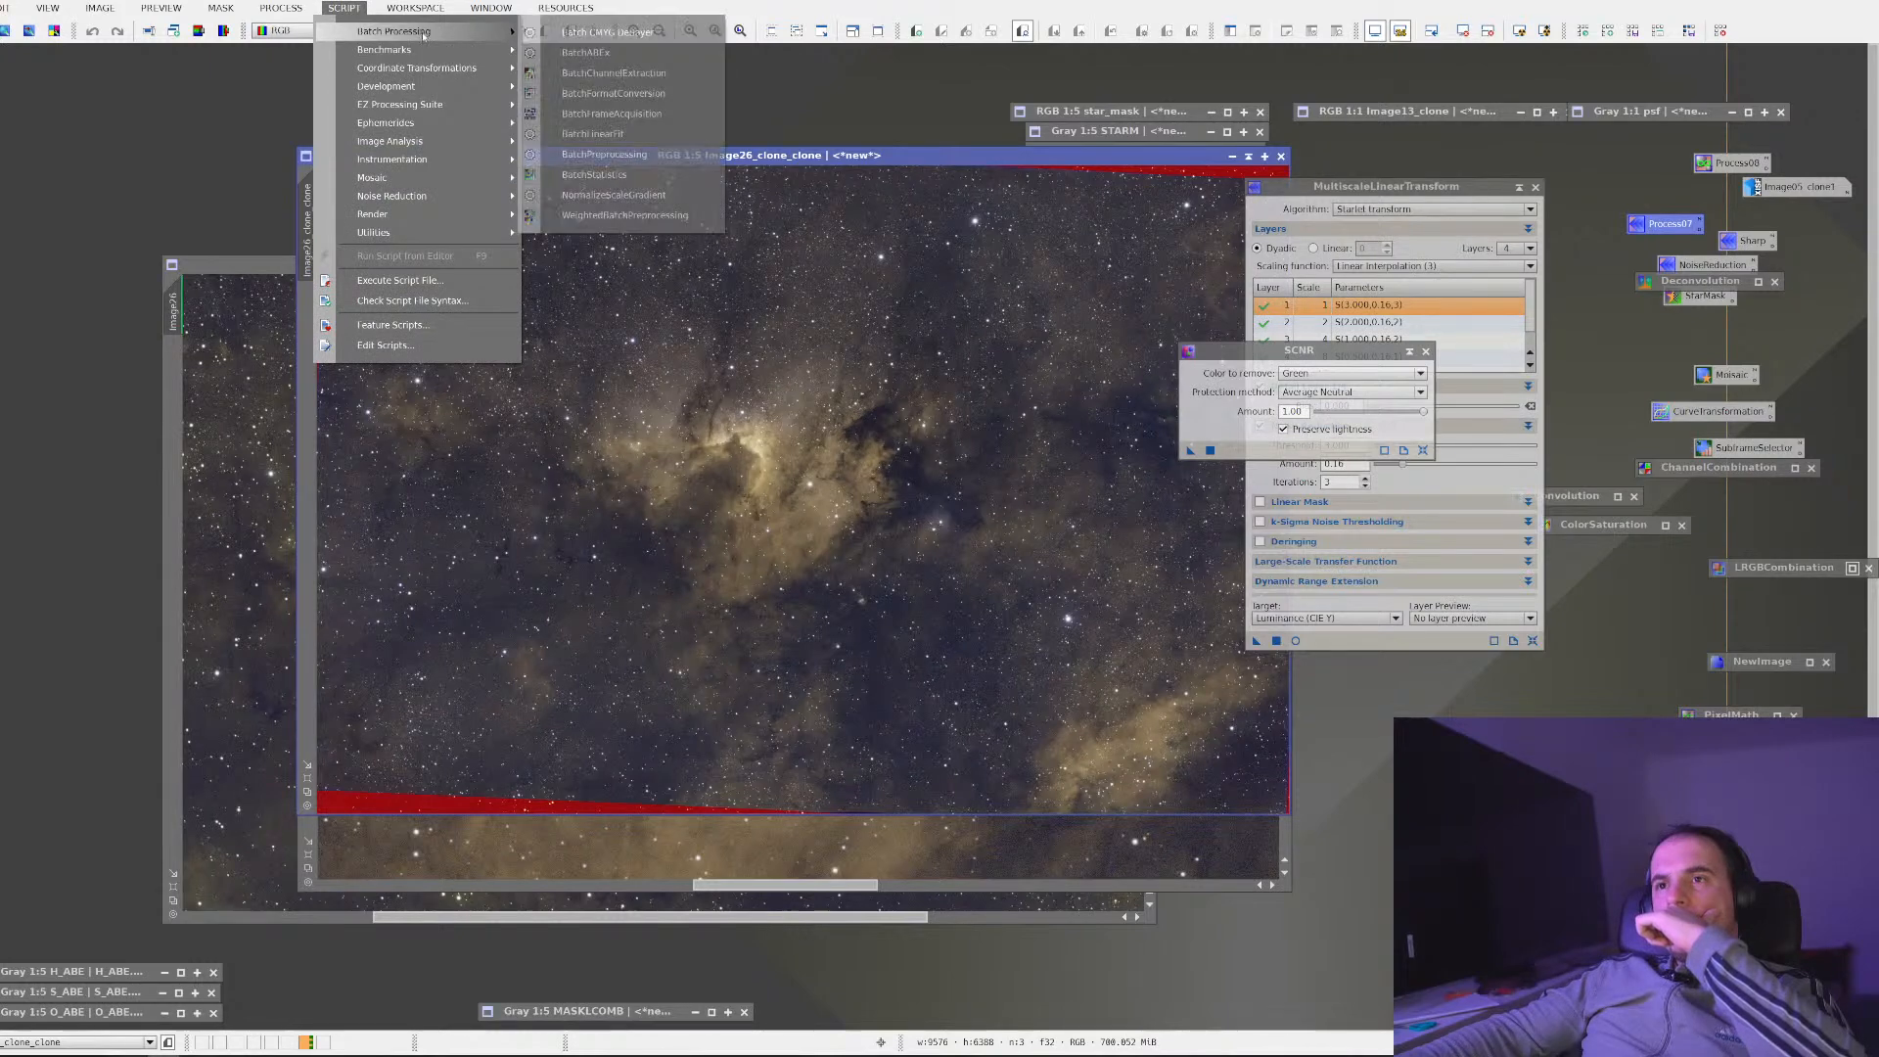
pyautogui.moveTo(421, 233)
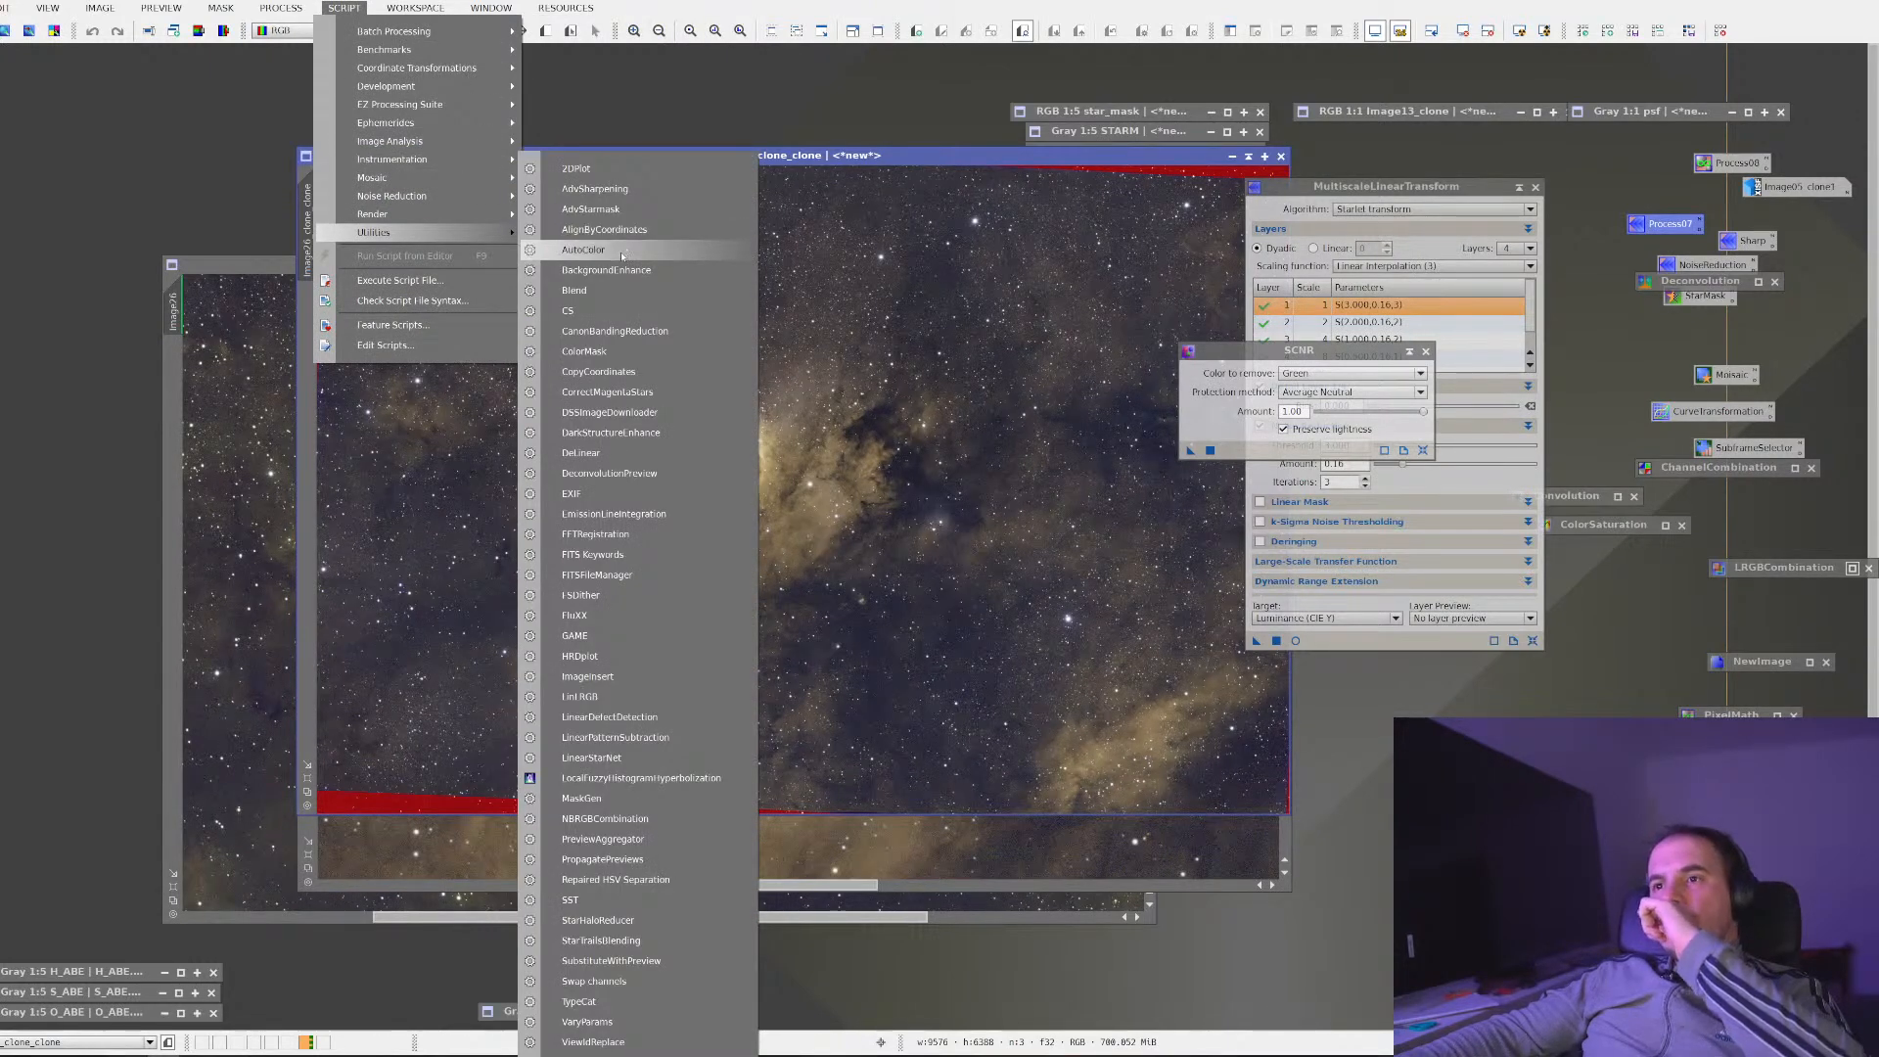
pyautogui.click(641, 434)
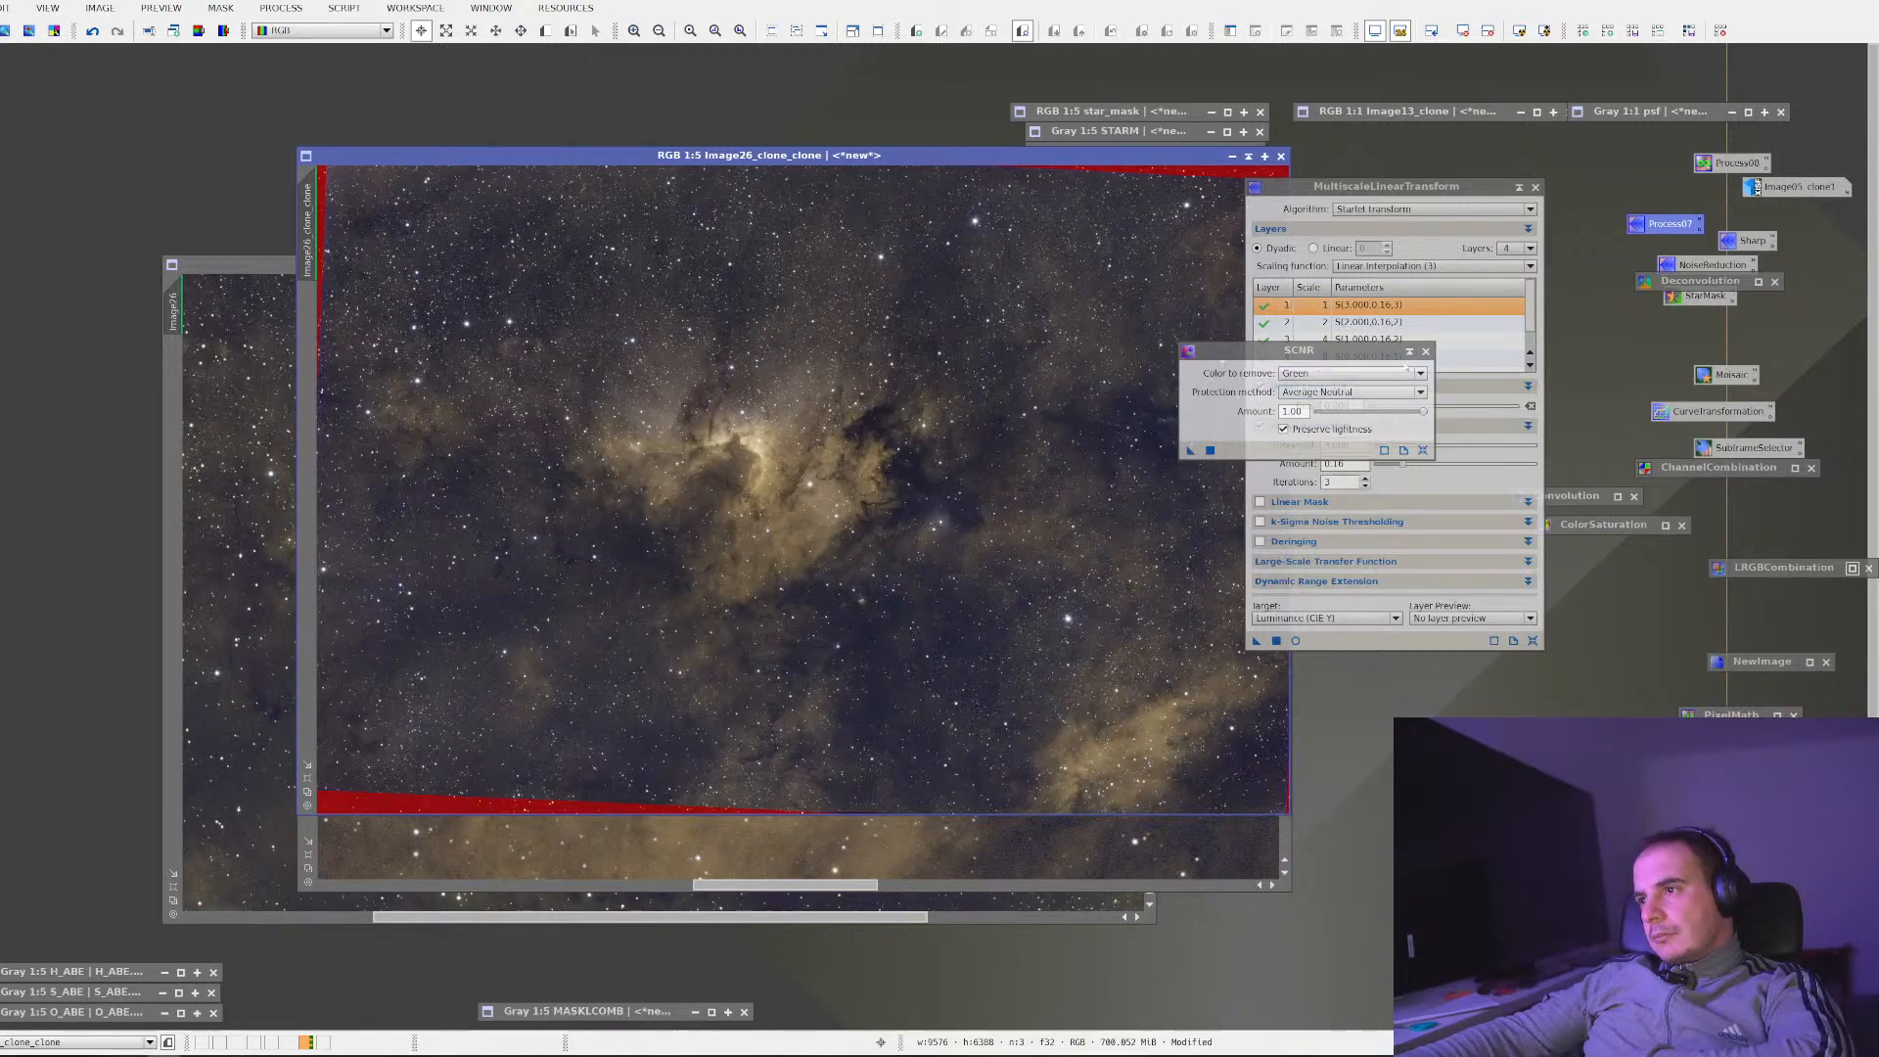
# Try to remove the stars from Image26_clone_clone with StarNet at stride 128, with star mask creation enabled
pyautogui.click(1410, 350)
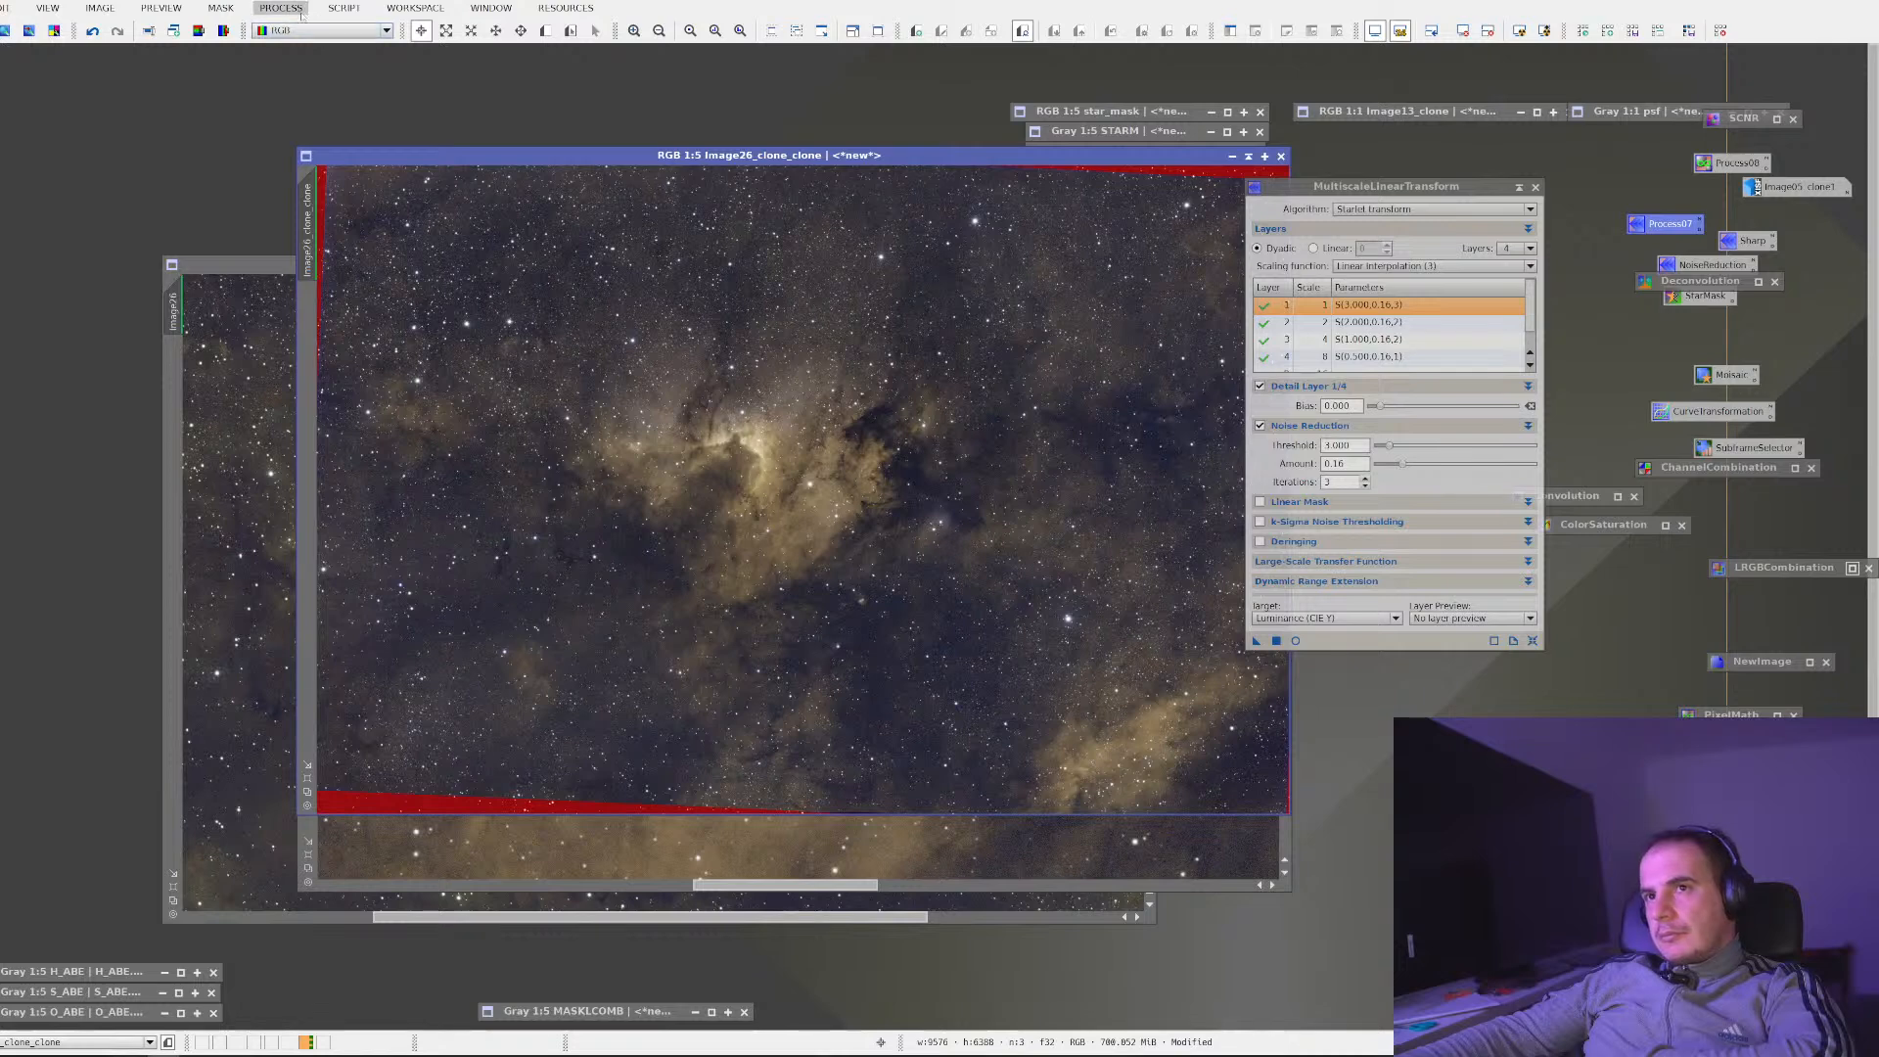
pyautogui.click(281, 7)
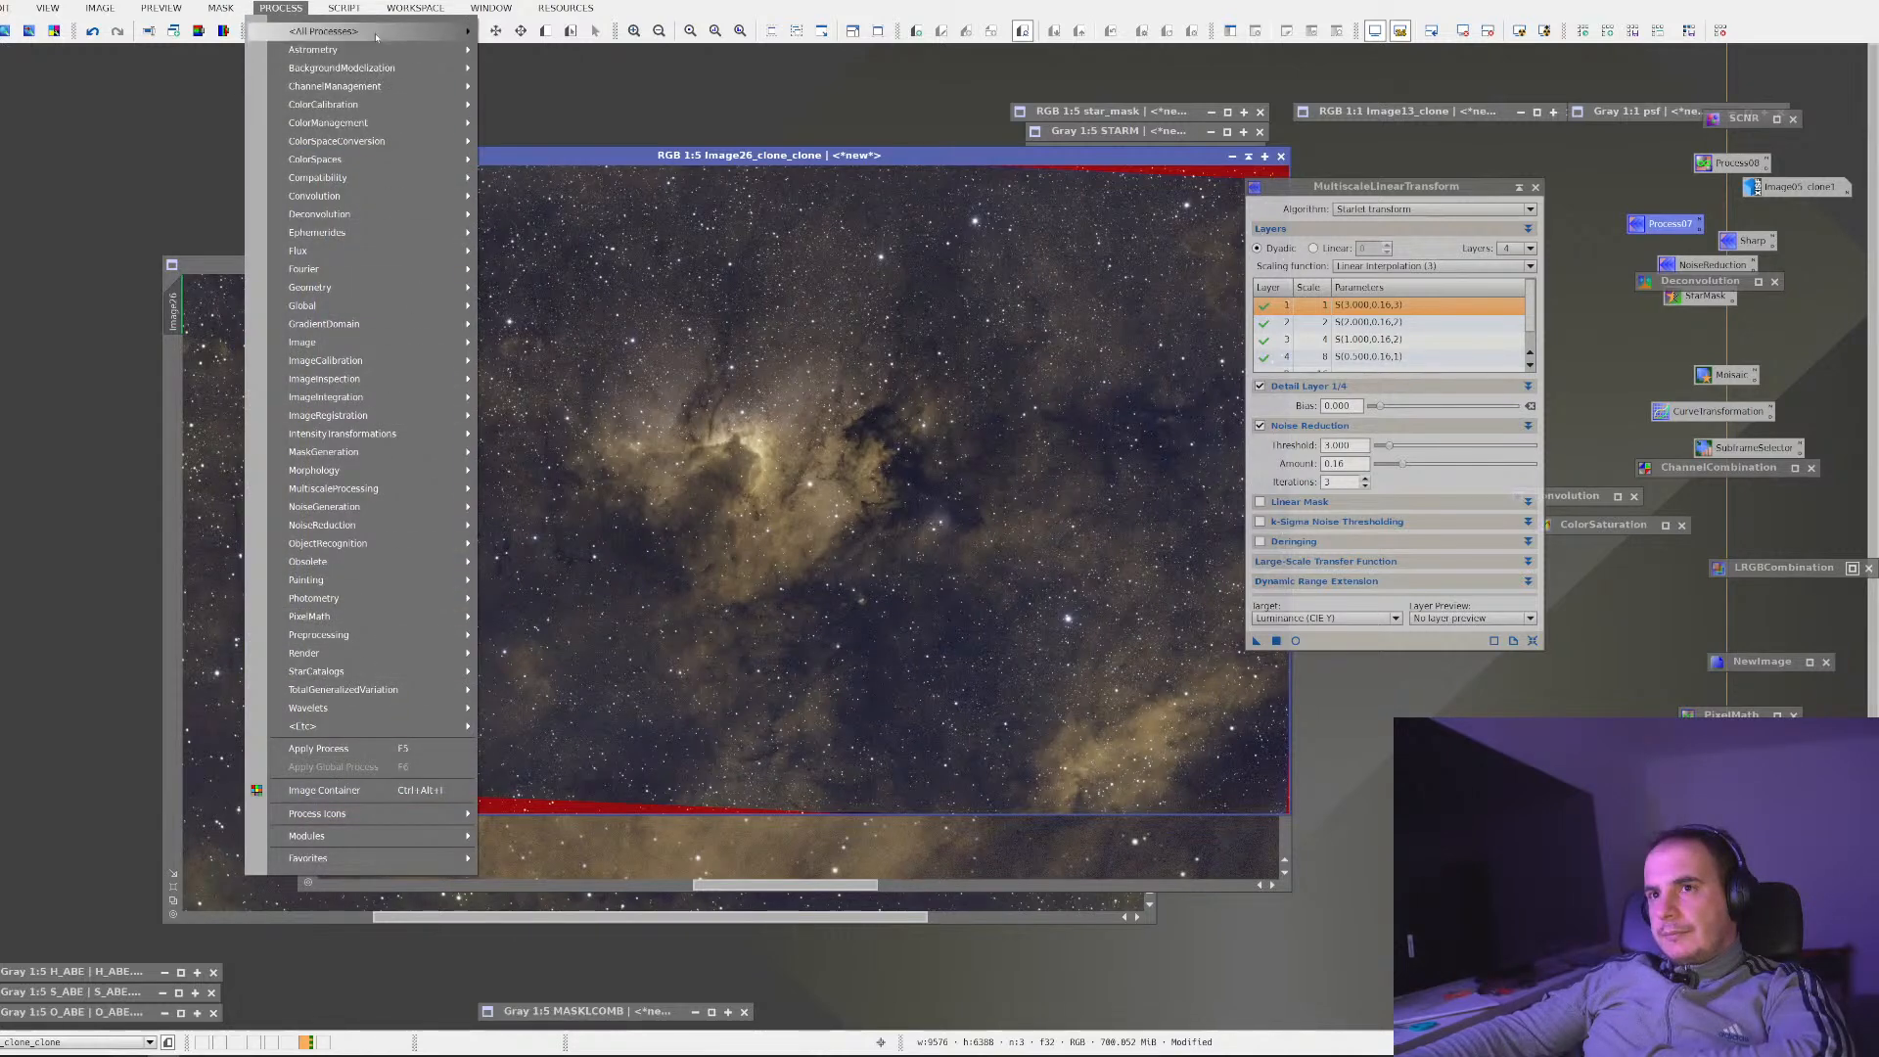
pyautogui.moveTo(370, 31)
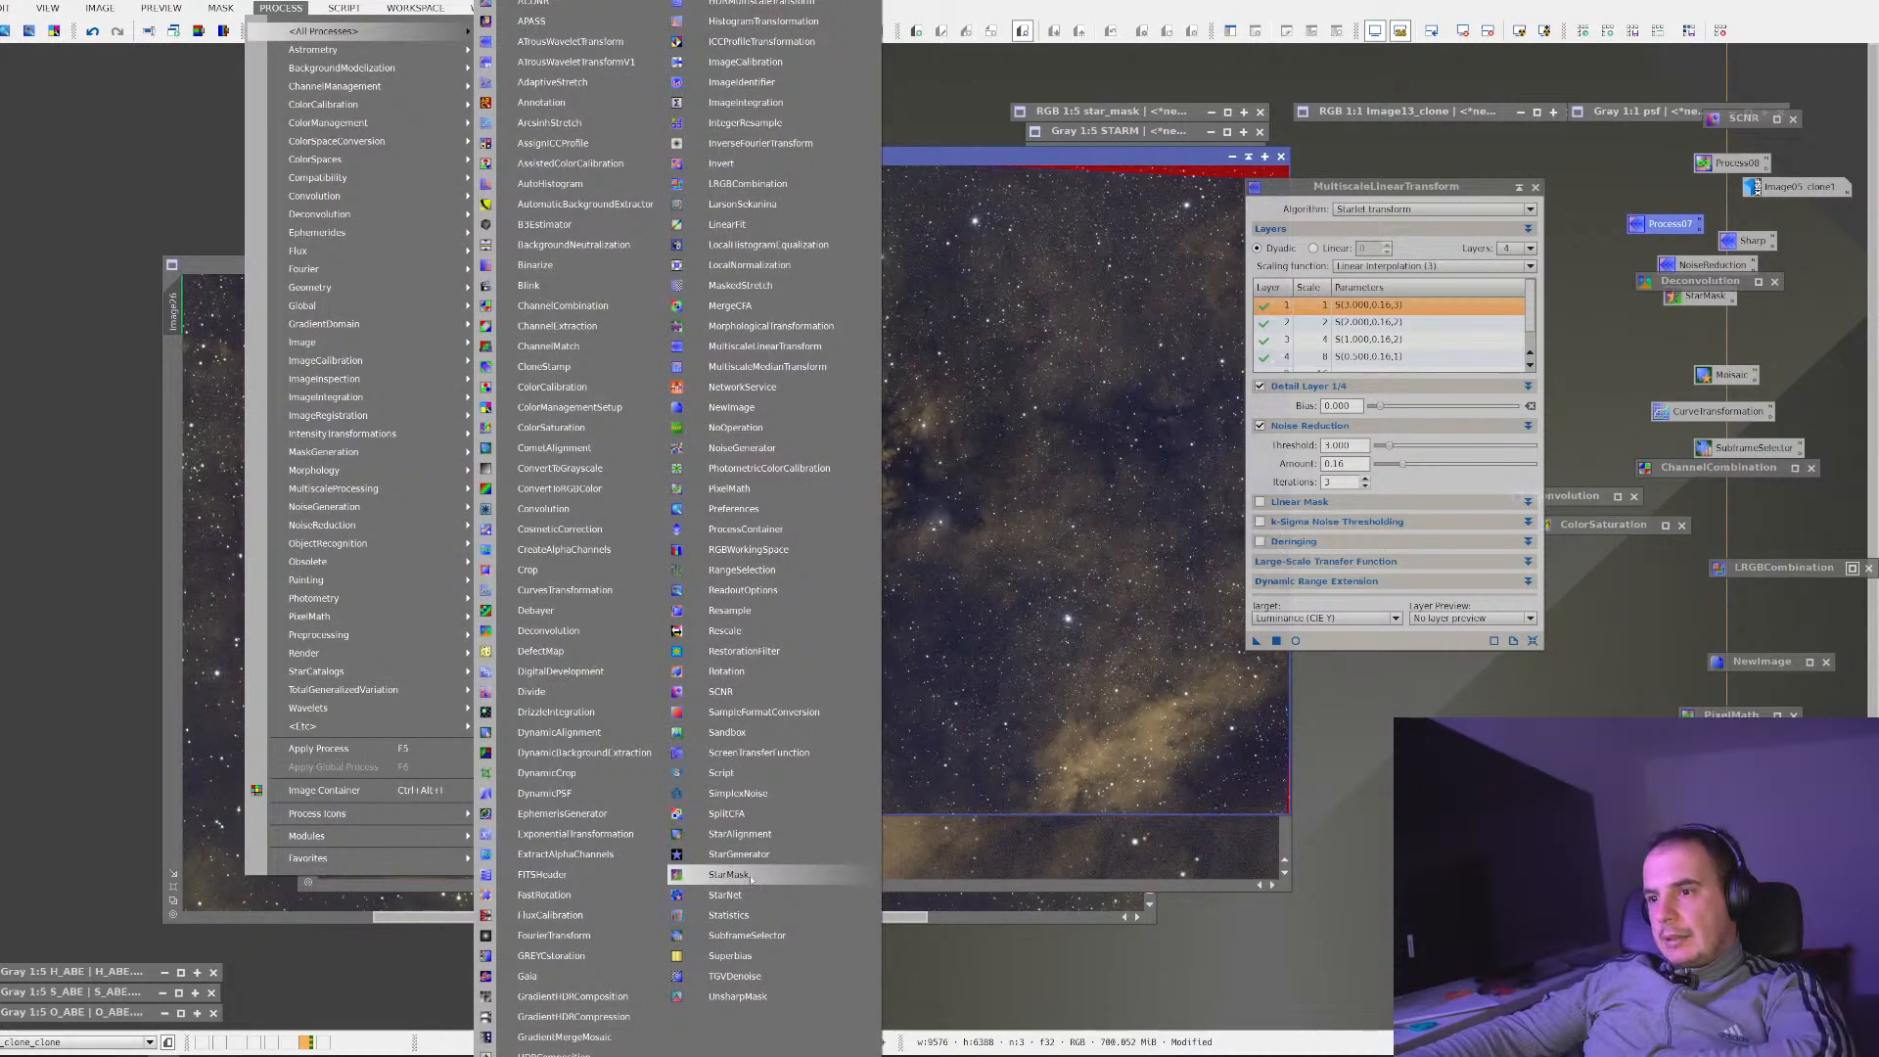
pyautogui.click(725, 894)
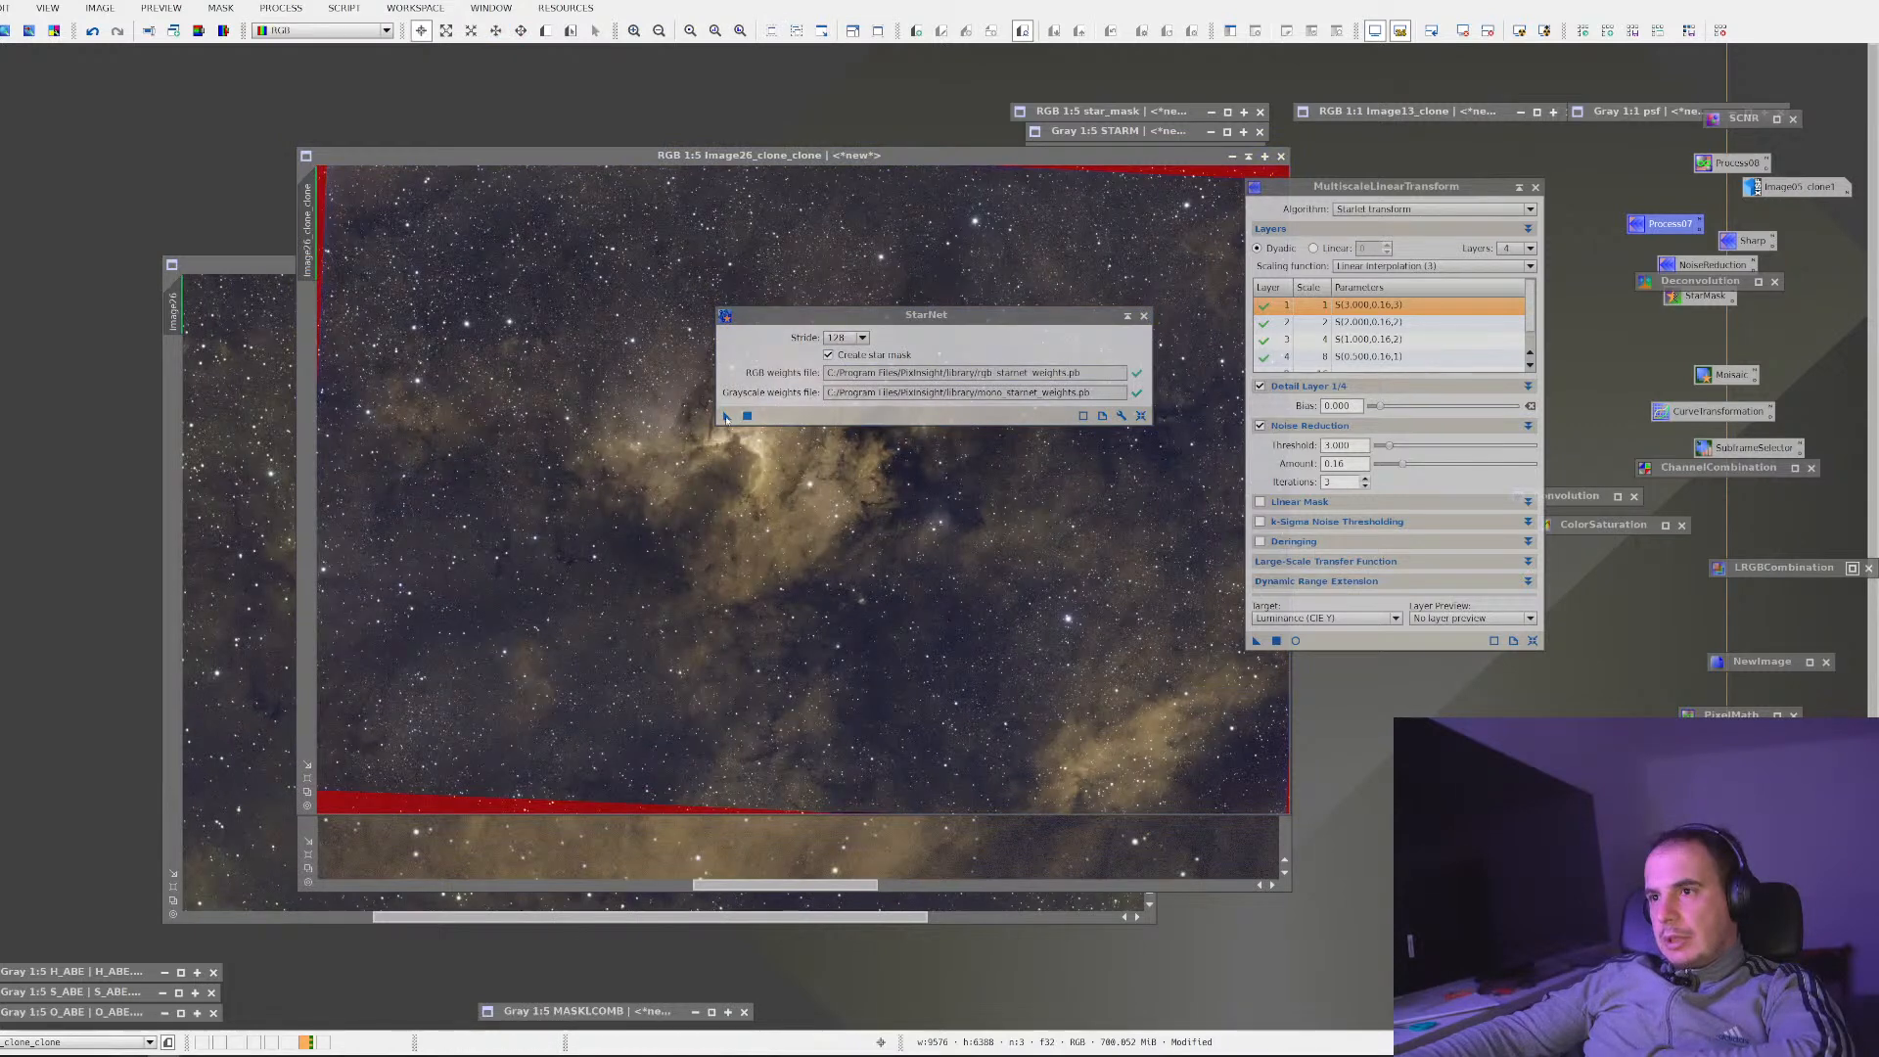
pyautogui.moveTo(680, 465); pyautogui.dragTo(683, 468)
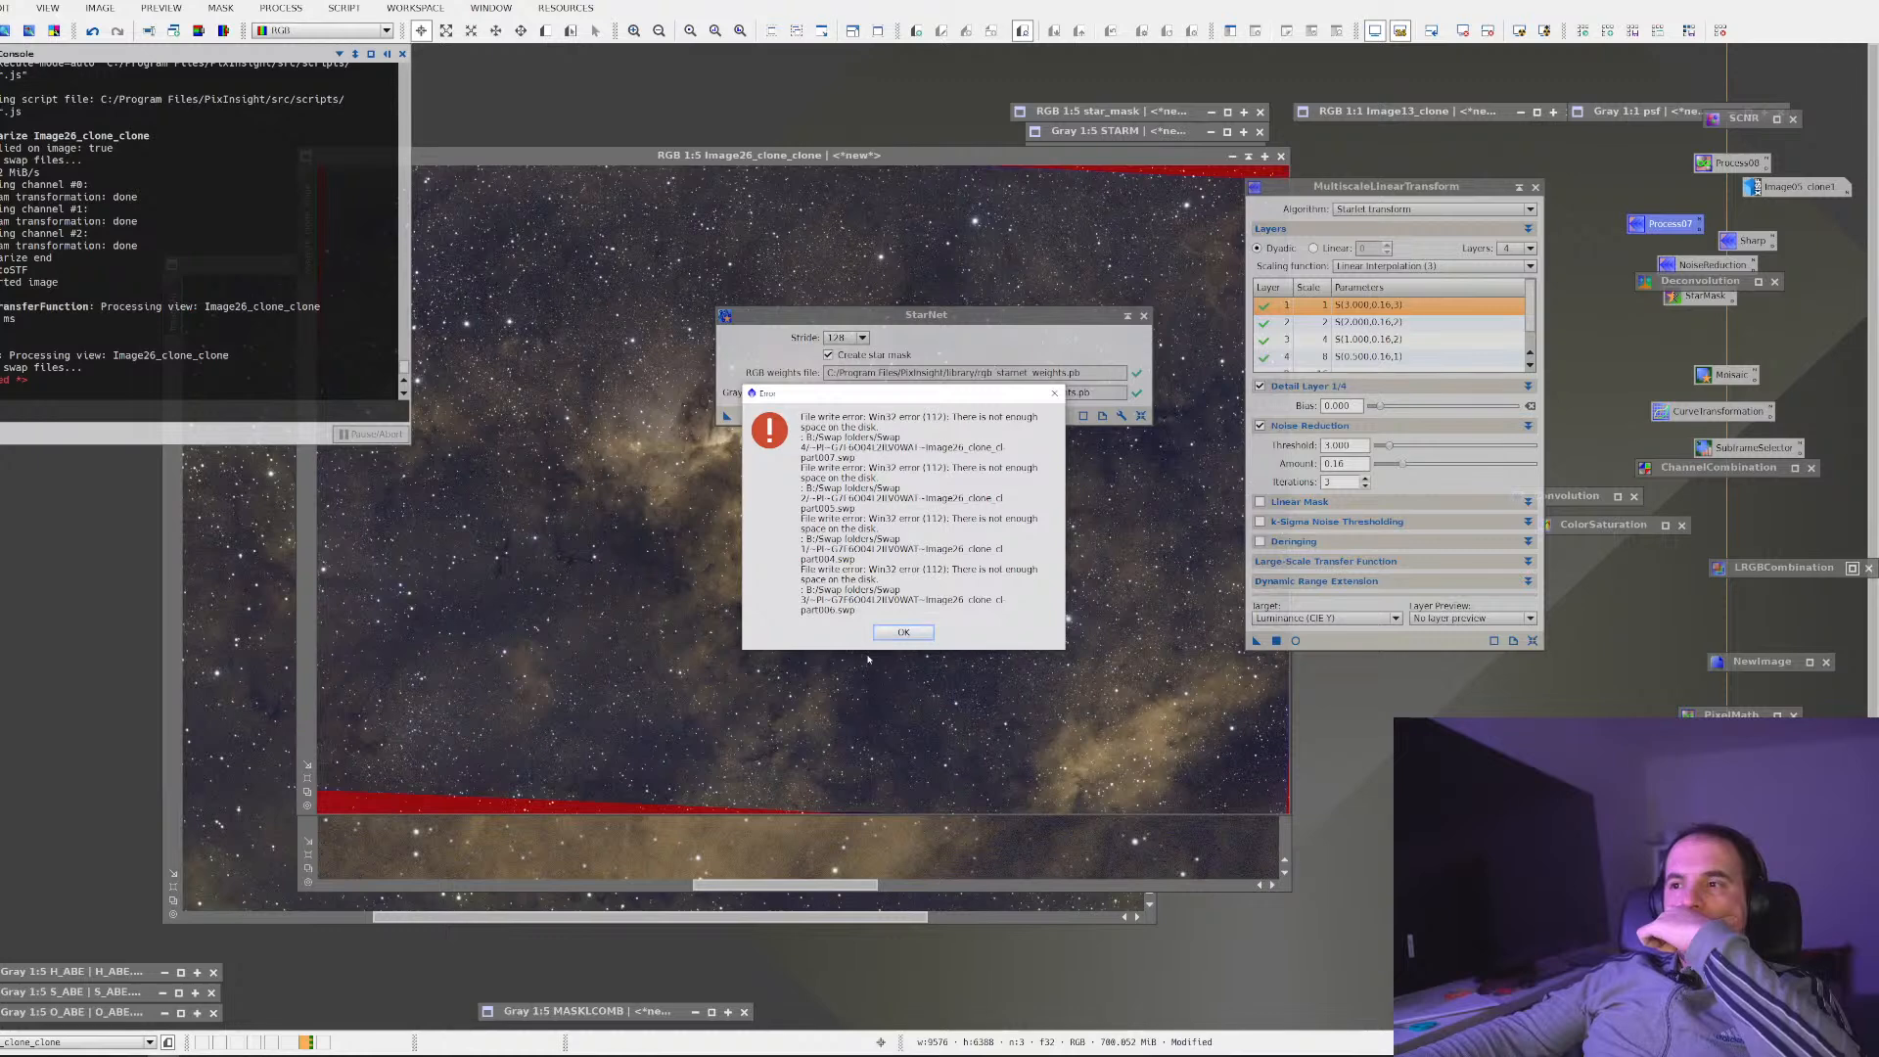
pyautogui.click(903, 633)
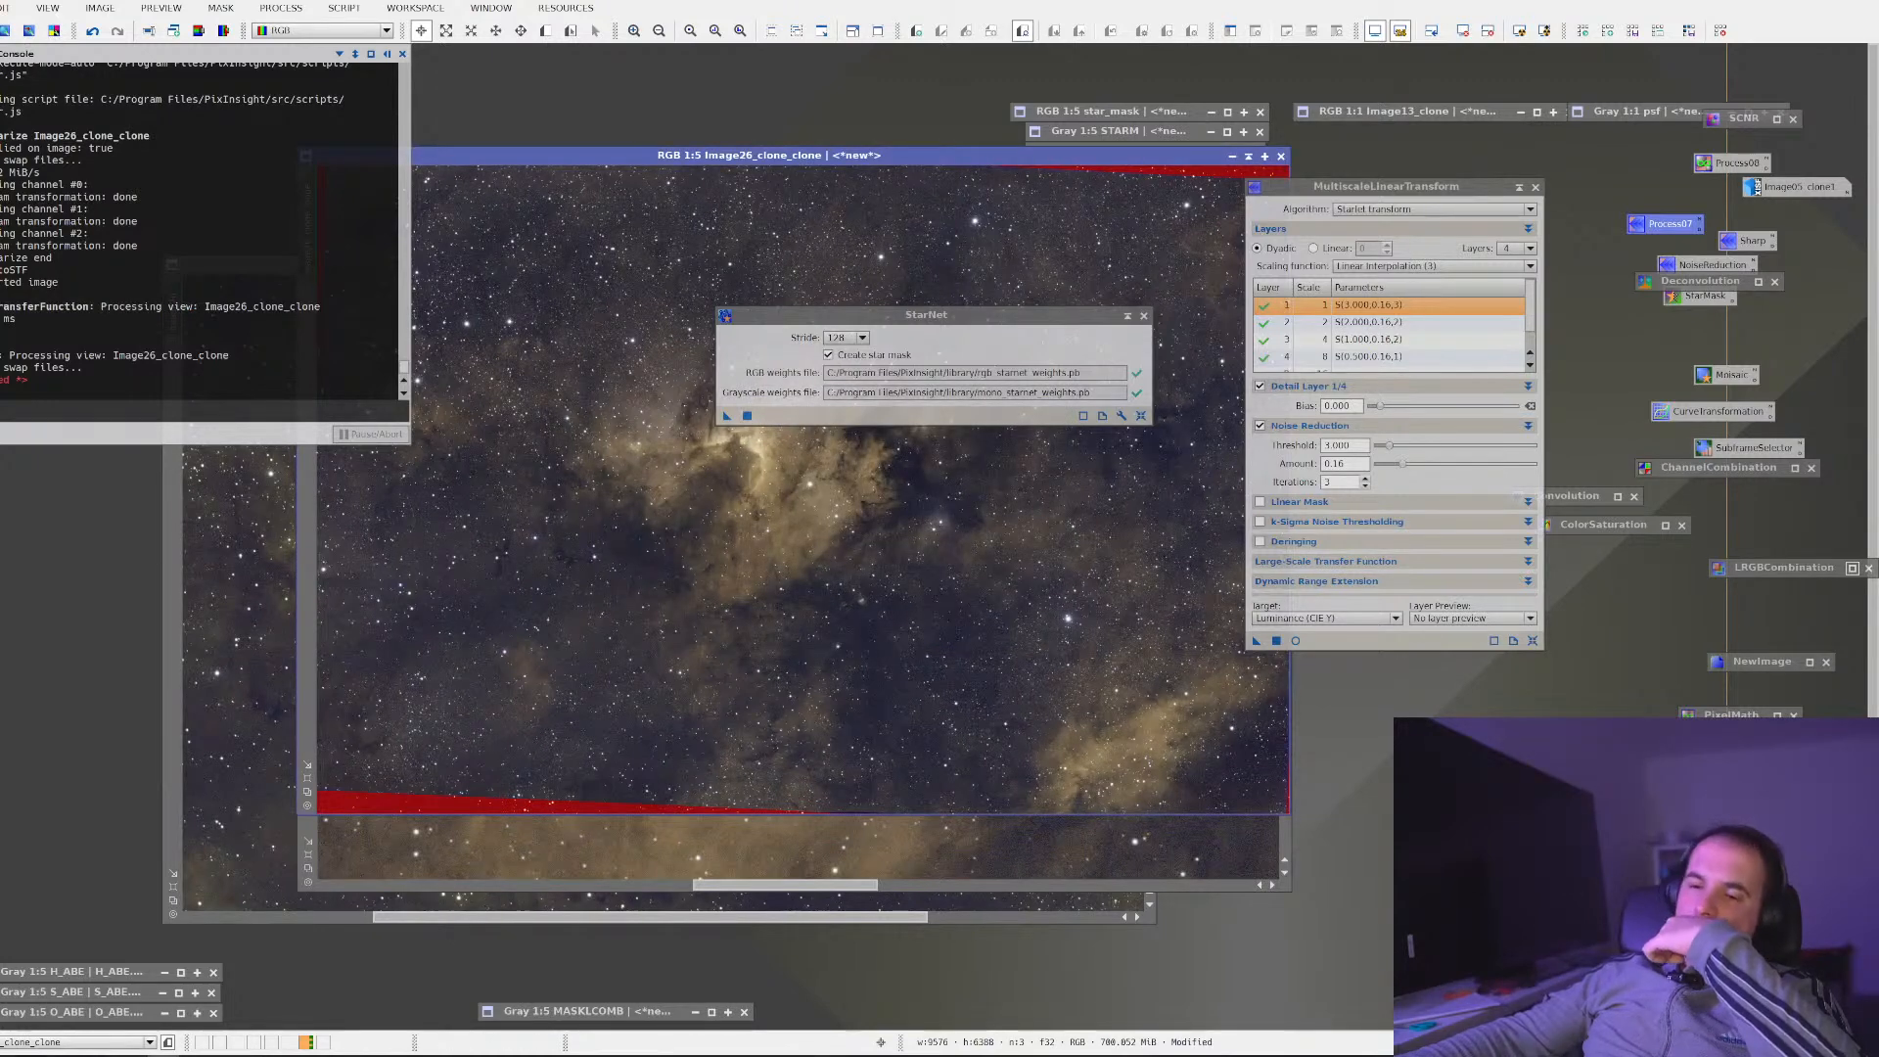
# Switch to File Explorer and check the drives' free space and the contents of the FLAT folder
pyautogui.press('super+e')
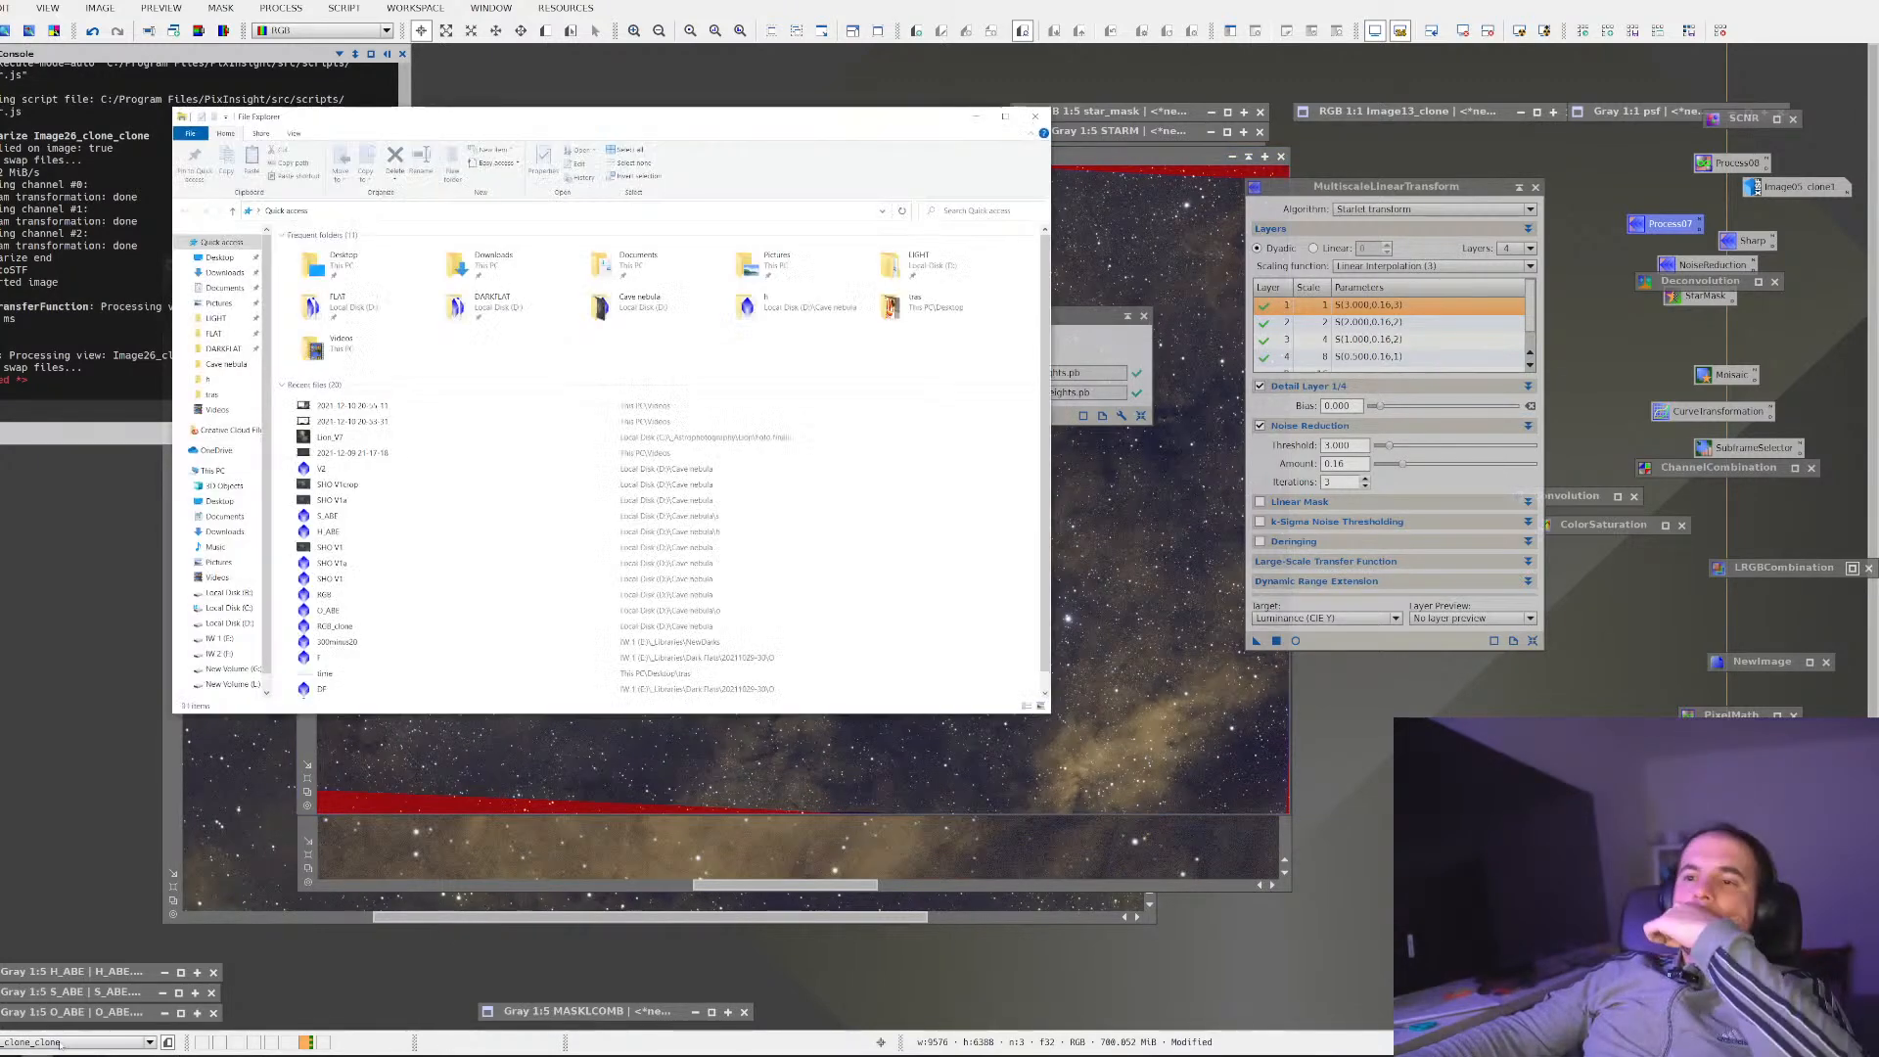
pyautogui.click(227, 592)
pyautogui.click(213, 472)
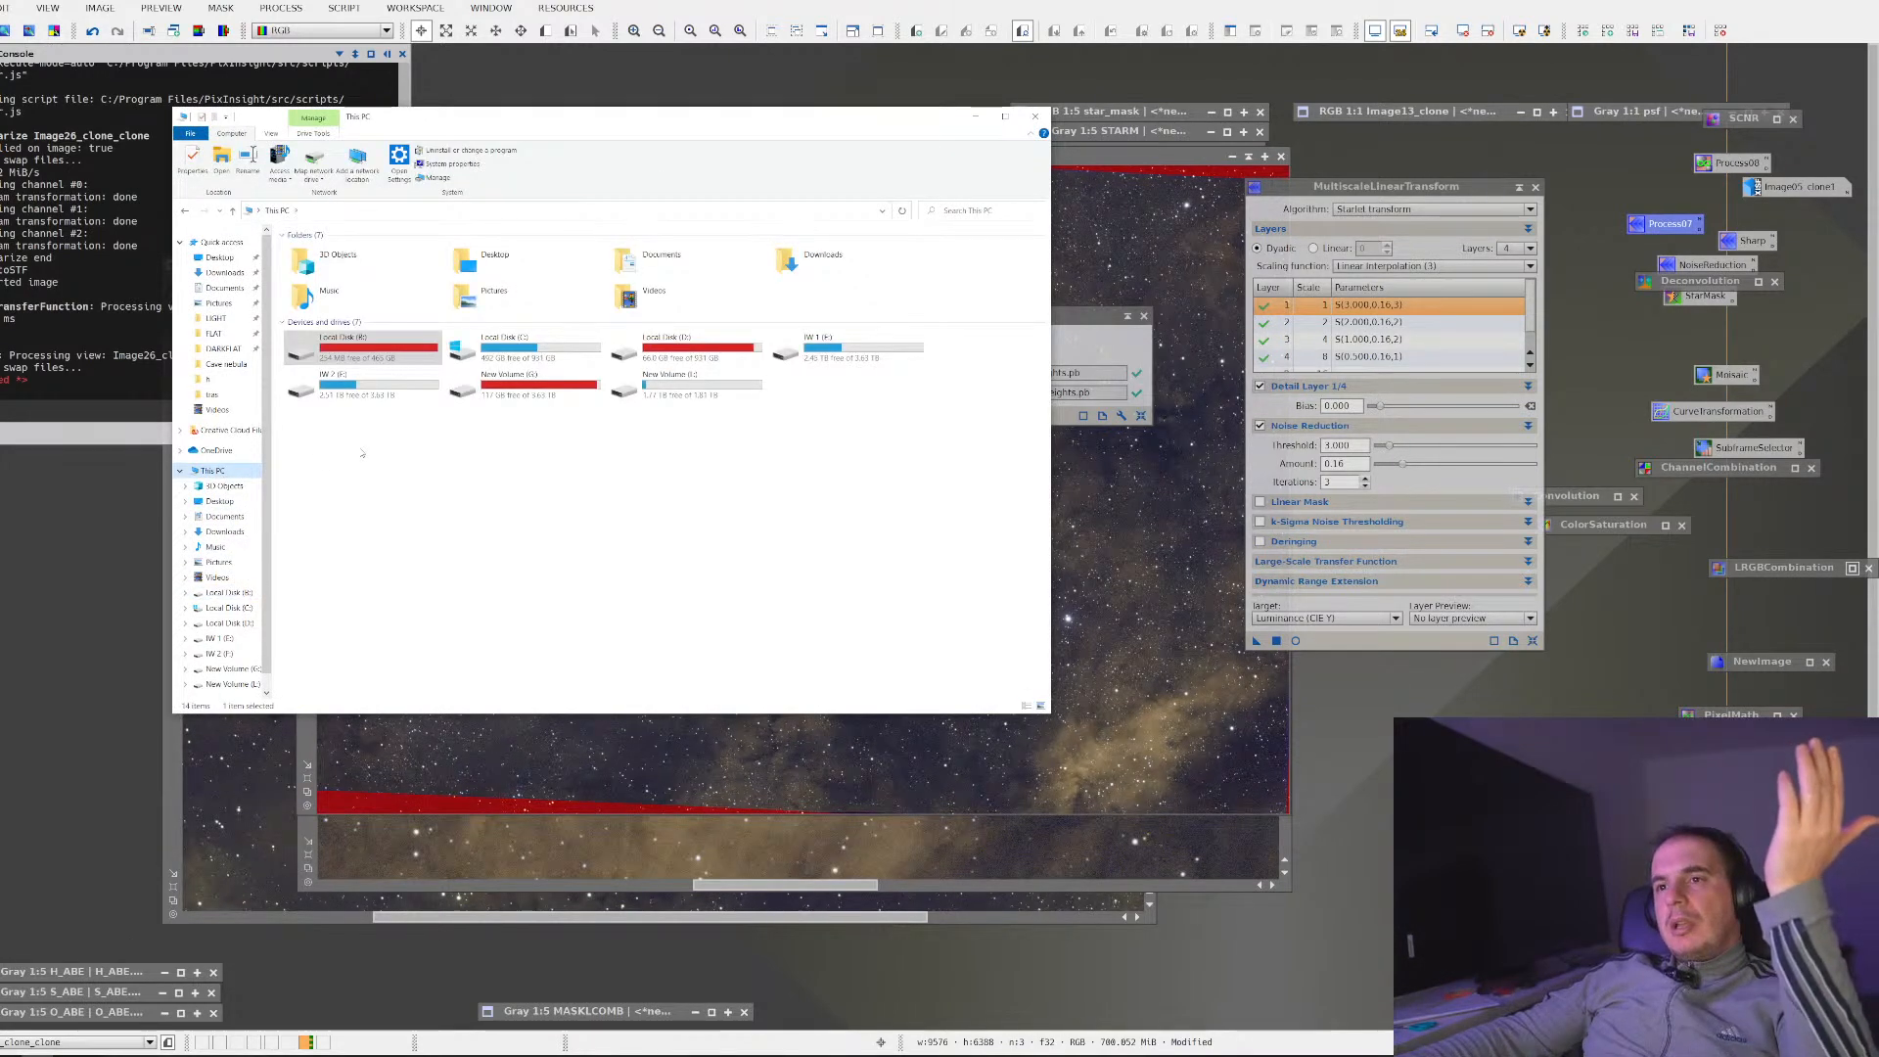
pyautogui.doubleClick(363, 349)
pyautogui.click(217, 334)
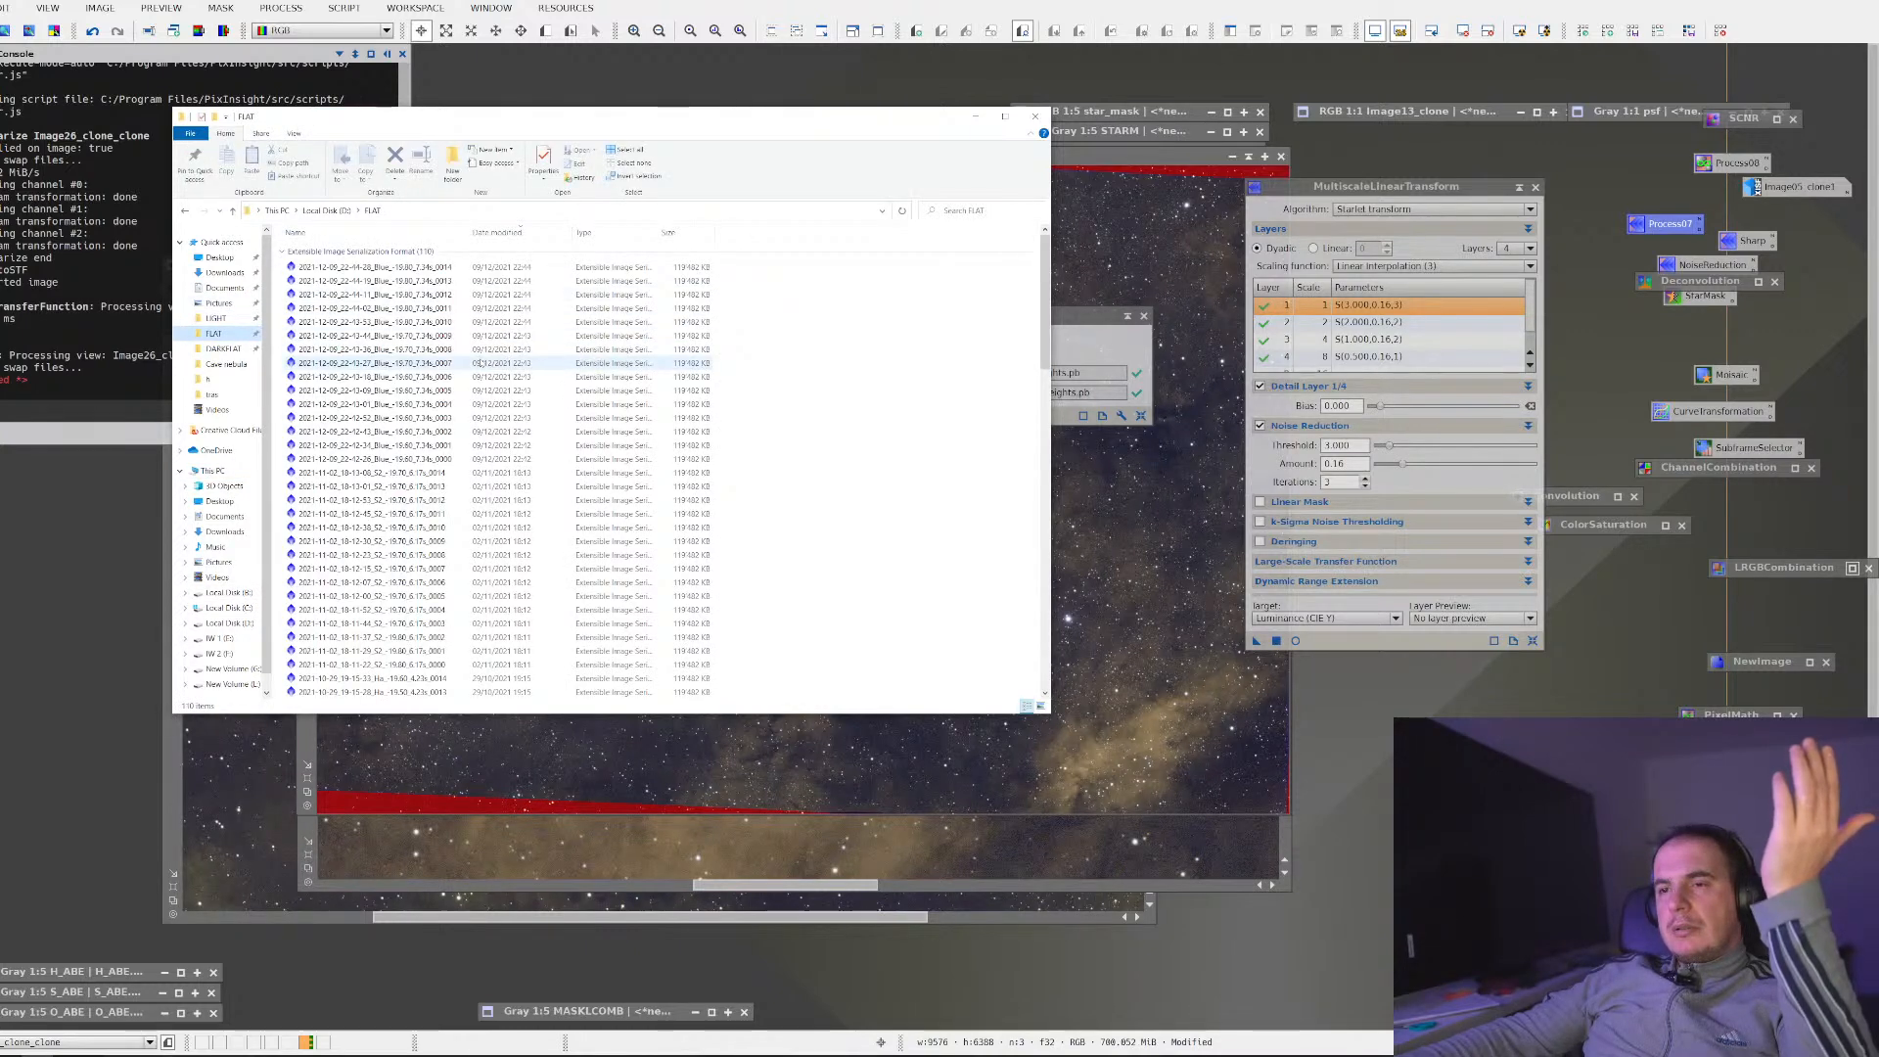
# Move the dated subfolders from DARKFLAT to the Dark Flats library folder on the IW 1 drive and check the drives' free space
pyautogui.click(222, 349)
pyautogui.scroll(-10, 429, 351)
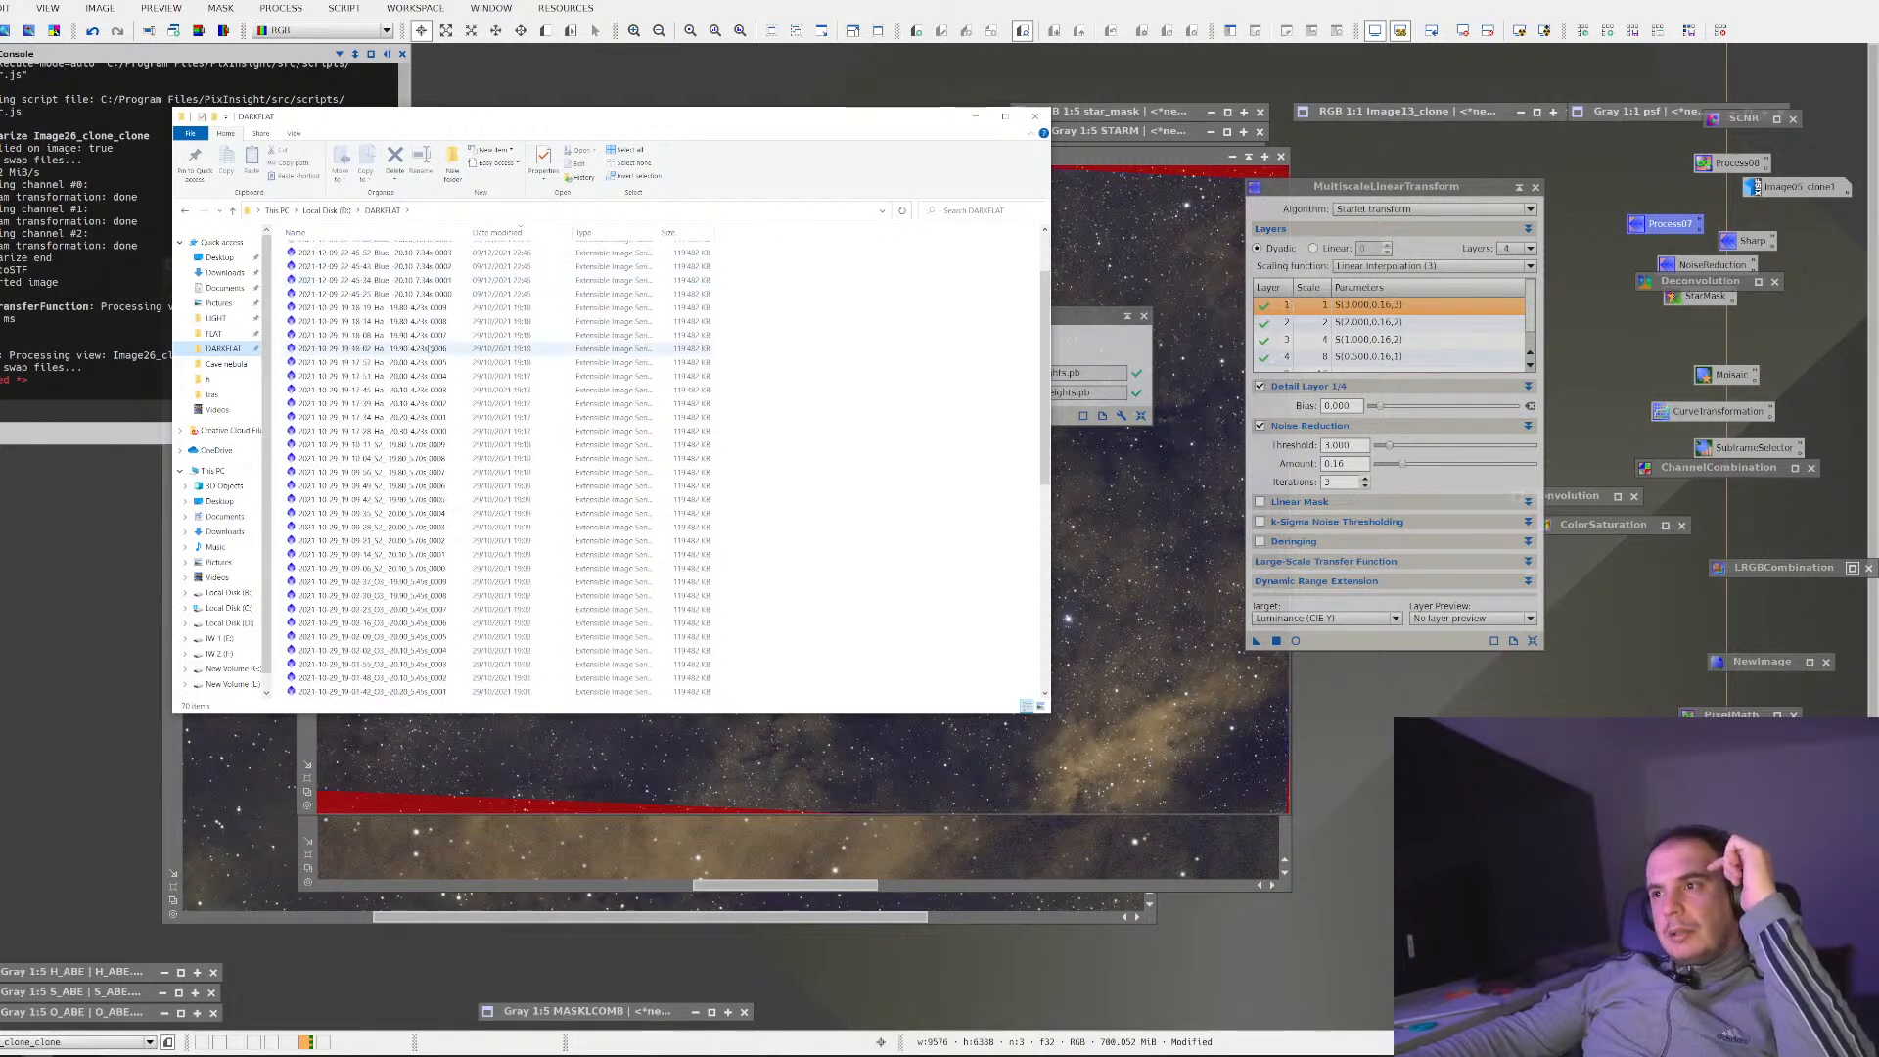
pyautogui.click(328, 568)
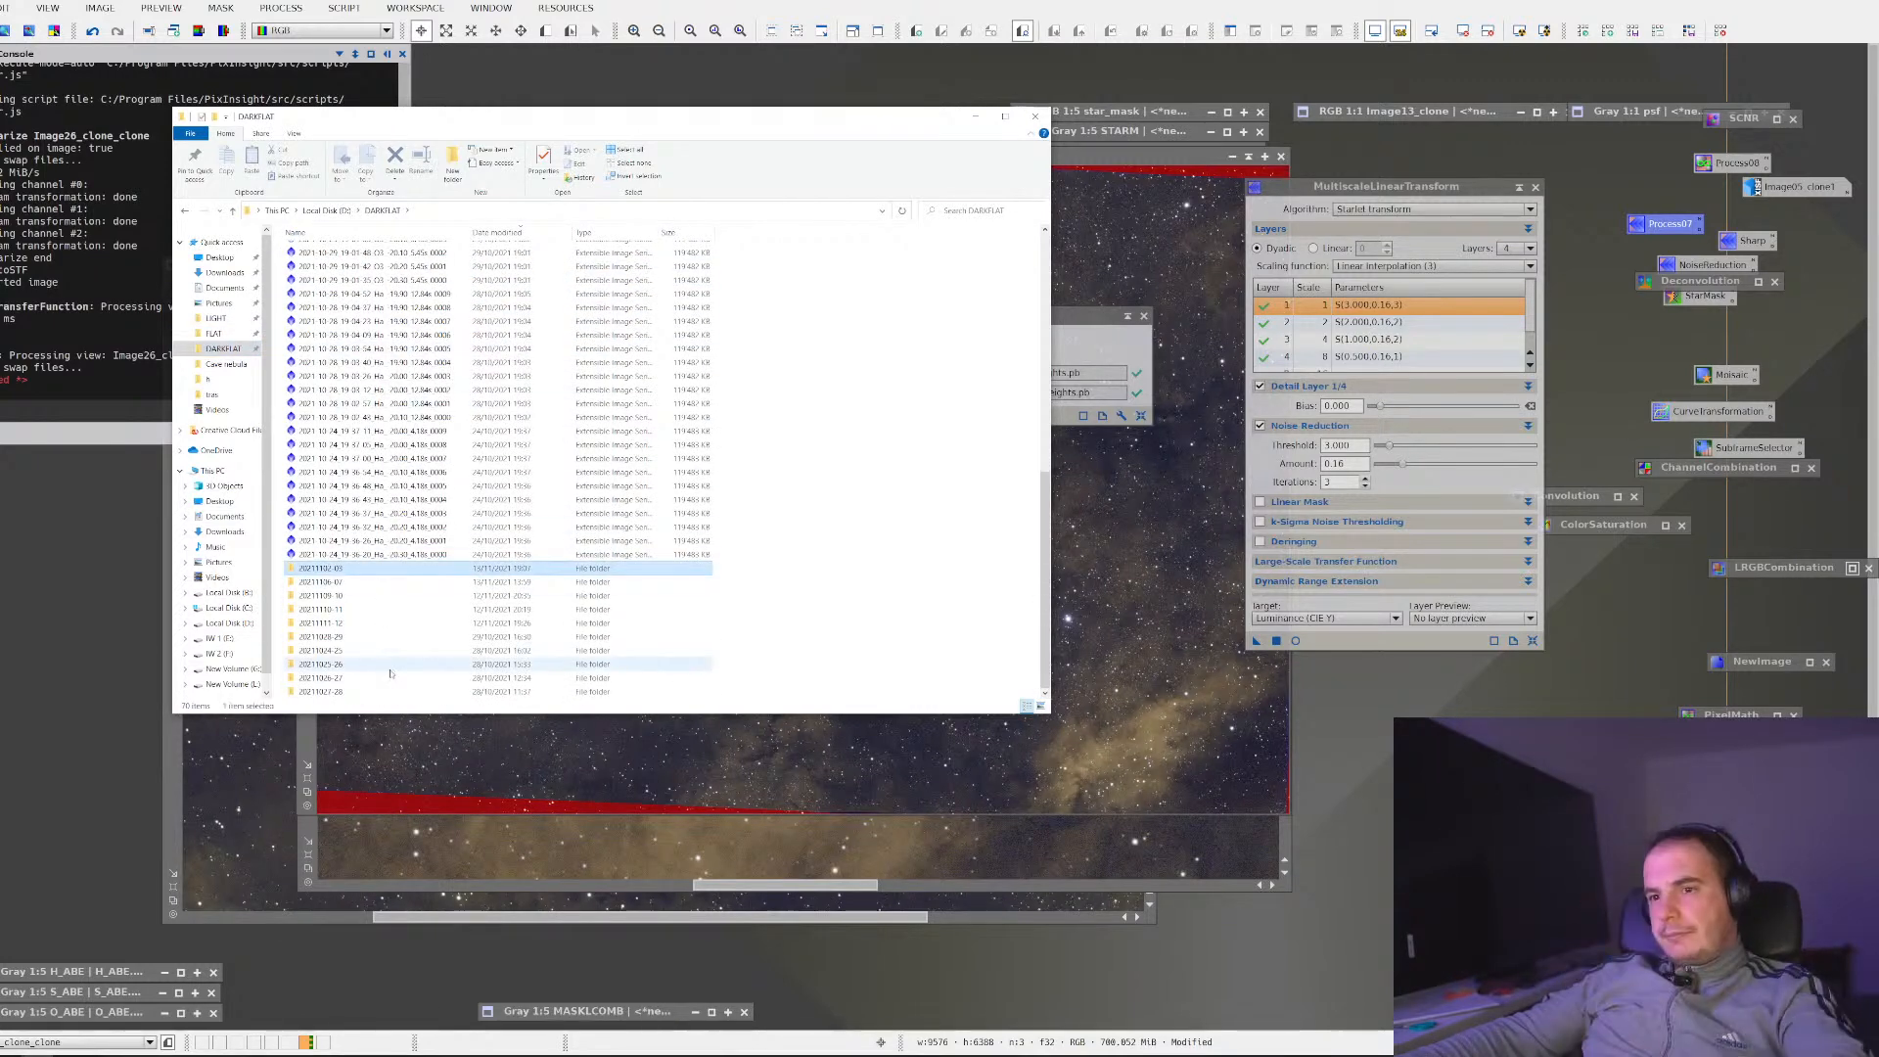
pyautogui.keyDown('shift'); pyautogui.click(389, 690); pyautogui.keyUp('shift')
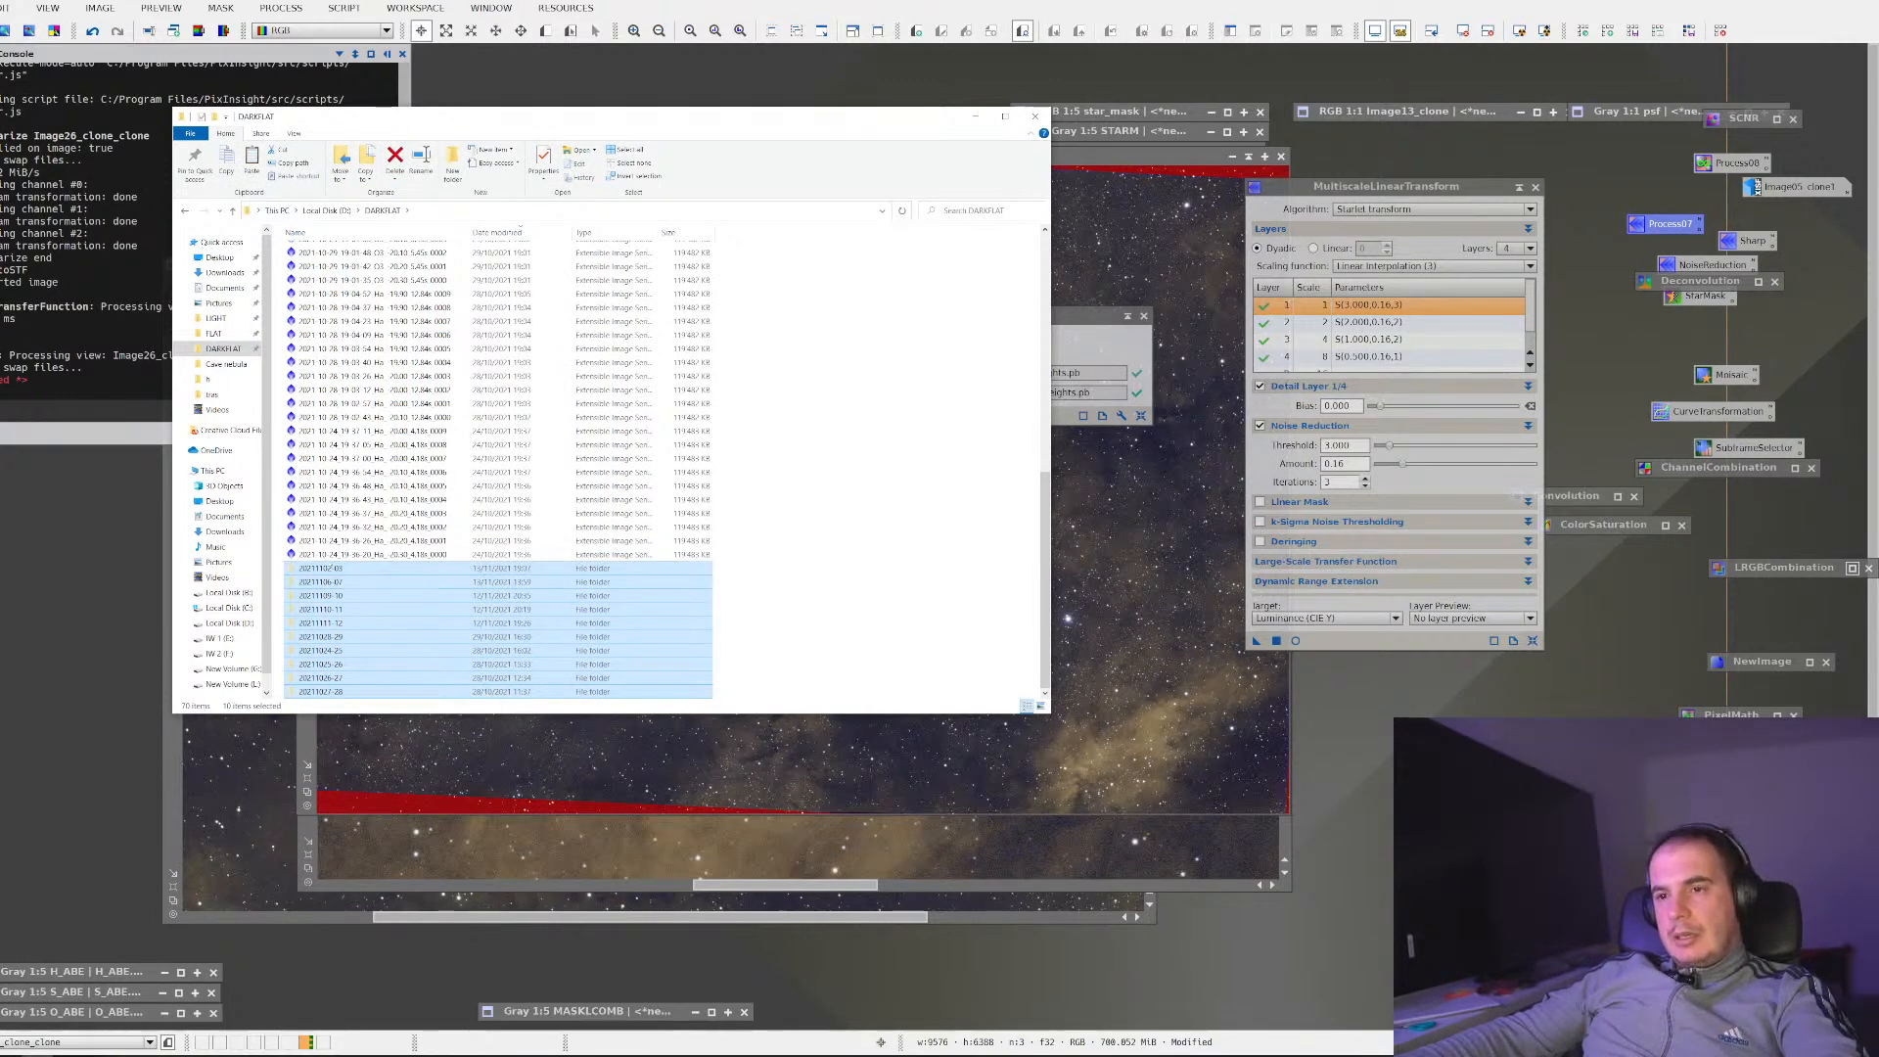
pyautogui.click(234, 623)
pyautogui.click(231, 638)
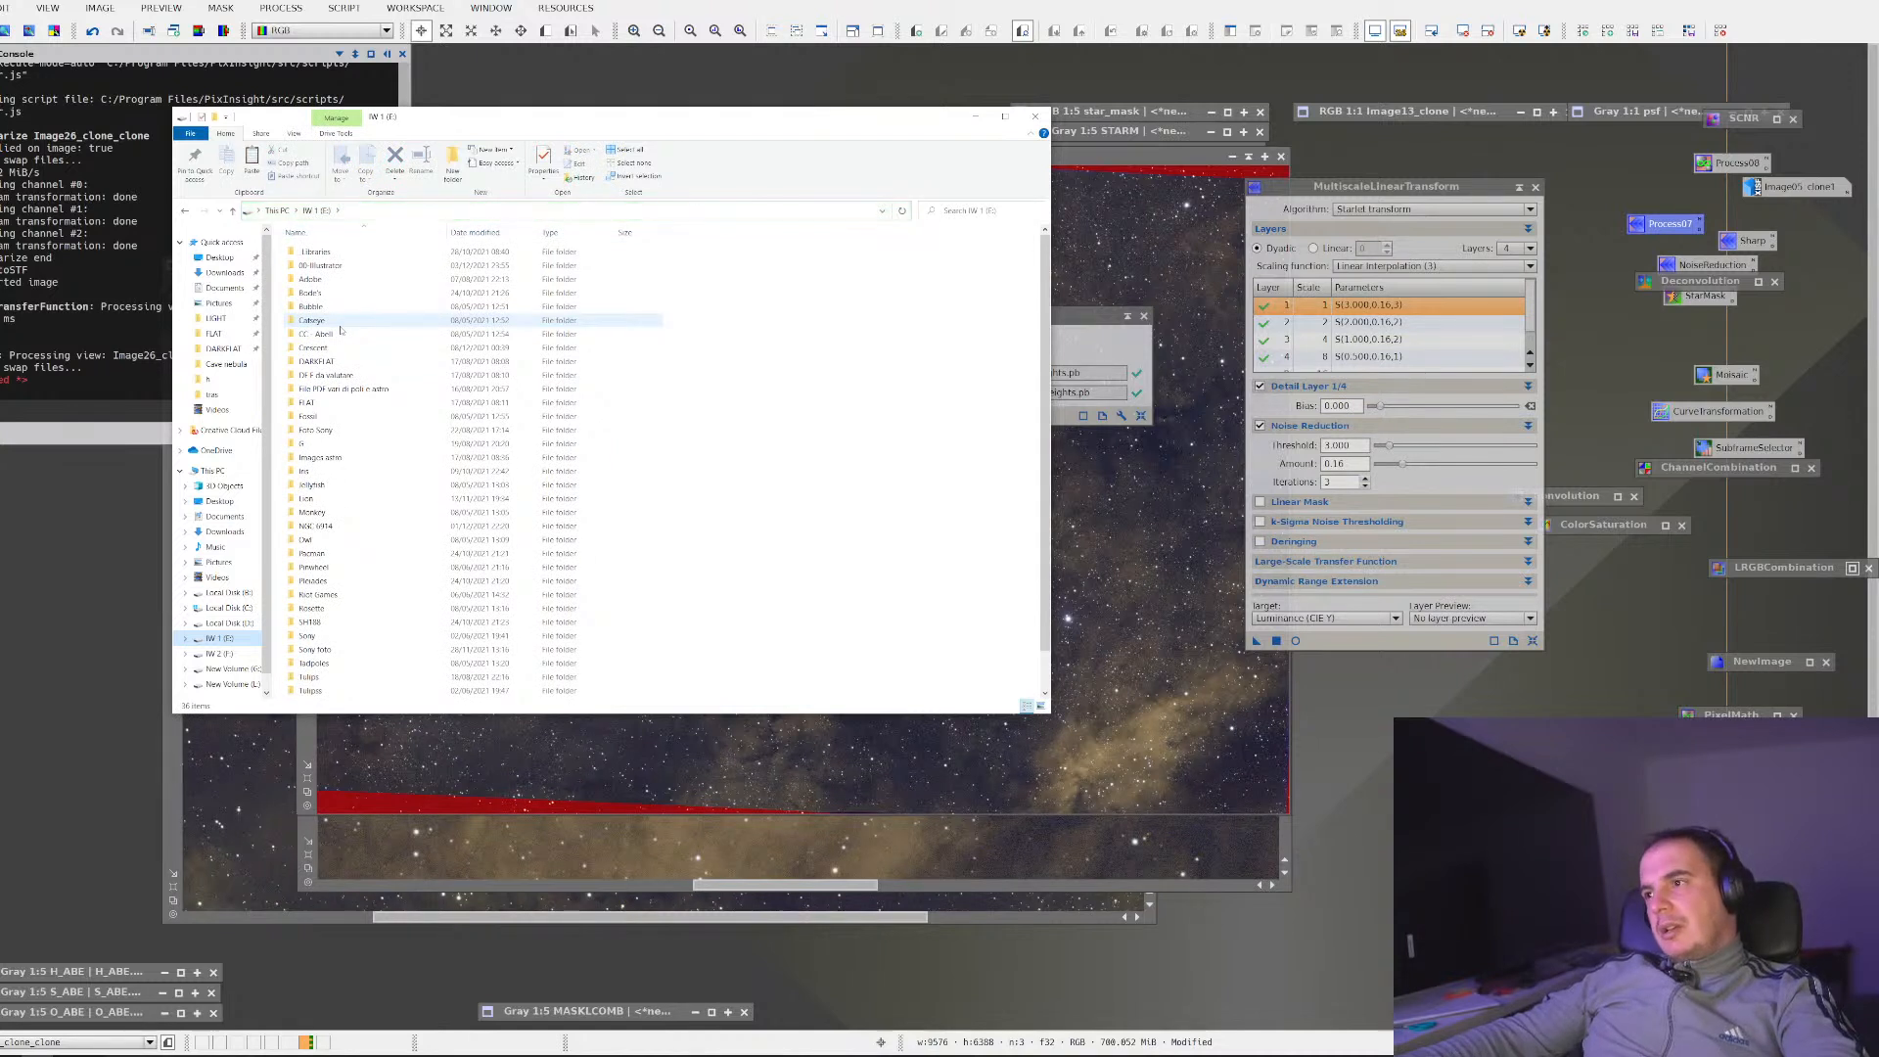
pyautogui.doubleClick(418, 254)
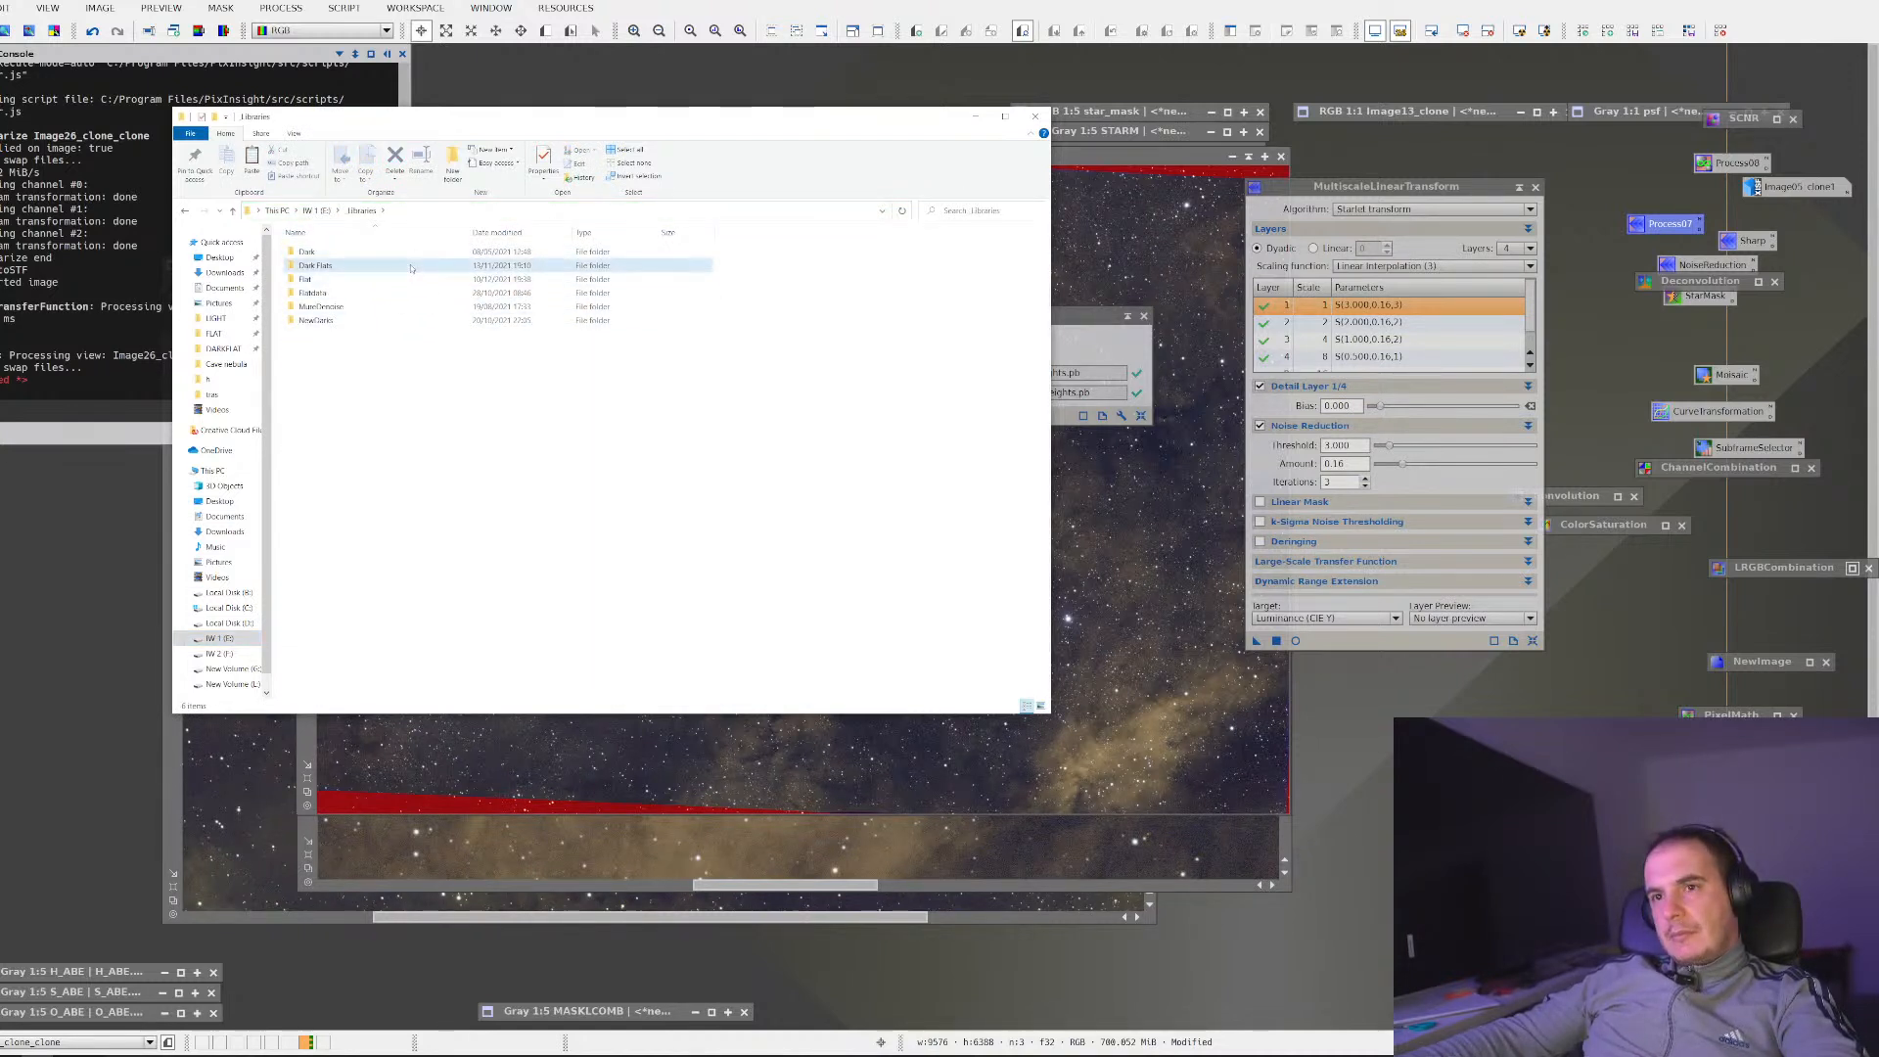
pyautogui.doubleClick(411, 268)
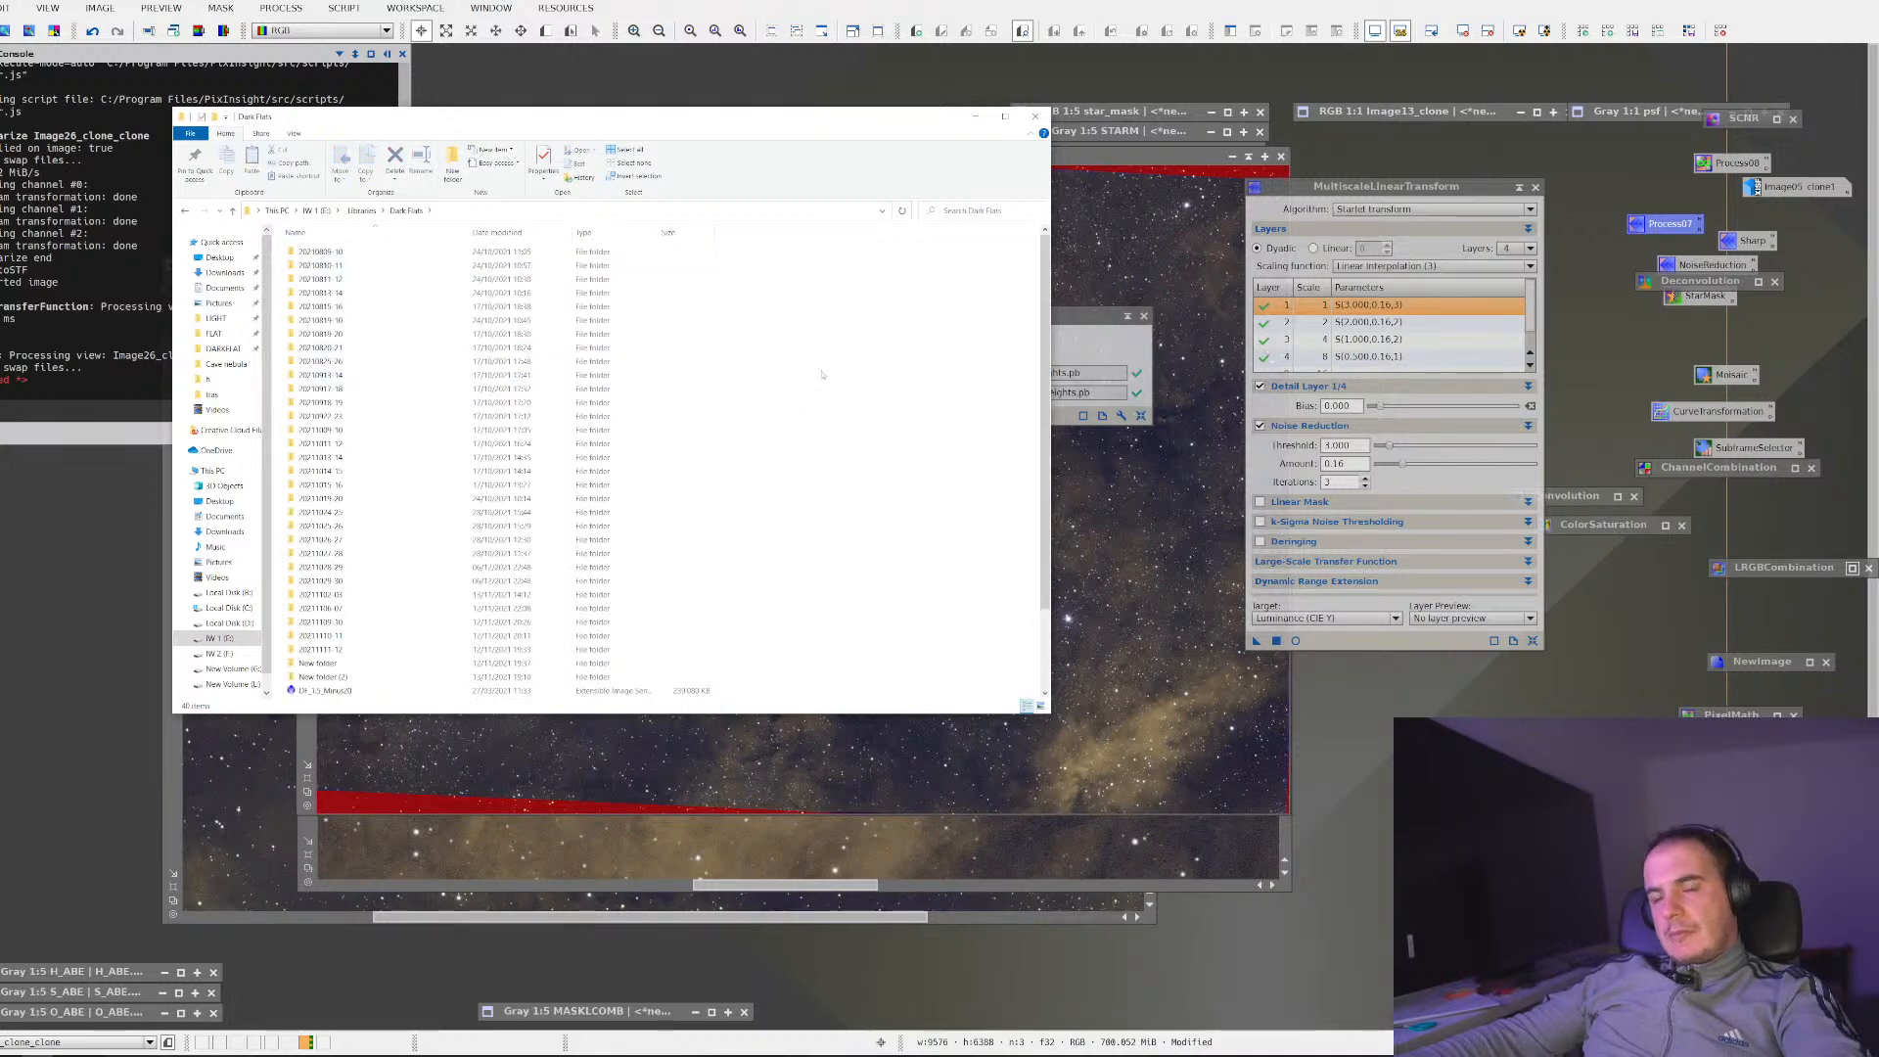
pyautogui.hotkey('ctrl', 'v')
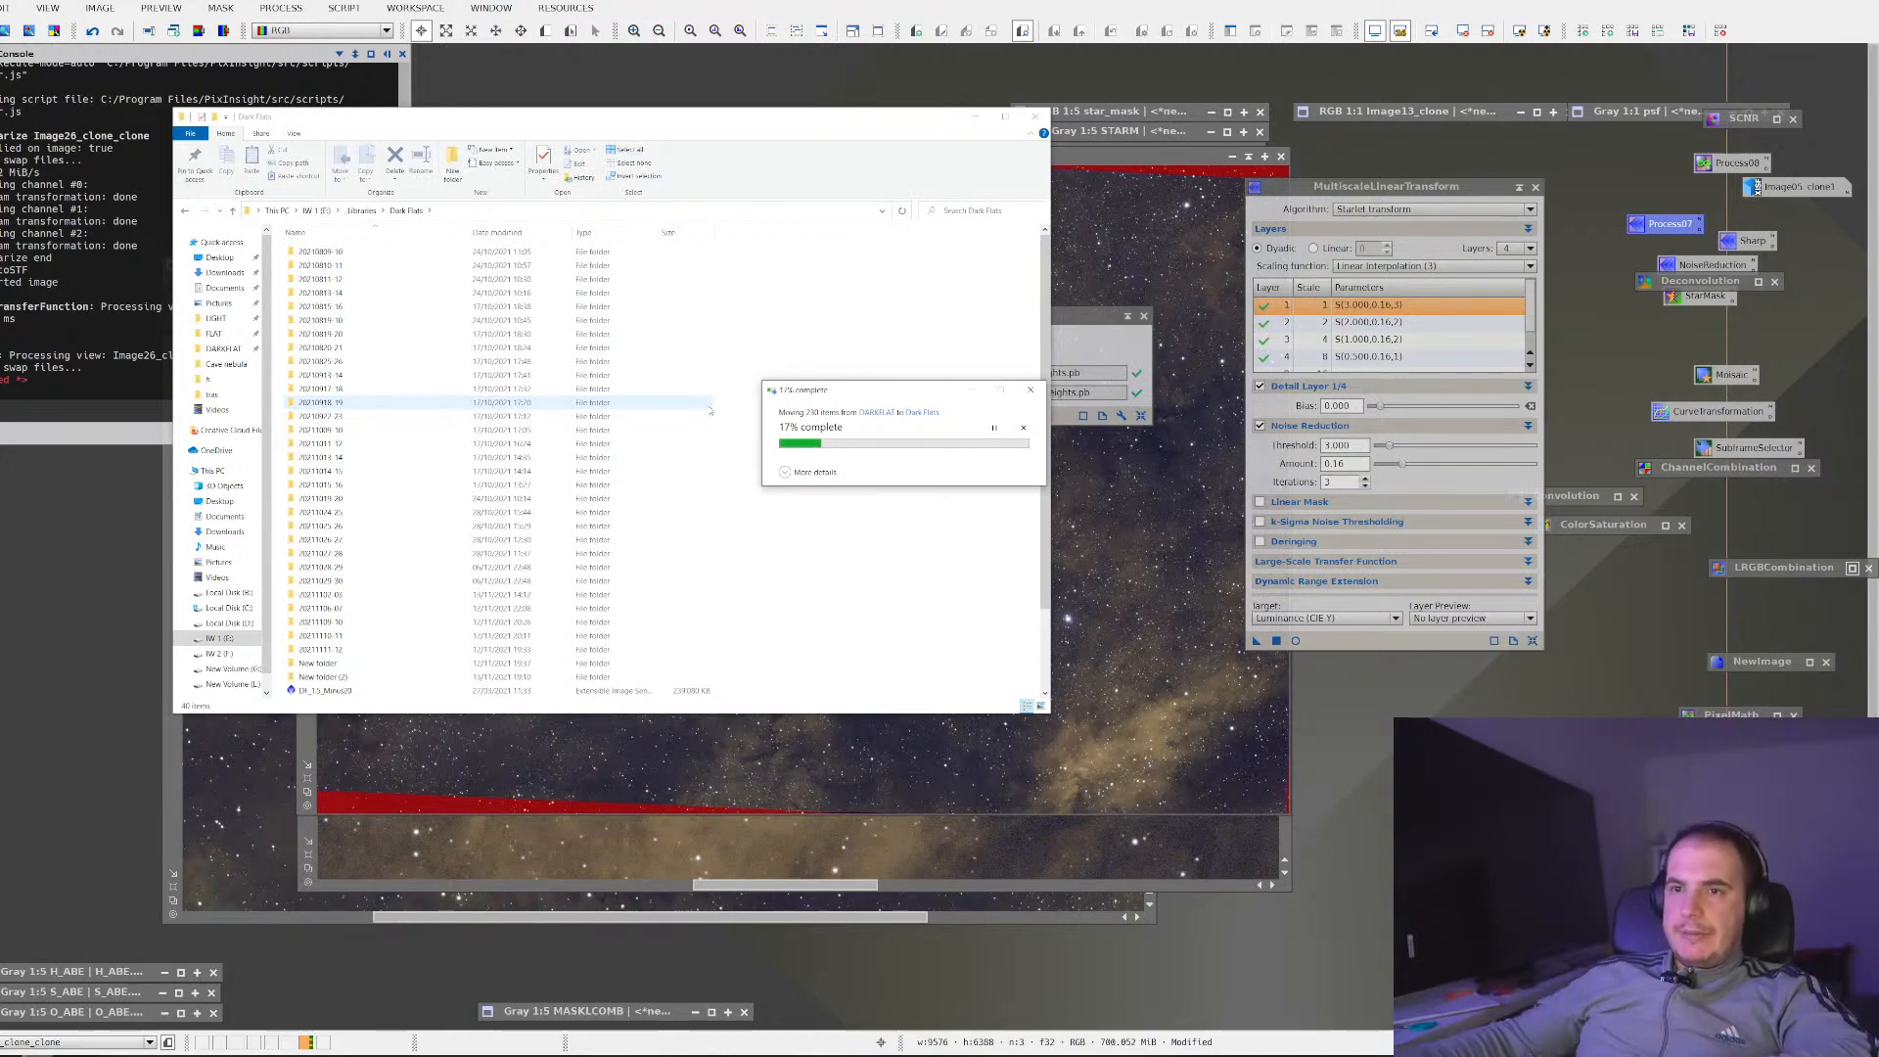
pyautogui.click(212, 471)
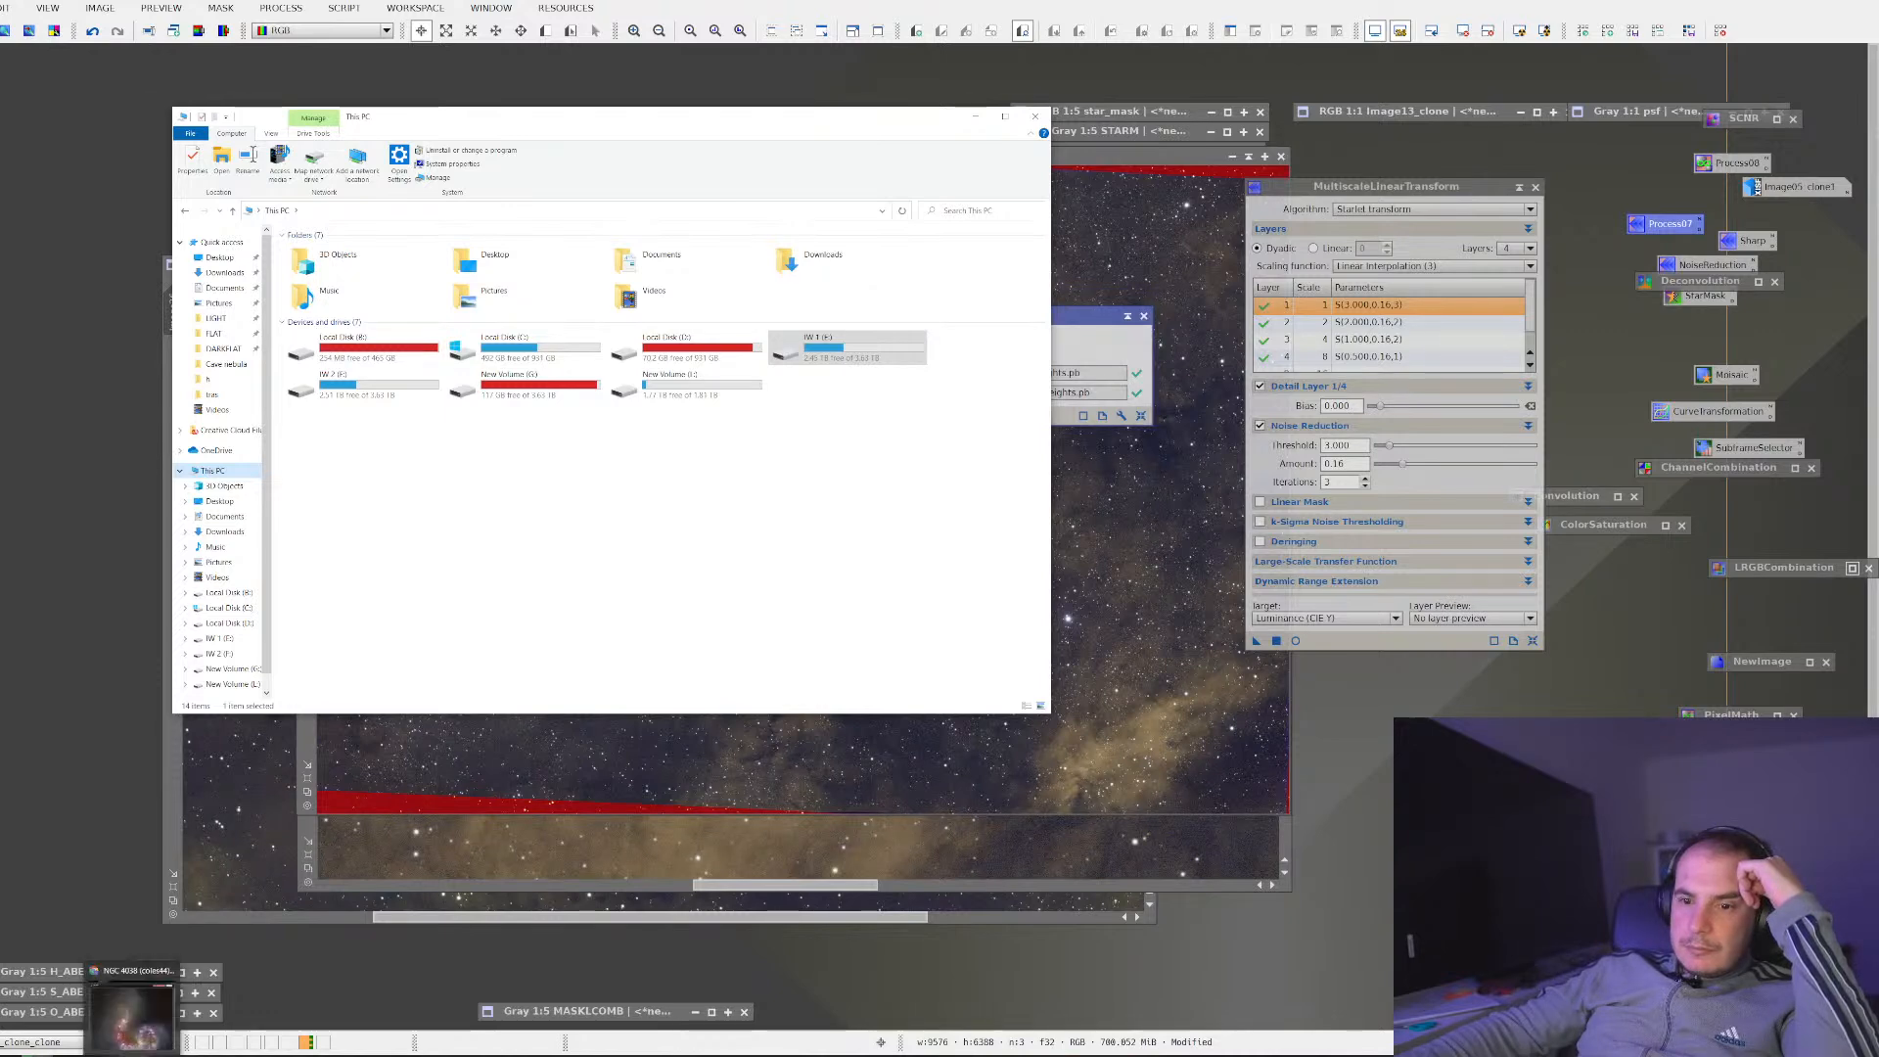
# Switch to AstroBin in the browser, look through the NGC 4038 image and its photographer's gallery, and return to the home page
pyautogui.click(133, 1053)
pyautogui.scroll(-1, 1016, 691)
pyautogui.scroll(1, 749, 124)
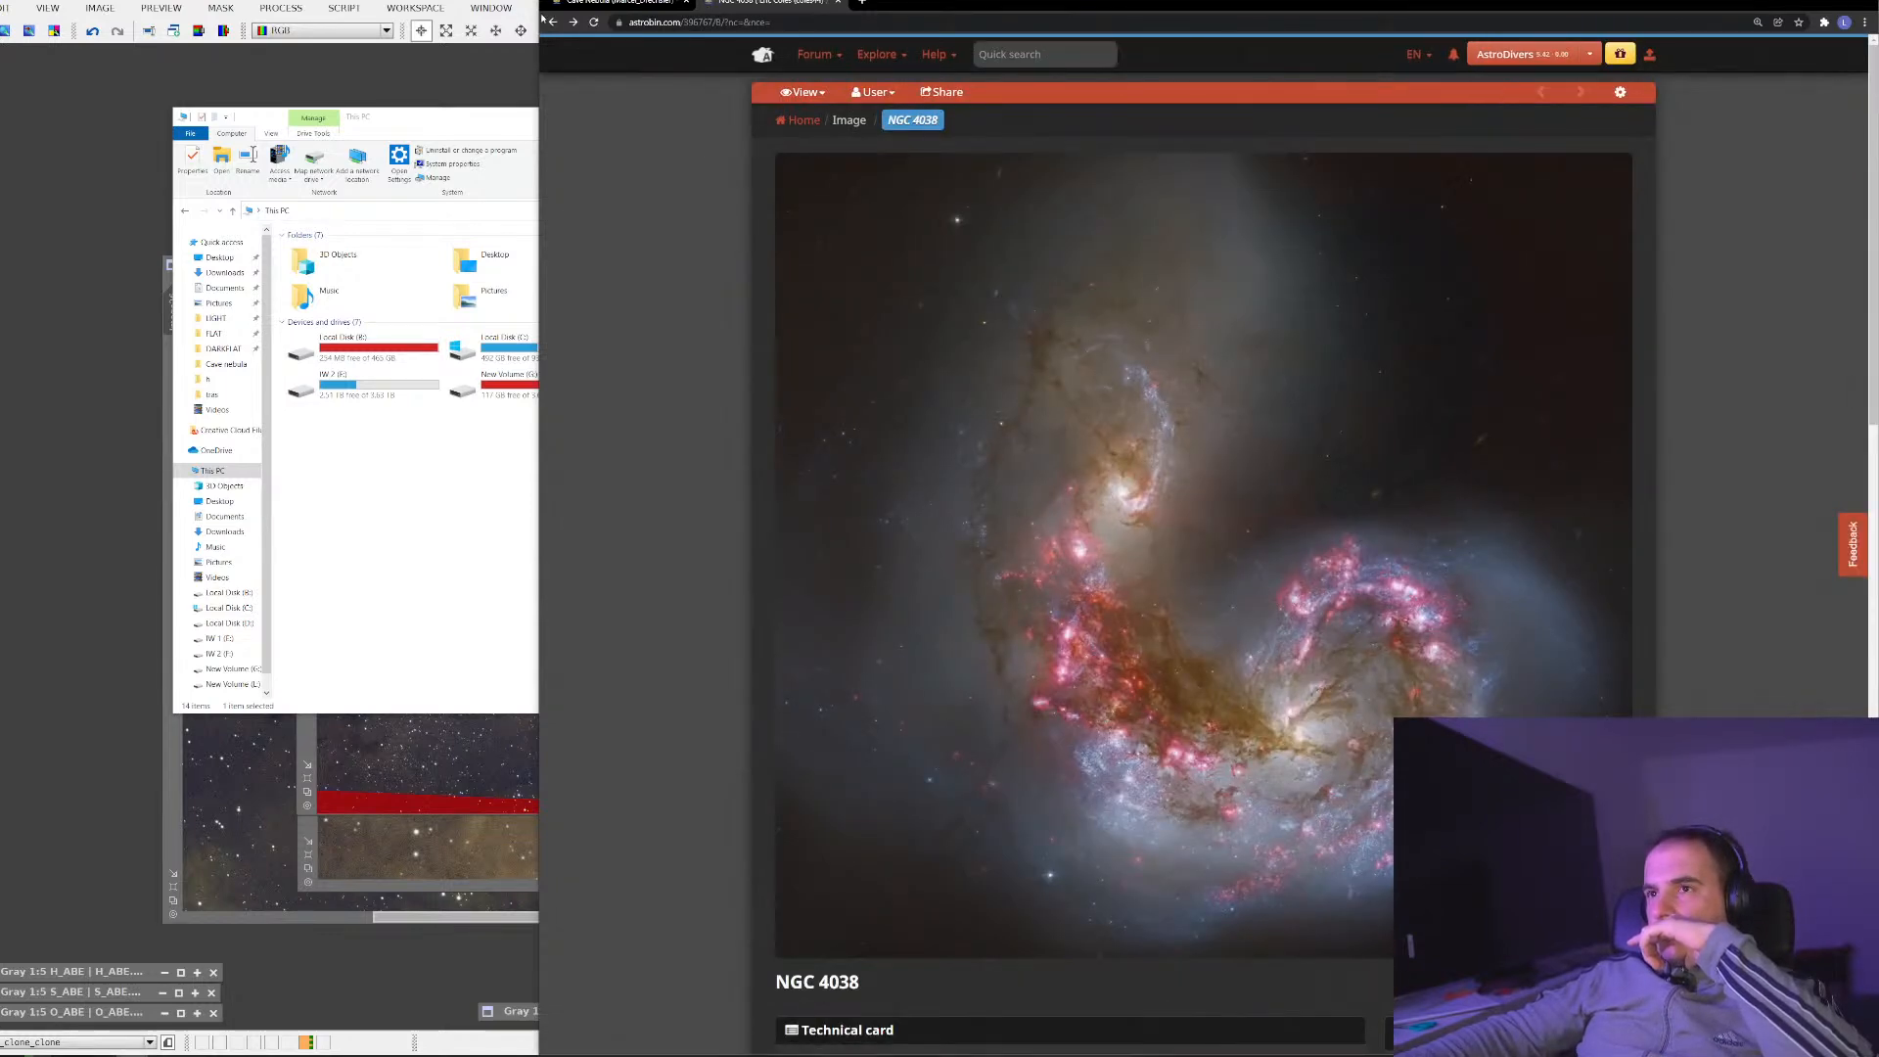
pyautogui.click(553, 21)
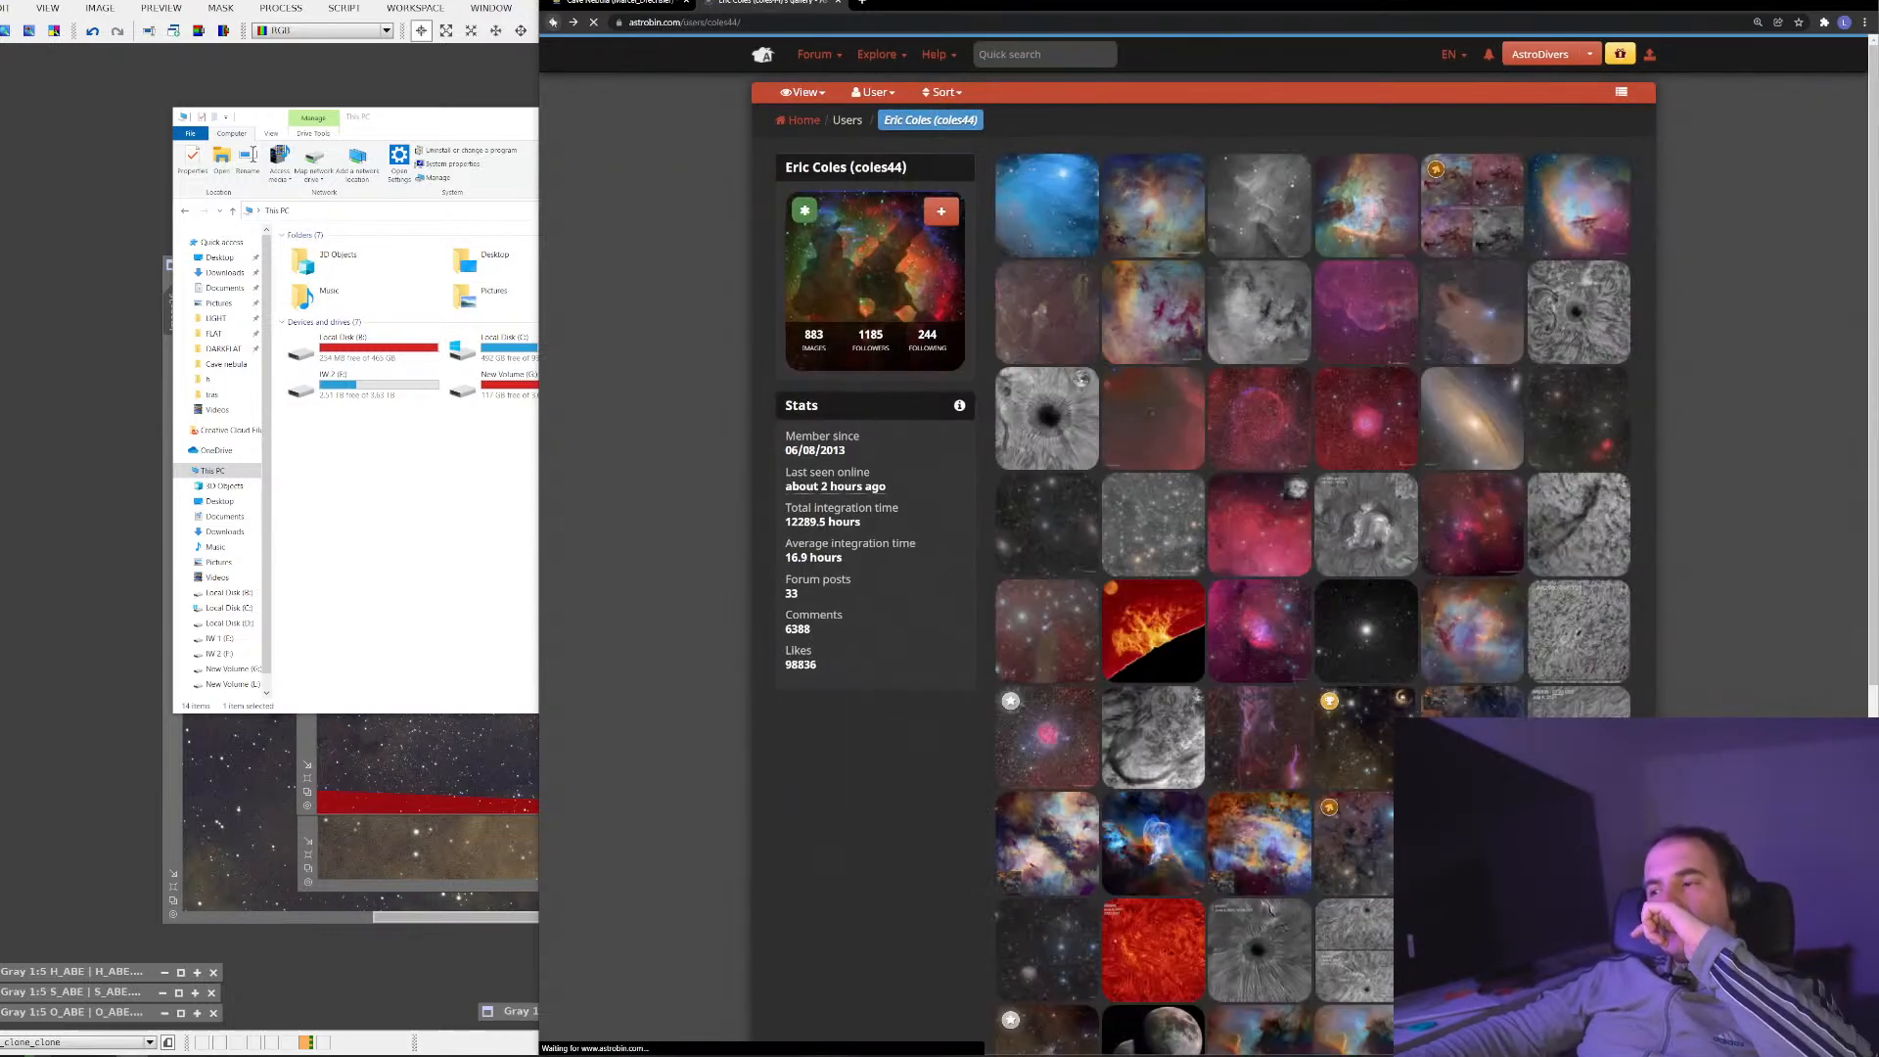
pyautogui.scroll(-10, 936, 127)
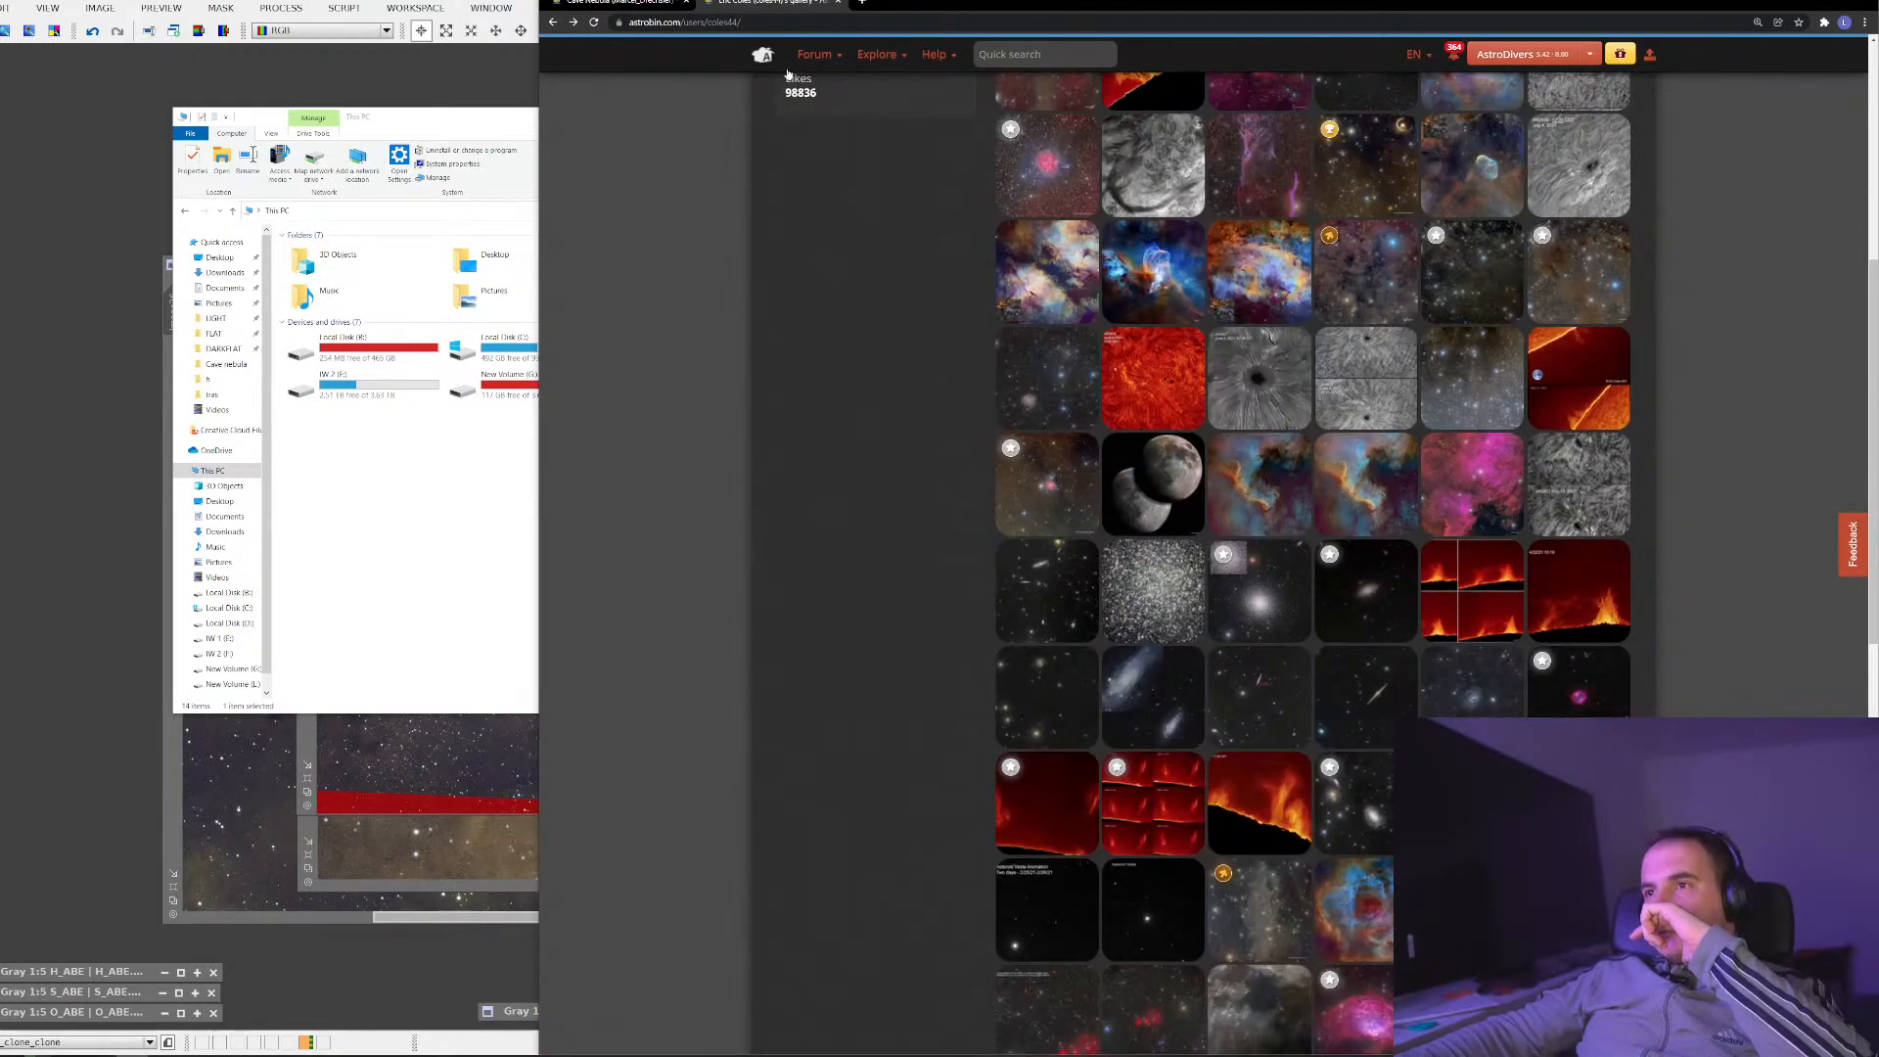
pyautogui.click(763, 55)
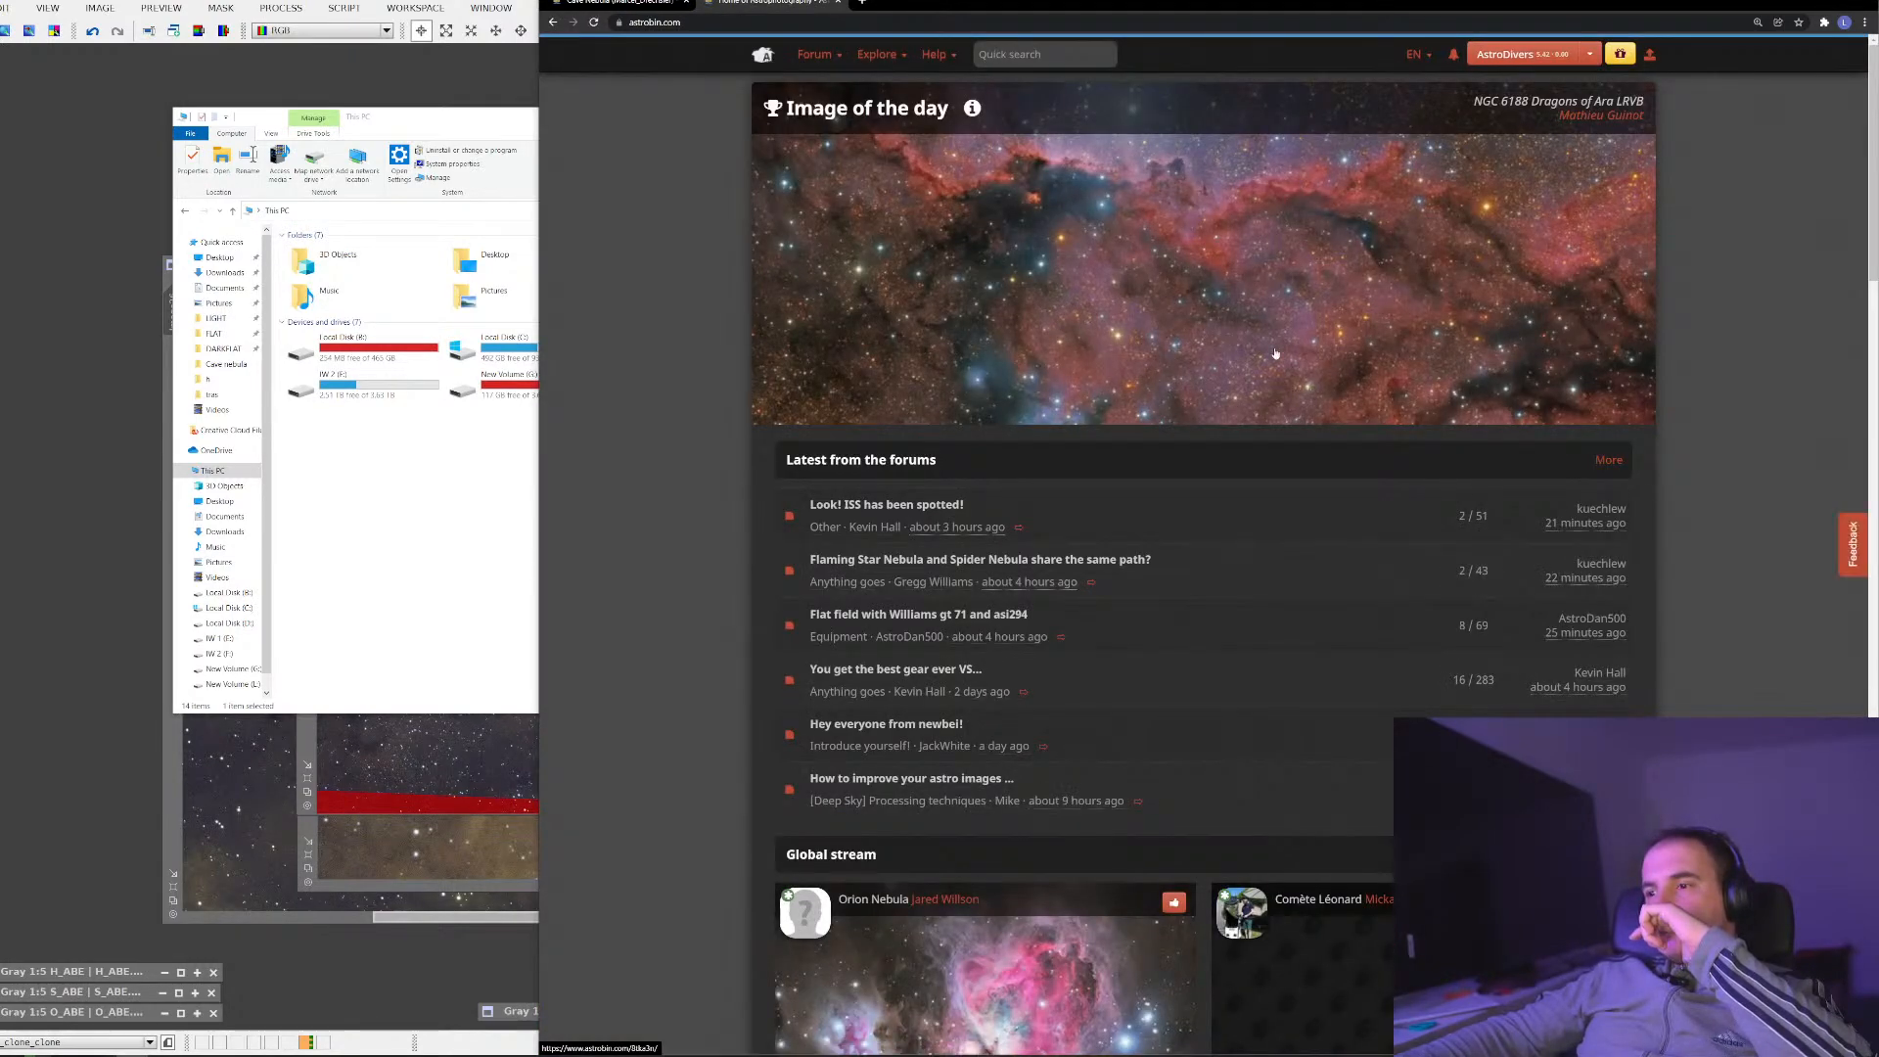
# Browse the recent astrophotography images in AstroBin's global stream
pyautogui.scroll(-14, 1413, 448)
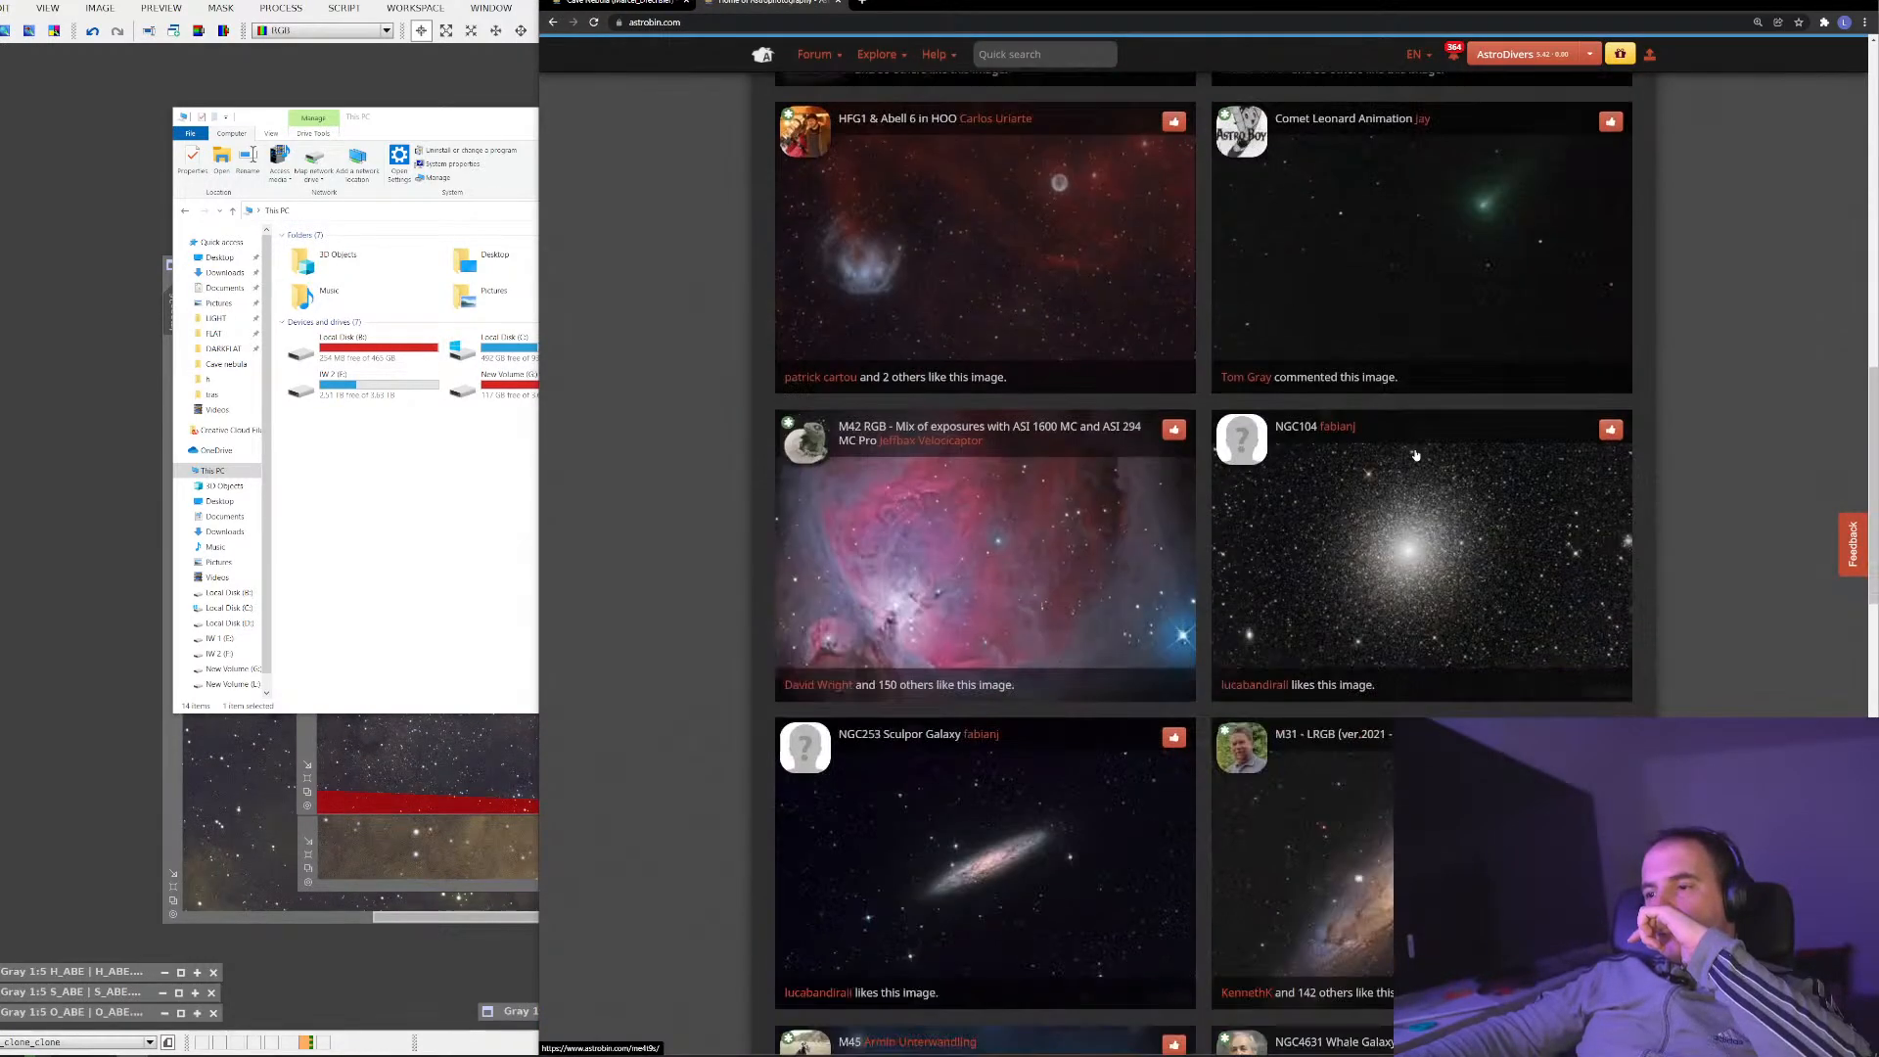
pyautogui.scroll(-8, 1415, 455)
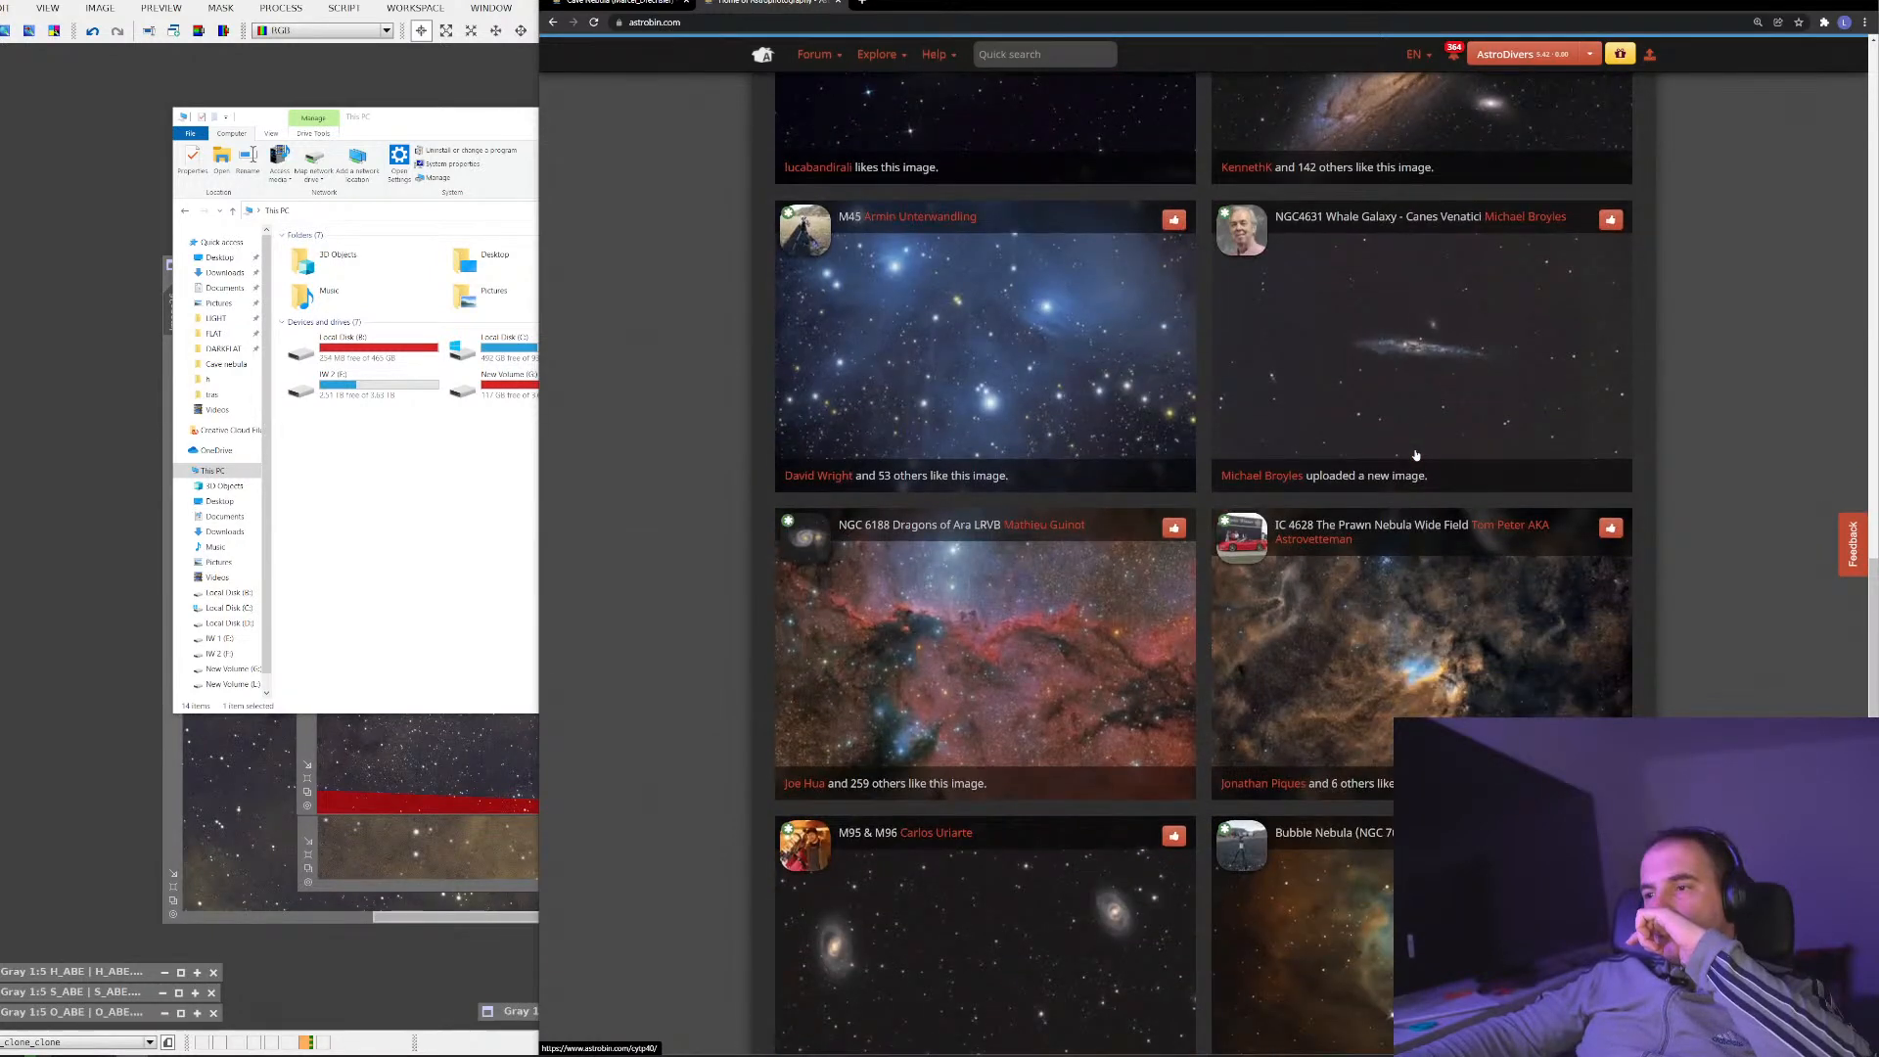
pyautogui.scroll(-4, 1415, 455)
pyautogui.scroll(-5, 1415, 453)
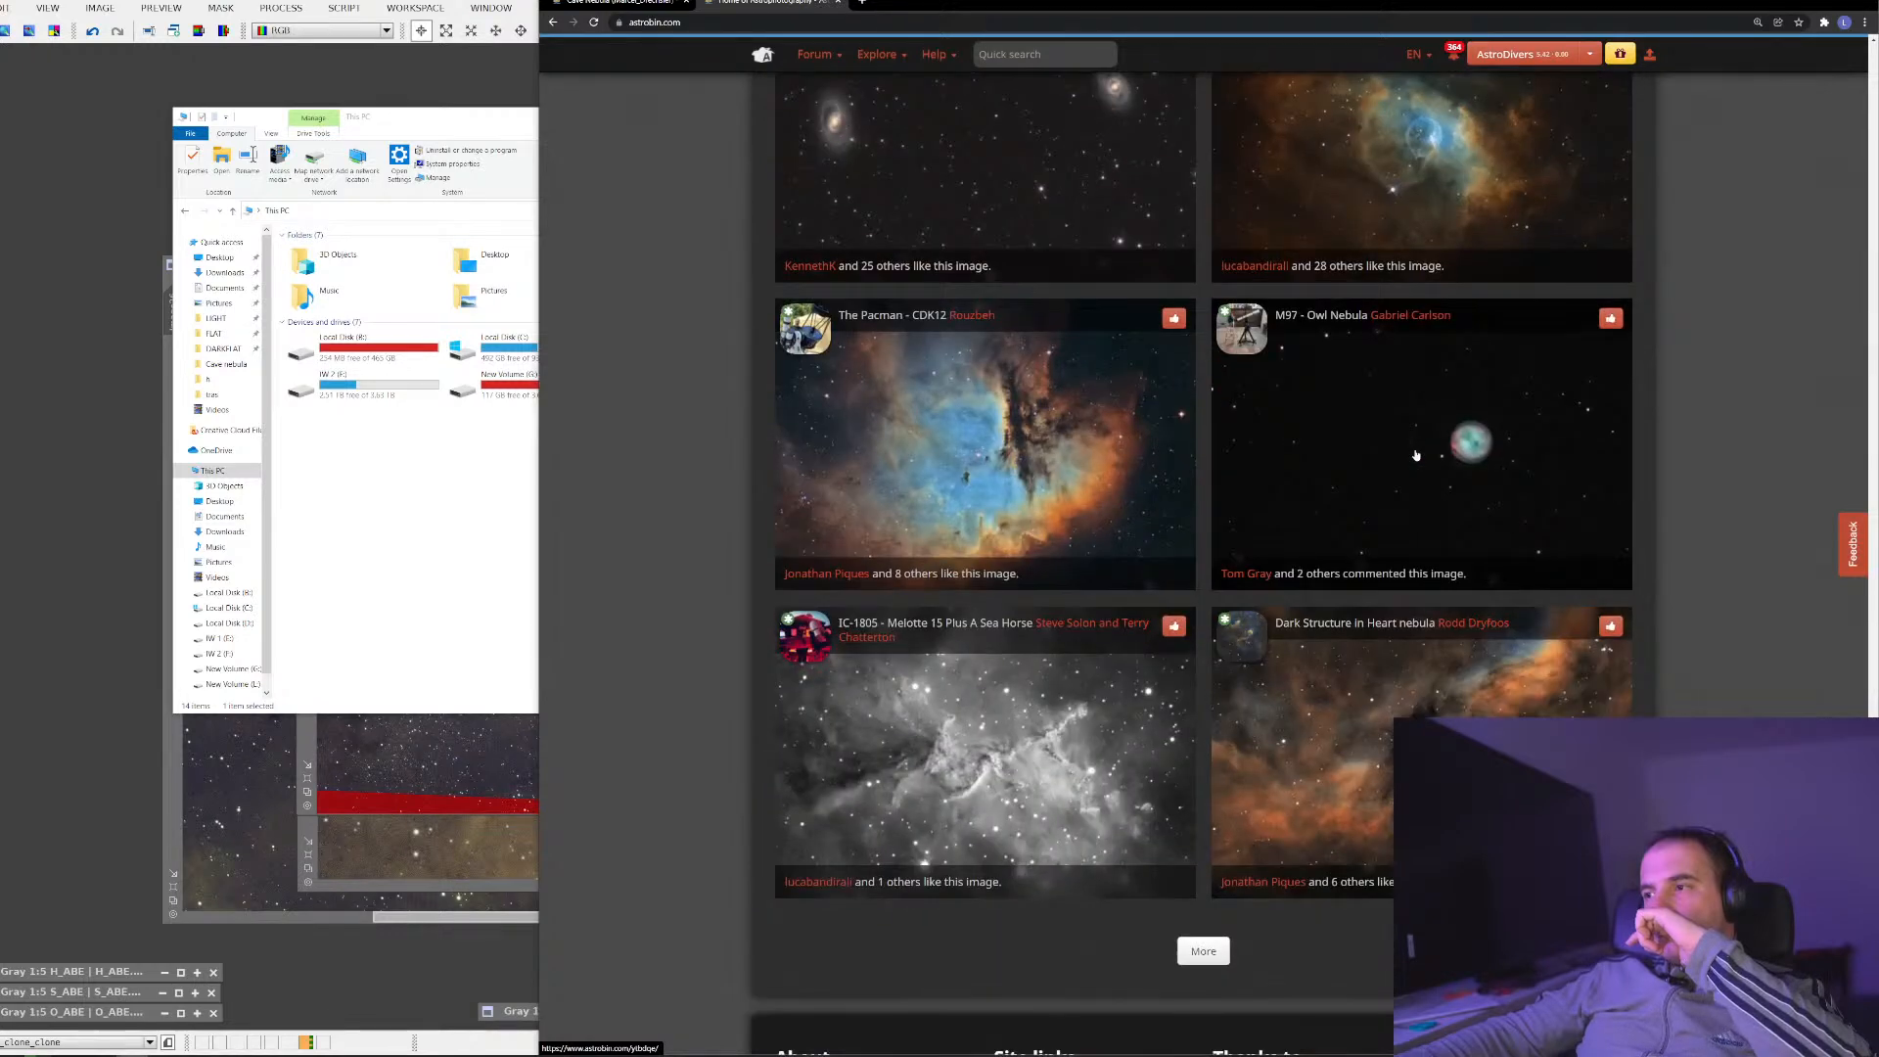
pyautogui.scroll(-3, 1415, 455)
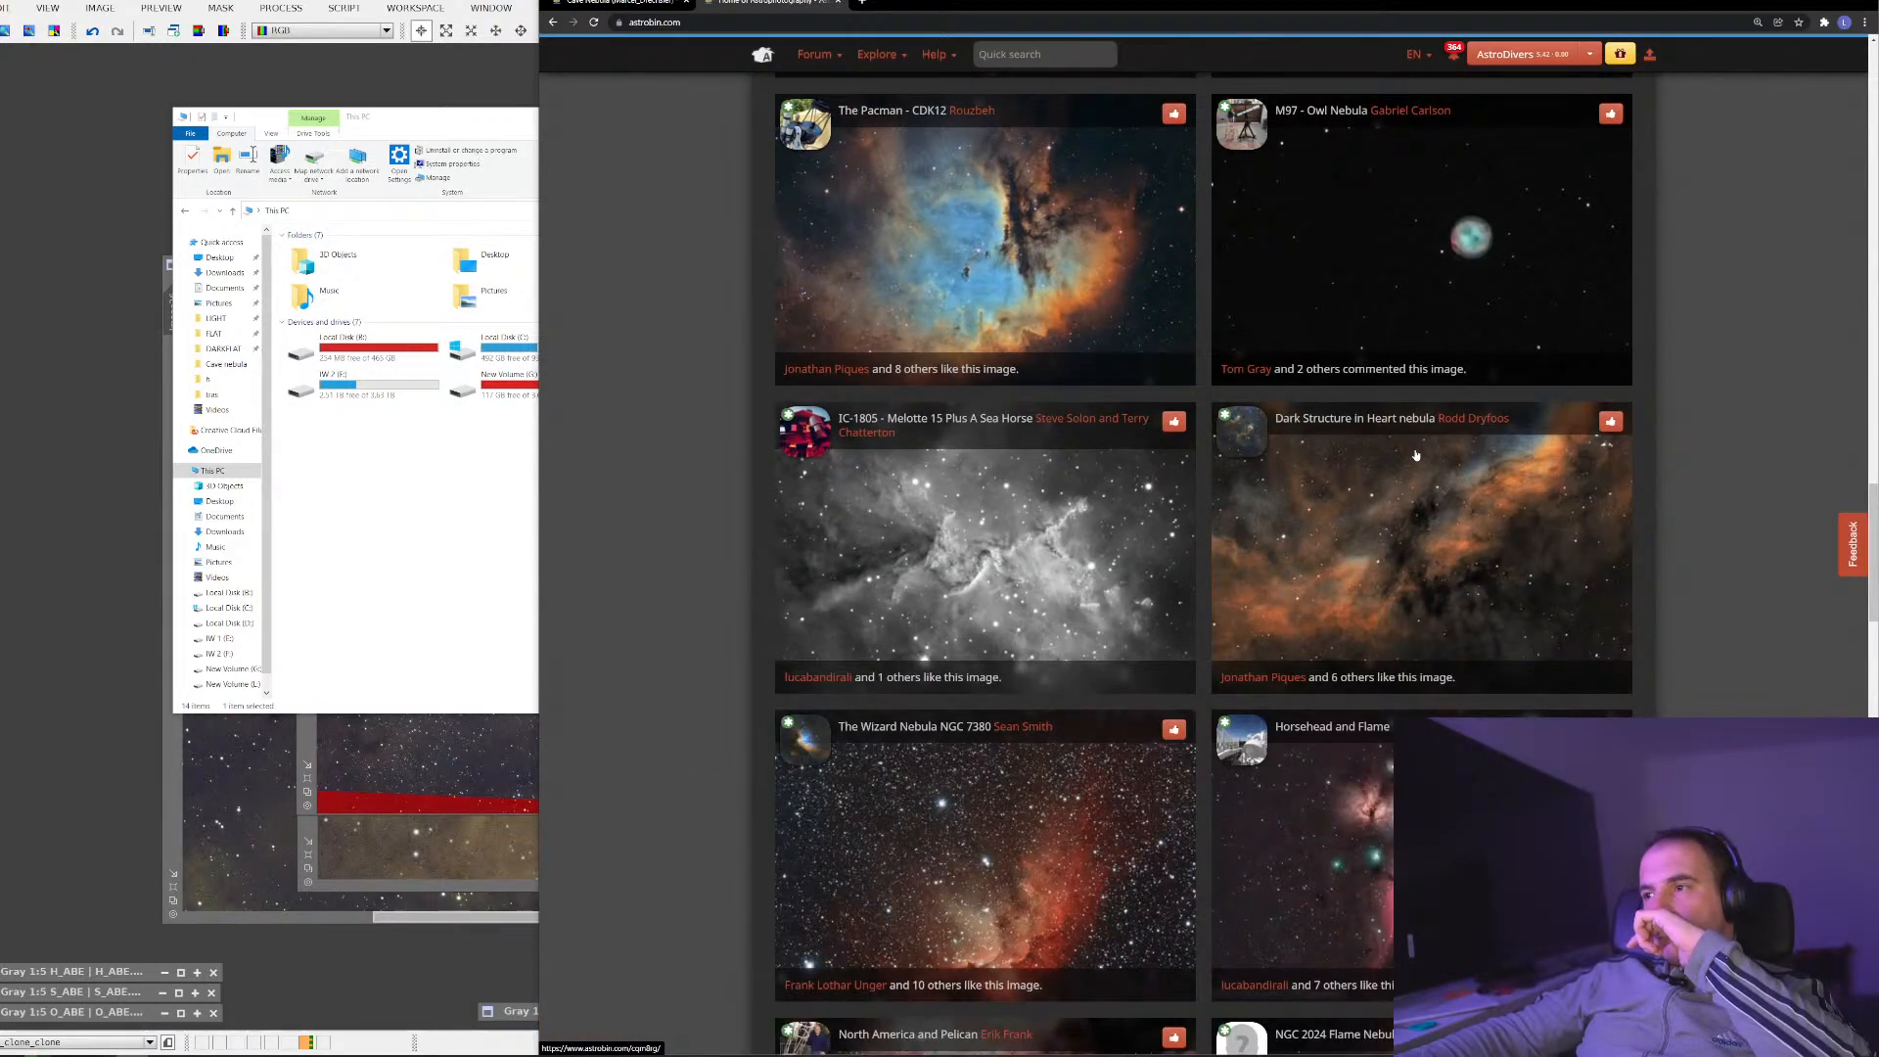
pyautogui.scroll(-3, 1415, 456)
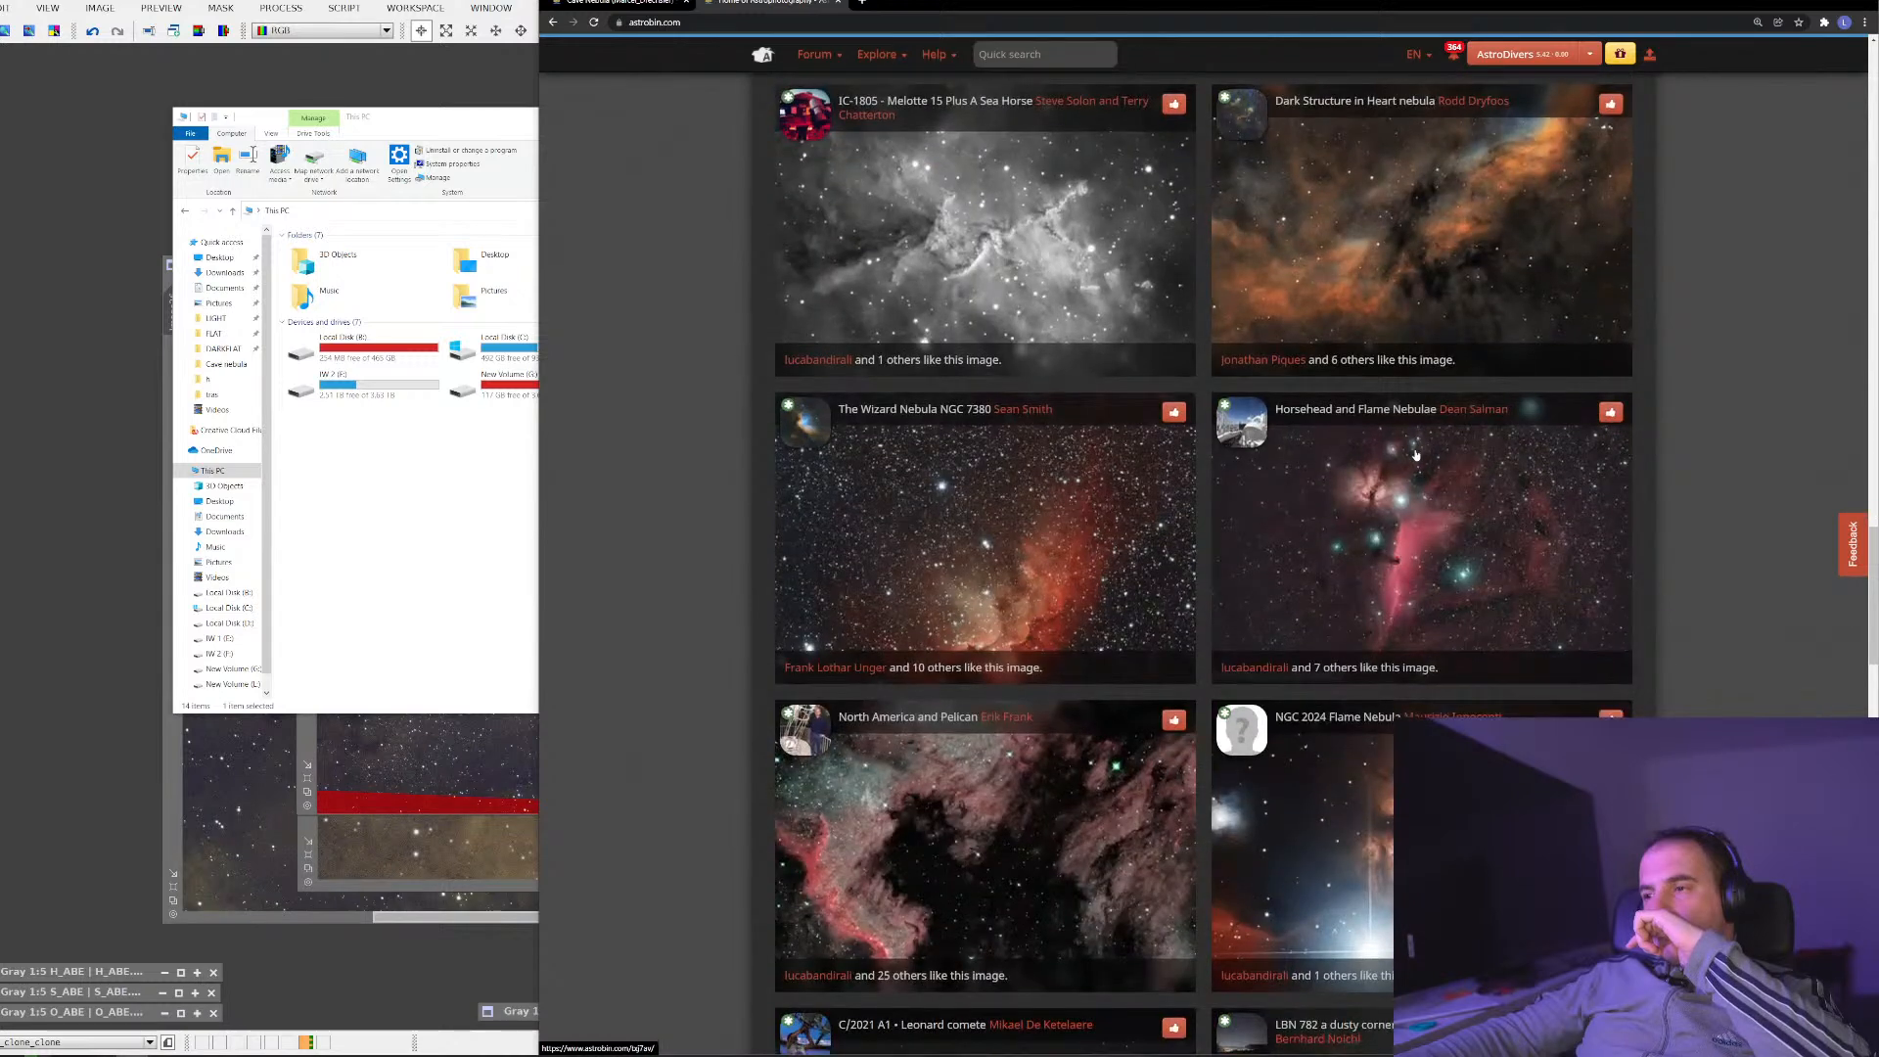
pyautogui.scroll(-3, 1415, 453)
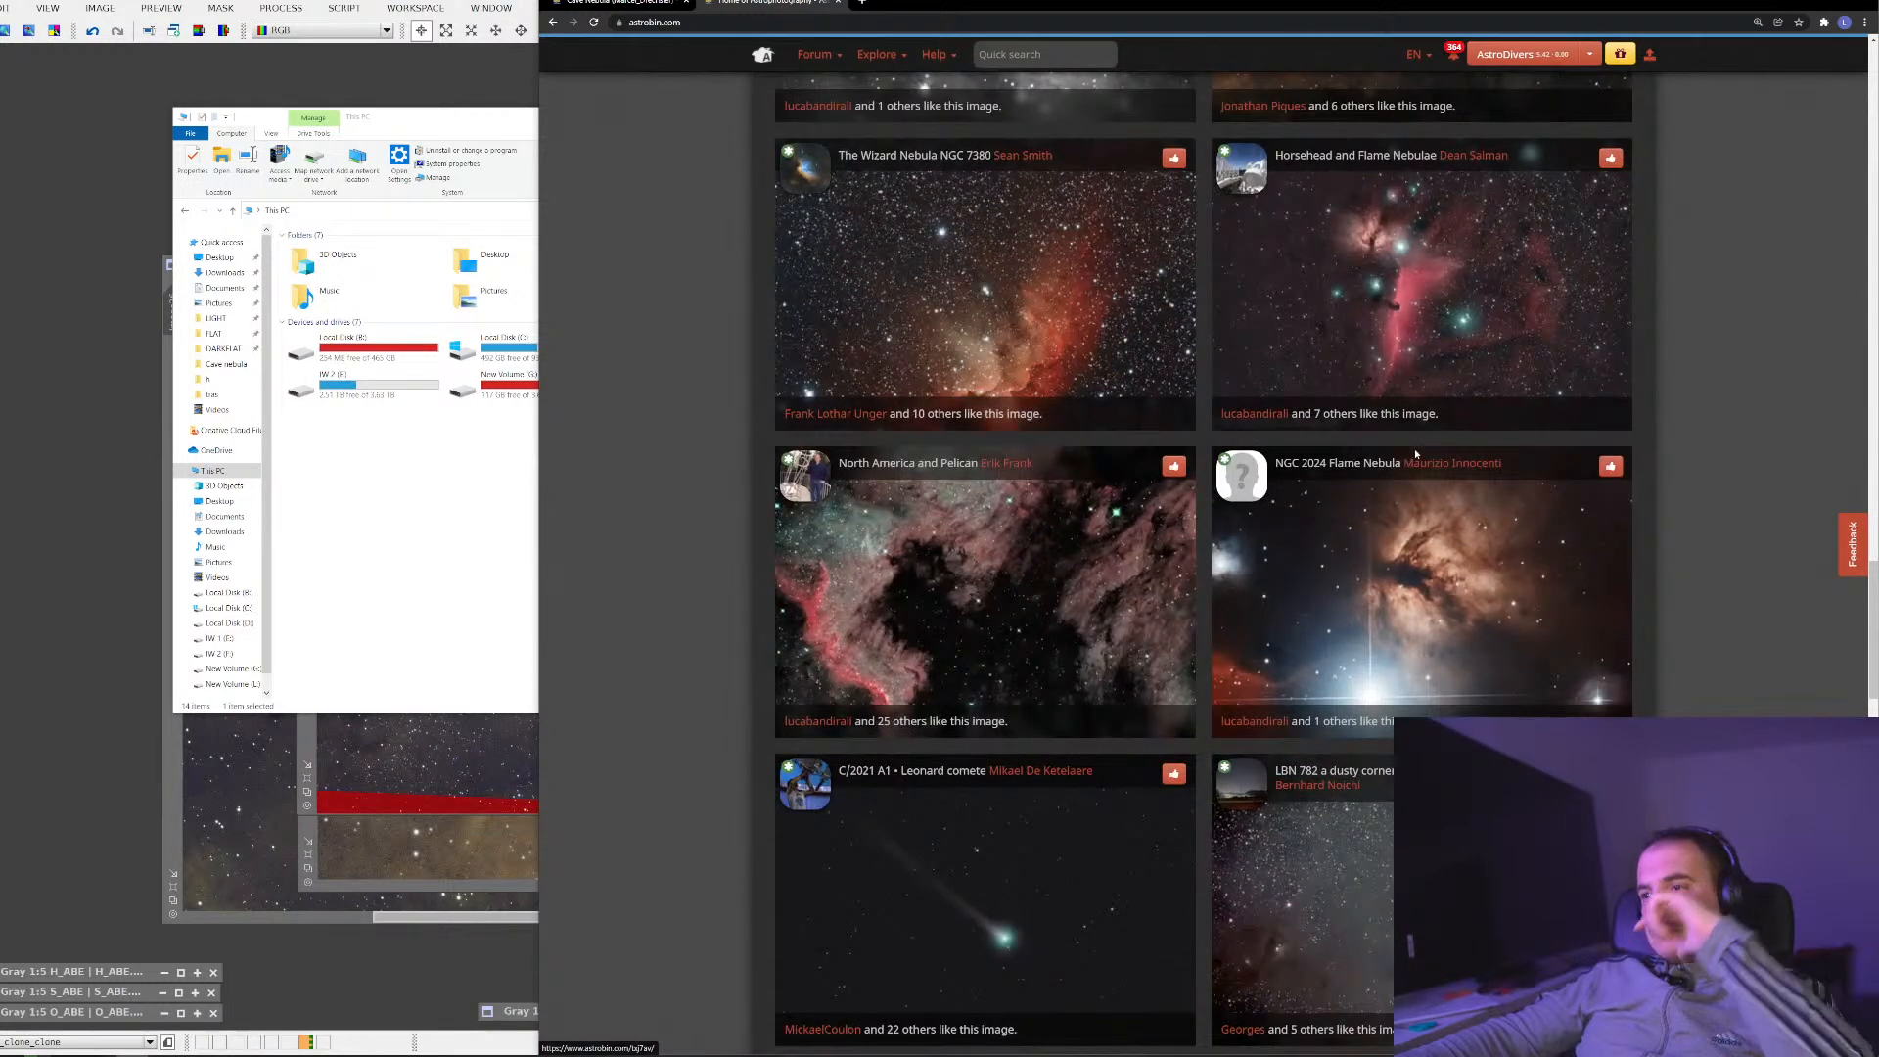
pyautogui.scroll(-3, 1415, 453)
pyautogui.scroll(-5, 1415, 453)
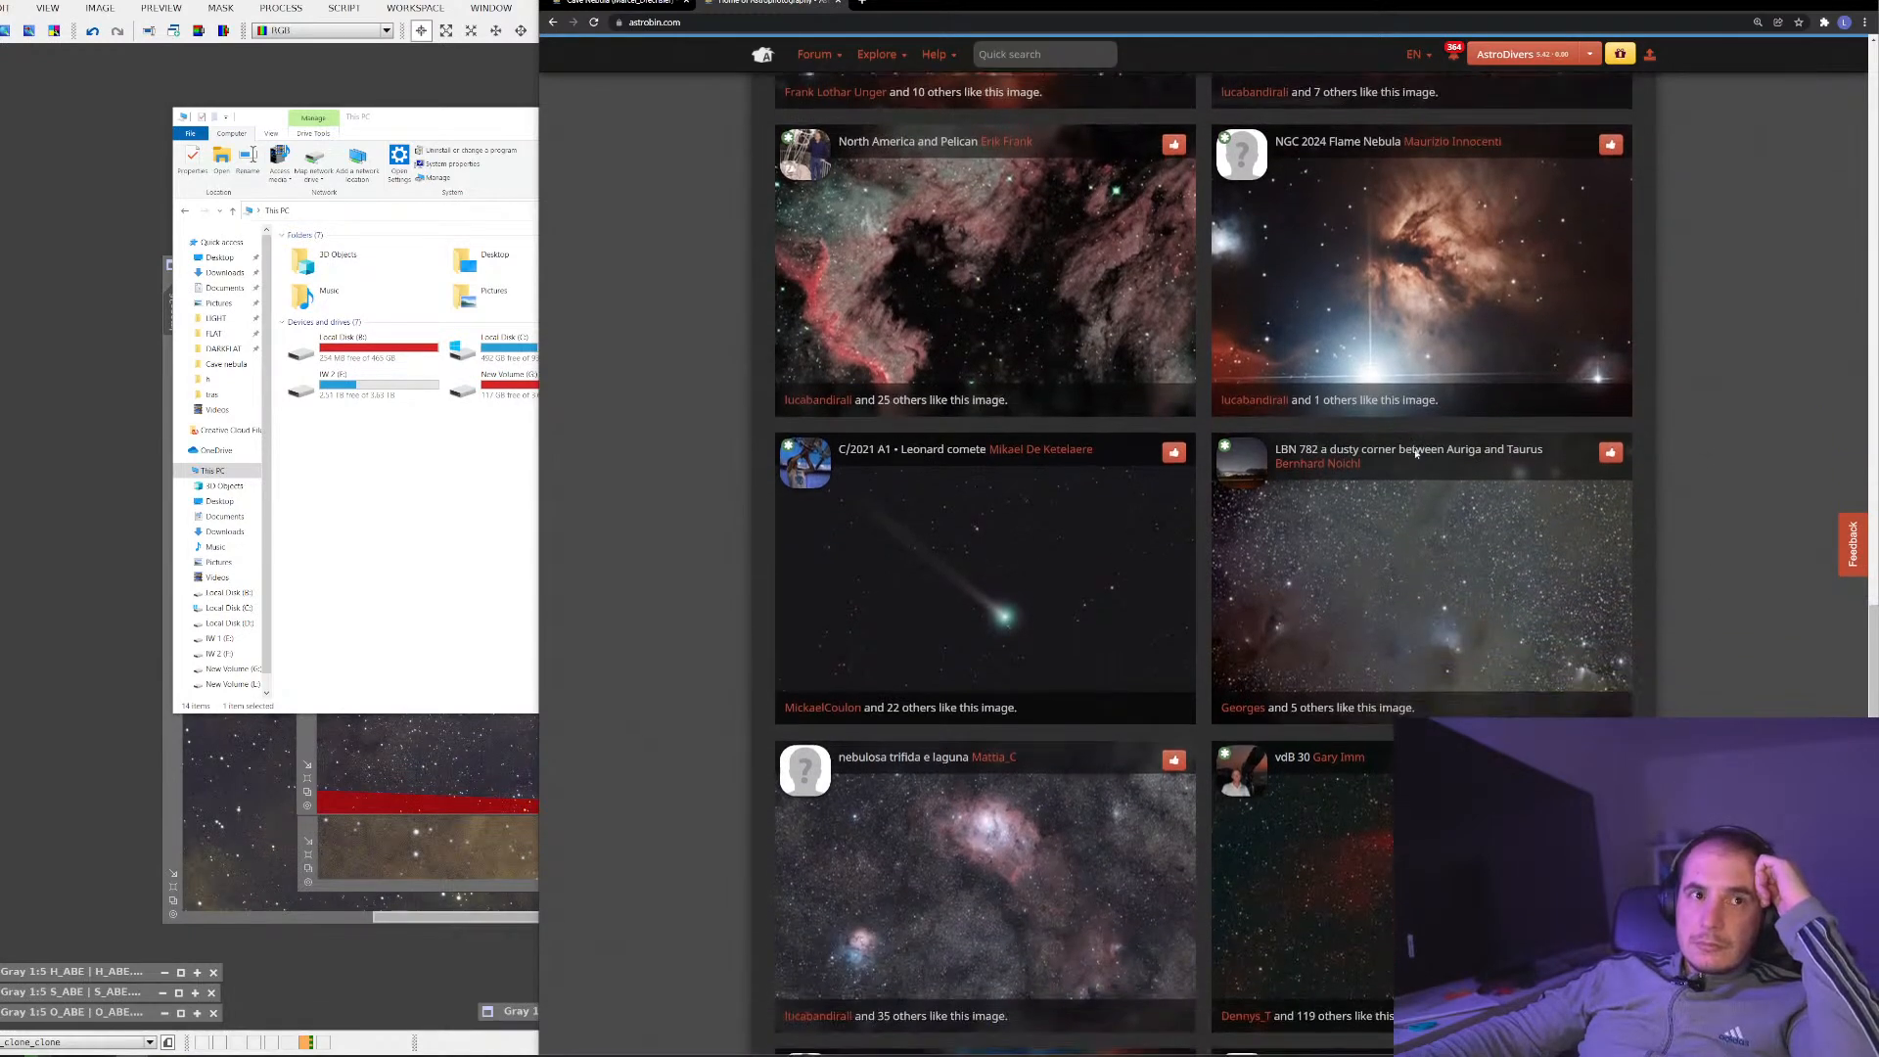
pyautogui.scroll(-3, 1409, 485)
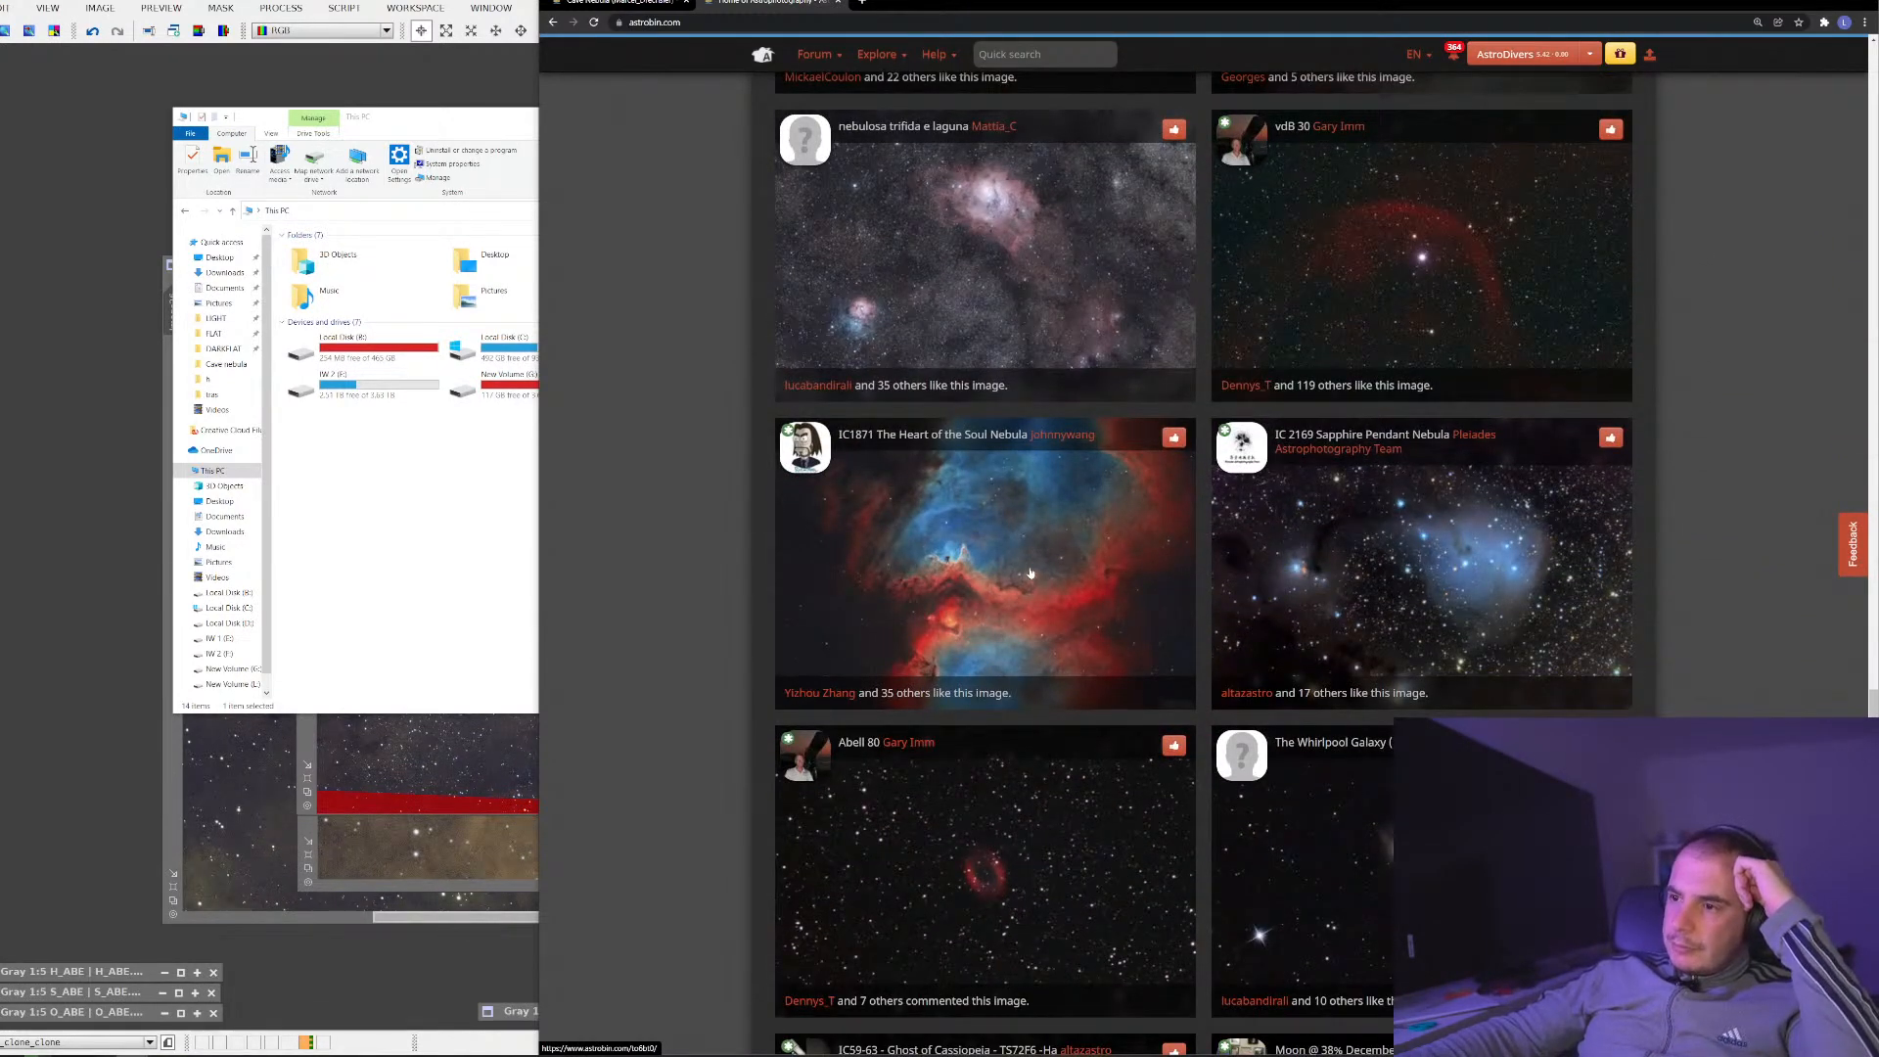
# View the image IC1871 The Heart of the Soul Nebula, and return to the global stream to examine more images
pyautogui.click(1040, 628)
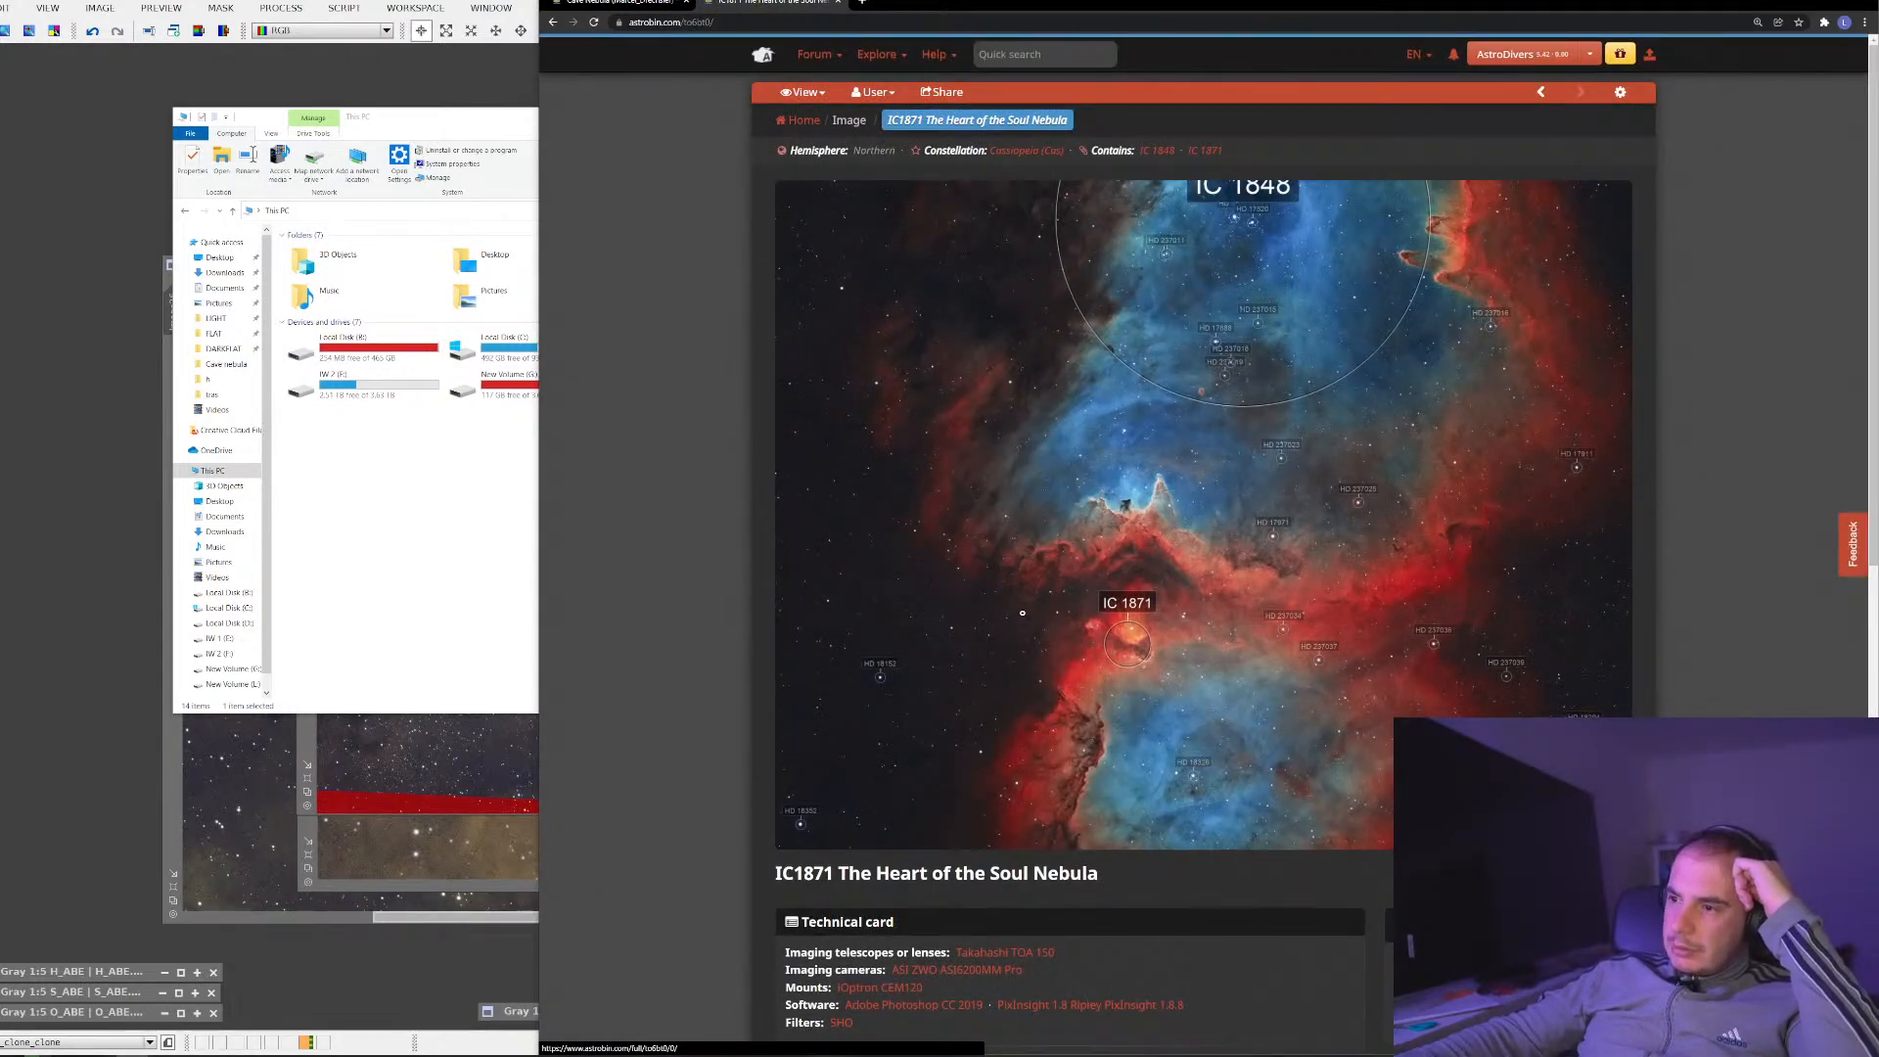
pyautogui.click(554, 22)
pyautogui.scroll(-9, 1159, 452)
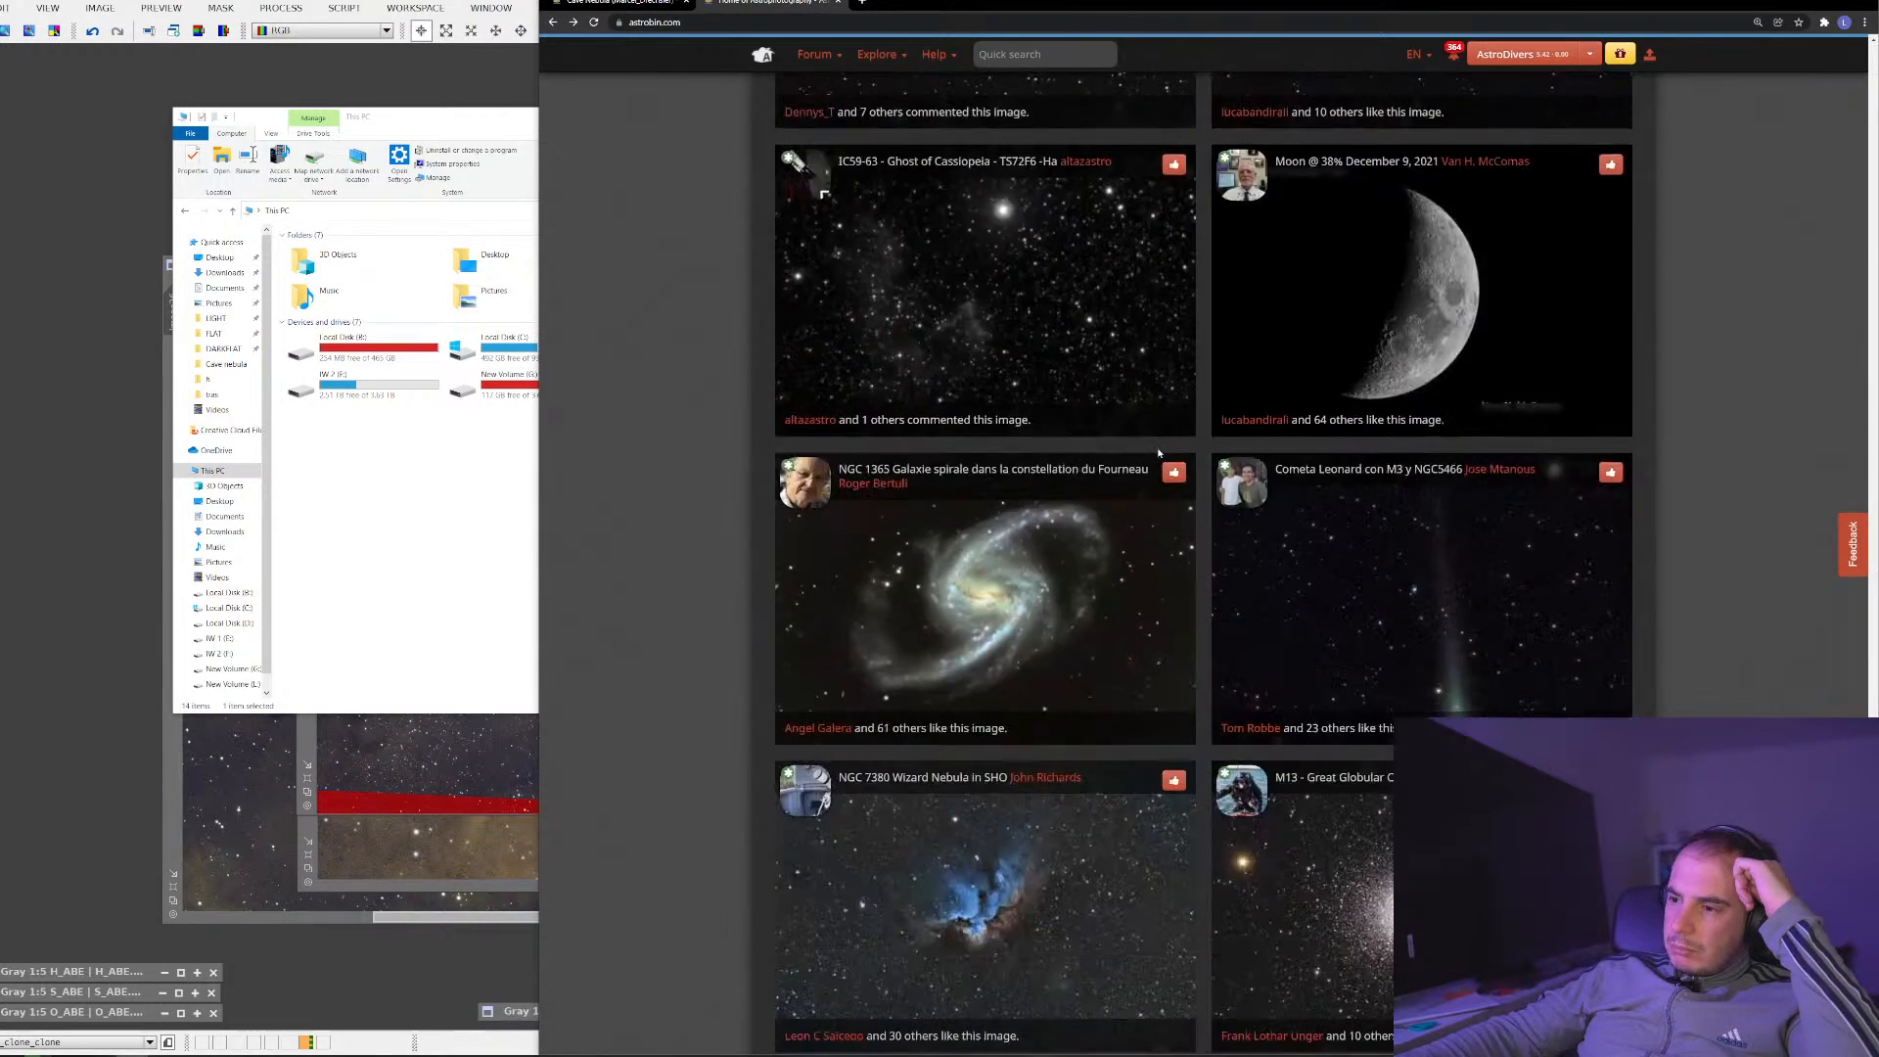
pyautogui.scroll(-9, 1159, 452)
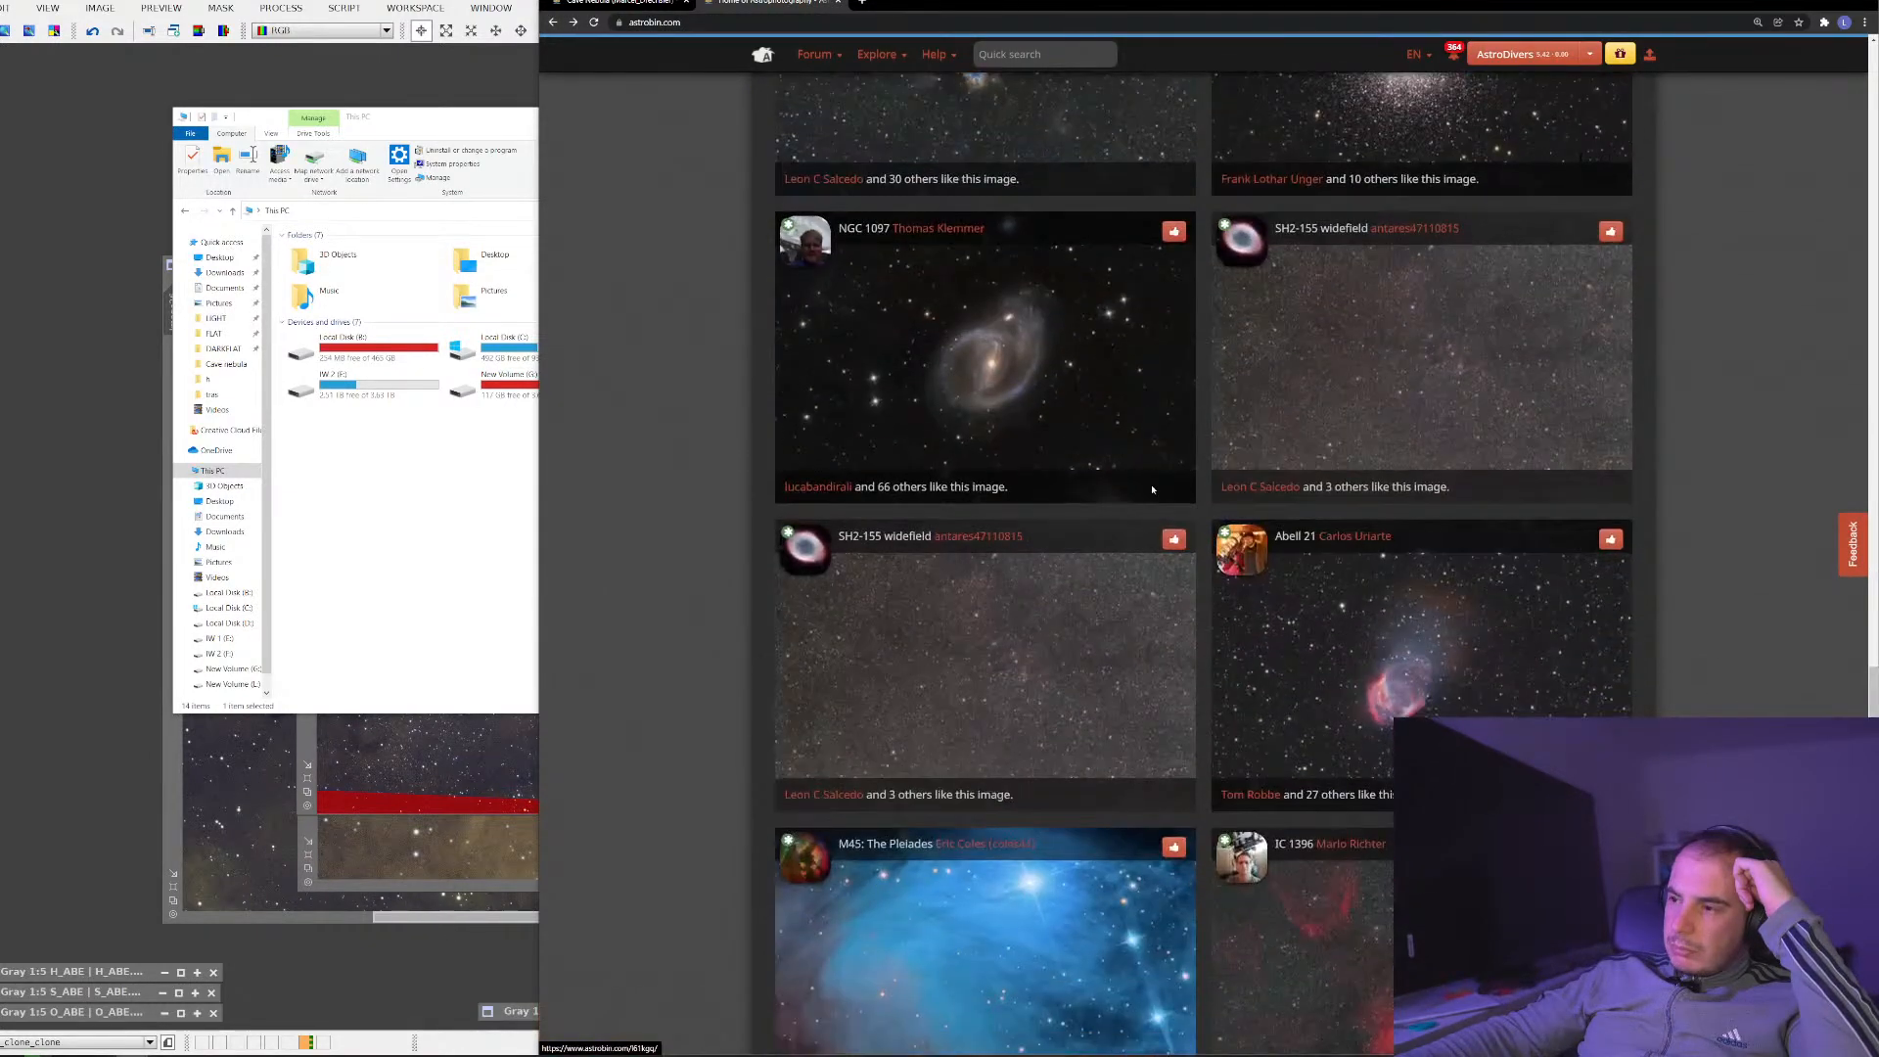
pyautogui.scroll(-4, 1153, 489)
pyautogui.scroll(-4, 1152, 490)
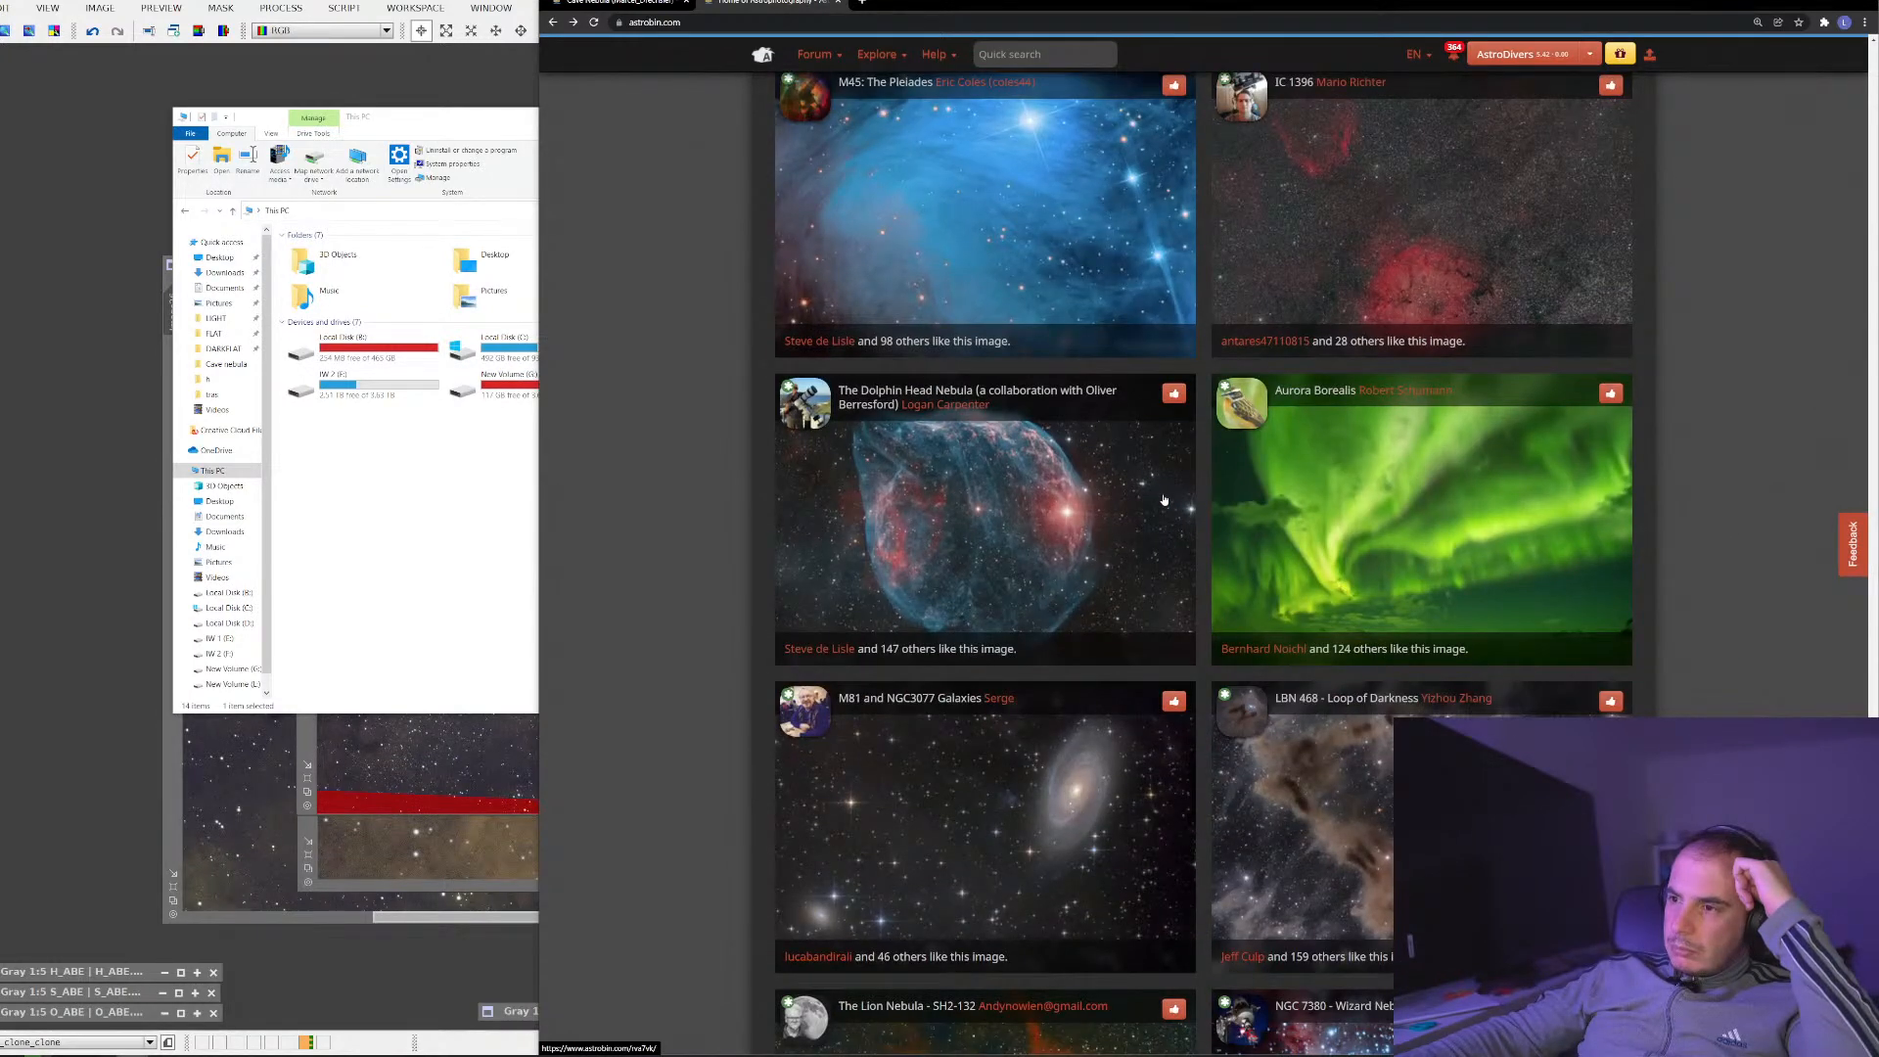
pyautogui.scroll(-7, 1164, 500)
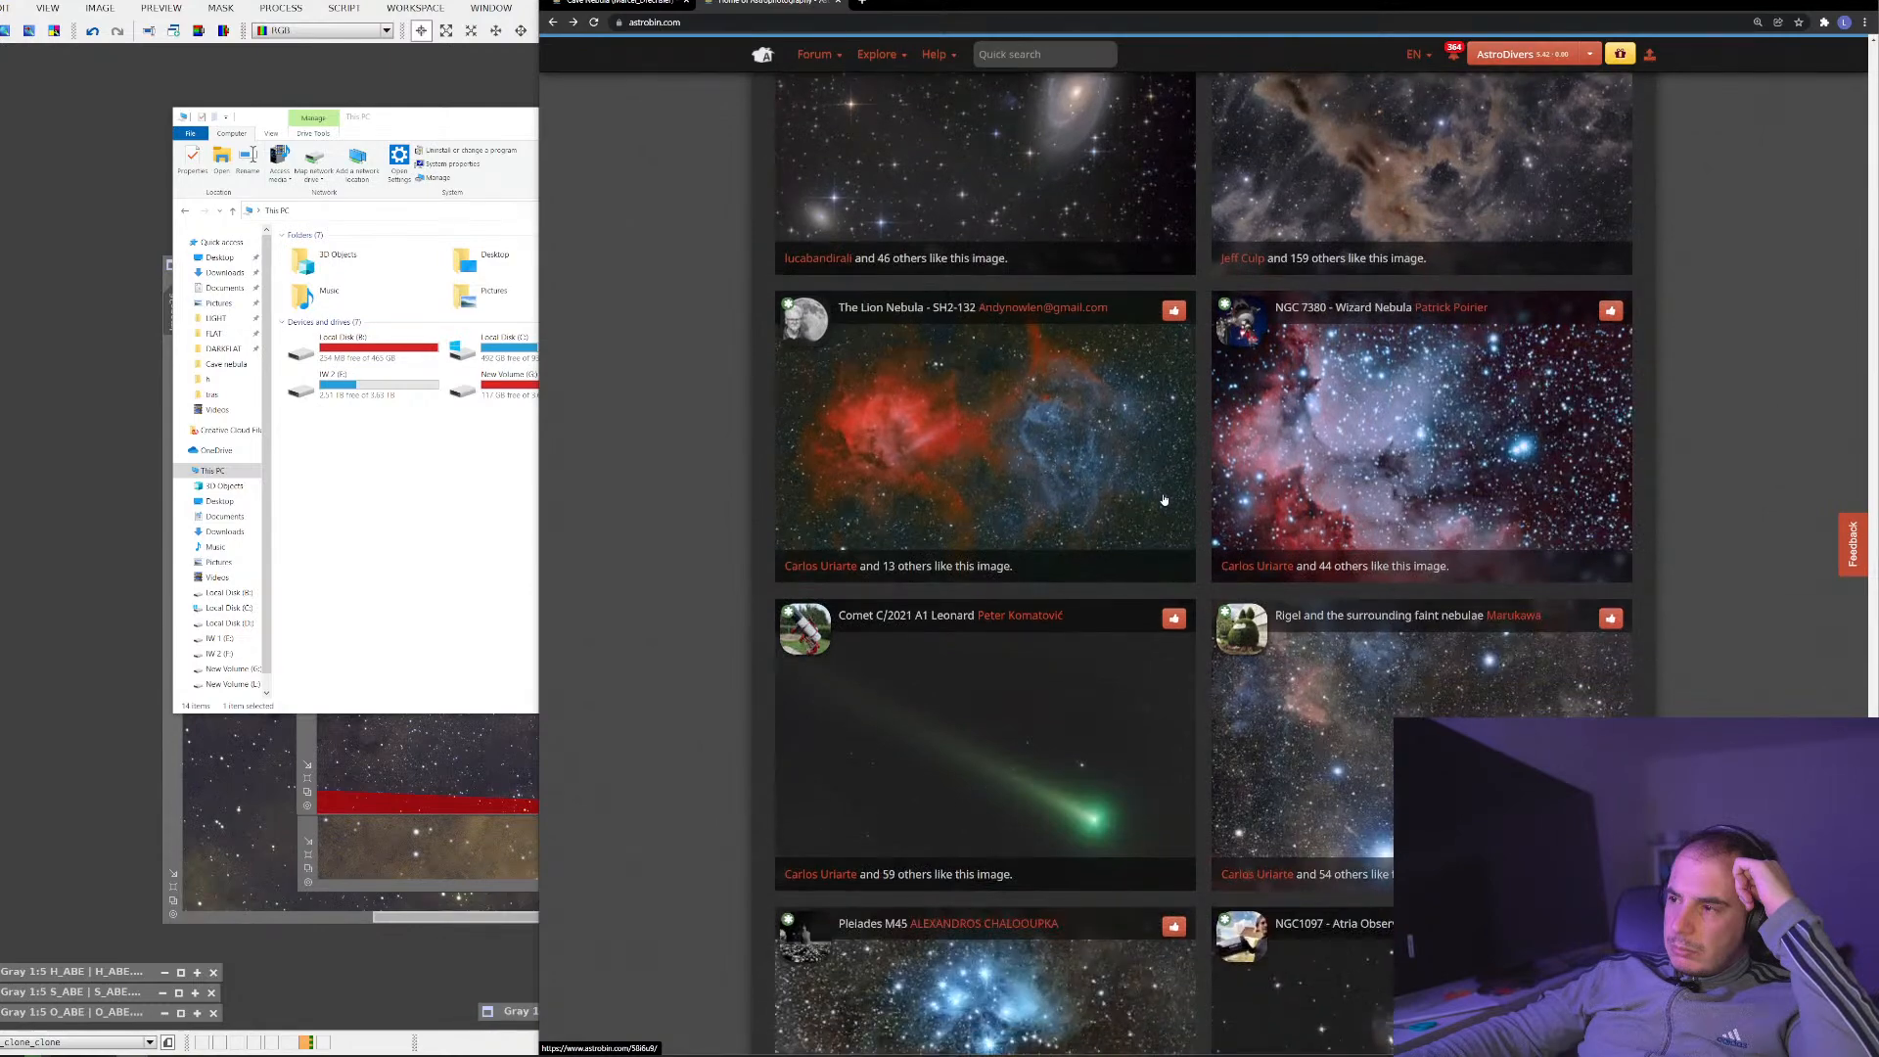
pyautogui.scroll(-4, 1164, 500)
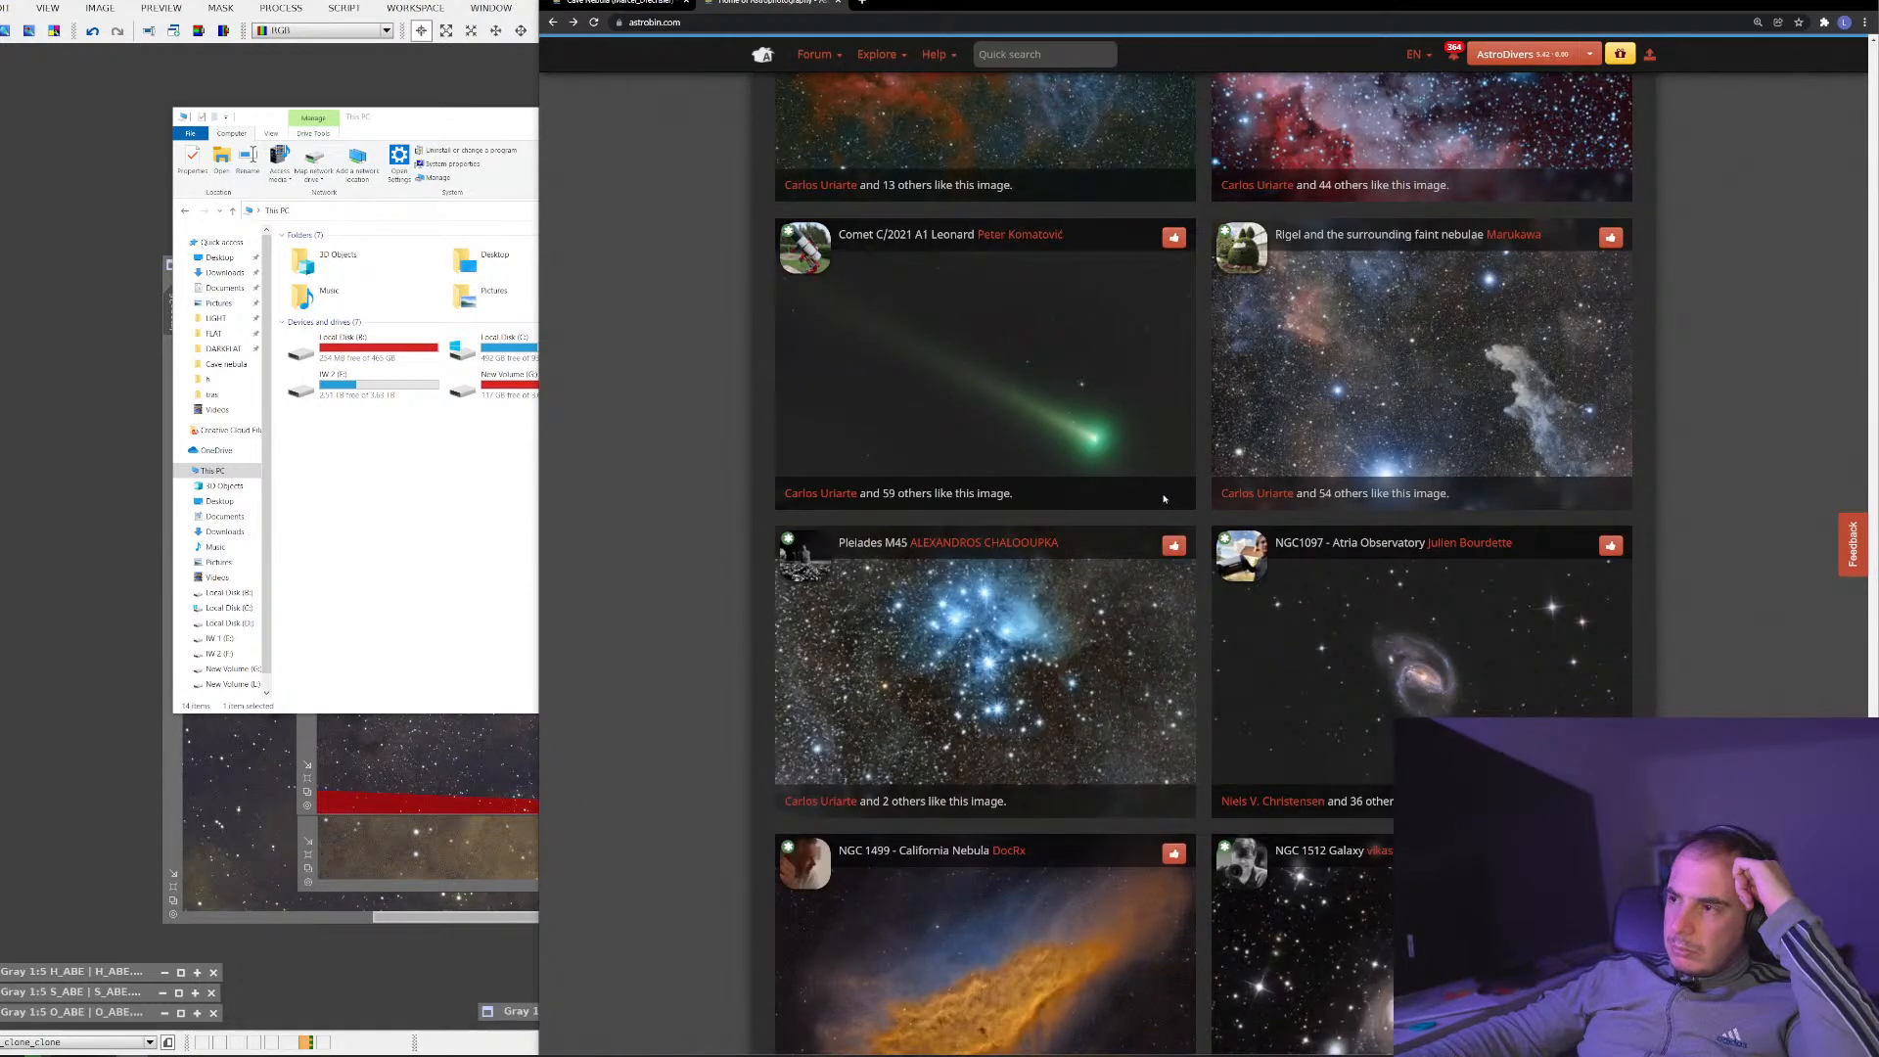
# Look further down the global stream through the newest galaxy, nebula and Milky Way images
pyautogui.scroll(-4, 1164, 499)
pyautogui.scroll(-4, 1164, 500)
pyautogui.scroll(-3, 1164, 501)
pyautogui.scroll(-4, 1233, 527)
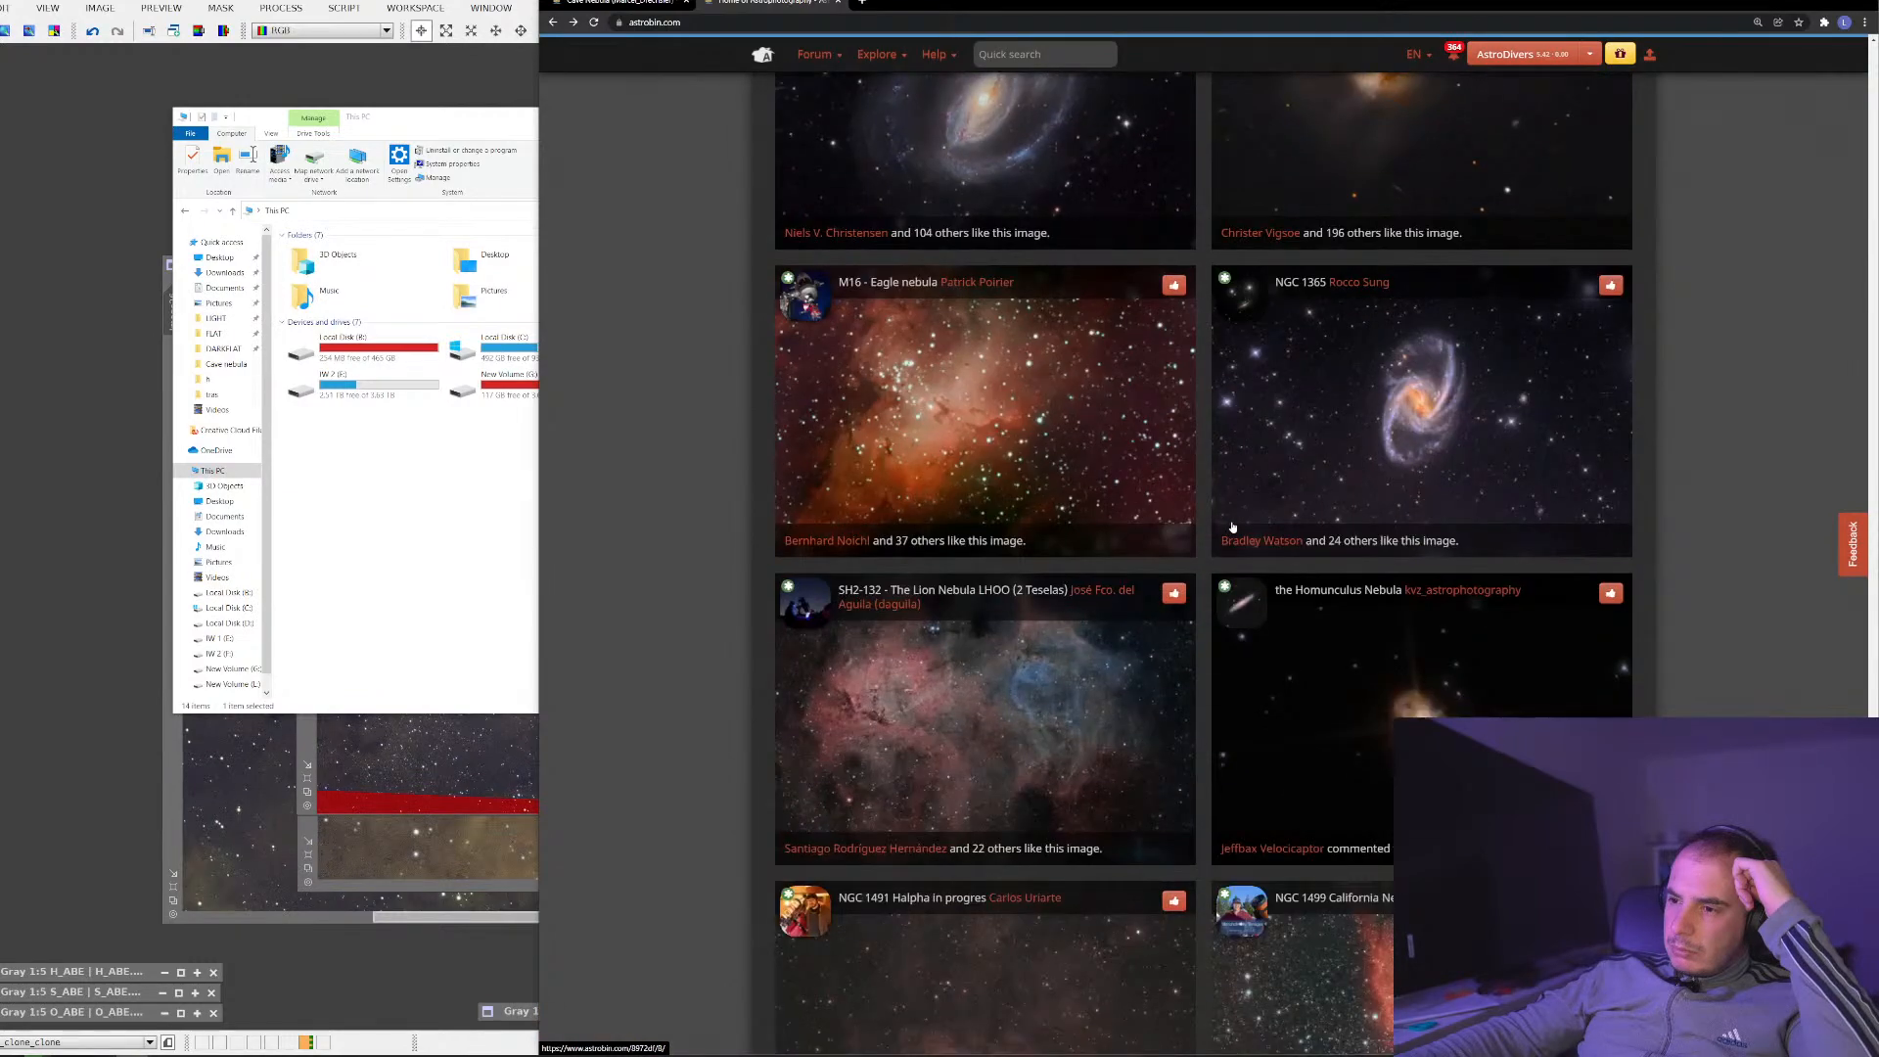
pyautogui.scroll(-4, 1230, 531)
pyautogui.scroll(-4, 1227, 536)
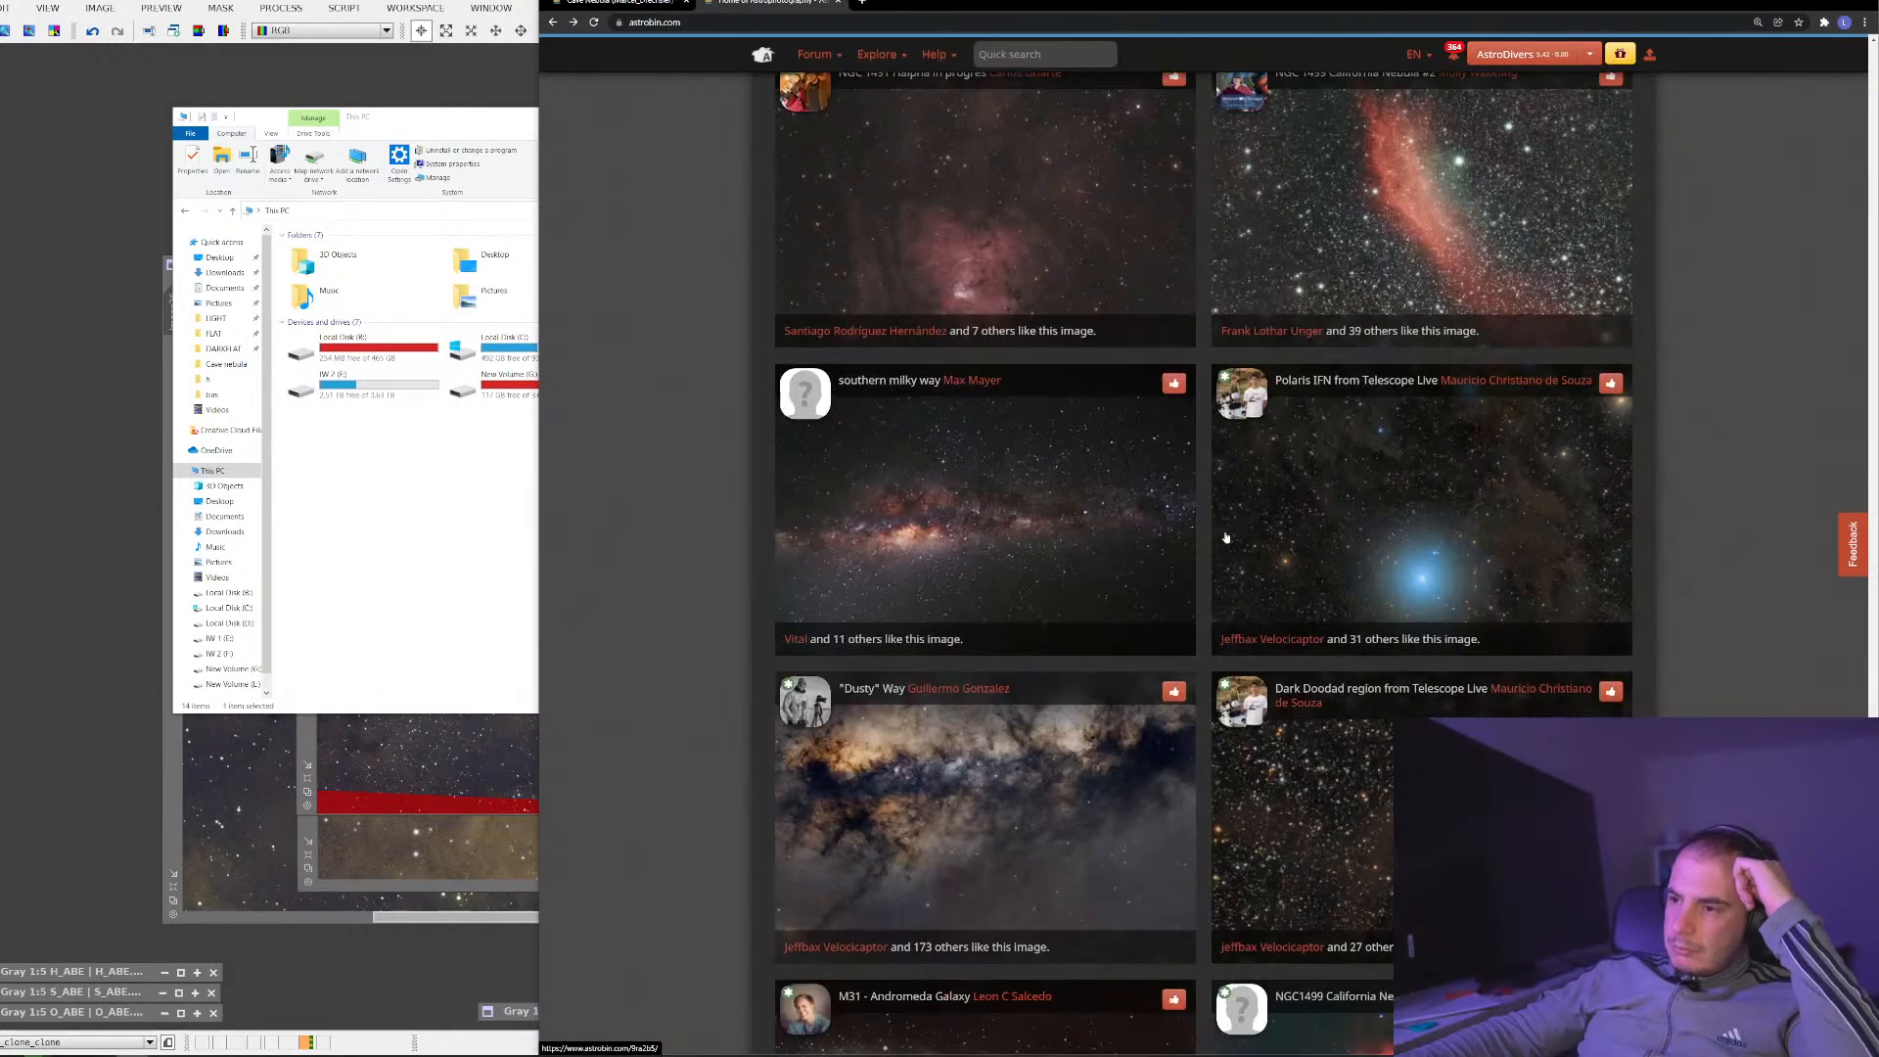
pyautogui.scroll(-4, 1227, 536)
pyautogui.scroll(-4, 1227, 537)
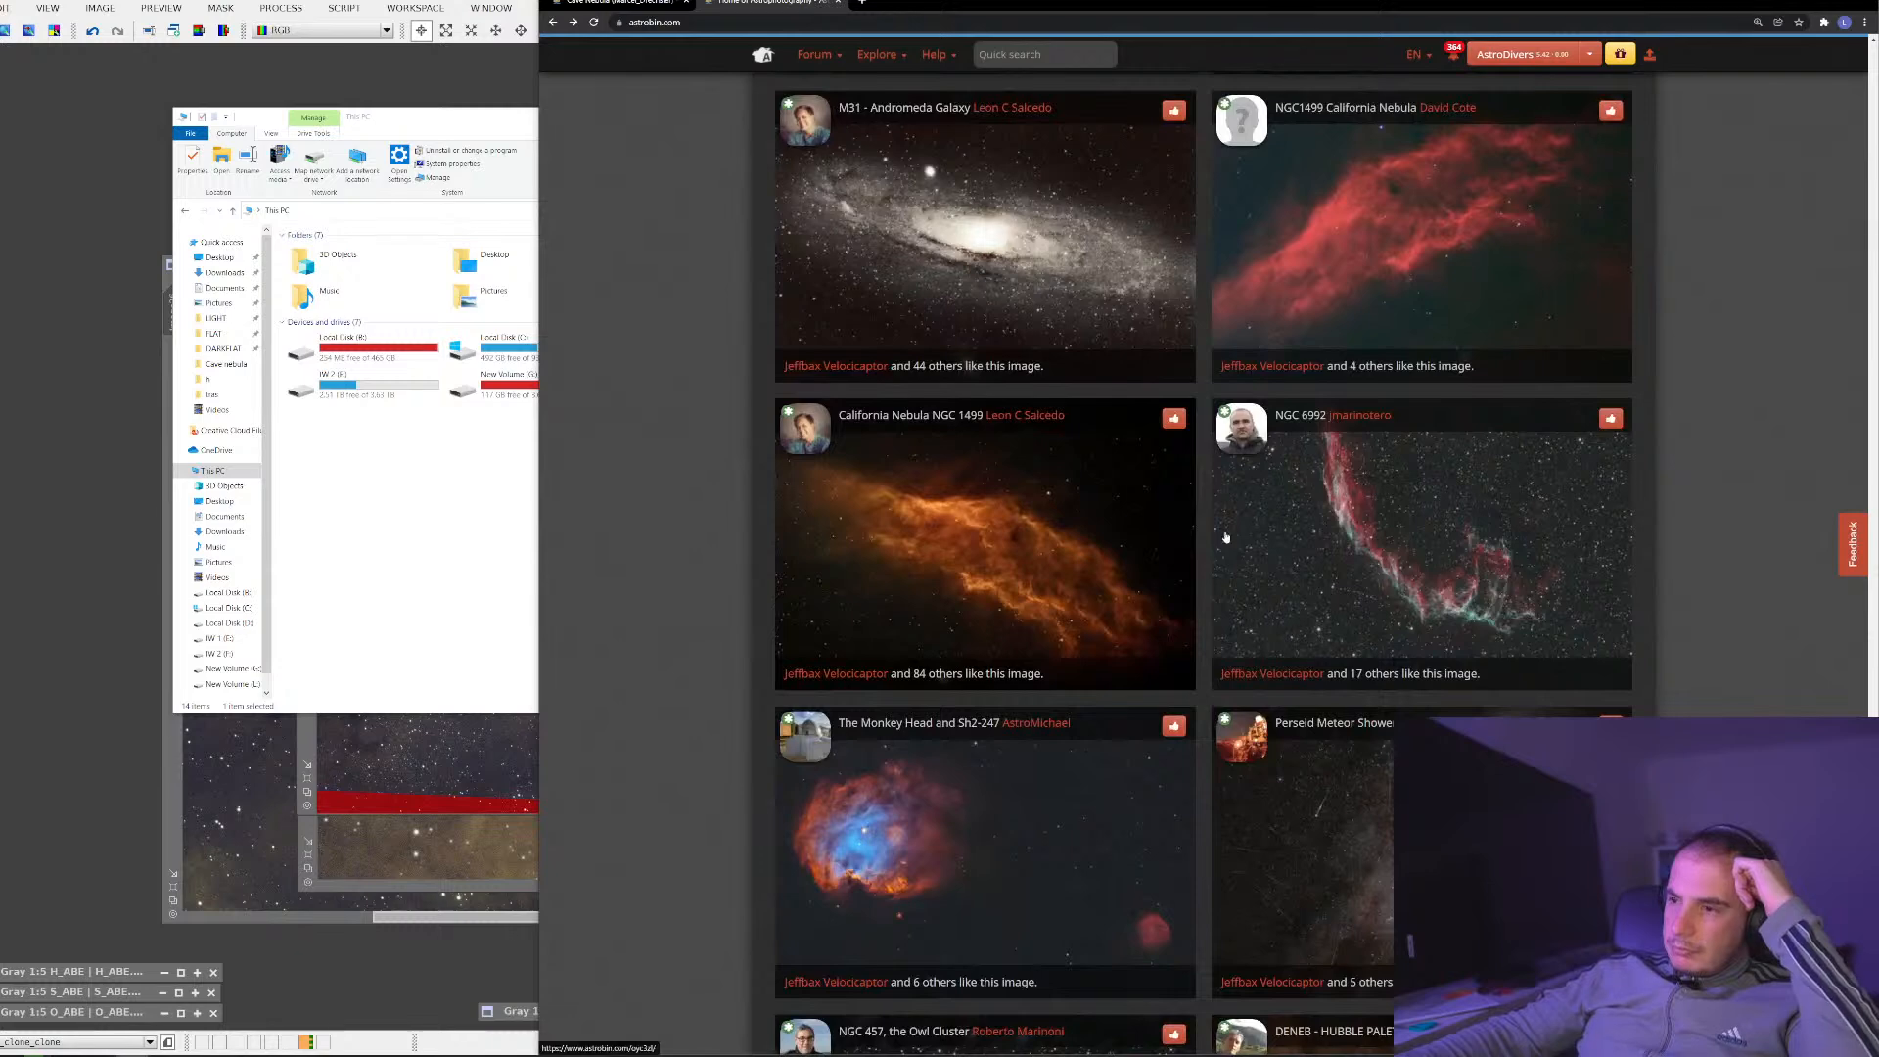
pyautogui.scroll(-4, 1226, 536)
# Open the image The Monkey Head and Sh2-247, inspect the nebula's core enlarged, and put the browser away
pyautogui.click(1001, 428)
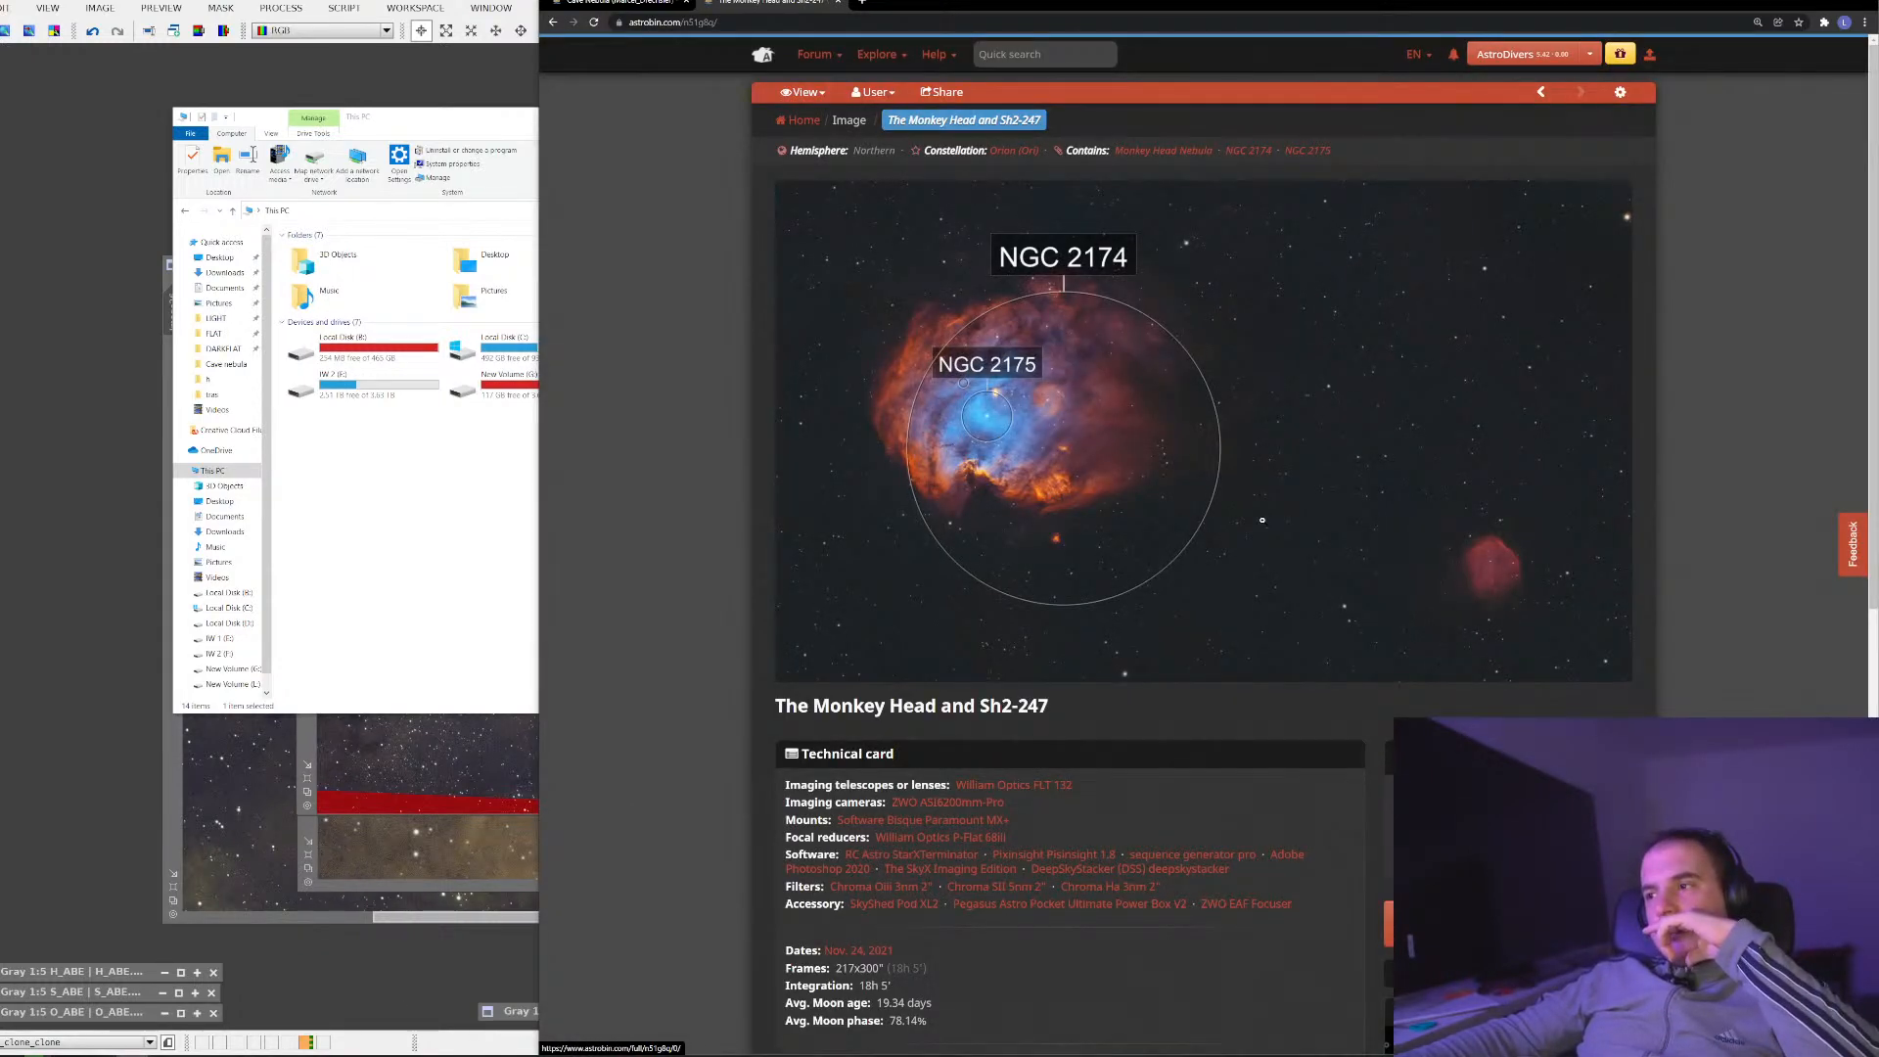
pyautogui.click(1085, 466)
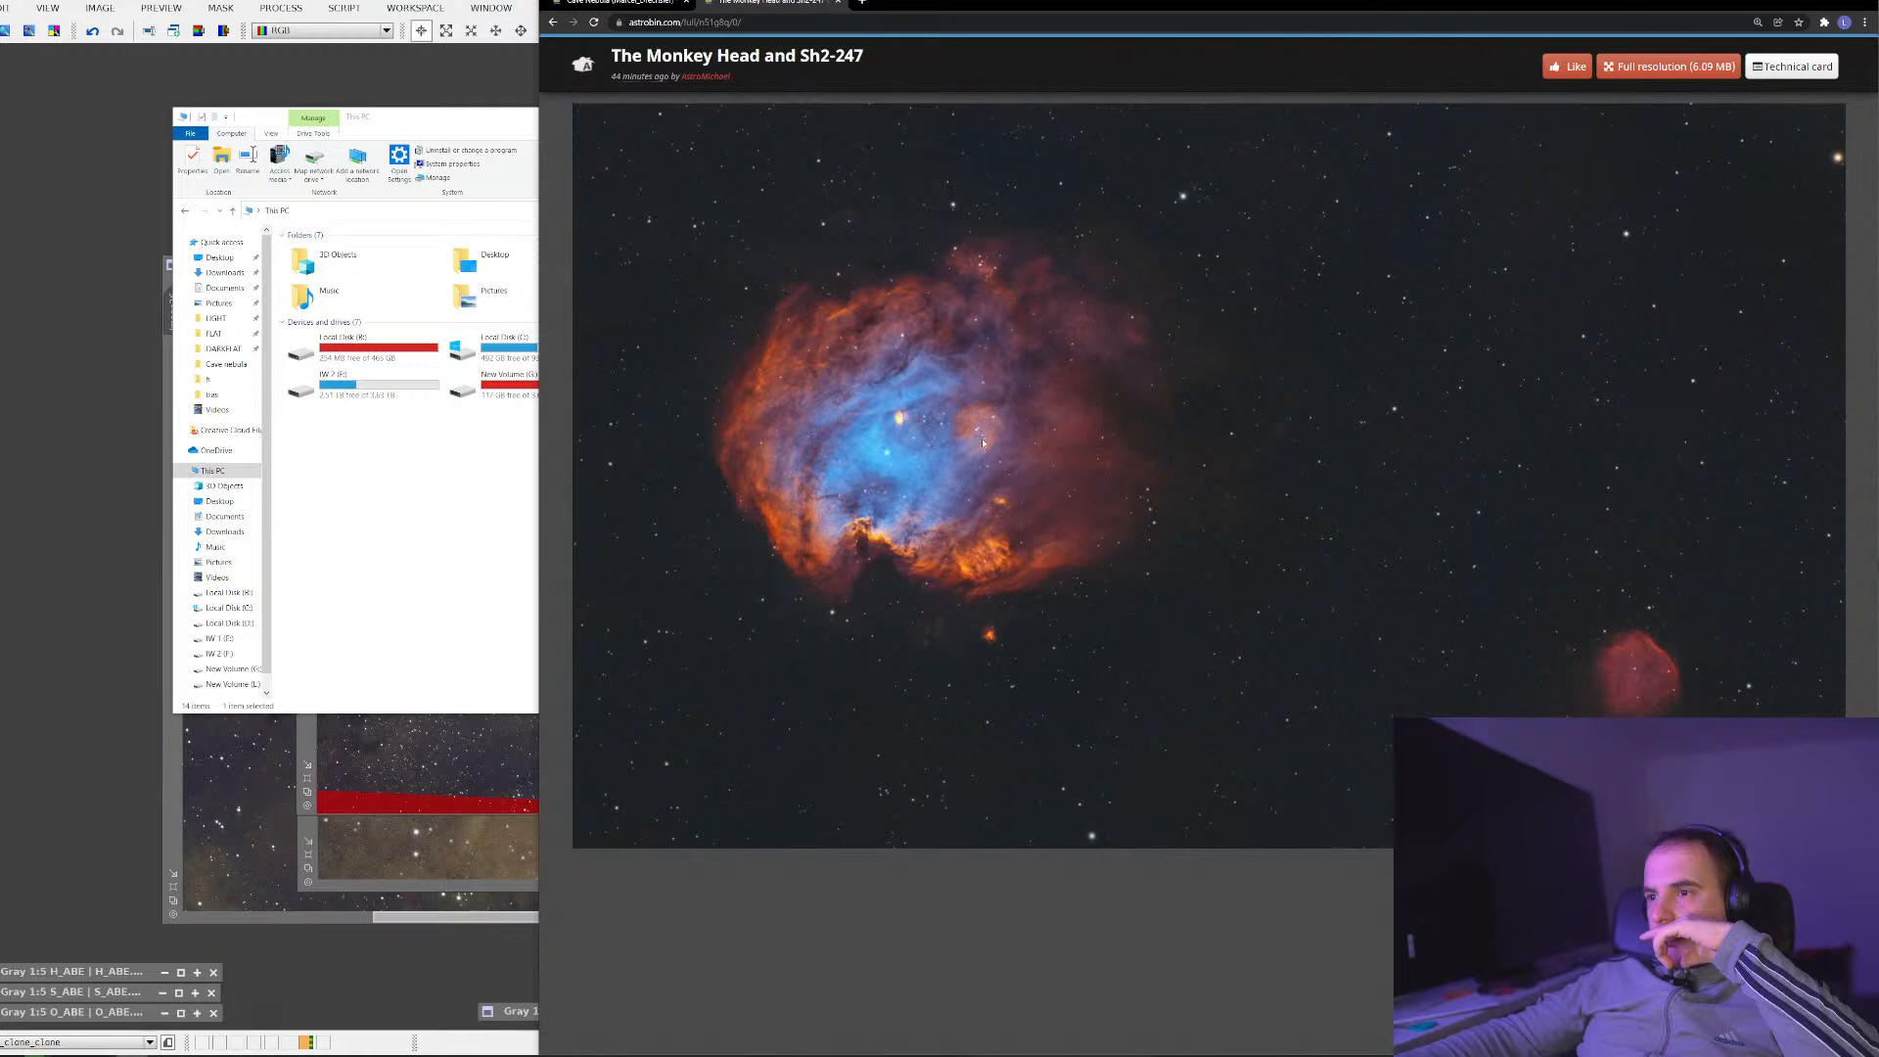
pyautogui.click(918, 442)
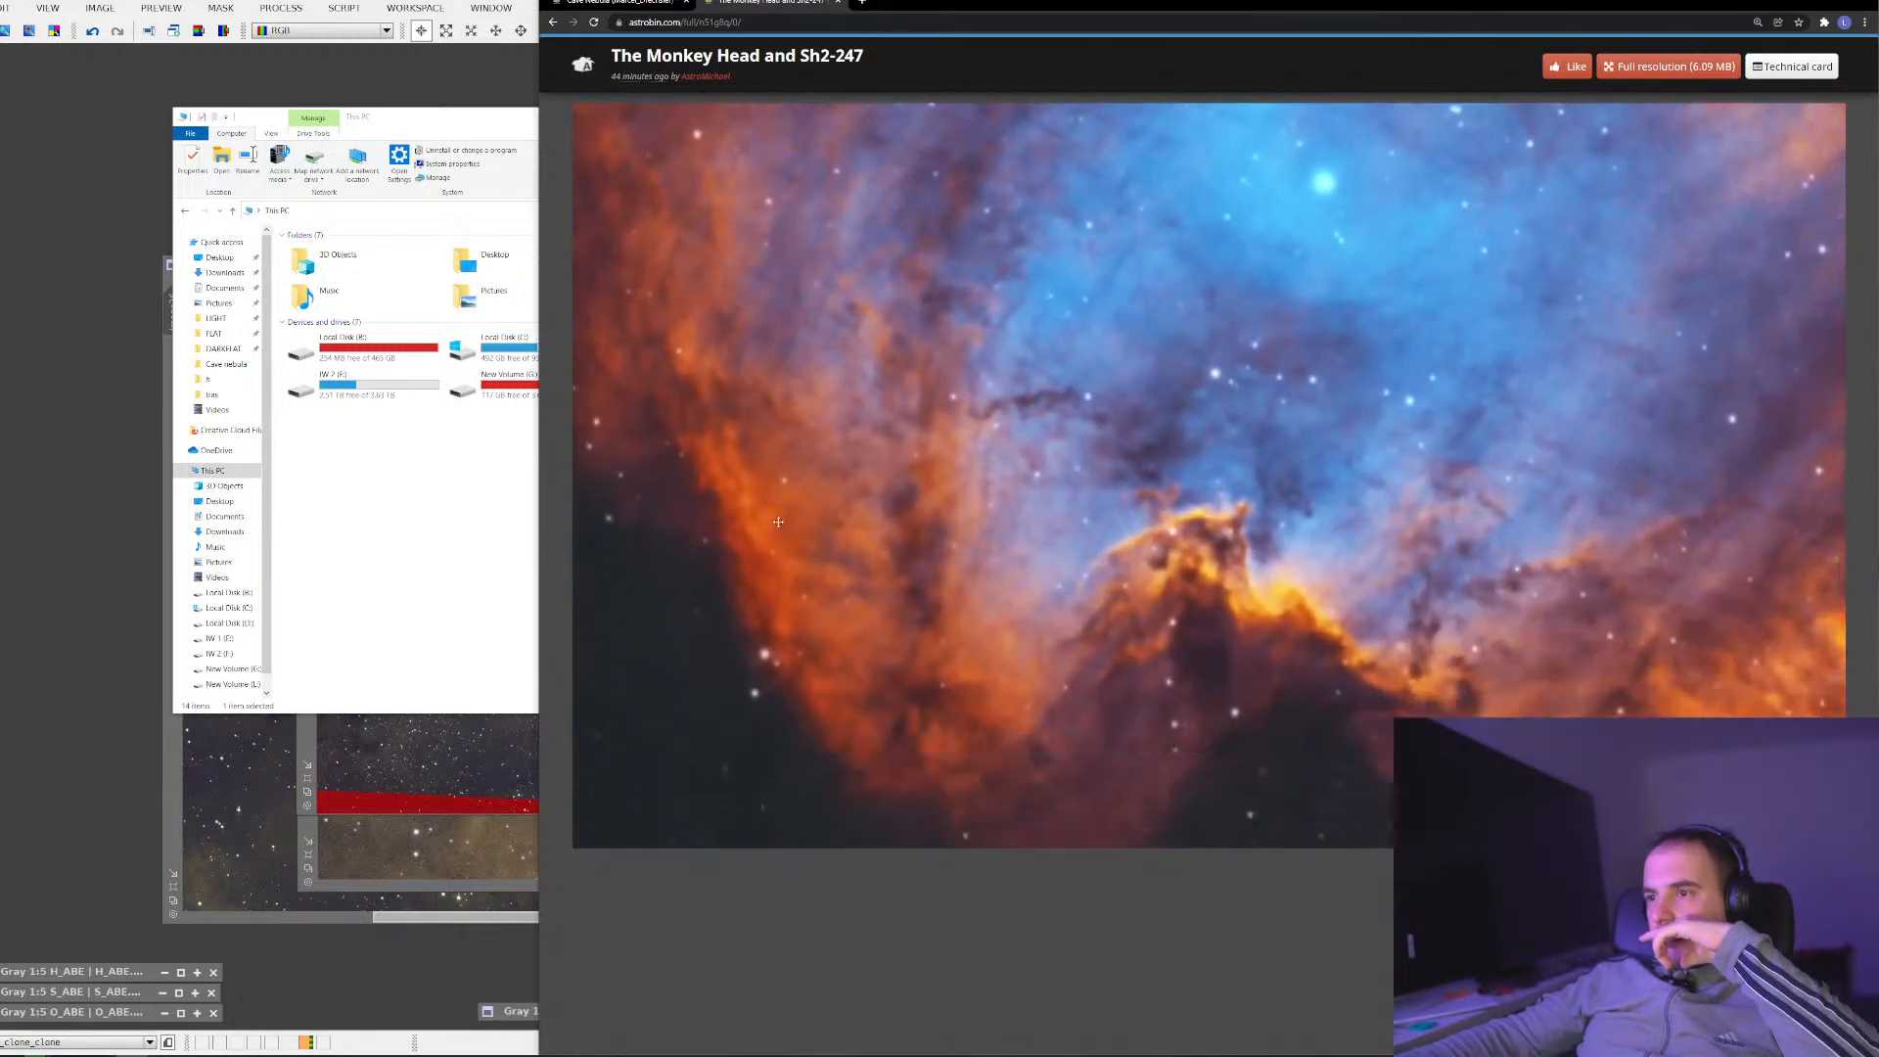
pyautogui.click(779, 527)
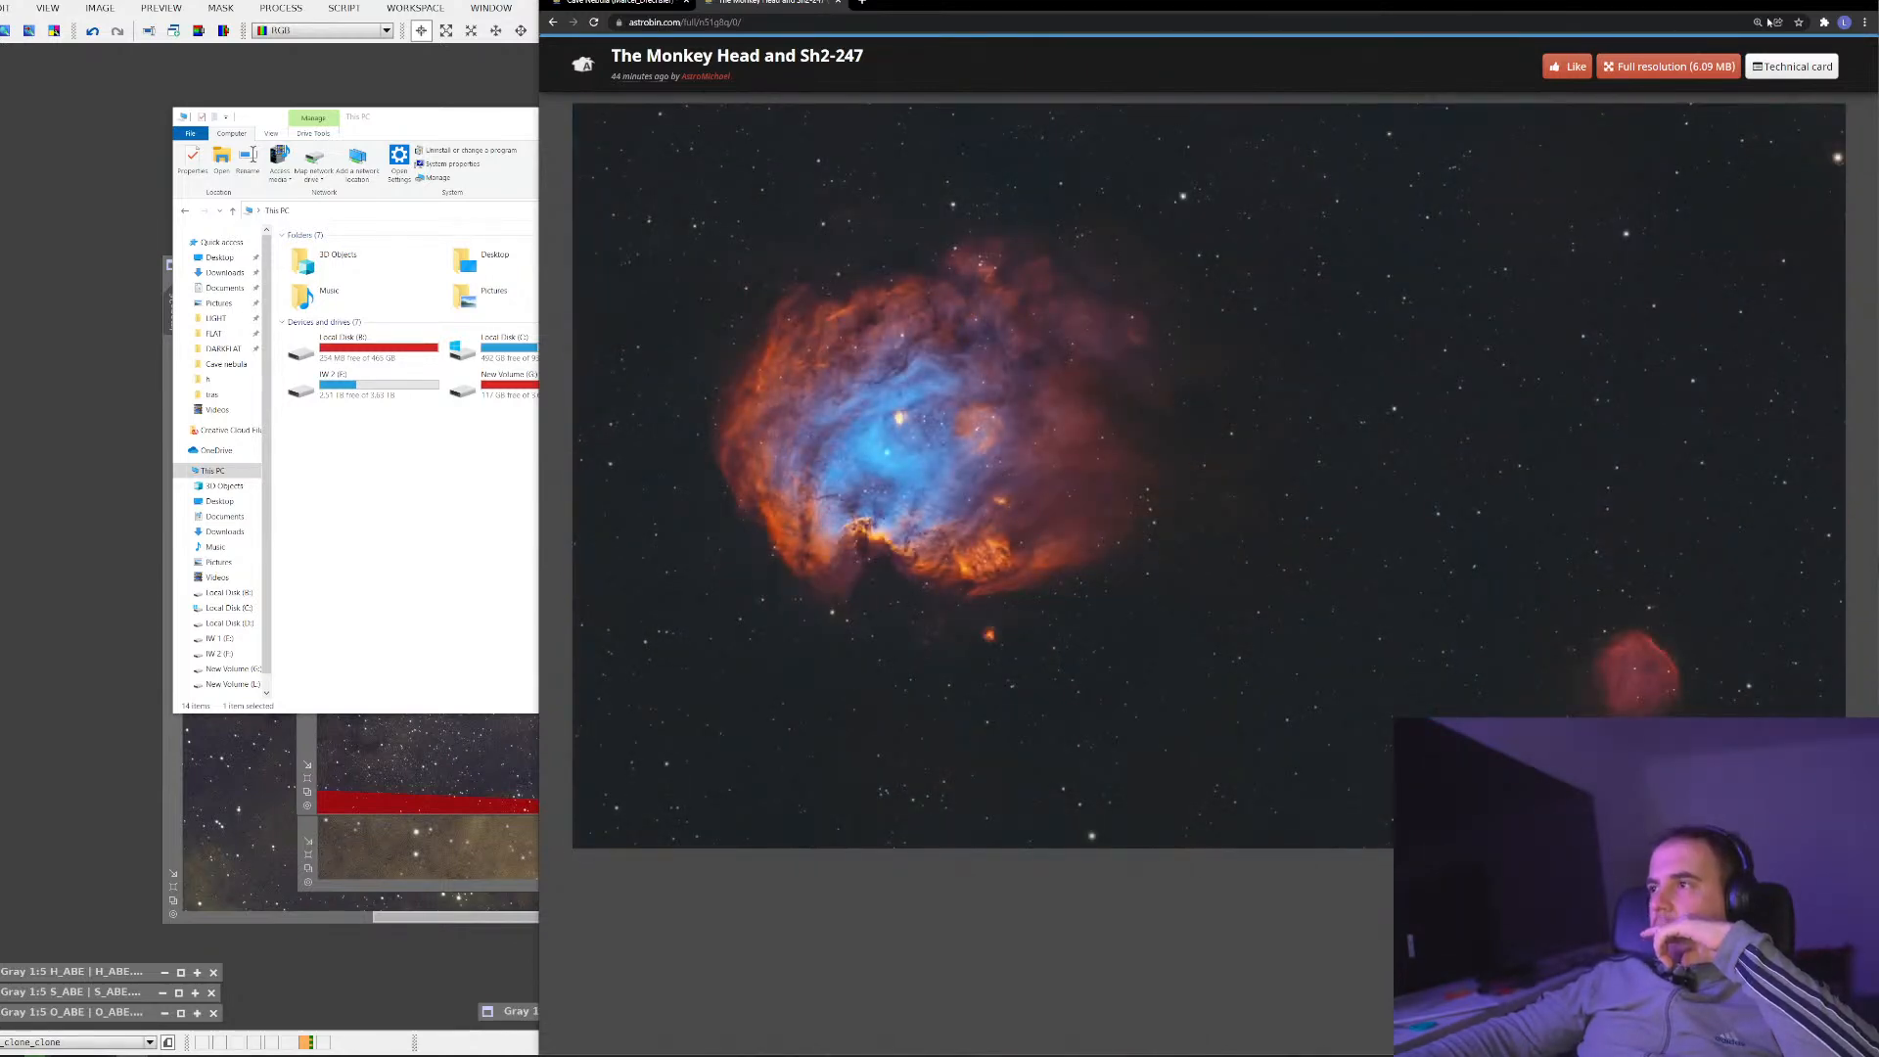
pyautogui.click(1808, 3)
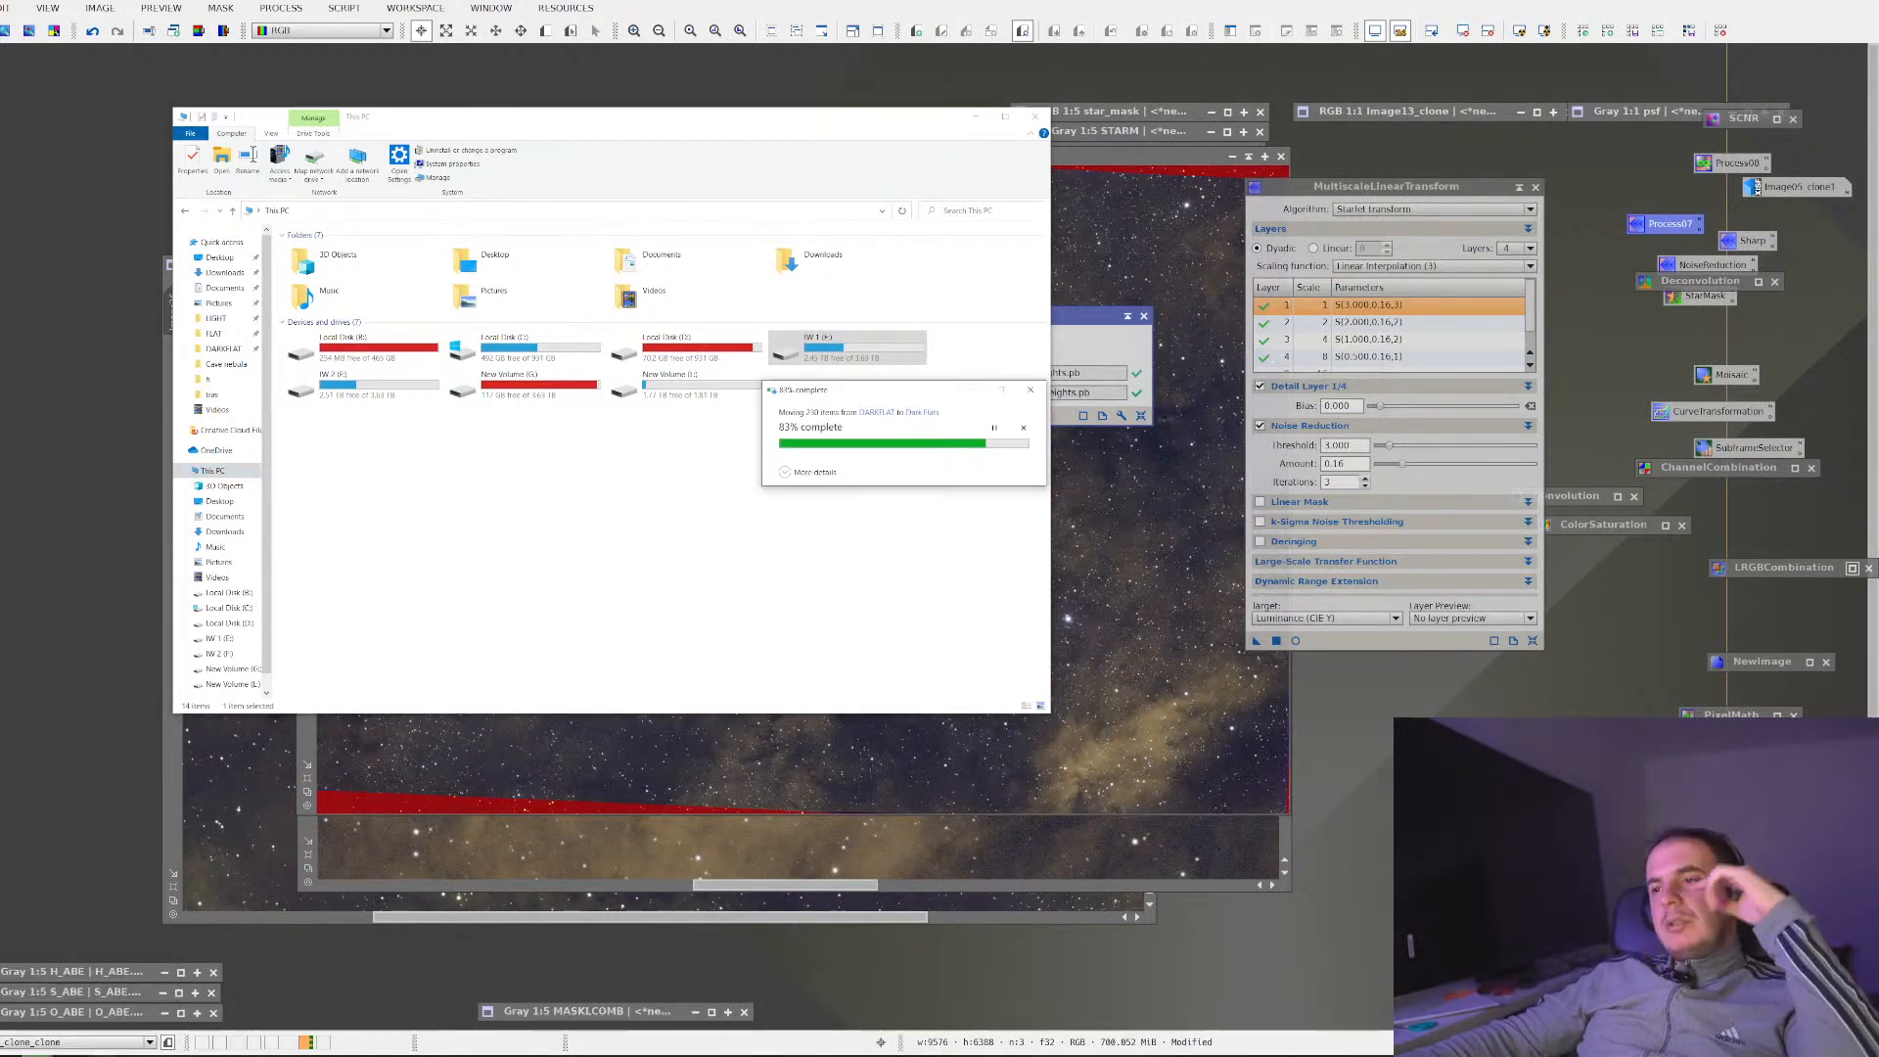
# Check the dark-flat move and the drives in This PC, and open the first nearly full Local Disk to view its folders
pyautogui.moveTo(132, 1055)
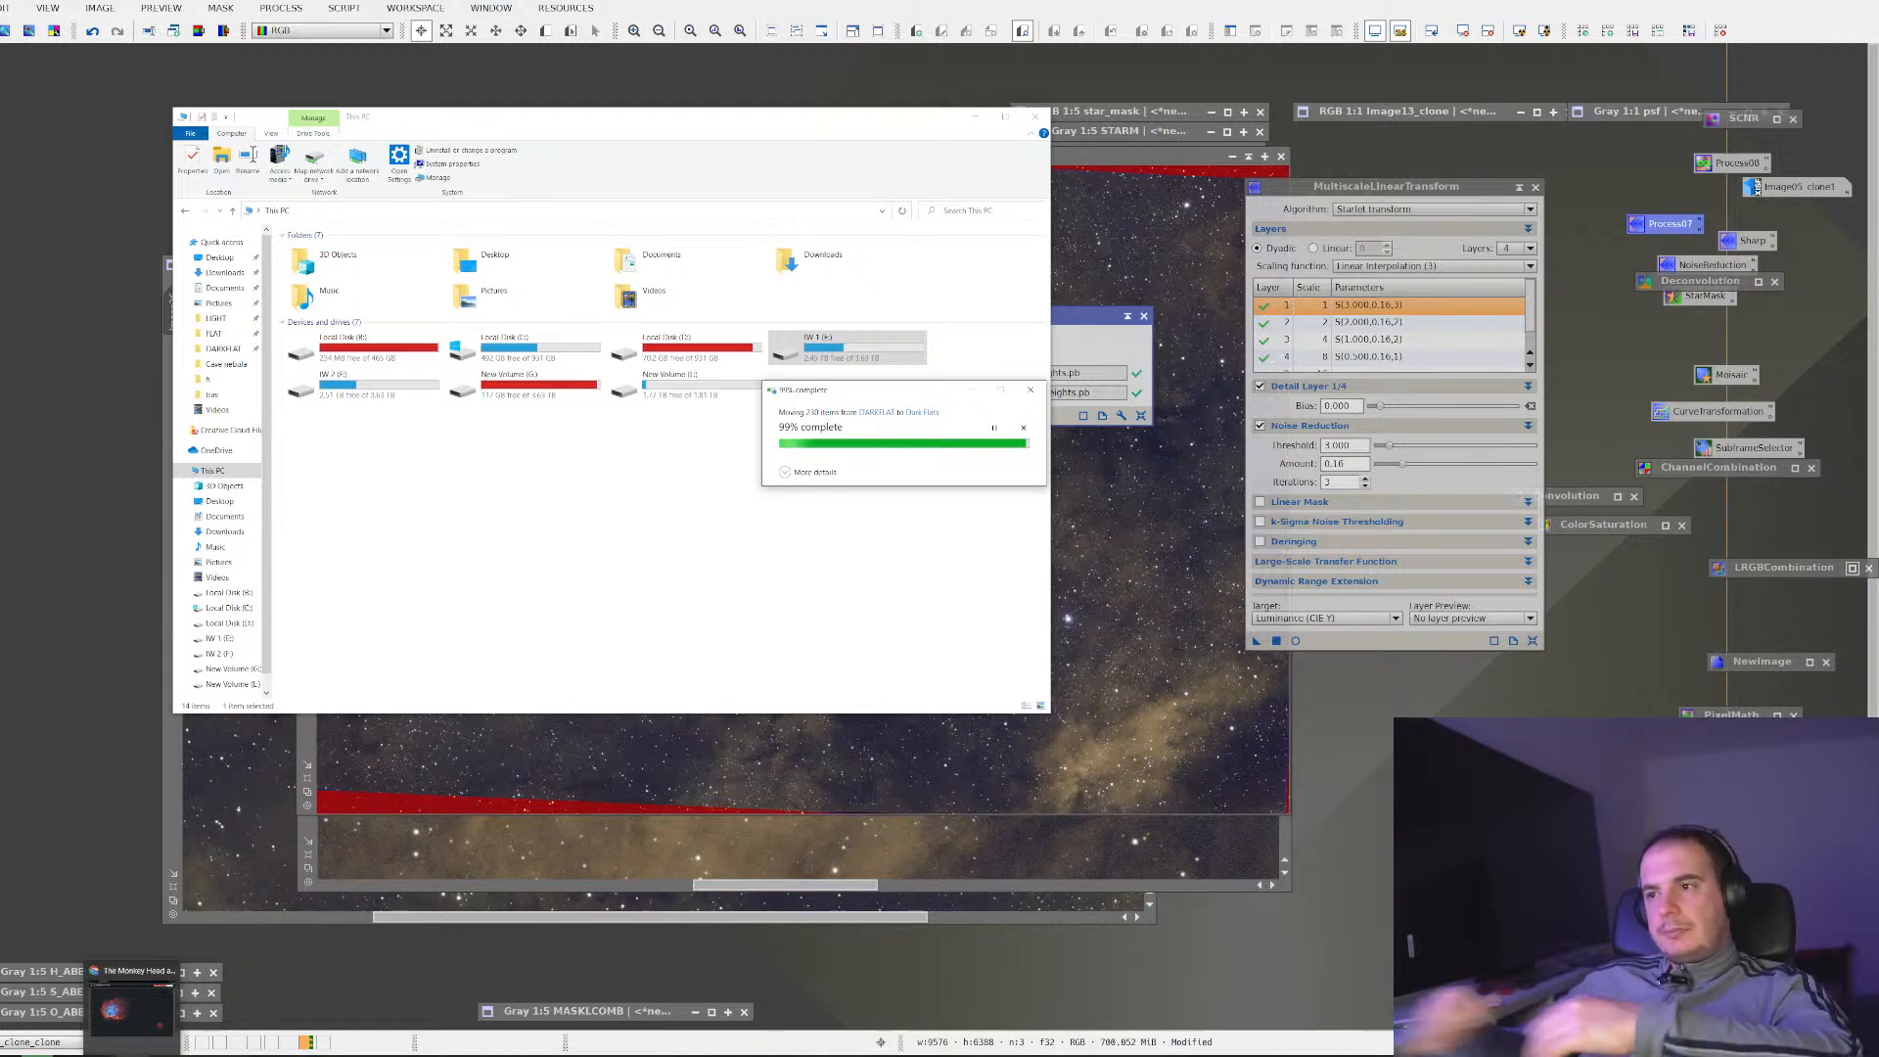
pyautogui.click(675, 564)
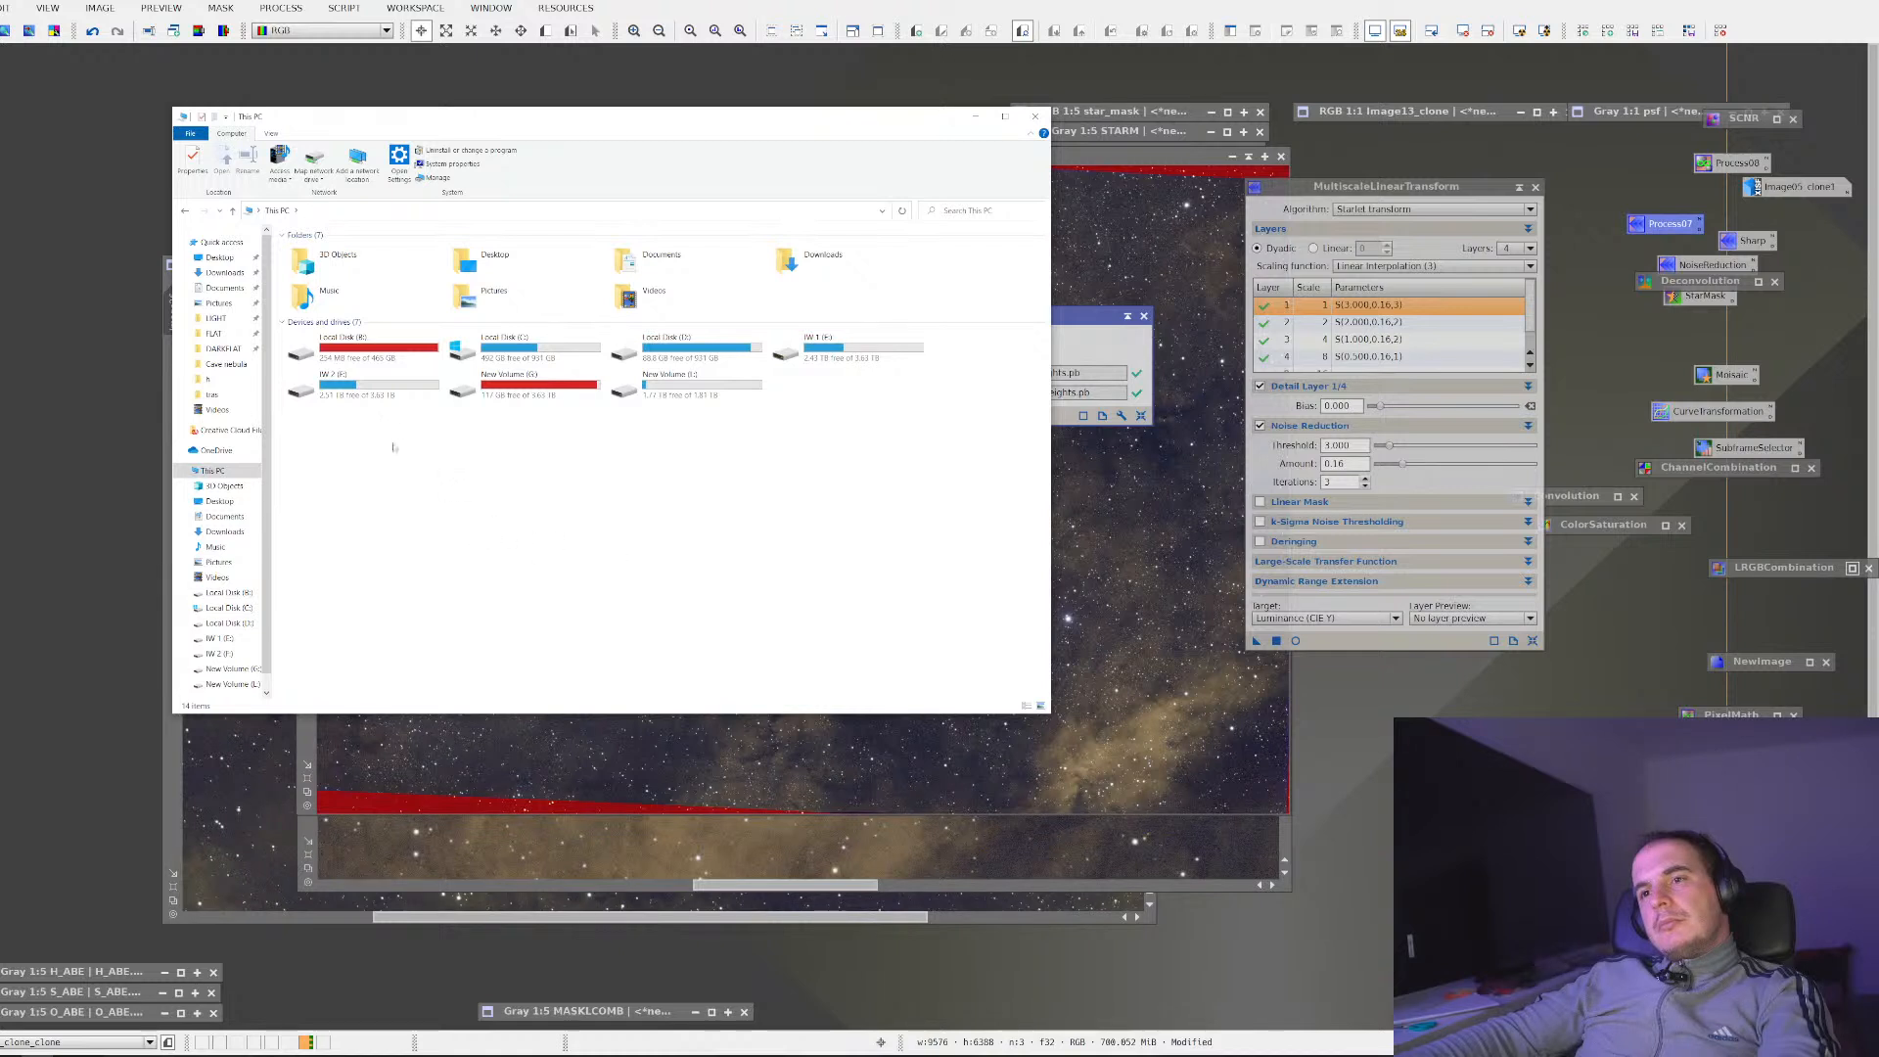
pyautogui.doubleClick(377, 358)
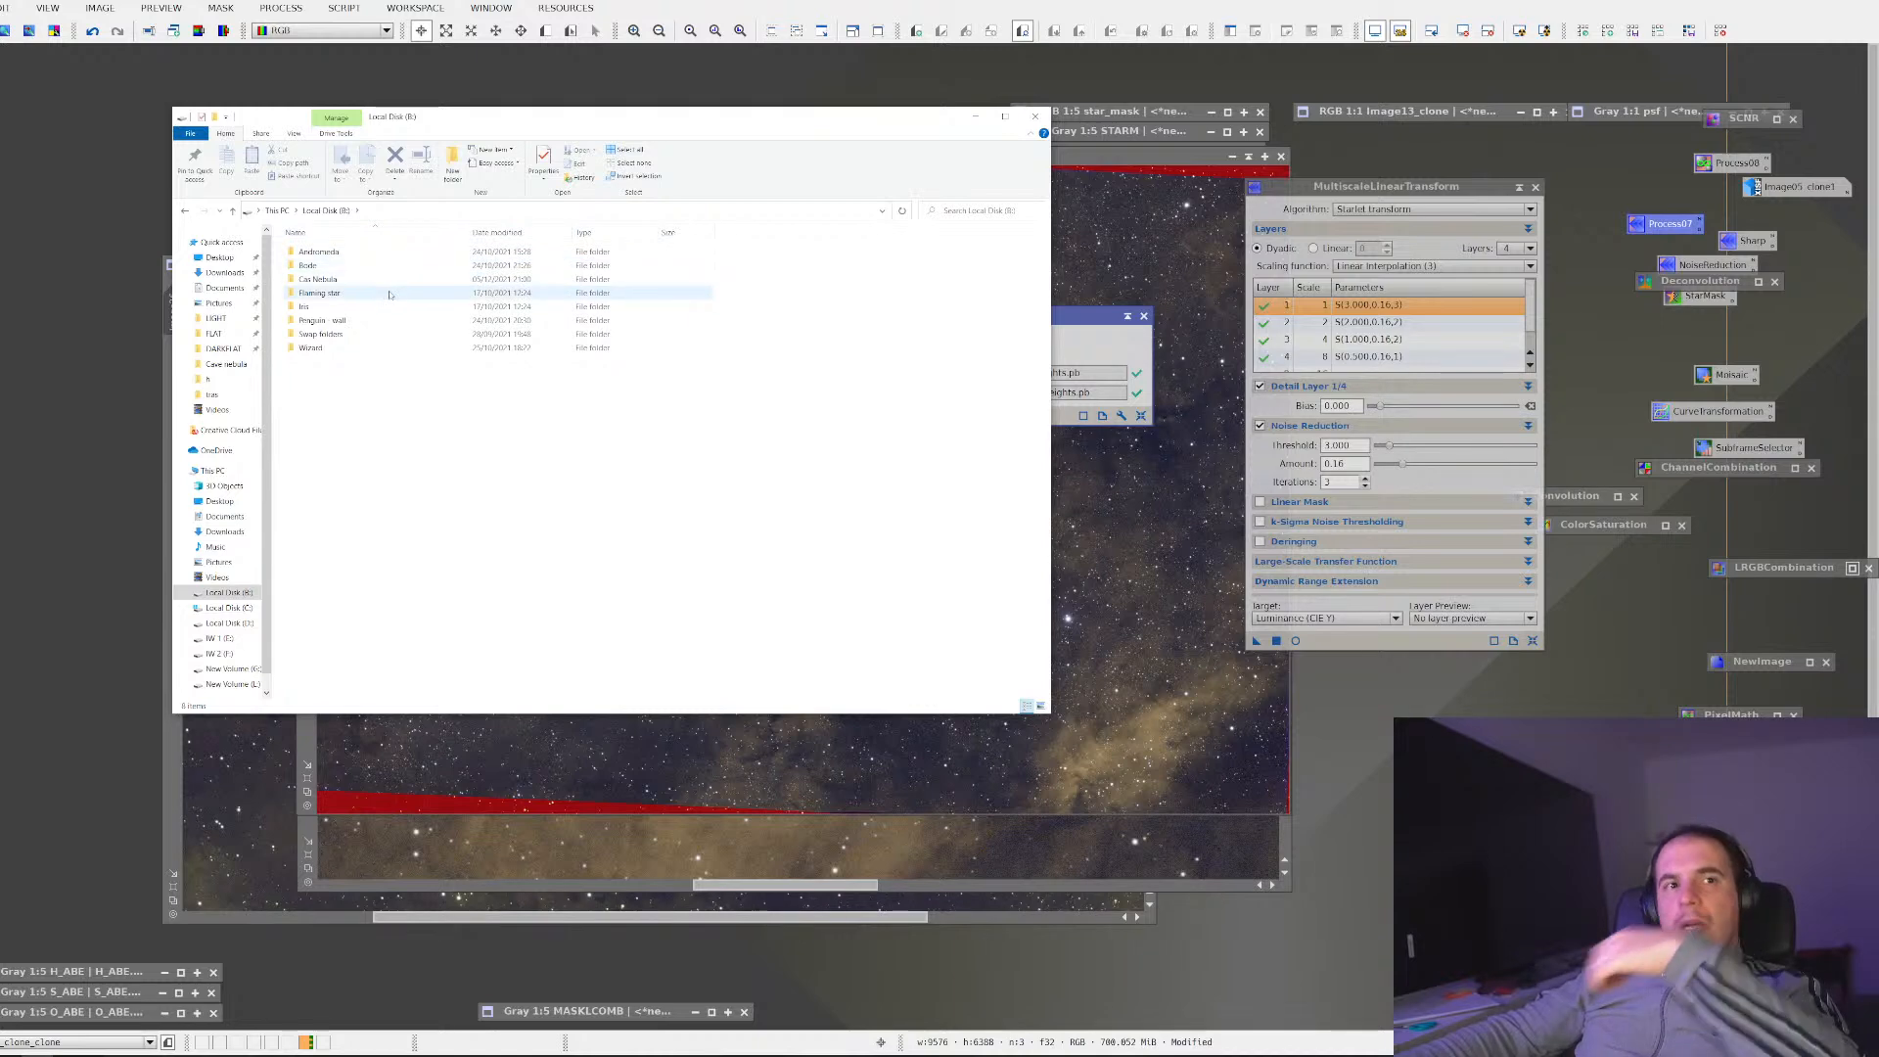
# Return to PixInsight, close the StarNet process window and collapse the MultiscaleLinearTransform window
pyautogui.click(823, 753)
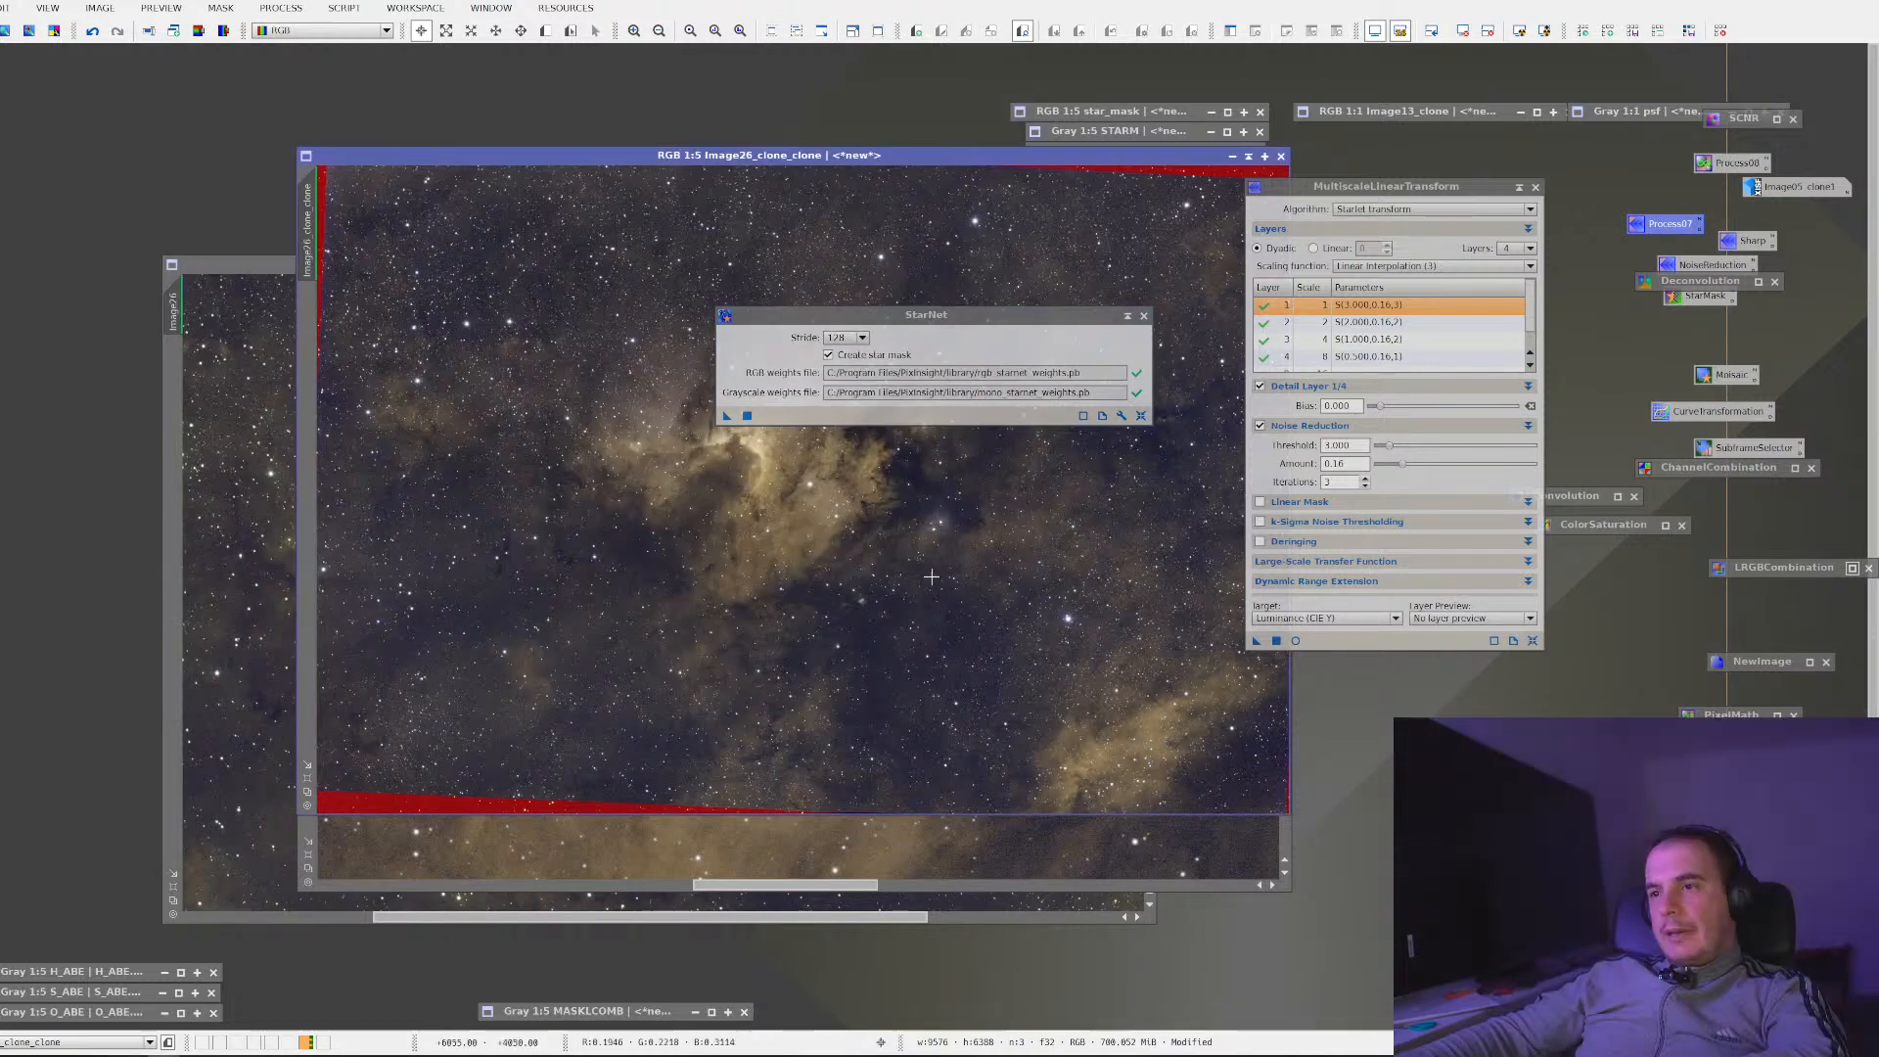
pyautogui.click(1144, 316)
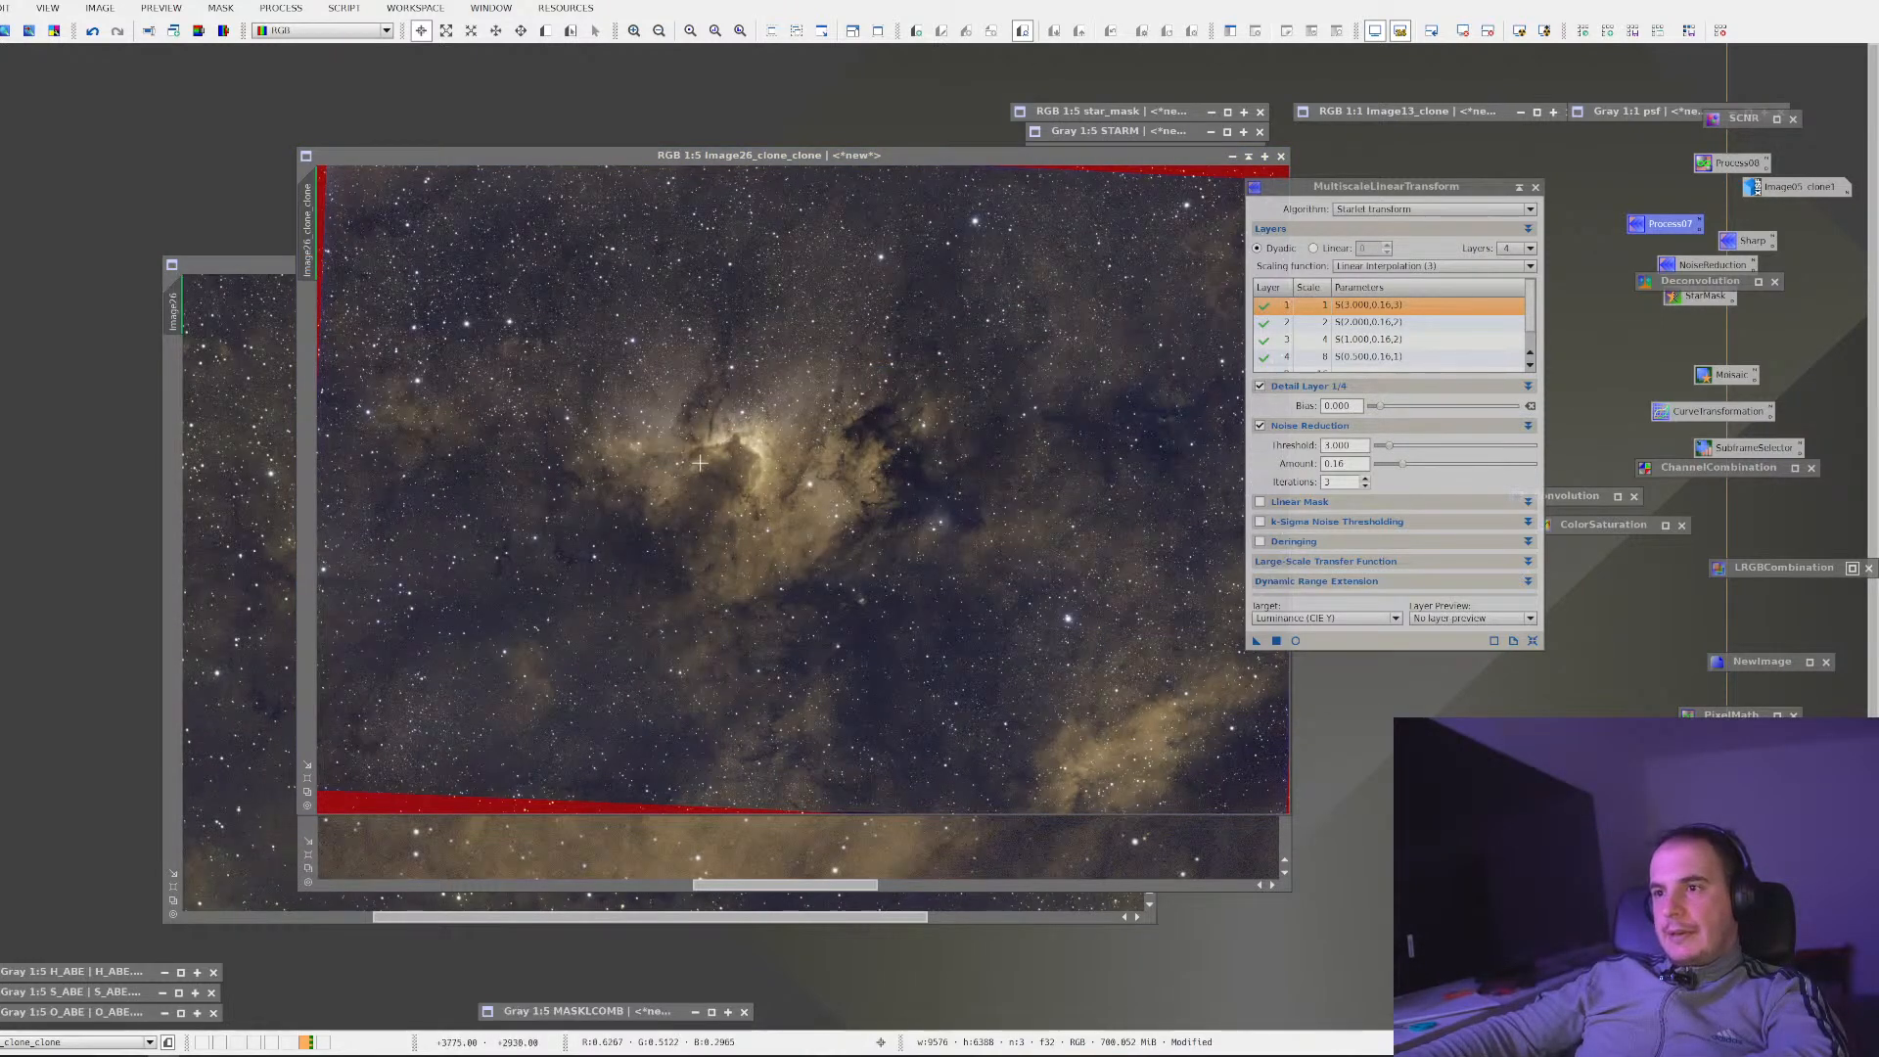
pyautogui.click(1535, 186)
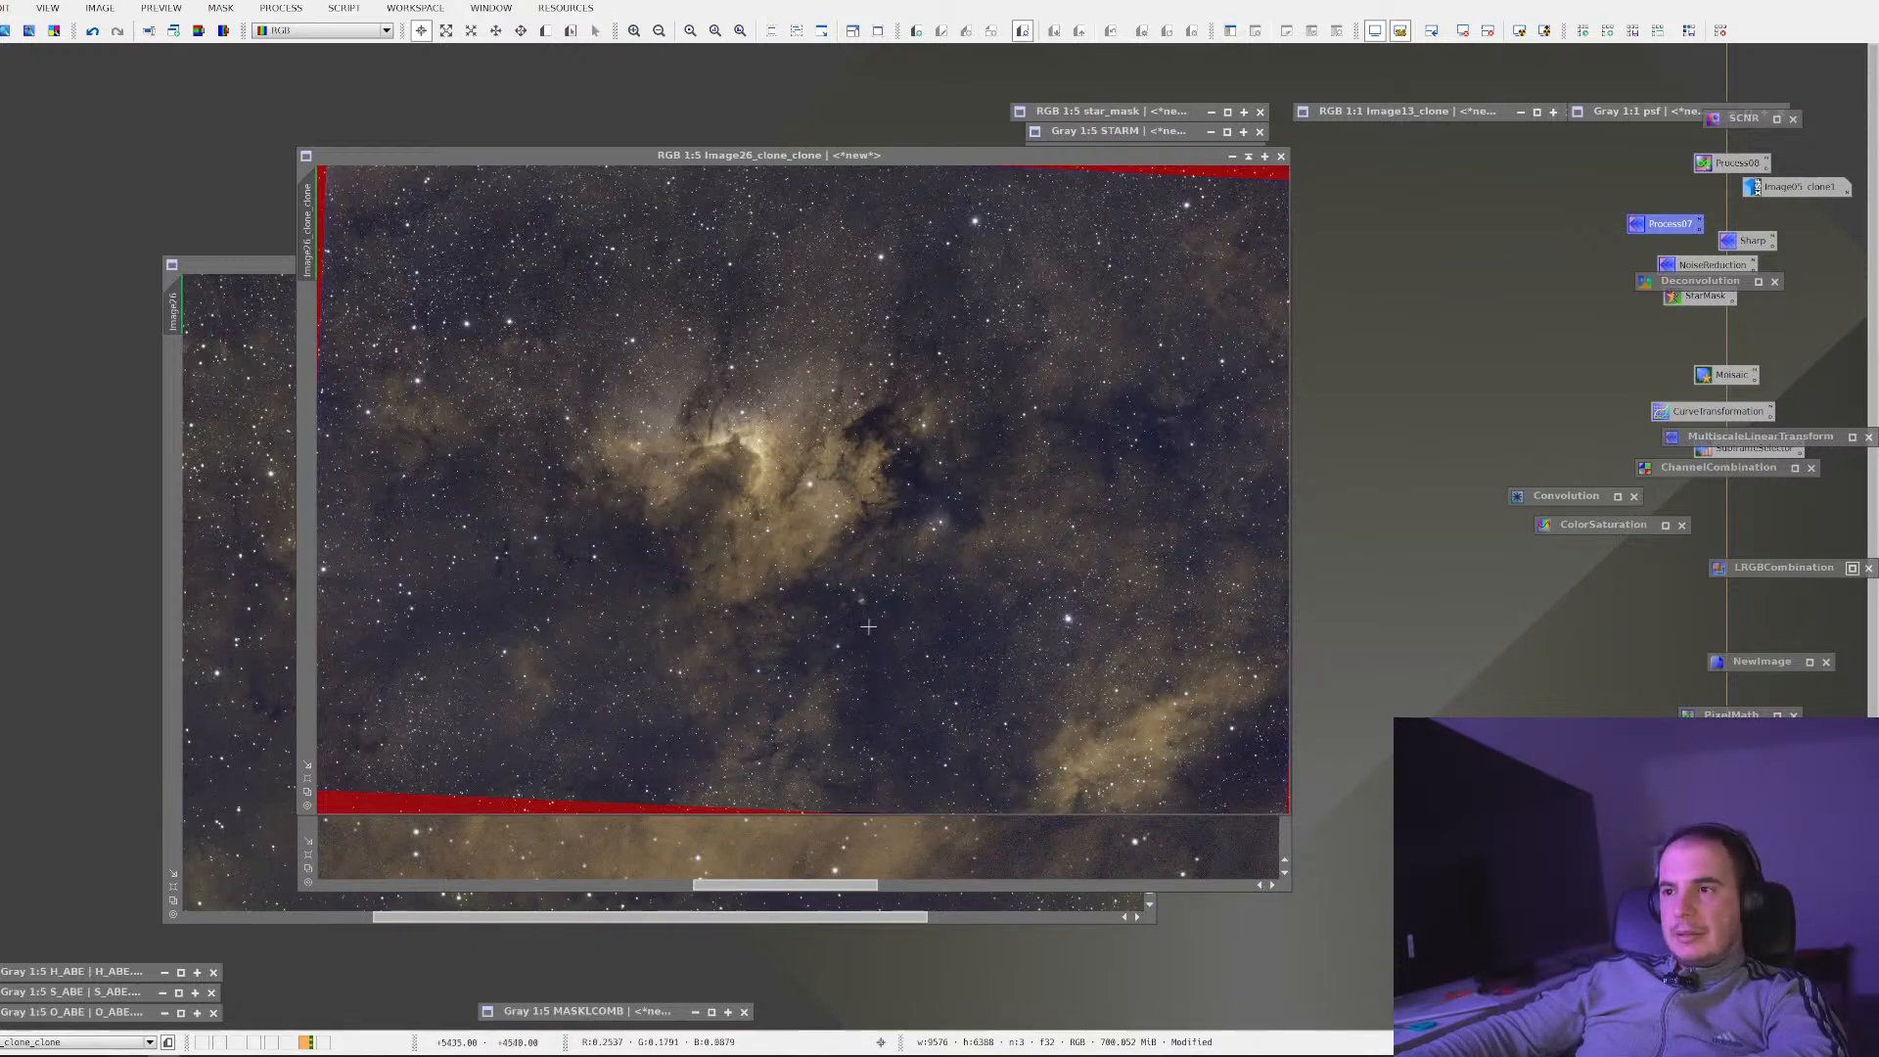
# Examine the Cave Nebula's core and surrounding dark structures in Image26_clone_clone, close up and as a whole
pyautogui.scroll(2, 517, 470)
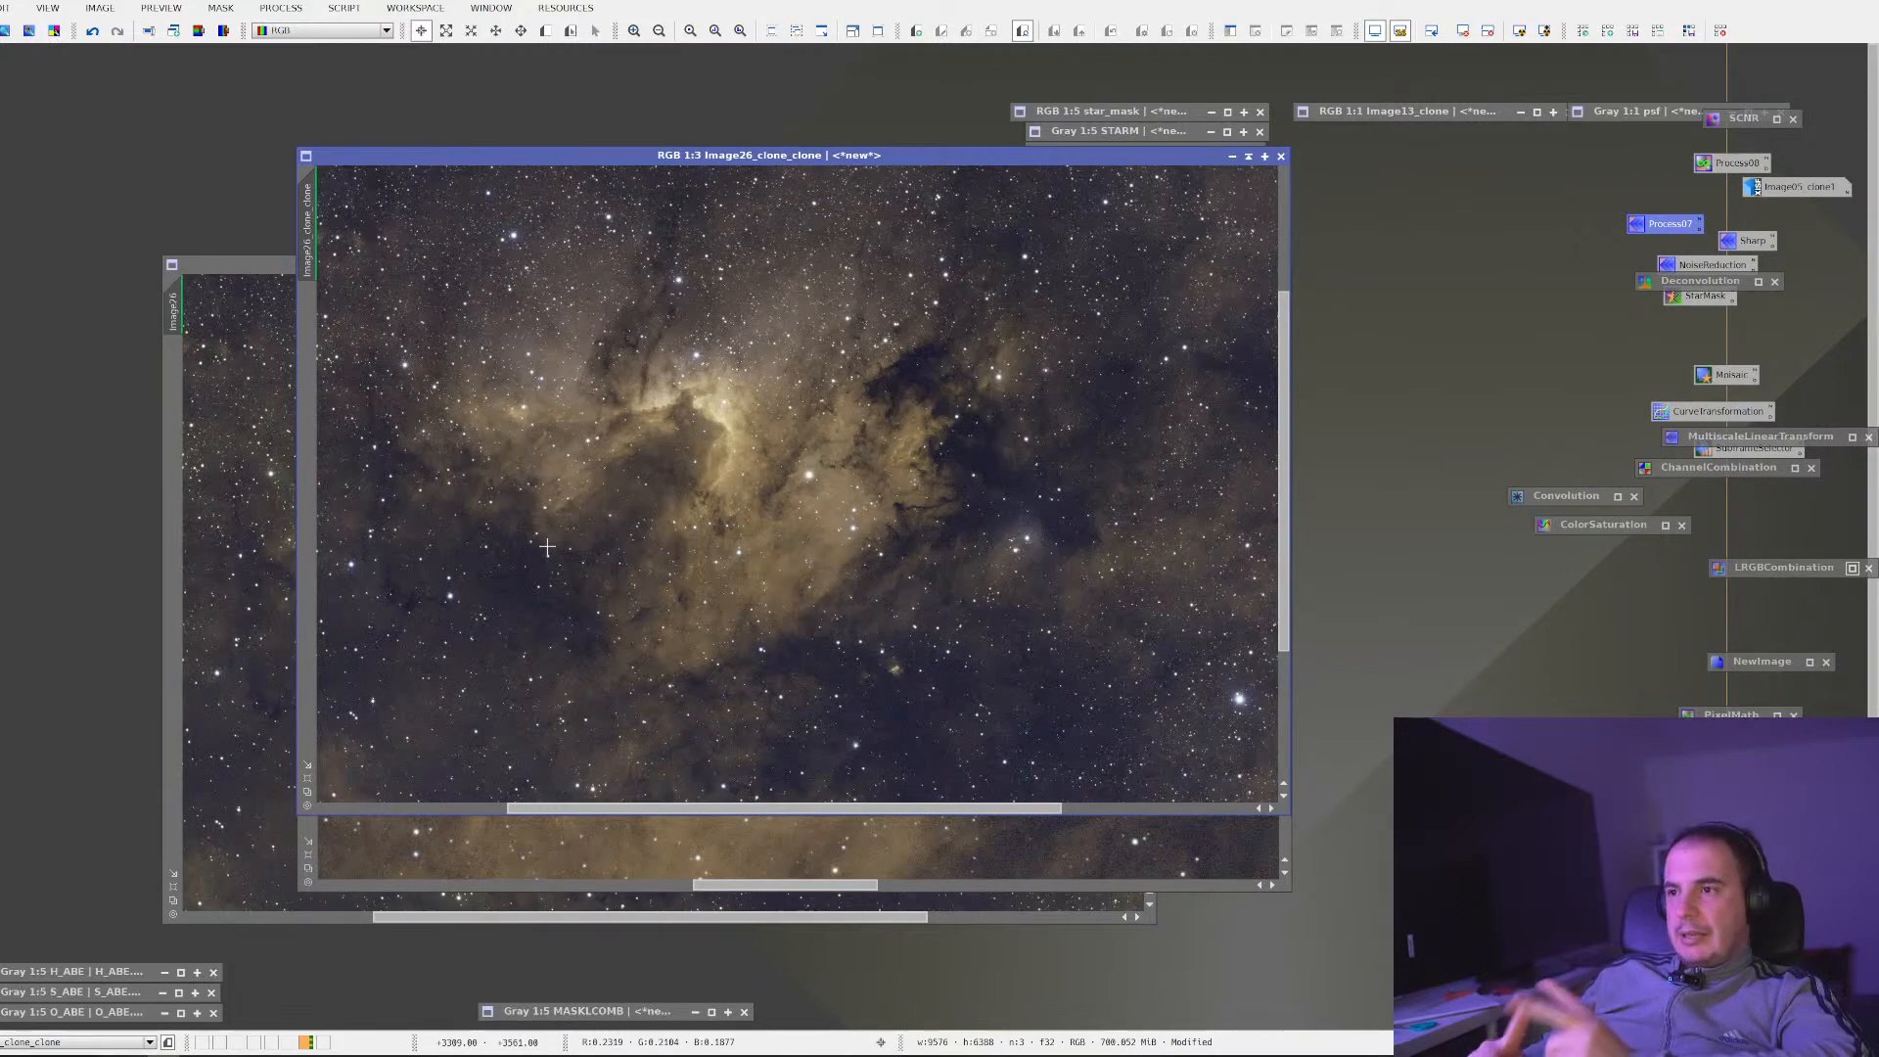
pyautogui.scroll(2, 539, 541)
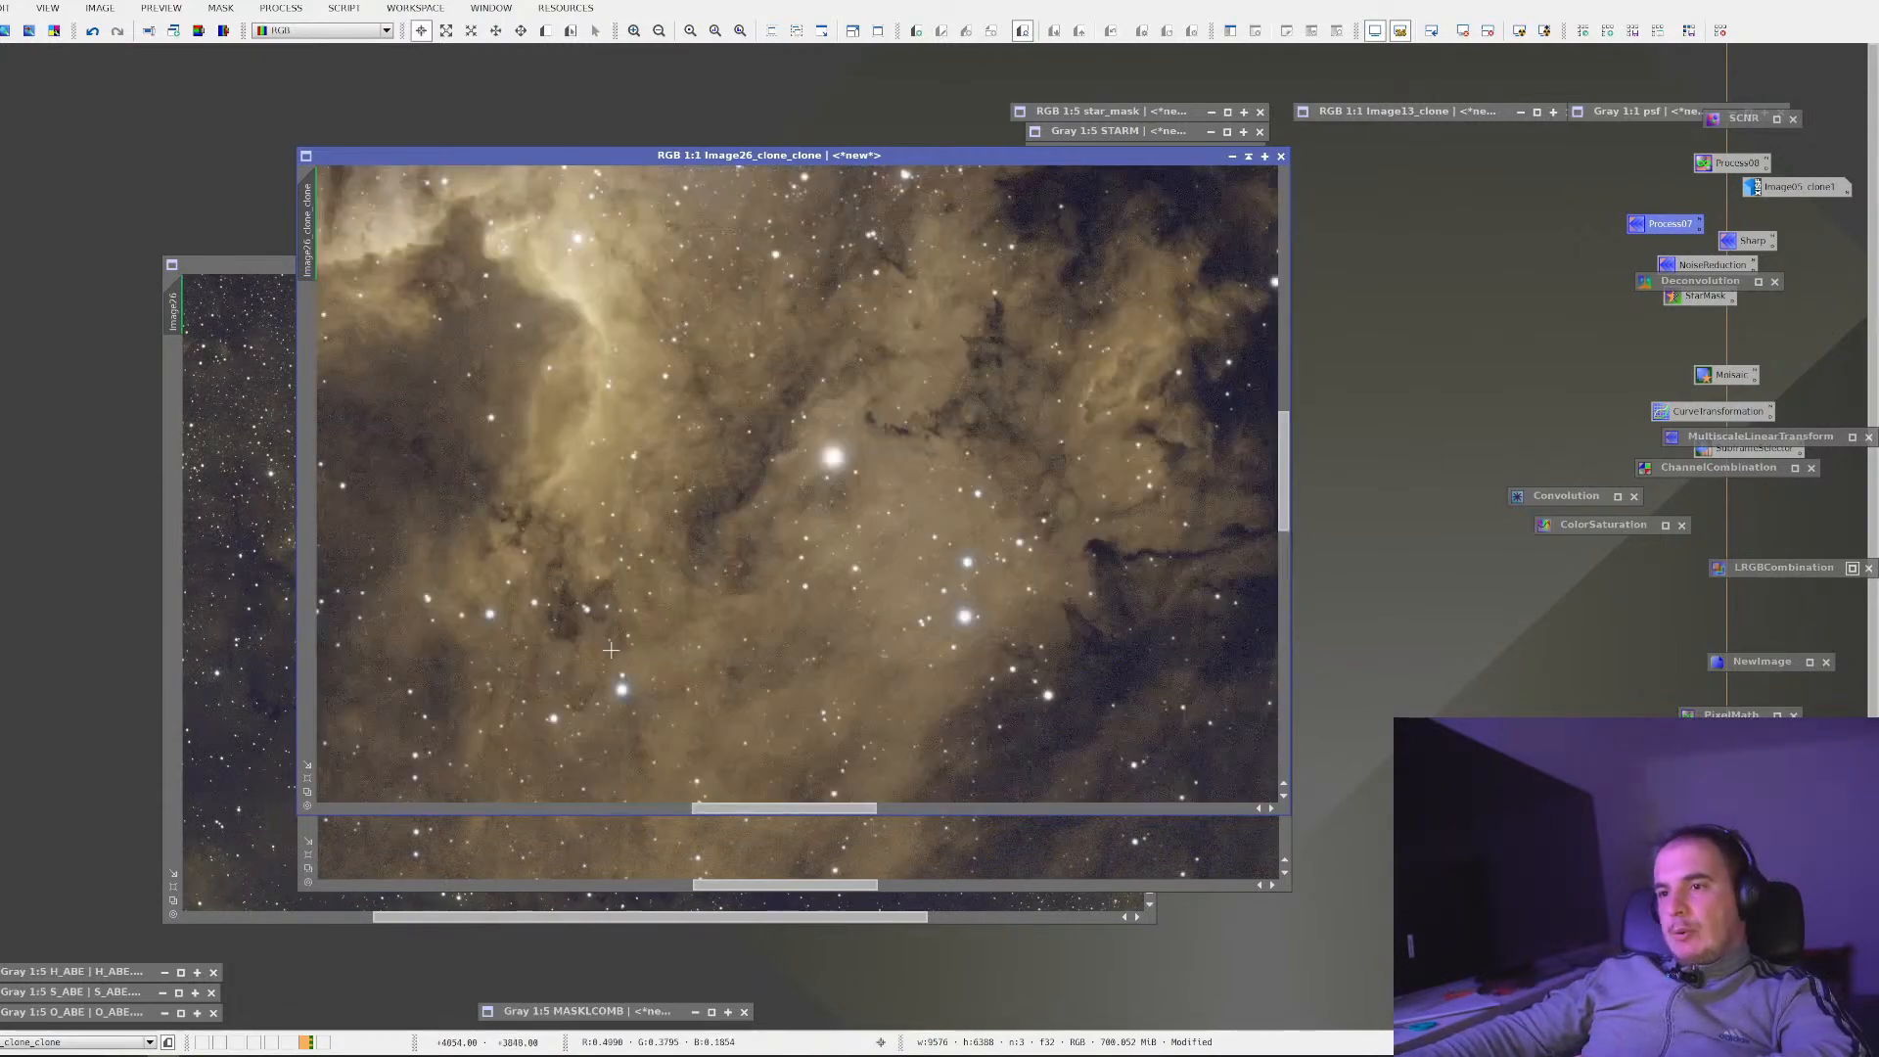
pyautogui.scroll(-3, 611, 650)
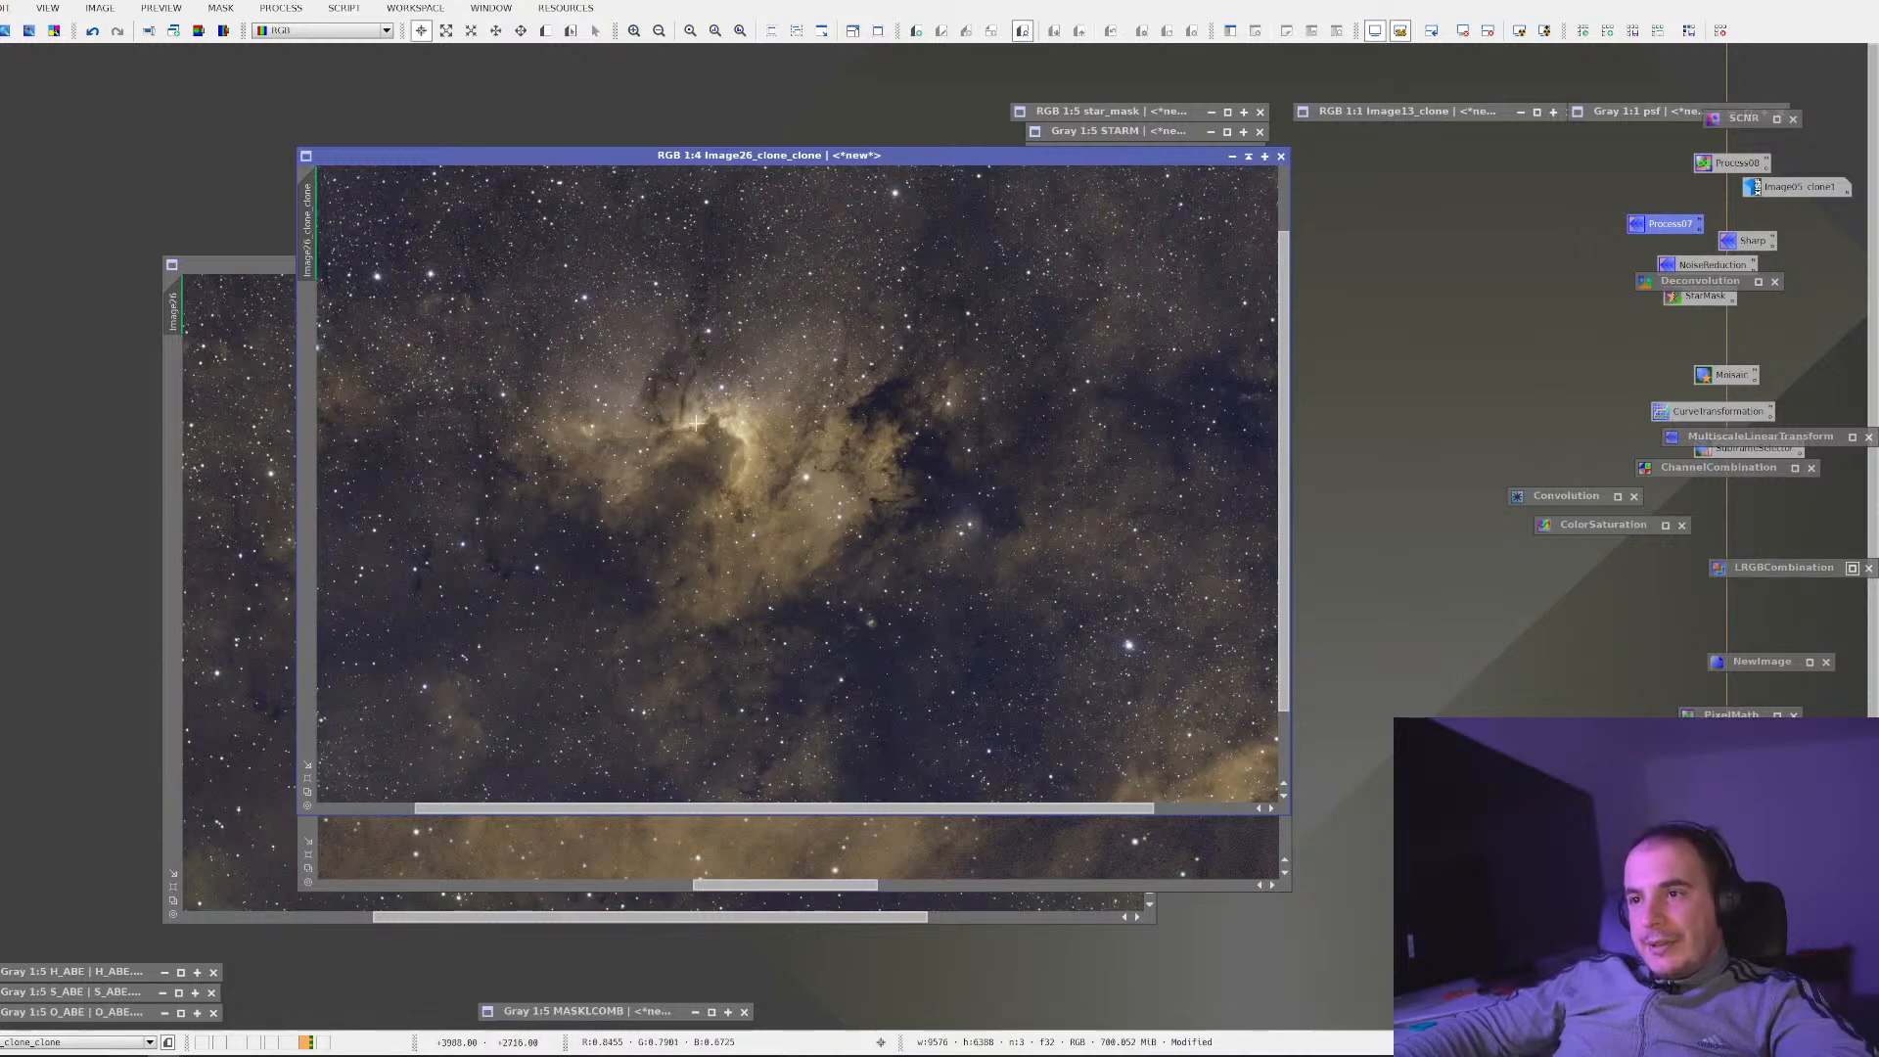
pyautogui.scroll(2, 772, 467)
pyautogui.moveTo(697, 483); pyautogui.dragTo(890, 478)
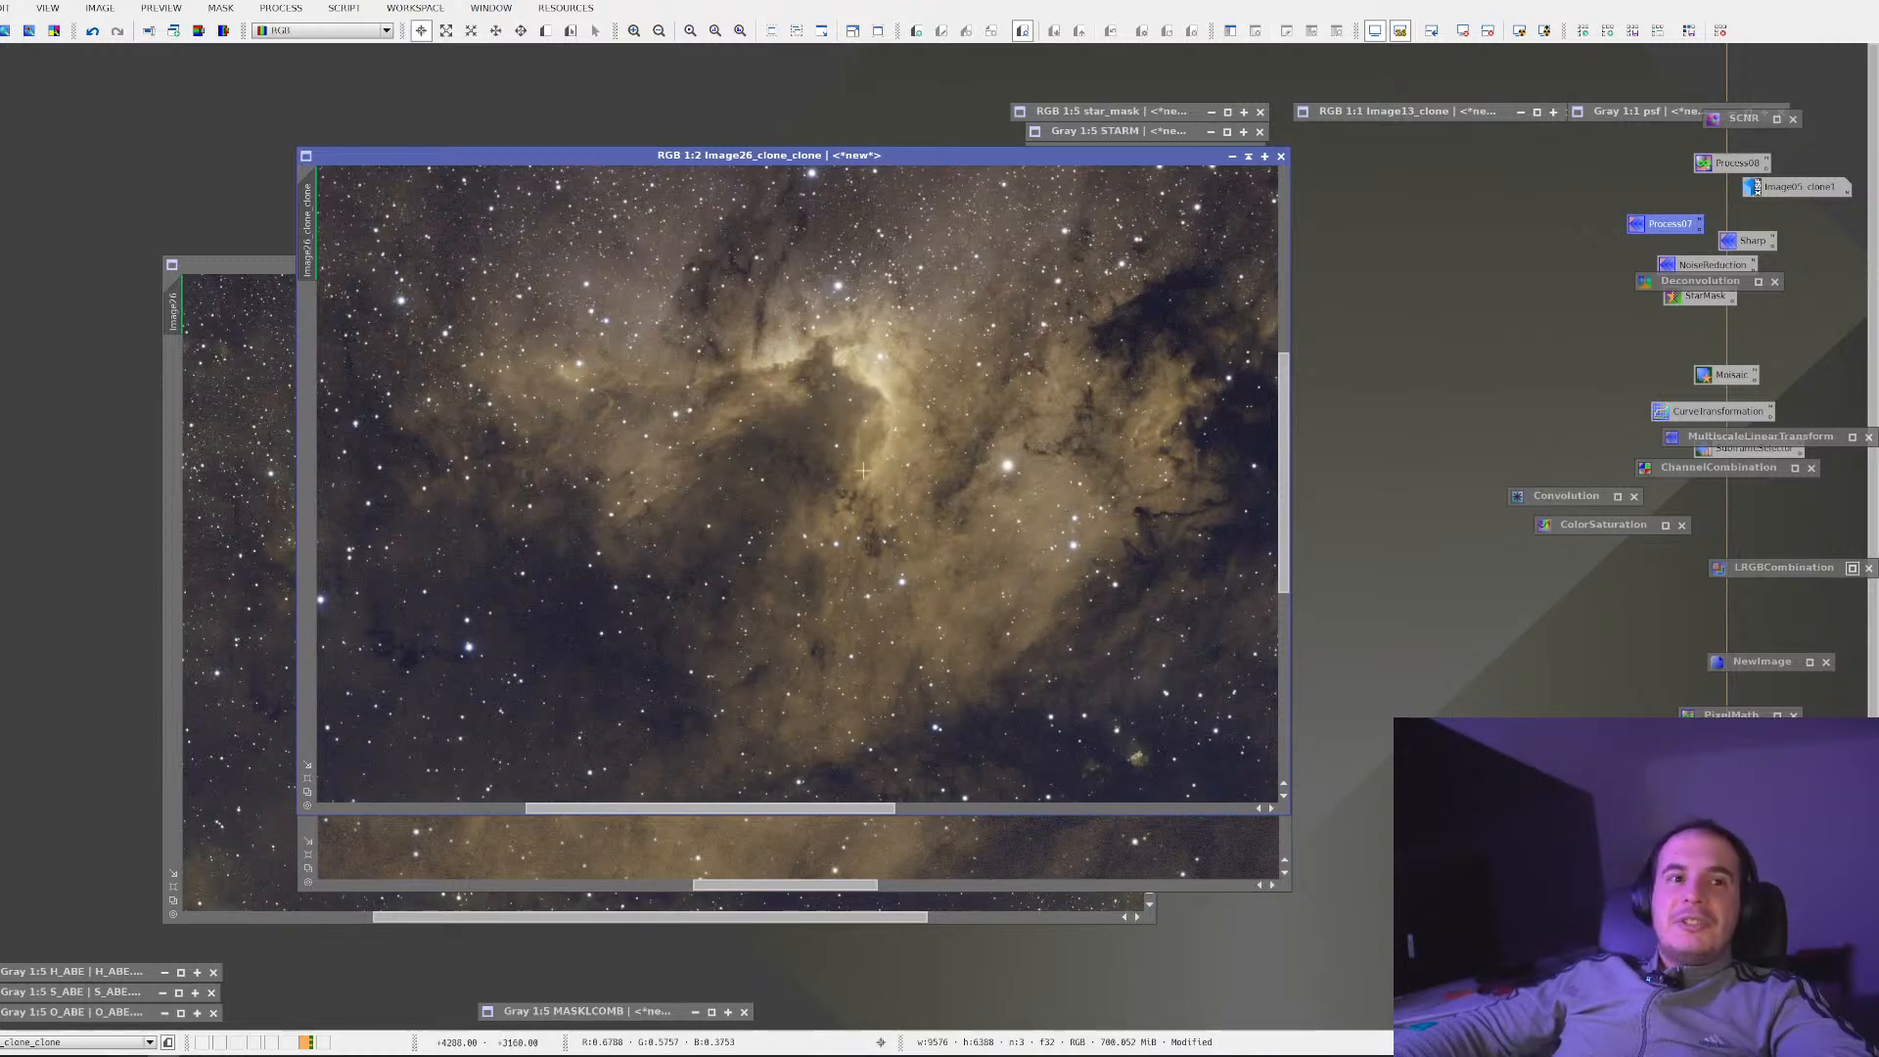
pyautogui.scroll(-3, 786, 548)
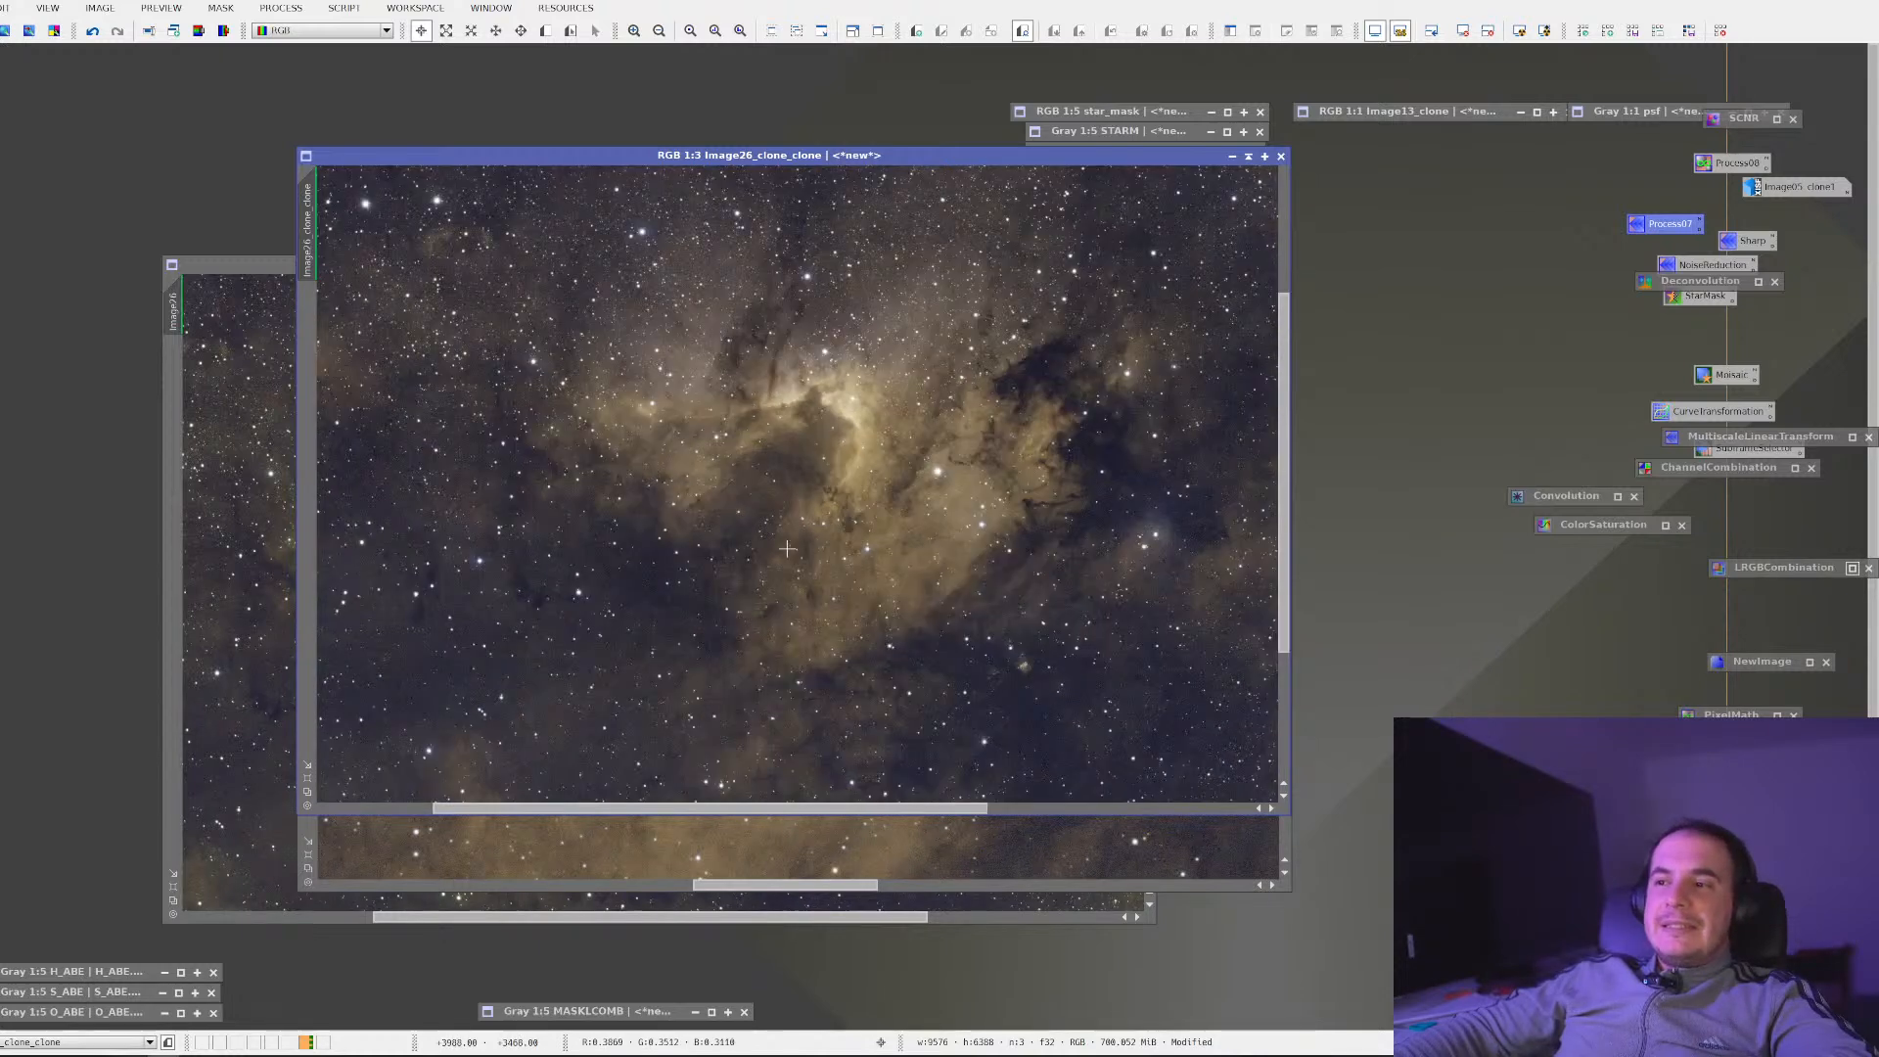
pyautogui.scroll(1, 786, 548)
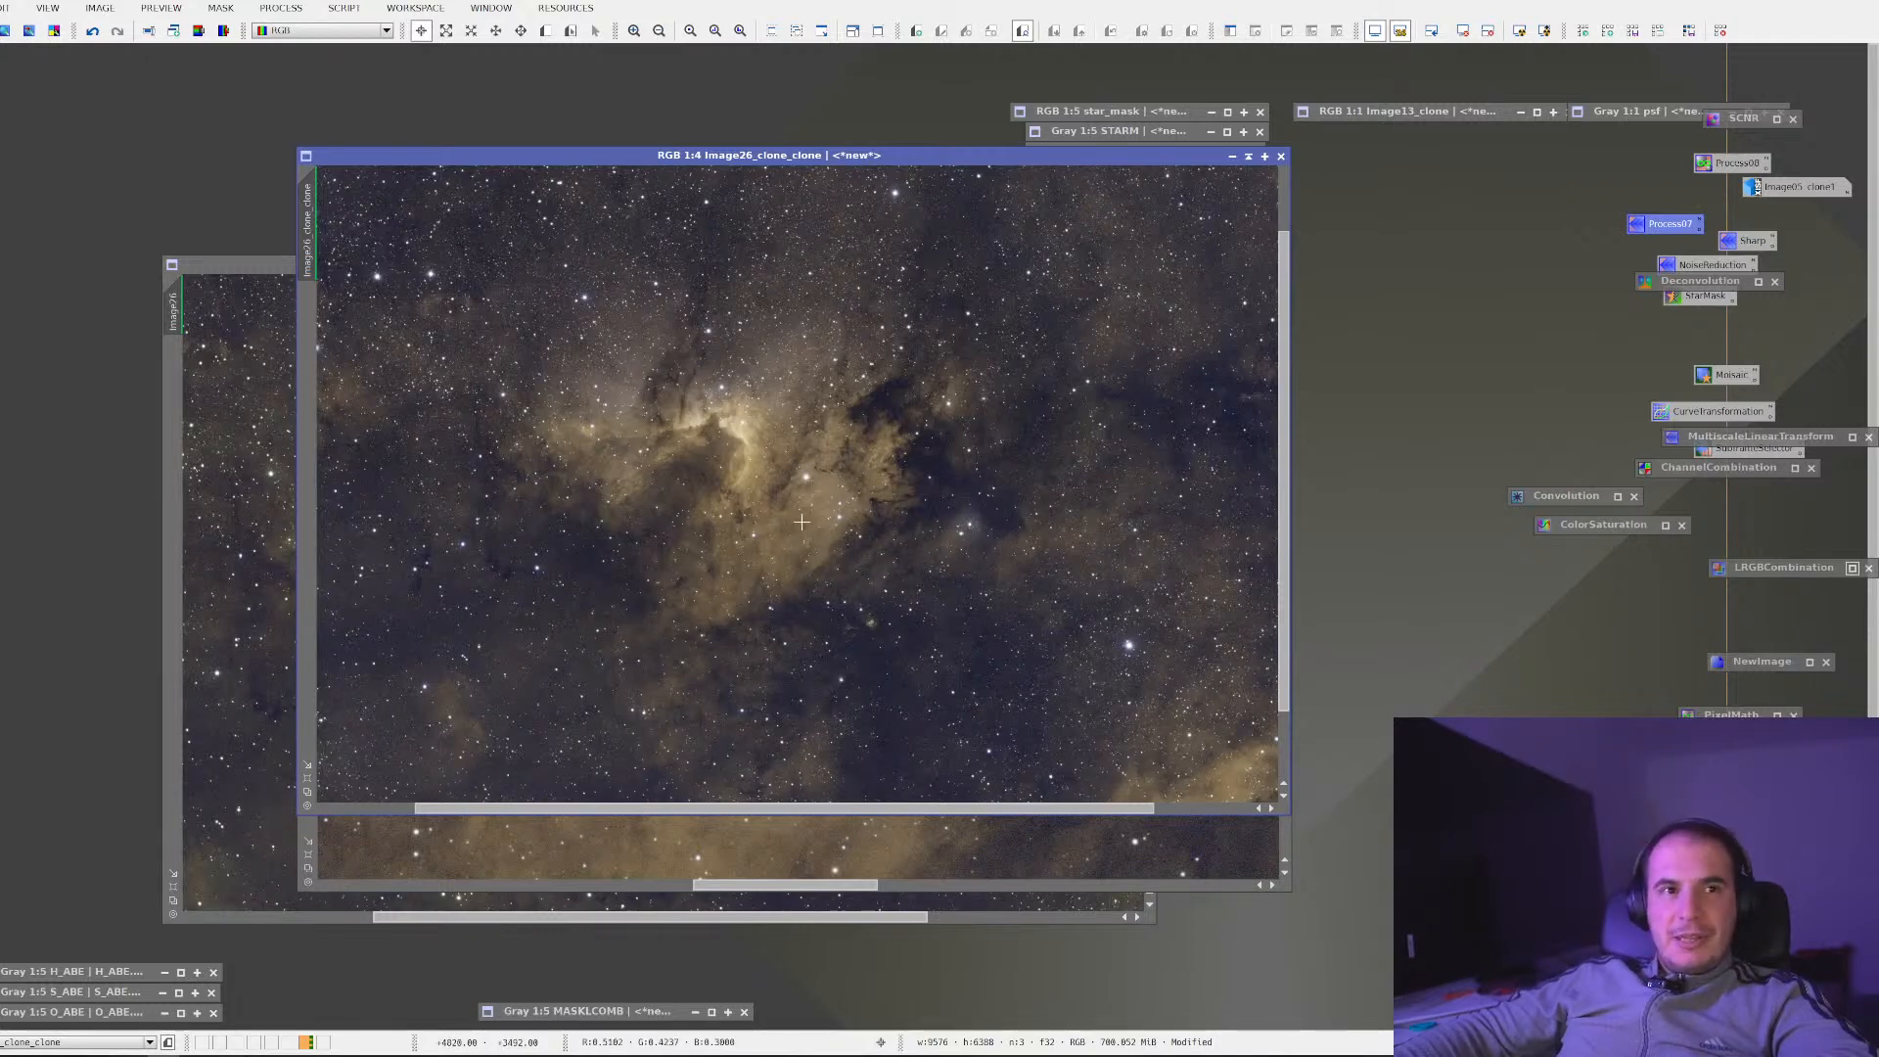
pyautogui.moveTo(676, 524); pyautogui.dragTo(797, 571)
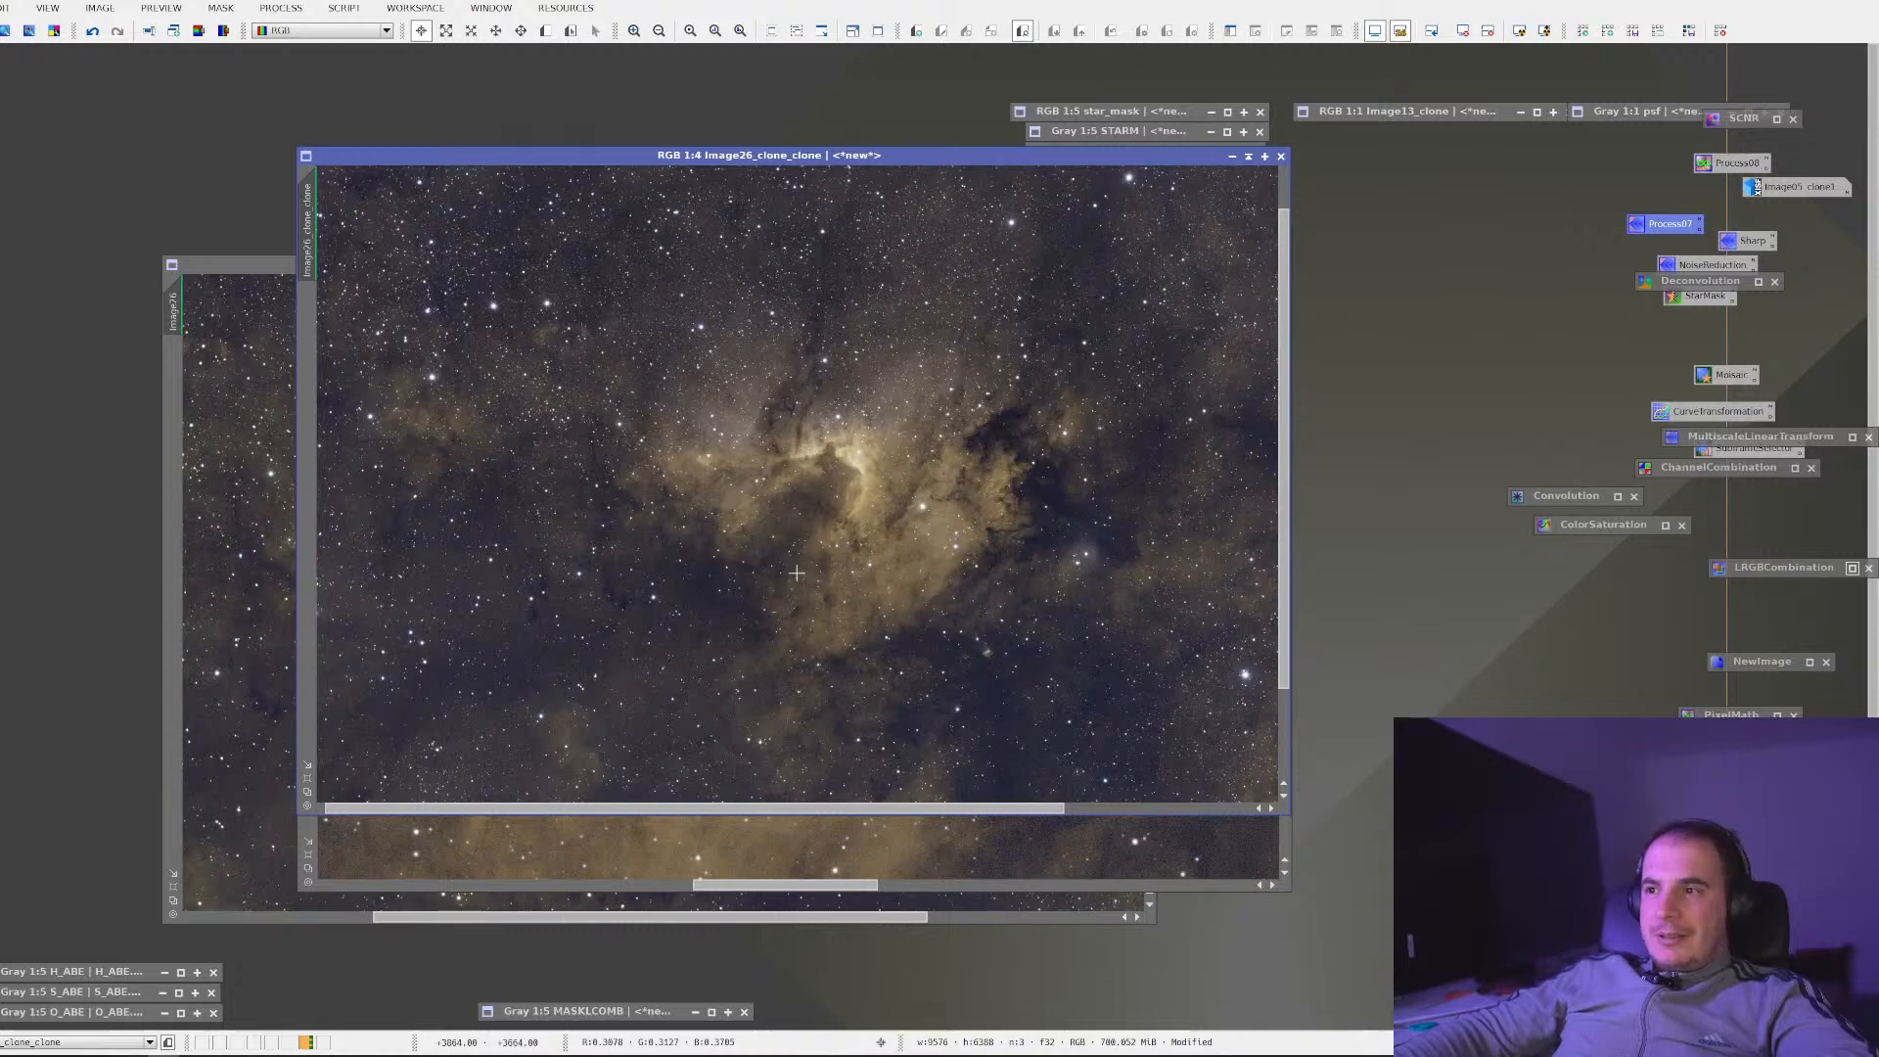
pyautogui.scroll(-1, 797, 574)
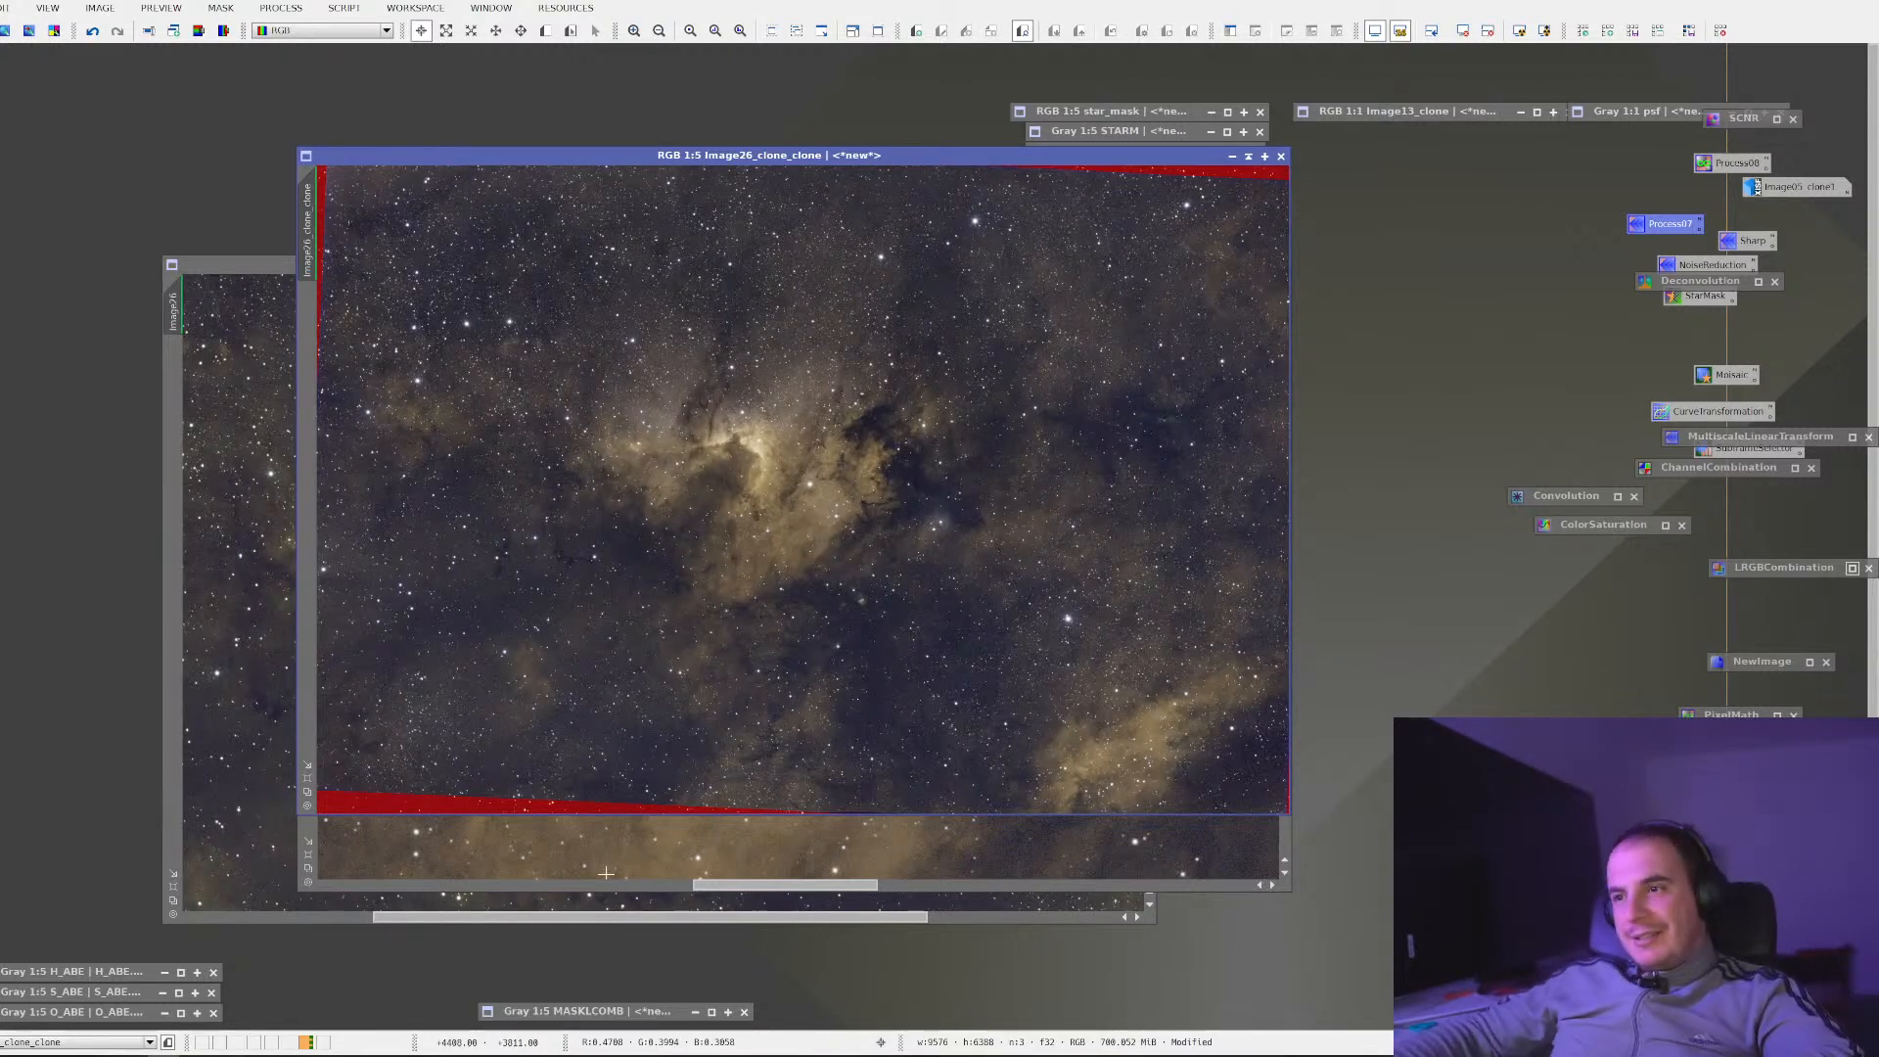
# Bring Image26_clone to the front and examine its nebula region for comparison with the second clone
pyautogui.click(511, 829)
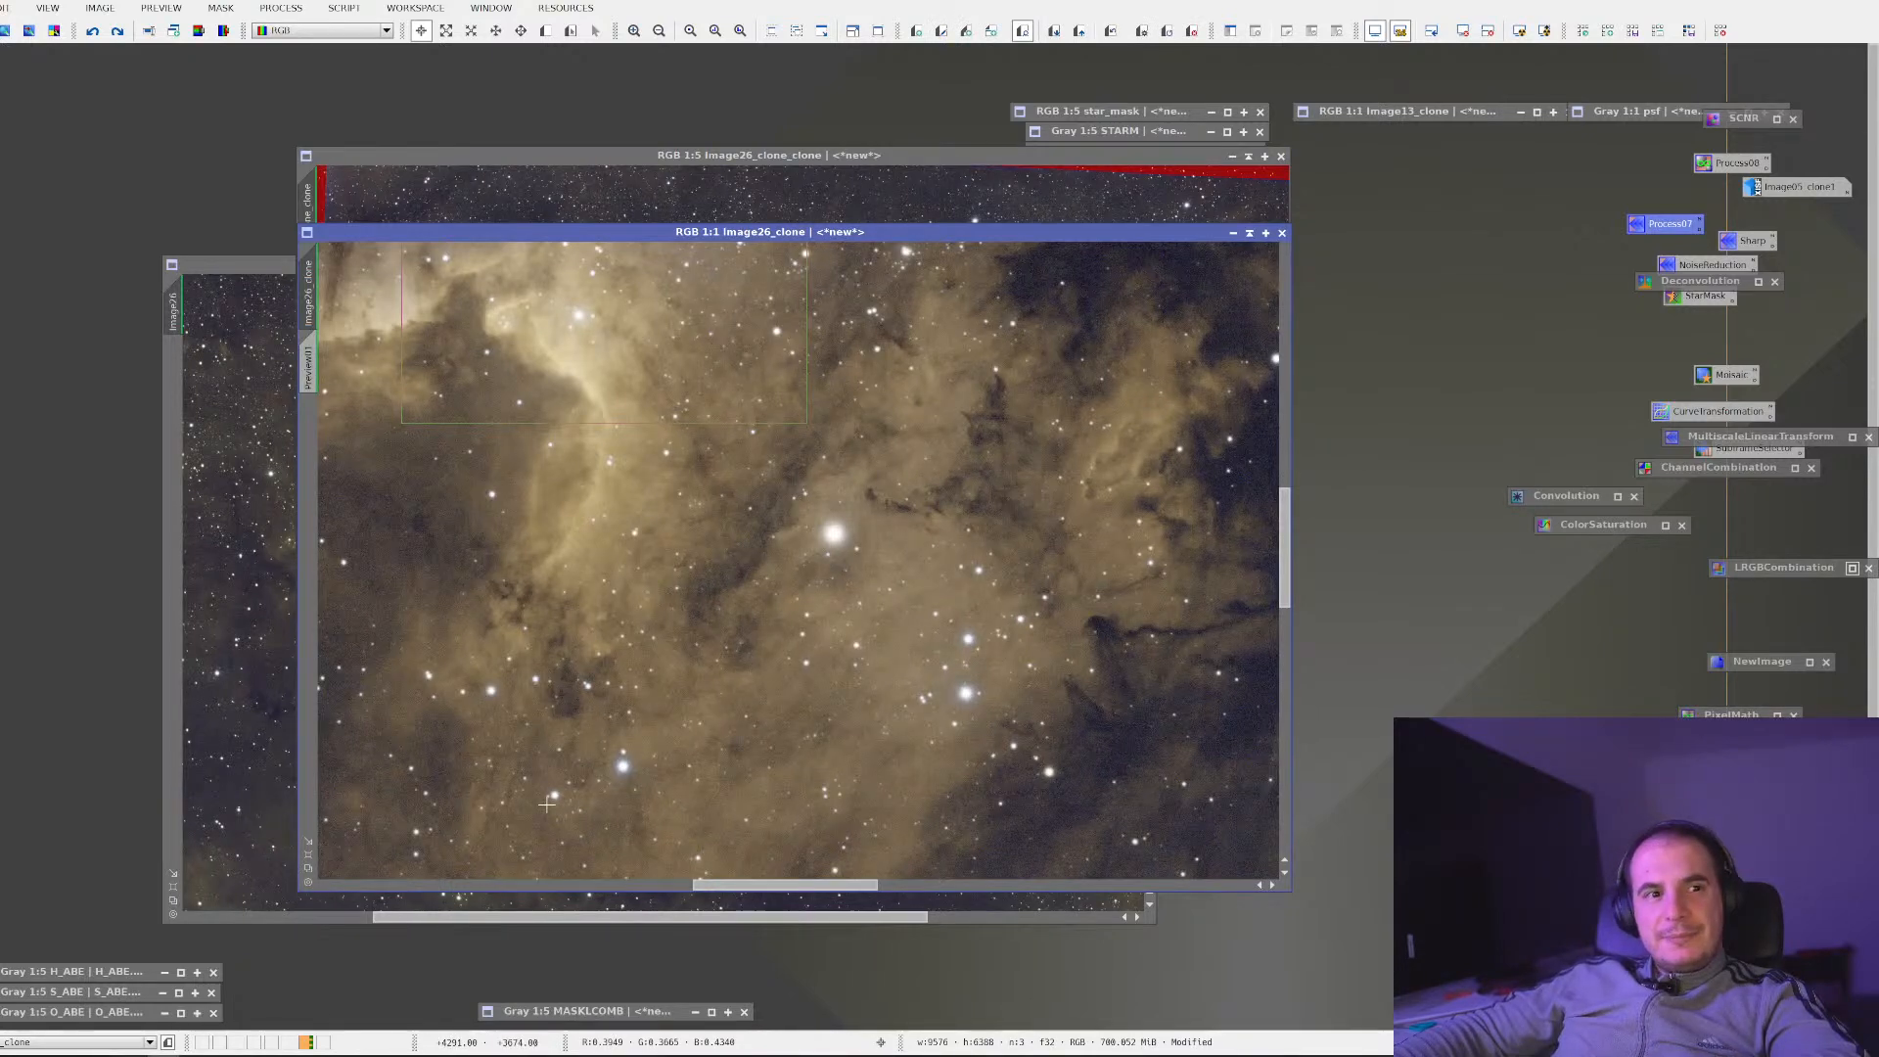
pyautogui.scroll(-2, 715, 733)
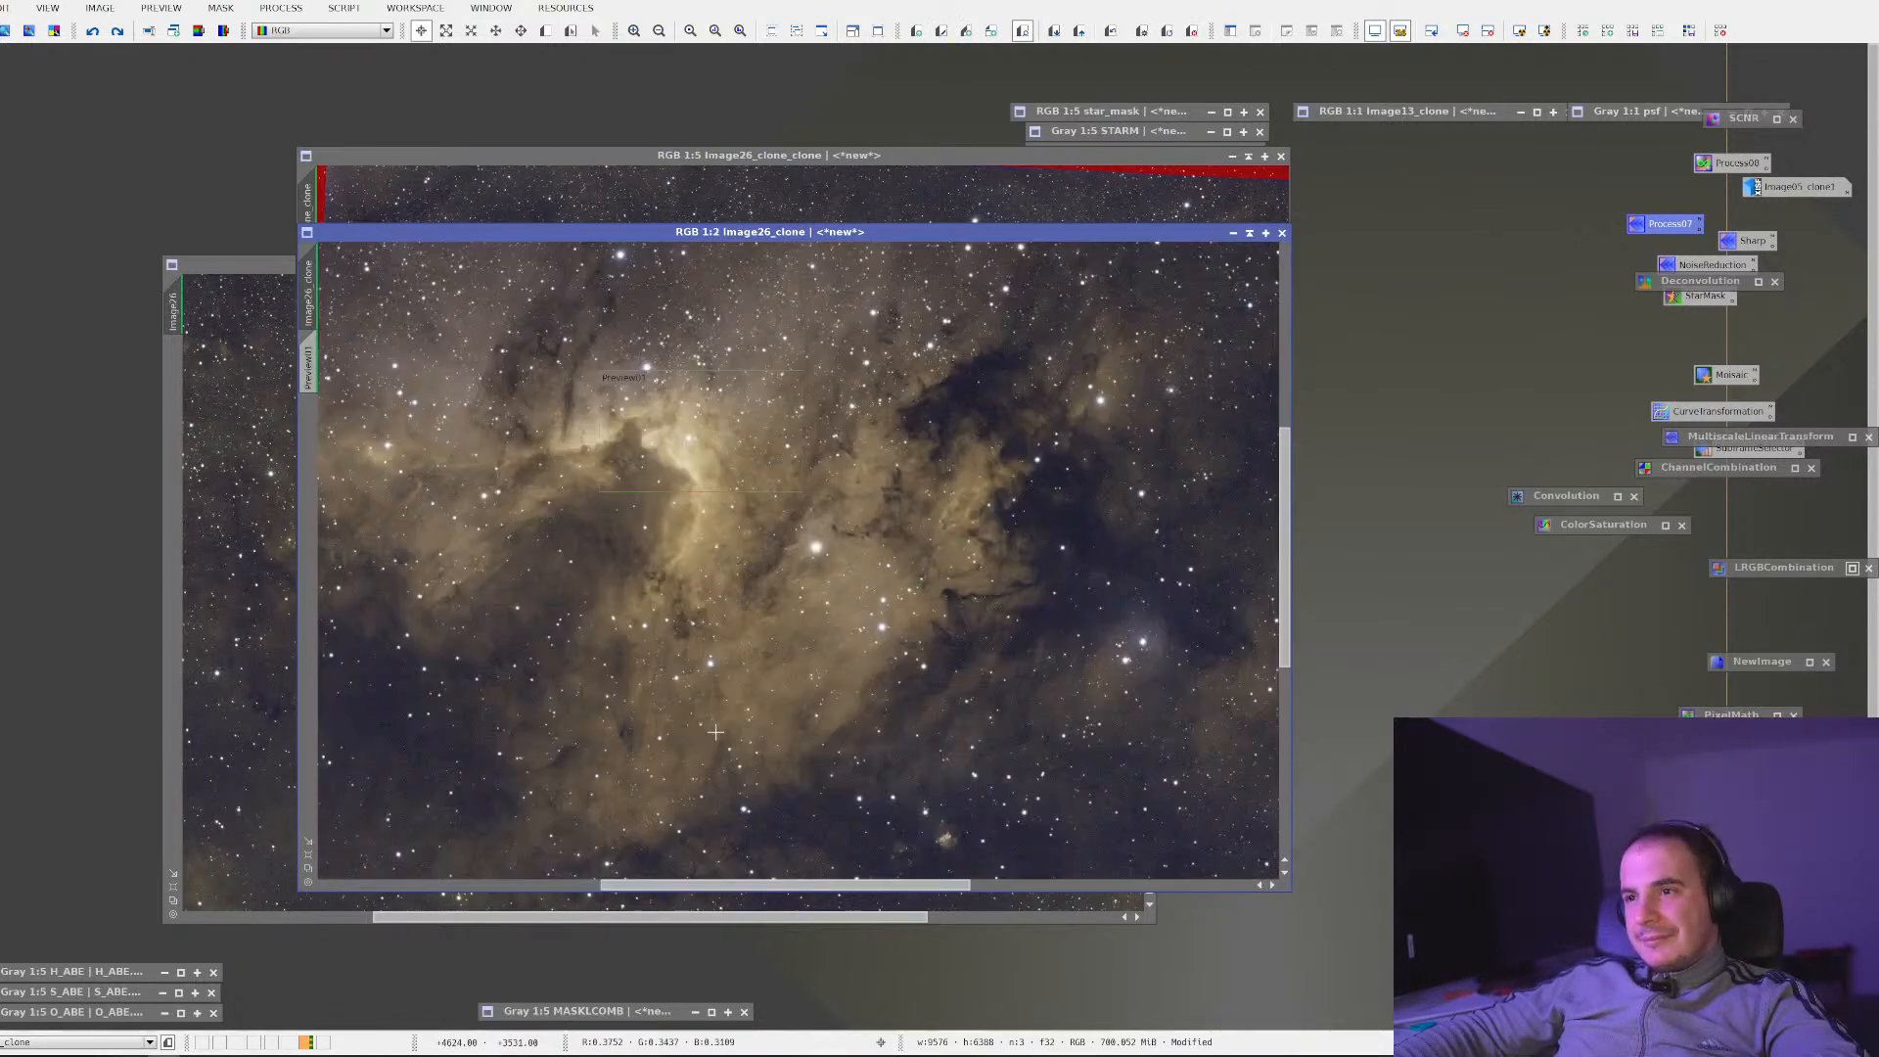
pyautogui.moveTo(650, 650); pyautogui.dragTo(791, 652)
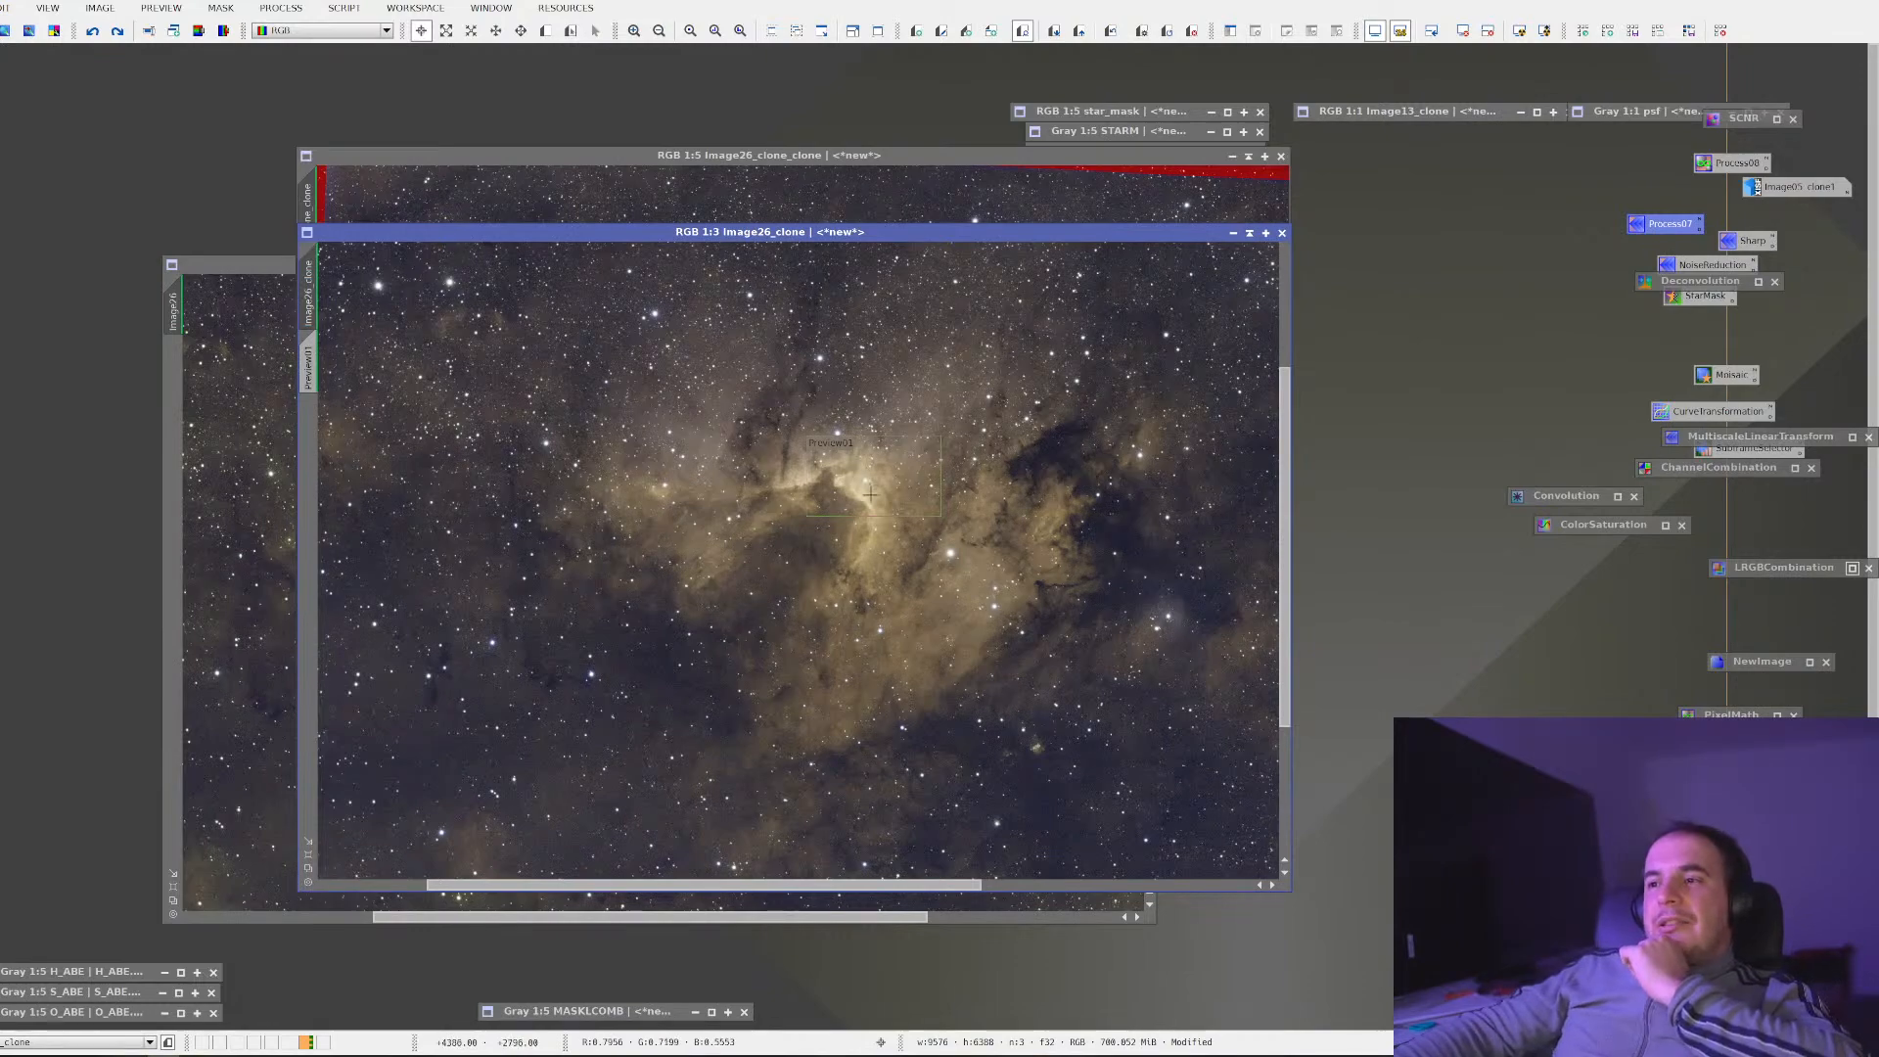
# Switch to the browser, search the web for "the cave nebula light years" and read AstroBackyard's Cave Nebula article
pyautogui.scroll(-2, 871, 494)
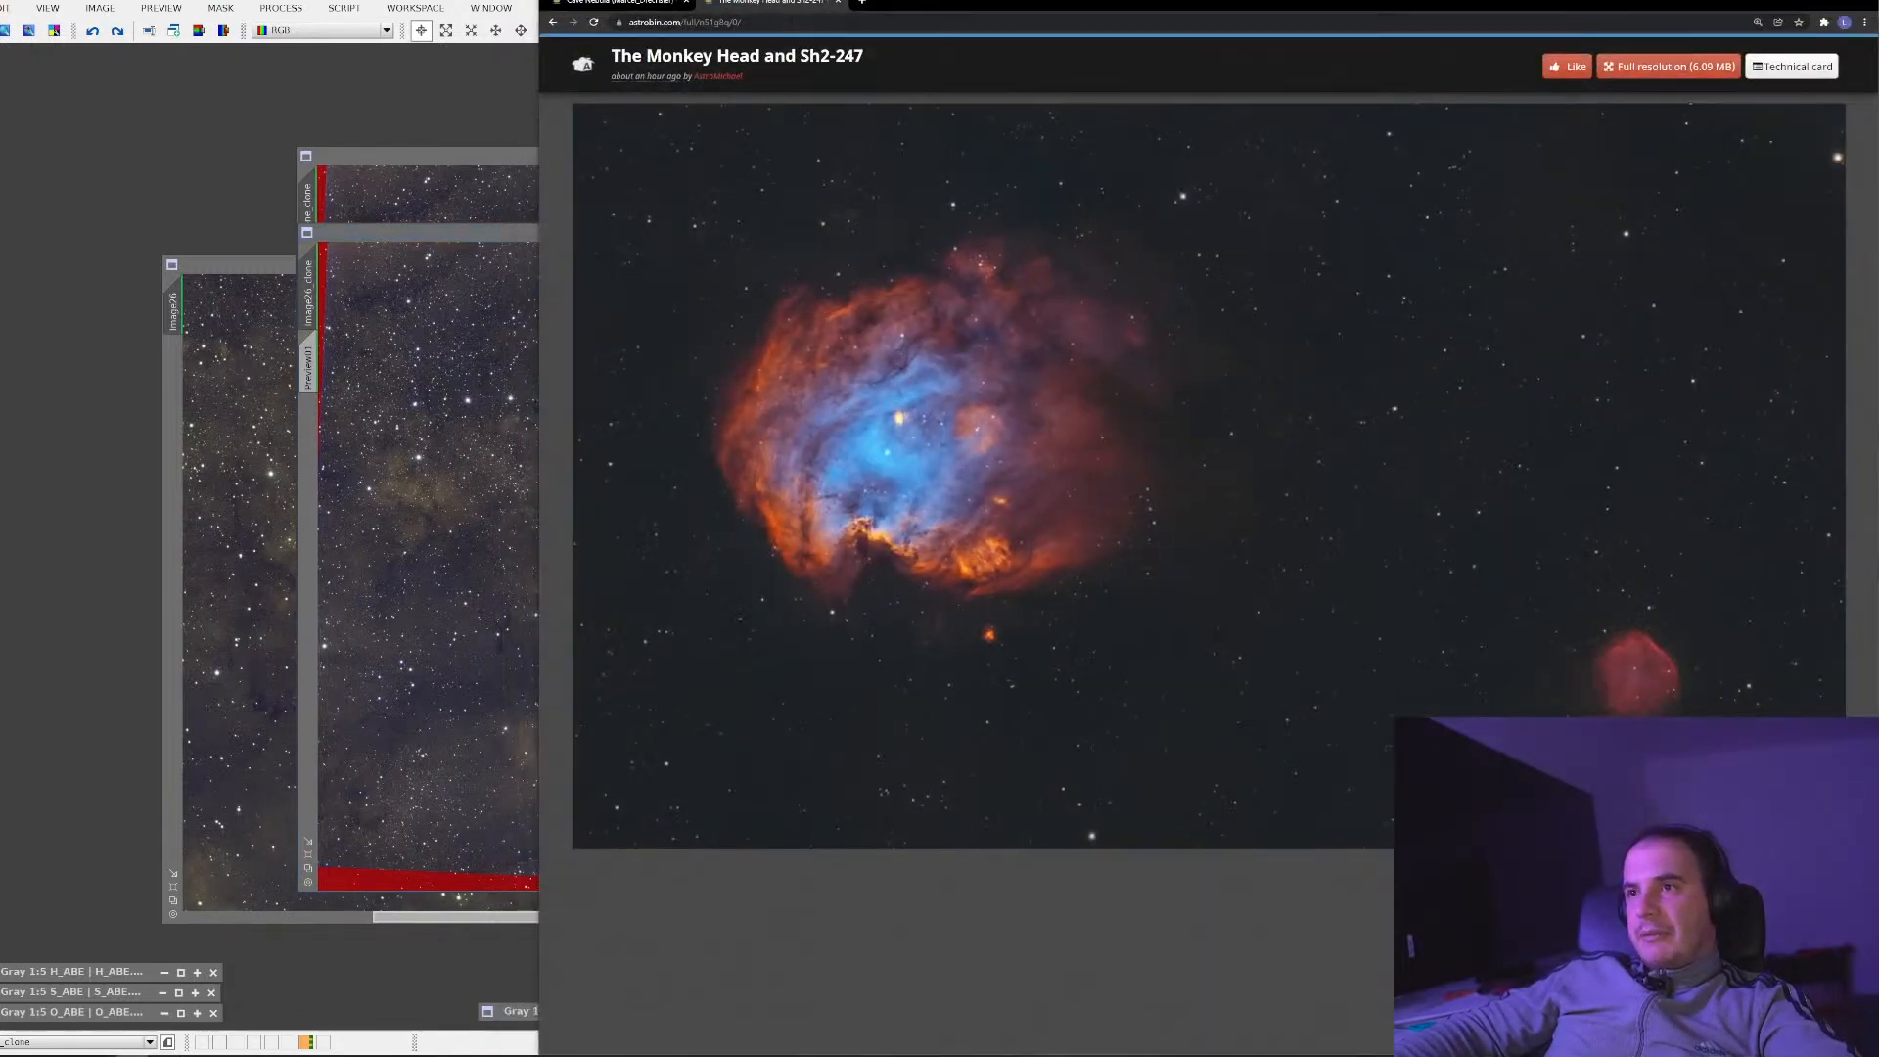
pyautogui.hotkey('ctrl', 'l')
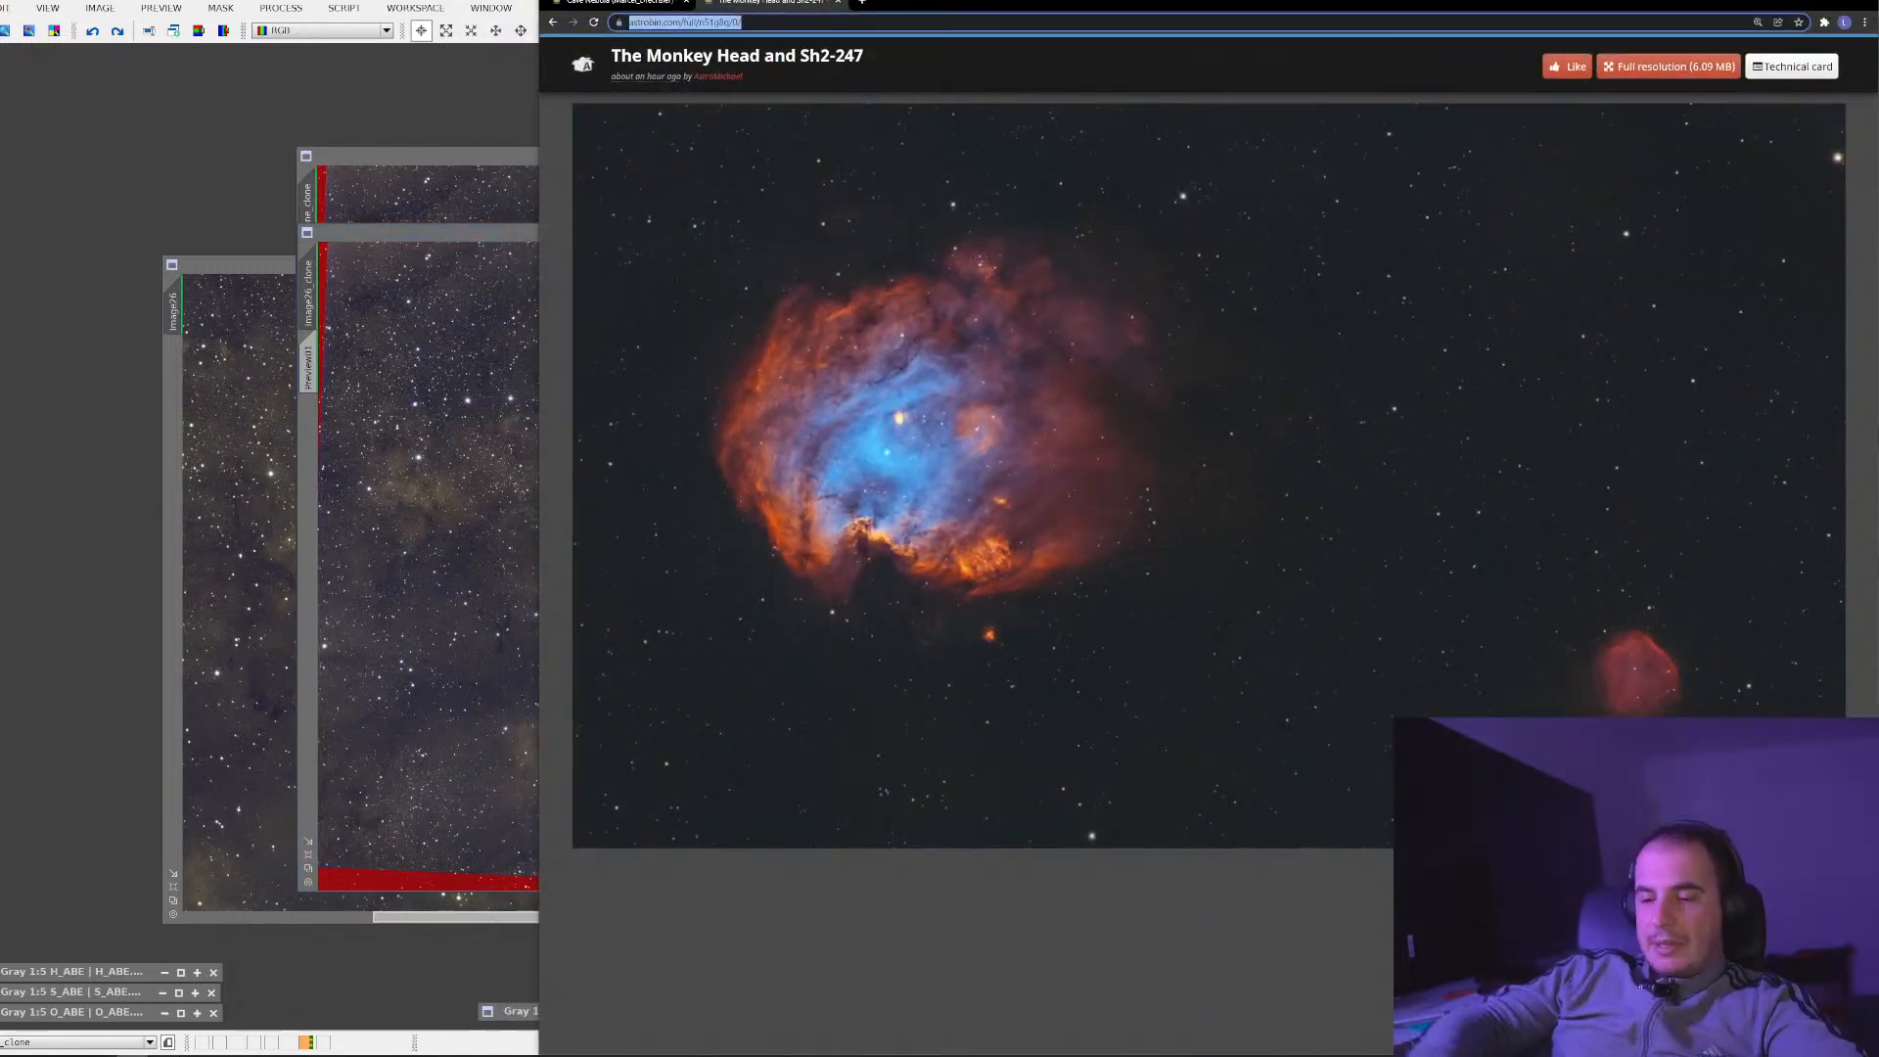
pyautogui.write('the cave nebul')
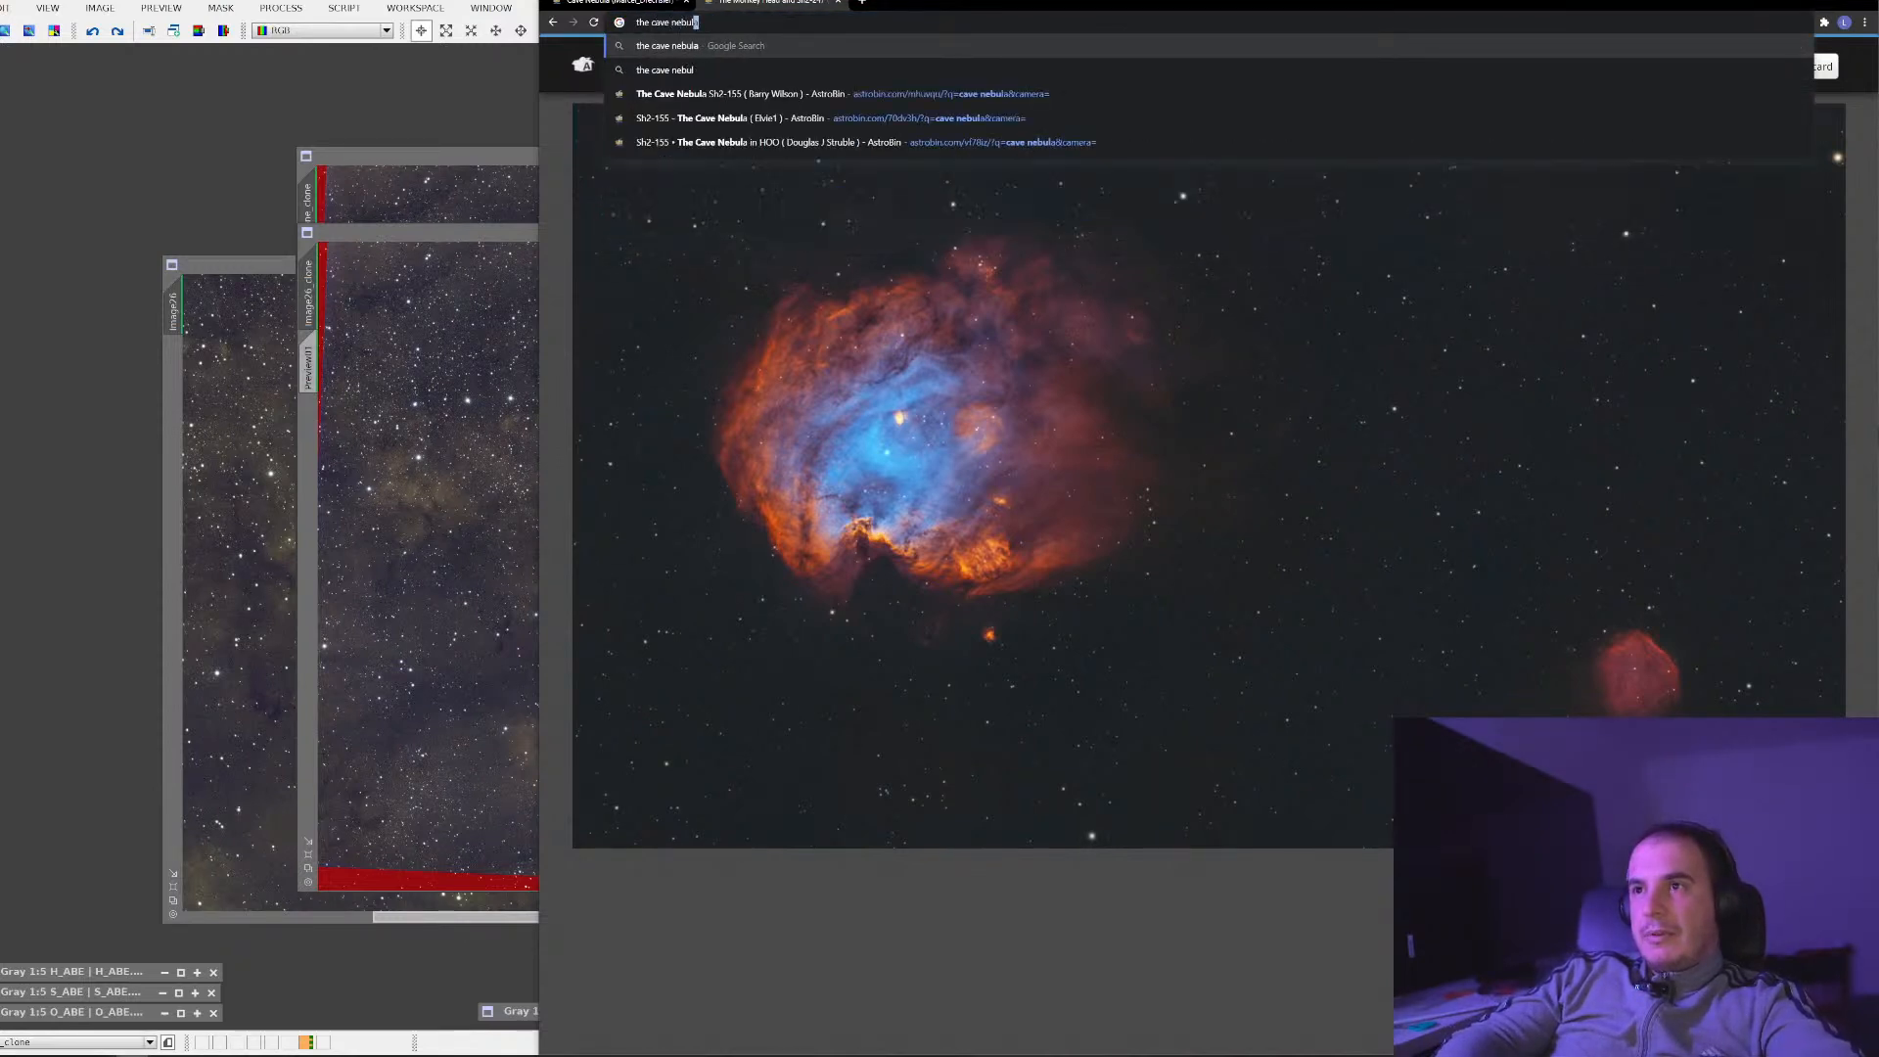
pyautogui.write('a light years')
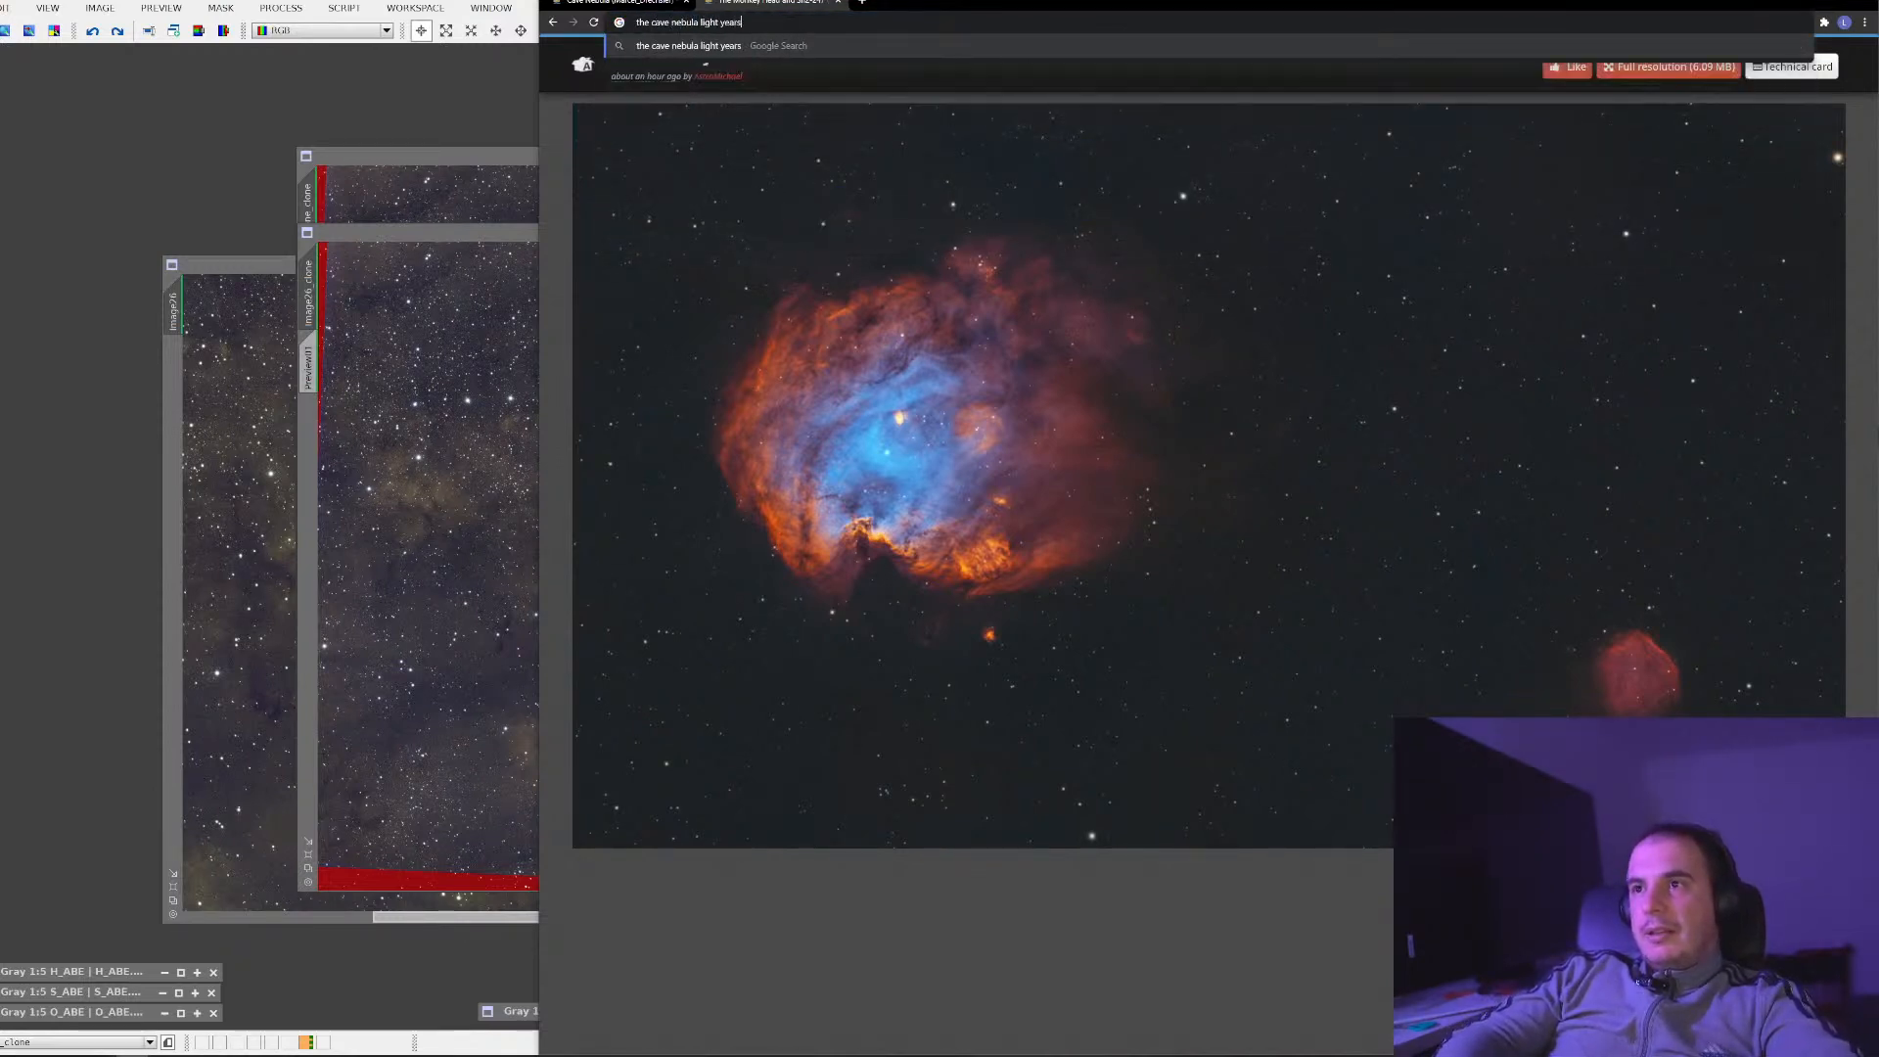
pyautogui.press('Return')
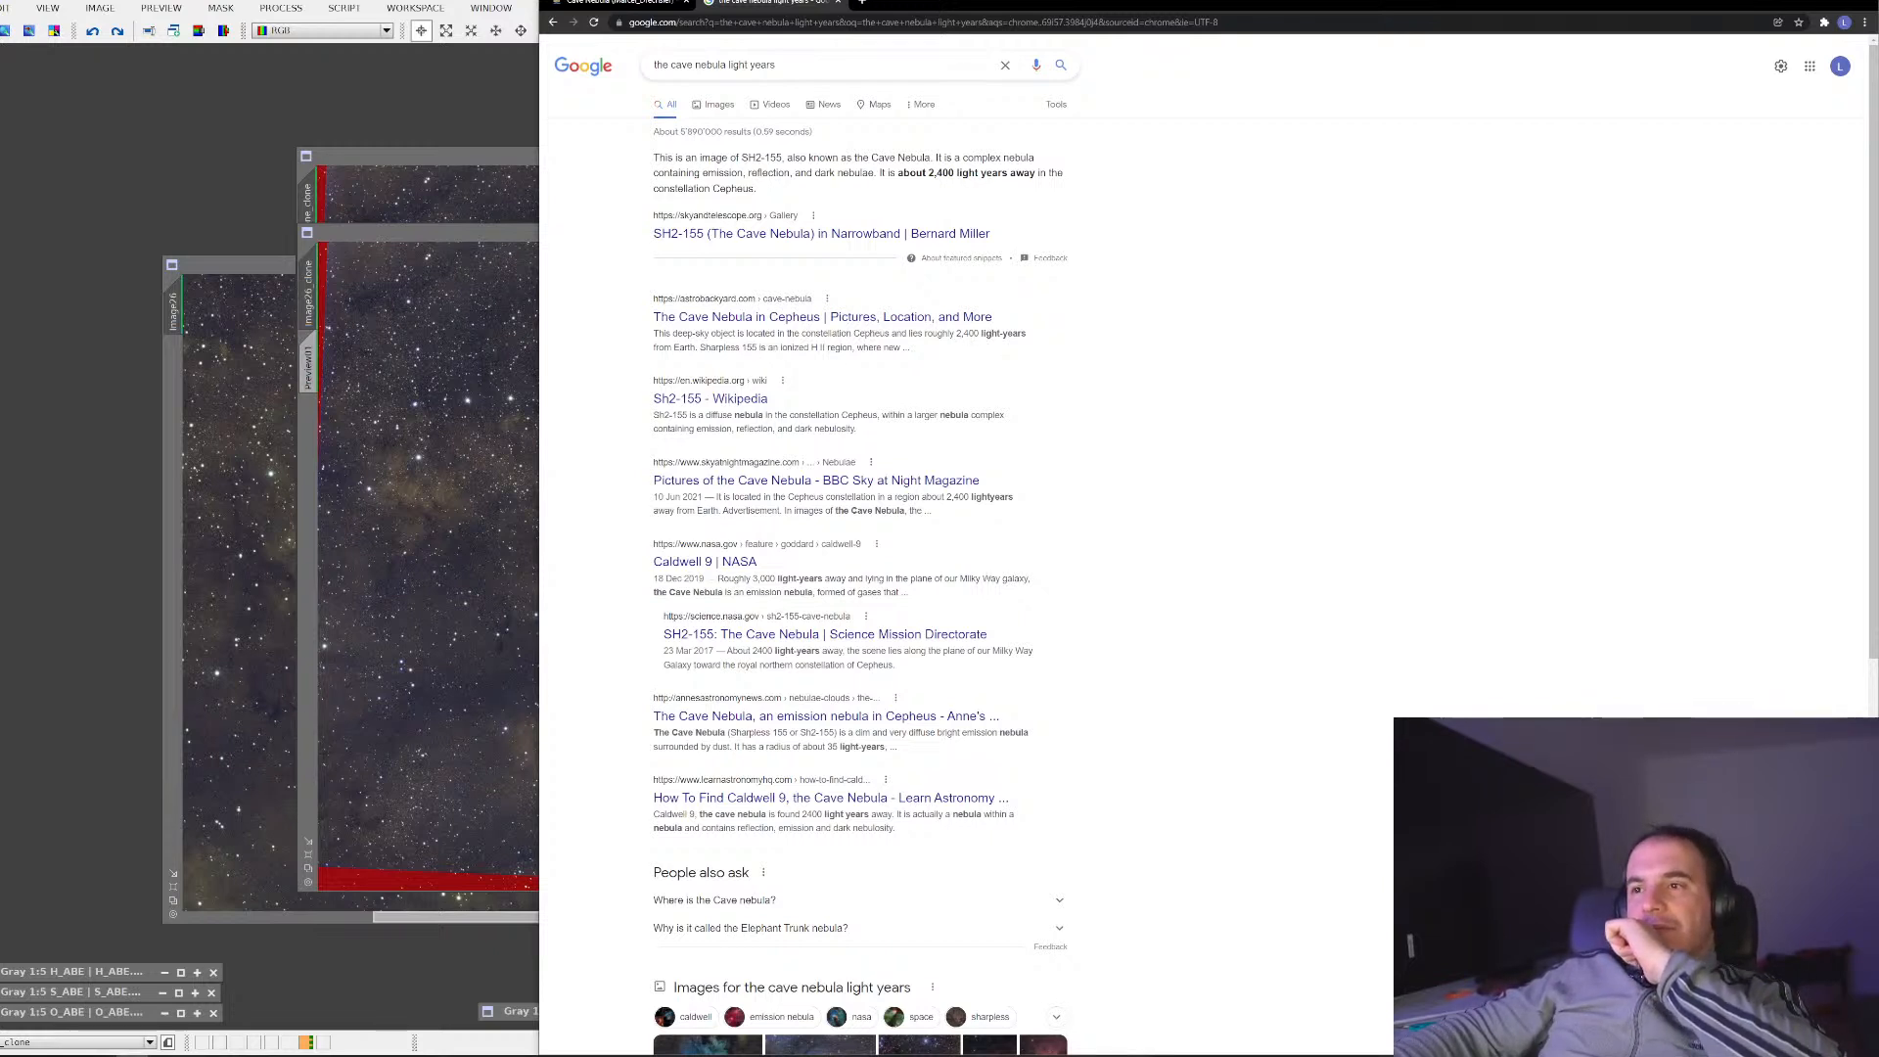
pyautogui.click(923, 321)
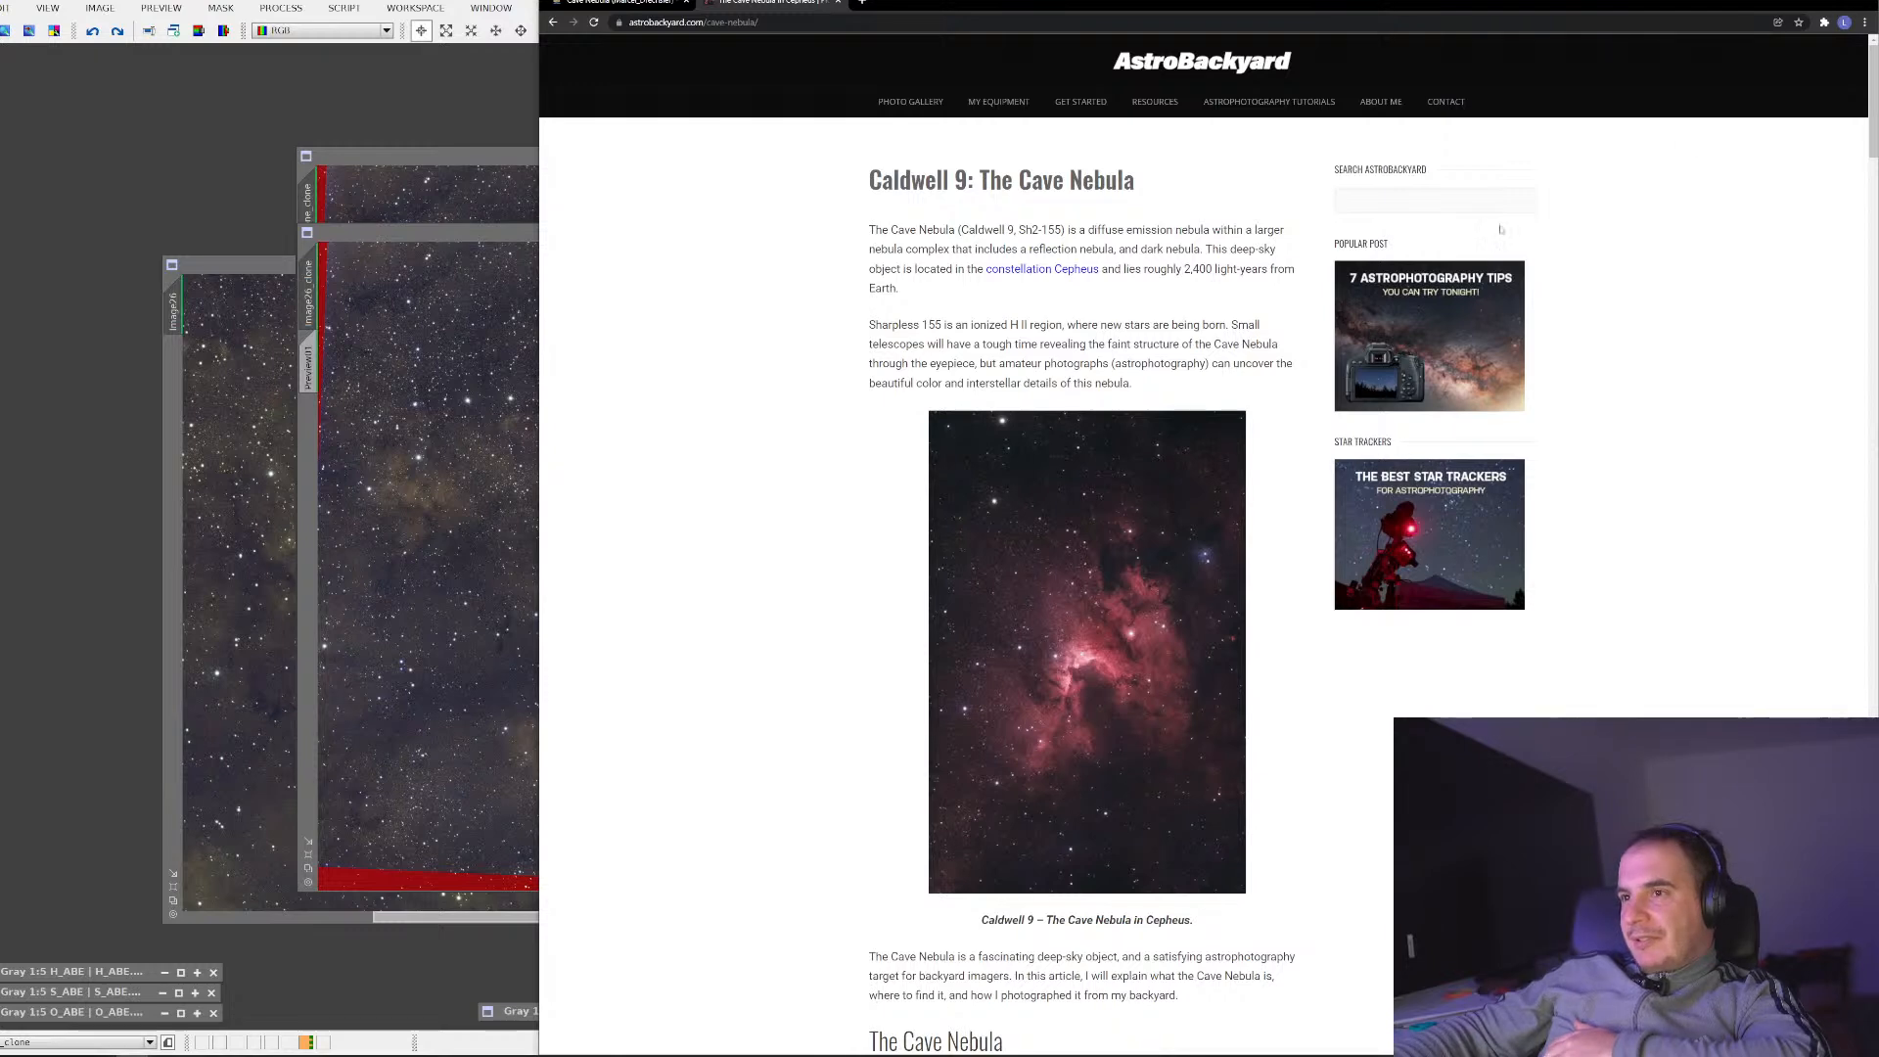
pyautogui.click(1811, 1)
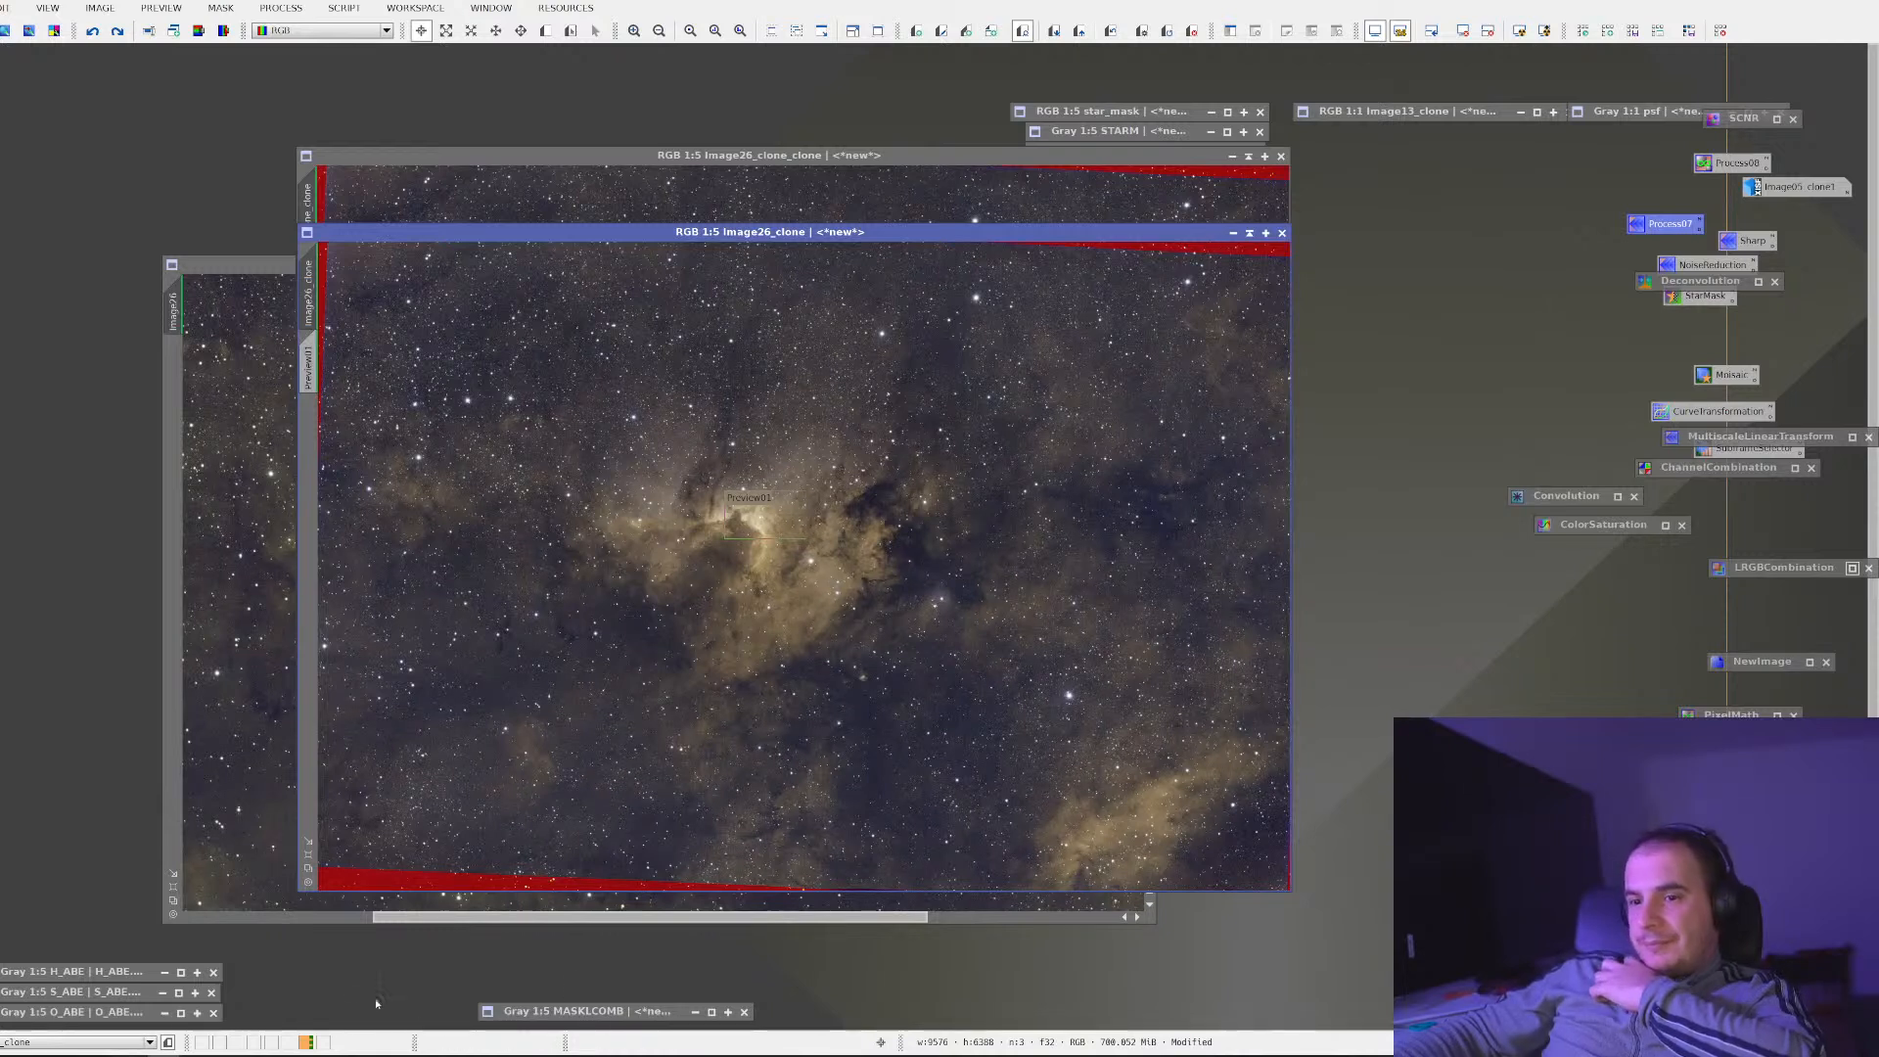
# Switch to File Explorer and move the Andromeda folder from the local disk to the IW 1 drive
pyautogui.moveTo(2, 107)
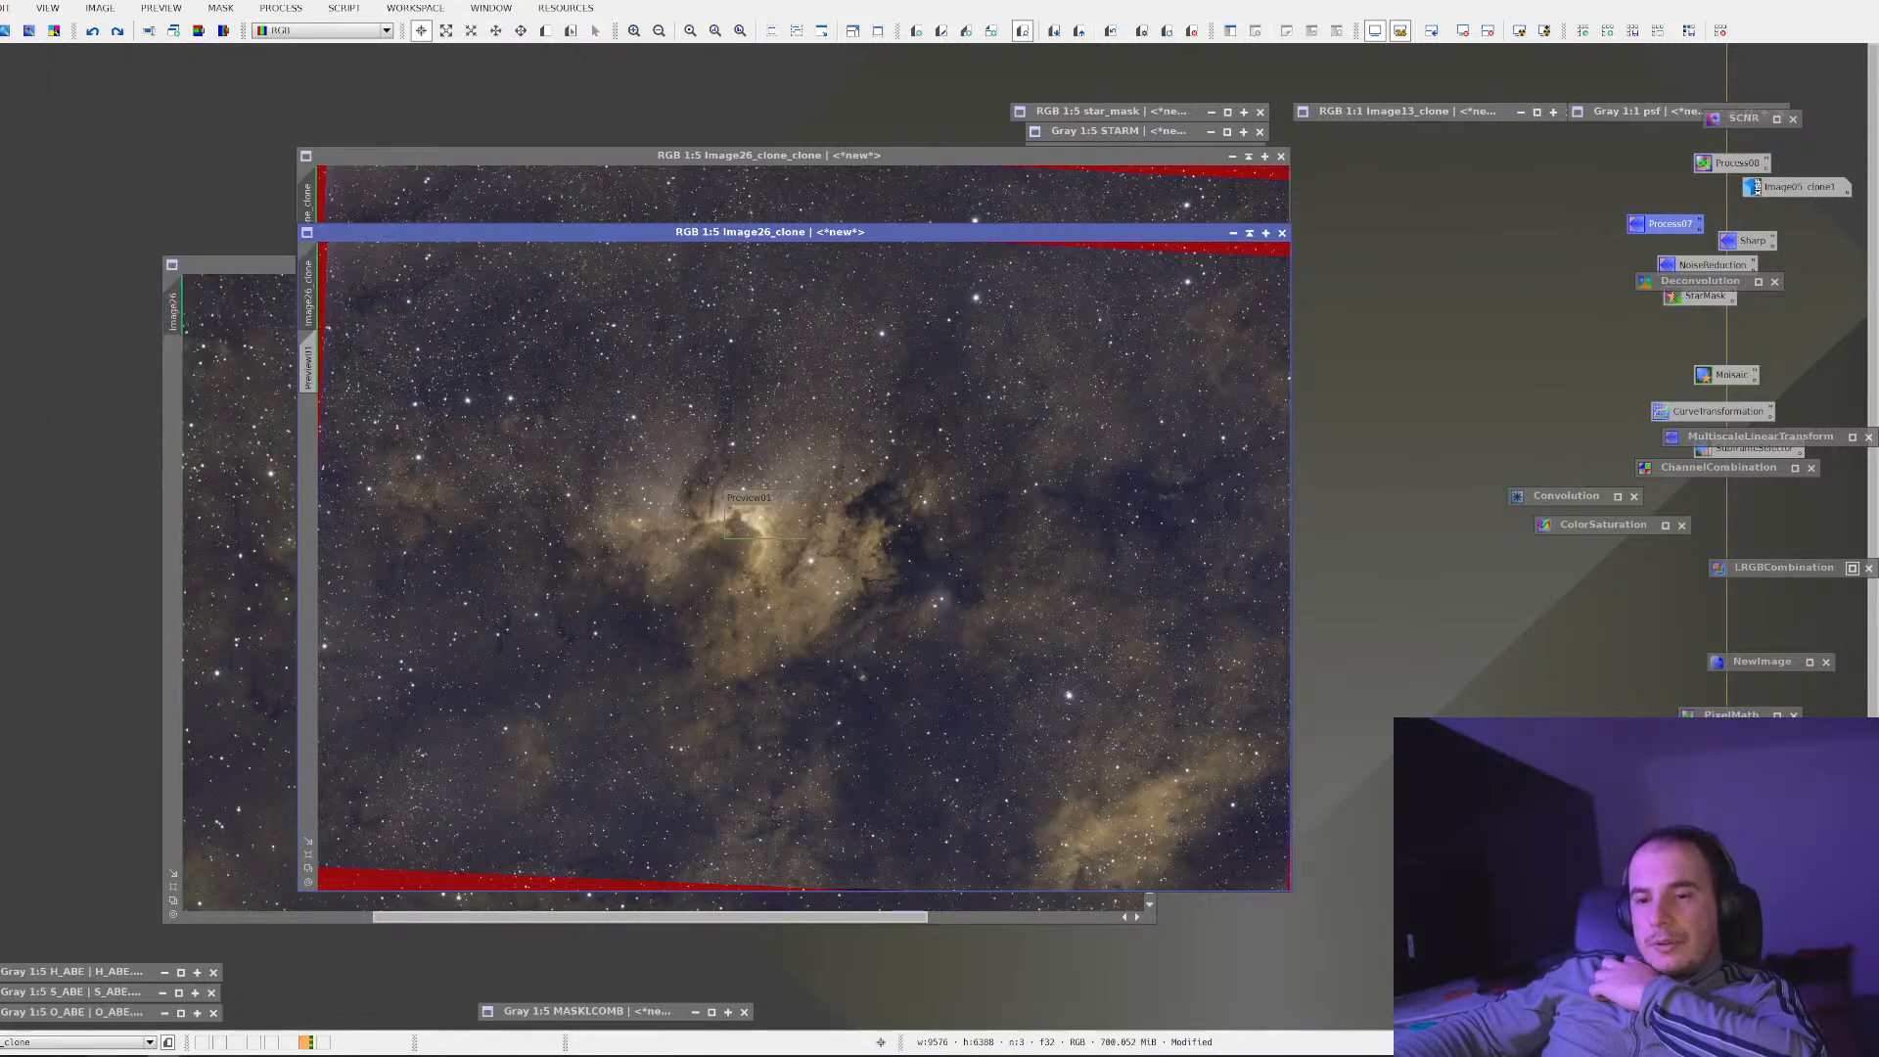
pyautogui.hotkey('alt', 'Tab')
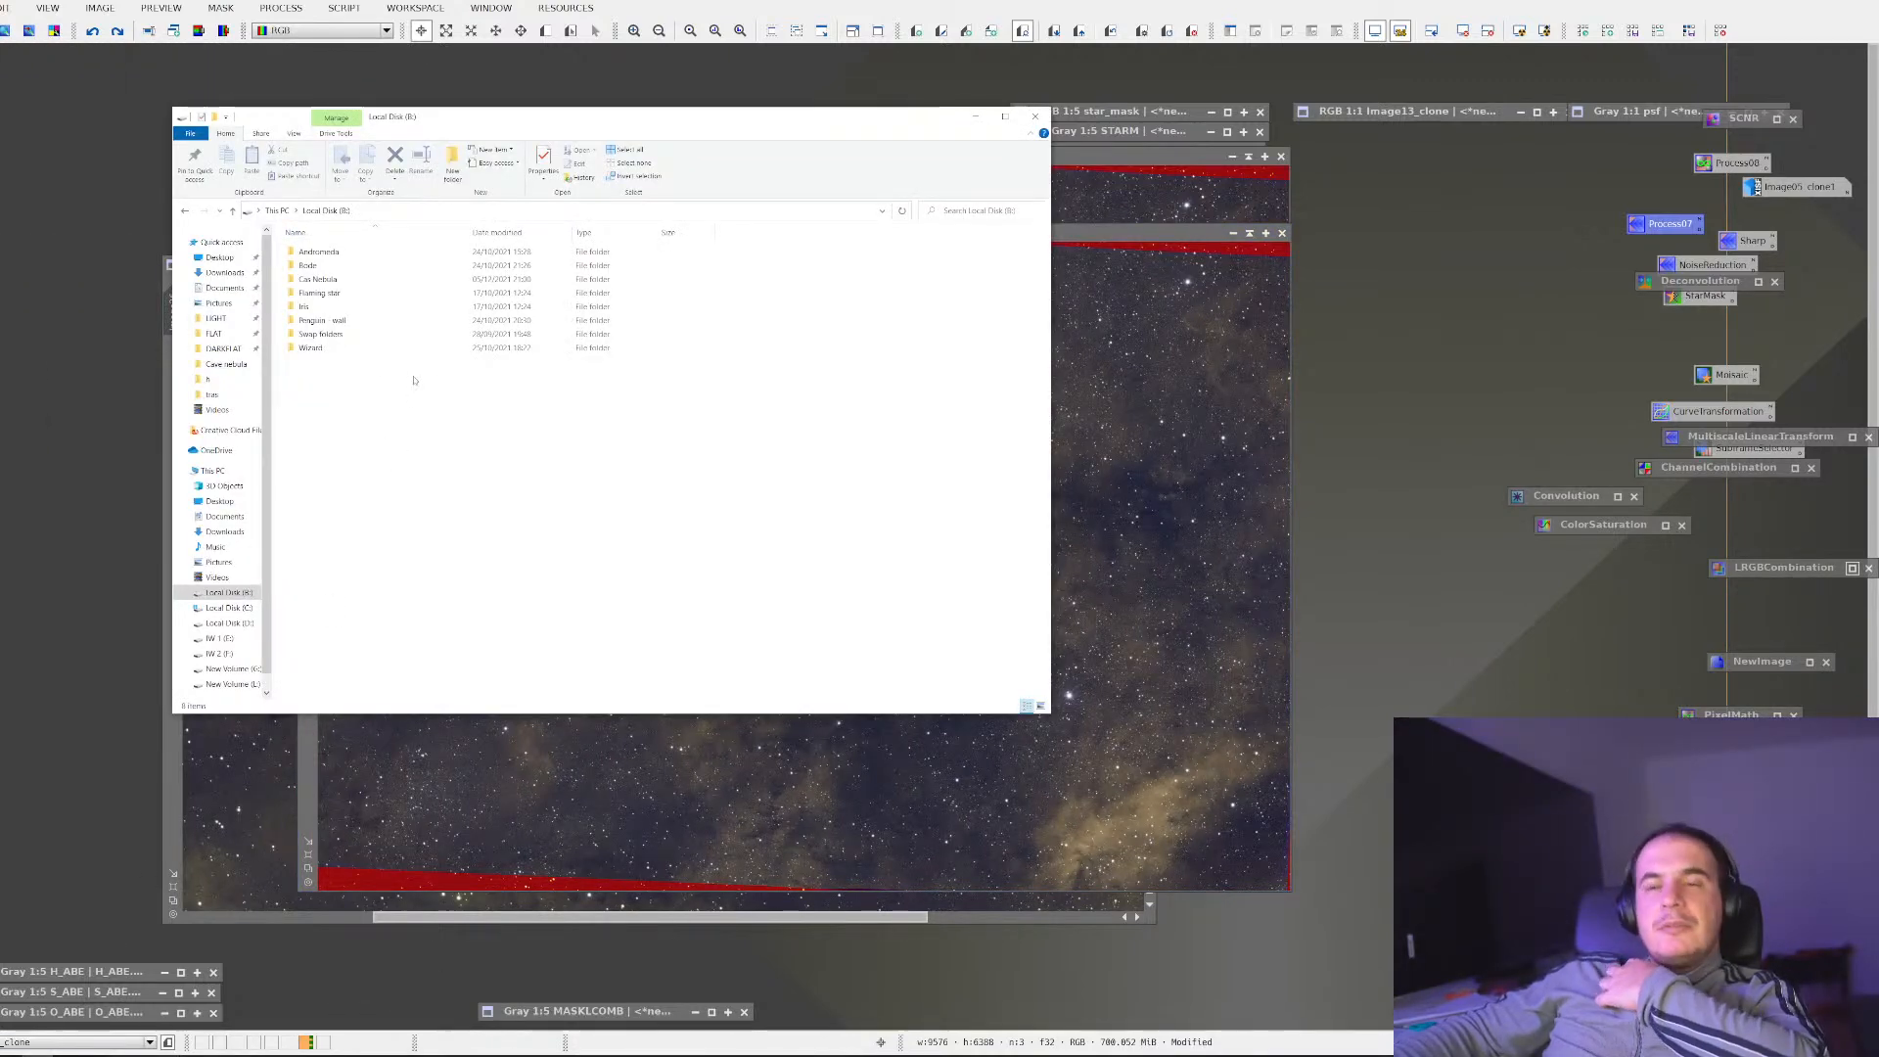
pyautogui.click(352, 255)
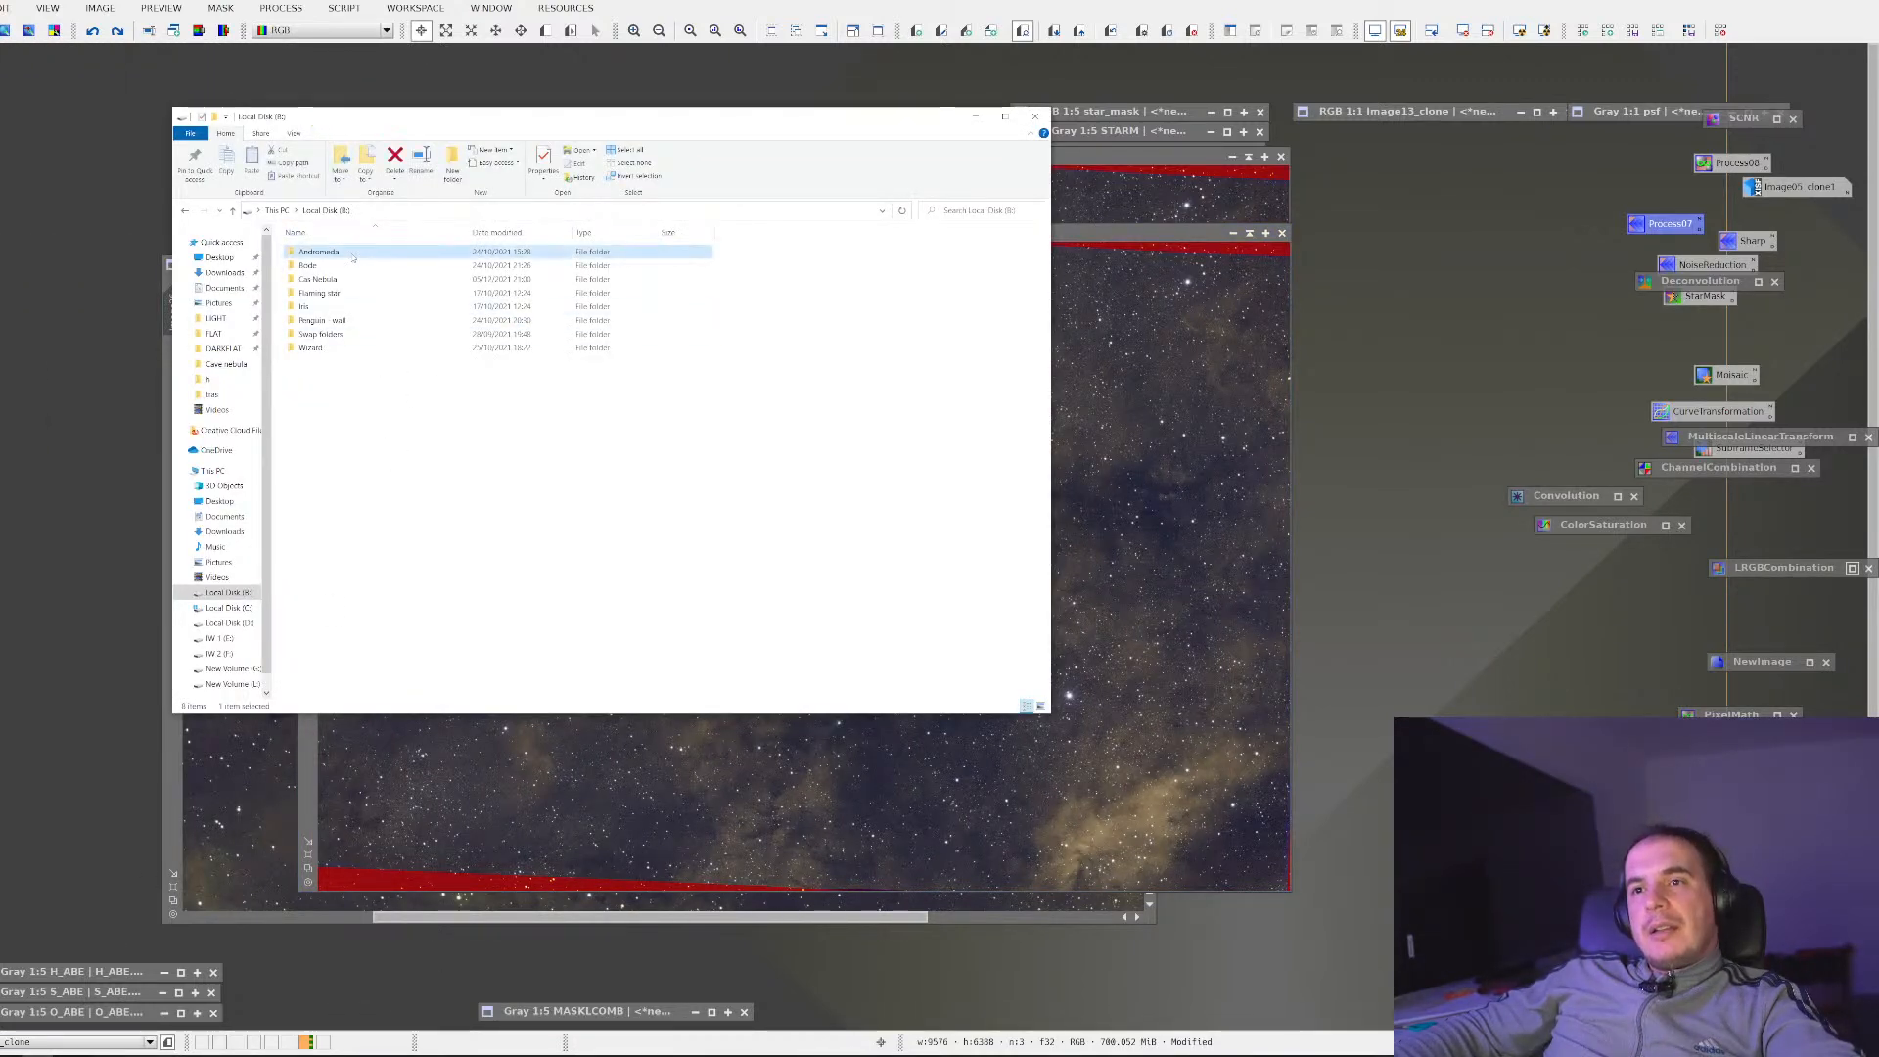
pyautogui.click(219, 639)
pyautogui.click(851, 431)
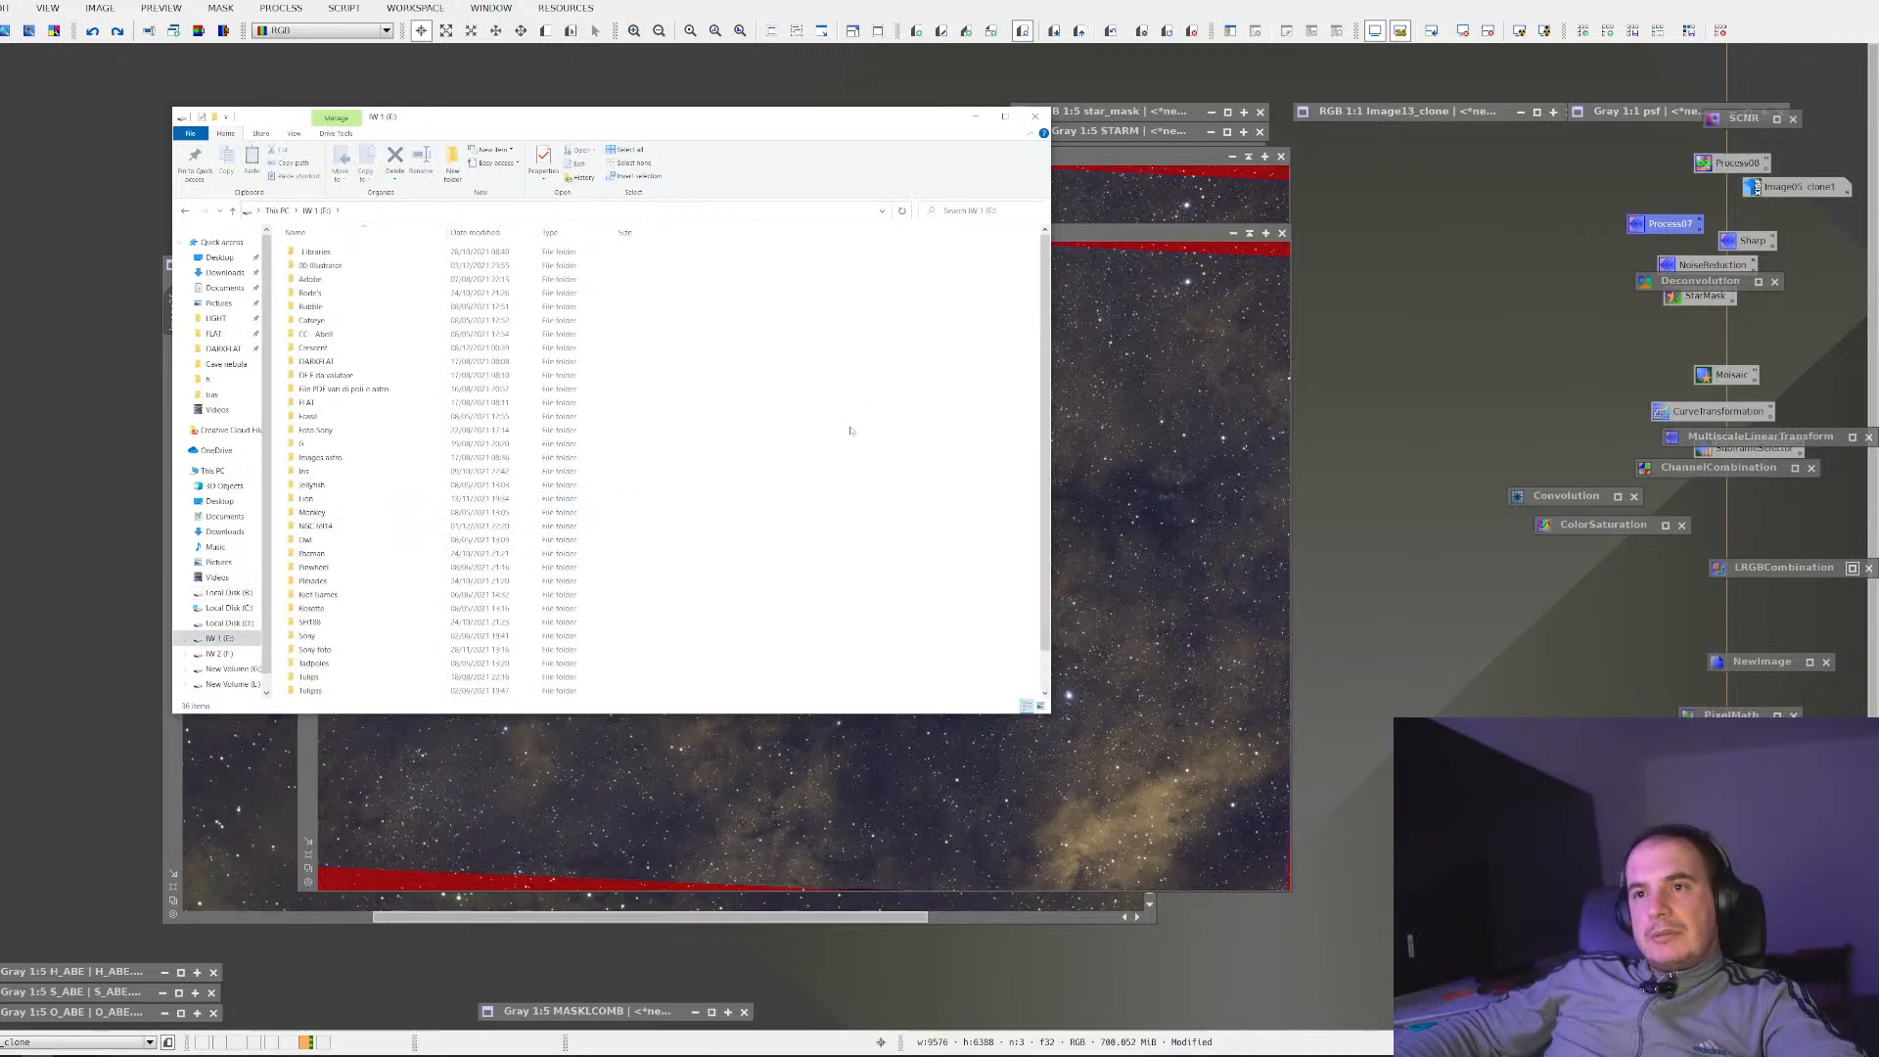
pyautogui.hotkey('ctrl', 'v')
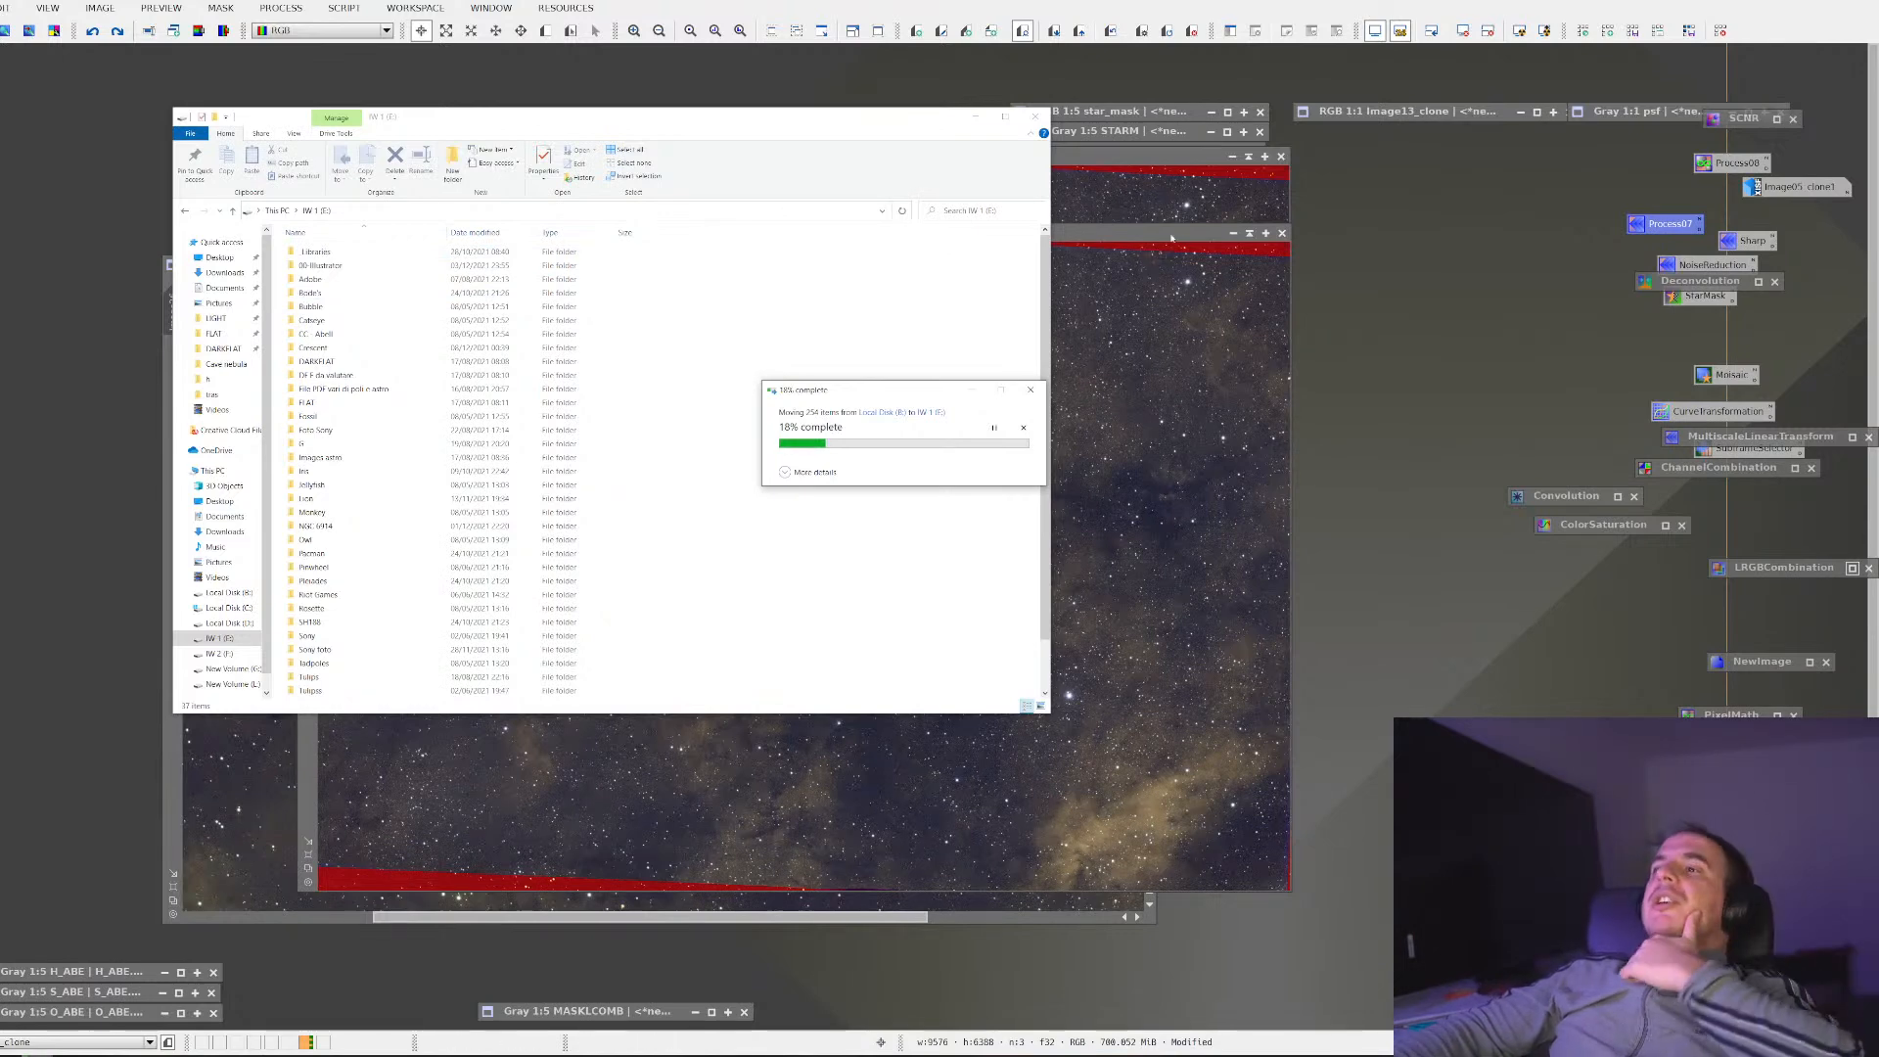
pyautogui.click(1149, 260)
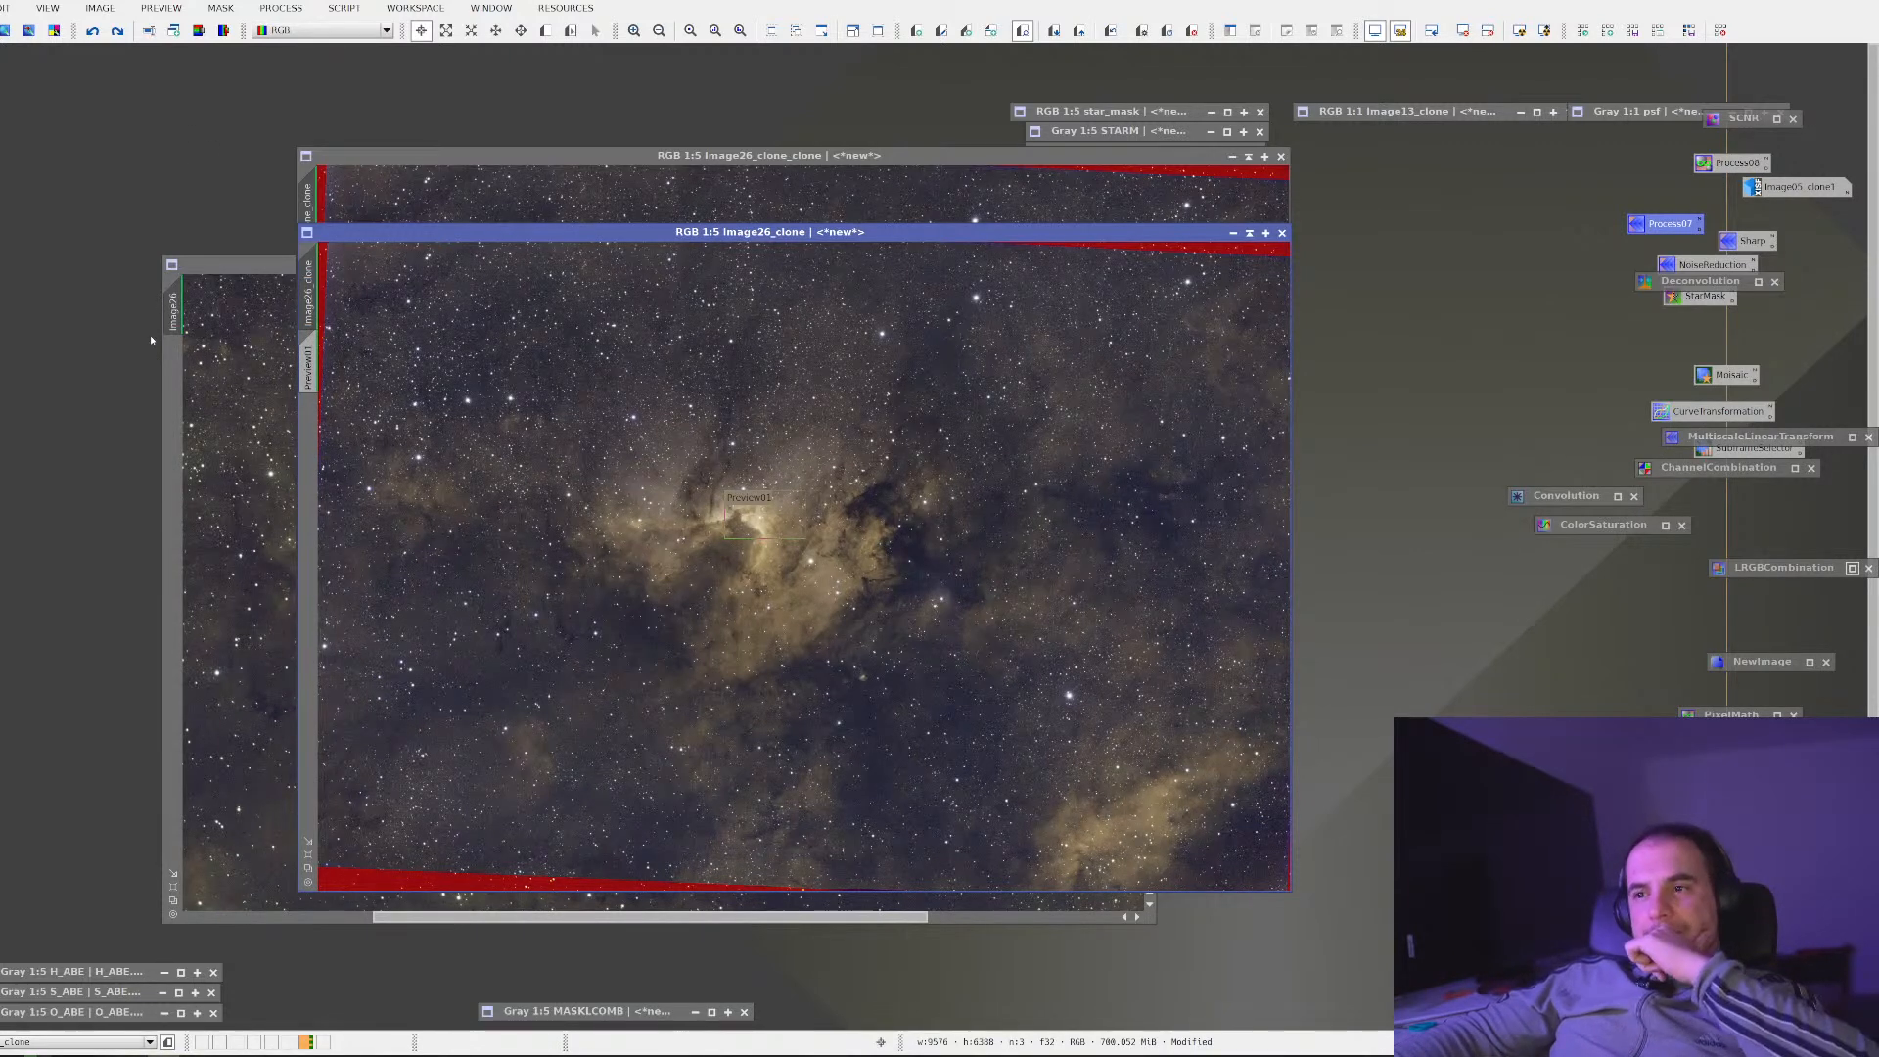
# Open CurvesTransformation for Image26_clone with all curves reset and its real-time preview running
pyautogui.scroll(2, 678, 558)
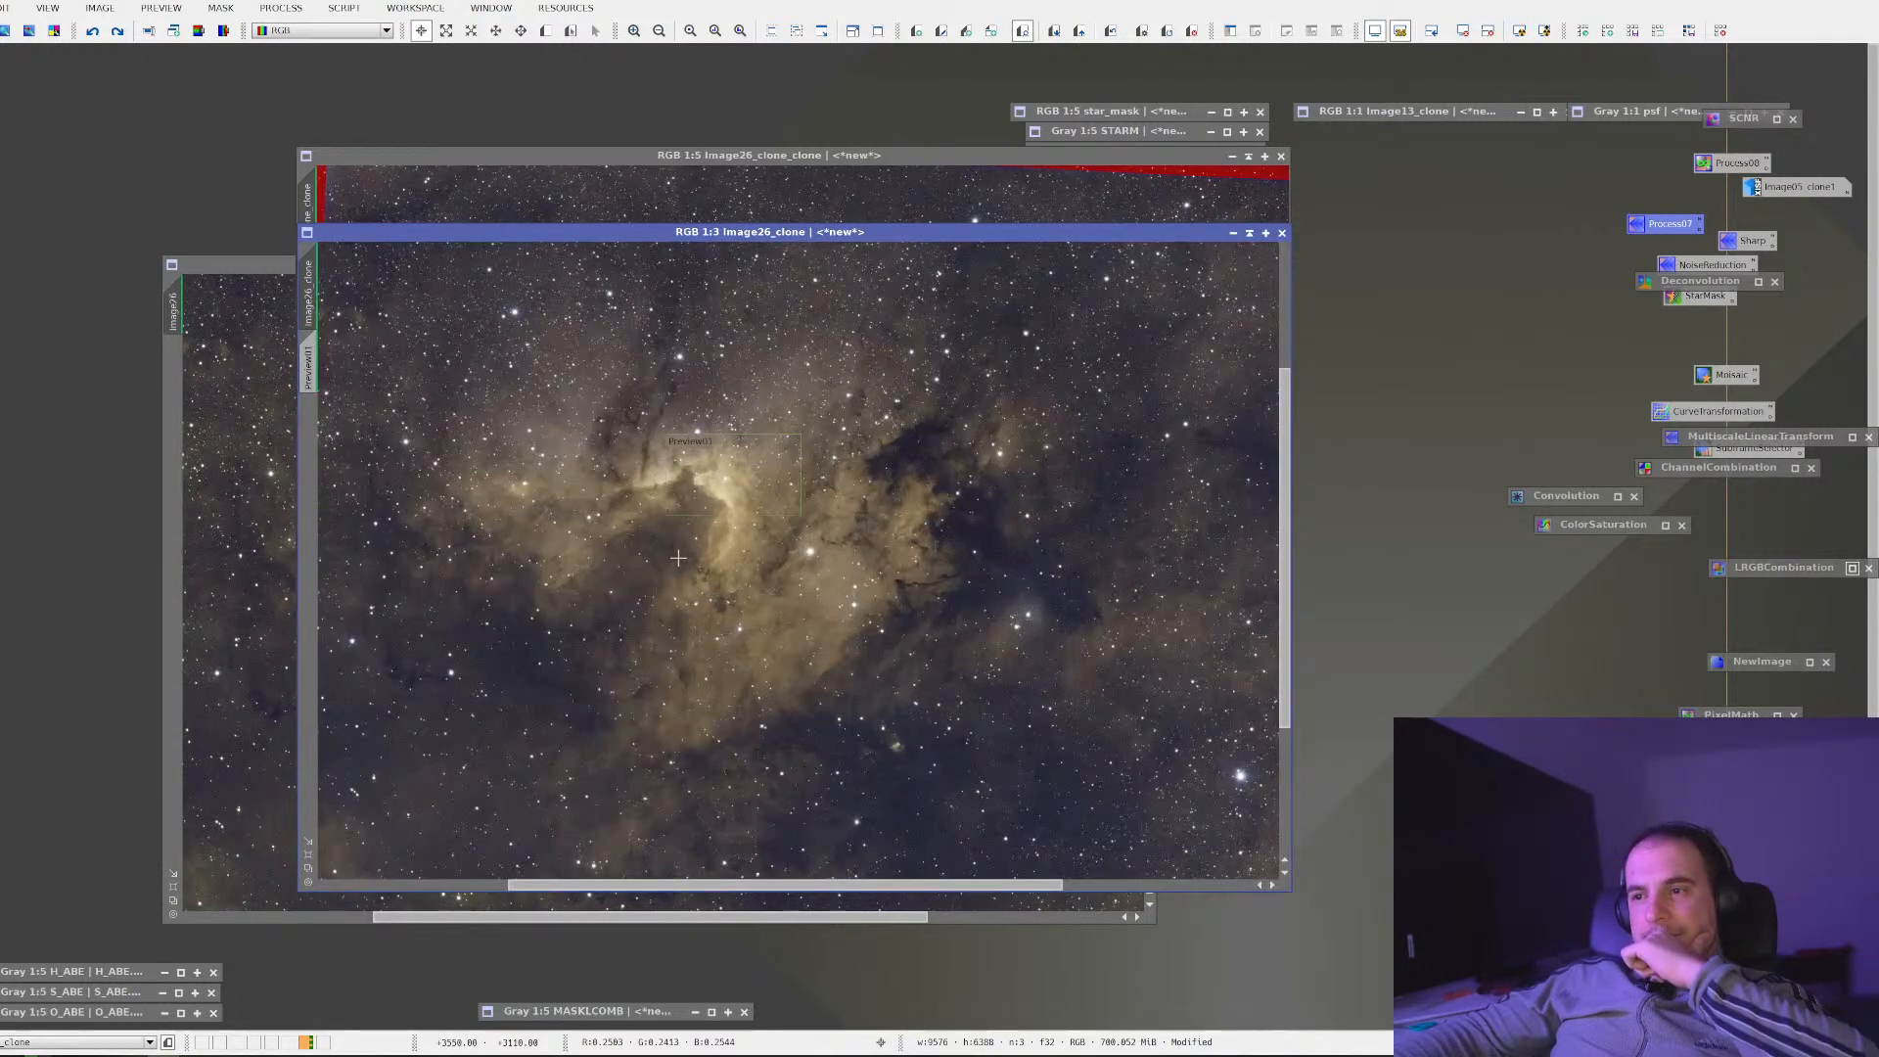
pyautogui.scroll(-1, 679, 558)
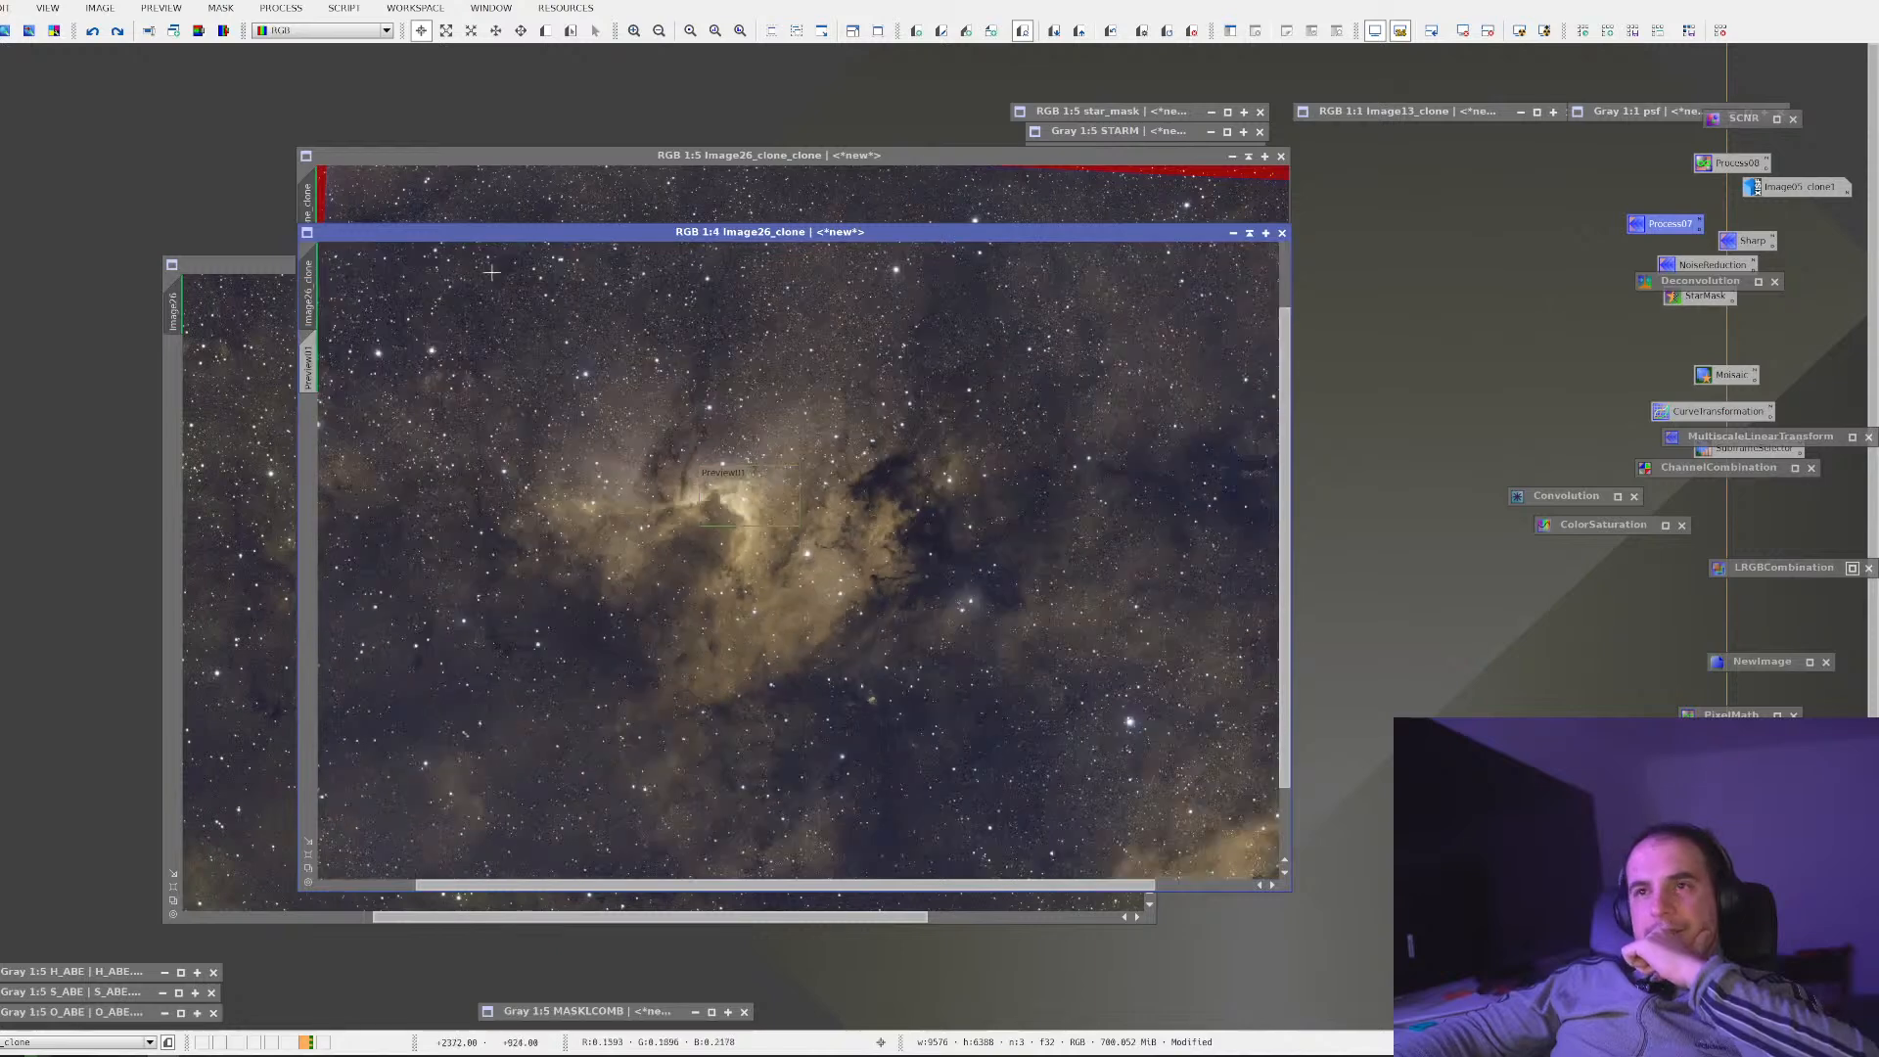
pyautogui.click(284, 9)
pyautogui.moveTo(411, 30)
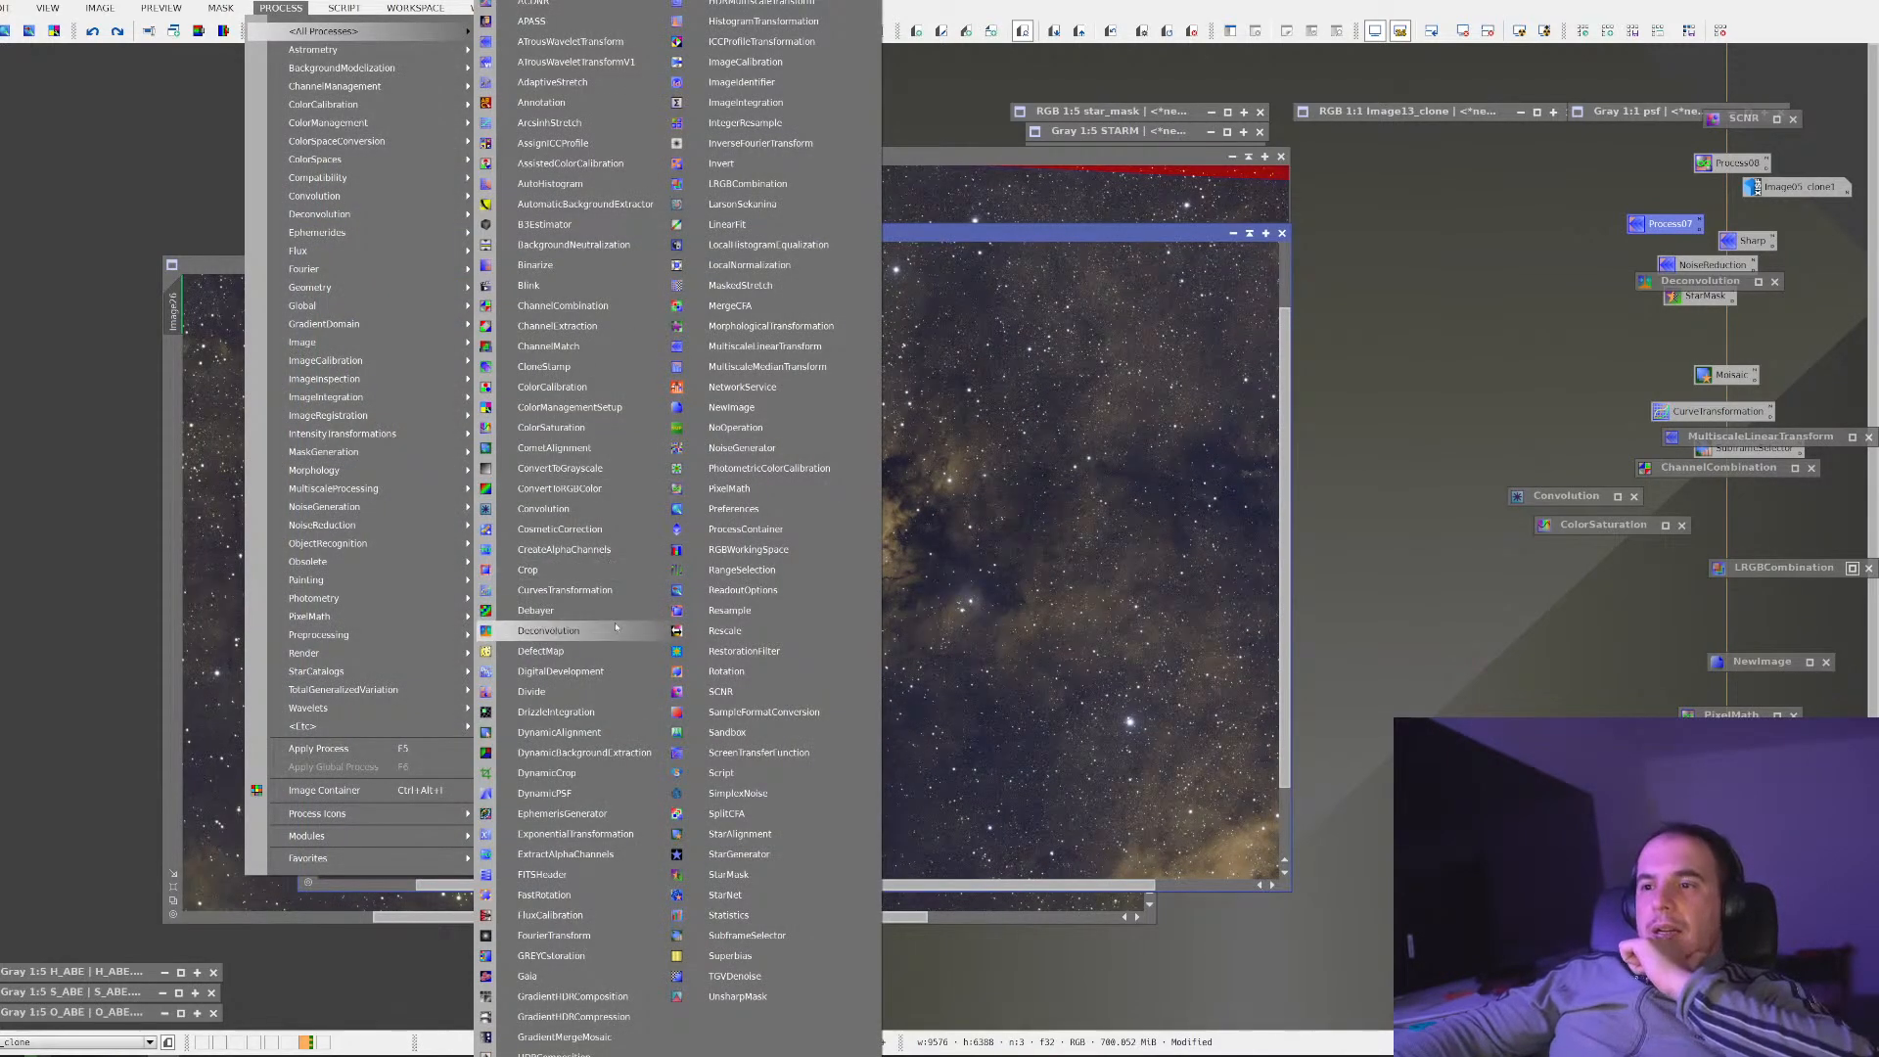
pyautogui.click(609, 592)
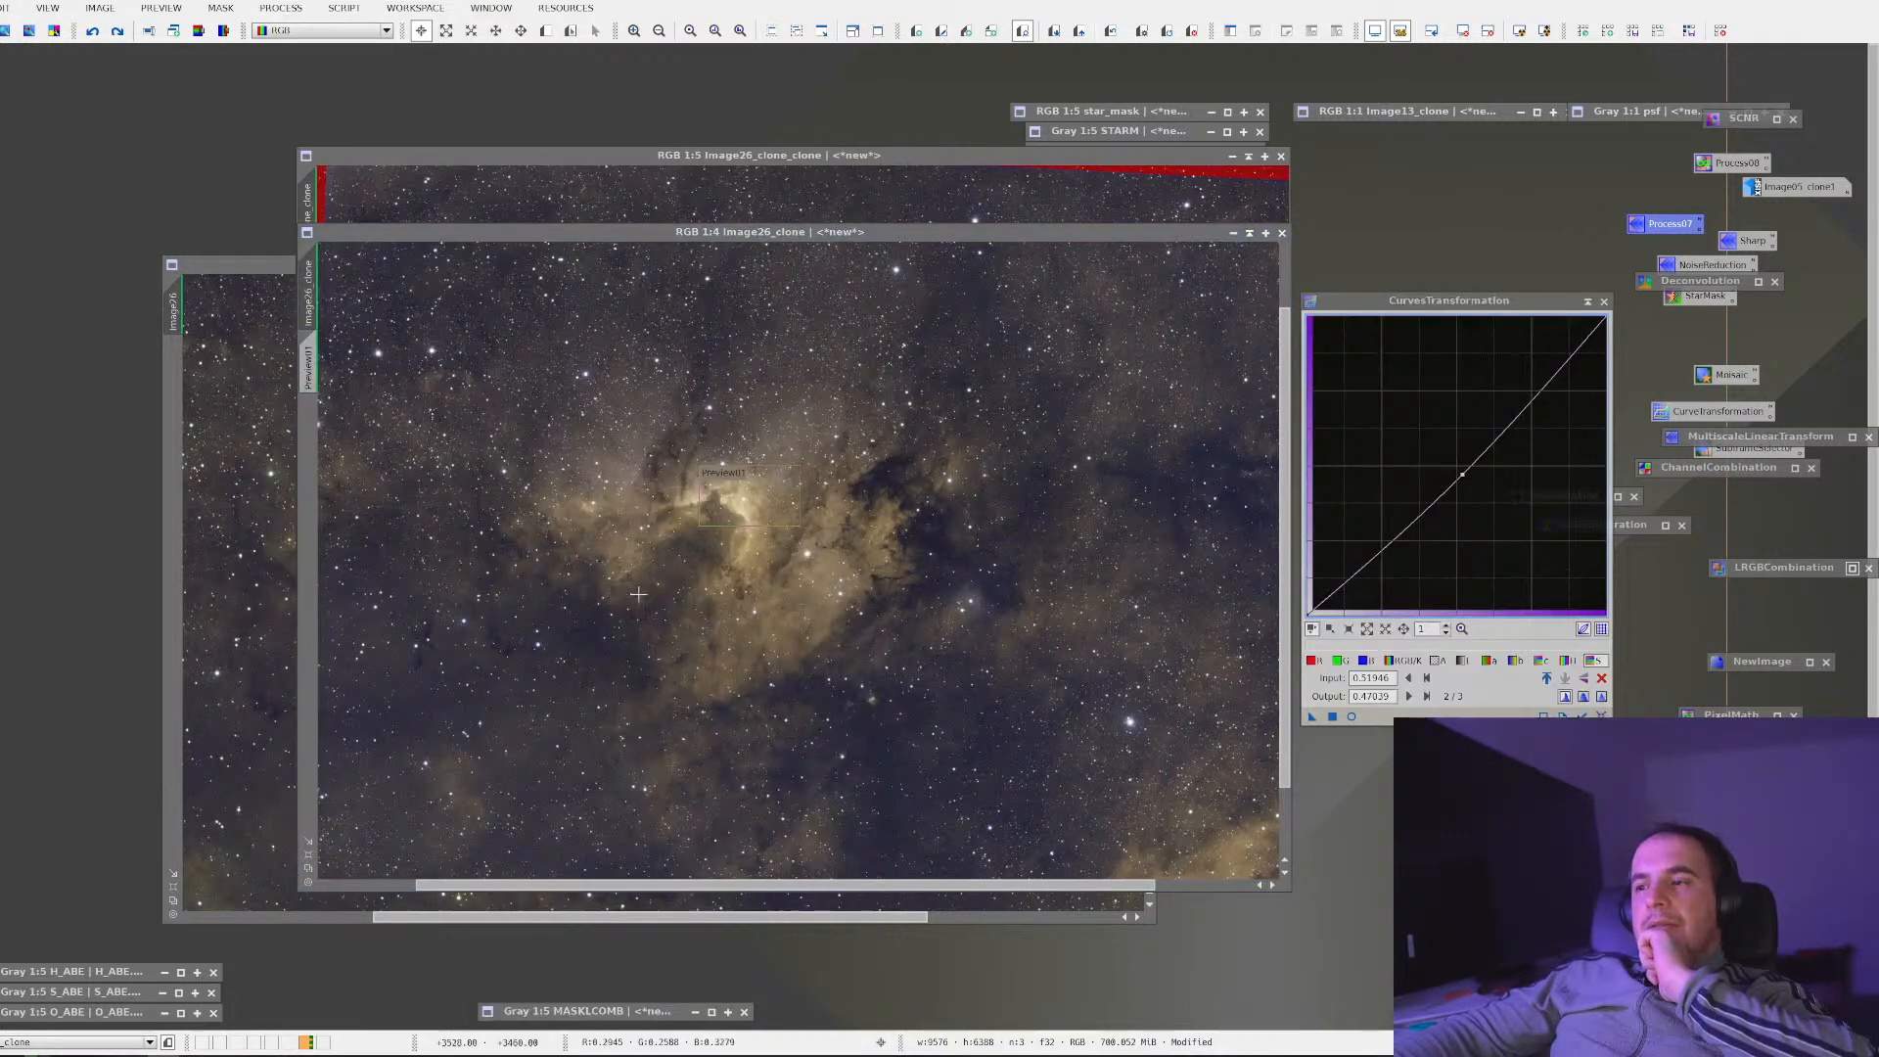
pyautogui.click(1601, 716)
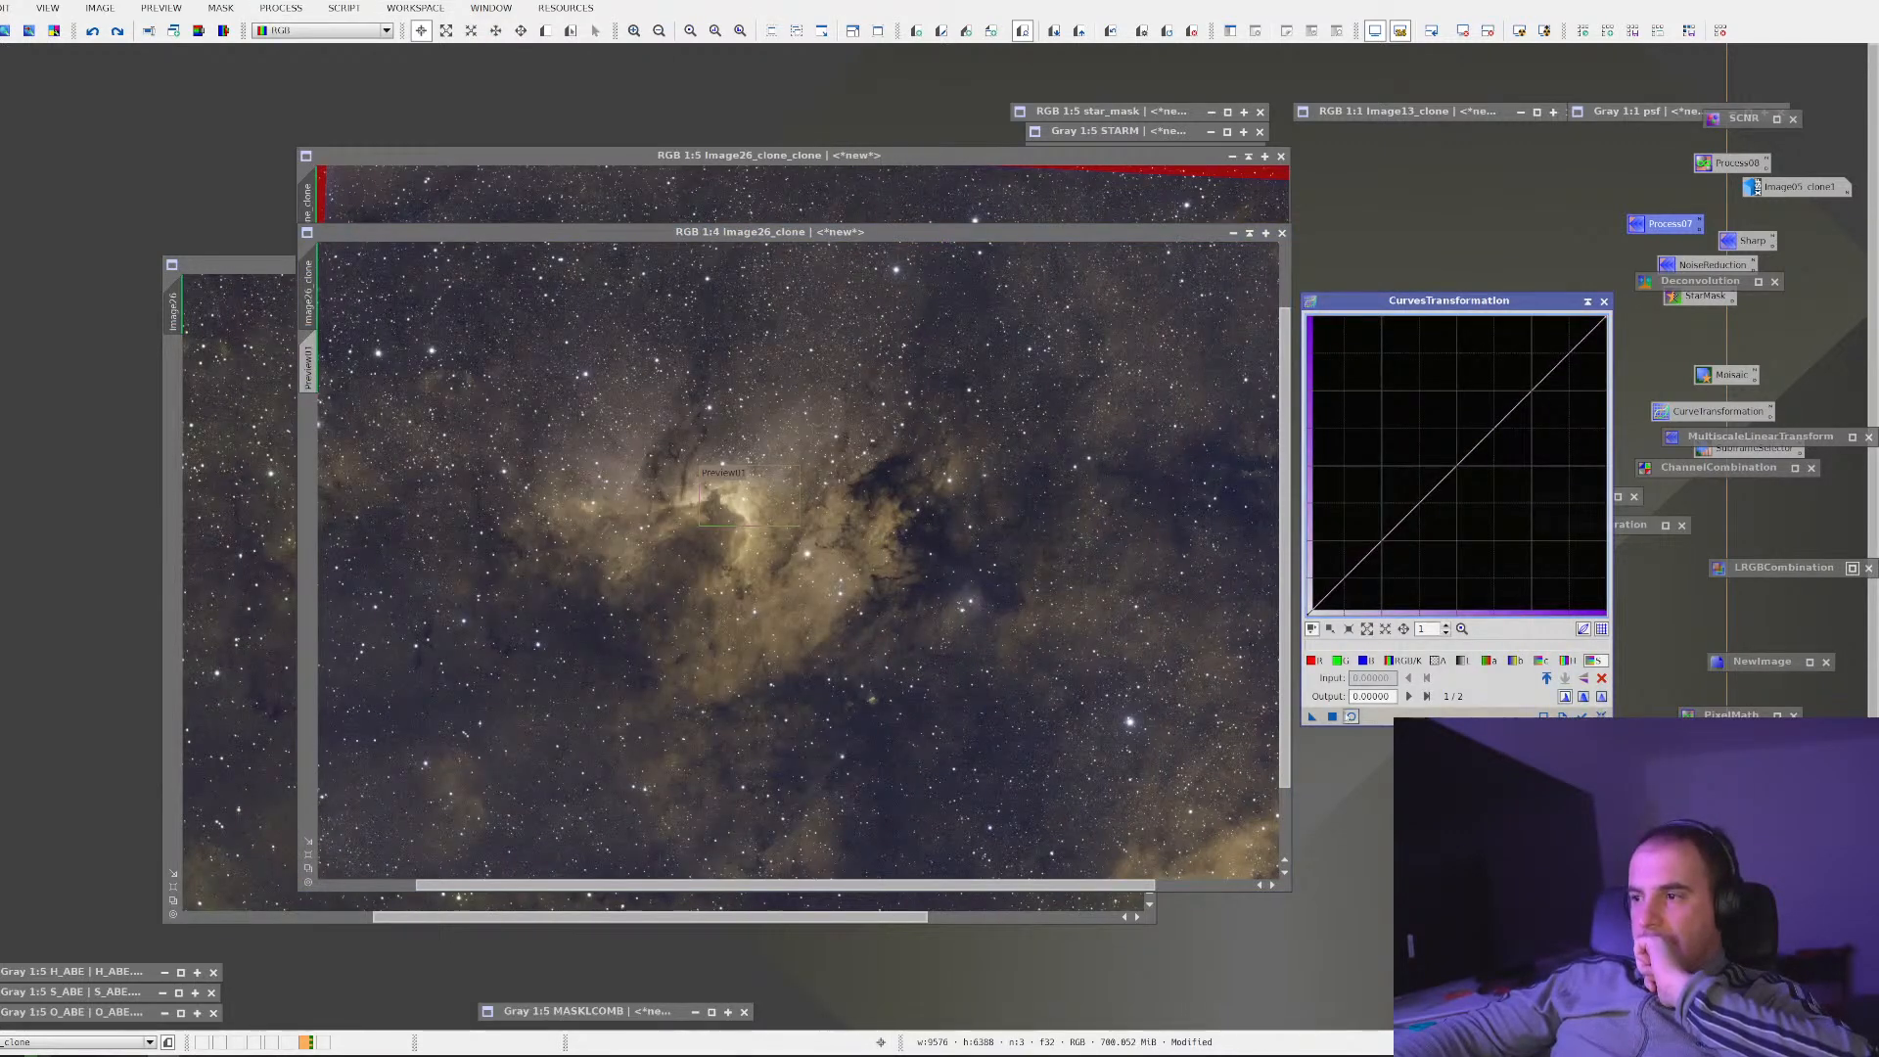
pyautogui.click(1351, 716)
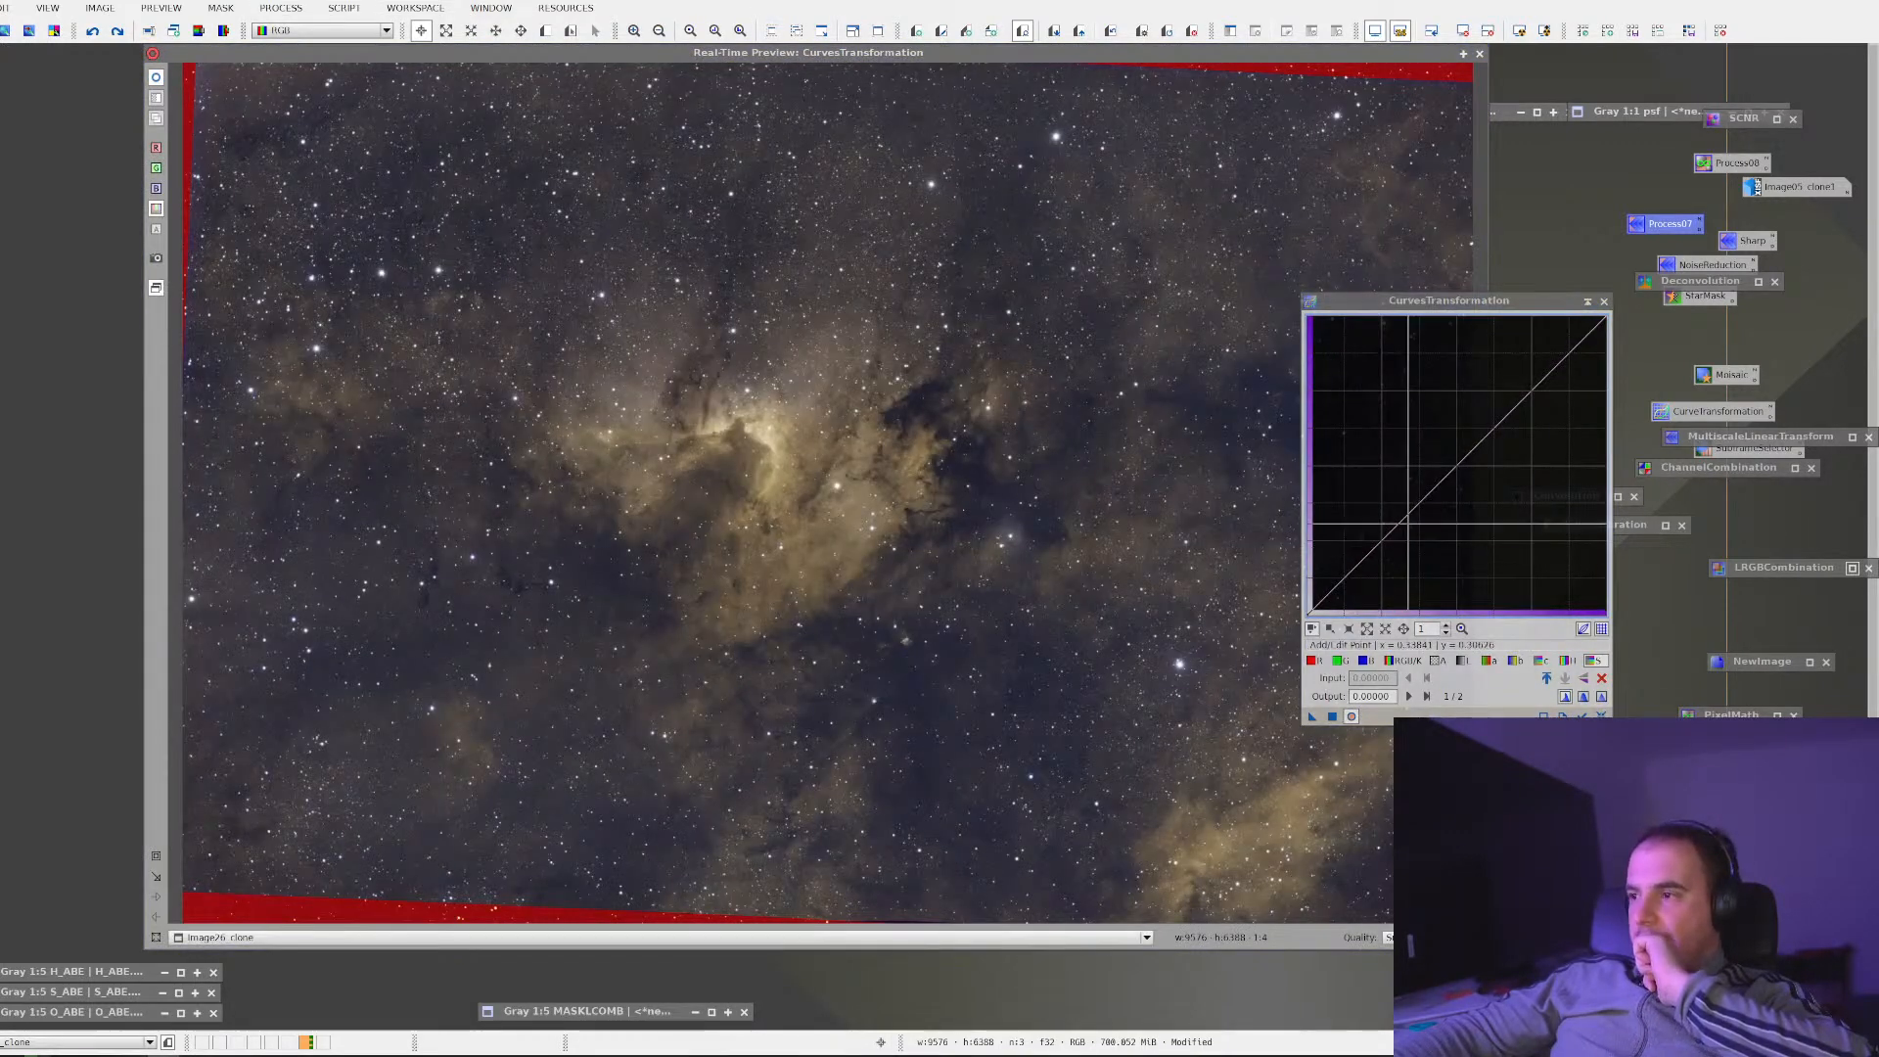
# Bend the hue curve into an S-shape with points at about 0.35/0.07, 0.58/0.19 and 0.79/0.78 to turn the nebula reddish
pyautogui.click(1567, 661)
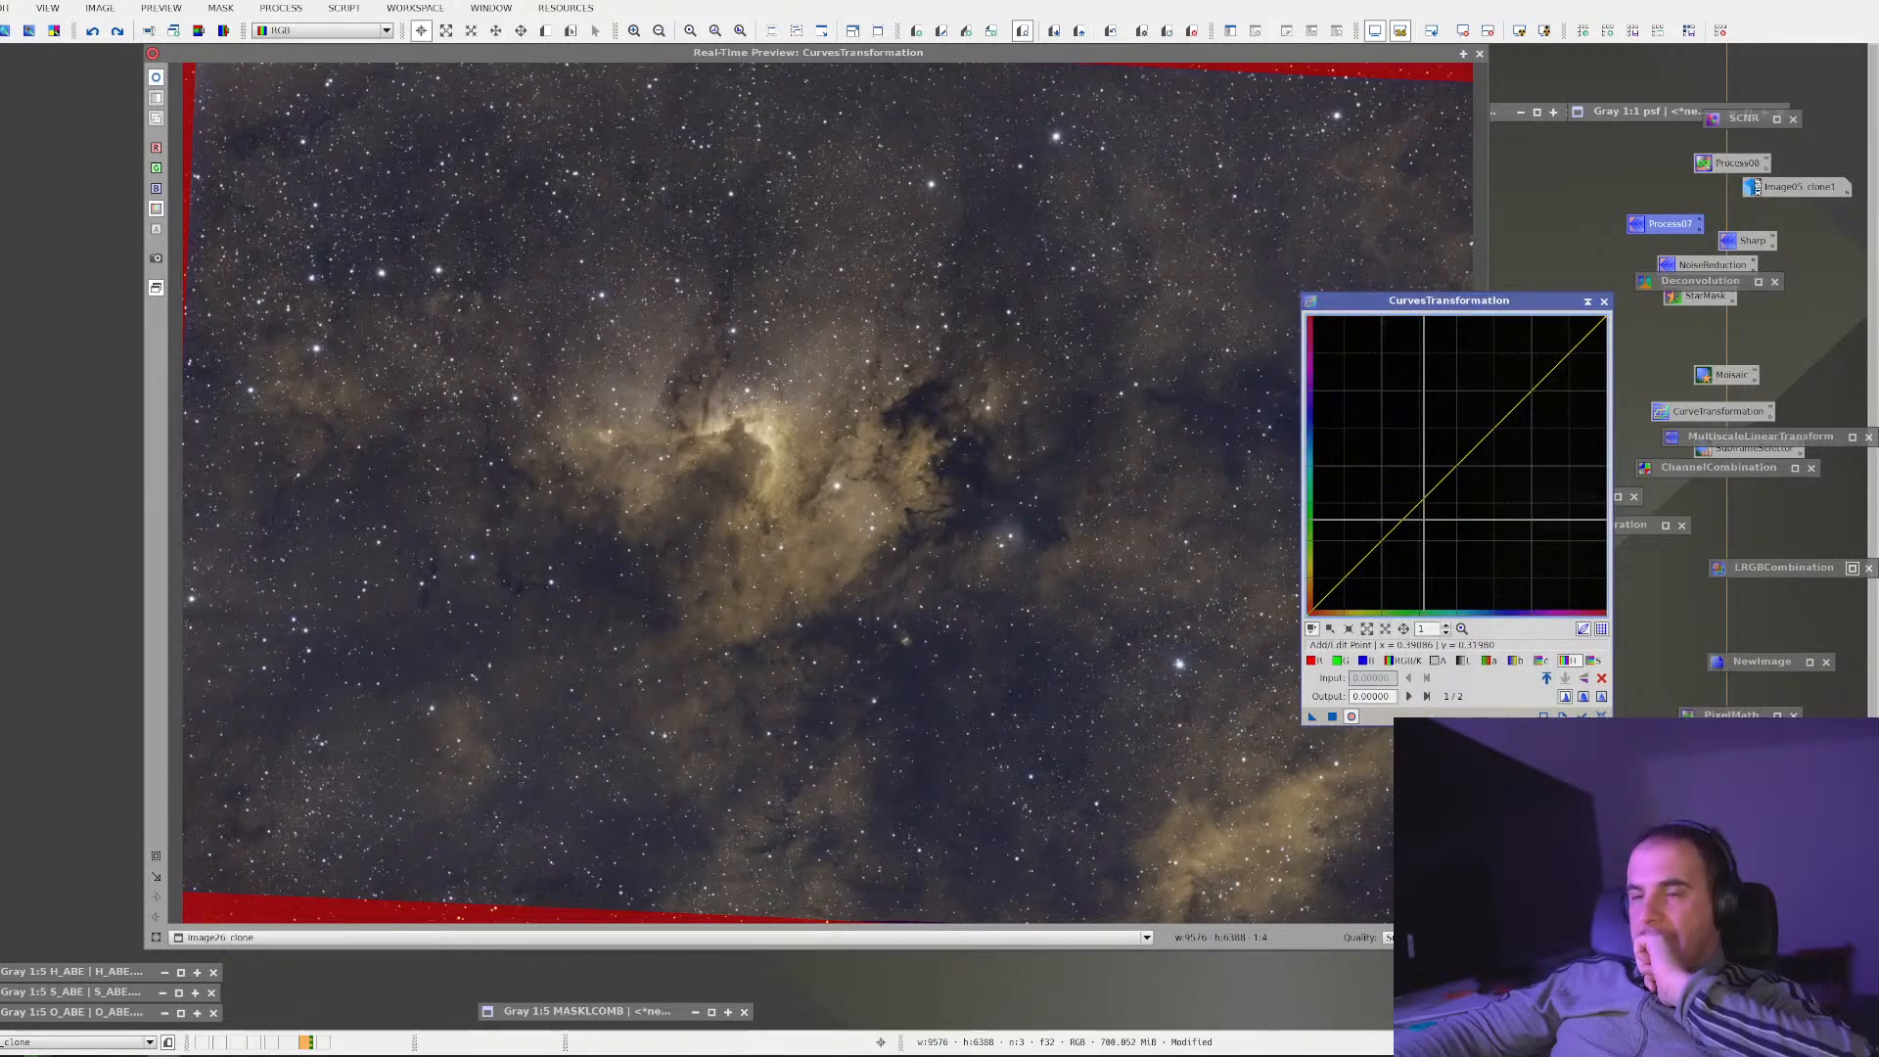
pyautogui.click(1418, 505)
pyautogui.moveTo(1418, 504); pyautogui.dragTo(1451, 547)
pyautogui.moveTo(1451, 547)
pyautogui.mouseDown()
pyautogui.moveTo(1492, 577)
pyautogui.moveTo(1482, 554)
pyautogui.mouseUp()
pyautogui.moveTo(1413, 605); pyautogui.dragTo(1415, 591)
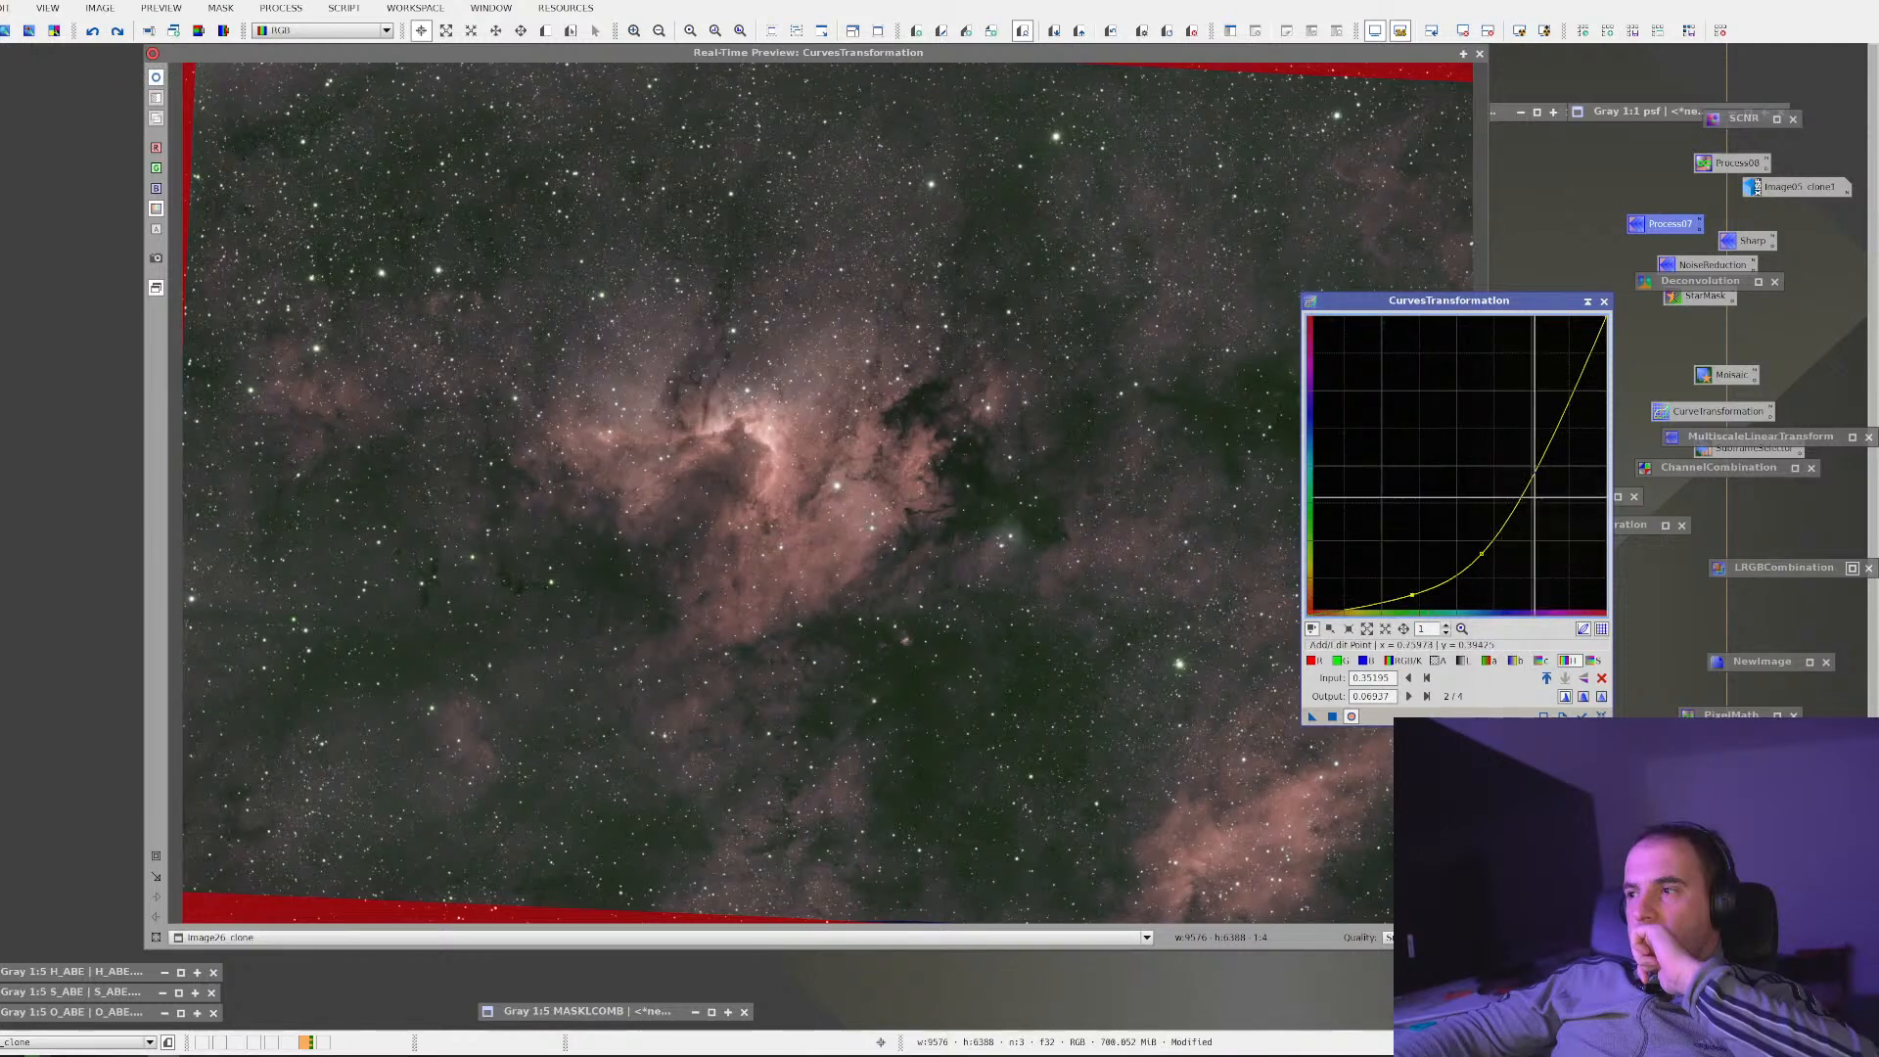
pyautogui.moveTo(1574, 393); pyautogui.dragTo(1542, 380)
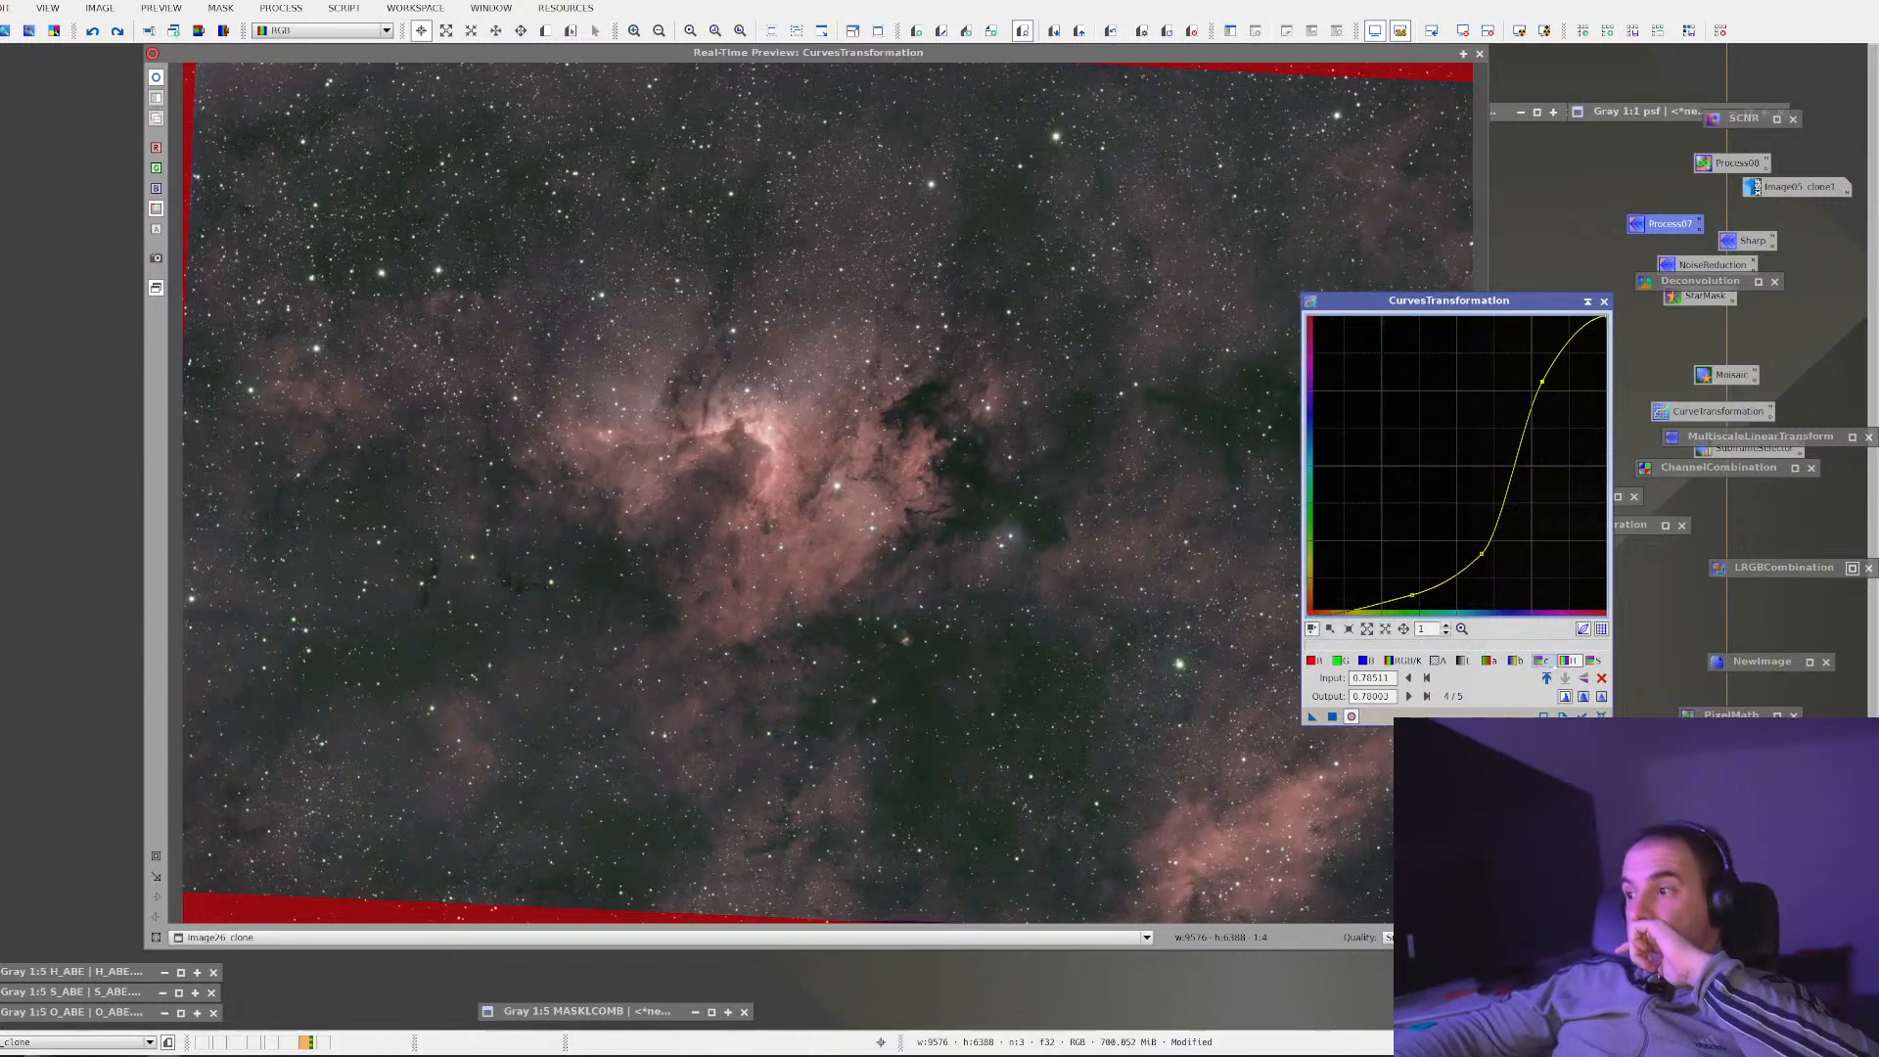
# Raise the saturation curve's midtones with a point at input 0.43993, output 0.54146, and inspect the nebula core in the preview
pyautogui.click(1594, 660)
pyautogui.moveTo(1454, 468)
pyautogui.mouseDown()
pyautogui.moveTo(1426, 444)
pyautogui.moveTo(1442, 452)
pyautogui.mouseUp()
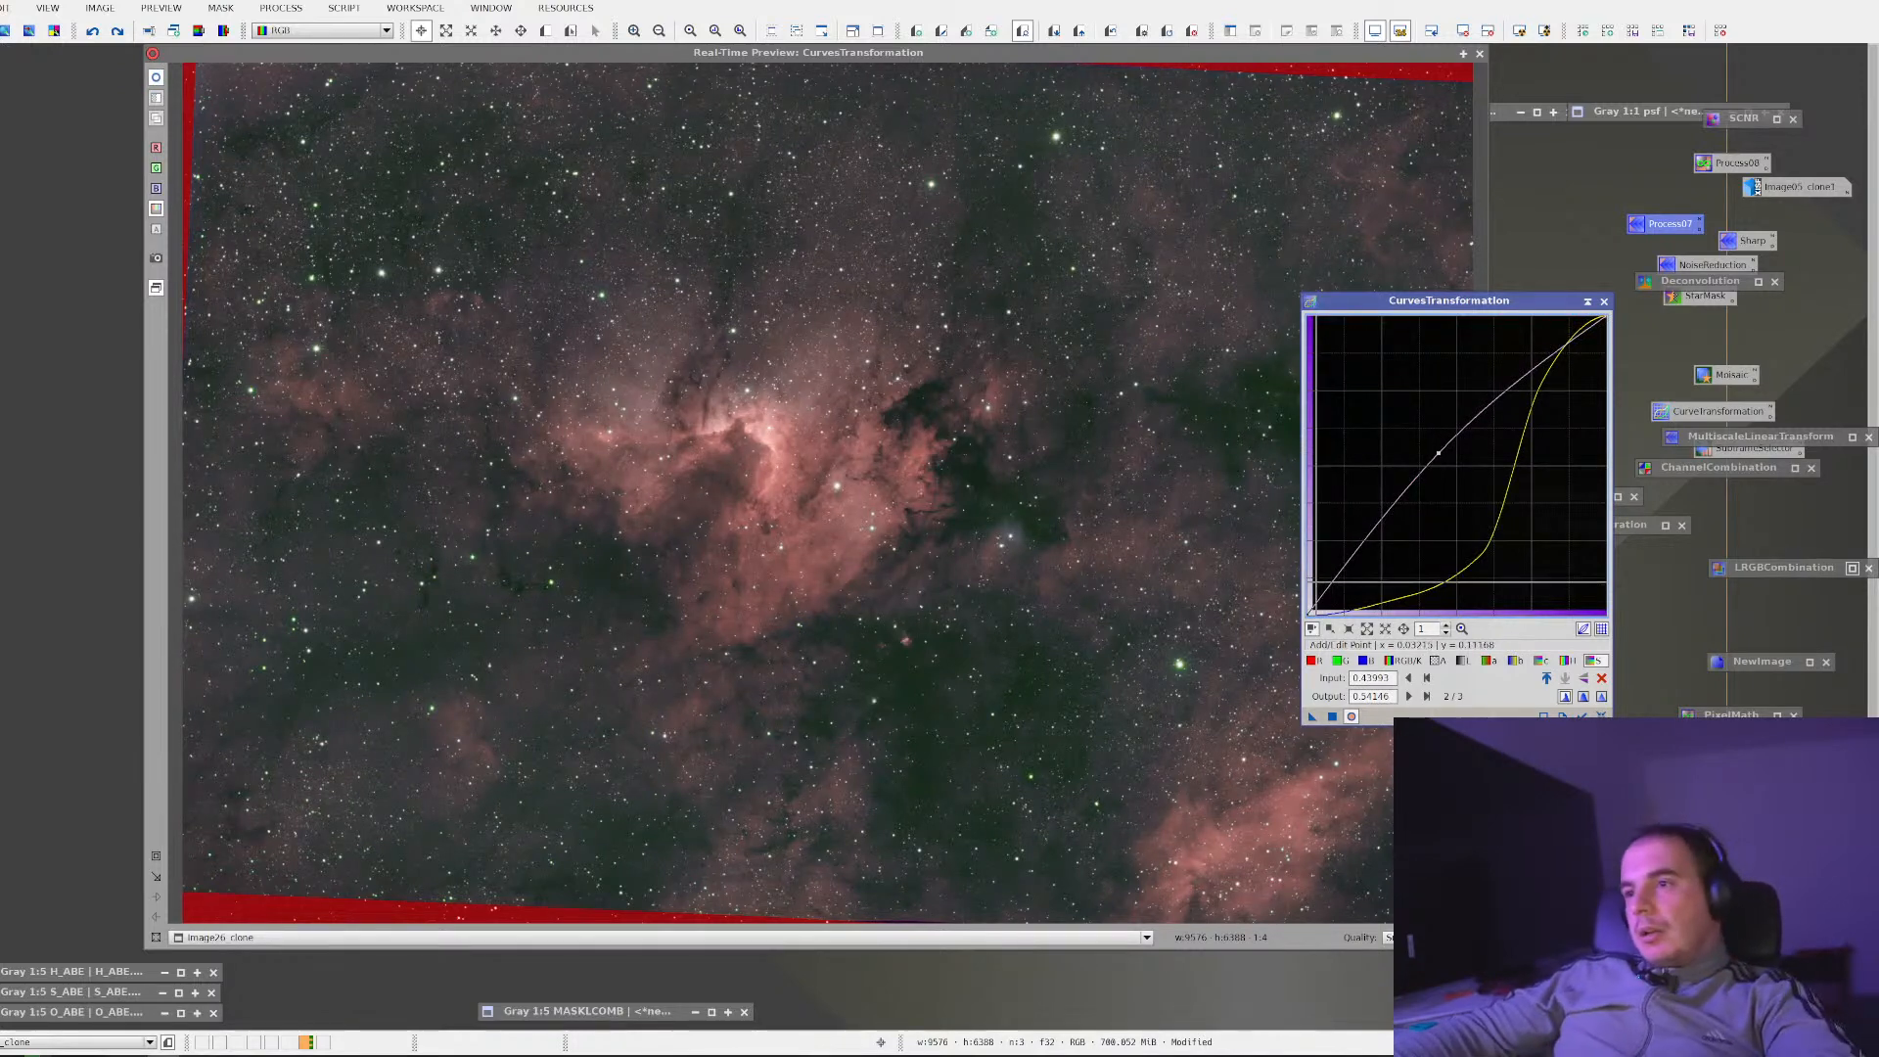
pyautogui.moveTo(537, 361); pyautogui.dragTo(1009, 668)
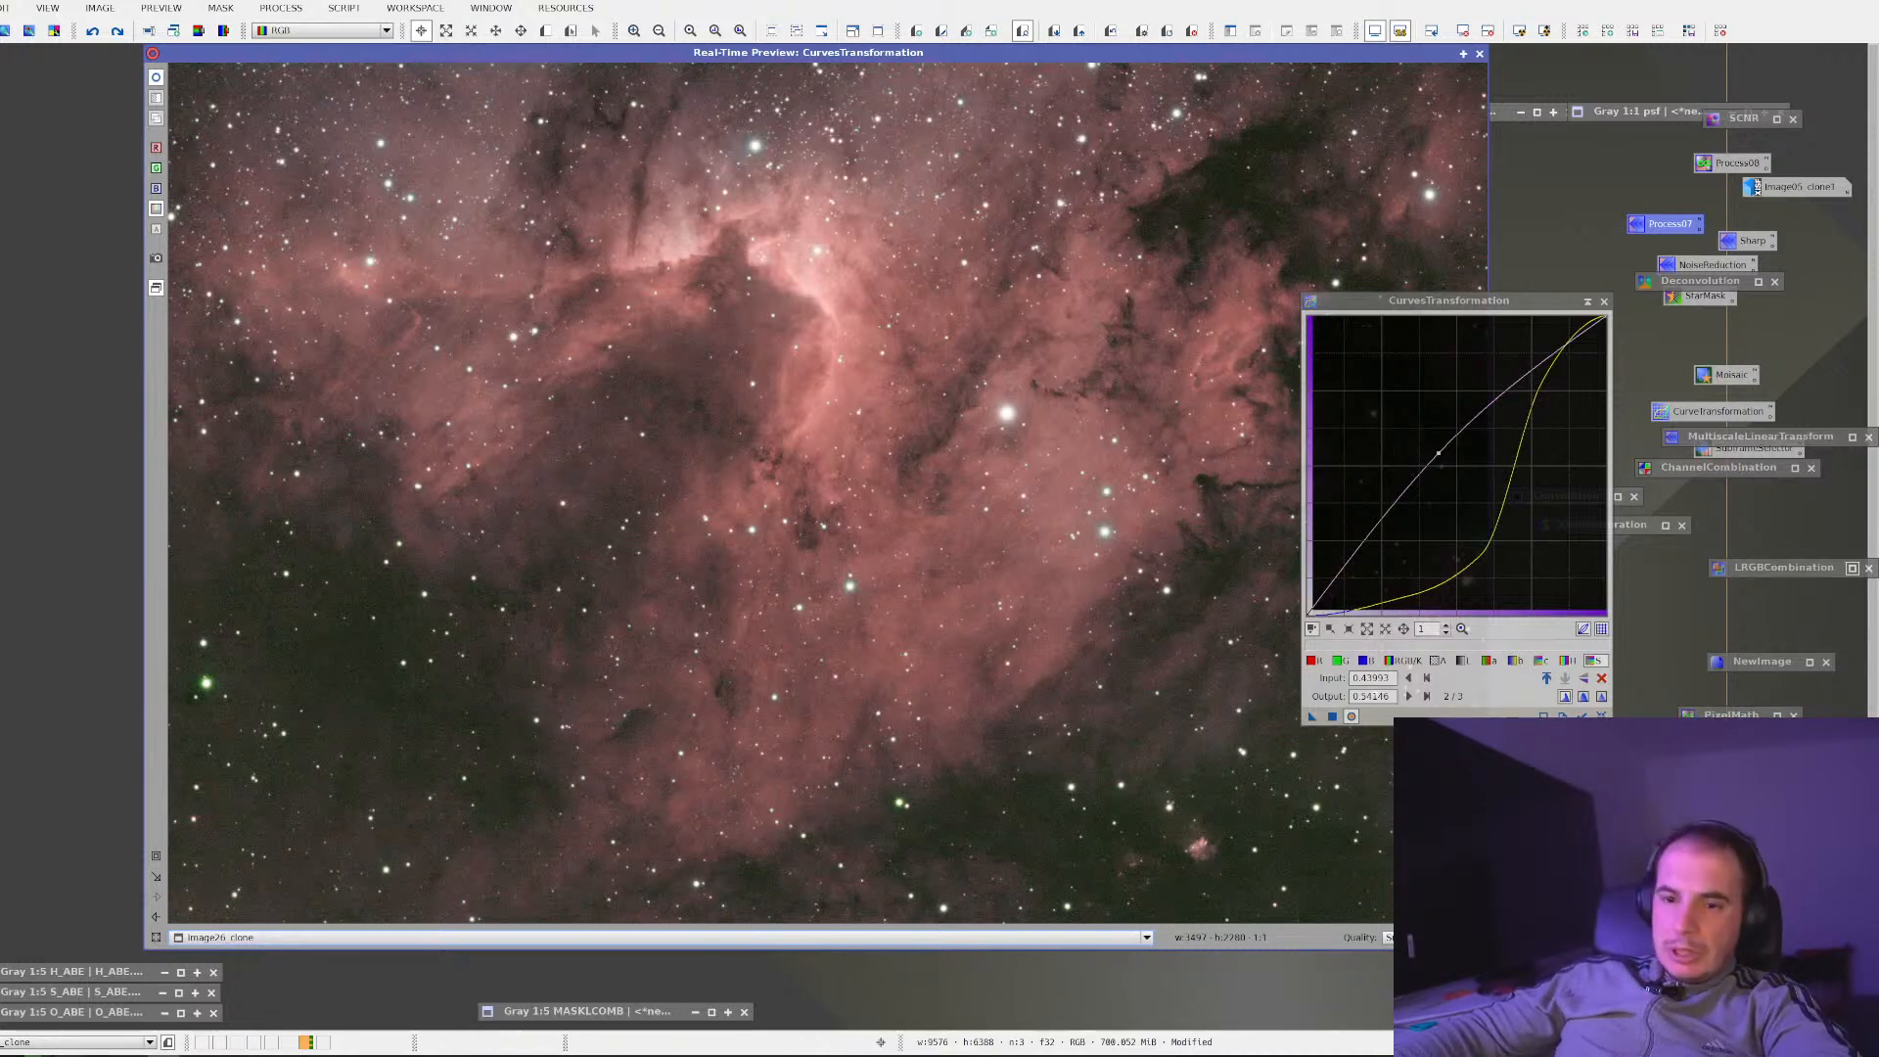
# Check the progress of the file move and the free space on the computer's drives
pyautogui.click(101, 1056)
pyautogui.click(101, 1010)
pyautogui.moveTo(101, 1056)
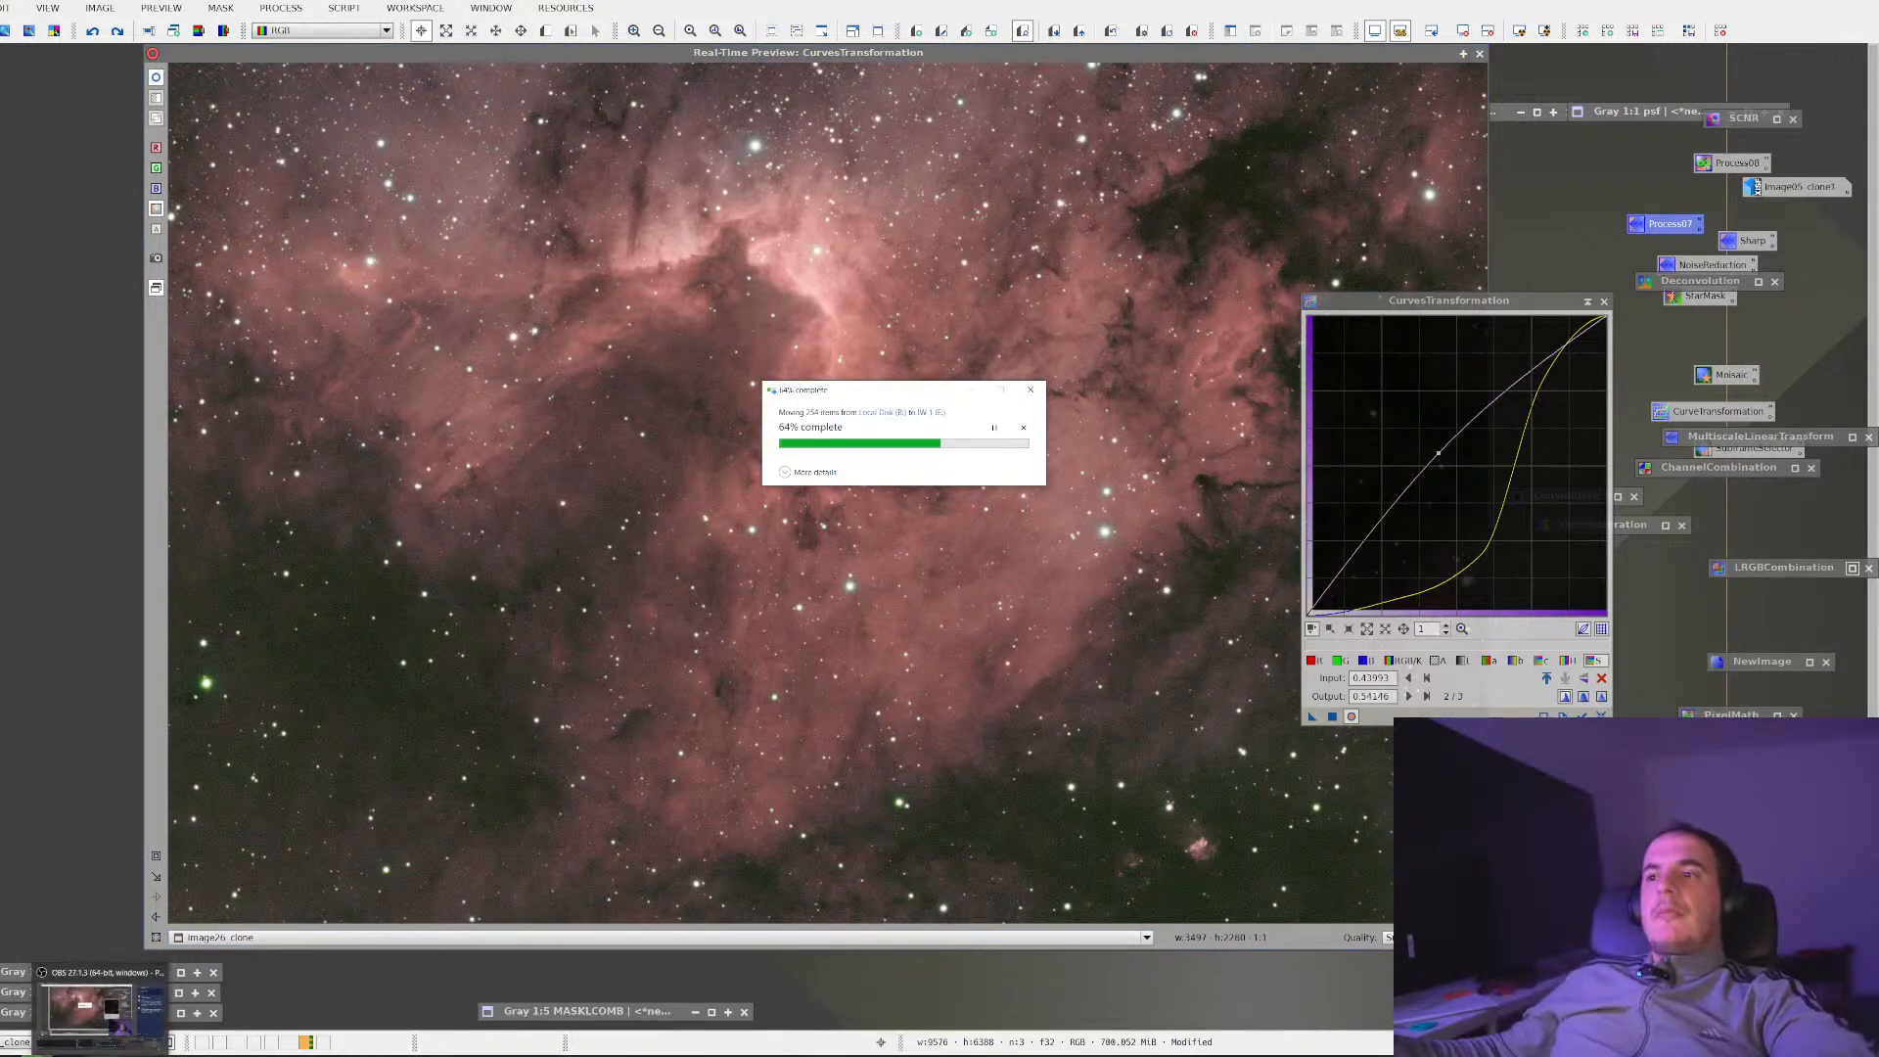
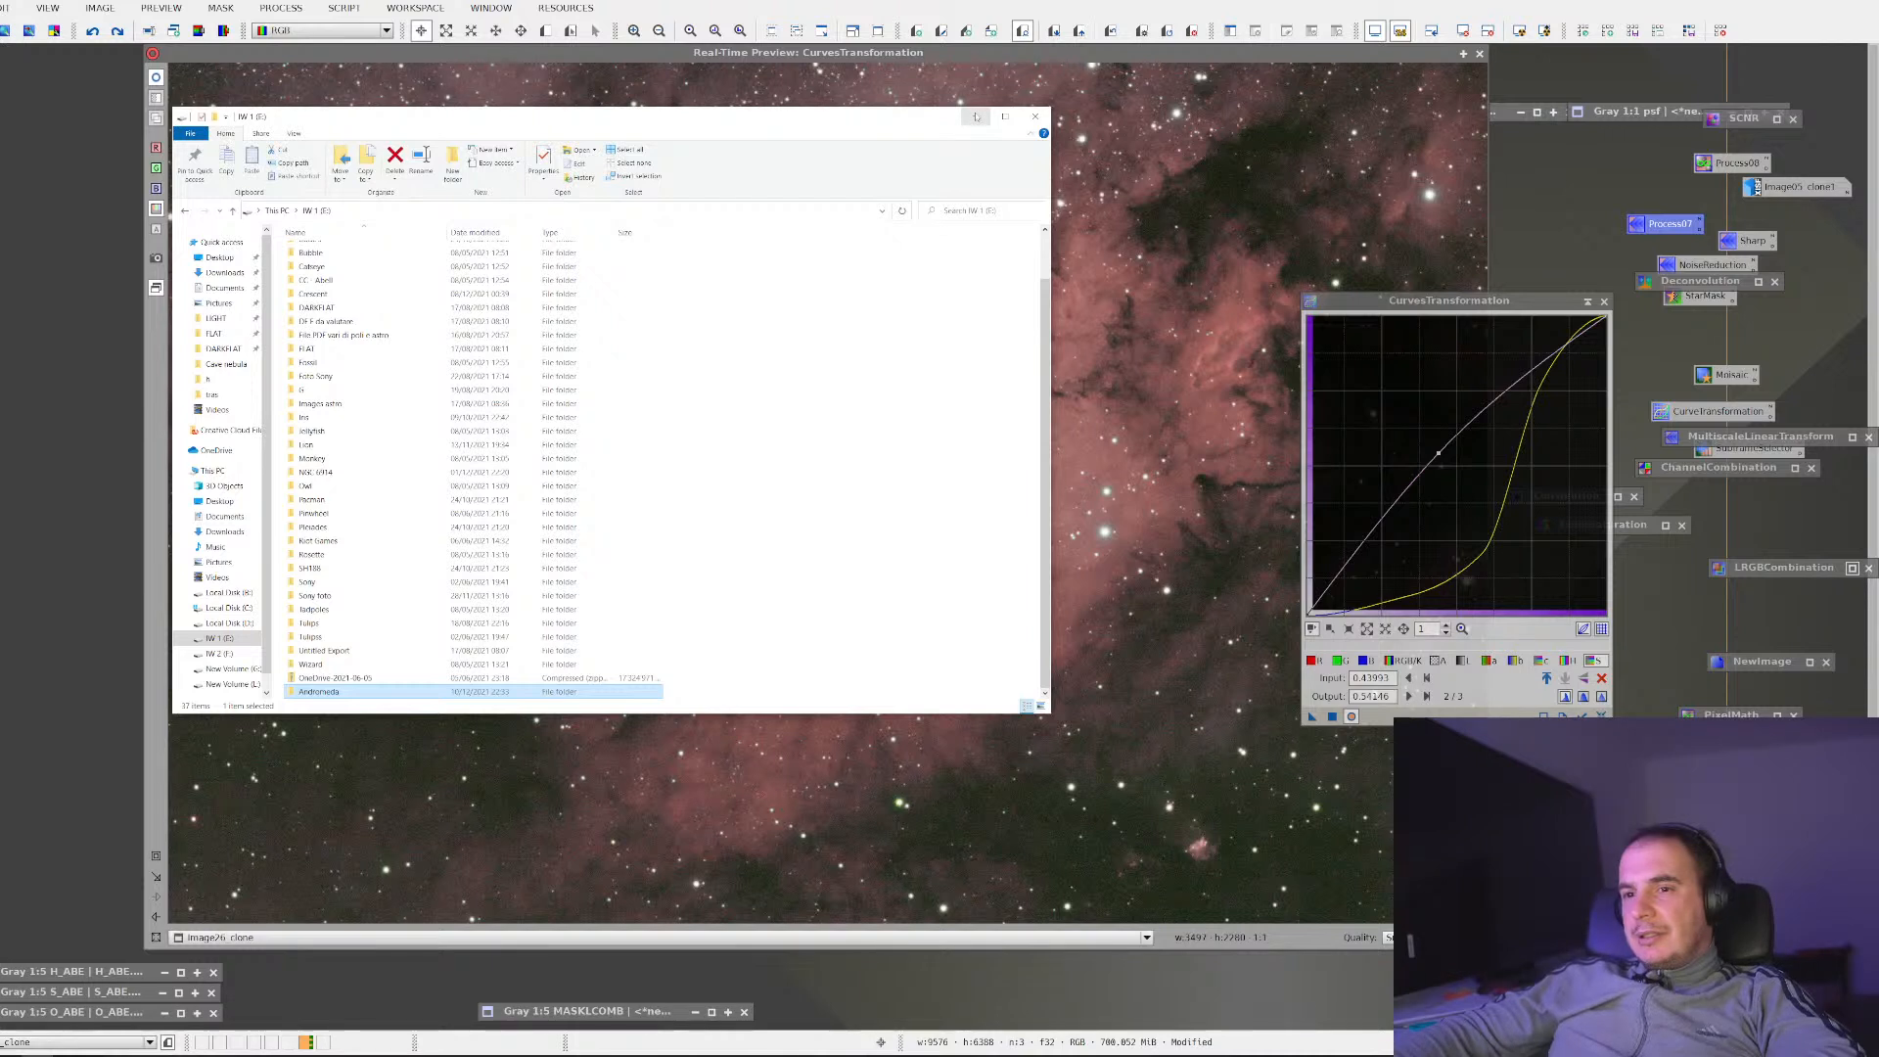
pyautogui.click(232, 471)
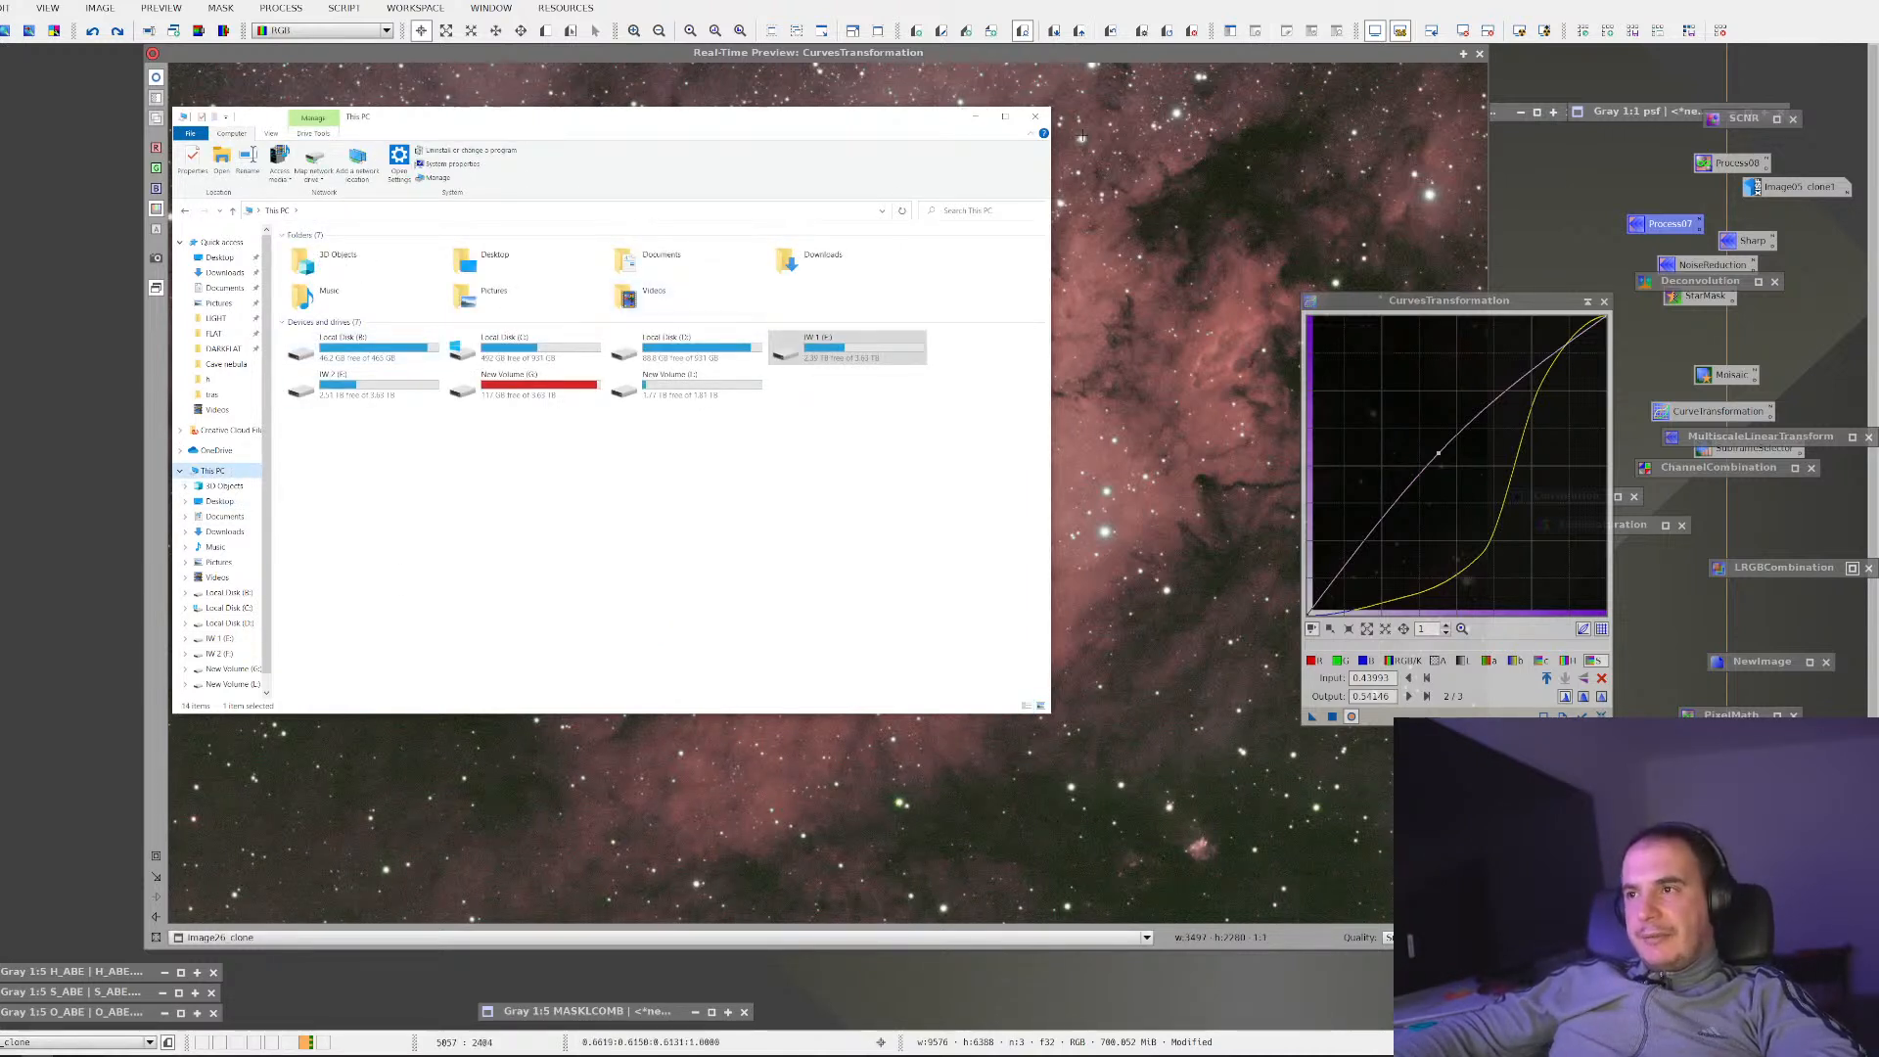
pyautogui.click(975, 116)
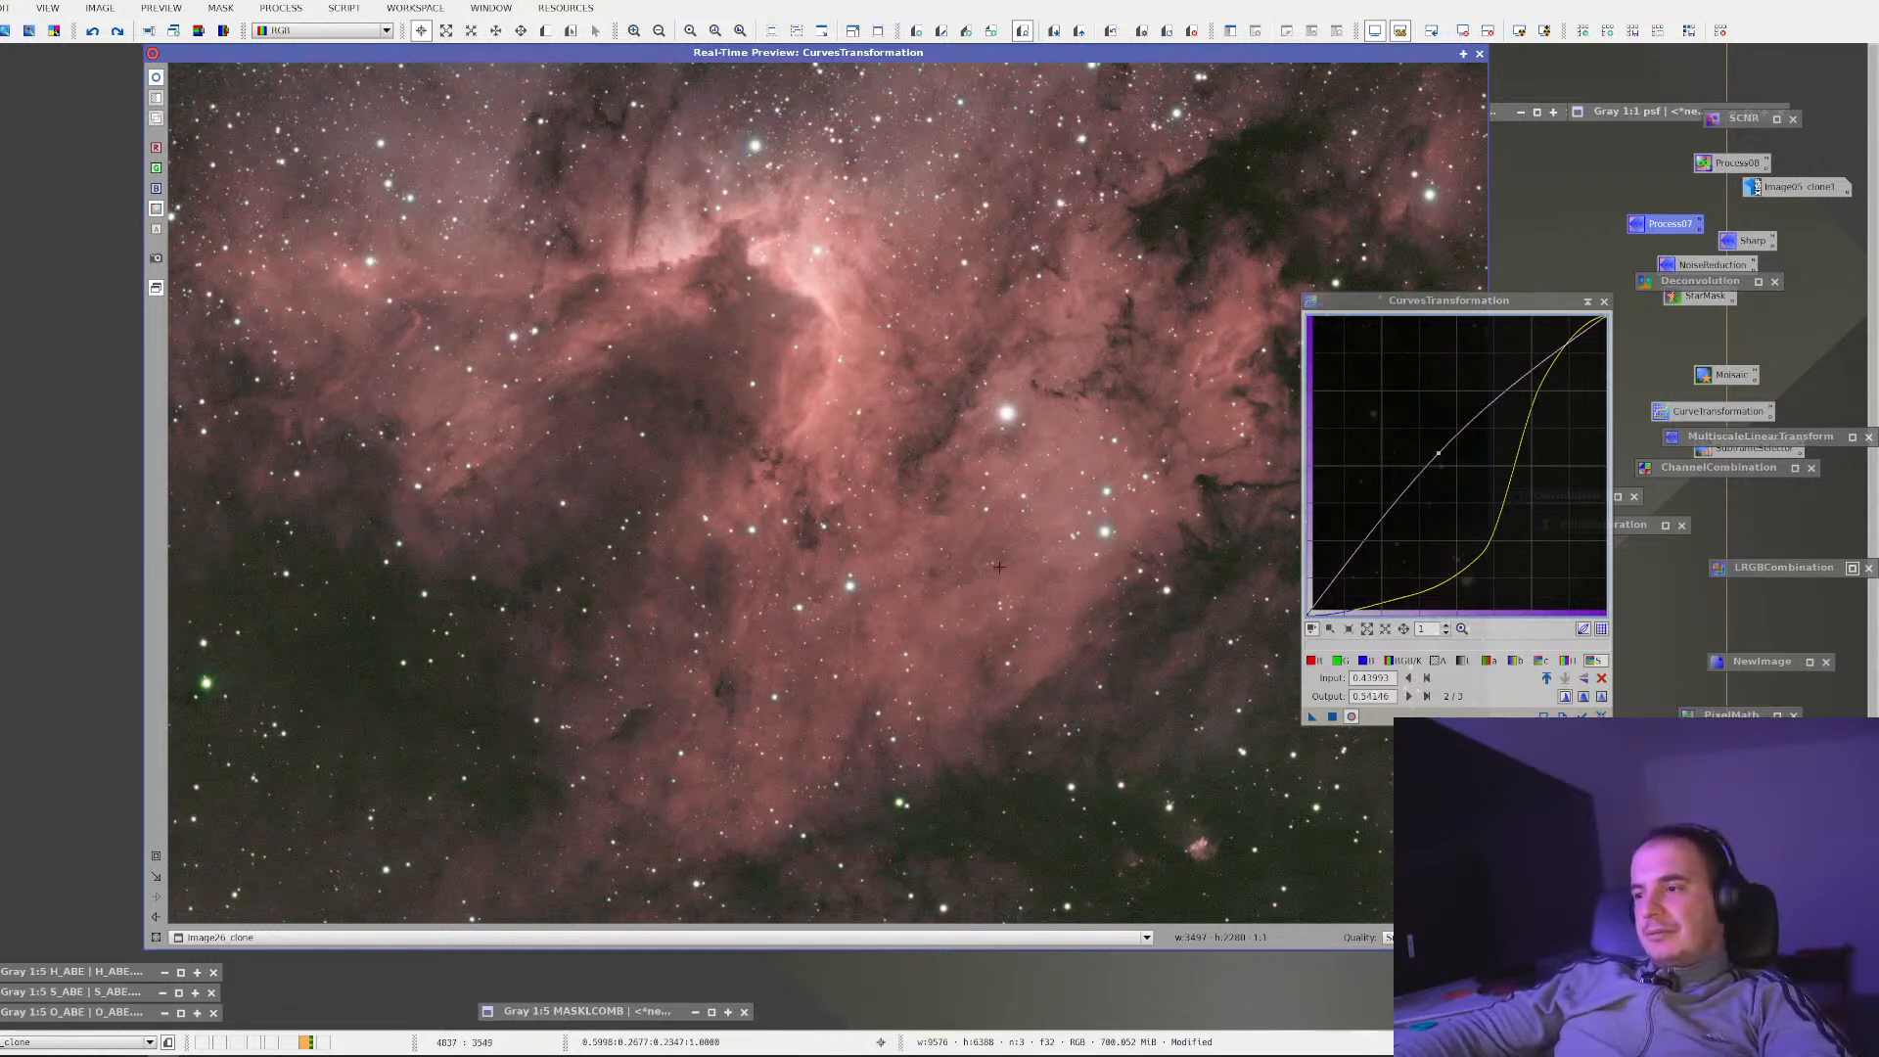
# Close the real-time preview and run the StarNet process on Image26_clone
pyautogui.click(1480, 54)
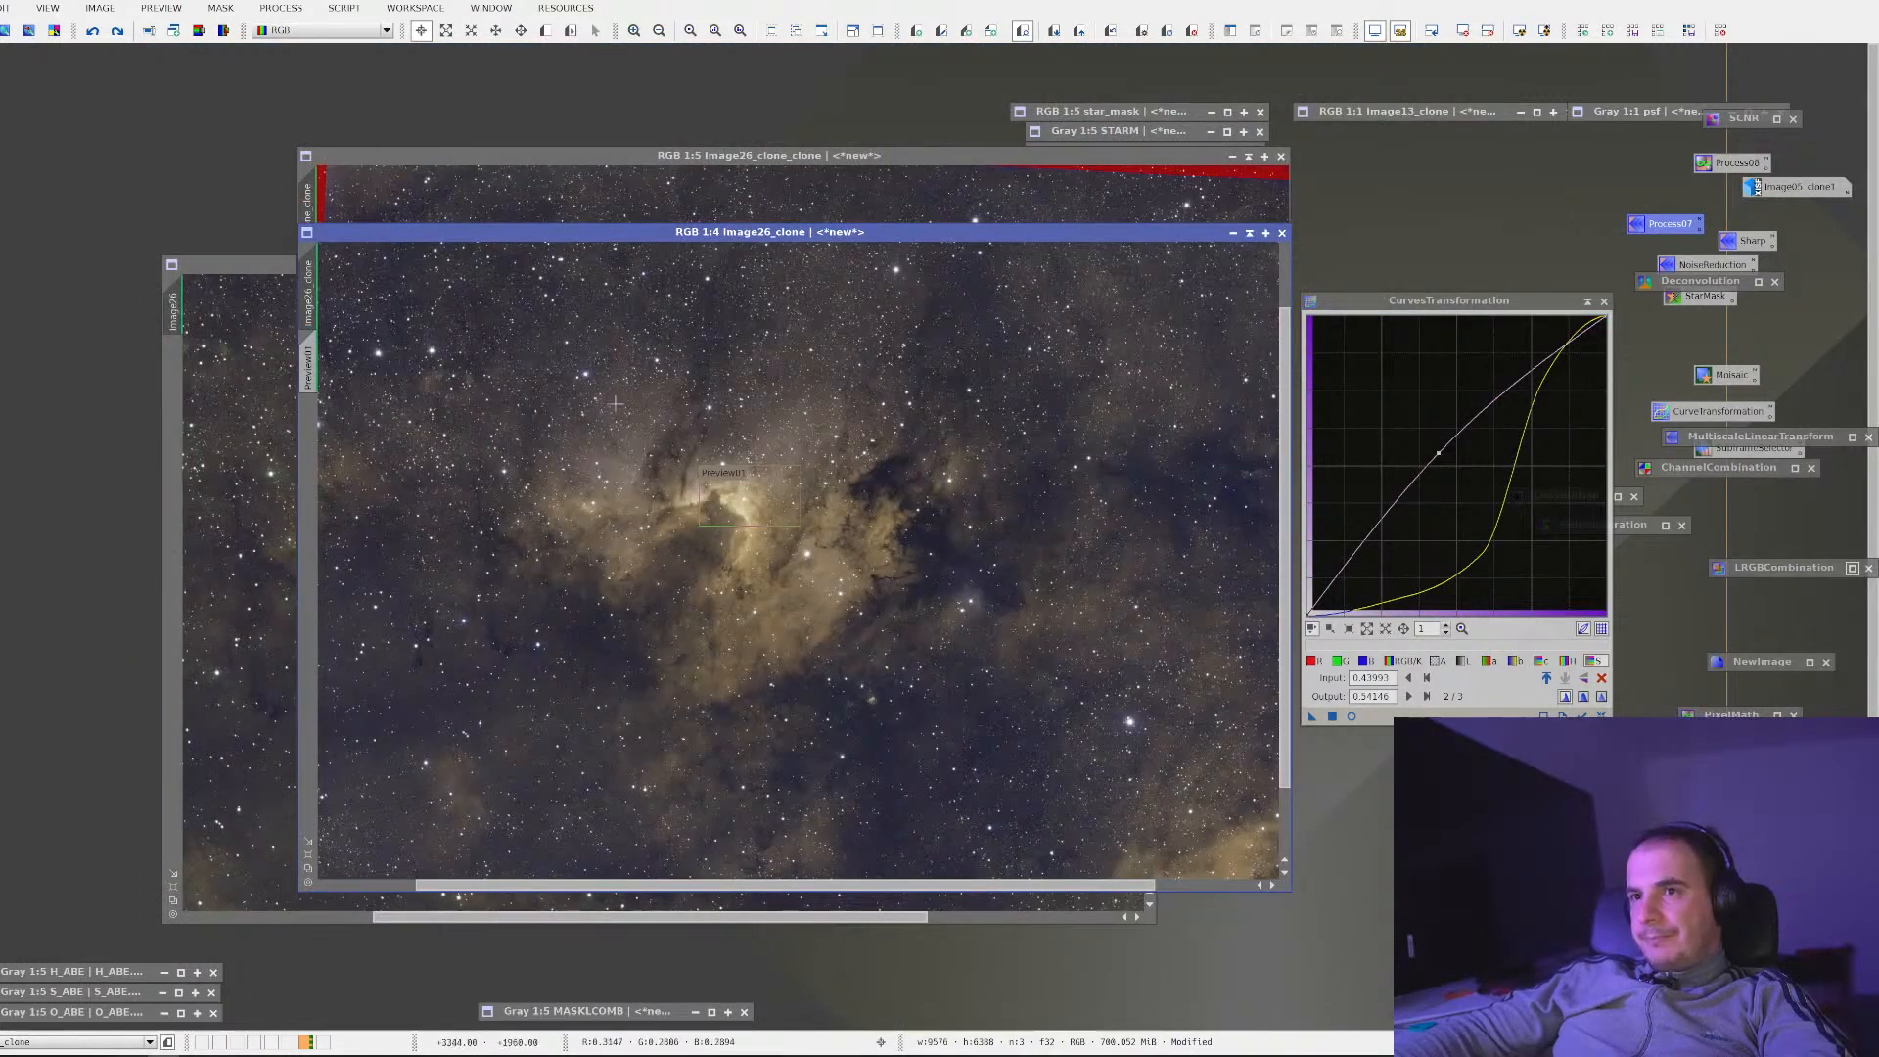
pyautogui.click(281, 7)
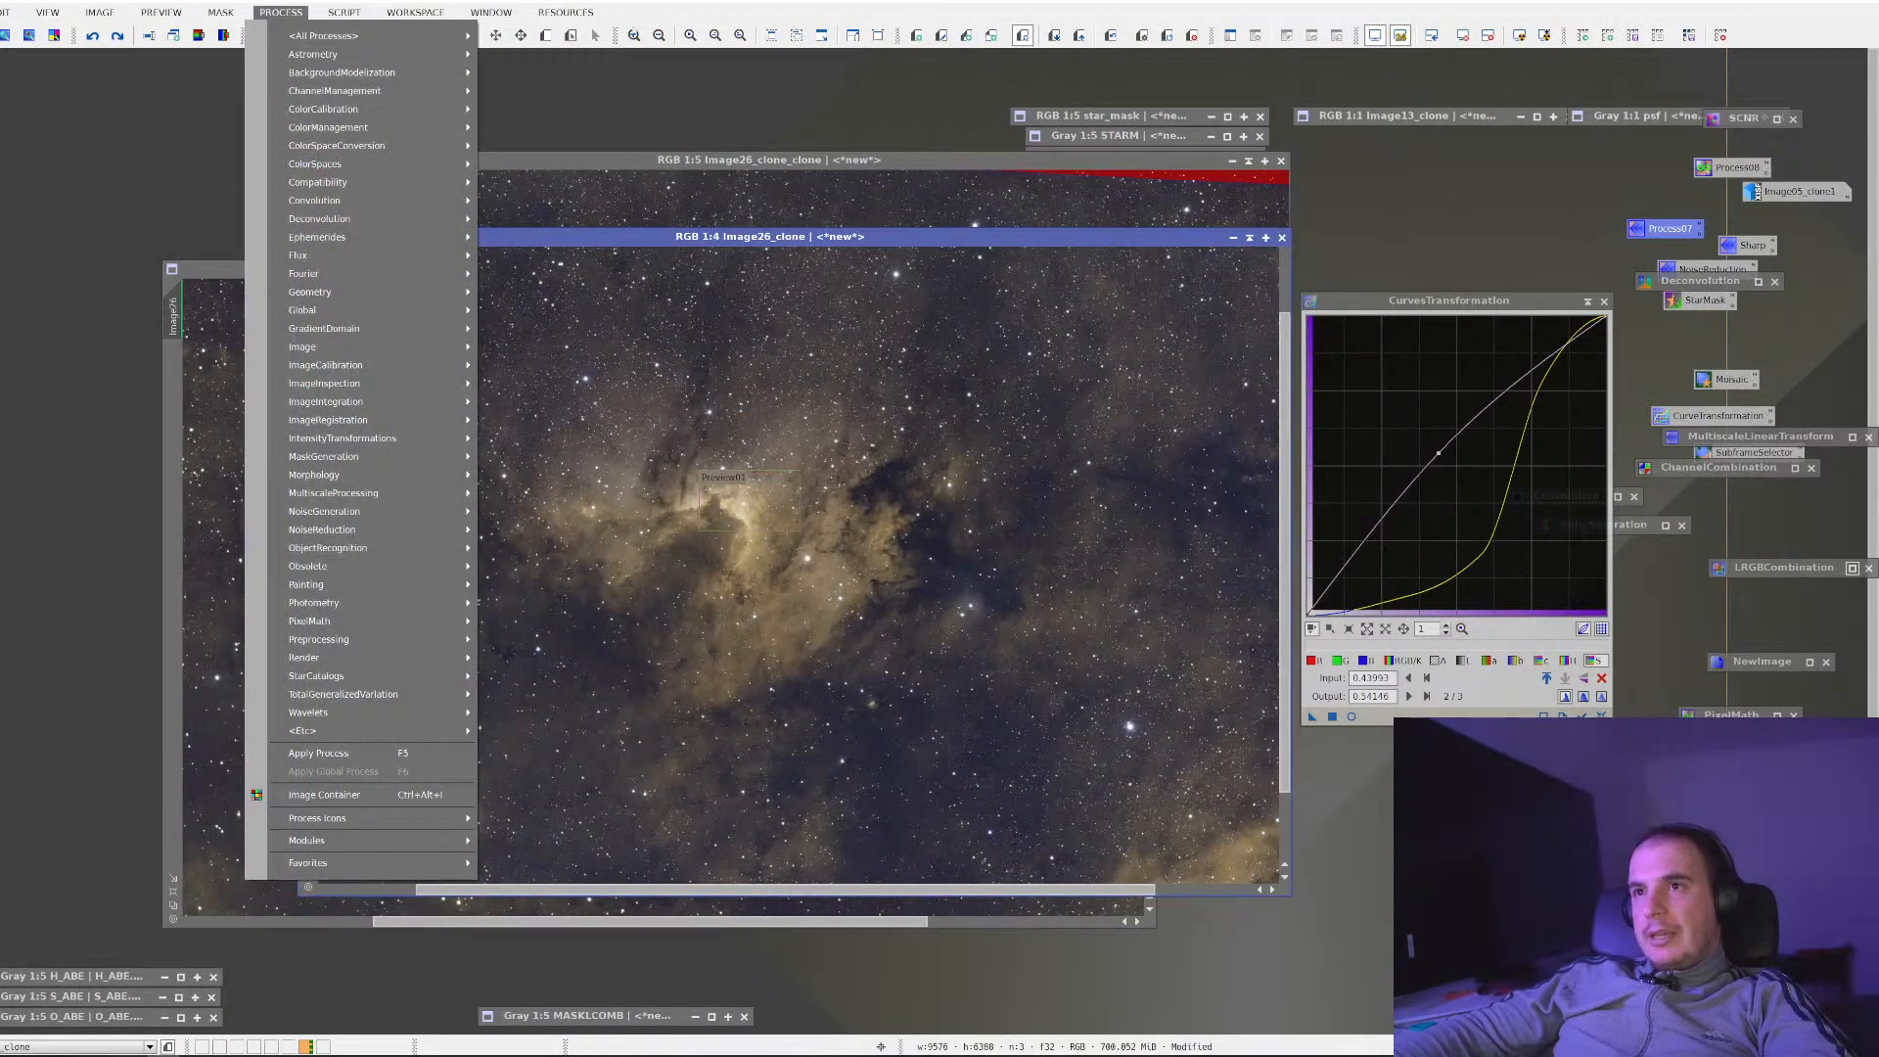
pyautogui.click(548, 98)
pyautogui.click(279, 13)
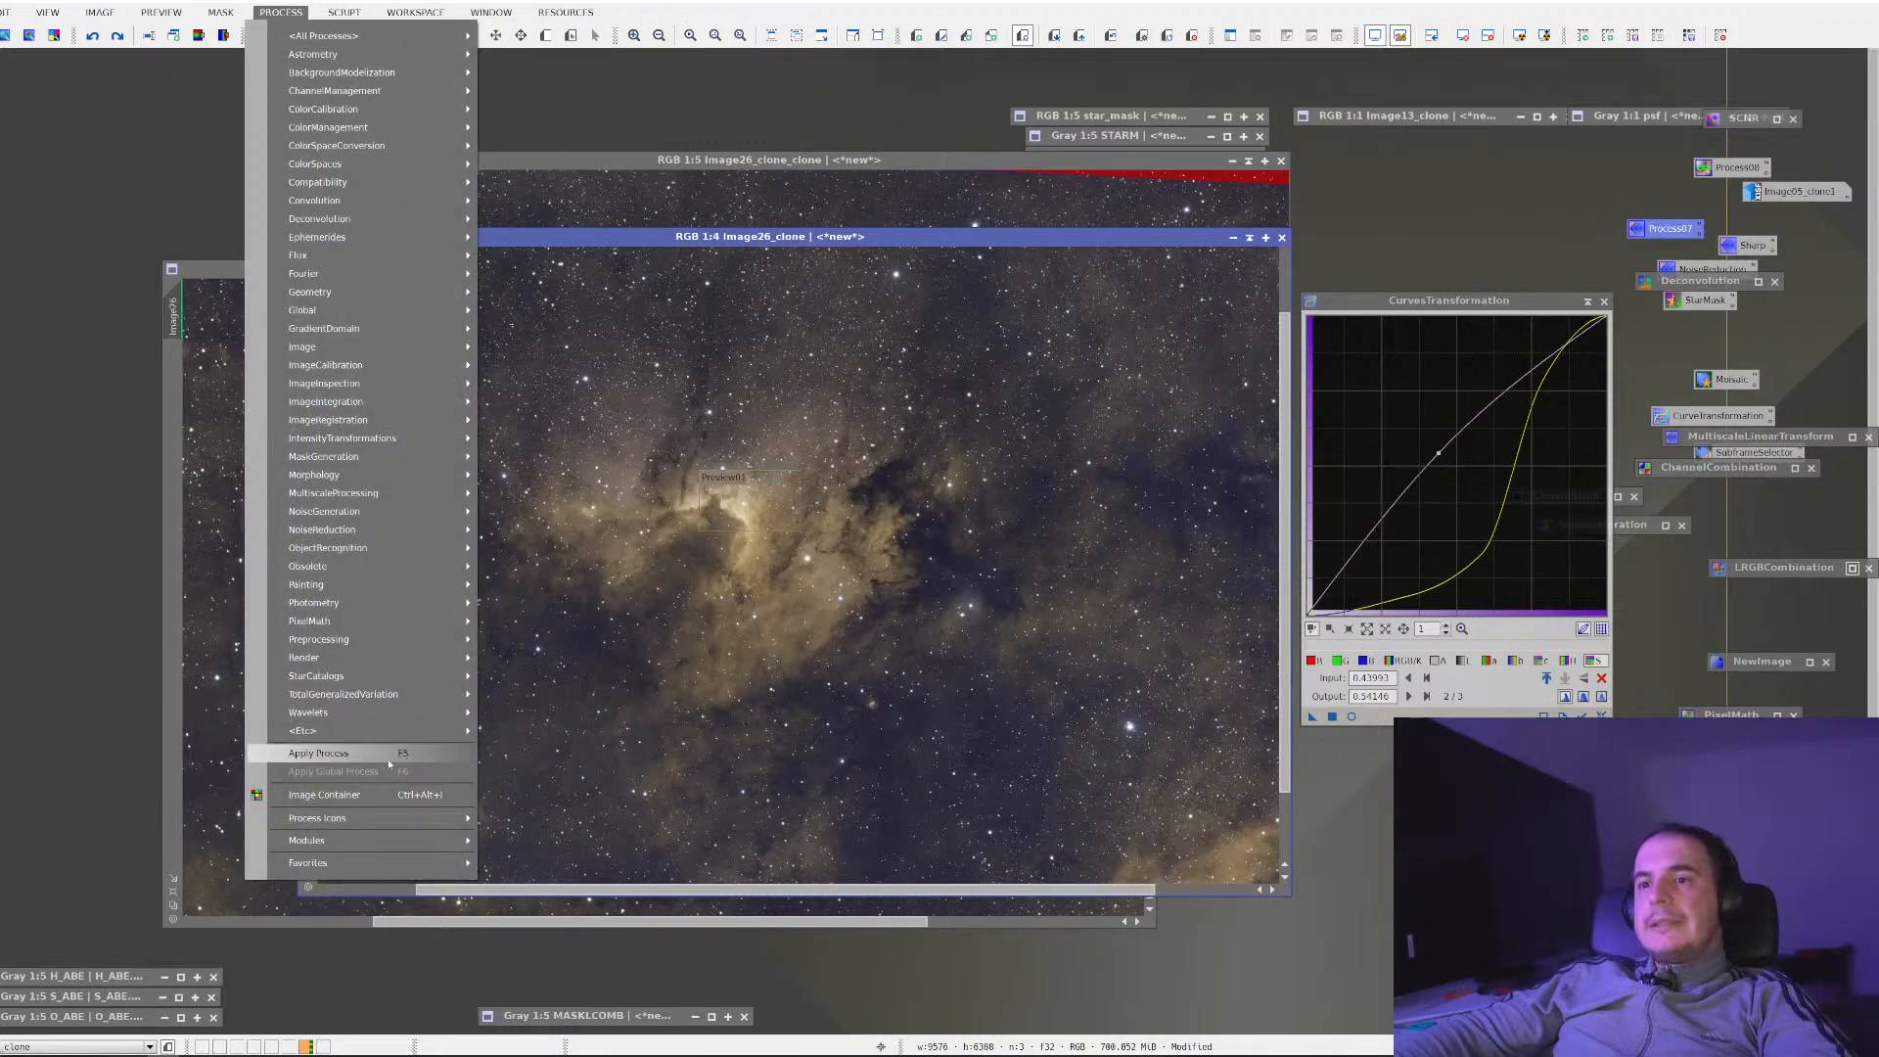
pyautogui.click(351, 36)
pyautogui.click(350, 35)
pyautogui.click(281, 11)
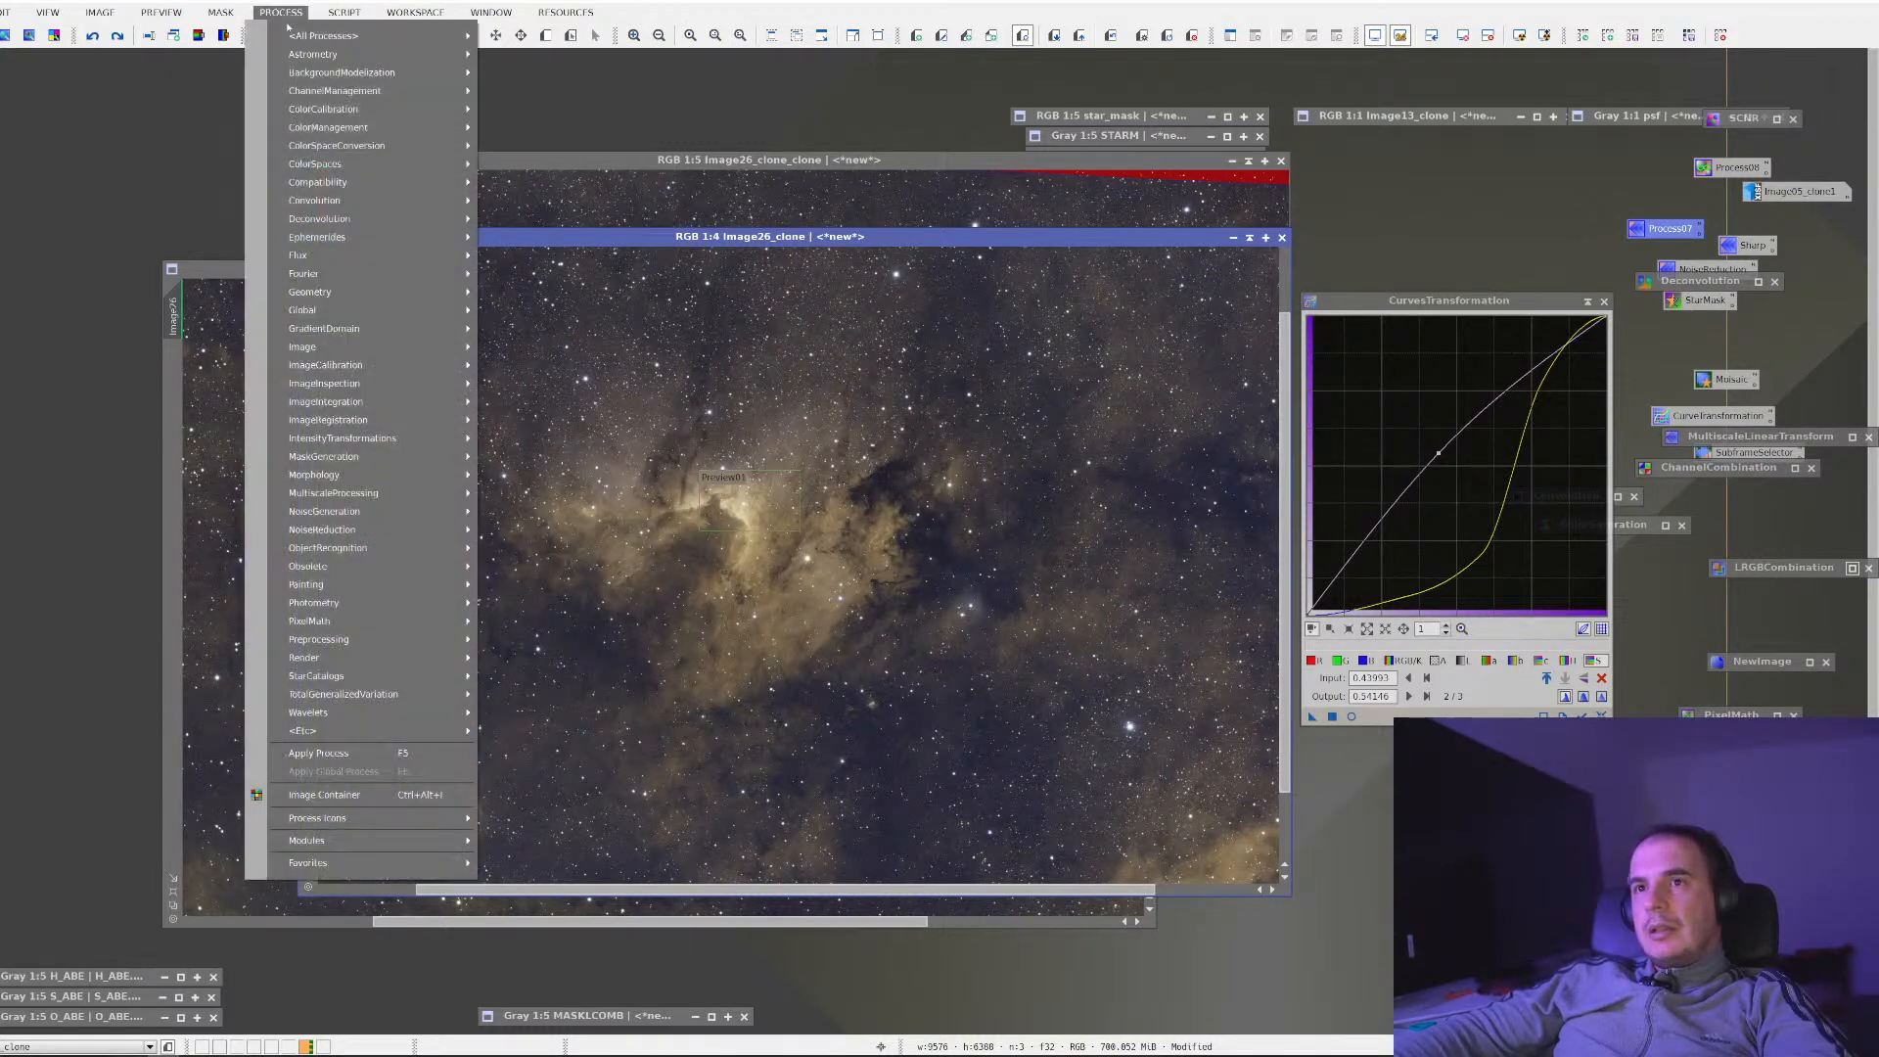
pyautogui.moveTo(332, 35)
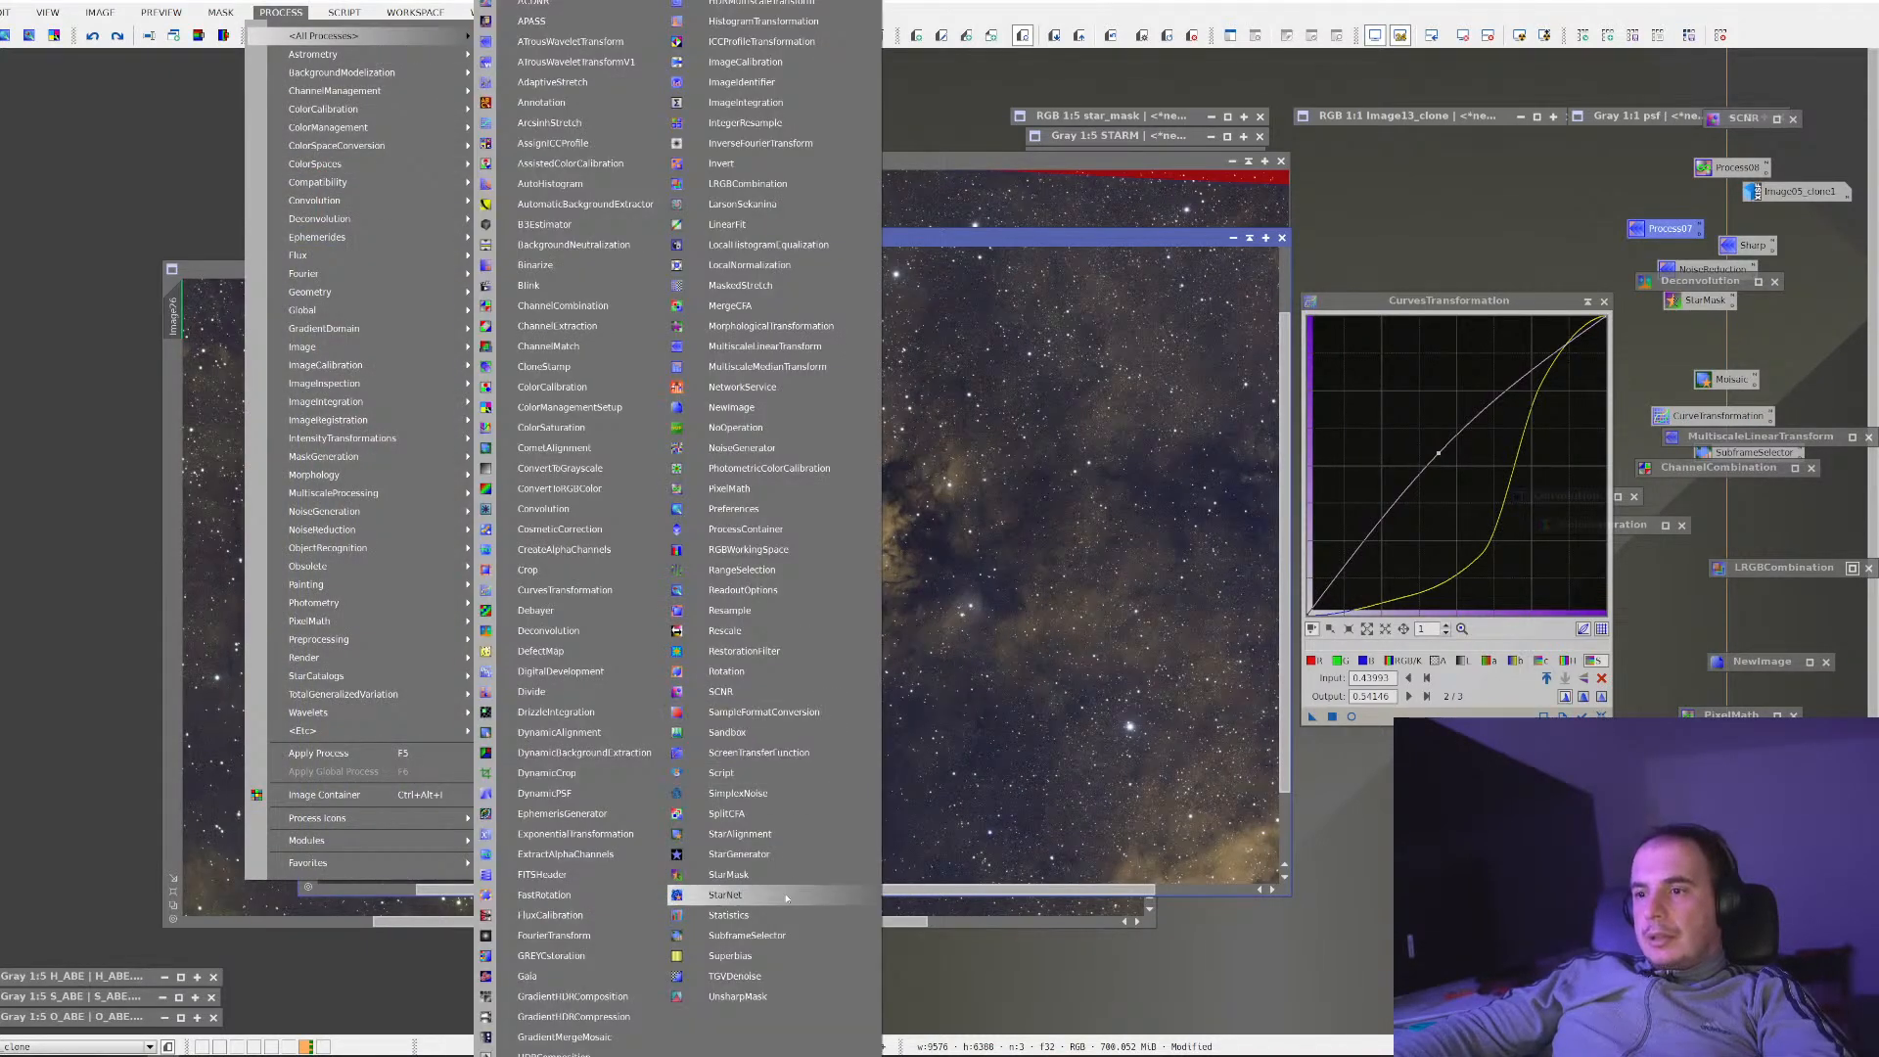
pyautogui.click(725, 895)
pyautogui.moveTo(727, 416); pyautogui.dragTo(631, 452)
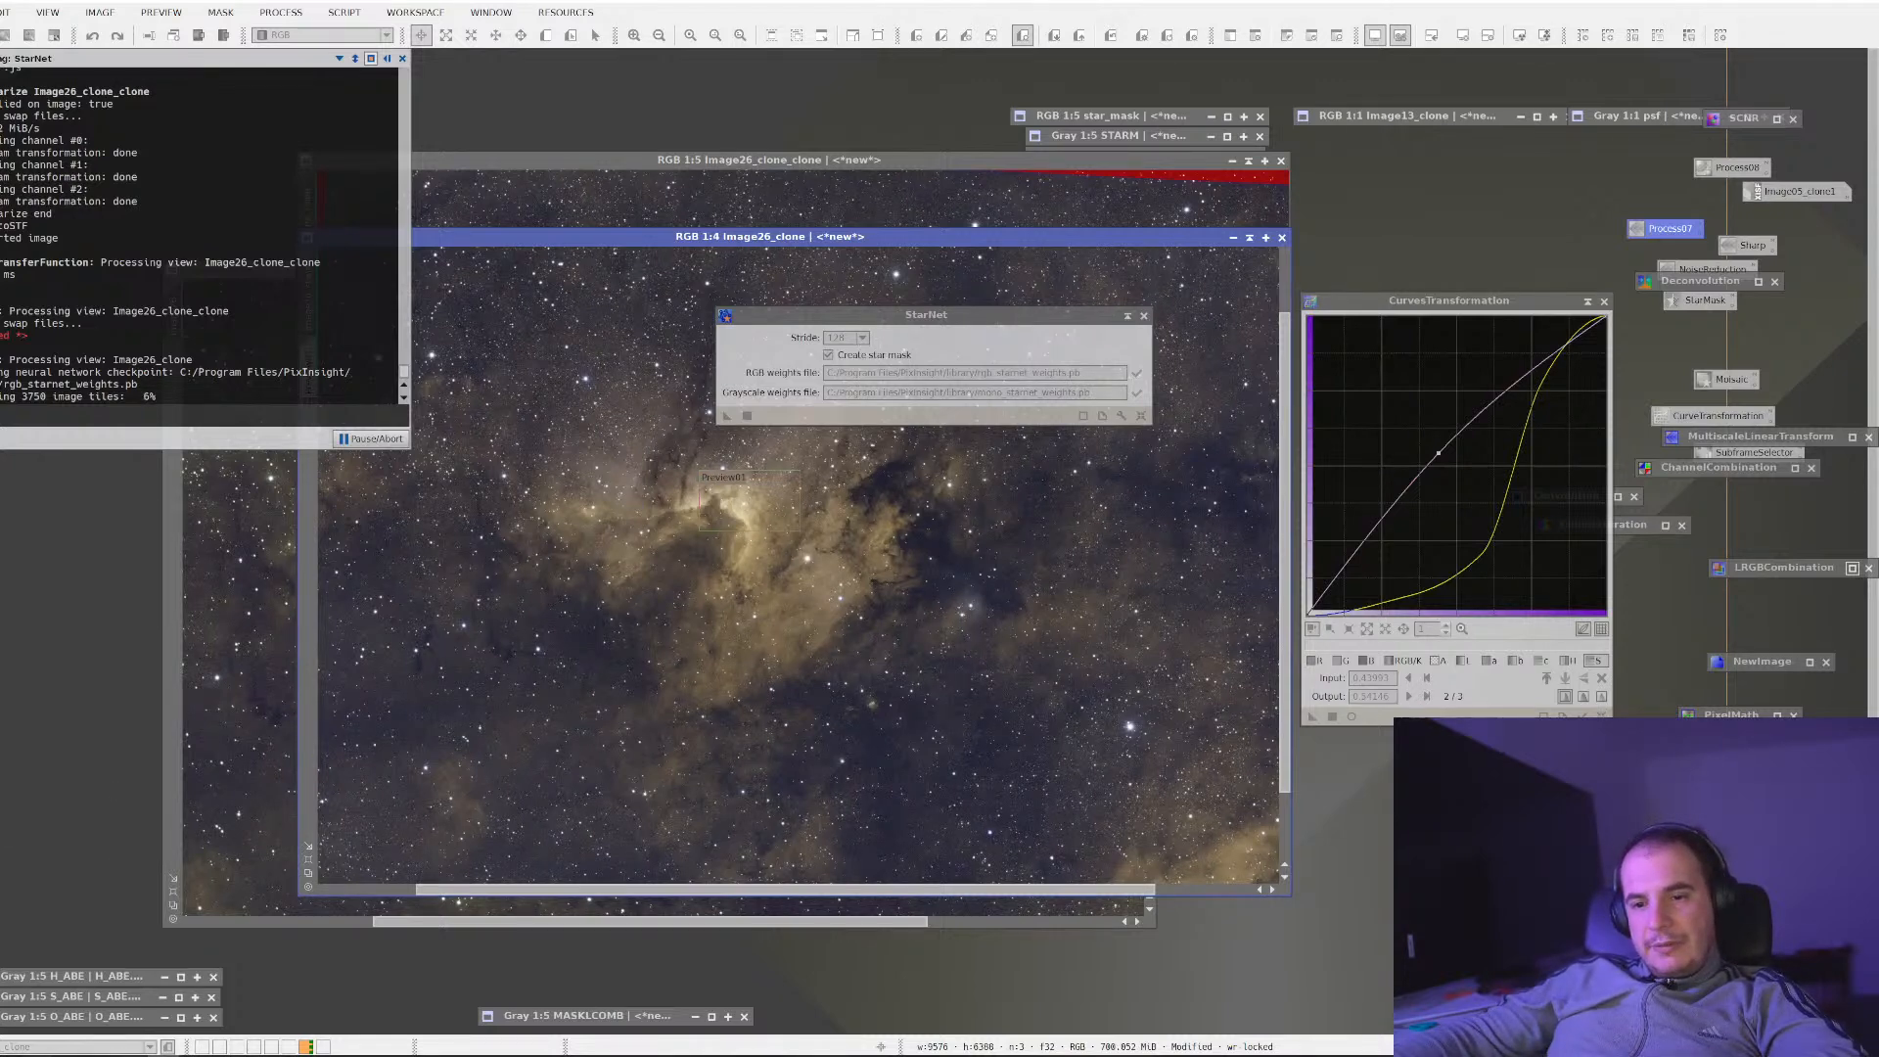
pyautogui.hotkey('alt', 'Tab')
pyautogui.moveTo(492, 109); pyautogui.dragTo(2, 294)
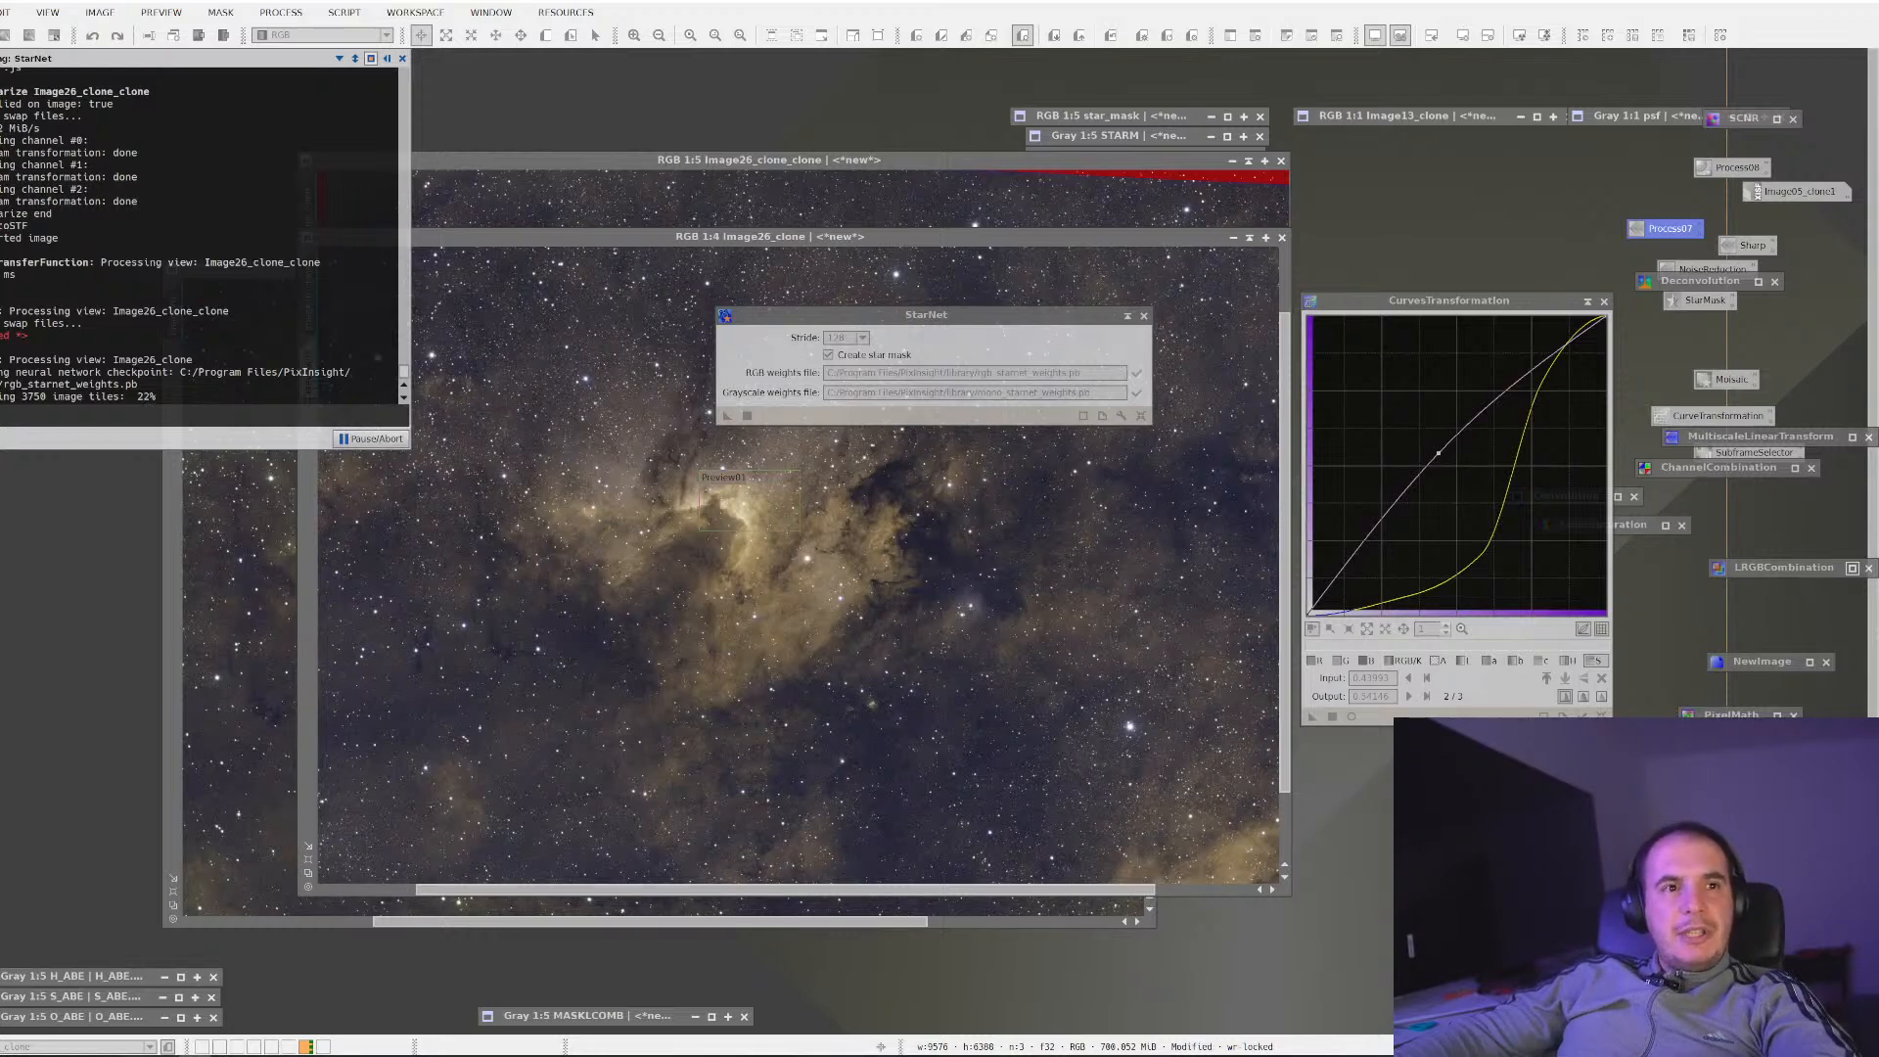
# Bring the Milky Way photo above the city and mountain on screen in Photos and examine it at full size
pyautogui.moveTo(0, 333); pyautogui.dragTo(989, 333)
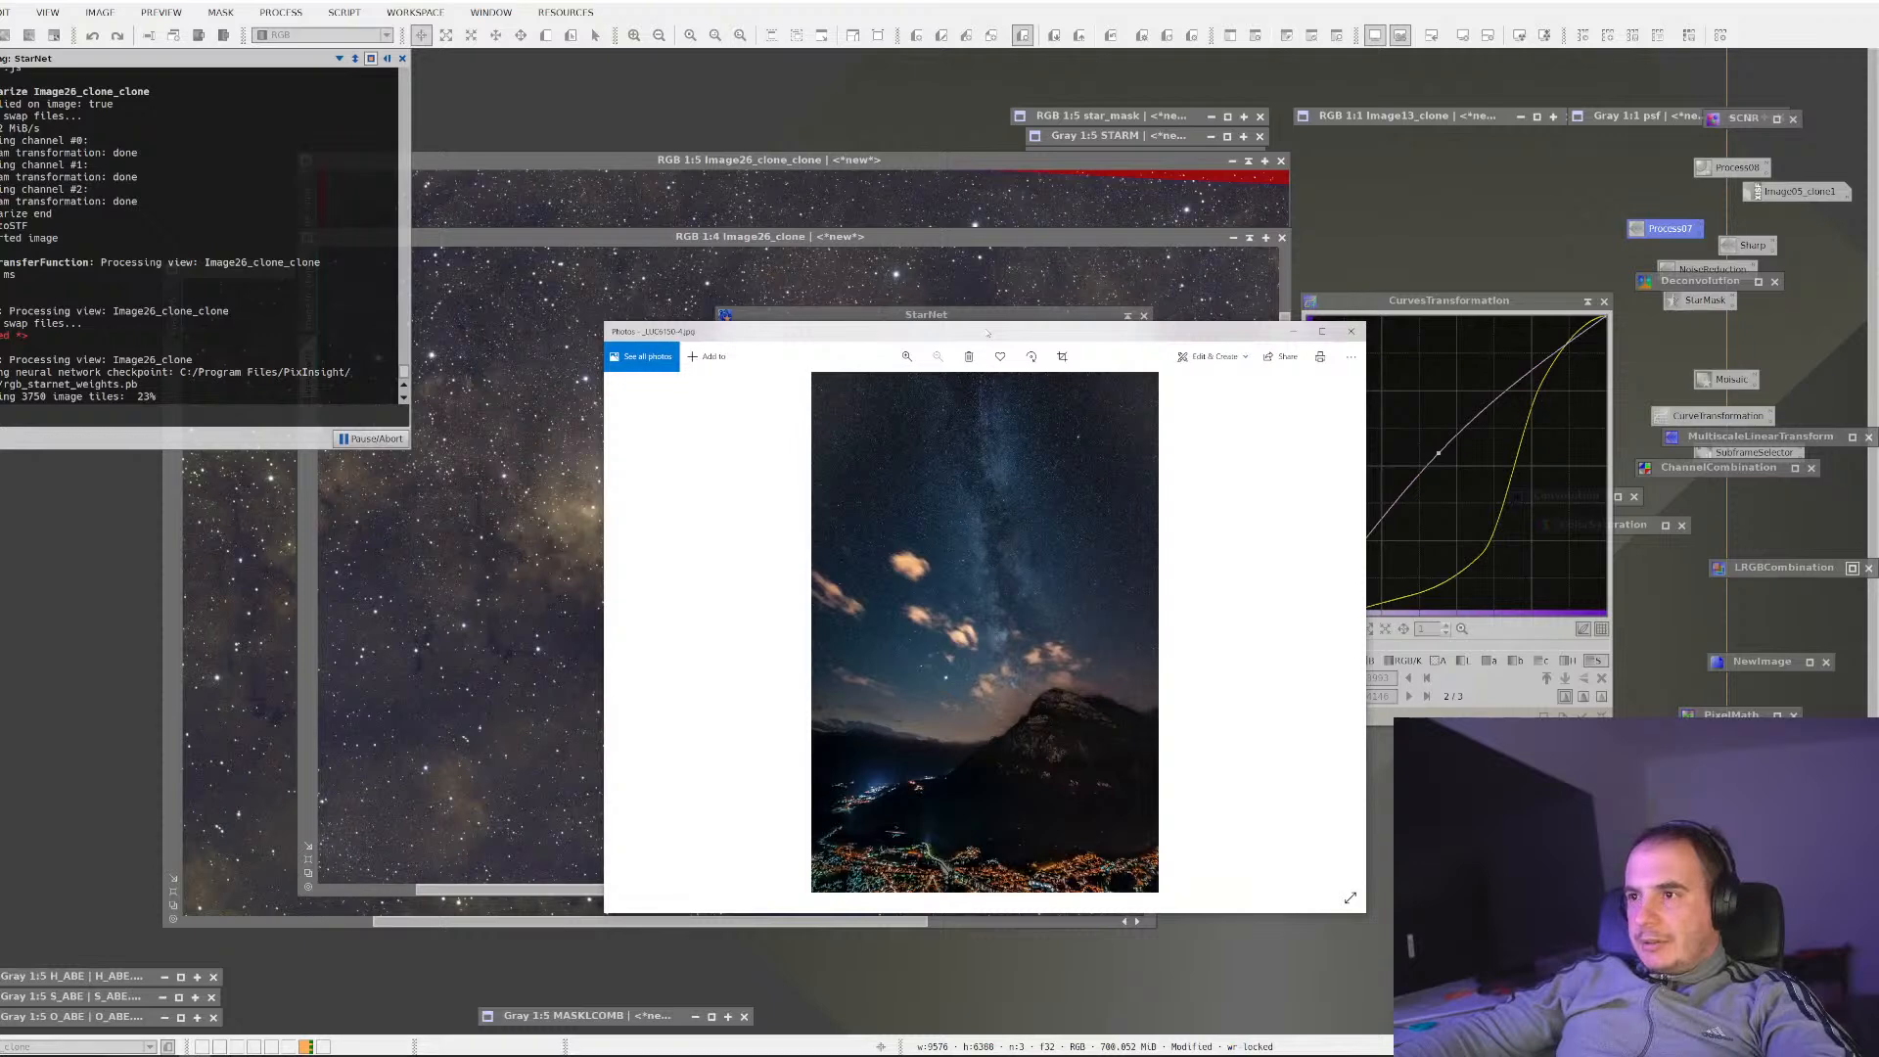
pyautogui.doubleClick(989, 333)
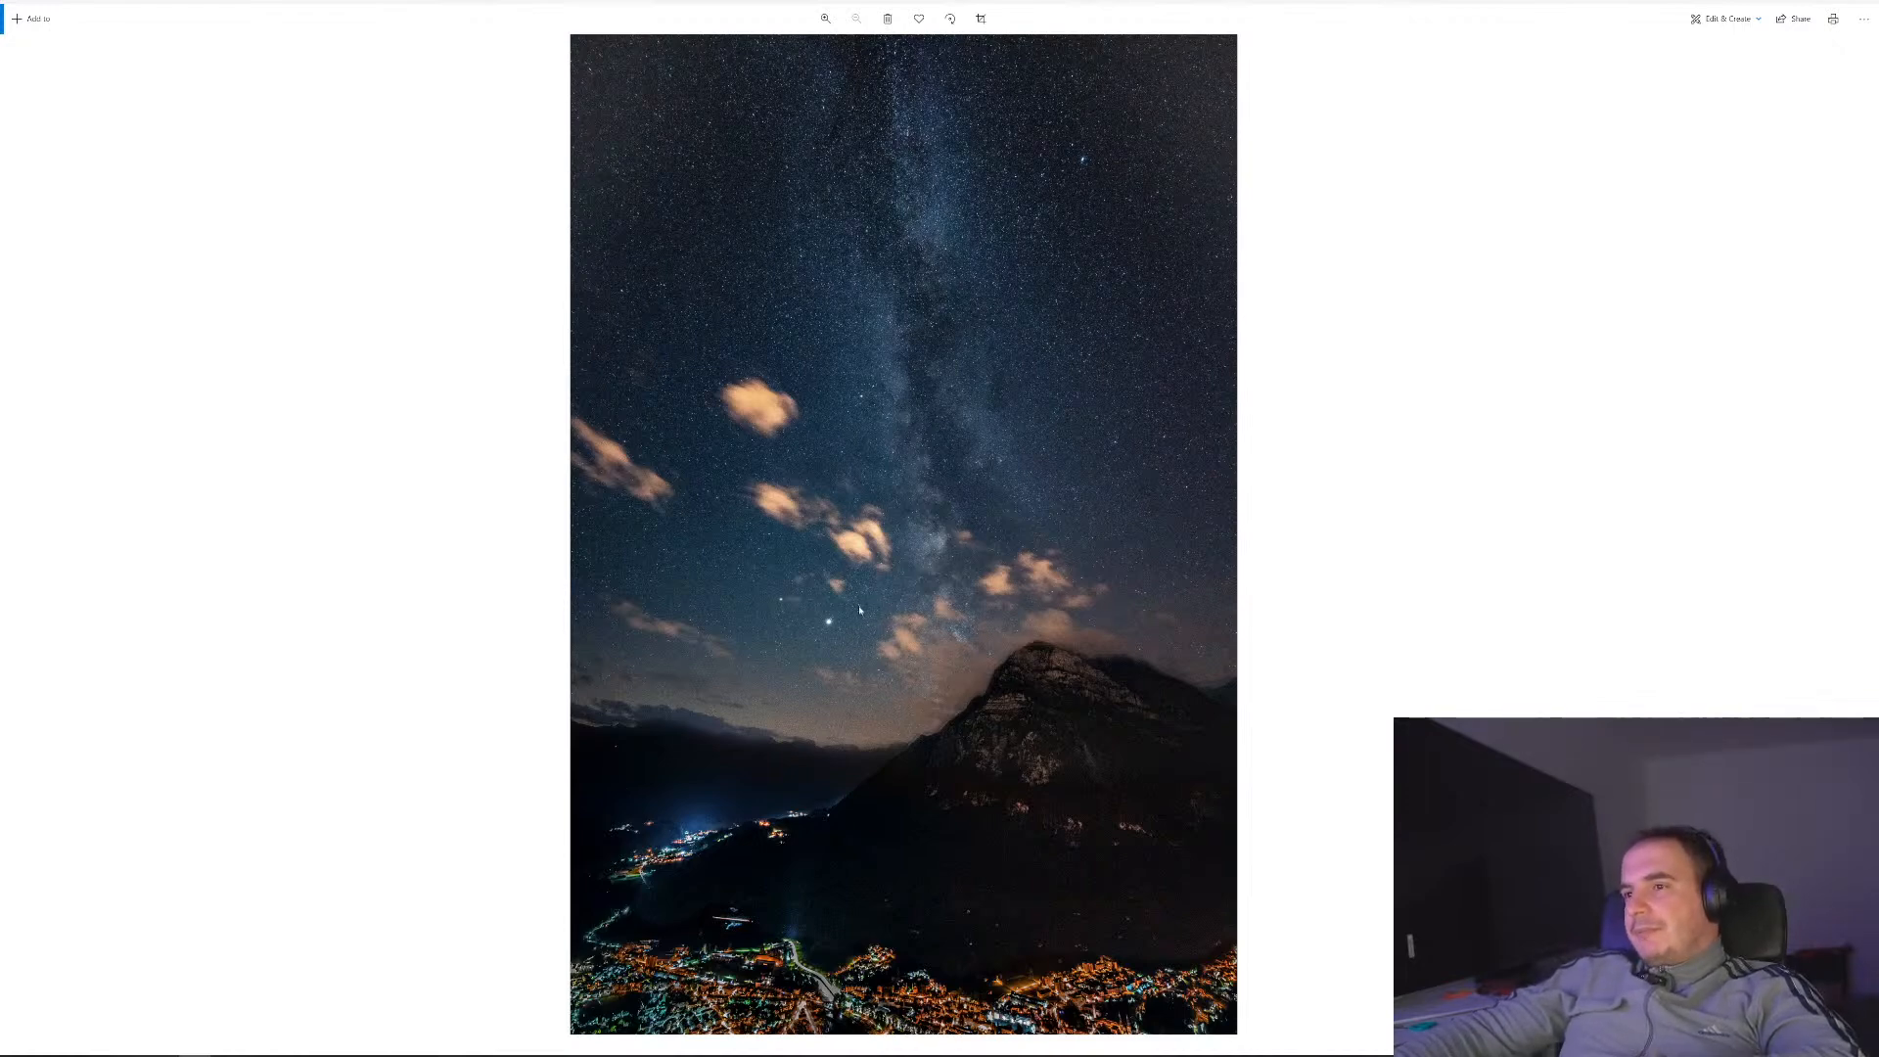
pyautogui.moveTo(1405, 2); pyautogui.dragTo(2, 411)
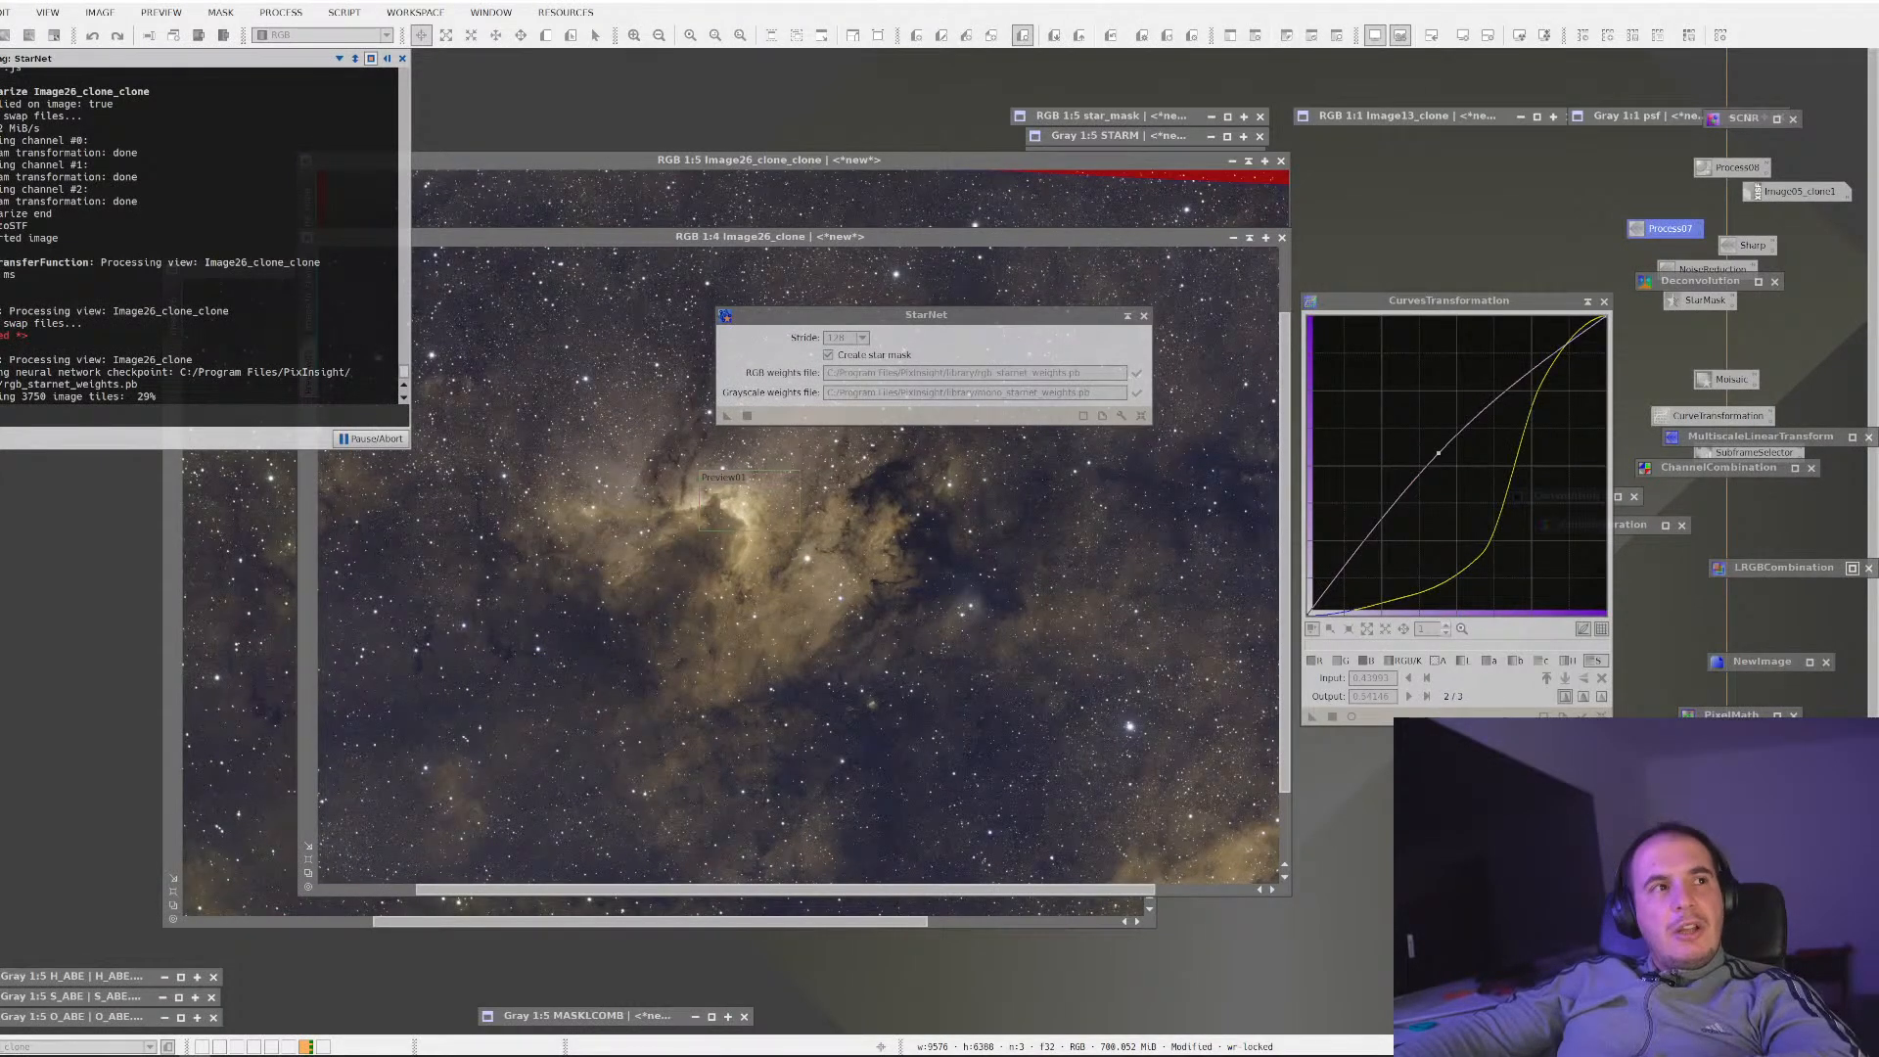
pyautogui.moveTo(1, 293); pyautogui.dragTo(1262, 233)
pyautogui.doubleClick(1263, 233)
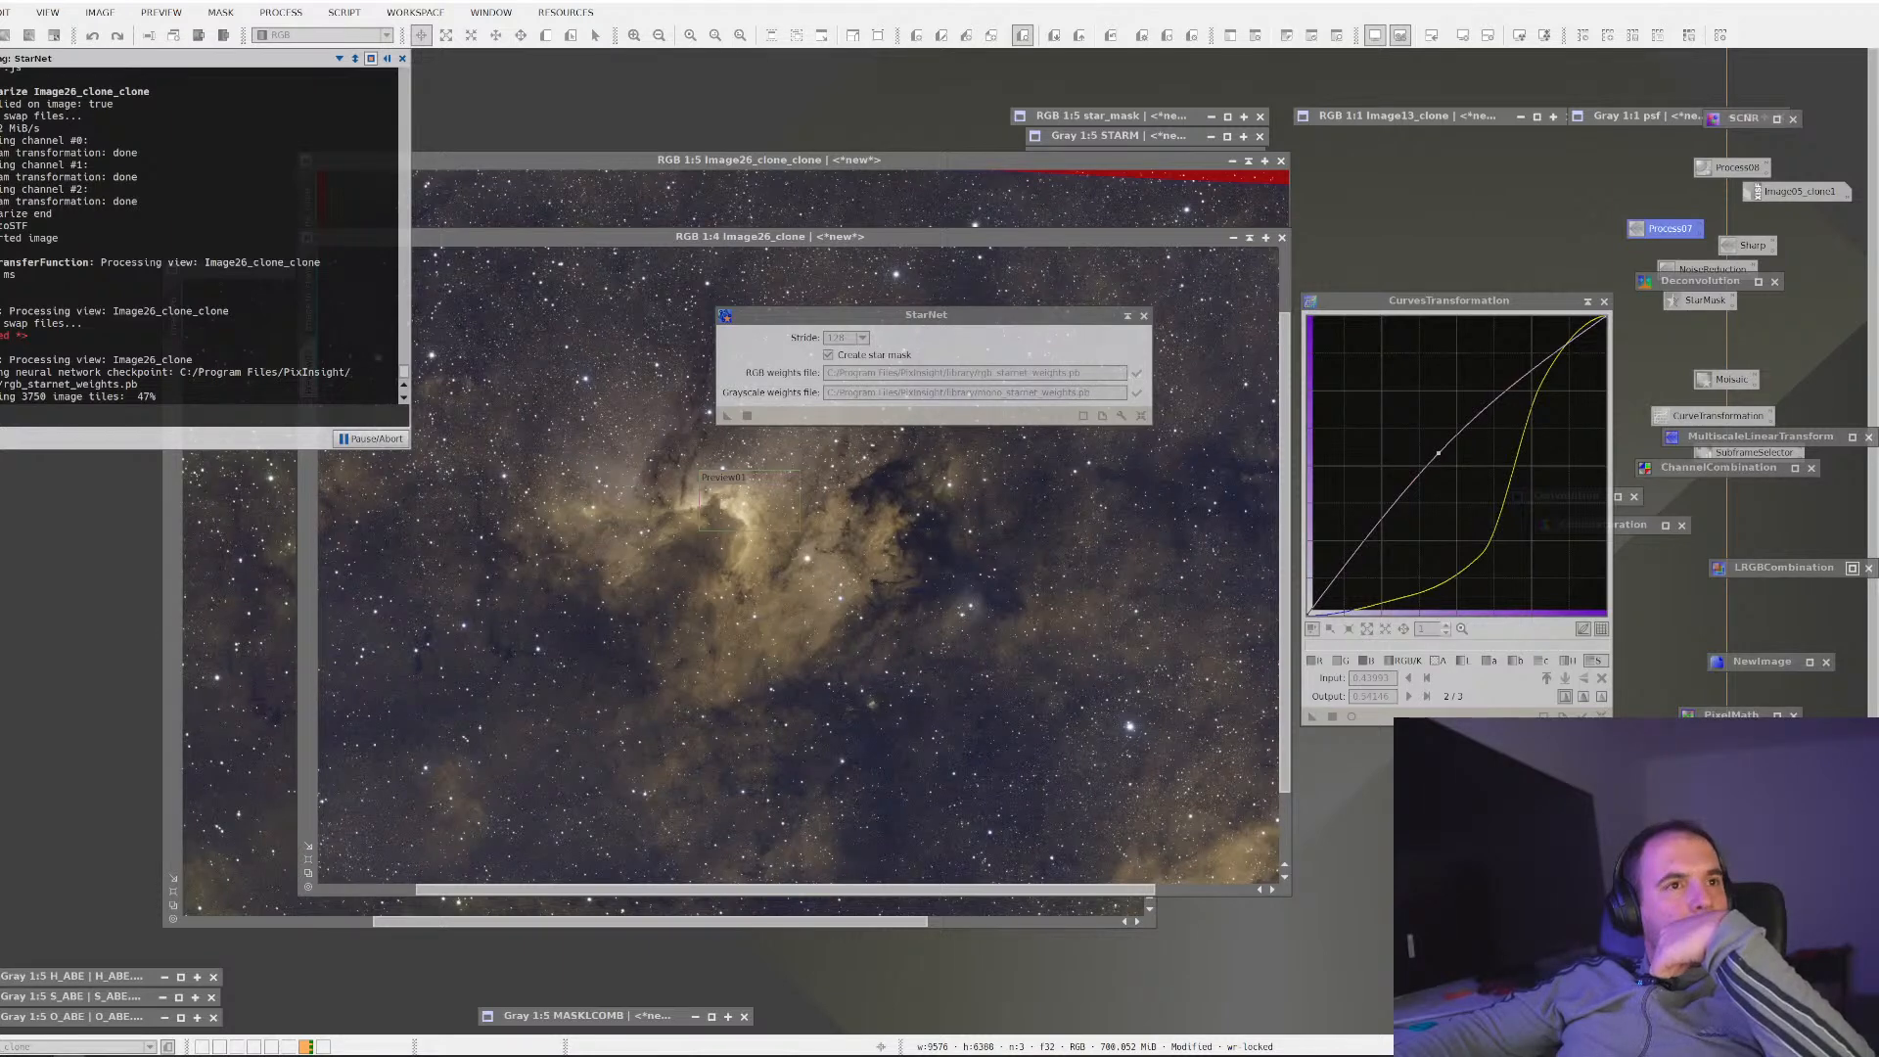
# Switch to Google Drive in the browser and view LUC08681-Pano-2.jpg from the milk folder in an enlarged window
pyautogui.moveTo(0, 470); pyautogui.dragTo(1495, 223)
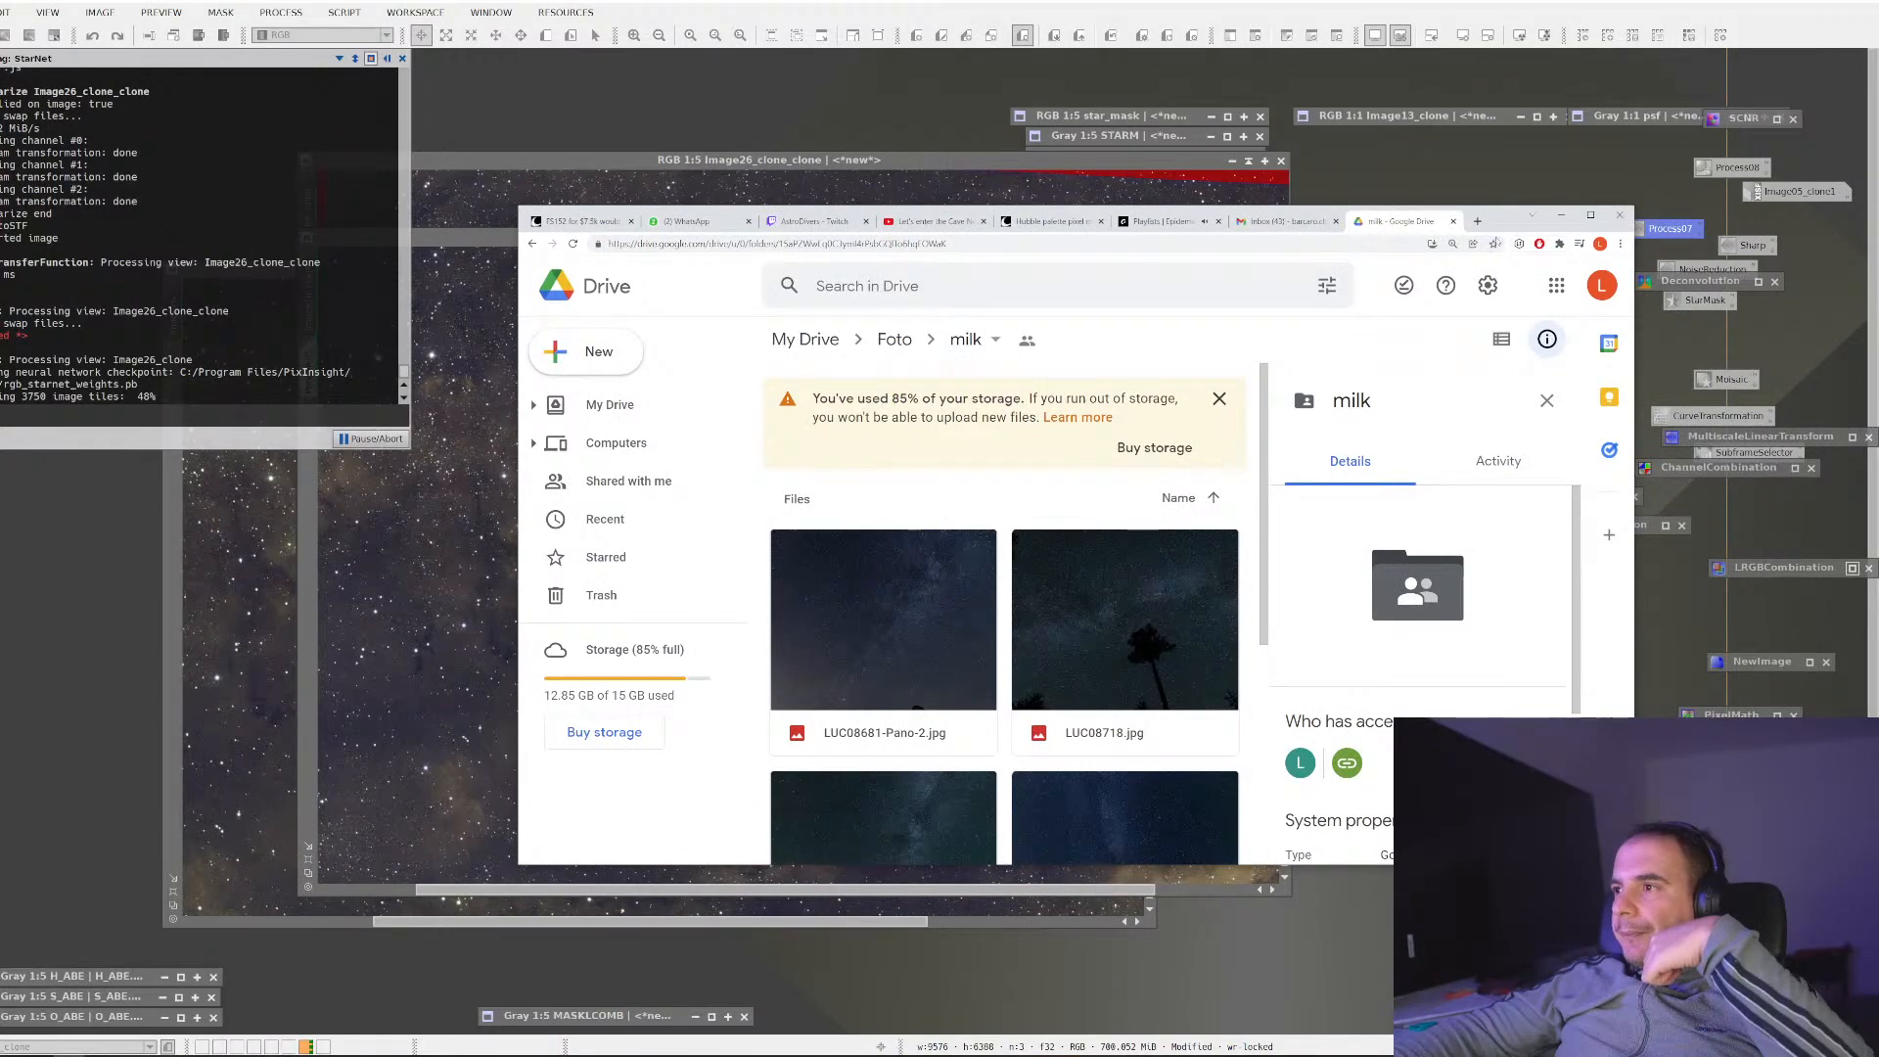
pyautogui.click(1558, 215)
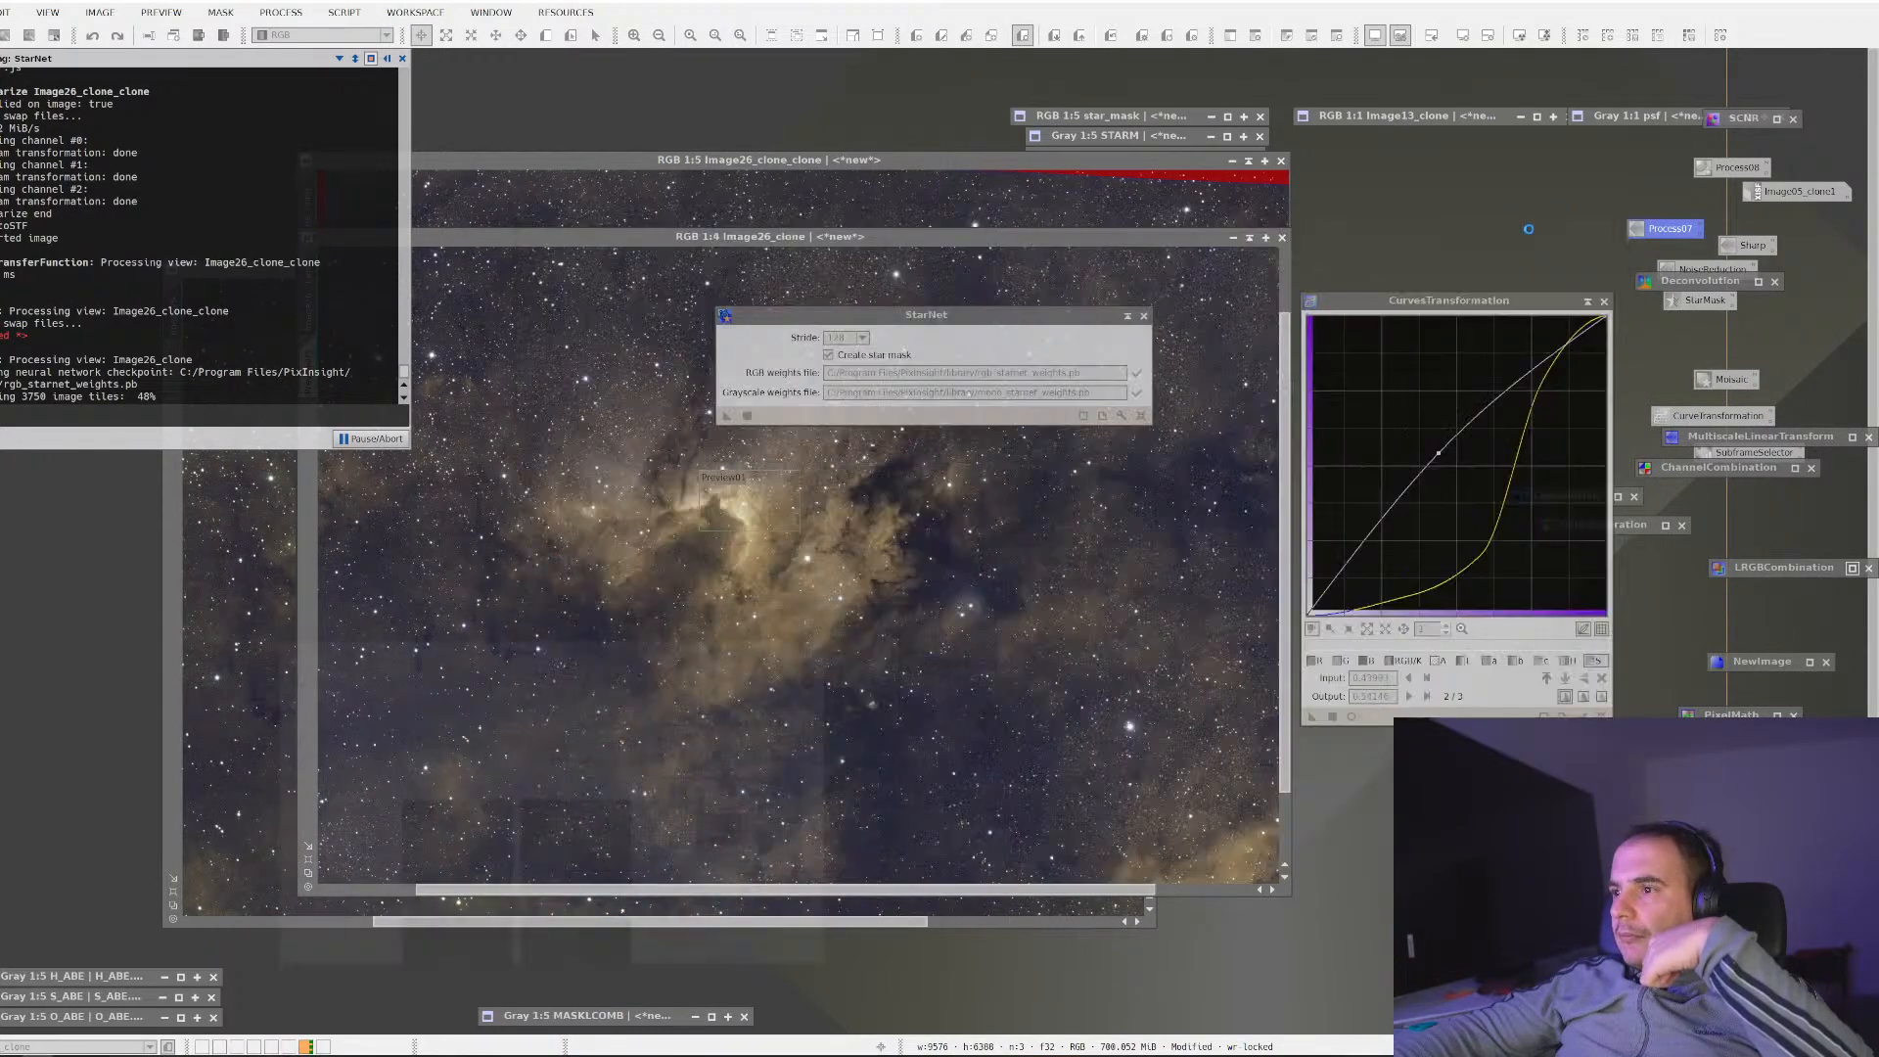
pyautogui.hotkey('alt', 'Tab')
pyautogui.click(998, 576)
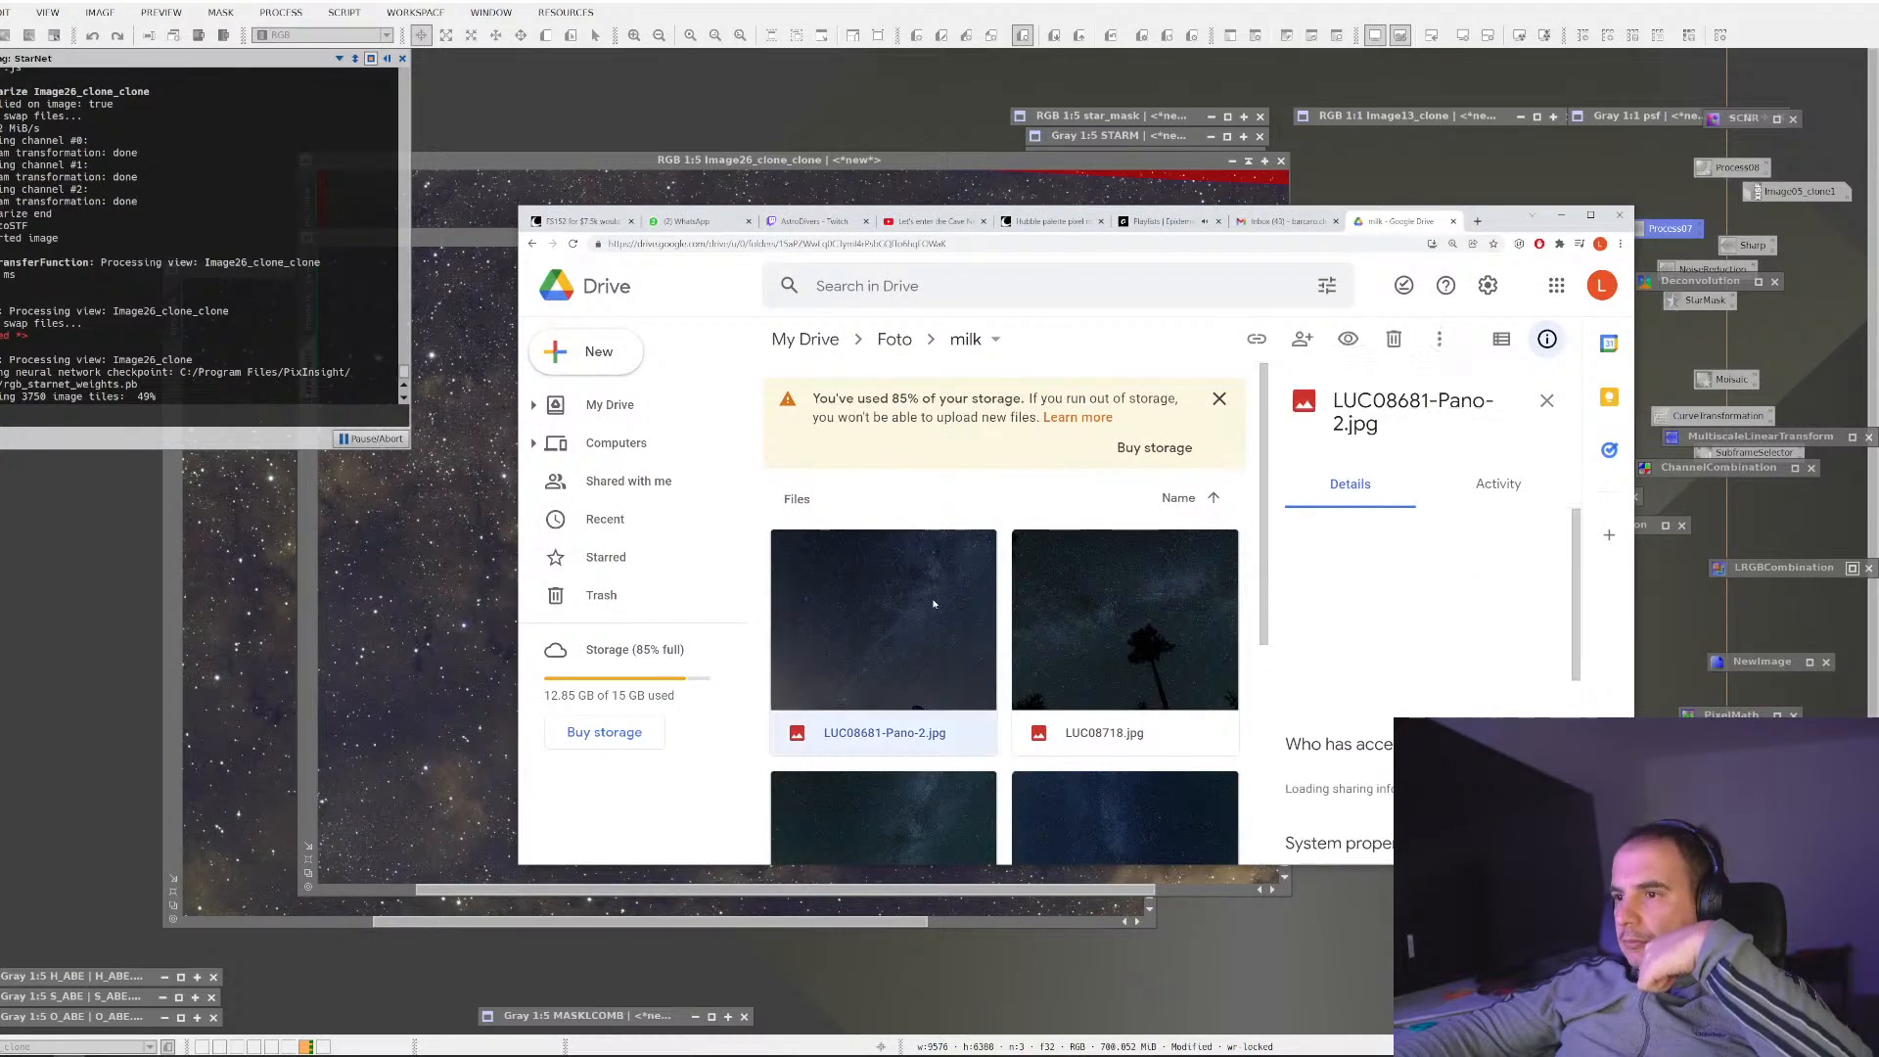
pyautogui.doubleClick(998, 577)
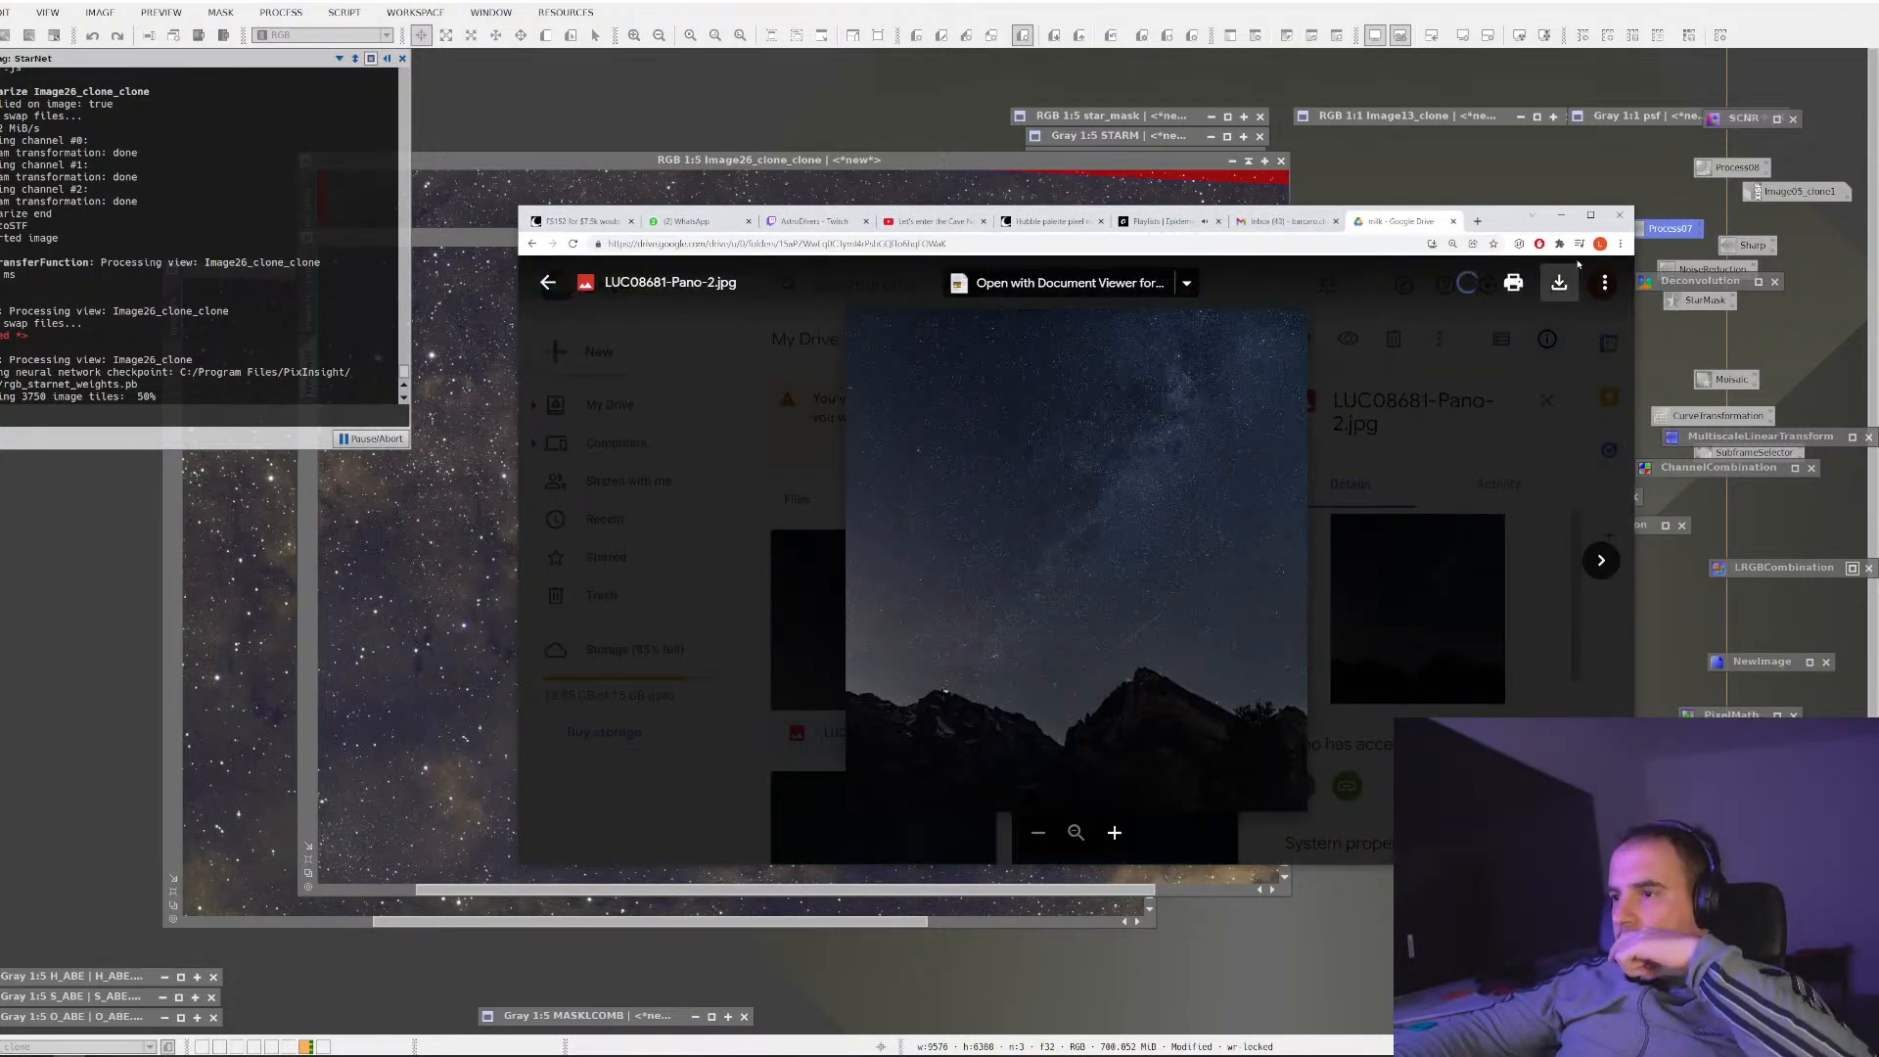
pyautogui.click(1590, 215)
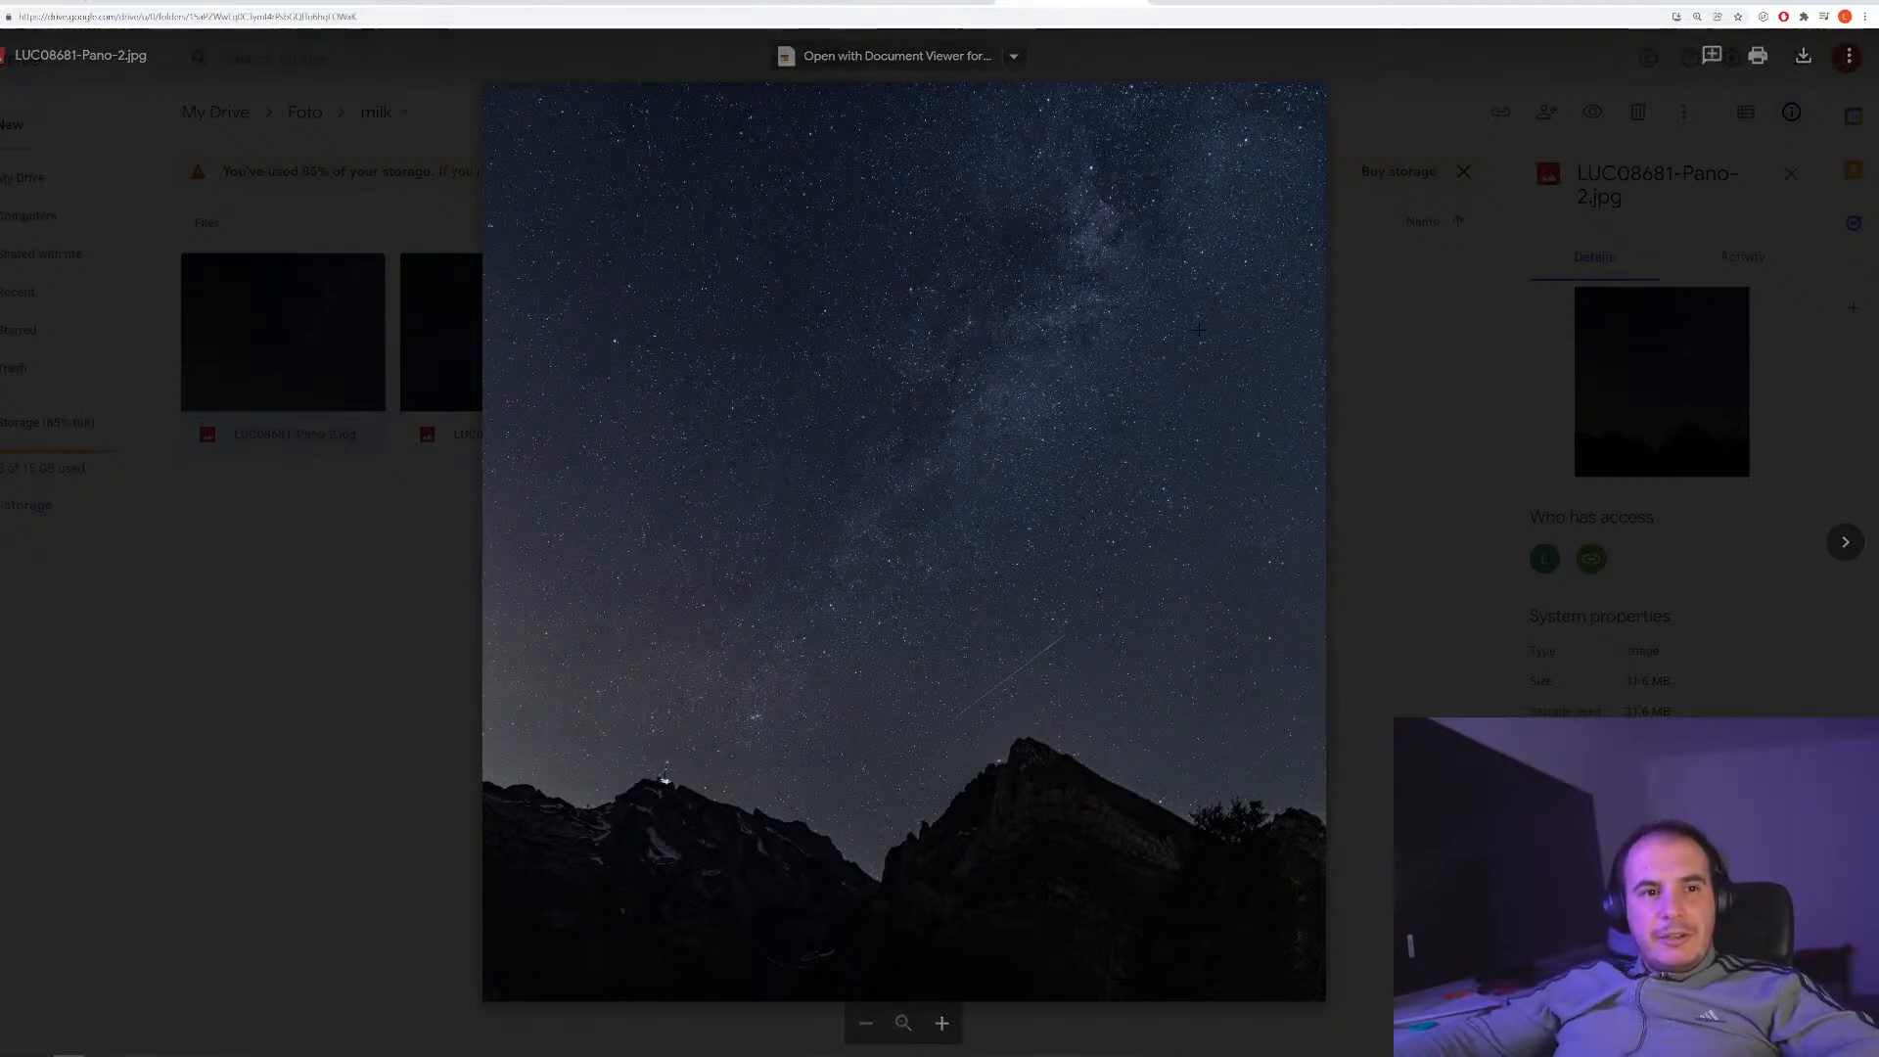
# Browse through LUC08718.jpg, LUC08723-Pano.jpg and LUC08734-Pano-4.jpg in the Drive viewer, and move the browser away from PixInsight
pyautogui.click(1836, 546)
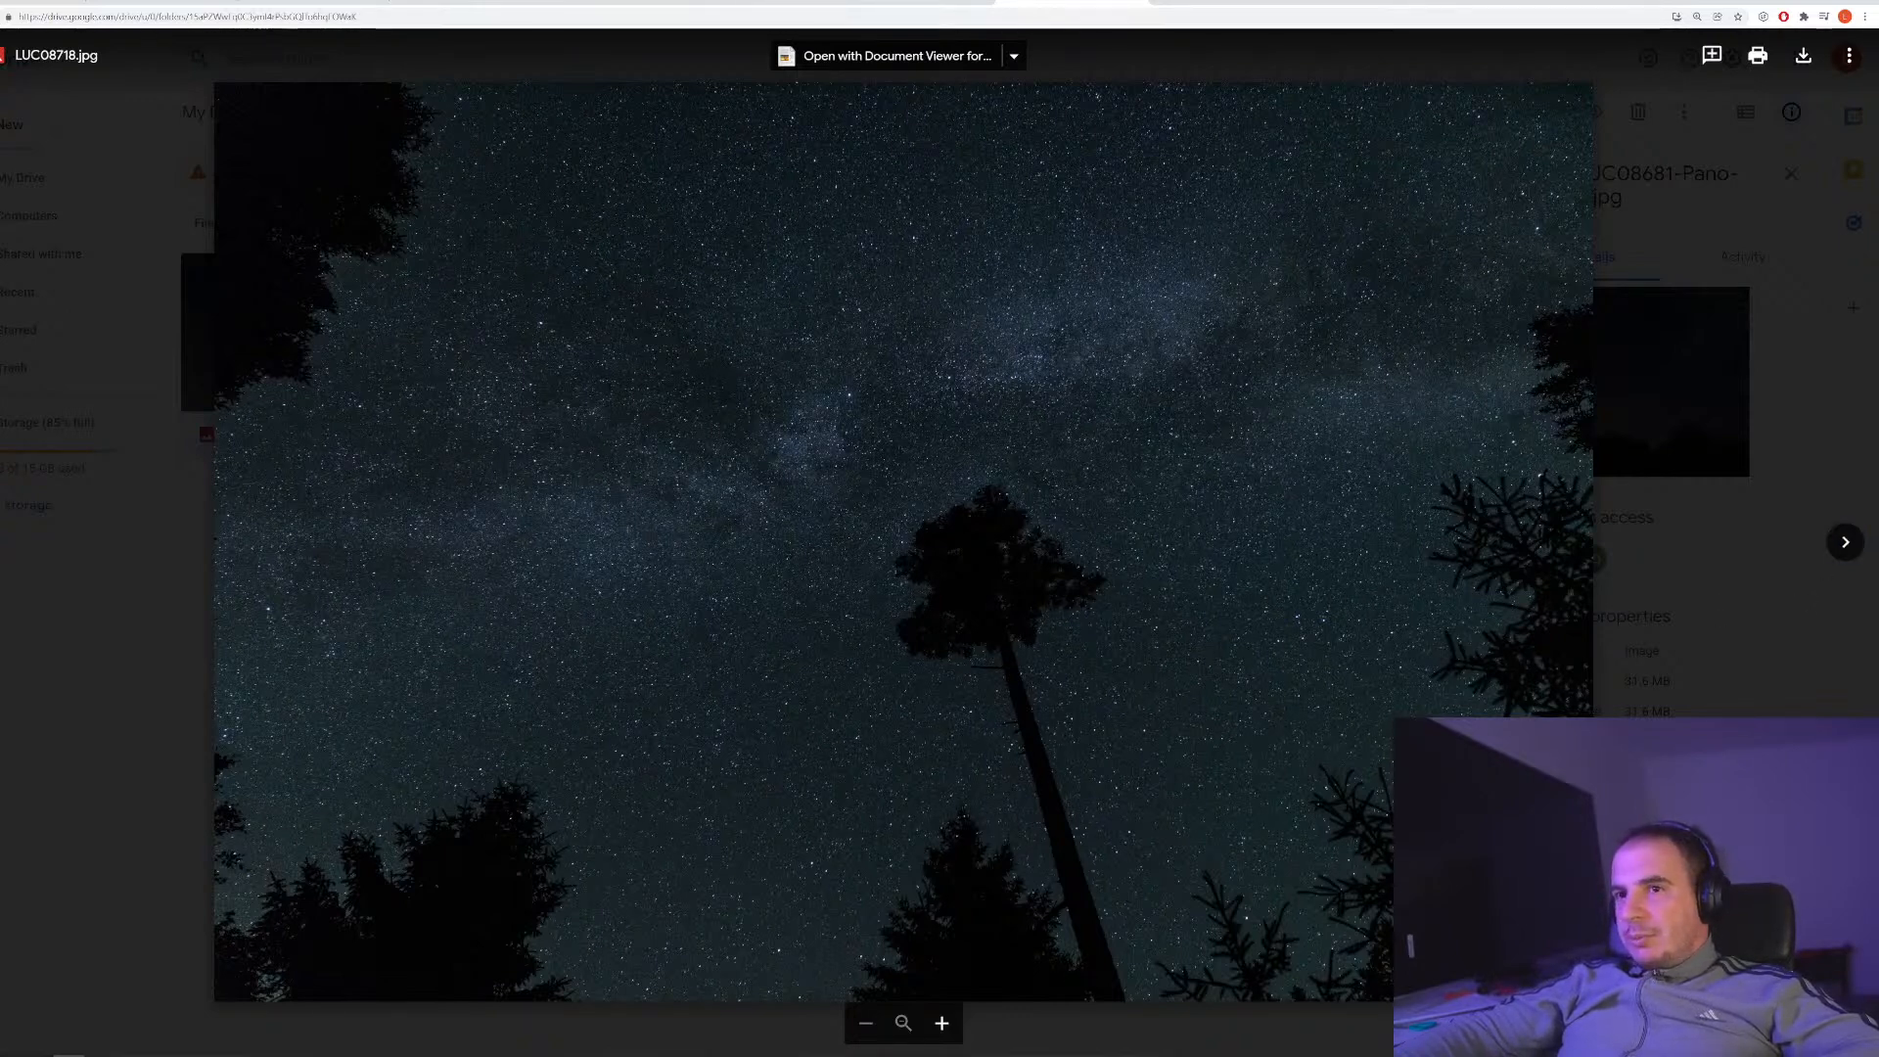
pyautogui.click(1843, 542)
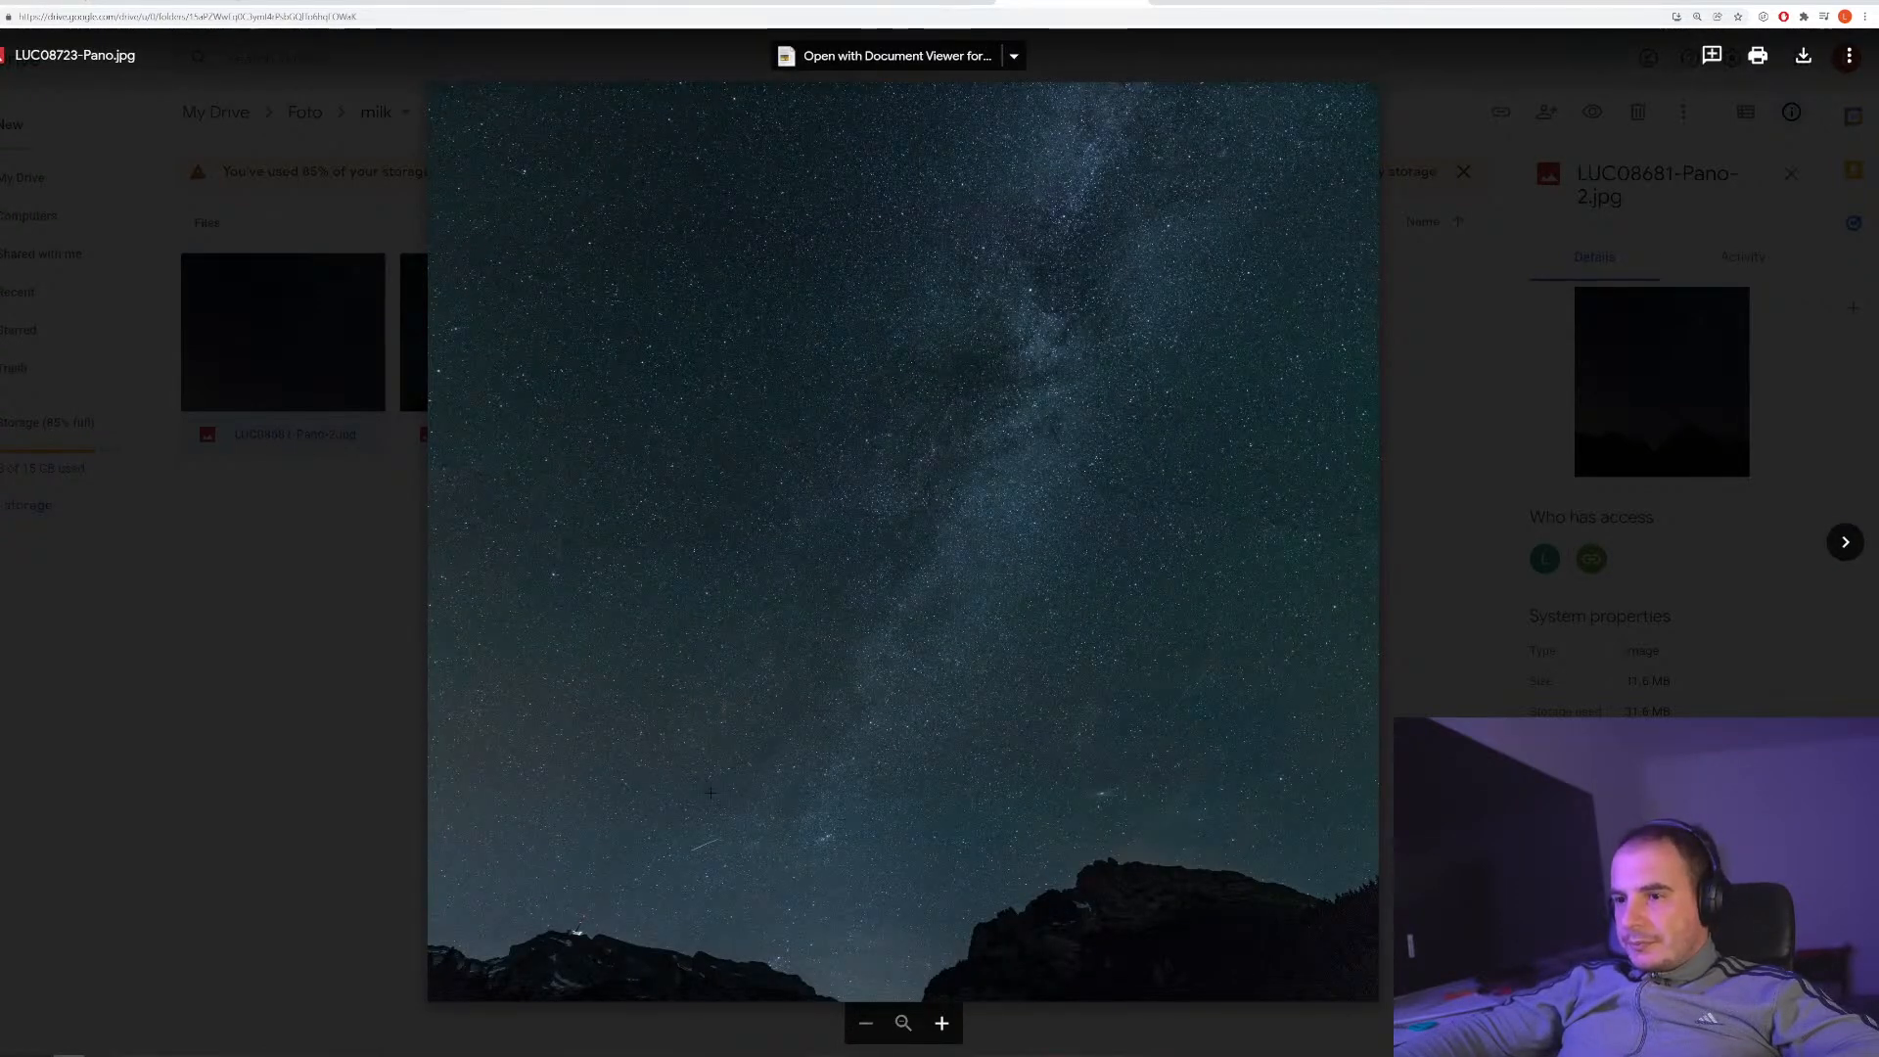
pyautogui.click(1835, 548)
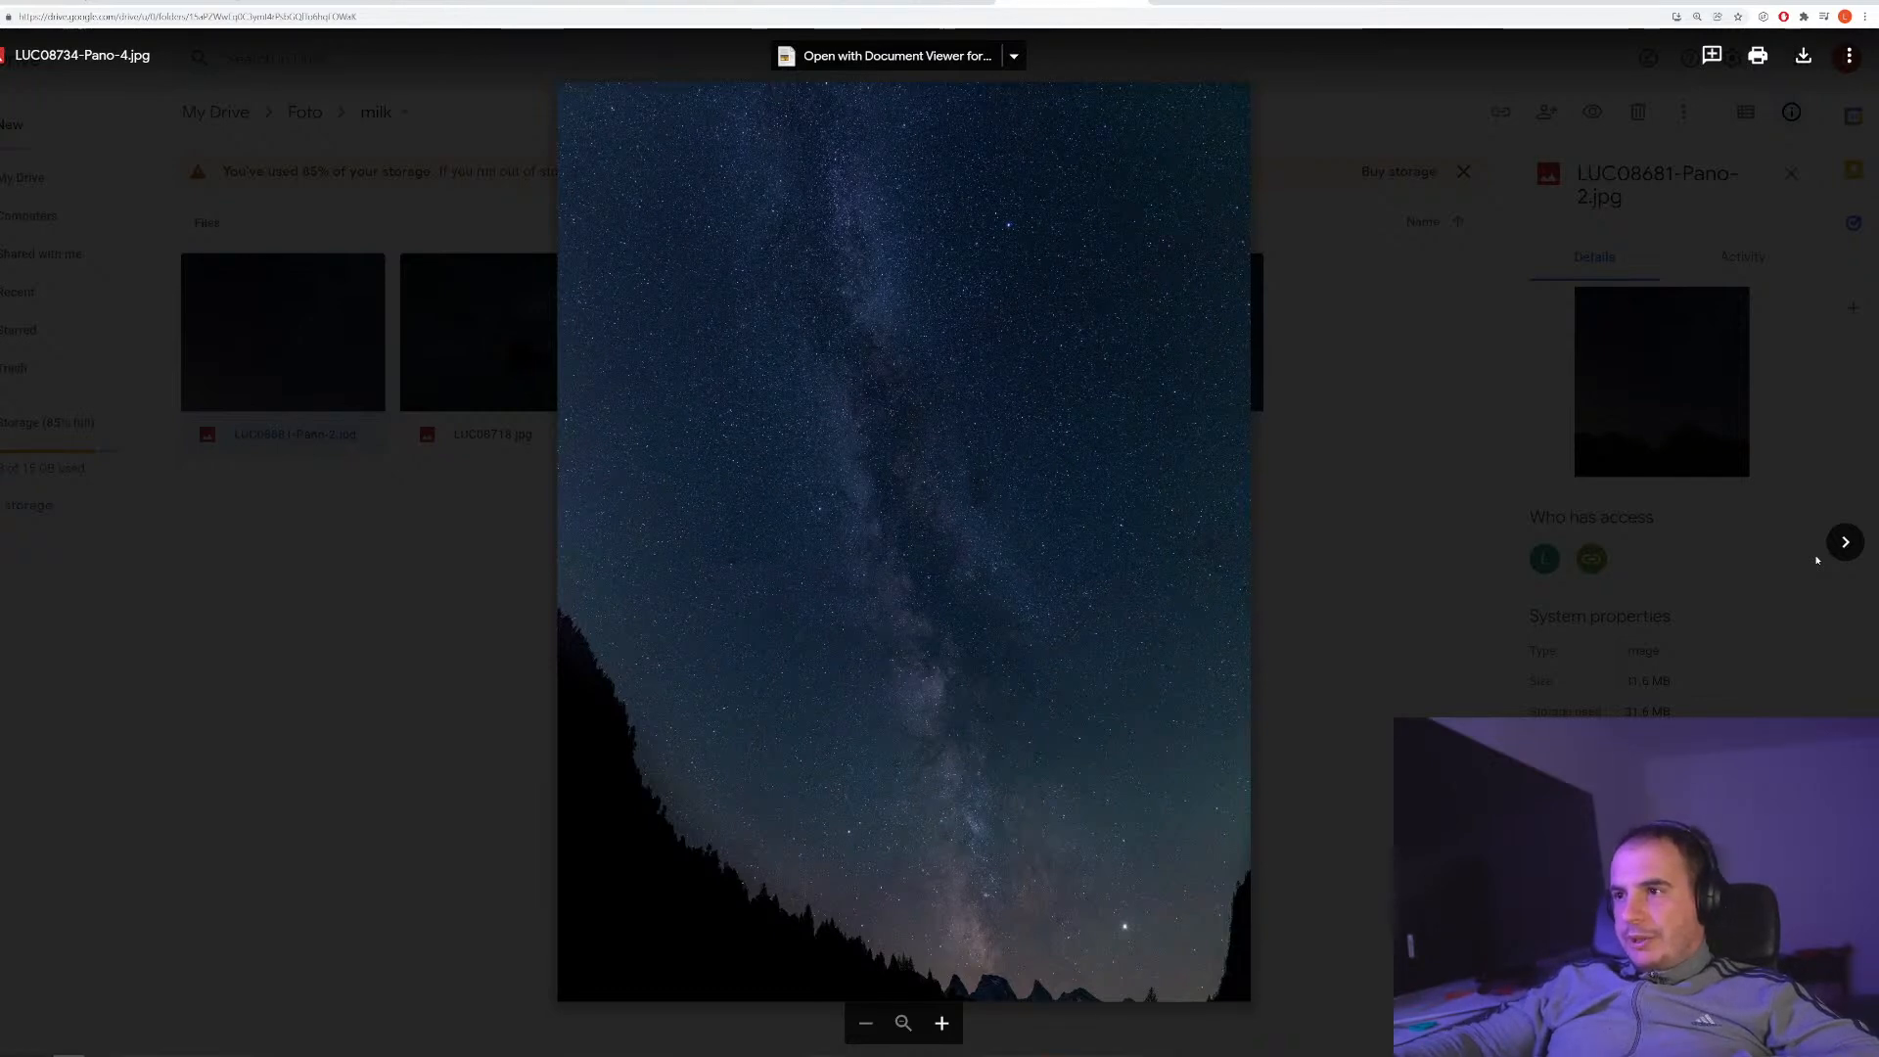
pyautogui.moveTo(1390, 3); pyautogui.dragTo(0, 309)
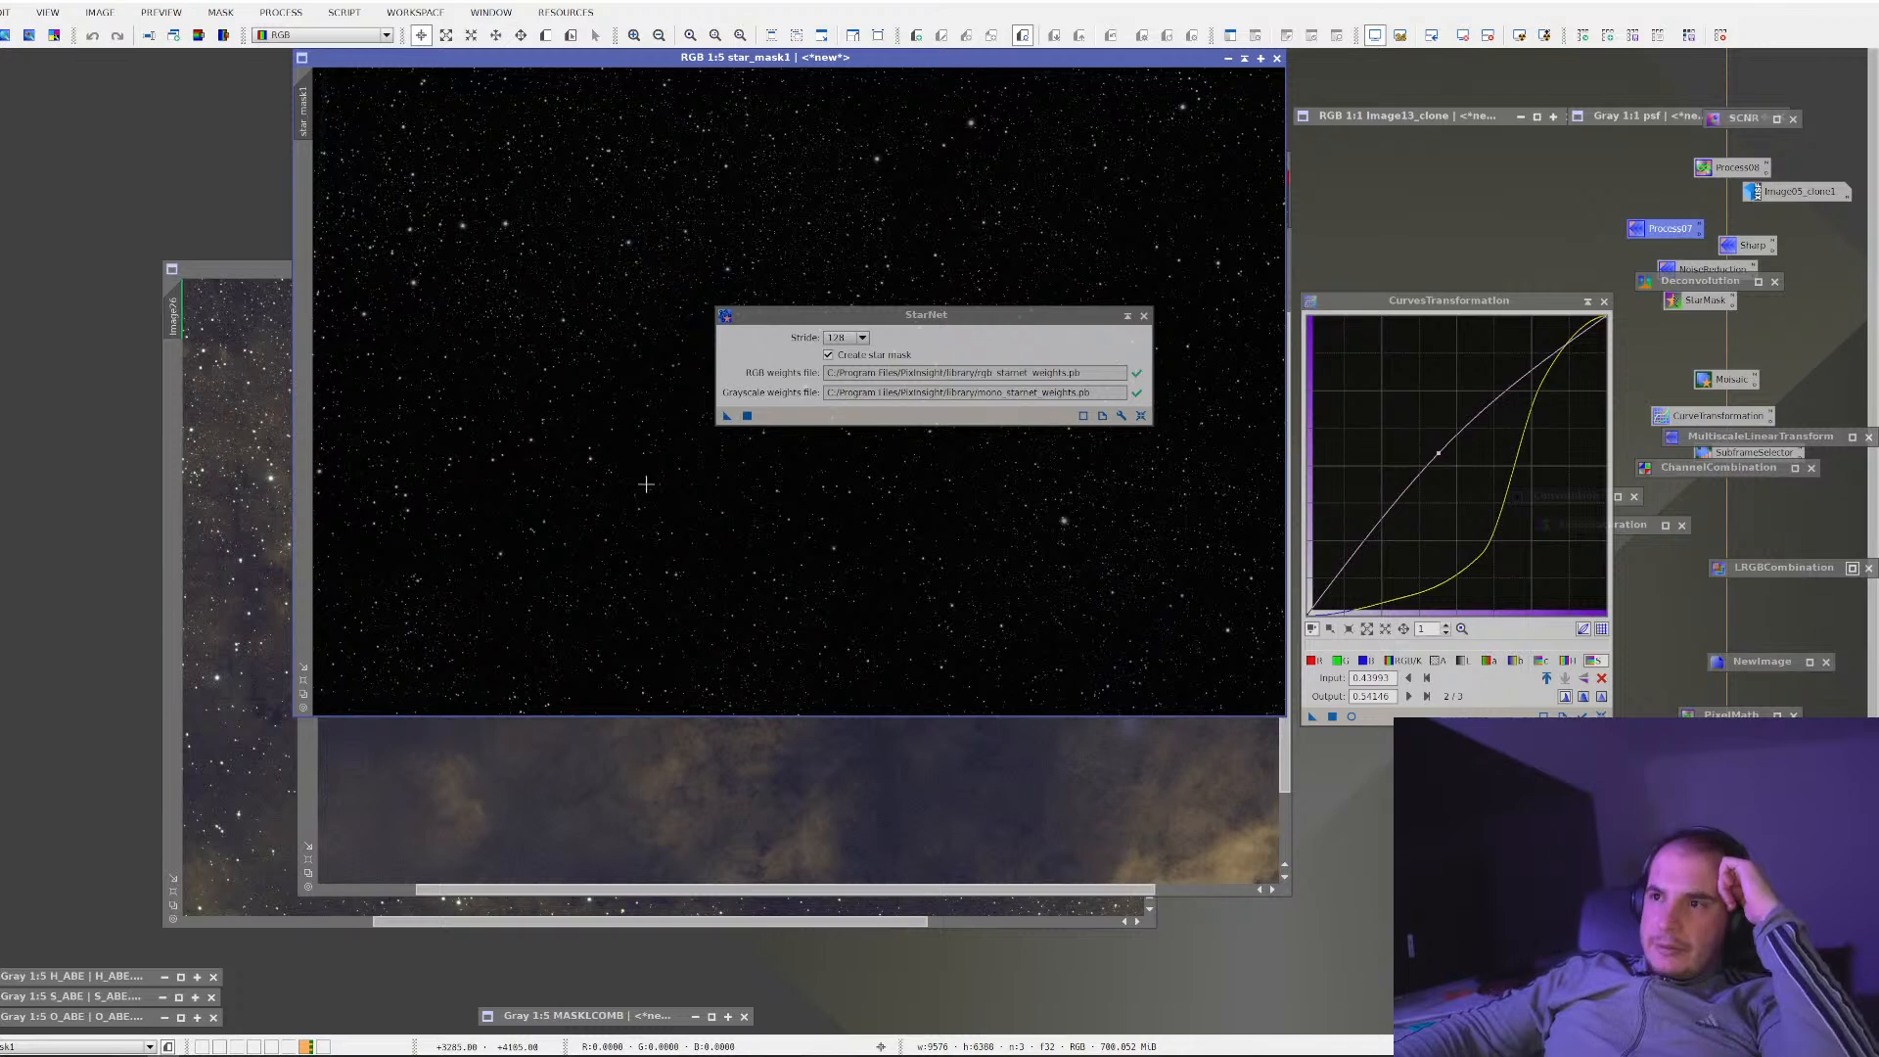
# Inspect the nebula detail in the starless Image26_clone and close the StarNet process
pyautogui.click(565, 762)
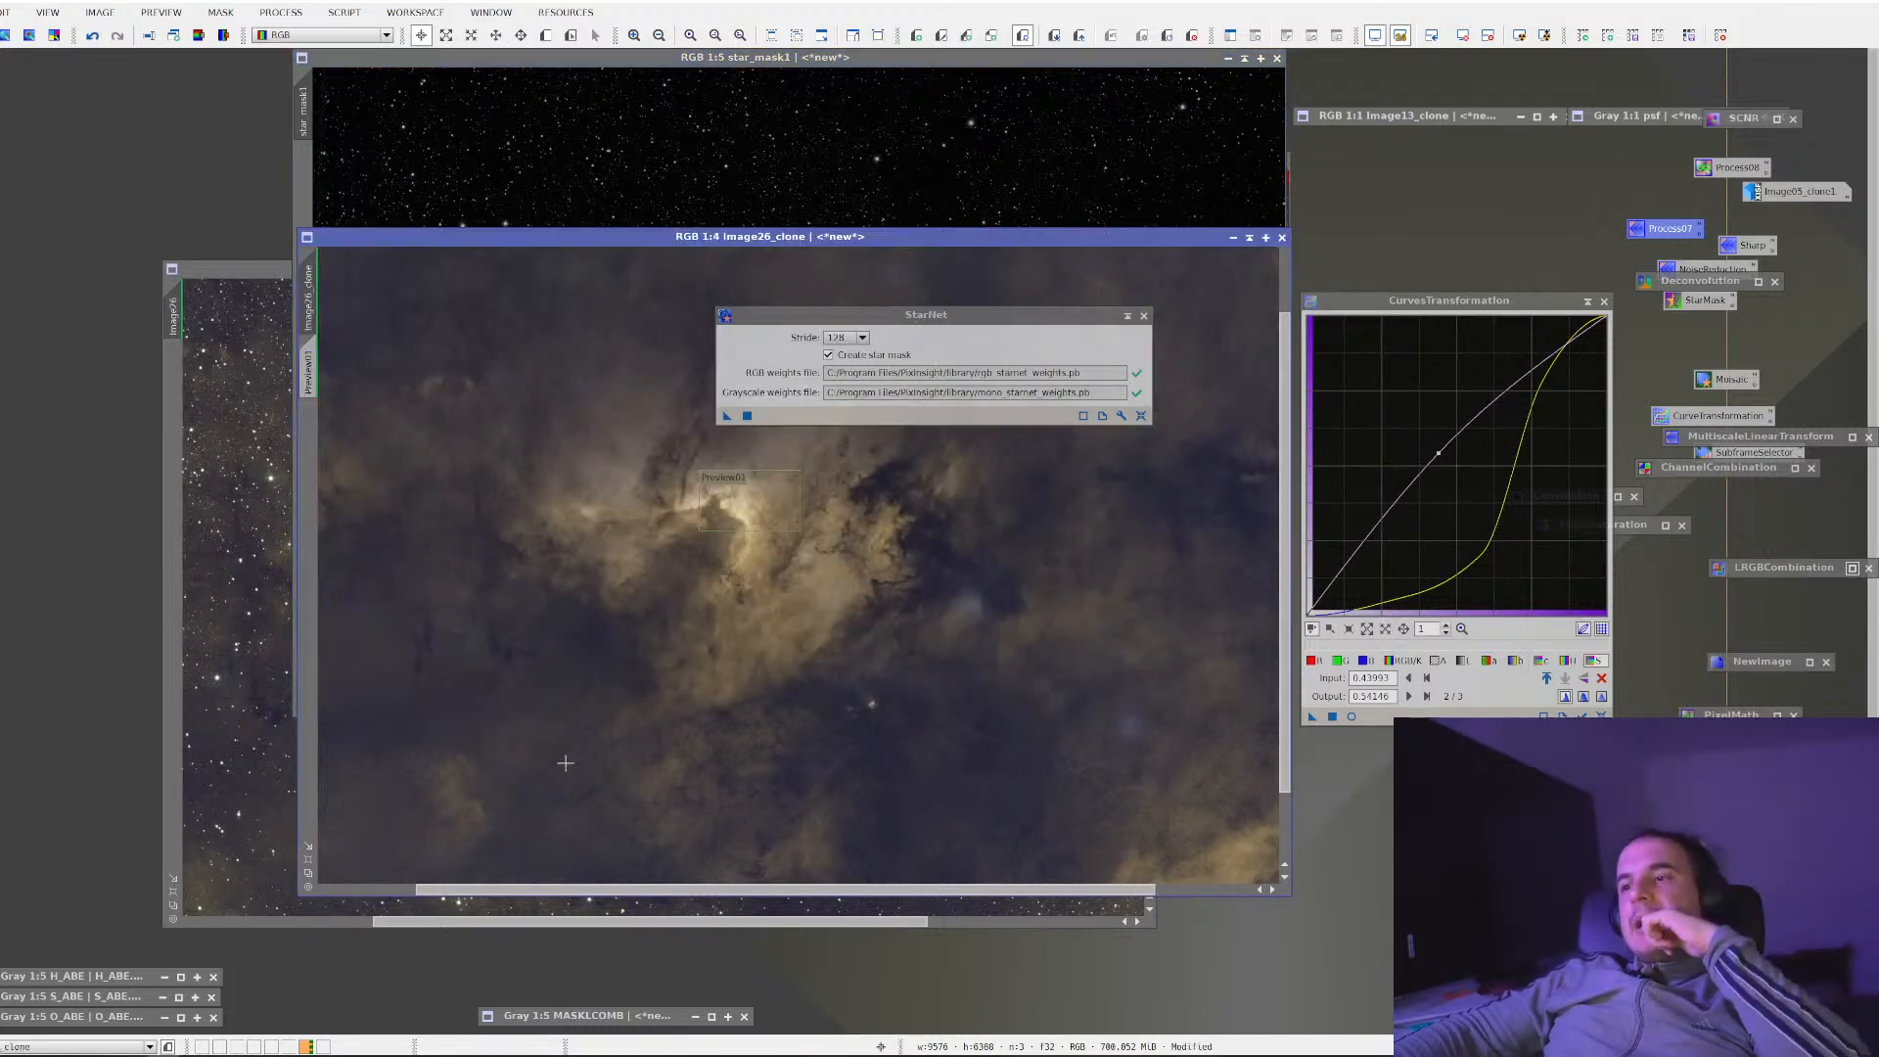
pyautogui.scroll(2, 607, 685)
pyautogui.scroll(-1, 607, 684)
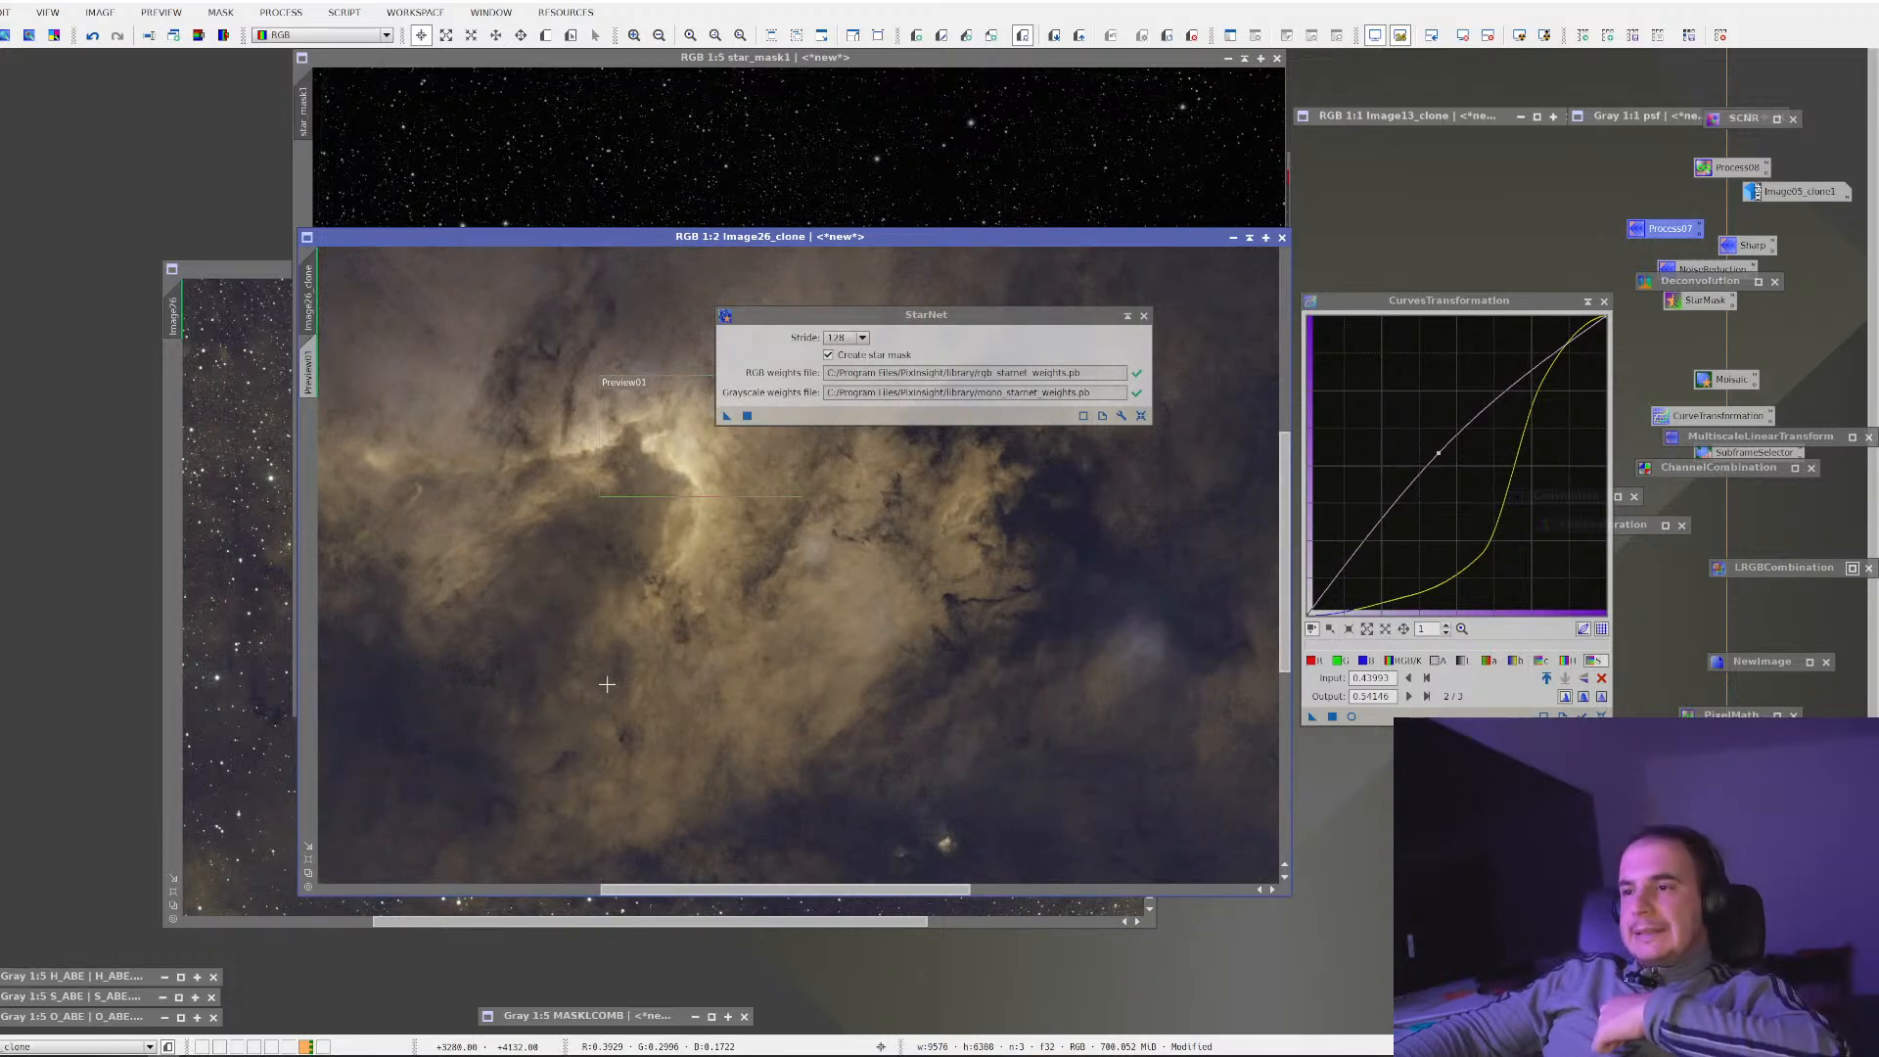
pyautogui.click(1143, 315)
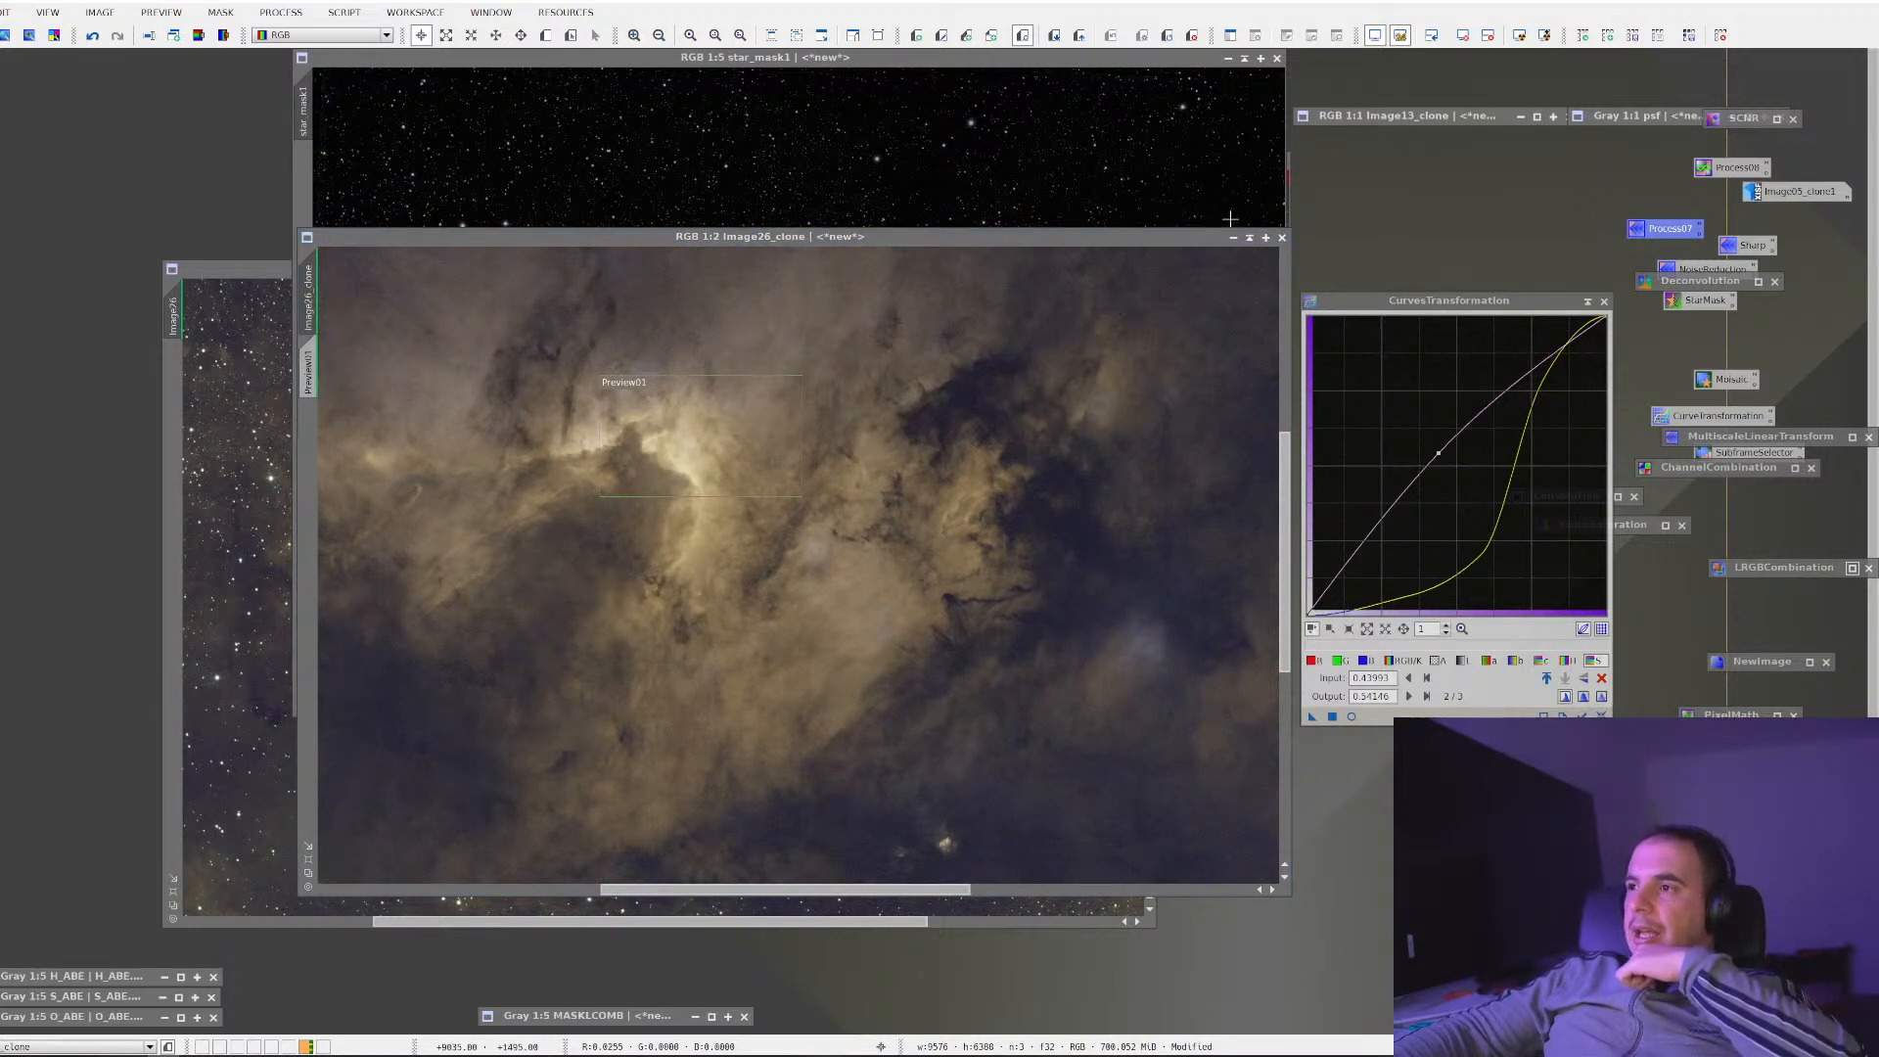
# Minimize Image26_clone and examine the stars in star_mask1 at several zoom levels
pyautogui.click(1233, 236)
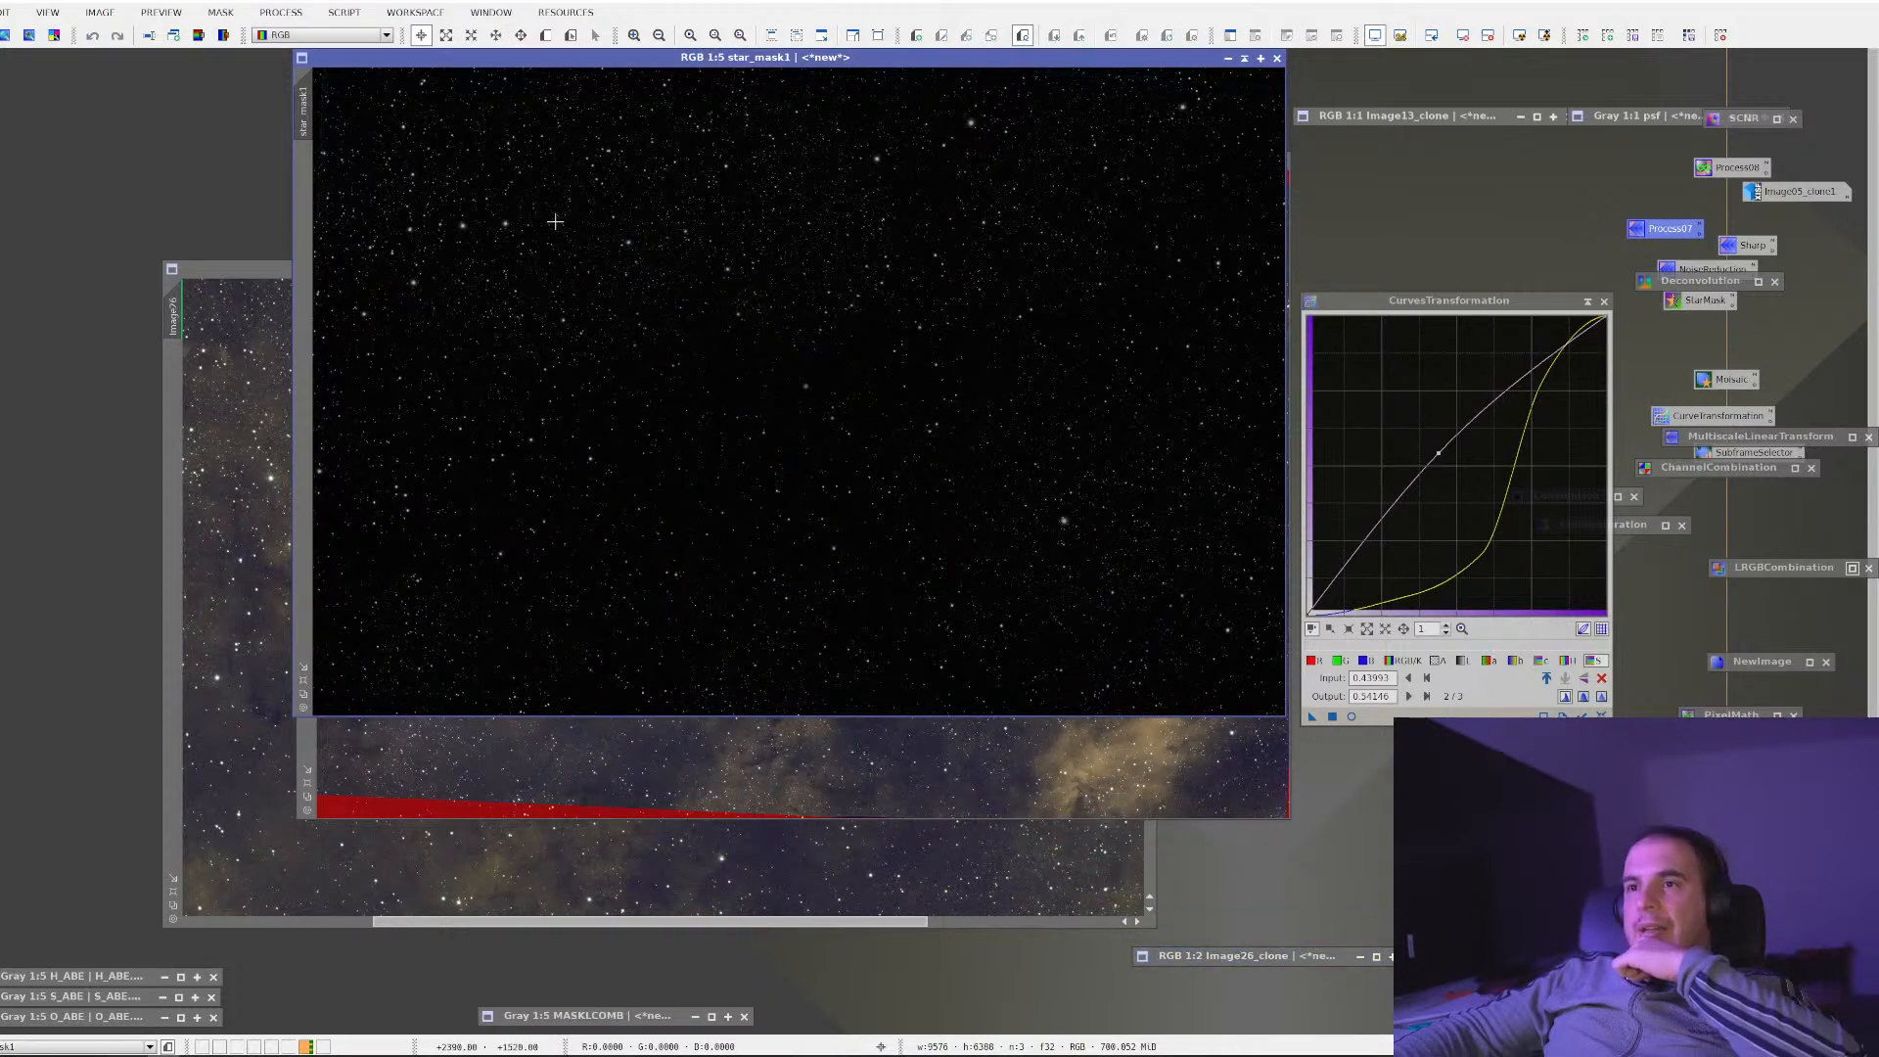
pyautogui.scroll(4, 555, 222)
pyautogui.scroll(-6, 555, 221)
pyautogui.scroll(2, 558, 230)
pyautogui.scroll(-2, 567, 245)
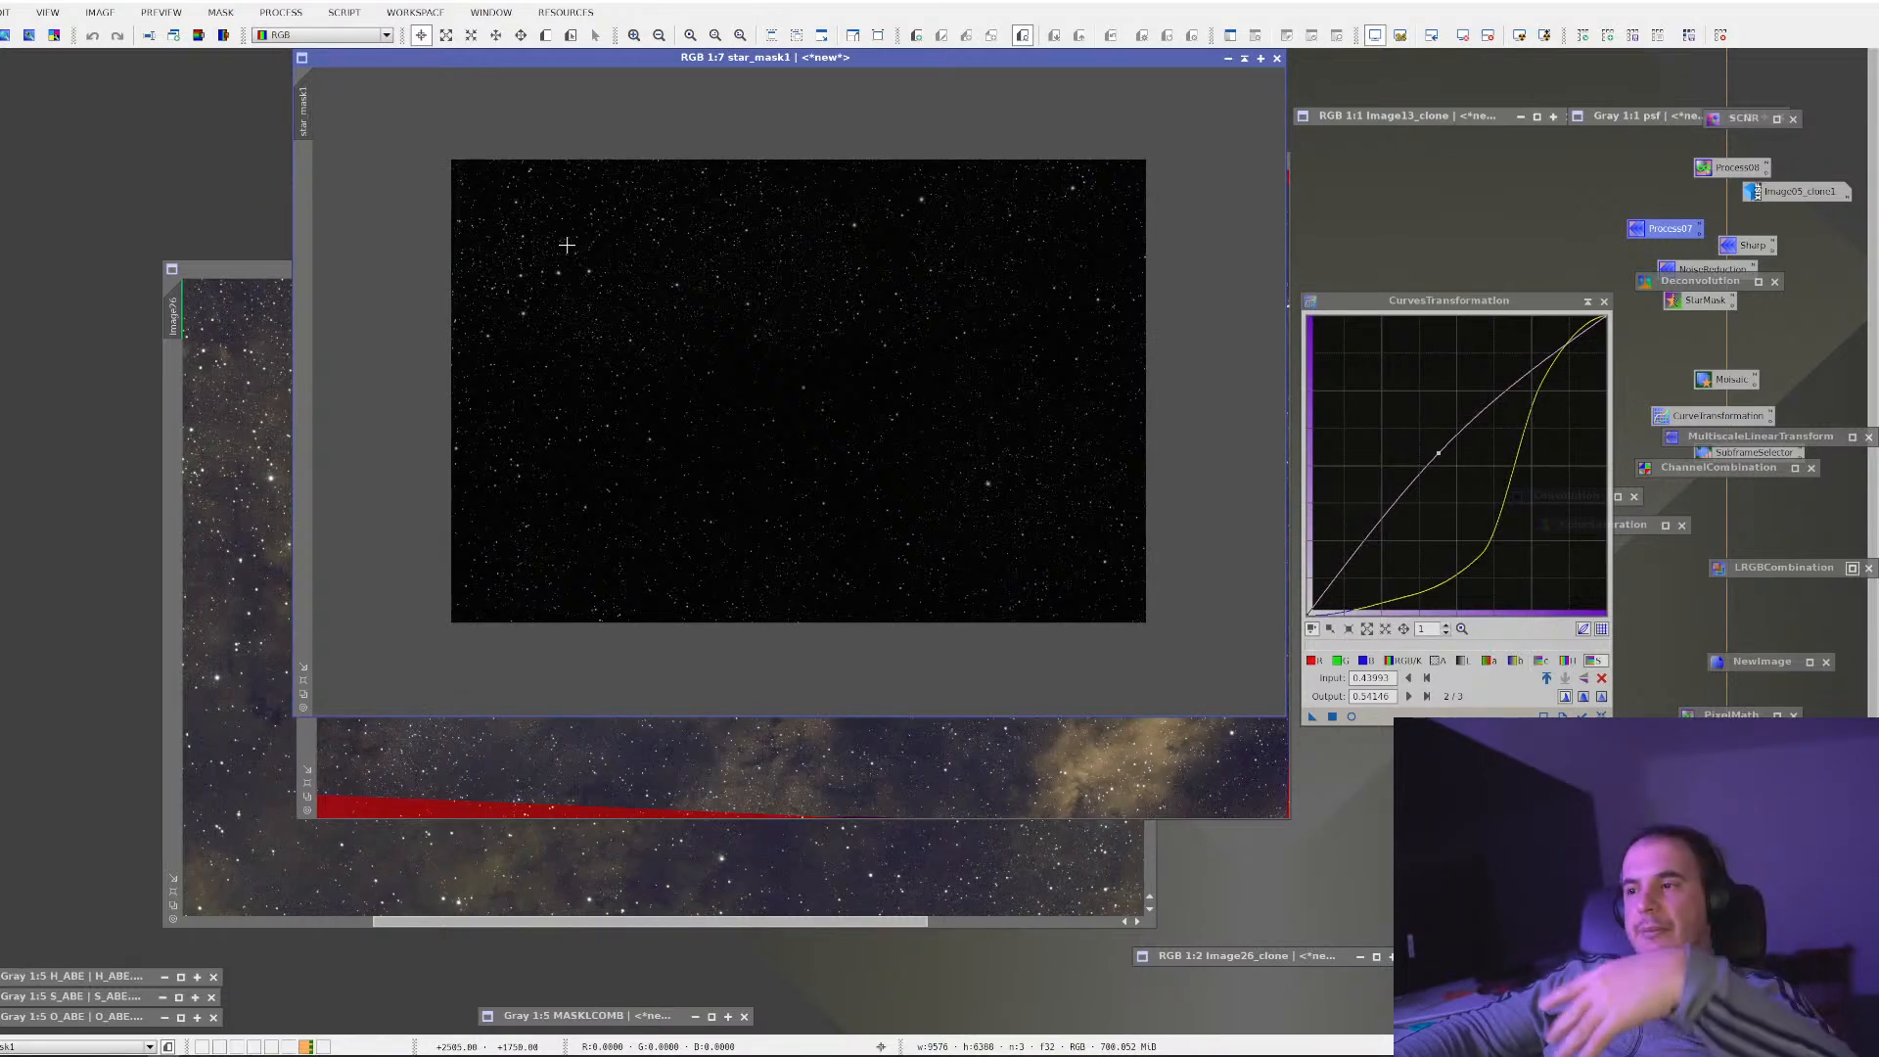
# Extract the luminance of star_mask1 as a grayscale image and rename it star
pyautogui.click(199, 37)
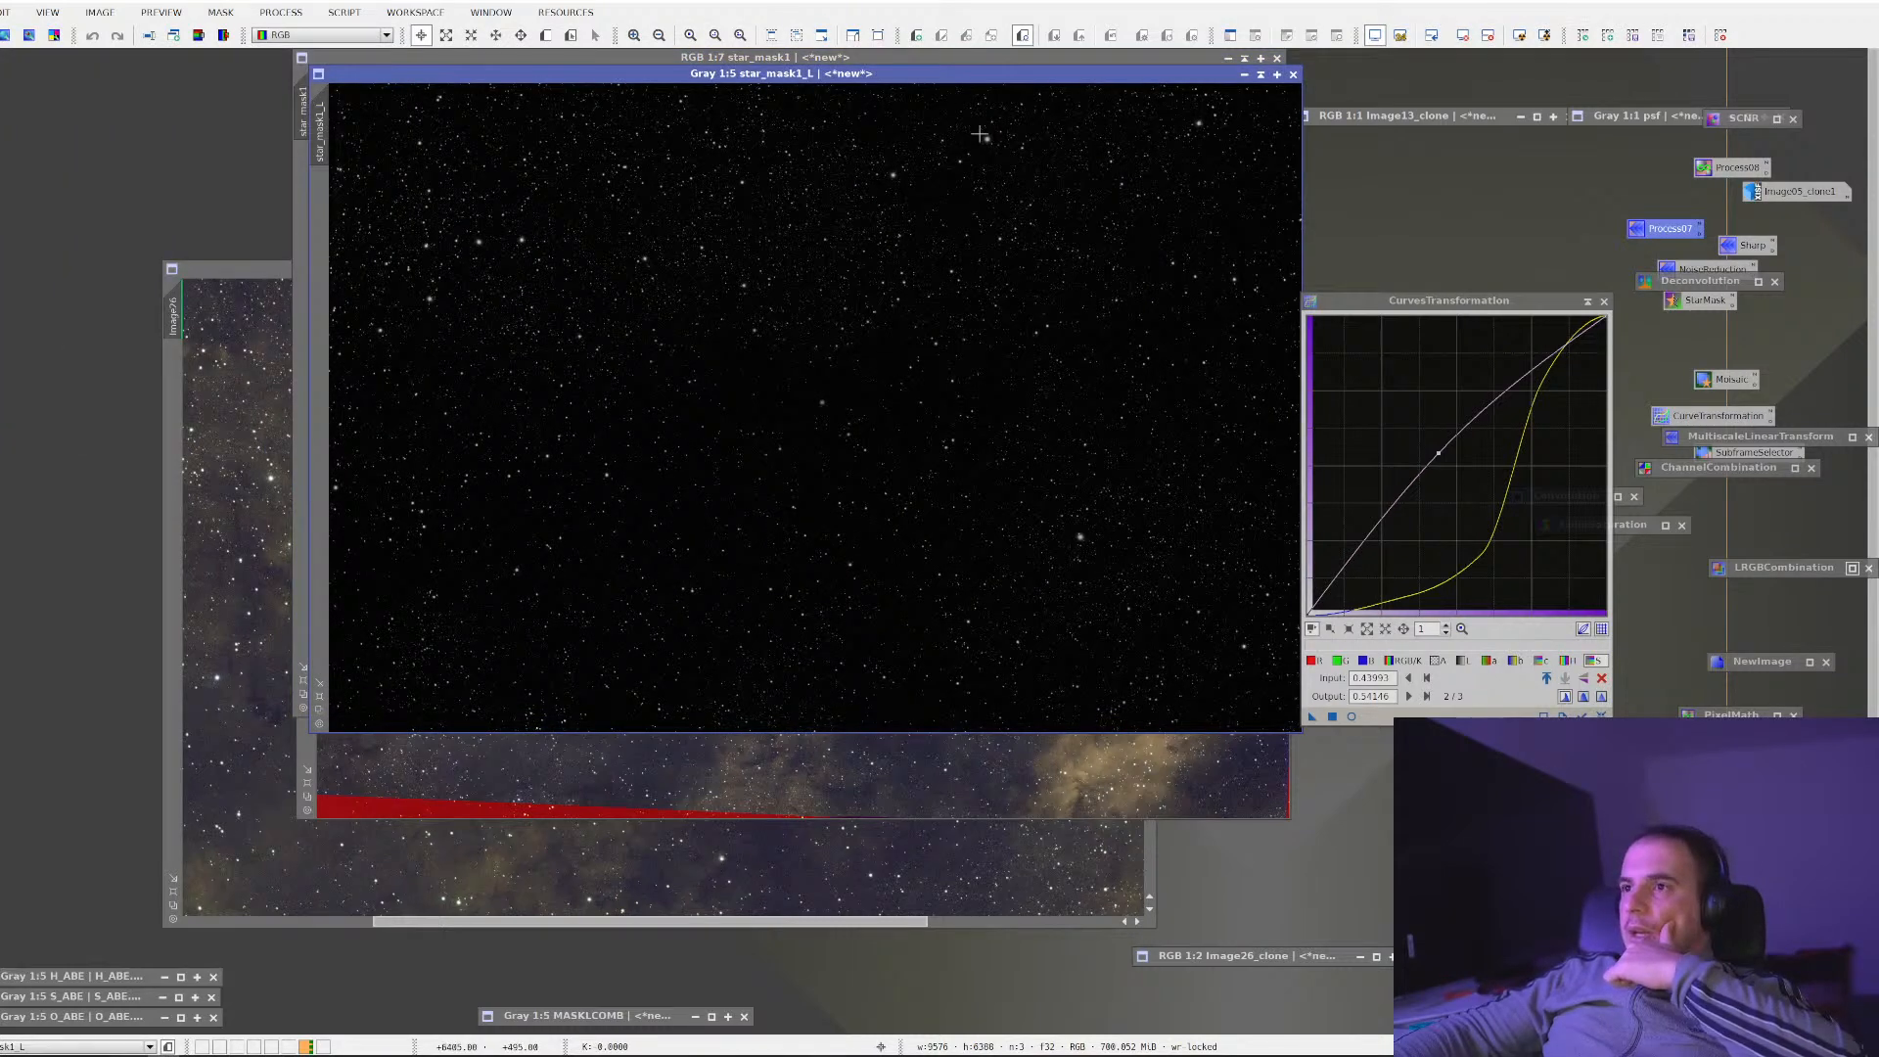
pyautogui.rightClick(976, 139)
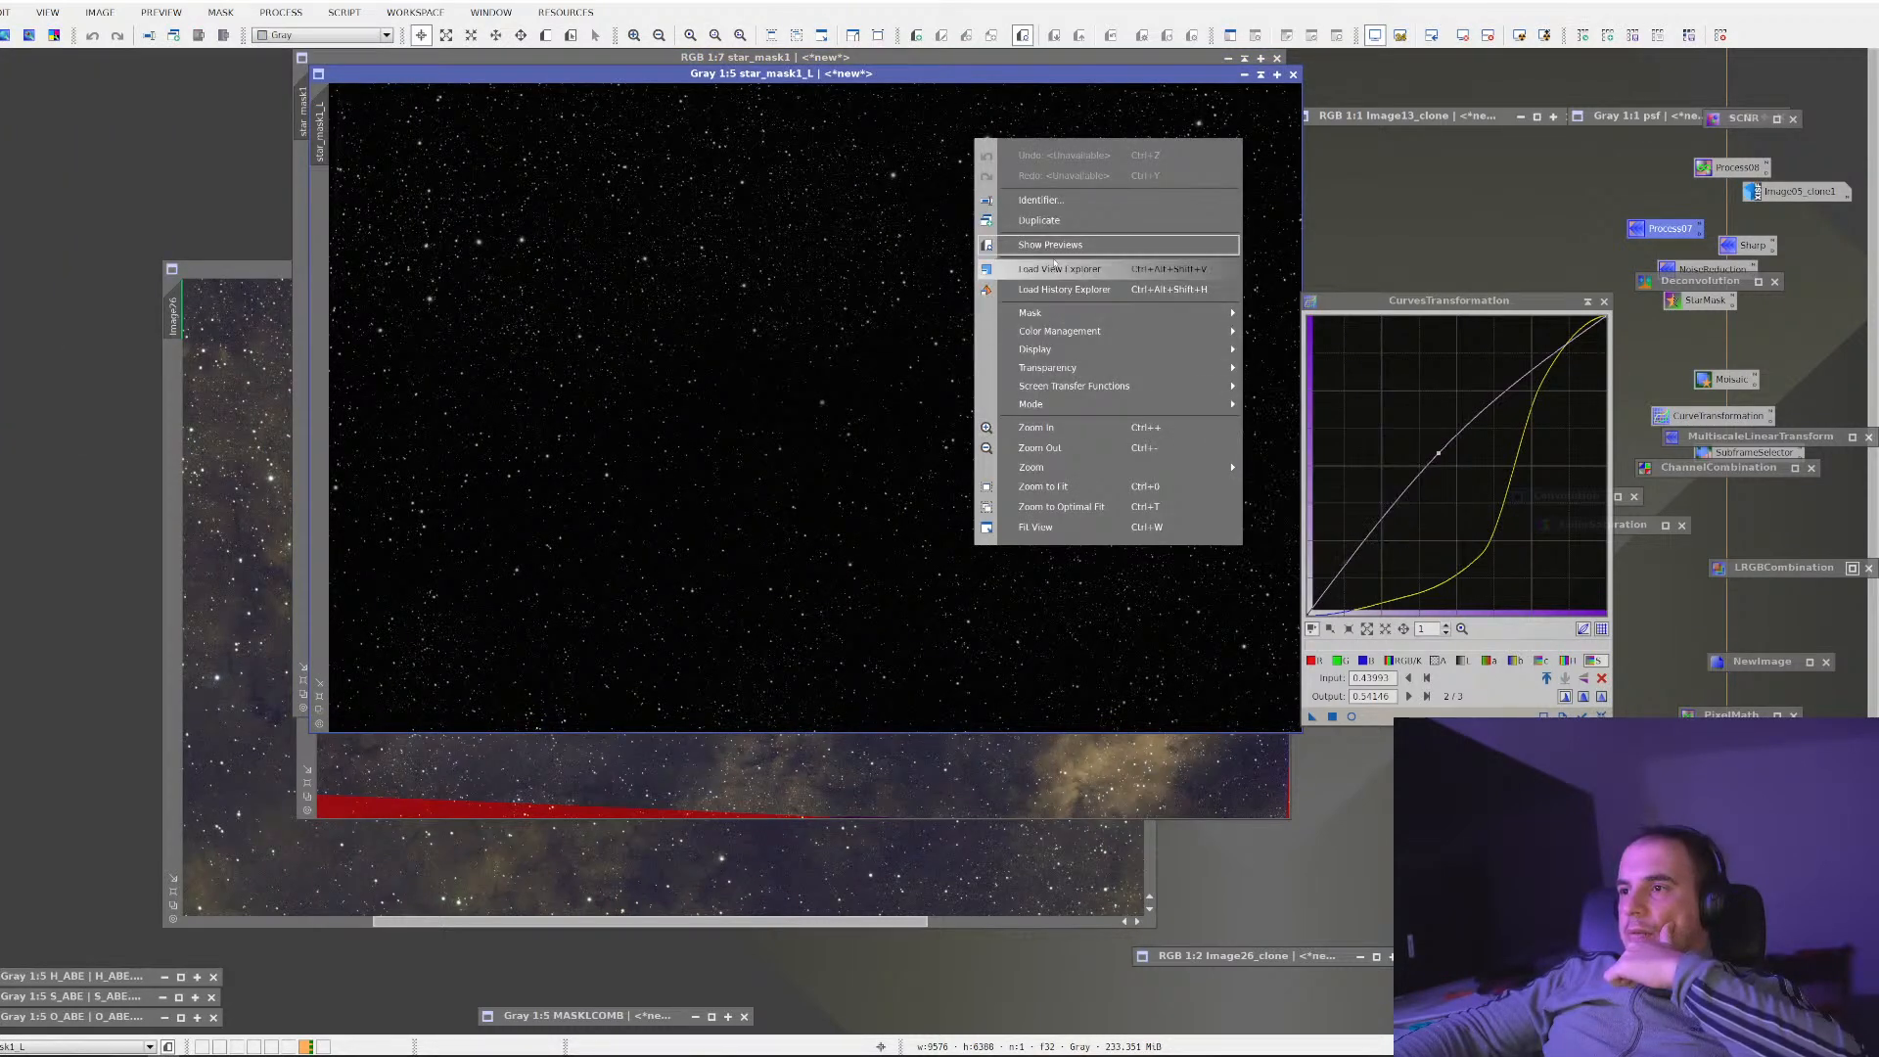
pyautogui.click(1084, 203)
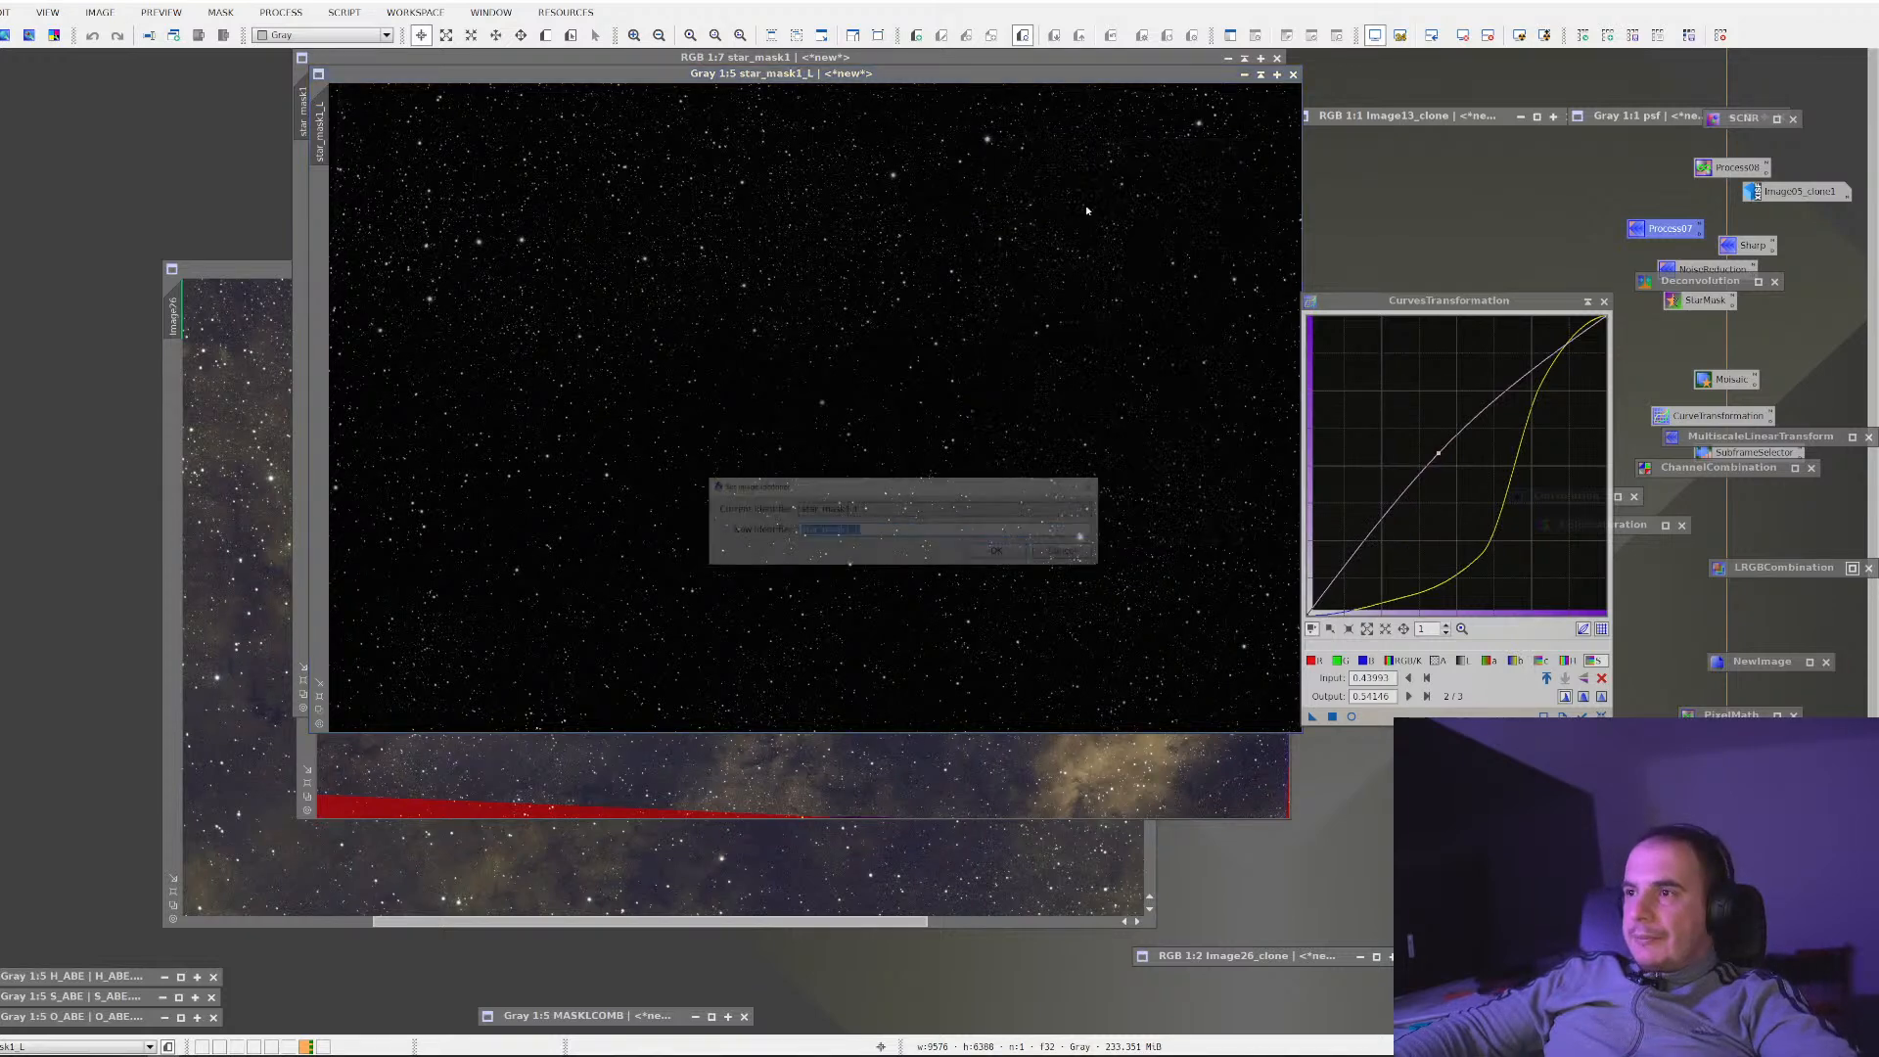
pyautogui.write('star')
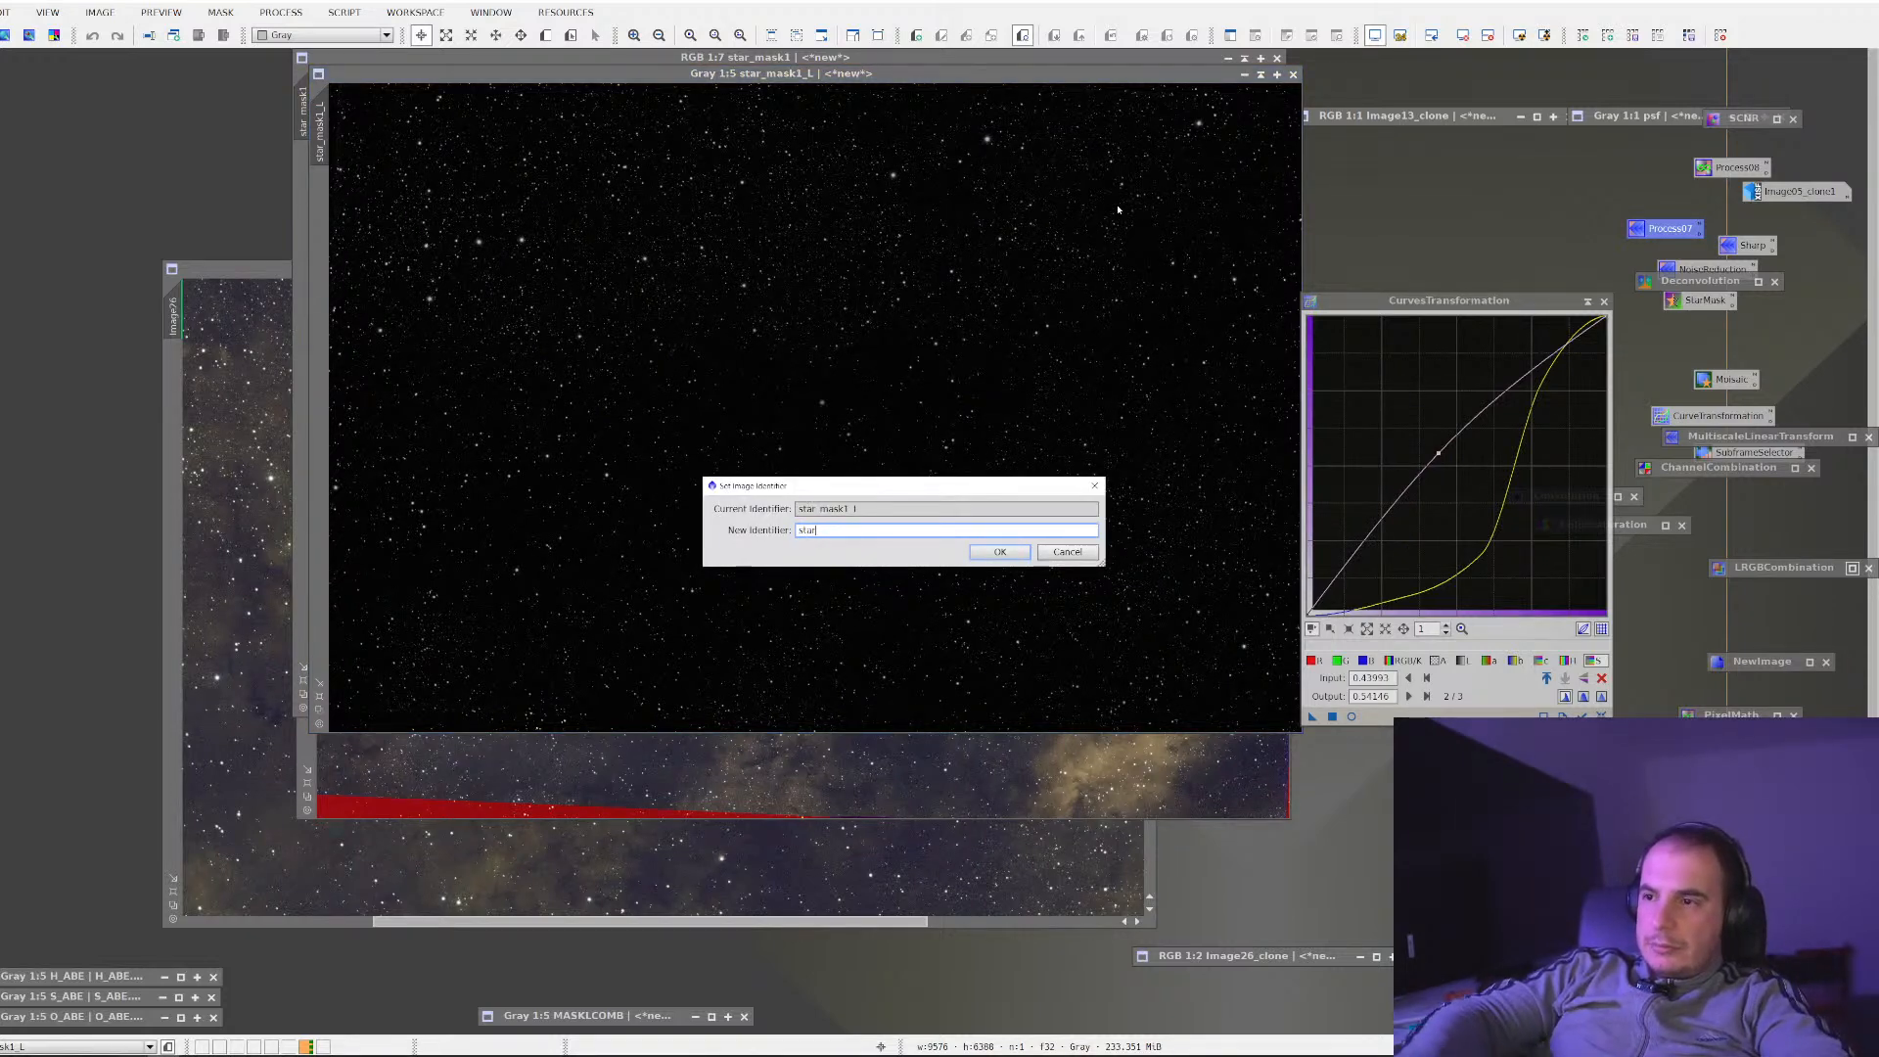
pyautogui.press('Return')
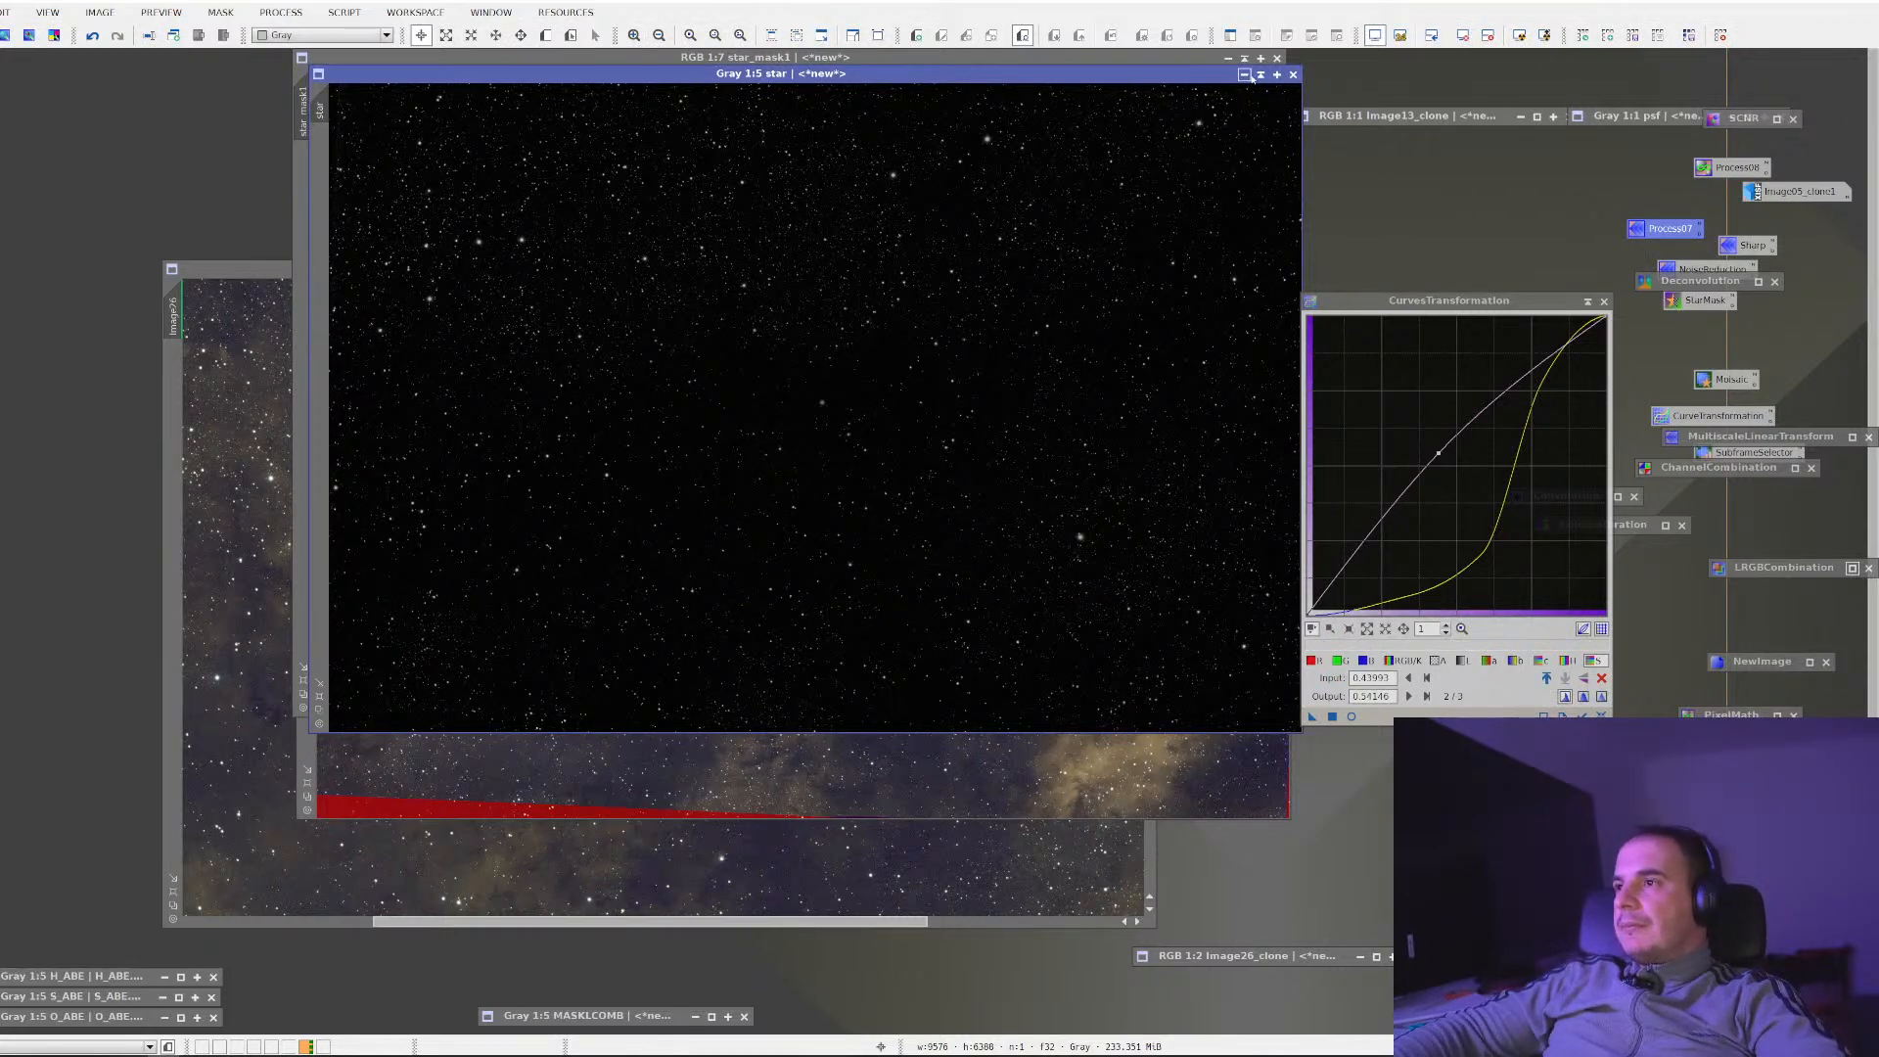
# Minimize the star and star_mask1 images and park them side by side in the free area above Image26_clone_clone
pyautogui.click(1247, 76)
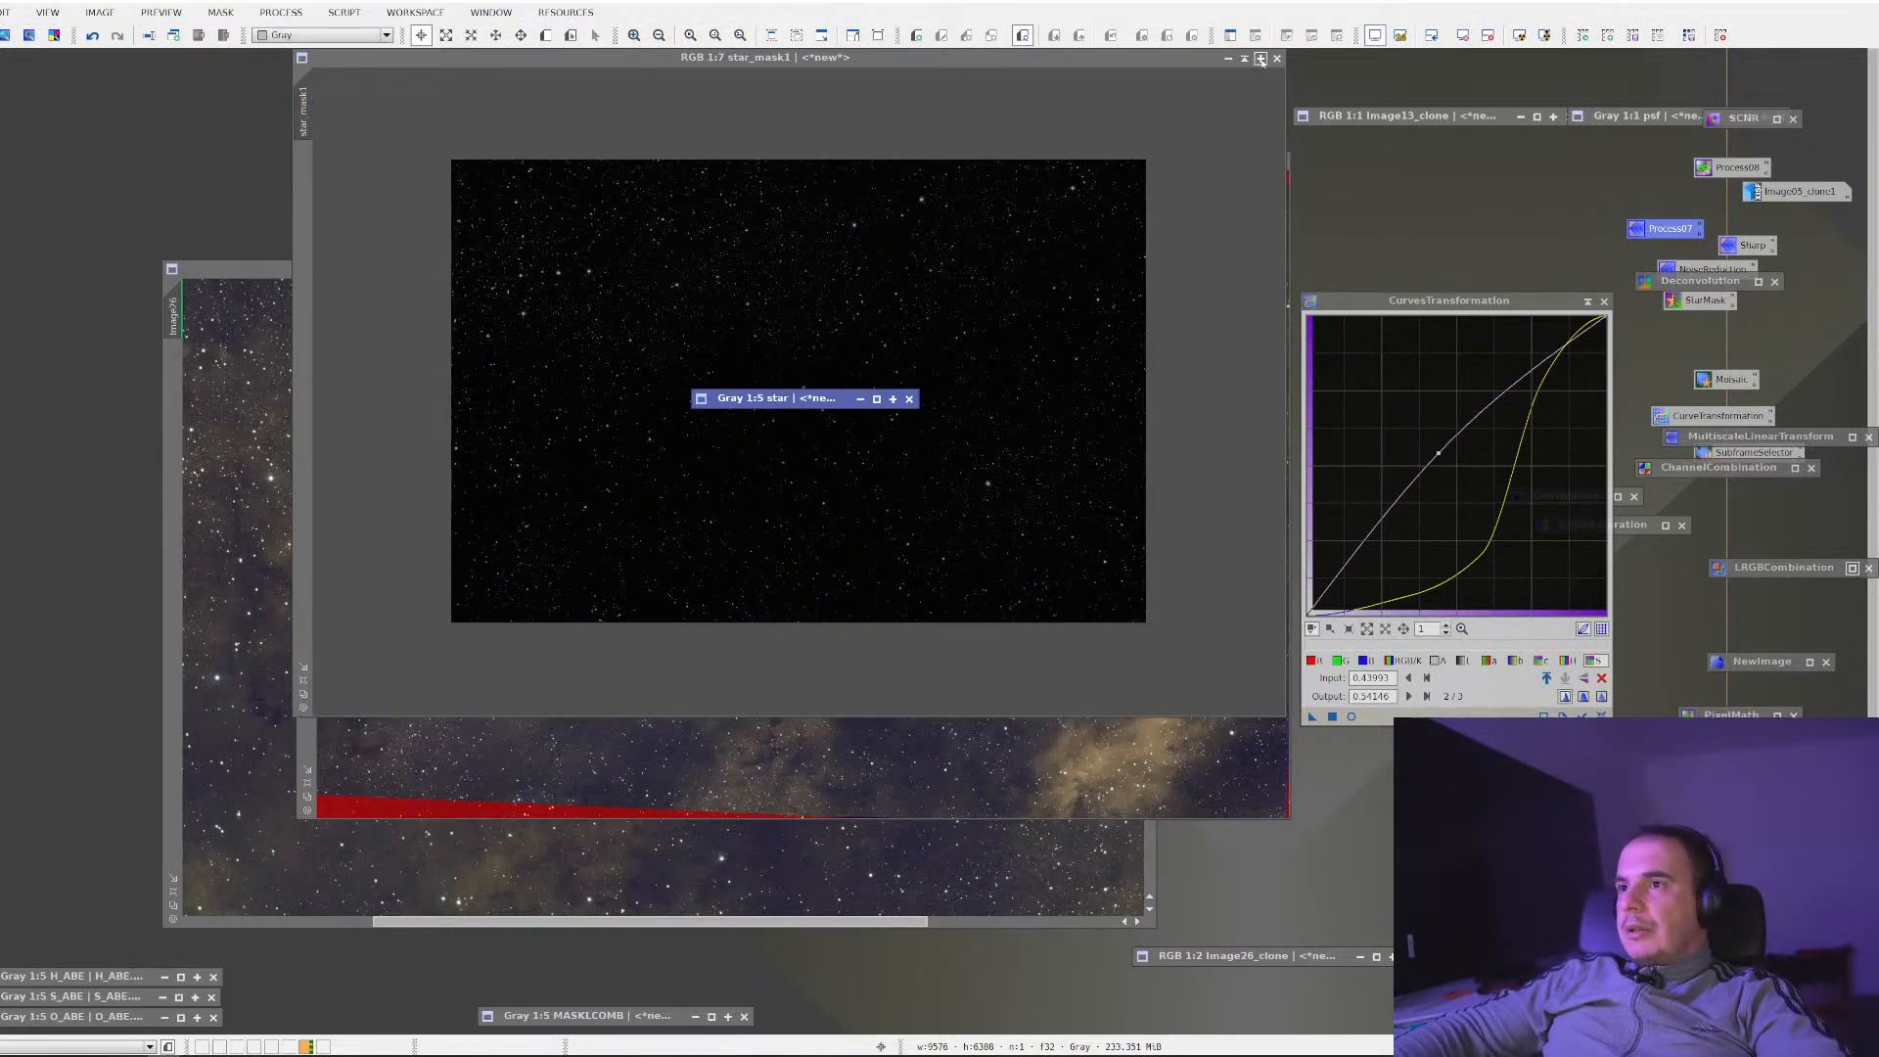
pyautogui.click(1244, 58)
pyautogui.moveTo(770, 380); pyautogui.dragTo(292, 103)
pyautogui.moveTo(774, 400); pyautogui.dragTo(593, 108)
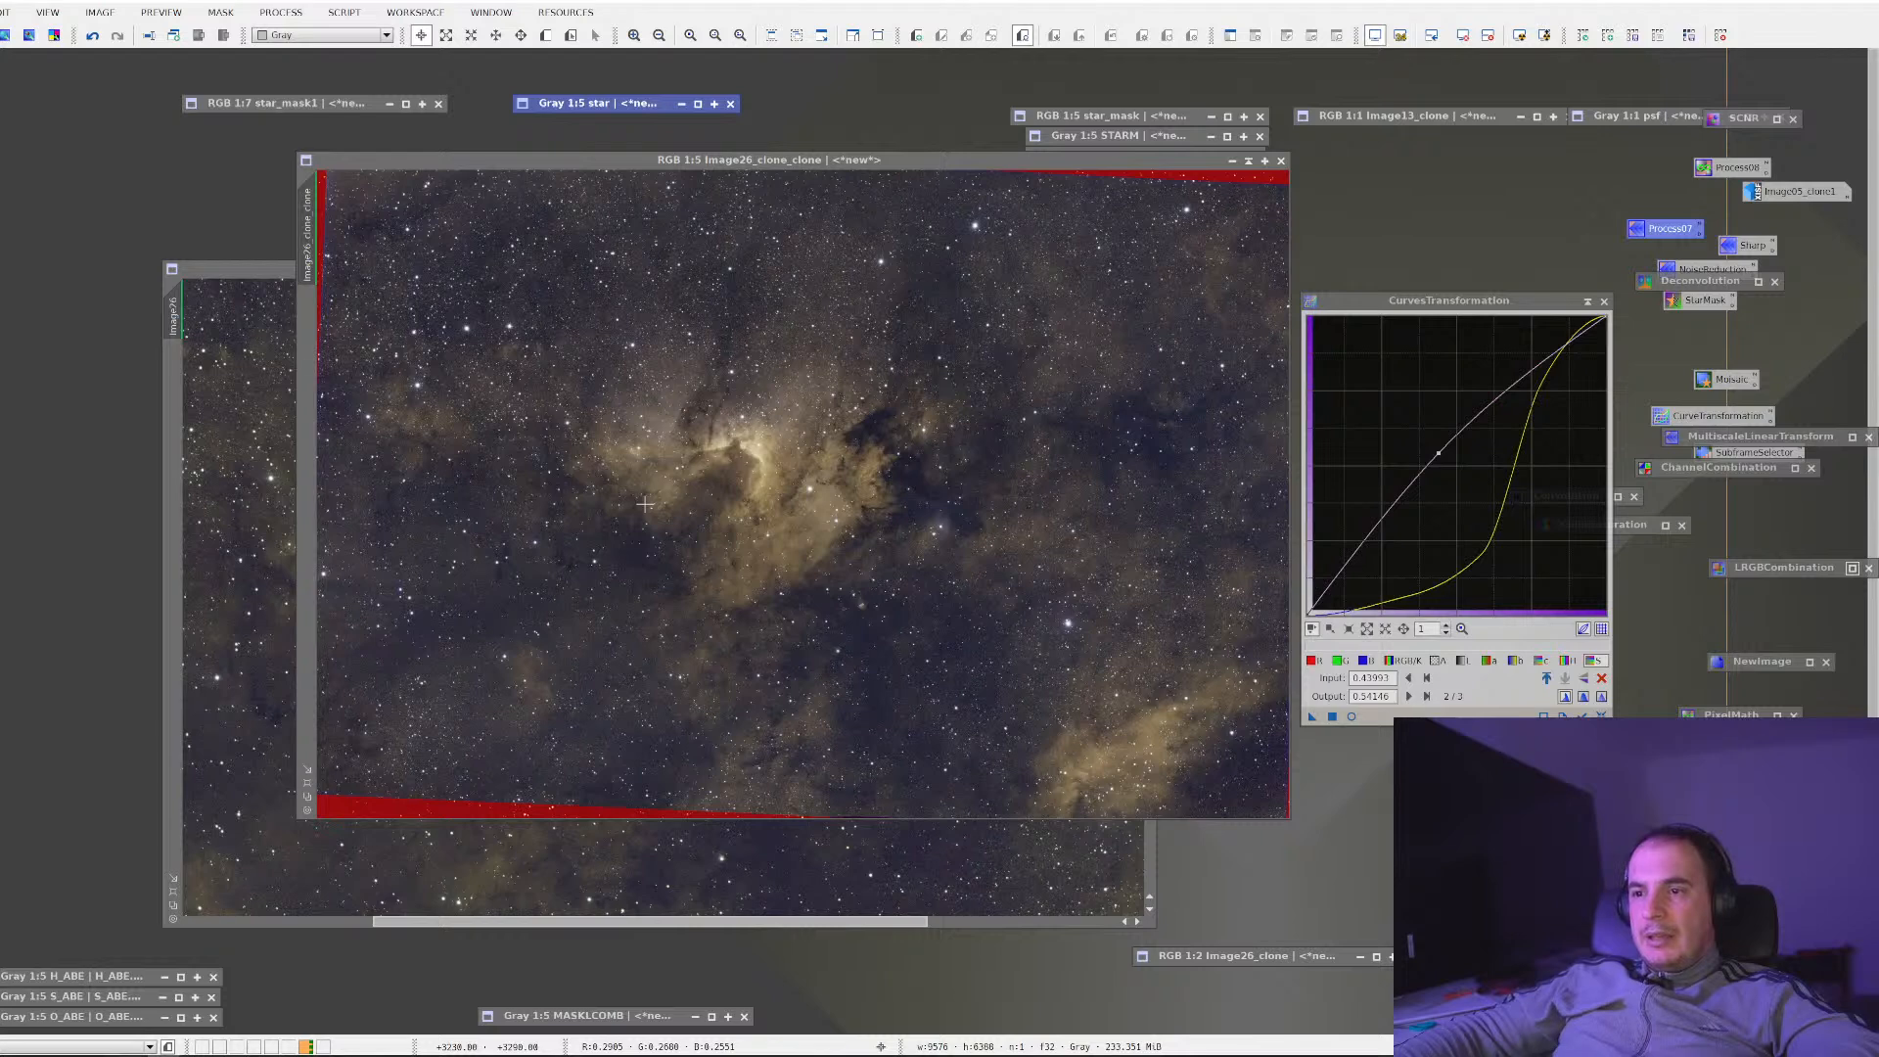
# Compare Image26_clone_clone with the original Image26, leaving the clone minimized
pyautogui.click(1250, 164)
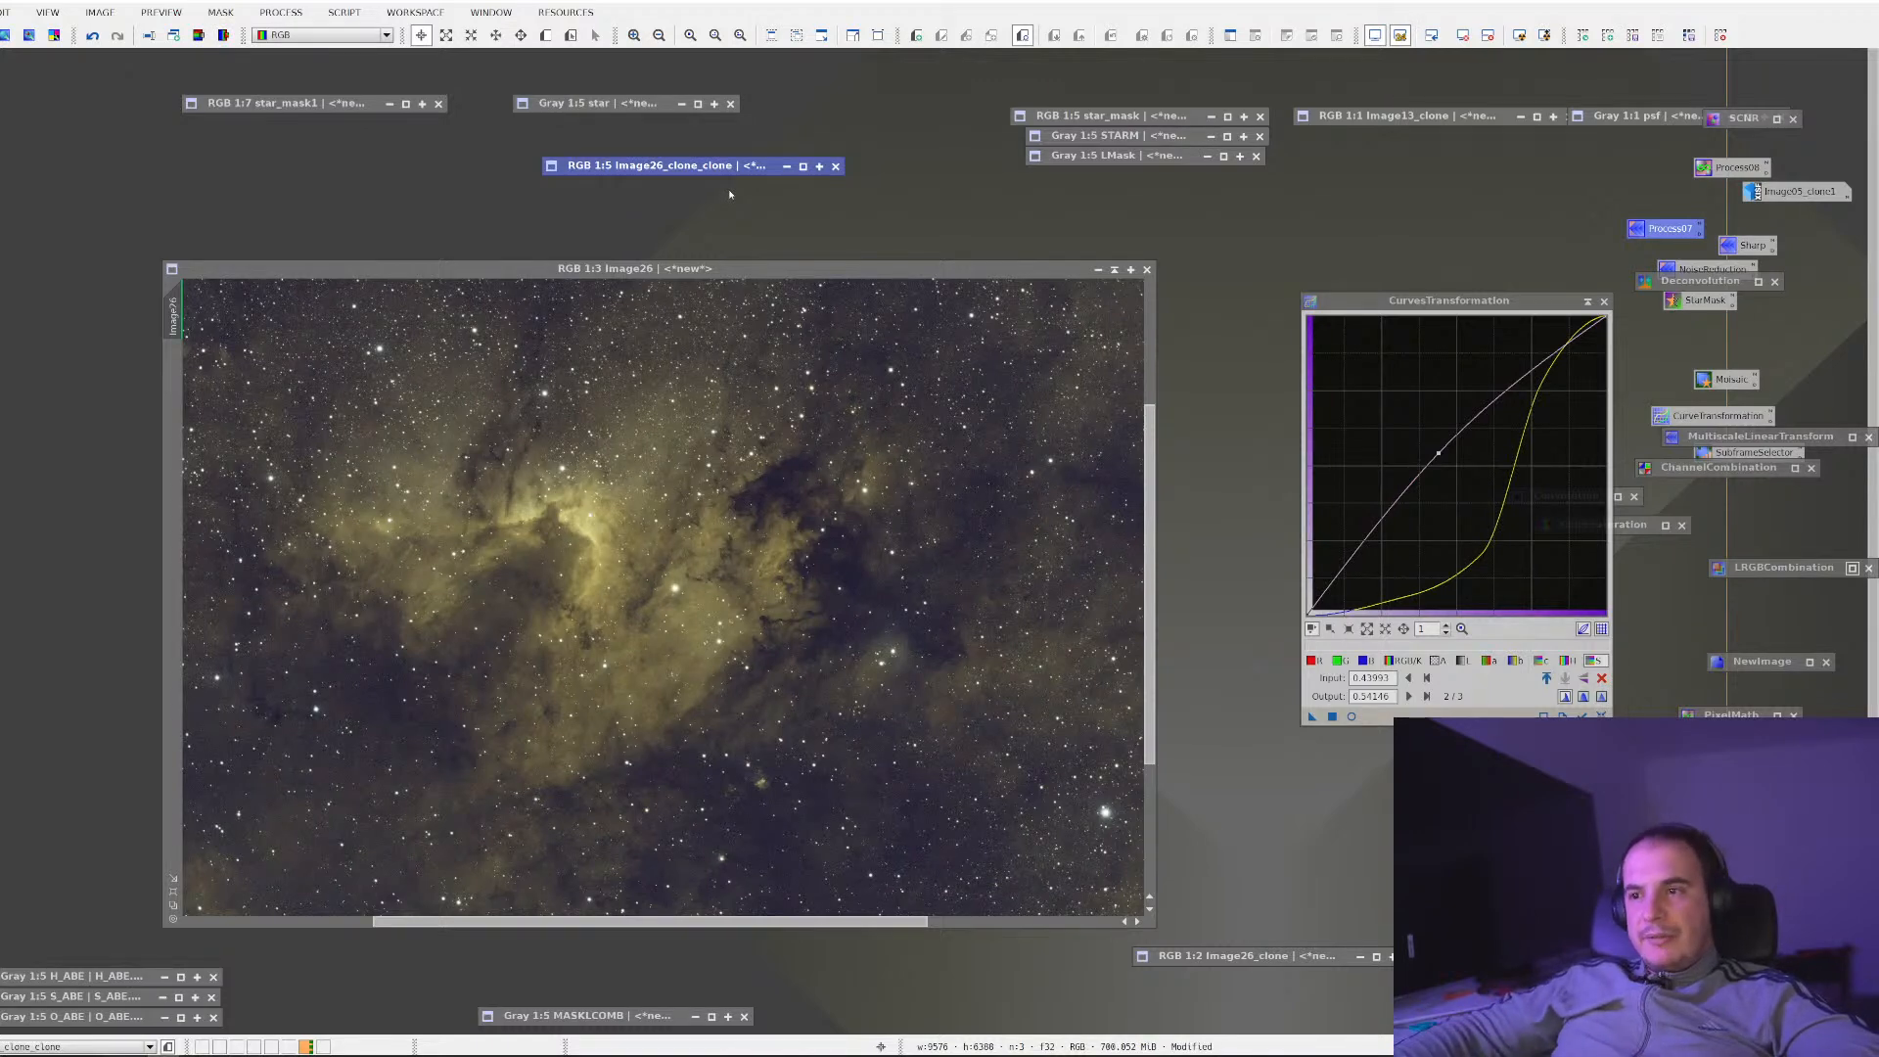
pyautogui.scroll(-2, 673, 380)
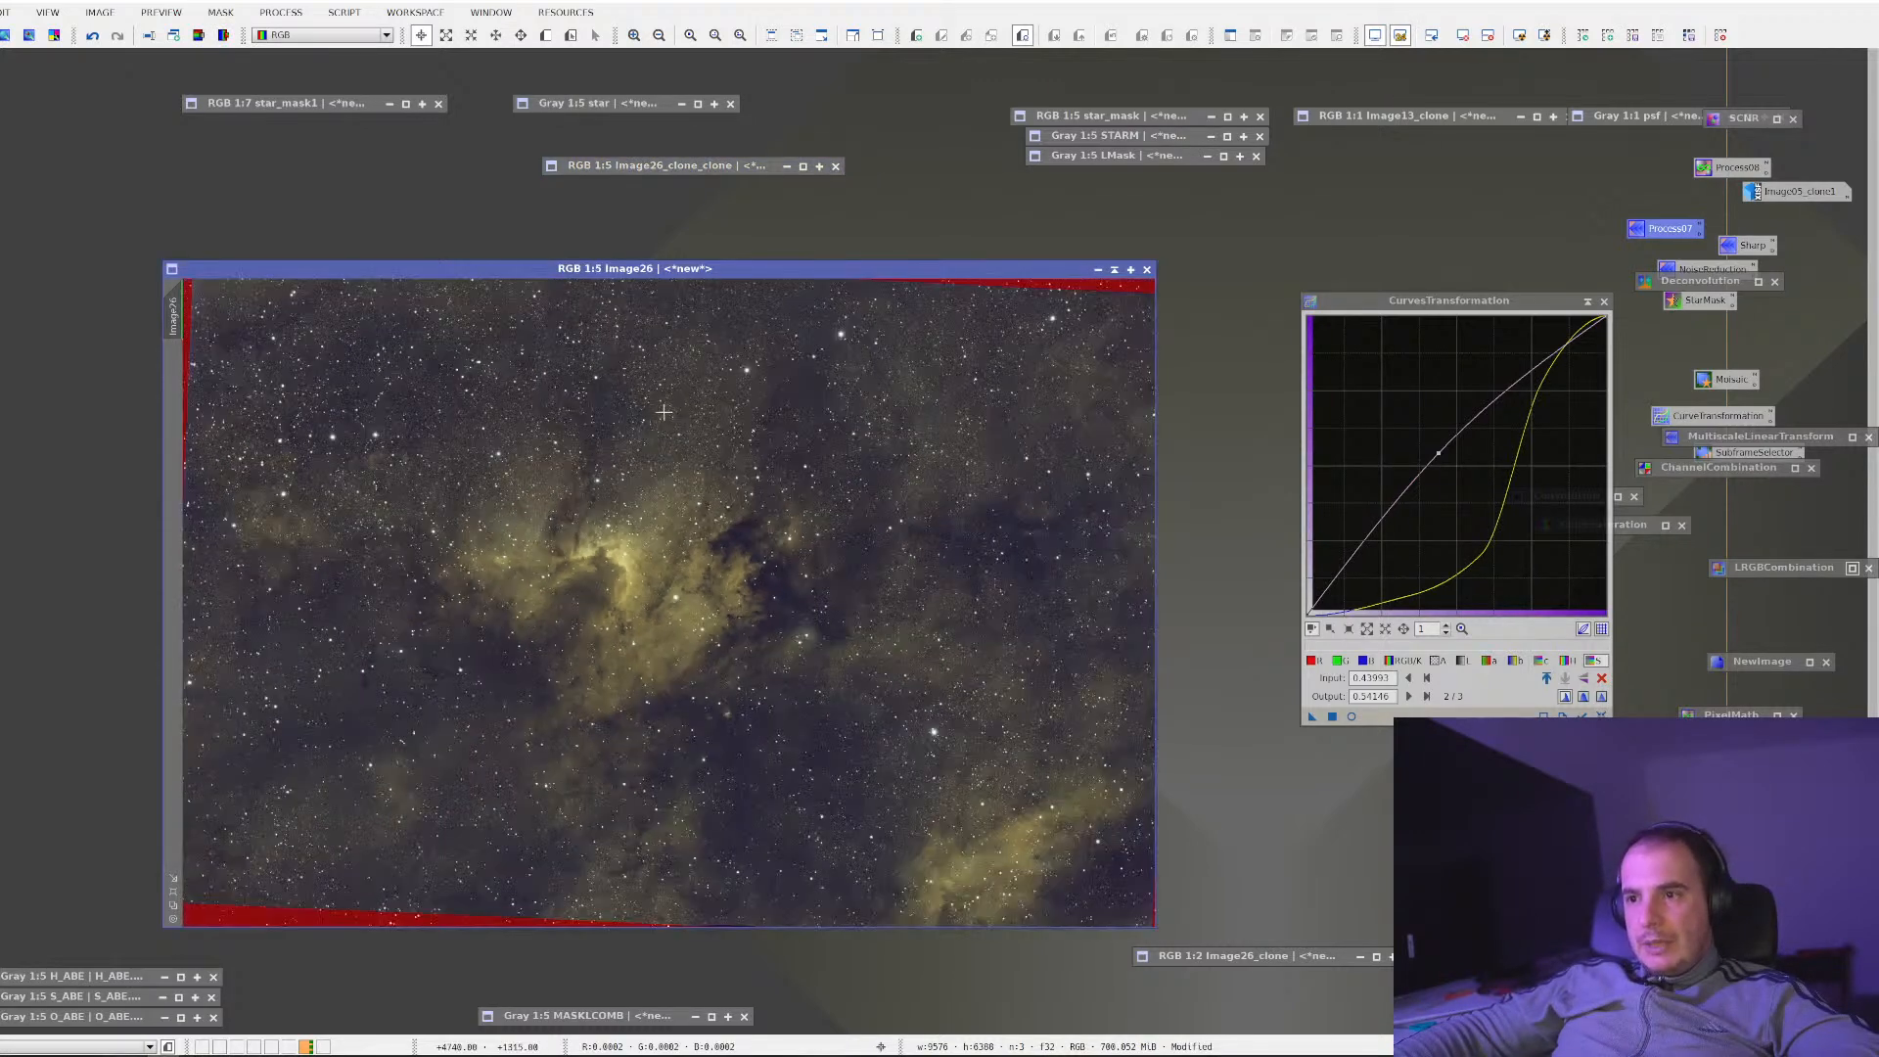
pyautogui.scroll(-1, 663, 418)
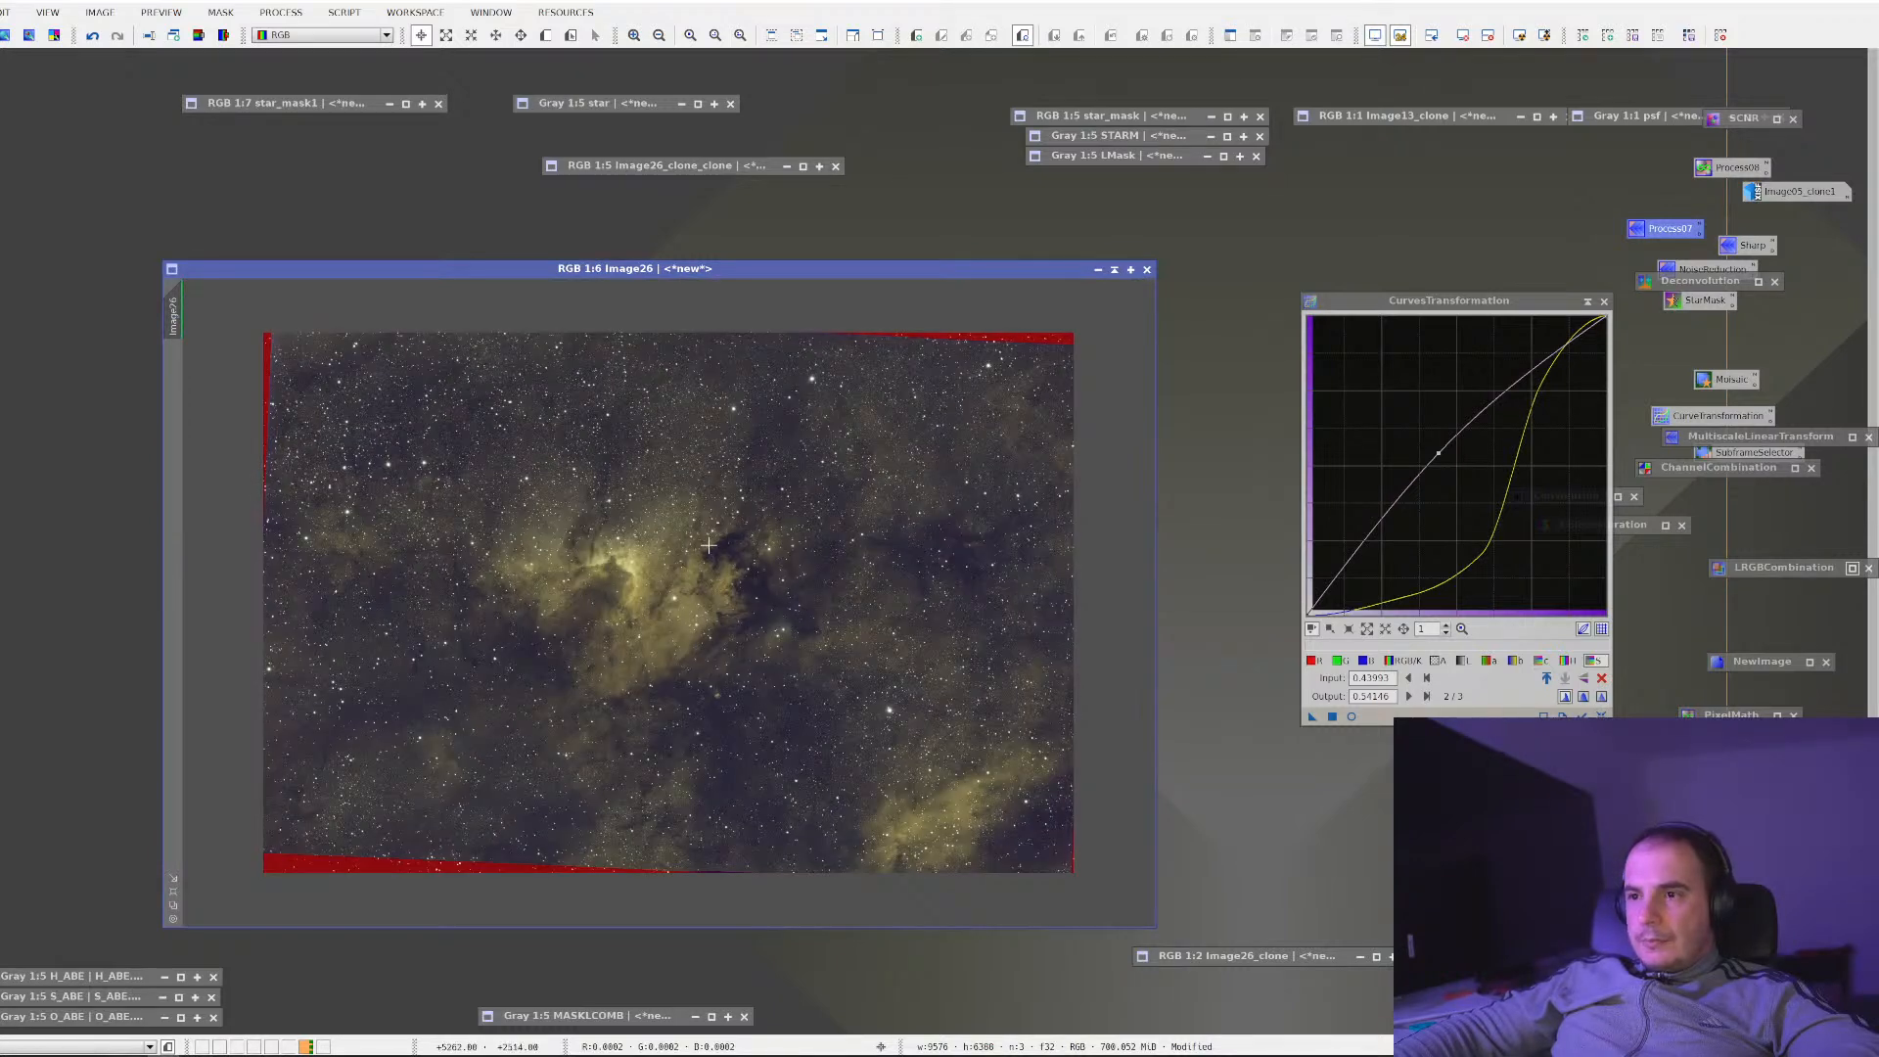
pyautogui.scroll(4, 610, 566)
pyautogui.scroll(-4, 610, 566)
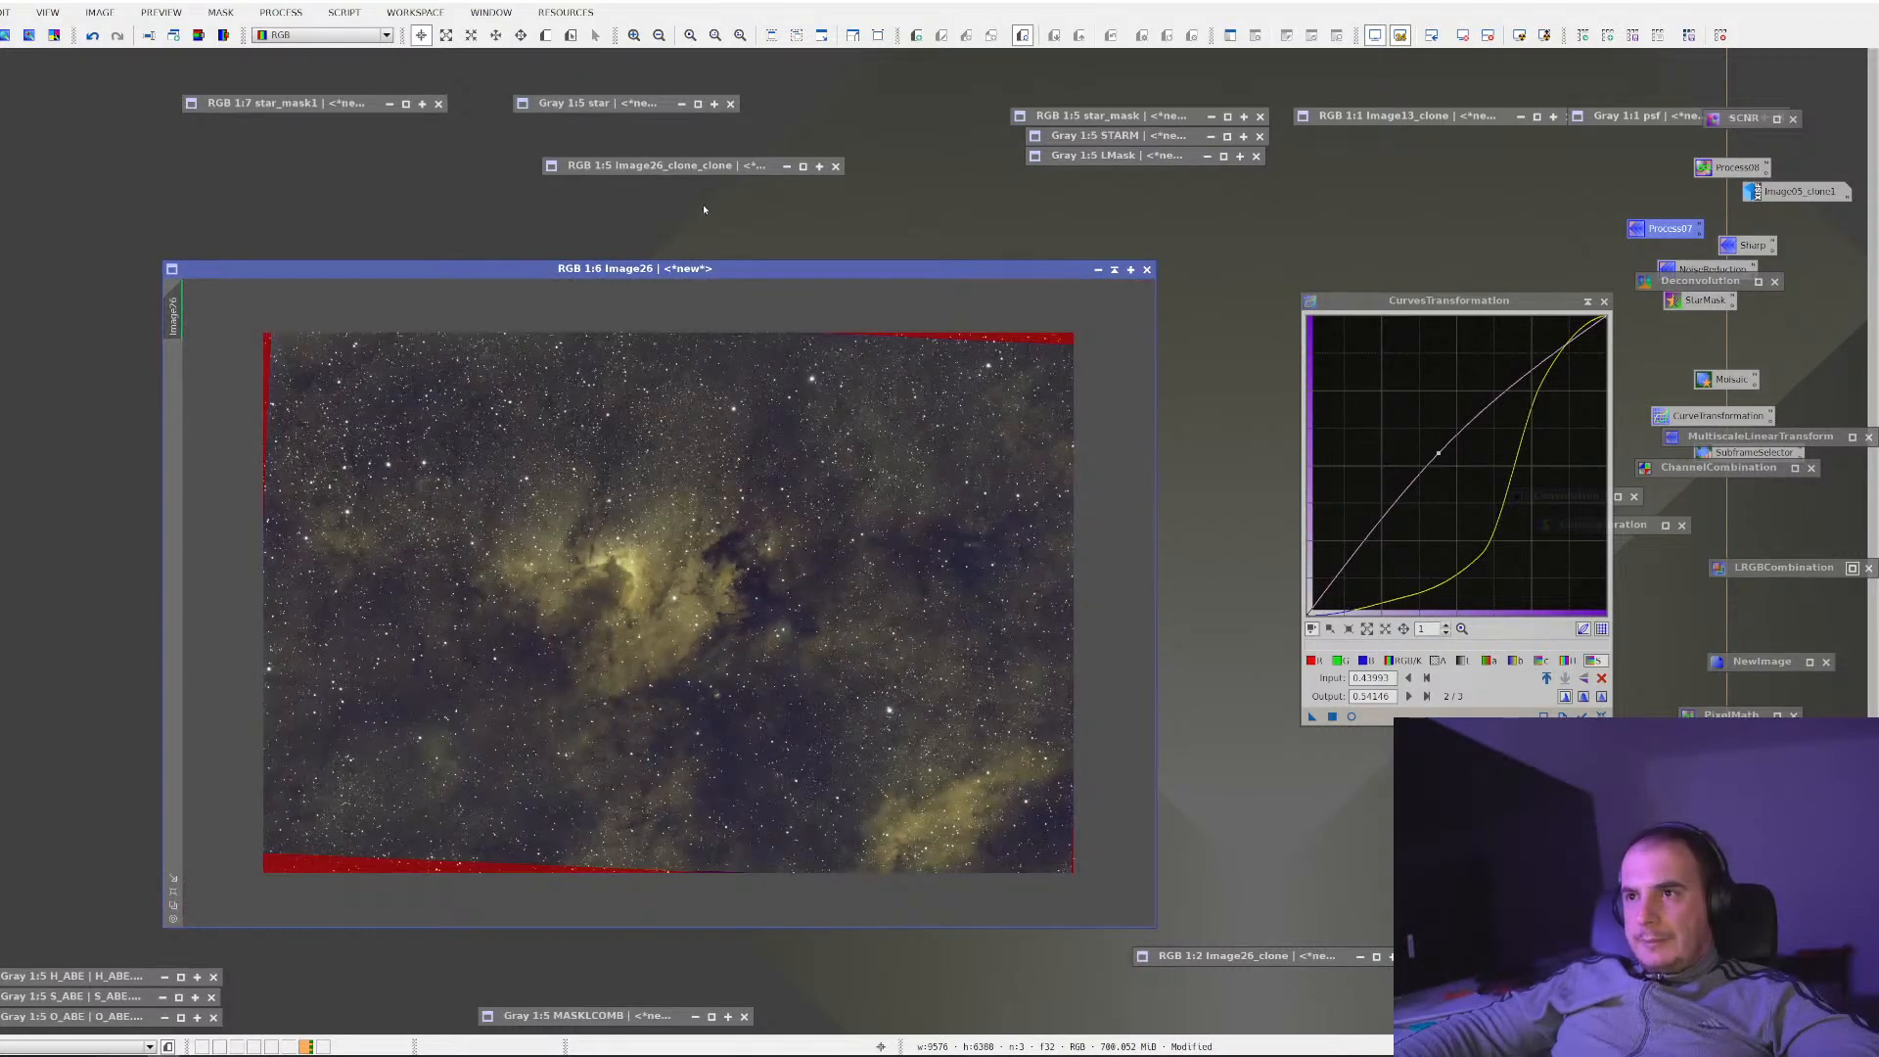
pyautogui.doubleClick(721, 168)
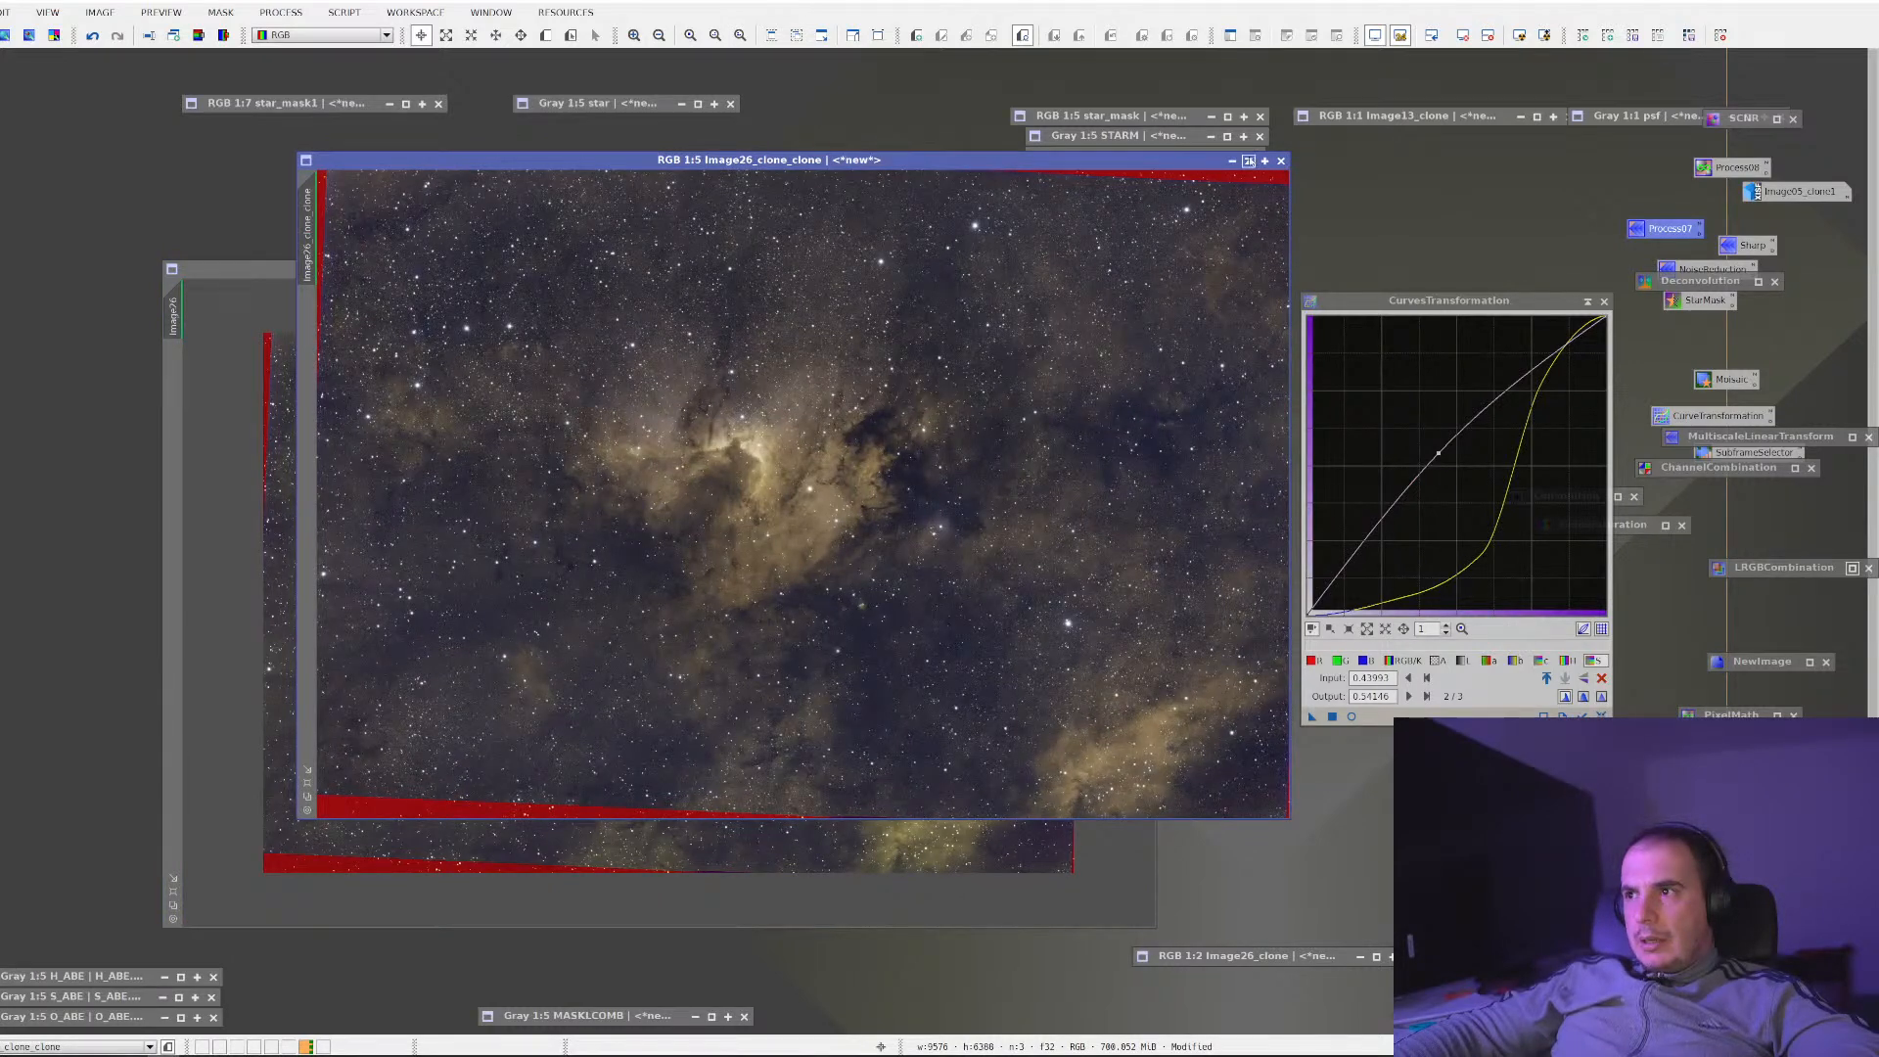
pyautogui.click(1233, 160)
# Apply an existing image as a mask to Image26 and open the Deconvolution process
pyautogui.rightClick(685, 502)
pyautogui.moveTo(744, 673)
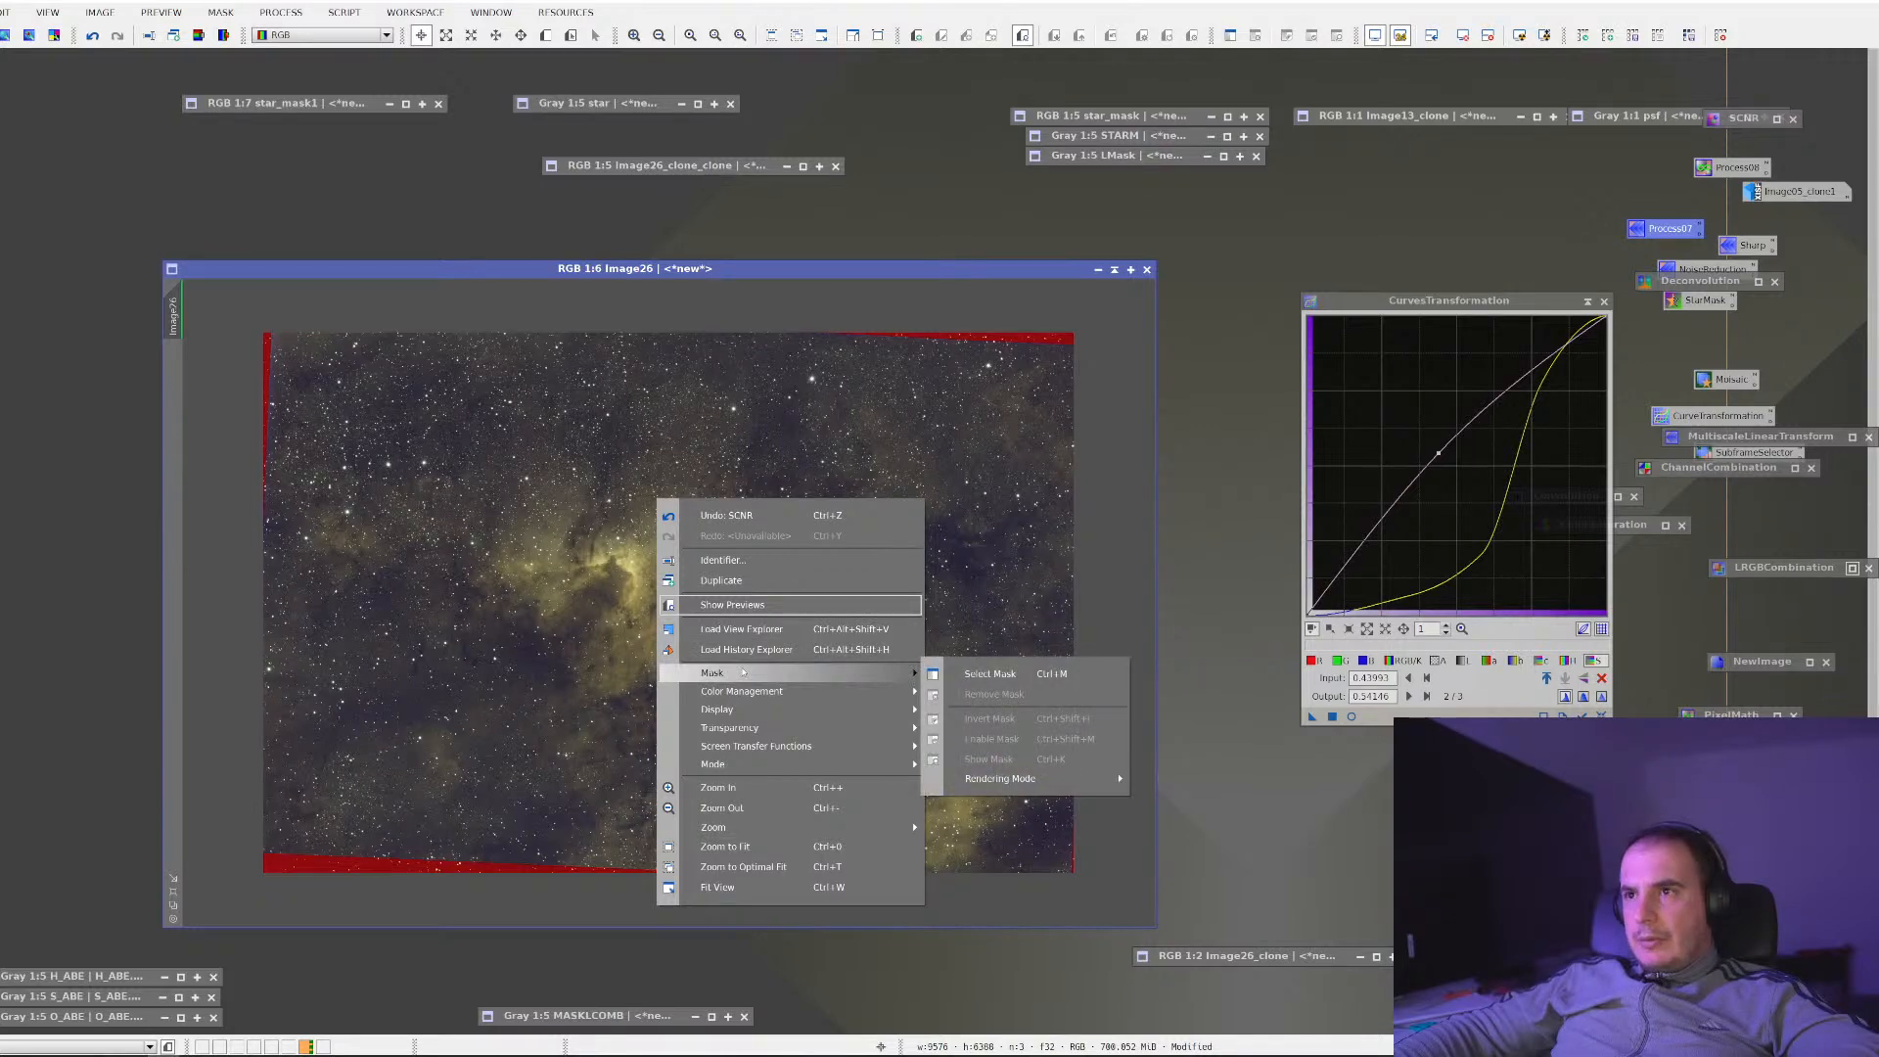
pyautogui.click(991, 674)
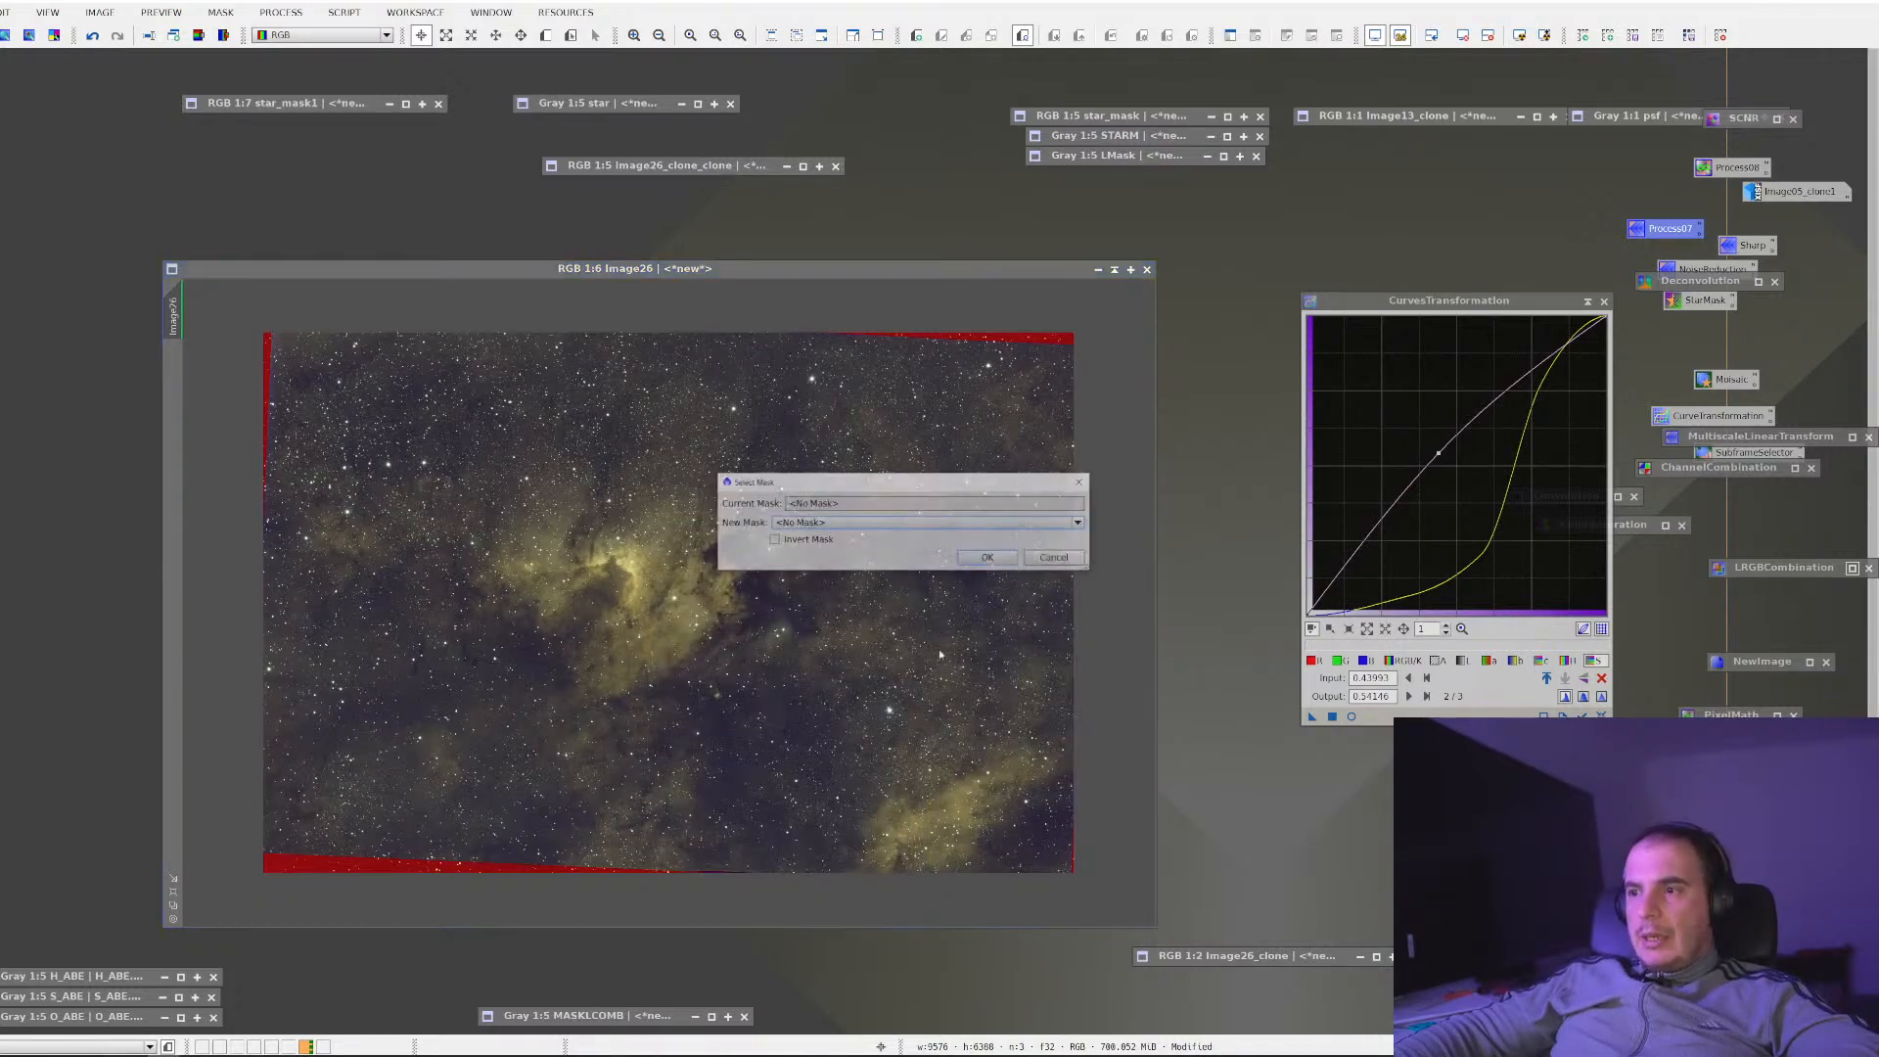
pyautogui.click(881, 523)
pyautogui.scroll(-1, 884, 614)
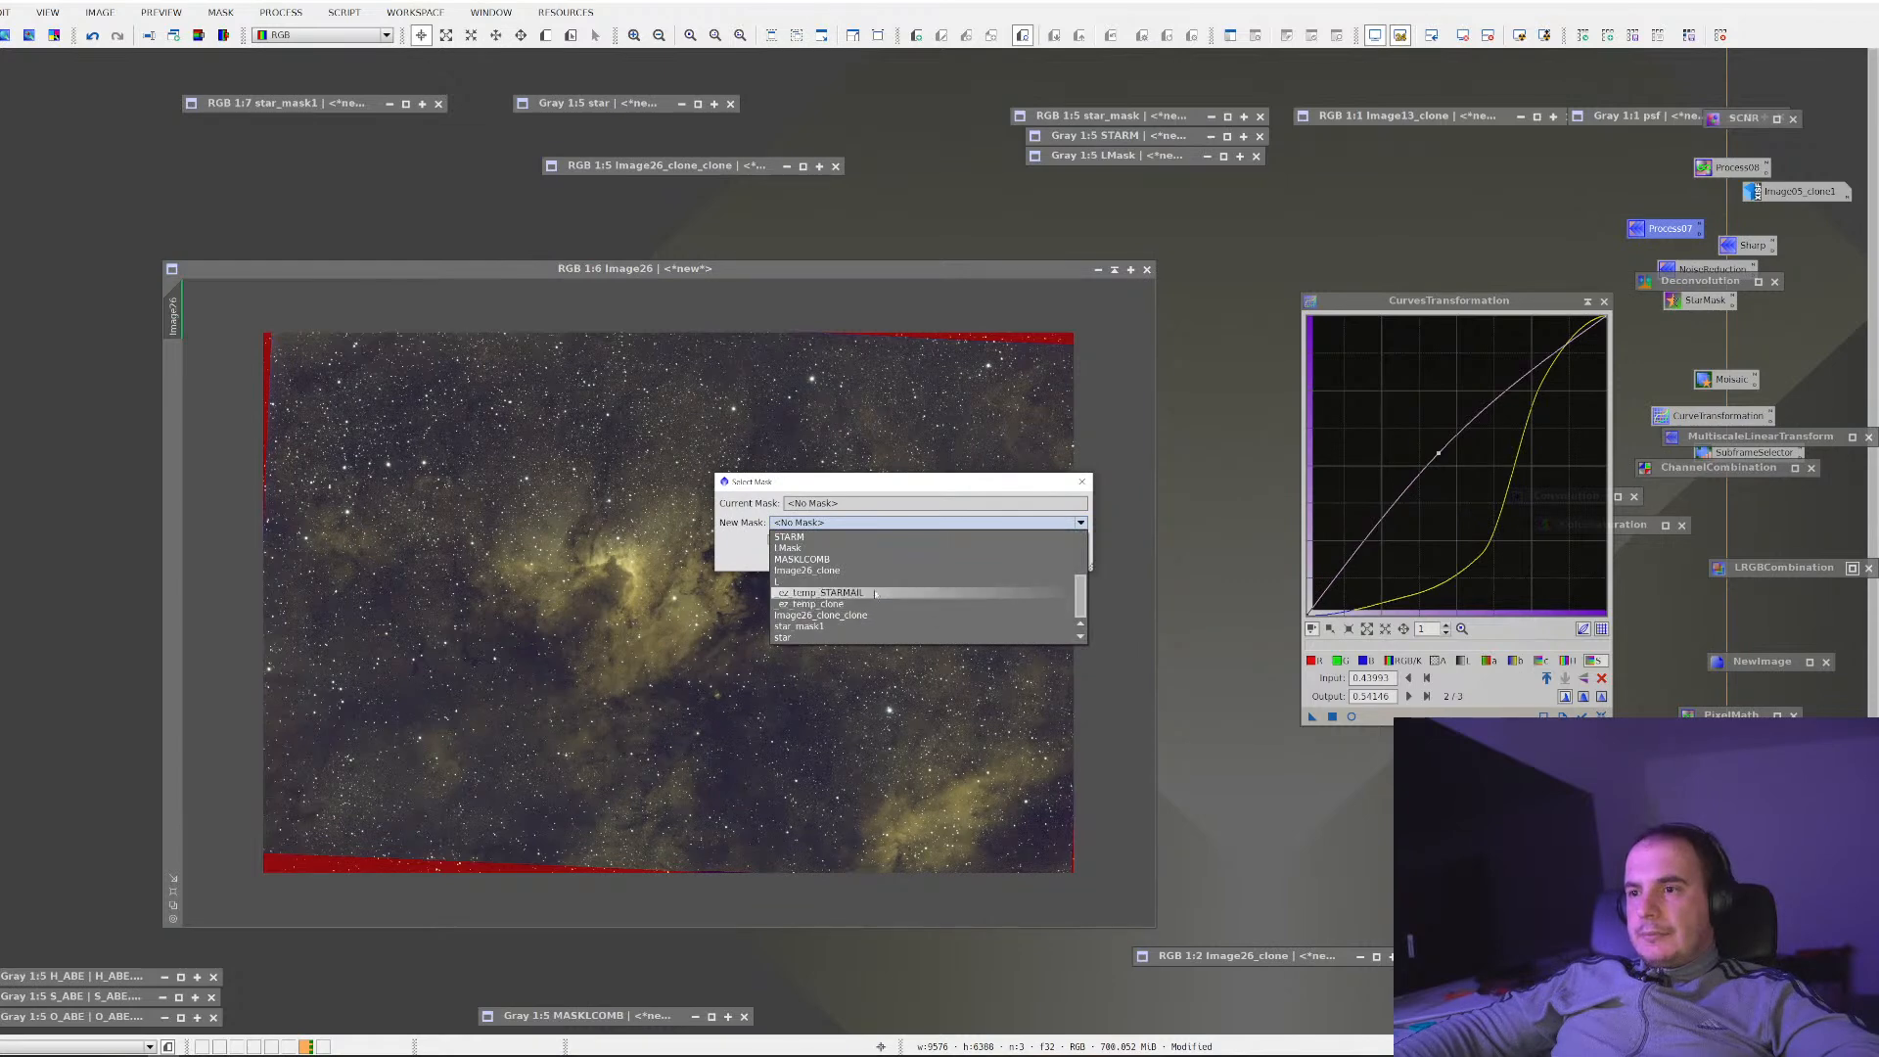
pyautogui.click(876, 588)
pyautogui.click(988, 557)
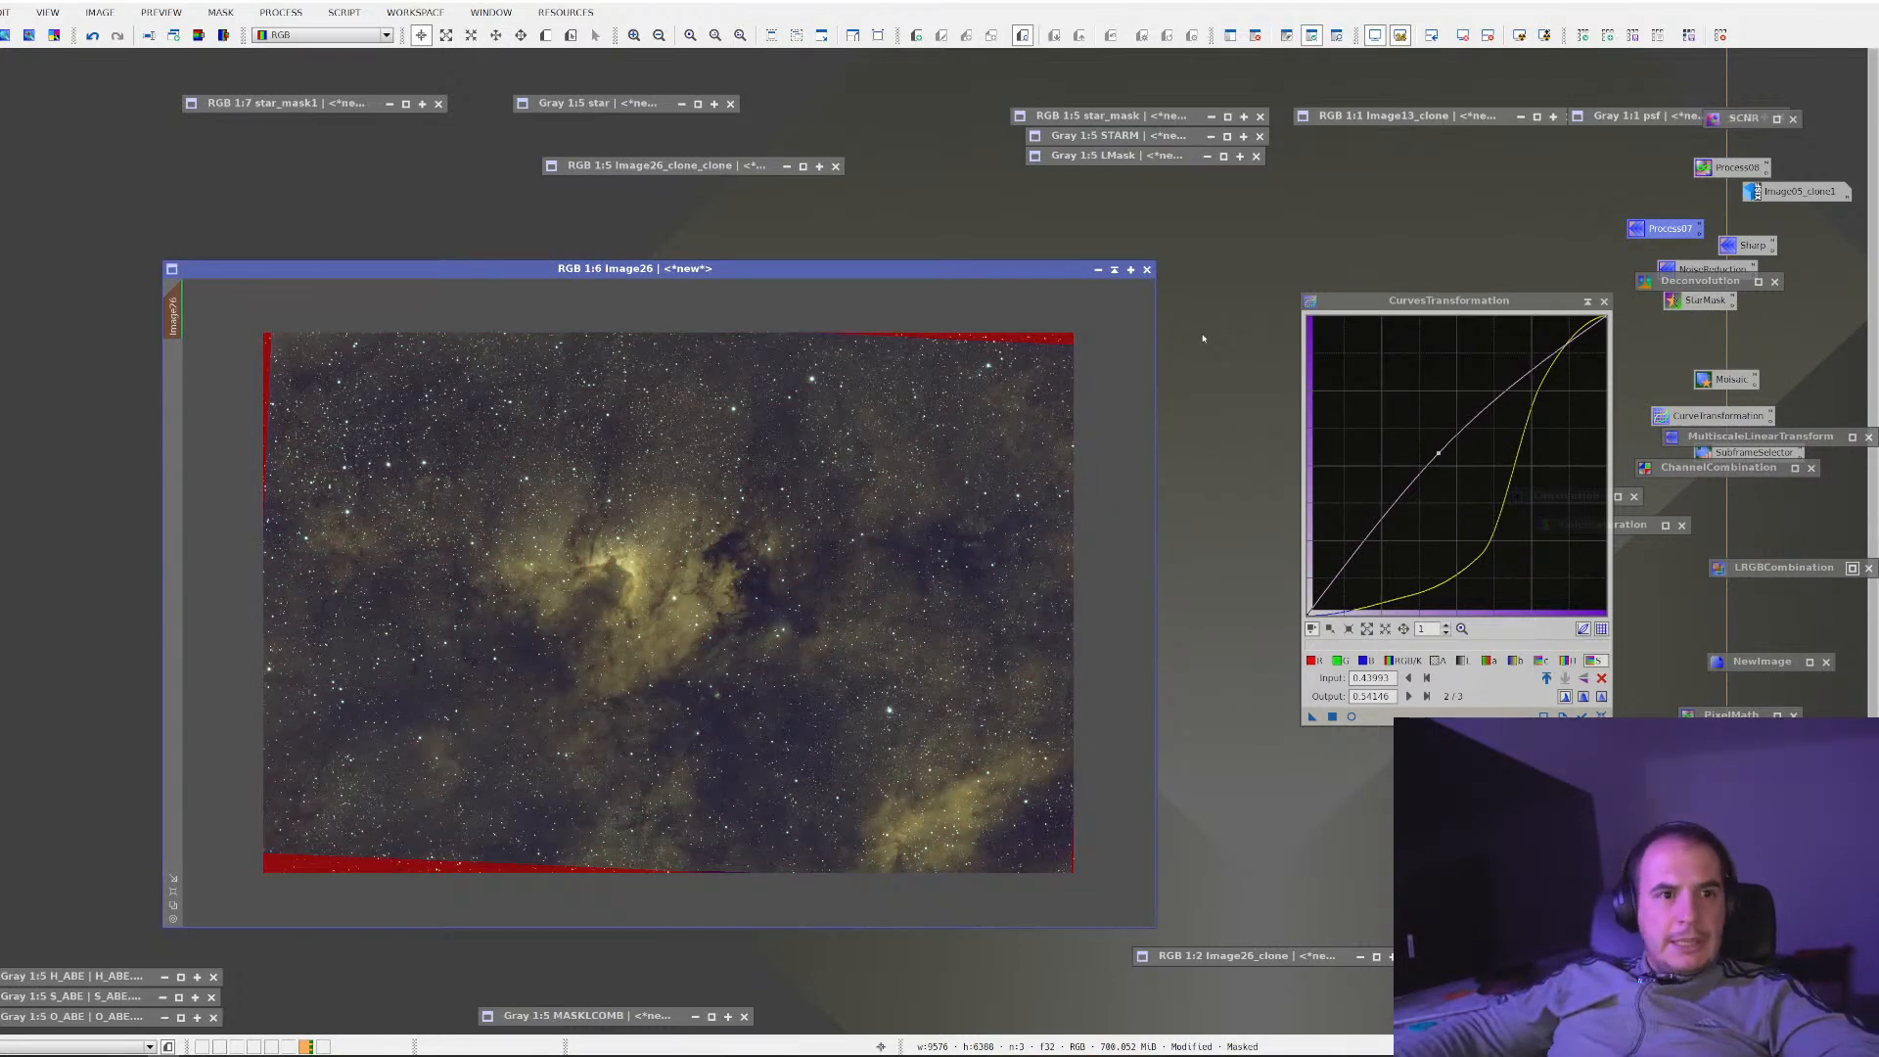
pyautogui.doubleClick(1677, 282)
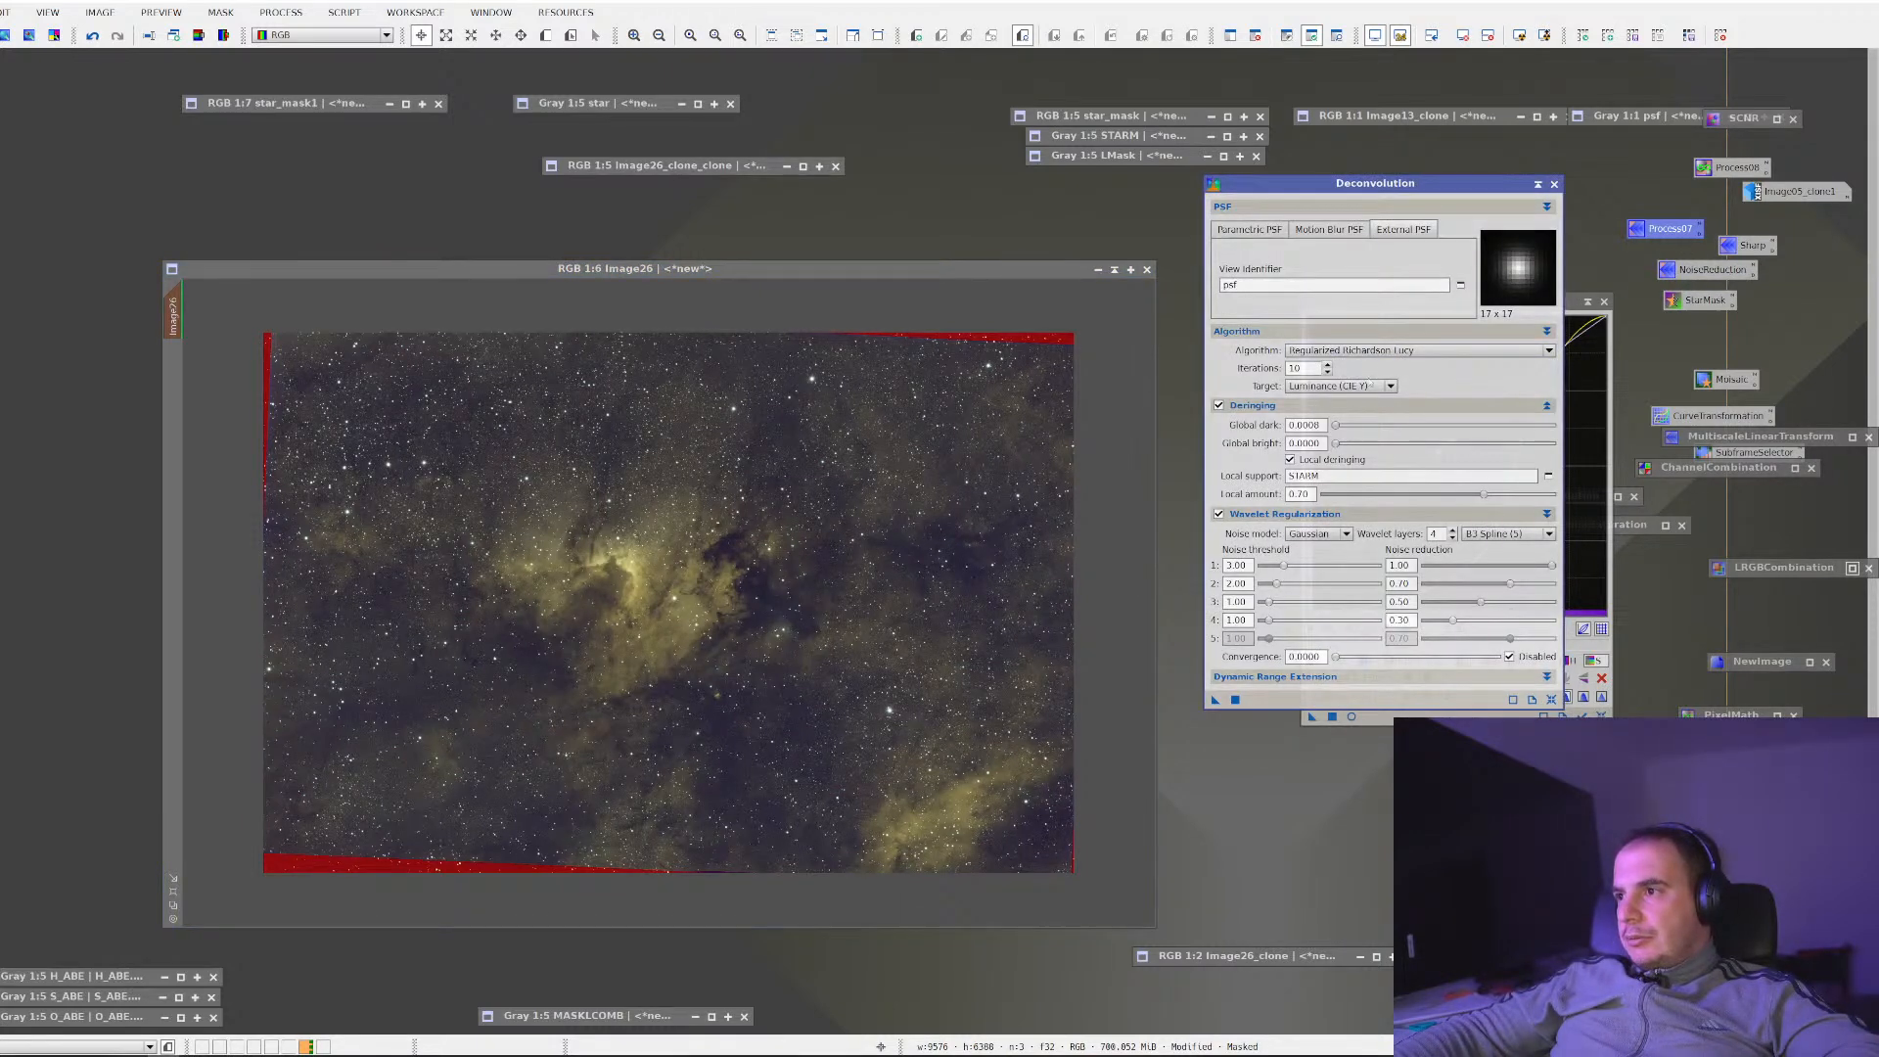
# Set the Deconvolution local deringing support to the star image and the global dark value to 0.0020
pyautogui.doubleClick(1494, 478)
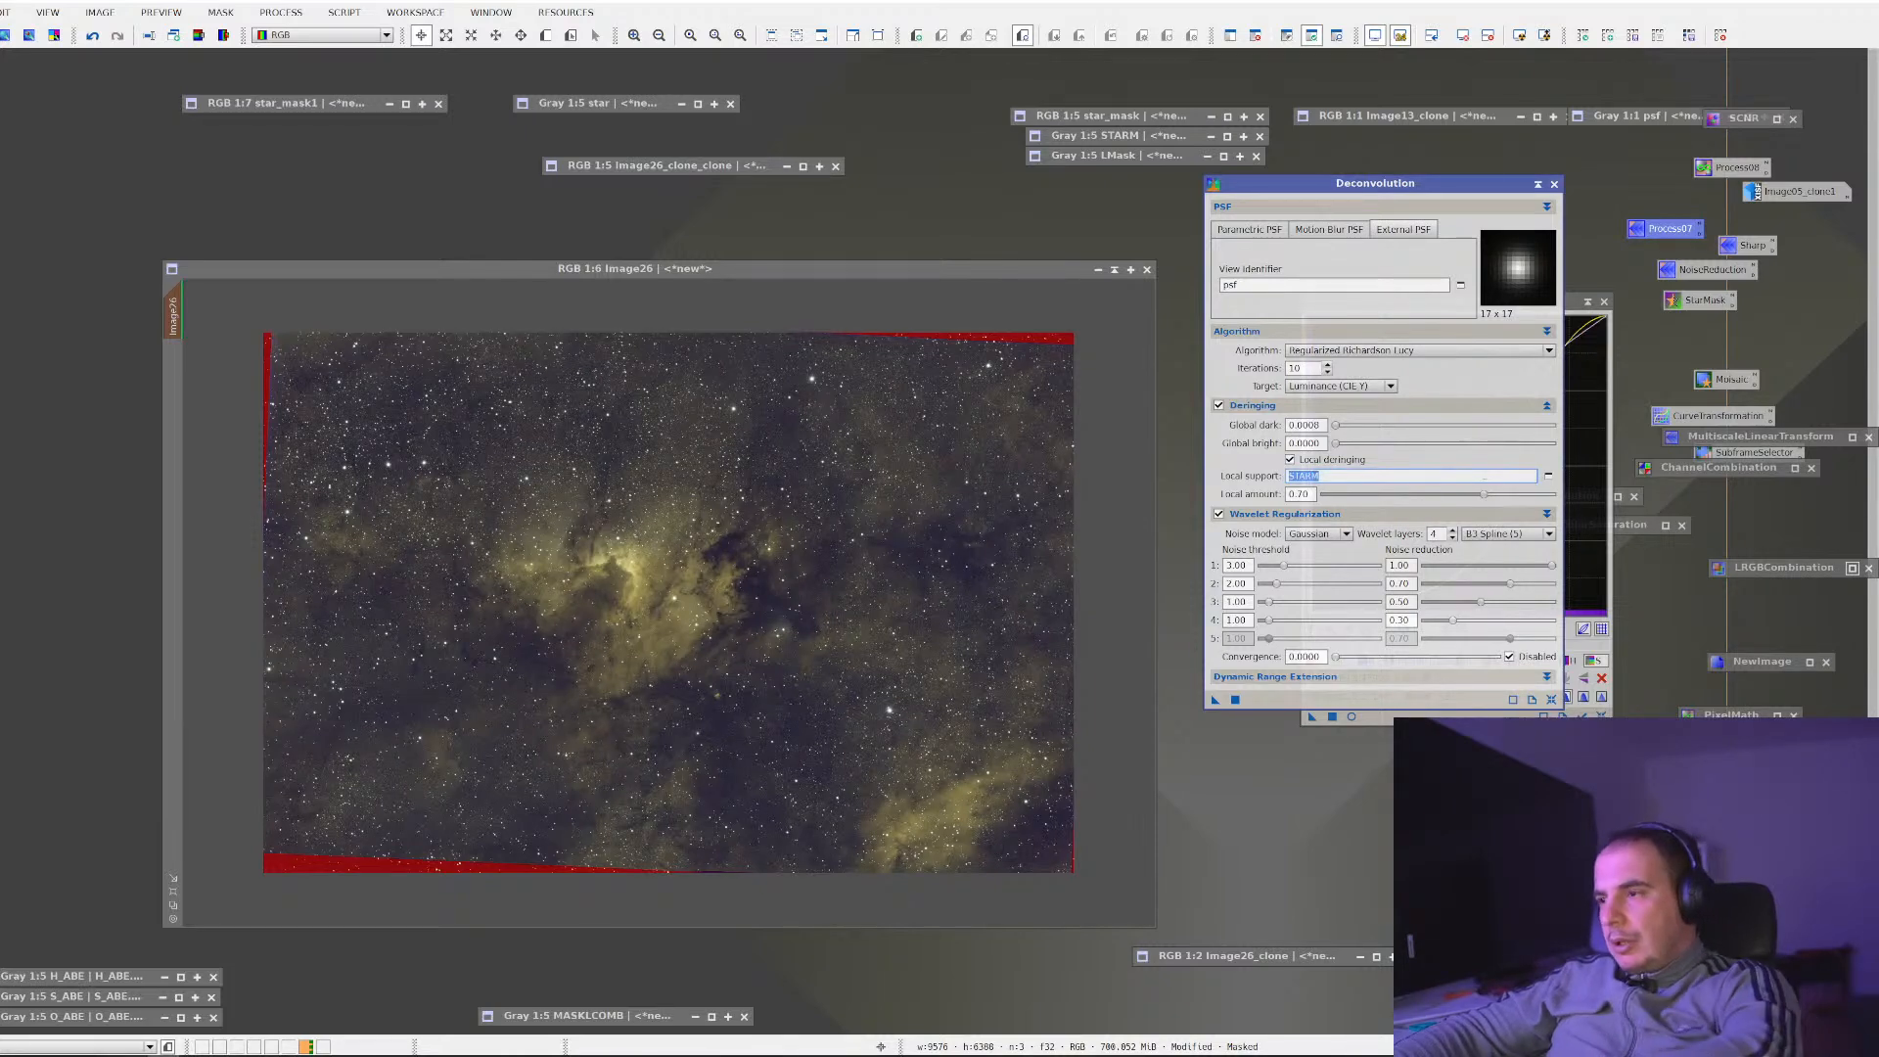
pyautogui.write('star')
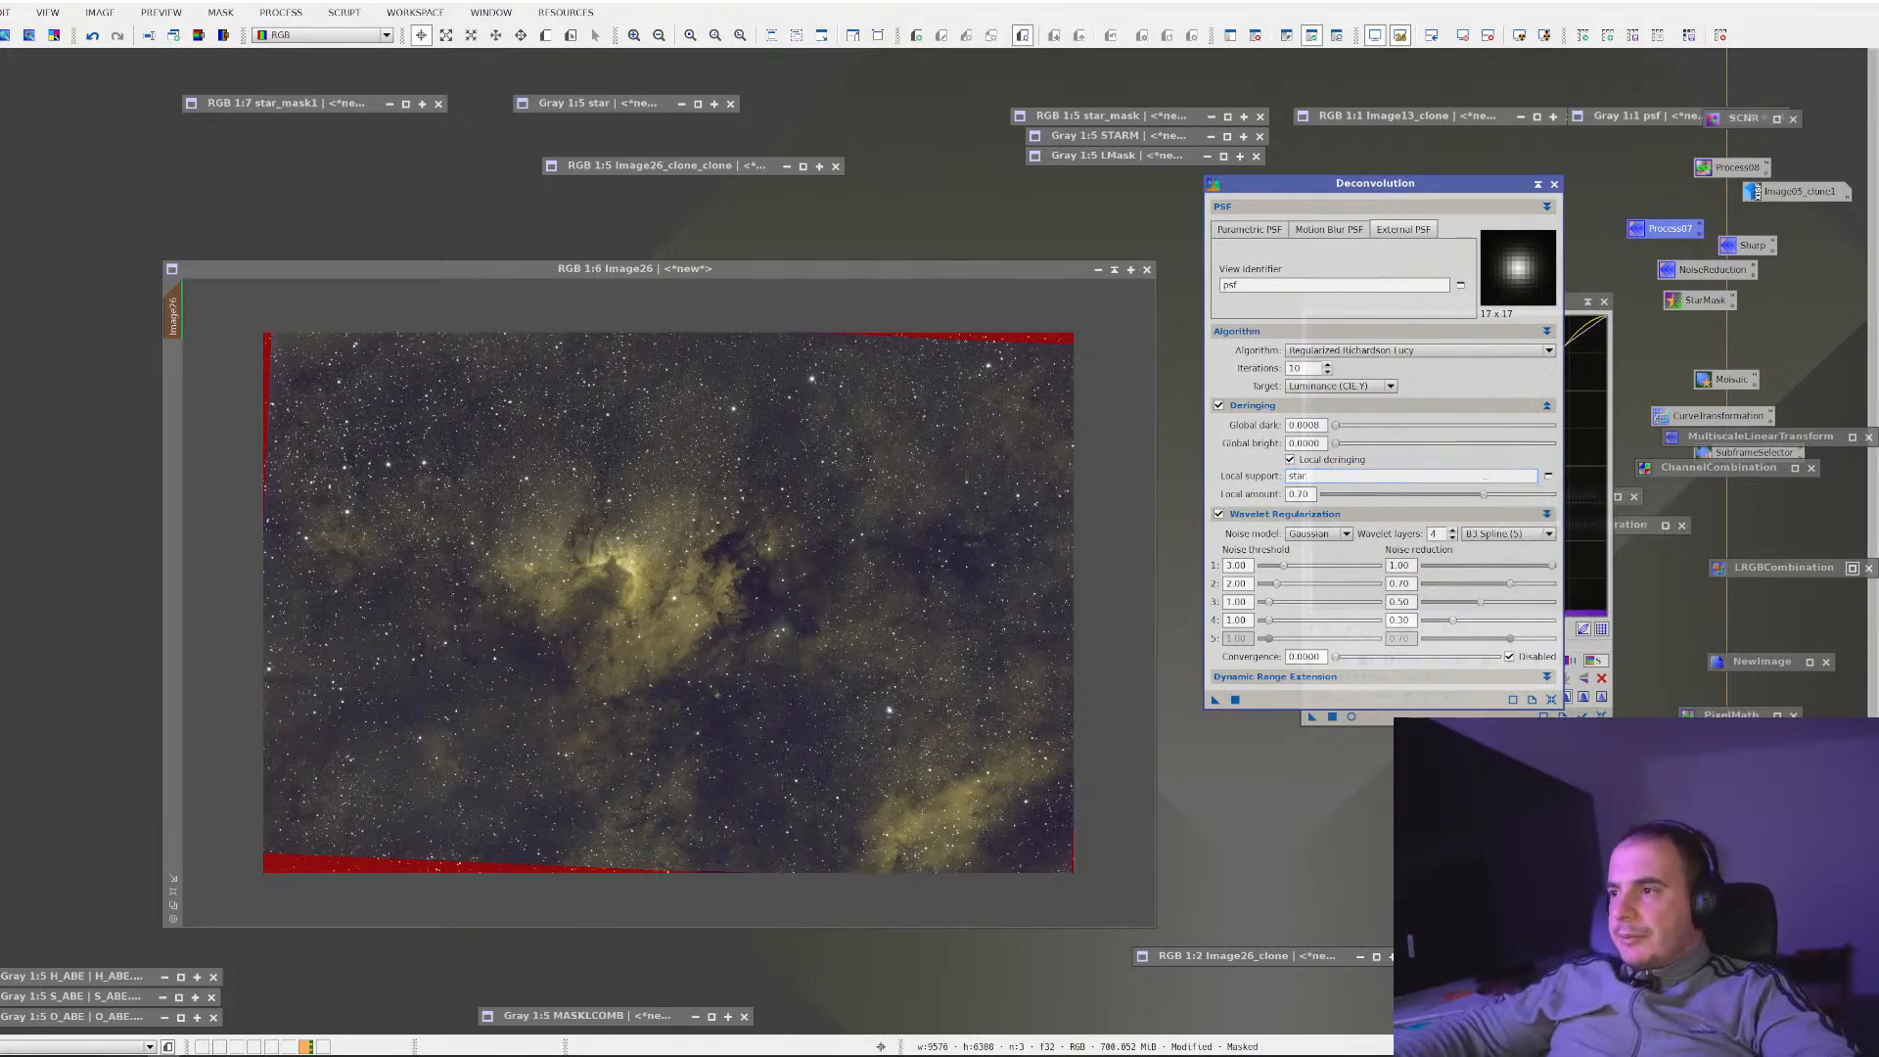
pyautogui.moveTo(1308, 425); pyautogui.dragTo(1322, 425)
pyautogui.write('20')
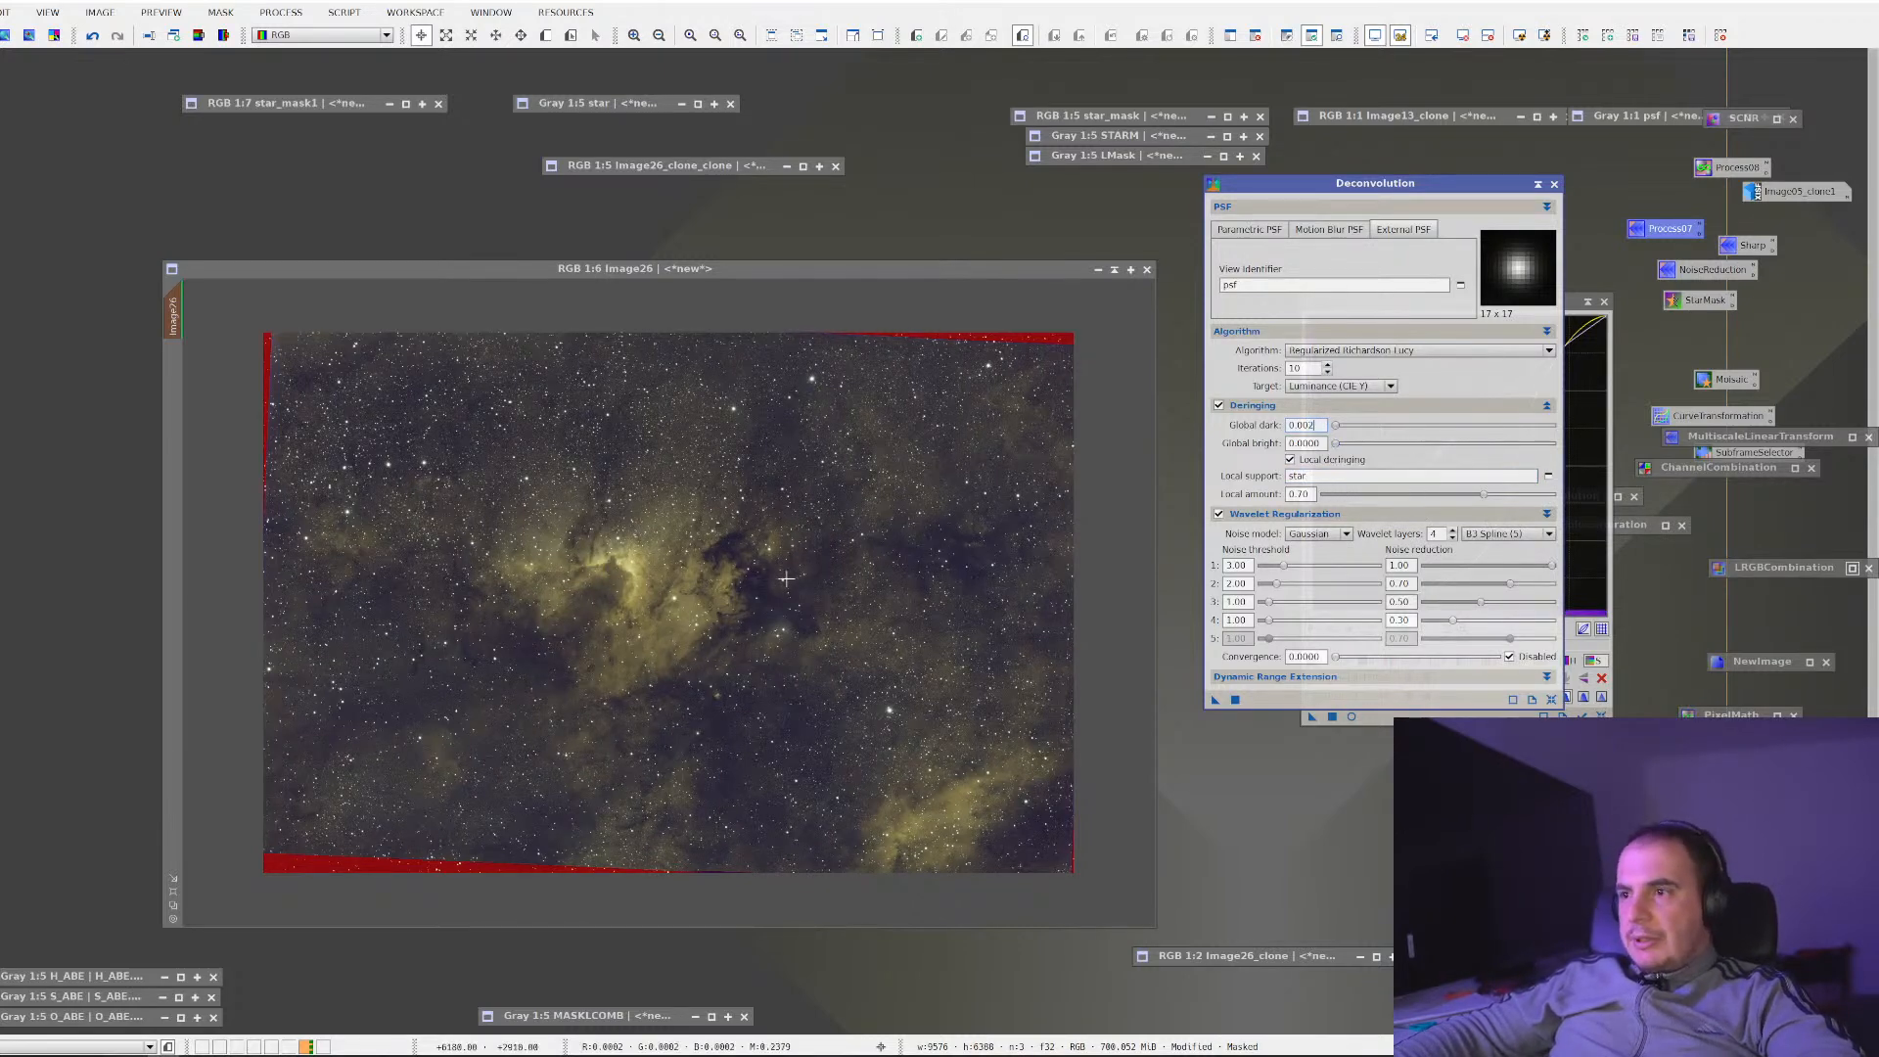
# Create a preview around the bright nebula core of Image26 and display it
pyautogui.click(545, 35)
pyautogui.moveTo(530, 500); pyautogui.dragTo(764, 631)
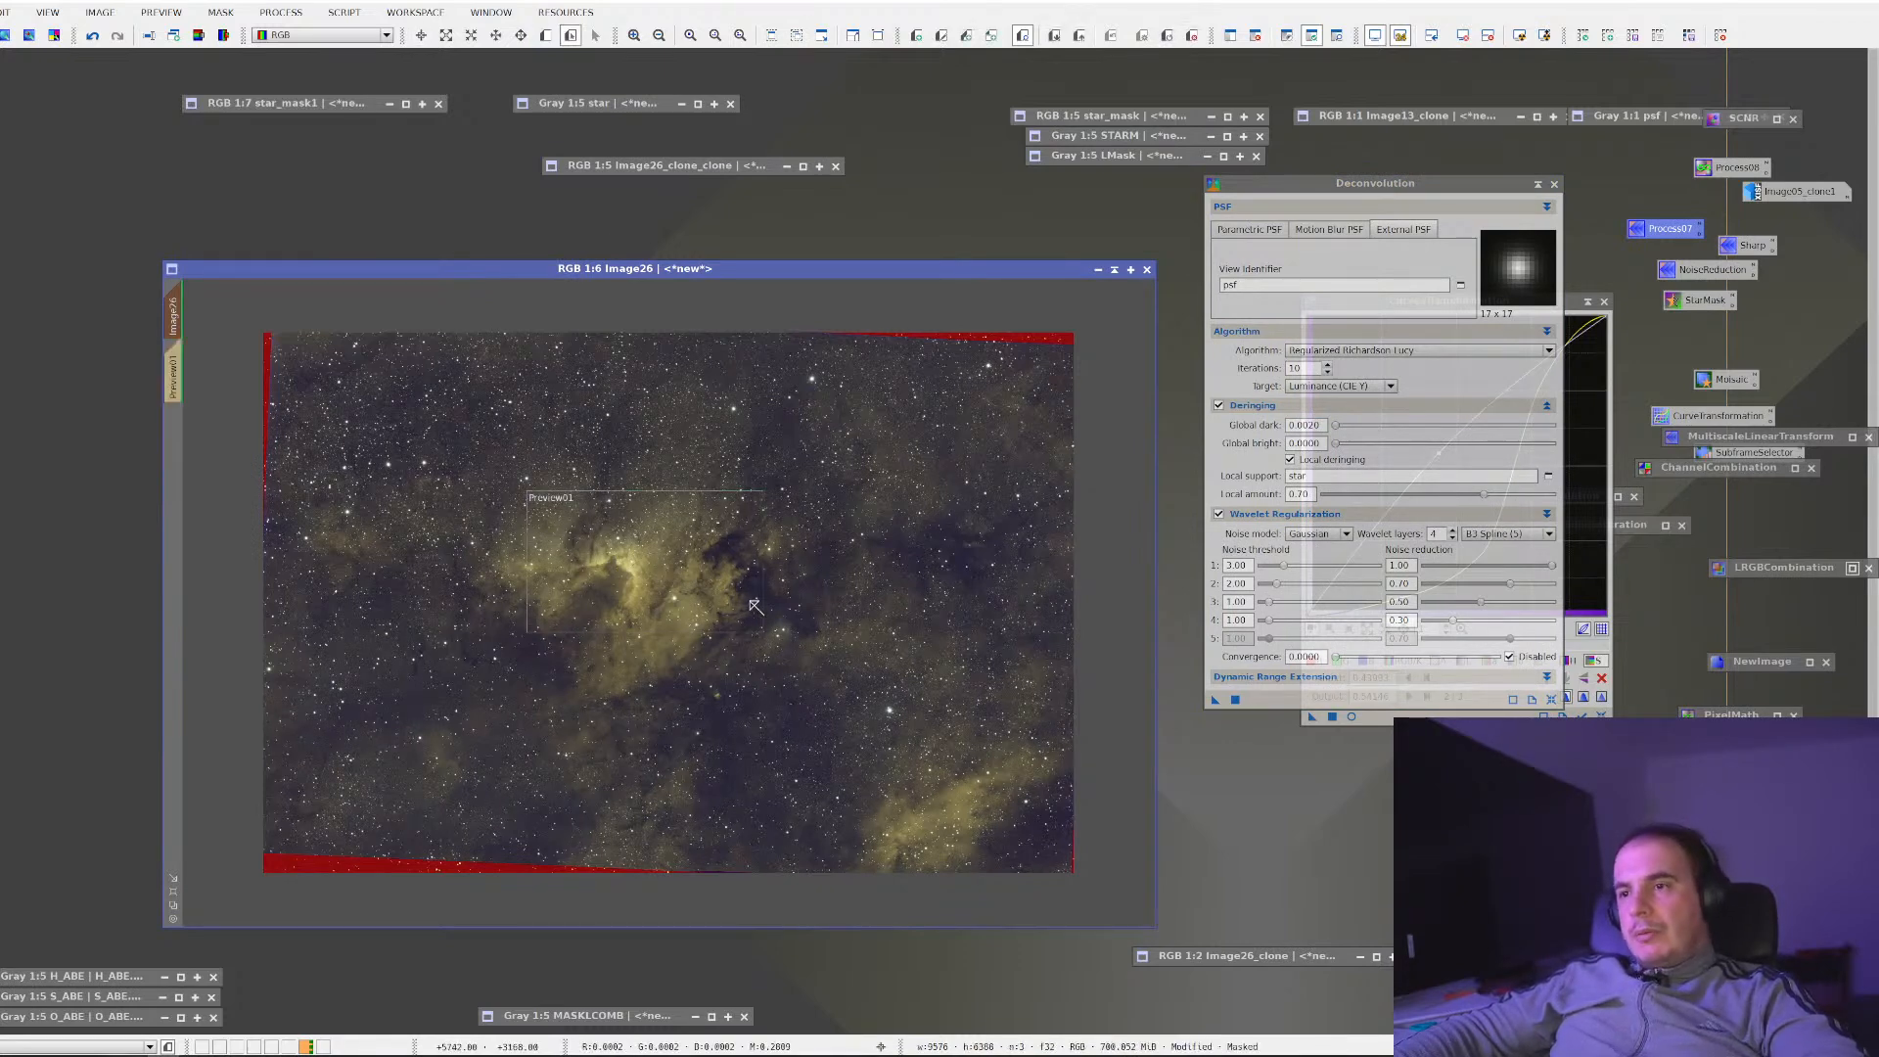
pyautogui.click(180, 365)
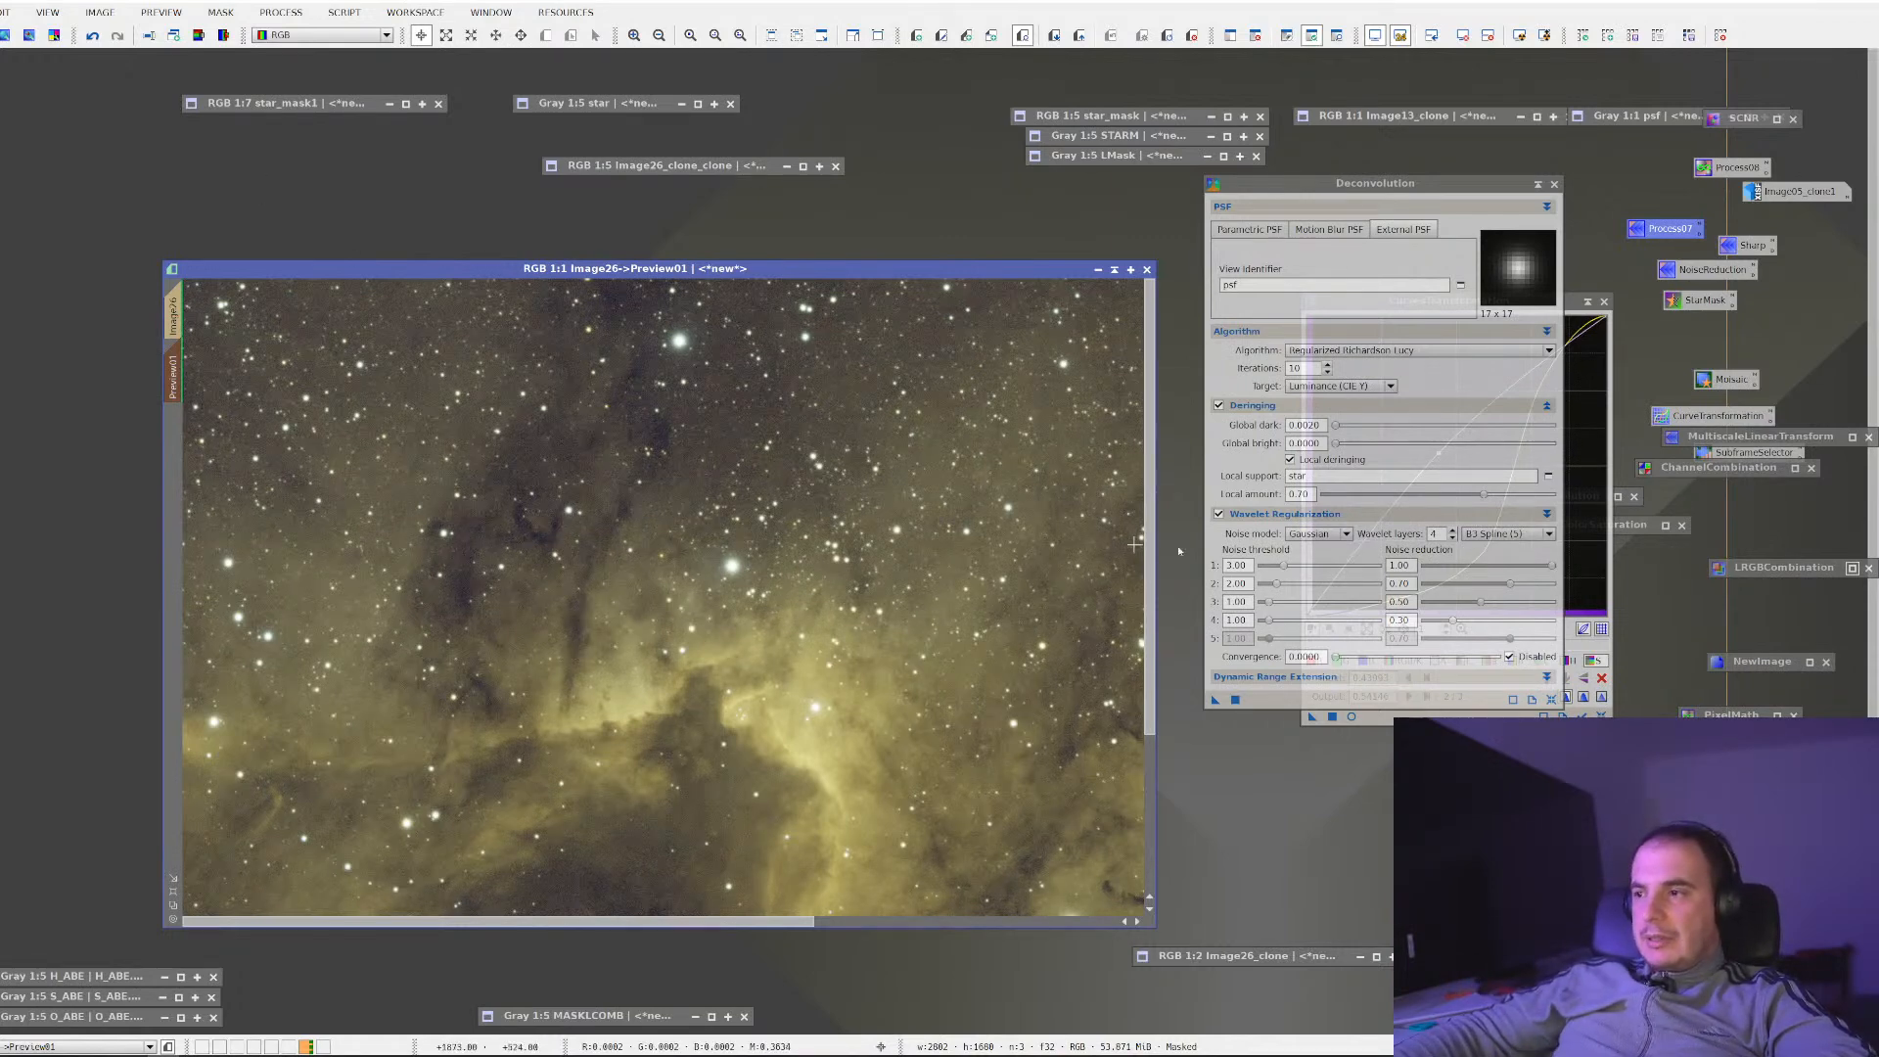
pyautogui.scroll(-1, 673, 599)
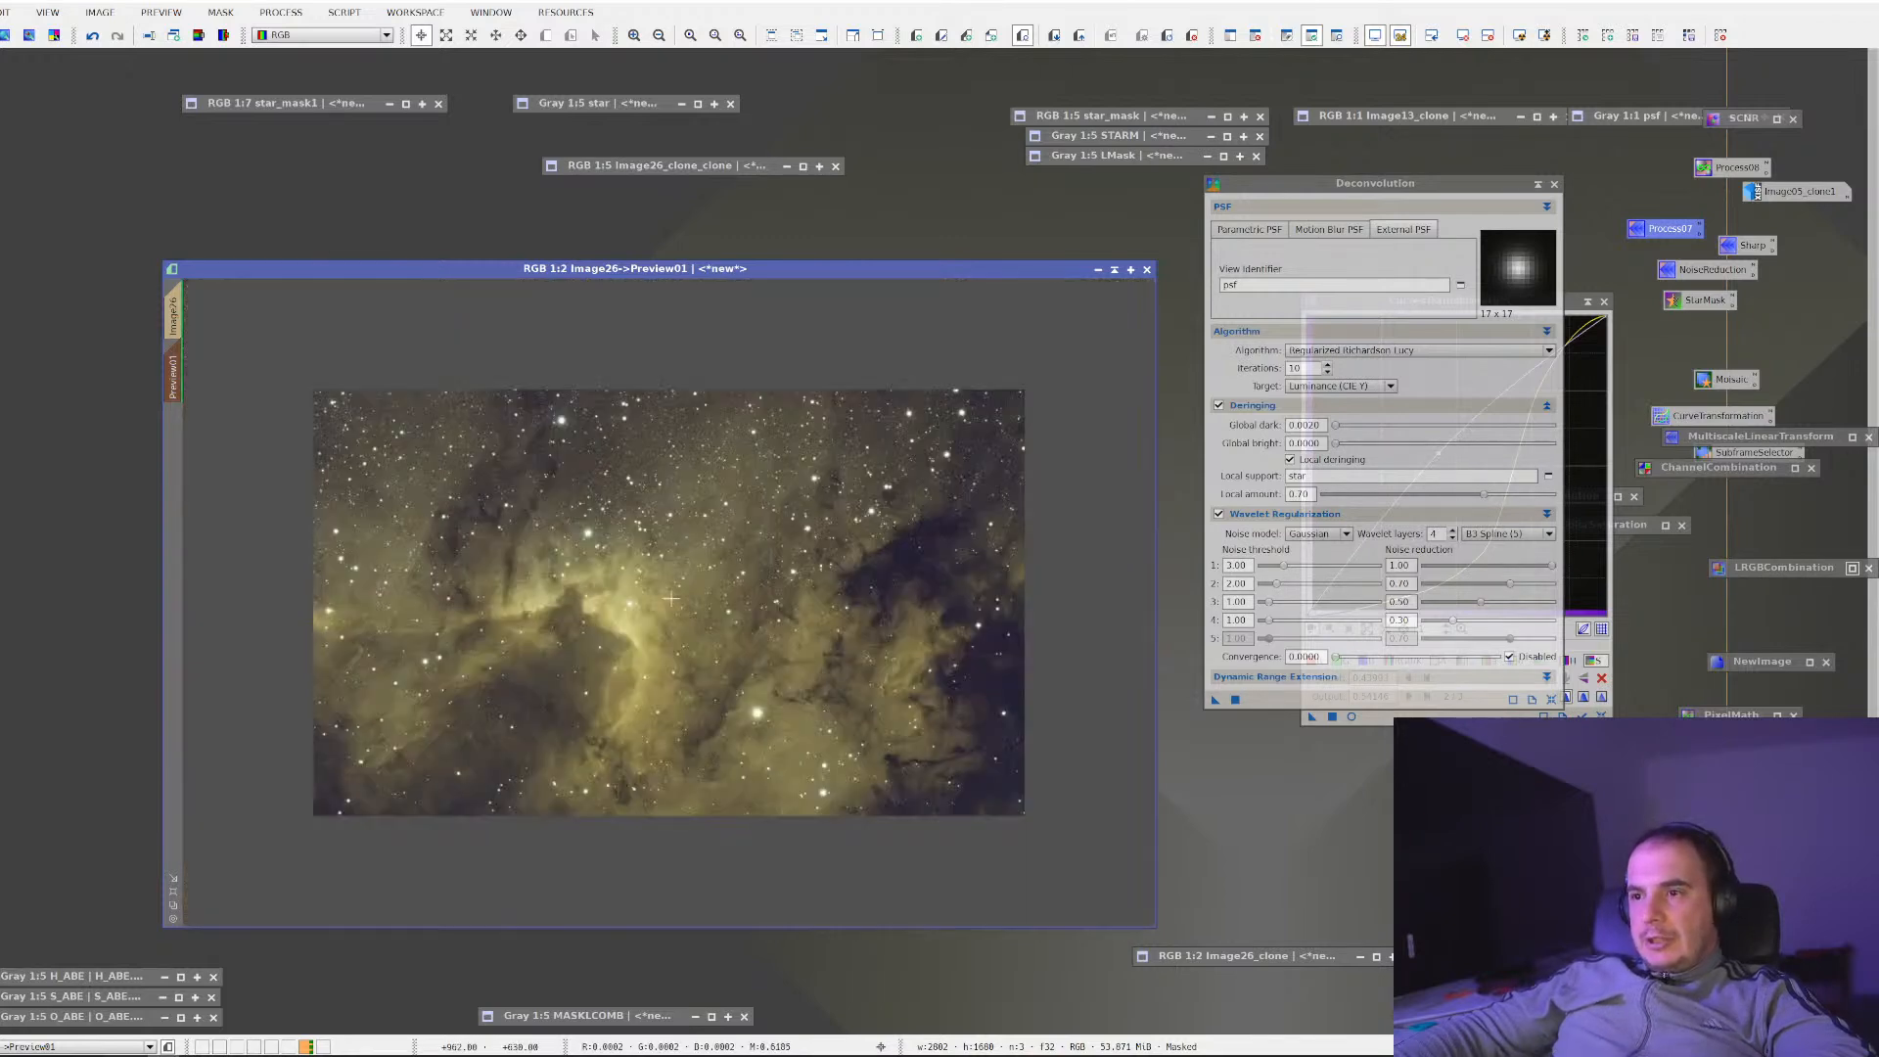
pyautogui.scroll(1, 672, 599)
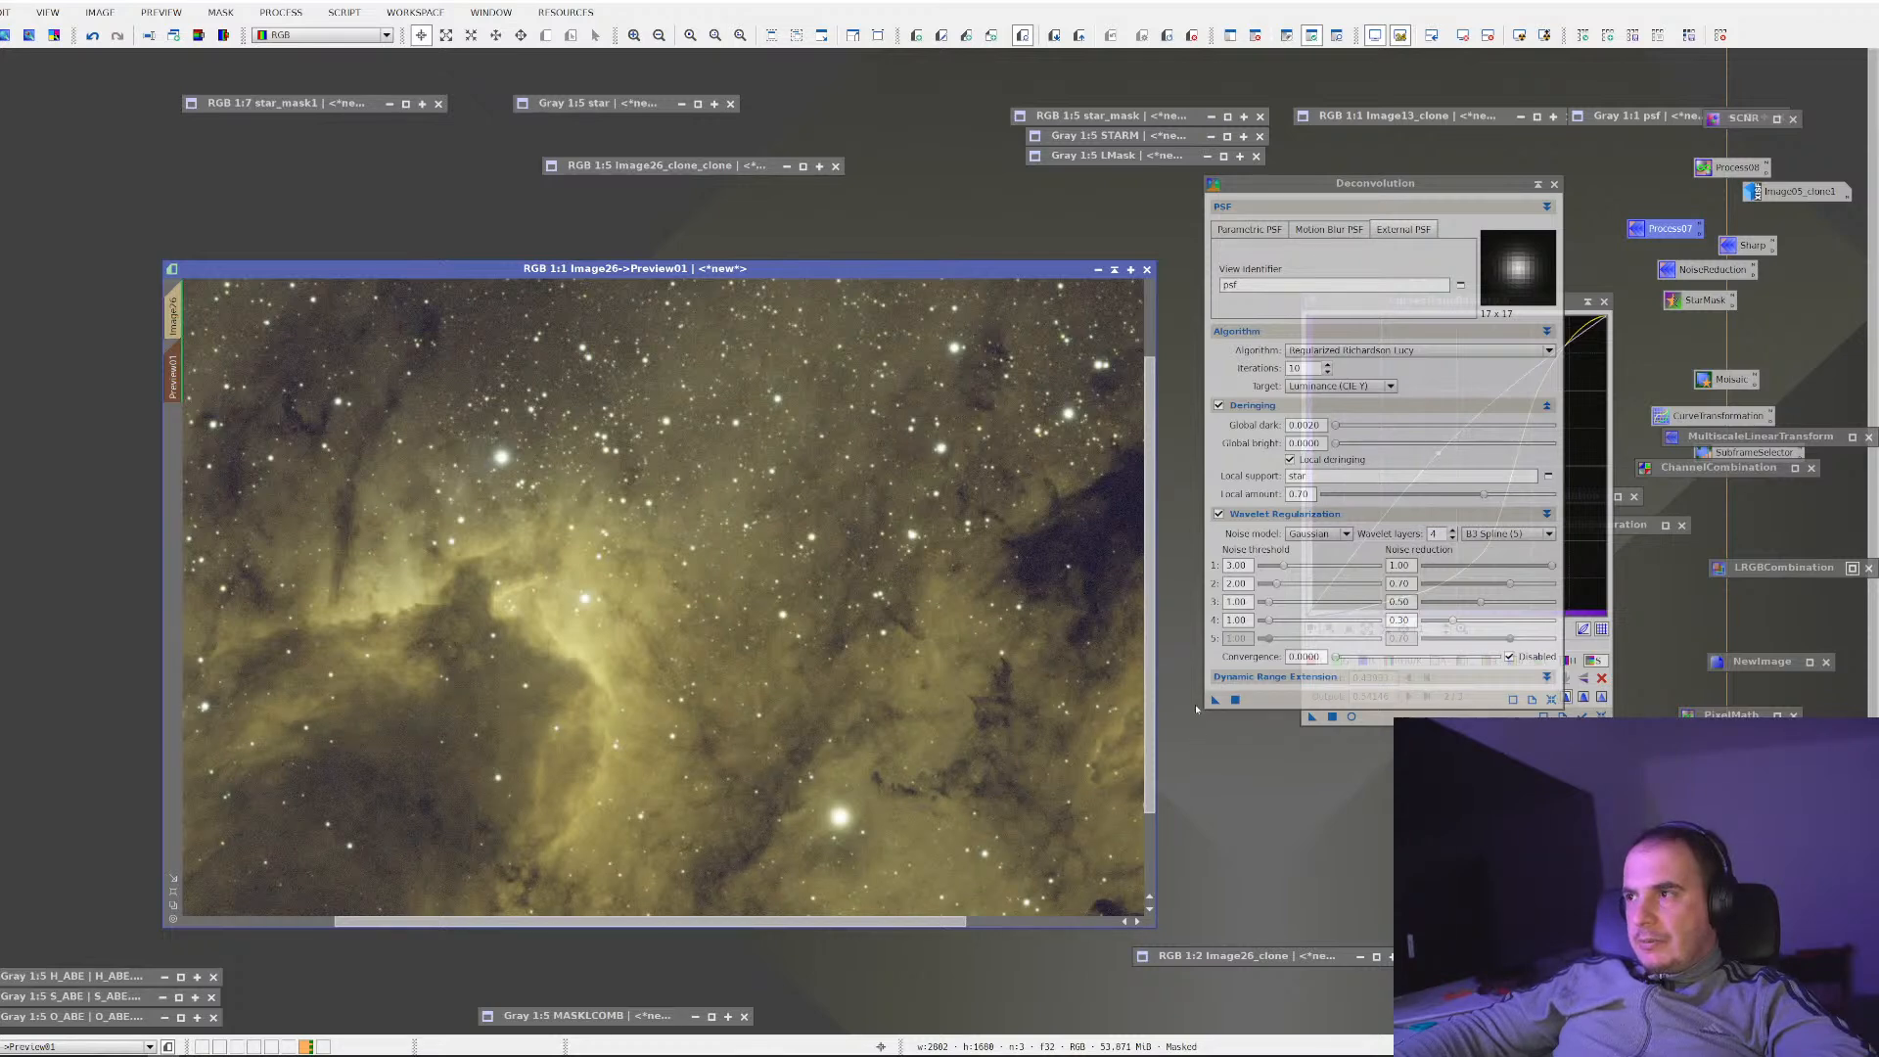
# Apply the deconvolution to the nebula preview and clone that preview for a before-and-after comparison
pyautogui.moveTo(1216, 700); pyautogui.dragTo(889, 641)
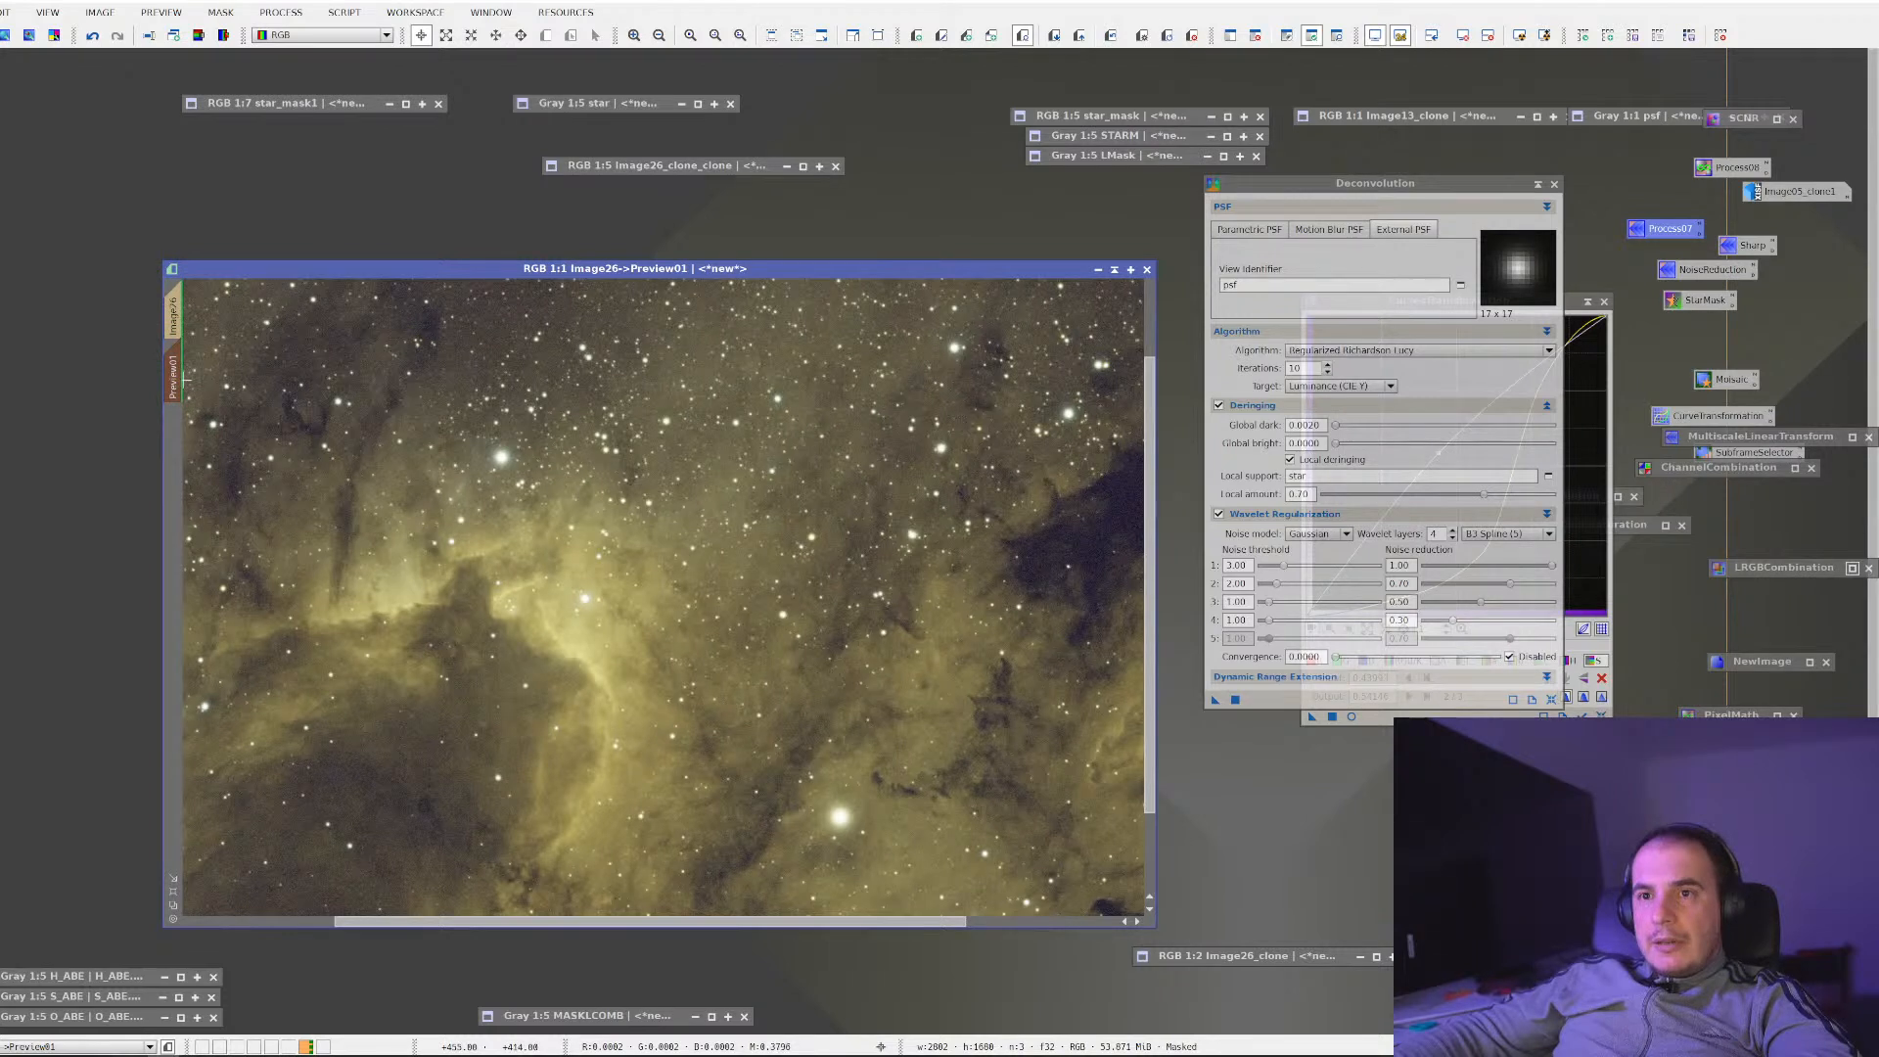
pyautogui.rightClick(176, 382)
pyautogui.click(206, 445)
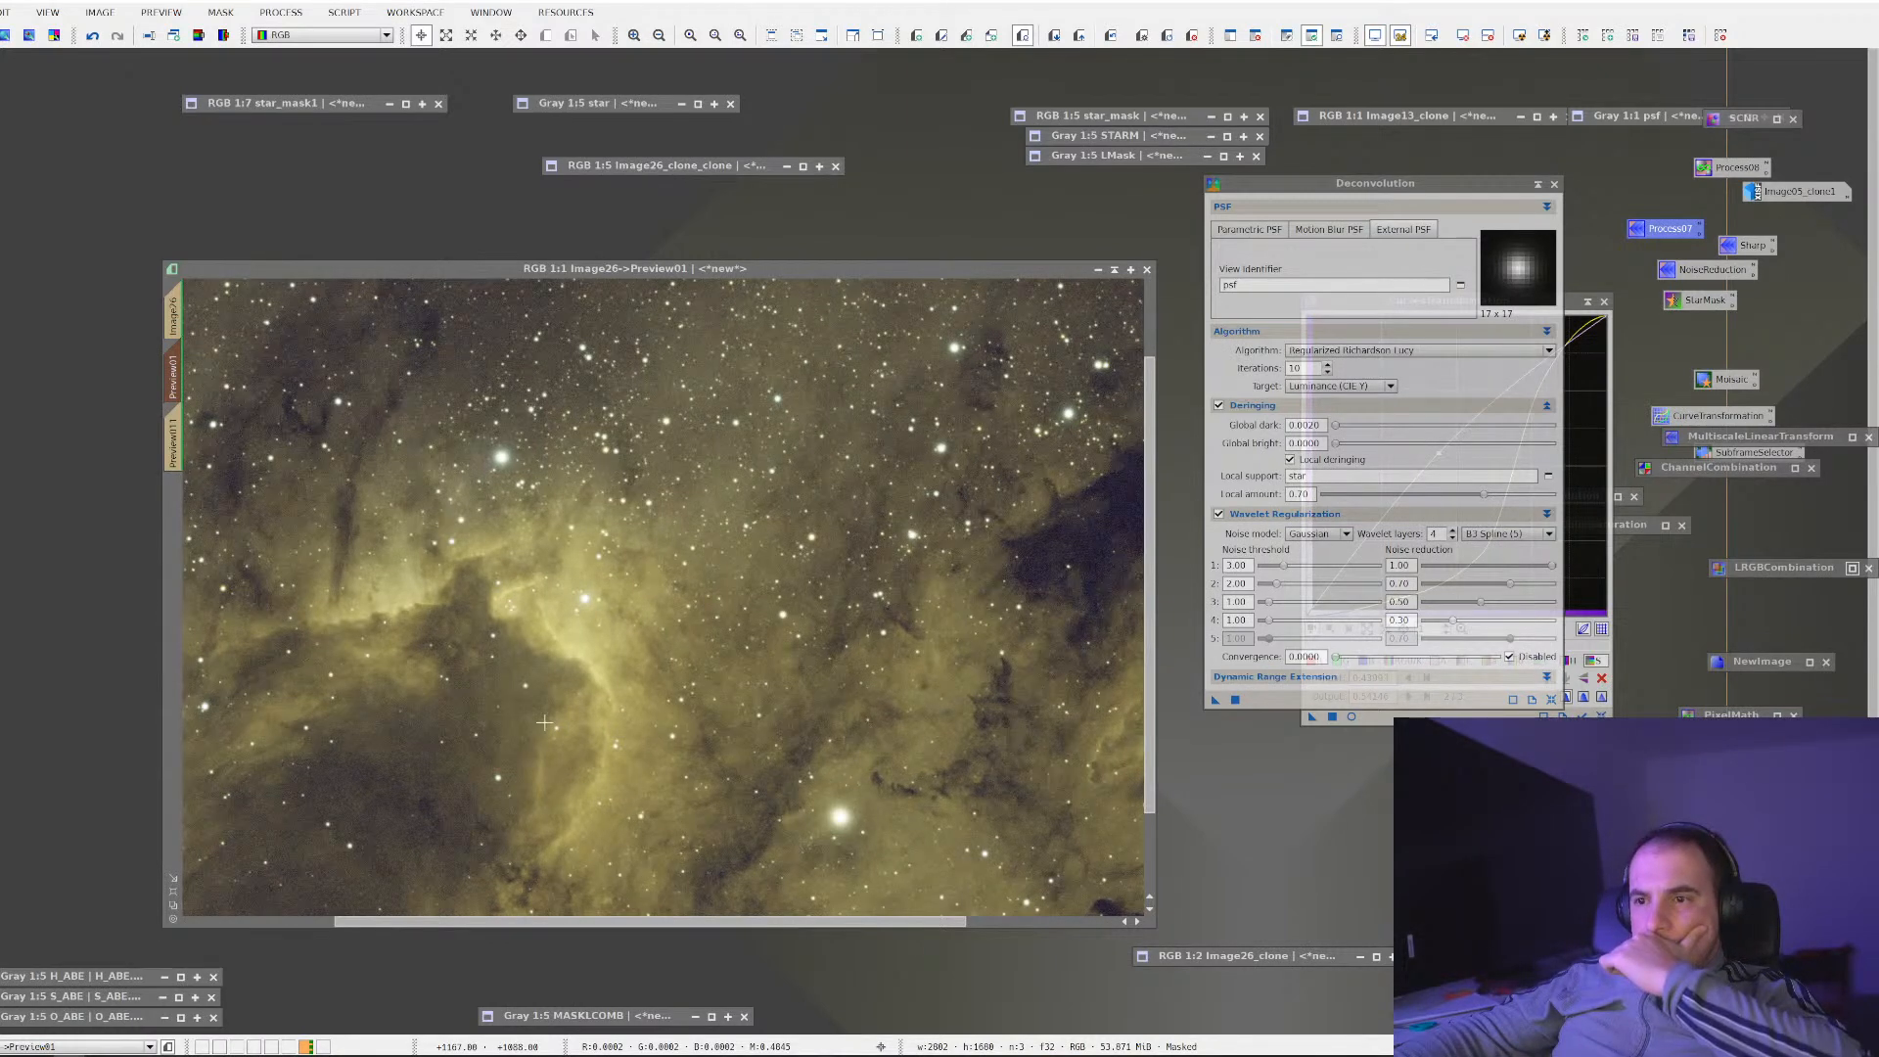
# Compare the deconvolved preview with its clone repeatedly, checking the stars and the nebula detail
pyautogui.click(174, 441)
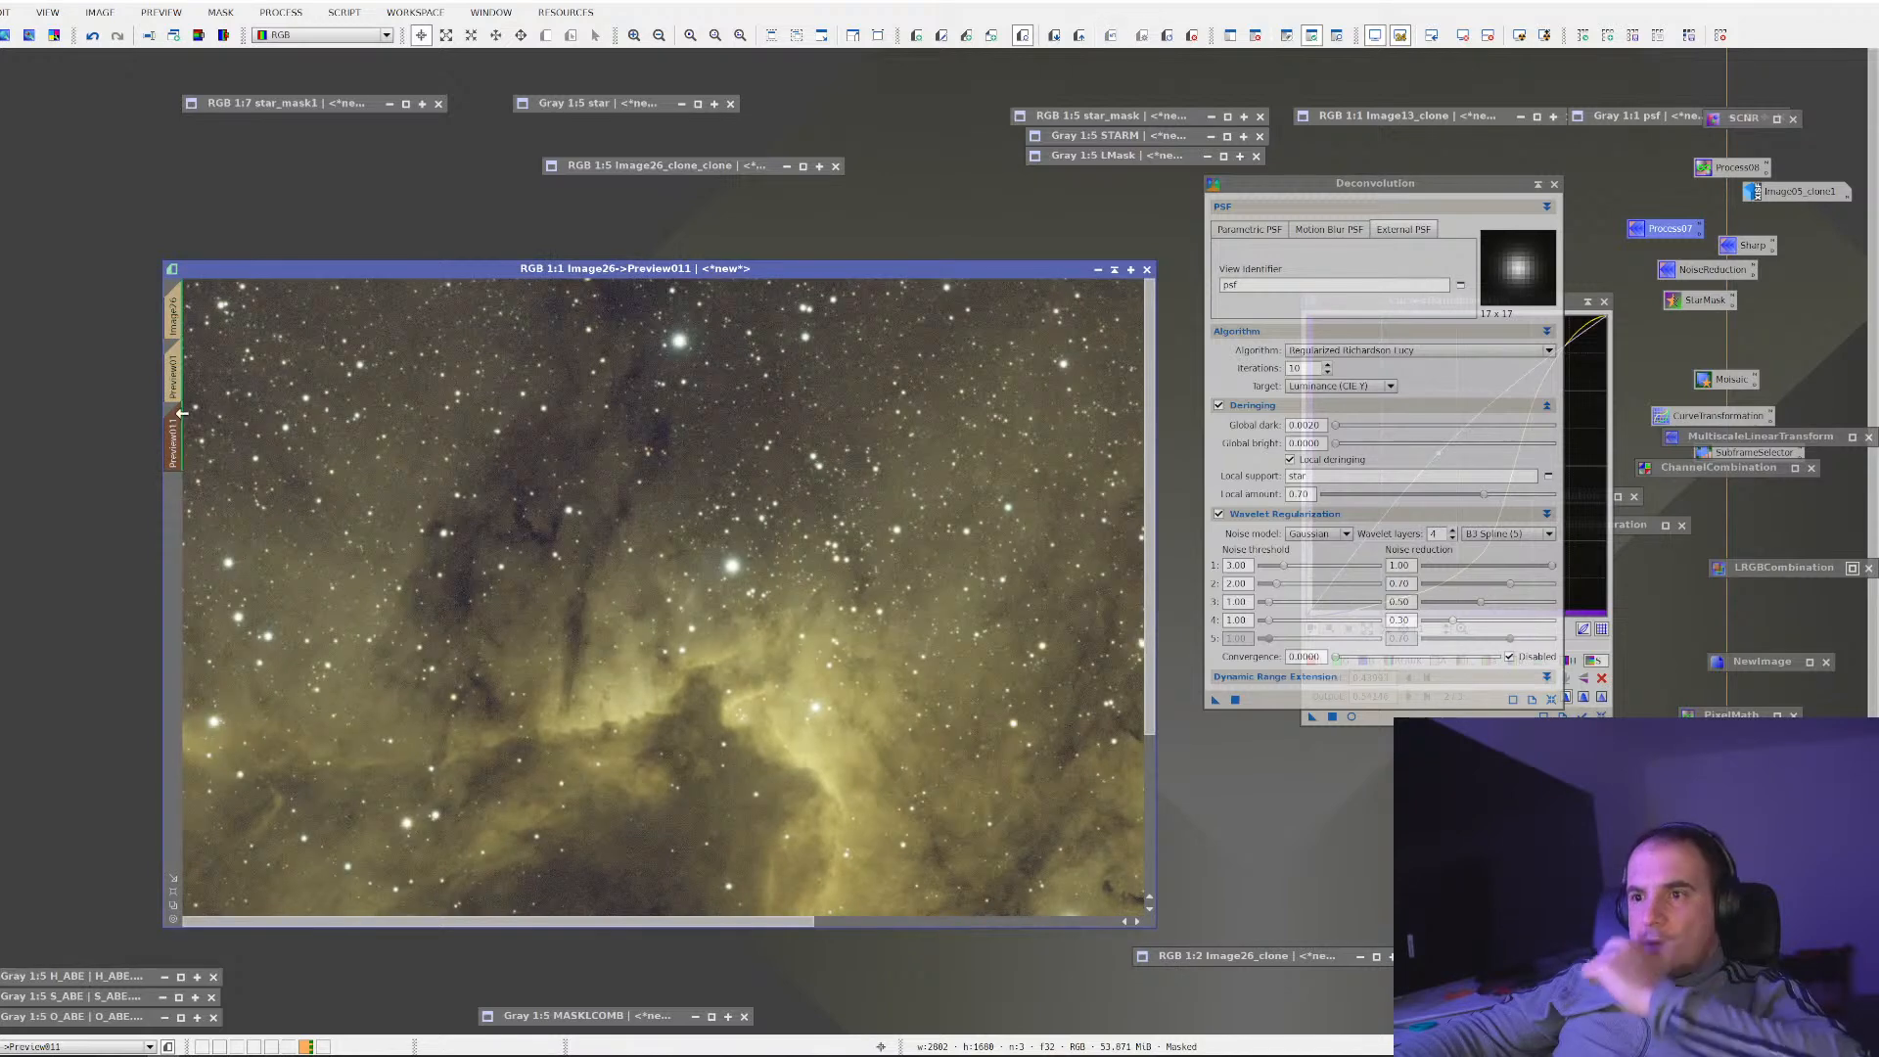
pyautogui.scroll(-1, 249, 490)
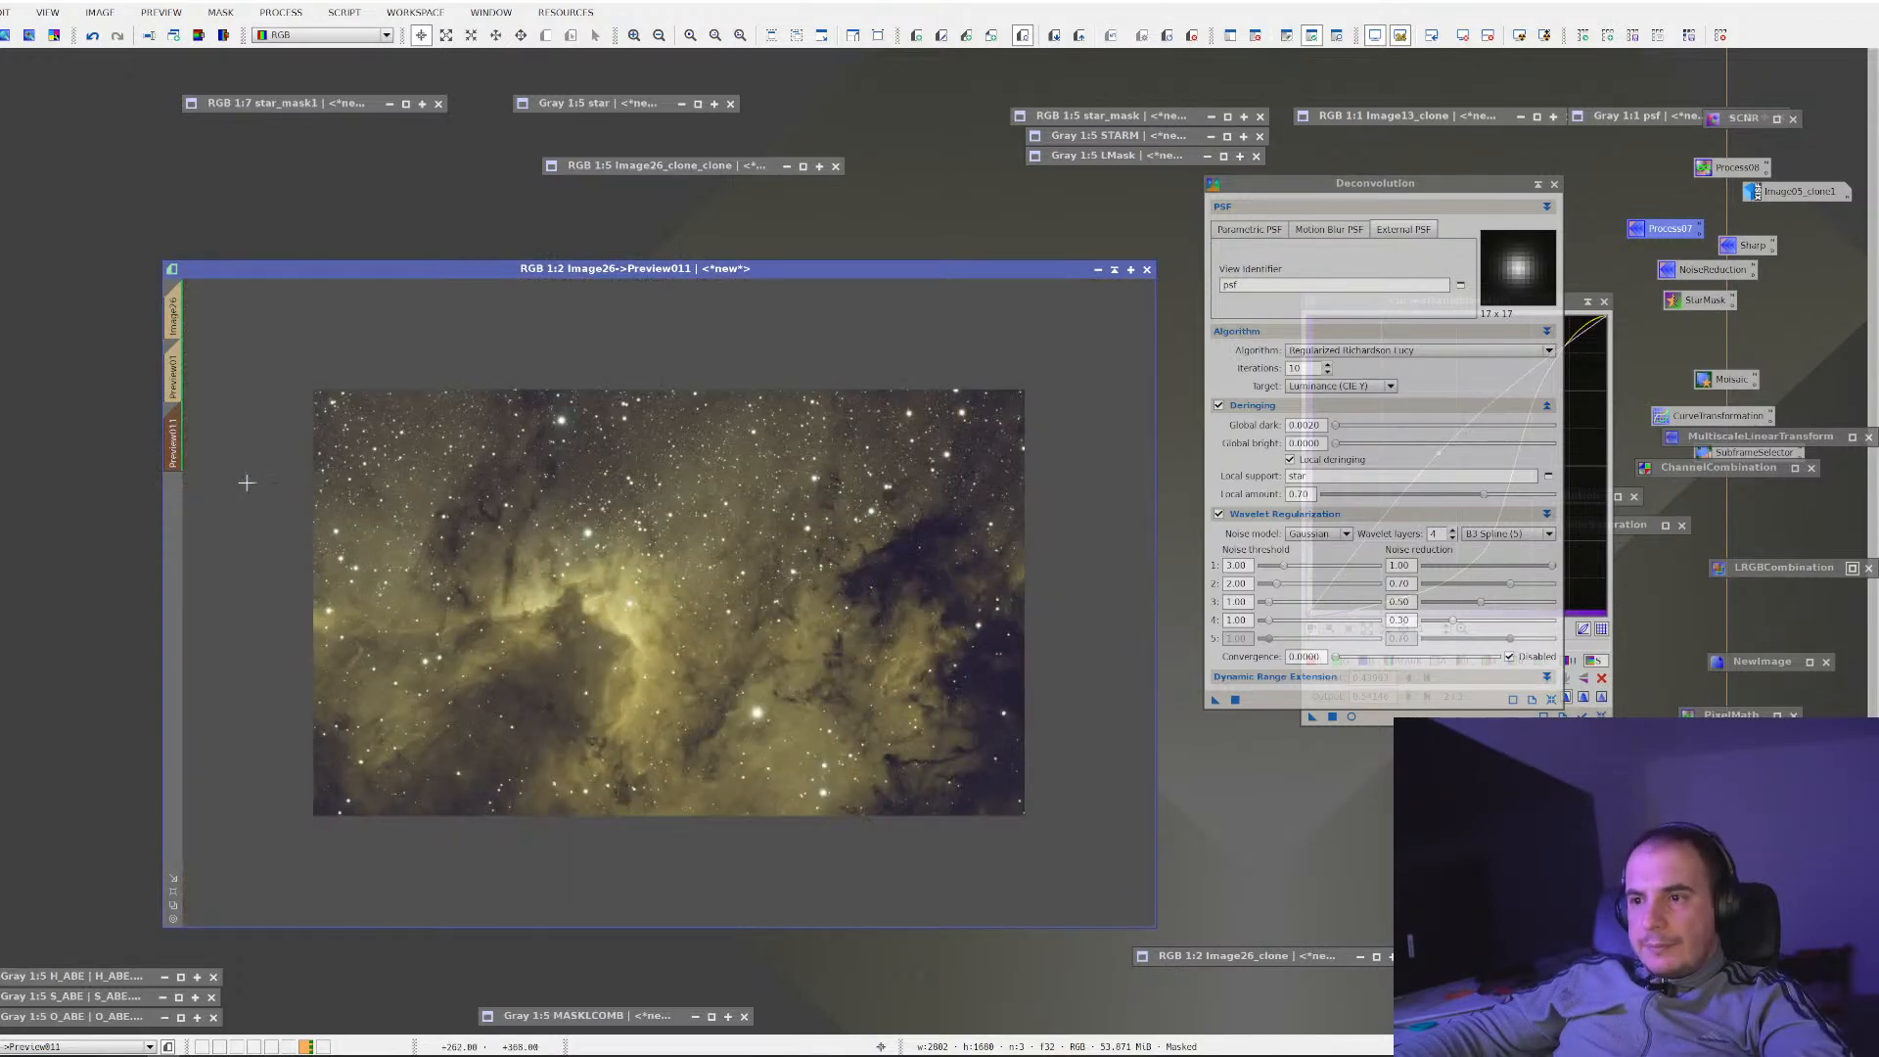
pyautogui.click(175, 370)
pyautogui.click(180, 437)
pyautogui.scroll(1, 297, 462)
pyautogui.click(176, 377)
pyautogui.scroll(-1, 284, 411)
pyautogui.scroll(1, 284, 411)
pyautogui.click(177, 436)
pyautogui.click(178, 379)
pyautogui.click(177, 430)
pyautogui.click(176, 369)
pyautogui.click(177, 422)
pyautogui.click(177, 383)
pyautogui.click(177, 429)
pyautogui.click(183, 388)
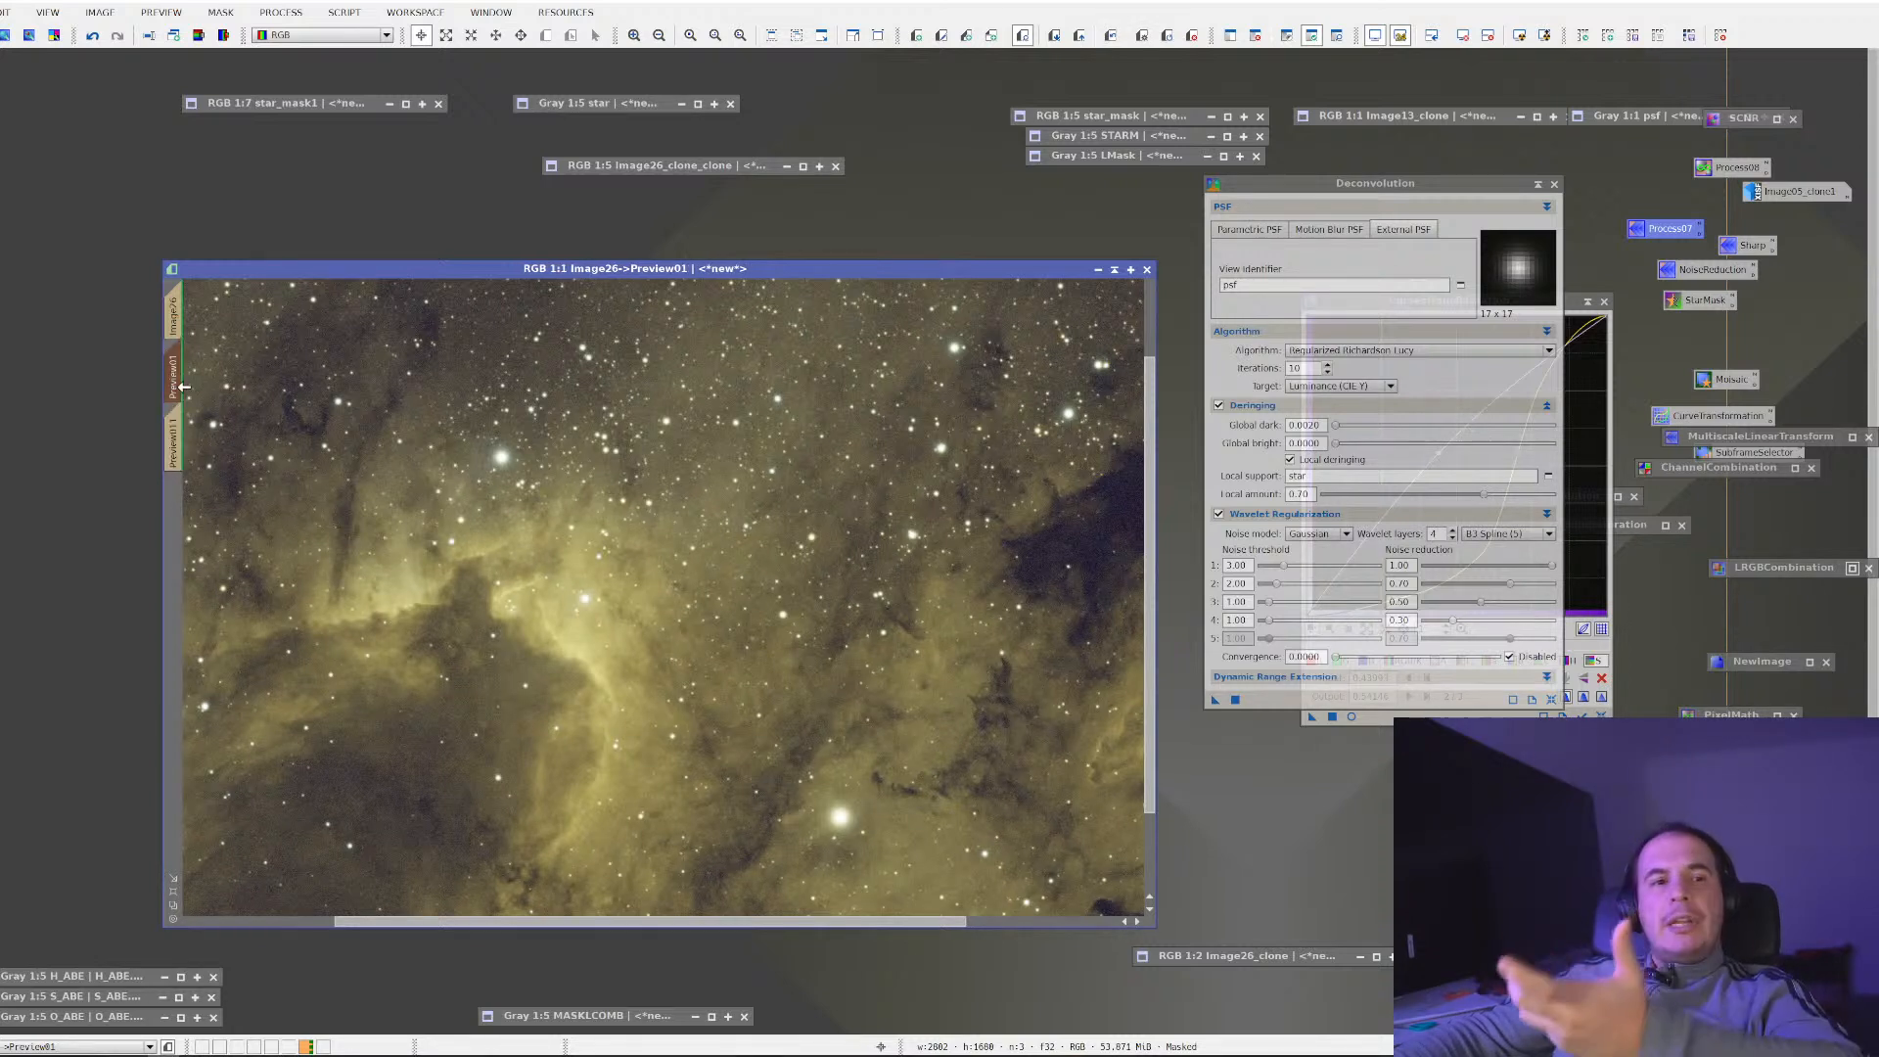
pyautogui.click(178, 437)
pyautogui.click(177, 375)
pyautogui.click(178, 431)
# Apply the 10-iteration deconvolution to the full Image26 view
pyautogui.click(176, 316)
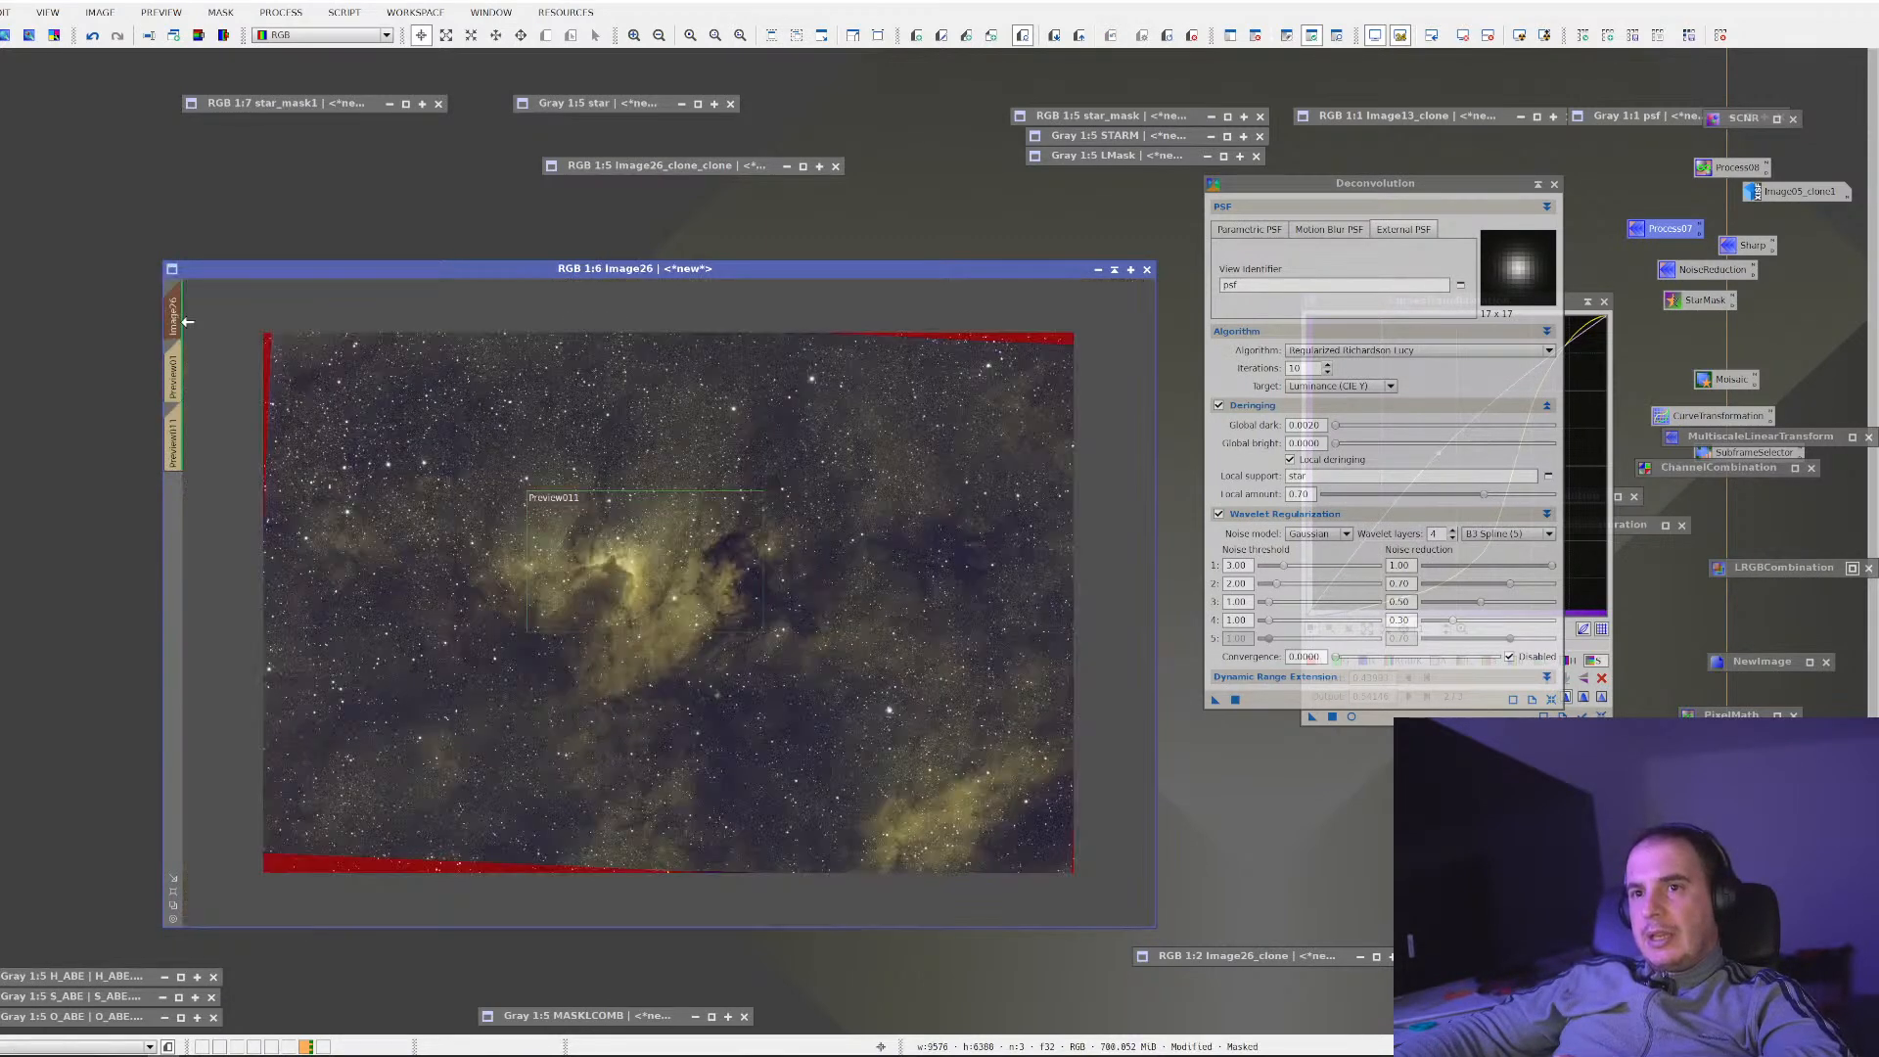
pyautogui.moveTo(1214, 699); pyautogui.dragTo(830, 636)
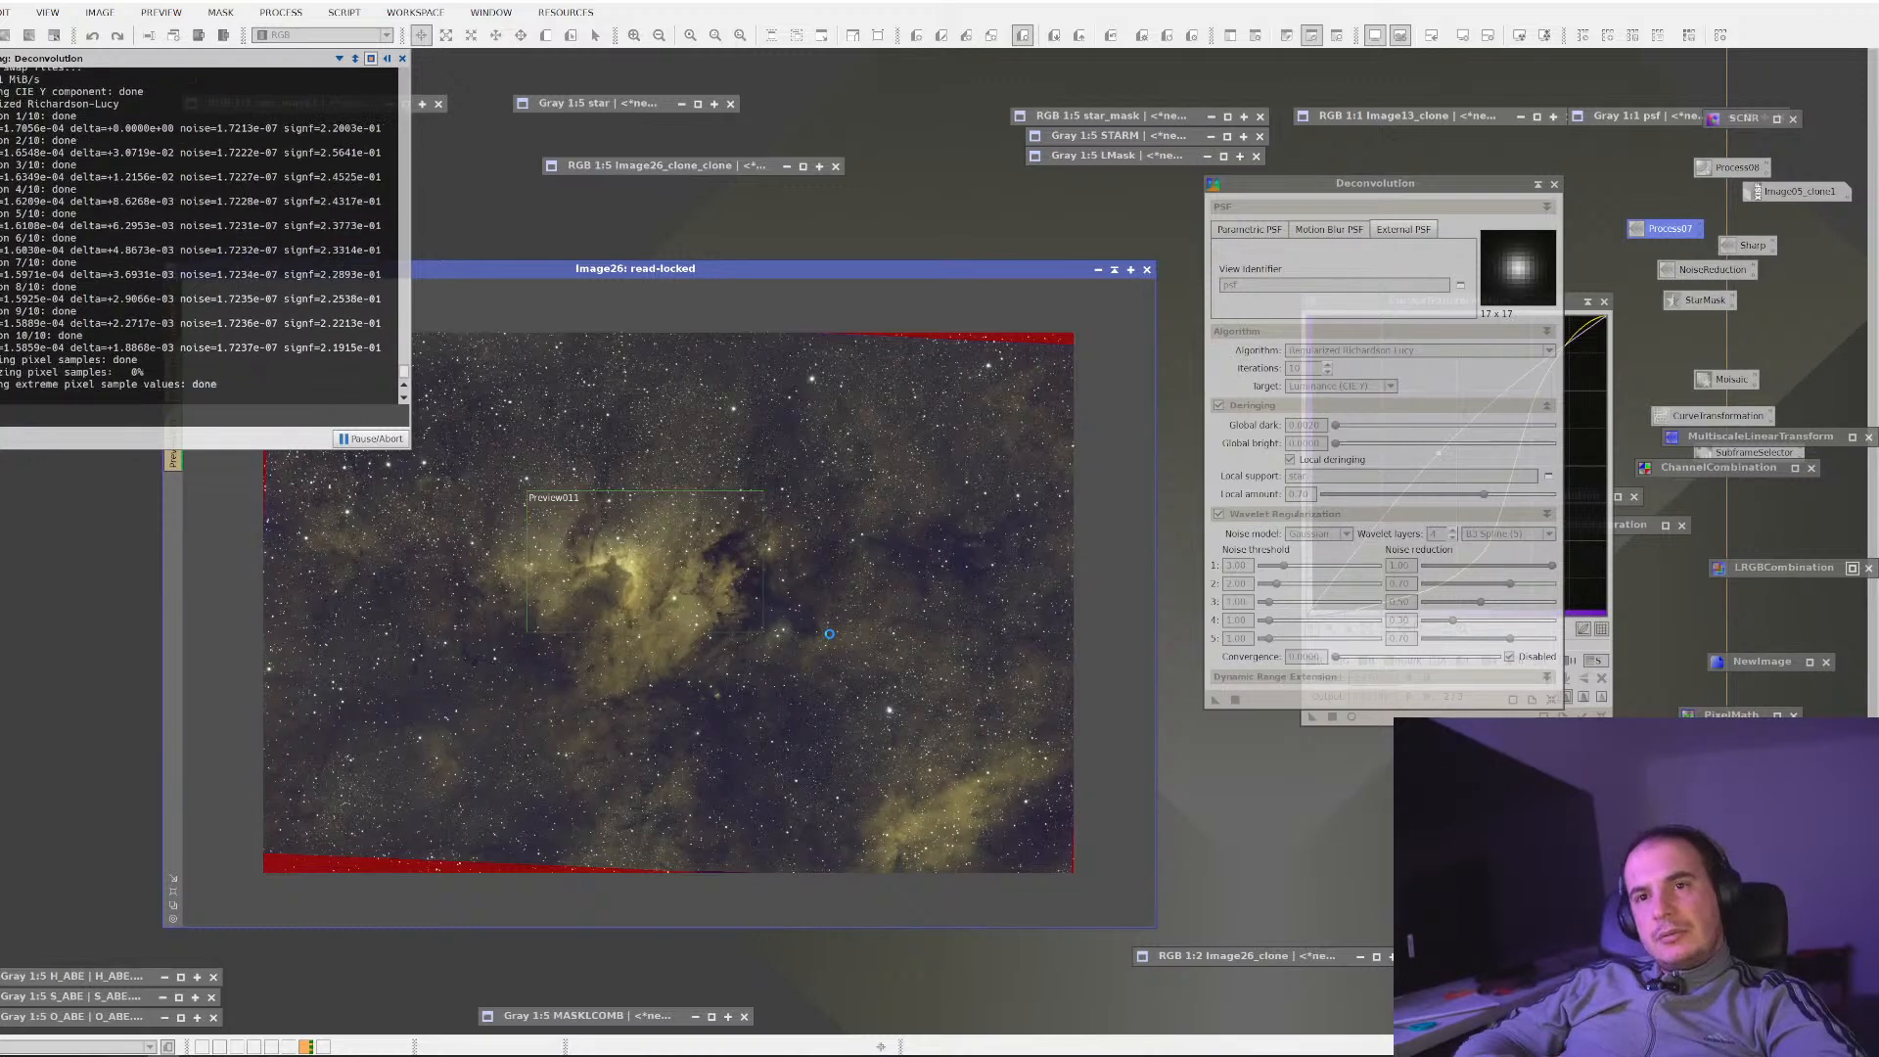
pyautogui.scroll(5, 635, 585)
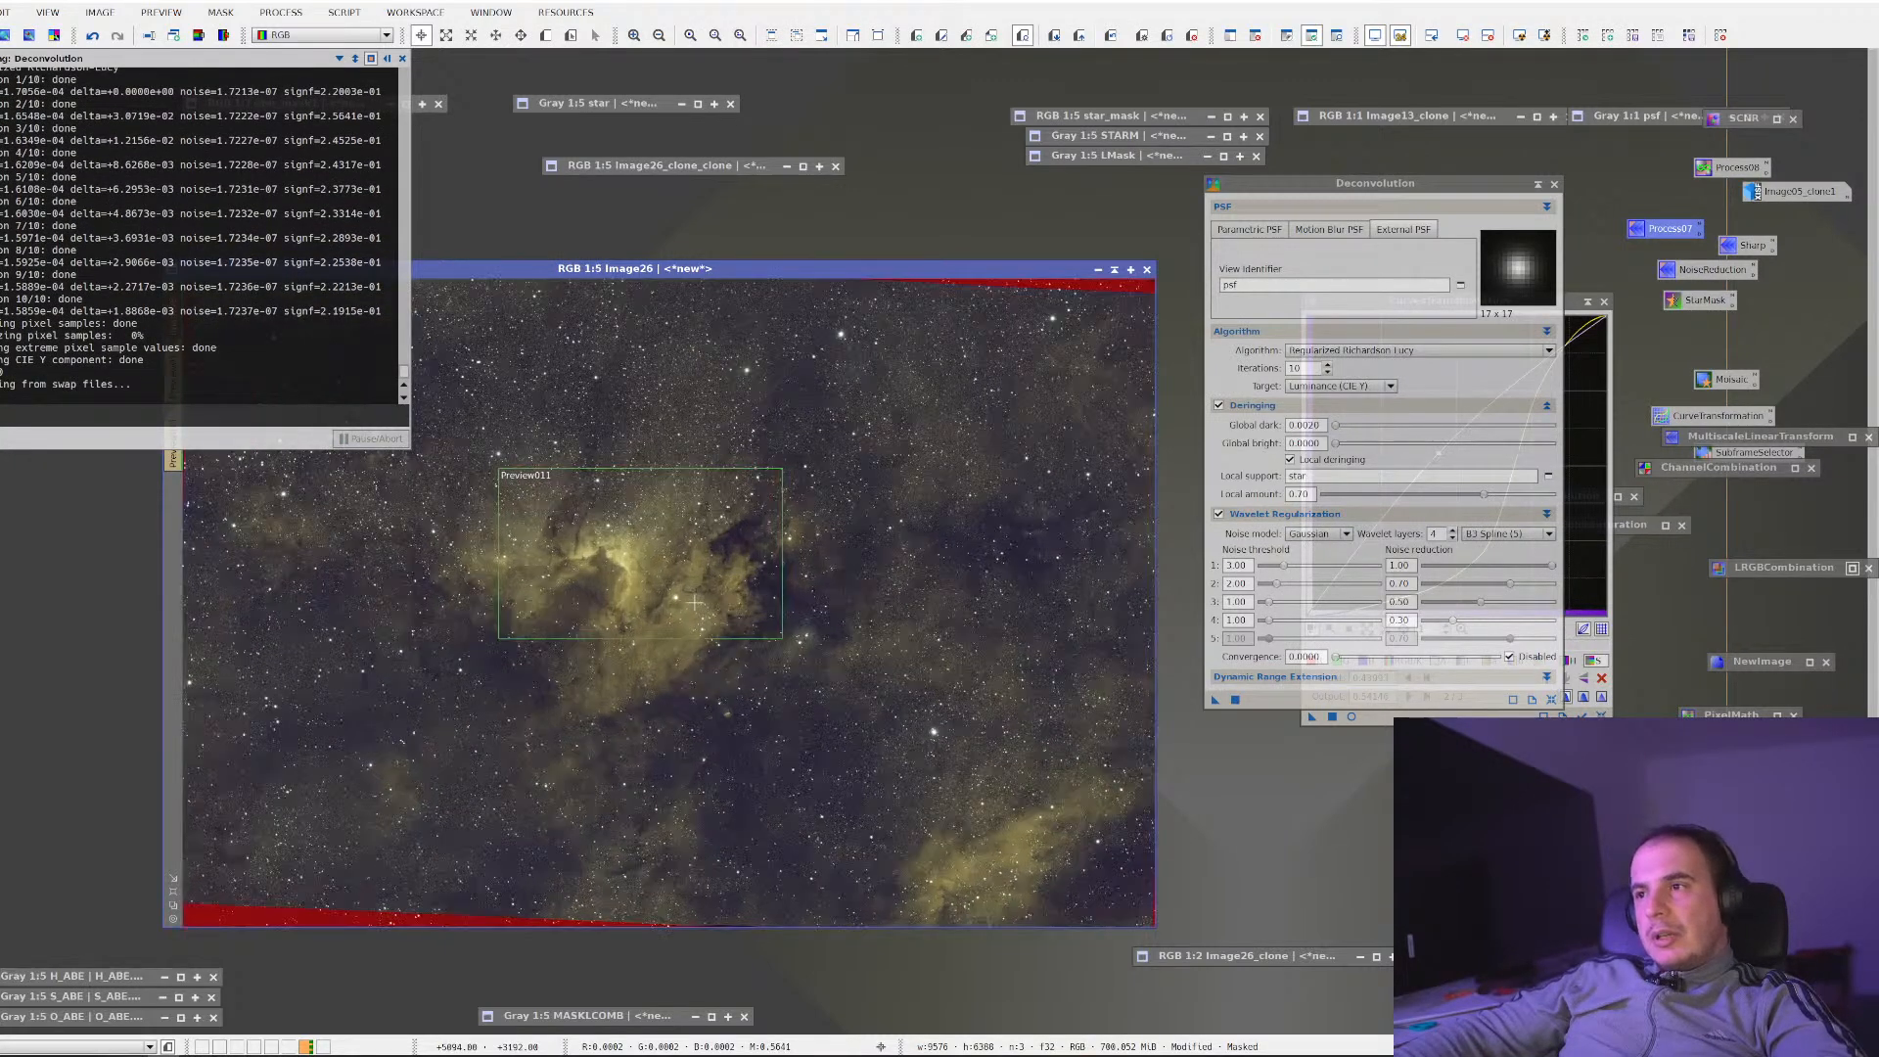
pyautogui.moveTo(776, 655); pyautogui.dragTo(1199, 768)
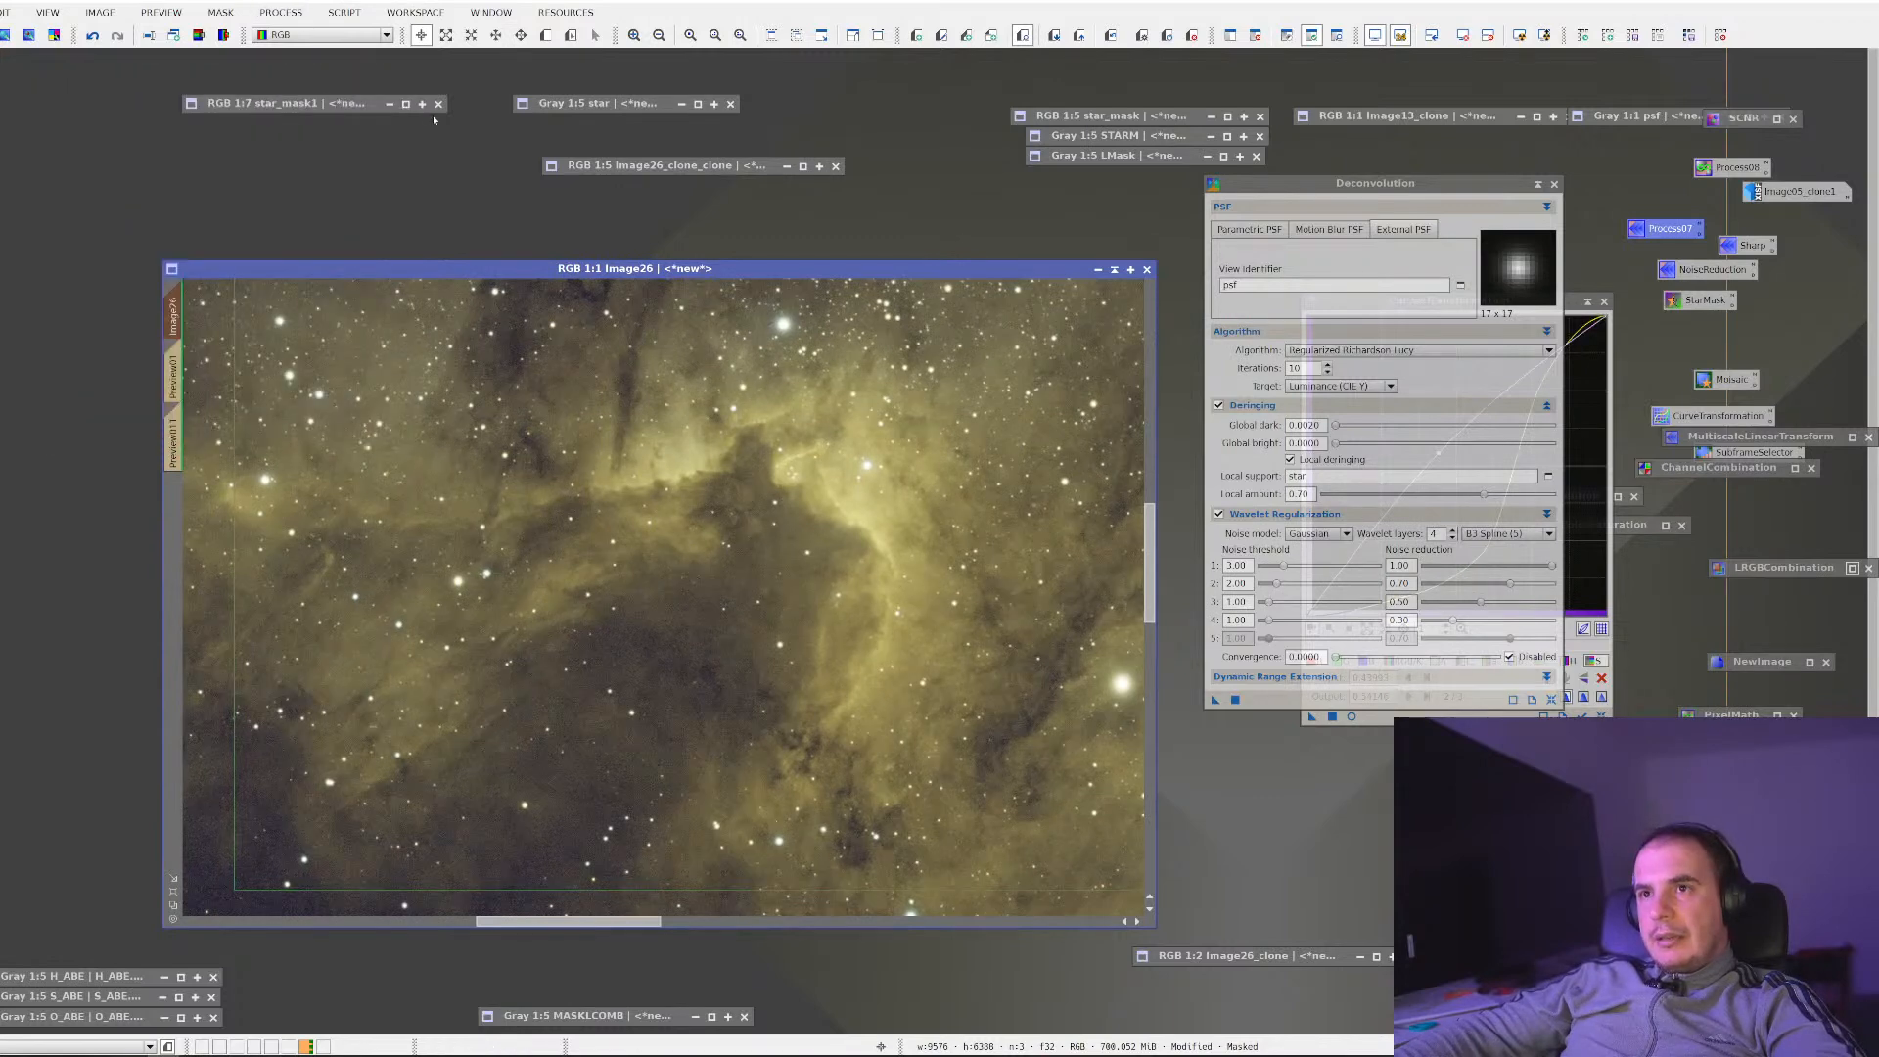
# Compare Image26 before and after deconvolution by undoing and redoing it, examining the nebula core and surrounding stars
pyautogui.click(93, 37)
pyautogui.click(116, 36)
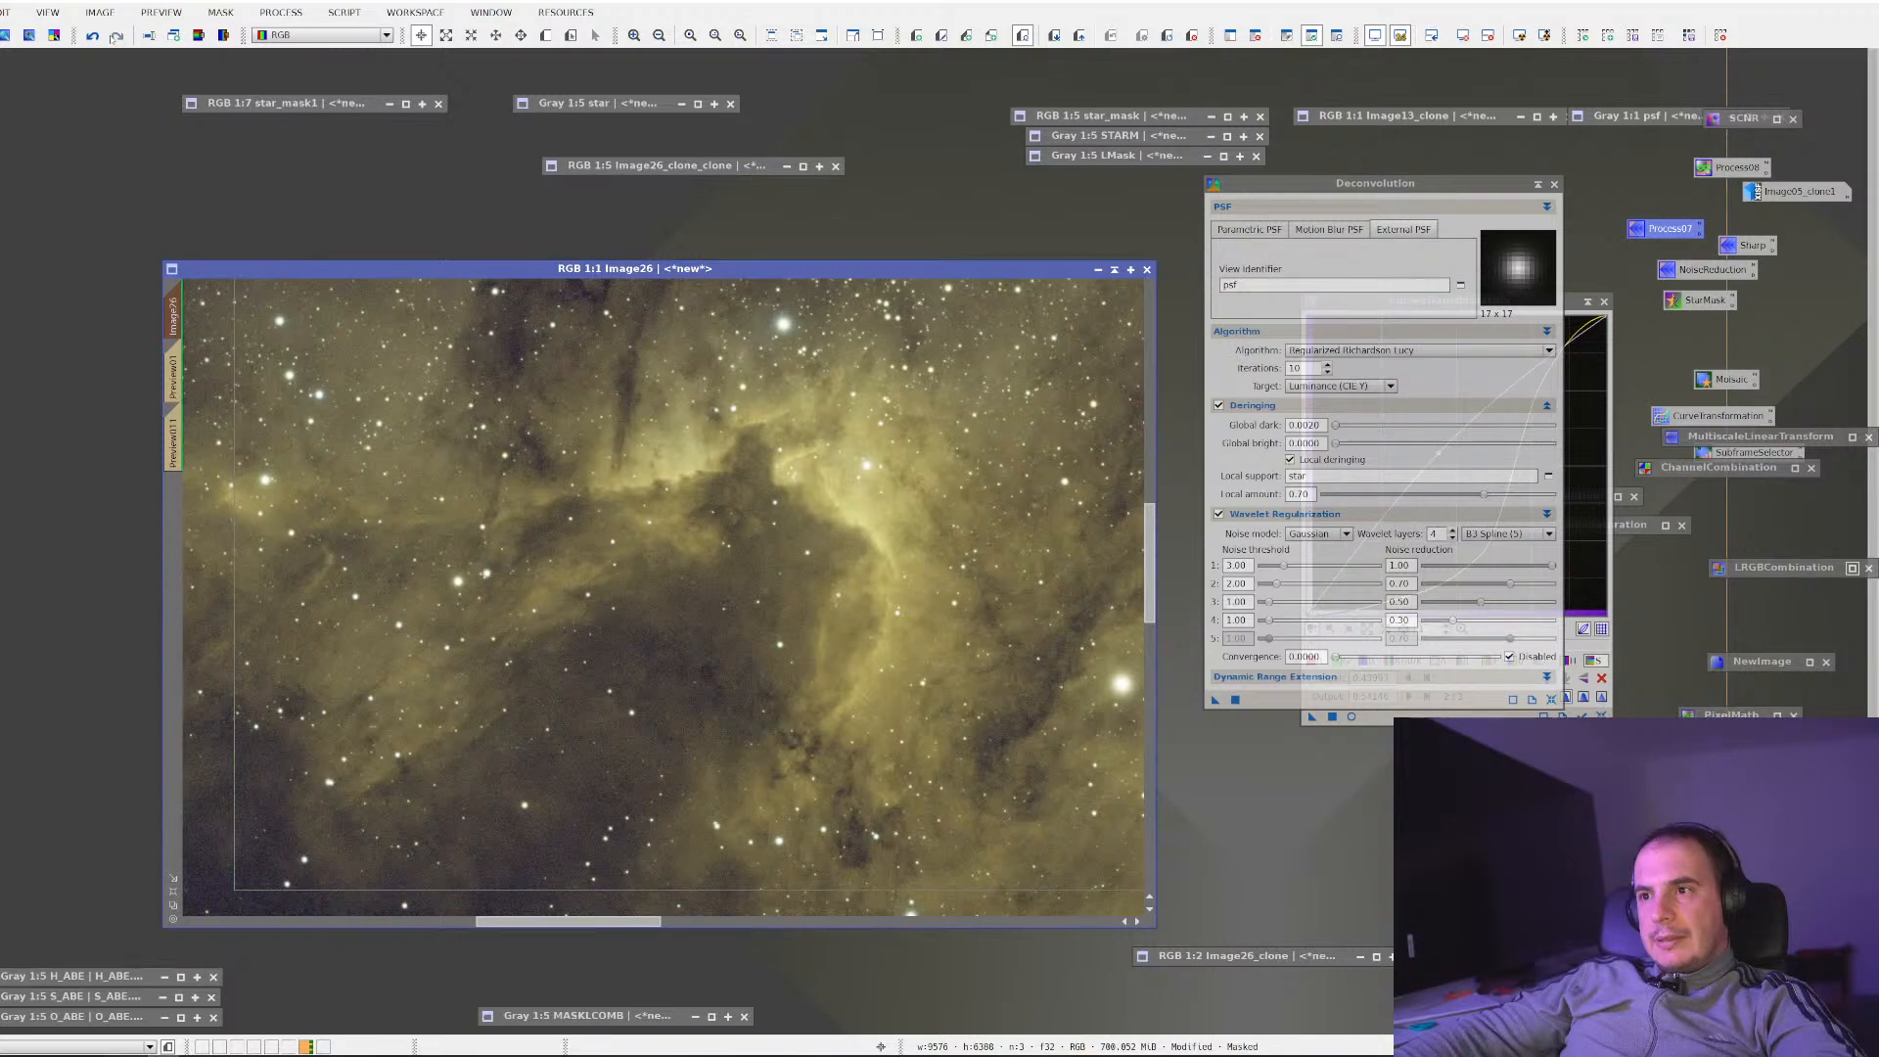
pyautogui.scroll(1, 654, 381)
pyautogui.moveTo(707, 343); pyautogui.dragTo(601, 593)
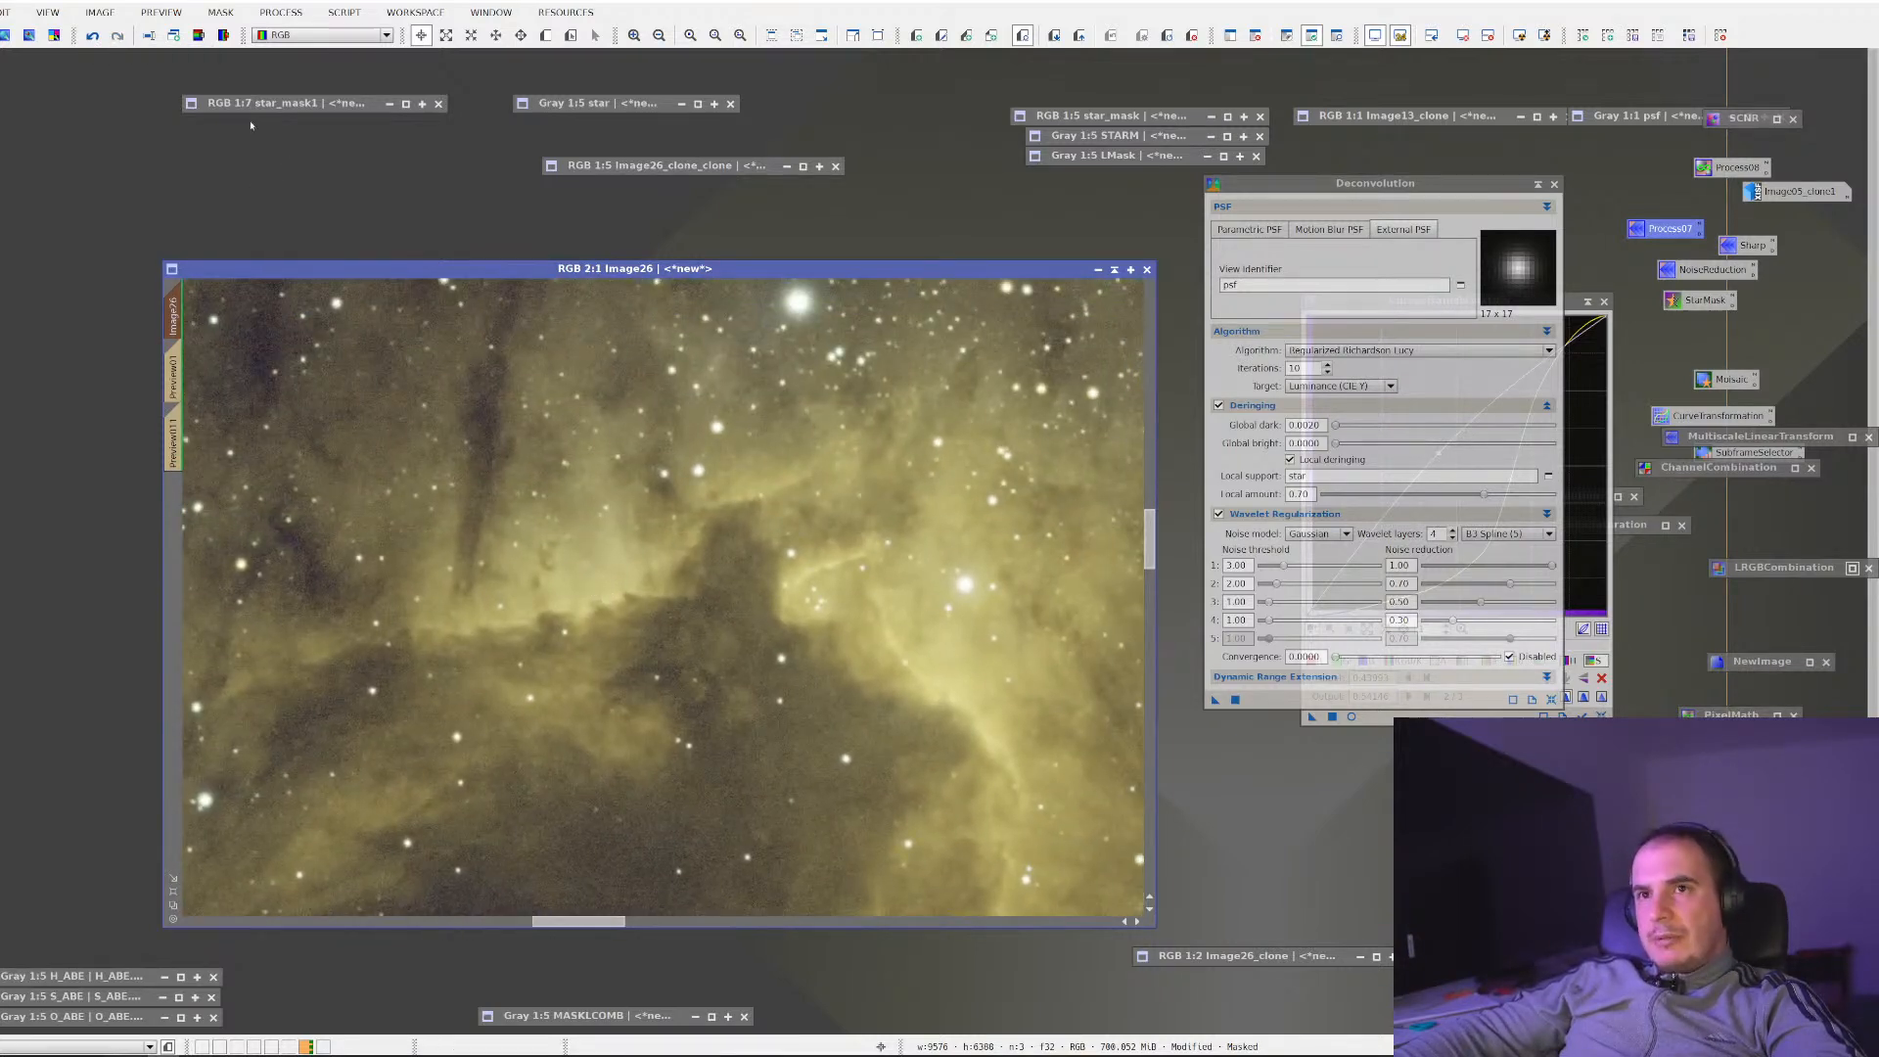
pyautogui.click(93, 36)
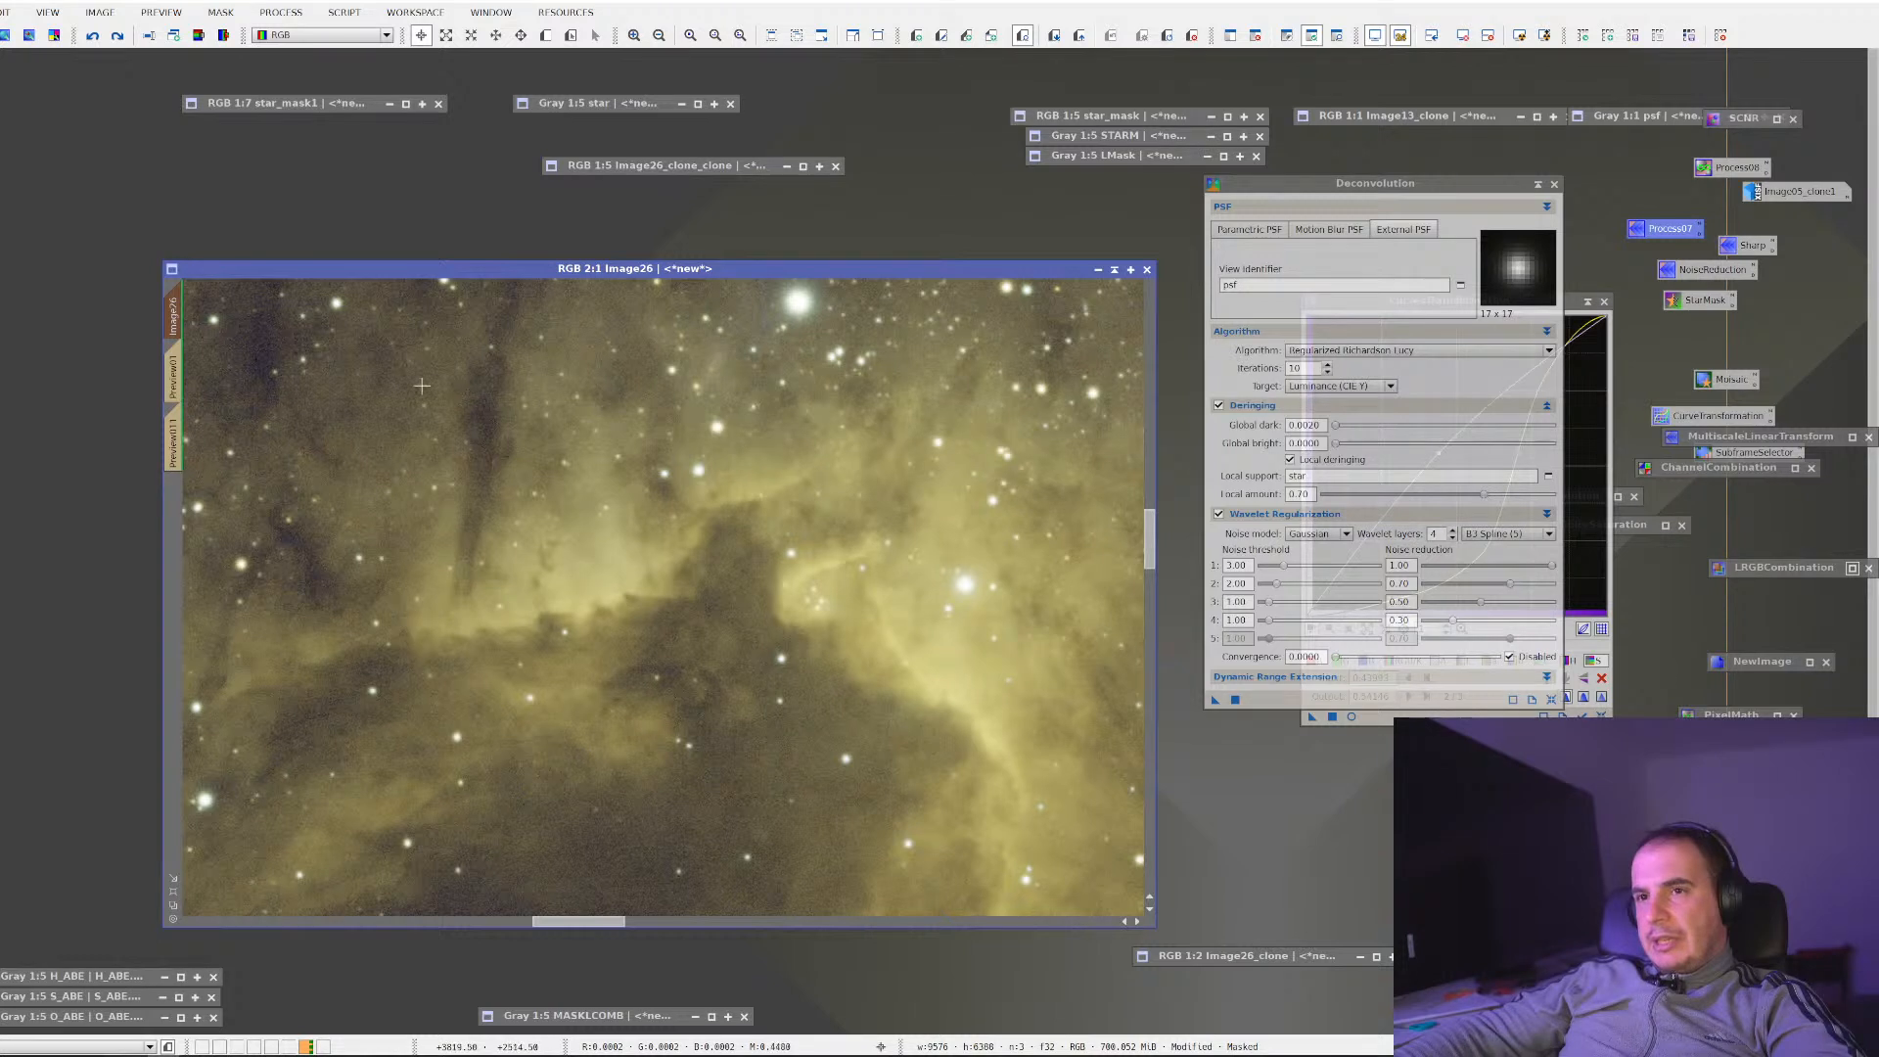
pyautogui.click(115, 40)
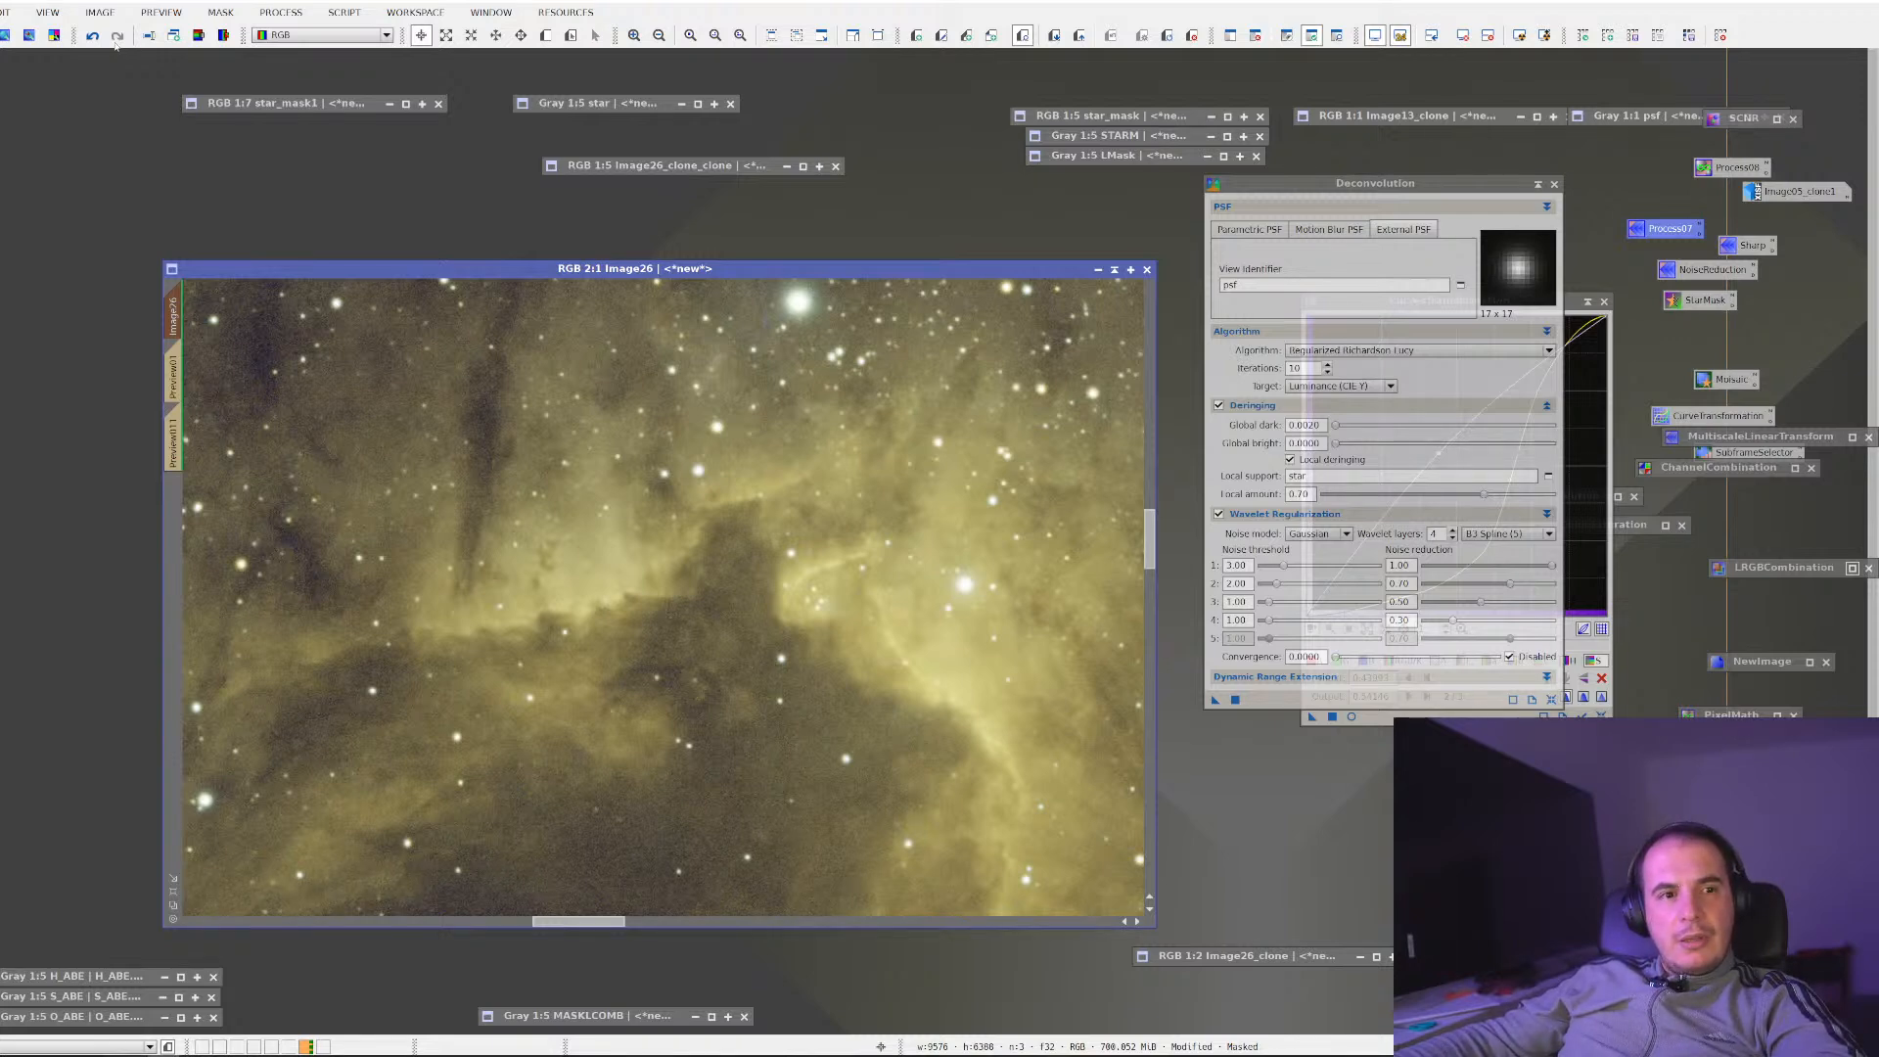
pyautogui.scroll(-4, 703, 609)
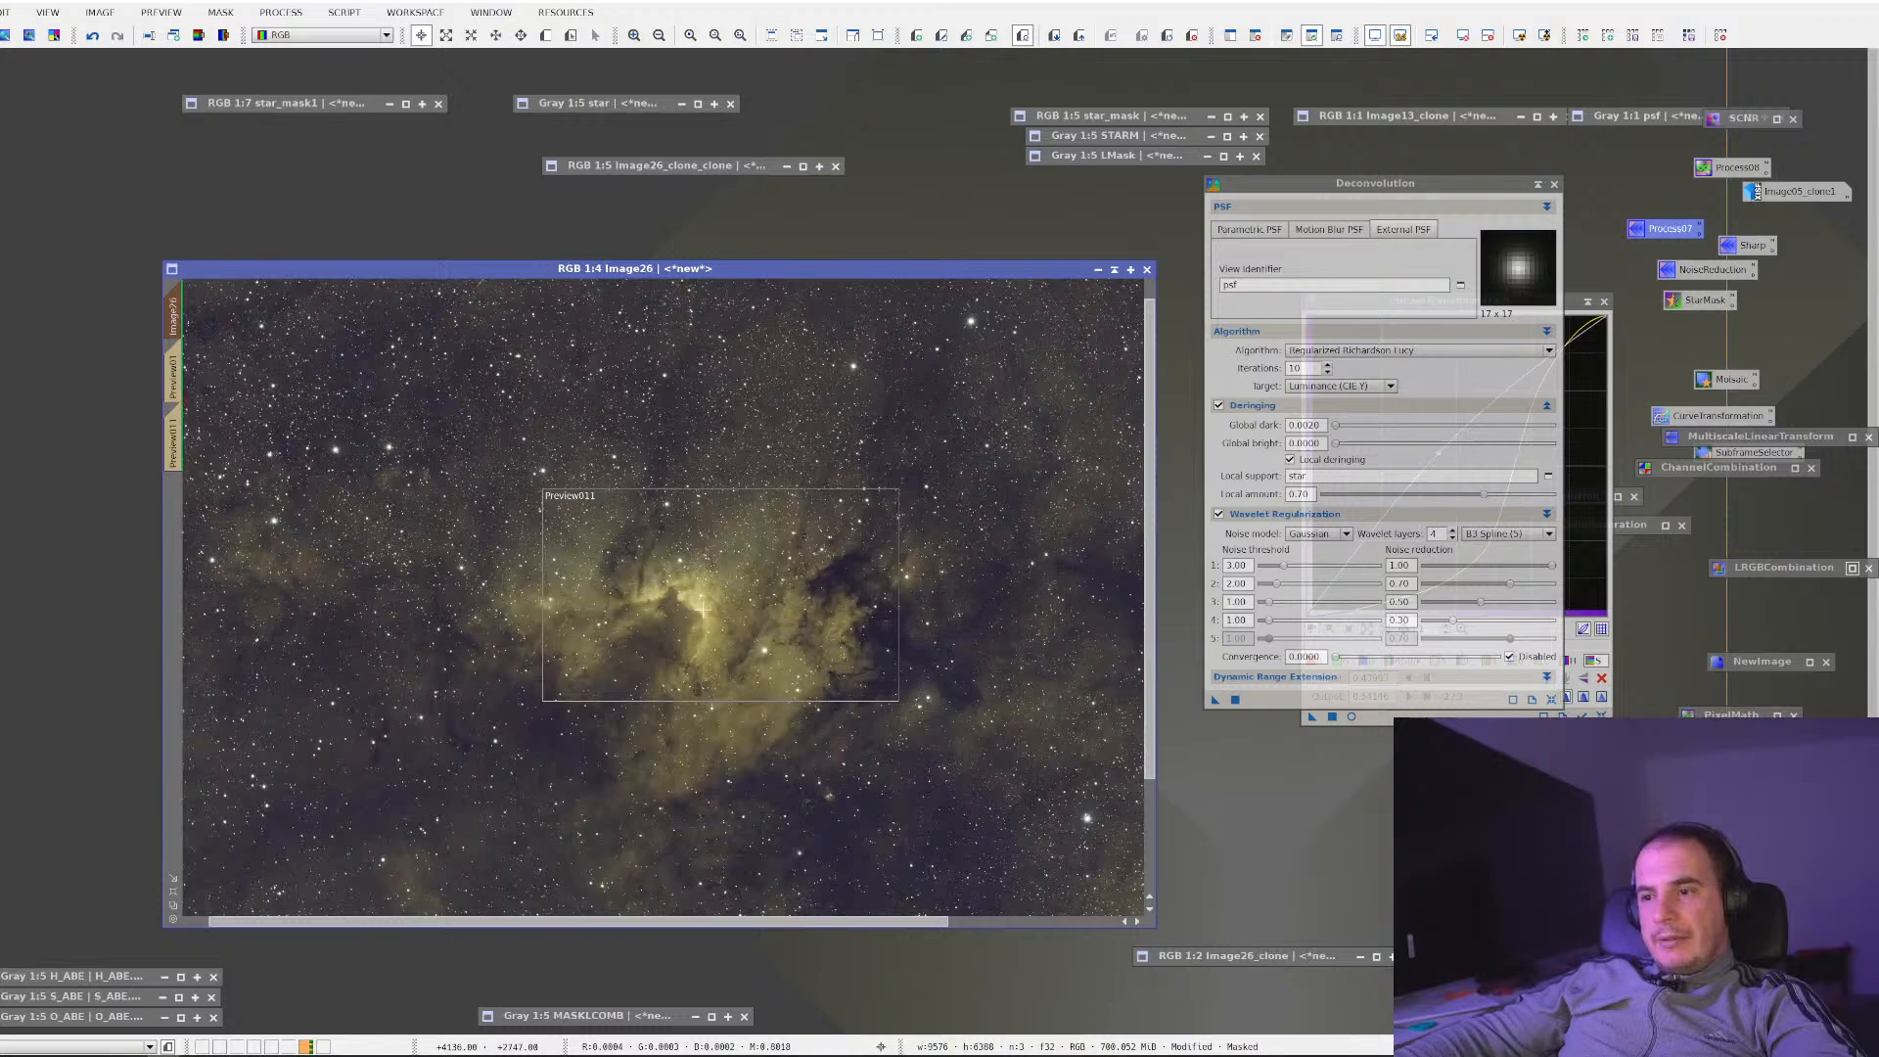
pyautogui.scroll(-1, 703, 609)
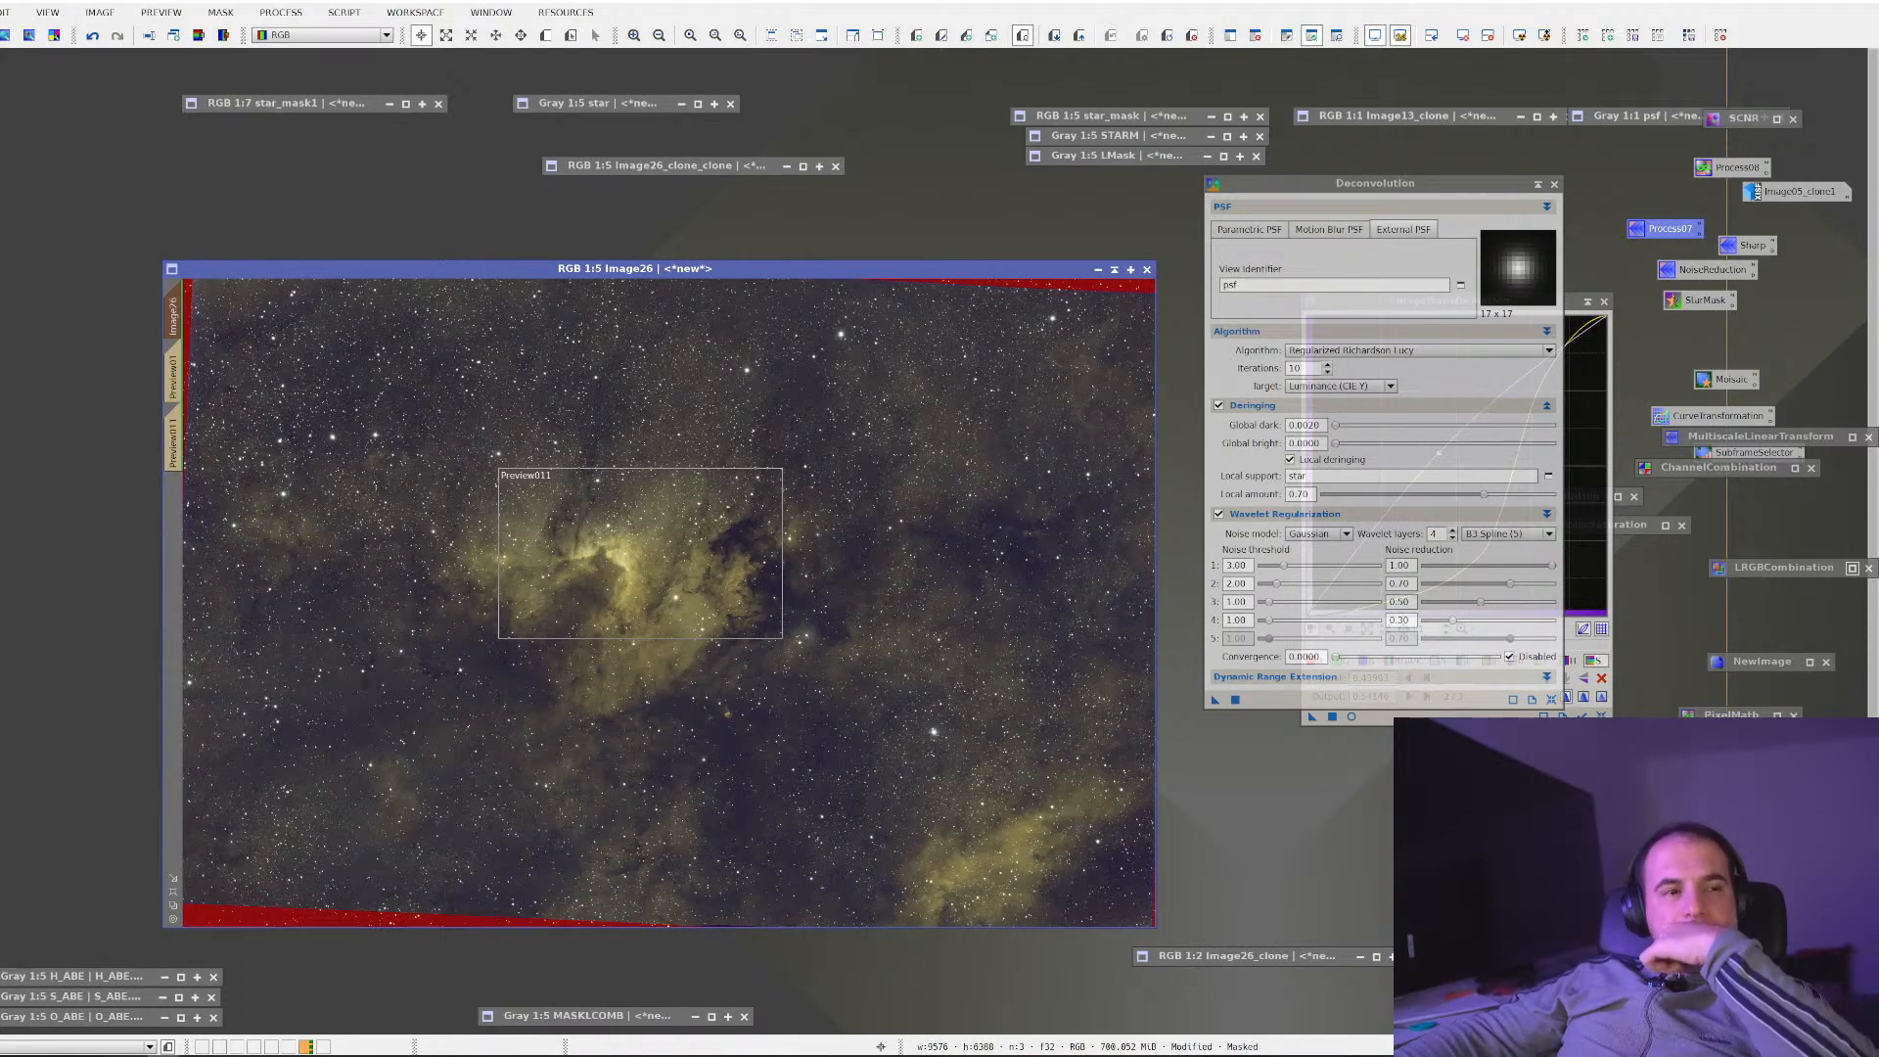
pyautogui.scroll(4, 517, 625)
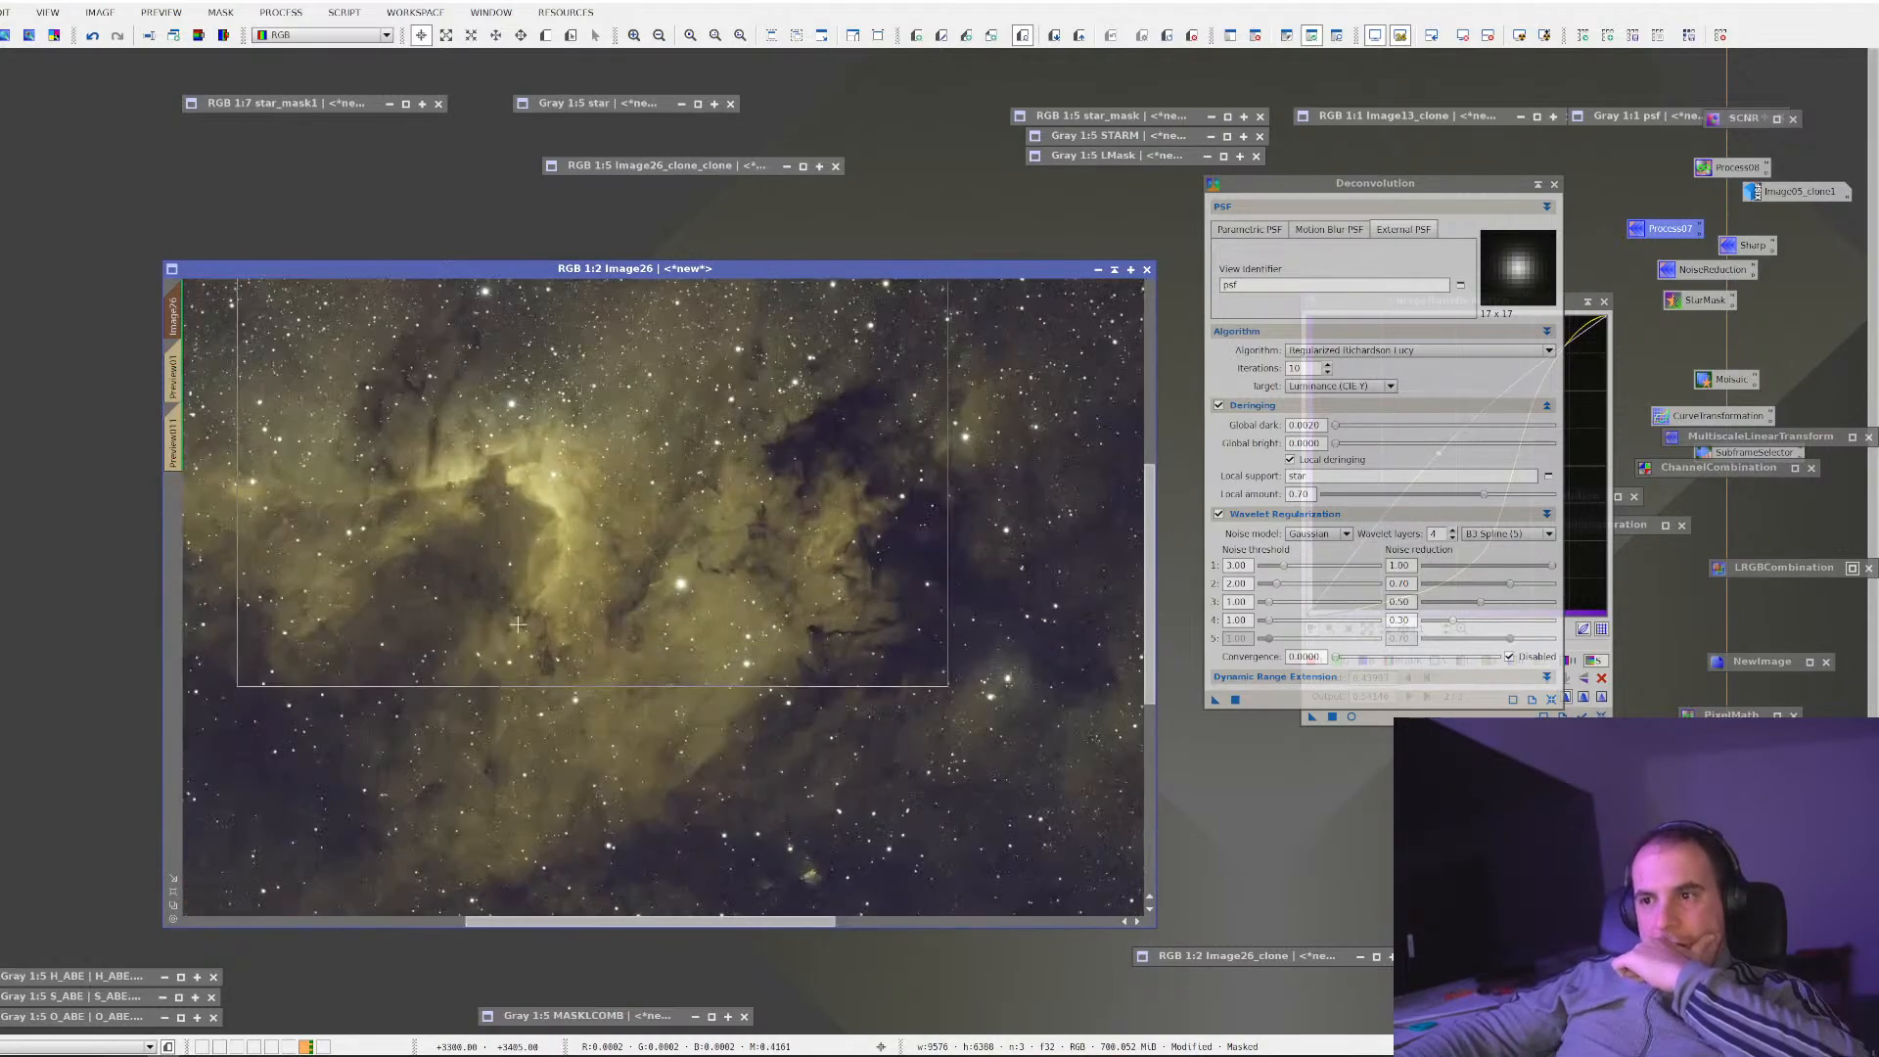
pyautogui.scroll(-5, 516, 625)
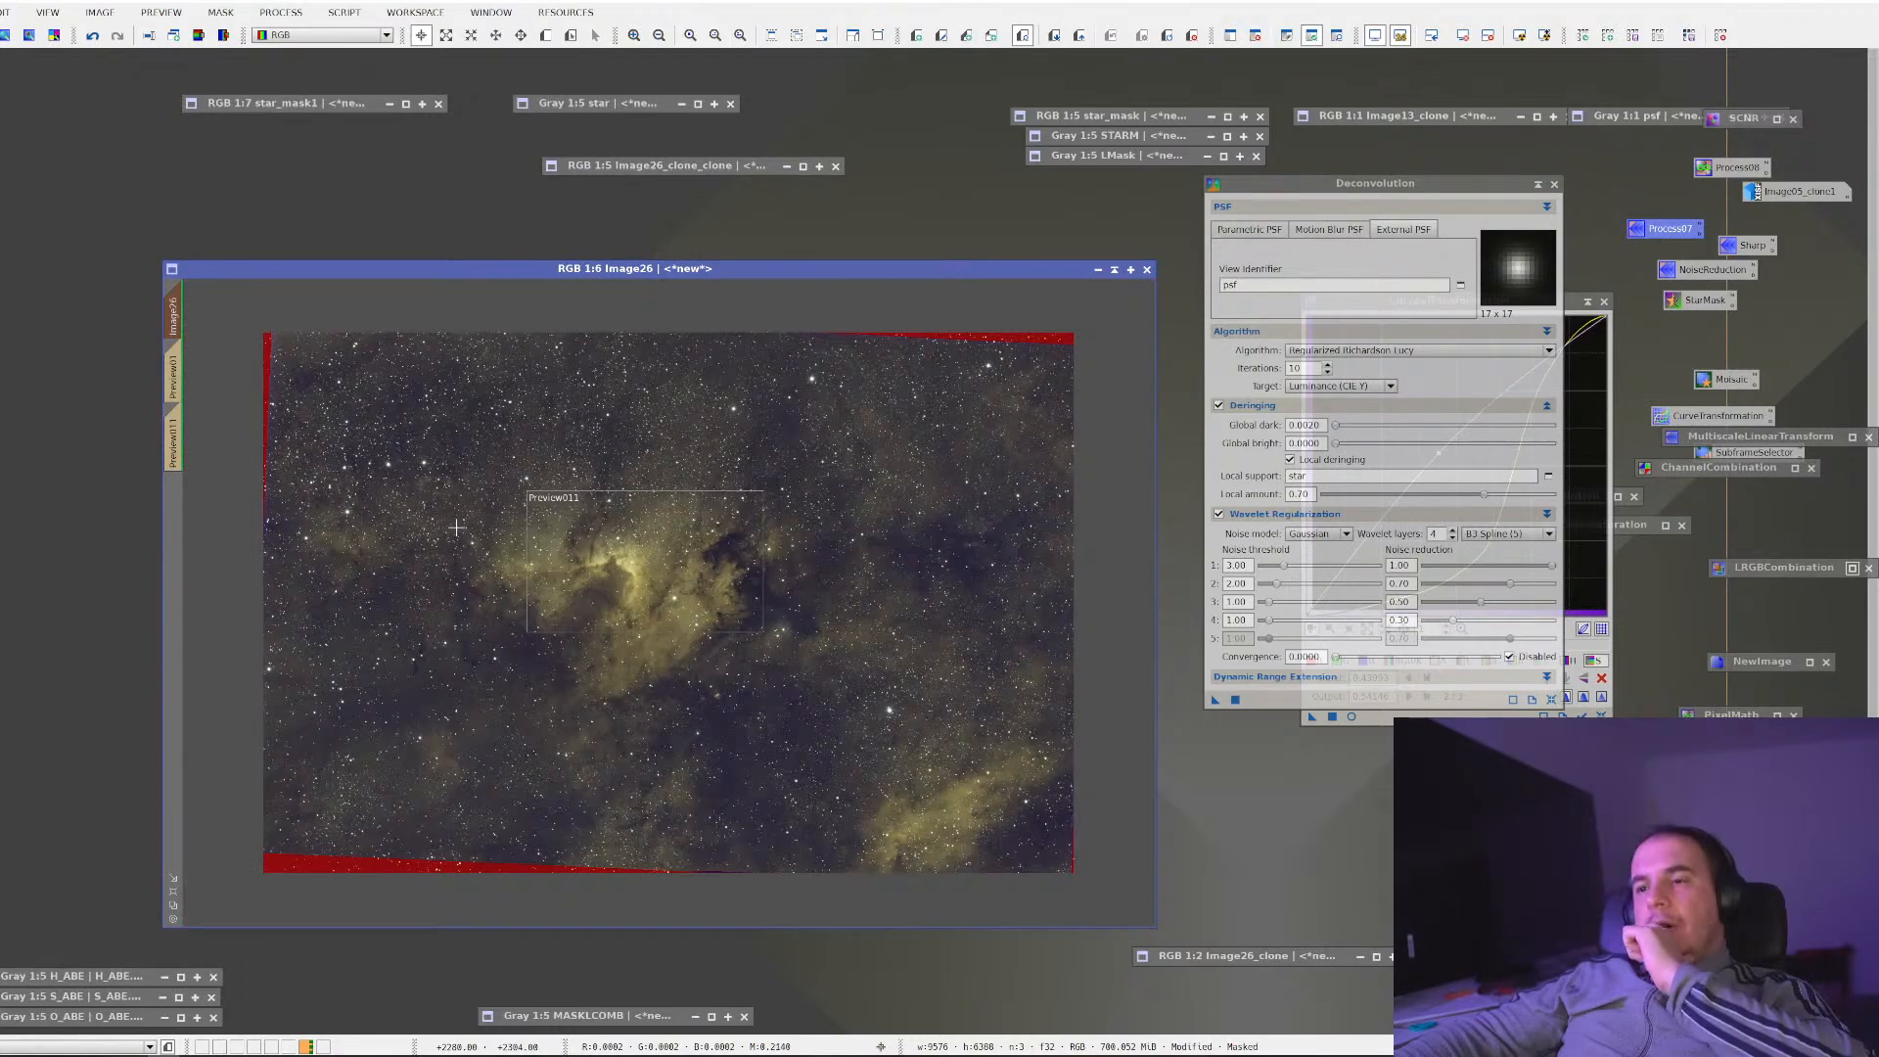
pyautogui.scroll(5, 456, 528)
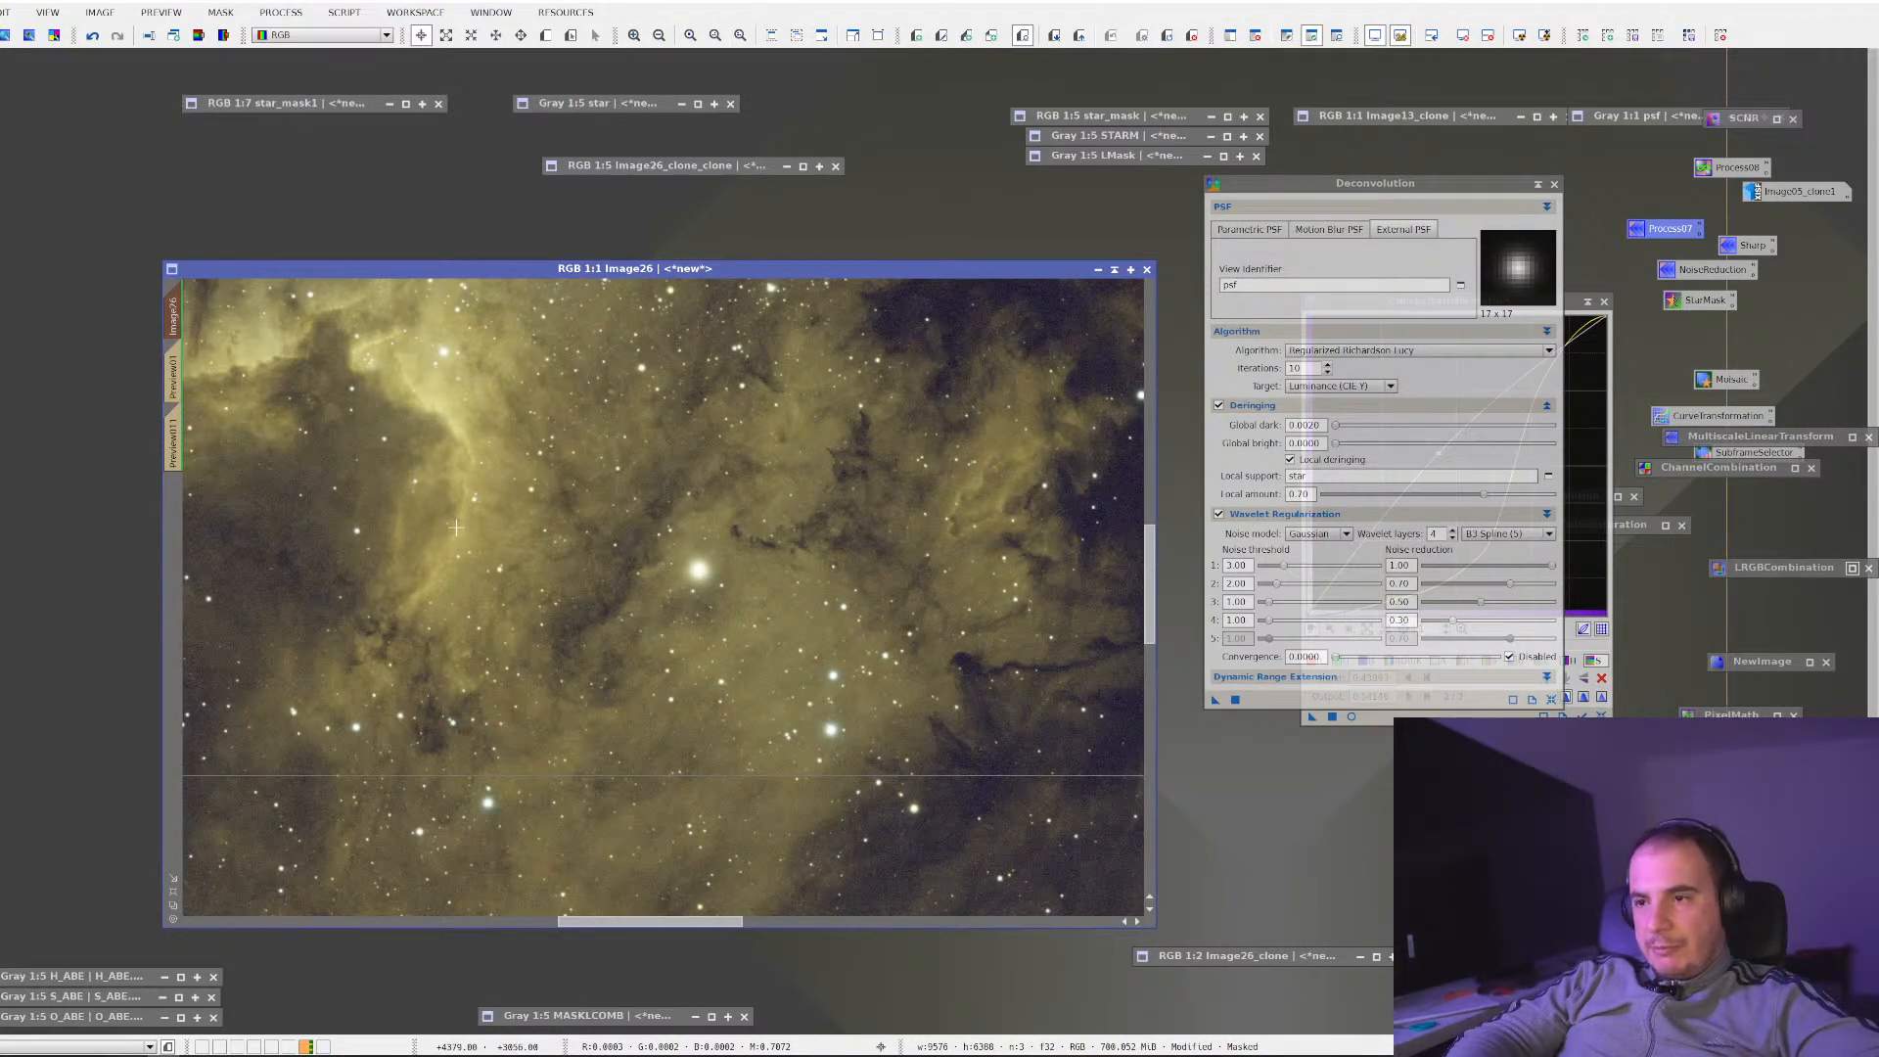
# Show the mask on Image26, invert it so the nebula and stars are protected, and hide it again
pyautogui.hotkey('ctrl', 'k')
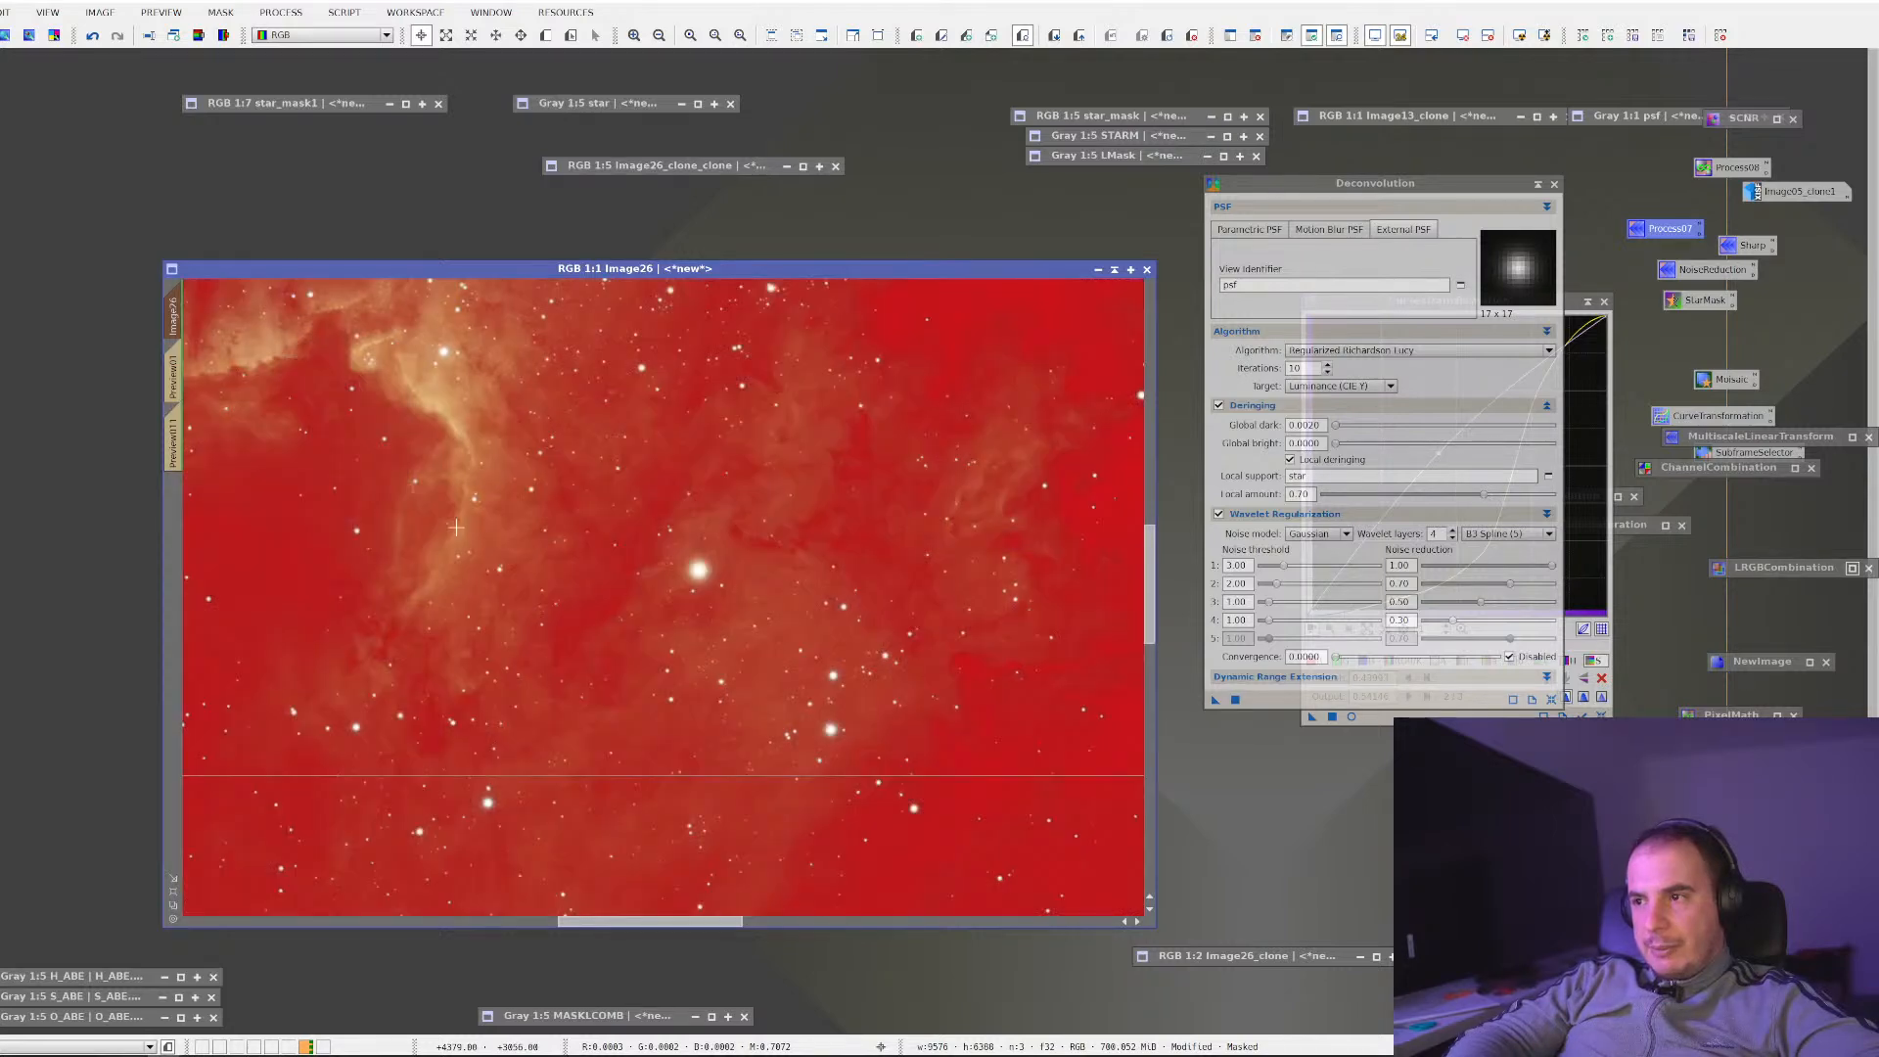
pyautogui.scroll(-2, 456, 527)
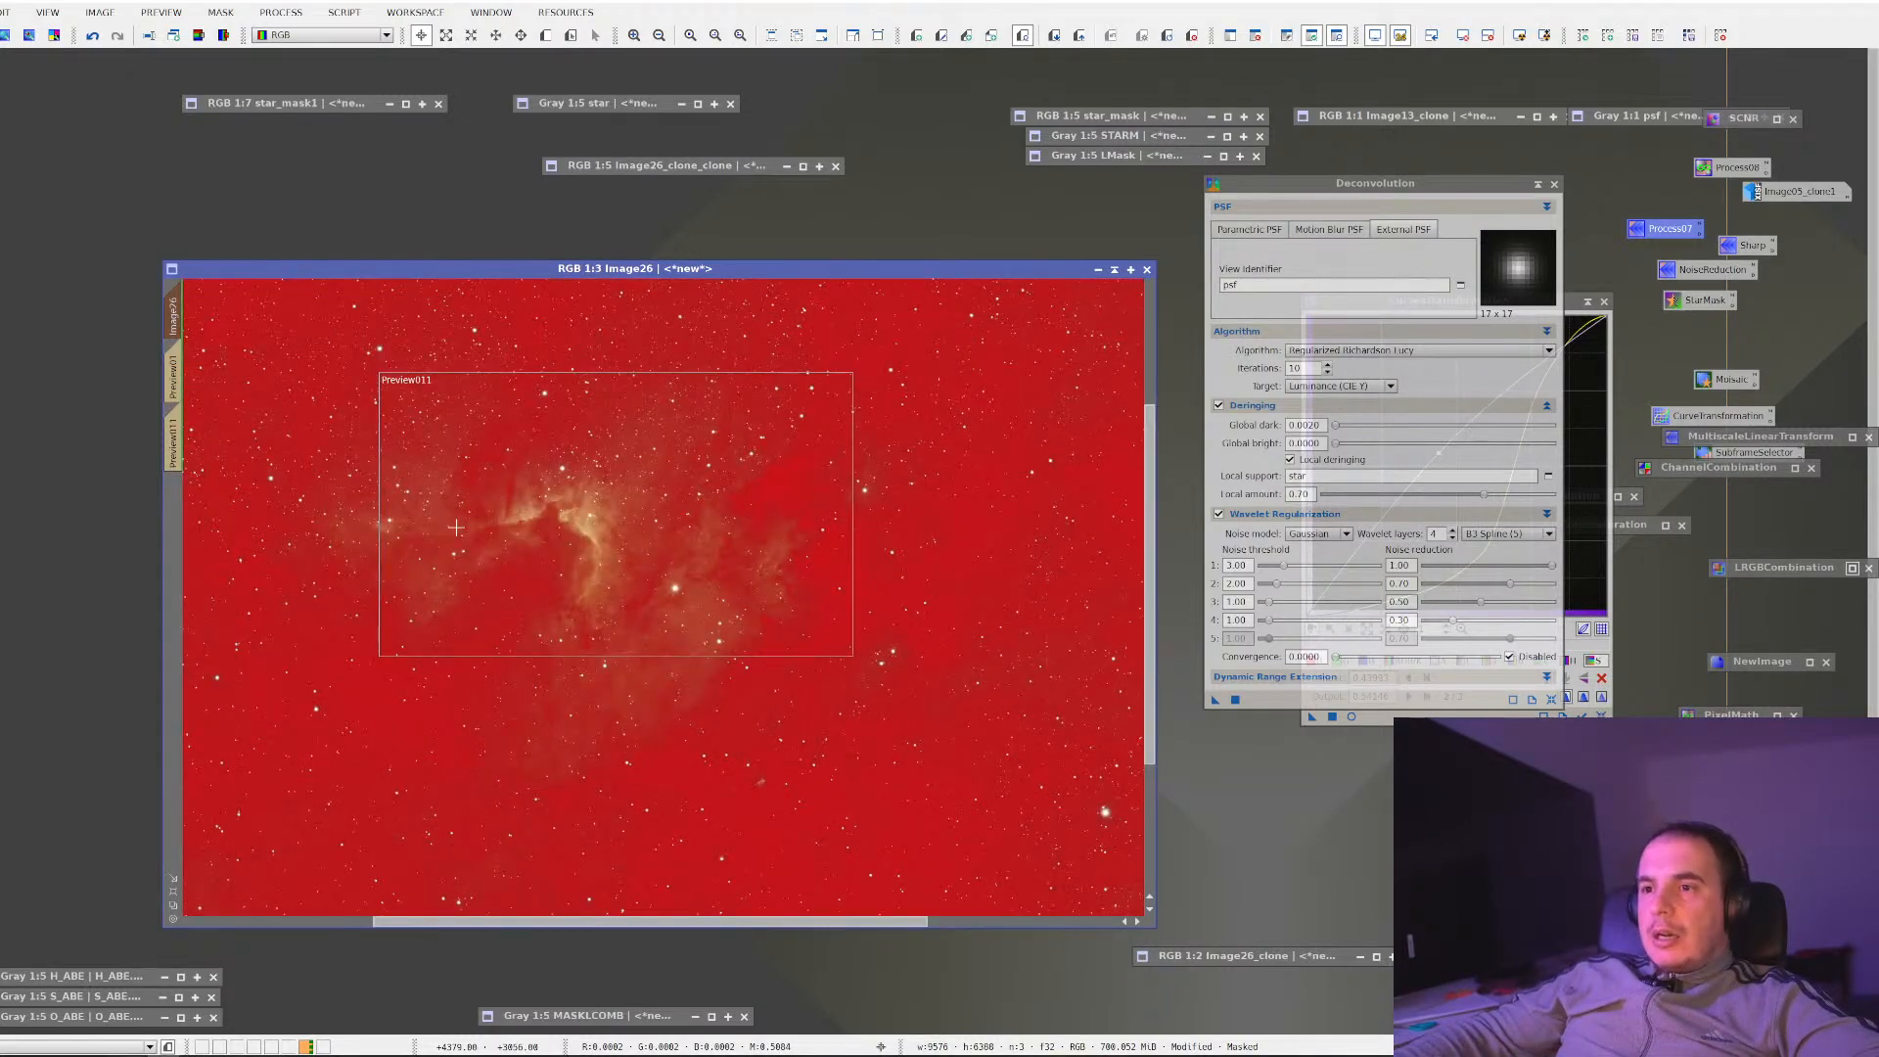
pyautogui.hotkey('ctrl', 'k')
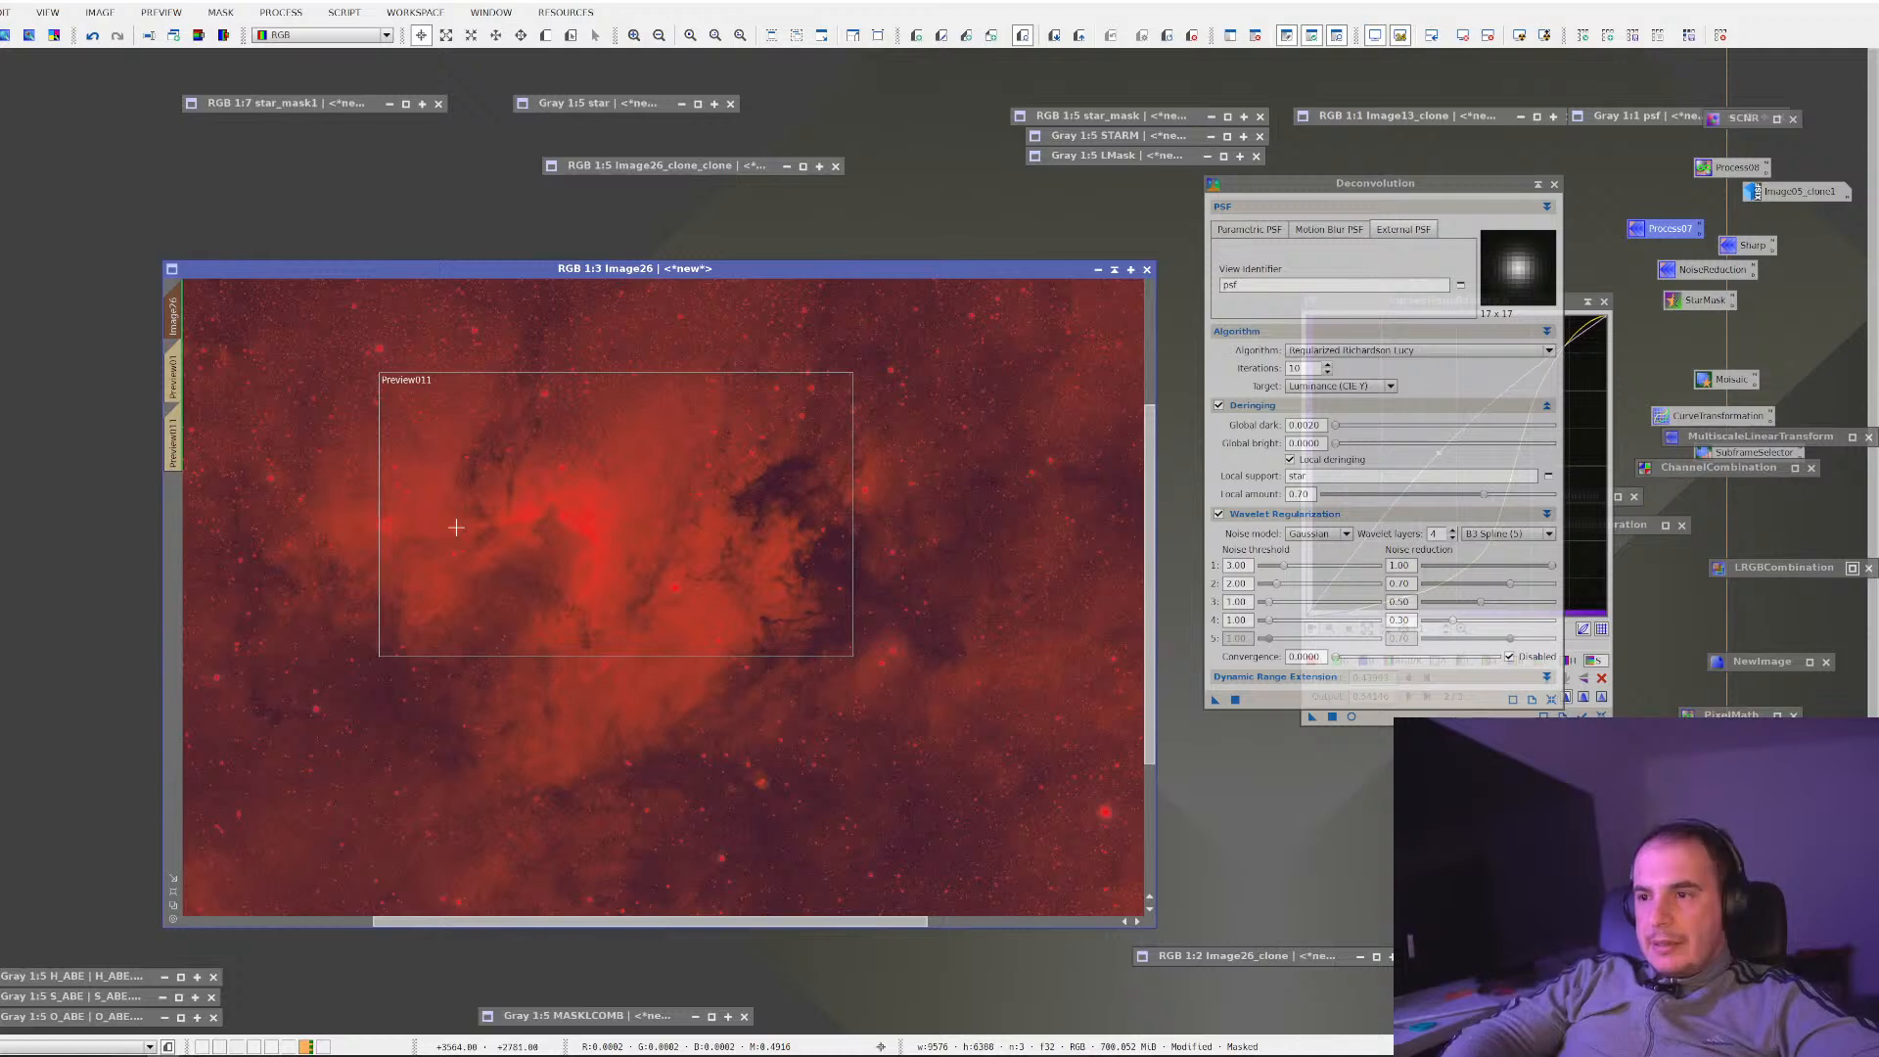
pyautogui.hotkey('ctrl', 'k')
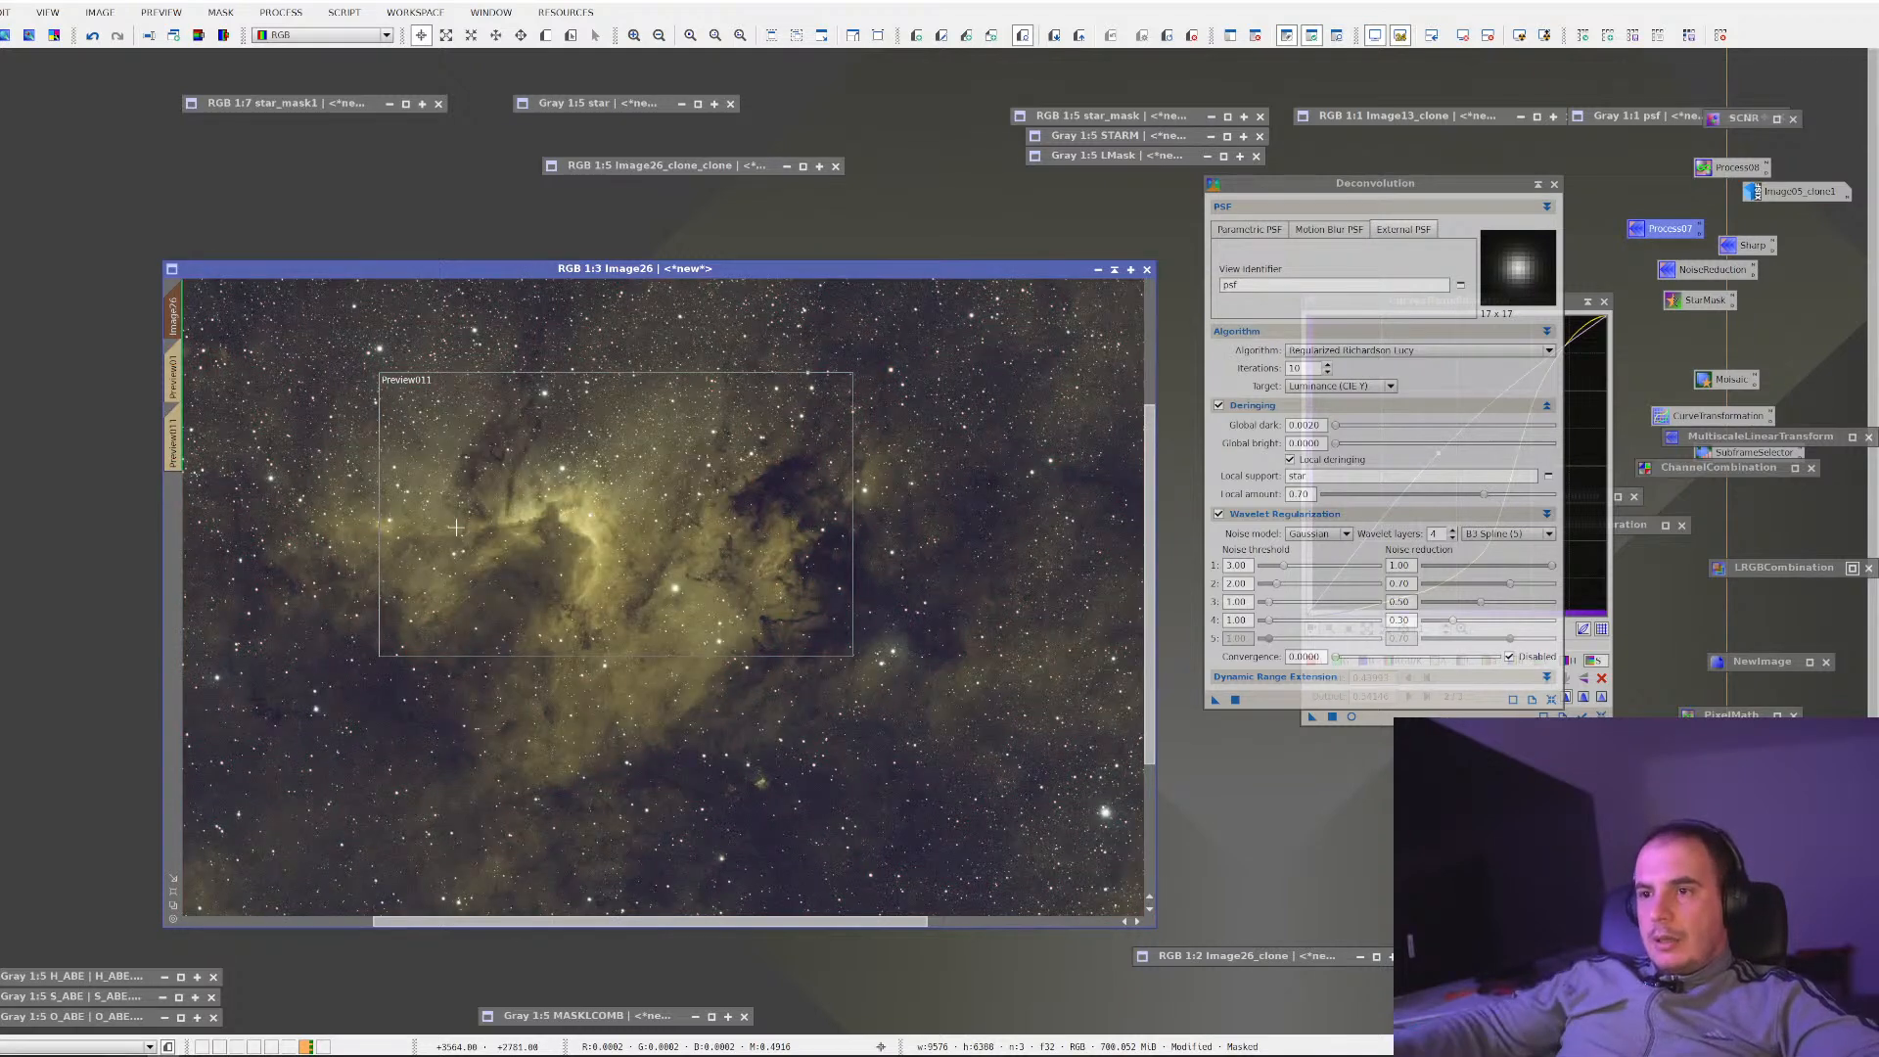
# Open the saved NoiseReduction process and apply its MultiscaleLinearTransform settings to the masked Image26
pyautogui.doubleClick(1693, 268)
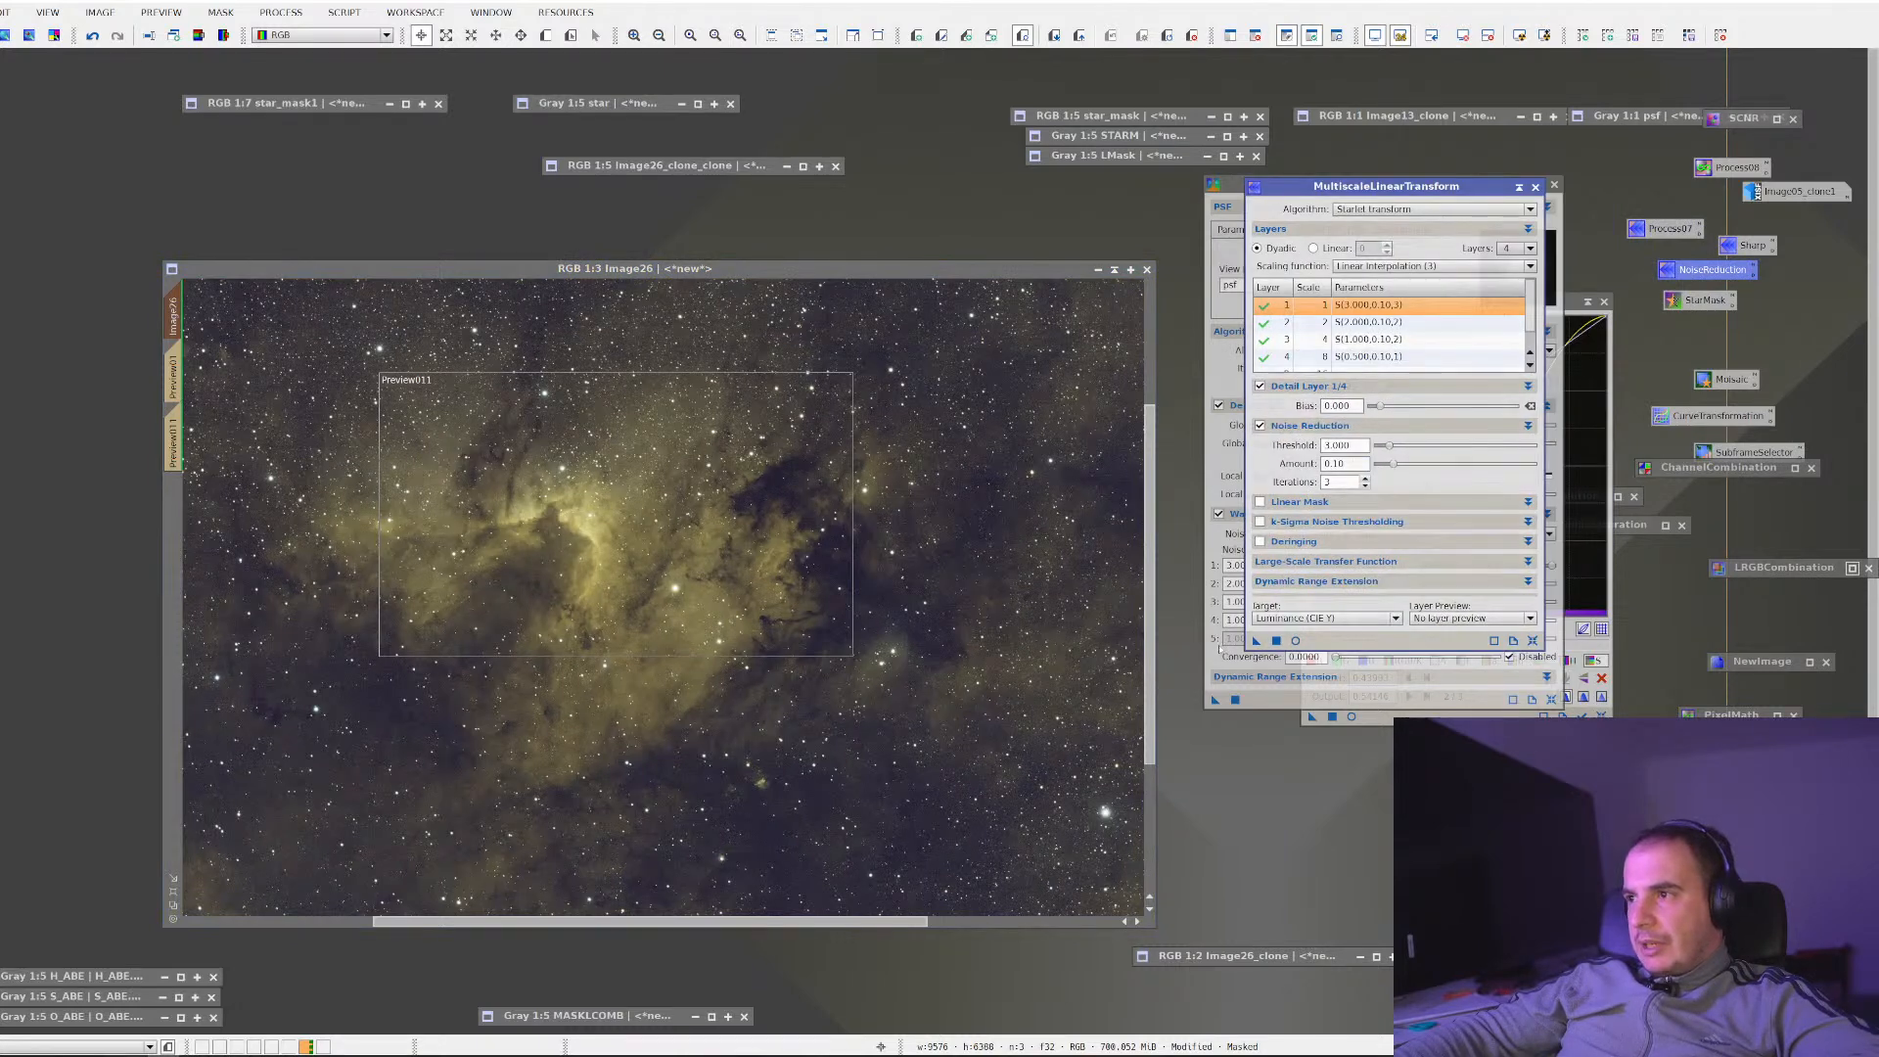
pyautogui.scroll(3, 919, 605)
pyautogui.scroll(-1, 919, 605)
pyautogui.moveTo(919, 605); pyautogui.dragTo(442, 562)
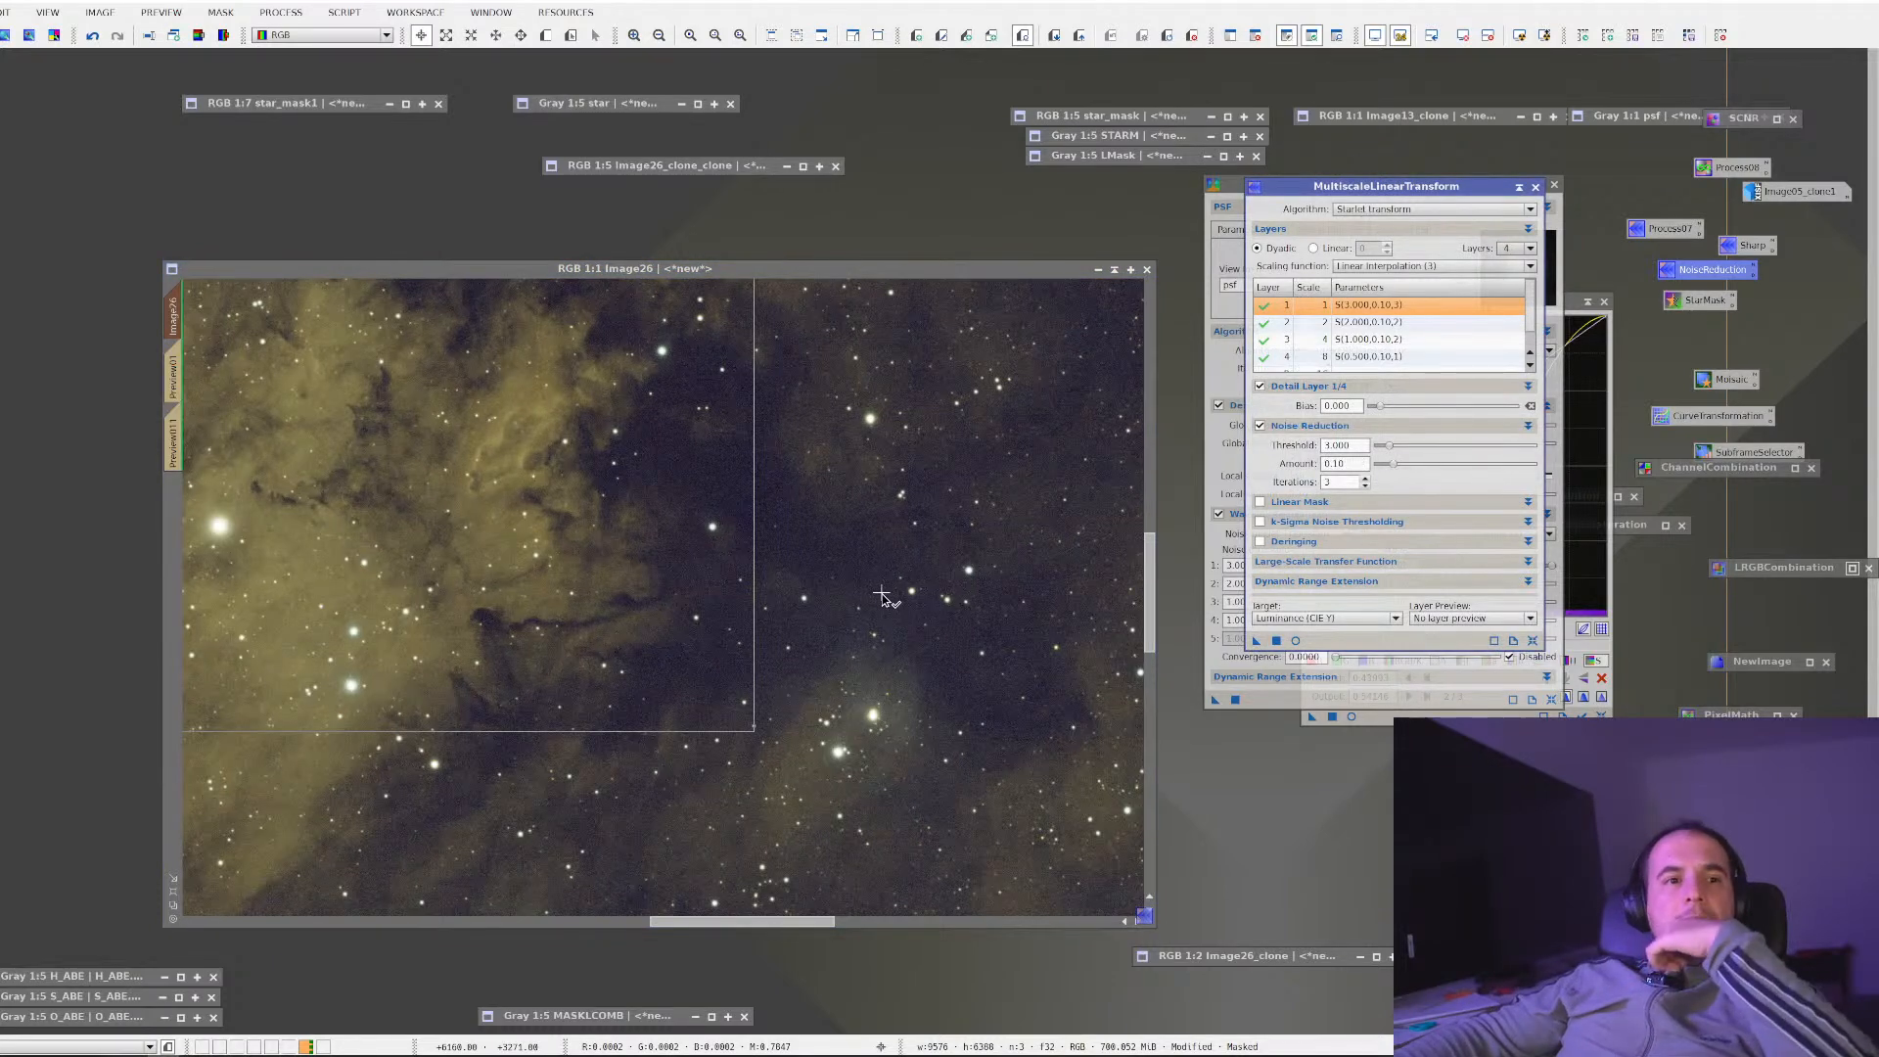
pyautogui.moveTo(881, 595); pyautogui.dragTo(881, 592)
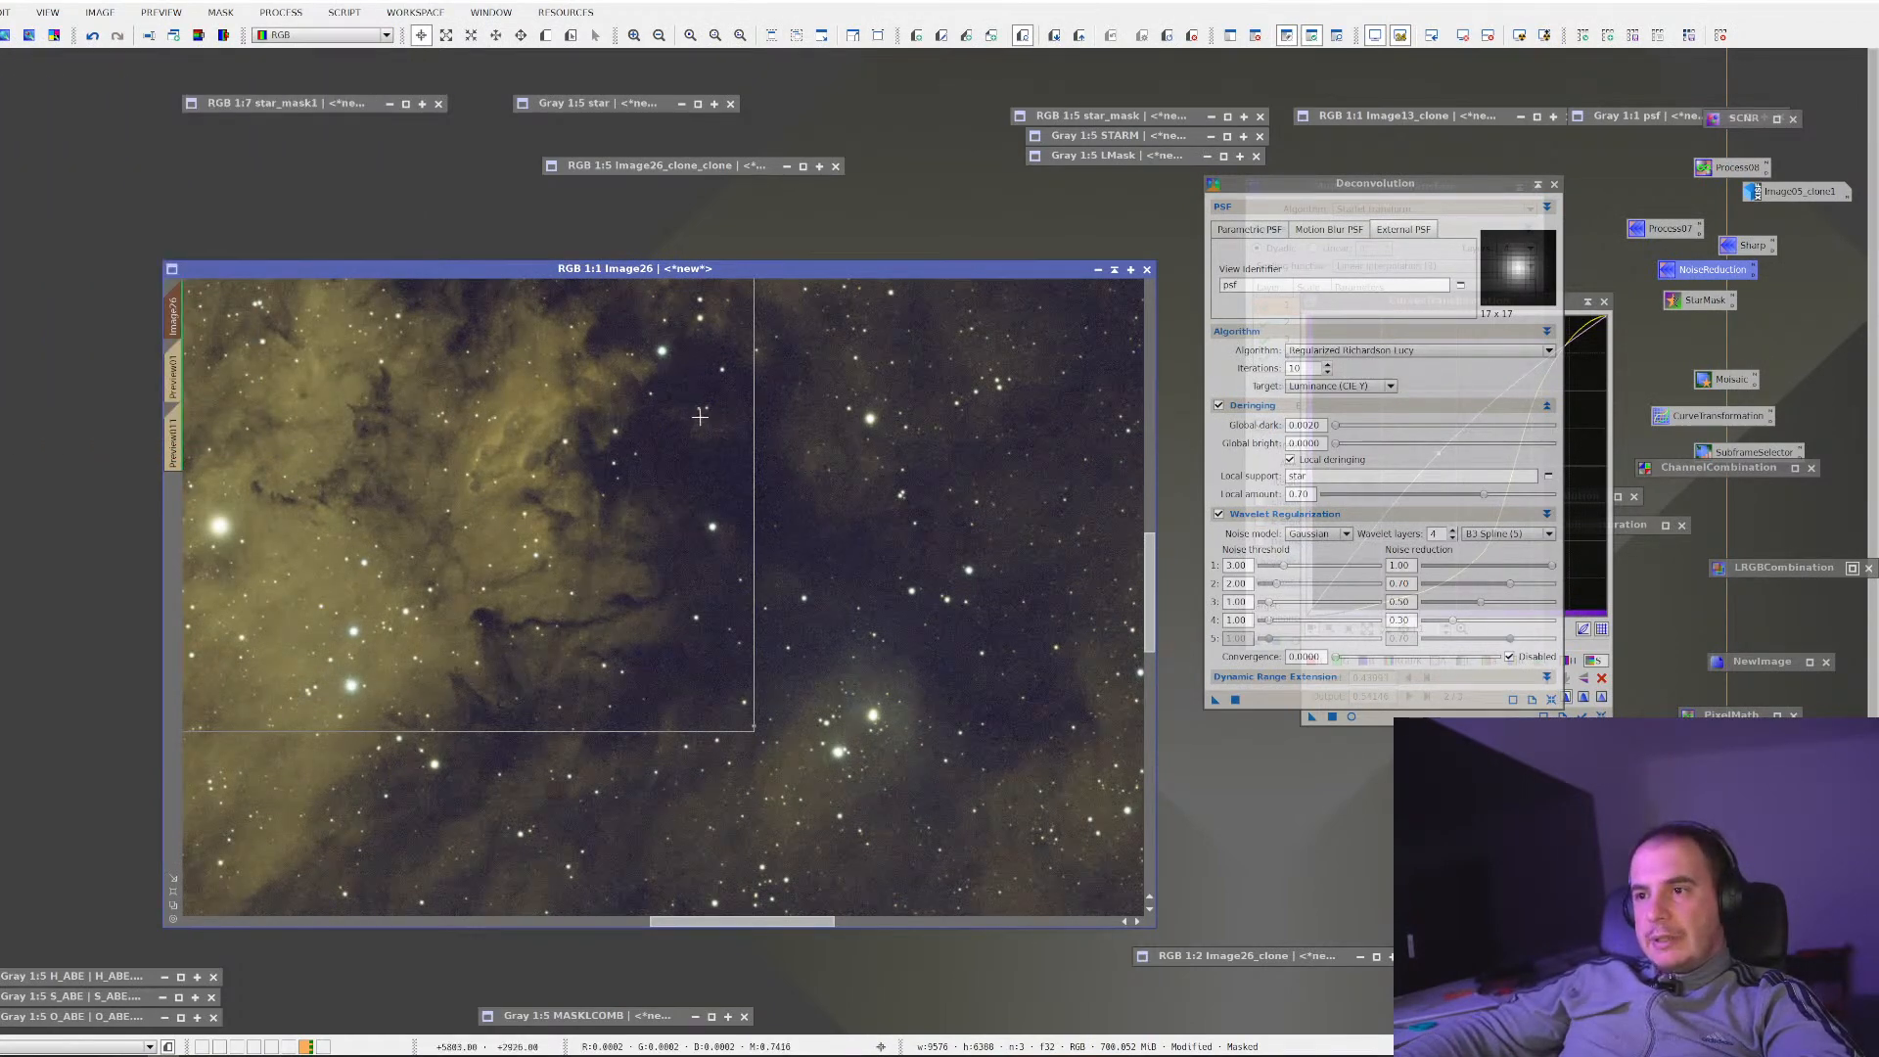
# Examine the noise in the dark background of Image26 up close and collapse the Deconvolution window
pyautogui.scroll(3, 699, 414)
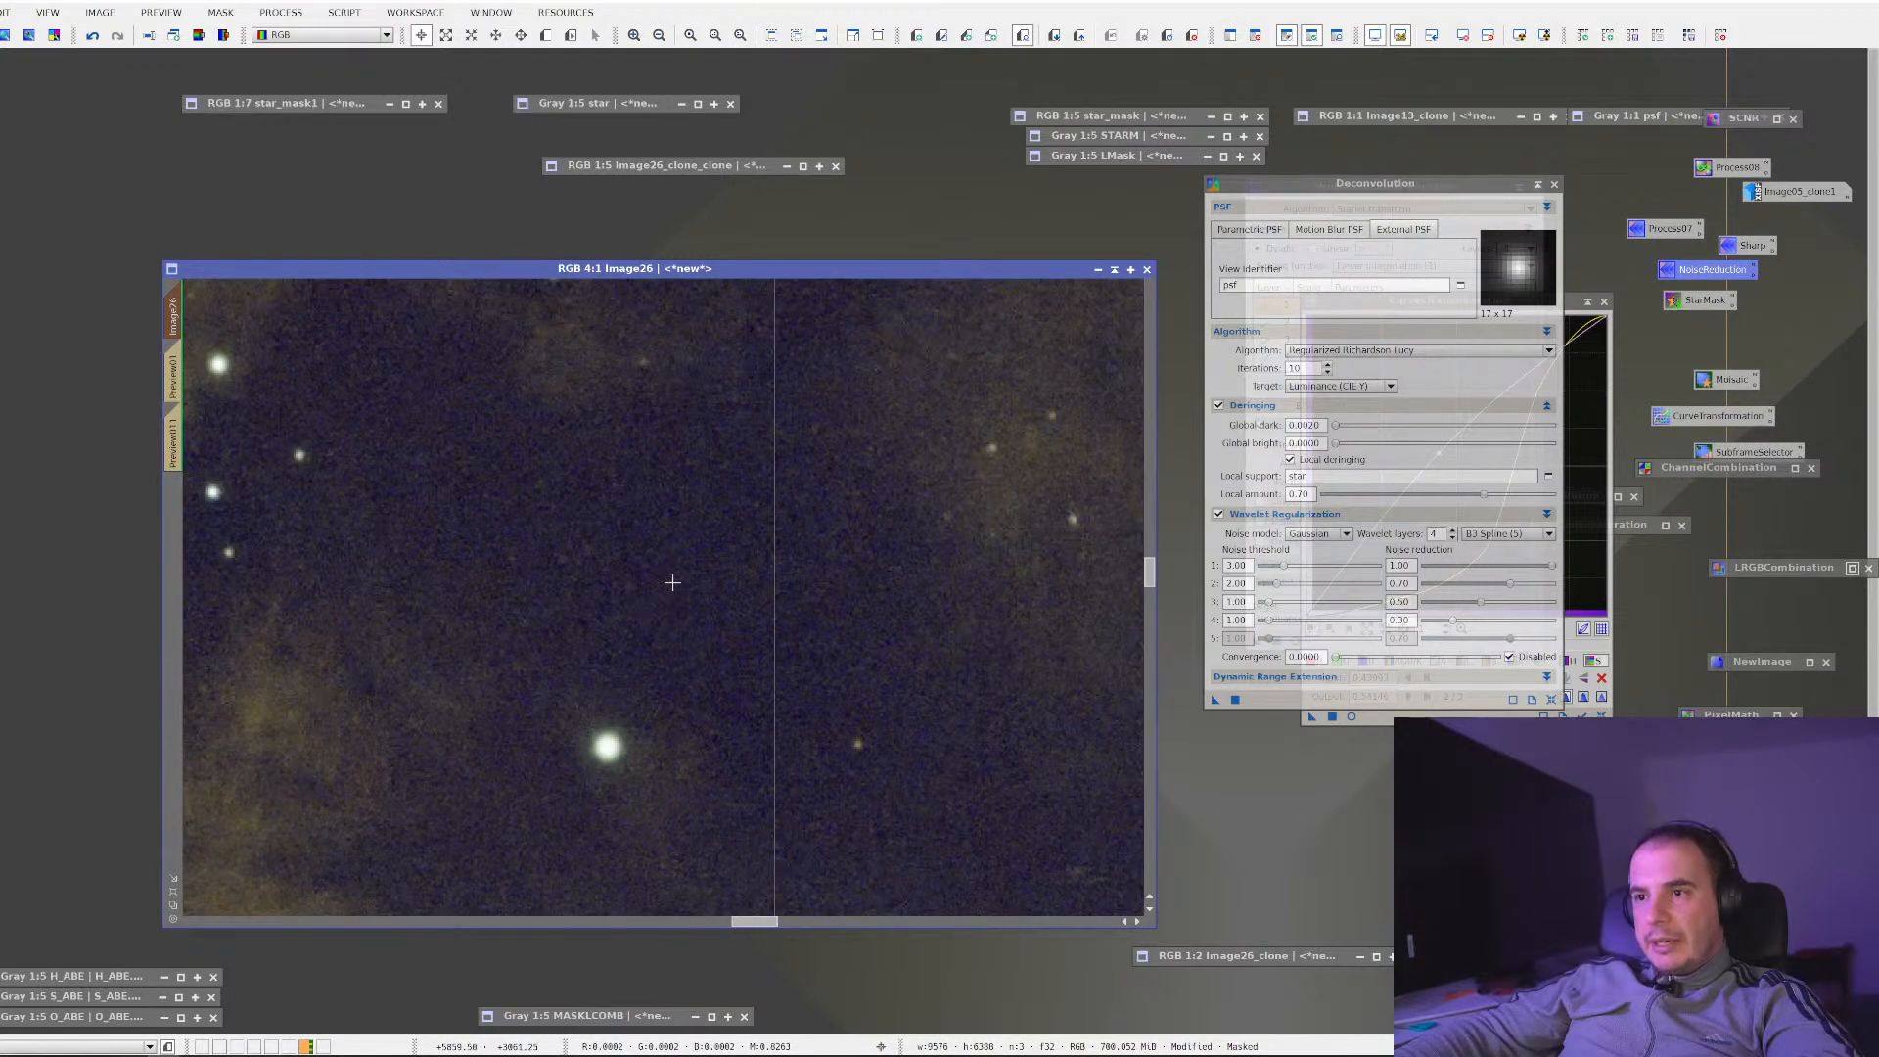
pyautogui.scroll(2, 551, 477)
pyautogui.scroll(1, 551, 479)
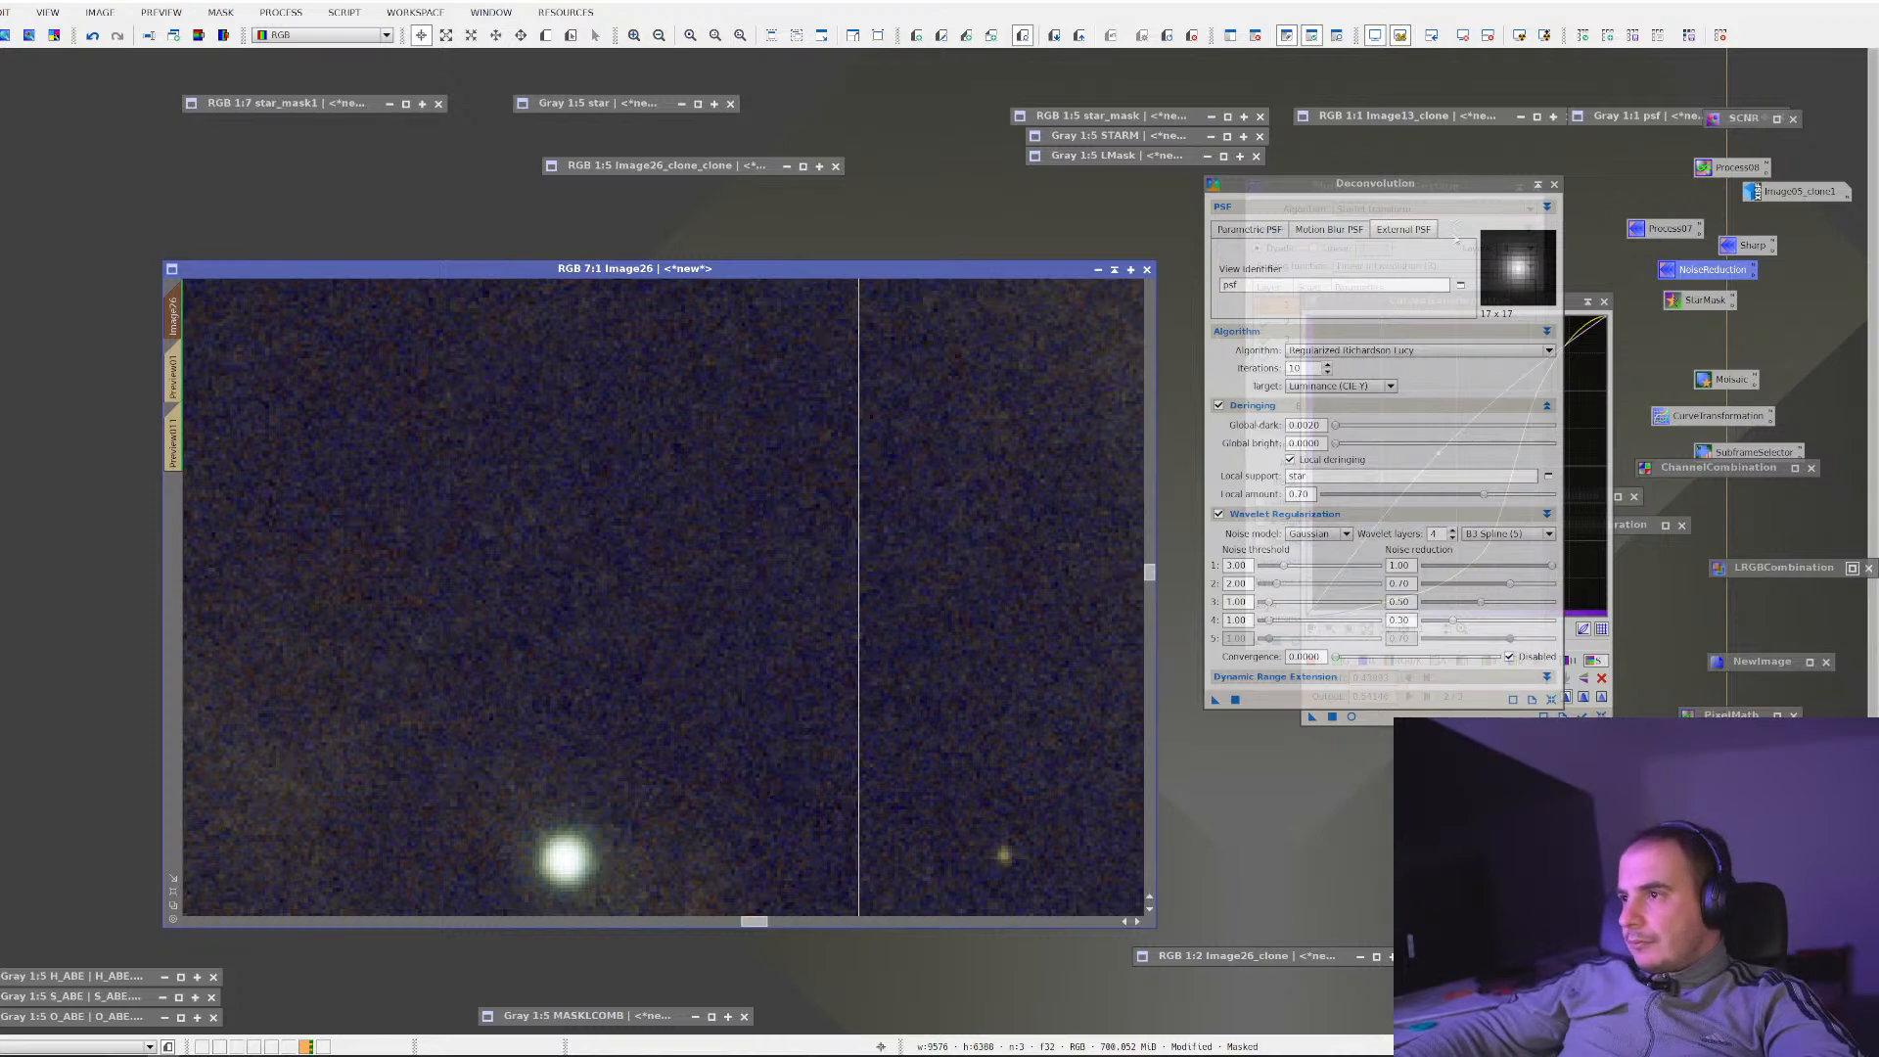
pyautogui.click(1537, 184)
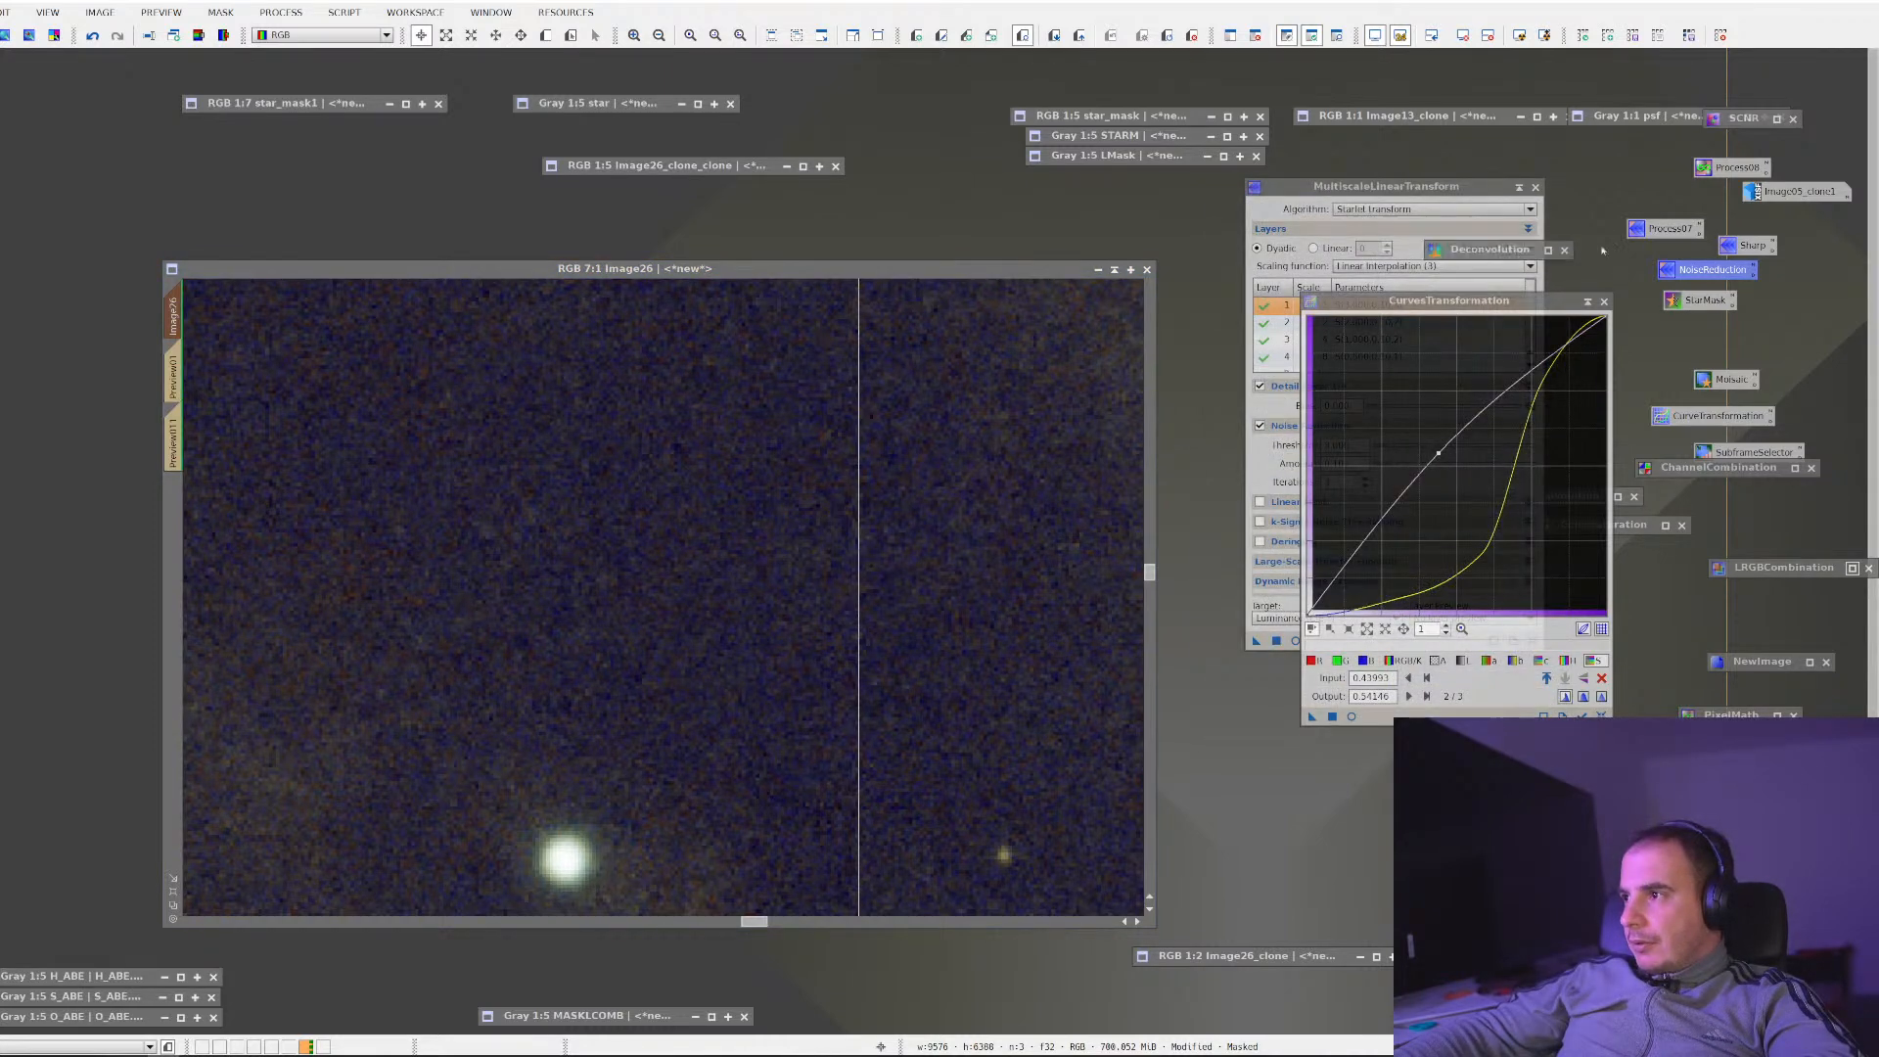
# Set the noise reduction amount to 0.20 for detail layers 1 and 2 in MultiscaleLinearTransform
pyautogui.click(1443, 201)
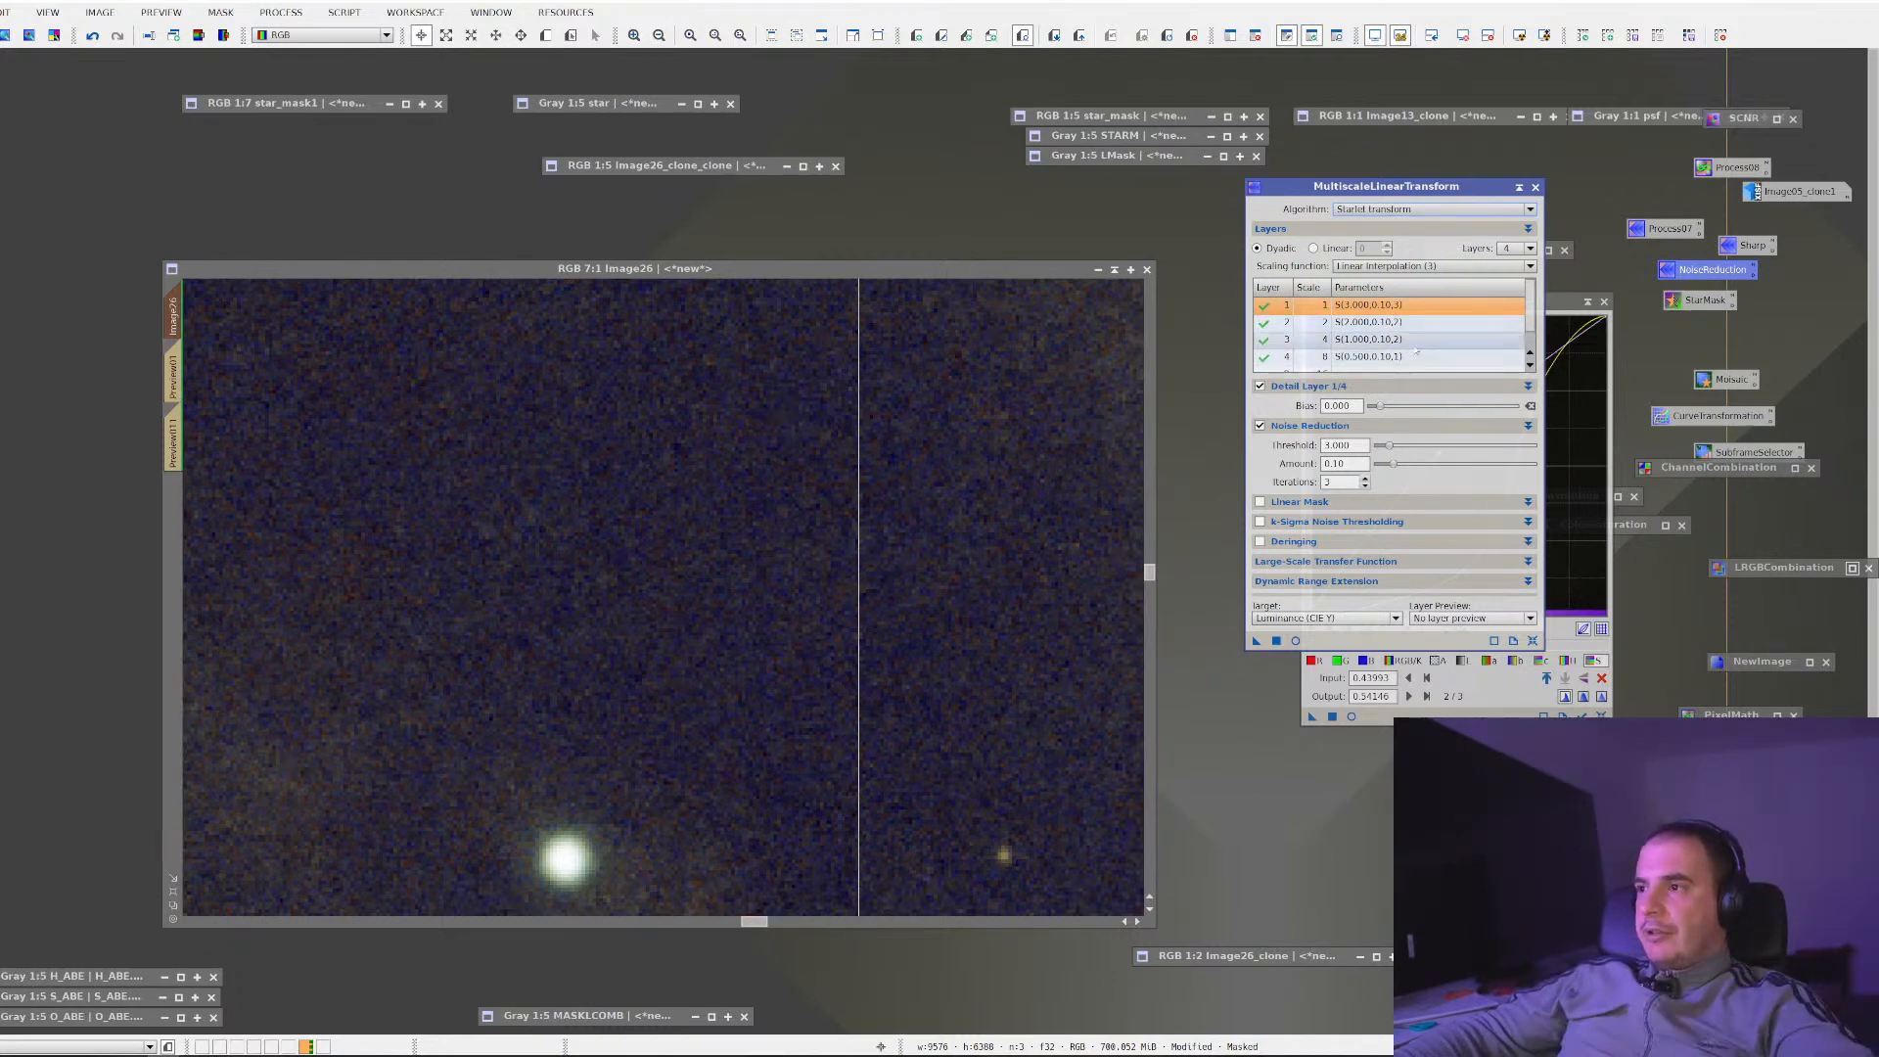
pyautogui.click(1341, 464)
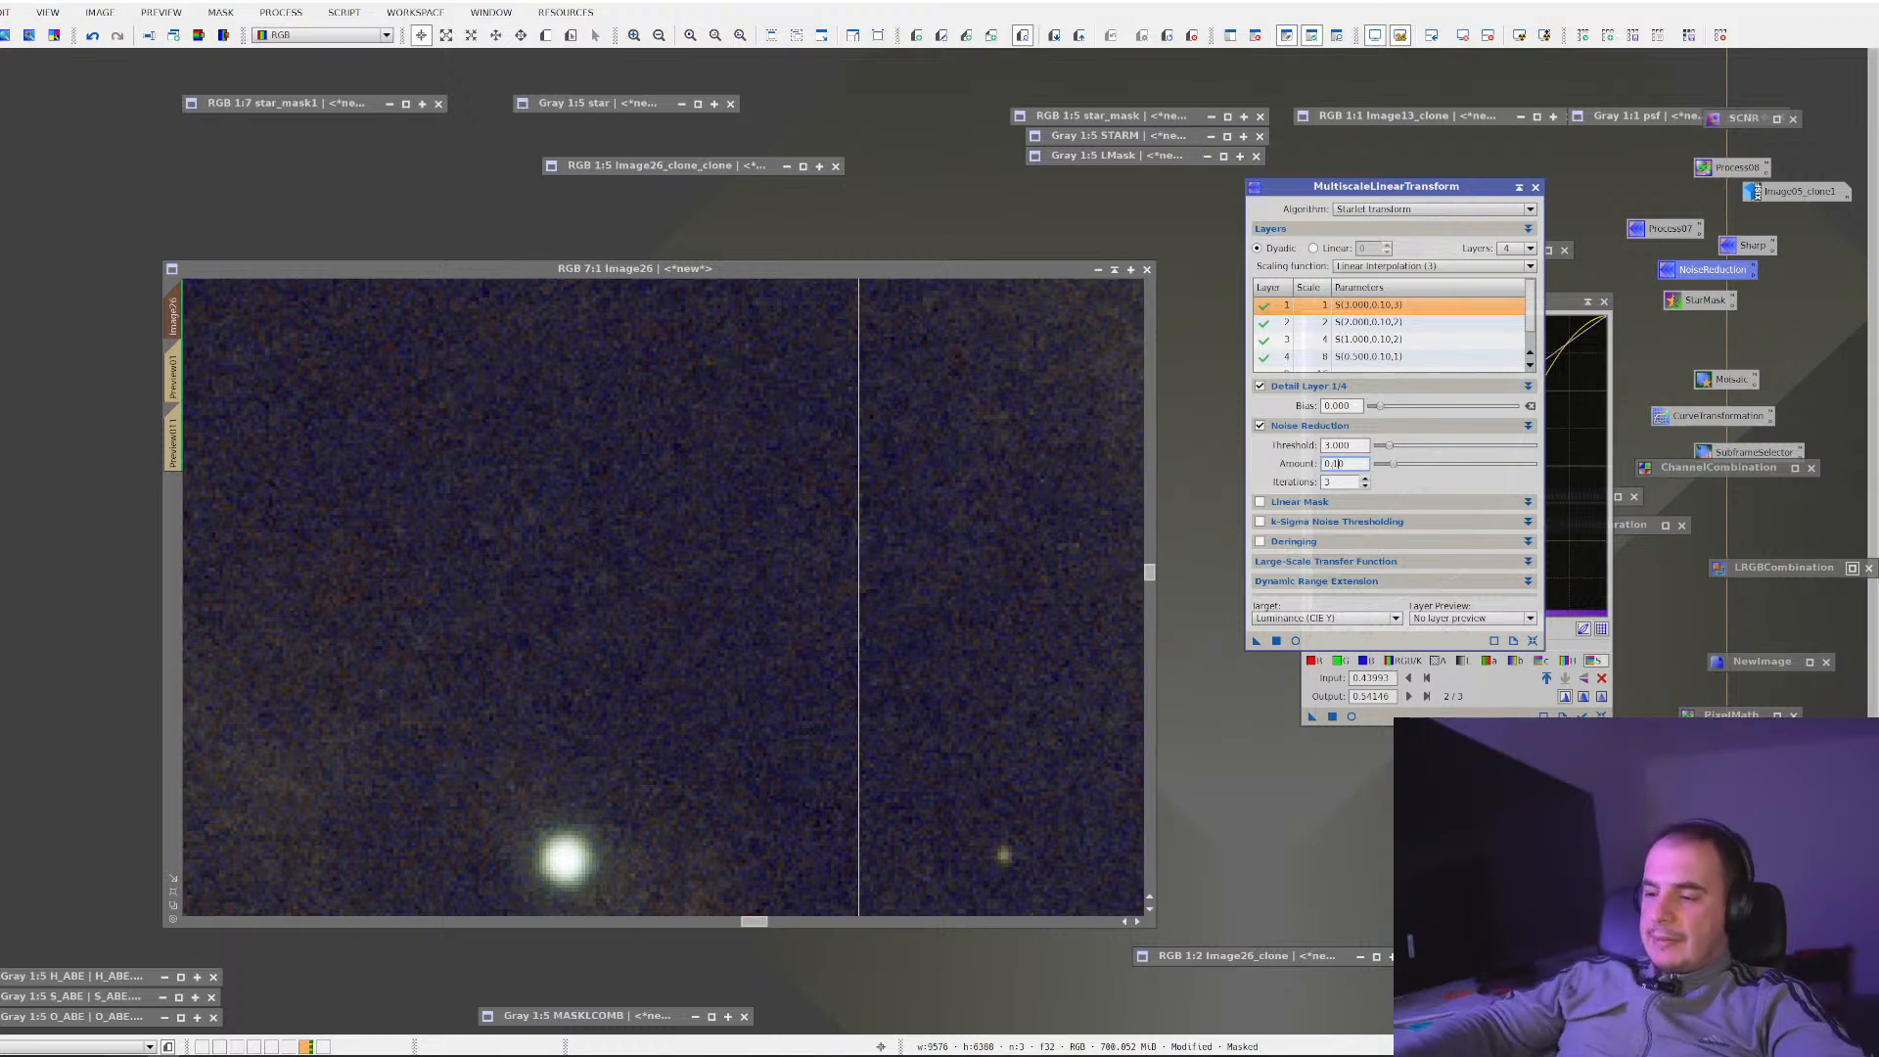
pyautogui.press('BackSpace')
pyautogui.write('2')
pyautogui.click(1369, 322)
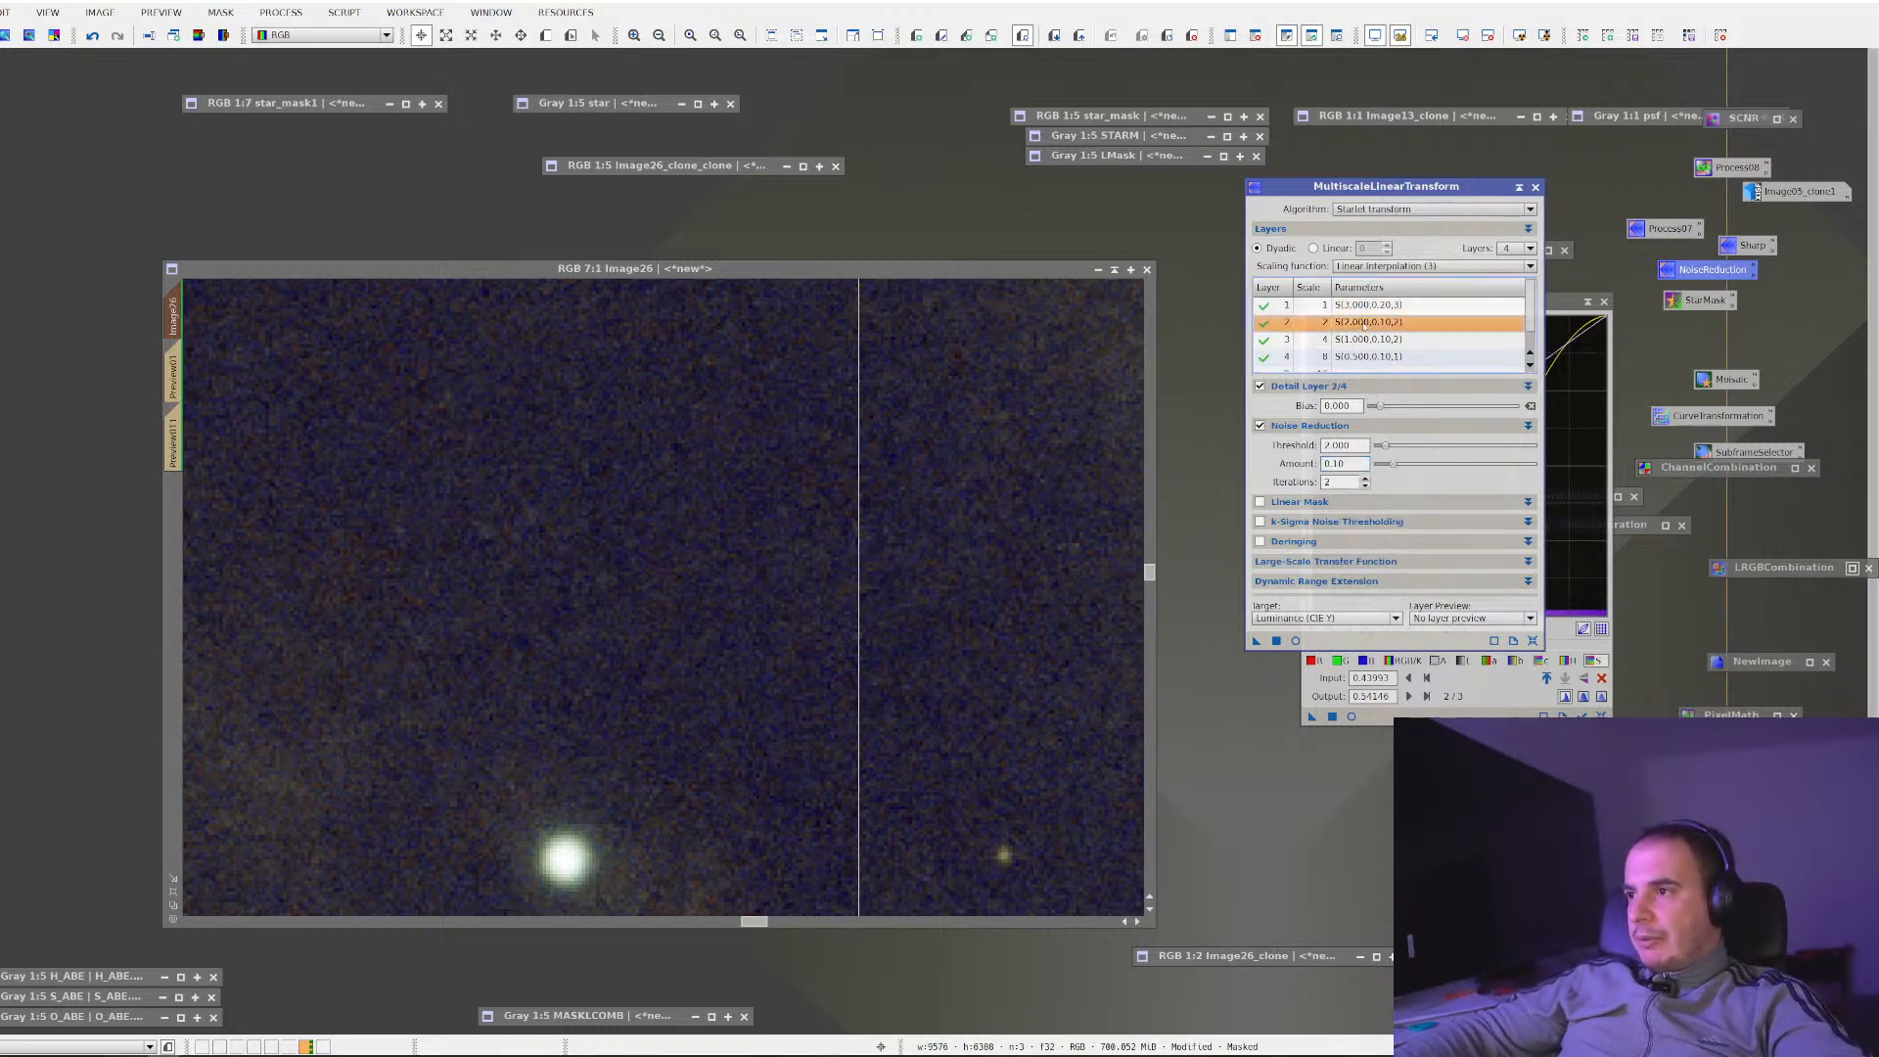
pyautogui.press('BackSpace')
pyautogui.write('2')
# Set the noise reduction amount to 0.20 for detail layers 3 and 4 as well
pyautogui.click(1392, 340)
pyautogui.click(1346, 460)
pyautogui.press('BackSpace')
pyautogui.write('2')
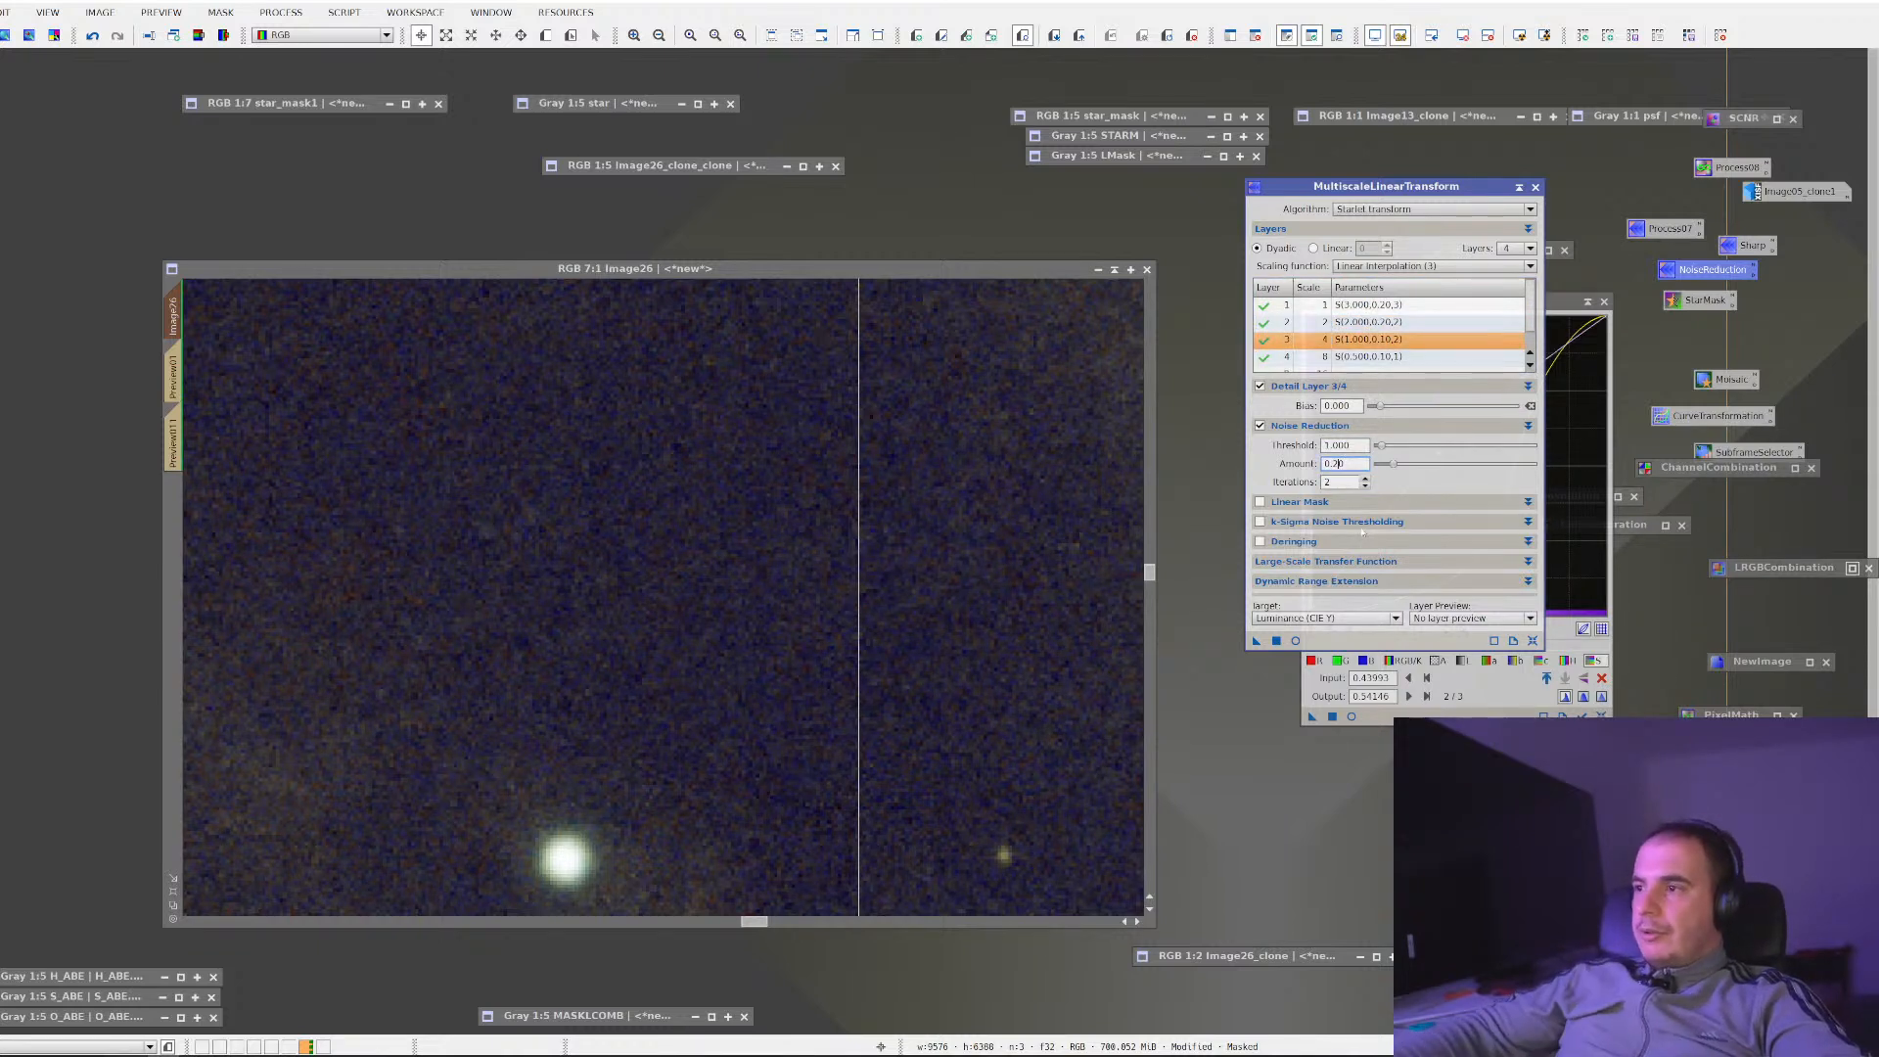
pyautogui.click(1390, 357)
pyautogui.click(1336, 464)
pyautogui.press('BackSpace')
pyautogui.write('2')
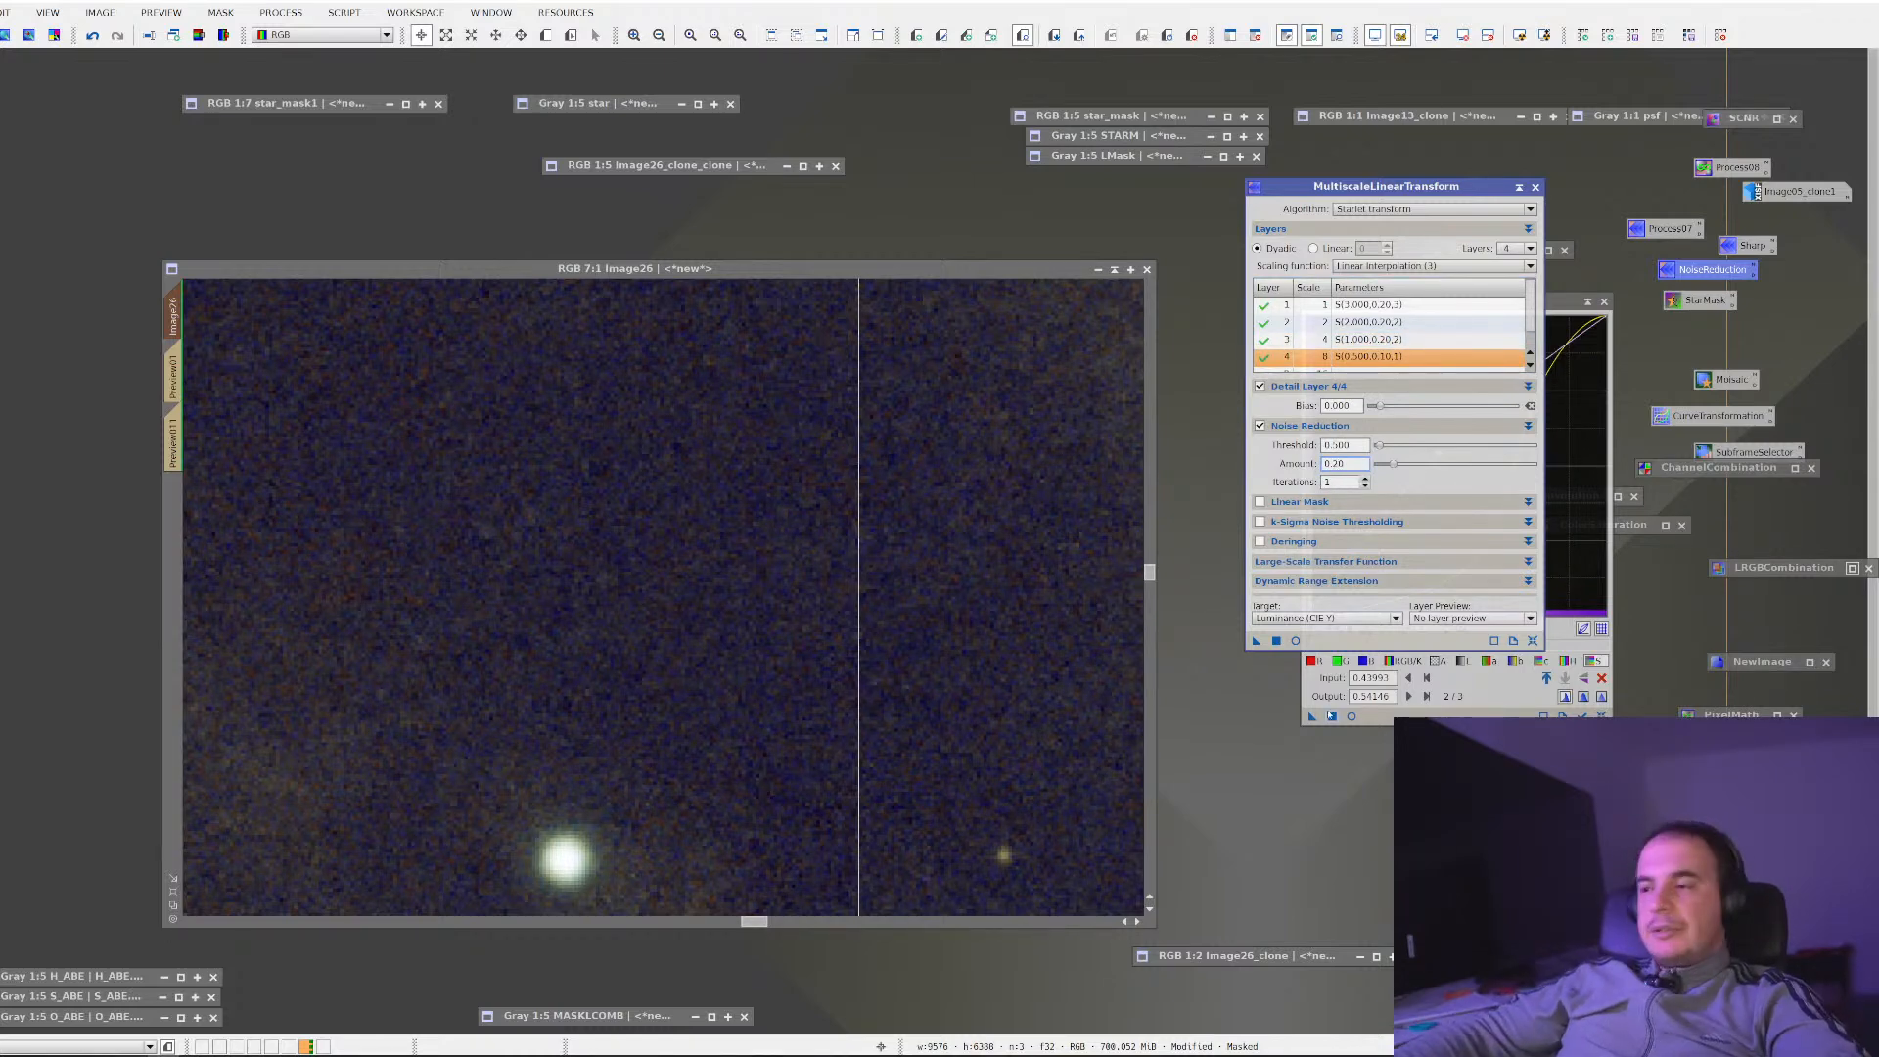
# Apply the adjusted MultiscaleLinearTransform noise reduction to the masked Image26
pyautogui.scroll(-7, 769, 650)
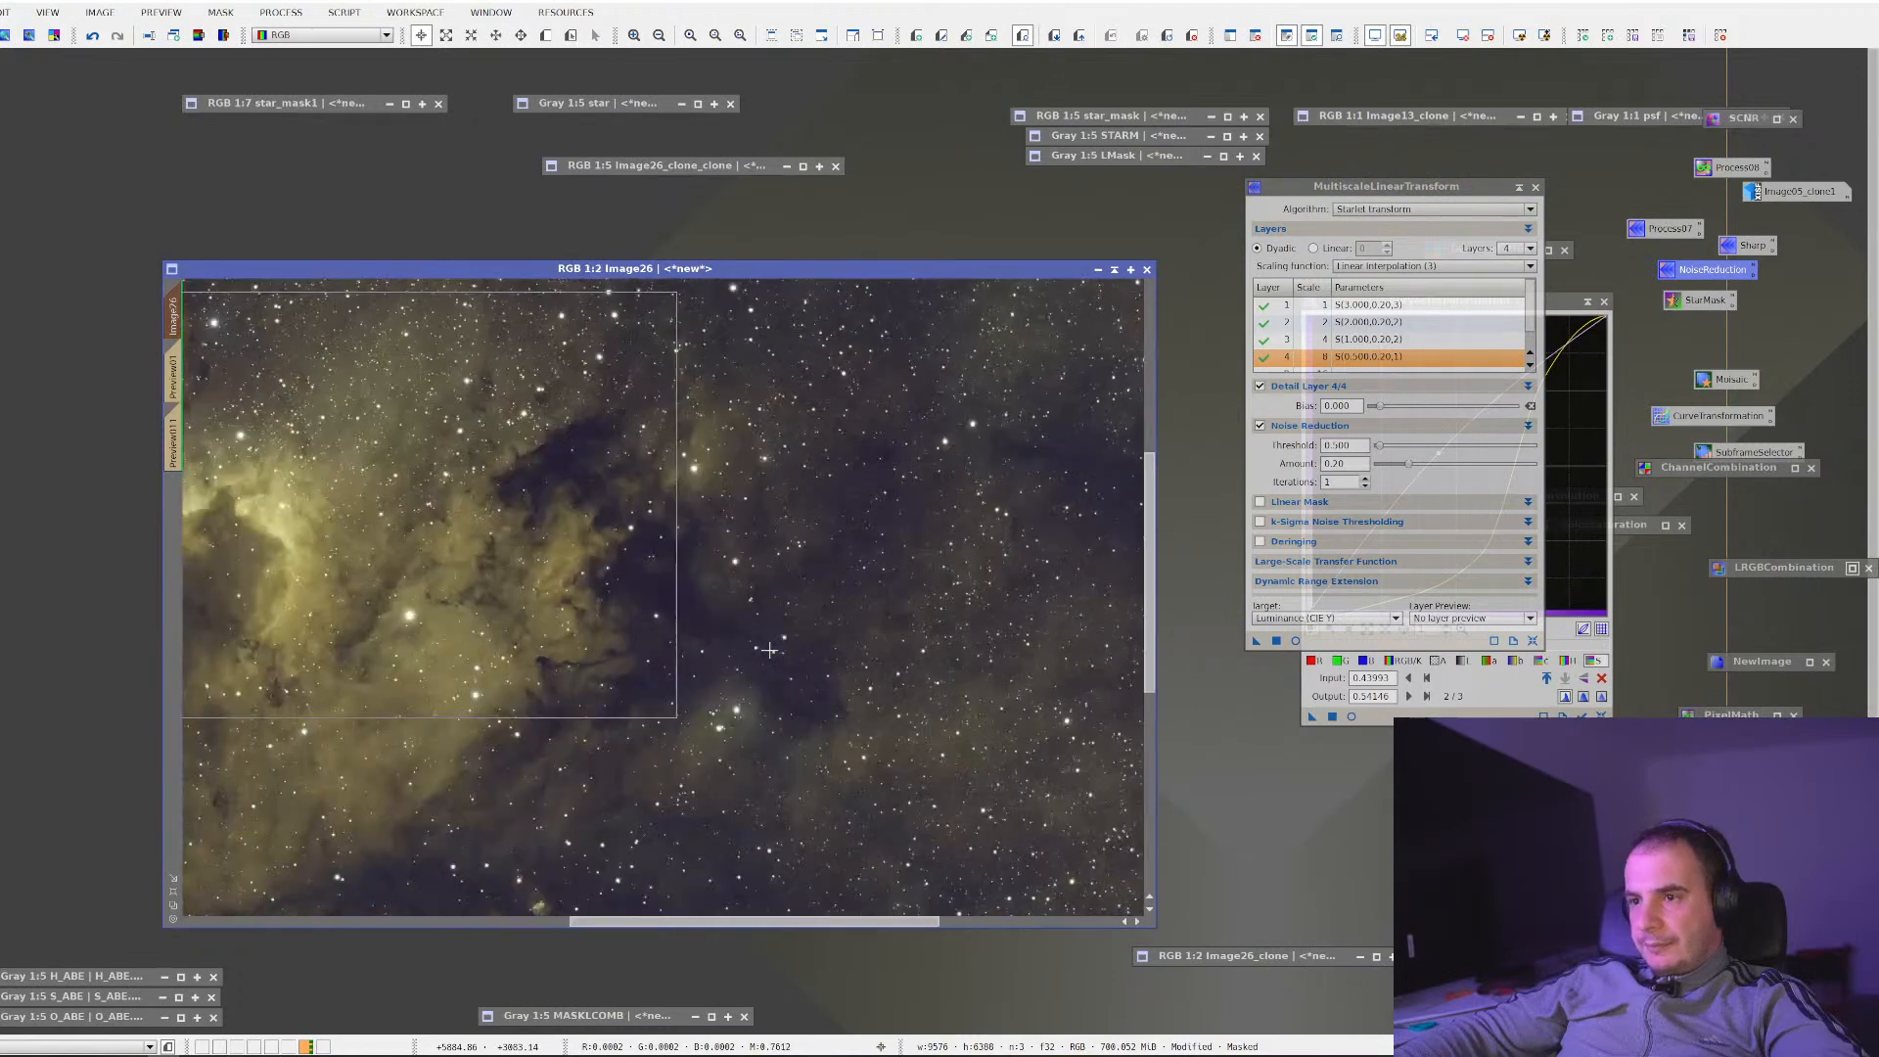
pyautogui.scroll(-1, 1190, 551)
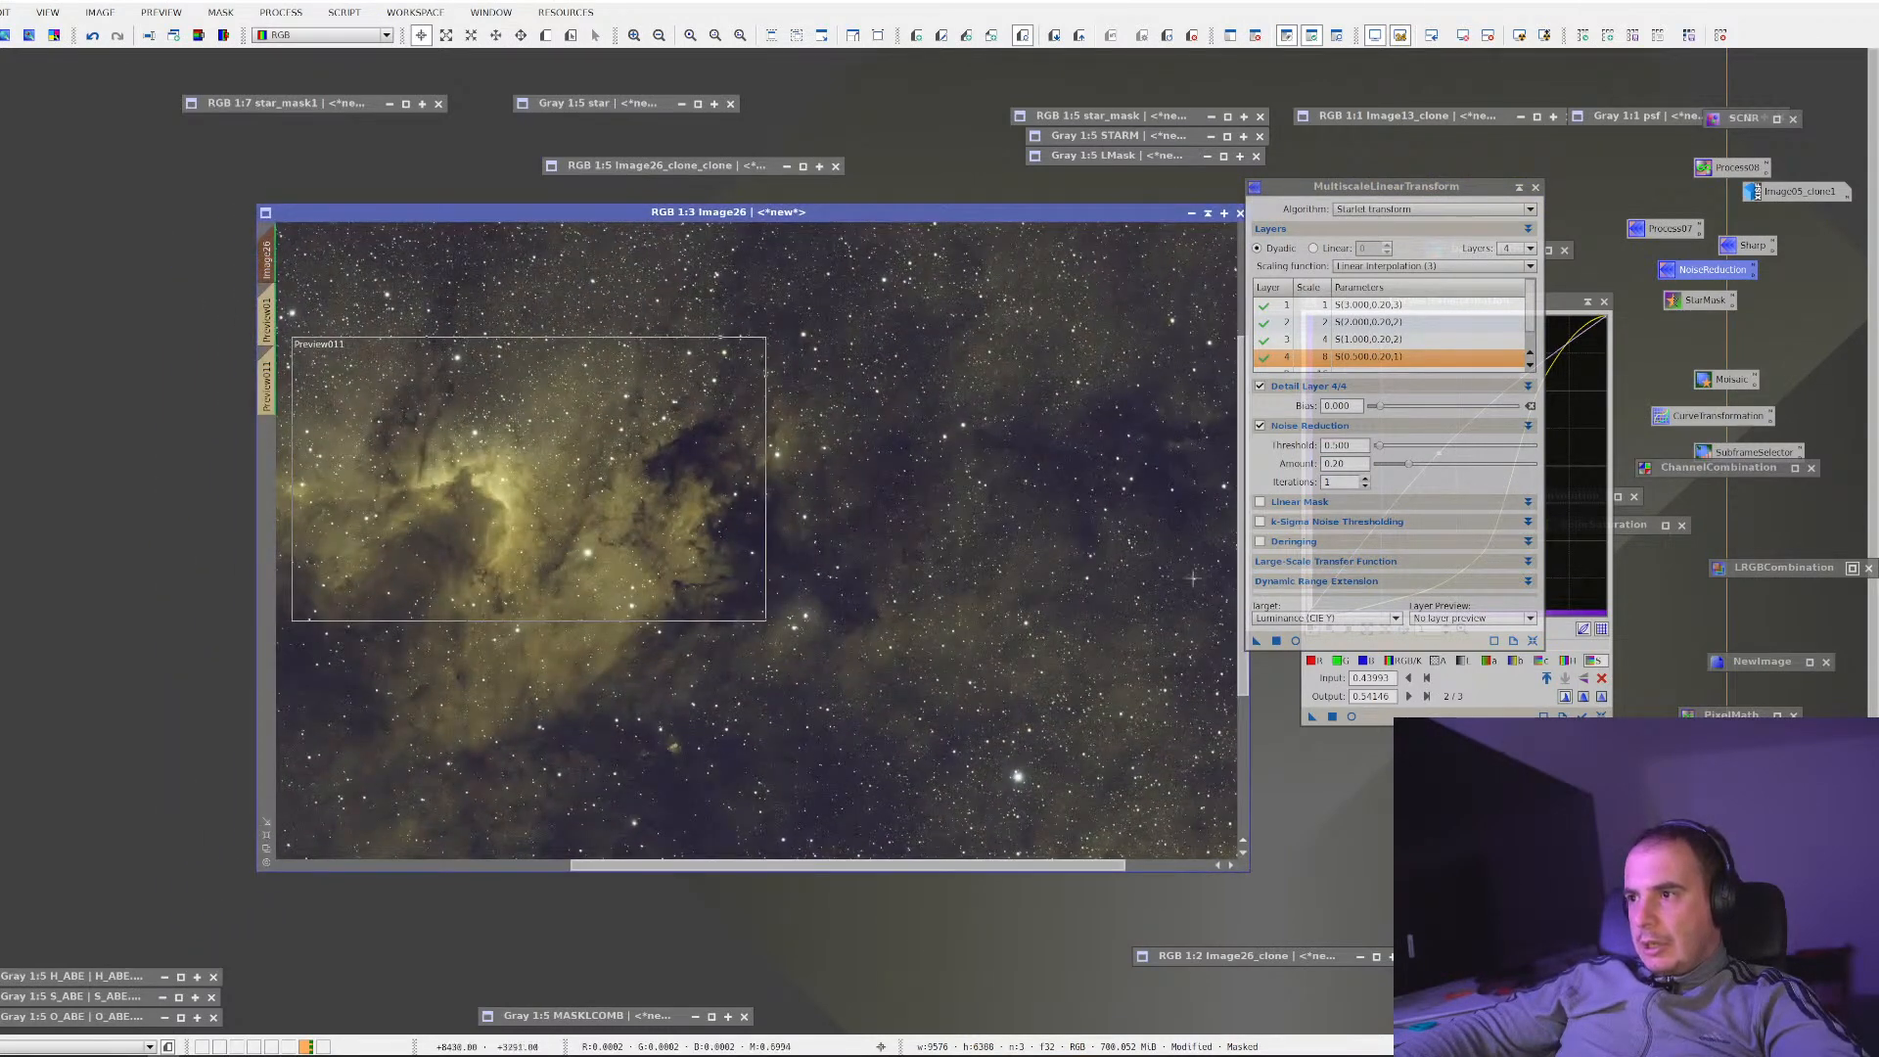
pyautogui.moveTo(1257, 640); pyautogui.dragTo(1038, 580)
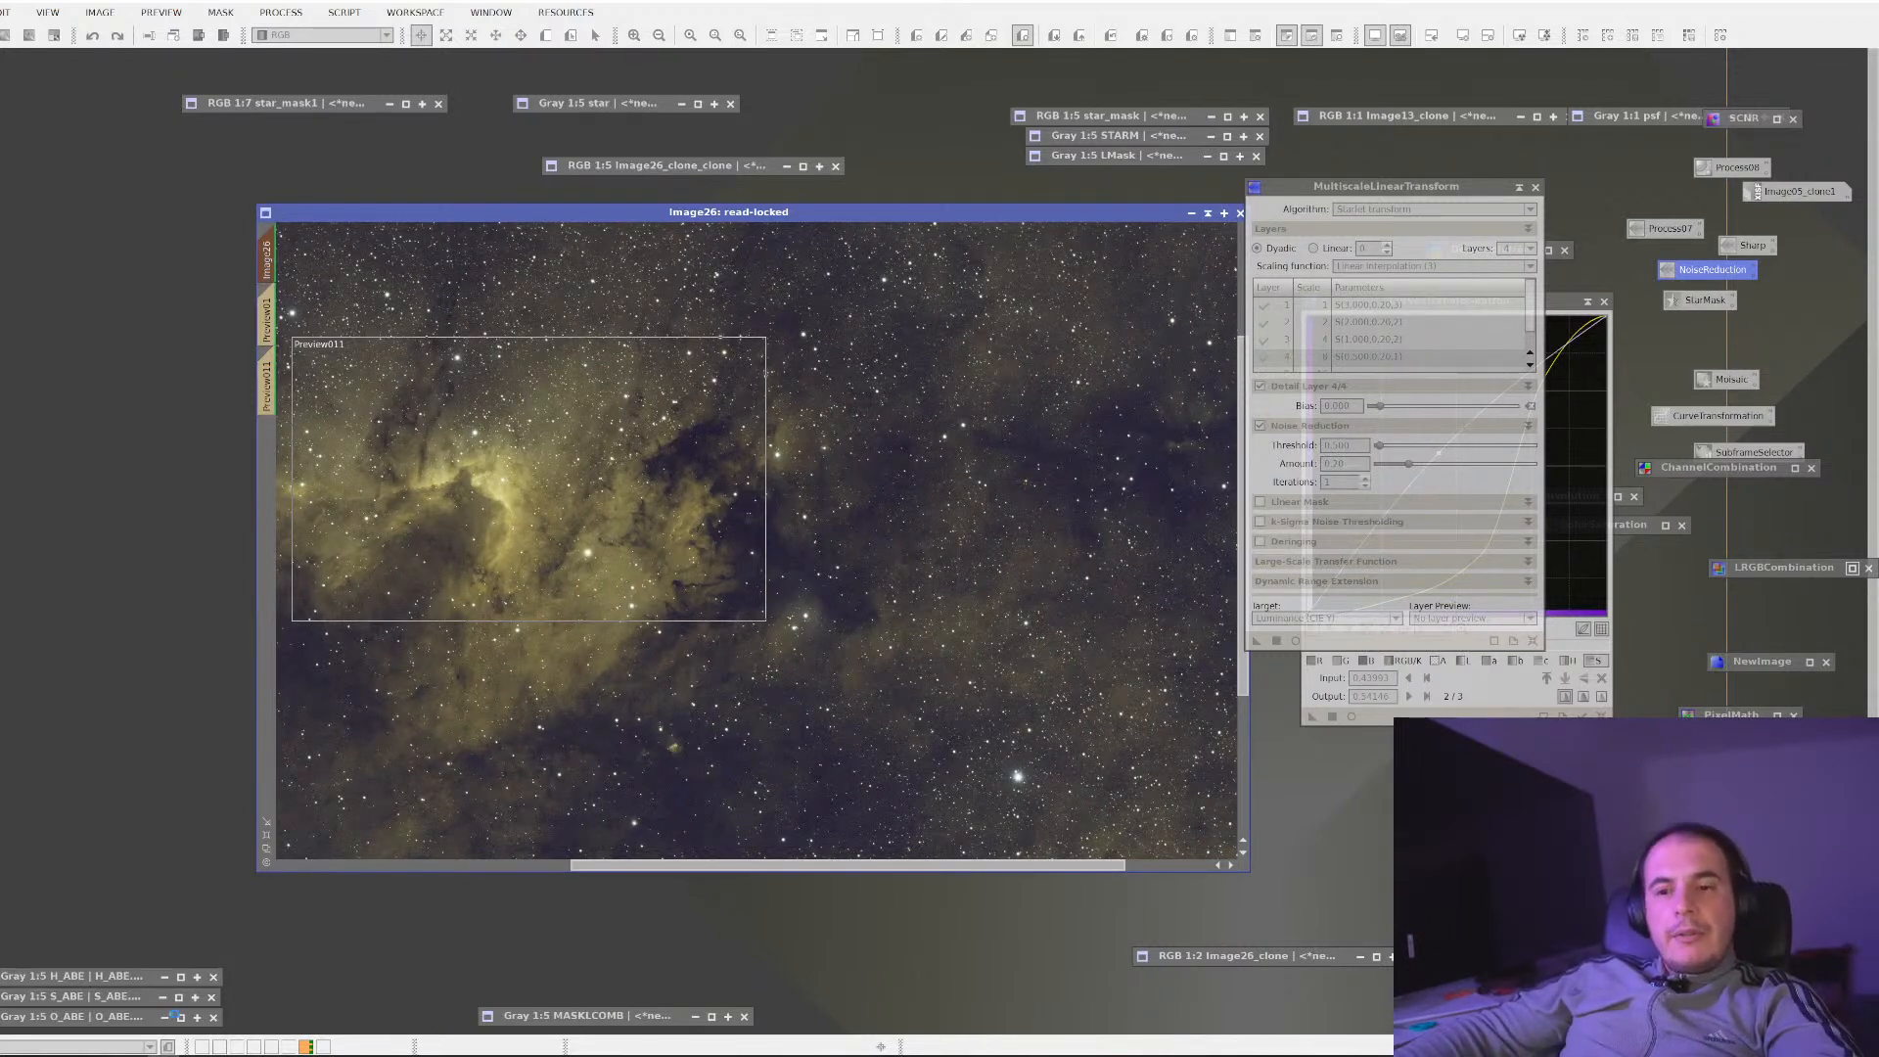
# Switch to the browser, view the Cave Nebula reference photos on AstroBackyard and AstroBin, and return to PixInsight
pyautogui.hotkey('alt', 'Tab')
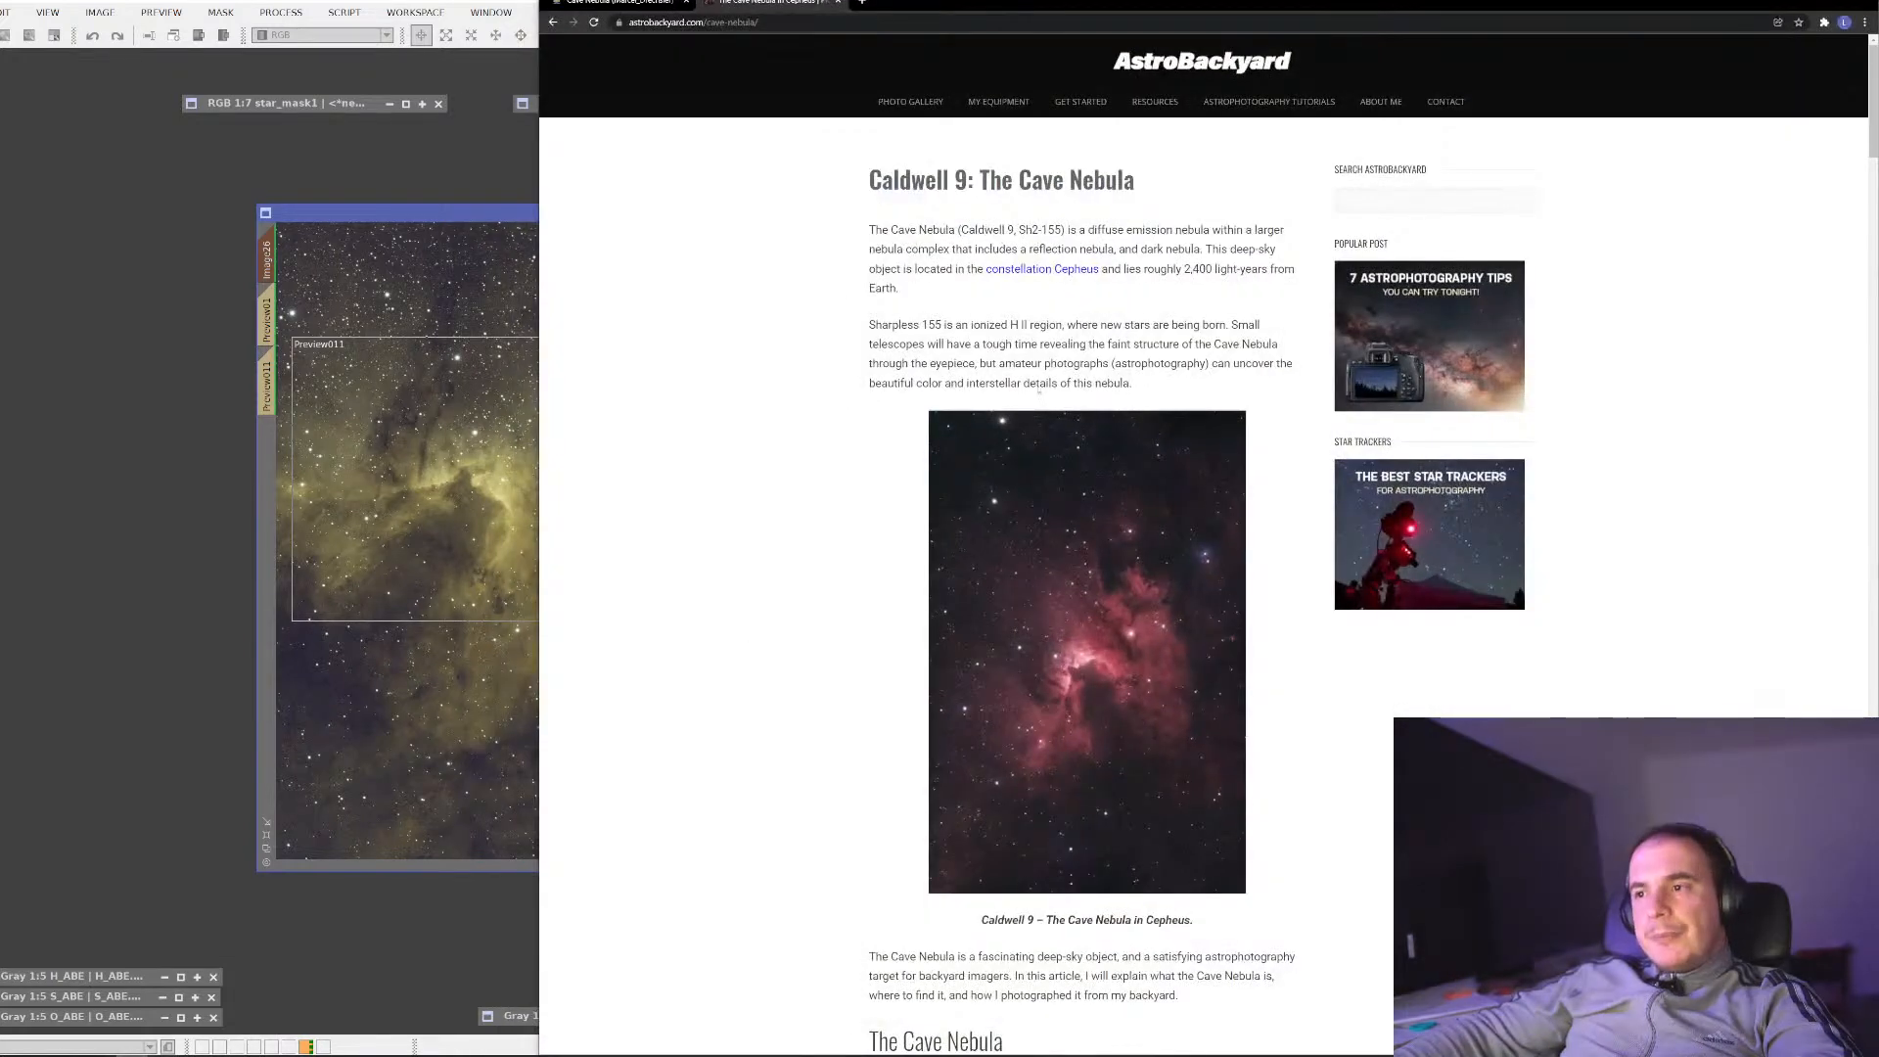
pyautogui.click(619, 3)
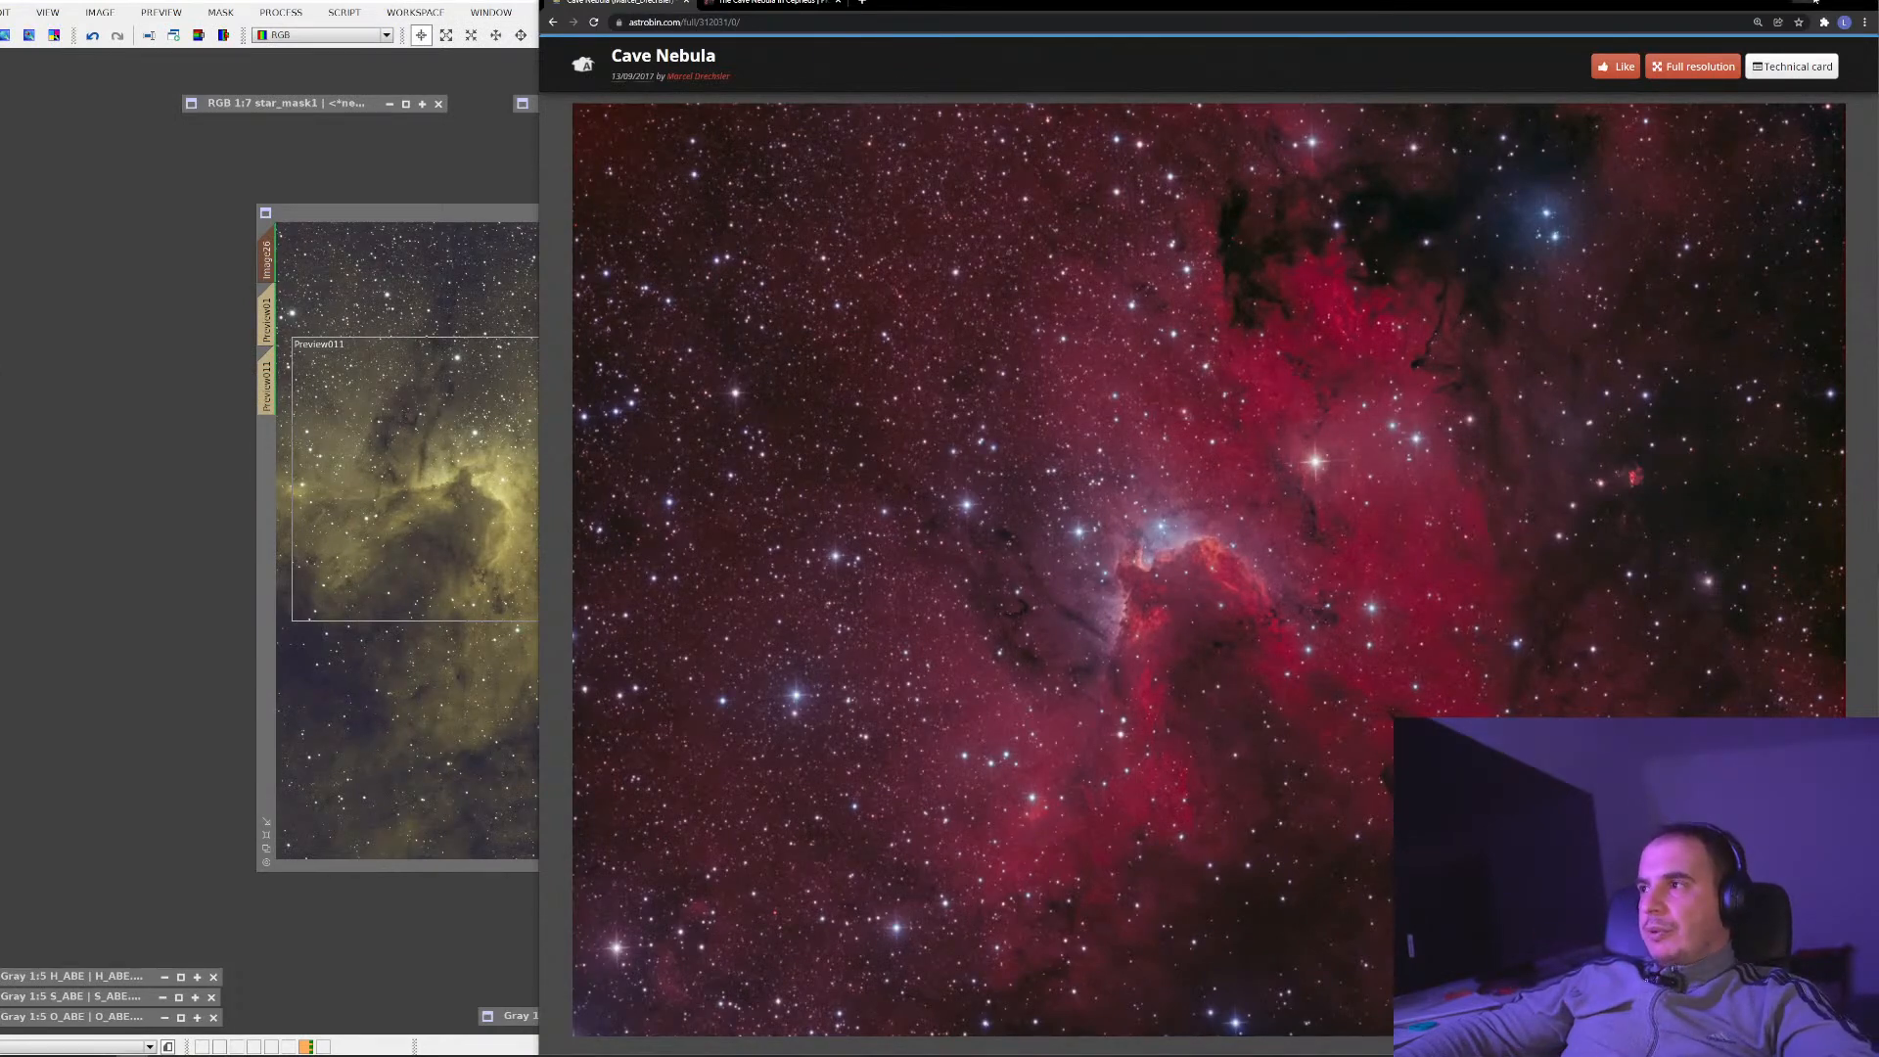
pyautogui.hotkey('alt', 'Tab')
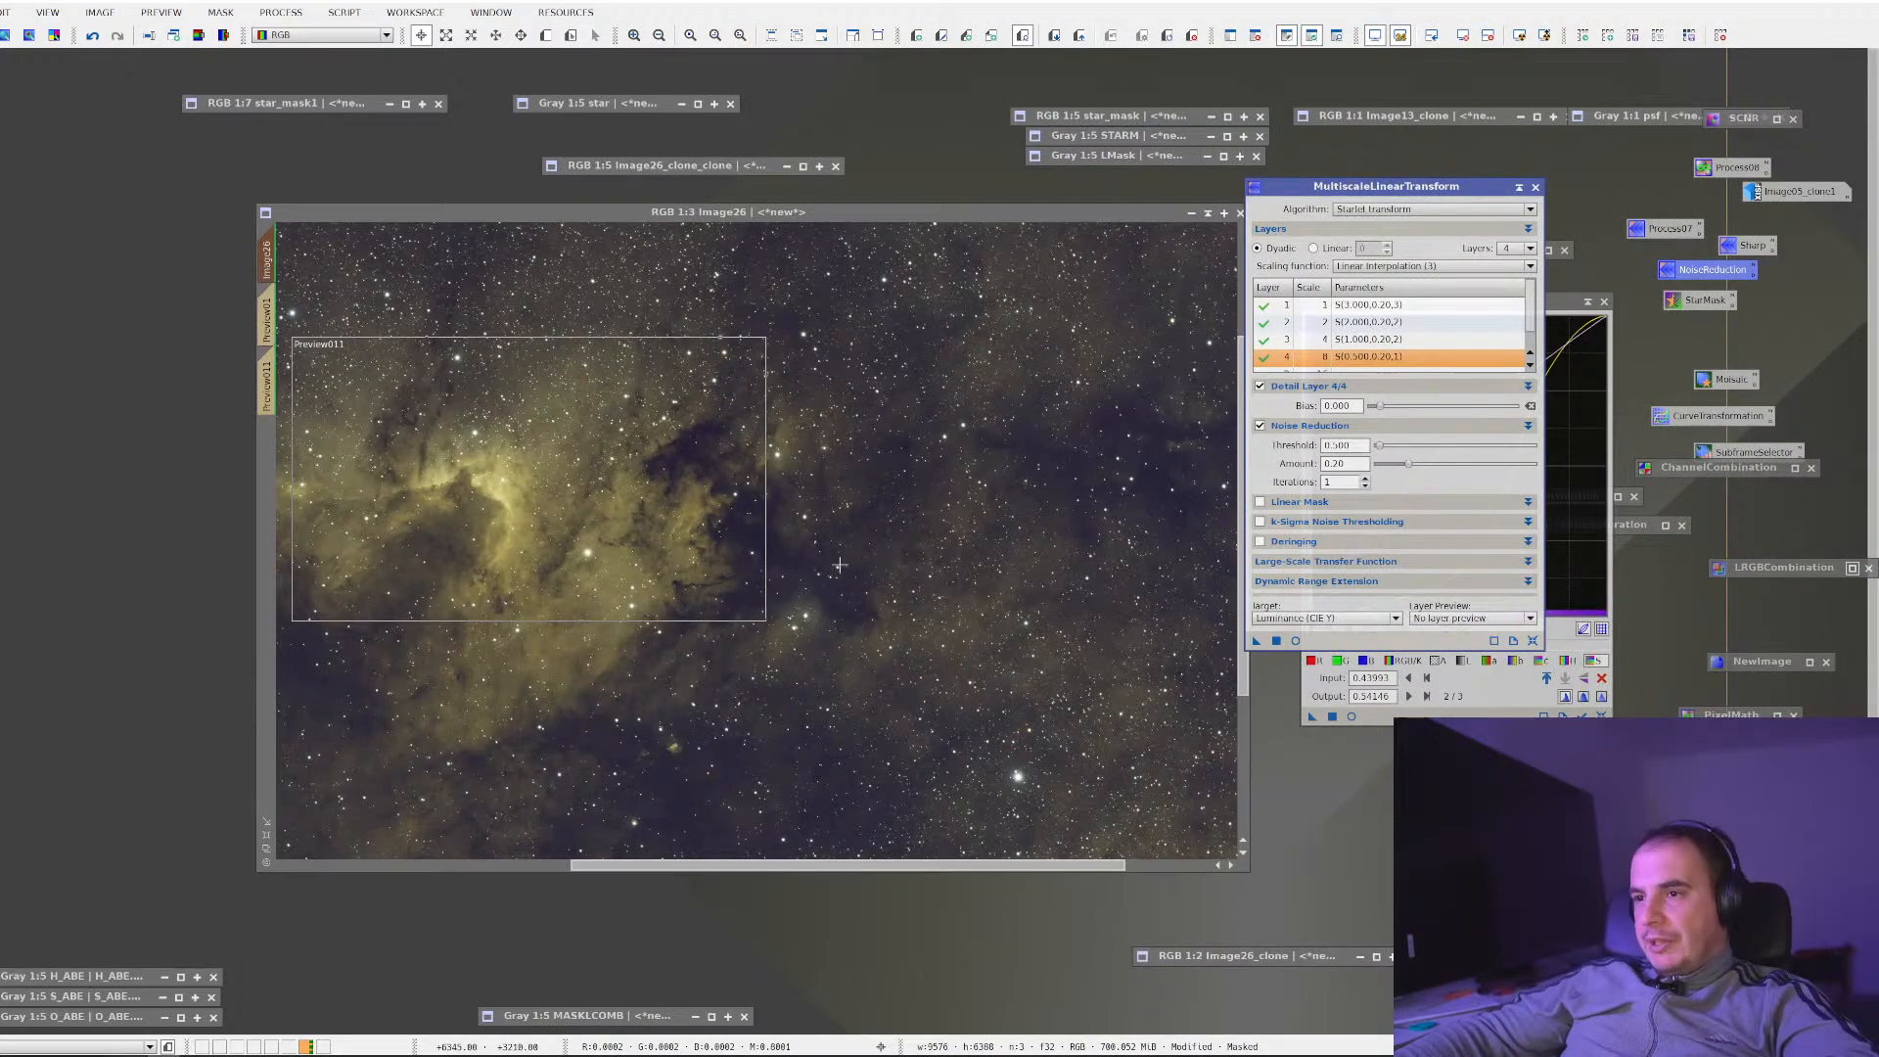
# Examine the dark background beside the nebula up close and undo the last noise reduction on Image26
pyautogui.scroll(3, 840, 565)
pyautogui.scroll(1, 781, 563)
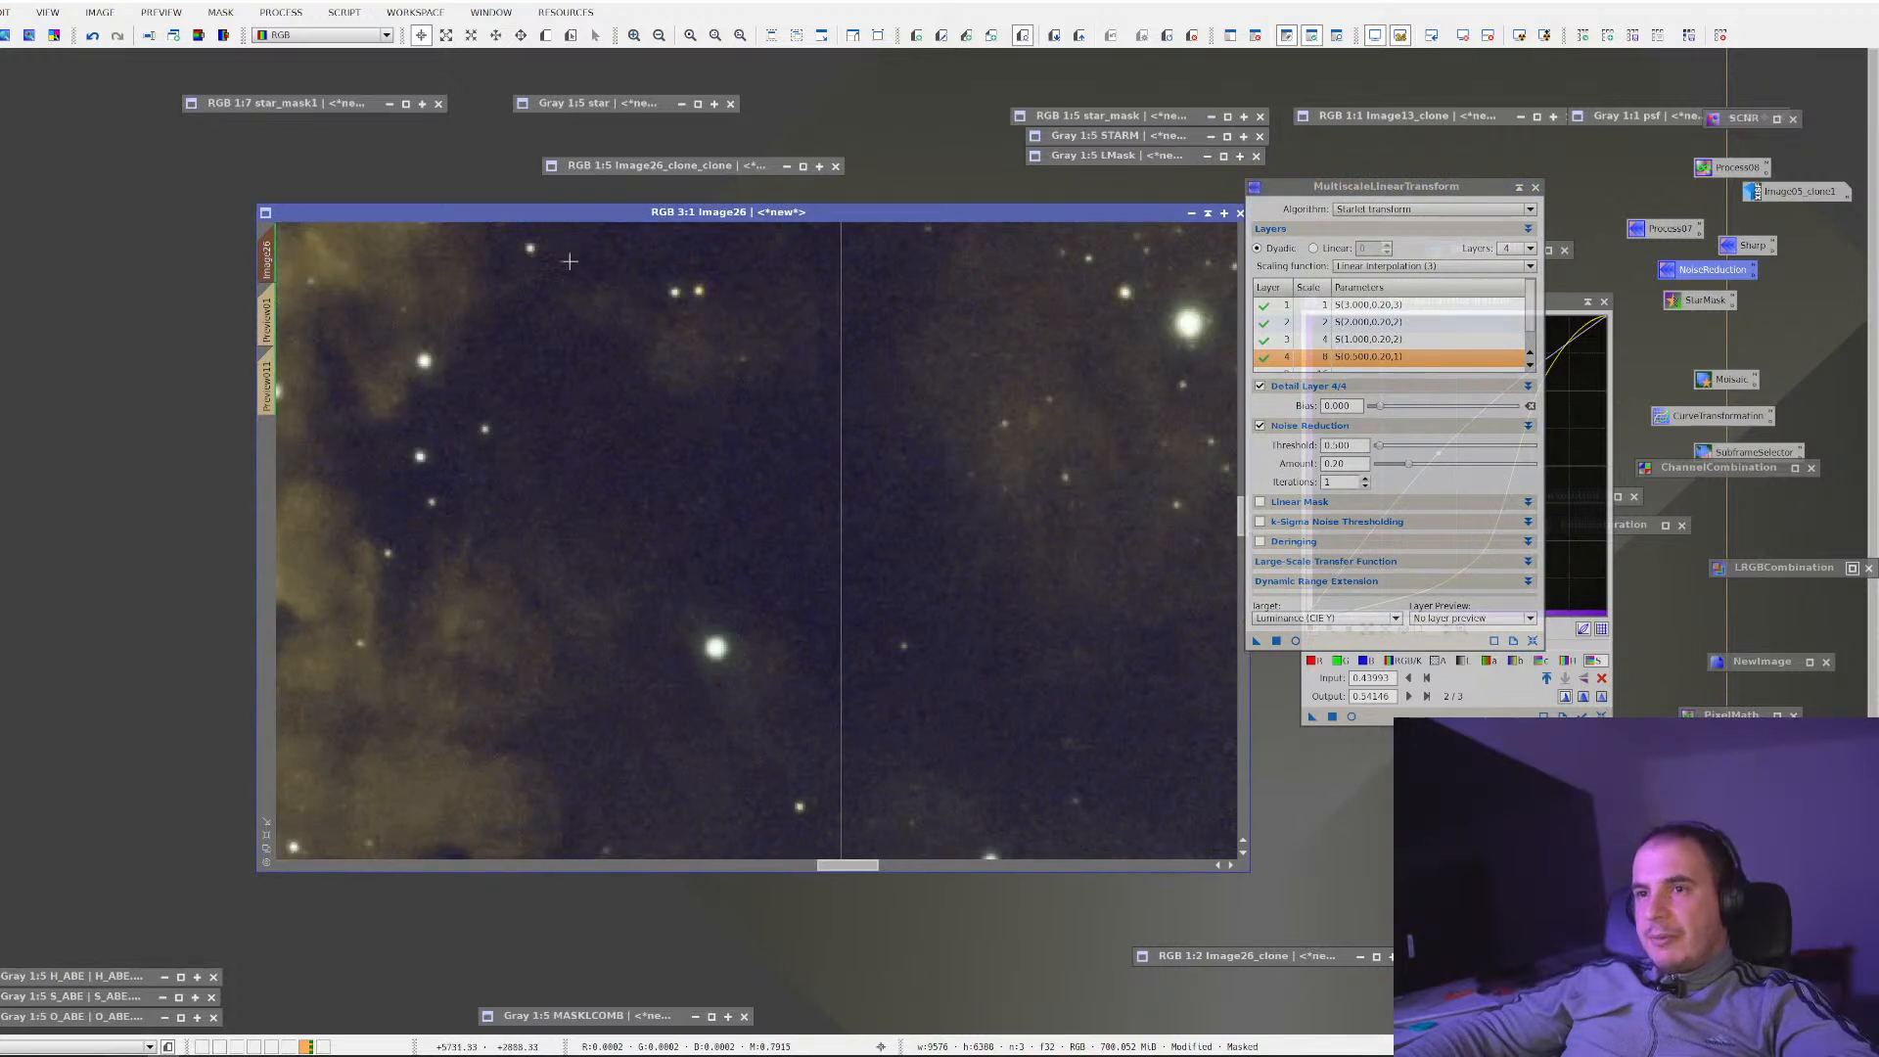
pyautogui.click(92, 35)
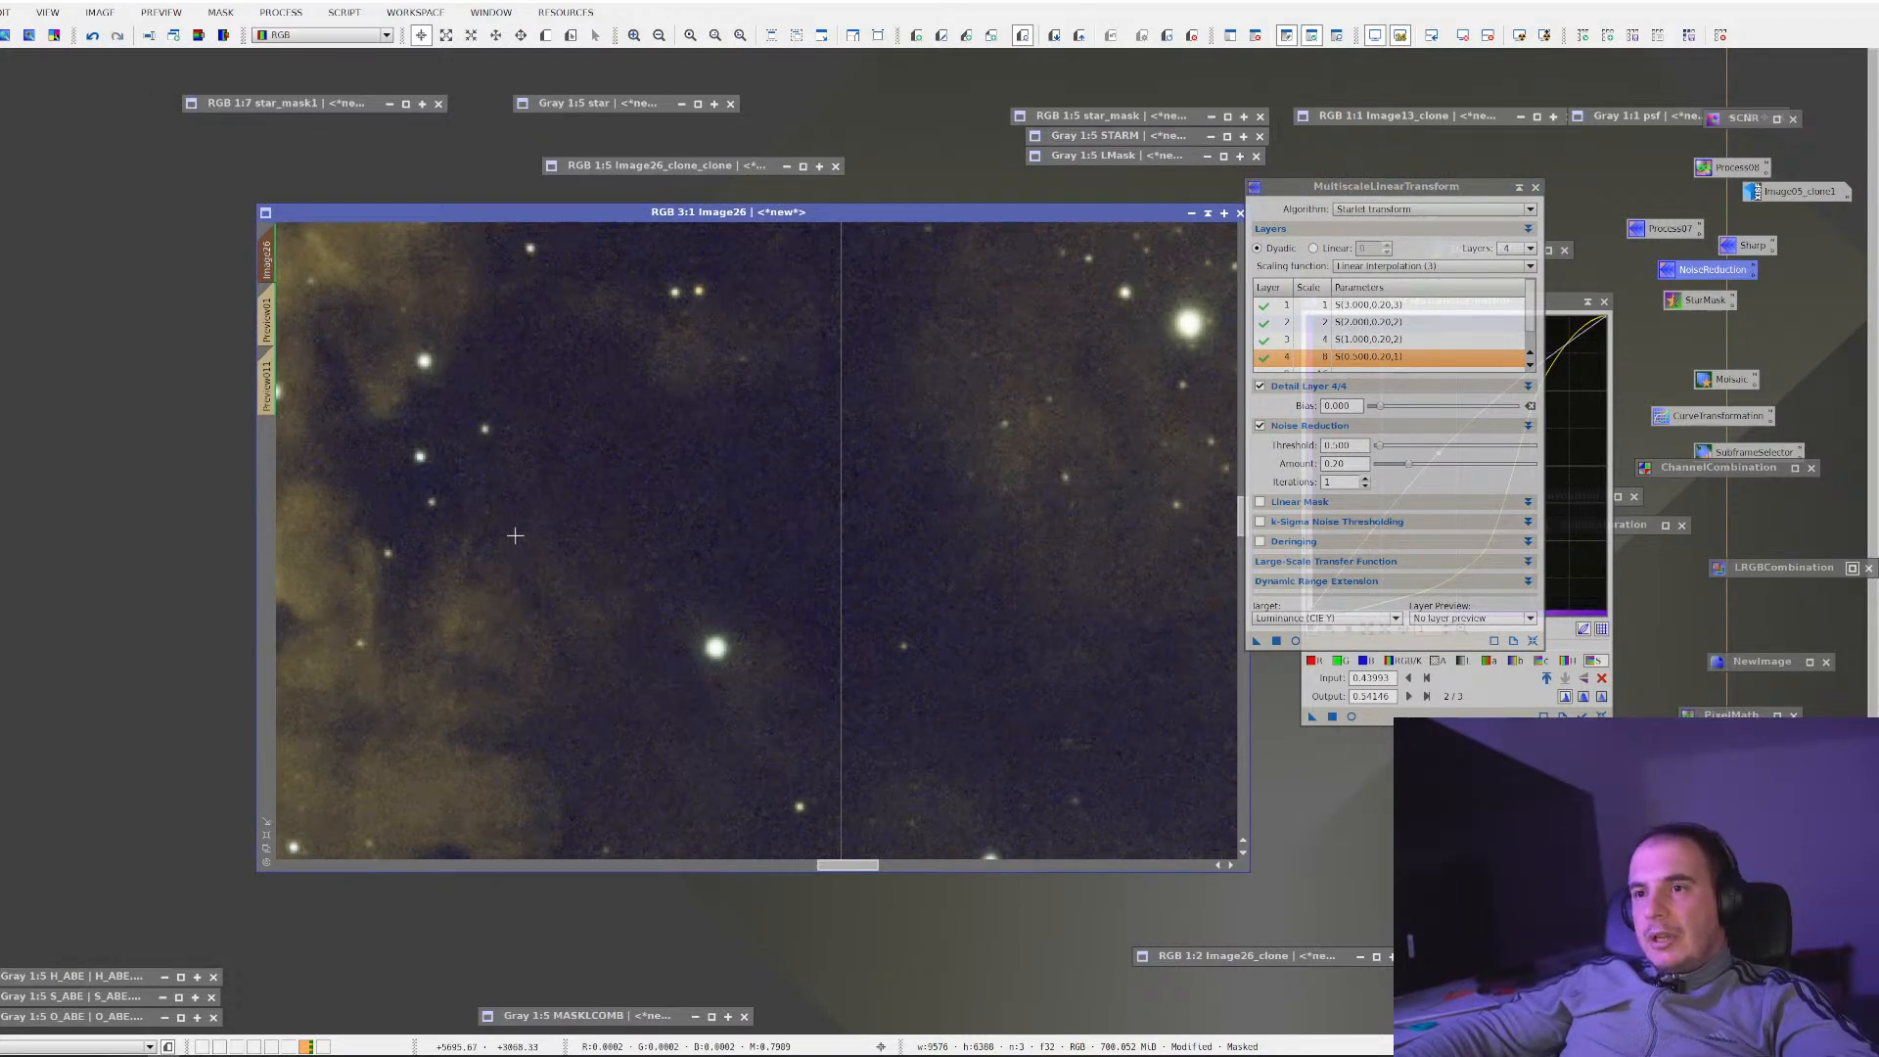
# Reapply the MultiscaleLinearTransform noise reduction to the masked Image26 and inspect the dark region beside the nebula
pyautogui.scroll(-7, 516, 537)
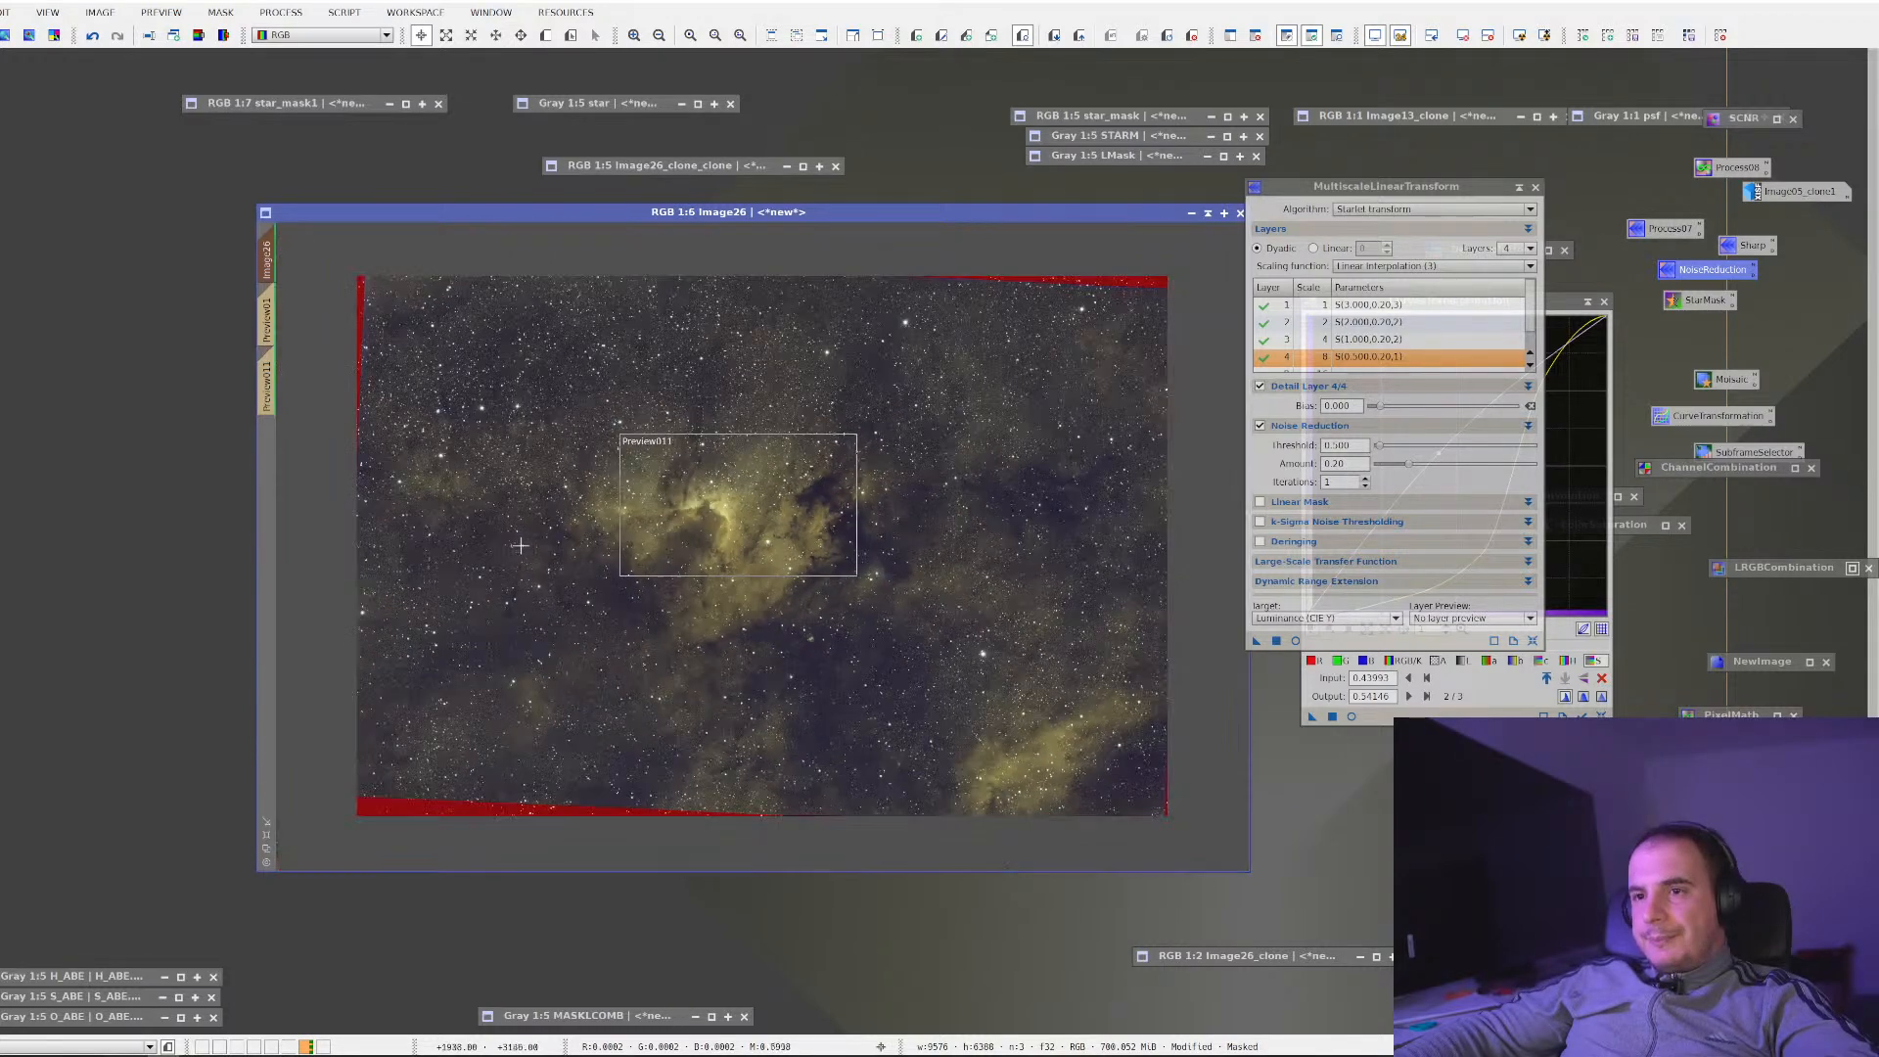
pyautogui.scroll(5, 763, 546)
pyautogui.moveTo(1257, 641); pyautogui.dragTo(946, 583)
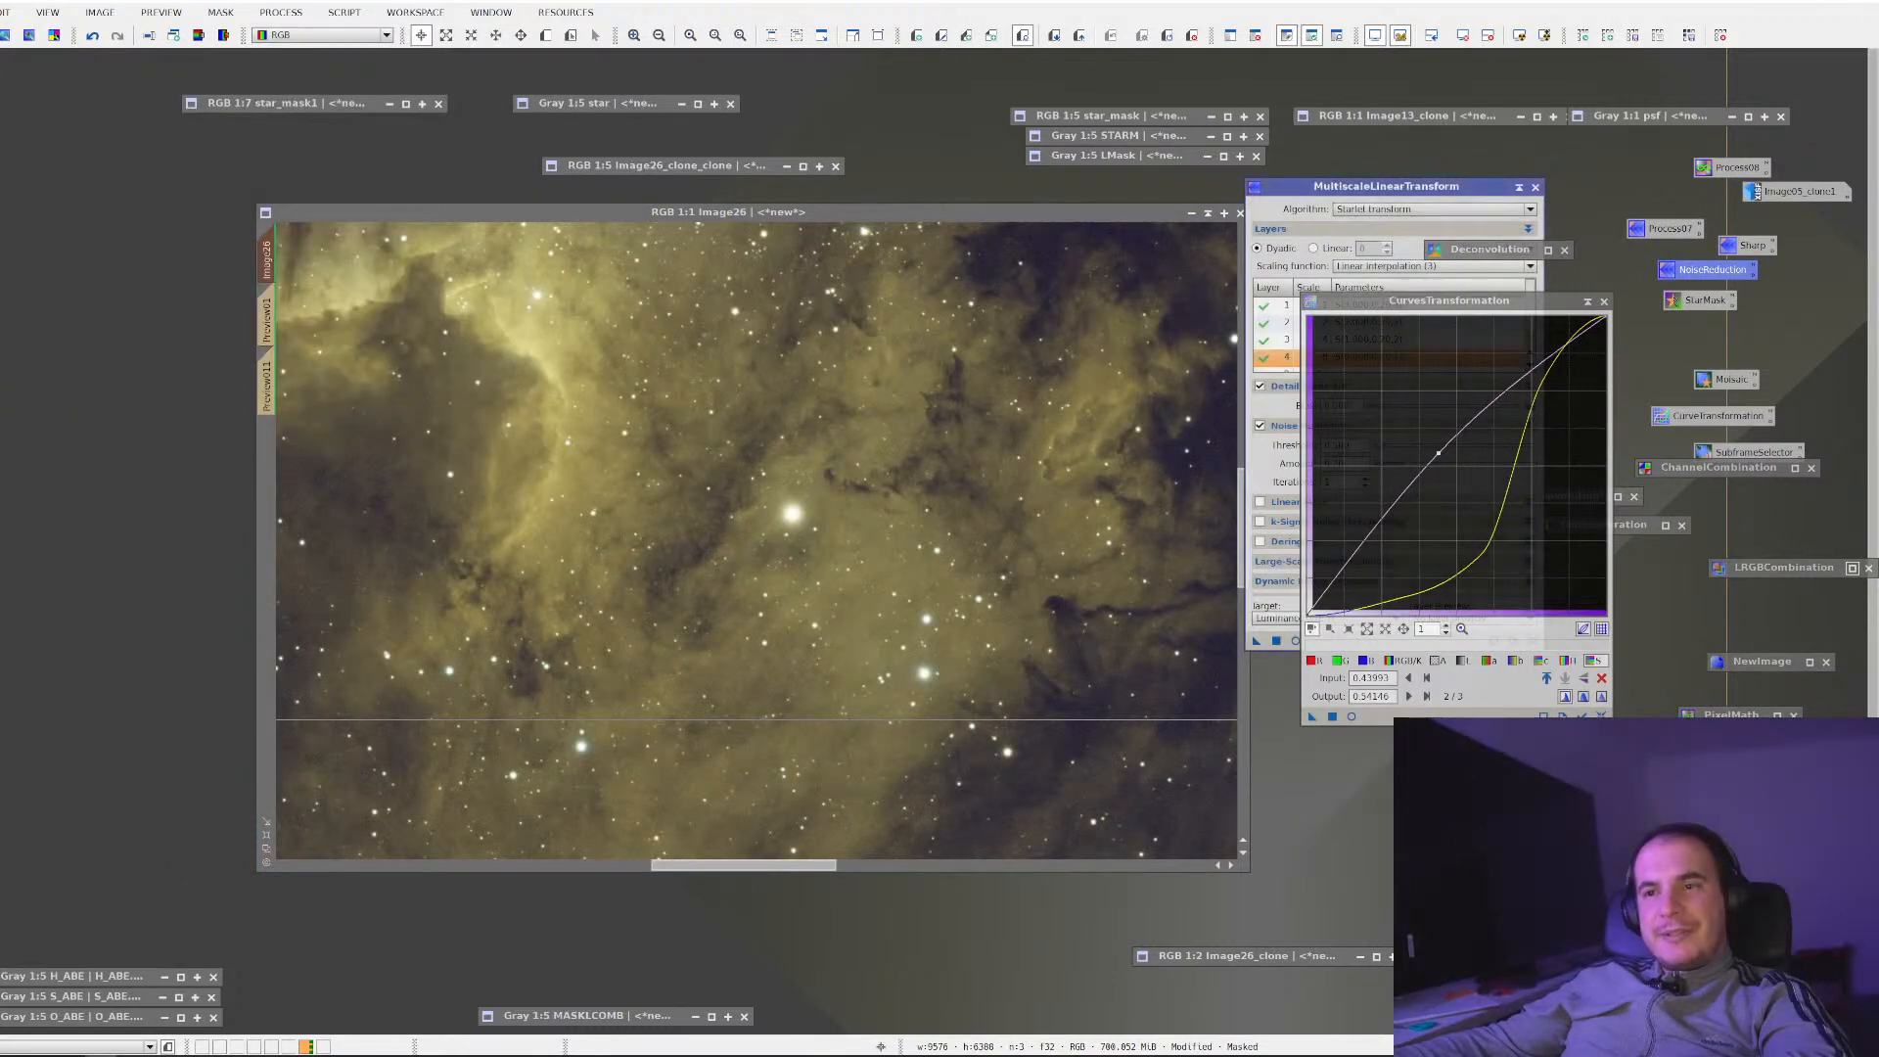
pyautogui.moveTo(984, 428); pyautogui.dragTo(496, 561)
pyautogui.scroll(2, 760, 641)
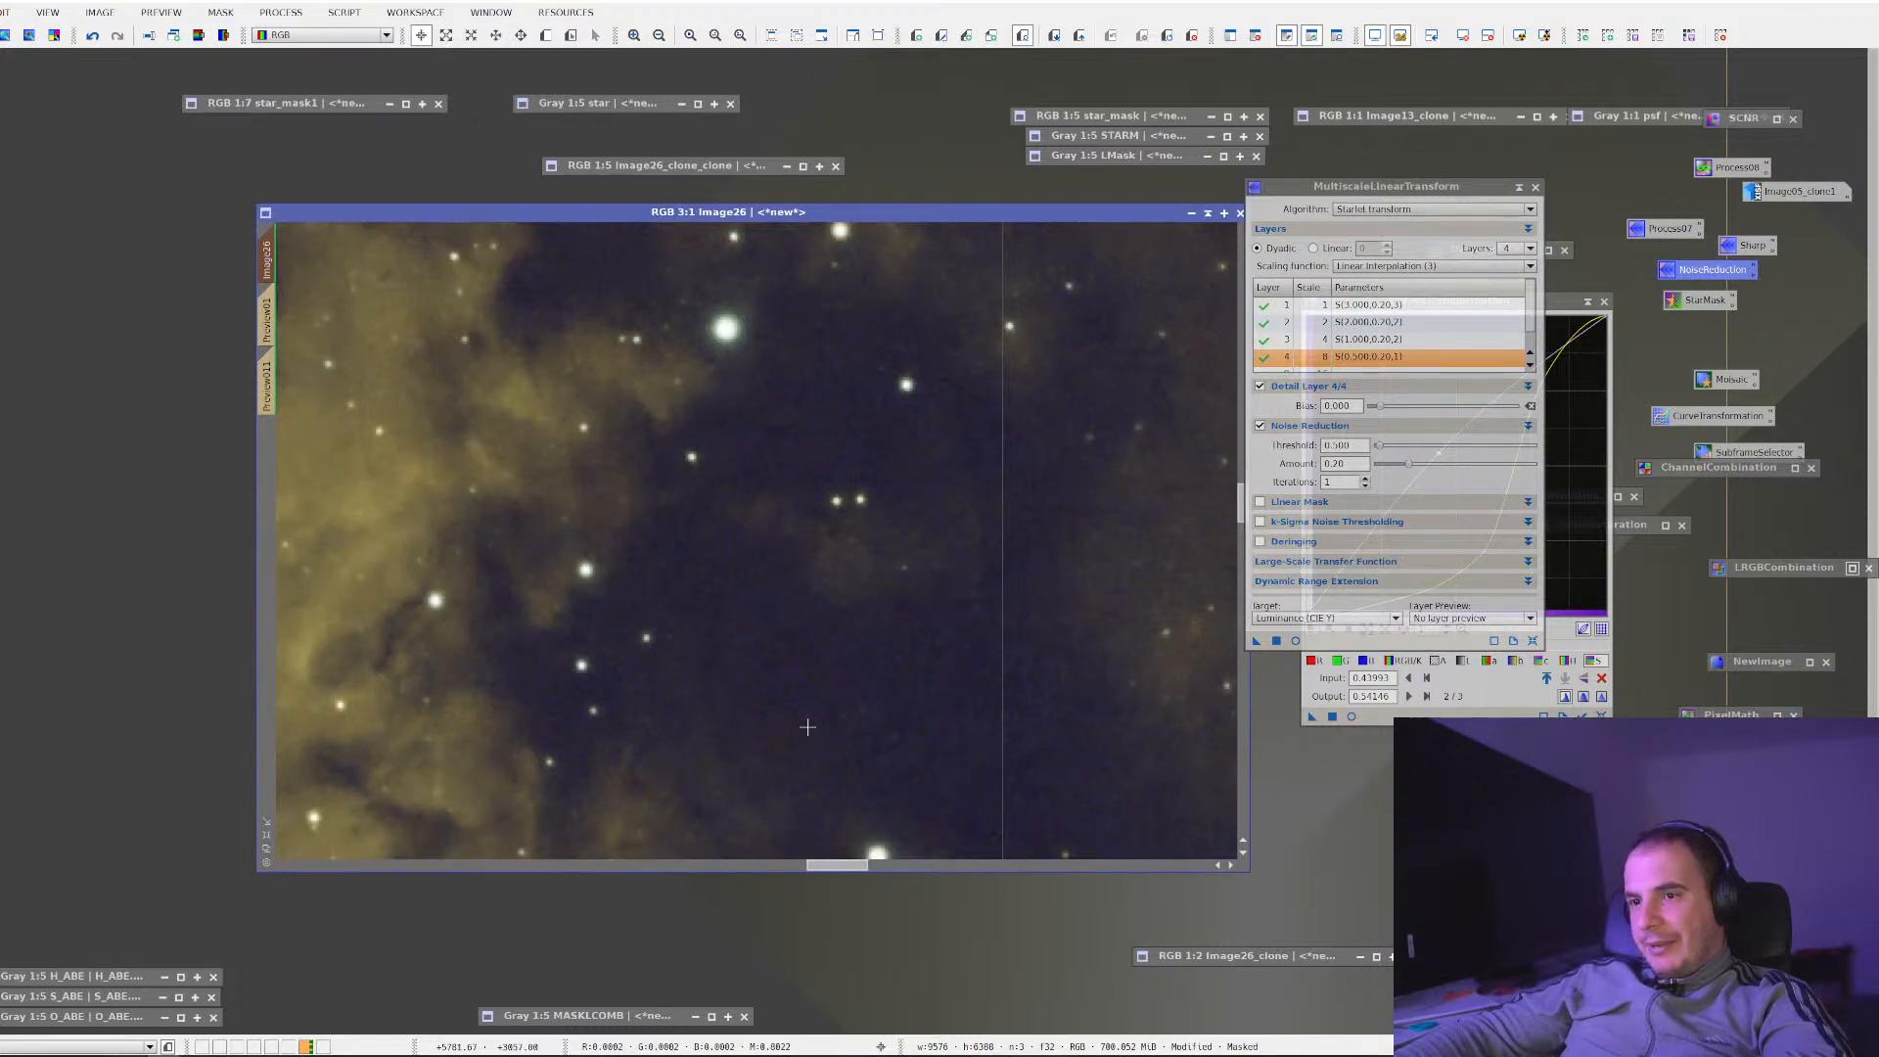
pyautogui.scroll(-3, 807, 726)
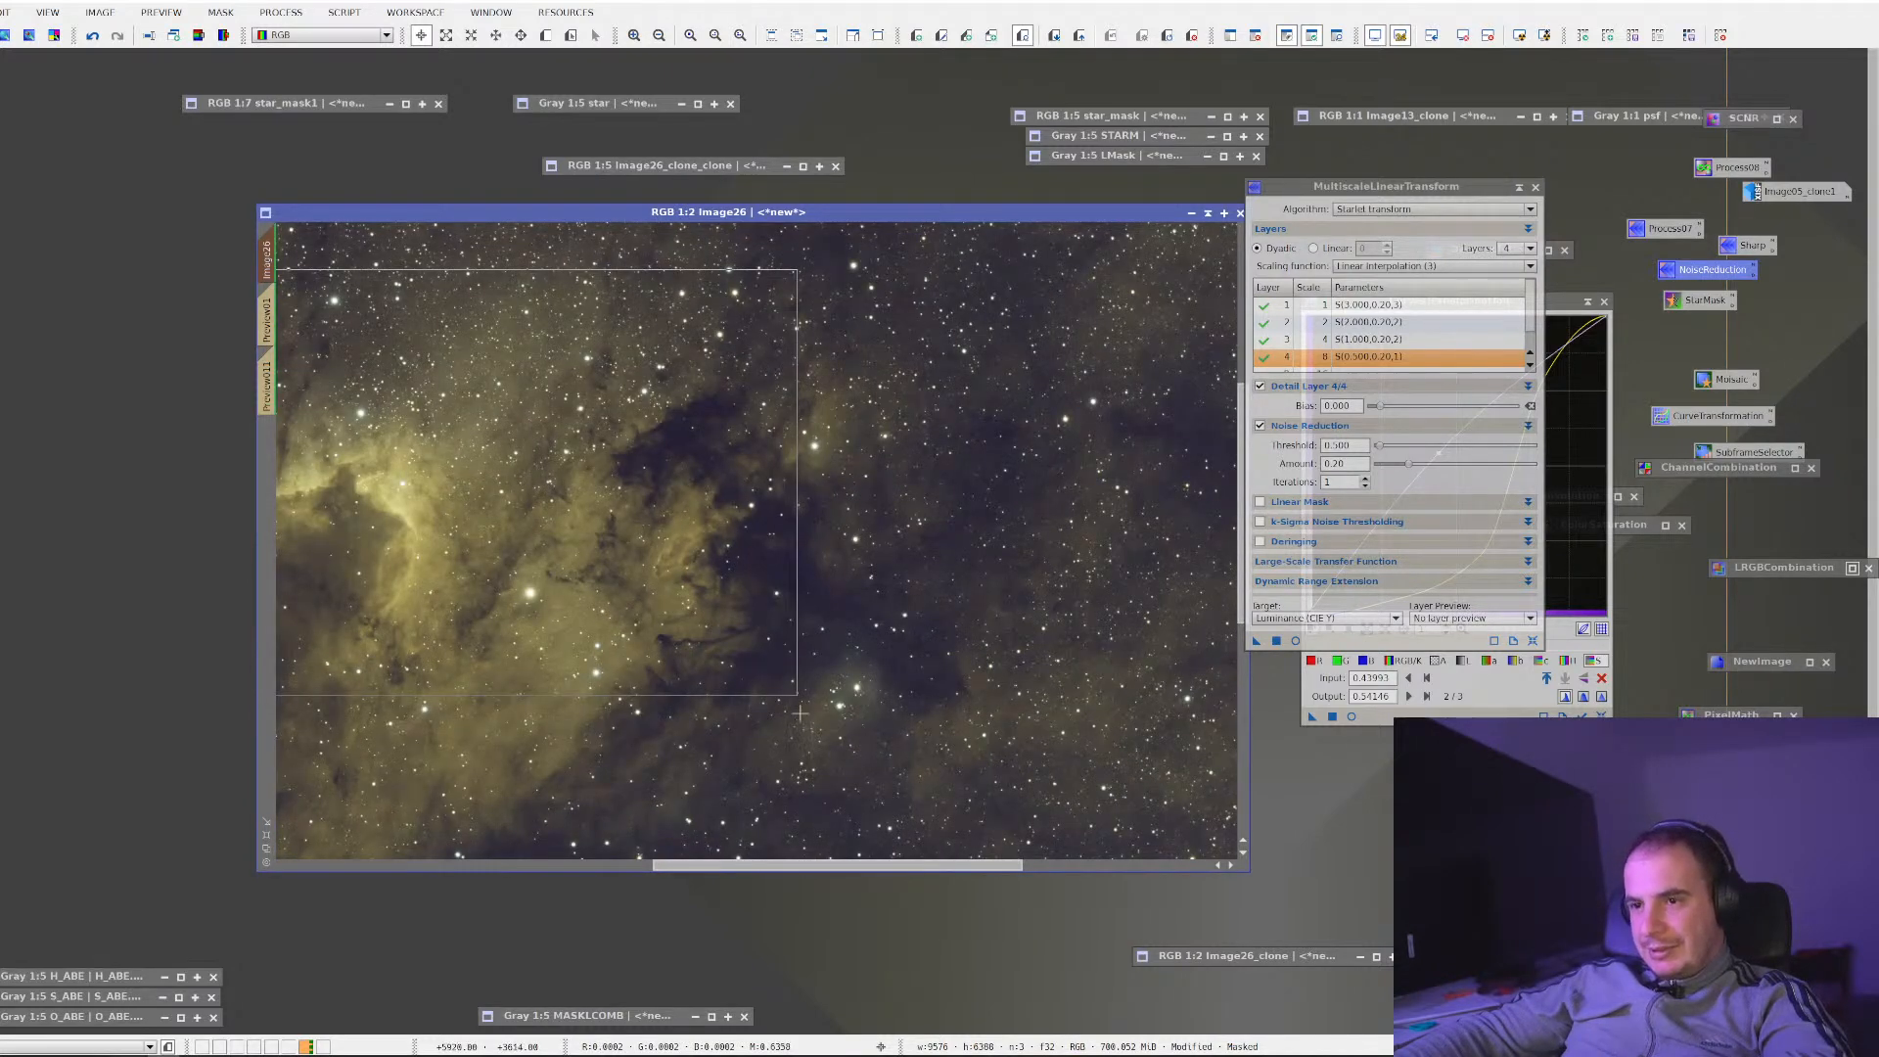
pyautogui.scroll(-2, 594, 609)
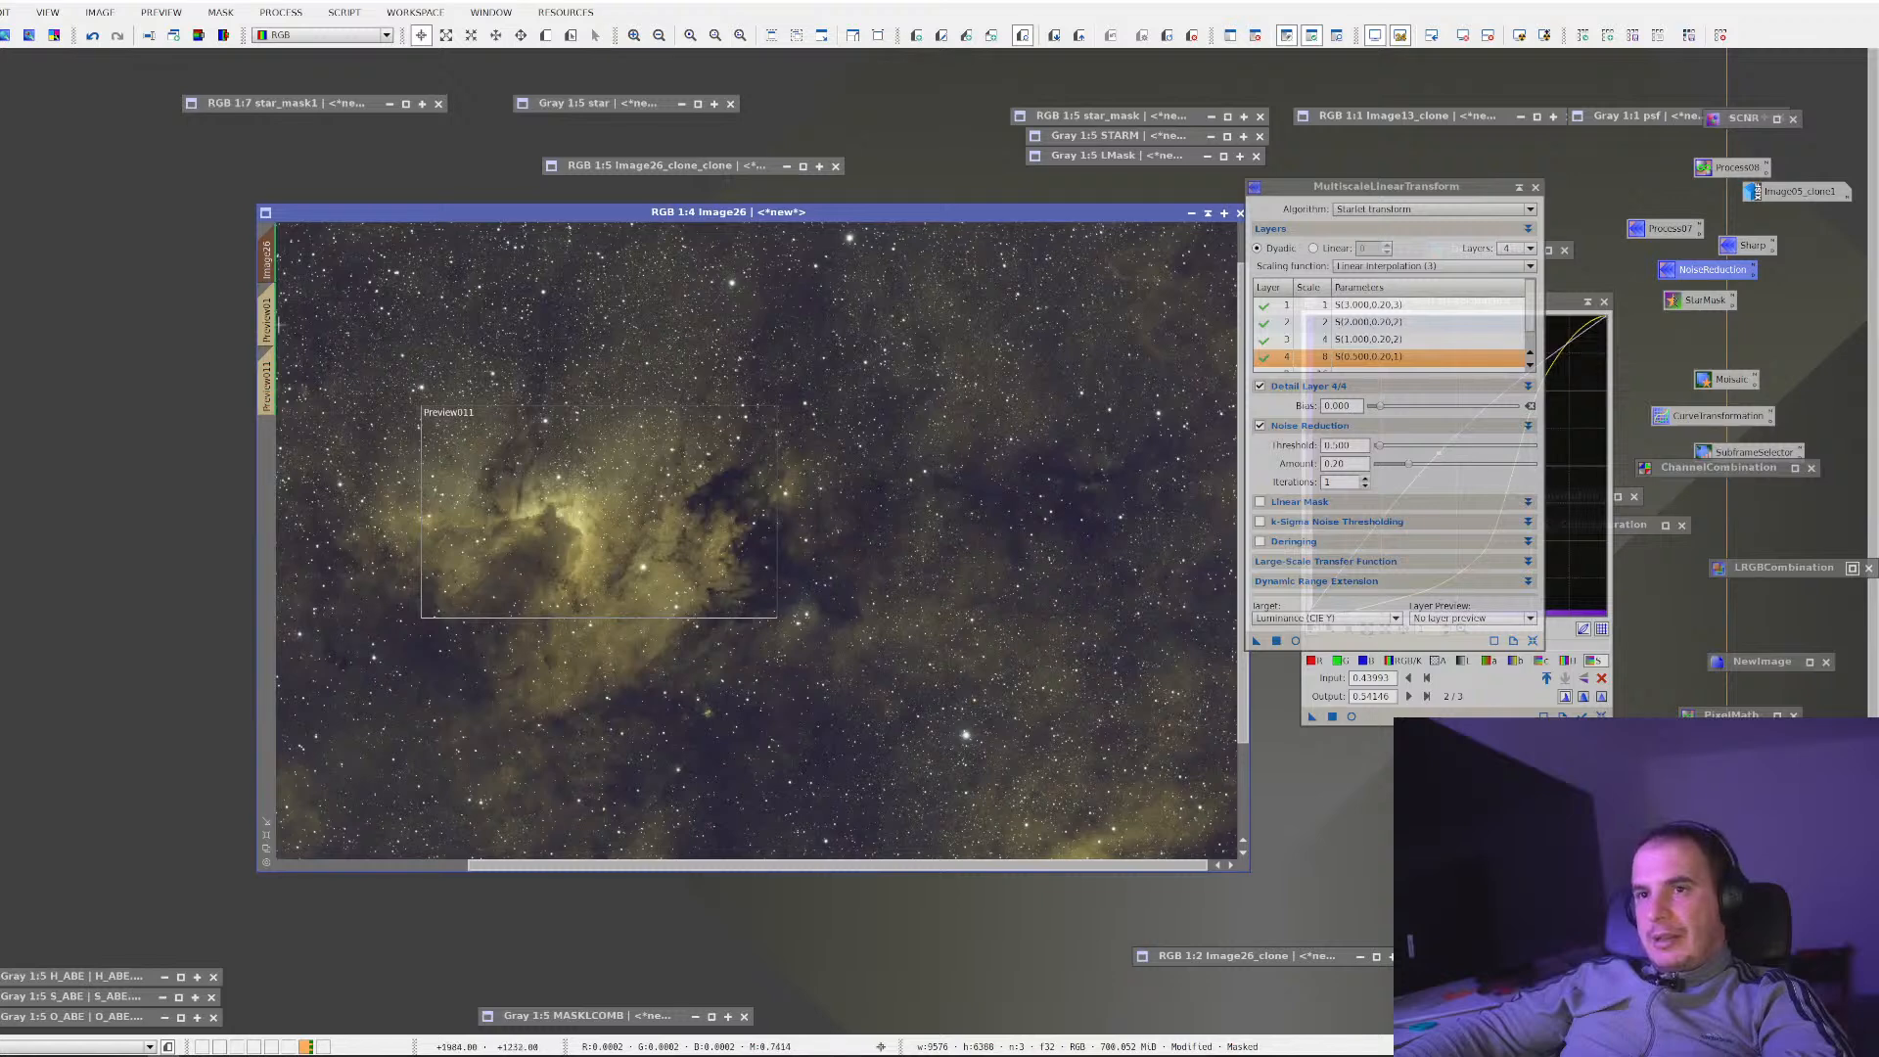
# Remove the mask from Image26 and inspect the nebula and its surrounding stars
pyautogui.rightClick(382, 357)
pyautogui.moveTo(531, 529)
pyautogui.click(734, 543)
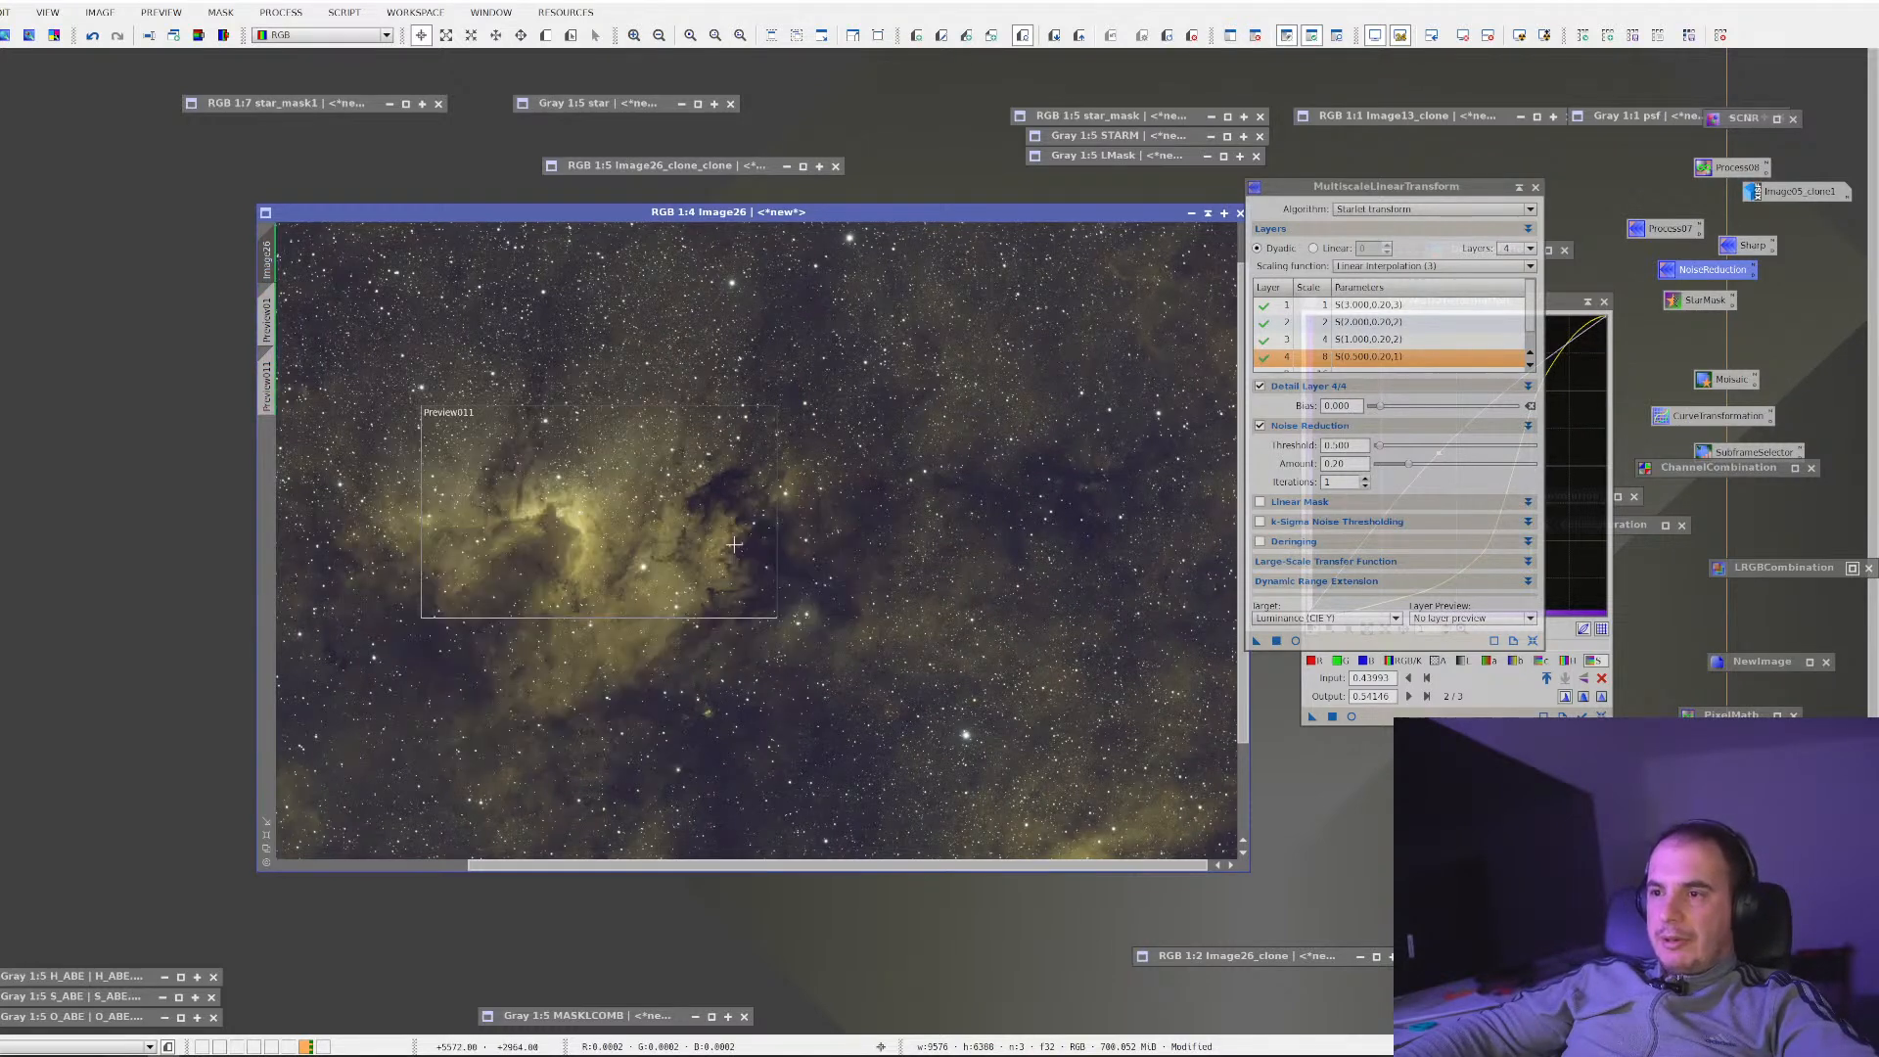
pyautogui.scroll(3, 734, 543)
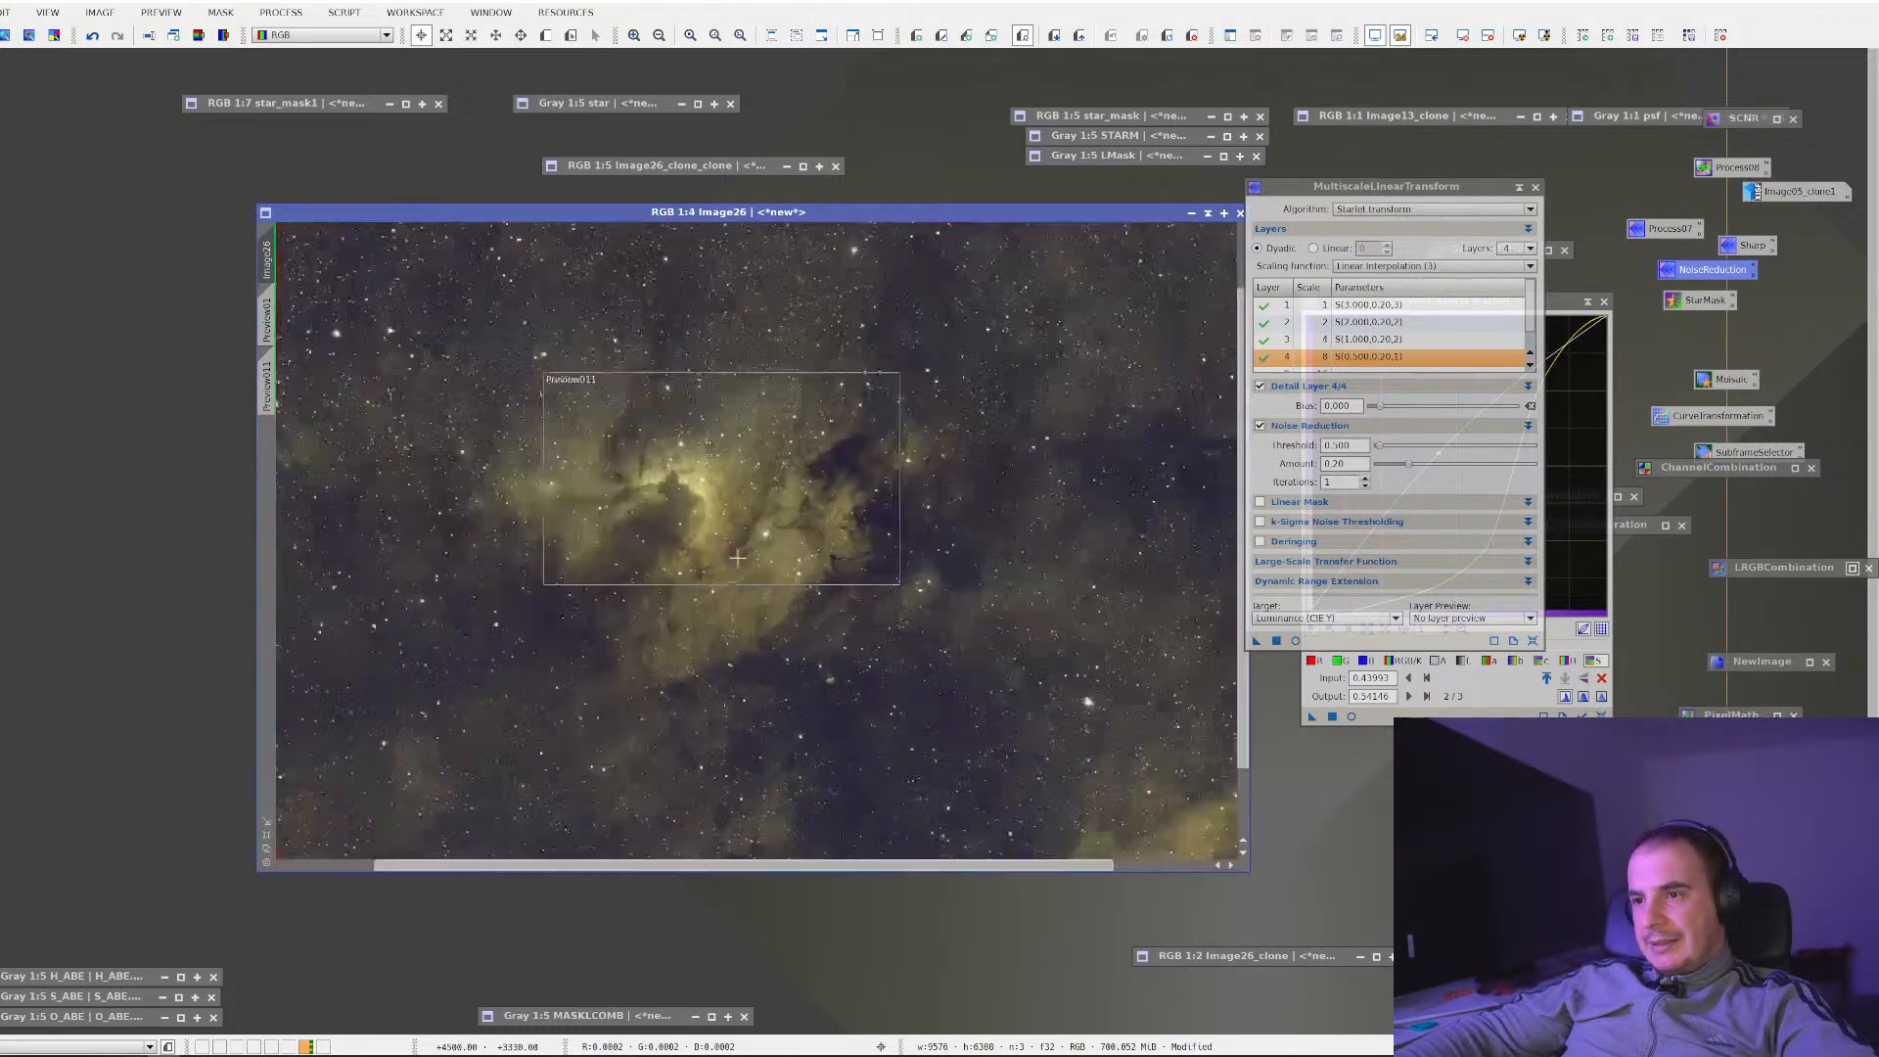
pyautogui.scroll(-3, 706, 642)
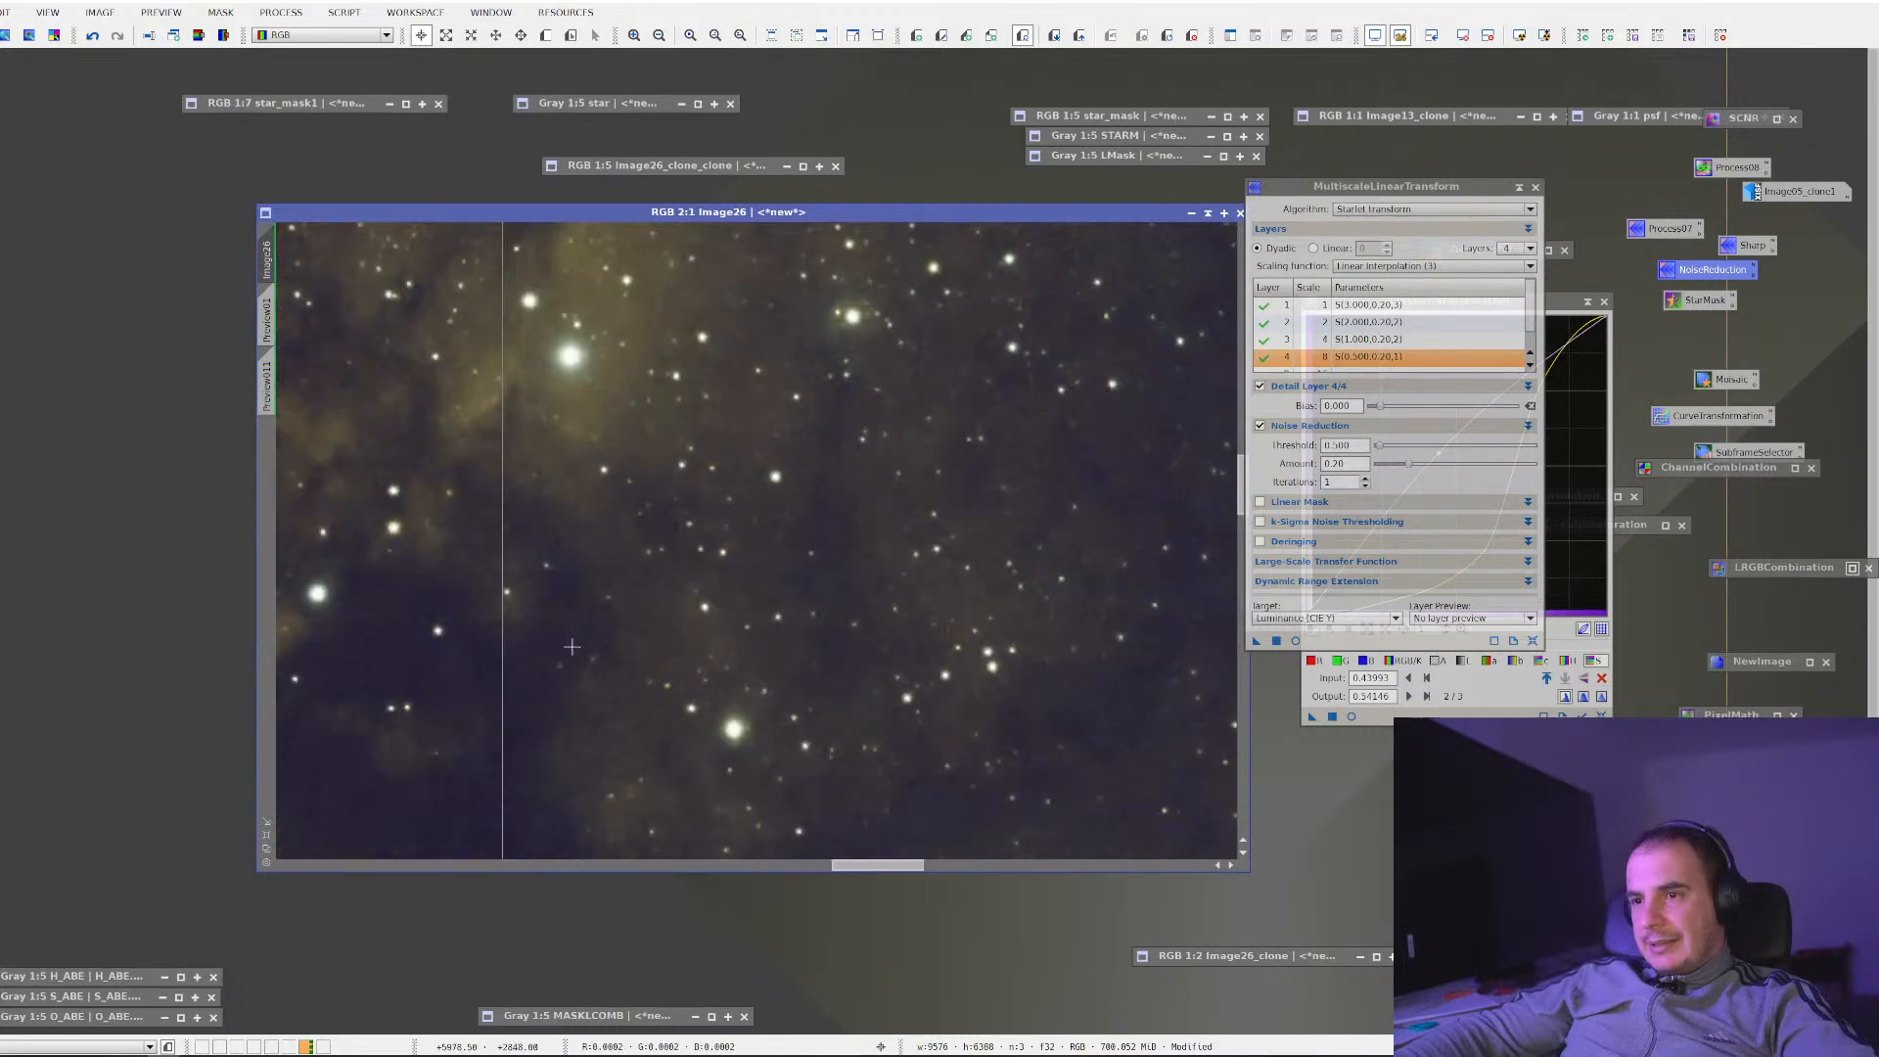
# Open the ScreenTransferFunction process
pyautogui.click(417, 14)
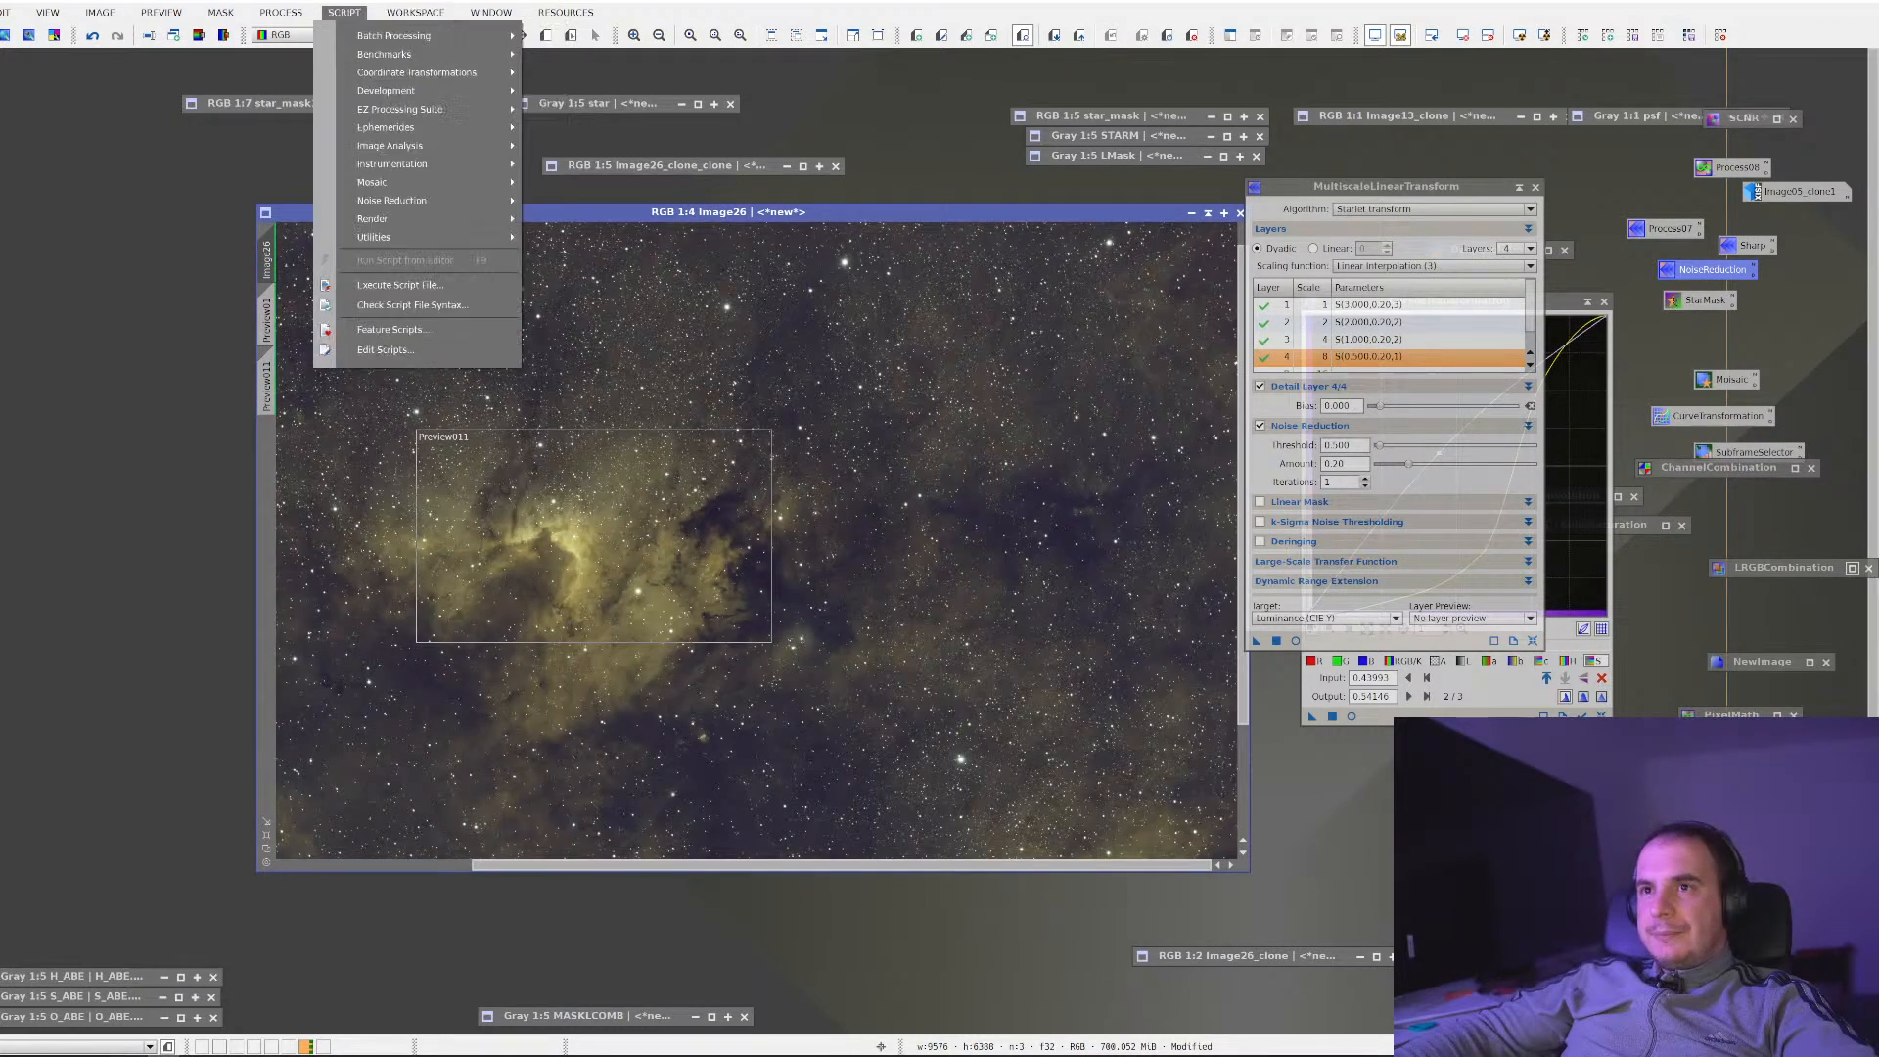
pyautogui.moveTo(280, 11)
pyautogui.moveTo(323, 35)
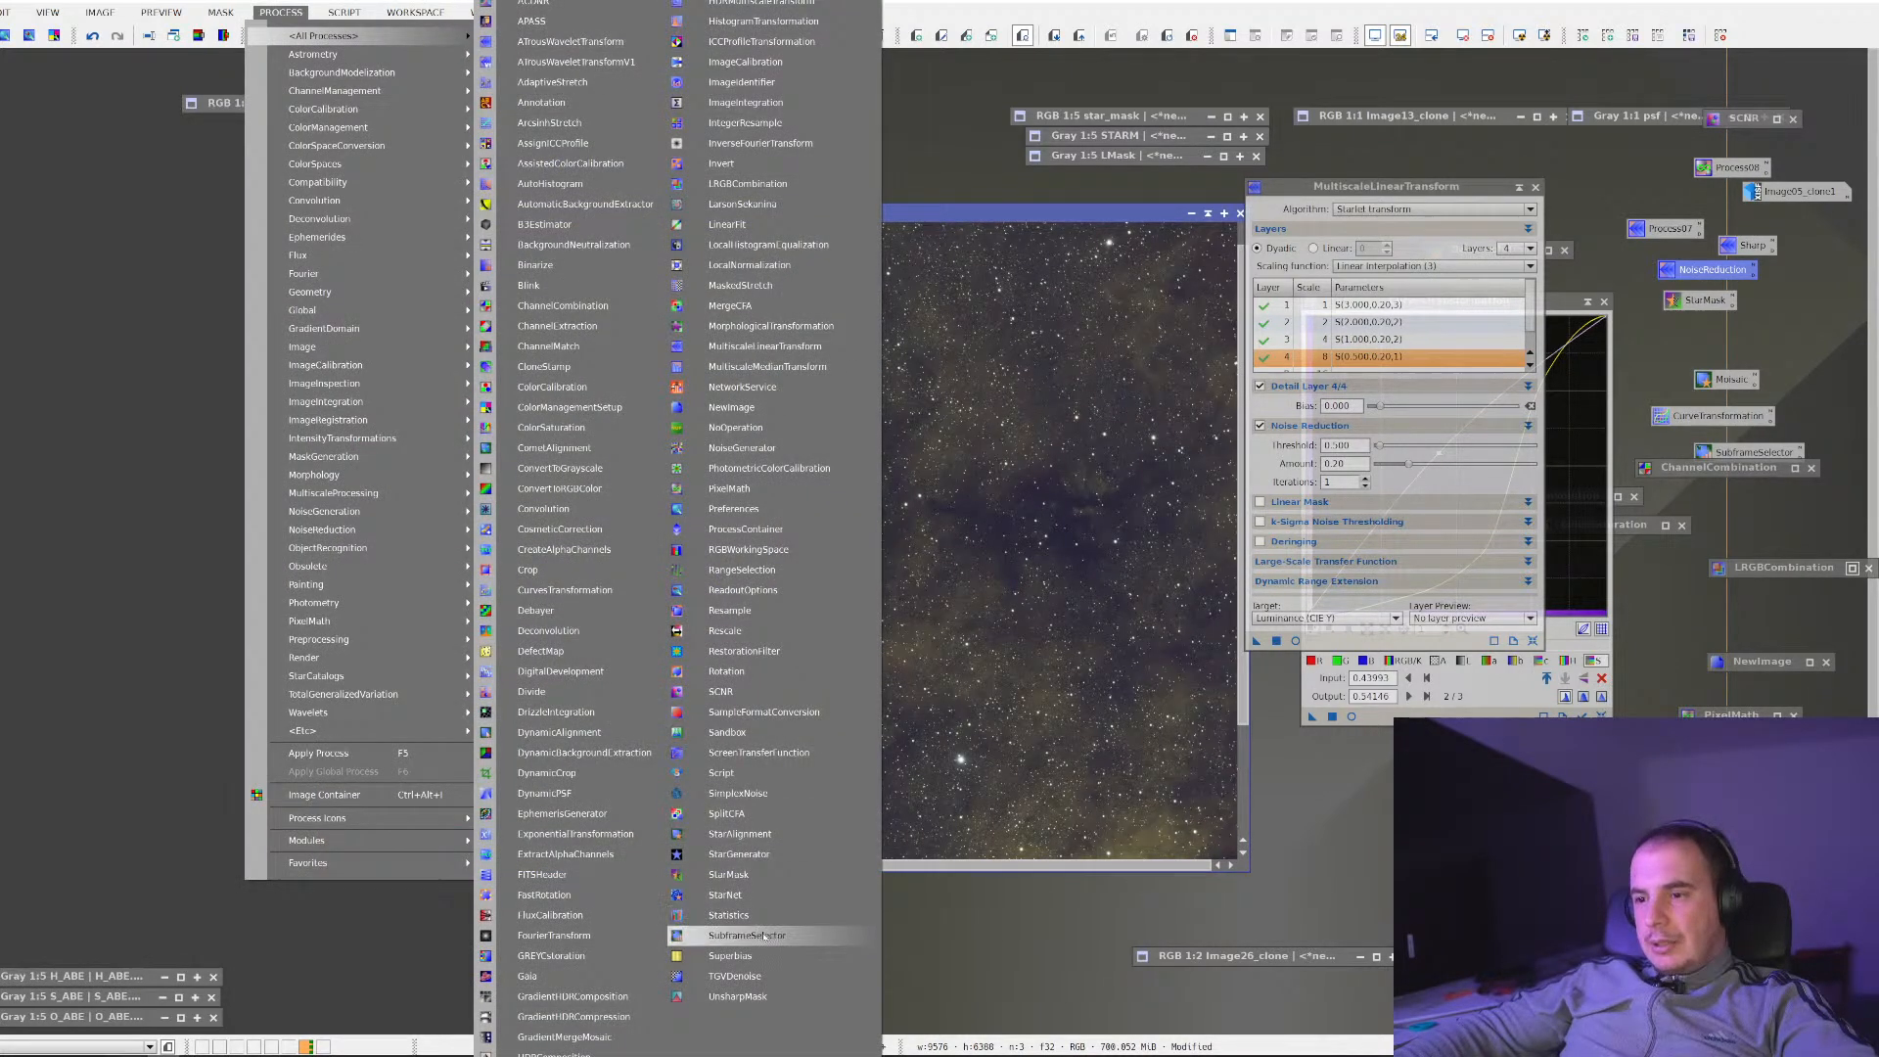
pyautogui.click(749, 753)
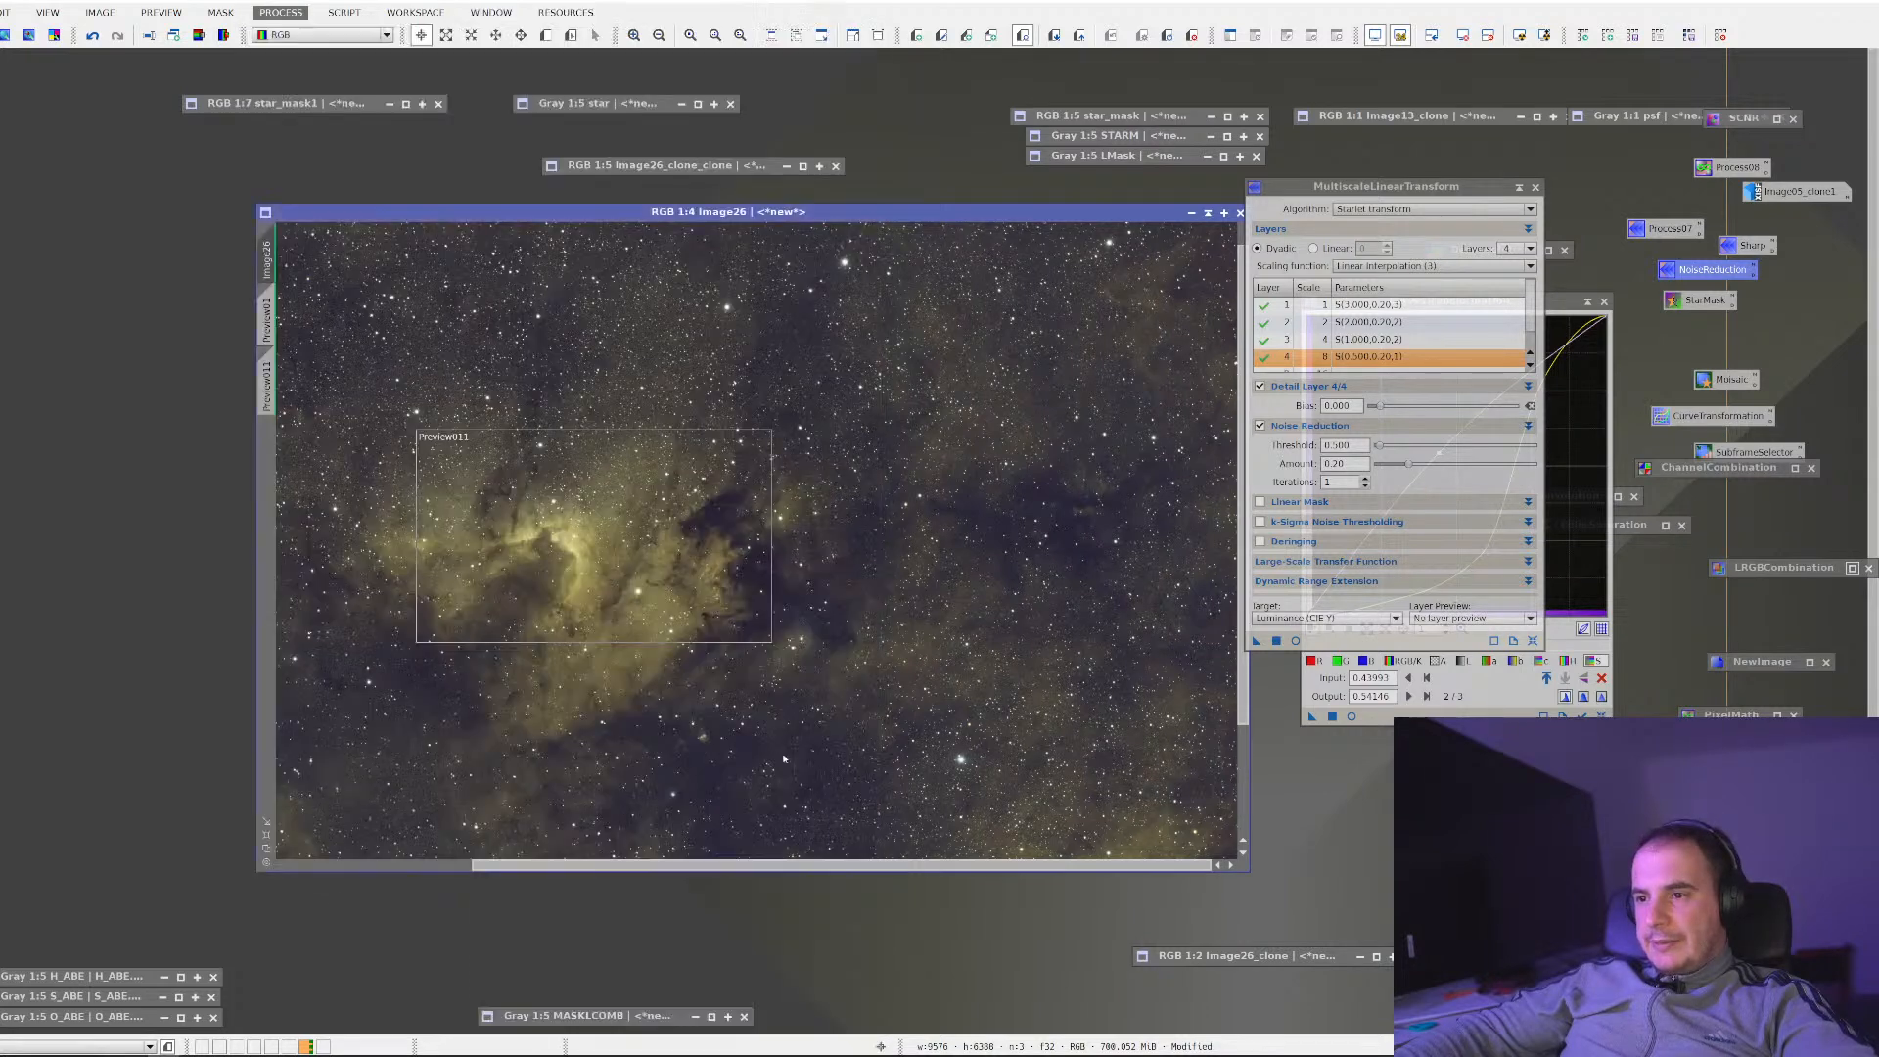
# Collapse the MultiscaleLinearTransform window, then reset the CurvesTransformation curve and collapse its window
pyautogui.click(1520, 187)
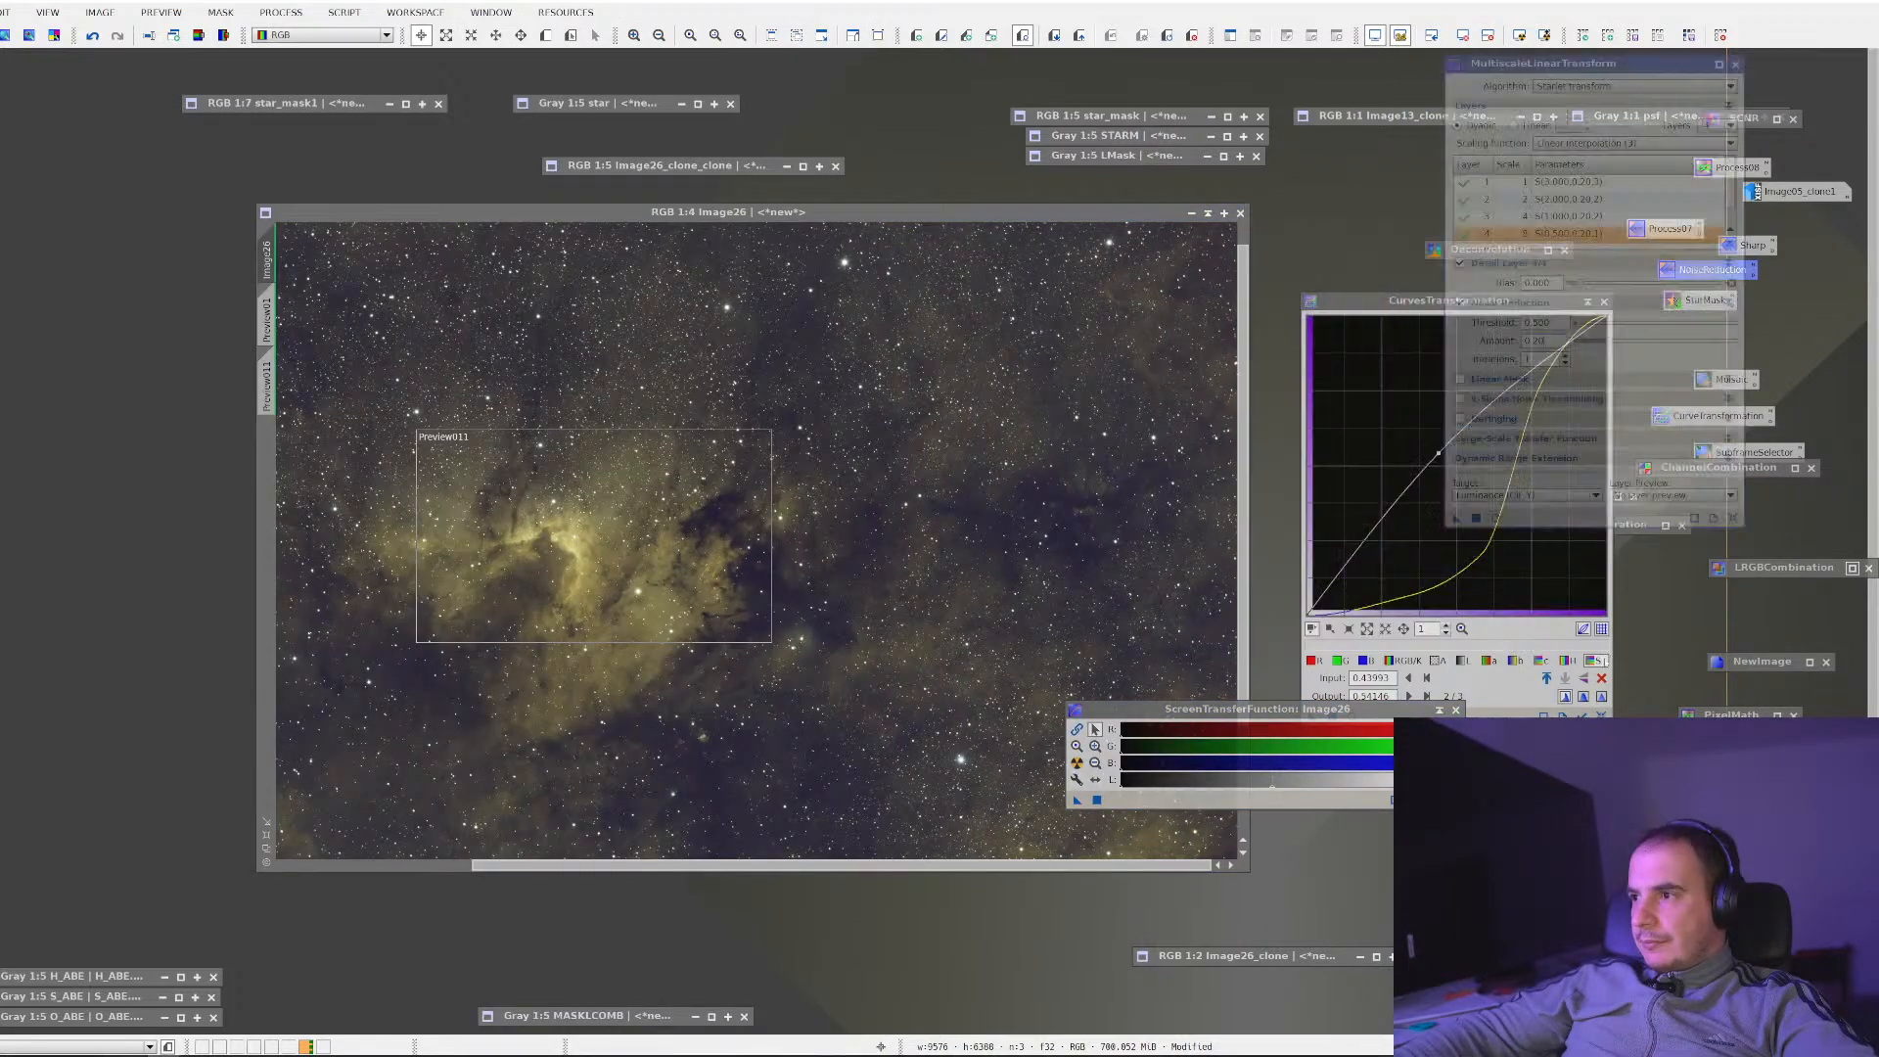
pyautogui.click(1601, 716)
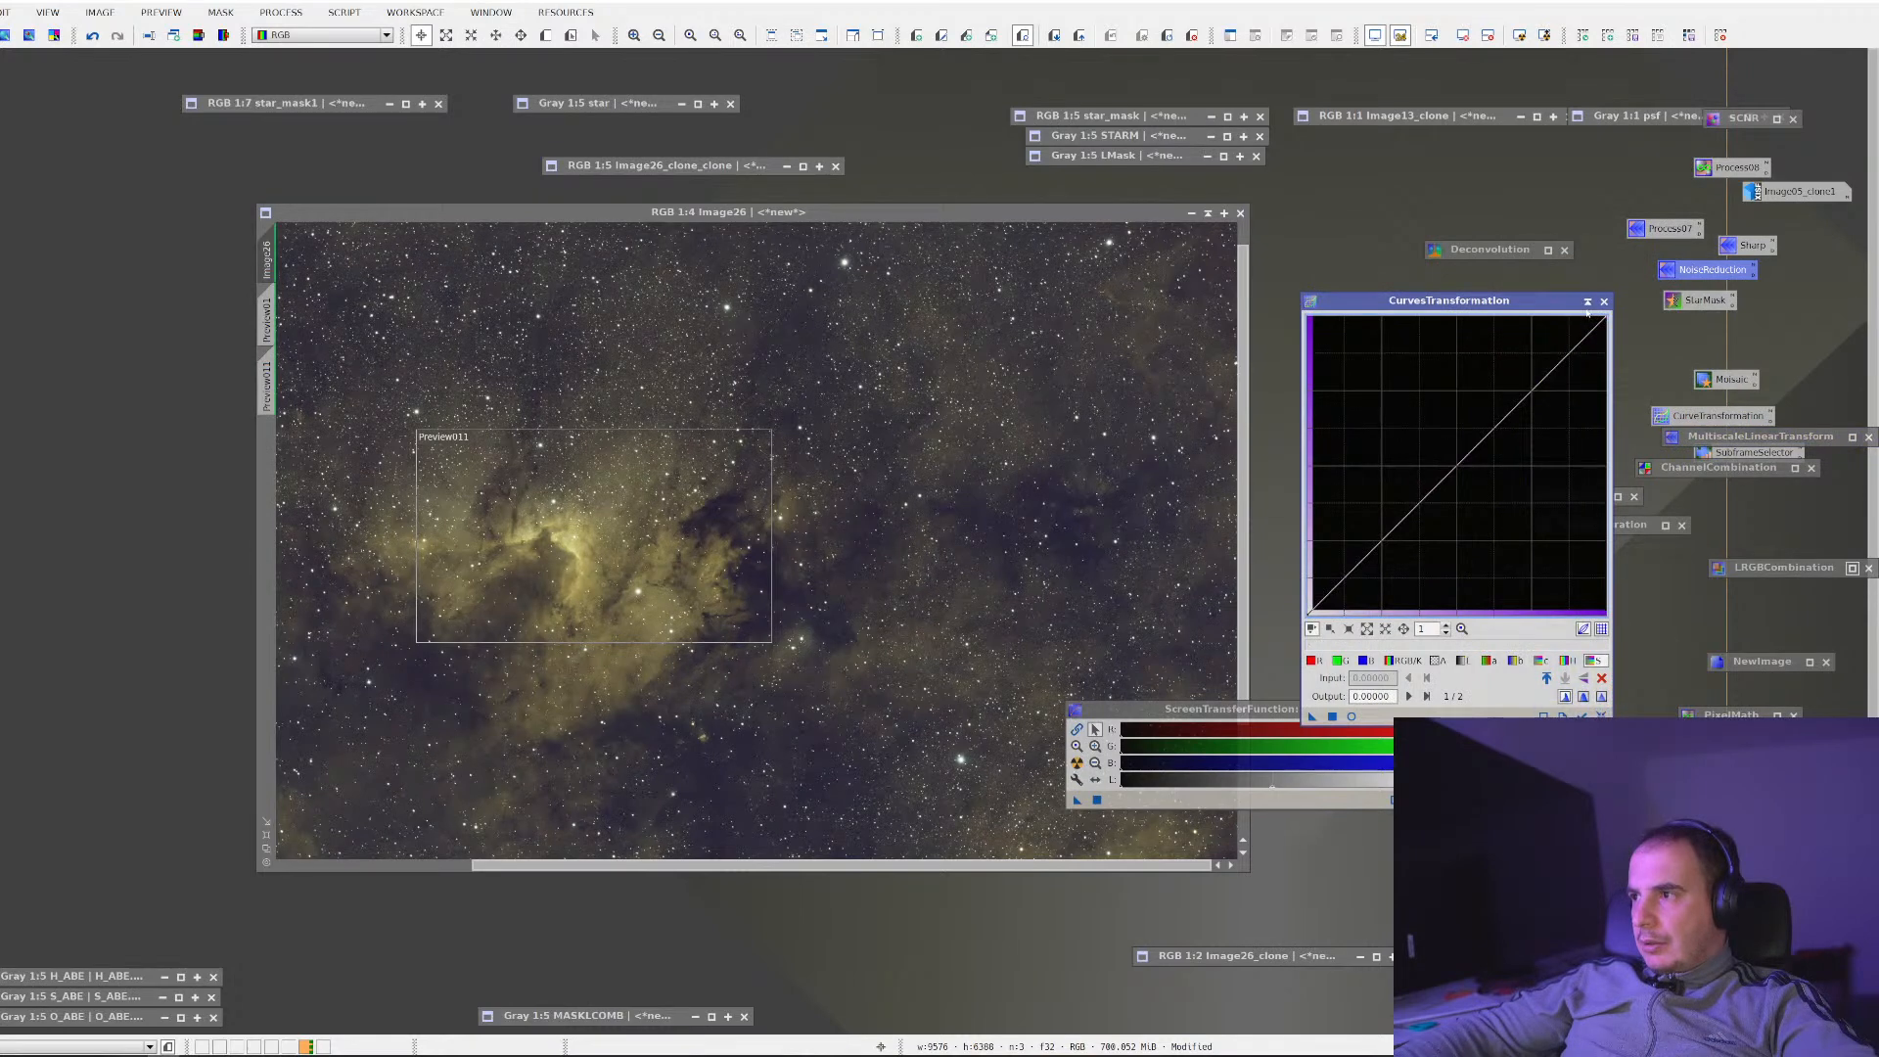
pyautogui.click(1588, 302)
# Open the HistogramTransformation process and reset its parameters
pyautogui.click(281, 12)
pyautogui.moveTo(398, 44)
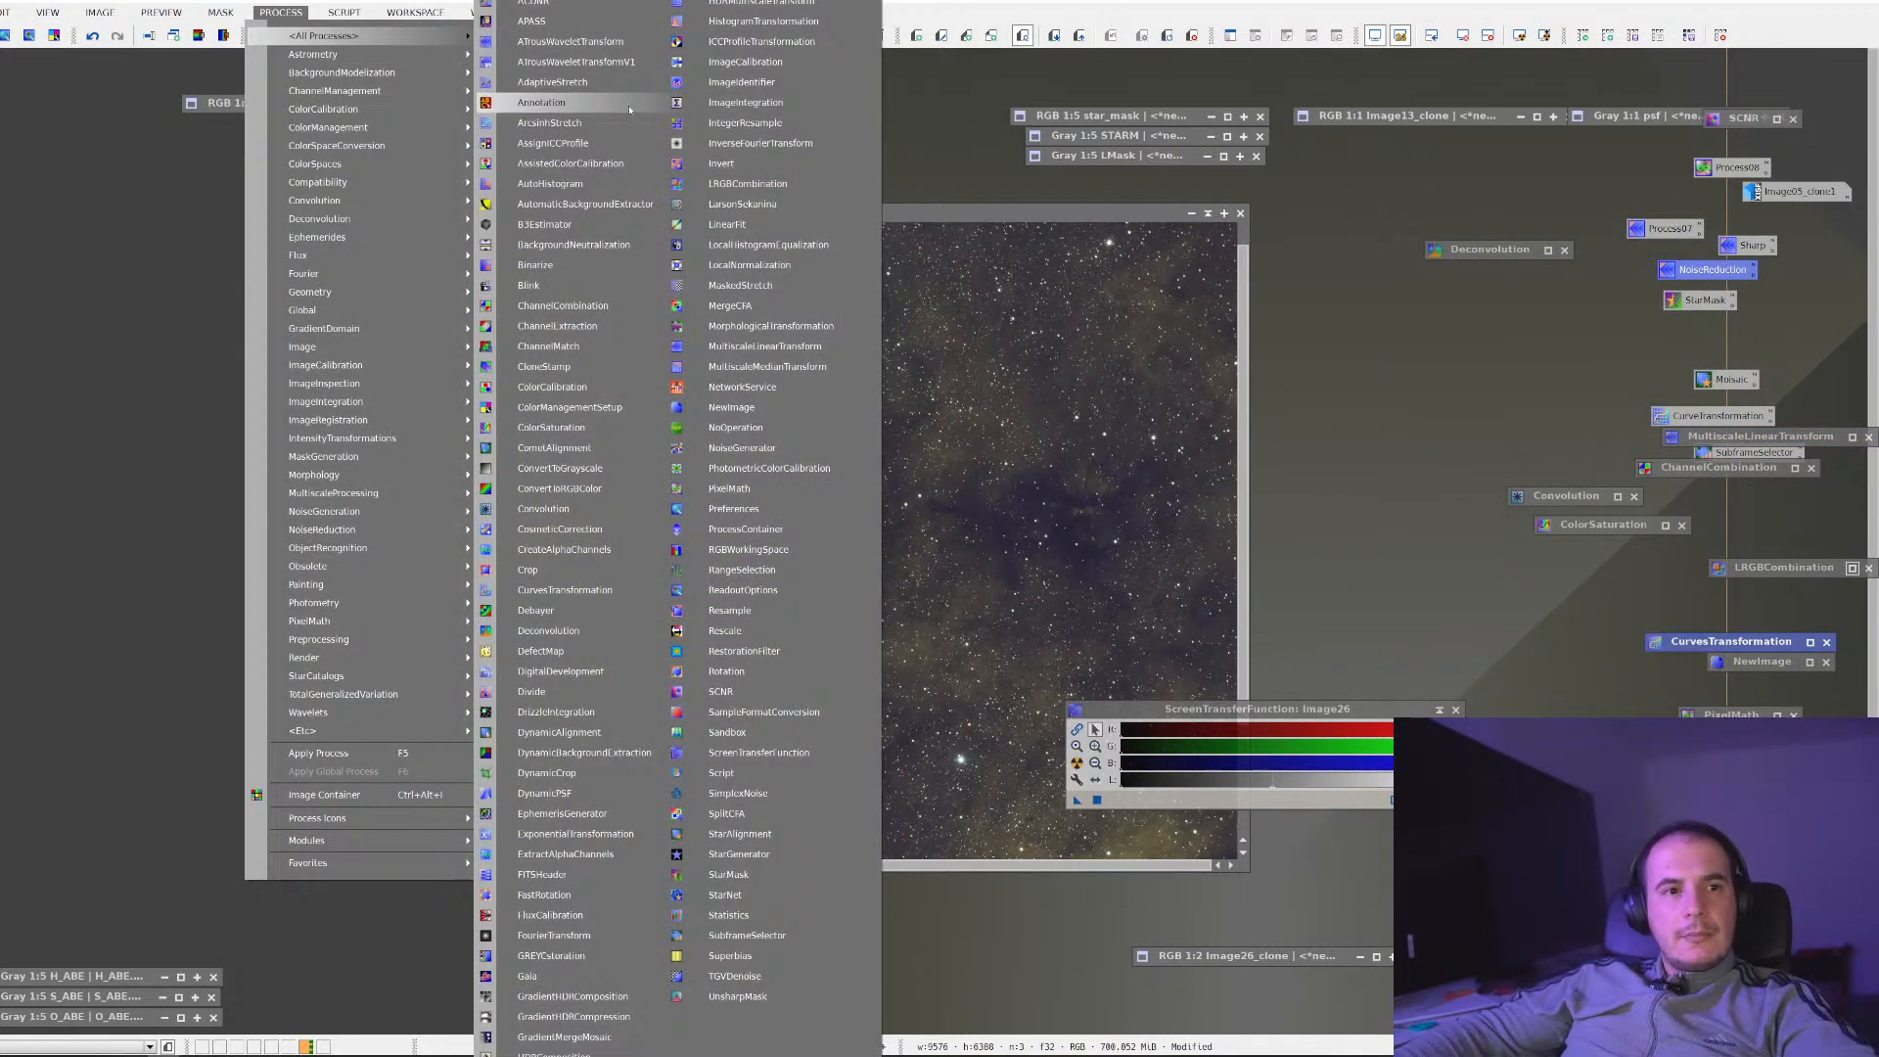
pyautogui.click(759, 24)
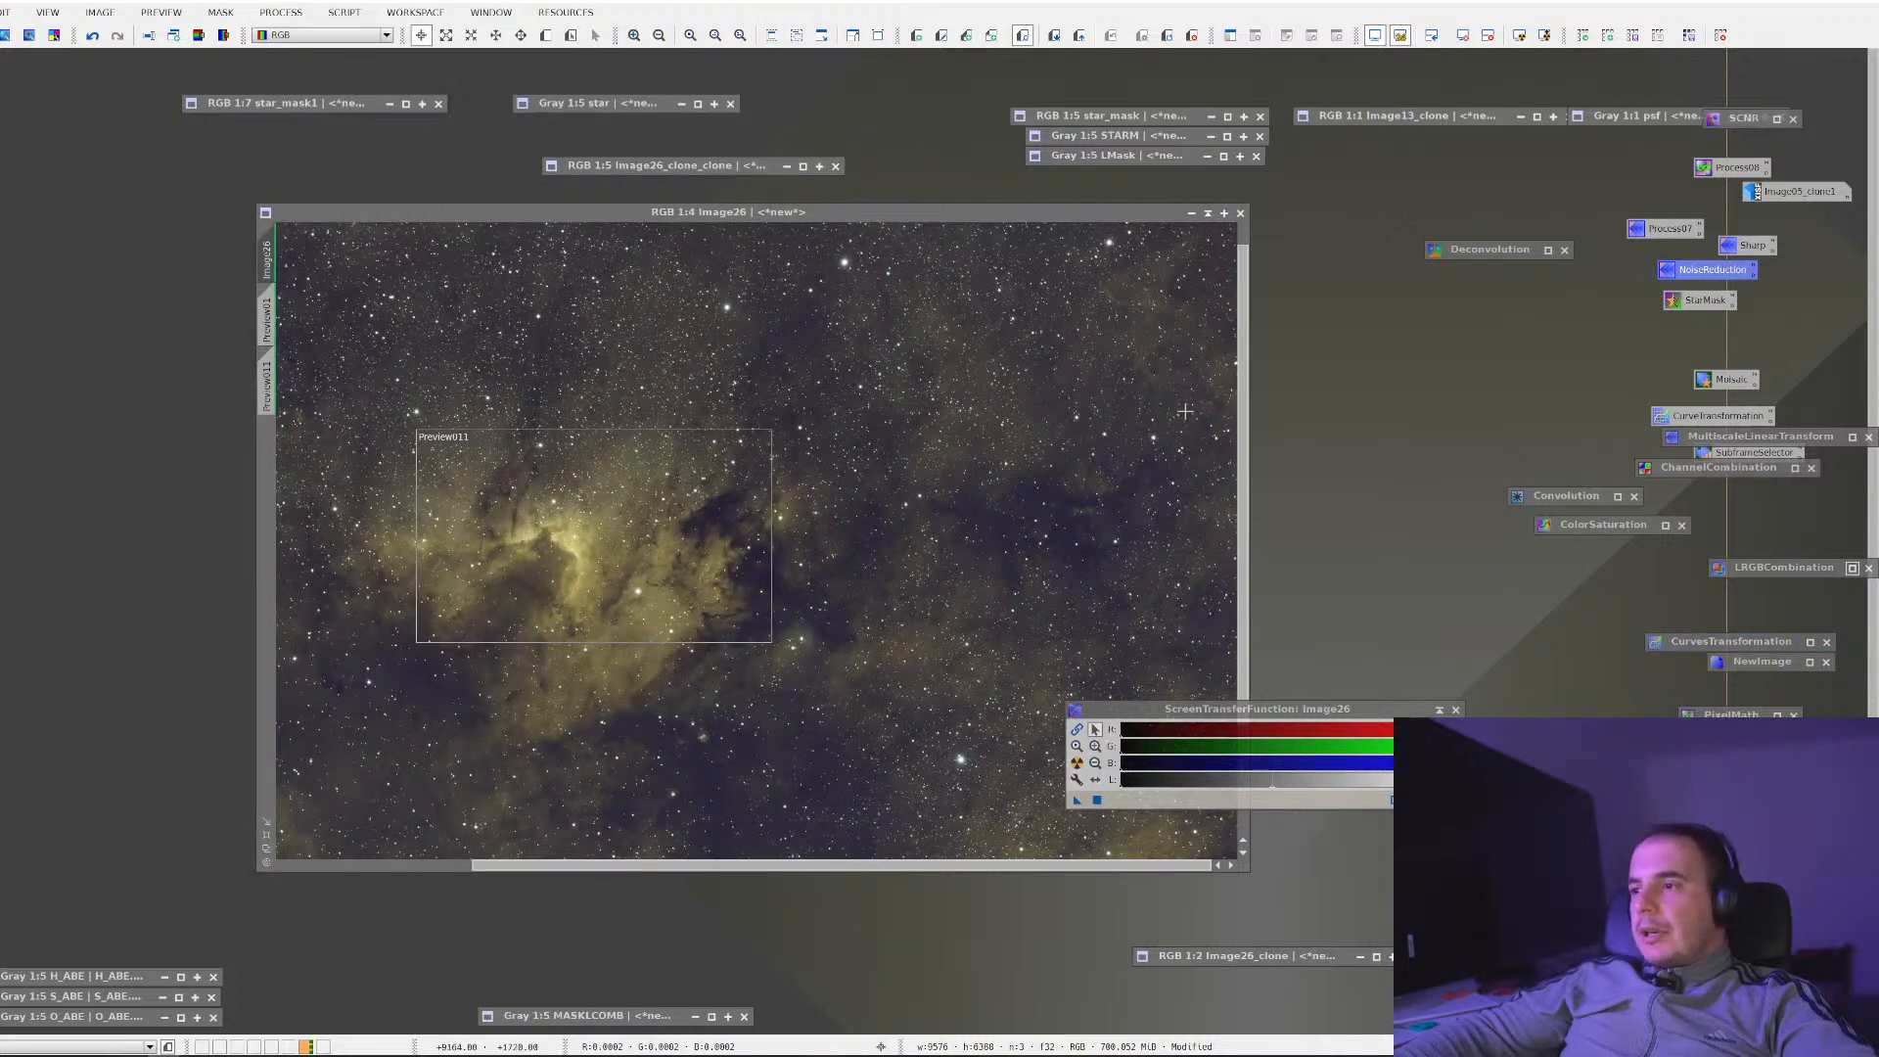
pyautogui.click(1386, 639)
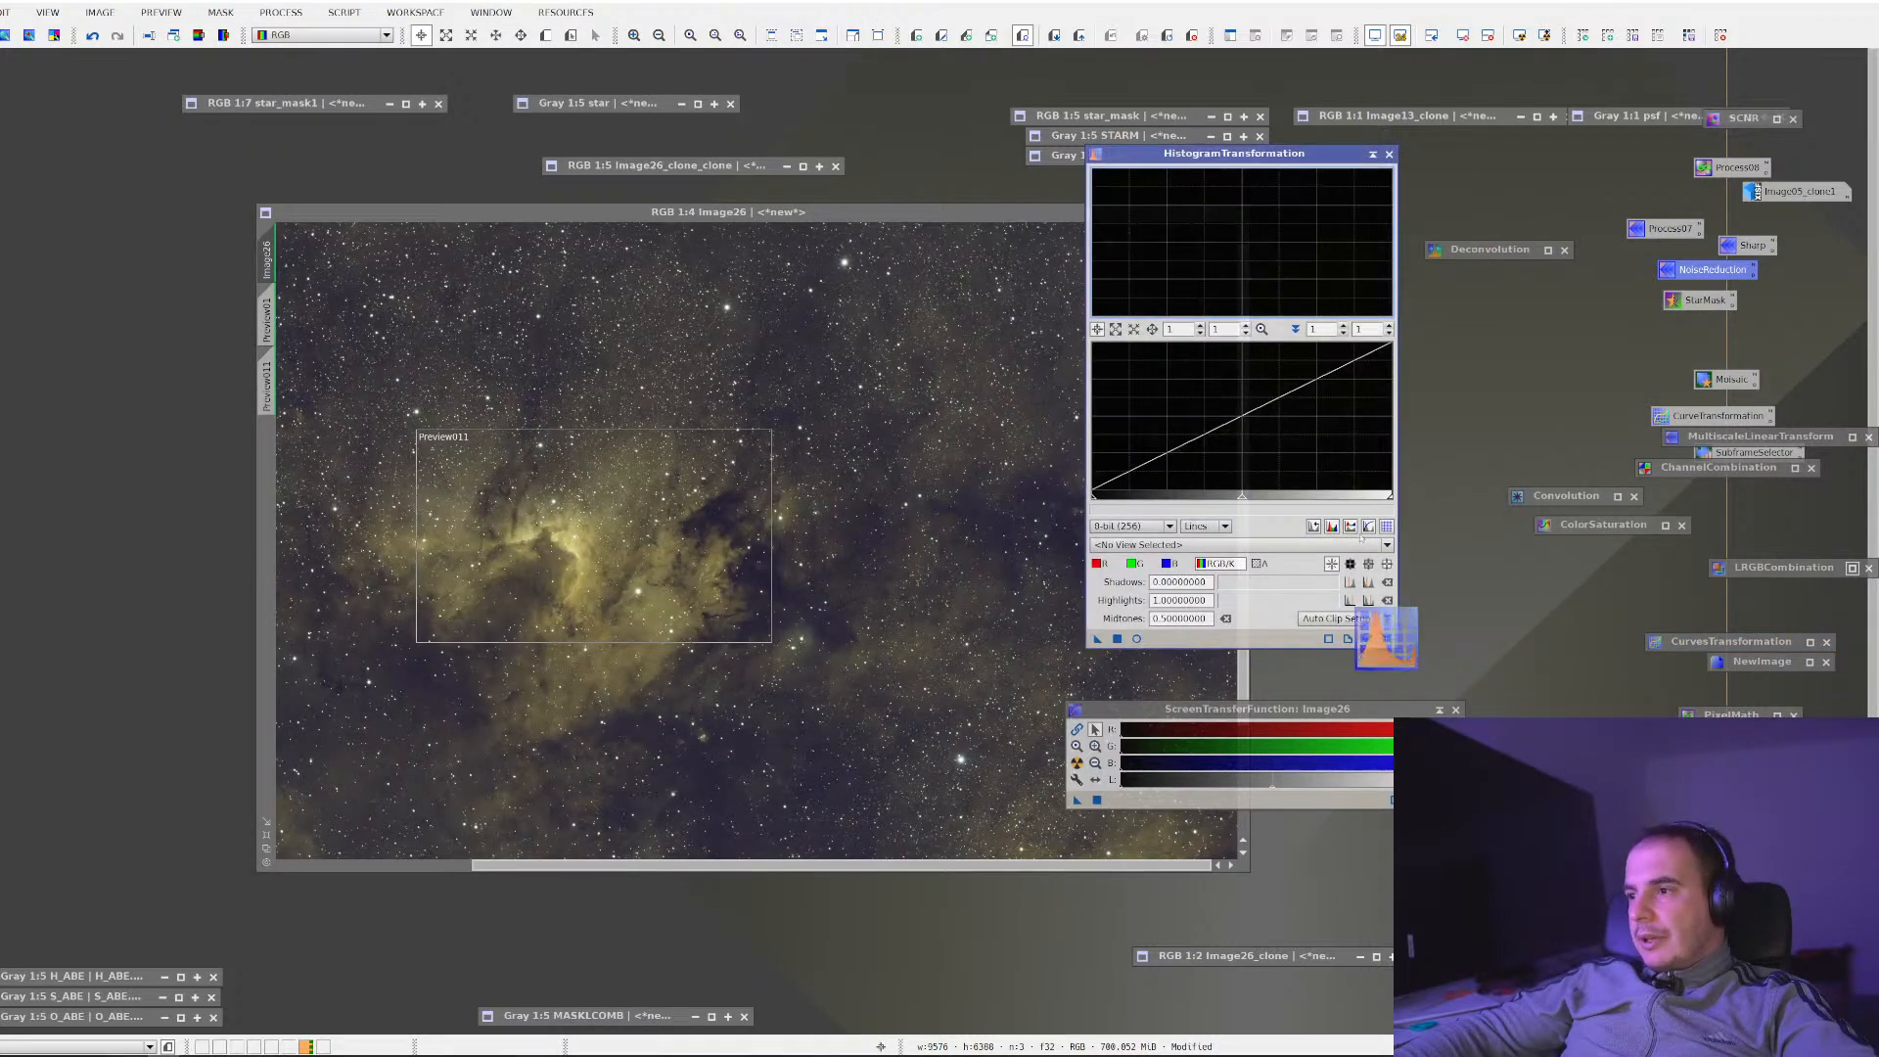
# Auto-stretch Image26 with ScreenTransferFunction and make the stretch permanent through HistogramTransformation, with the screen stretch removed
pyautogui.click(922, 598)
pyautogui.click(1077, 763)
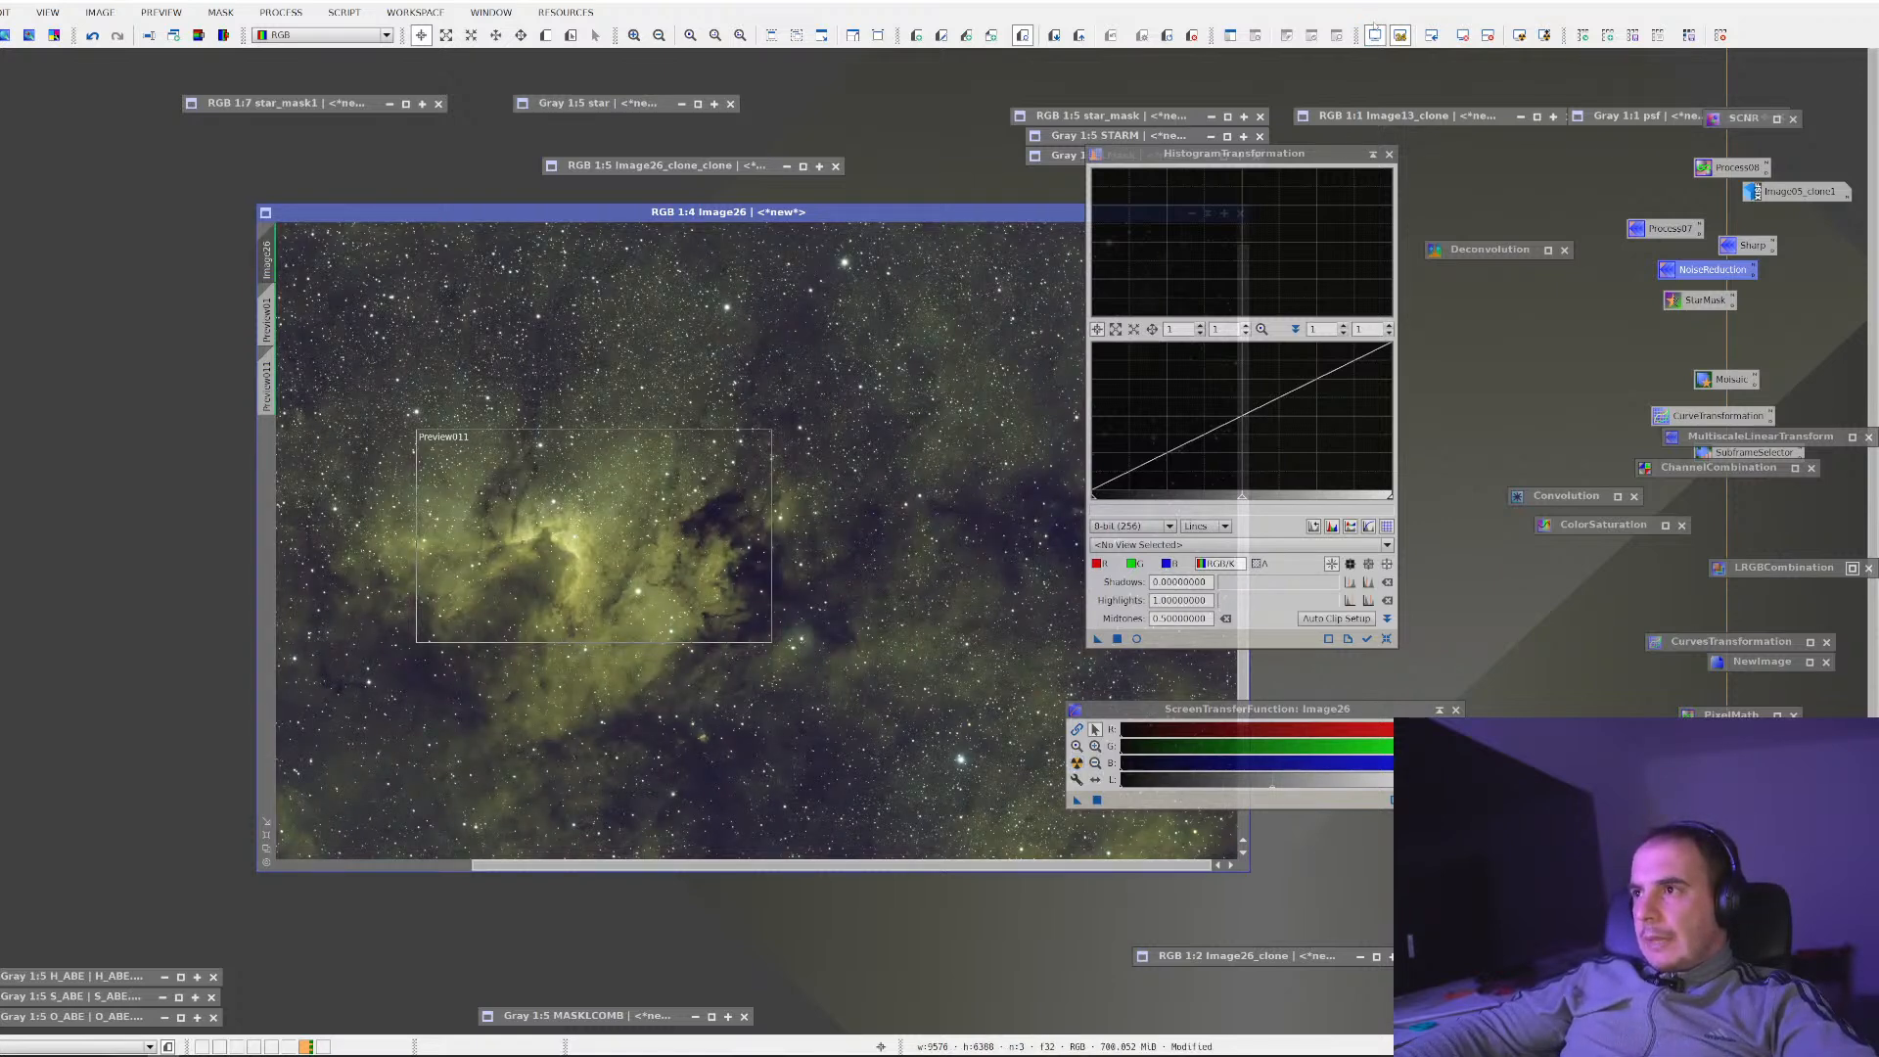
pyautogui.click(1078, 801)
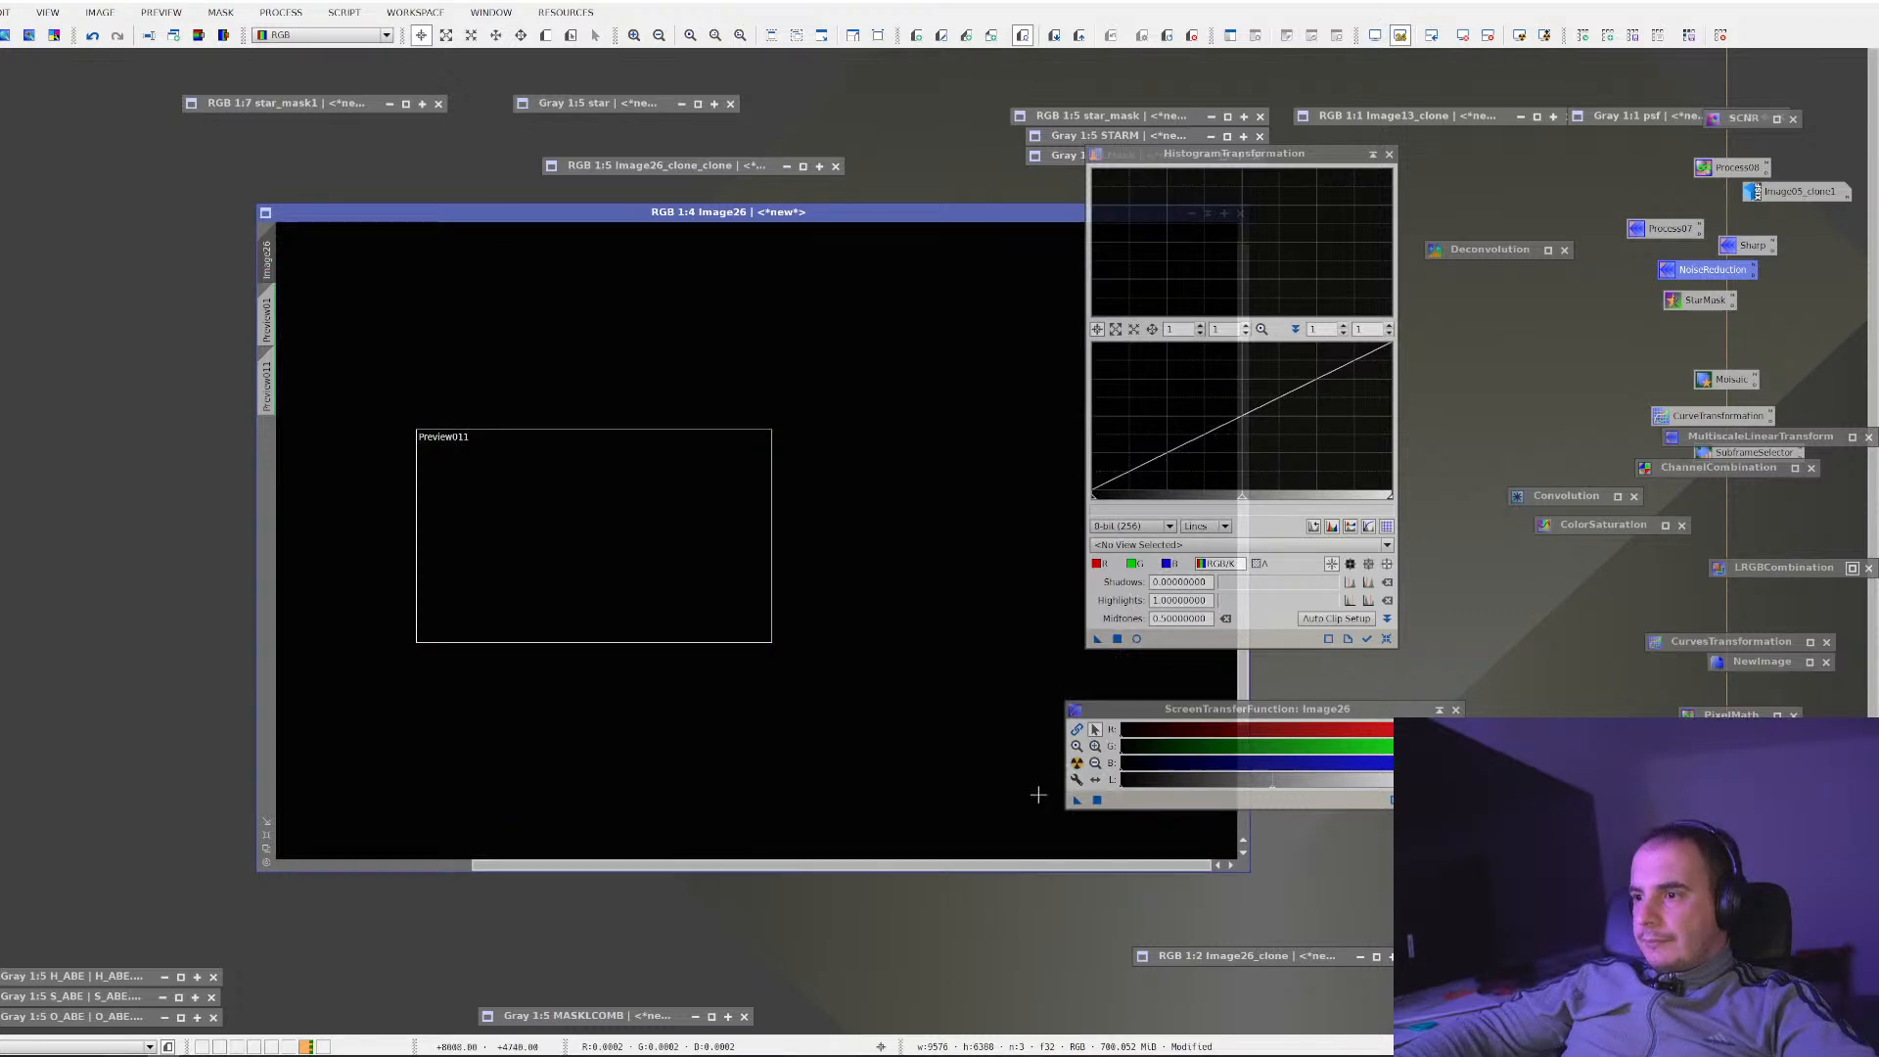
pyautogui.moveTo(1079, 803); pyautogui.dragTo(957, 603)
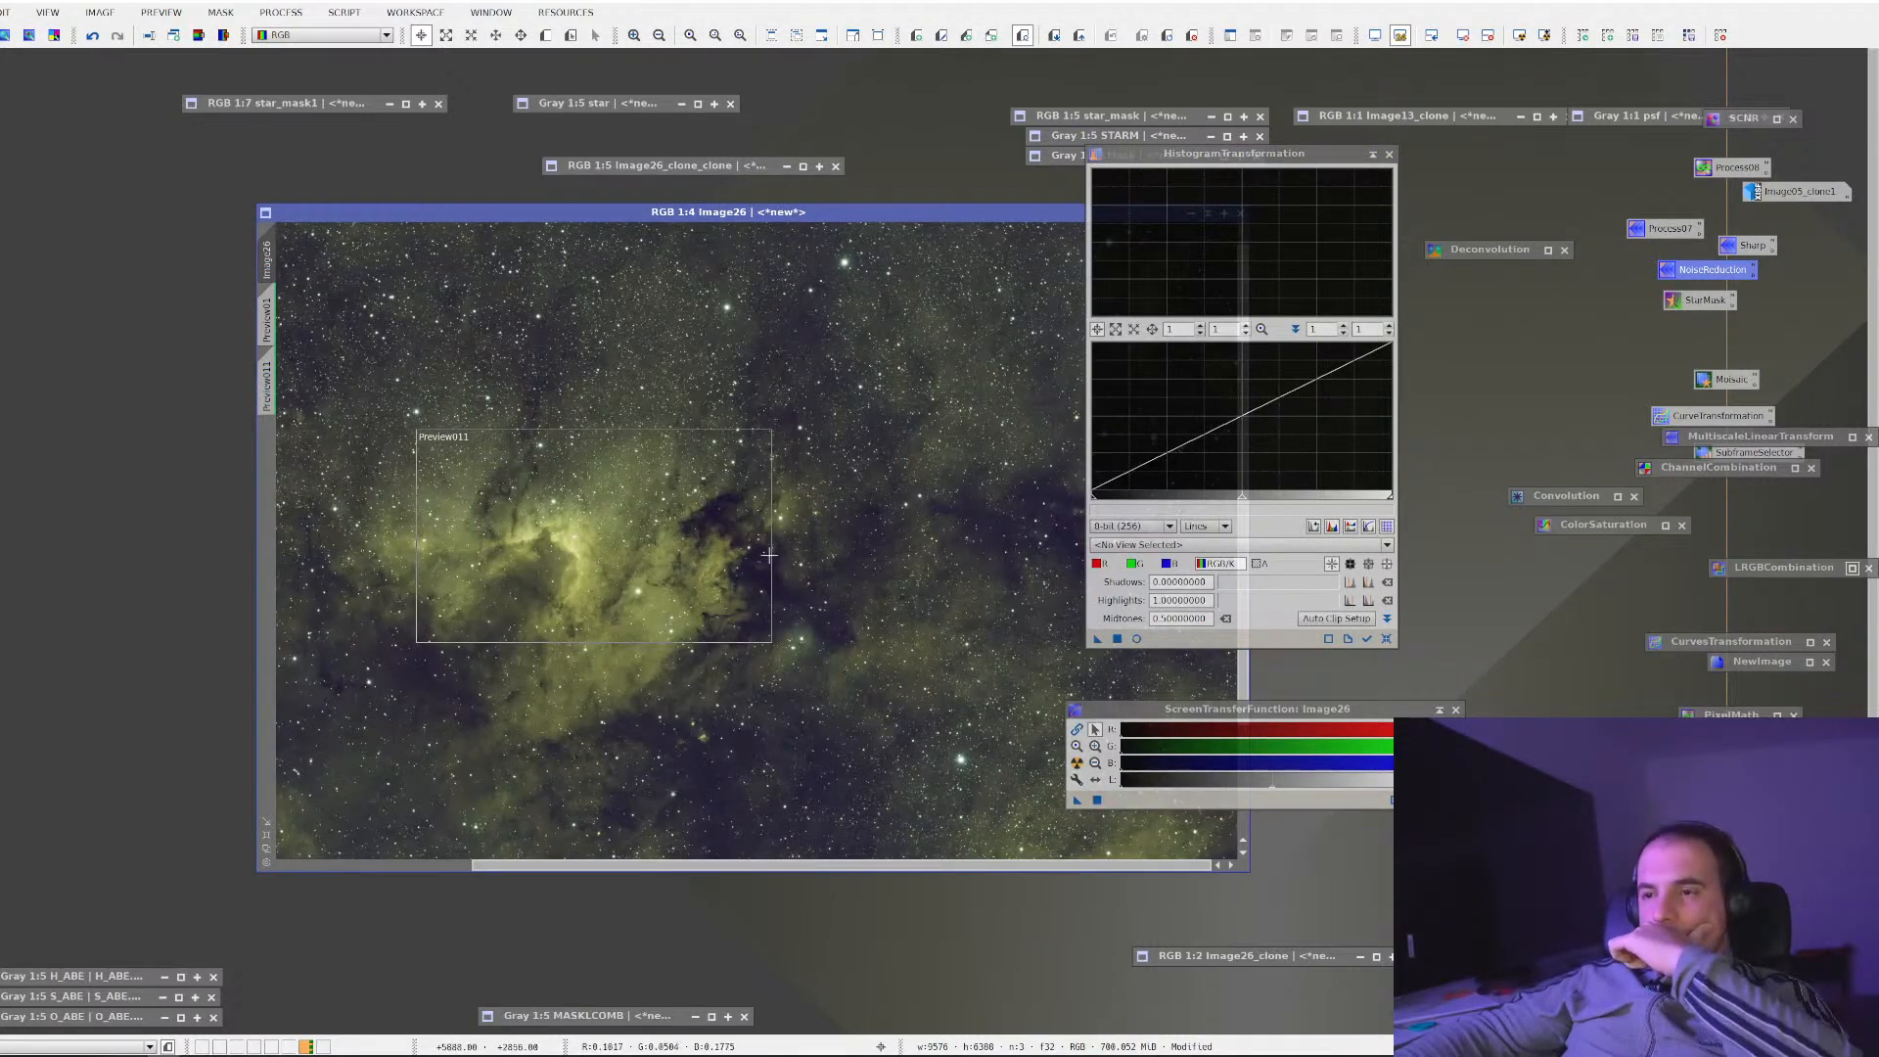
# Inspect the stretched Image26, clear away the HistogramTransformation window and close ScreenTransferFunction
pyautogui.scroll(-2, 789, 556)
pyautogui.scroll(3, 795, 555)
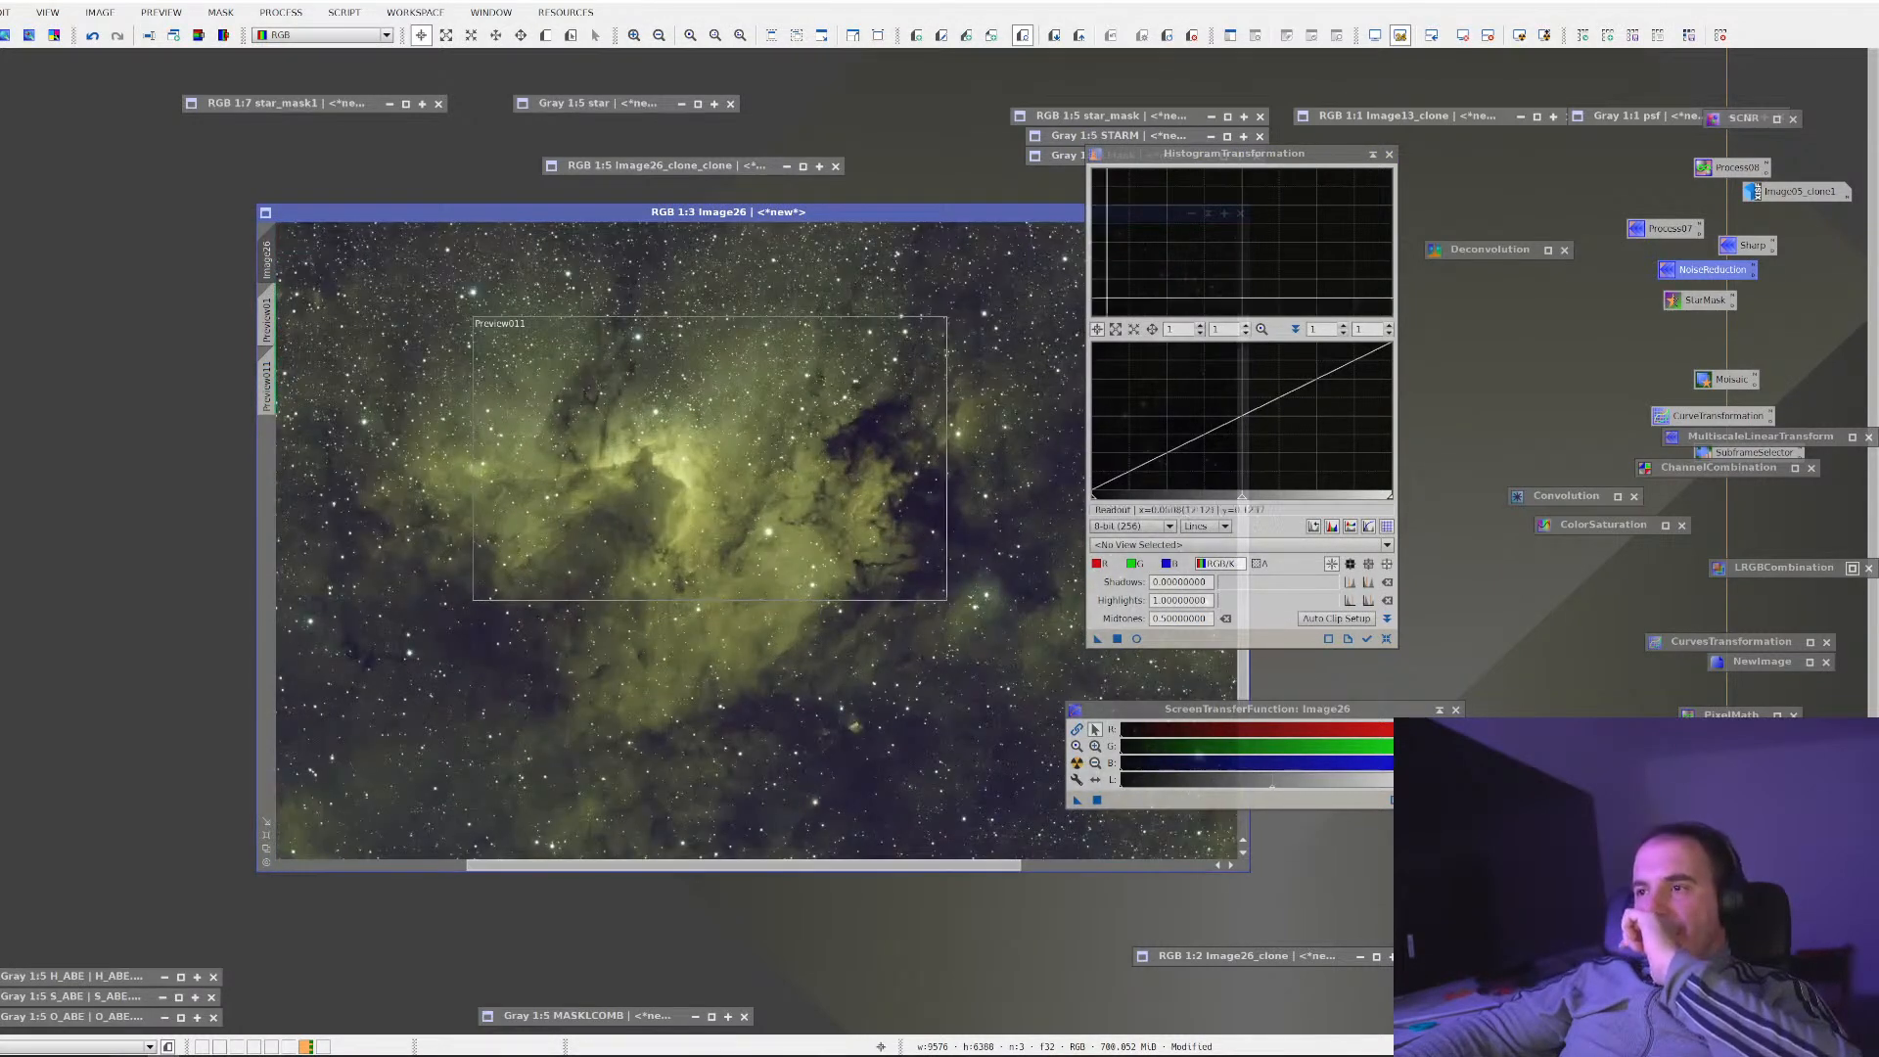
pyautogui.moveTo(1241, 154); pyautogui.dragTo(1875, 333)
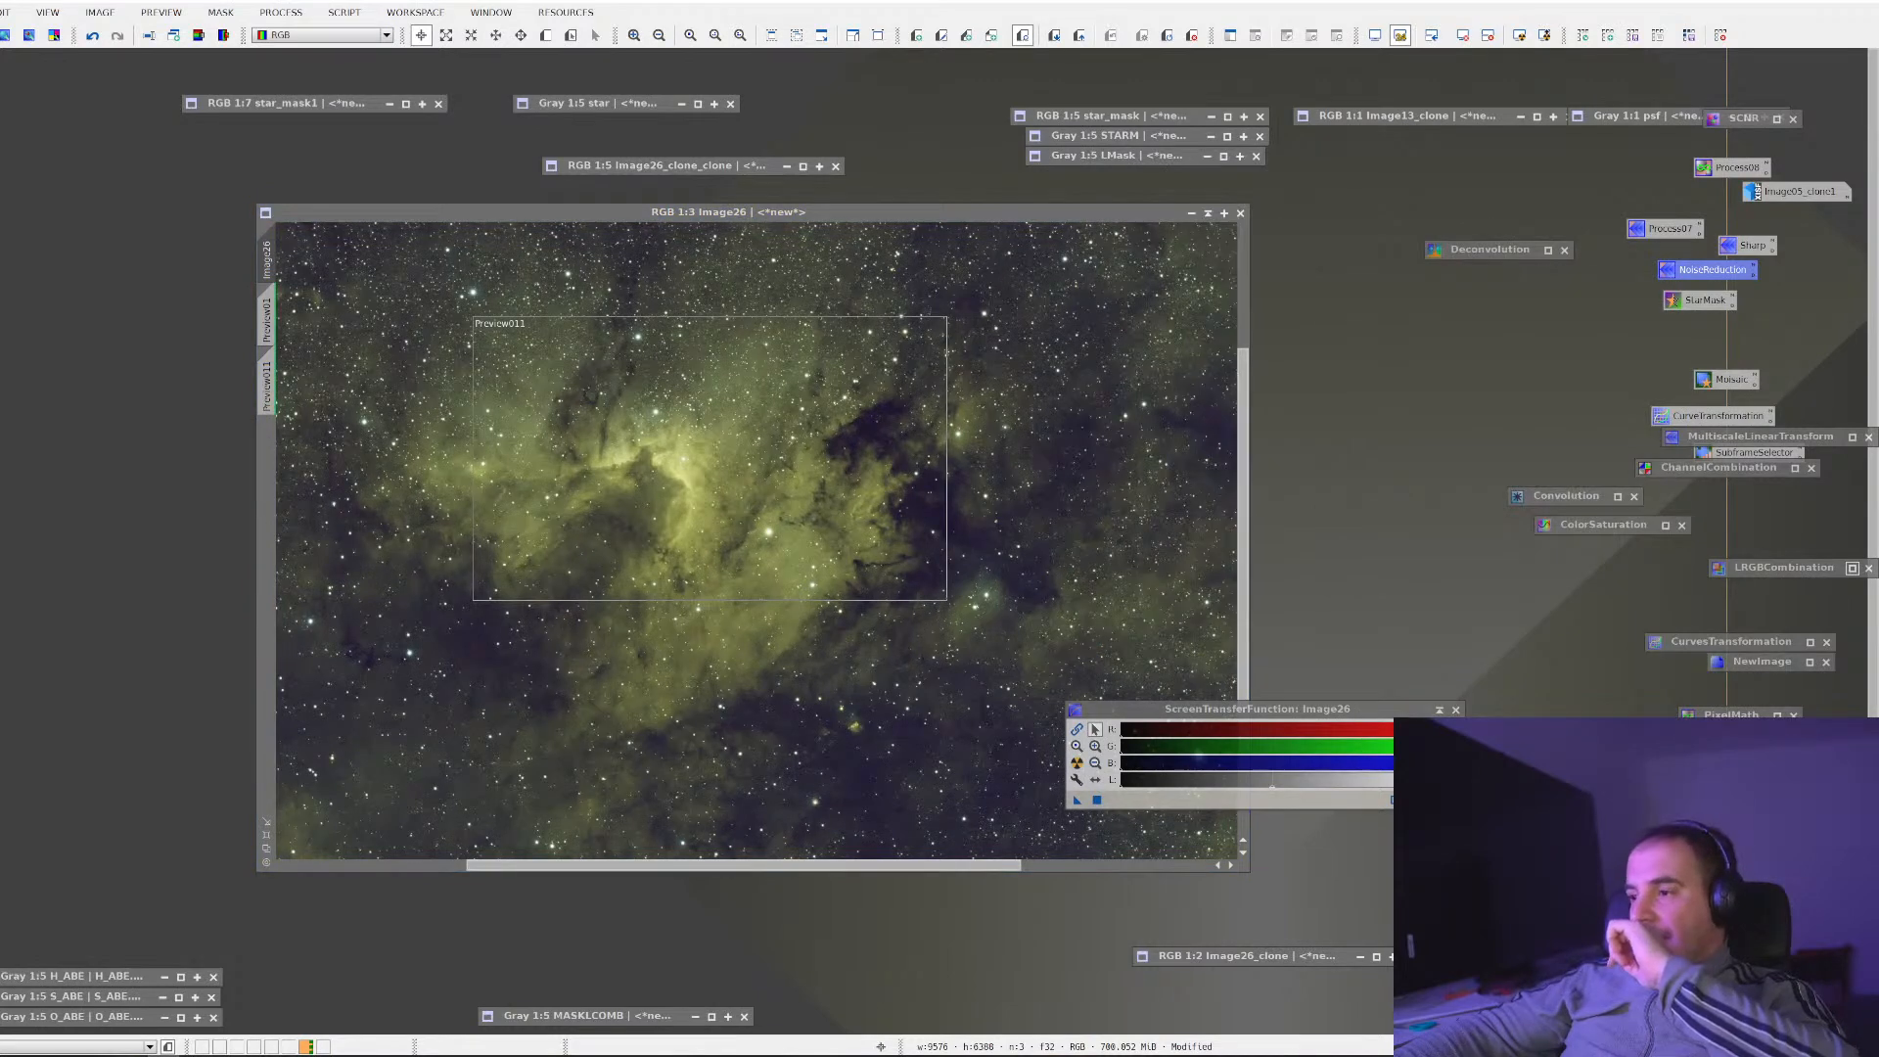
pyautogui.click(1455, 710)
pyautogui.scroll(-3, 917, 526)
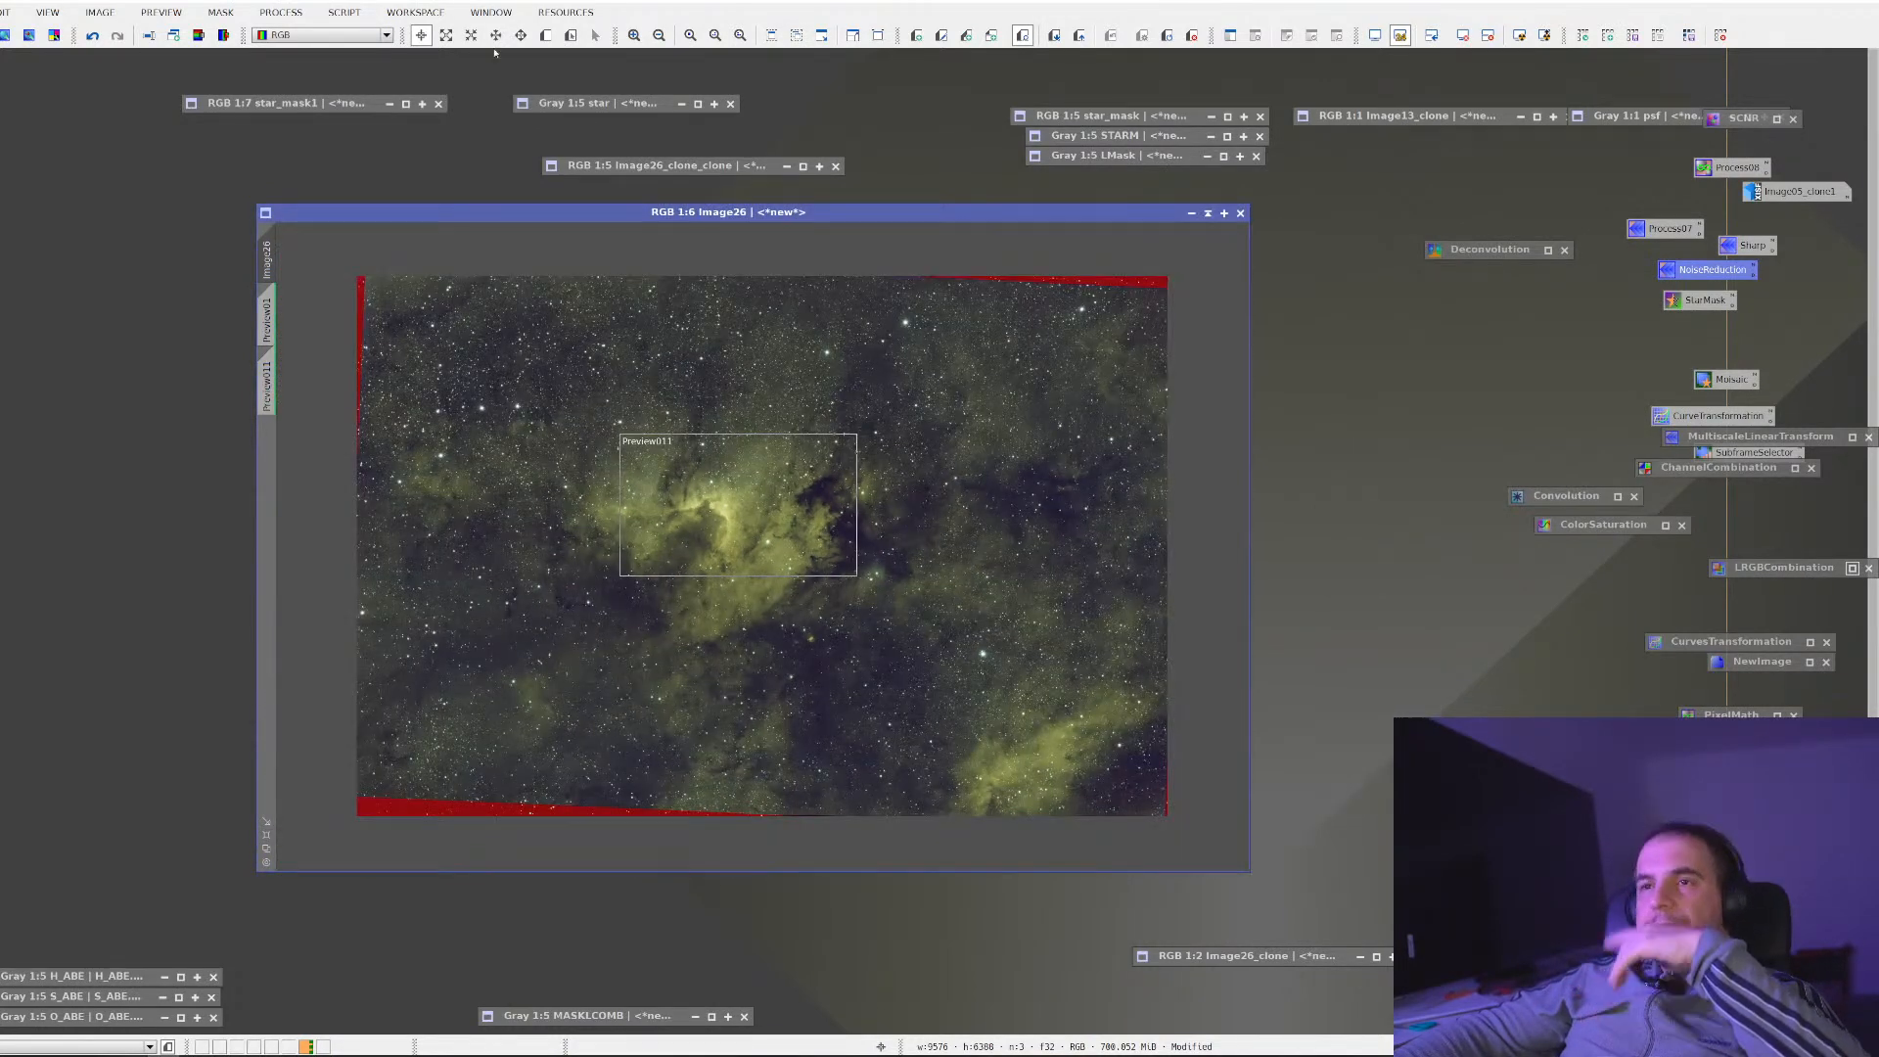
# Open the saved CurvesTransformation instance, reset its curves and start the real-time preview on Image26
pyautogui.doubleClick(1700, 420)
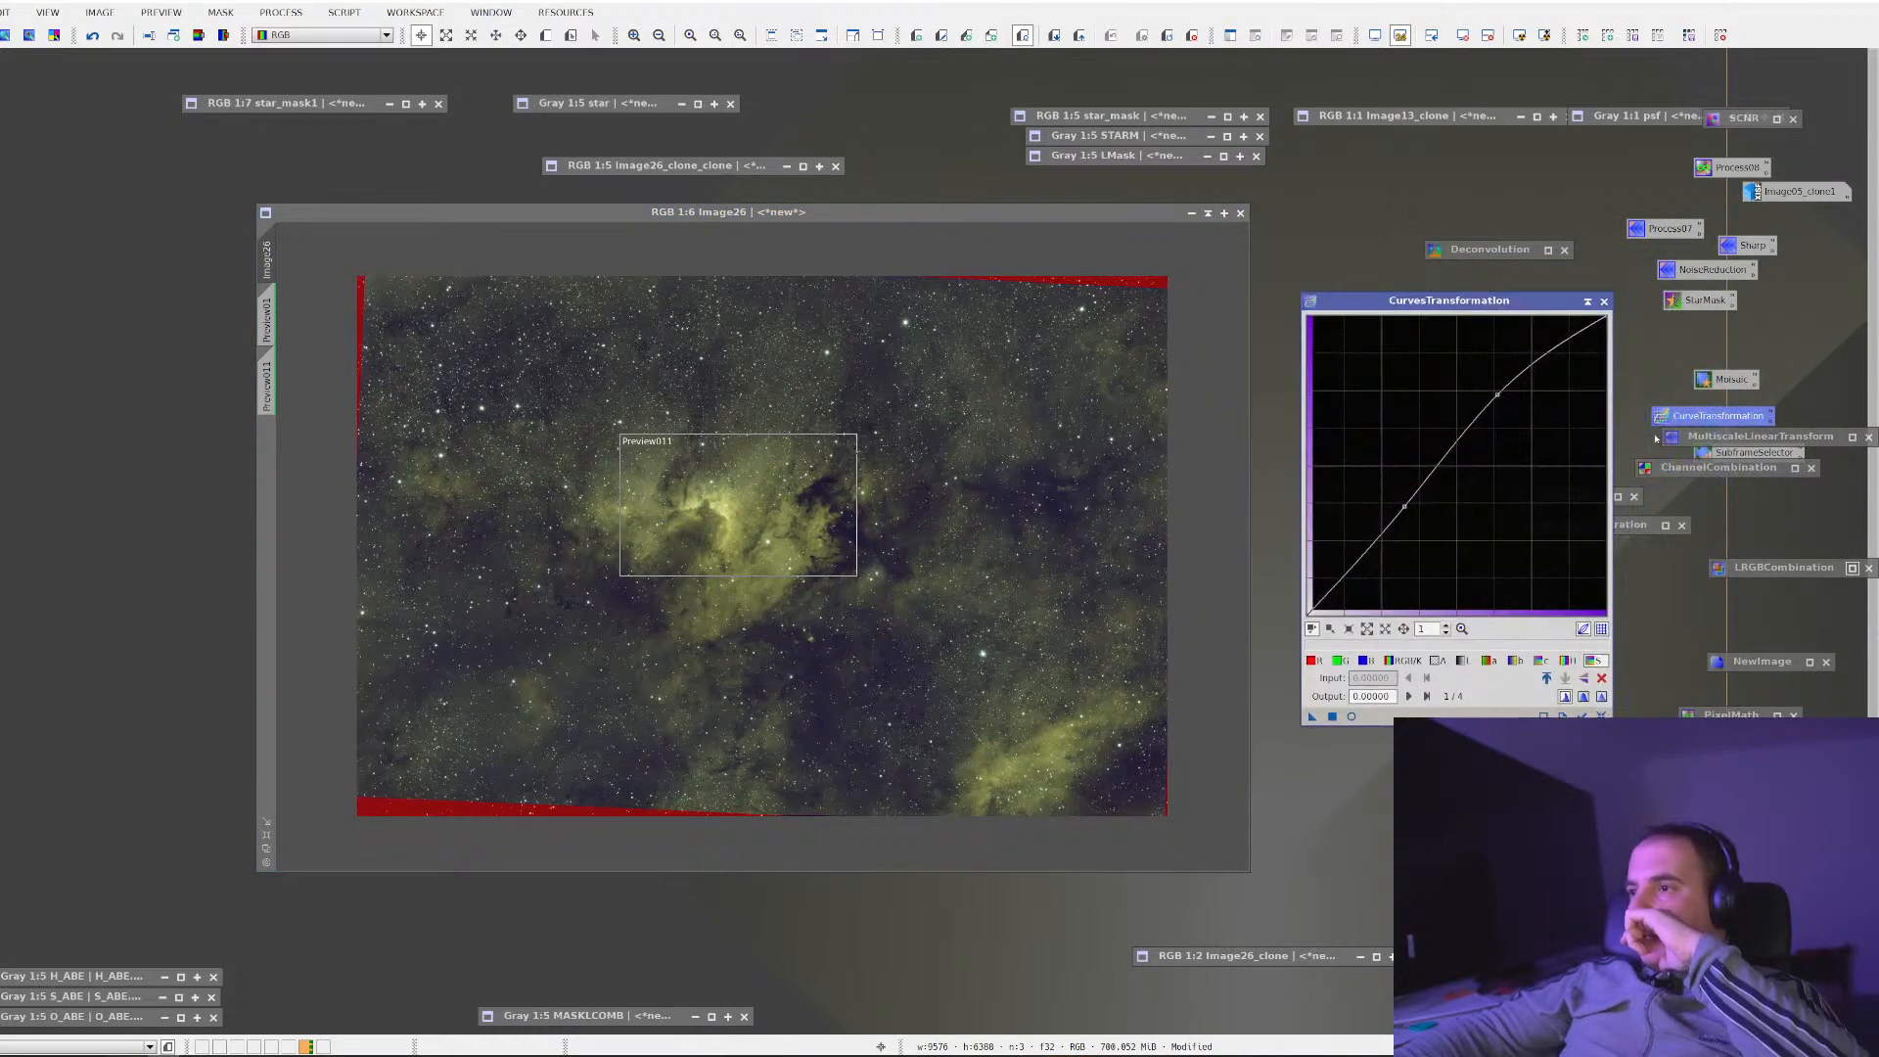
pyautogui.click(1601, 715)
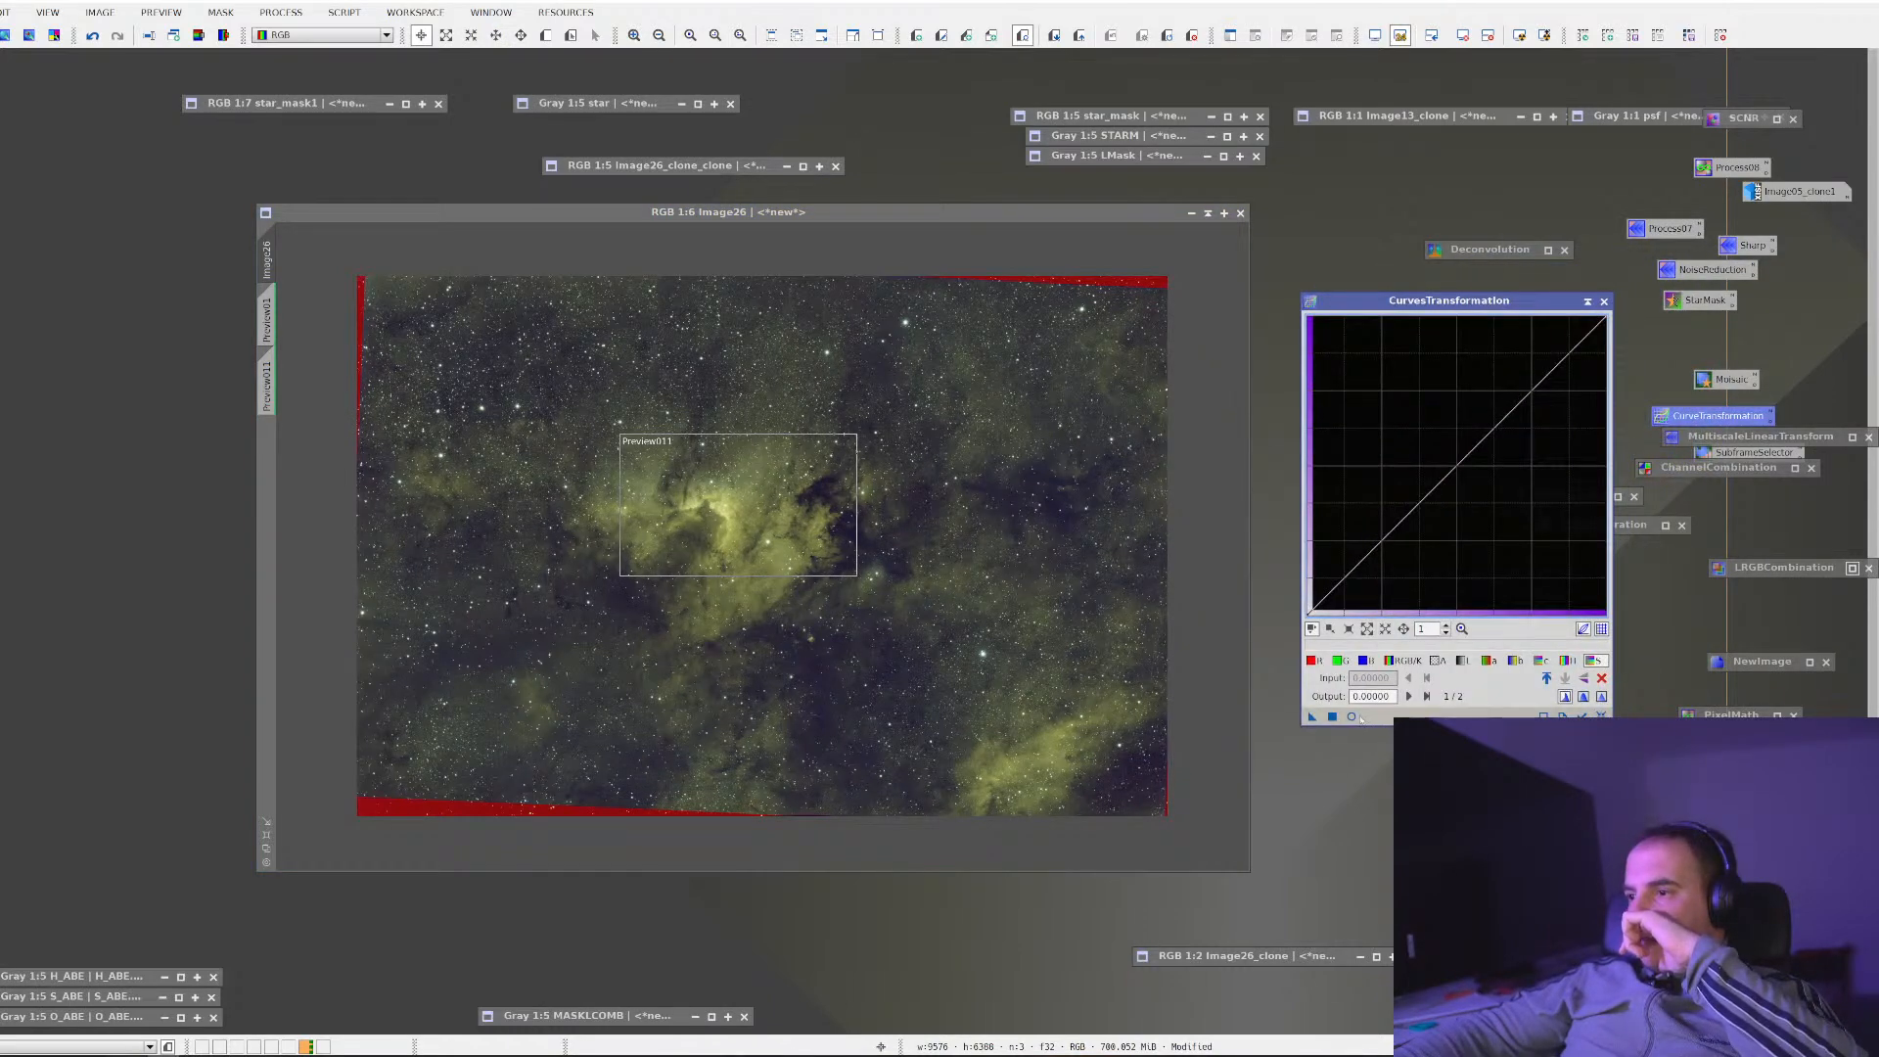
pyautogui.click(1351, 715)
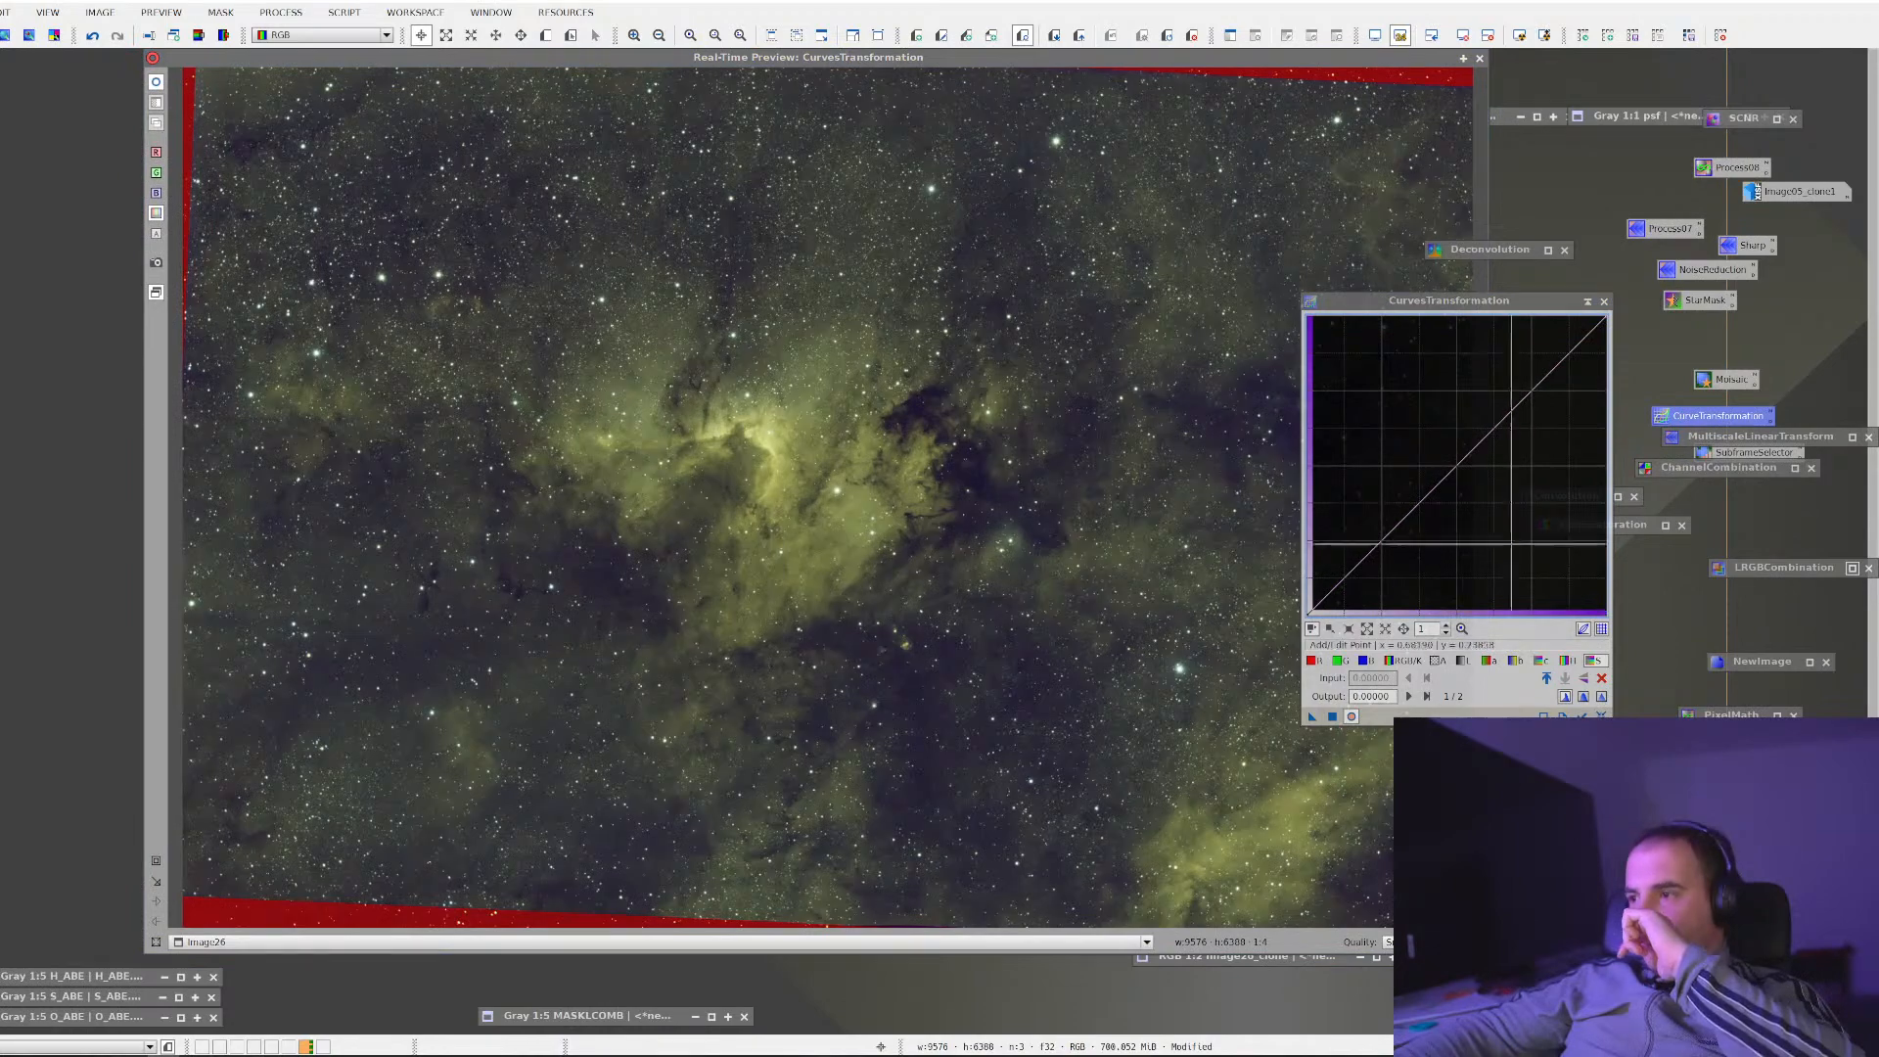
# Try a lowered hue curve on Image26 with points near 0.58/0.22, 0.34/0.06 and 0.75/0.57, and reset the curve
pyautogui.click(1569, 660)
pyautogui.moveTo(1423, 479); pyautogui.dragTo(1482, 549)
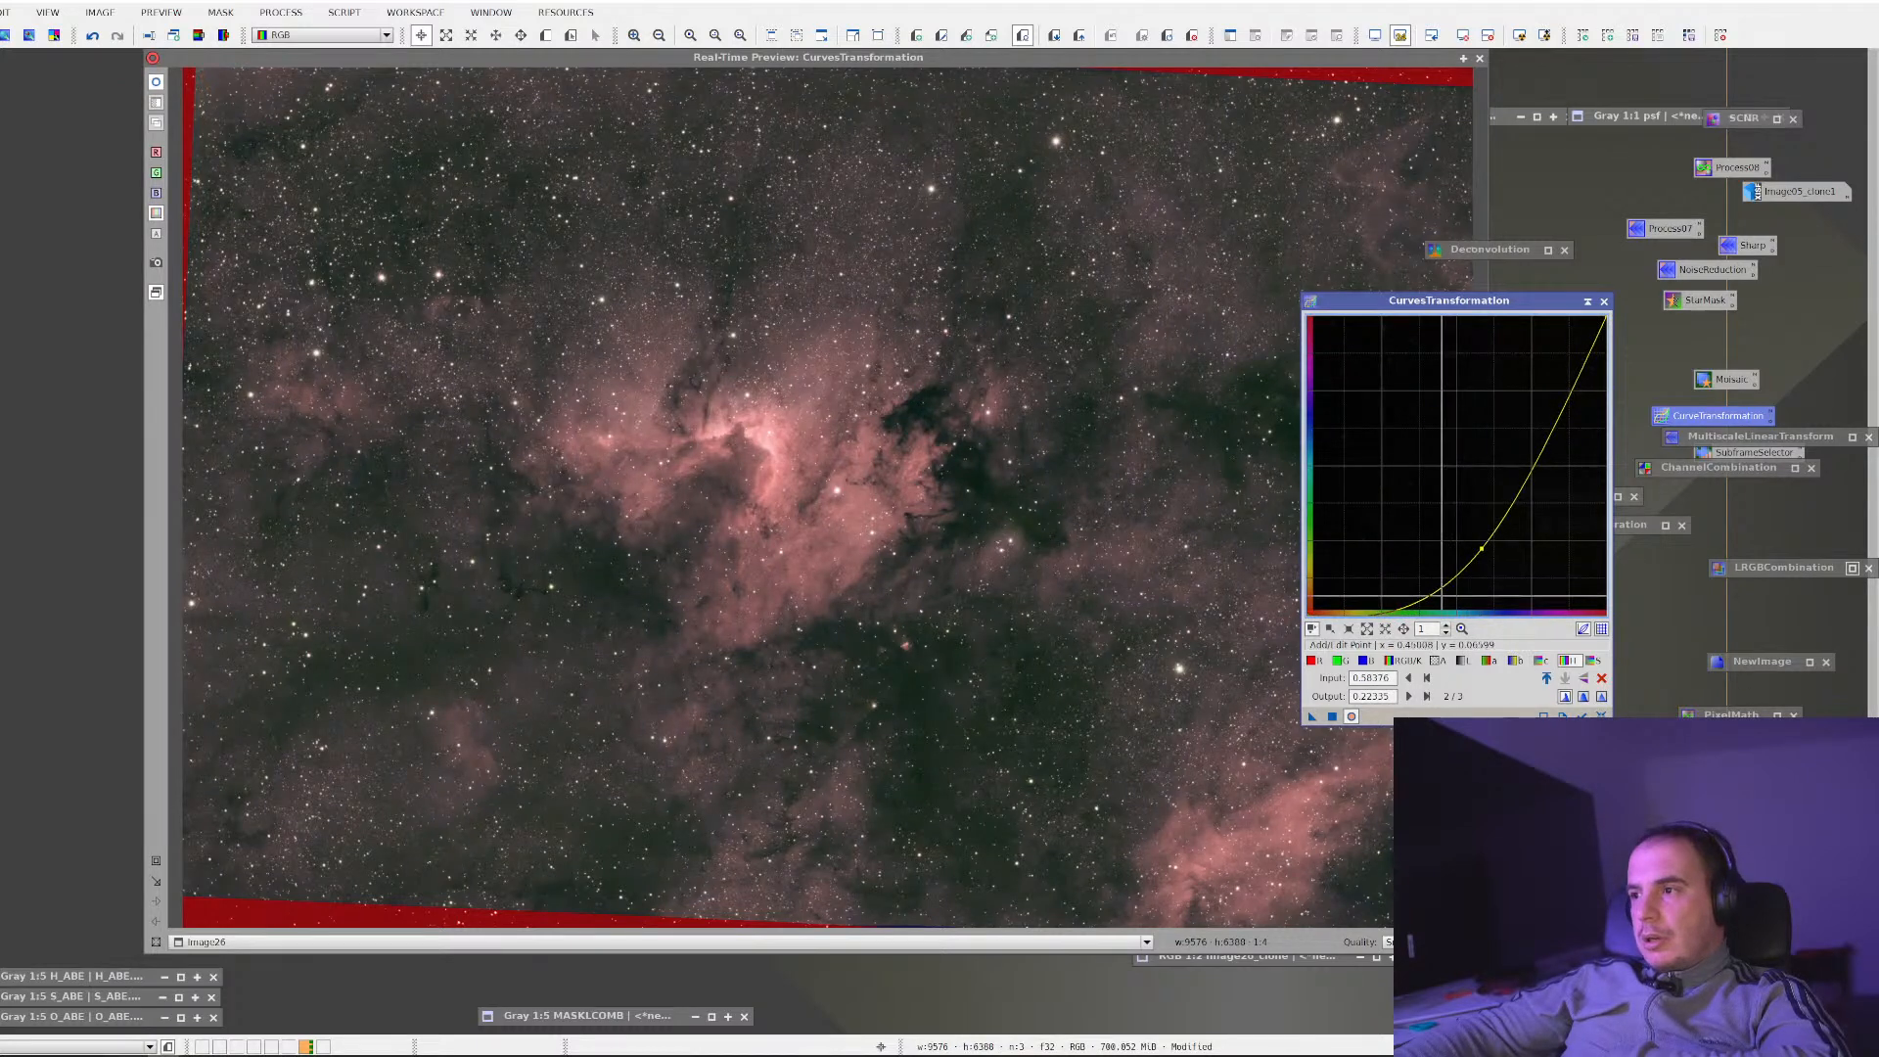
pyautogui.click(1403, 593)
pyautogui.moveTo(1404, 593); pyautogui.dragTo(1408, 596)
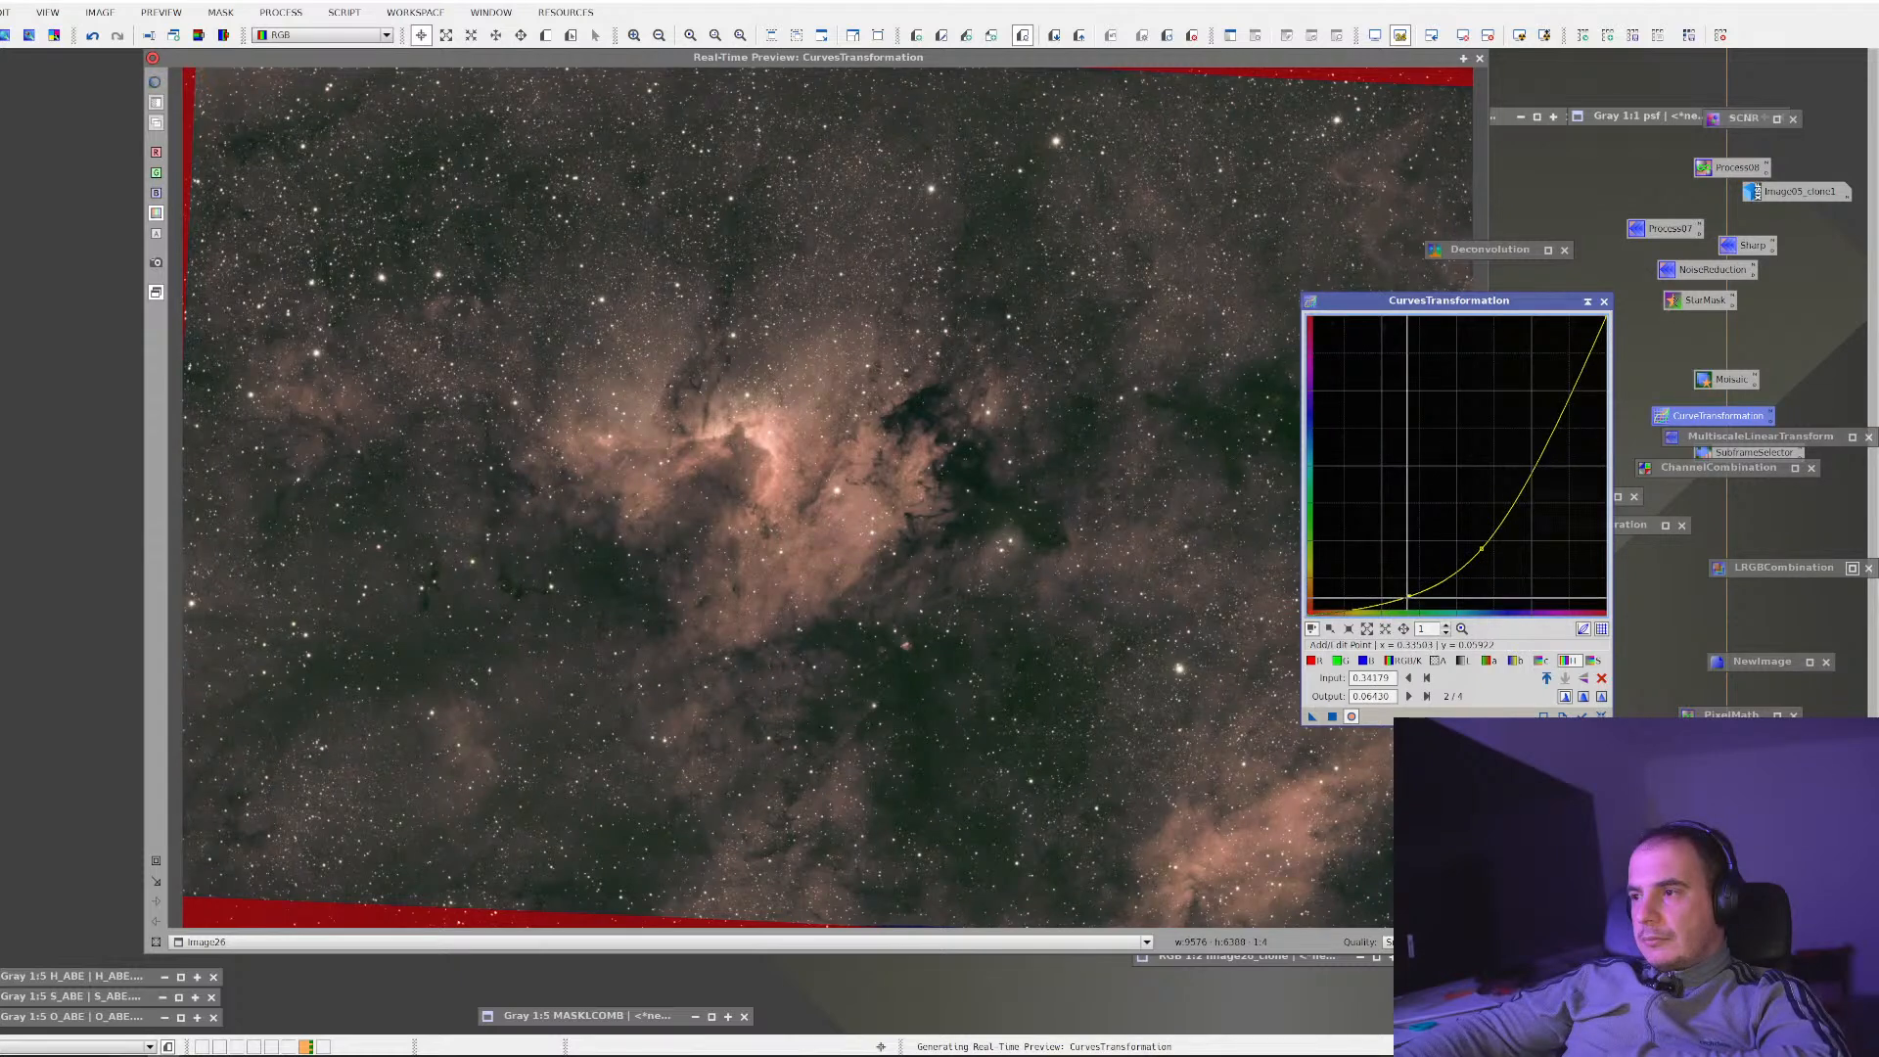
pyautogui.click(1558, 452)
pyautogui.moveTo(1559, 452); pyautogui.dragTo(1531, 446)
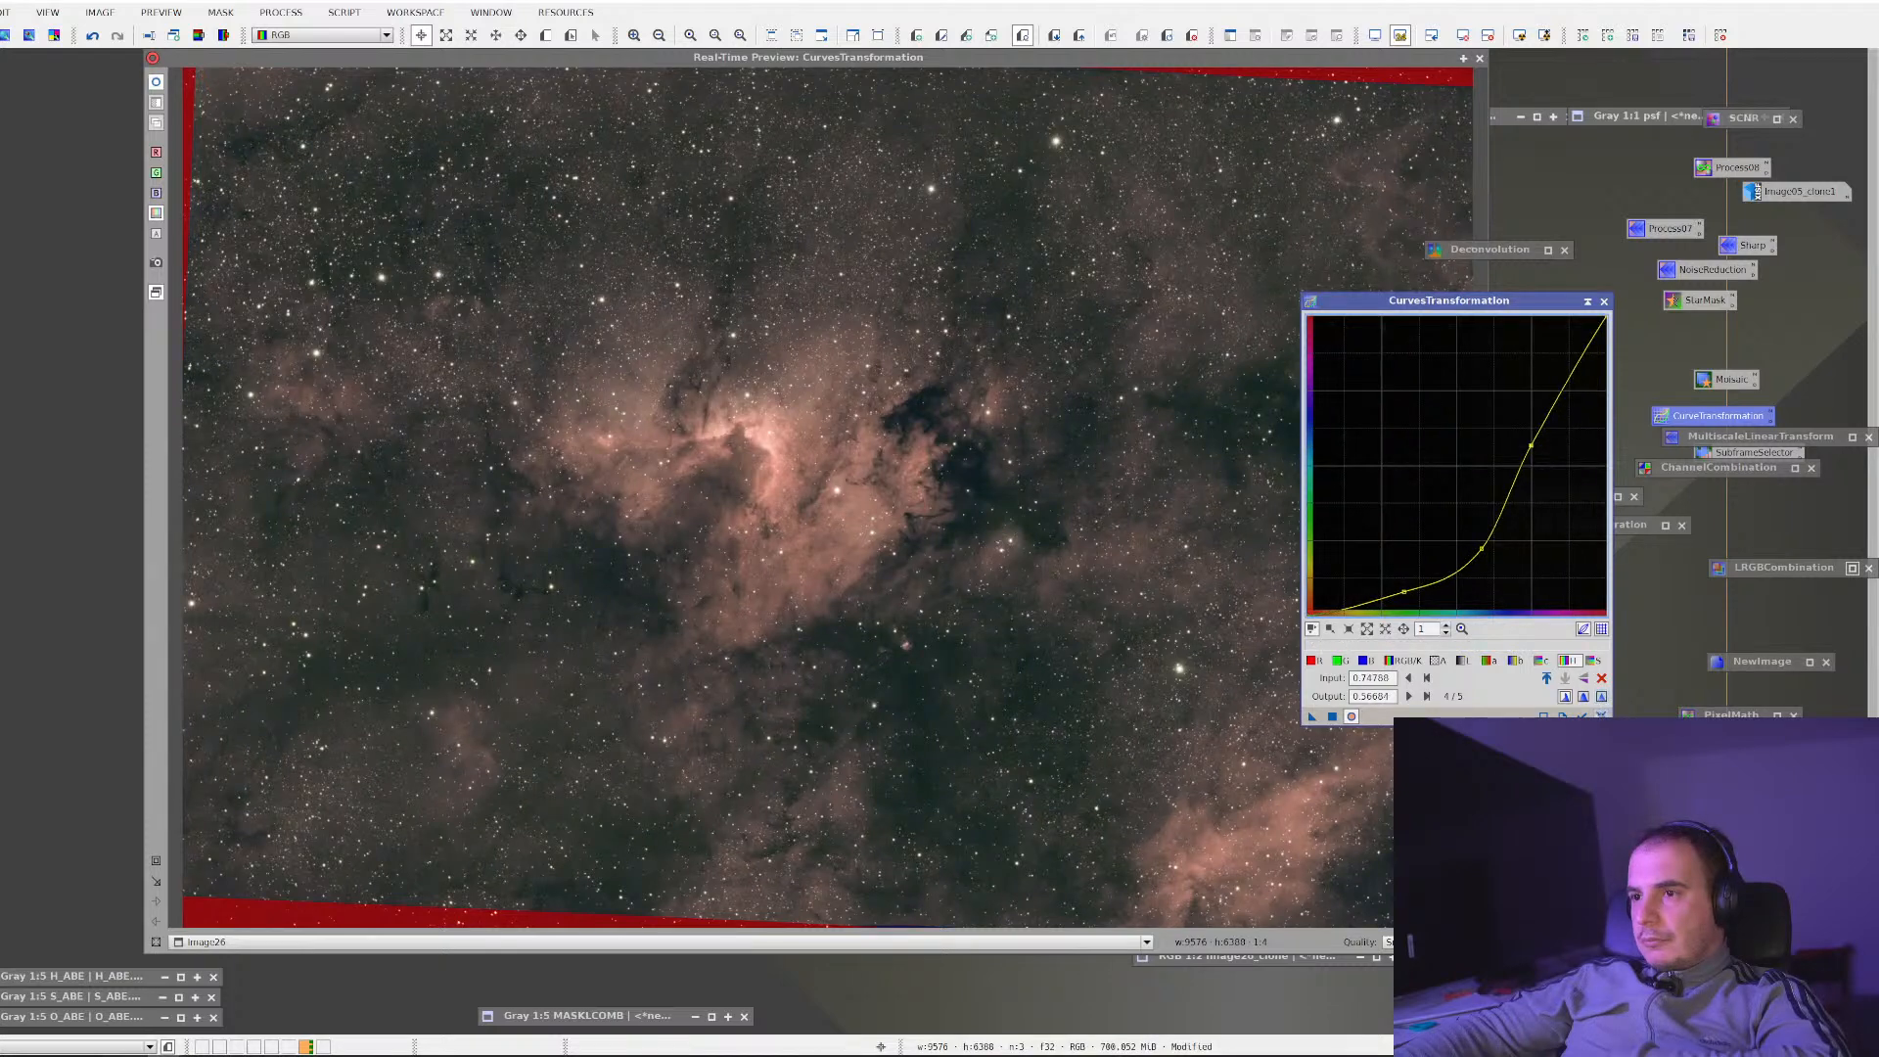
pyautogui.click(1602, 678)
# Try a lowered hue curve with points near 0.20/0.05 and 0.89/0.75 on Image26, then undo it and close the real-time preview
pyautogui.click(1584, 697)
pyautogui.moveTo(1445, 477); pyautogui.dragTo(1489, 537)
pyautogui.click(1367, 599)
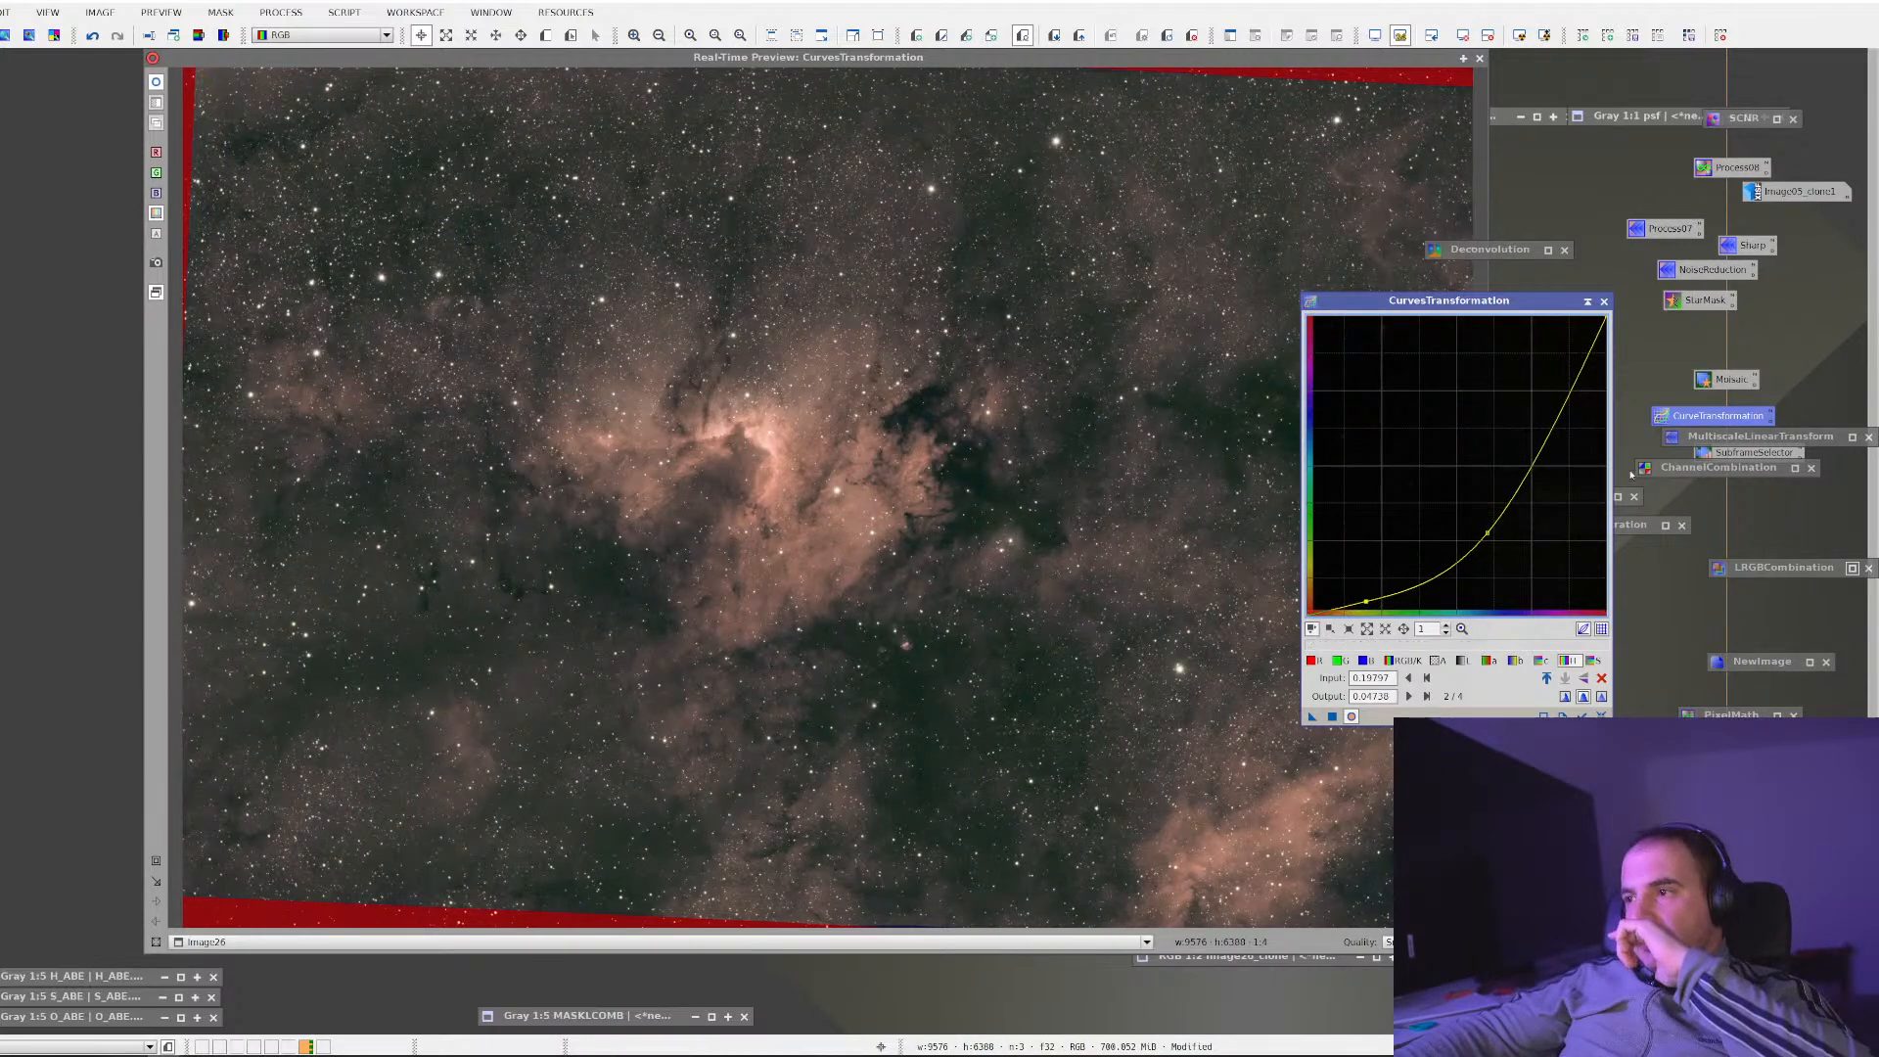
pyautogui.moveTo(1578, 378); pyautogui.dragTo(1573, 390)
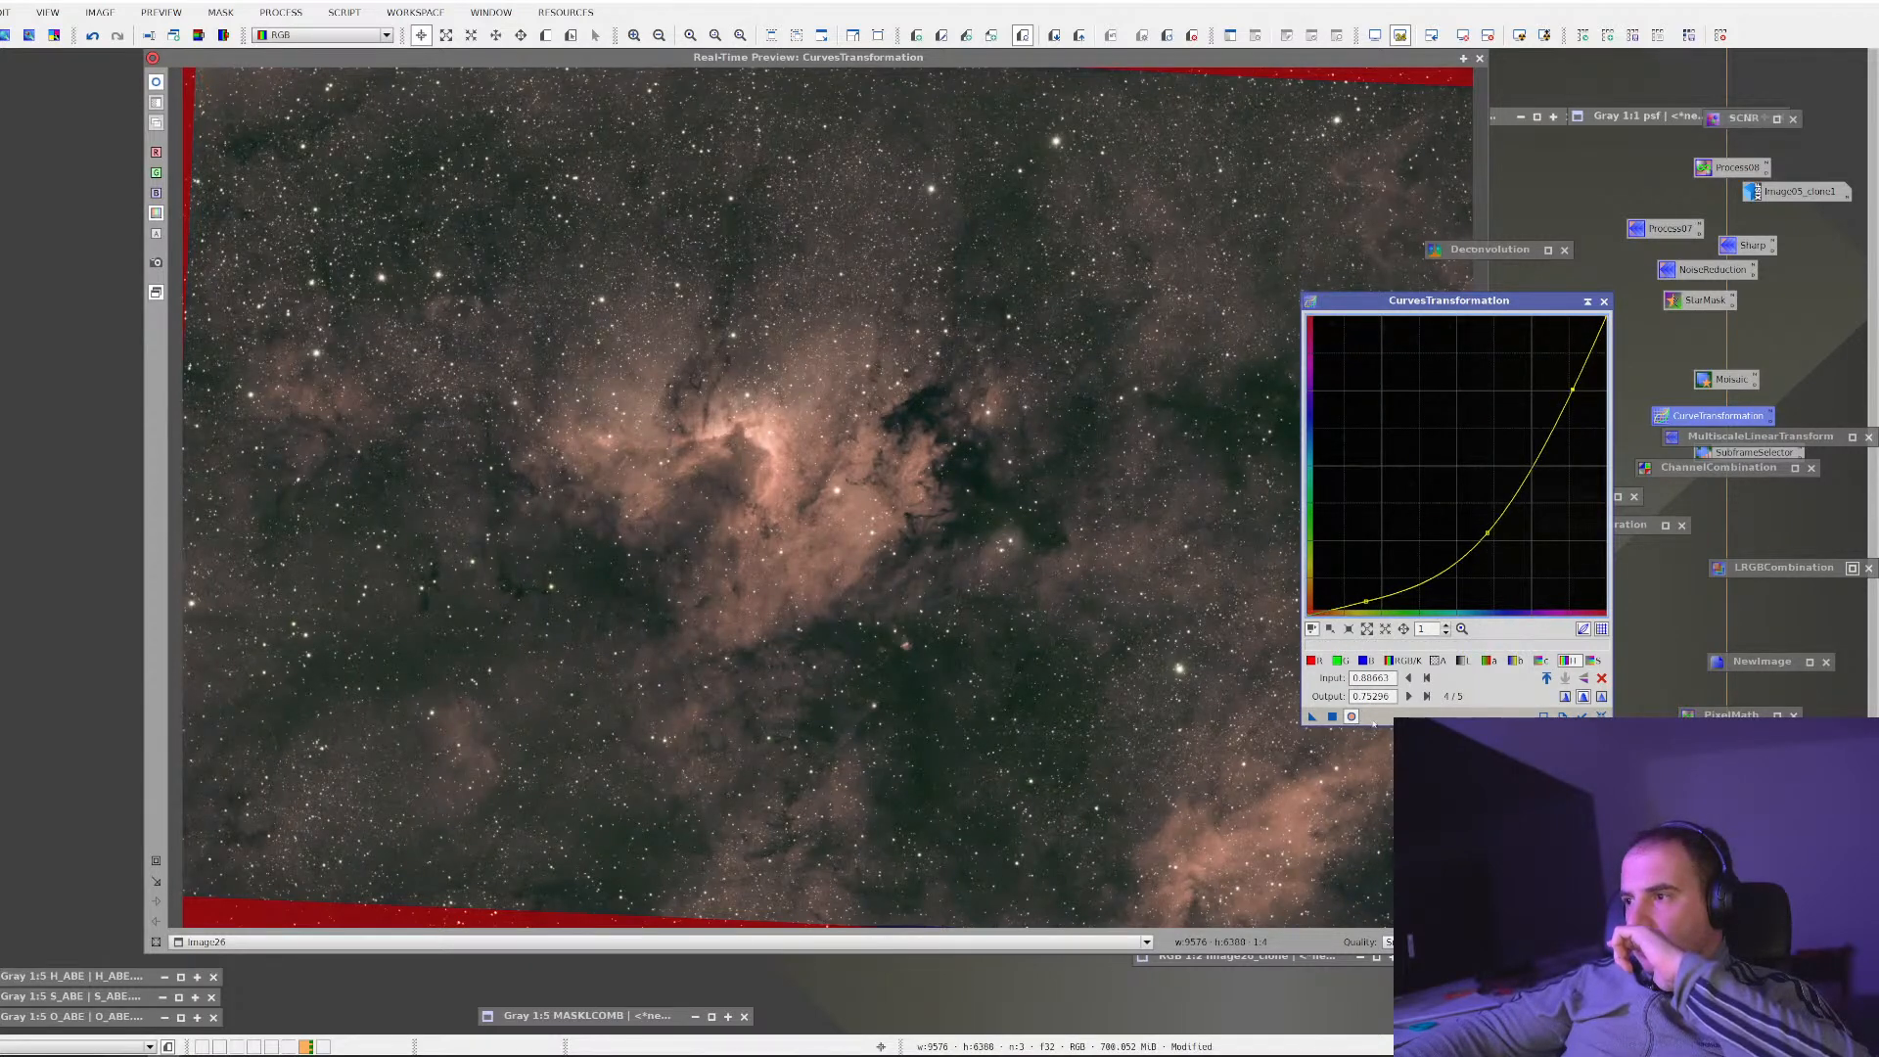
pyautogui.click(1334, 717)
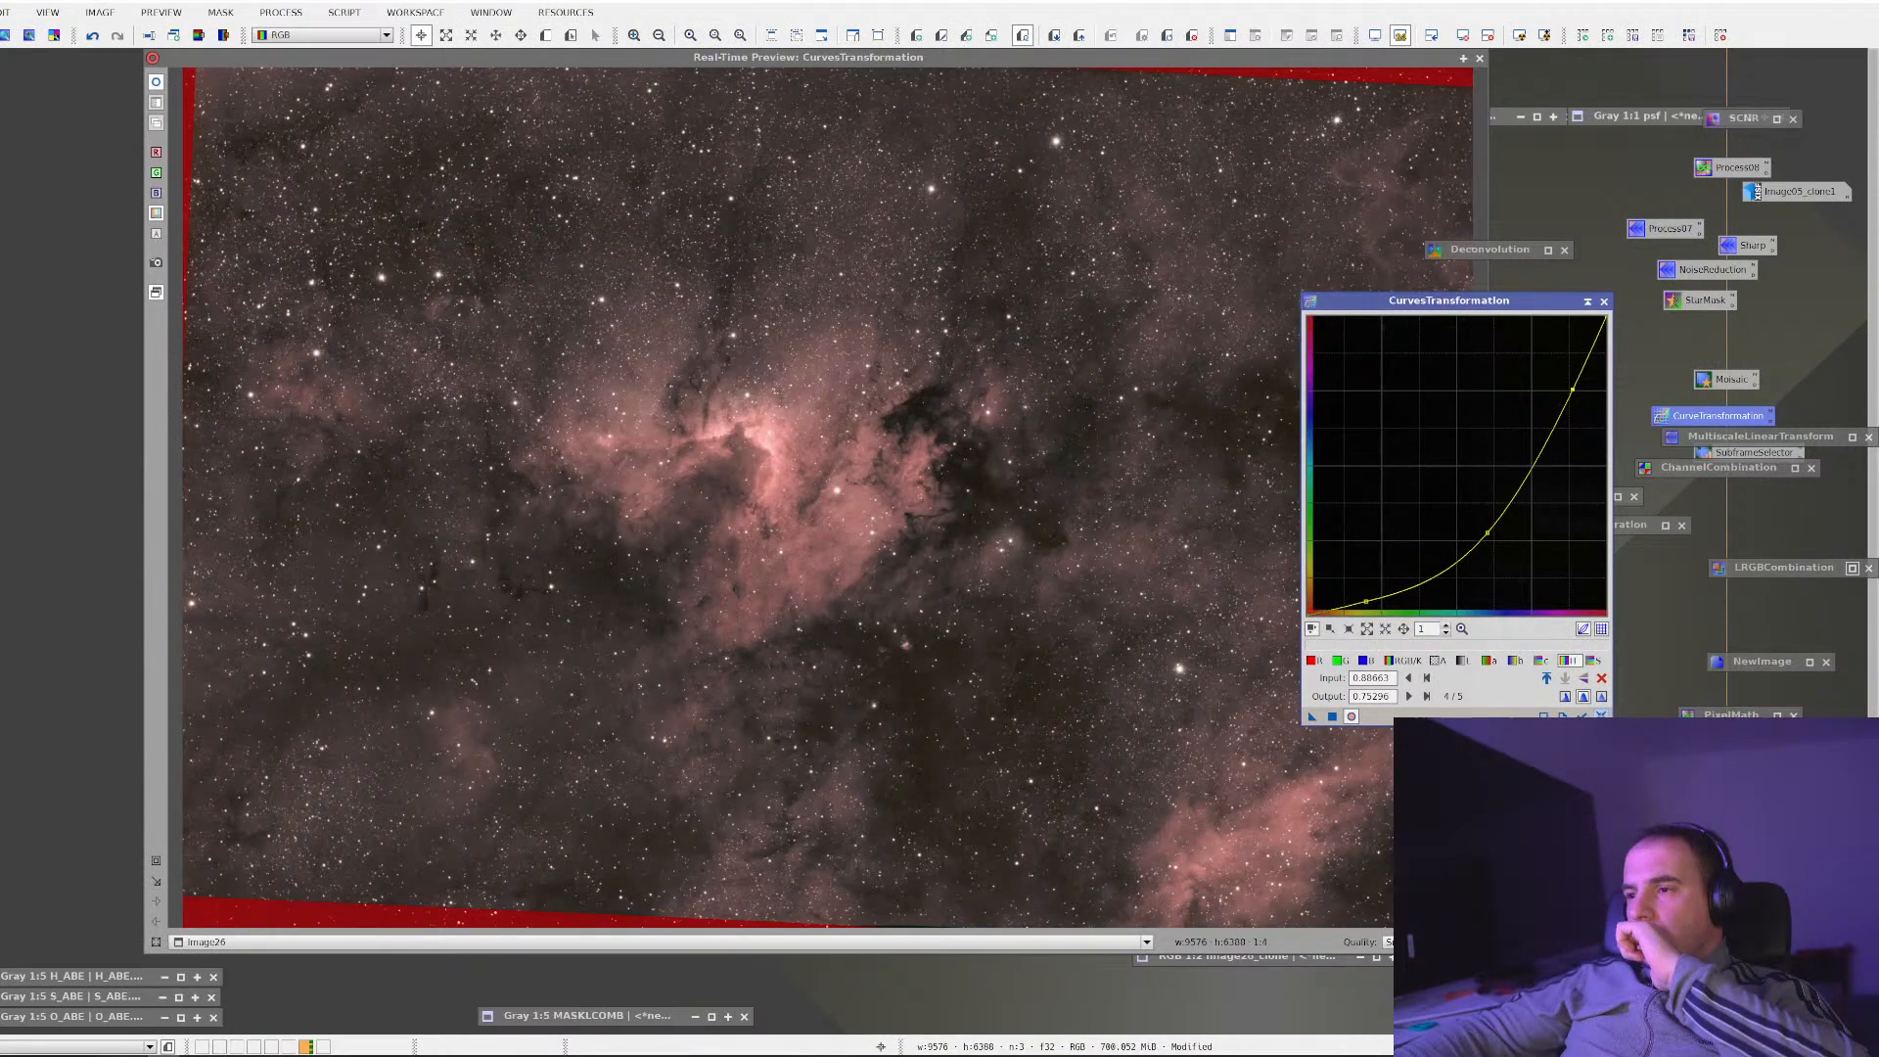
pyautogui.moveTo(1424, 59); pyautogui.dragTo(1362, 70)
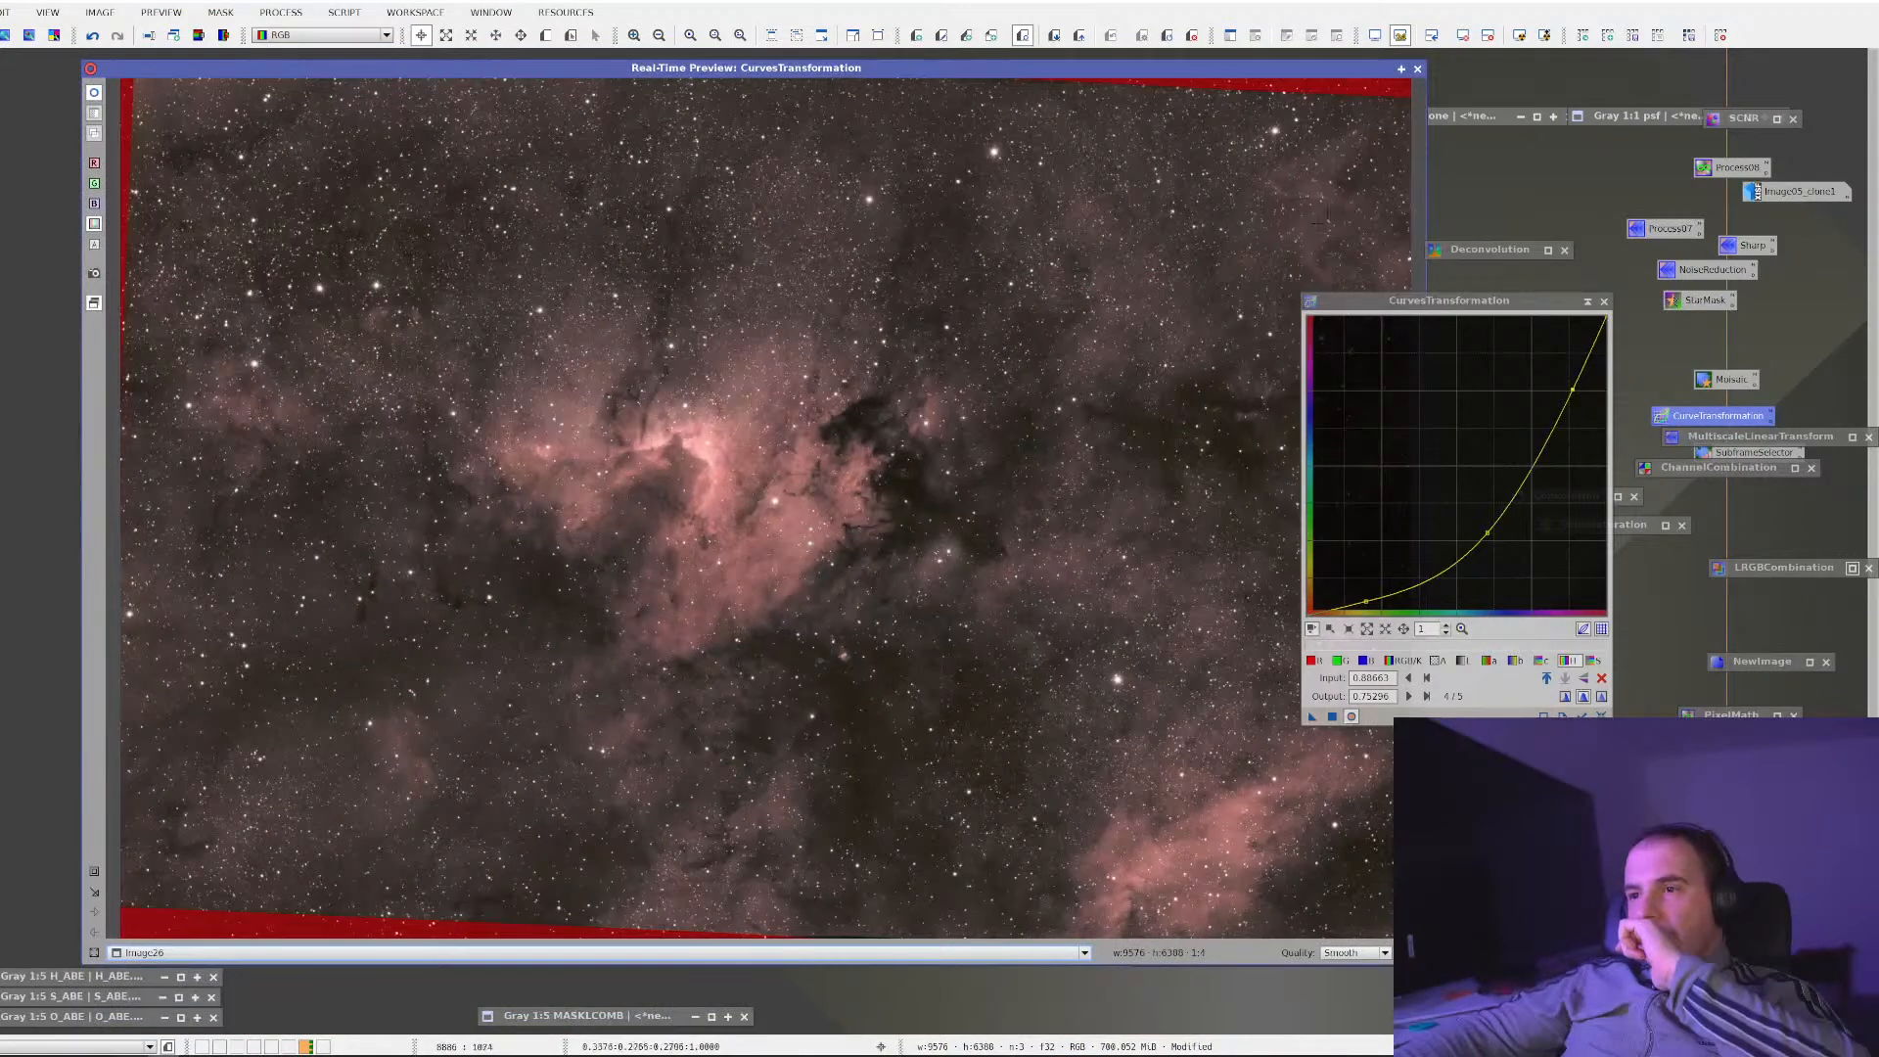
pyautogui.click(1418, 70)
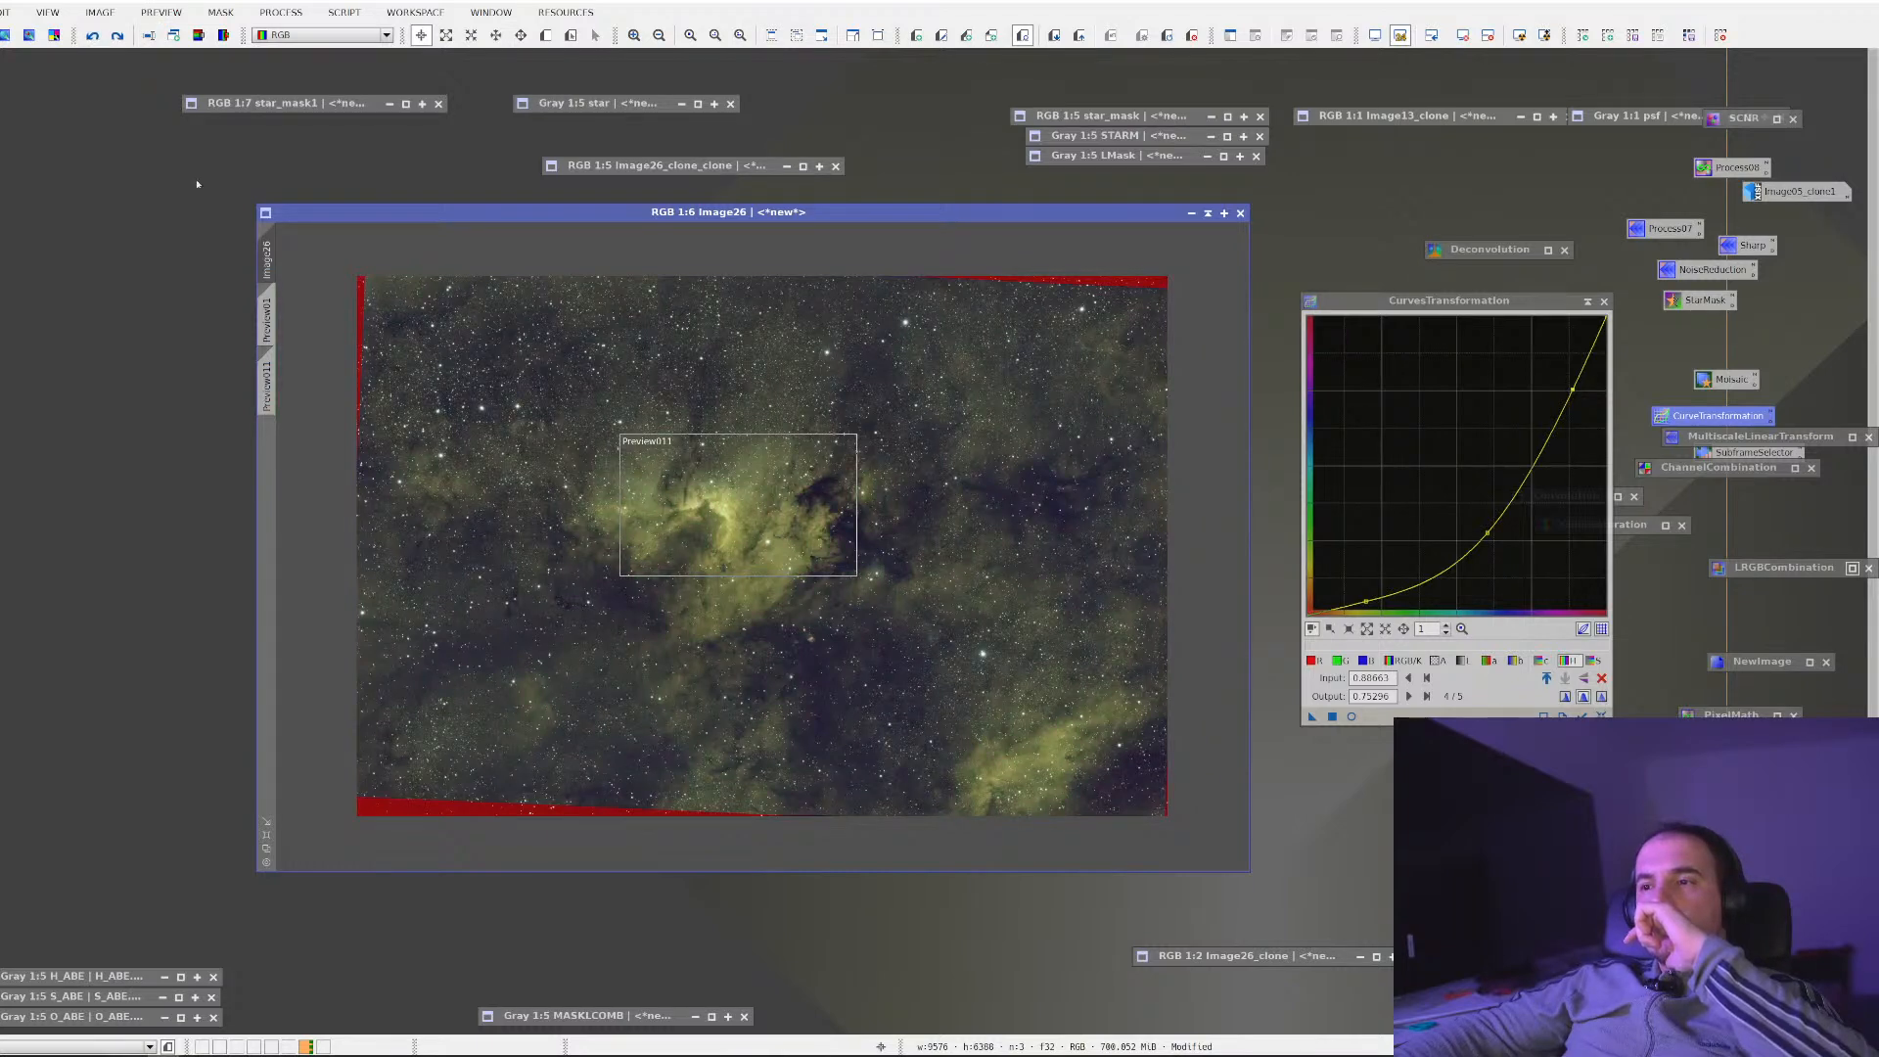
# Remove green from Image26 with SCNR using Average Neutral protection, amount 1.00 and preserved lightness, and collapse the SCNR window
pyautogui.scroll(3, 706, 638)
pyautogui.scroll(-2, 707, 638)
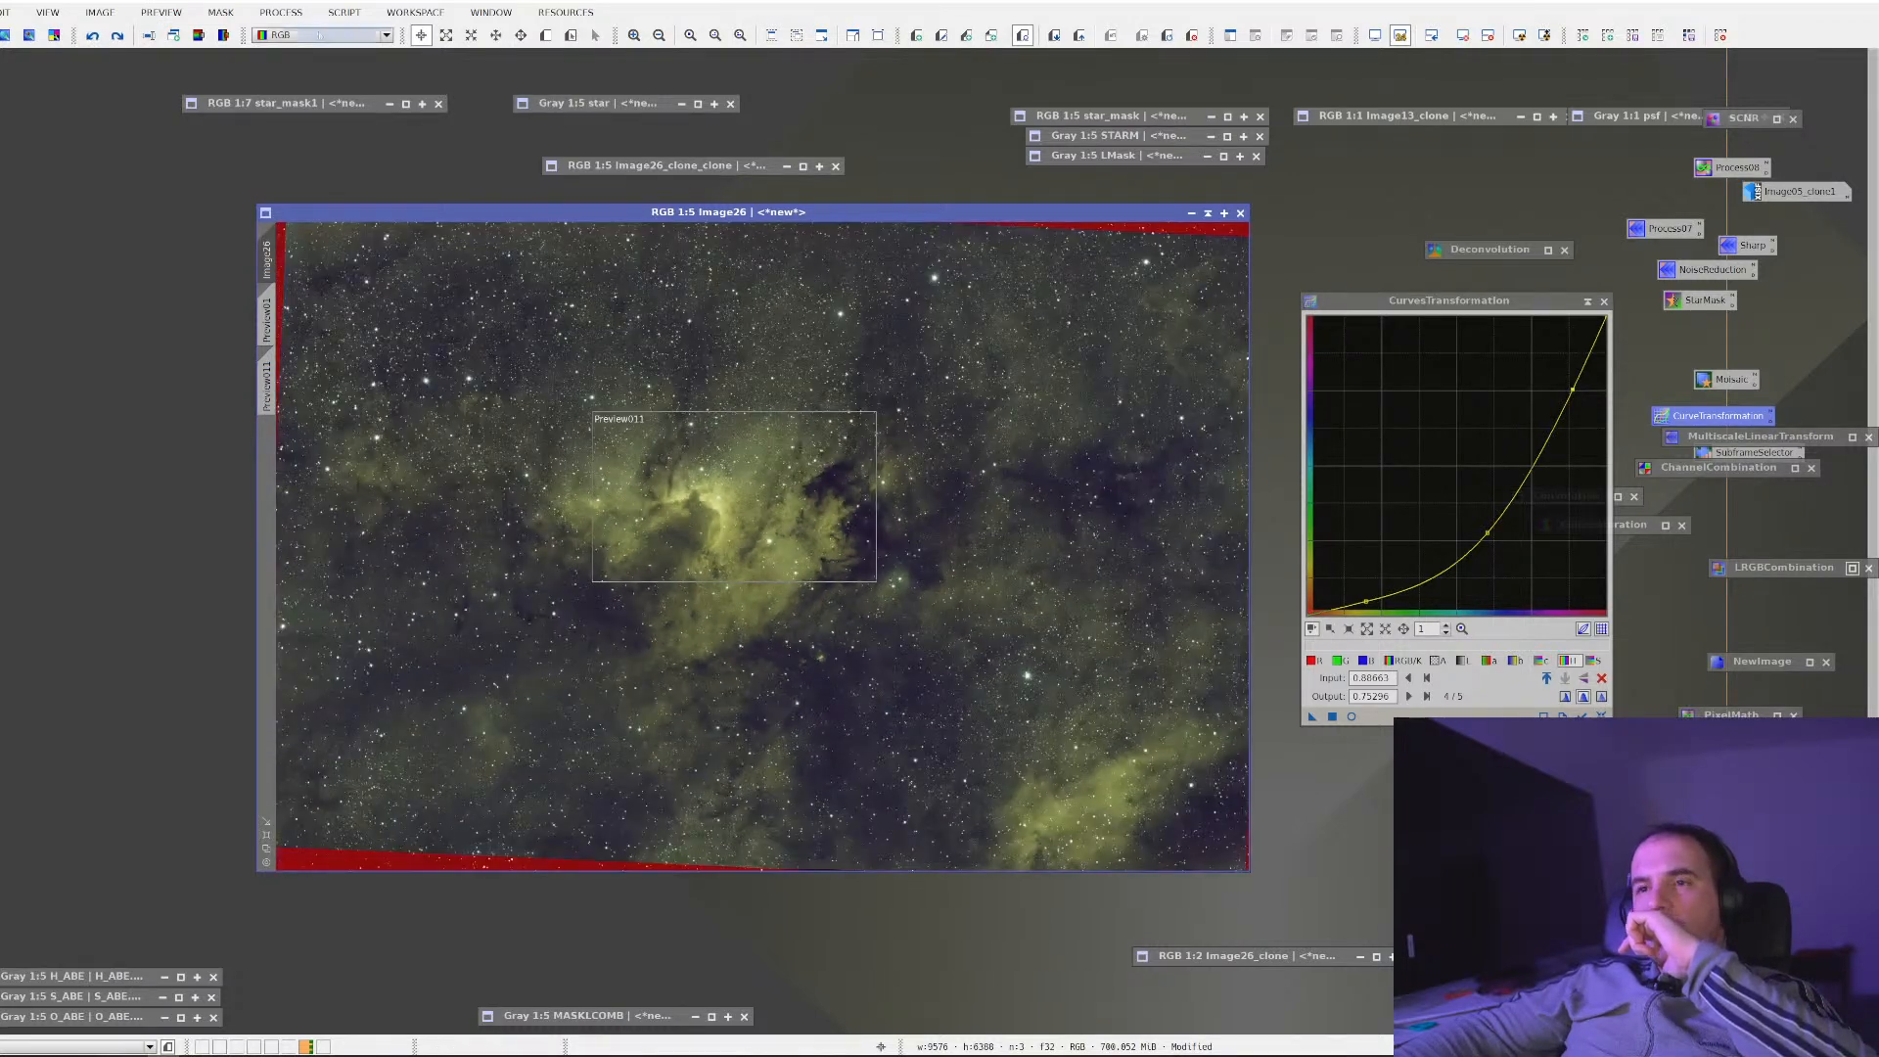
pyautogui.click(280, 11)
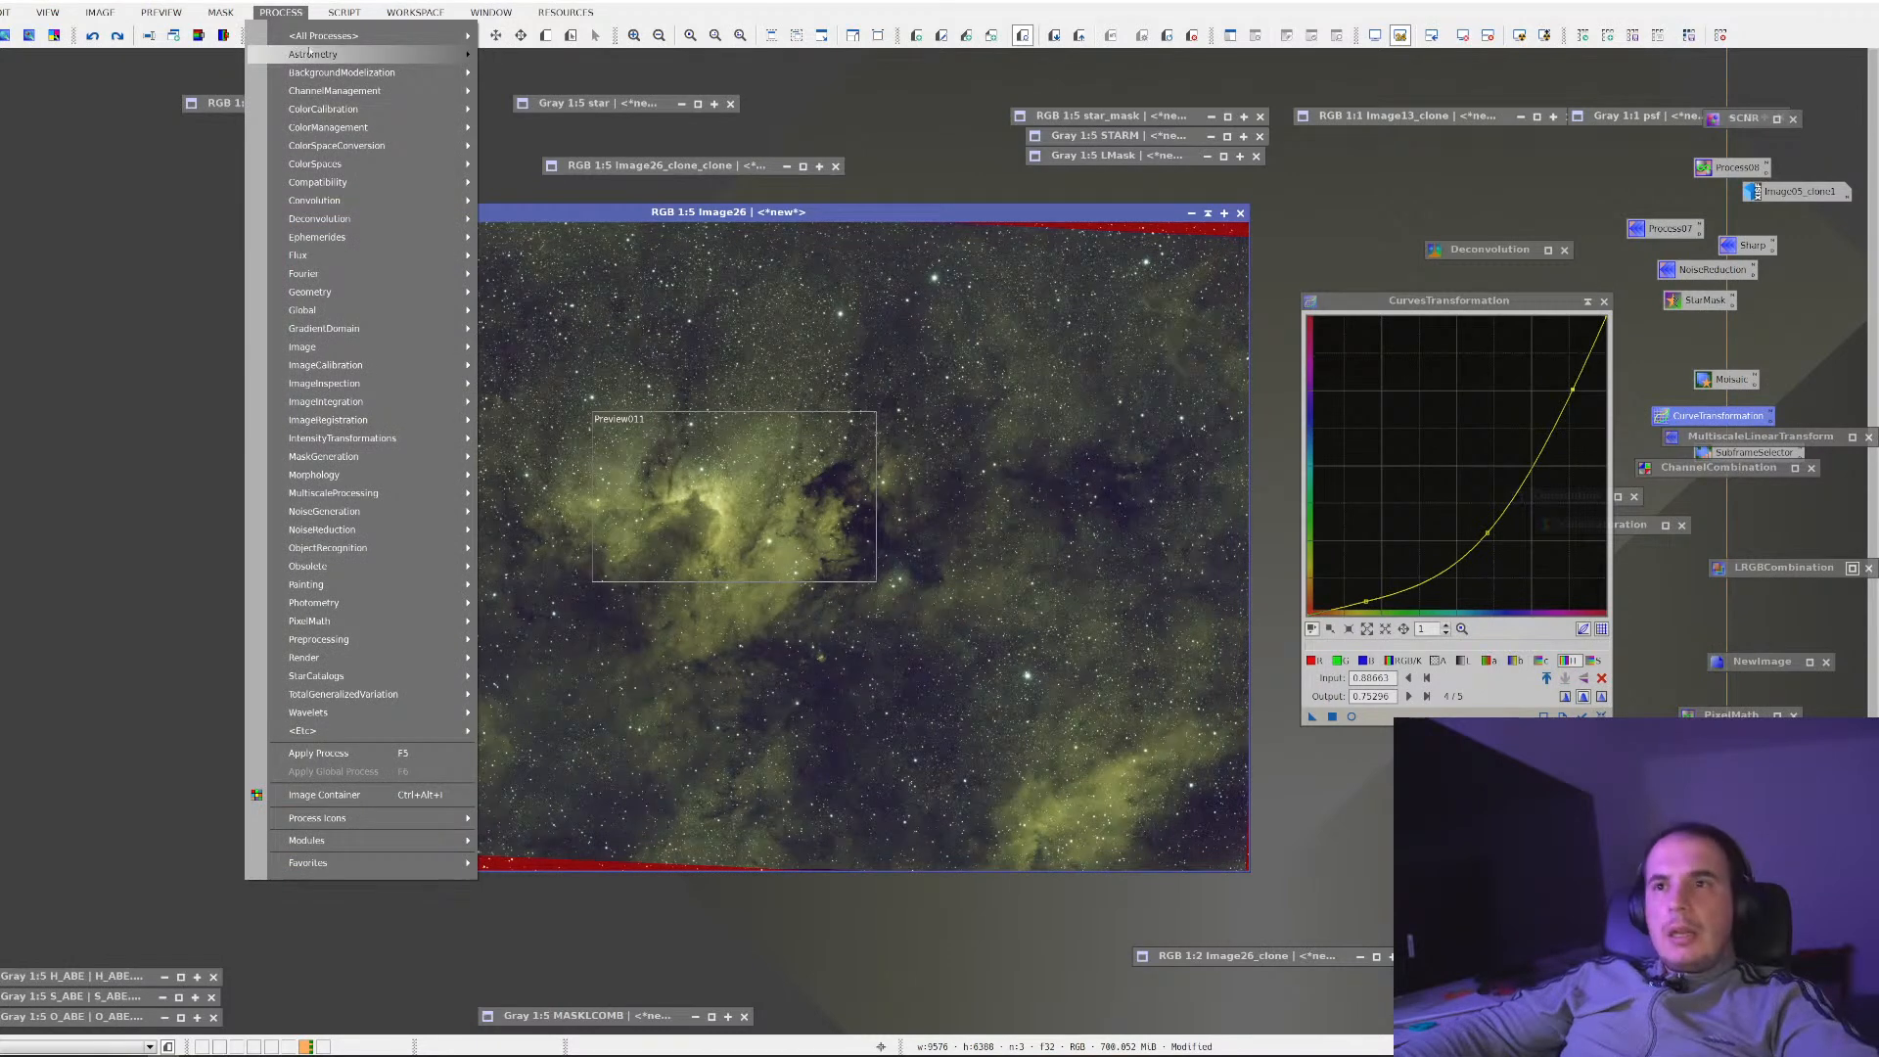
pyautogui.moveTo(323, 35)
pyautogui.click(721, 691)
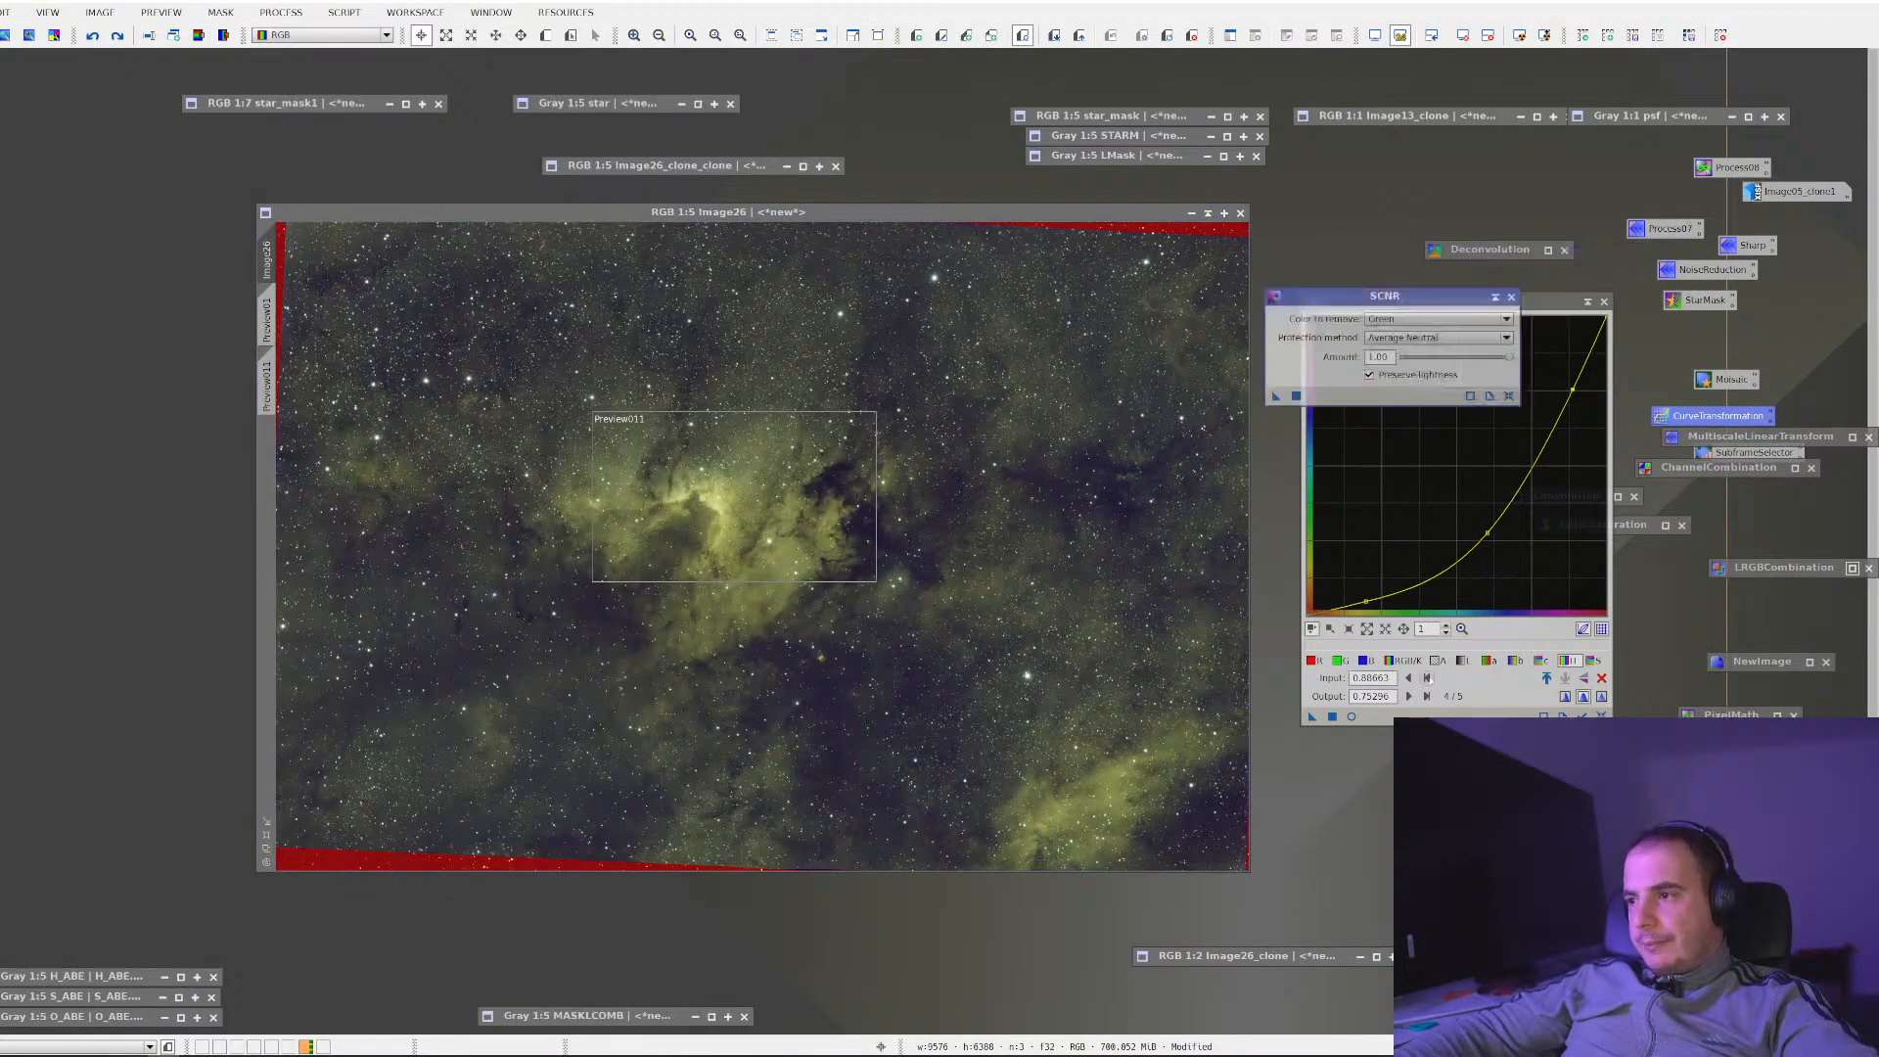
pyautogui.click(1208, 452)
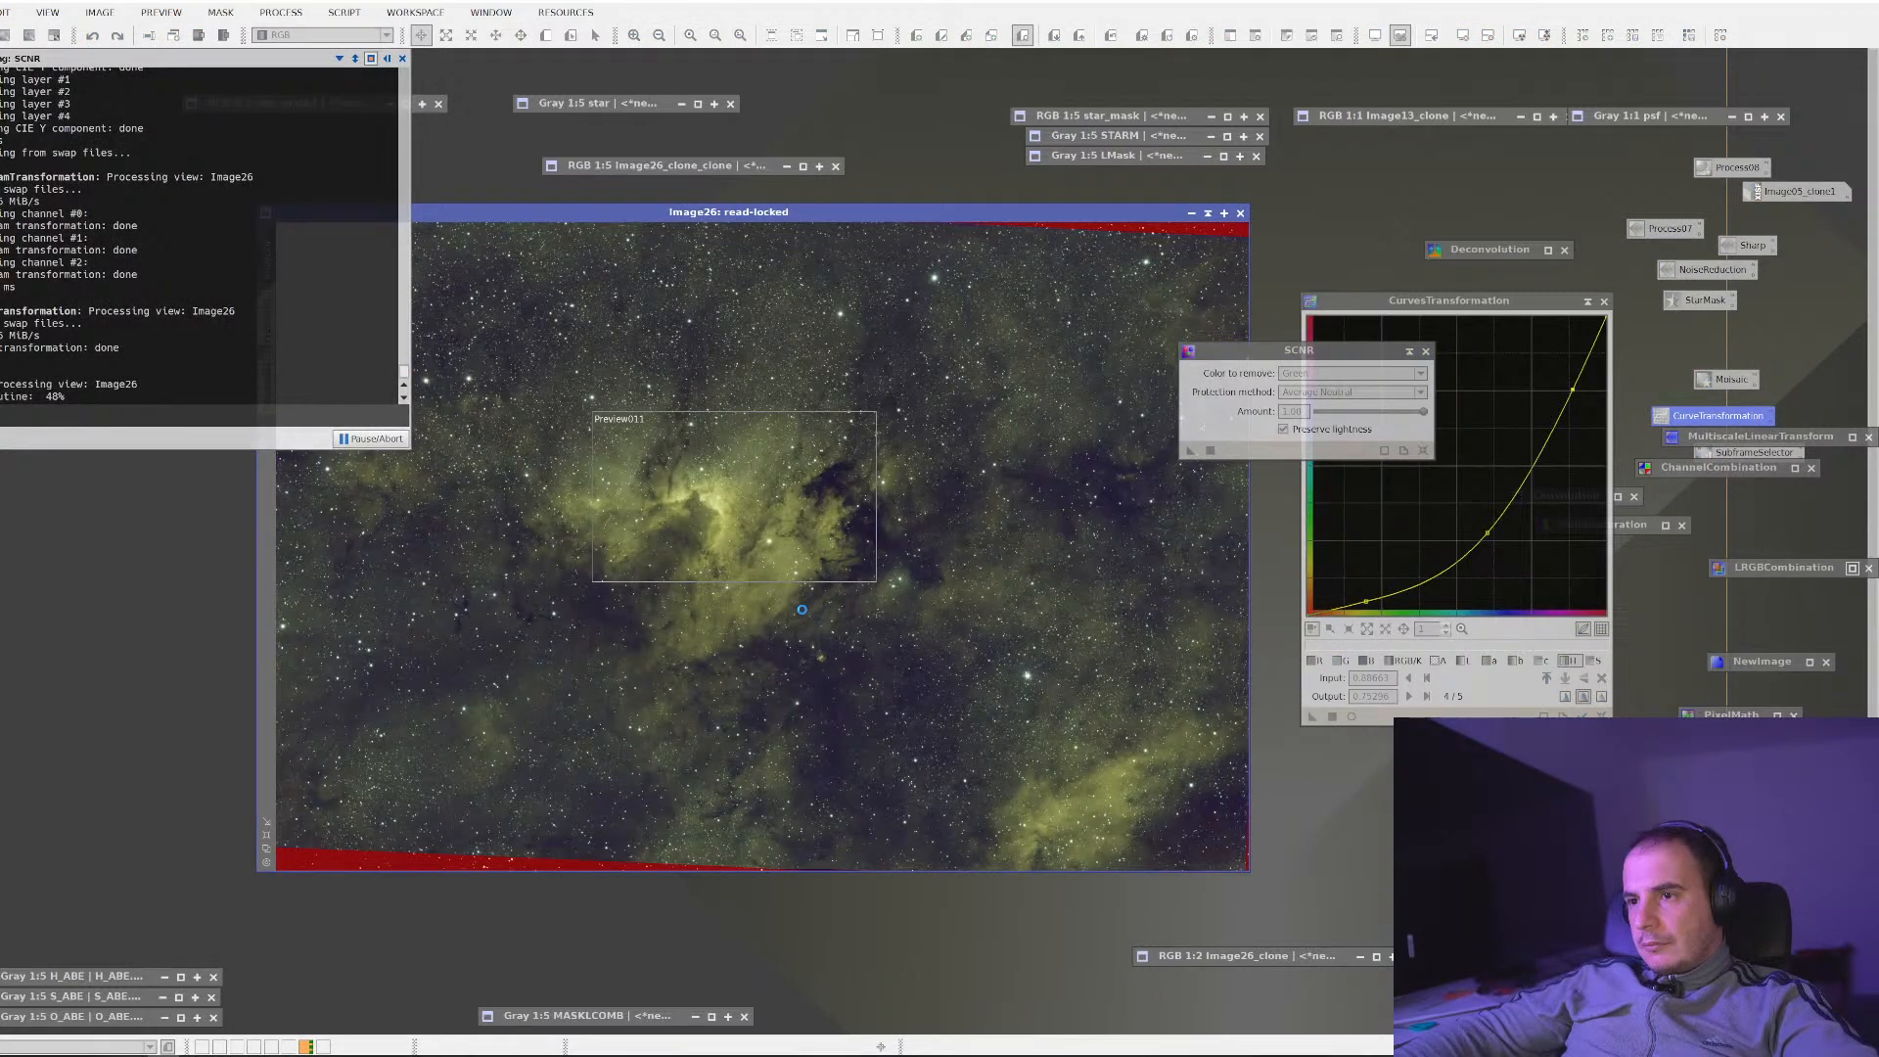
pyautogui.click(1409, 351)
# Reset CurvesTransformation and, with the real-time preview on, apply a hue curve lowered at about 0.33/0.14 to Image26
pyautogui.click(1351, 717)
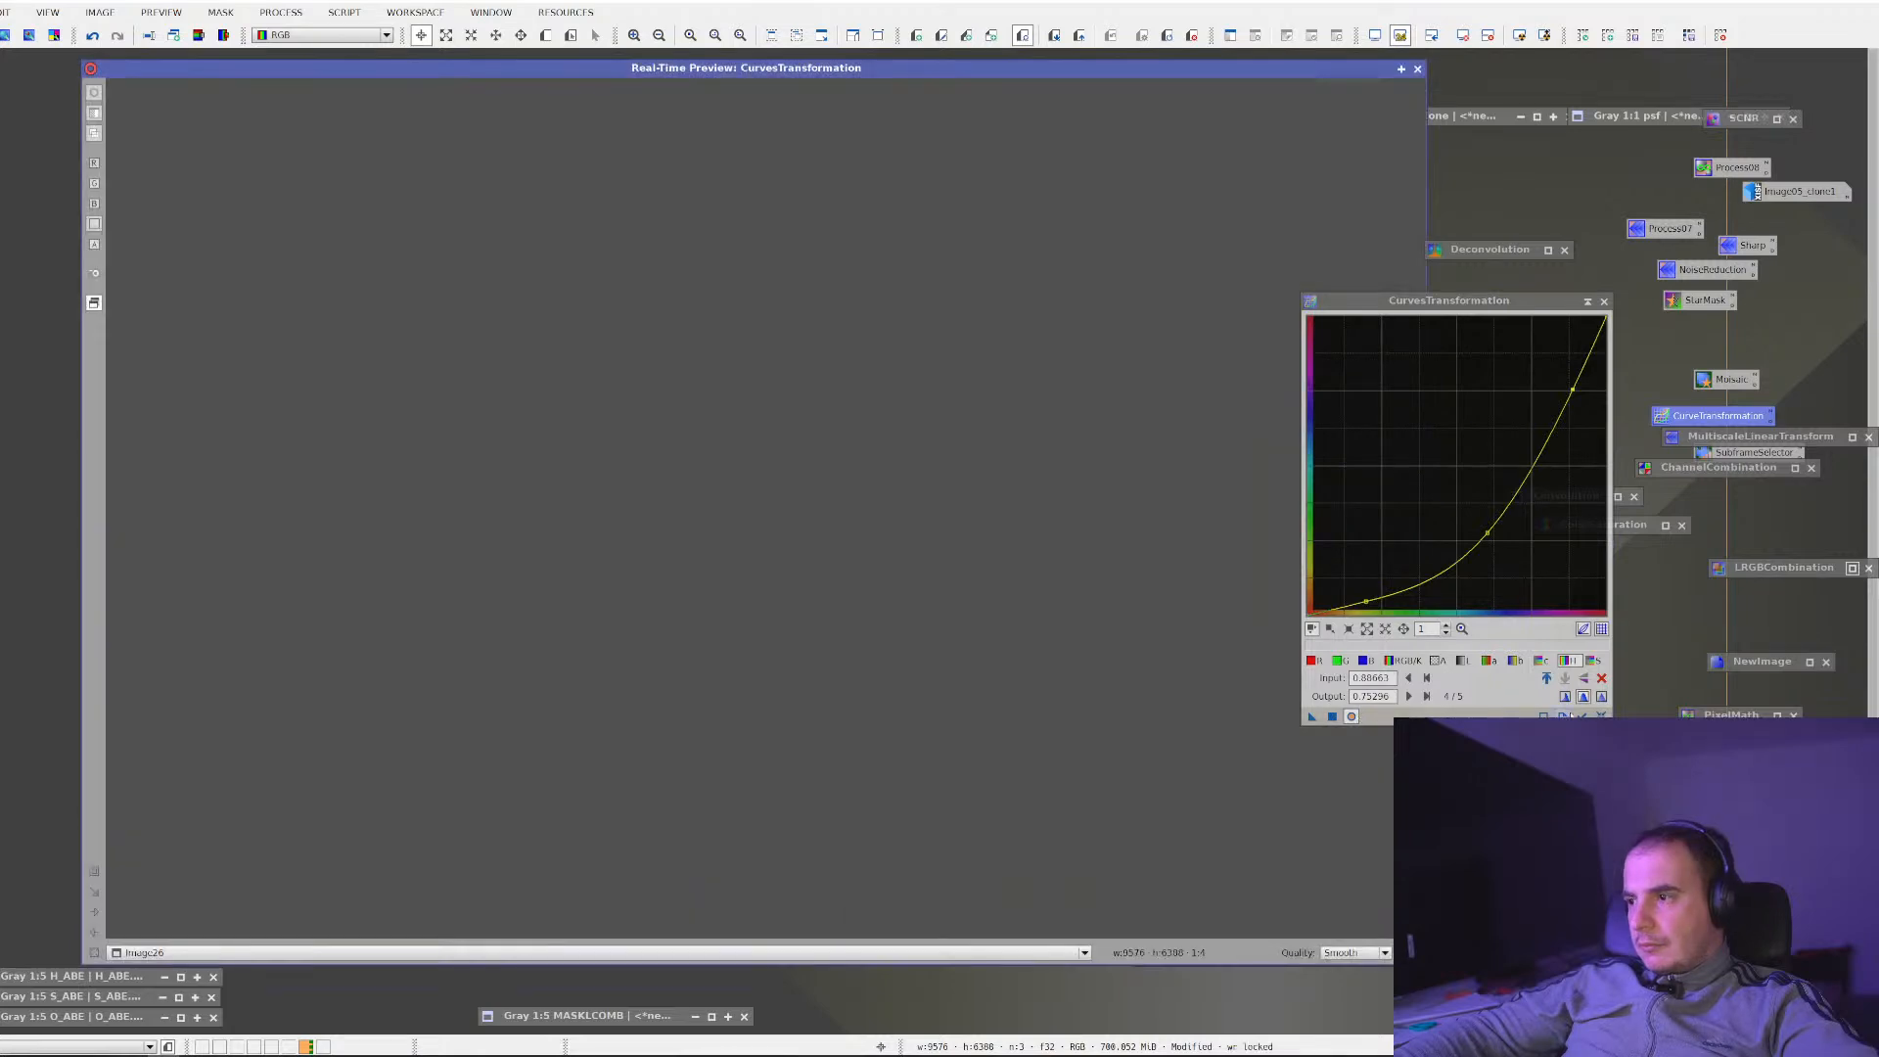
pyautogui.click(1602, 717)
pyautogui.moveTo(1376, 553); pyautogui.dragTo(1406, 571)
pyautogui.click(1333, 717)
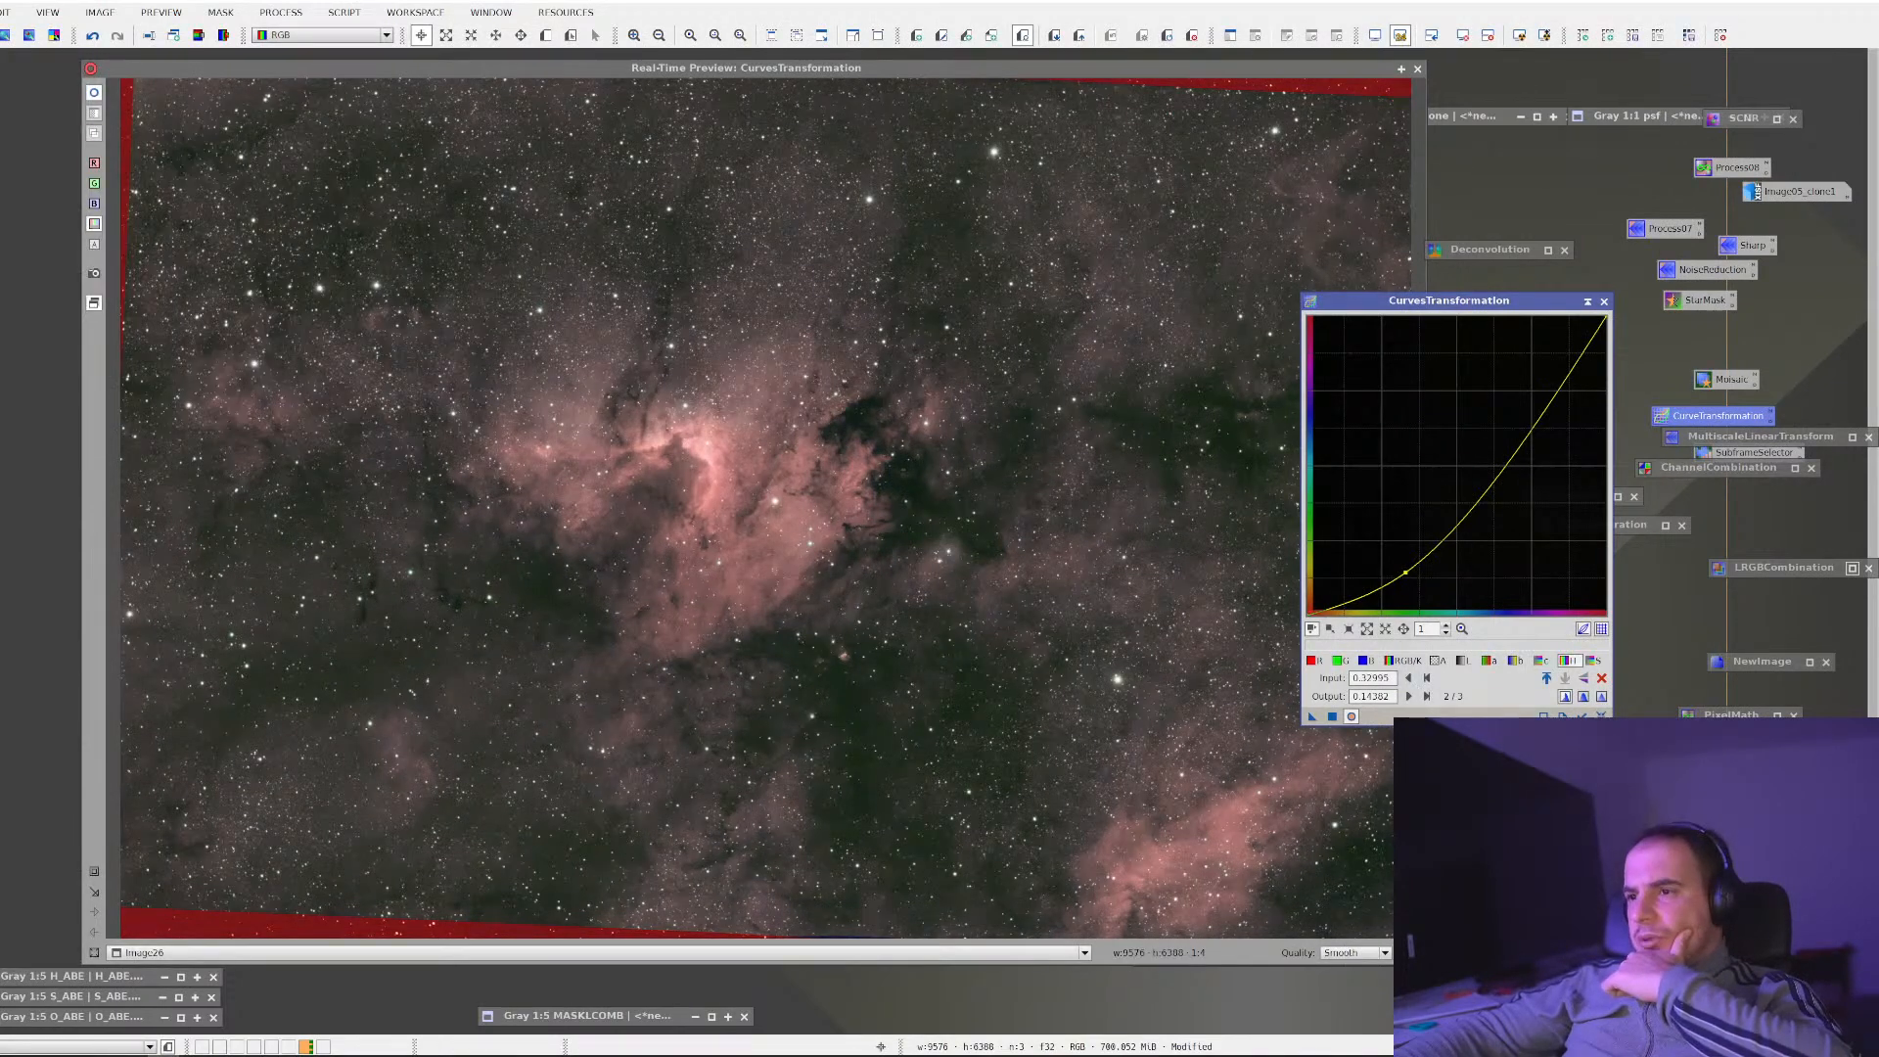
# Reset the hue curve and reshape it with straight segments, a lowered point in the lower range and a point at about 0.50/0.50
pyautogui.moveTo(1467, 516); pyautogui.dragTo(1535, 499)
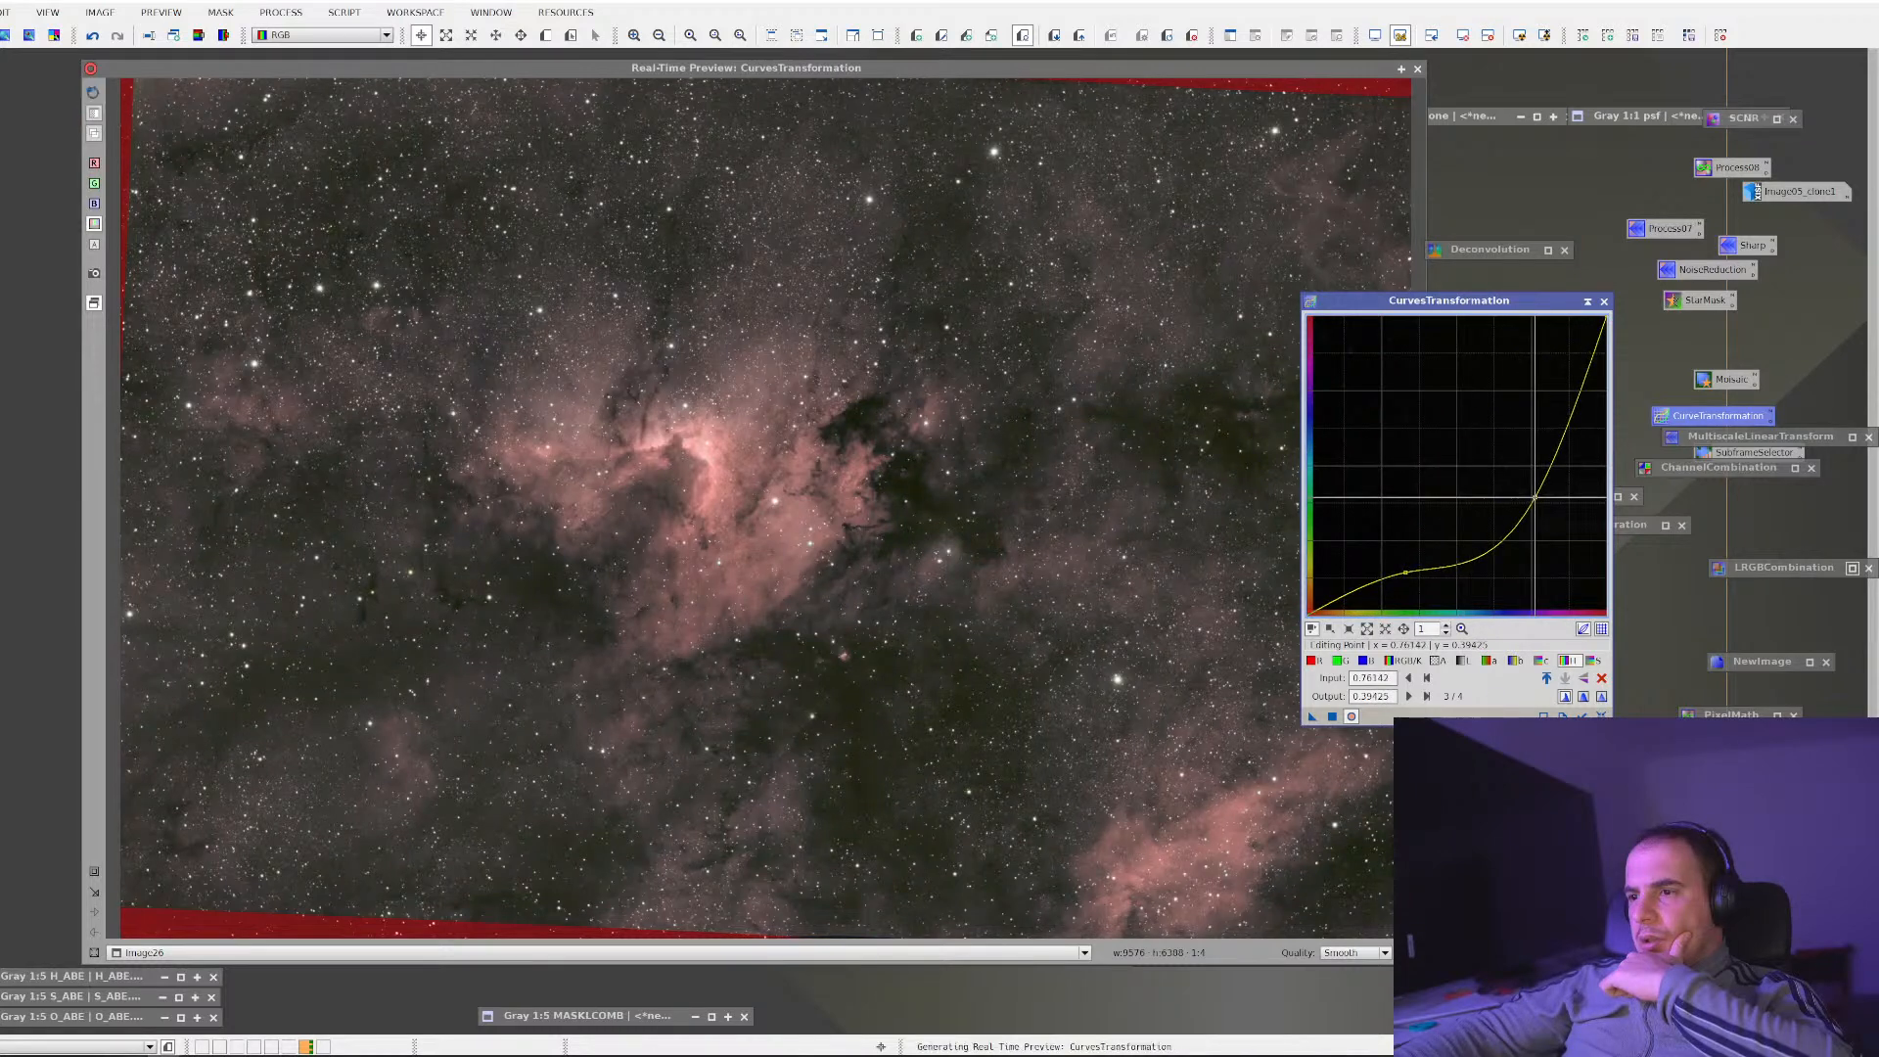
pyautogui.click(1602, 677)
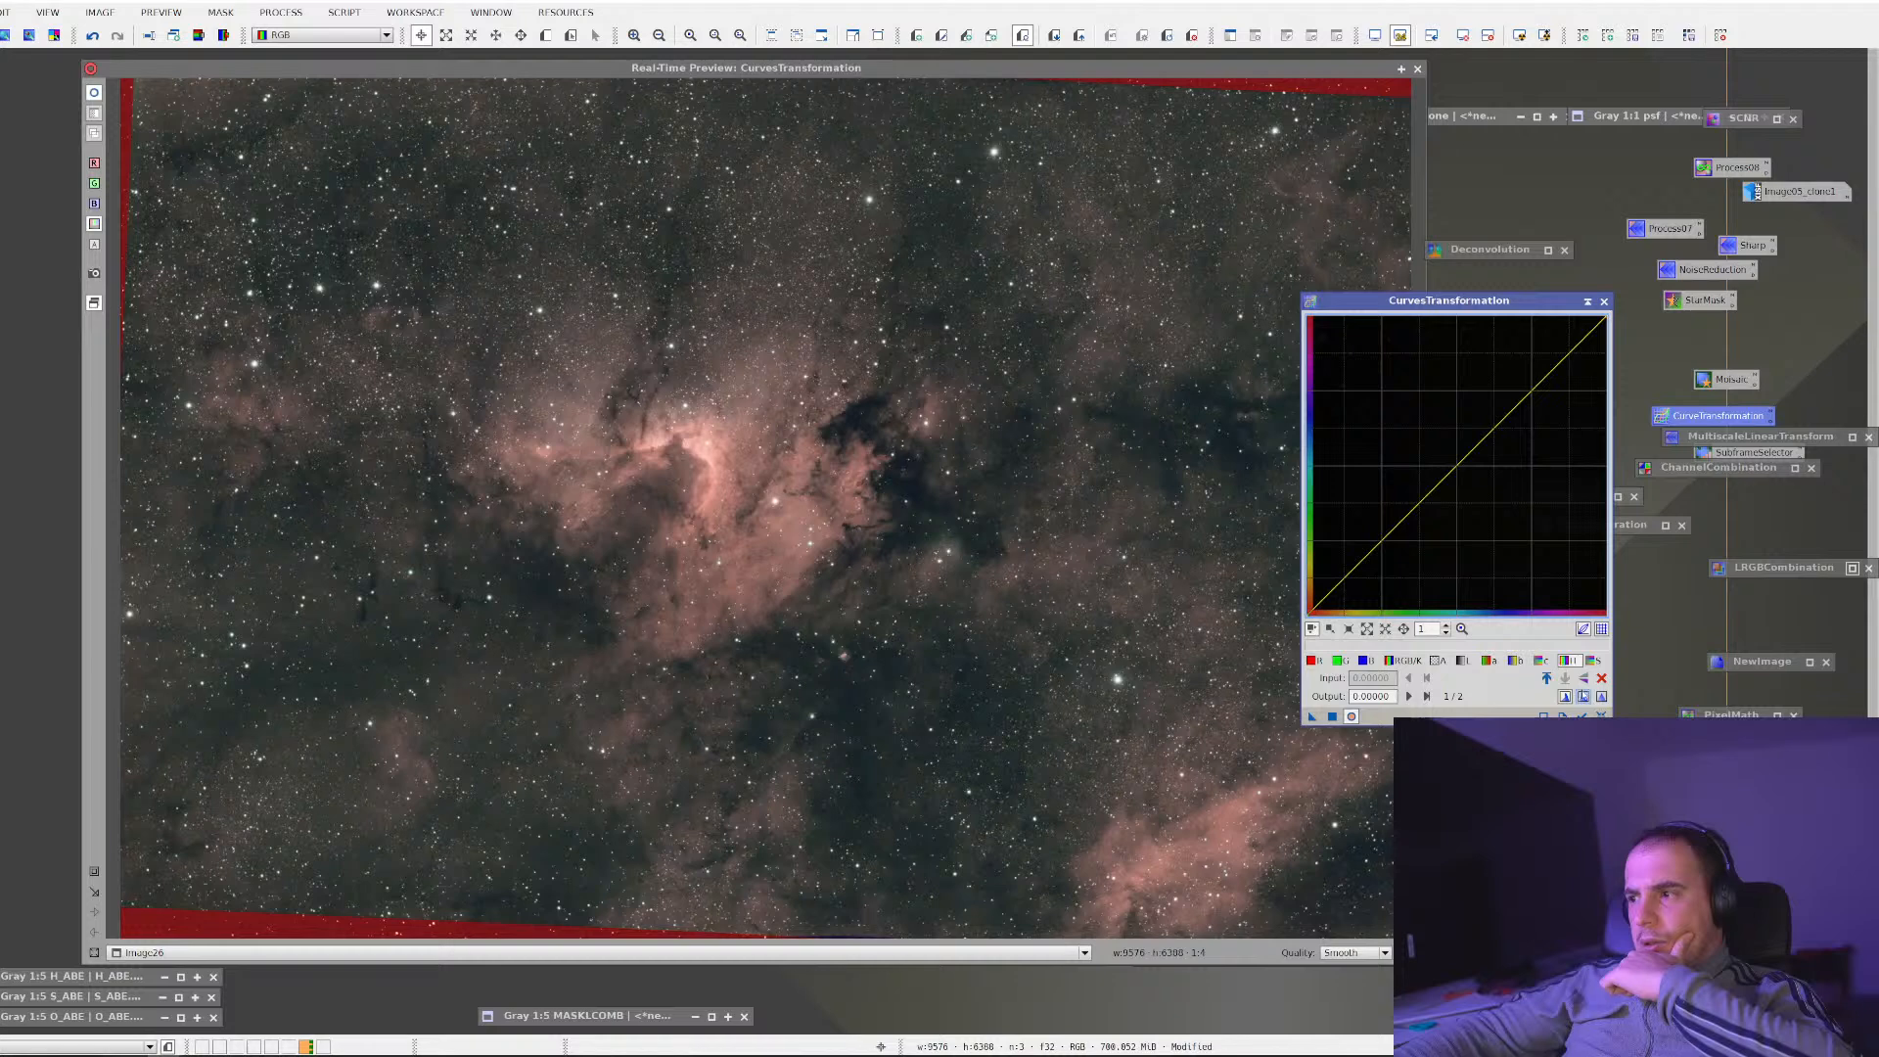
pyautogui.moveTo(1357, 562)
pyautogui.mouseDown()
pyautogui.moveTo(1357, 604)
pyautogui.moveTo(1380, 591)
pyautogui.mouseUp()
pyautogui.moveTo(1449, 508); pyautogui.dragTo(1456, 465)
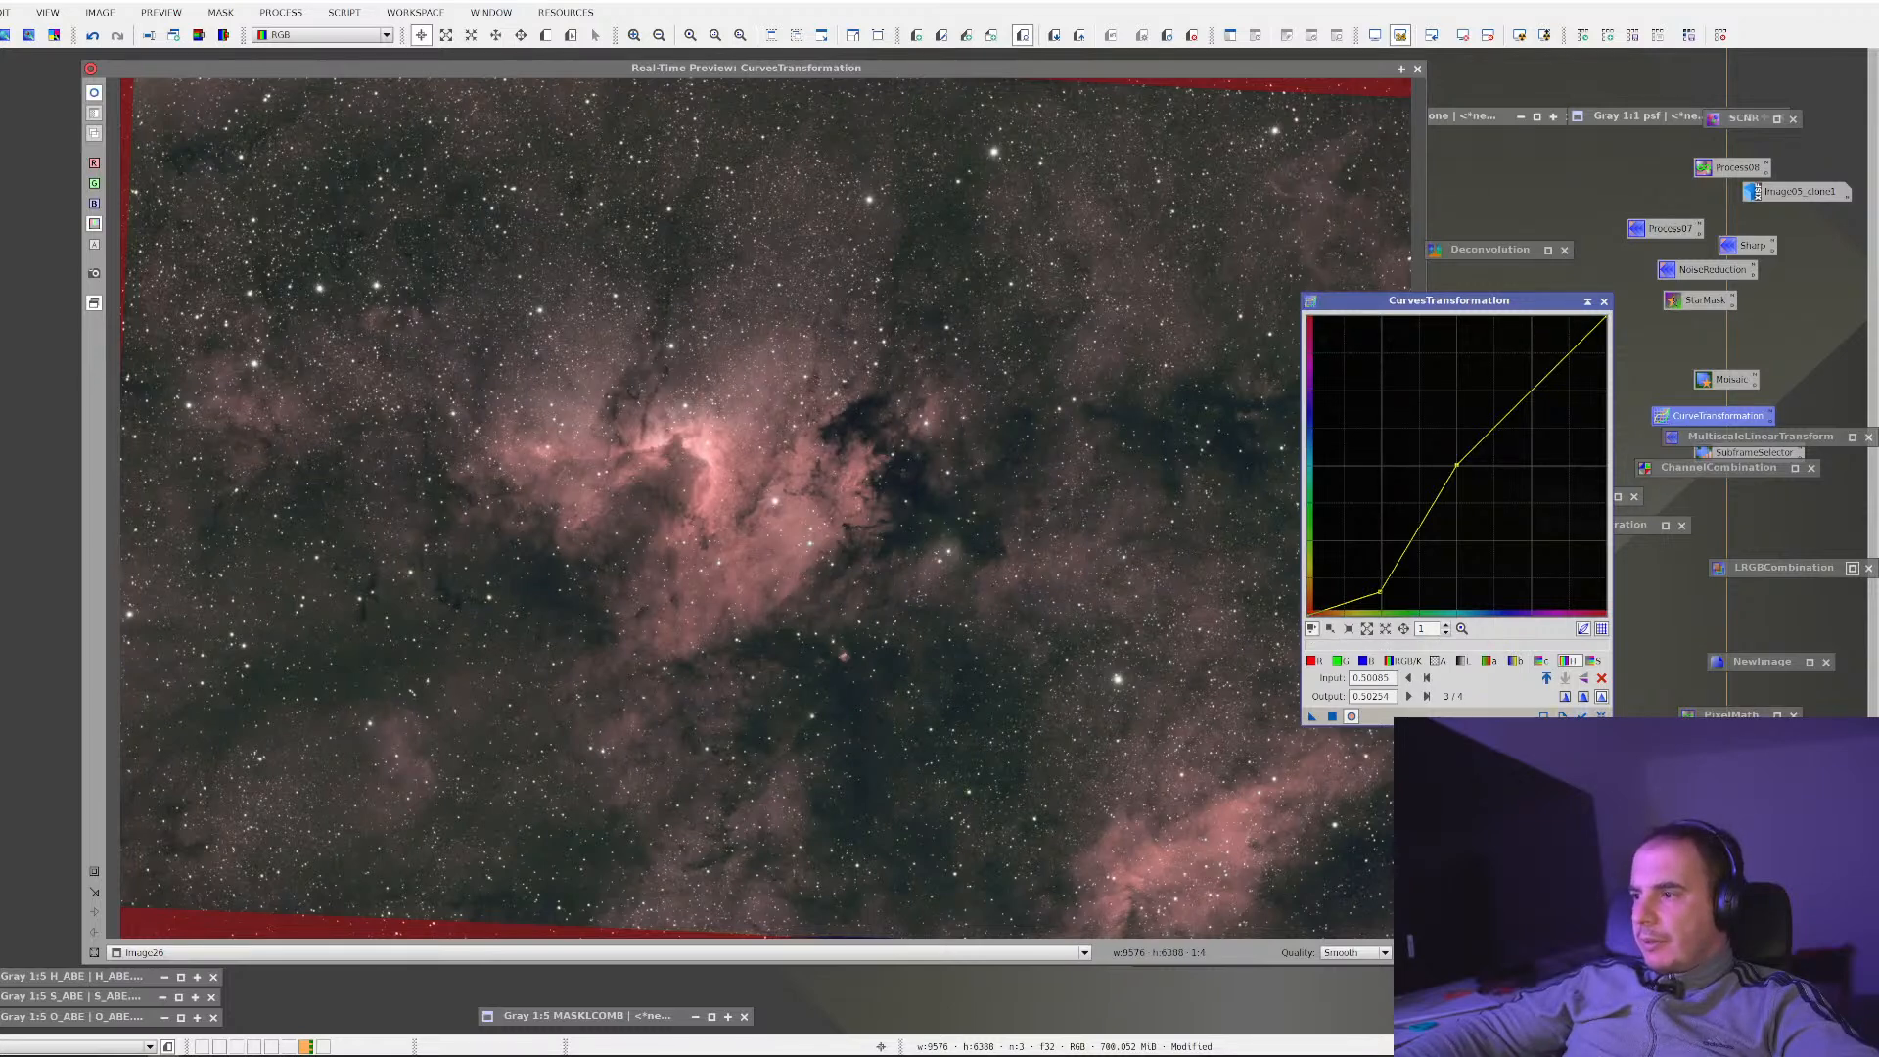
# Reset the curves and apply a gentle darkening RGB/K curve to Image26 with points near 0.28/0.24 and 0.69/0.65
pyautogui.click(1601, 714)
pyautogui.click(1423, 660)
pyautogui.moveTo(1426, 491)
pyautogui.mouseDown()
pyautogui.moveTo(1414, 477)
pyautogui.moveTo(1442, 504)
pyautogui.mouseUp()
pyautogui.moveTo(1520, 415)
pyautogui.mouseDown()
pyautogui.moveTo(1505, 387)
pyautogui.moveTo(1513, 418)
pyautogui.mouseUp()
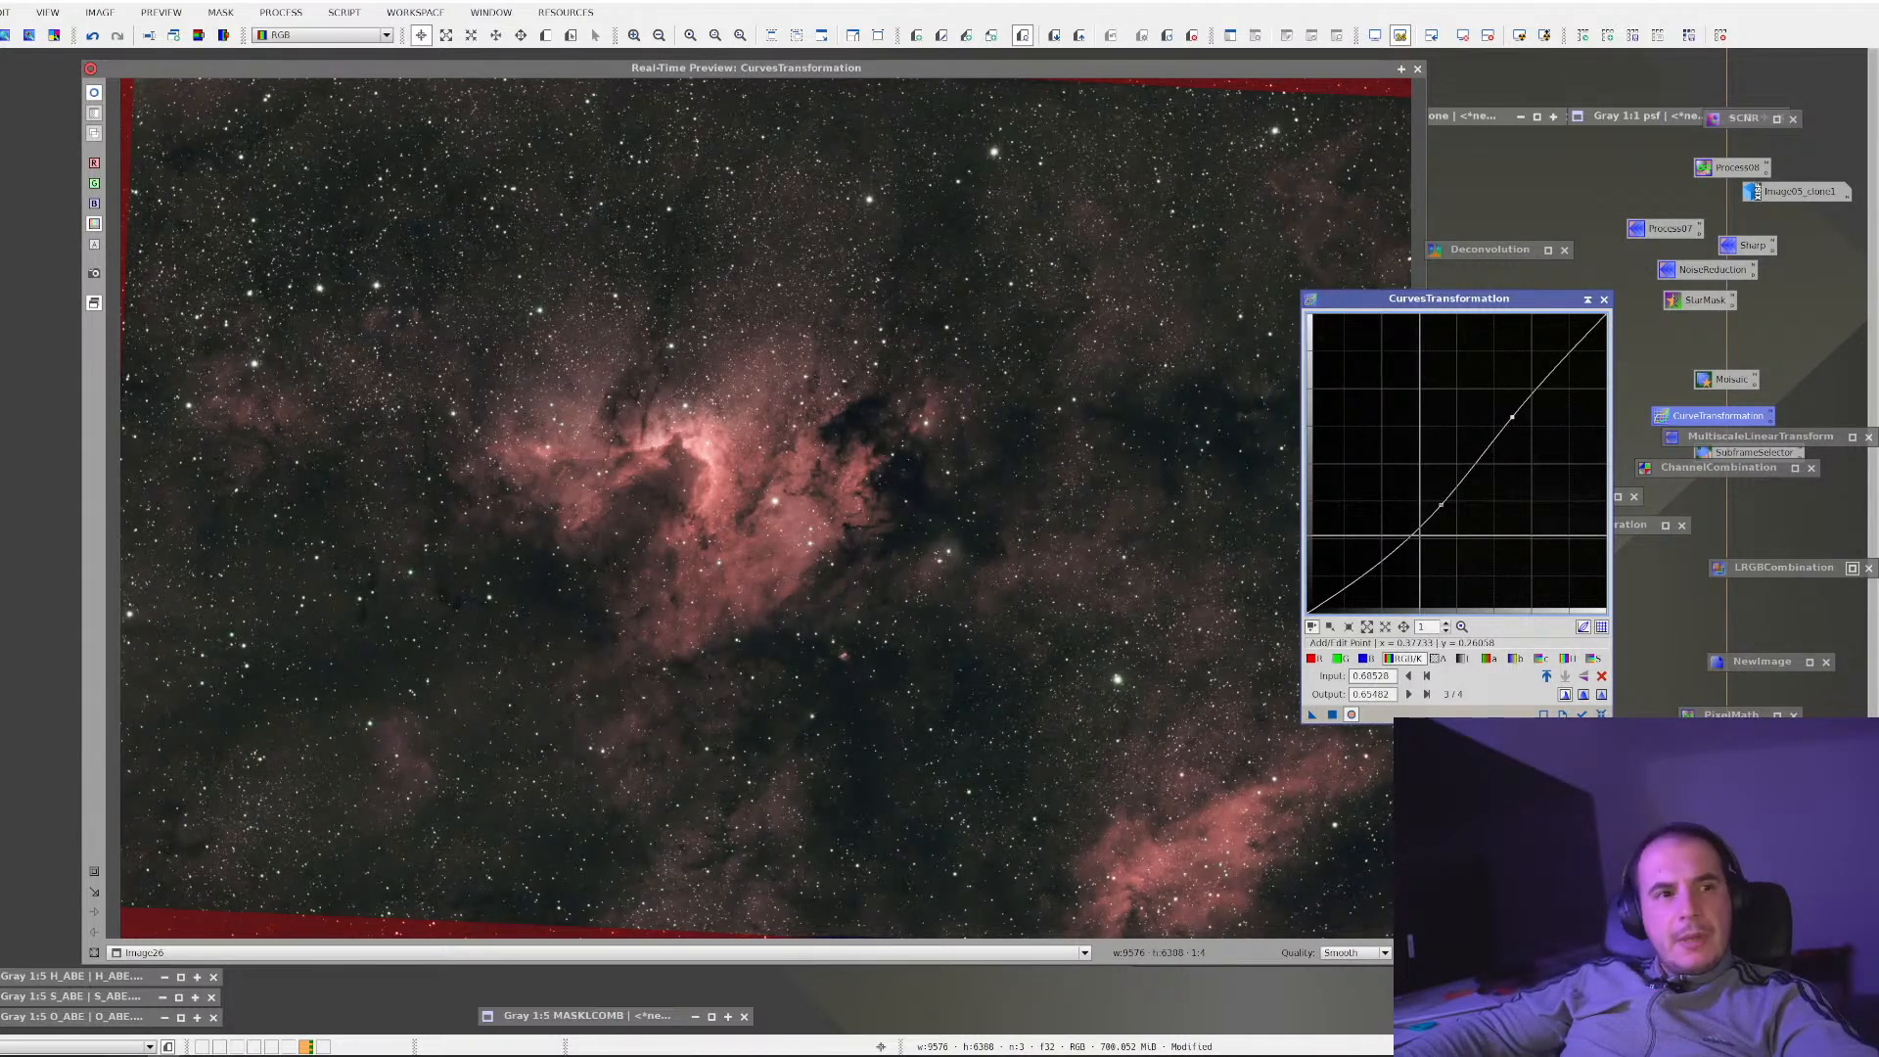
pyautogui.moveTo(1447, 497); pyautogui.dragTo(1397, 540)
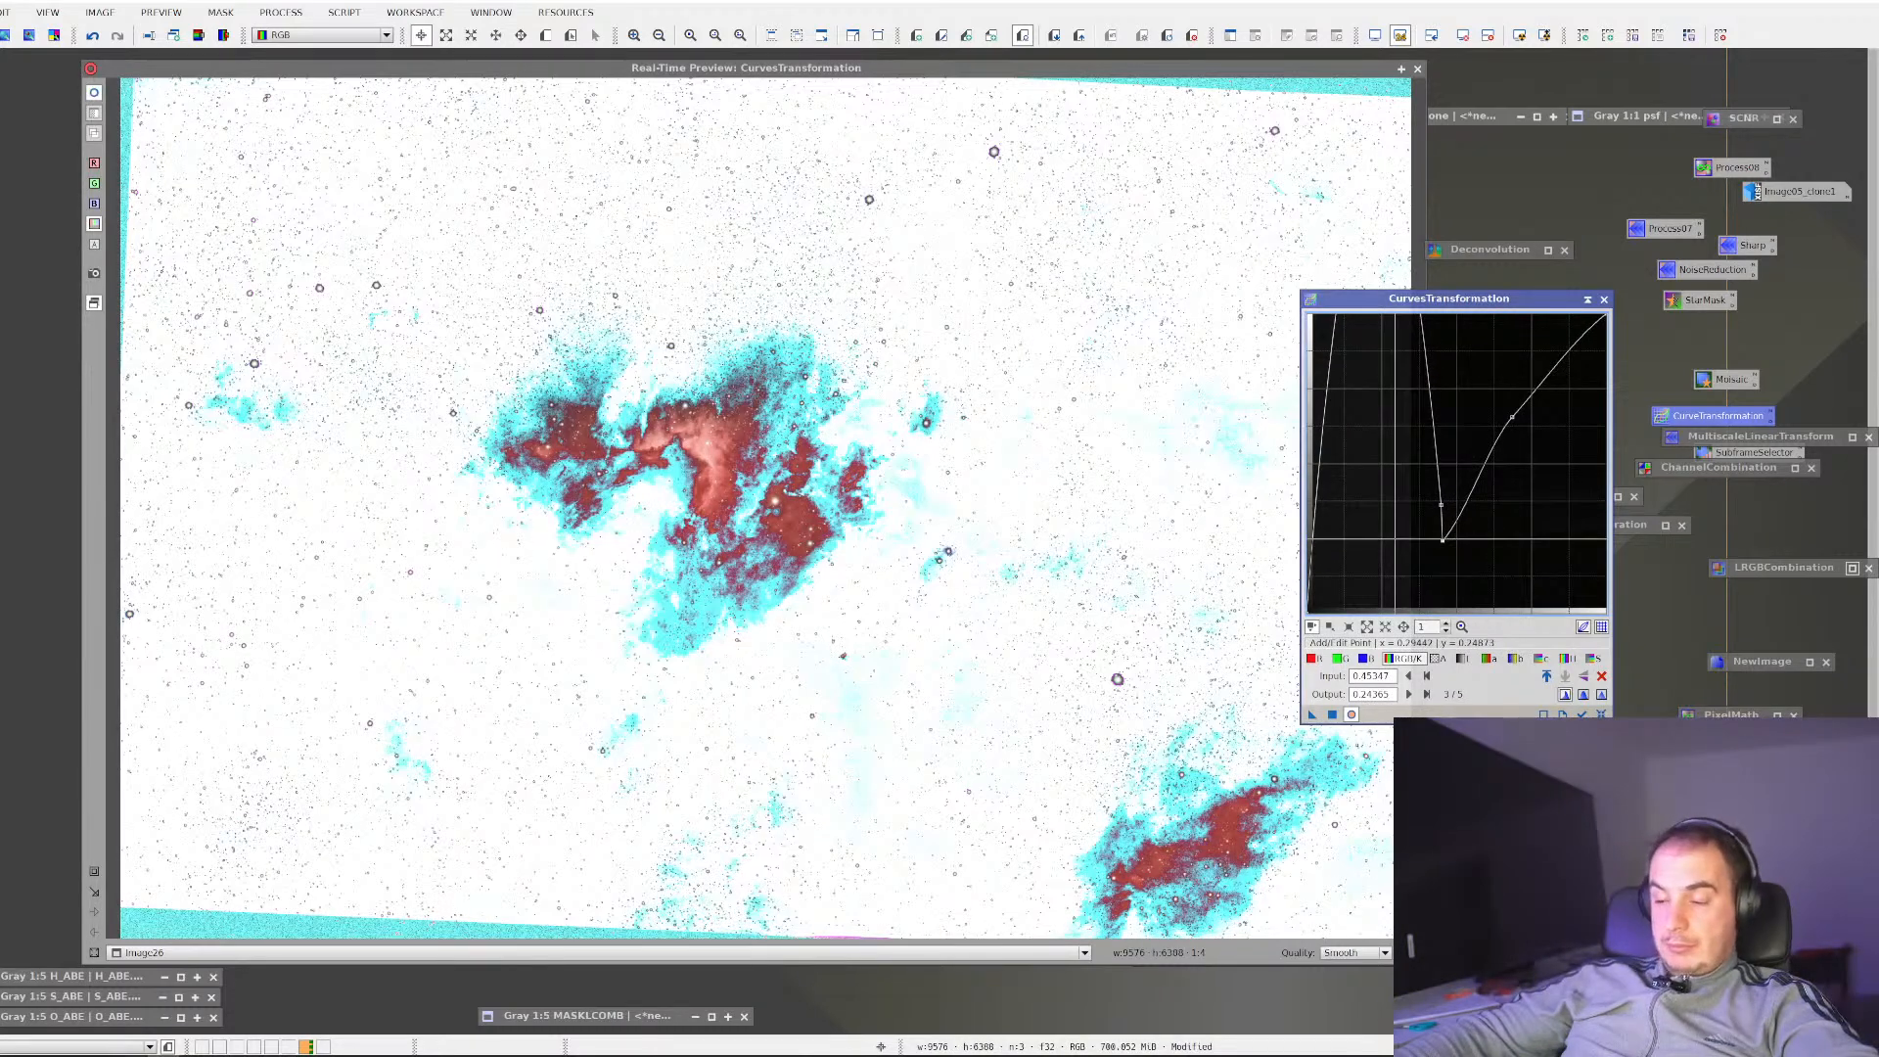
pyautogui.press('Delete')
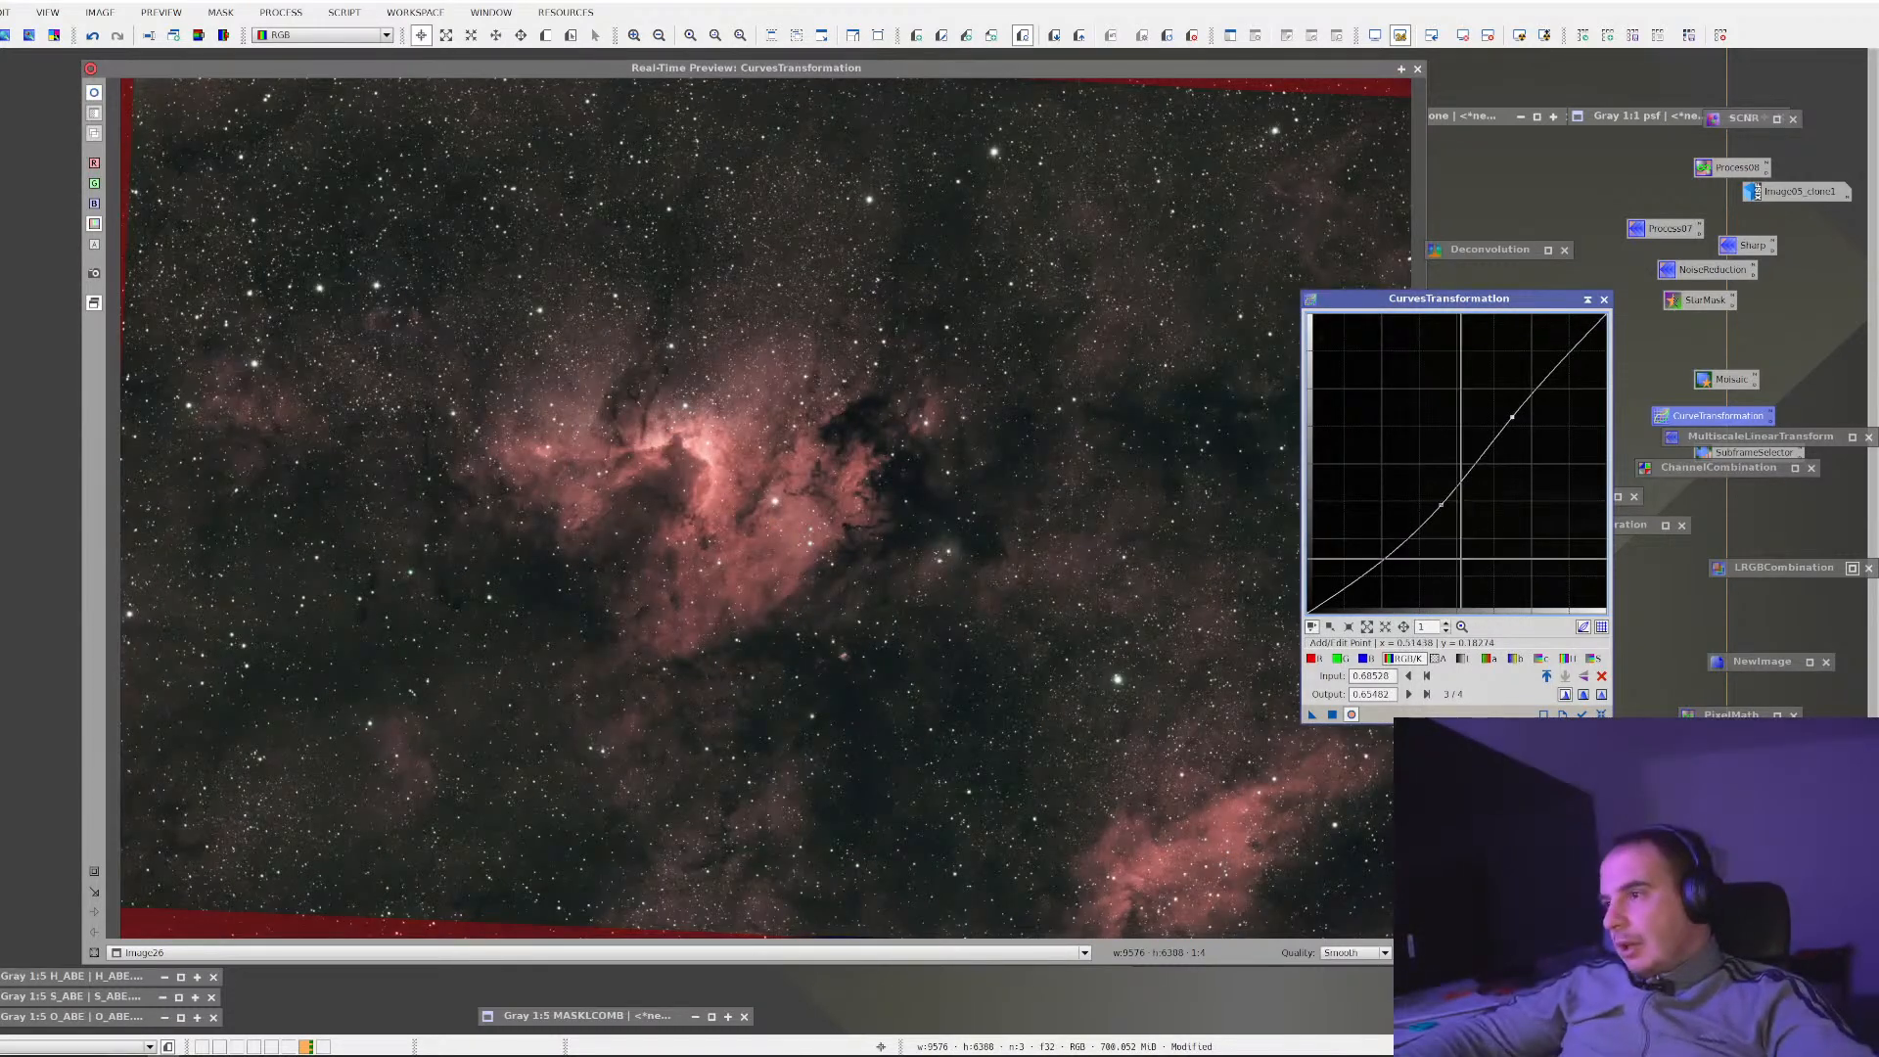
pyautogui.moveTo(1442, 501); pyautogui.dragTo(1391, 540)
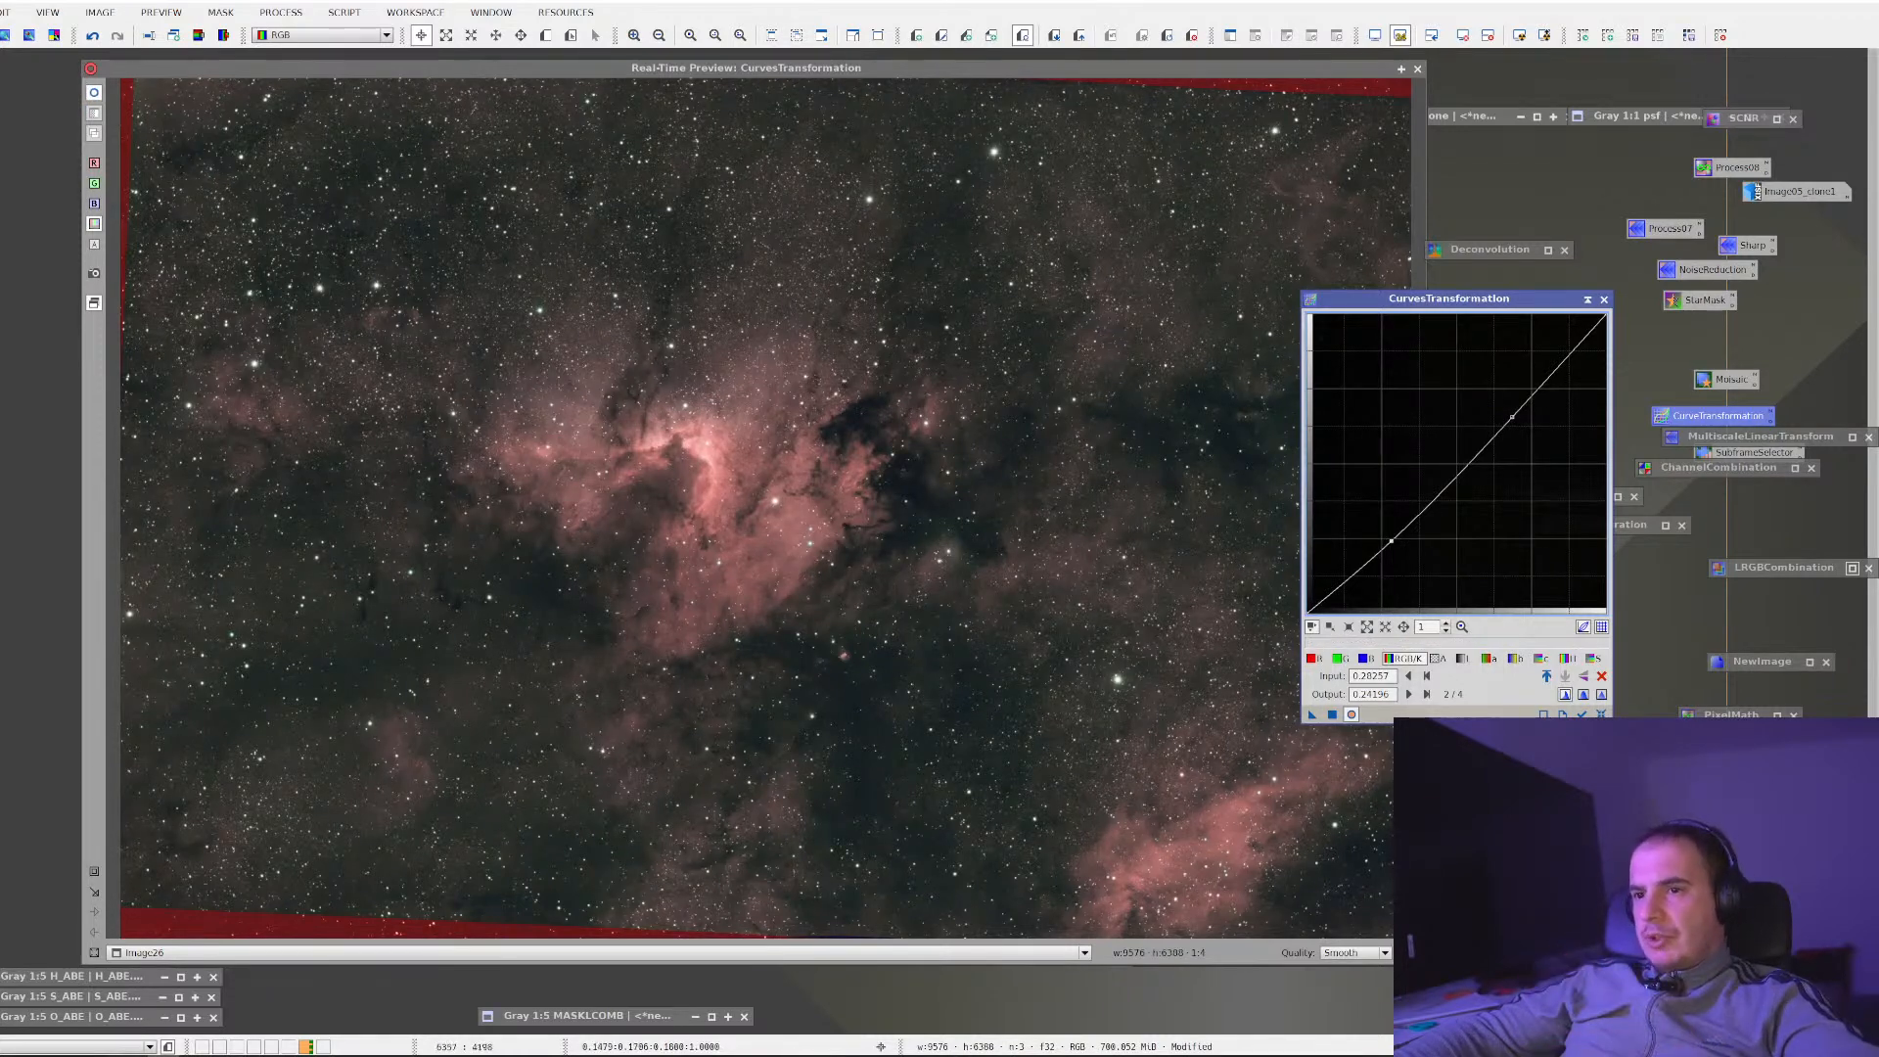
pyautogui.click(1331, 717)
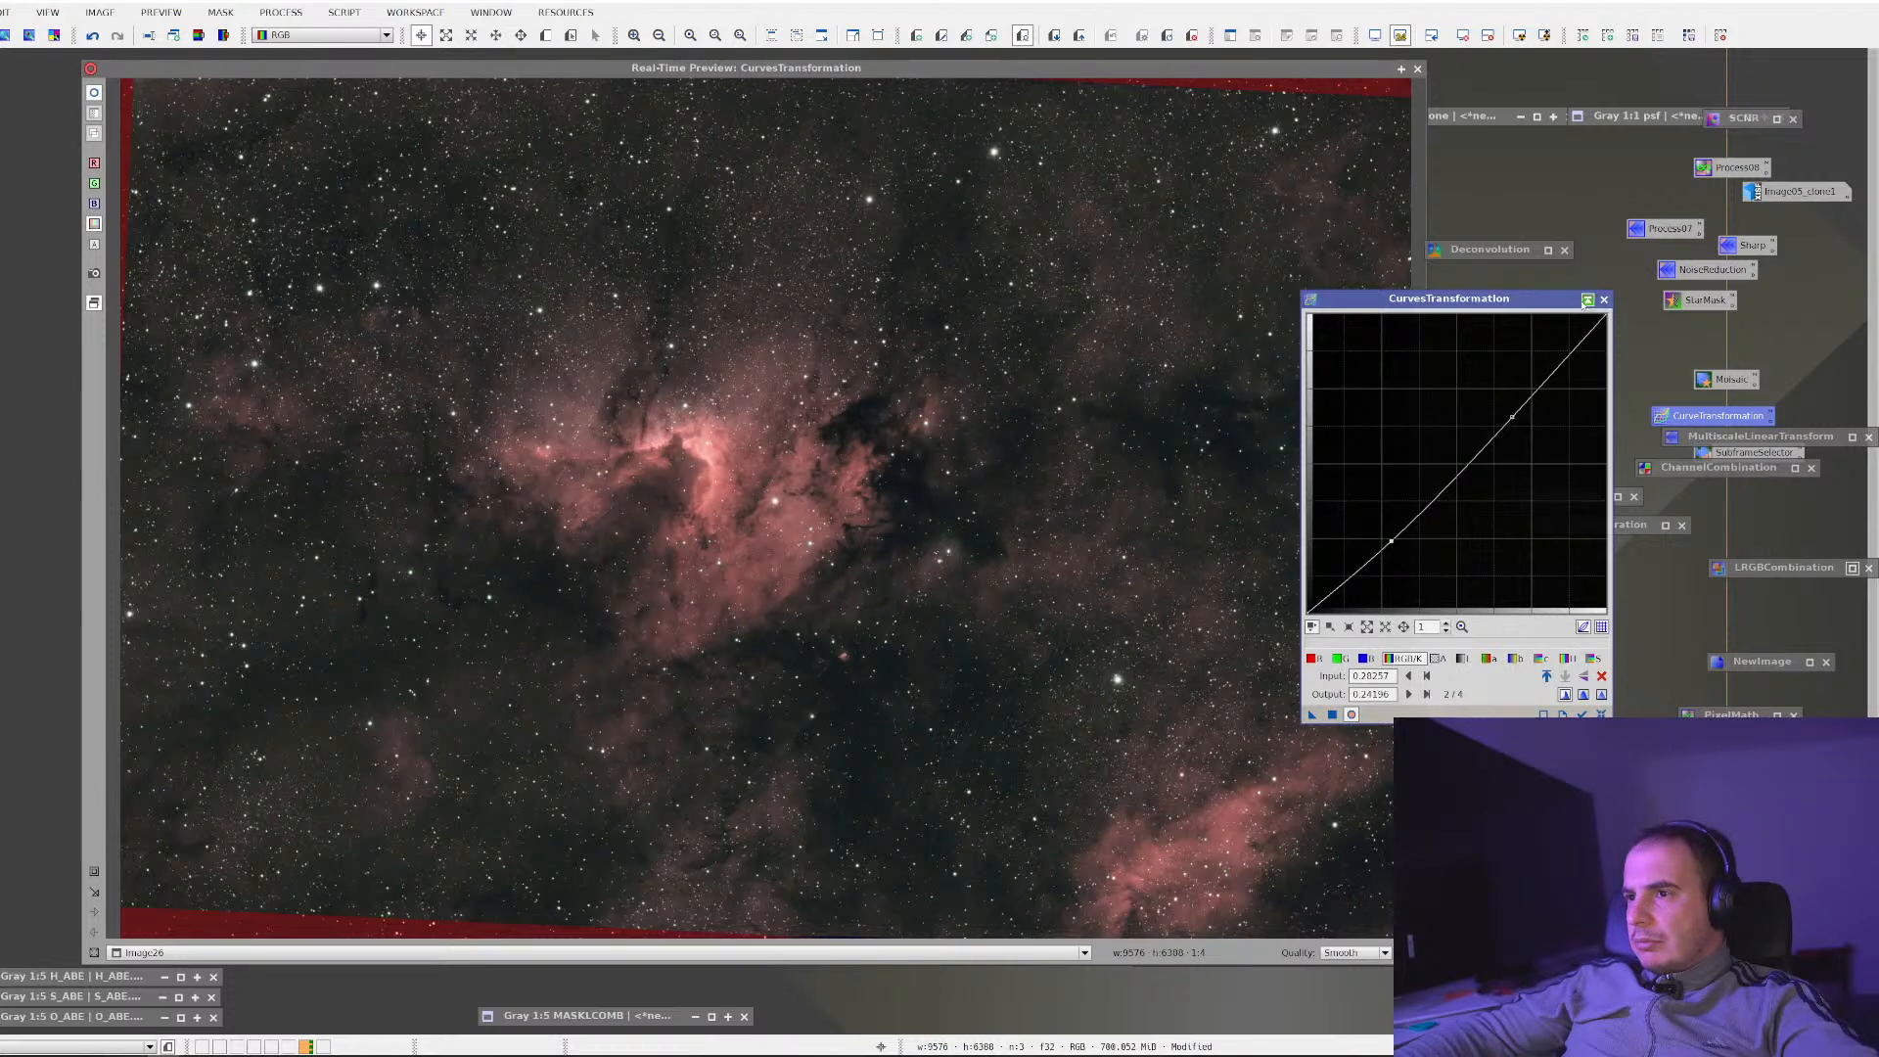
# Collapse CurvesTransformation, check a star field at 1:1 in the real-time preview and close the preview
pyautogui.click(1586, 300)
pyautogui.moveTo(338, 539); pyautogui.dragTo(601, 727)
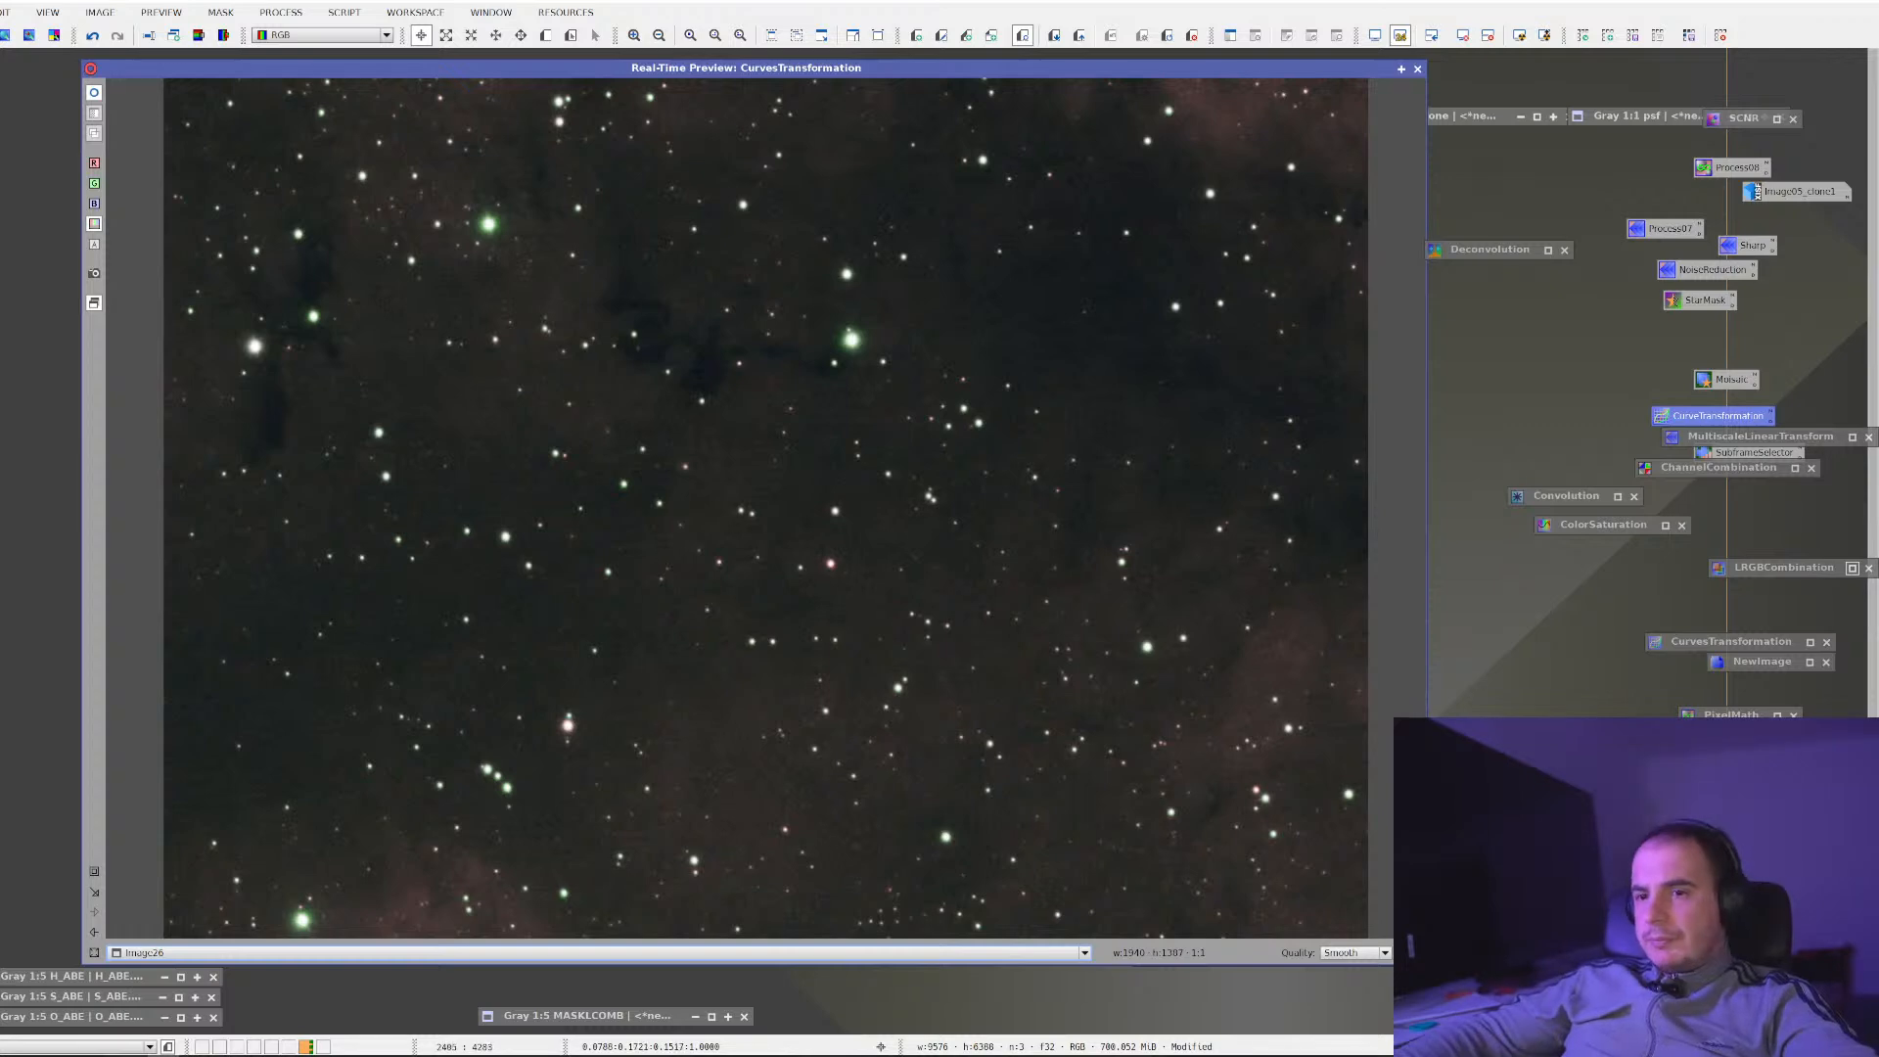
pyautogui.click(1418, 69)
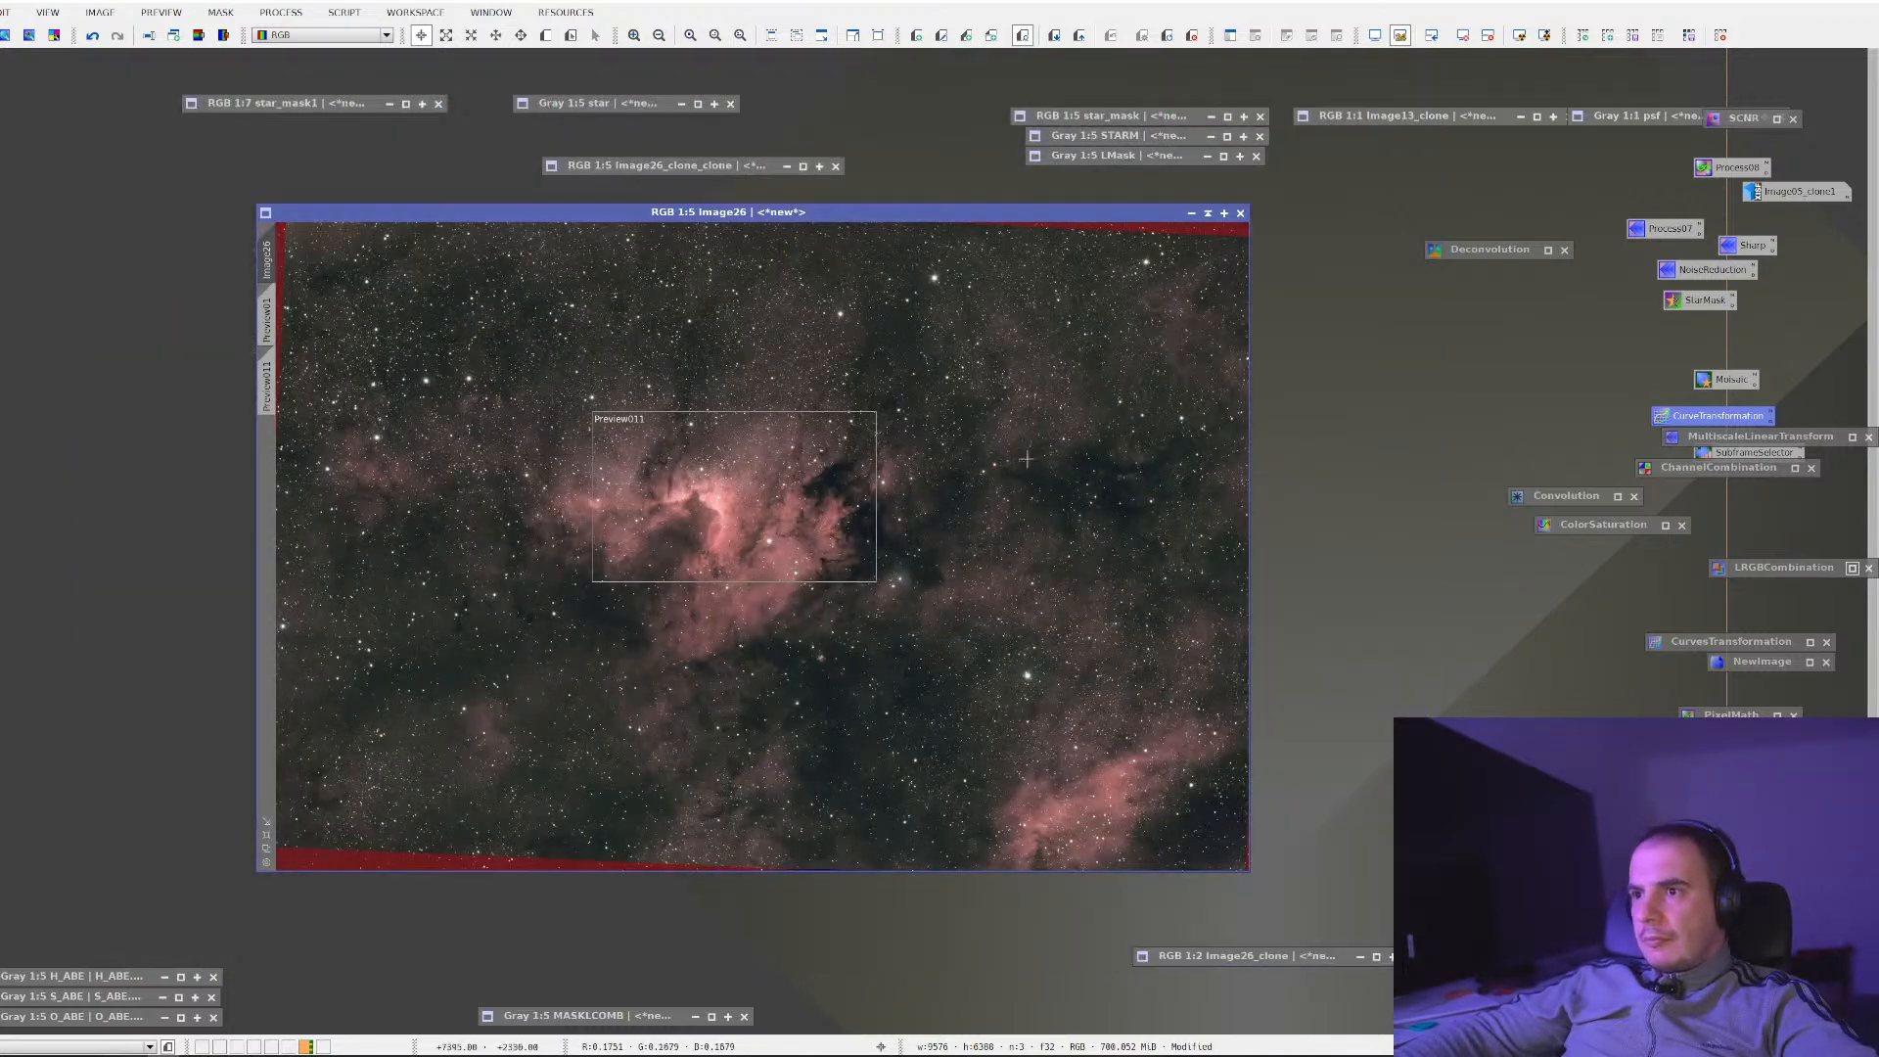
# Examine Image26's nebula core and surroundings at several magnifications and compare its colours with the Cave Nebula reference on AstroBin
pyautogui.hotkey('ctrl', '+')
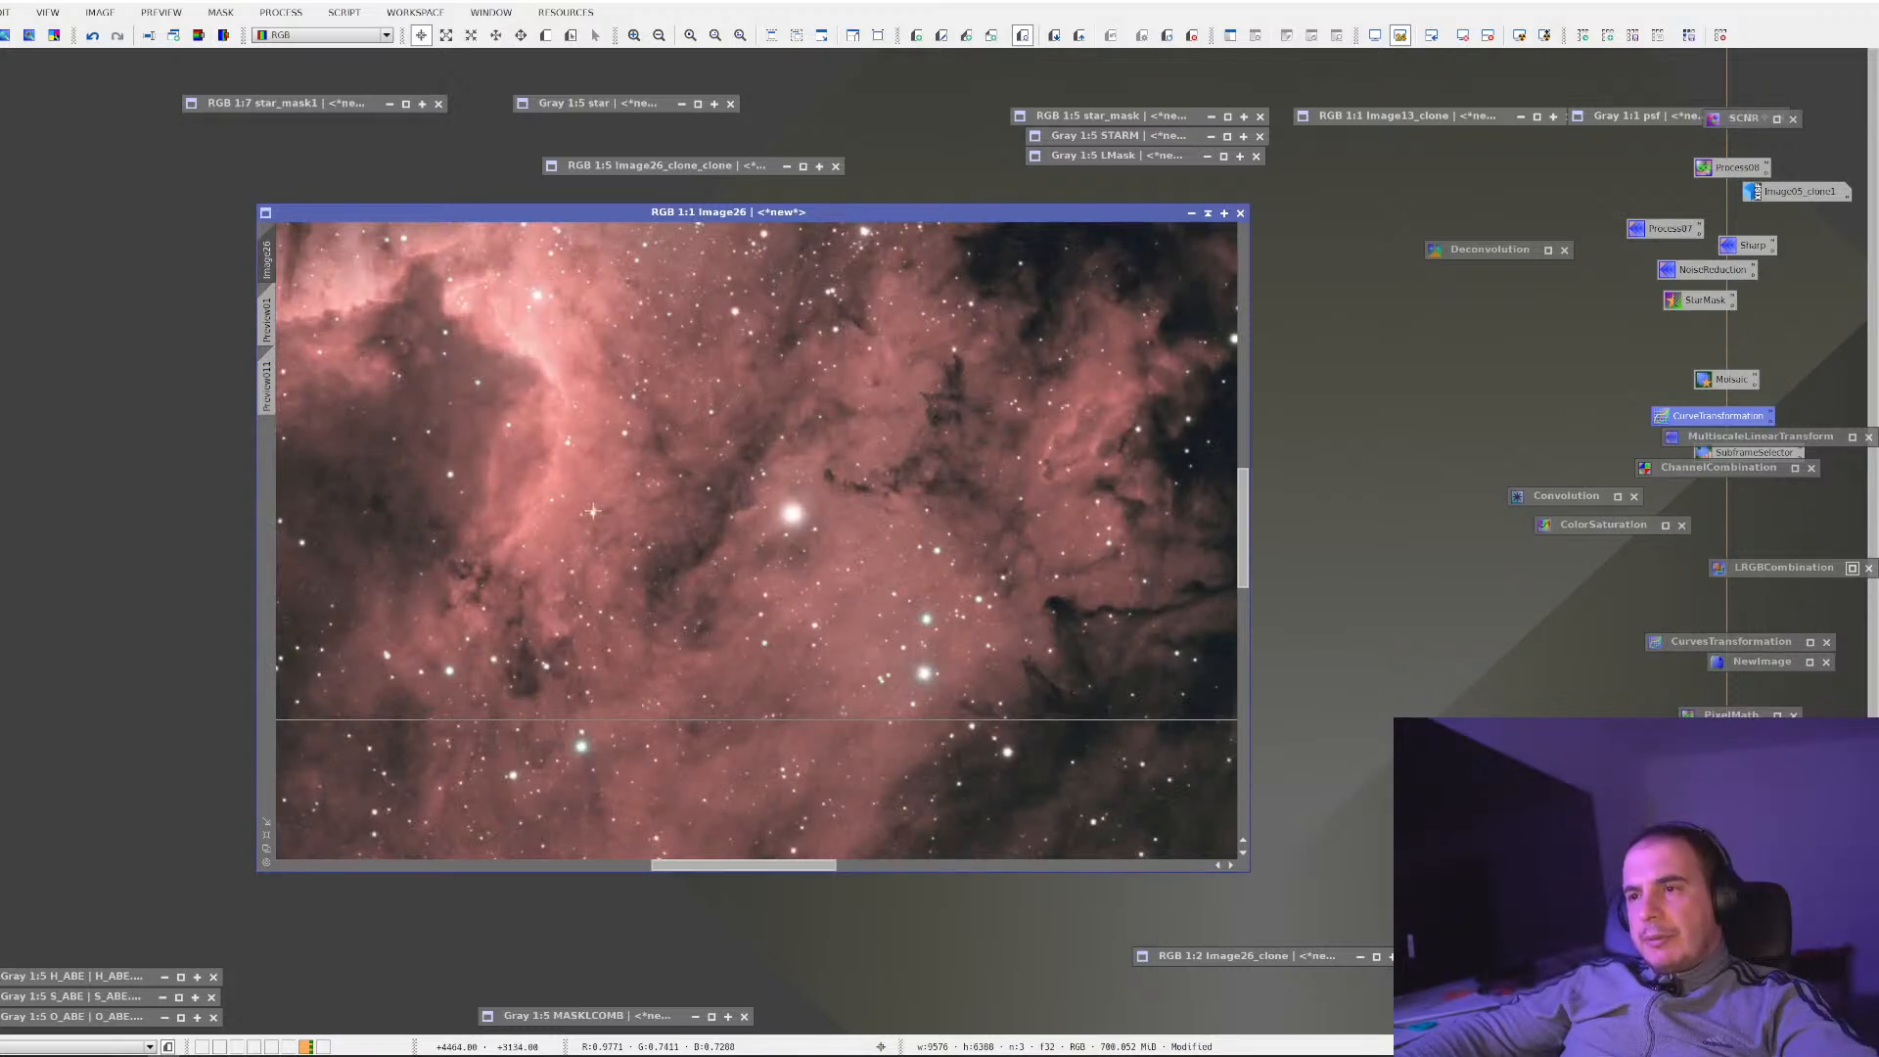
pyautogui.hotkey('ctrl', '-')
pyautogui.hotkey('ctrl', '-')
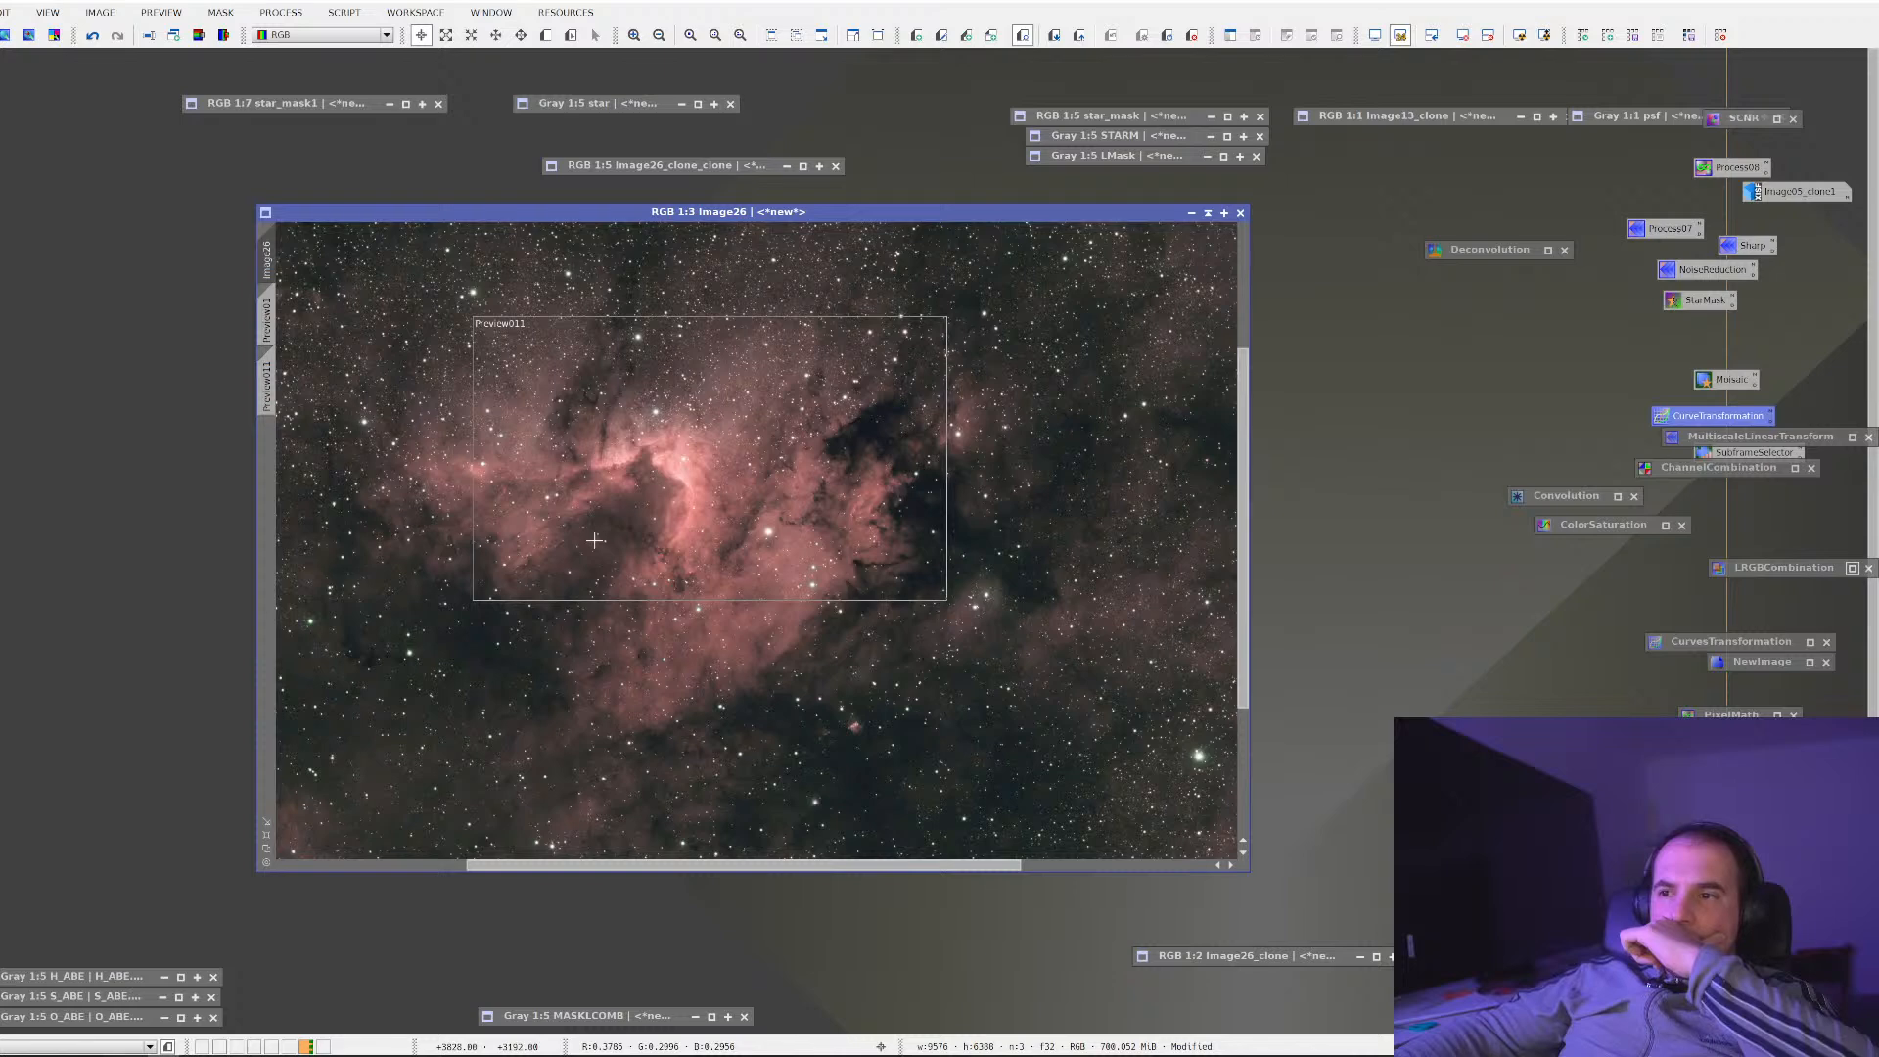
pyautogui.hotkey('alt', 'Tab')
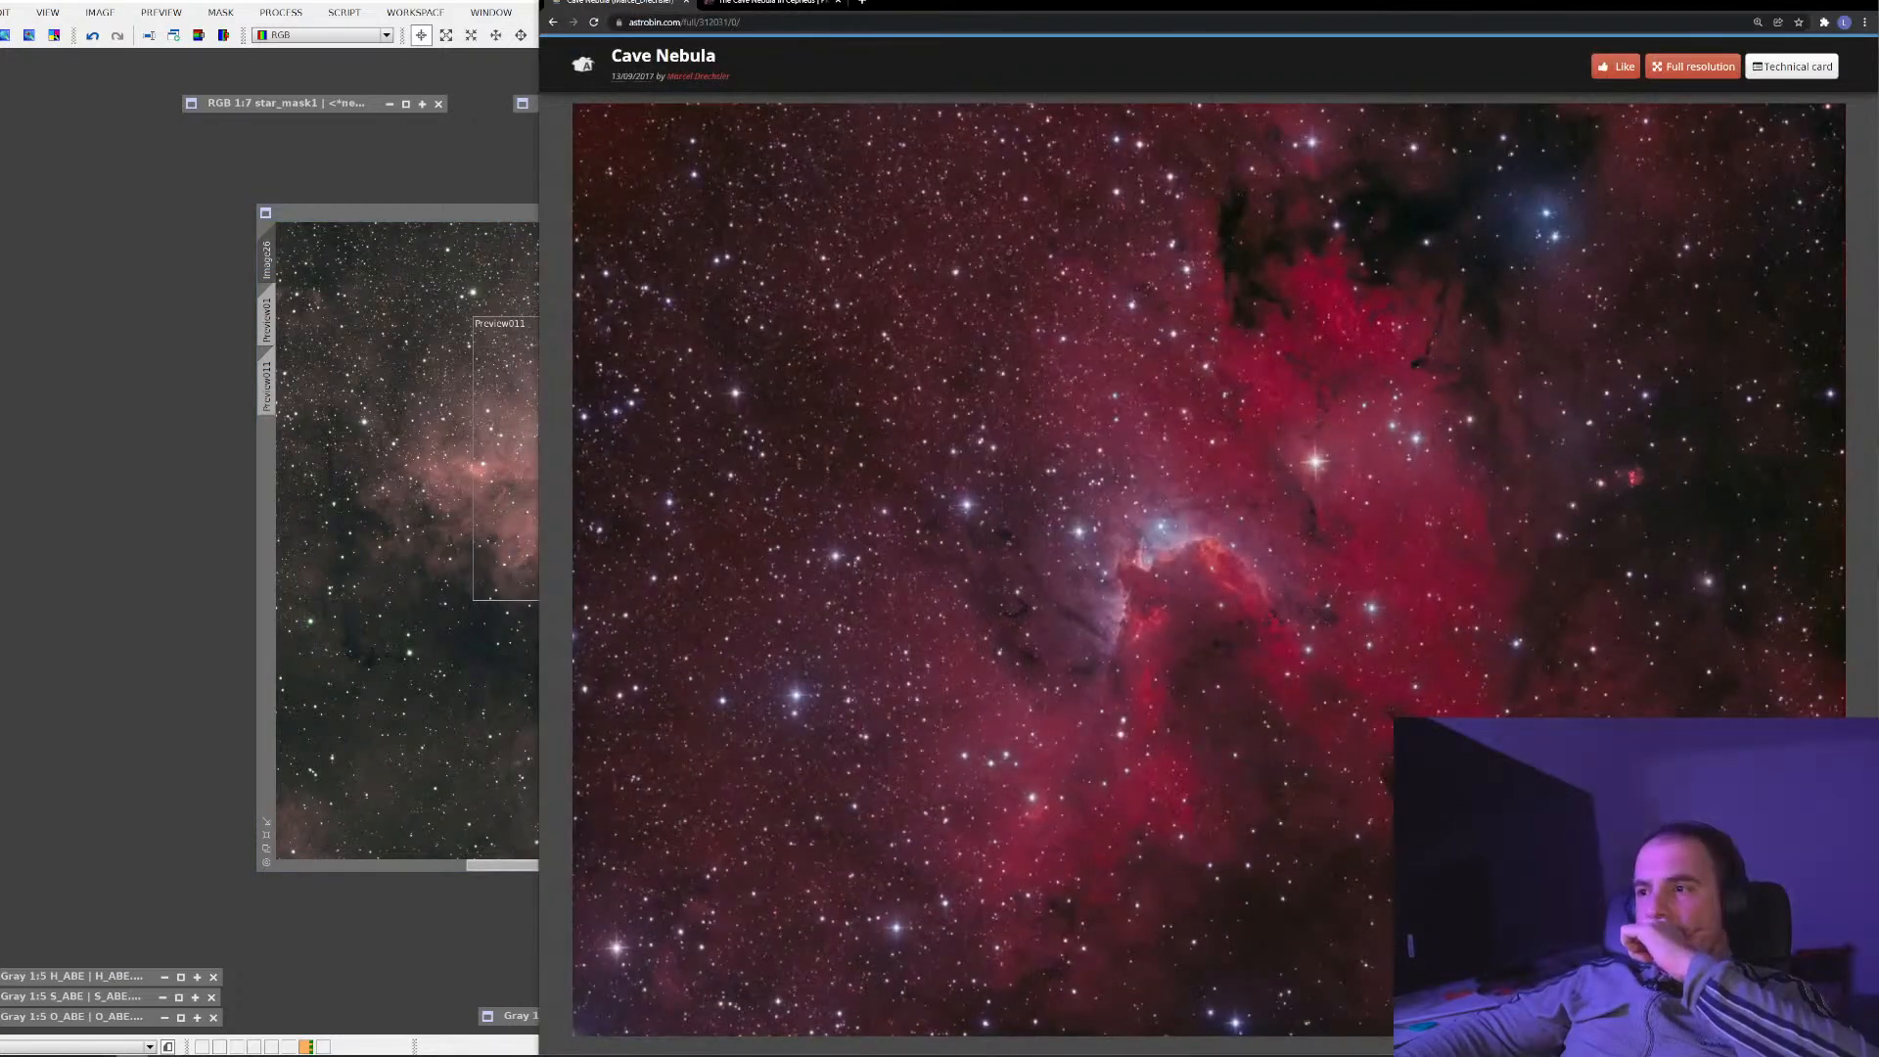
pyautogui.hotkey('alt', 'Tab')
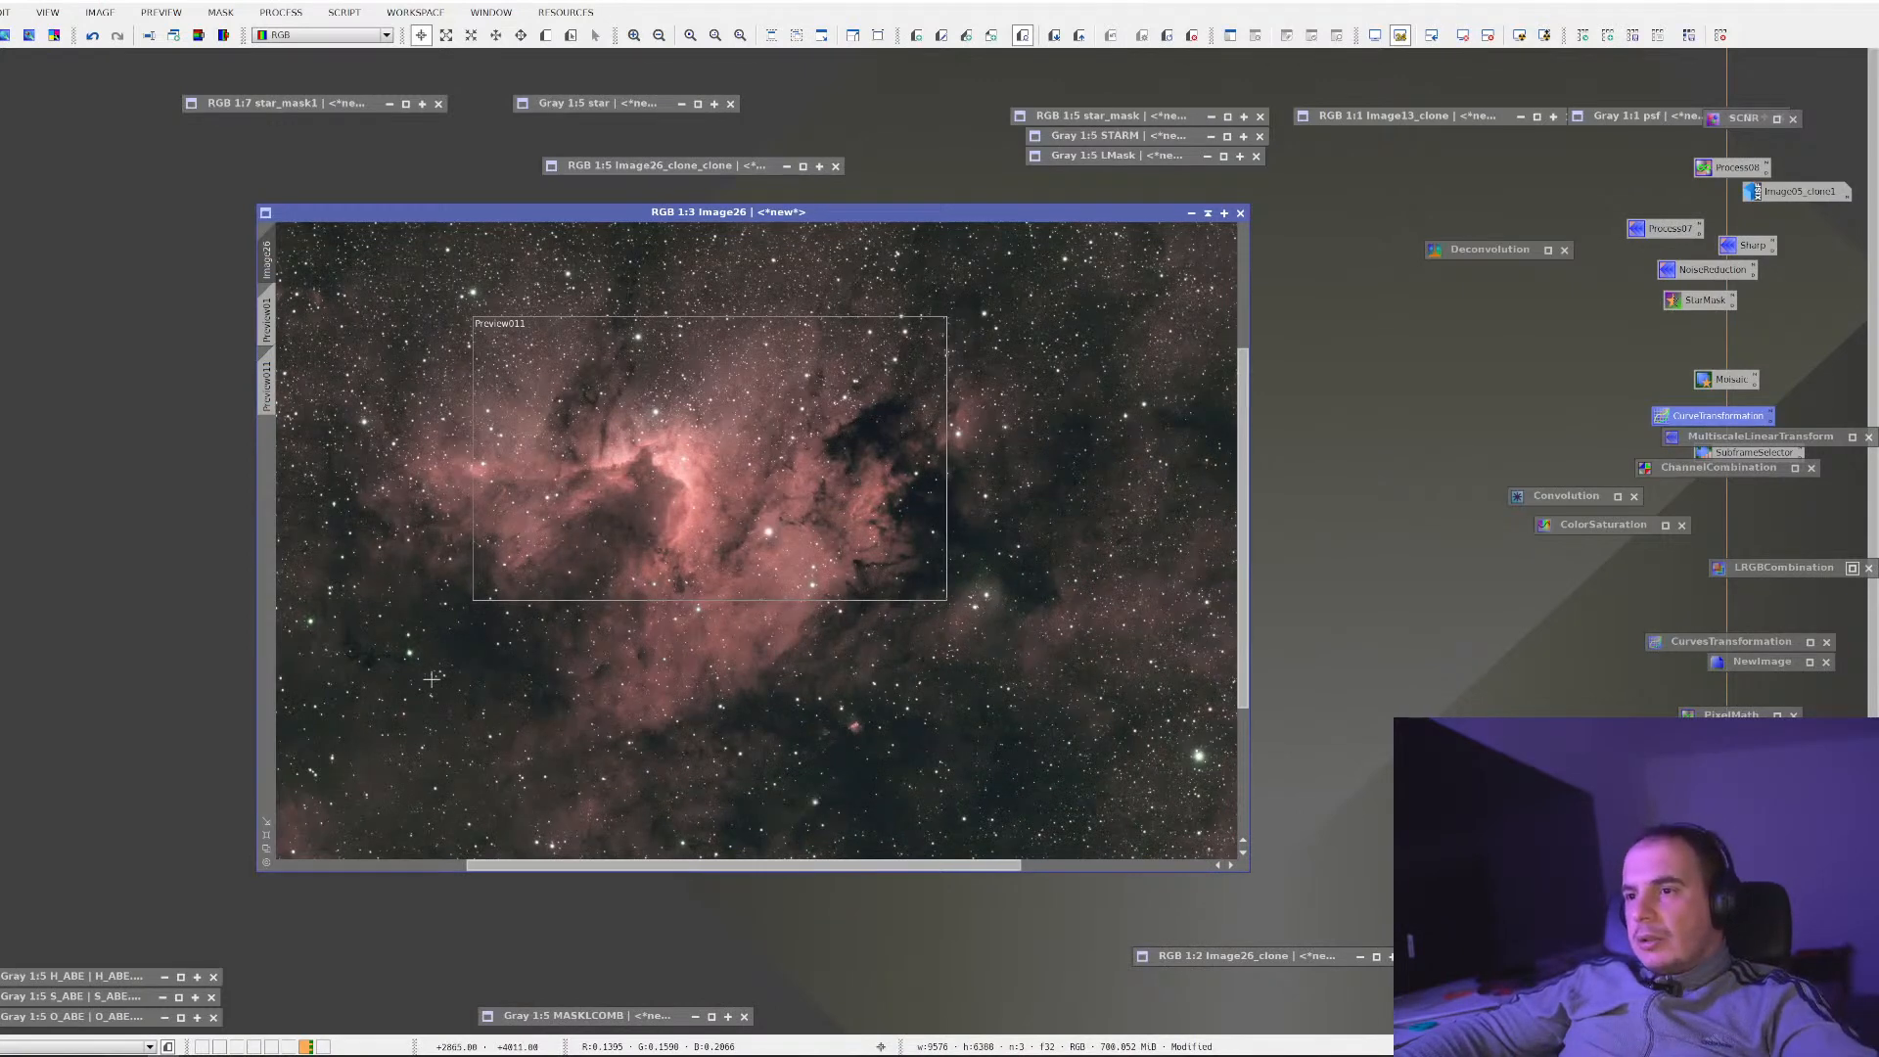
pyautogui.moveTo(602, 621); pyautogui.dragTo(731, 563)
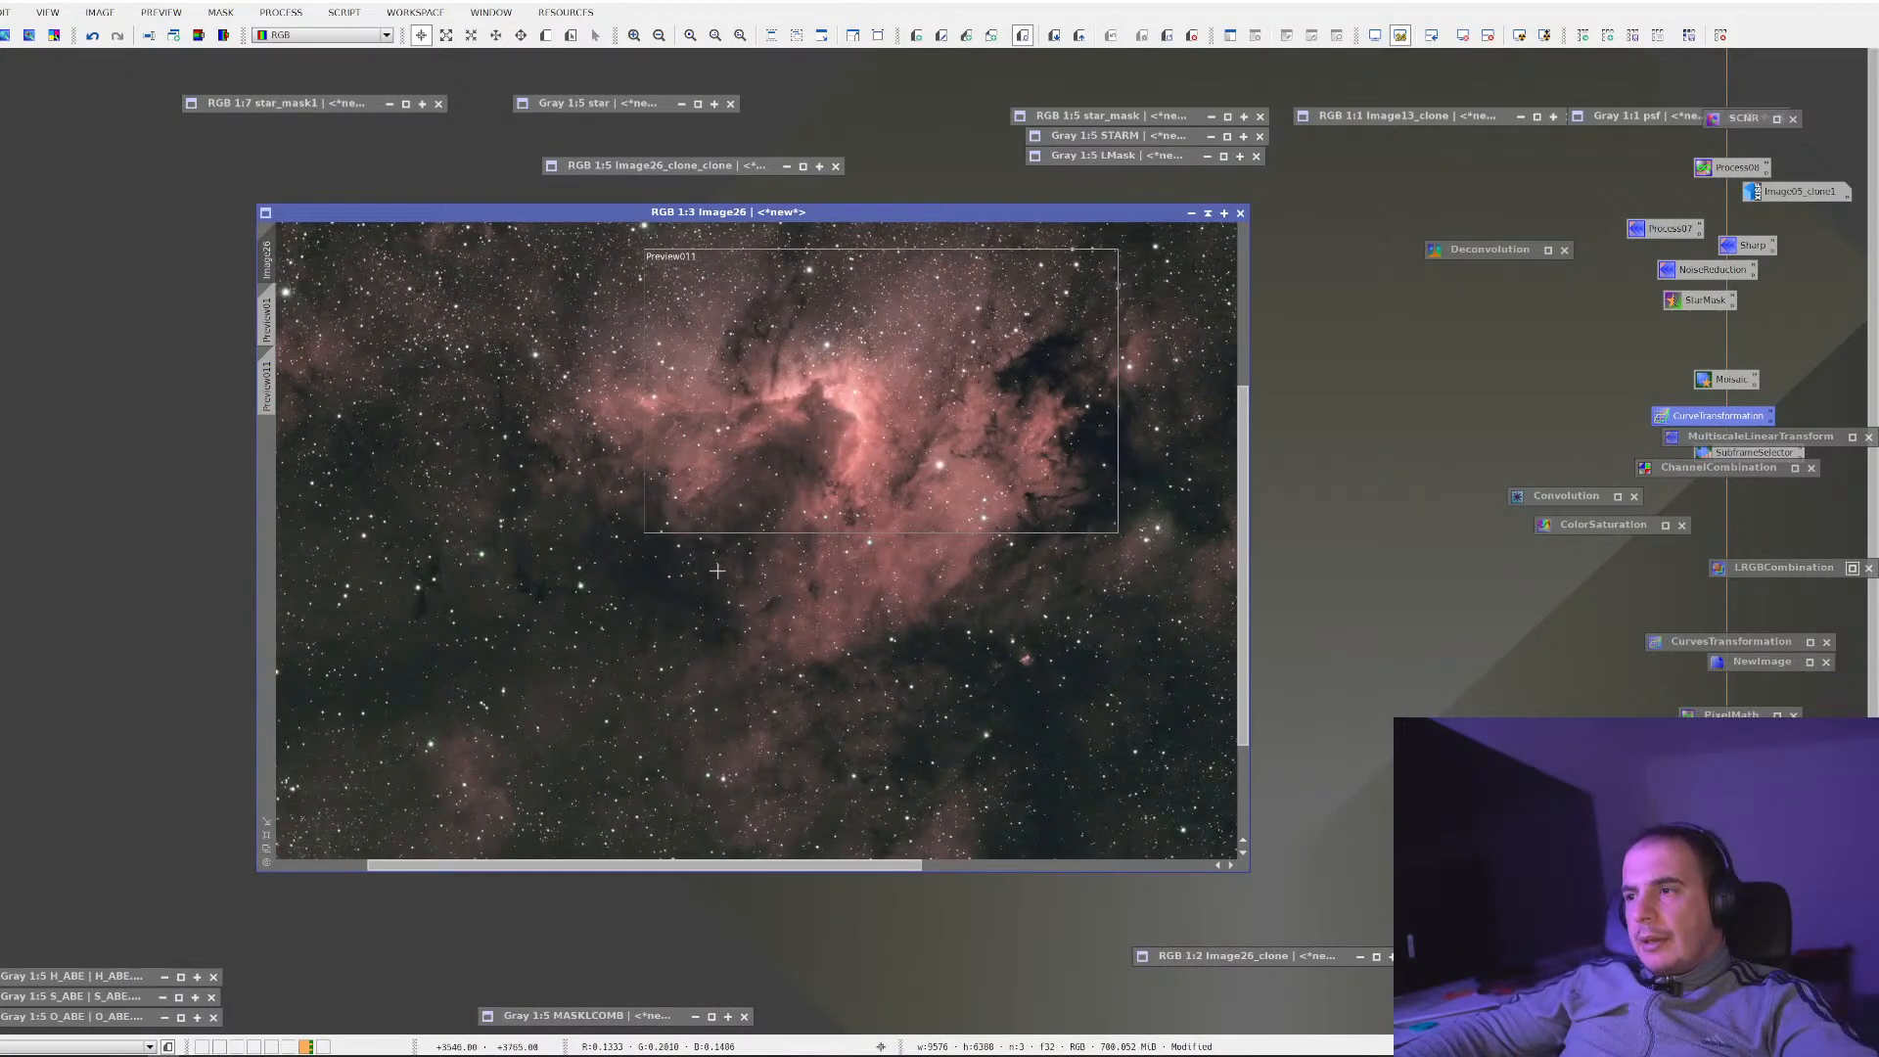
pyautogui.scroll(2, 759, 538)
pyautogui.scroll(-2, 811, 444)
pyautogui.moveTo(831, 402); pyautogui.dragTo(696, 480)
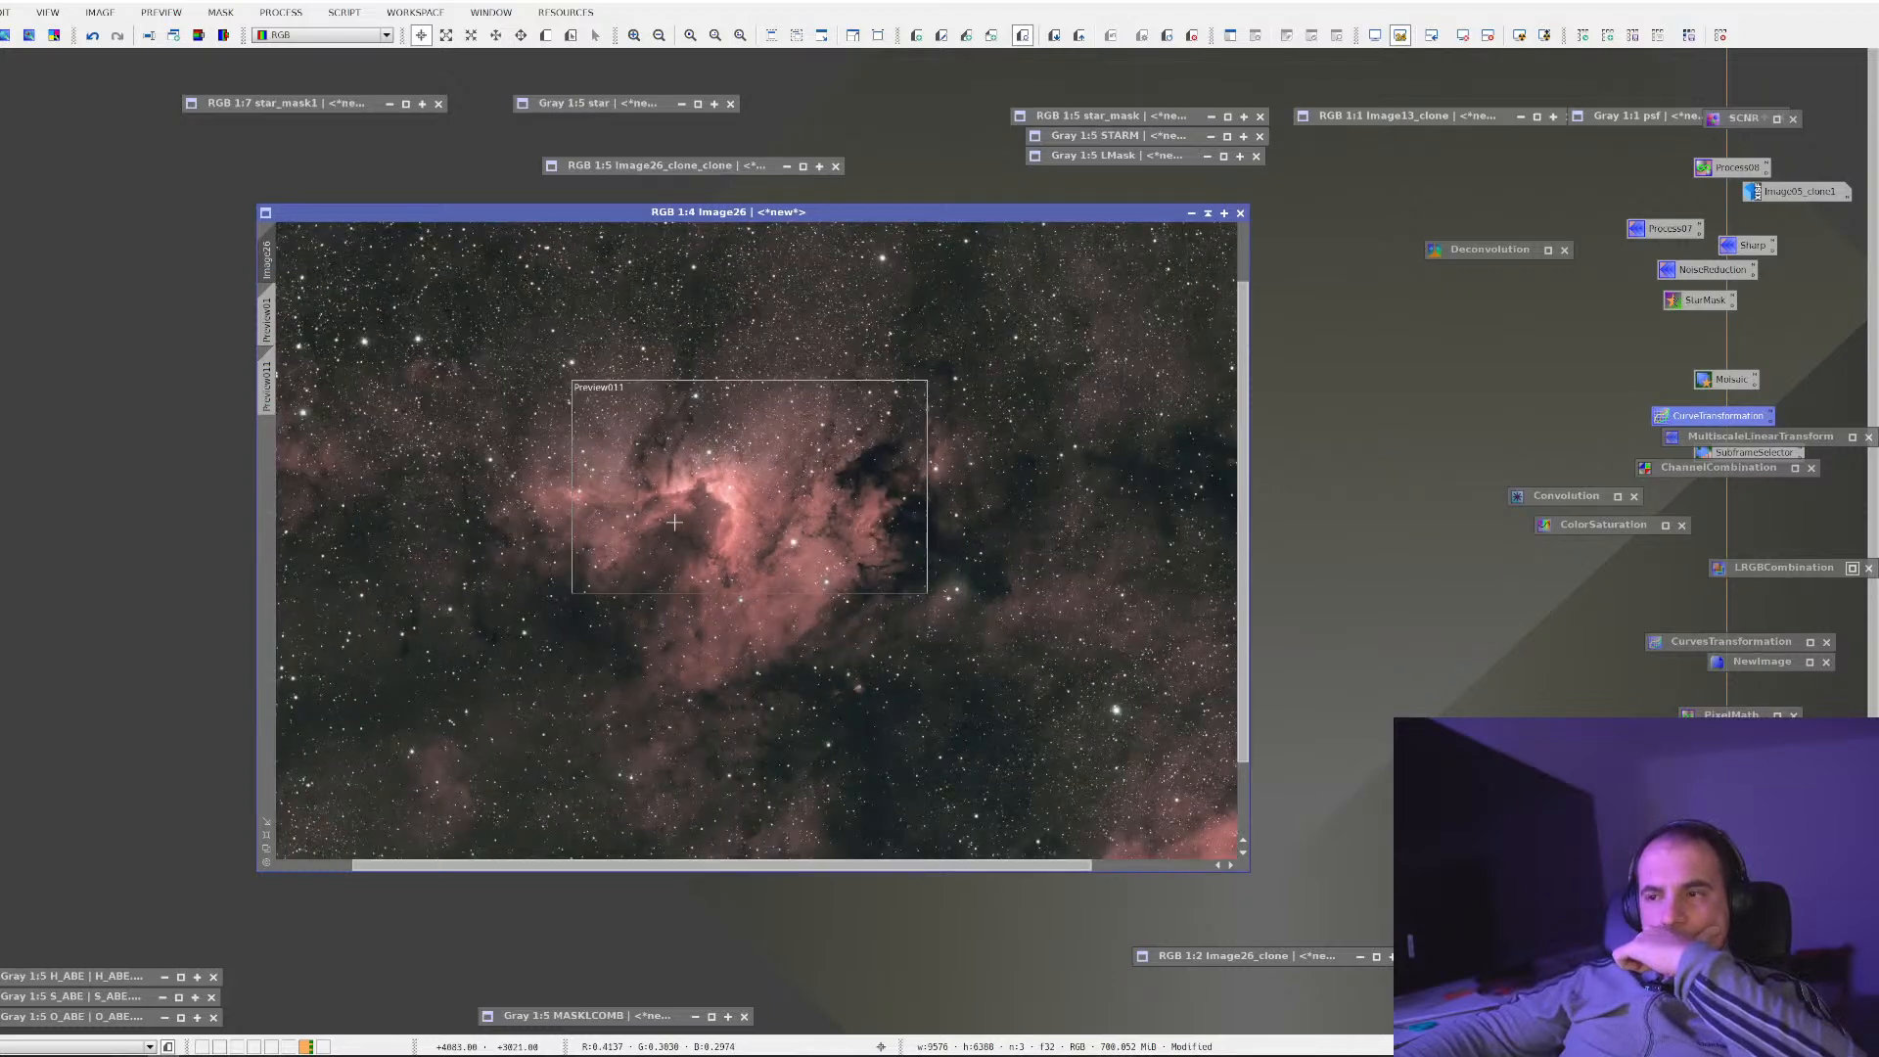
pyautogui.scroll(2, 674, 522)
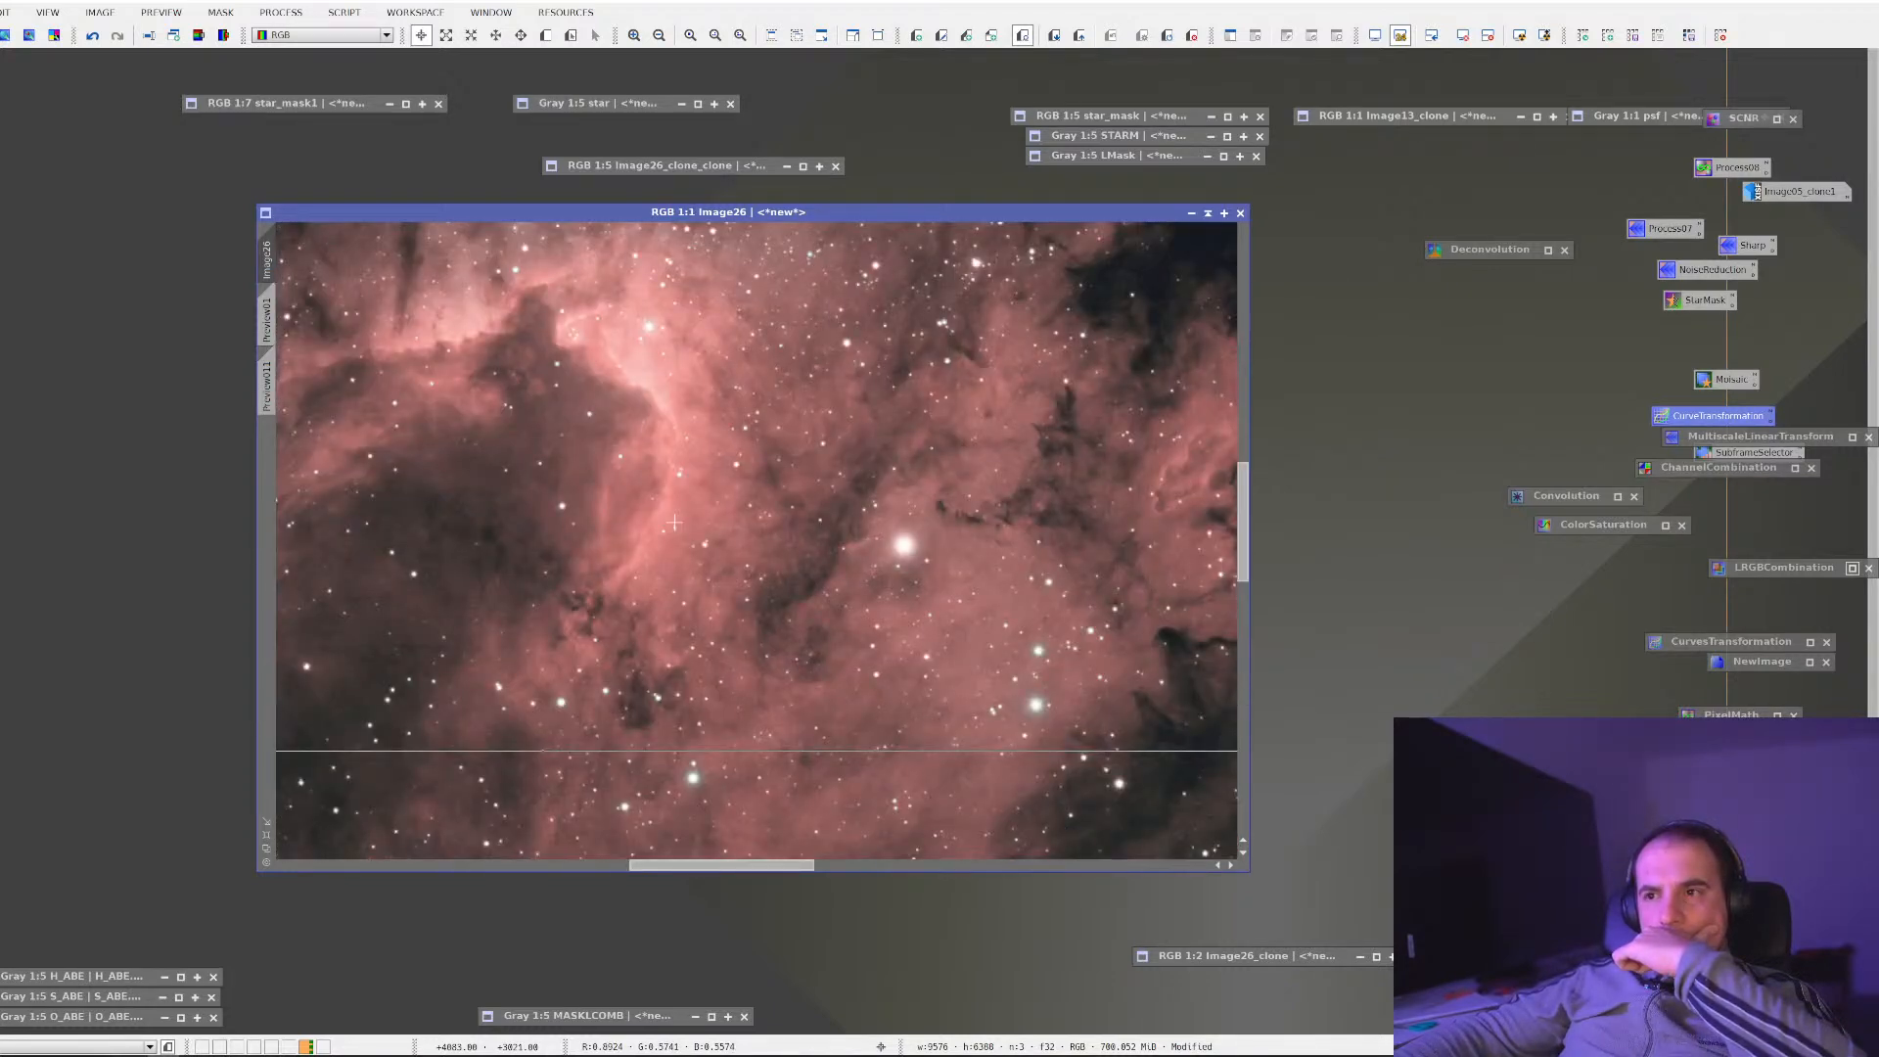
pyautogui.scroll(-3, 674, 523)
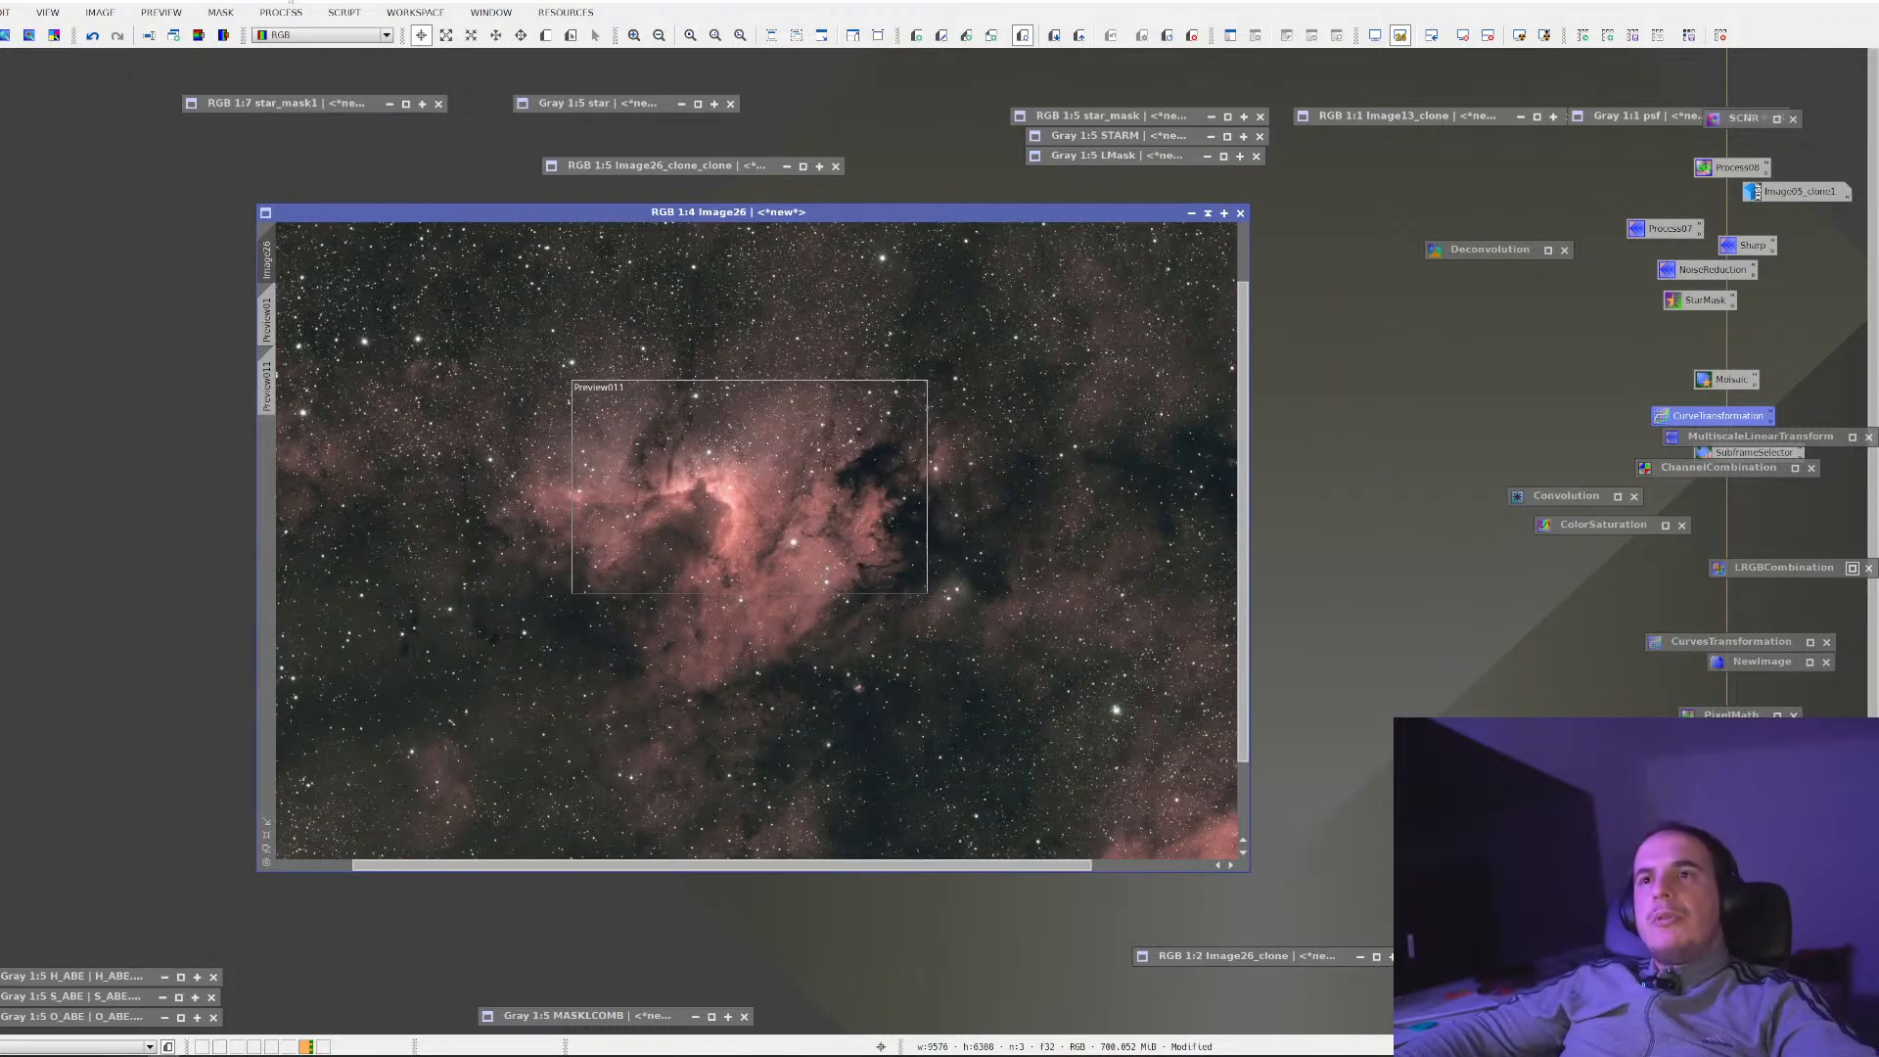
# Extract Image26's lightness as a separate grayscale image, rename it LL, and park its collapsed window beside the other images
pyautogui.click(281, 11)
pyautogui.click(511, 257)
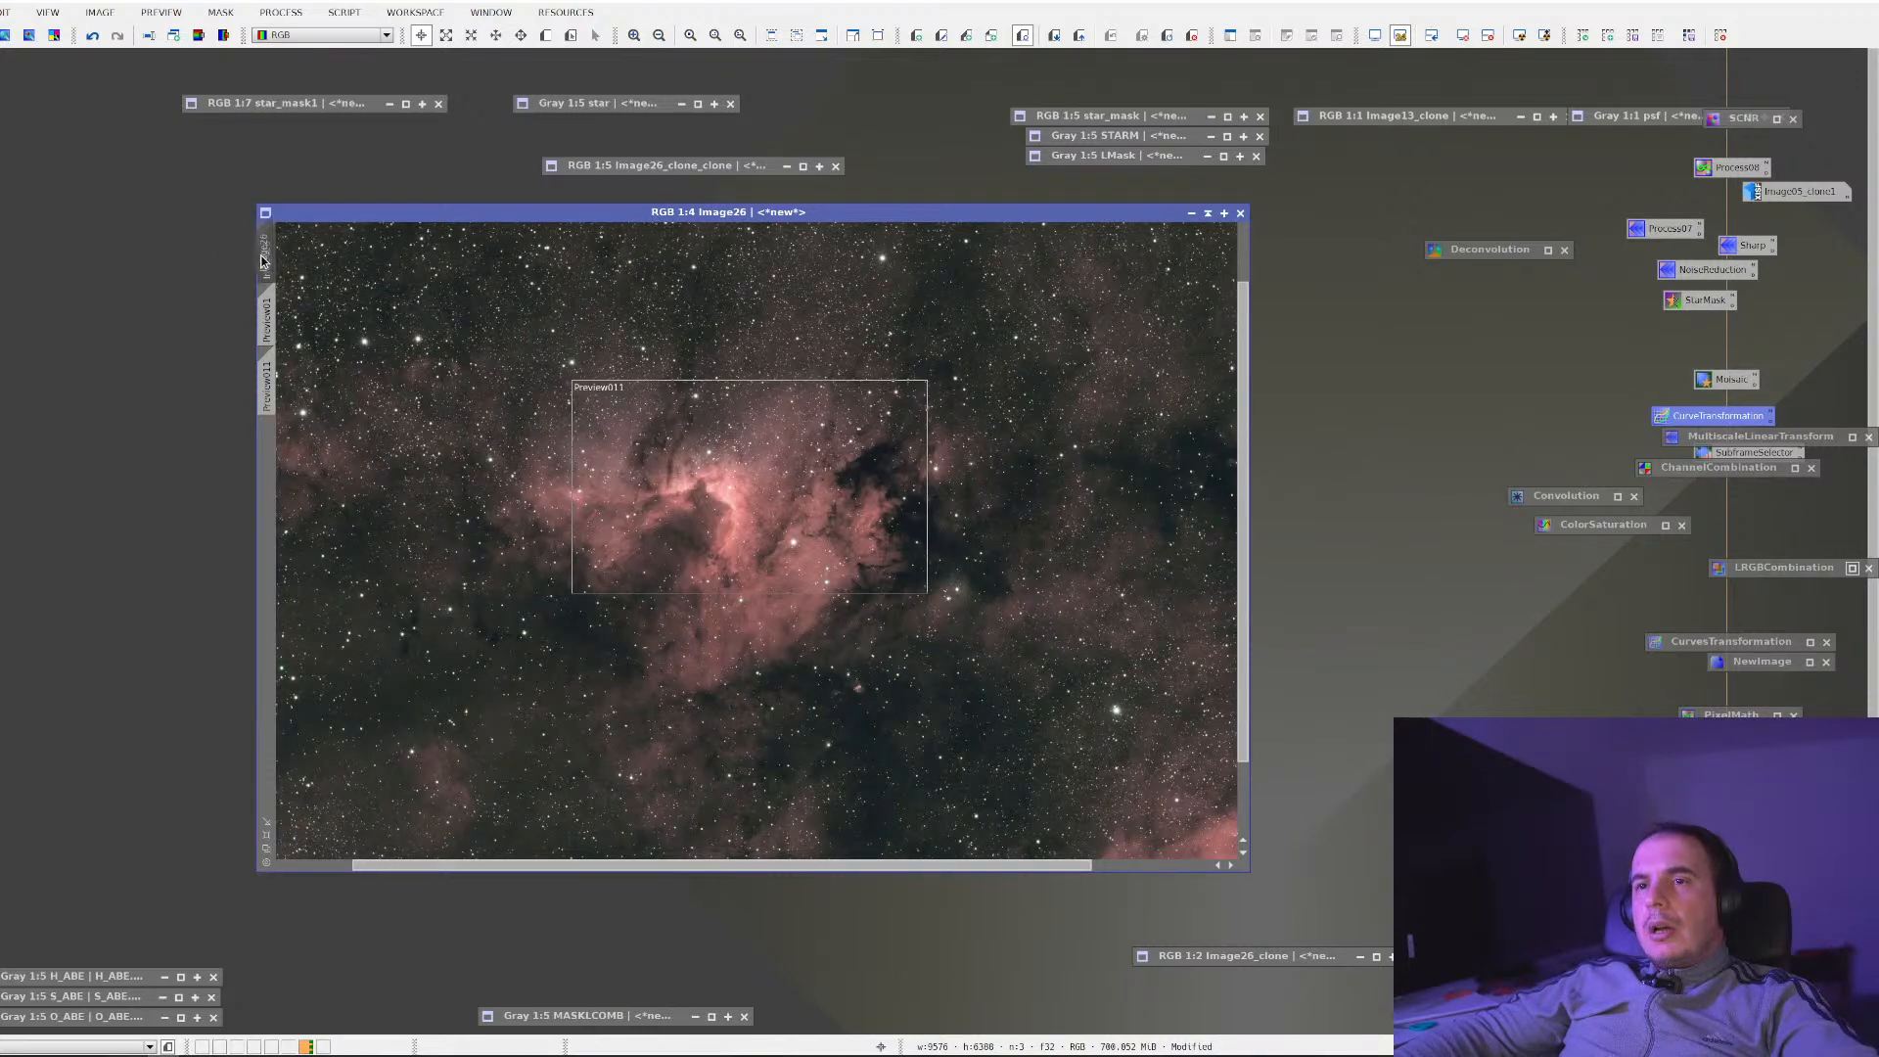
pyautogui.click(198, 37)
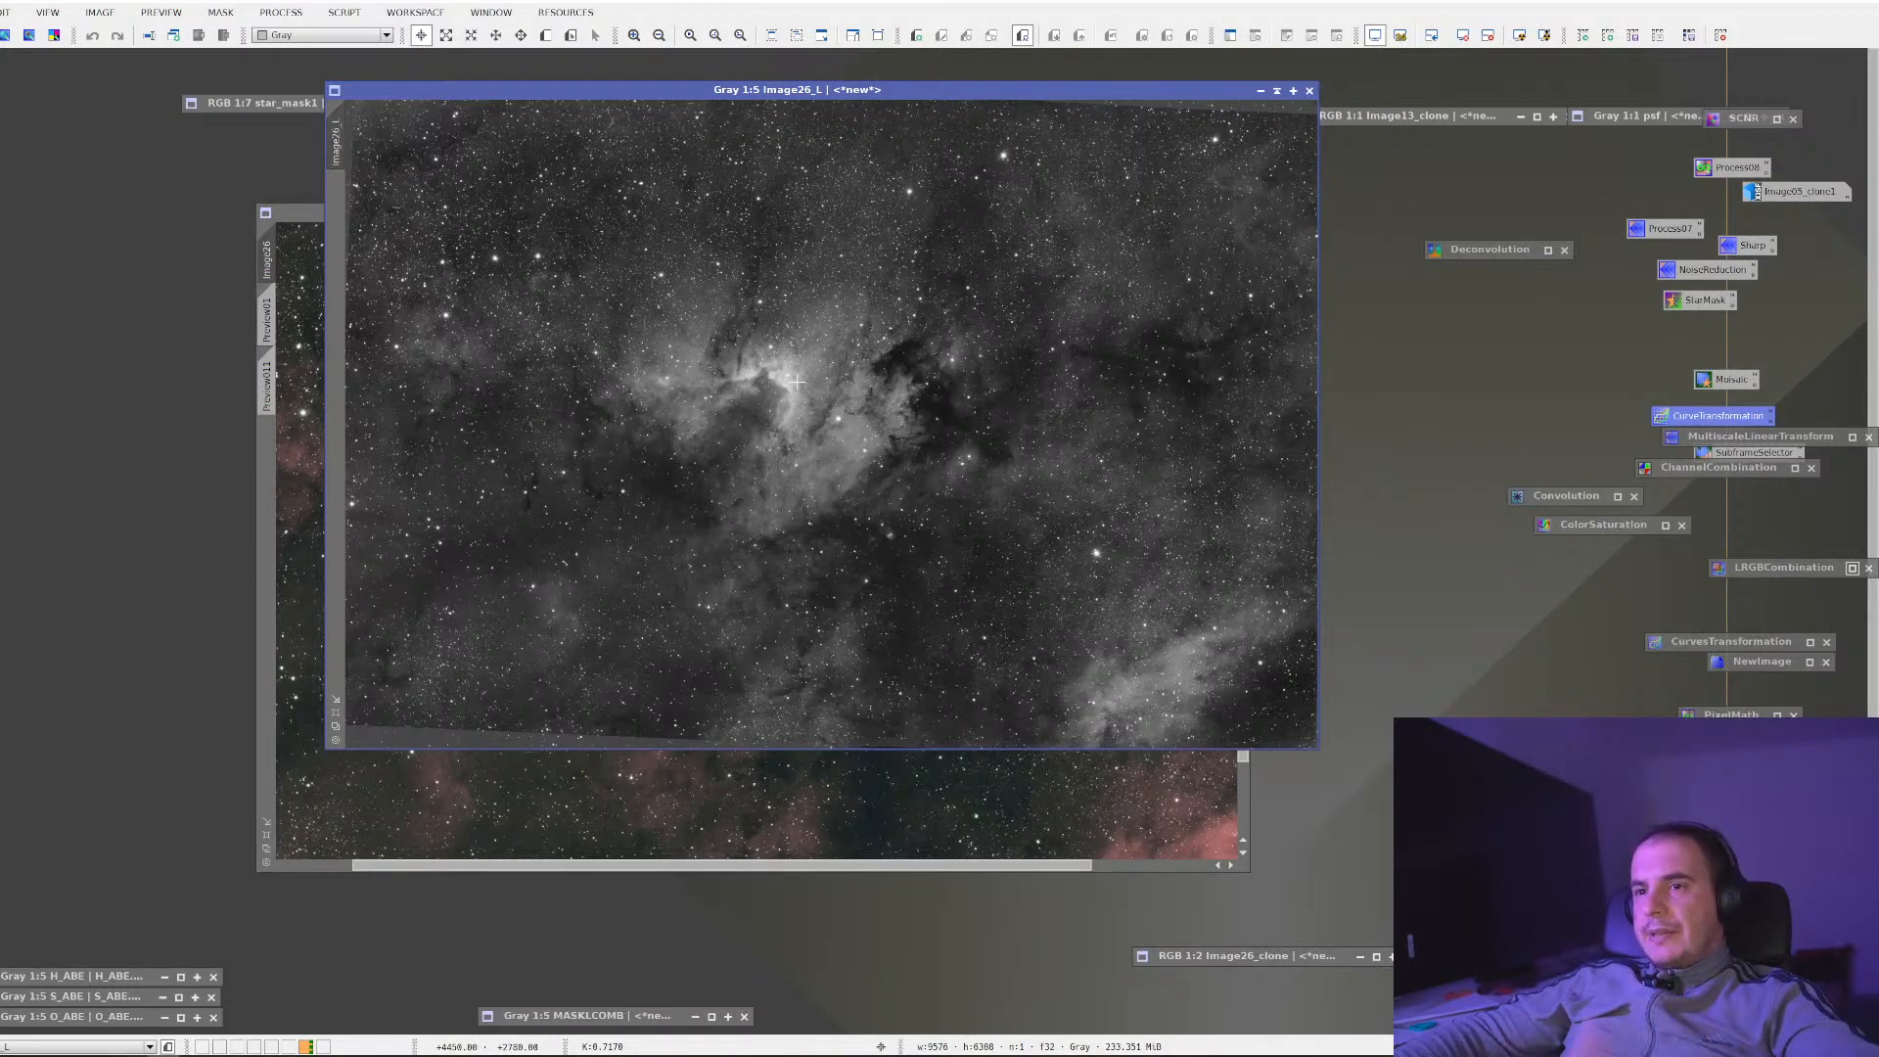
pyautogui.rightClick(795, 383)
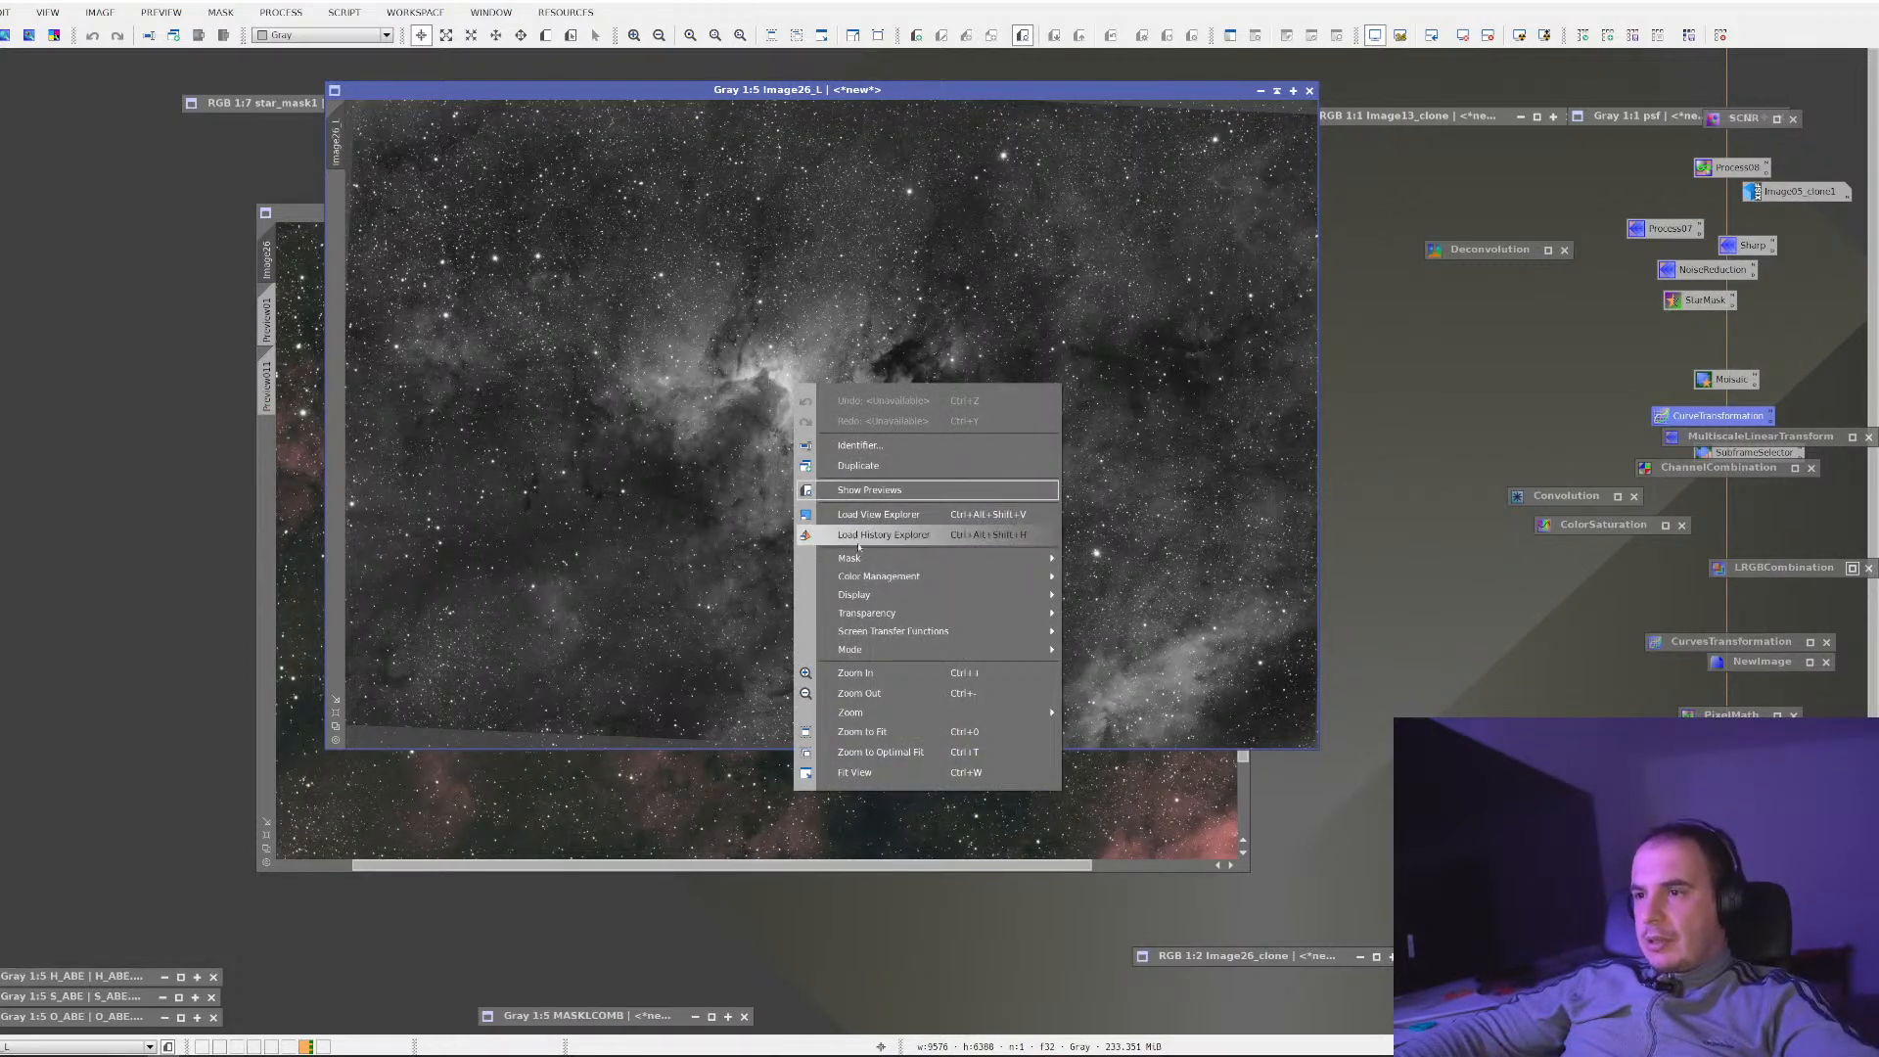
pyautogui.moveTo(1058, 558)
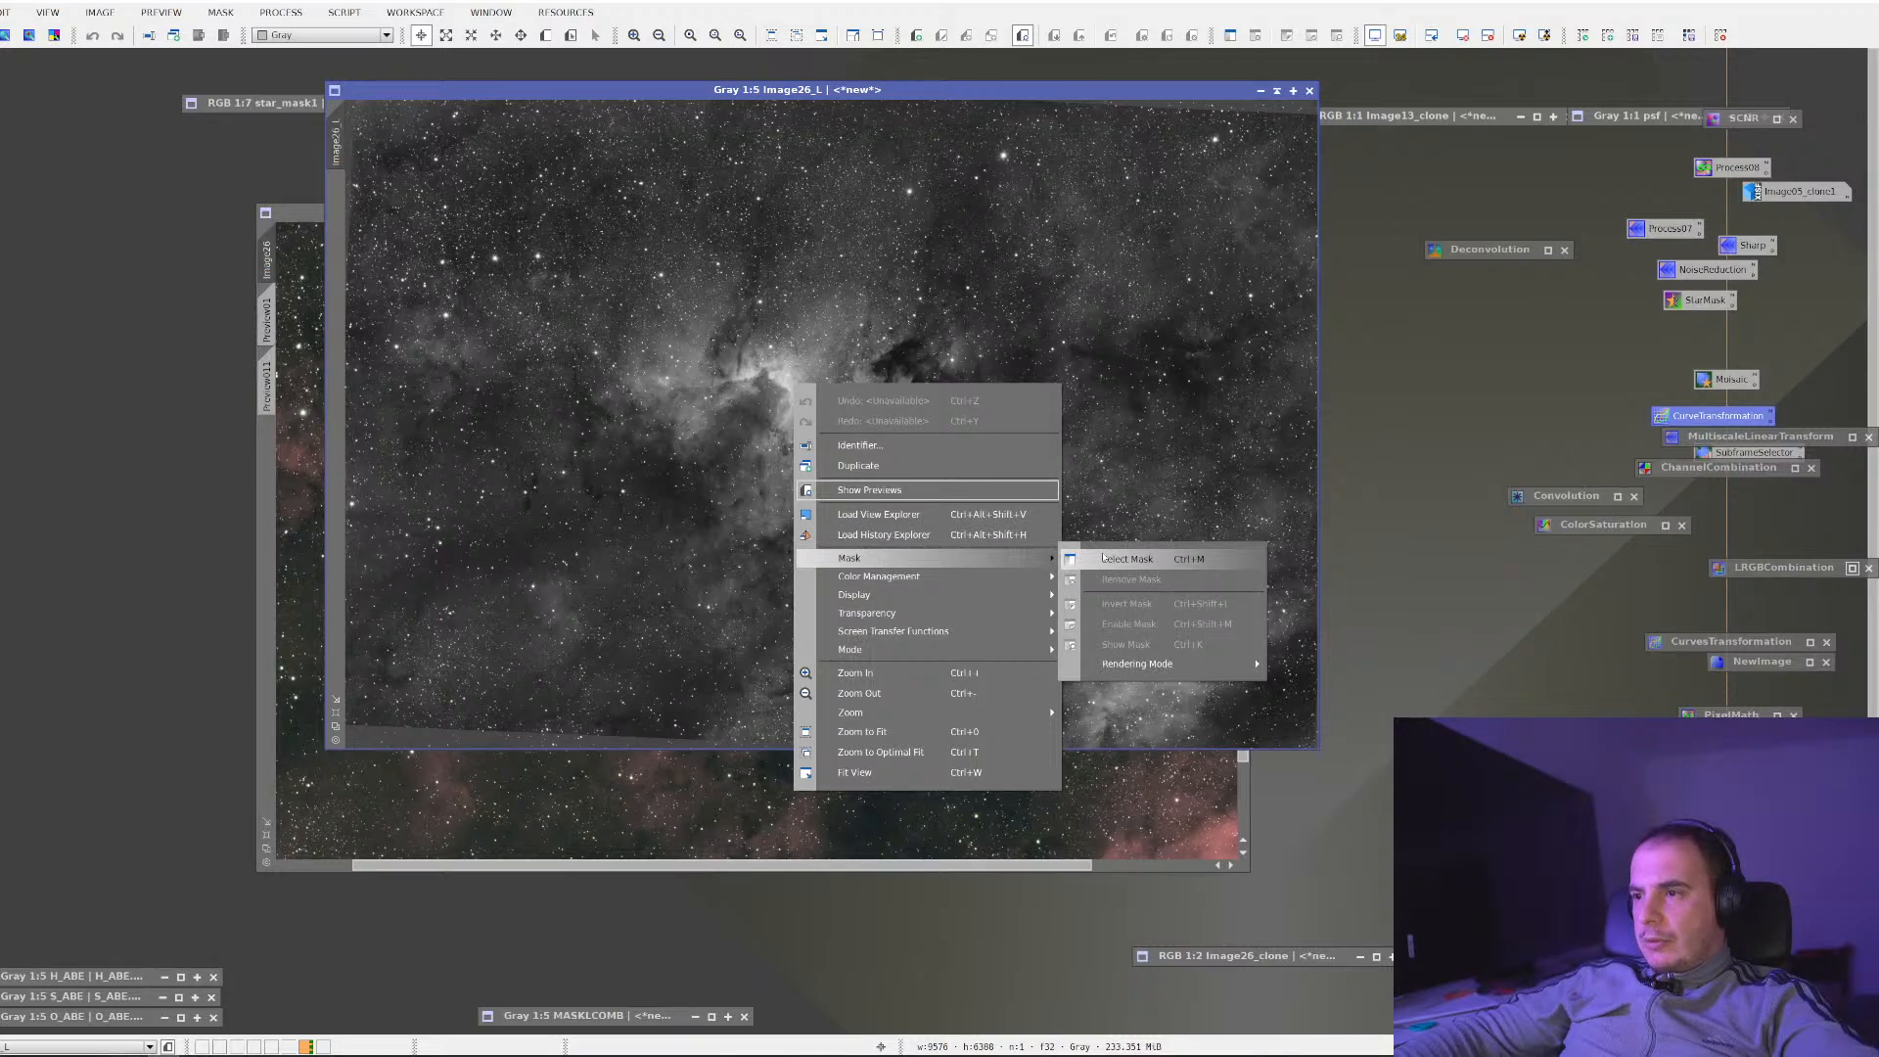
pyautogui.click(876, 446)
pyautogui.write('LL')
pyautogui.press('Return')
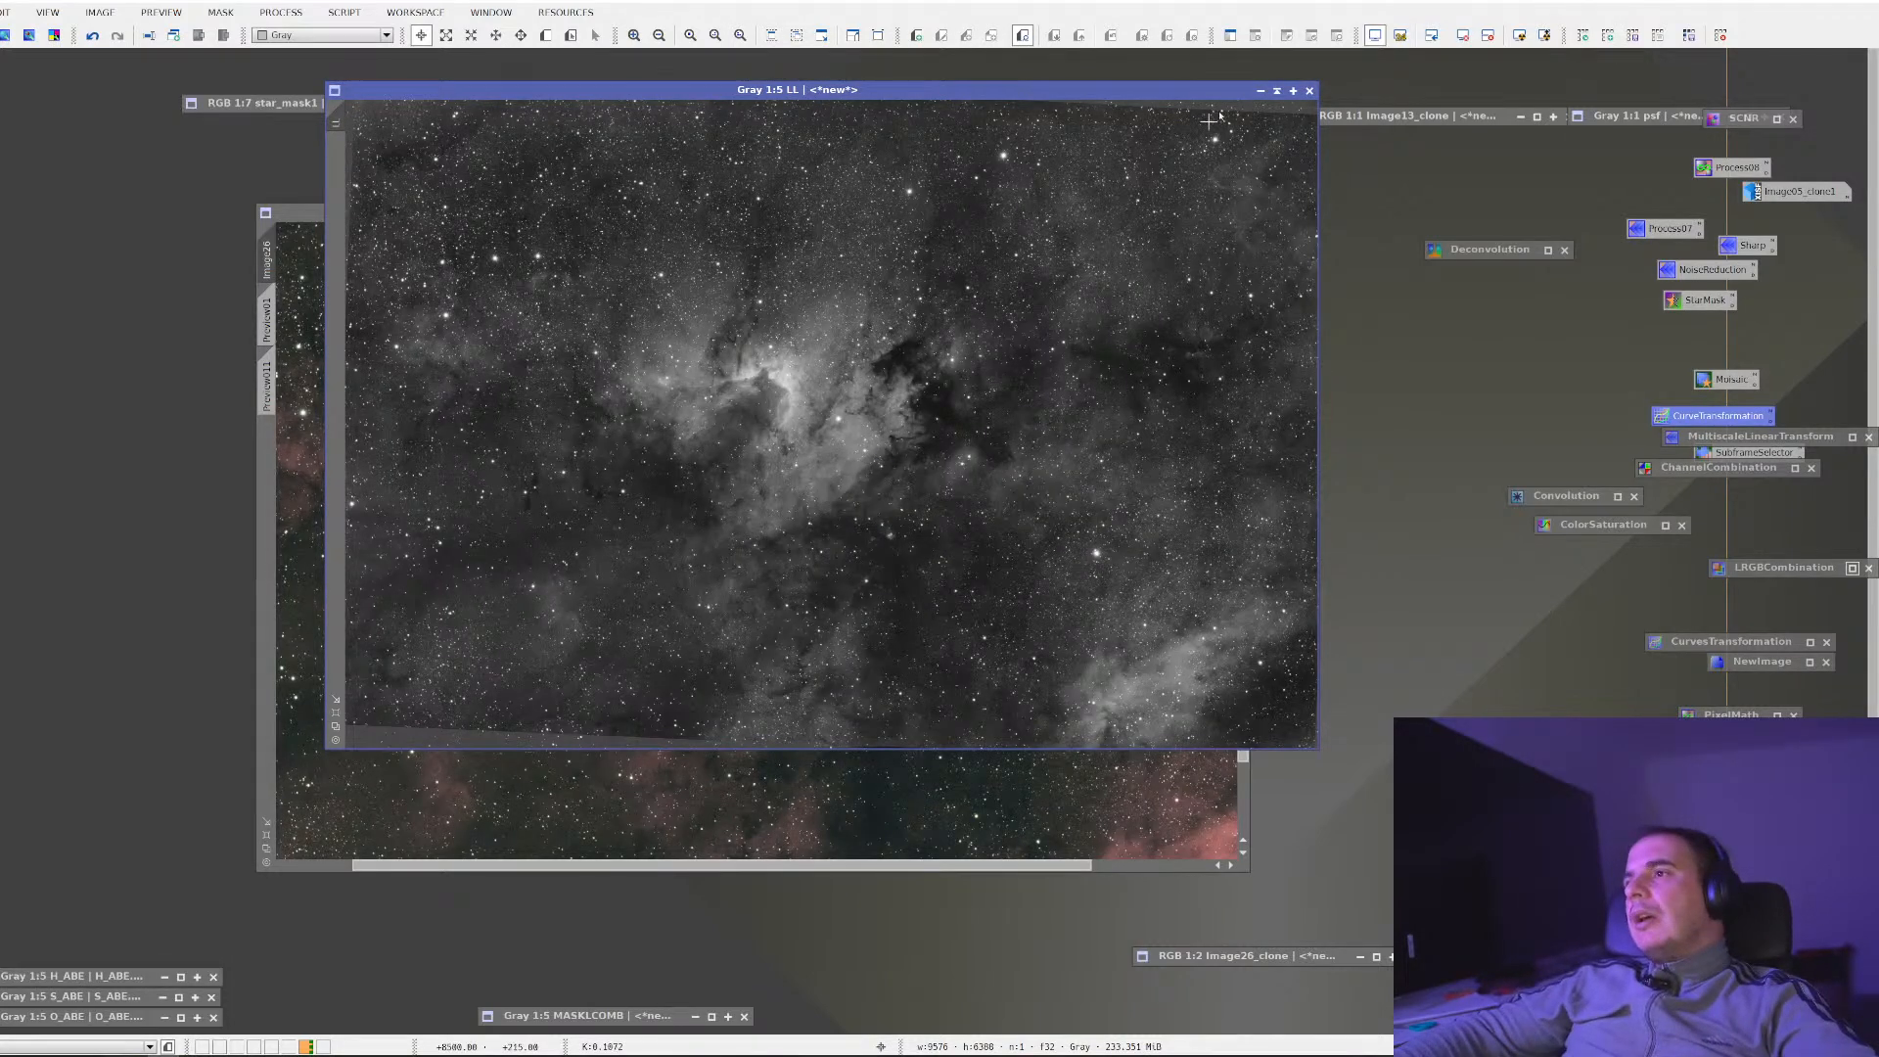
pyautogui.click(1293, 90)
pyautogui.moveTo(780, 418); pyautogui.dragTo(236, 170)
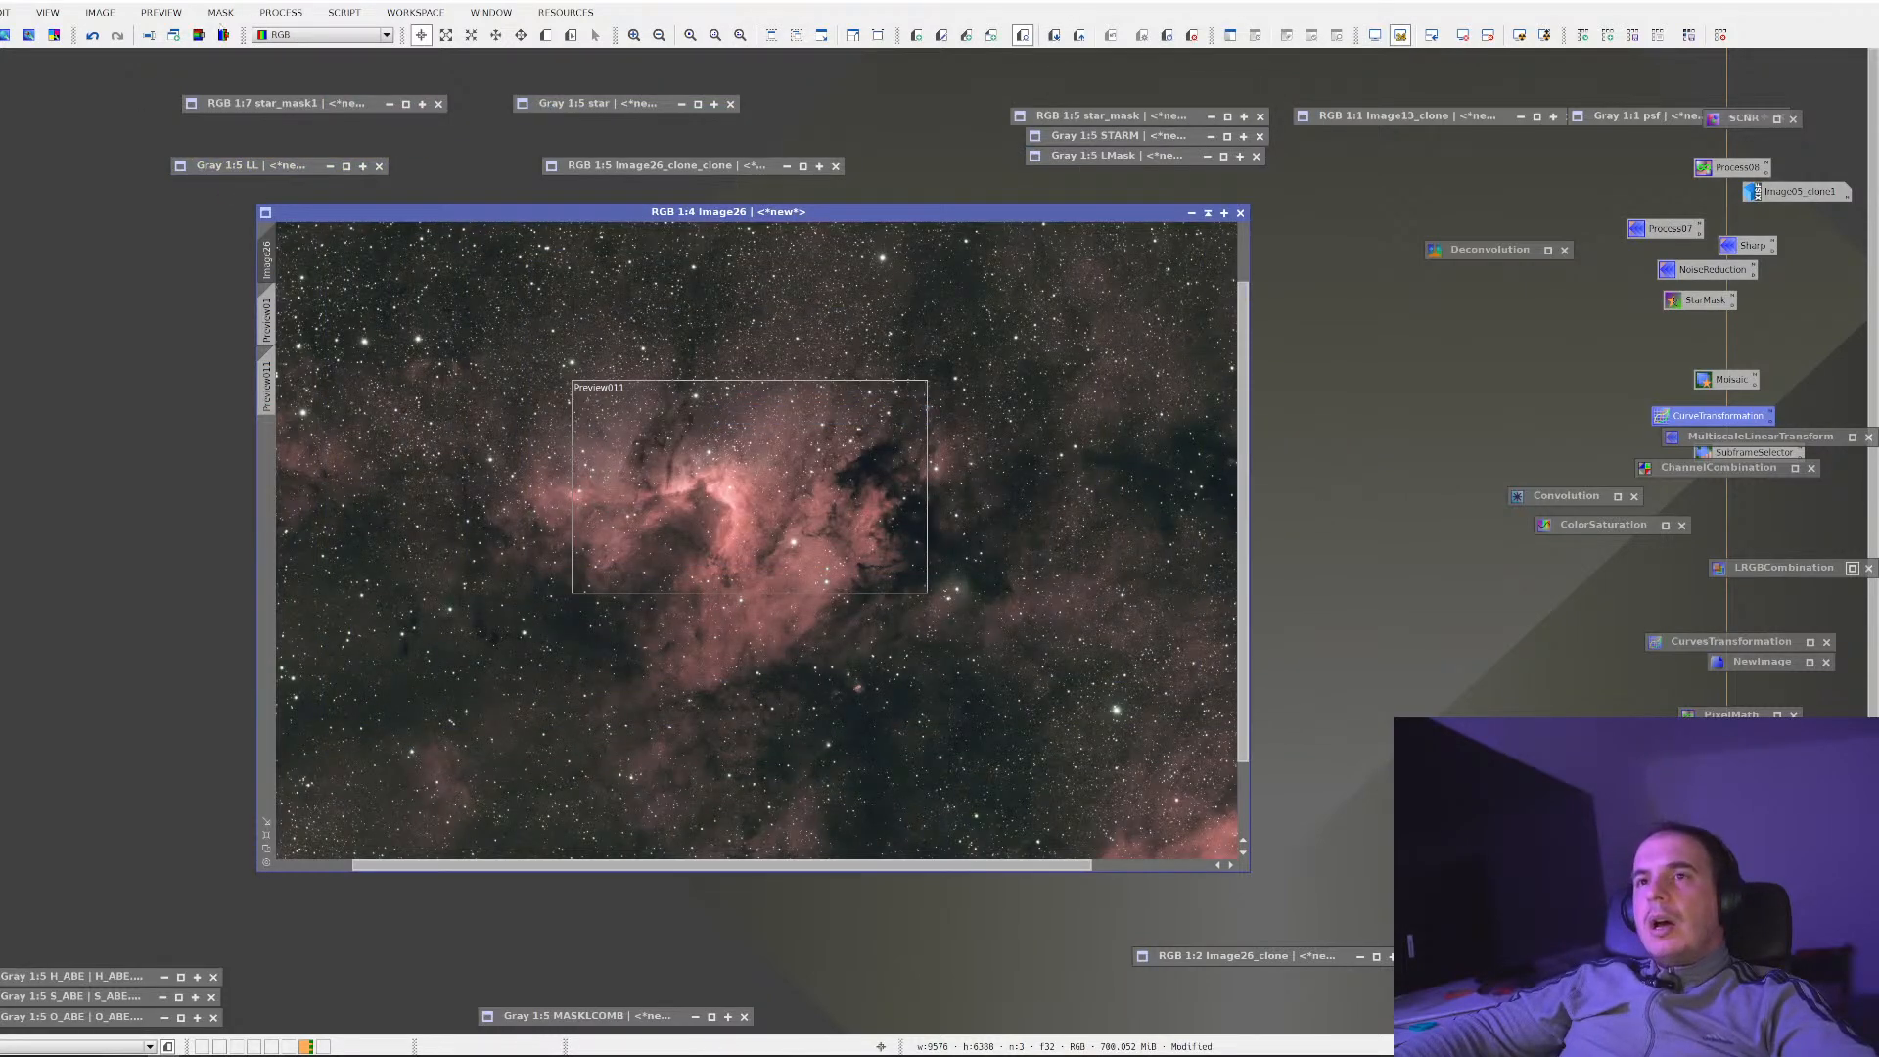
# Preview a parametric Convolution on Image26's nebula core, apply it to the whole image, and close the preview
pyautogui.click(281, 12)
pyautogui.moveTo(372, 35)
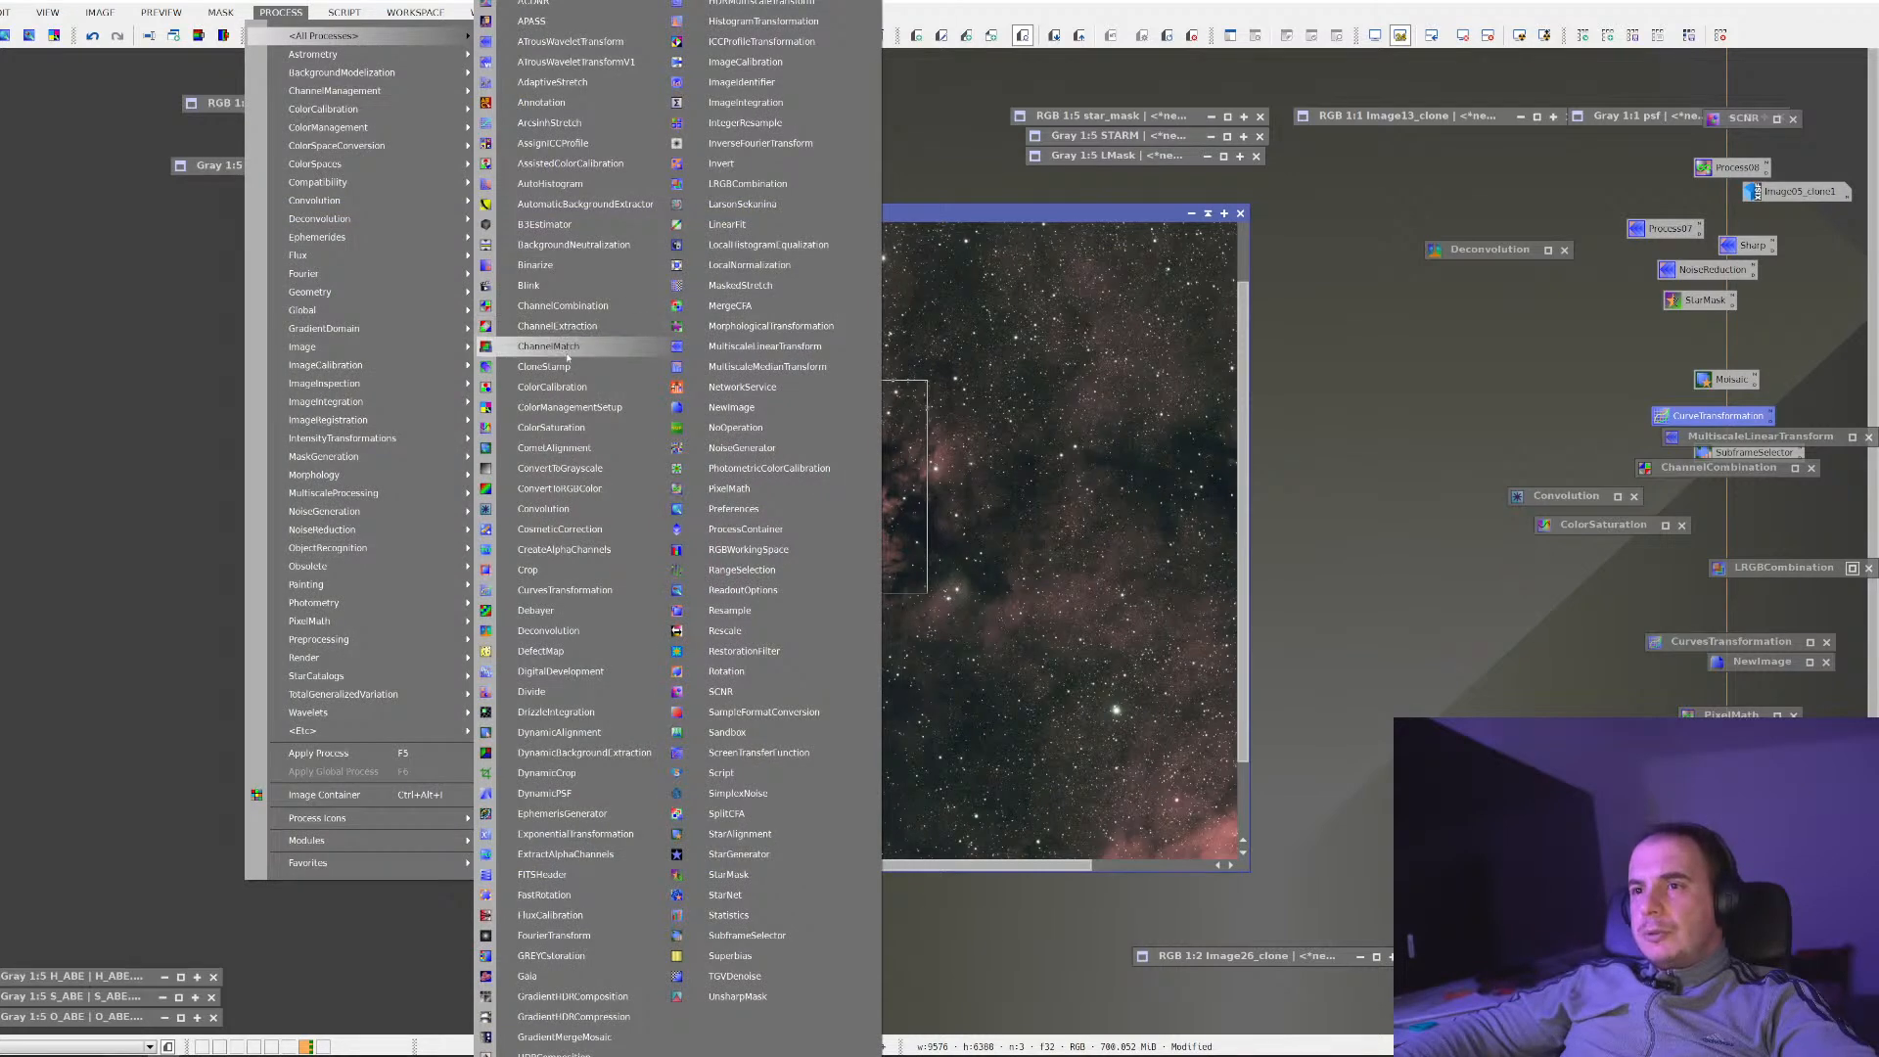
pyautogui.click(545, 508)
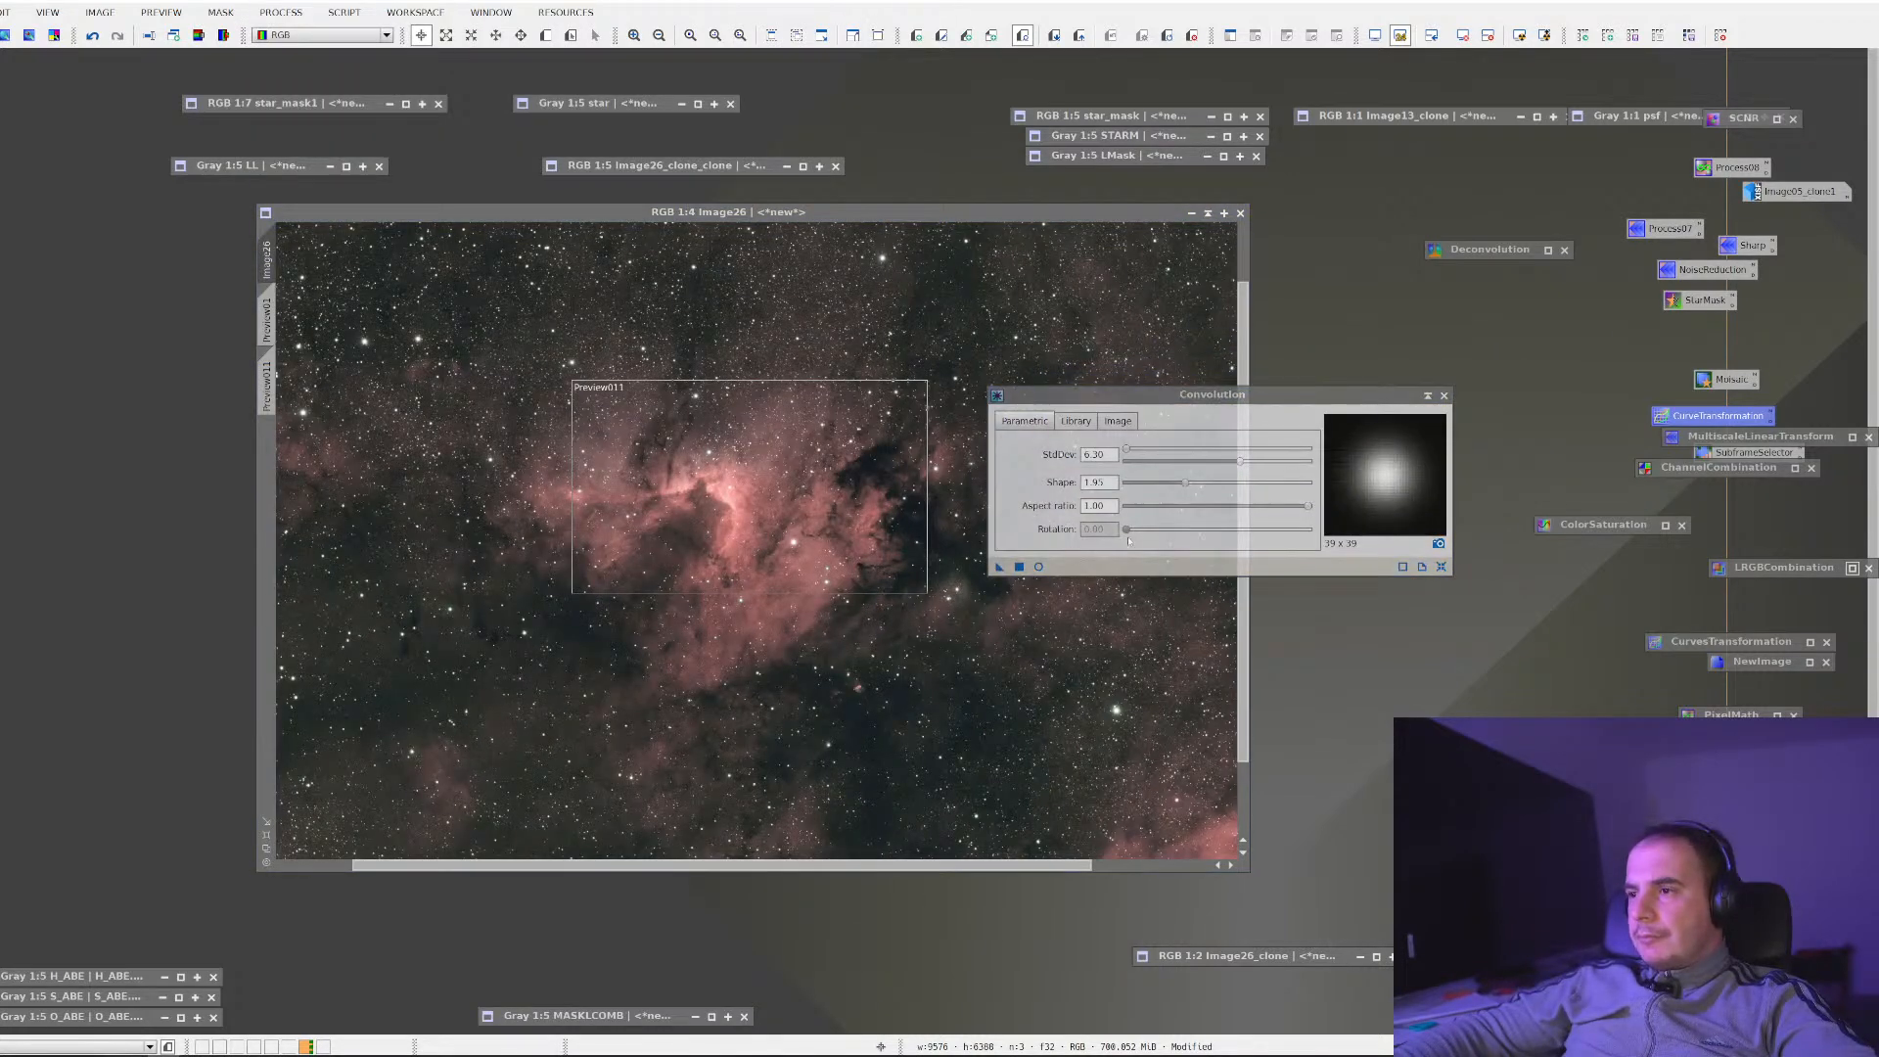
pyautogui.click(1038, 567)
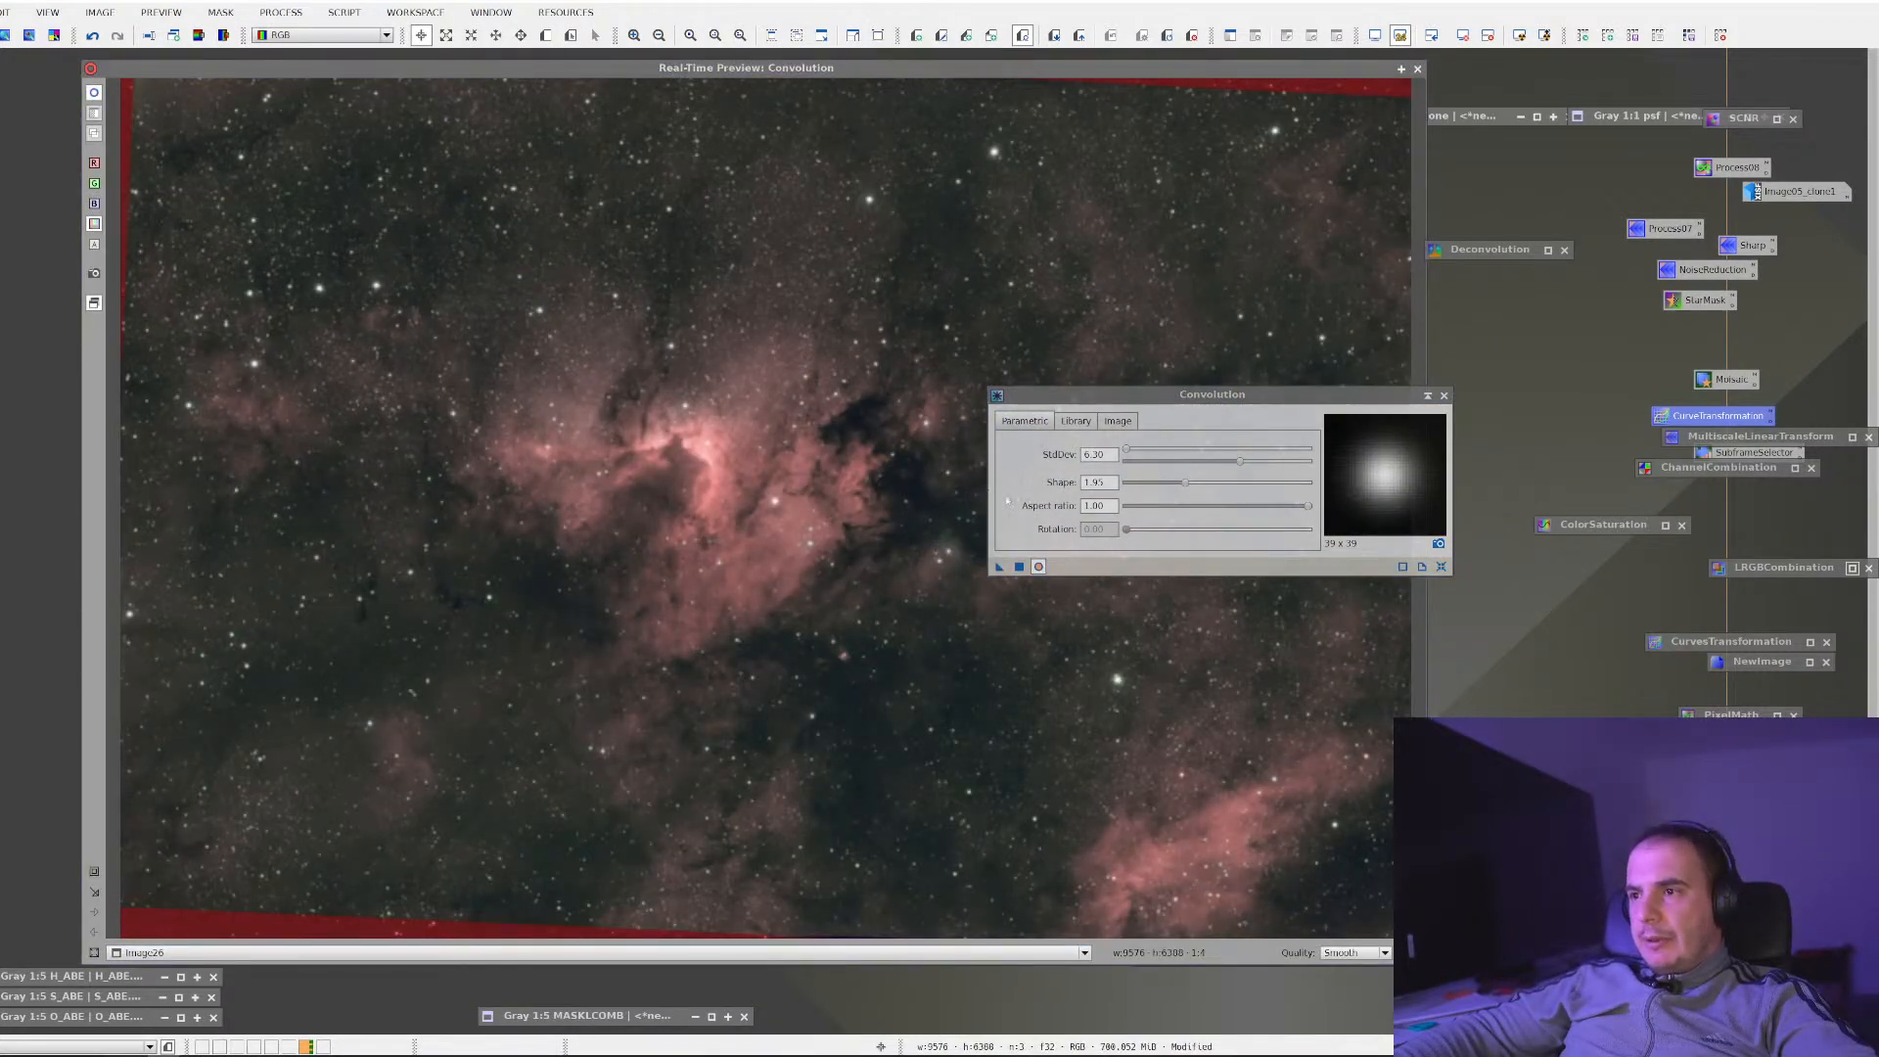
pyautogui.moveTo(450, 321); pyautogui.dragTo(974, 665)
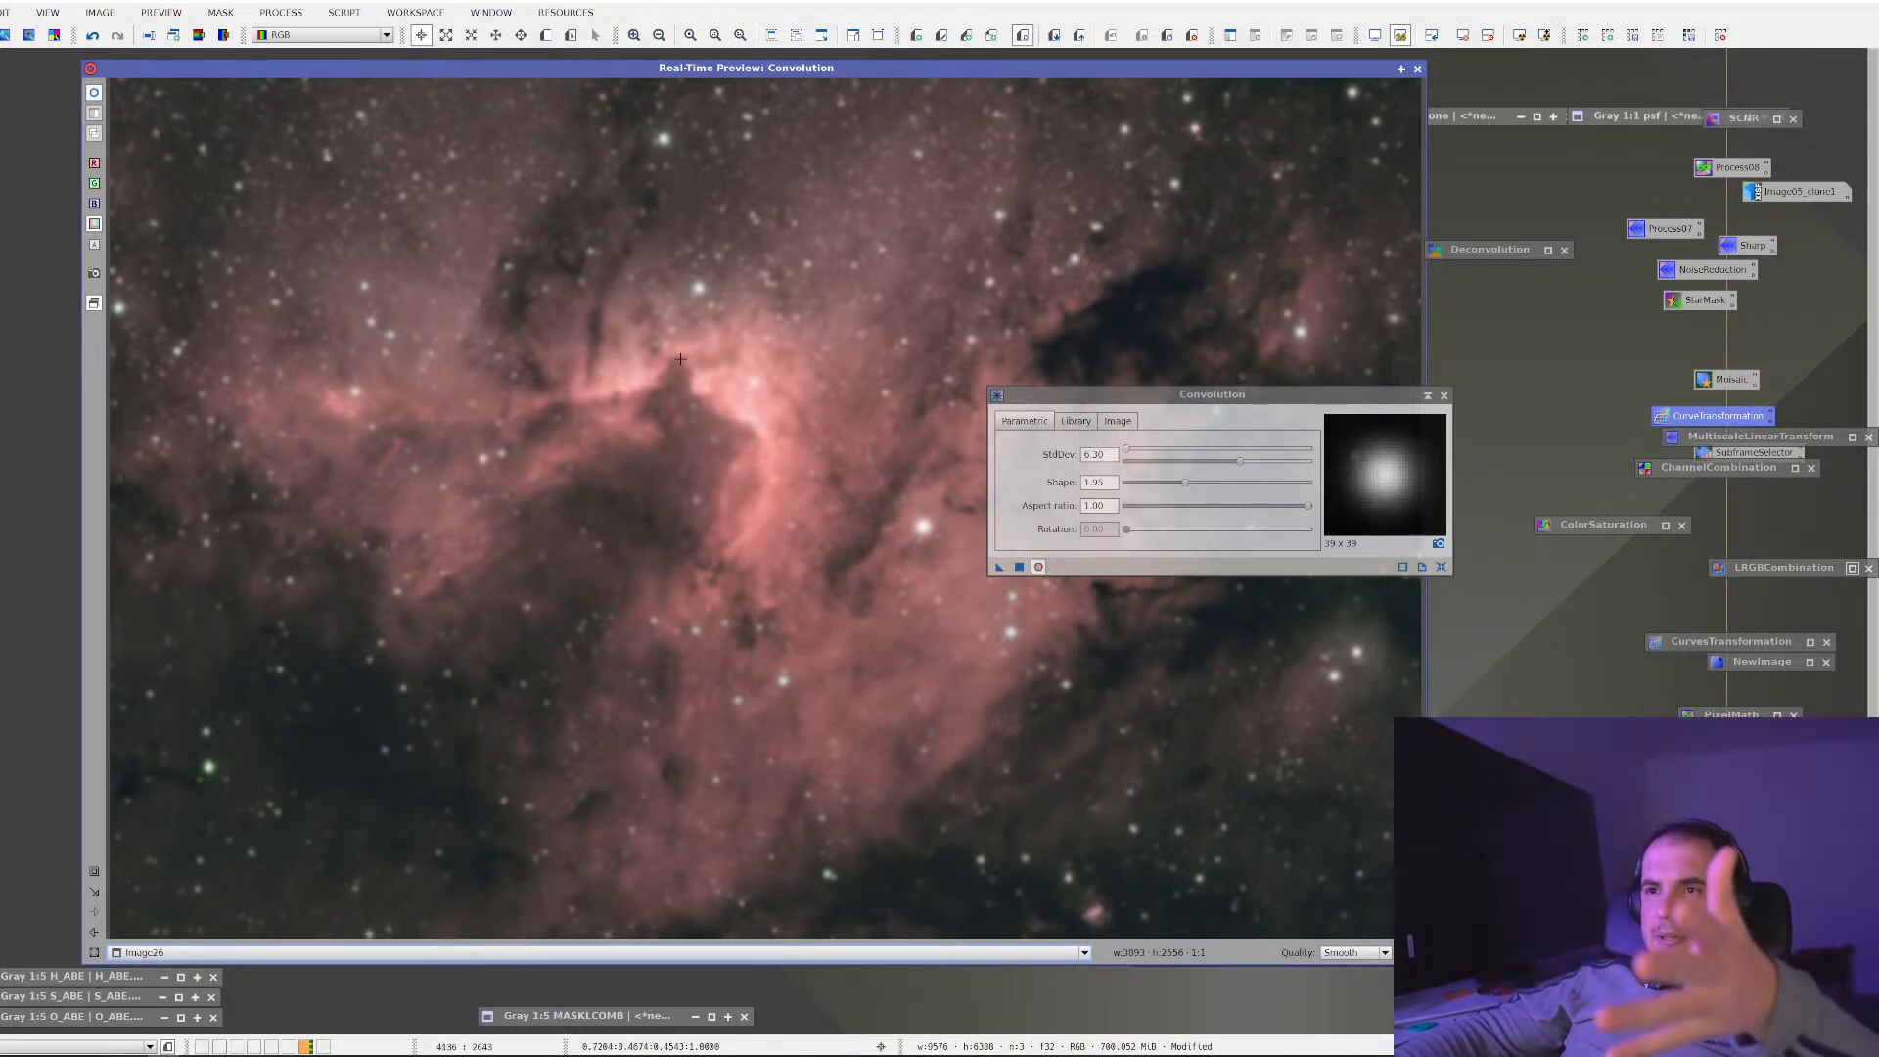
pyautogui.click(1019, 568)
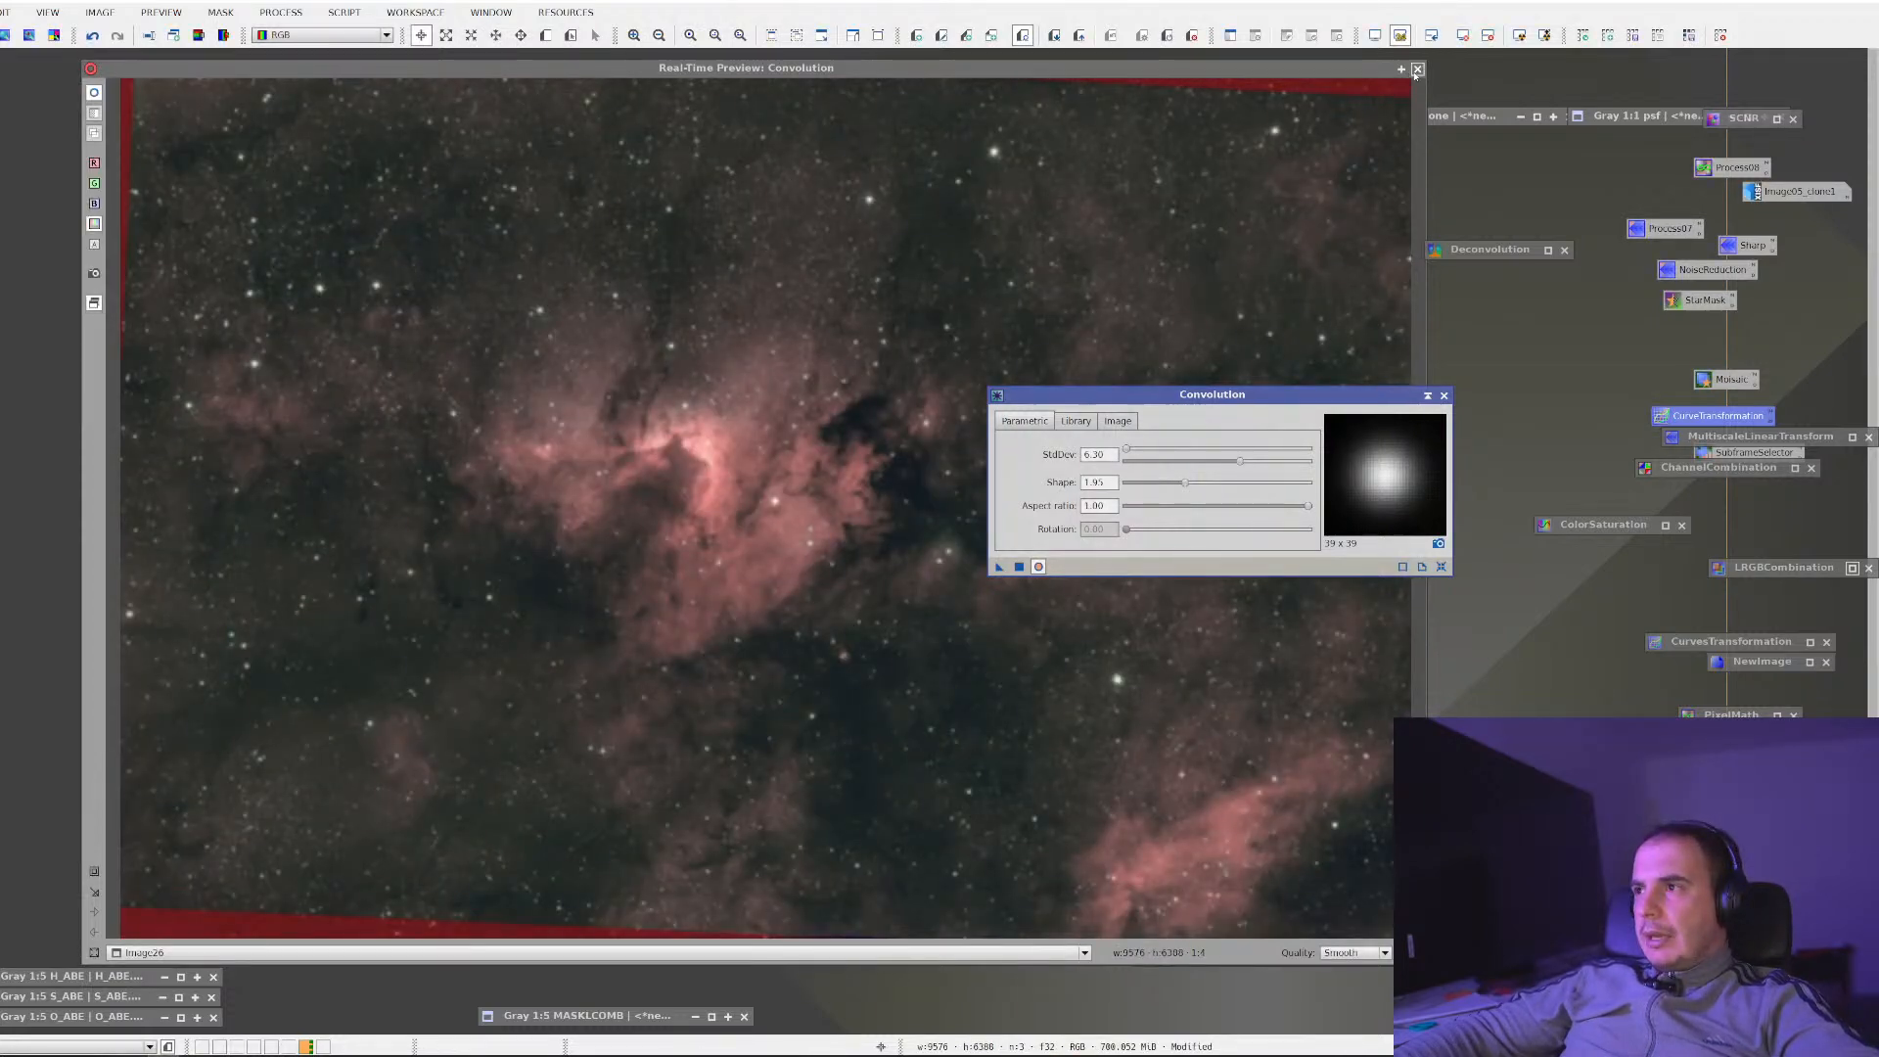
pyautogui.click(1418, 69)
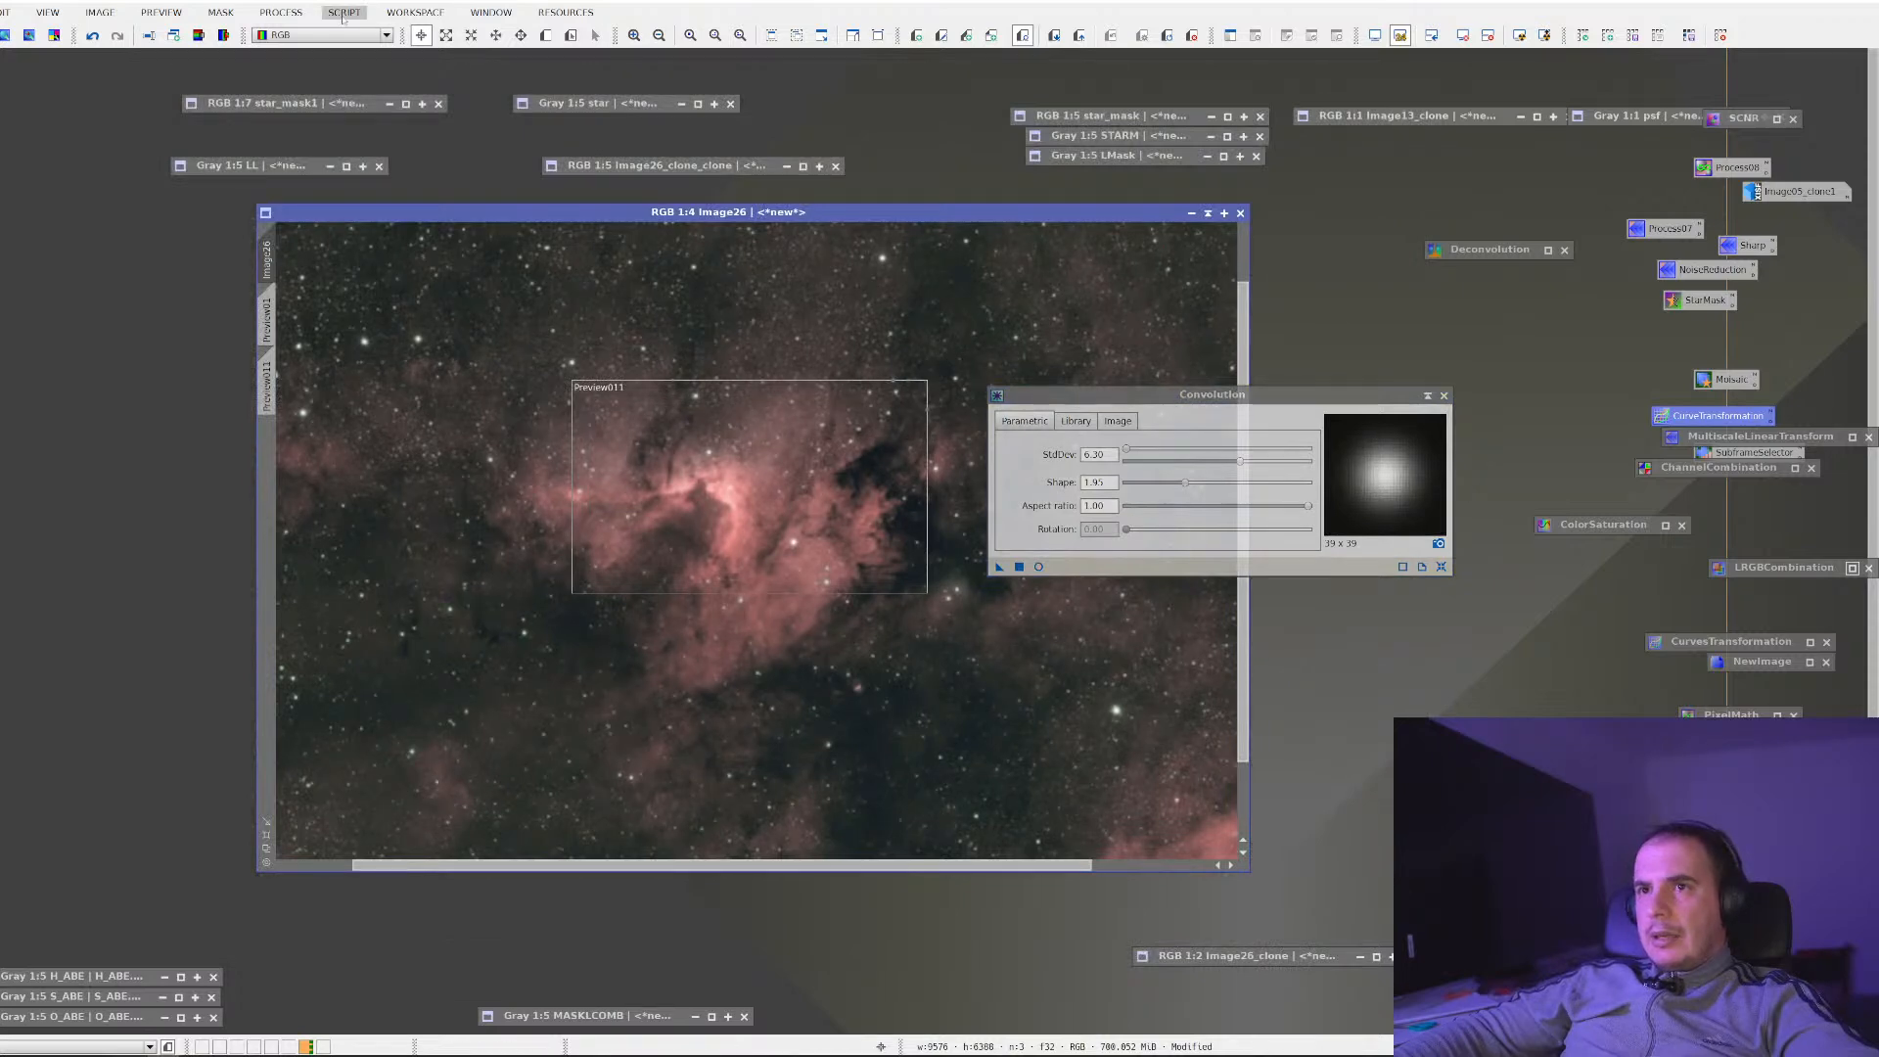
# Apply LRGBCombination to Image26 with LL as the only source channel and chrominance noise reduction enabled
pyautogui.click(281, 12)
pyautogui.moveTo(332, 35)
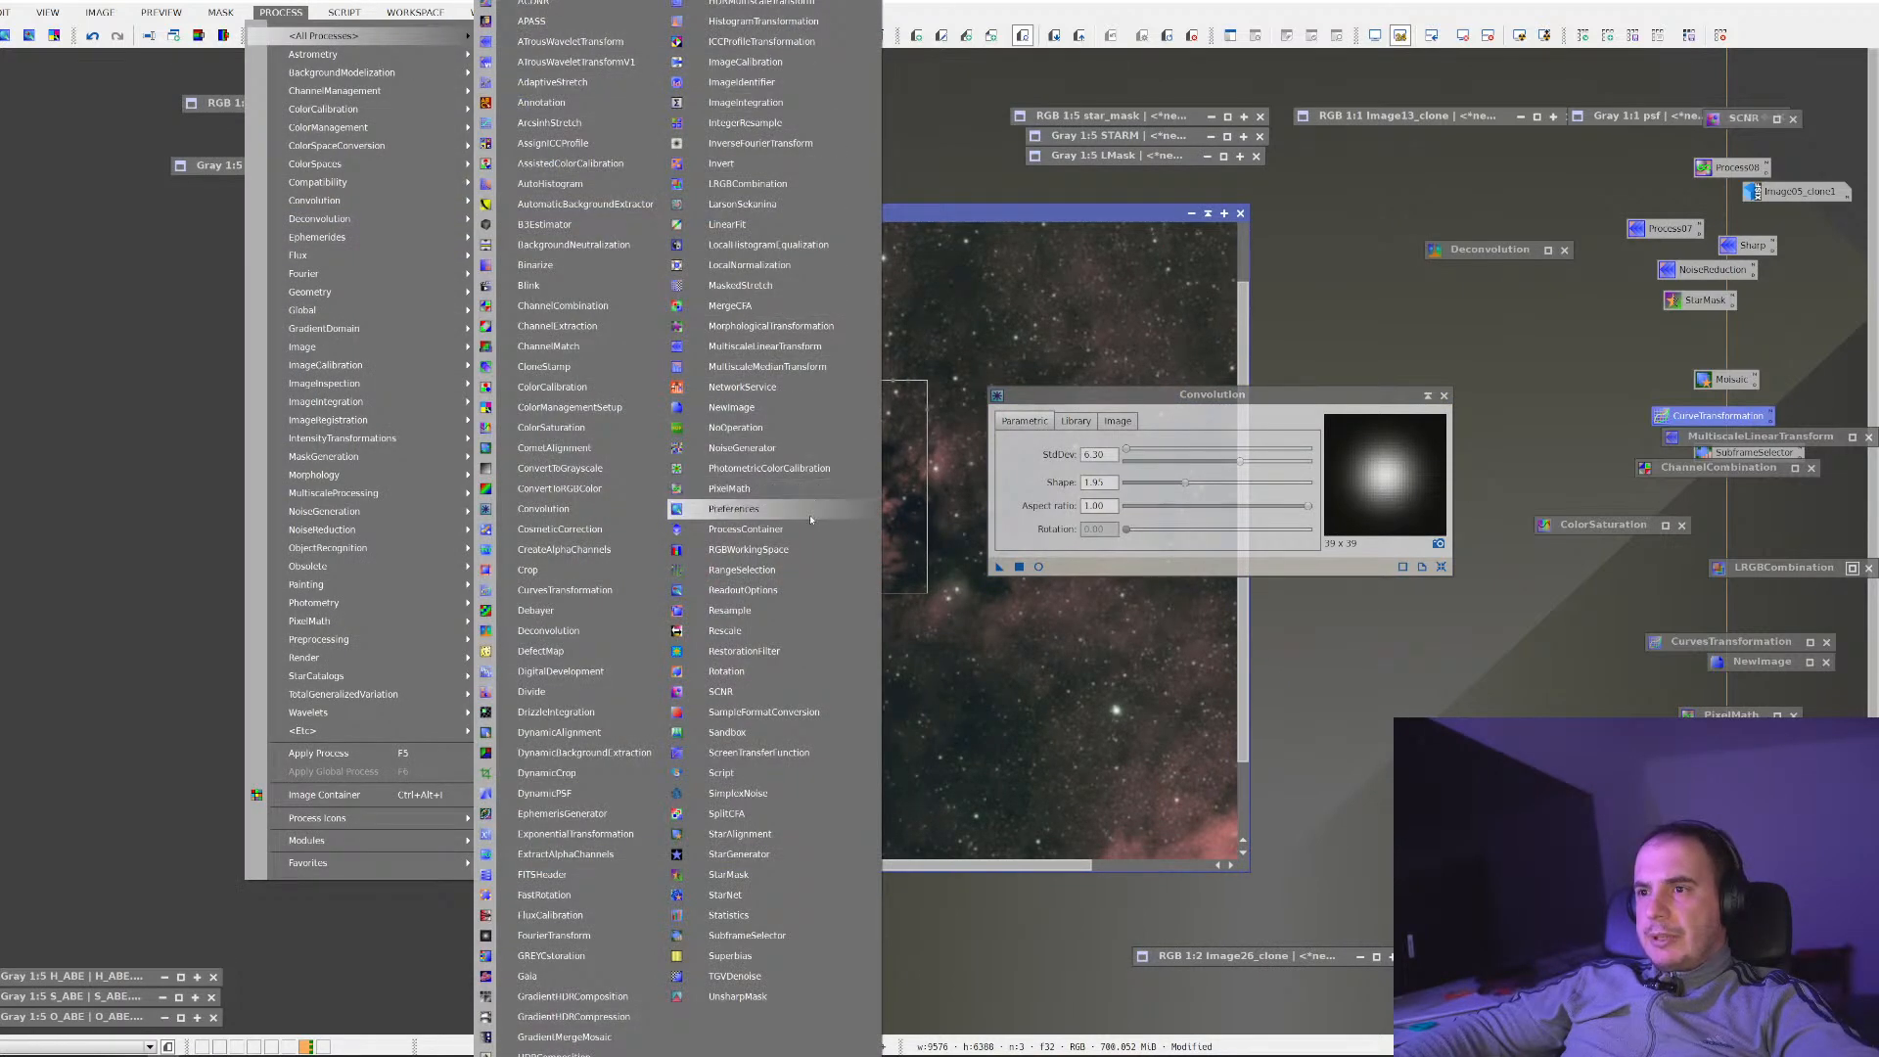
pyautogui.click(748, 183)
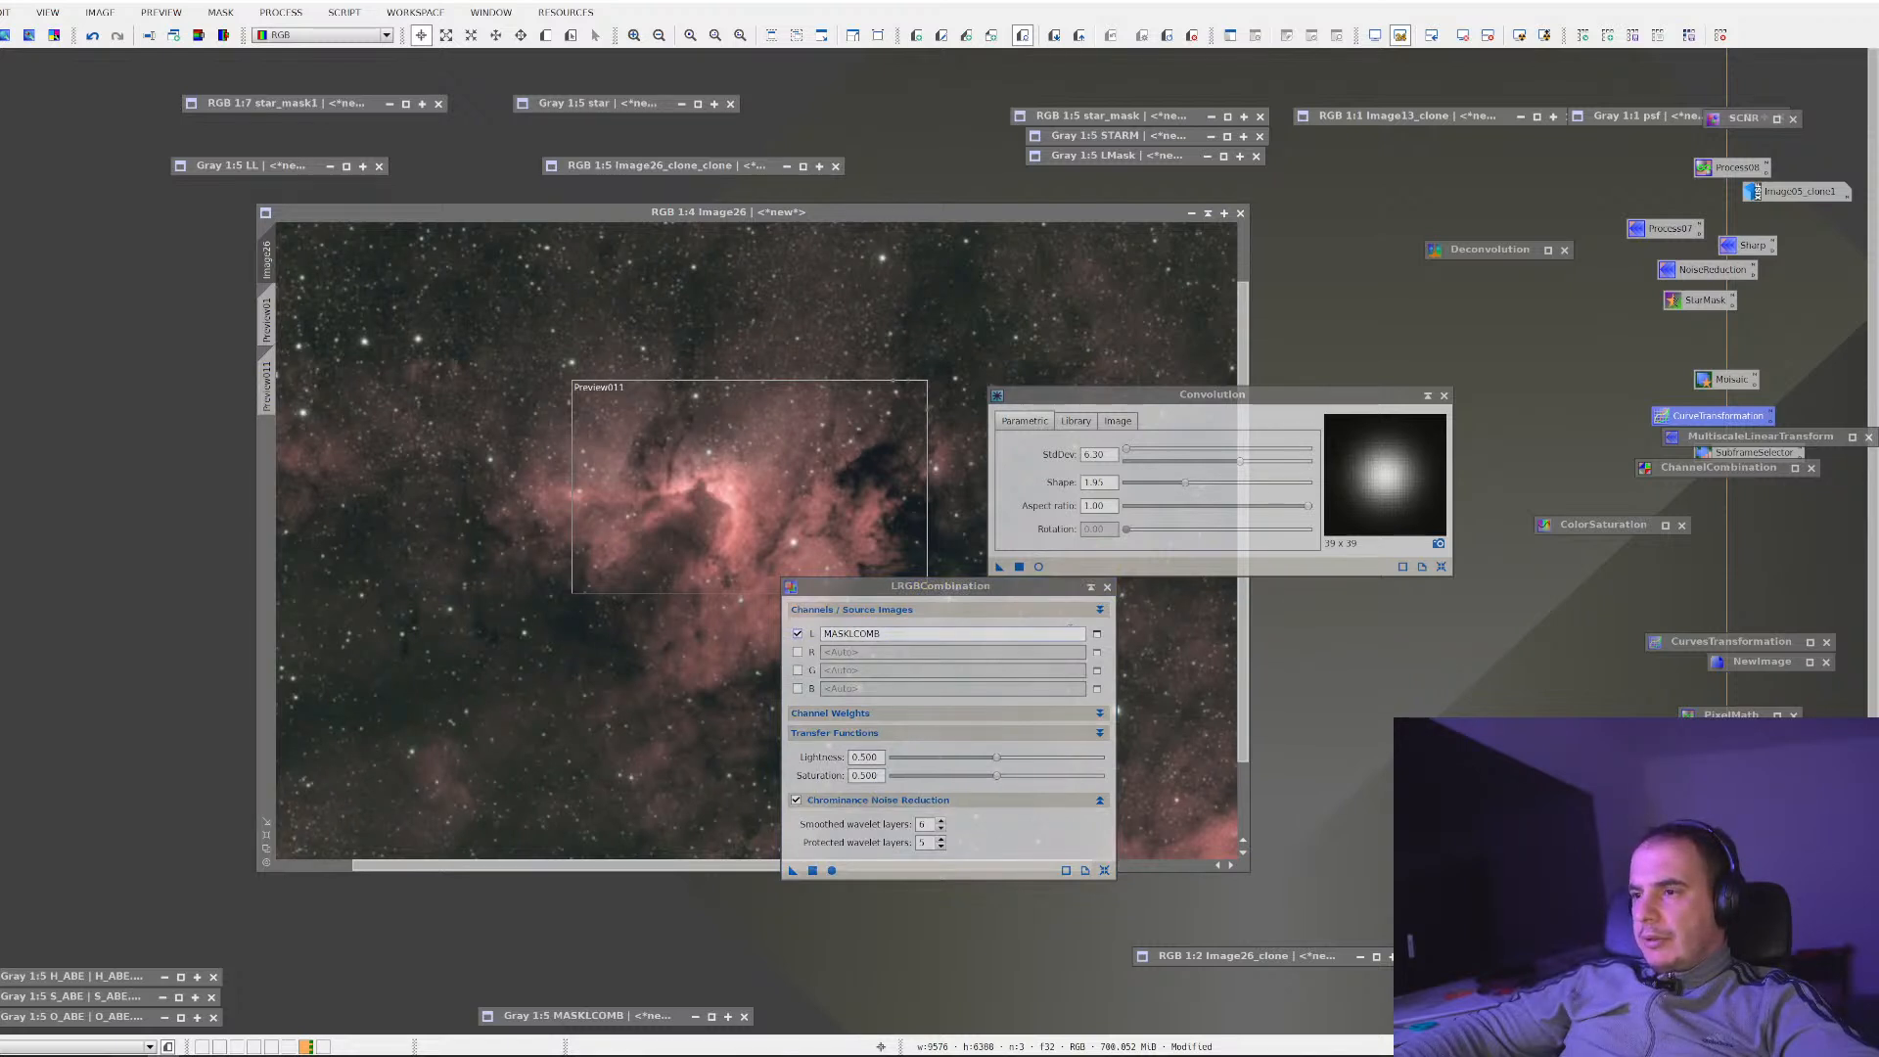
pyautogui.moveTo(1070, 633); pyautogui.dragTo(680, 616)
pyautogui.write('LL')
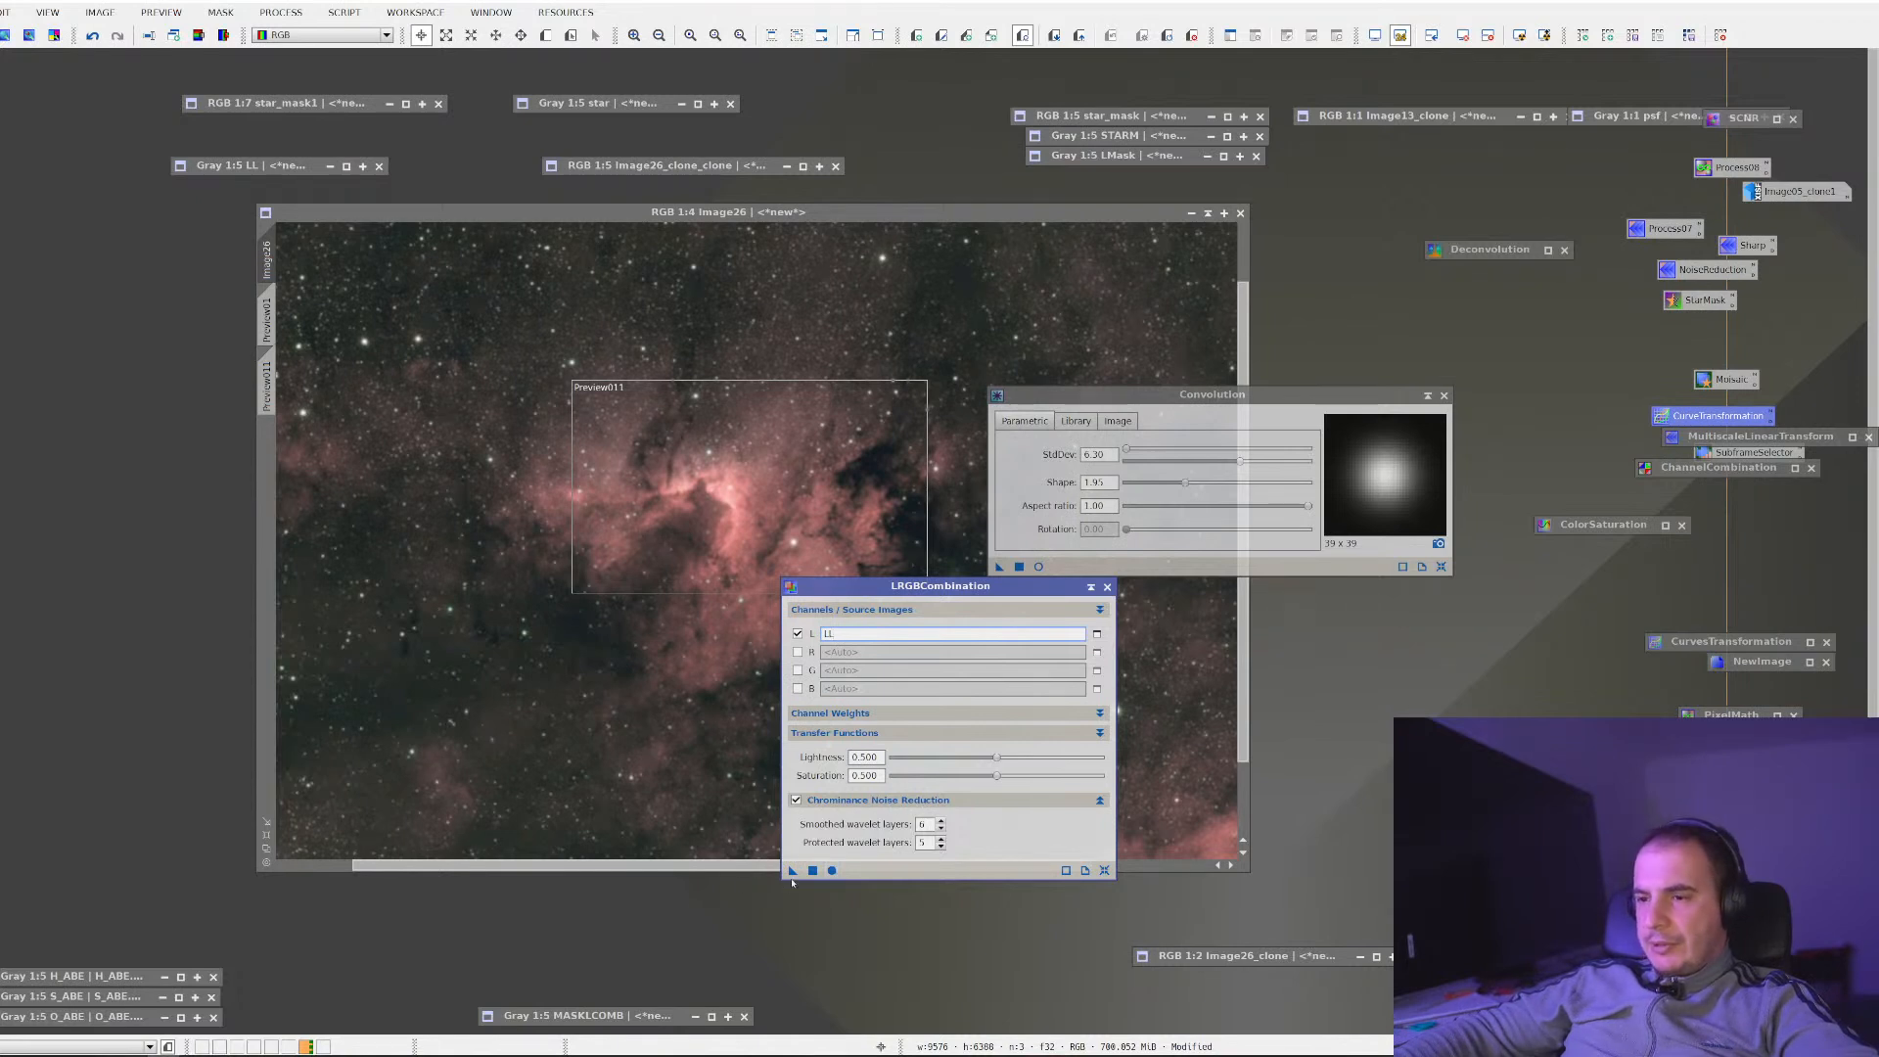
pyautogui.moveTo(770, 866); pyautogui.dragTo(560, 705)
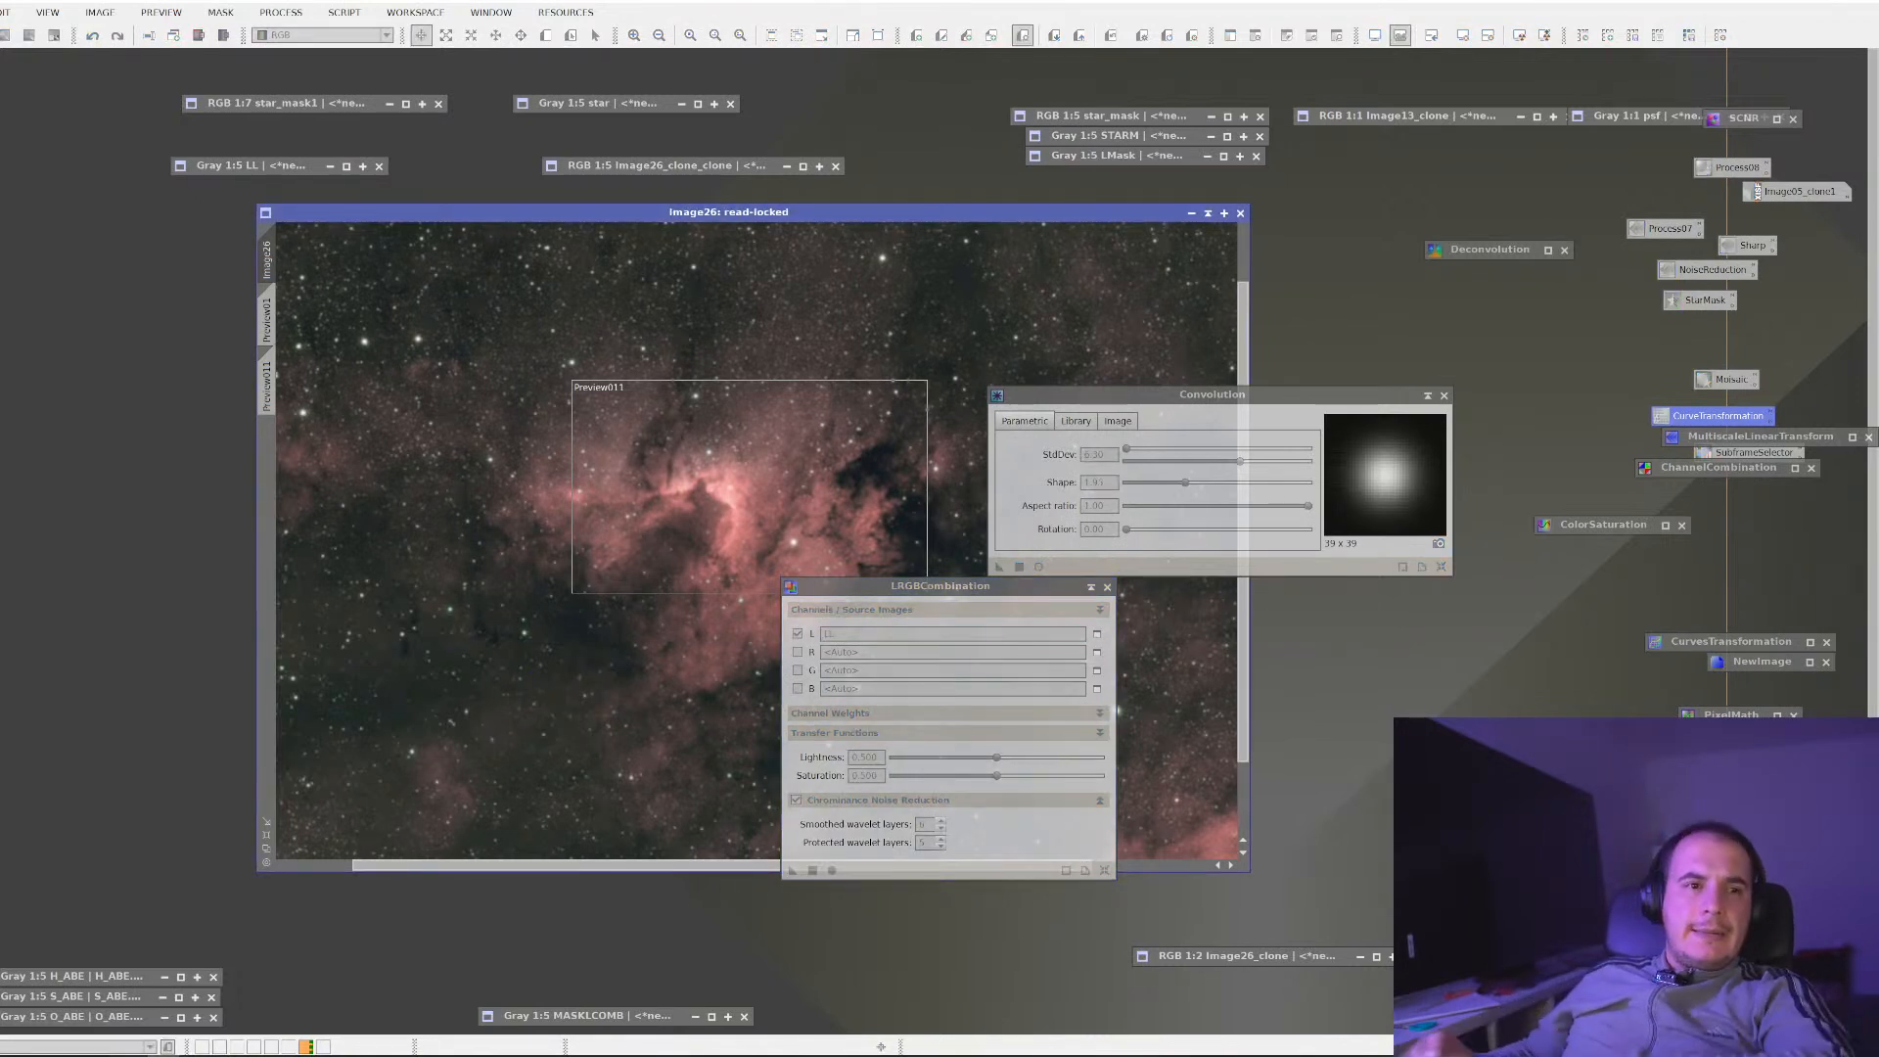
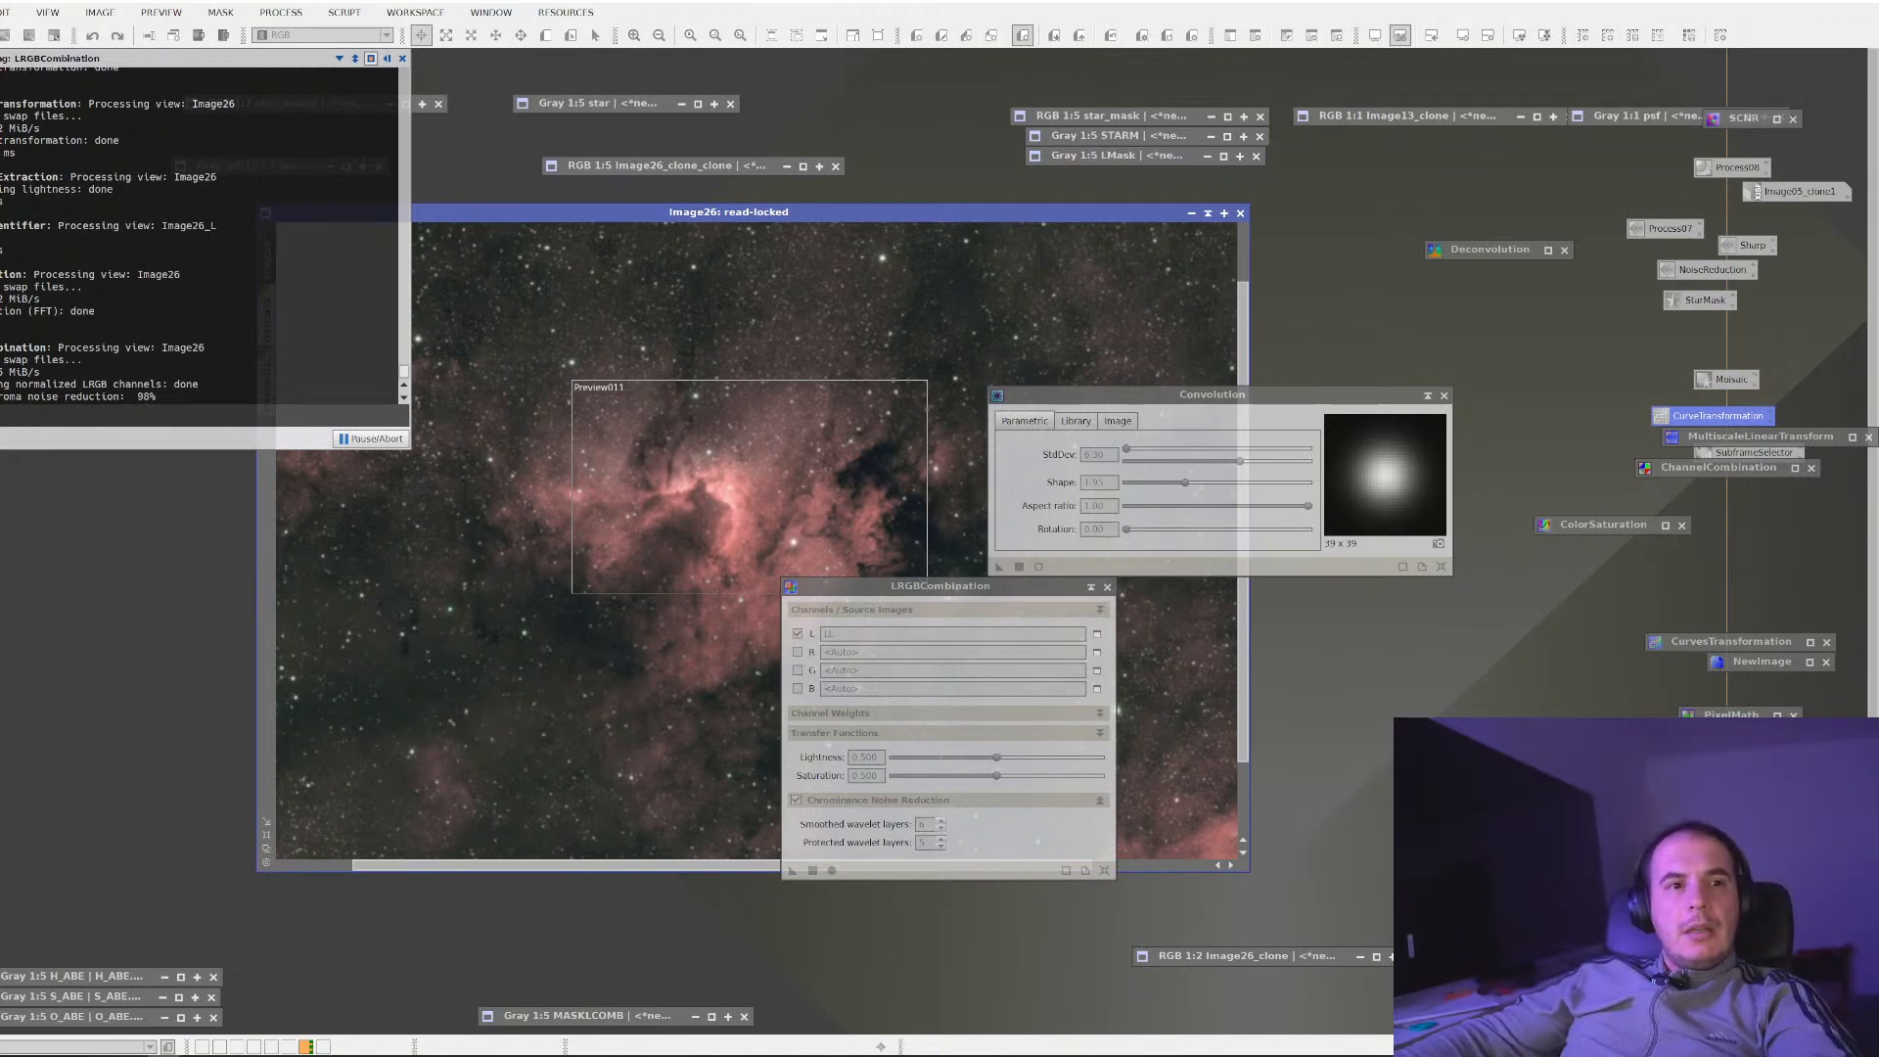
# Switch to the browser, examine the enlarged Cave Nebula photo on AstroBackyard as a colour reference, and return to PixInsight
pyautogui.hotkey('alt', 'Tab')
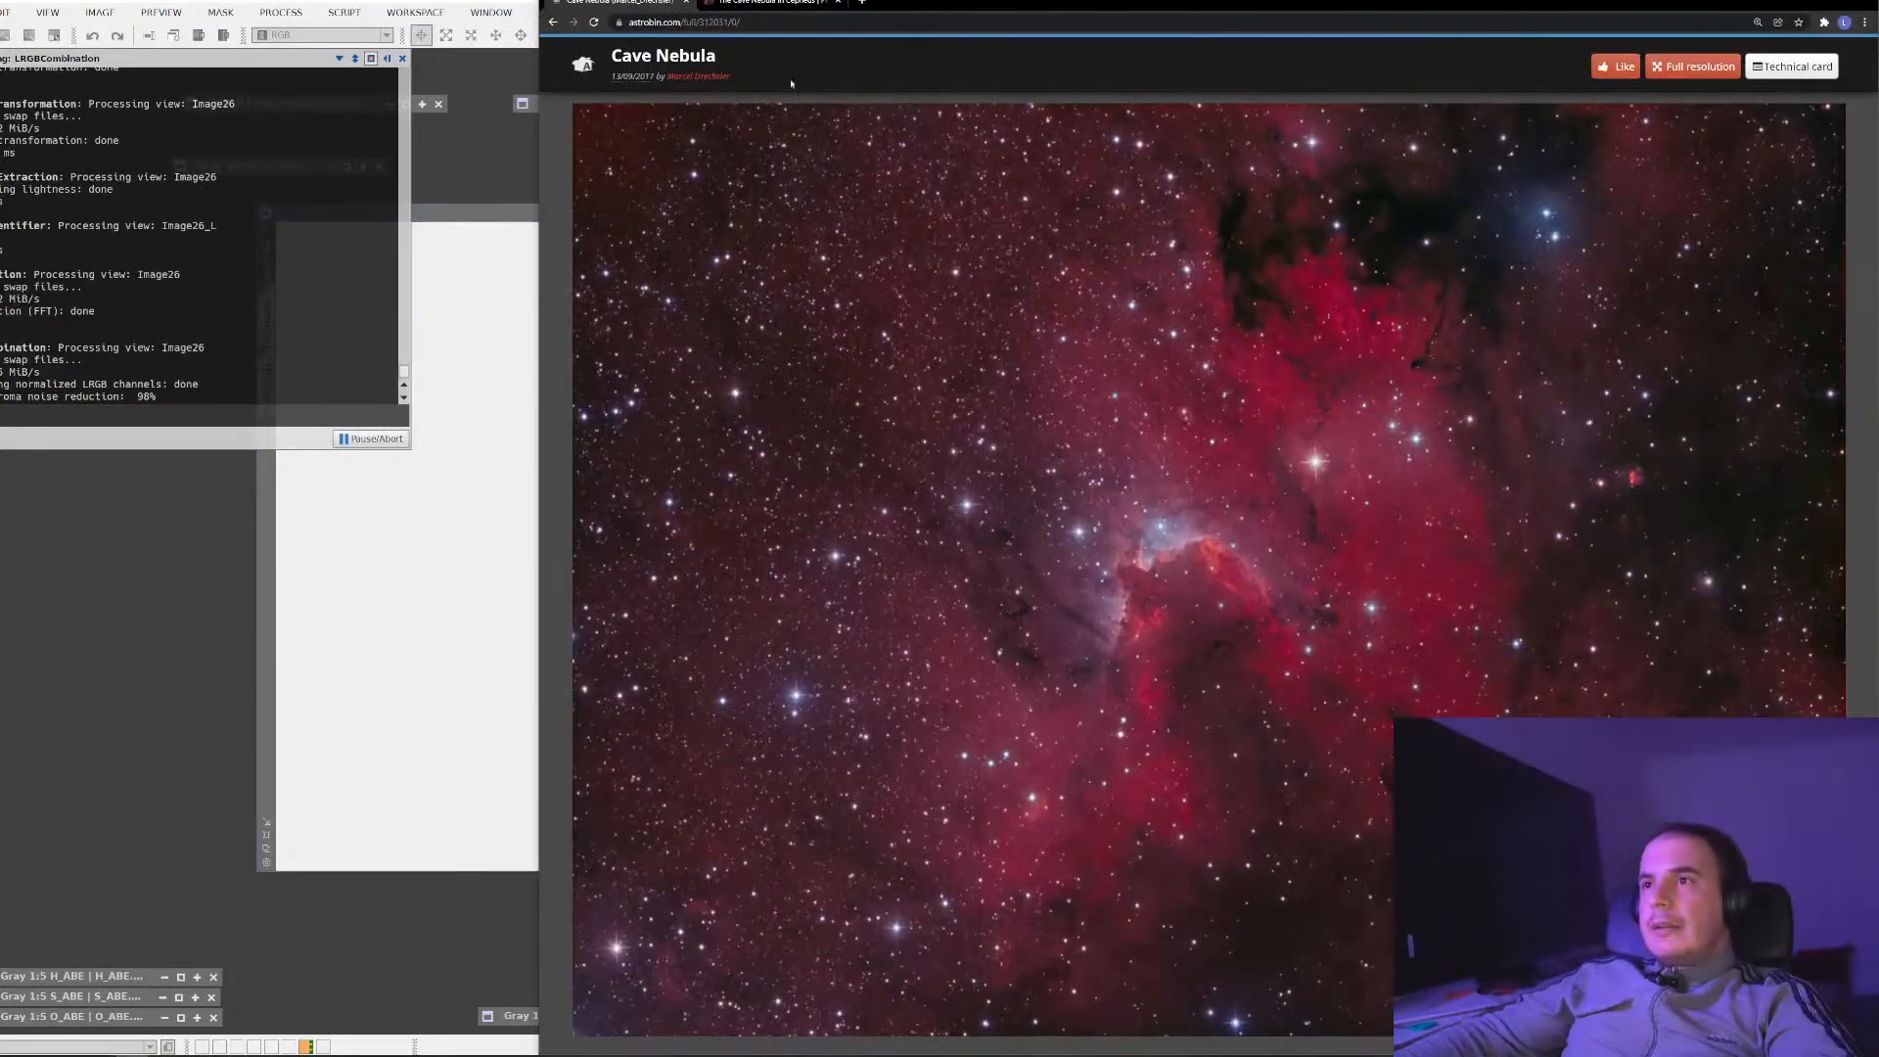
pyautogui.click(778, 4)
pyautogui.scroll(-1, 858, 150)
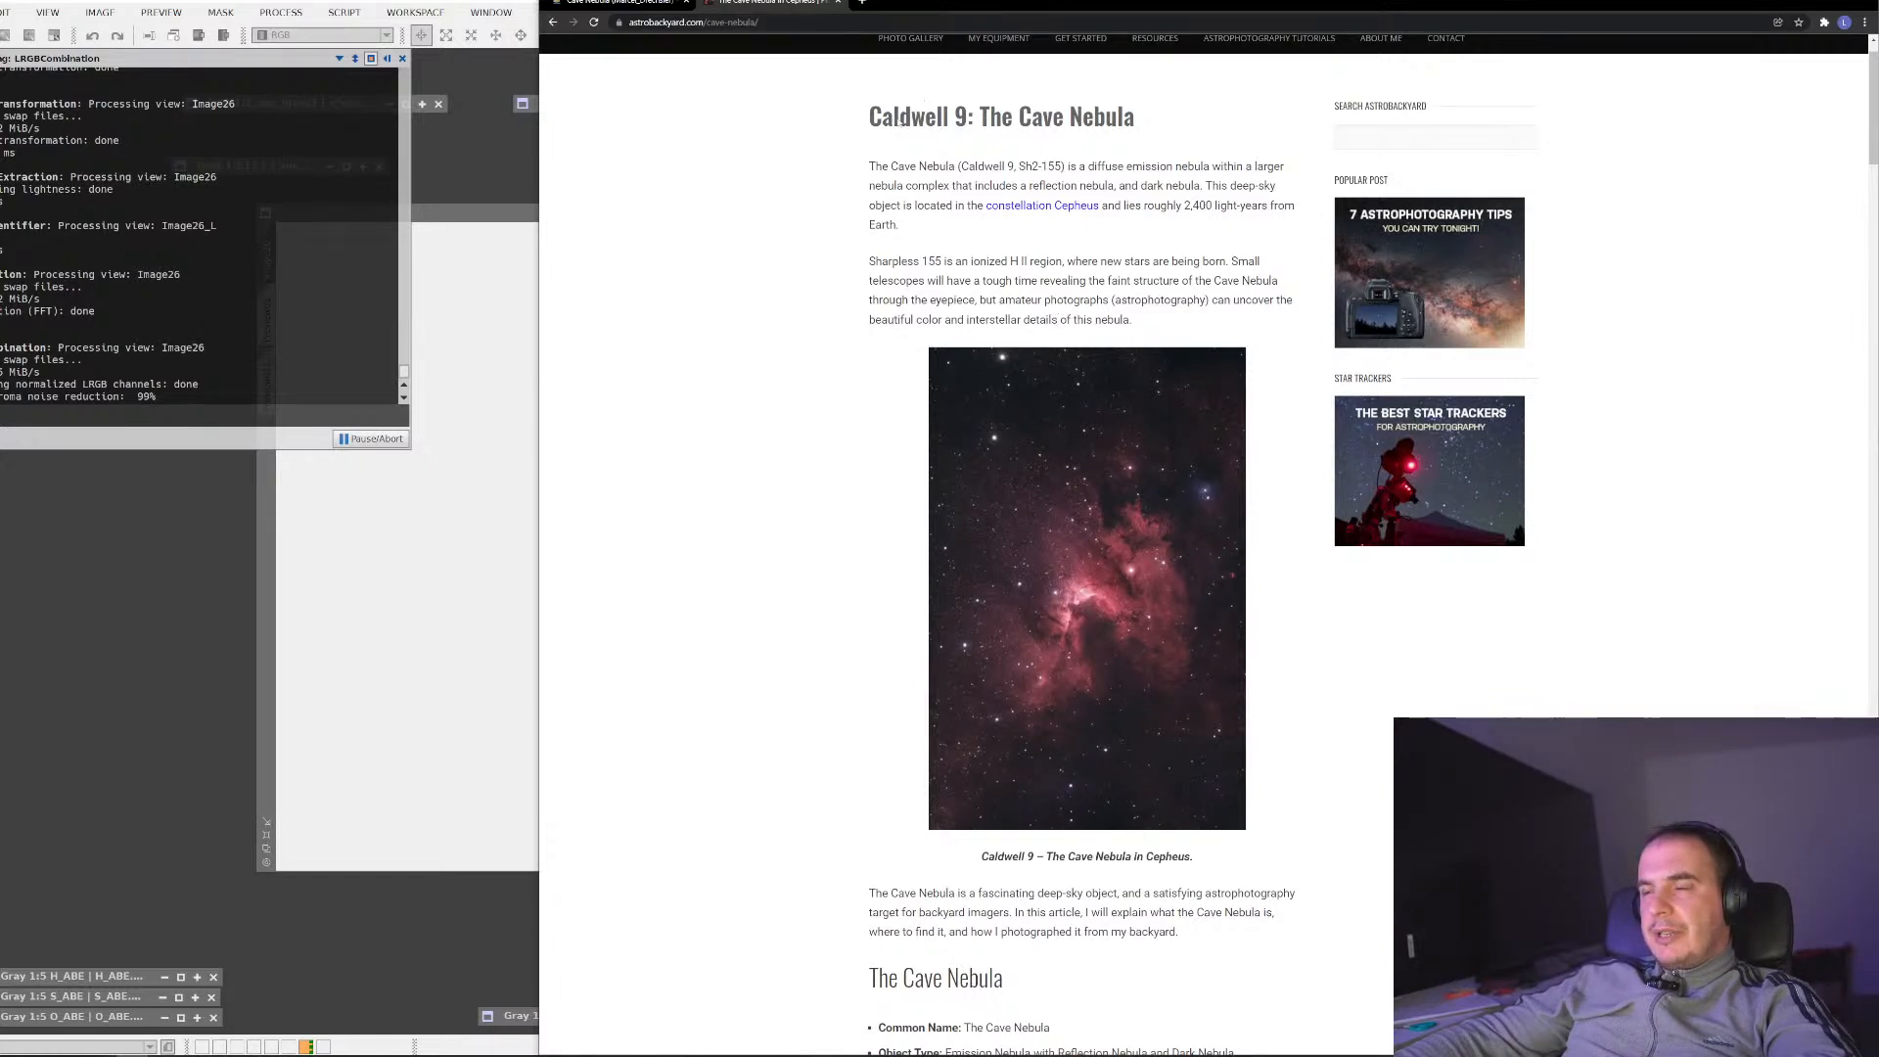
pyautogui.scroll(1, 1224, 55)
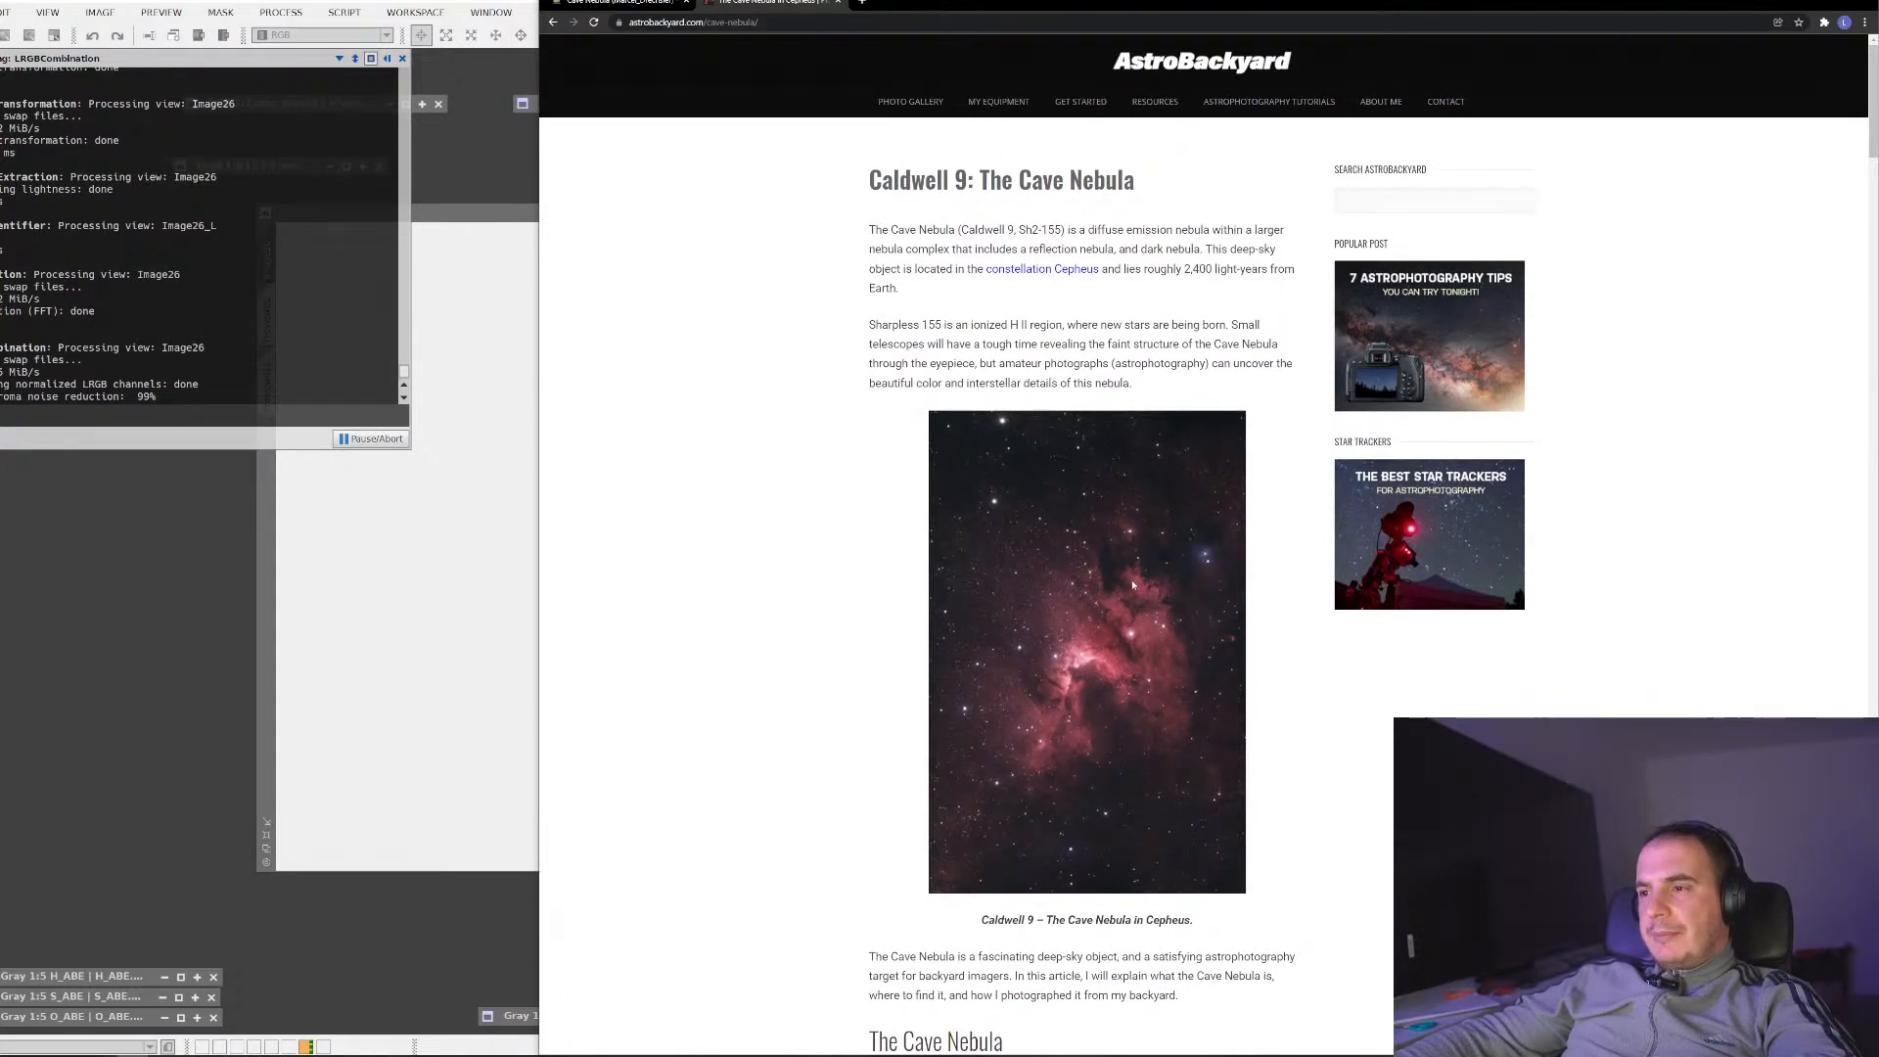
pyautogui.hotkey('ctrl', '+')
pyautogui.hotkey('ctrl', '+')
pyautogui.hotkey('ctrl', '+')
pyautogui.scroll(-1, 1160, 587)
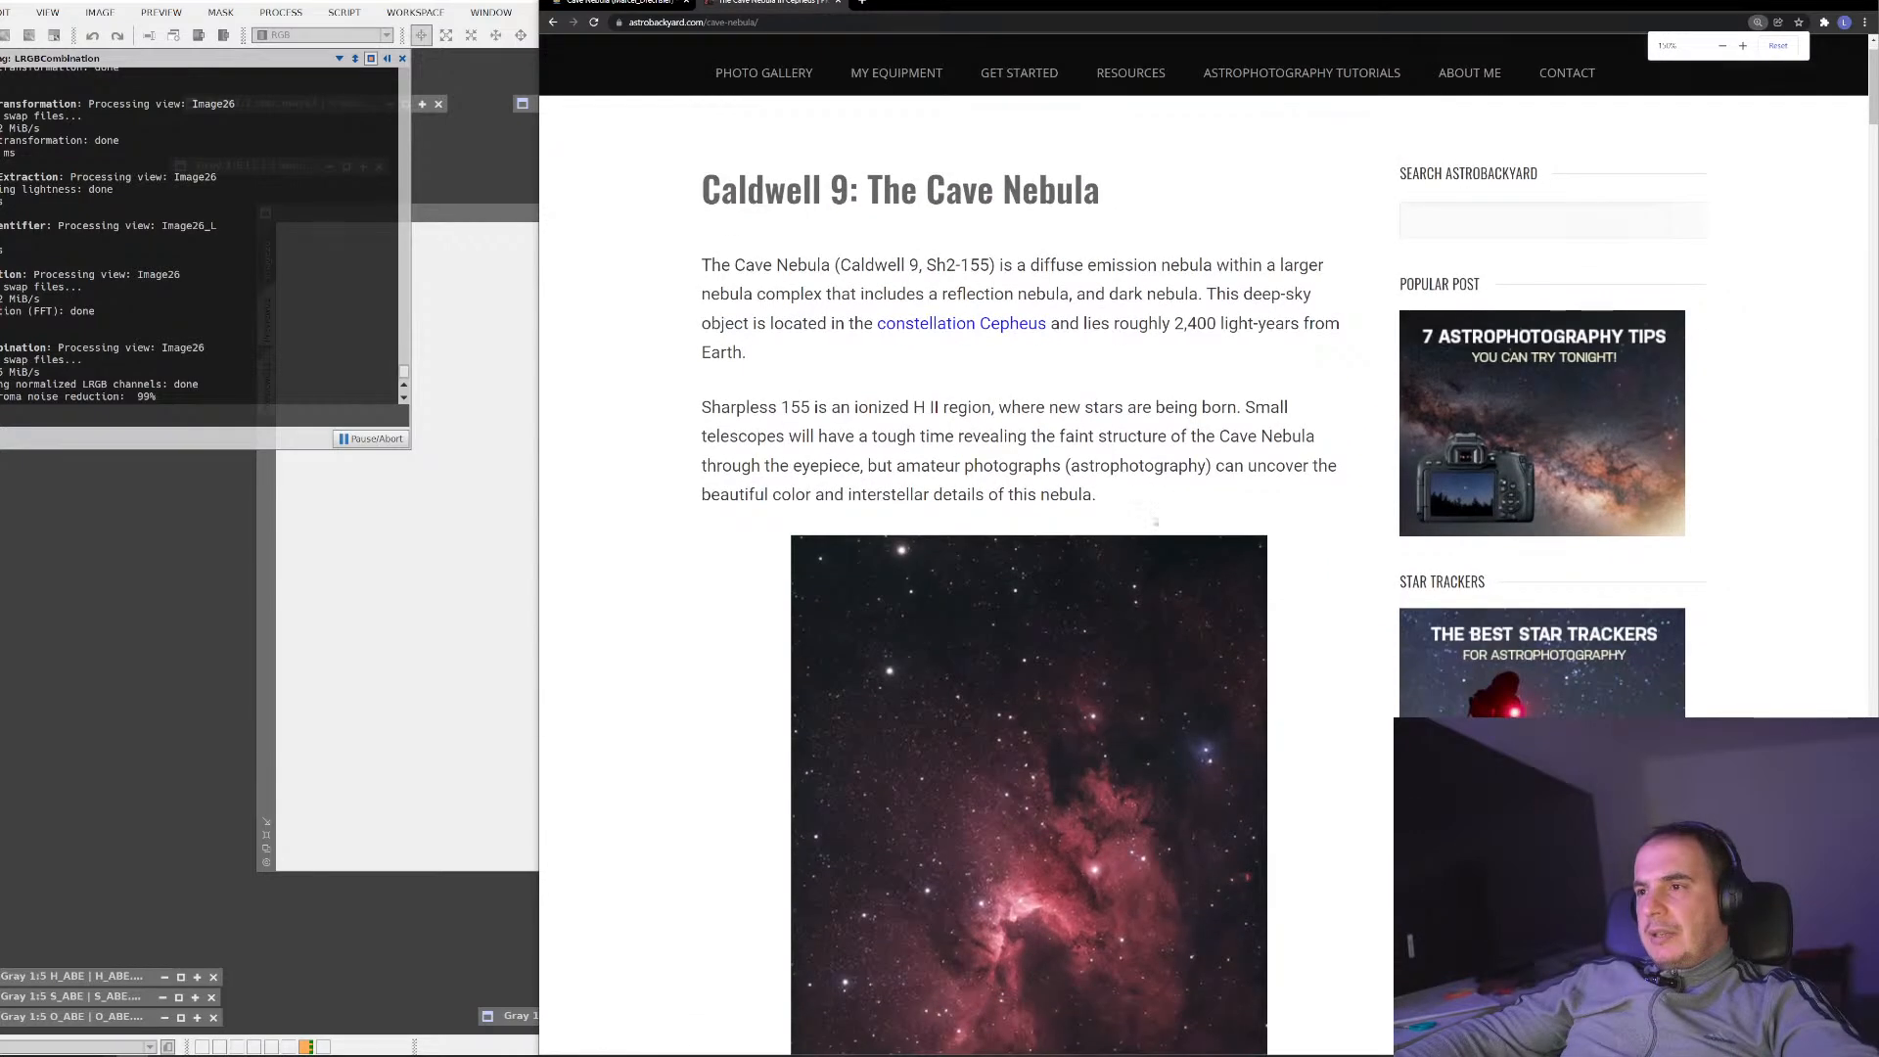
pyautogui.scroll(-3, 1038, 383)
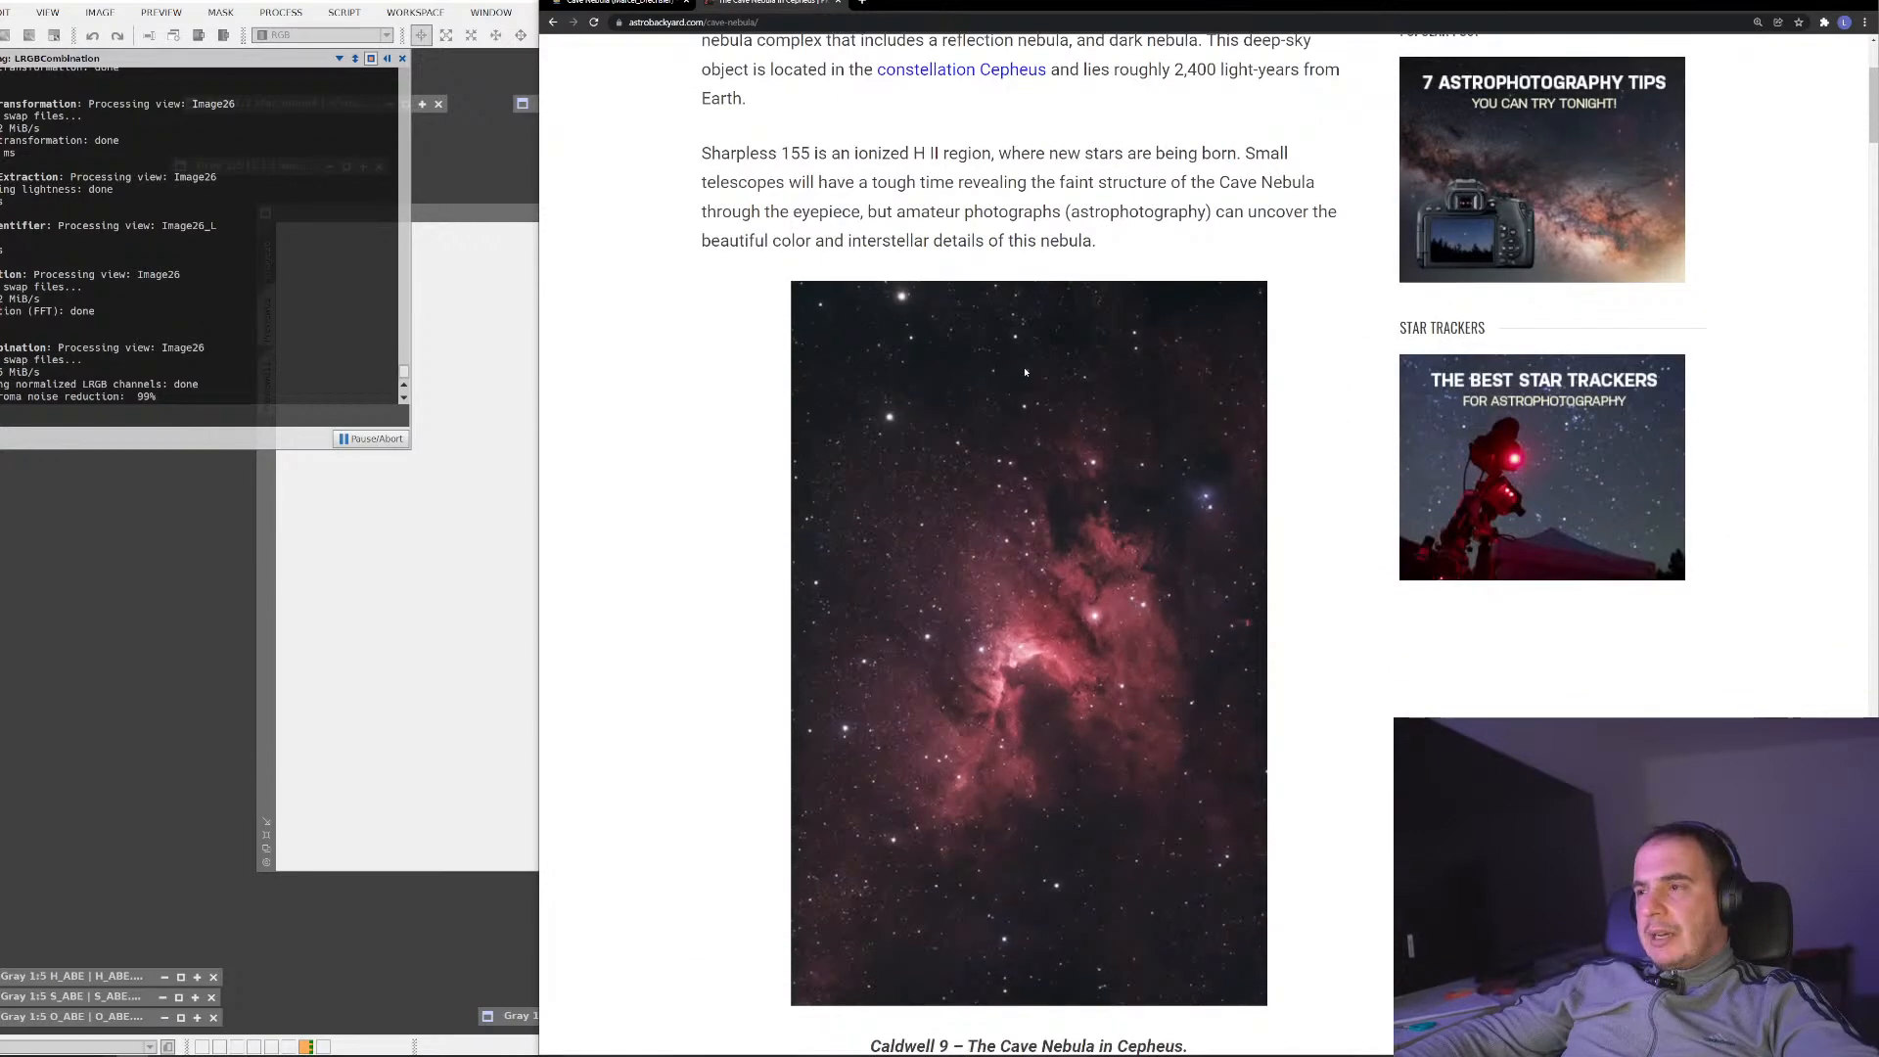
pyautogui.scroll(-2, 1025, 380)
pyautogui.scroll(-2, 1025, 379)
pyautogui.scroll(2, 1043, 431)
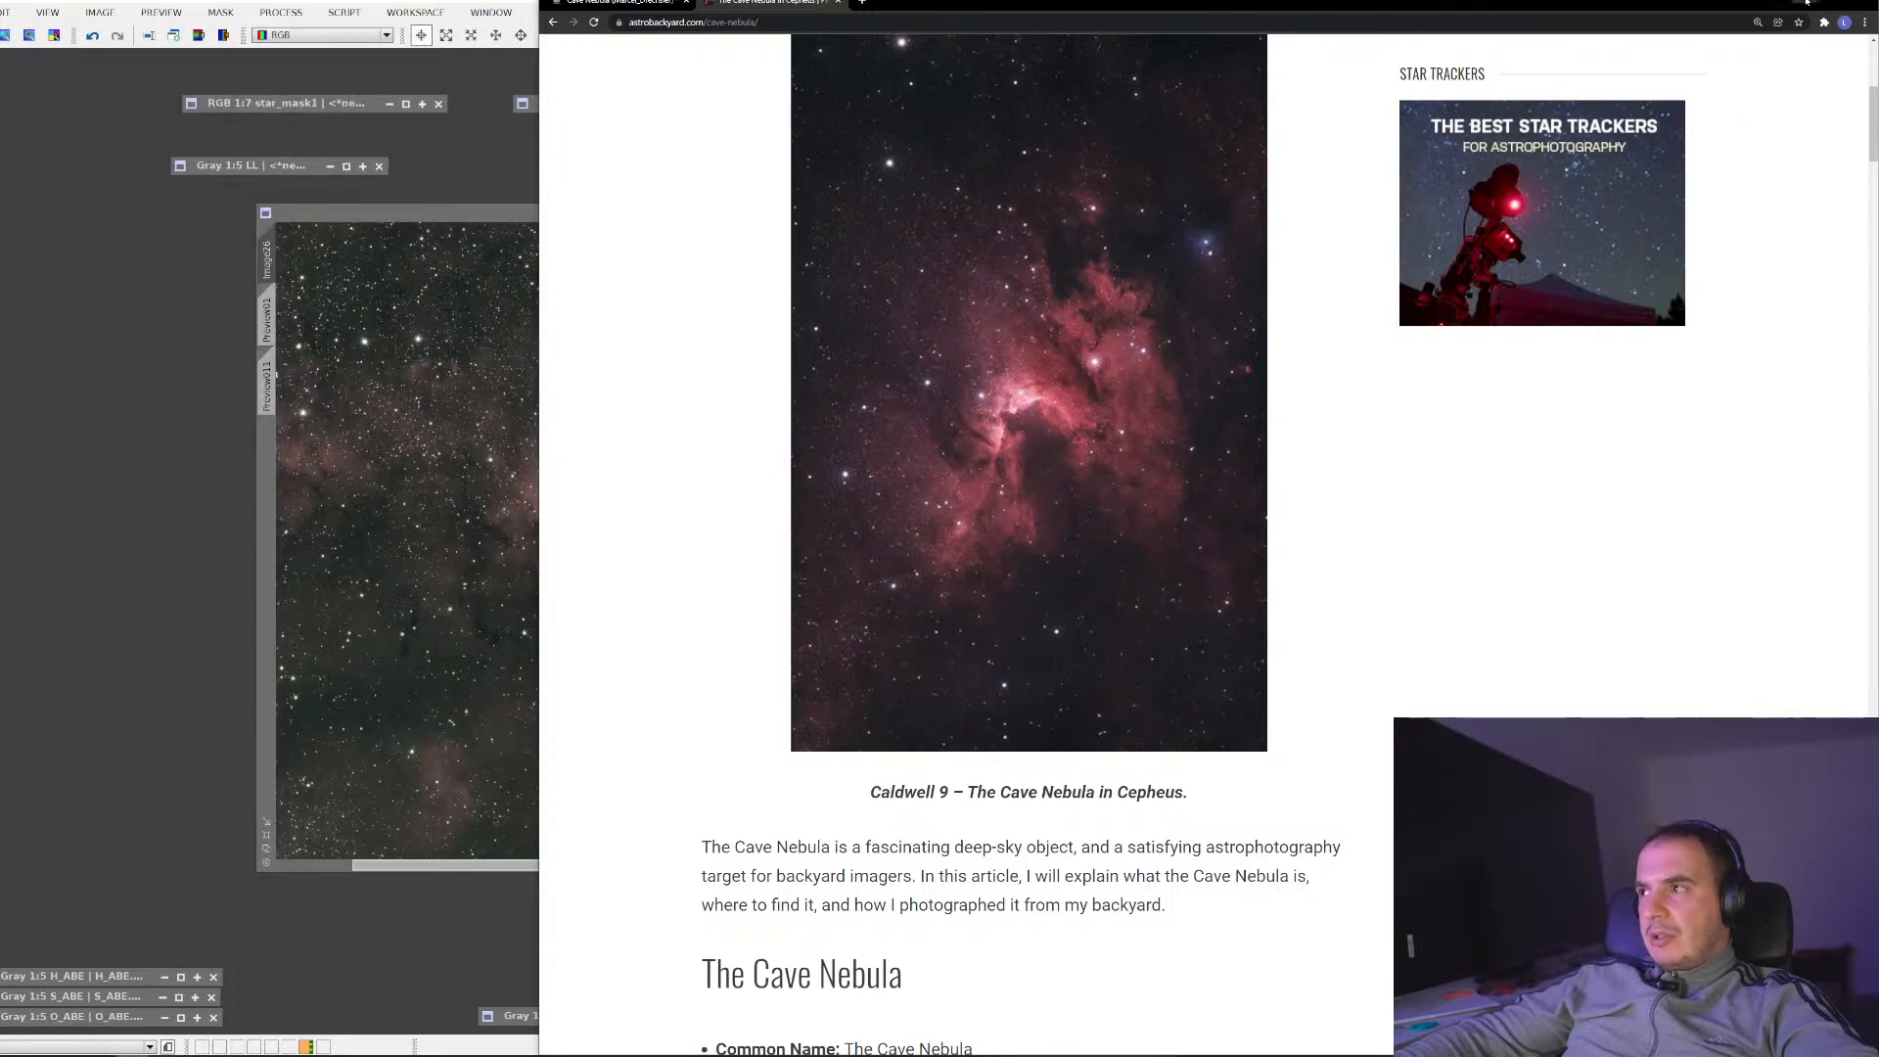
pyautogui.click(1806, 4)
# Collapse the LRGBCombination and Convolution windows to clear the view of Image26
pyautogui.scroll(1, 778, 570)
pyautogui.scroll(-2, 778, 570)
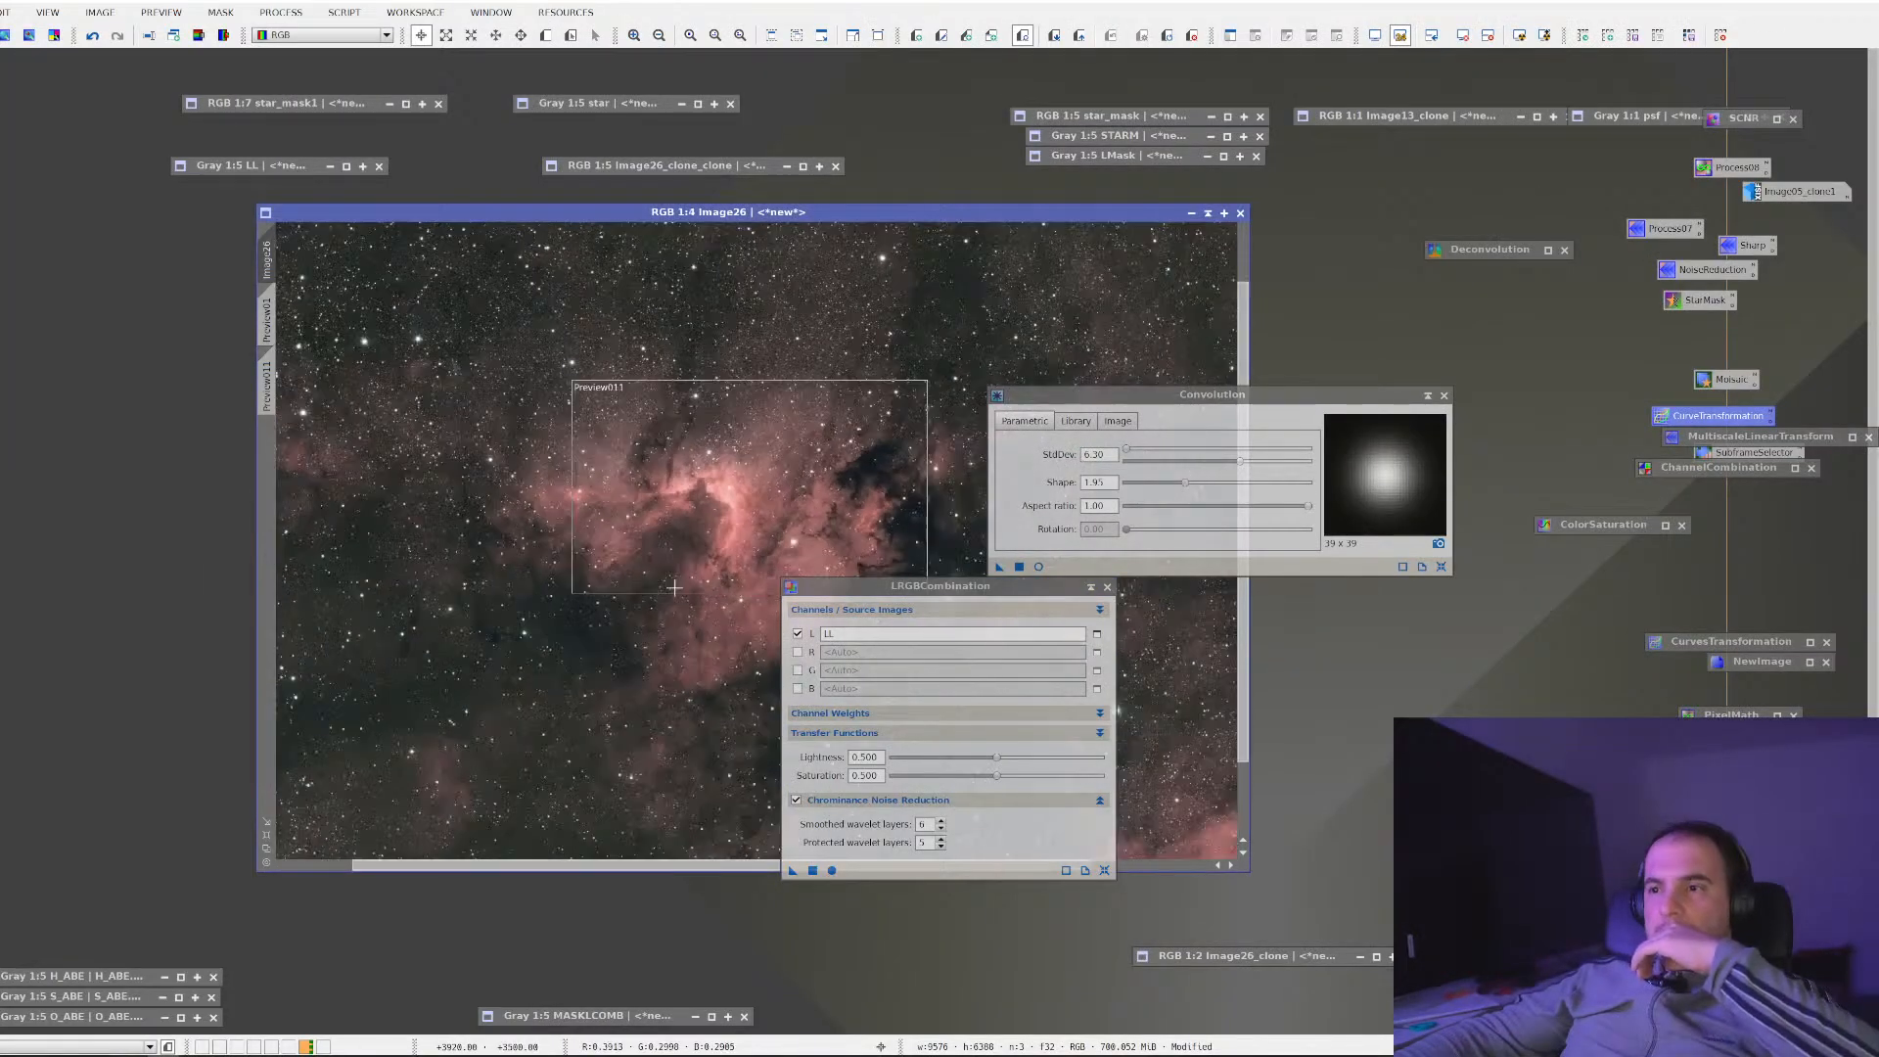
pyautogui.click(1090, 587)
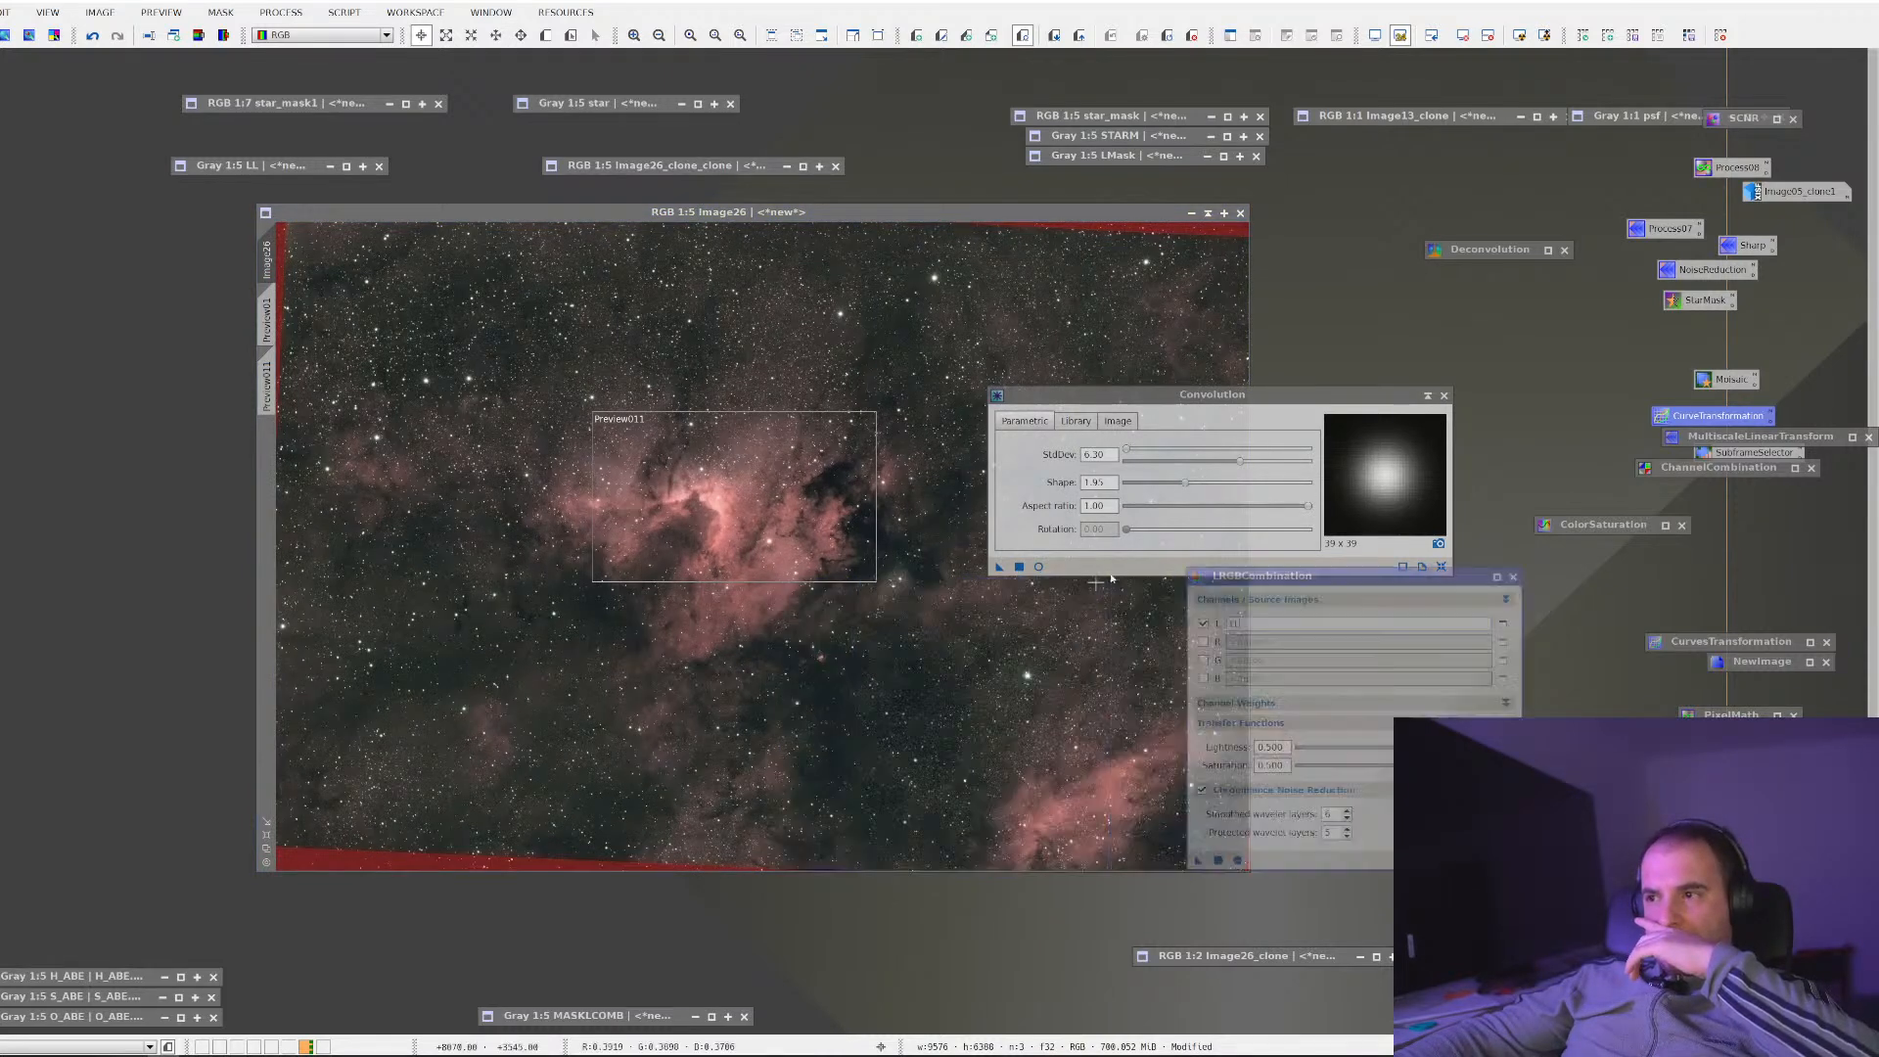
pyautogui.click(1428, 396)
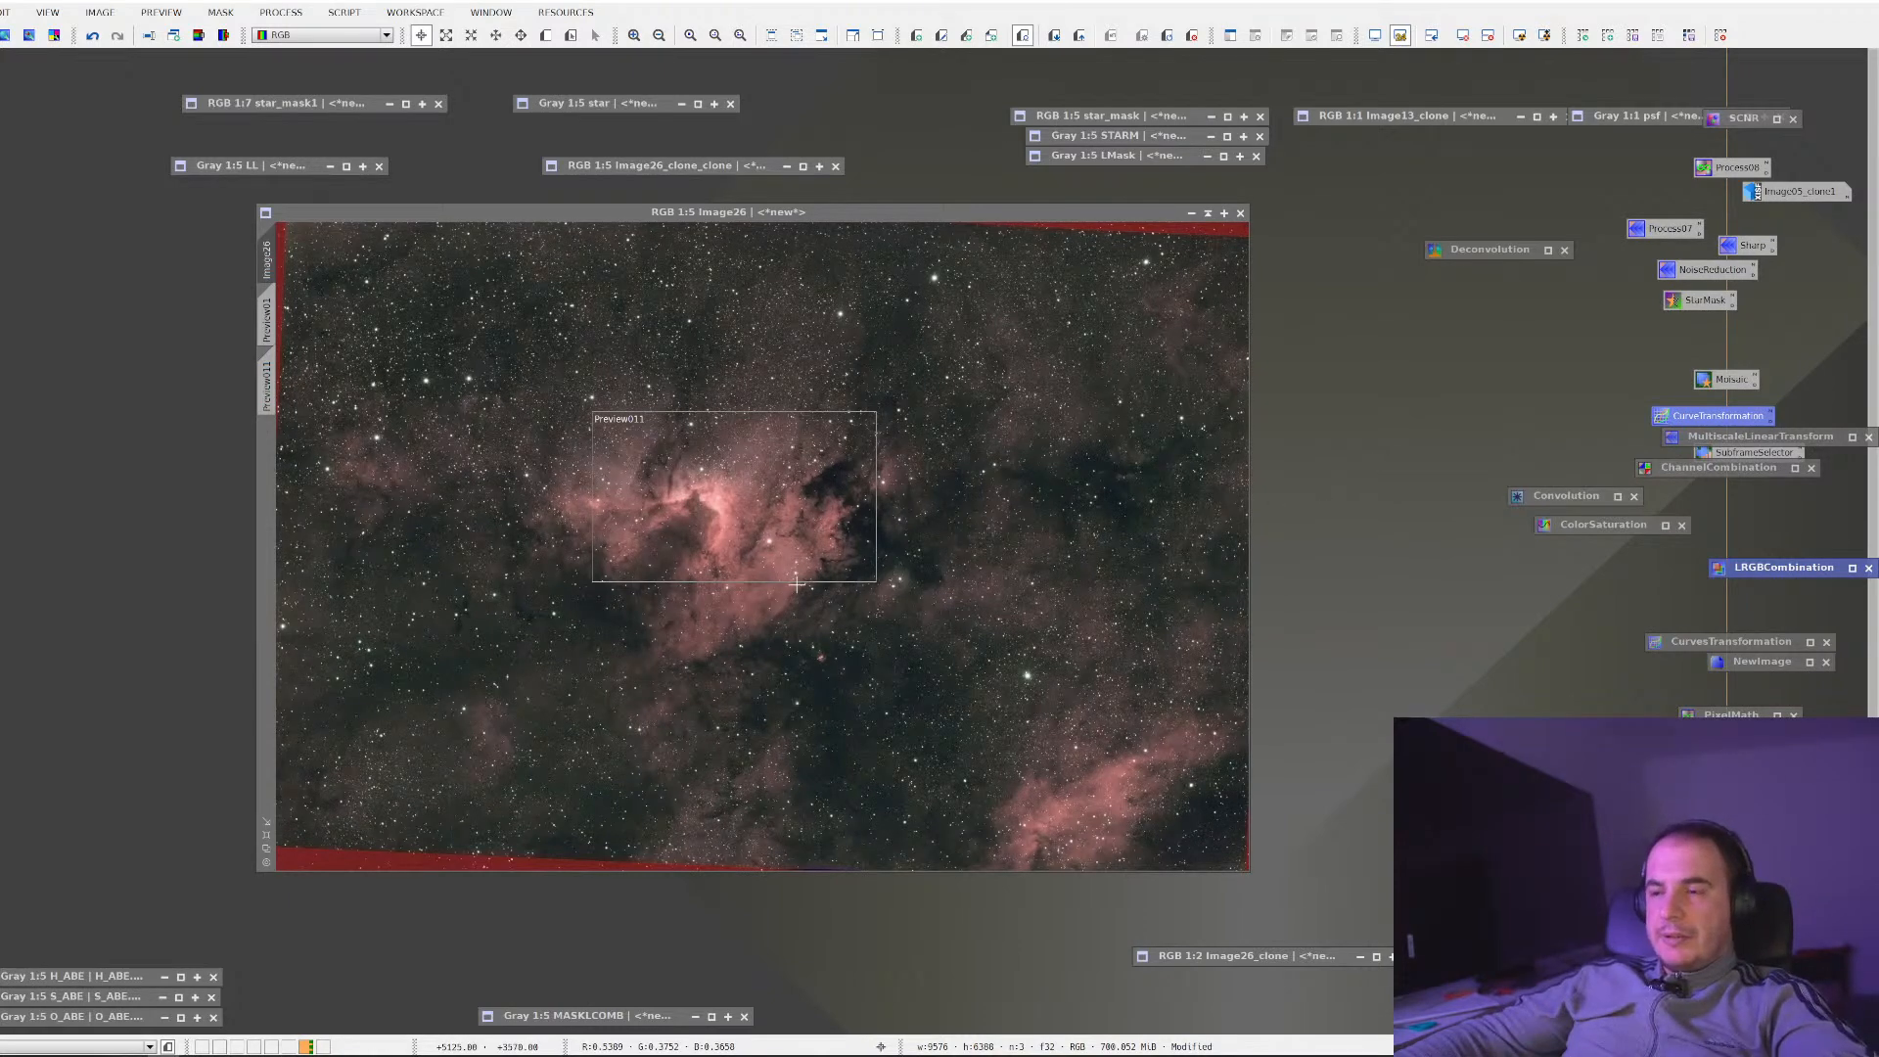
# Compare Image26's nebula core before and after the blur and lightness recombination at several magnifications, keeping the recombined version
pyautogui.scroll(2, 798, 585)
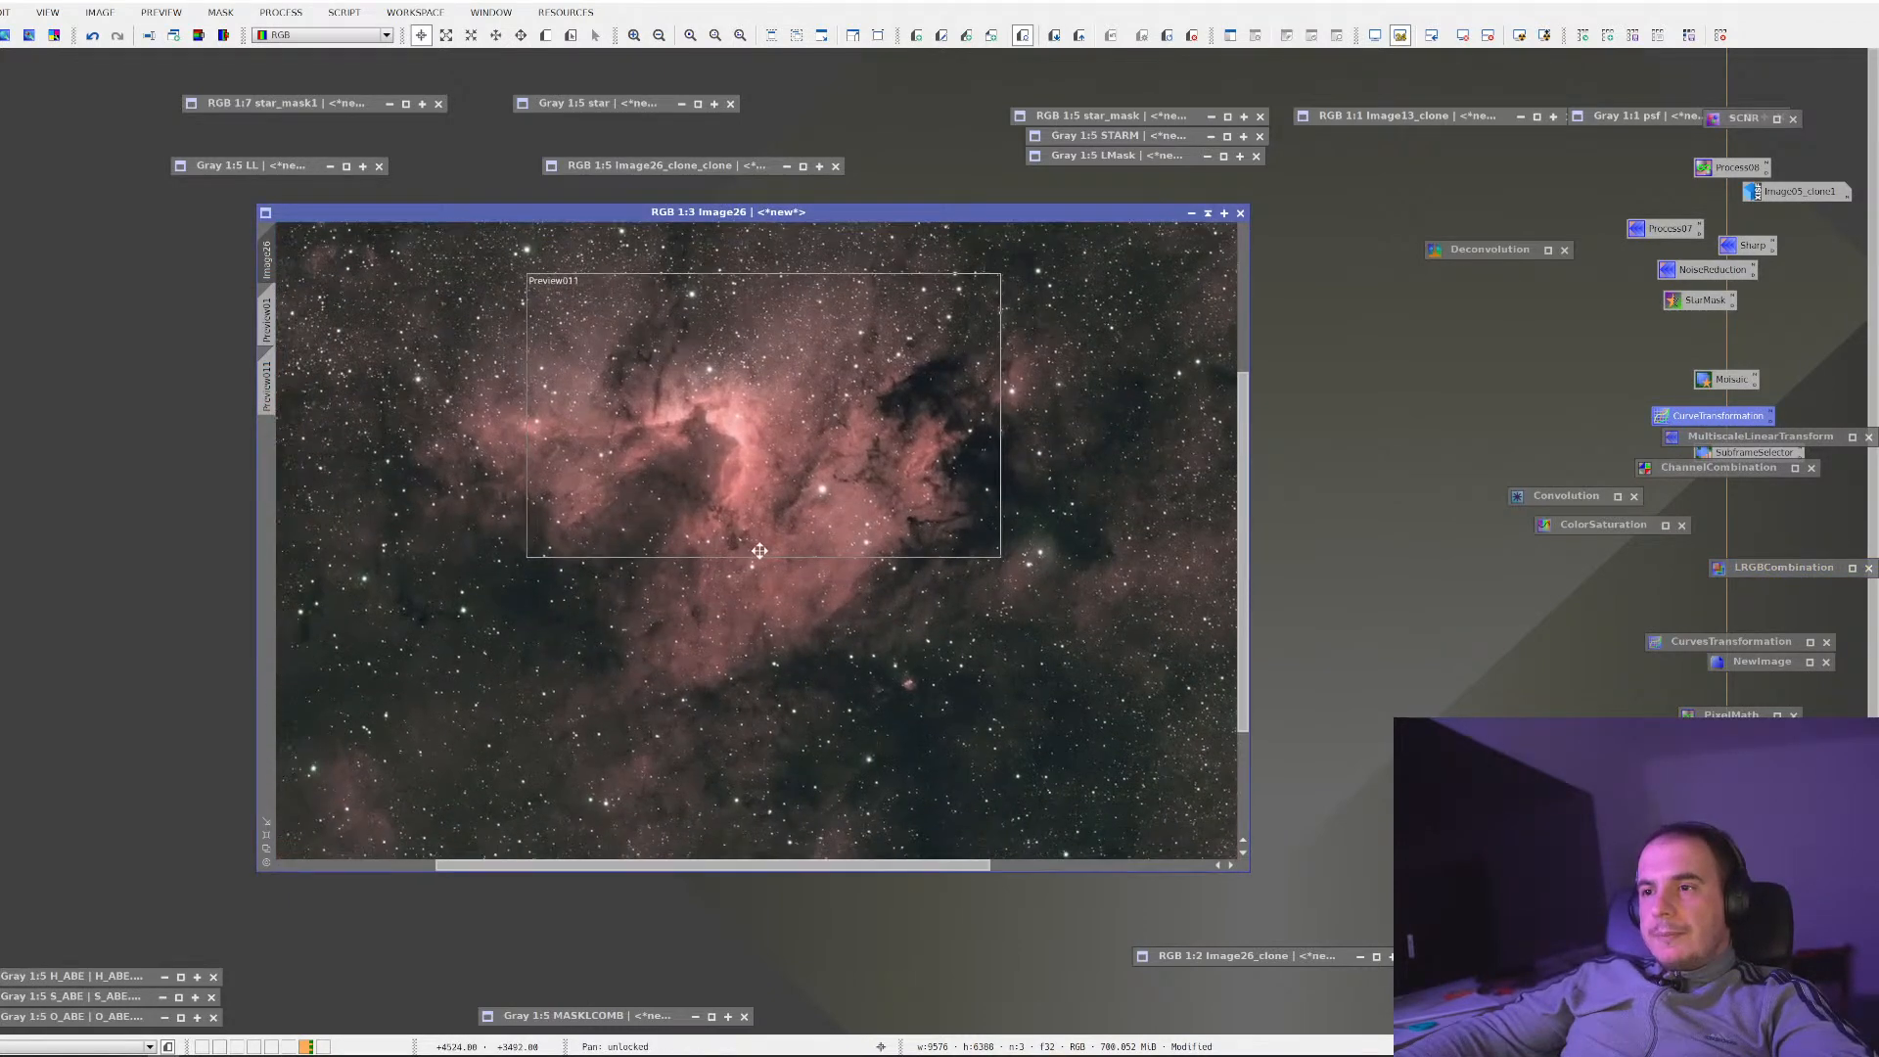
pyautogui.scroll(2, 703, 509)
pyautogui.moveTo(700, 428); pyautogui.dragTo(838, 647)
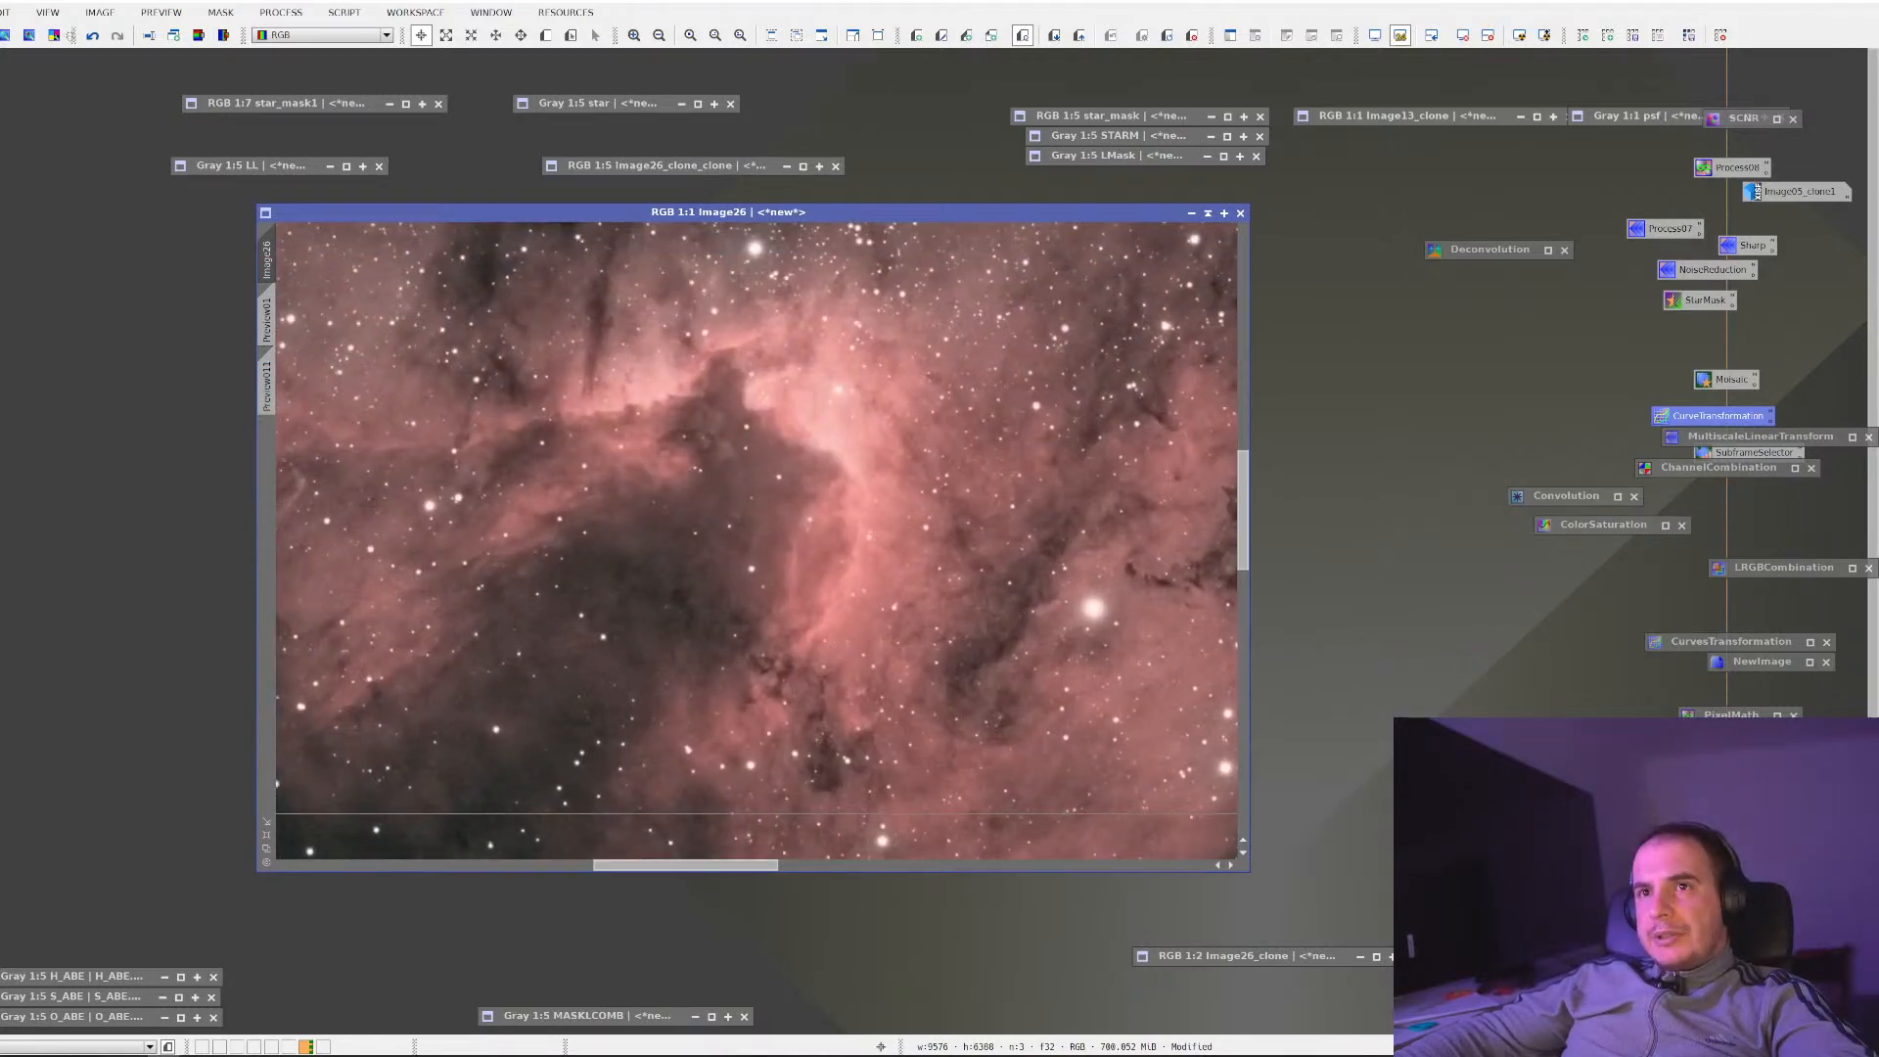
pyautogui.click(90, 36)
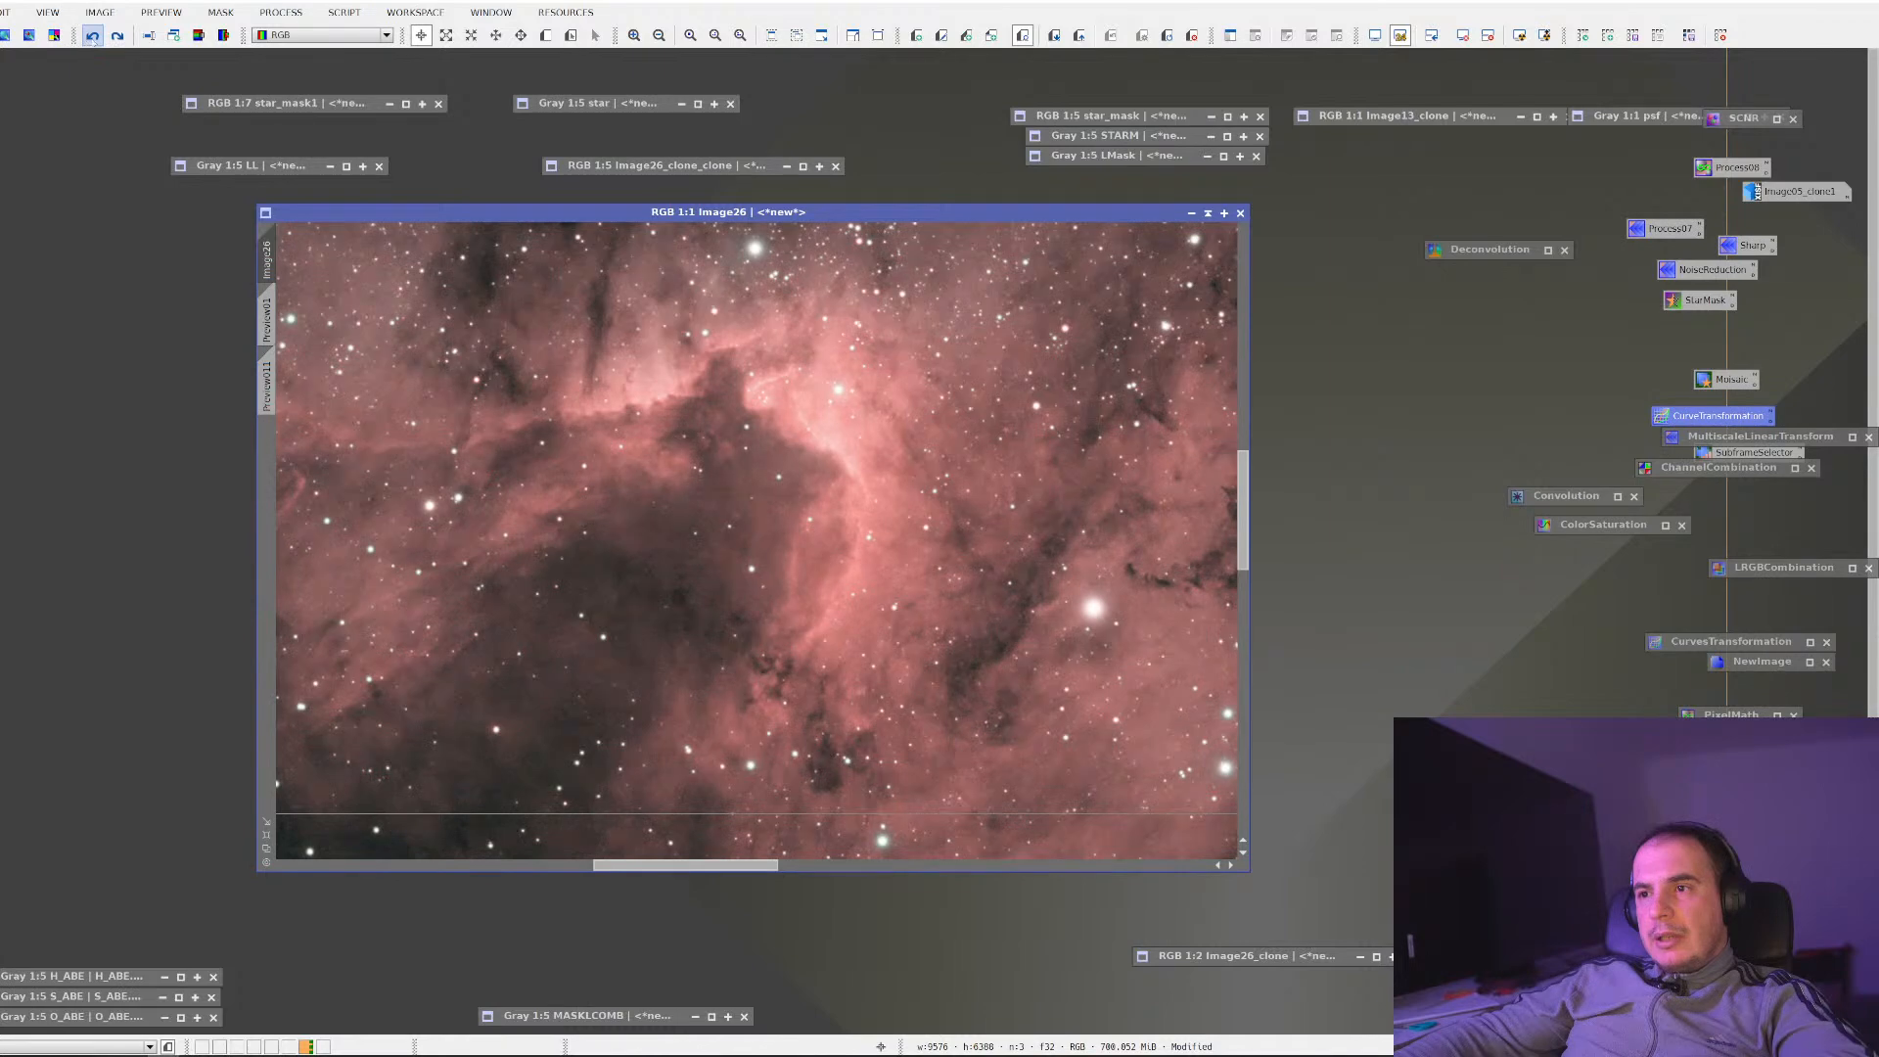
pyautogui.scroll(2, 688, 535)
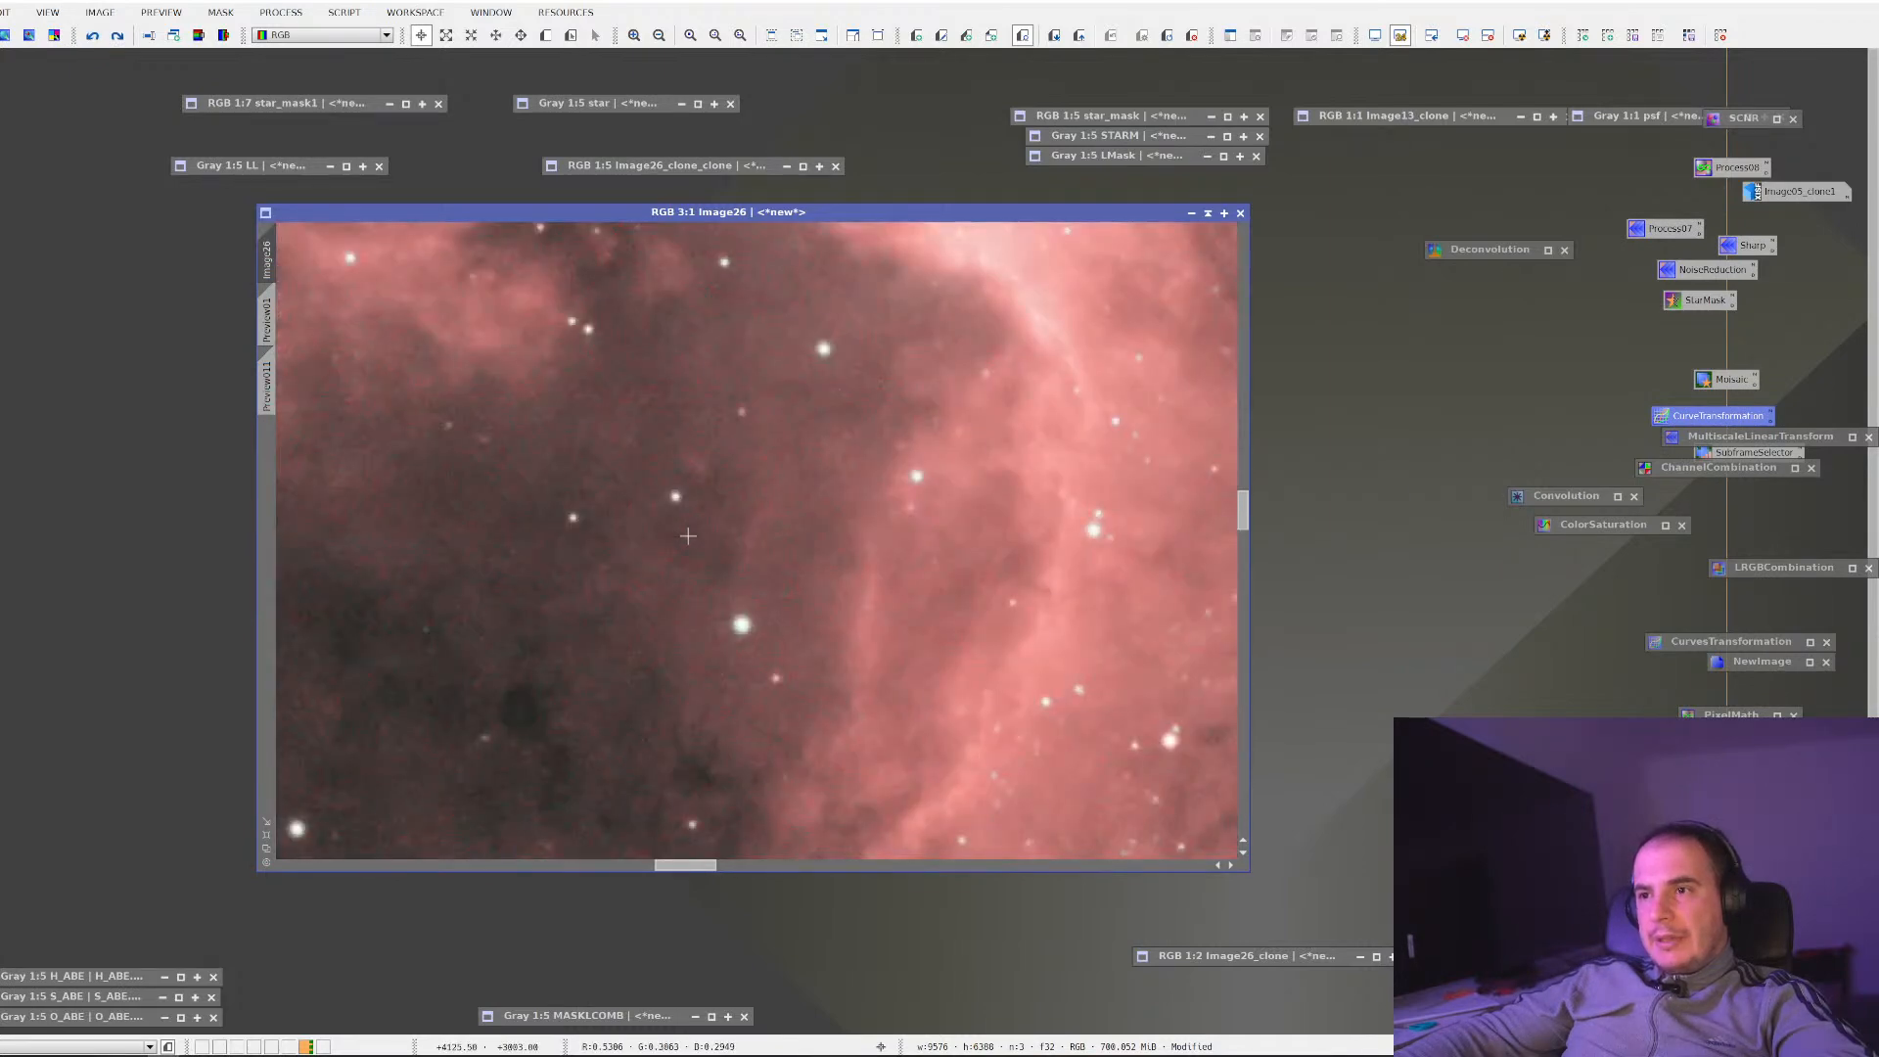
pyautogui.moveTo(684, 529); pyautogui.dragTo(785, 508)
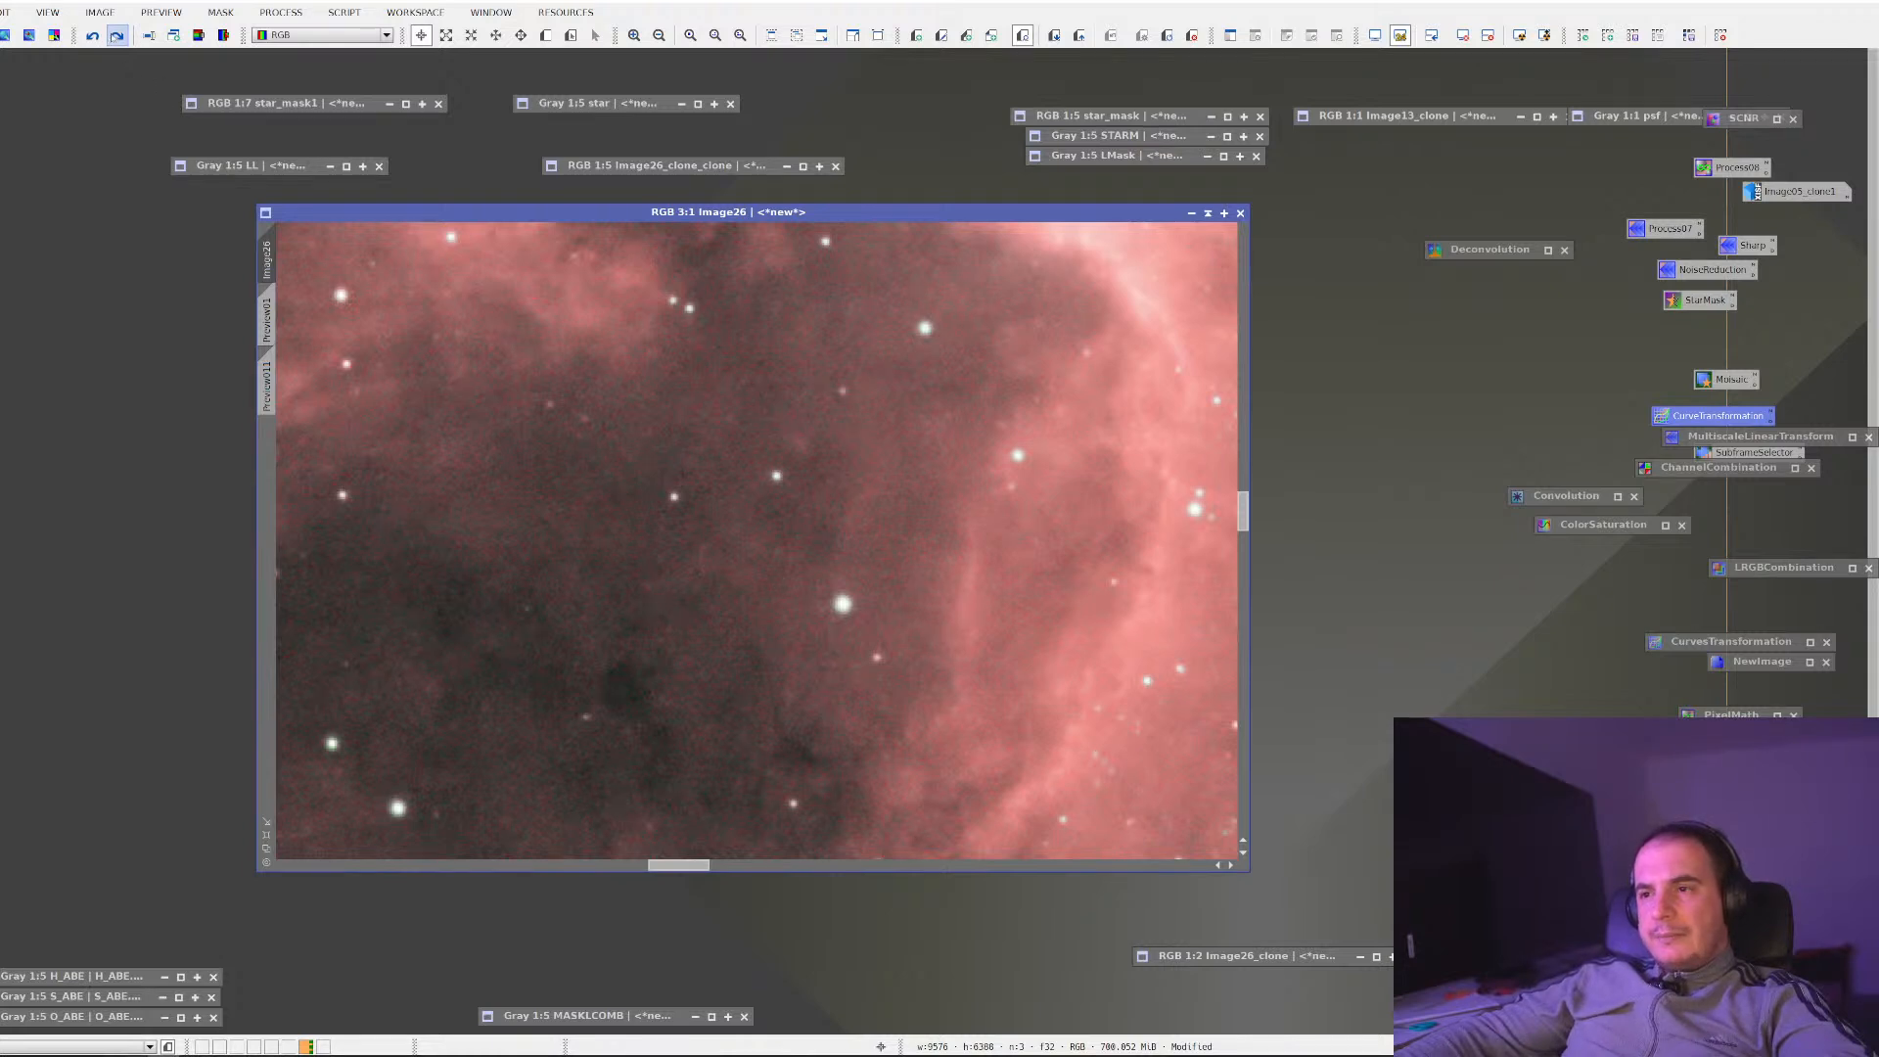
pyautogui.click(117, 35)
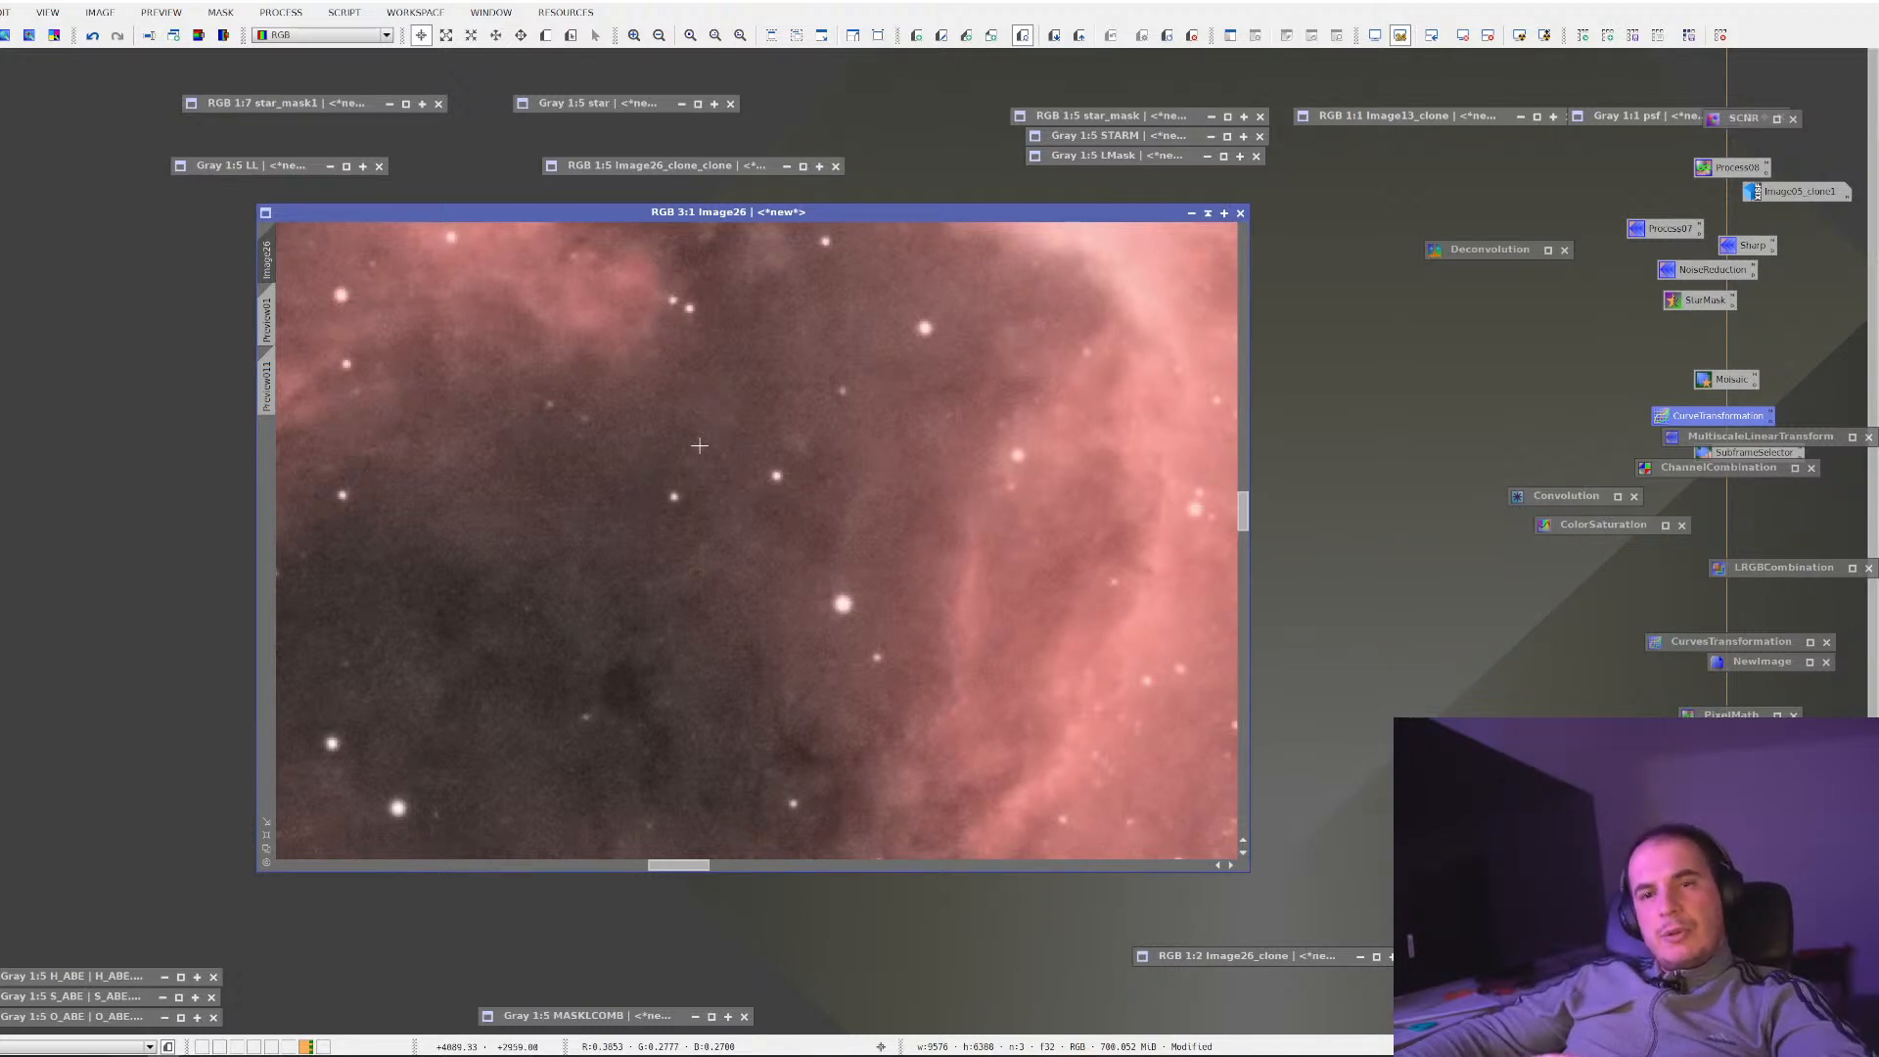
pyautogui.scroll(-4, 699, 445)
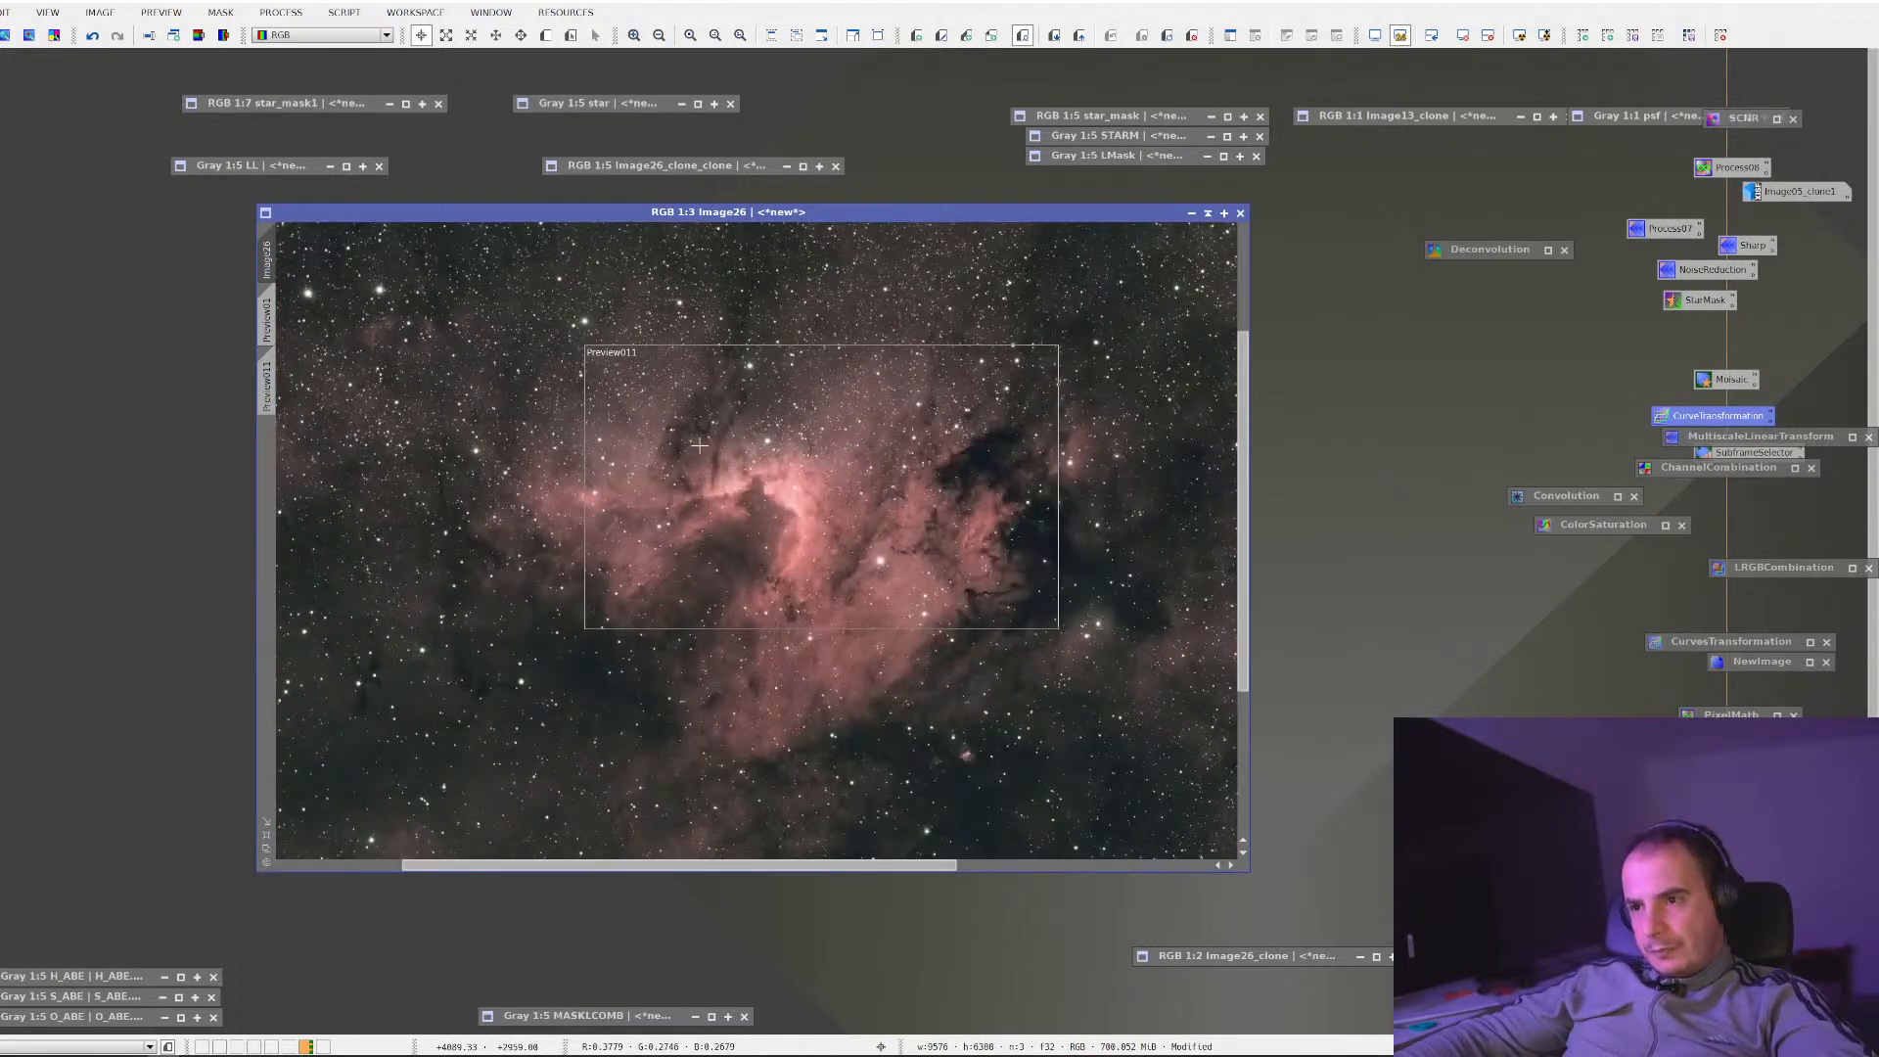
pyautogui.scroll(-1, 699, 446)
pyautogui.scroll(3, 699, 445)
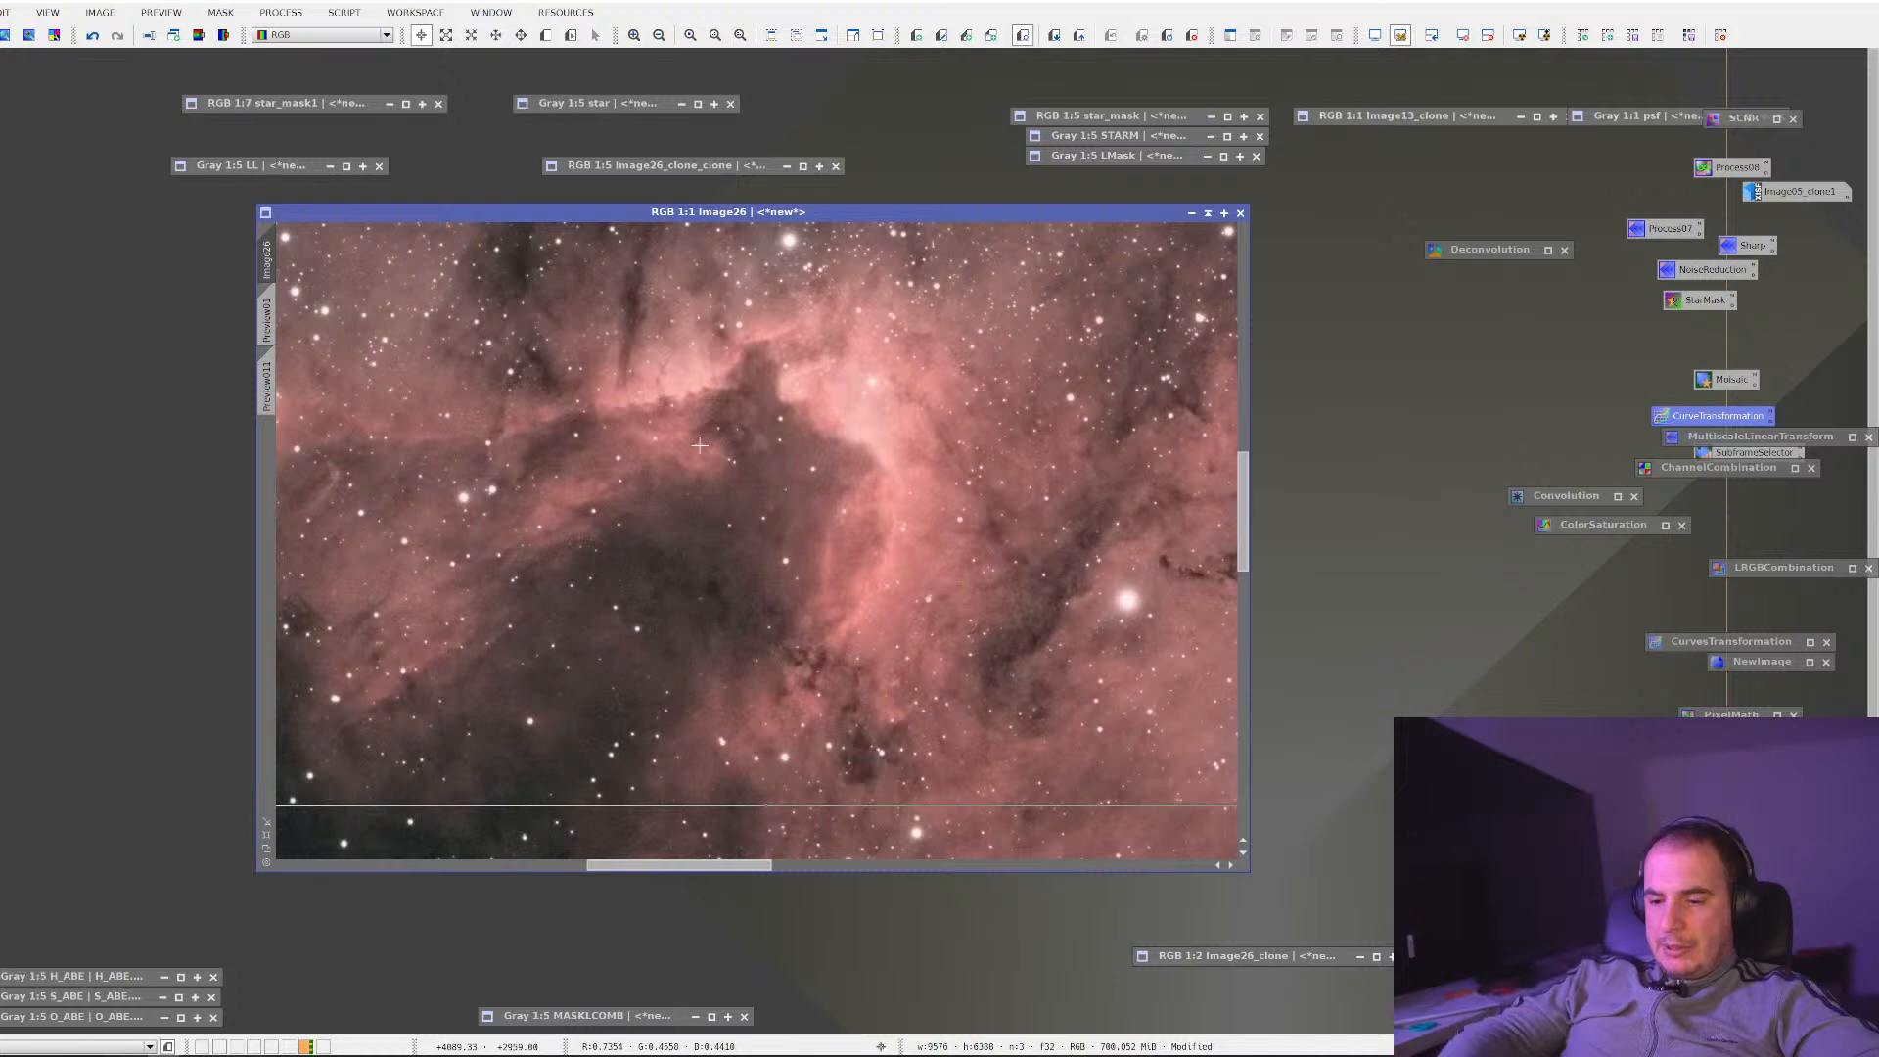
# Set LL as the mask of Image26 and hide the mask overlay
pyautogui.rightClick(699, 446)
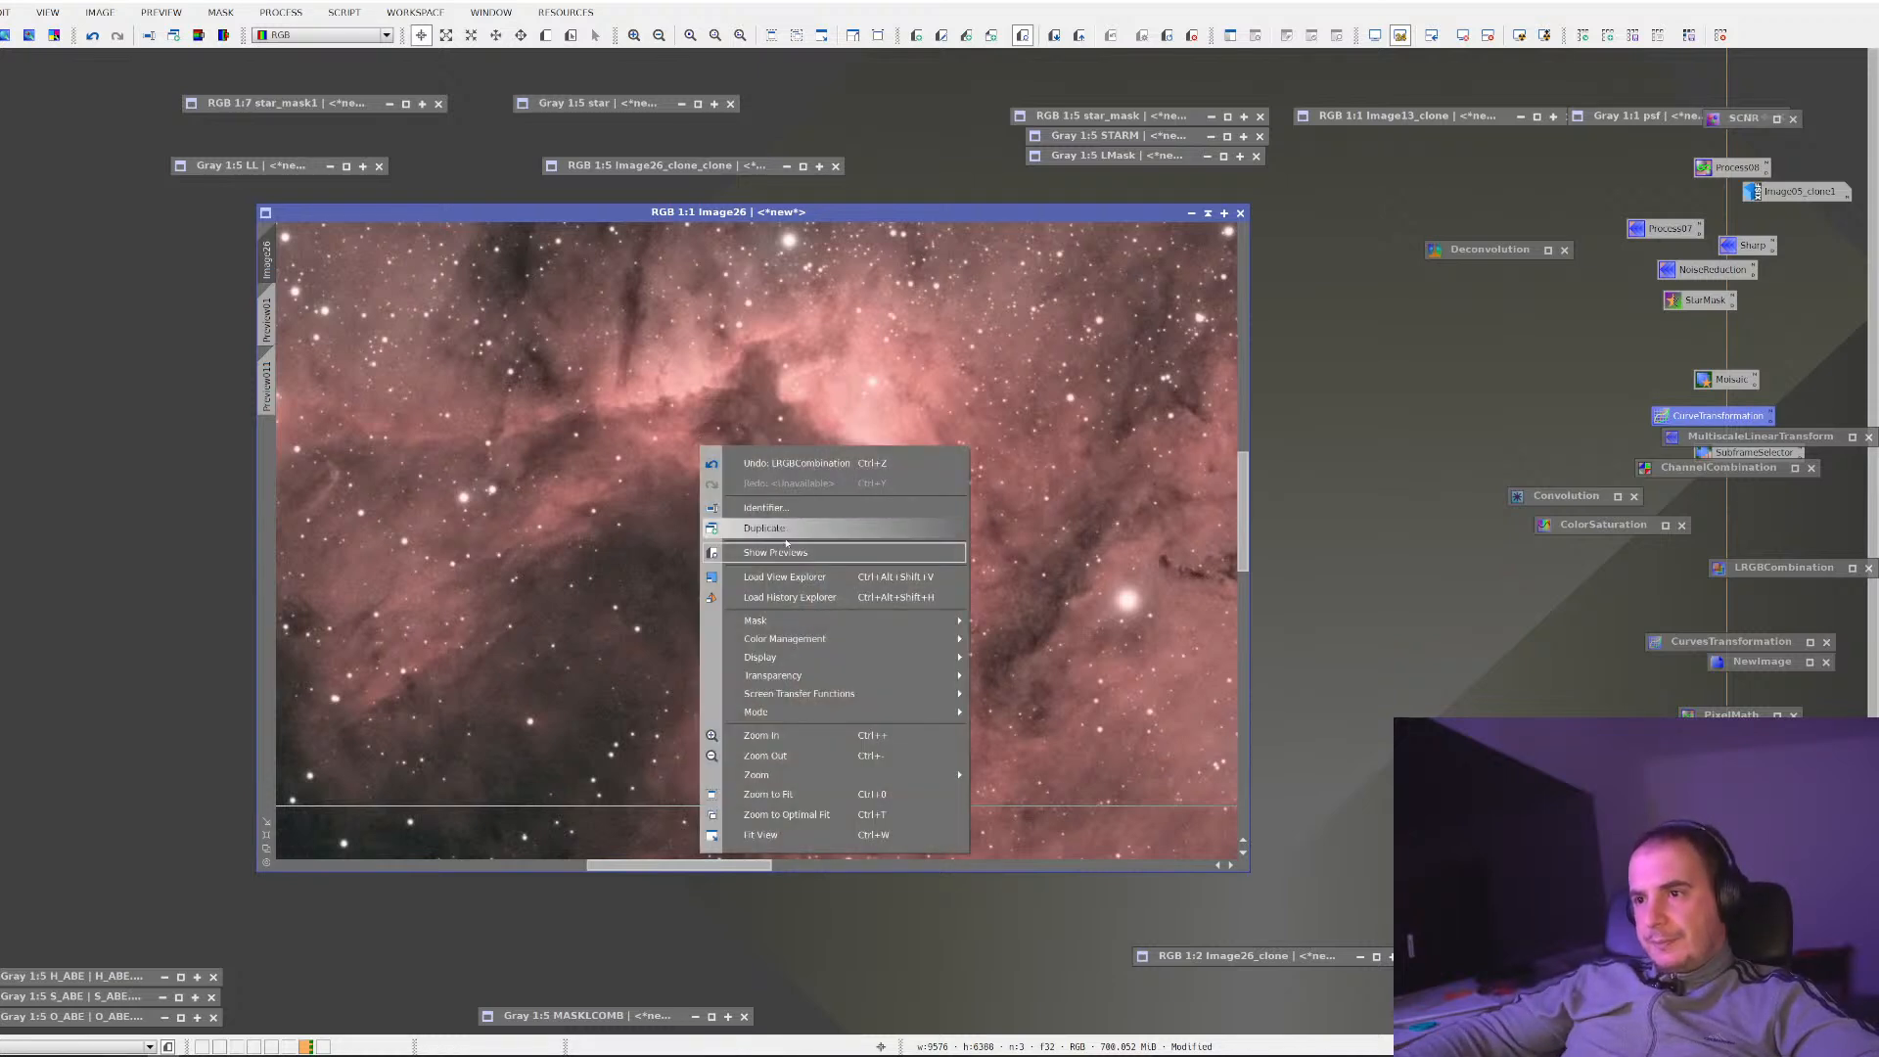
pyautogui.moveTo(783, 620)
pyautogui.click(1018, 623)
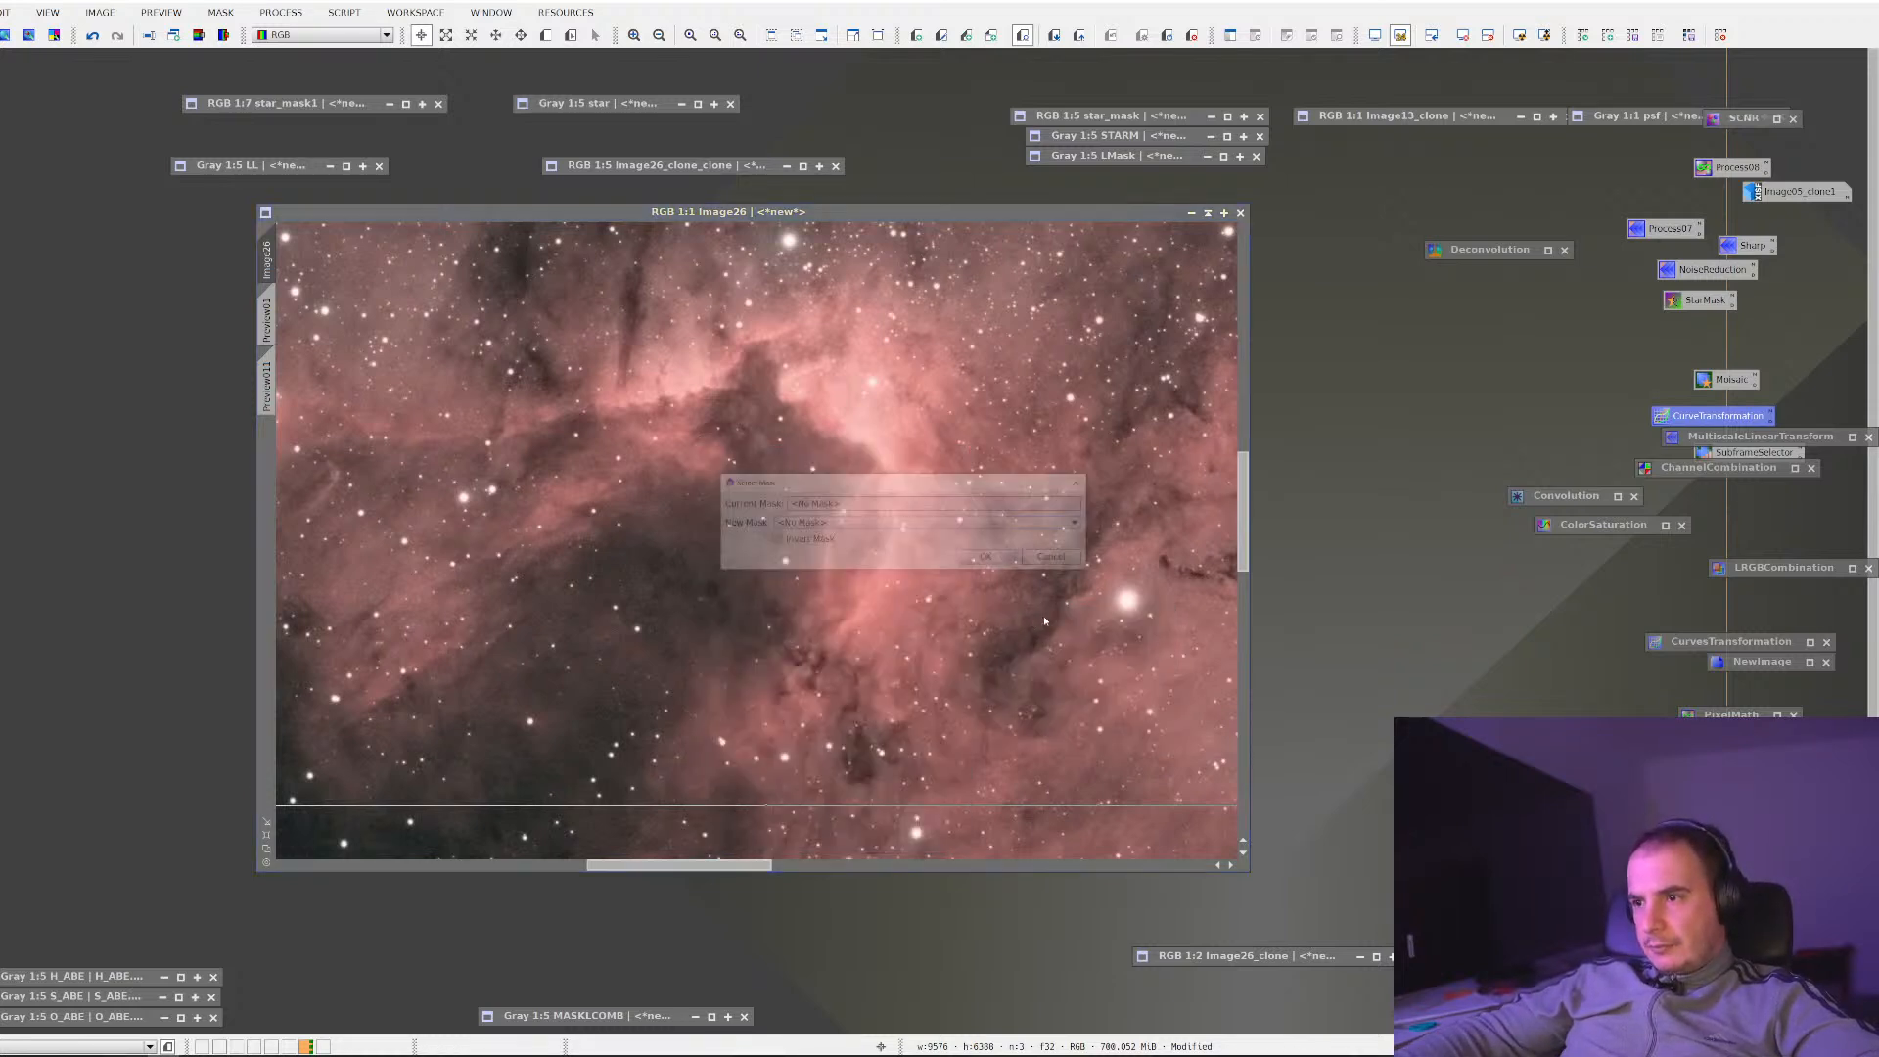
pyautogui.click(869, 525)
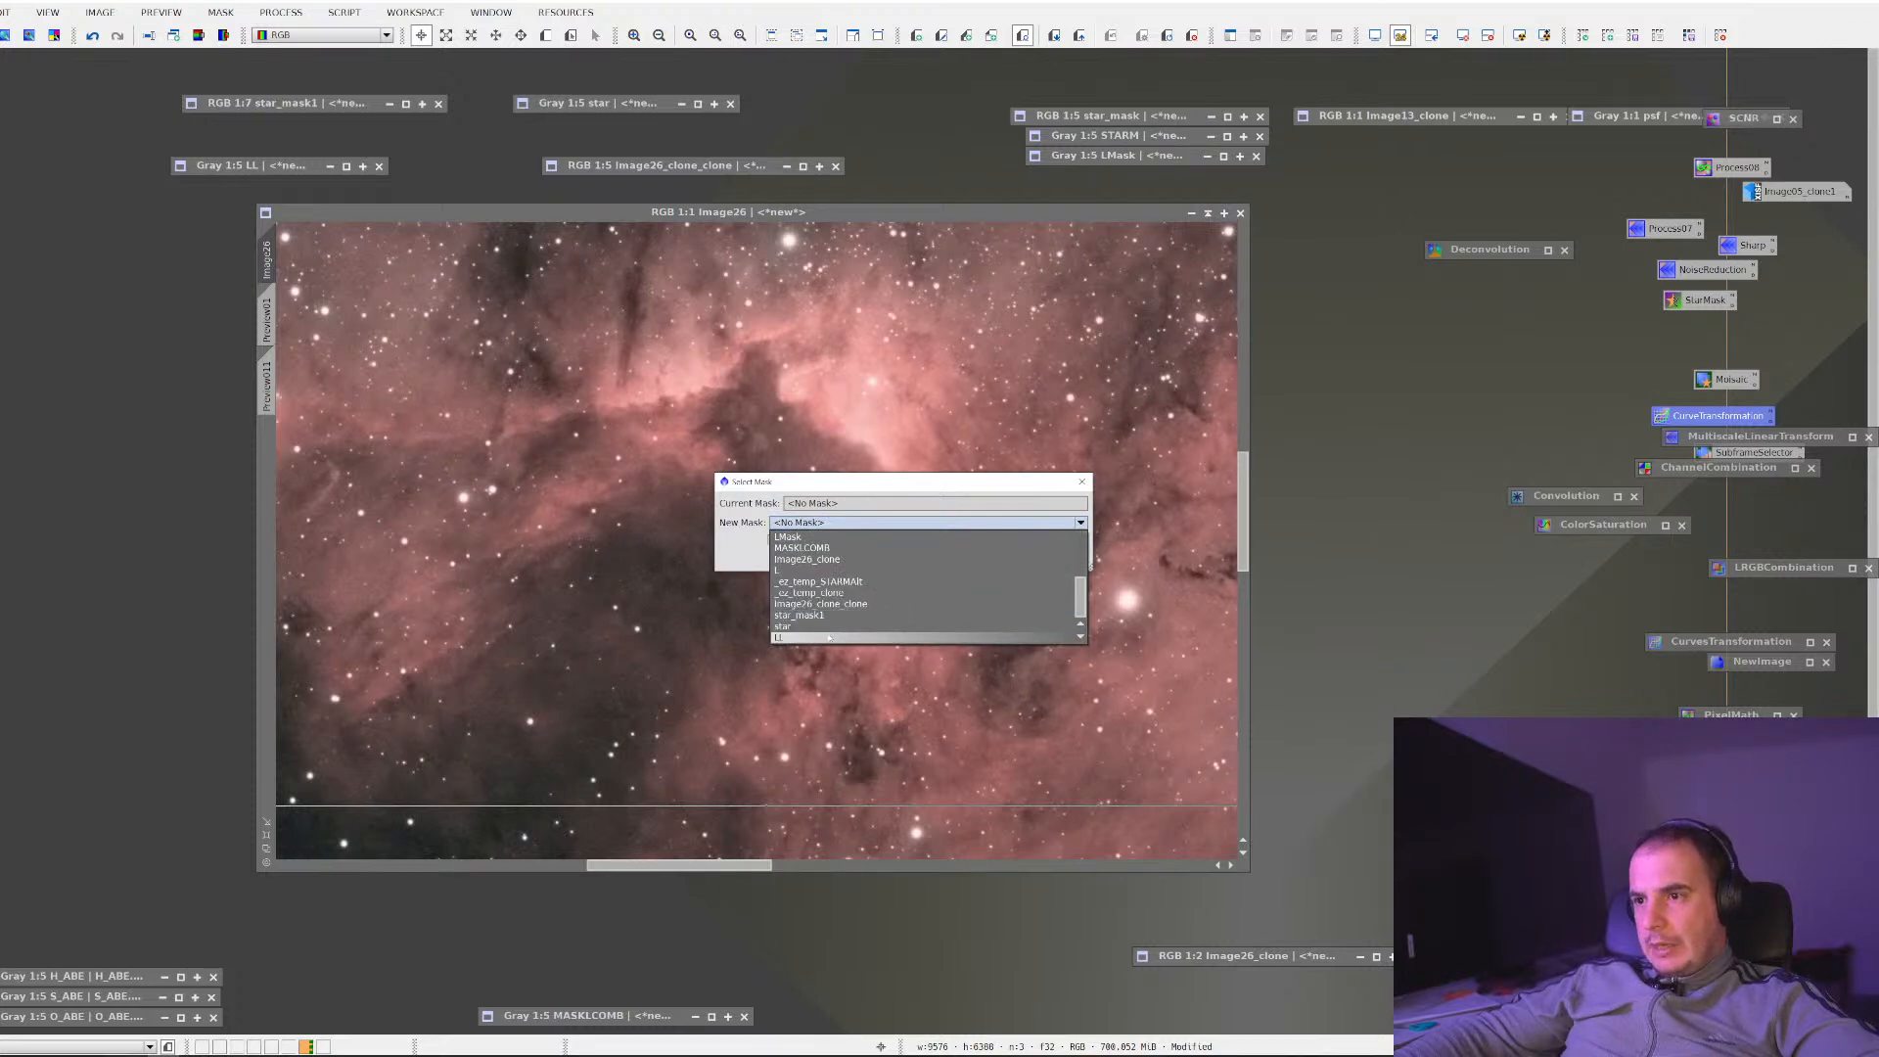
pyautogui.click(829, 637)
pyautogui.click(990, 556)
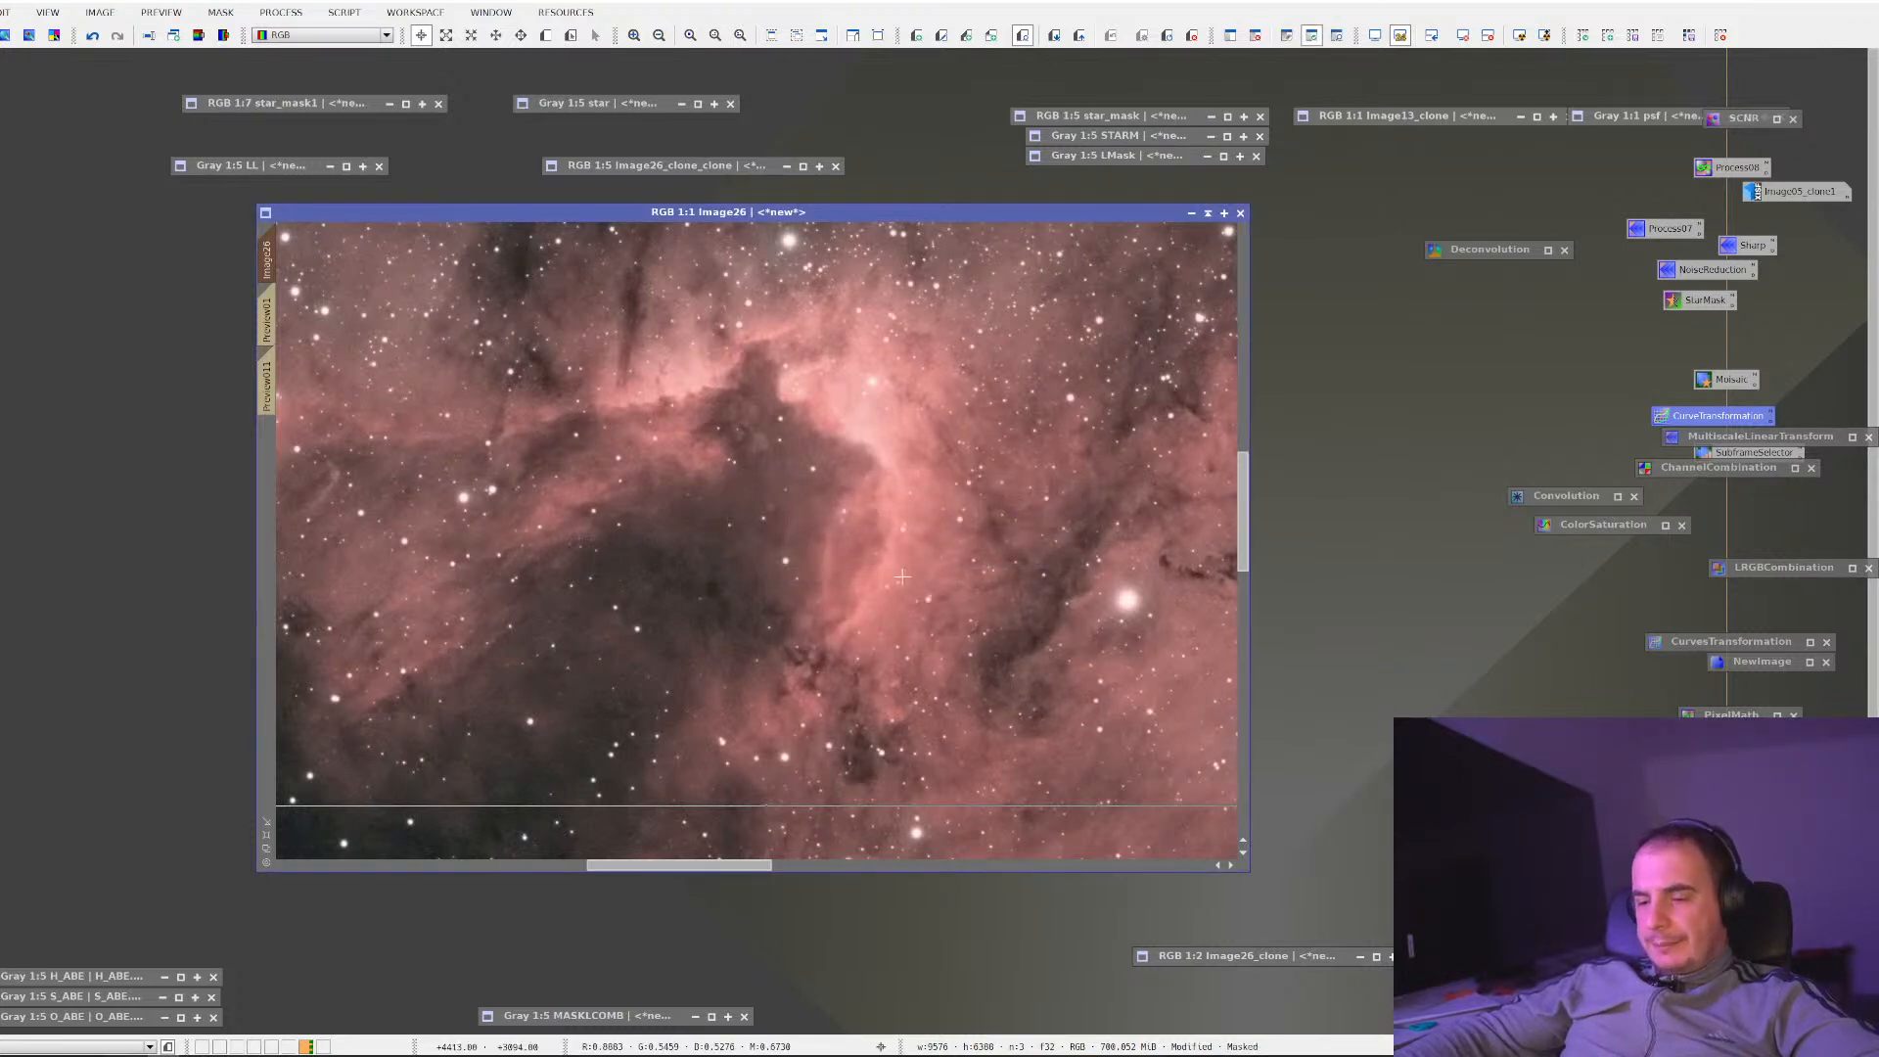
pyautogui.hotkey('ctrl', 'k')
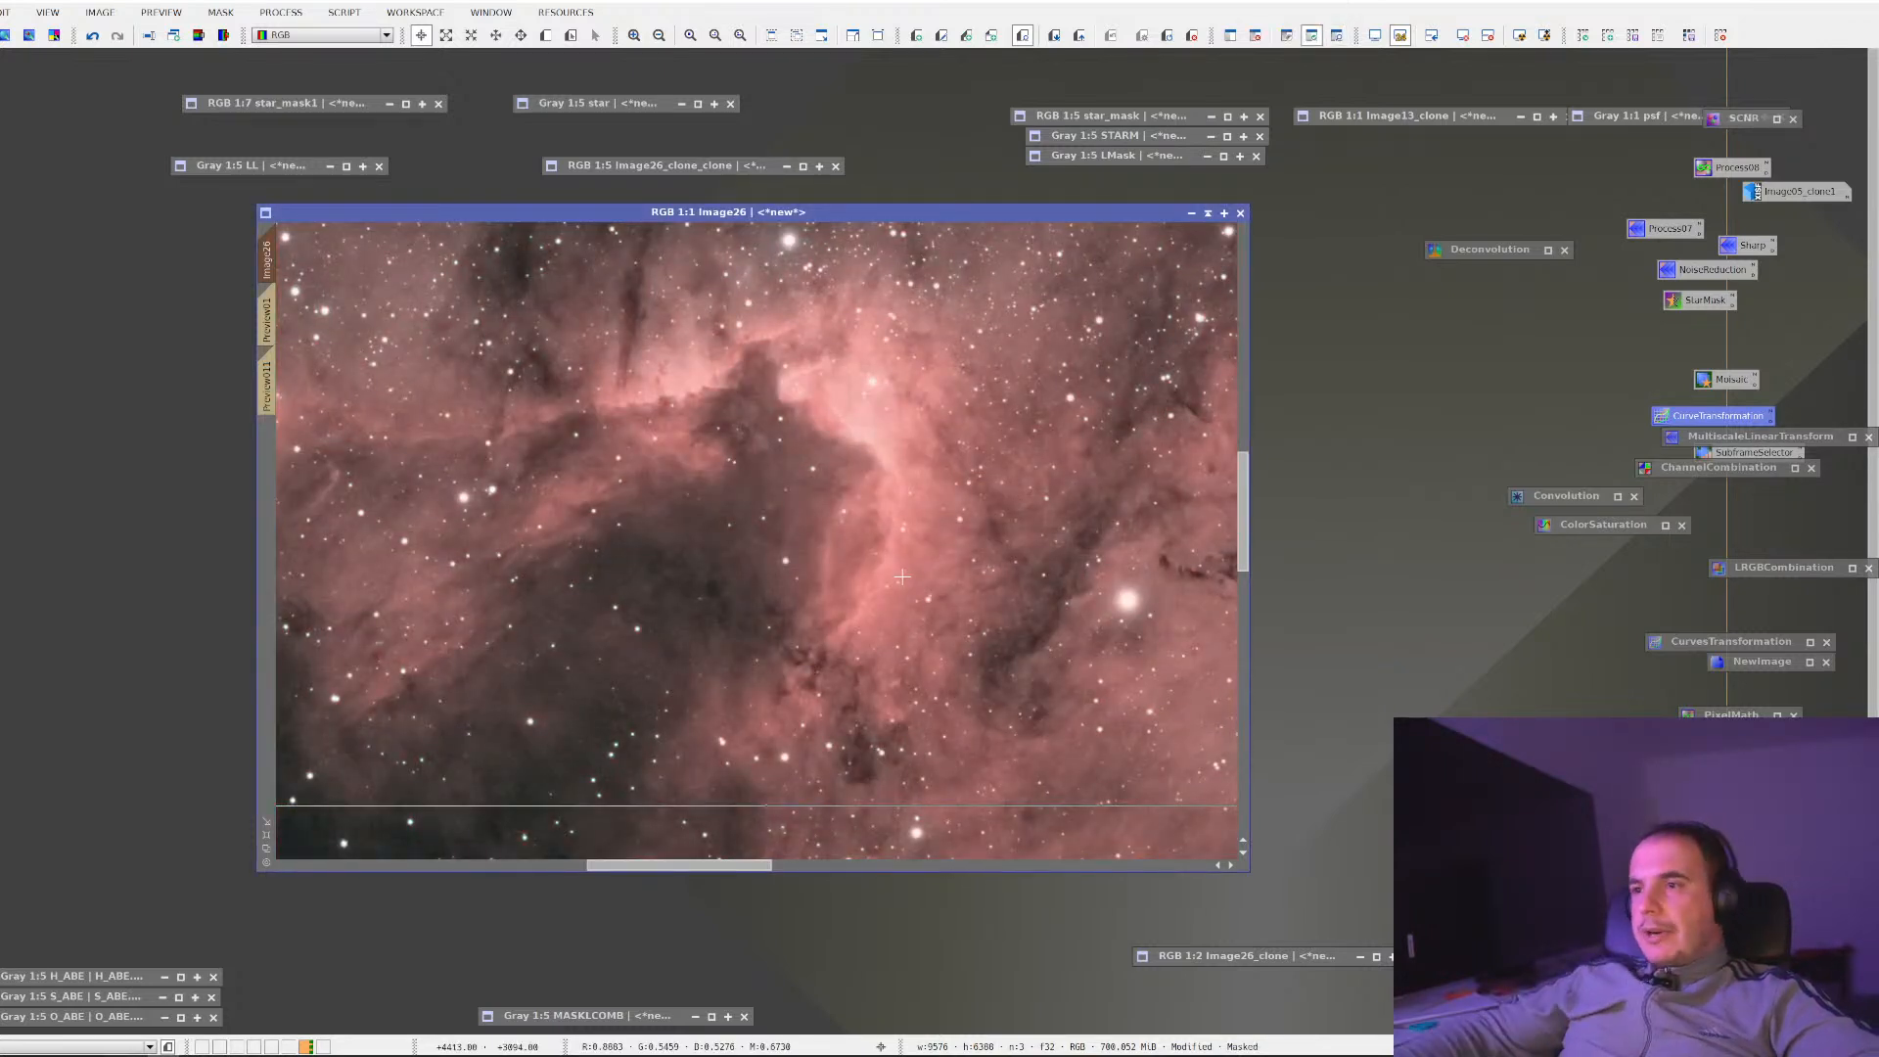
pyautogui.hotkey('ctrl', '-')
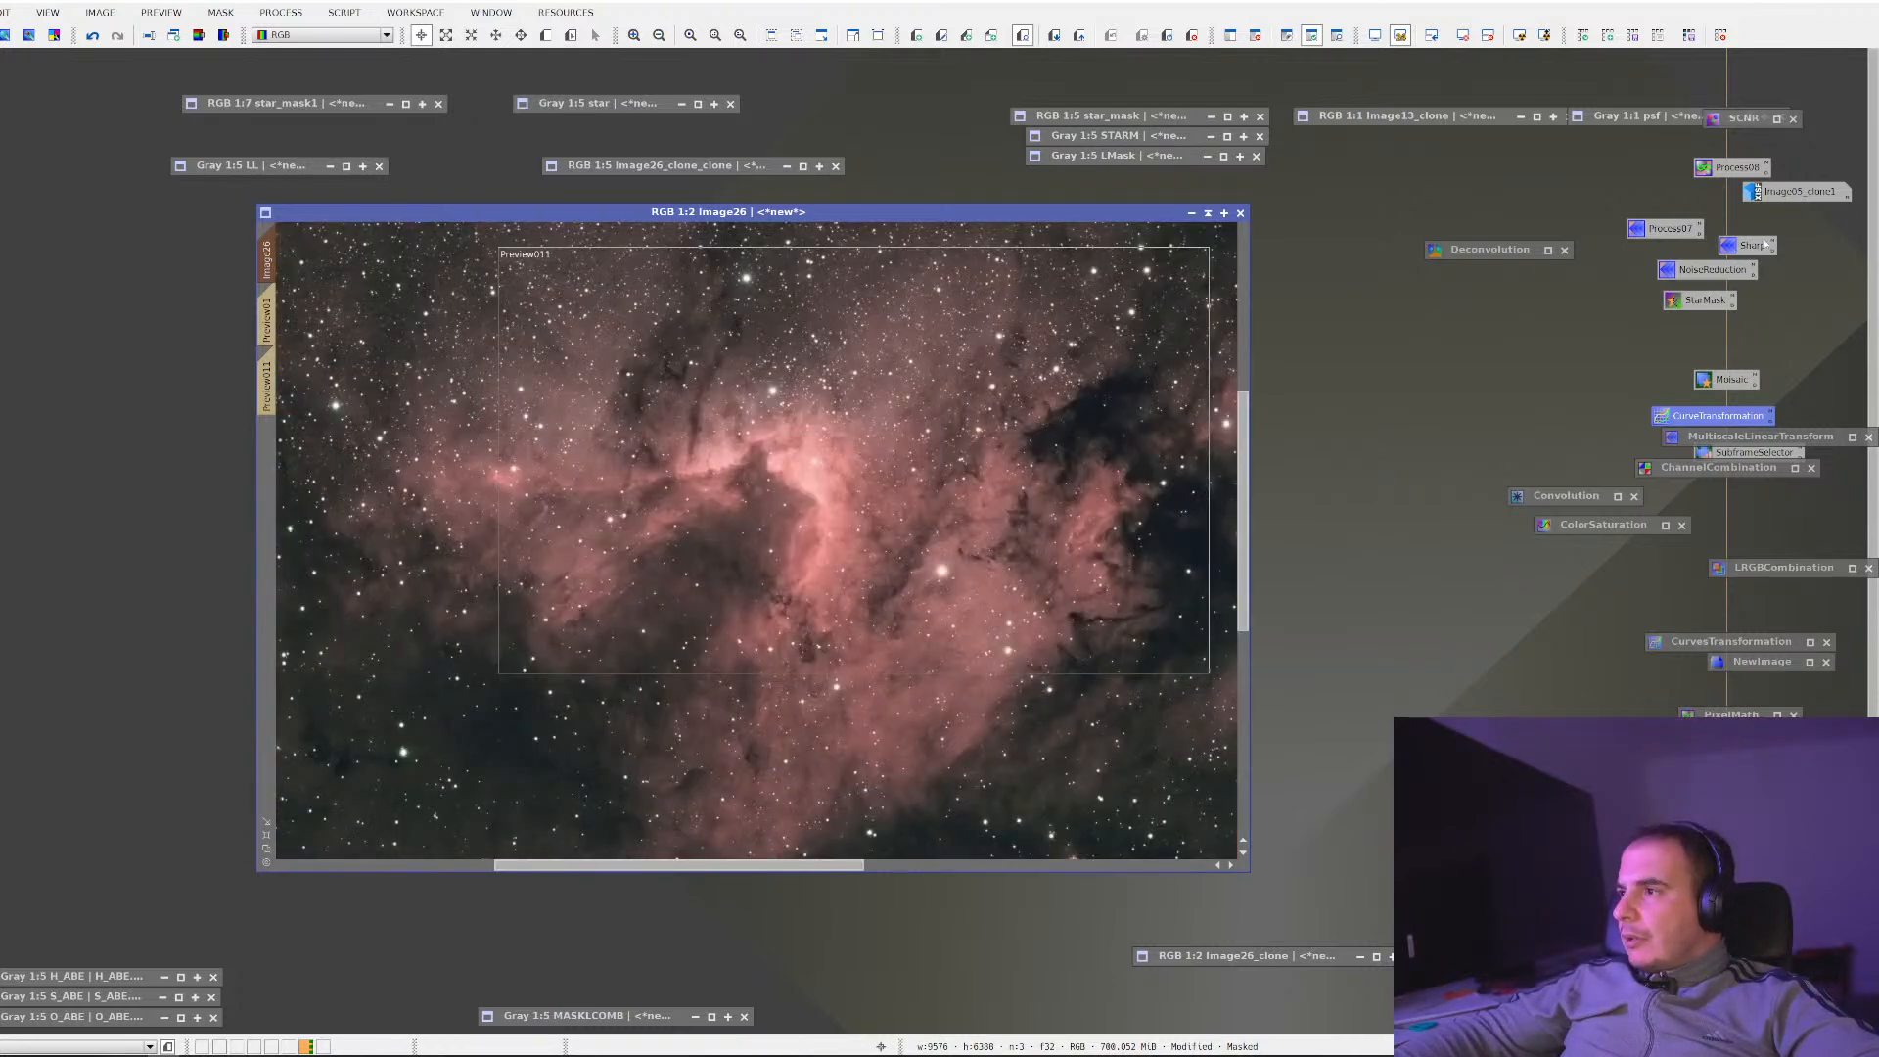
# Load the saved Sharp settings of MultiscaleLinearTransform, review layer 2's 0.020 bias, and apply the sharpening to Image26 repeatedly
pyautogui.doubleClick(1743, 247)
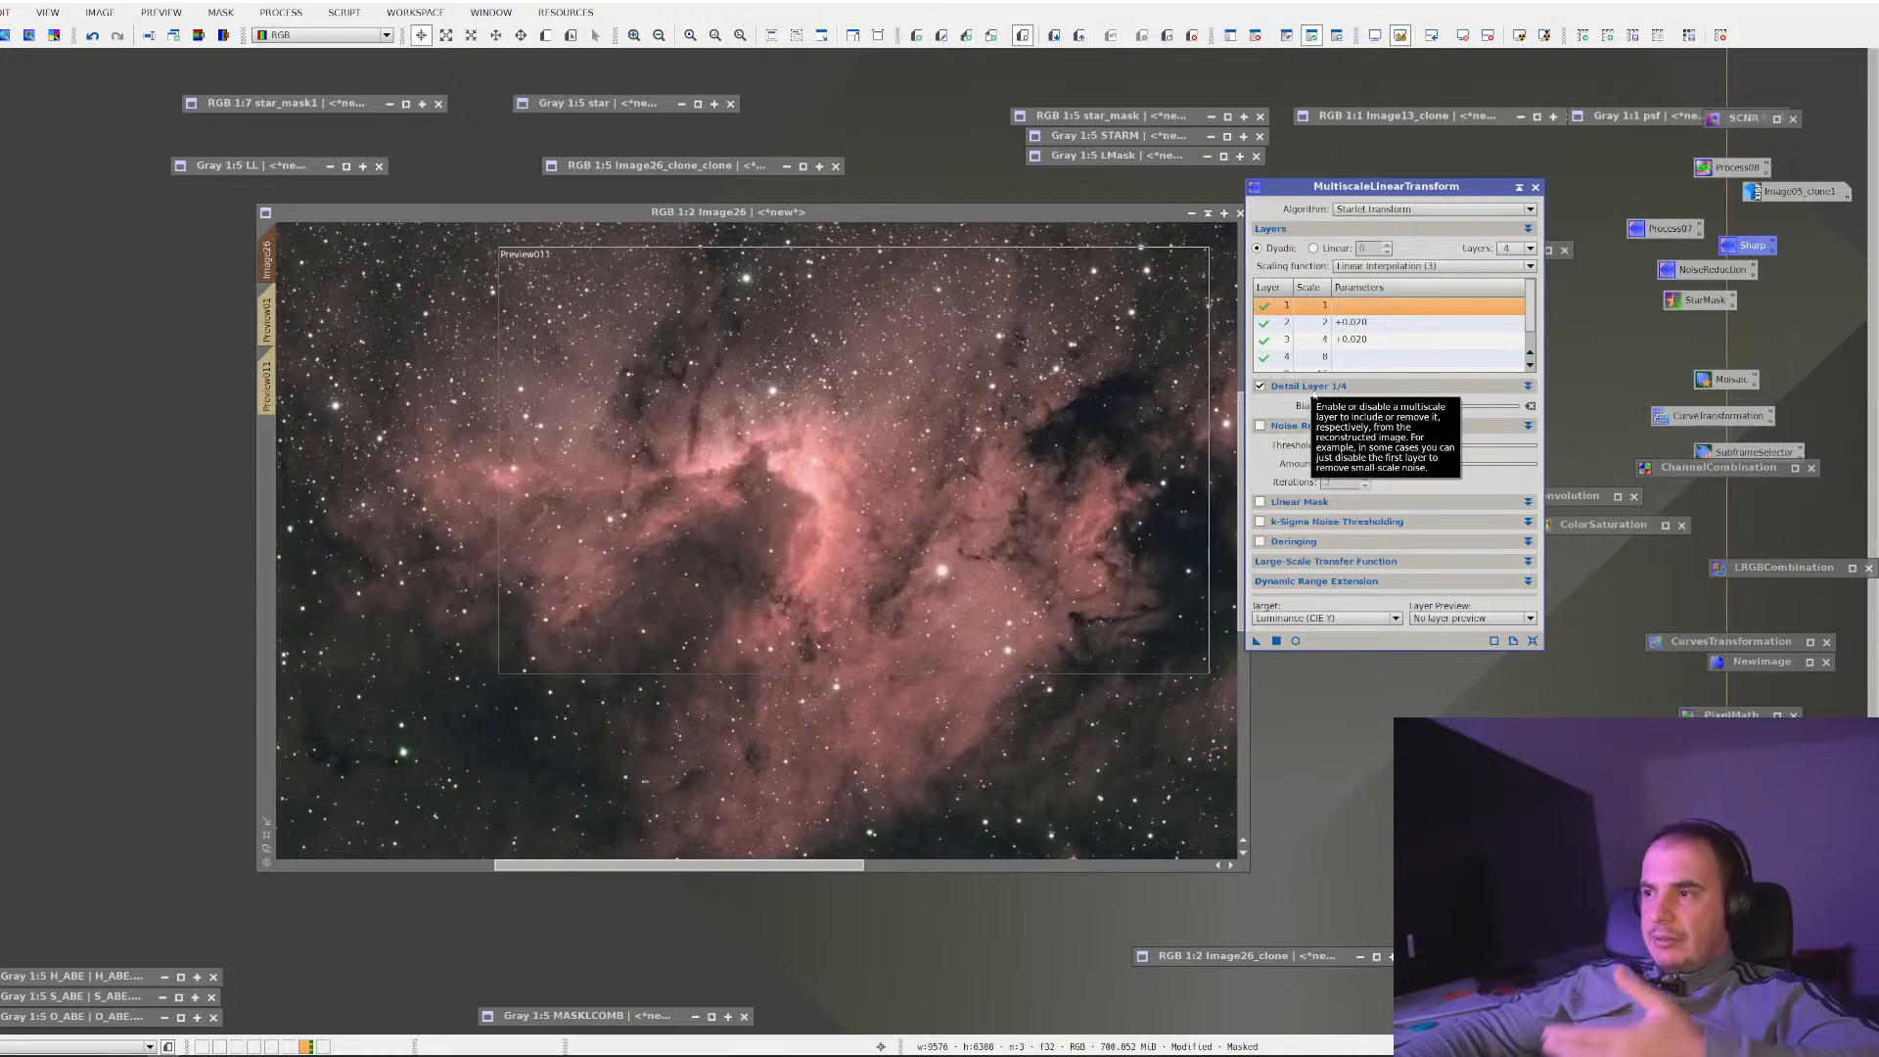
pyautogui.click(1379, 323)
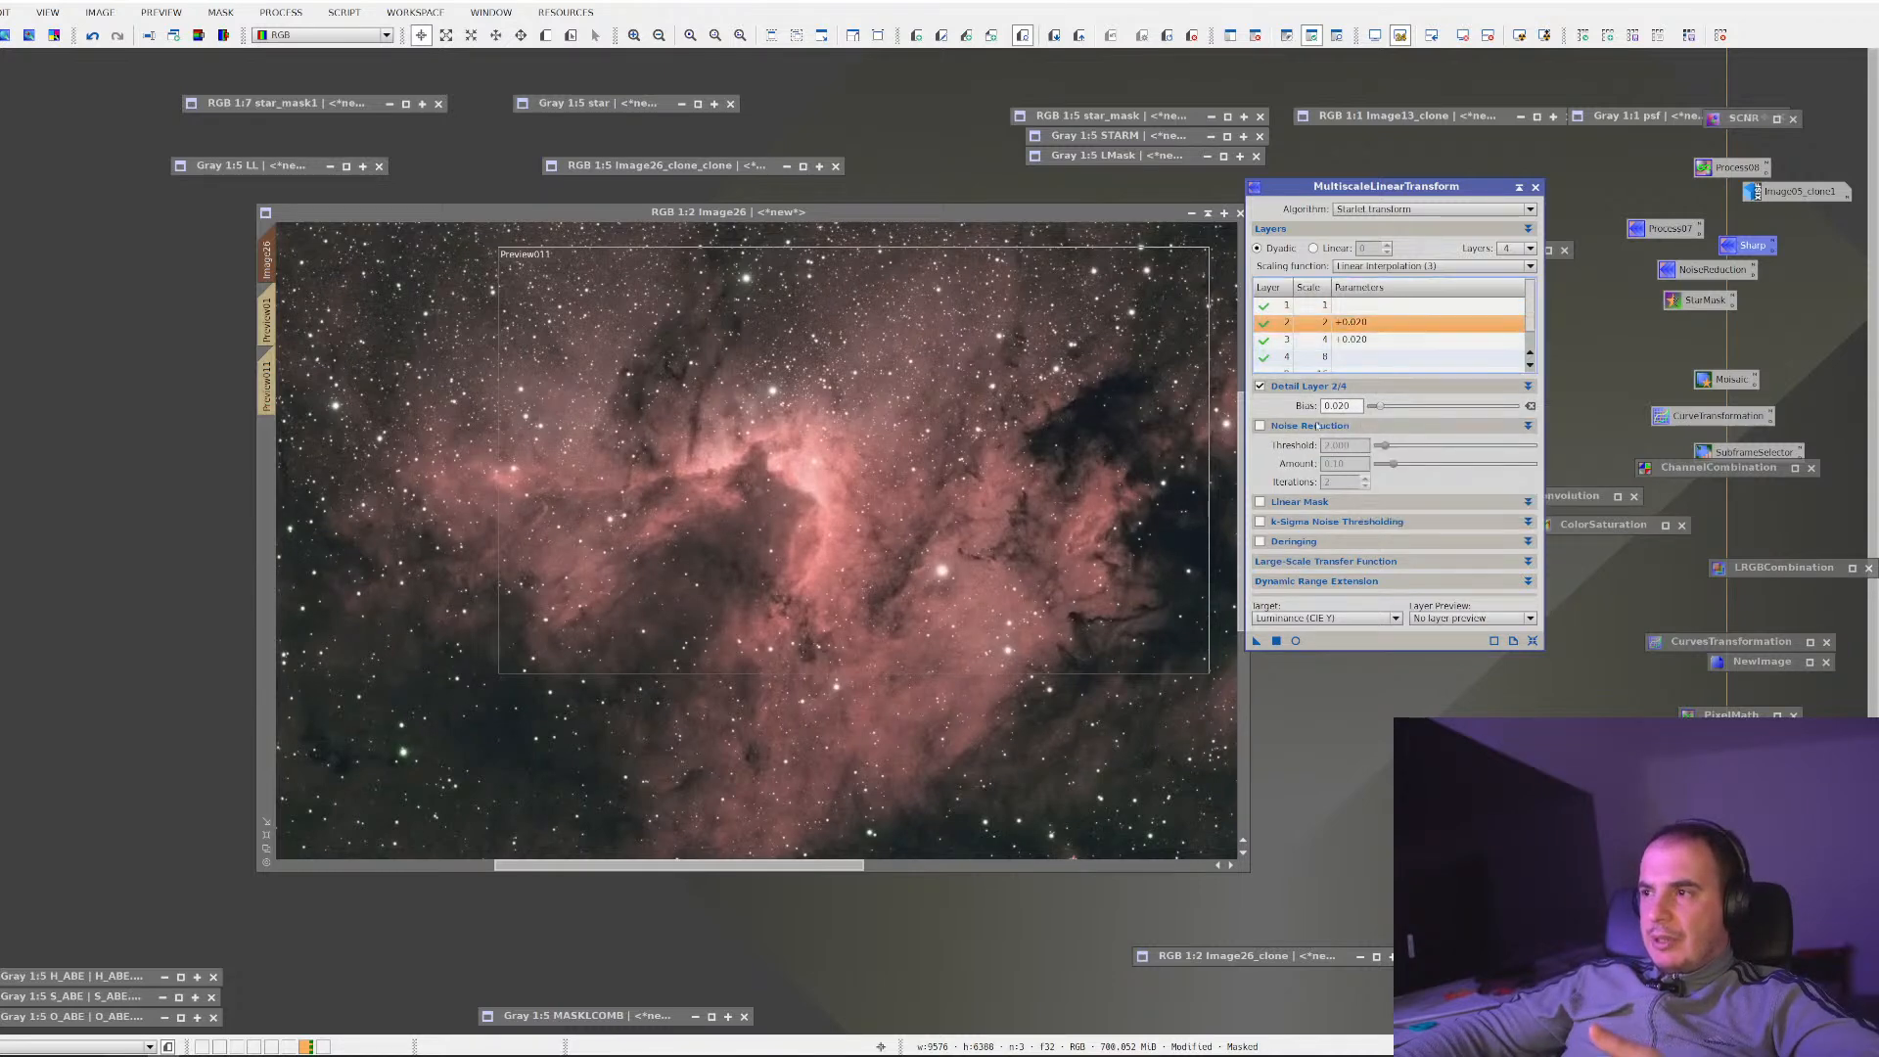
pyautogui.scroll(-1, 570, 450)
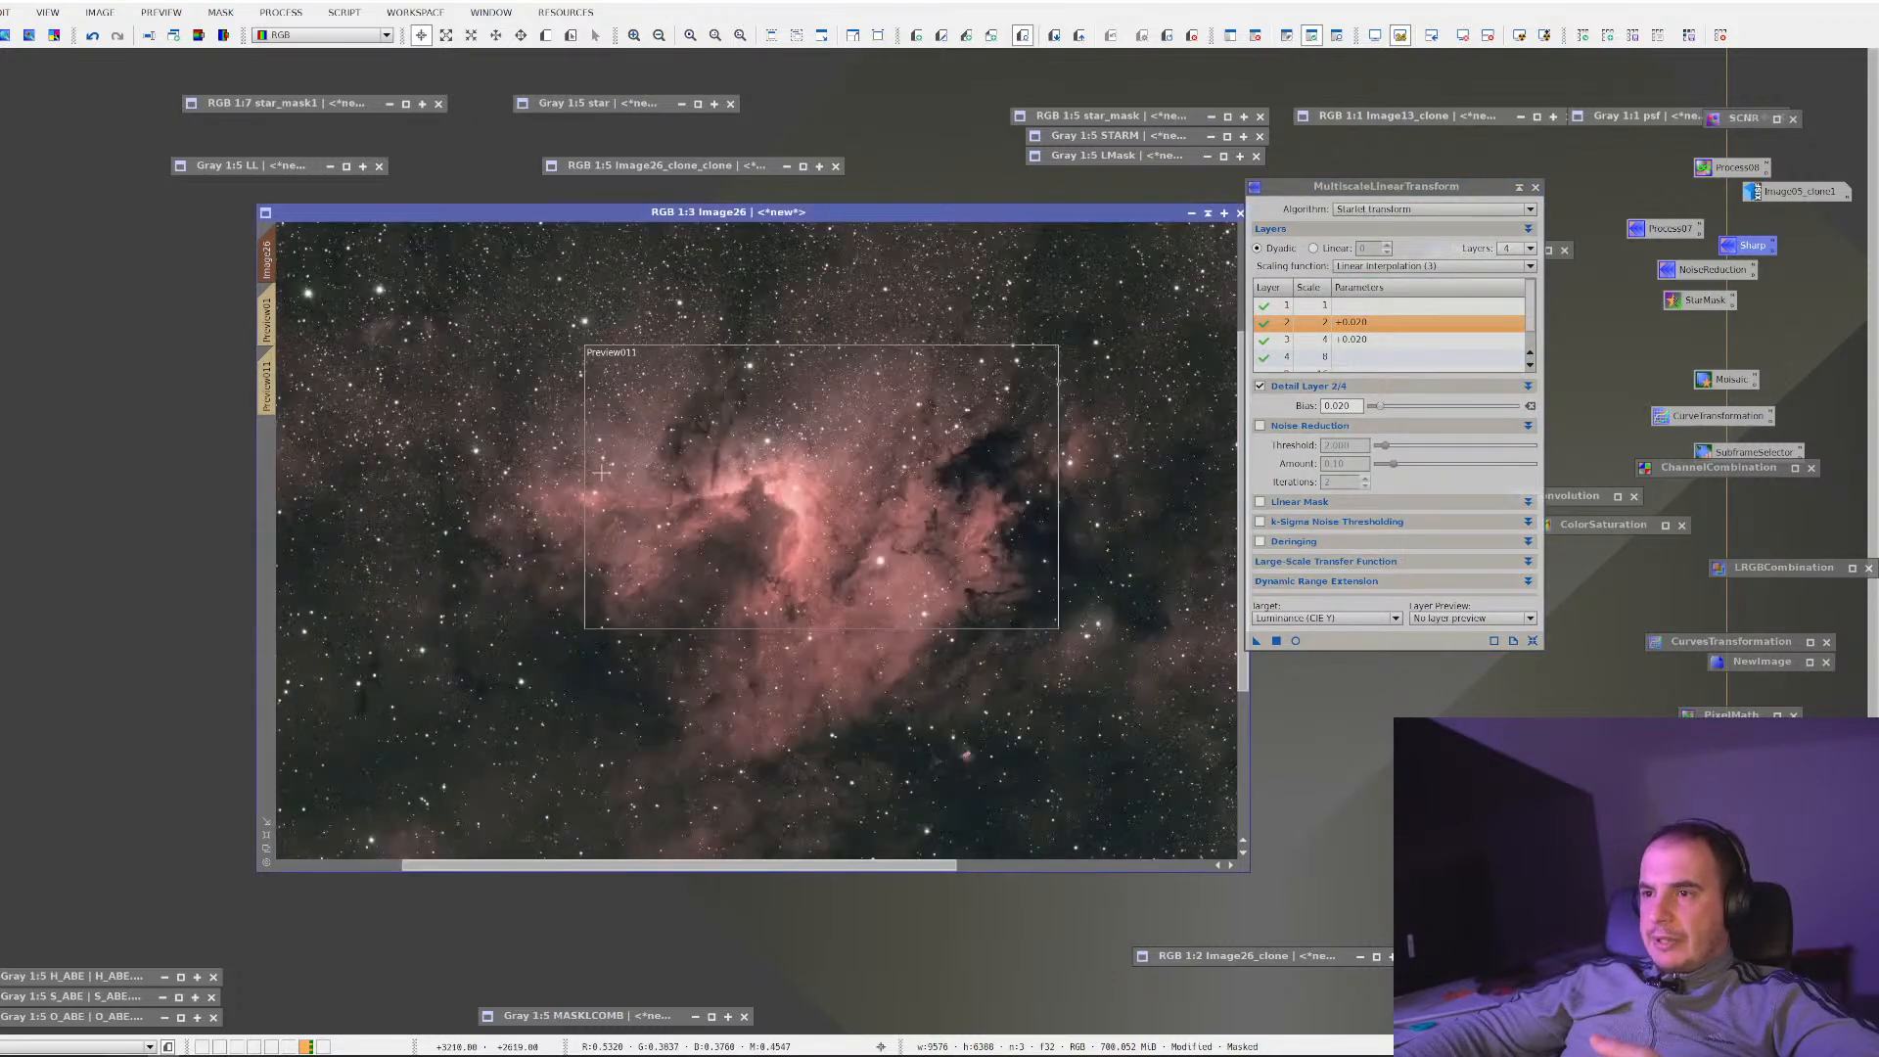
pyautogui.scroll(2, 611, 475)
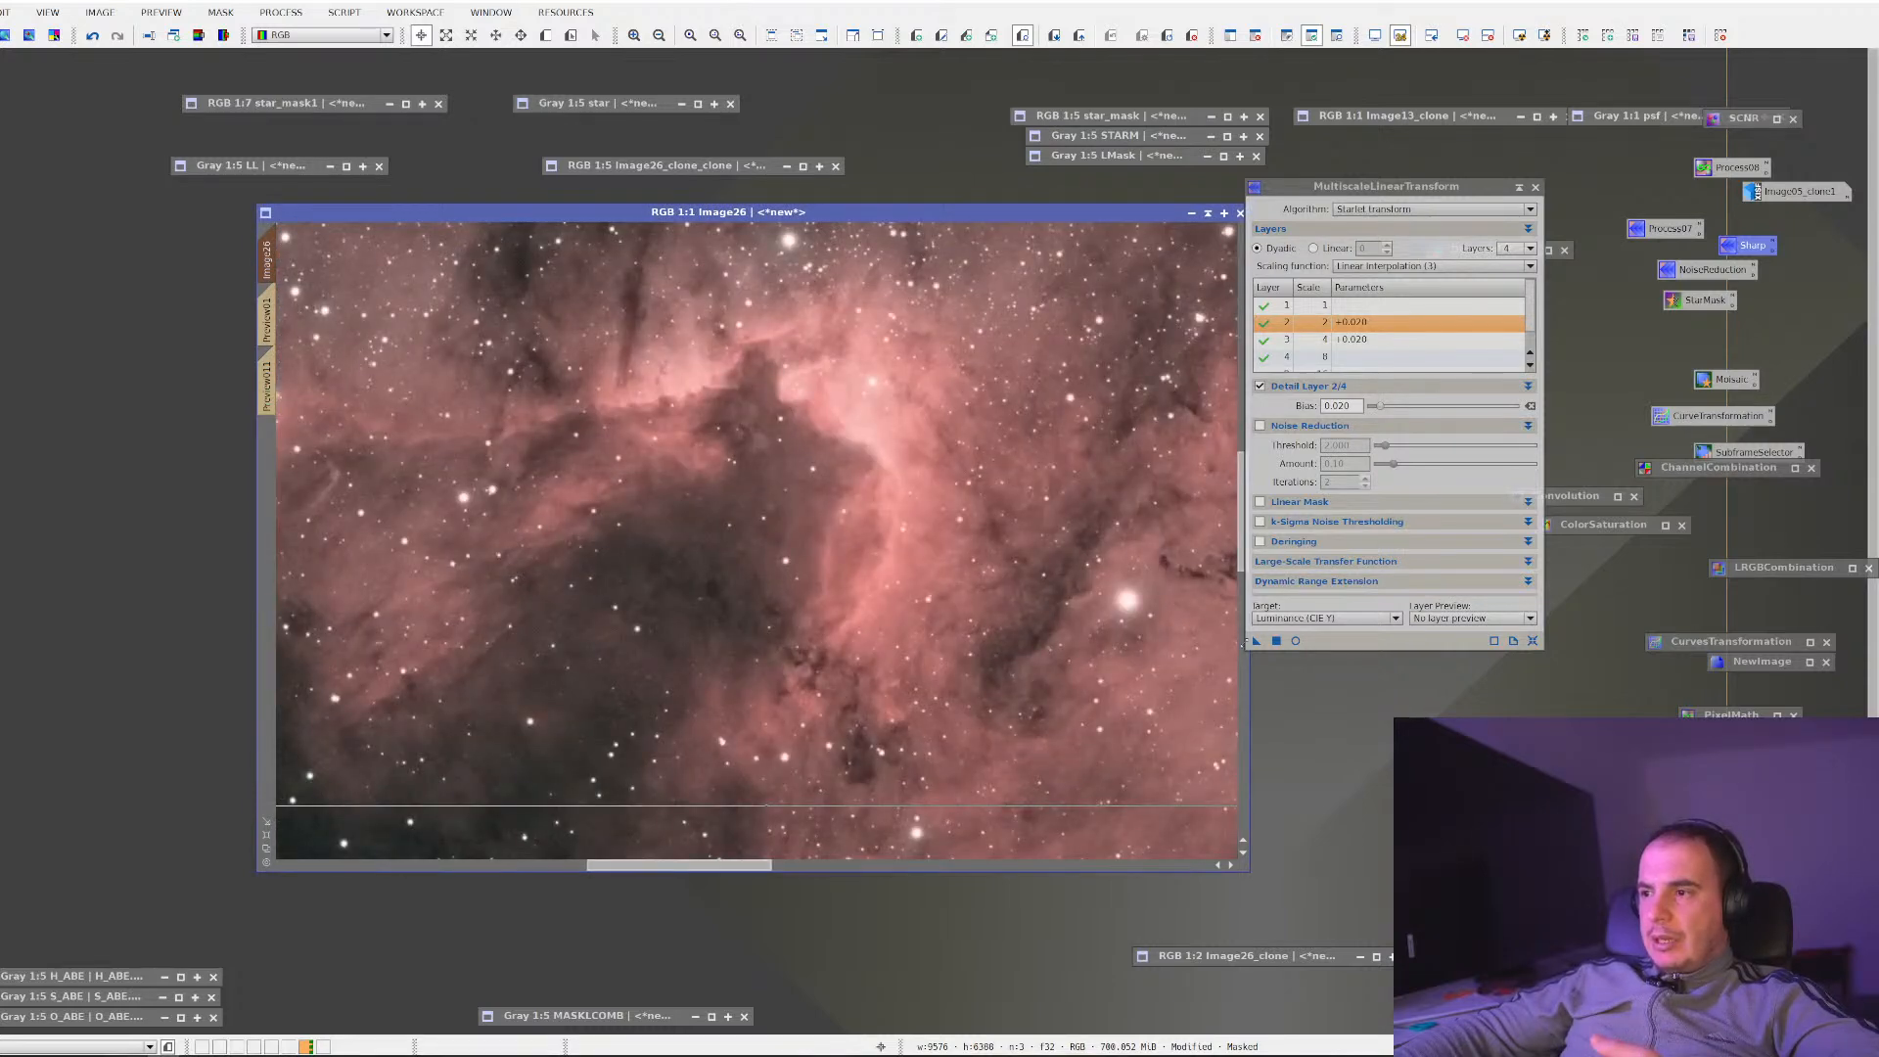
pyautogui.click(1256, 641)
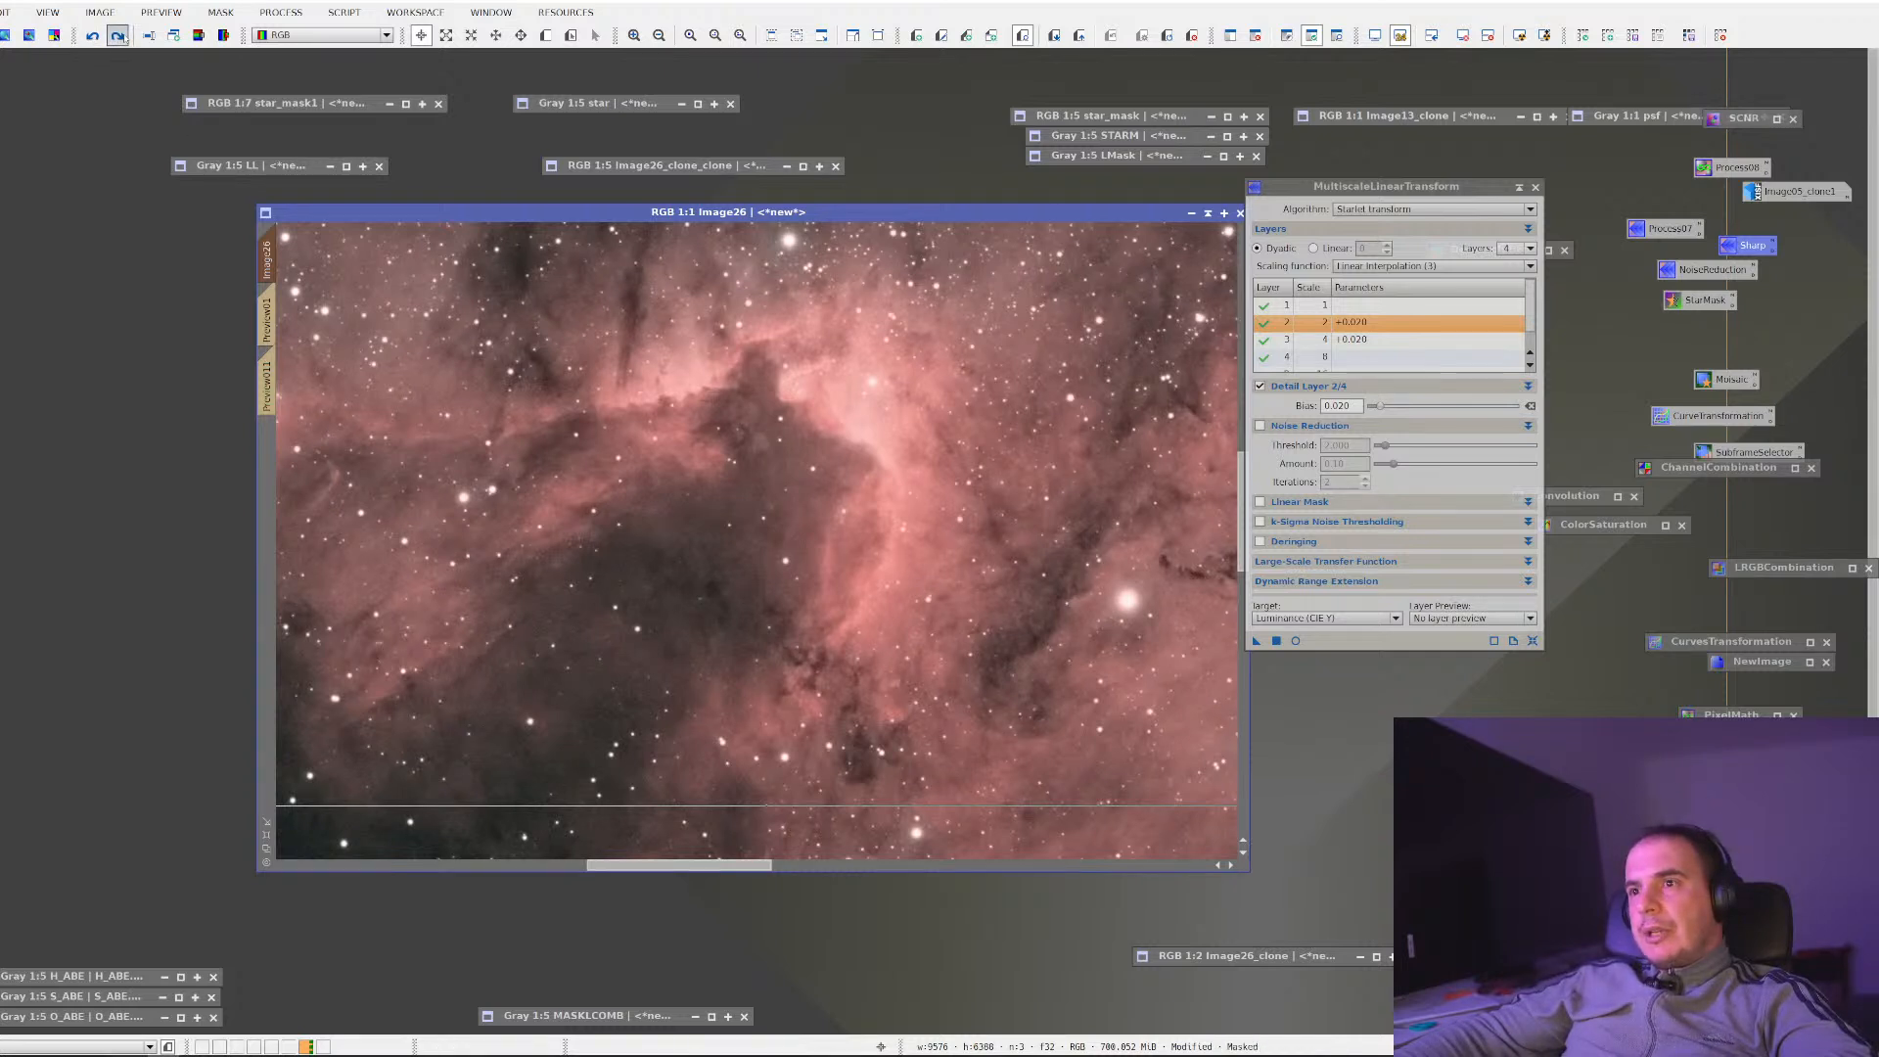
pyautogui.moveTo(1257, 641); pyautogui.dragTo(876, 476)
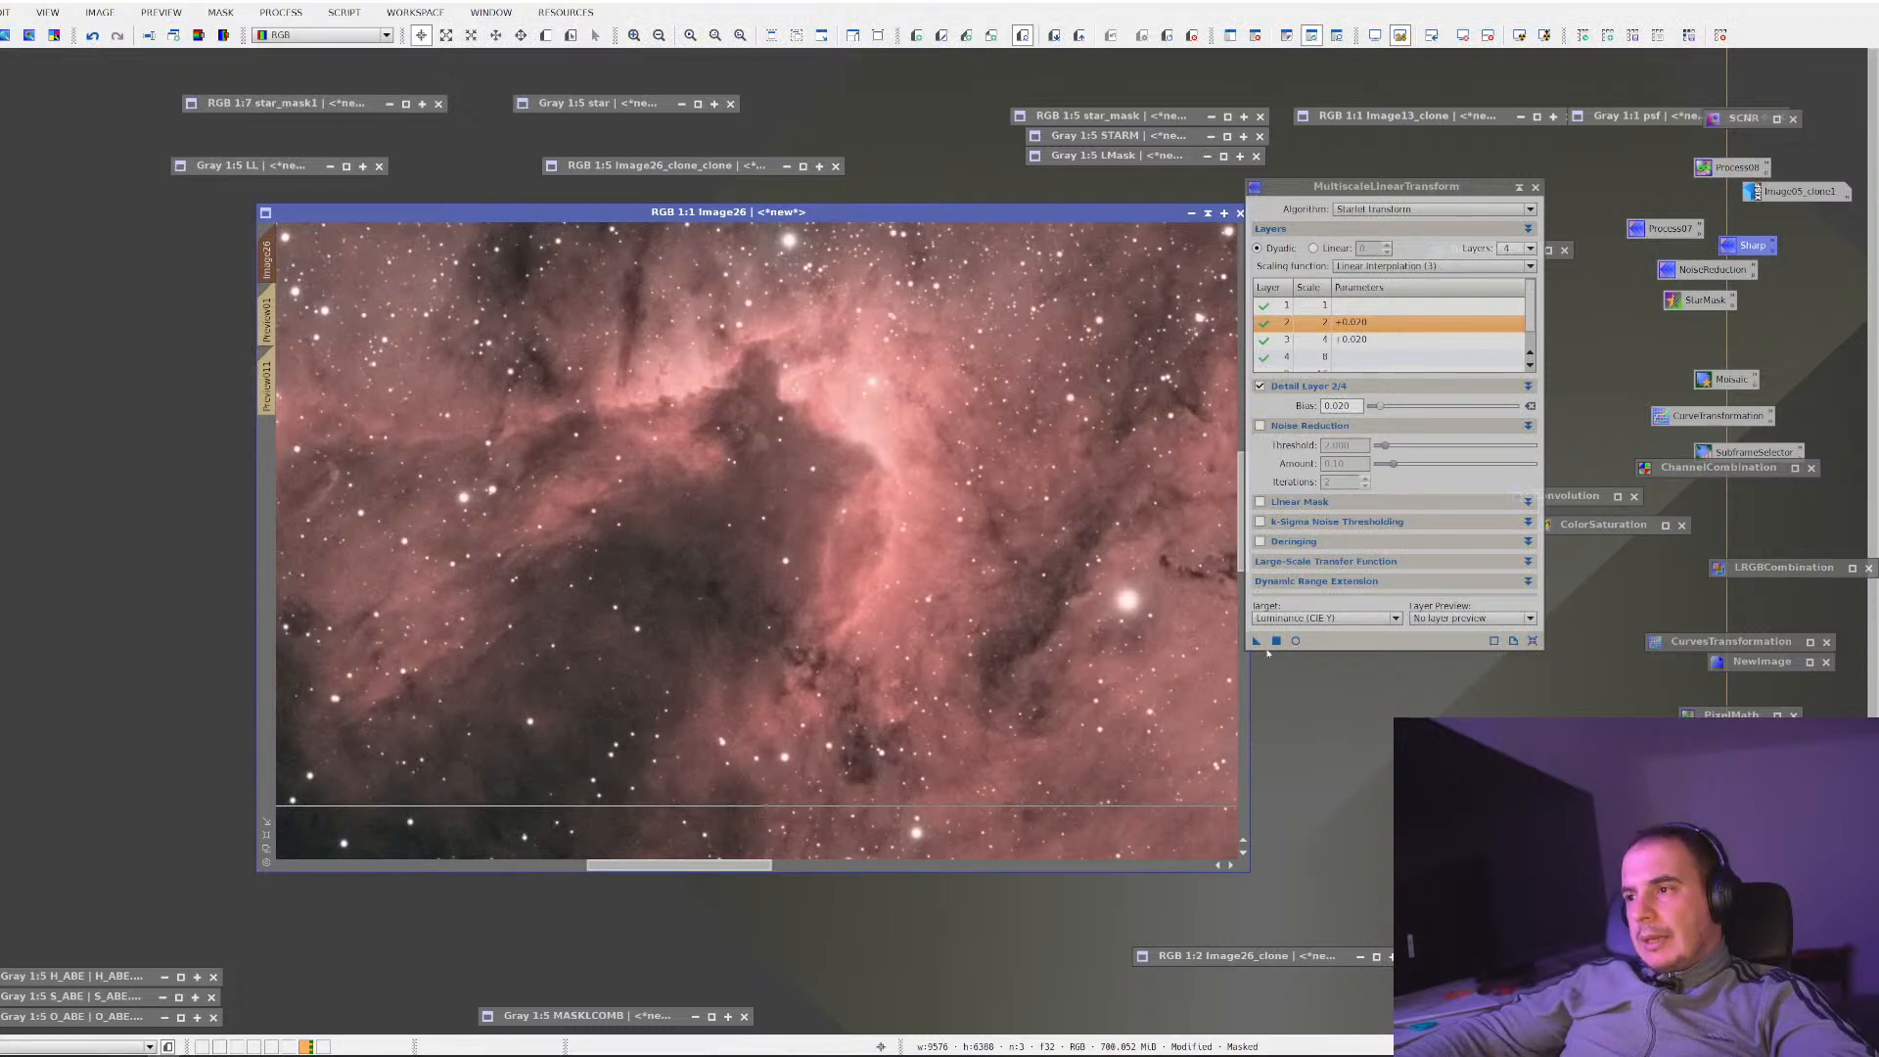
pyautogui.moveTo(1258, 642); pyautogui.dragTo(965, 471)
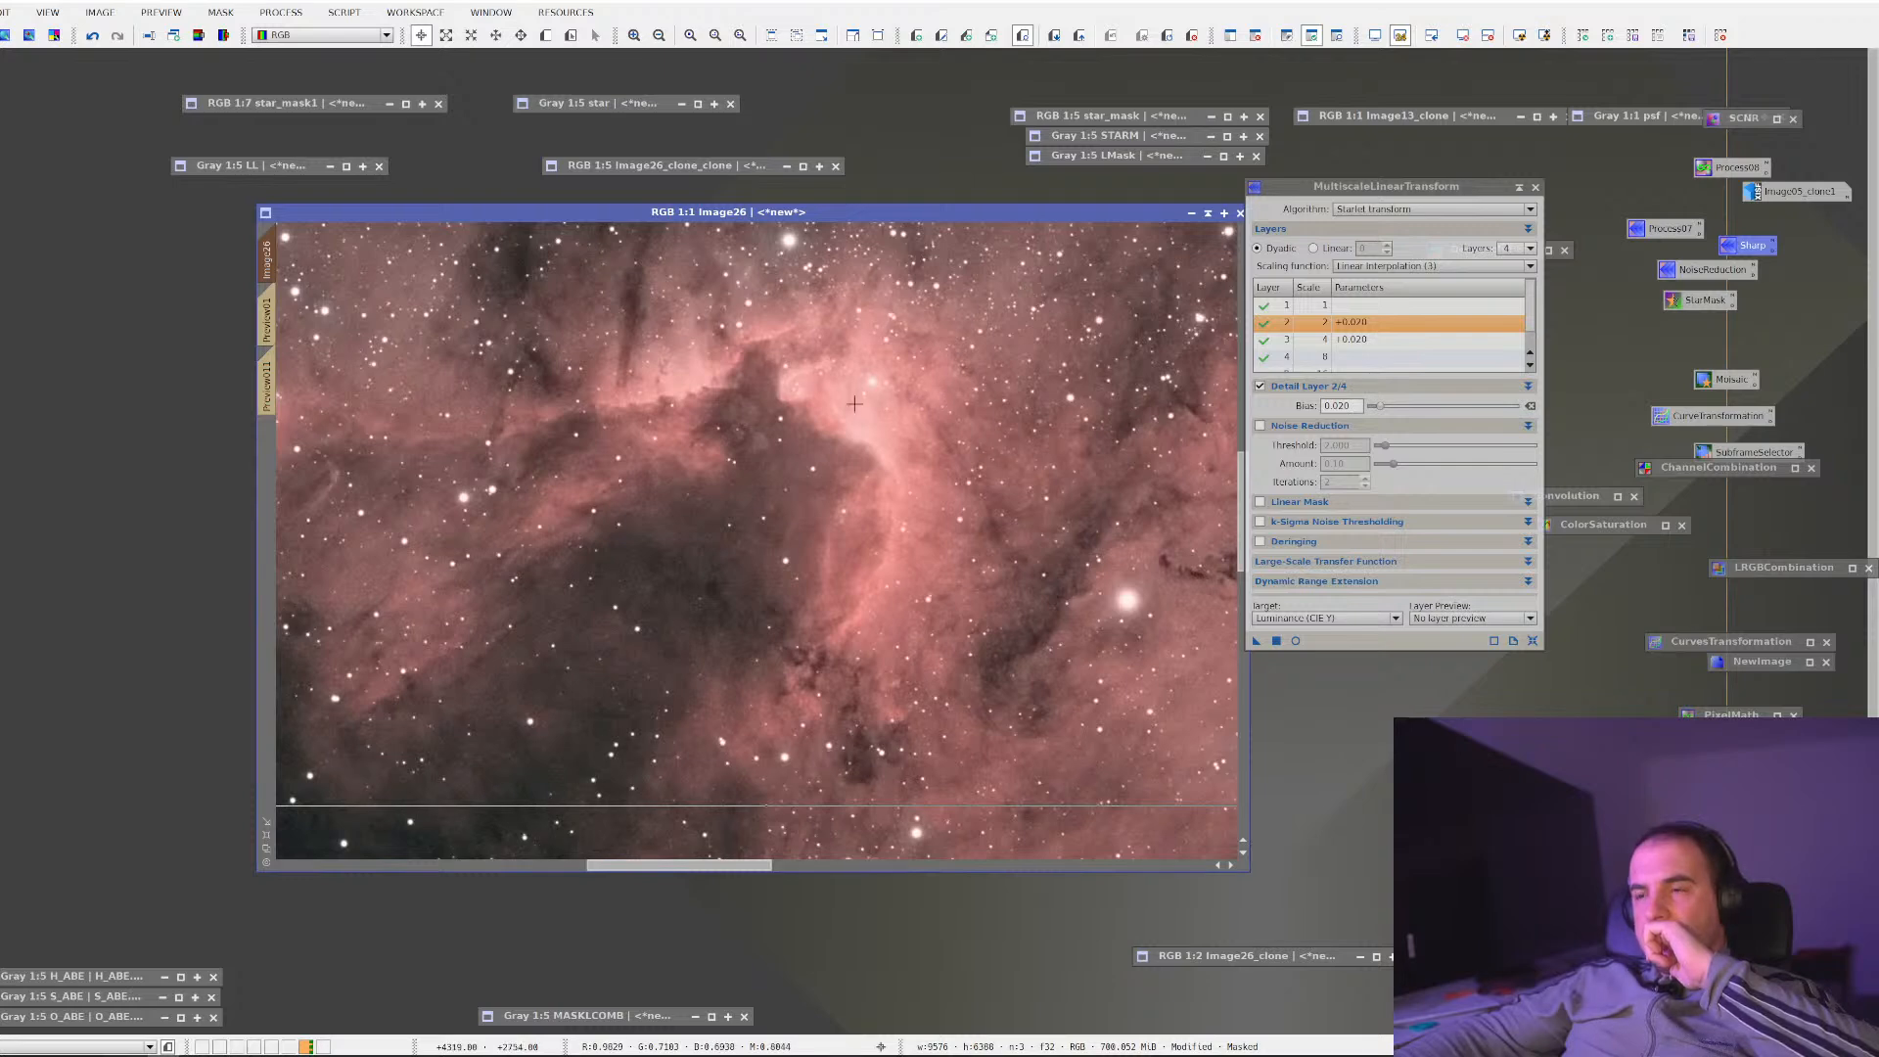
# Compare the whole nebula in Image26 before and after the sharpening by undoing and redoing it
pyautogui.scroll(-1, 862, 405)
pyautogui.scroll(-2, 854, 403)
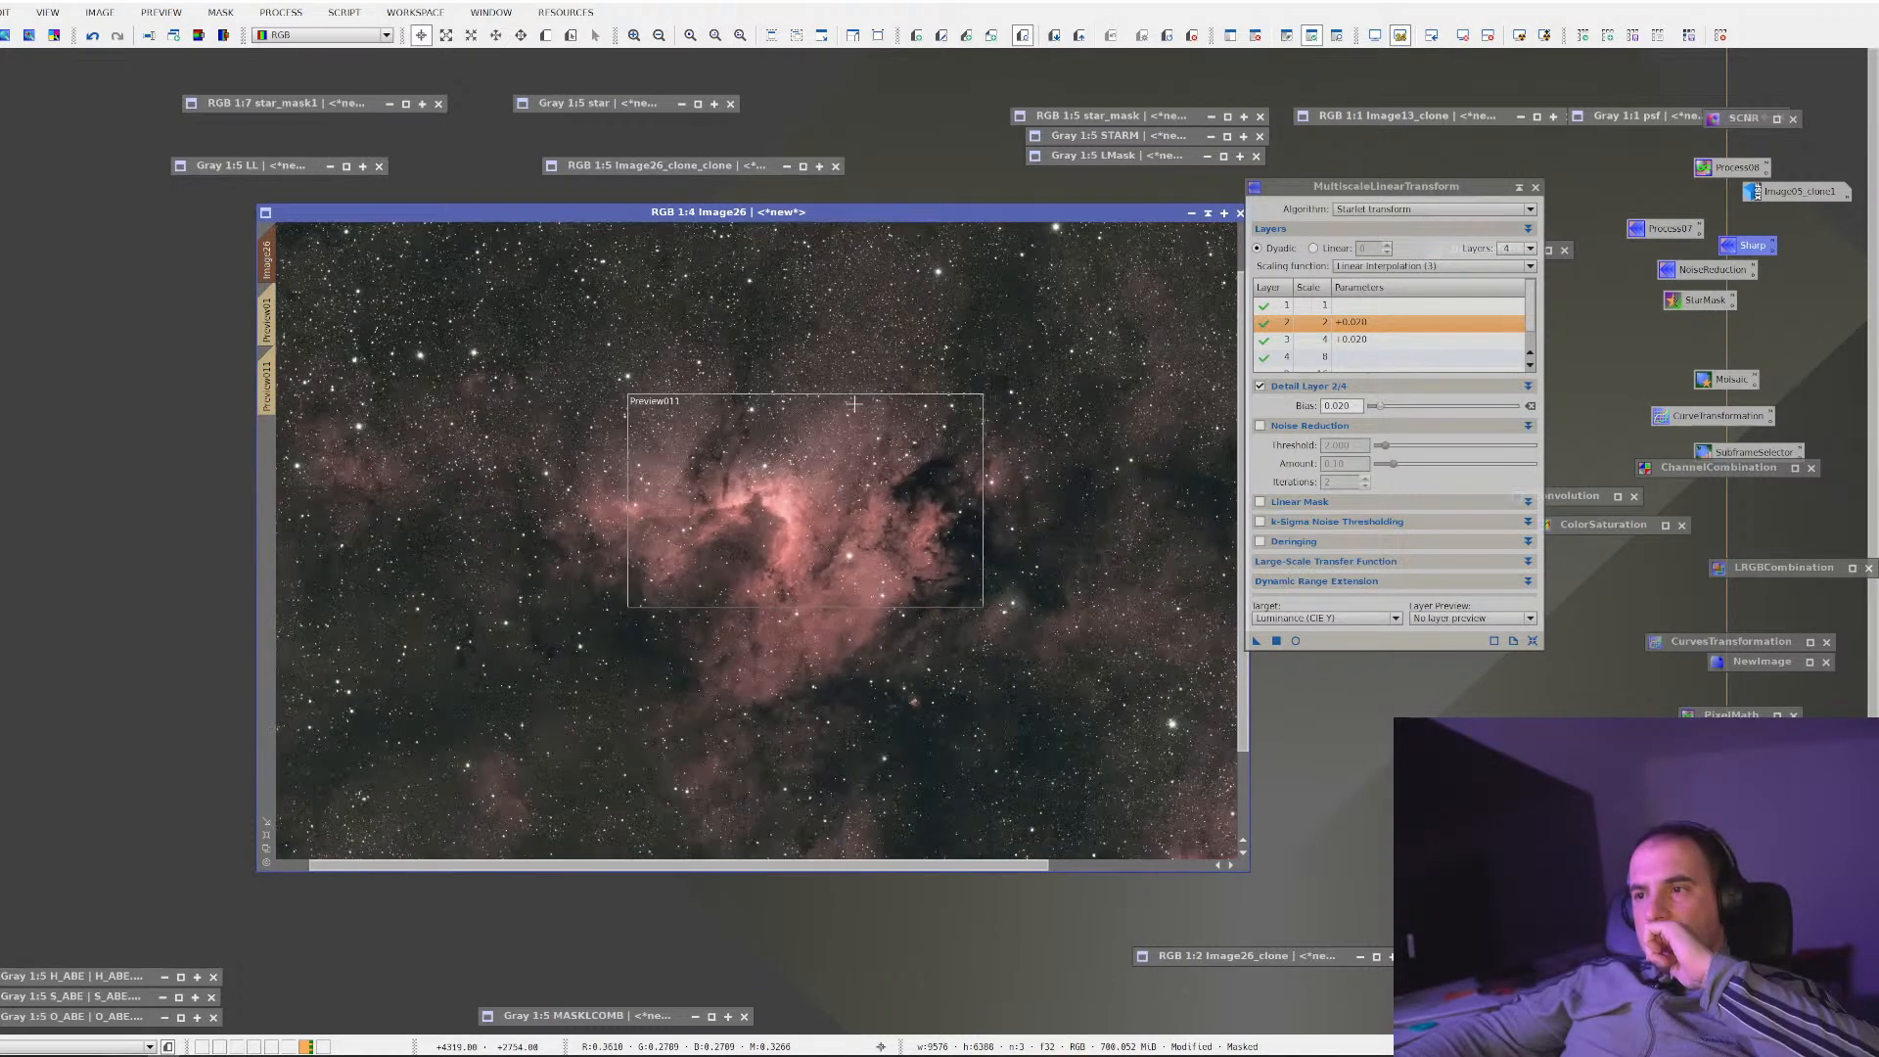
pyautogui.scroll(1, 541, 293)
pyautogui.click(93, 36)
pyautogui.click(118, 36)
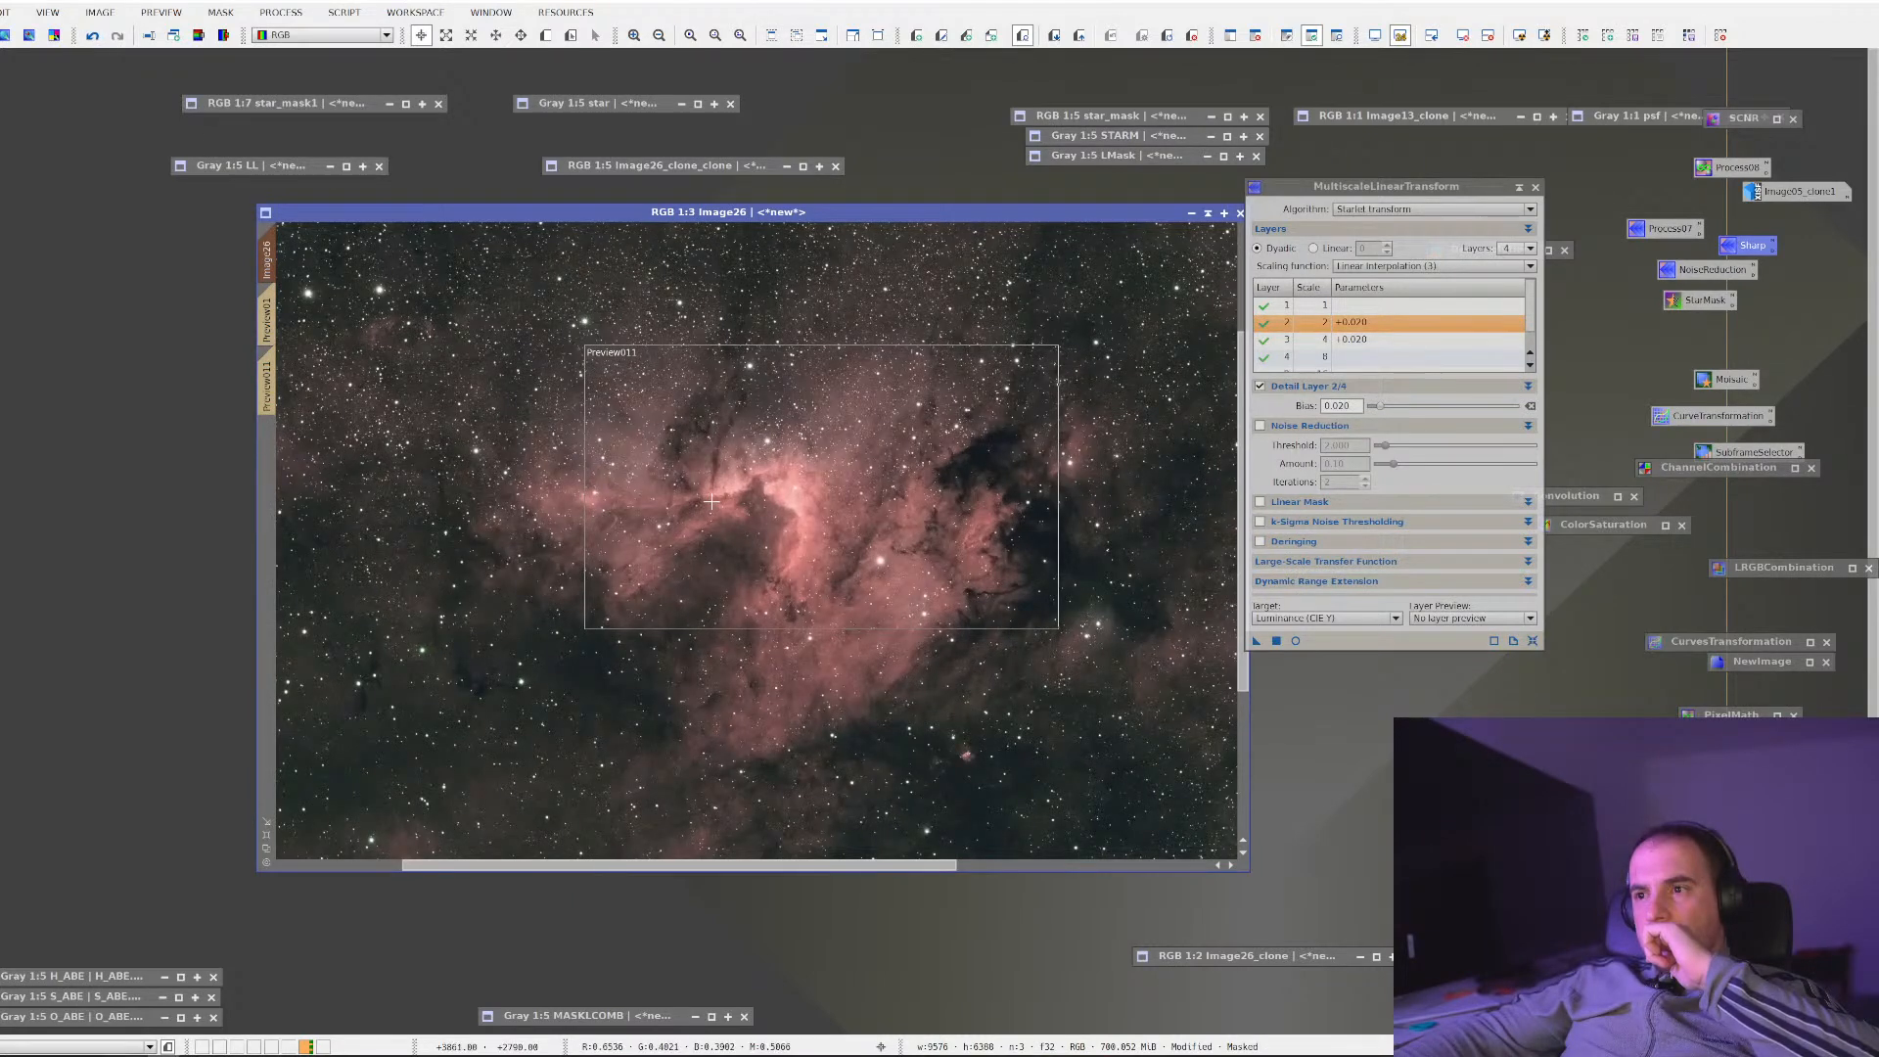
pyautogui.scroll(2, 756, 542)
# Apply the MultiscaleLinearTransform sharpening to Image26 again and compare the nebula core before and after at several magnifications
pyautogui.click(1259, 640)
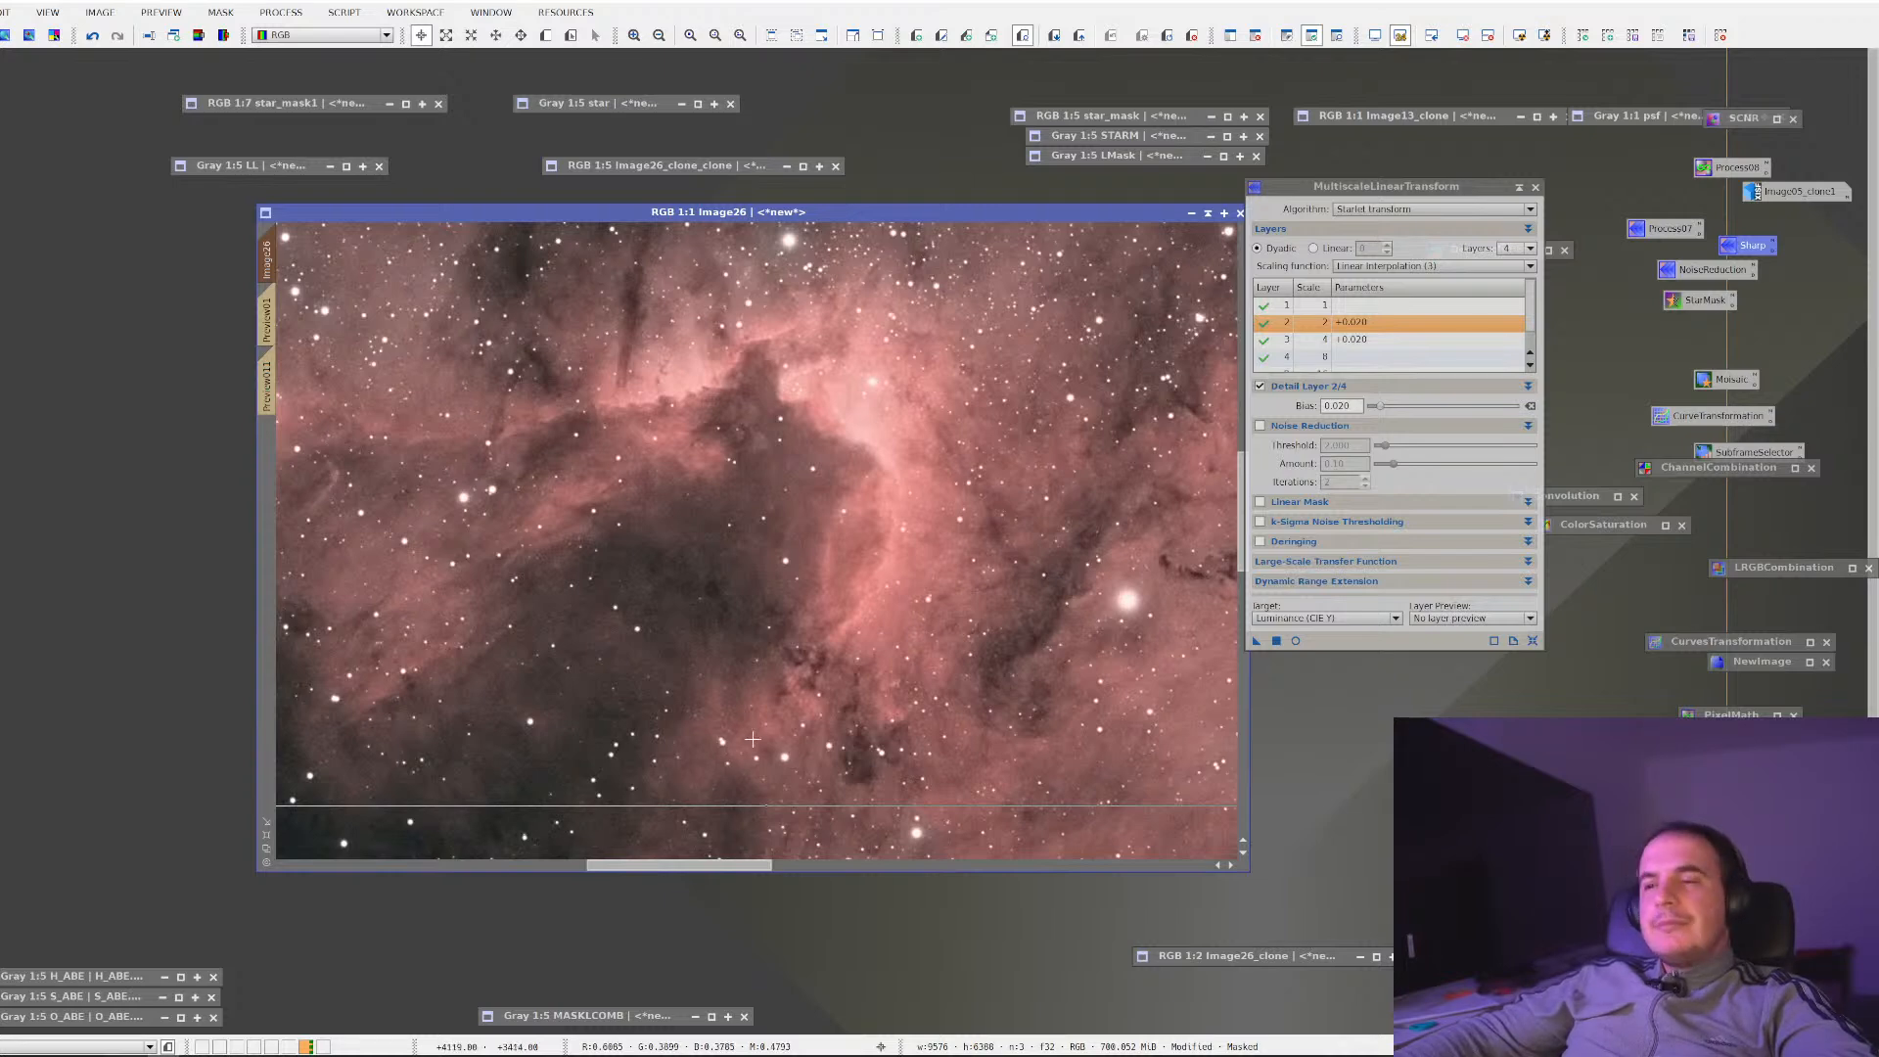
pyautogui.scroll(-1, 770, 726)
pyautogui.scroll(2, 755, 545)
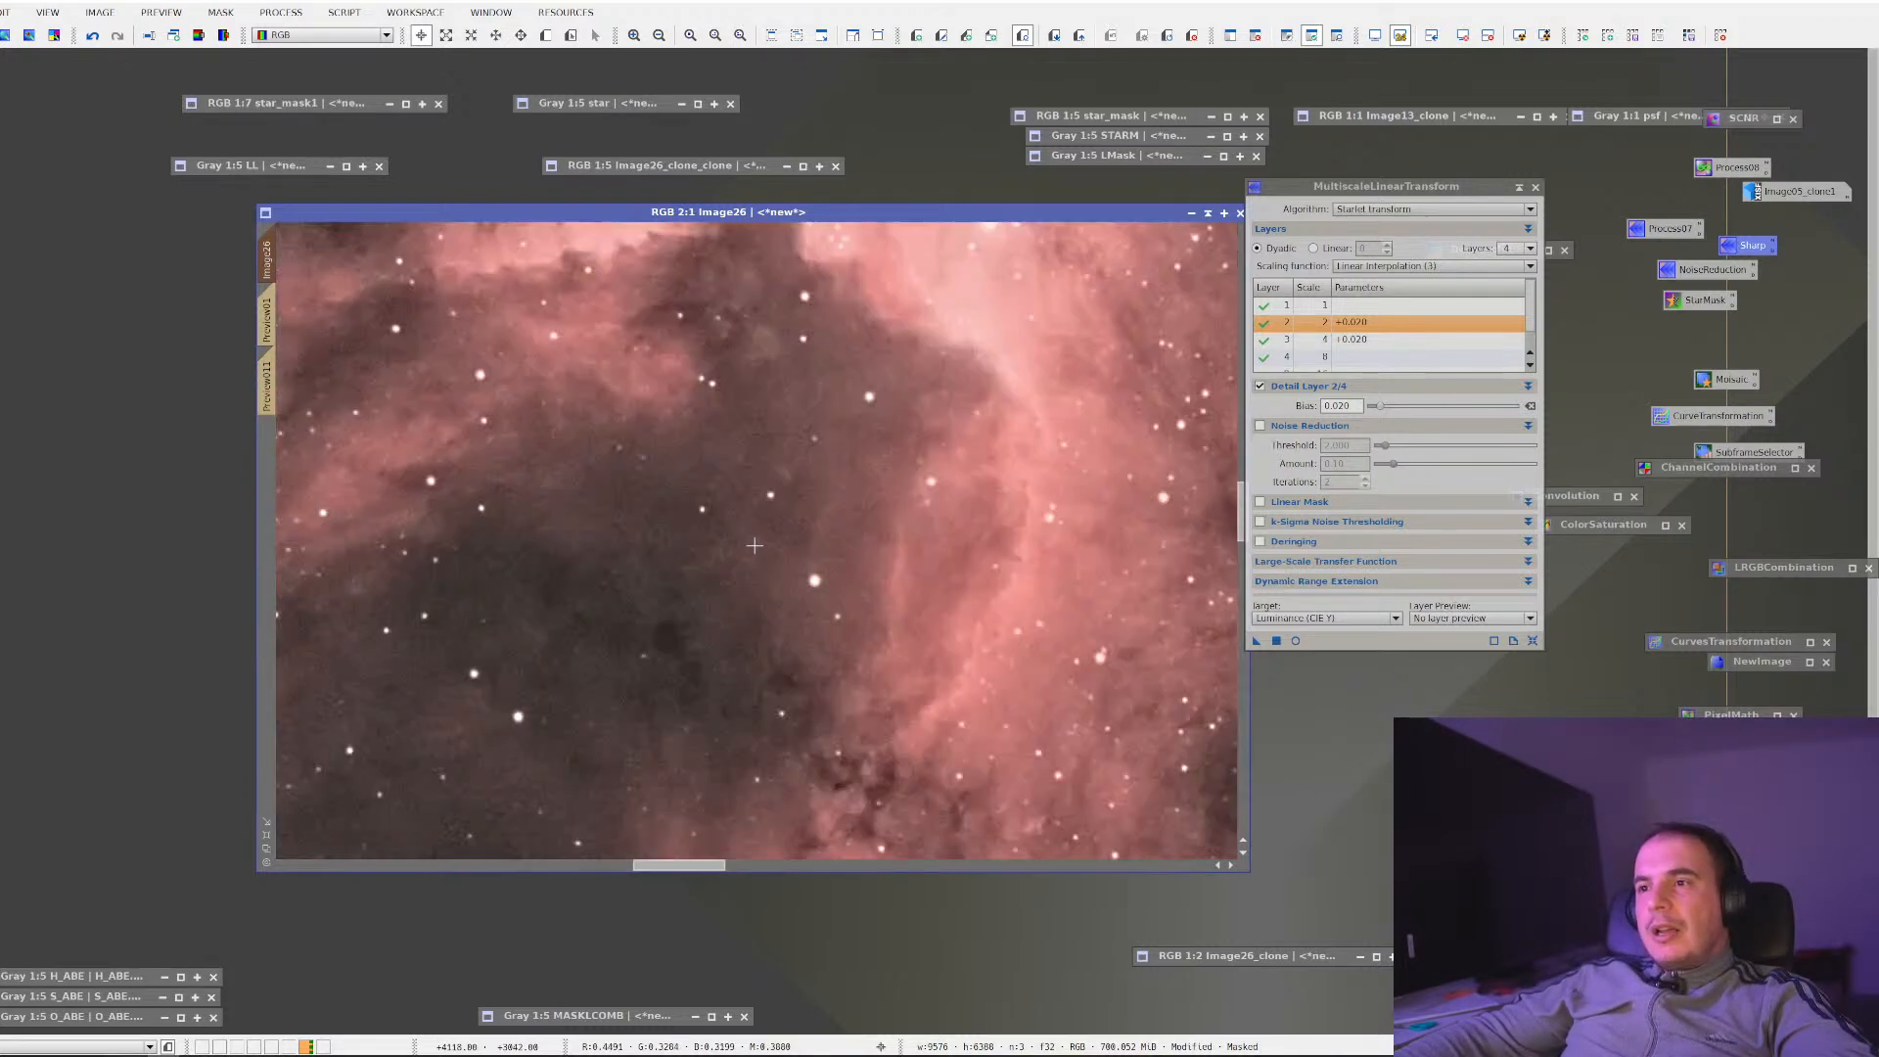
pyautogui.scroll(-2, 709, 372)
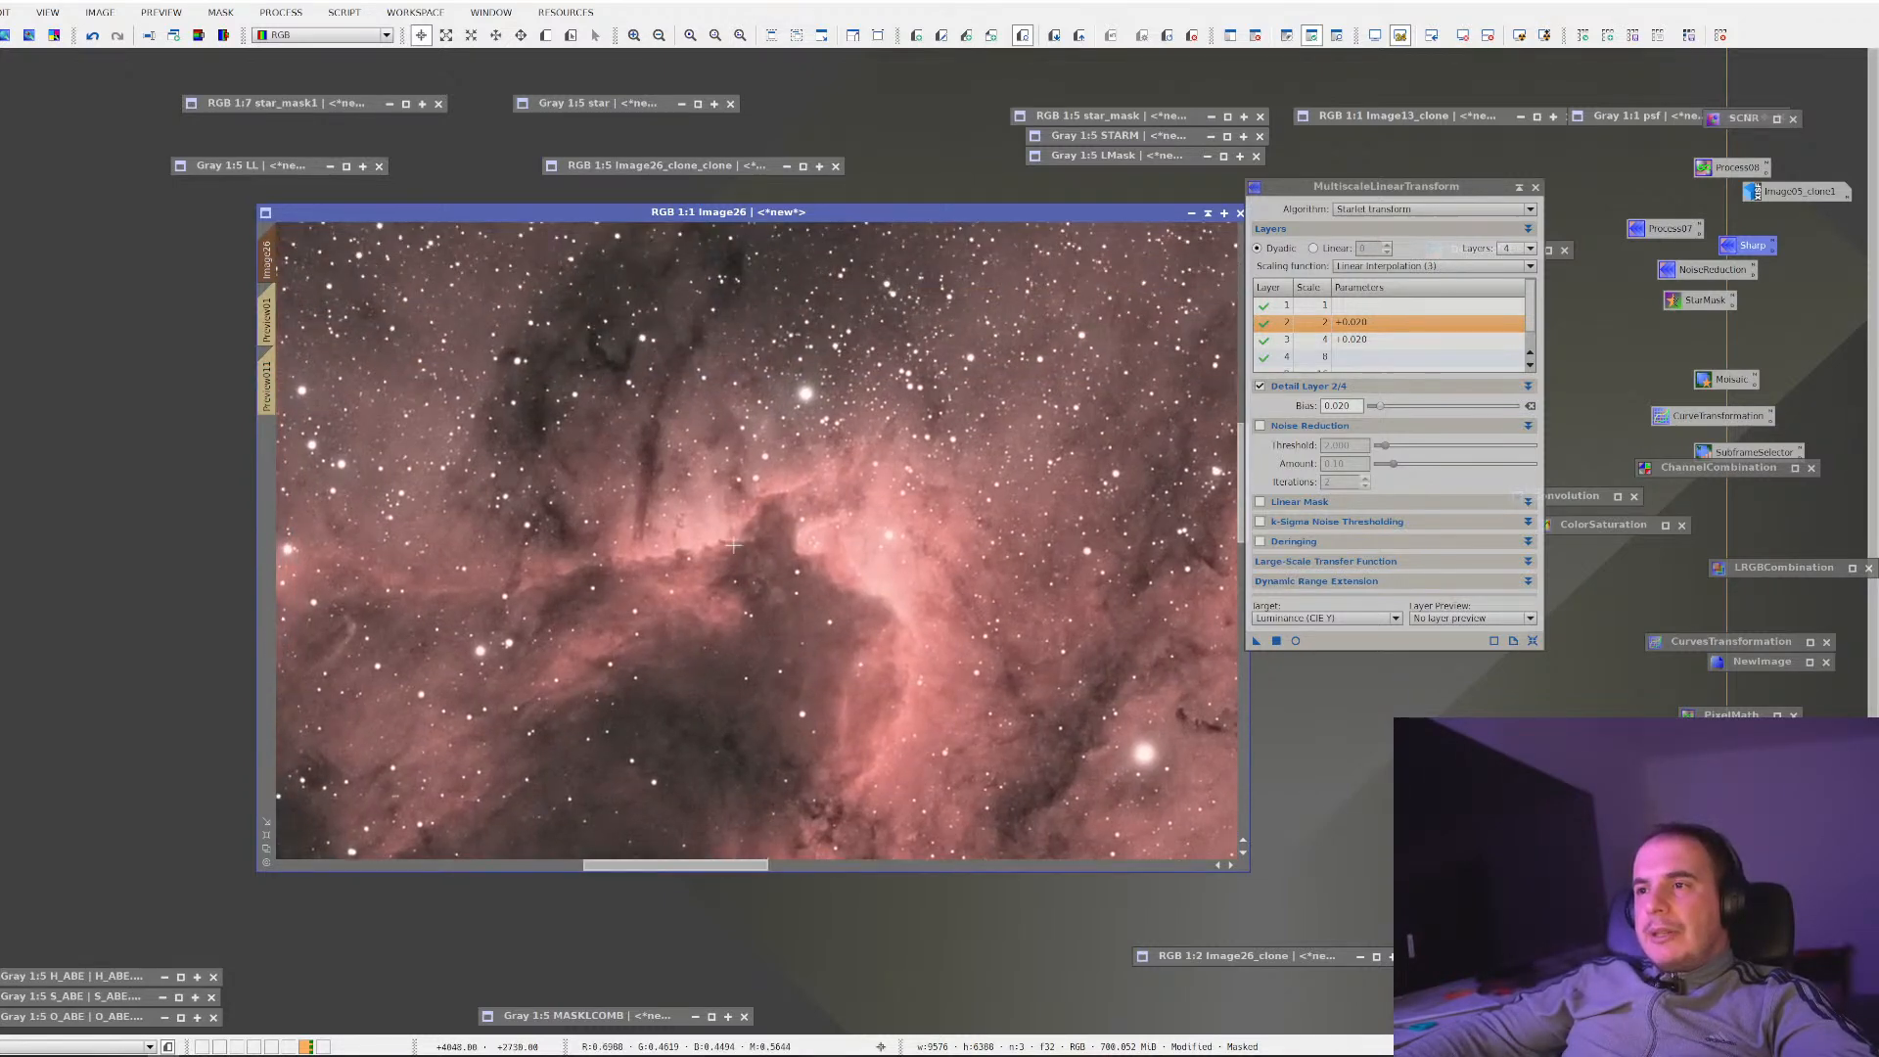
pyautogui.scroll(2, 733, 545)
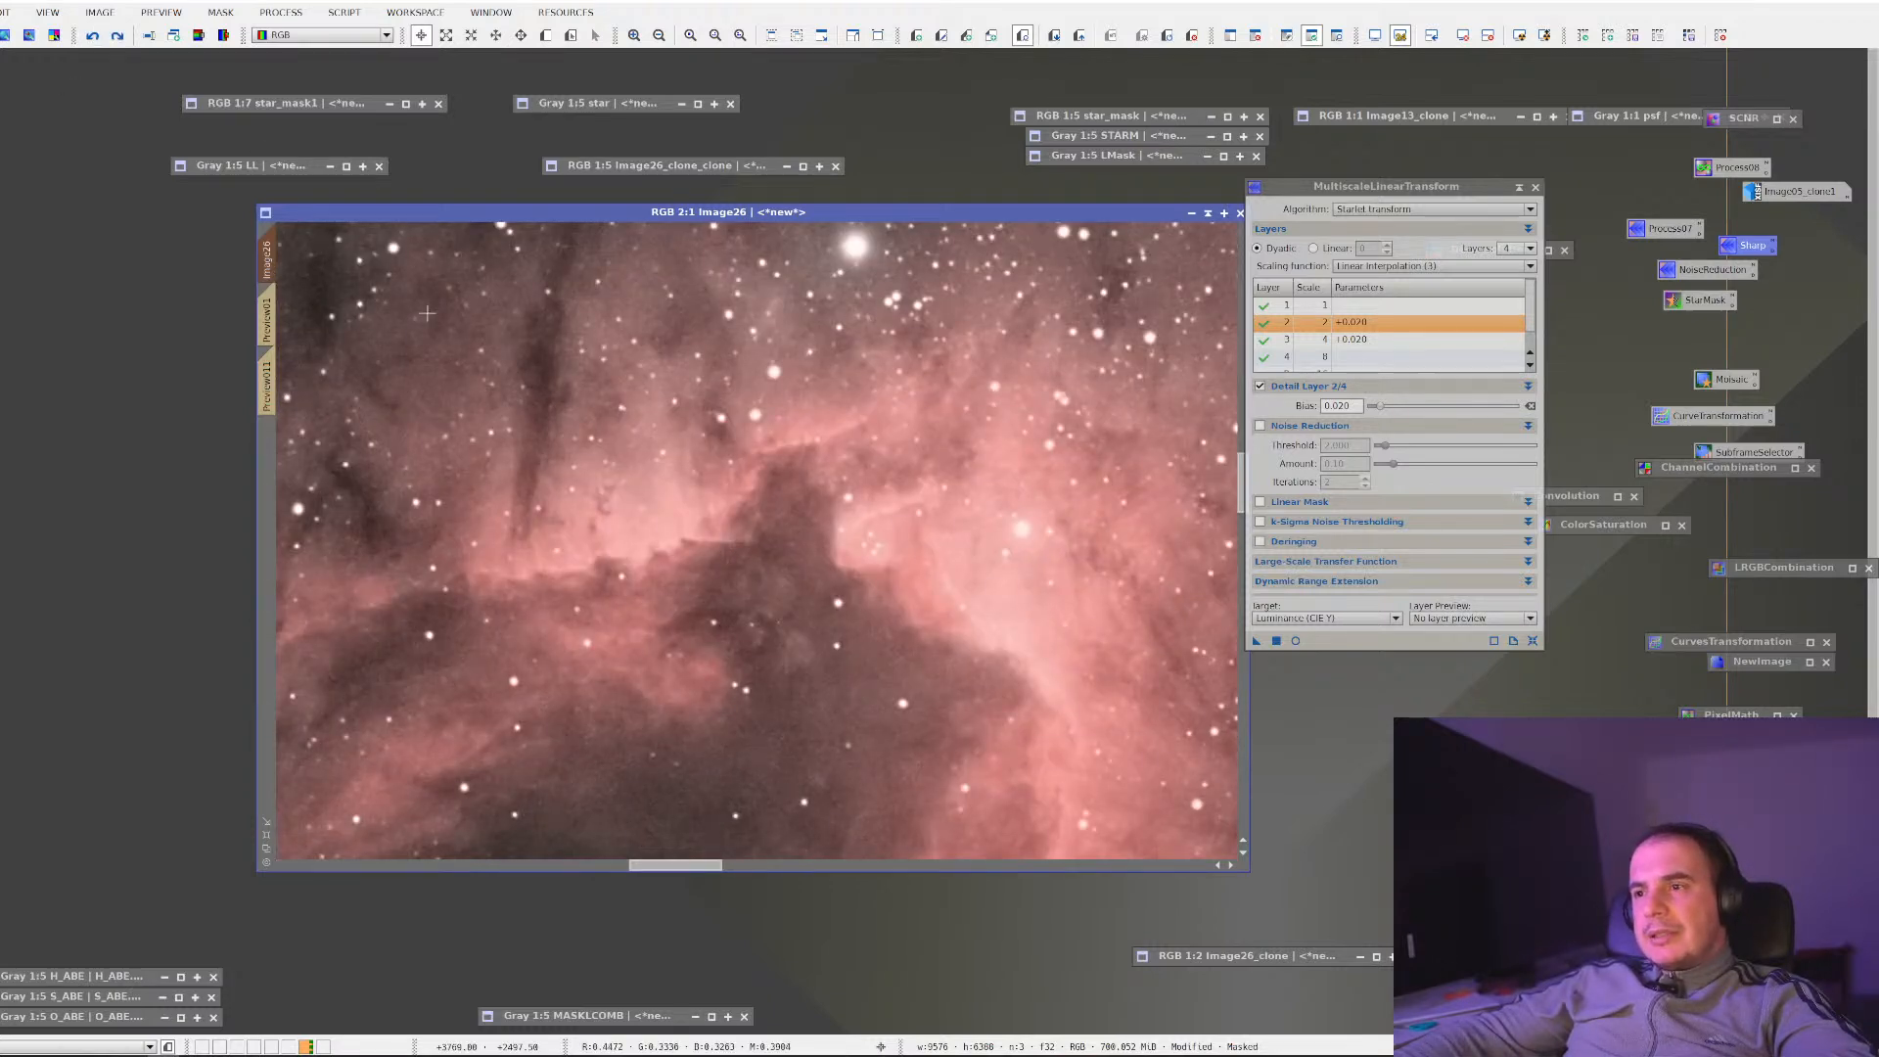
pyautogui.click(95, 38)
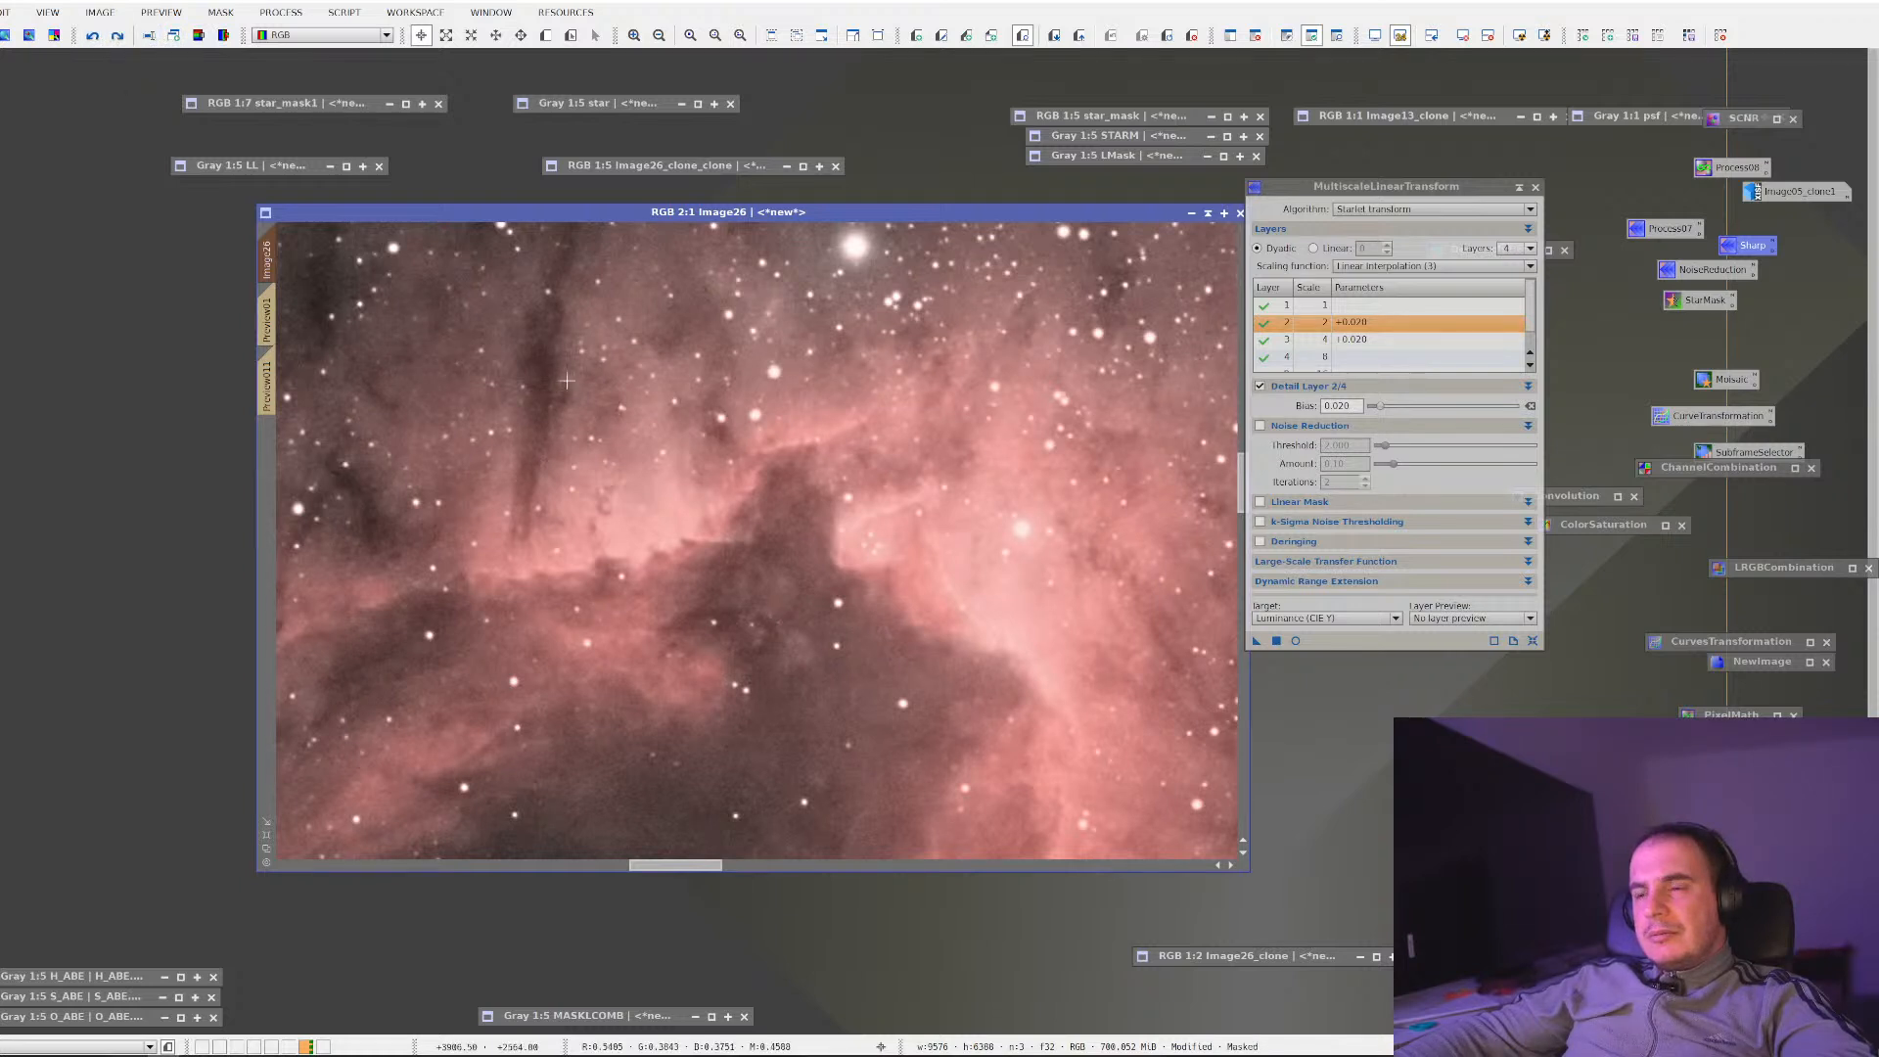
pyautogui.scroll(-3, 787, 470)
pyautogui.scroll(3, 787, 469)
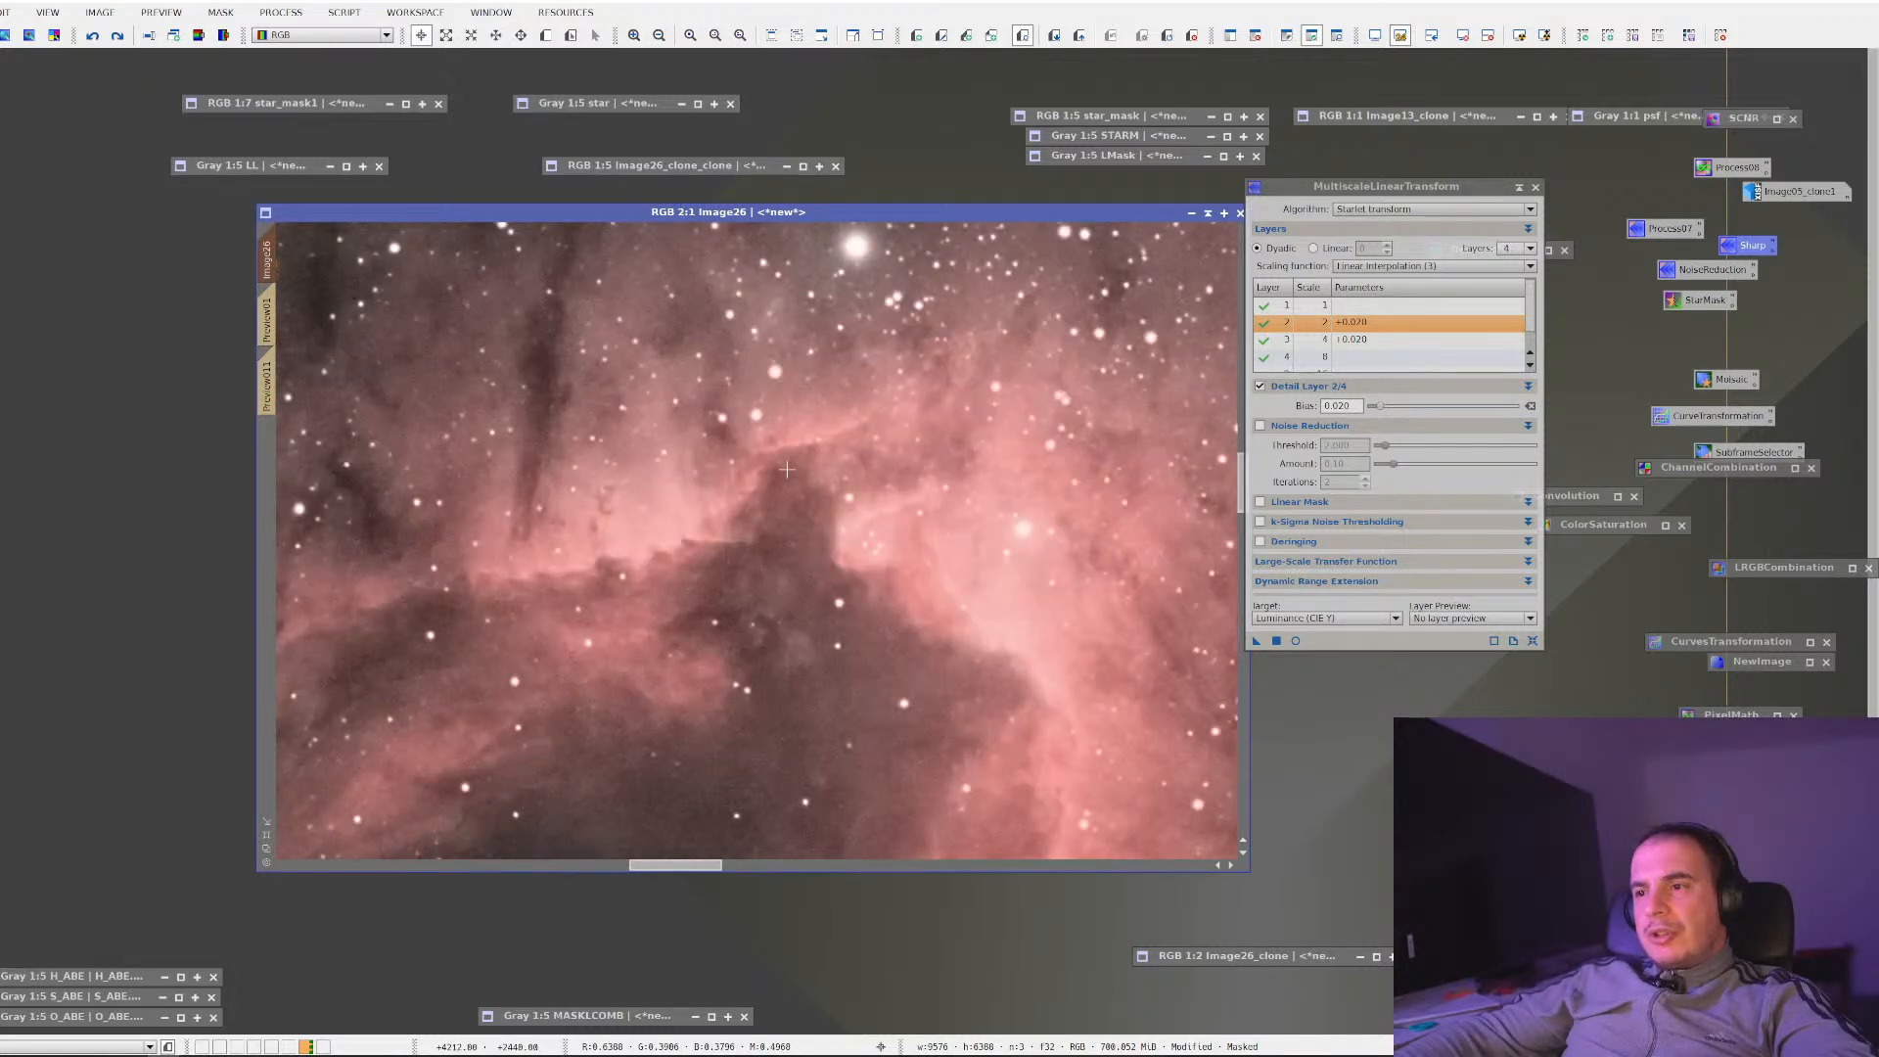
pyautogui.scroll(-2, 788, 470)
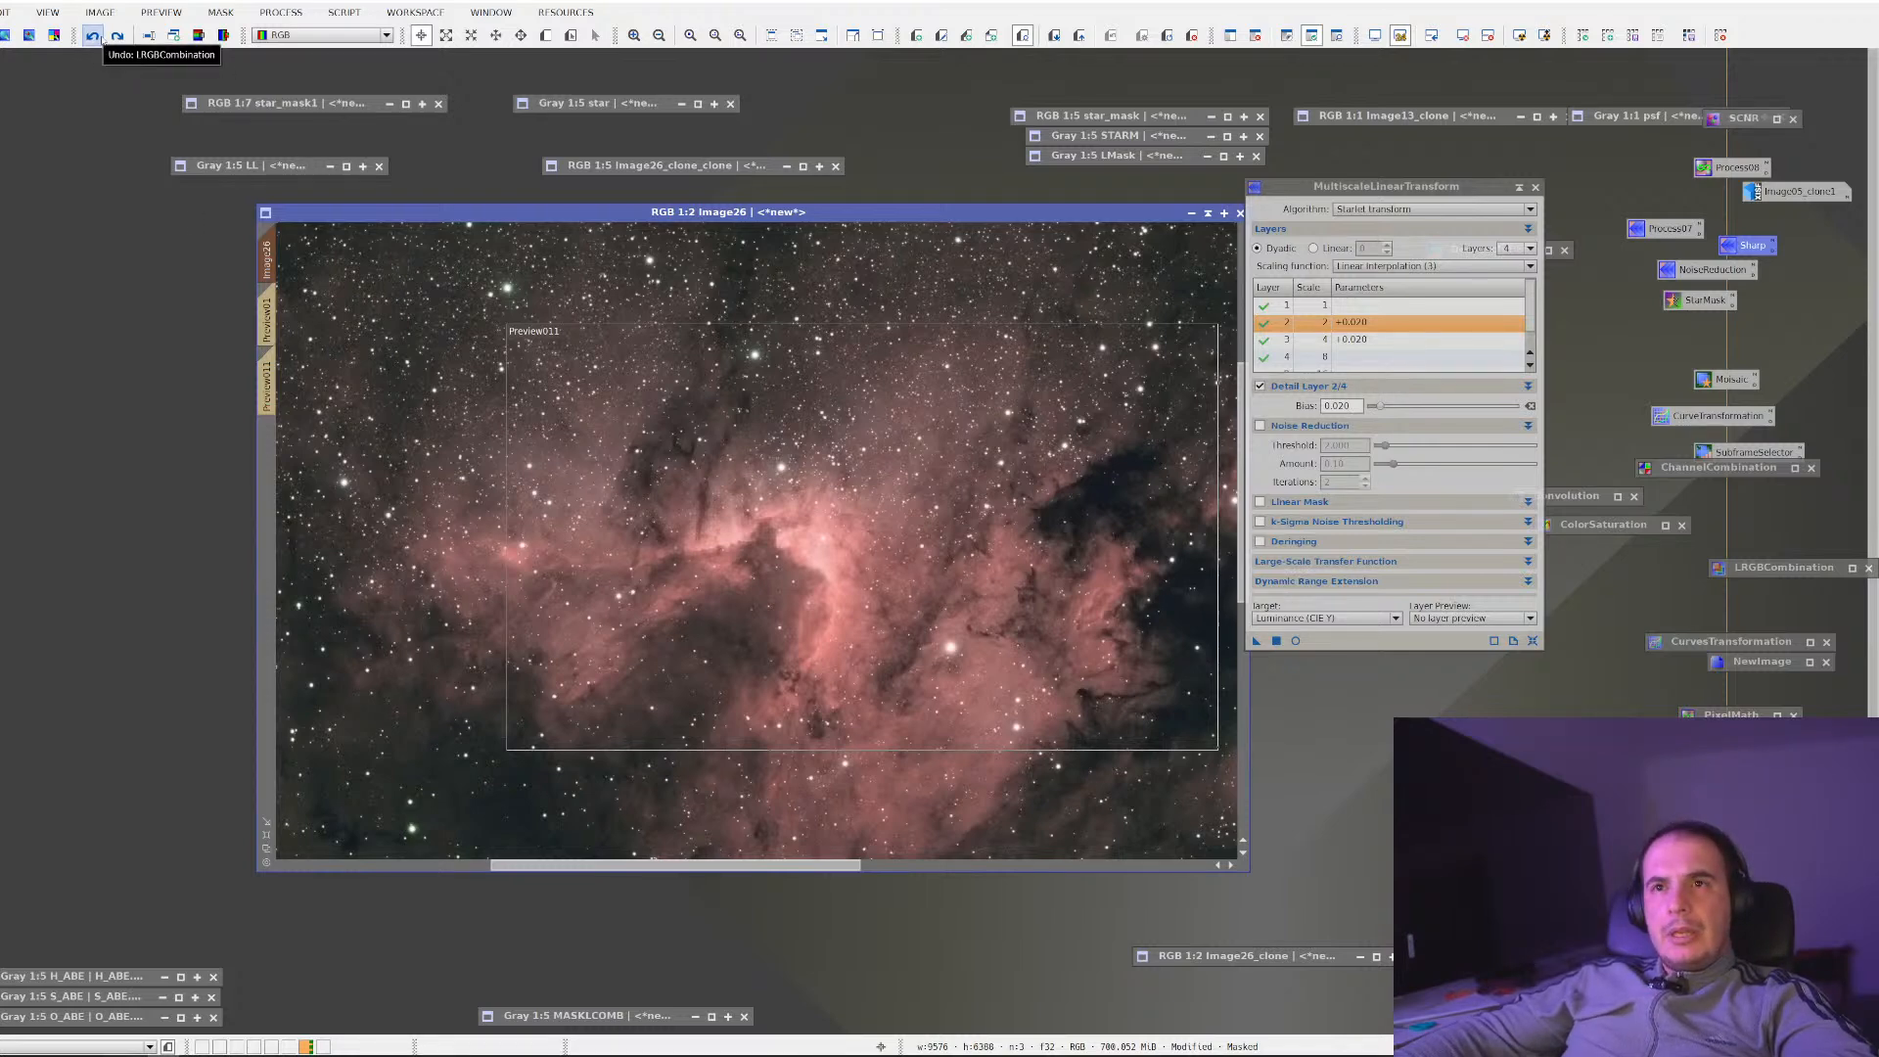
pyautogui.scroll(1, 895, 587)
pyautogui.scroll(-2, 895, 587)
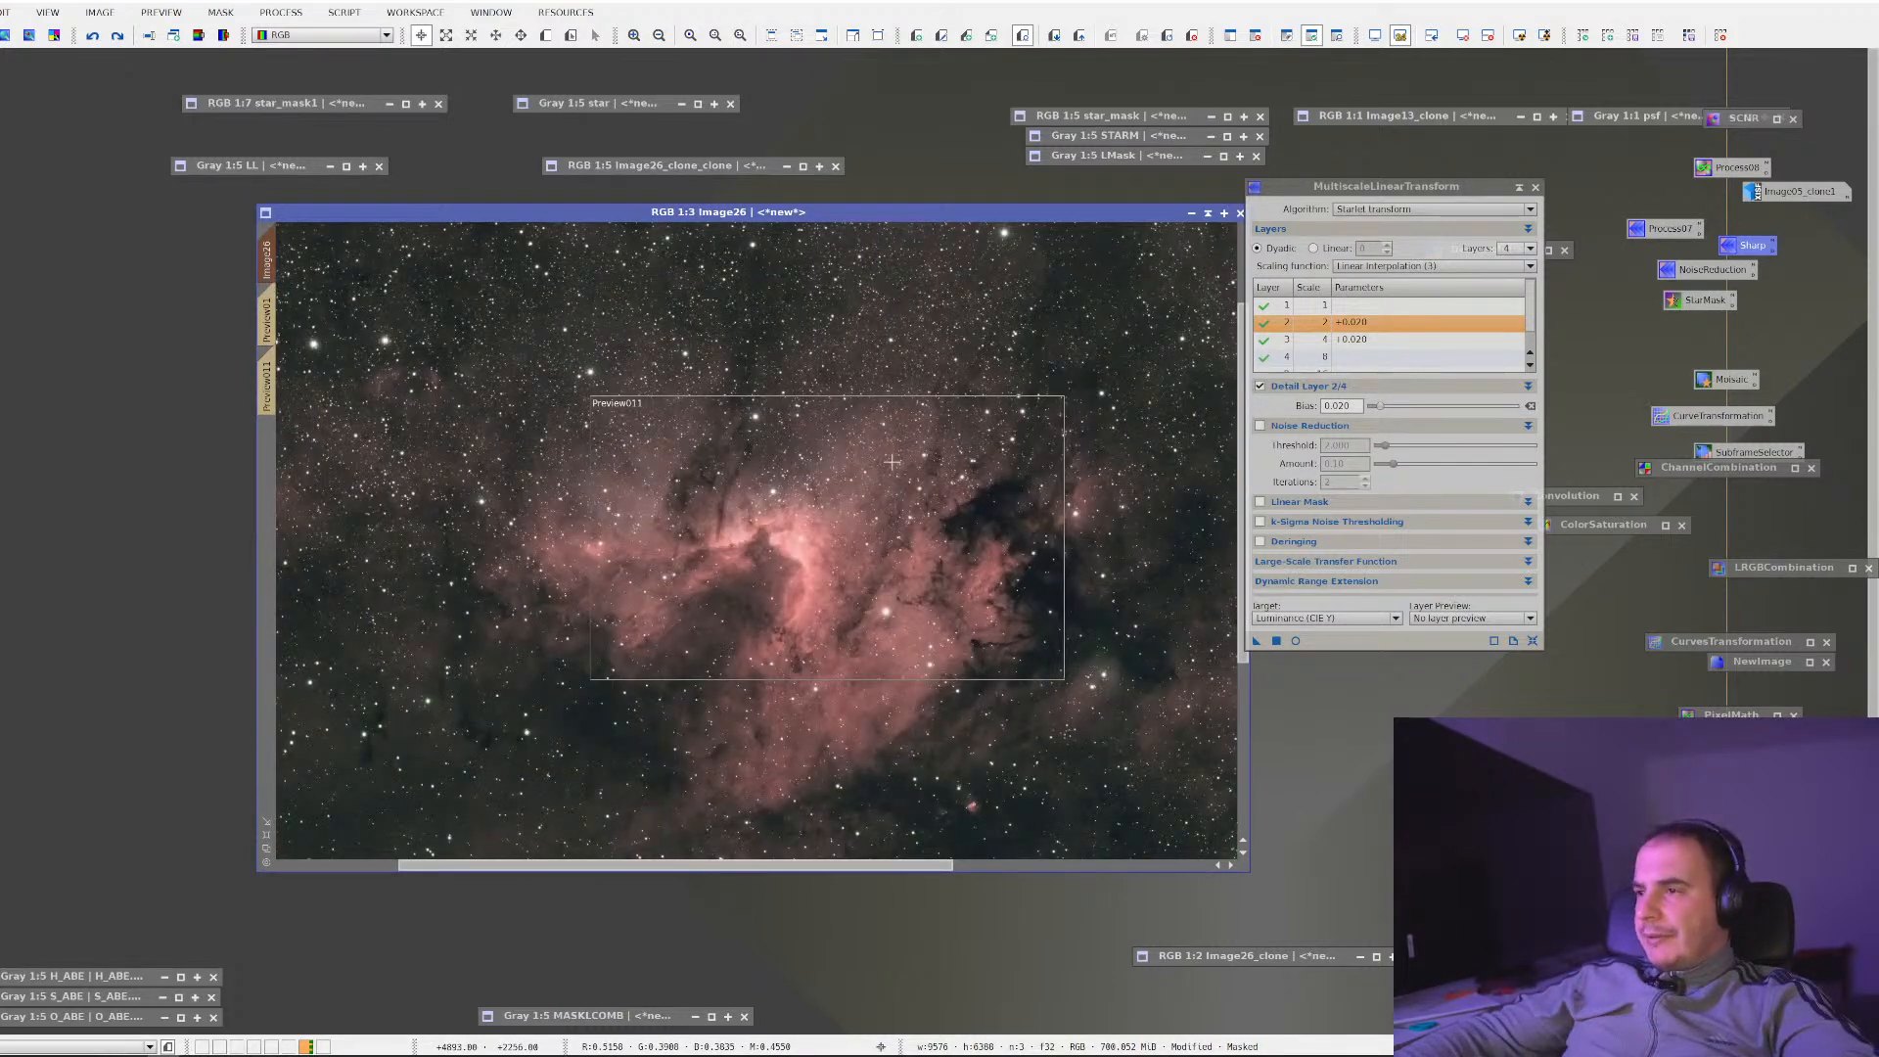
# Restore the LL and star images from their collapsed windows and place them side by side
pyautogui.doubleClick(282, 168)
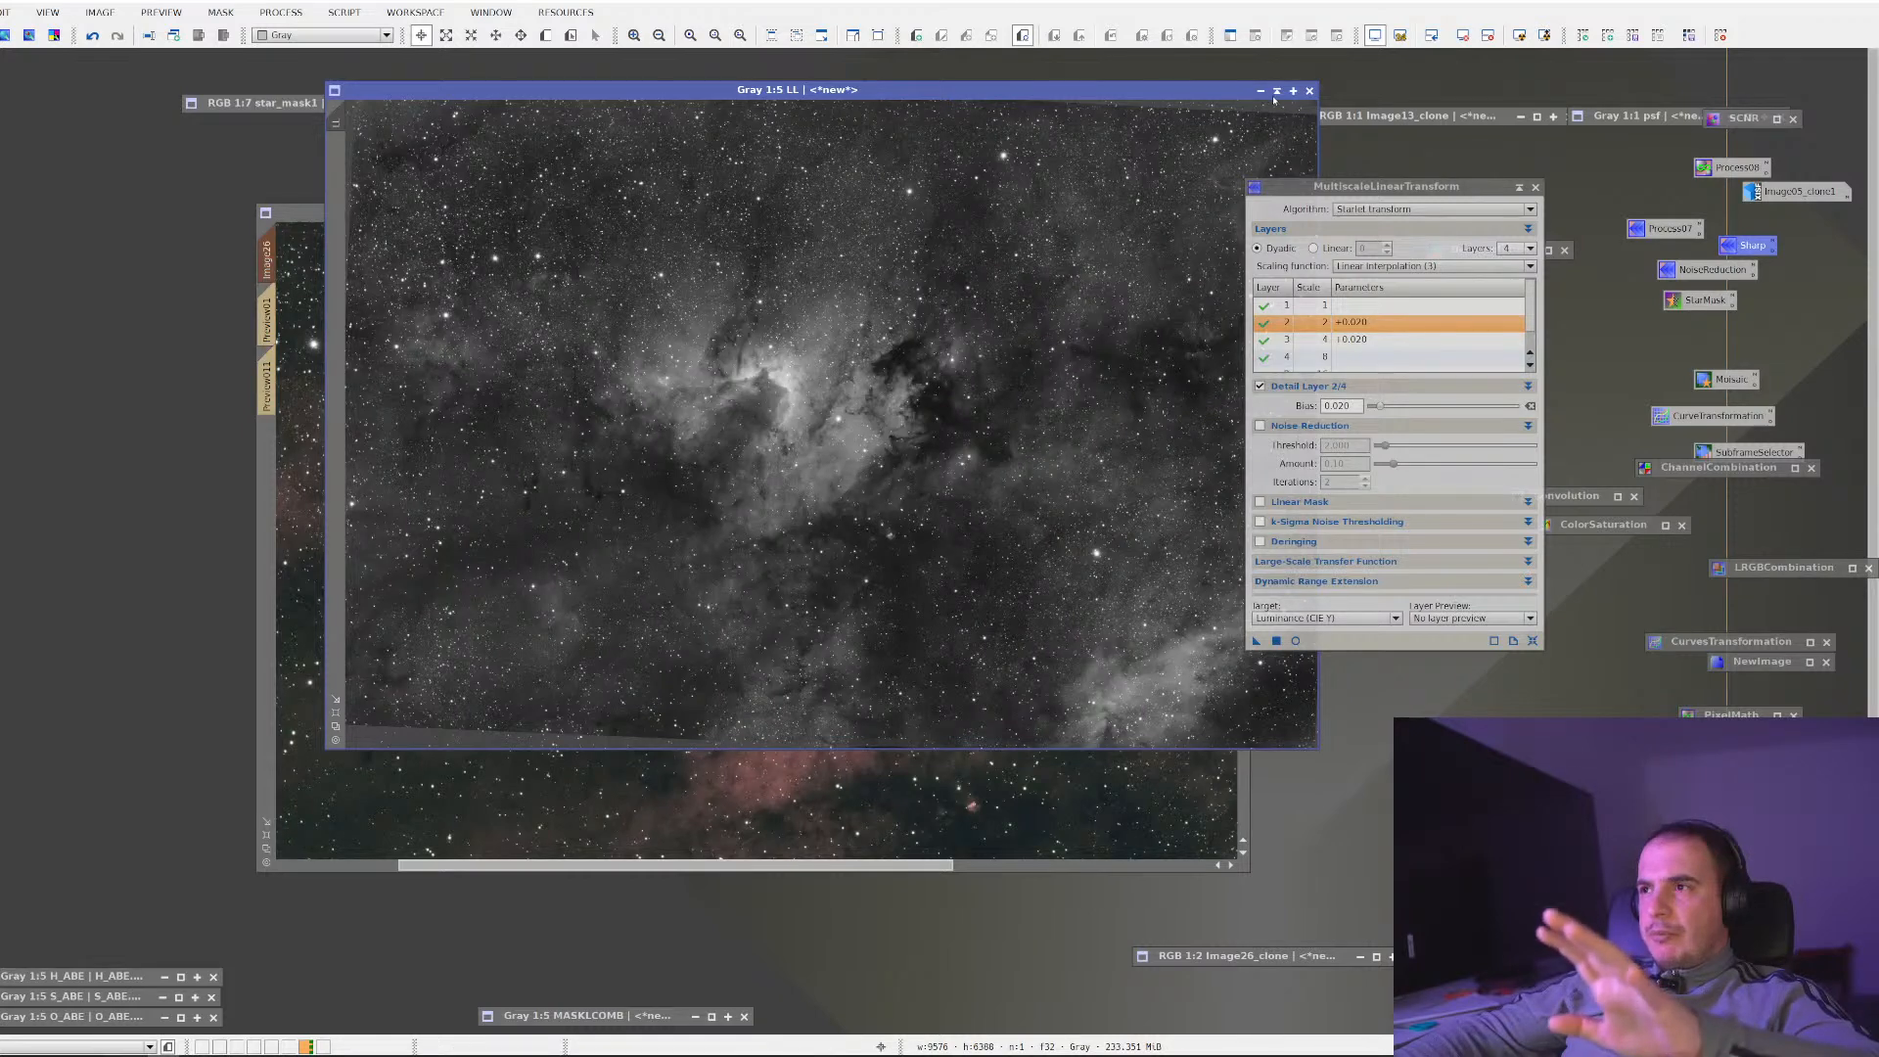
pyautogui.moveTo(1135, 93); pyautogui.dragTo(1229, 126)
pyautogui.doubleClick(651, 104)
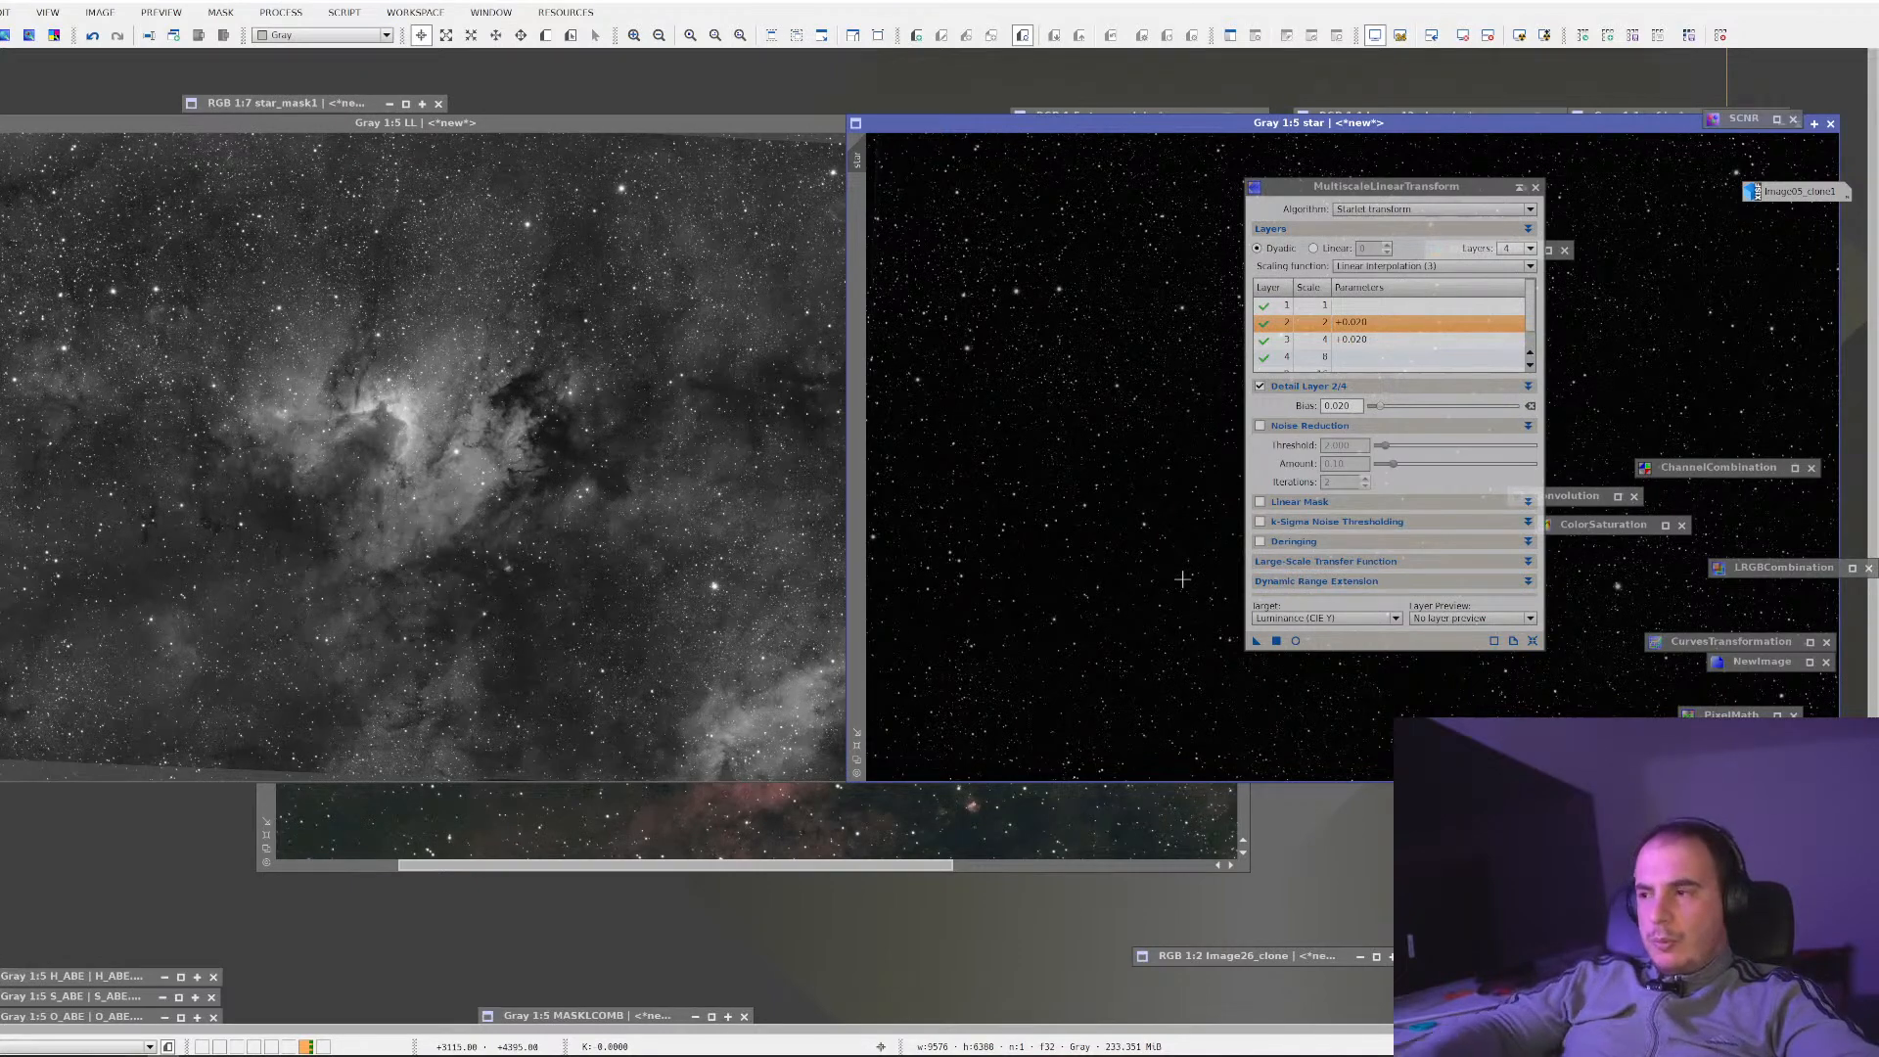
pyautogui.press('super')
pyautogui.press('super')
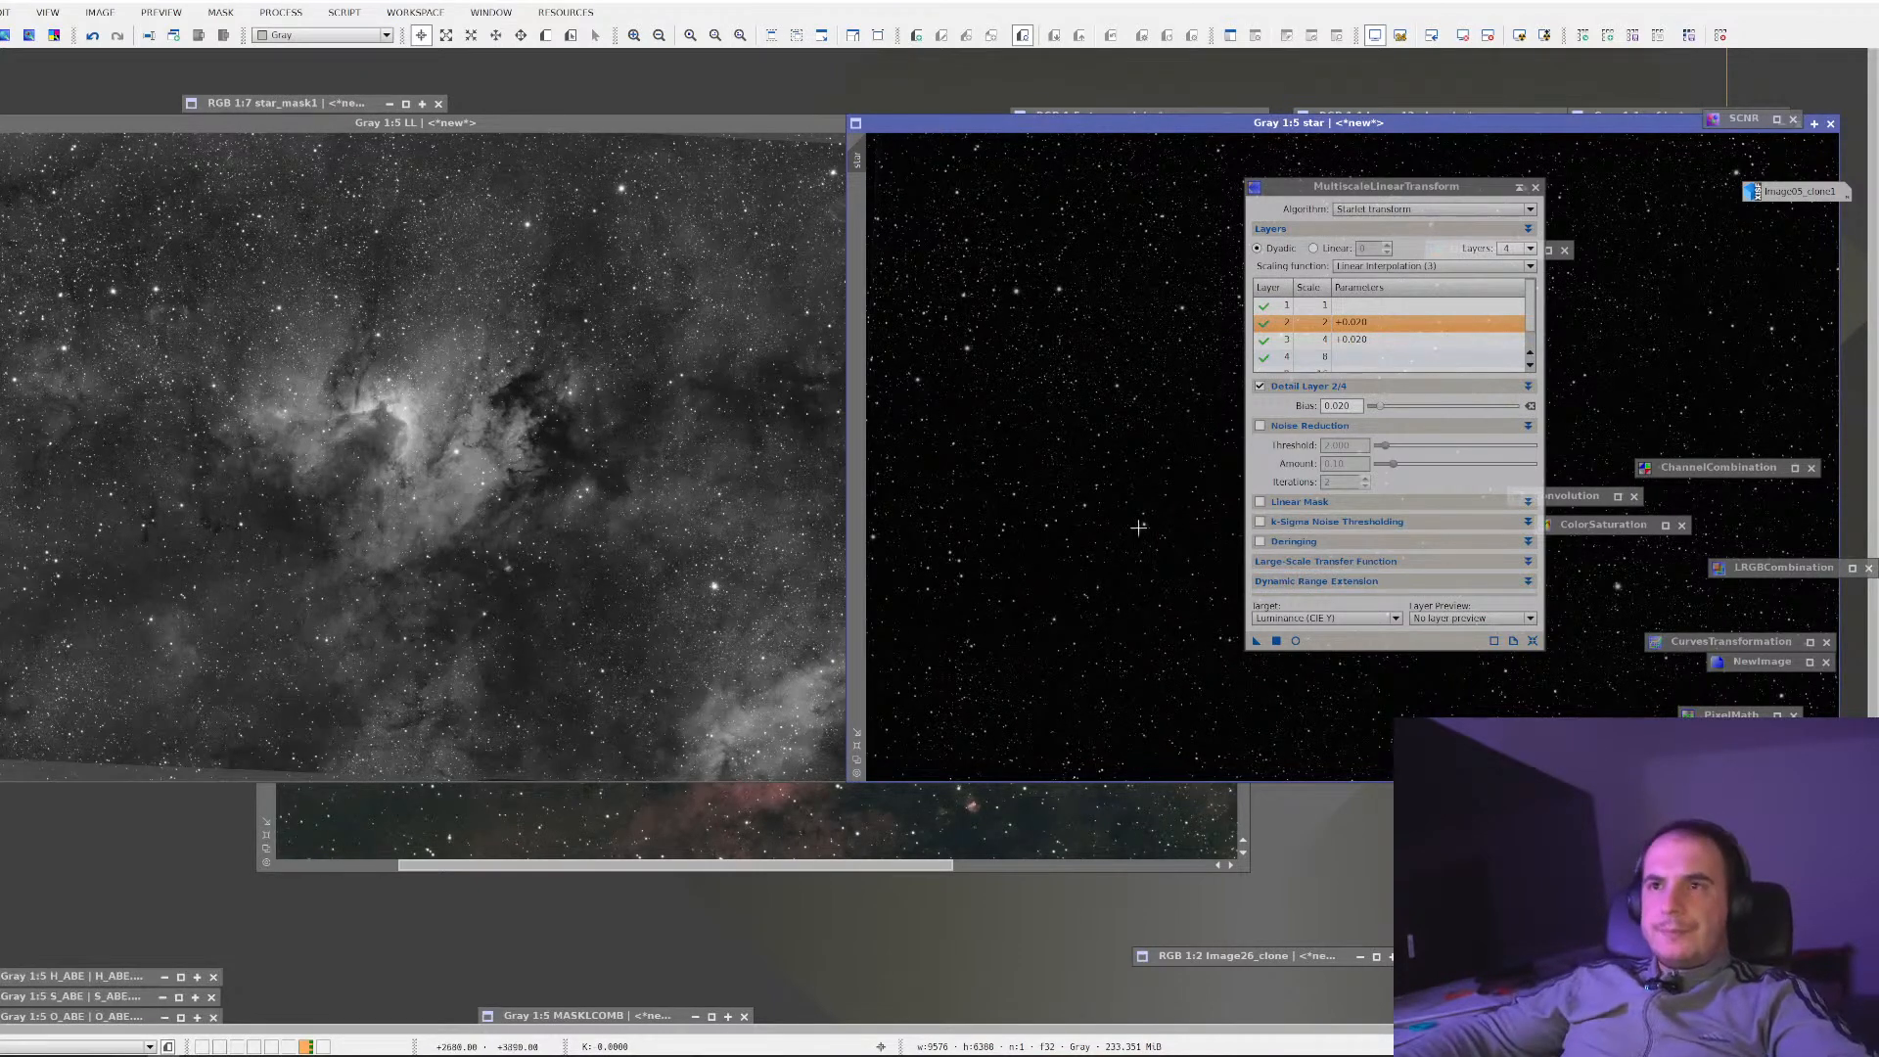
# Open PixelMath, reset it to its defaults, and set the destination to create a new image
pyautogui.click(281, 11)
pyautogui.moveTo(323, 35)
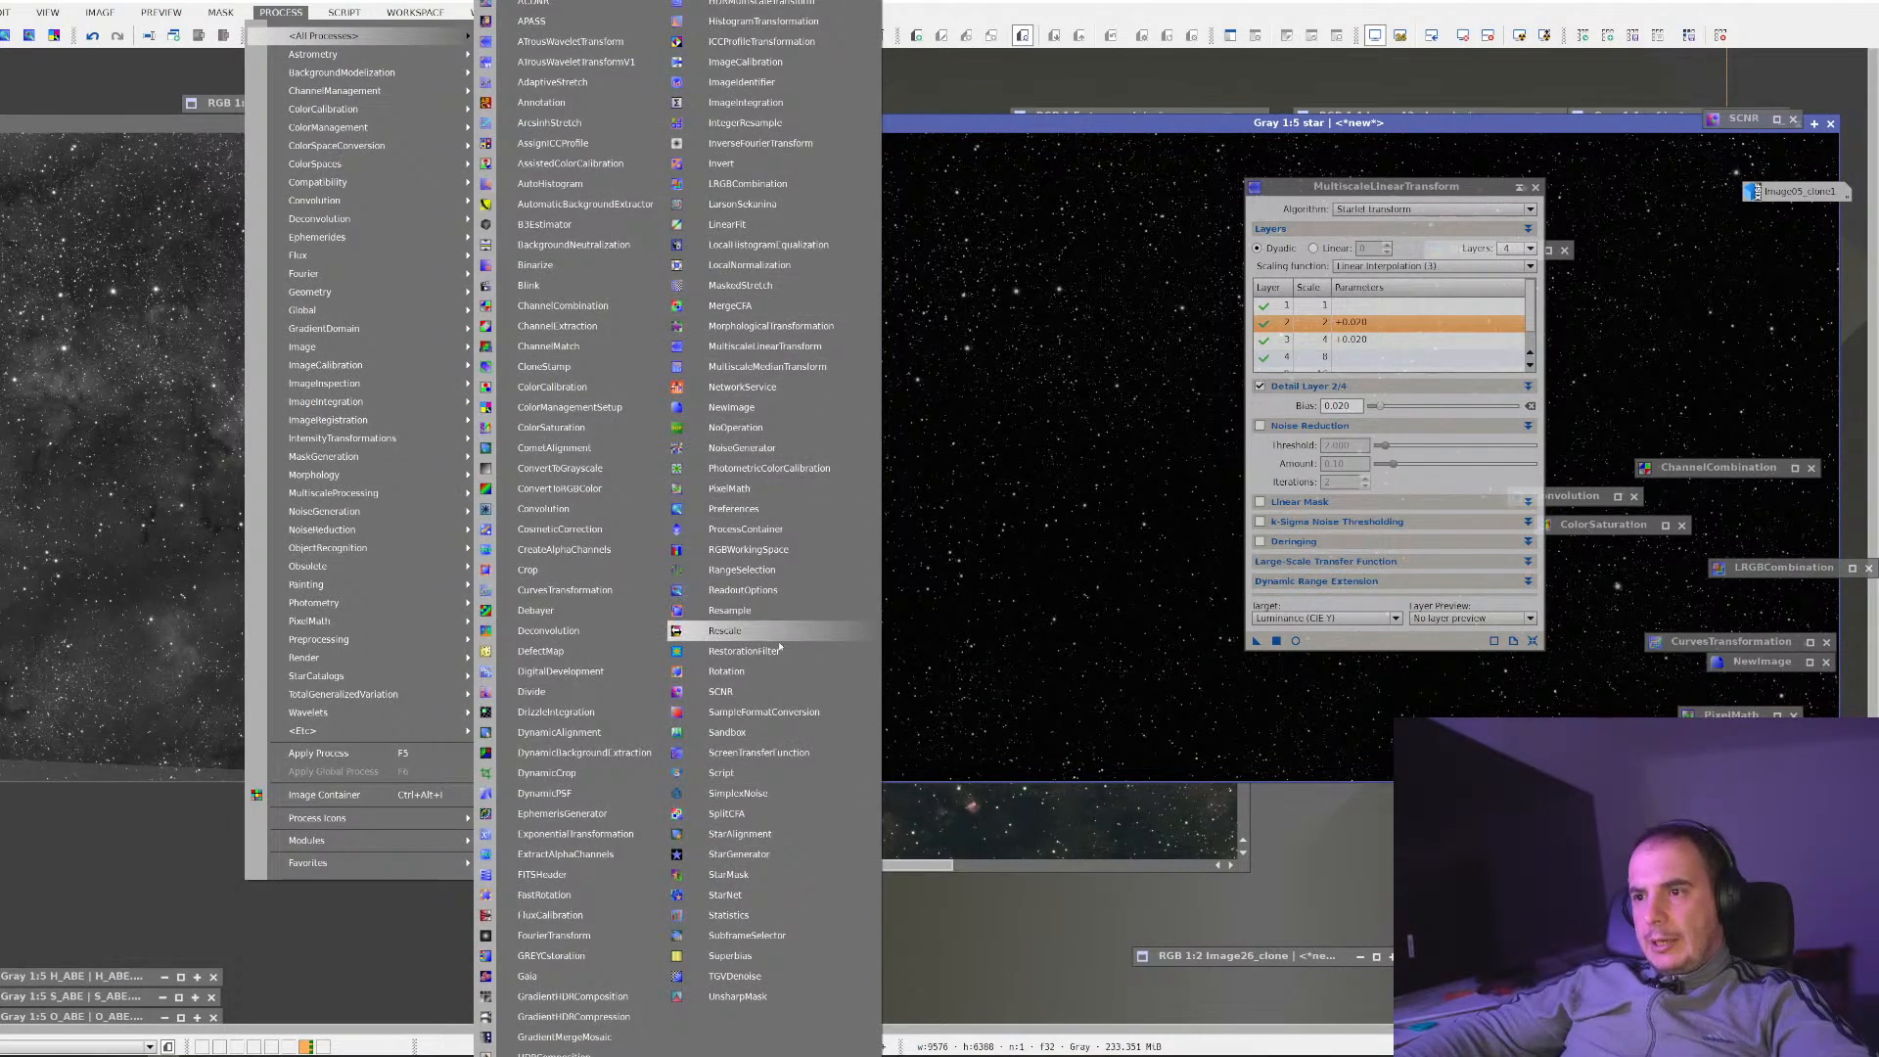
pyautogui.click(743, 489)
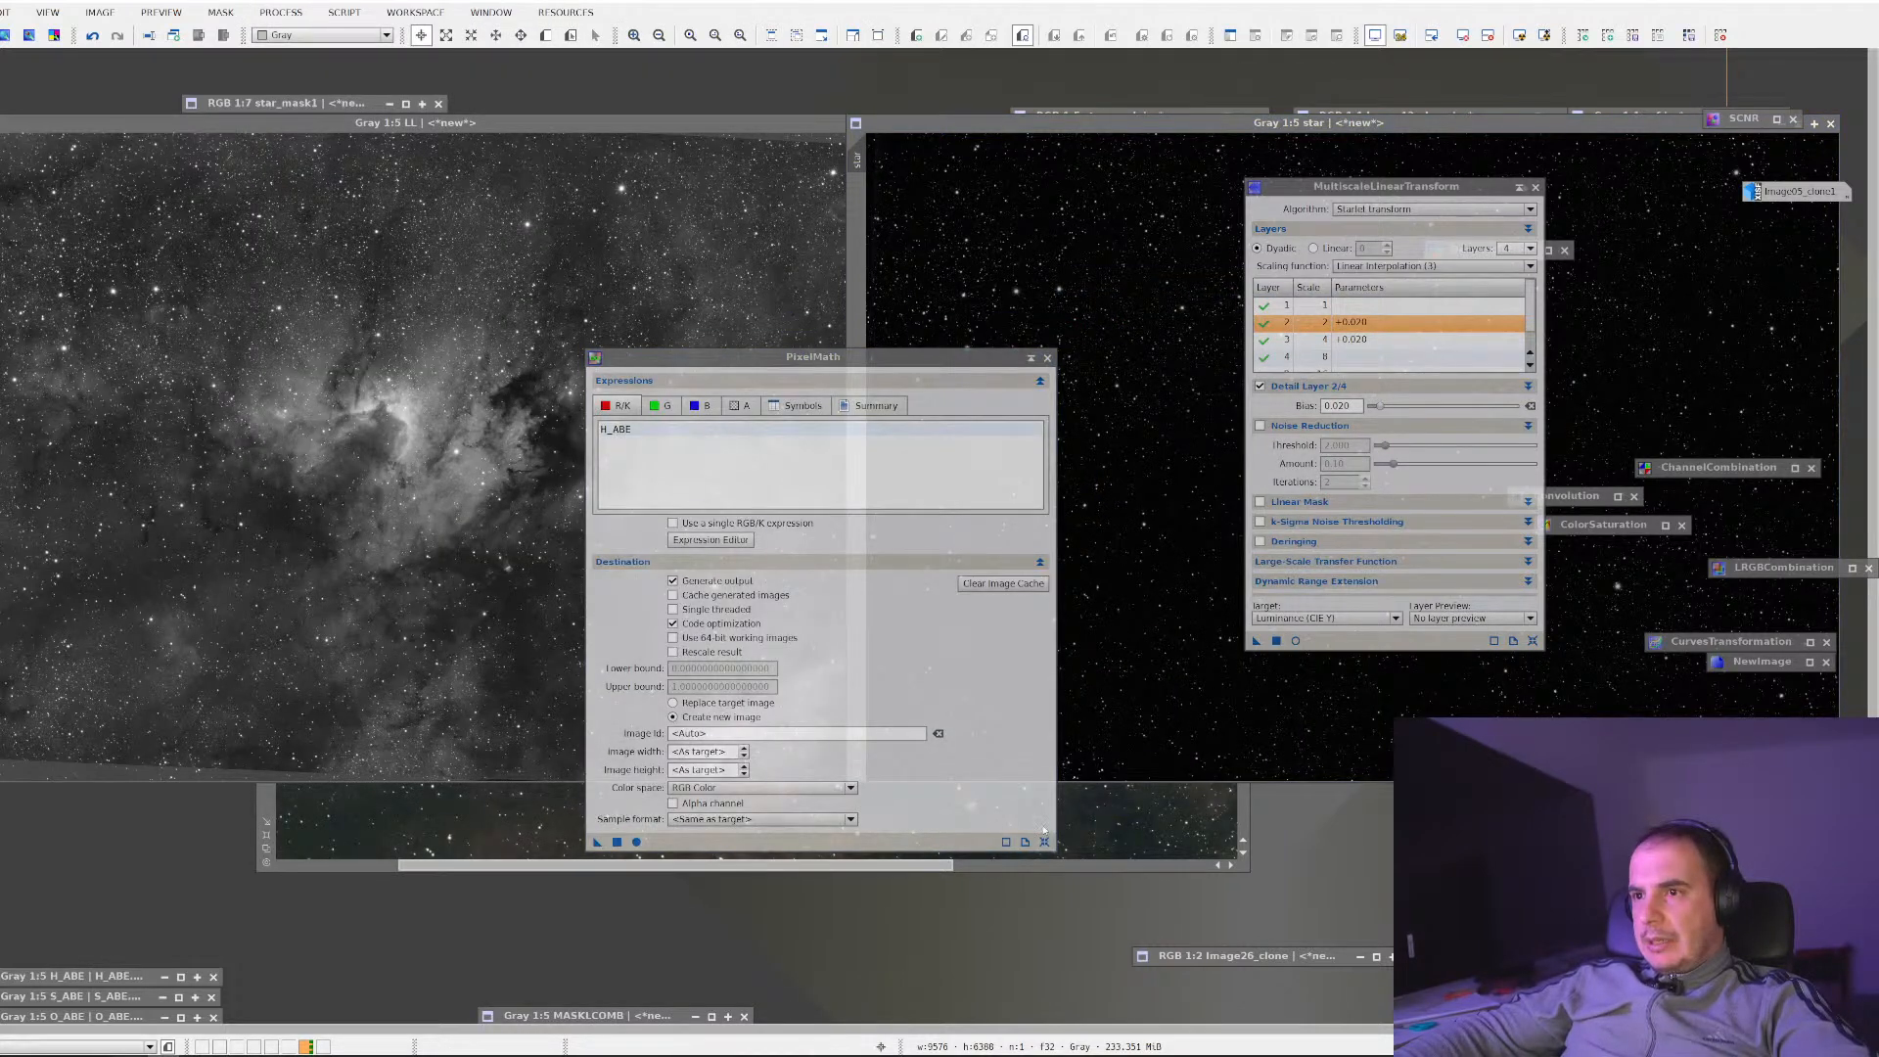
pyautogui.click(1045, 842)
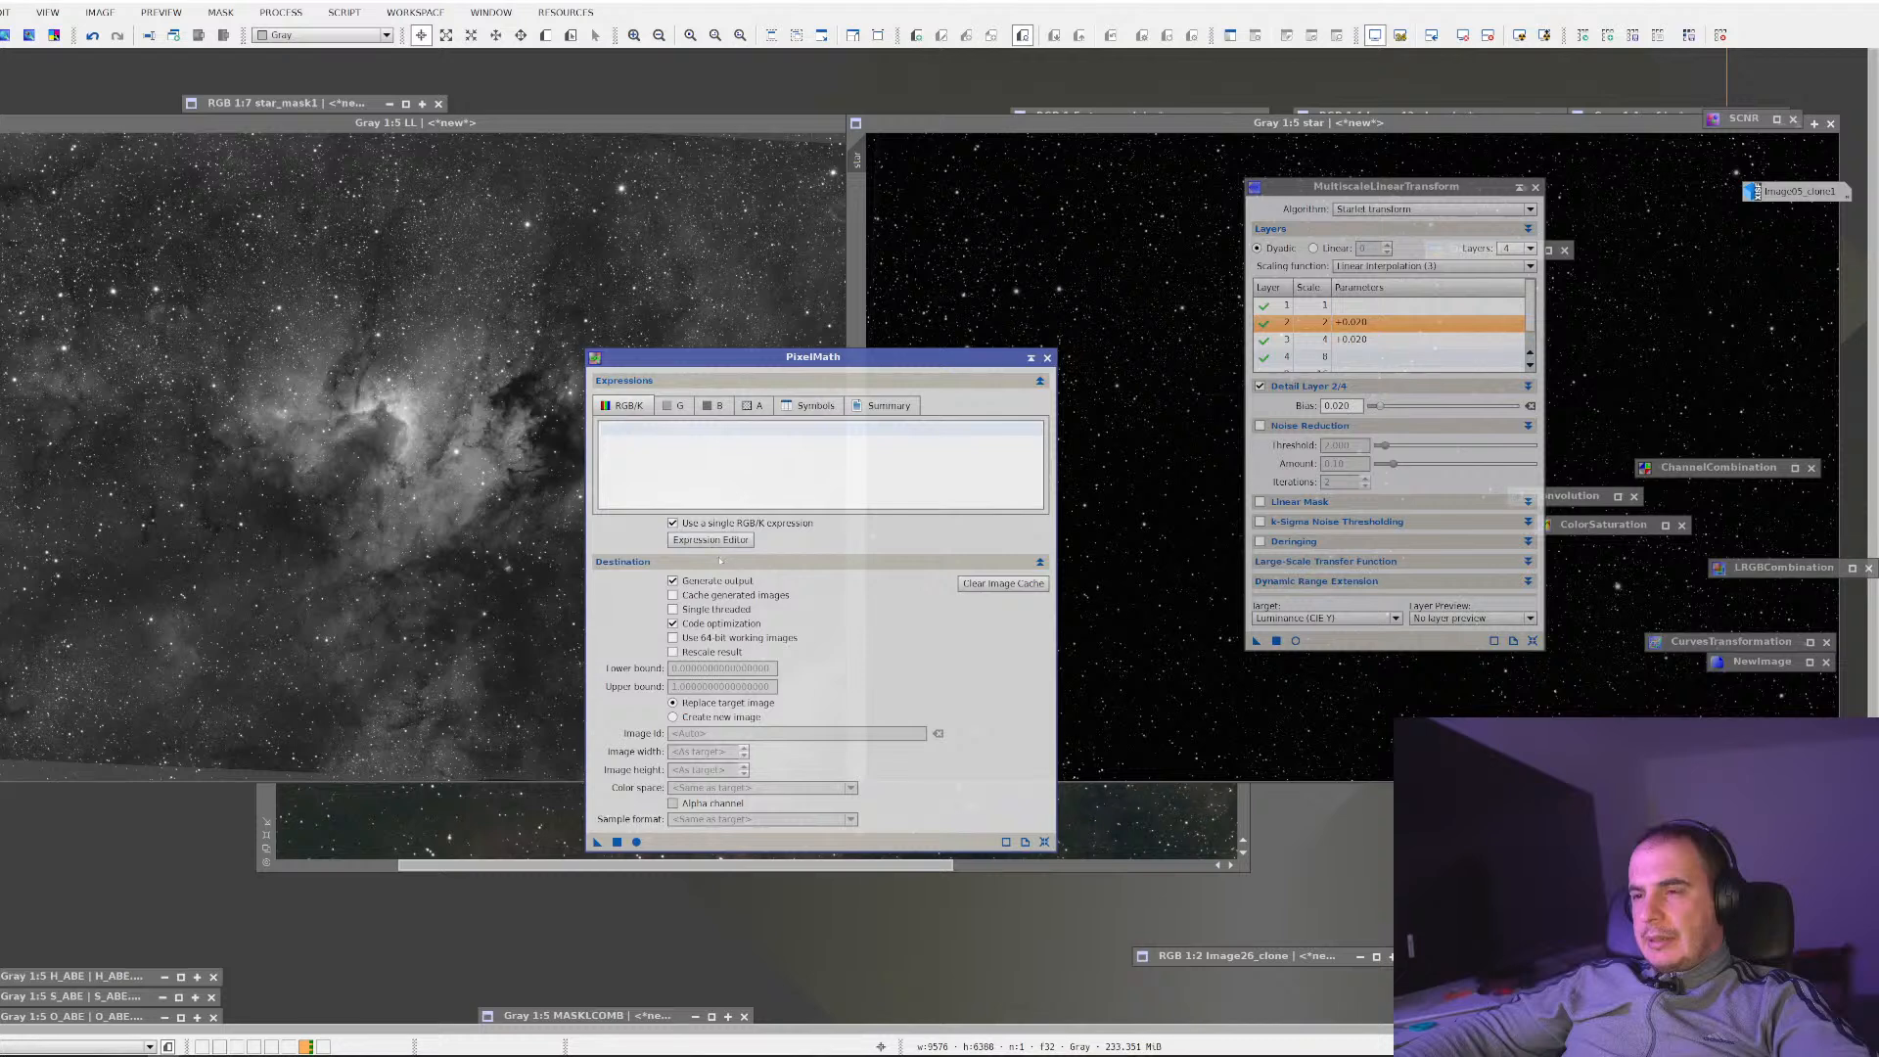
pyautogui.click(722, 719)
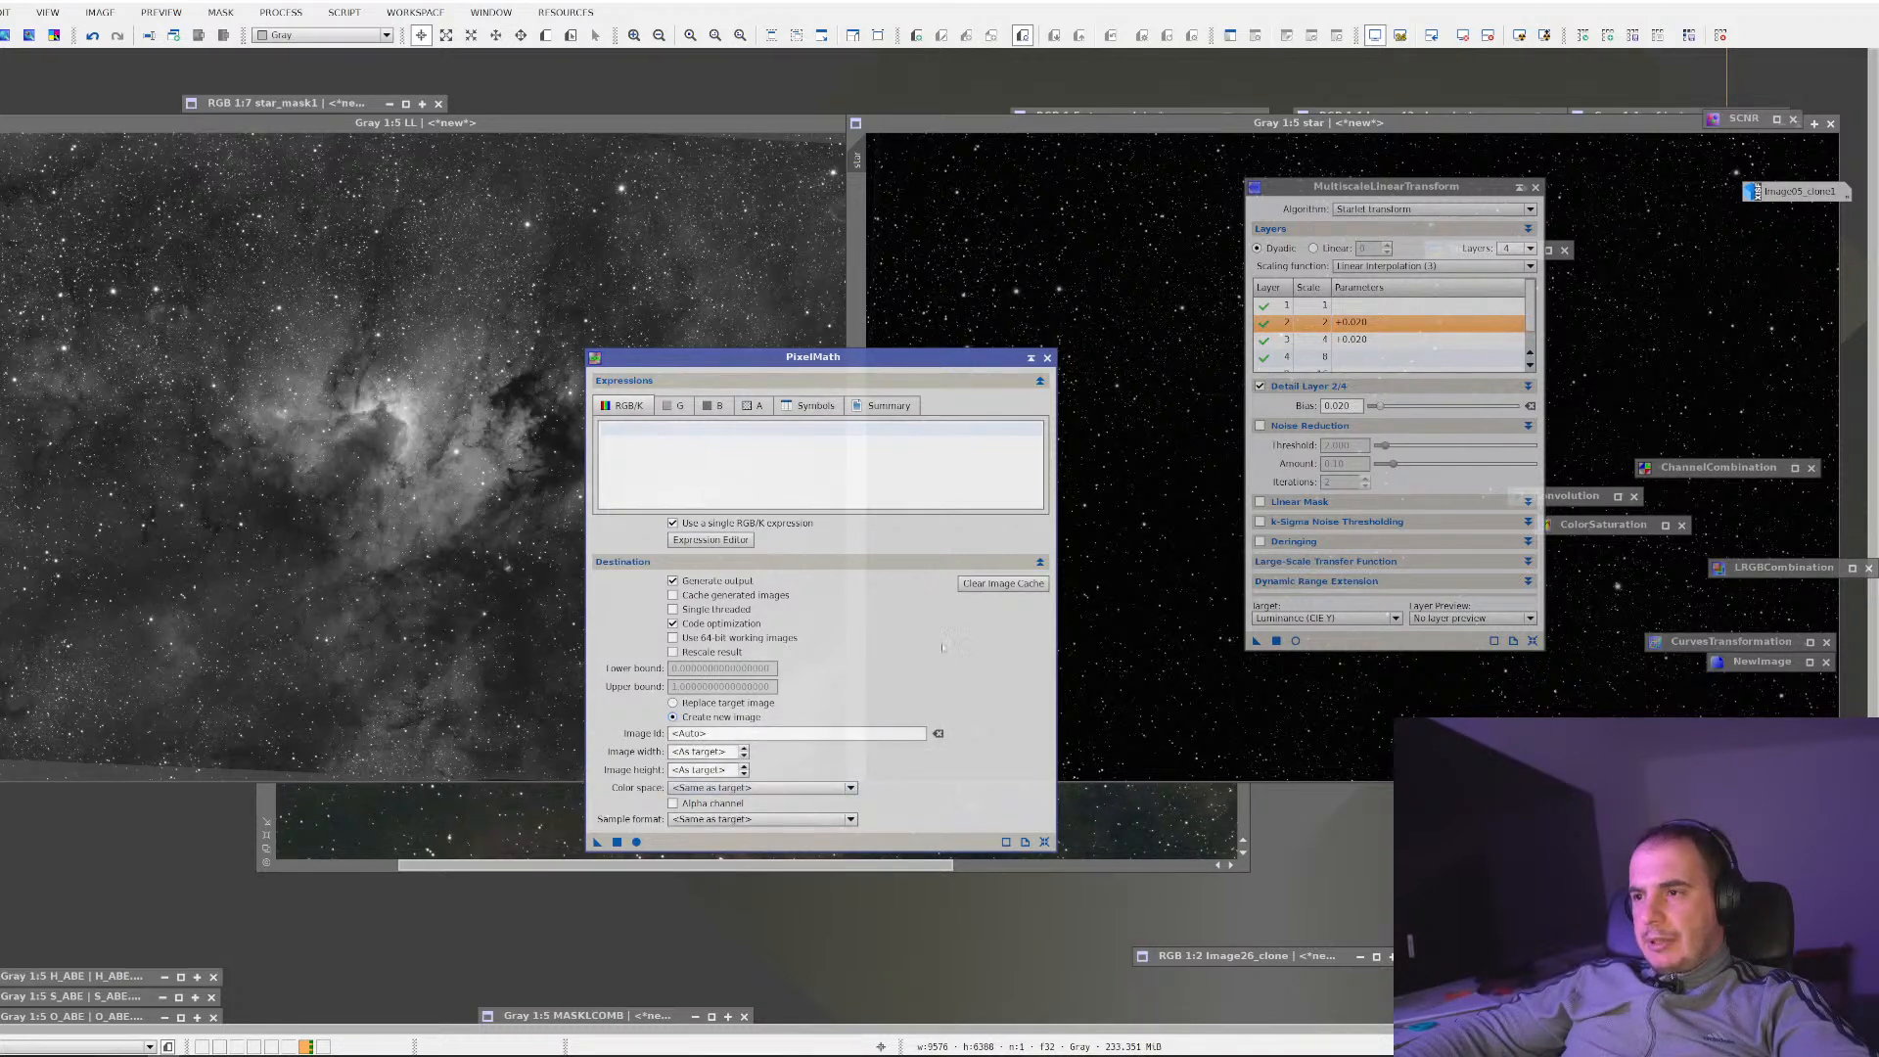
# Run the PixelMath expression LL-star to generate a starless luminance image, collapse PixelMath, and inspect the result's nebula at 1:1
pyautogui.click(824, 461)
pyautogui.write('LL')
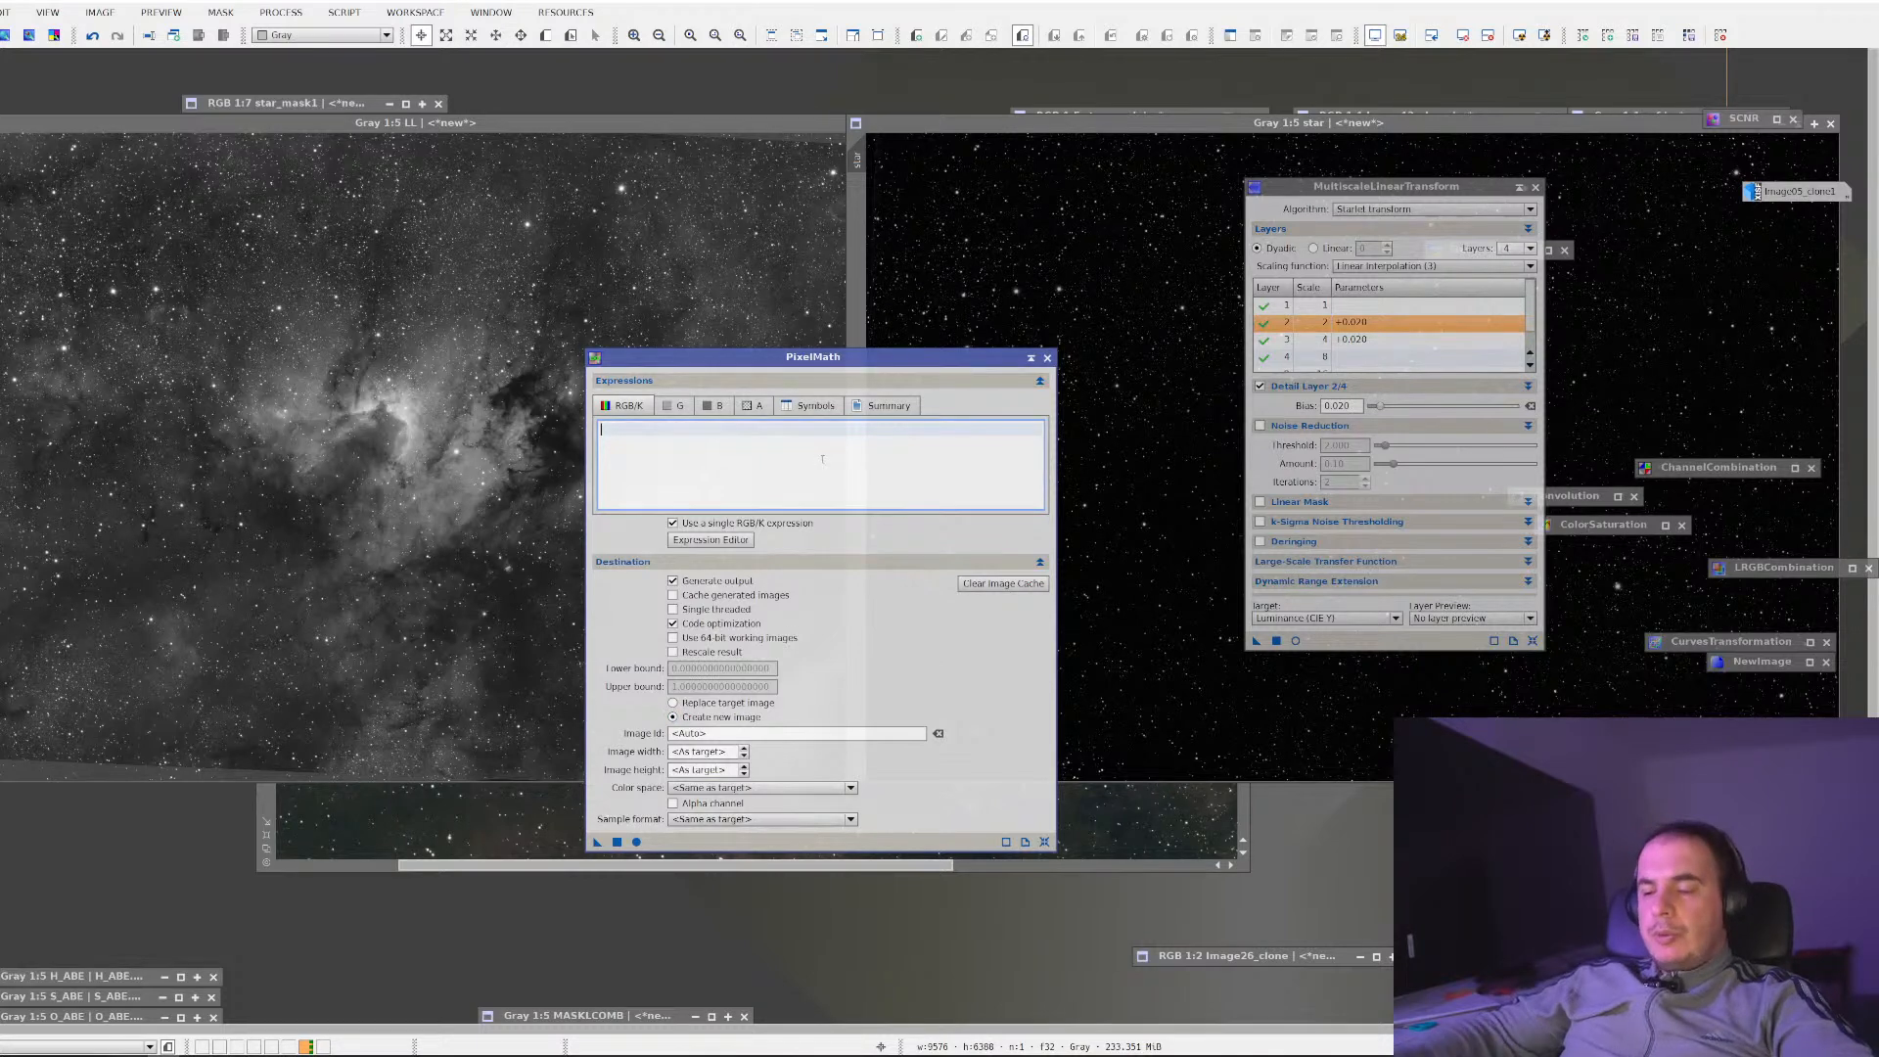
pyautogui.write('-')
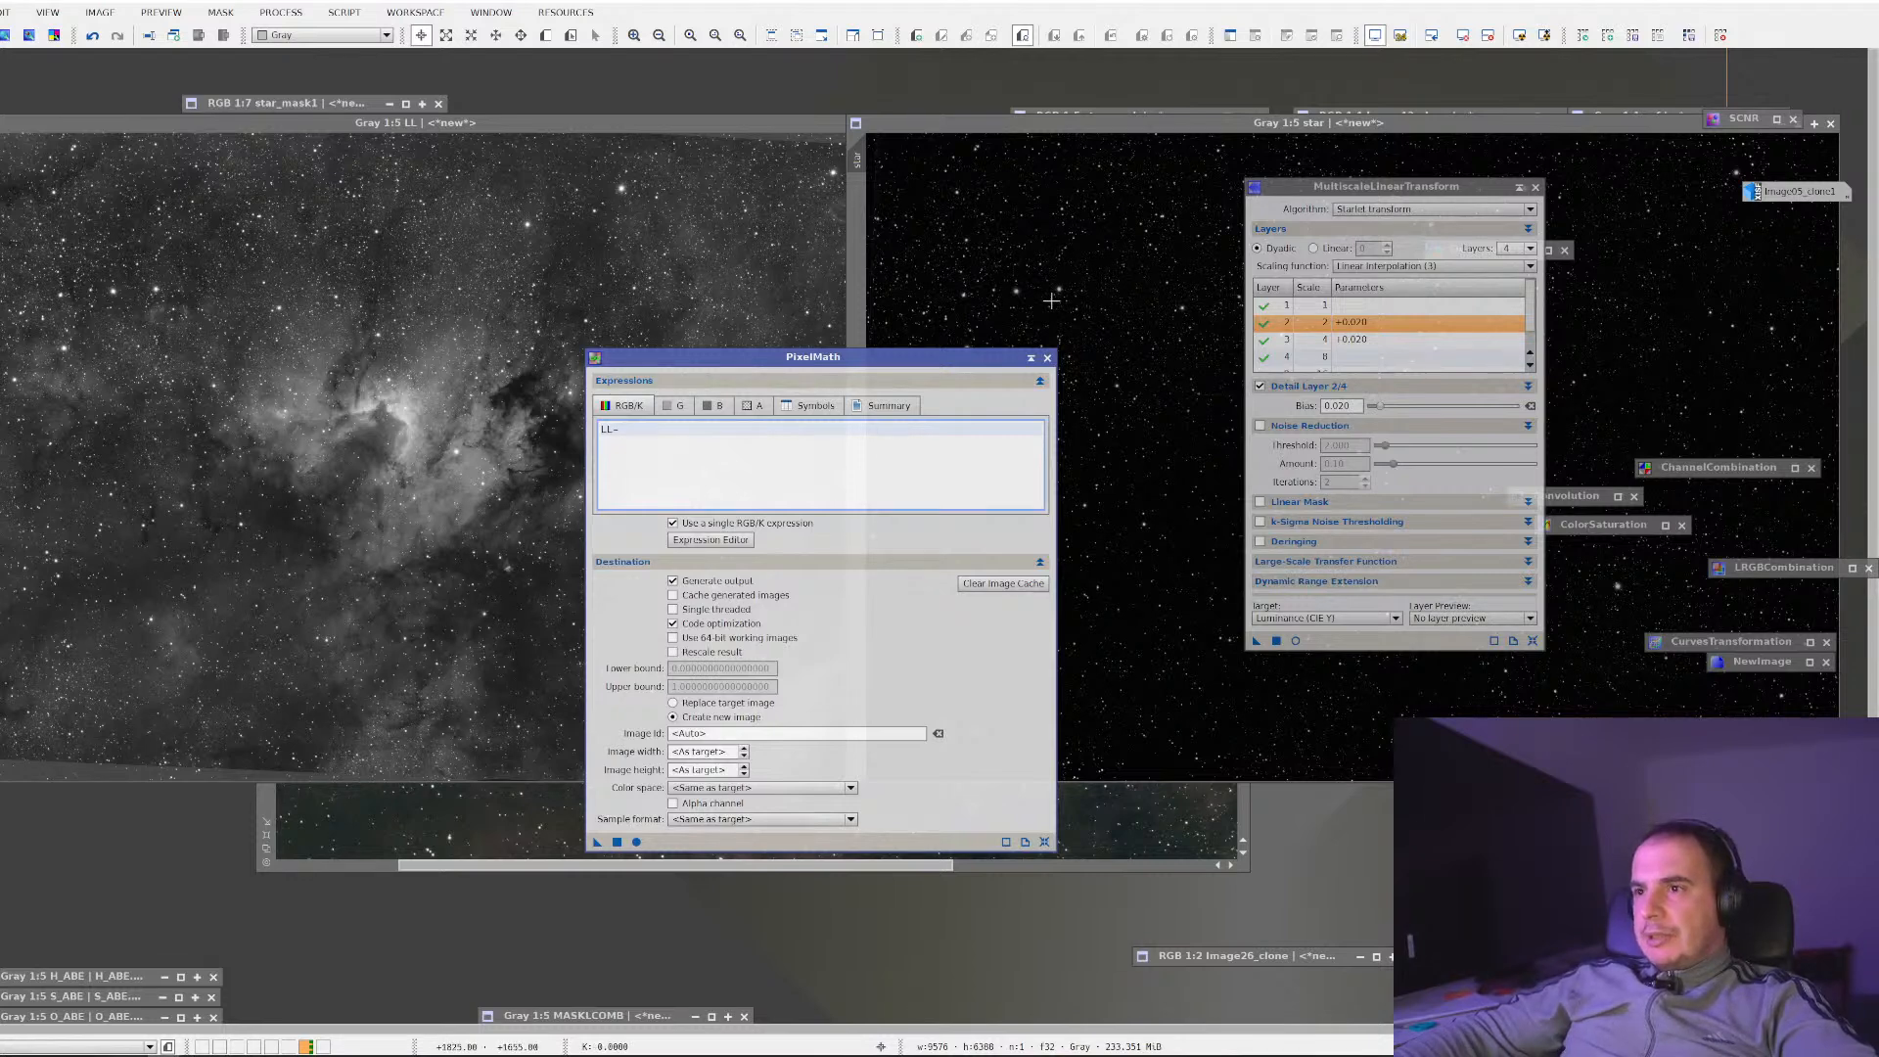
pyautogui.write('star')
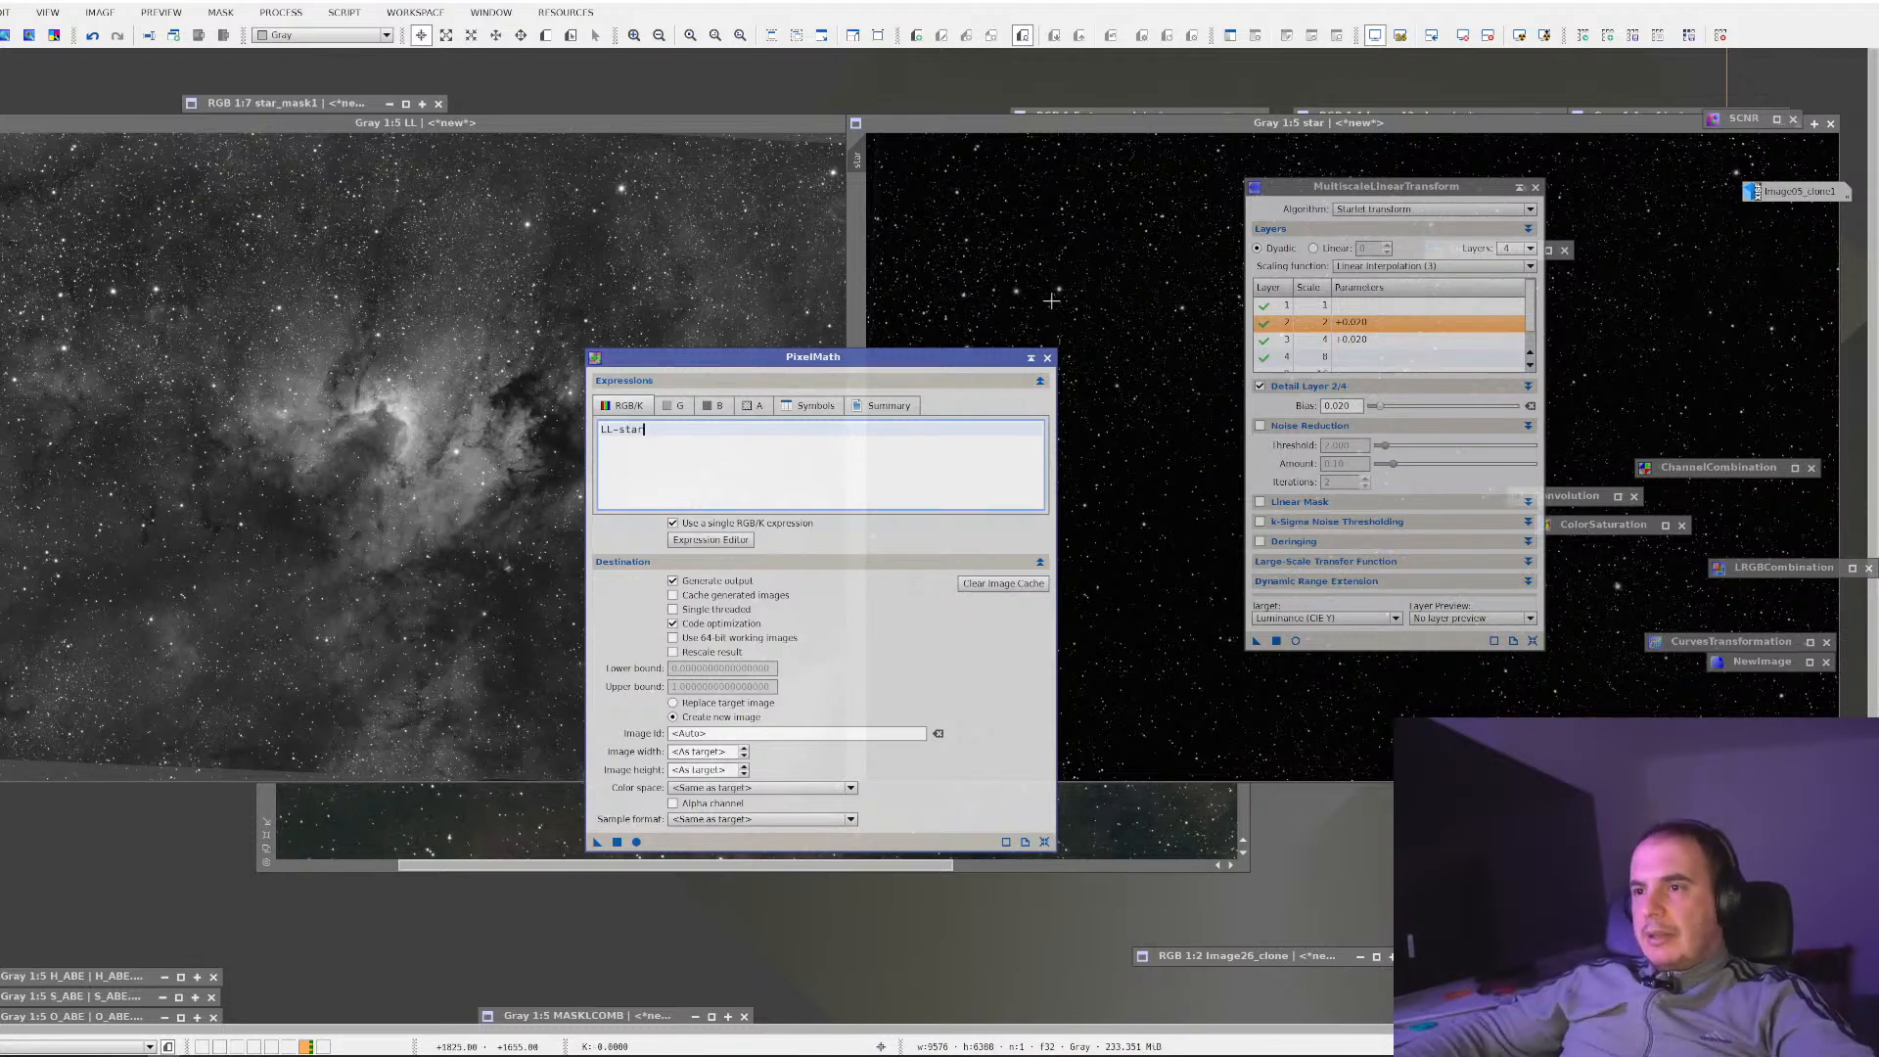
pyautogui.click(617, 842)
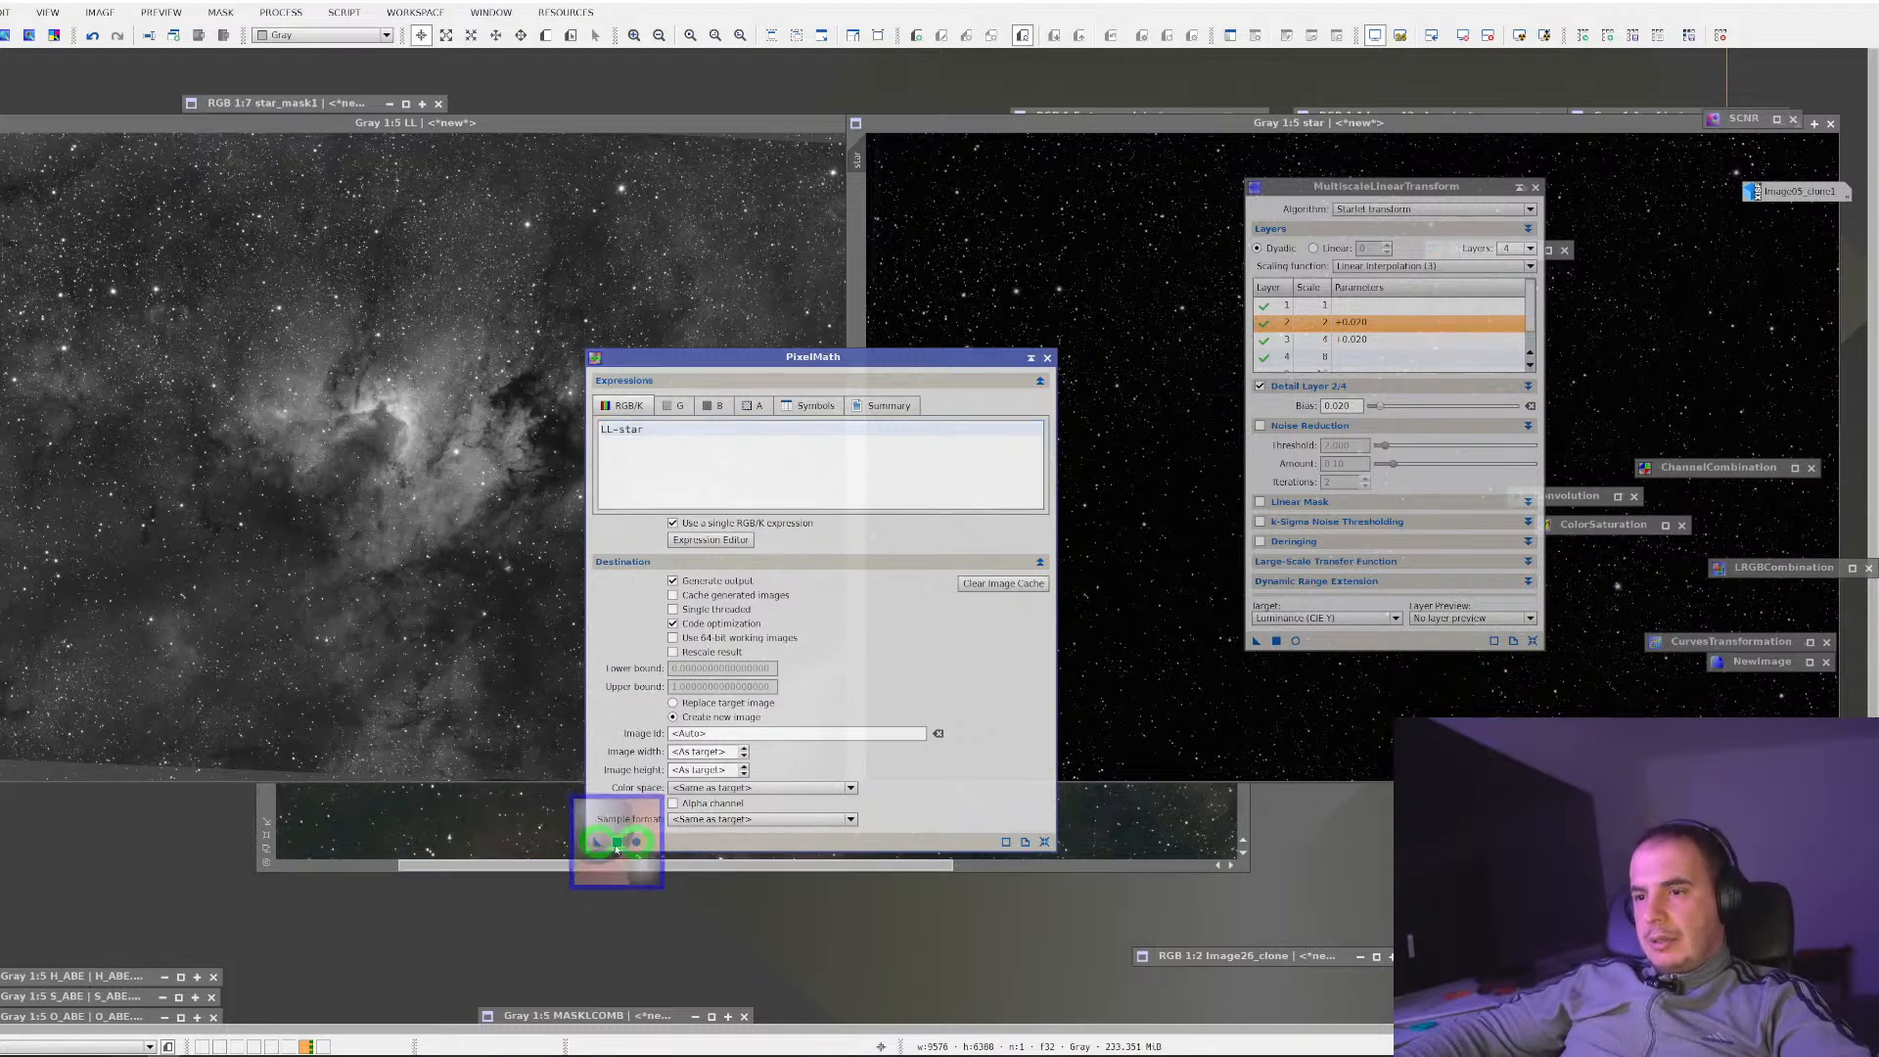
pyautogui.click(1032, 358)
pyautogui.scroll(4, 1025, 401)
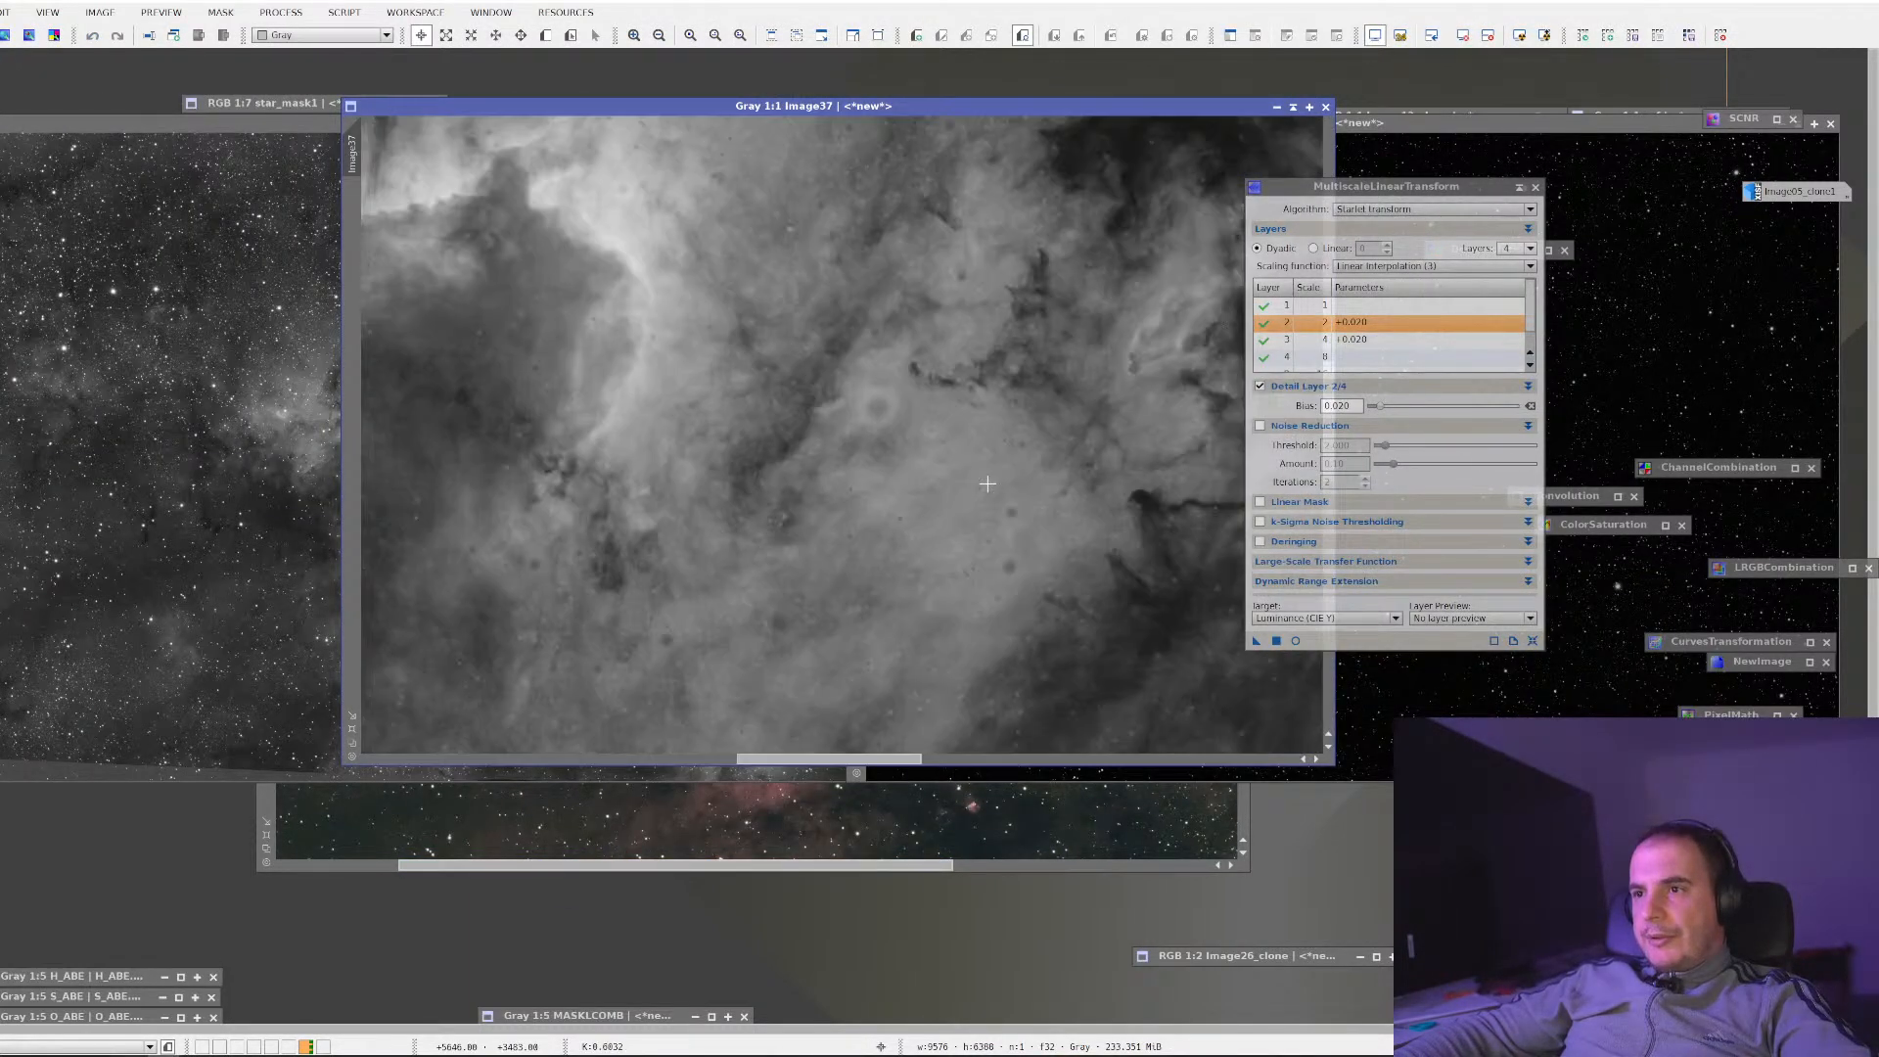
# Inspect the LL-star result's nebula for star residue at several magnifications and close that image without keeping it
pyautogui.scroll(-1, 988, 483)
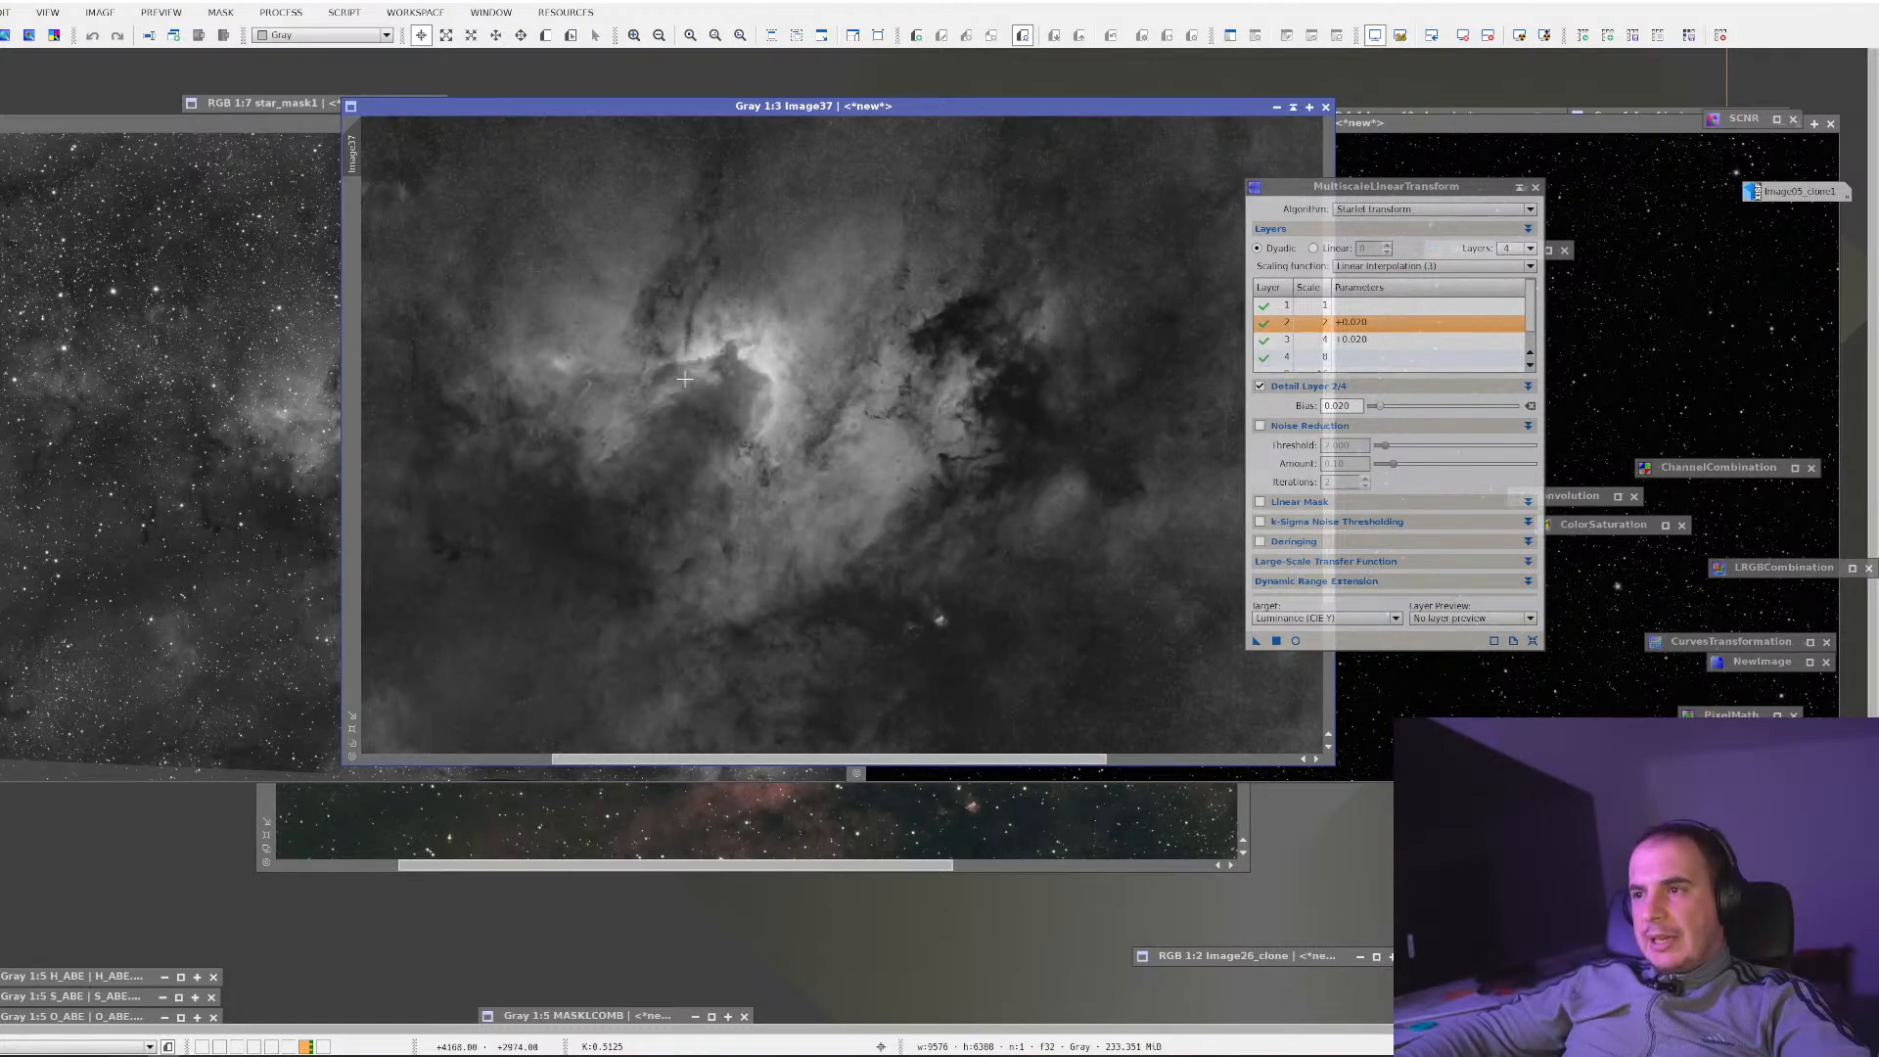
pyautogui.scroll(1, 717, 399)
pyautogui.scroll(1, 717, 399)
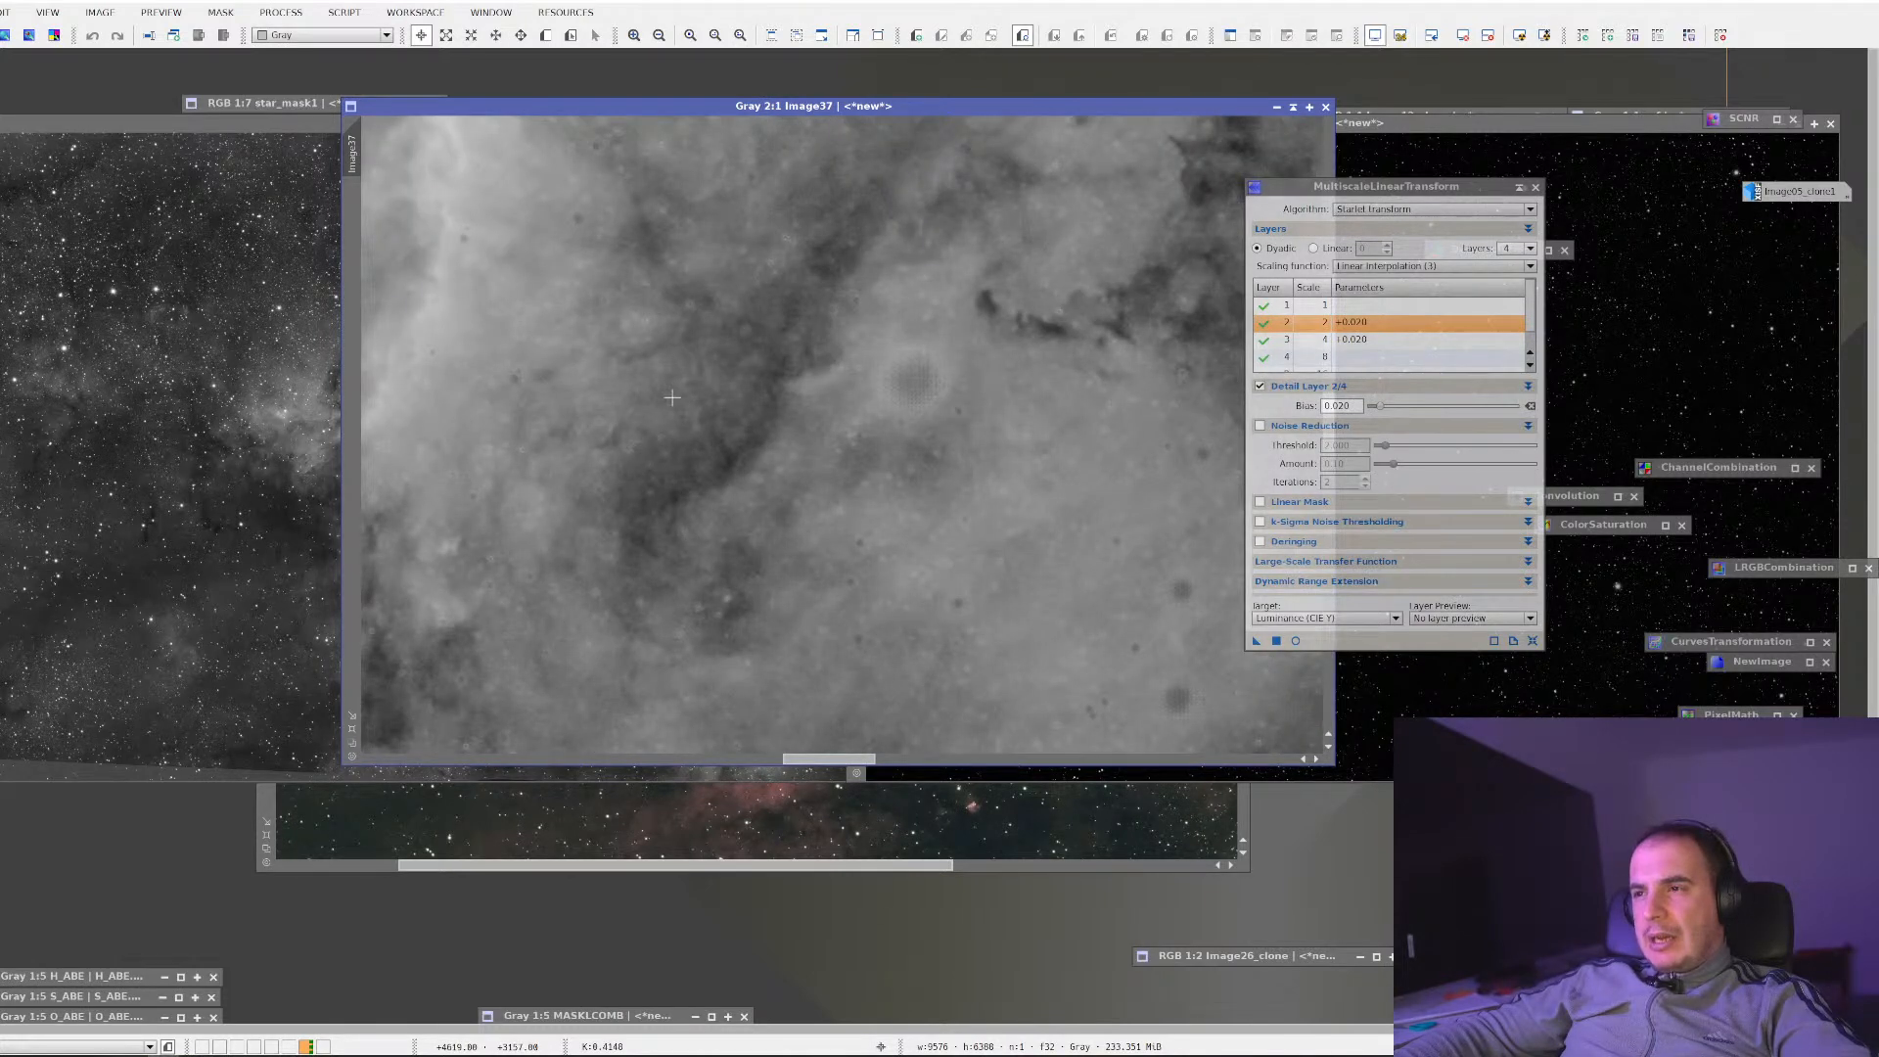
pyautogui.scroll(-1, 672, 397)
pyautogui.scroll(-1, 688, 404)
pyautogui.scroll(2, 710, 411)
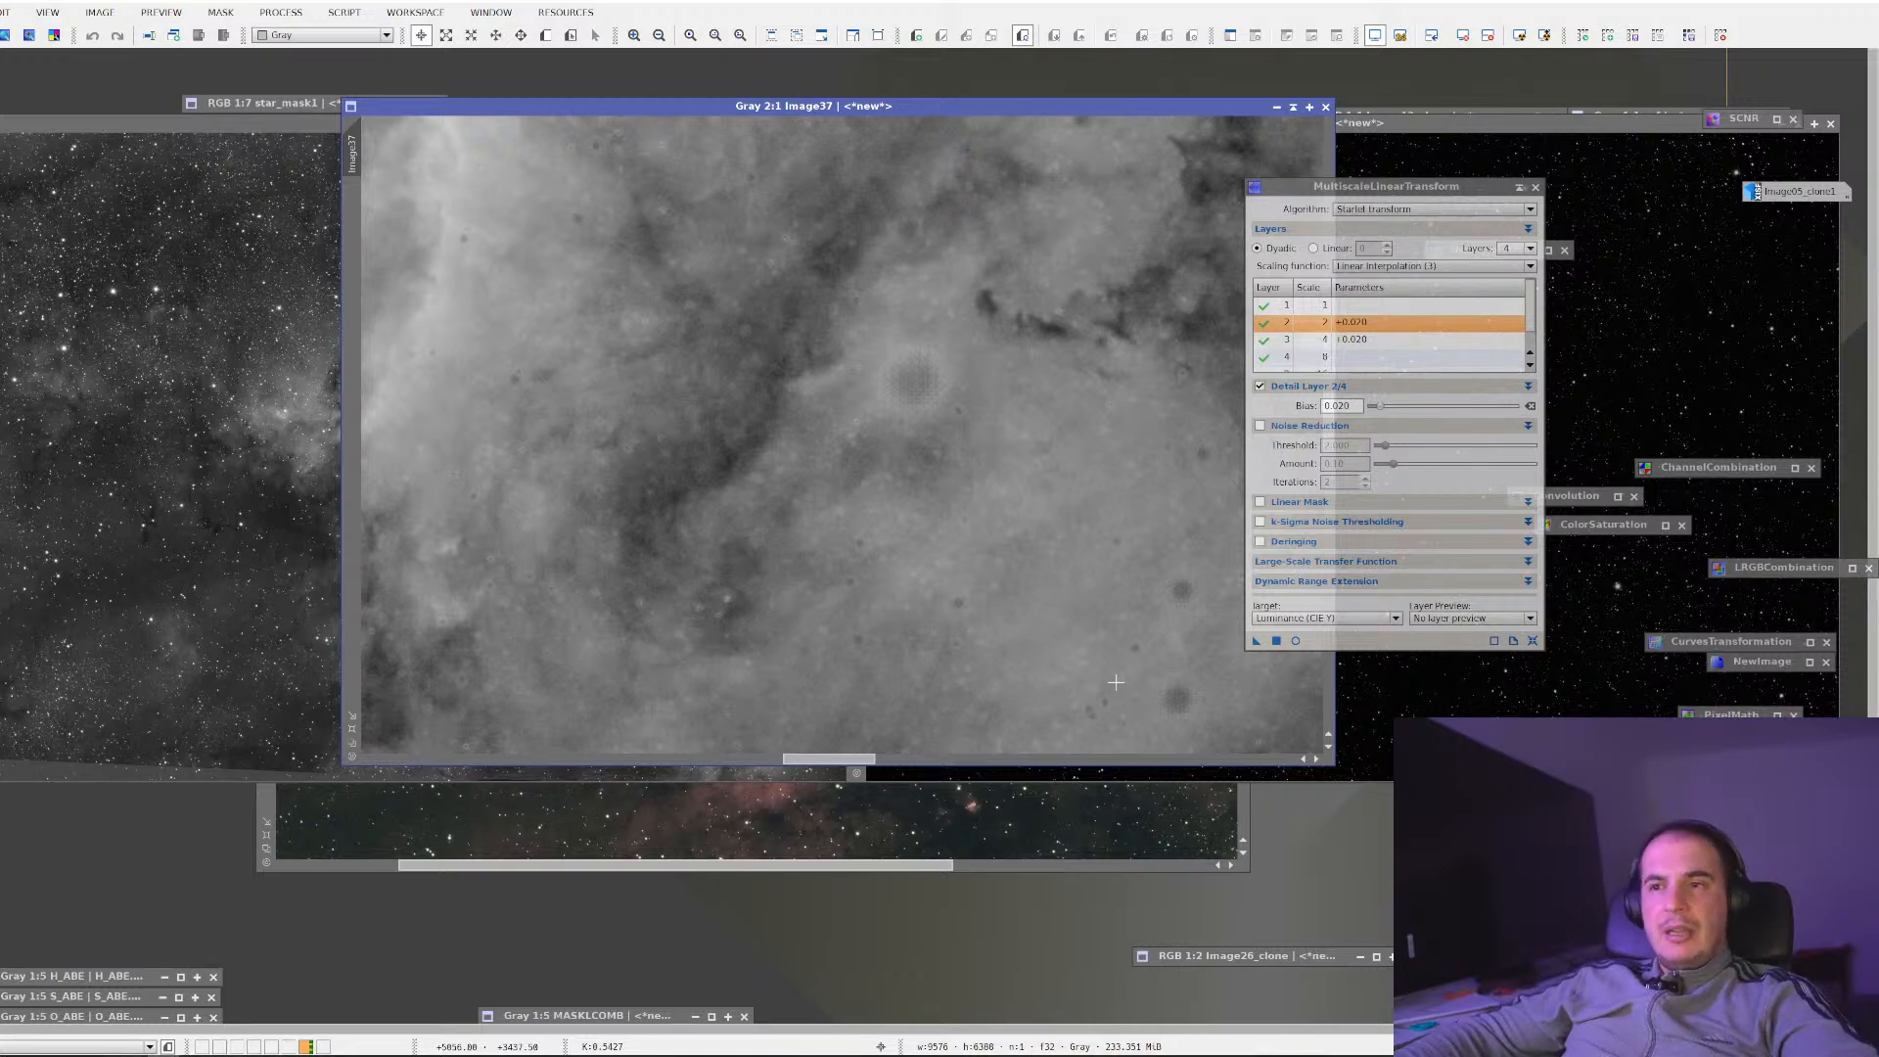
pyautogui.scroll(-3, 1116, 682)
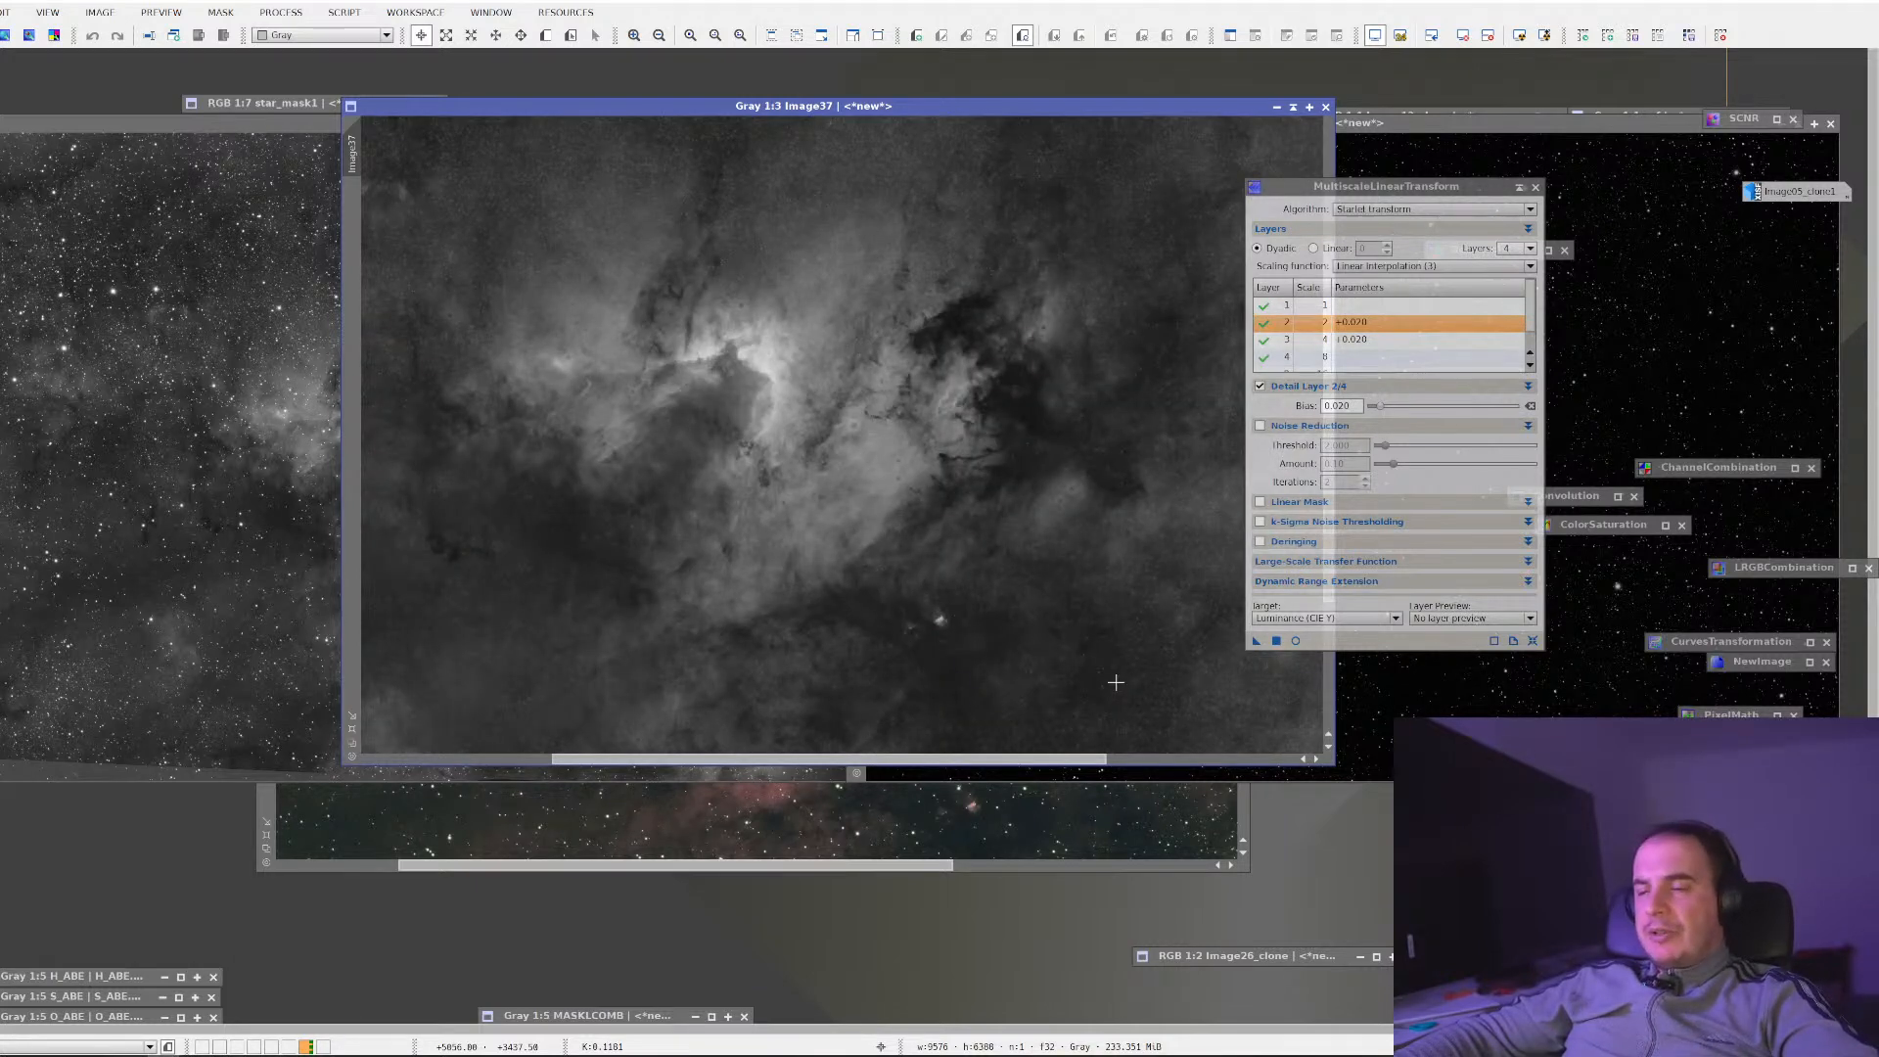
pyautogui.click(1326, 108)
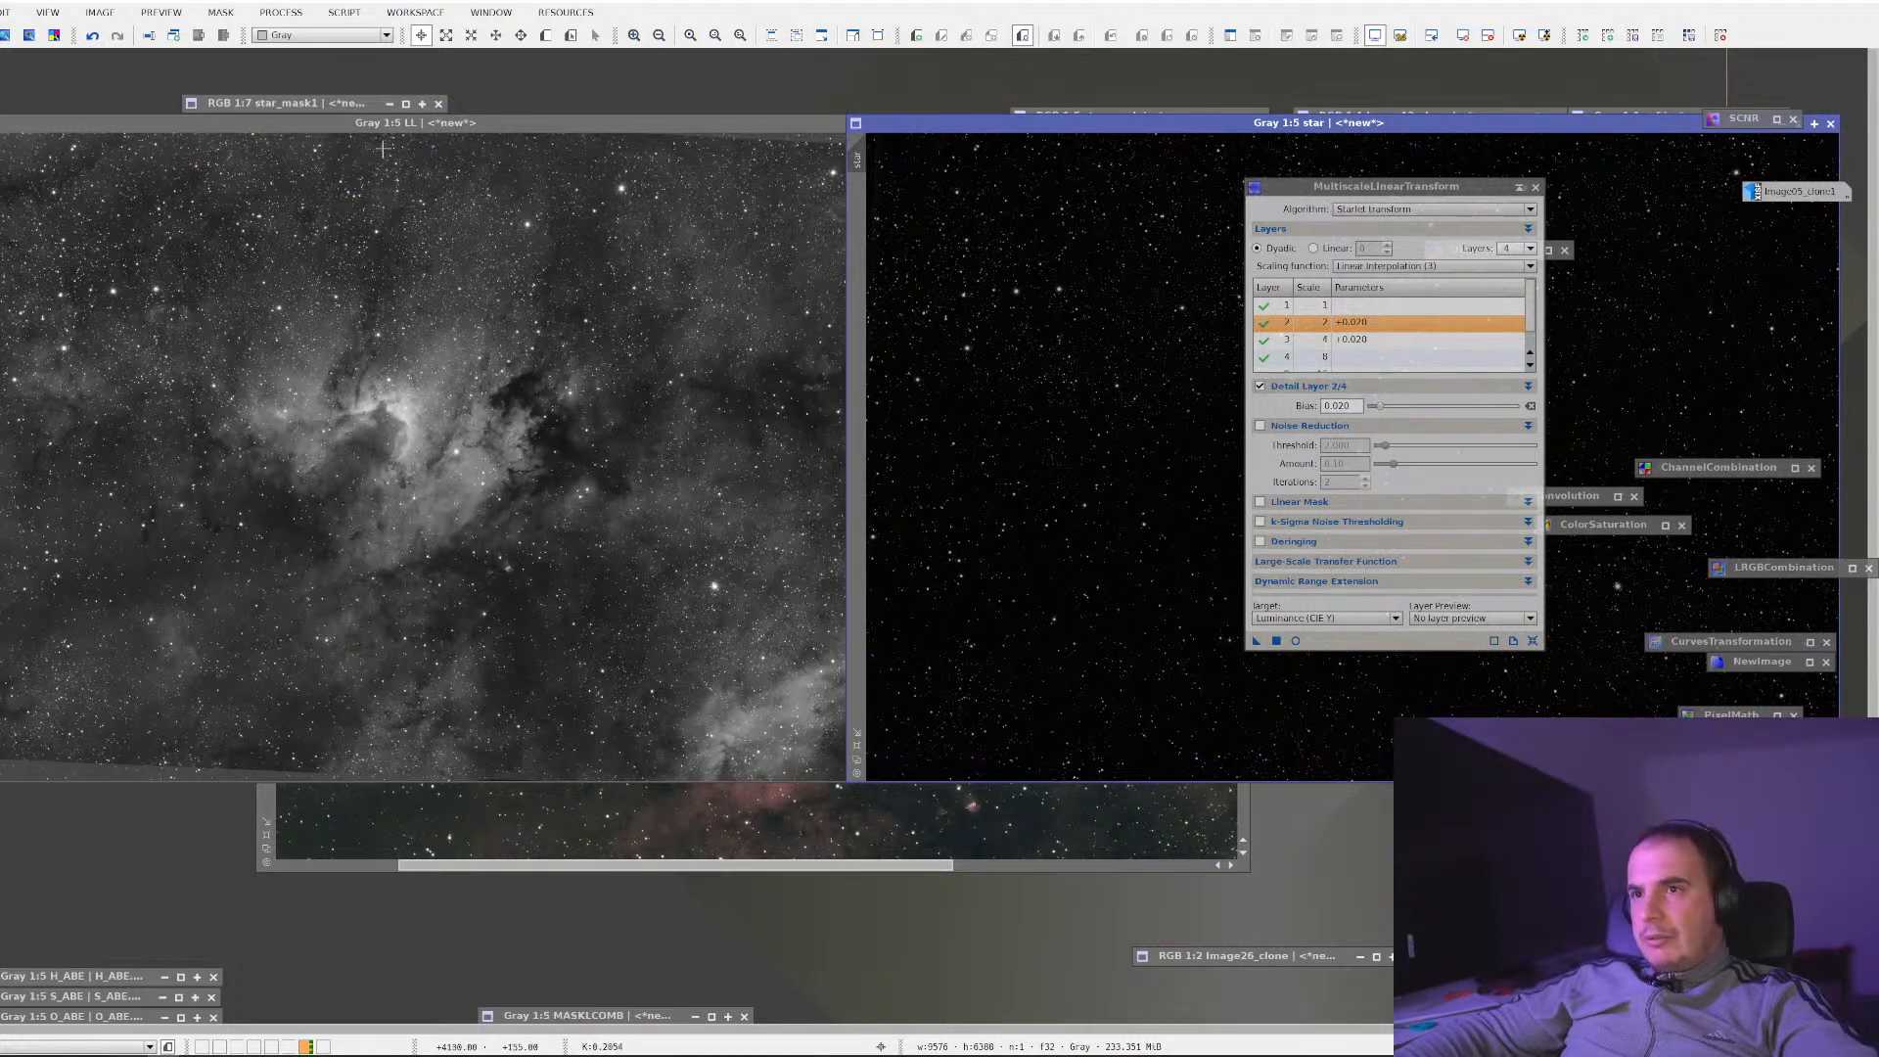
# Reopen PixelMath, change the expression to LL-2*star, generate a new image from it and collapse the dialog
pyautogui.click(281, 12)
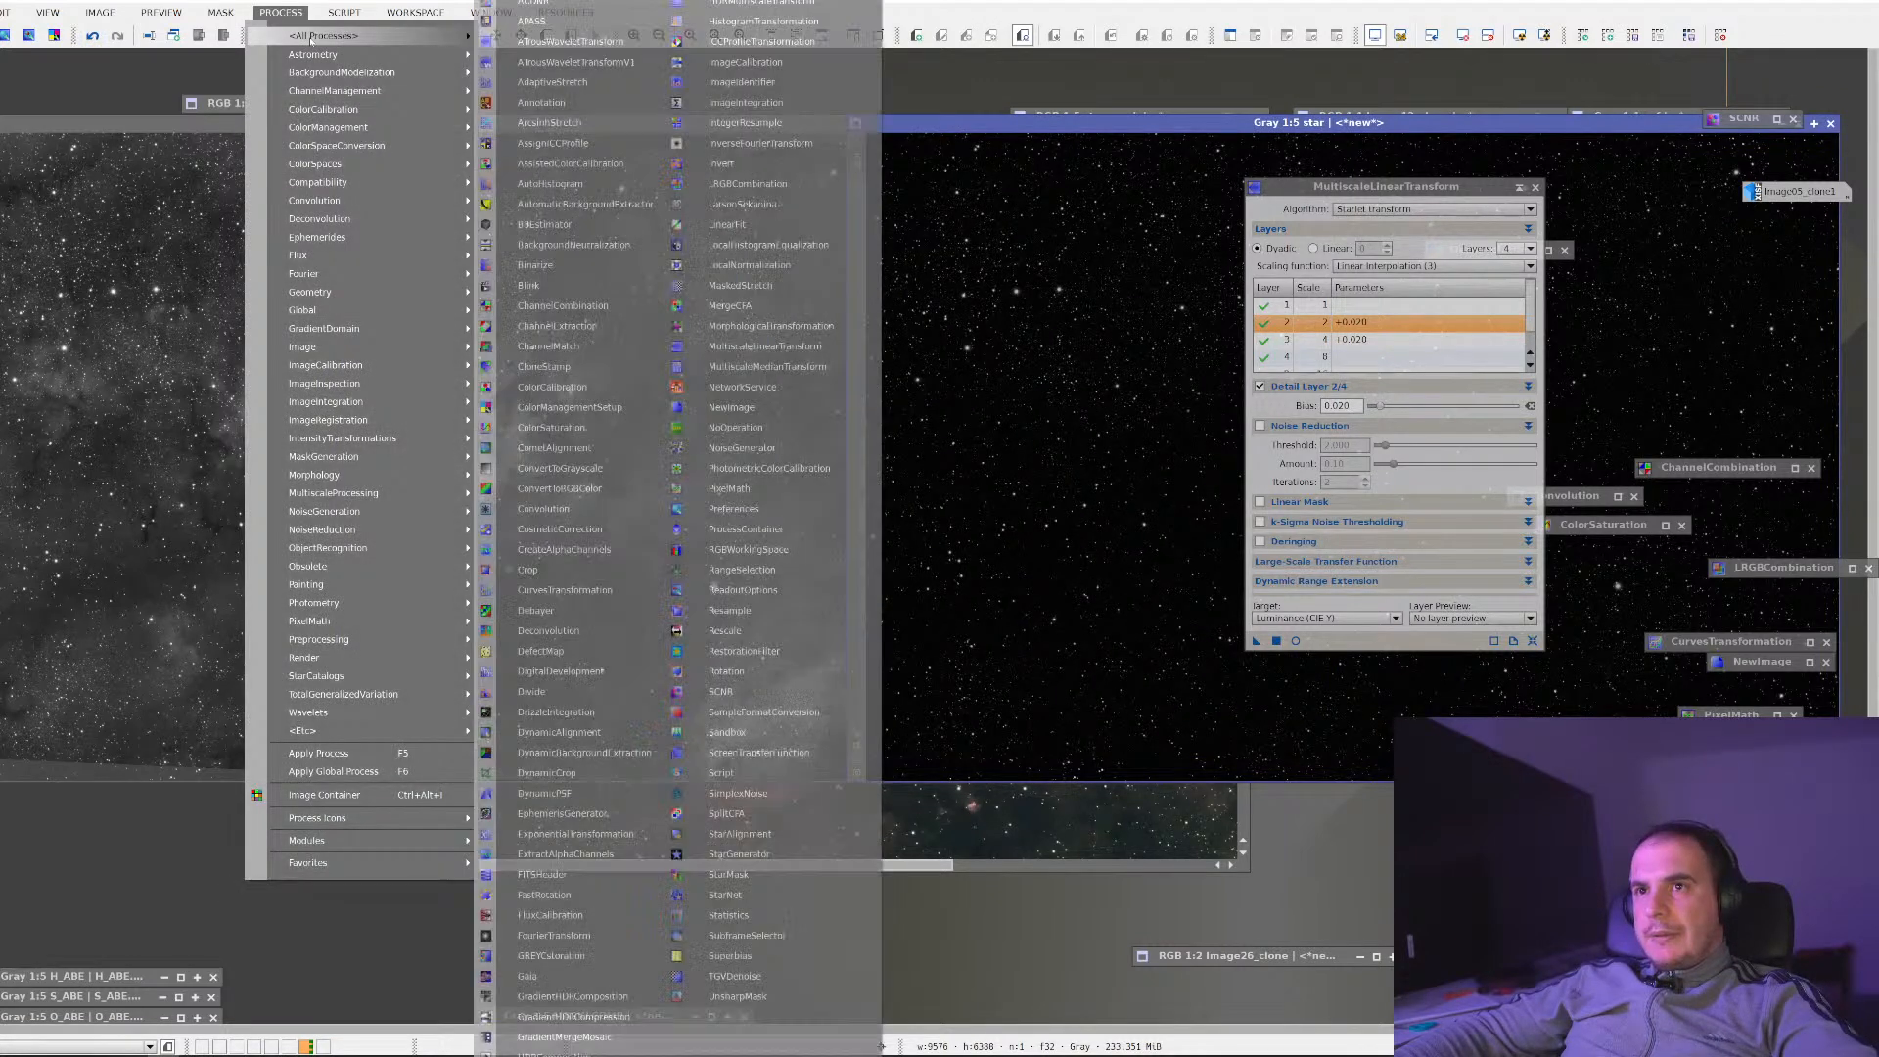
pyautogui.click(767, 488)
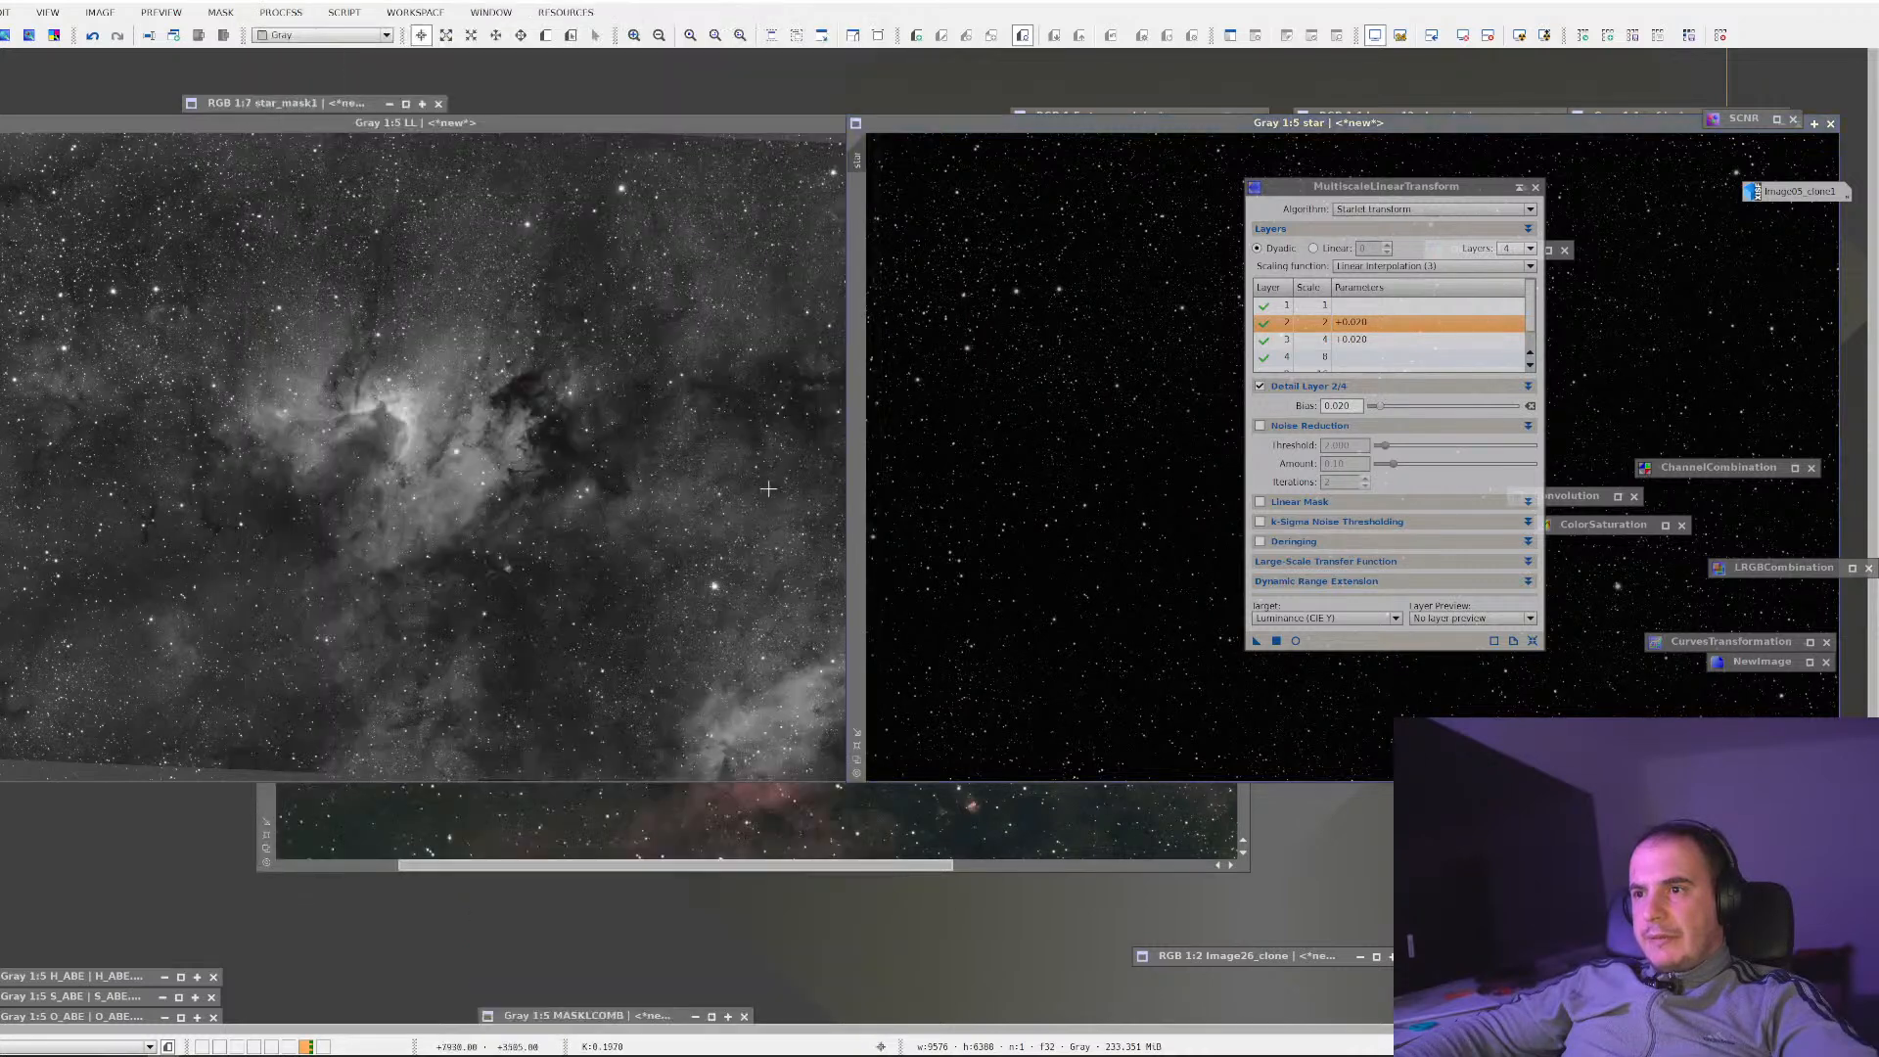
pyautogui.click(712, 442)
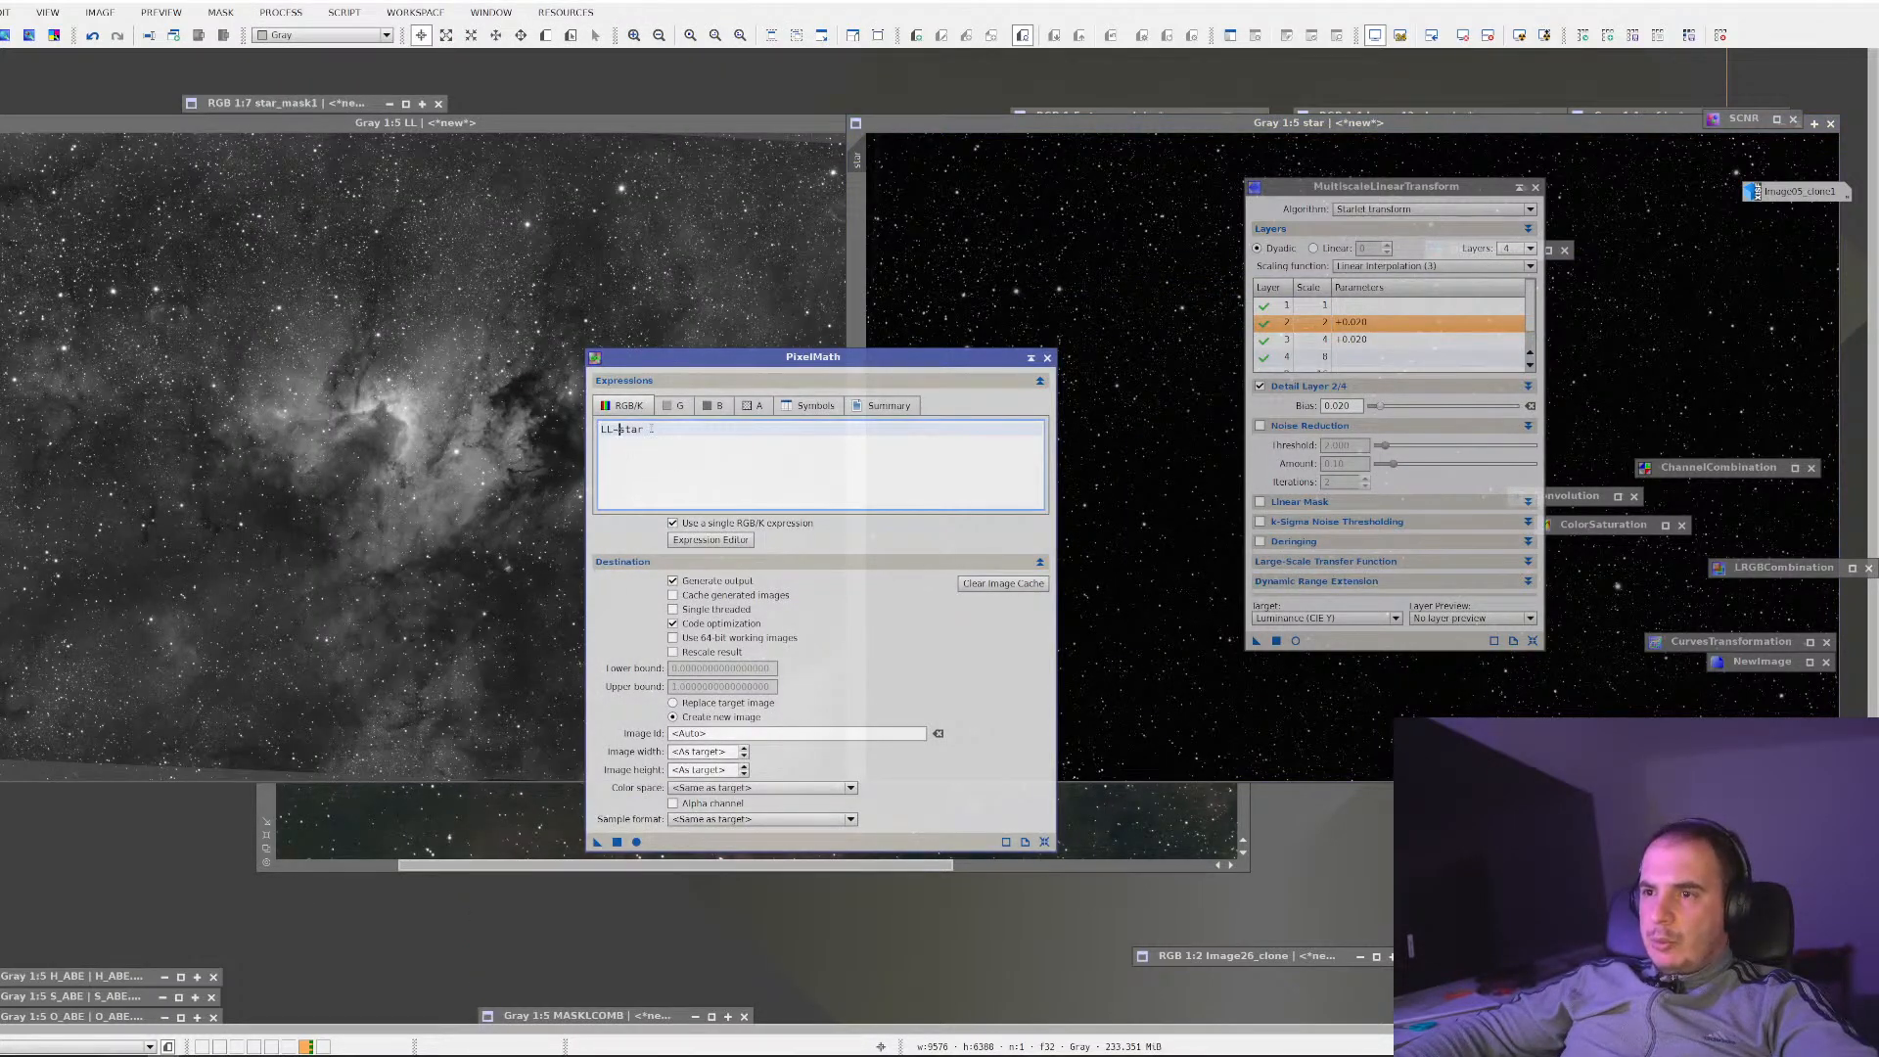
pyautogui.press('Left')
pyautogui.press('Left')
pyautogui.press('Left')
pyautogui.press('Left')
pyautogui.write('2*')
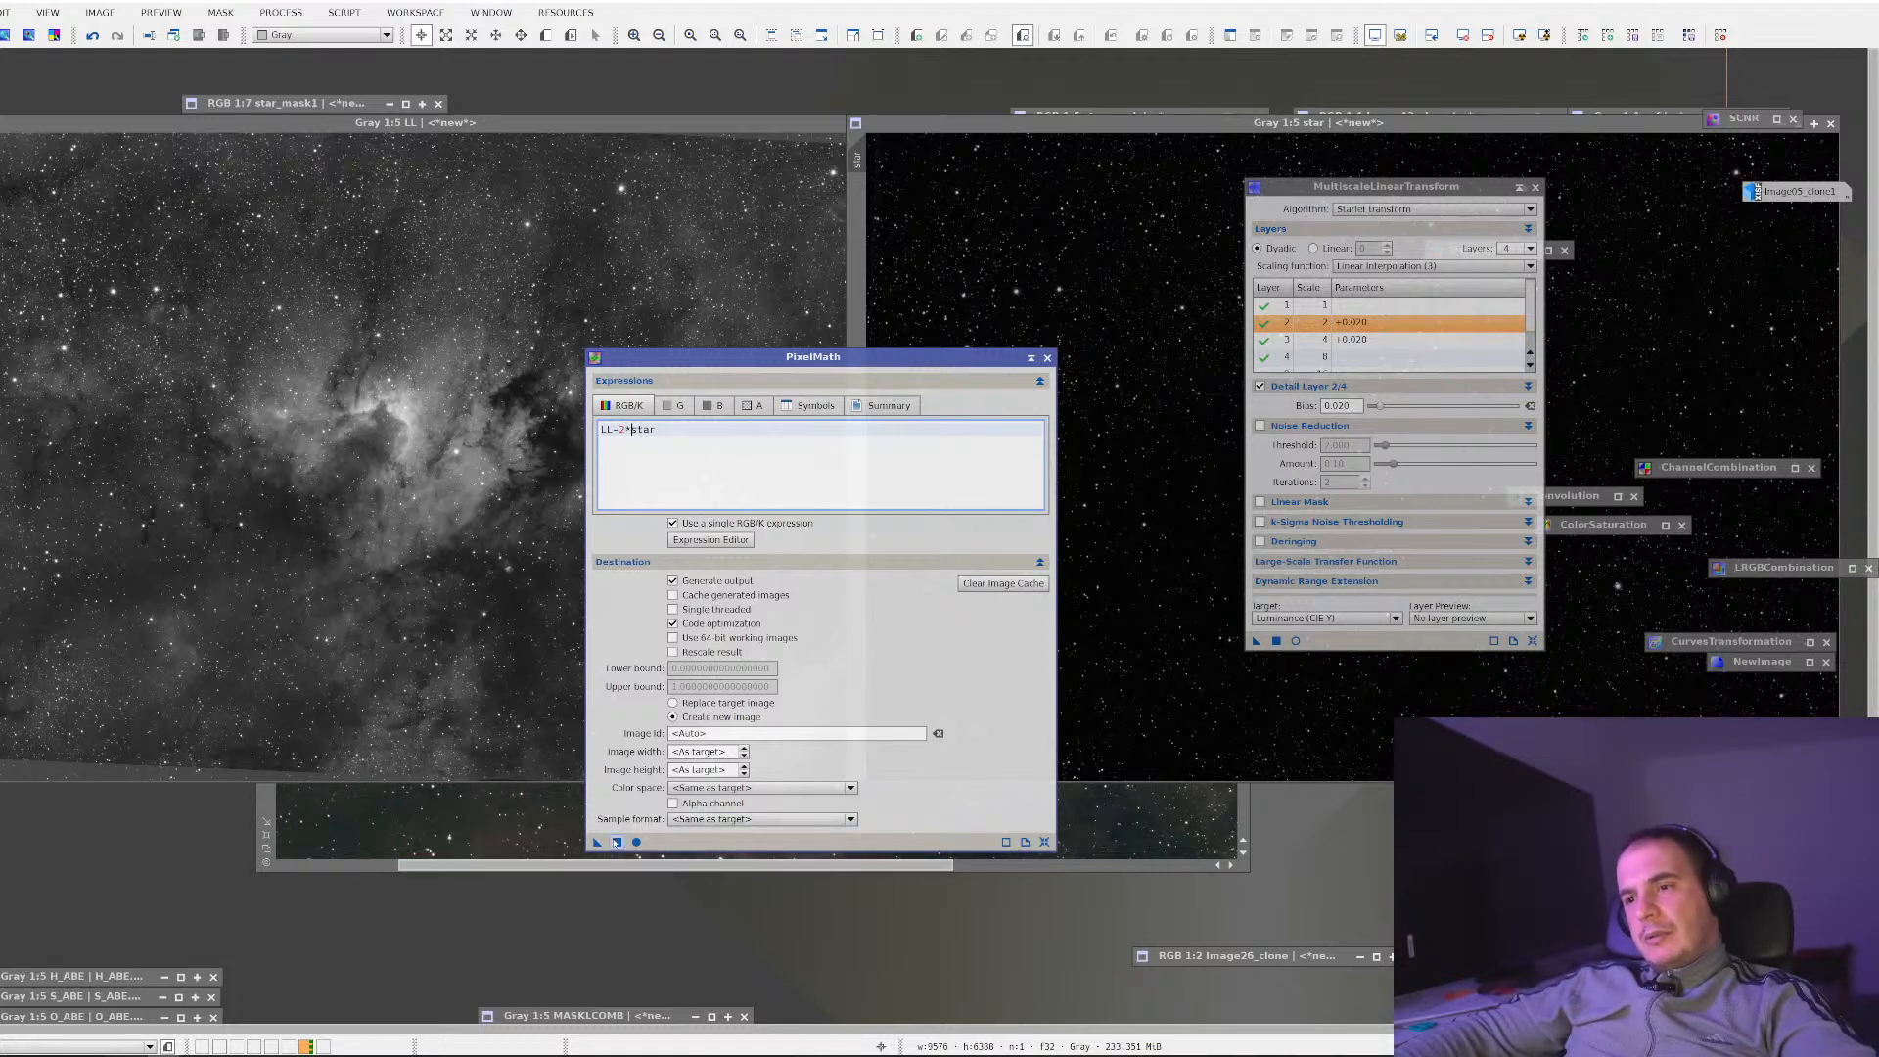
pyautogui.click(617, 842)
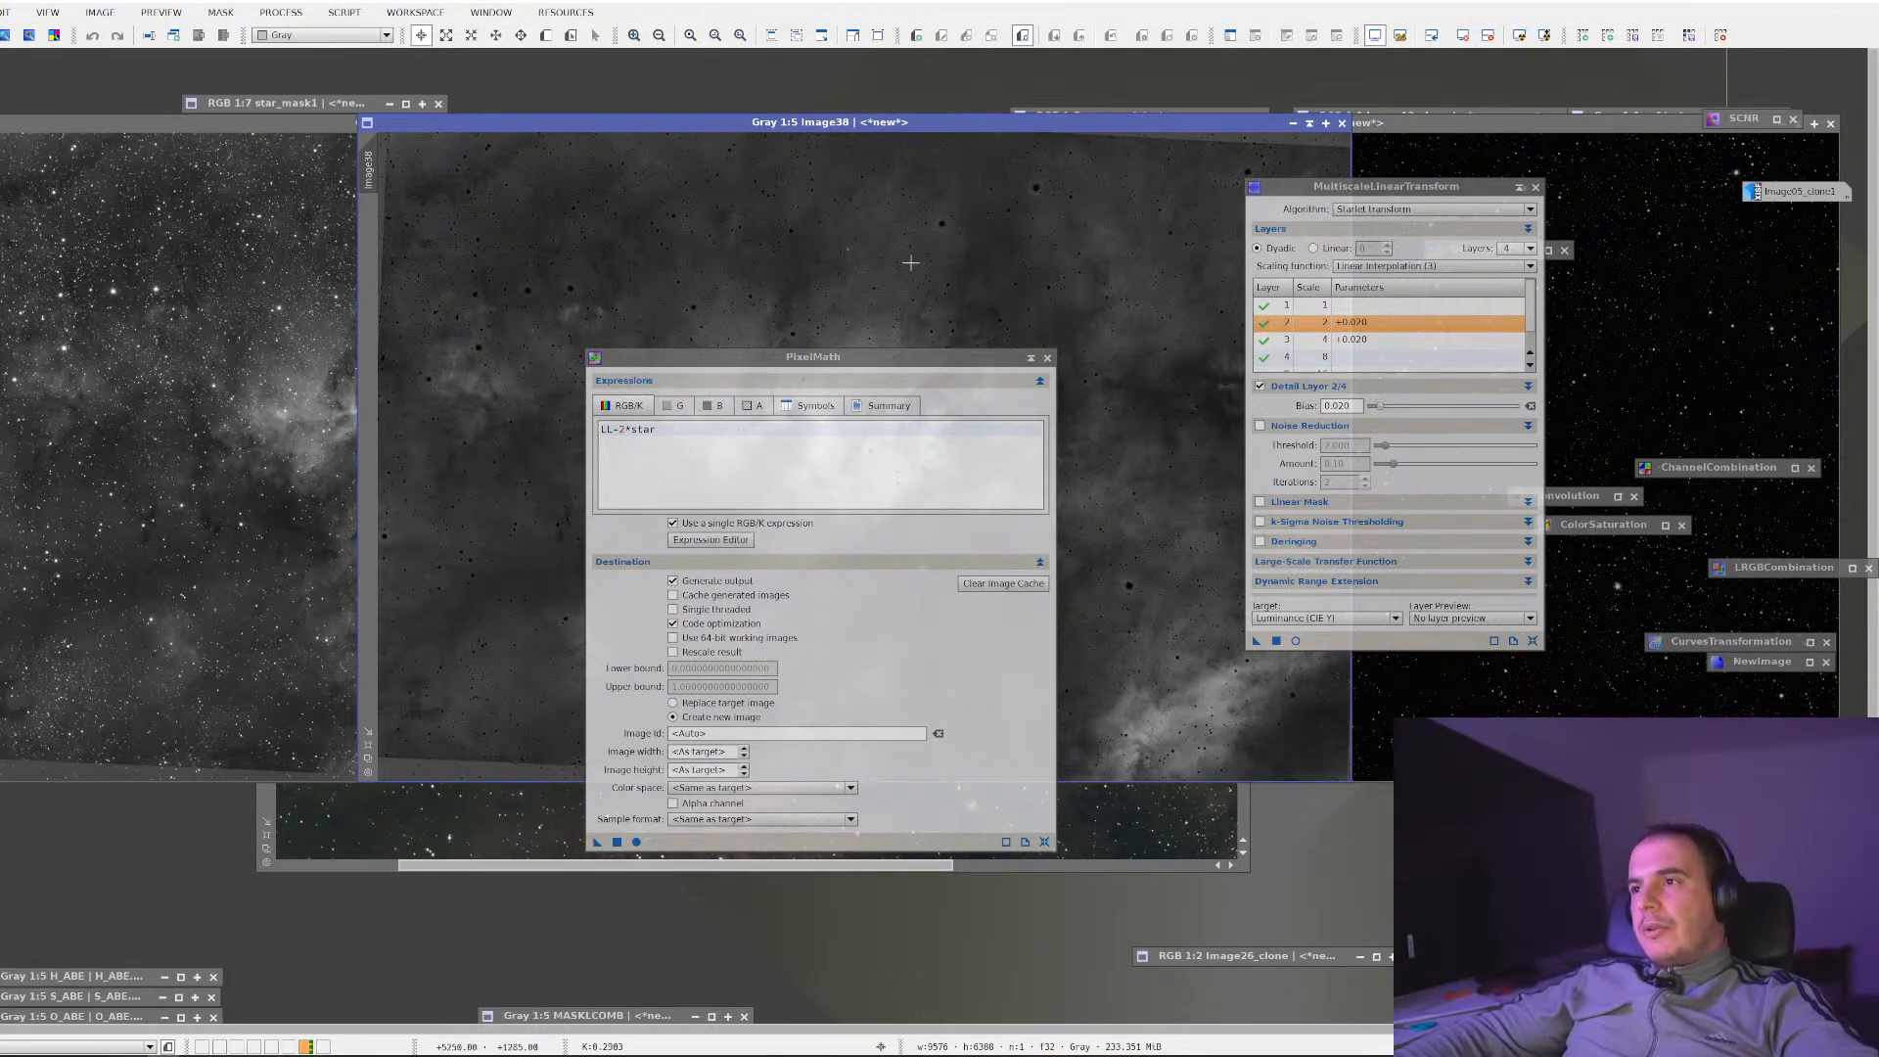
pyautogui.click(1030, 359)
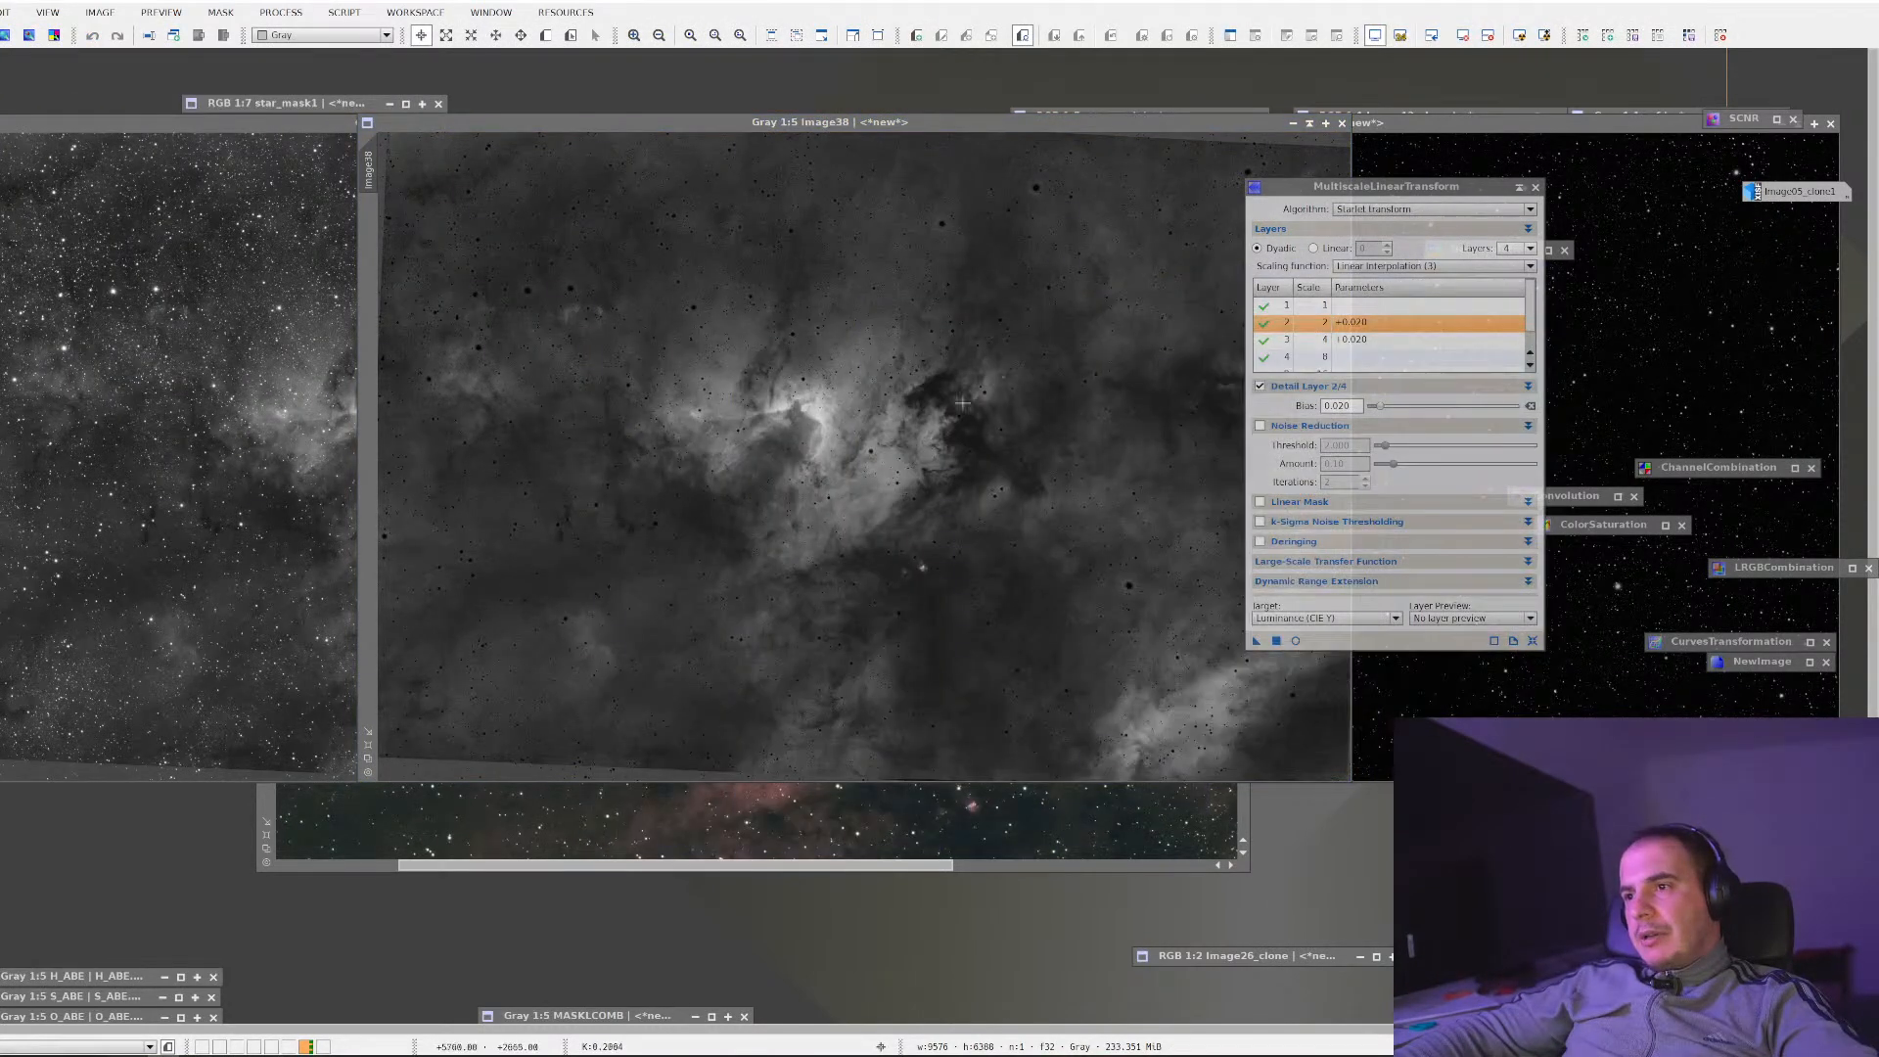
# Examine the removed stars in the LL-2*star result at several magnifications and discard the image
pyautogui.scroll(5, 970, 396)
pyautogui.scroll(-2, 711, 336)
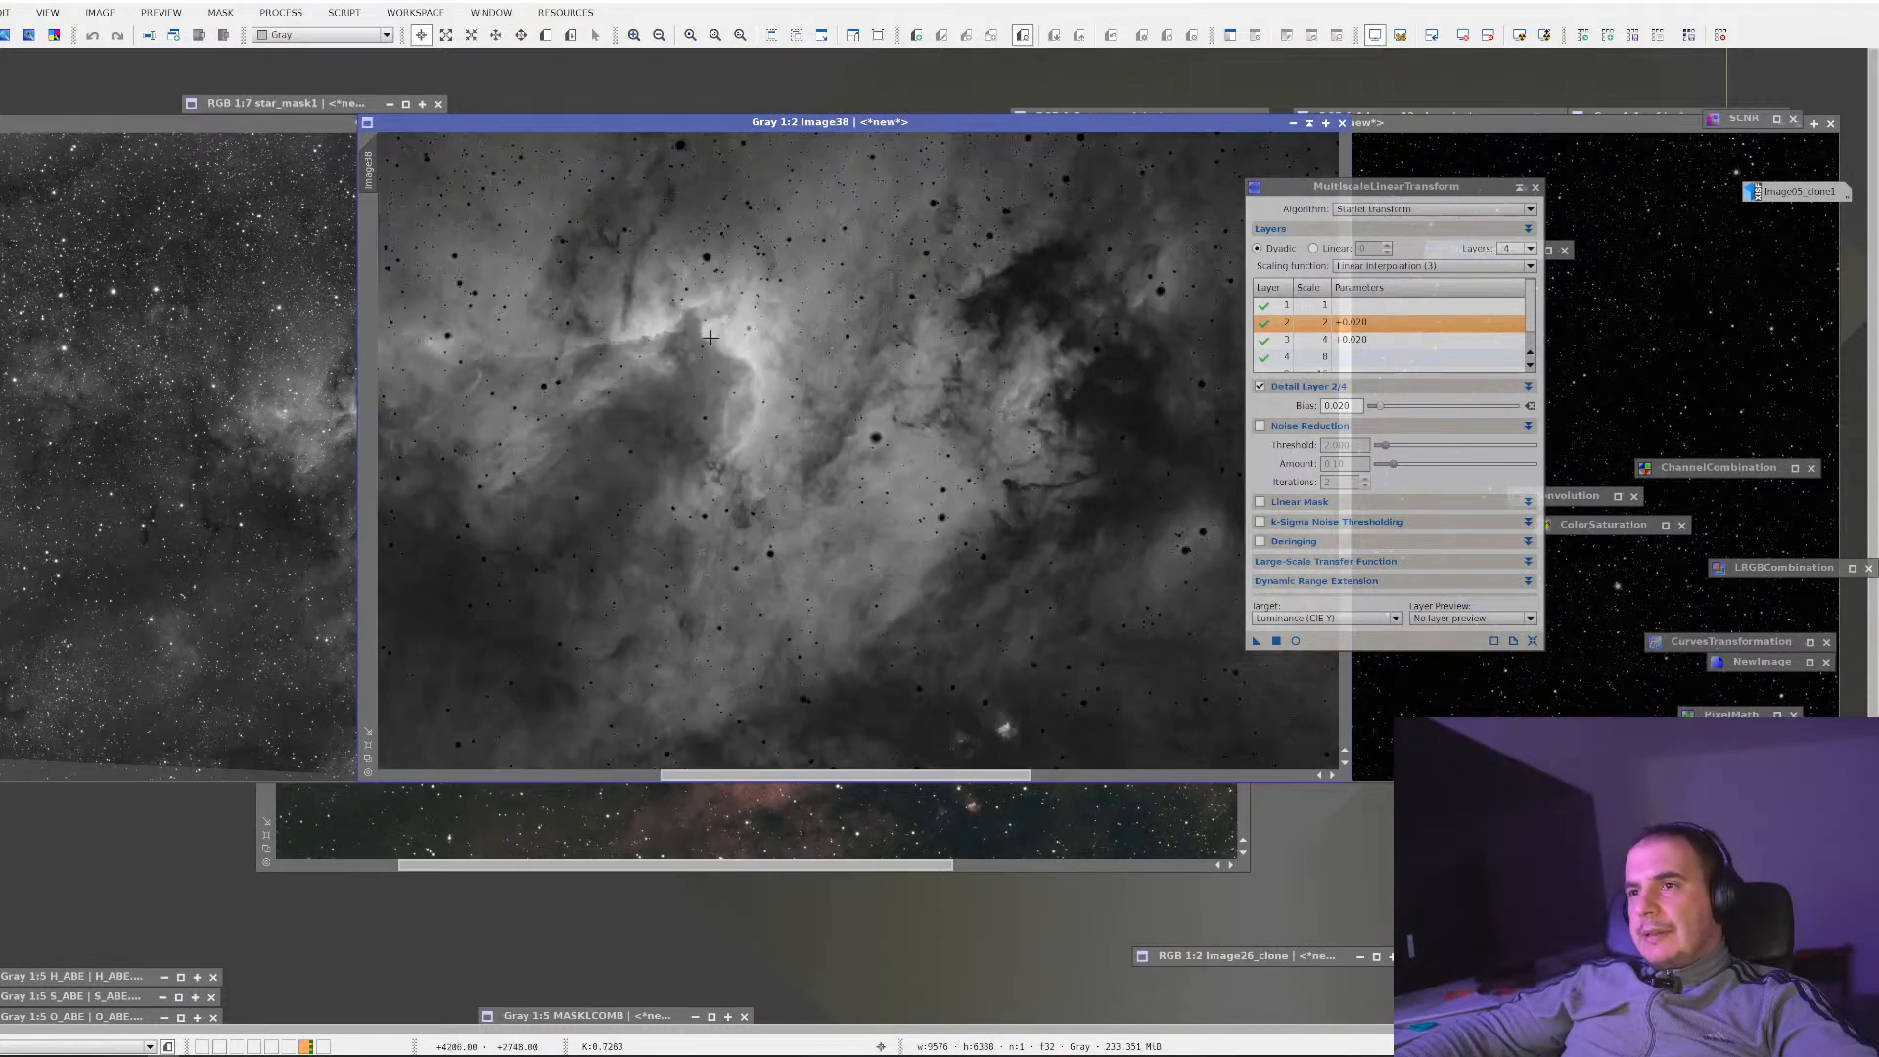
pyautogui.scroll(-1, 626, 362)
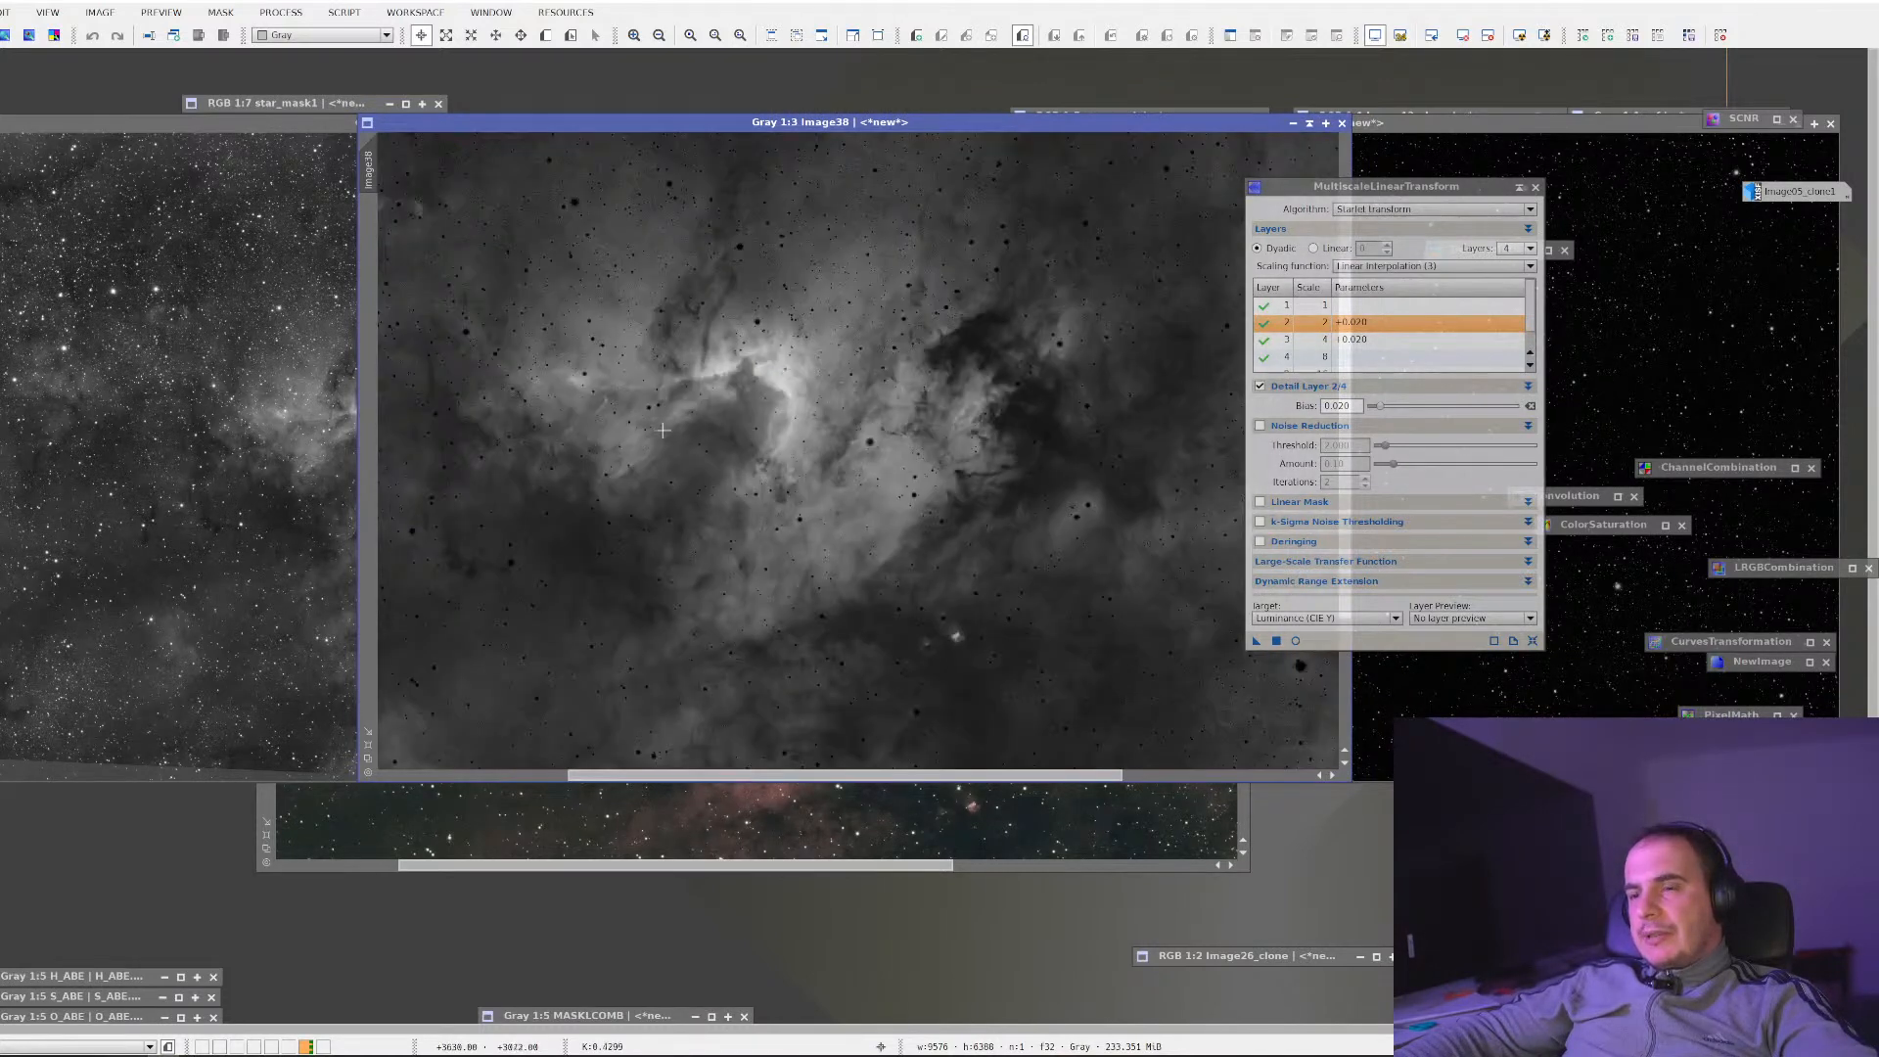
pyautogui.scroll(2, 767, 483)
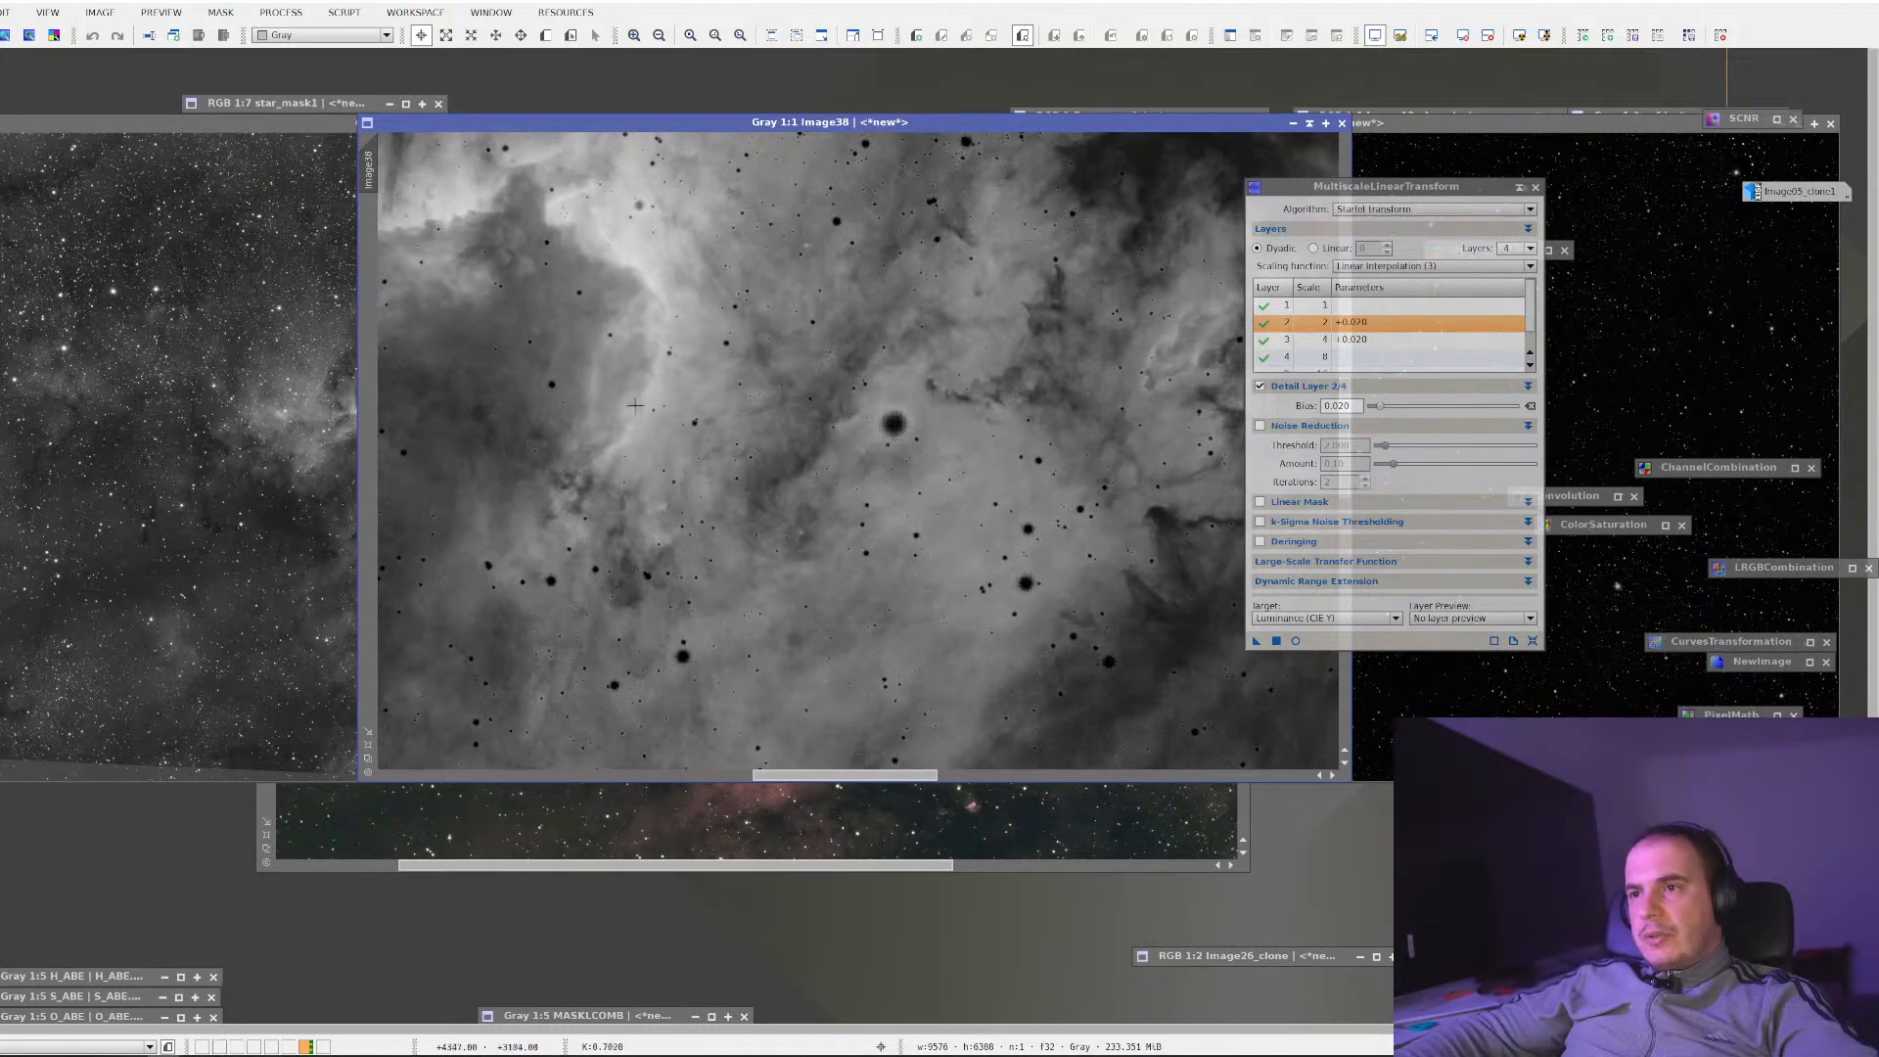
pyautogui.scroll(1, 686, 490)
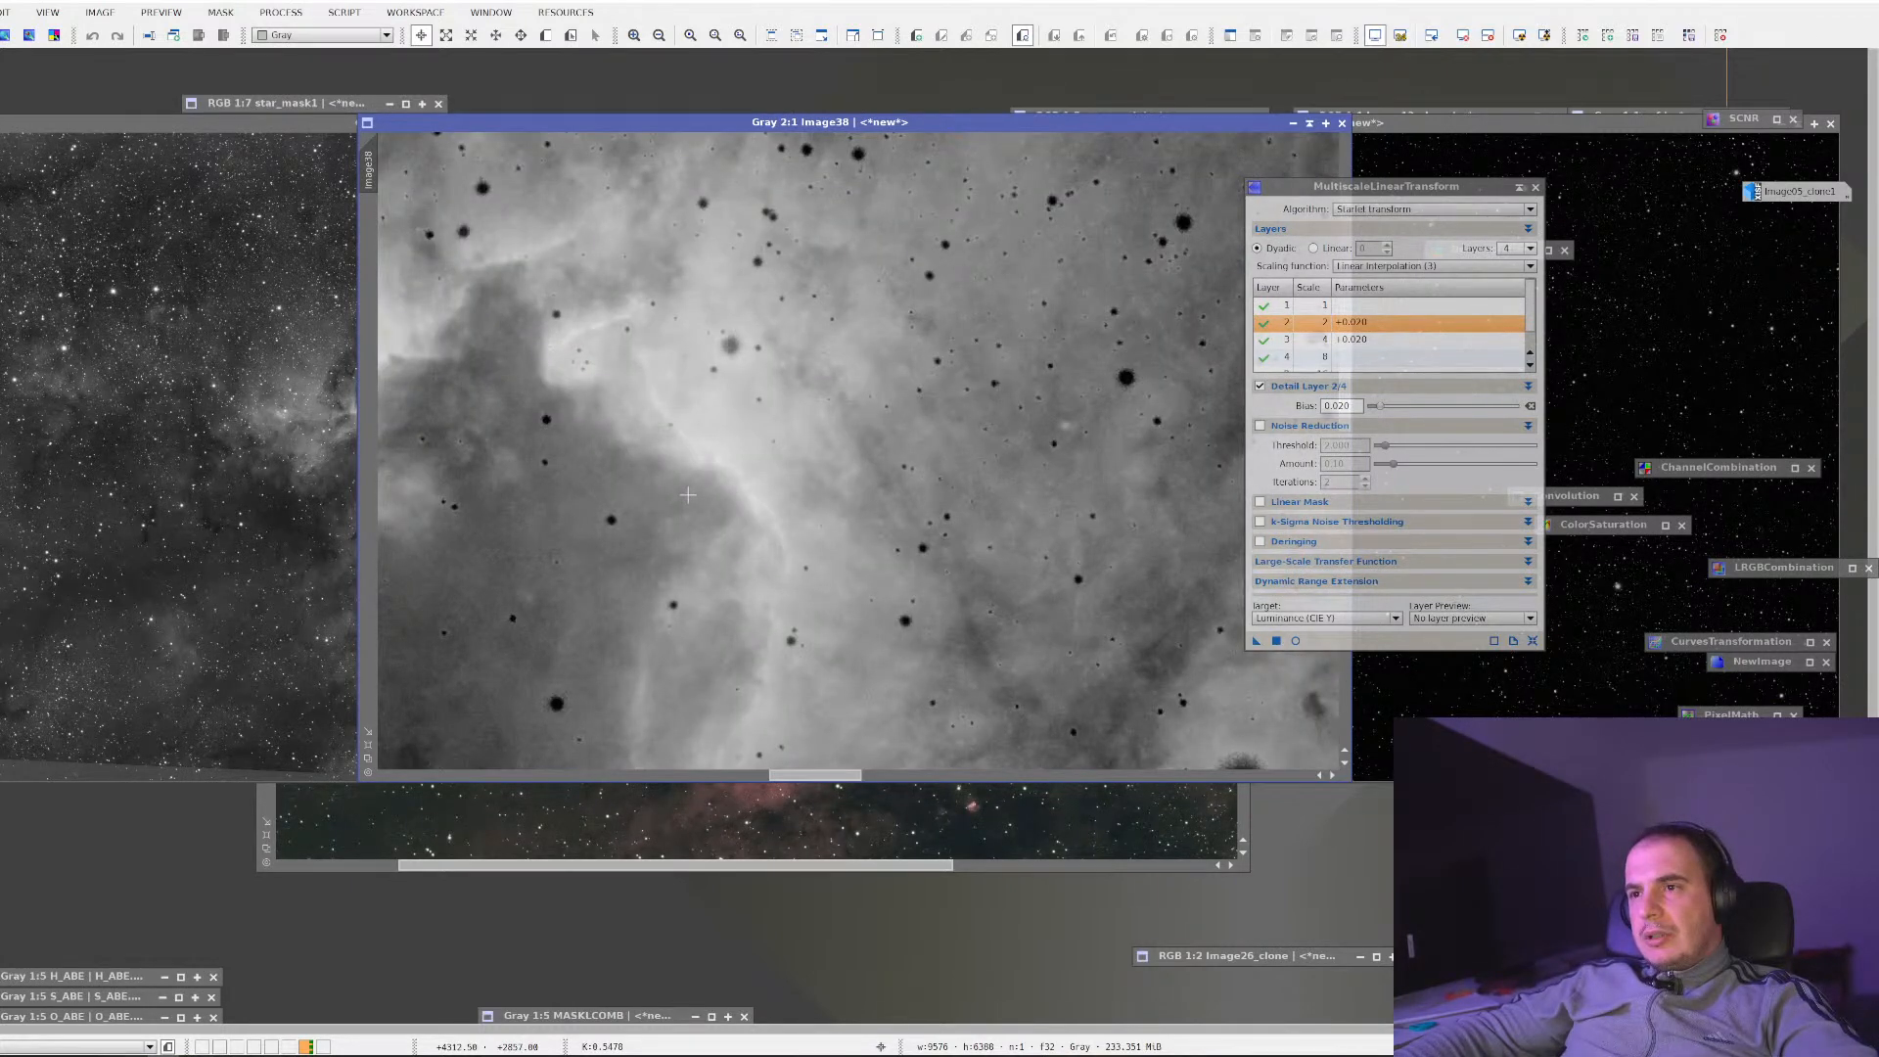
pyautogui.scroll(-3, 689, 496)
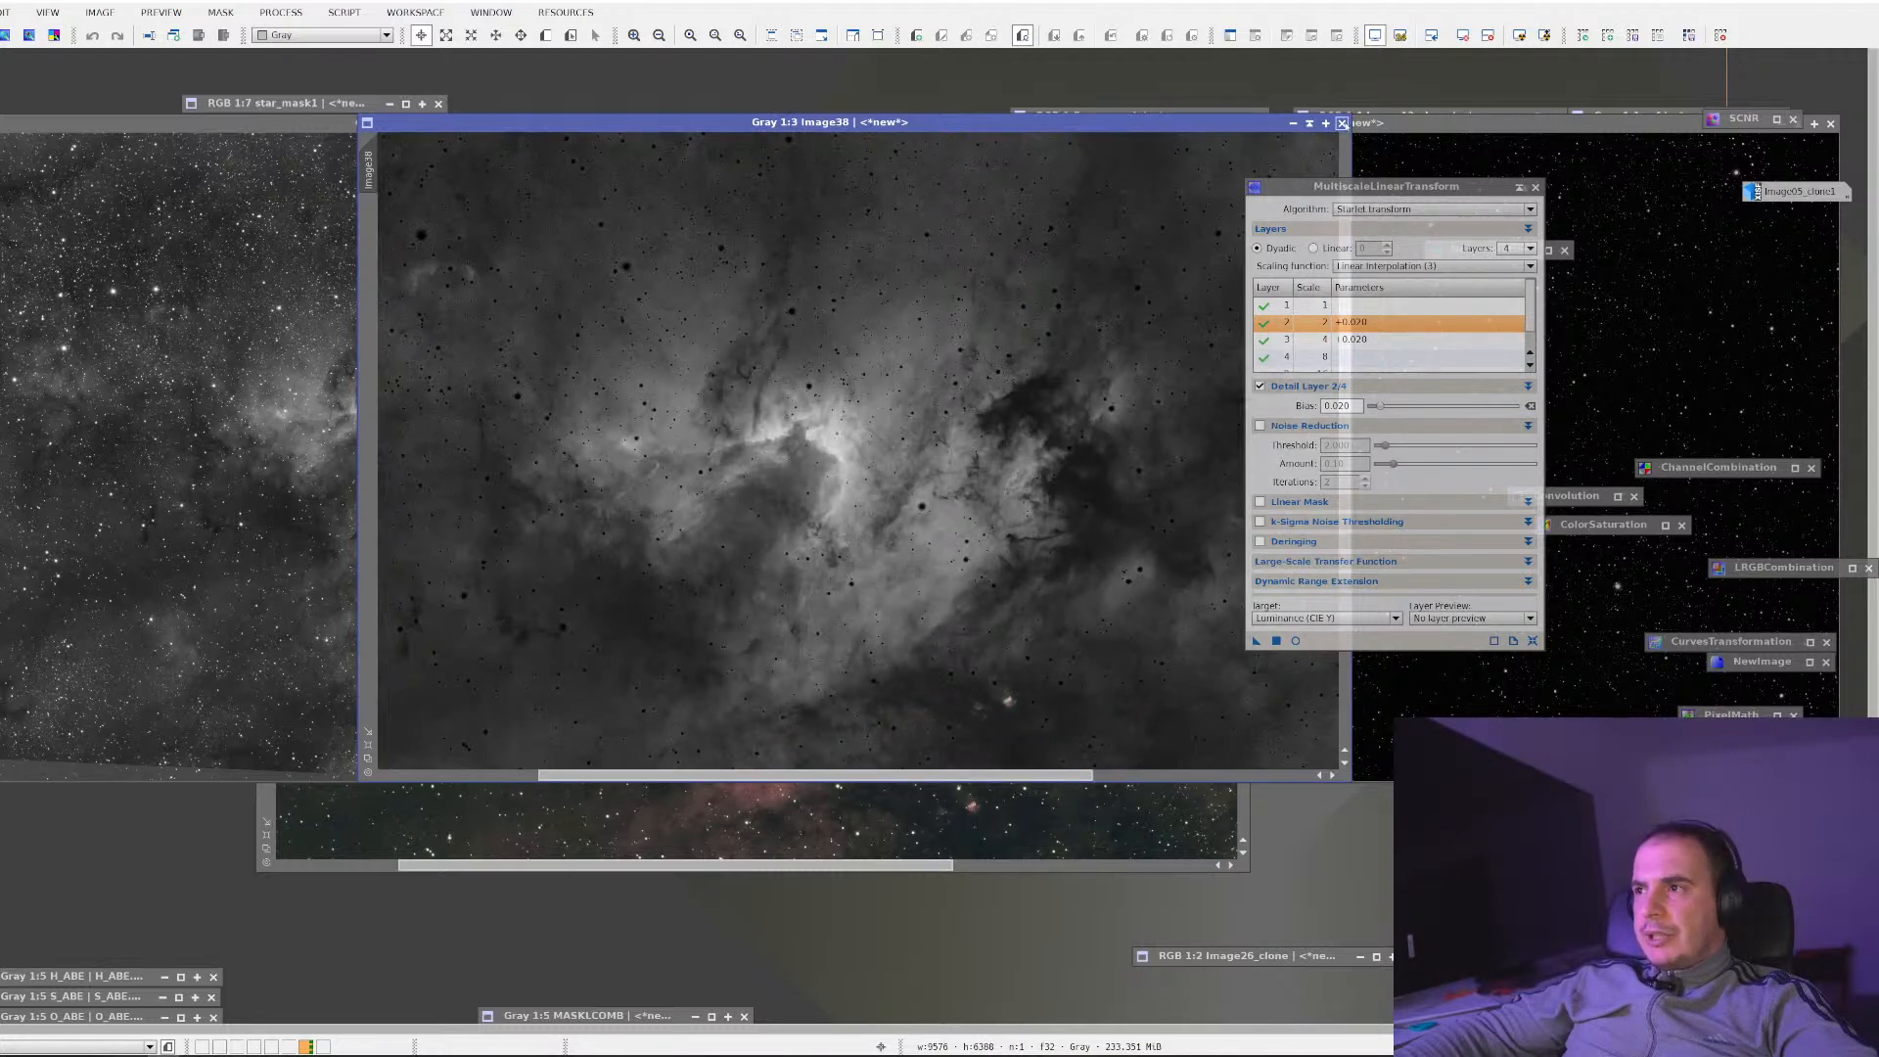
pyautogui.click(1342, 122)
# Run PixelMath with the expression LL-3*star to generate a new image, and collapse the PixelMath dialog
pyautogui.click(340, 13)
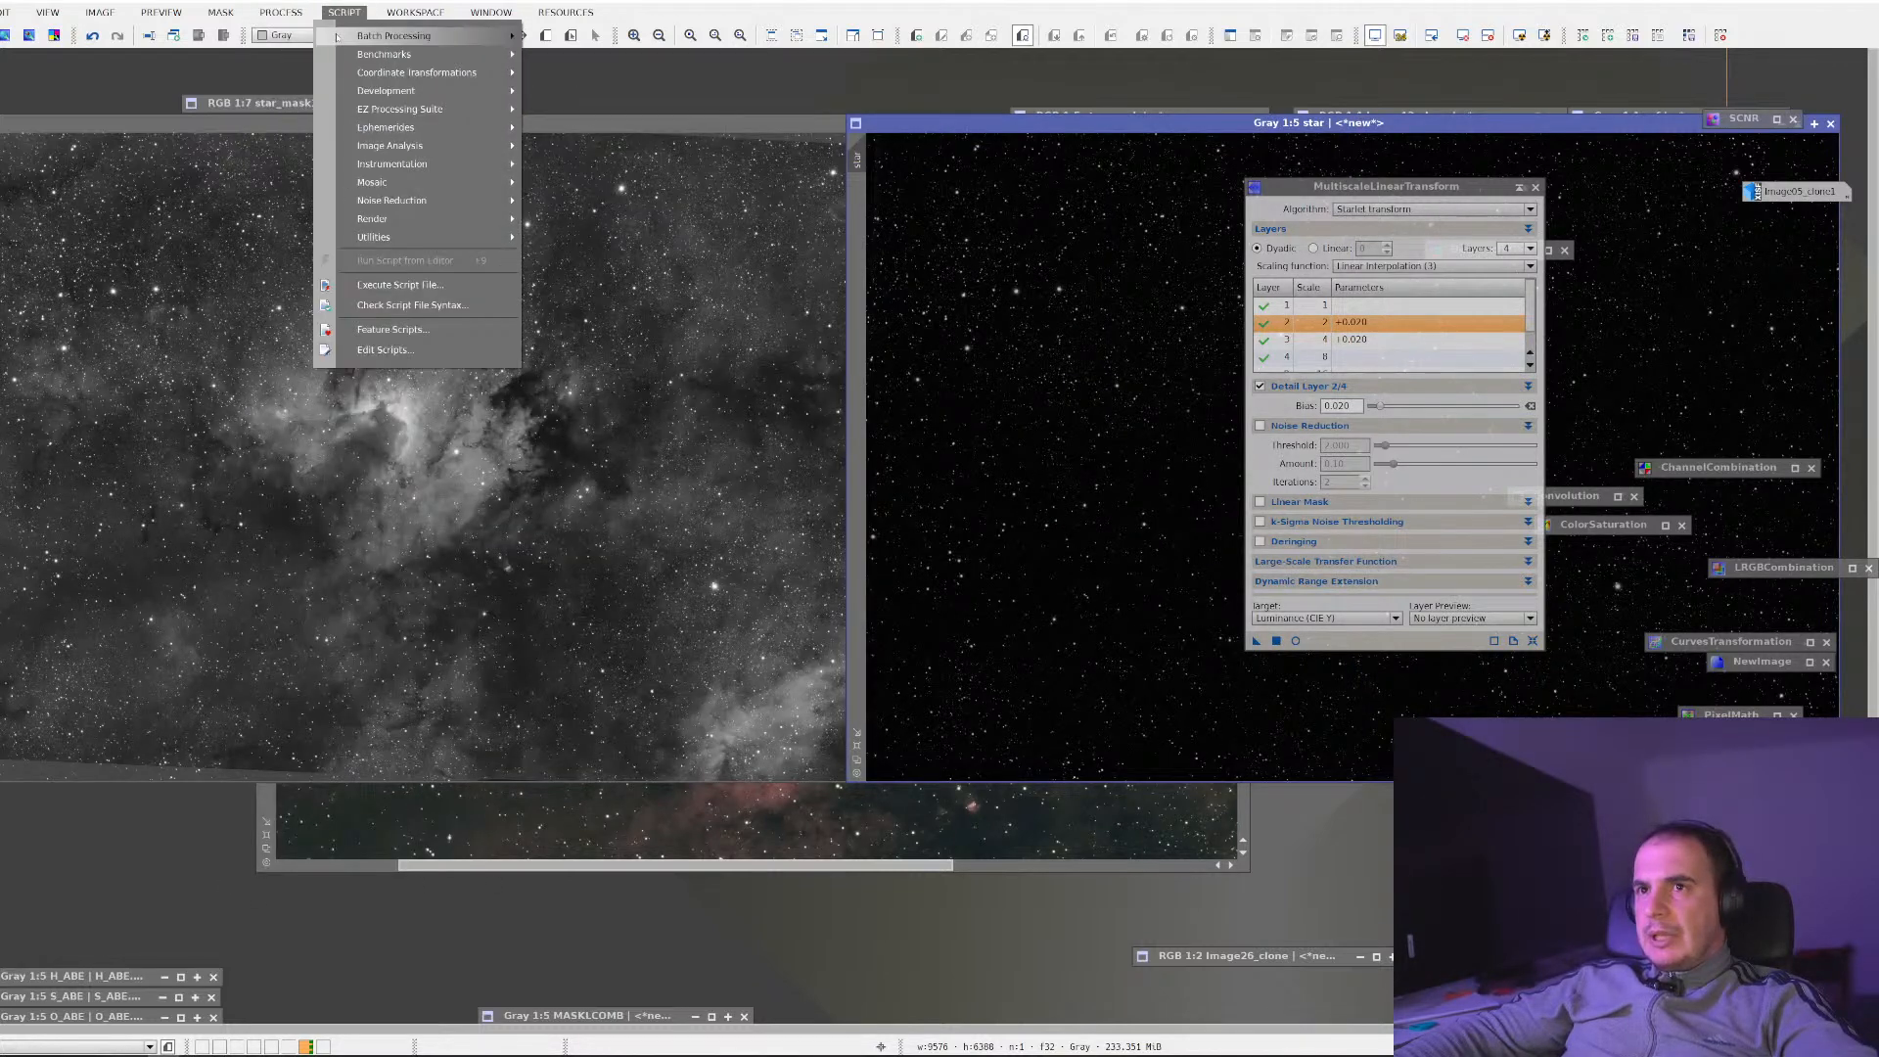
pyautogui.moveTo(281, 13)
pyautogui.moveTo(323, 35)
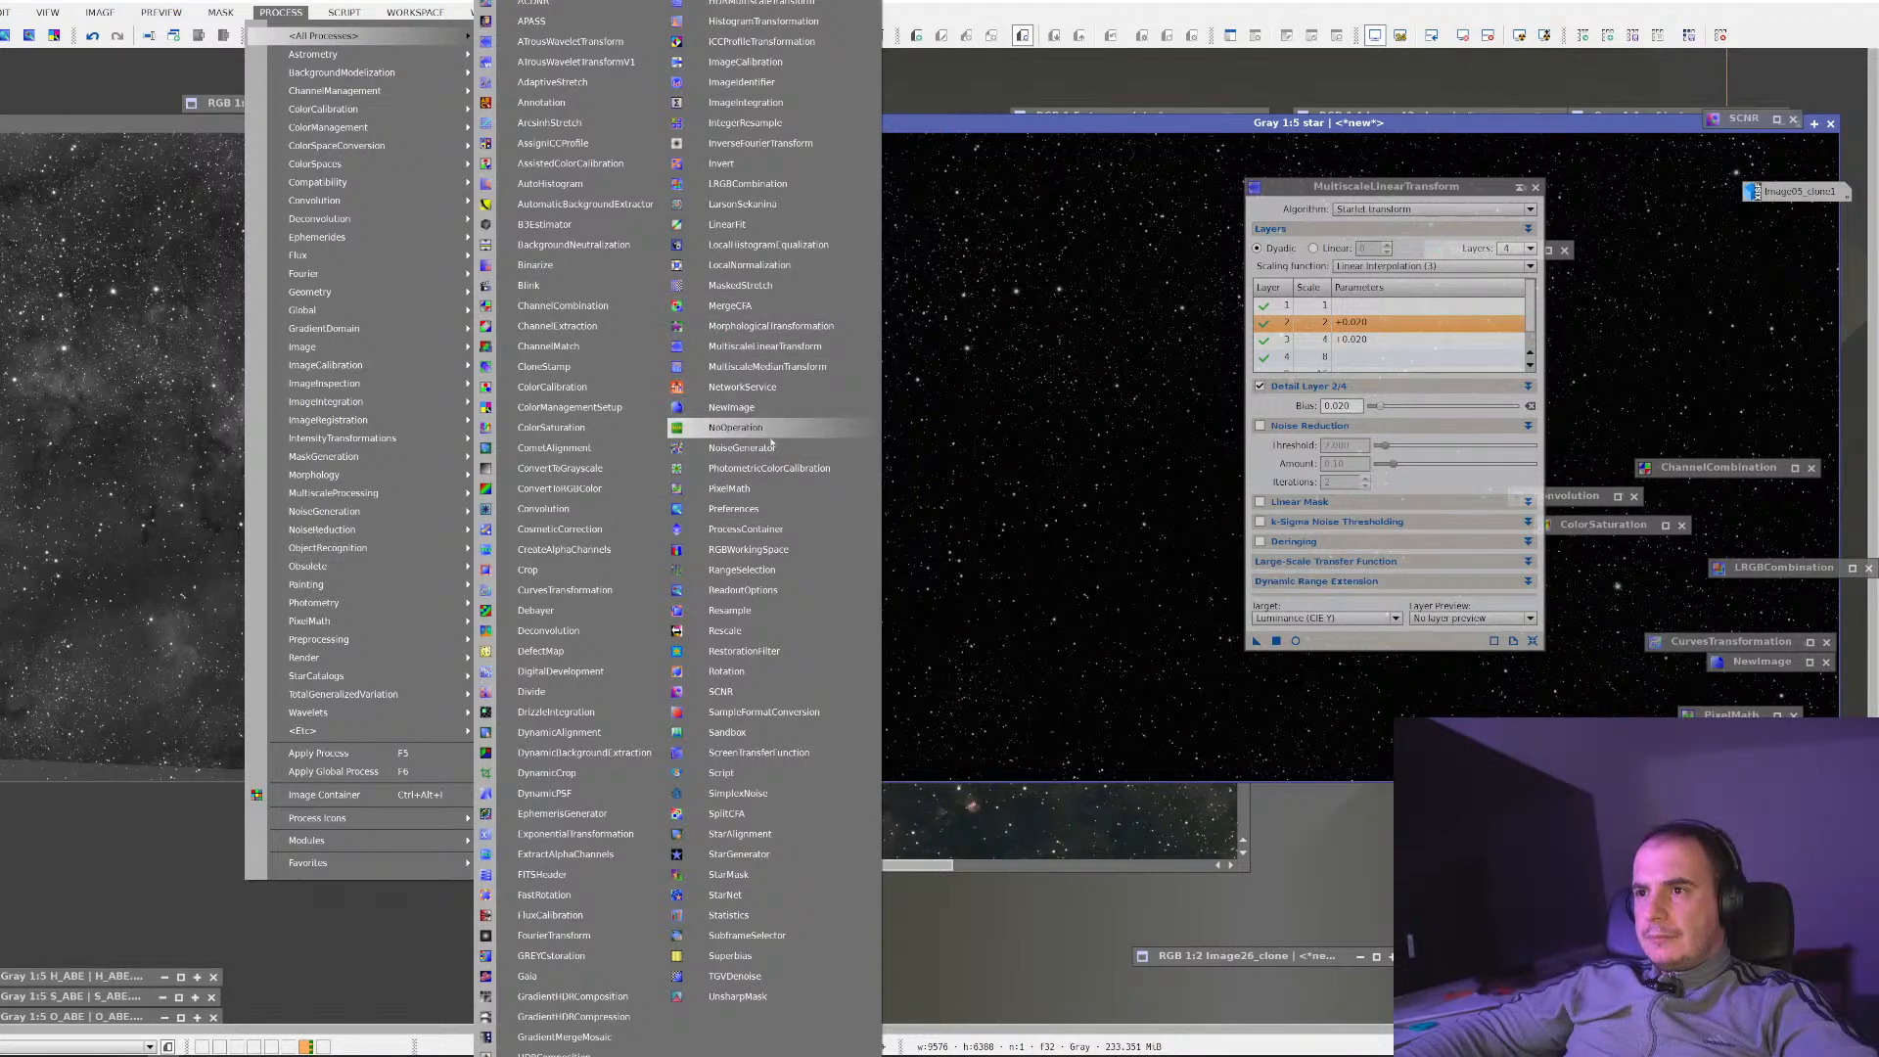
pyautogui.click(763, 488)
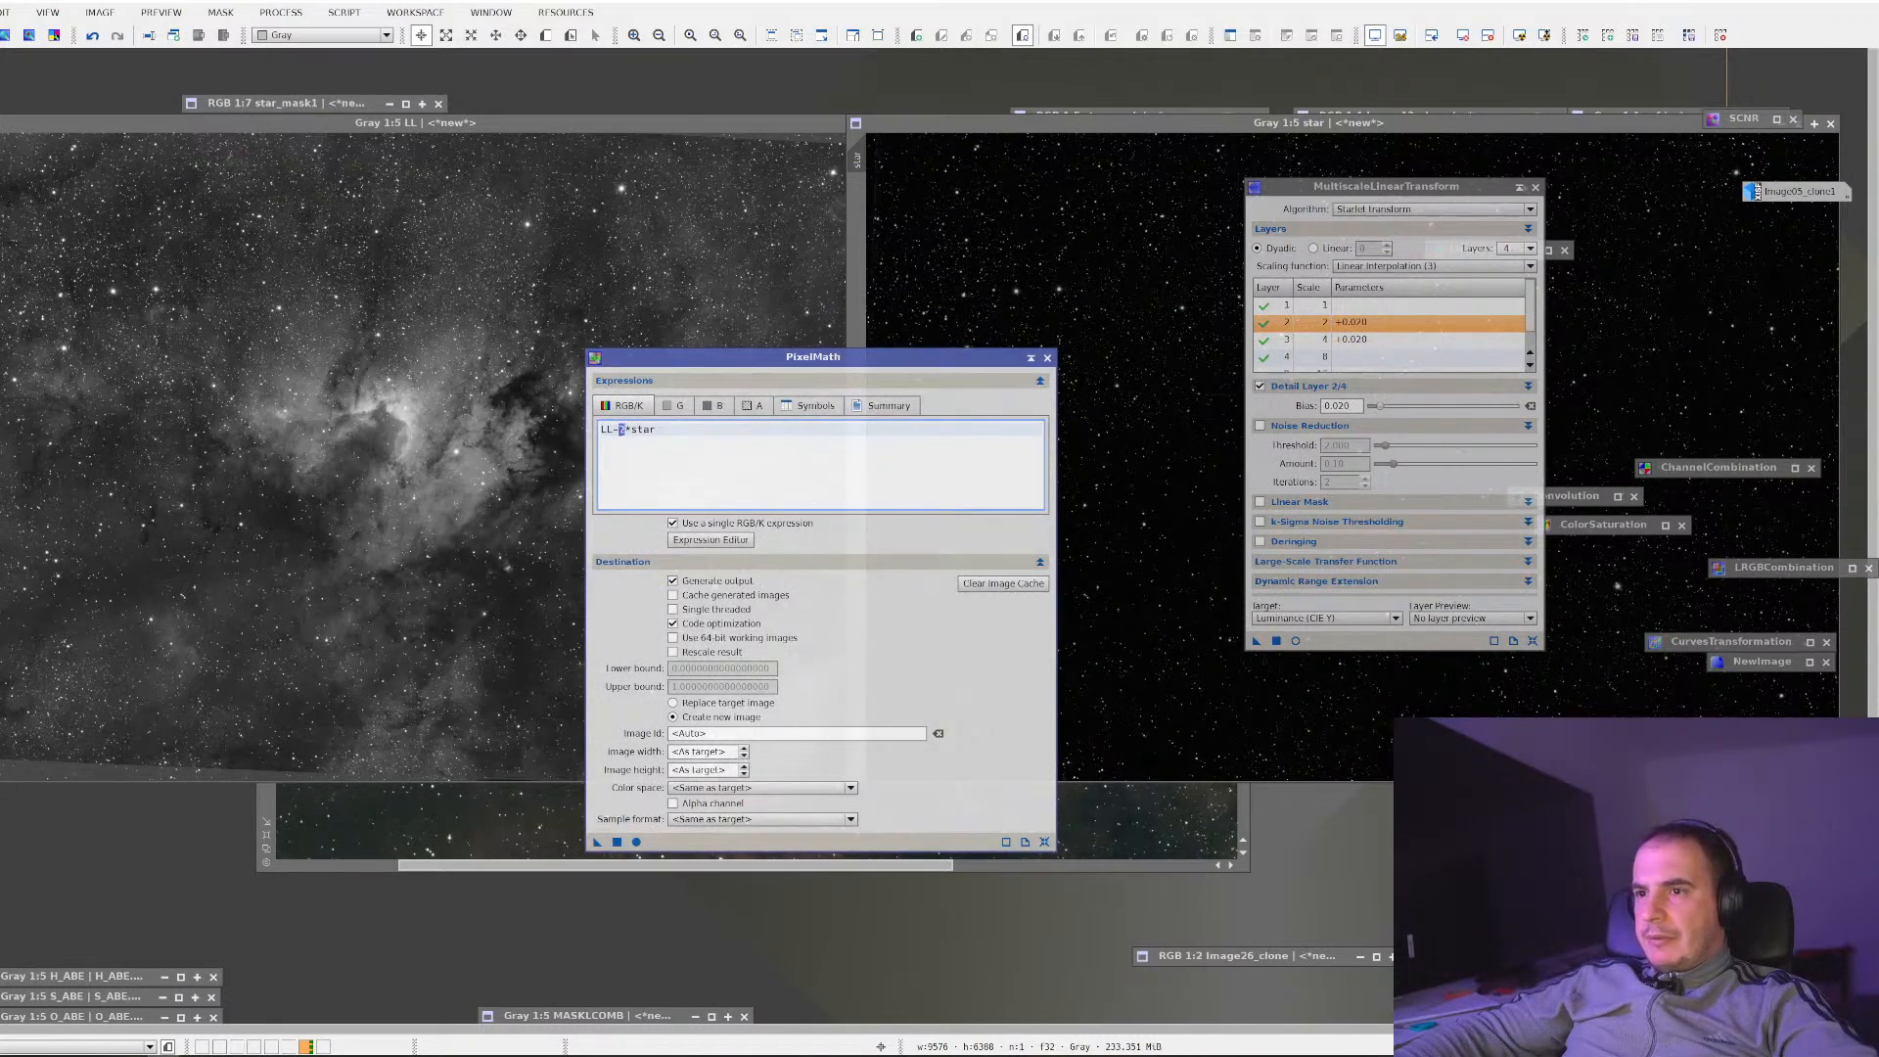
pyautogui.click(615, 841)
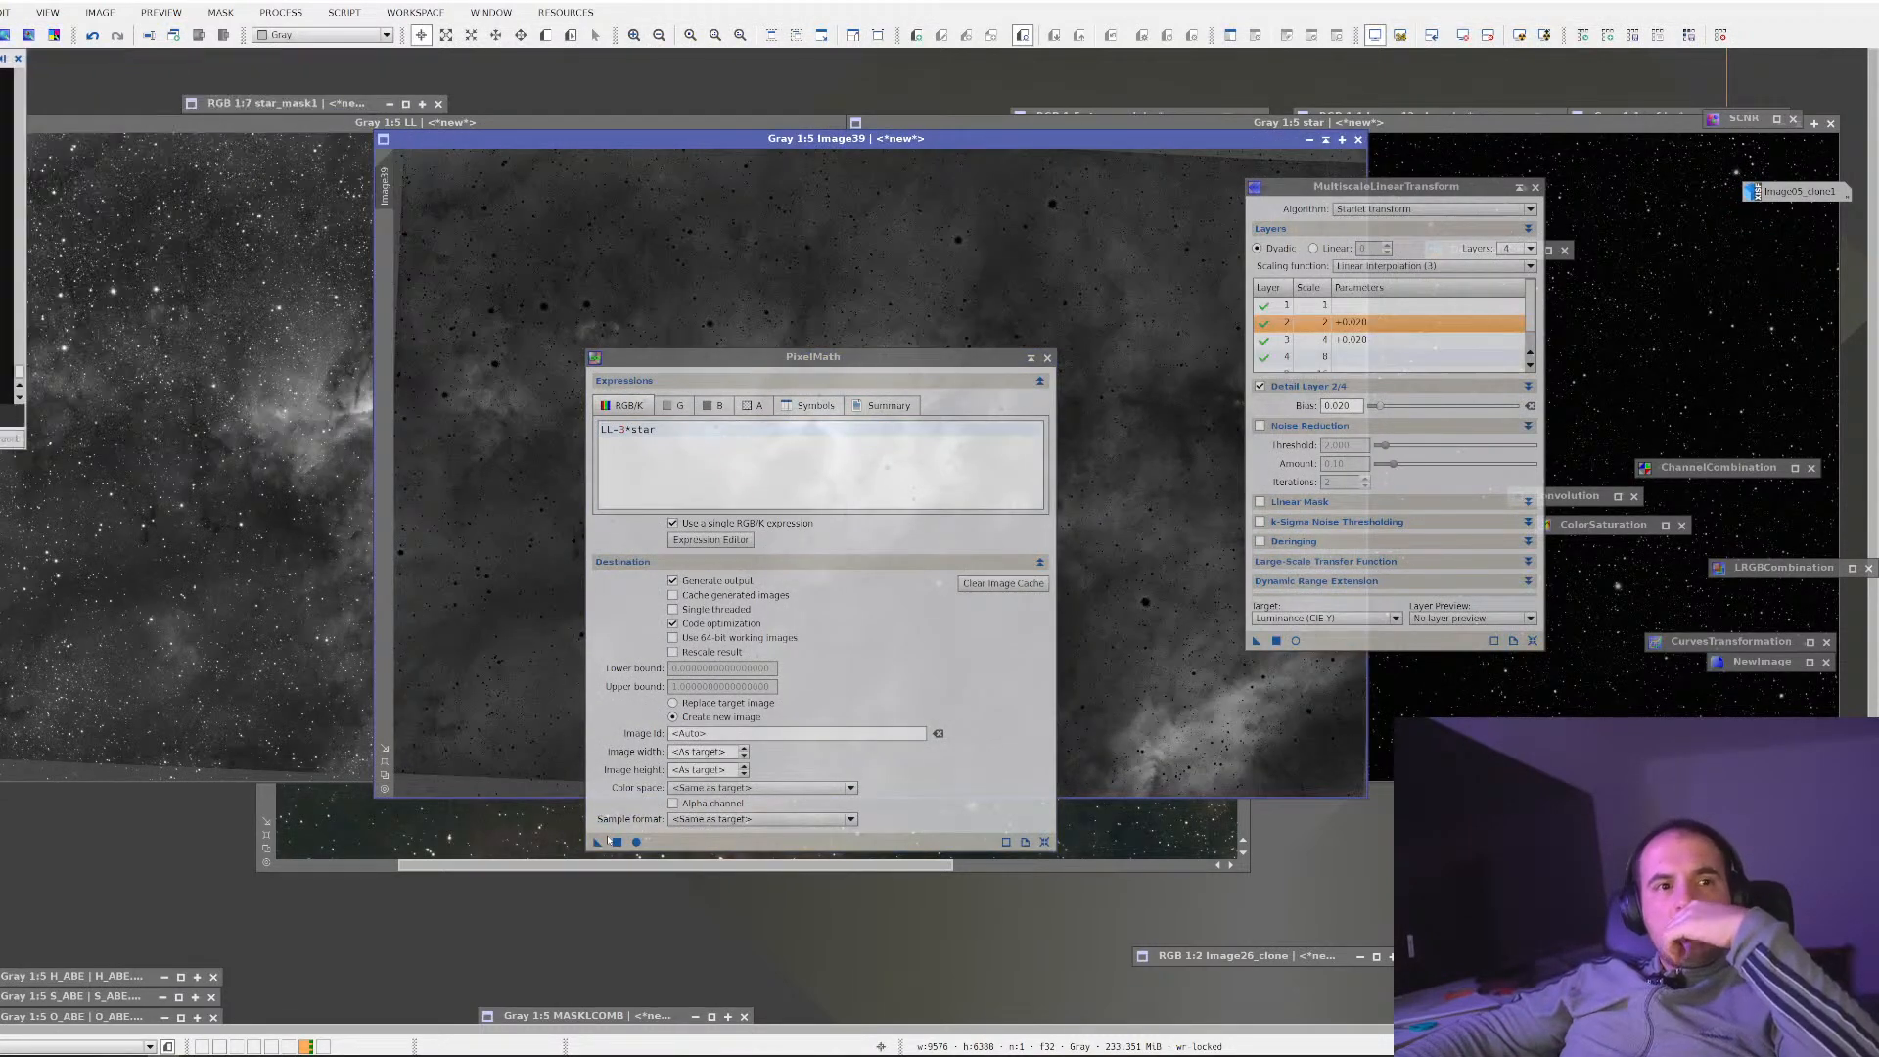
pyautogui.click(1030, 357)
# Rename the LL-3*star result image to MIX
pyautogui.rightClick(882, 258)
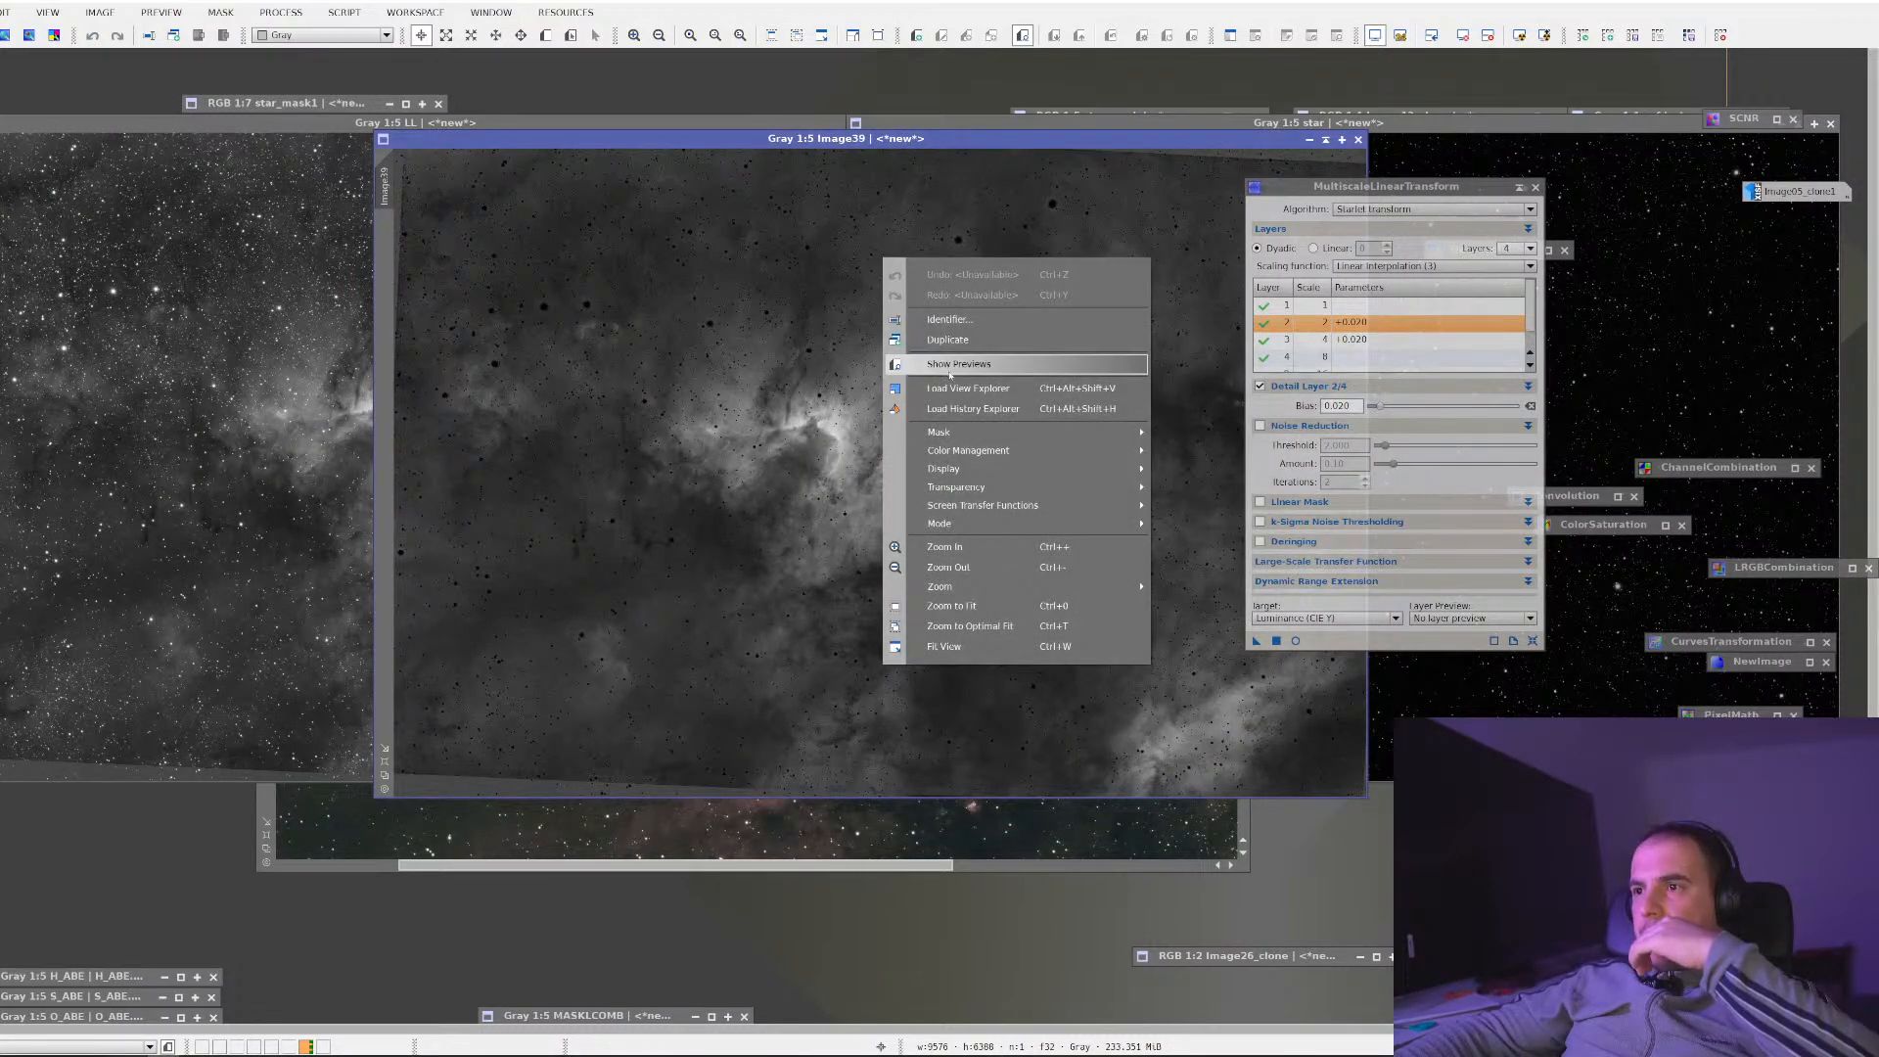
pyautogui.click(1002, 320)
pyautogui.write('MIX')
pyautogui.press('Return')
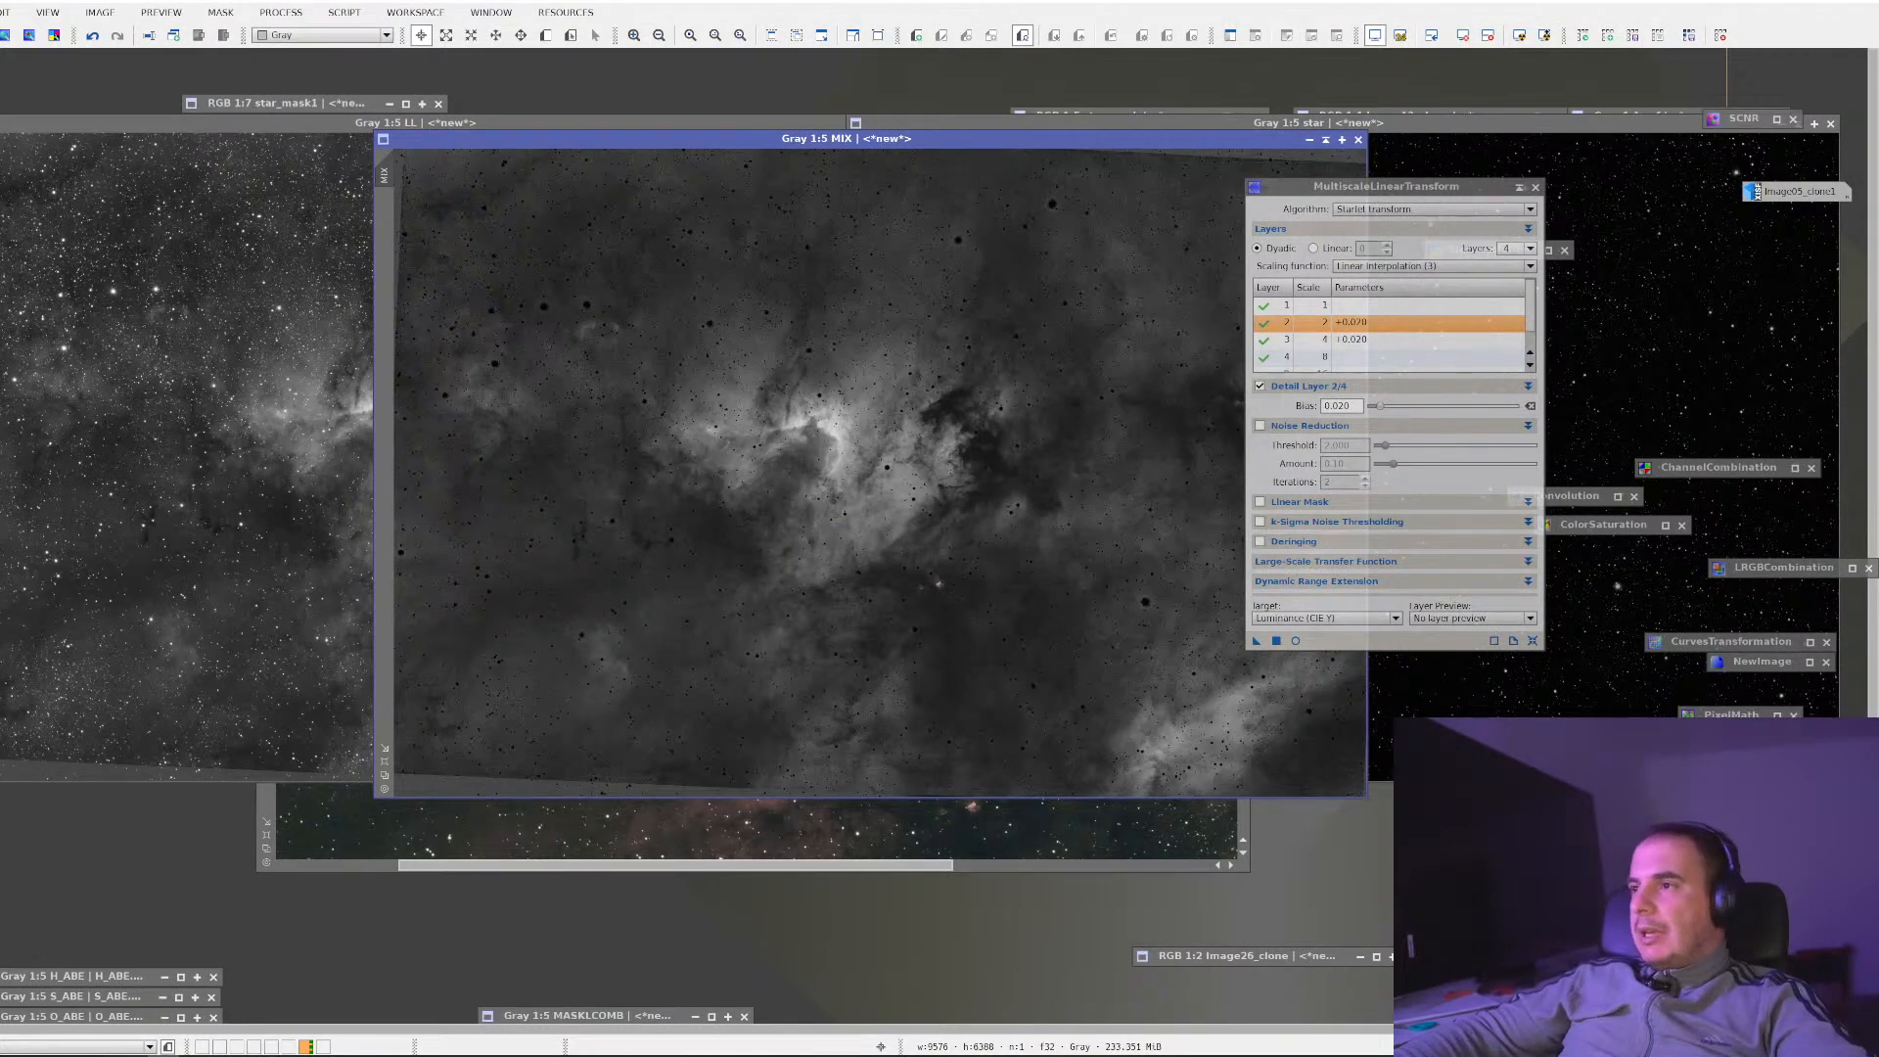
# Collapse the MIX, LL and star images, and move the collapsed MIX and SCNR windows clear of the working area
pyautogui.click(1327, 139)
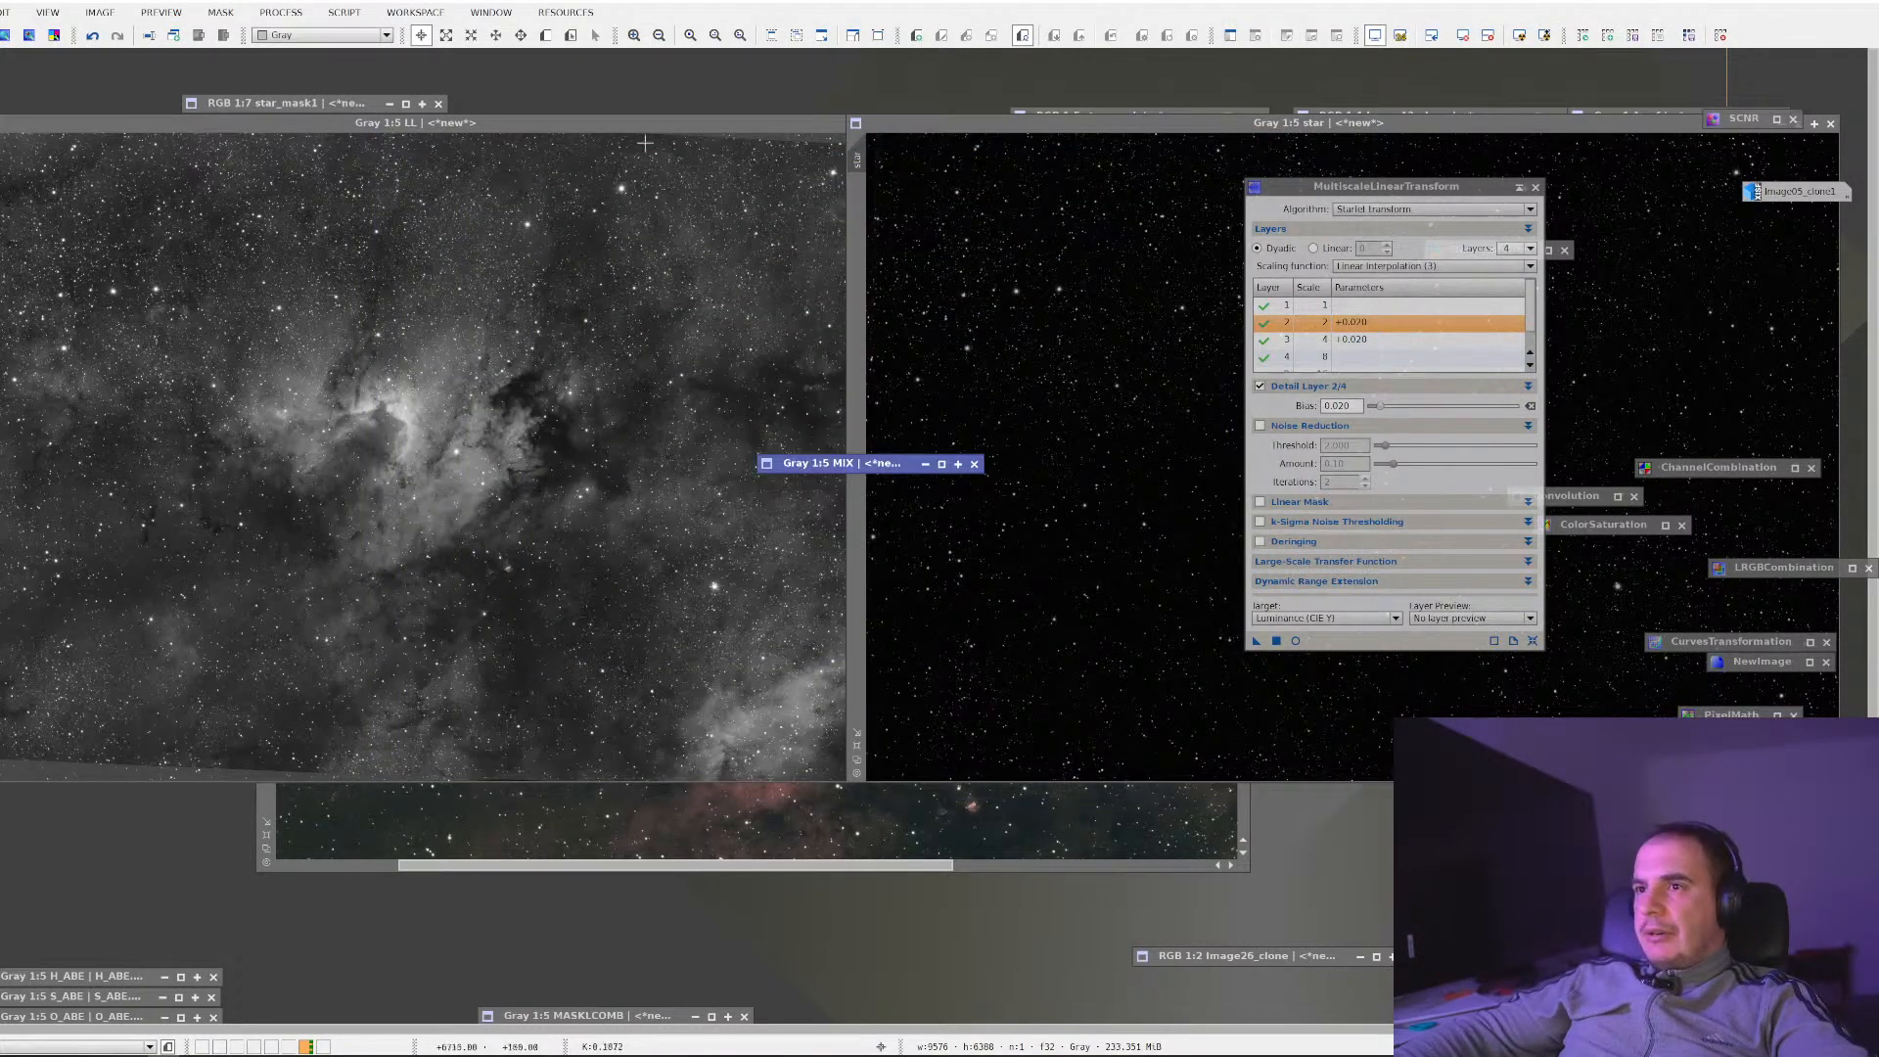
pyautogui.click(844, 127)
pyautogui.click(894, 124)
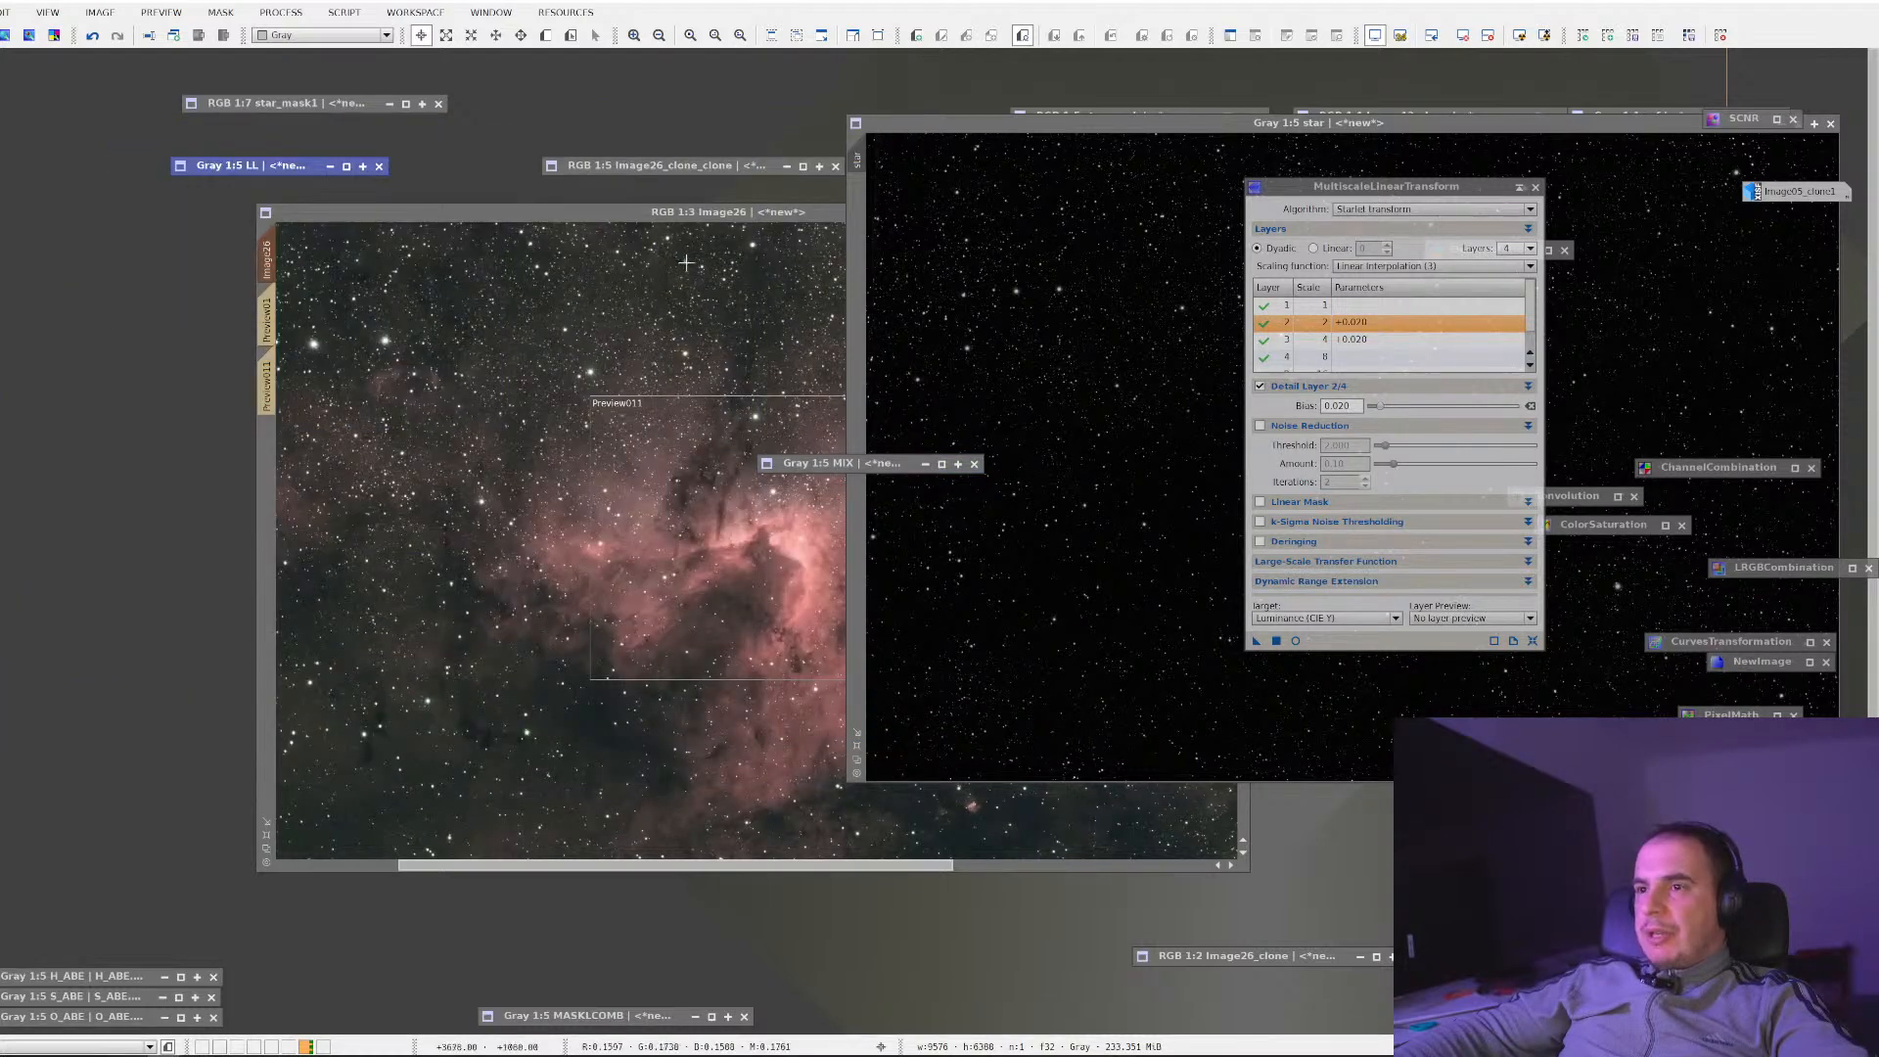
pyautogui.moveTo(847, 464); pyautogui.dragTo(591, 102)
pyautogui.moveTo(1737, 118); pyautogui.dragTo(1732, 85)
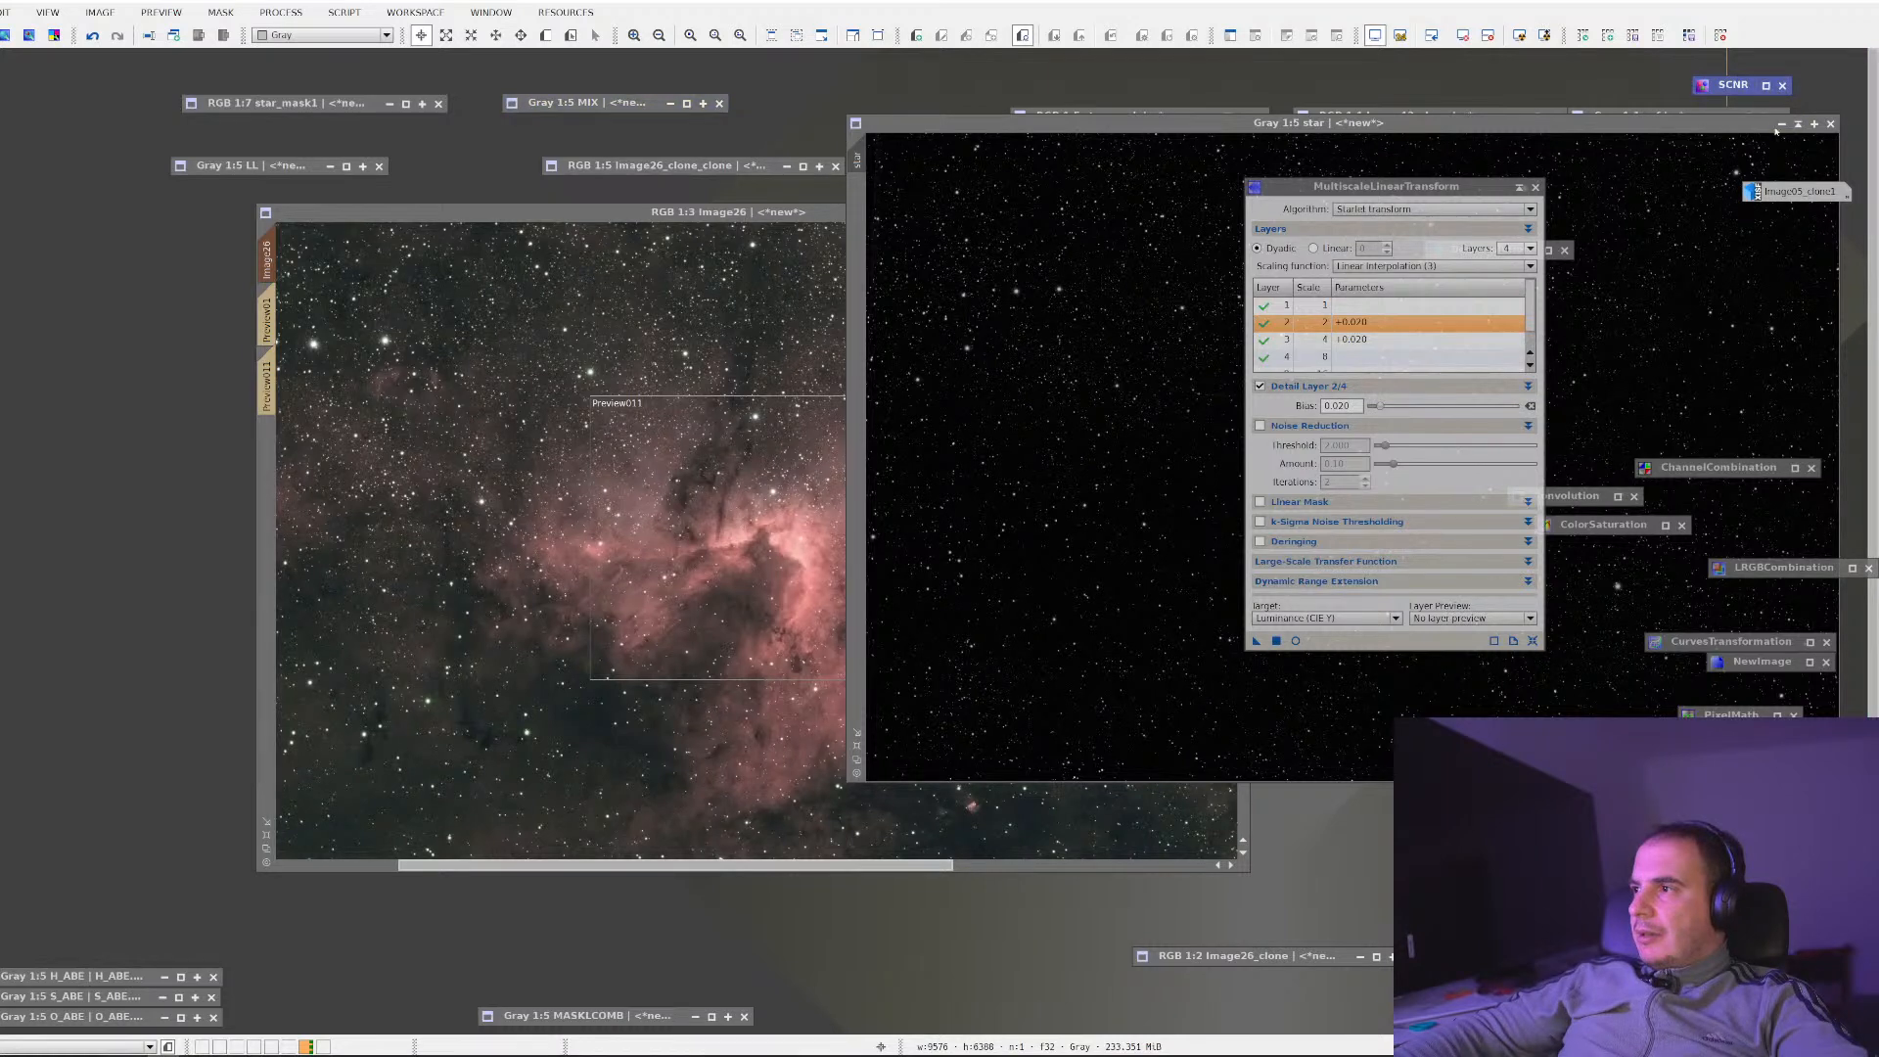
pyautogui.click(1798, 125)
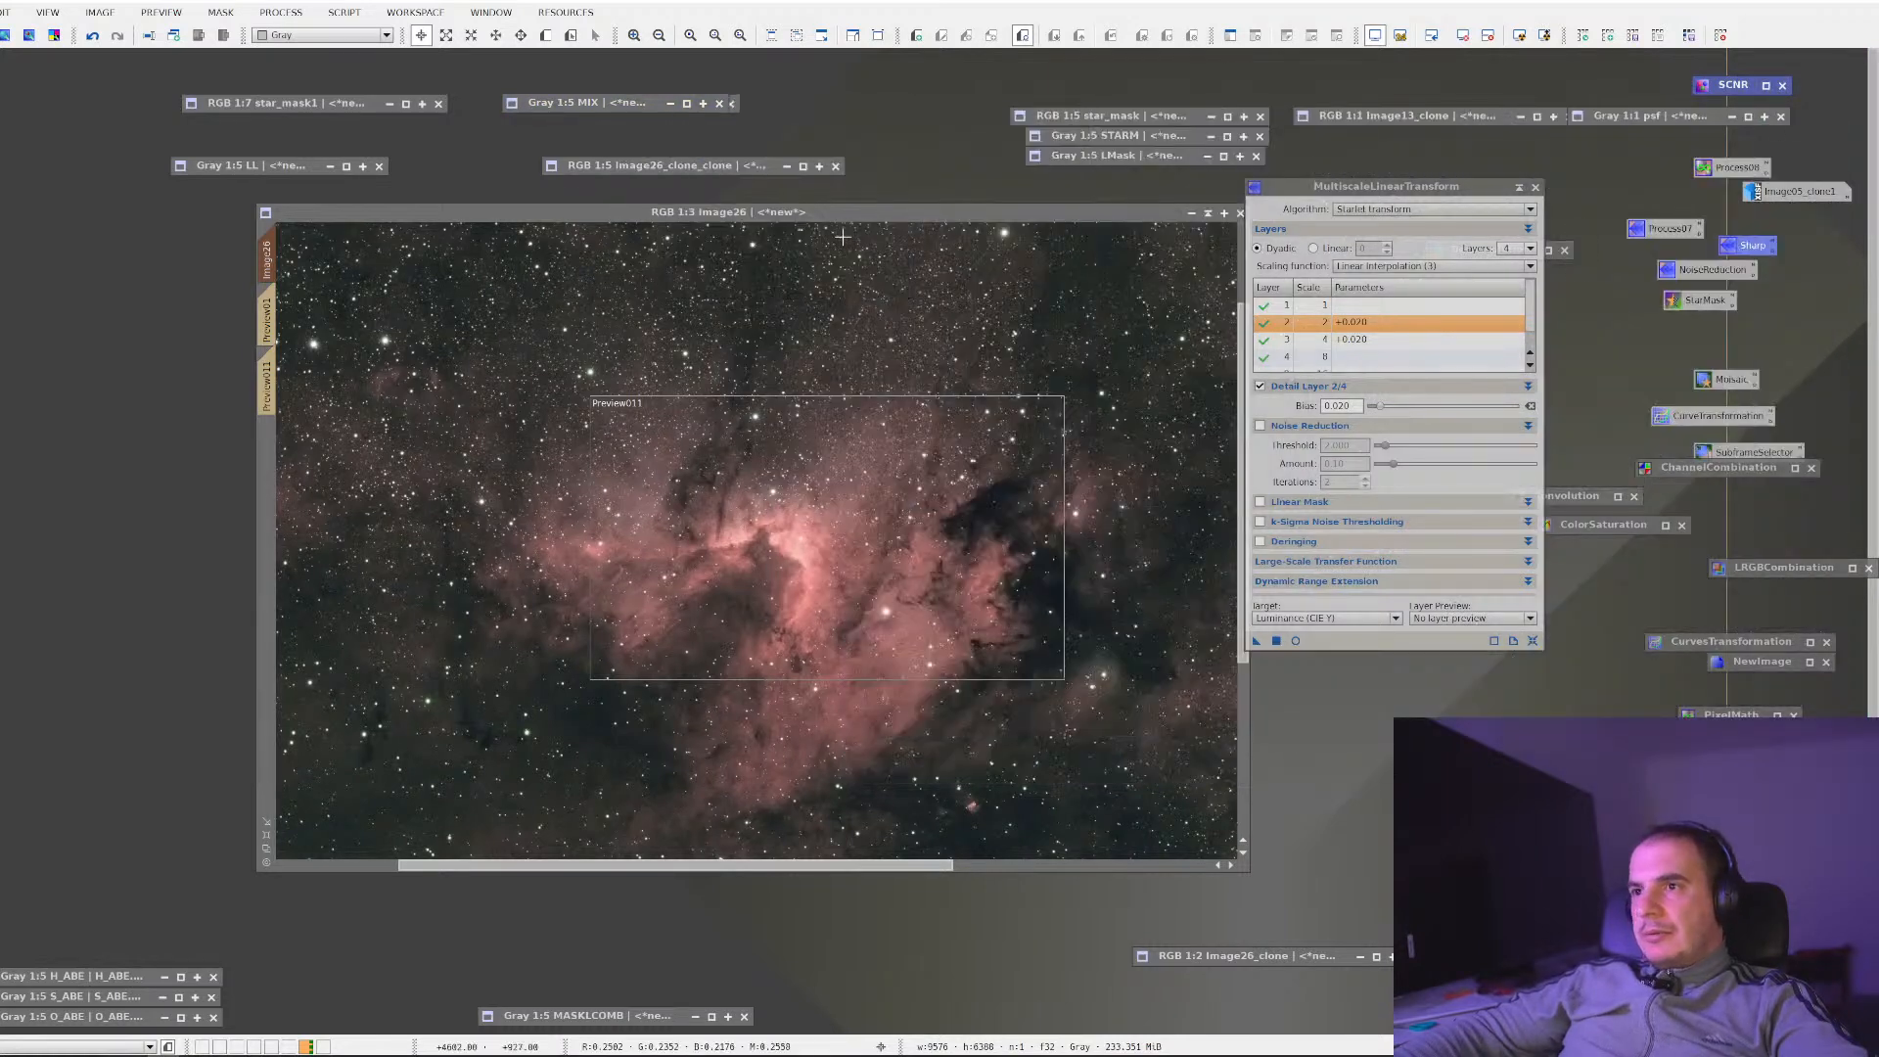
# Set MIX as the non-inverted mask of Image26, check its coverage of the nebula and hide the mask overlay
pyautogui.rightClick(758, 536)
pyautogui.click(1125, 708)
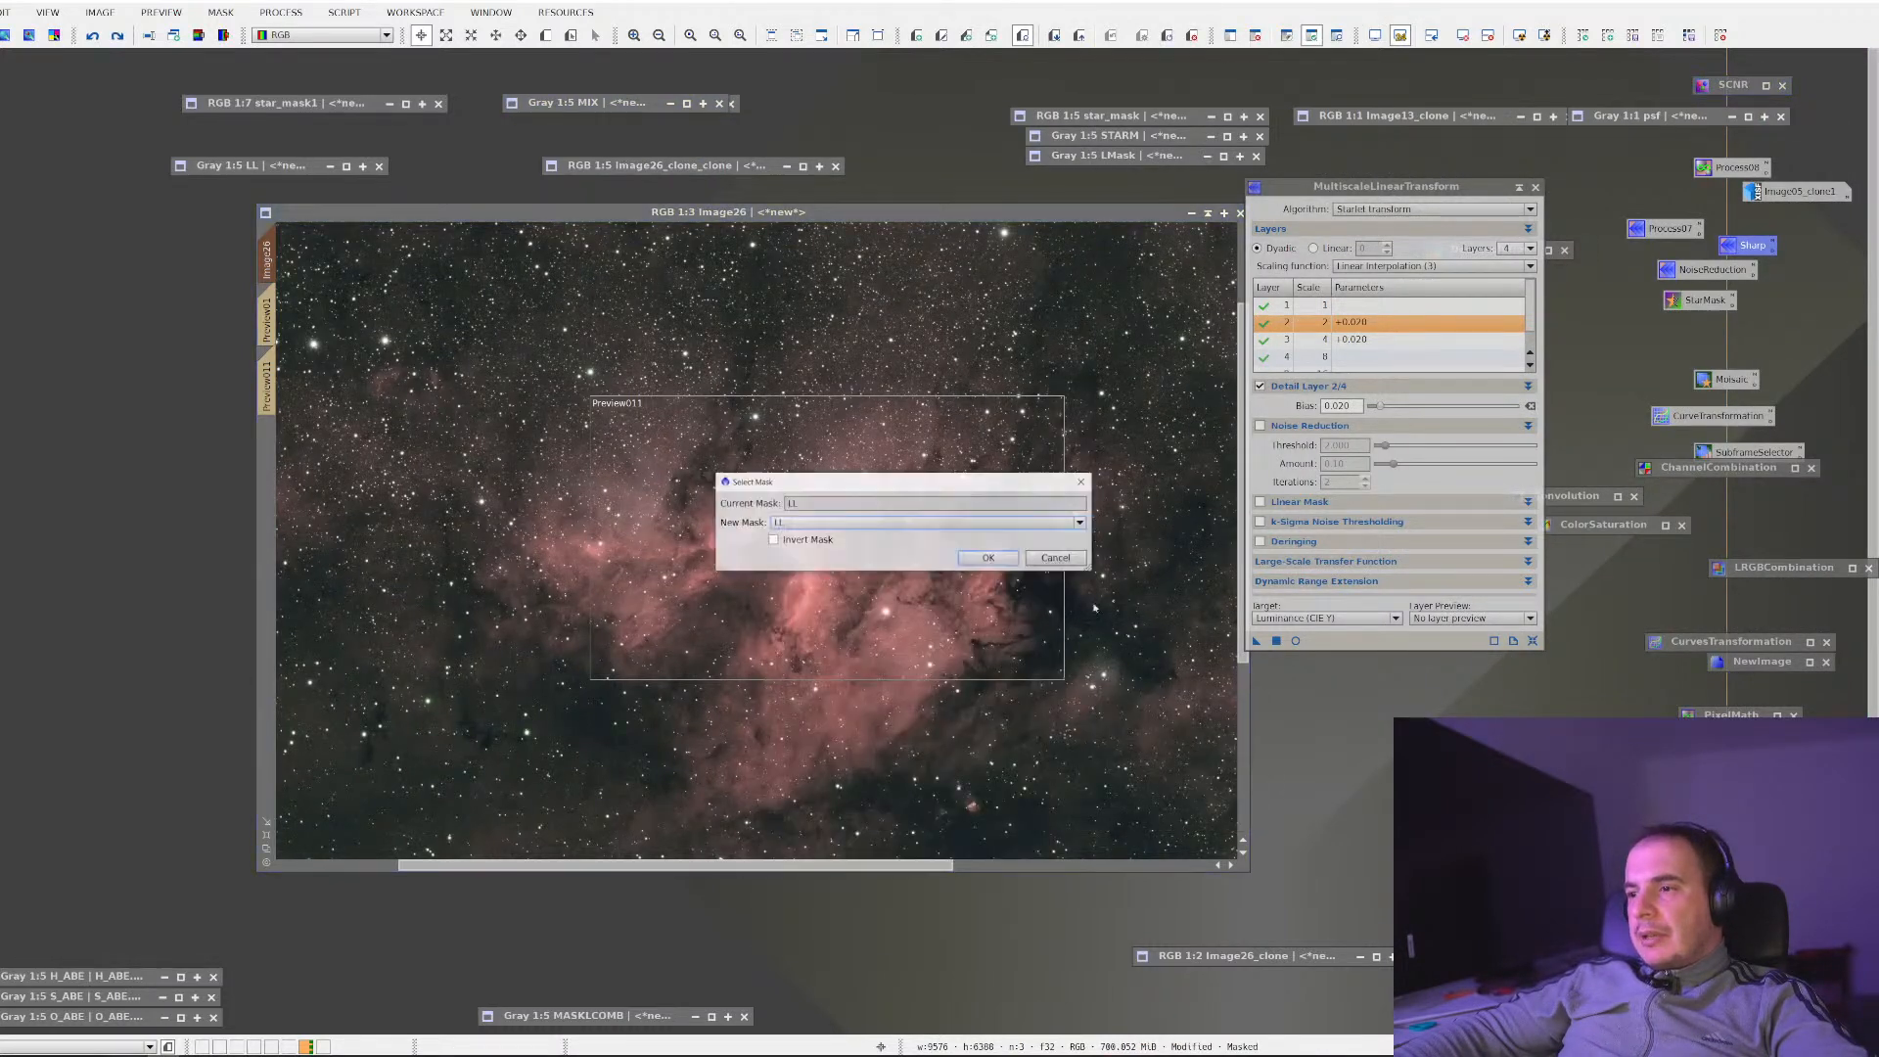
pyautogui.click(938, 521)
pyautogui.click(904, 637)
pyautogui.click(988, 559)
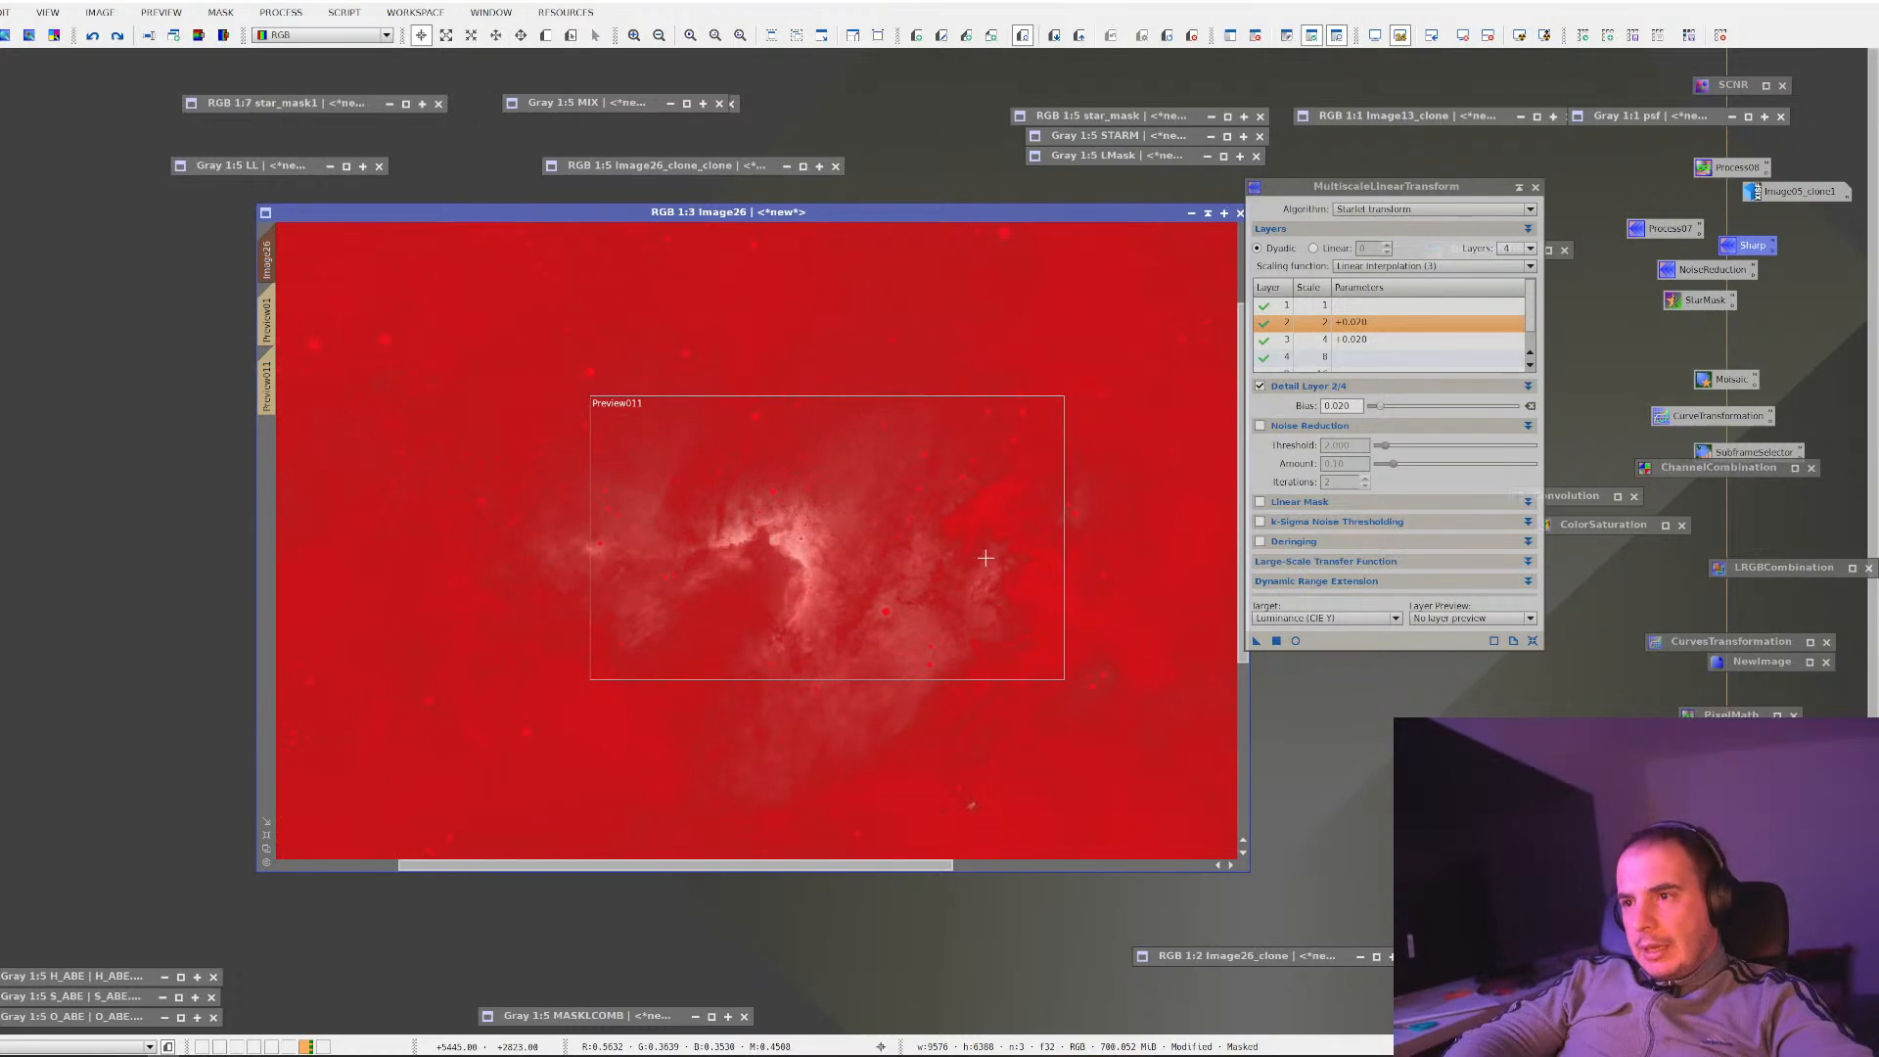
pyautogui.hotkey('ctrl', 'k')
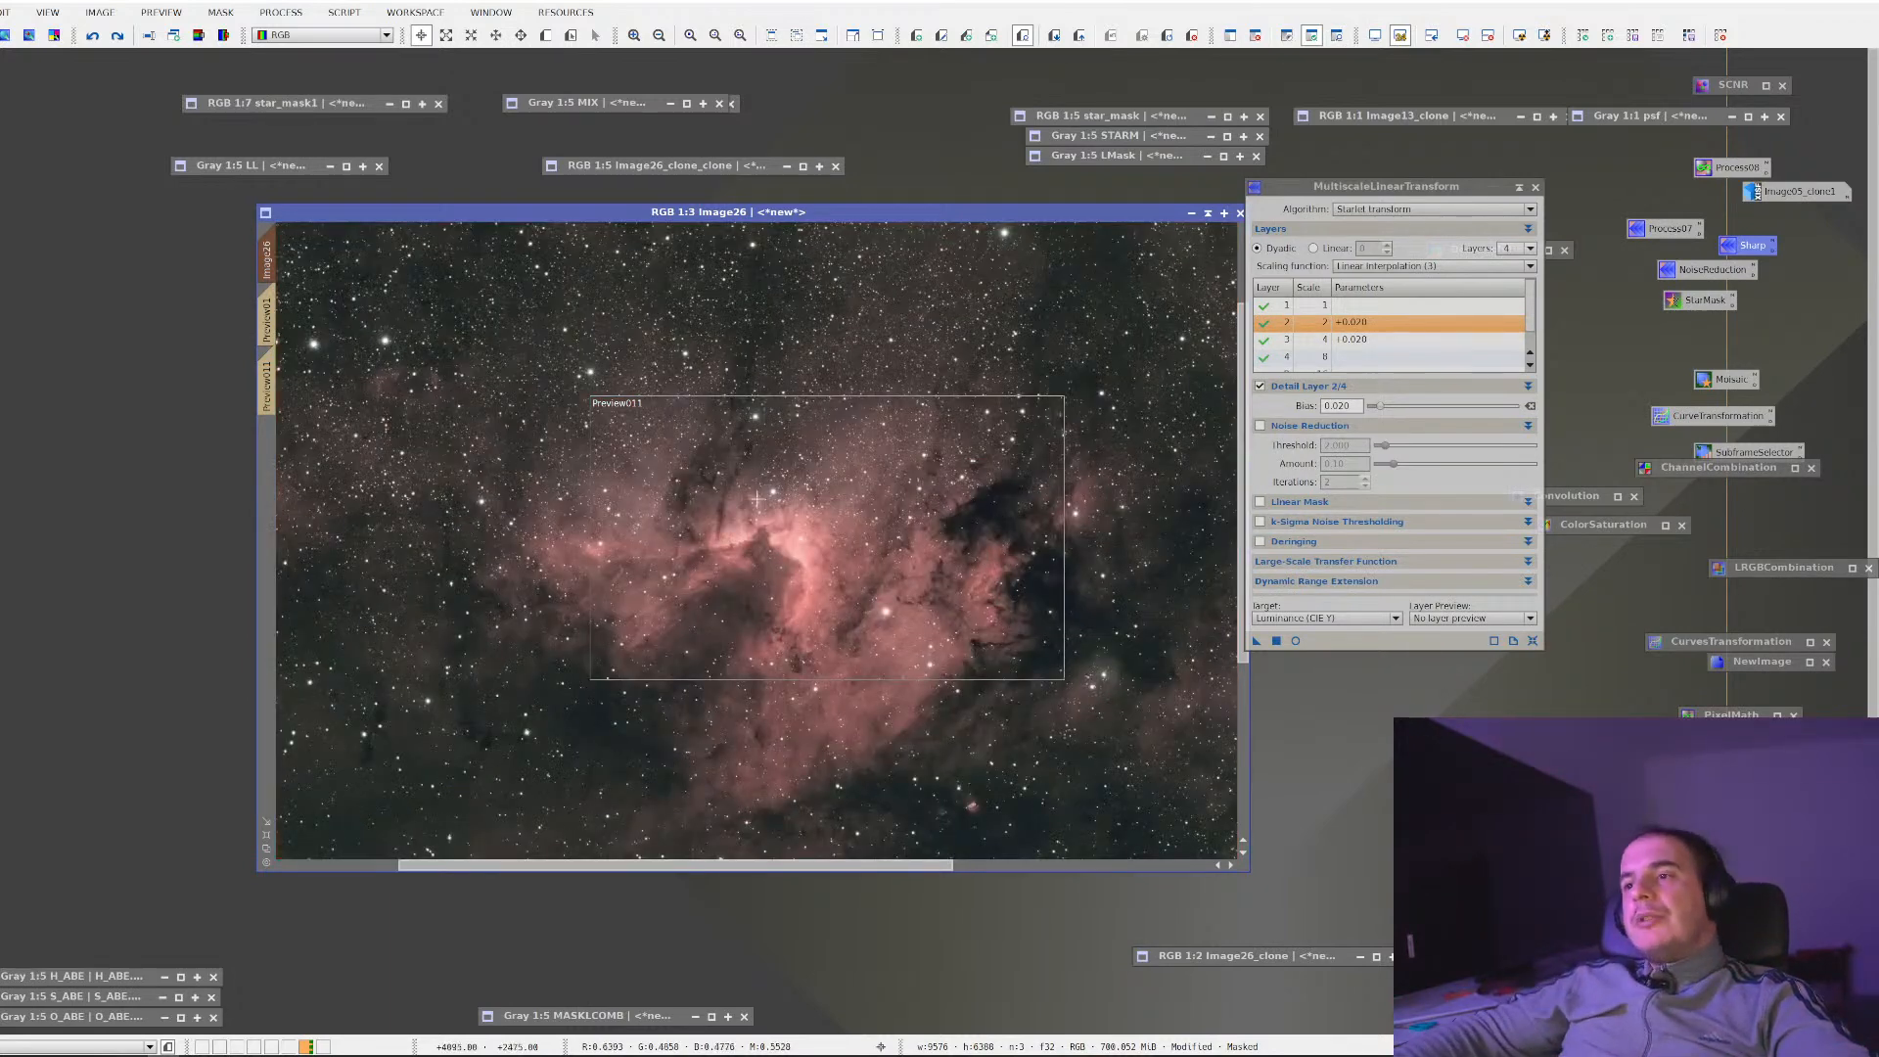
pyautogui.hotkey('ctrl', 'k')
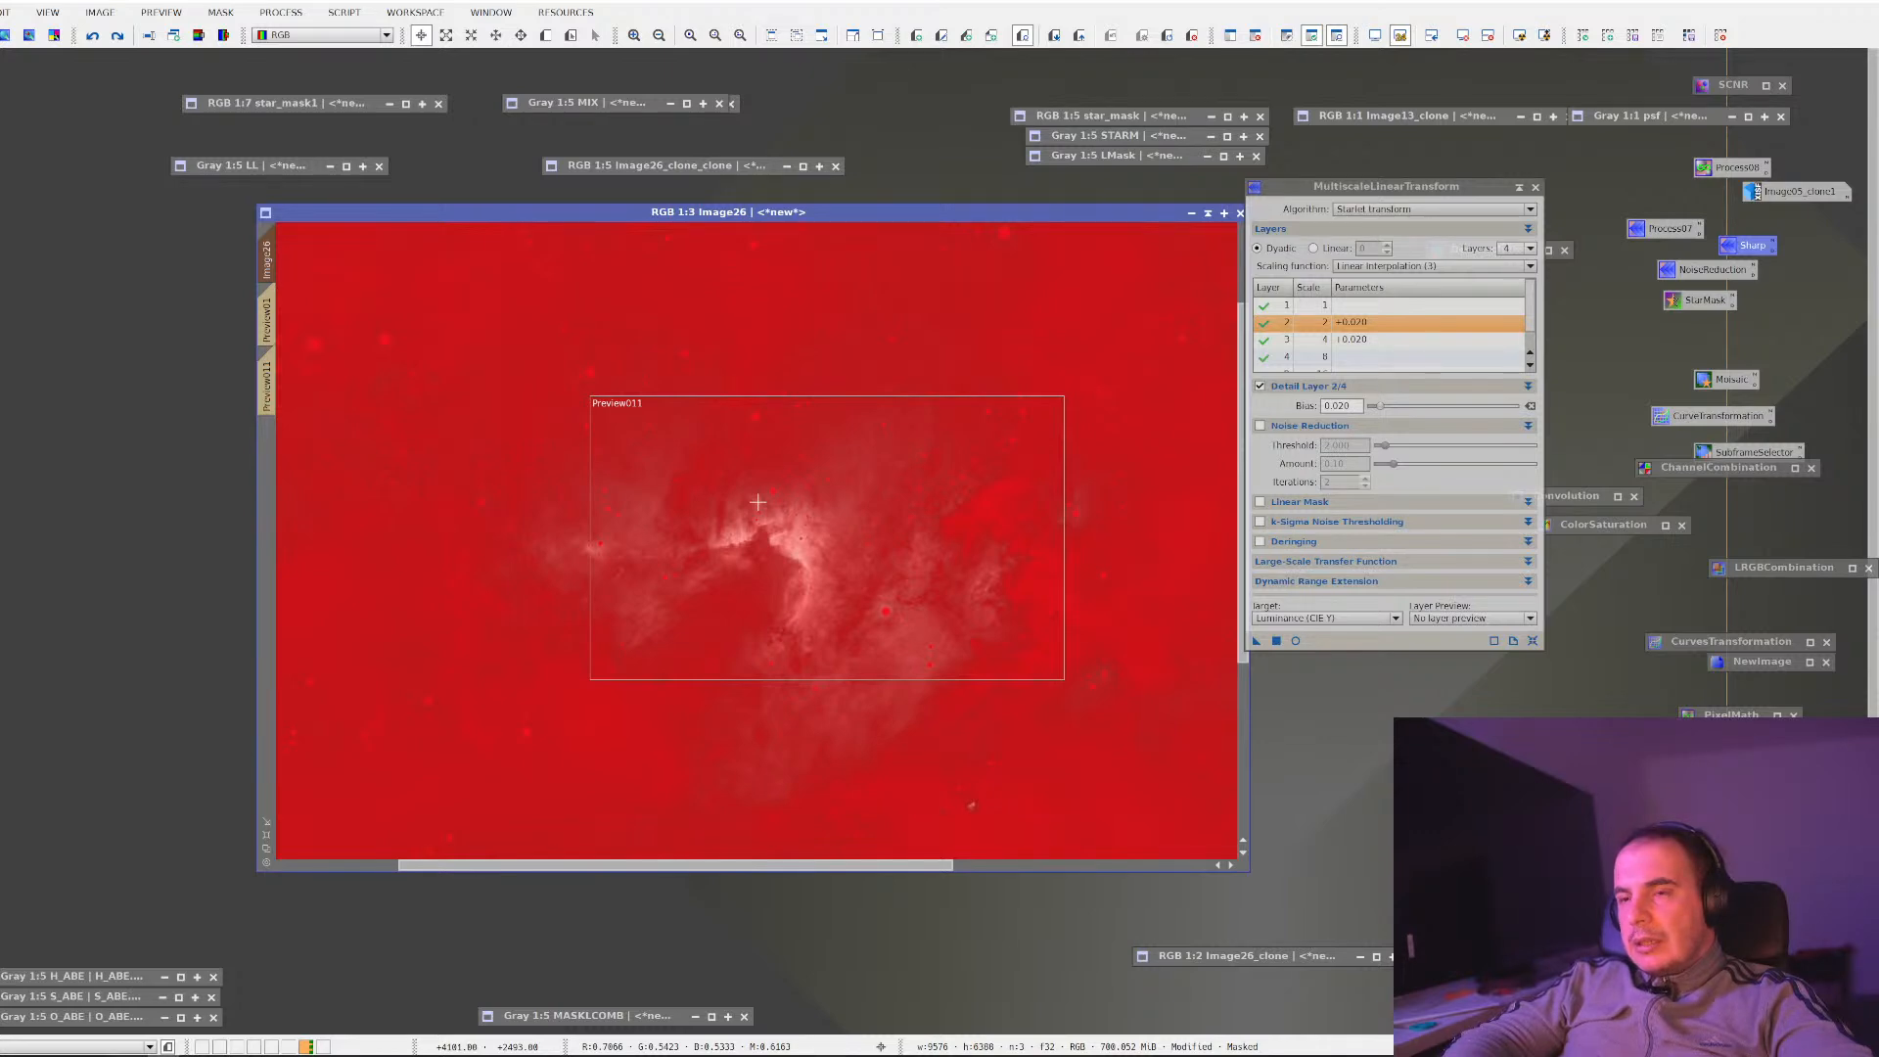
pyautogui.hotkey('ctrl', 'k')
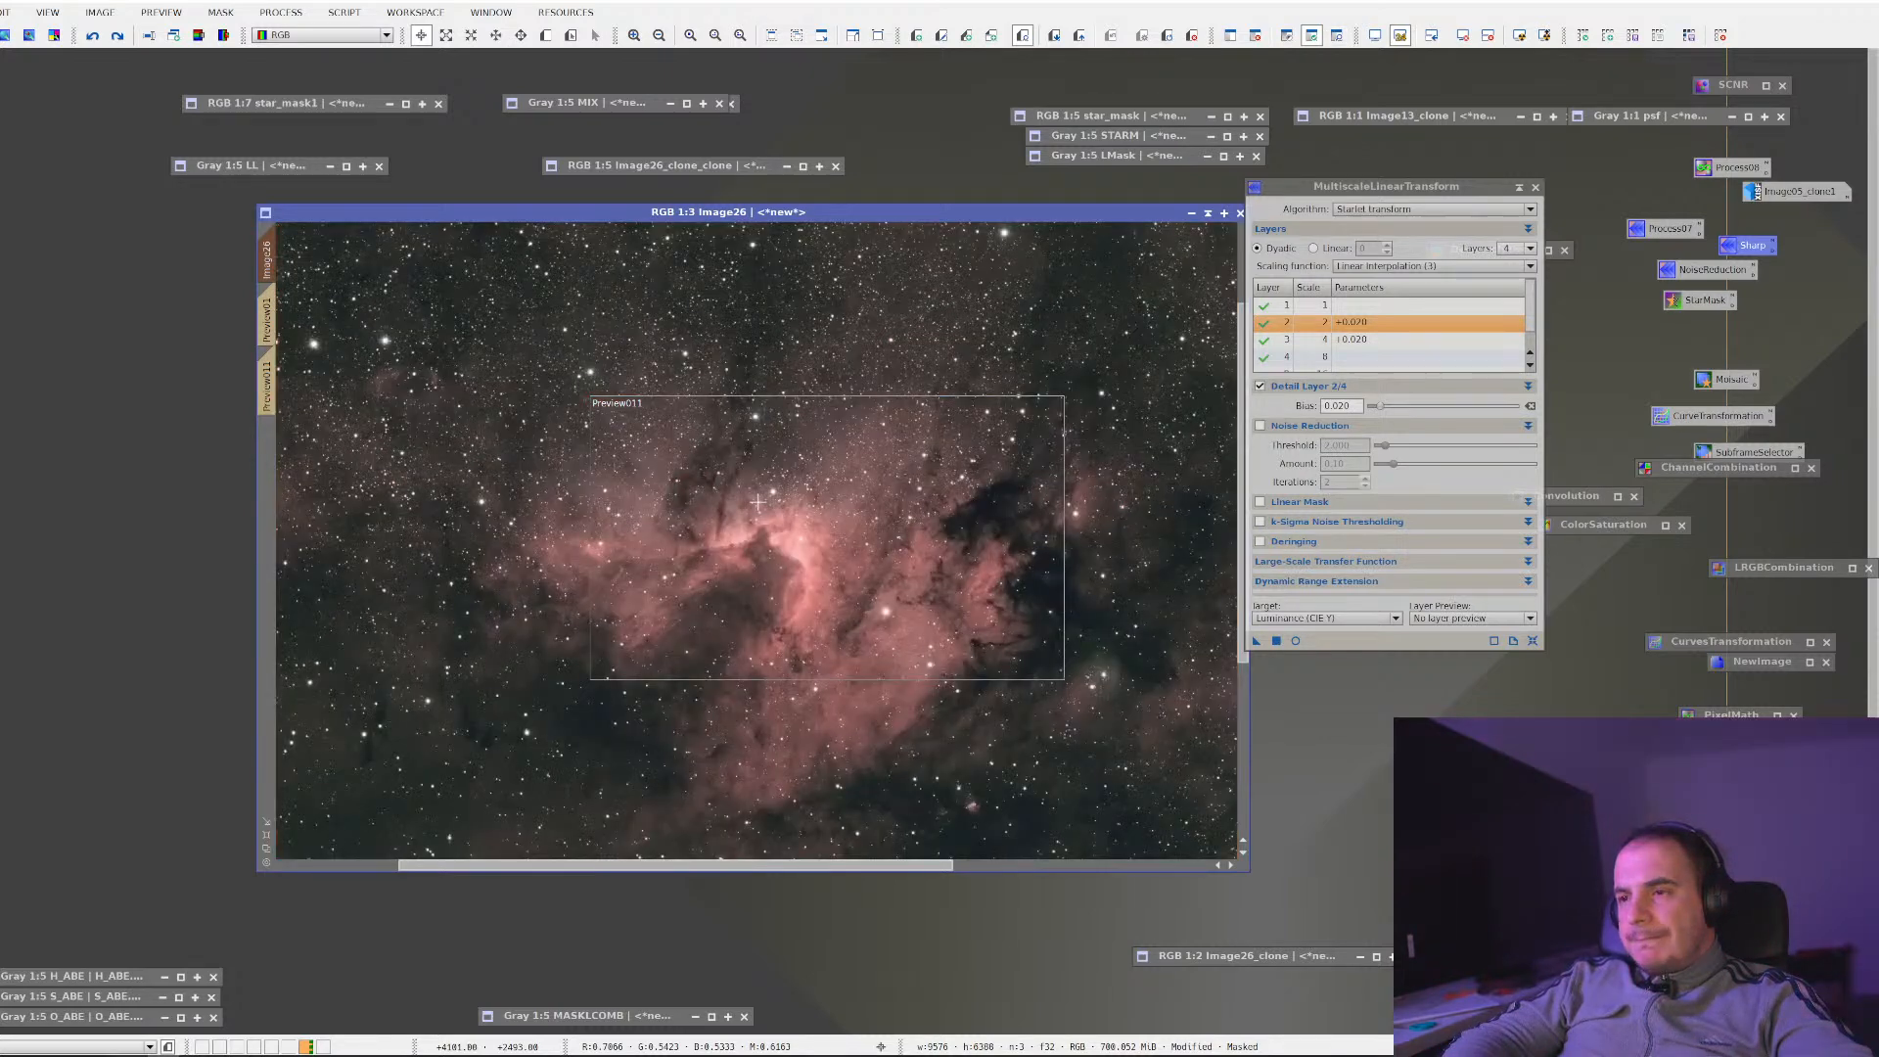
# Apply the MultiscaleLinearTransform sharpening to the masked Image26 three times while viewing the nebula core at 2:1
pyautogui.scroll(1, 758, 502)
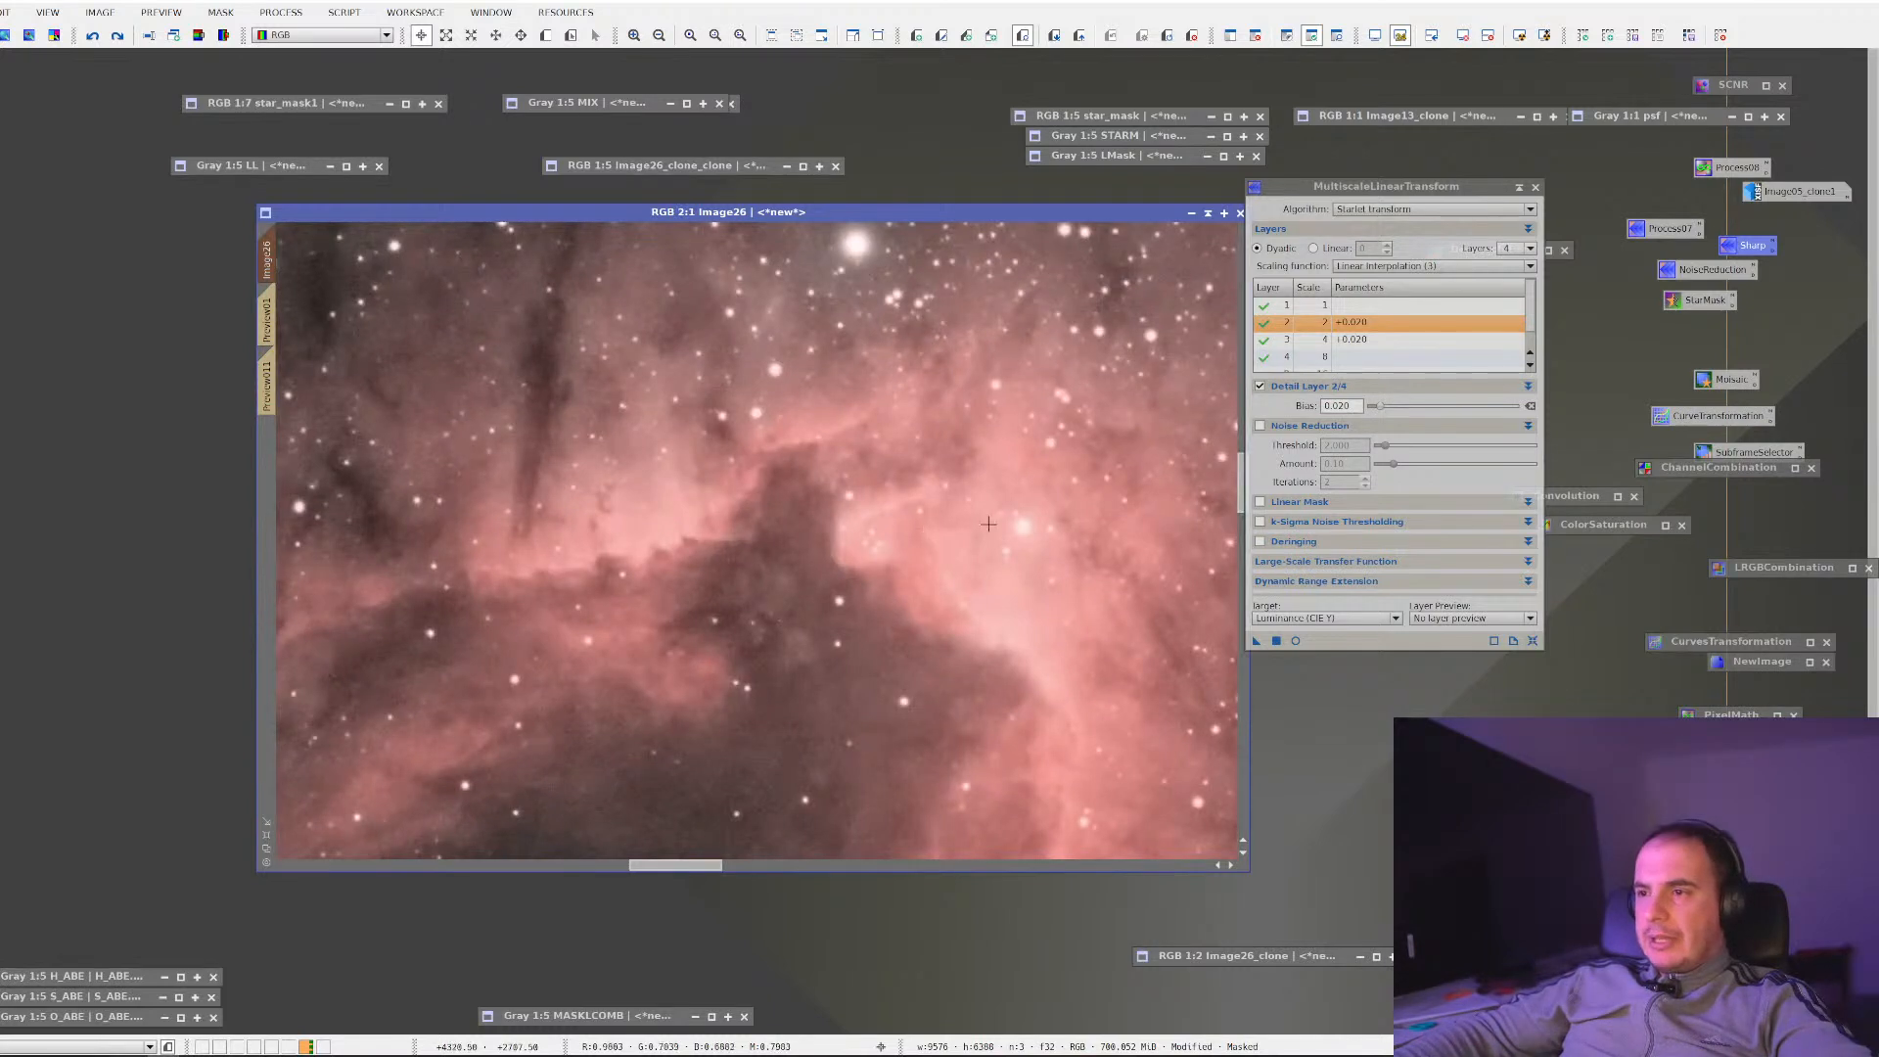
pyautogui.click(1258, 641)
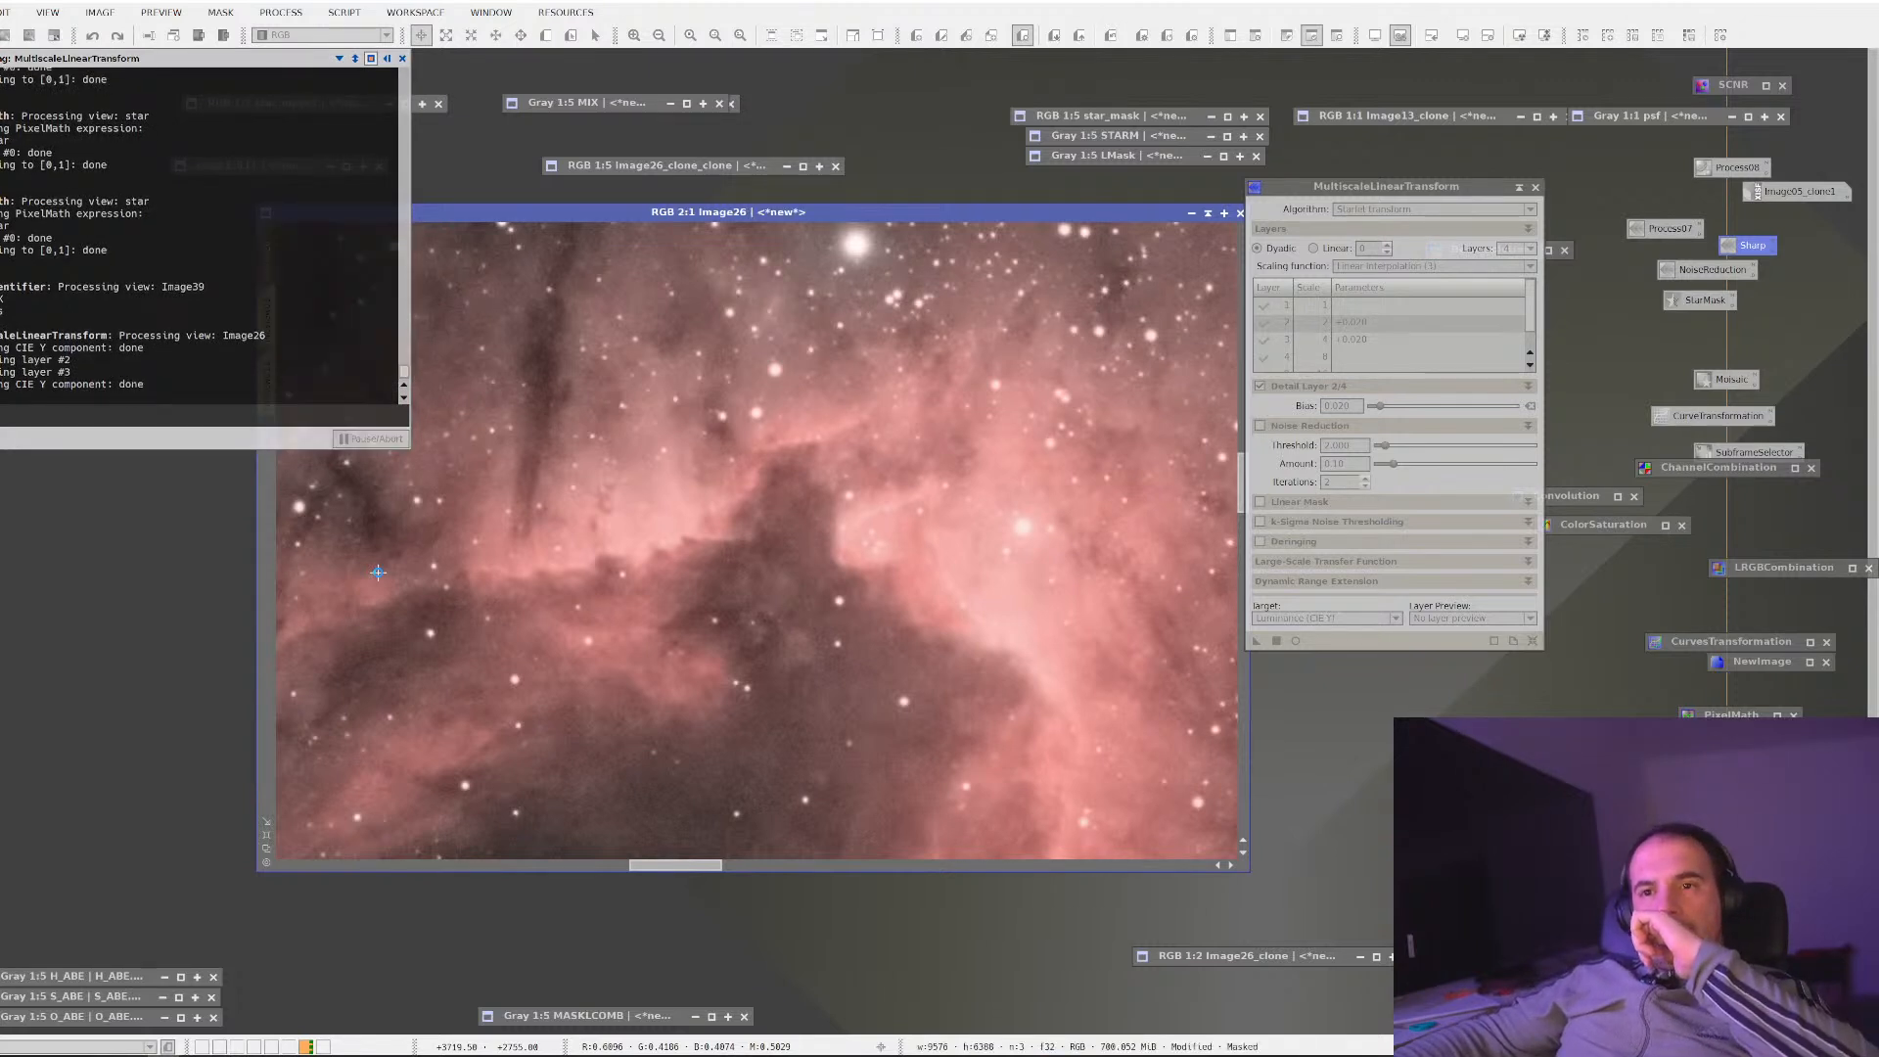
pyautogui.moveTo(1257, 641); pyautogui.dragTo(786, 630)
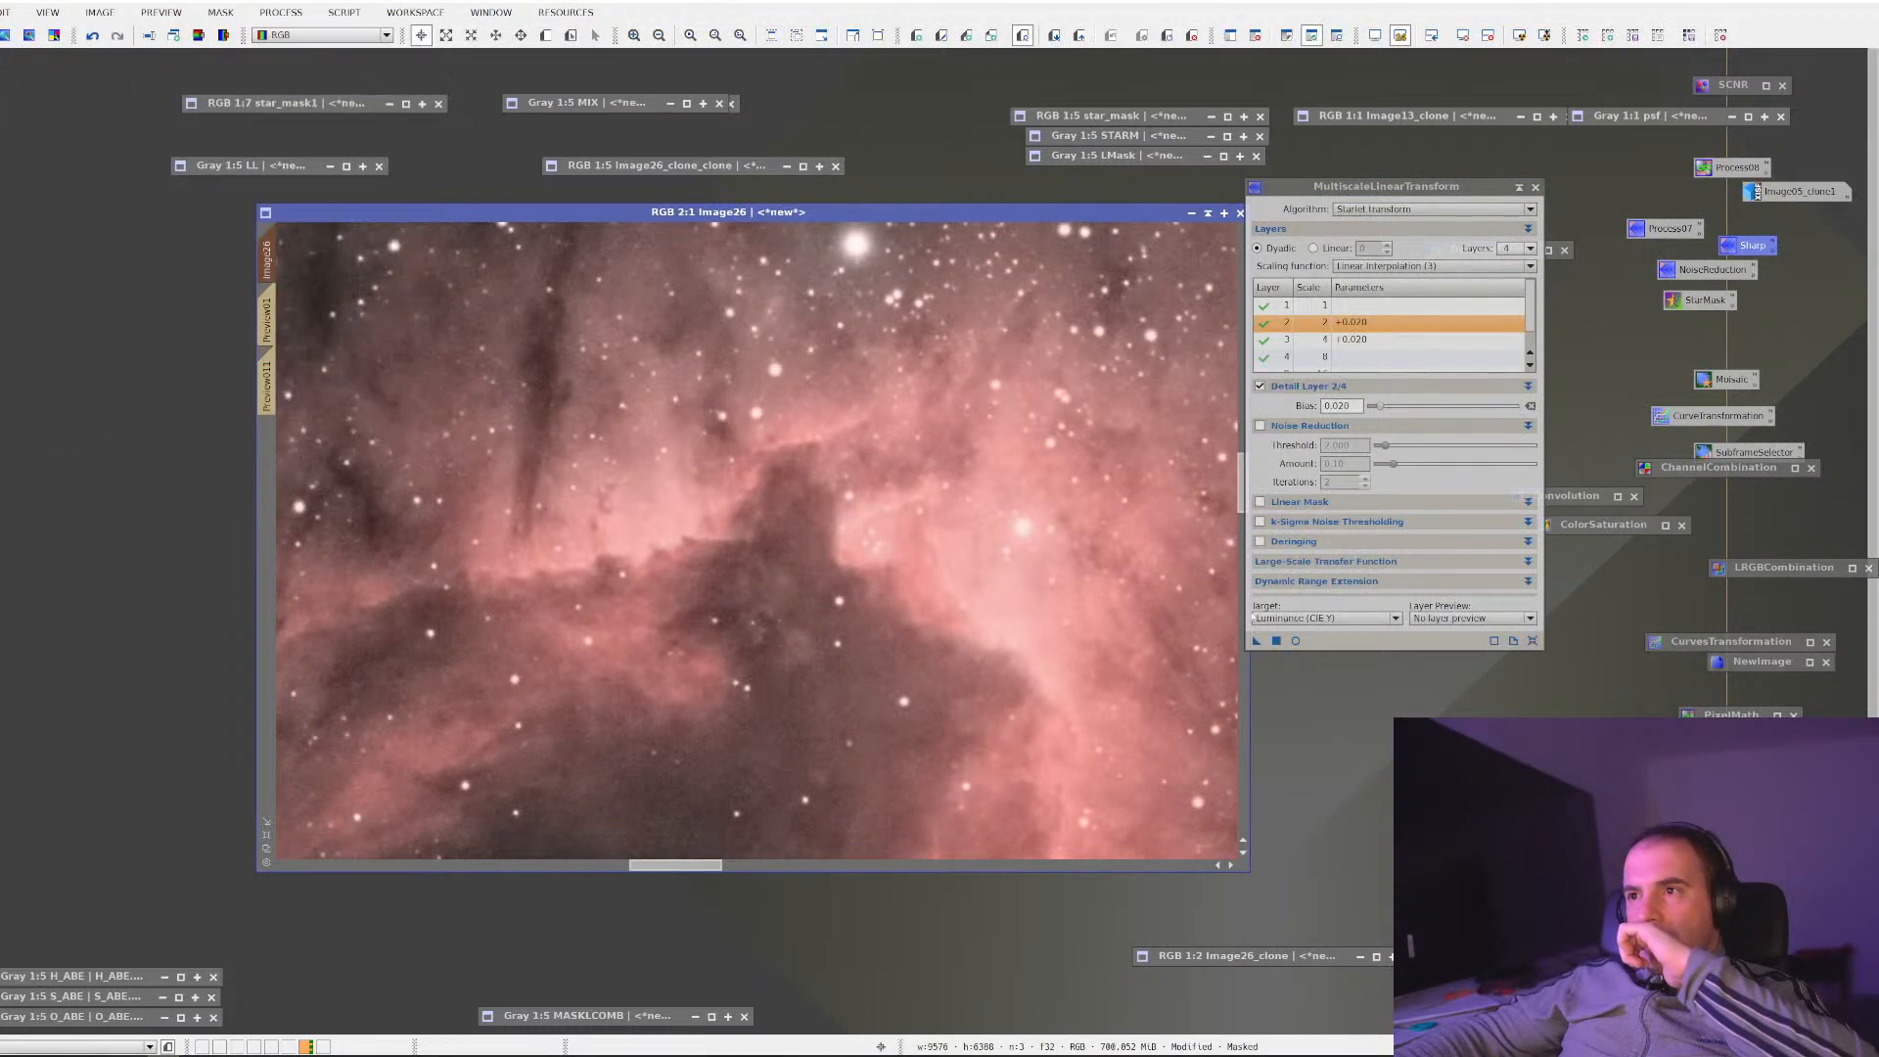
pyautogui.moveTo(1257, 642); pyautogui.dragTo(712, 614)
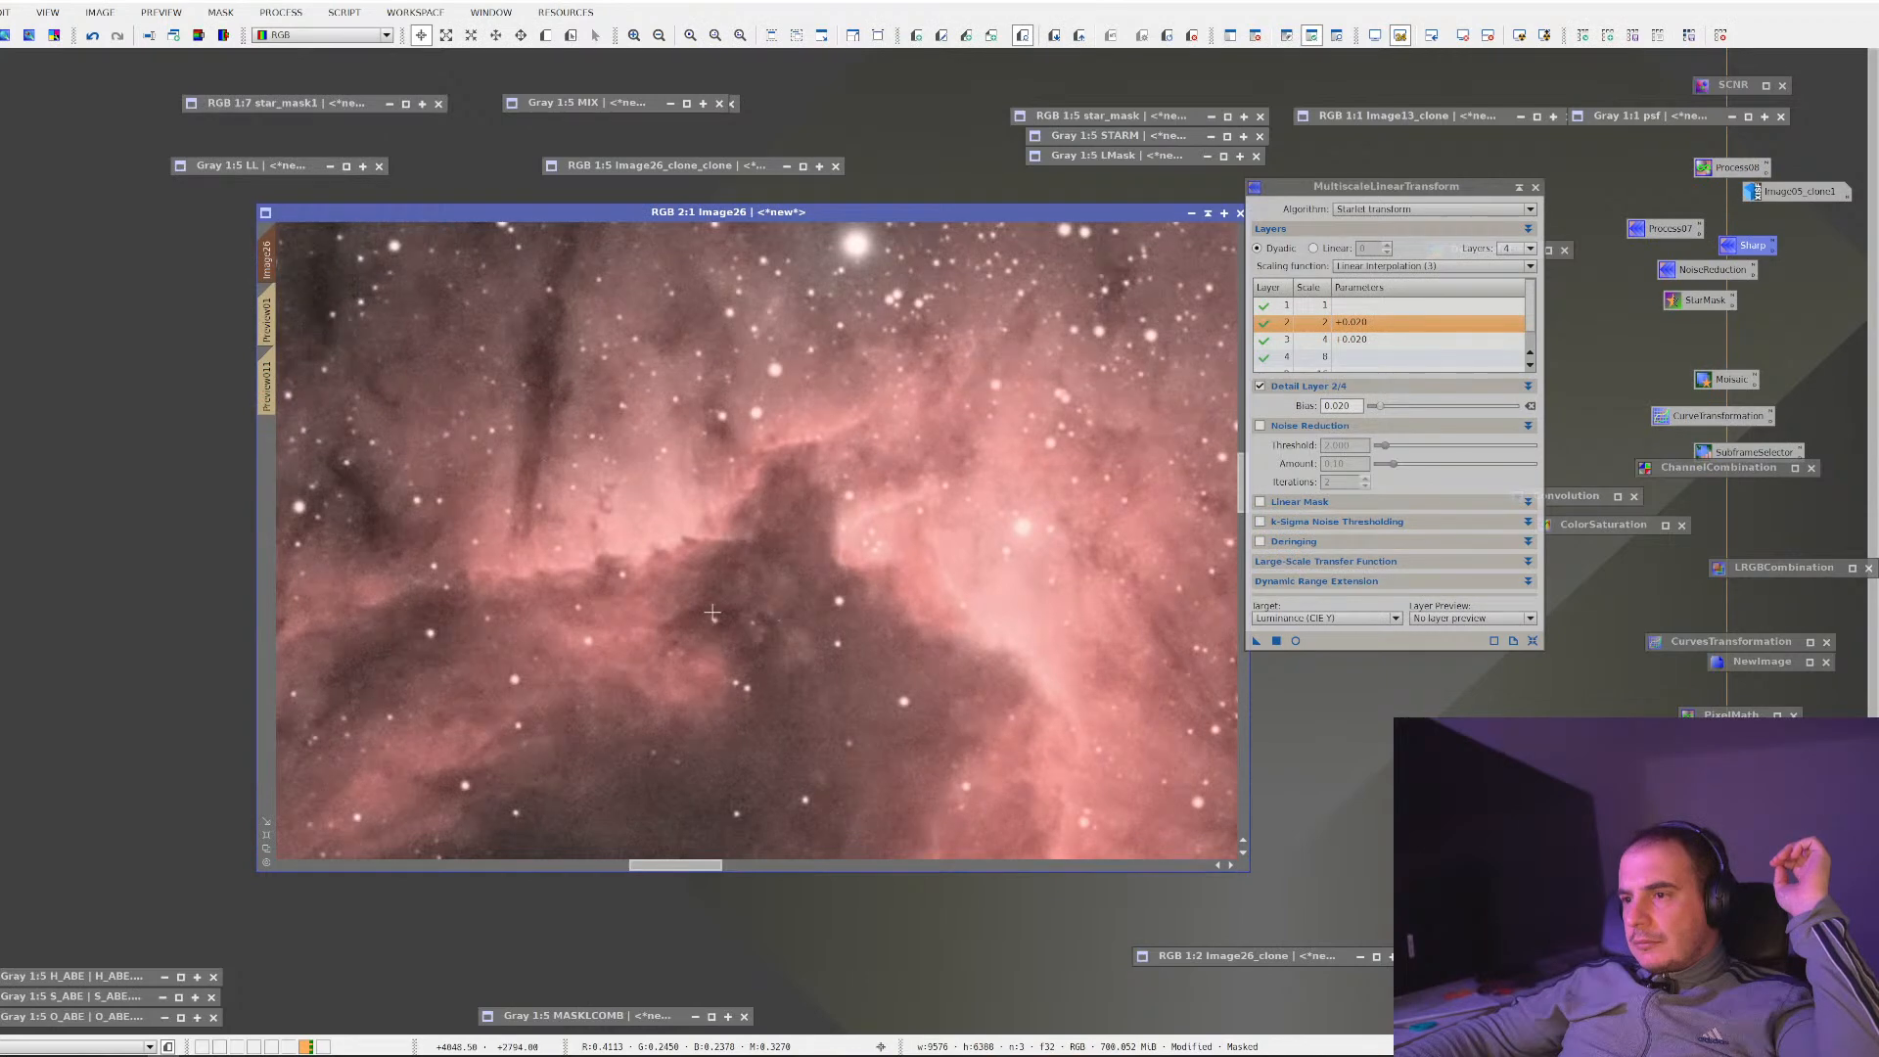
# Apply the MultiscaleLinearTransform sharpening to the masked Image26 once more and compare the nebula core with and without it
pyautogui.scroll(-4, 814, 600)
pyautogui.scroll(4, 815, 600)
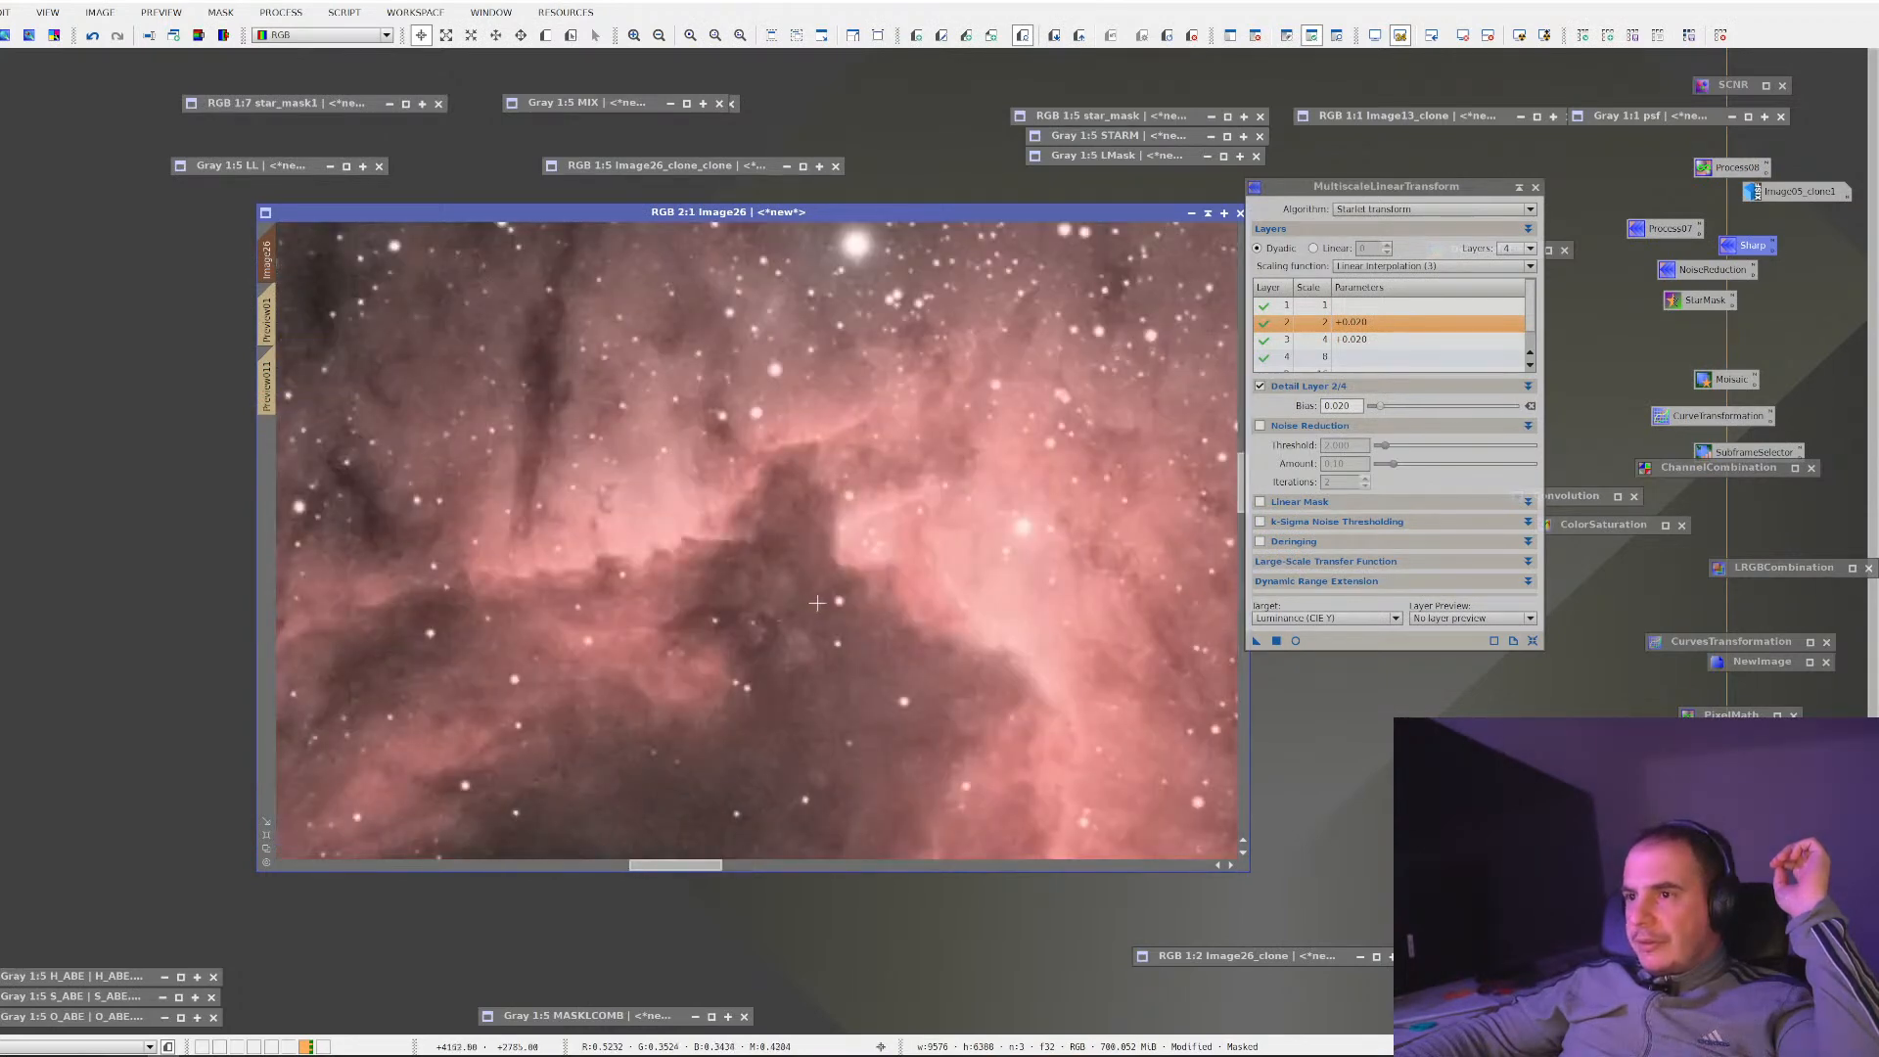
pyautogui.scroll(-1, 842, 632)
pyautogui.moveTo(1257, 642); pyautogui.dragTo(979, 601)
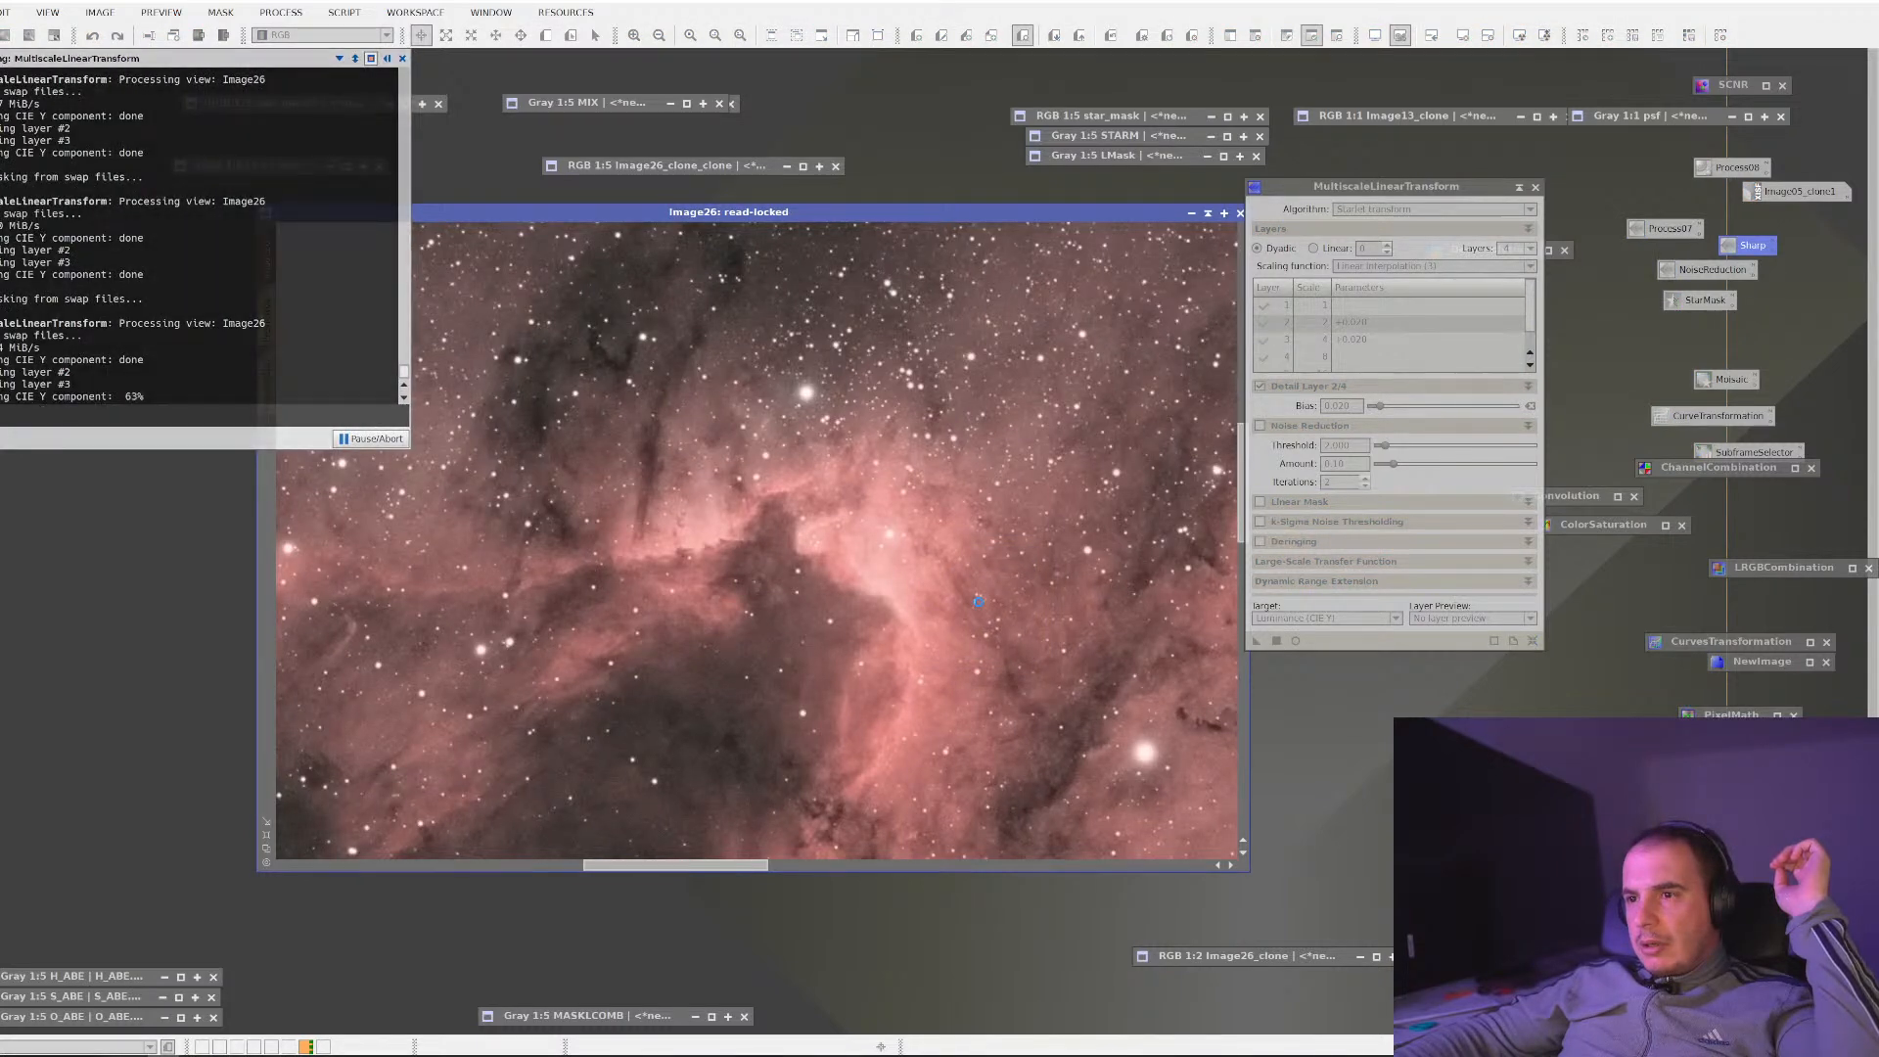
pyautogui.scroll(1, 890, 577)
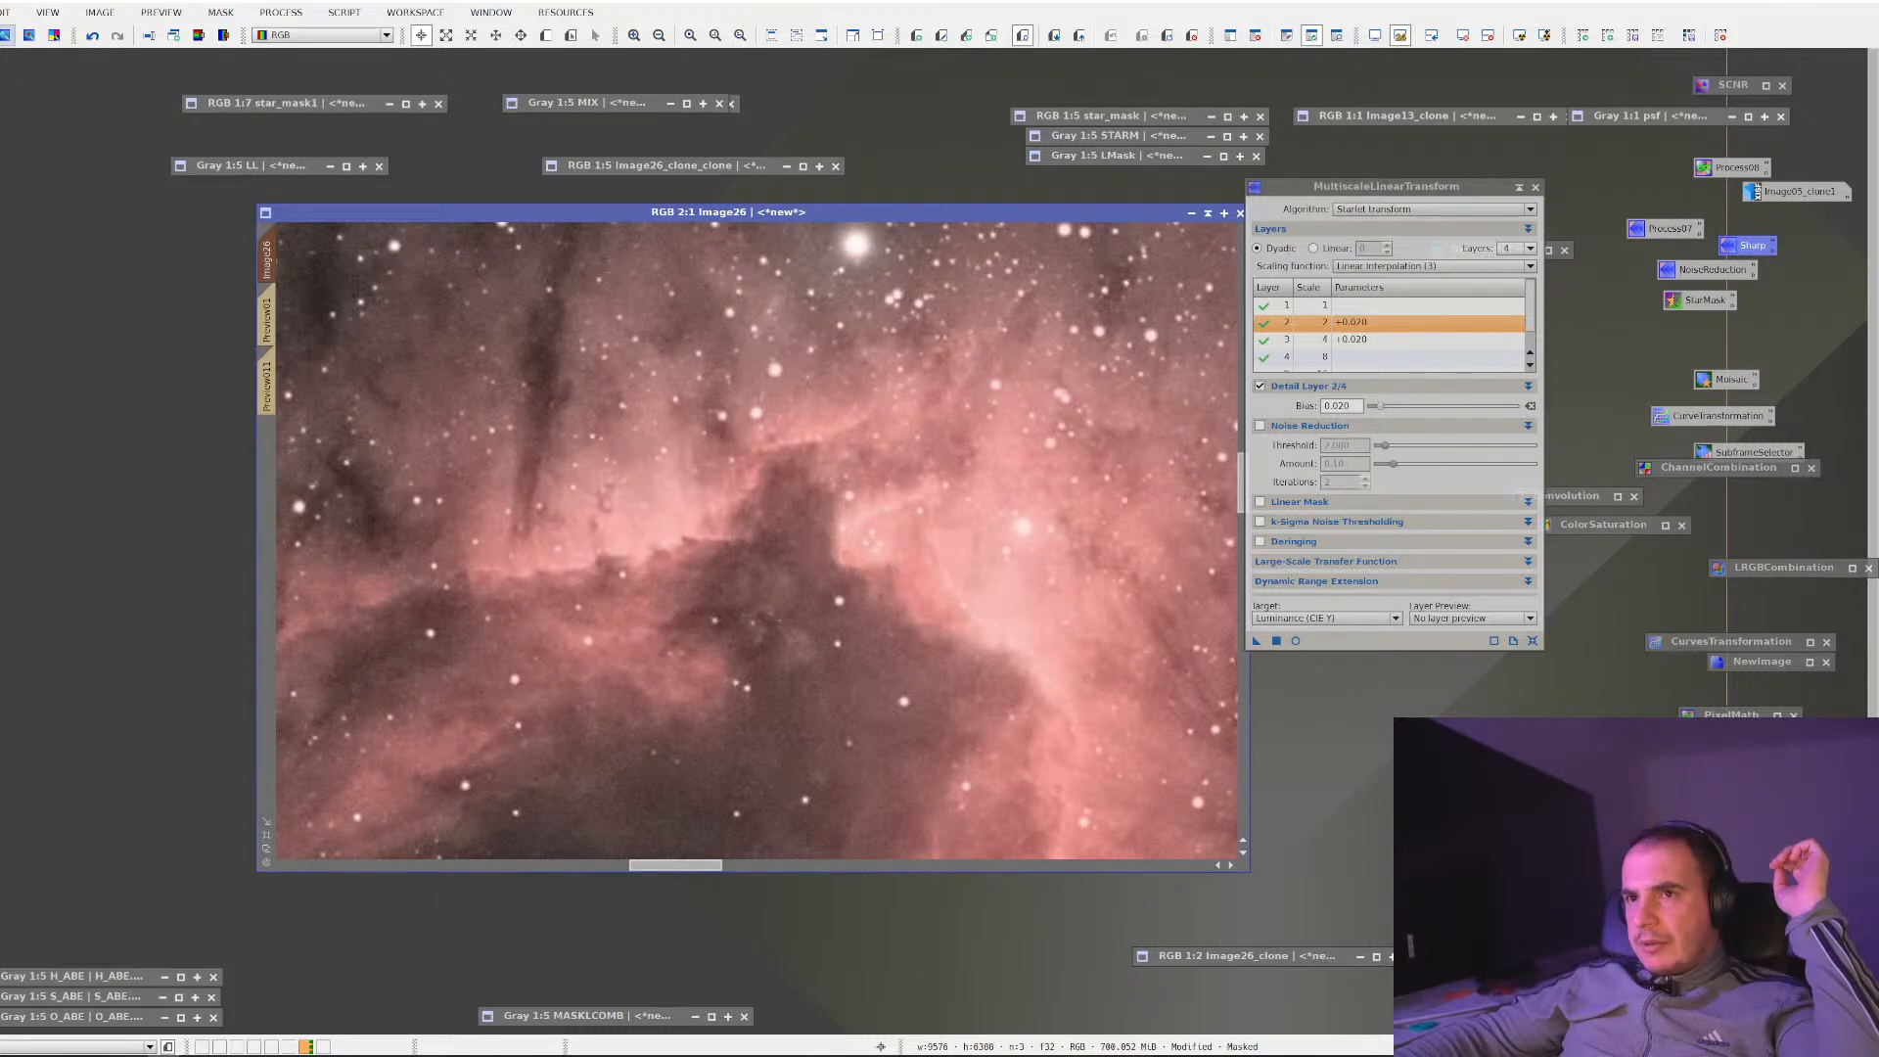
pyautogui.click(92, 36)
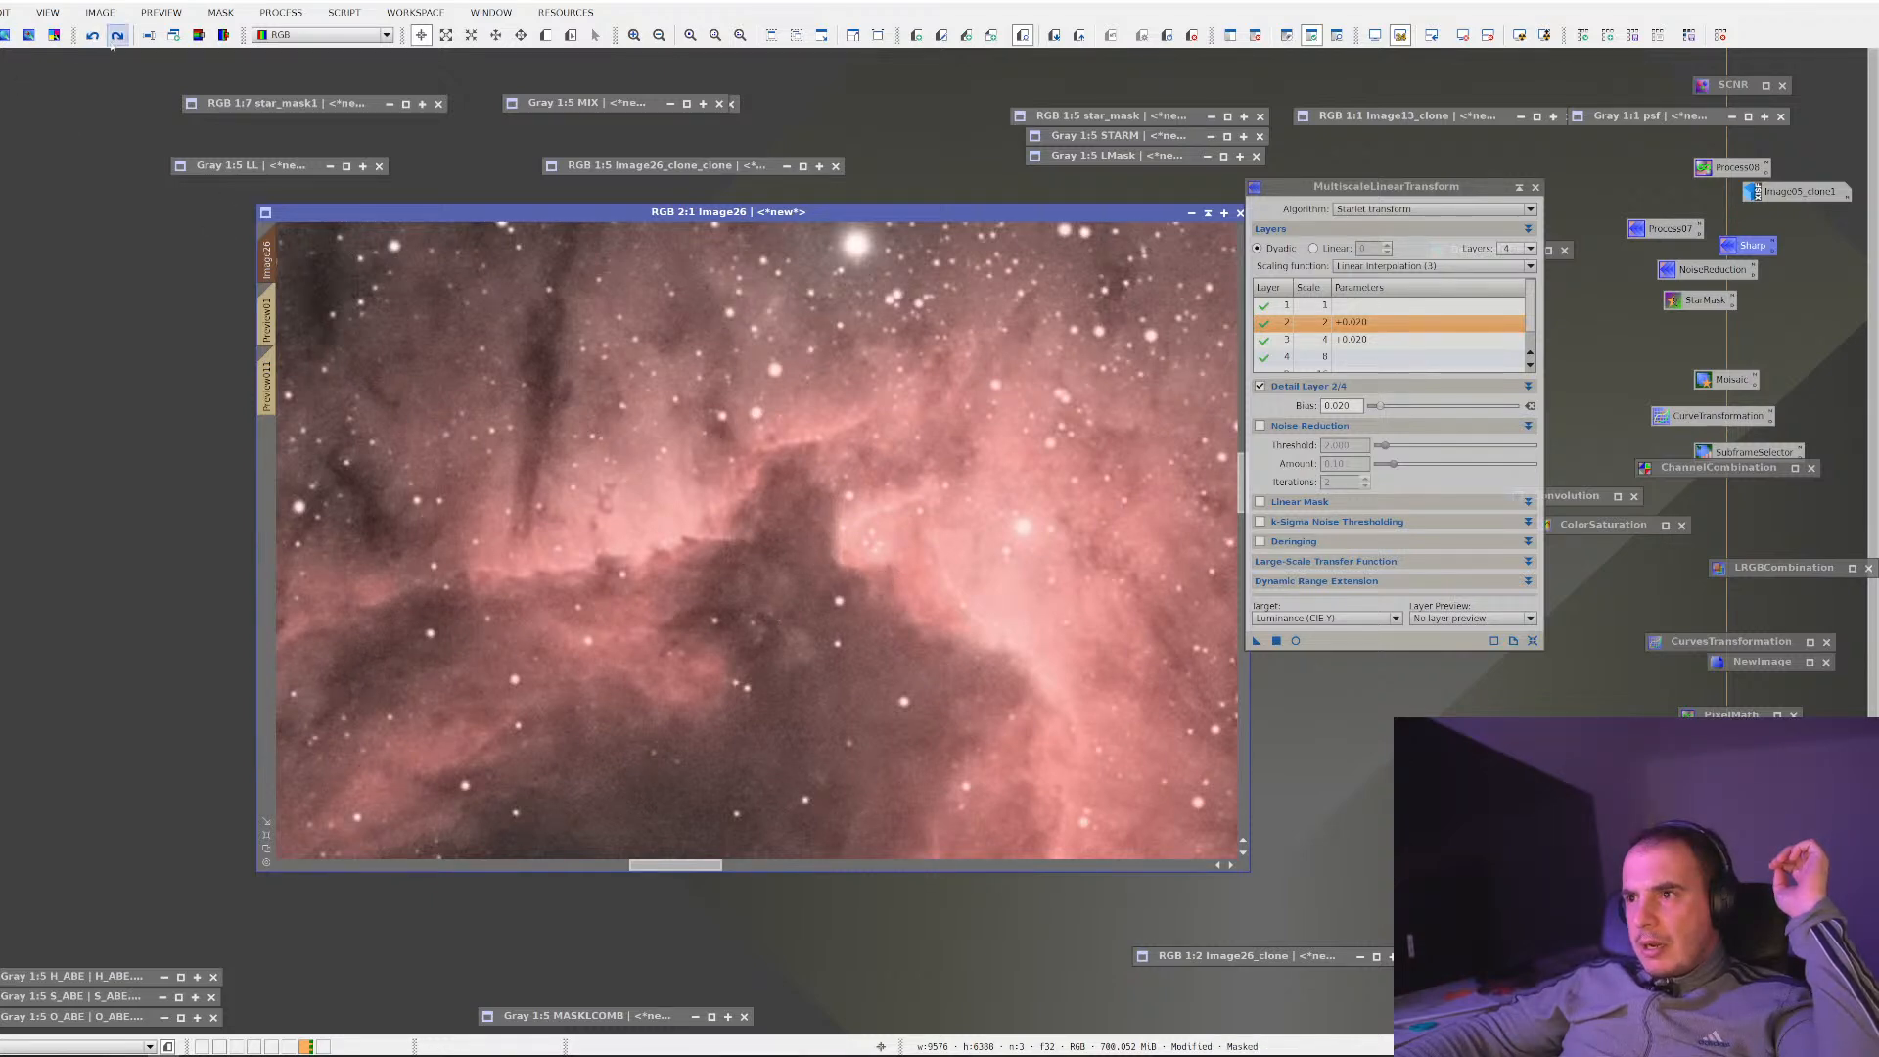
# Examine the sharpened nebula's bright ridge, dark lanes and surrounding stars in Image26 at several zoom levels
pyautogui.scroll(-4, 428, 374)
pyautogui.scroll(3, 429, 374)
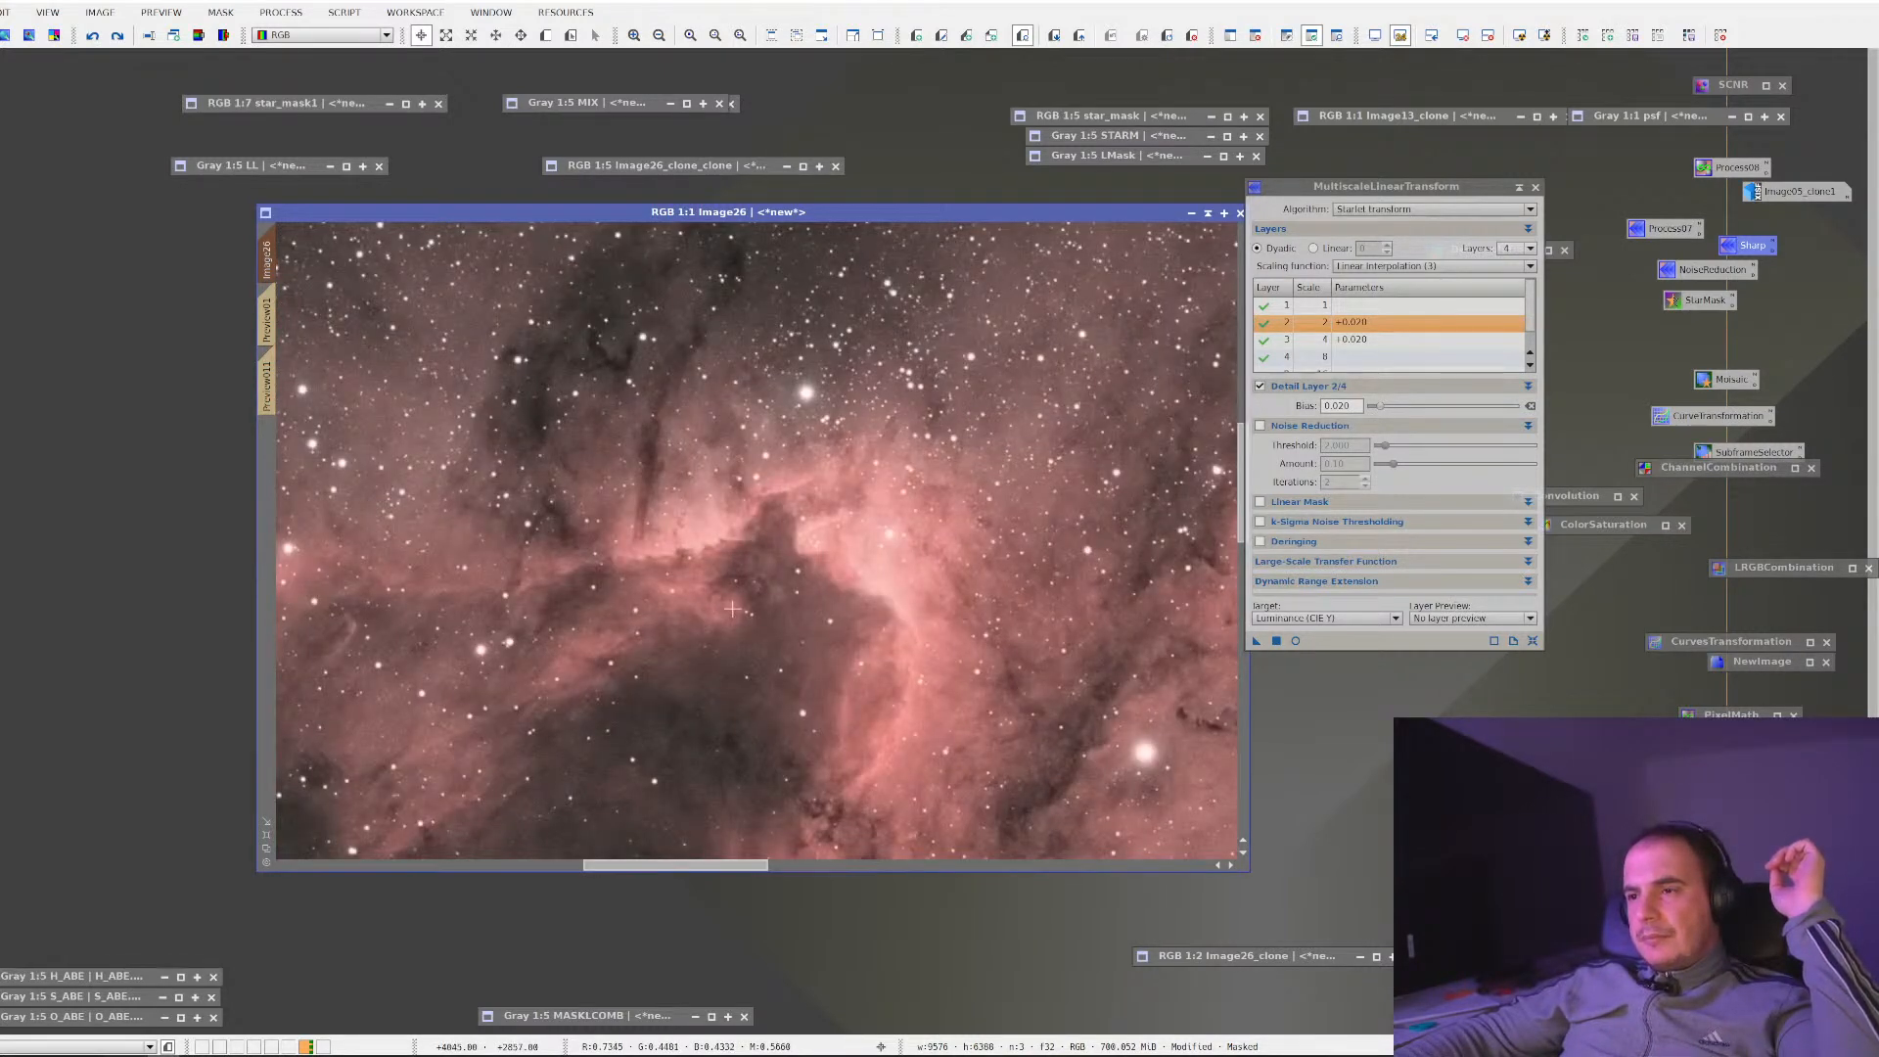
pyautogui.scroll(-2, 732, 615)
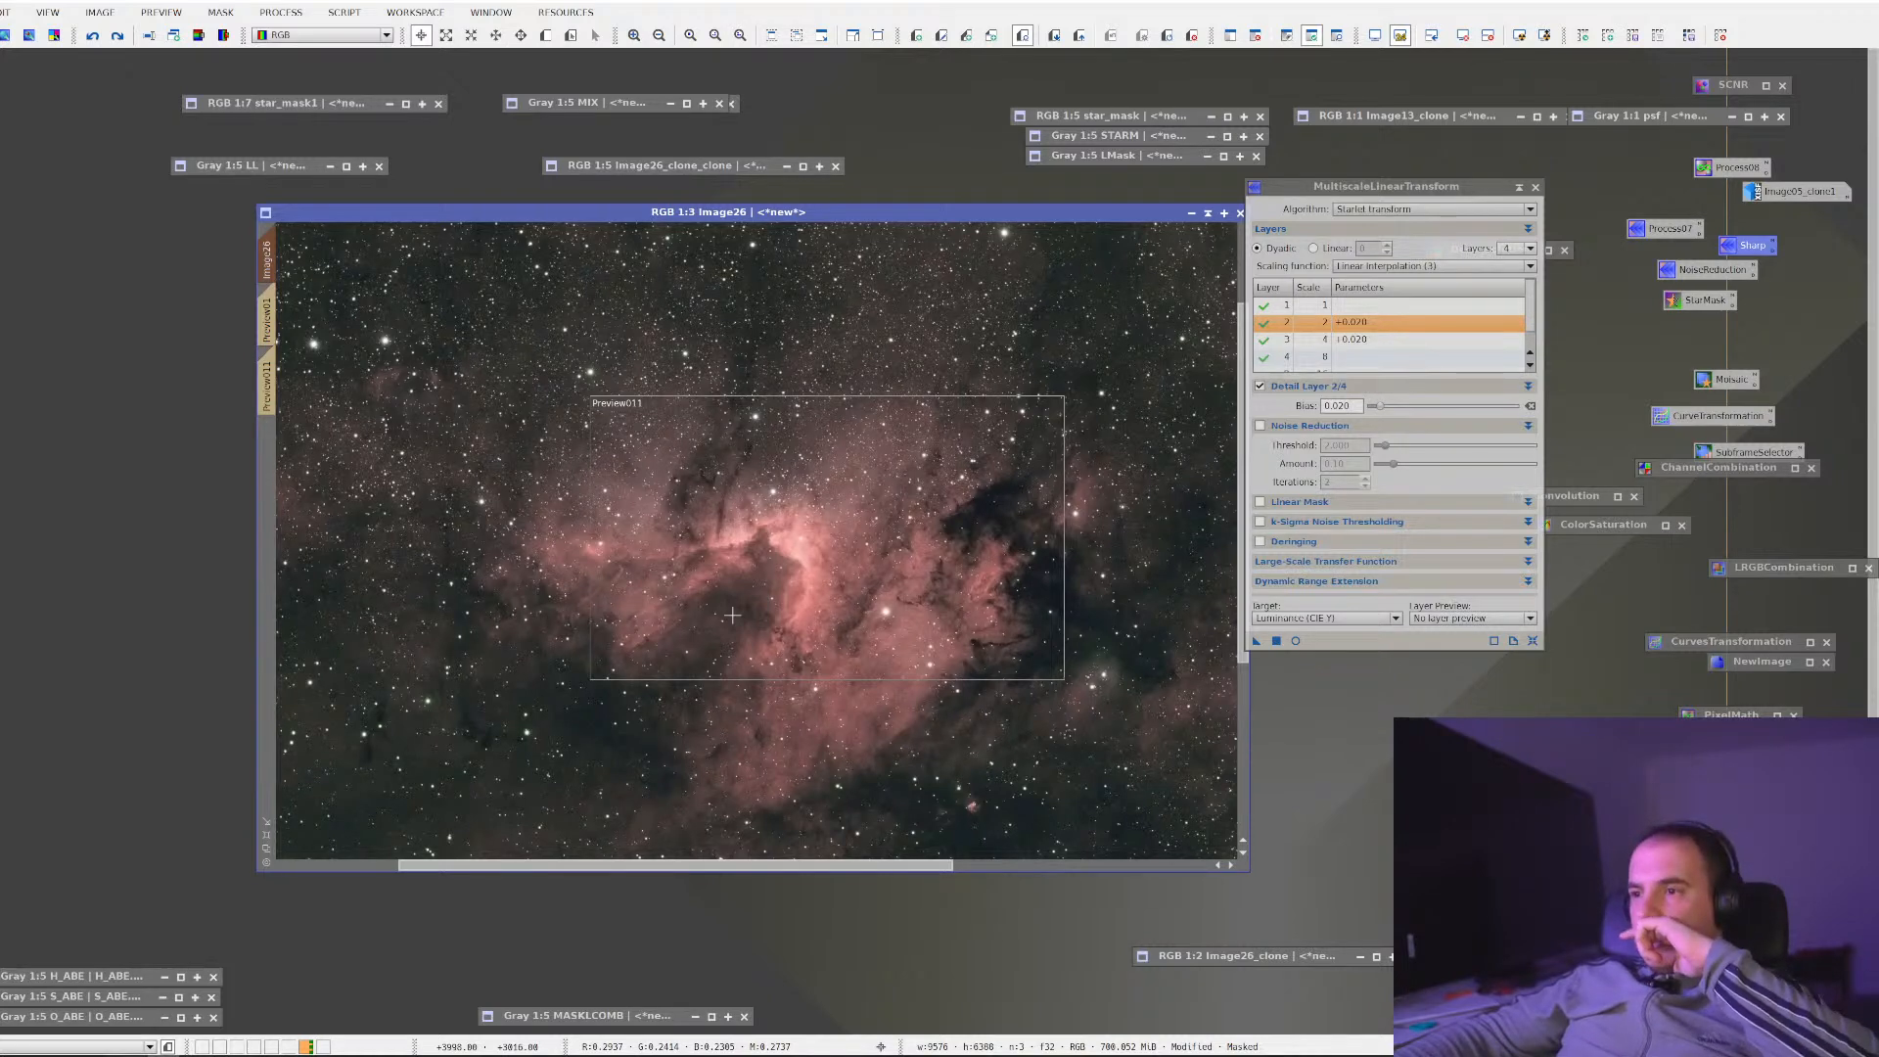
pyautogui.scroll(-1, 733, 615)
pyautogui.scroll(3, 732, 615)
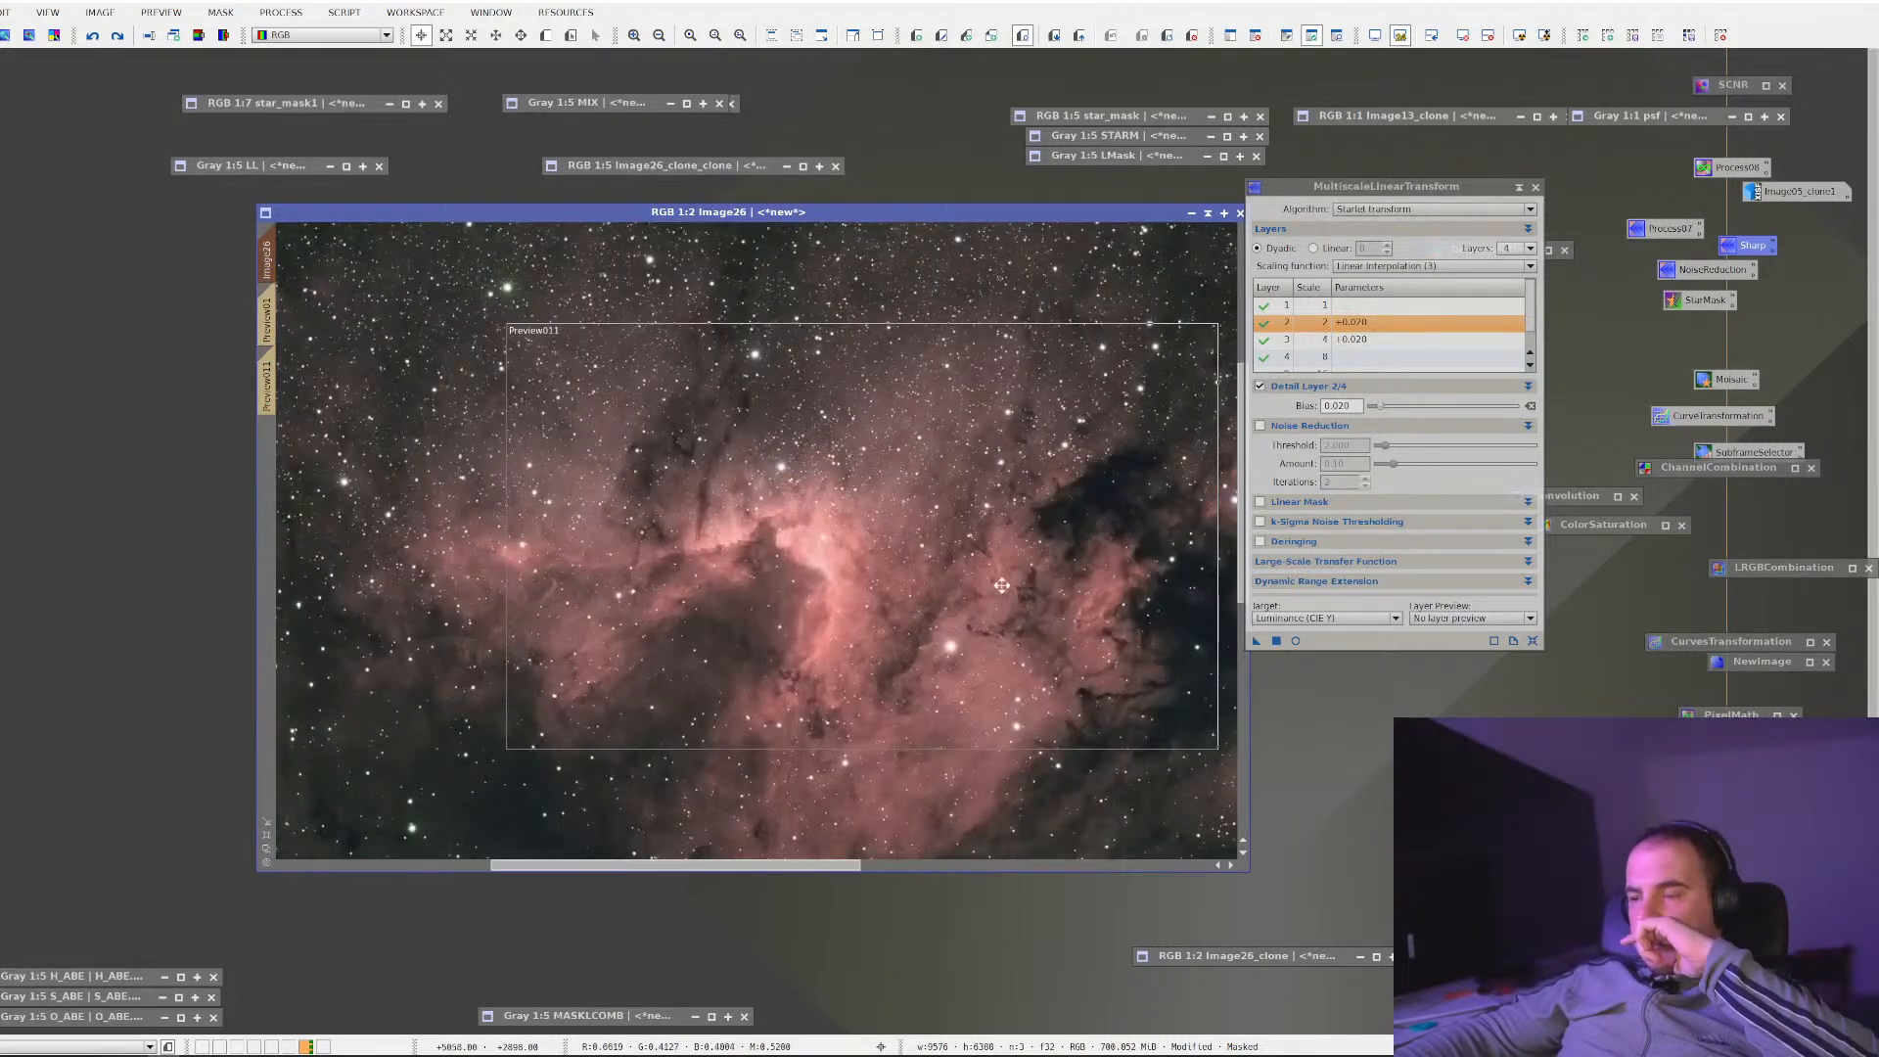
pyautogui.scroll(1, 804, 558)
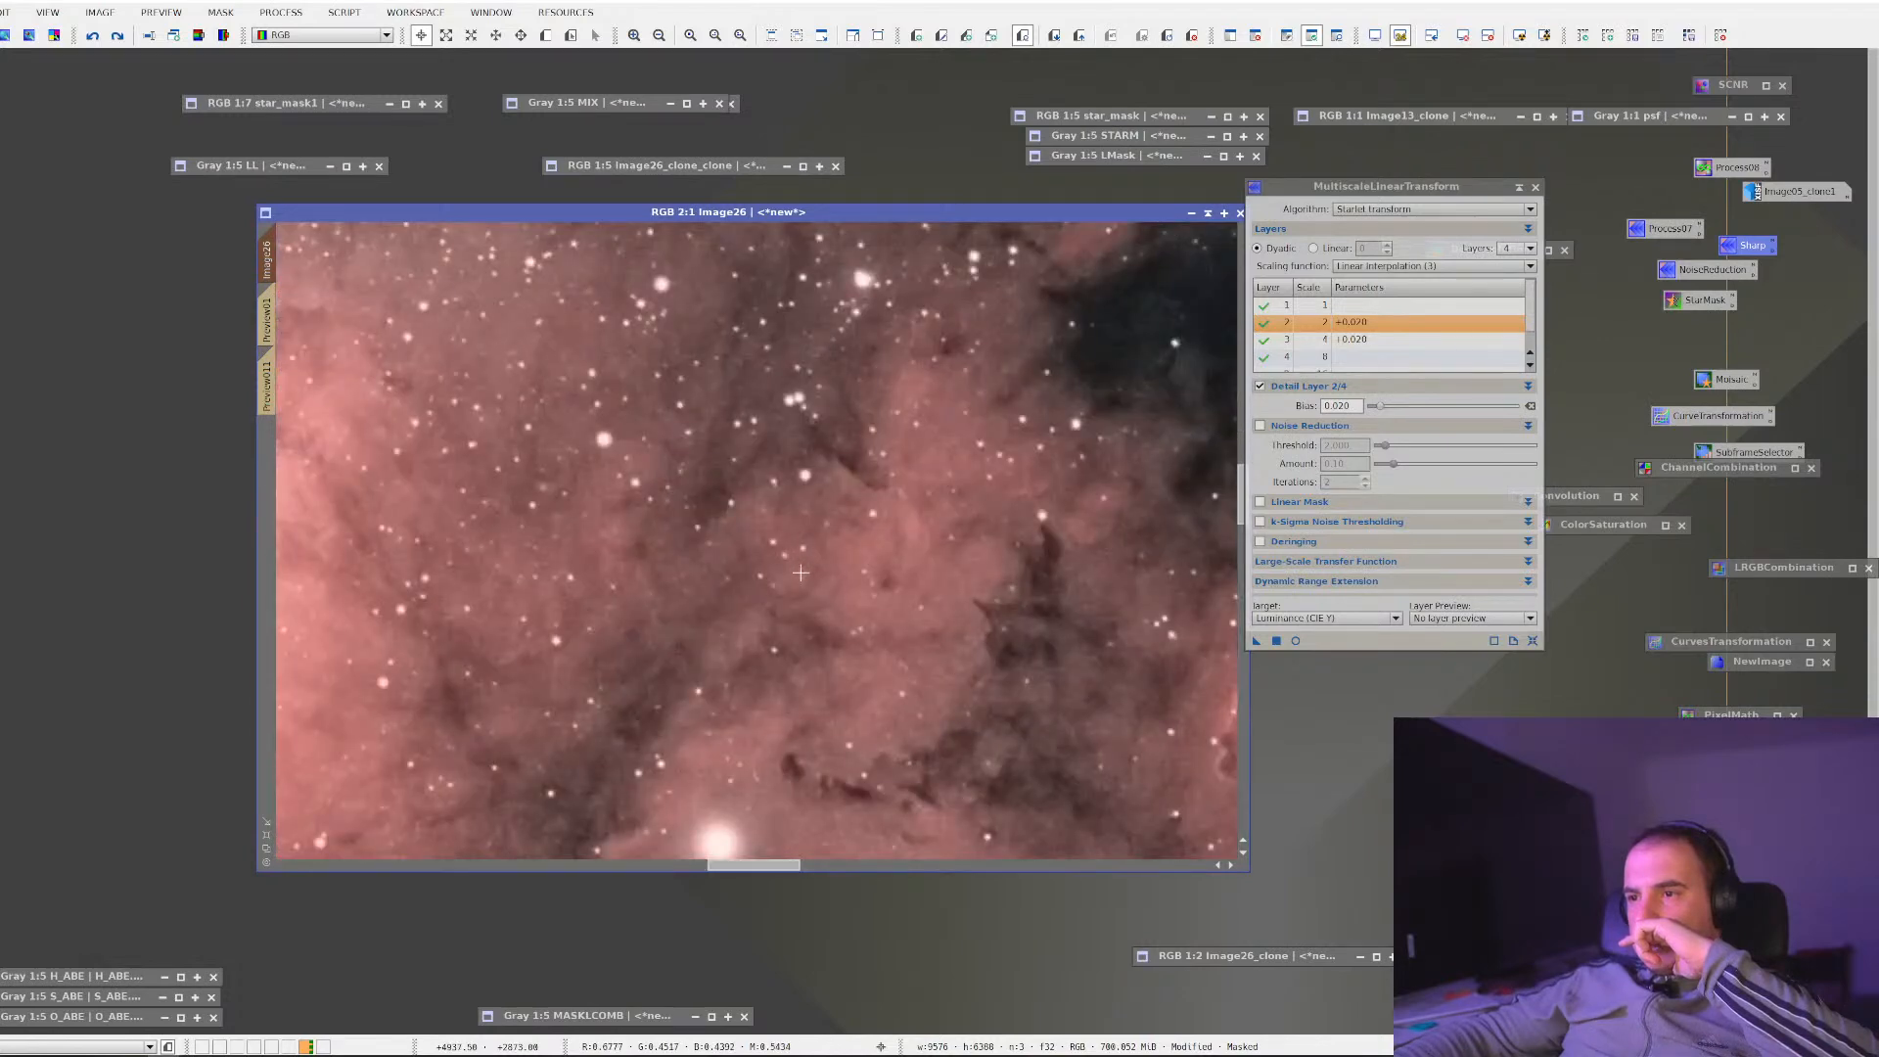
pyautogui.scroll(-4, 801, 573)
pyautogui.scroll(3, 765, 579)
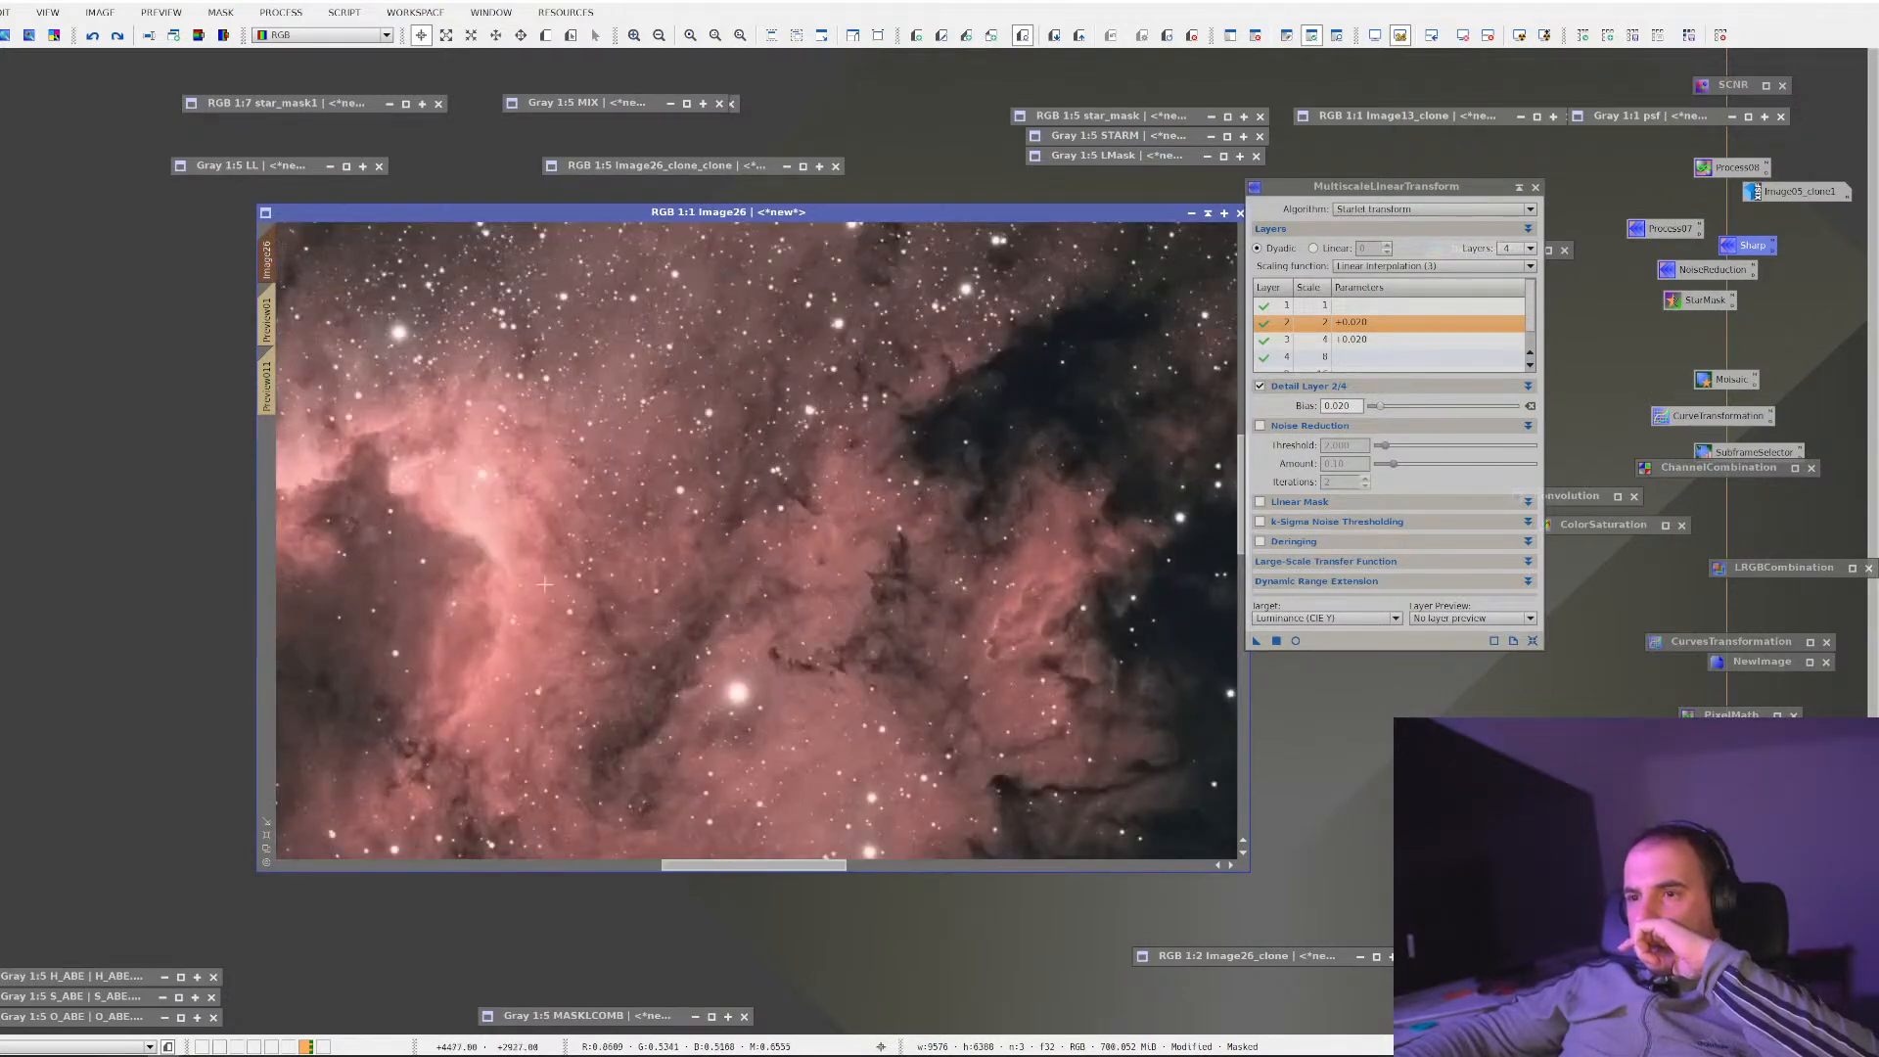
pyautogui.scroll(1, 549, 585)
pyautogui.scroll(-1, 492, 577)
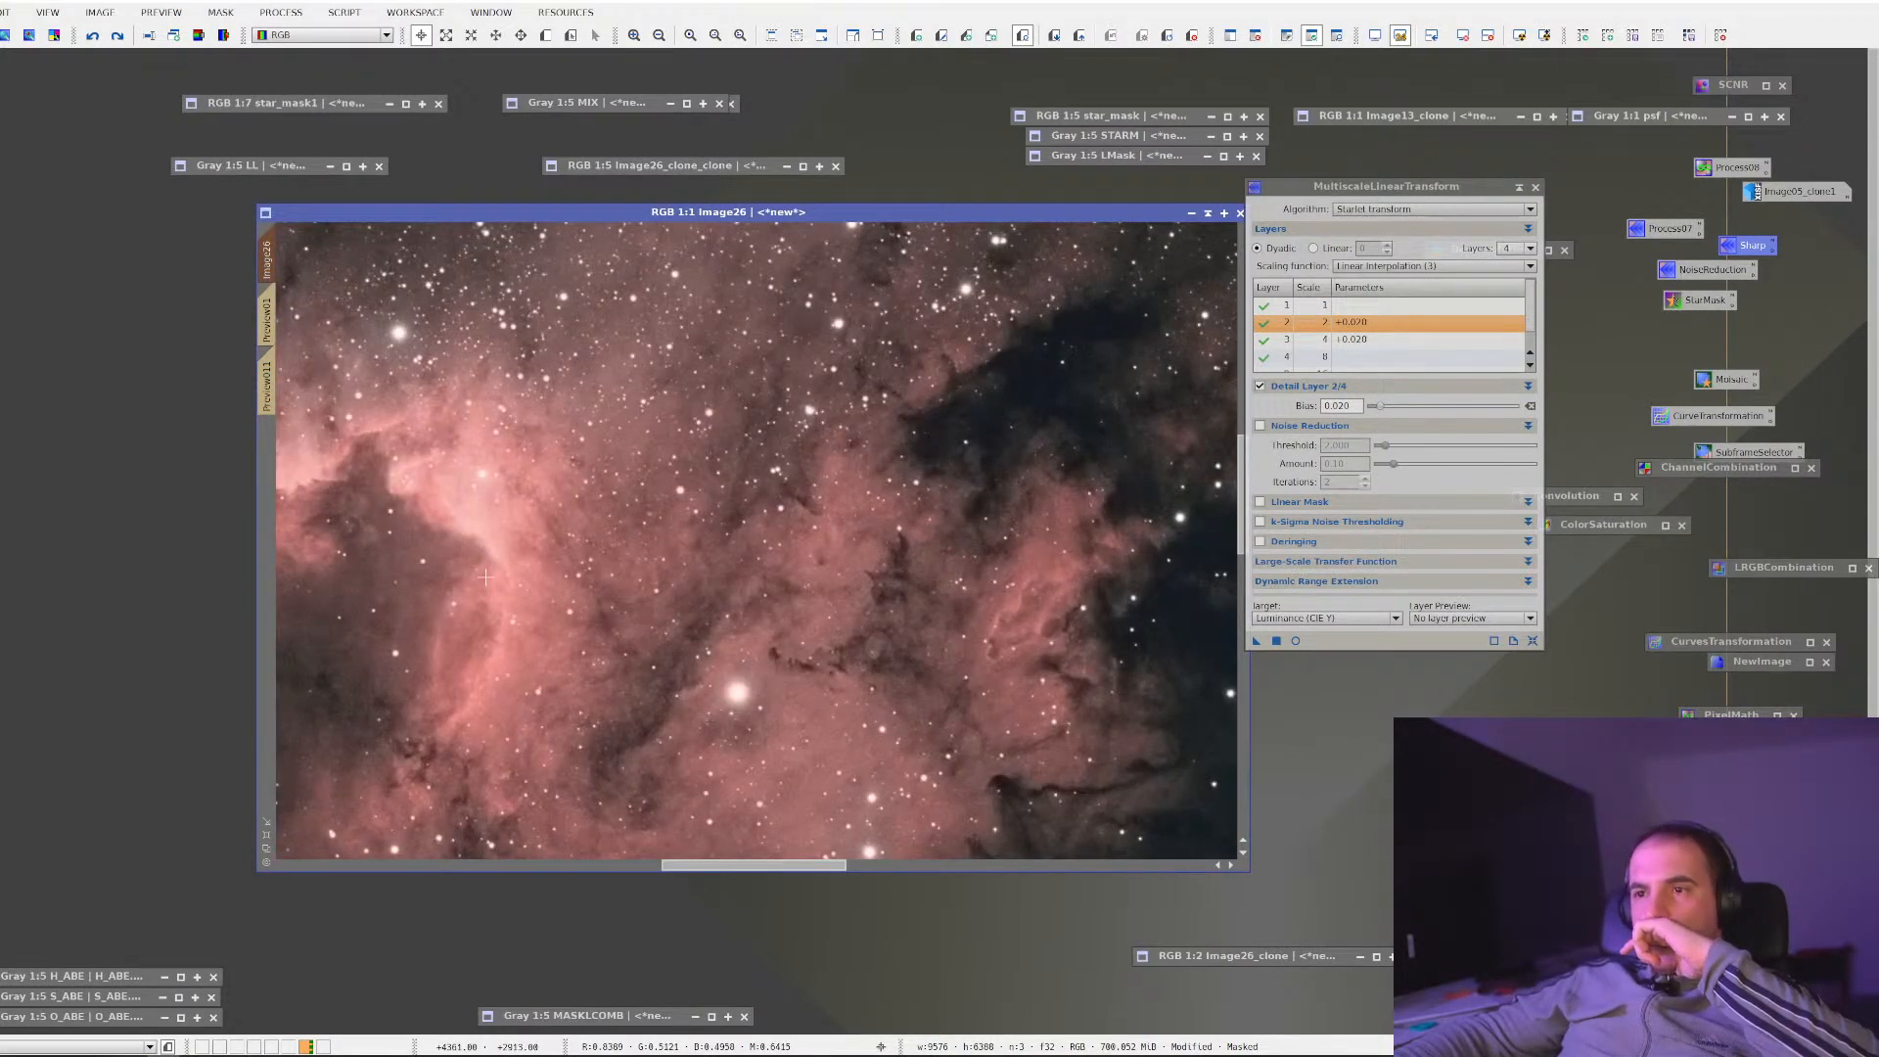
pyautogui.moveTo(470, 584); pyautogui.dragTo(789, 534)
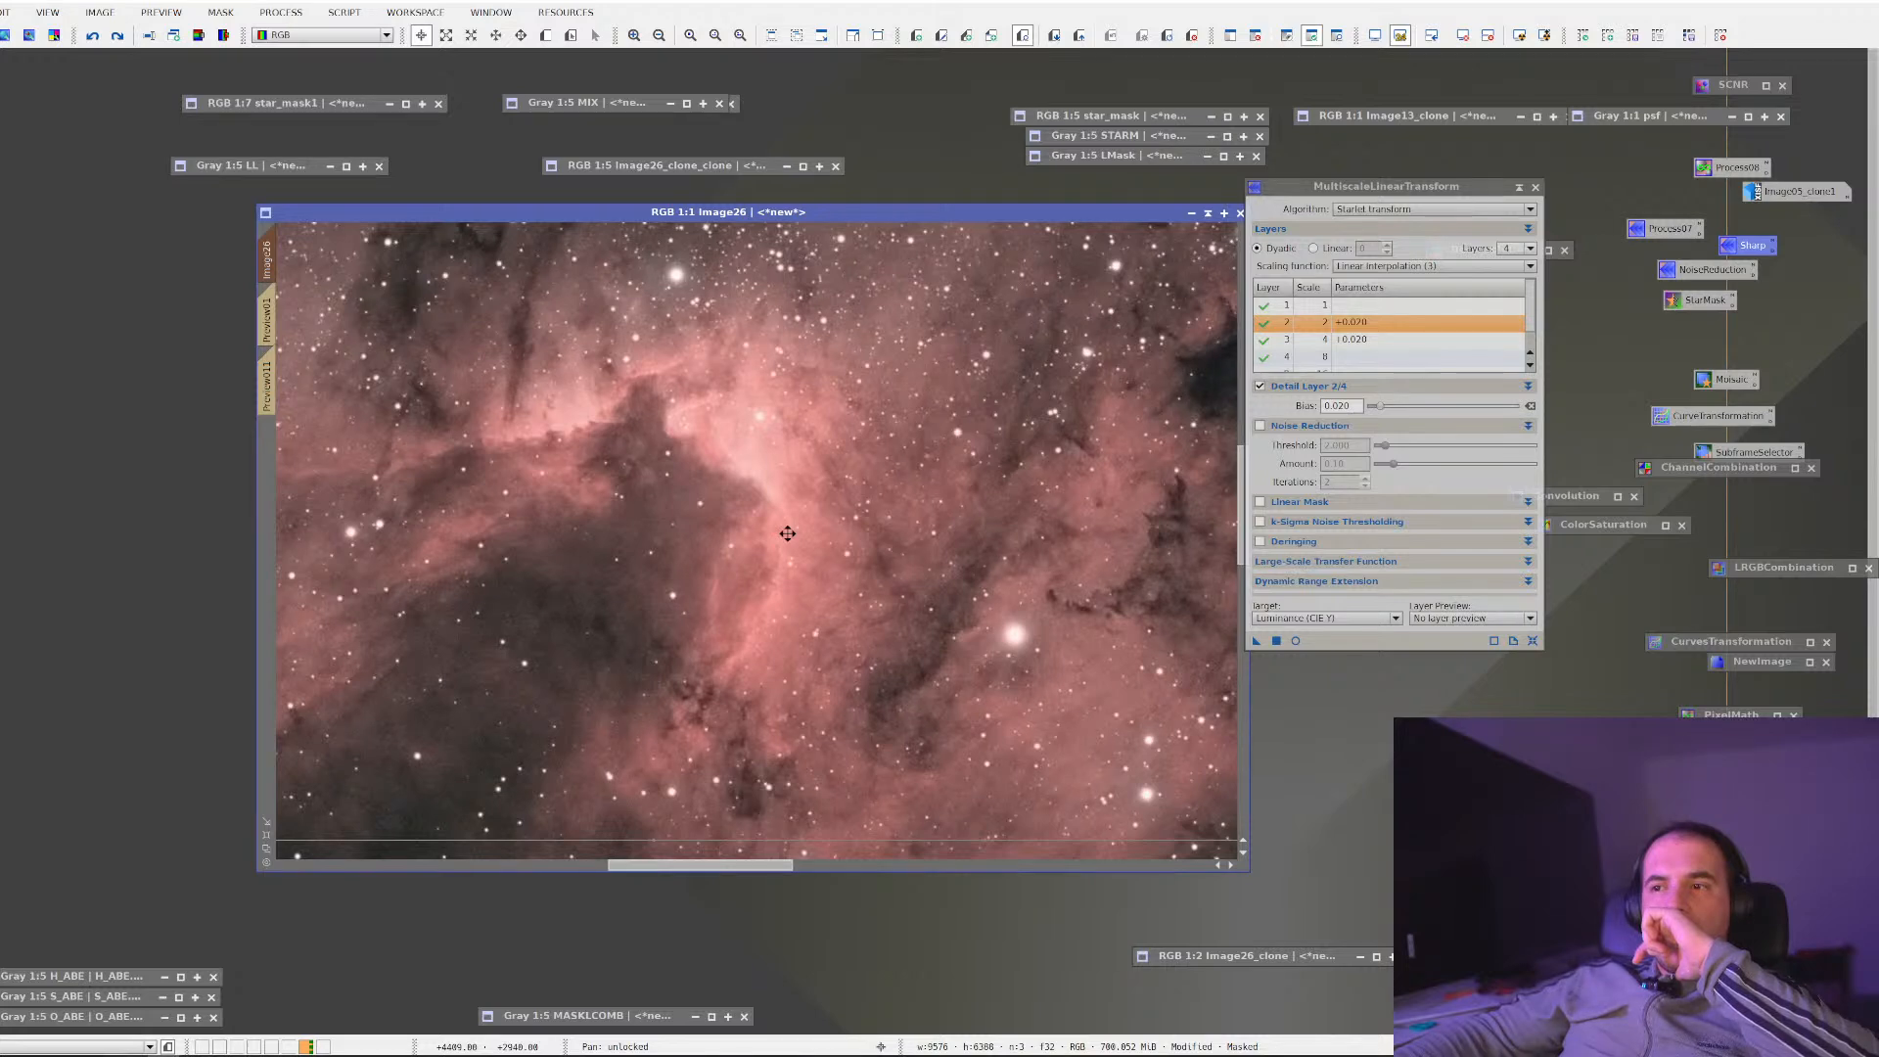
pyautogui.scroll(-2, 788, 533)
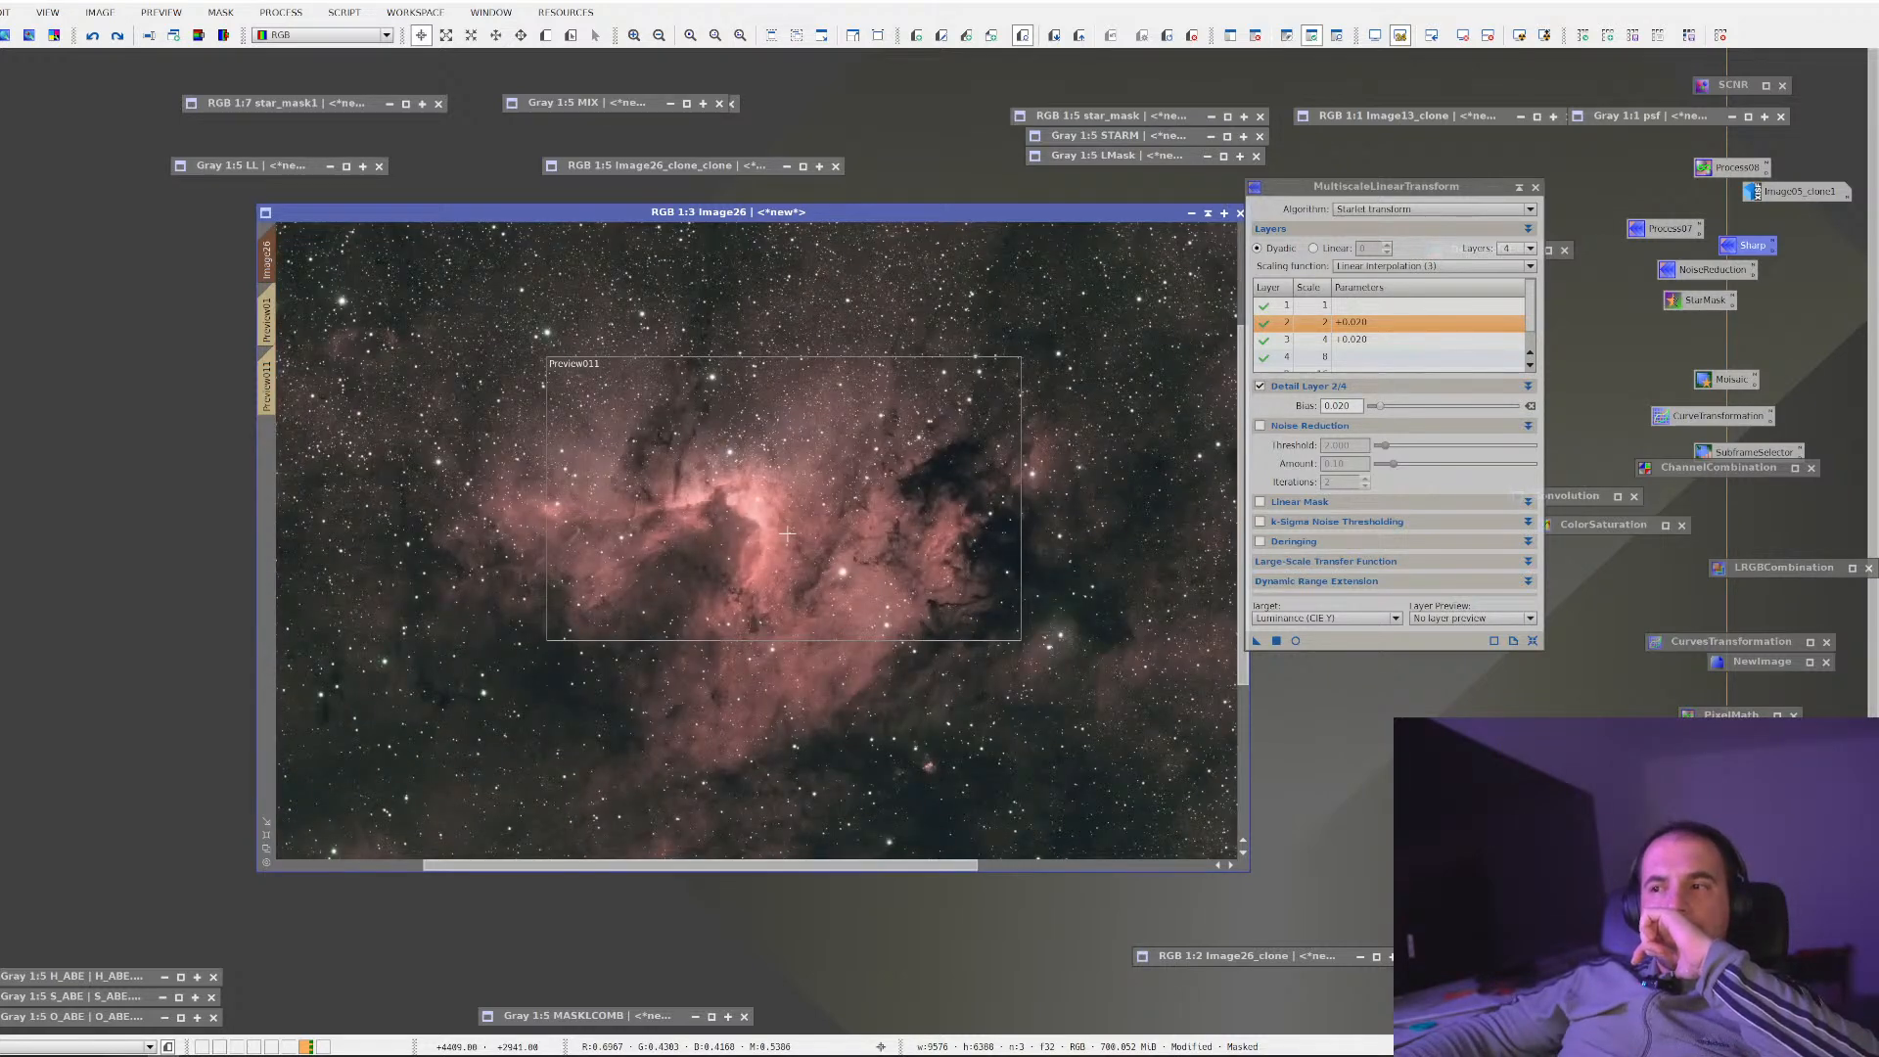
# Replace the mask of Image26 with the non-inverted LL image and hide the mask overlay
pyautogui.rightClick(702, 495)
pyautogui.moveTo(959, 671)
pyautogui.click(1043, 671)
pyautogui.click(832, 522)
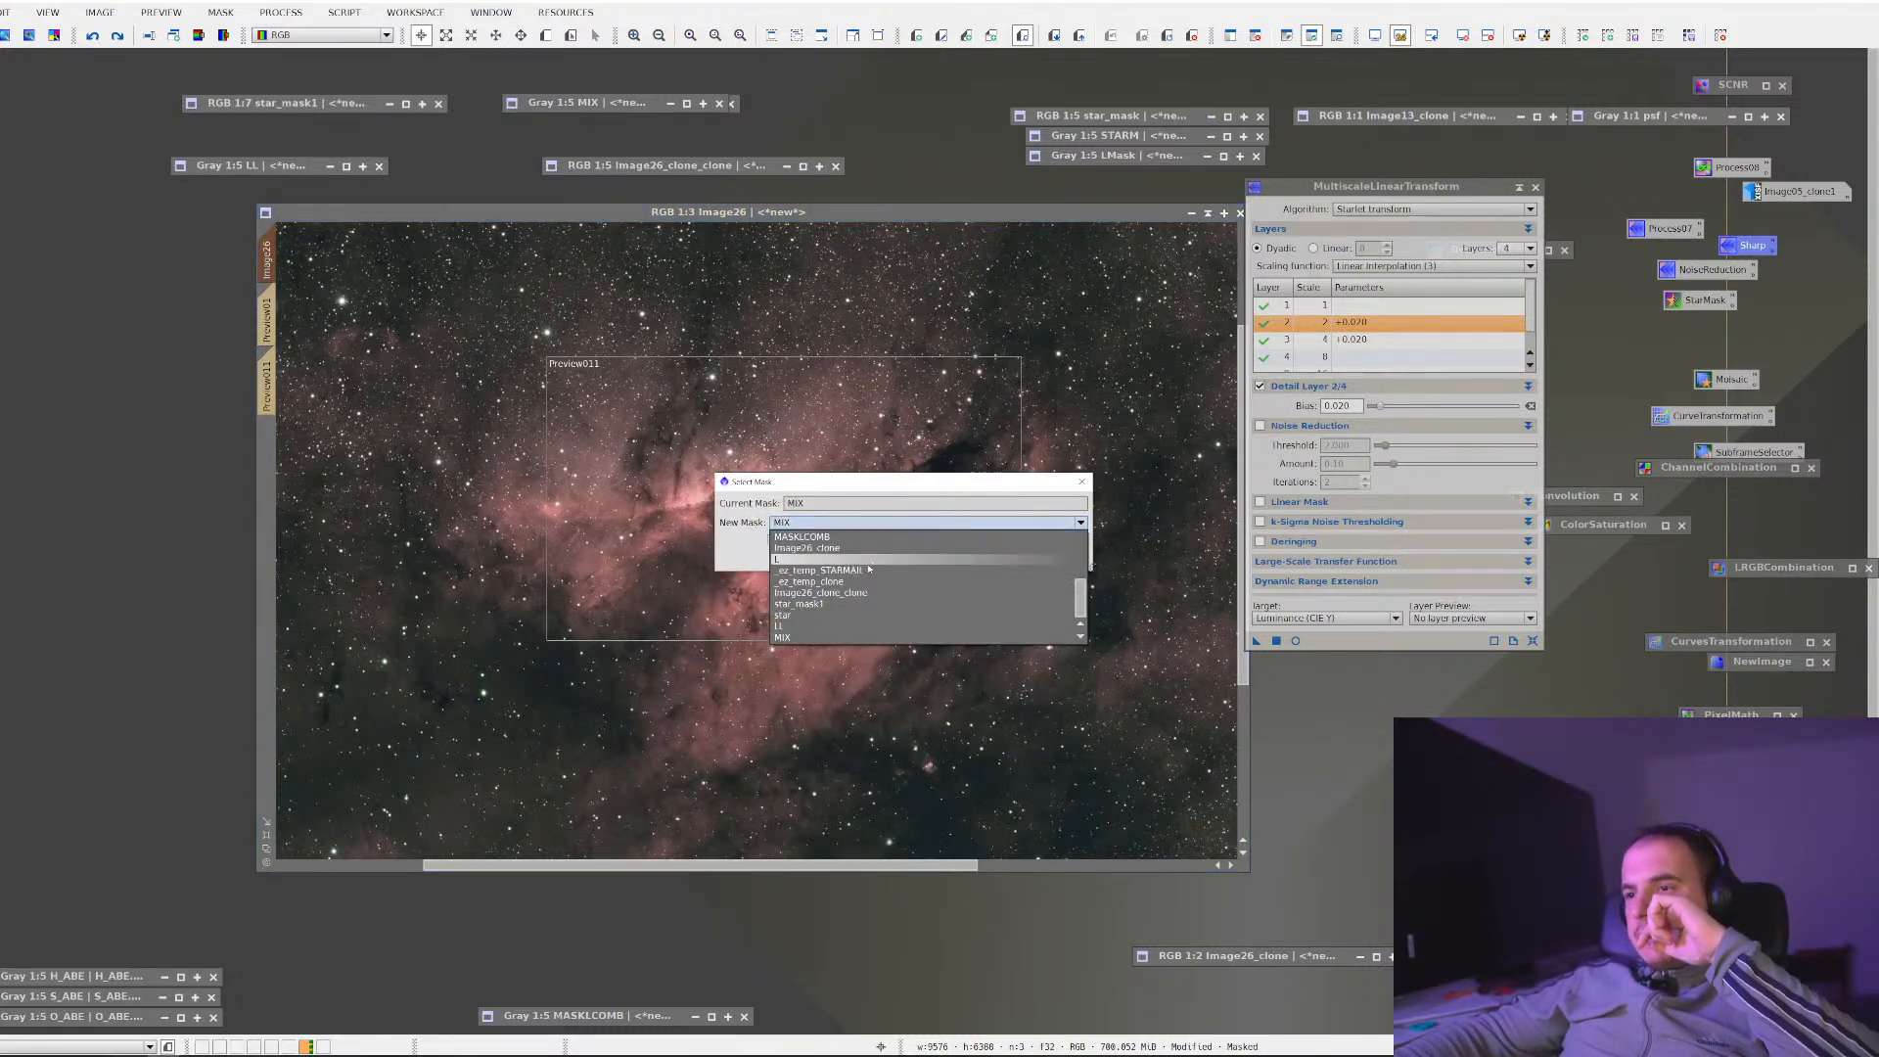
pyautogui.click(832, 627)
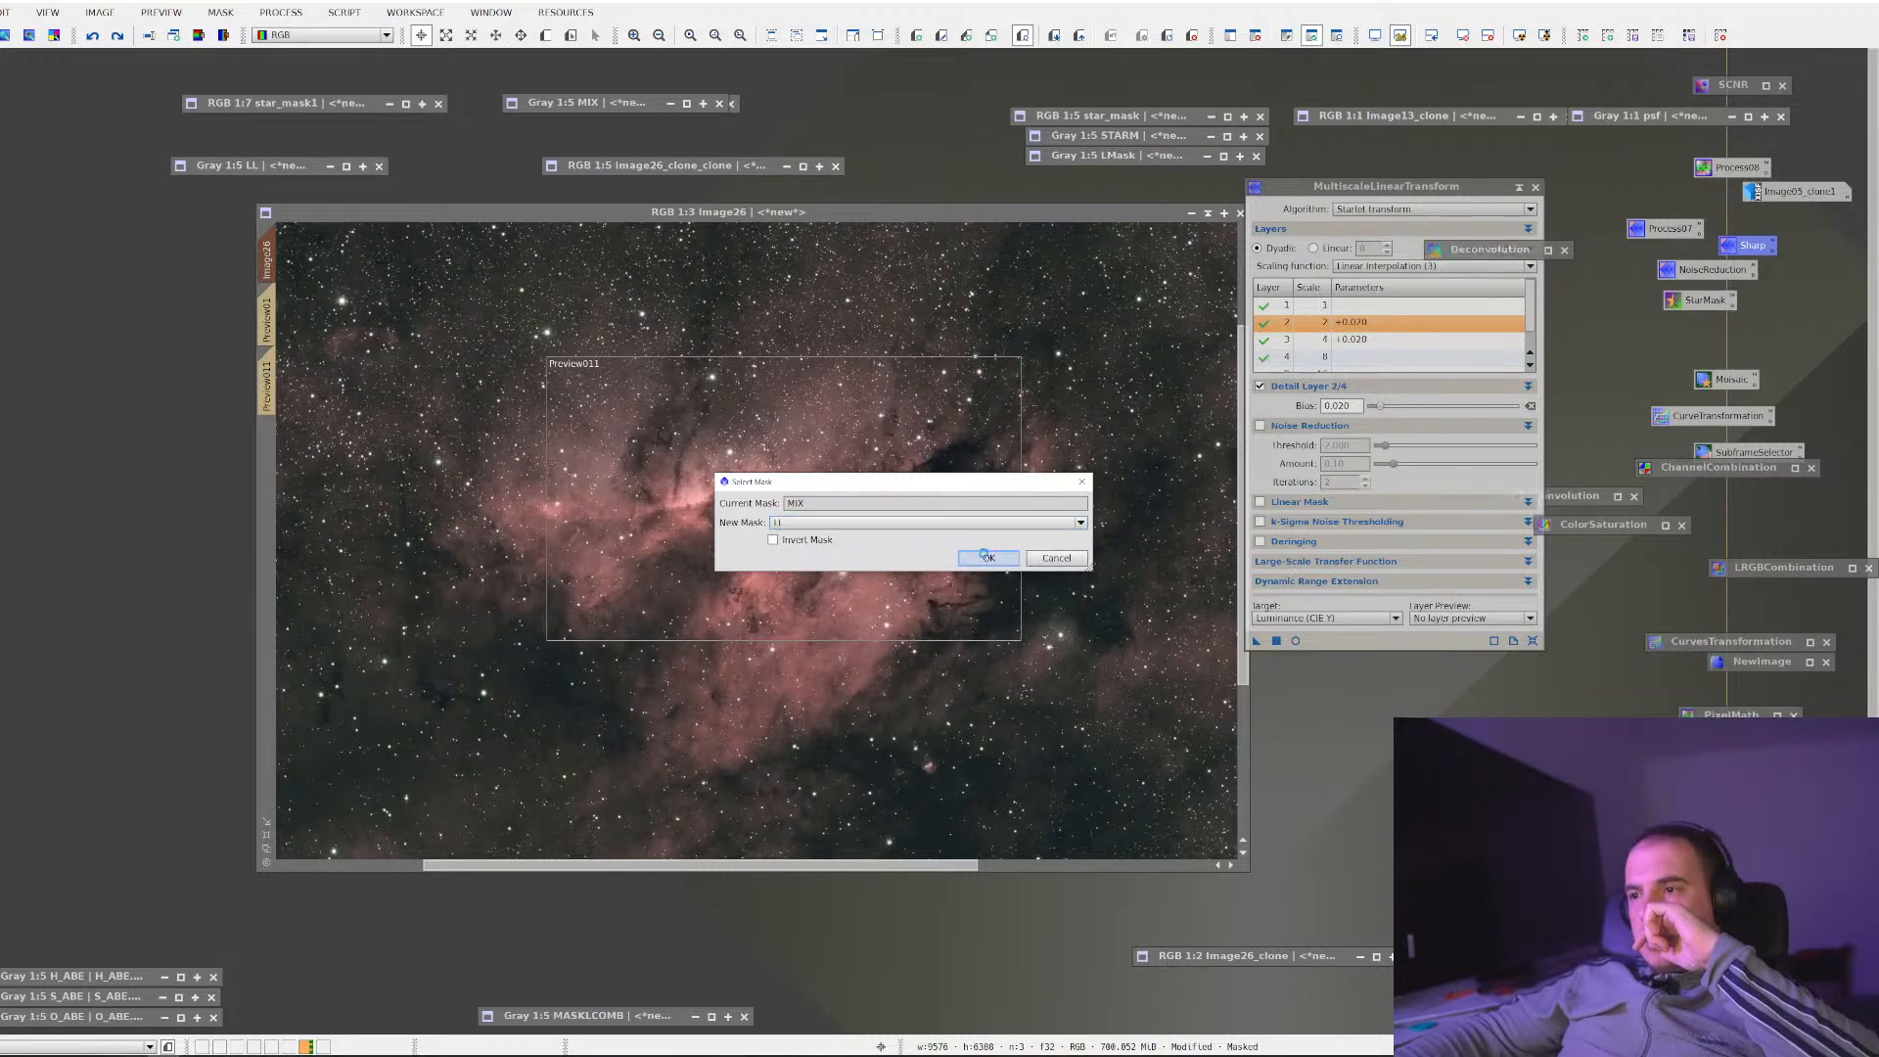
pyautogui.click(983, 553)
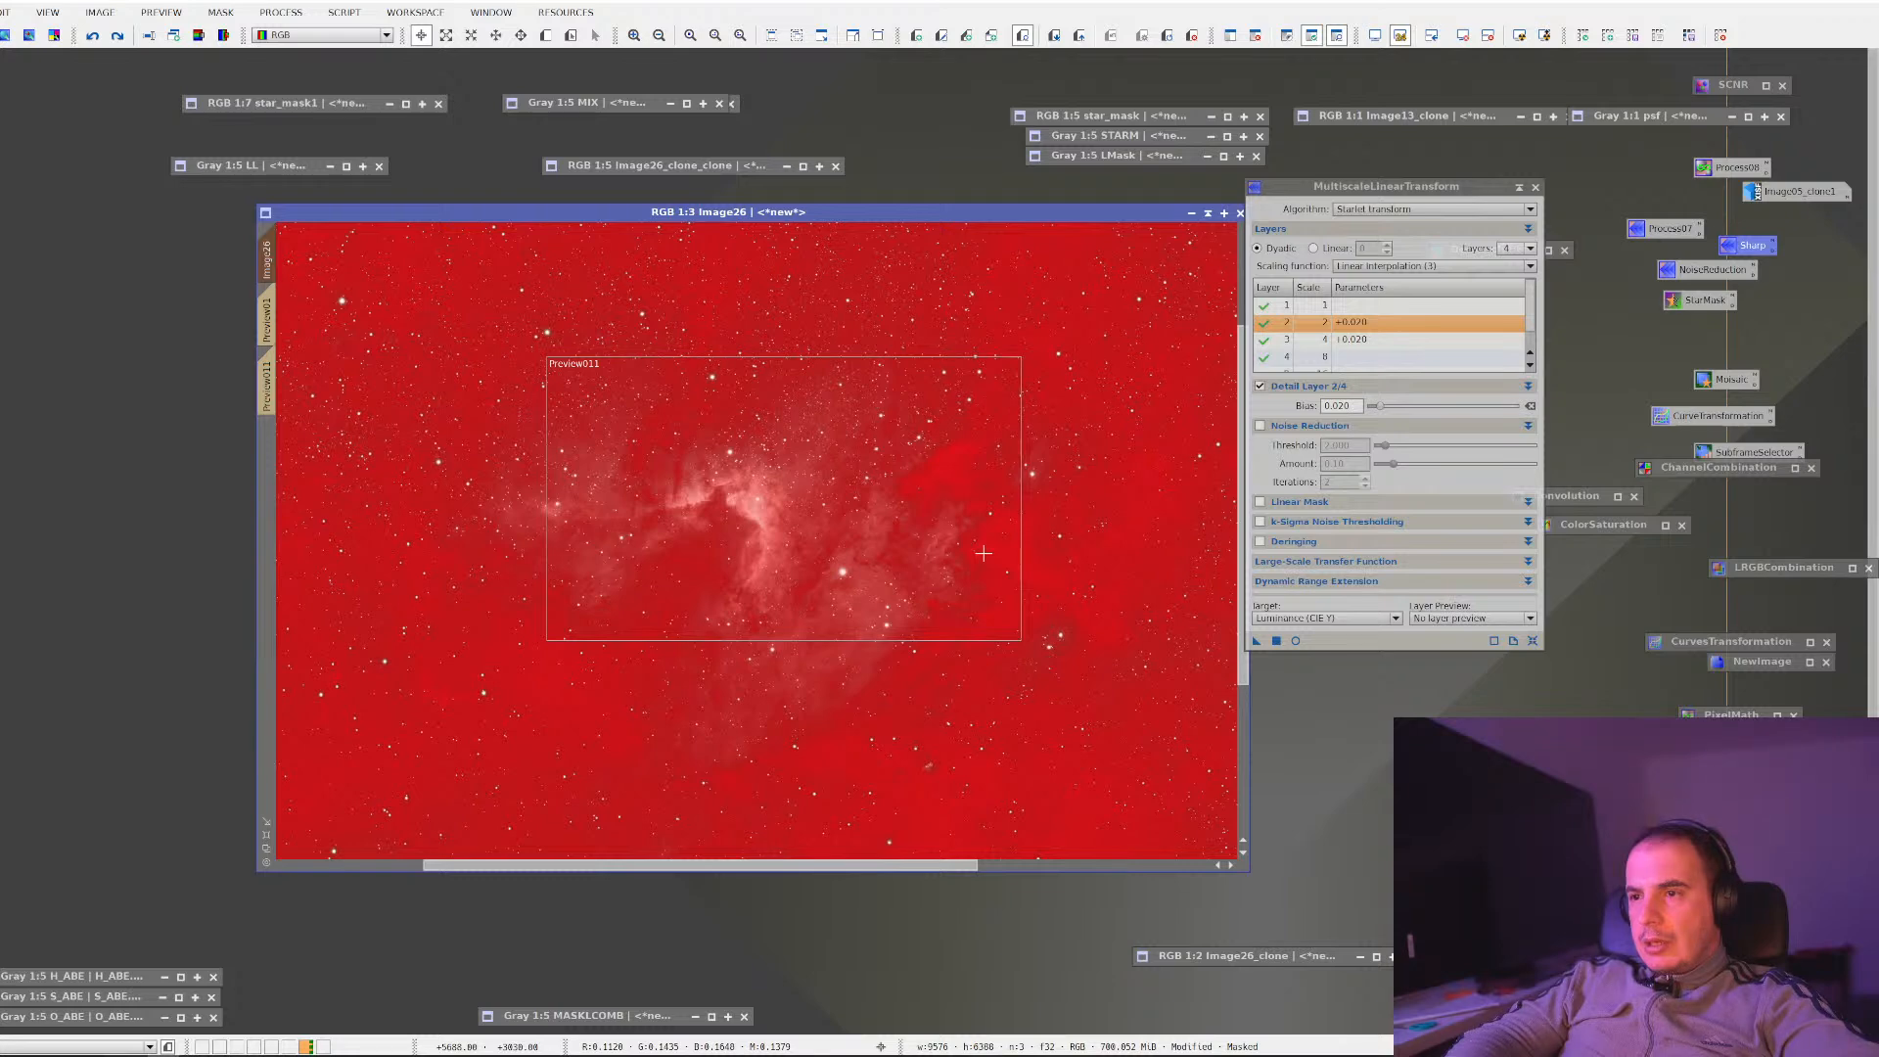
pyautogui.hotkey('ctrl', 'k')
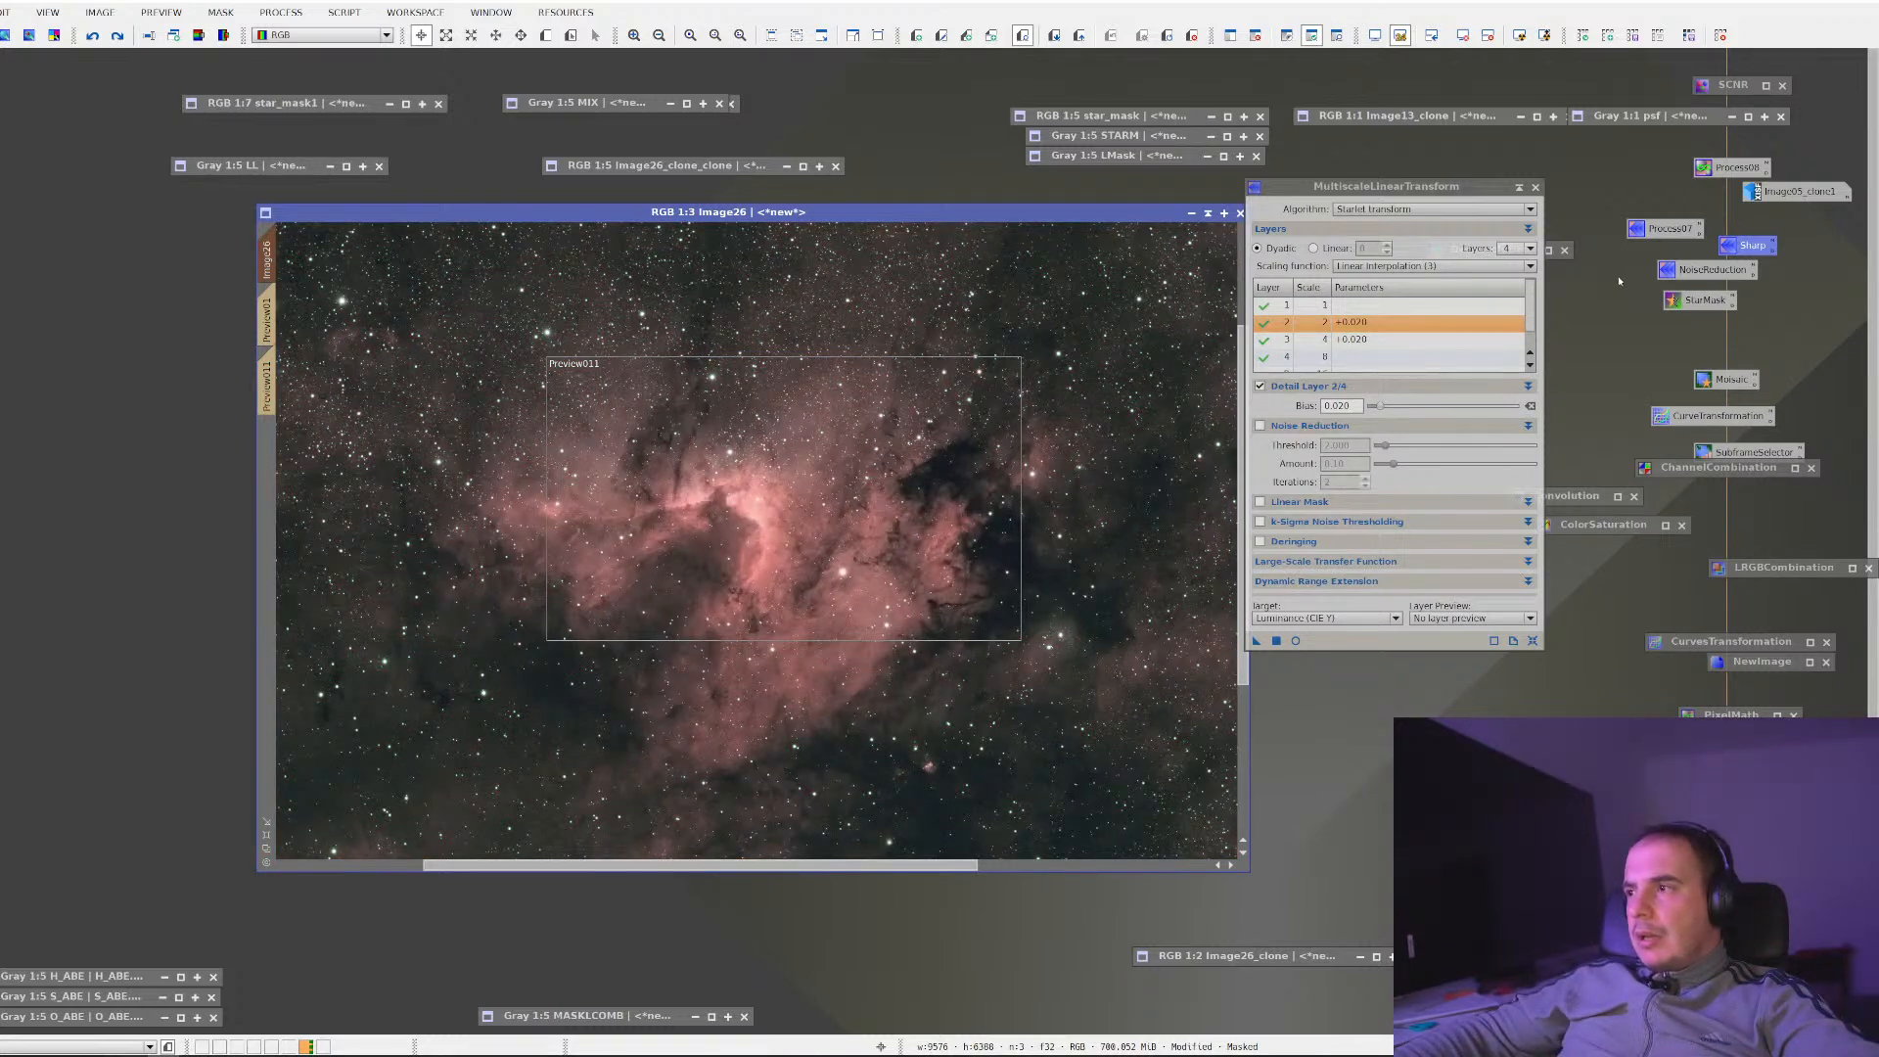
# Load the saved NoiseReduction settings, apply them to the LL-masked Image26 and inspect the nebula and dark background for remaining noise
pyautogui.doubleClick(1695, 270)
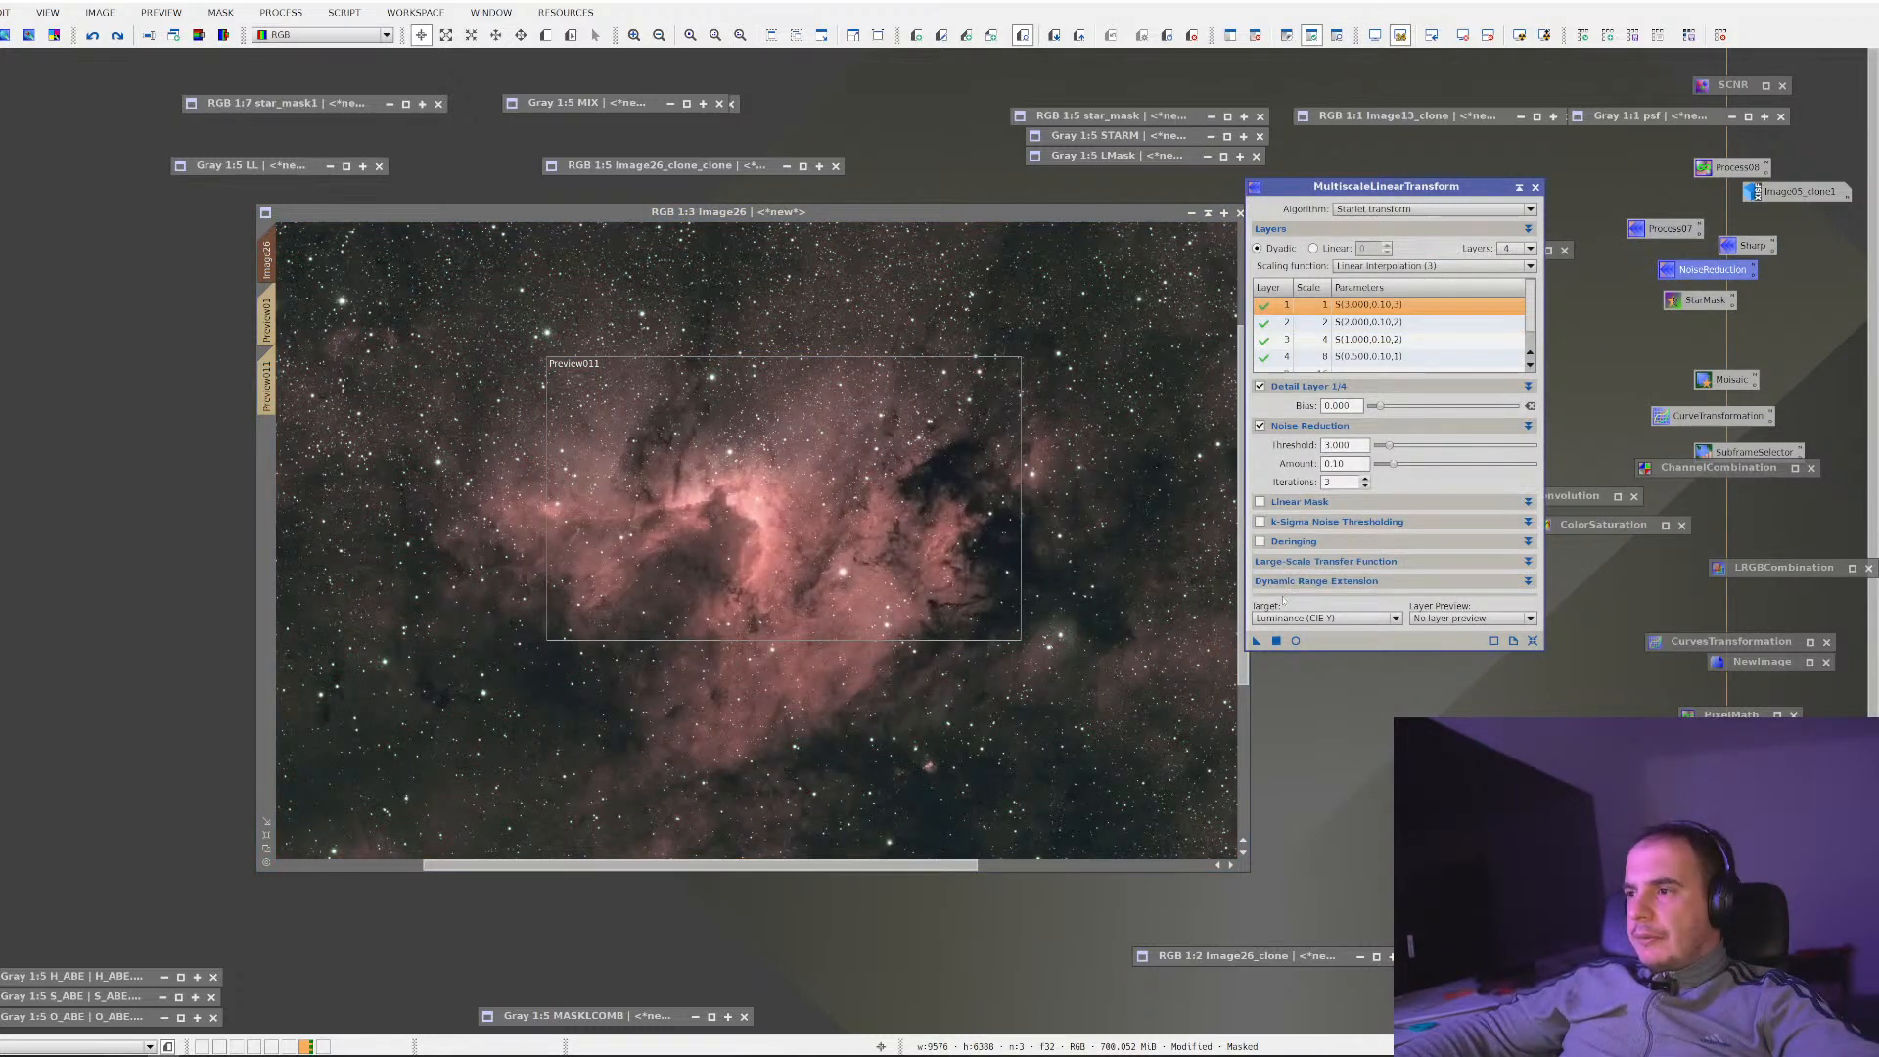
pyautogui.moveTo(894, 597); pyautogui.dragTo(894, 599)
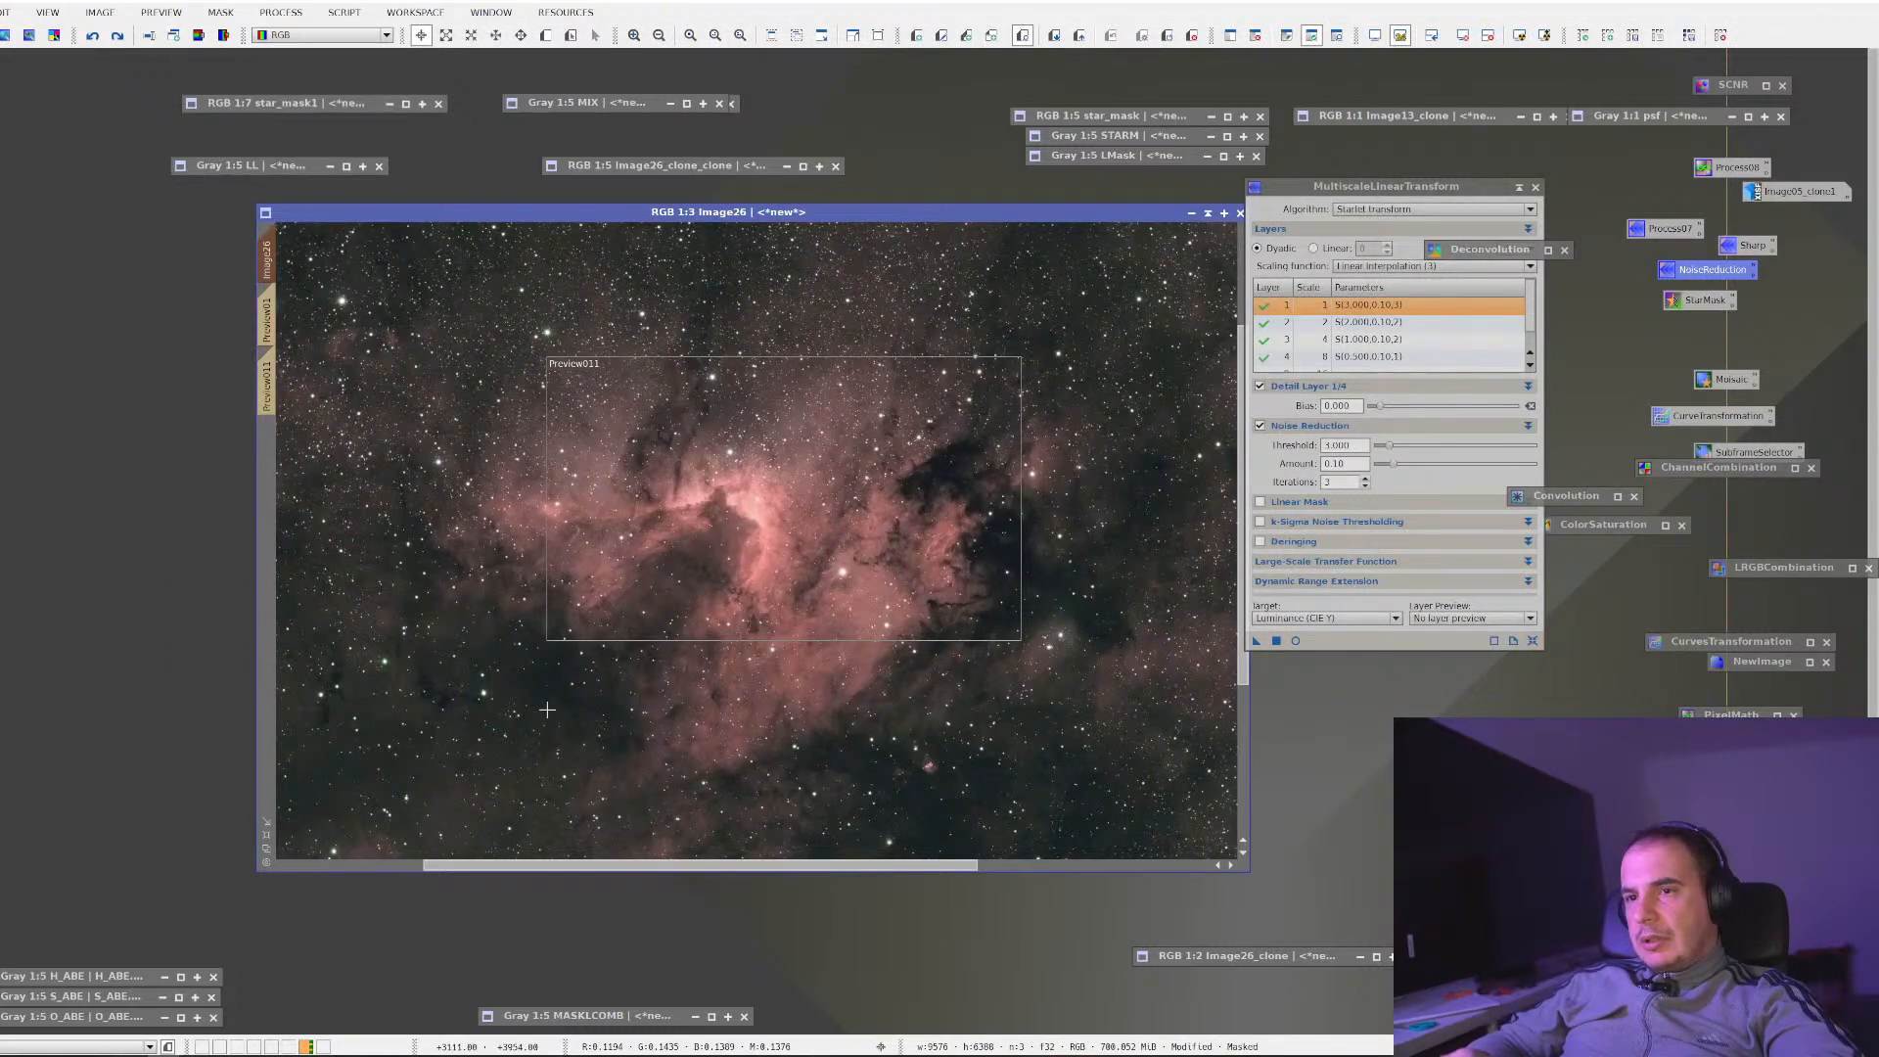
pyautogui.scroll(2, 911, 514)
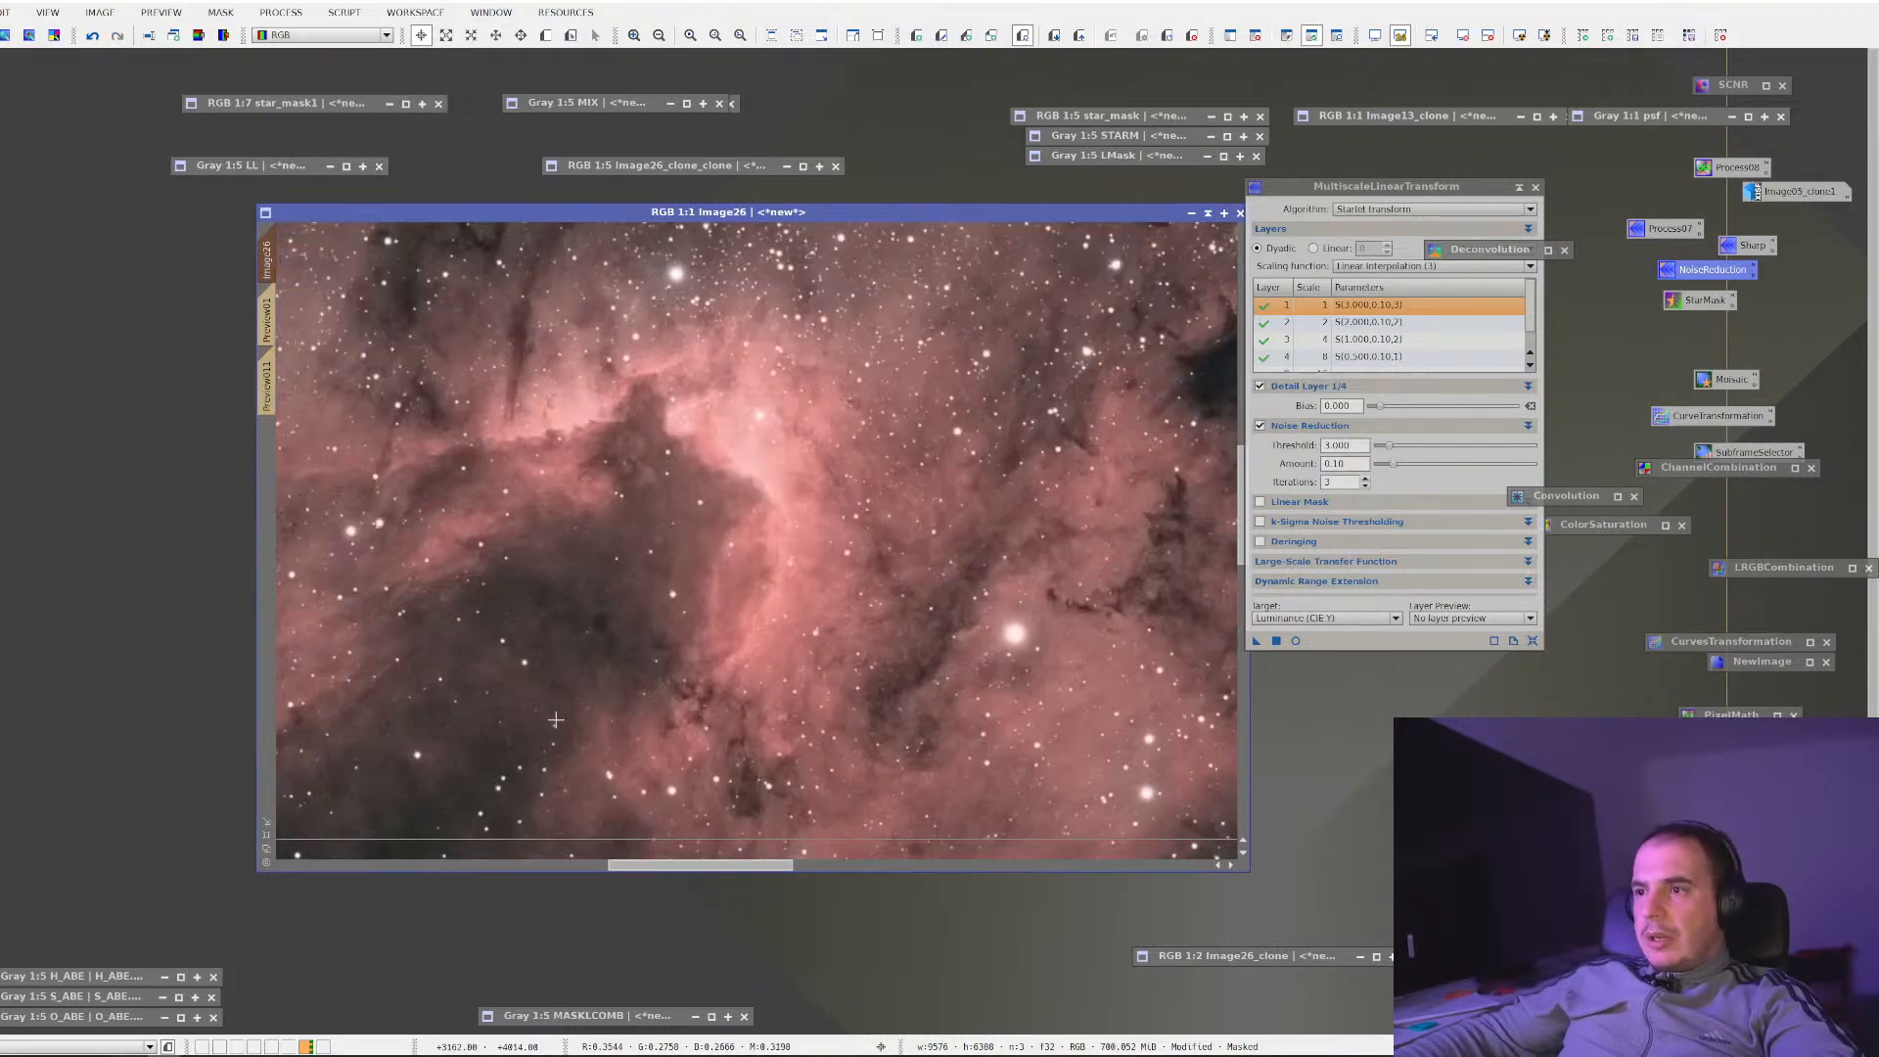
pyautogui.scroll(2, 927, 577)
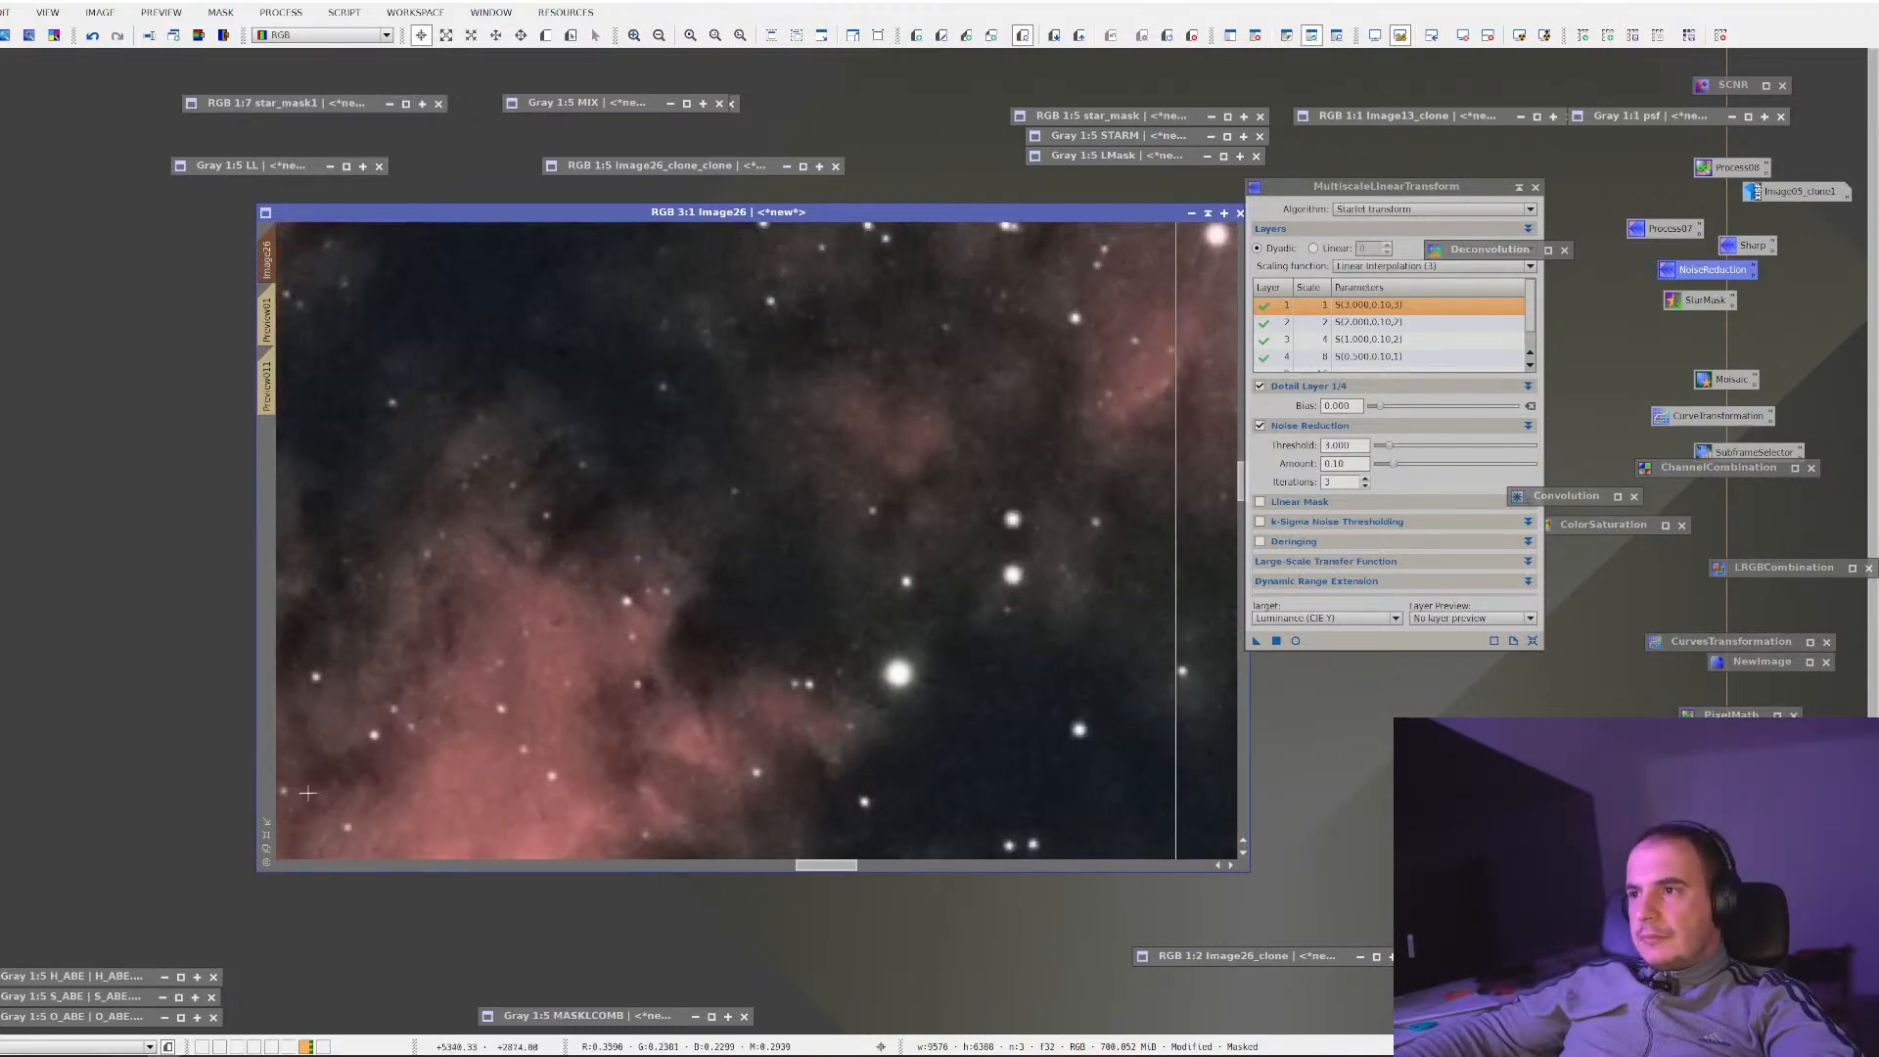
pyautogui.scroll(-5, 591, 701)
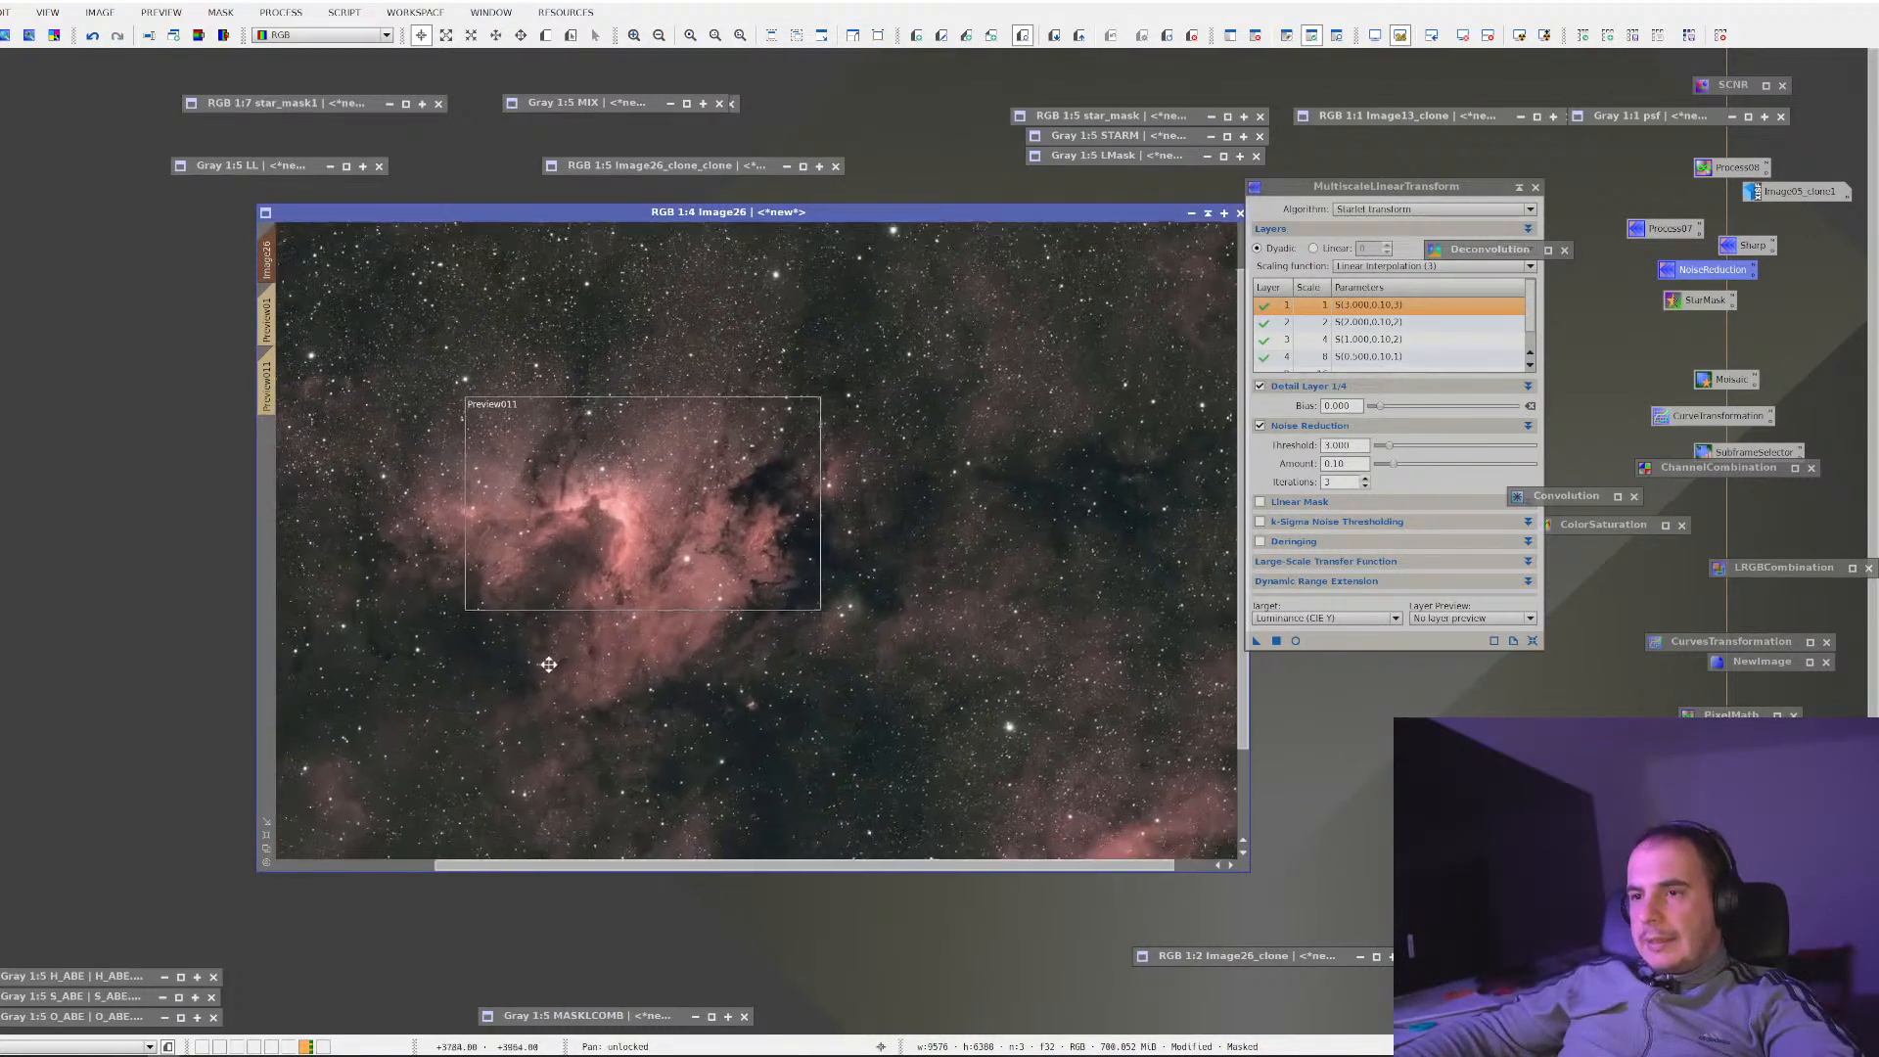
pyautogui.scroll(2, 820, 586)
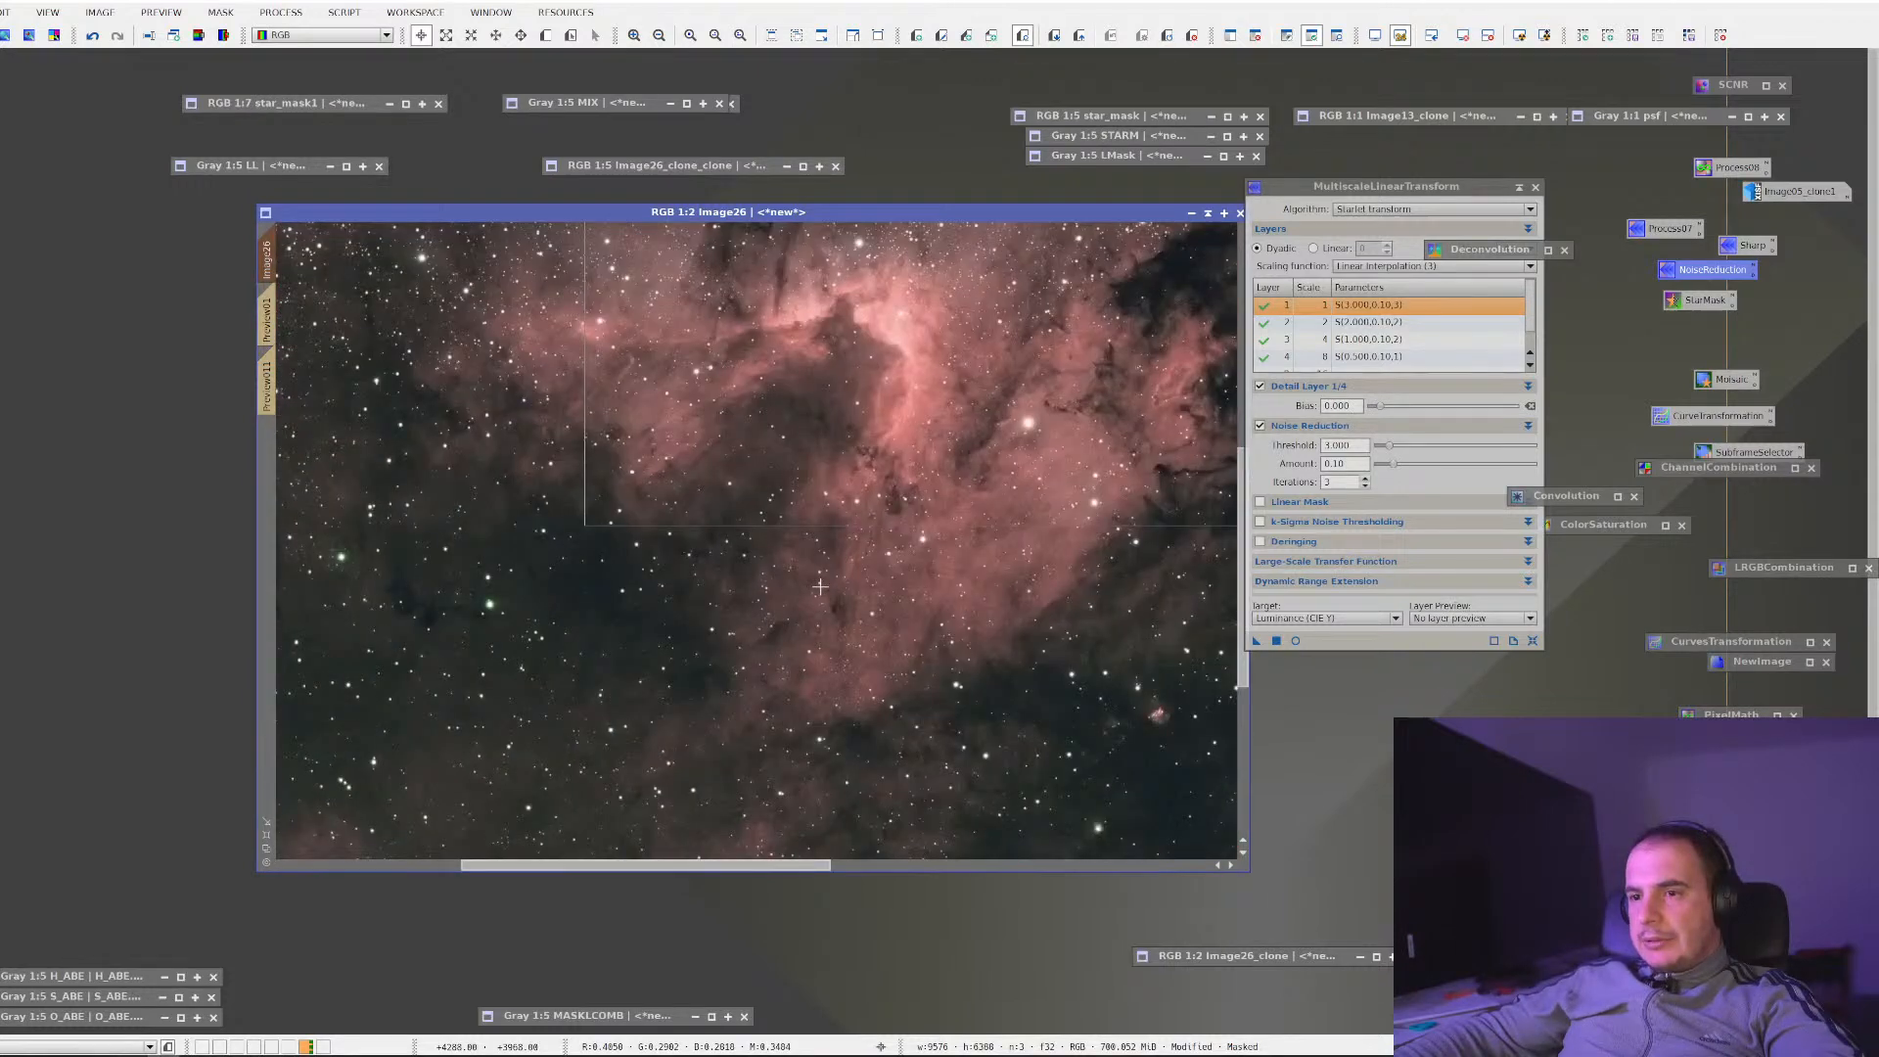
pyautogui.scroll(1, 791, 540)
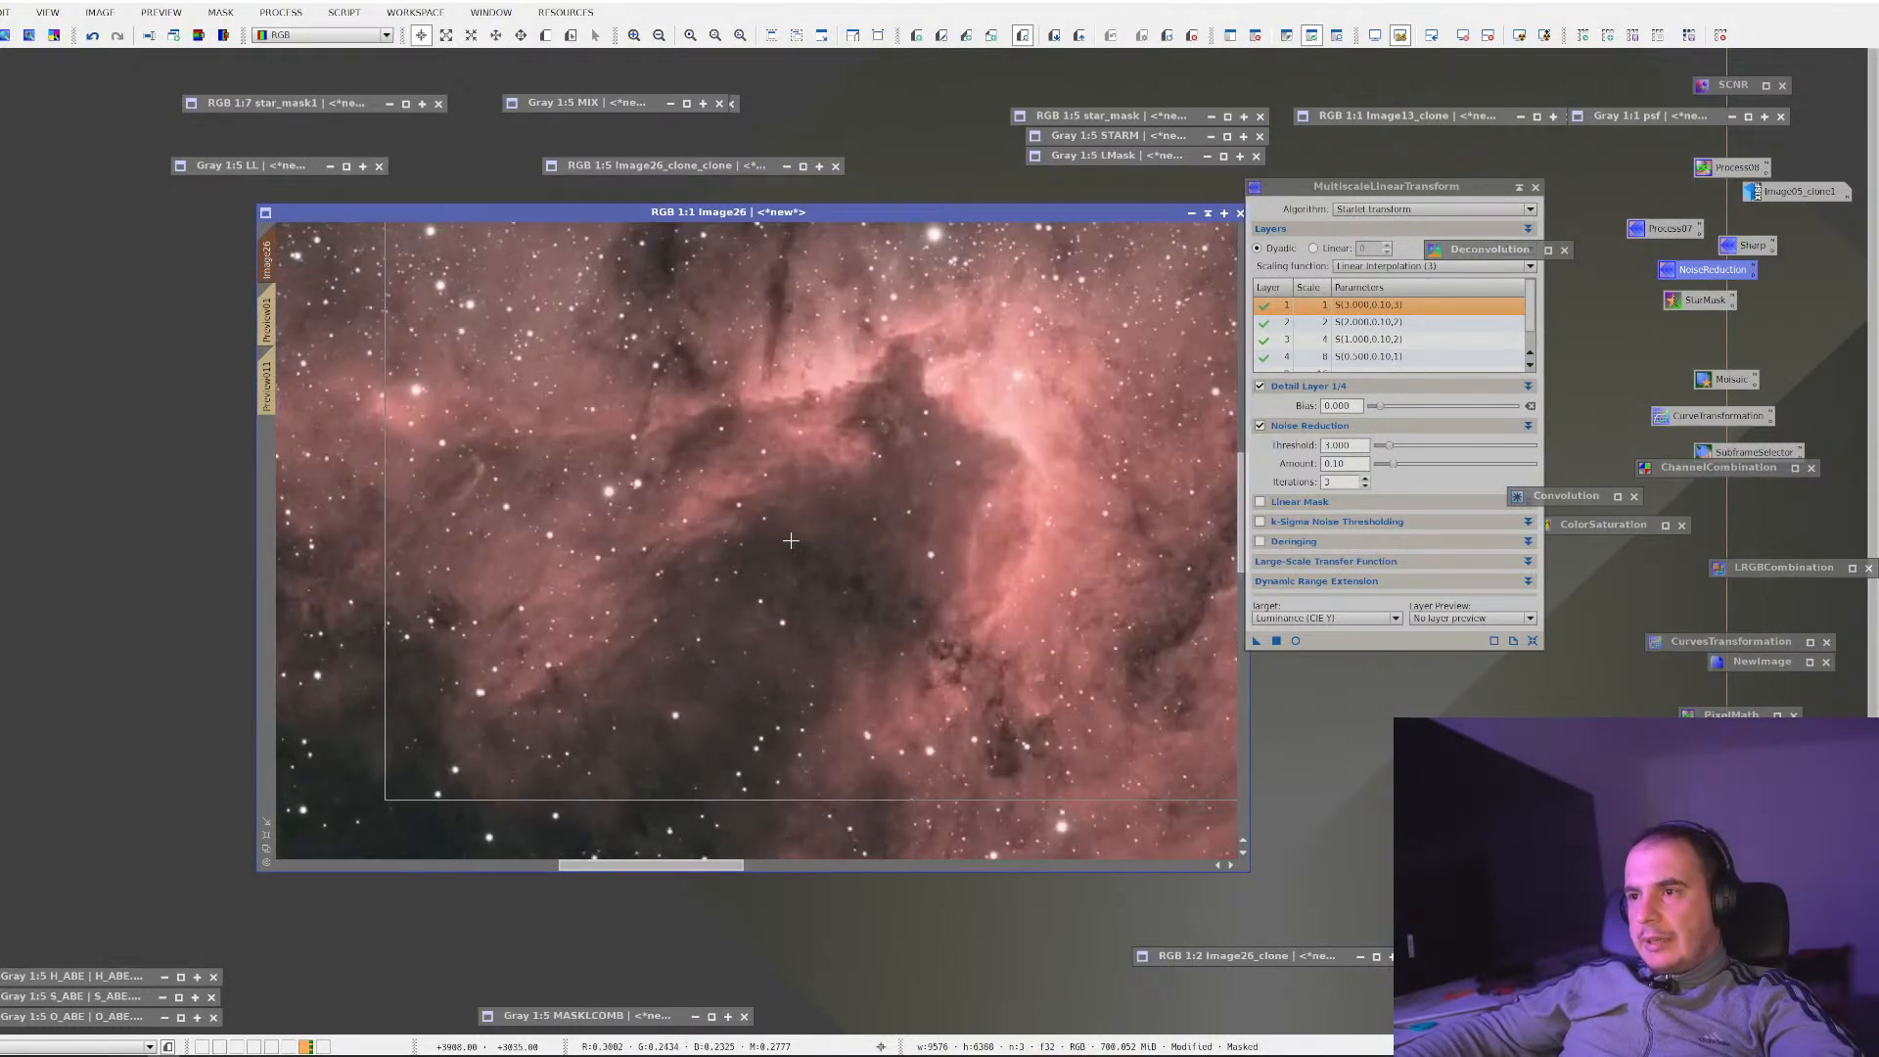
pyautogui.scroll(-1, 791, 540)
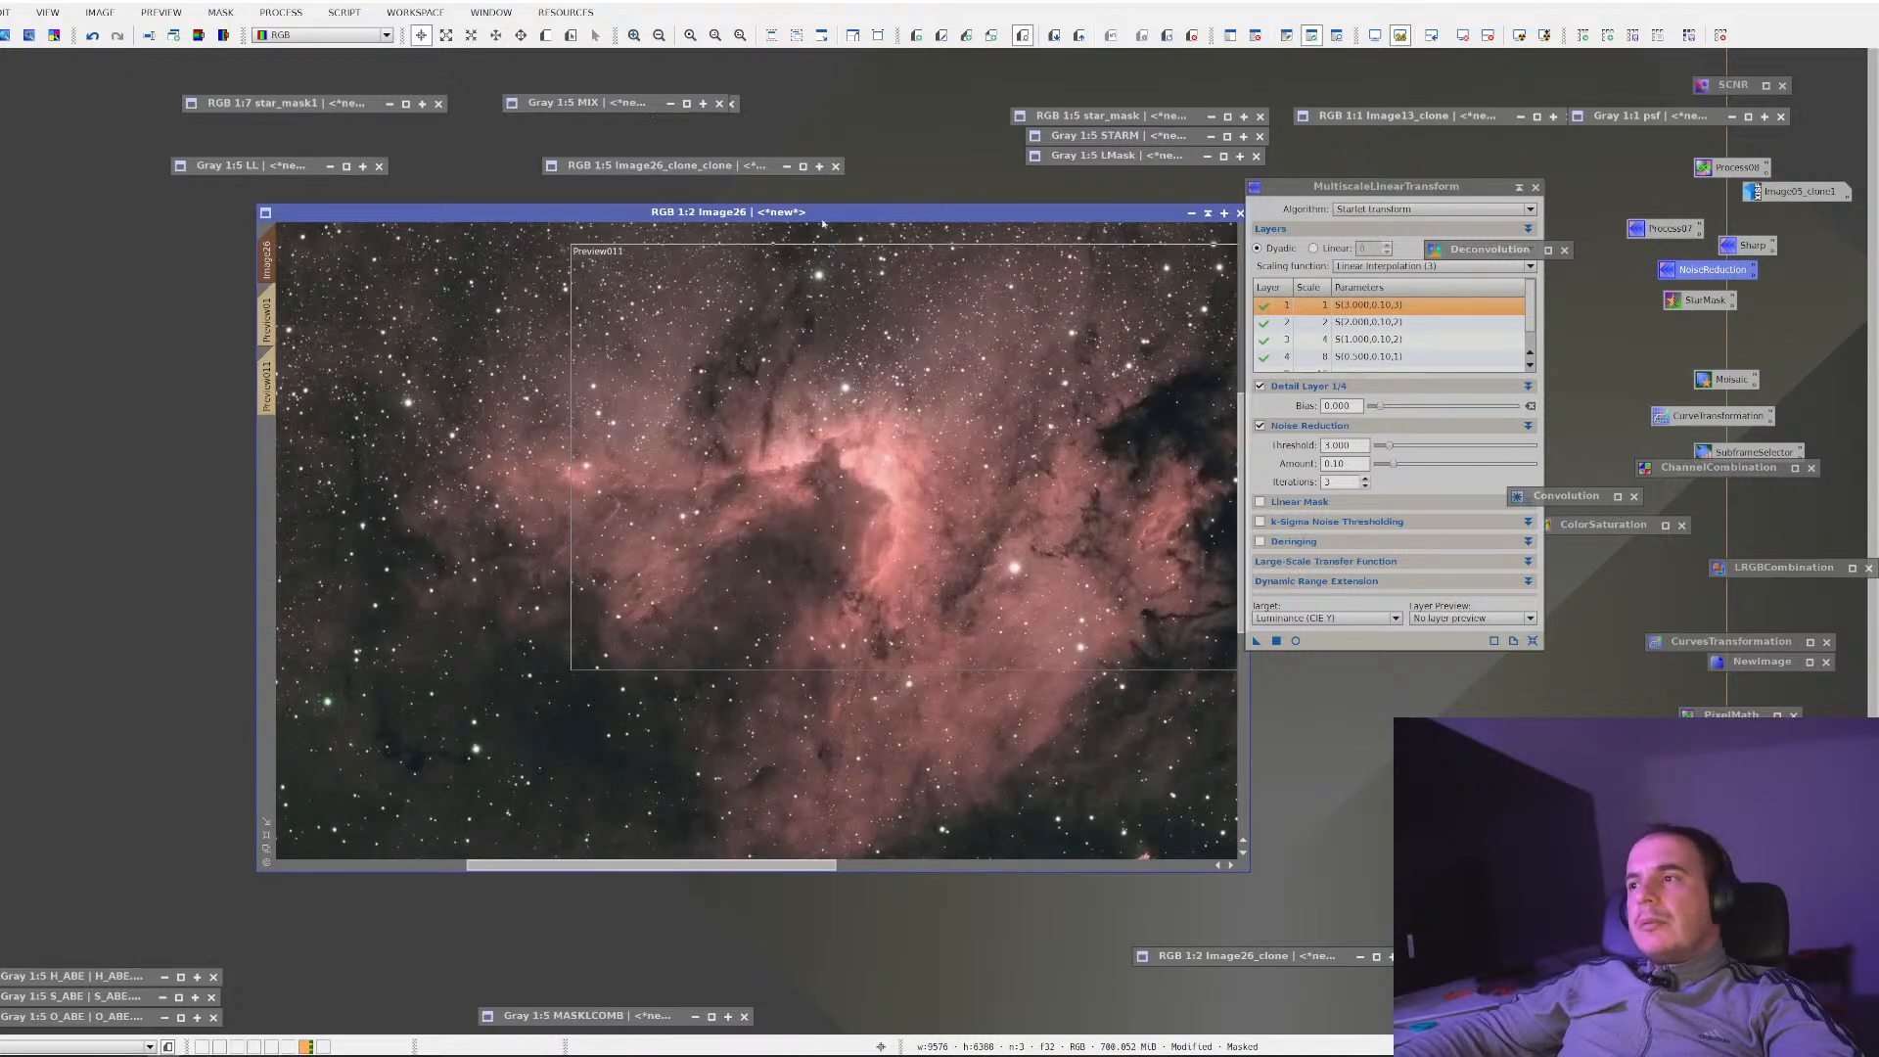
# Remove the mask from Image26
pyautogui.rightClick(818, 401)
pyautogui.moveTo(1001, 576)
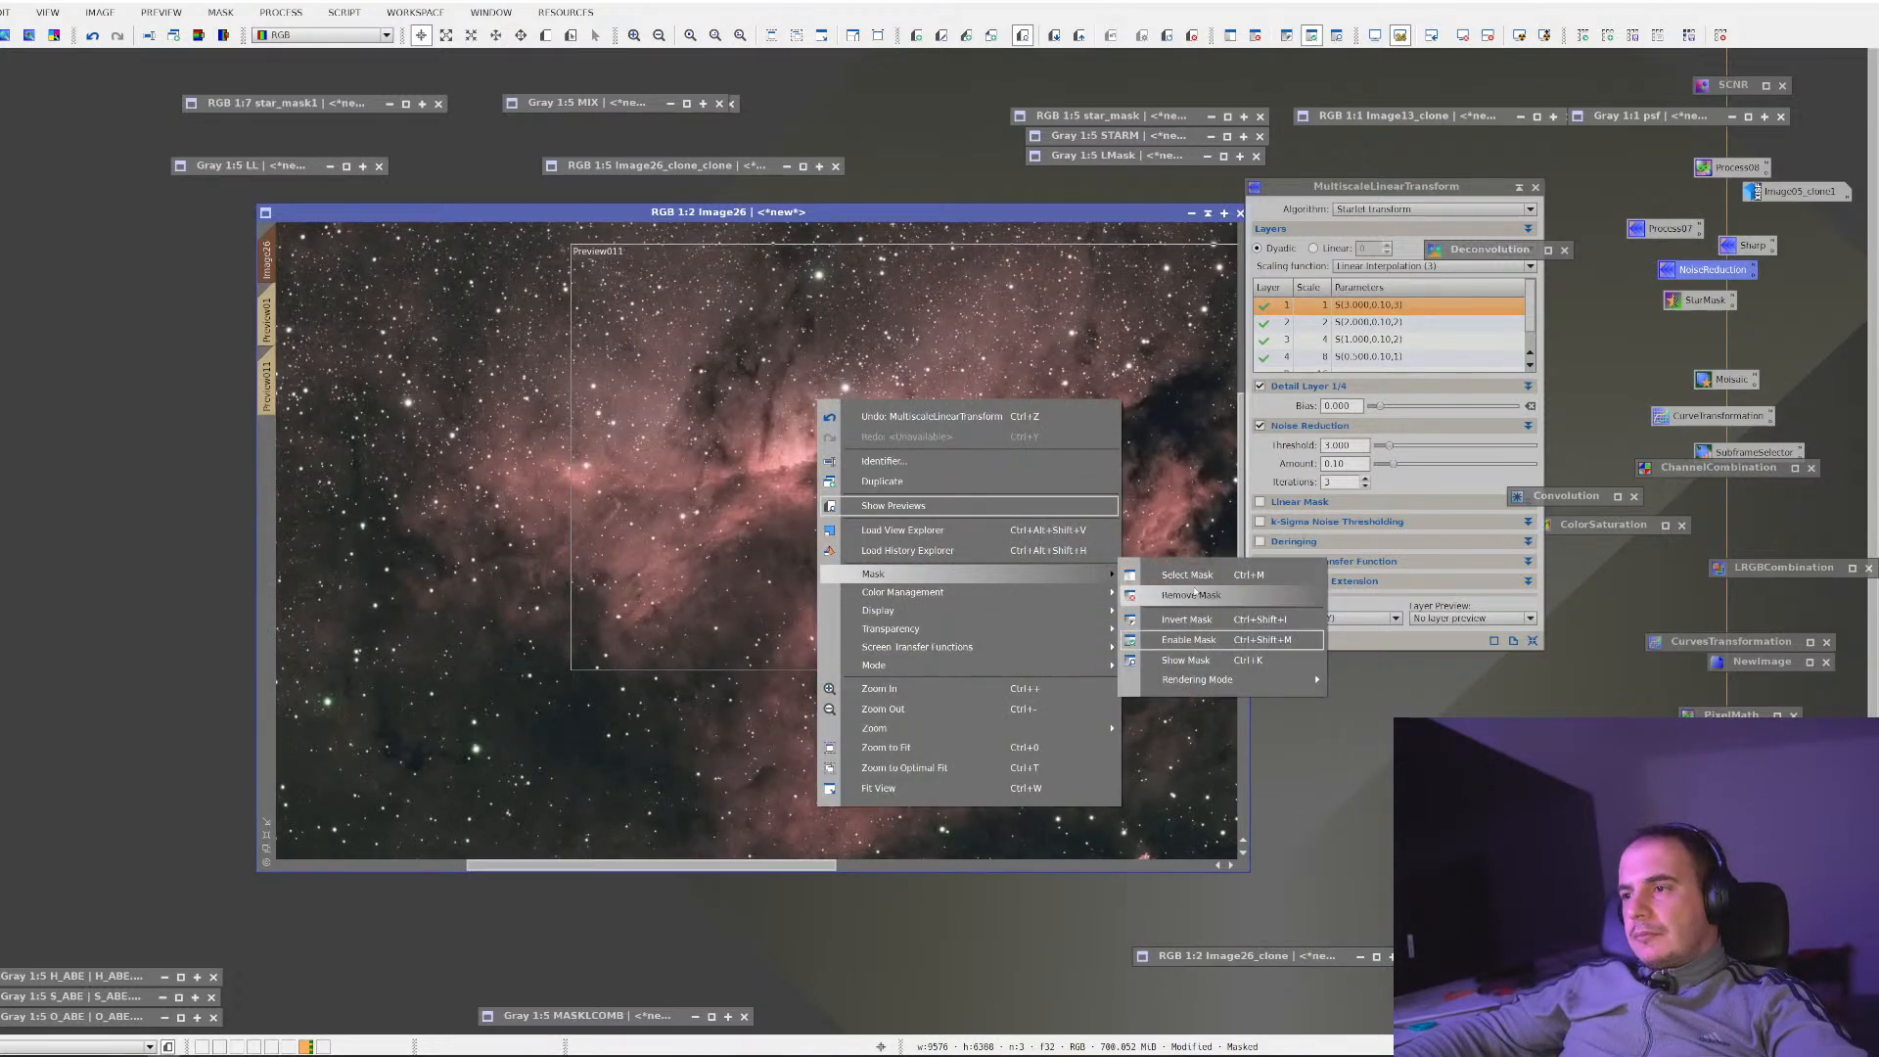
pyautogui.click(1190, 594)
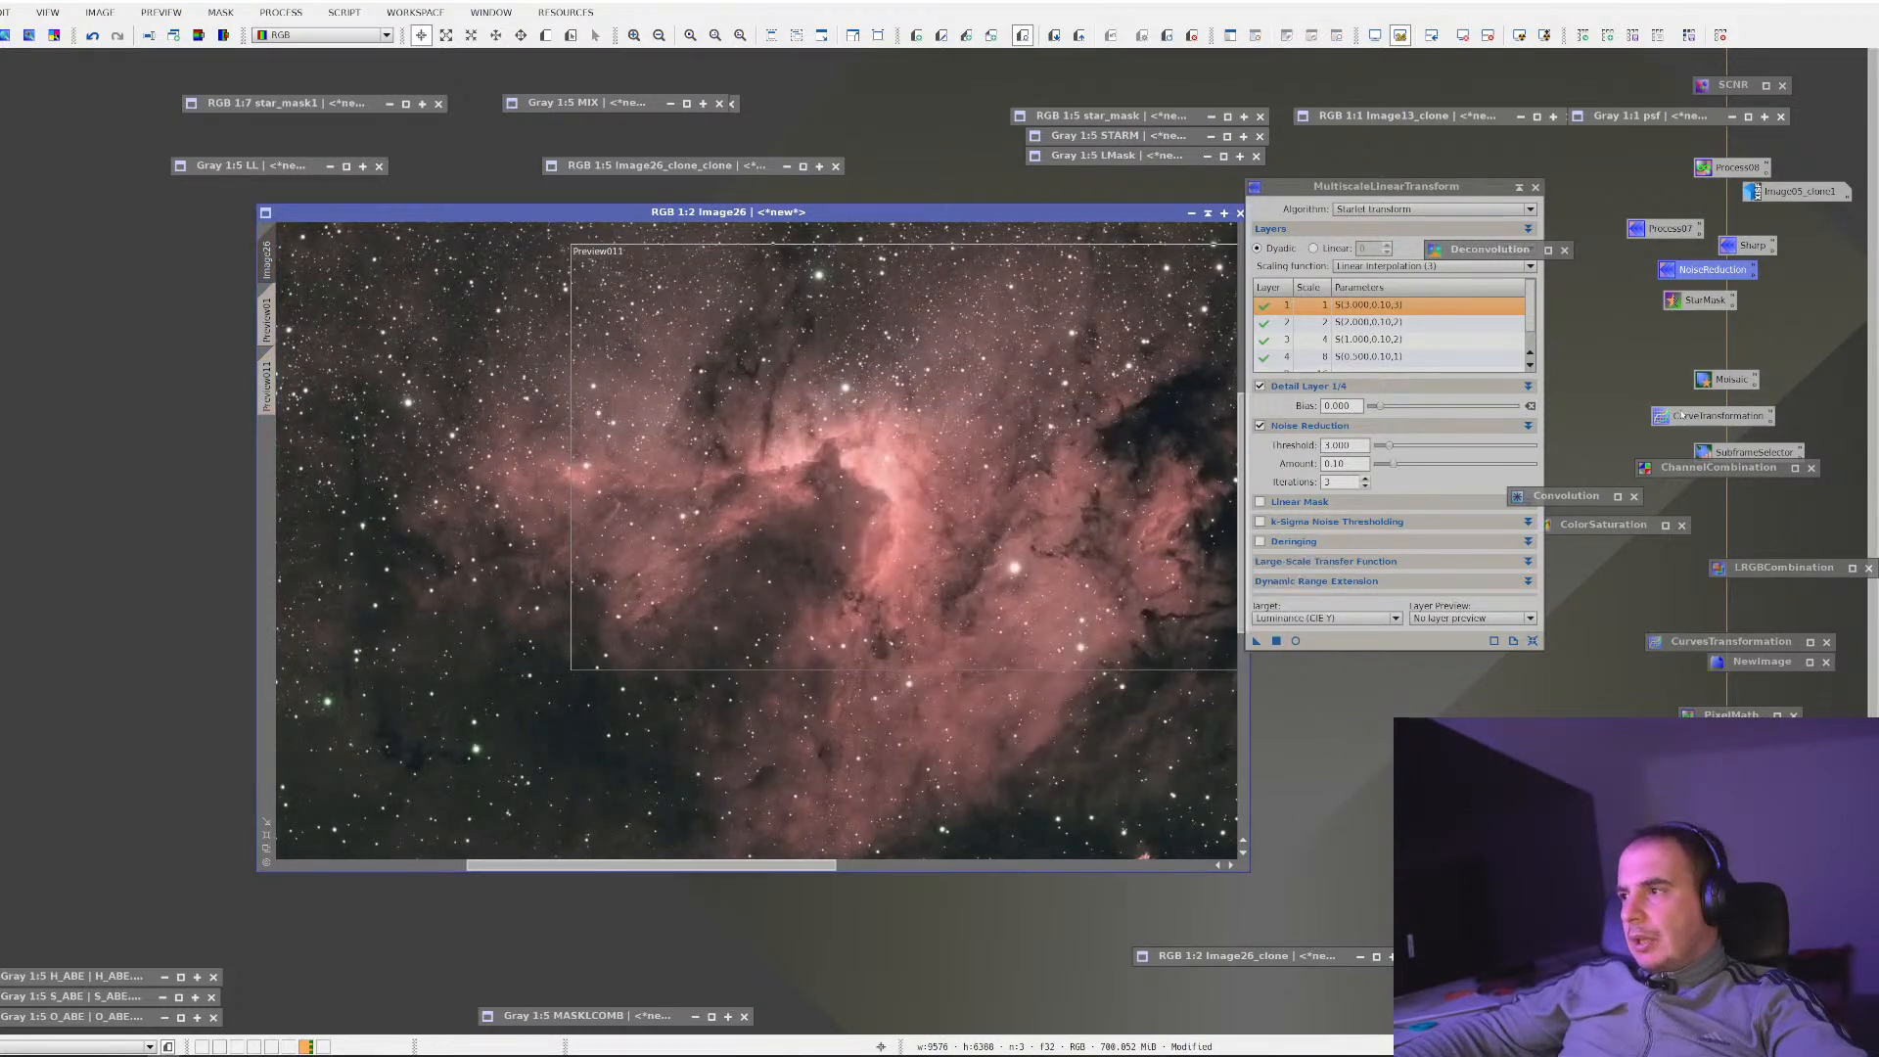
# Load CurvesTransformation with a reset curve, start its real-time preview and add a shadow point at input 0.20812, output 0.19289
pyautogui.doubleClick(1713, 416)
pyautogui.click(1601, 715)
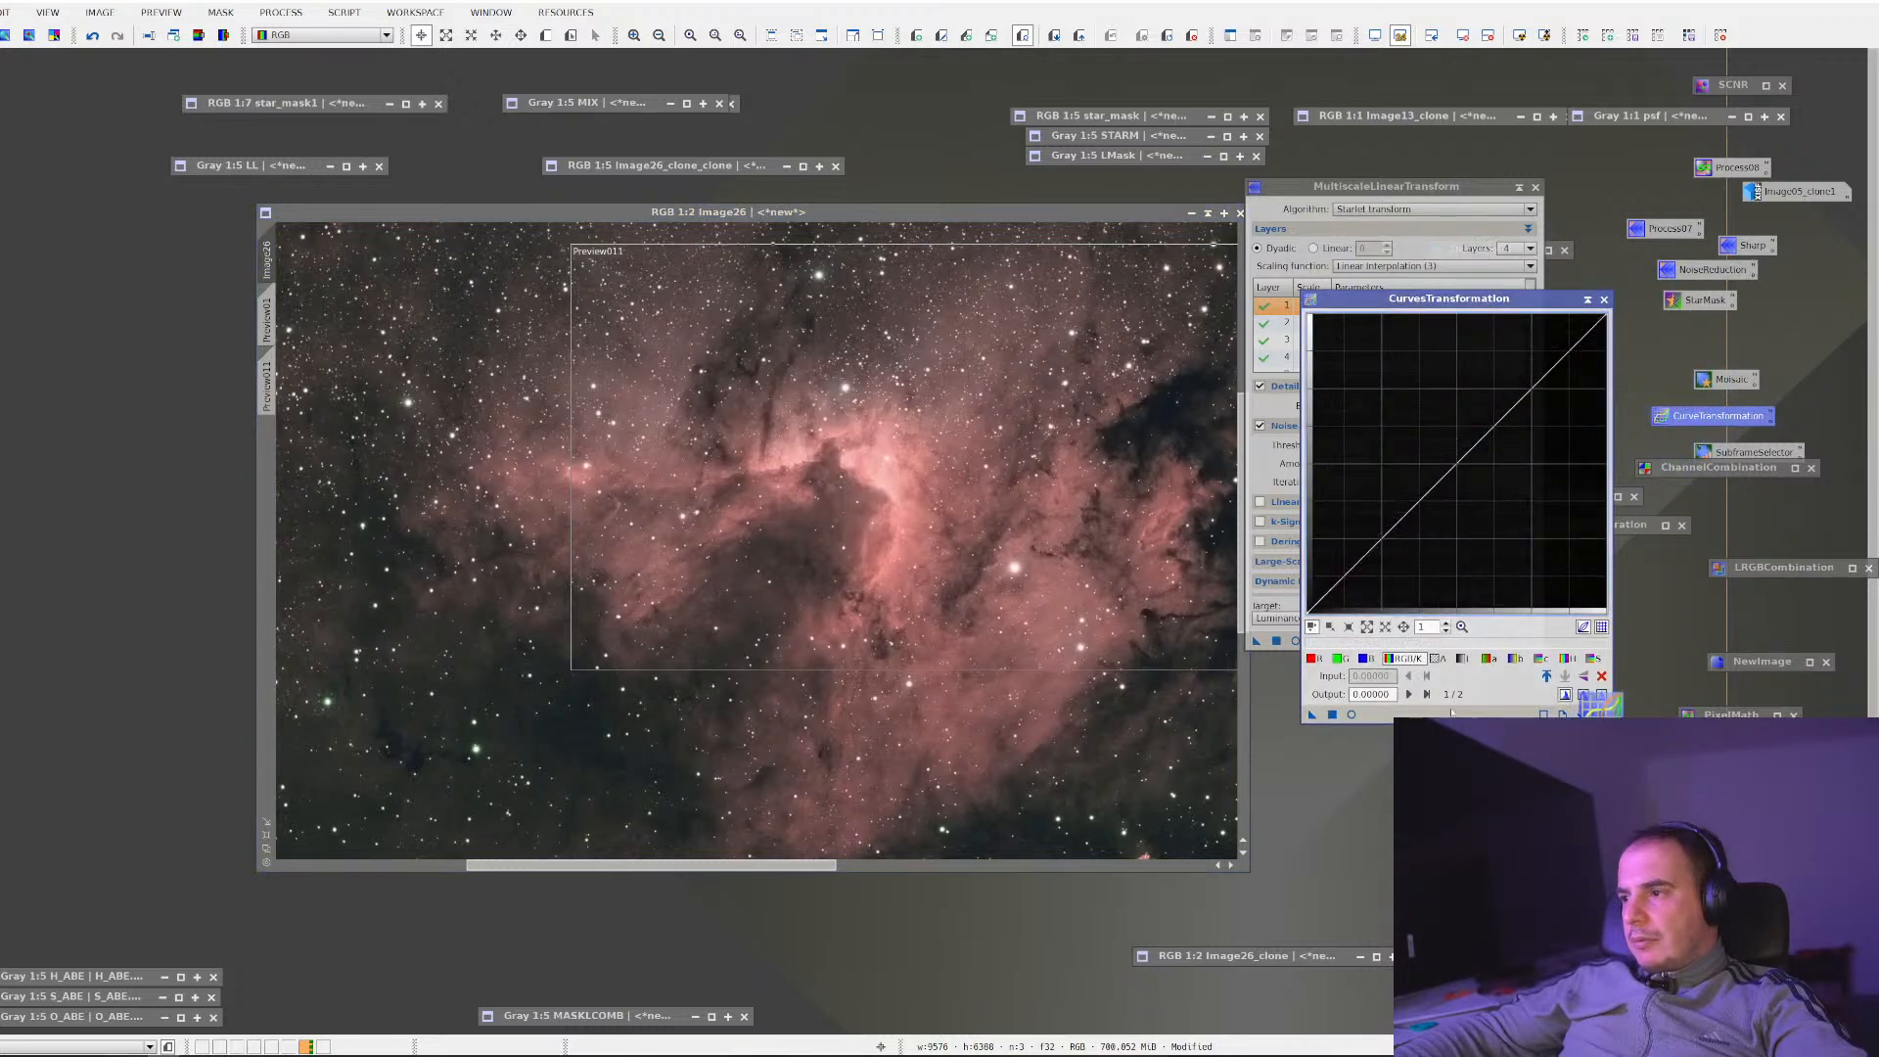
pyautogui.click(1352, 715)
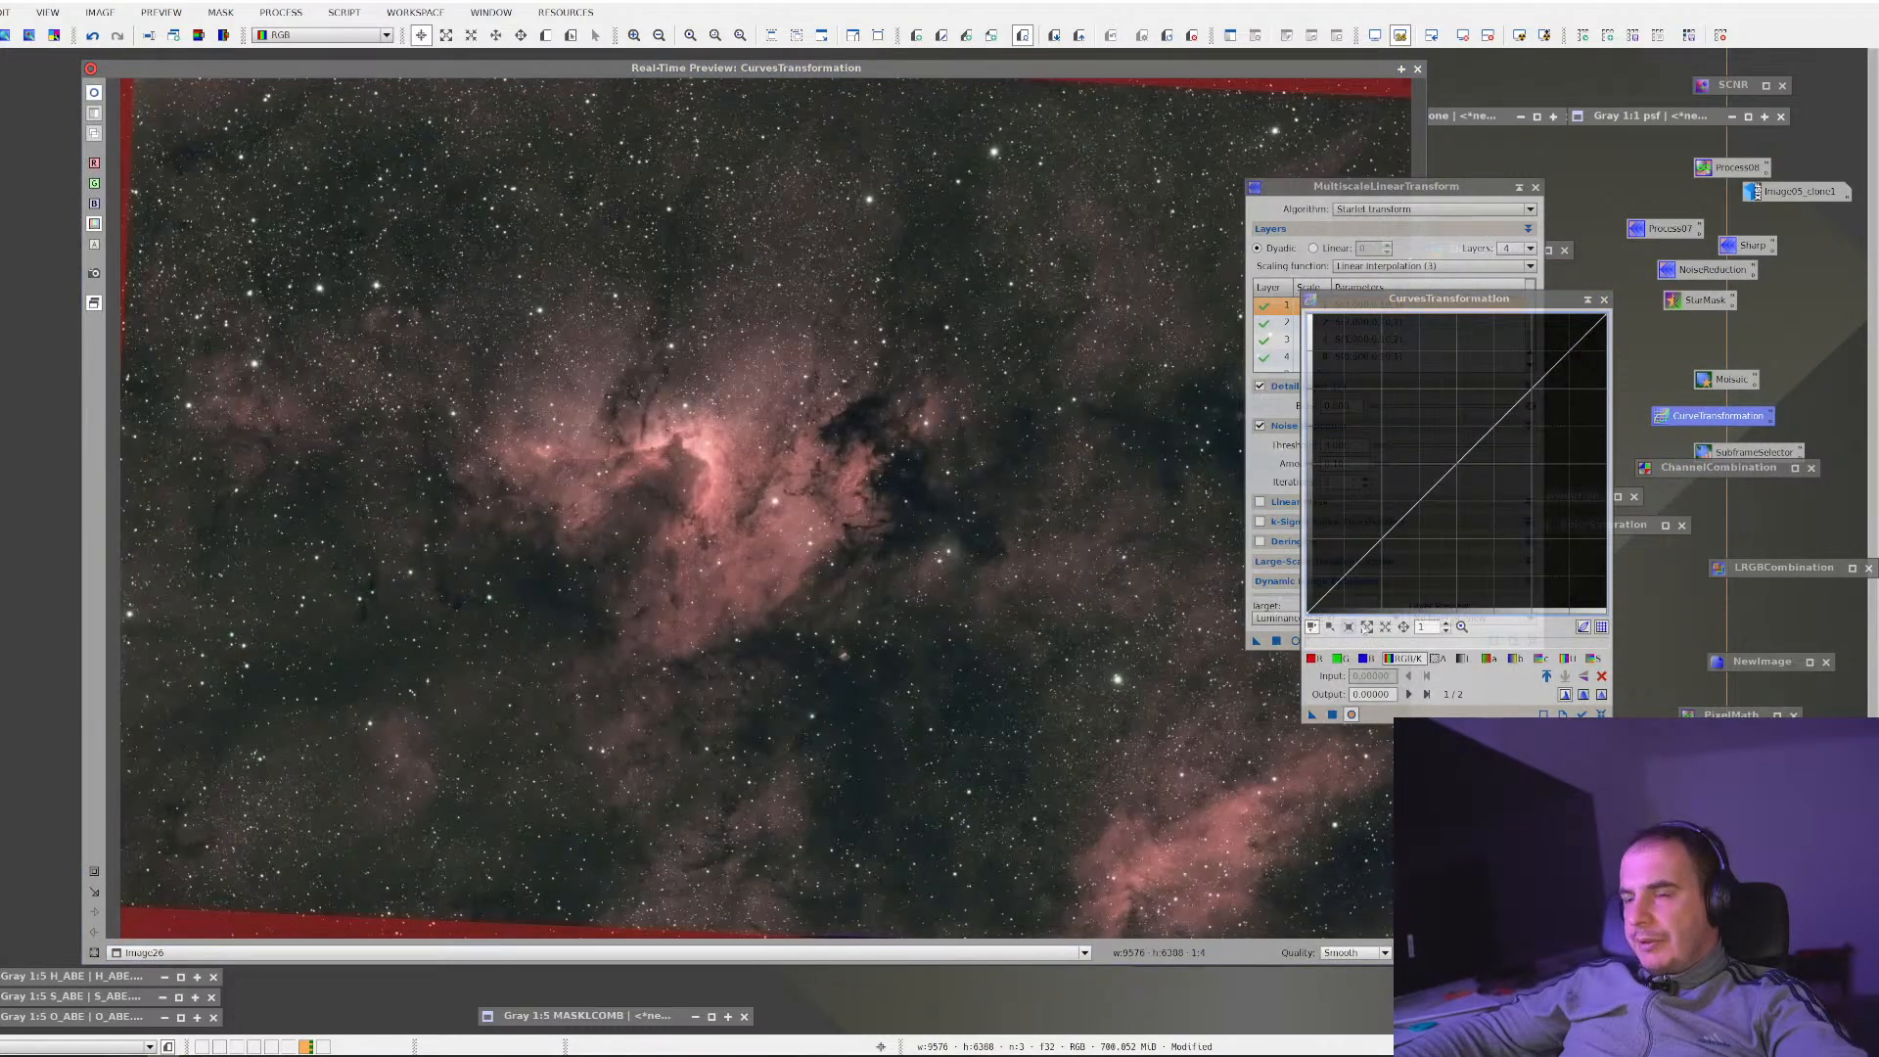
pyautogui.click(1375, 554)
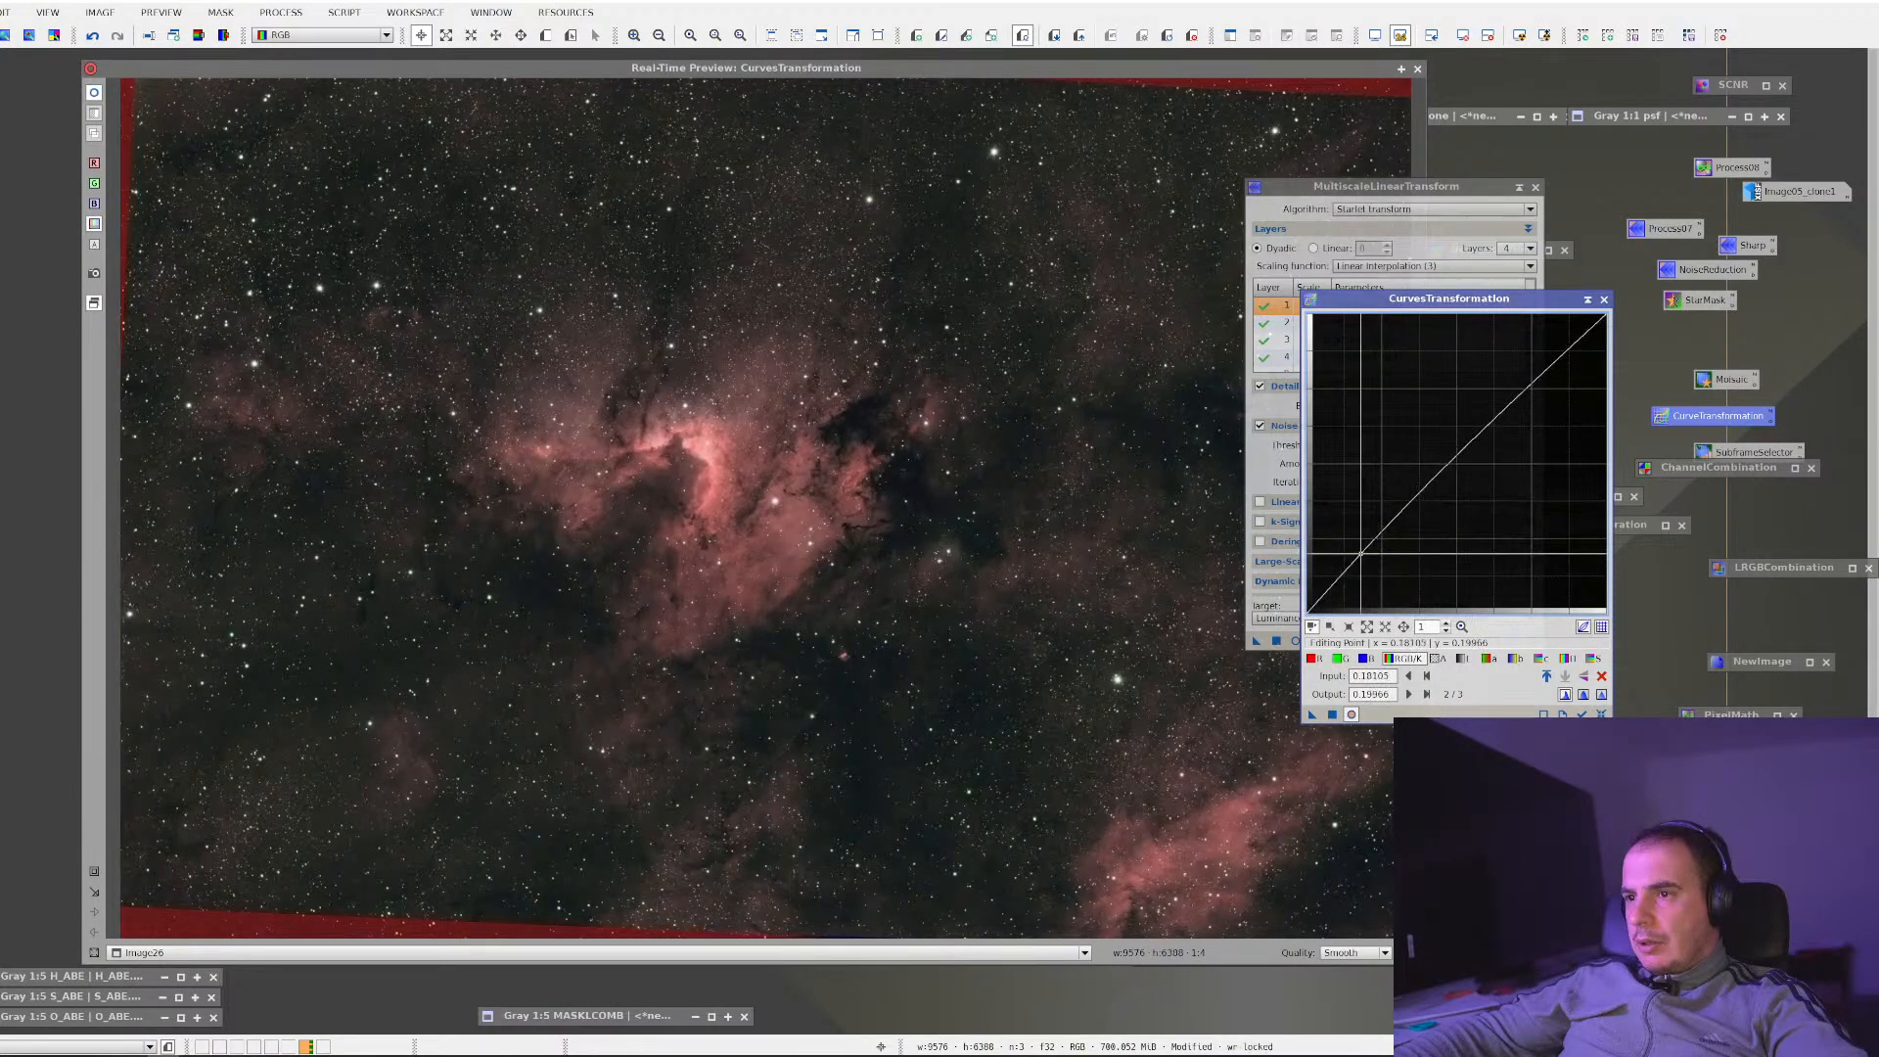
pyautogui.moveTo(1375, 554); pyautogui.dragTo(1370, 554)
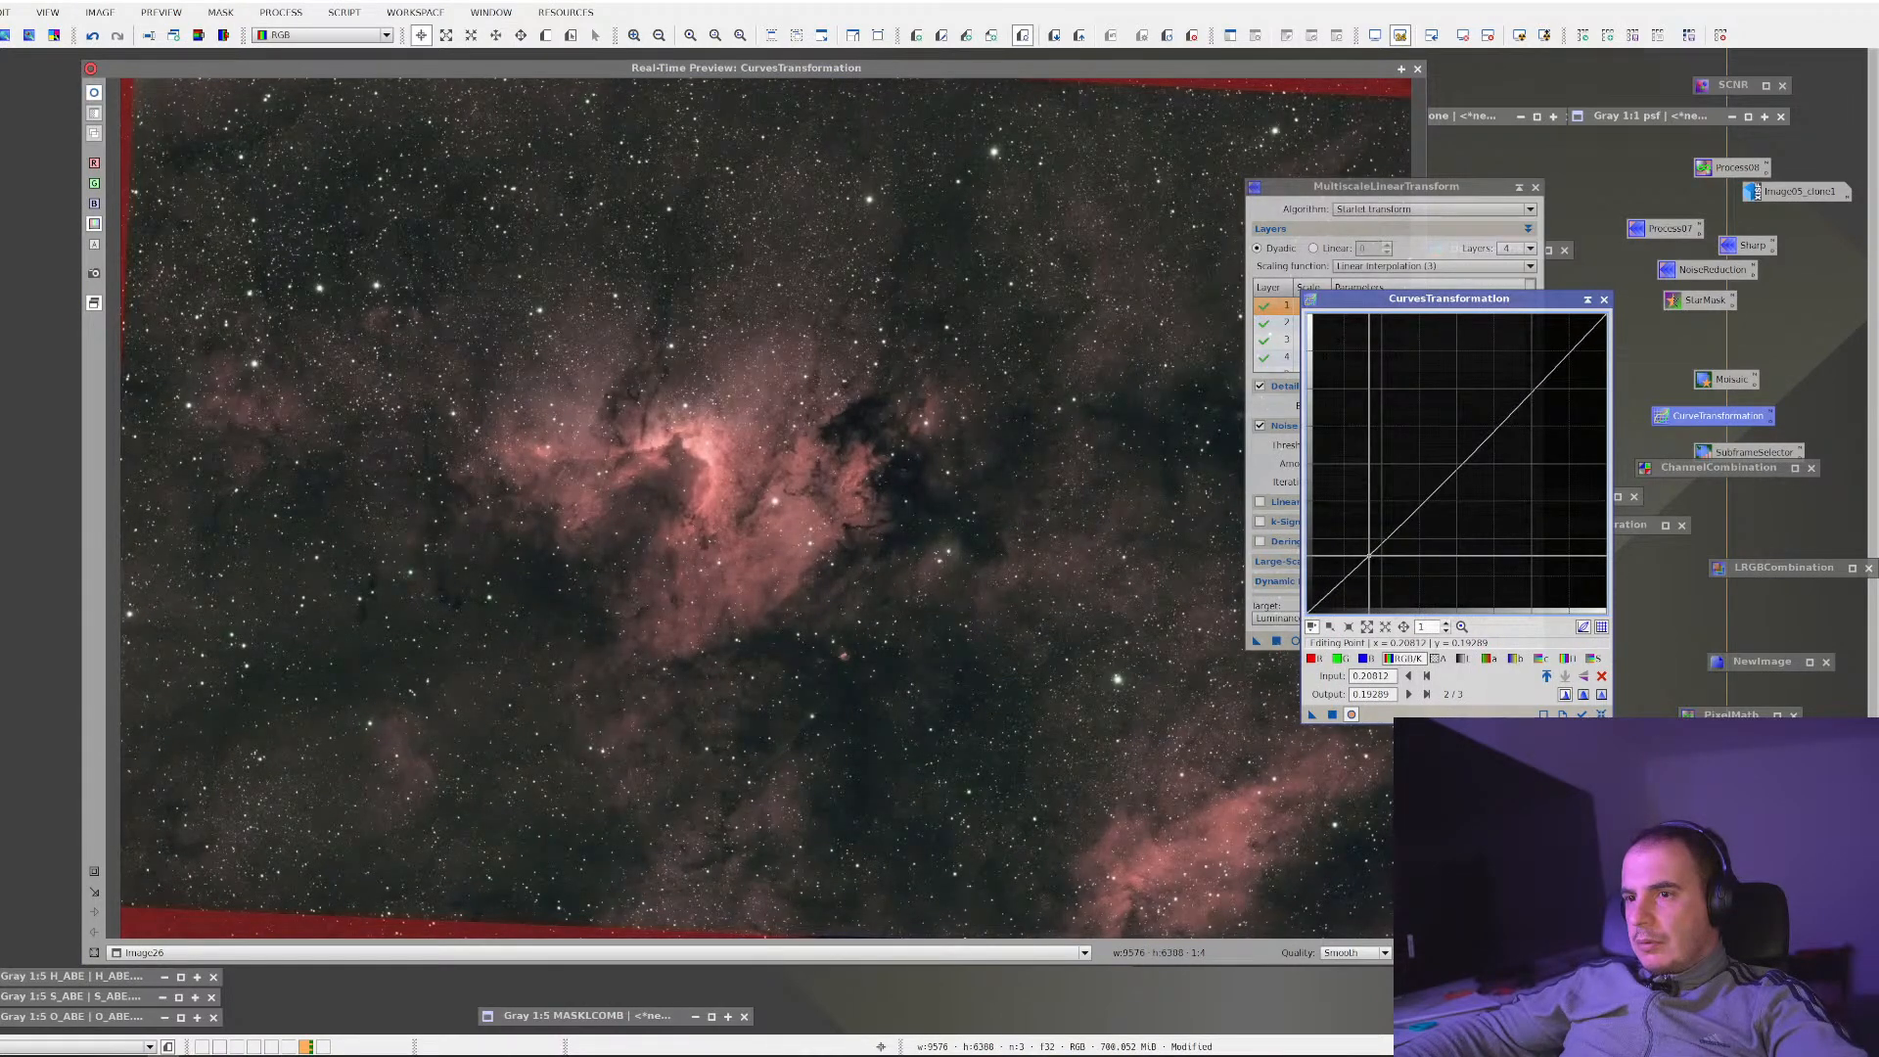
# Add a highlight point to the RGB/K curve and settle it at input 0.76988, output 0.76481, previewing the nebula core
pyautogui.click(1524, 391)
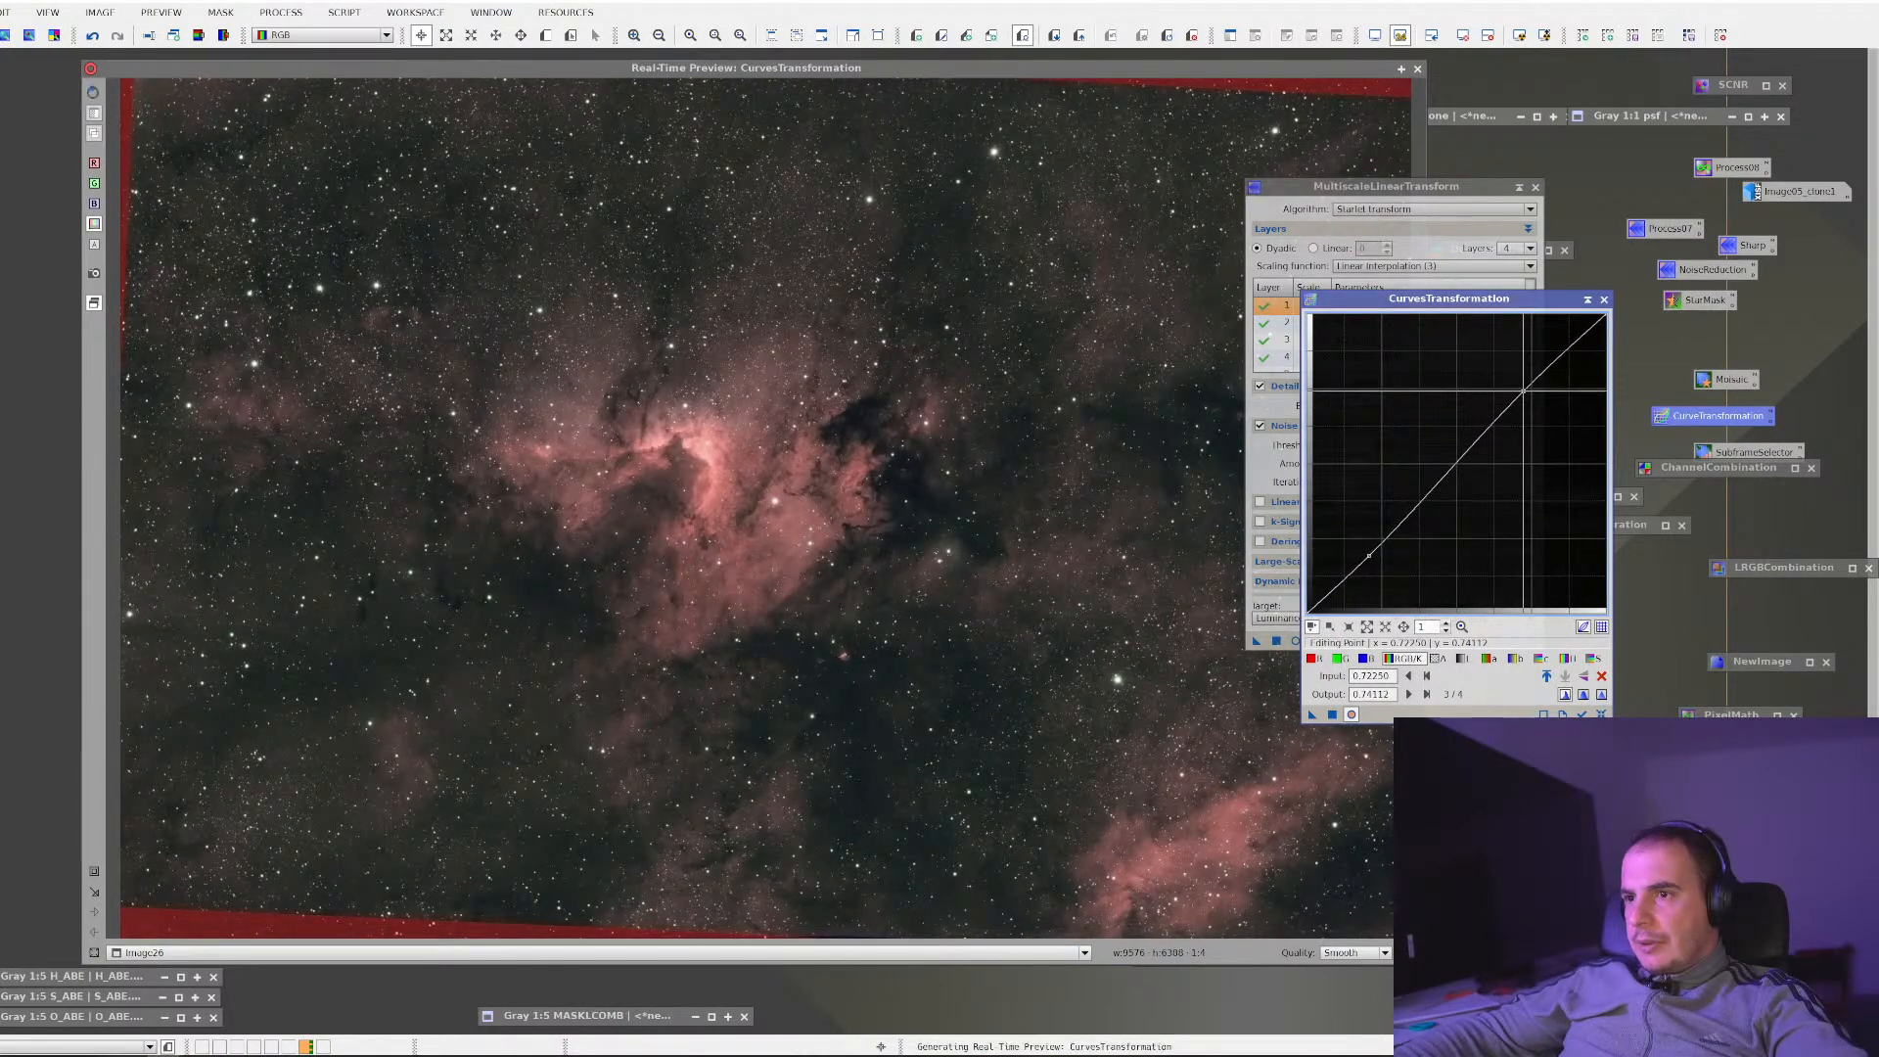
pyautogui.moveTo(1524, 391); pyautogui.dragTo(1525, 391)
pyautogui.moveTo(614, 417); pyautogui.dragTo(781, 558)
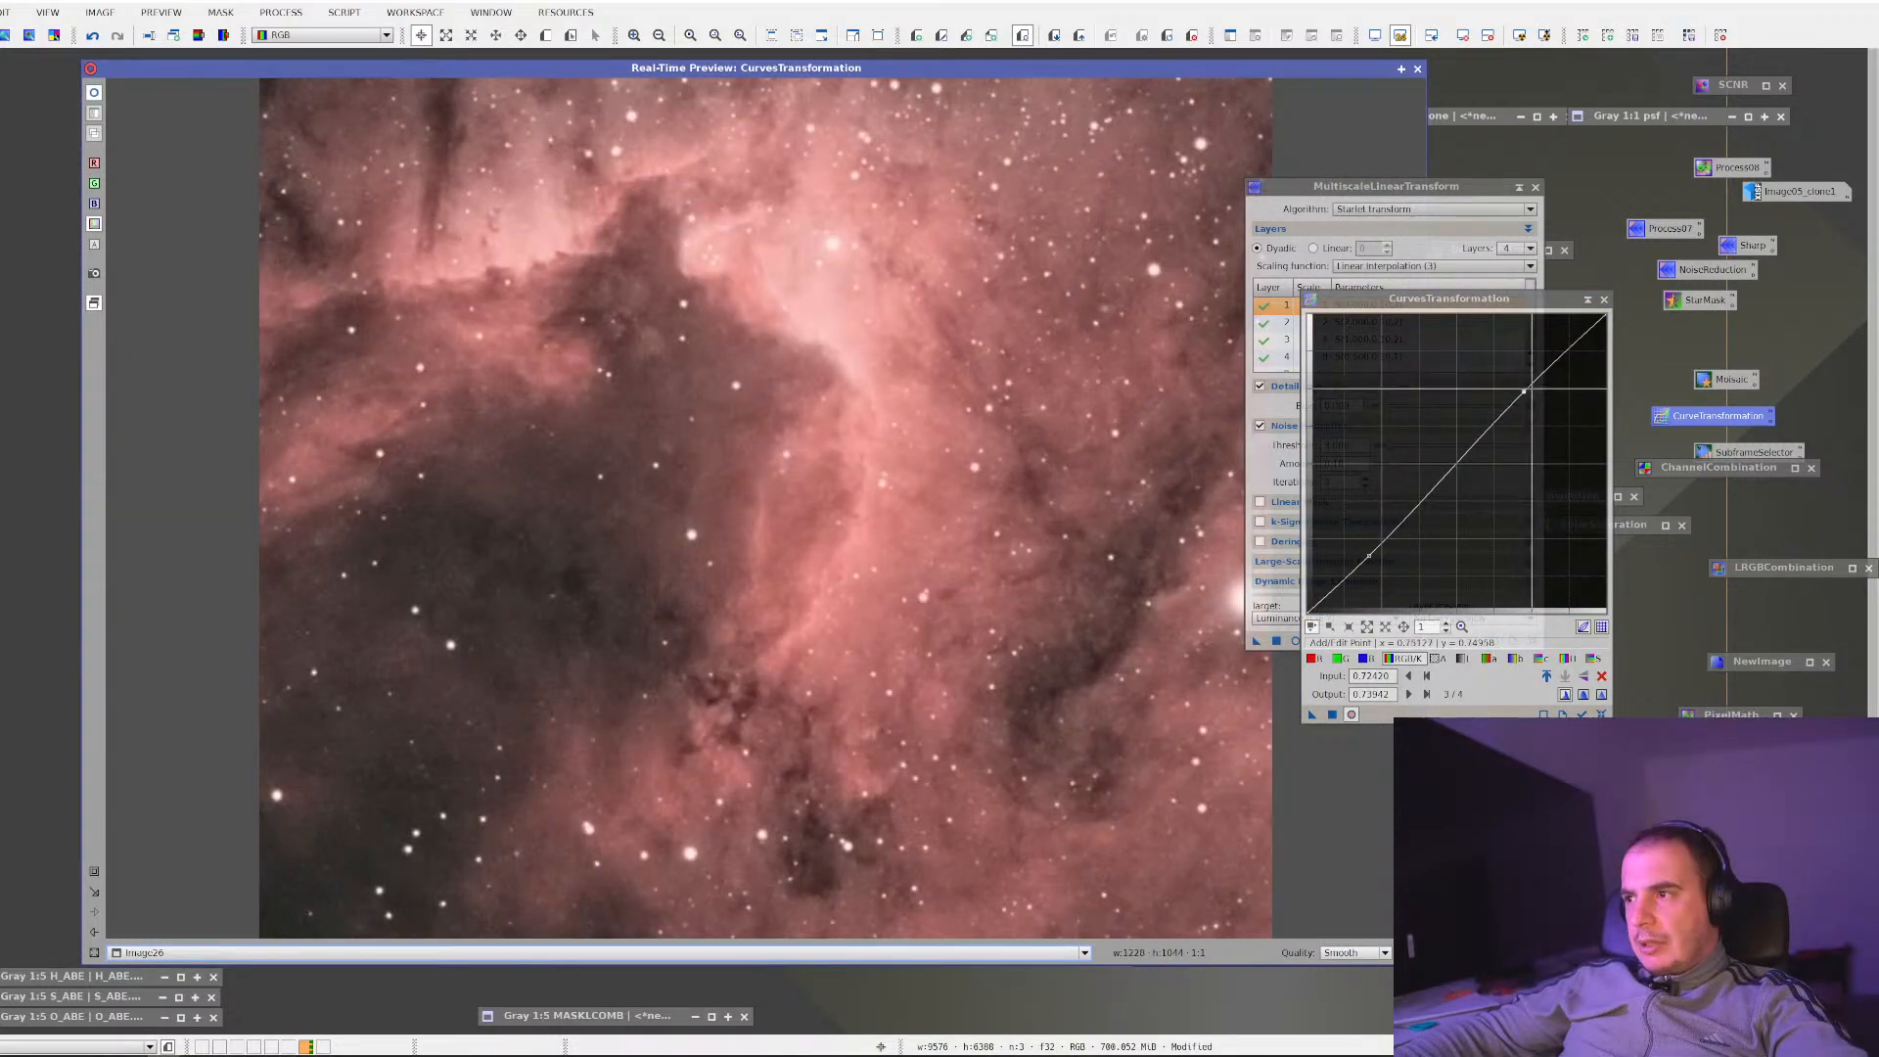
pyautogui.moveTo(1523, 389); pyautogui.dragTo(1551, 357)
pyautogui.rightClick(1551, 357)
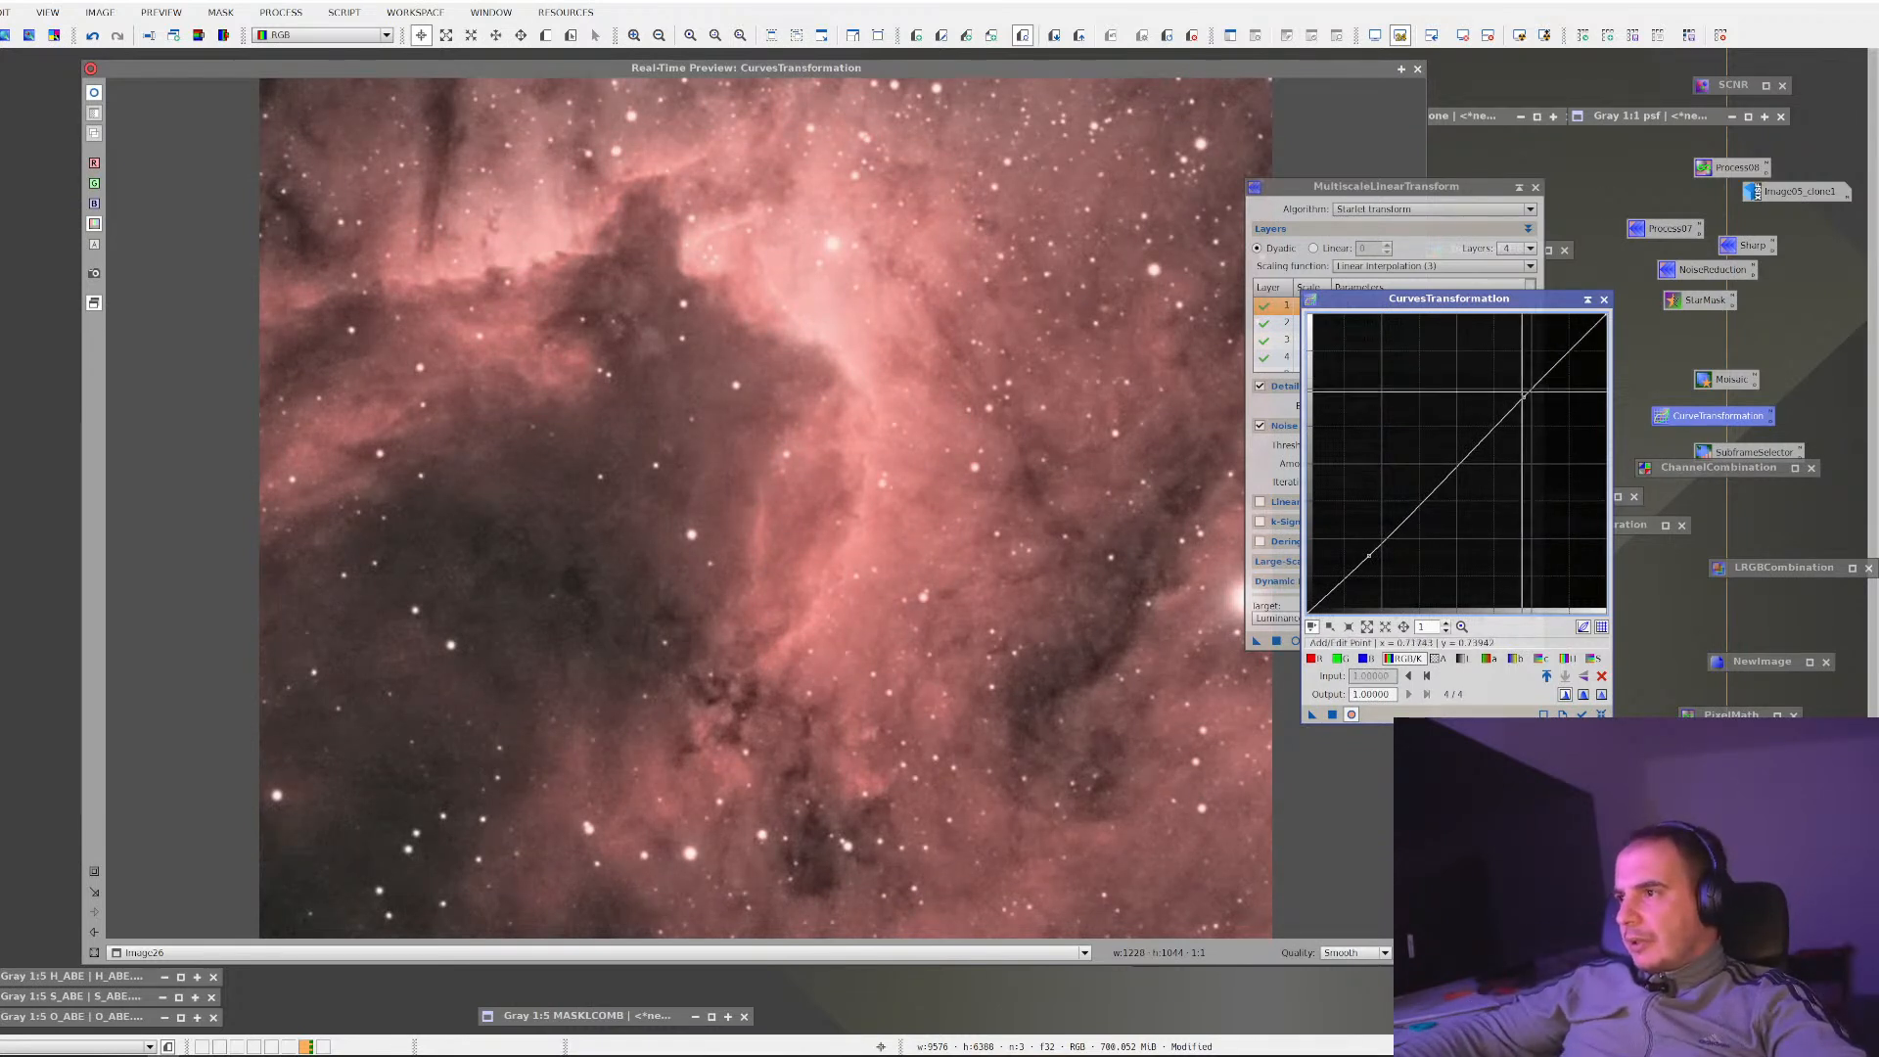
pyautogui.moveTo(1524, 395); pyautogui.dragTo(1539, 383)
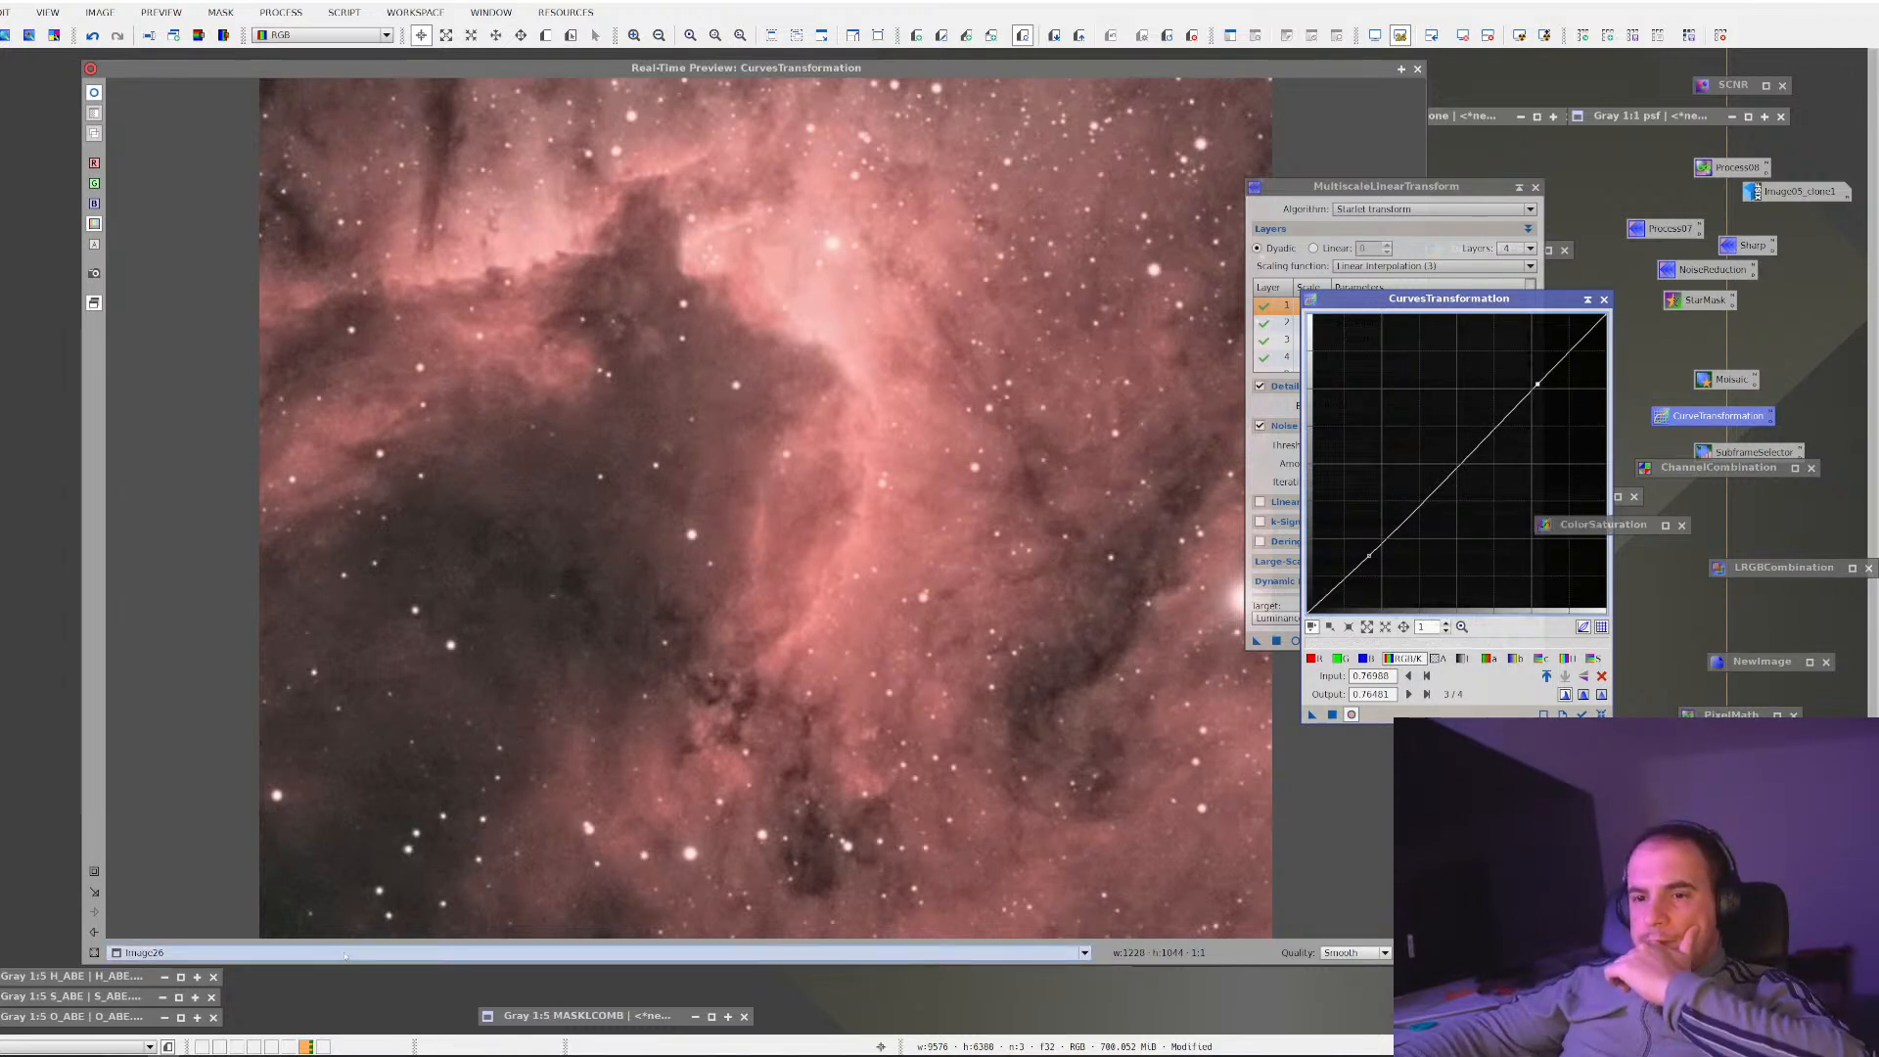
# Compare Image26_clone with Image26 in the real-time preview, finishing with Image26 as the previewed image
pyautogui.click(434, 953)
pyautogui.scroll(-1, 226, 780)
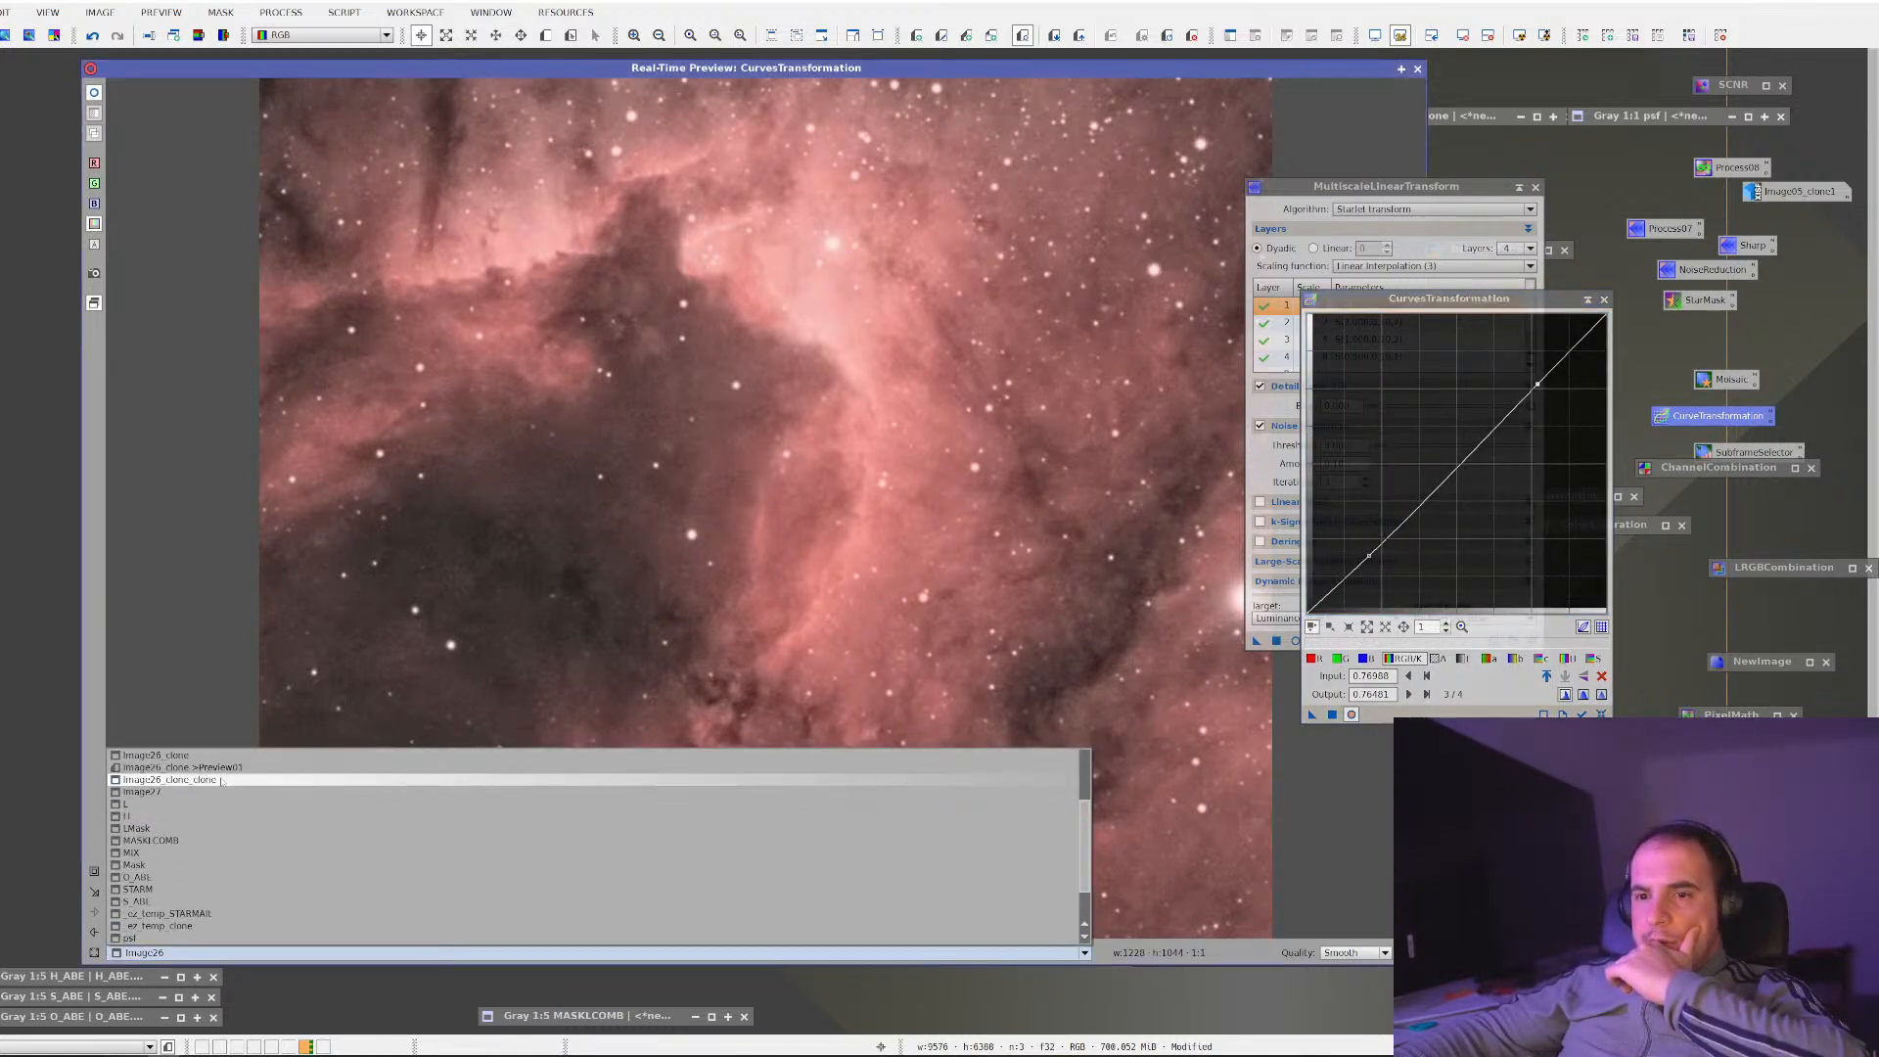
pyautogui.click(196, 756)
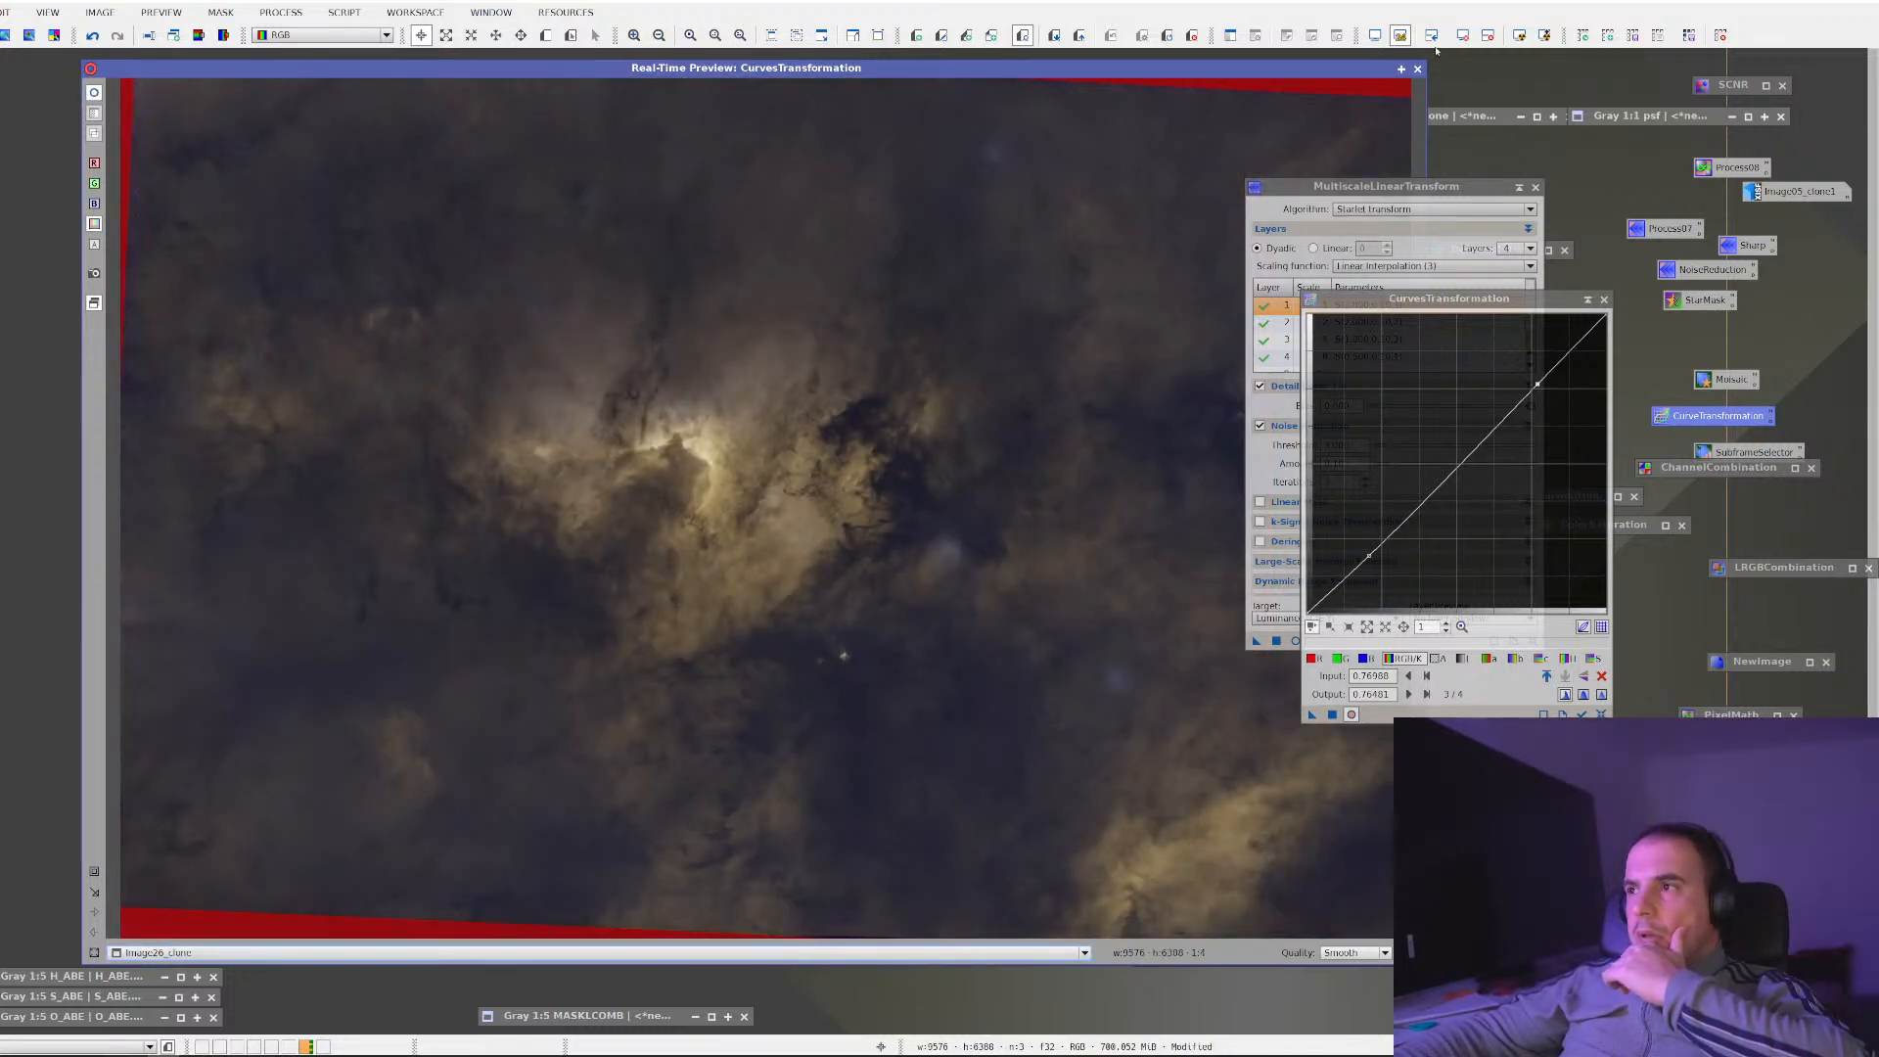
pyautogui.click(225, 952)
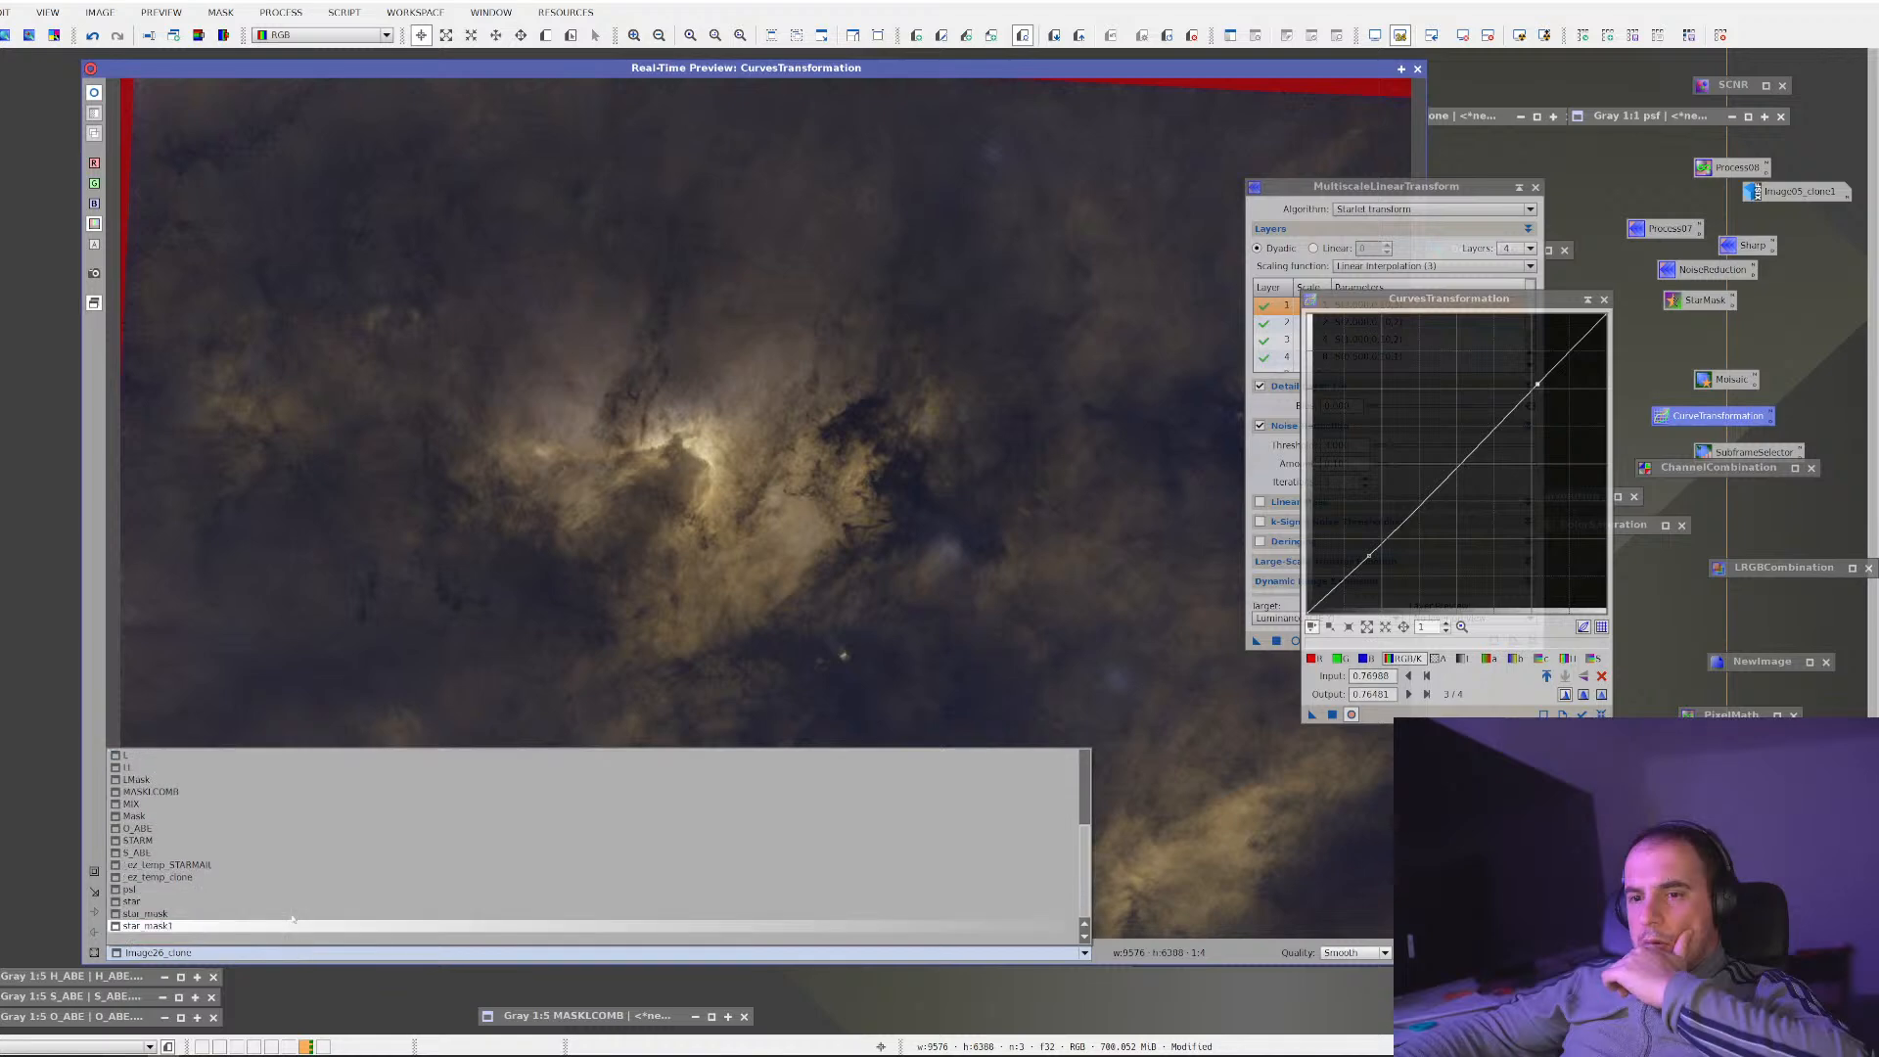
pyautogui.scroll(3, 220, 801)
pyautogui.click(220, 818)
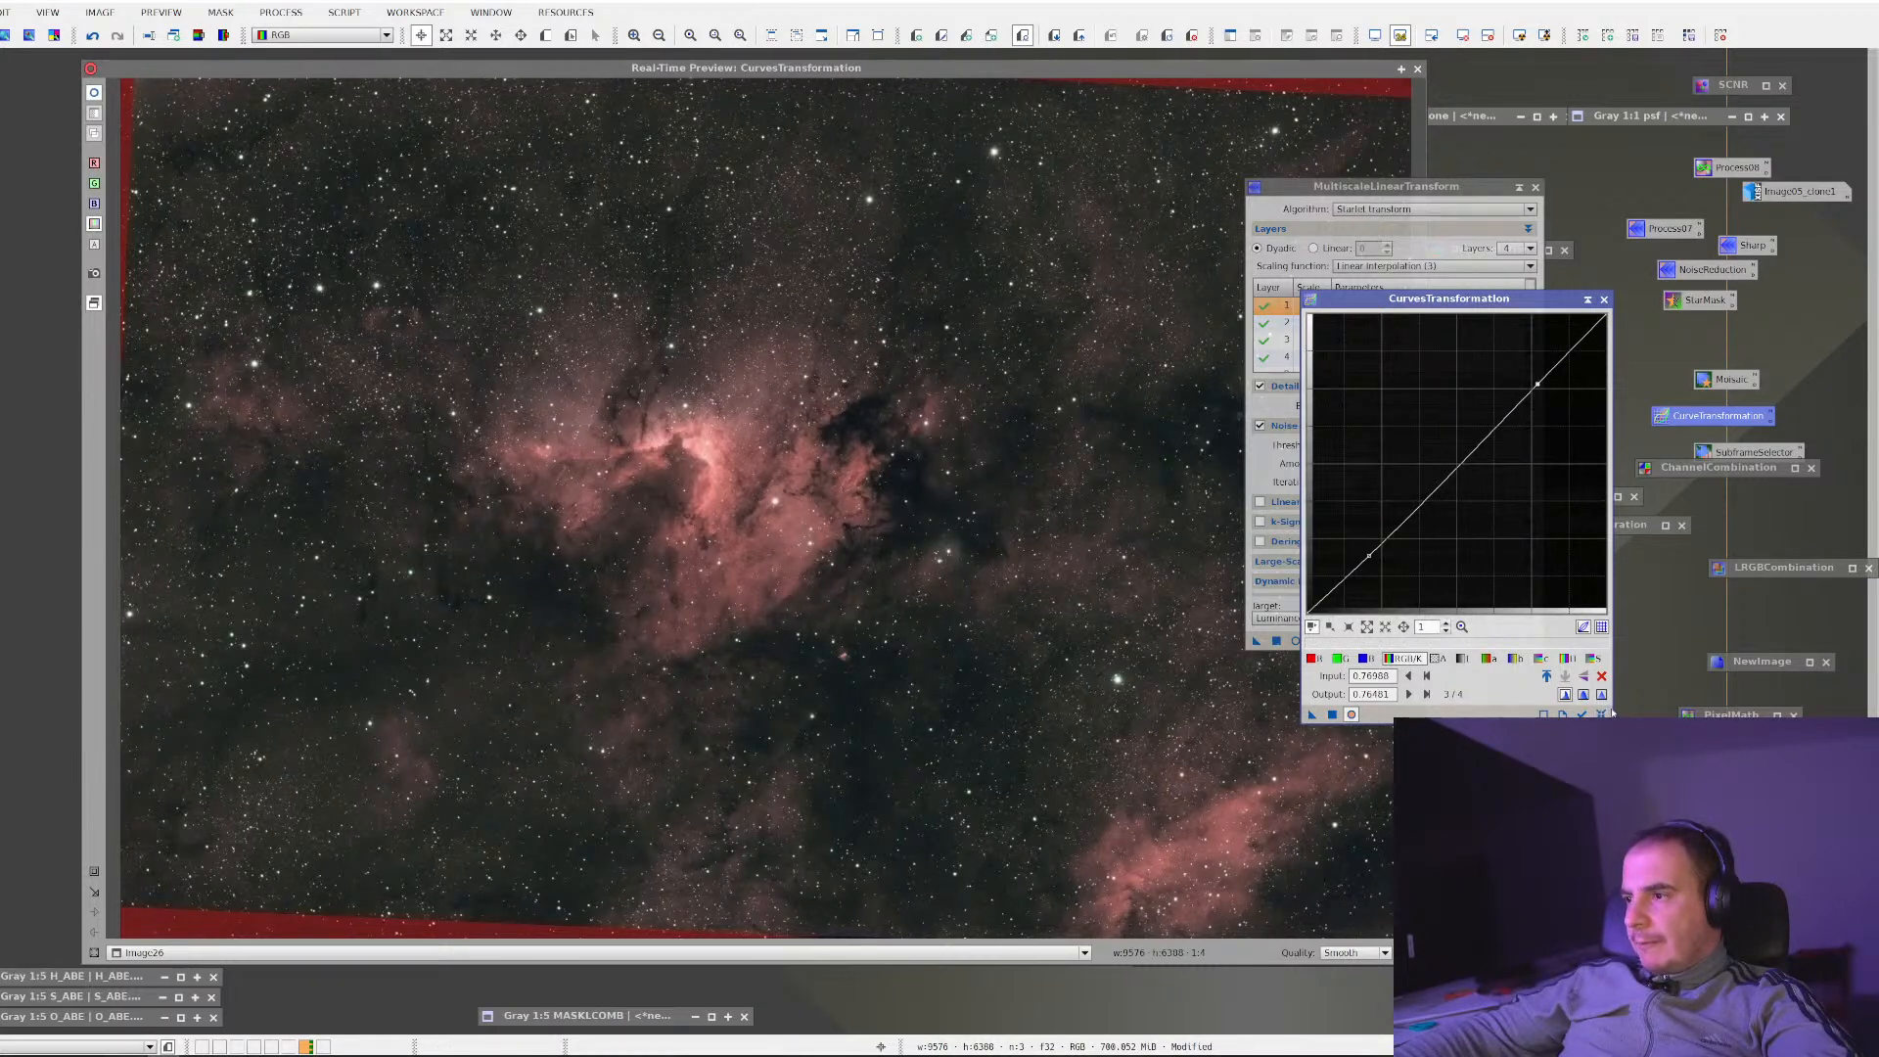
# Try bending the hue curve with a lowered shadow point and a point at input 0.81557, output 0.49746, and reset the curves
pyautogui.click(1567, 658)
pyautogui.moveTo(1406, 519); pyautogui.dragTo(1428, 563)
pyautogui.moveTo(1500, 483); pyautogui.dragTo(1552, 463)
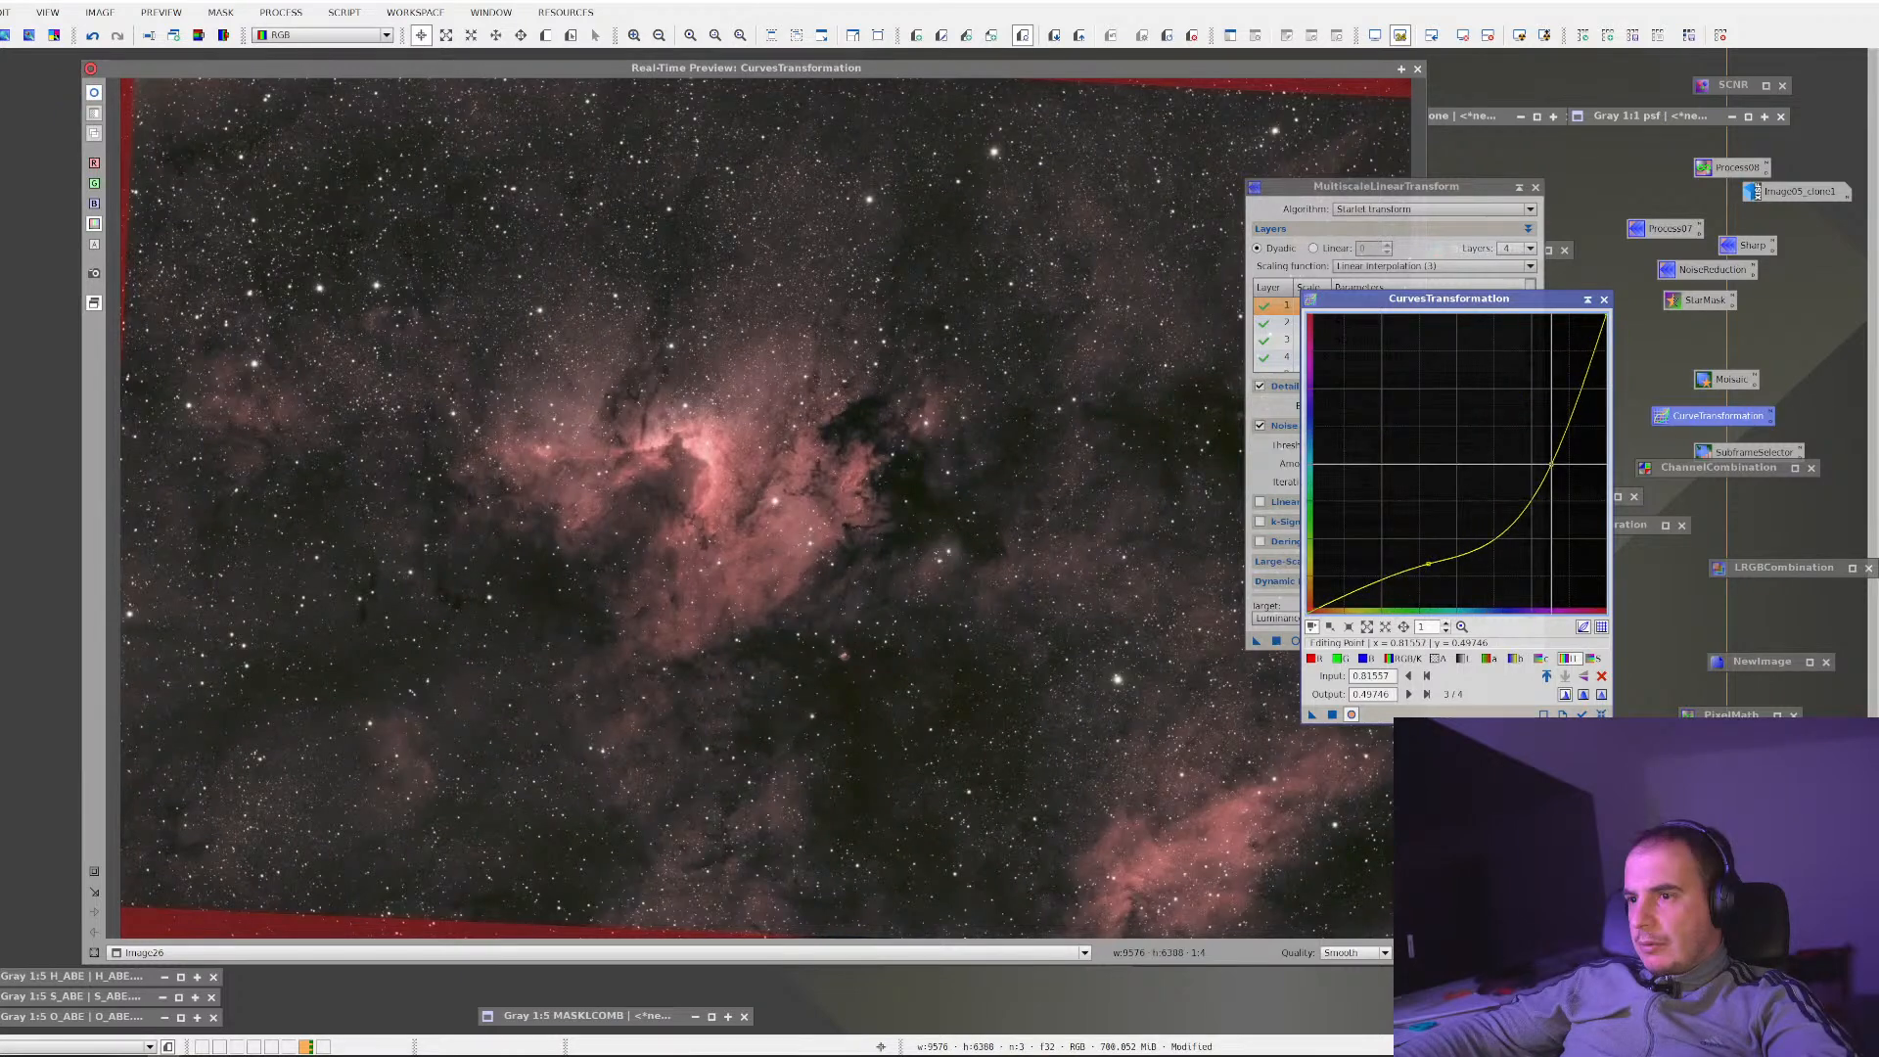
pyautogui.click(1602, 715)
# Try saturation curve points at 0.39255/0.44332 and 0.87140/0.68020, compare the effect on the nebula core before and after, and reset the curves
pyautogui.click(1600, 660)
pyautogui.moveTo(1439, 497); pyautogui.dragTo(1424, 481)
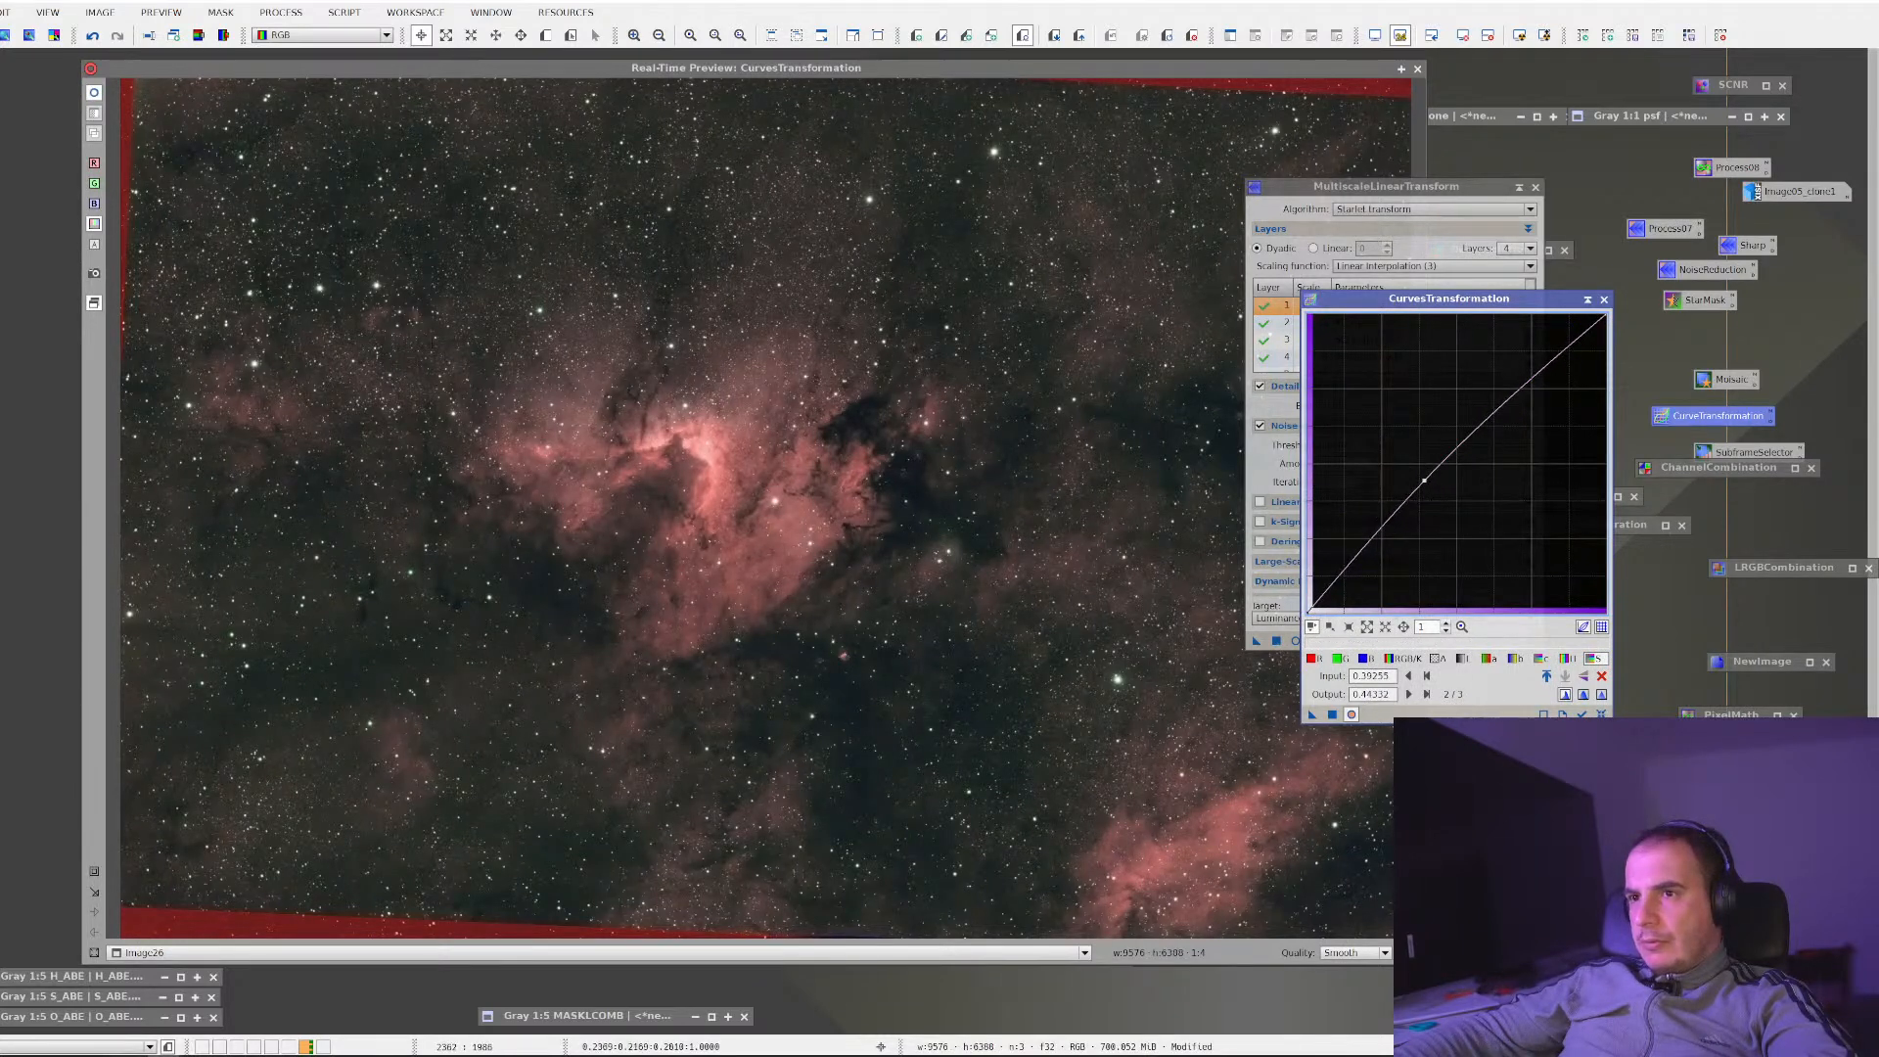
pyautogui.moveTo(436, 347); pyautogui.dragTo(954, 648)
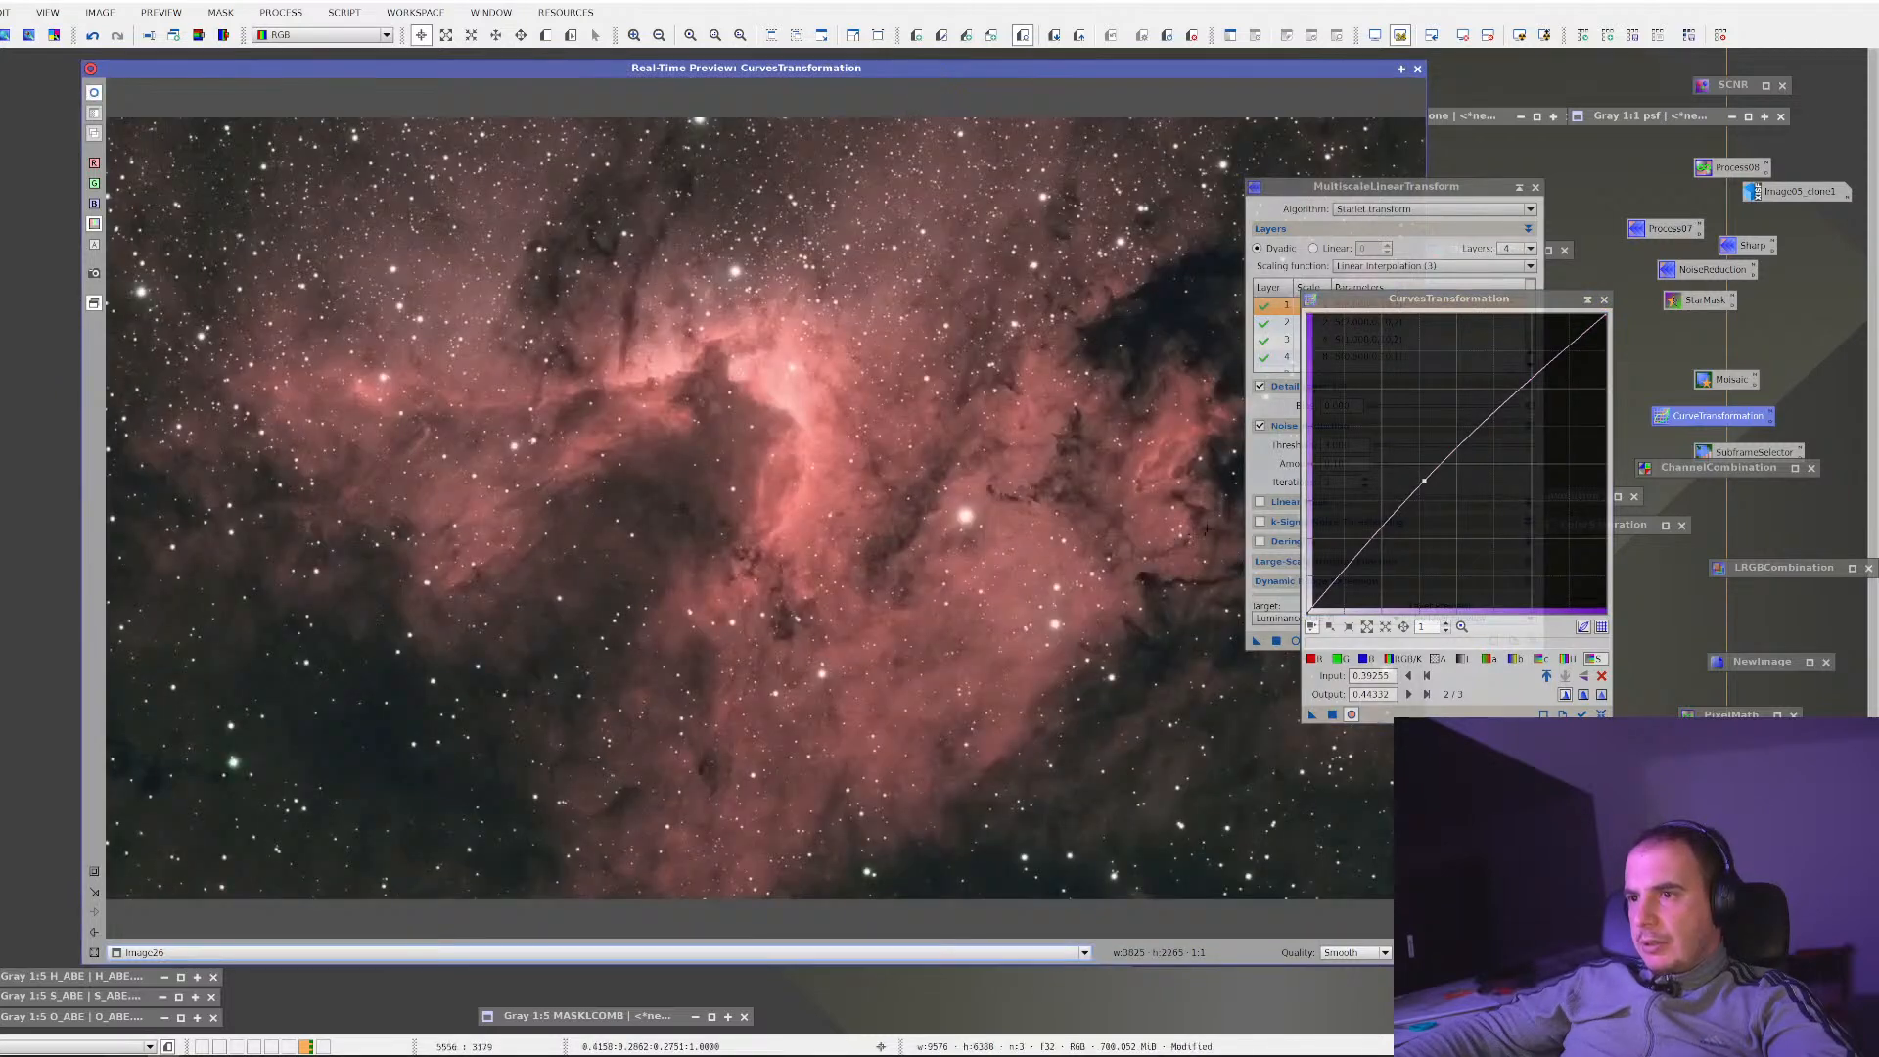
pyautogui.moveTo(1553, 364); pyautogui.dragTo(1568, 411)
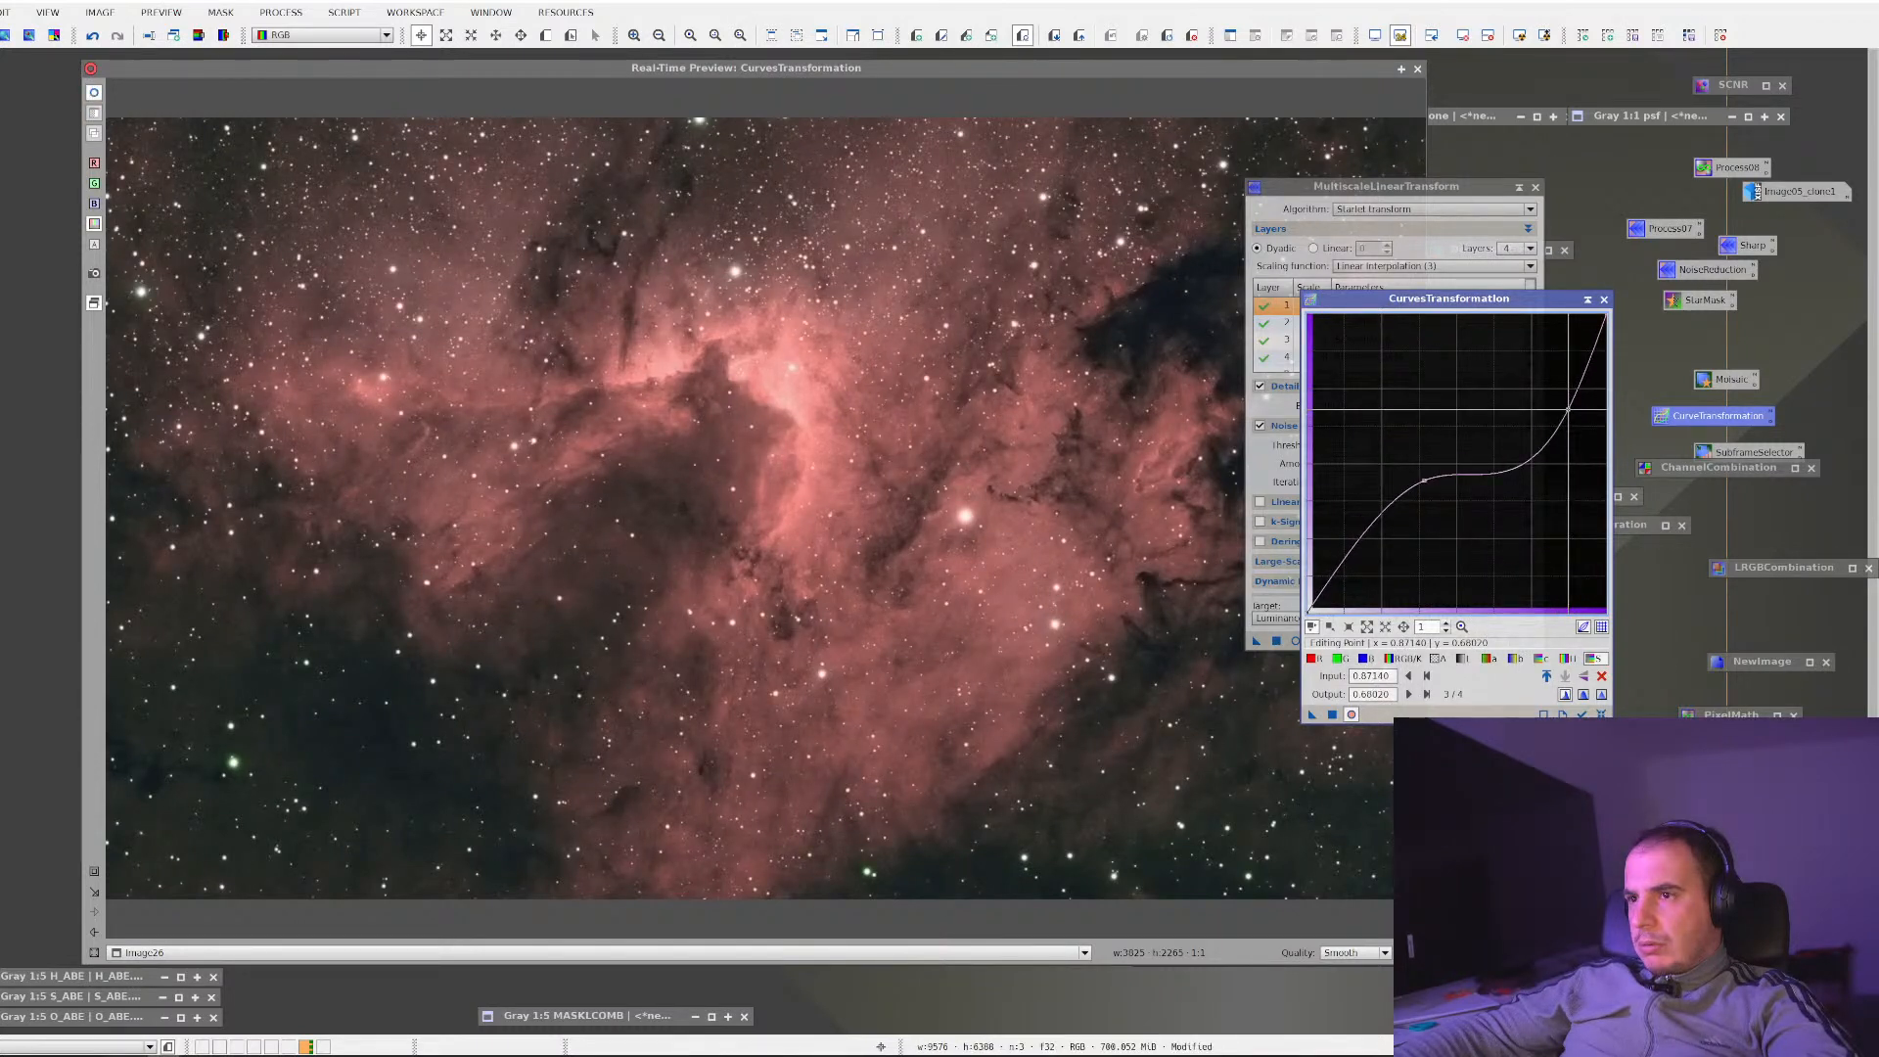
pyautogui.click(121, 98)
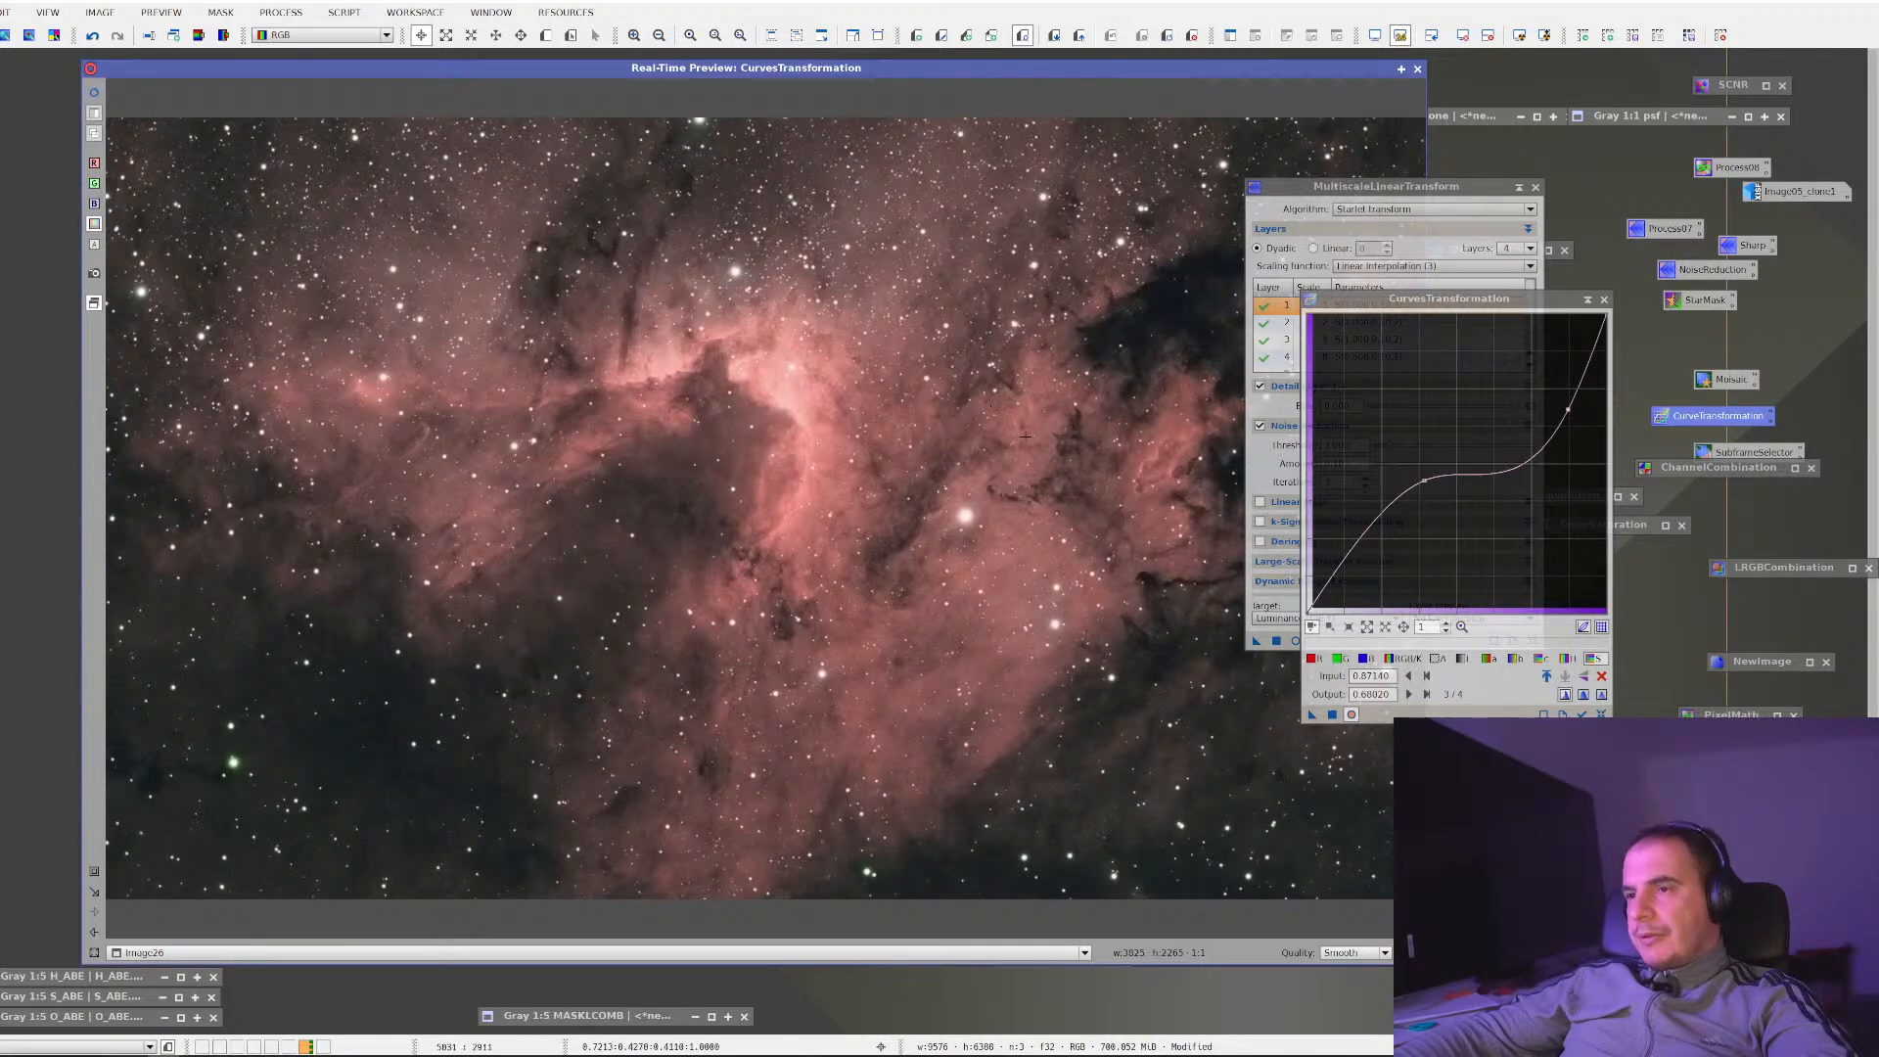
pyautogui.click(1602, 714)
# Try raising the CIE c* curve with a point at input 0.40102, output 0.57530, and reset that curve
pyautogui.click(1517, 659)
pyautogui.click(1542, 659)
pyautogui.moveTo(1437, 452); pyautogui.dragTo(1428, 441)
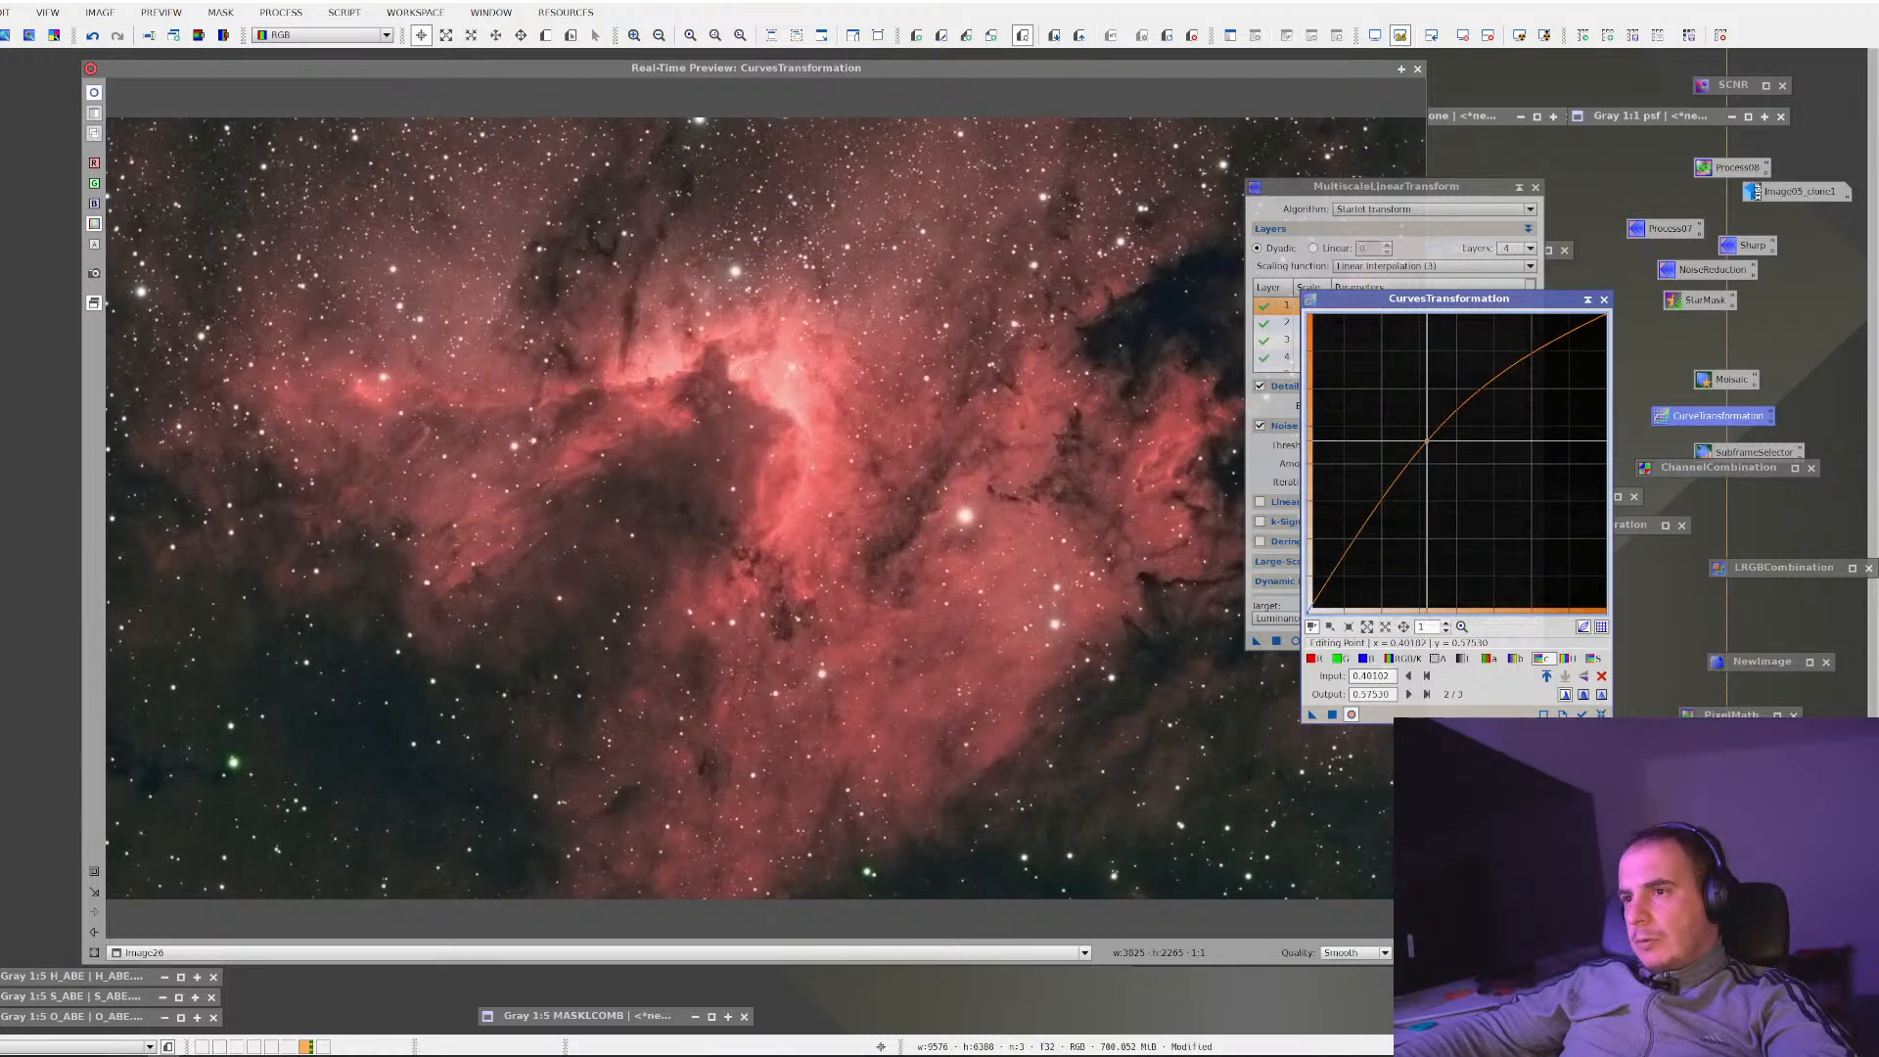
pyautogui.click(1427, 492)
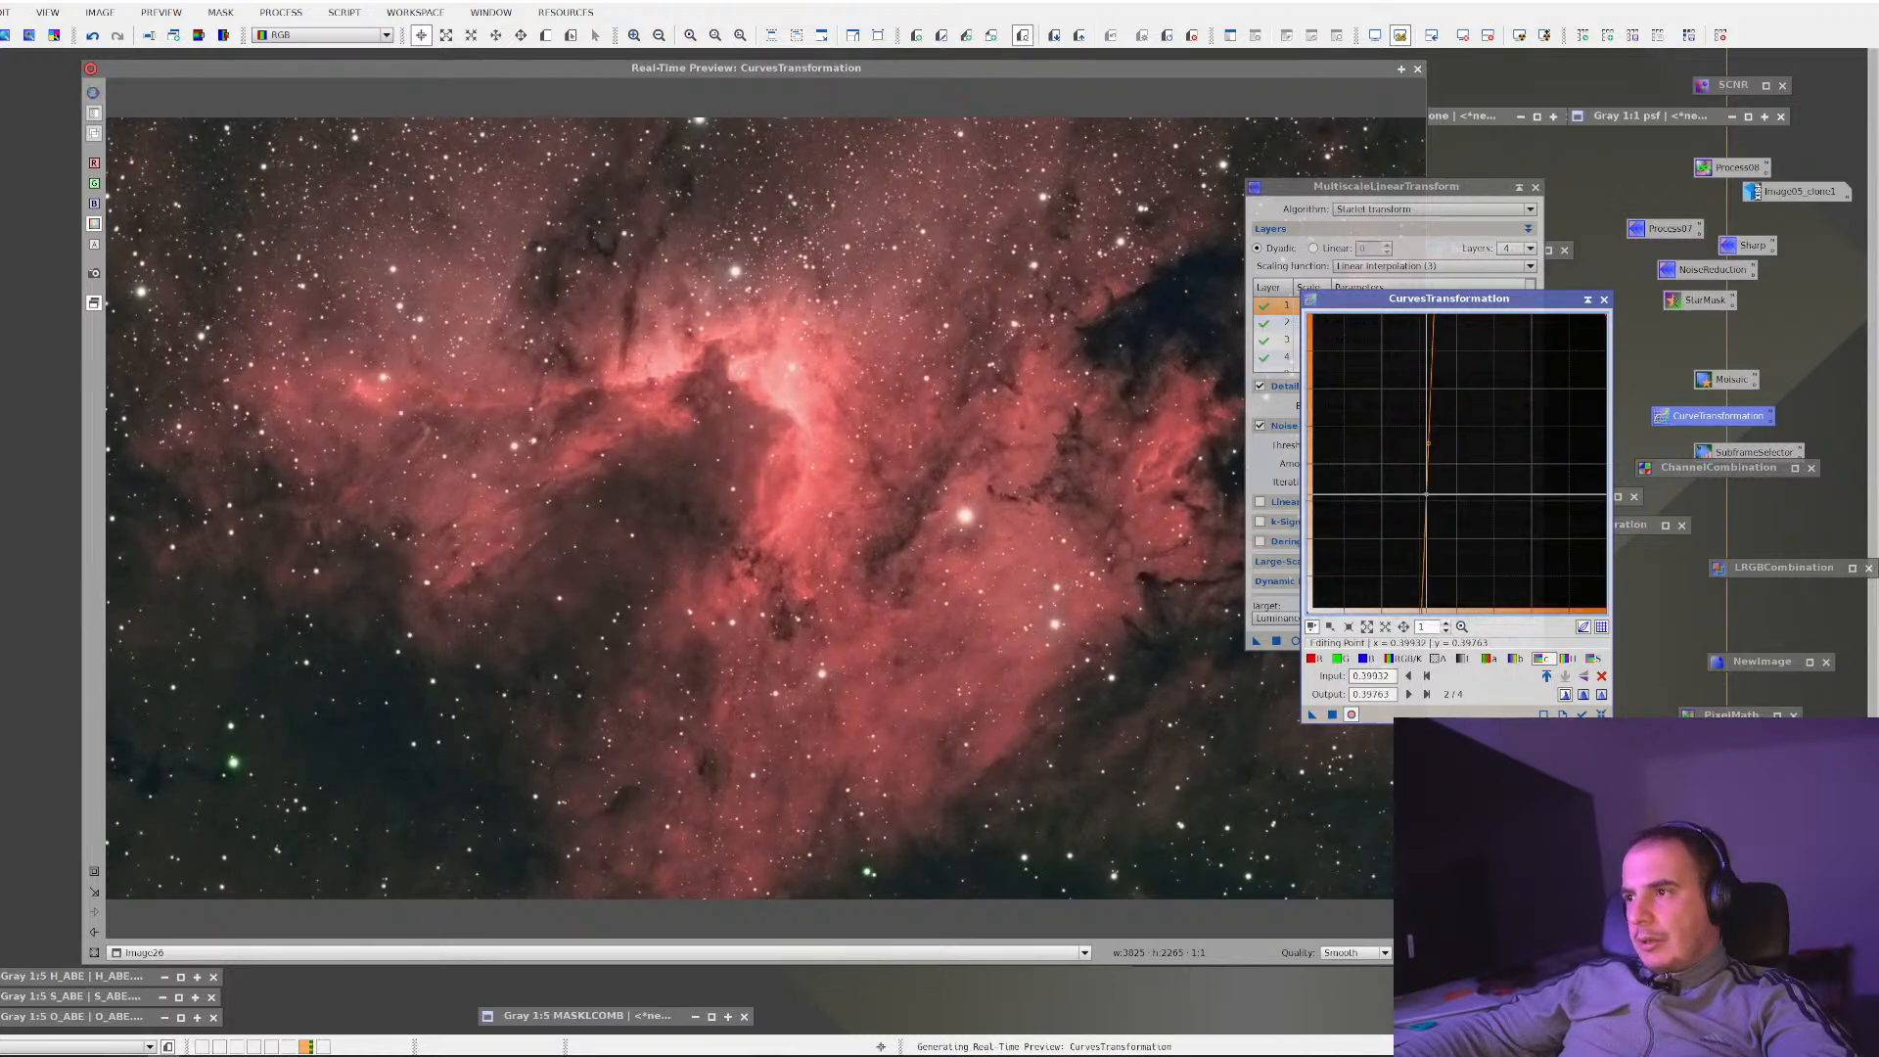
pyautogui.click(1602, 677)
# Shape the CIE c* curve with a highlight point at 0.78511/0.71235 and a shadow point at 0.29442/0.32149, comparing the preview before and after
pyautogui.moveTo(1414, 513); pyautogui.dragTo(1411, 545)
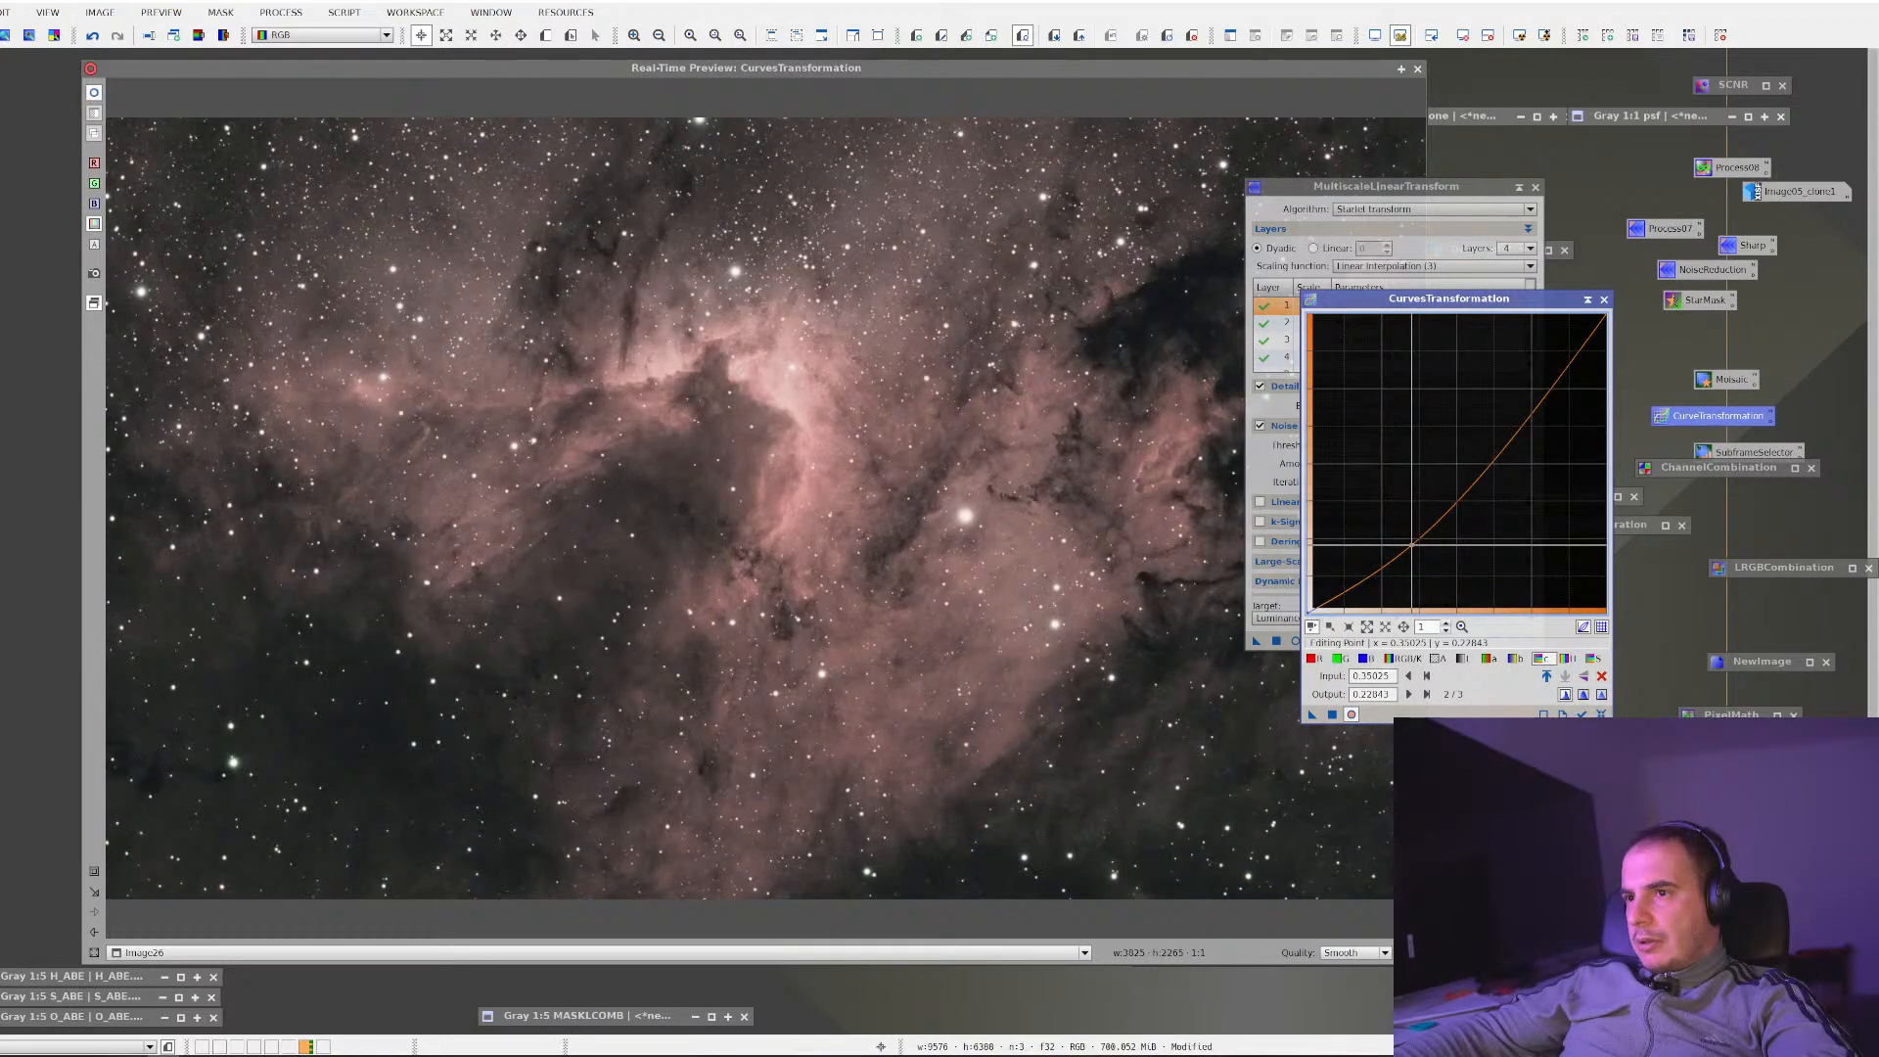
pyautogui.click(1537, 385)
pyautogui.moveTo(1536, 385)
pyautogui.mouseDown()
pyautogui.moveTo(1510, 365)
pyautogui.moveTo(1541, 398)
pyautogui.mouseUp()
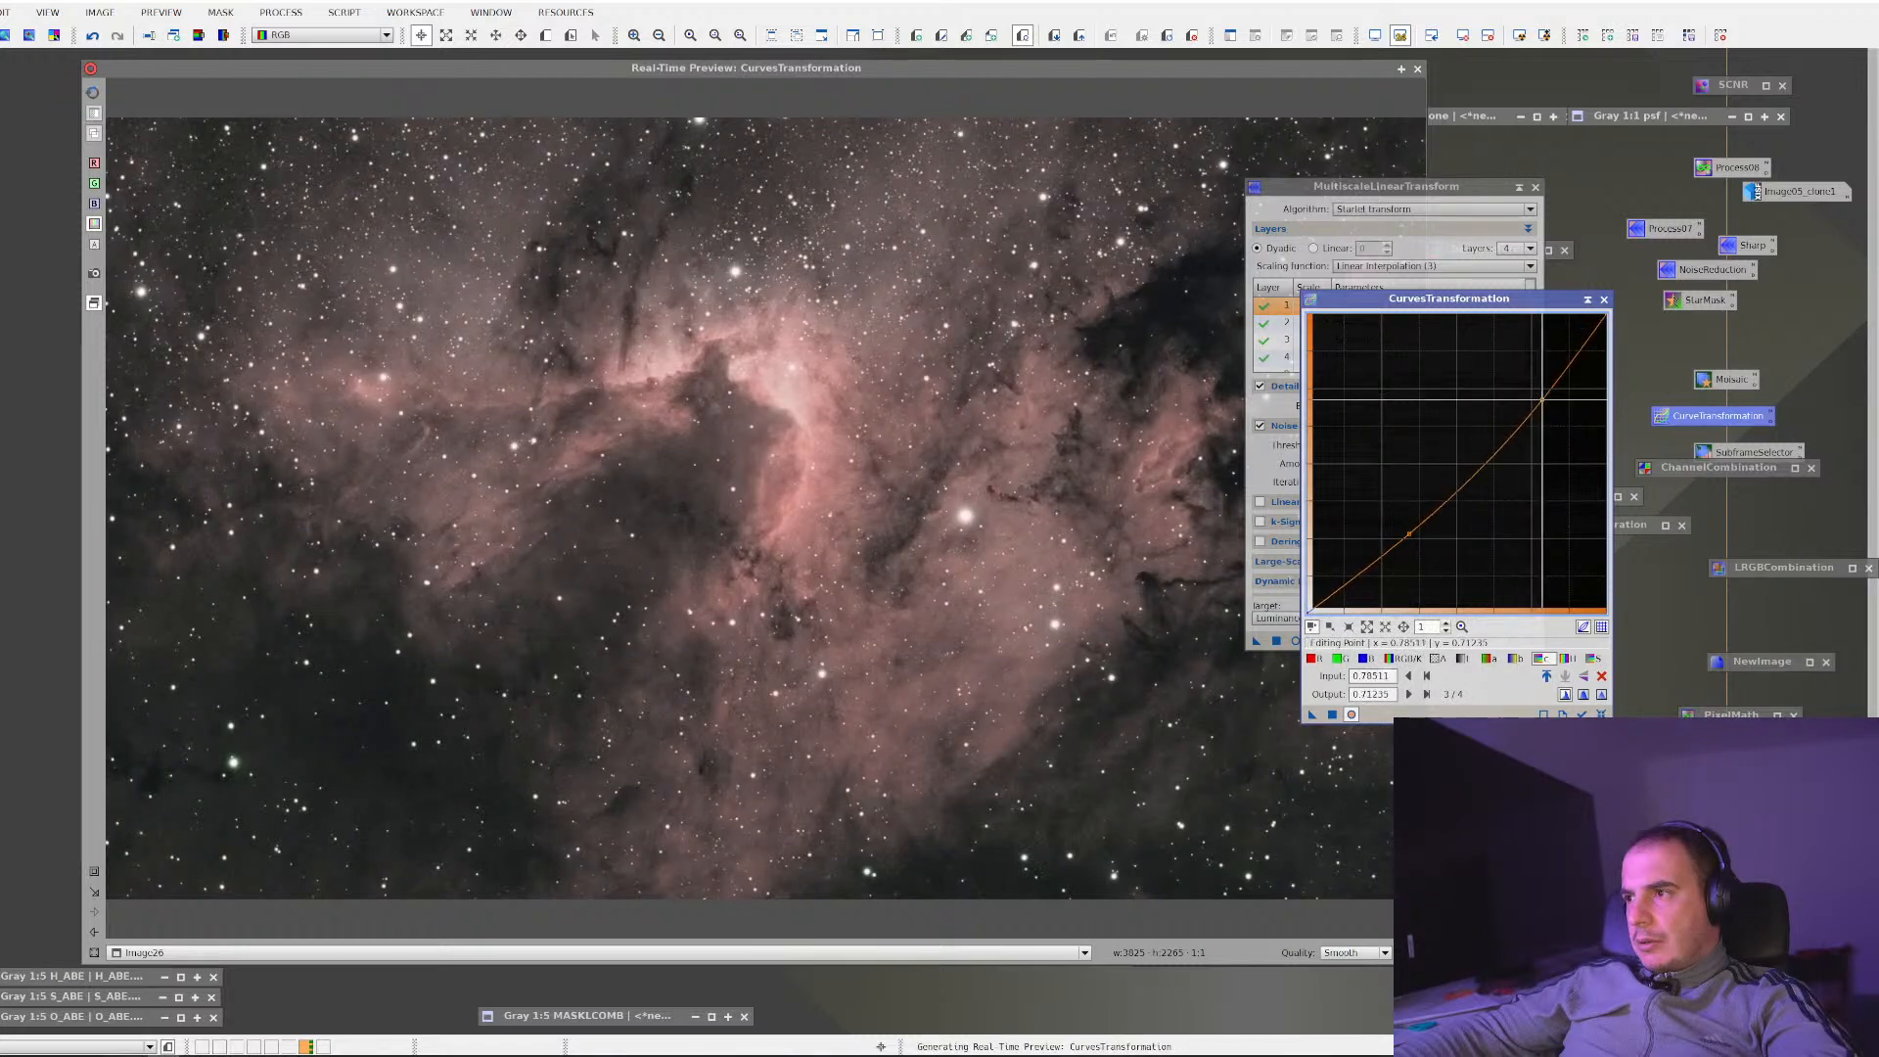
pyautogui.moveTo(1406, 533); pyautogui.dragTo(1395, 516)
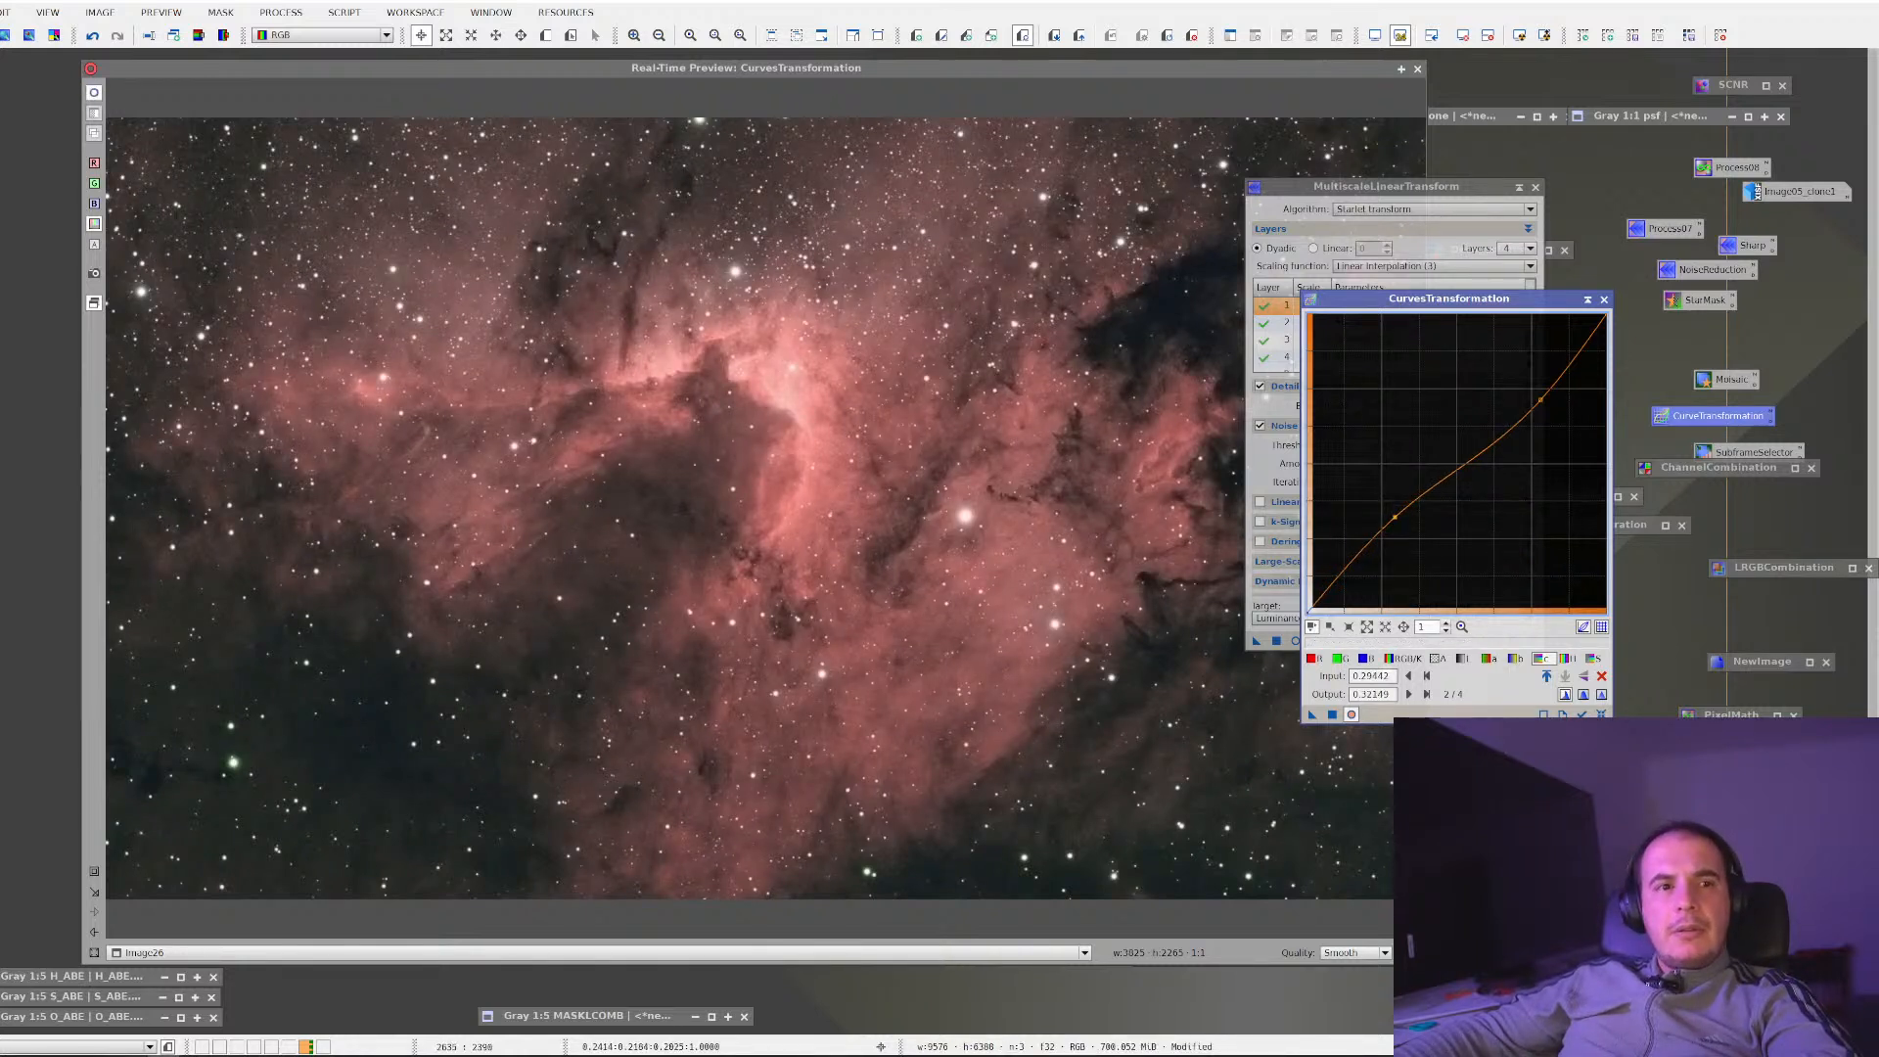
pyautogui.click(94, 93)
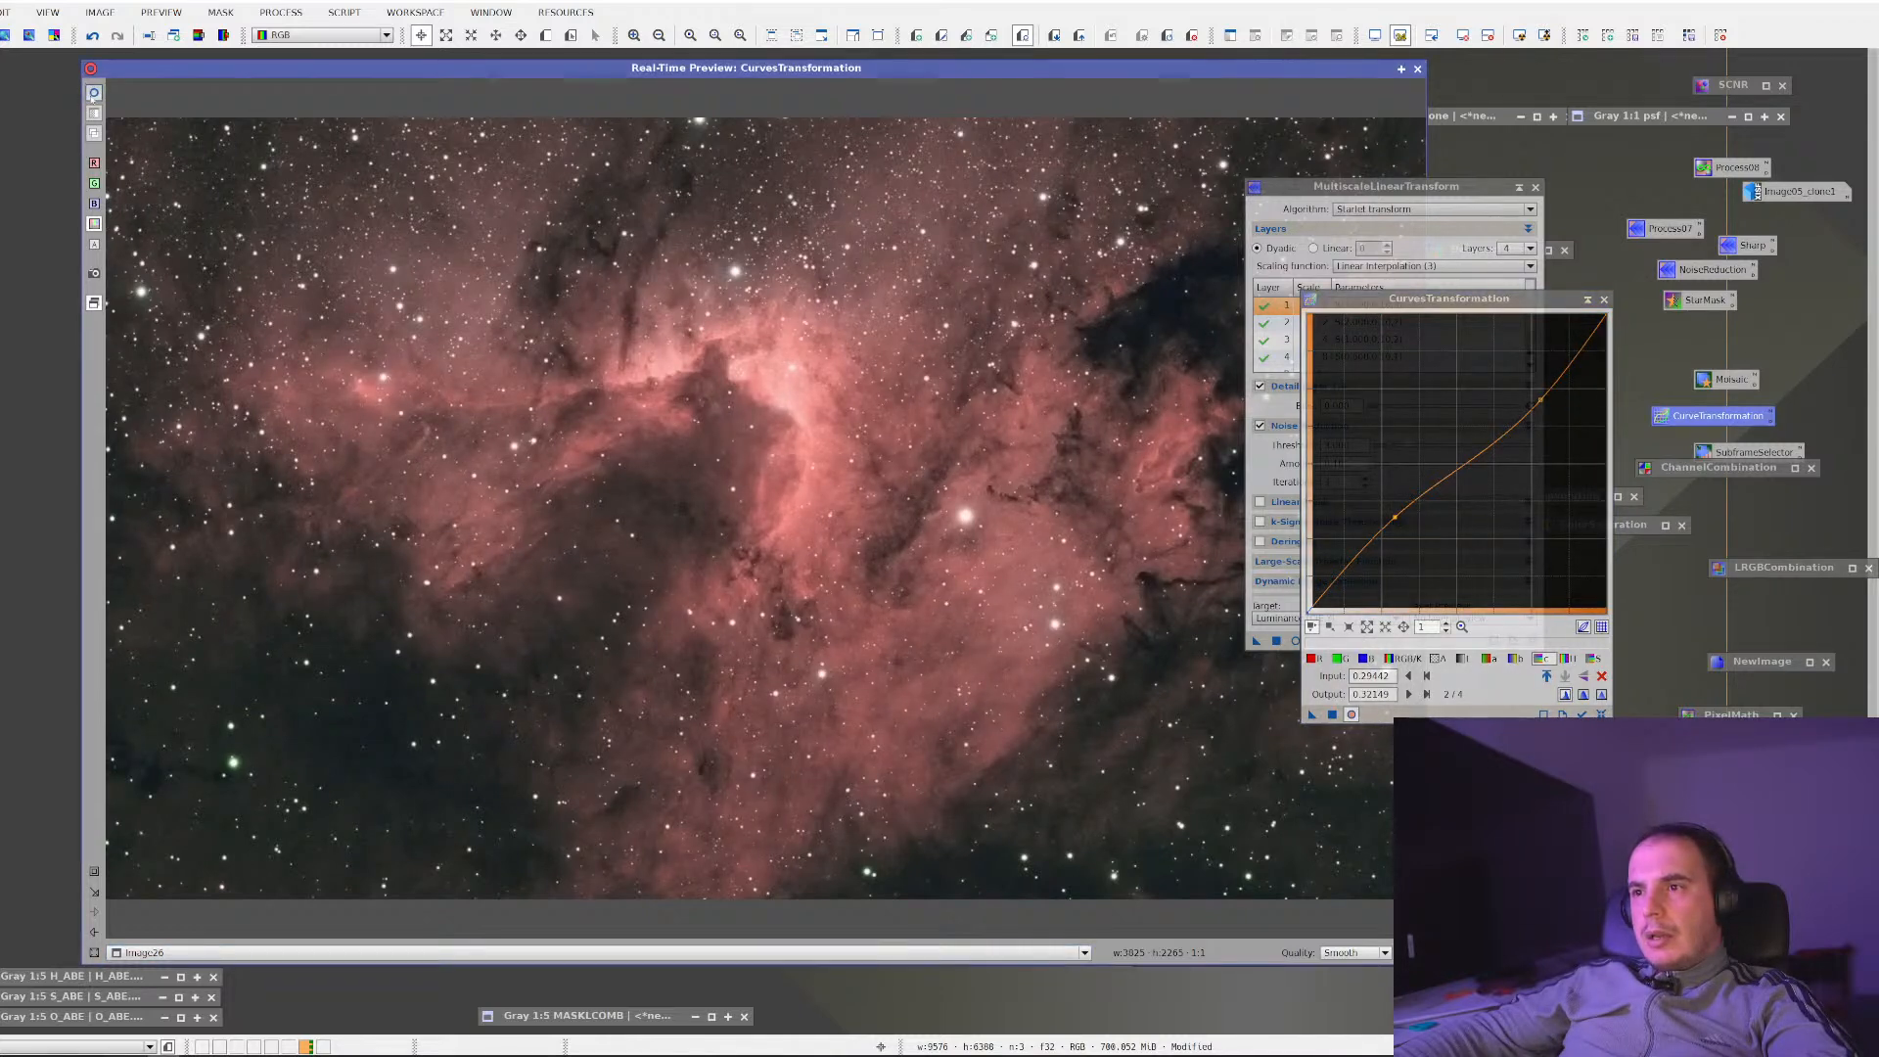
# Fine-tune the CIE c* curve's shadow point to input 0.29103, output 0.29442, toggling the real-time preview to judge the colour
pyautogui.moveTo(1395, 517); pyautogui.dragTo(1396, 527)
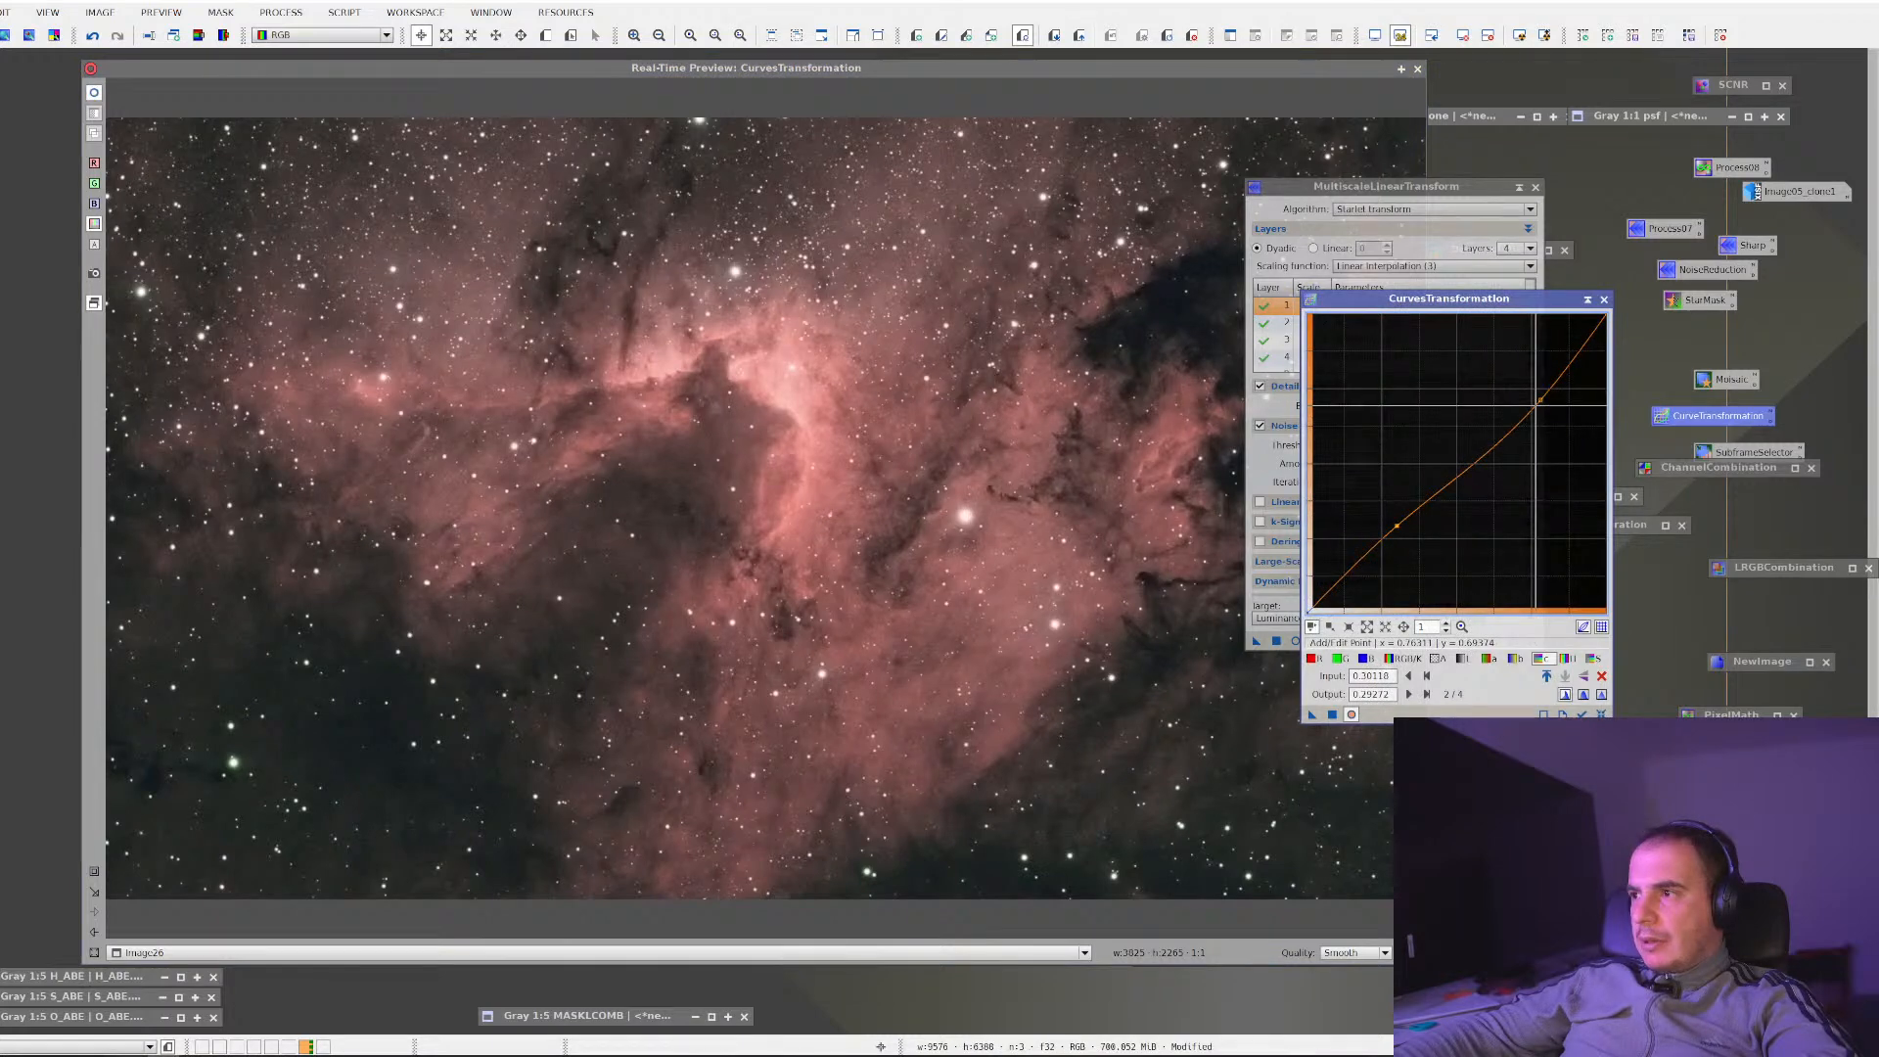
pyautogui.click(95, 93)
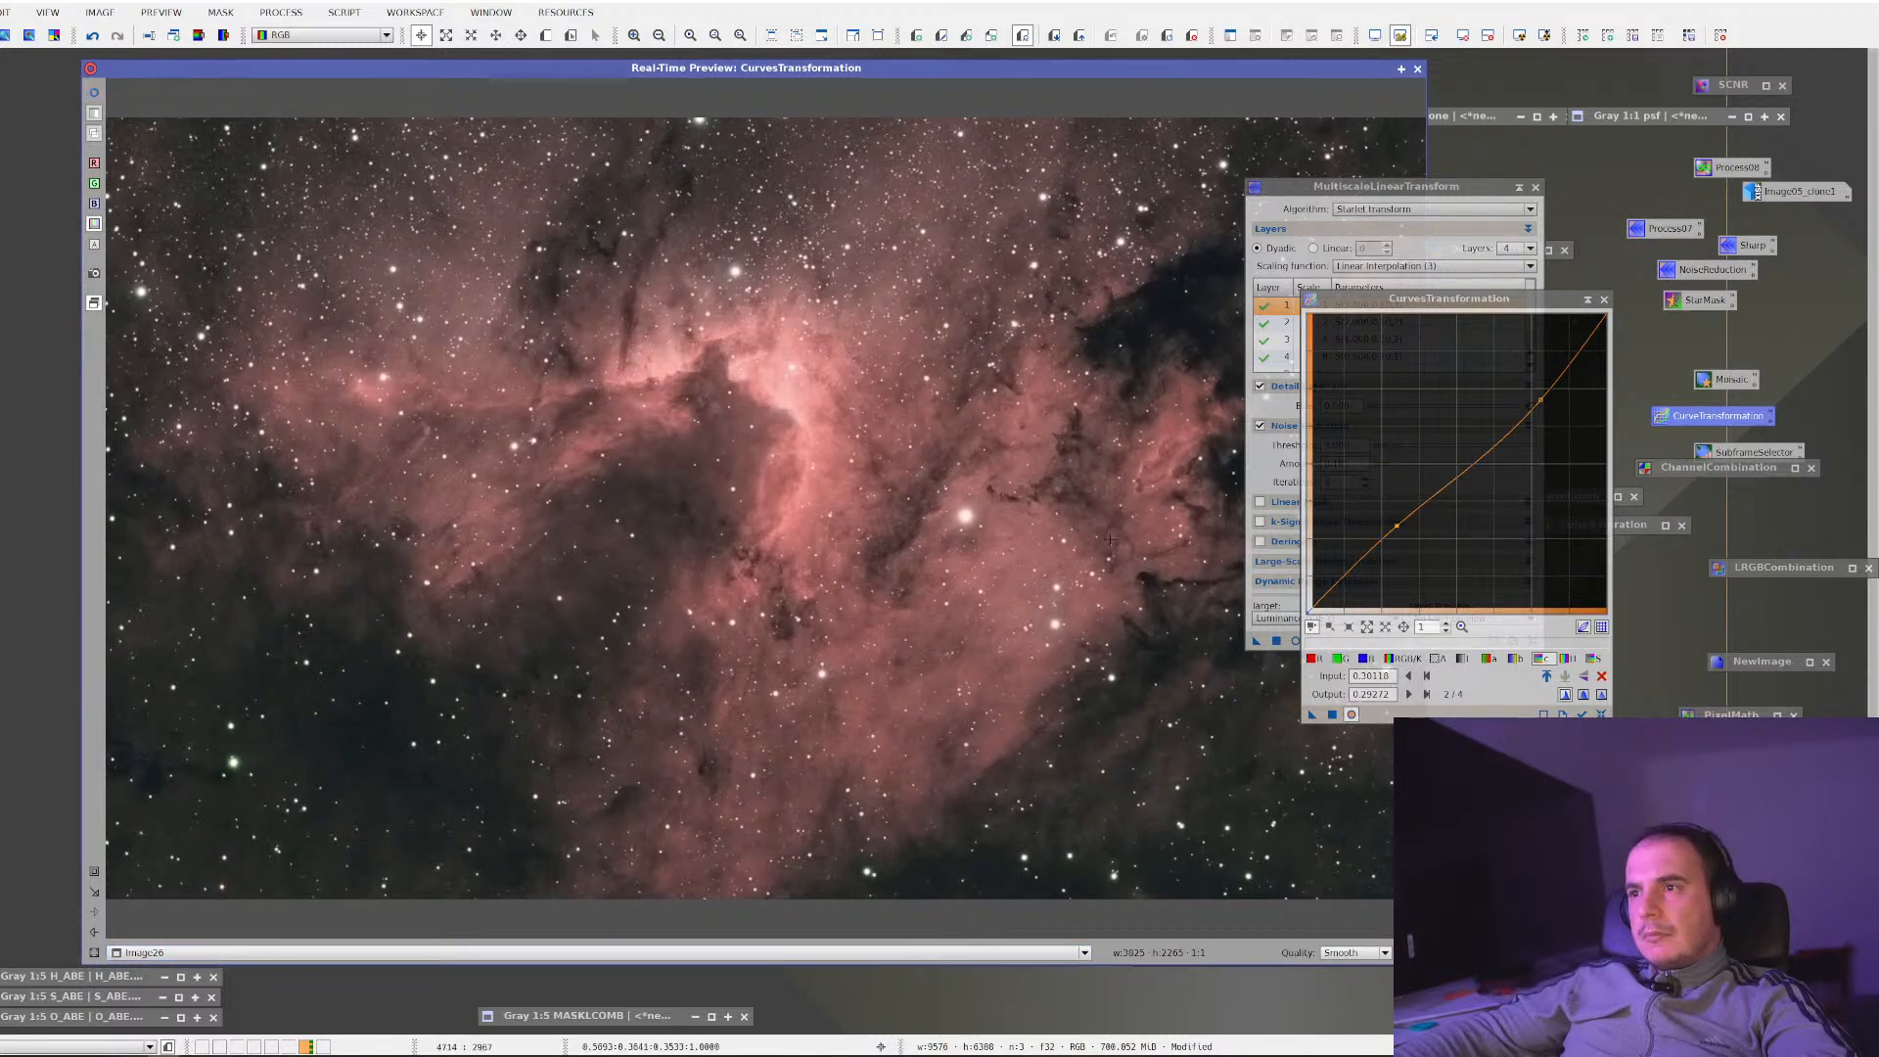
pyautogui.moveTo(1397, 526); pyautogui.dragTo(1394, 526)
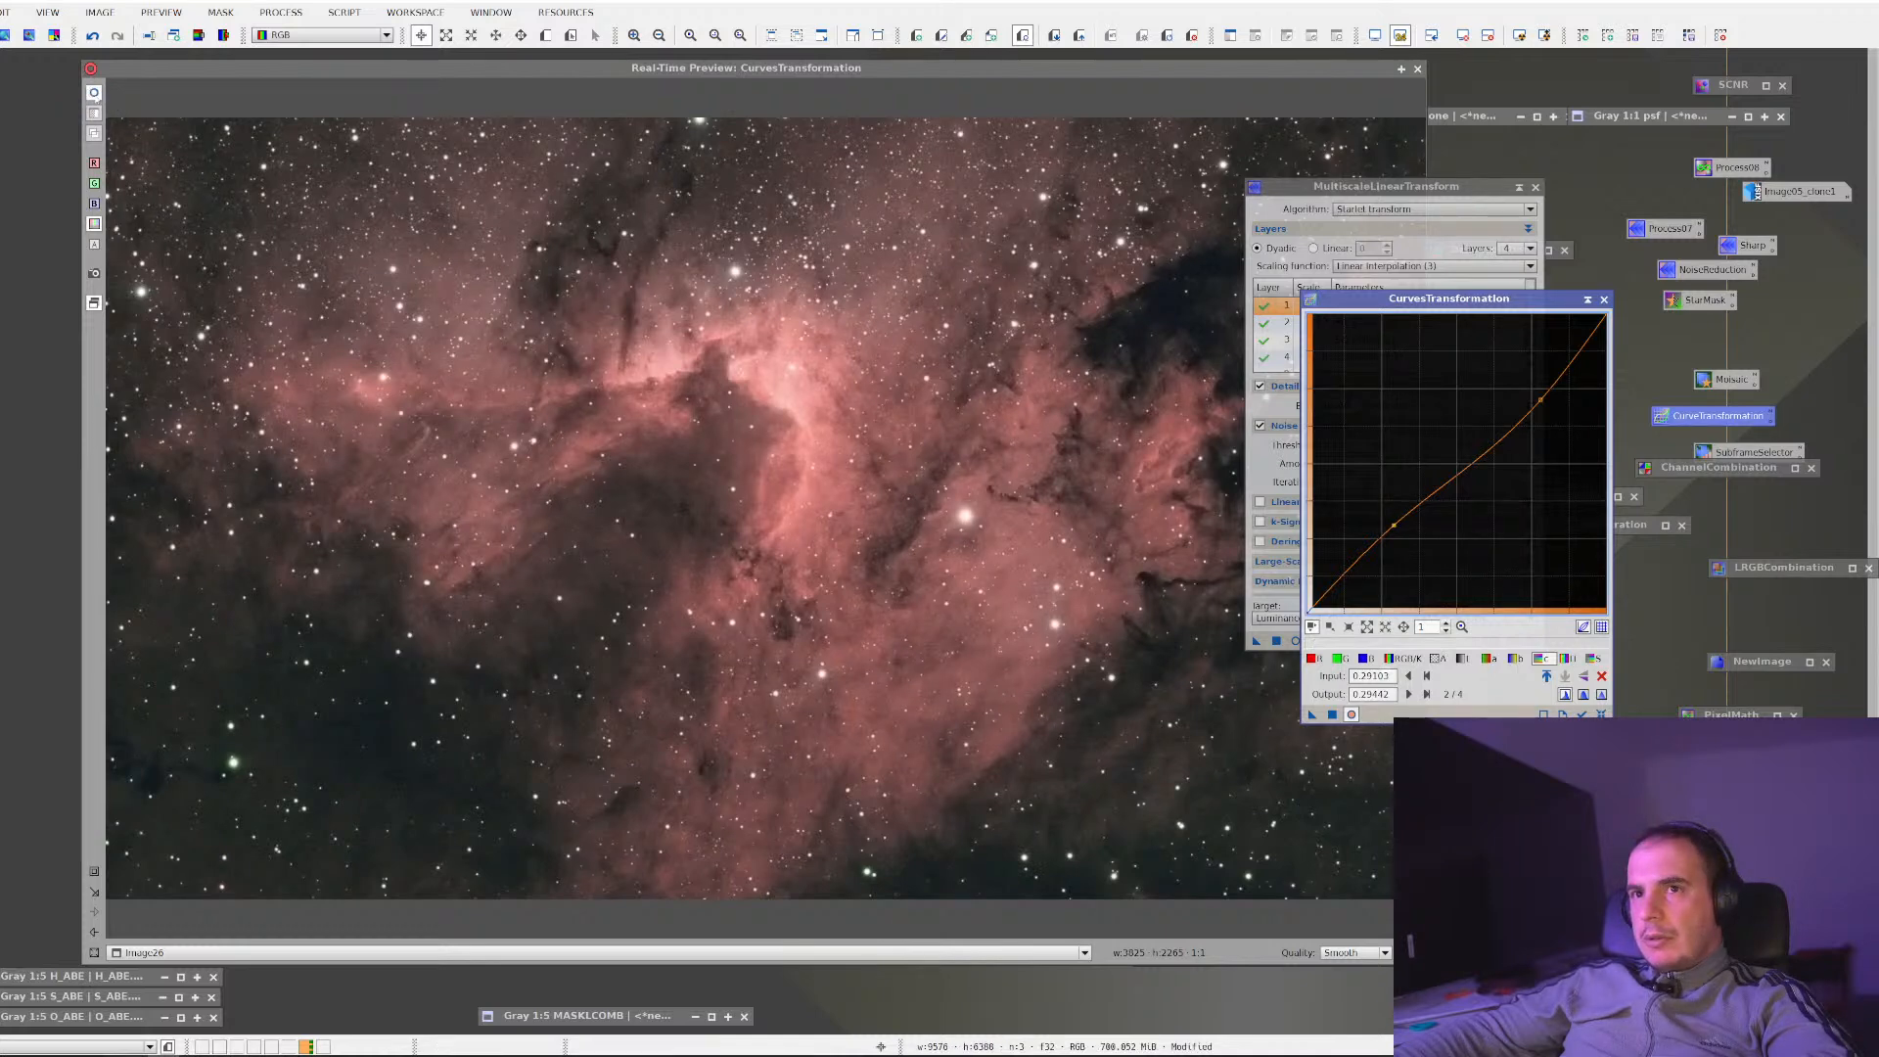
# Show the whole Image26 in the real-time preview and move the chrominance curve's lower point to about 0.186 input and 0.223 output
pyautogui.click(95, 95)
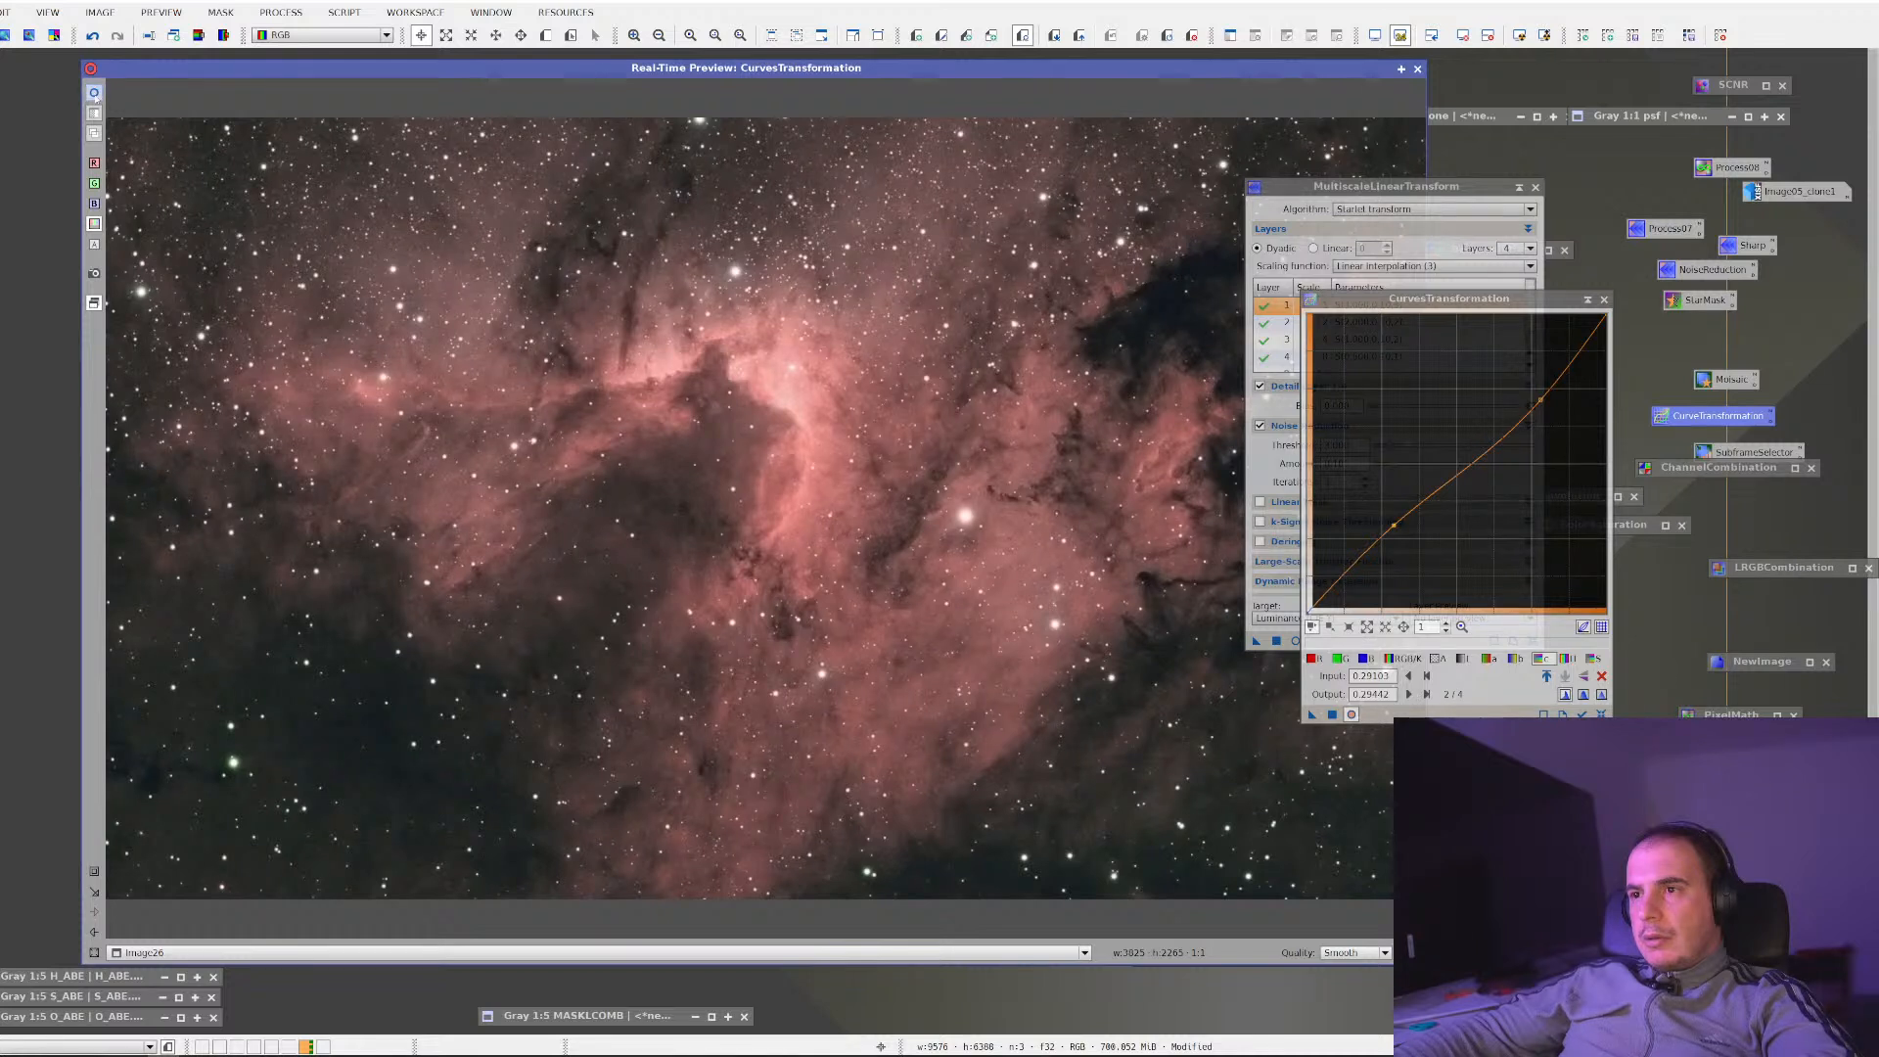
pyautogui.click(166, 953)
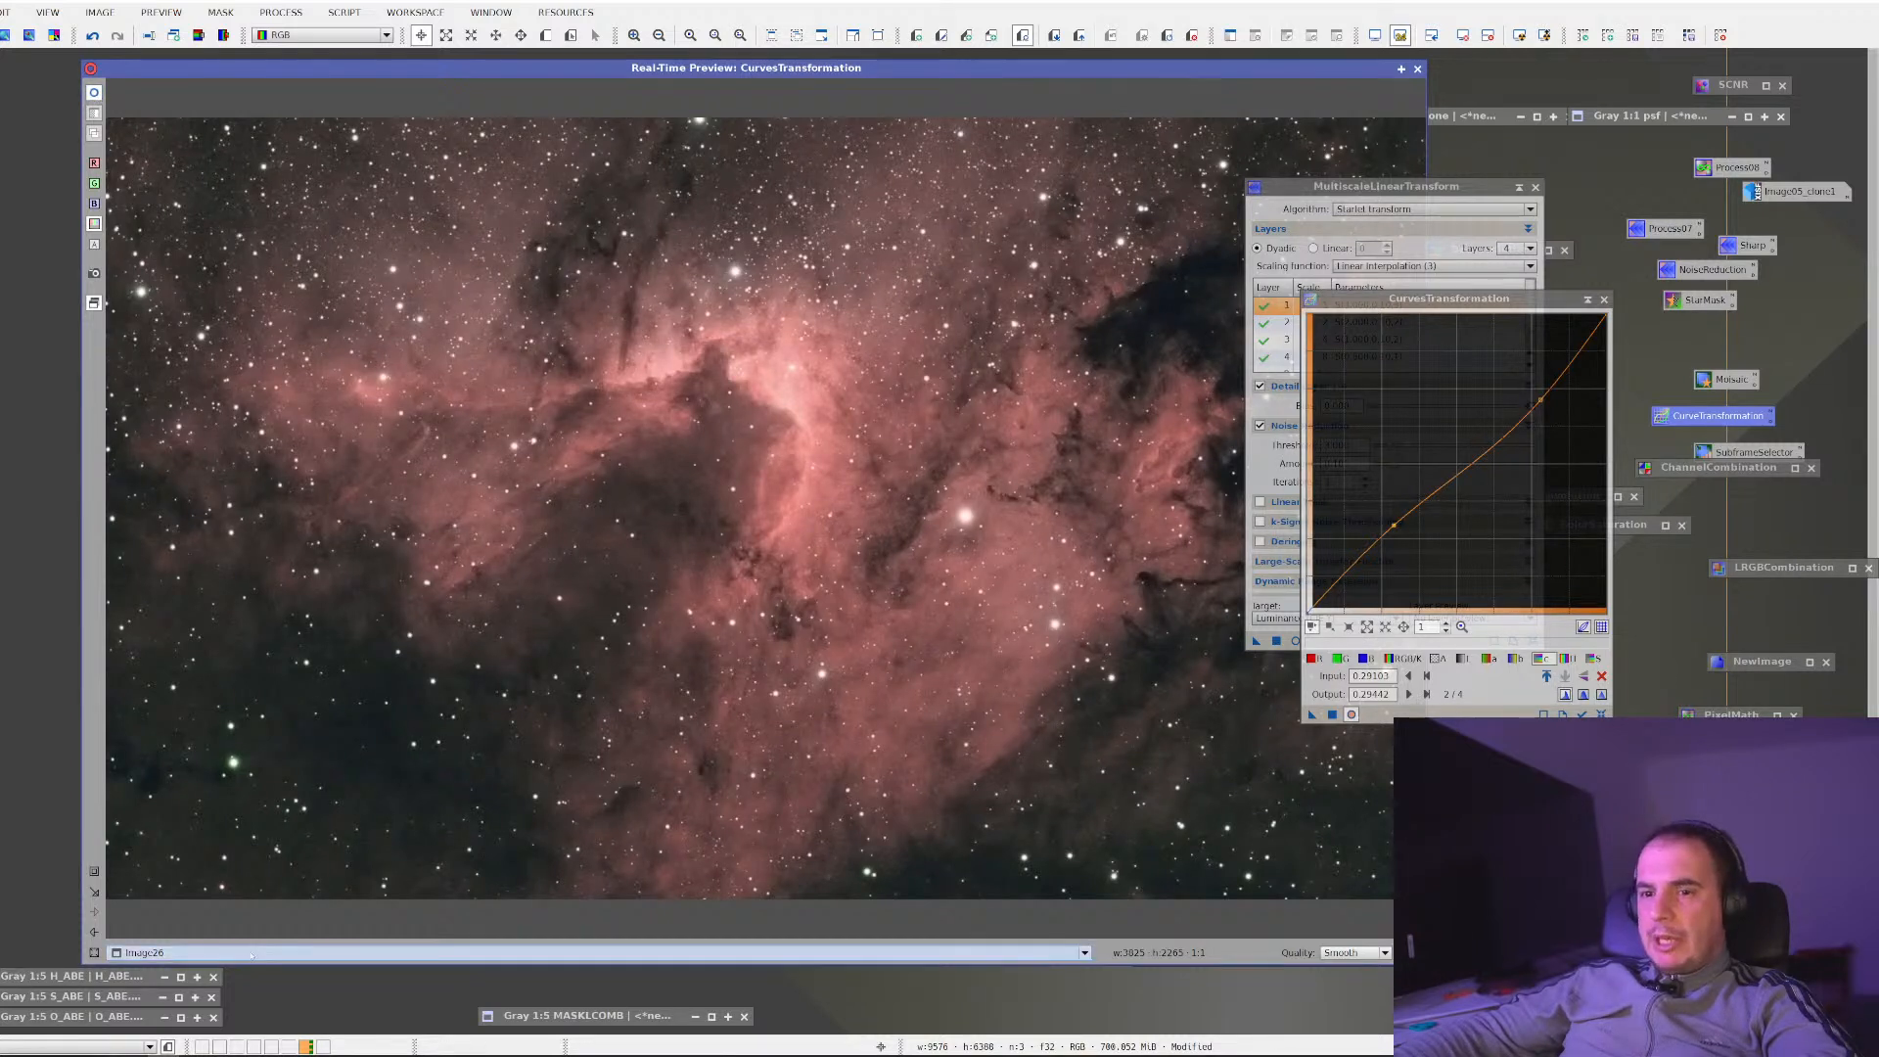
pyautogui.scroll(1, 167, 769)
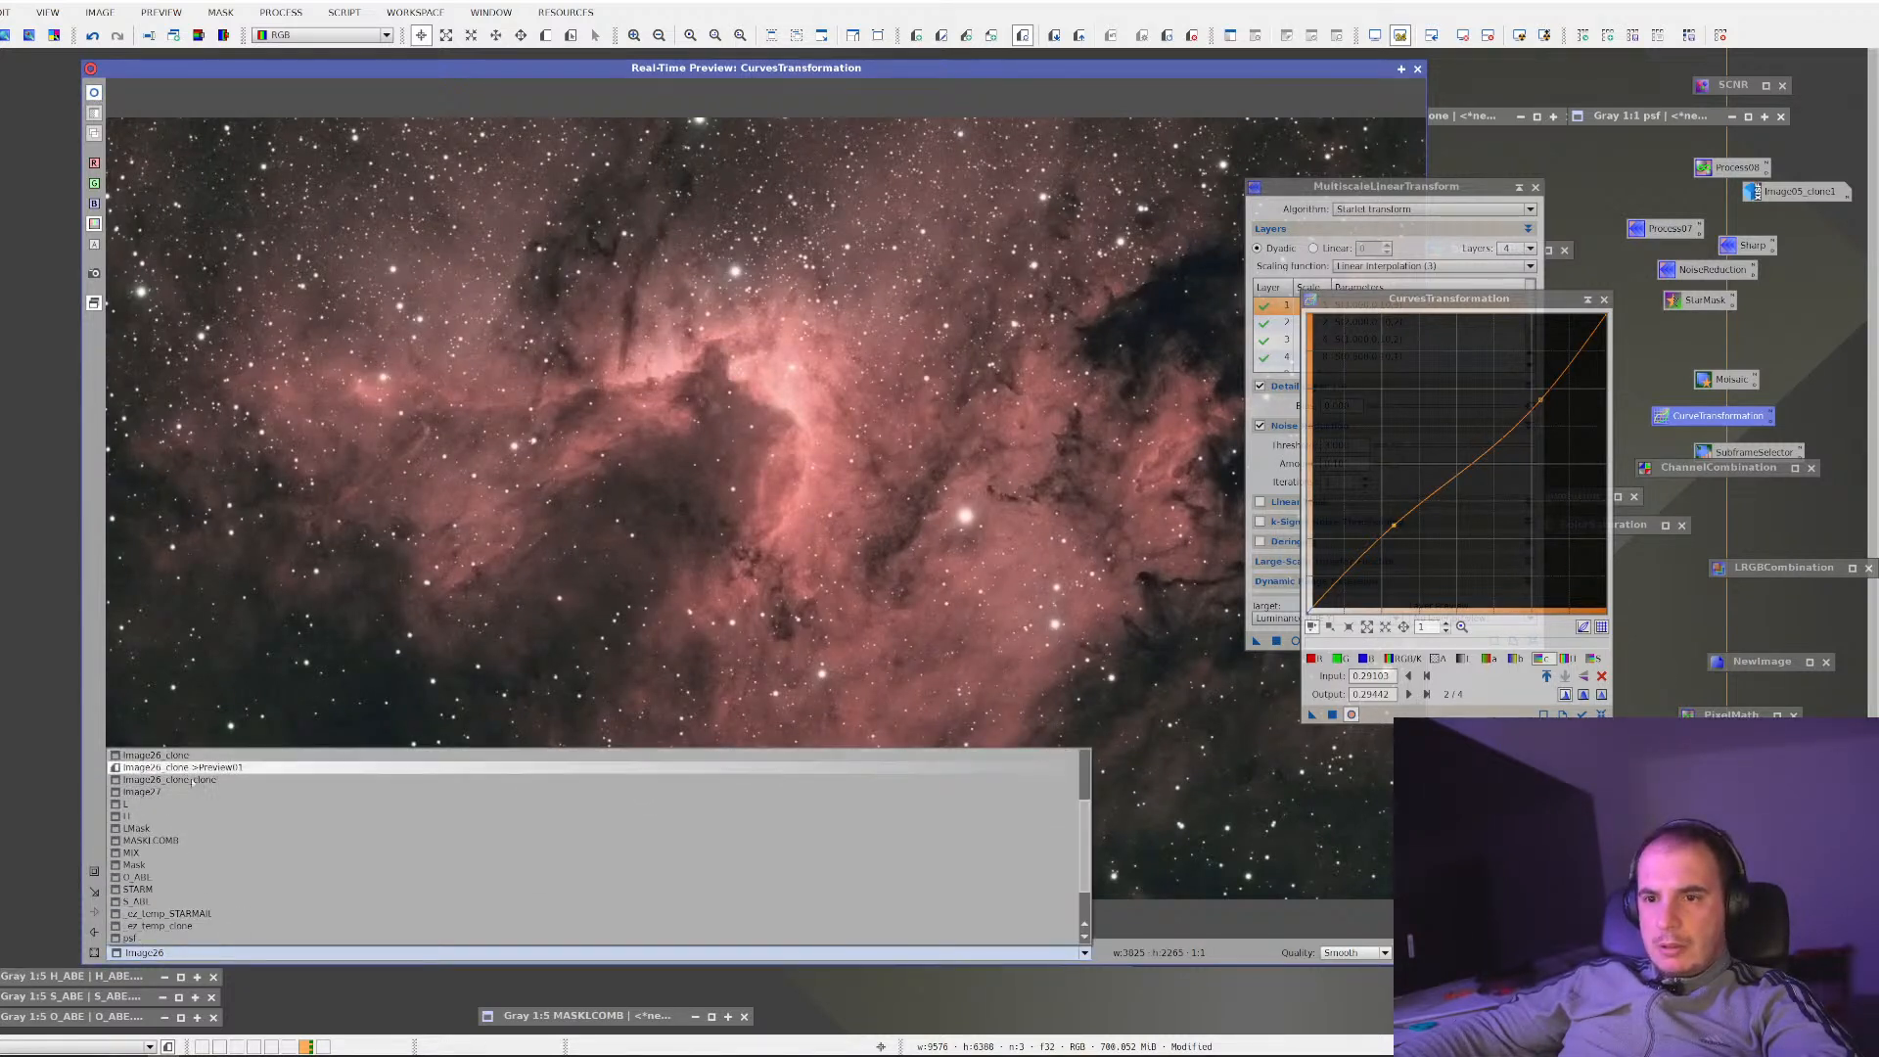
pyautogui.click(203, 756)
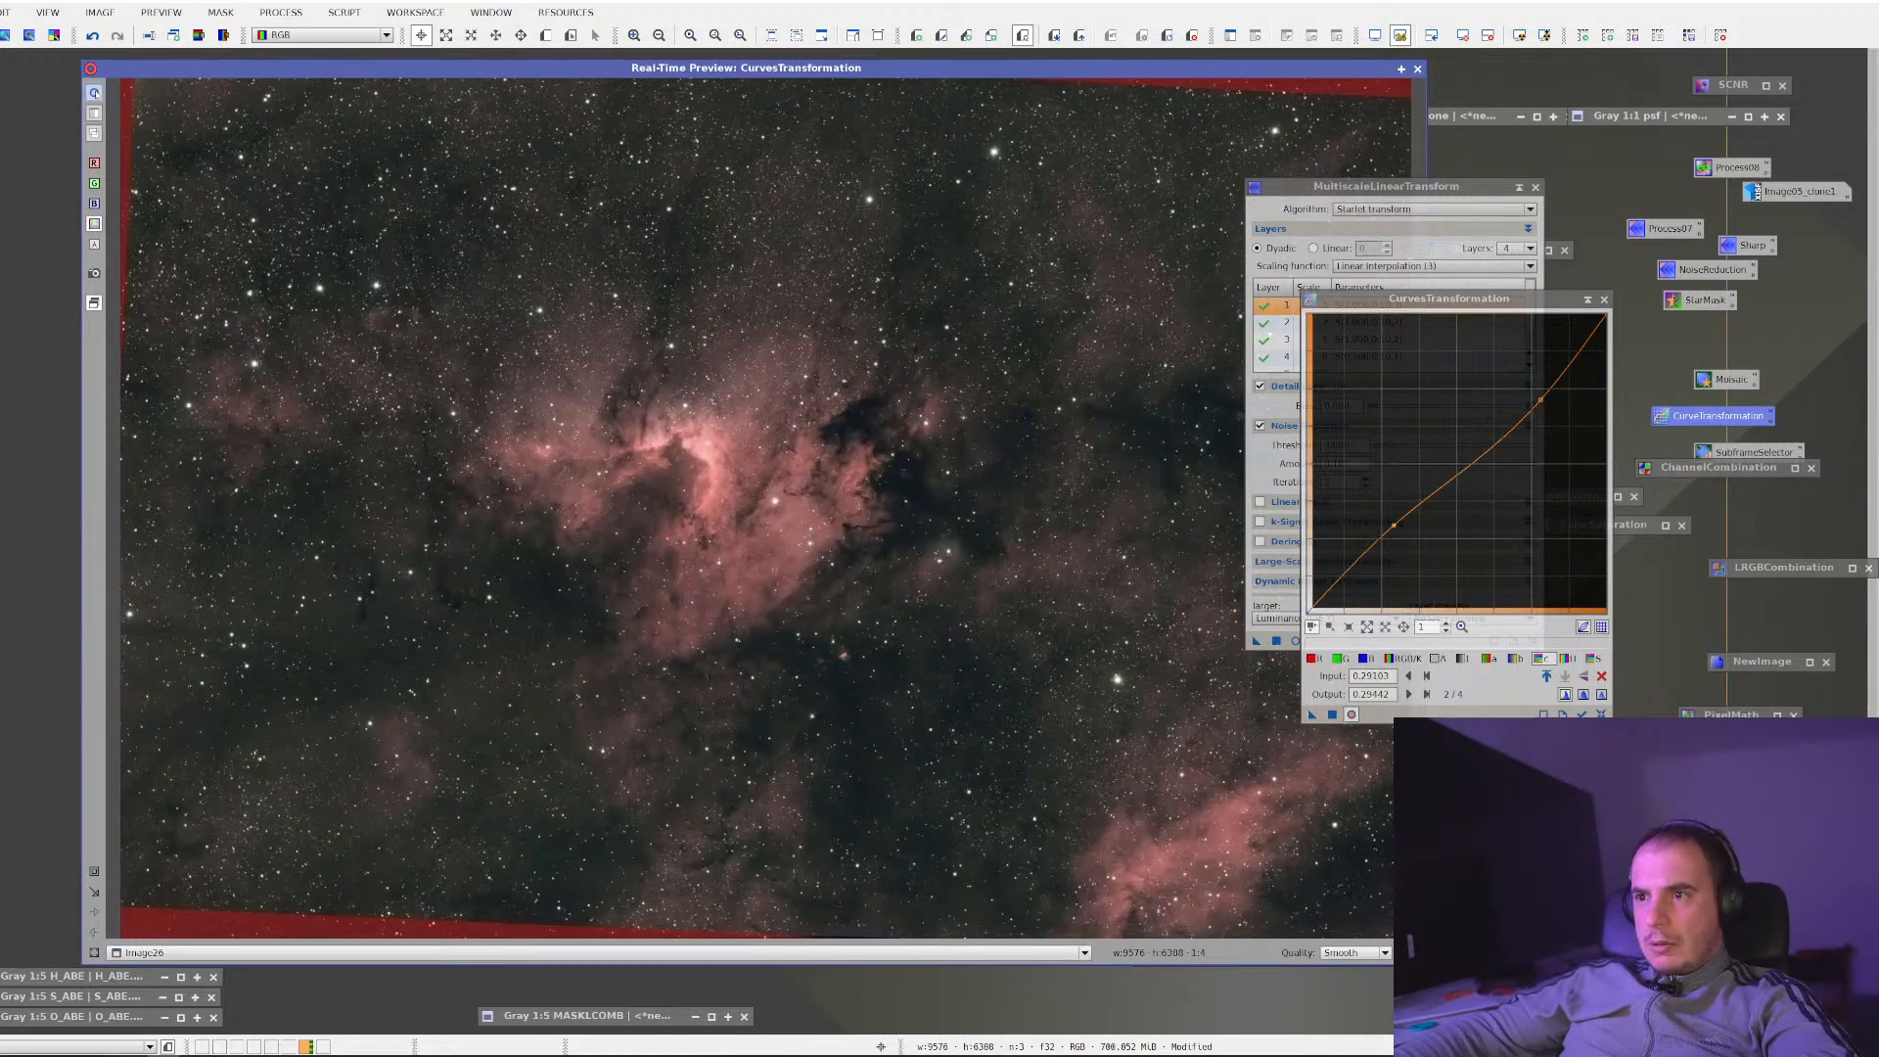
pyautogui.moveTo(1396, 525); pyautogui.dragTo(1362, 546)
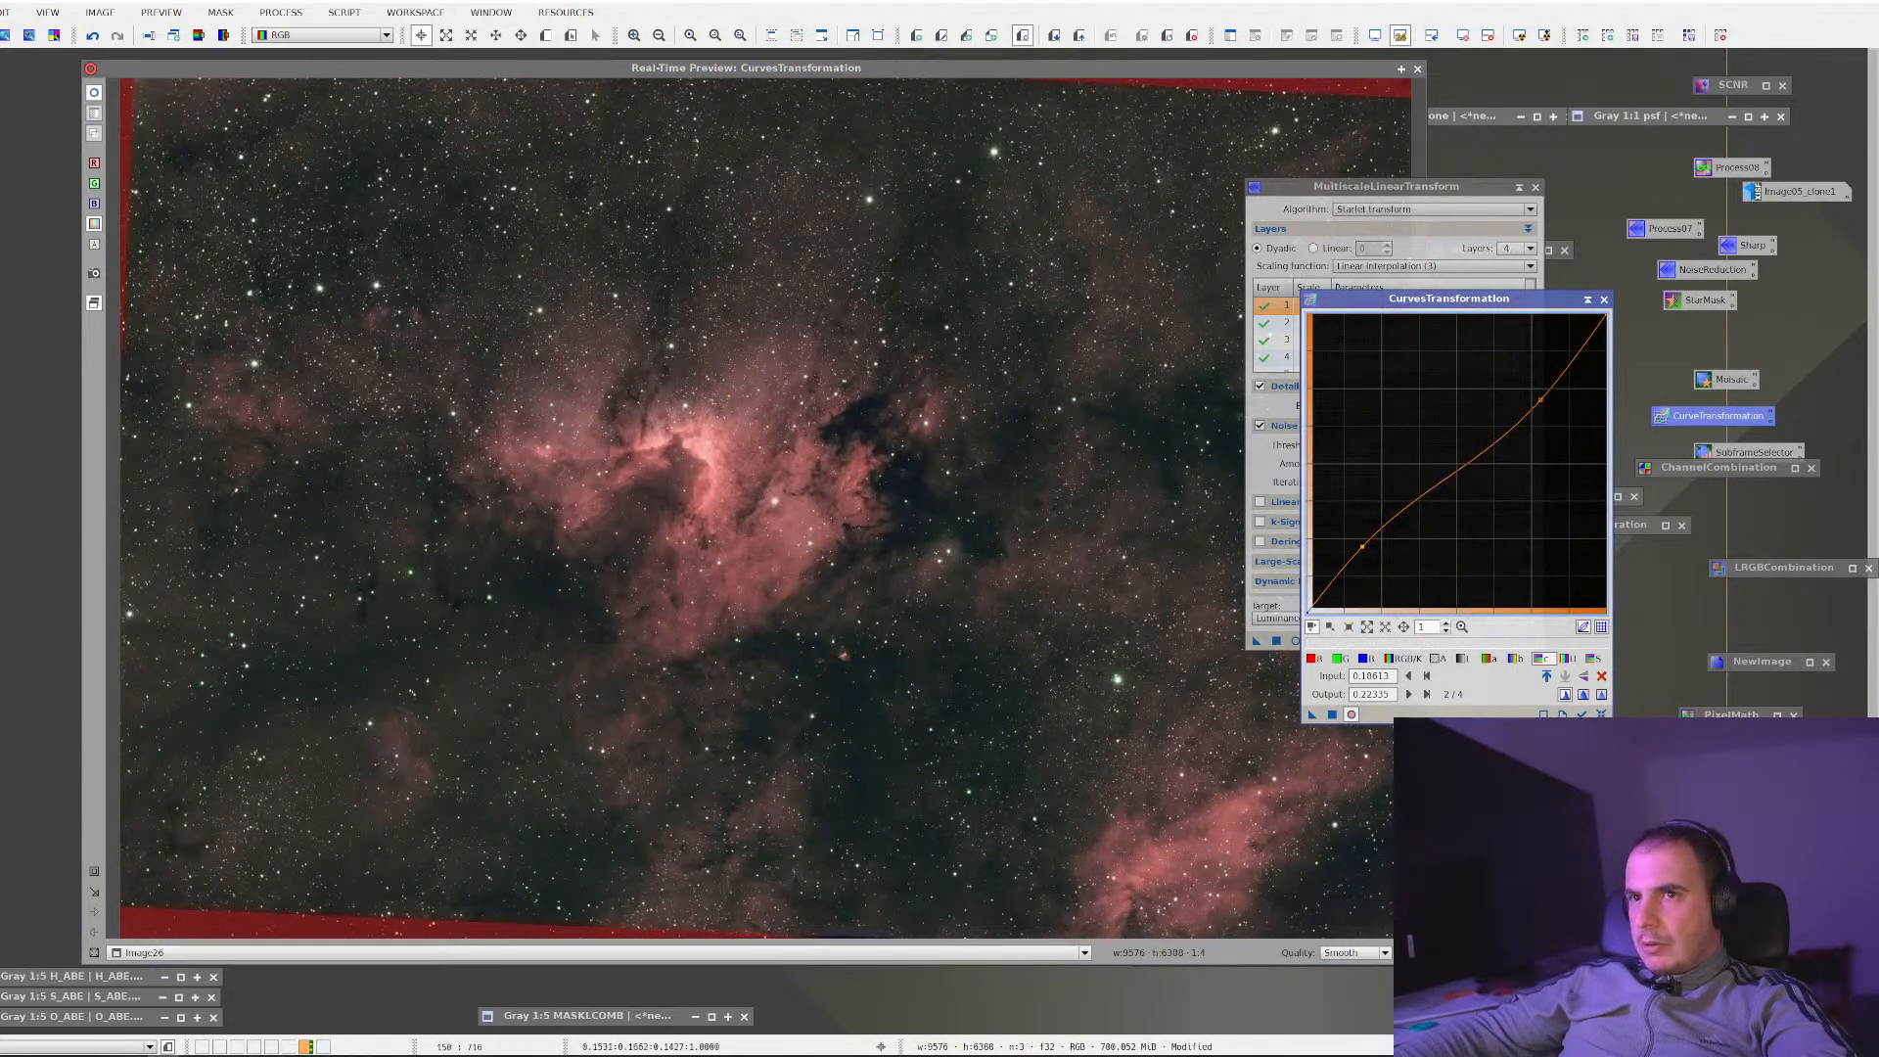
# Compare the preview with and without the chrominance curve and examine the central nebula up close
pyautogui.click(94, 94)
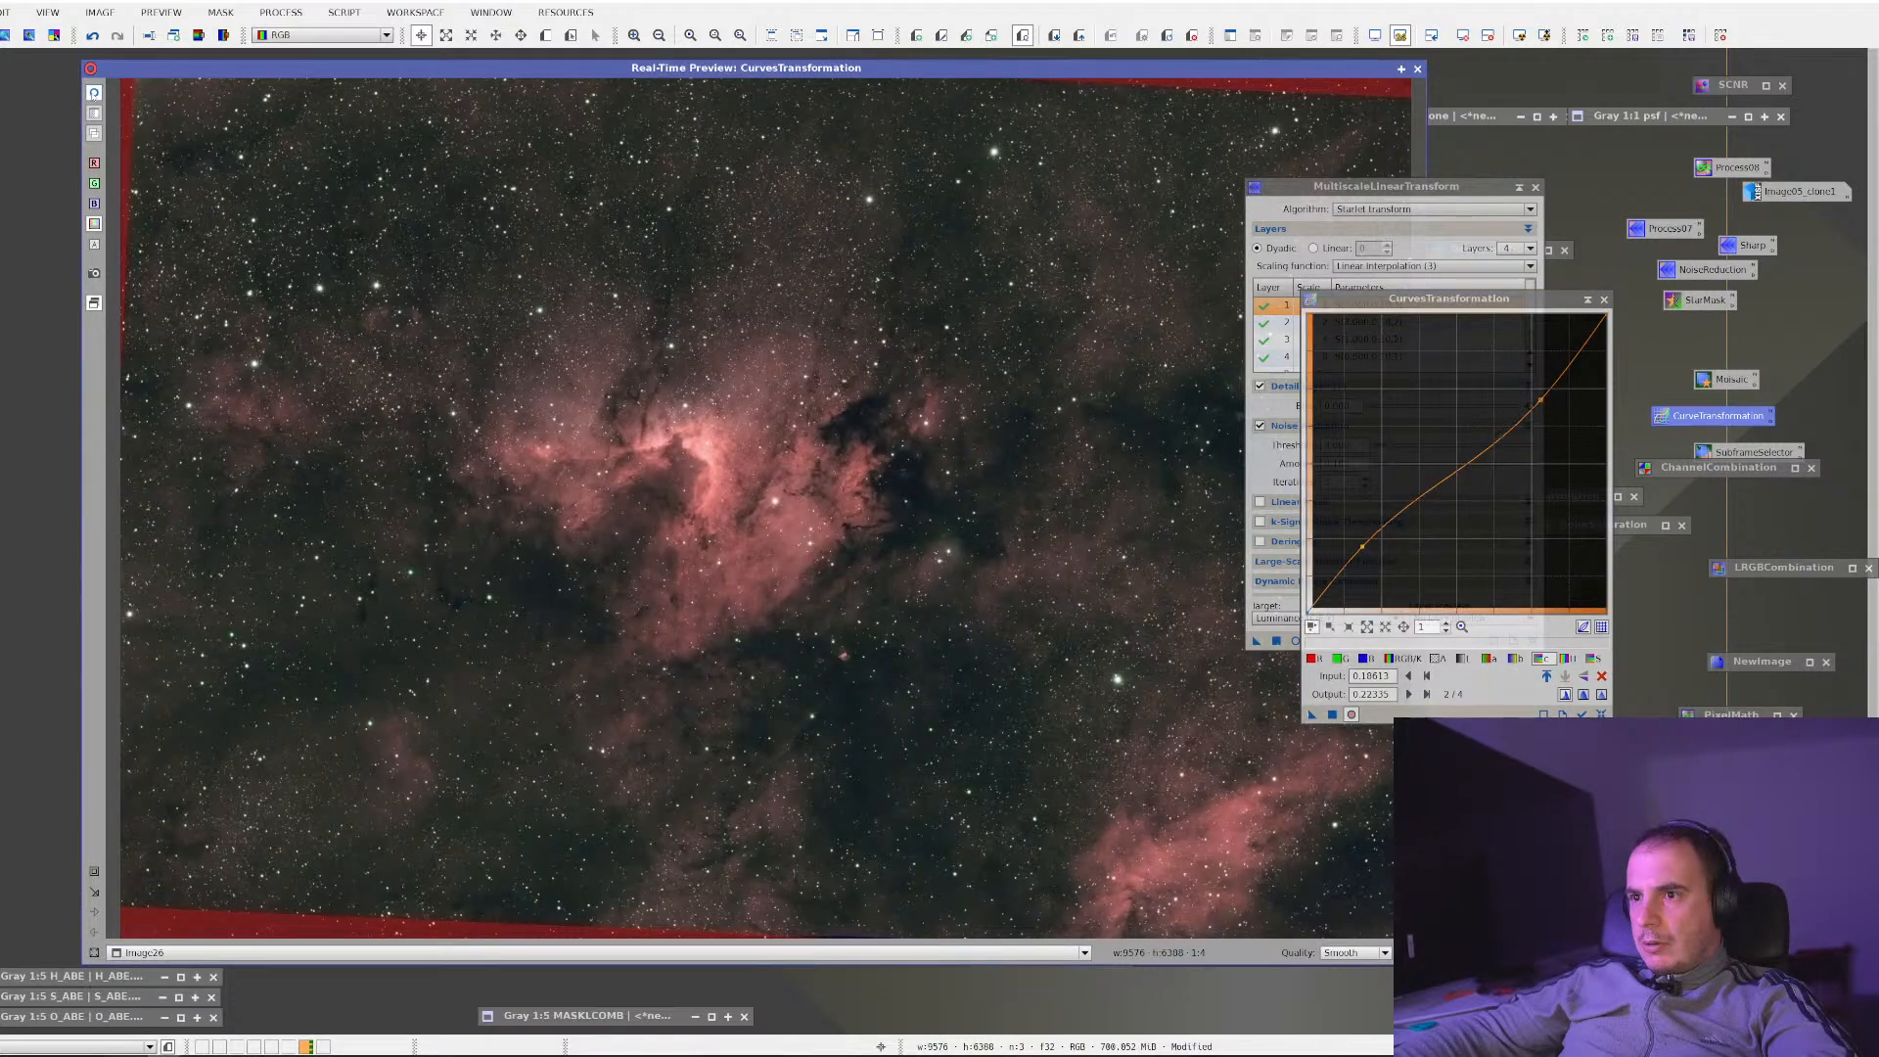
pyautogui.moveTo(496, 355); pyautogui.dragTo(972, 681)
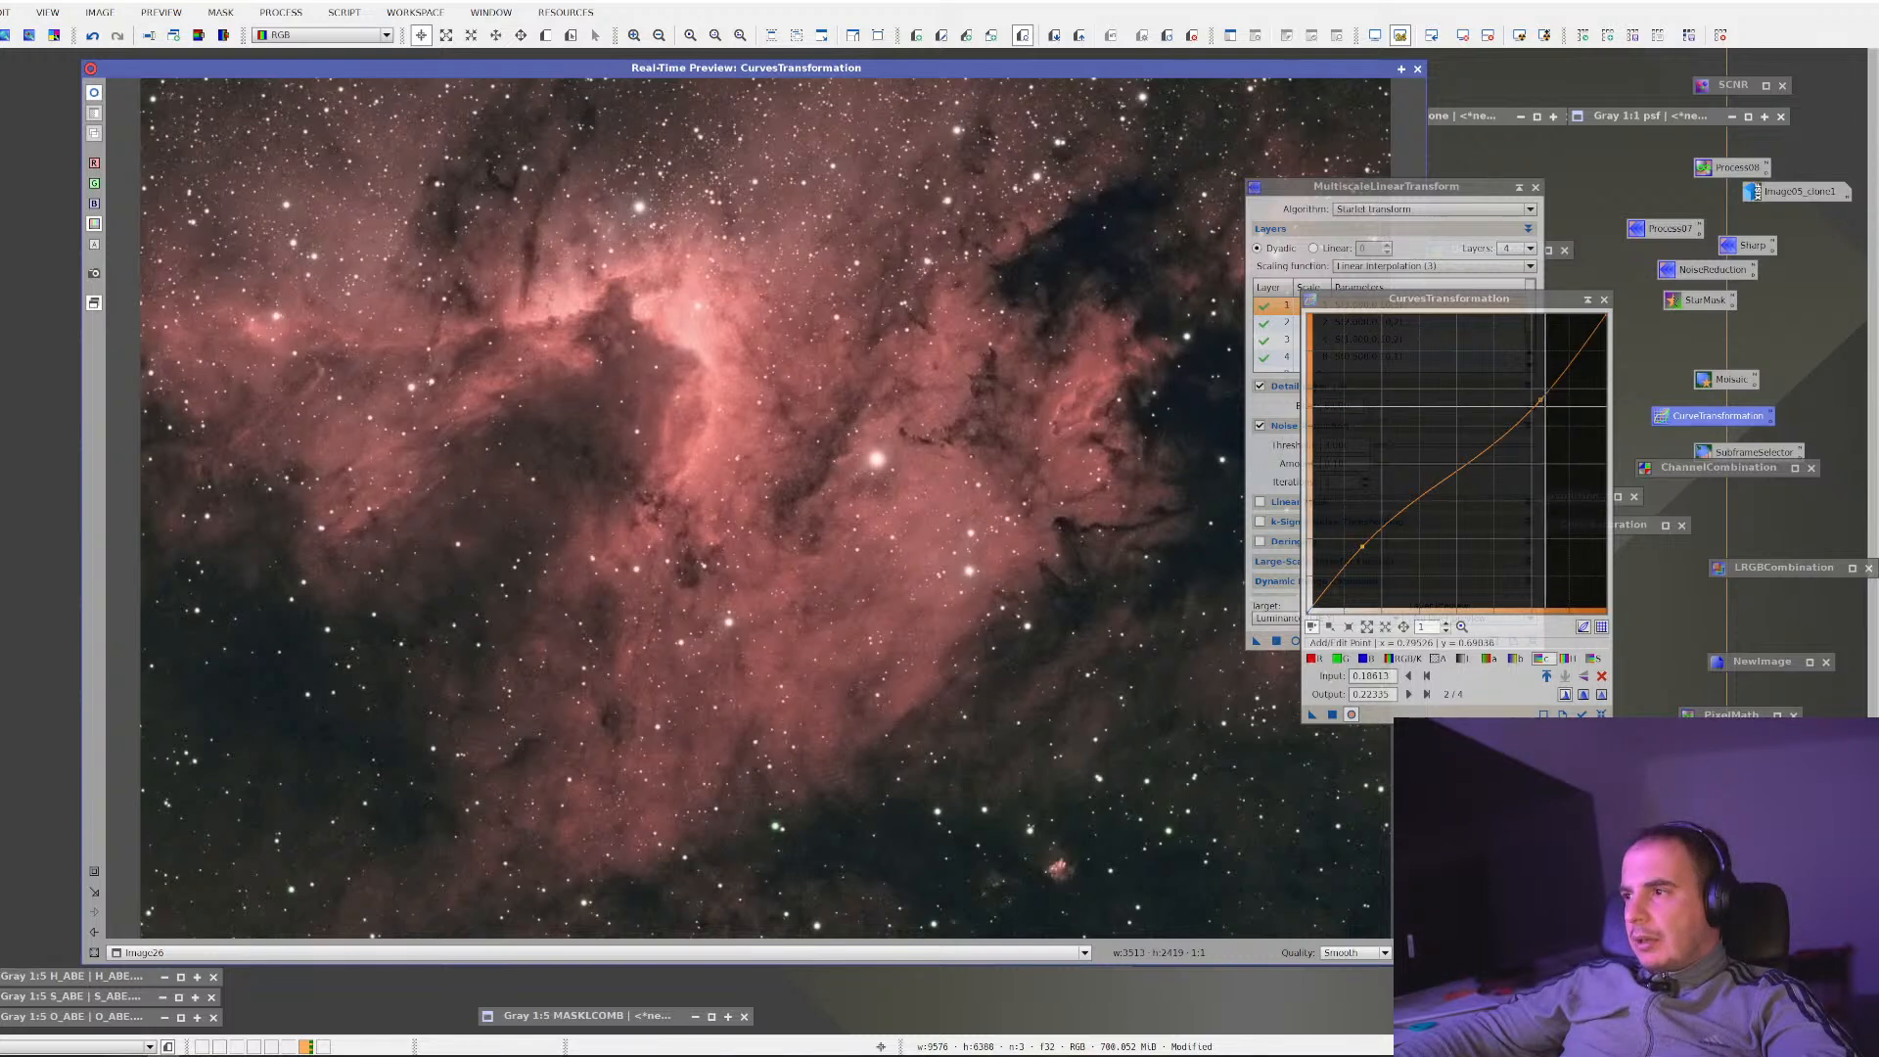
pyautogui.click(1543, 399)
pyautogui.moveTo(1542, 399); pyautogui.dragTo(1570, 460)
pyautogui.press('Delete')
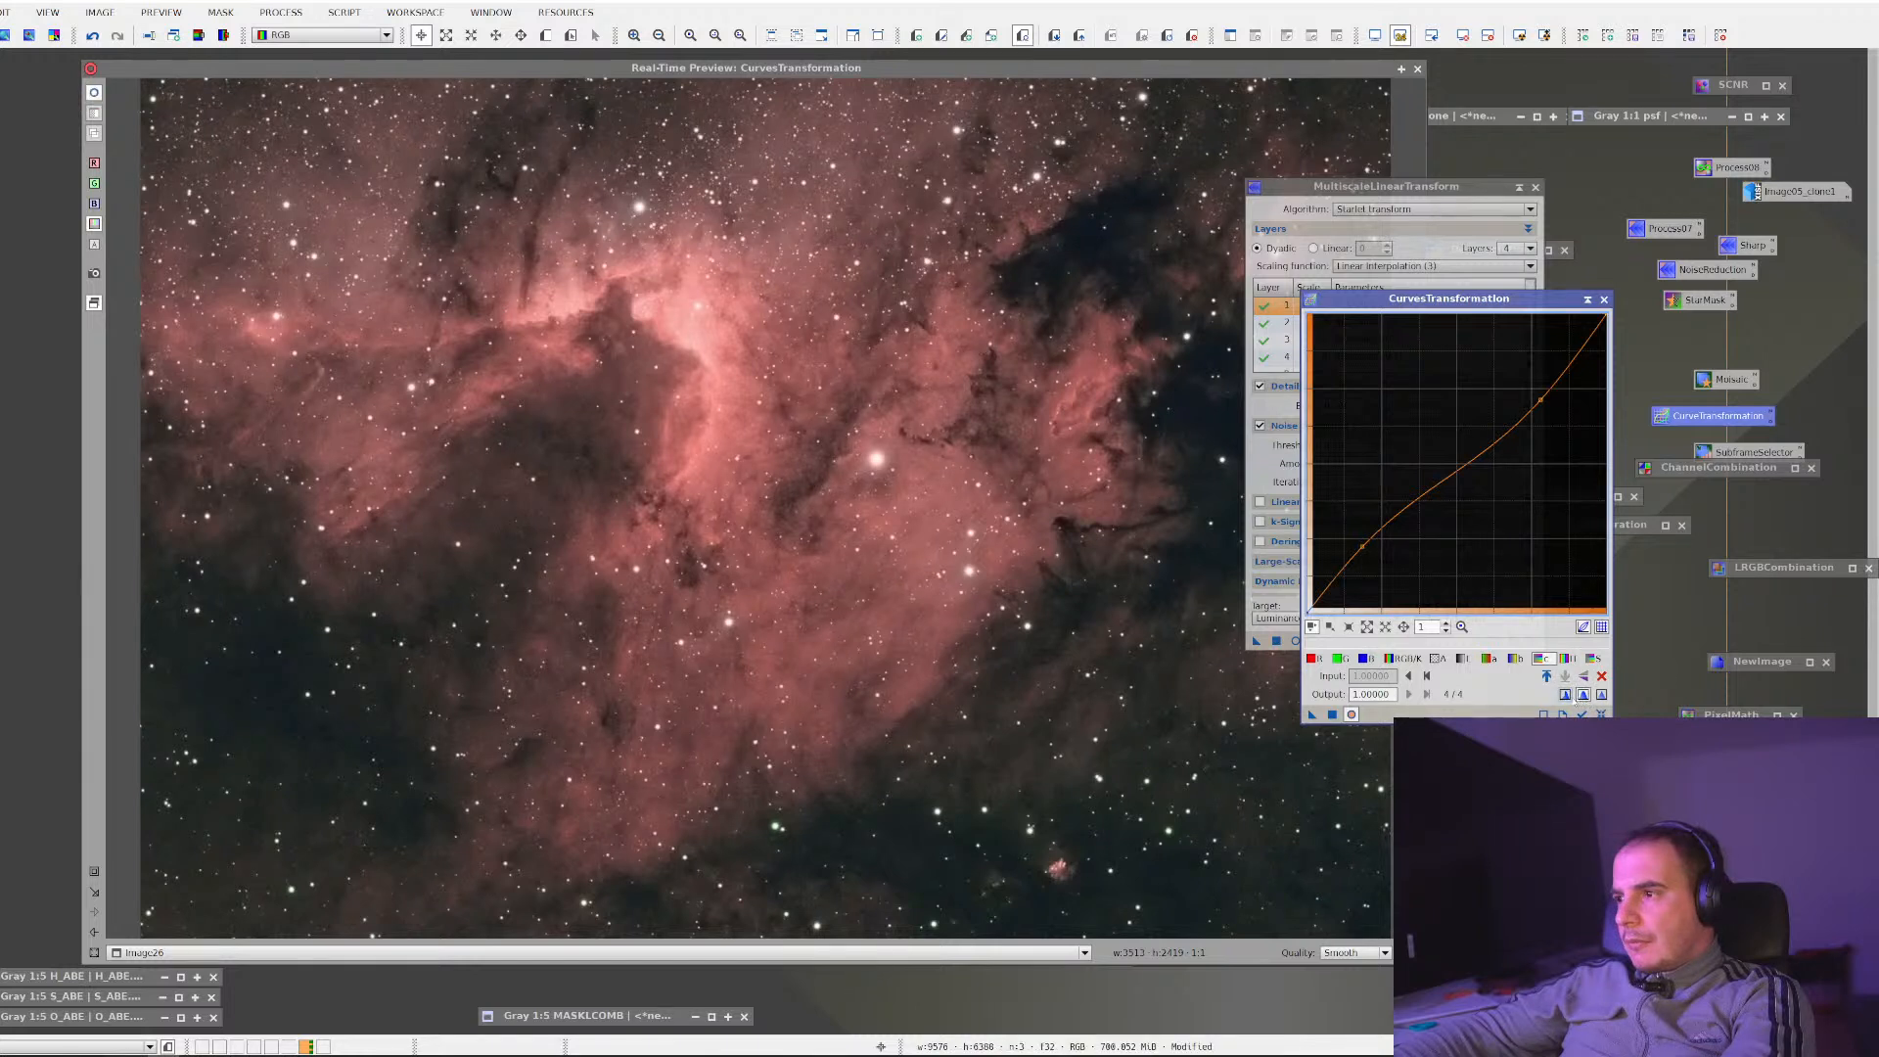
# Test linear and smooth interpolation for the chrominance curve, apply the smooth curve to Image26 and reset the curves
pyautogui.click(1602, 694)
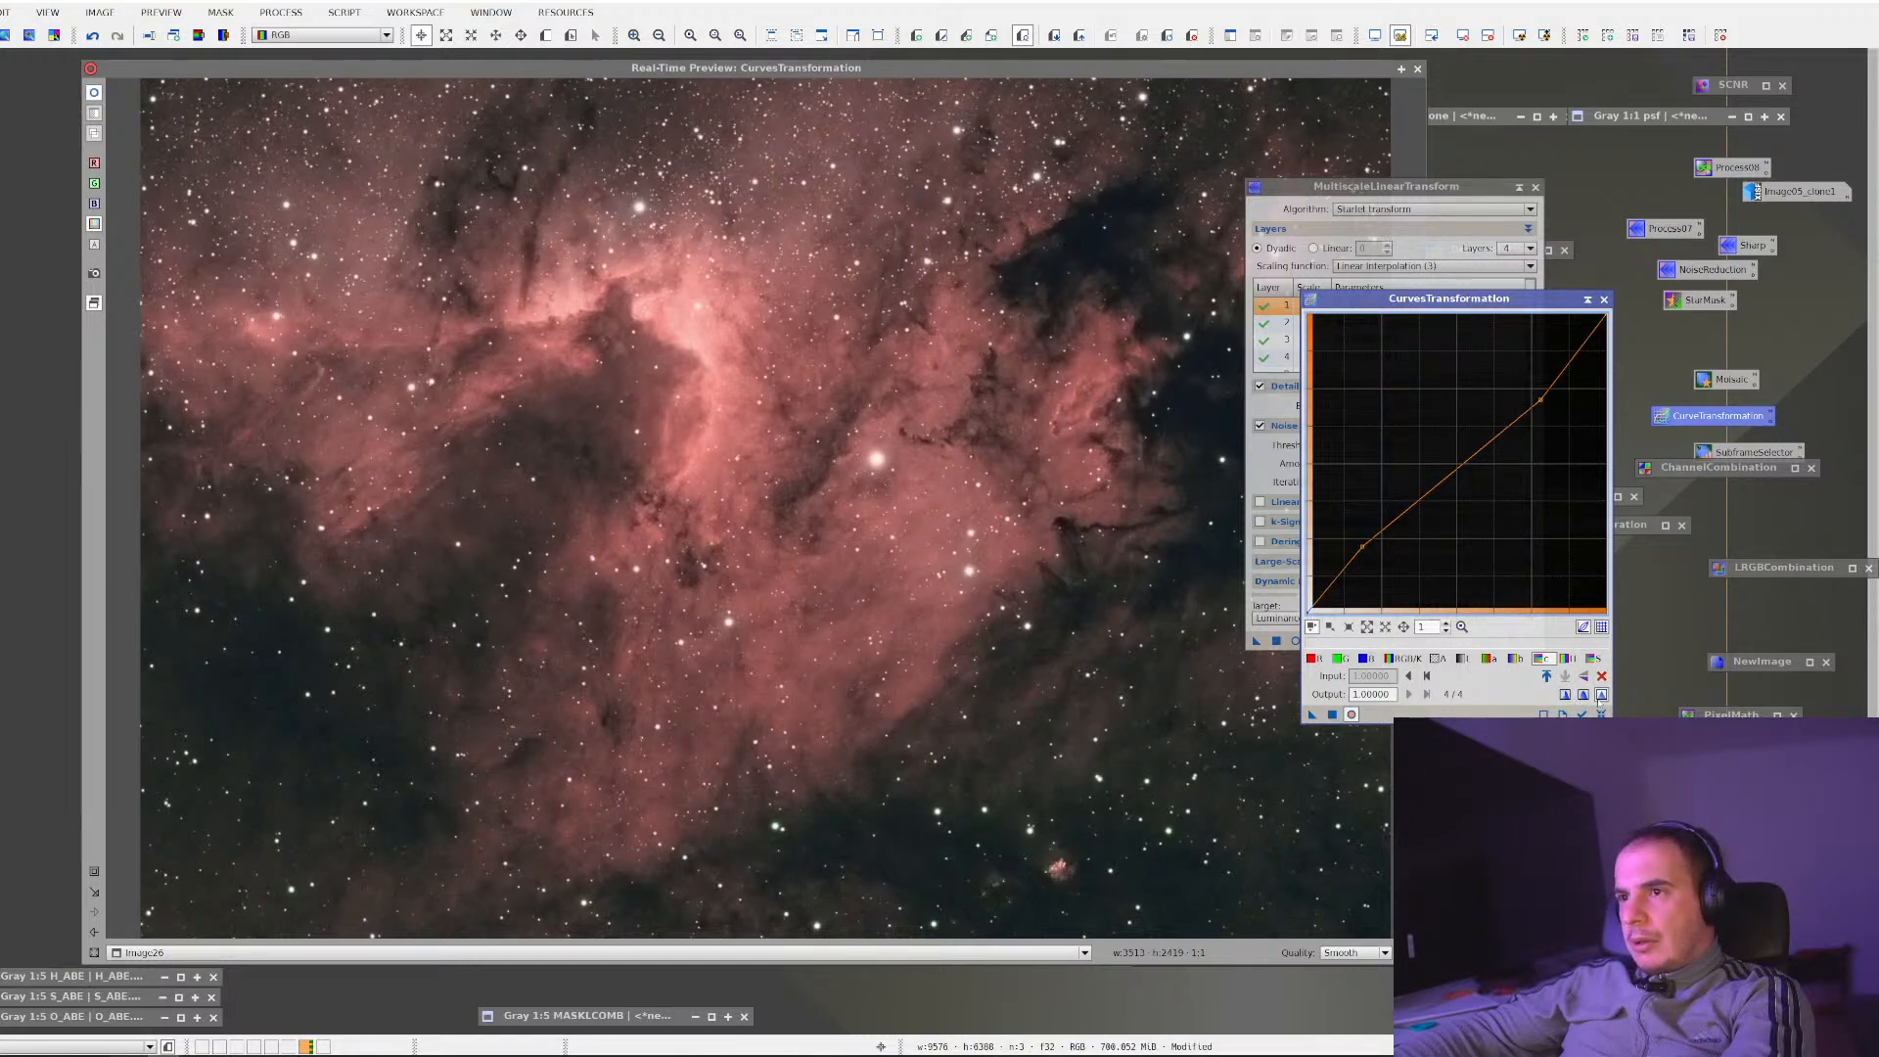
pyautogui.click(1582, 695)
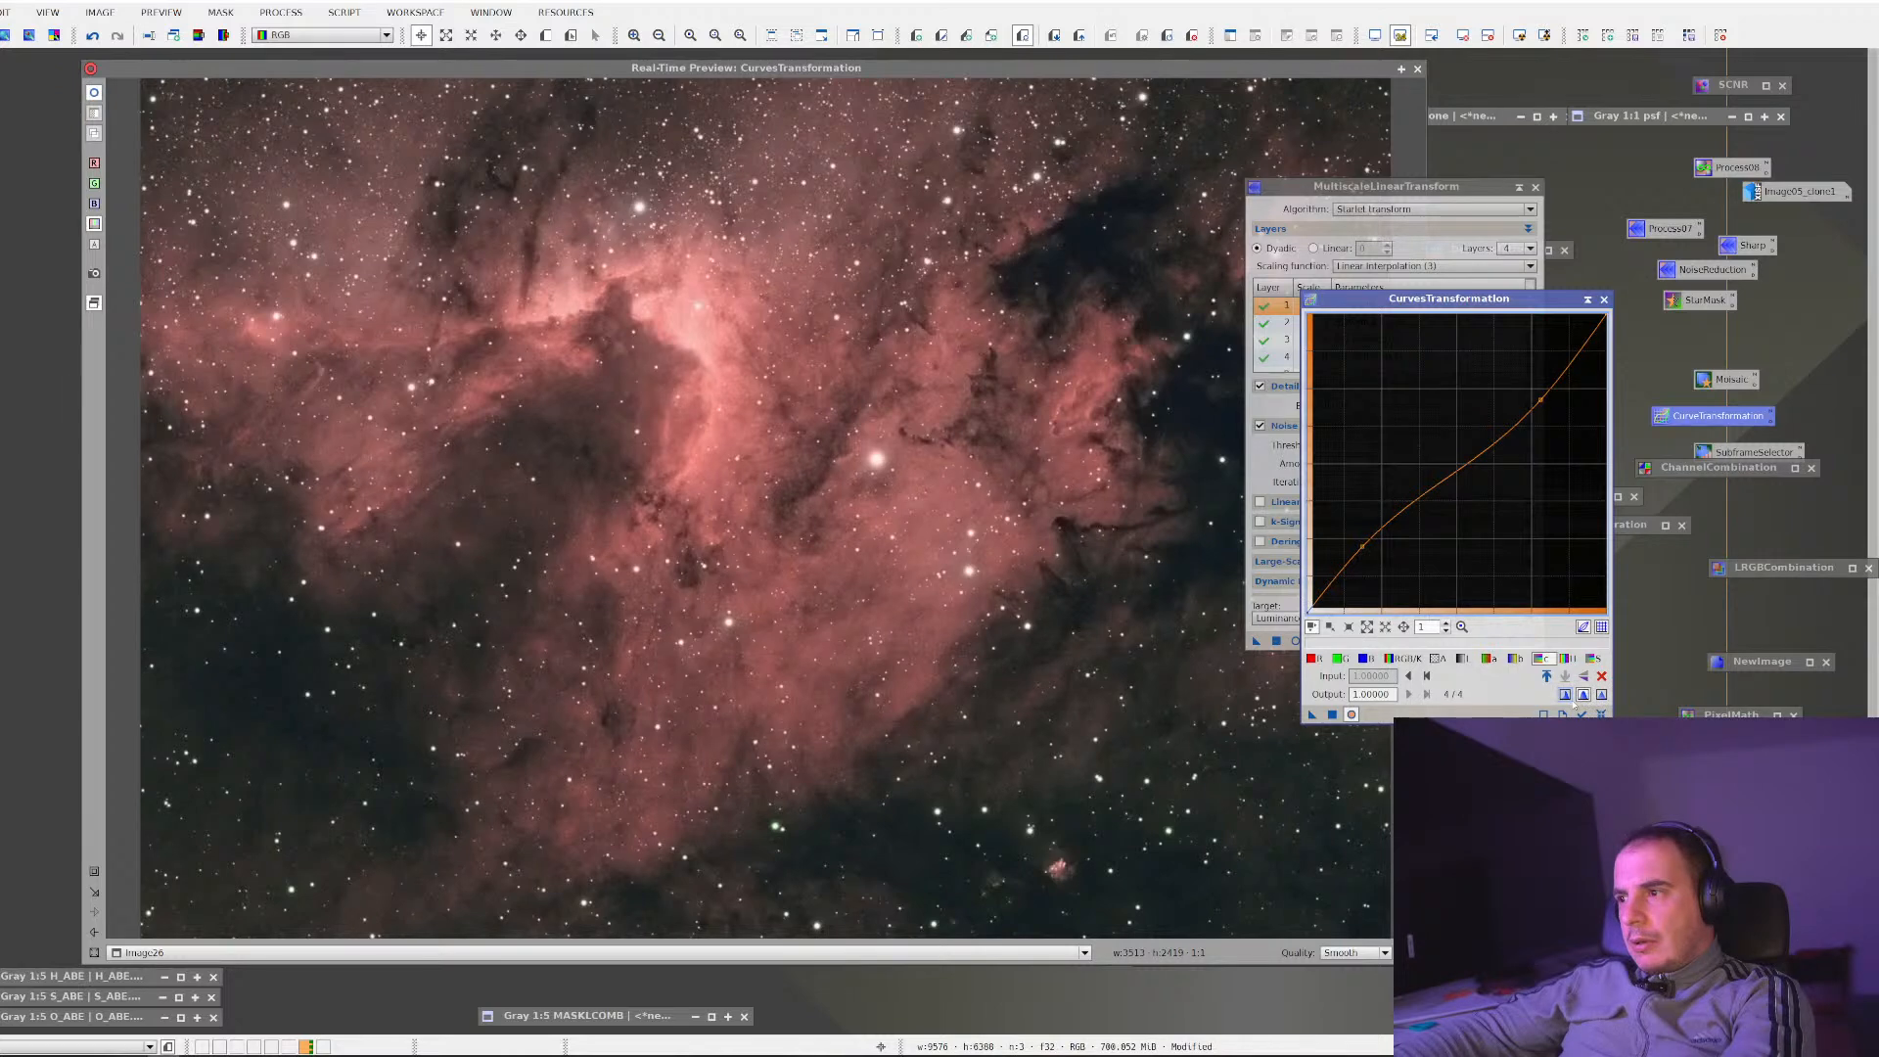
pyautogui.click(1566, 695)
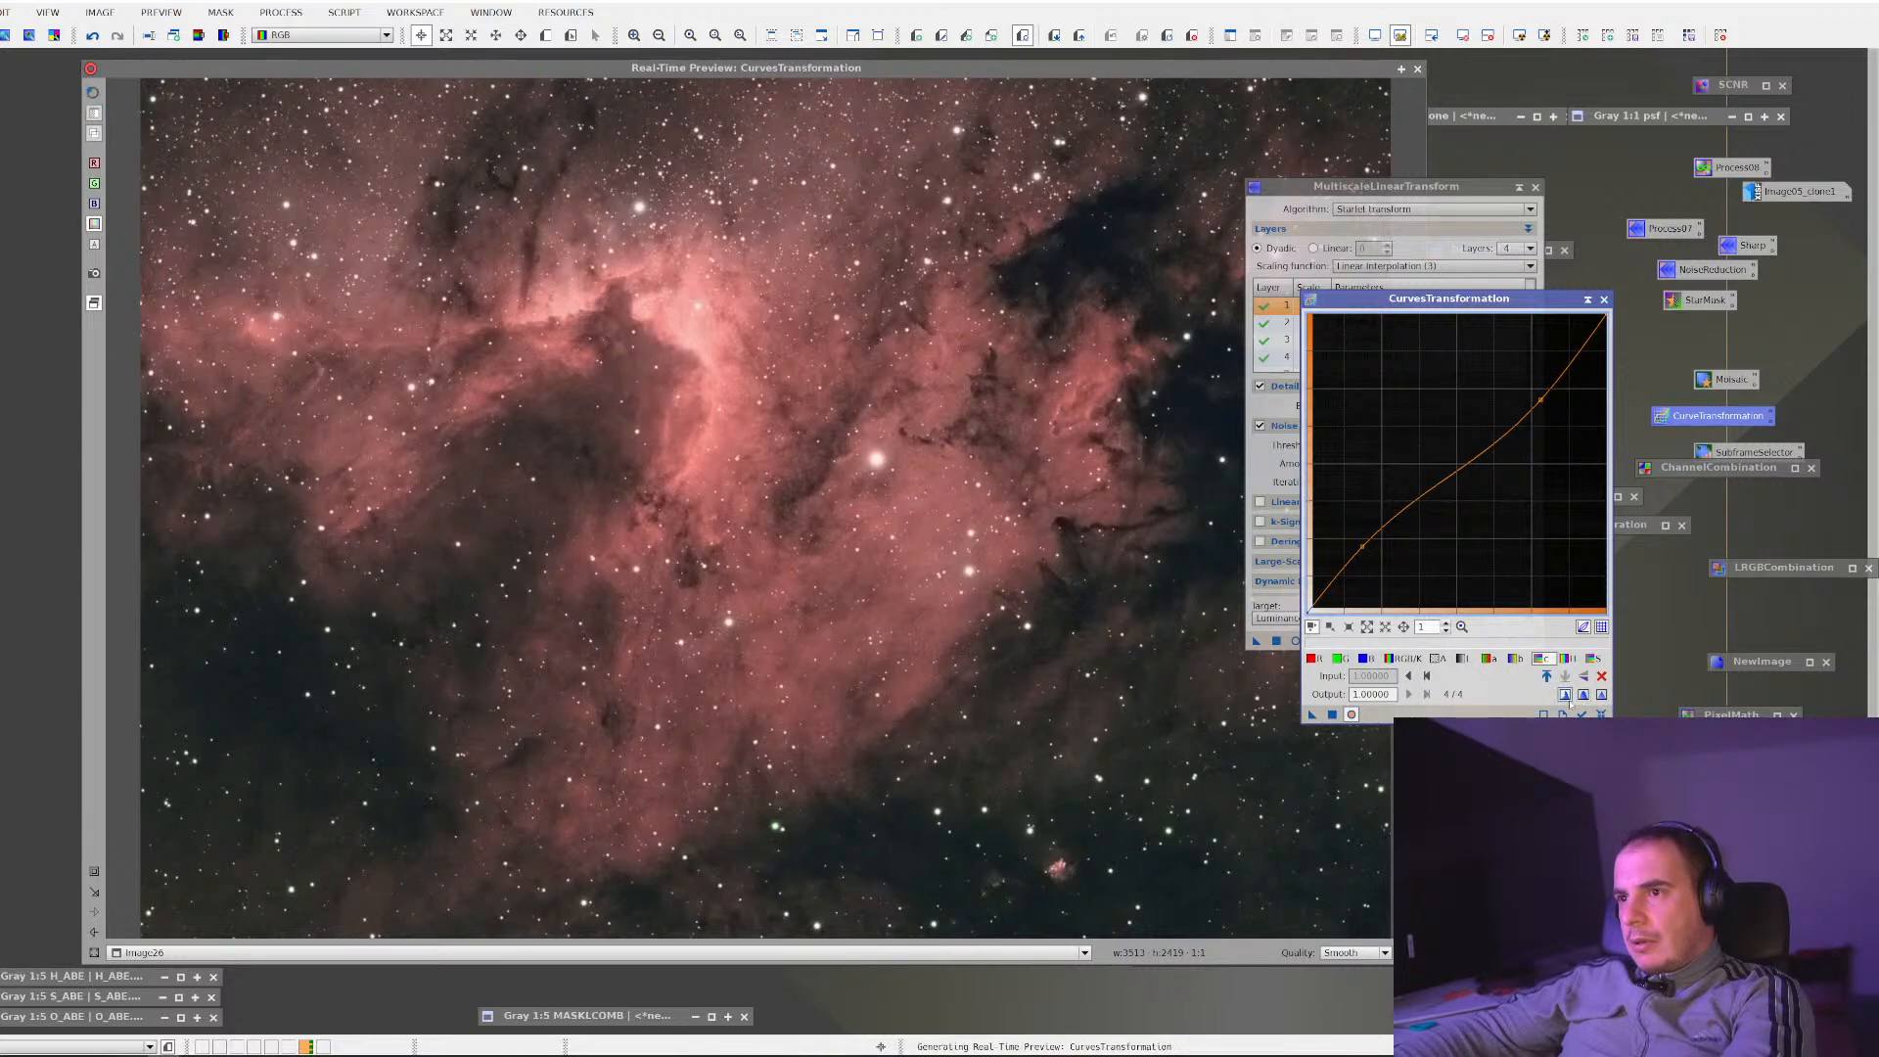
pyautogui.click(1332, 716)
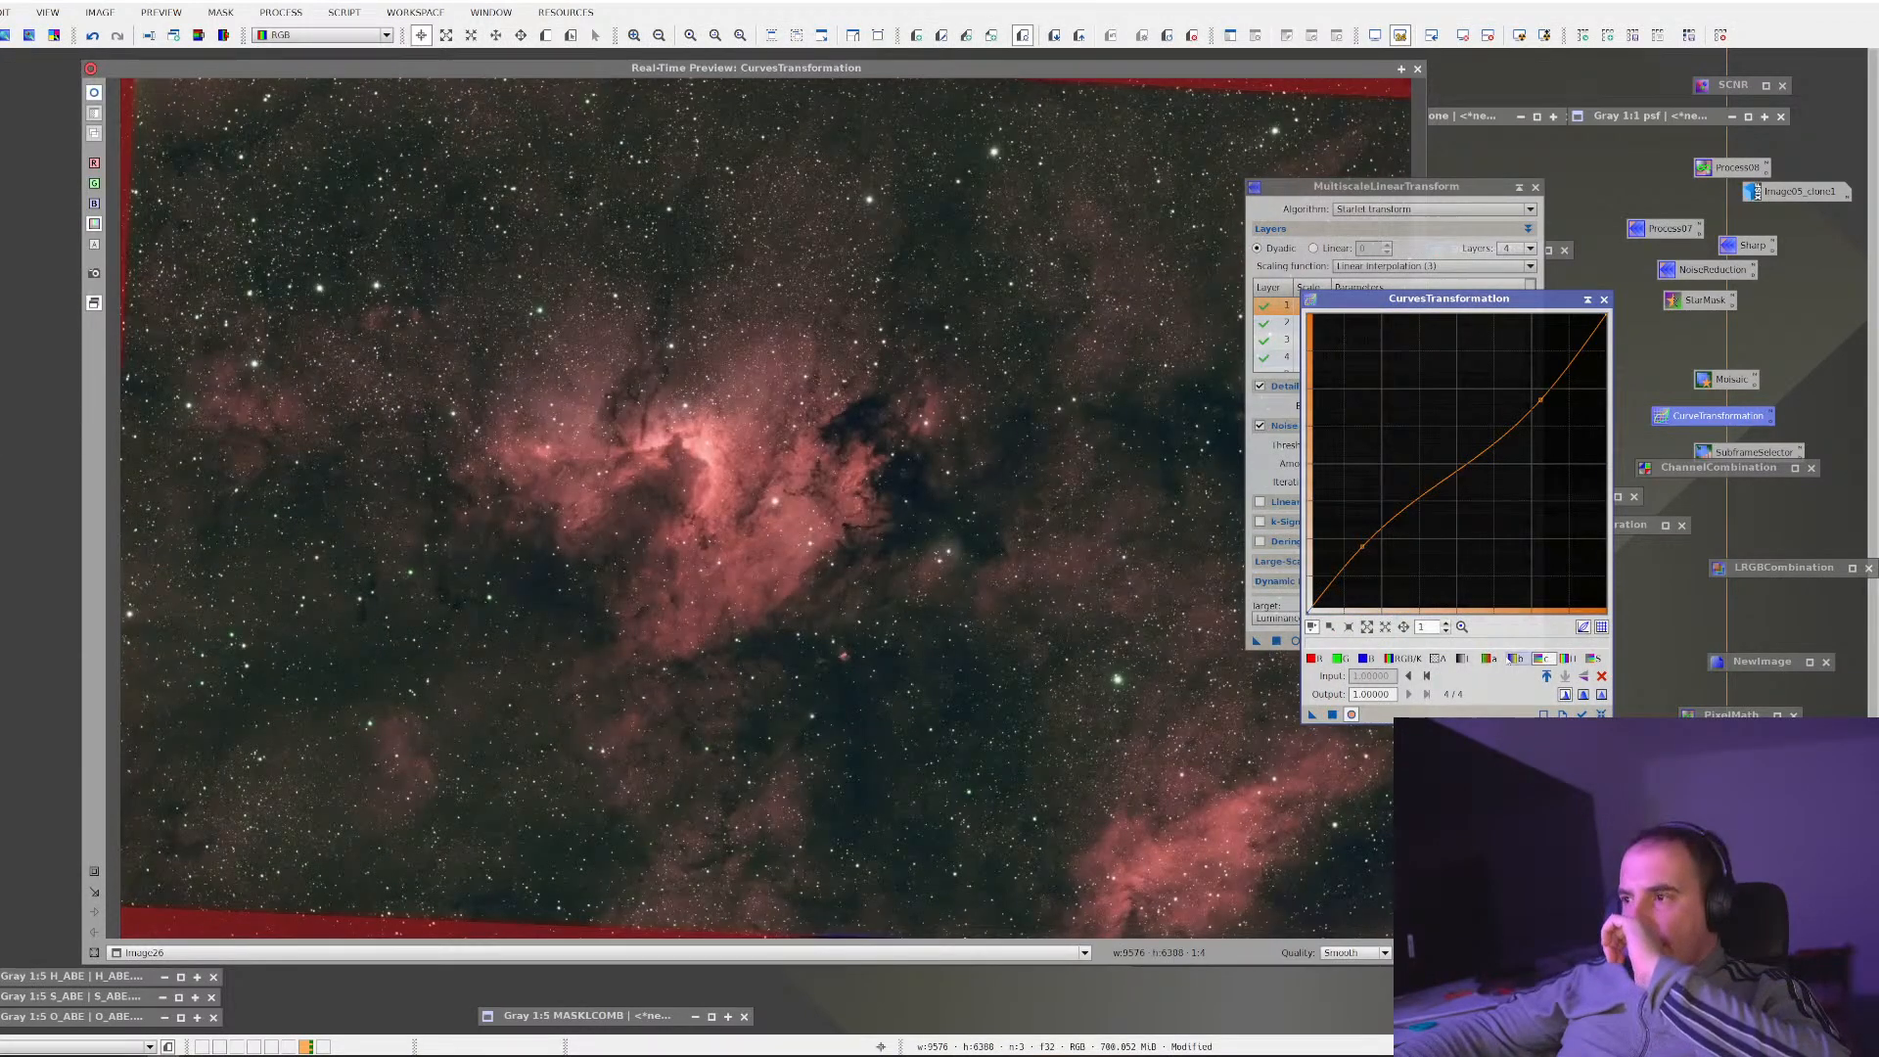
pyautogui.click(1602, 715)
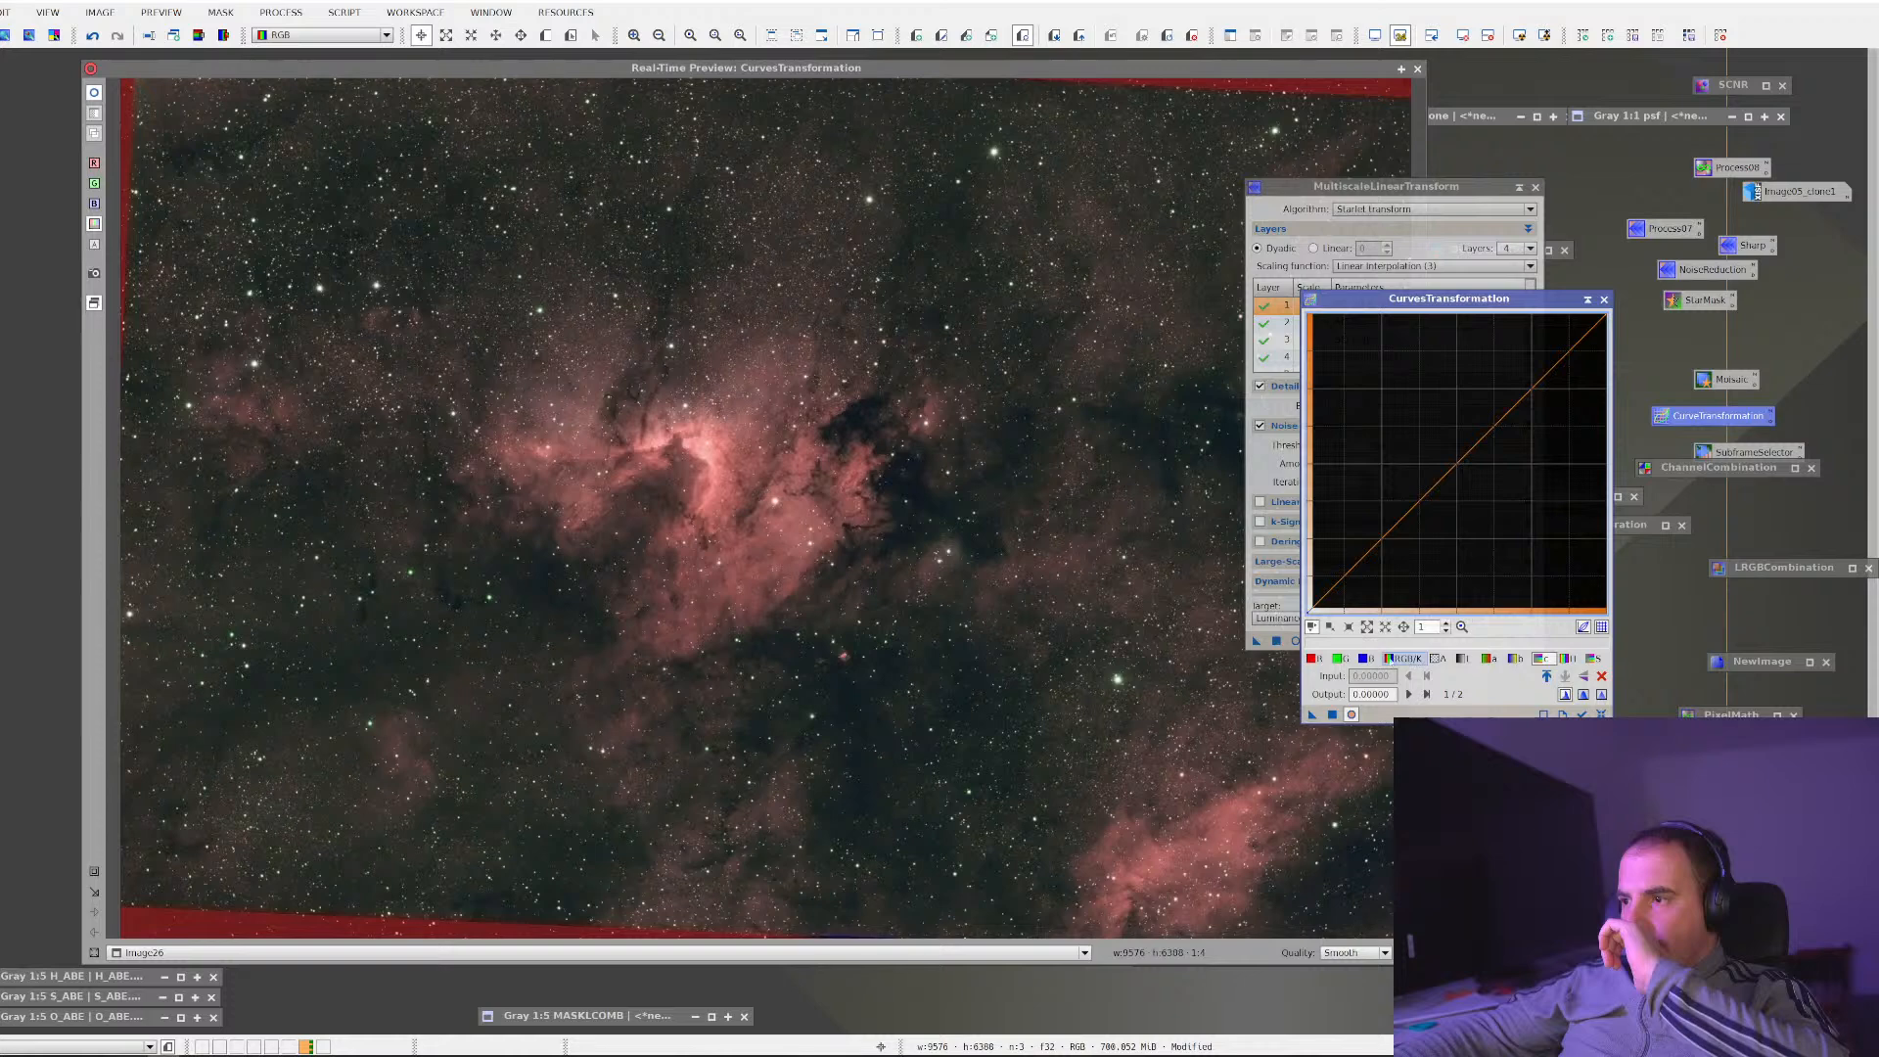
# Try a midtone point on the combined RGB/K curve and reset the curves
pyautogui.click(1403, 659)
pyautogui.click(1455, 522)
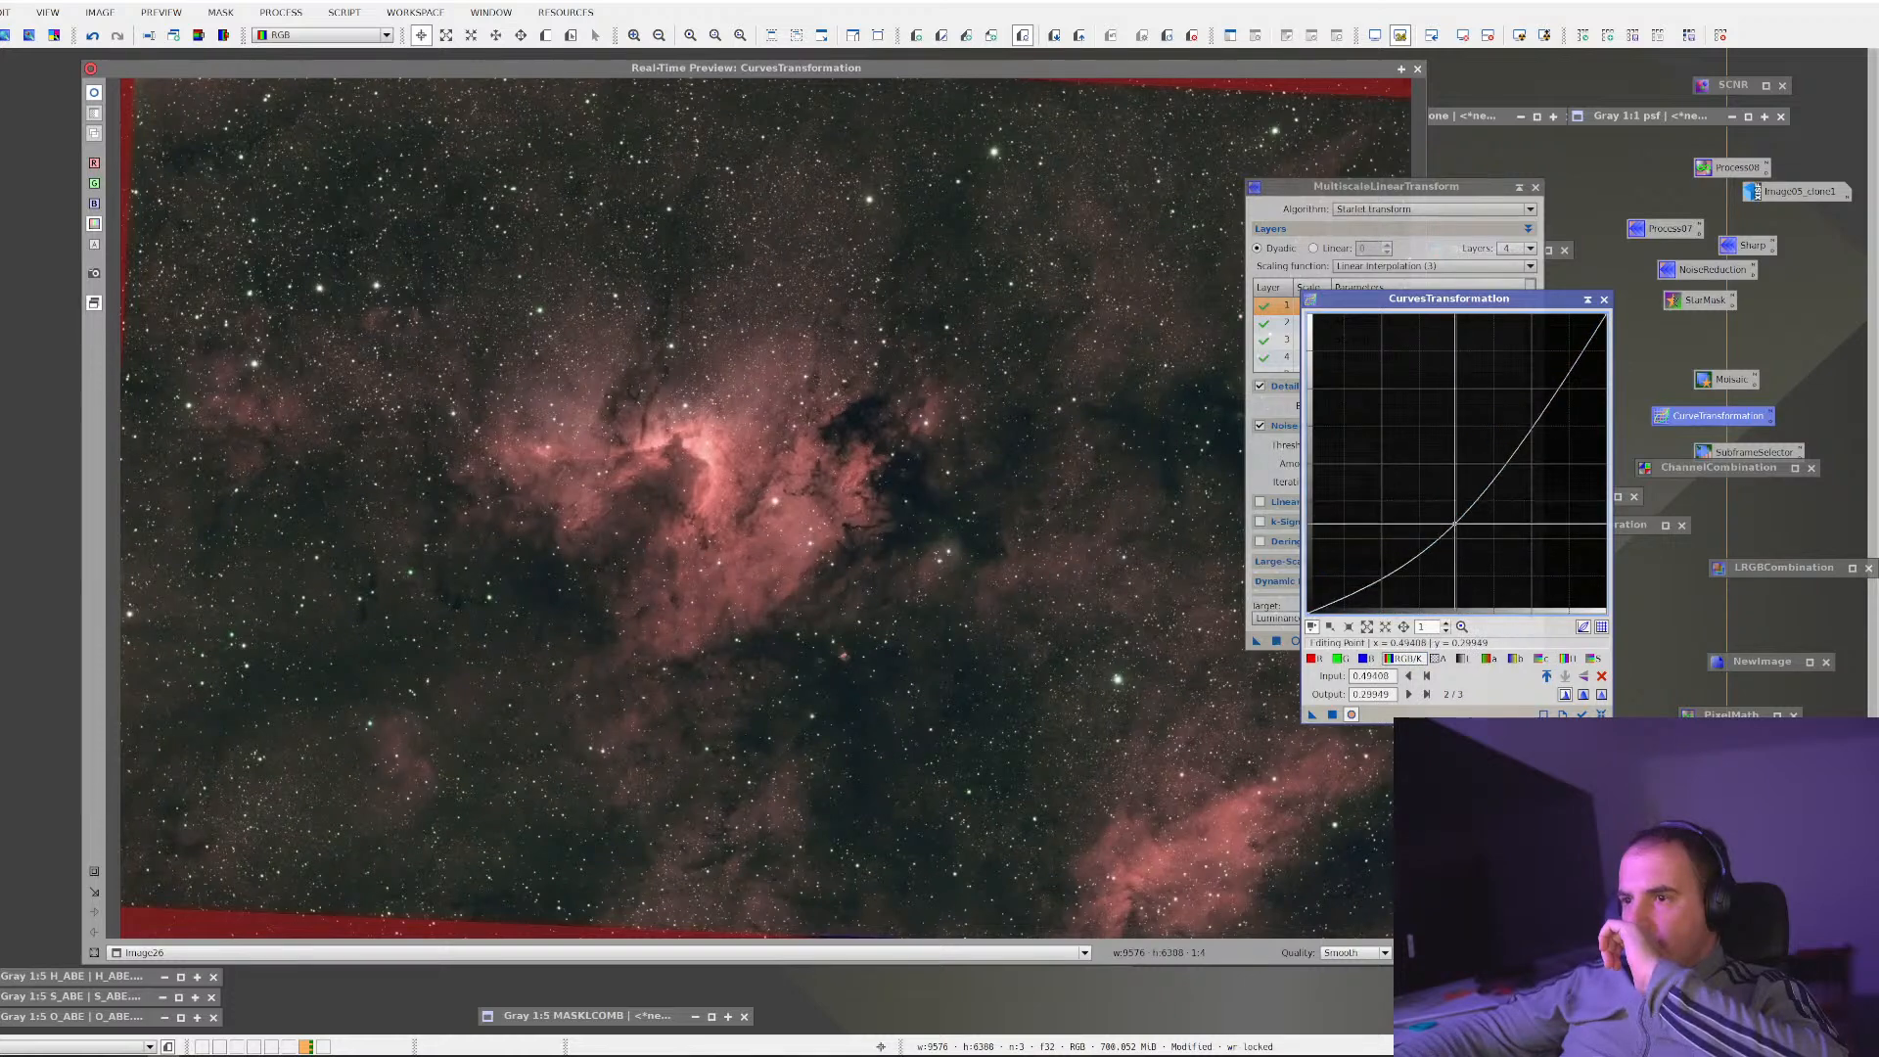
pyautogui.moveTo(1456, 522); pyautogui.dragTo(1414, 499)
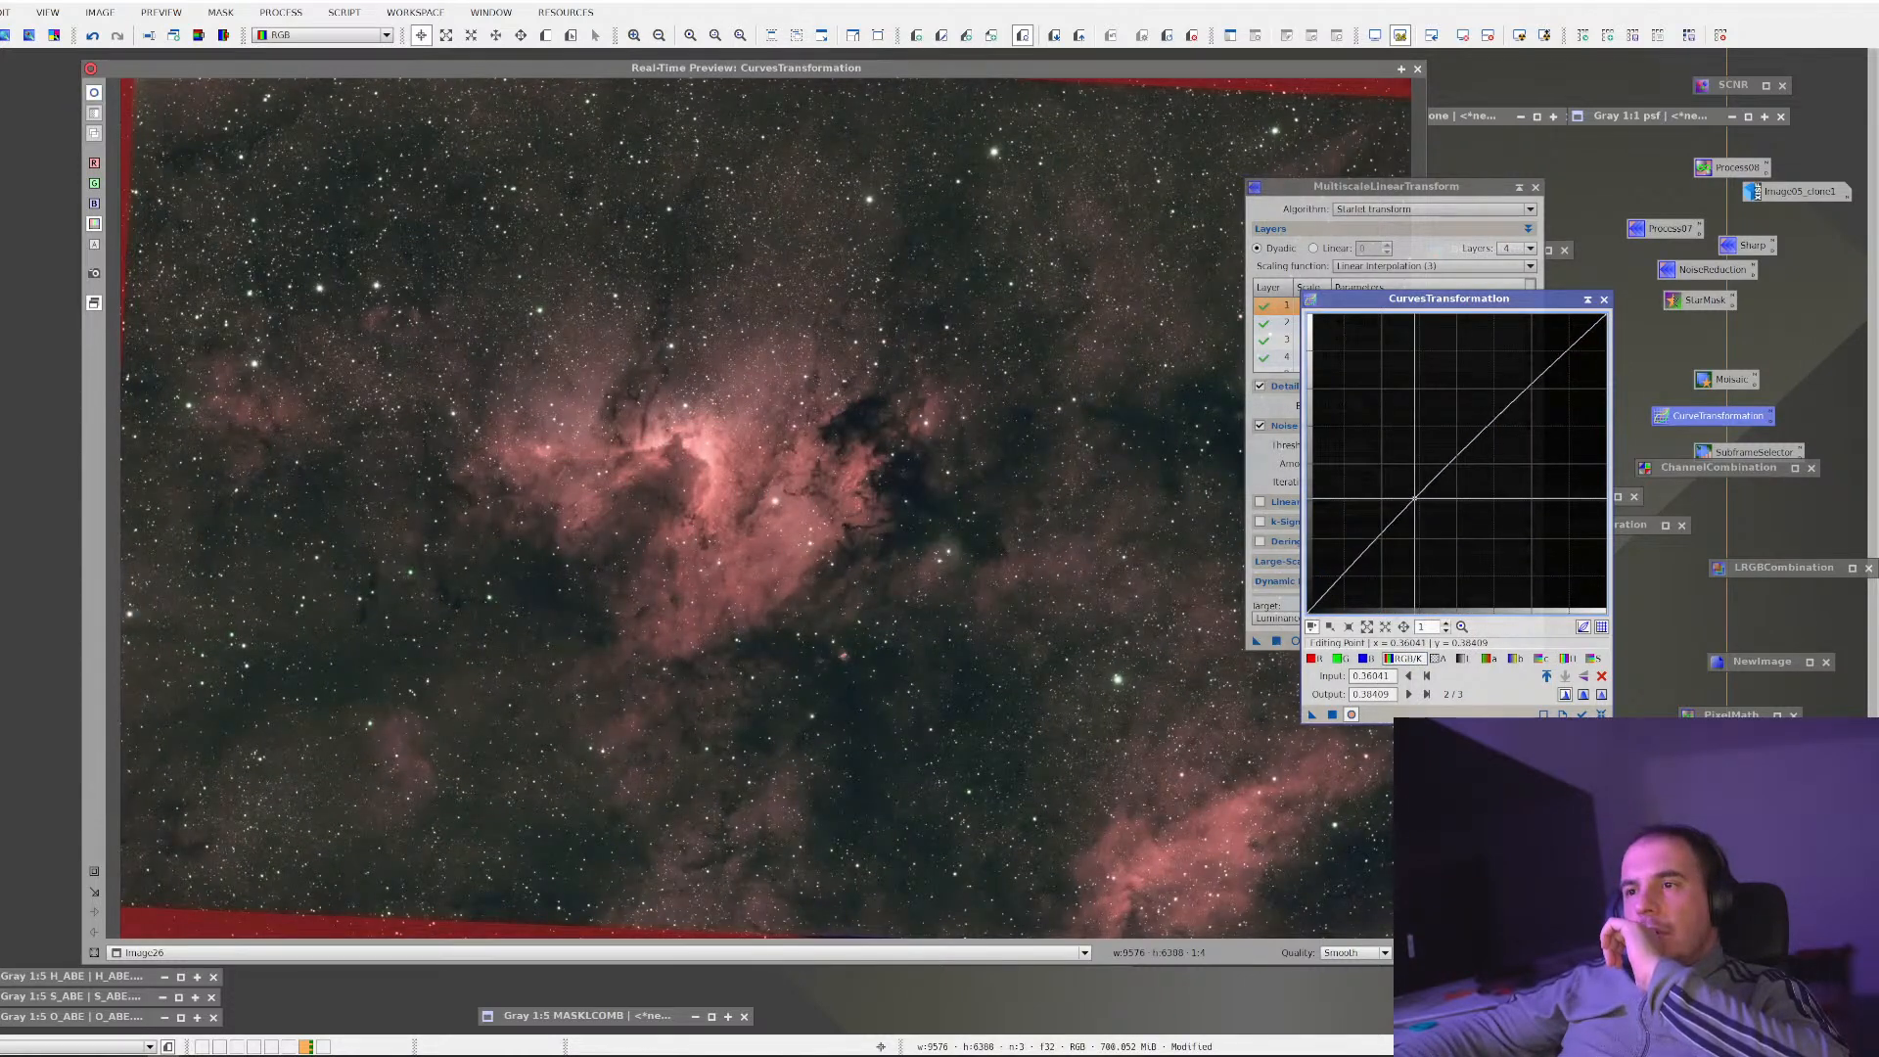
pyautogui.click(1600, 712)
# Try midtone adjustments on the red and green curves and clear them again
pyautogui.click(1312, 659)
pyautogui.click(1415, 535)
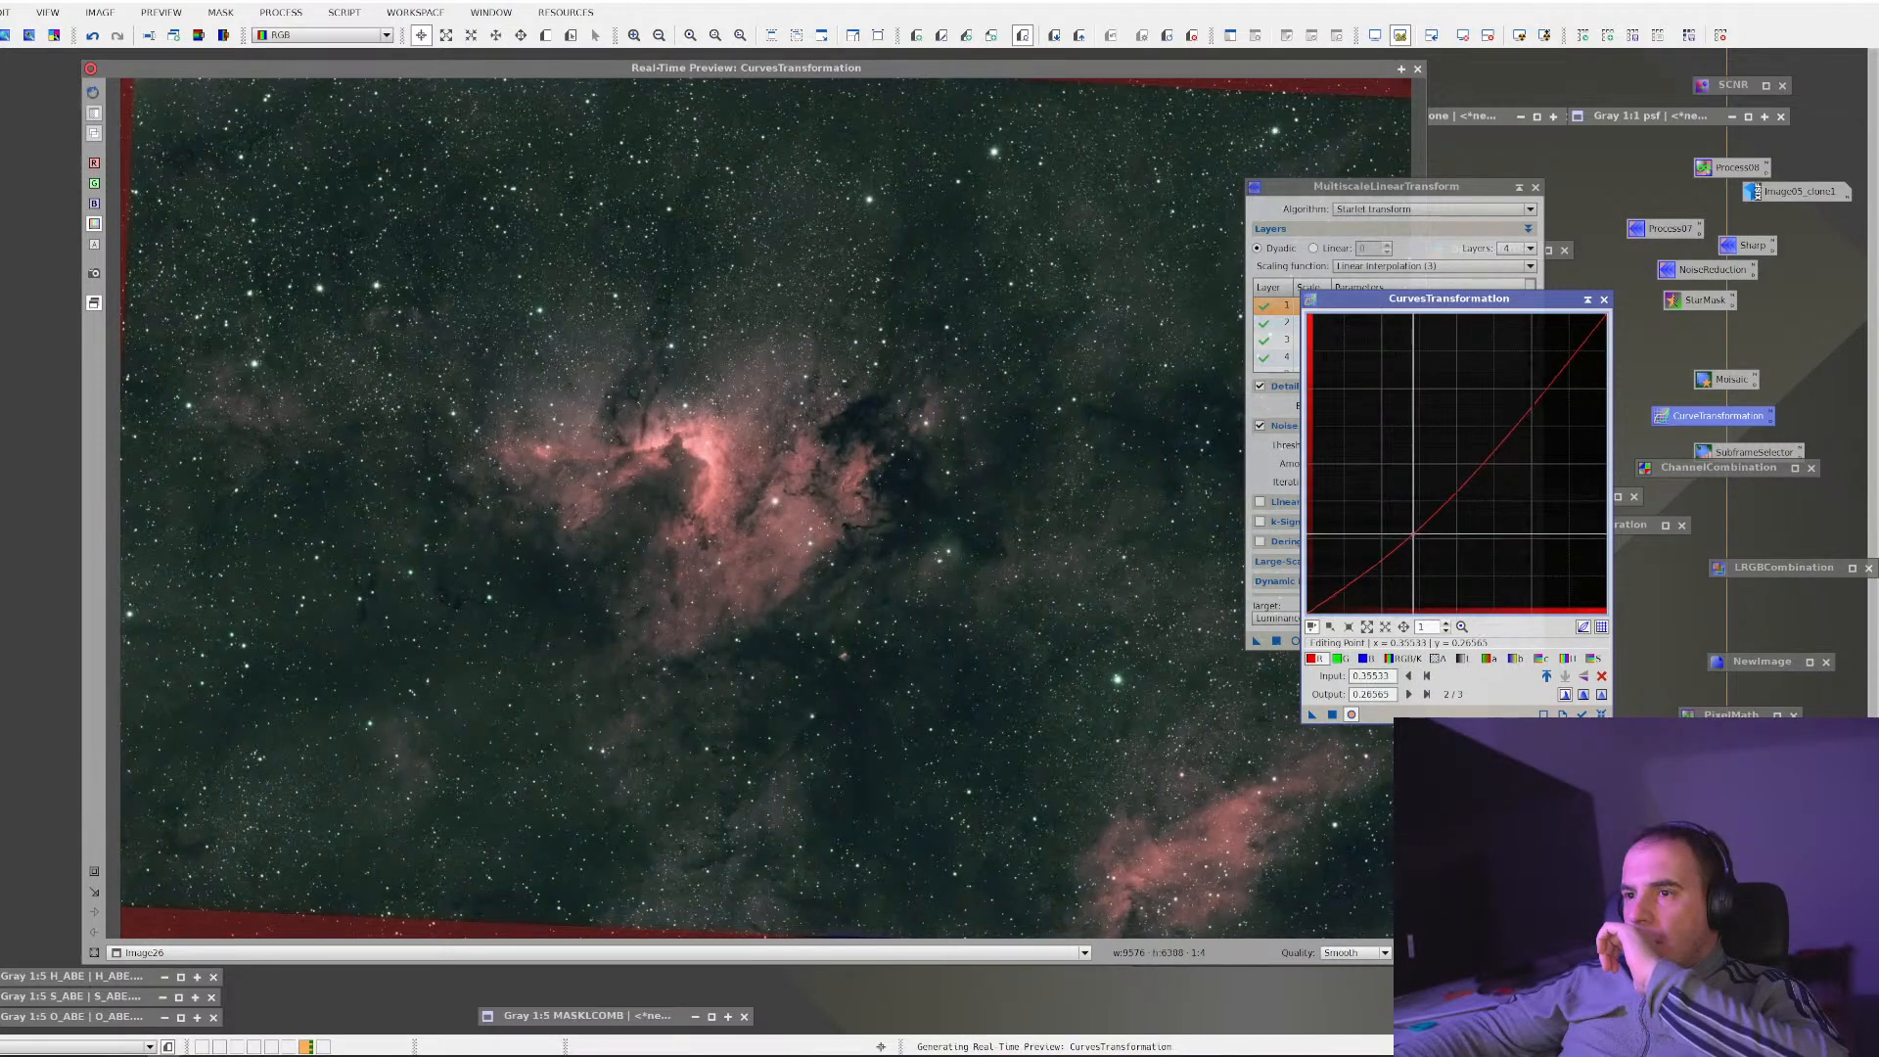
pyautogui.moveTo(1413, 535); pyautogui.dragTo(1407, 527)
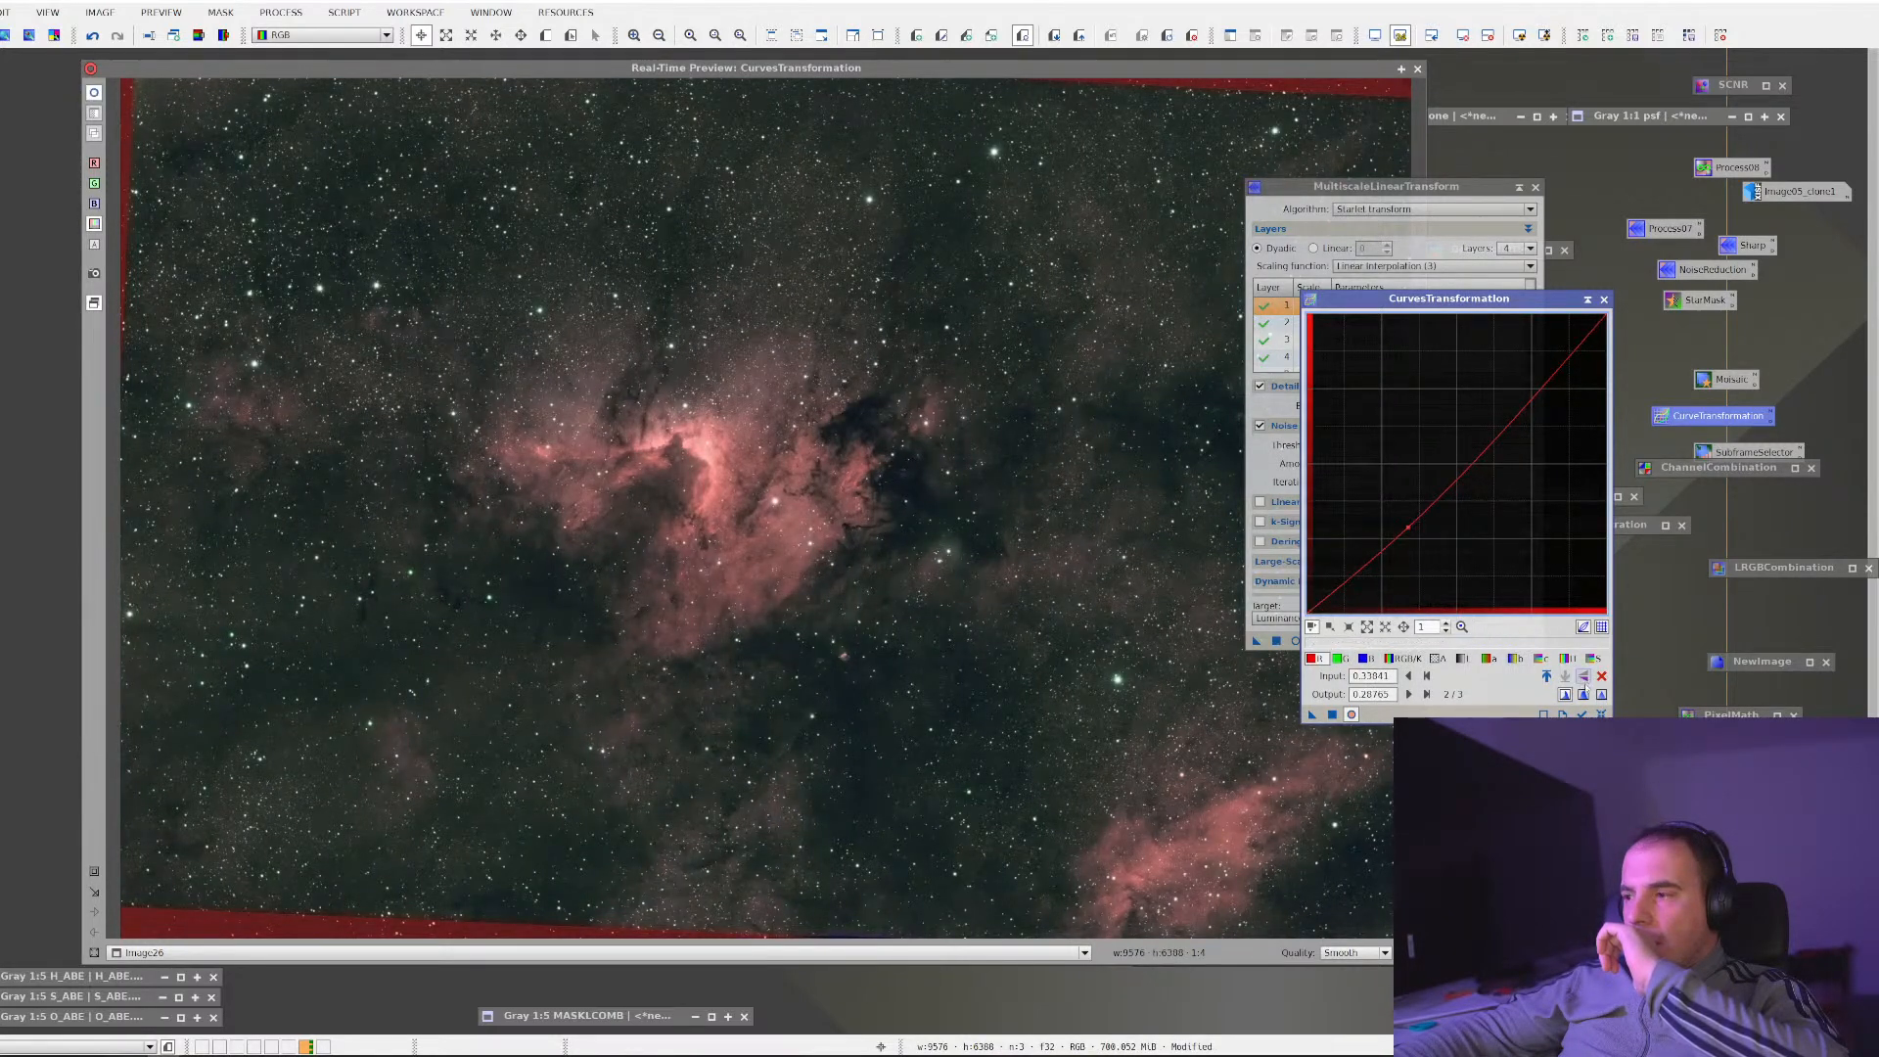
pyautogui.click(1338, 659)
pyautogui.moveTo(1407, 536); pyautogui.dragTo(1437, 536)
pyautogui.click(1601, 676)
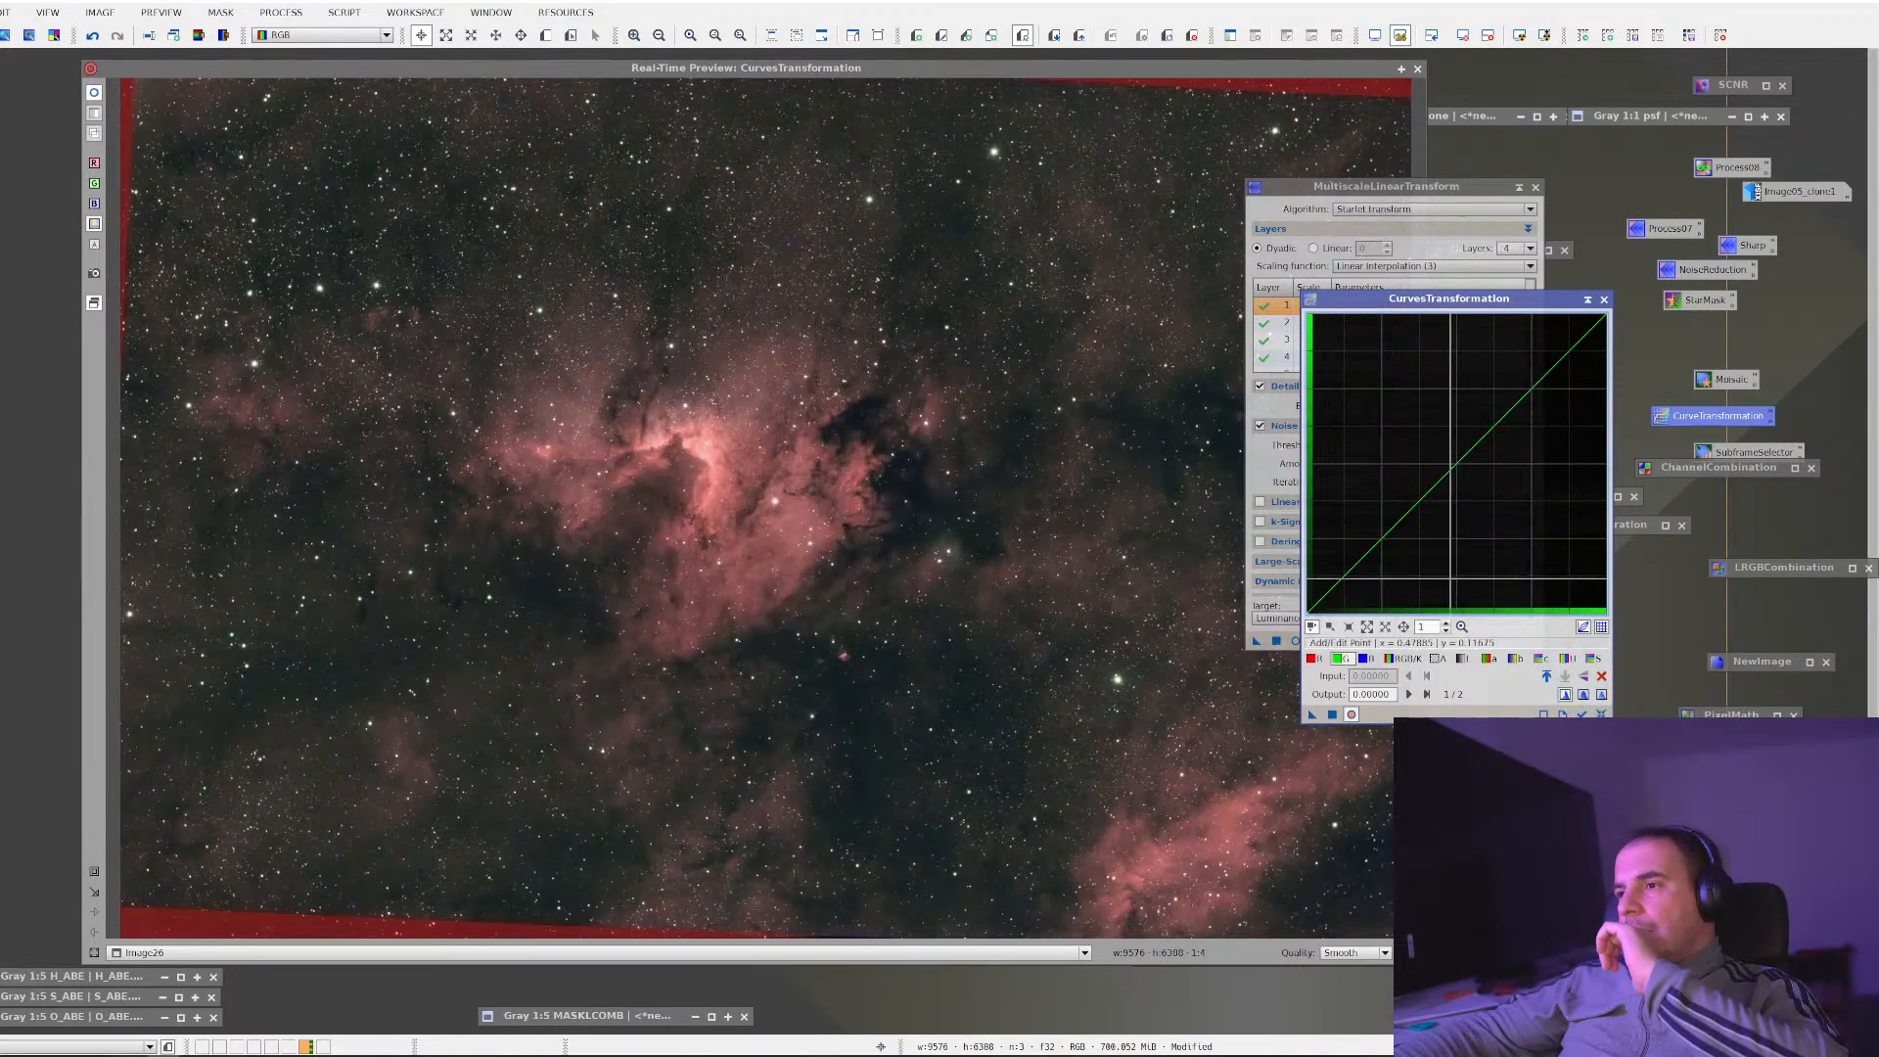
# Try raising the blue curve's midtones with a point at about 0.421 input and 0.465 output, comparing the preview with the original
pyautogui.click(1403, 658)
pyautogui.click(1372, 658)
pyautogui.click(1423, 501)
pyautogui.moveTo(1424, 501); pyautogui.dragTo(1415, 497)
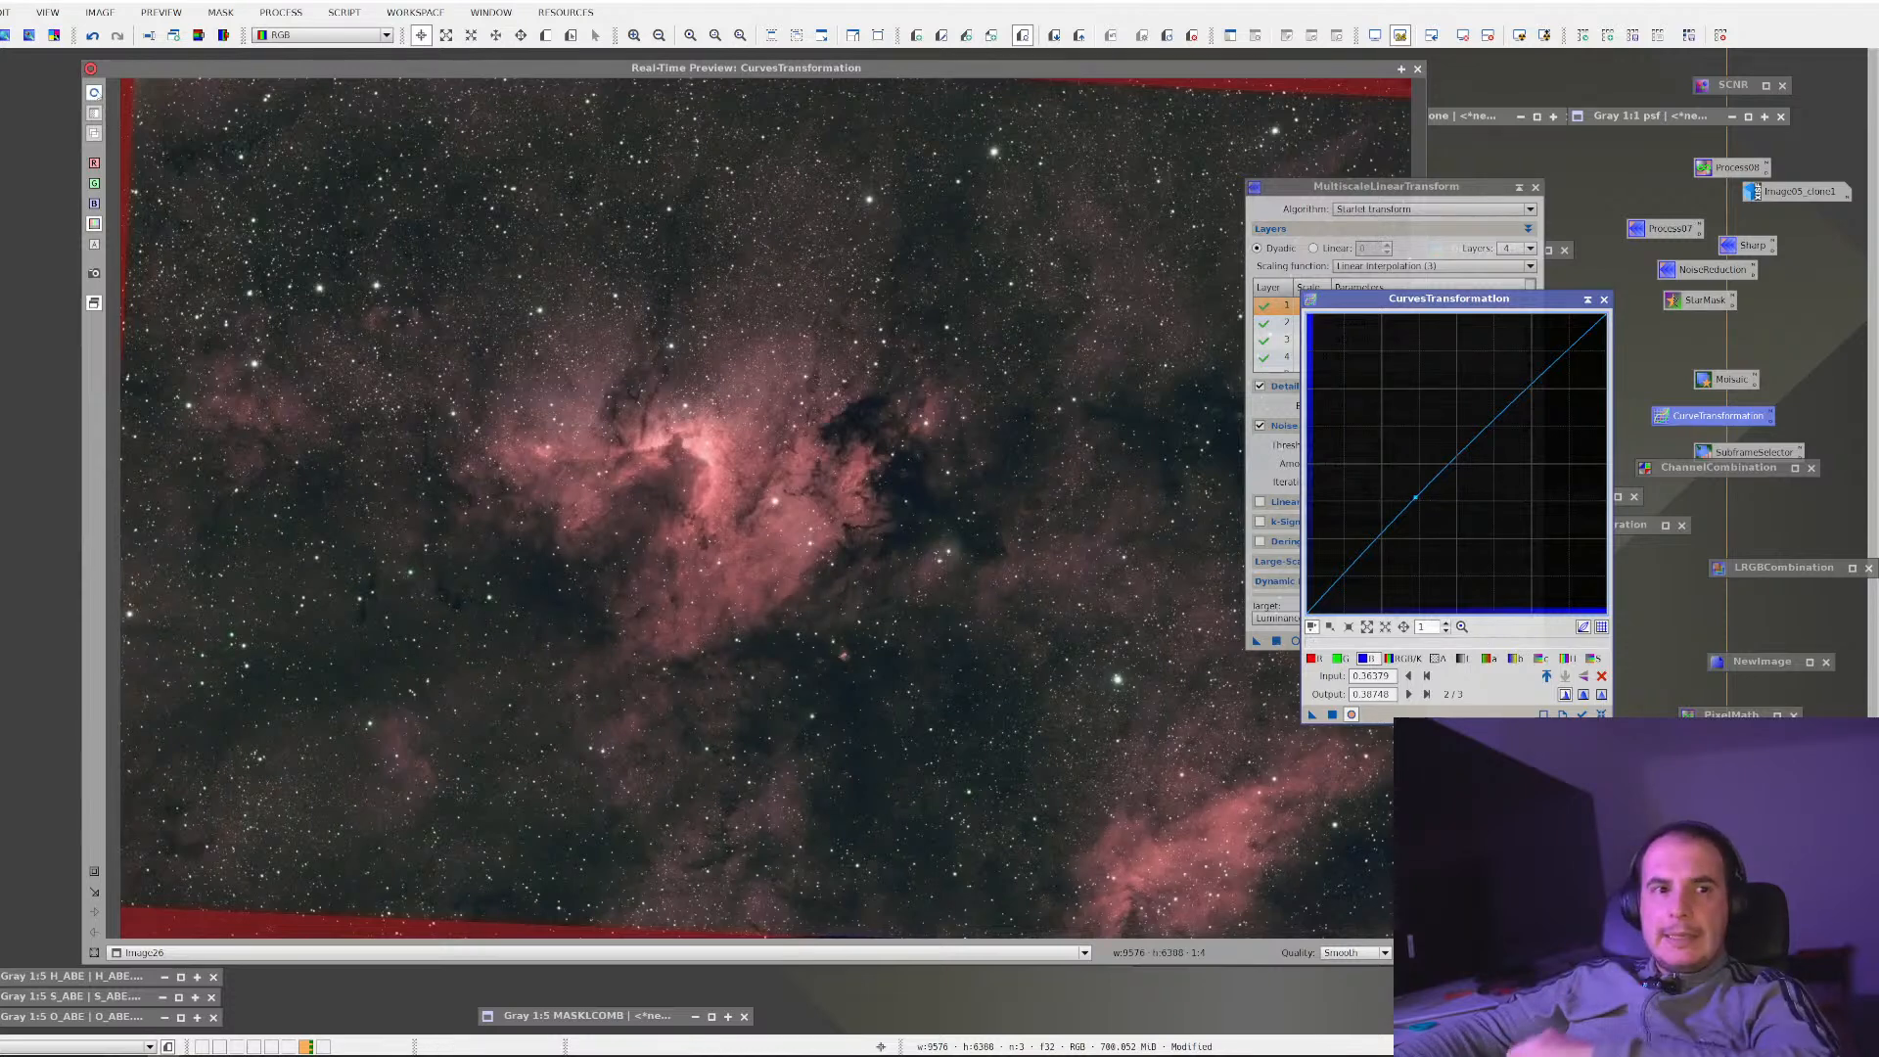
pyautogui.click(94, 92)
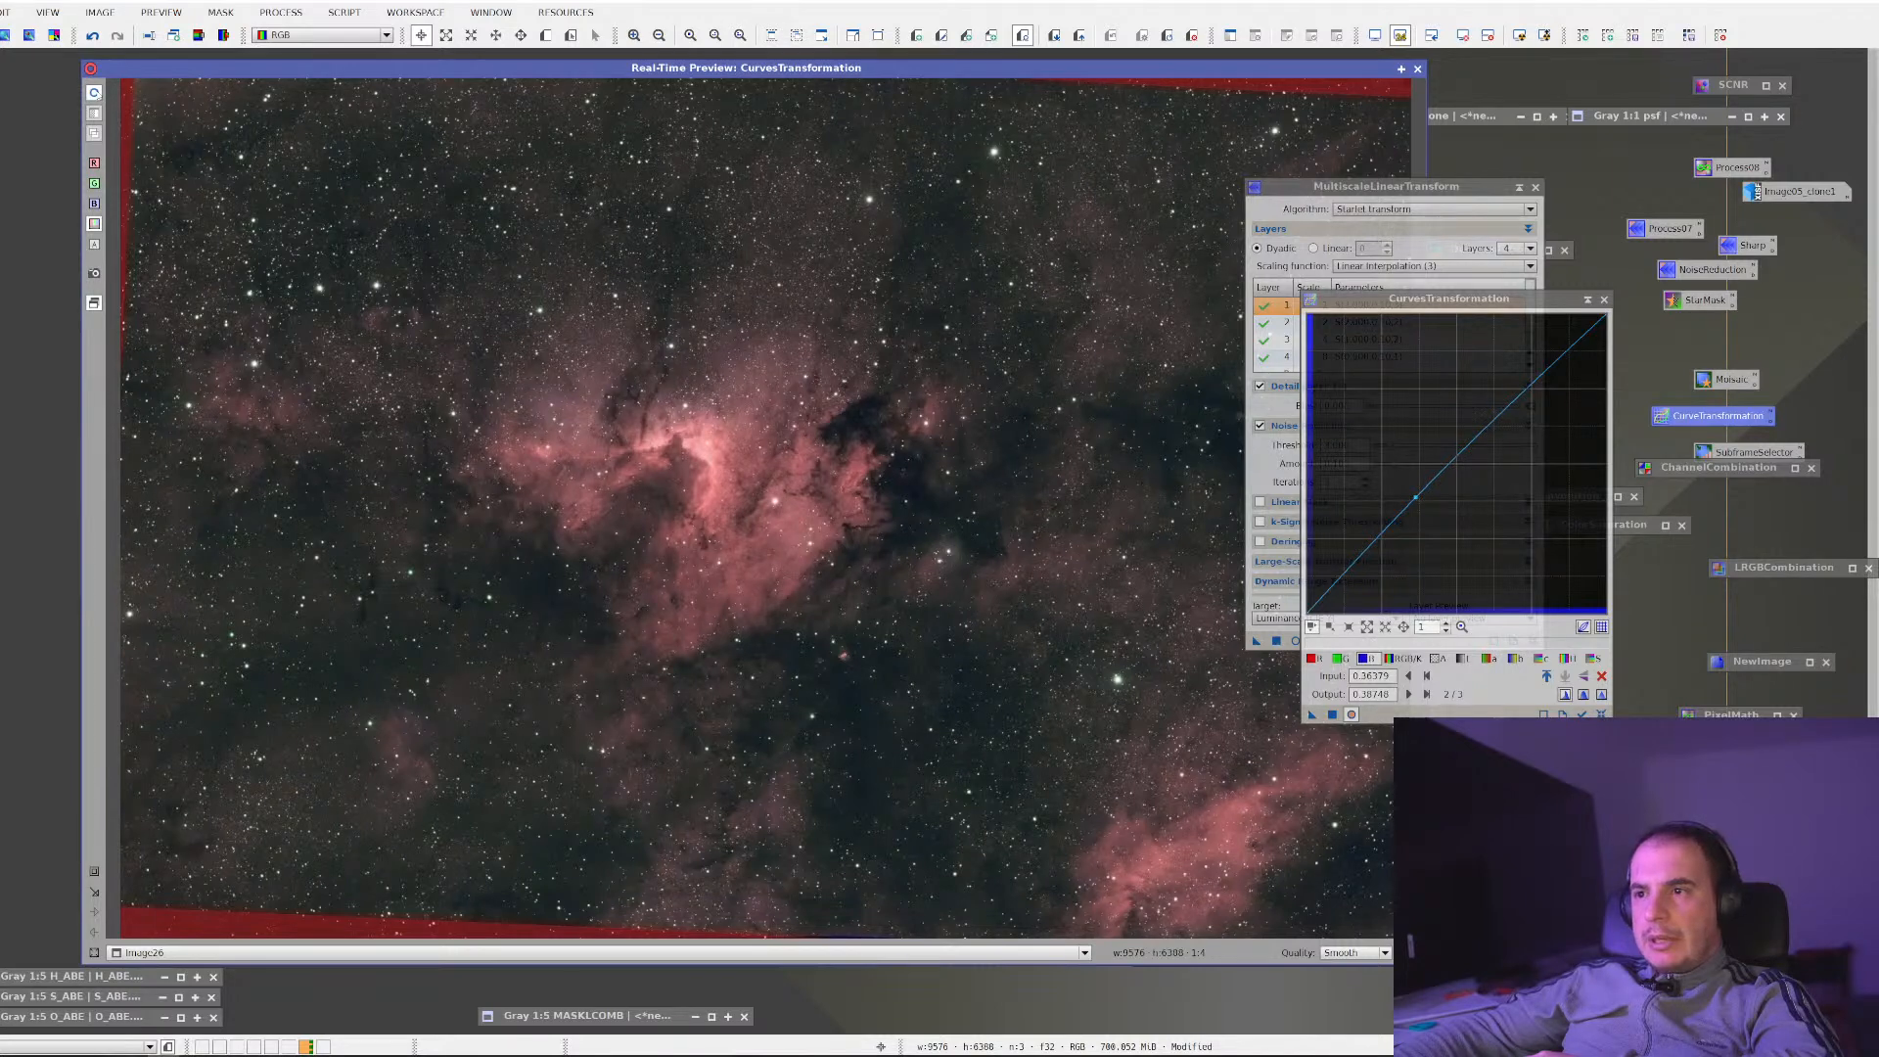
pyautogui.moveTo(1415, 497); pyautogui.dragTo(1433, 474)
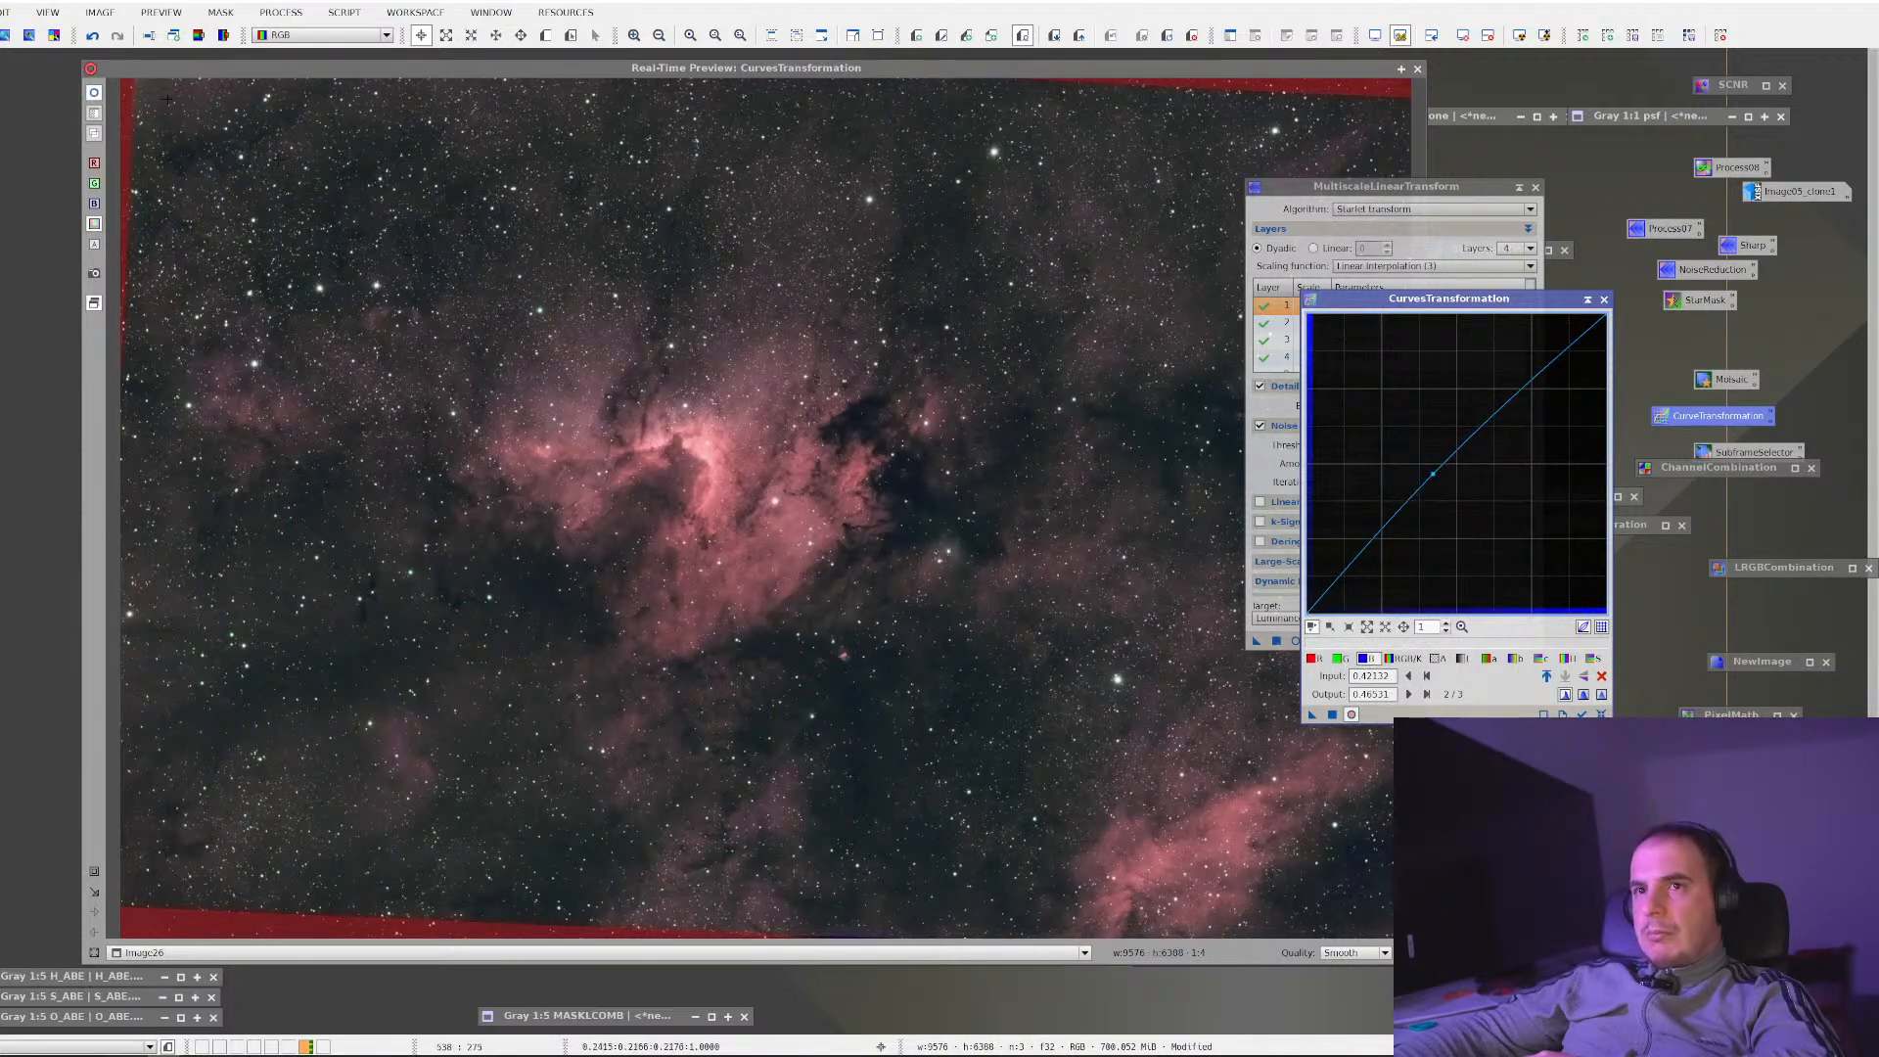
pyautogui.click(101, 97)
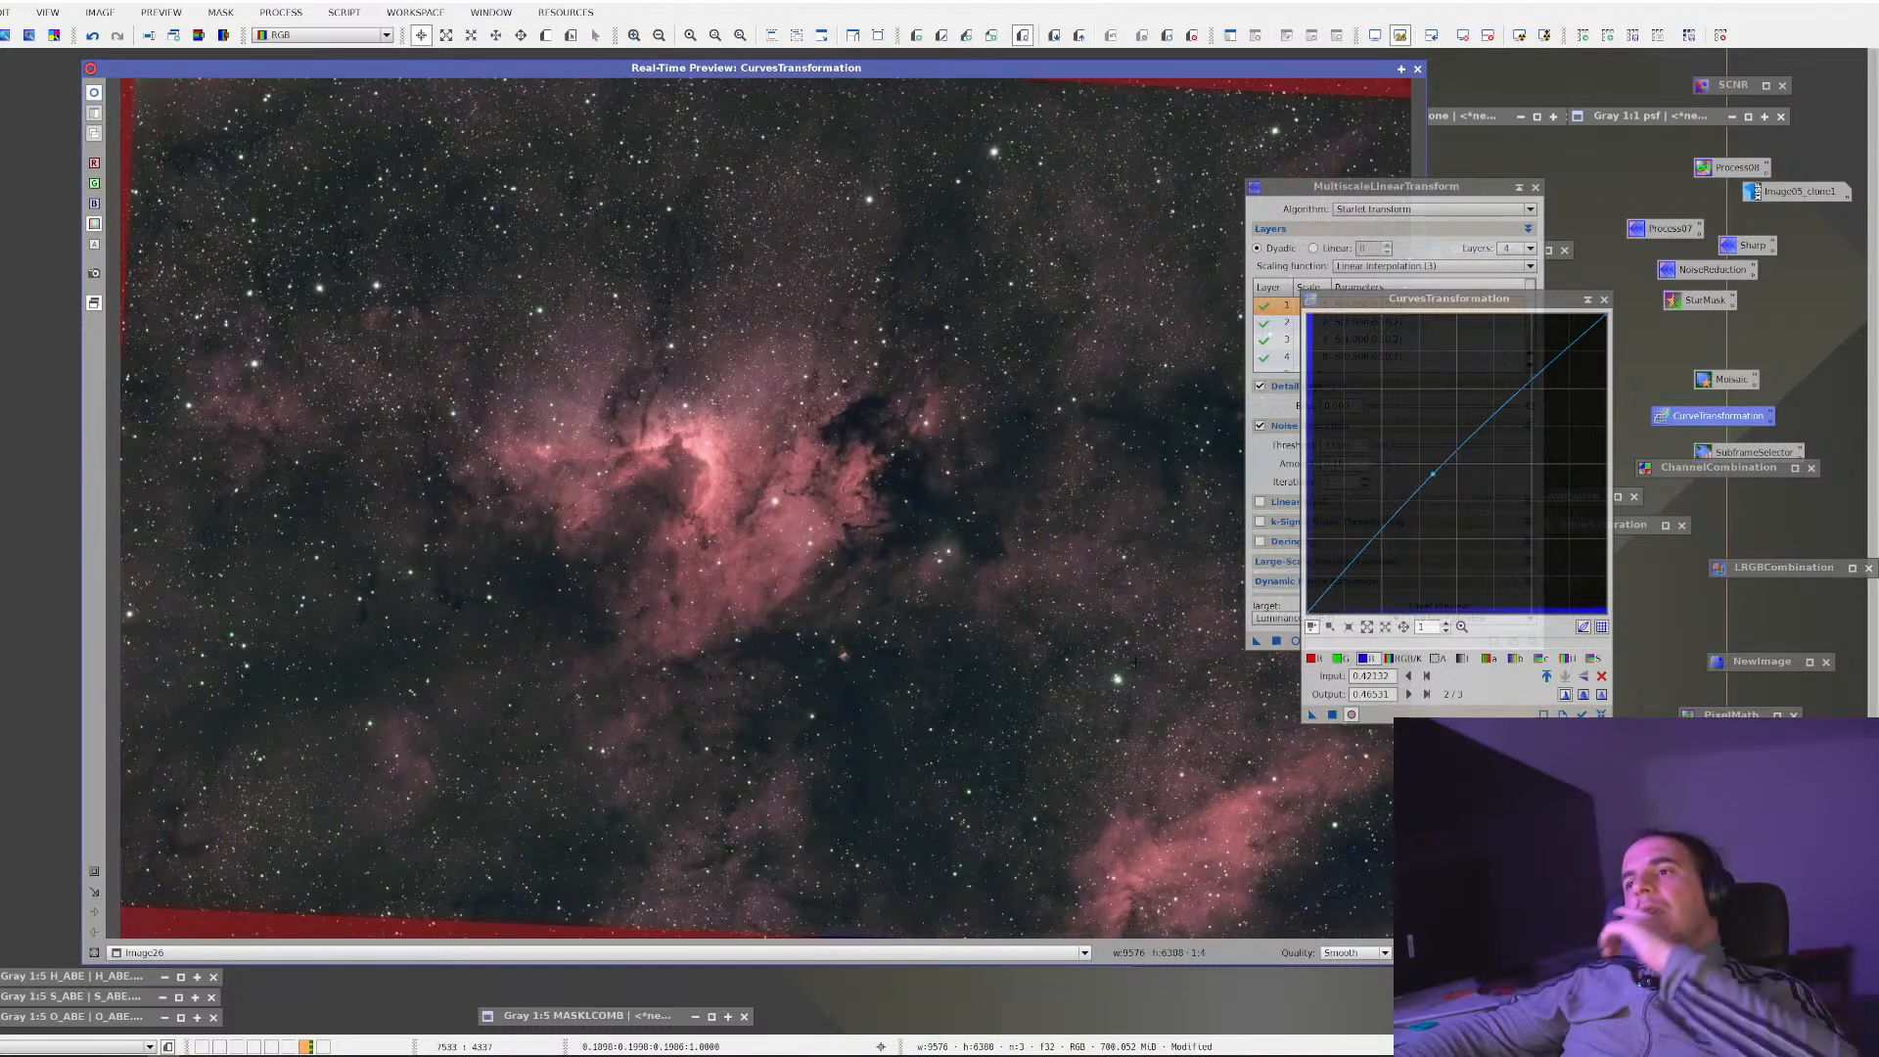
# Try adjusting the a* curve, clear it, and place a b* curve point at about 0.481 input and 0.450 output
pyautogui.click(1490, 658)
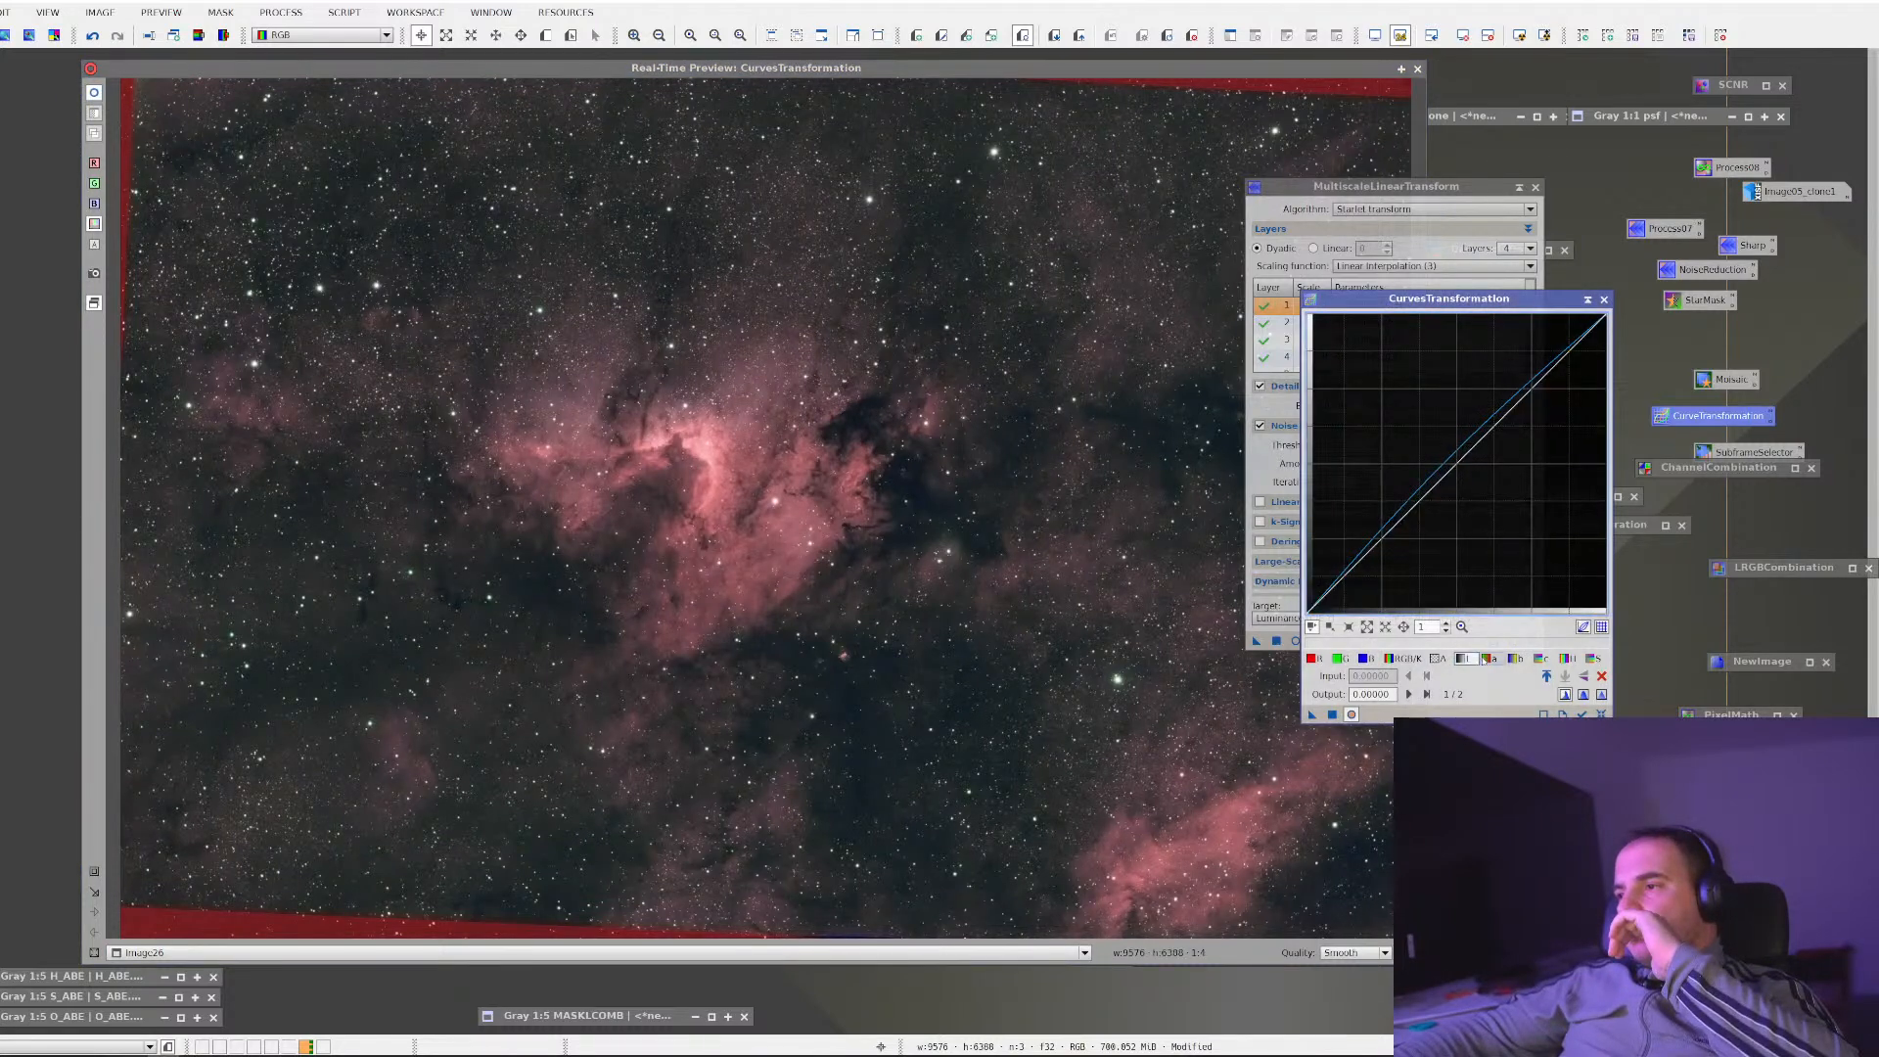
pyautogui.moveTo(1453, 450); pyautogui.dragTo(1462, 458)
pyautogui.click(1601, 676)
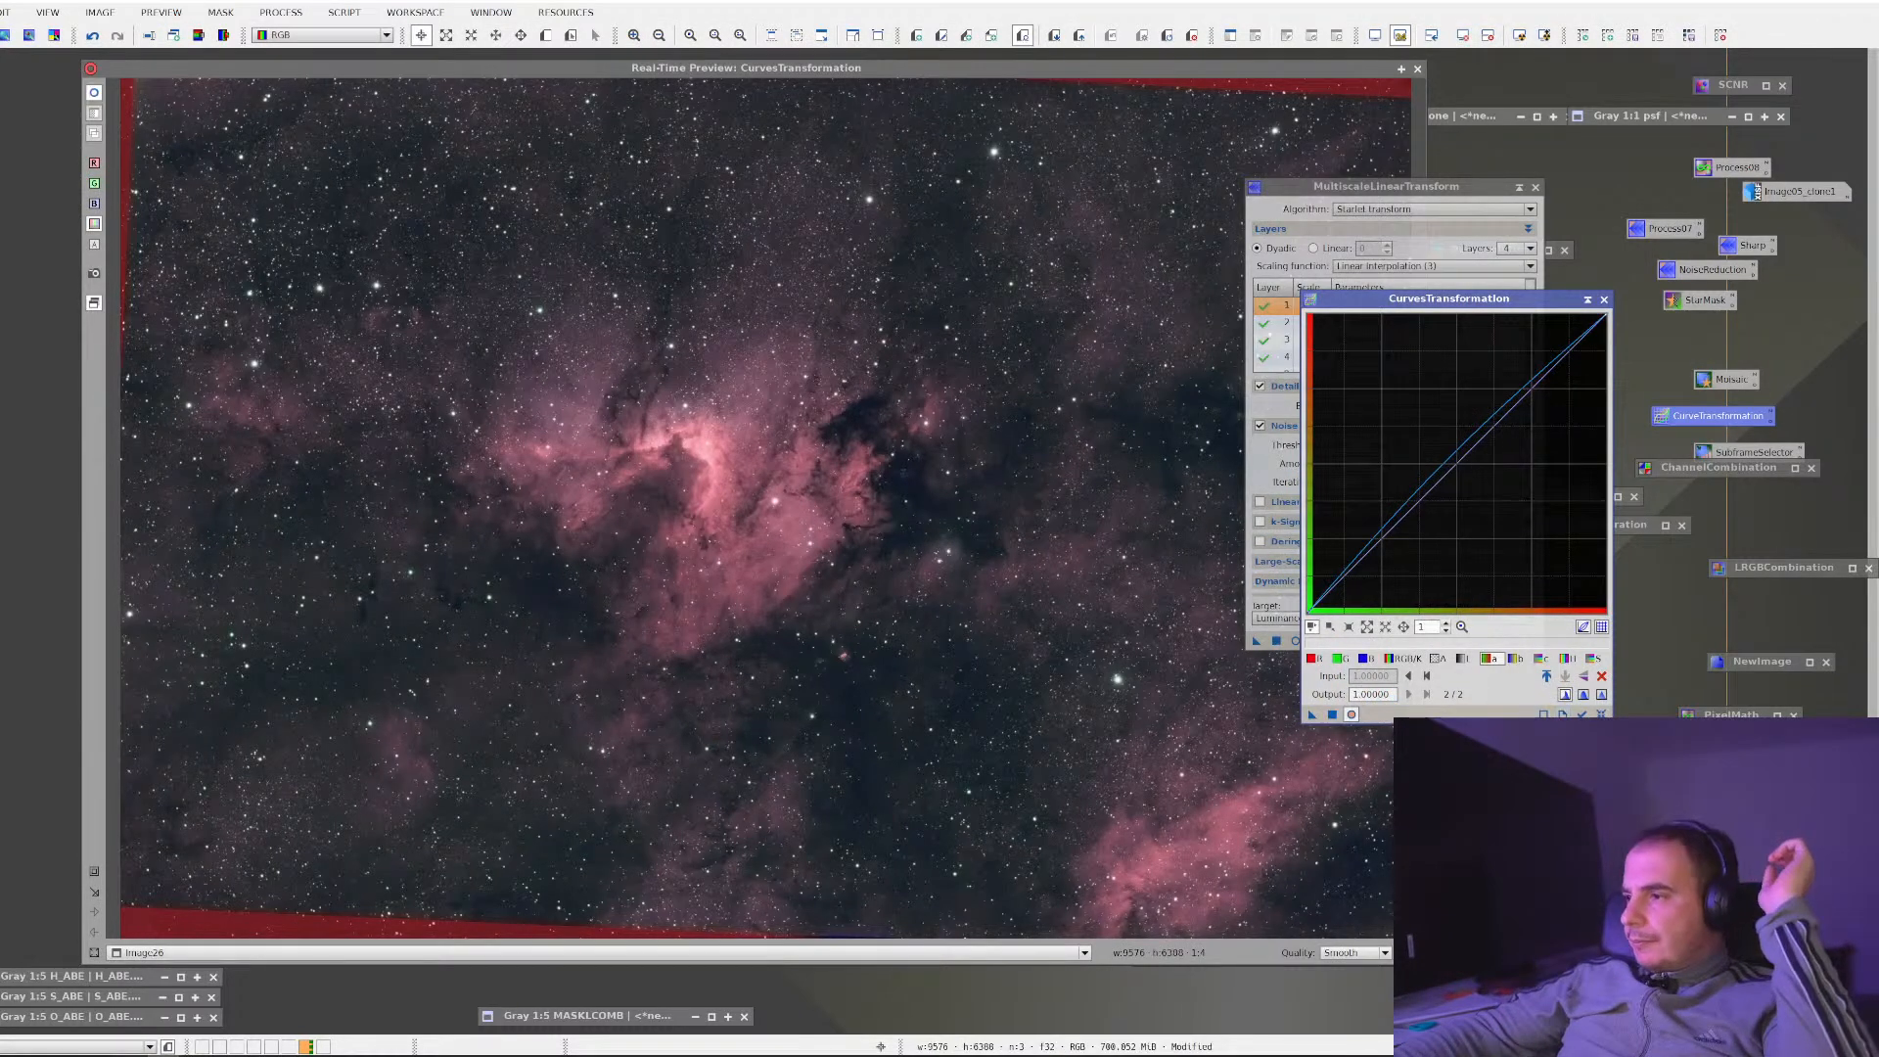
pyautogui.click(1519, 658)
pyautogui.moveTo(1472, 497); pyautogui.dragTo(1452, 478)
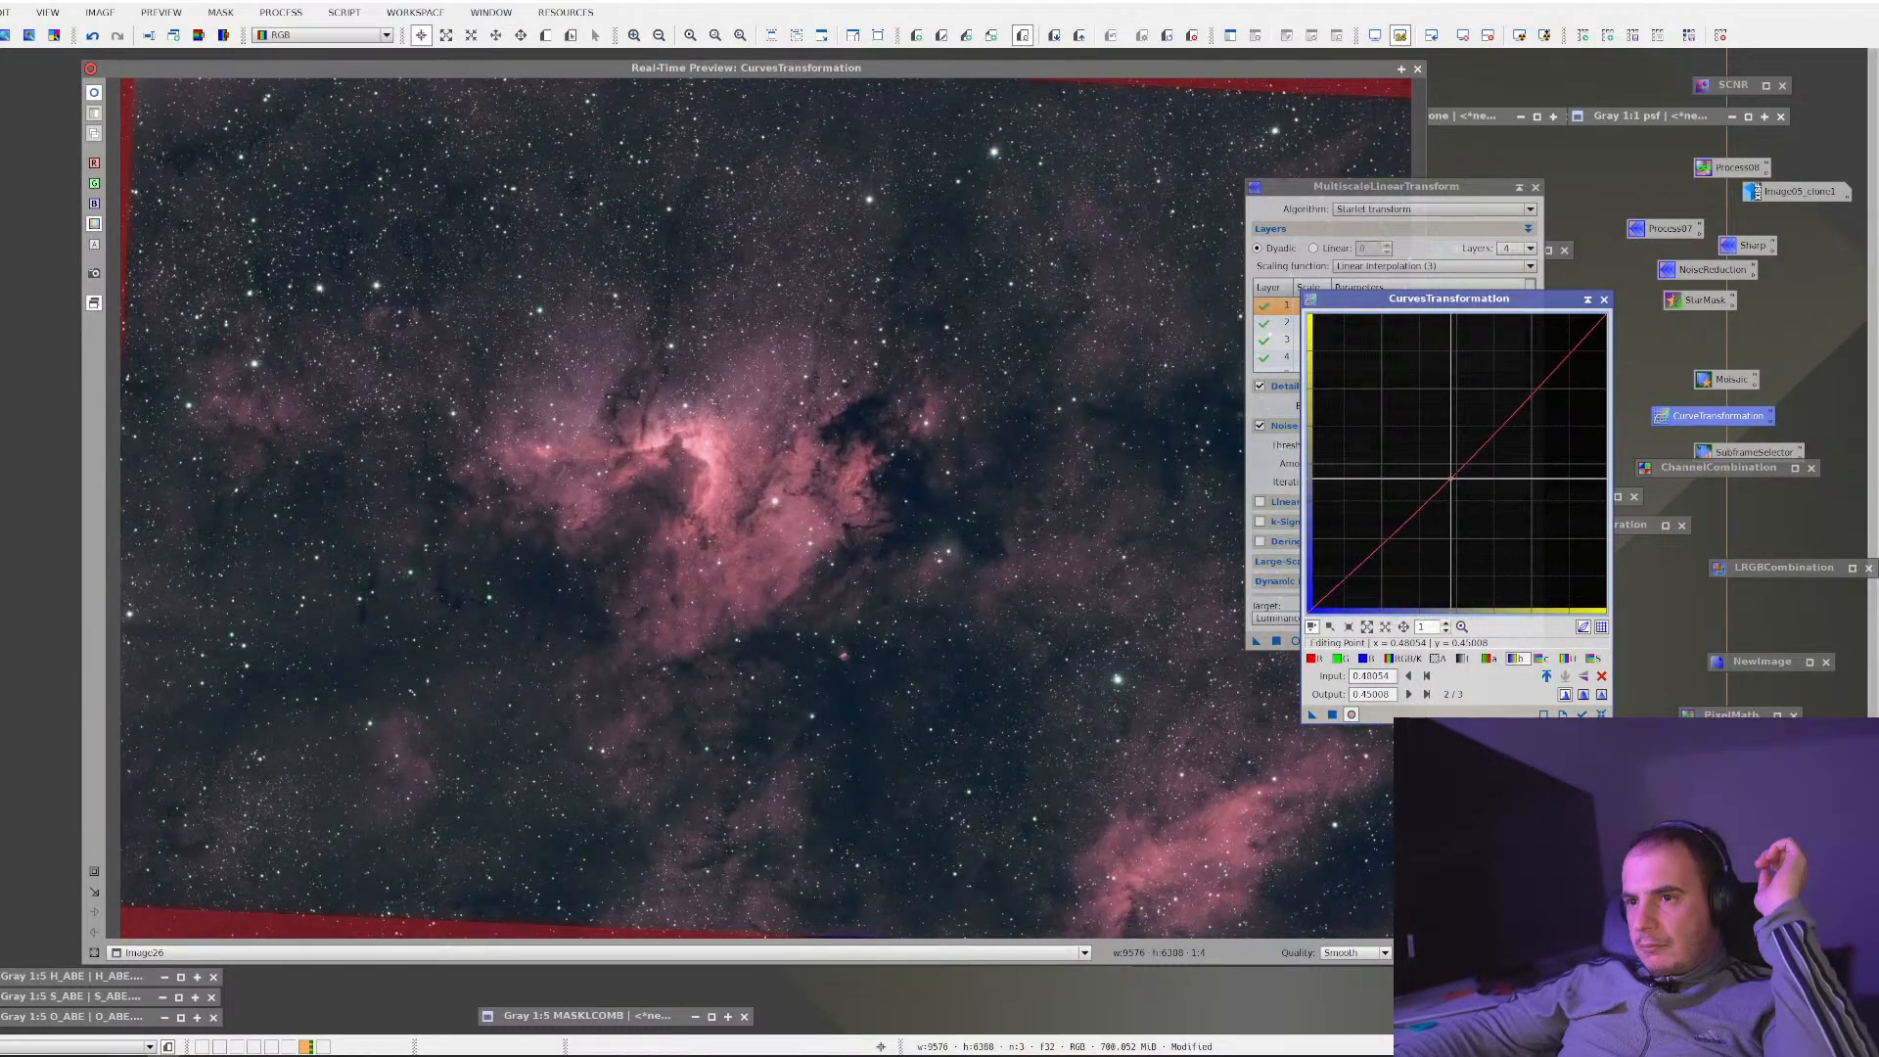
# Close CurvesTransformation without applying the trial curves, collapse MultiscaleLinearTransform and close the real-time preview
pyautogui.click(1604, 300)
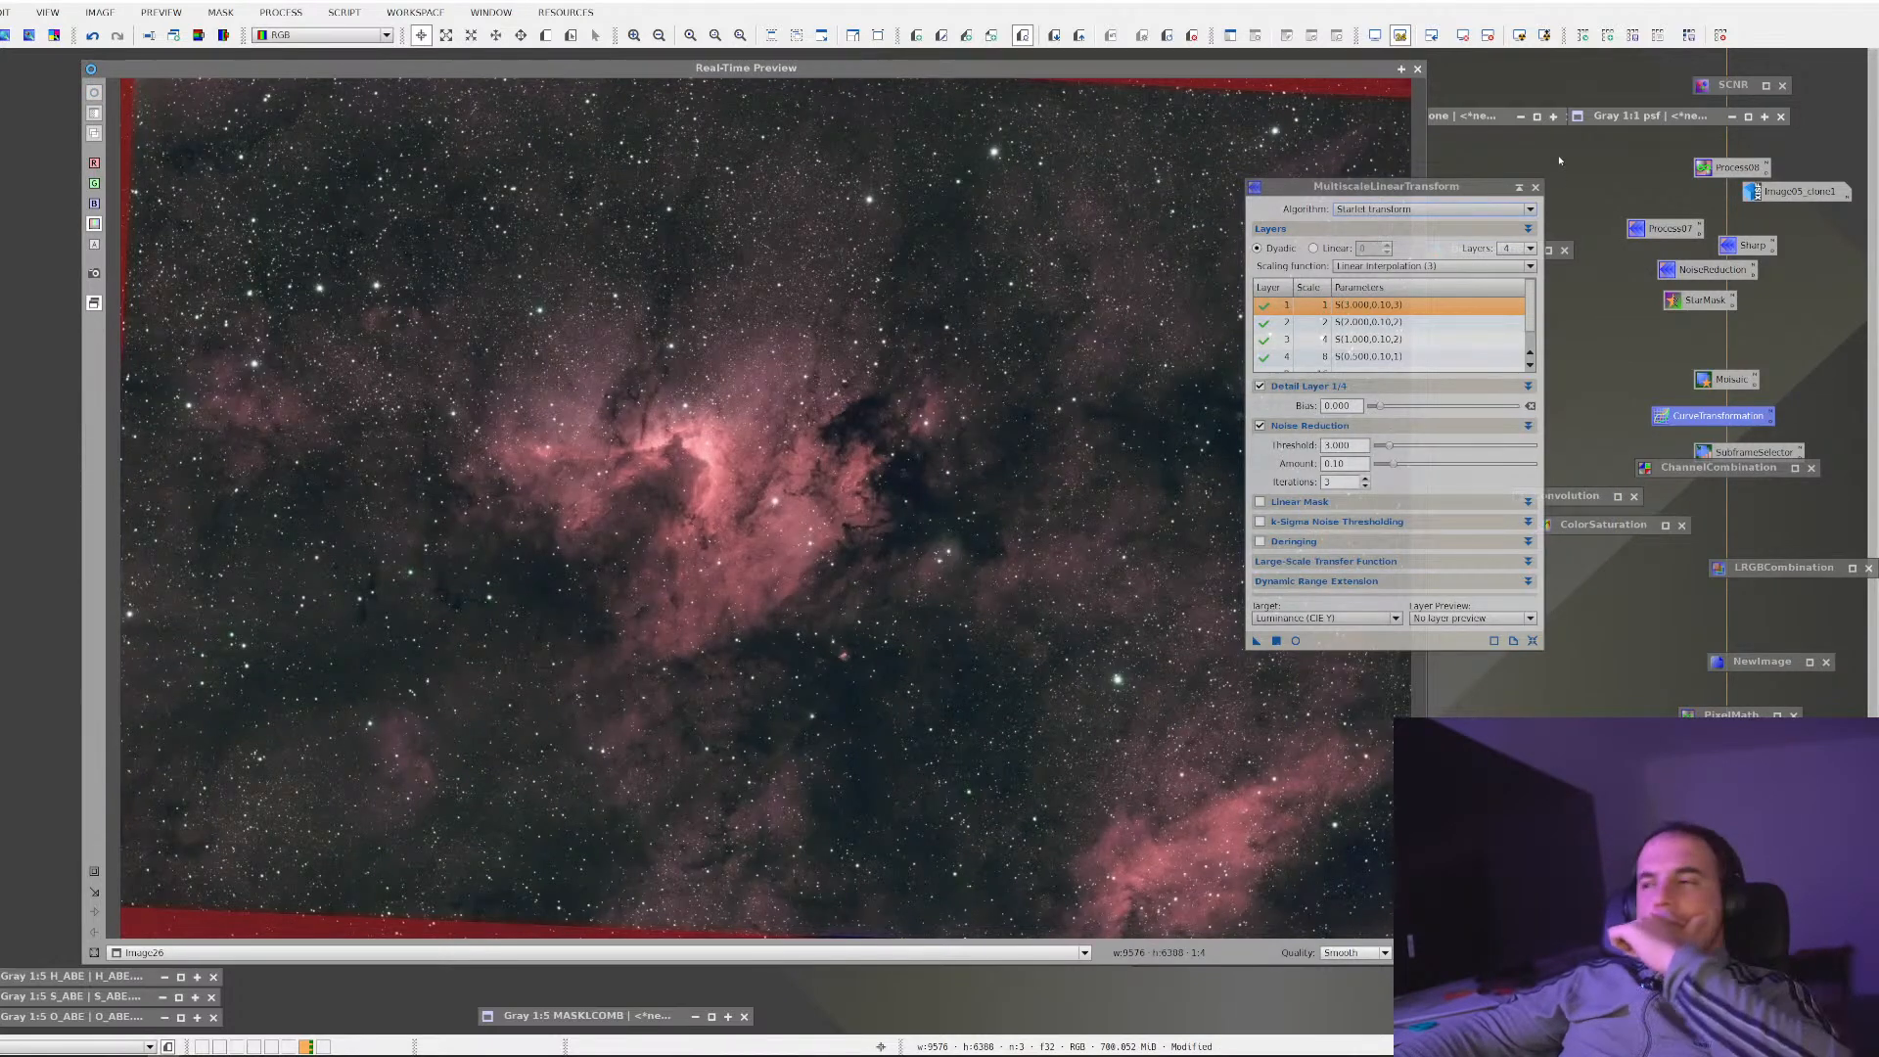
pyautogui.click(1519, 186)
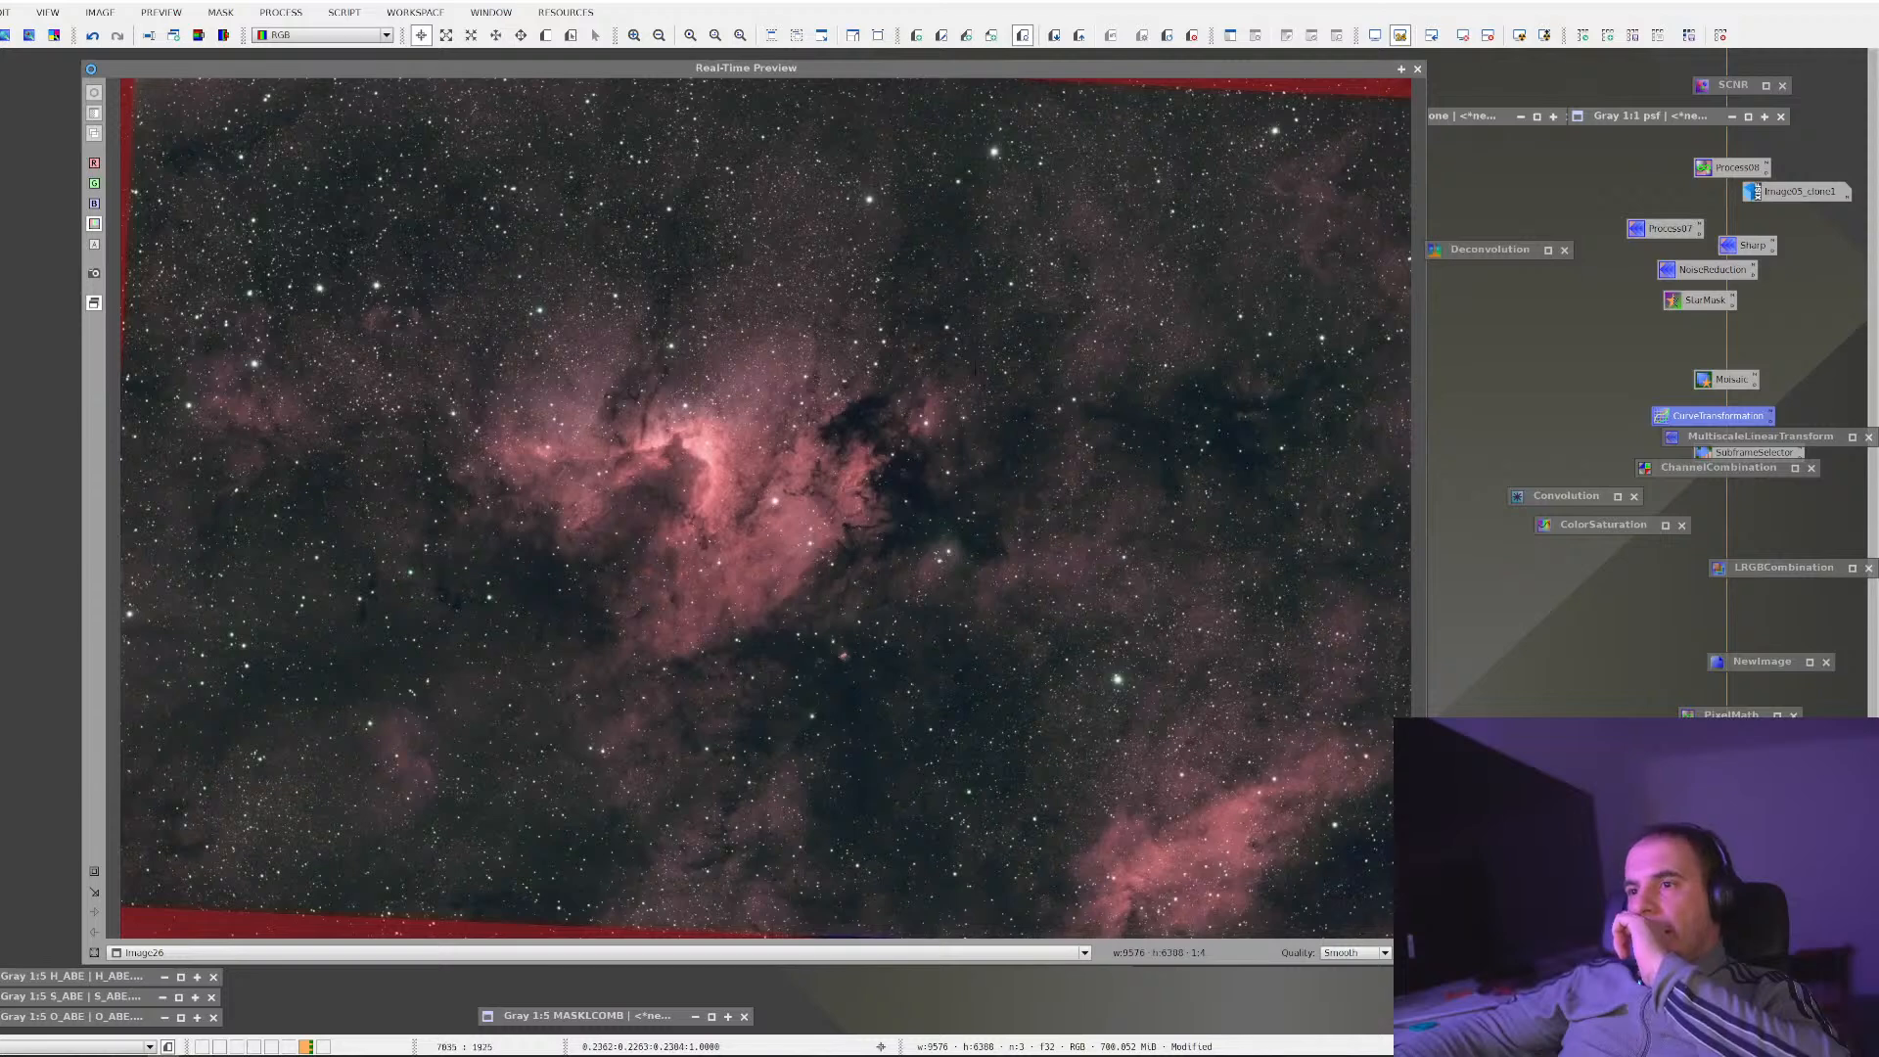
pyautogui.moveTo(545, 370); pyautogui.dragTo(796, 647)
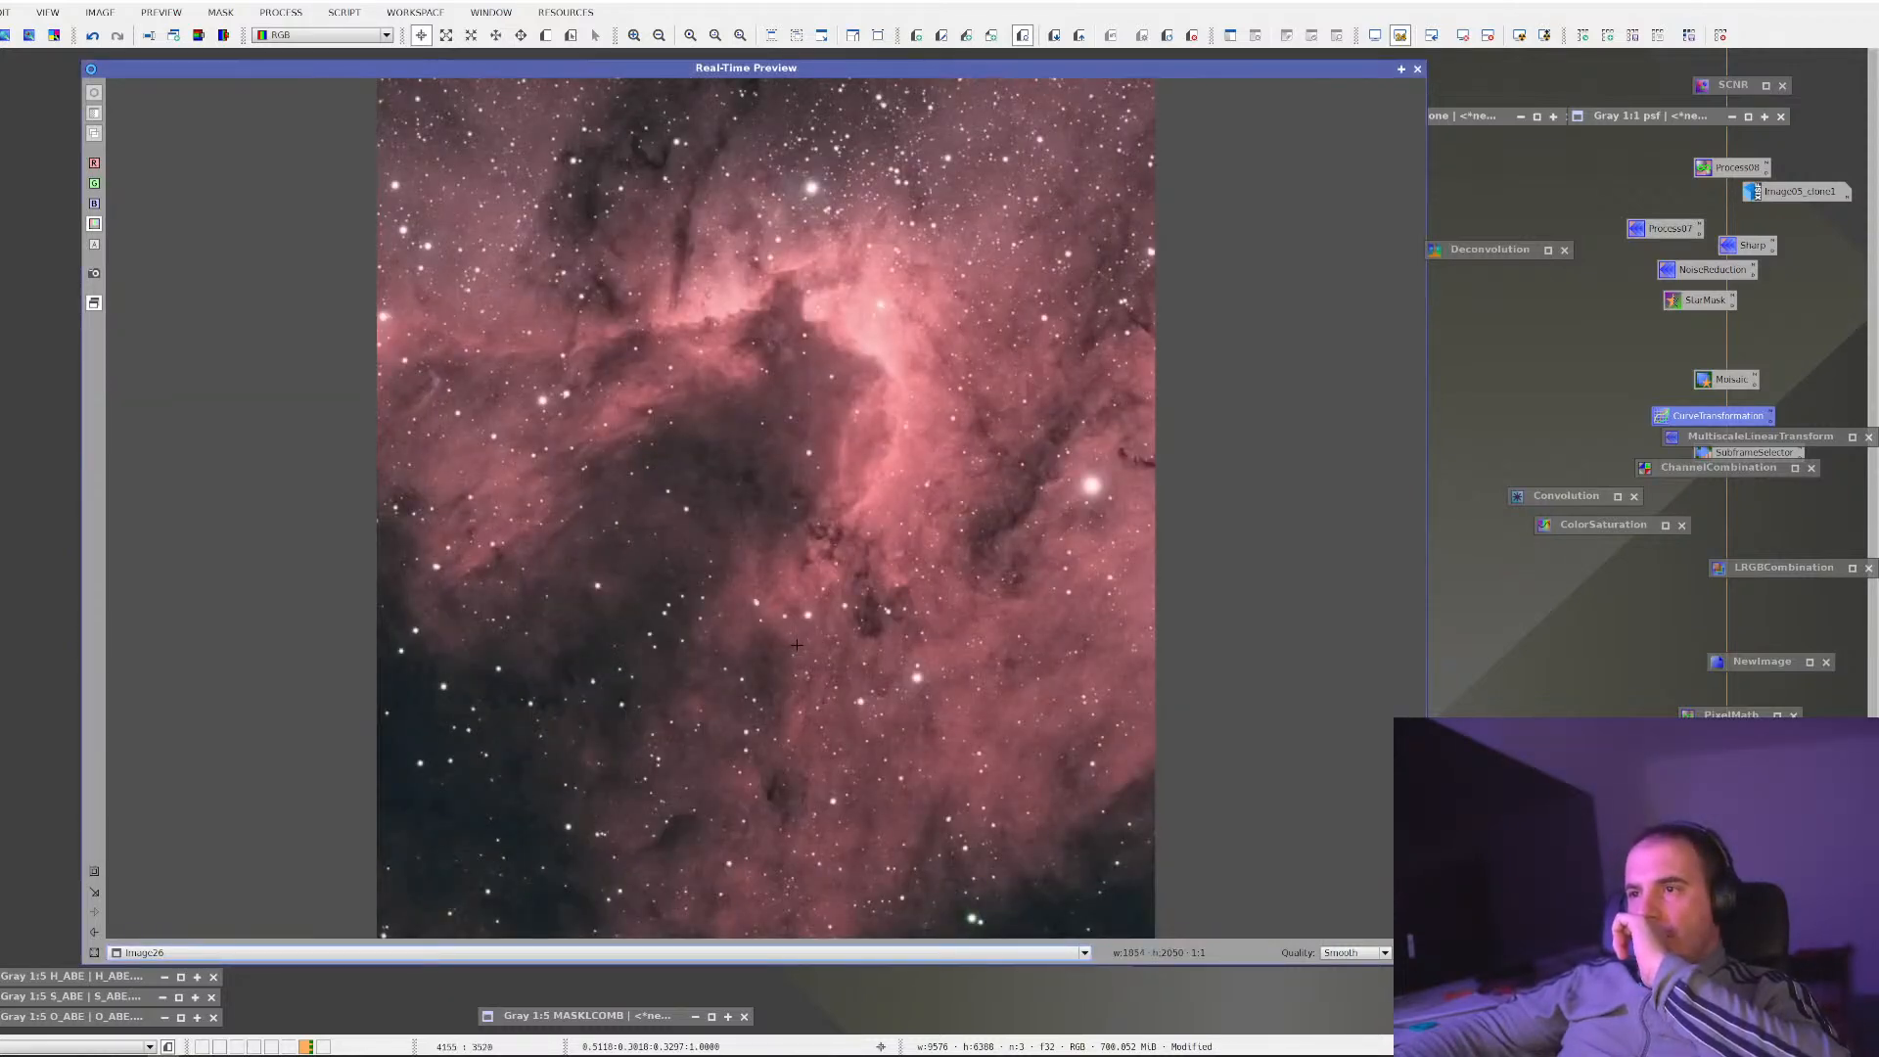
pyautogui.click(1417, 69)
pyautogui.scroll(-1, 808, 459)
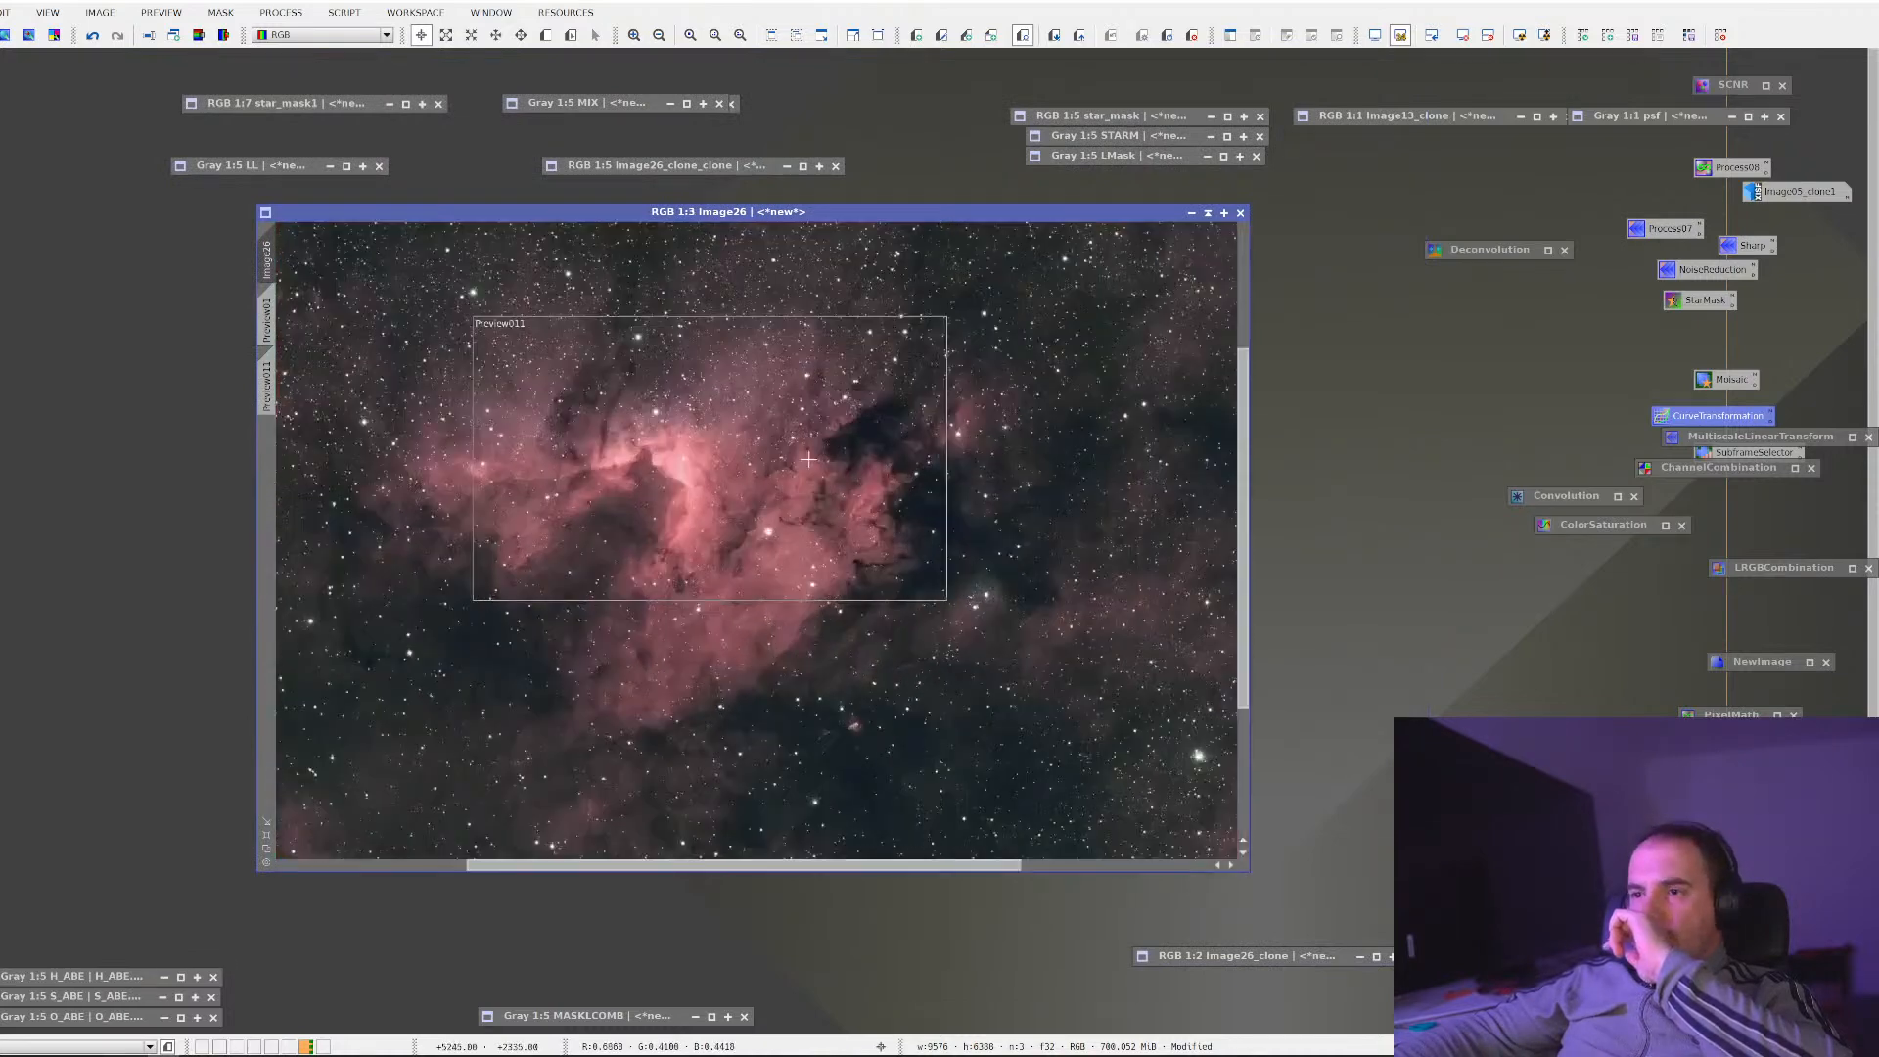
# Run the DarkStructureEnhance script on Image26 with an amount of 0.10
pyautogui.click(360, 12)
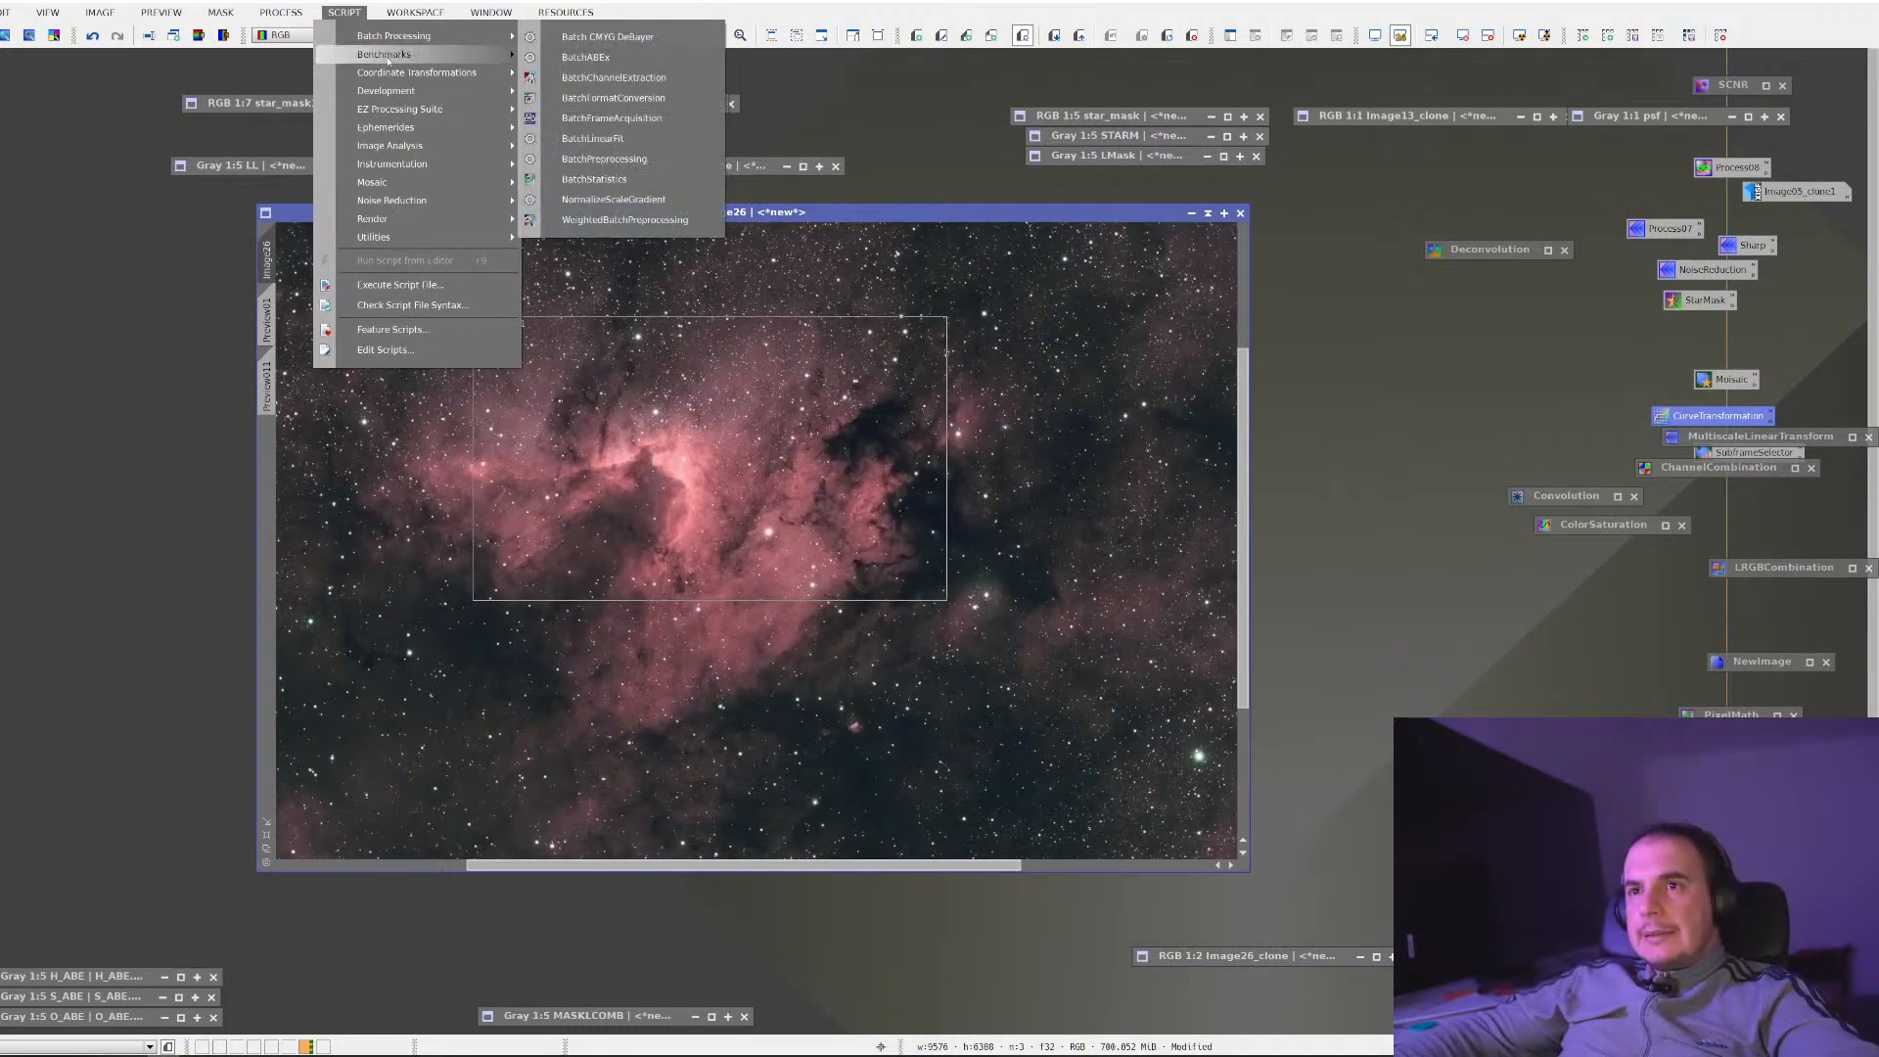
pyautogui.moveTo(411, 237)
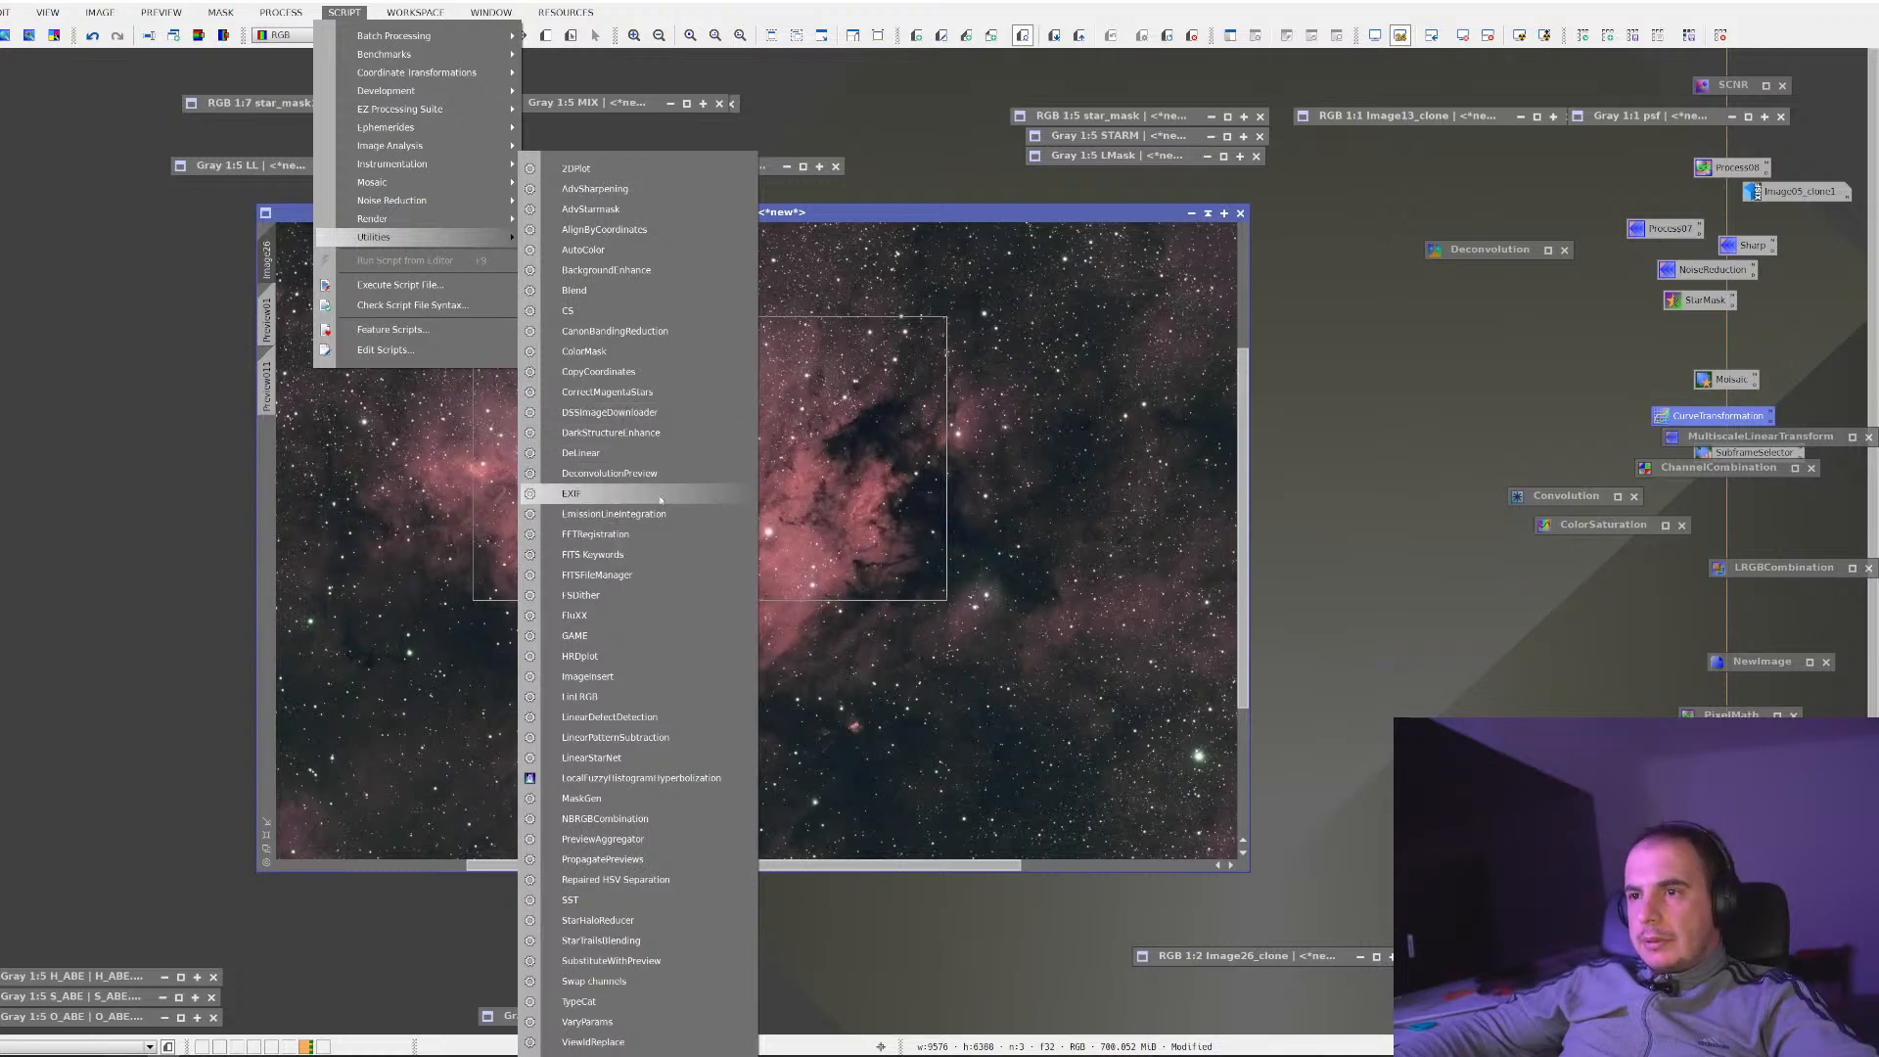
pyautogui.click(630, 434)
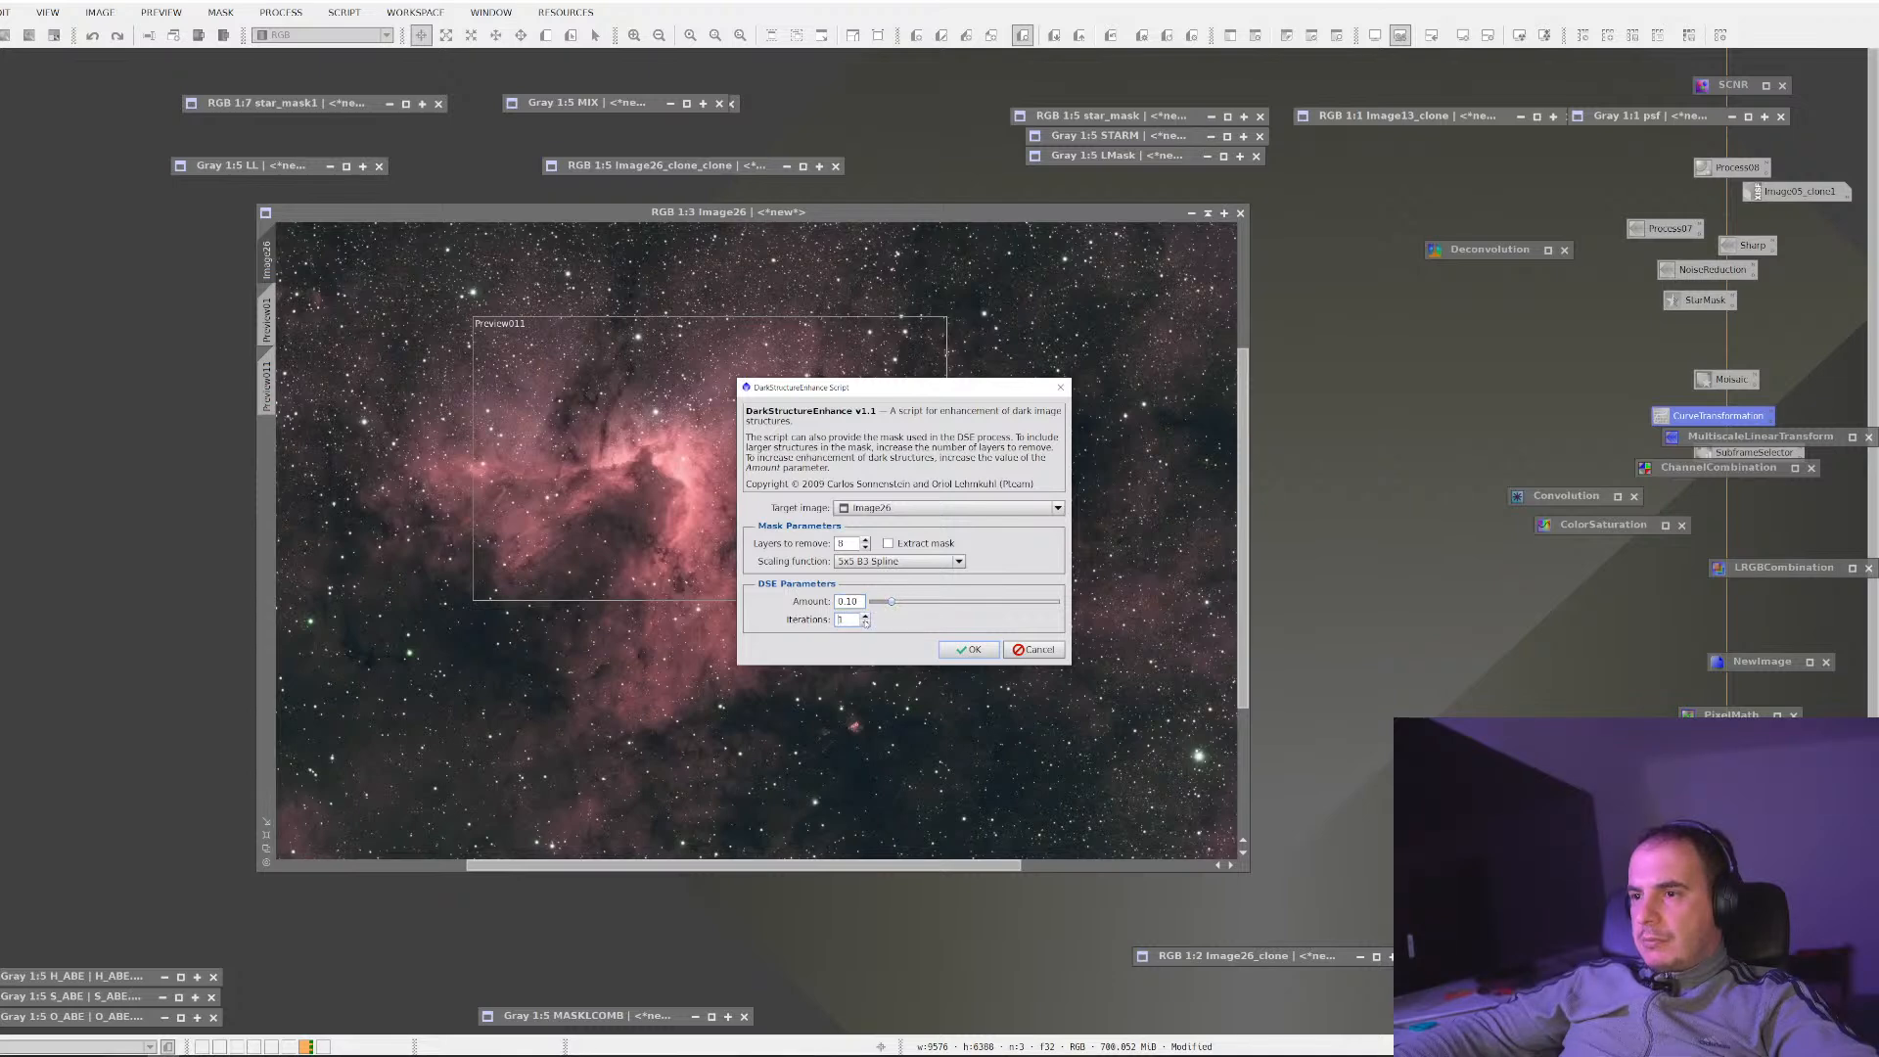
pyautogui.click(960, 650)
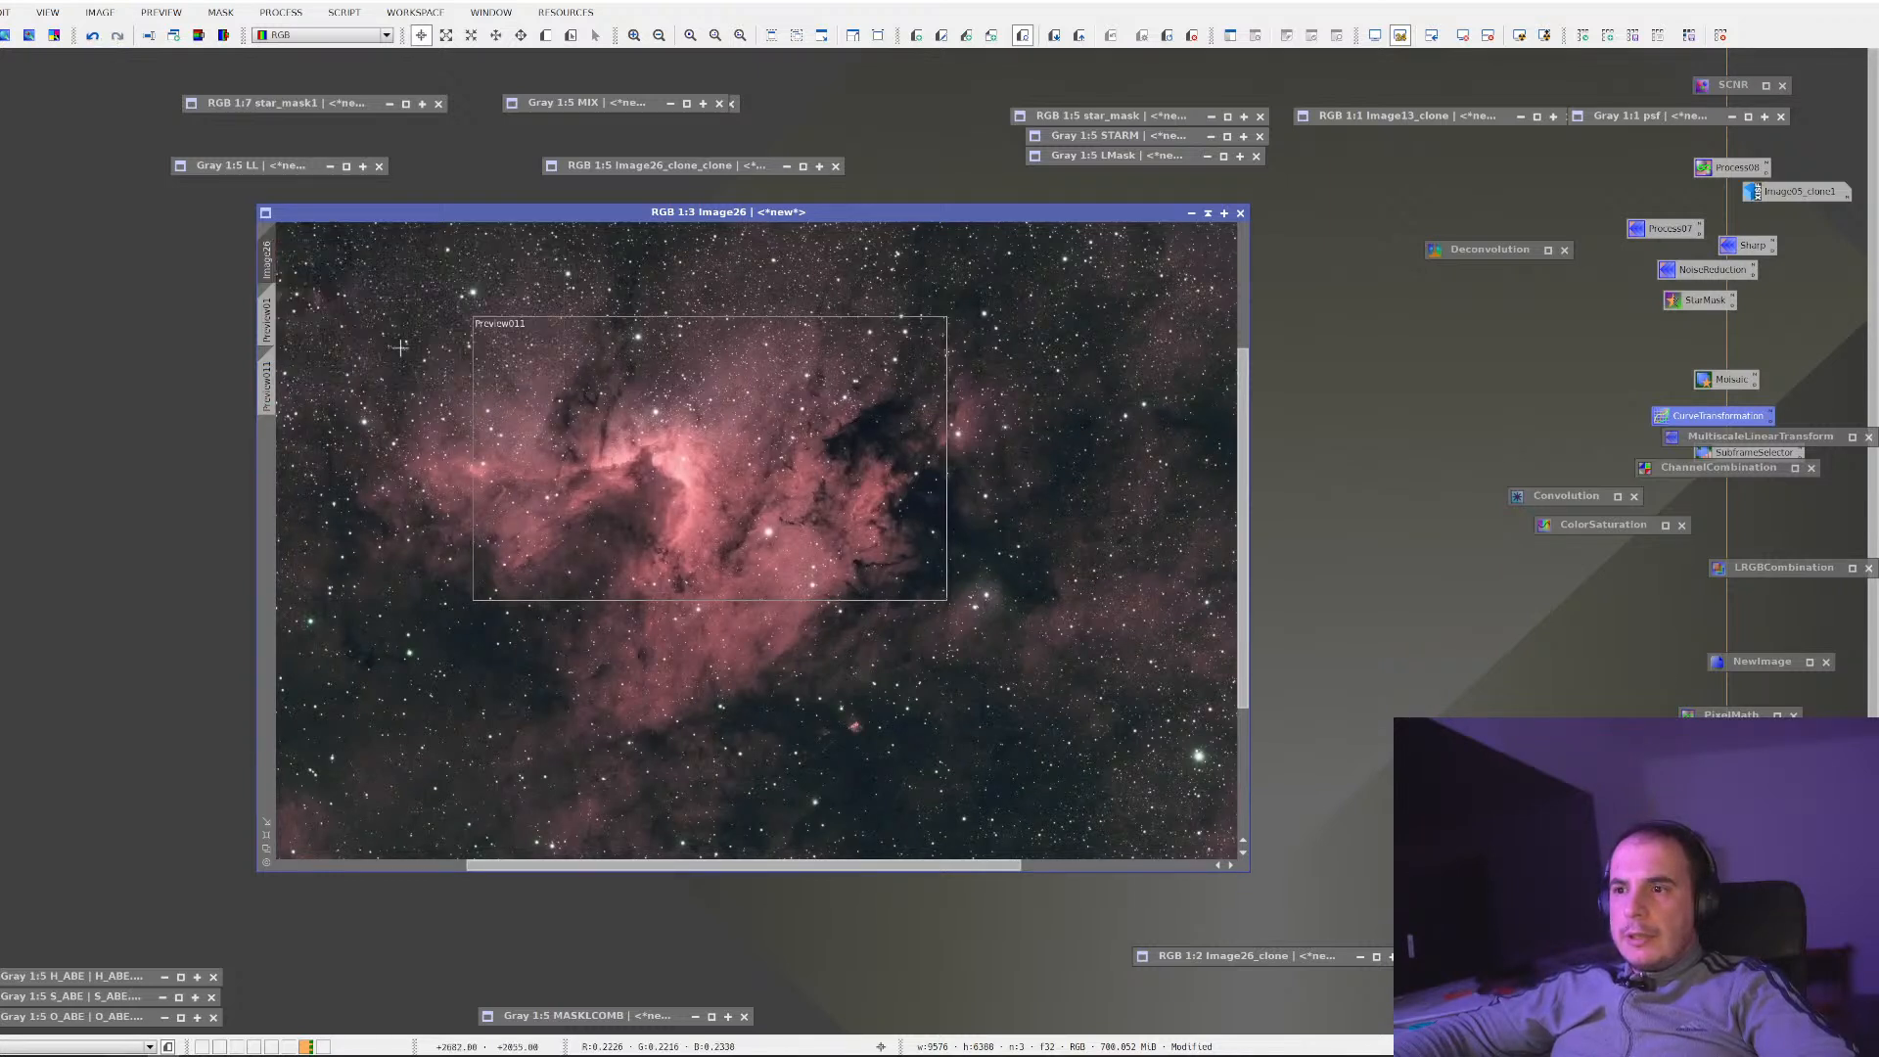
# Examine the dark structures around the nebula core in Image26 at closer range
pyautogui.moveTo(460, 327); pyautogui.dragTo(643, 464)
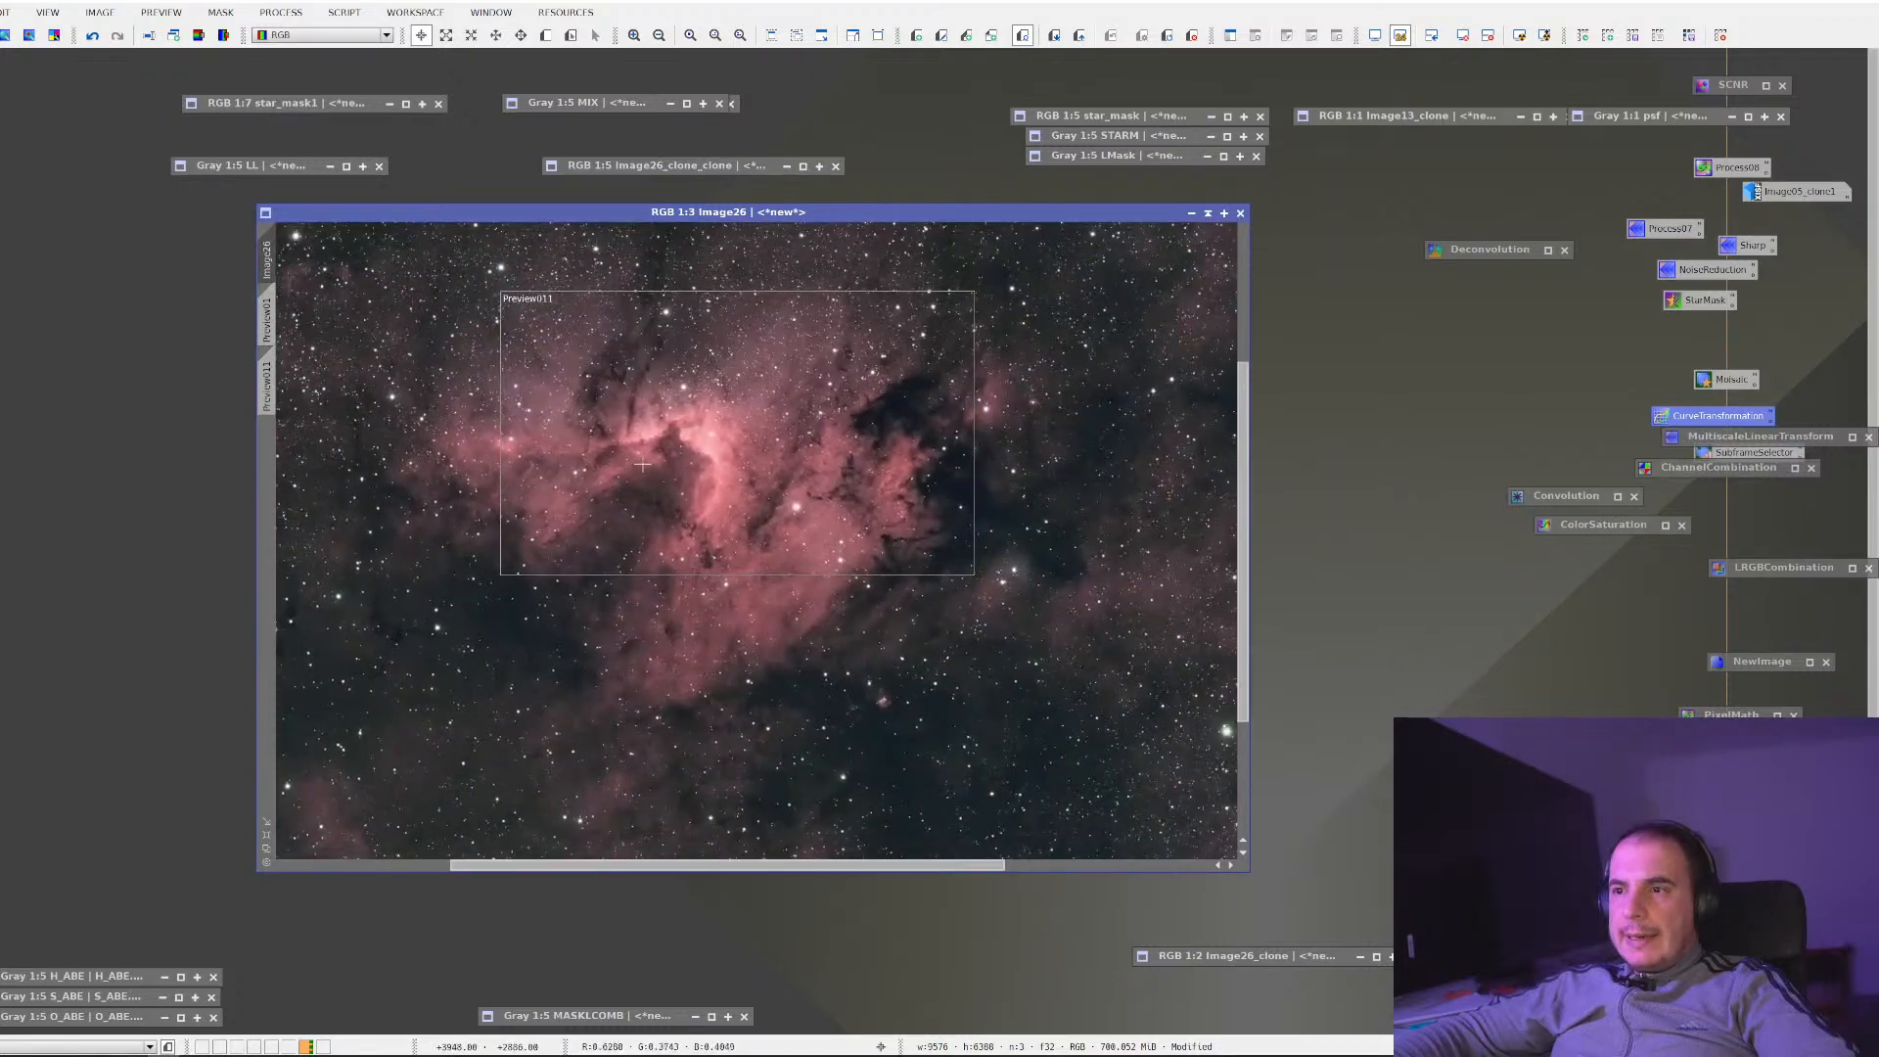
pyautogui.scroll(2, 643, 464)
pyautogui.scroll(-1, 640, 379)
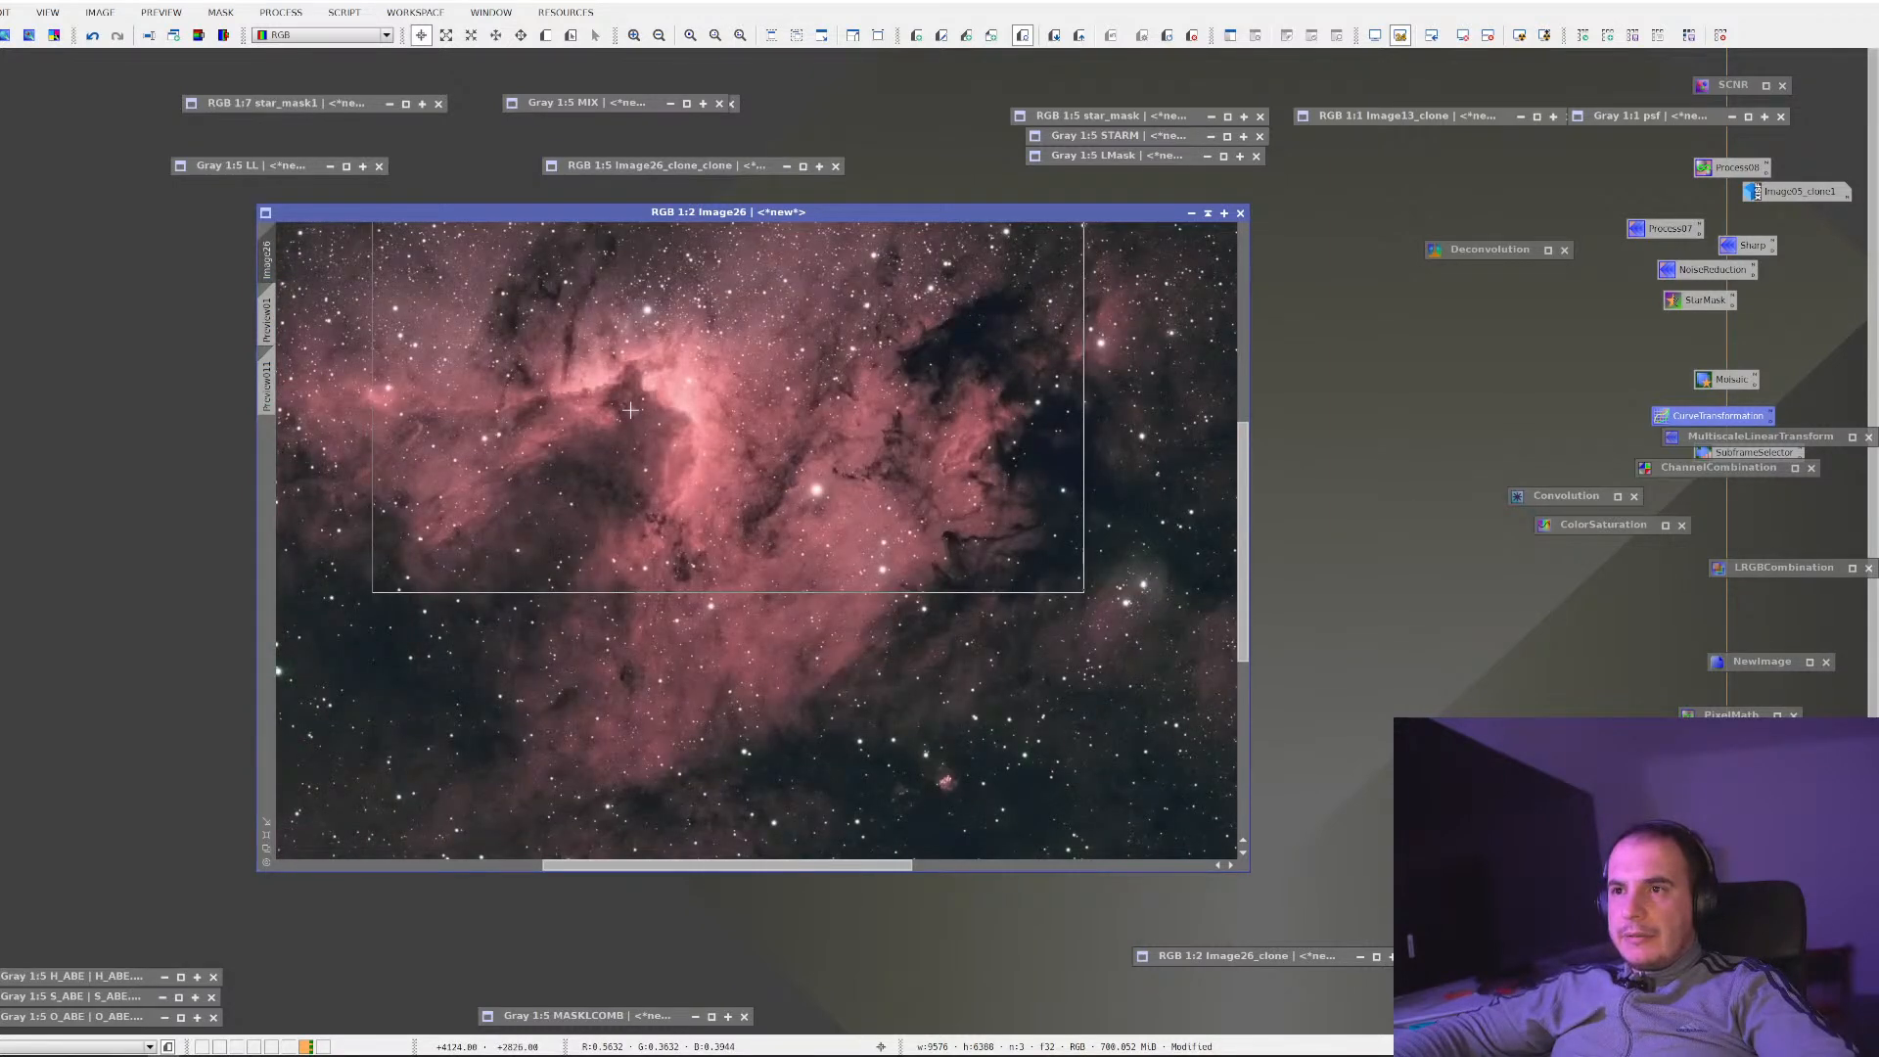
# Check Image26 after the dark structure enhancement, comparing the full frame with the nebula core at closer range
pyautogui.scroll(-3, 816, 474)
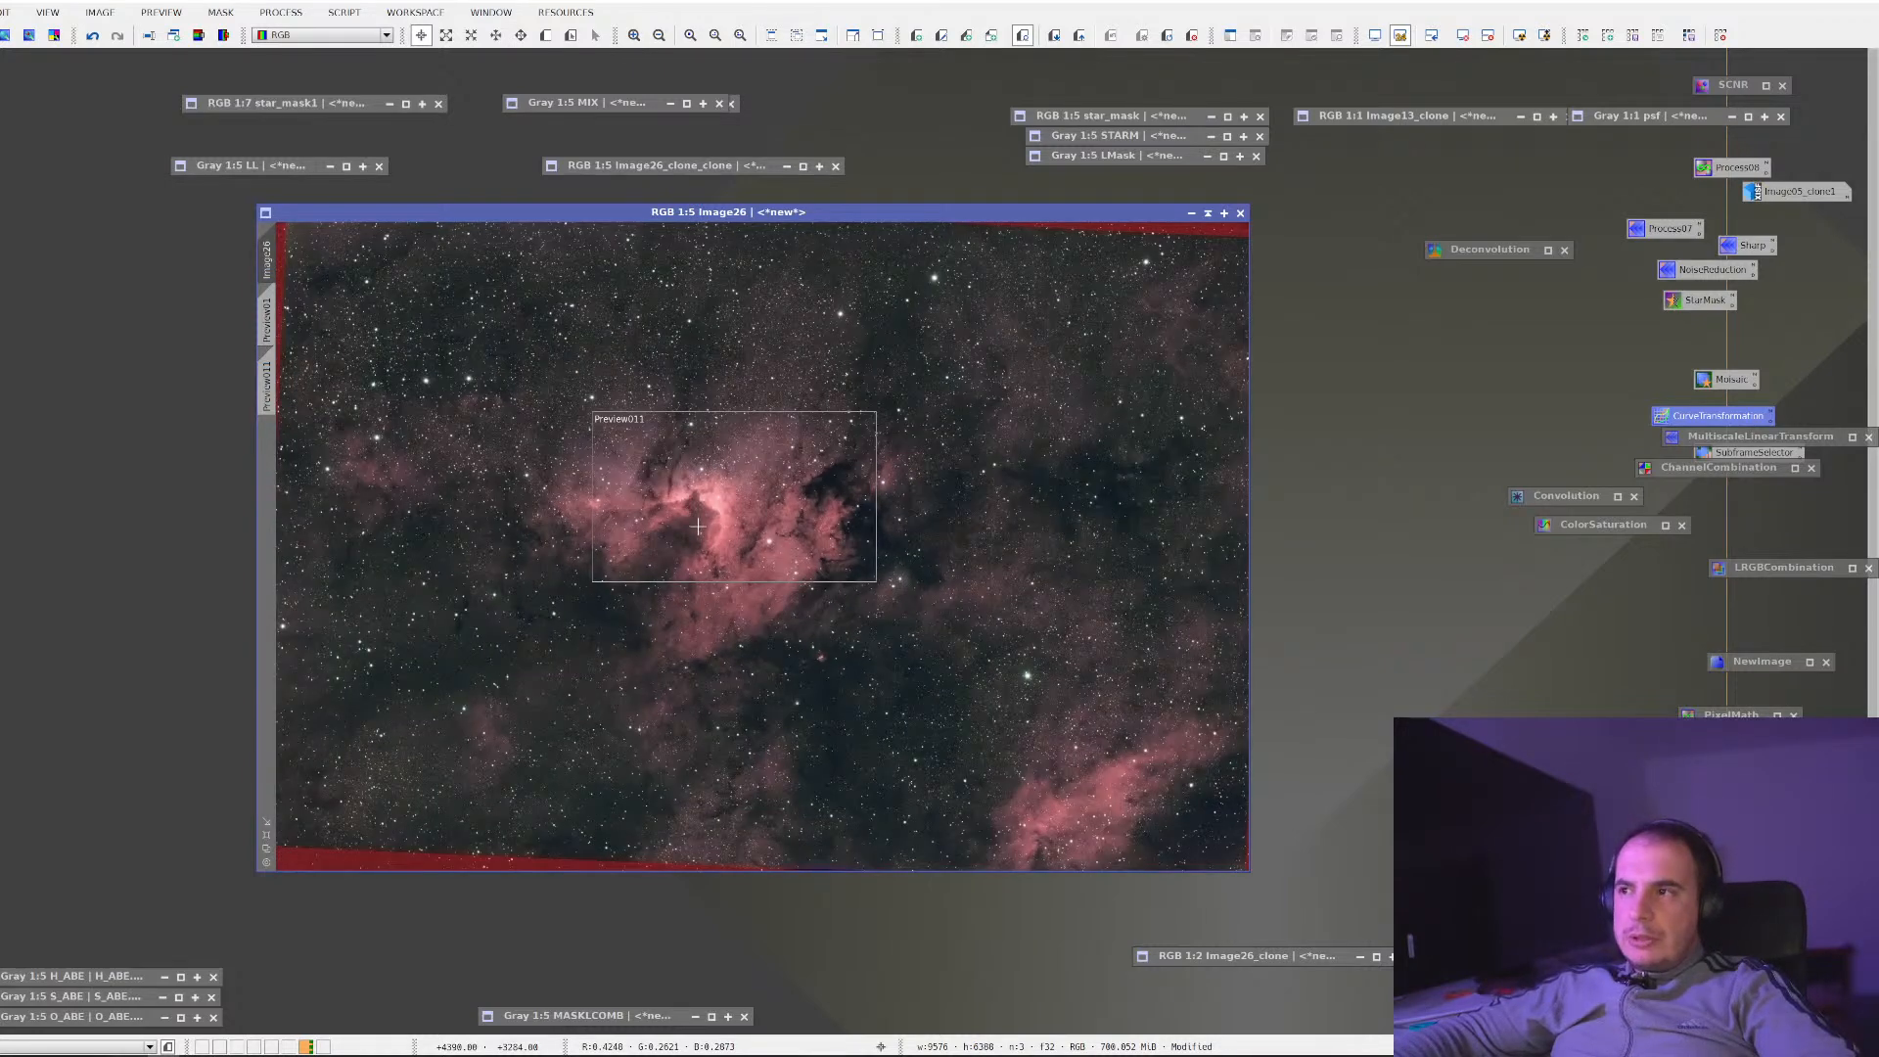
pyautogui.scroll(1, 697, 528)
pyautogui.scroll(-2, 697, 528)
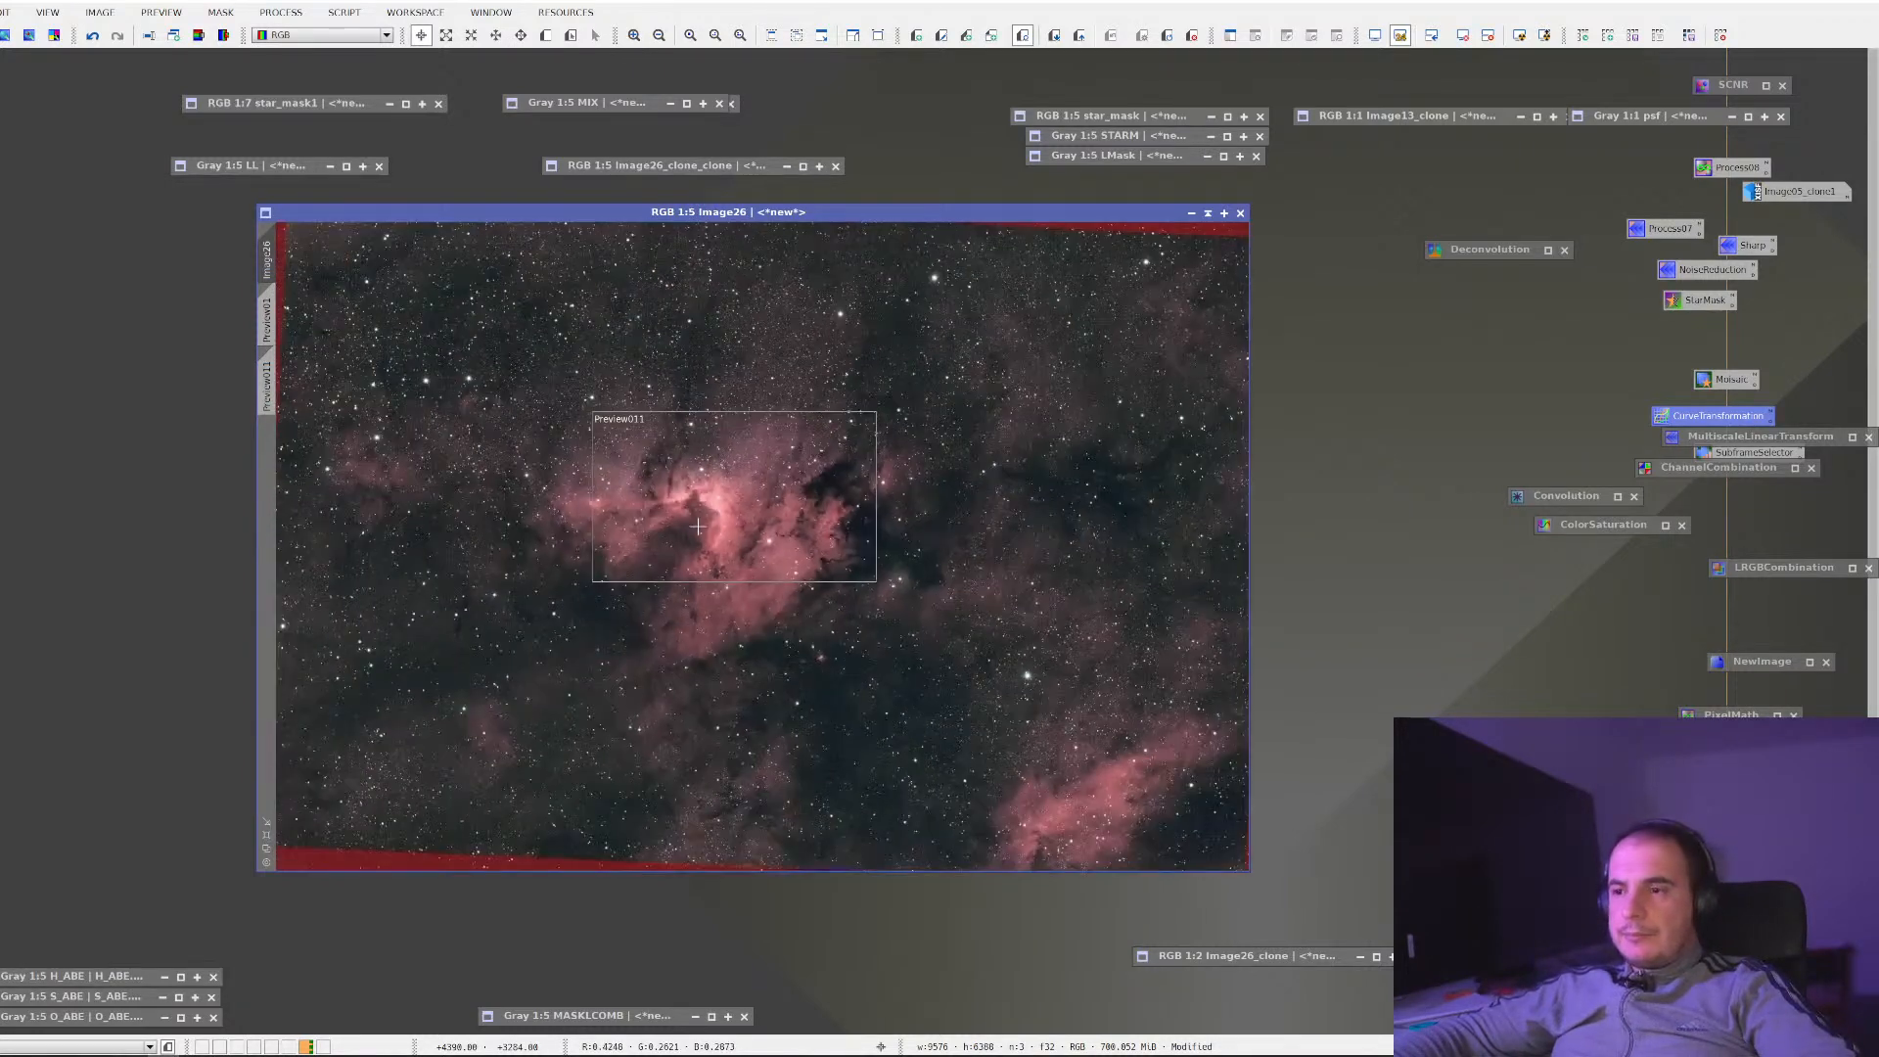
pyautogui.scroll(1, 697, 528)
pyautogui.scroll(-1, 697, 527)
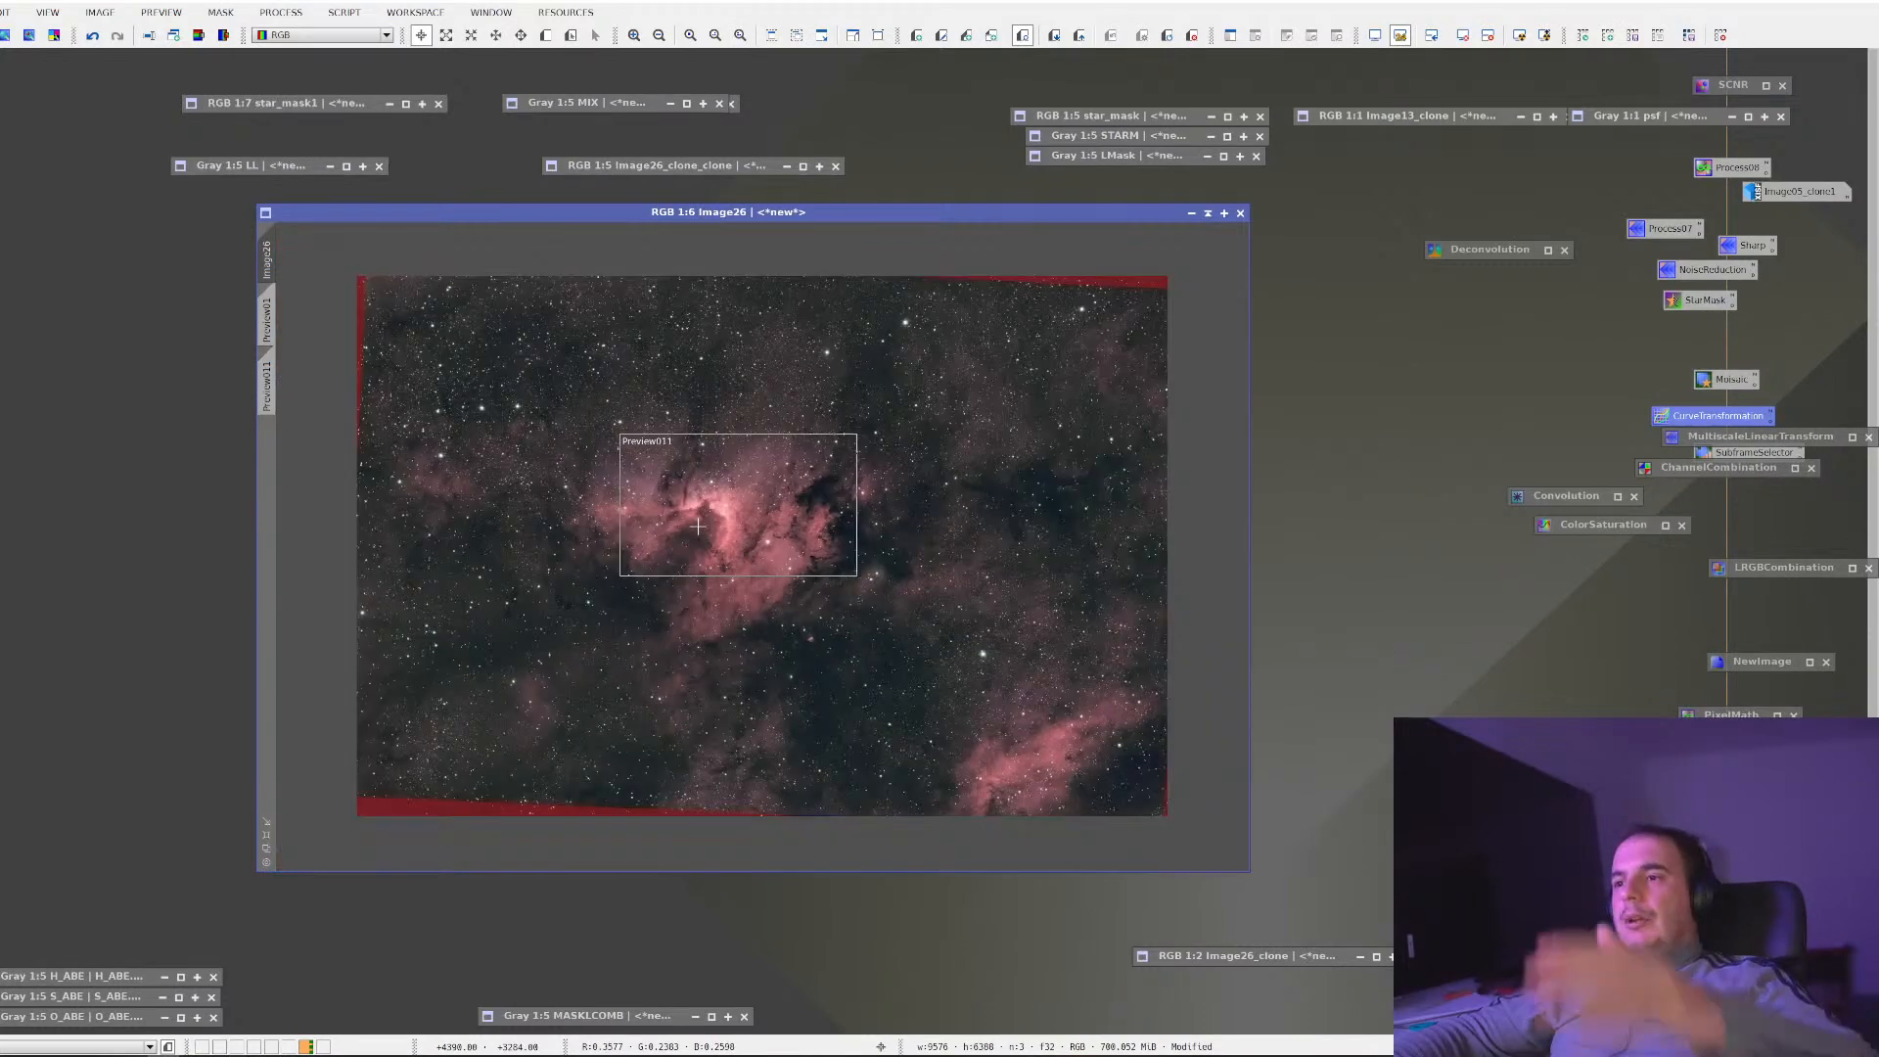
pyautogui.scroll(4, 697, 527)
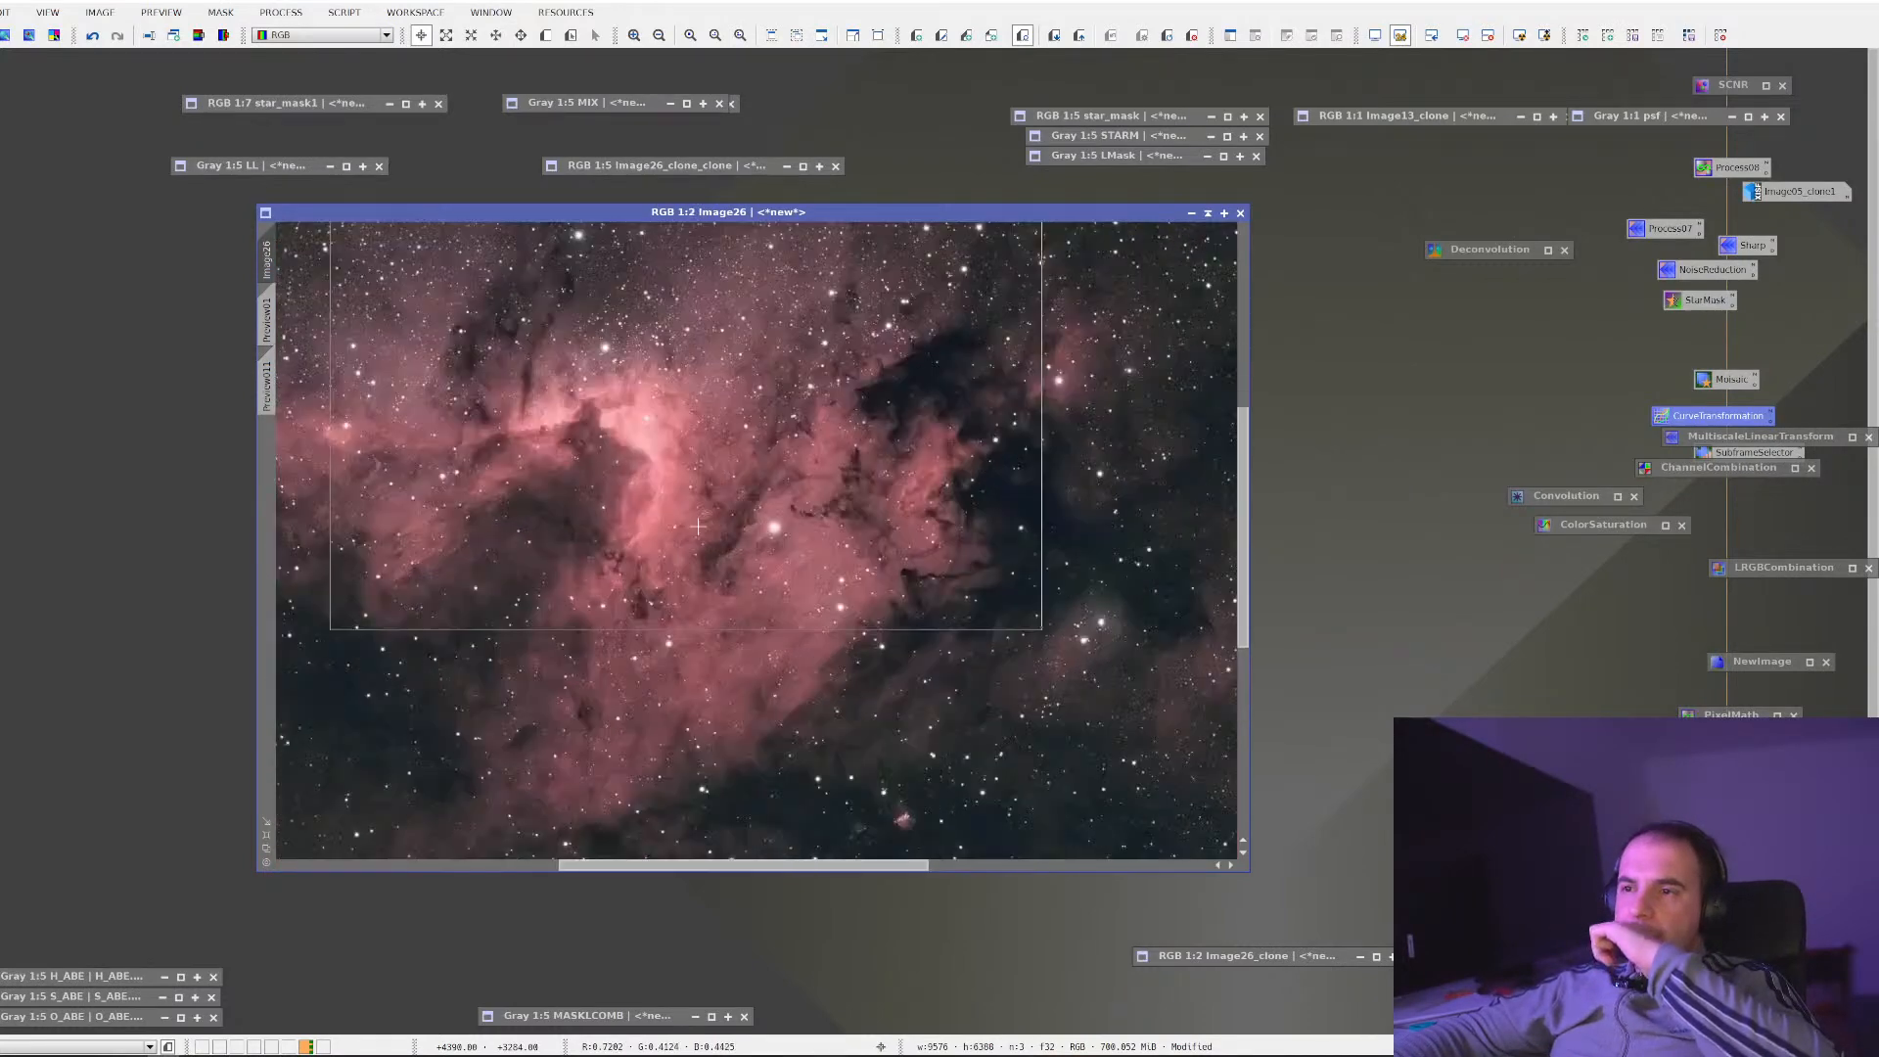
pyautogui.moveTo(643, 545); pyautogui.dragTo(781, 550)
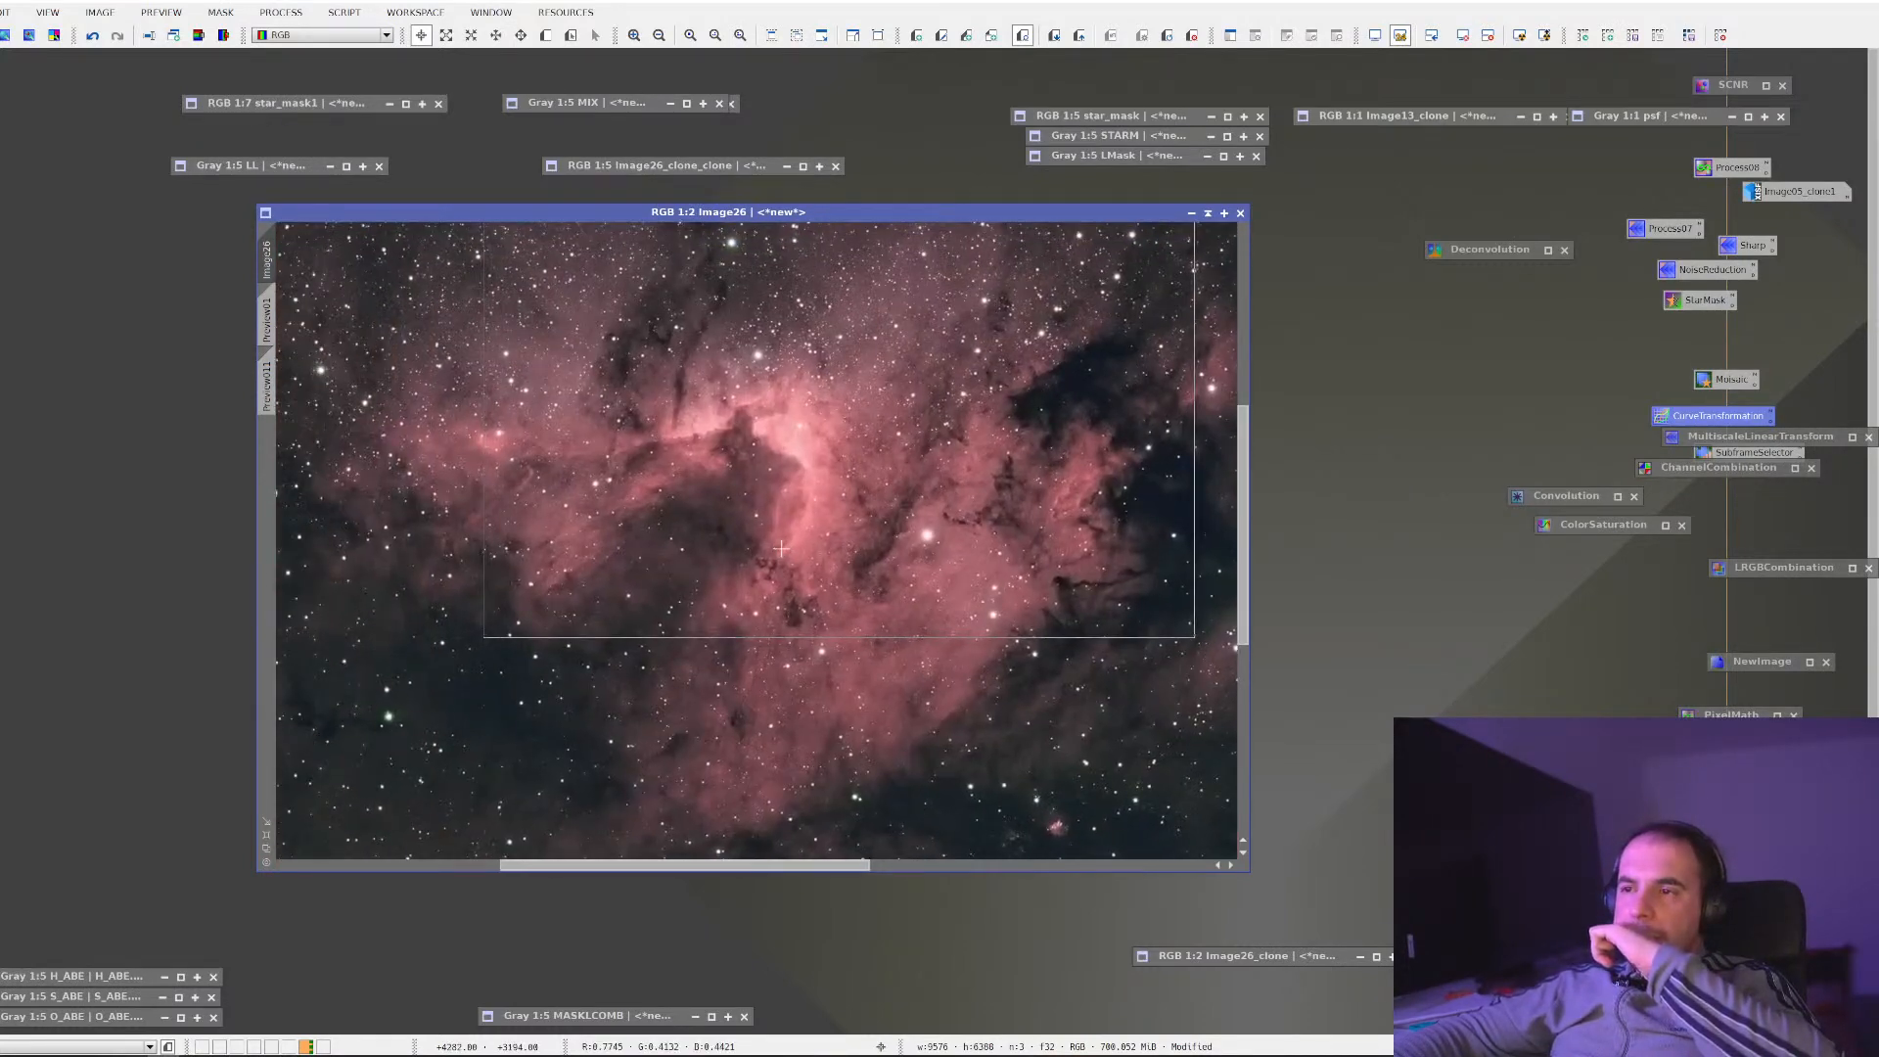
# Apply the LL mask to Image26 without inverting it and hide the mask overlay
pyautogui.rightClick(781, 550)
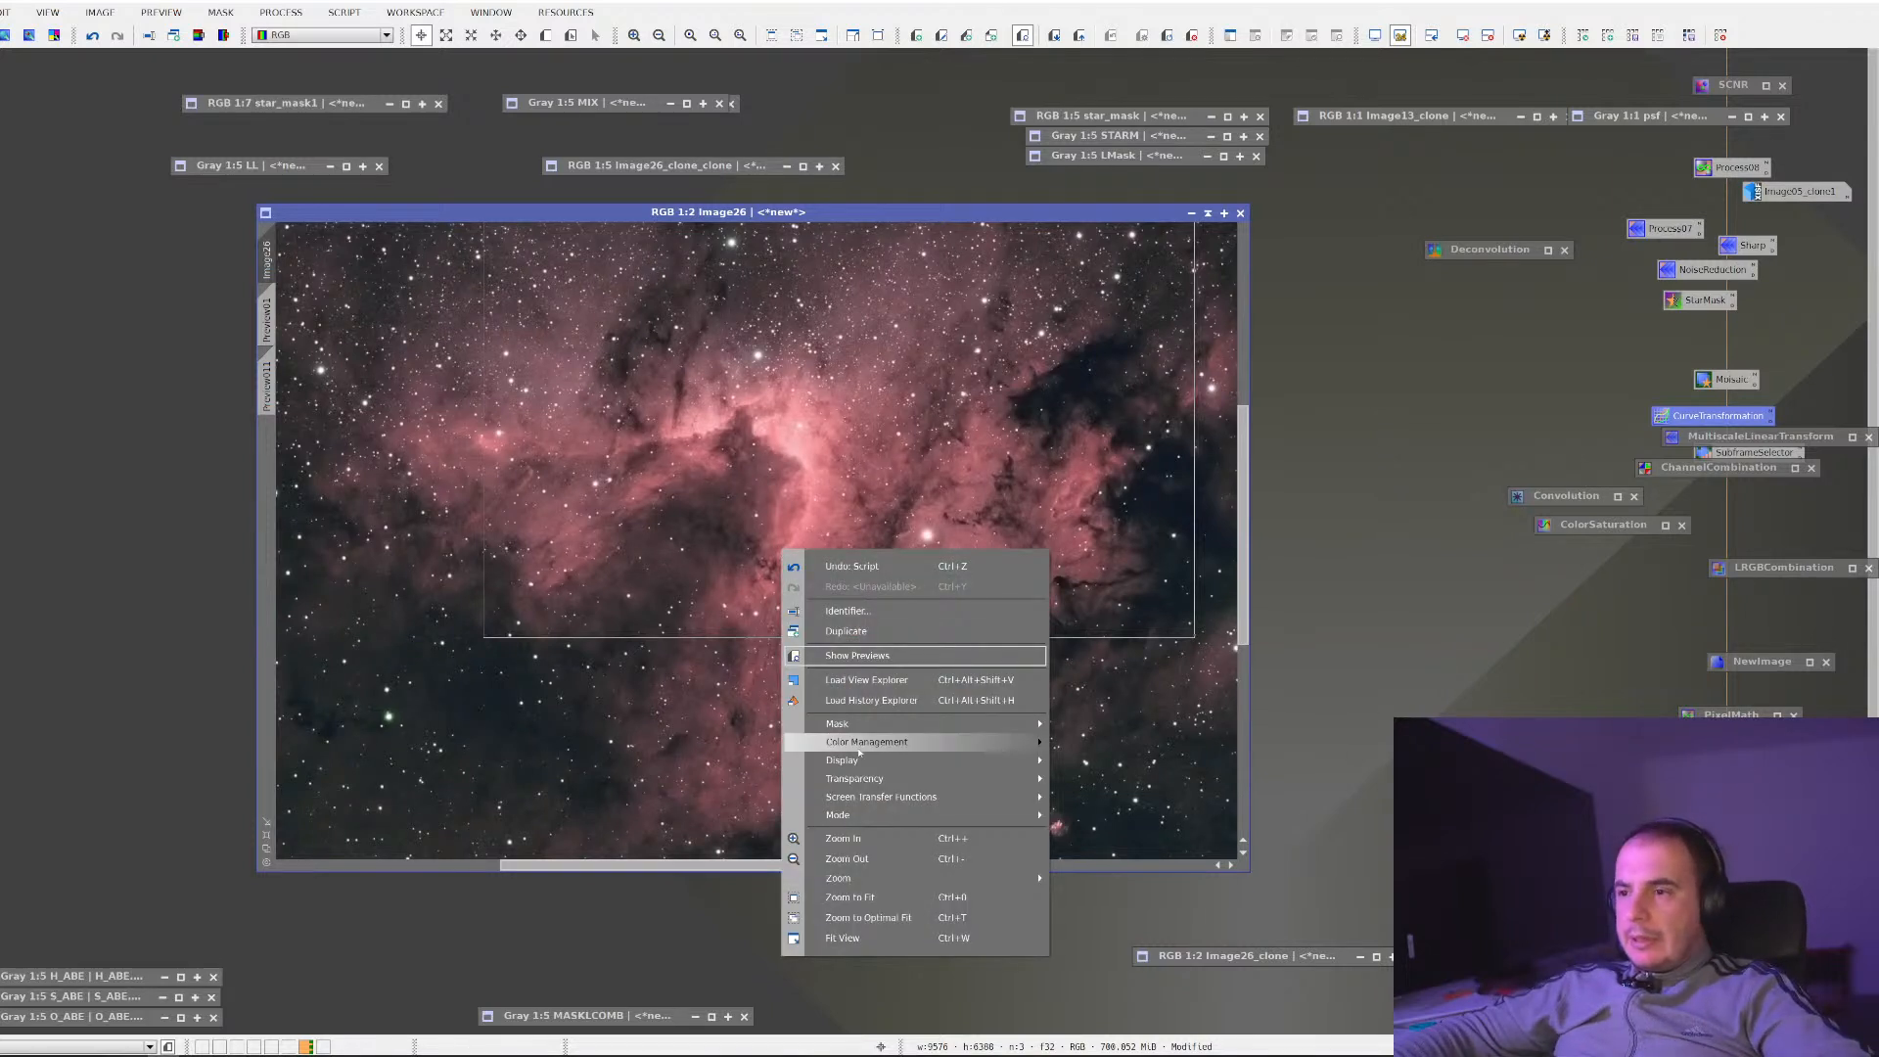
pyautogui.moveTo(878, 737)
pyautogui.click(1126, 724)
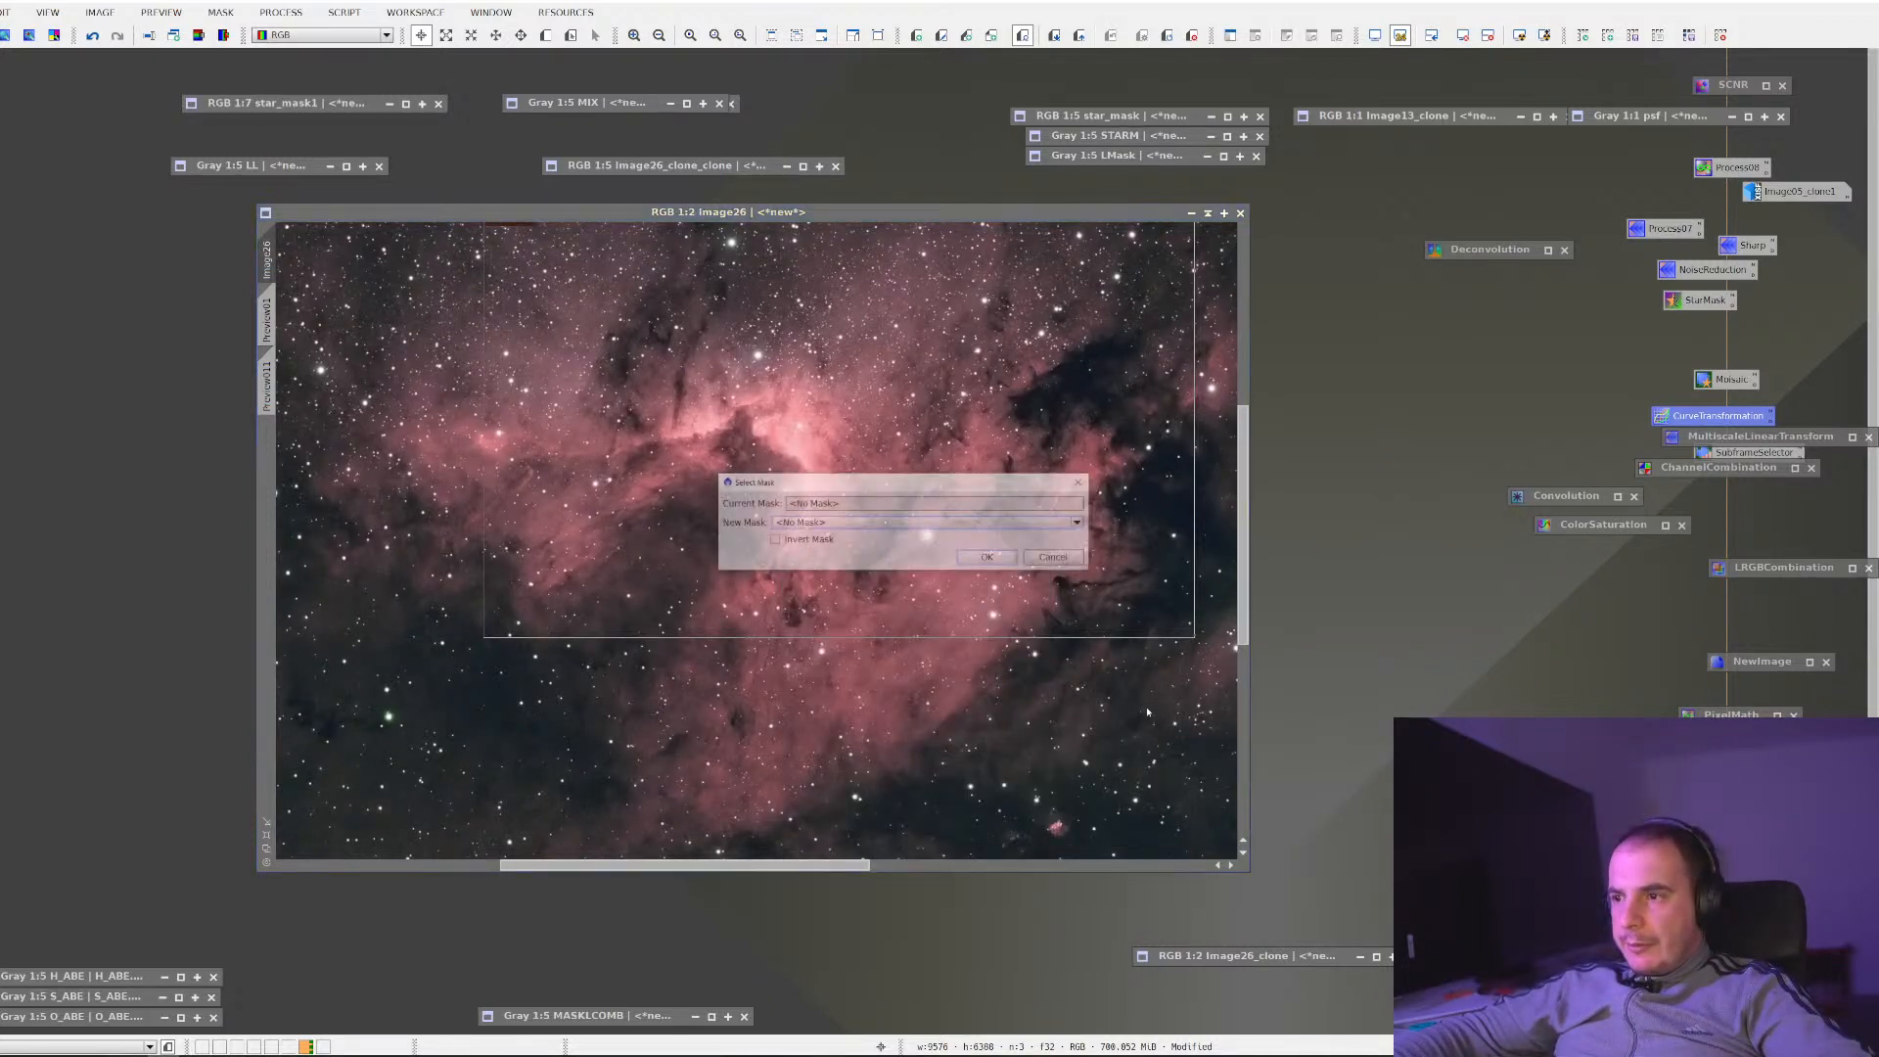
pyautogui.click(979, 522)
pyautogui.scroll(-3, 881, 588)
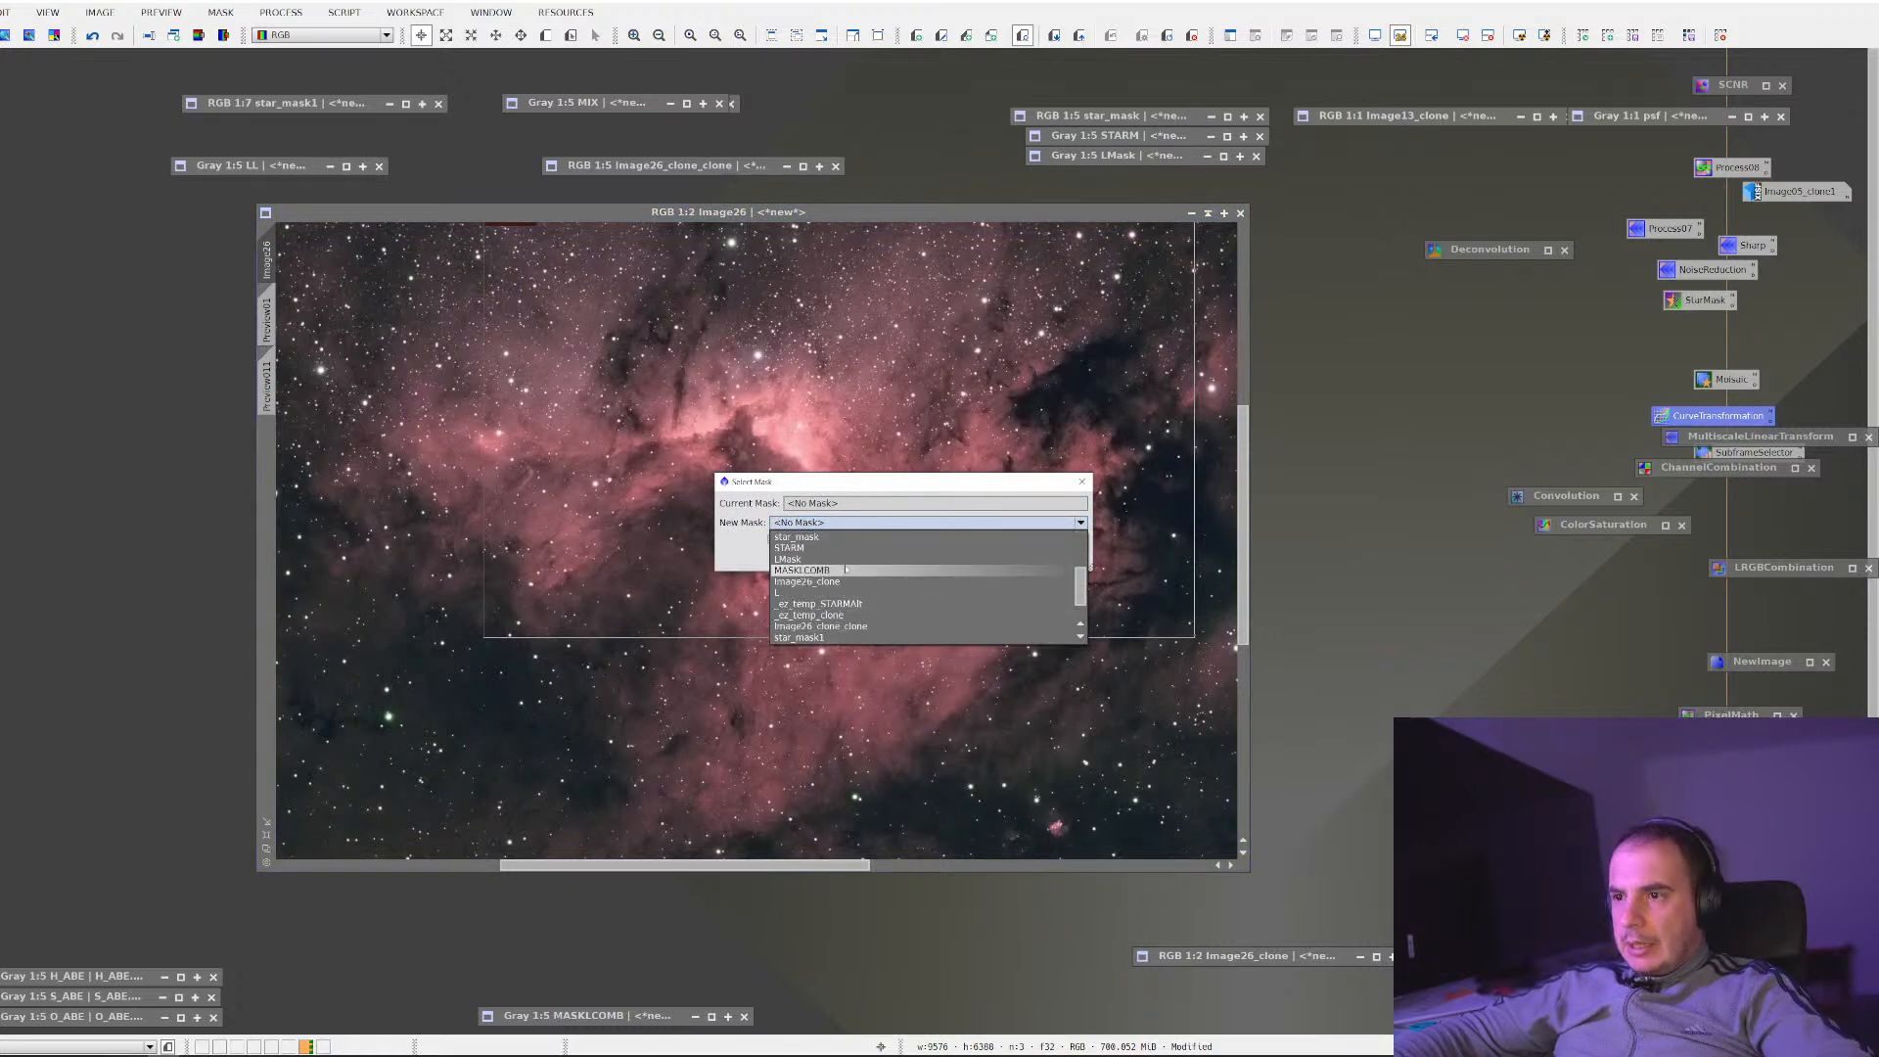
pyautogui.click(1029, 594)
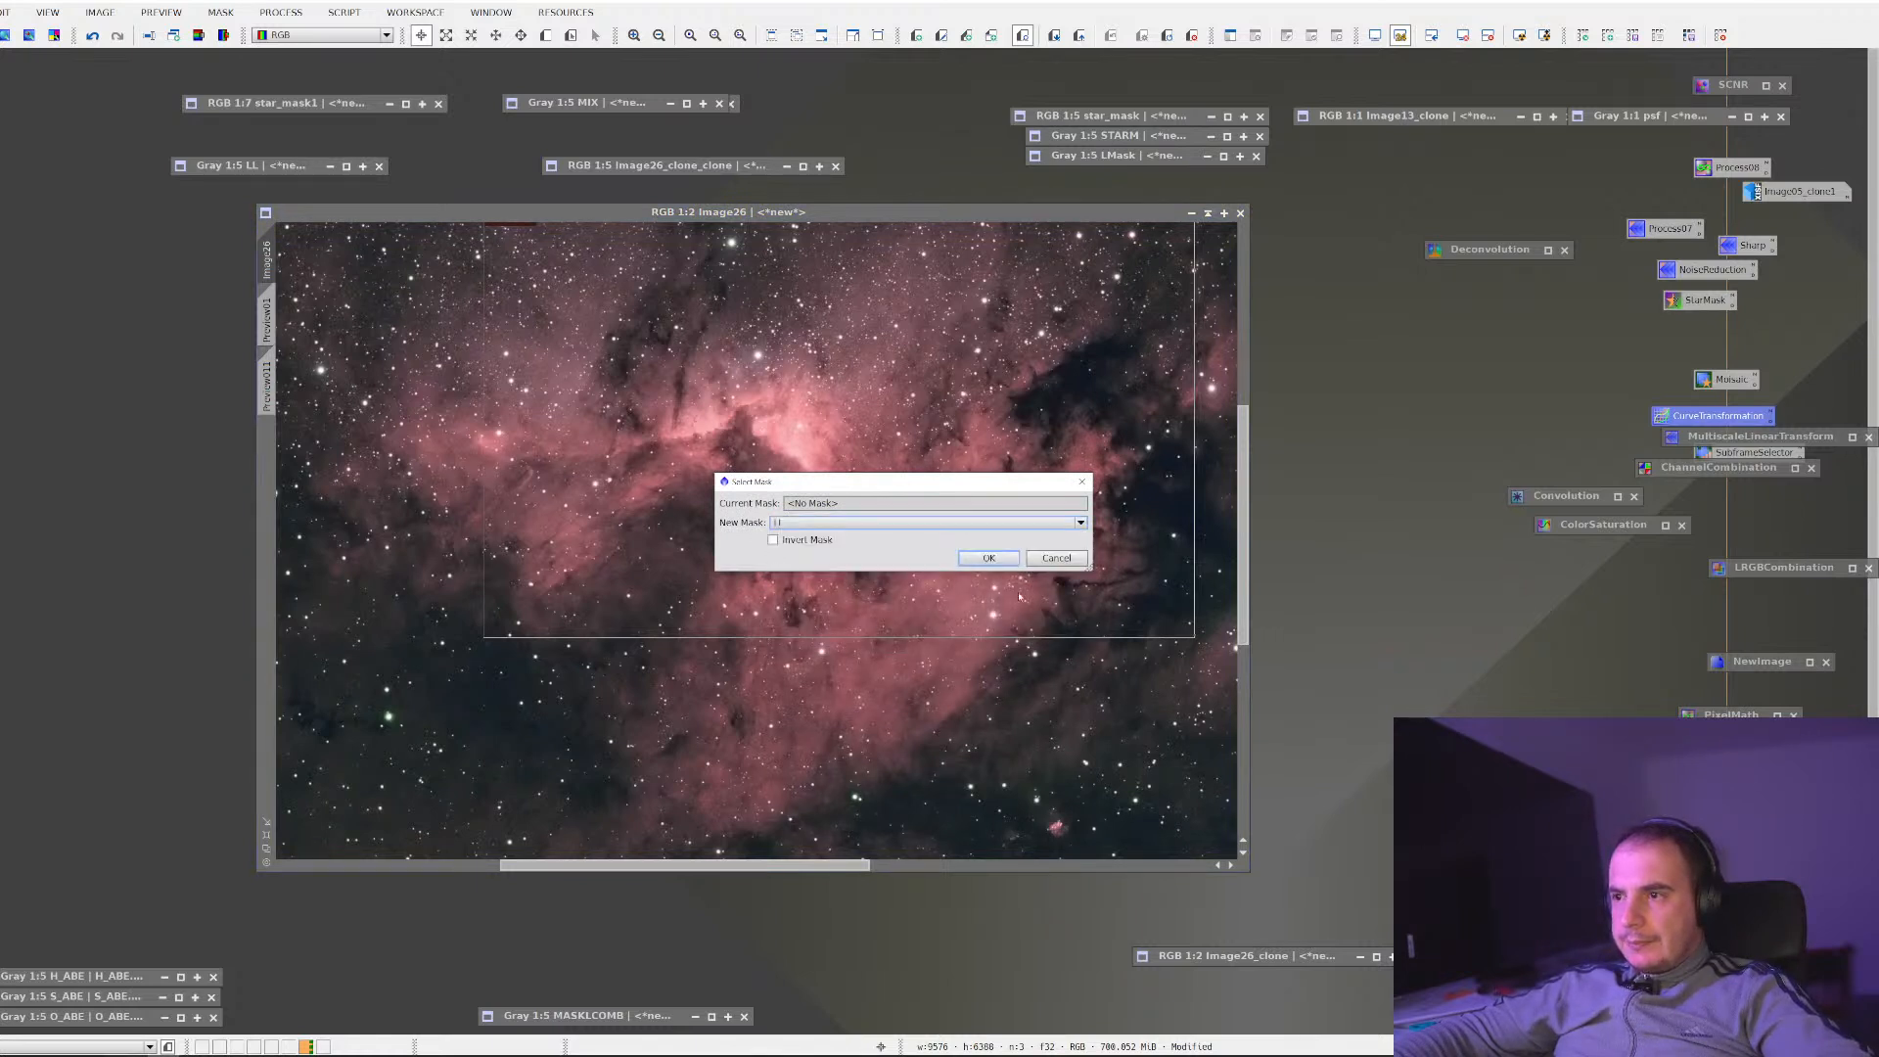
pyautogui.click(989, 558)
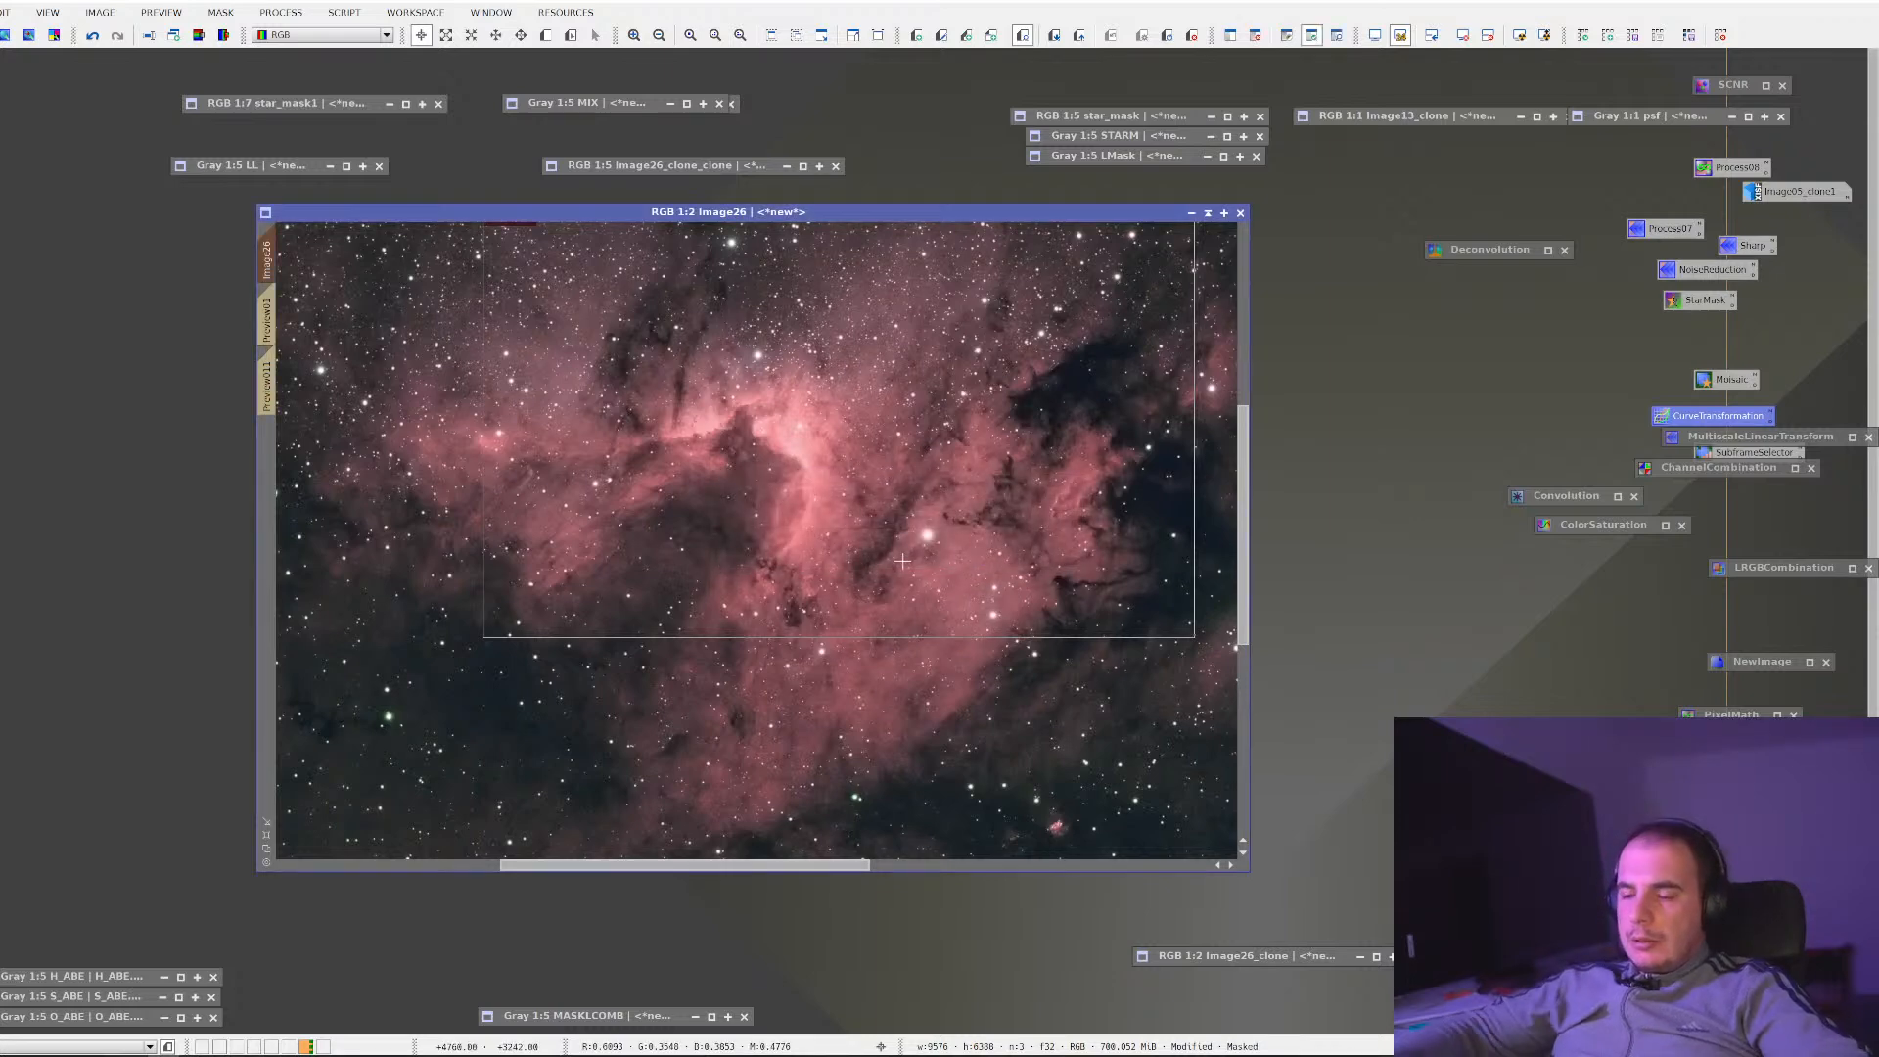
pyautogui.hotkey('ctrl', 'k')
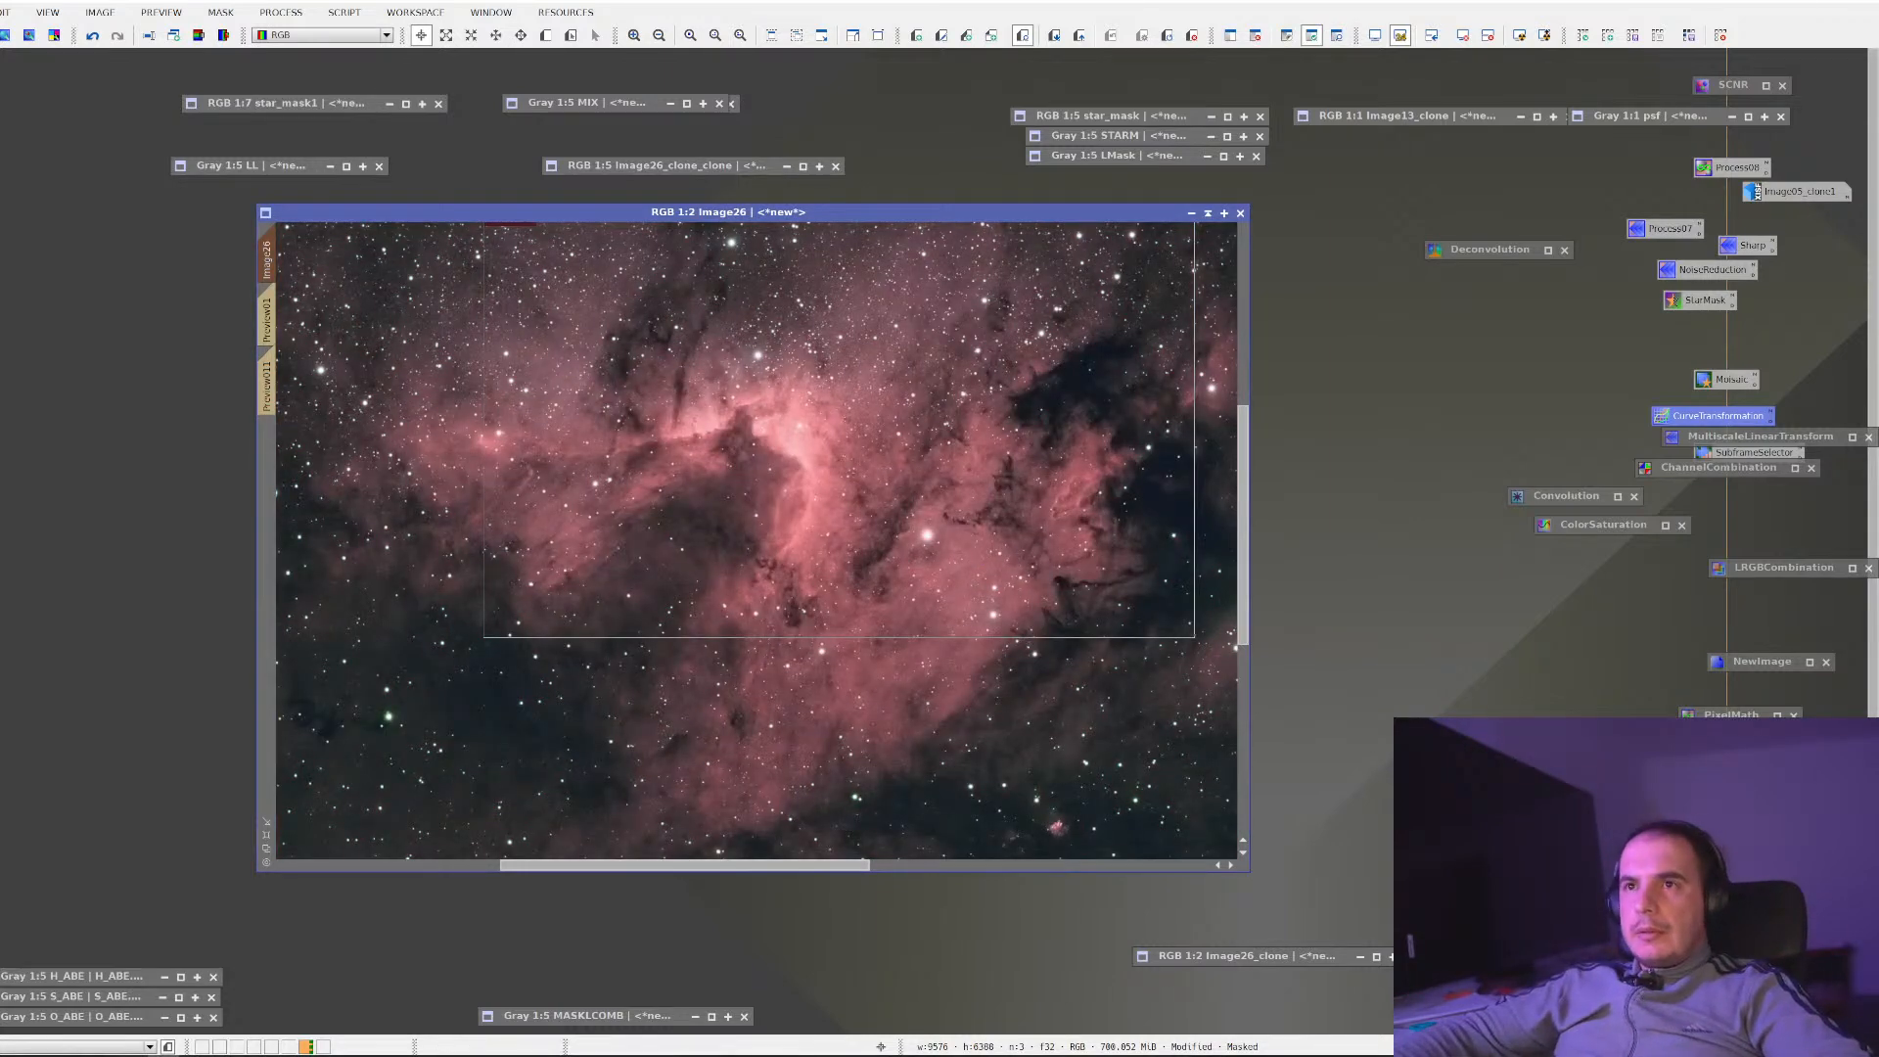
# Reset CurvesTransformation, start its real-time preview, try a b* curve point at about 0.440 input and 0.401 output, and clear it
pyautogui.doubleClick(1713, 418)
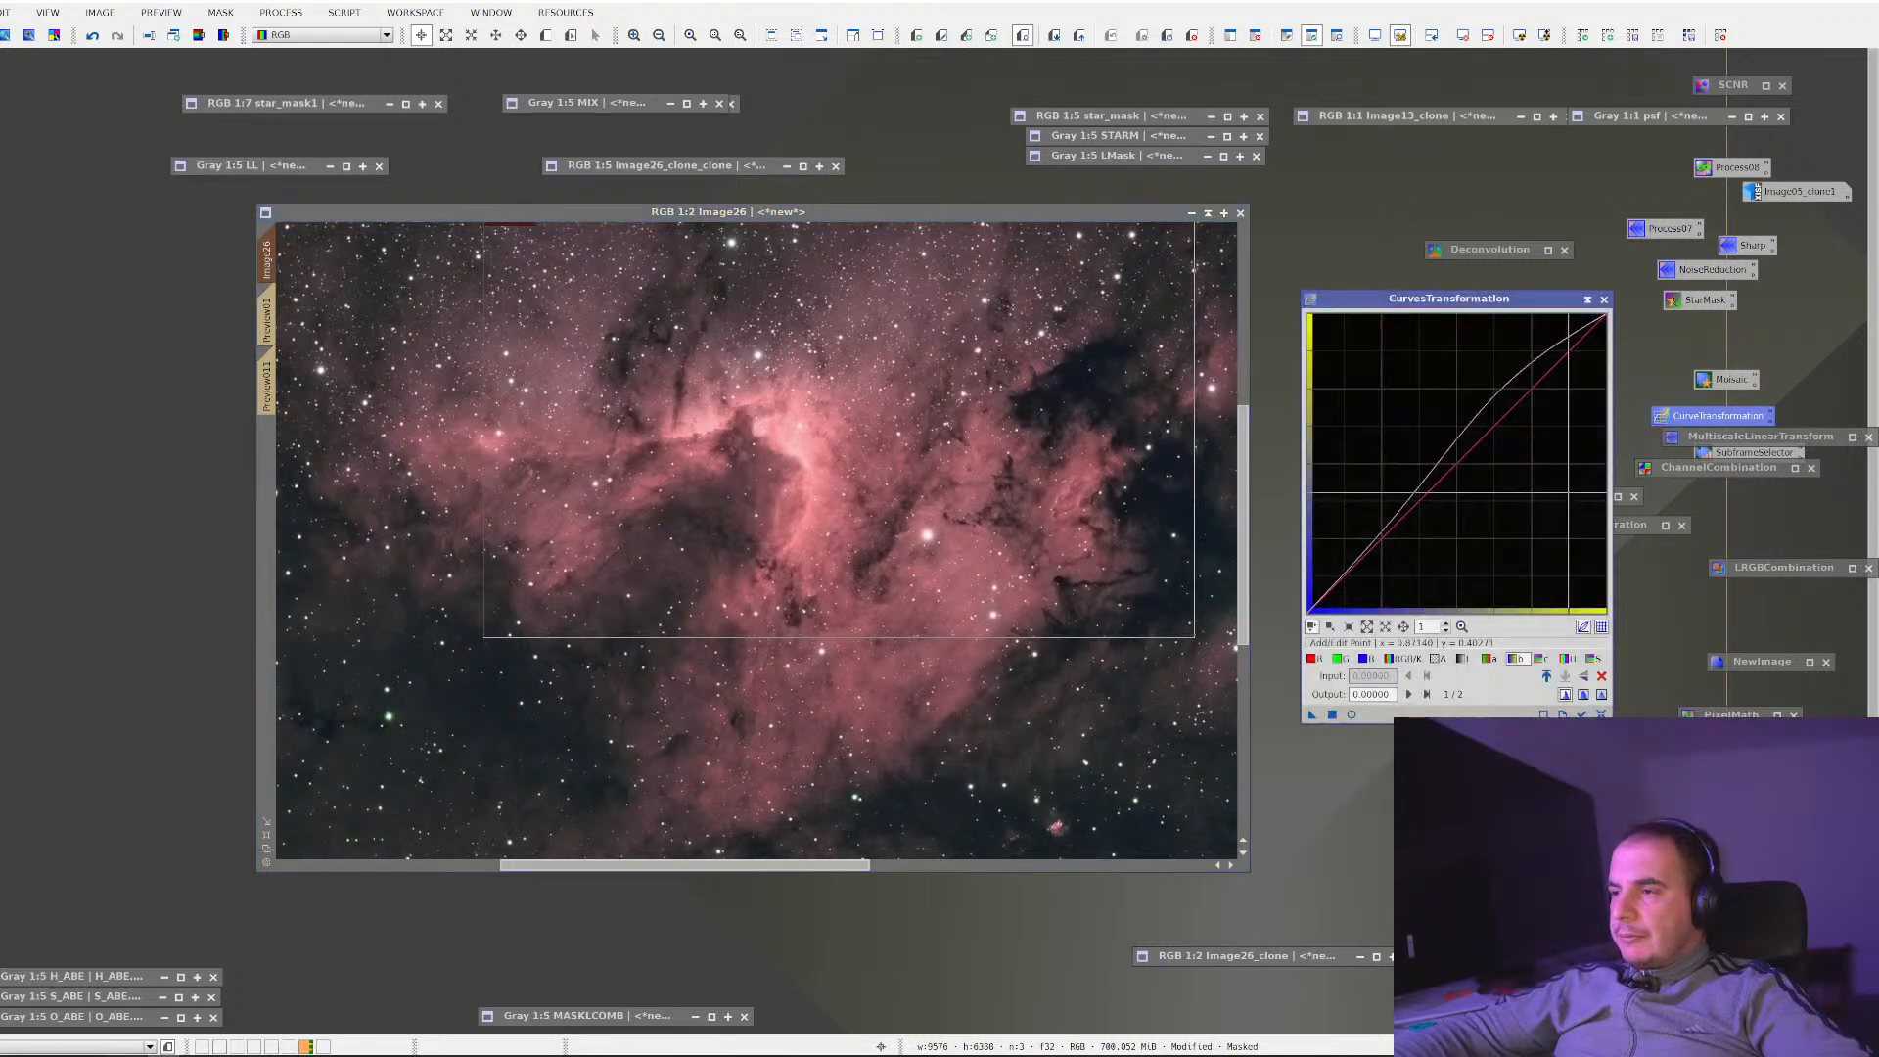
pyautogui.click(1601, 715)
pyautogui.click(1352, 714)
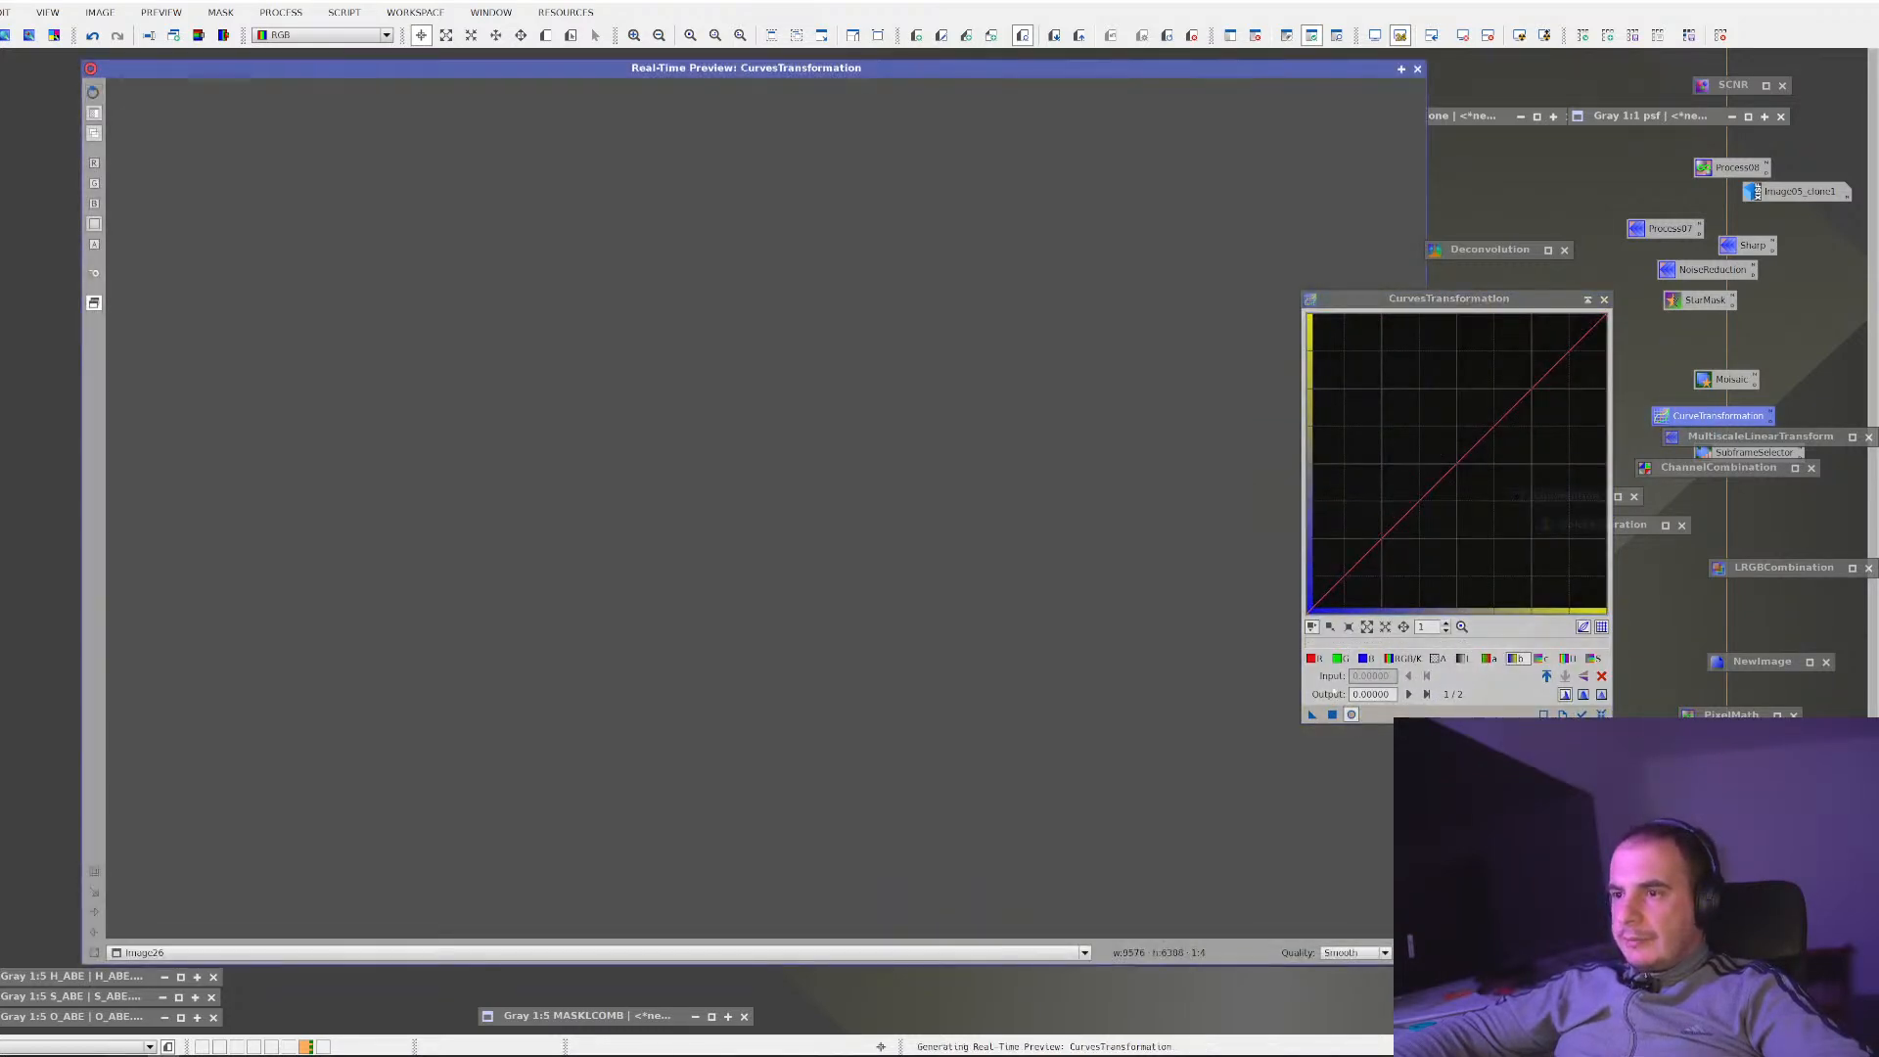
pyautogui.moveTo(1428, 491)
pyautogui.mouseDown()
pyautogui.moveTo(1427, 474)
pyautogui.moveTo(1446, 495)
pyautogui.mouseUp()
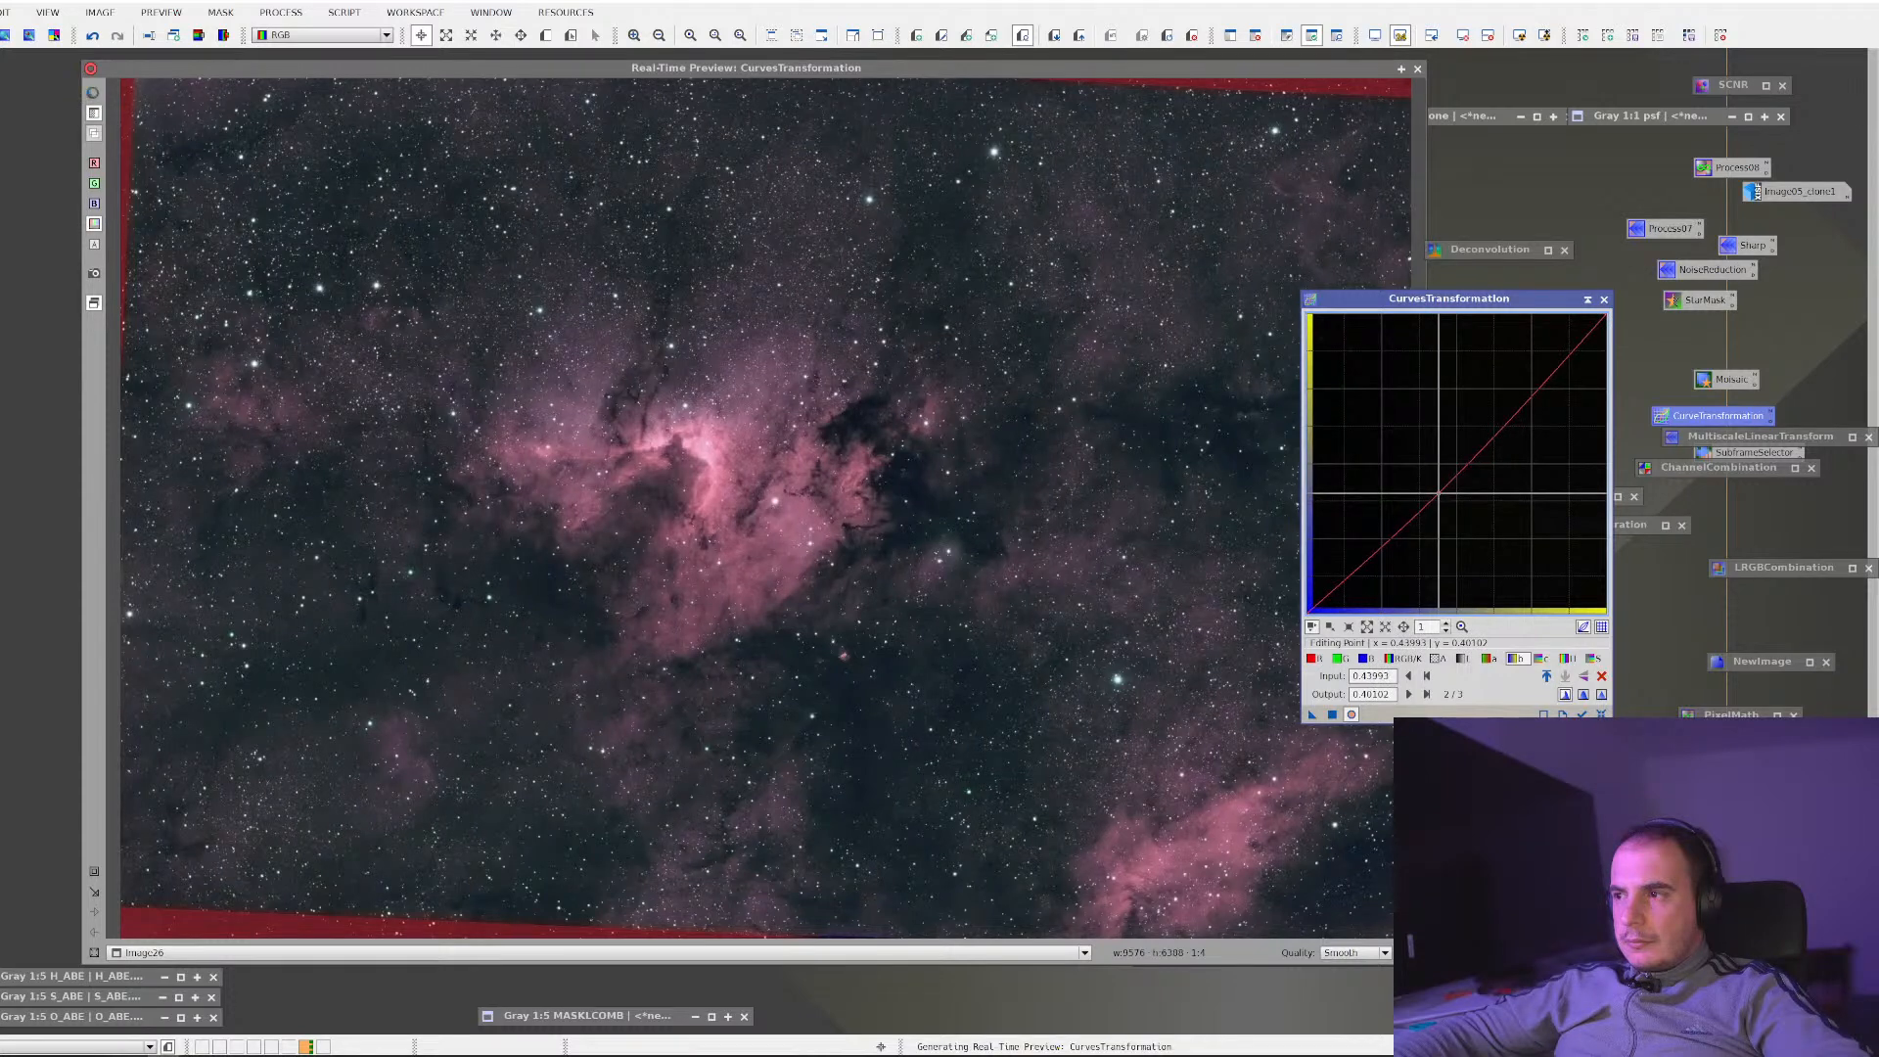
pyautogui.click(1601, 715)
# Try a hue curve point at about 0.633 input and 0.250 output on the nebula core preview, and clear it
pyautogui.click(1575, 661)
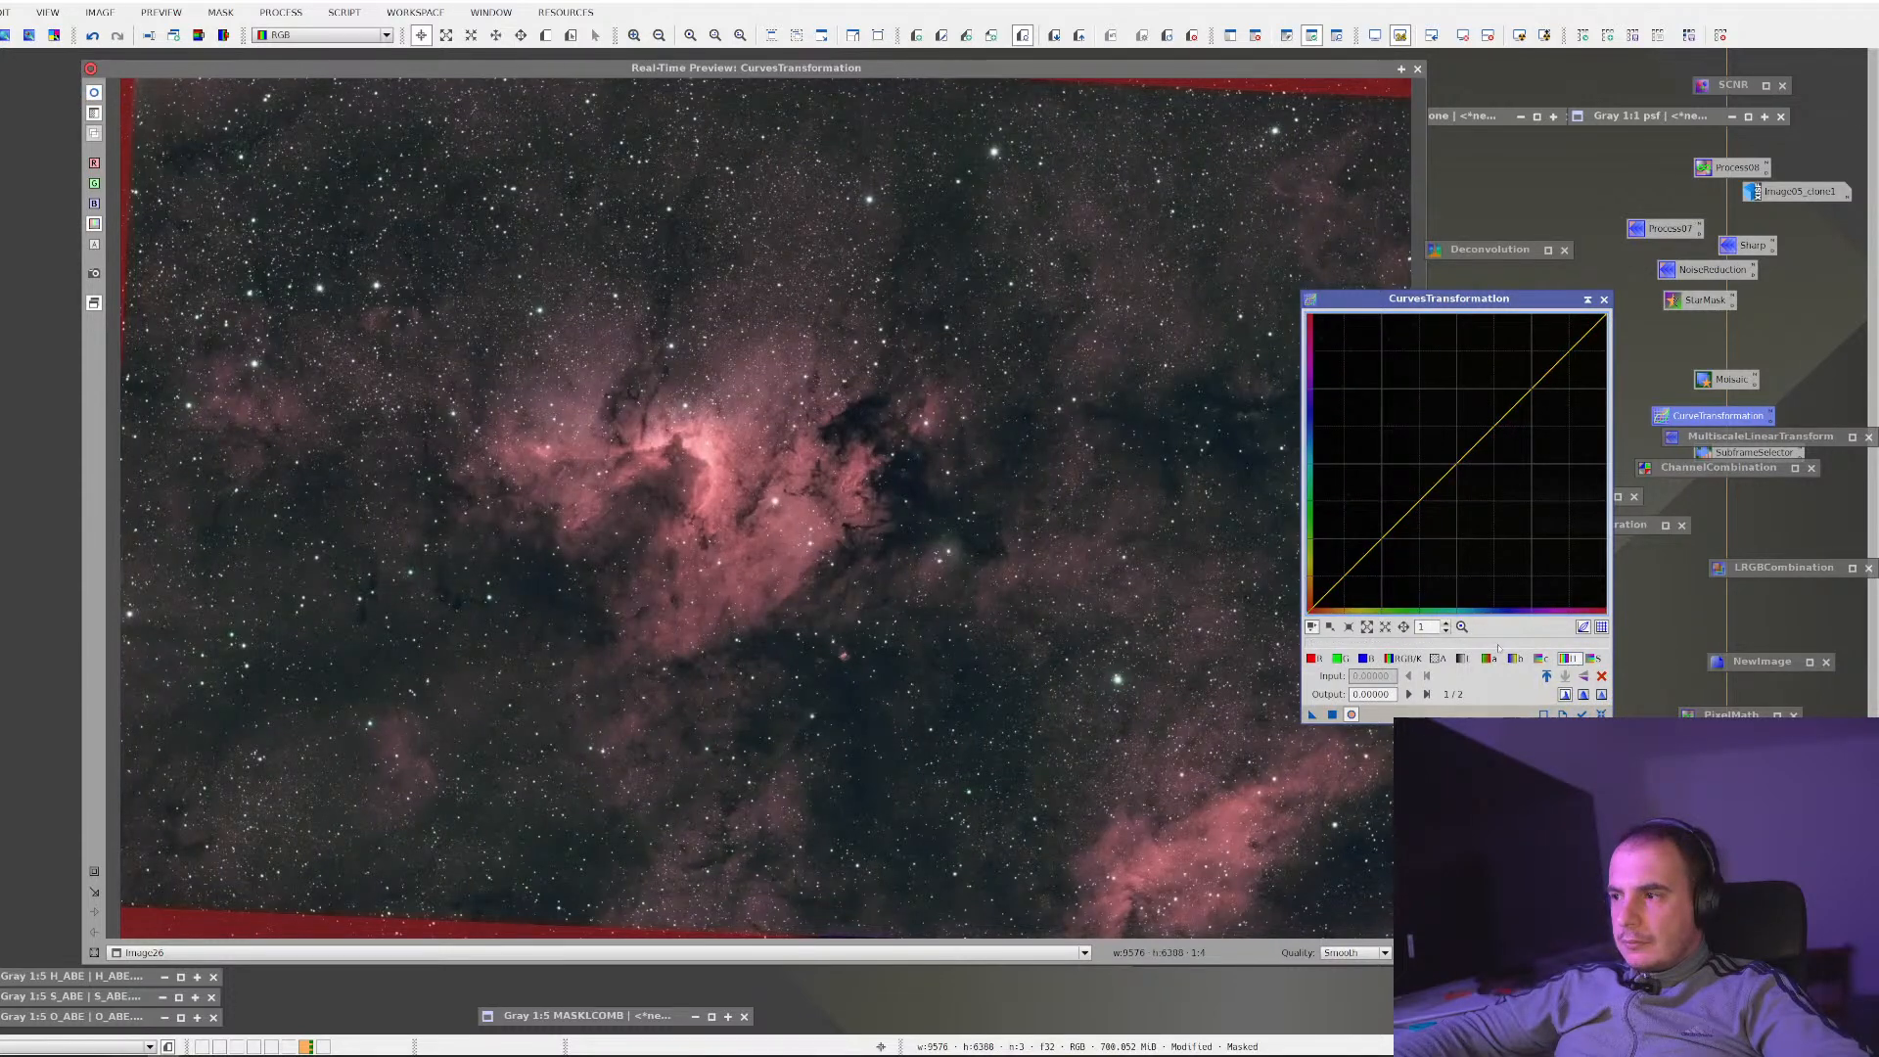
pyautogui.moveTo(517, 343); pyautogui.dragTo(846, 611)
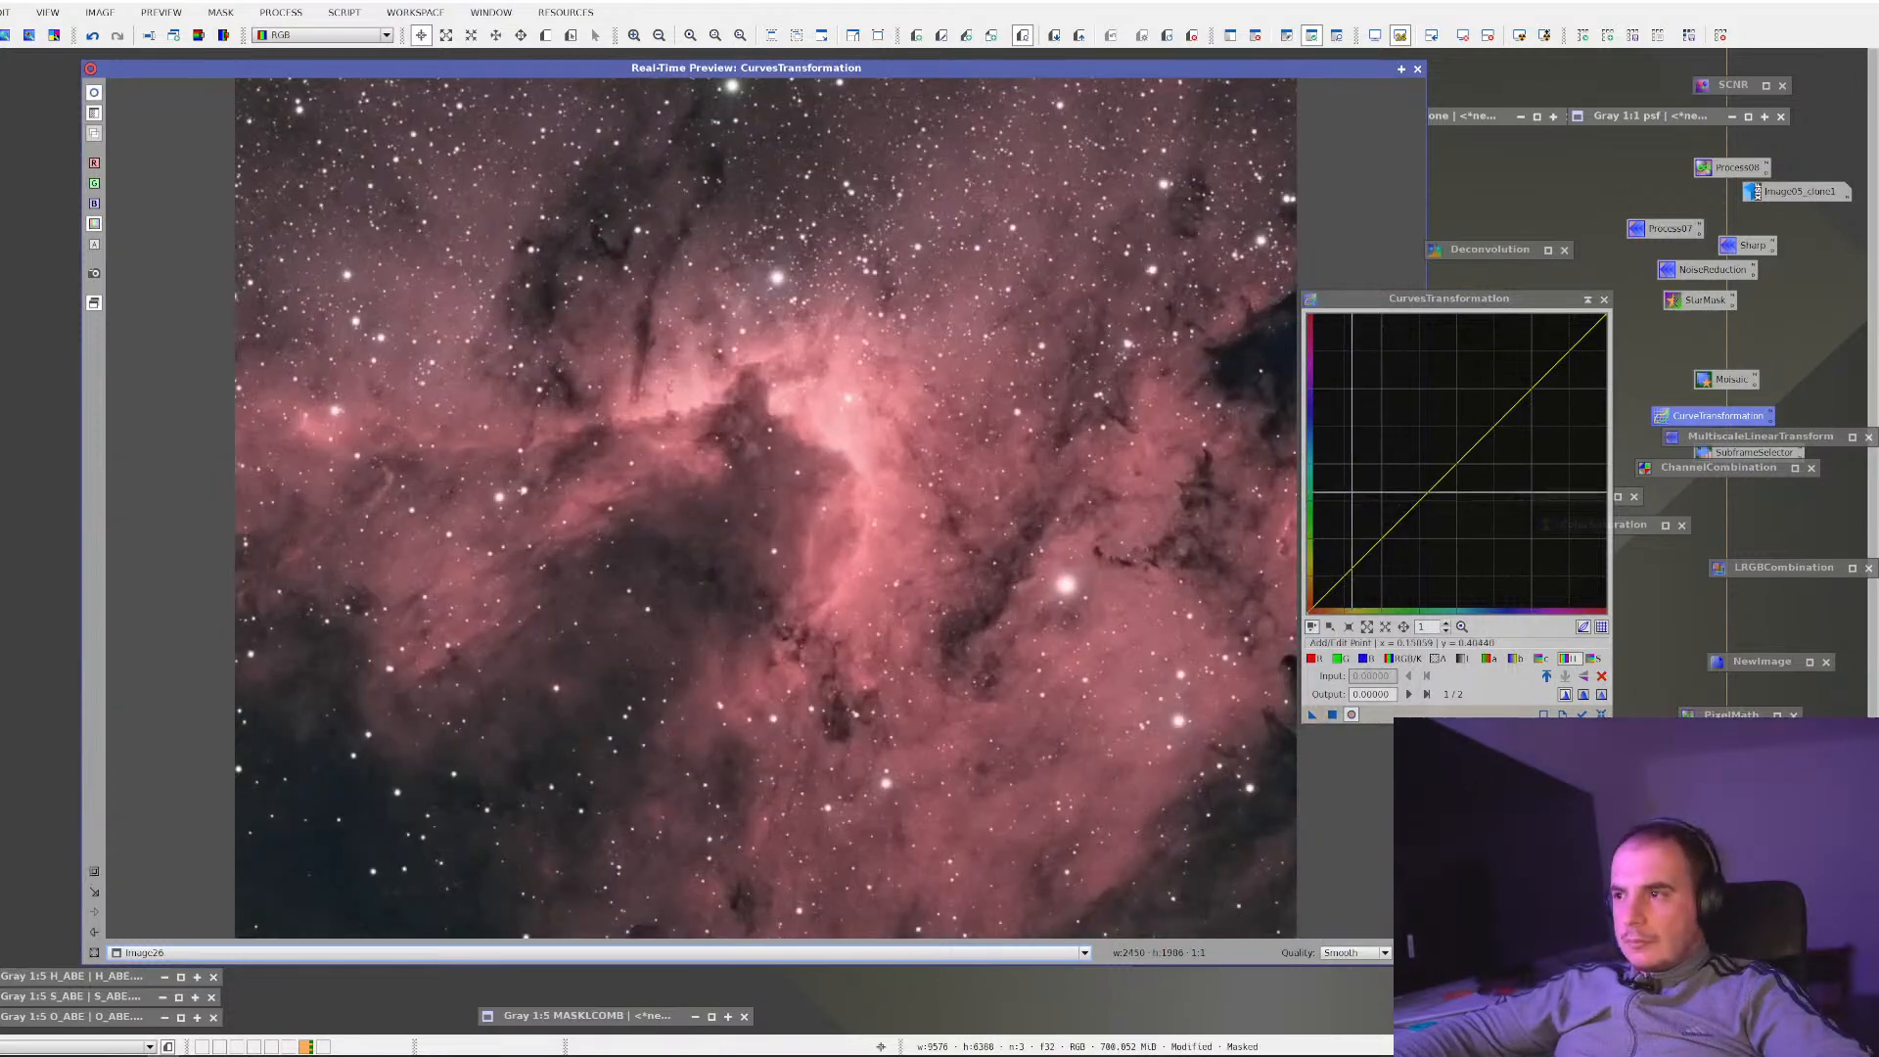
pyautogui.moveTo(1418, 500)
pyautogui.mouseDown()
pyautogui.moveTo(1417, 451)
pyautogui.moveTo(1497, 533)
pyautogui.moveTo(1352, 354)
pyautogui.moveTo(1417, 466)
pyautogui.moveTo(1497, 538)
pyautogui.mouseUp()
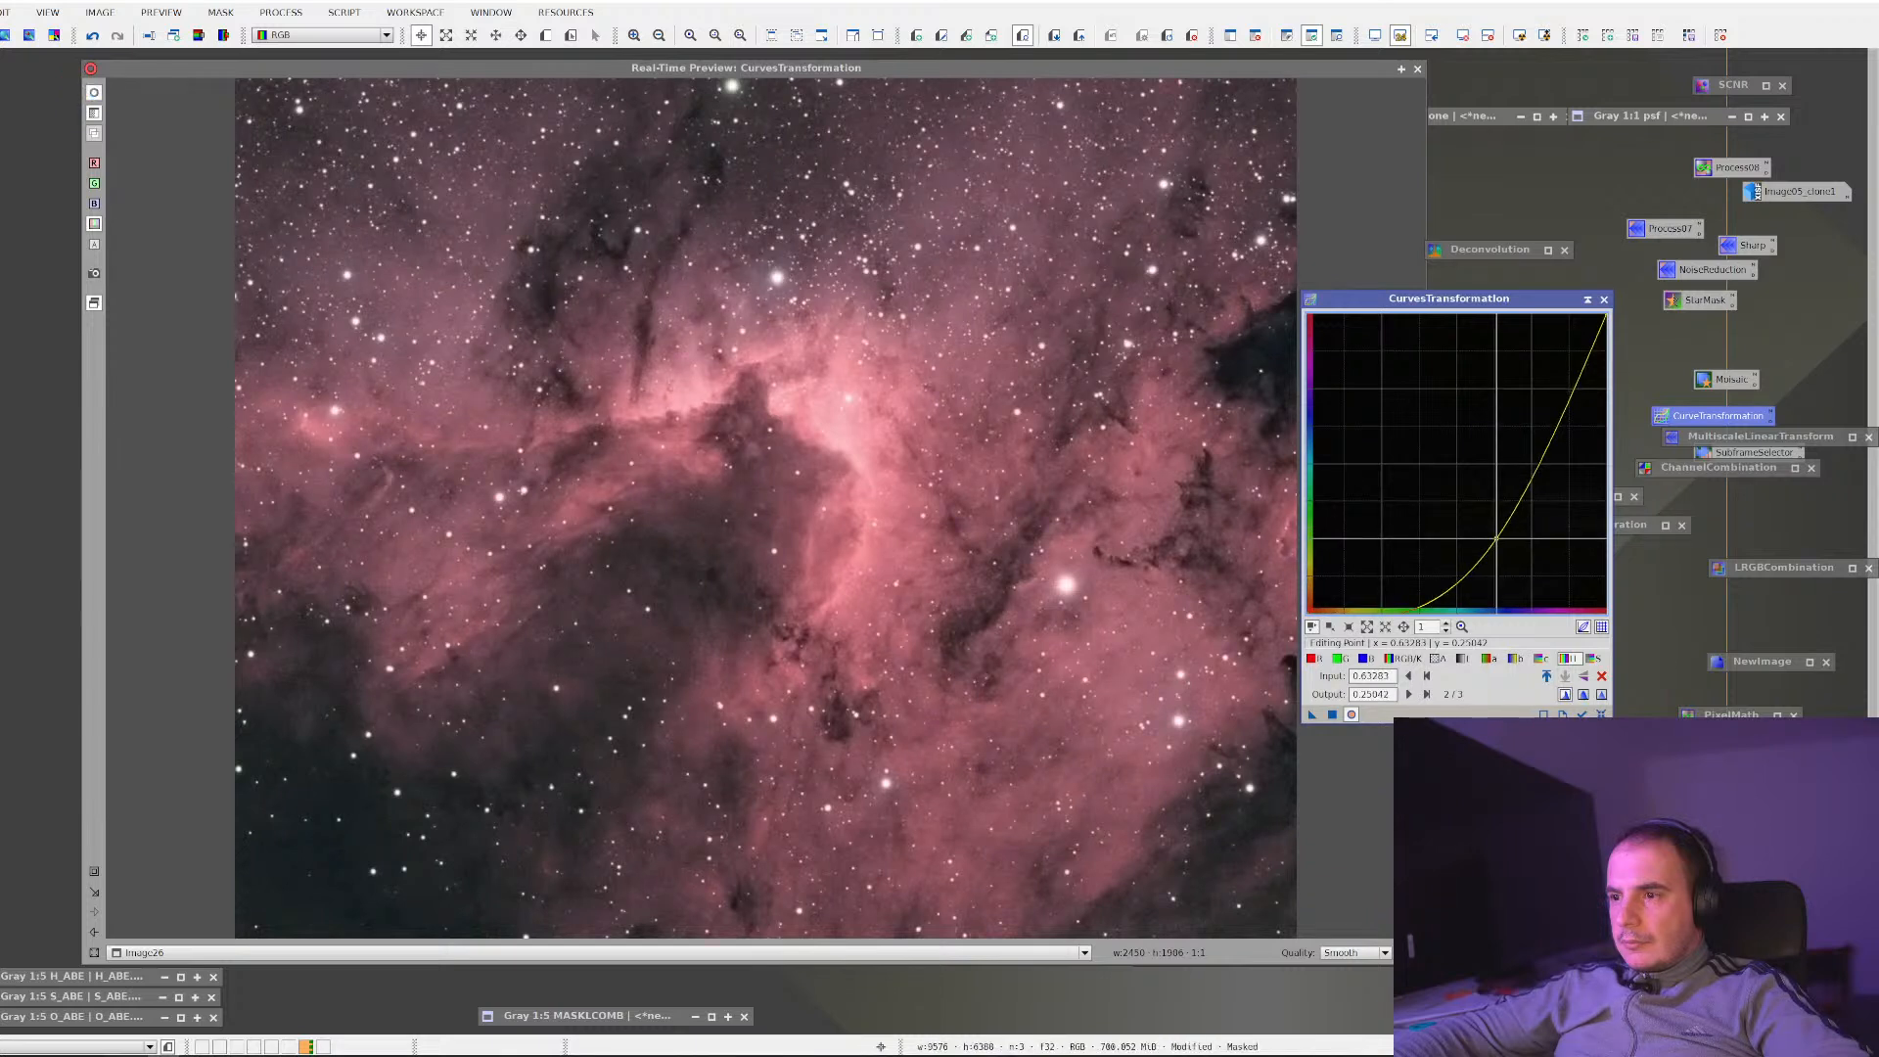
pyautogui.click(1597, 709)
# Try an RGB/K curve through about 0.293/0.332 and 0.525/0.597, clear it, and close CurvesTransformation and its preview
pyautogui.moveTo(1407, 511)
pyautogui.mouseDown()
pyautogui.moveTo(1407, 556)
pyautogui.moveTo(1399, 527)
pyautogui.mouseUp()
pyautogui.moveTo(1486, 440); pyautogui.dragTo(1463, 434)
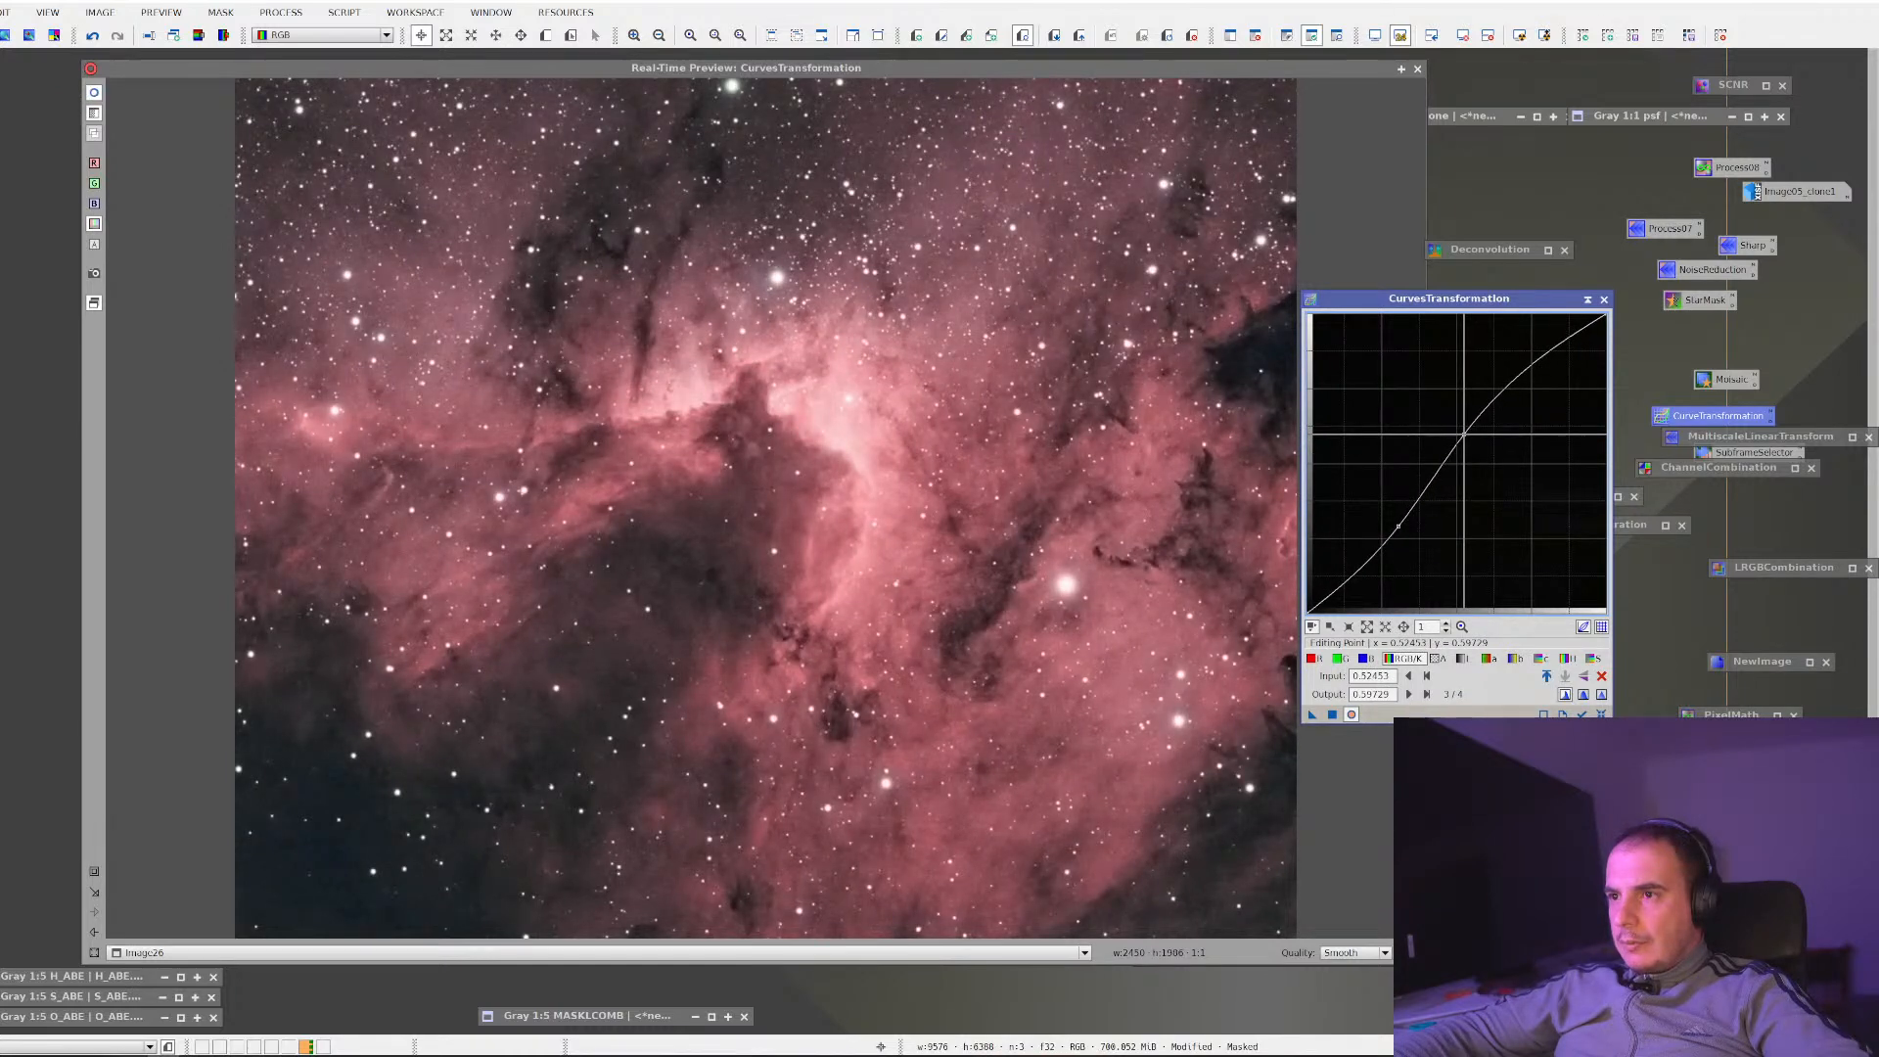
pyautogui.moveTo(1399, 526); pyautogui.dragTo(1394, 514)
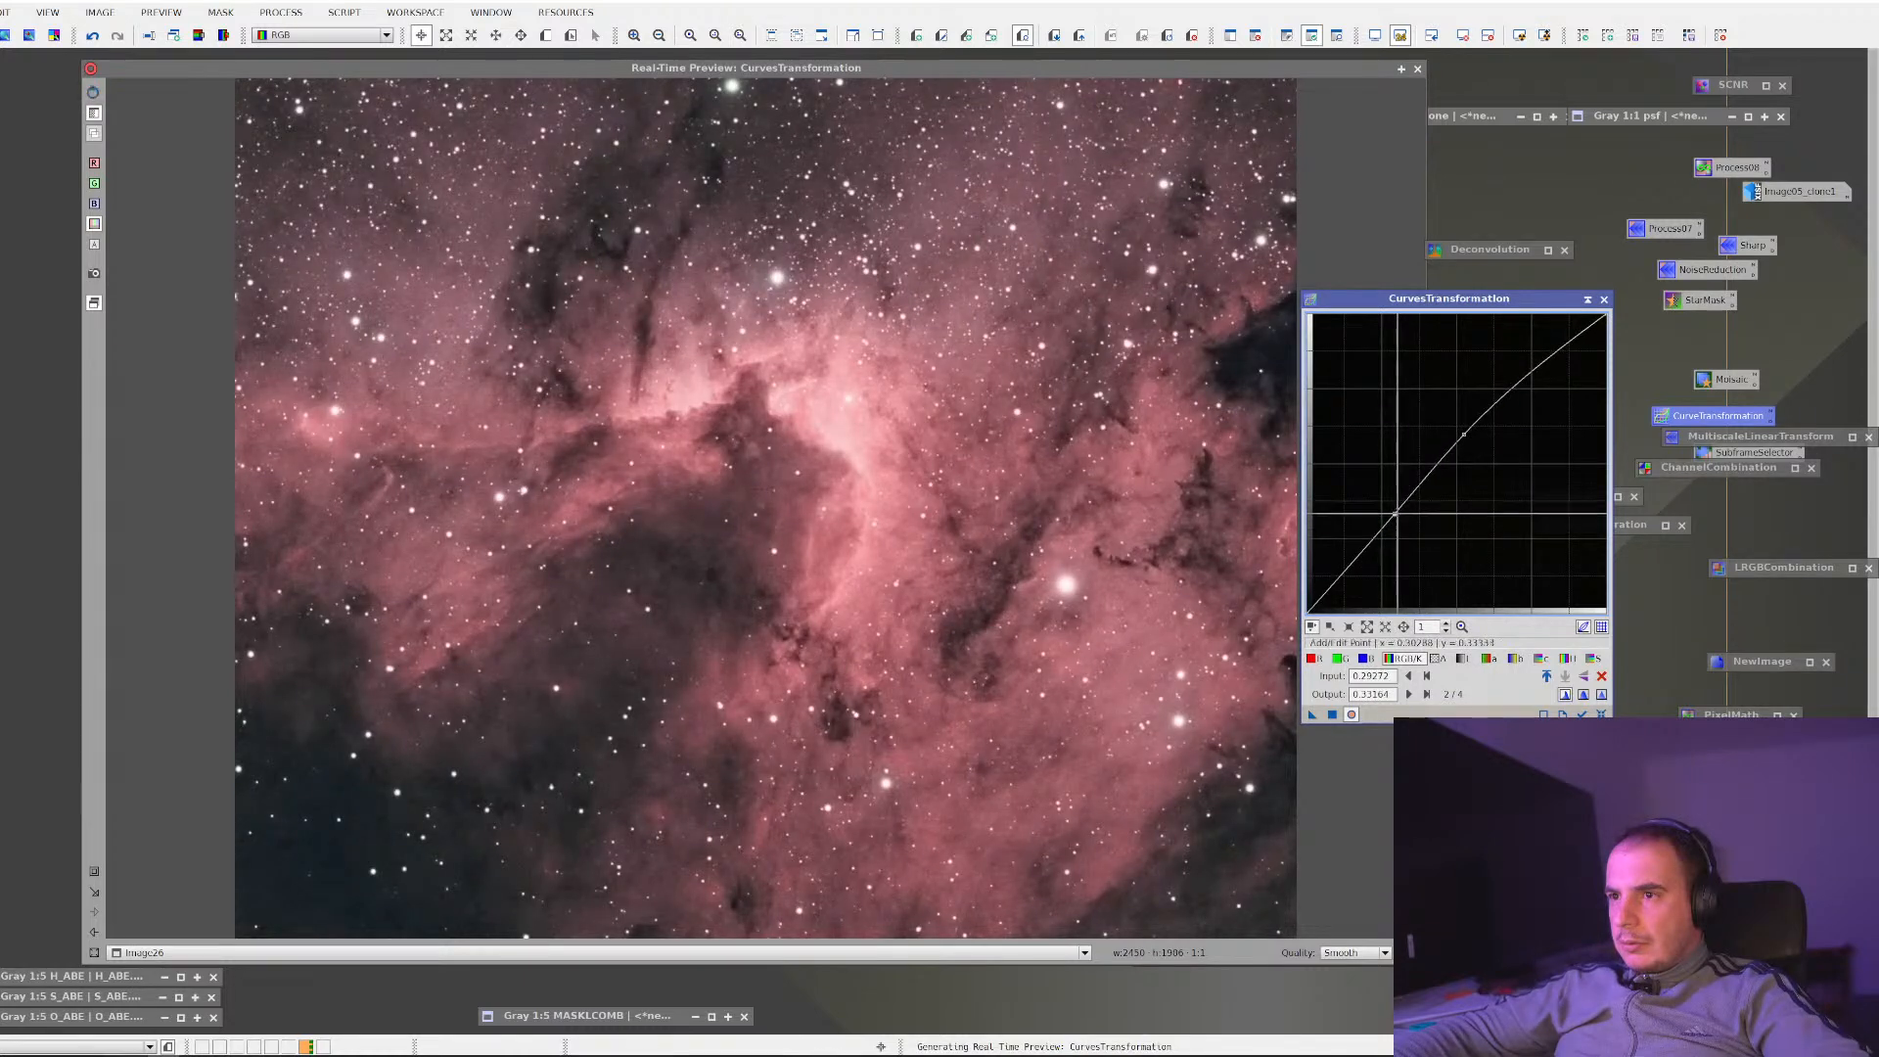
pyautogui.click(1602, 714)
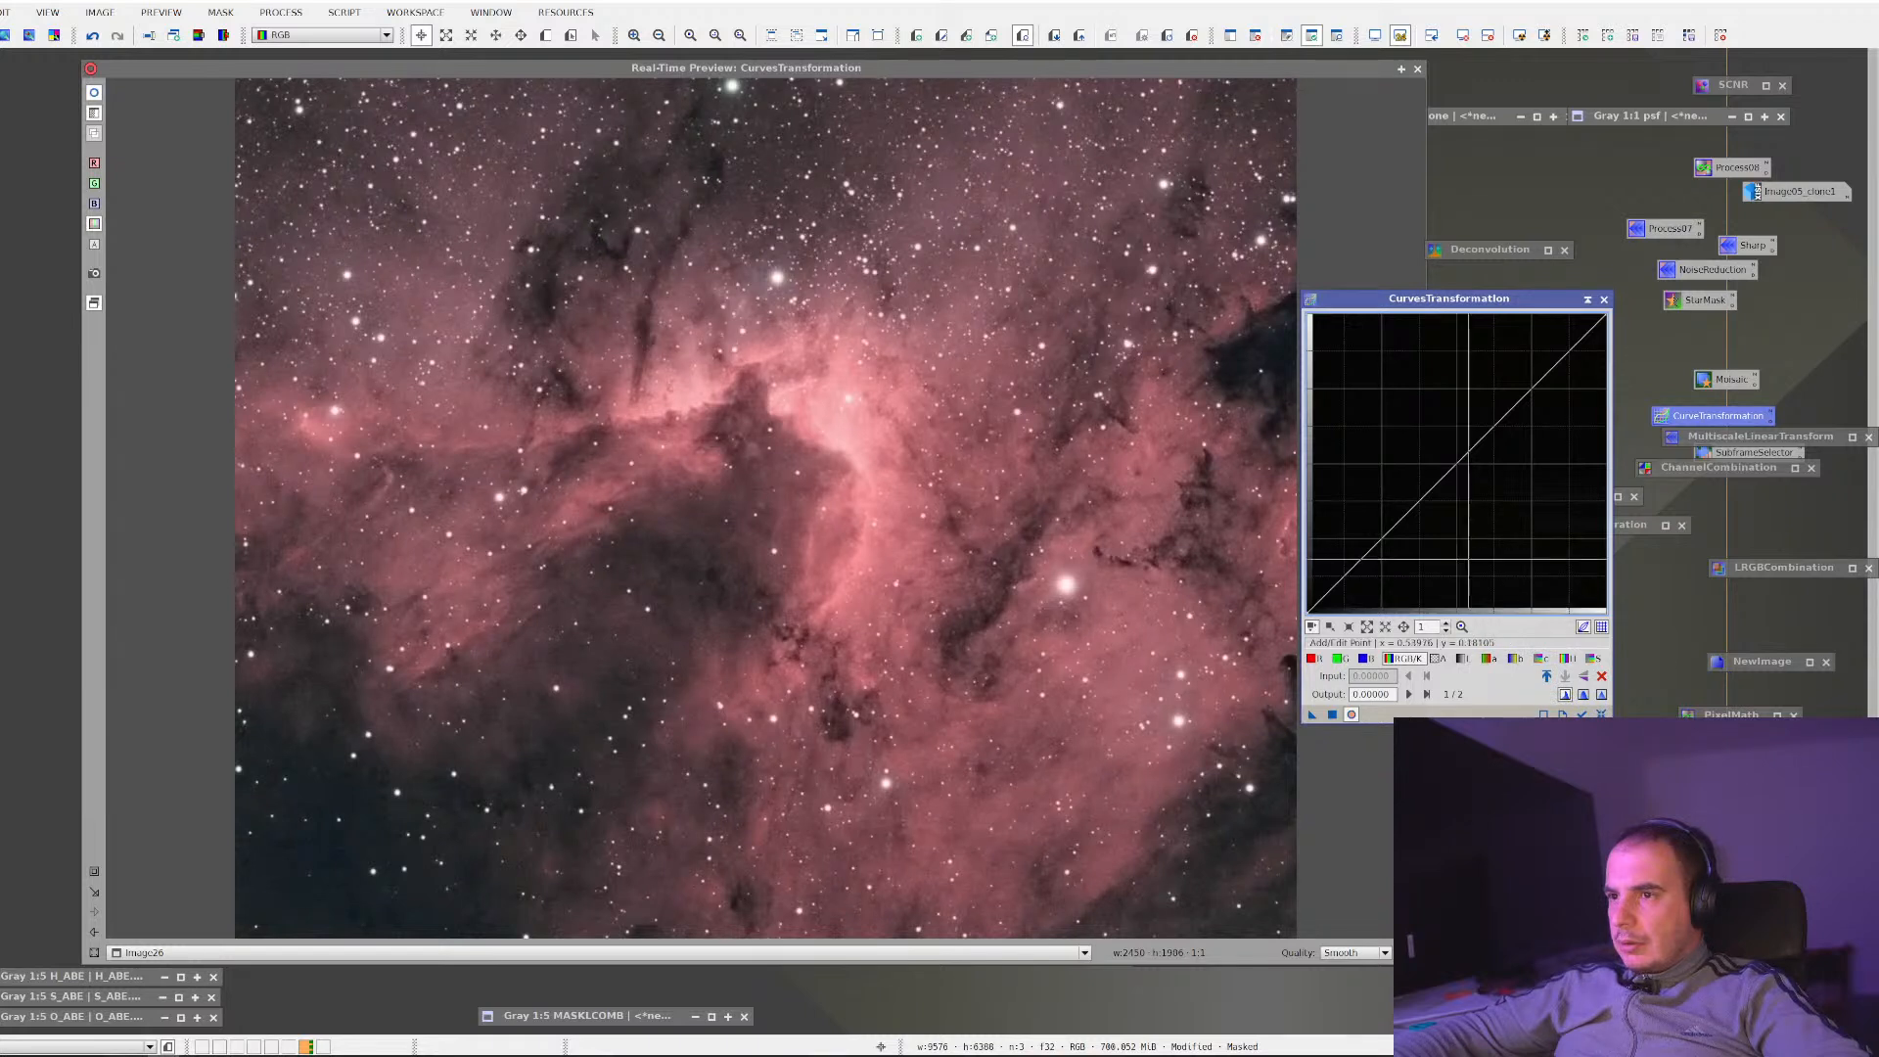
pyautogui.click(1605, 301)
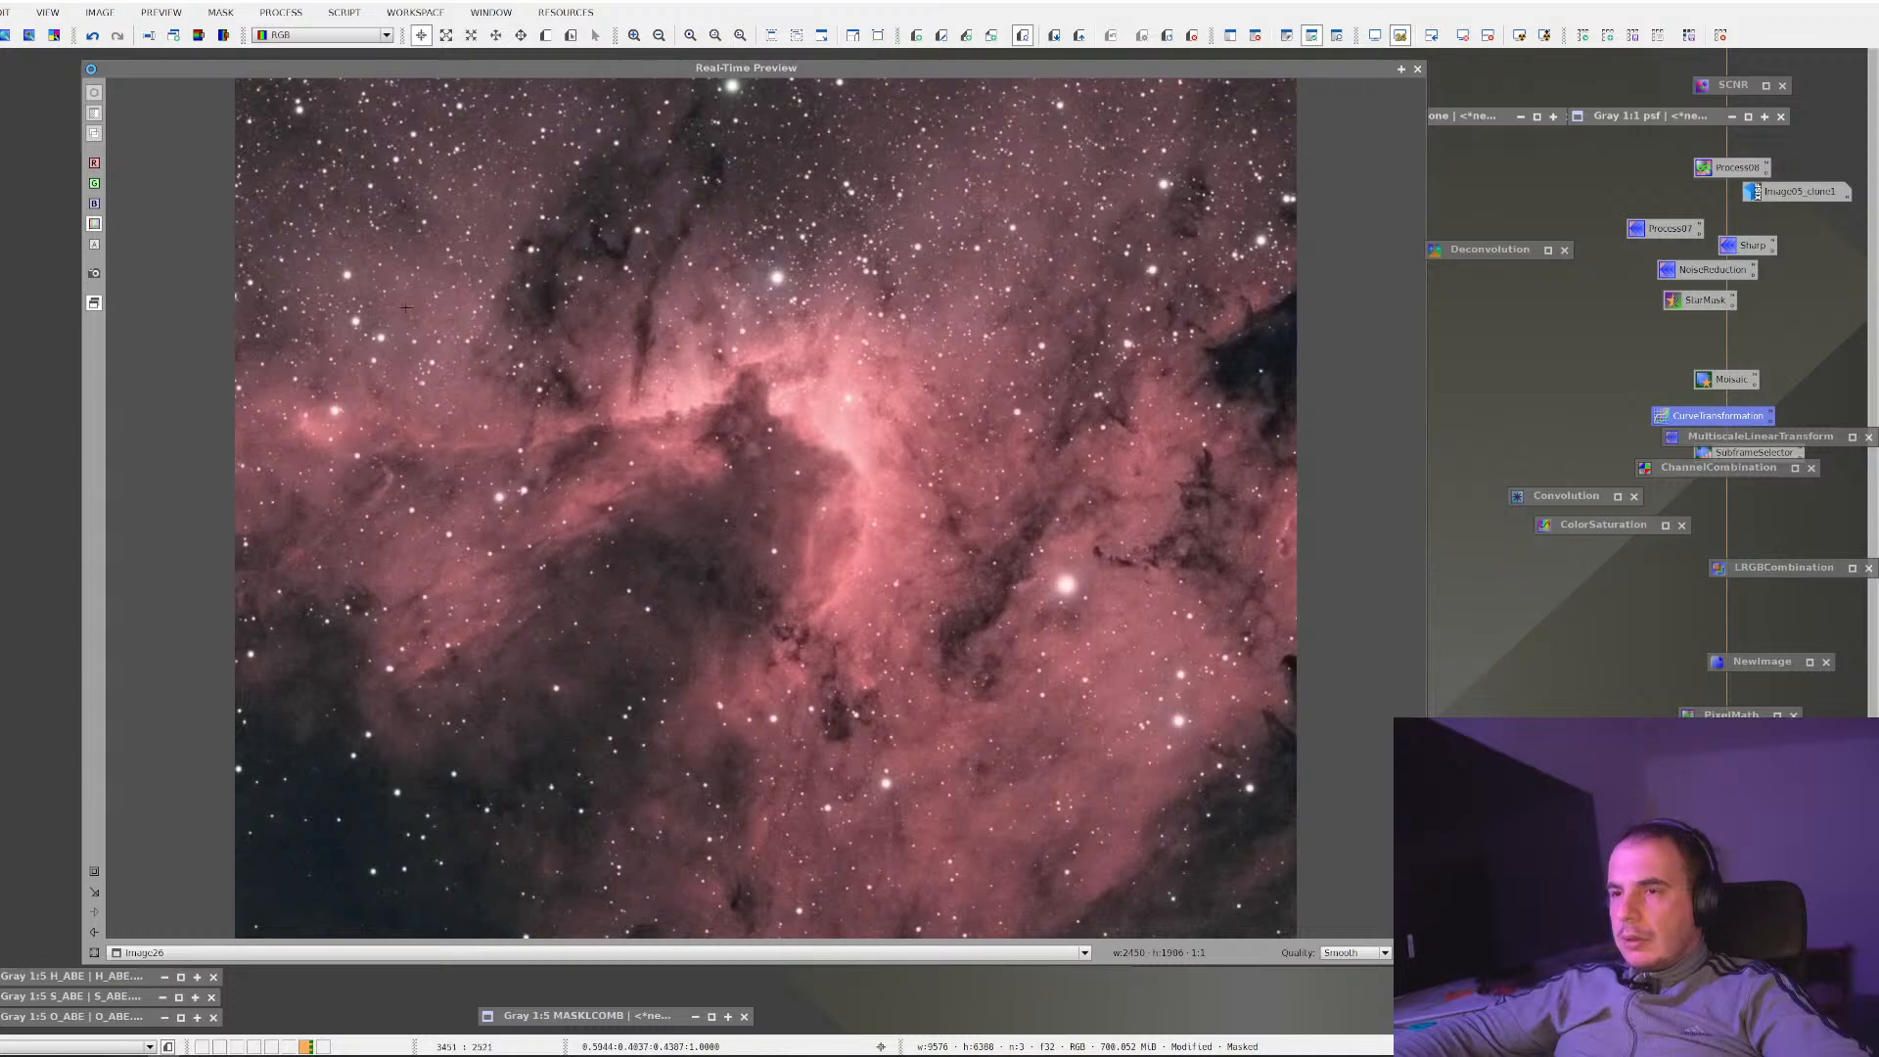
pyautogui.click(1416, 69)
# Inspect the masked Image26 by comparing the nebula core at full scale with the whole frame
pyautogui.scroll(3, 848, 426)
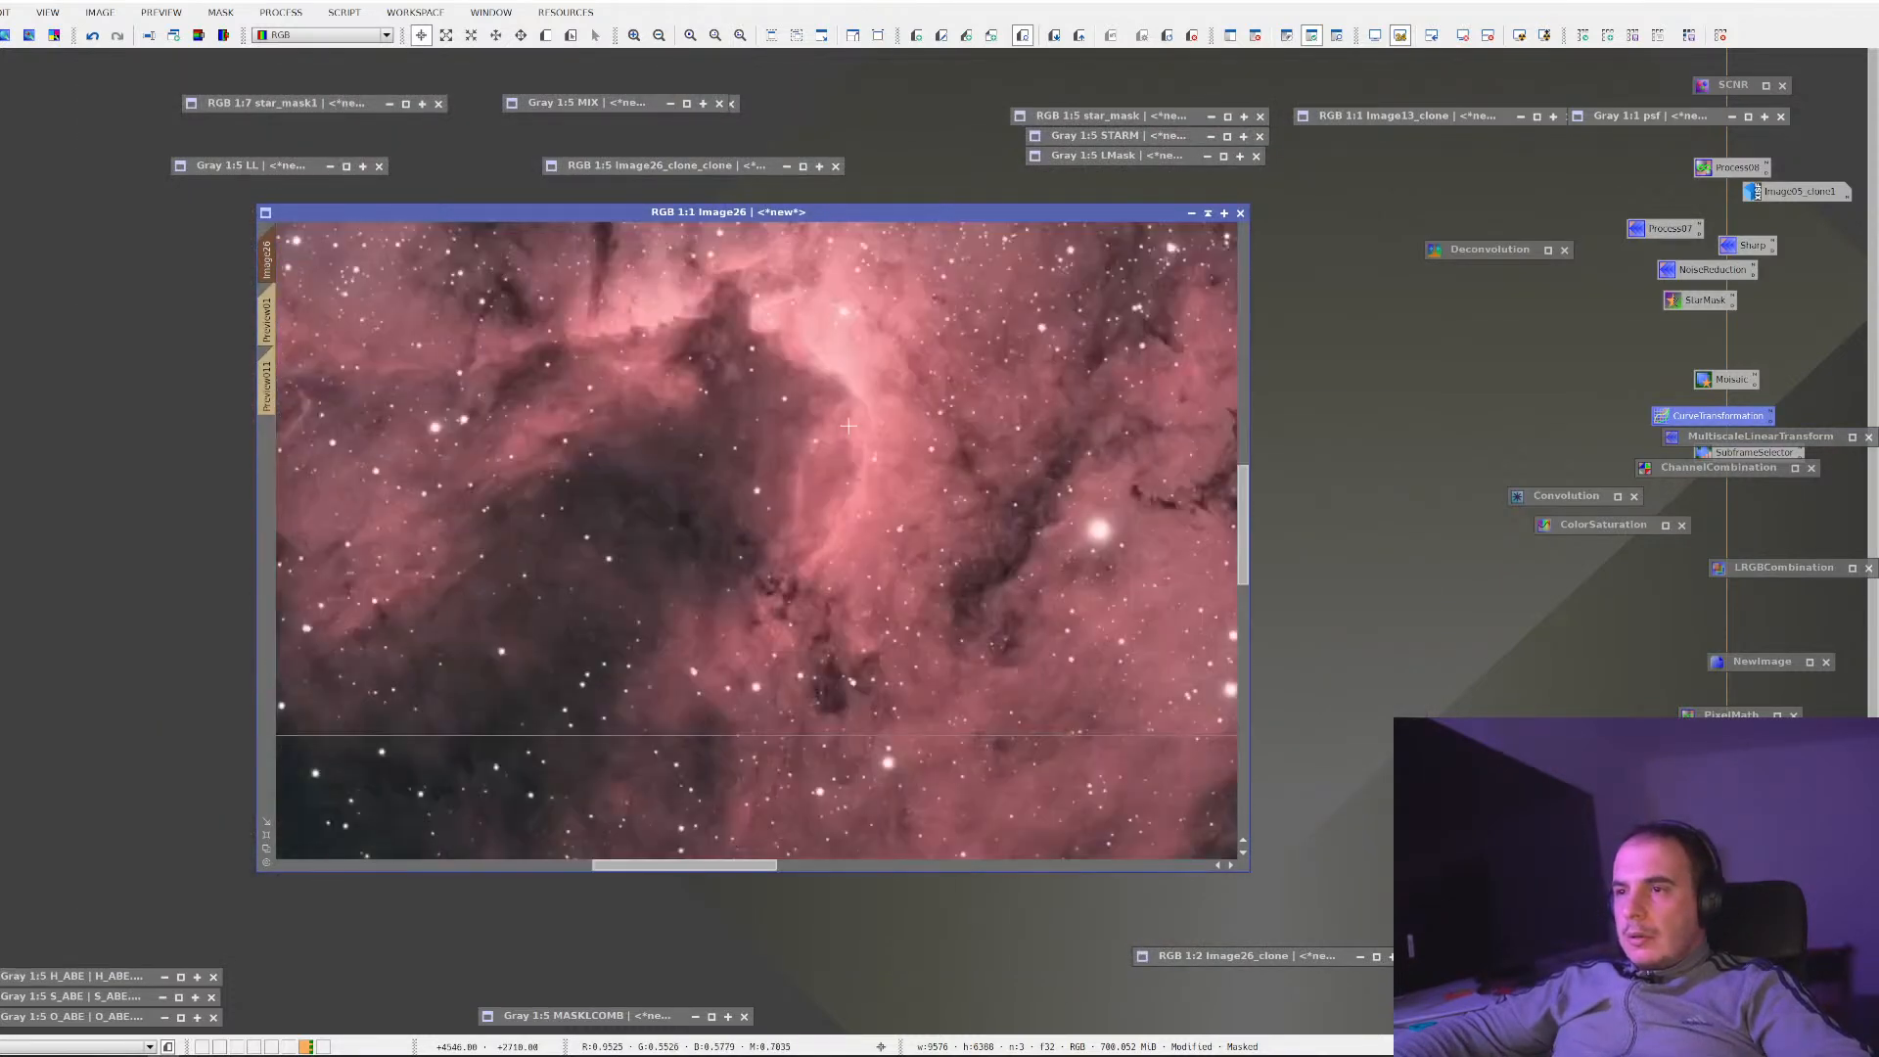
pyautogui.scroll(-3, 848, 426)
pyautogui.scroll(3, 848, 426)
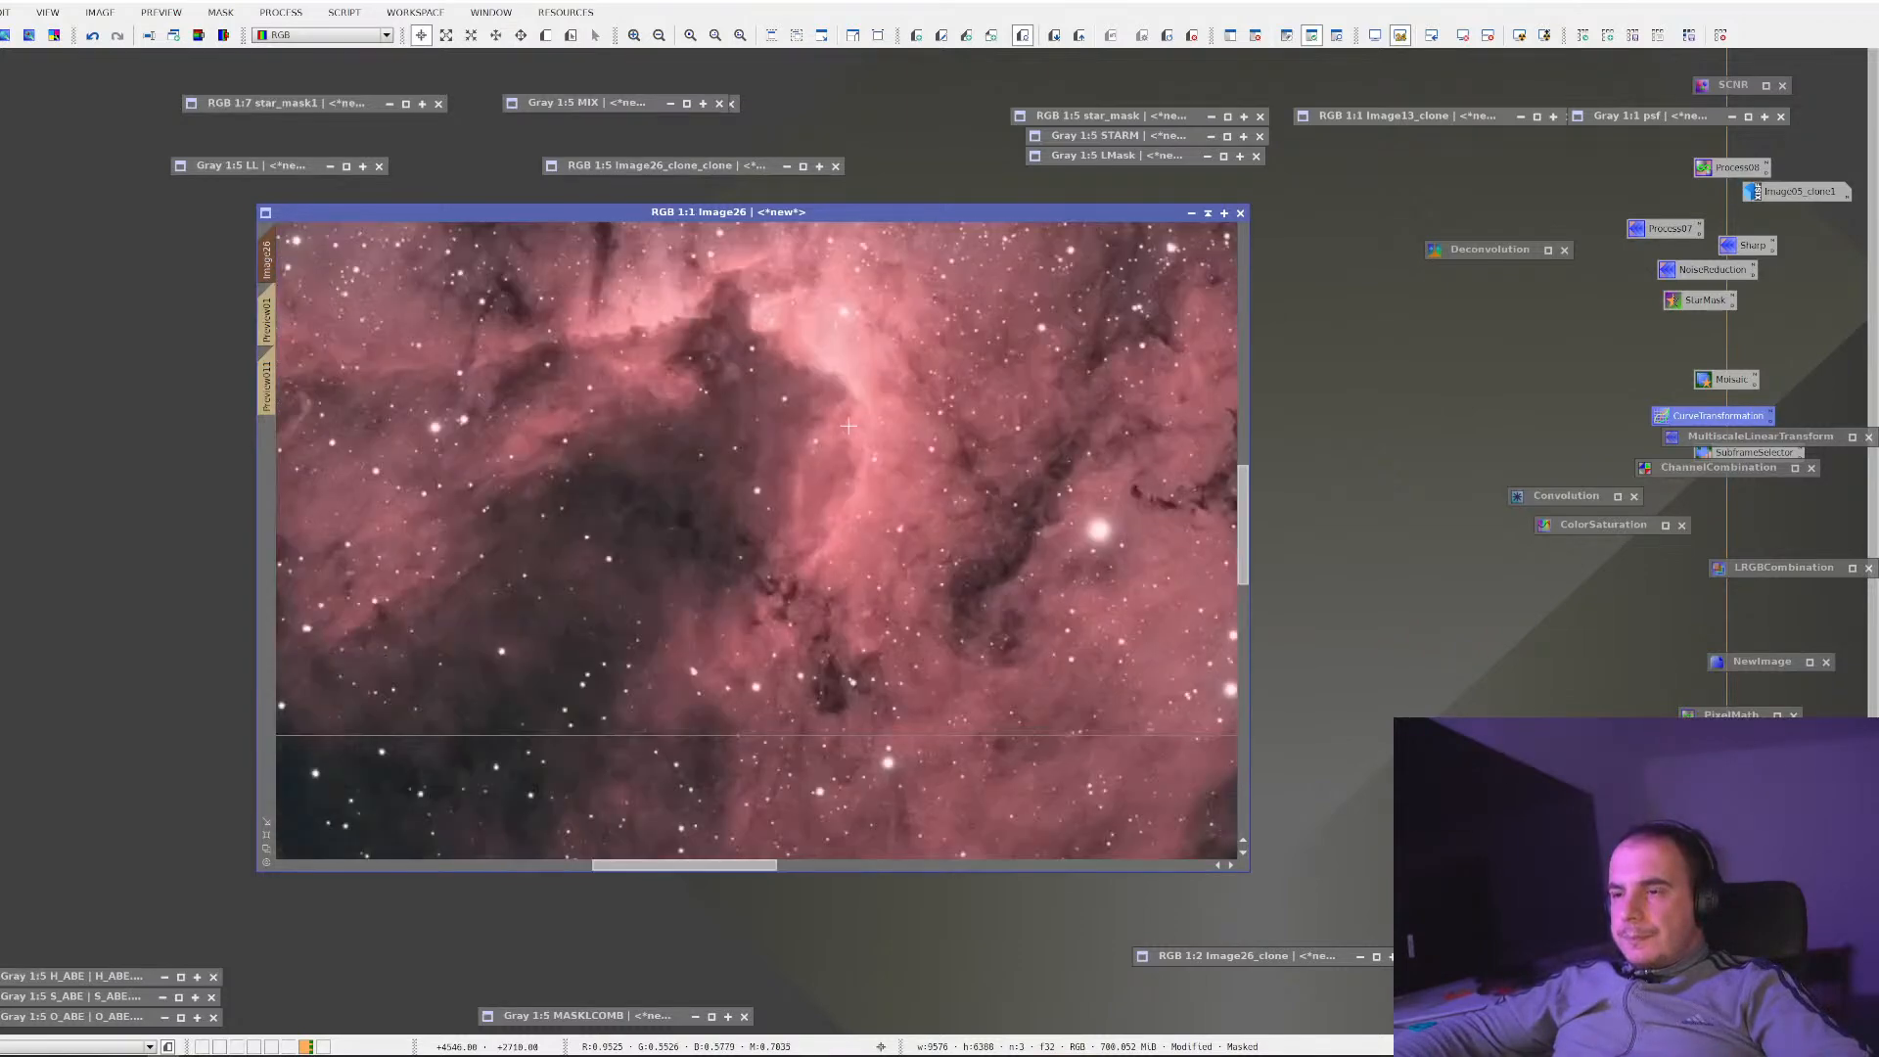
pyautogui.scroll(-6, 847, 426)
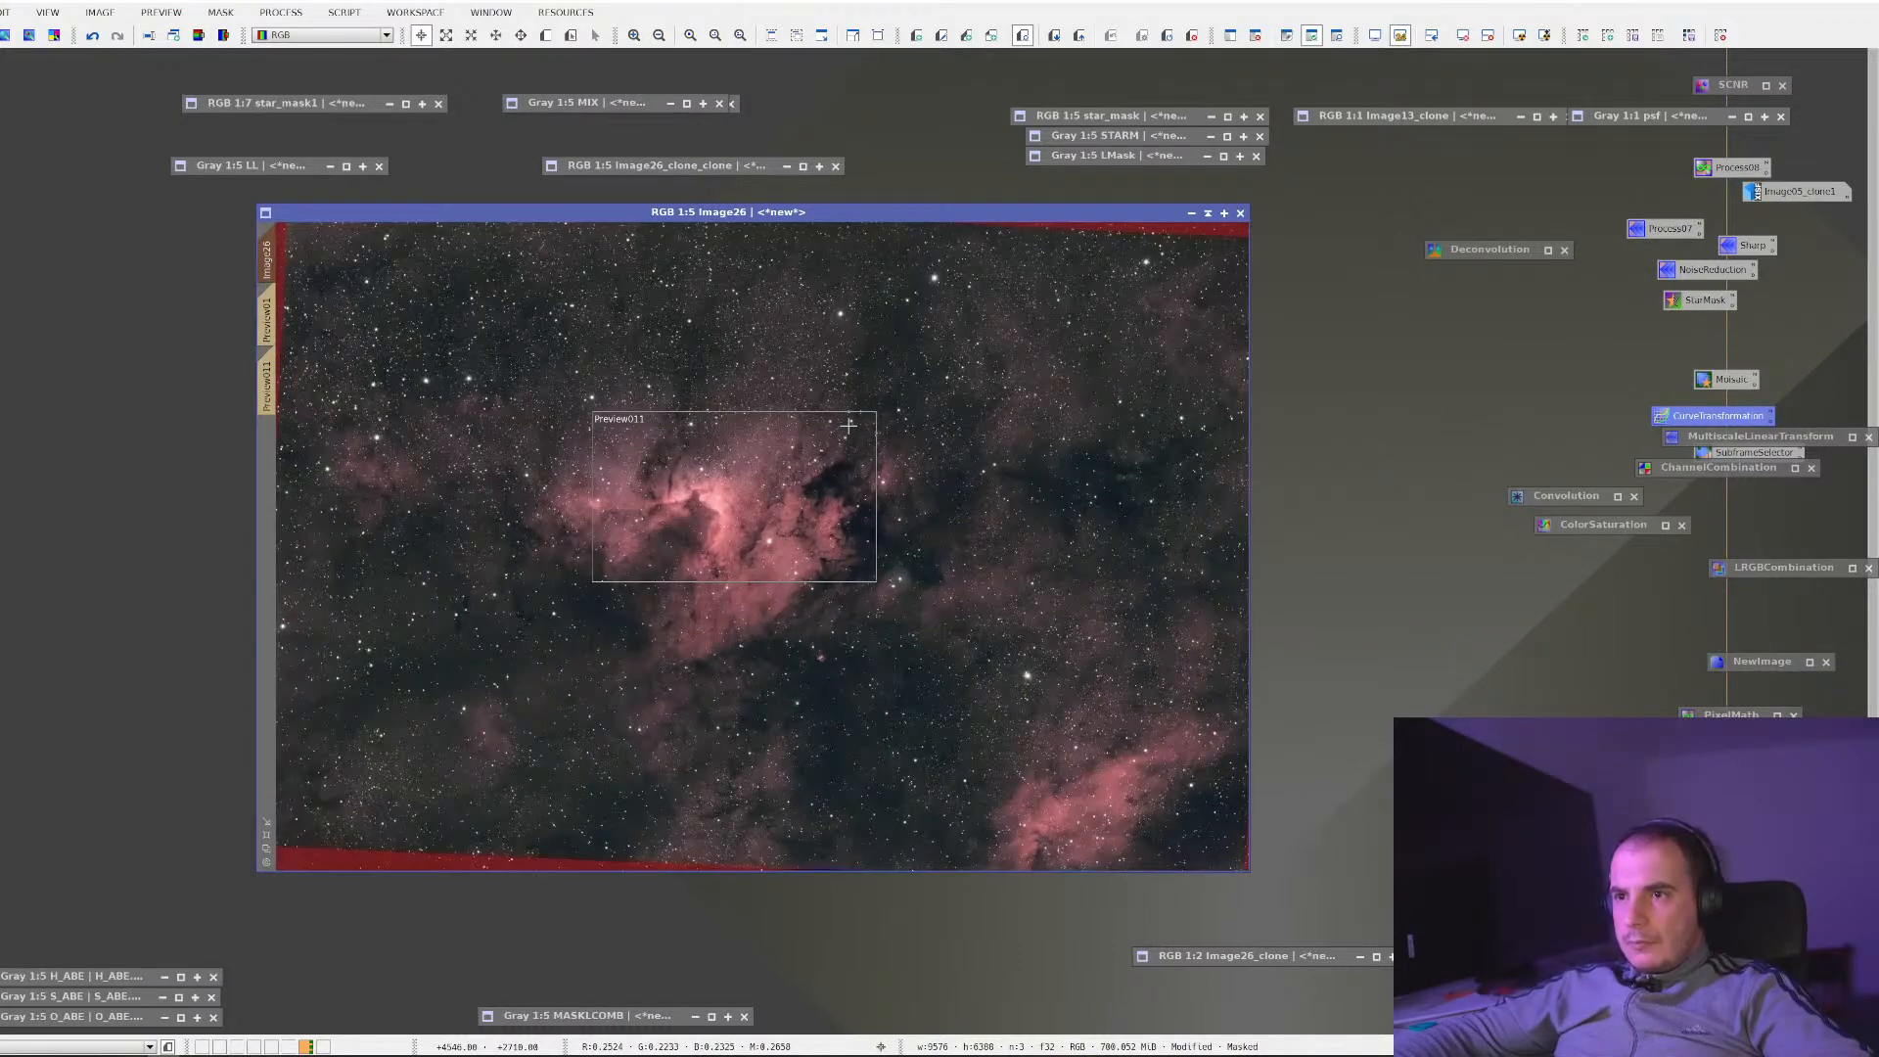
pyautogui.scroll(1, 848, 426)
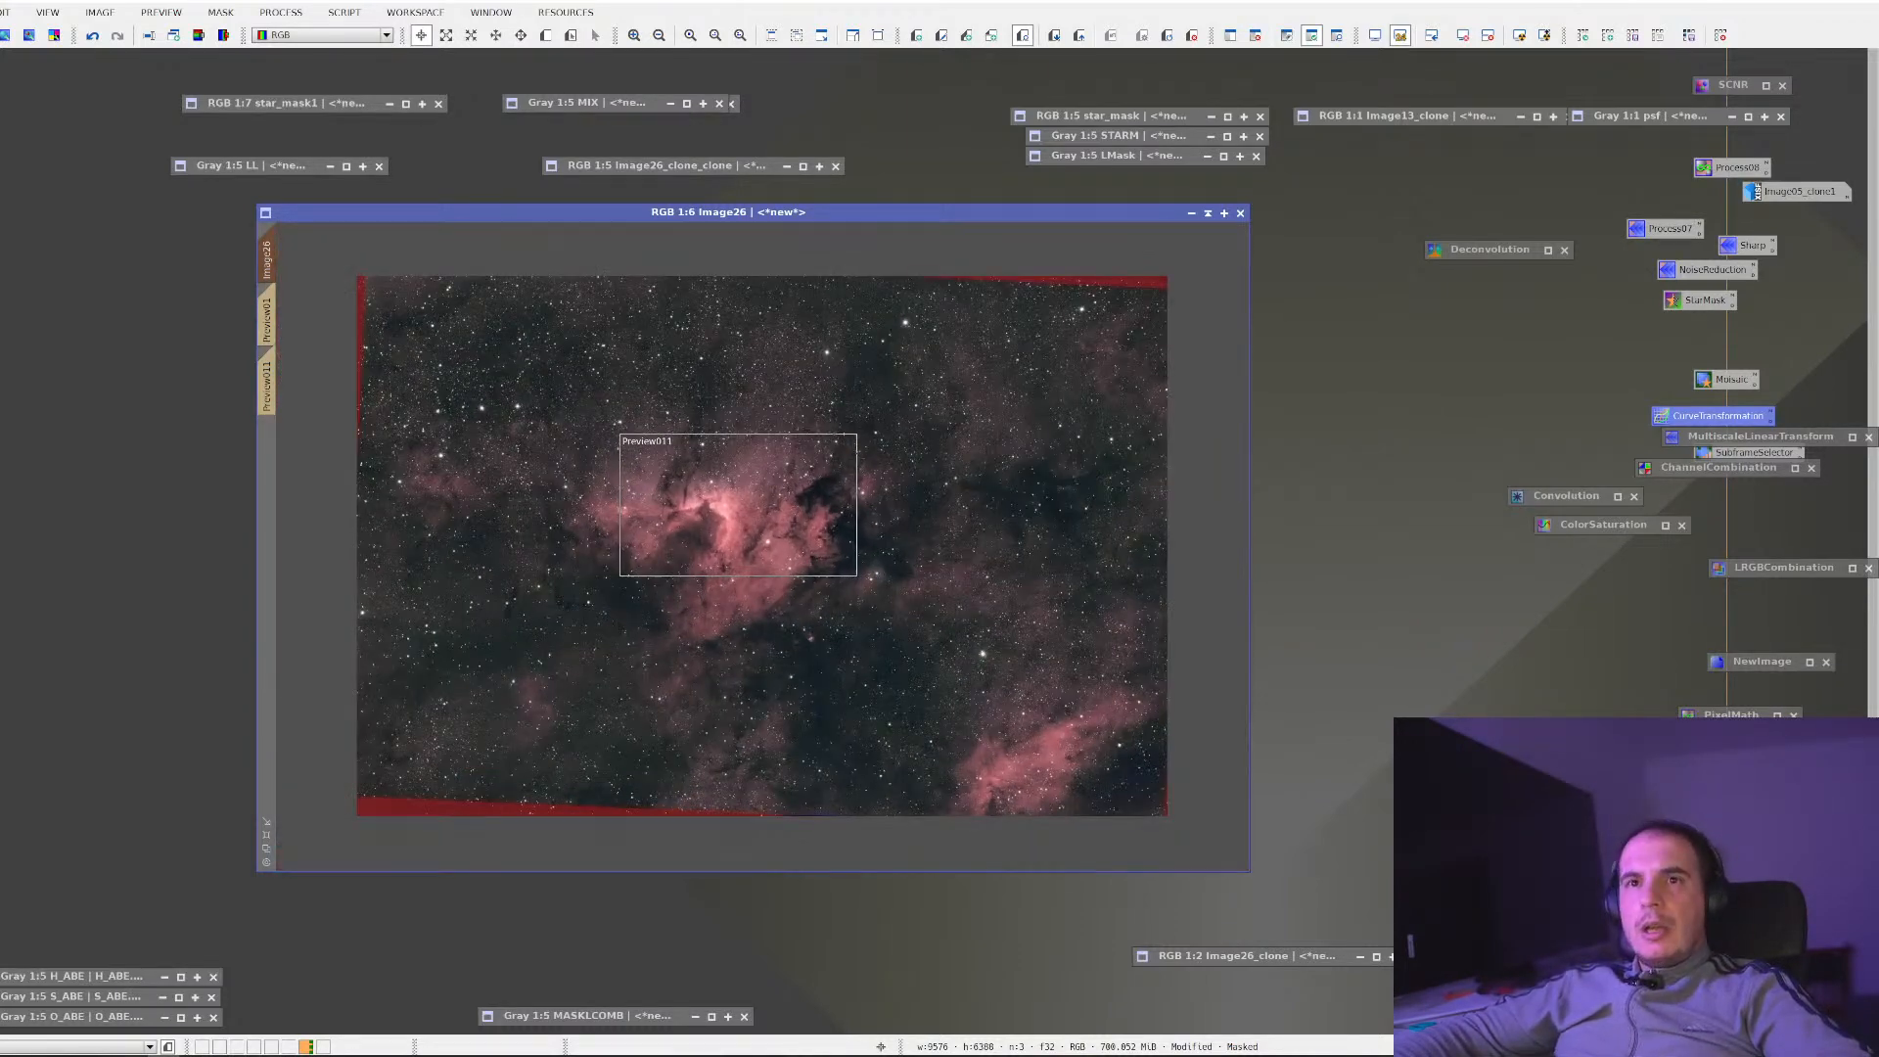
# Save Image26 as a JPEG file named HOO in the Cave nebula folder with quality 100
pyautogui.click(0, 13)
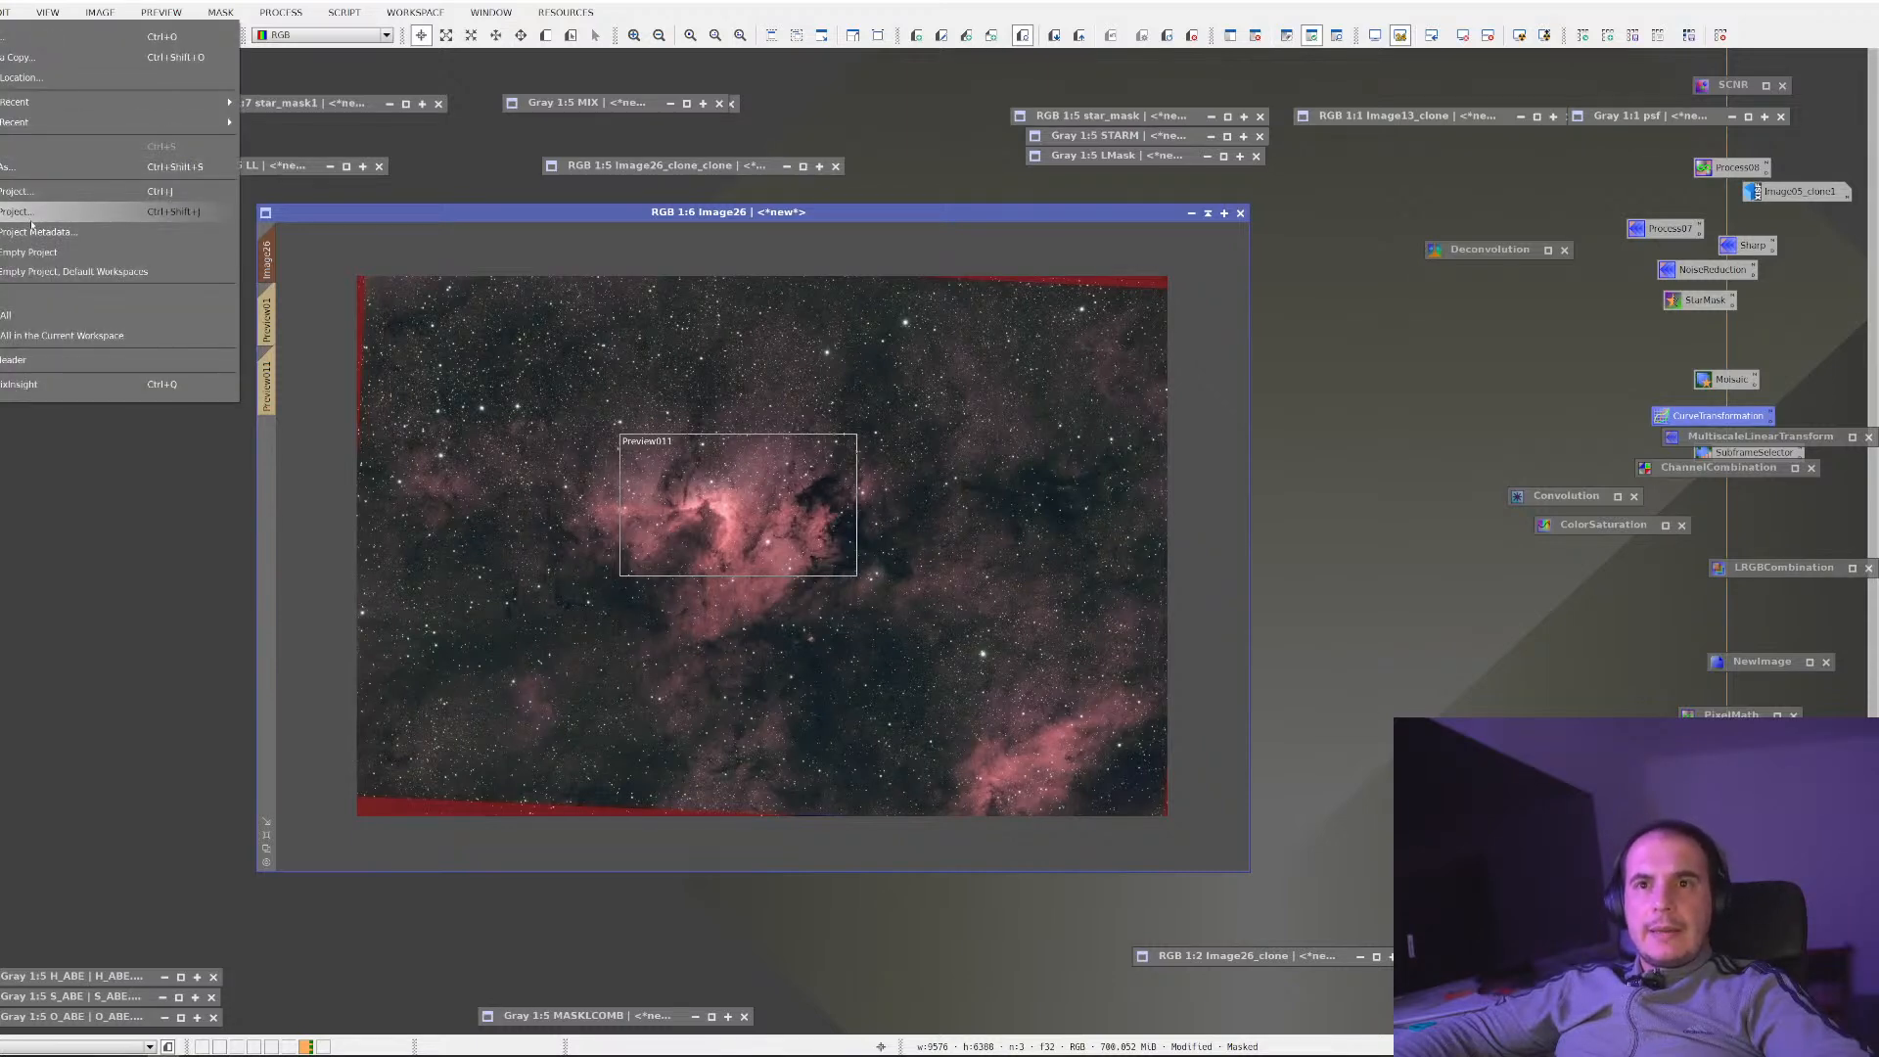
pyautogui.click(20, 164)
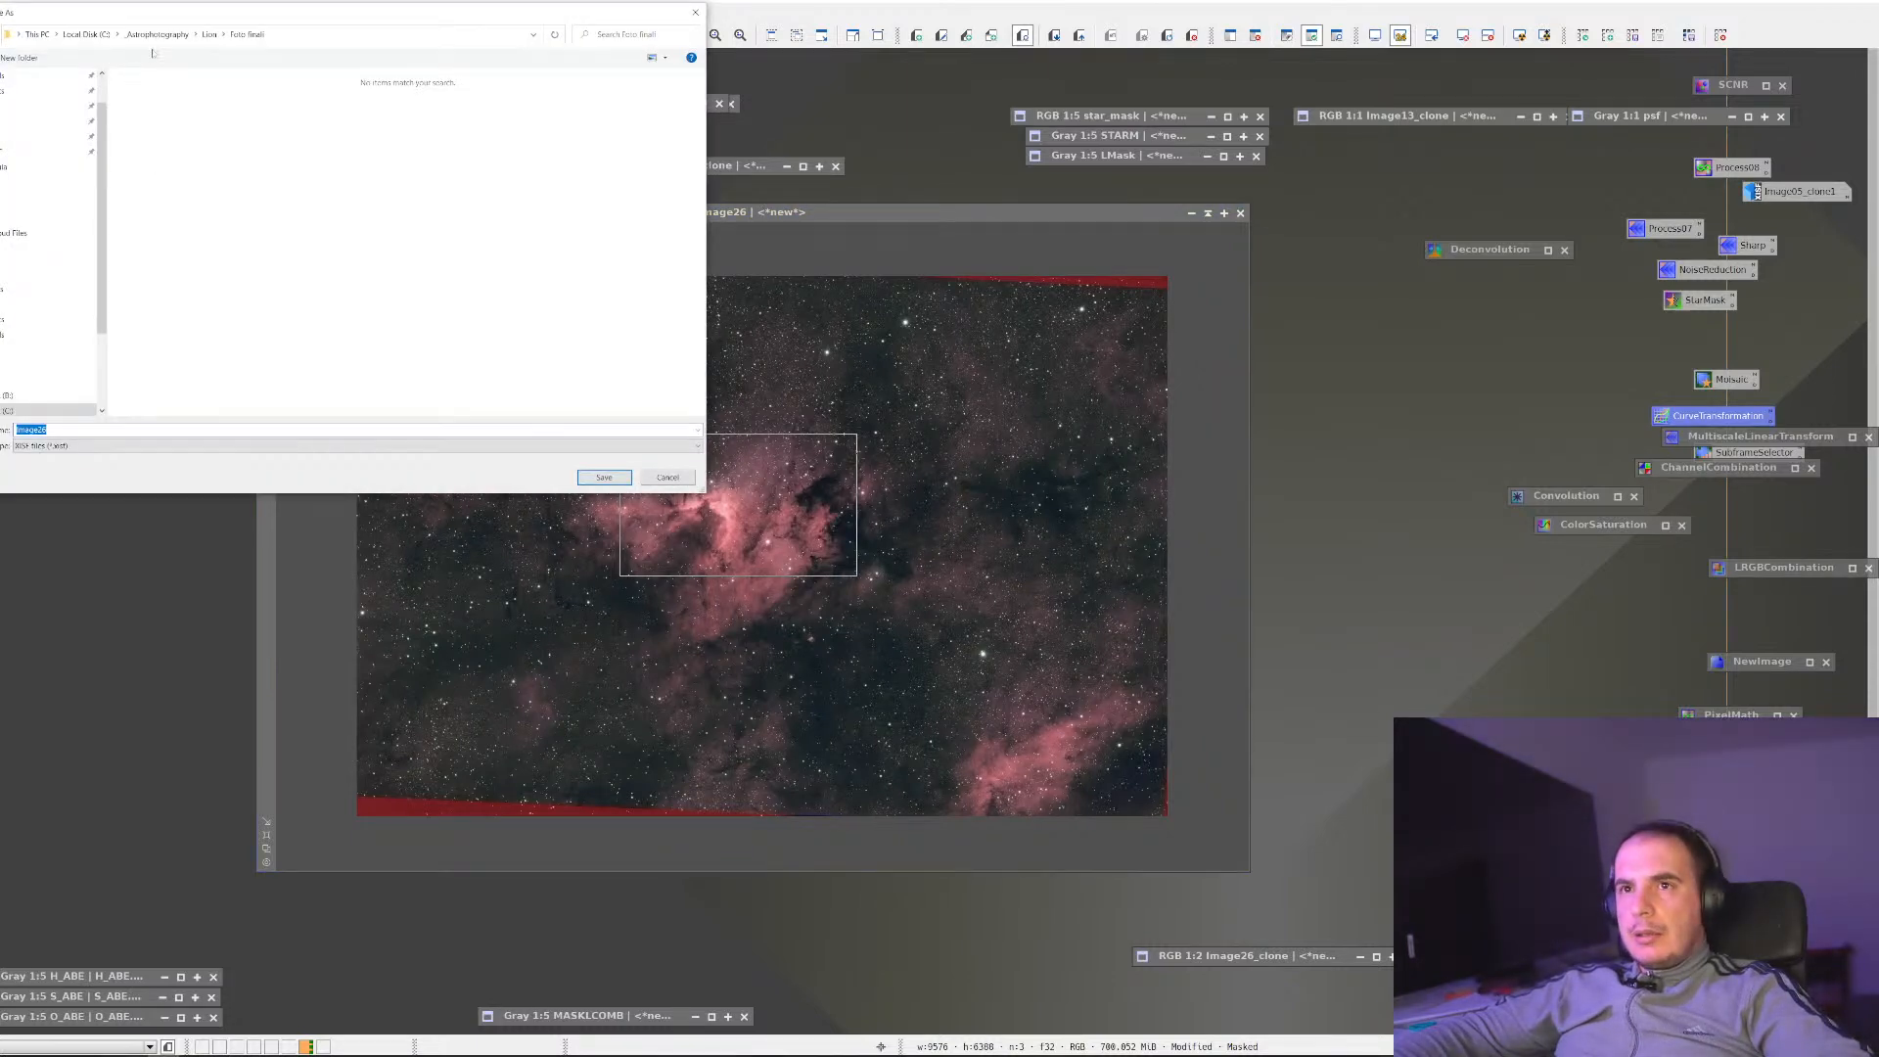
pyautogui.click(20, 166)
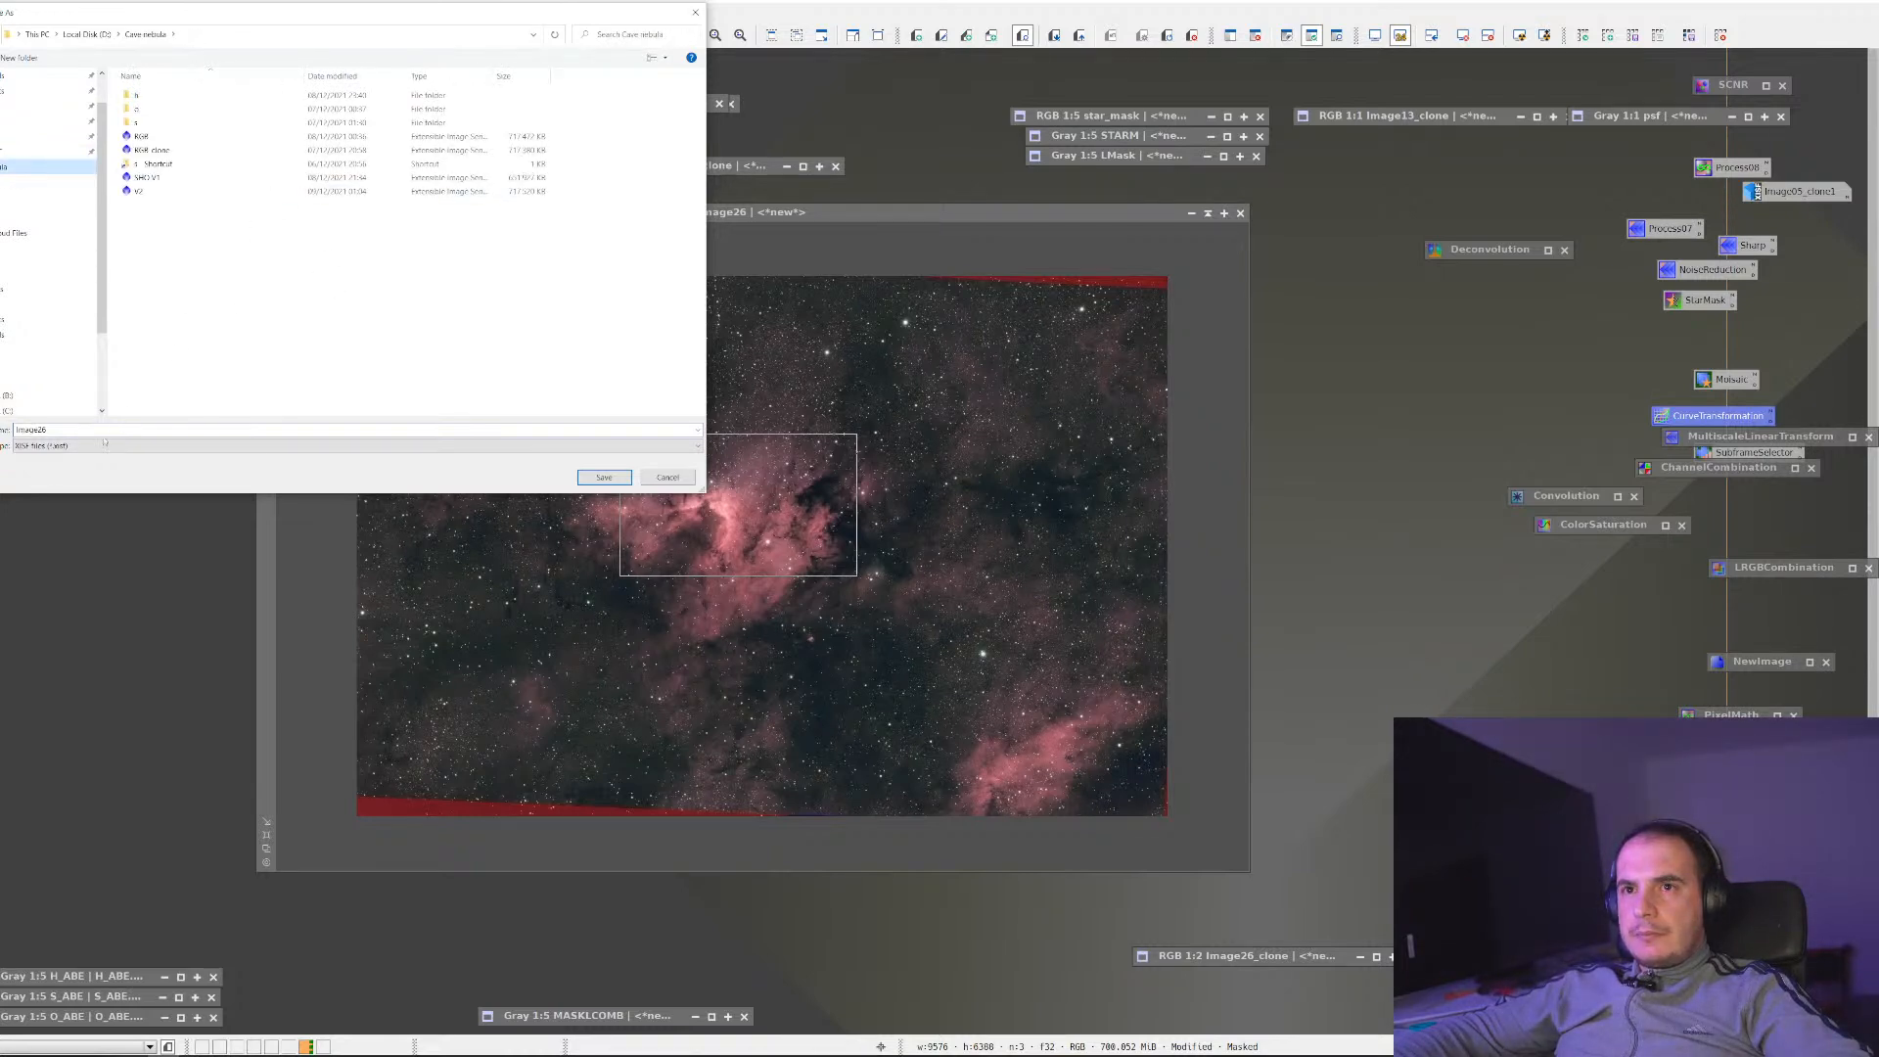
pyautogui.click(69, 430)
pyautogui.write('HOO')
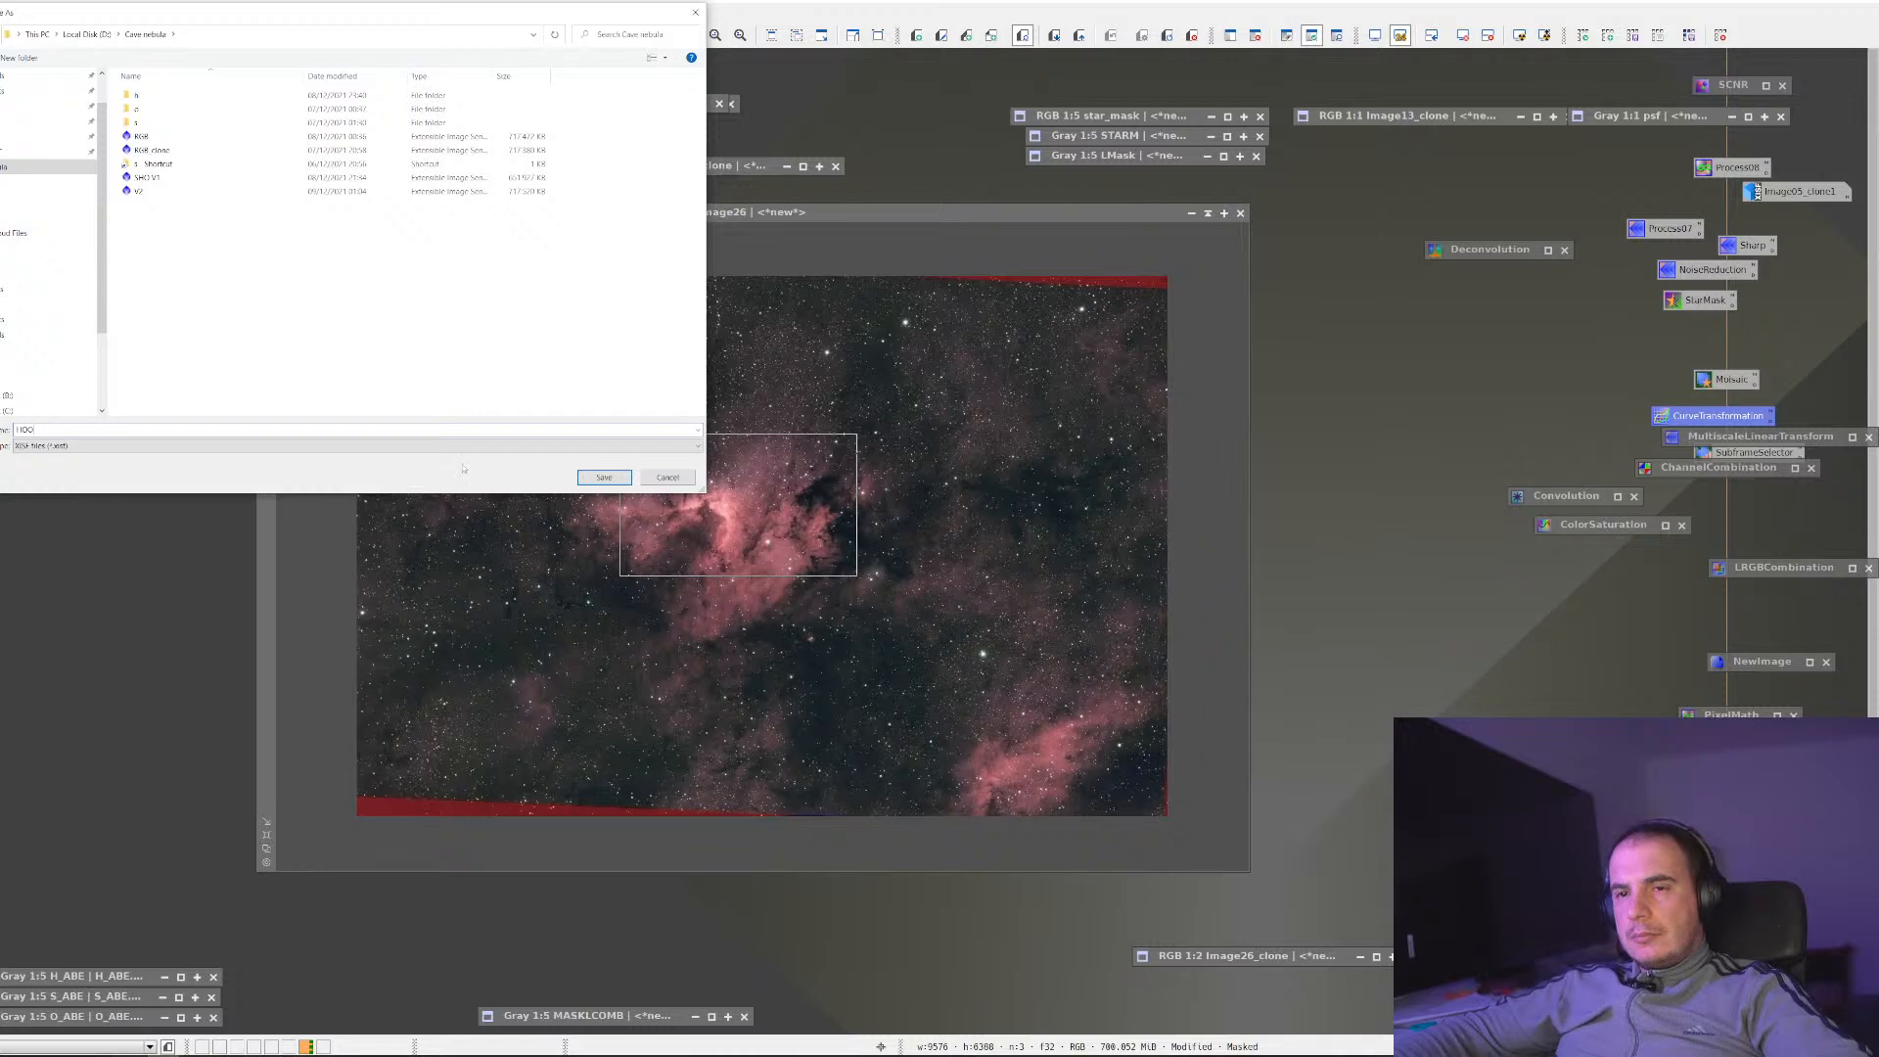
pyautogui.click(318, 449)
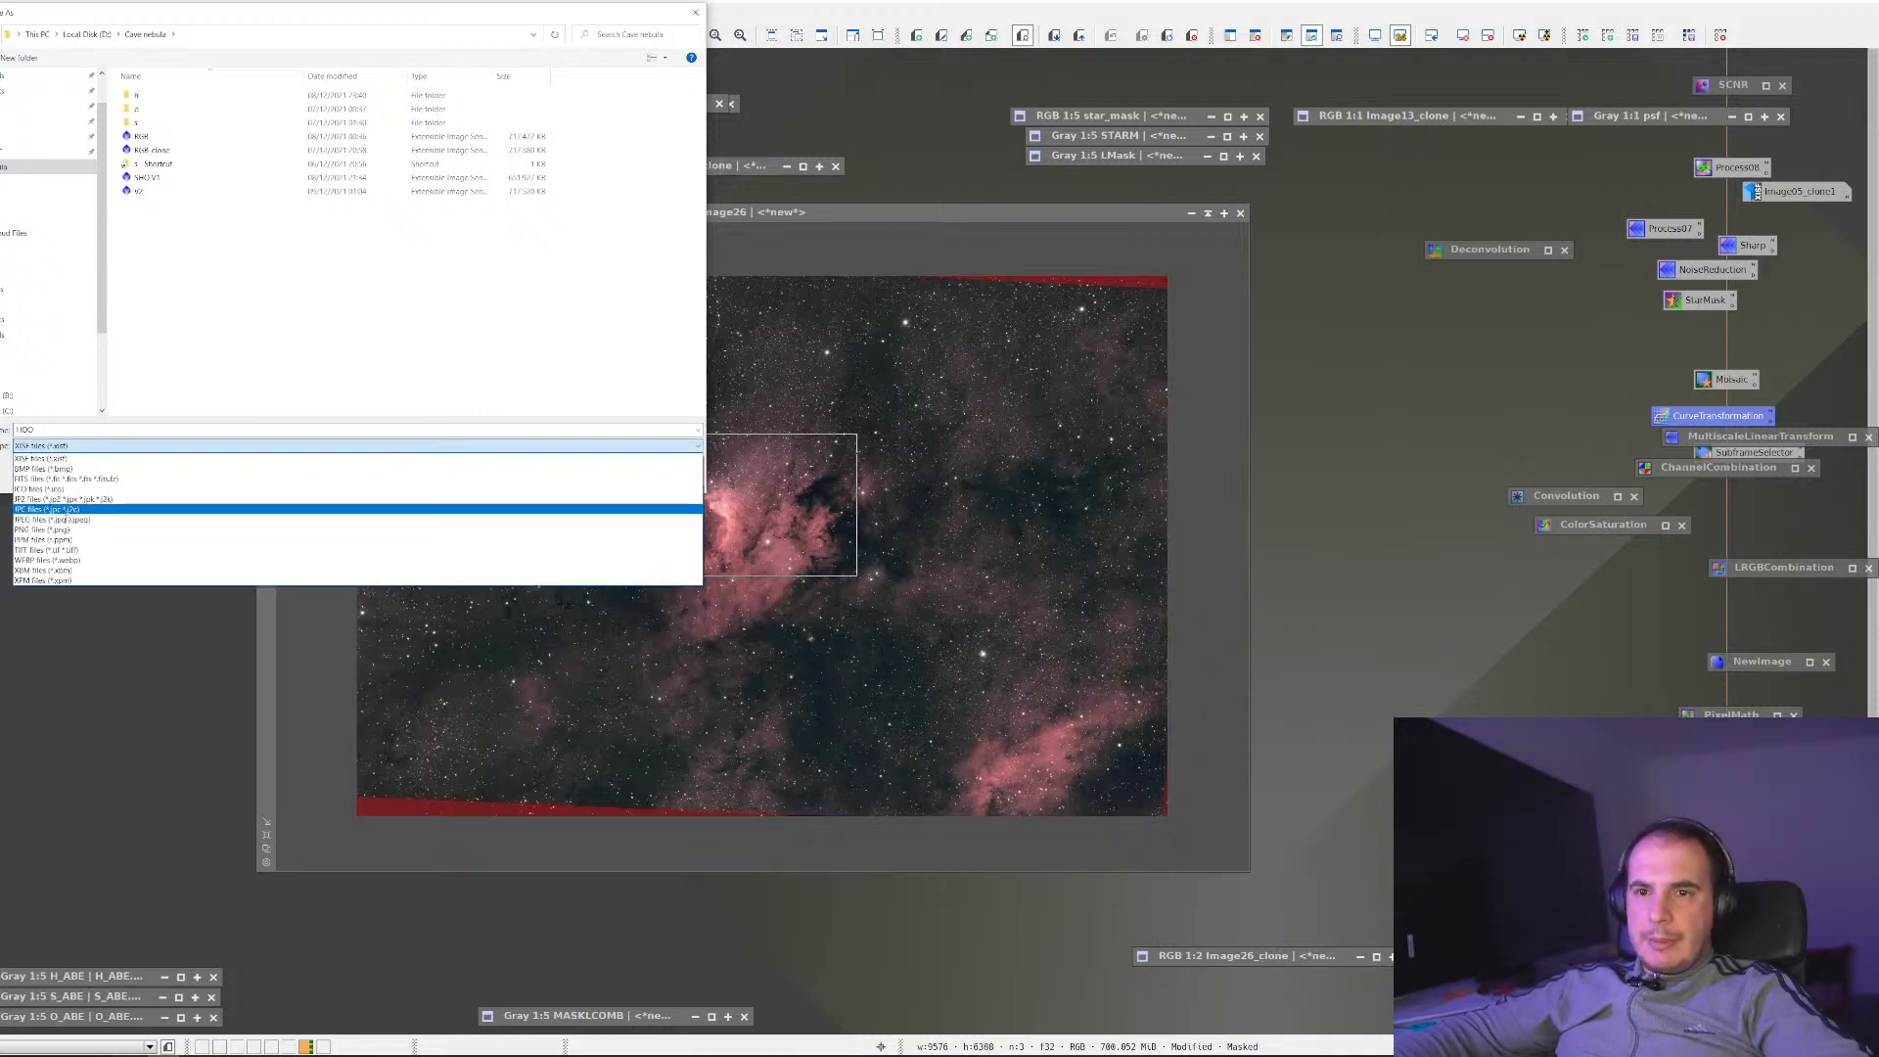
pyautogui.click(69, 520)
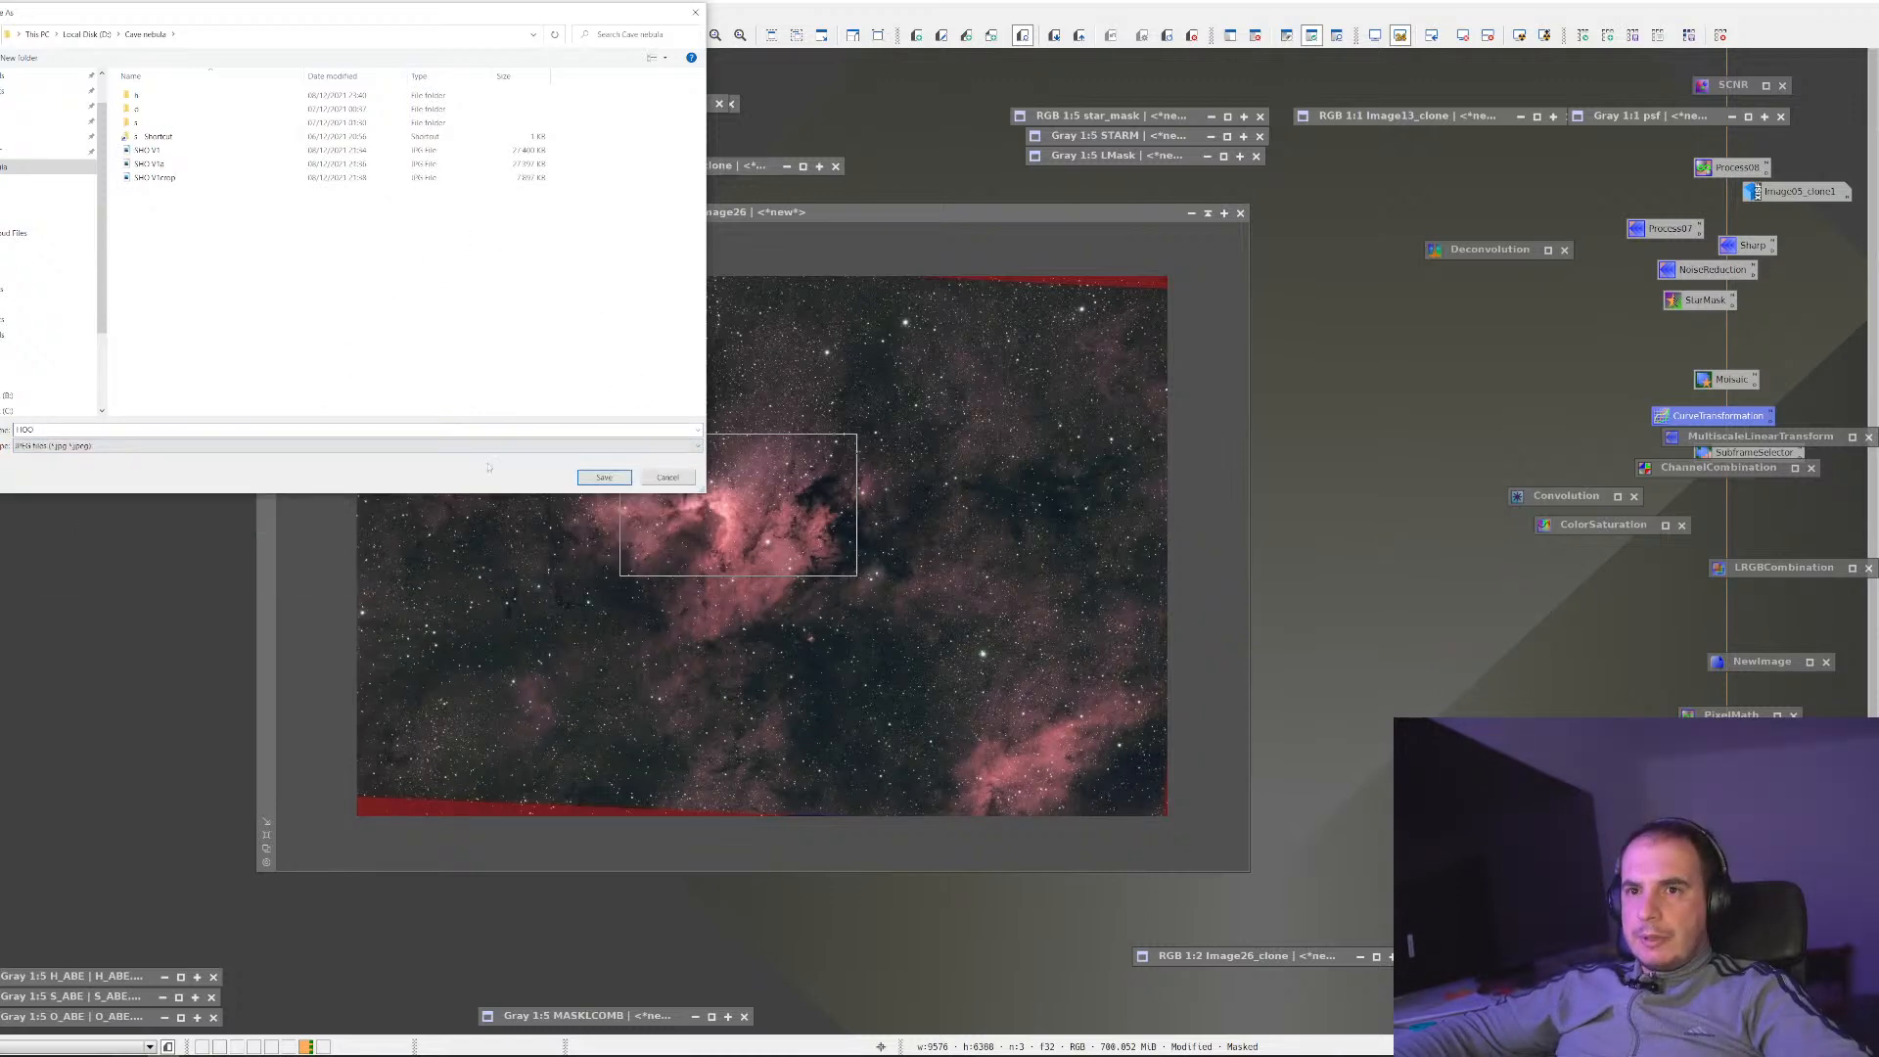
pyautogui.click(604, 477)
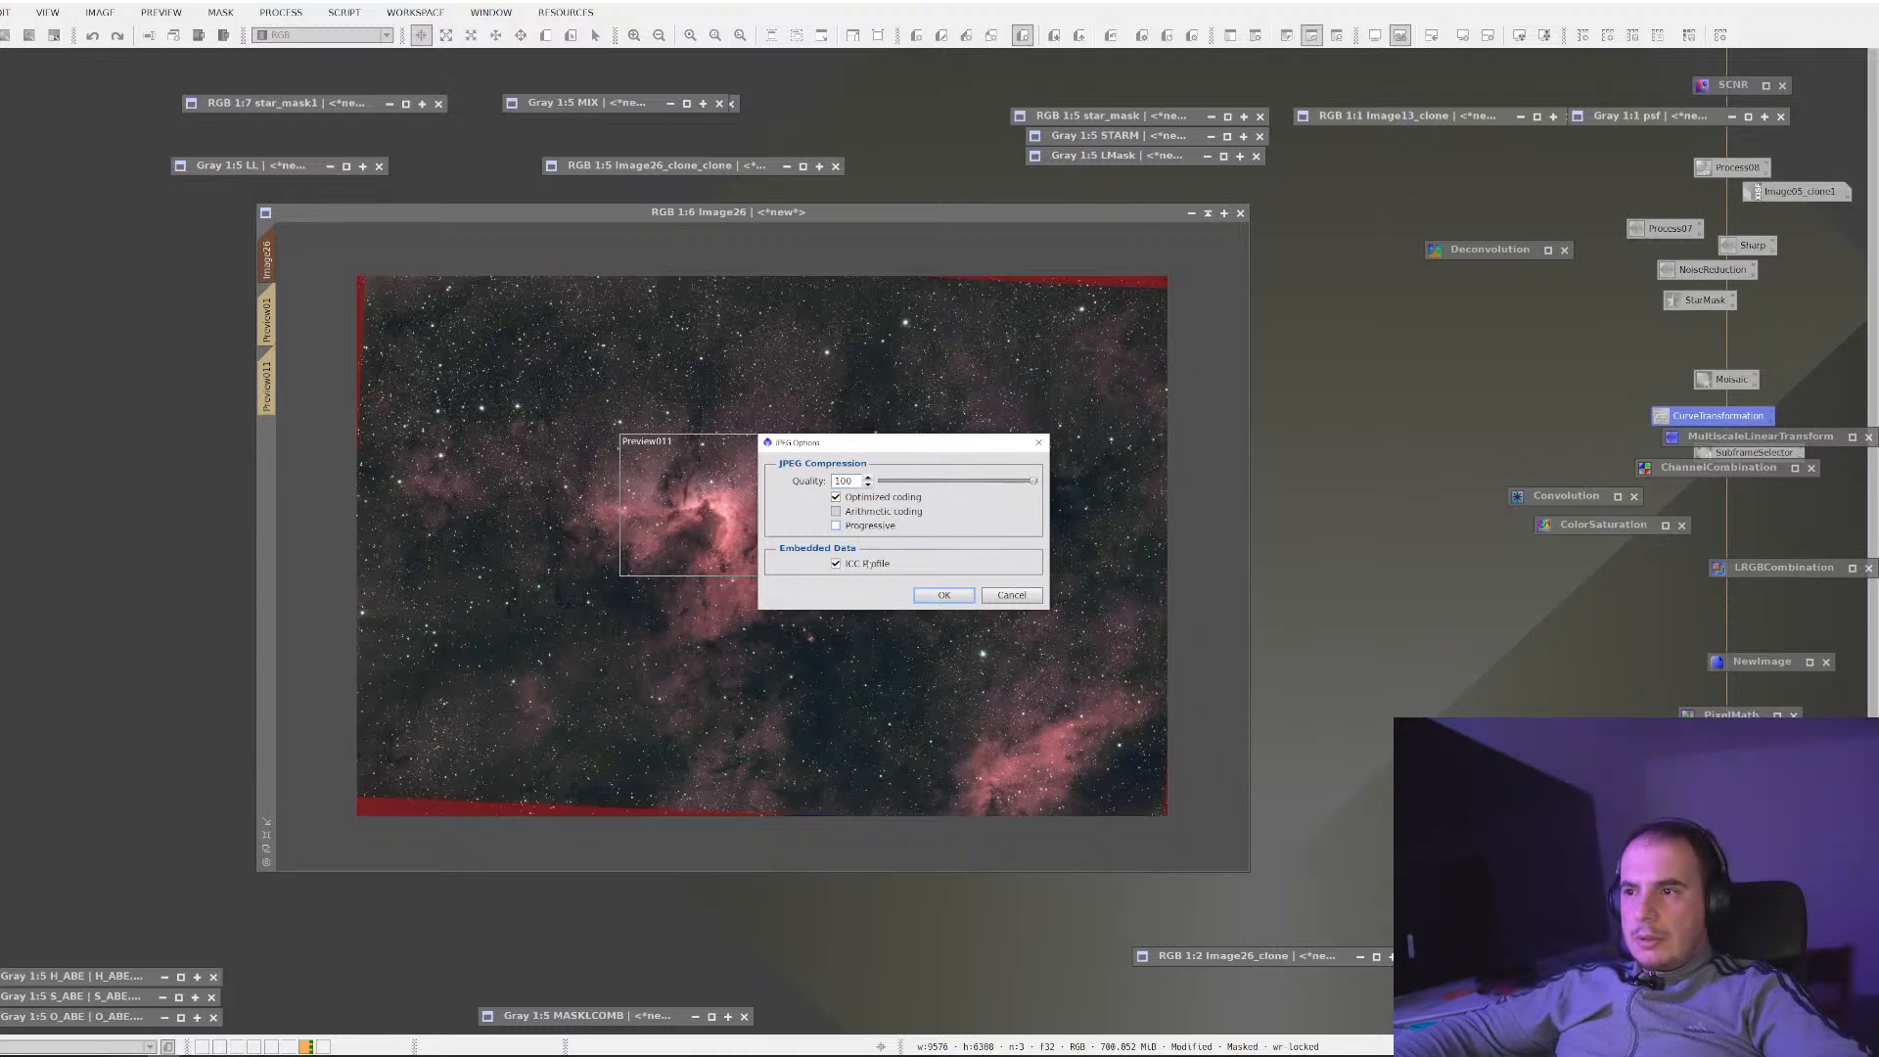
pyautogui.click(954, 597)
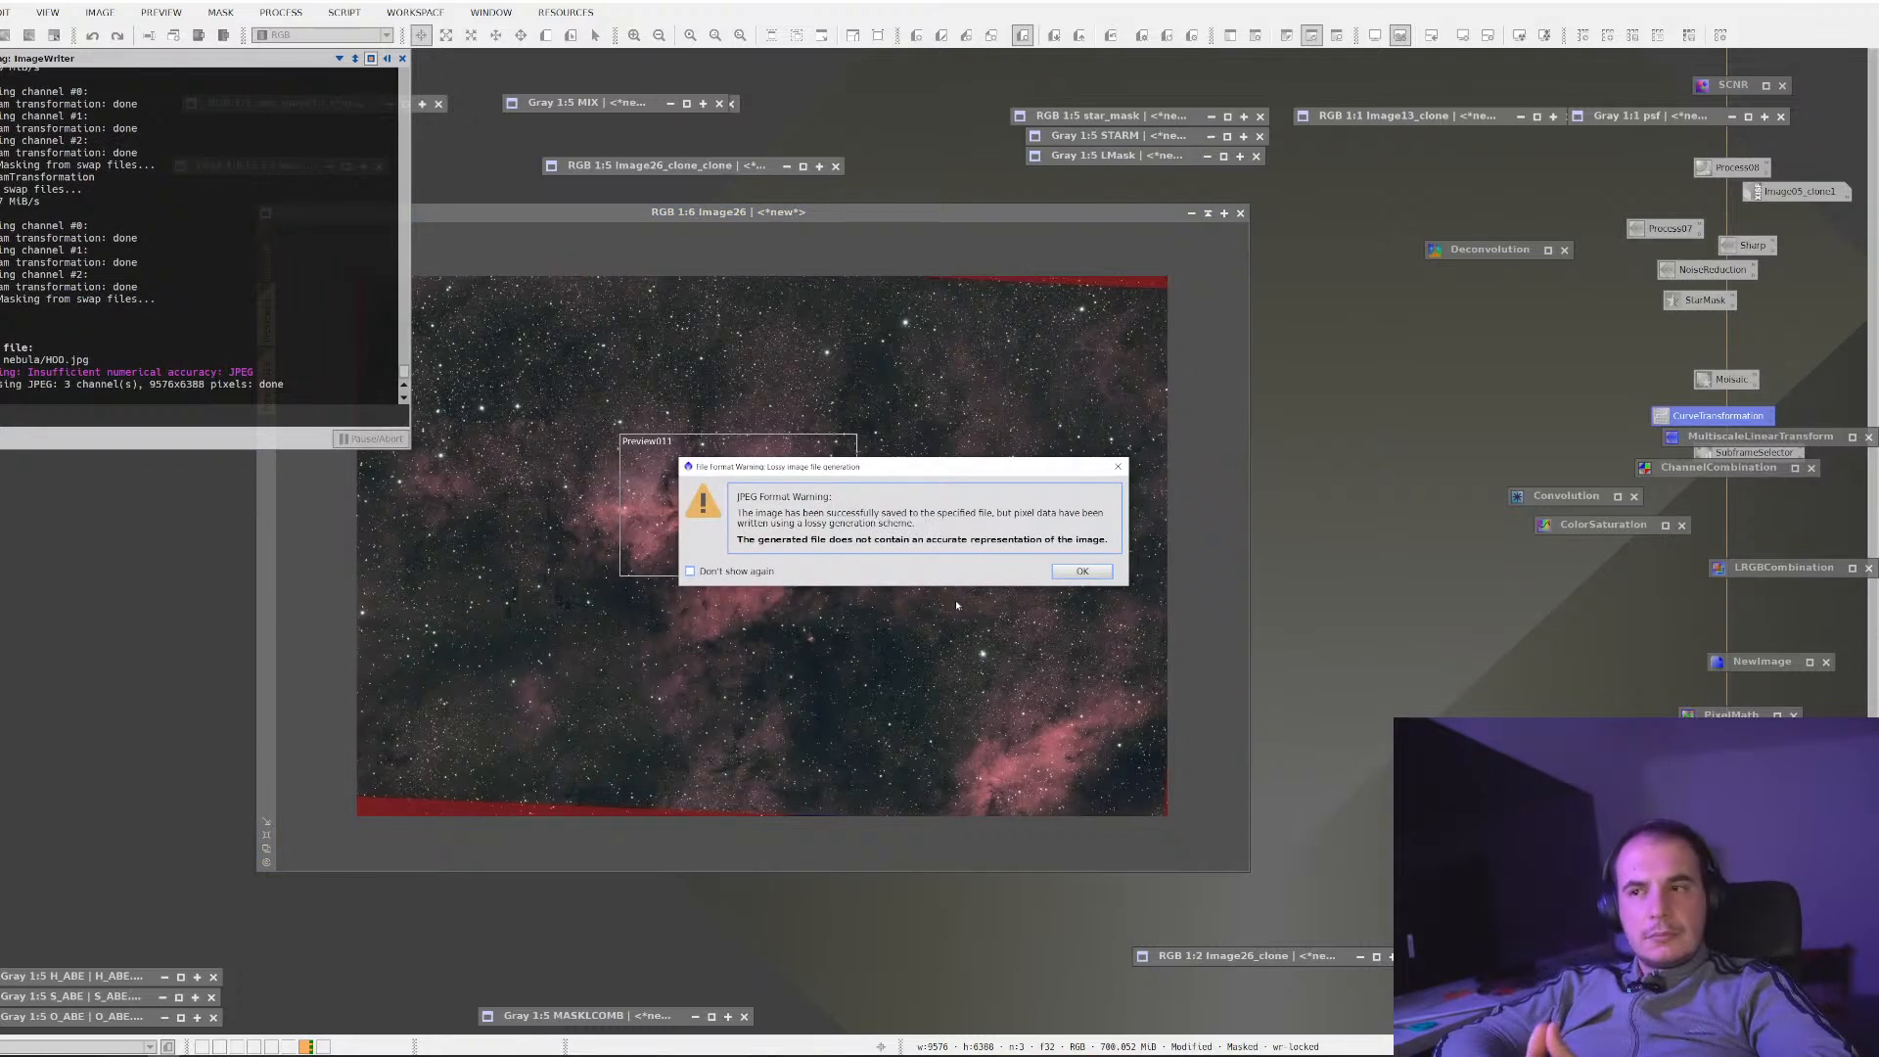
pyautogui.press('Return')
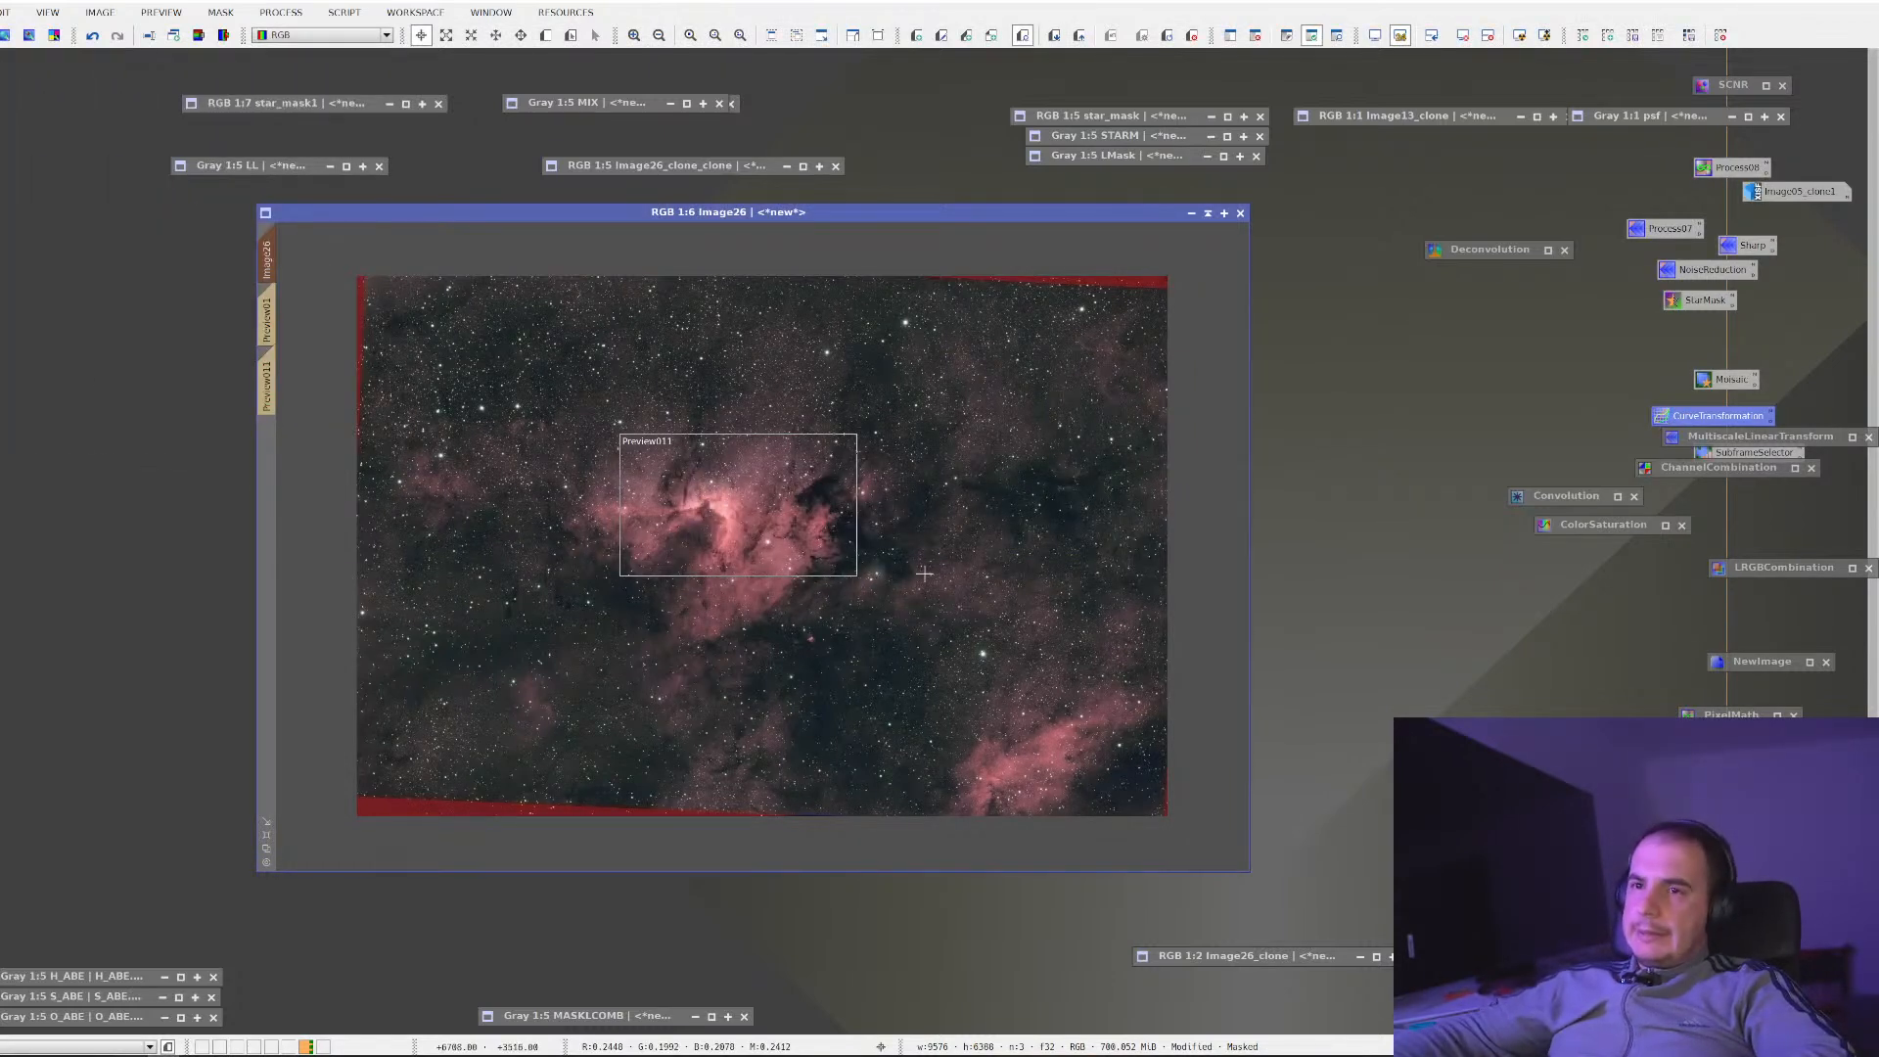
# Launch Adobe Photoshop 2022 through the system search
pyautogui.press('super')
pyautogui.write('photo')
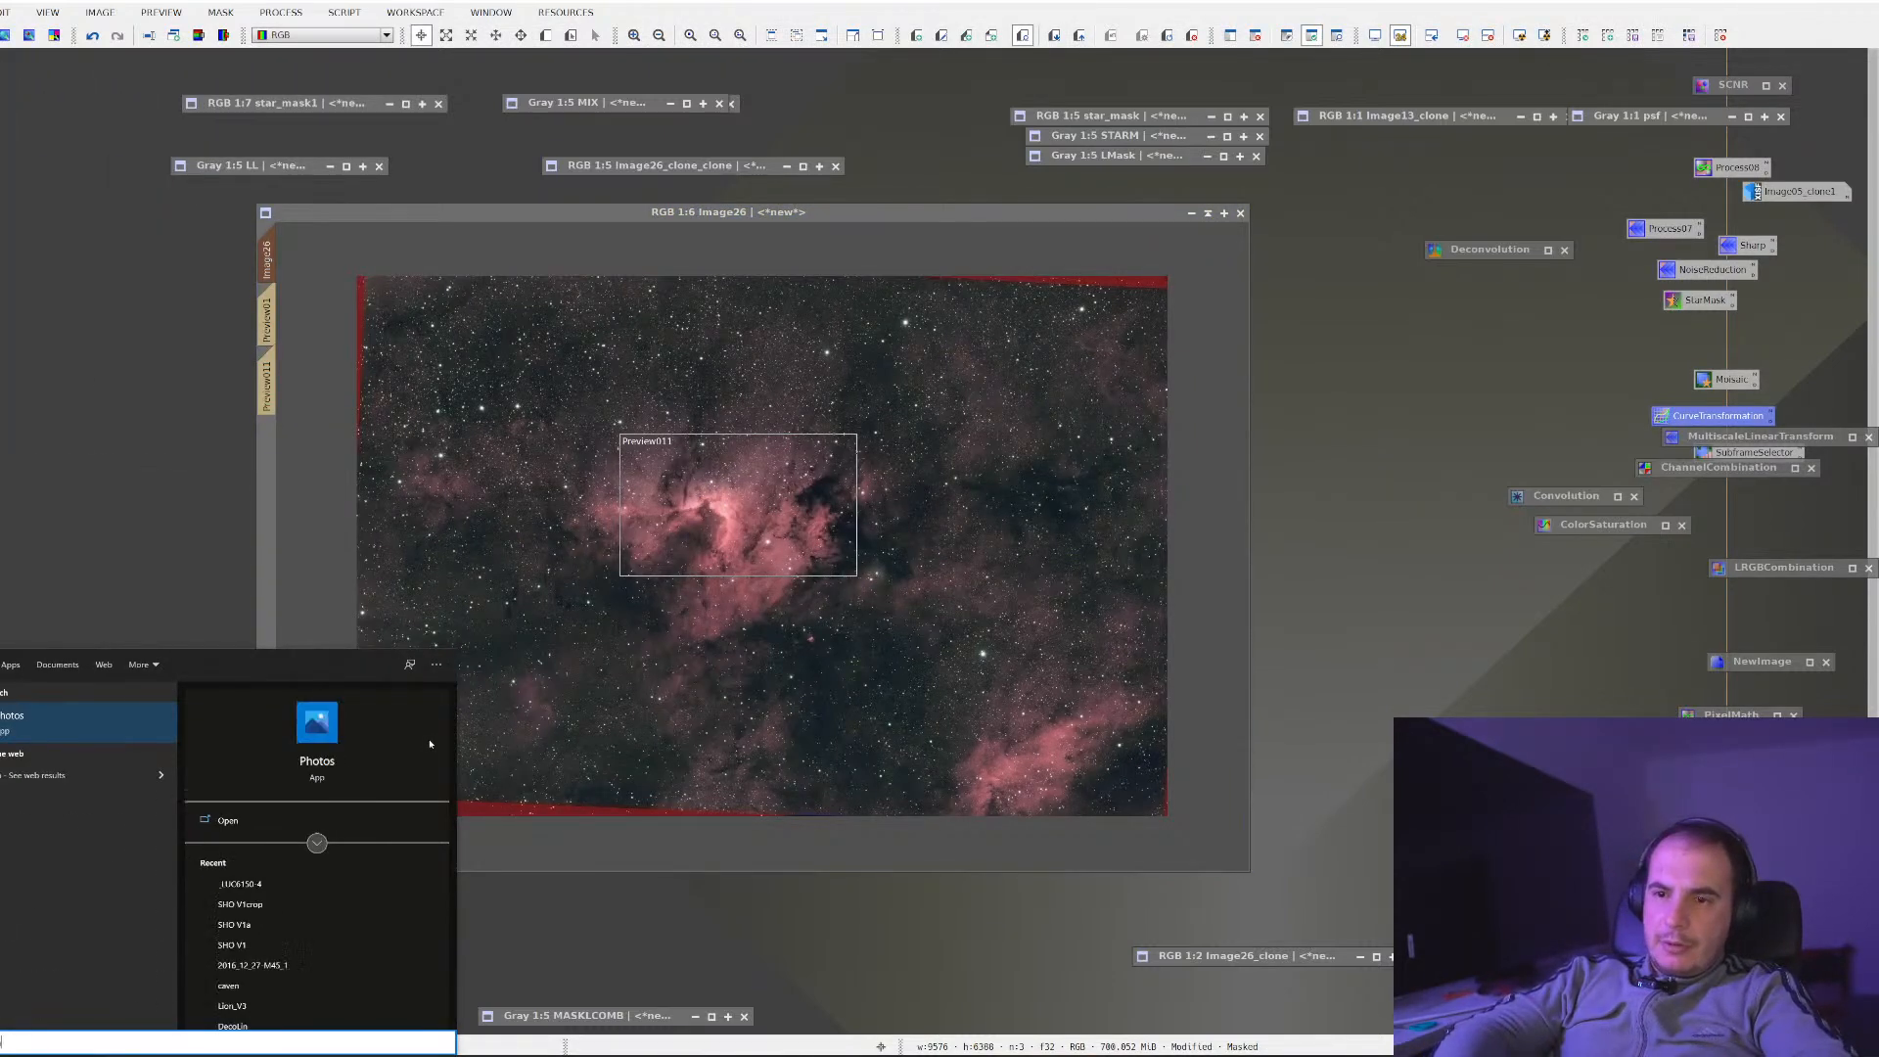
pyautogui.press('BackSpace')
pyautogui.press('BackSpace')
pyautogui.press('BackSpace')
pyautogui.press('BackSpace')
pyautogui.press('BackSpace')
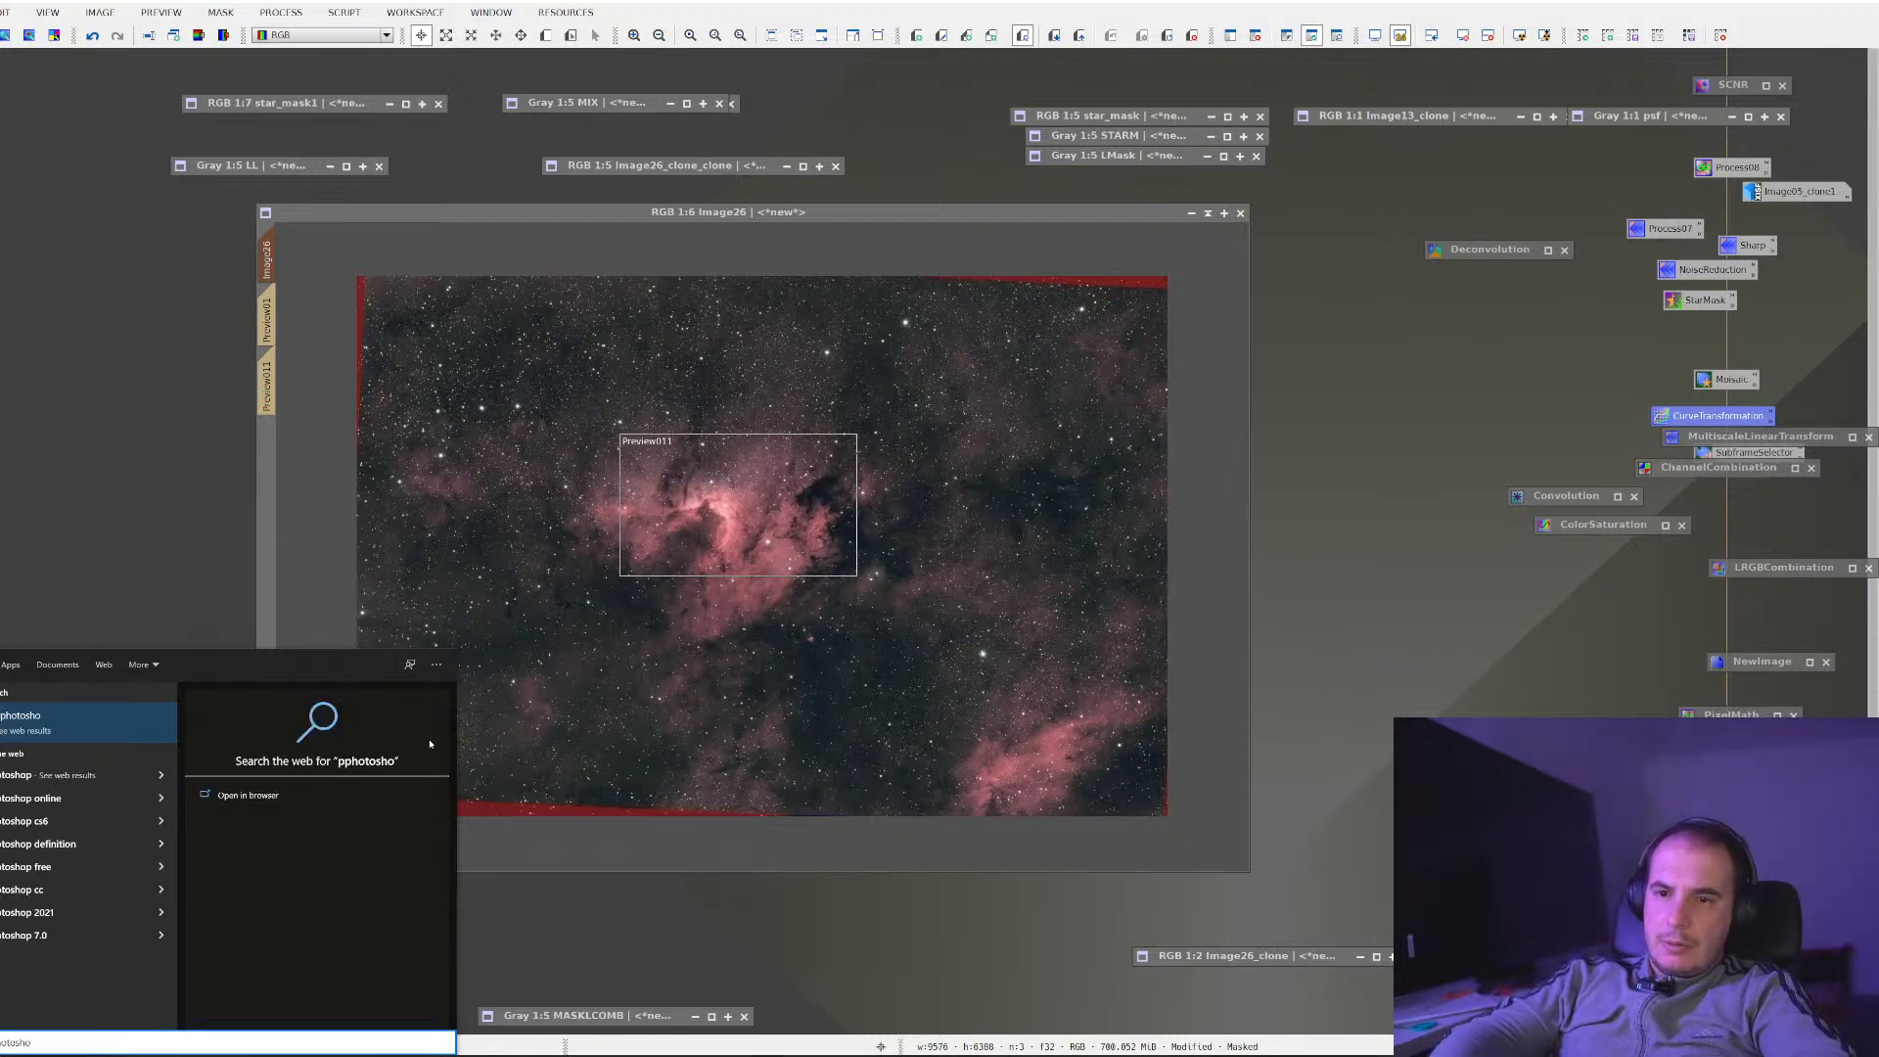
pyautogui.write('photoshop')
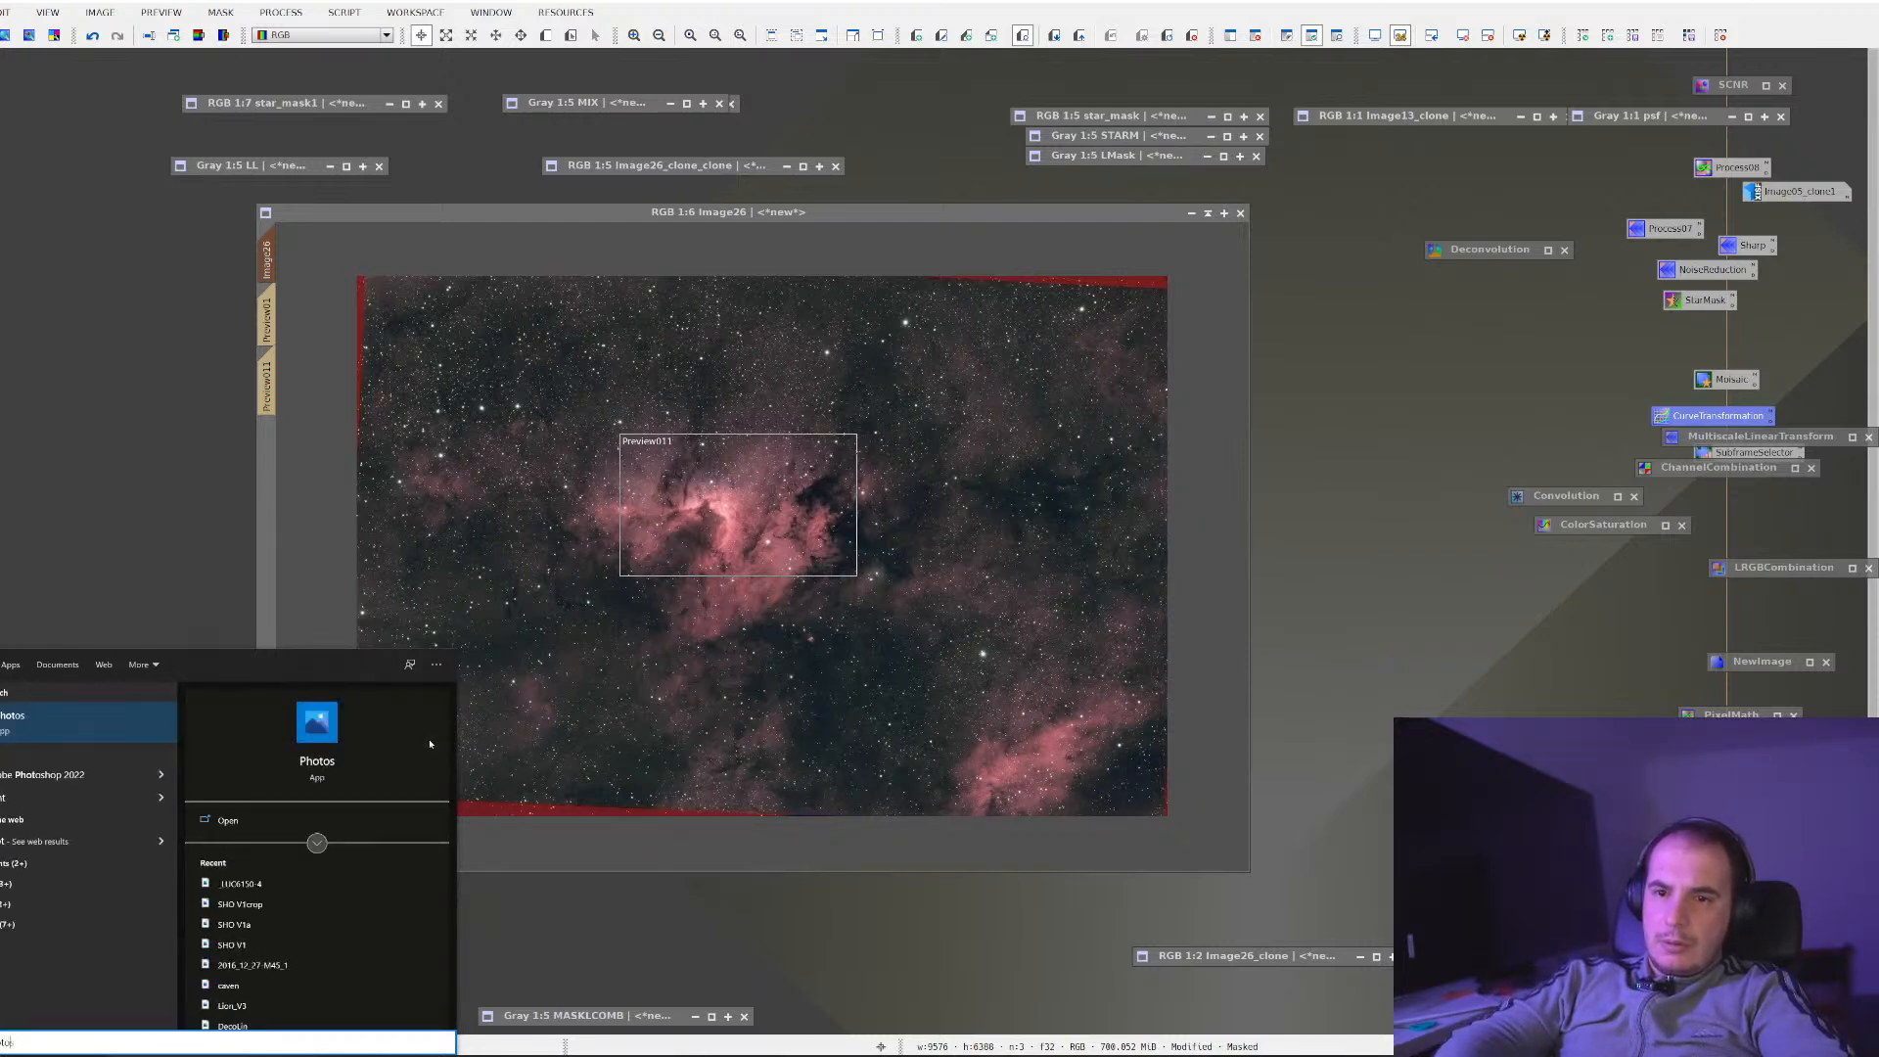
pyautogui.press('Return')
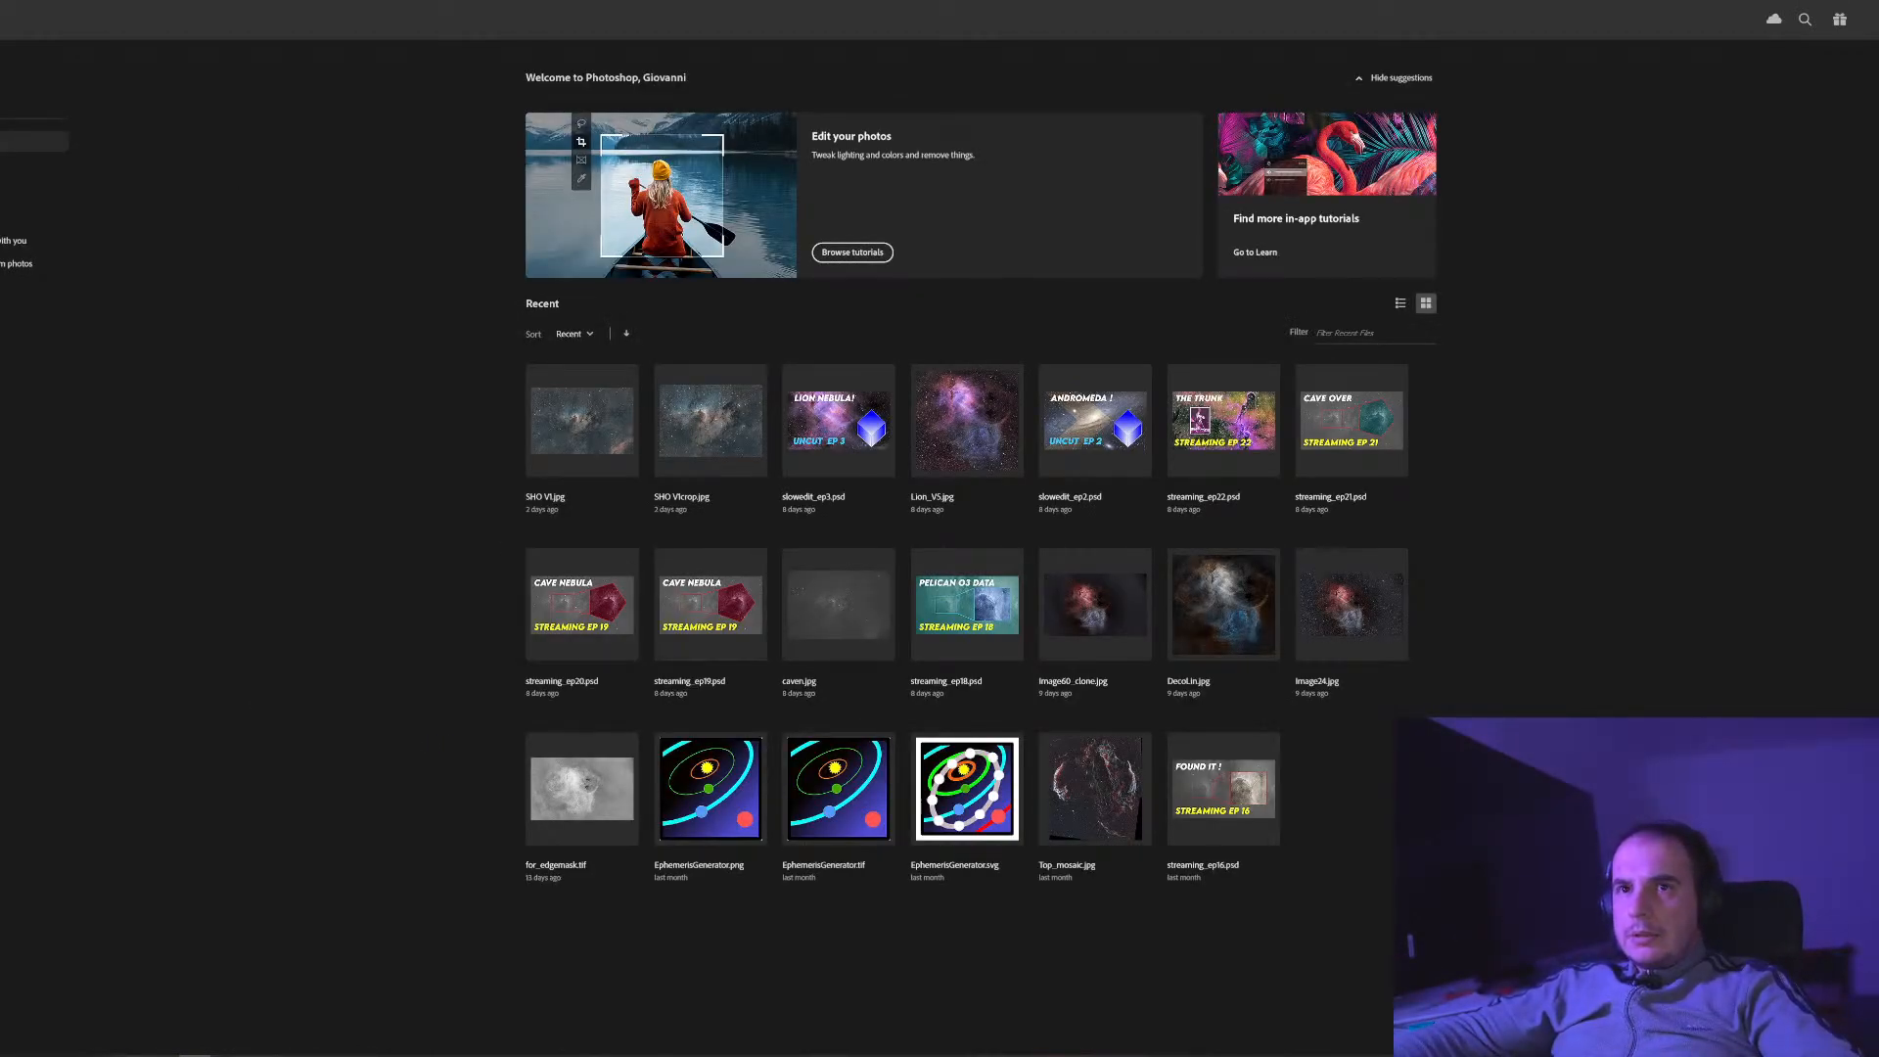
# Open the HOO JPEG from the Cave nebula folder and enlarge the bright nebula core
pyautogui.hotkey('ctrl', 'o')
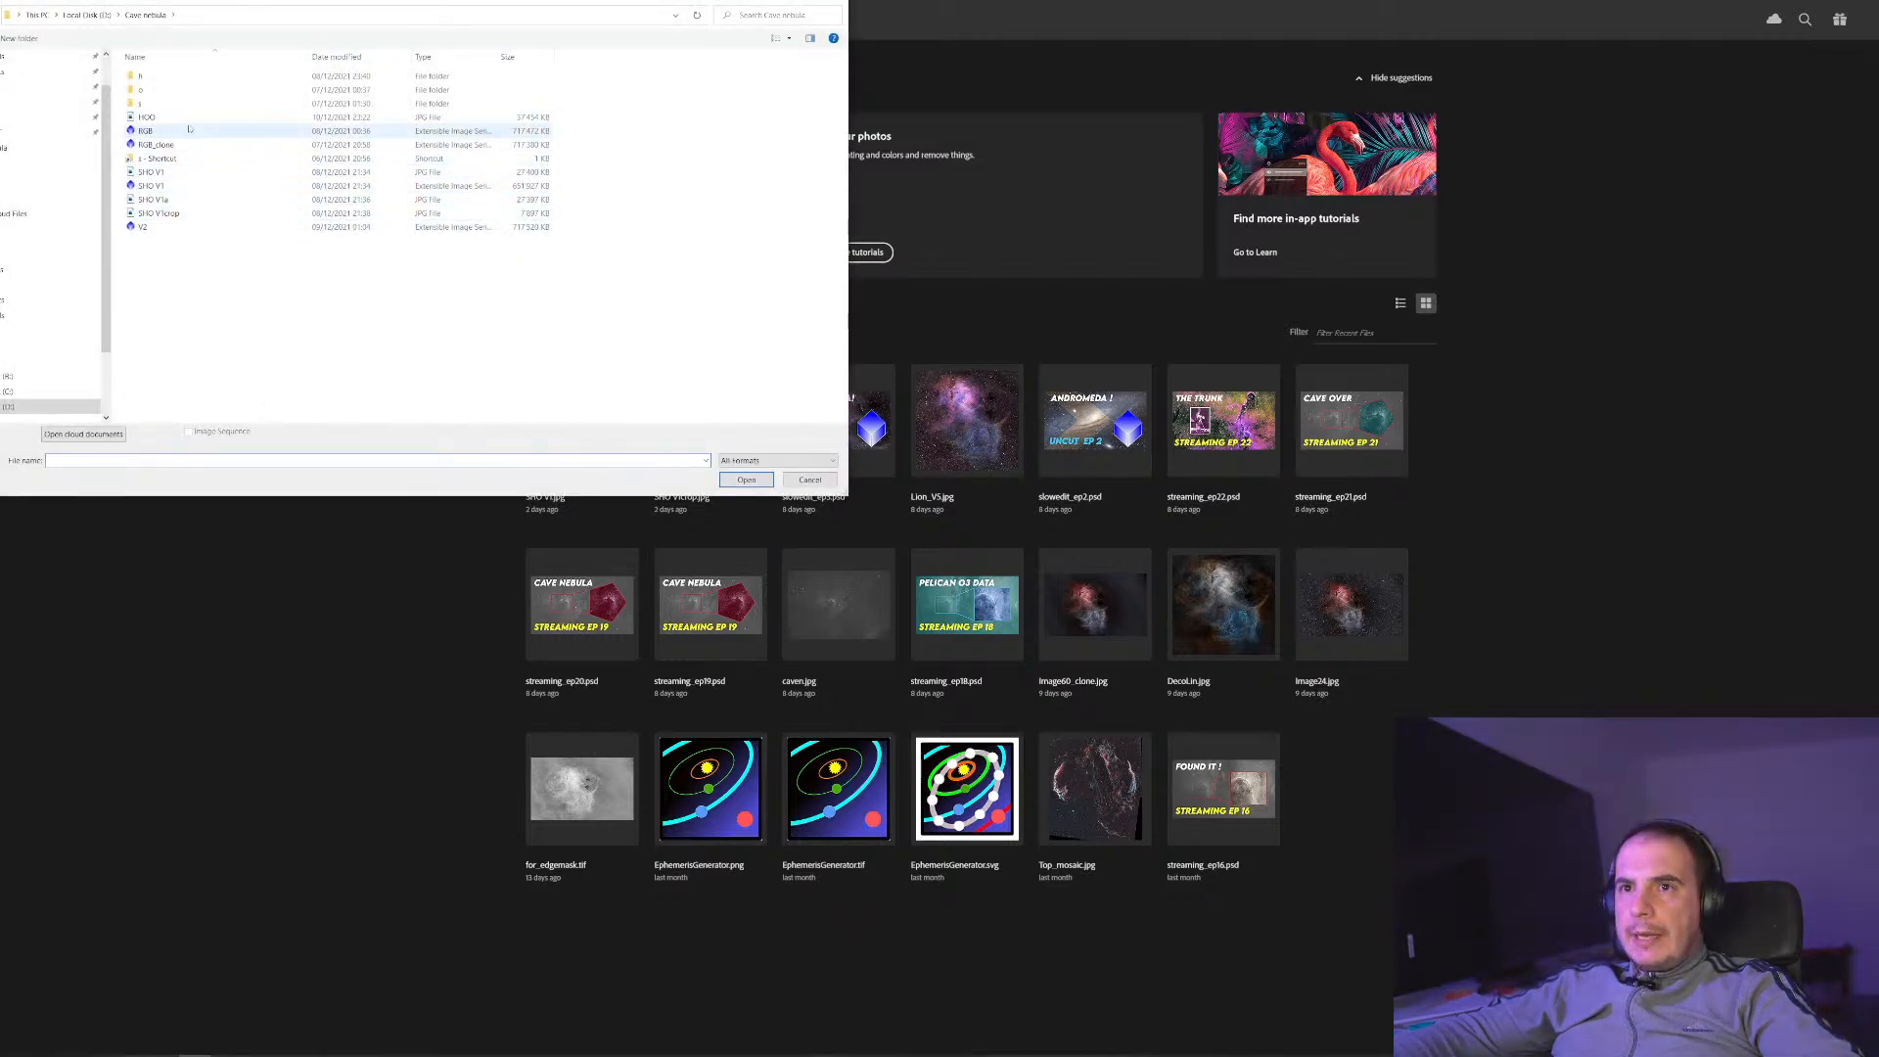
pyautogui.doubleClick(191, 118)
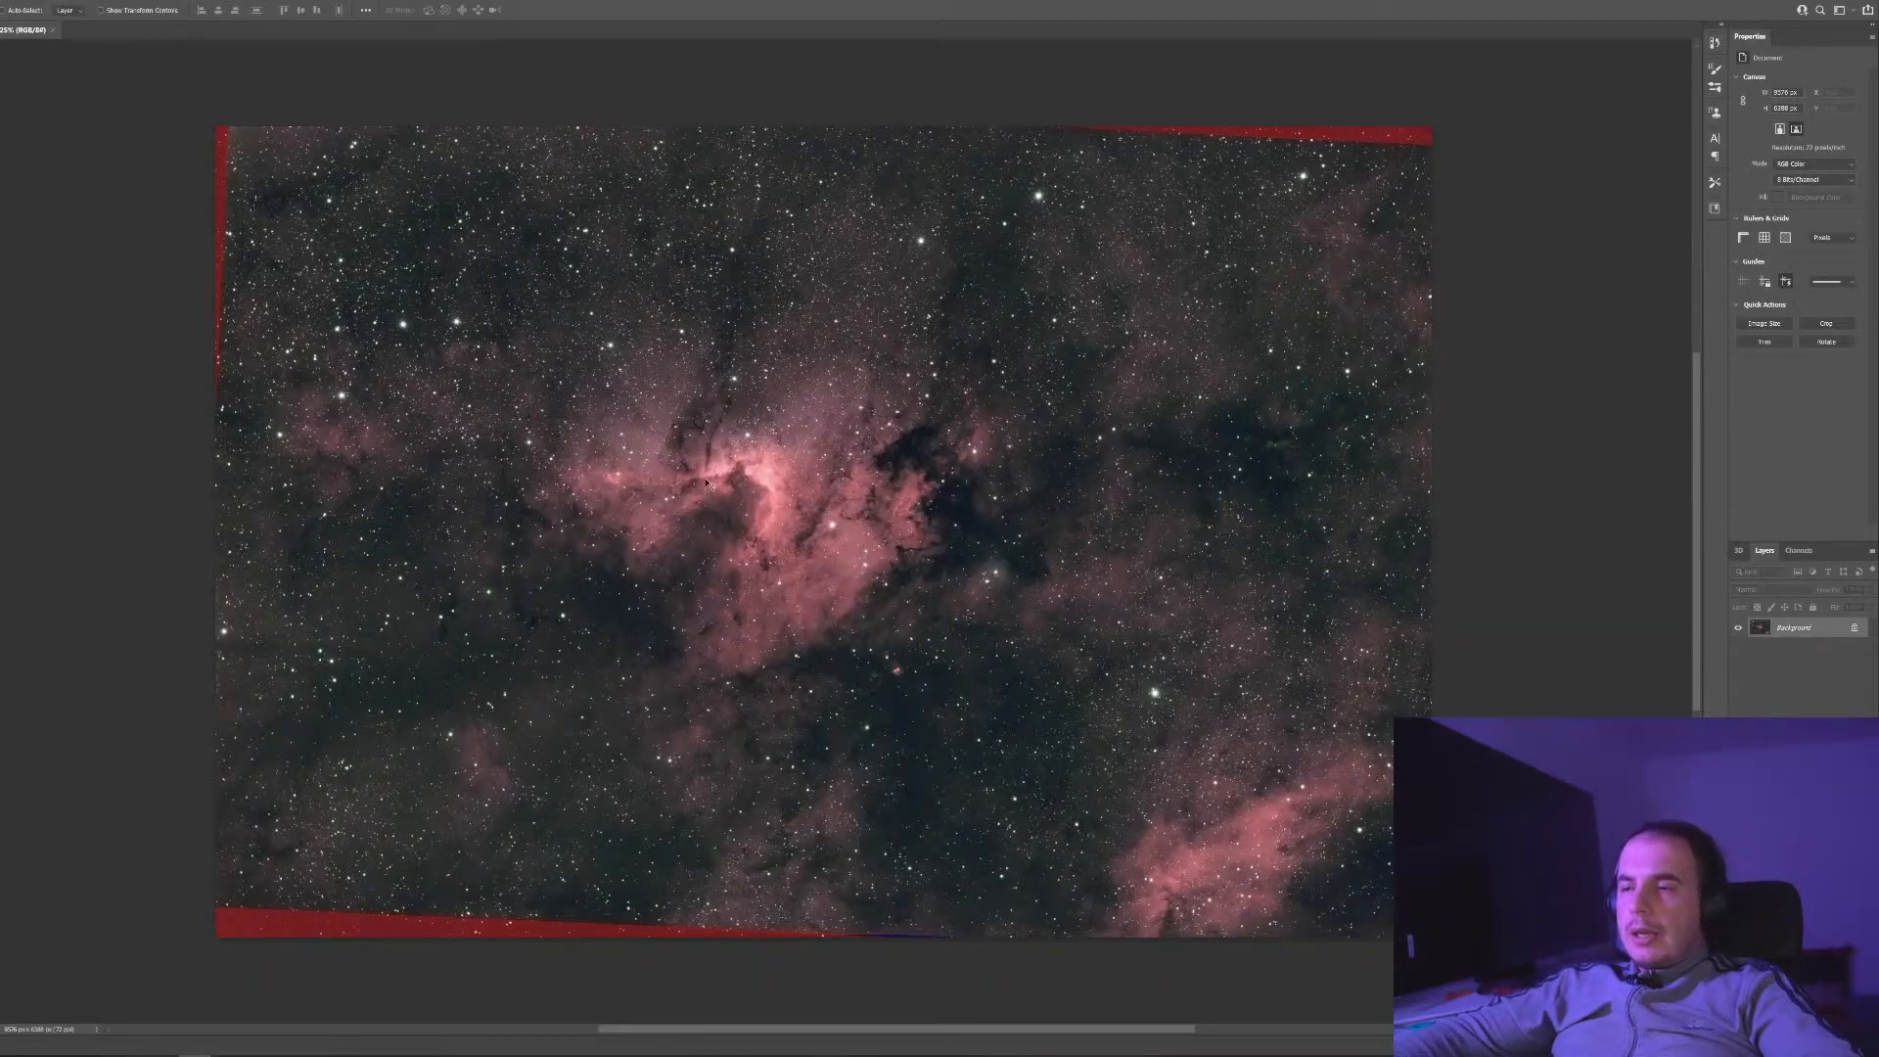
pyautogui.scroll(1, 705, 482)
pyautogui.scroll(5, 706, 482)
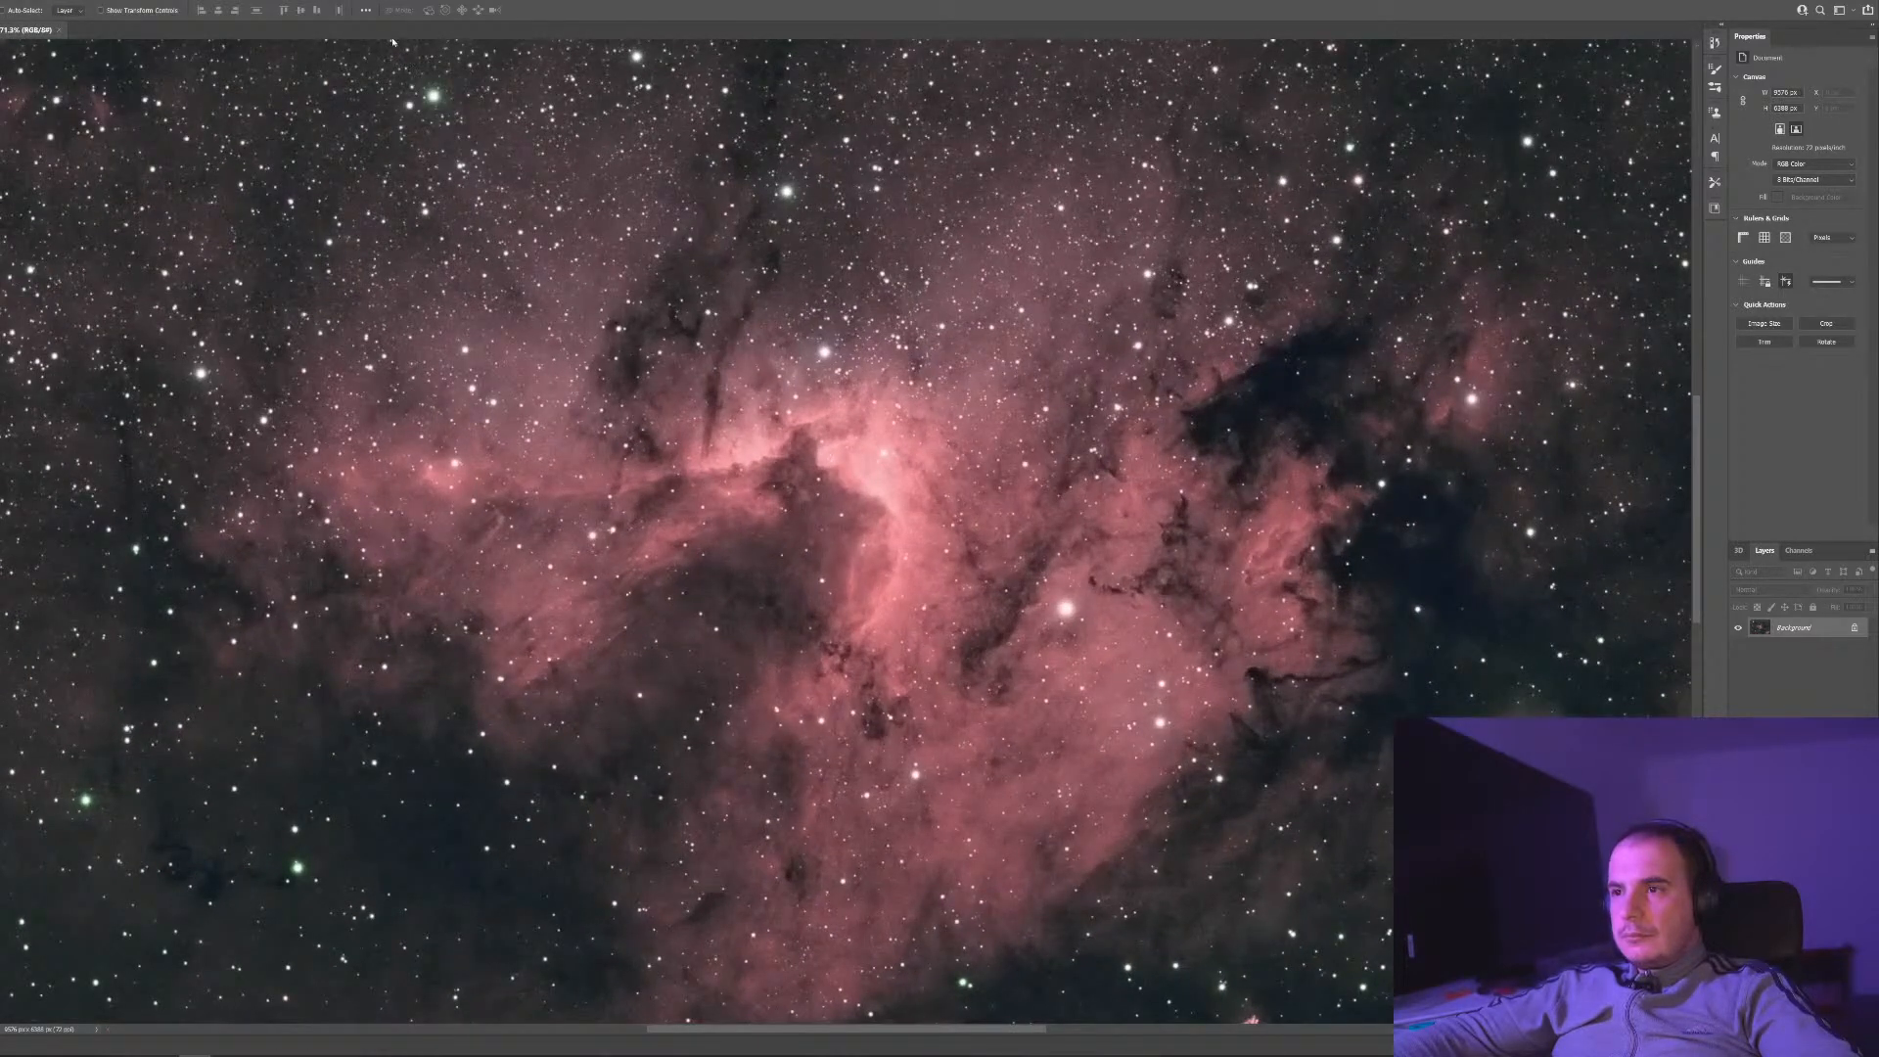
# Open the Hue/Saturation adjustment for the HOO image
pyautogui.click(101, 0)
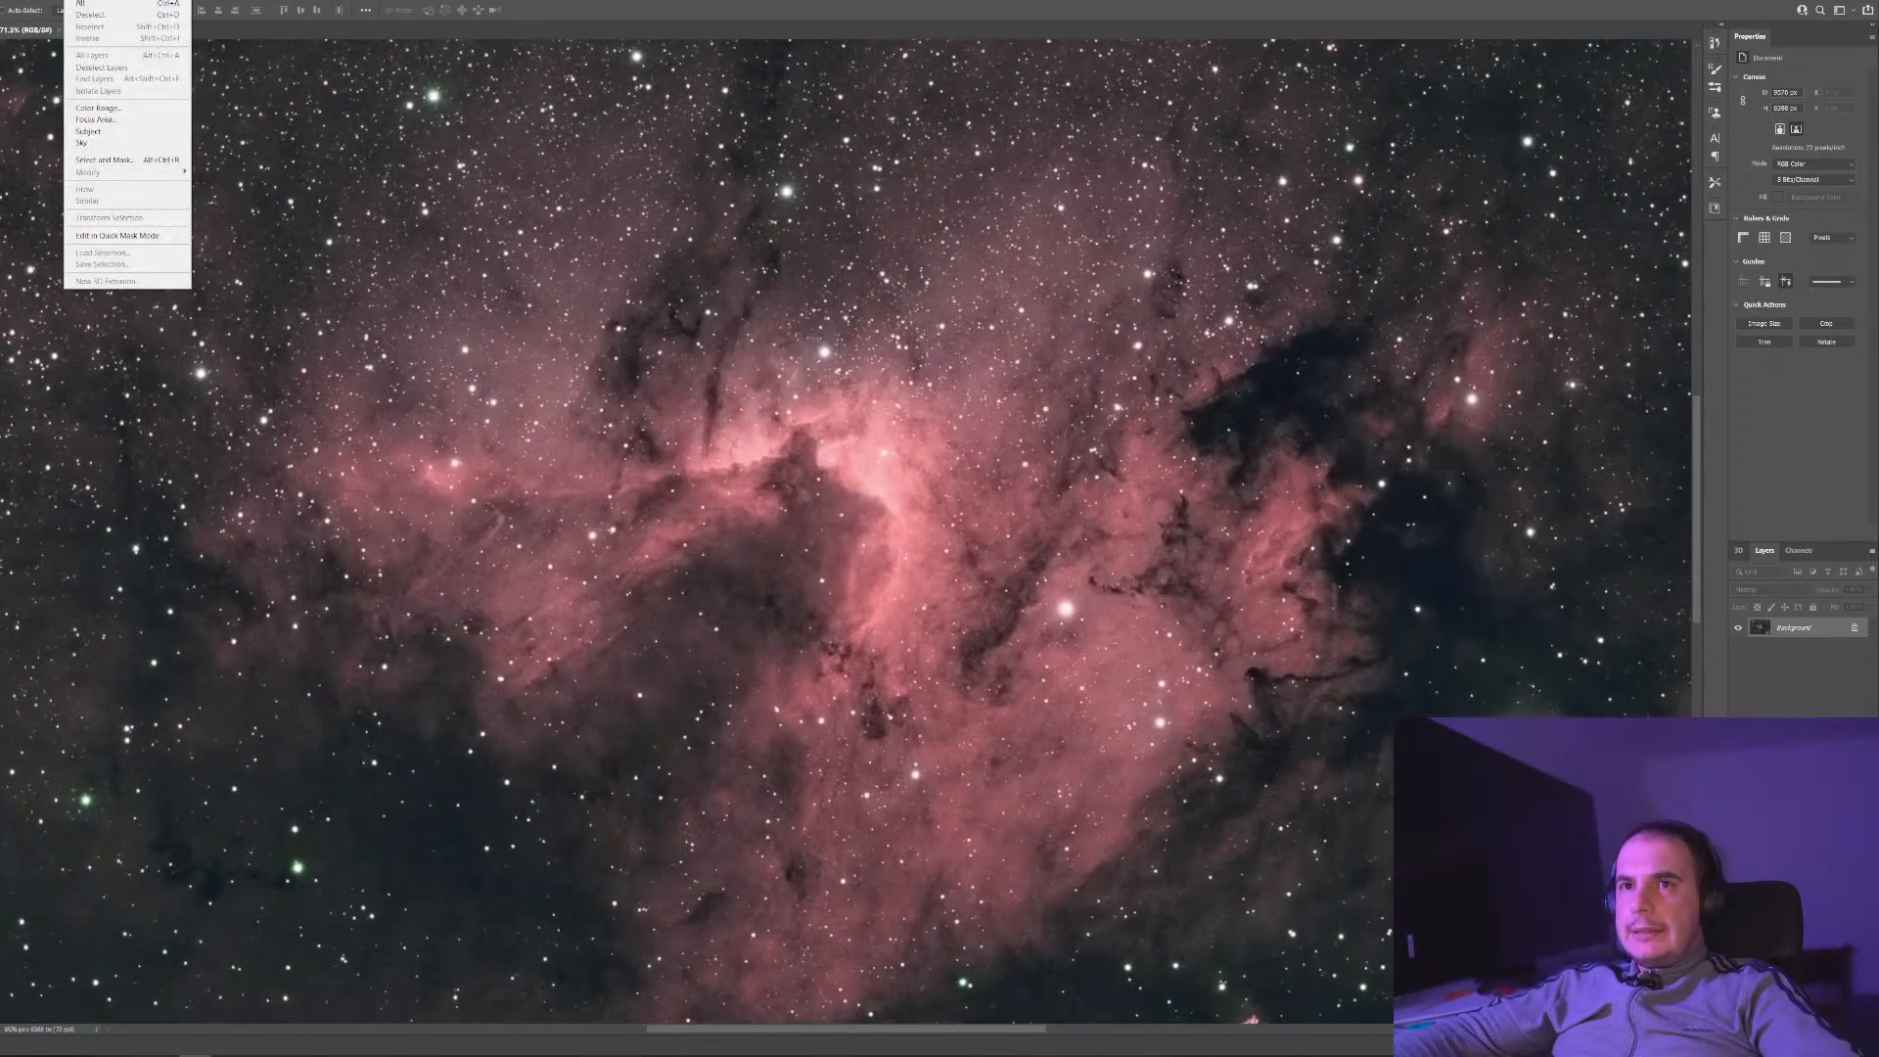
pyautogui.moveTo(101, 0)
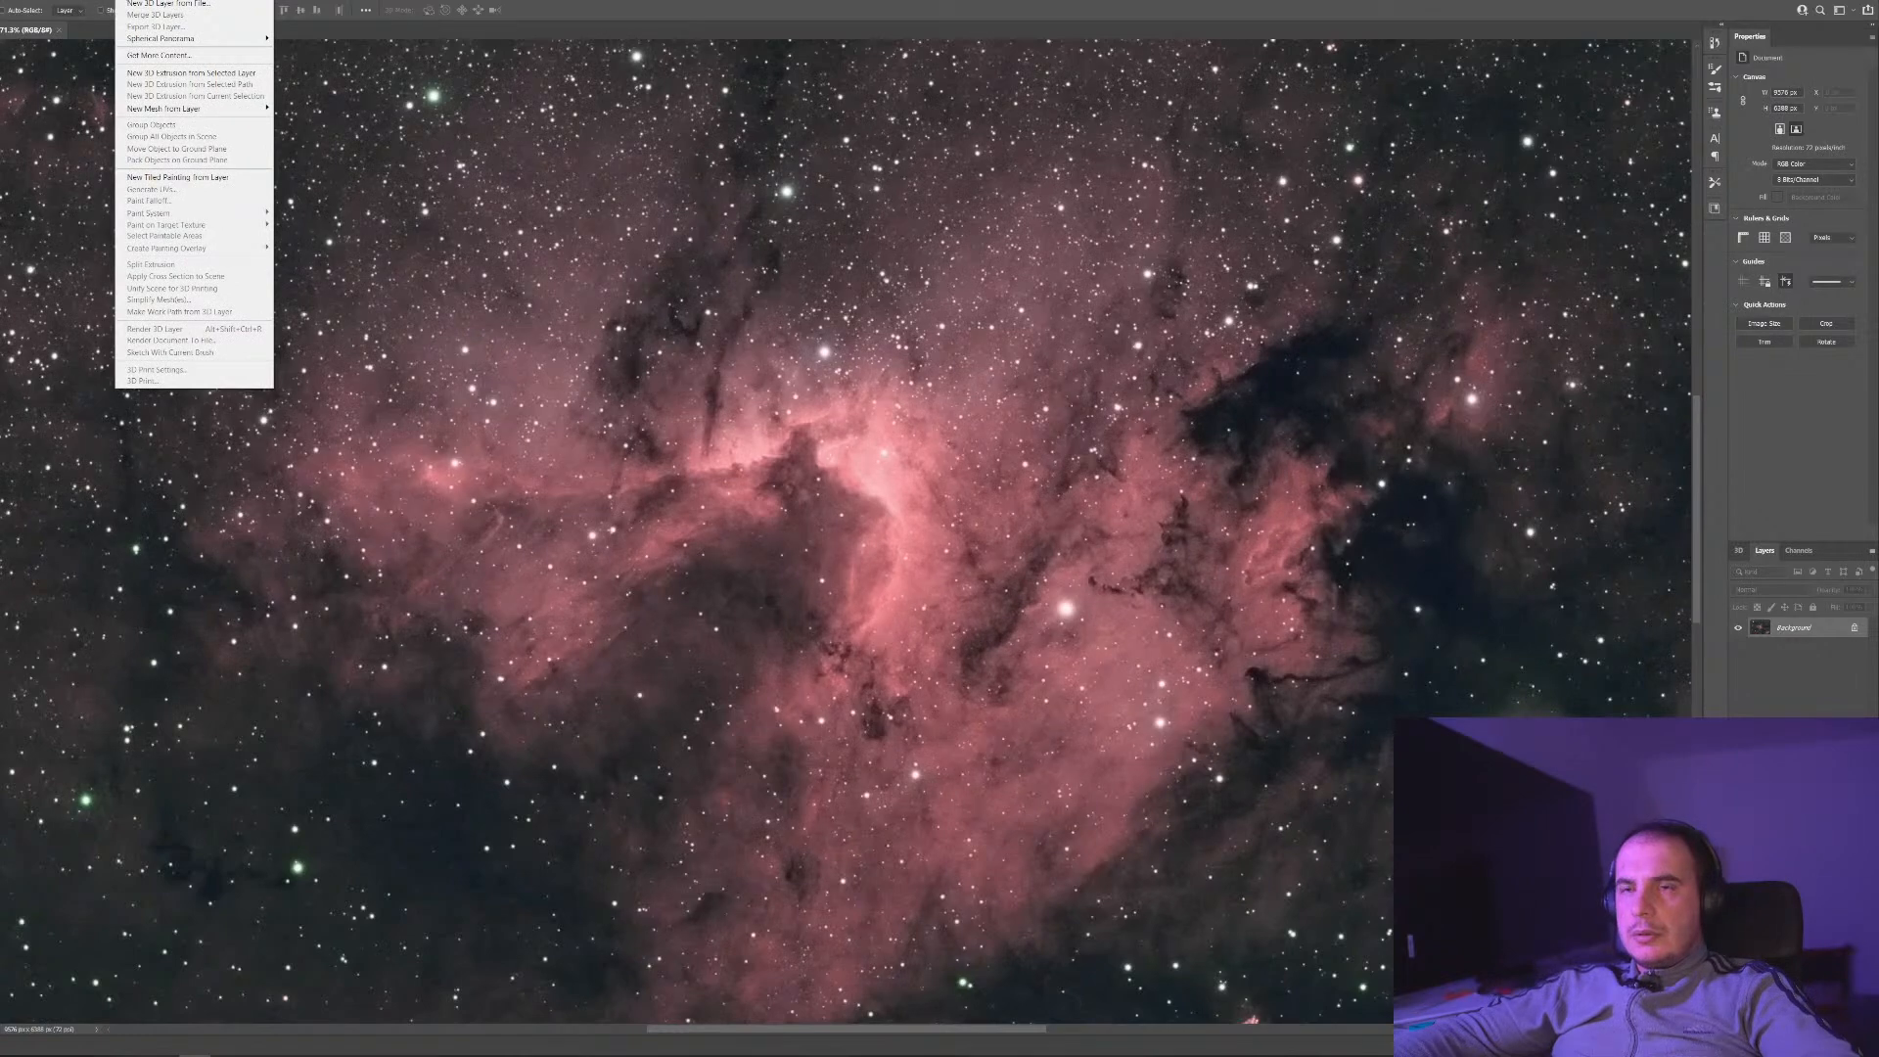
pyautogui.moveTo(3, 0)
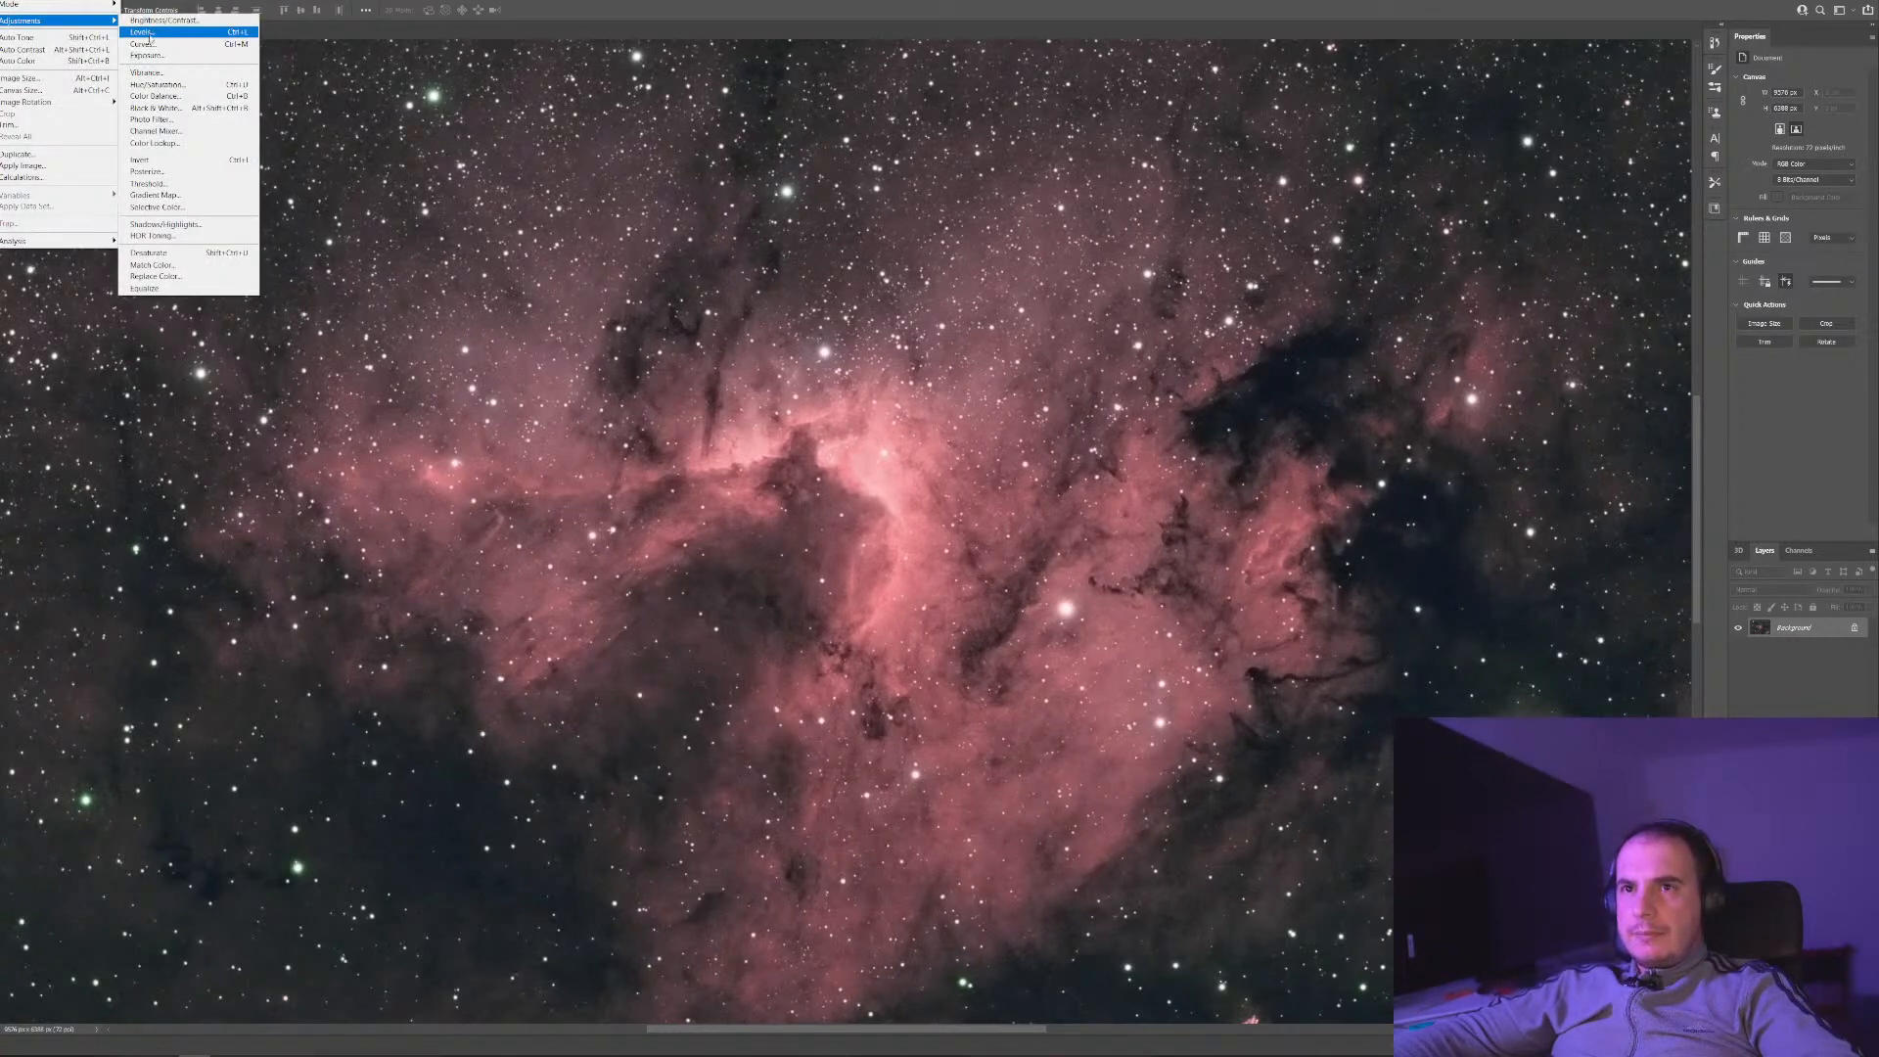
pyautogui.click(163, 86)
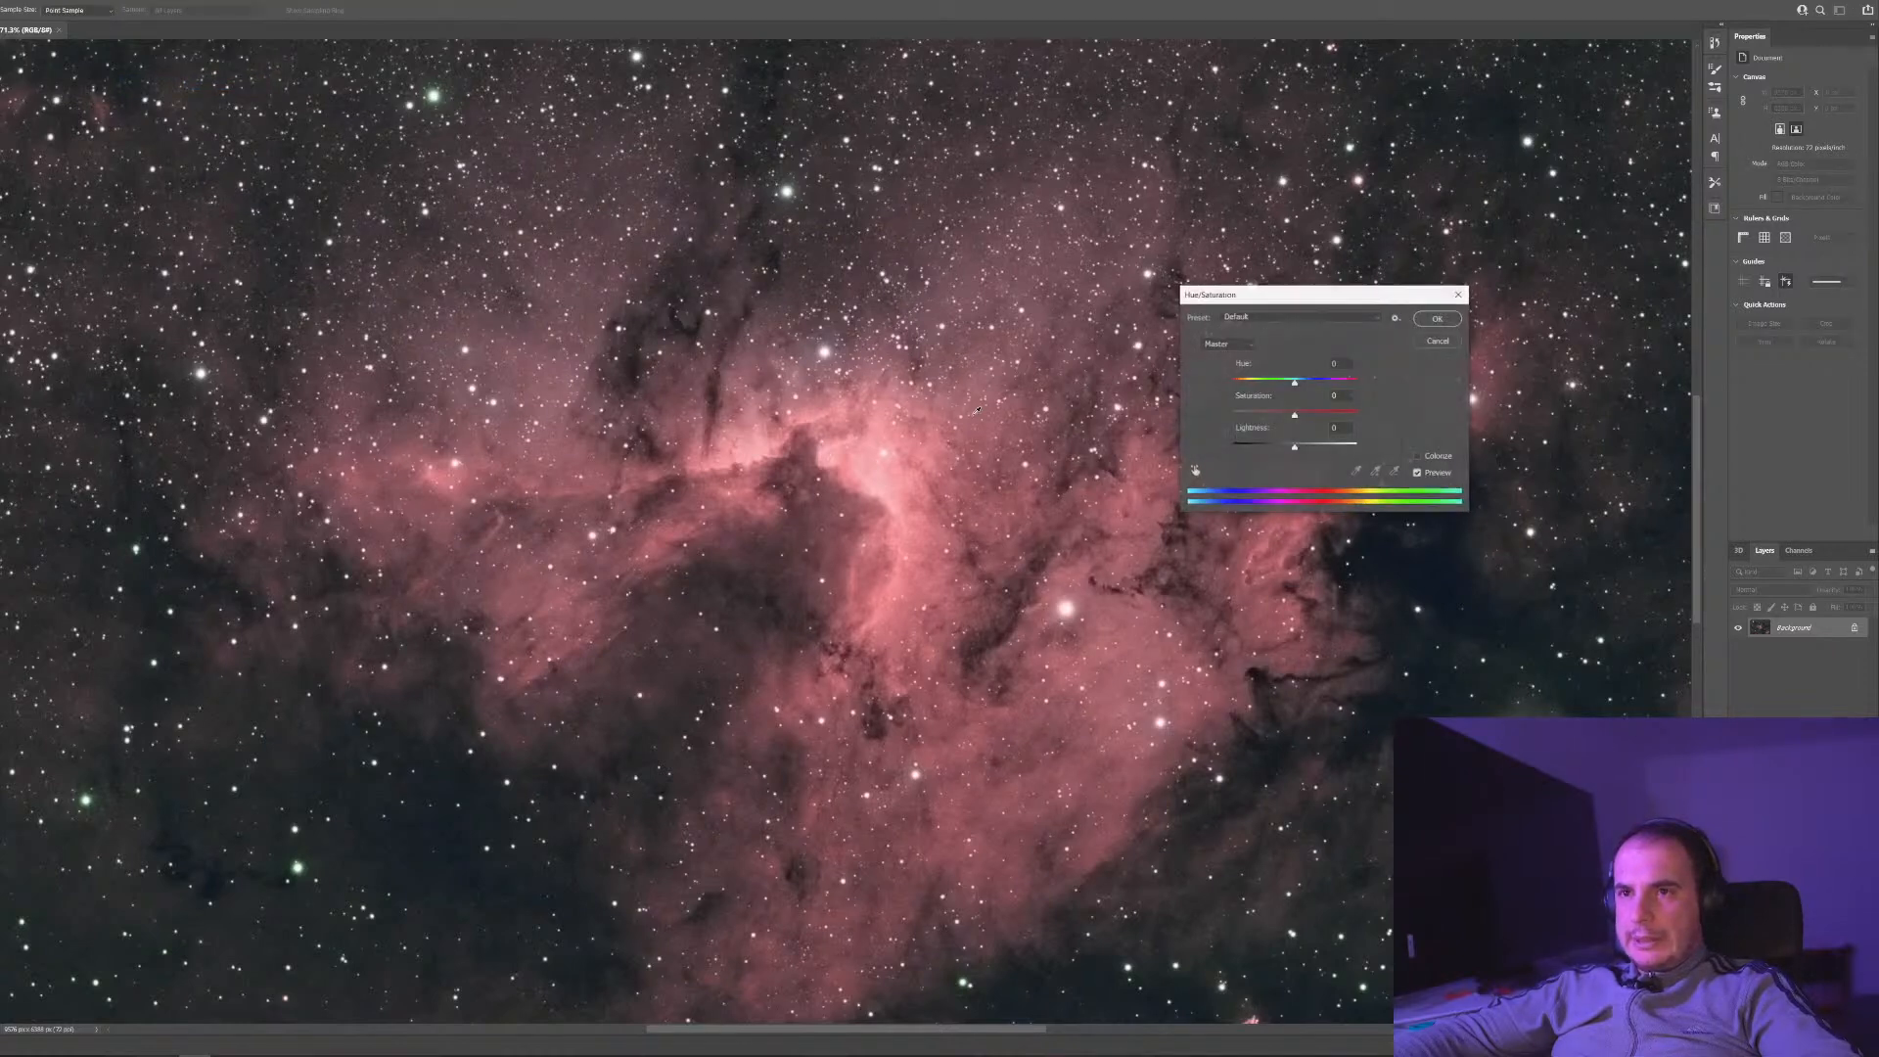
# Try master hue shifts, including -175, and small saturation and lightness changes on the whole image, and return them to 0
pyautogui.moveTo(1295, 381); pyautogui.dragTo(1324, 384)
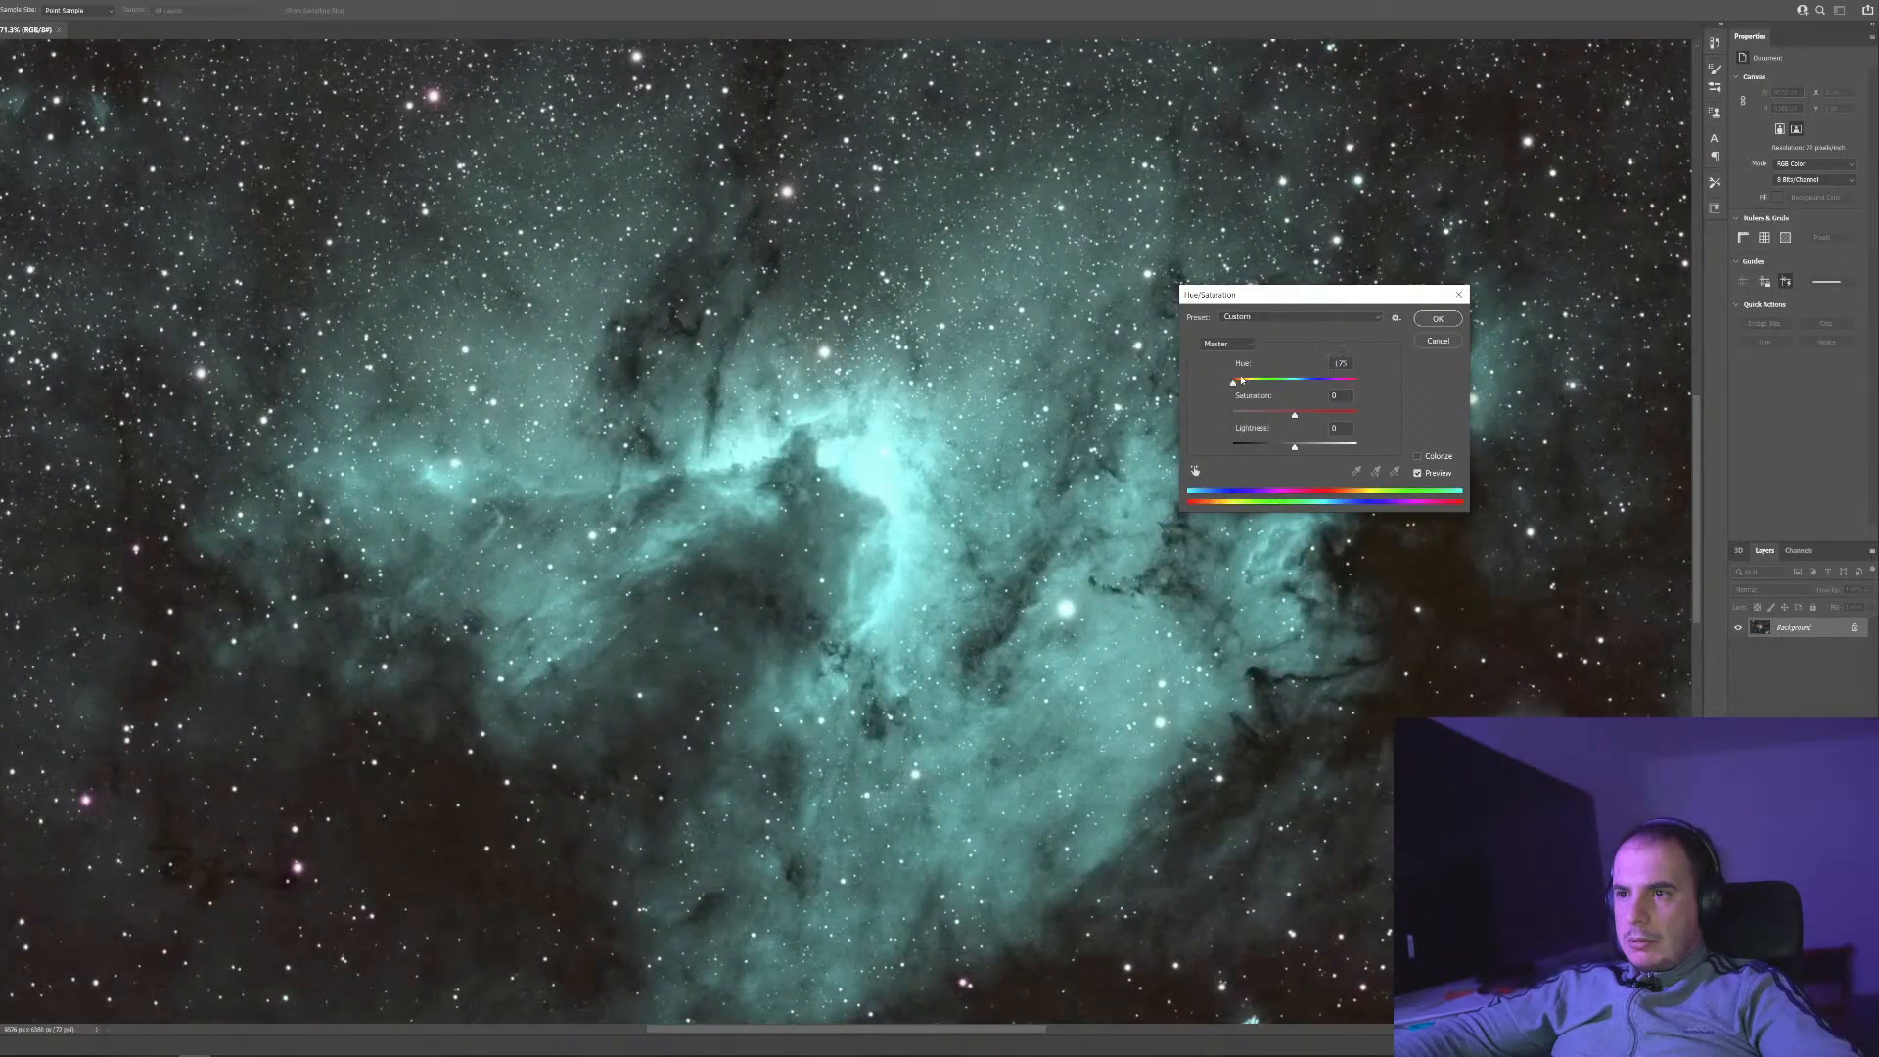
pyautogui.doubleClick(1340, 364)
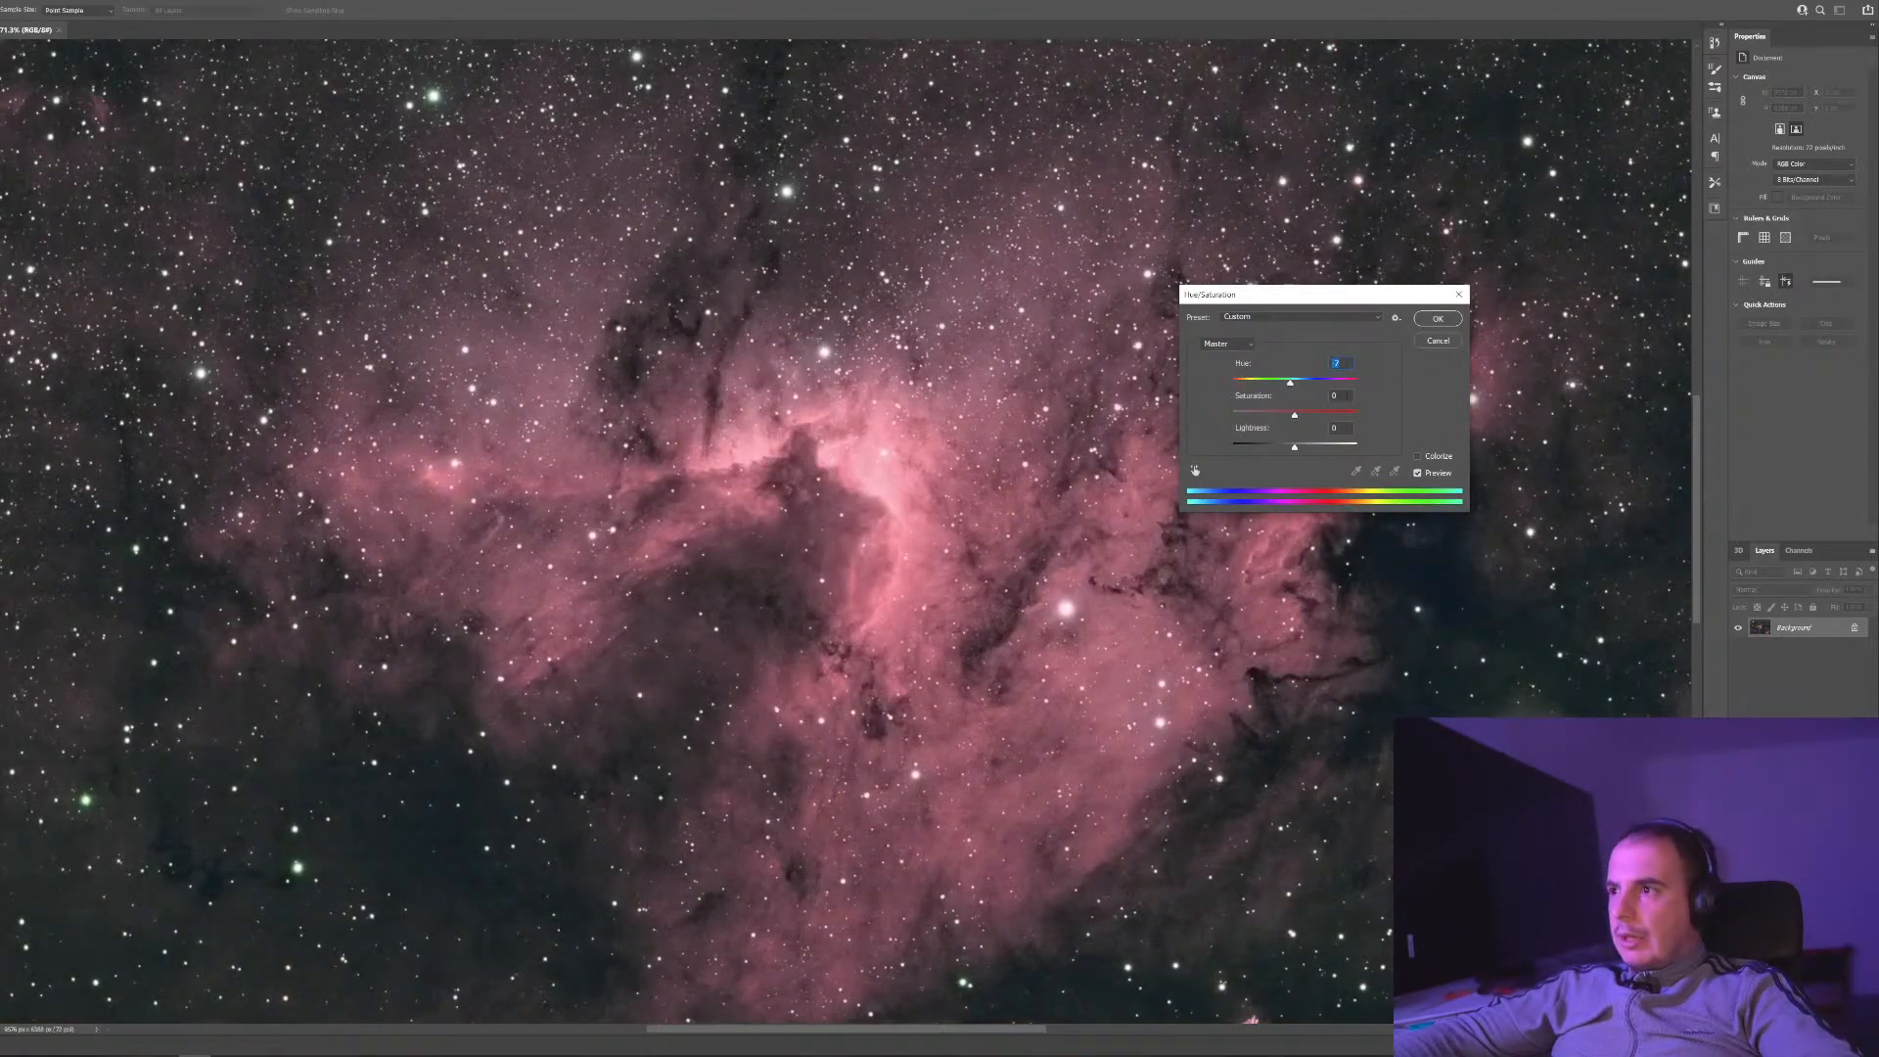
pyautogui.write('0')
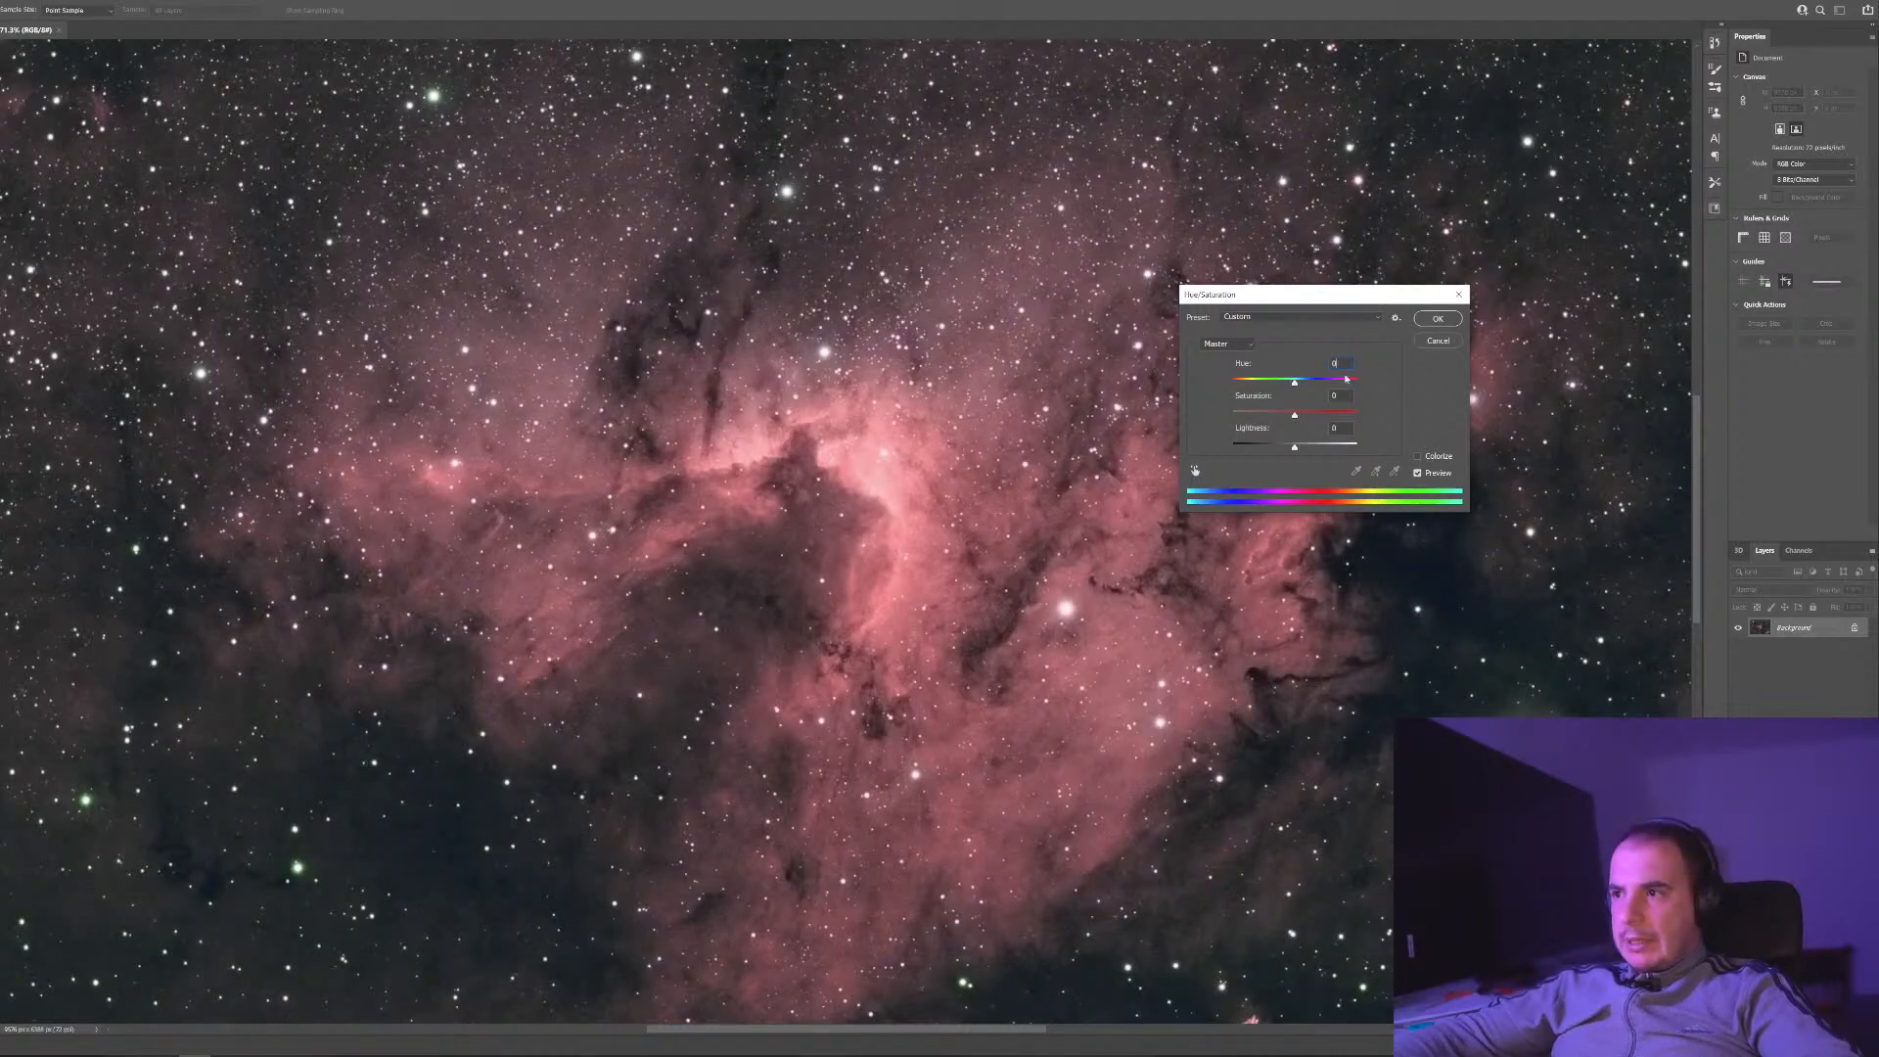
pyautogui.click(1302, 383)
pyautogui.moveTo(1298, 386); pyautogui.dragTo(1296, 386)
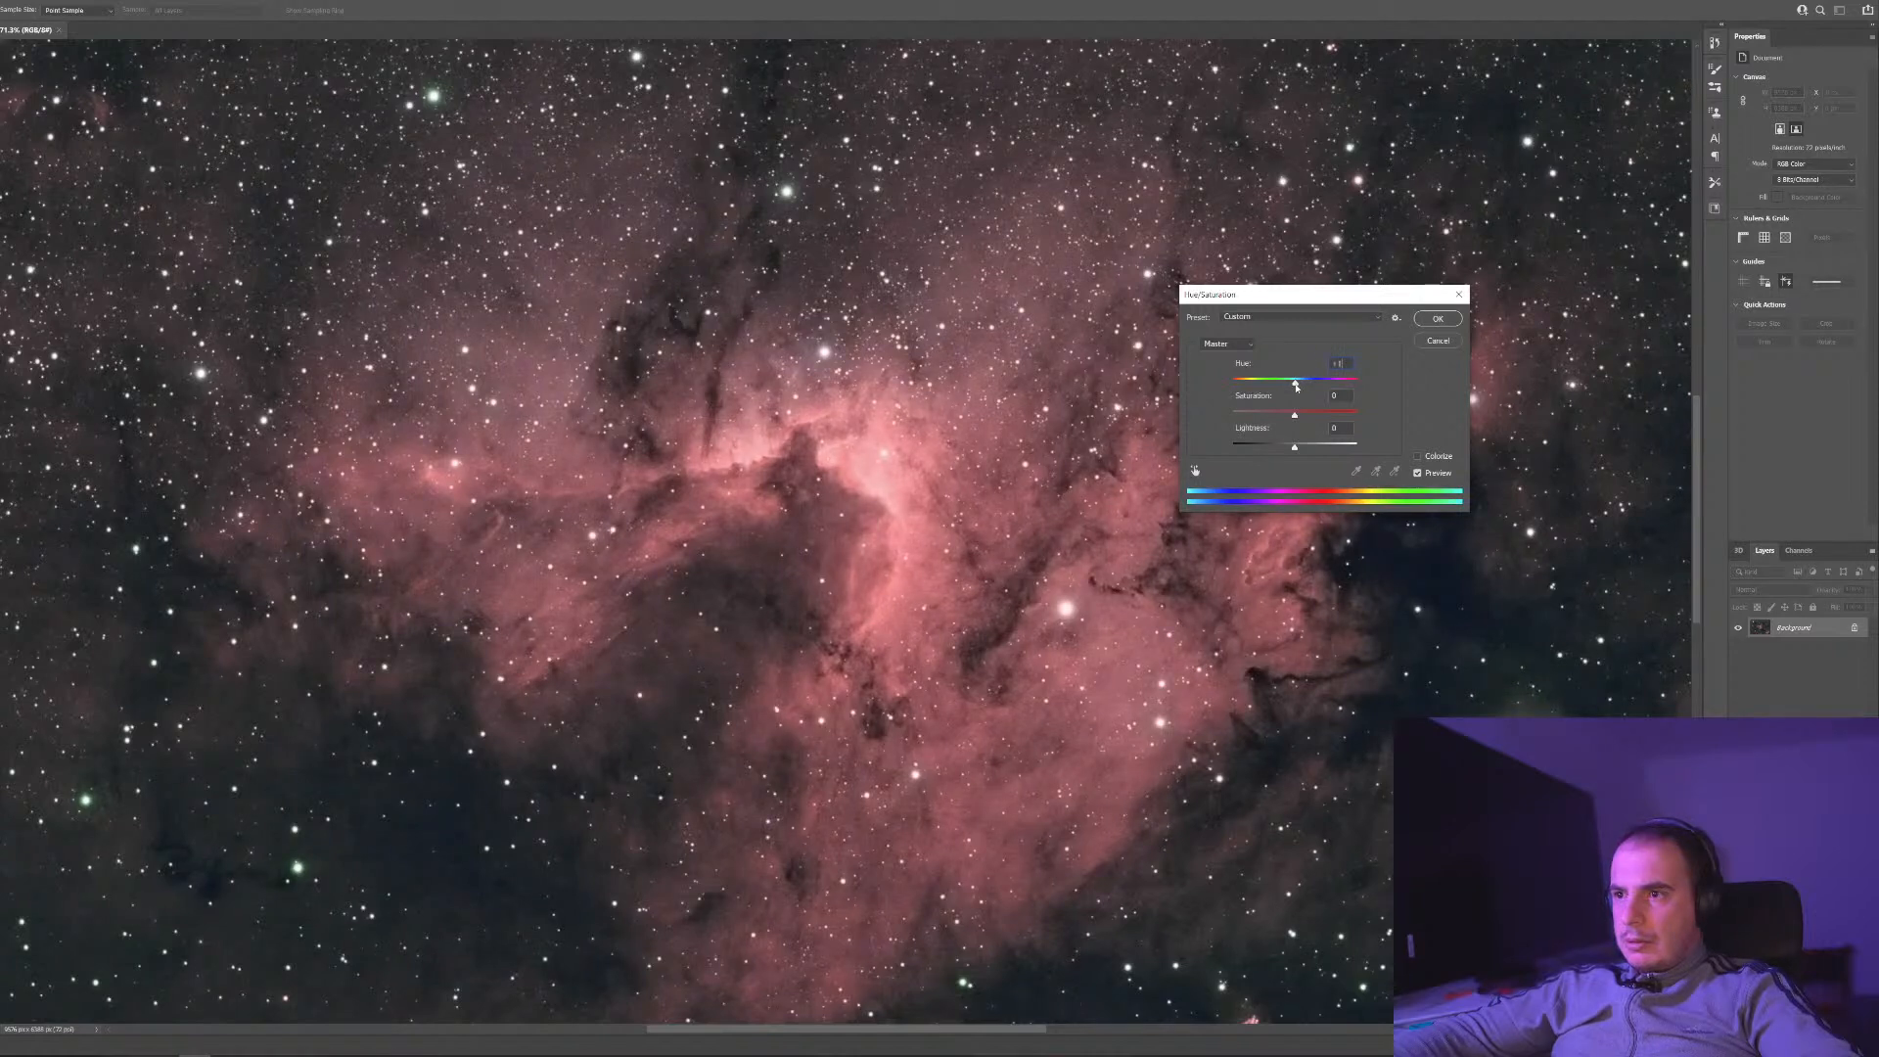
pyautogui.click(1302, 387)
pyautogui.write('0')
pyautogui.moveTo(1294, 389); pyautogui.dragTo(1294, 395)
pyautogui.write('0')
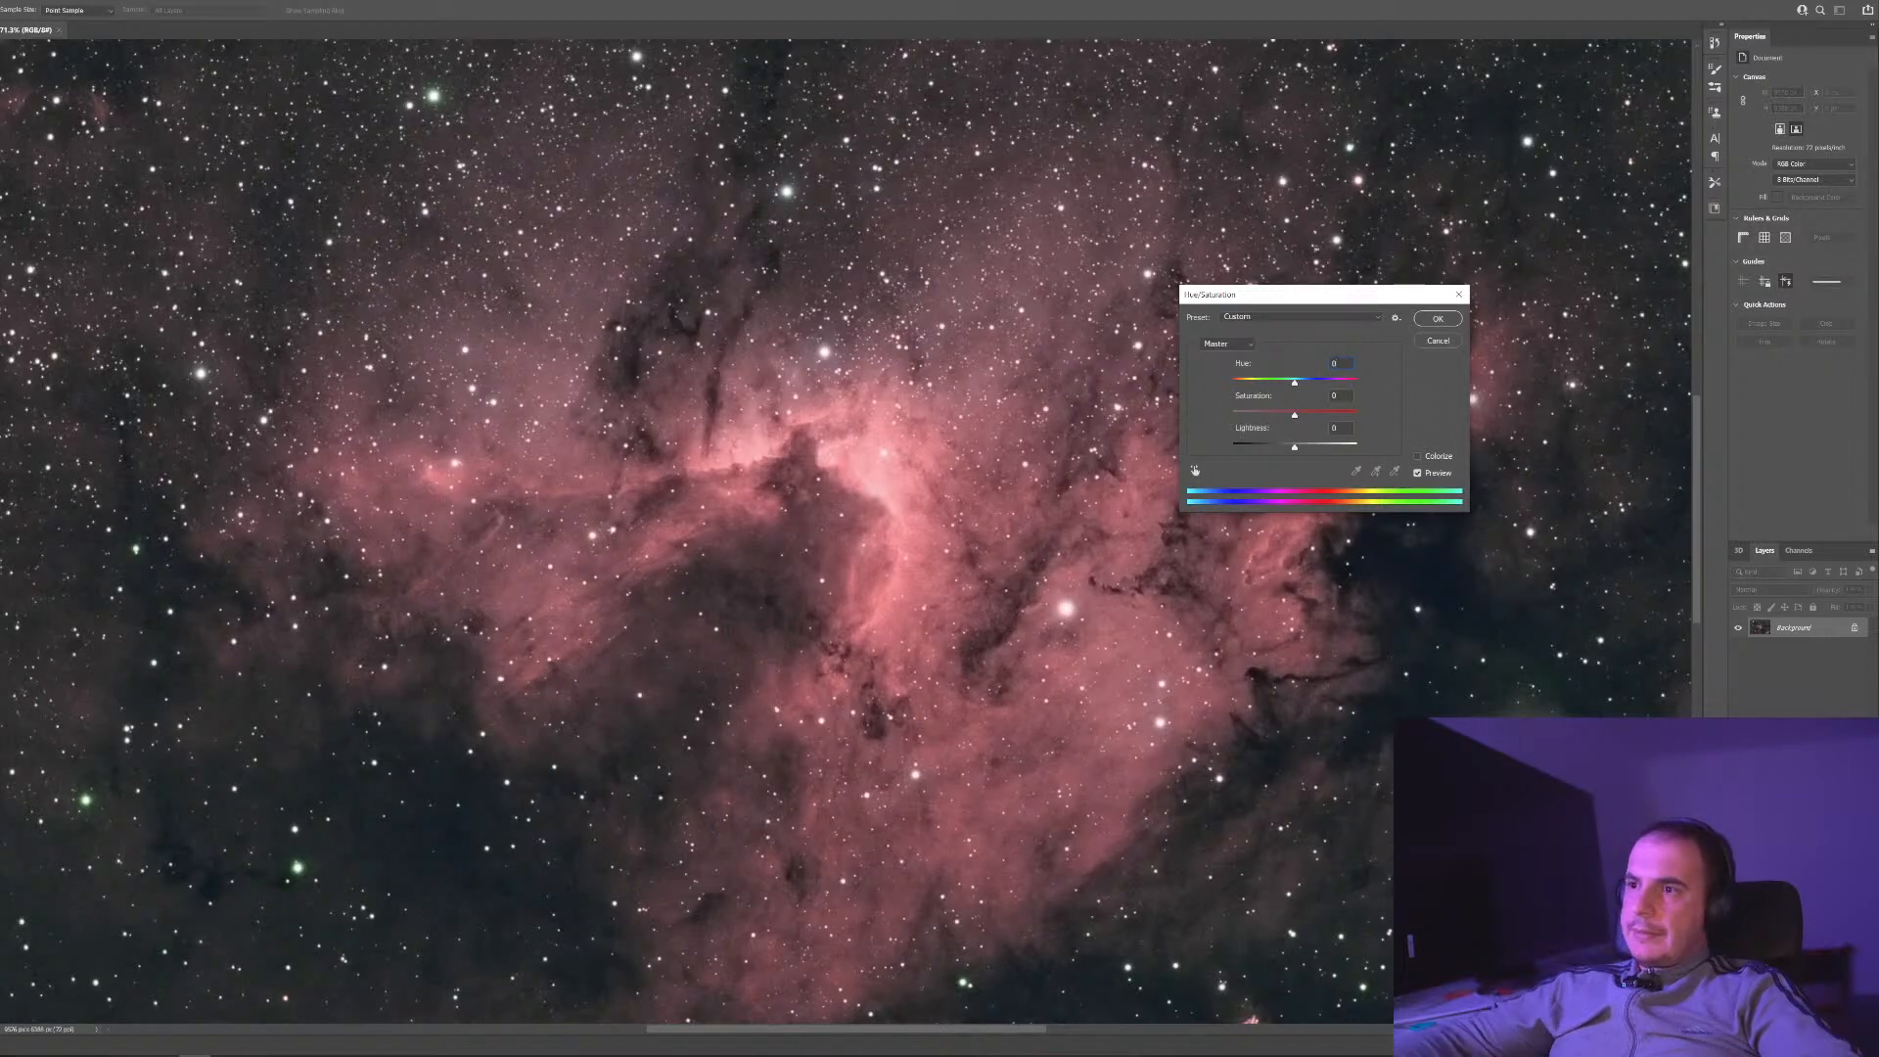
pyautogui.moveTo(1294, 415); pyautogui.dragTo(1295, 448)
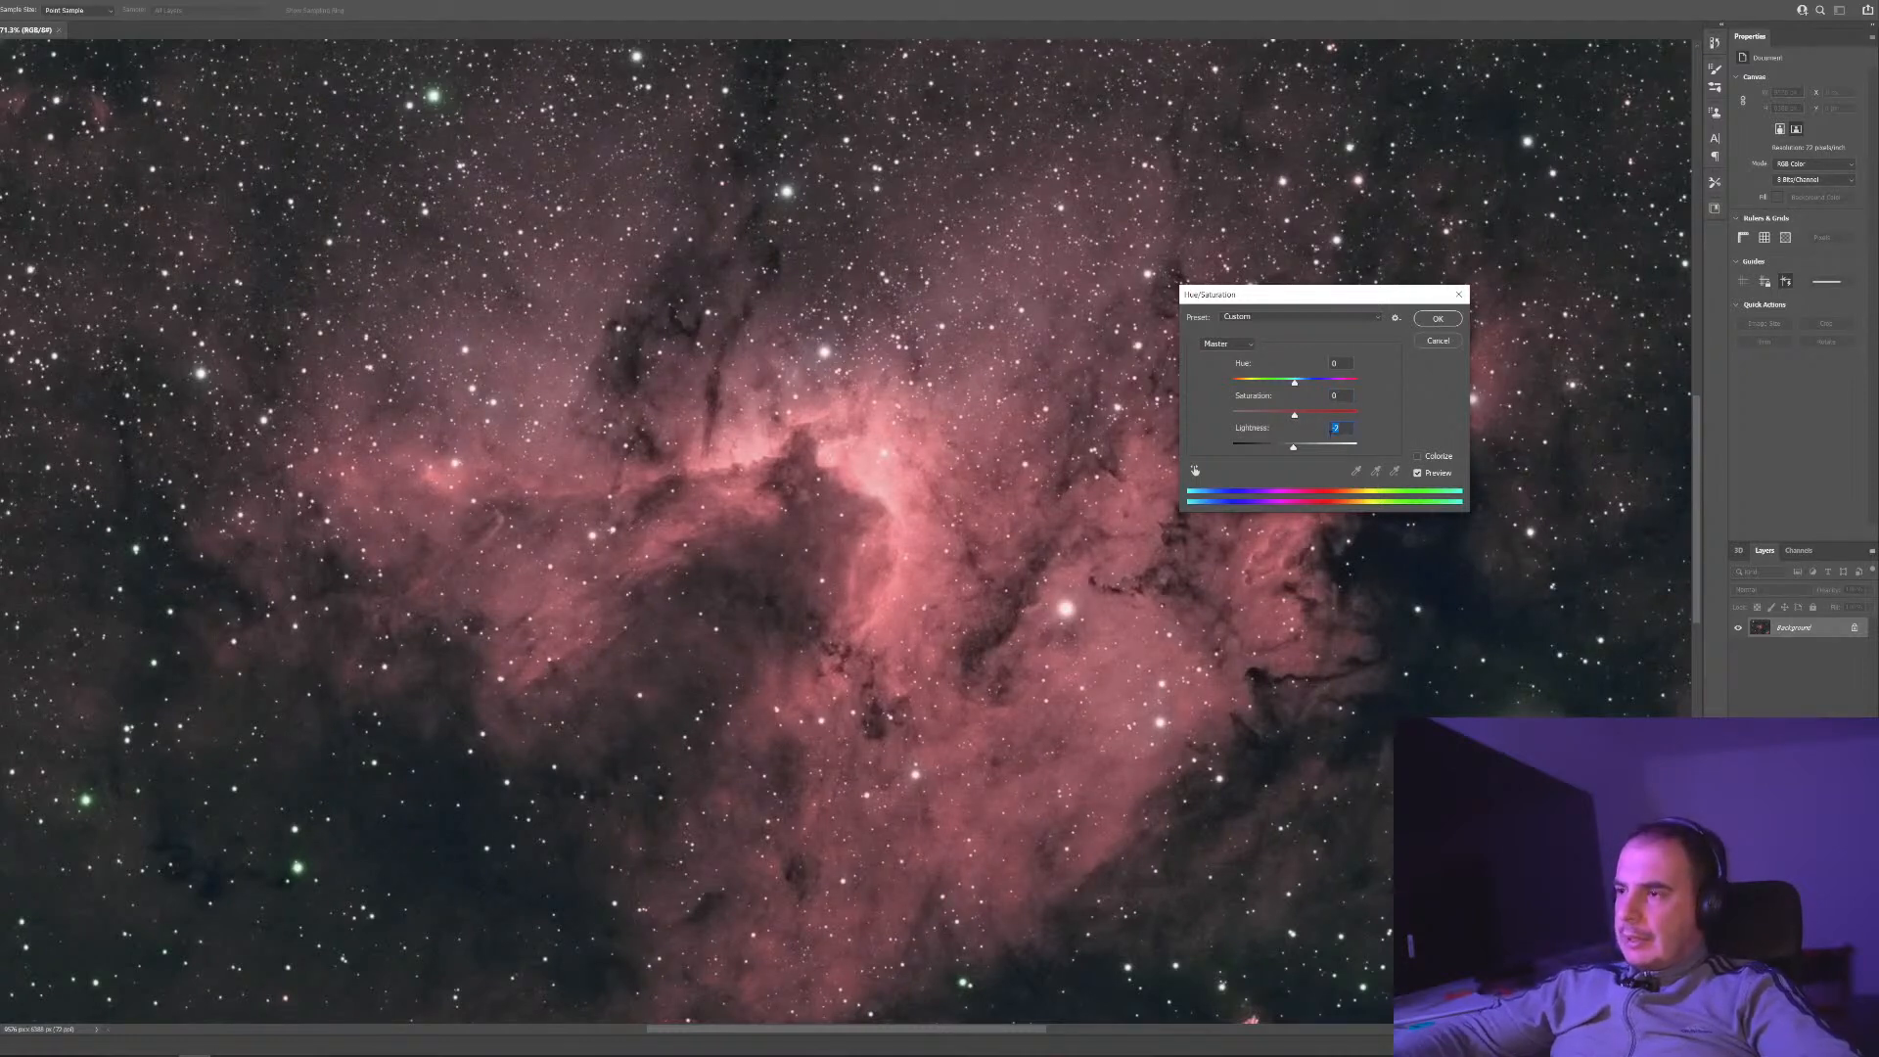
# Test stronger and weaker settings for the Reds, and settle on saturation +6 with lightness 0
pyautogui.click(1227, 345)
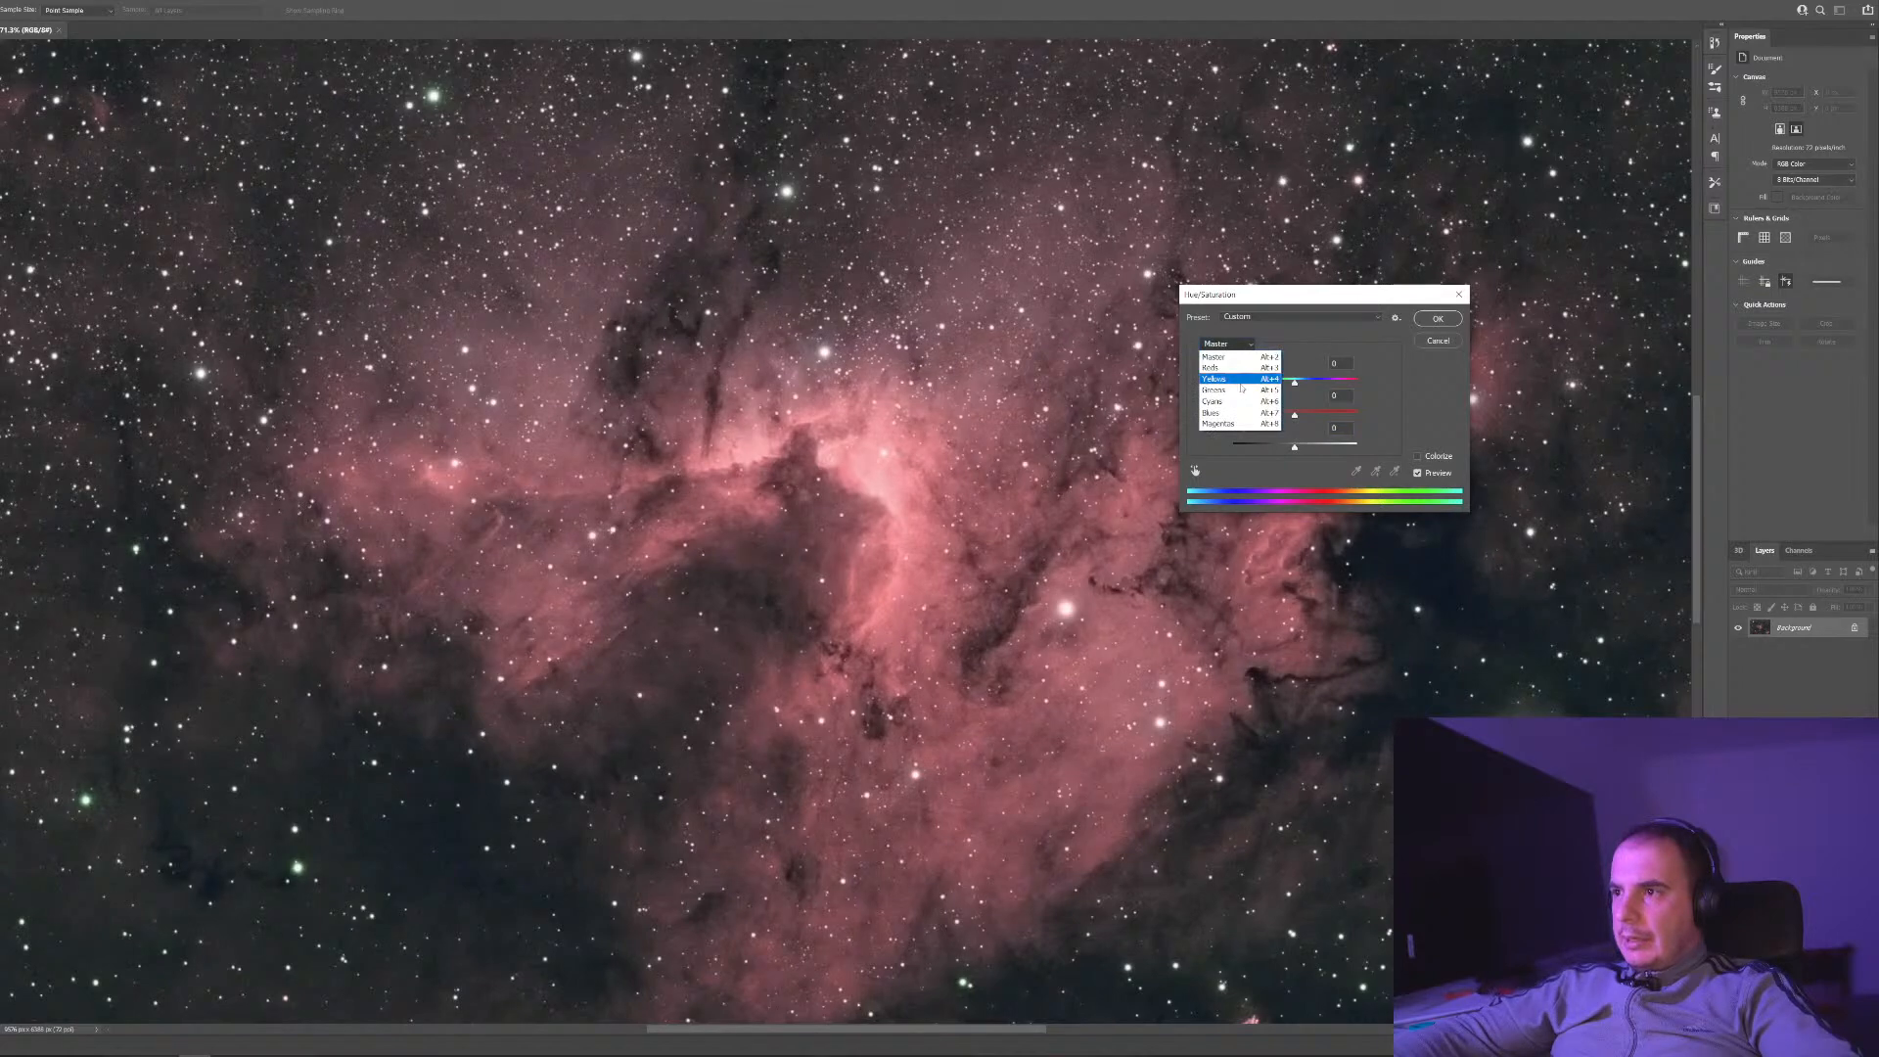
pyautogui.click(1216, 367)
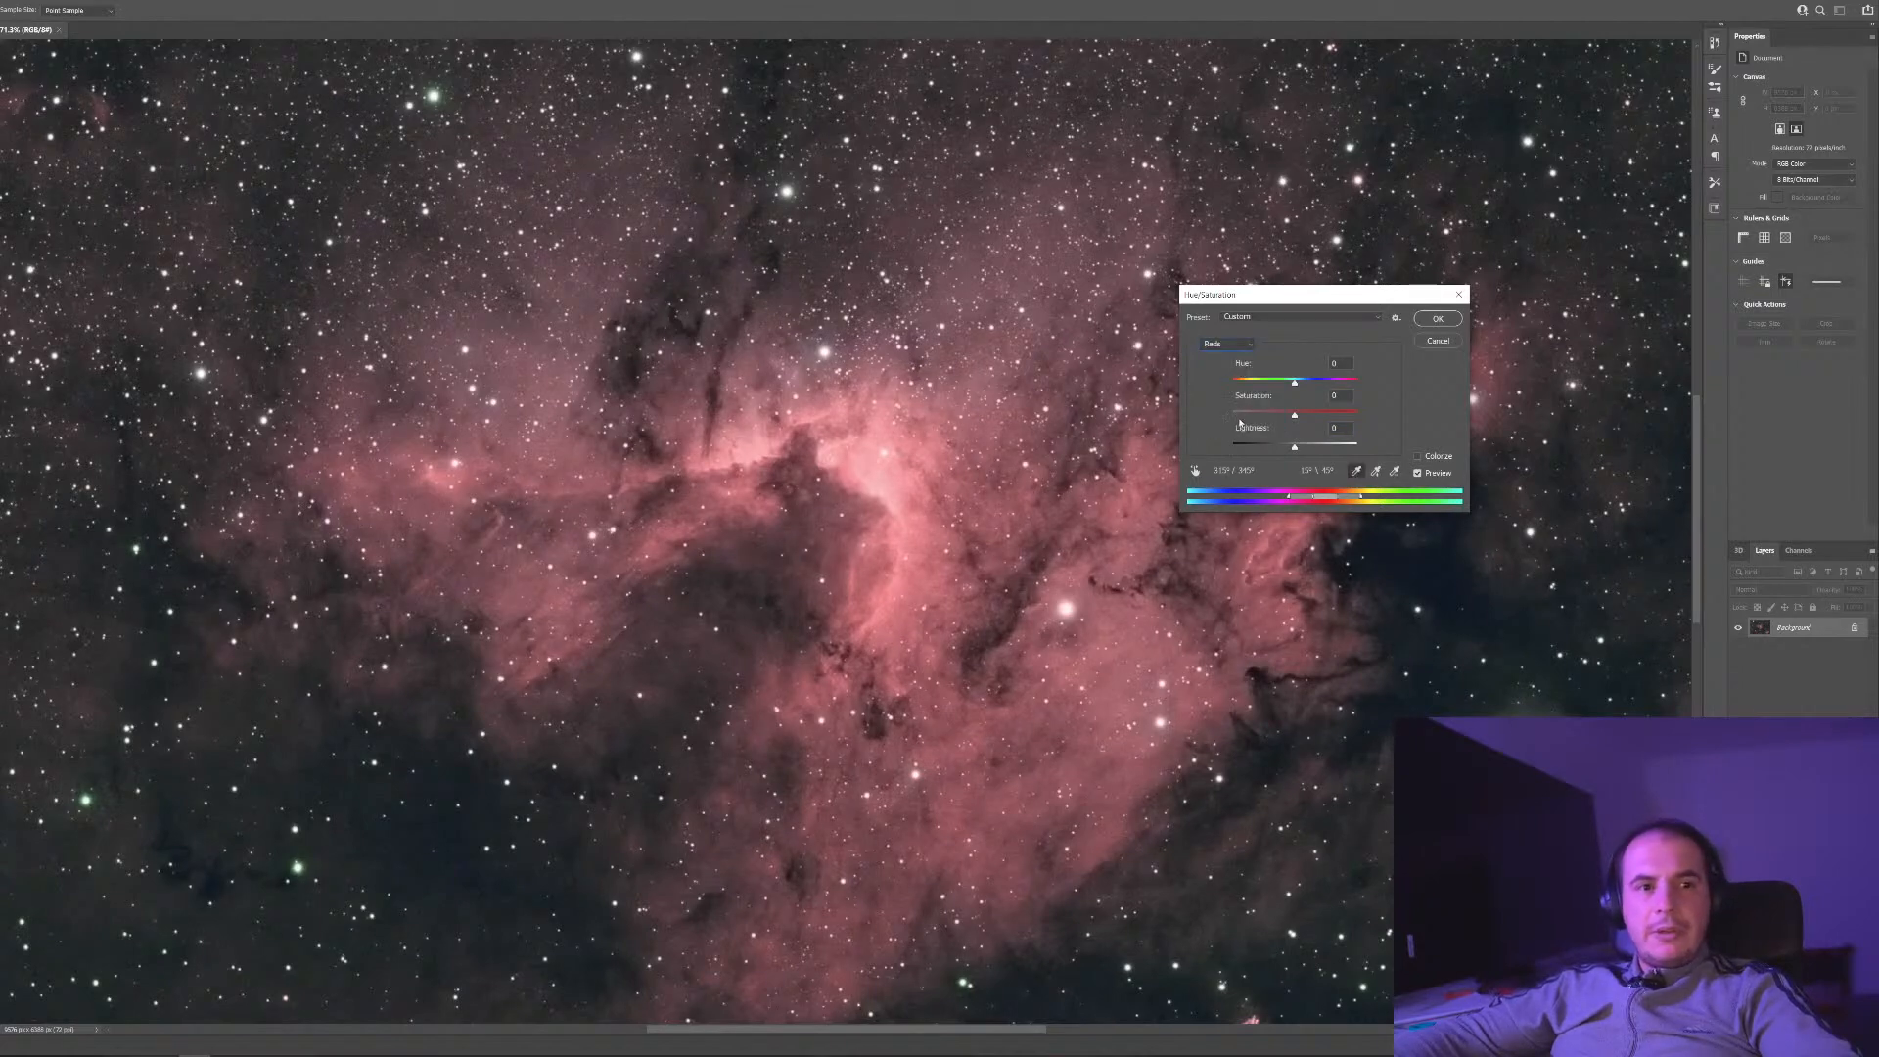
pyautogui.moveTo(1296, 416); pyautogui.dragTo(1320, 424)
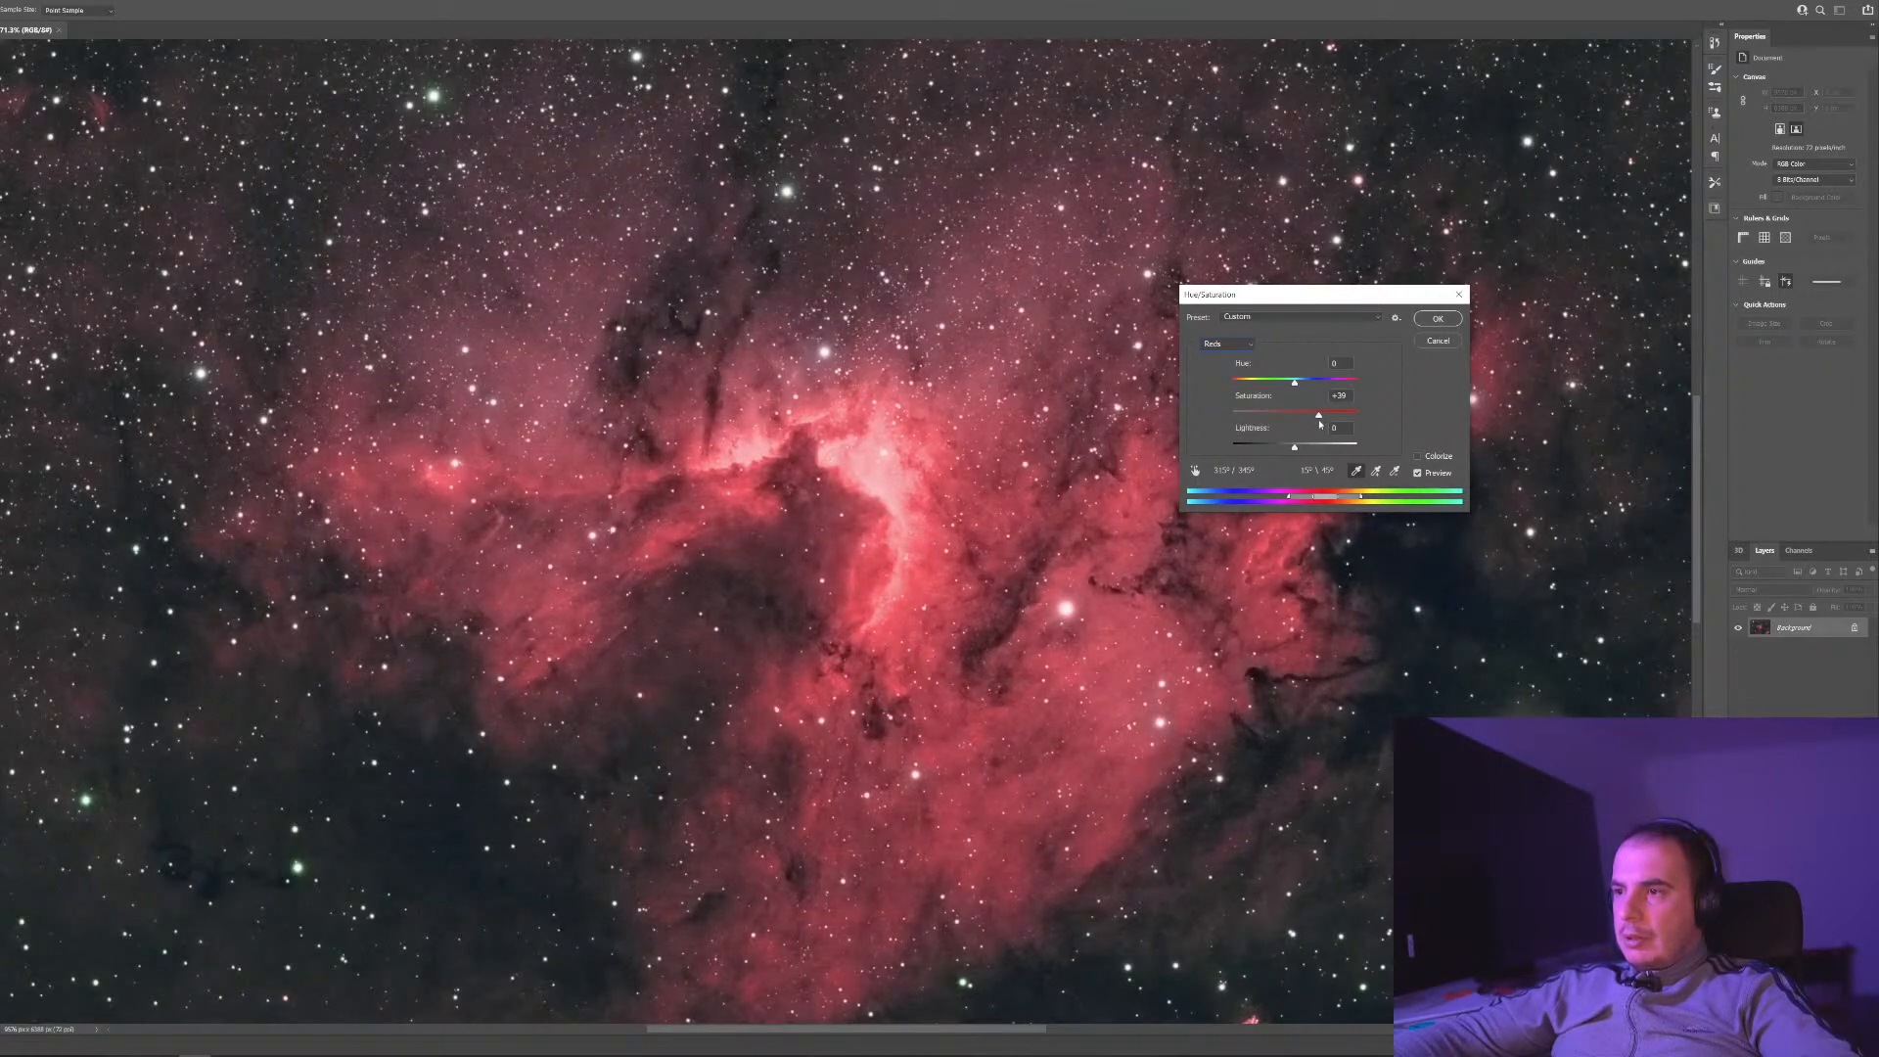
pyautogui.moveTo(1320, 423); pyautogui.dragTo(1292, 422)
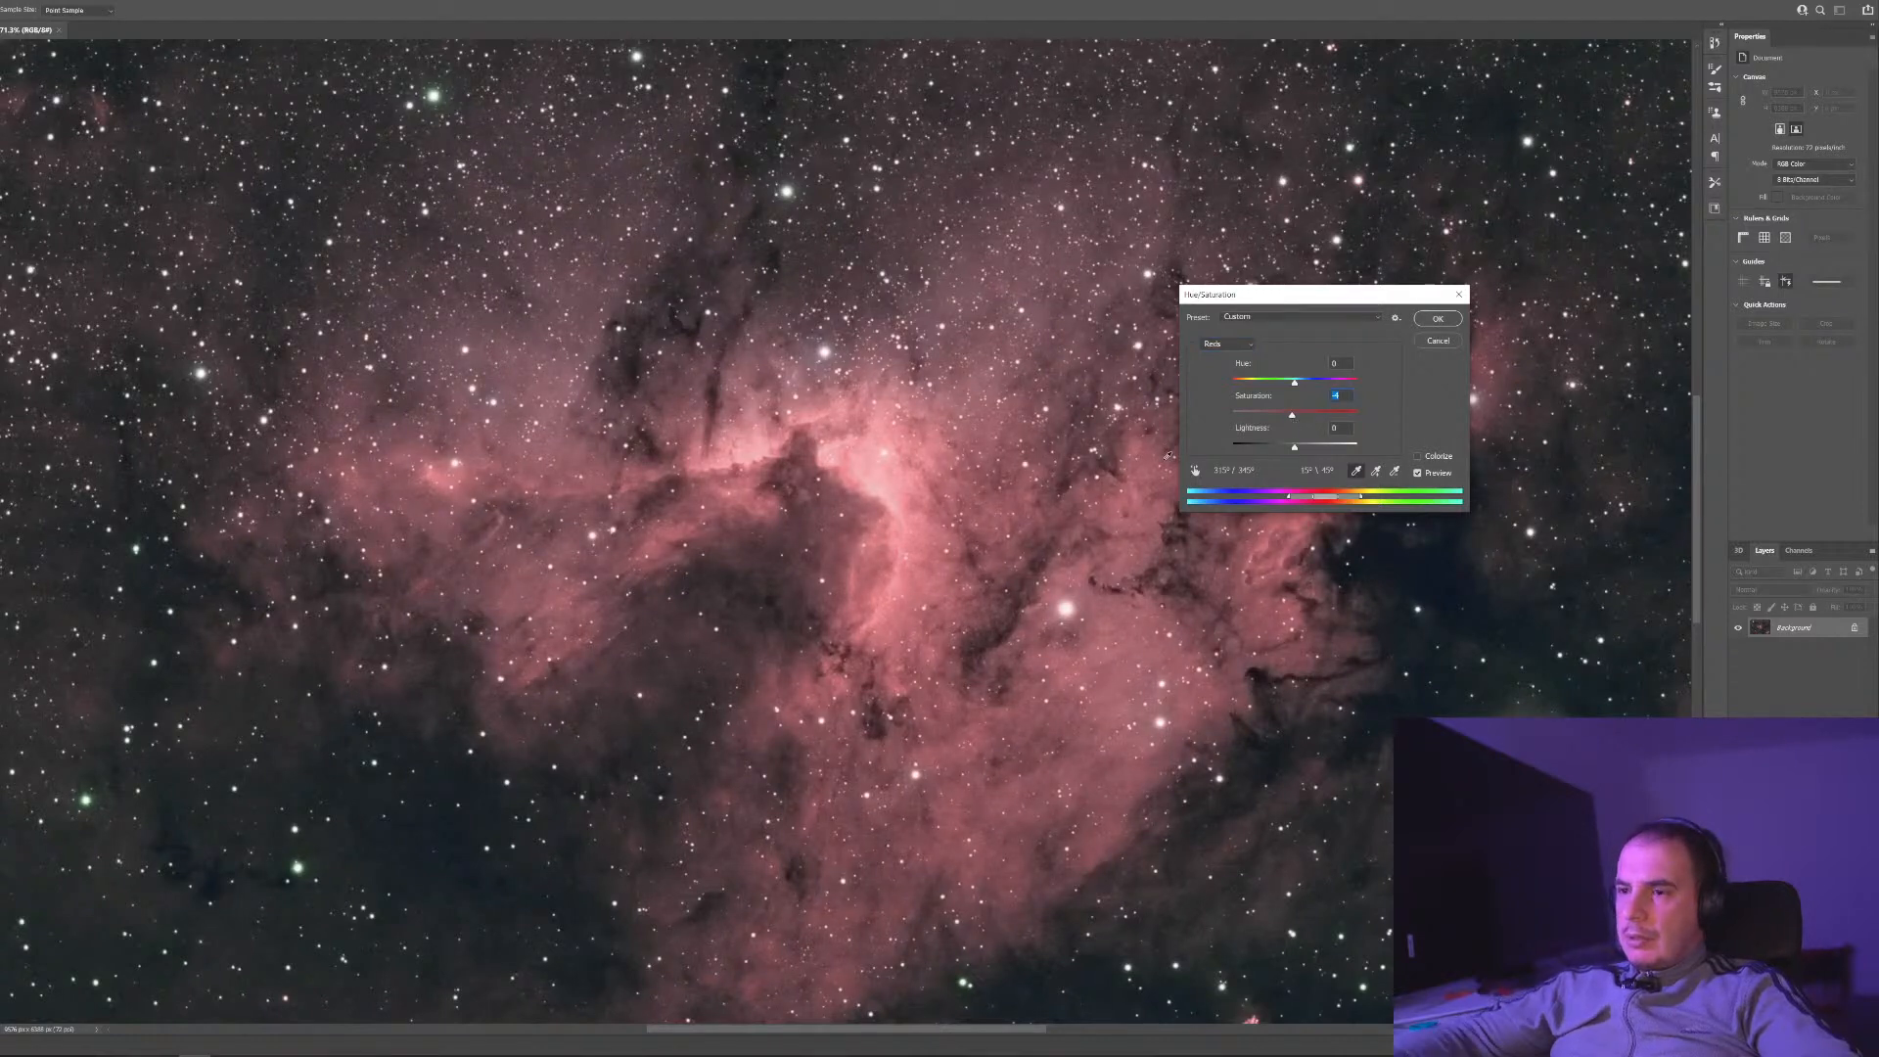
pyautogui.write('0')
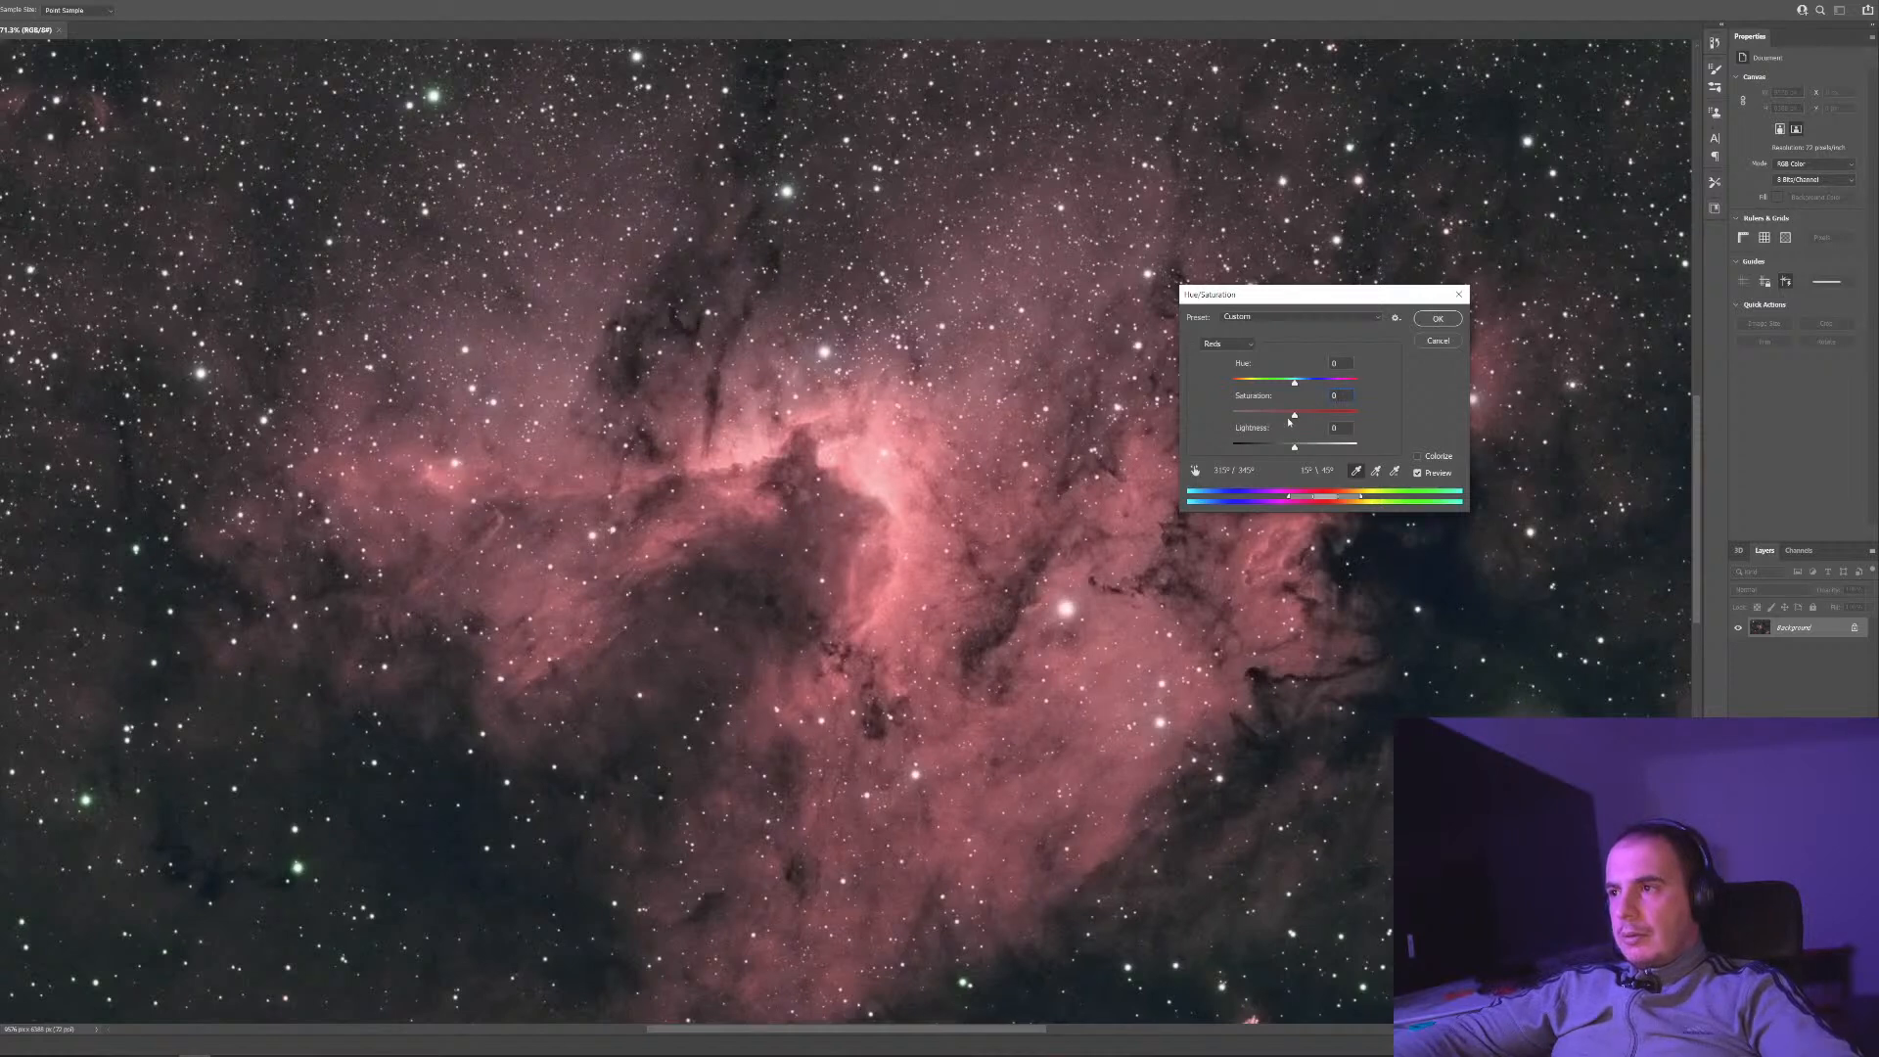
pyautogui.moveTo(1290, 422)
pyautogui.mouseDown()
pyautogui.moveTo(1322, 452)
pyautogui.moveTo(1288, 453)
pyautogui.mouseUp()
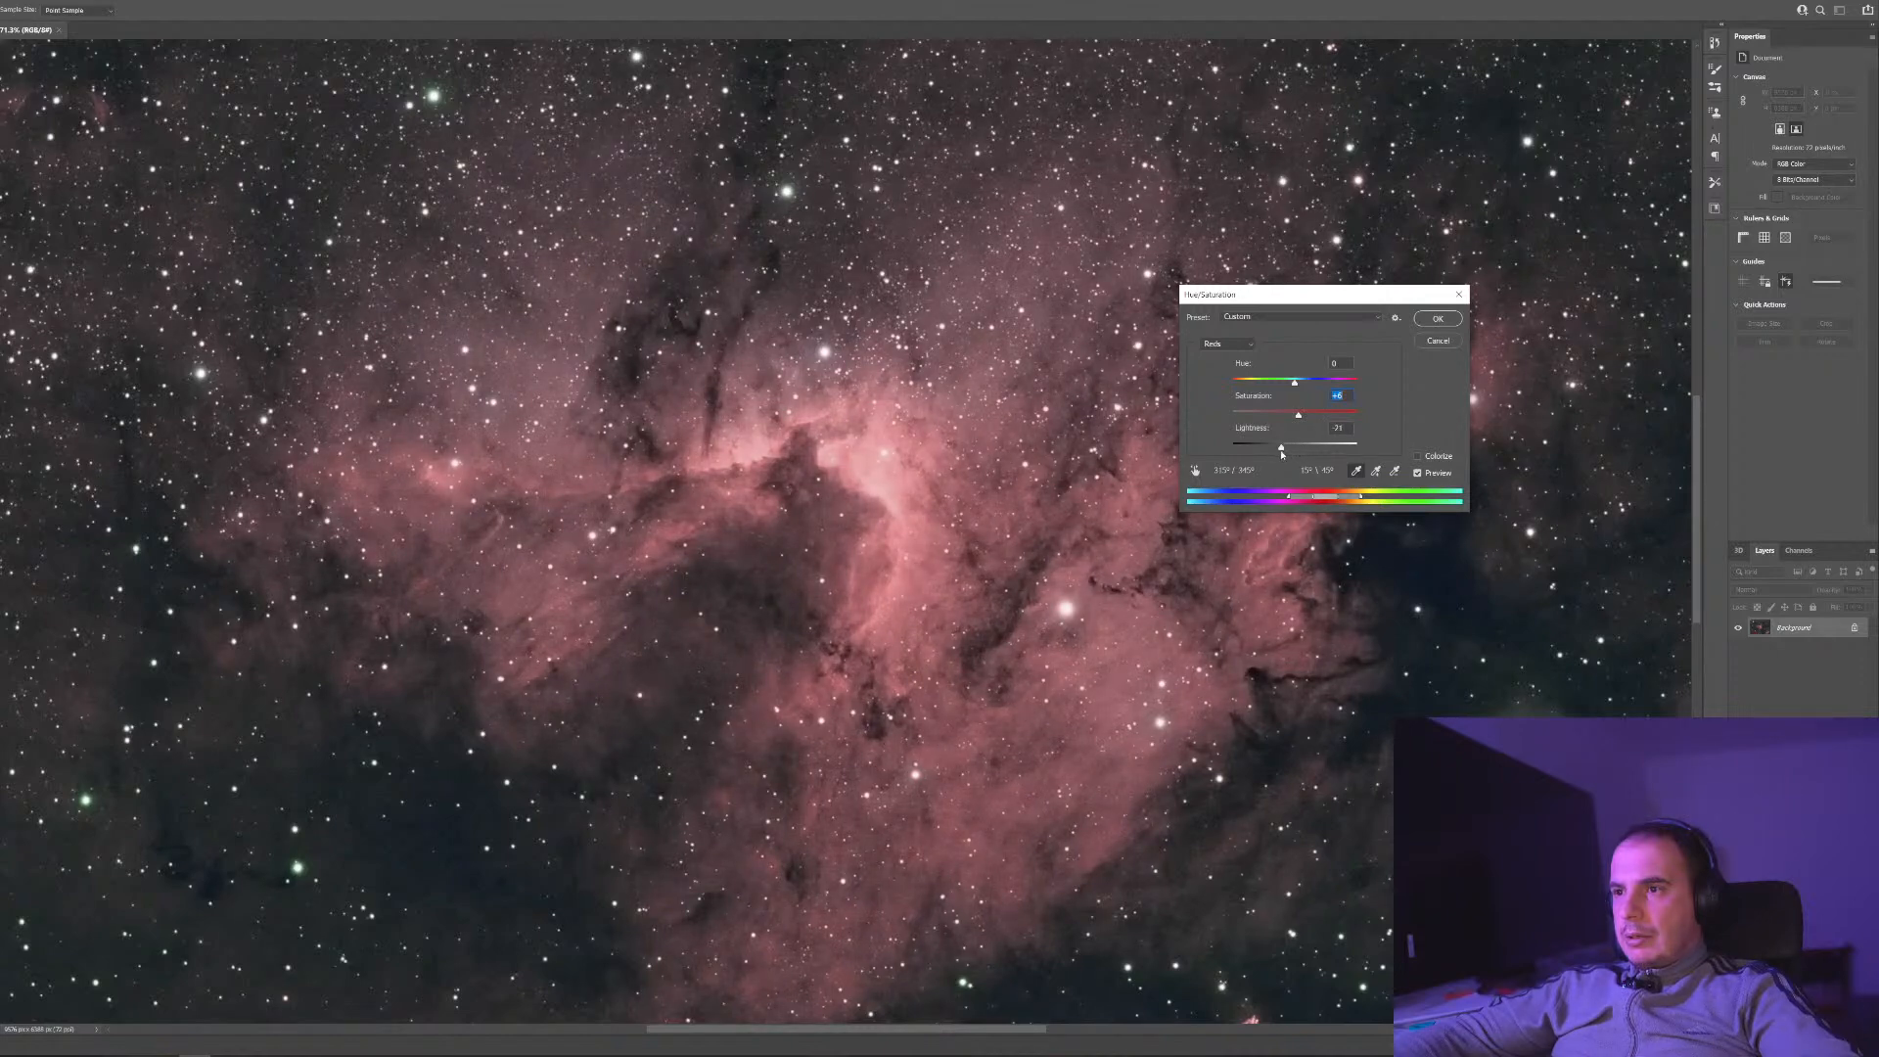
pyautogui.moveTo(1278, 449); pyautogui.dragTo(1303, 450)
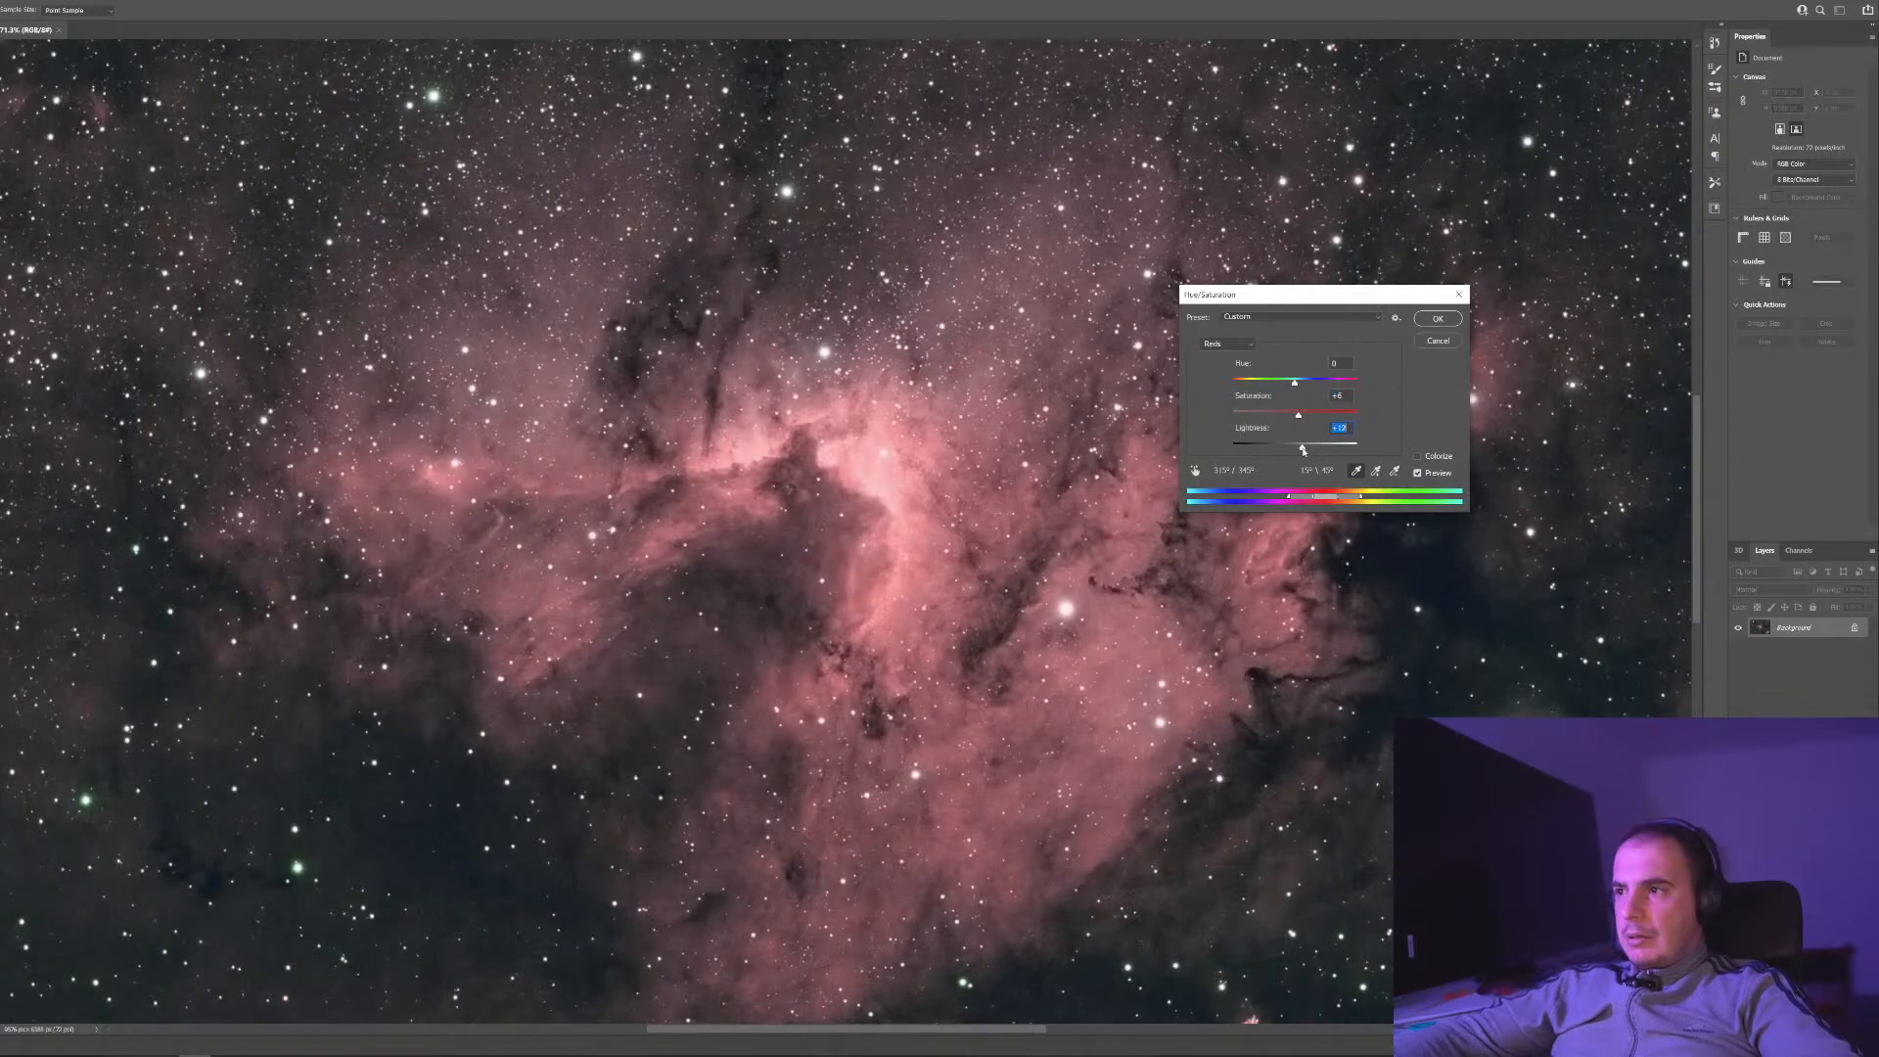
pyautogui.write('0')
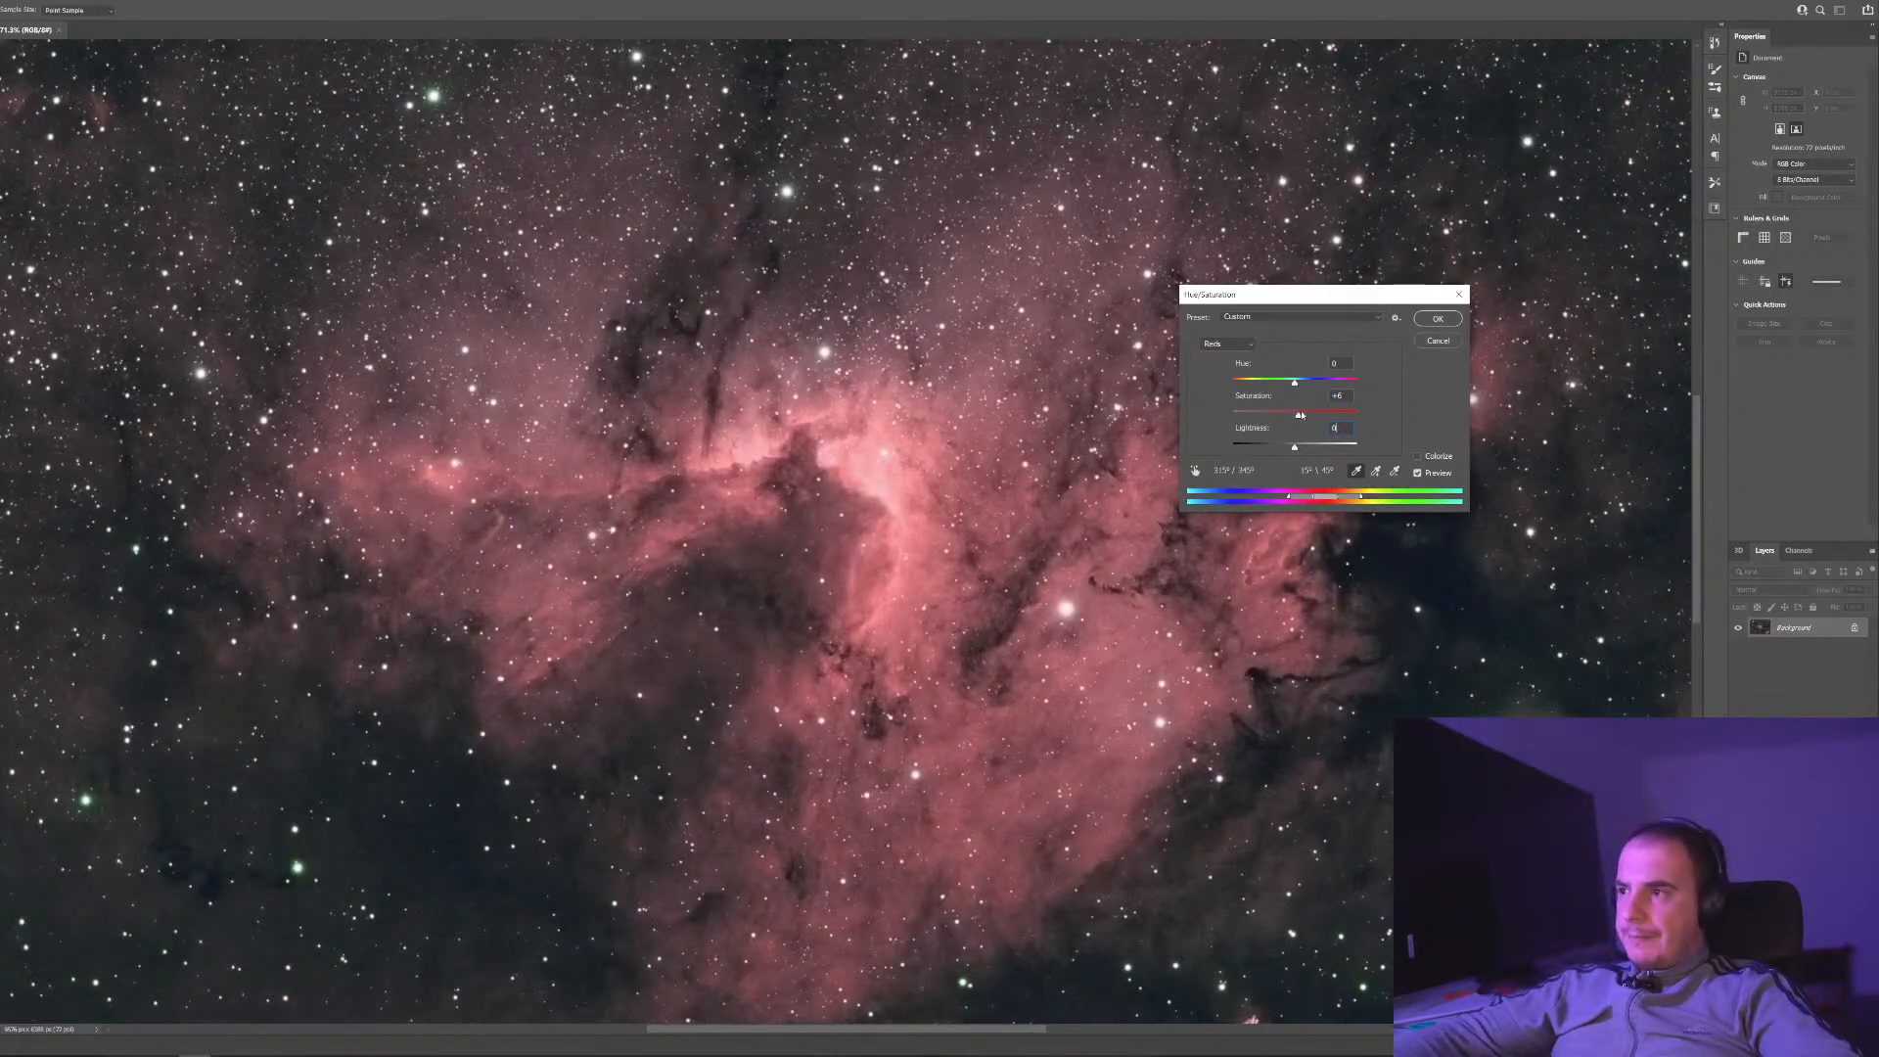
pyautogui.press('alt')
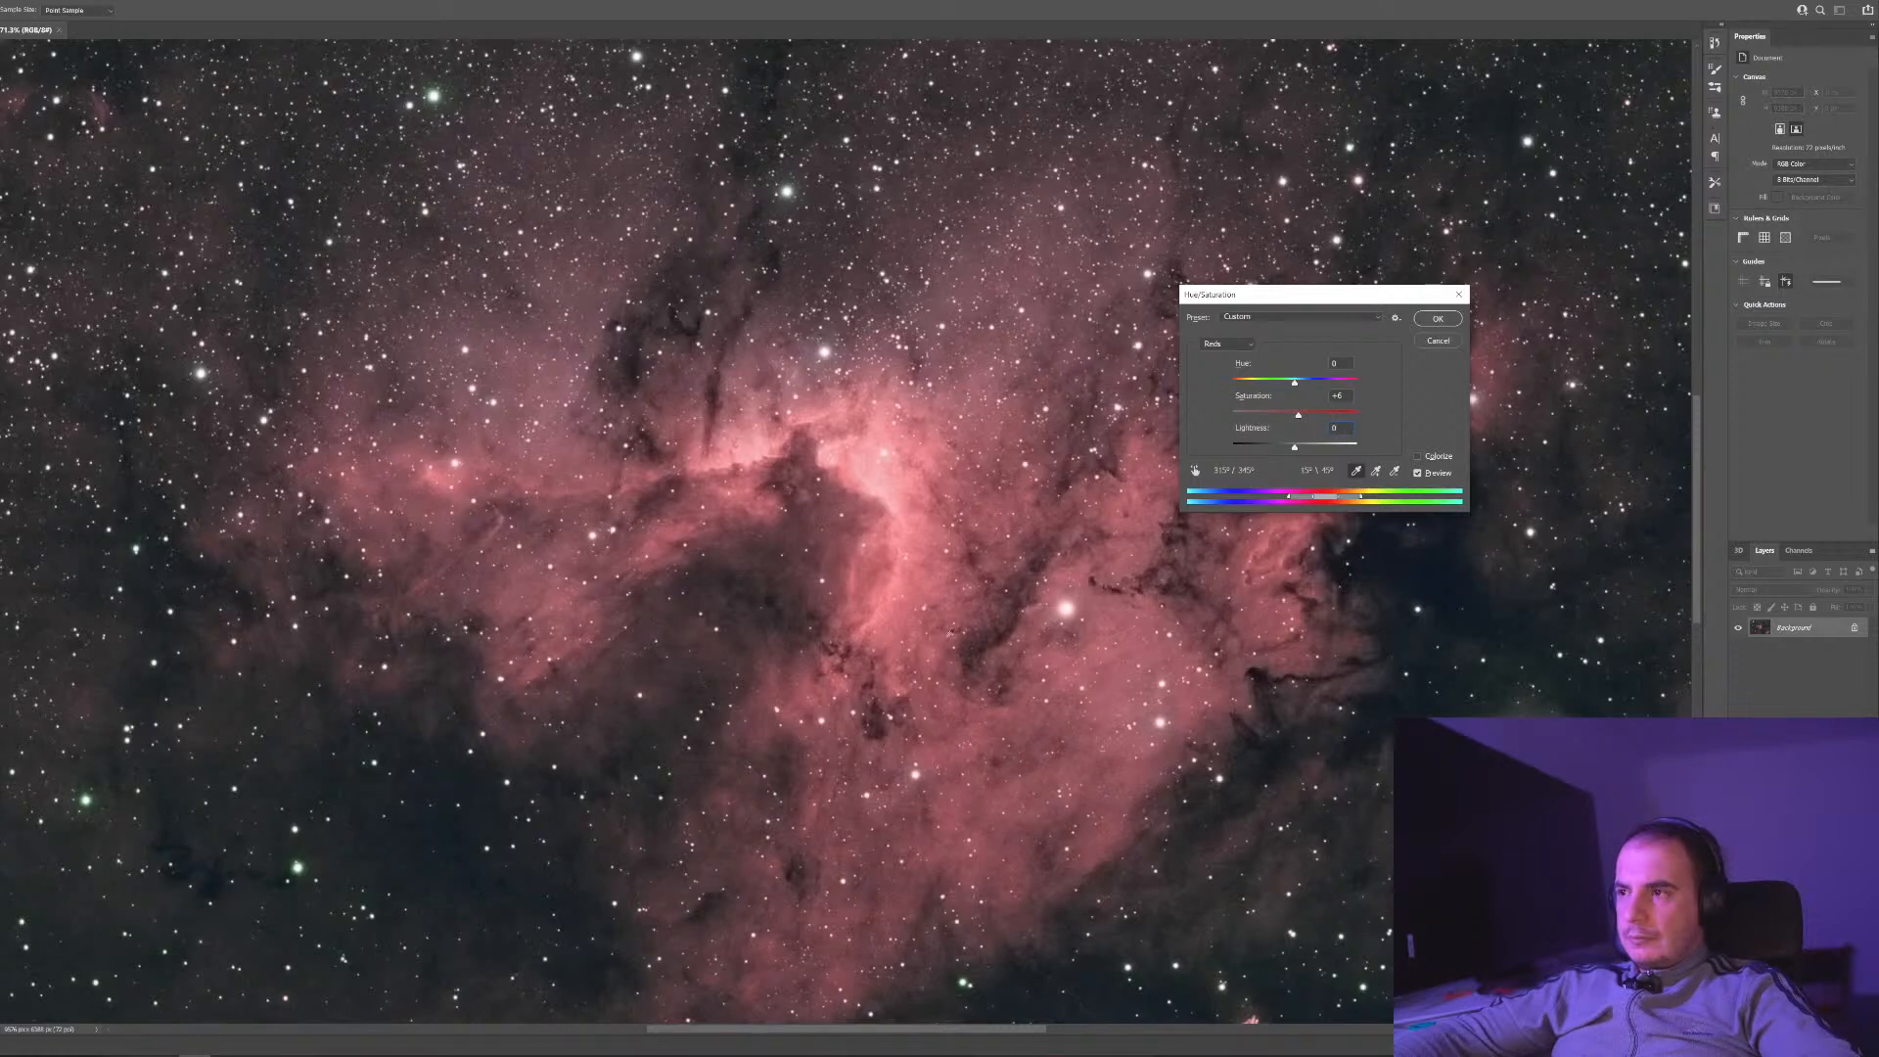
# Select the Greens range, try its saturation at +40 and a lightness change, and reset both to 0
pyautogui.click(1226, 344)
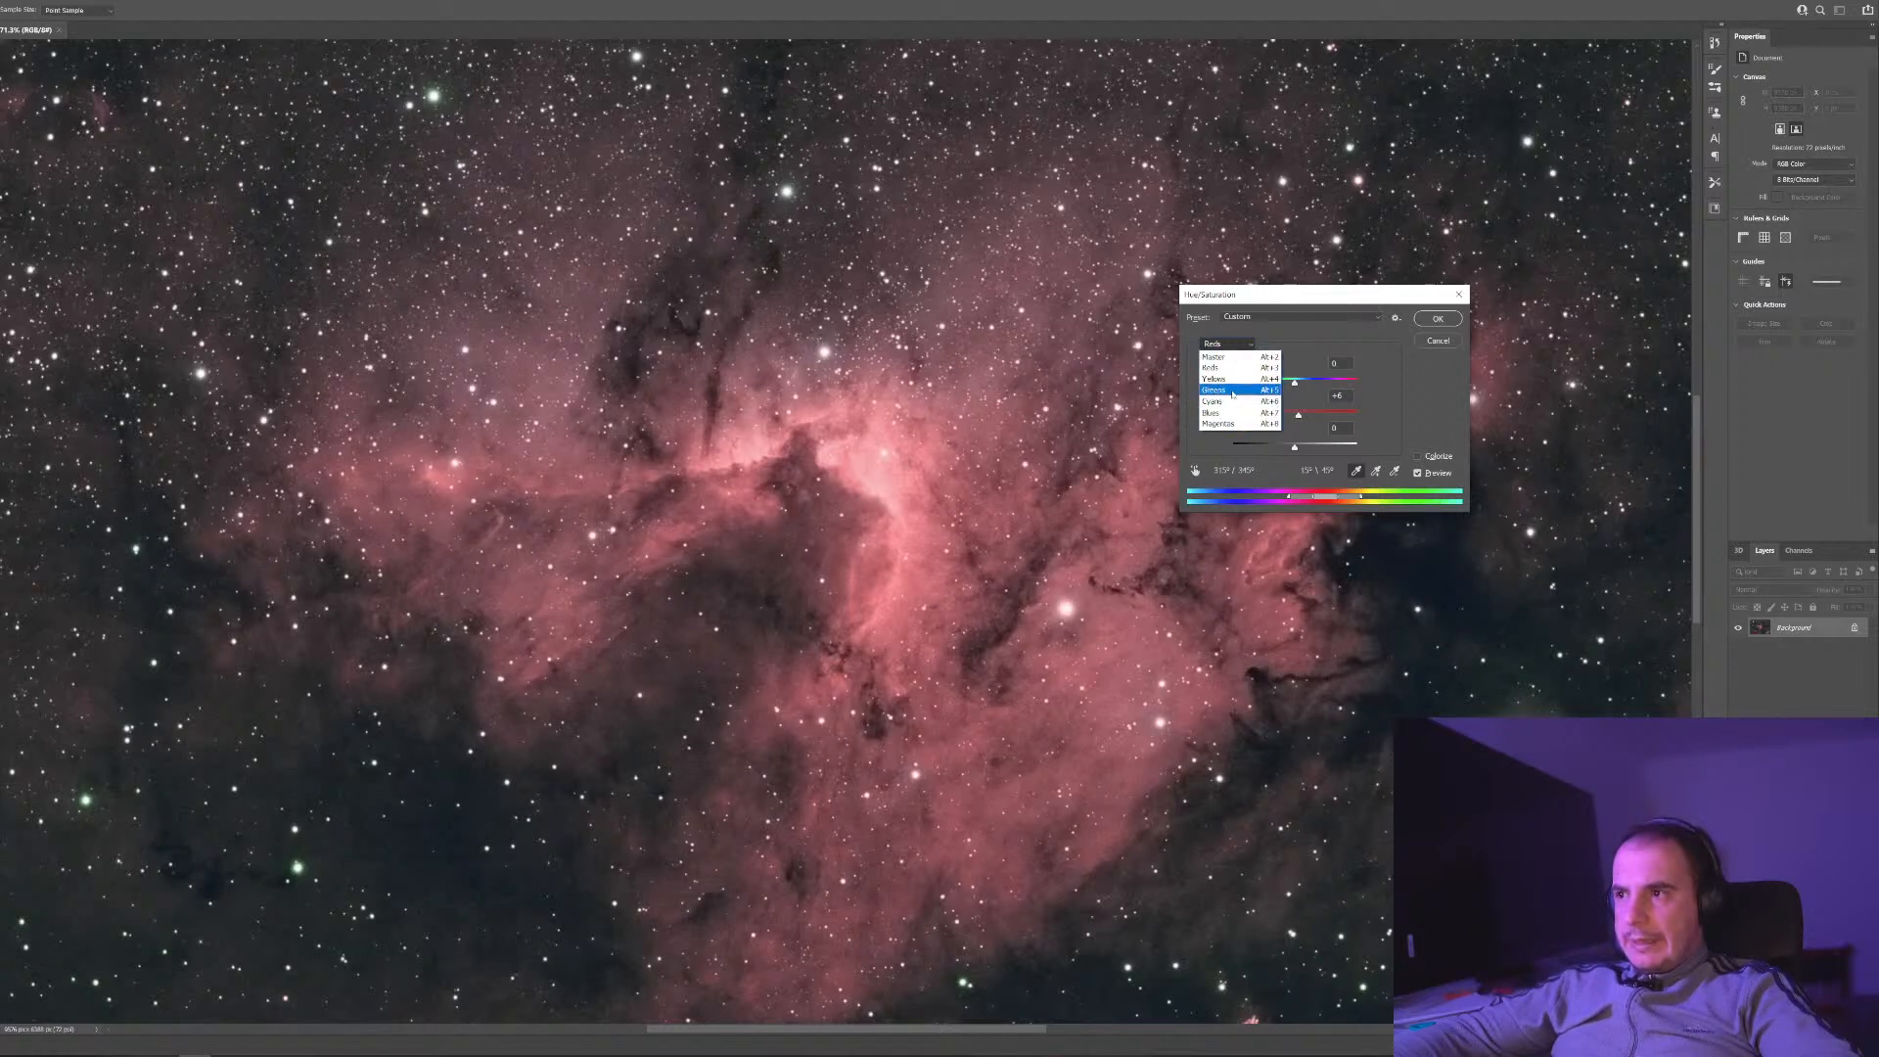
pyautogui.click(1234, 391)
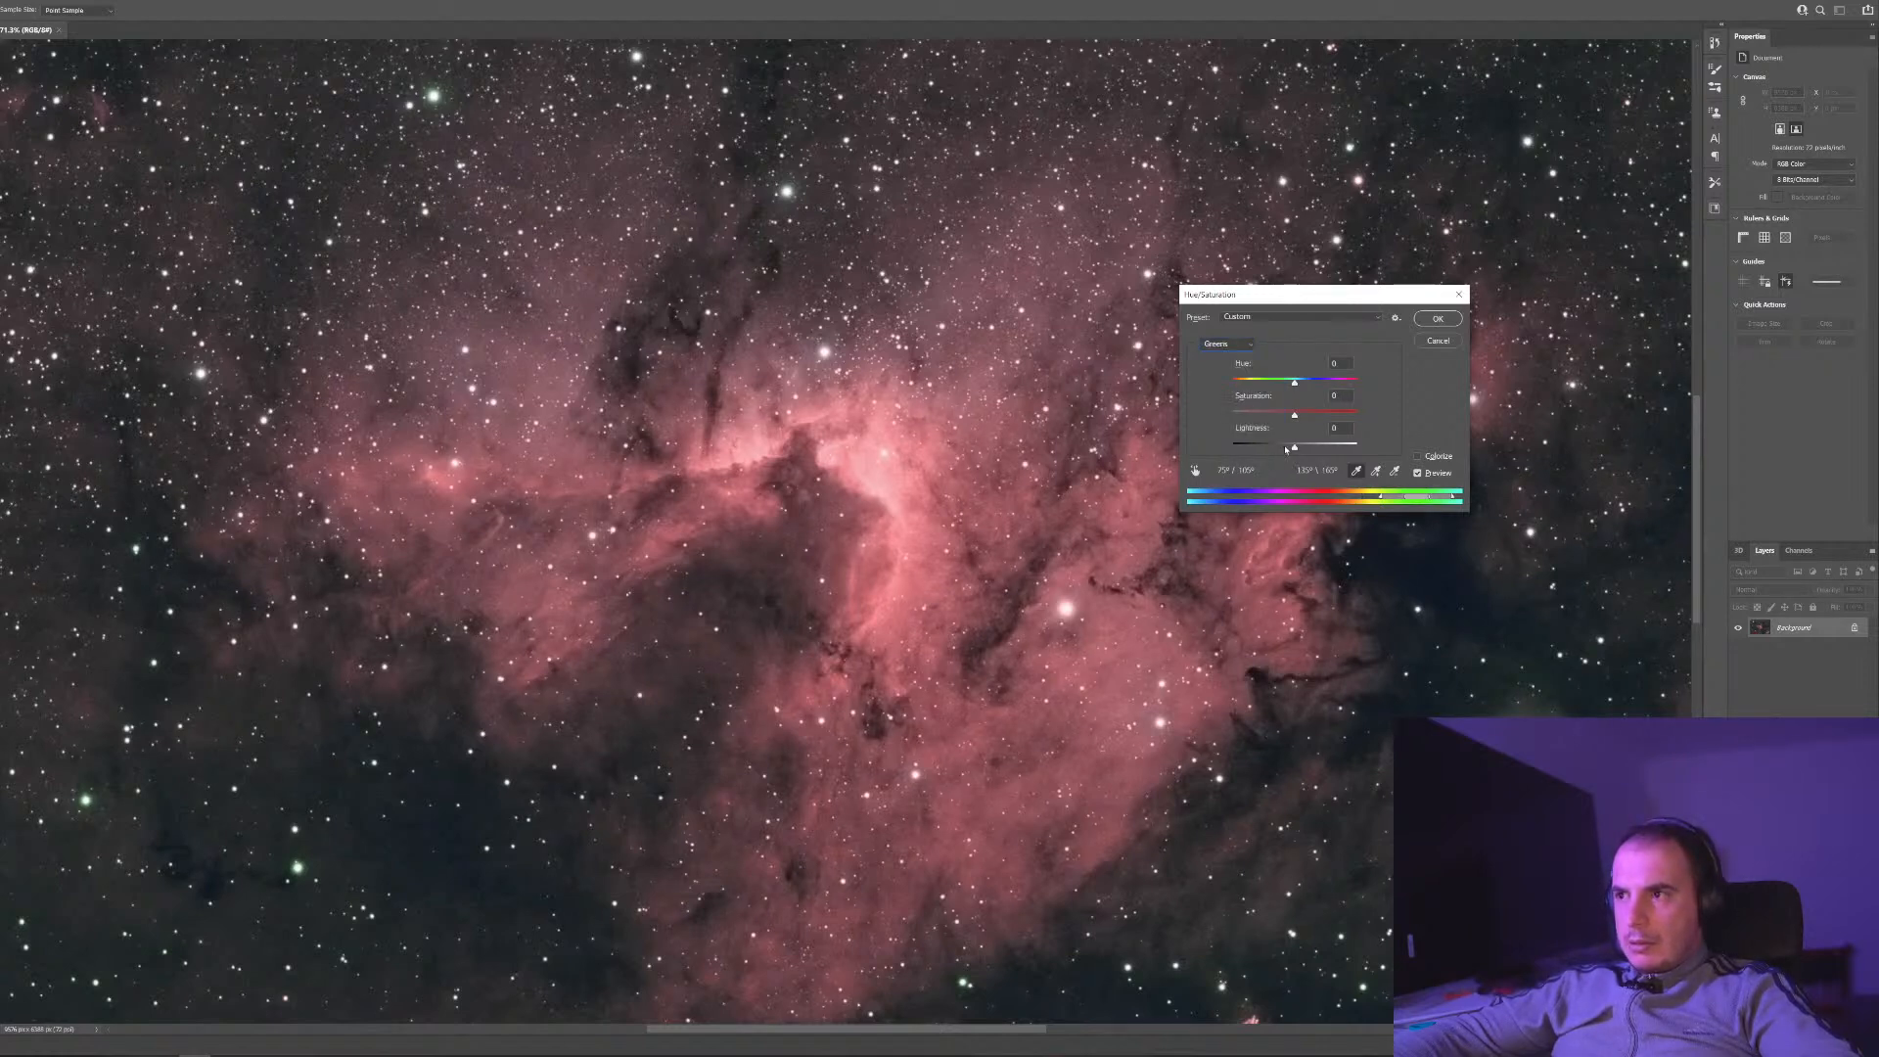
pyautogui.moveTo(1314, 417)
pyautogui.mouseDown()
pyautogui.moveTo(1375, 418)
pyautogui.moveTo(1318, 415)
pyautogui.mouseUp()
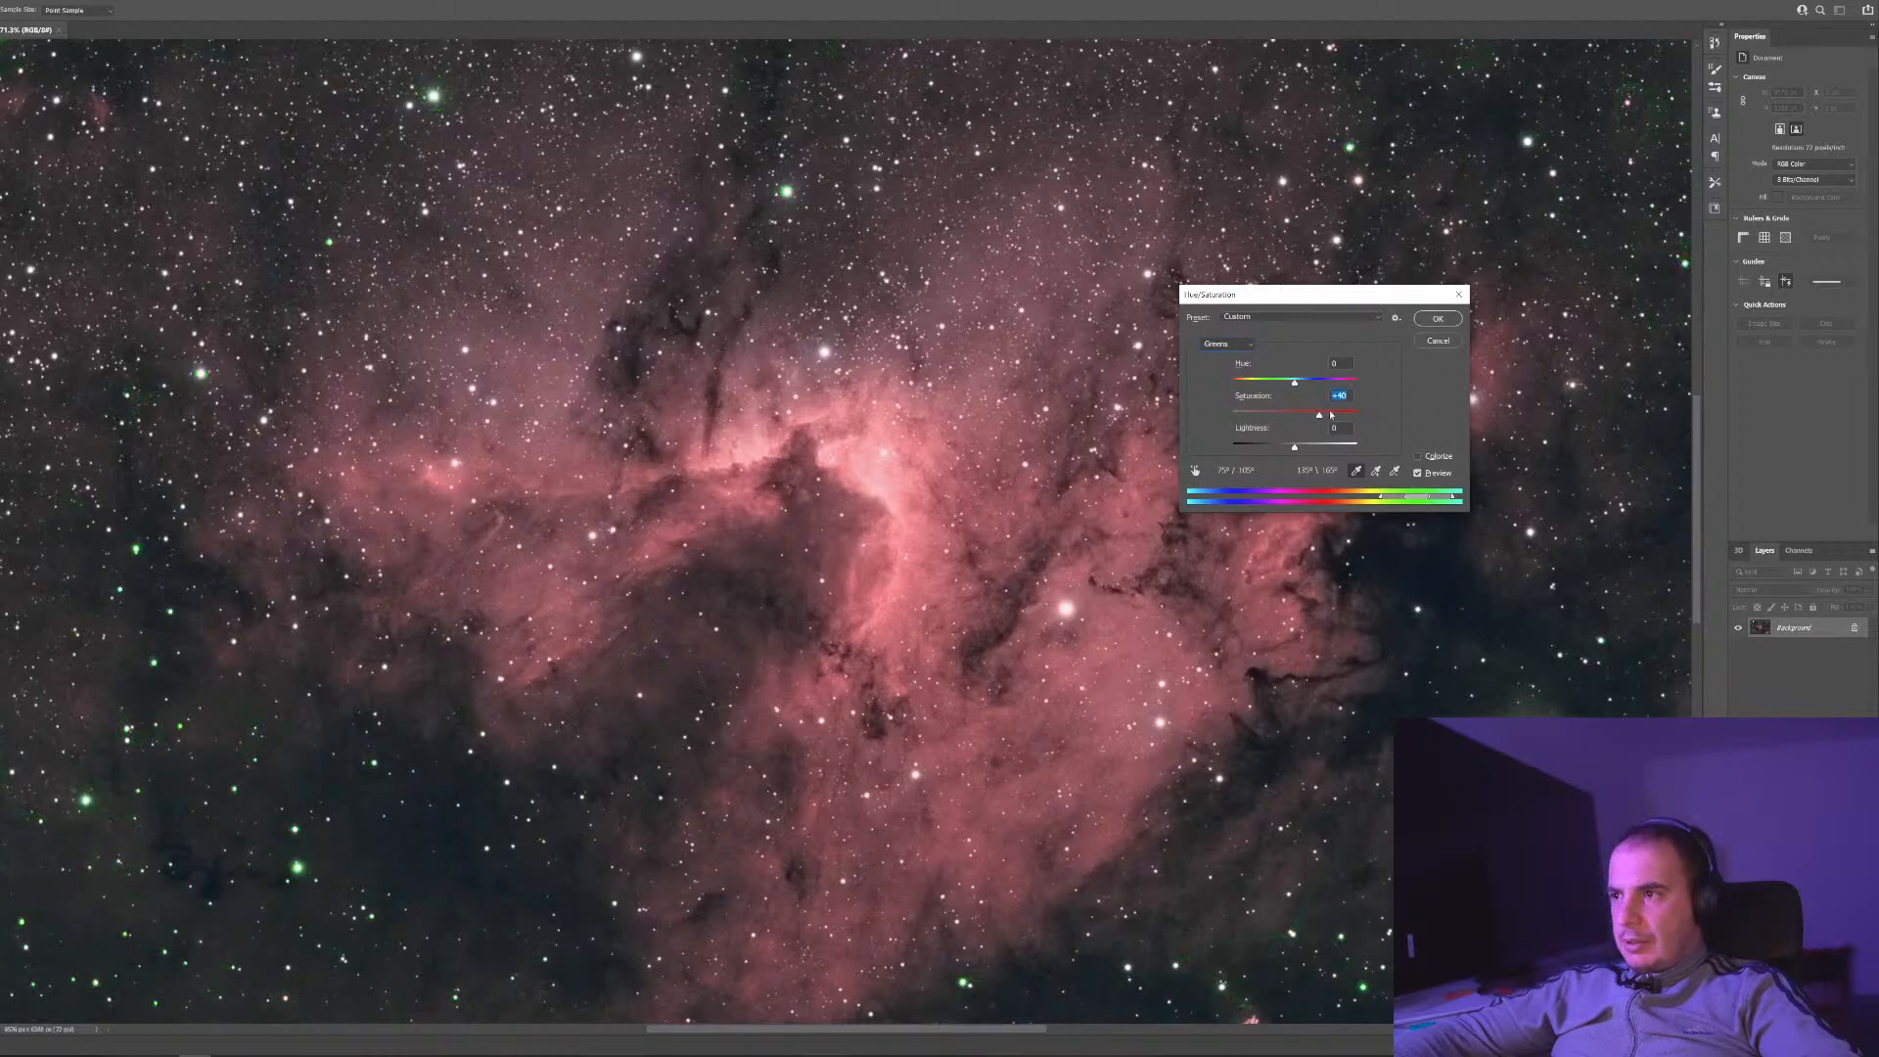
pyautogui.write('0')
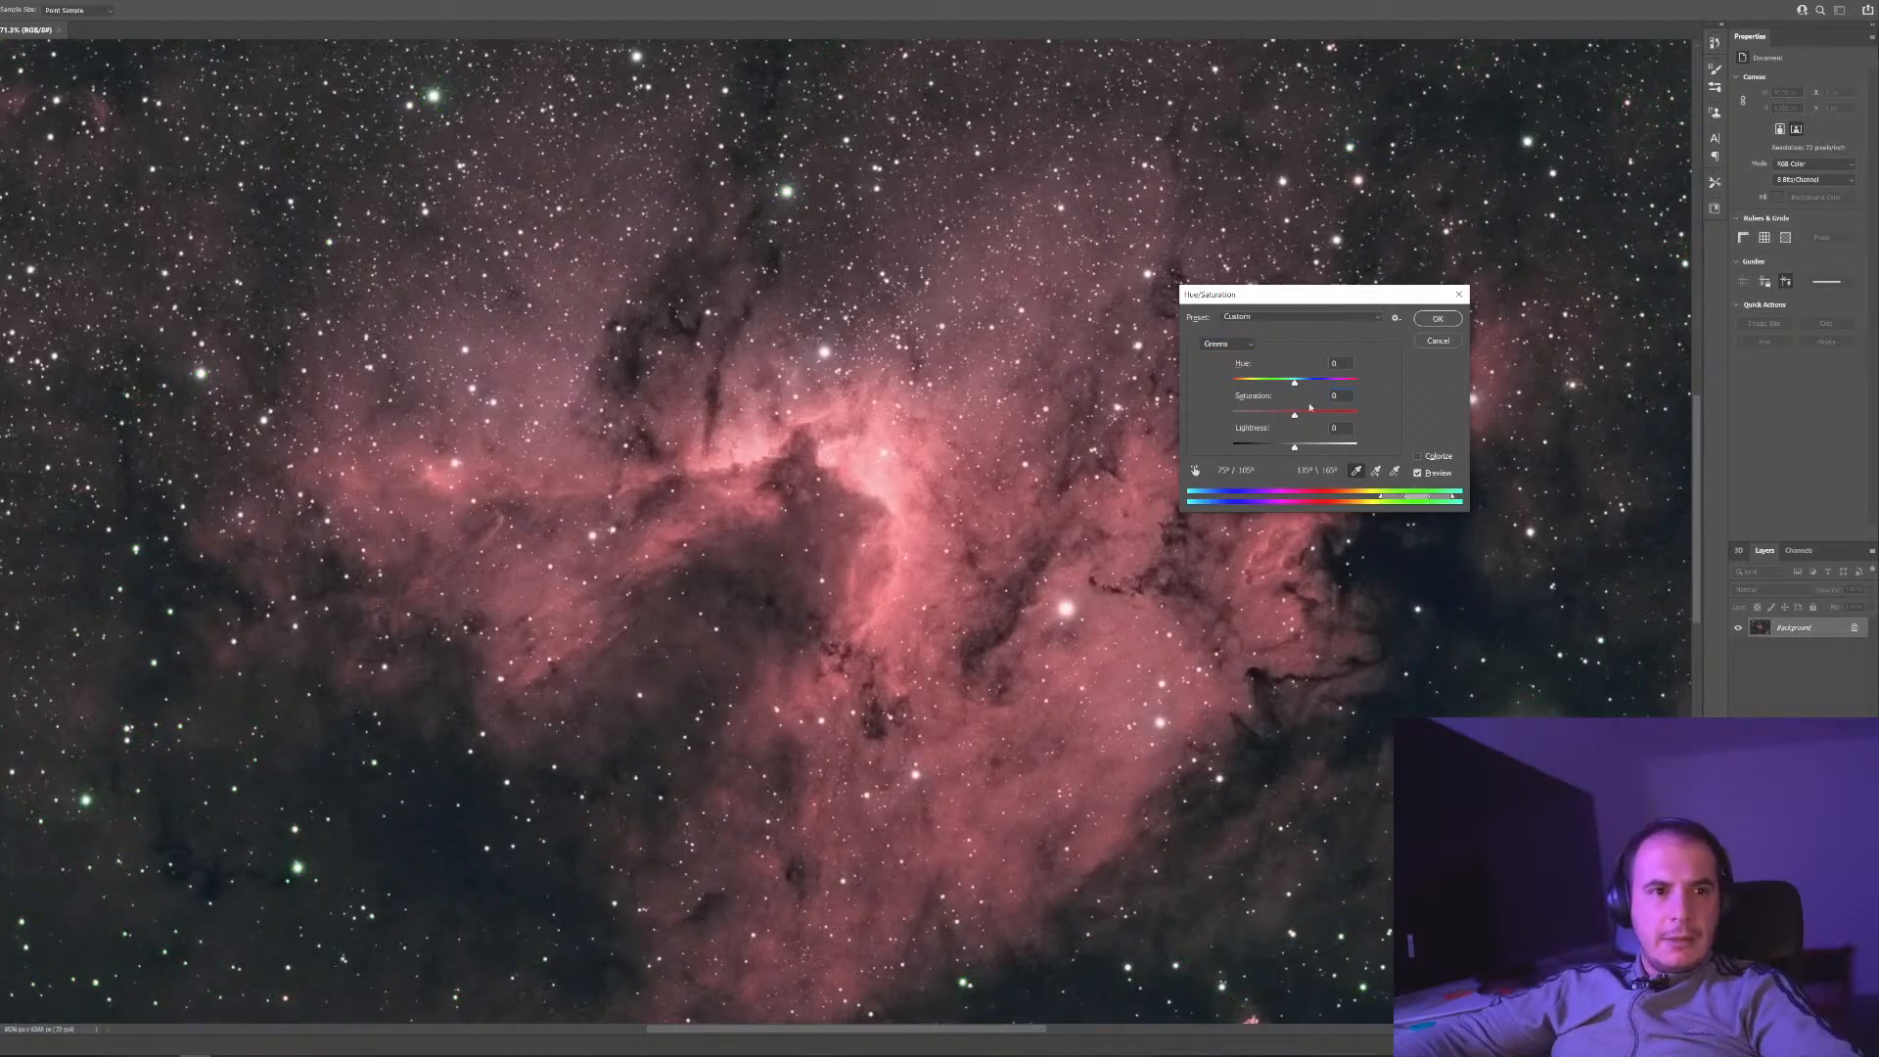
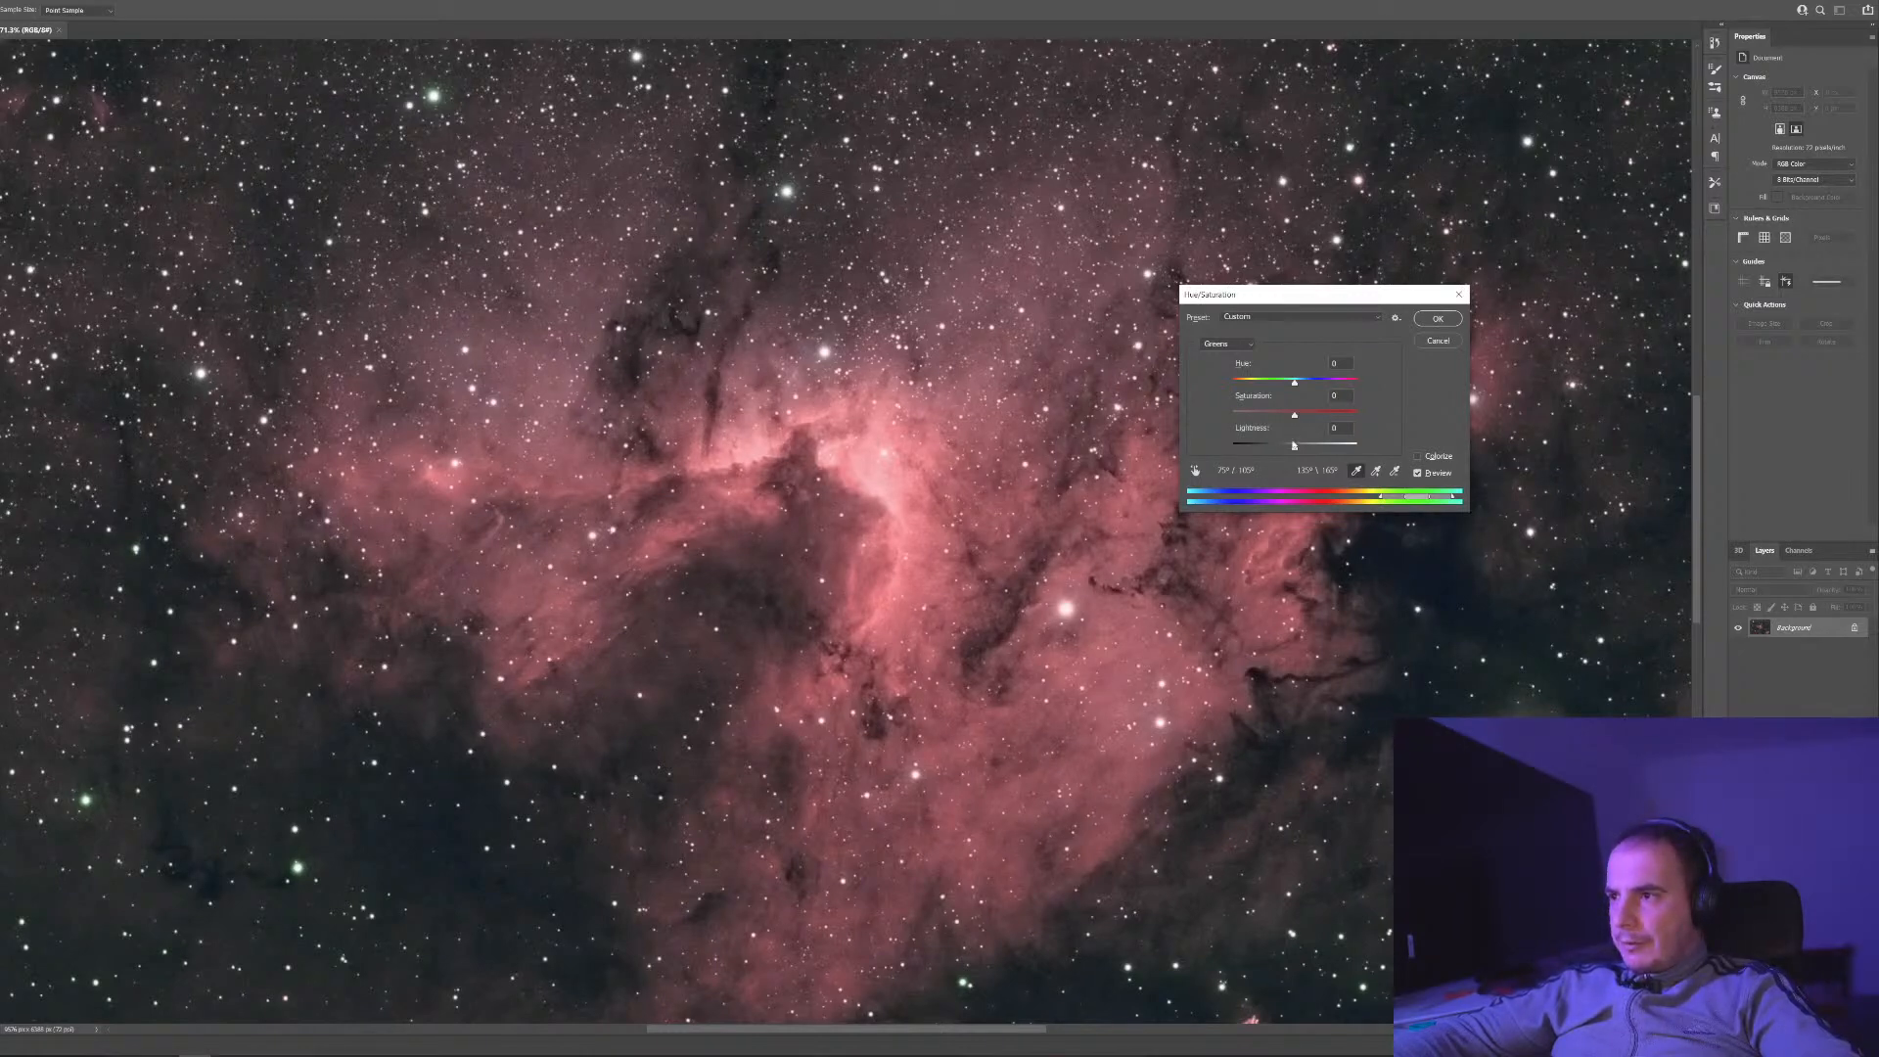
pyautogui.moveTo(1284, 453)
pyautogui.mouseDown()
pyautogui.moveTo(1257, 451)
pyautogui.moveTo(1290, 450)
pyautogui.mouseUp()
pyautogui.write('0')
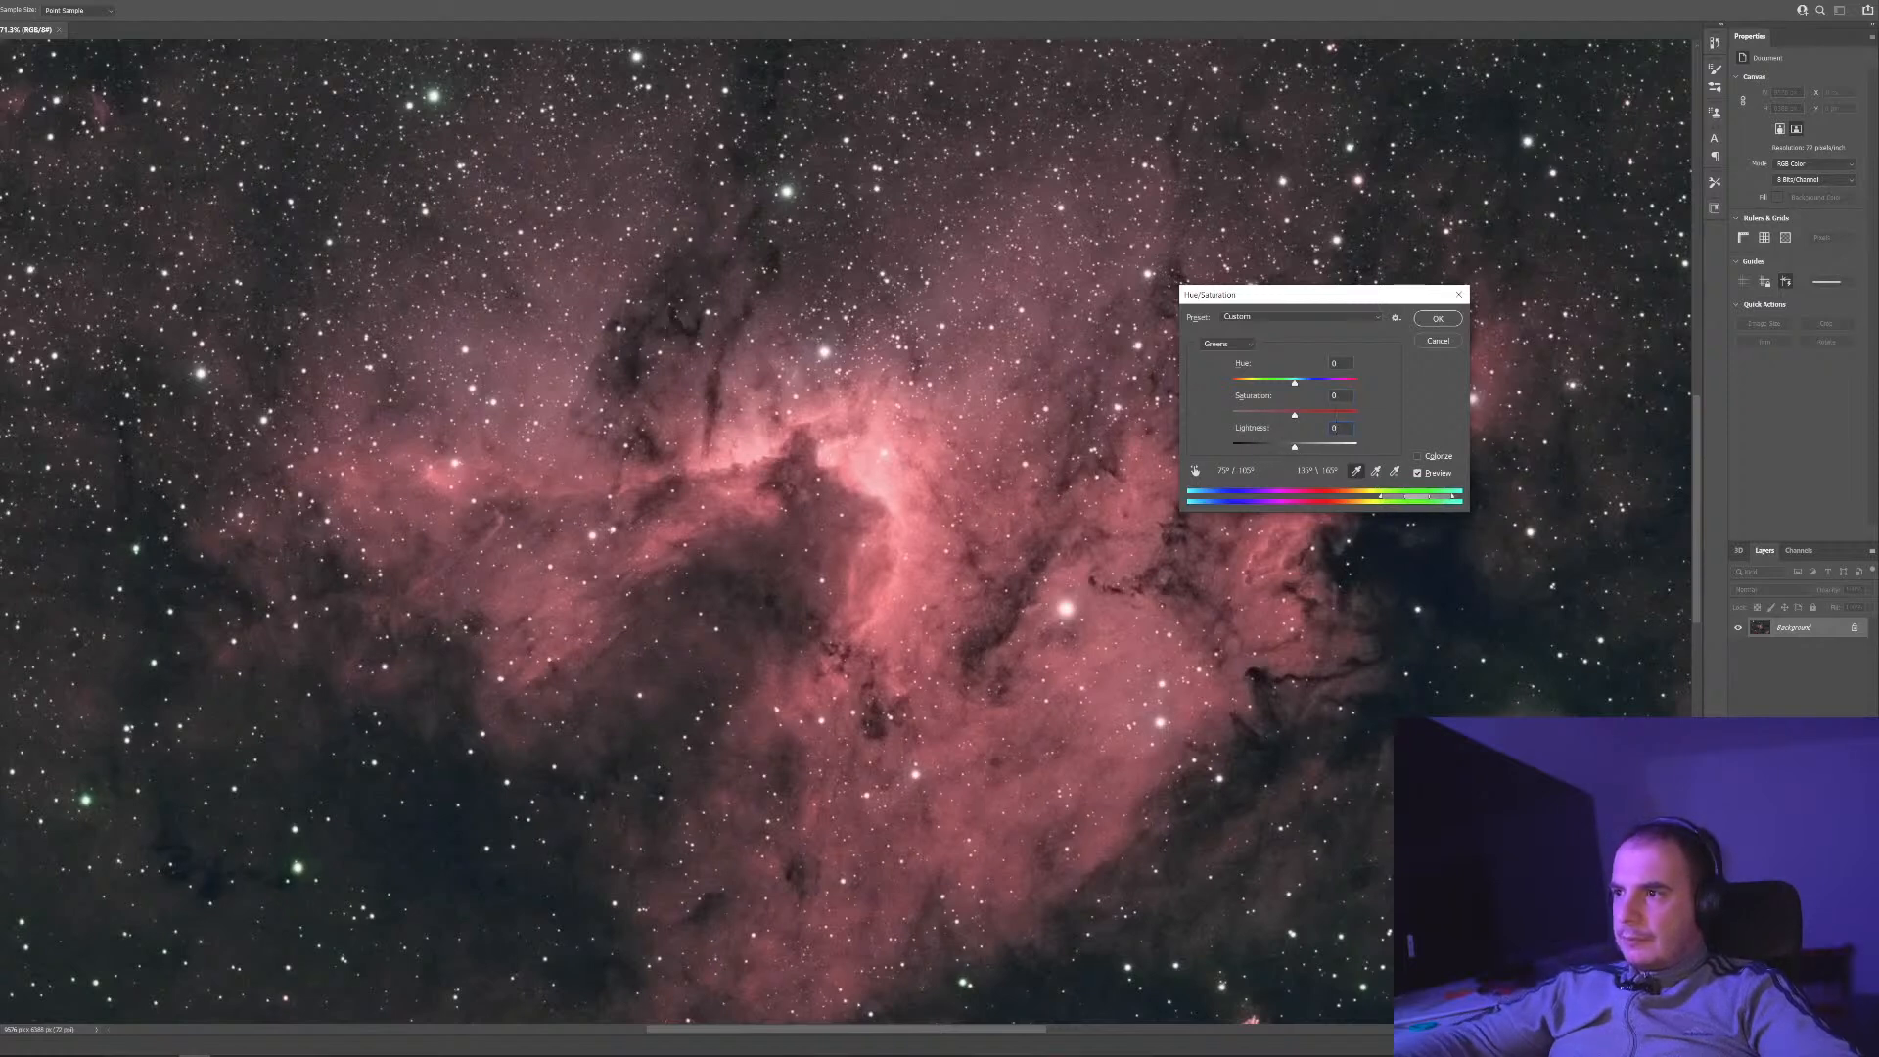
# Shift the Greens hue so the green stars turn blue, apply the Hue/Saturation adjustment, and check a wider view of the nebula
pyautogui.moveTo(1314, 389)
pyautogui.mouseDown()
pyautogui.moveTo(1352, 395)
pyautogui.moveTo(1334, 388)
pyautogui.mouseUp()
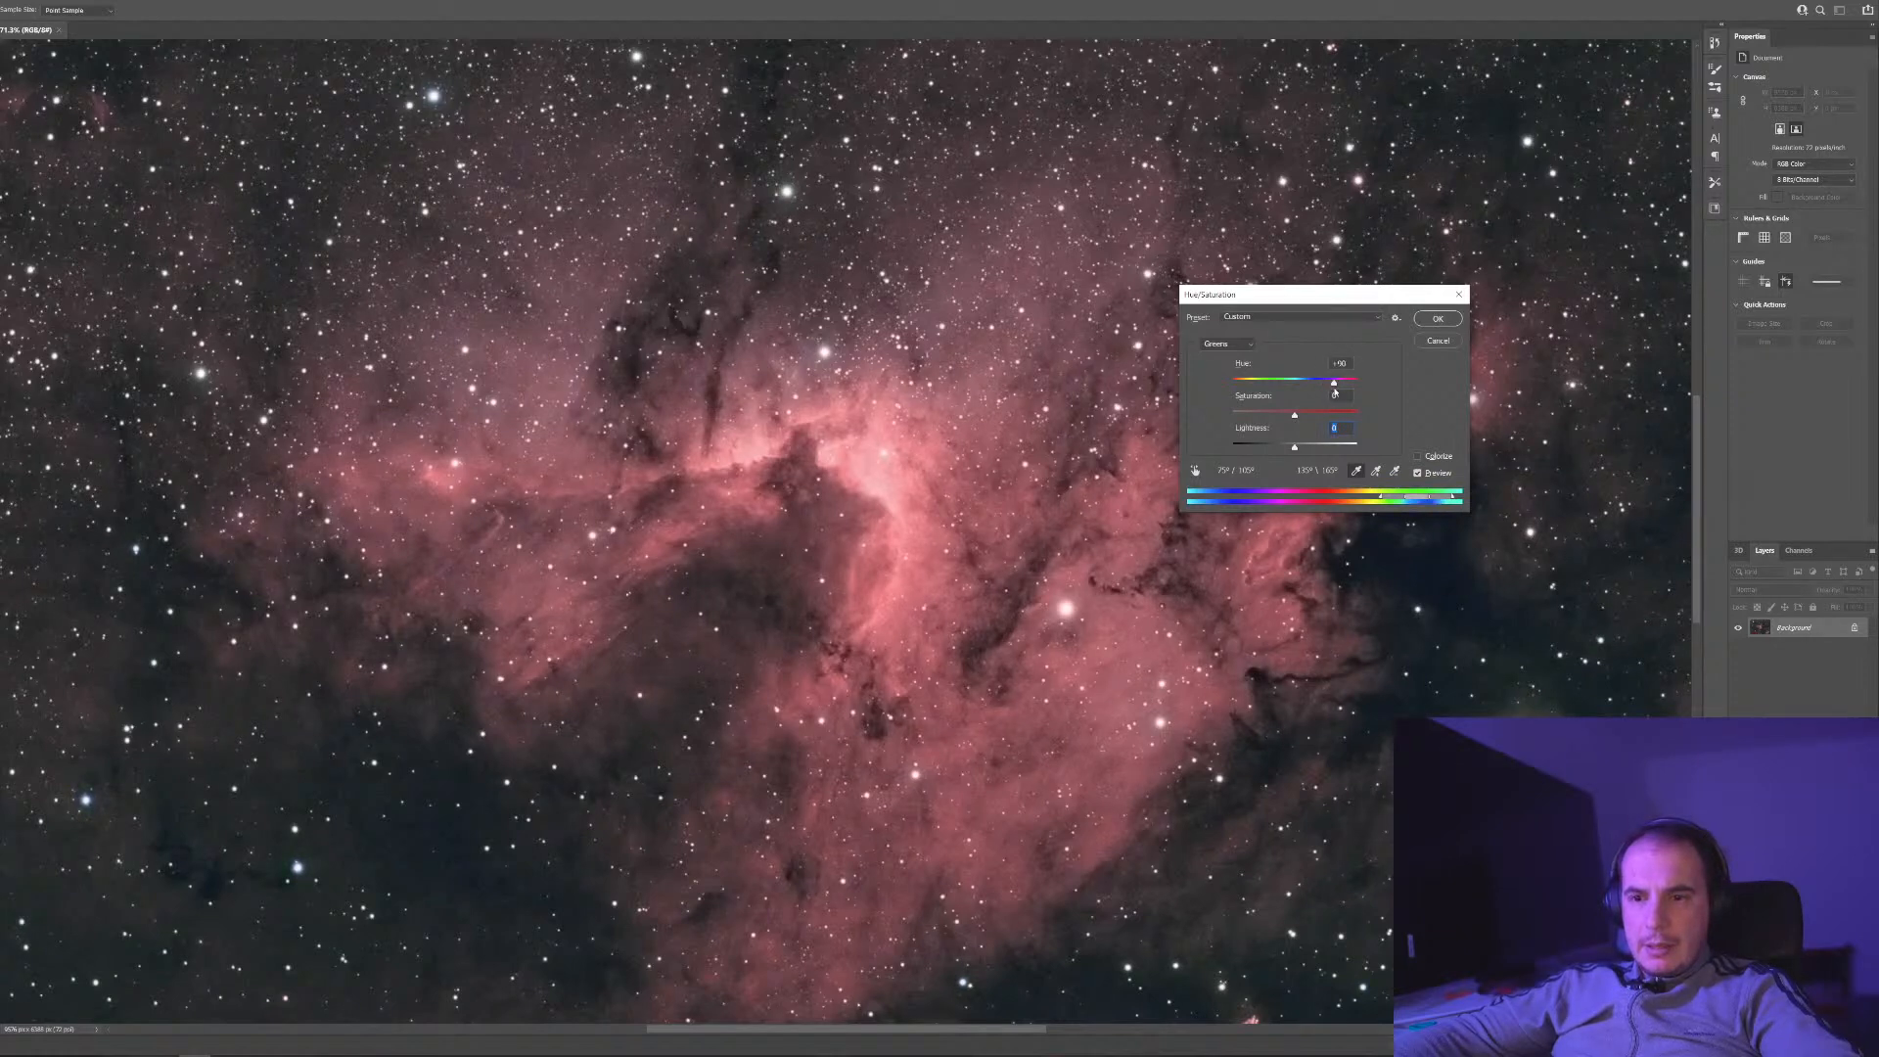
pyautogui.click(1334, 391)
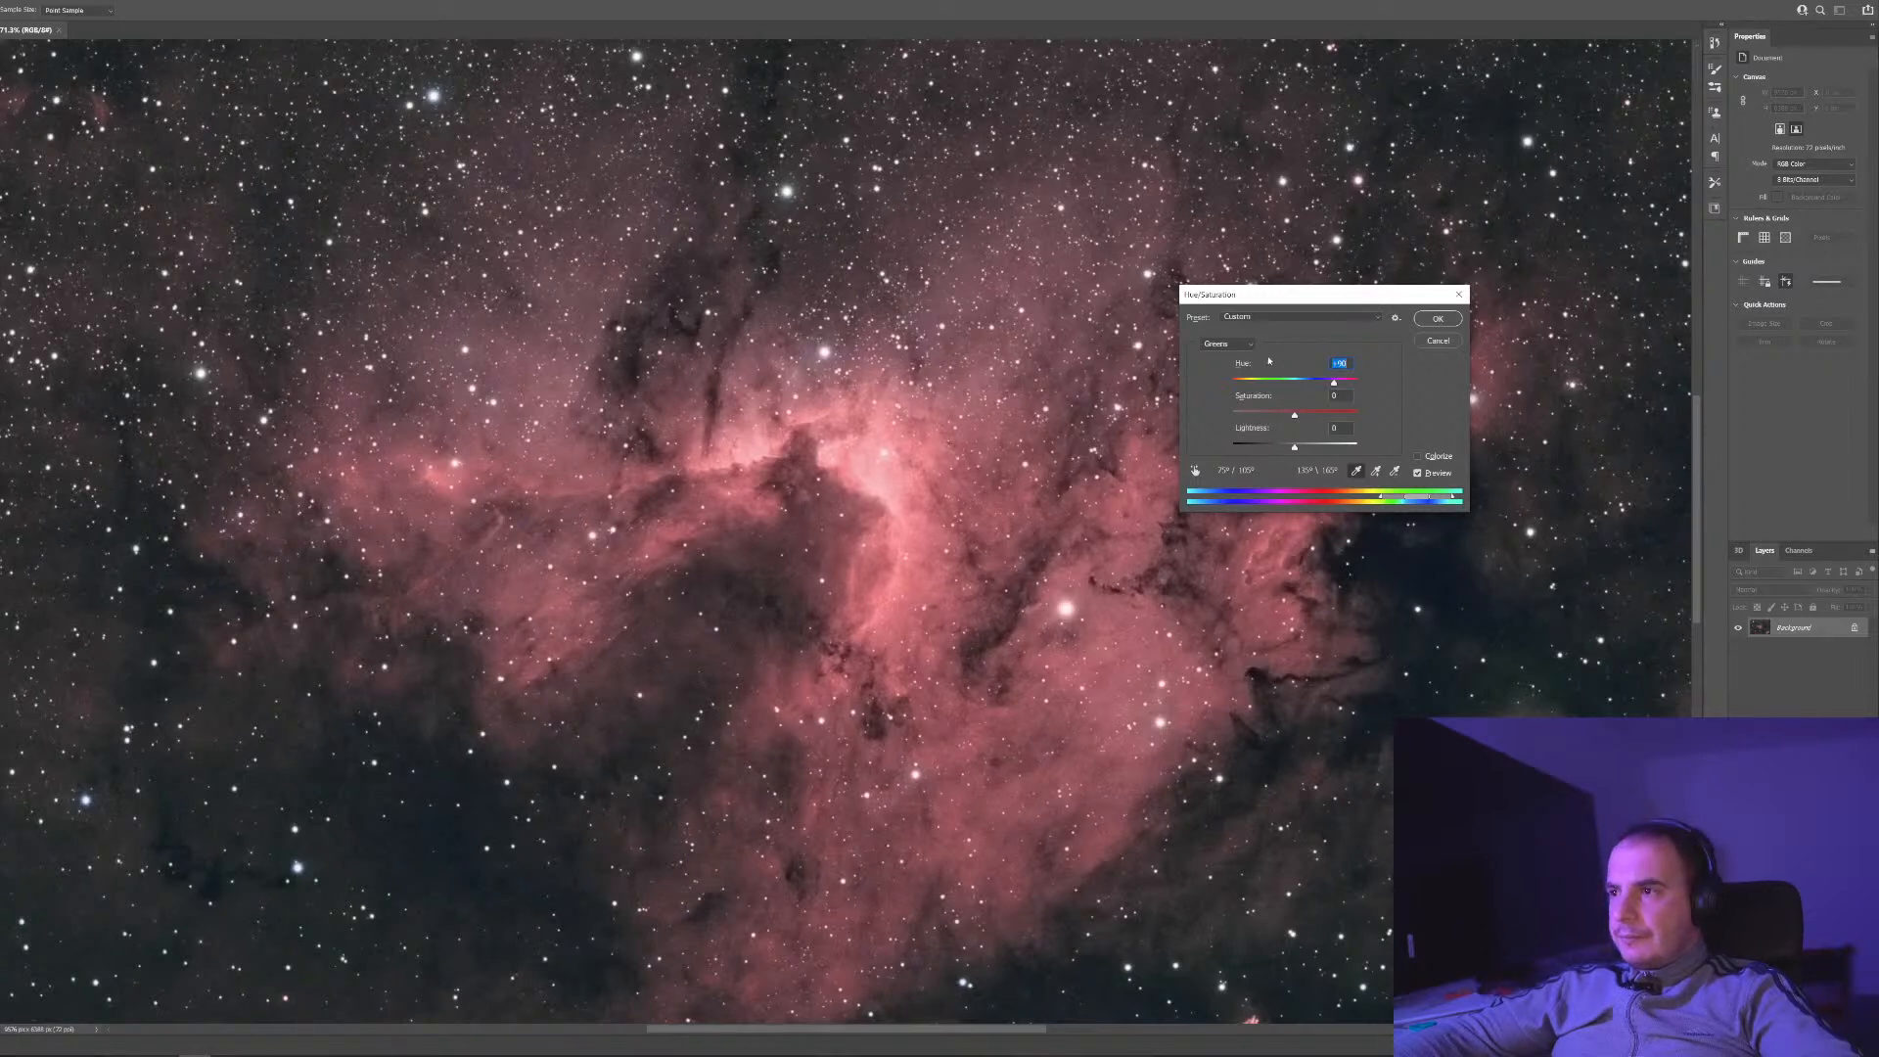
pyautogui.click(1439, 320)
pyautogui.scroll(-1, 800, 650)
pyautogui.scroll(-3, 800, 649)
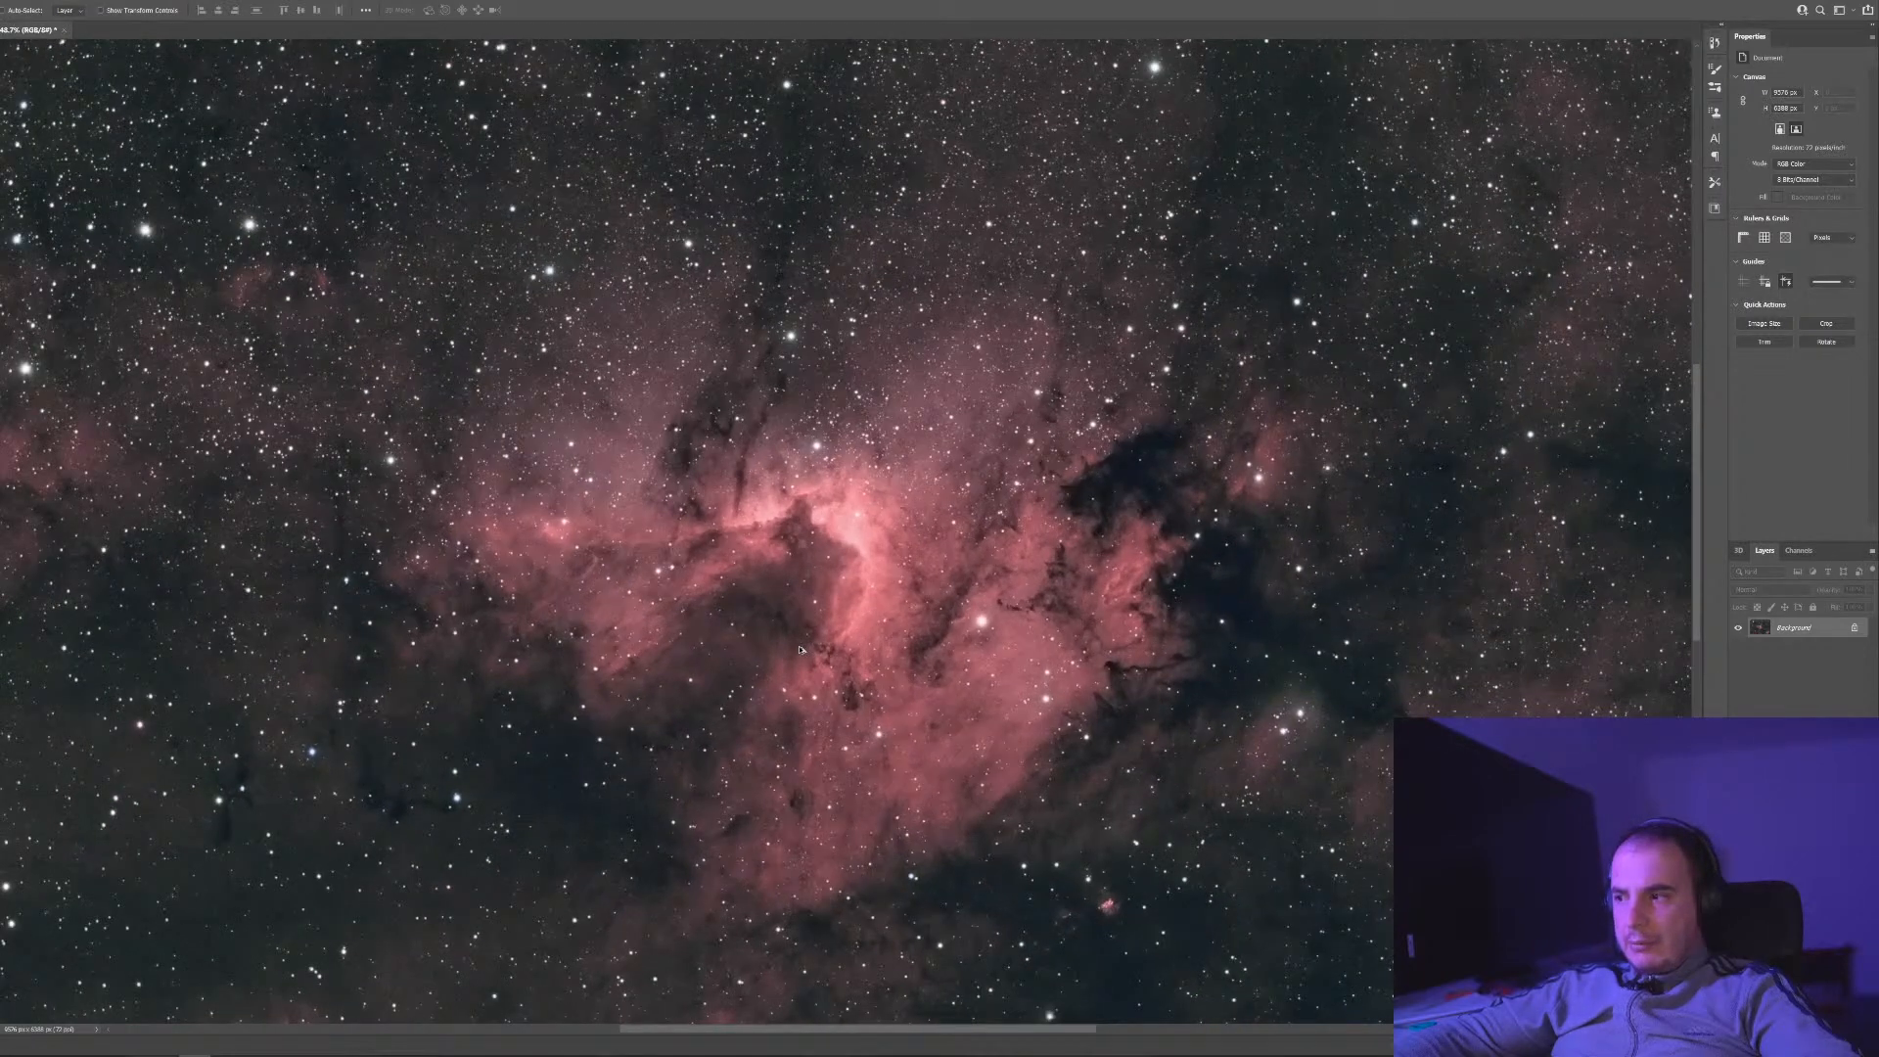
# Examine the star colours, the dark regions and the nebula core at close and wide magnifications across the image
pyautogui.scroll(-4, 800, 650)
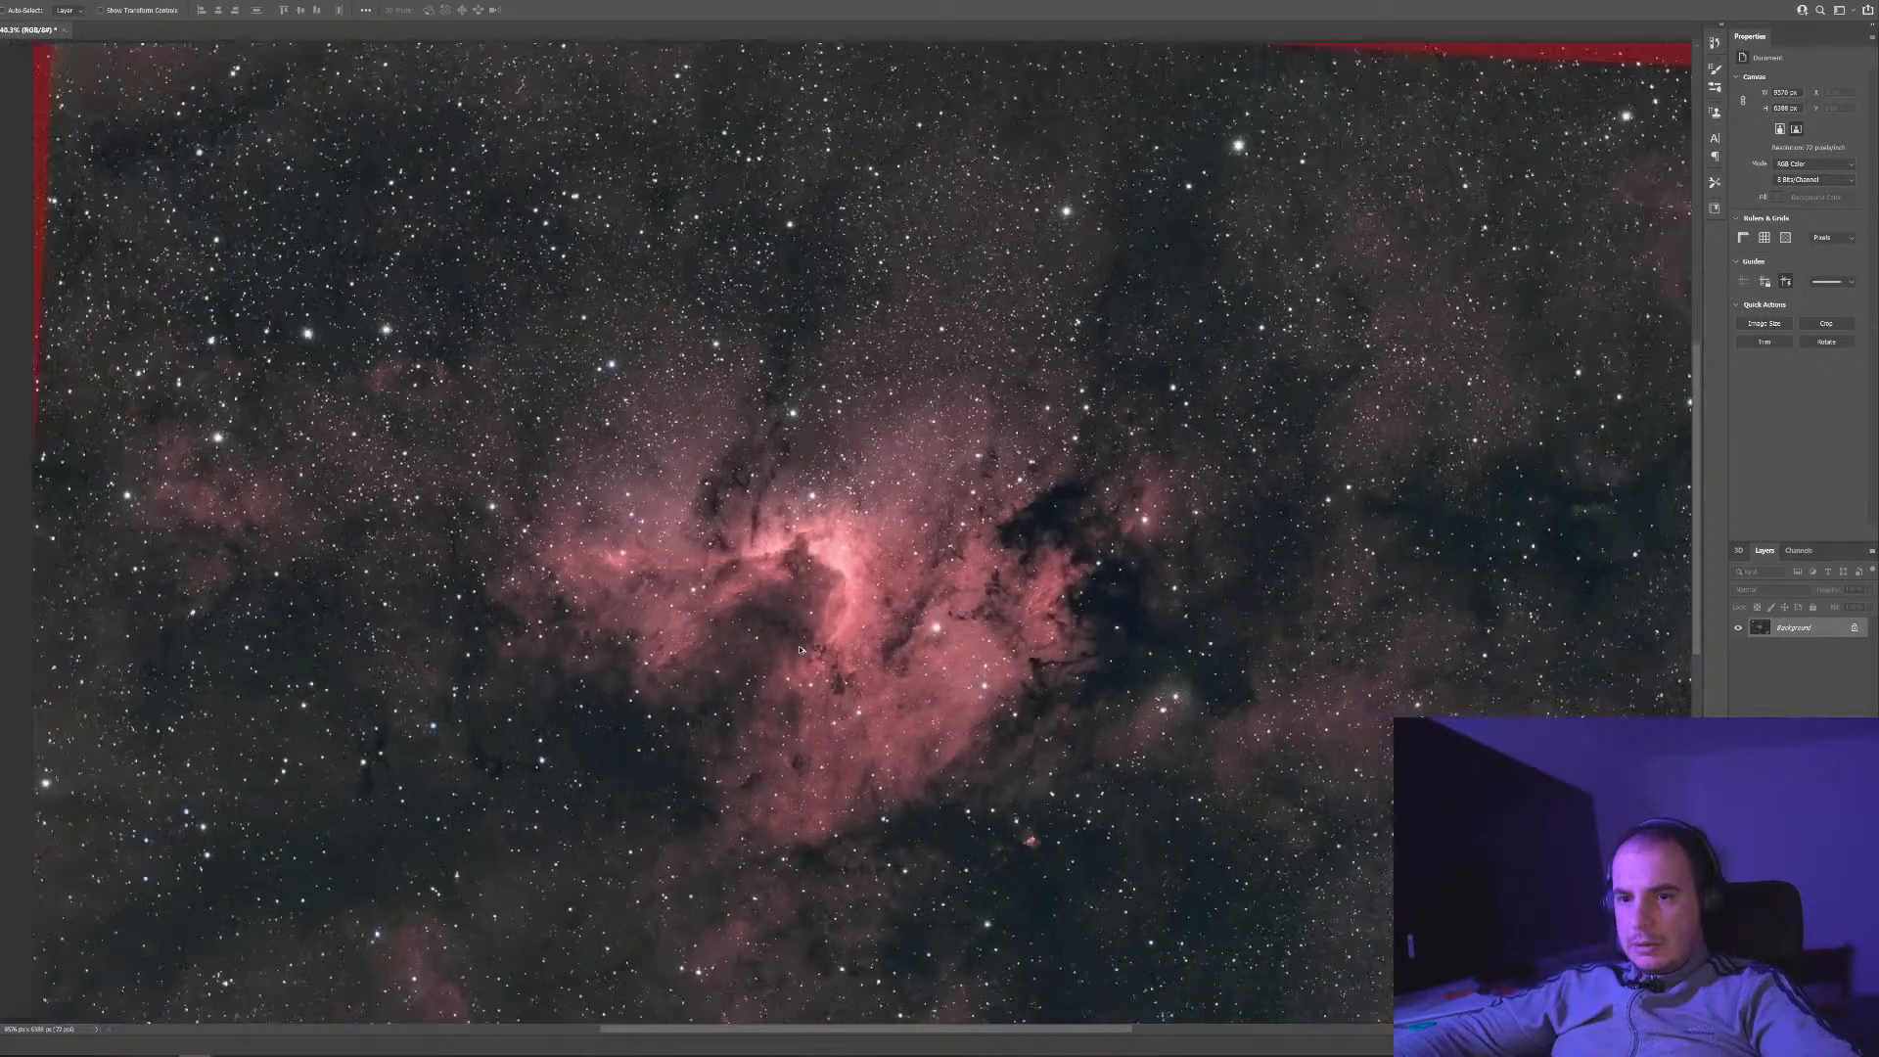
pyautogui.scroll(10, 240, 765)
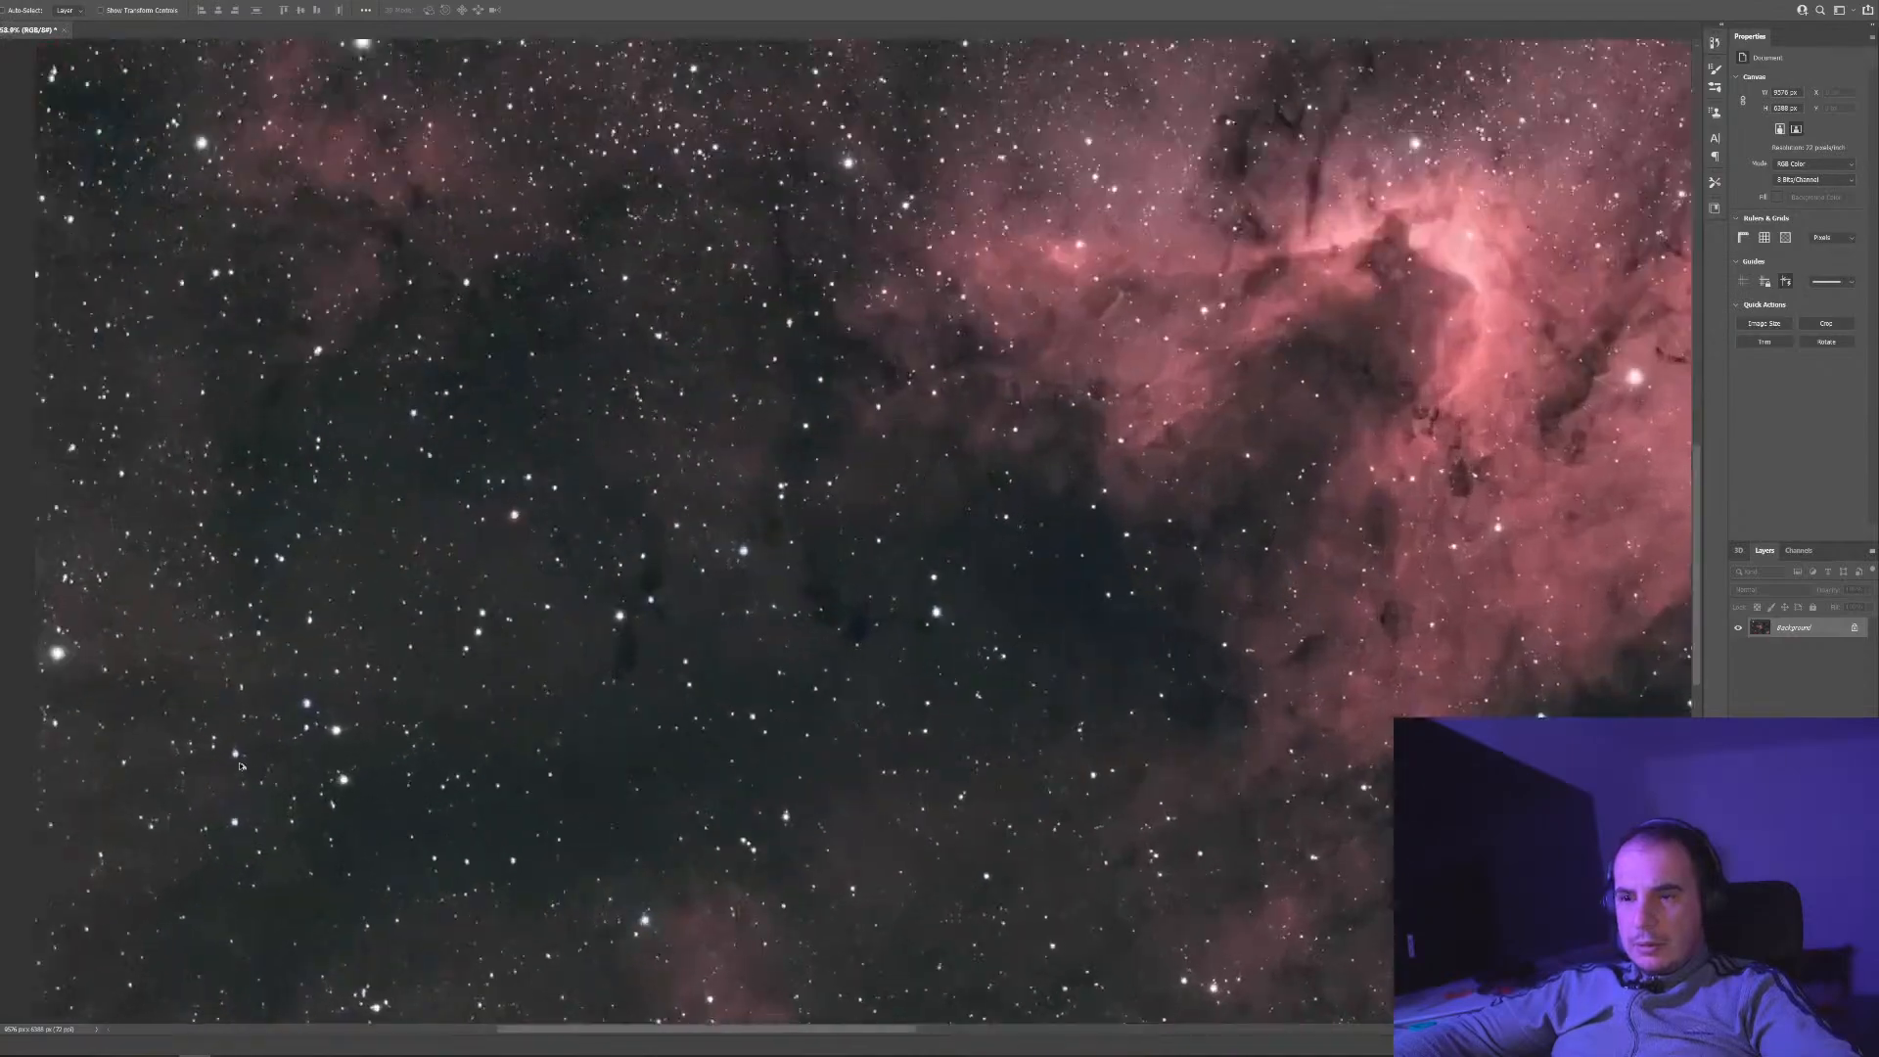
pyautogui.scroll(2, 240, 765)
pyautogui.scroll(-4, 239, 765)
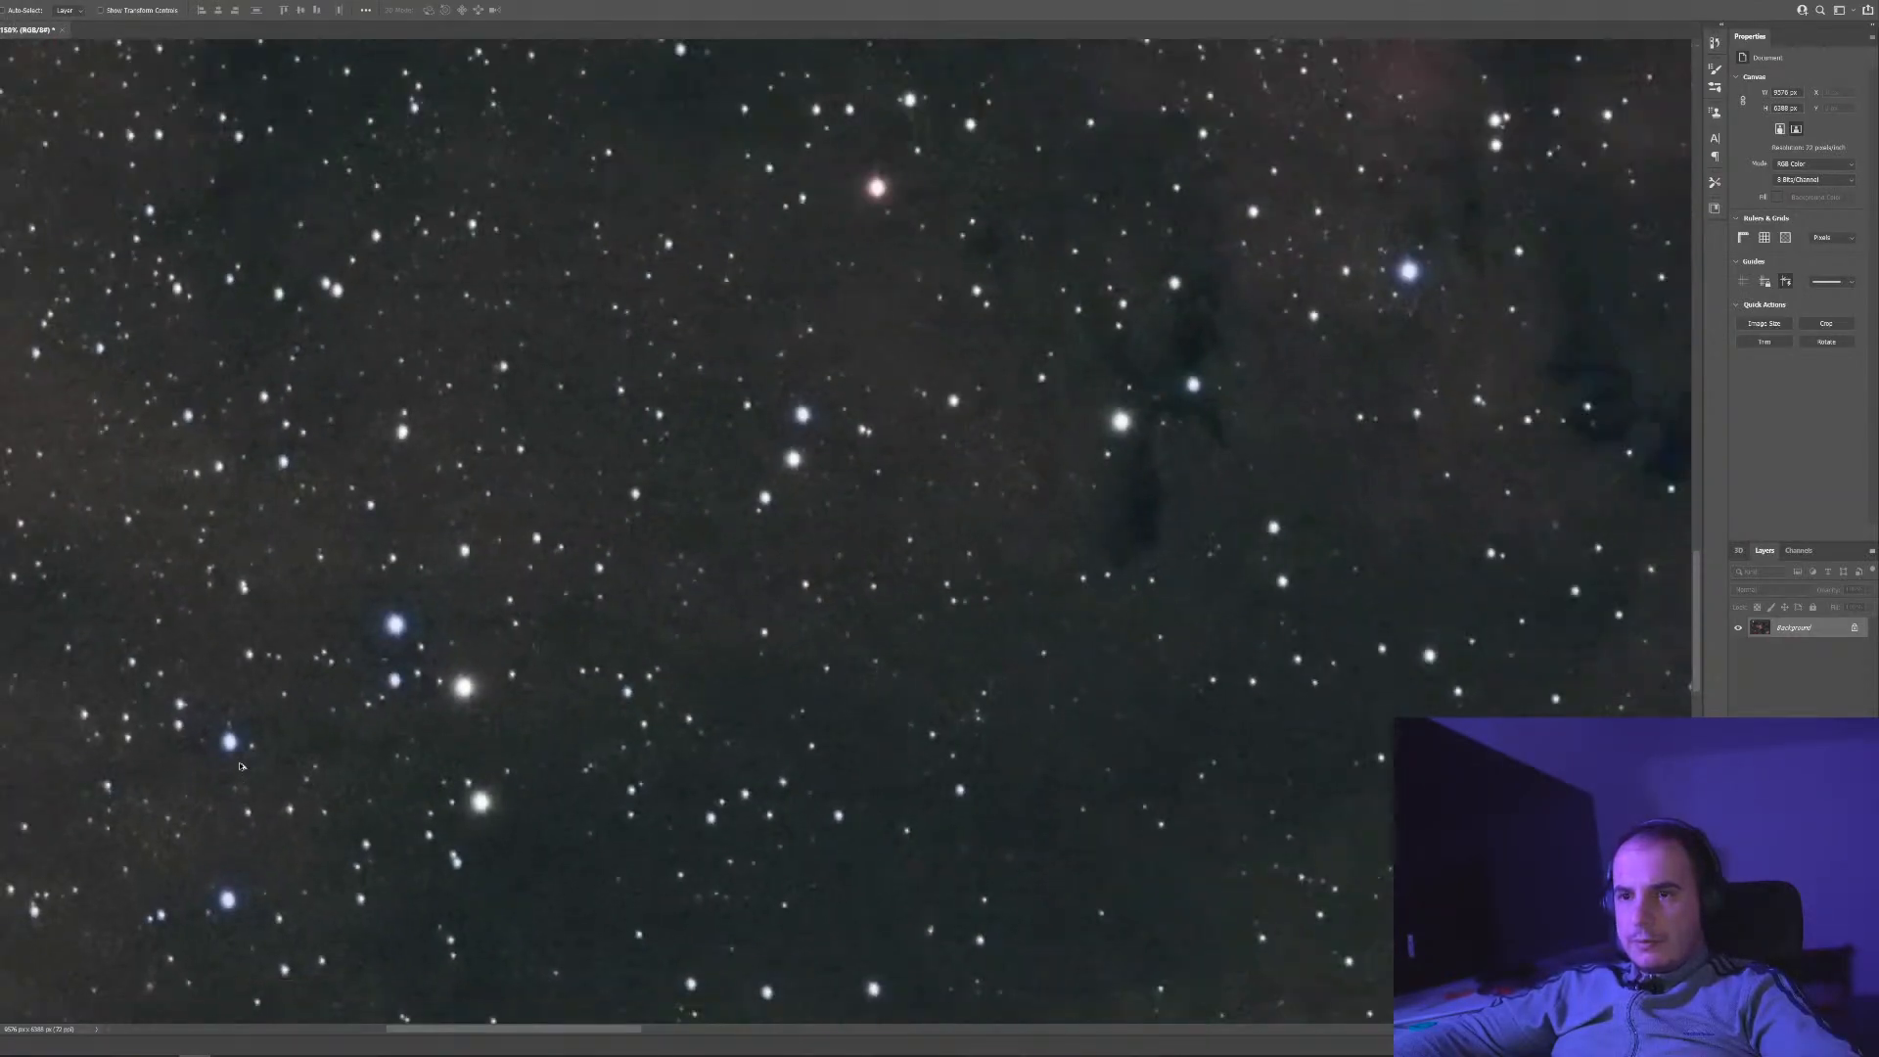
pyautogui.scroll(4, 443, 484)
pyautogui.scroll(-7, 442, 485)
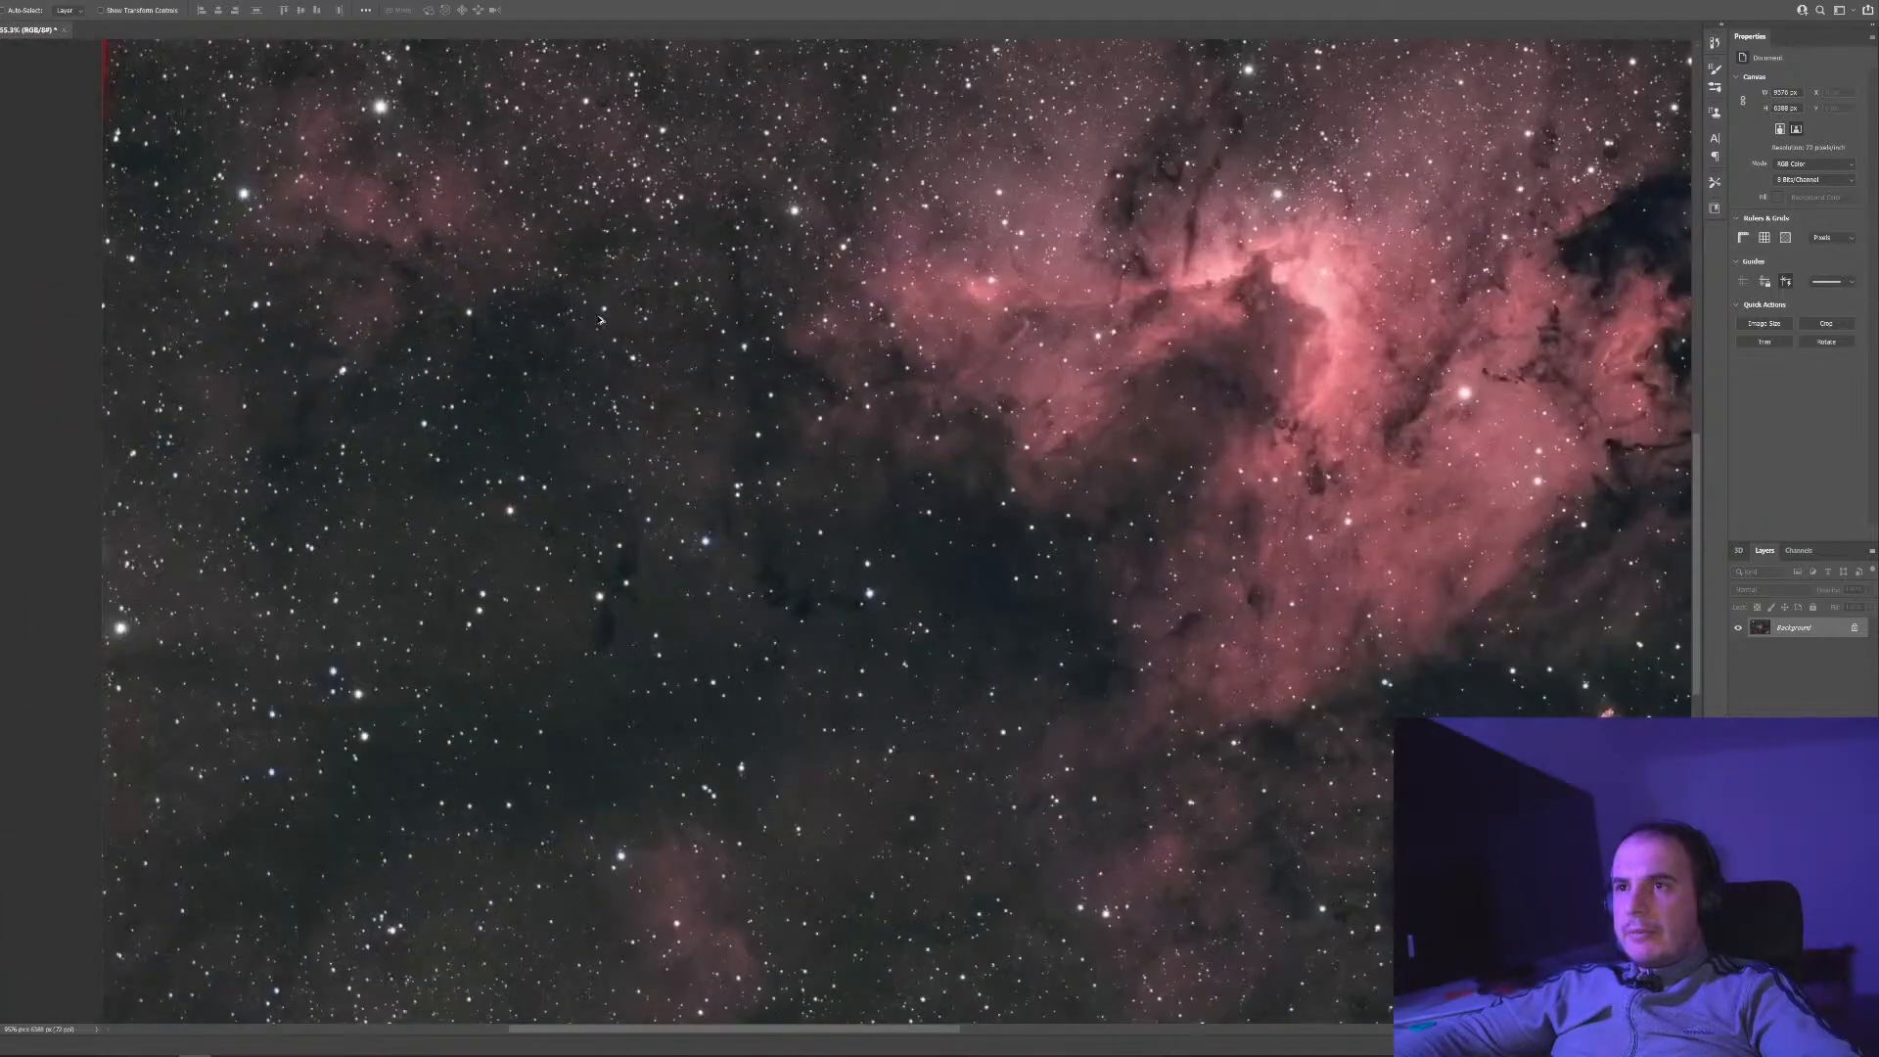
pyautogui.scroll(-4, 601, 321)
pyautogui.scroll(9, 719, 90)
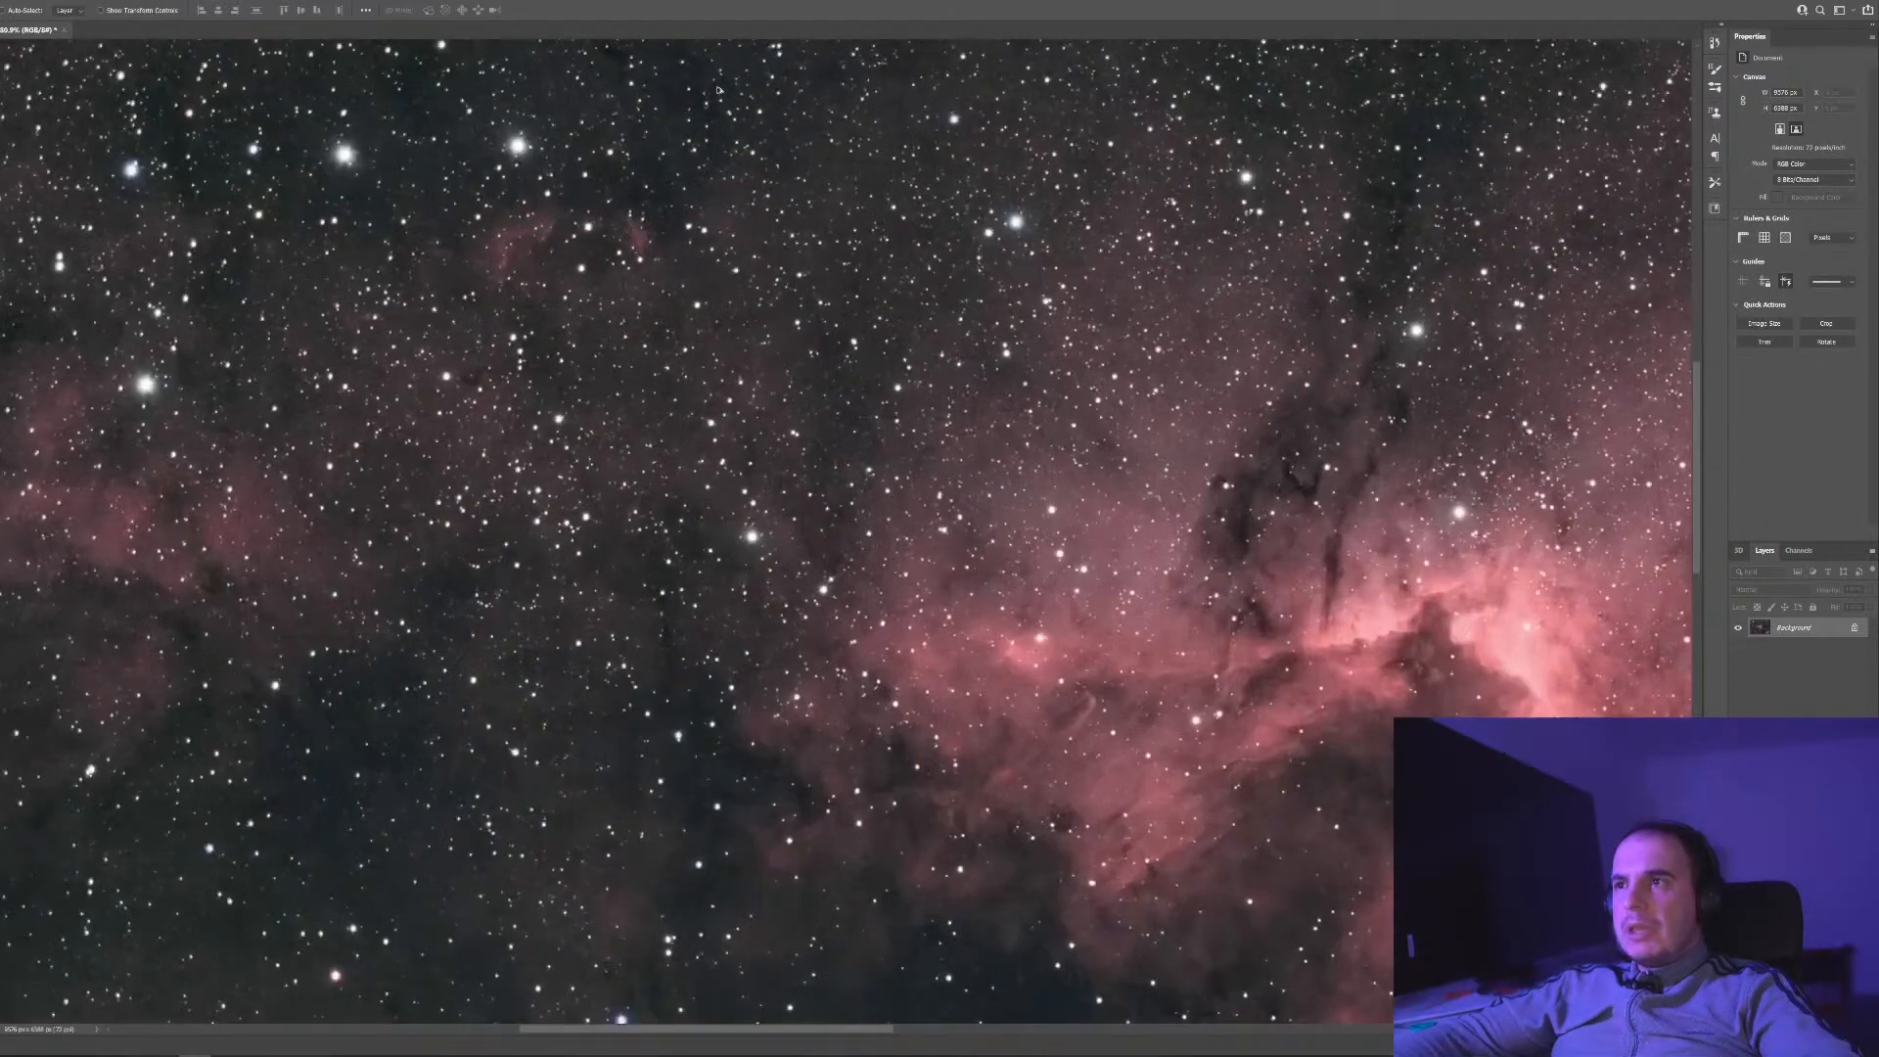
pyautogui.scroll(3, 720, 90)
pyautogui.scroll(-6, 720, 108)
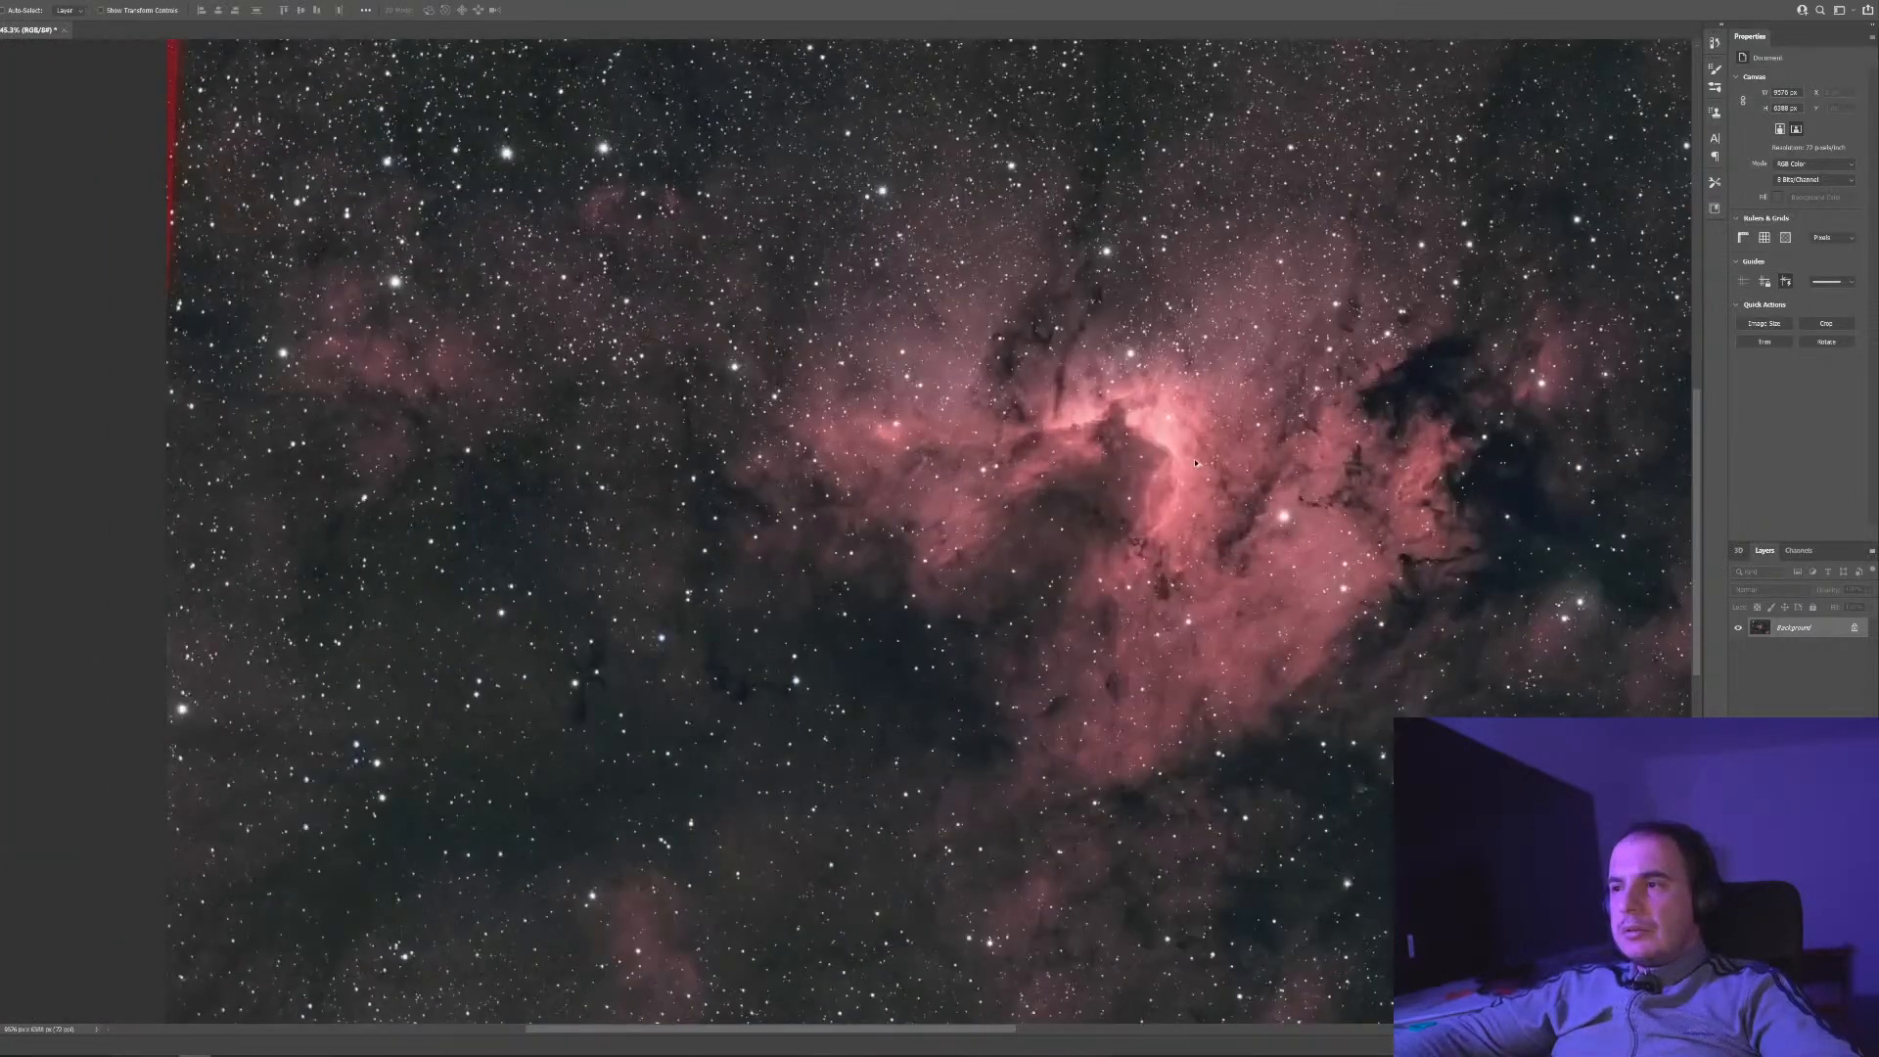
pyautogui.scroll(-3, 1196, 463)
pyautogui.scroll(5, 1302, 419)
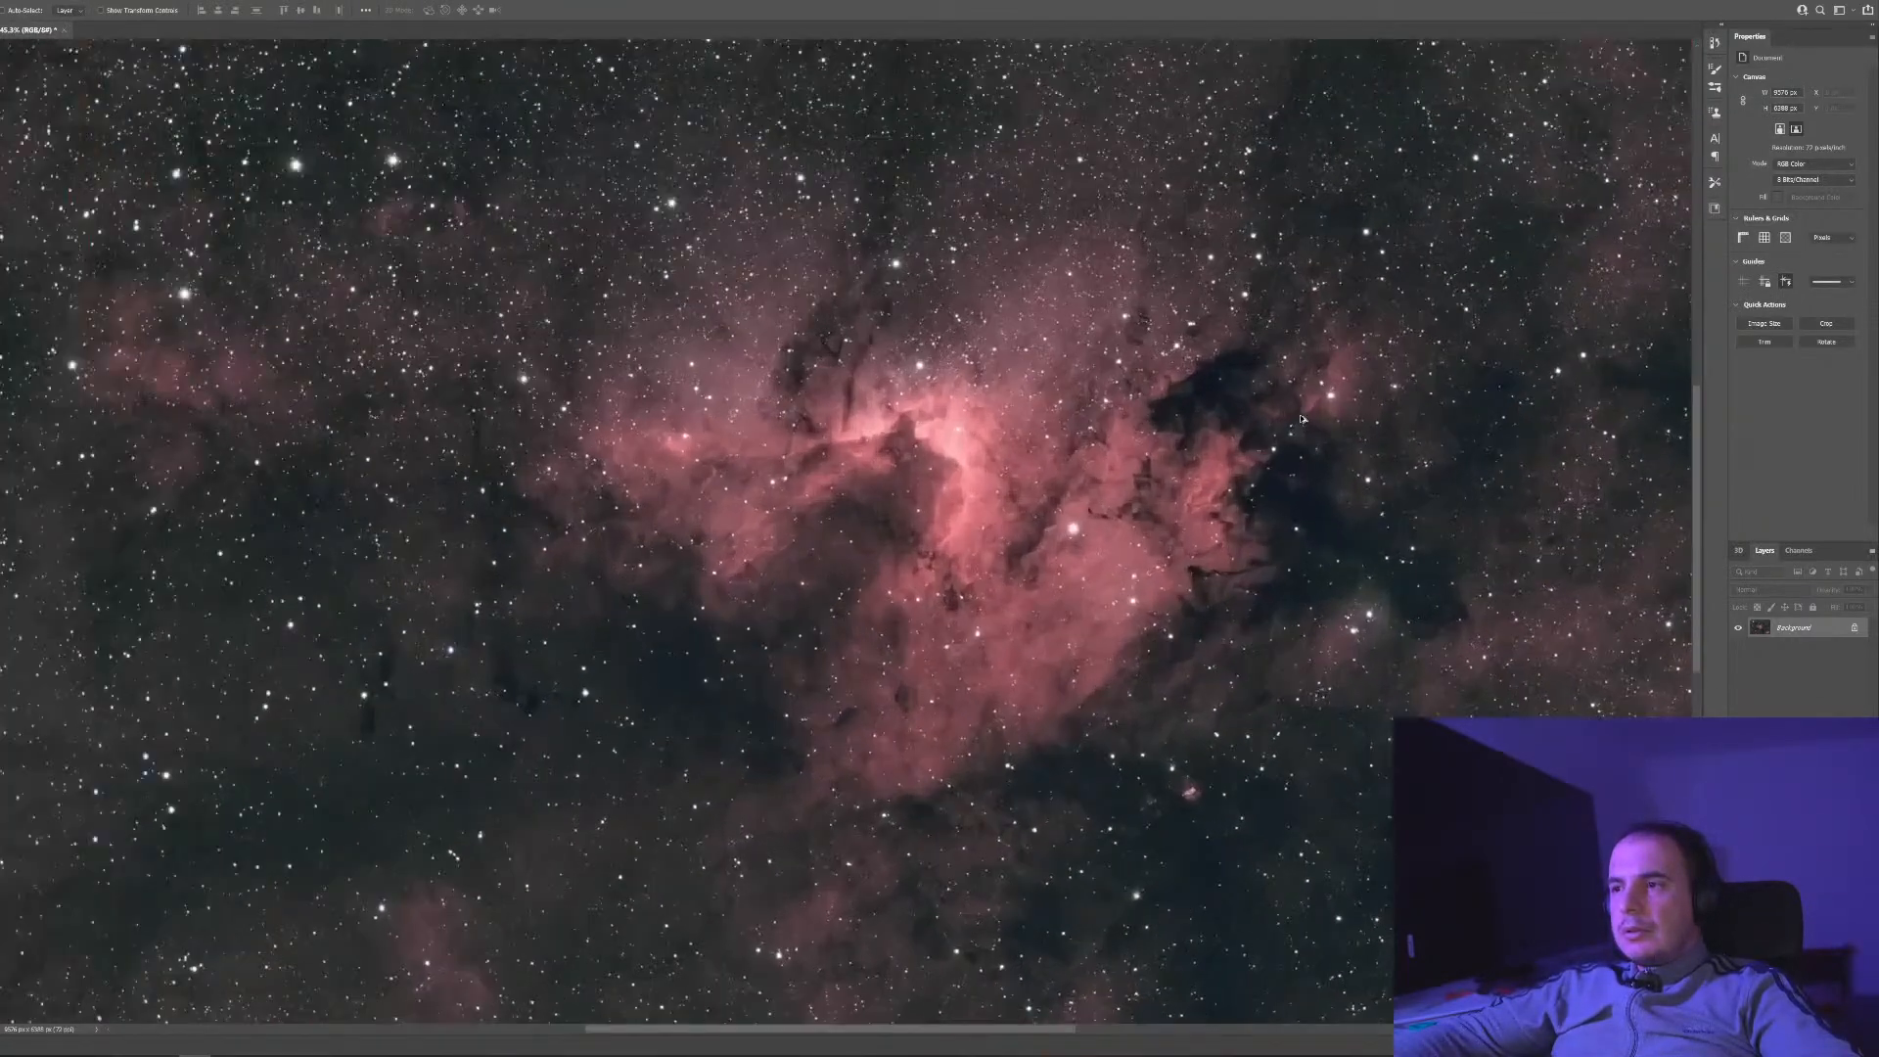
pyautogui.scroll(-3, 352, 497)
pyautogui.scroll(3, 770, 584)
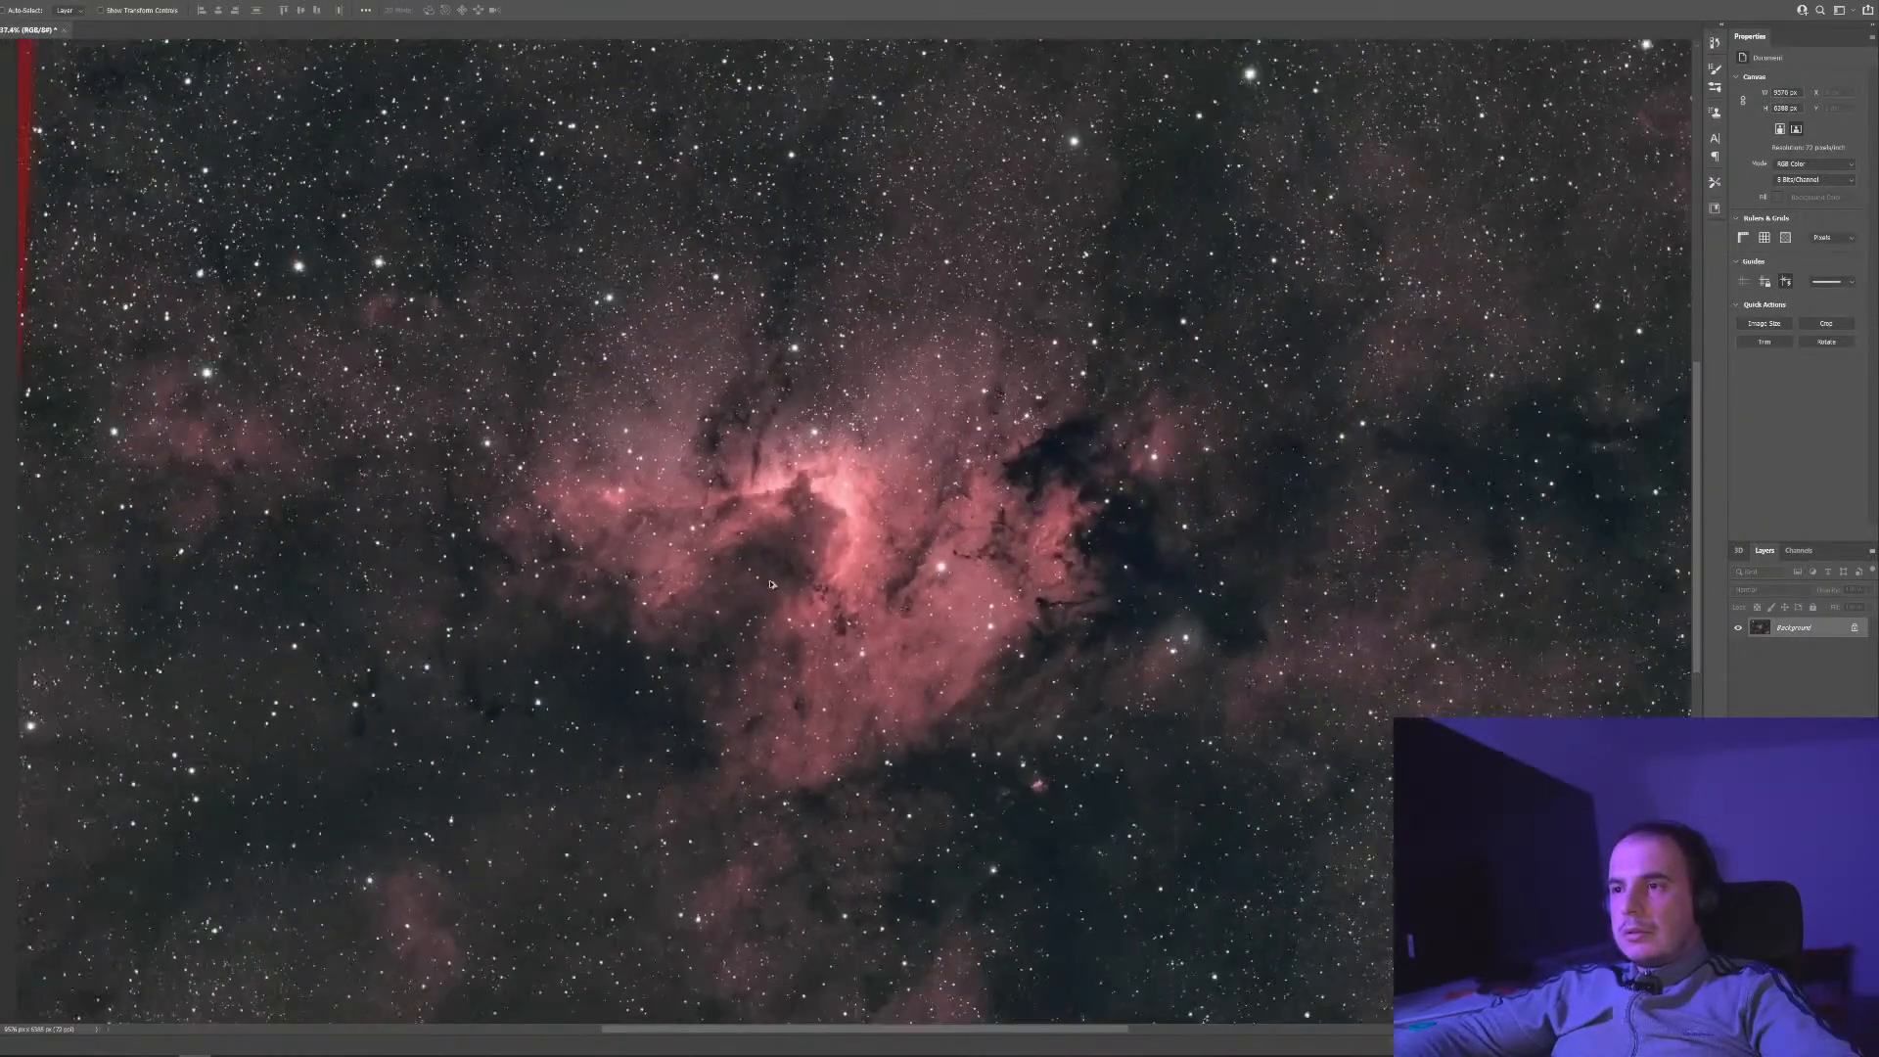
pyautogui.scroll(3, 876, 607)
pyautogui.scroll(-4, 856, 520)
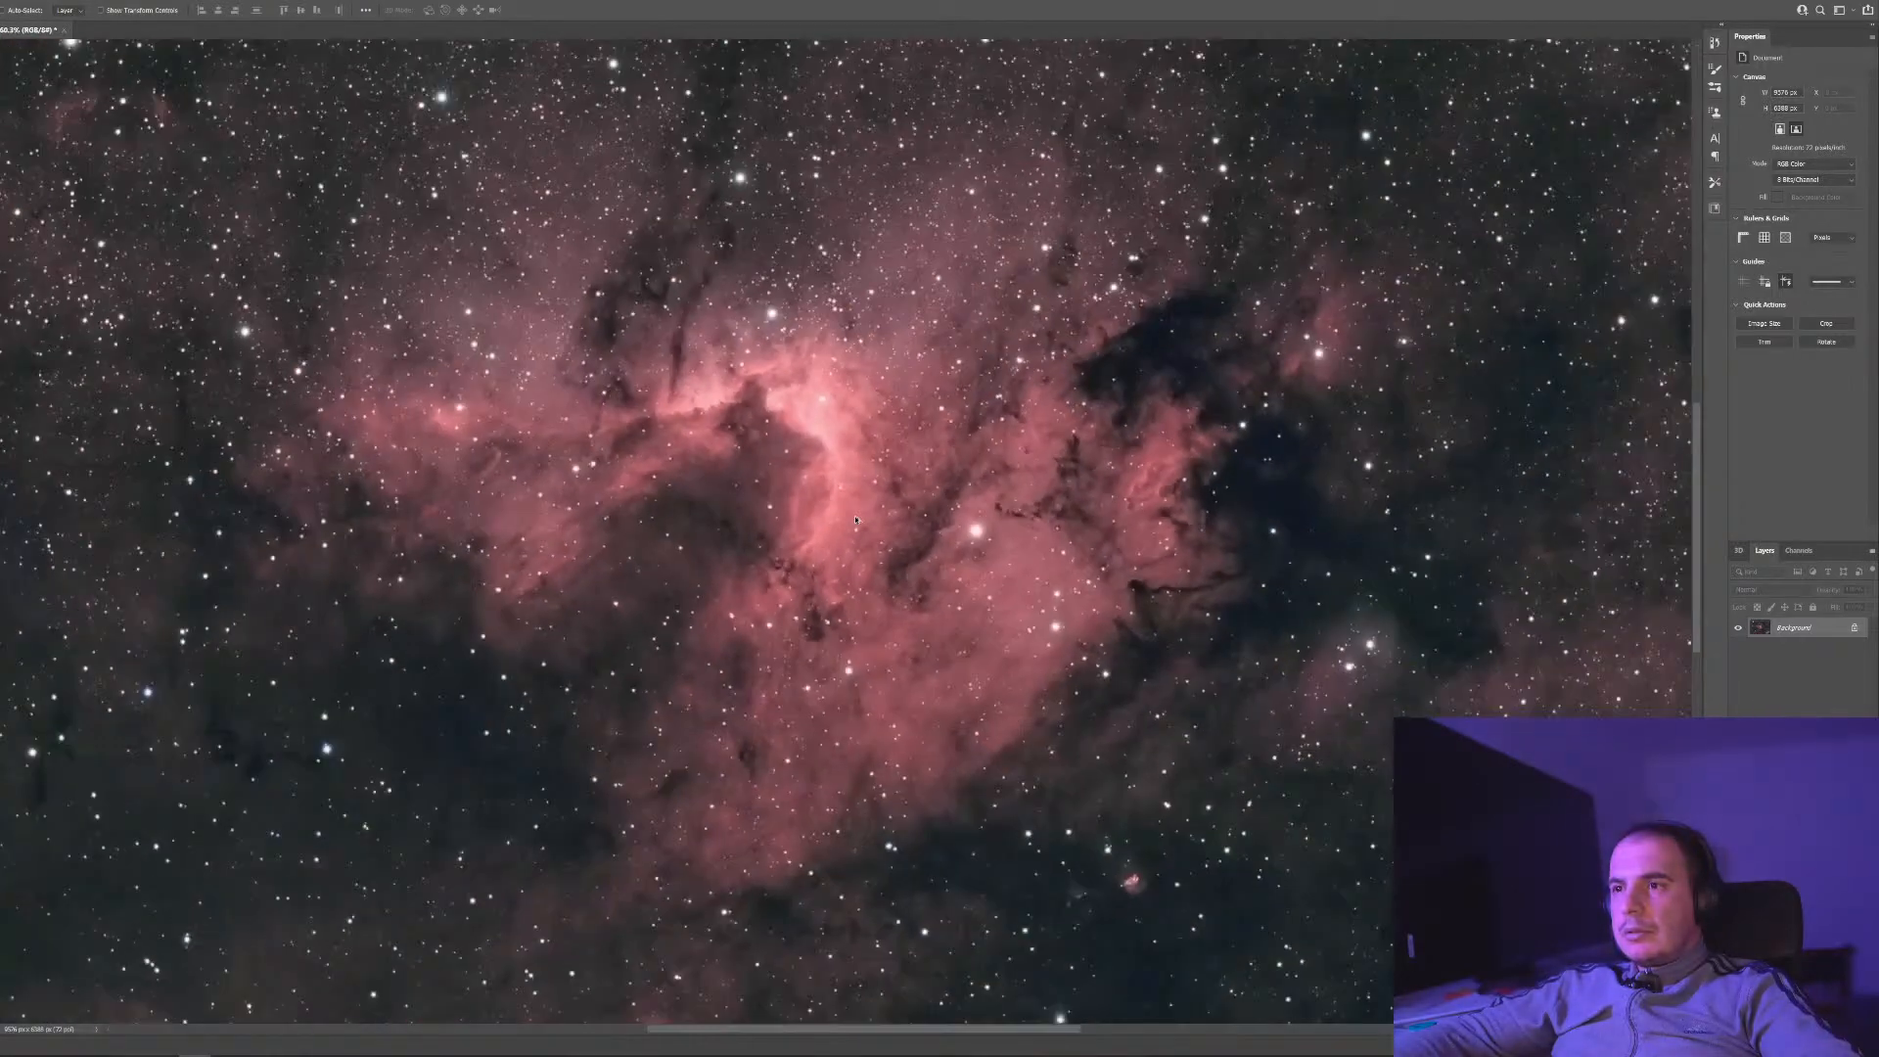
pyautogui.scroll(-1, 856, 520)
# Start a new Hue/Saturation adjustment and set the Reds to hue +2 and saturation +18
pyautogui.click(2, 1)
pyautogui.moveTo(2, 1)
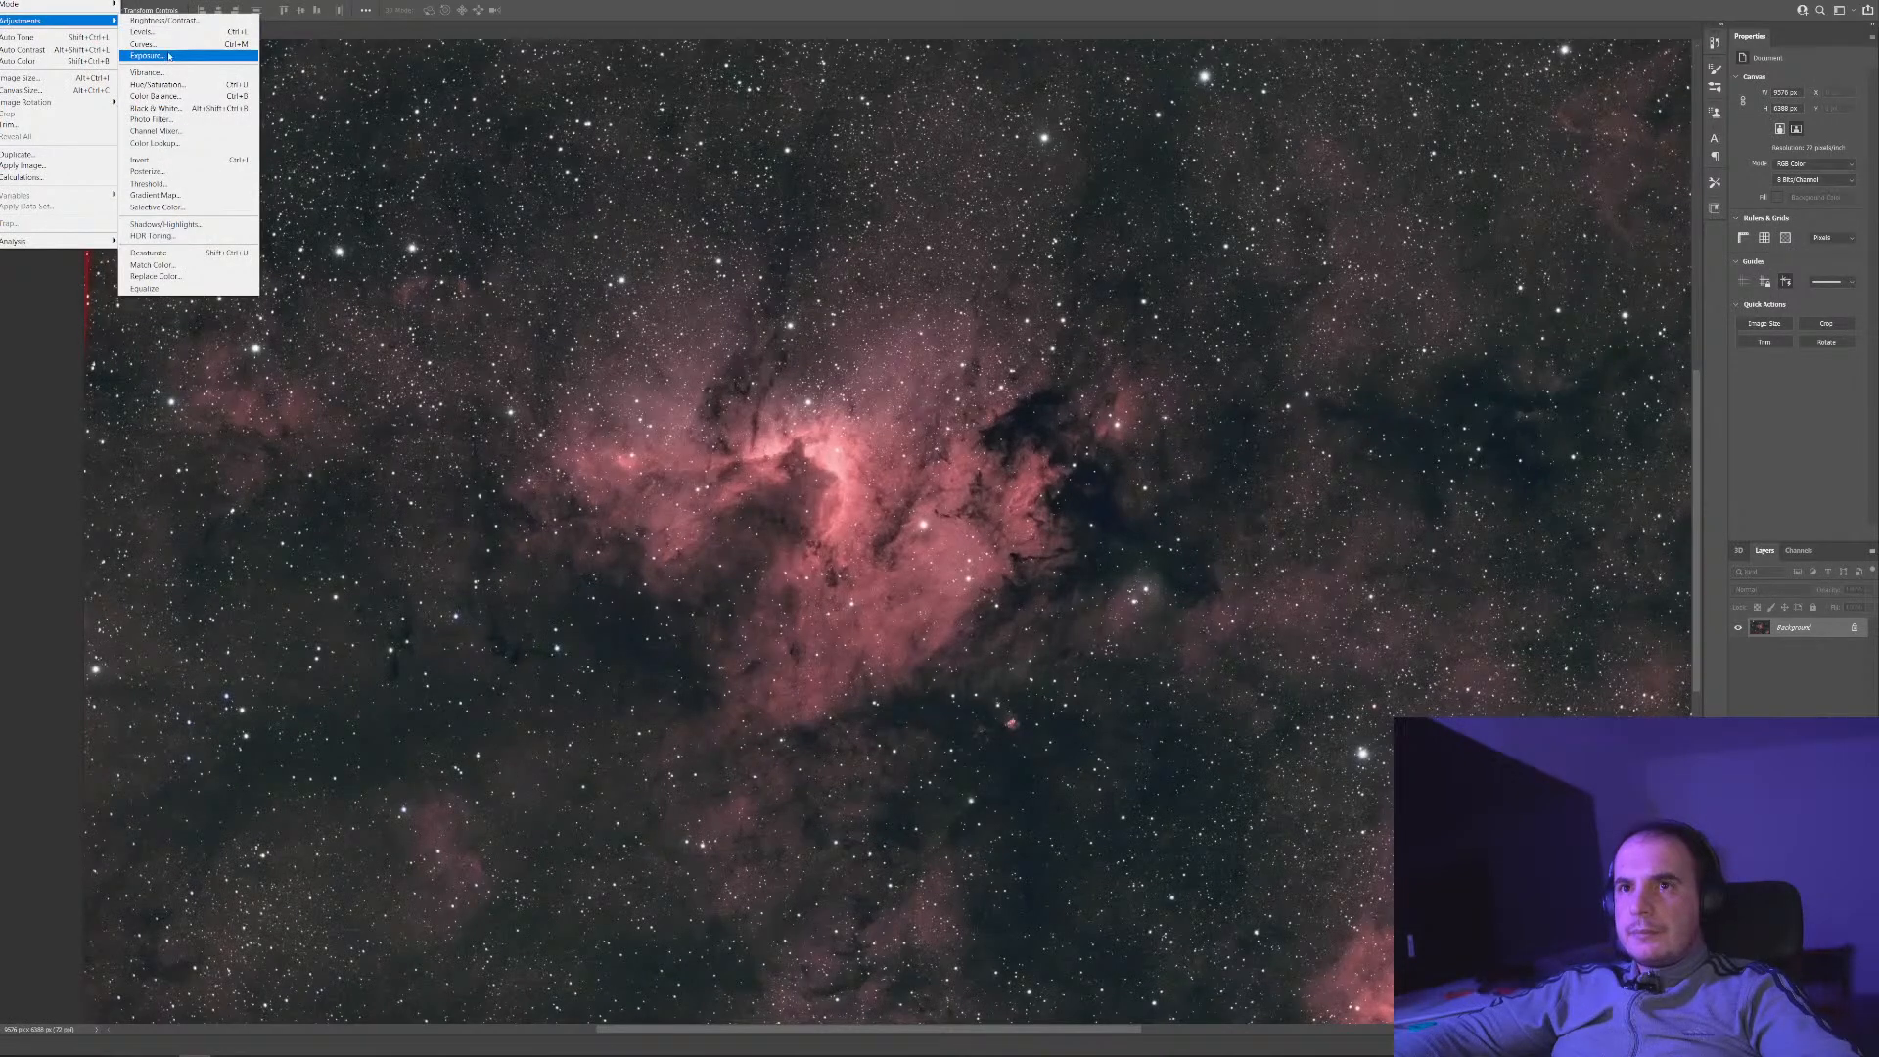
pyautogui.click(157, 85)
pyautogui.click(1238, 344)
pyautogui.click(1236, 370)
pyautogui.moveTo(1295, 415); pyautogui.dragTo(1297, 385)
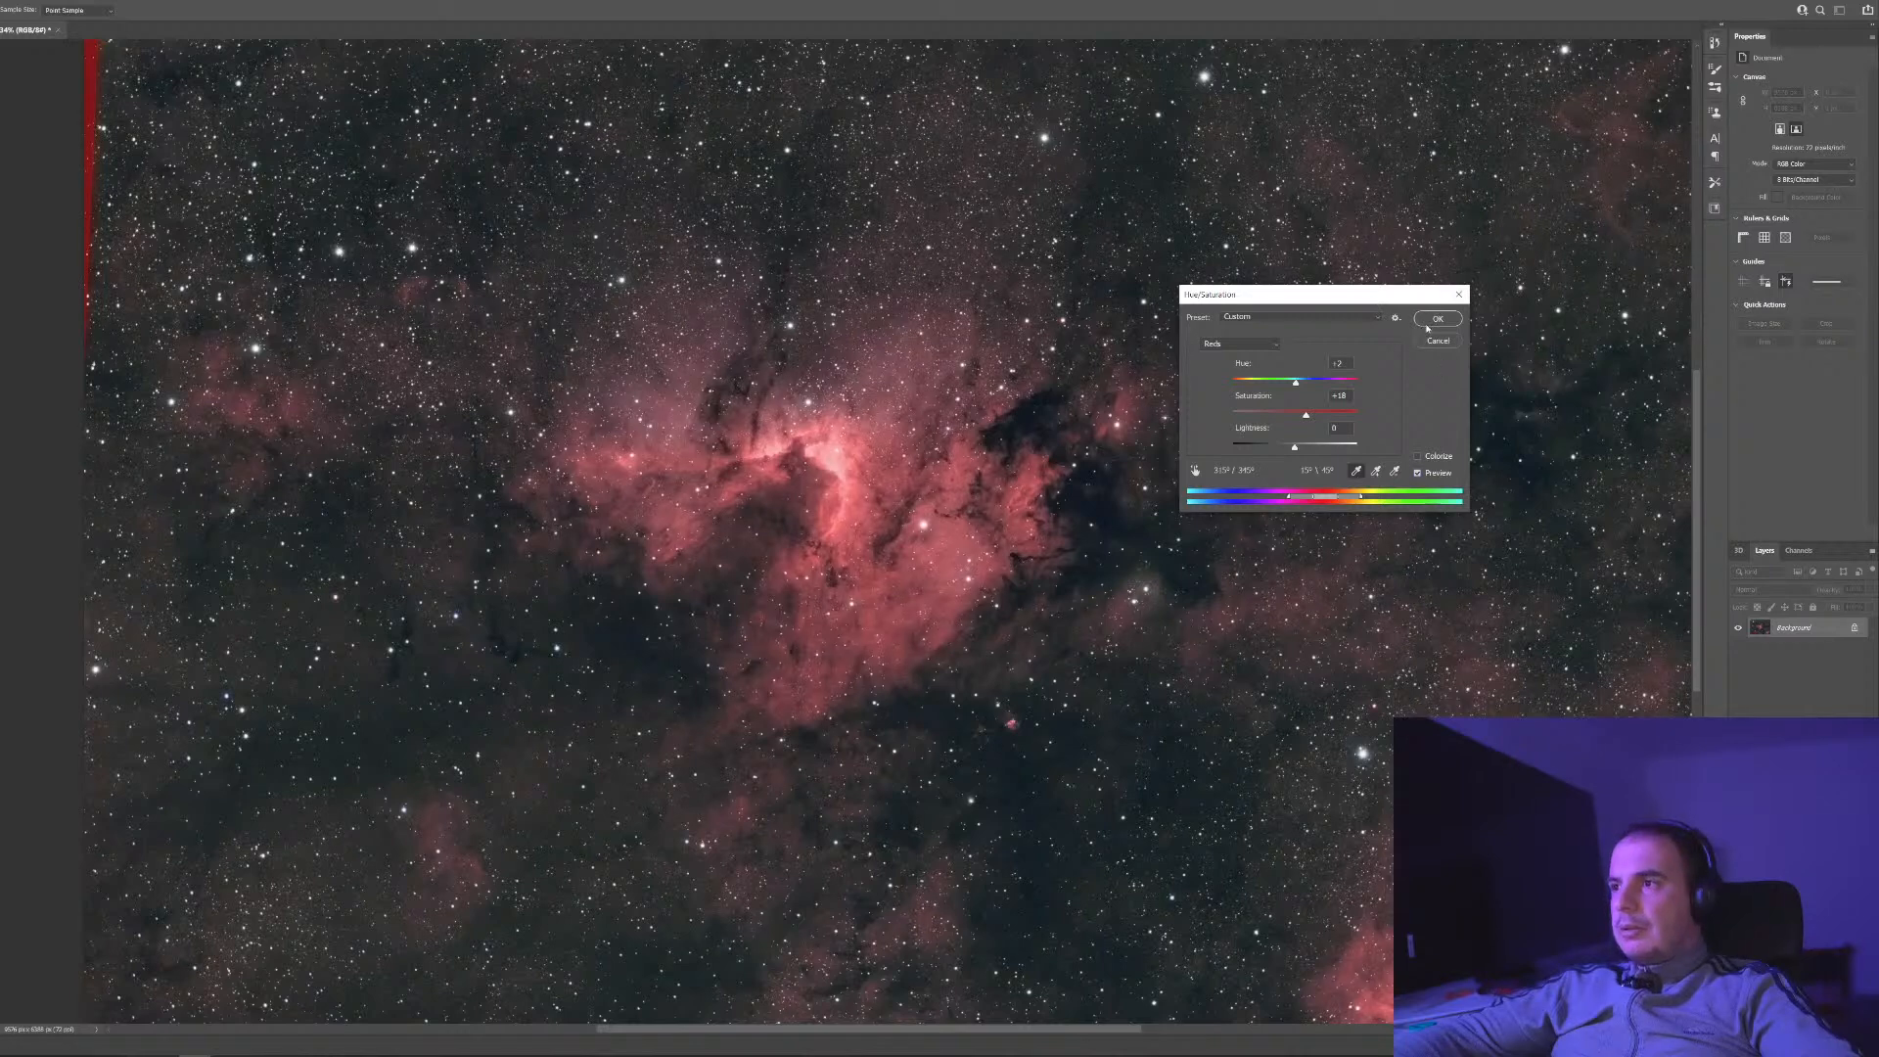
# Select the Magentas range, try its hue at -180 and +180 and its saturation at +100, and reset the saturation to 0
pyautogui.click(1247, 346)
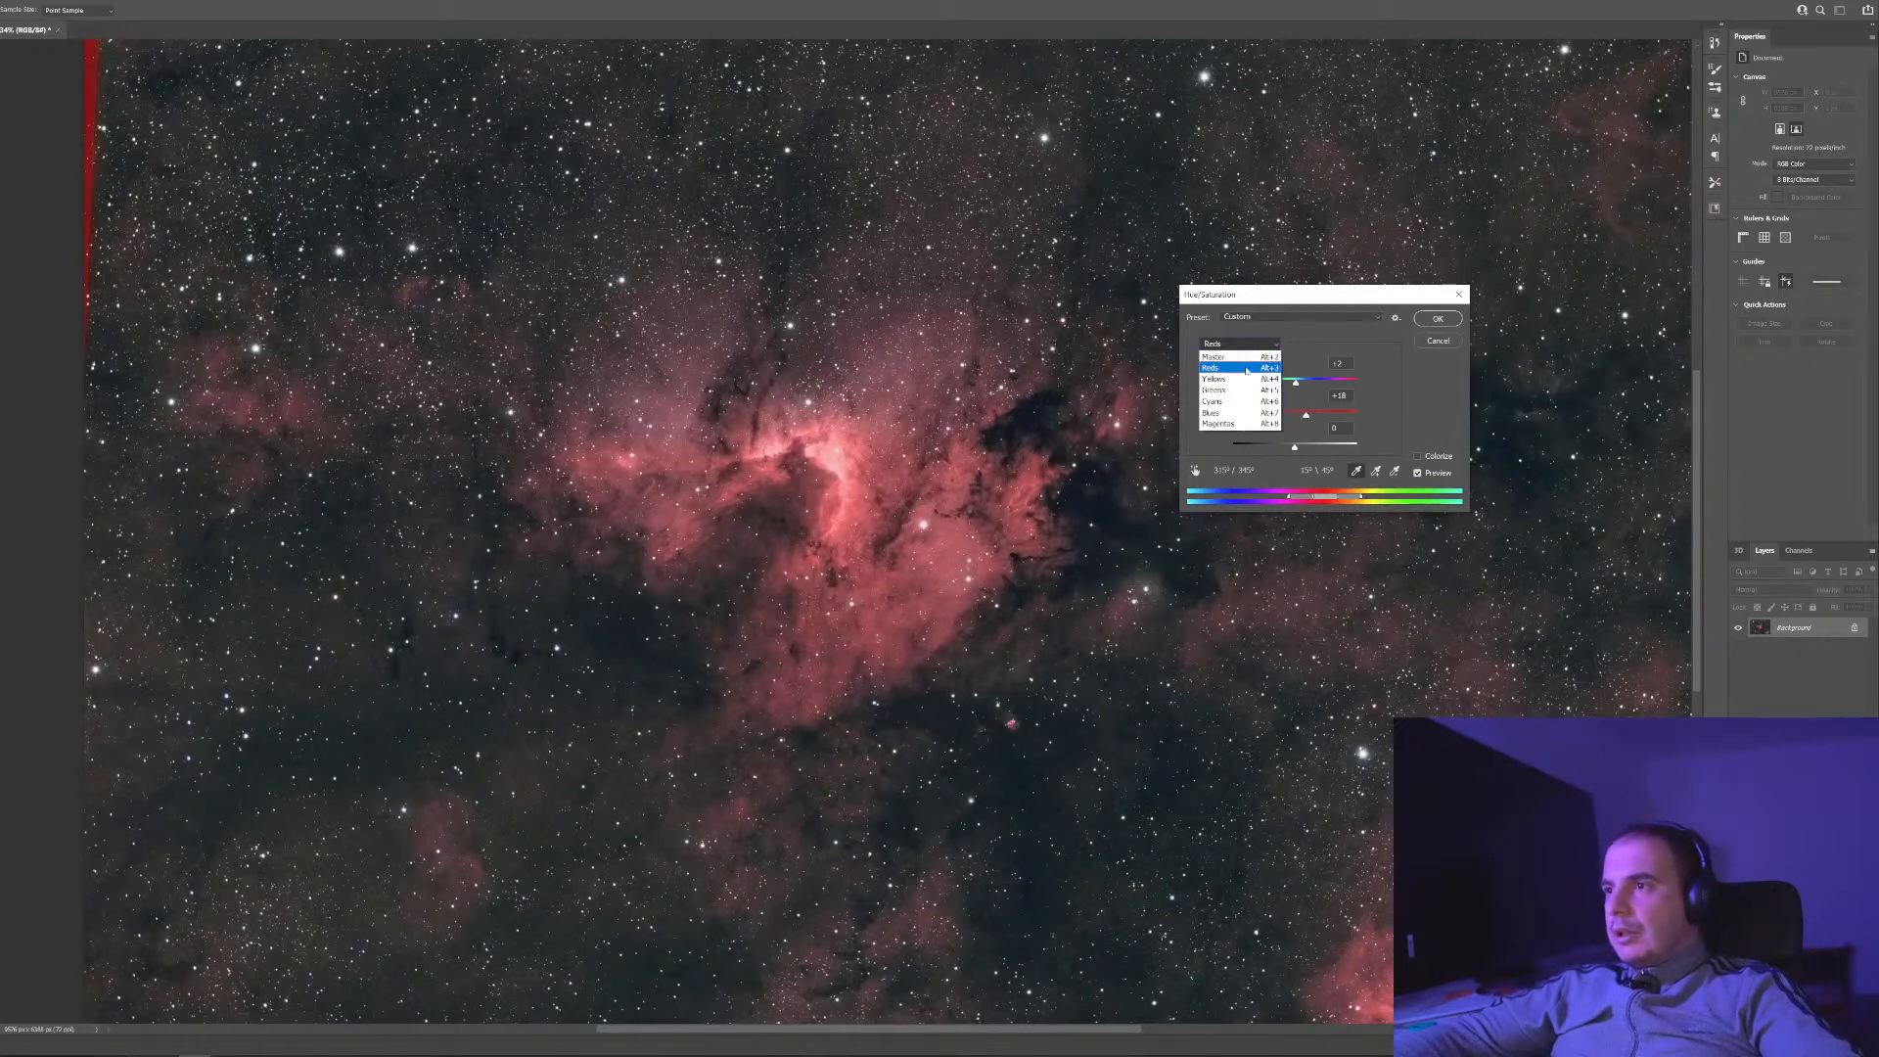
pyautogui.click(1219, 424)
pyautogui.moveTo(1300, 382); pyautogui.dragTo(1363, 389)
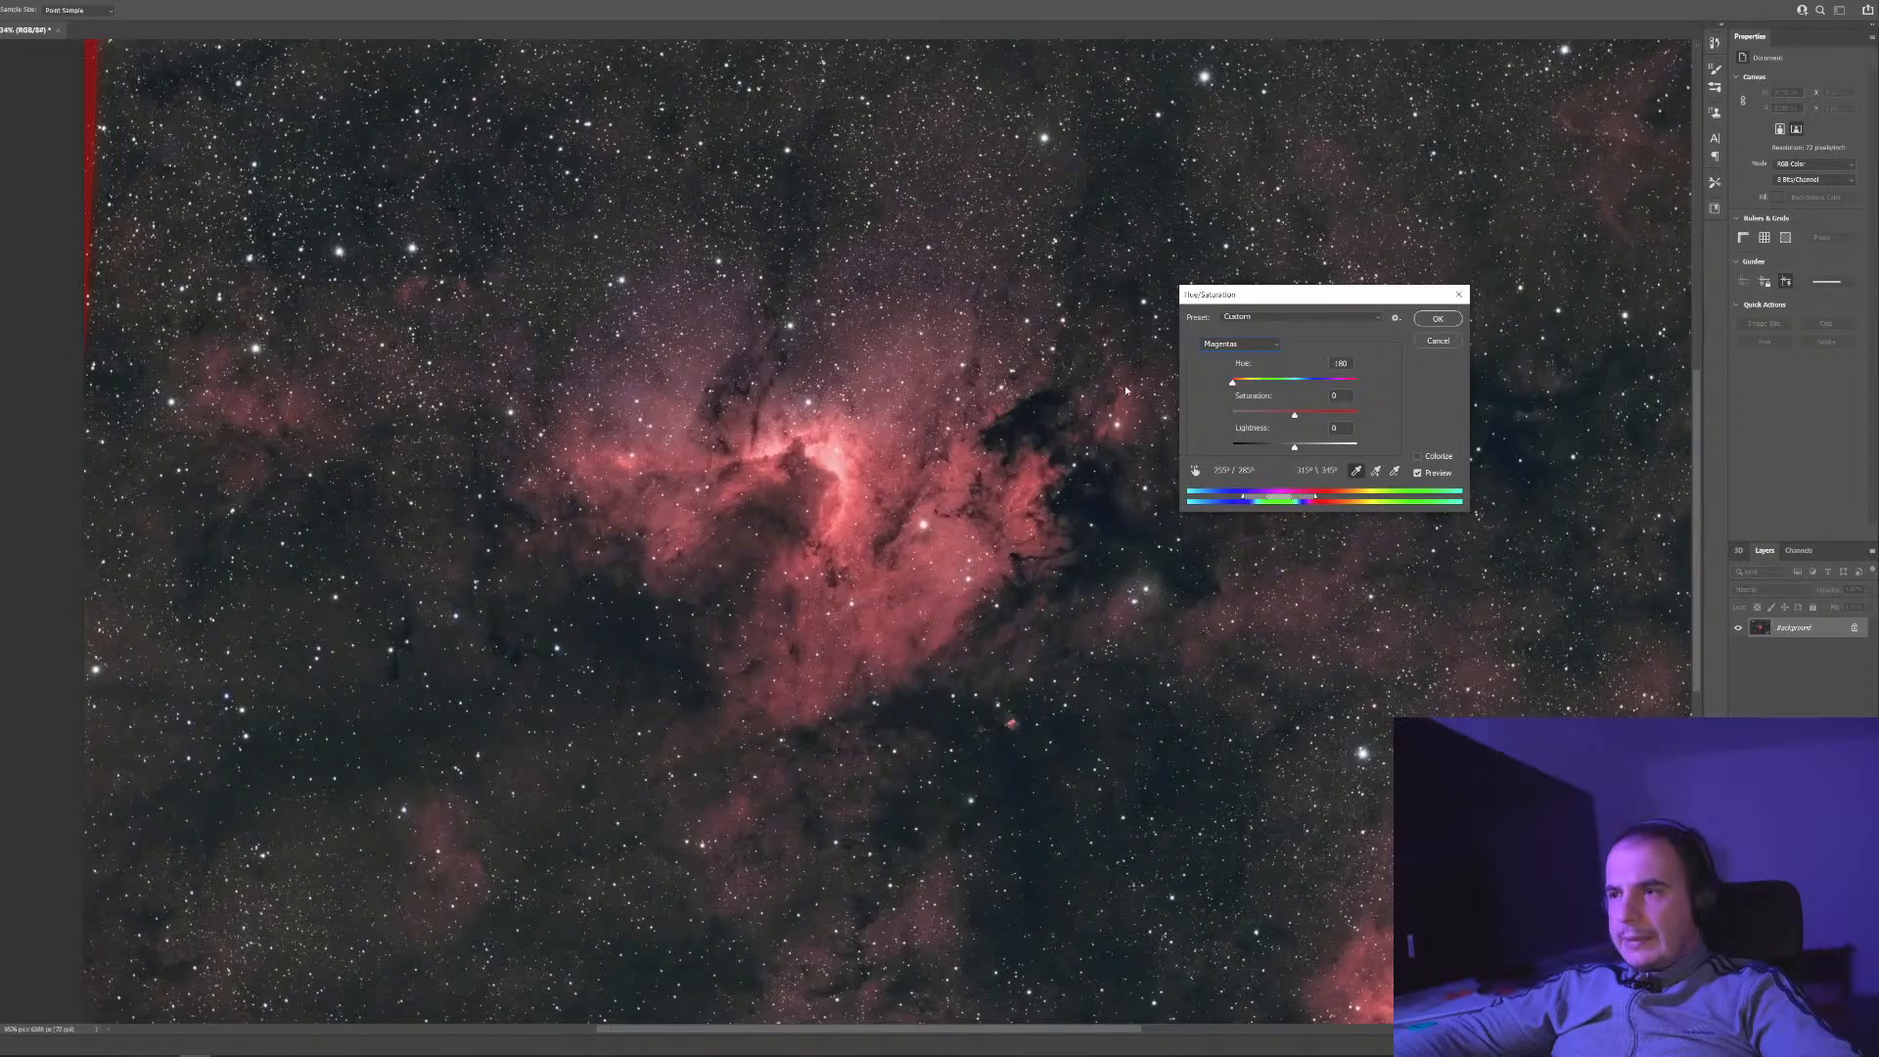
pyautogui.moveTo(1127, 391); pyautogui.dragTo(1459, 418)
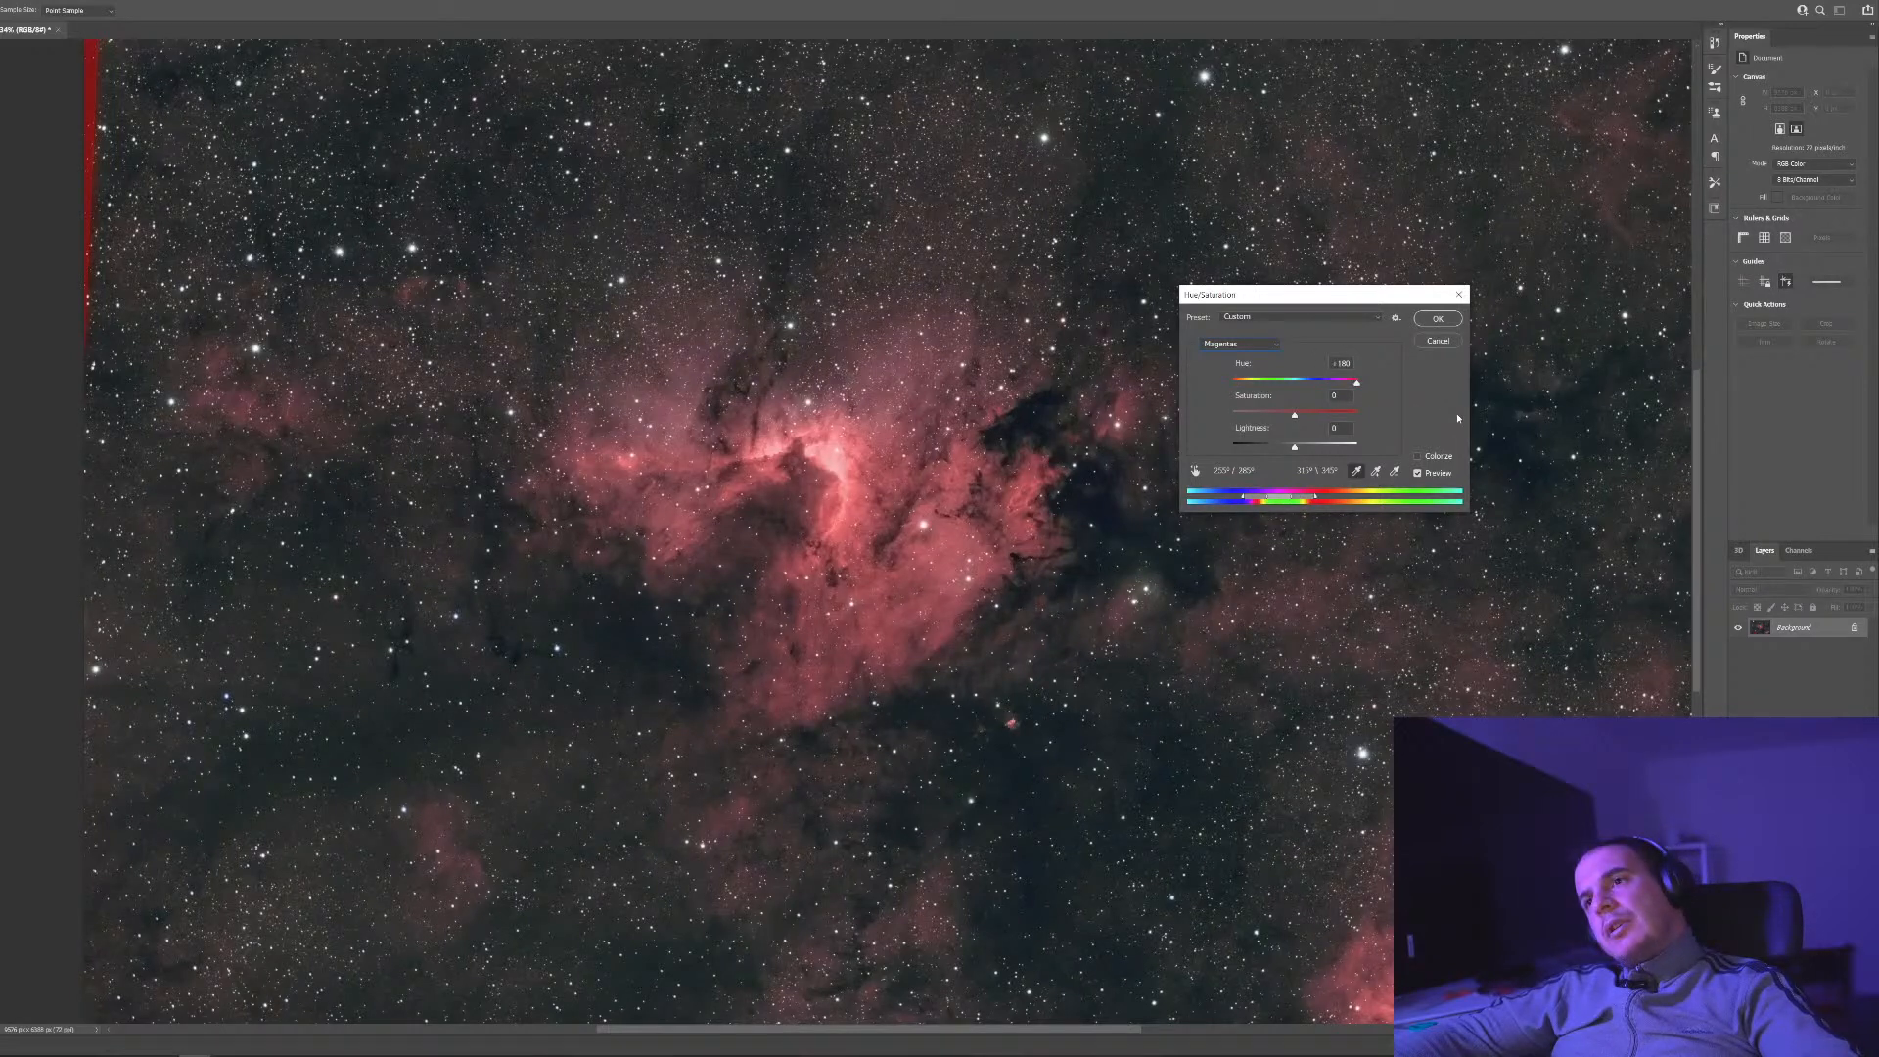
pyautogui.moveTo(1223, 440); pyautogui.dragTo(1319, 447)
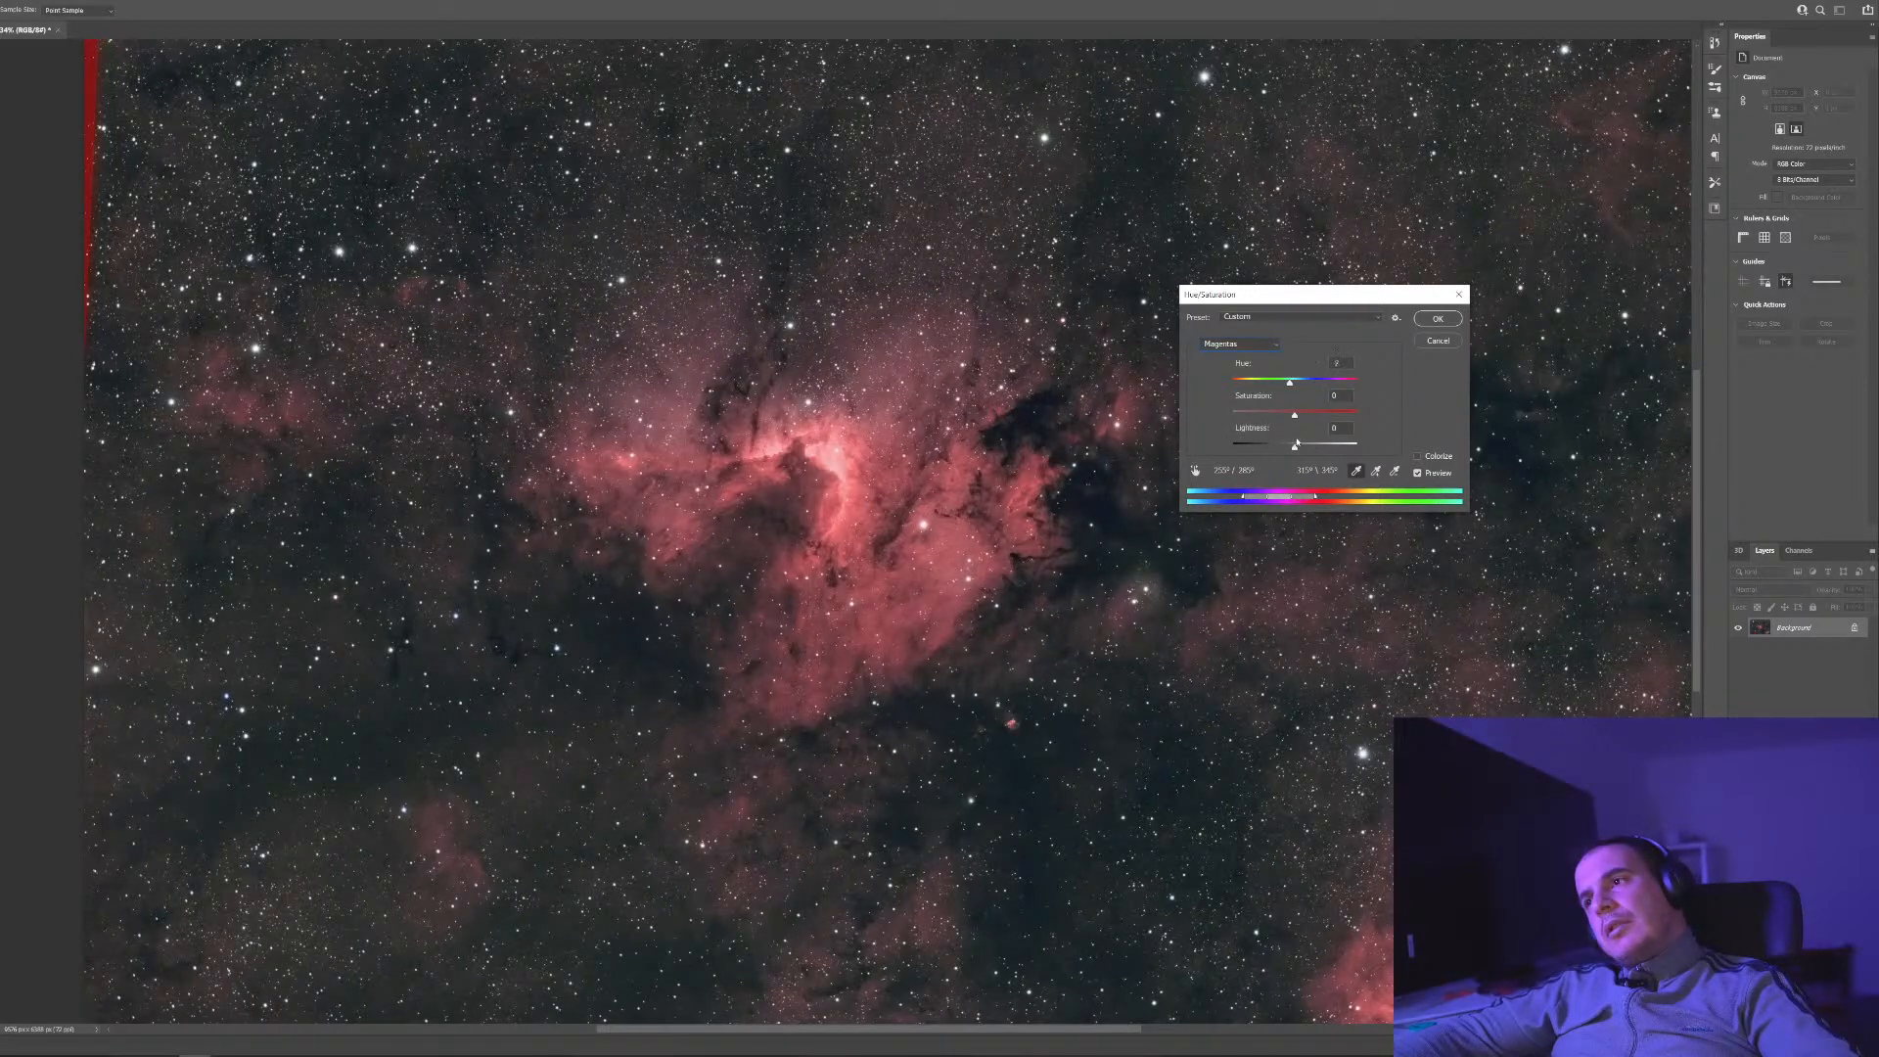
pyautogui.moveTo(1346, 426); pyautogui.dragTo(1358, 430)
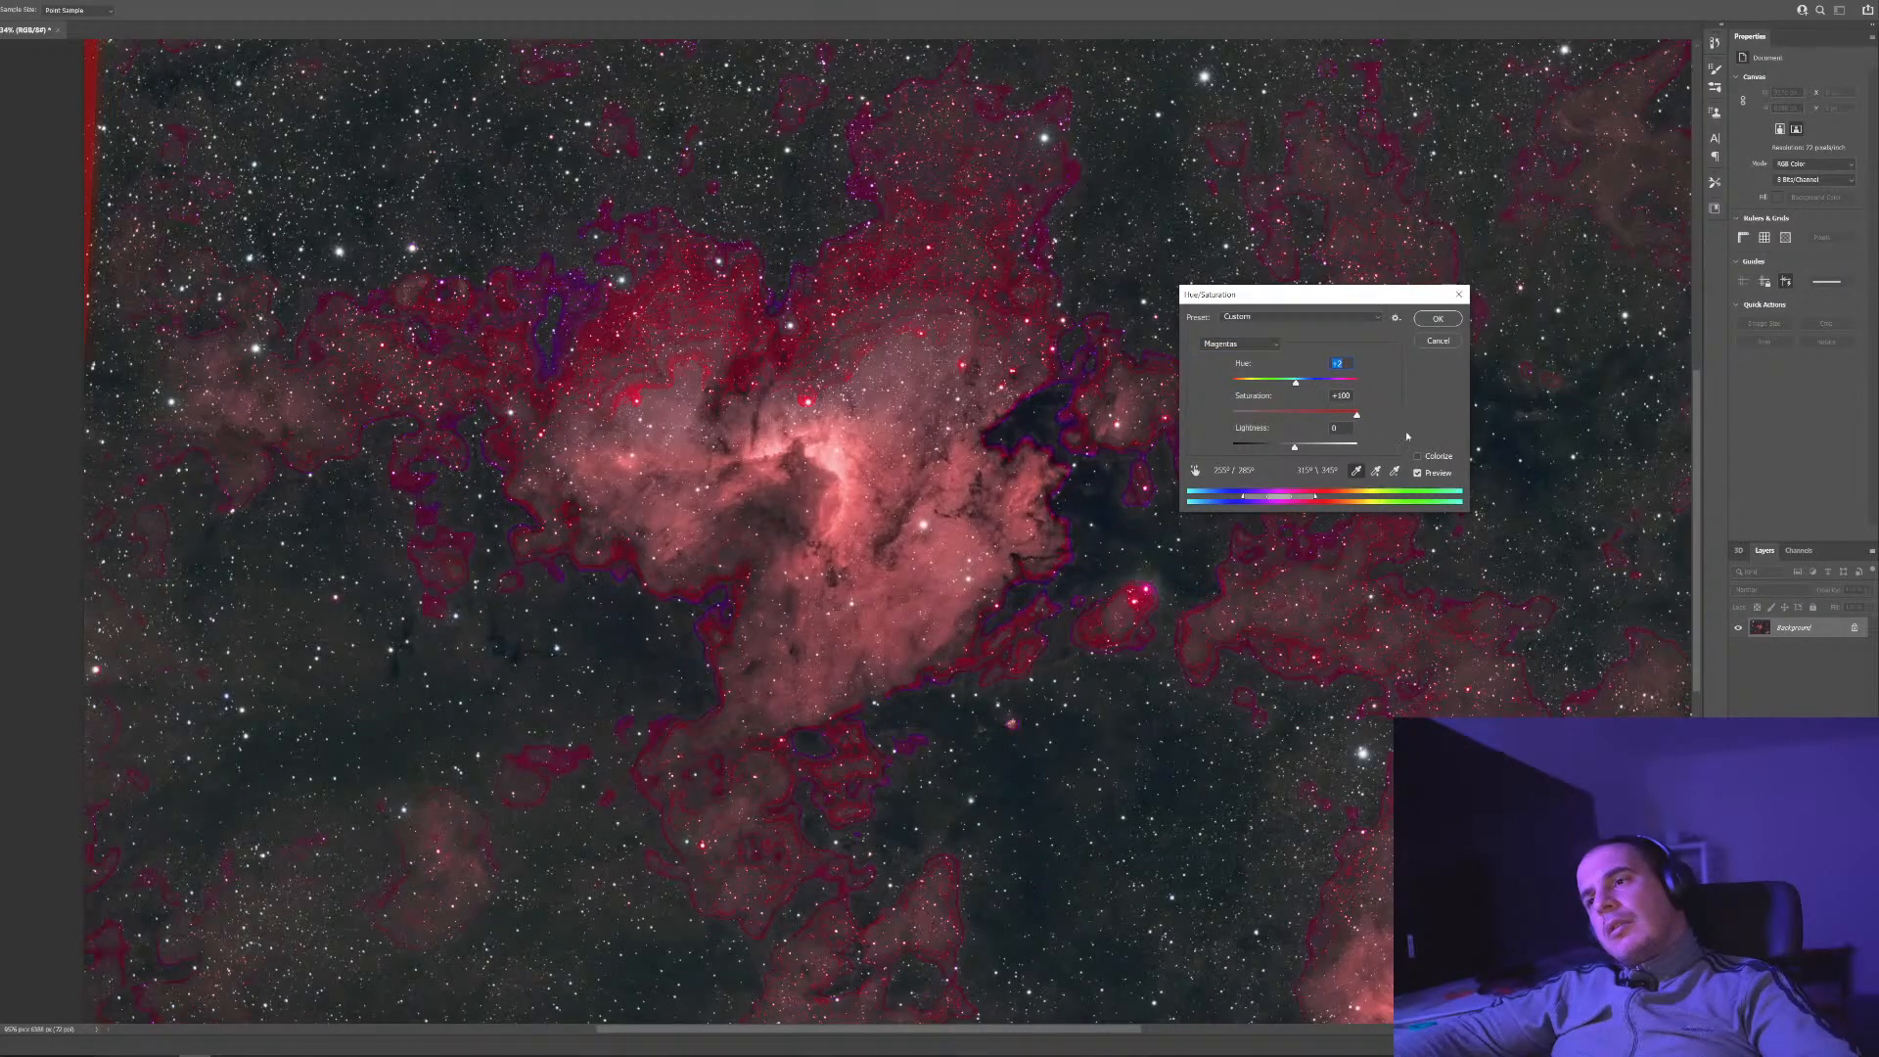
pyautogui.press('Tab')
pyautogui.write('0')
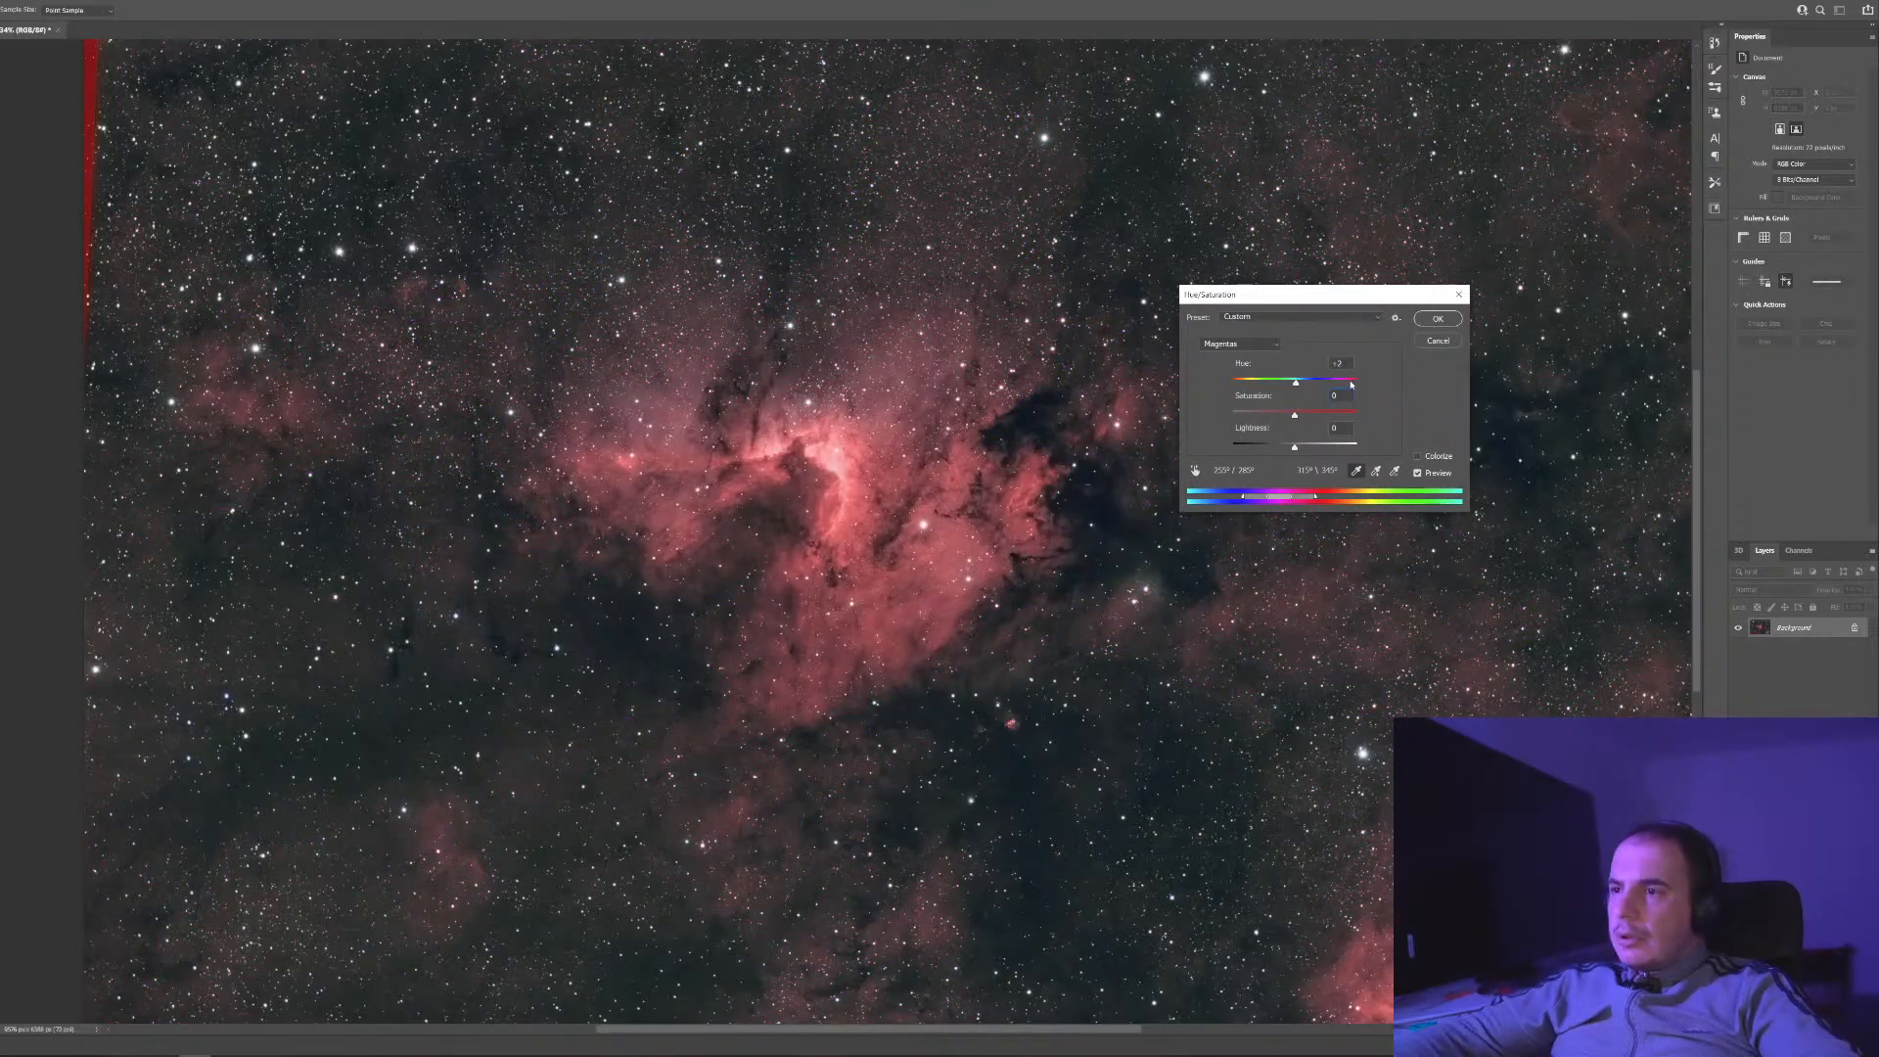
# Settle the Magentas hue on a moderate negative shift, try its lightness at +31, and reset the lightness to 0
pyautogui.moveTo(1328, 383); pyautogui.dragTo(1256, 381)
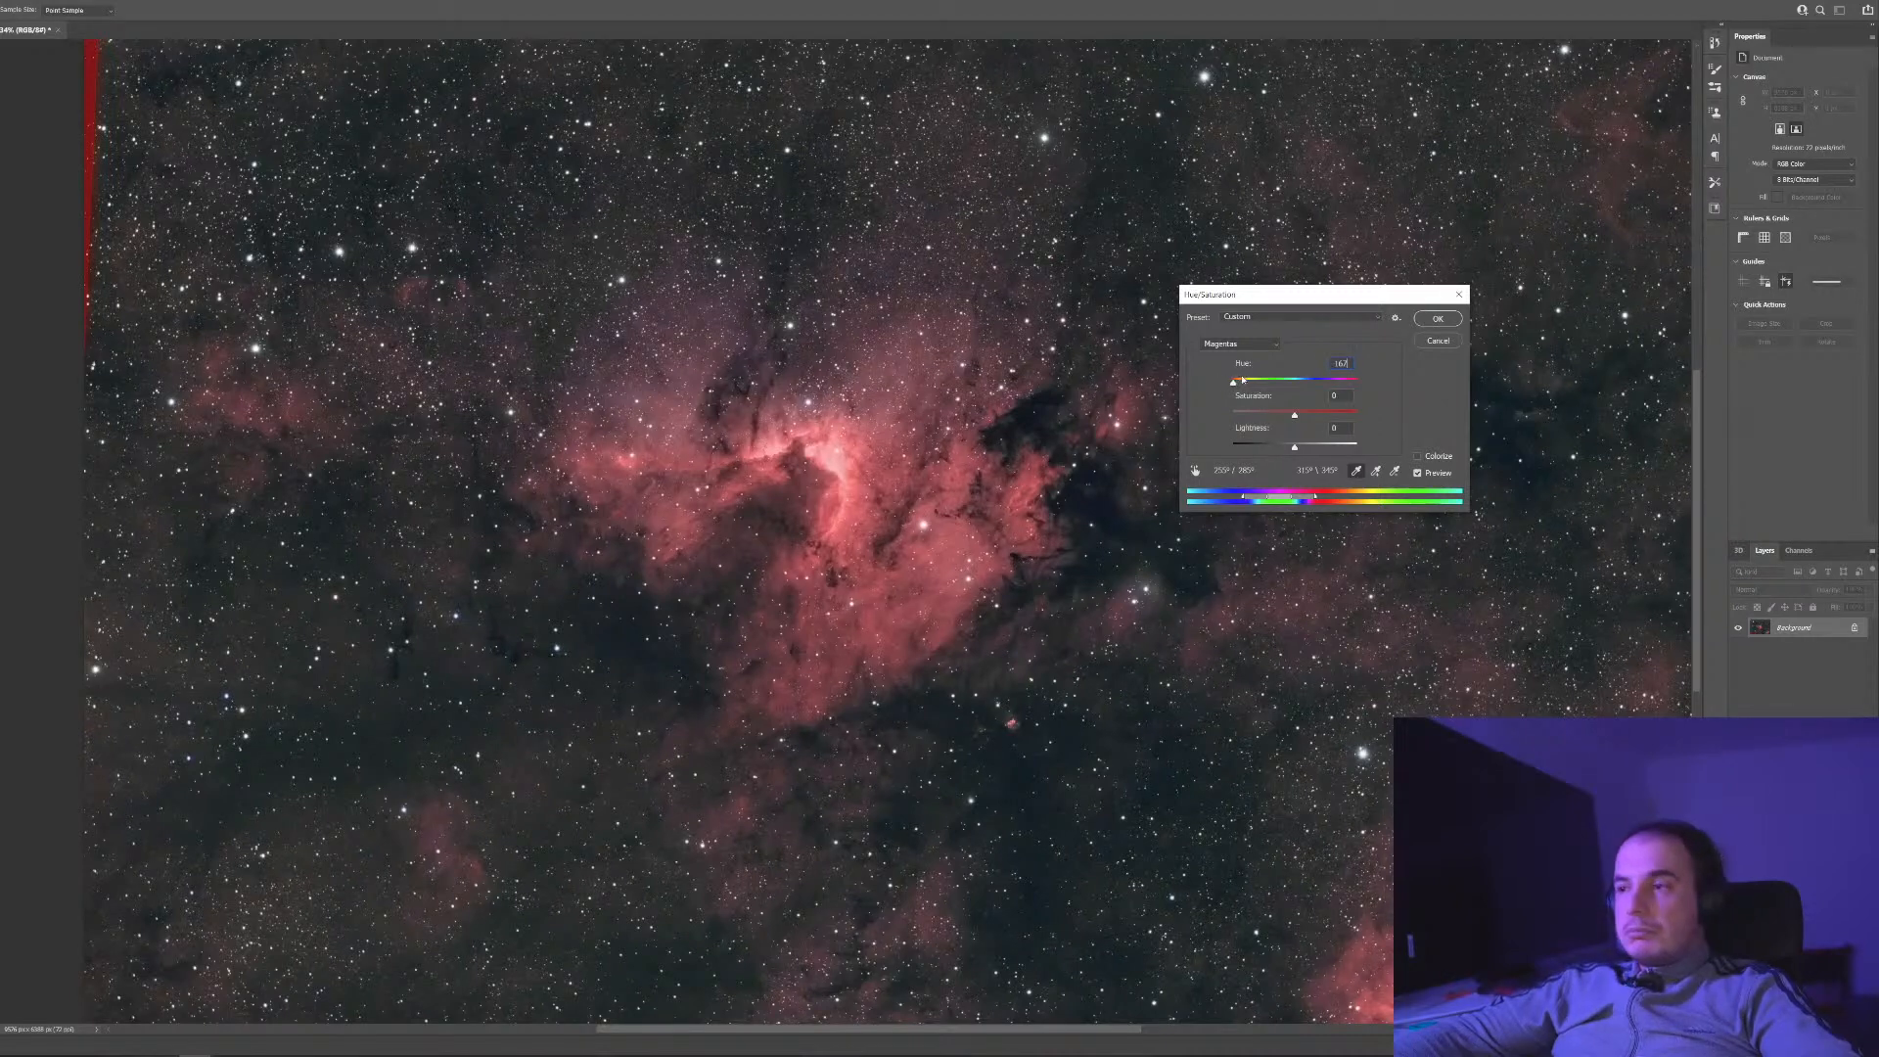
pyautogui.moveTo(1232, 381); pyautogui.dragTo(1269, 381)
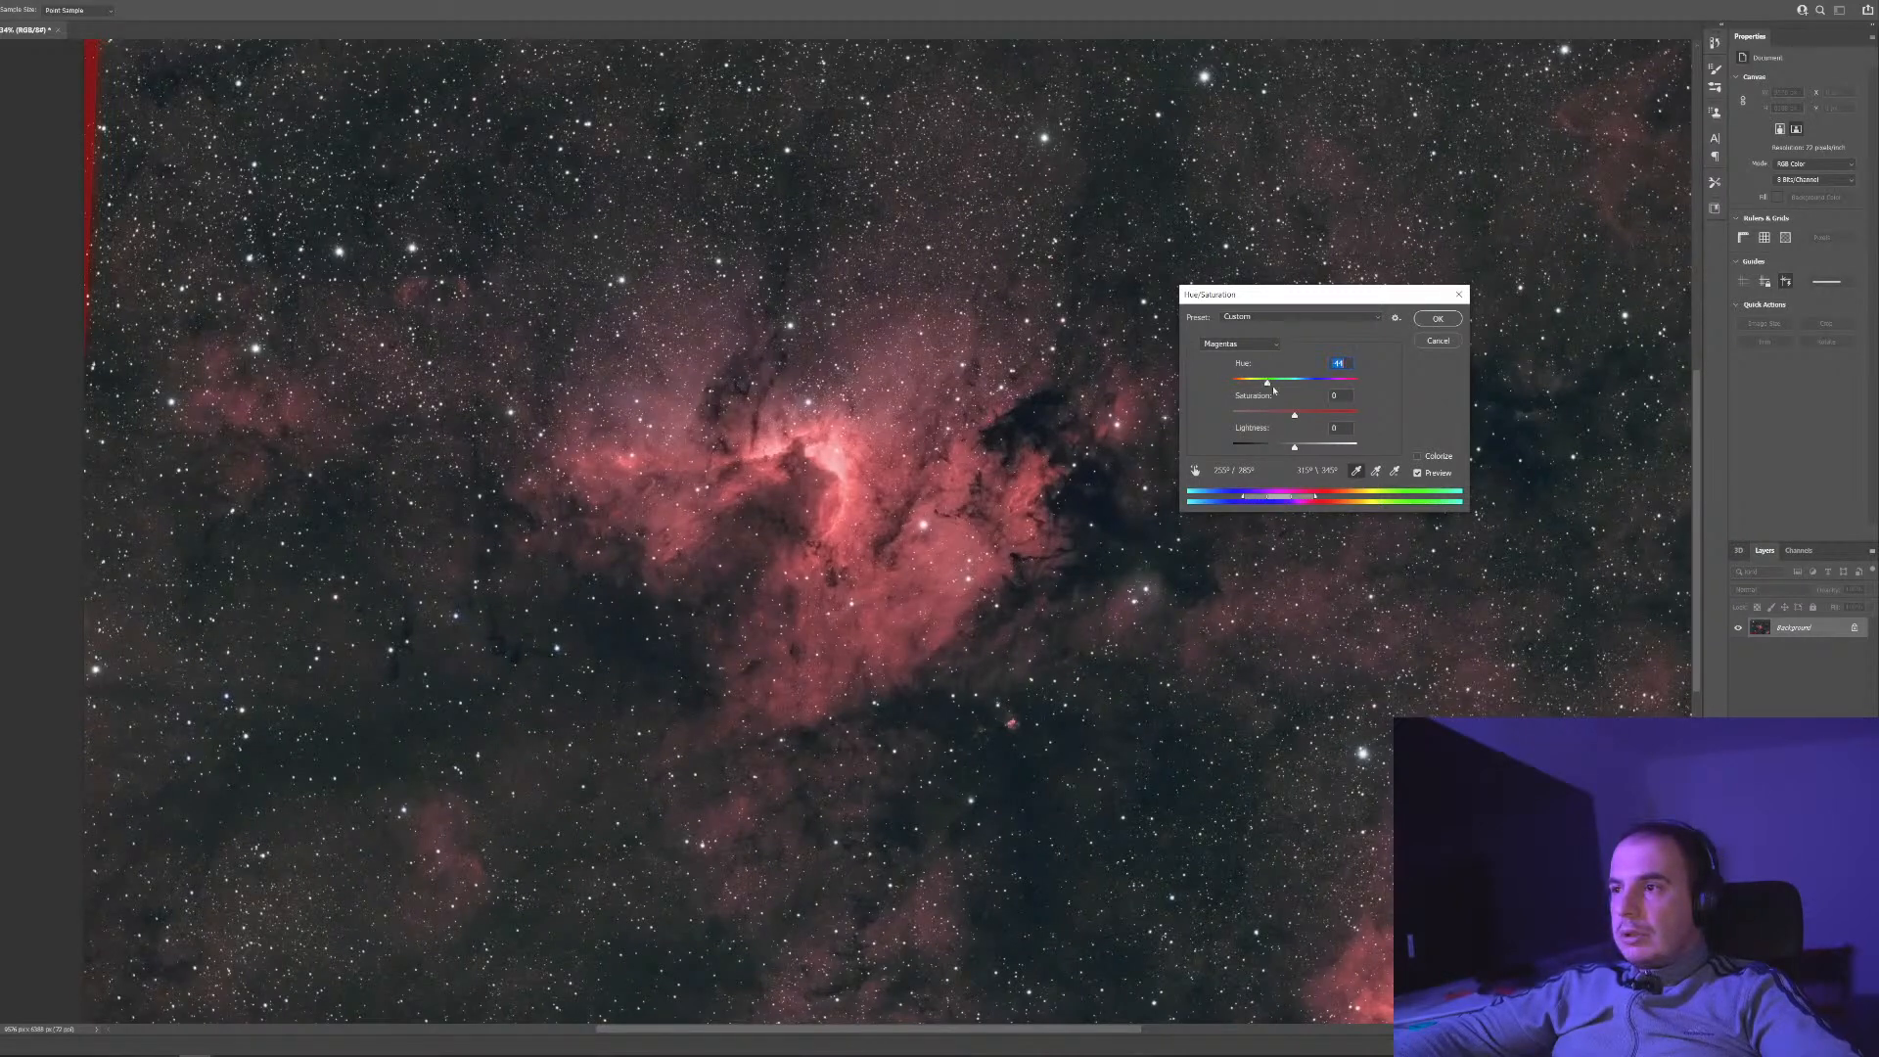
pyautogui.moveTo(1316, 449)
pyautogui.mouseDown()
pyautogui.moveTo(1356, 458)
pyautogui.moveTo(1292, 448)
pyautogui.moveTo(1314, 449)
pyautogui.mouseUp()
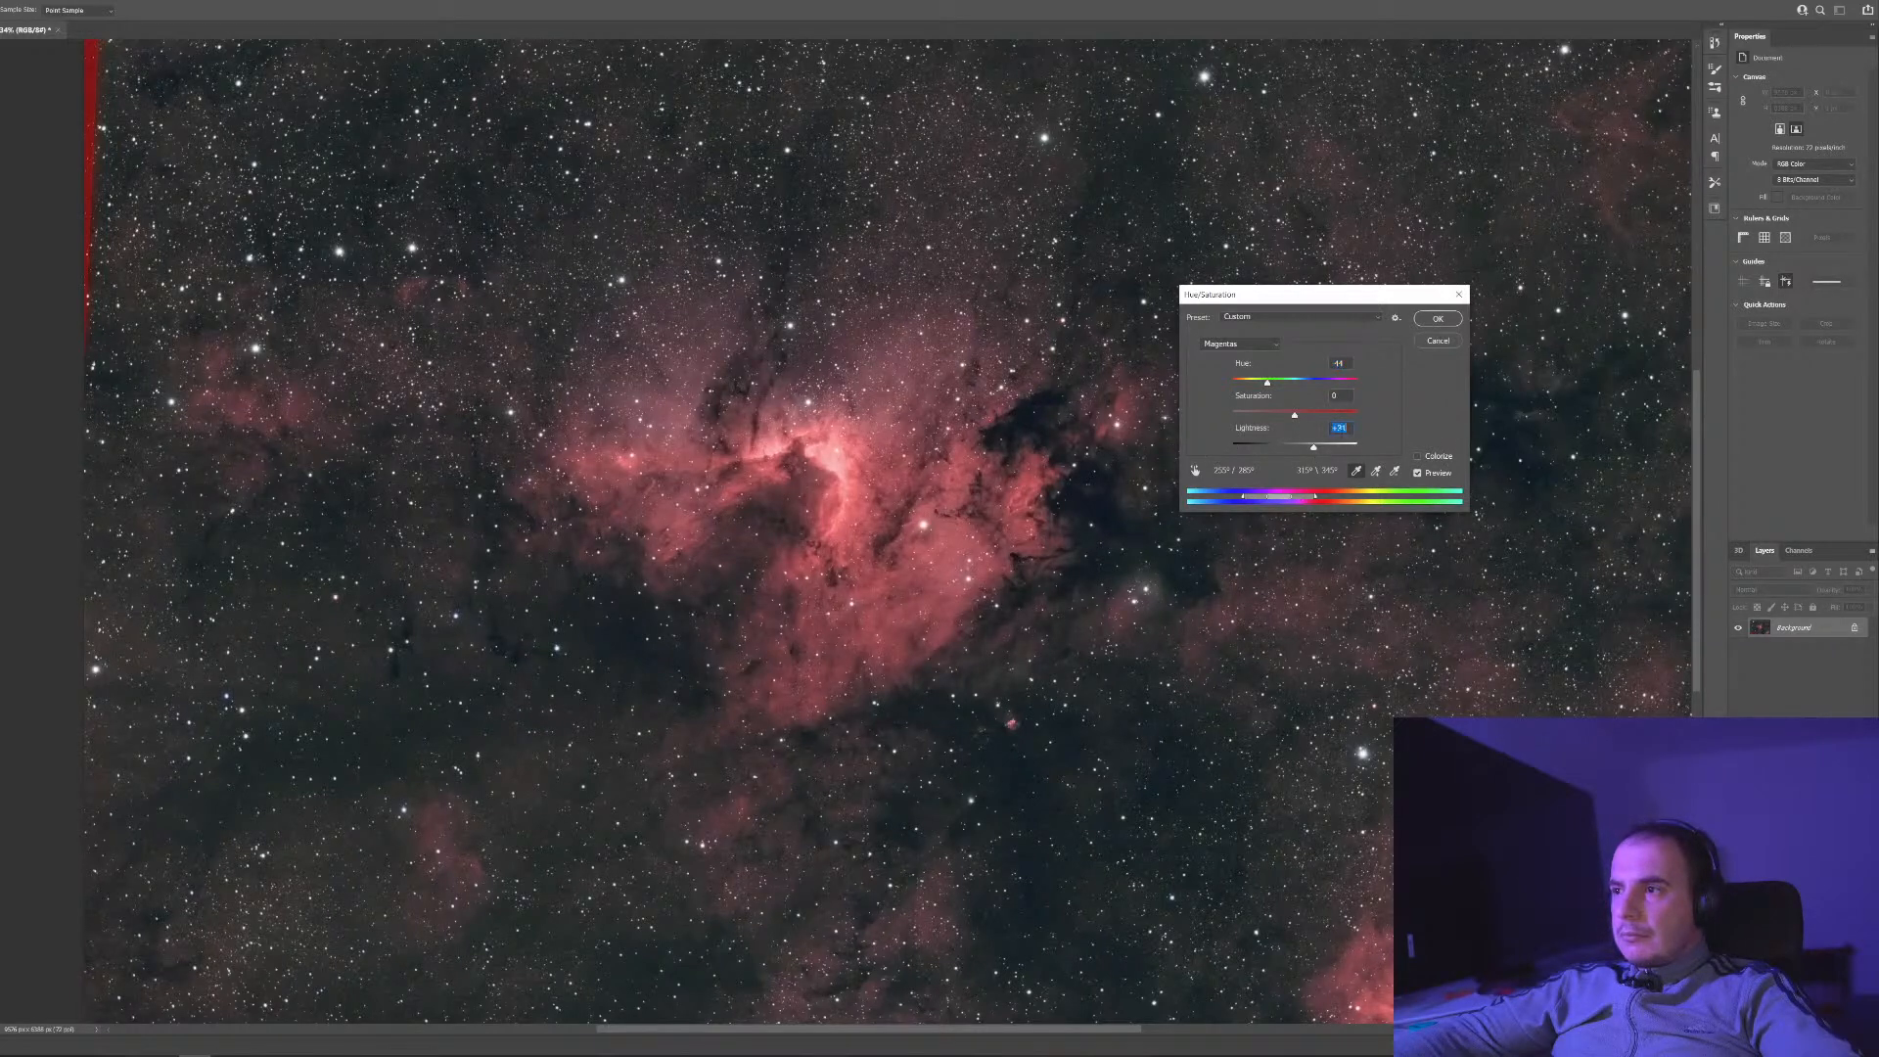
pyautogui.write('0')
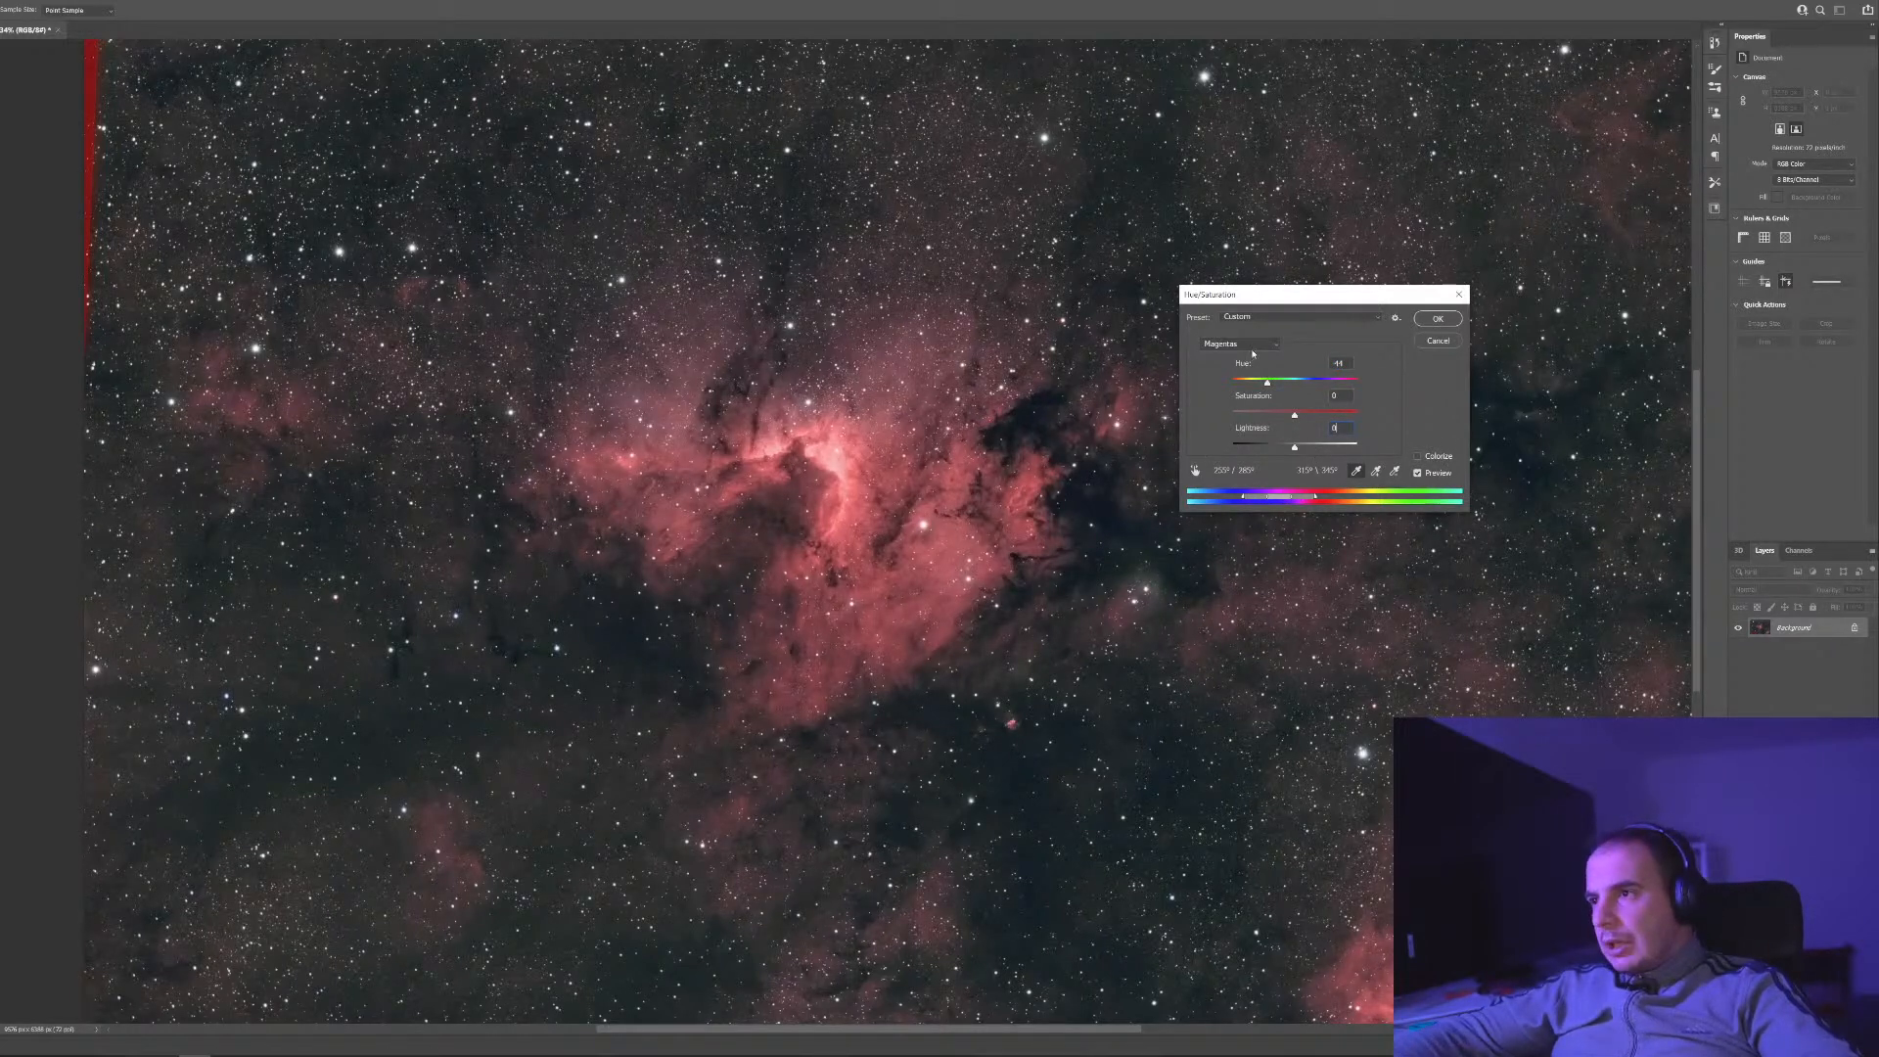
# For the Yellows, try hue shifts and reset the hue to 0, set the saturation to -22, and apply the adjustment
pyautogui.click(1251, 345)
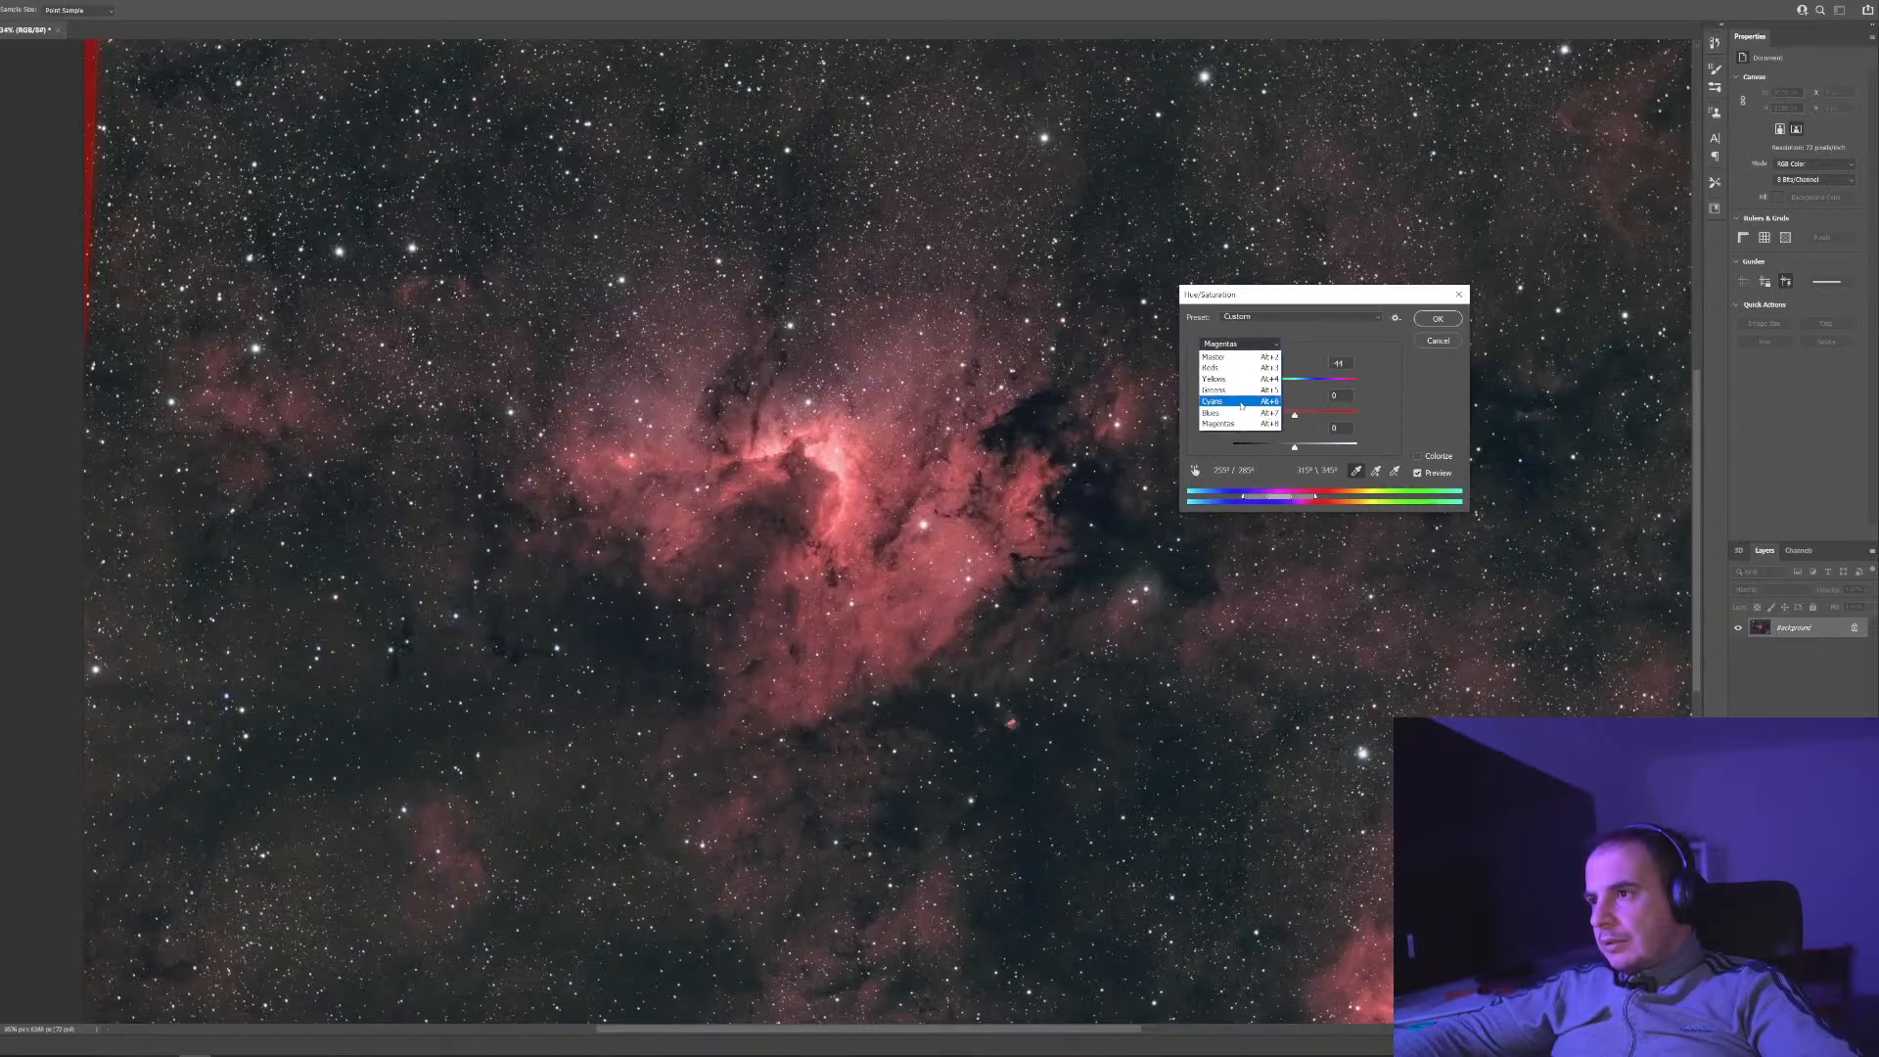
pyautogui.click(1248, 380)
pyautogui.moveTo(1297, 387); pyautogui.dragTo(1229, 383)
pyautogui.moveTo(1370, 383); pyautogui.dragTo(1305, 379)
pyautogui.write('0')
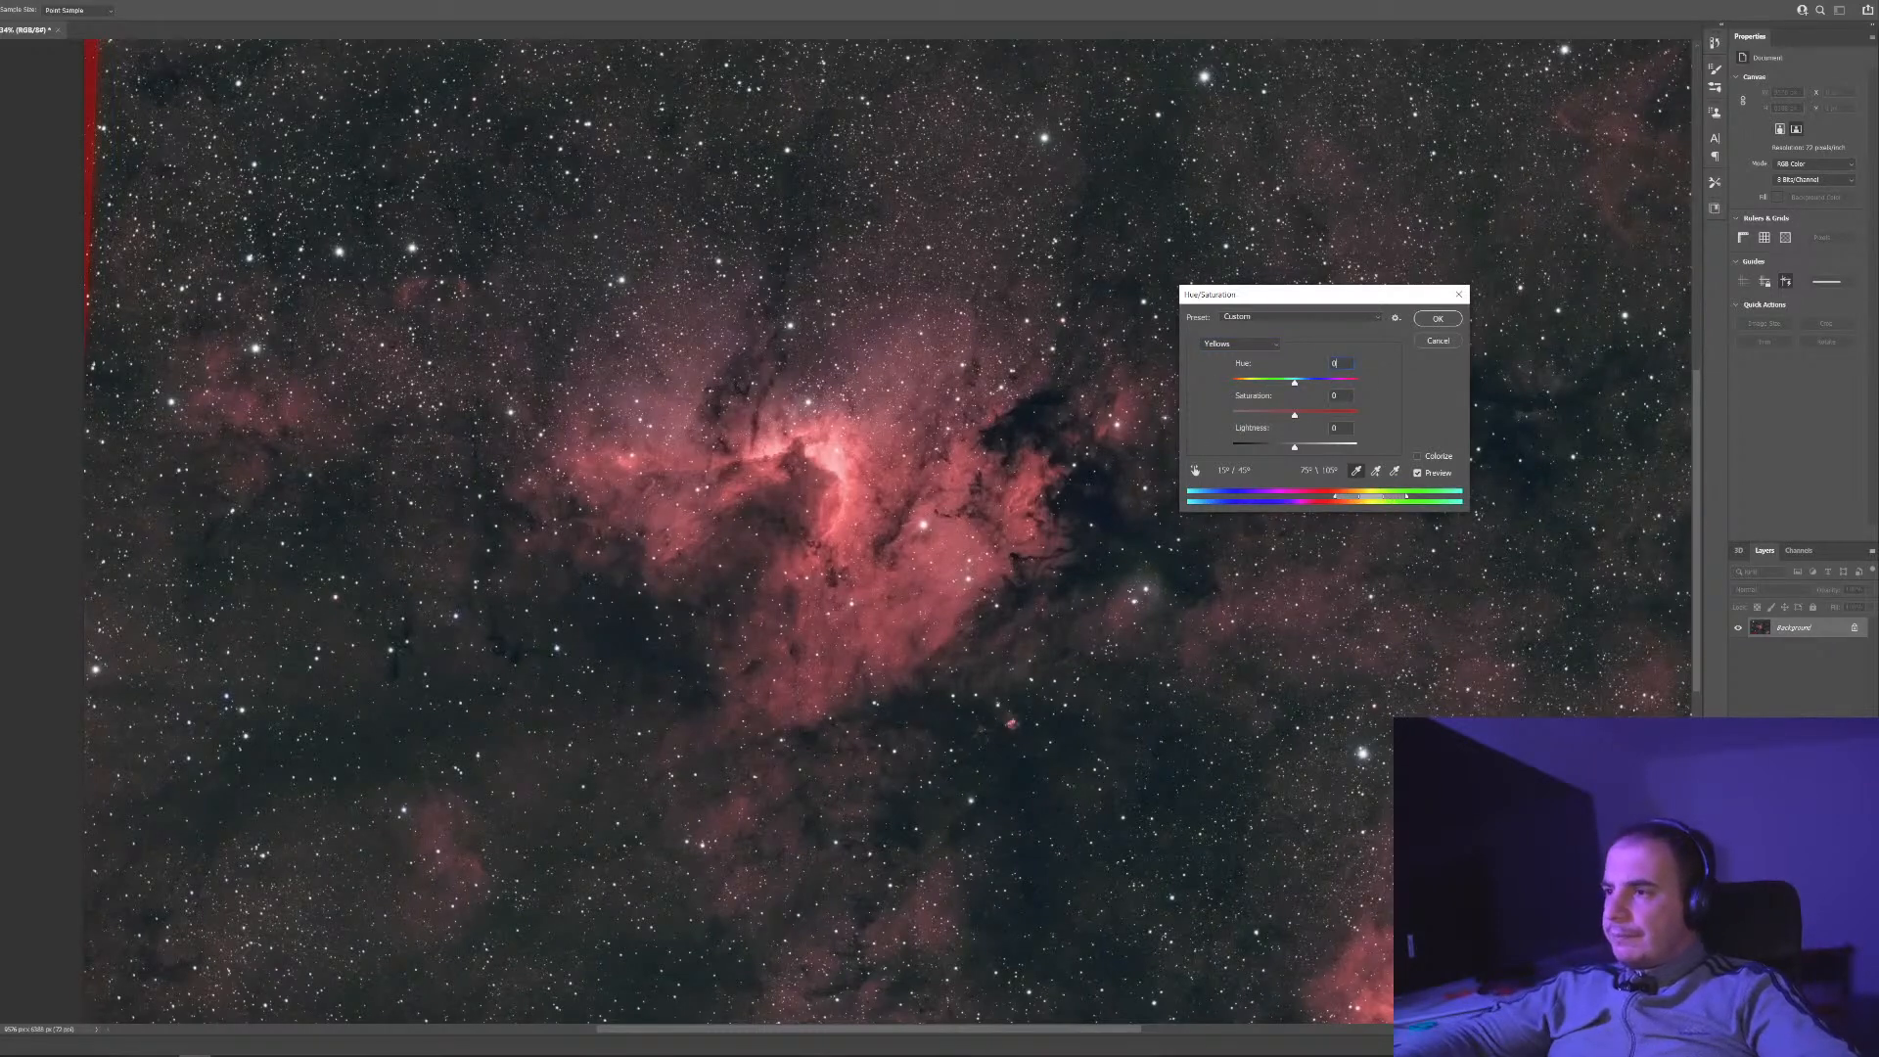
pyautogui.moveTo(1360, 422); pyautogui.dragTo(1282, 417)
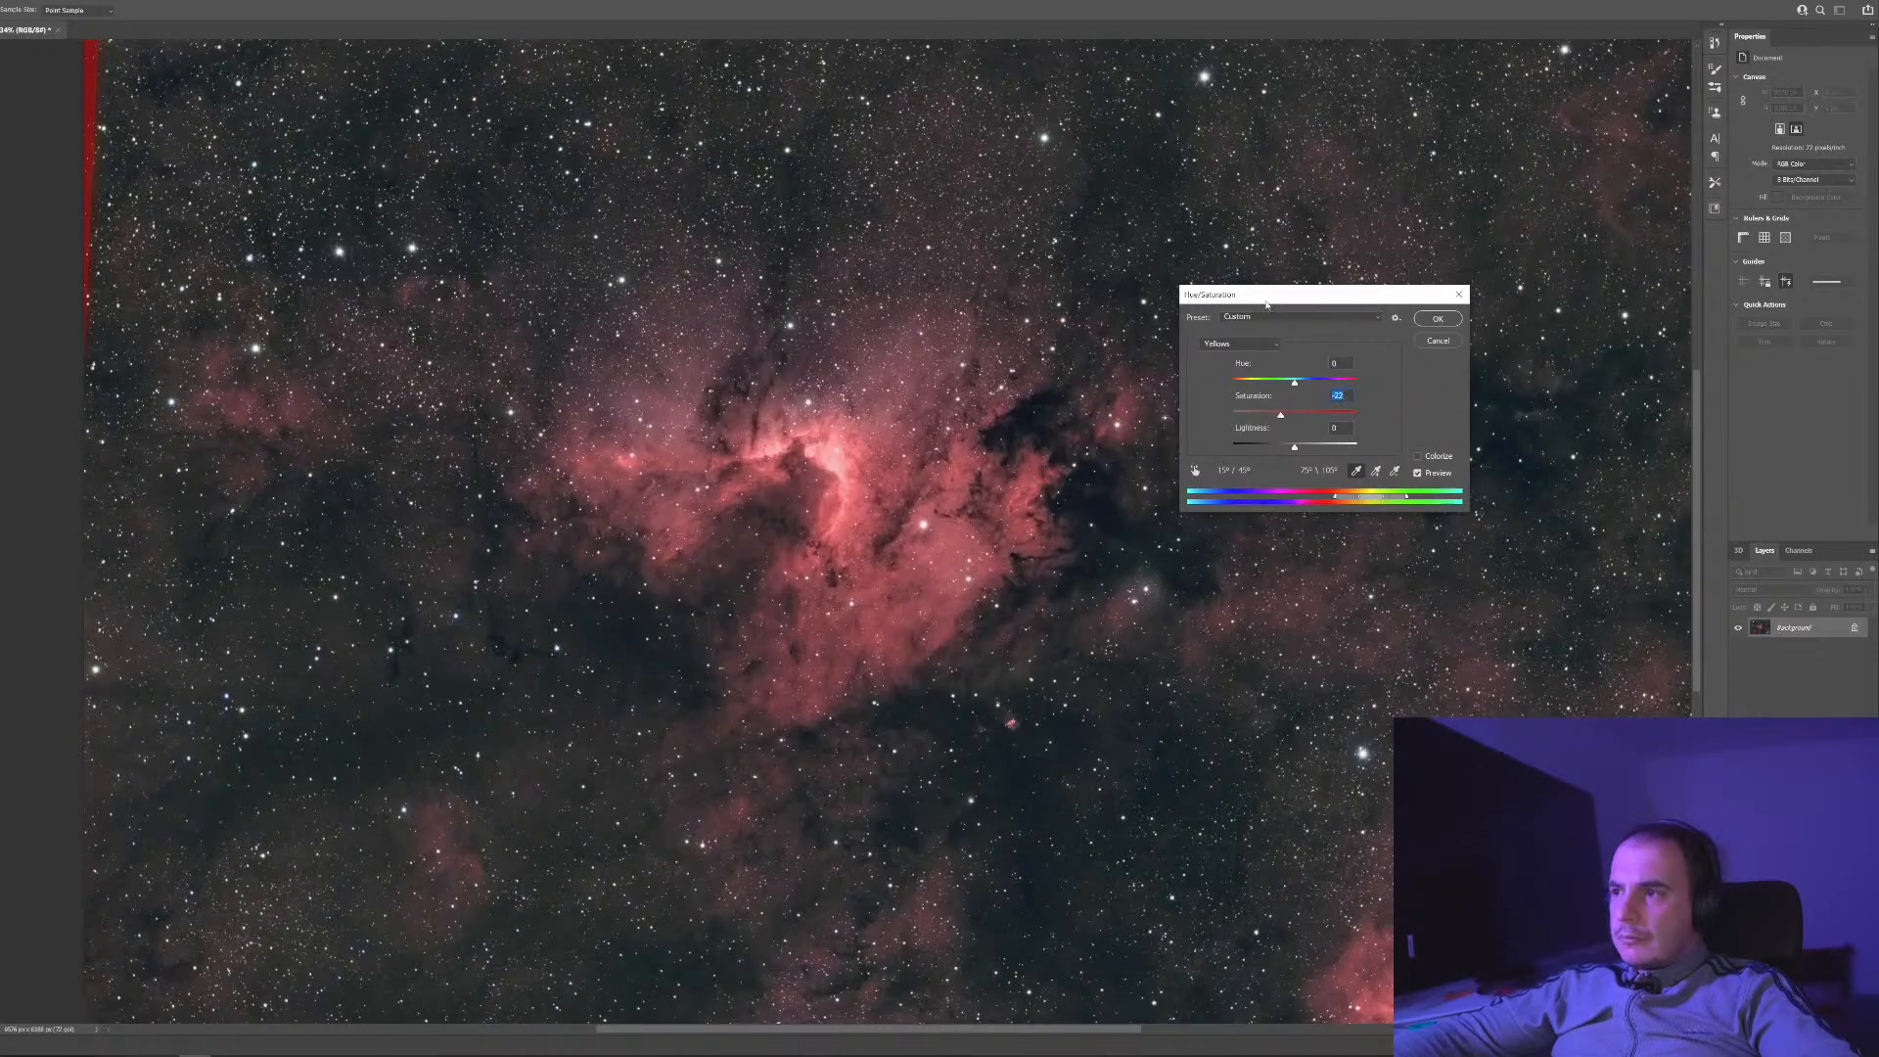
pyautogui.press('Return')
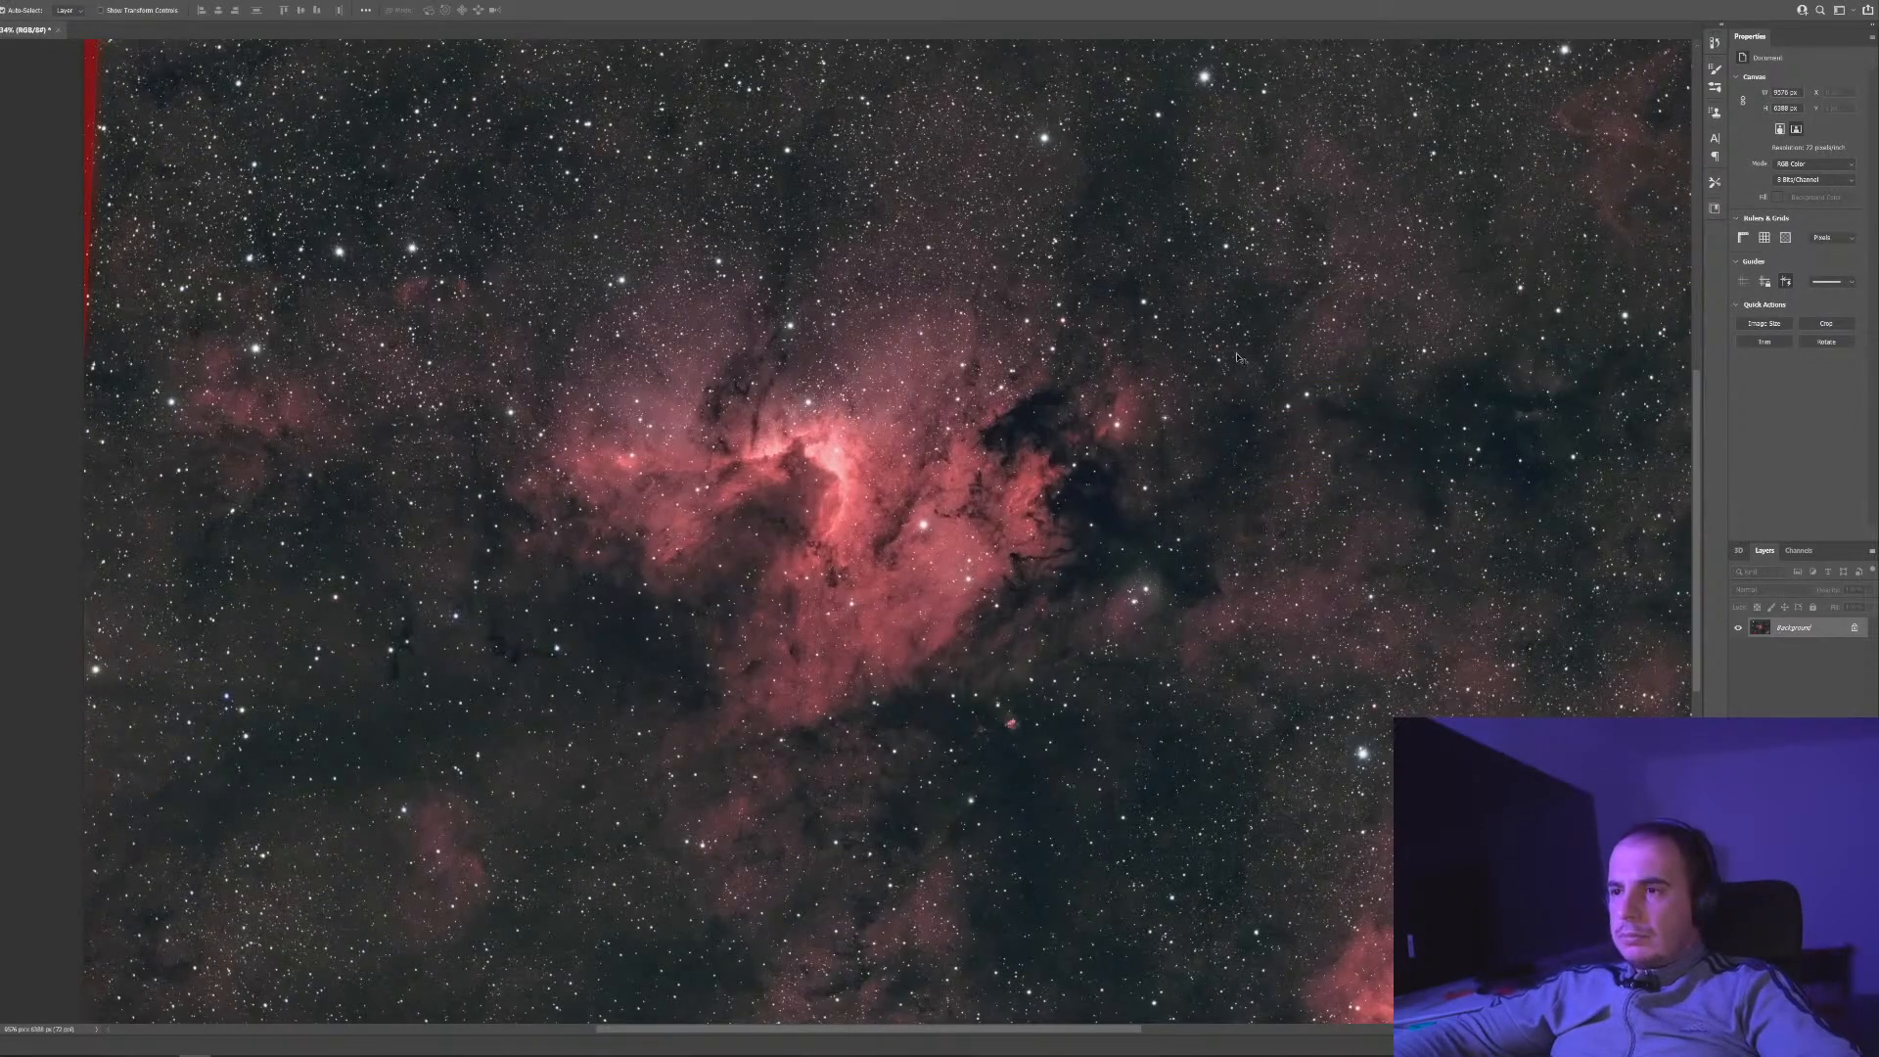
# Start another Hue/Saturation adjustment, set the Reds saturation to +14, and compare with the image before the change
pyautogui.click(27, 0)
pyautogui.moveTo(0, 0)
pyautogui.moveTo(59, 21)
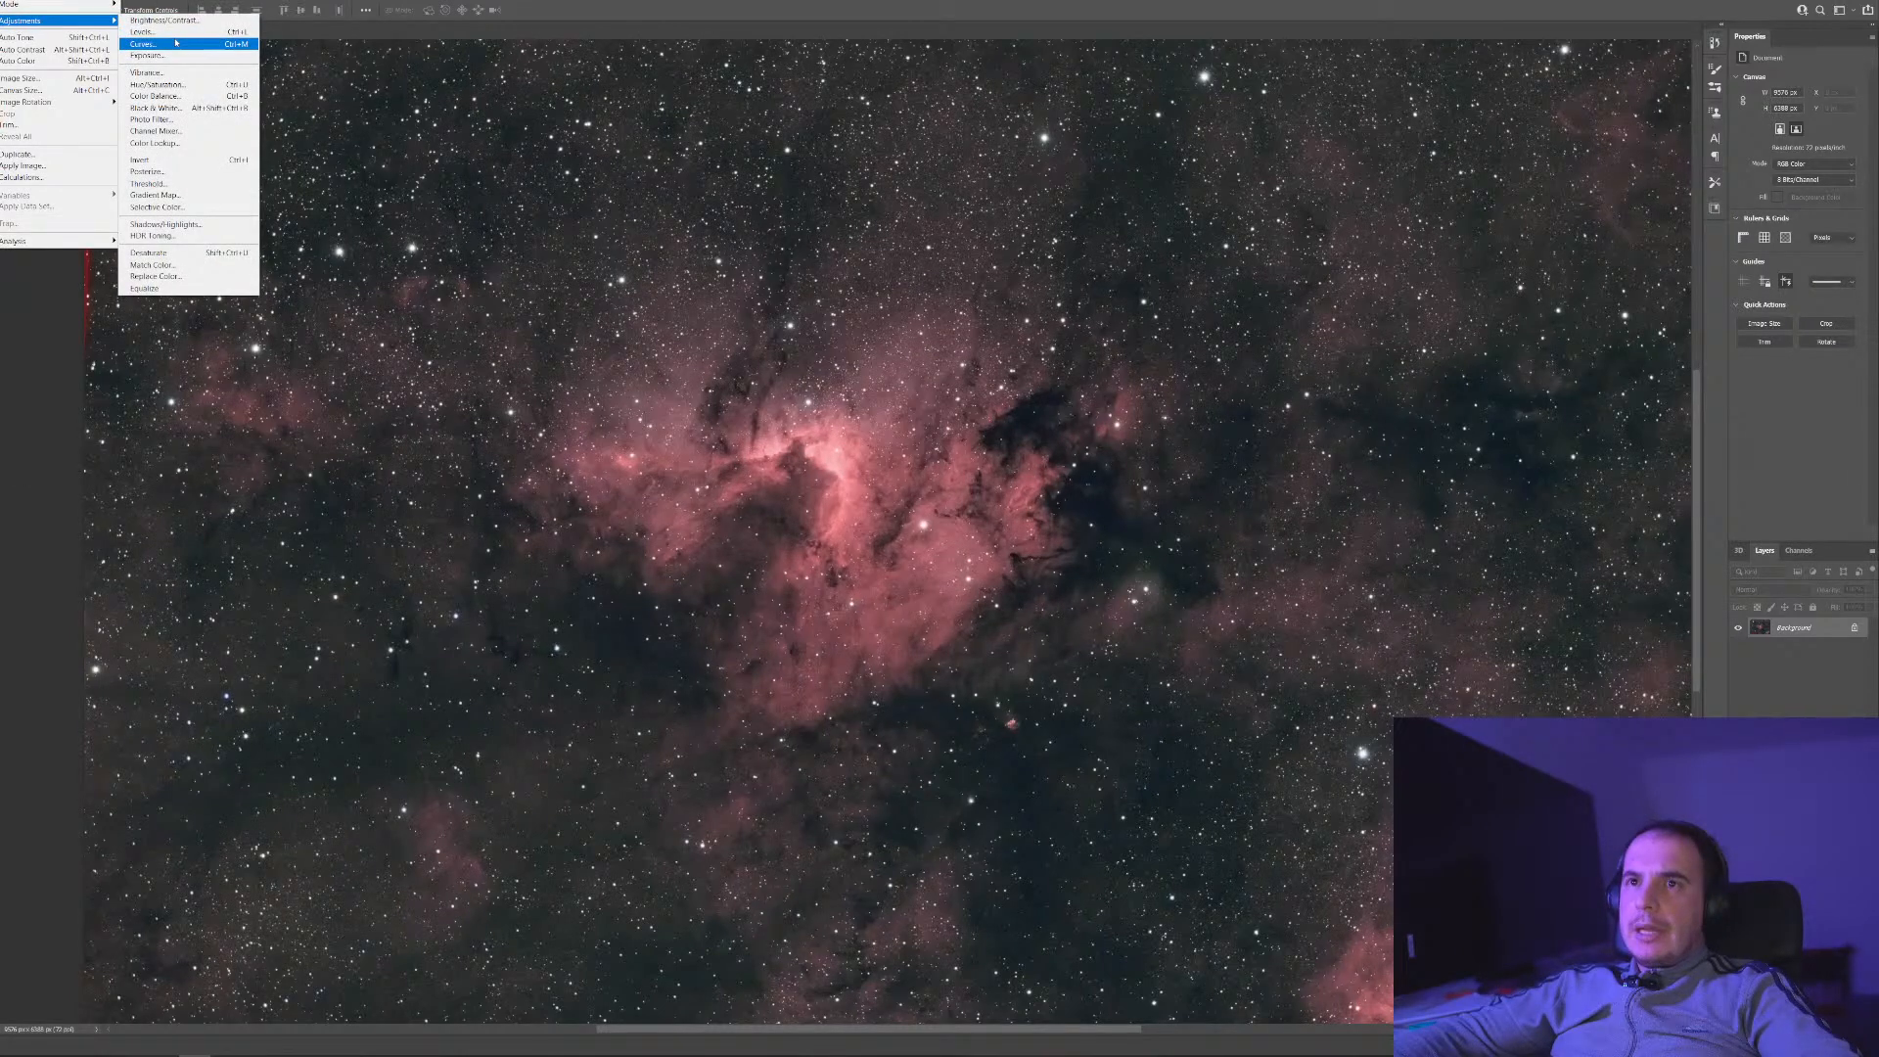
pyautogui.click(162, 85)
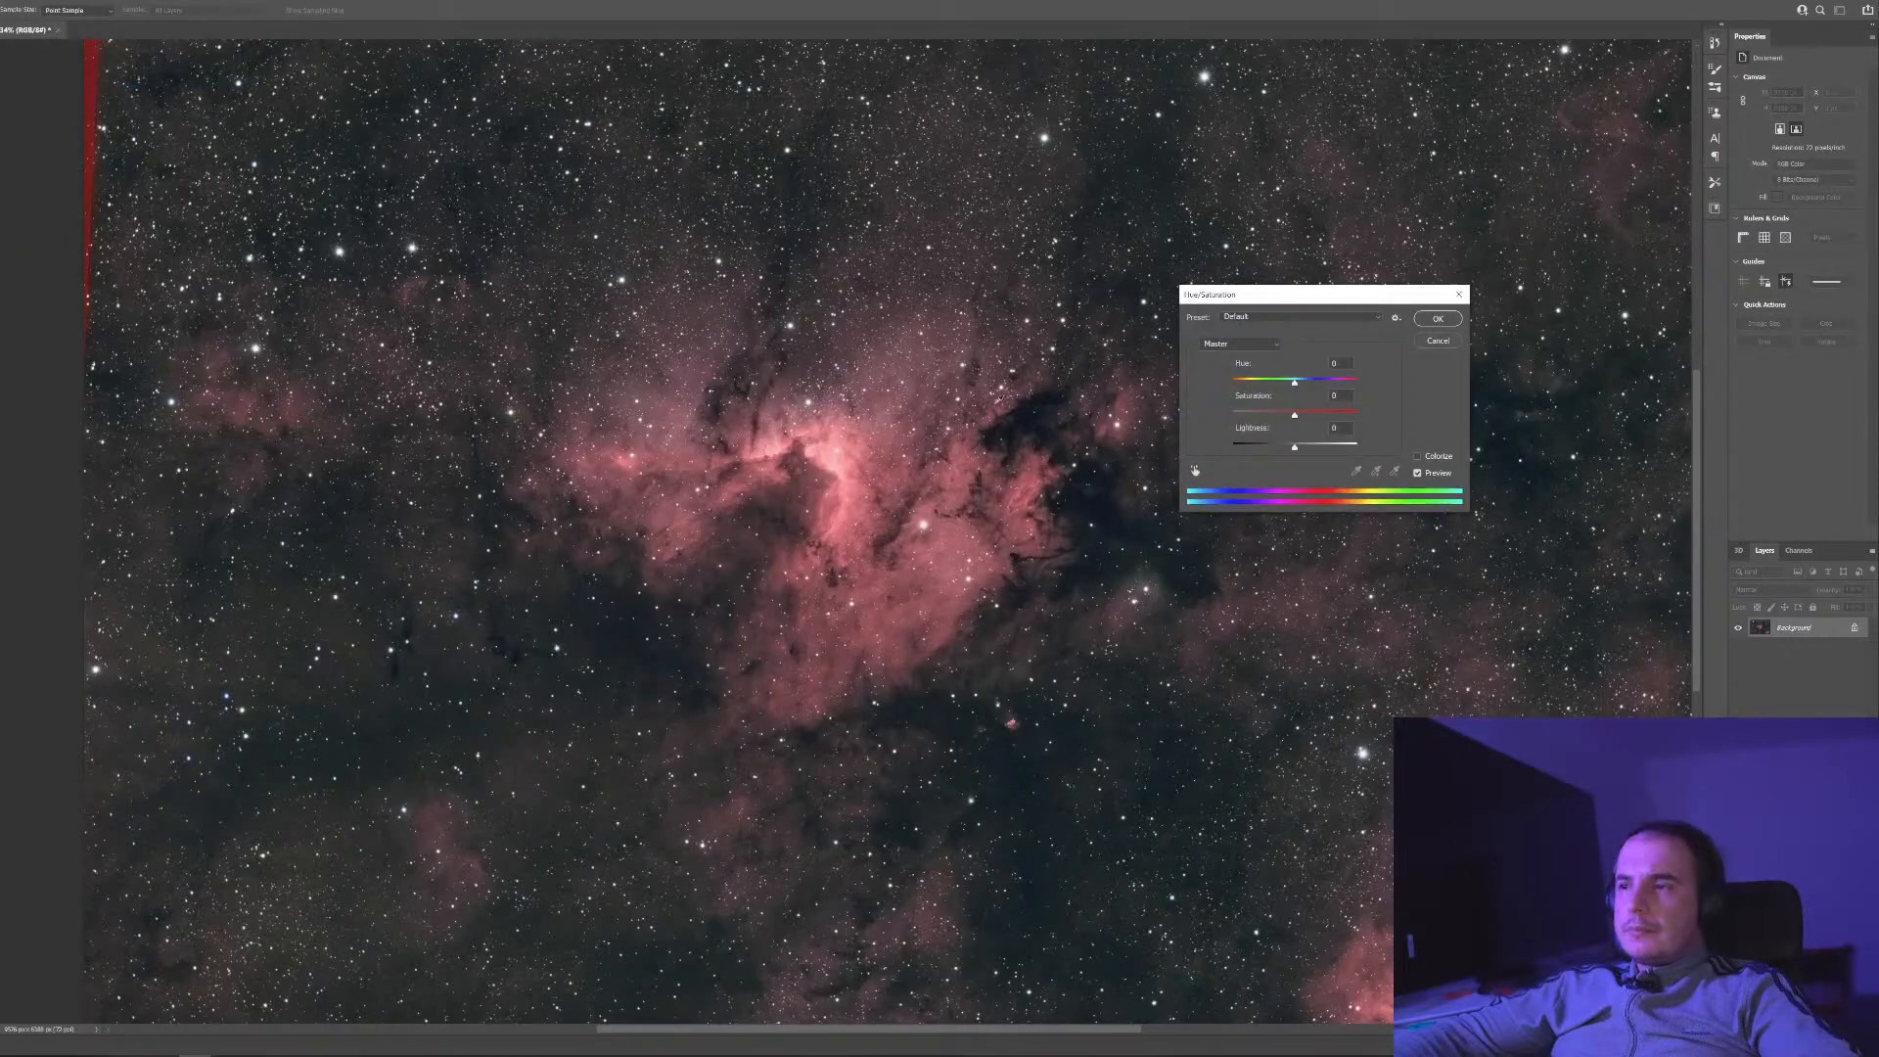
pyautogui.click(1239, 344)
pyautogui.click(1241, 368)
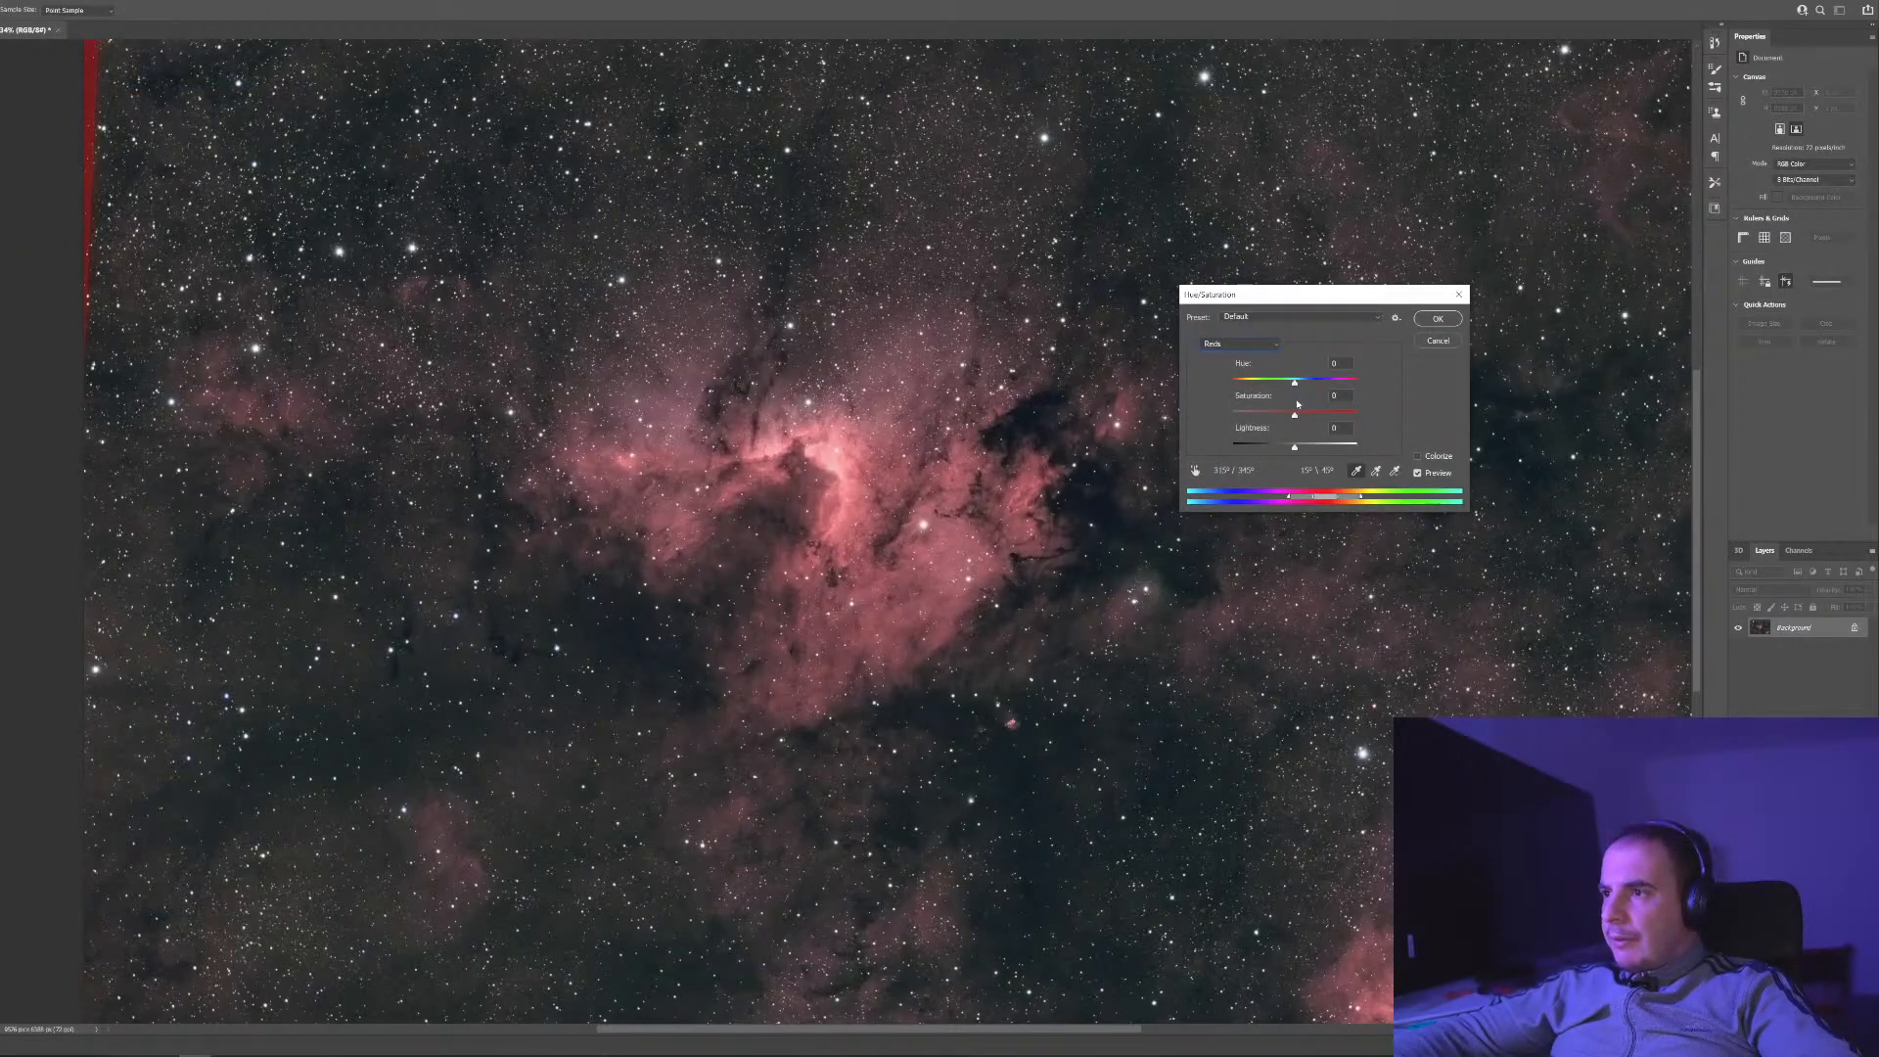
pyautogui.moveTo(1296, 422); pyautogui.dragTo(1317, 425)
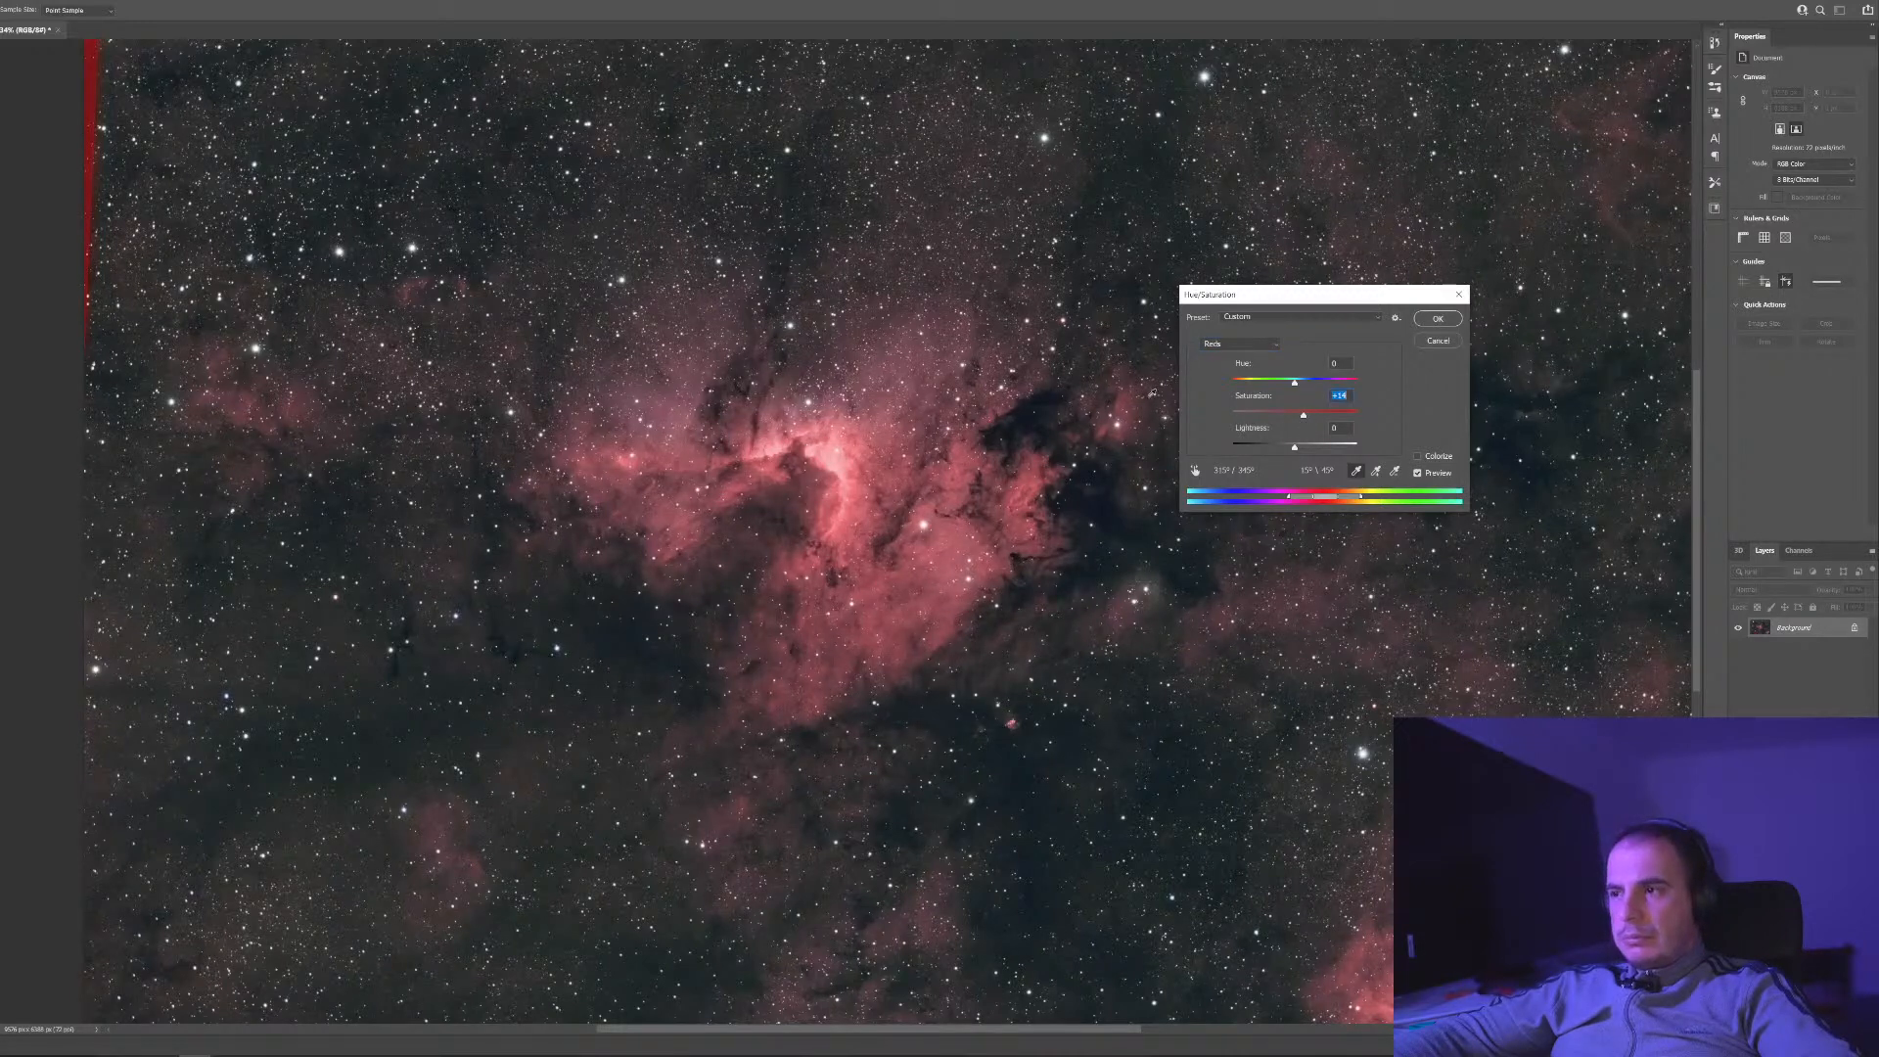
pyautogui.click(1418, 474)
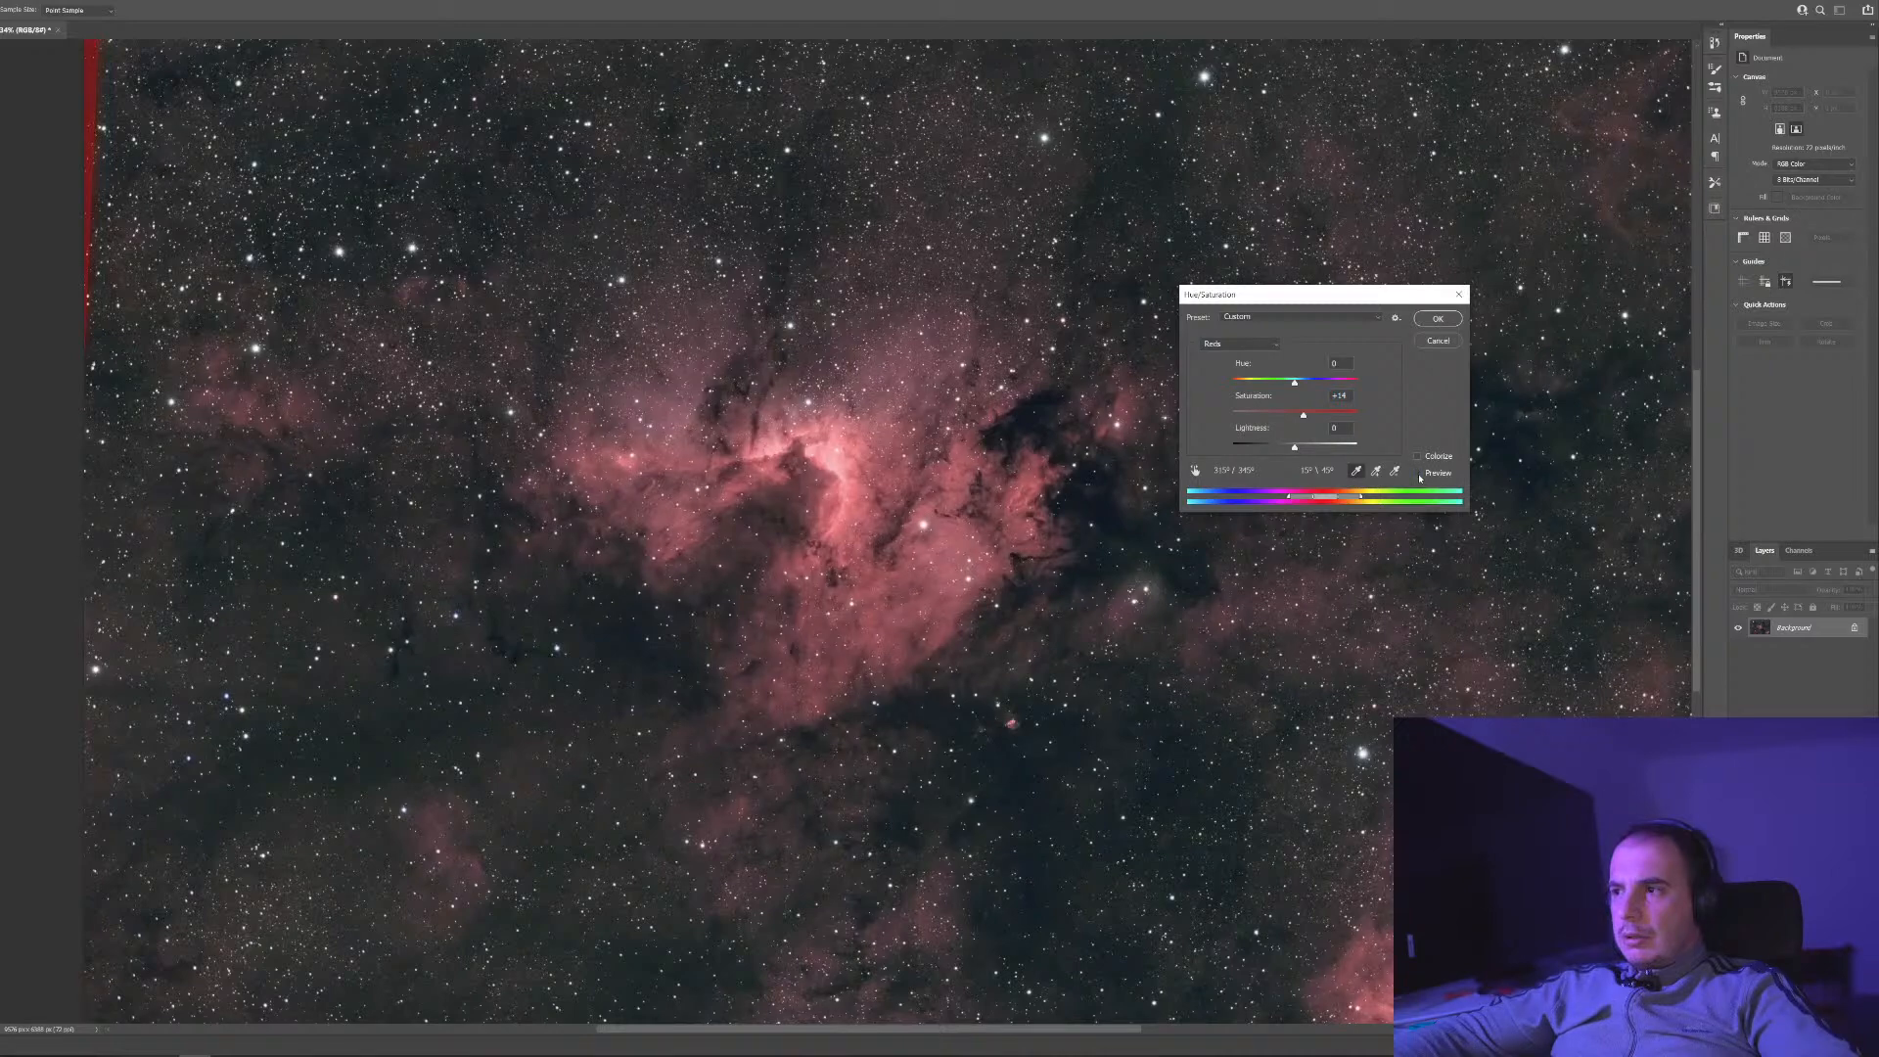
# Try colorizing the whole image, switch back to full colour, and compare the image with and without the adjustment
pyautogui.click(1418, 457)
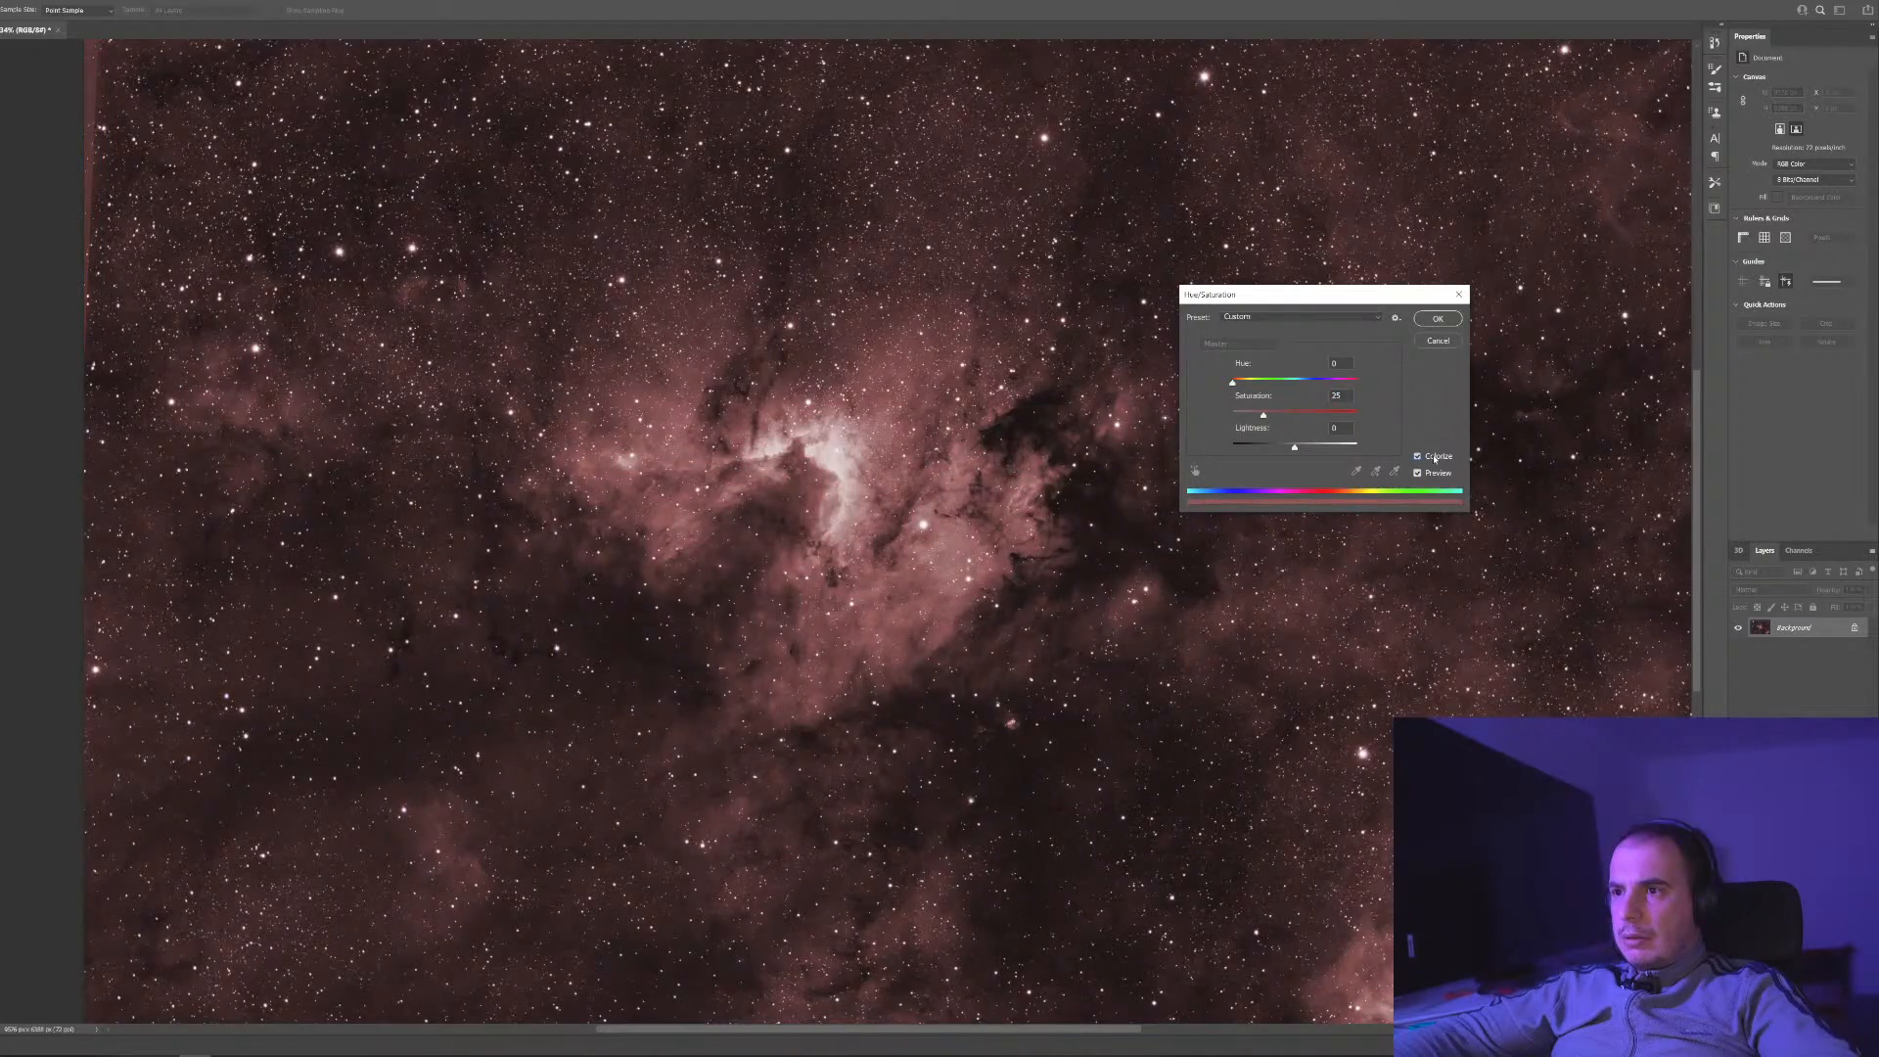
pyautogui.click(1436, 458)
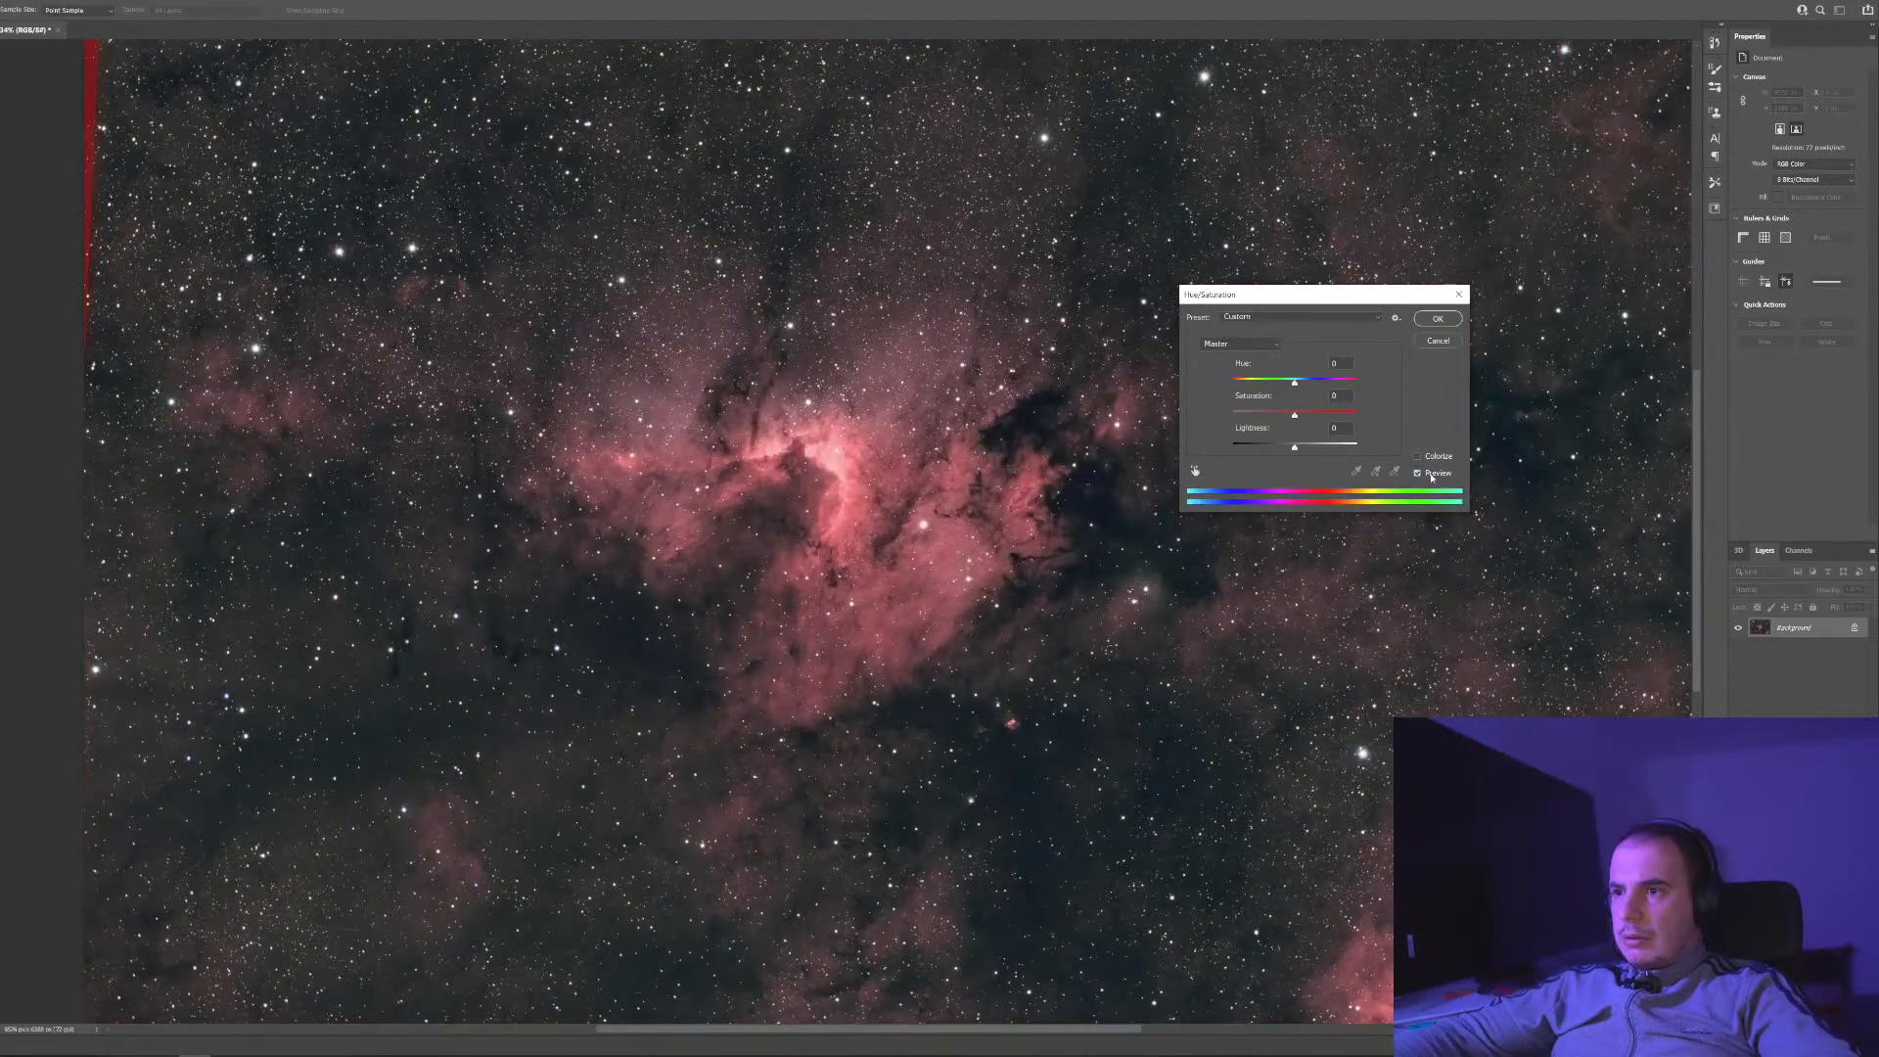
pyautogui.click(1431, 475)
pyautogui.click(1431, 475)
# Select the Magentas range, shift its hue strongly negative, ease the shift back slightly, and apply the adjustment
pyautogui.click(1238, 343)
pyautogui.click(1241, 425)
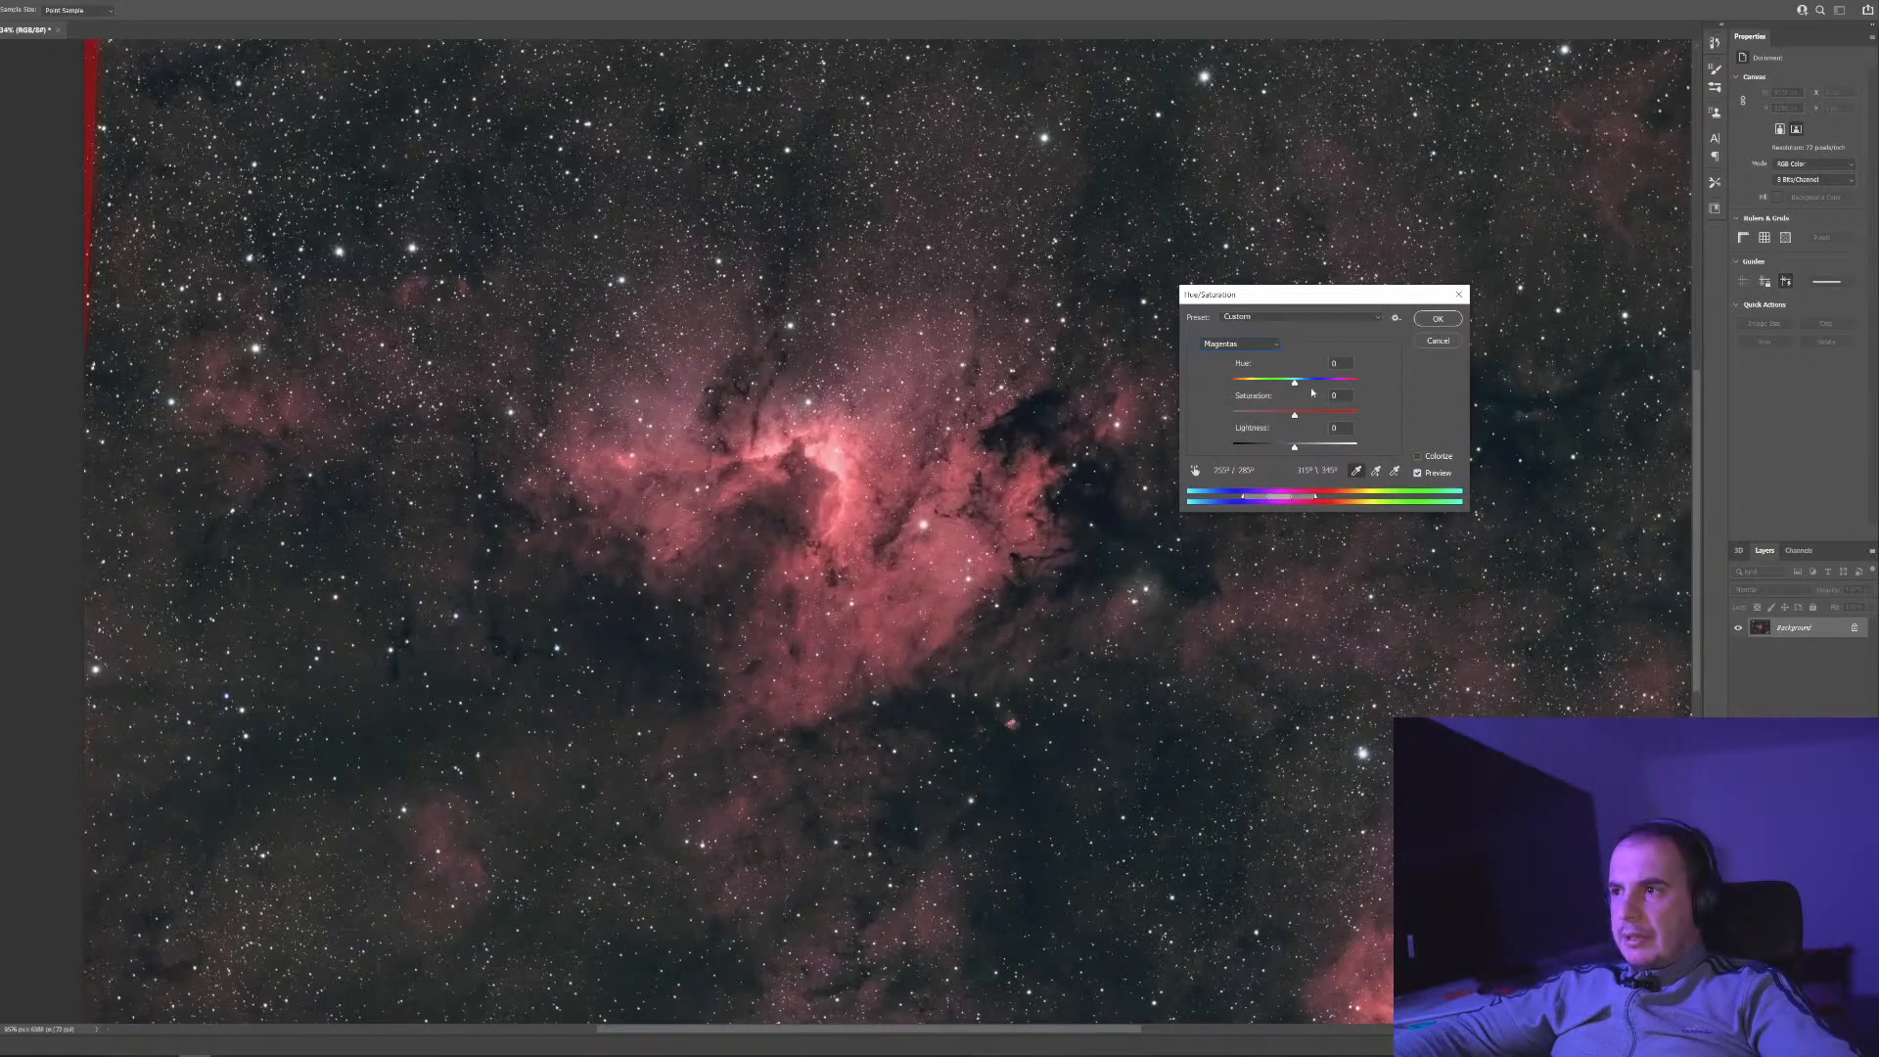
pyautogui.moveTo(1299, 389); pyautogui.dragTo(1253, 384)
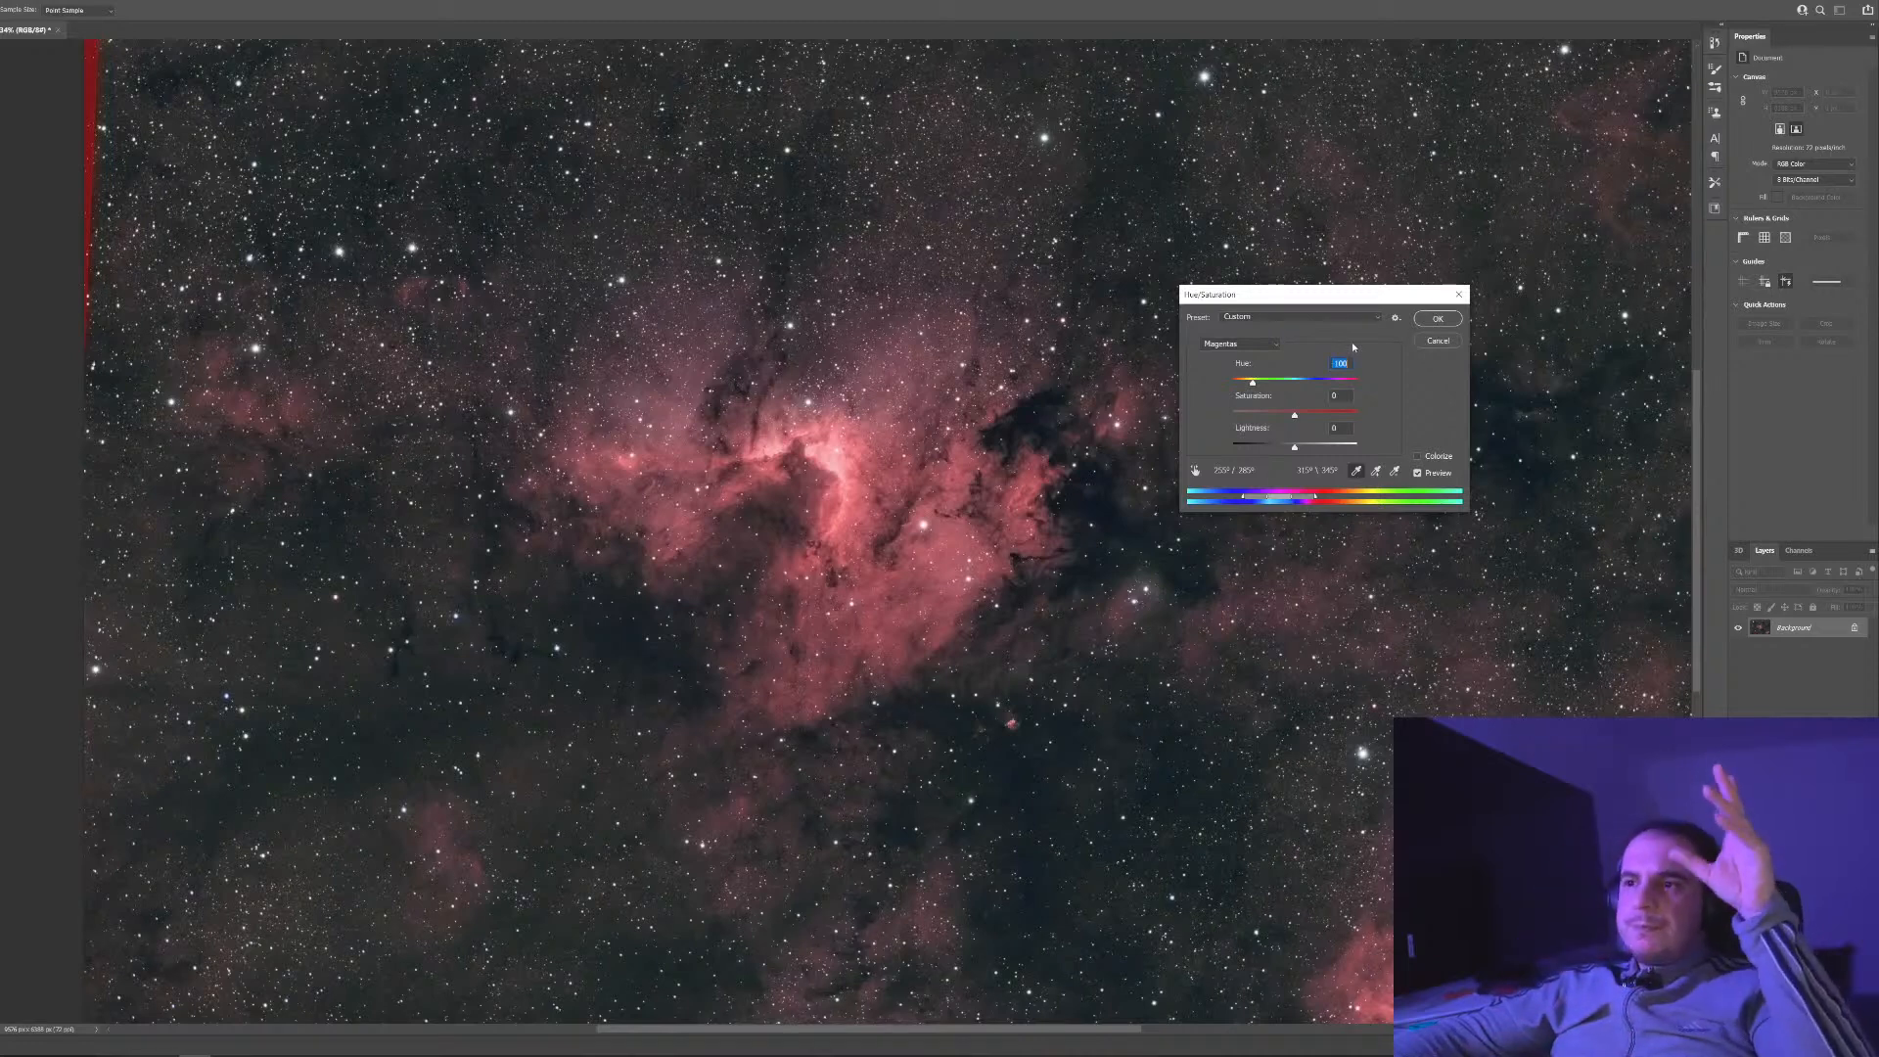
pyautogui.moveTo(1253, 384)
pyautogui.mouseDown()
pyautogui.moveTo(1215, 387)
pyautogui.moveTo(1292, 388)
pyautogui.moveTo(1259, 391)
pyautogui.mouseUp()
pyautogui.click(1438, 318)
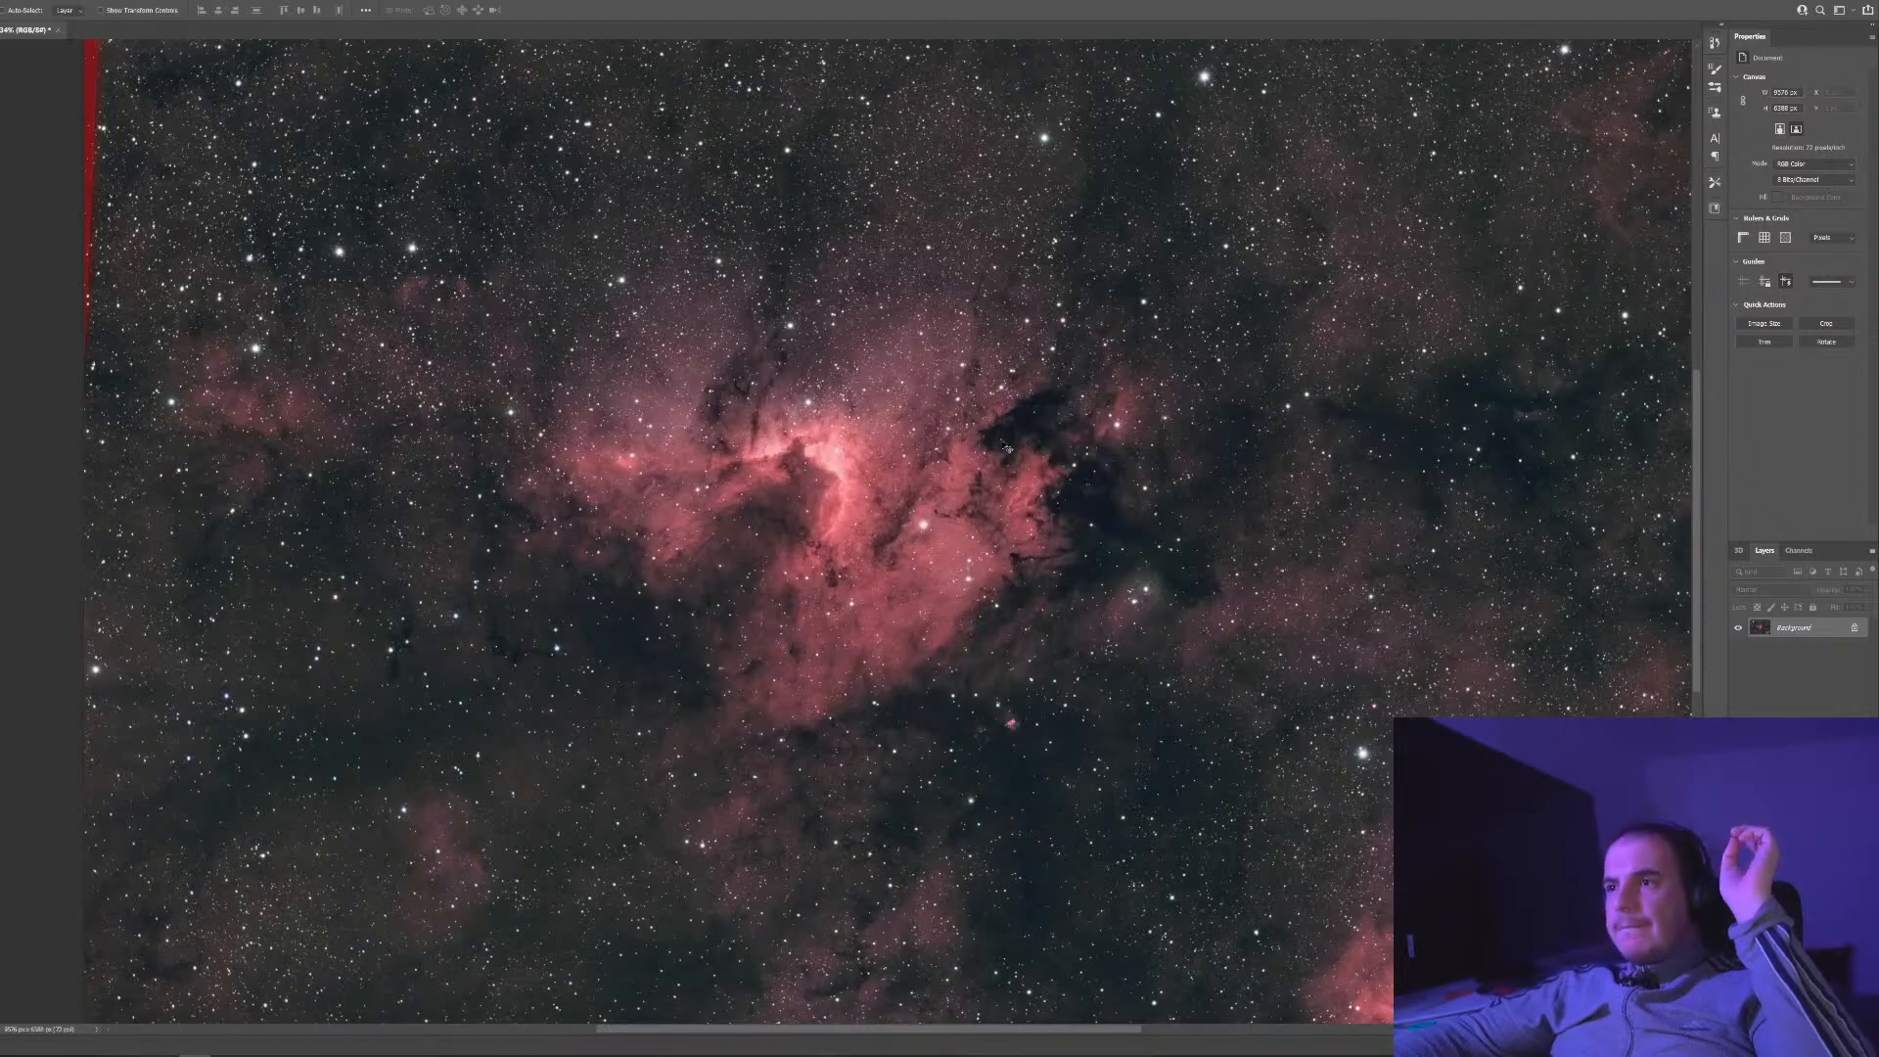
# Open the Camera Raw Filter on the nebula image and lower the Highlights strongly, checking the effect on the bright core
pyautogui.click(21, 3)
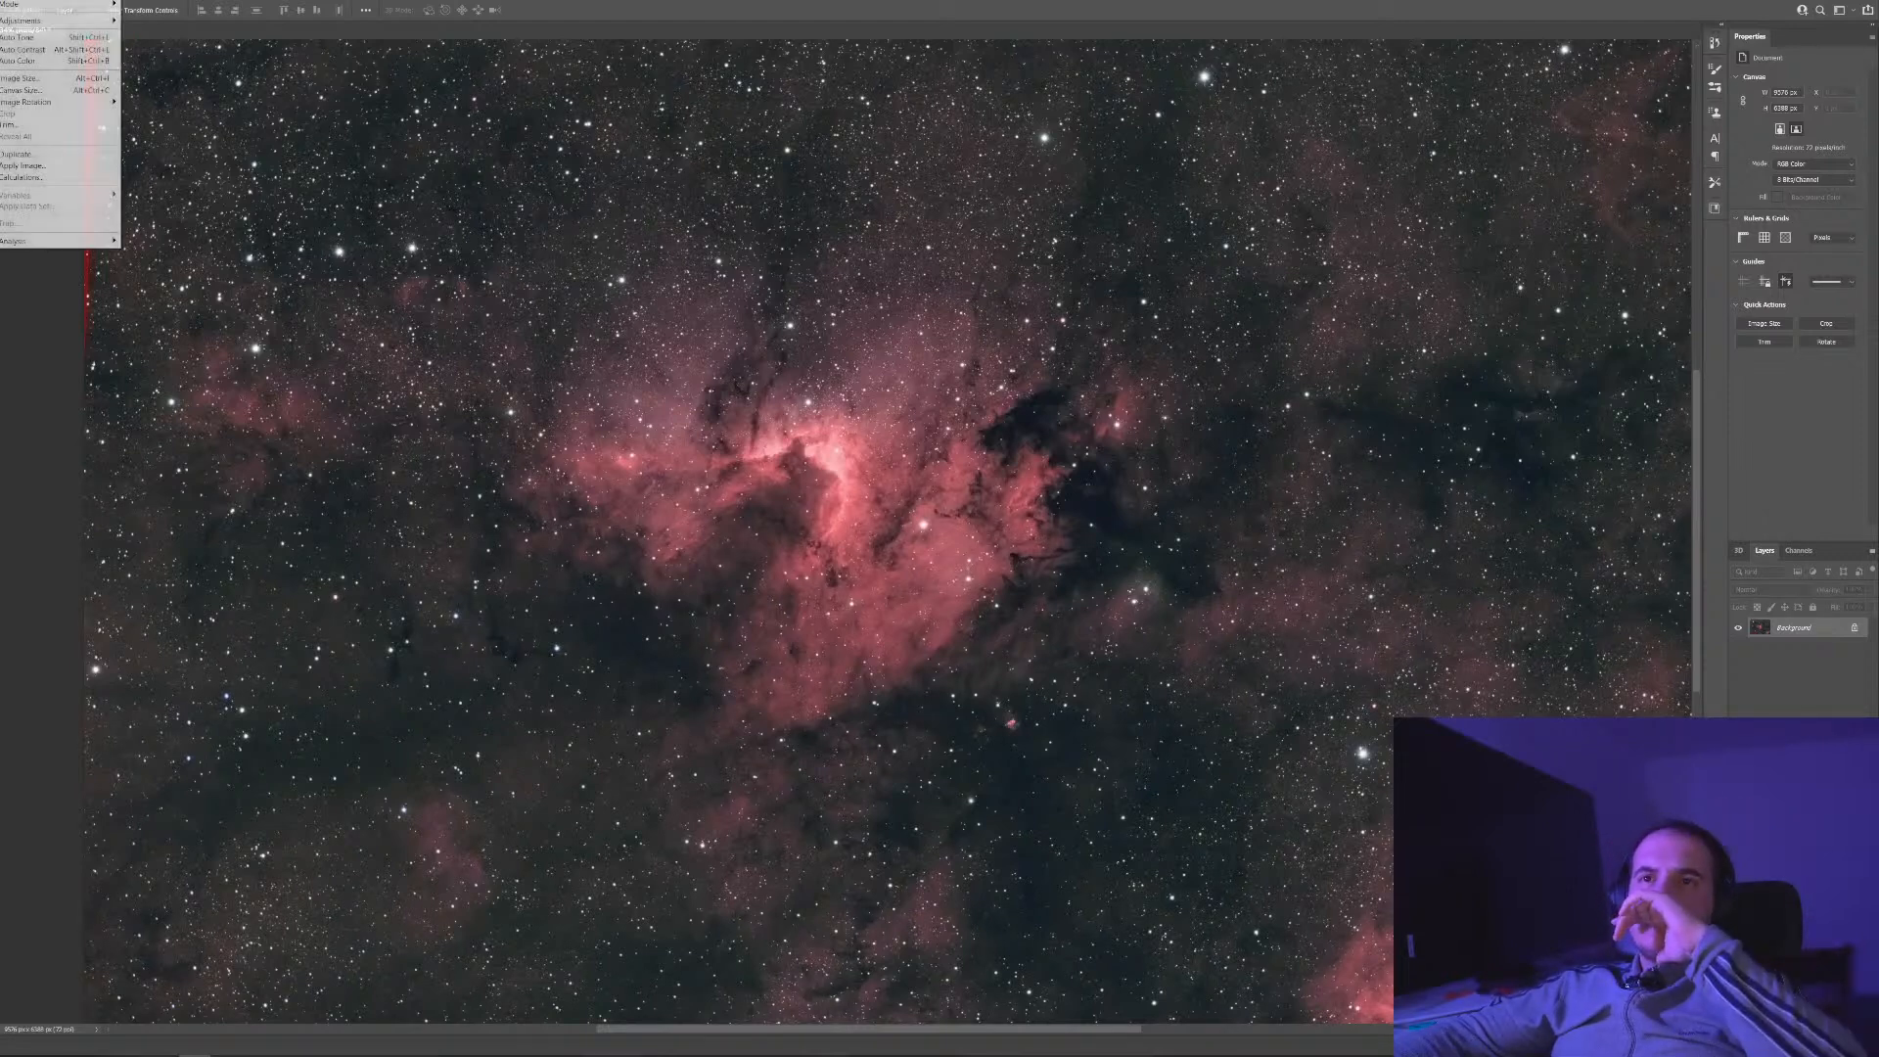
pyautogui.moveTo(112, 1)
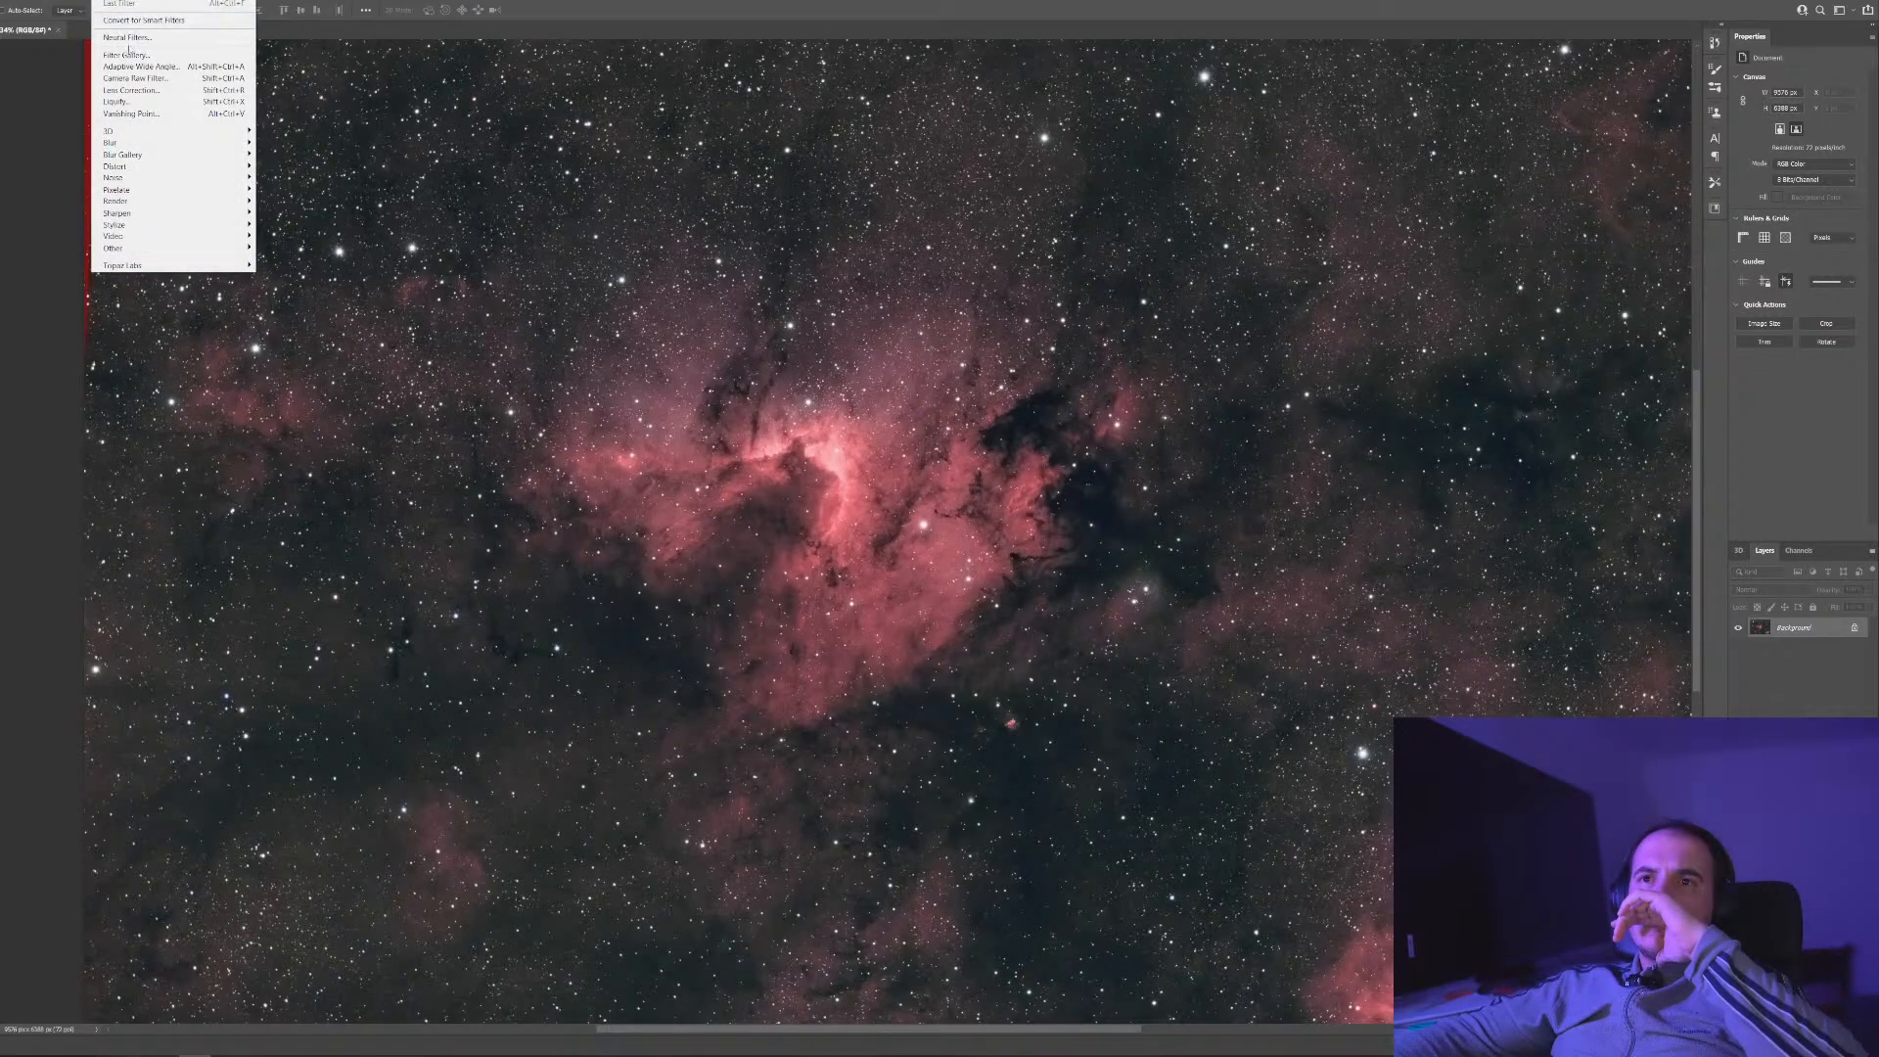
pyautogui.click(107, 68)
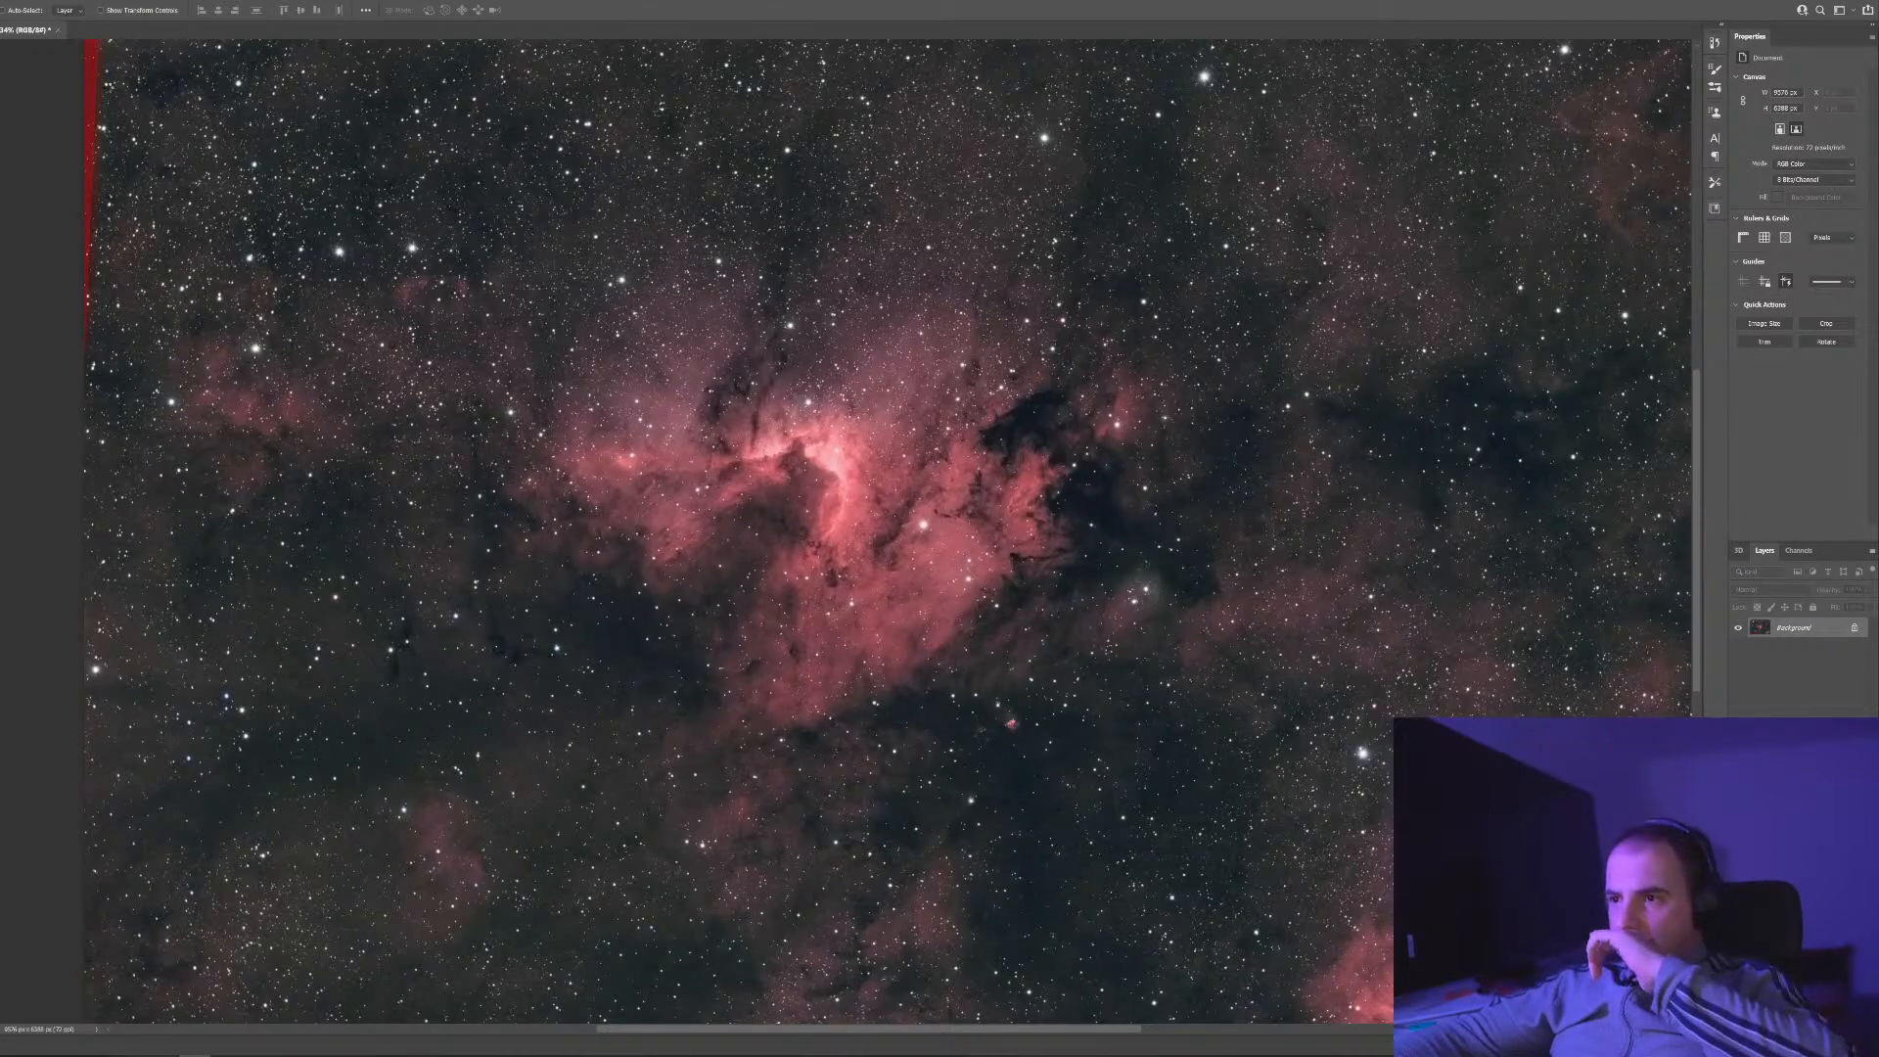
pyautogui.hotkey('ctrl', 'shift', 'a')
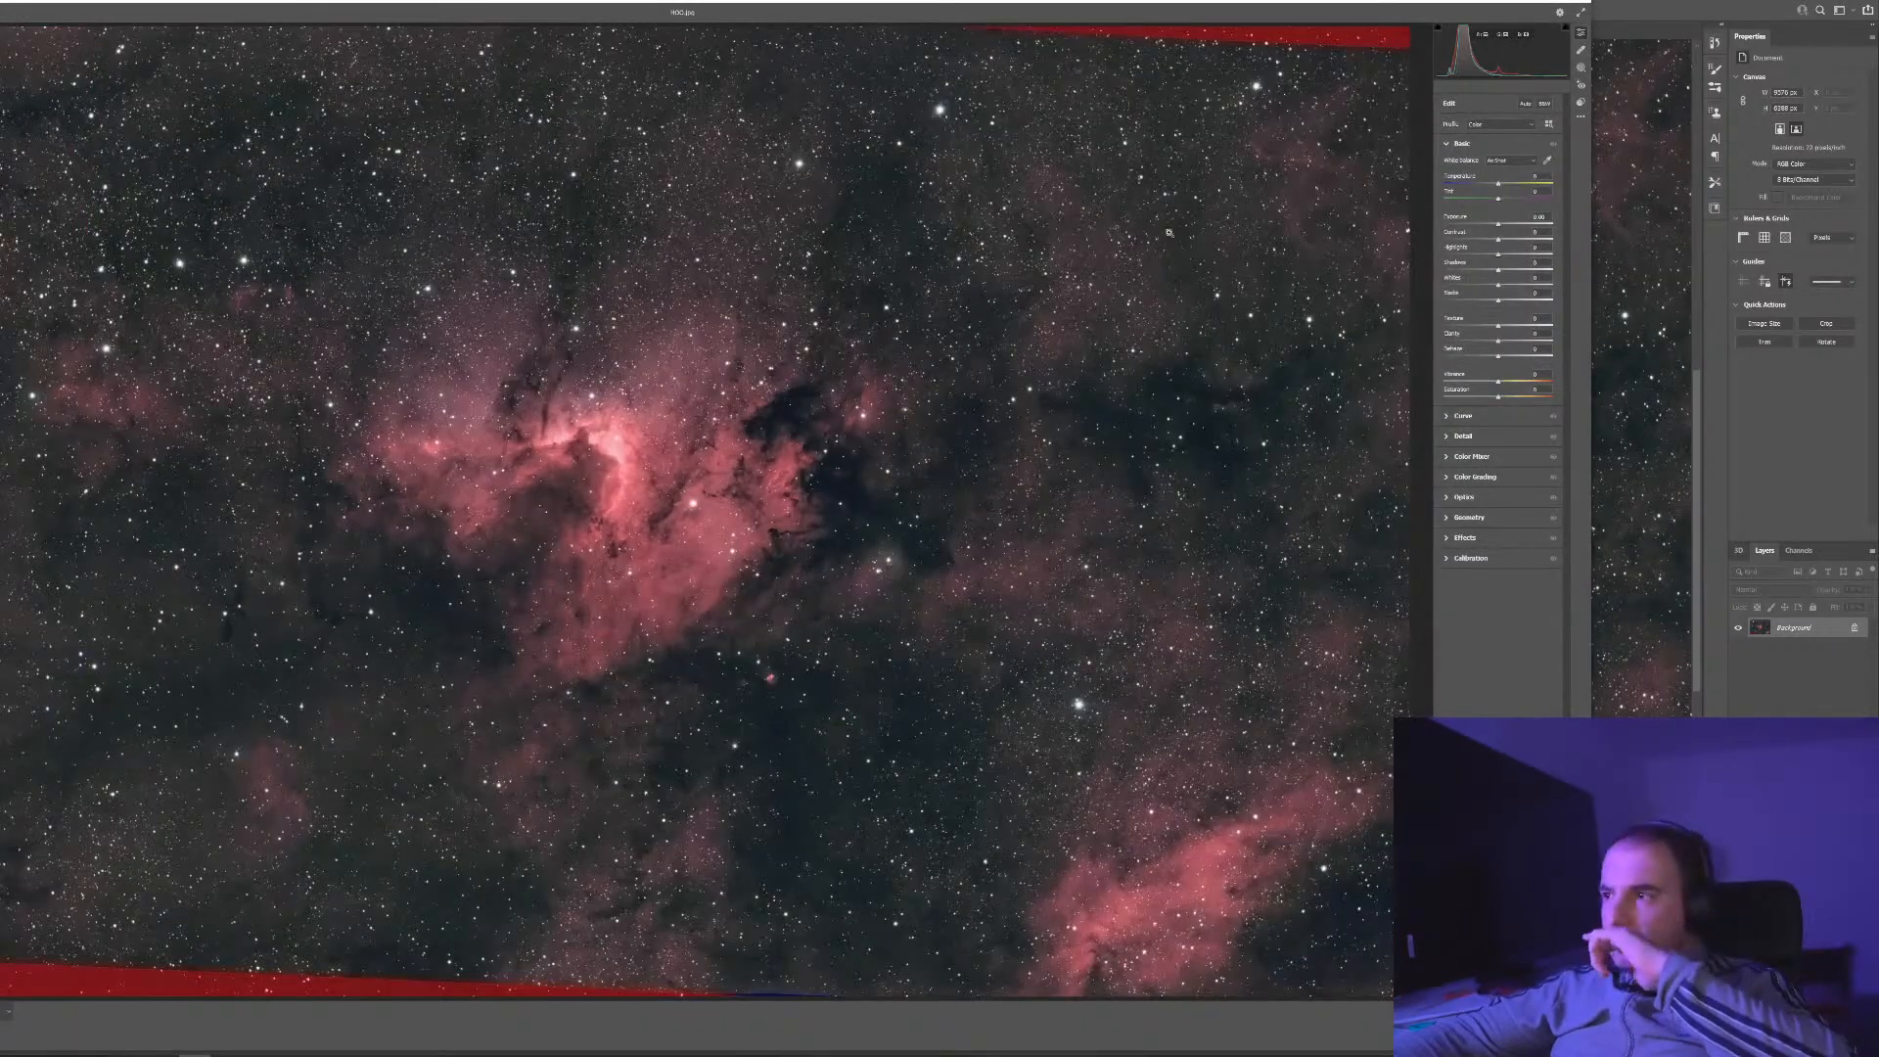
pyautogui.moveTo(1499, 256); pyautogui.dragTo(1457, 259)
pyautogui.scroll(5, 474, 413)
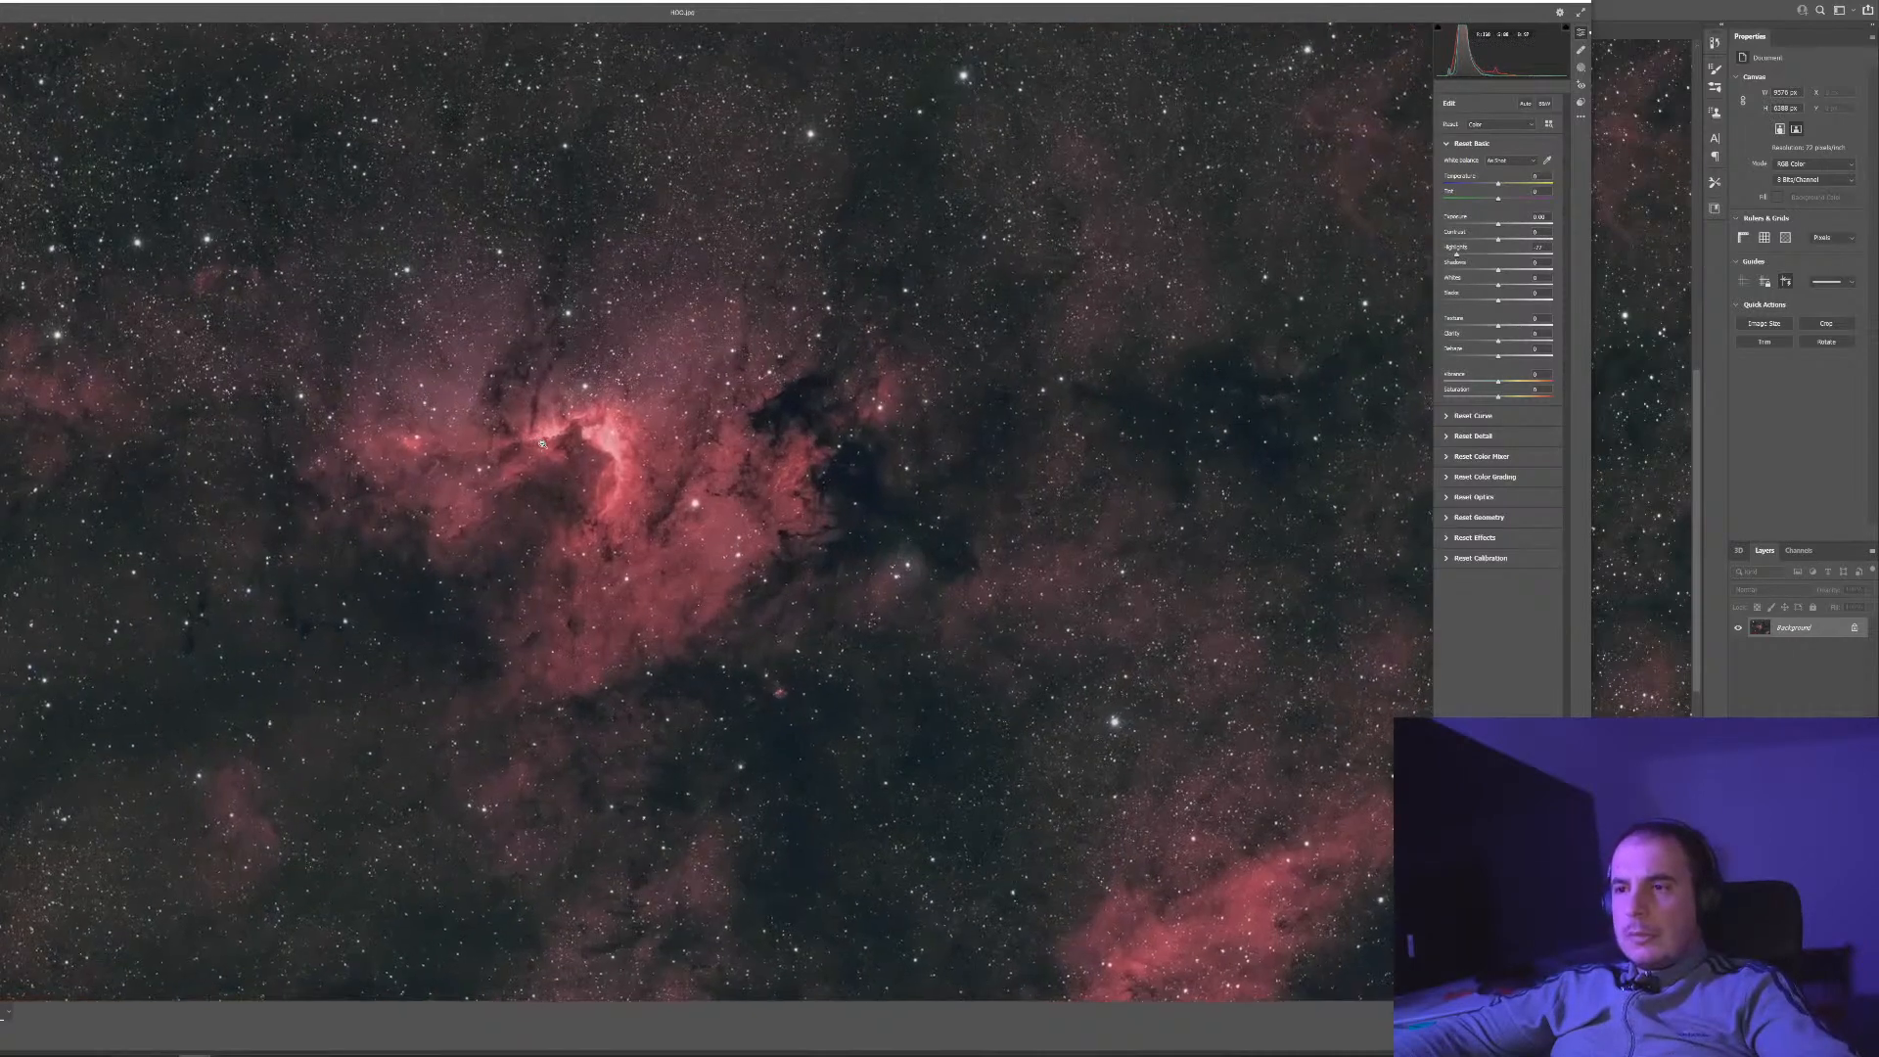
pyautogui.scroll(5, 672, 500)
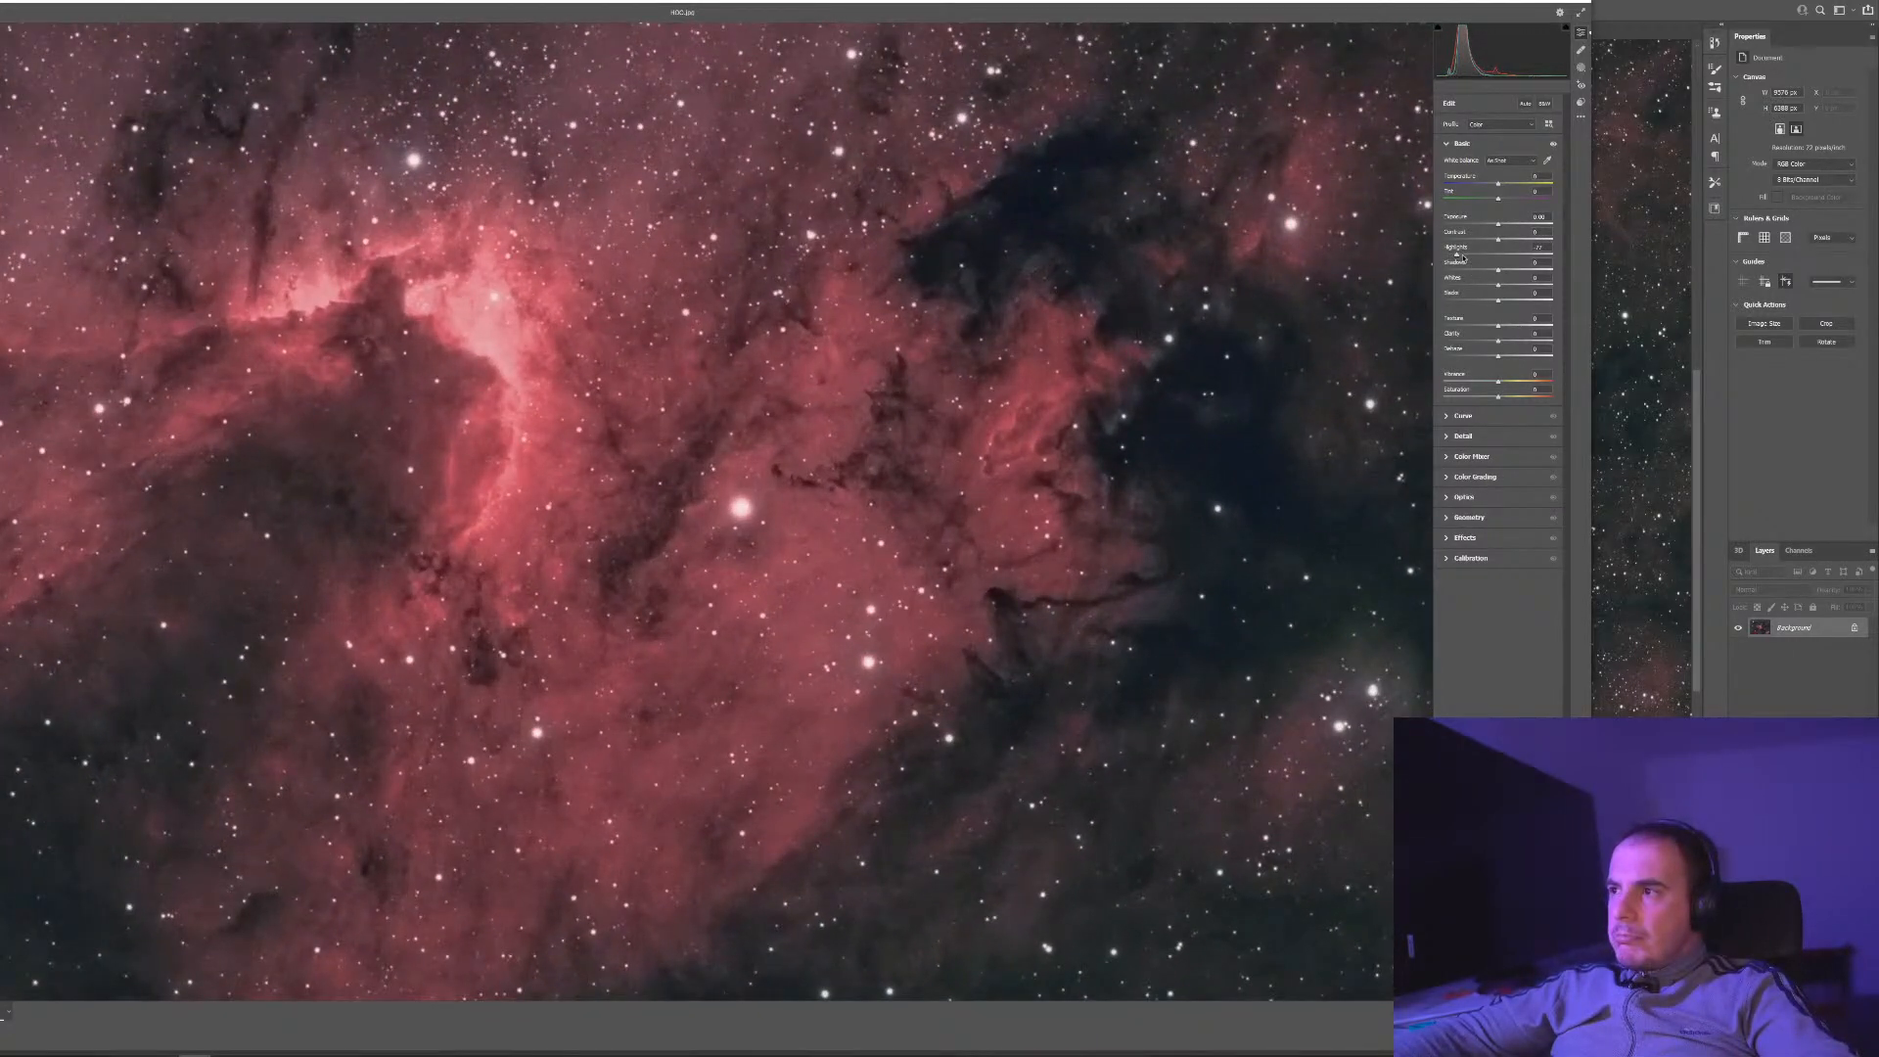
# Reduce the Whites slightly and raise the Blacks moderately, checking the nebula close up and in the full frame
pyautogui.moveTo(1475, 260)
pyautogui.mouseDown()
pyautogui.moveTo(1498, 265)
pyautogui.moveTo(1369, 252)
pyautogui.moveTo(1503, 261)
pyautogui.moveTo(1469, 262)
pyautogui.moveTo(1507, 286)
pyautogui.moveTo(1479, 287)
pyautogui.mouseUp()
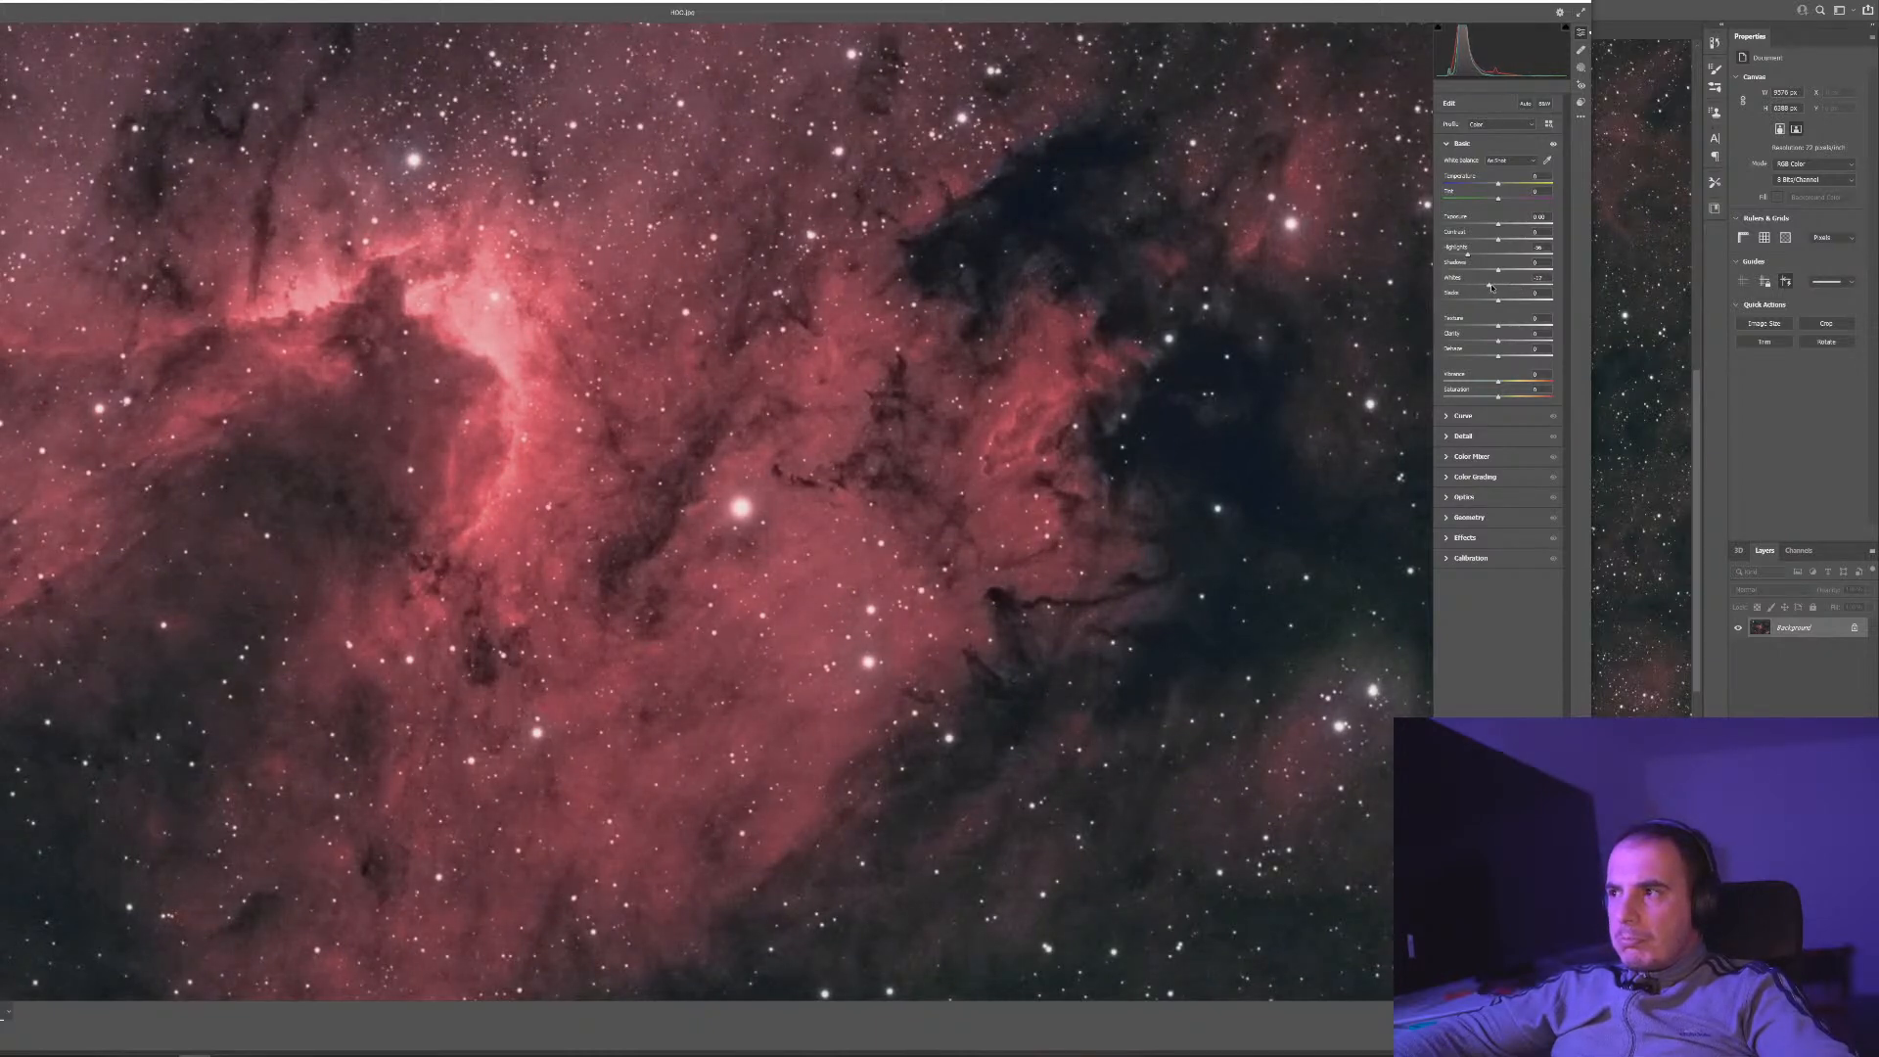
pyautogui.moveTo(1519, 297)
pyautogui.mouseDown()
pyautogui.moveTo(1492, 297)
pyautogui.moveTo(1521, 298)
pyautogui.mouseUp()
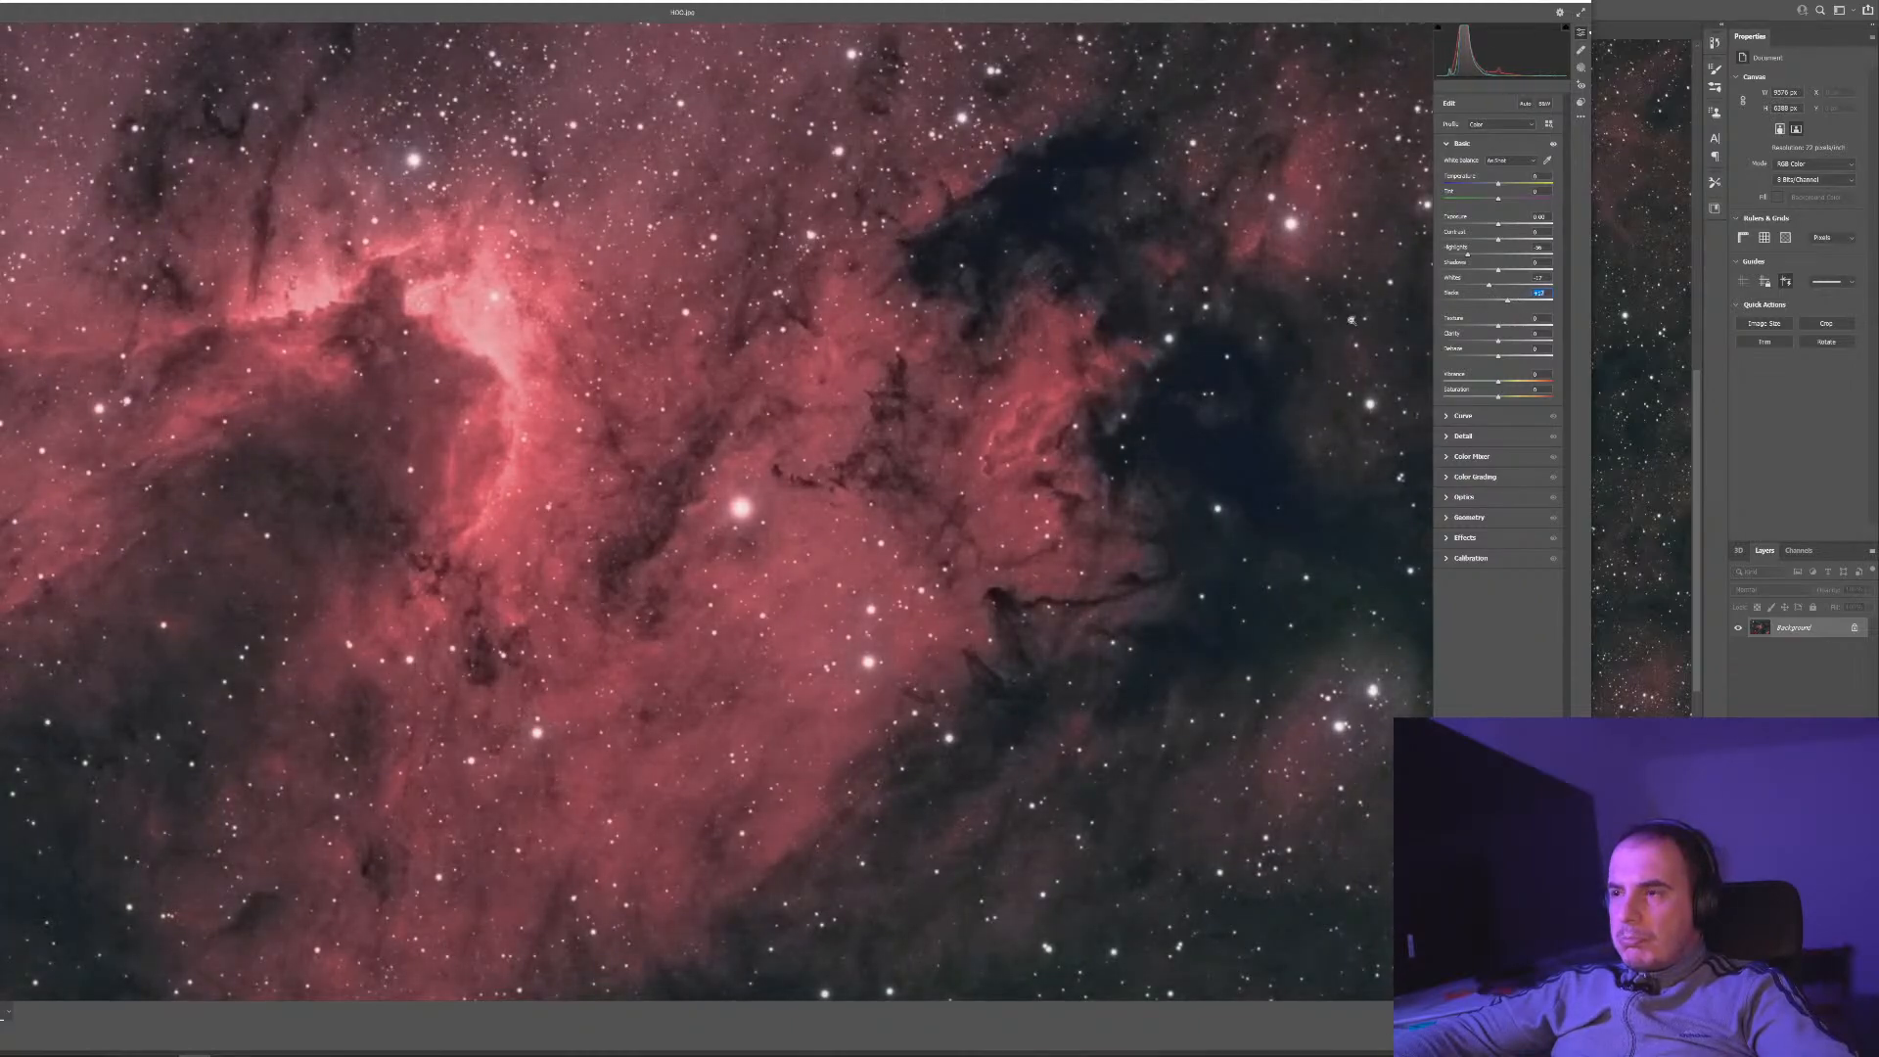
pyautogui.scroll(2, 1089, 329)
pyautogui.scroll(-7, 1088, 329)
pyautogui.scroll(-2, 1088, 329)
pyautogui.scroll(2, 1088, 329)
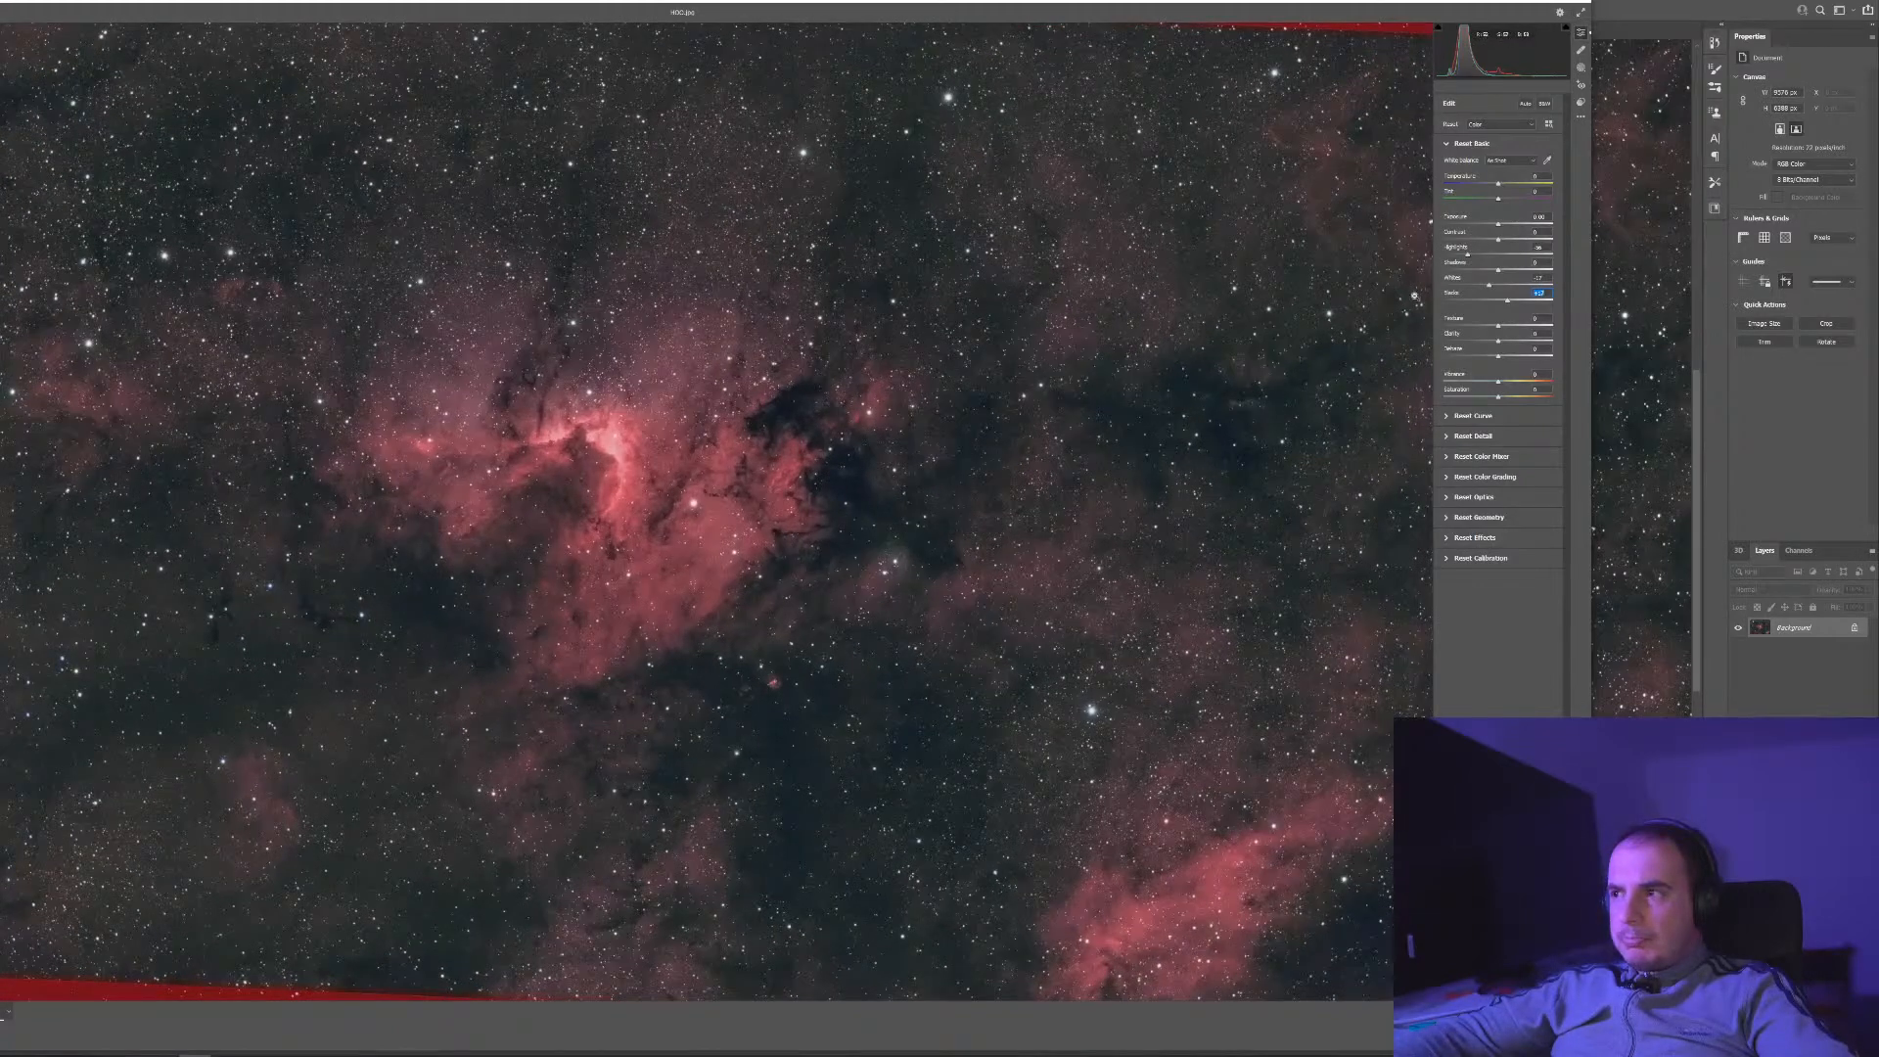
pyautogui.moveTo(1509, 302)
pyautogui.mouseDown()
pyautogui.moveTo(1530, 306)
pyautogui.moveTo(1514, 303)
pyautogui.mouseUp()
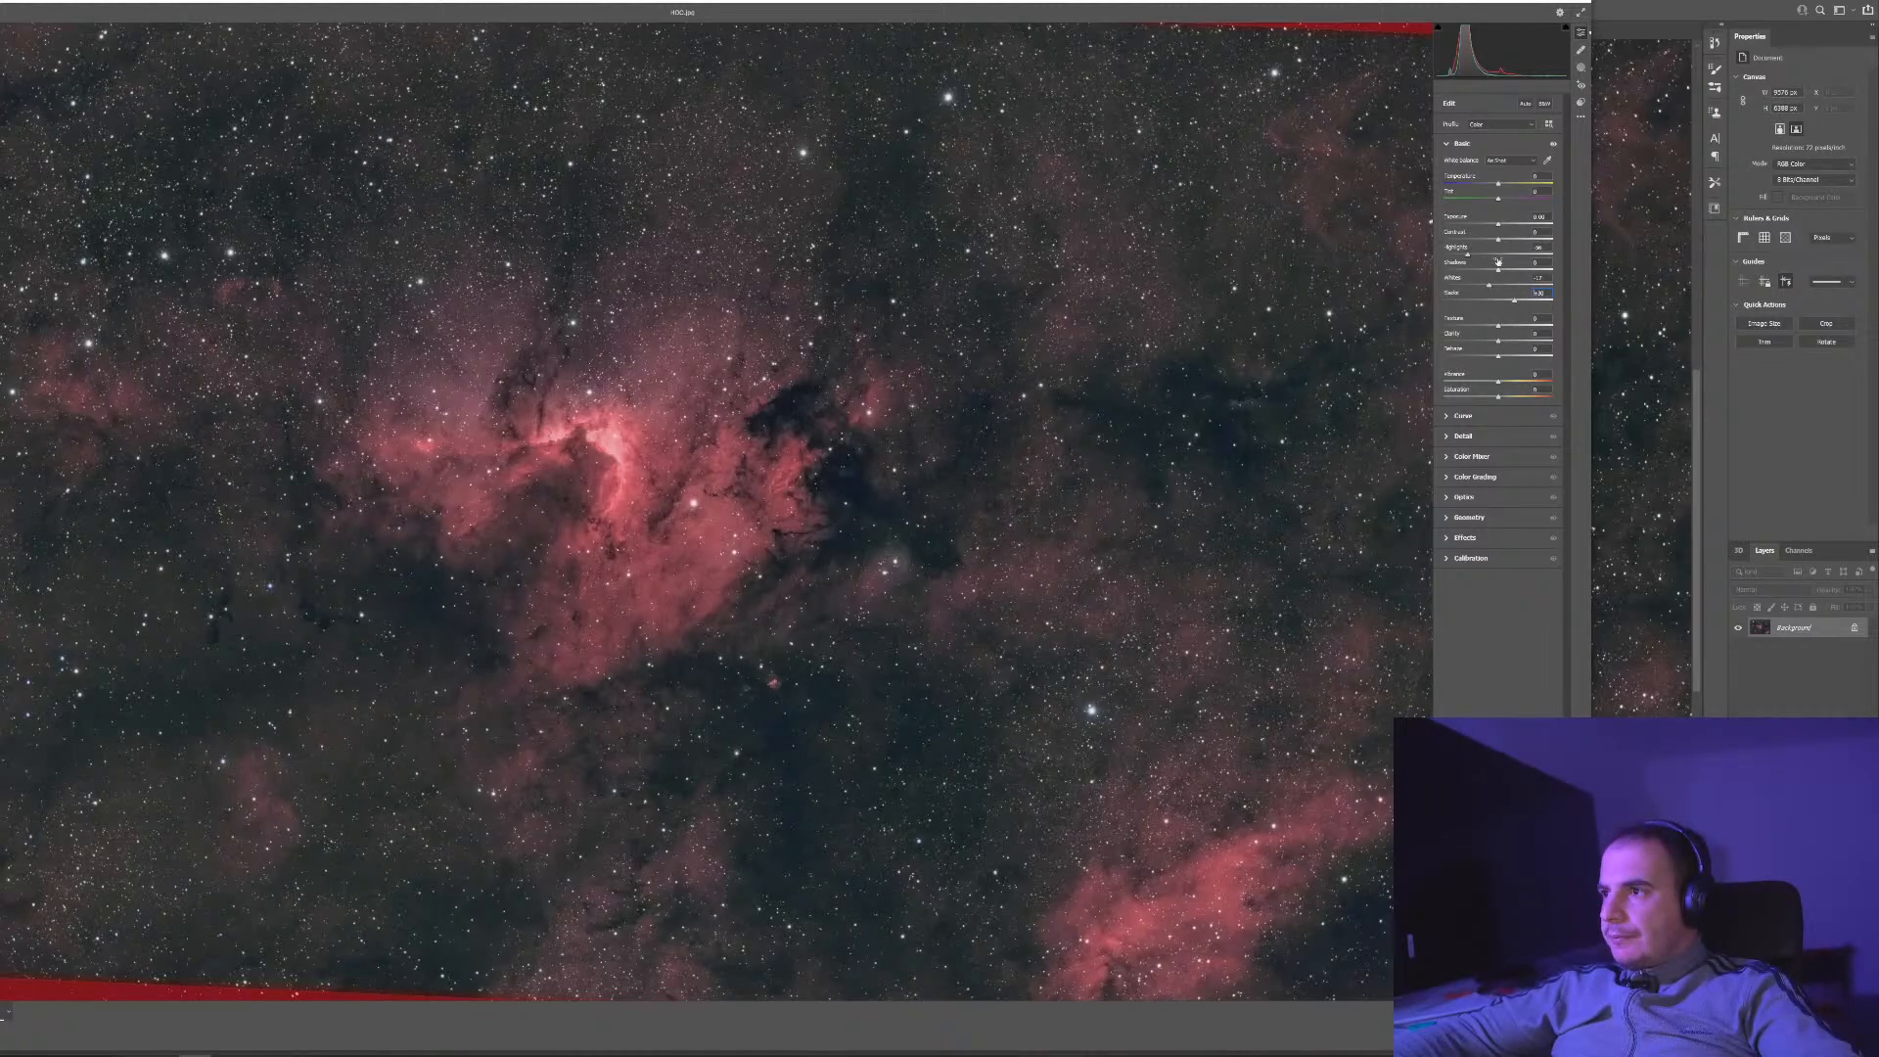
# Try raising the Shadows strongly and inspect the nebula's dark structures close up
pyautogui.moveTo(1499, 271)
pyautogui.mouseDown()
pyautogui.moveTo(1552, 277)
pyautogui.moveTo(1519, 276)
pyautogui.mouseUp()
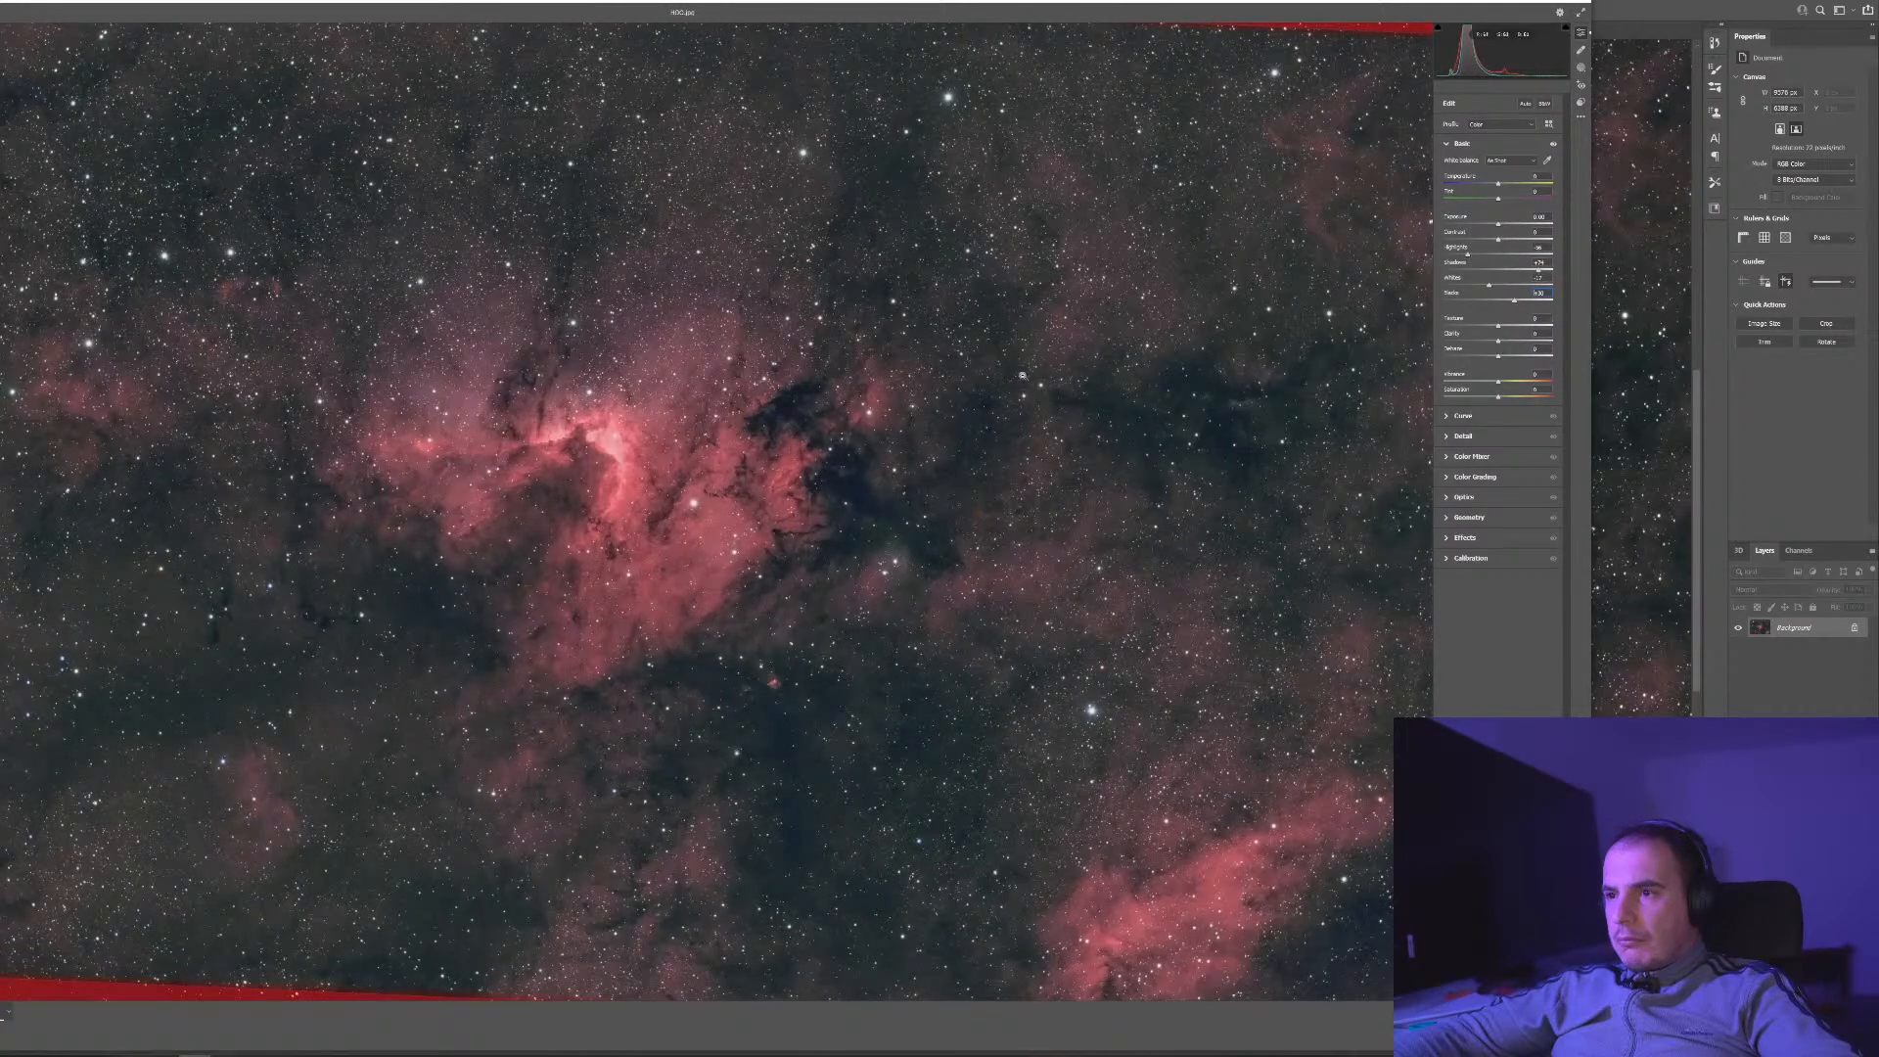
pyautogui.scroll(5, 1120, 364)
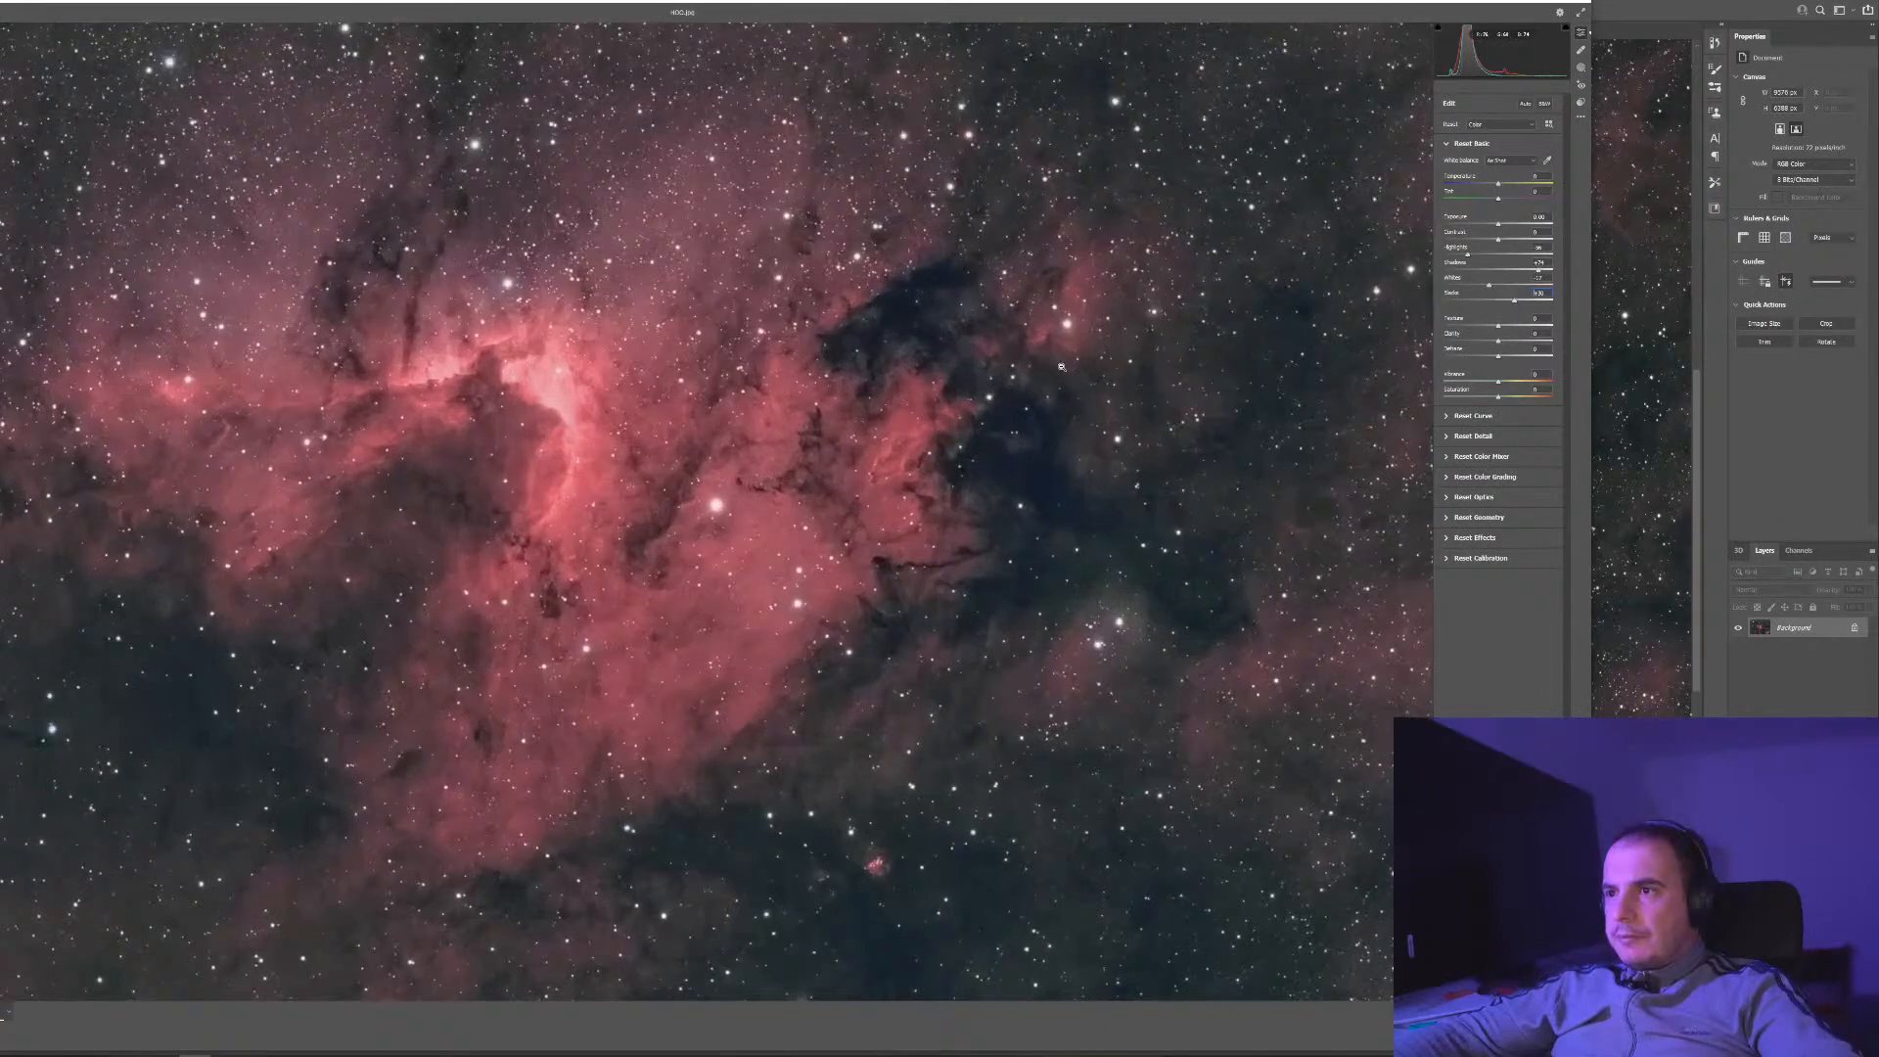
pyautogui.scroll(3, 1131, 347)
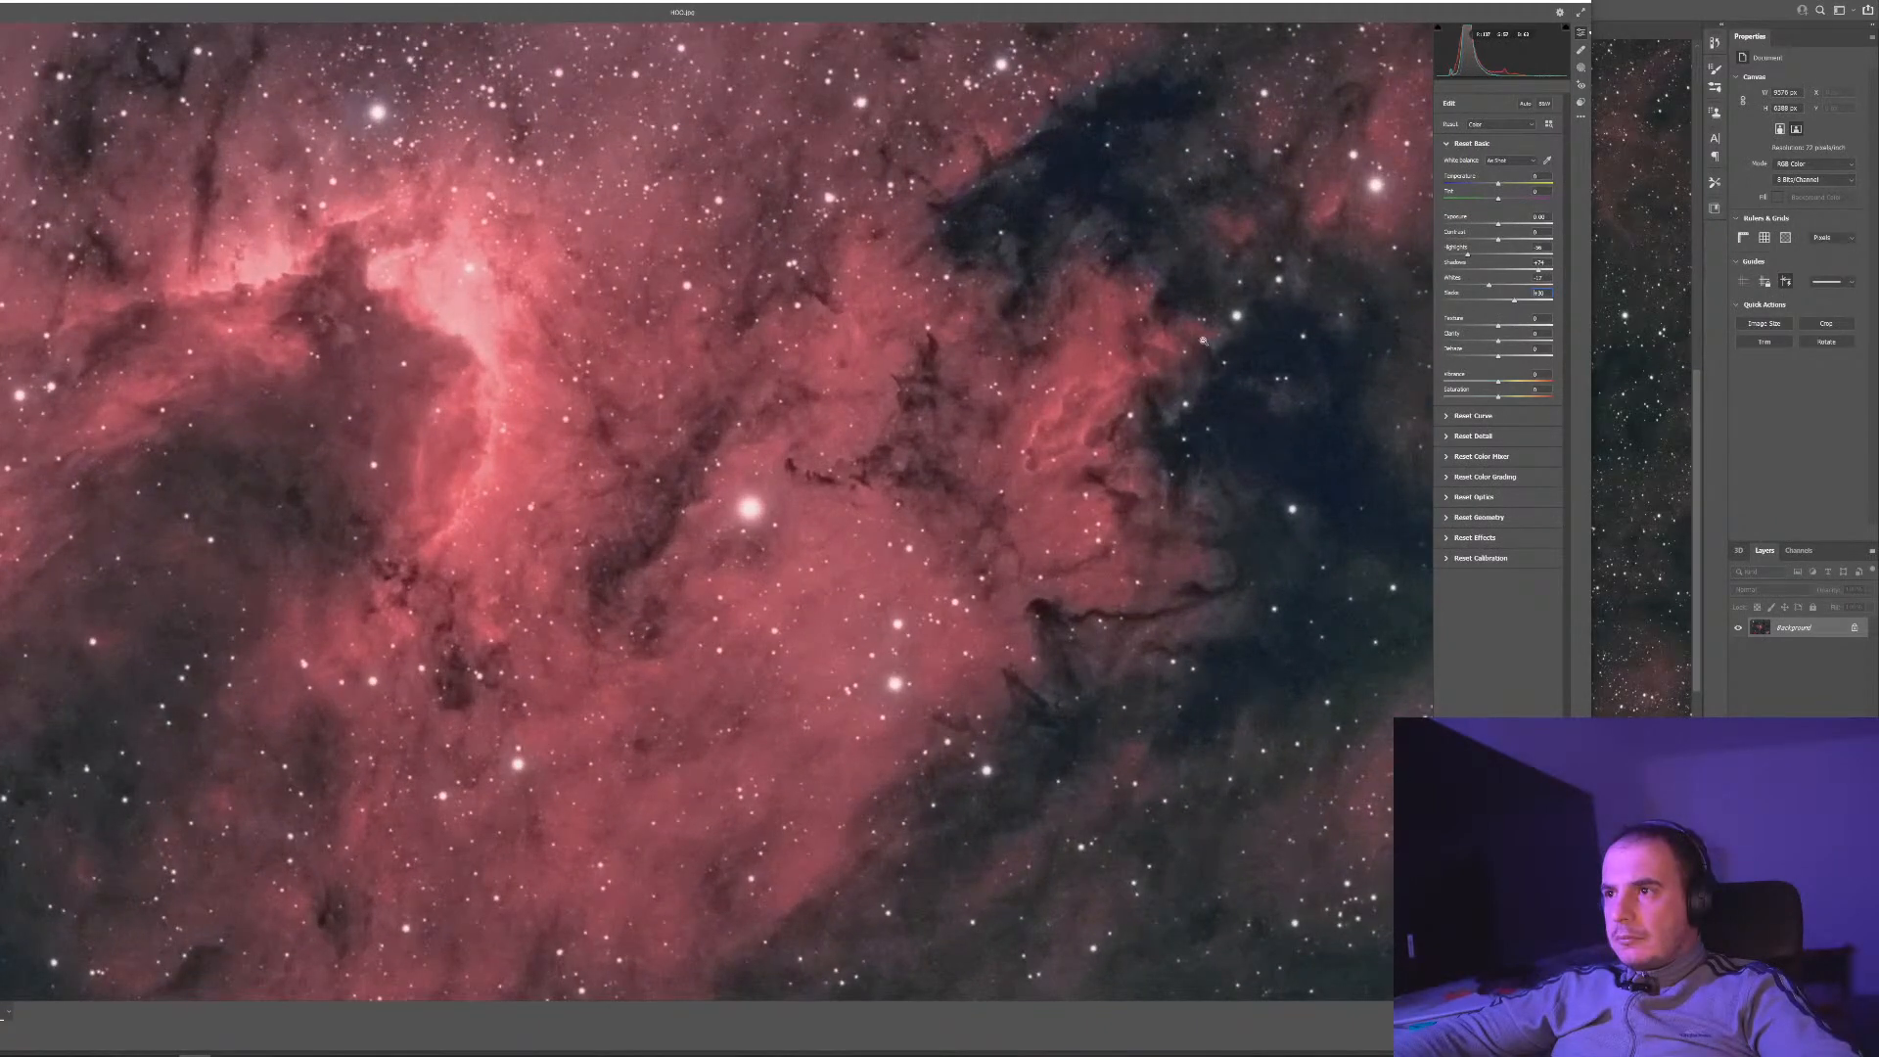
# Readjust the Highlights reduction and lower the Shadows slightly below zero, checking the dark regions across the whole frame
pyautogui.moveTo(1498, 259)
pyautogui.mouseDown()
pyautogui.moveTo(1535, 263)
pyautogui.moveTo(1468, 258)
pyautogui.mouseUp()
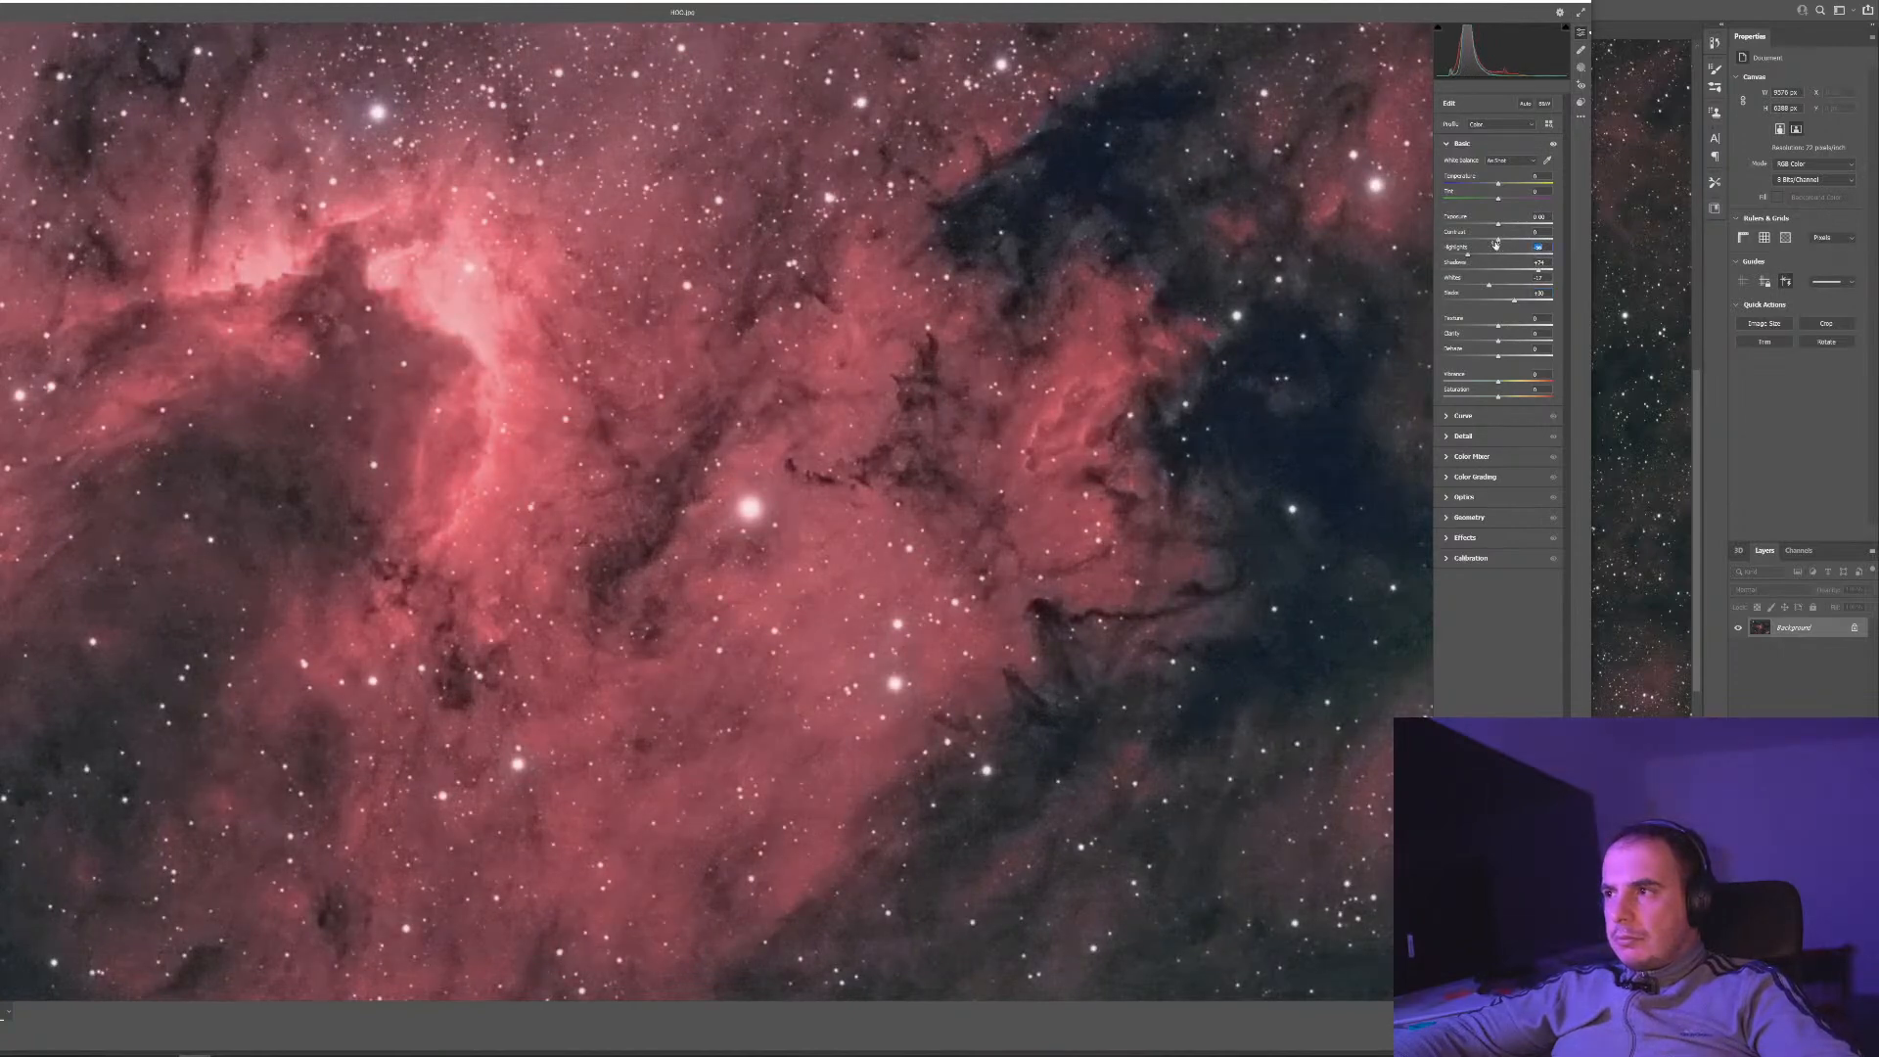
pyautogui.click(1539, 277)
pyautogui.moveTo(1539, 271); pyautogui.dragTo(1482, 271)
pyautogui.press('alt')
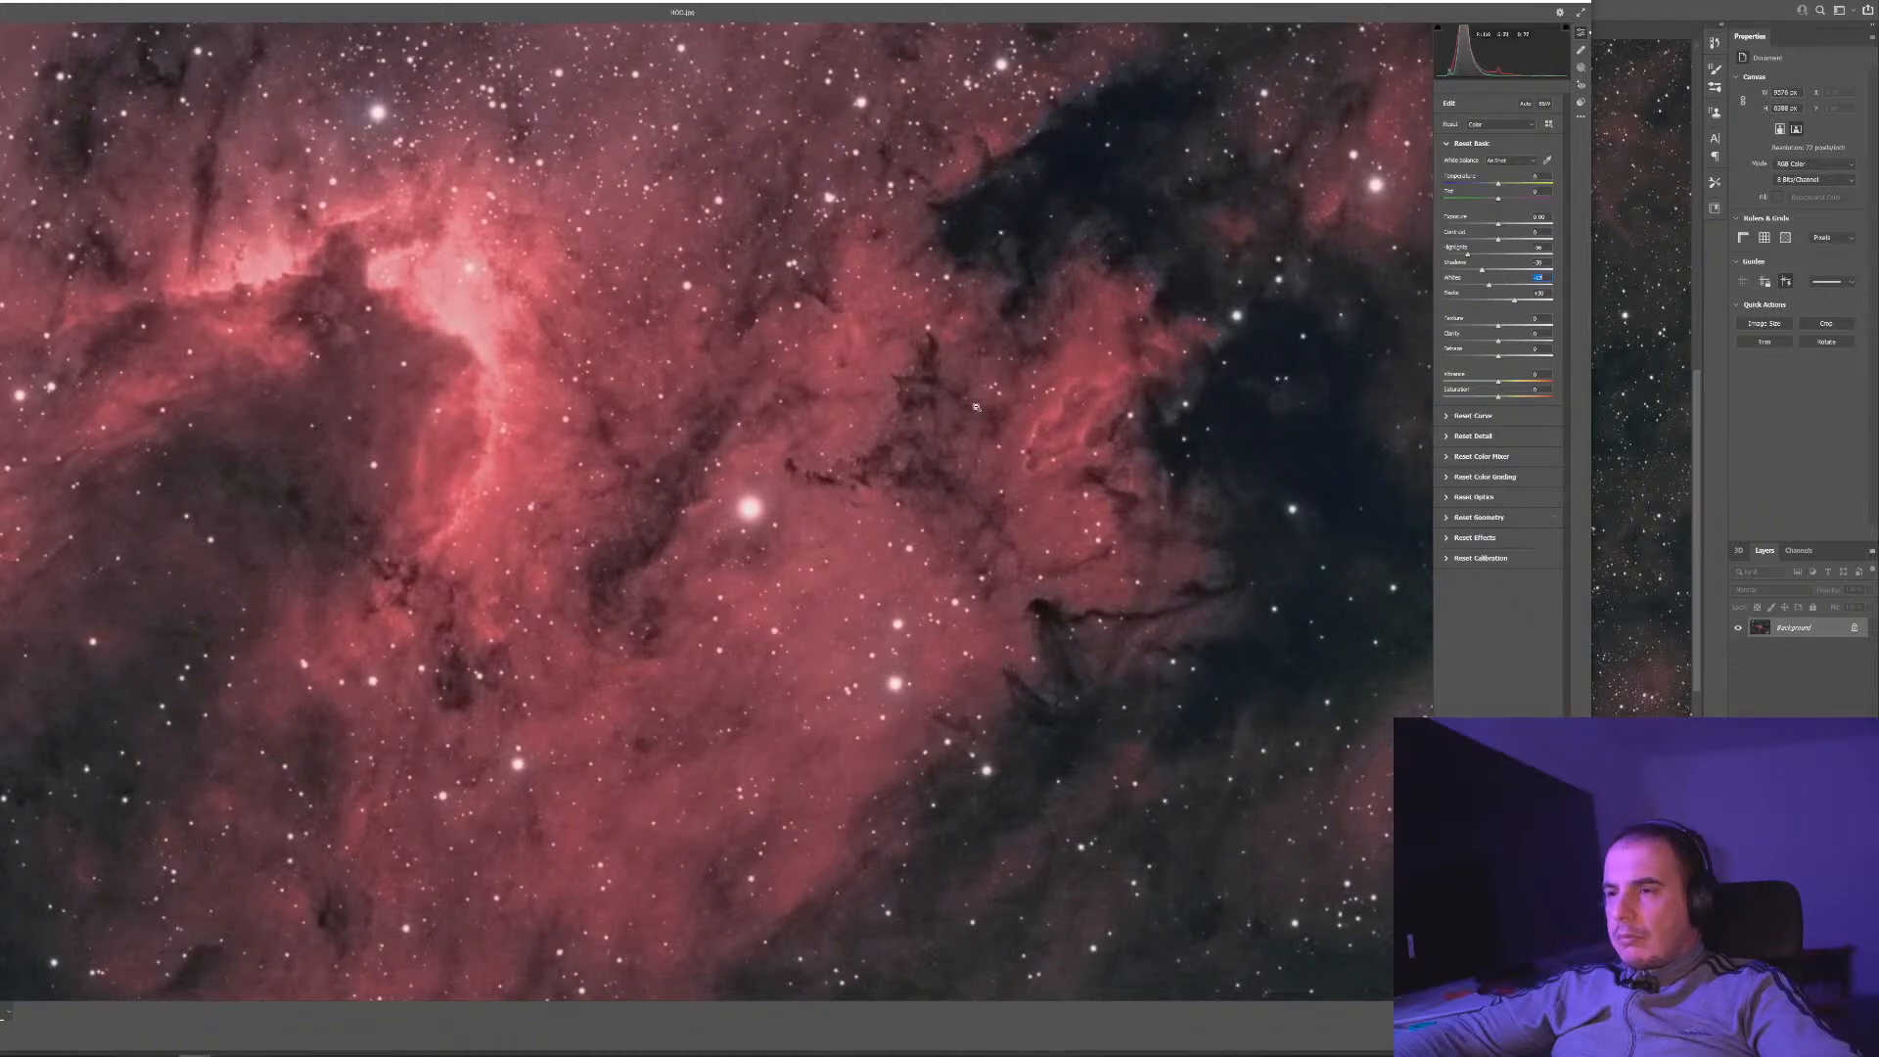
pyautogui.scroll(-6, 973, 411)
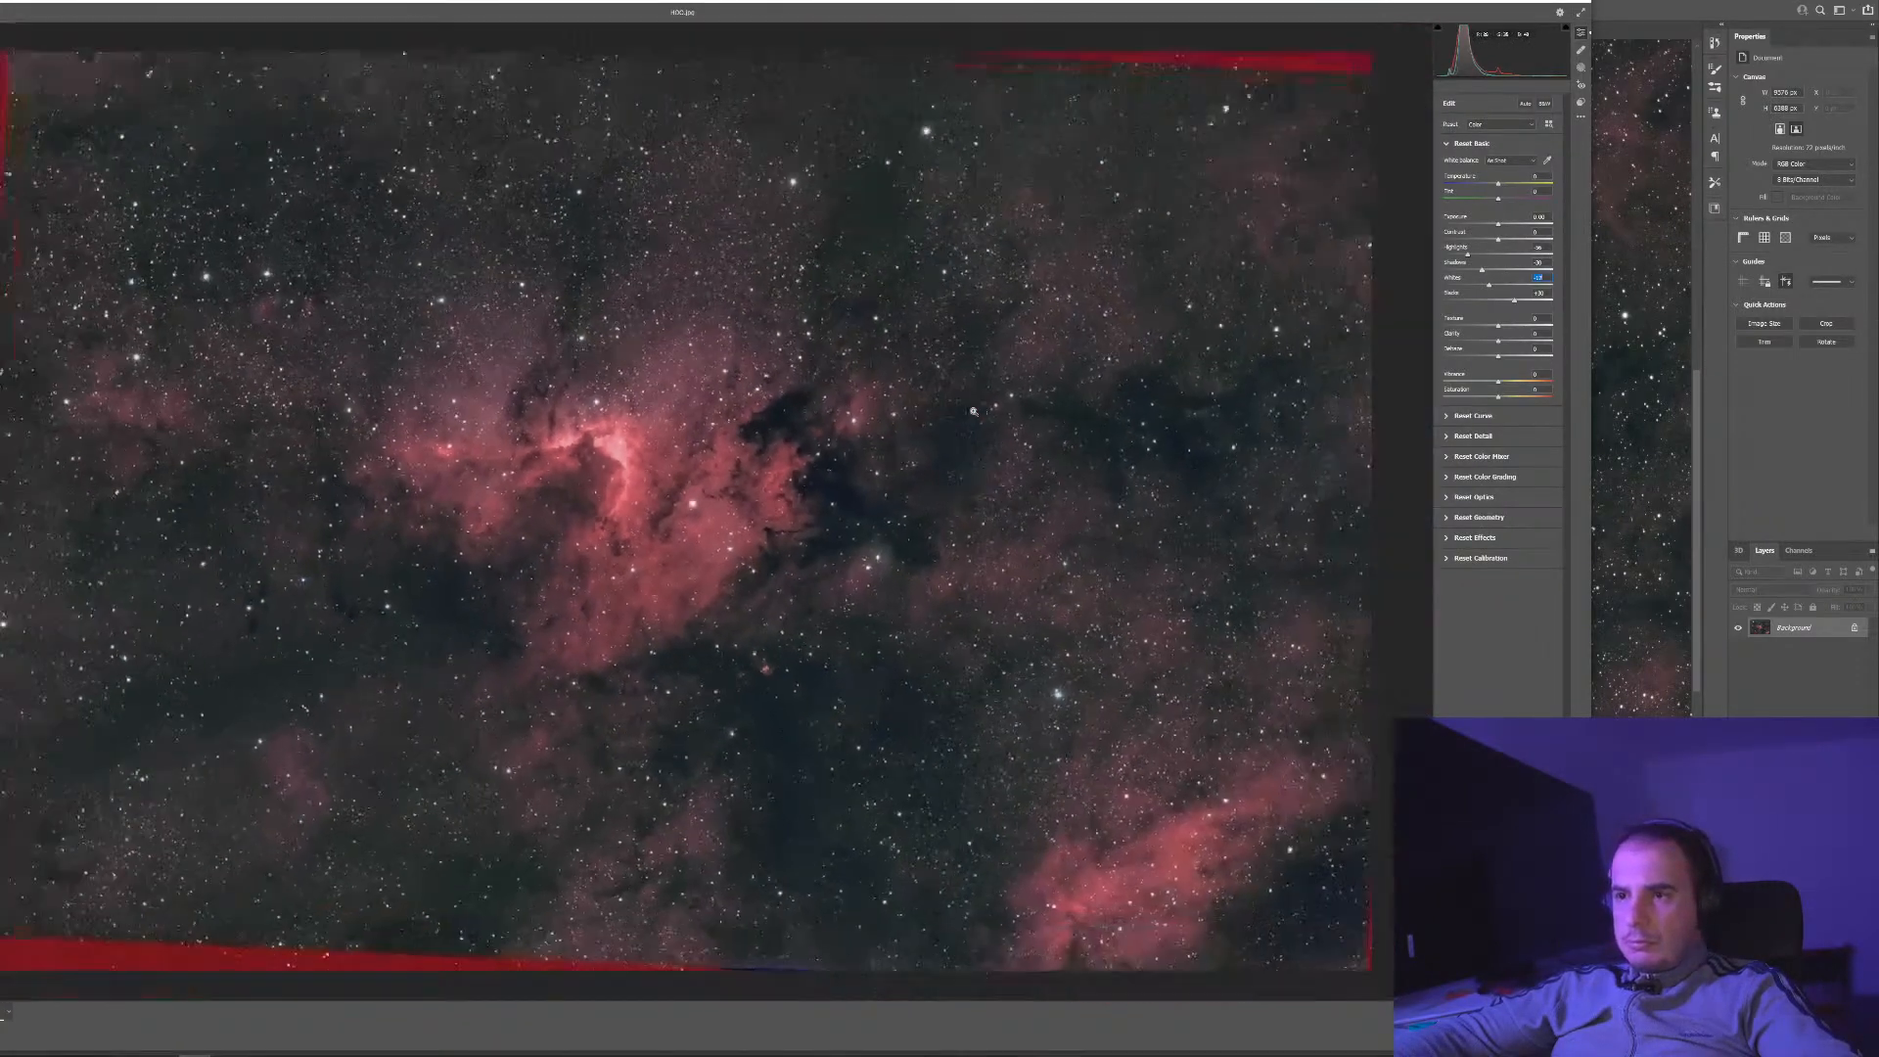
pyautogui.scroll(2, 973, 411)
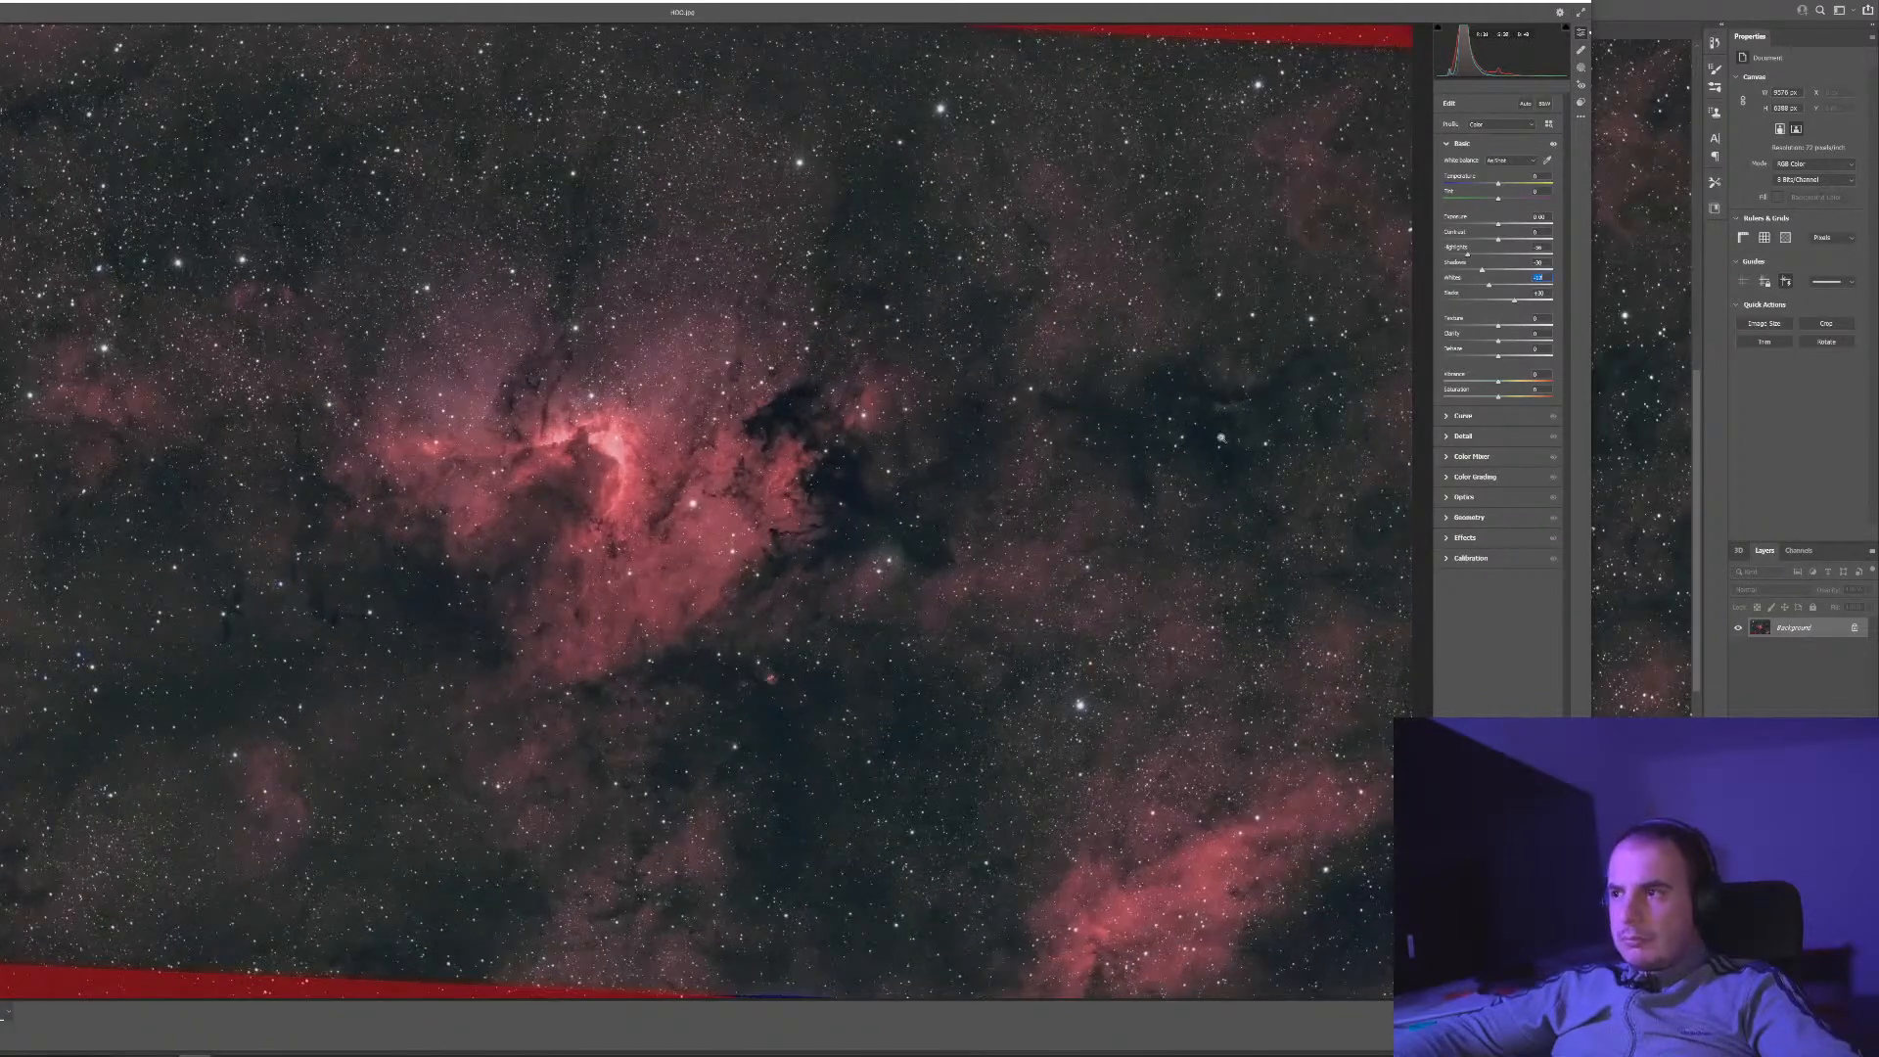
# Try a moderate Clarity increase and inspect the nebula core and surrounding dust close up
pyautogui.moveTo(1503, 328); pyautogui.dragTo(1523, 342)
pyautogui.doubleClick(1506, 328)
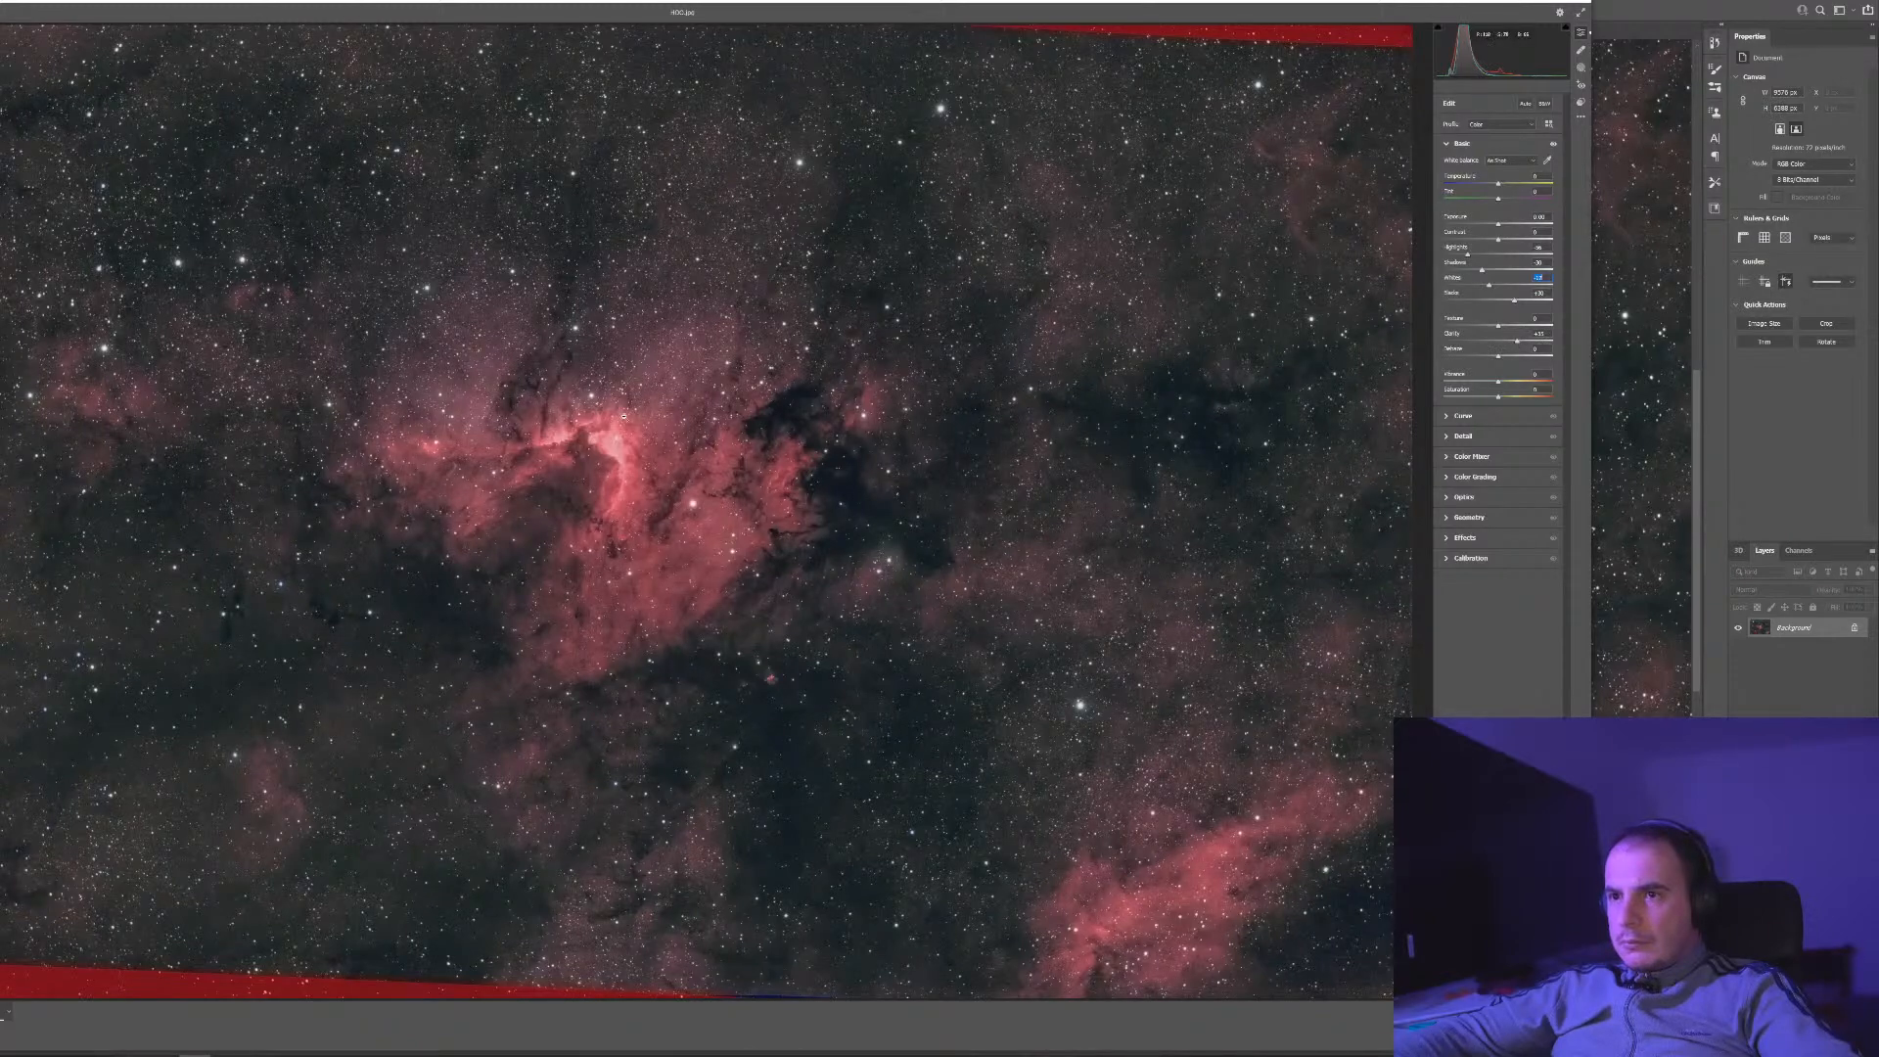
pyautogui.scroll(6, 636, 402)
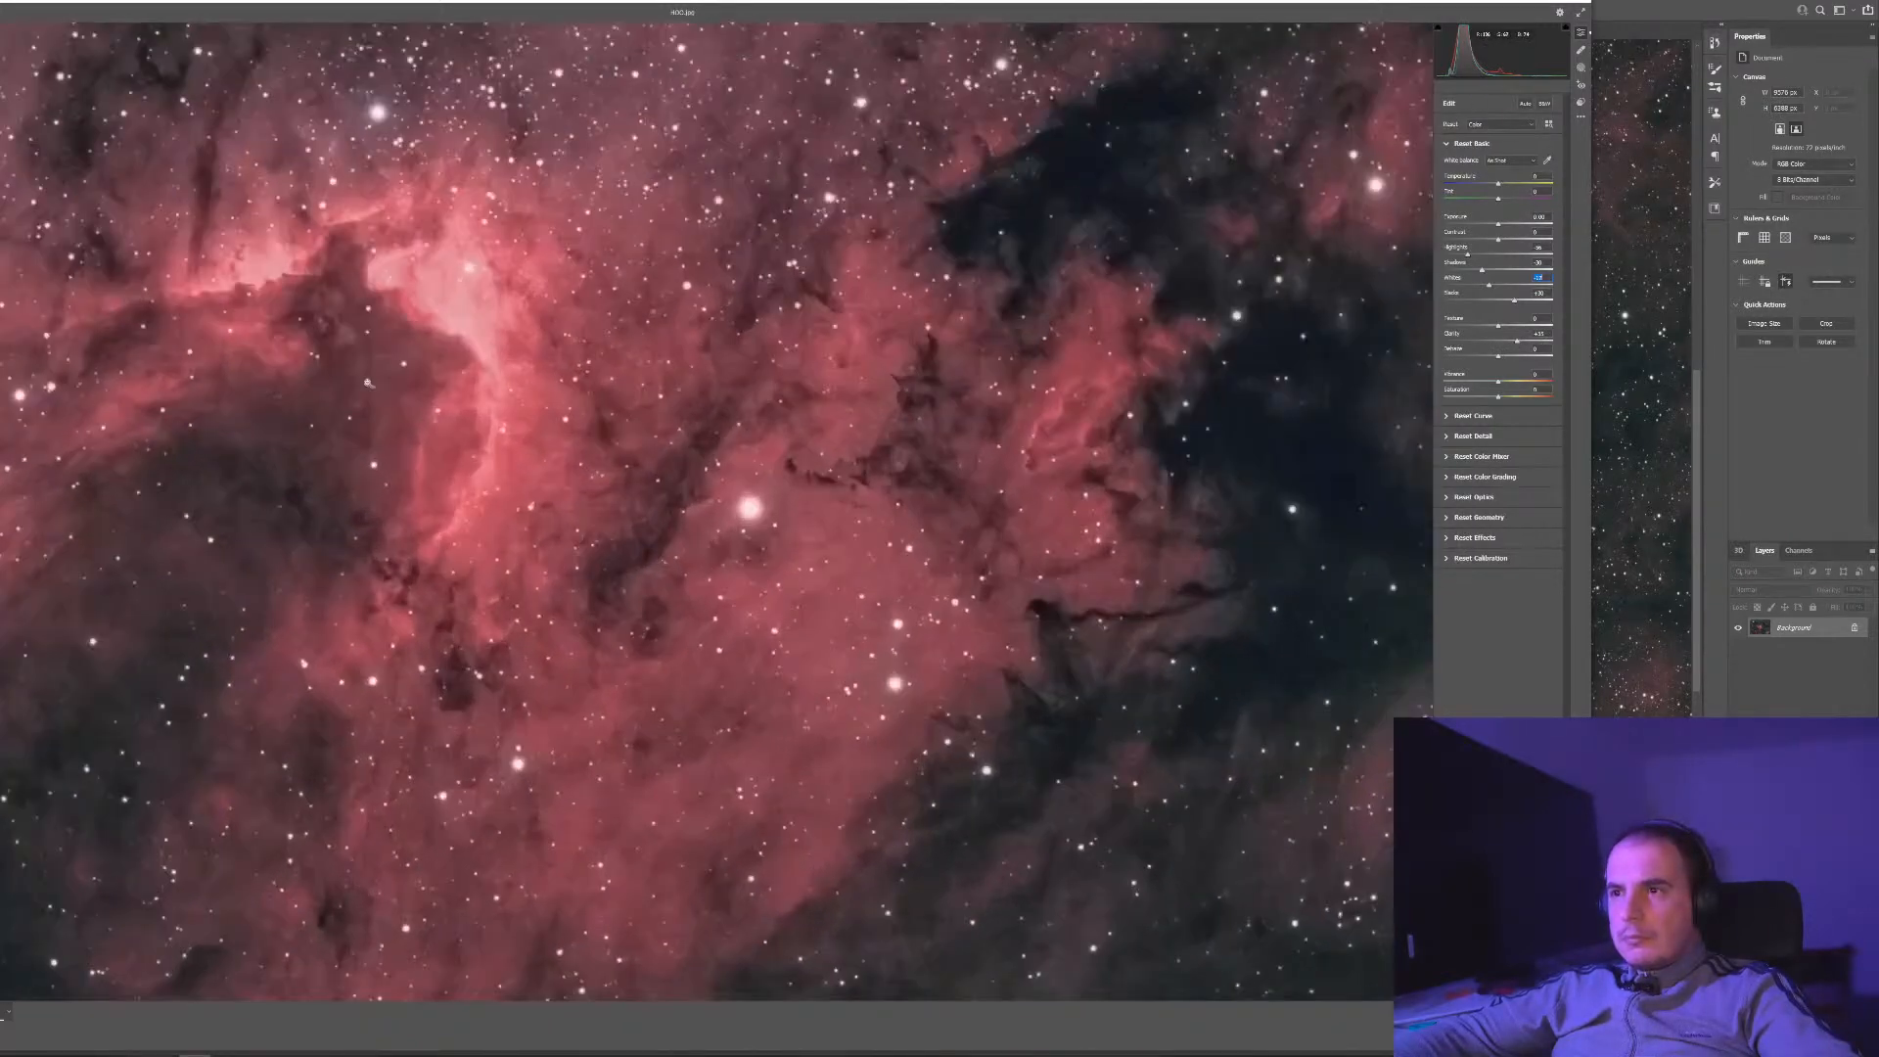
pyautogui.scroll(-1, 368, 384)
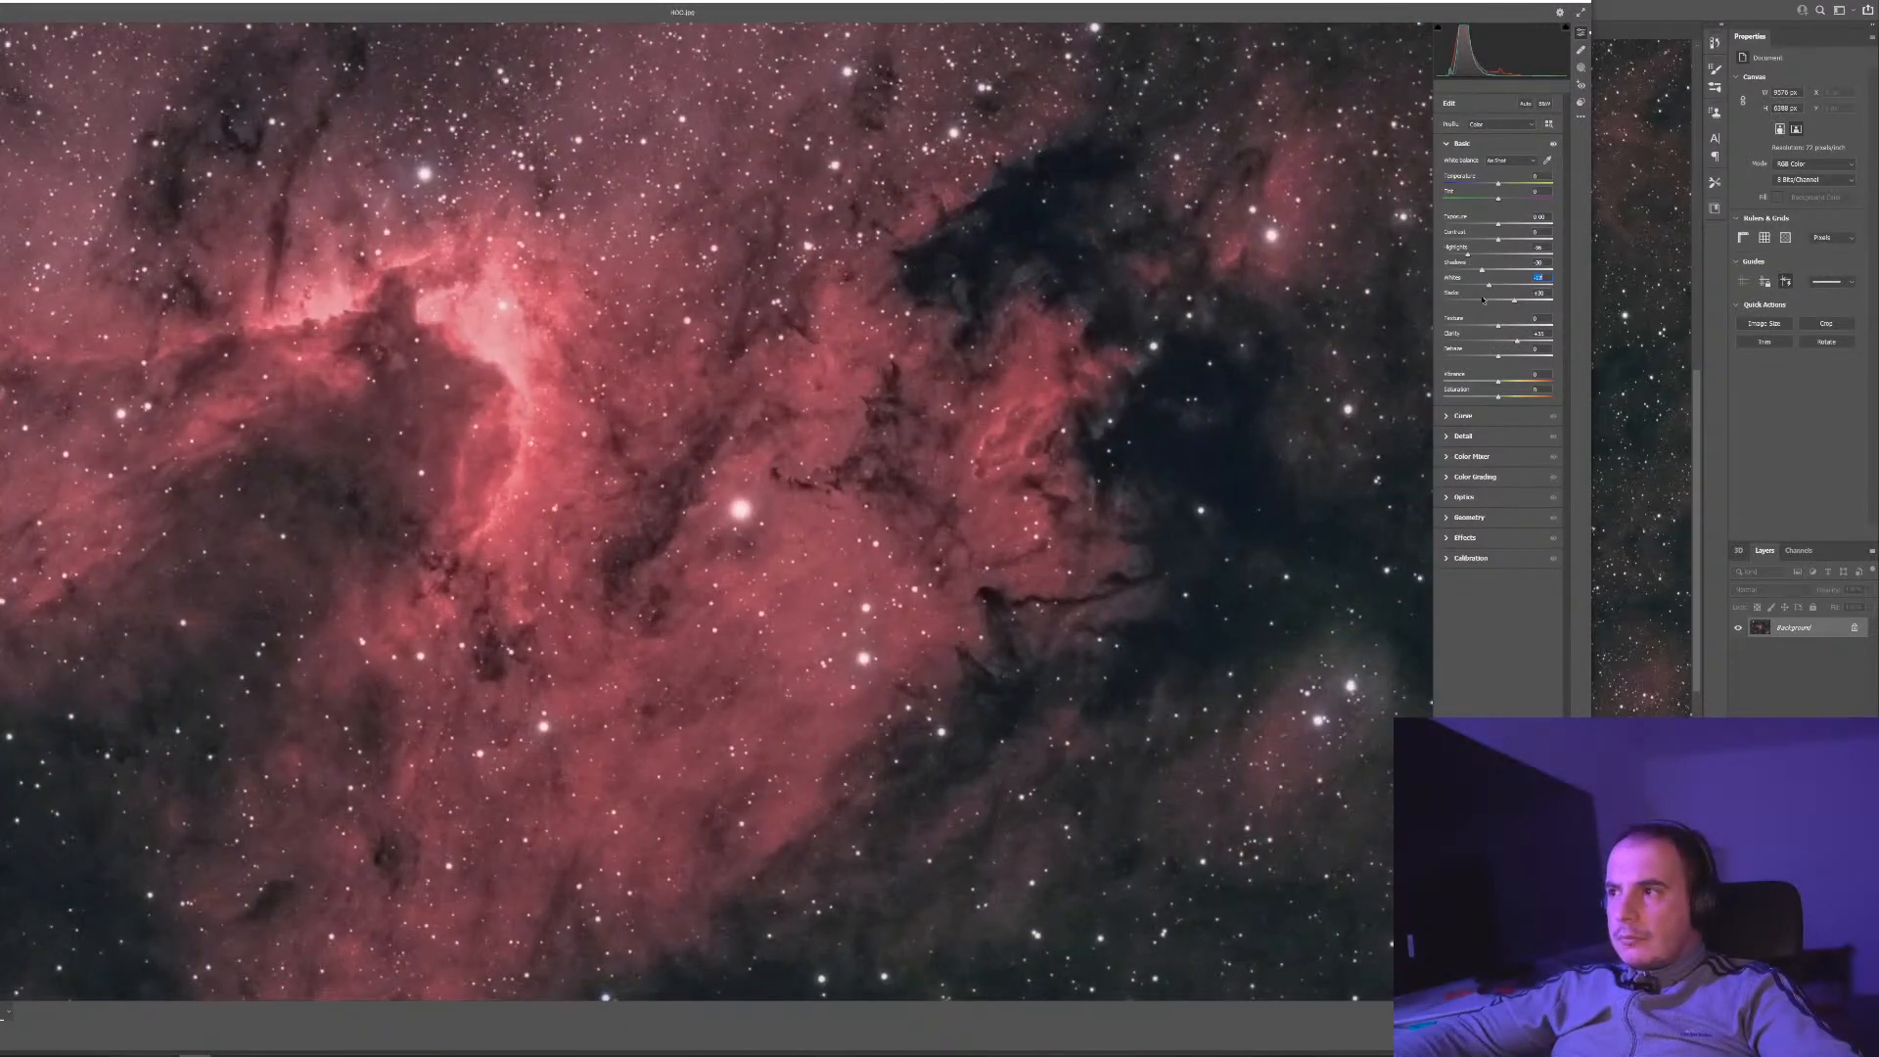
# Try a stronger Clarity increase, view the whole frame, and ease the Clarity back
pyautogui.moveTo(1498, 341); pyautogui.dragTo(1540, 340)
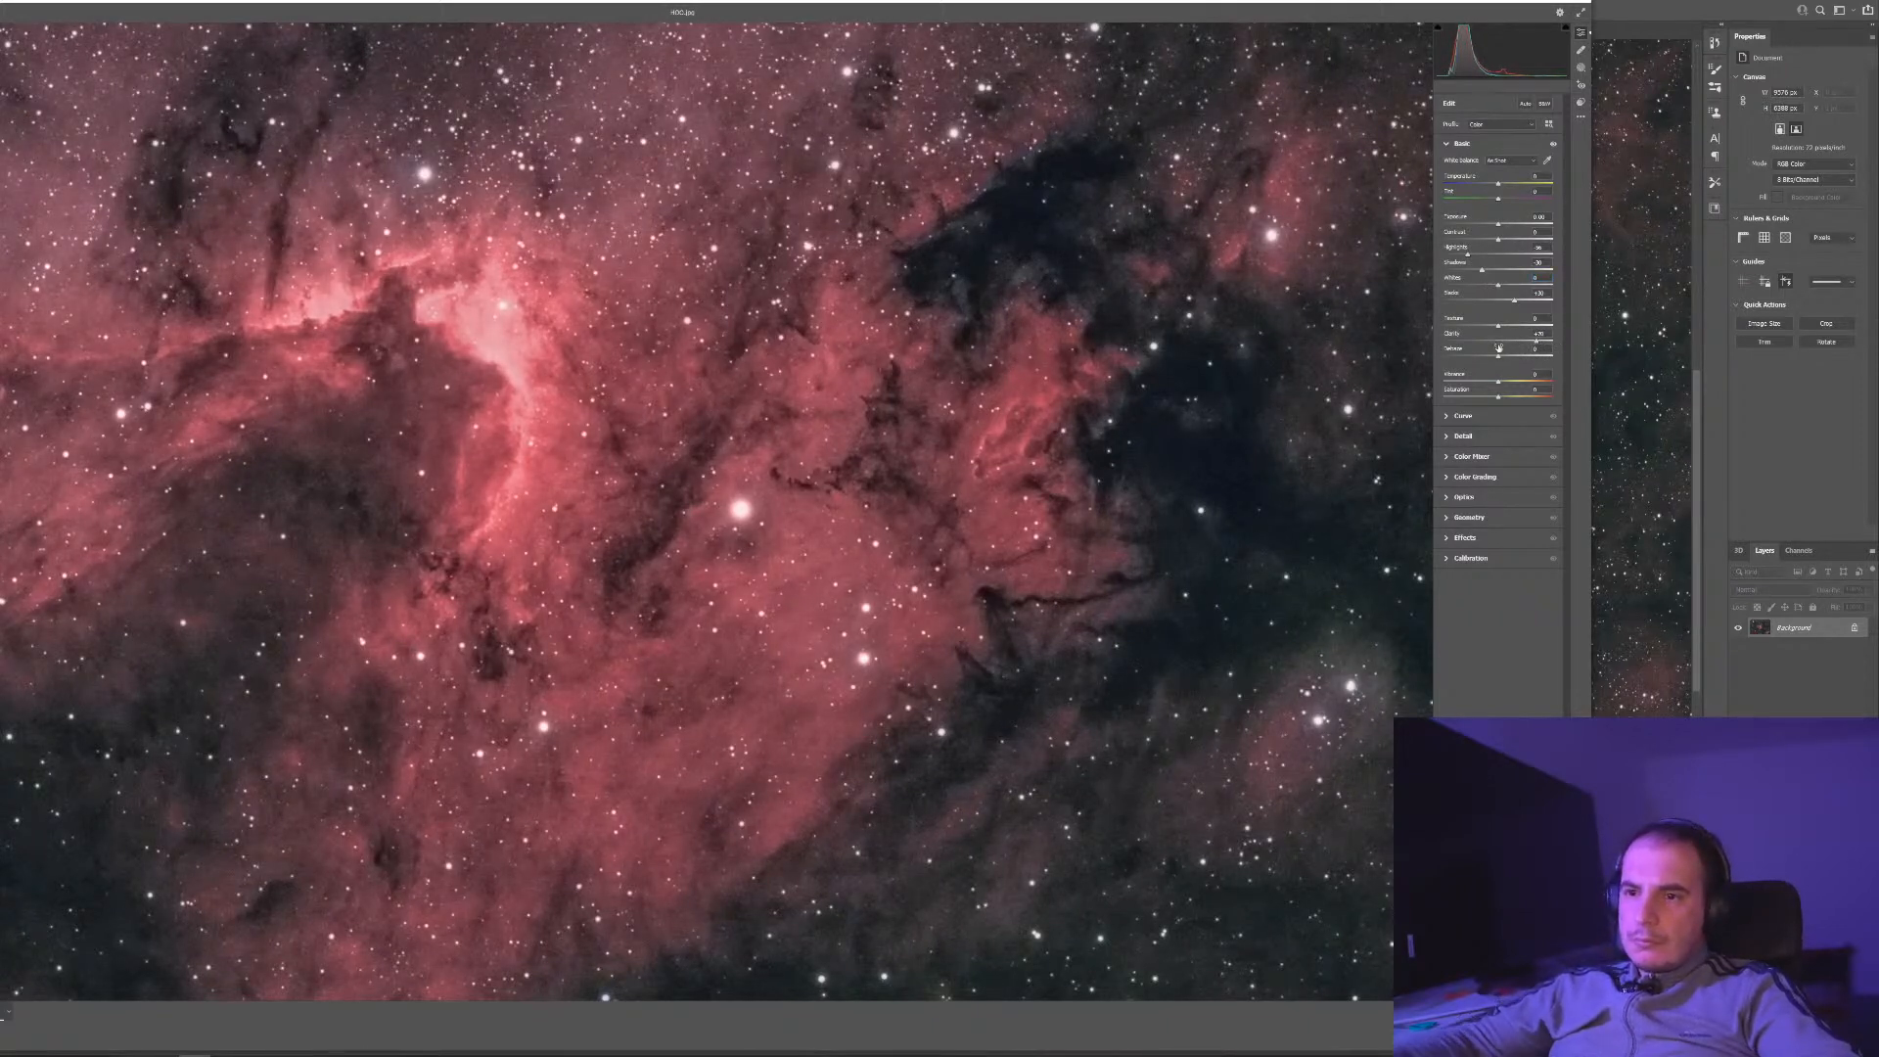
pyautogui.scroll(-3, 644, 461)
pyautogui.scroll(-3, 644, 460)
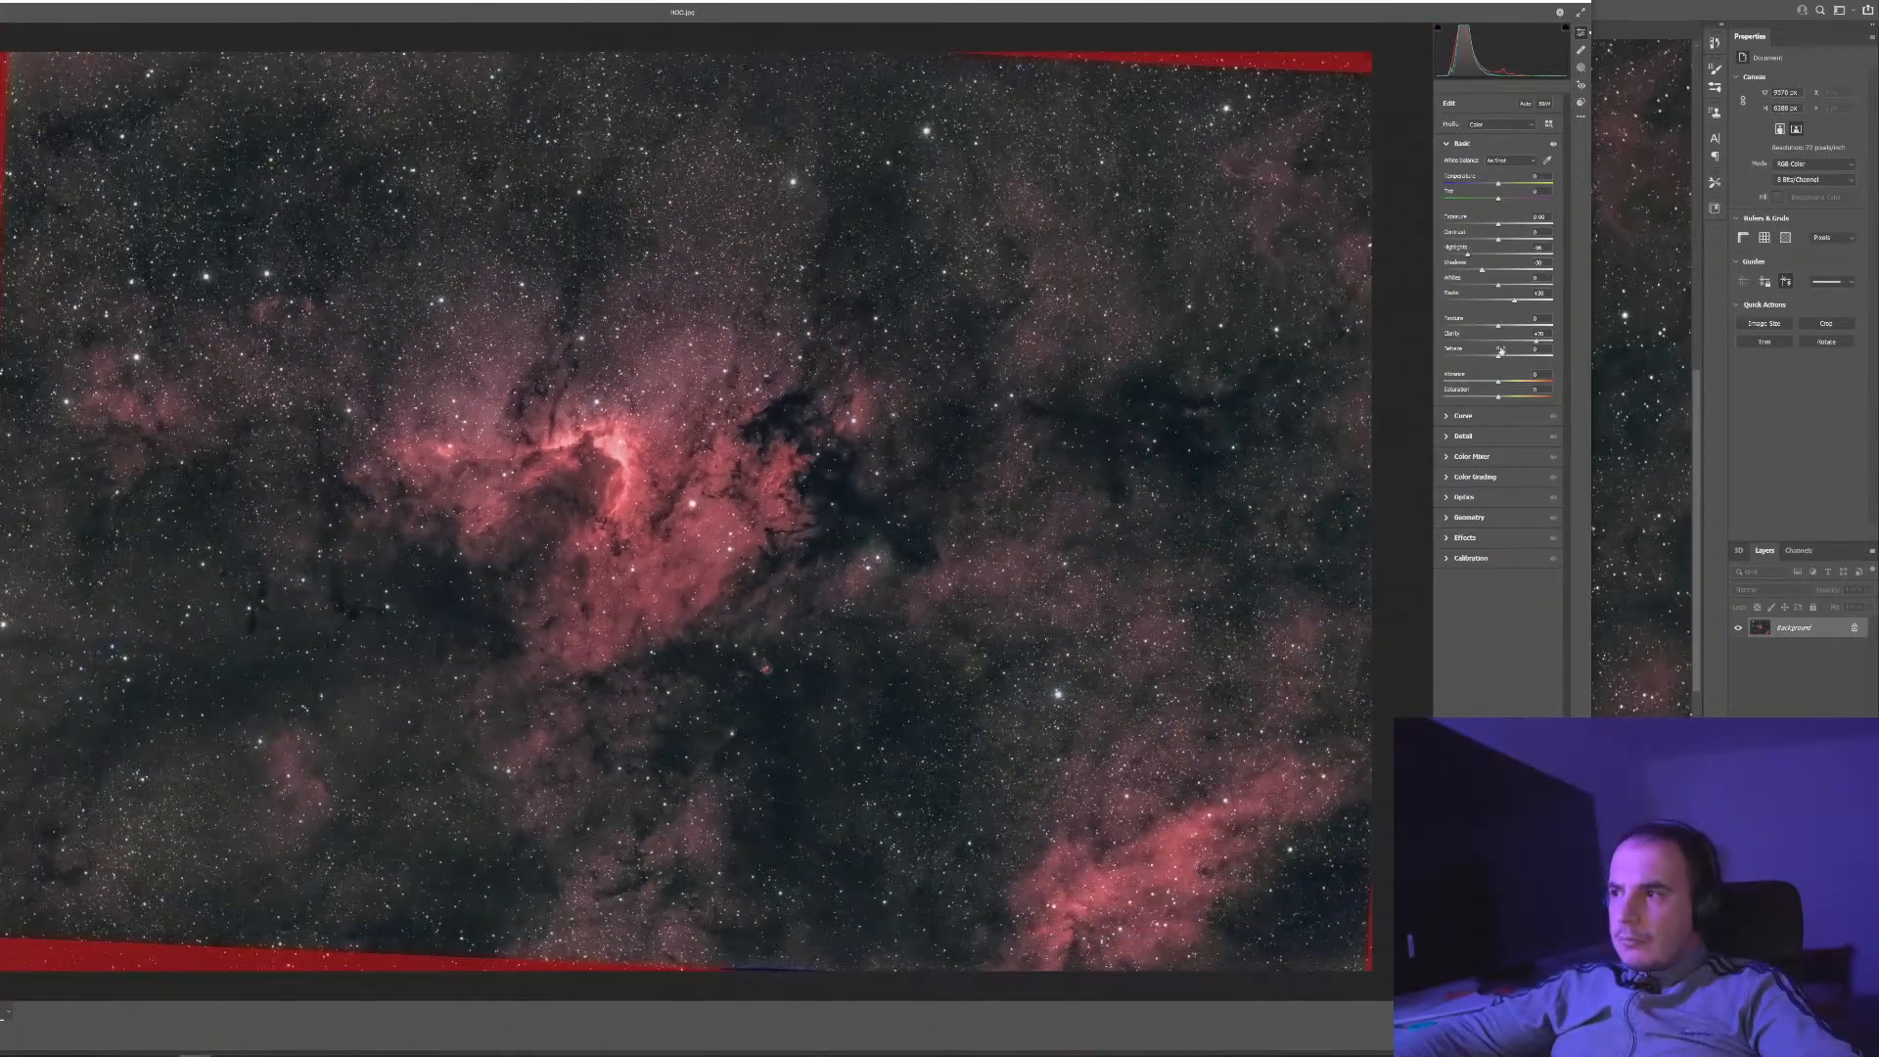
pyautogui.moveTo(1534, 345)
pyautogui.mouseDown()
pyautogui.moveTo(1502, 345)
pyautogui.moveTo(1534, 353)
pyautogui.mouseUp()
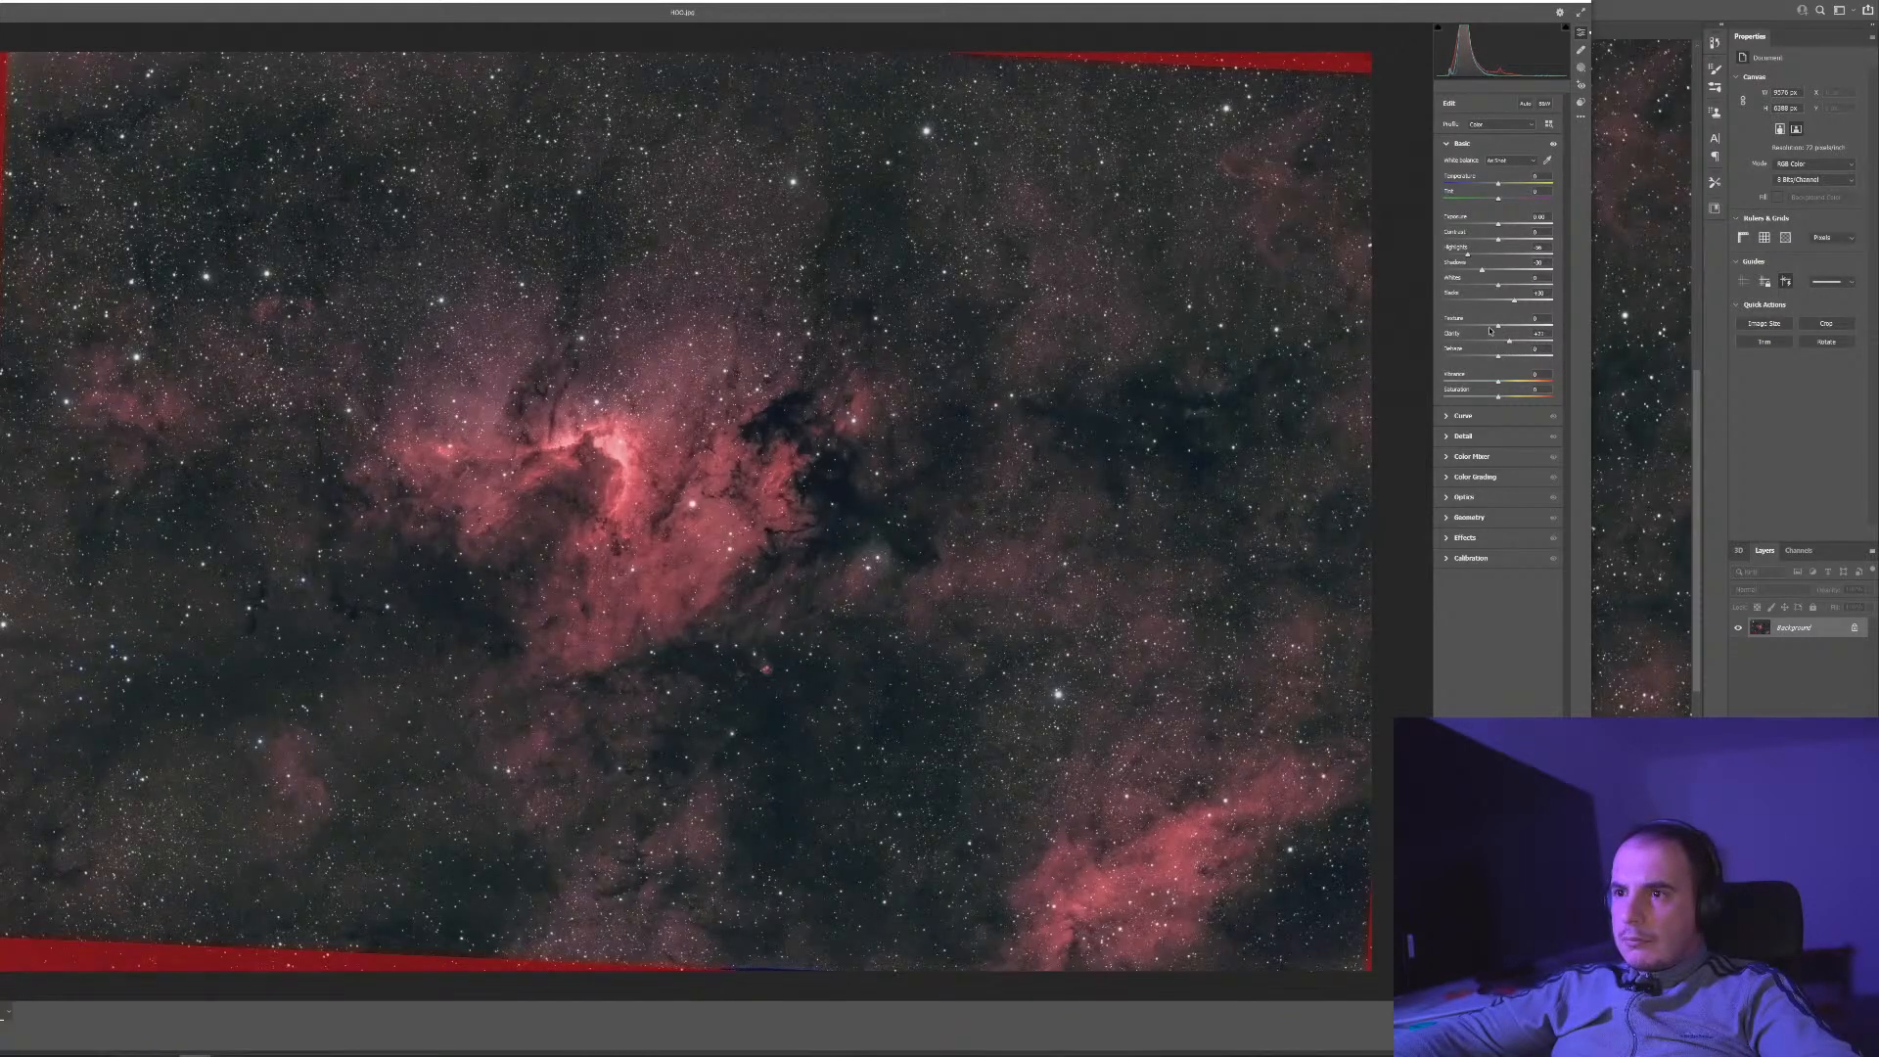
# Try reducing the Texture while viewing the nebula close up, and reset both Clarity and Texture to 0
pyautogui.moveTo(1492, 330); pyautogui.dragTo(1479, 331)
pyautogui.scroll(3, 368, 410)
pyautogui.scroll(5, 368, 410)
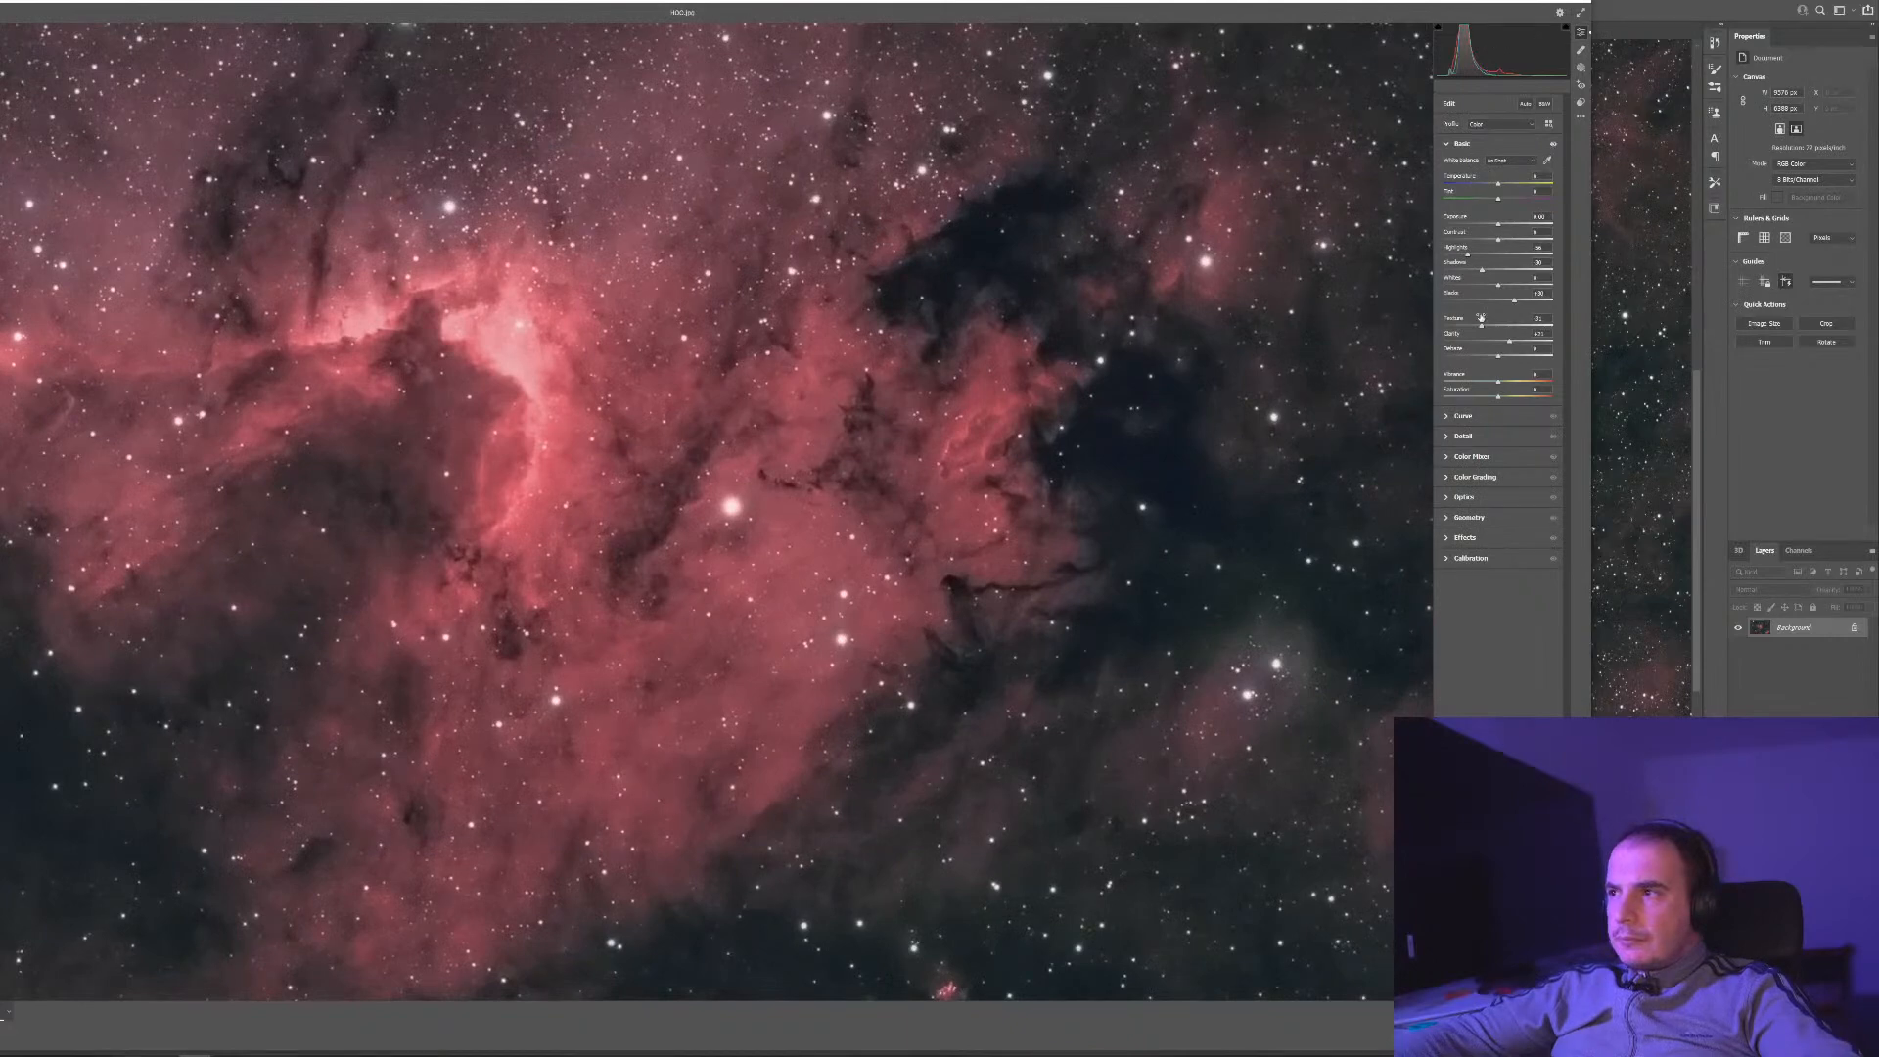
pyautogui.moveTo(1483, 329)
pyautogui.mouseDown()
pyautogui.moveTo(1516, 327)
pyautogui.moveTo(1489, 330)
pyautogui.moveTo(1504, 344)
pyautogui.mouseUp()
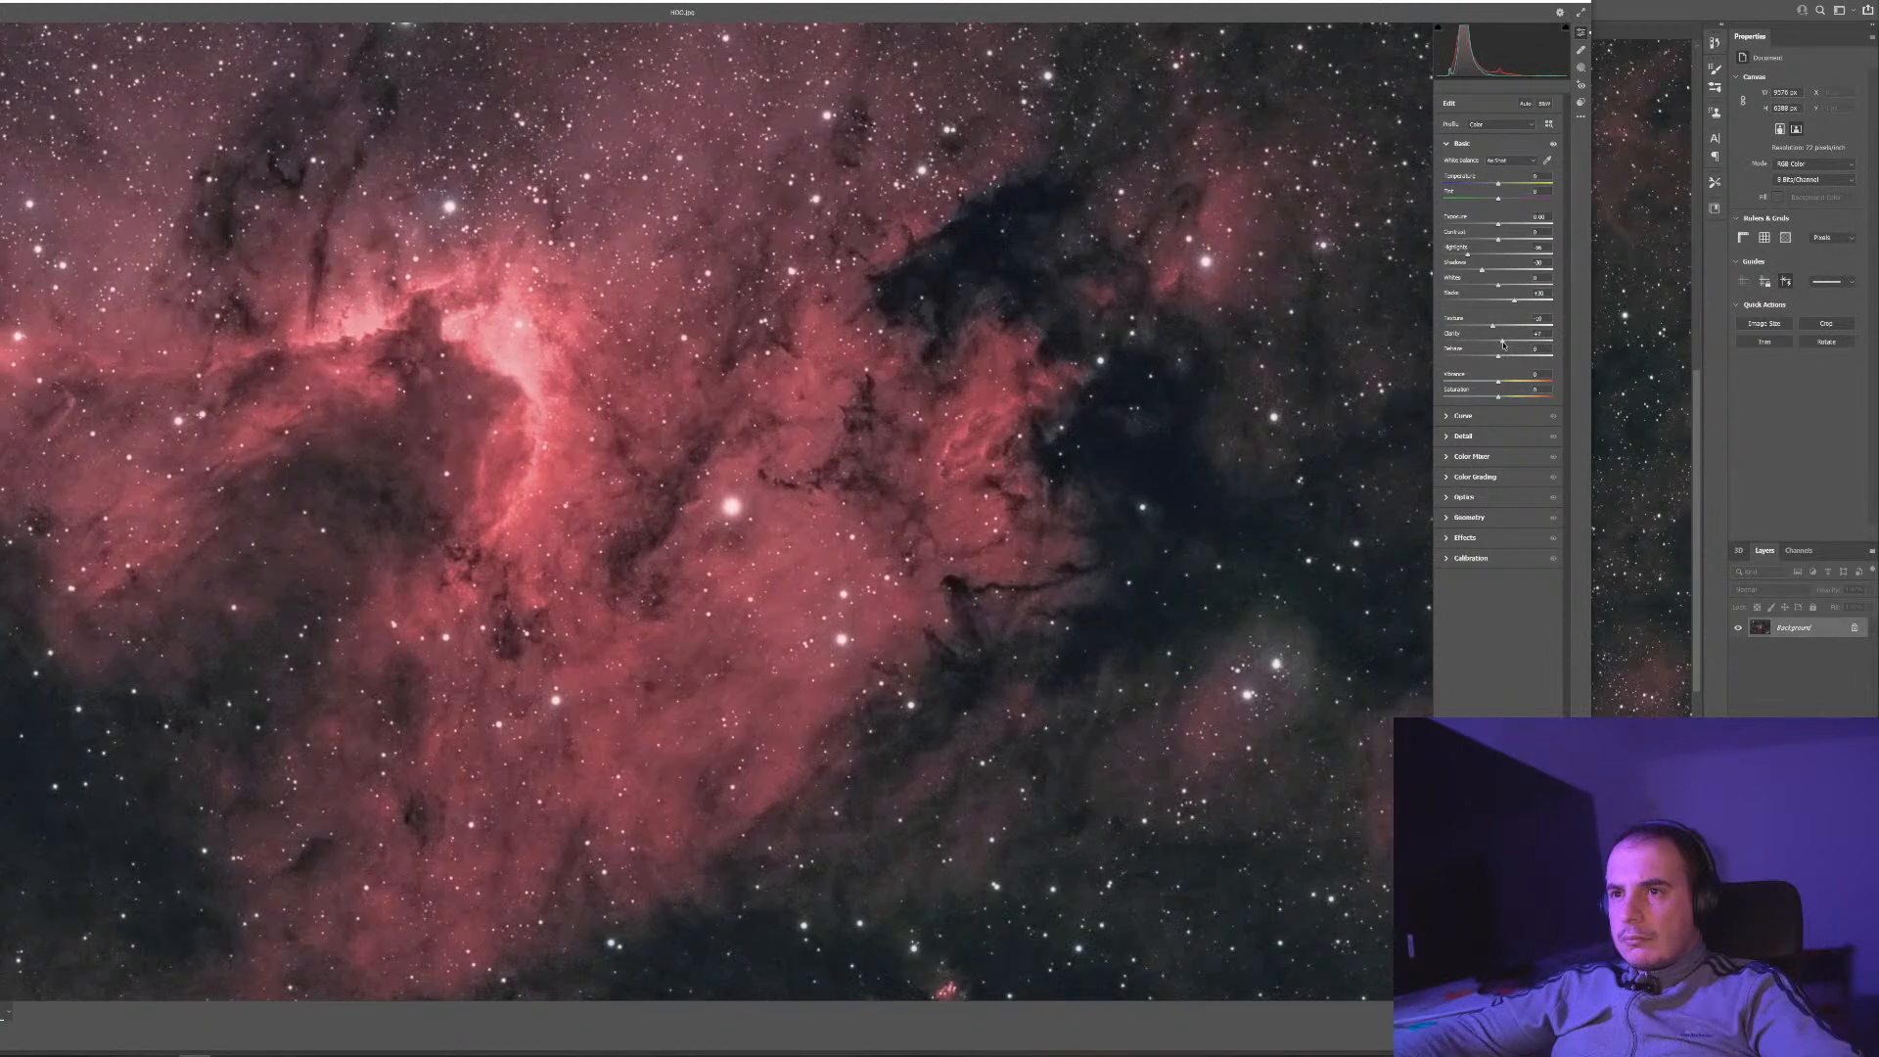
pyautogui.doubleClick(1504, 343)
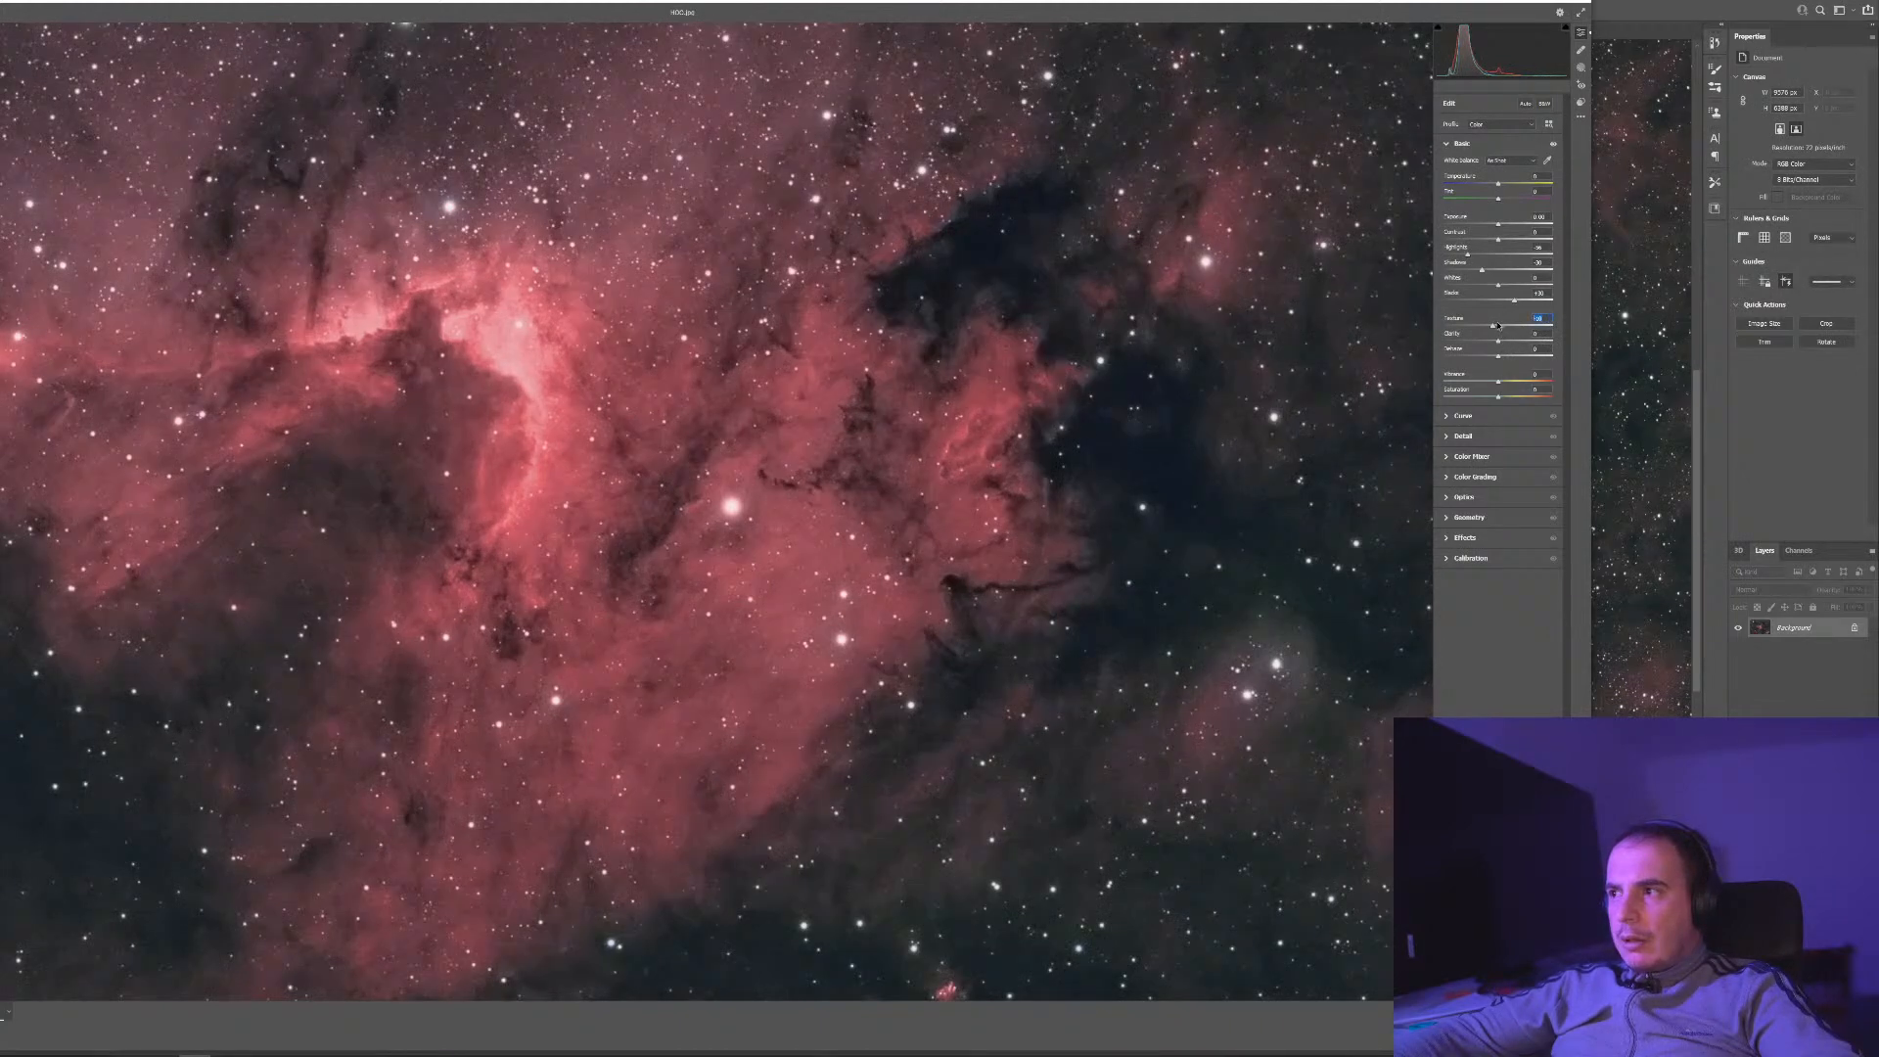
pyautogui.write('0')
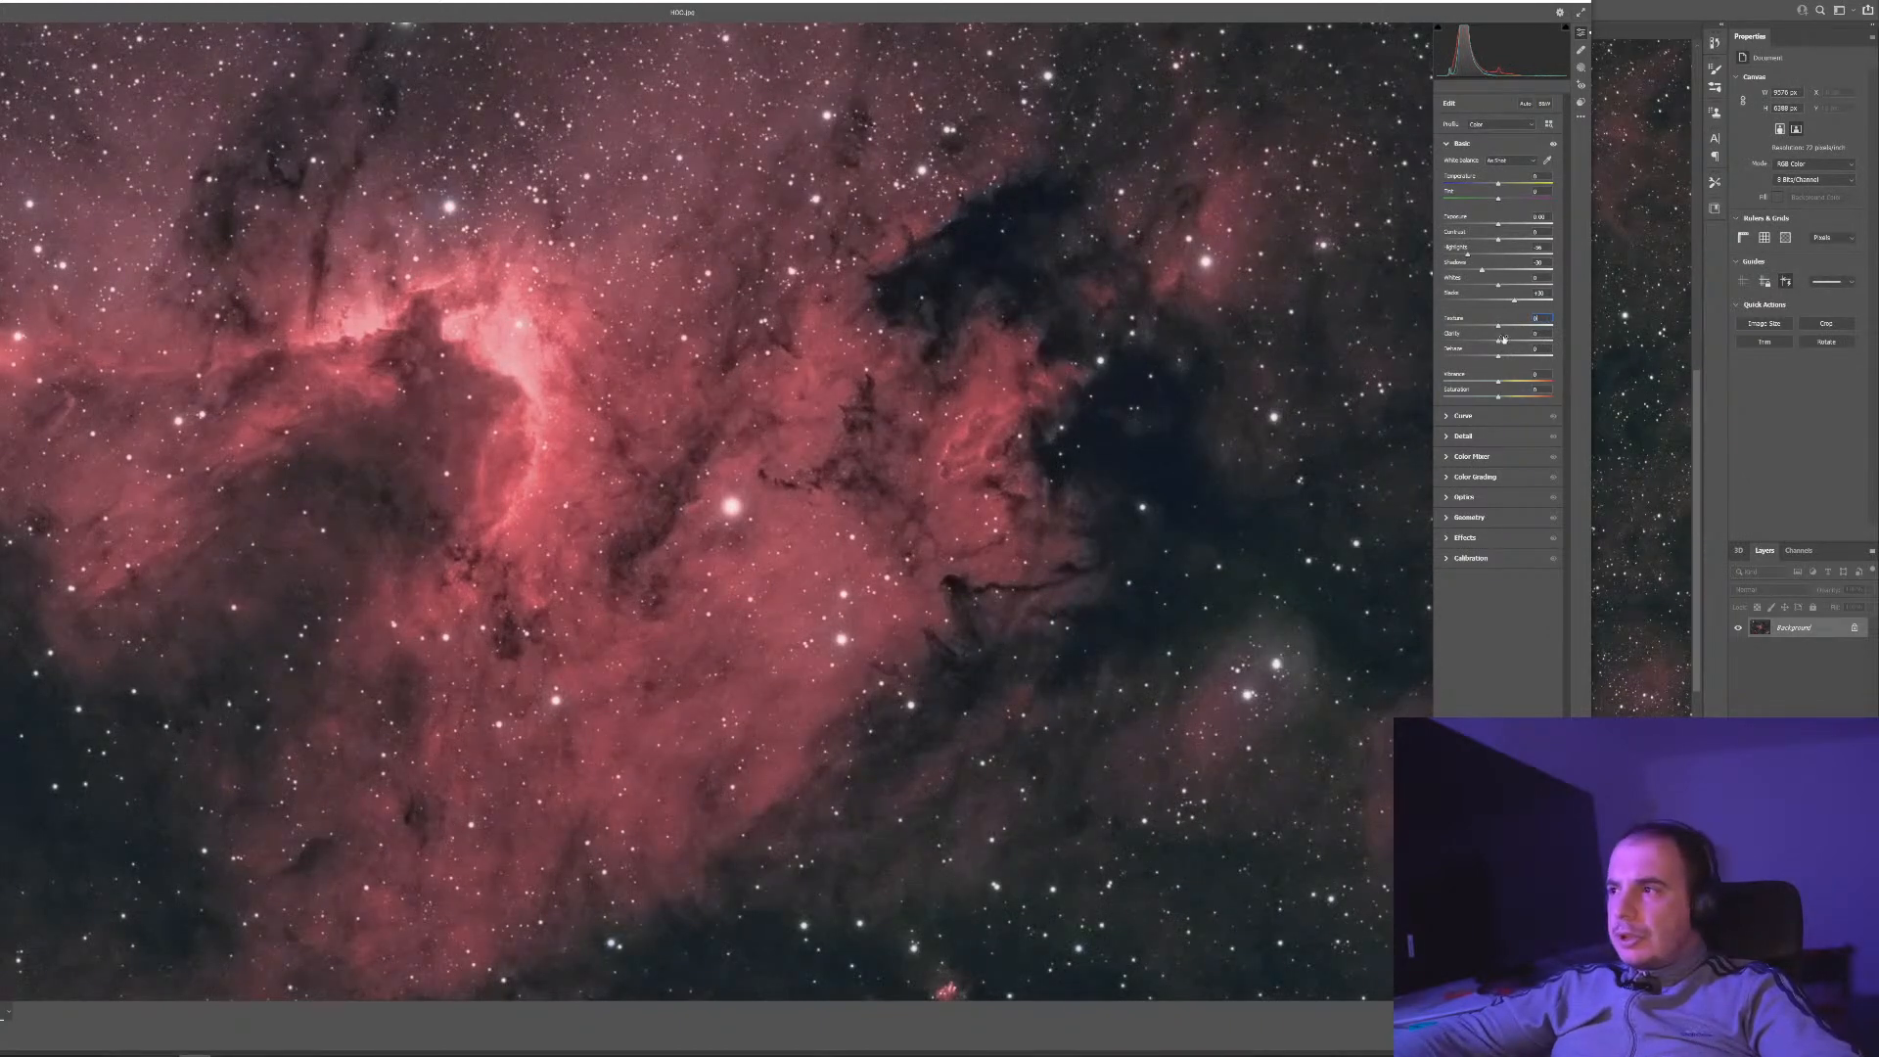
# Raise the Clarity slightly and reduce the Texture a little, checking the result on the full frame and the nebula core
pyautogui.moveTo(1498, 341); pyautogui.dragTo(1517, 361)
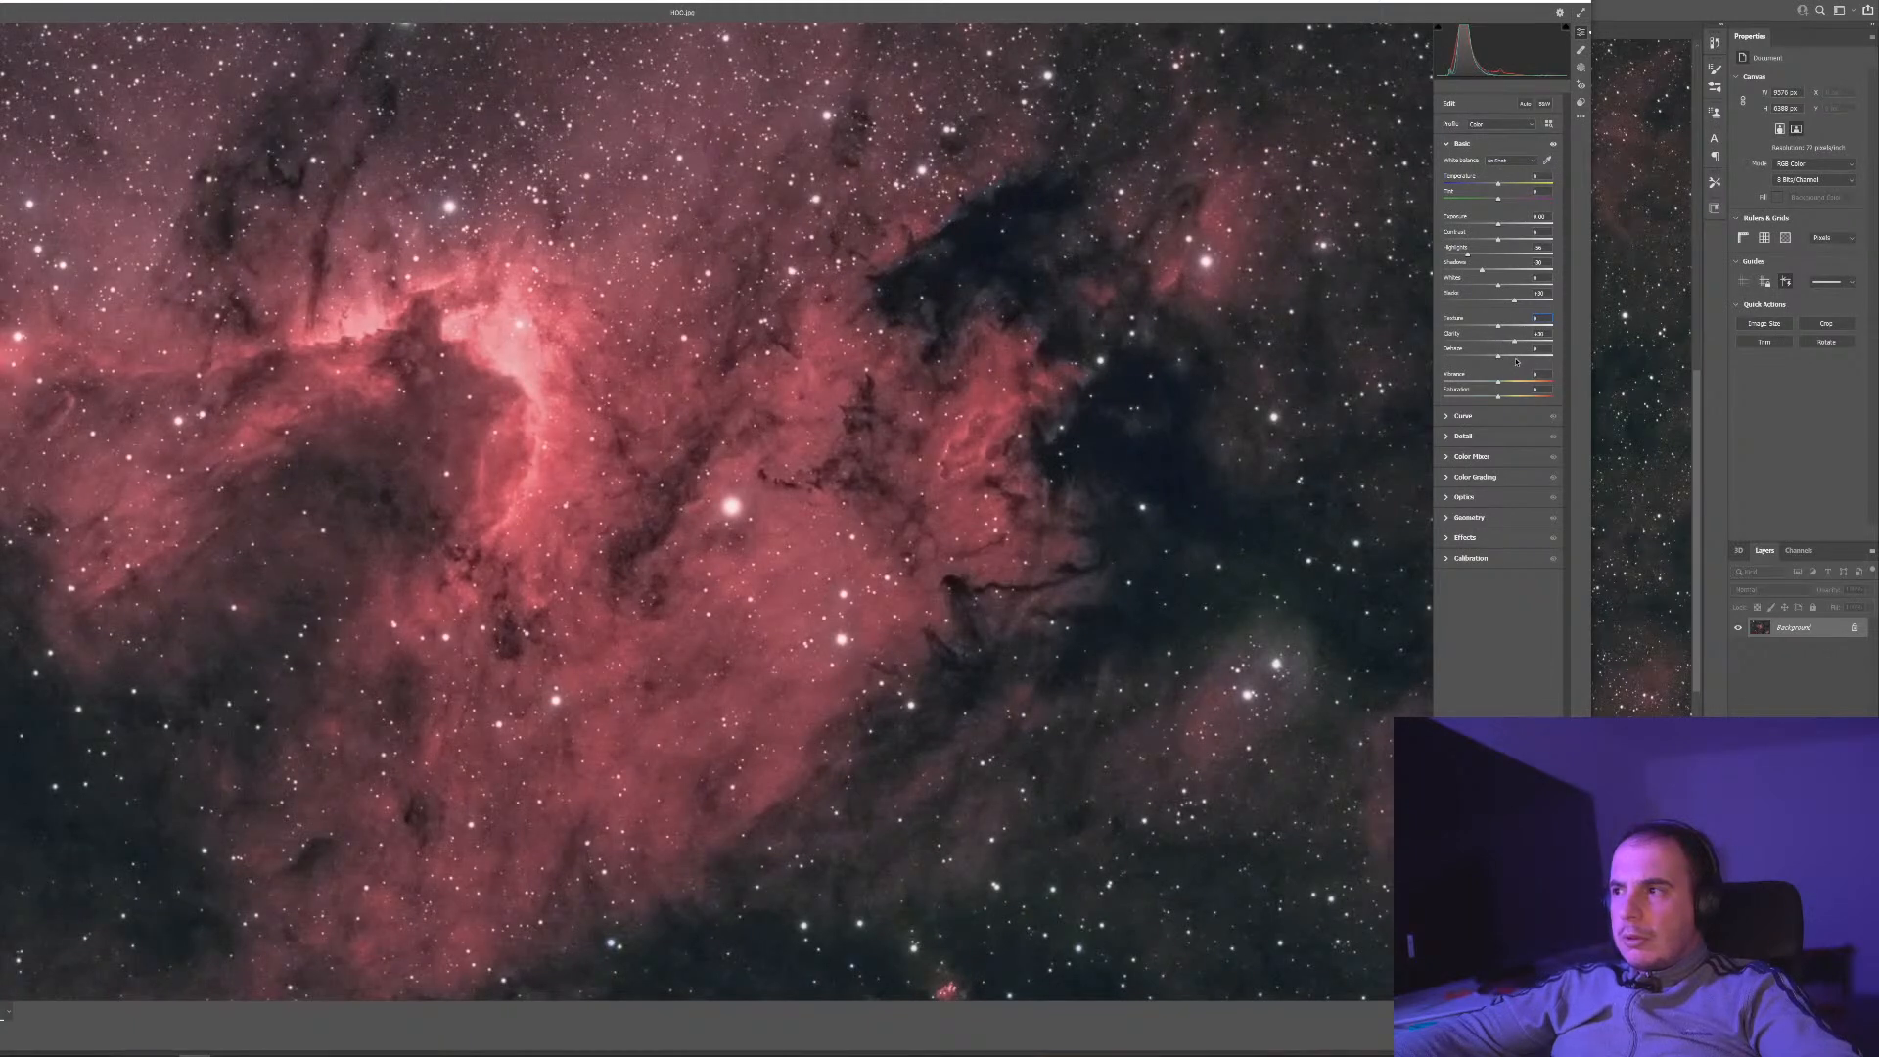
pyautogui.moveTo(1503, 326); pyautogui.dragTo(1484, 331)
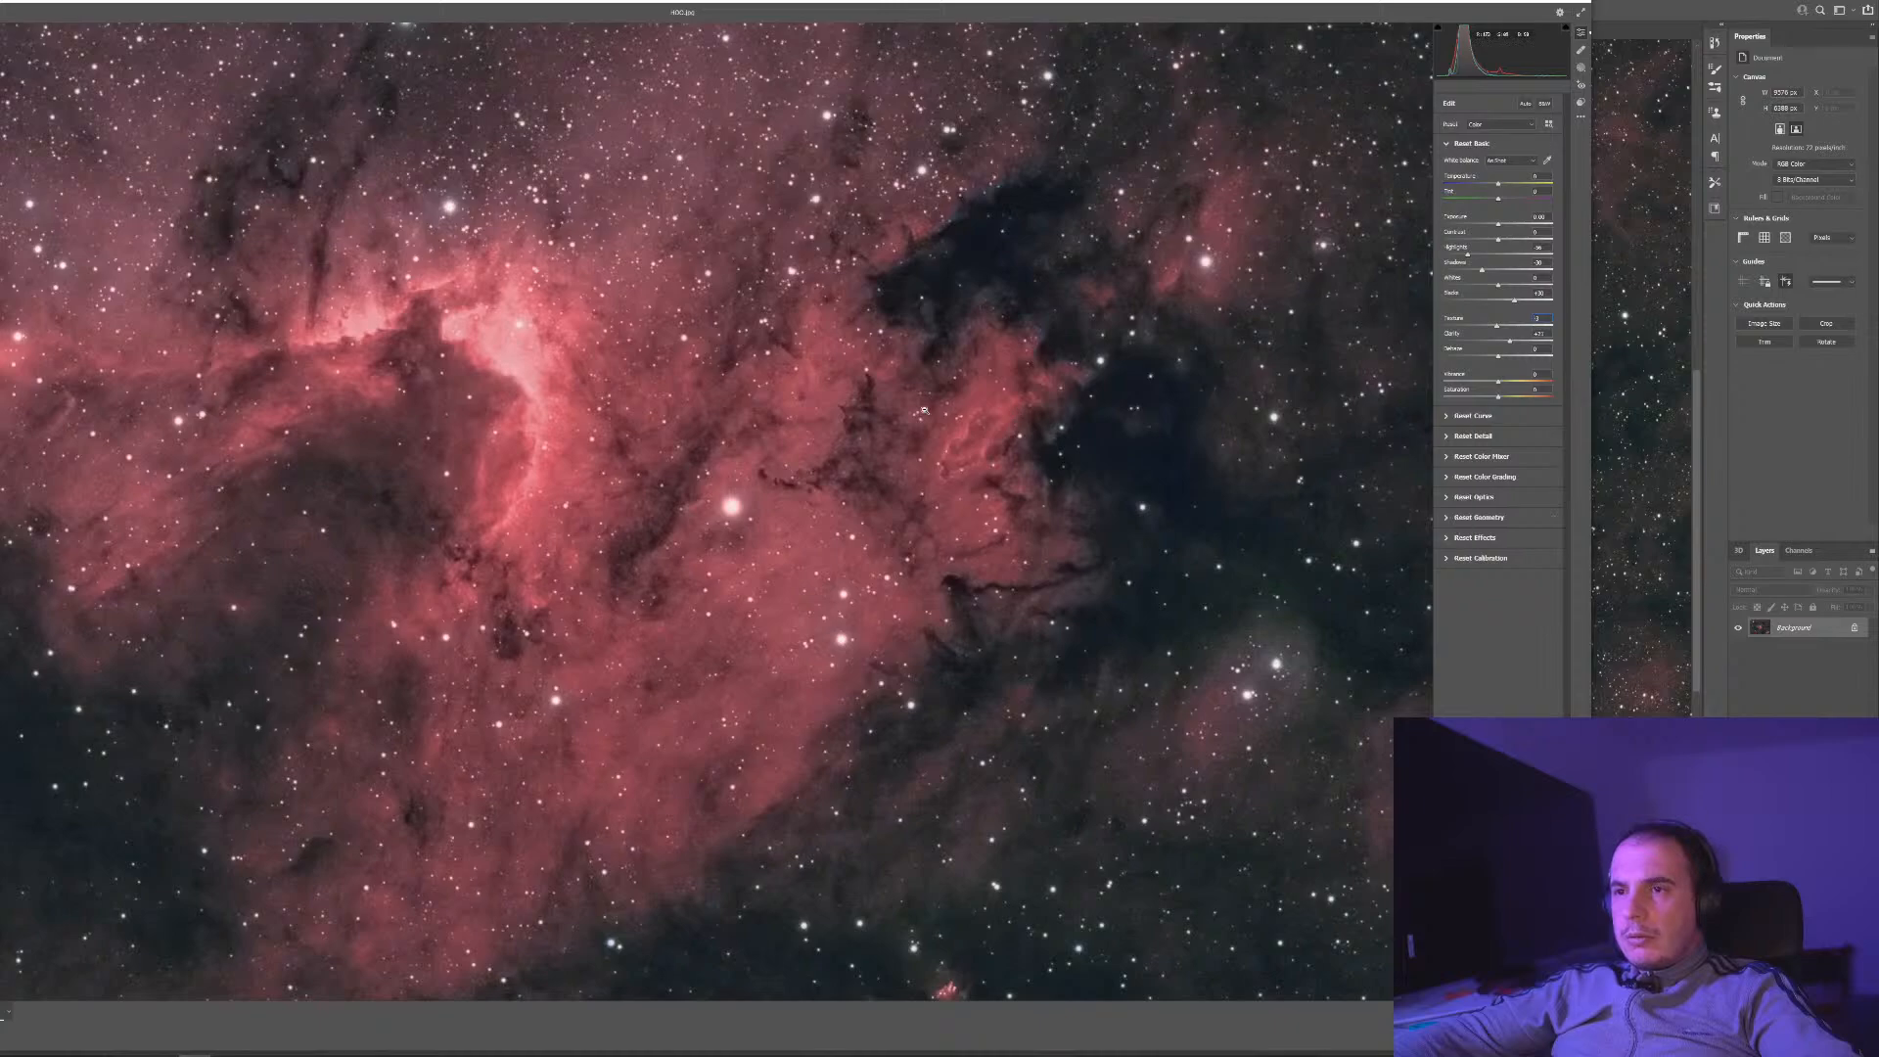
pyautogui.scroll(-4, 920, 385)
pyautogui.scroll(-3, 660, 431)
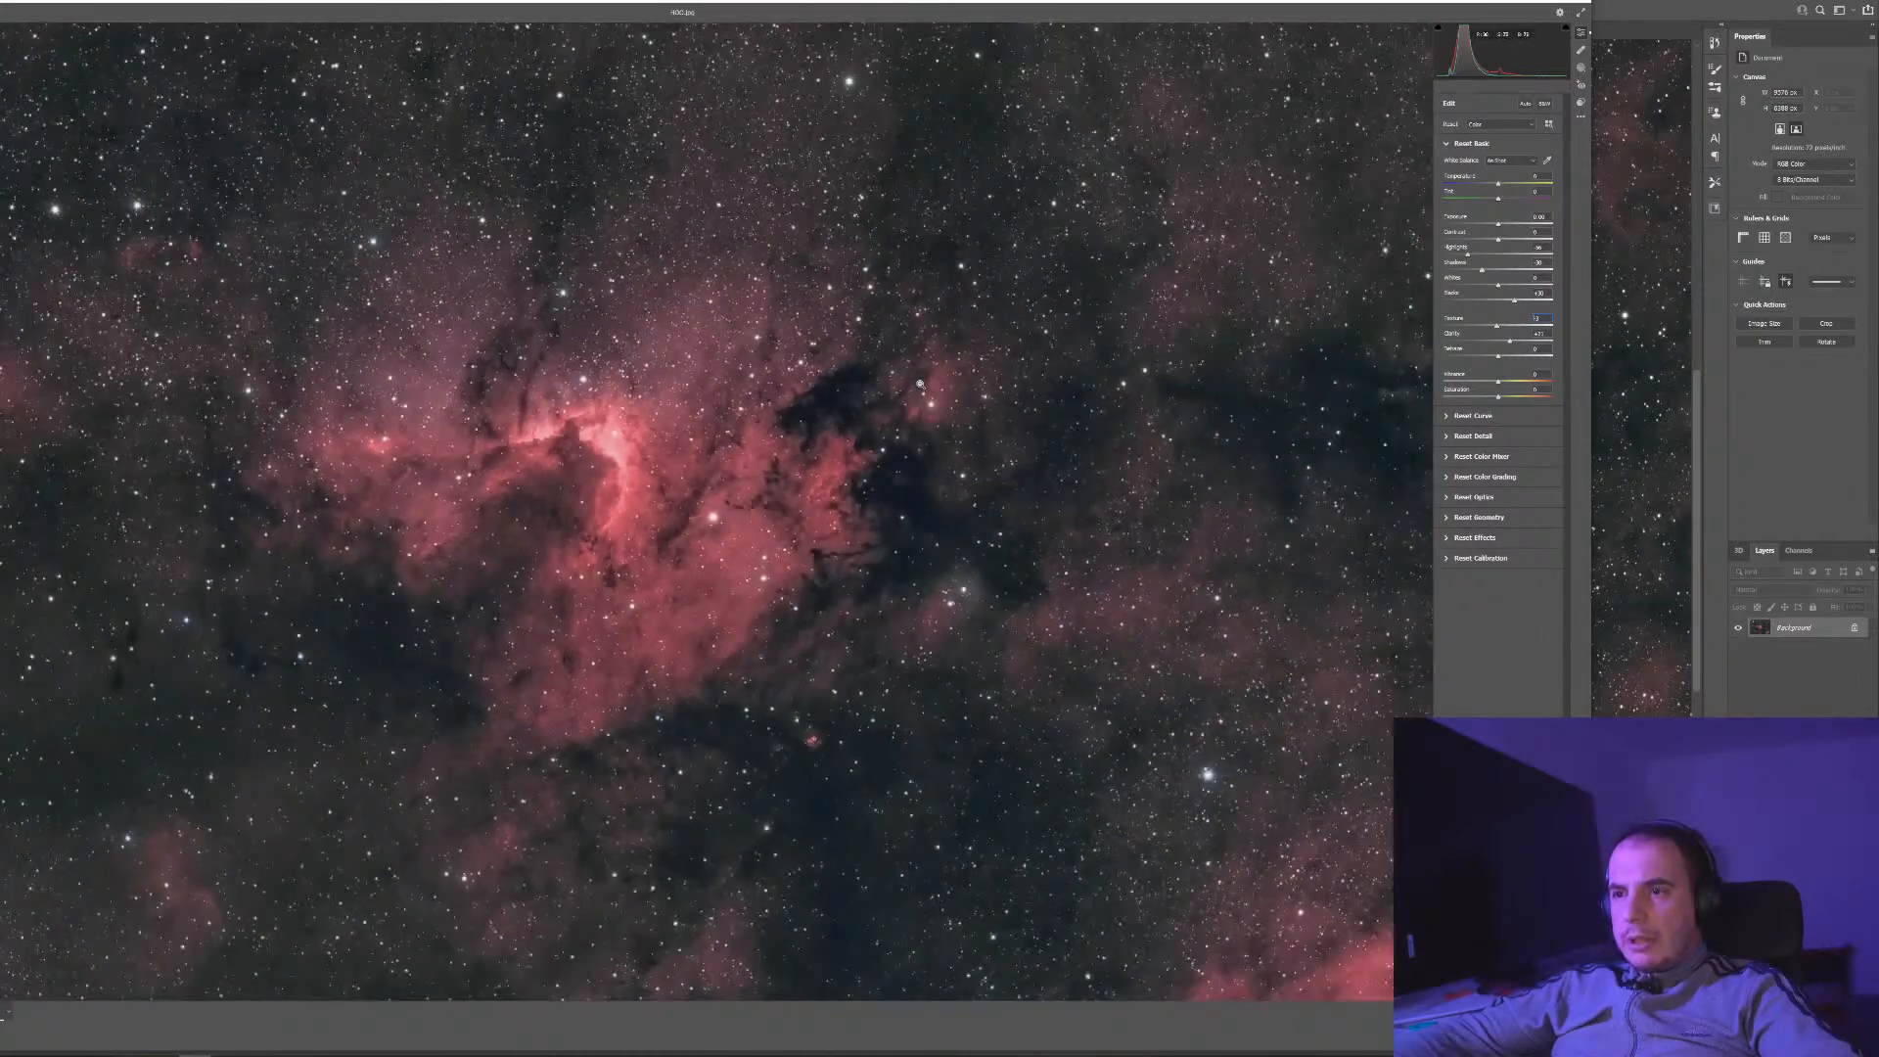
pyautogui.scroll(6, 660, 431)
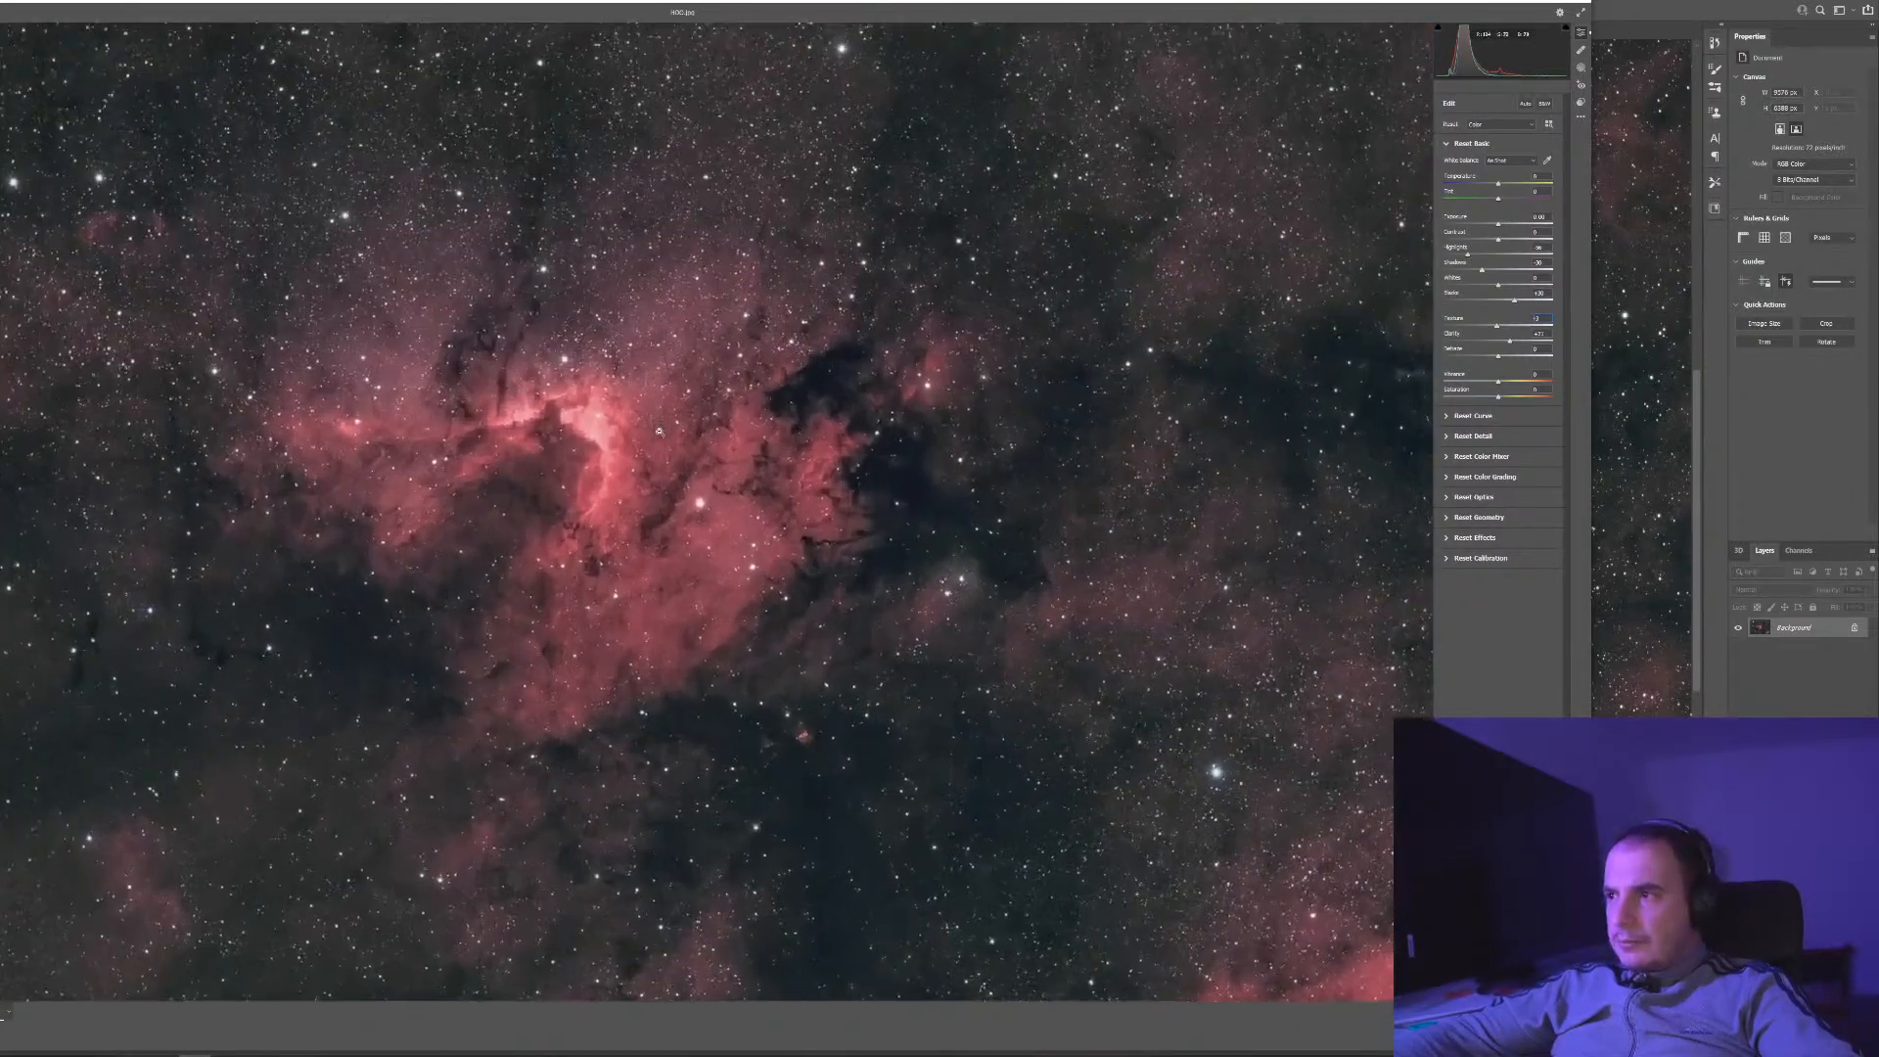
pyautogui.scroll(4, 340, 352)
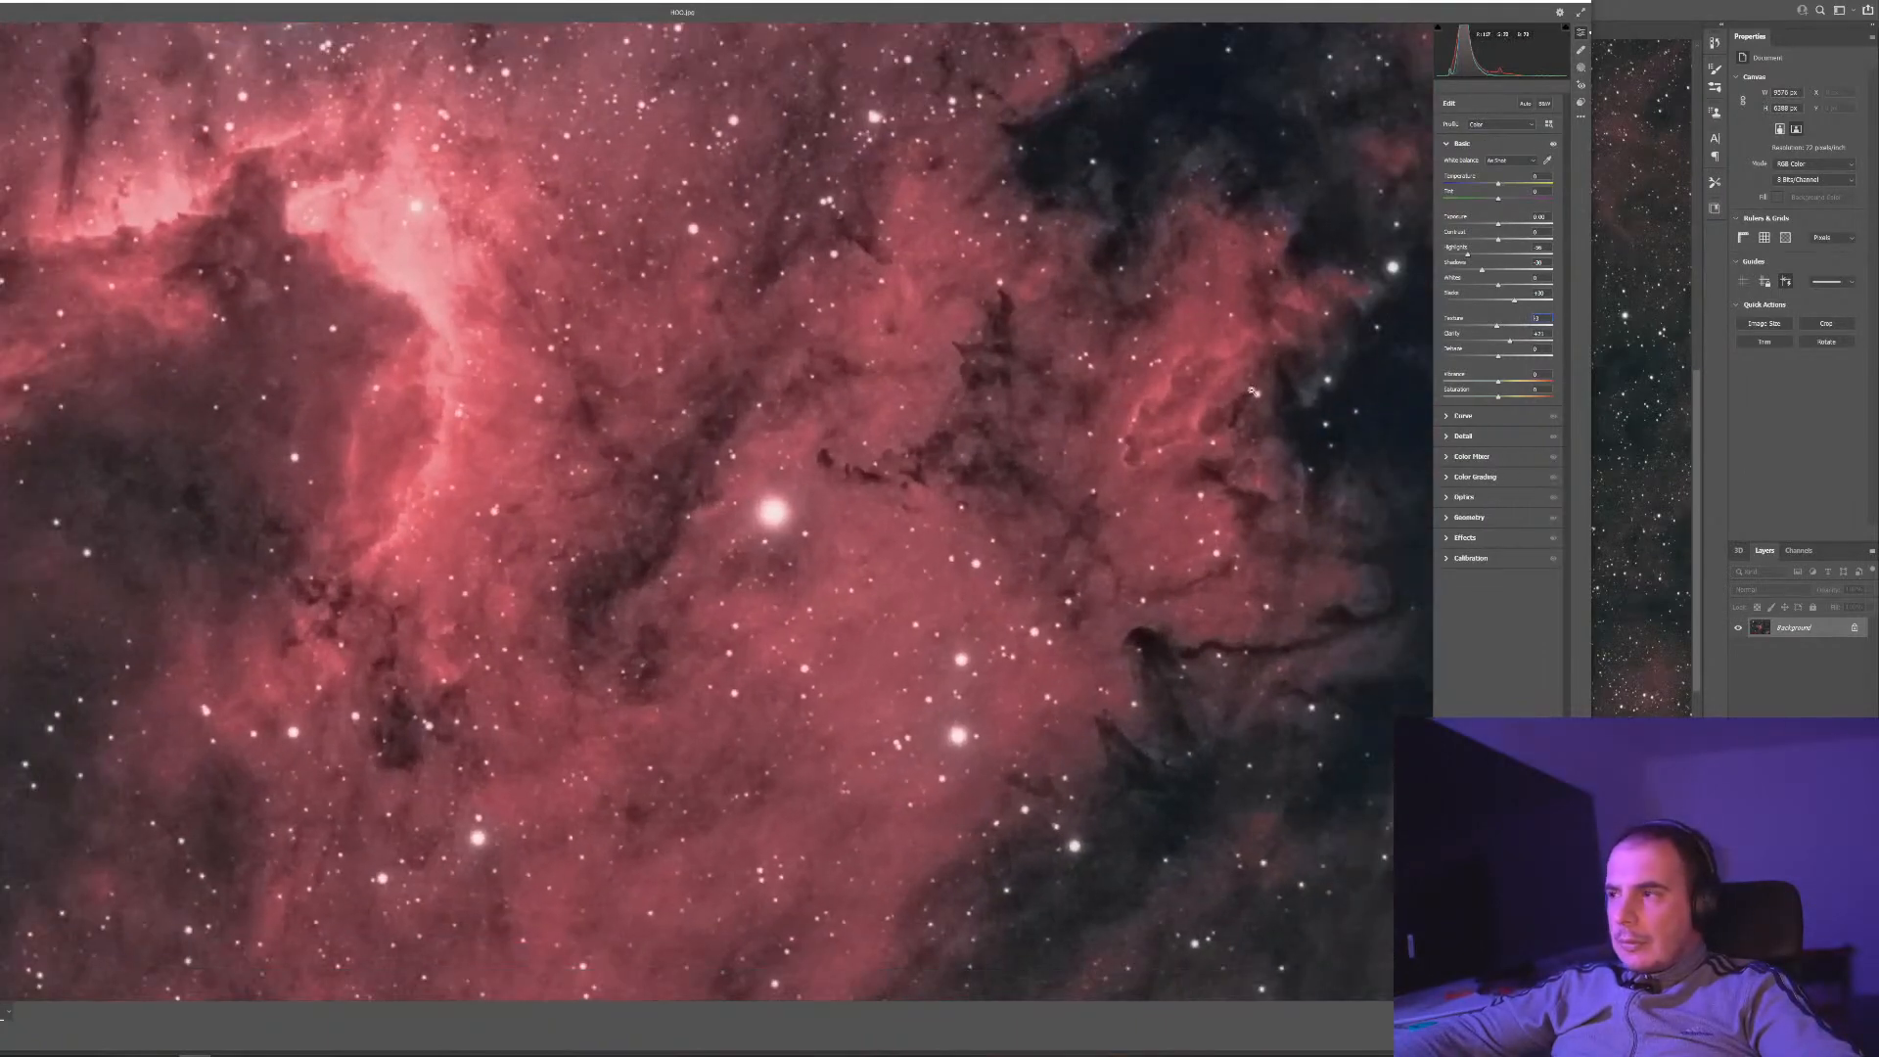
# Try a small amount of Noise Reduction in the Detail settings and check the nebula close up and zoomed out
pyautogui.click(1468, 436)
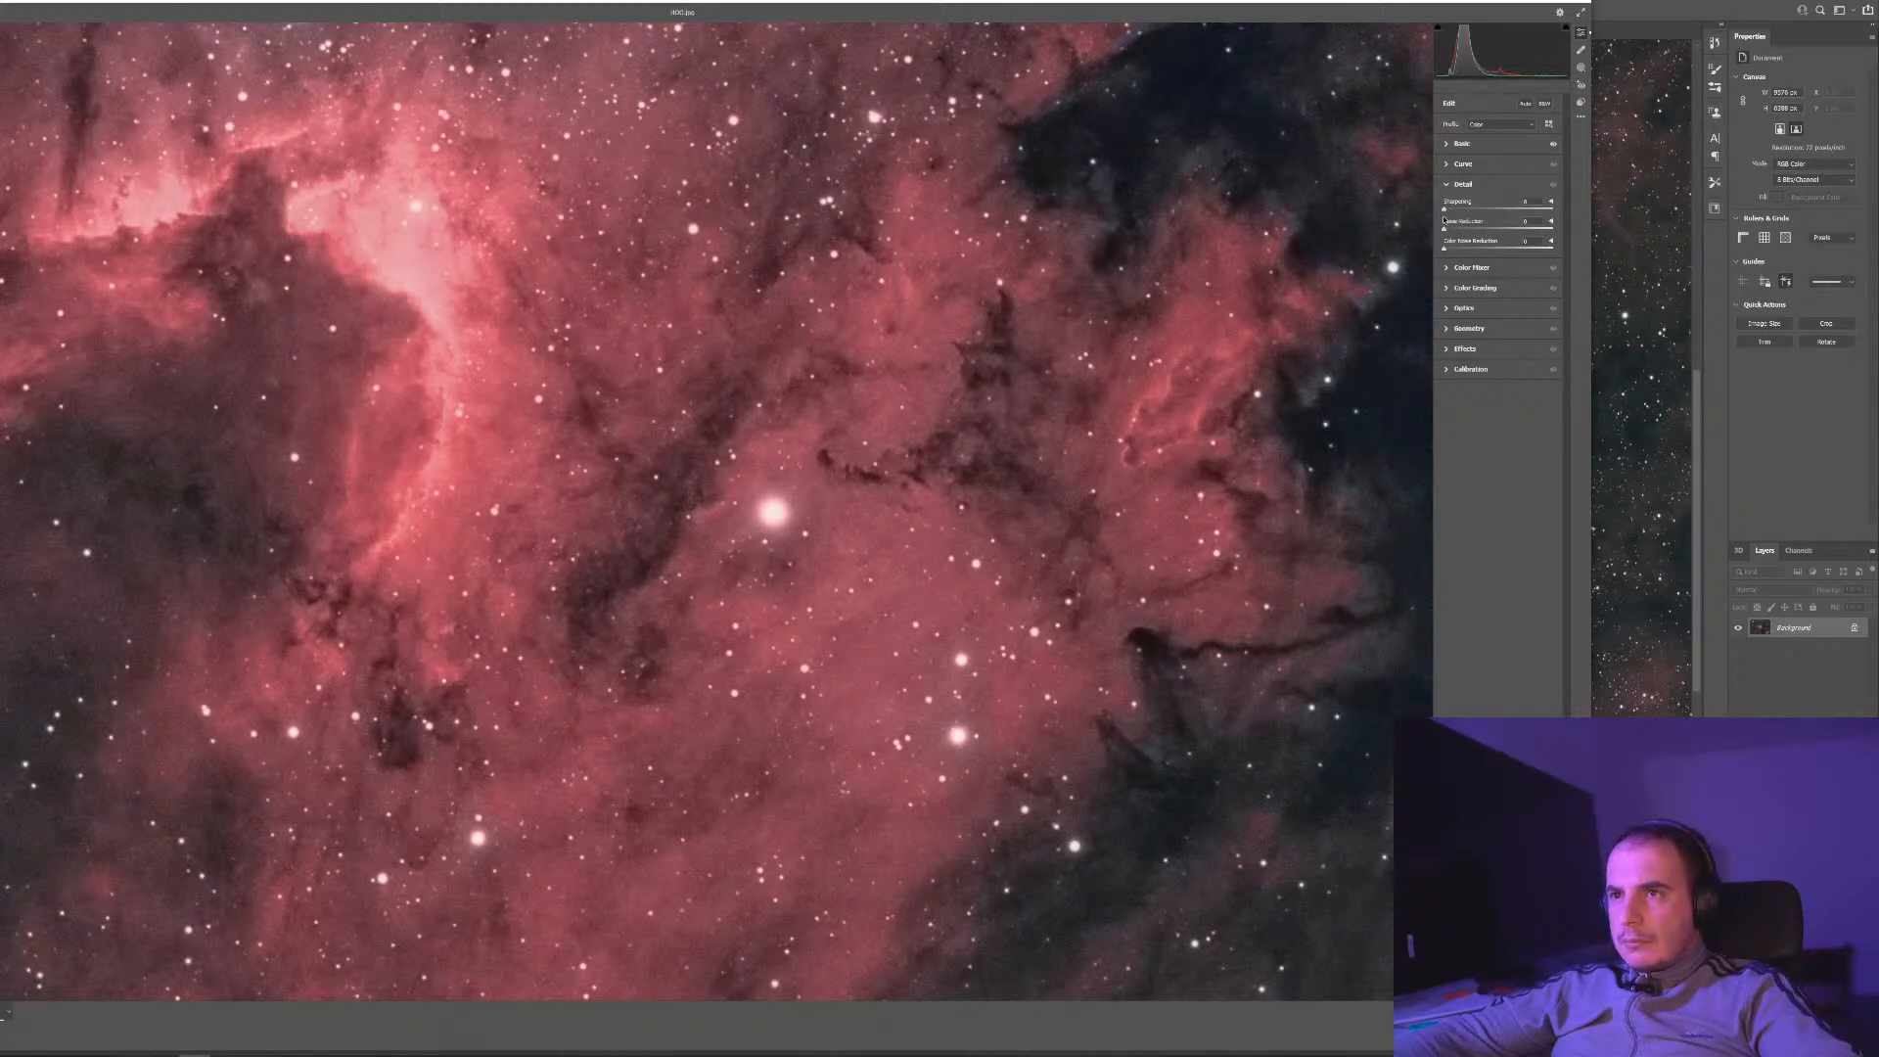
pyautogui.moveTo(1453, 229); pyautogui.dragTo(1457, 229)
pyautogui.hotkey('ctrl', 'alt', '0')
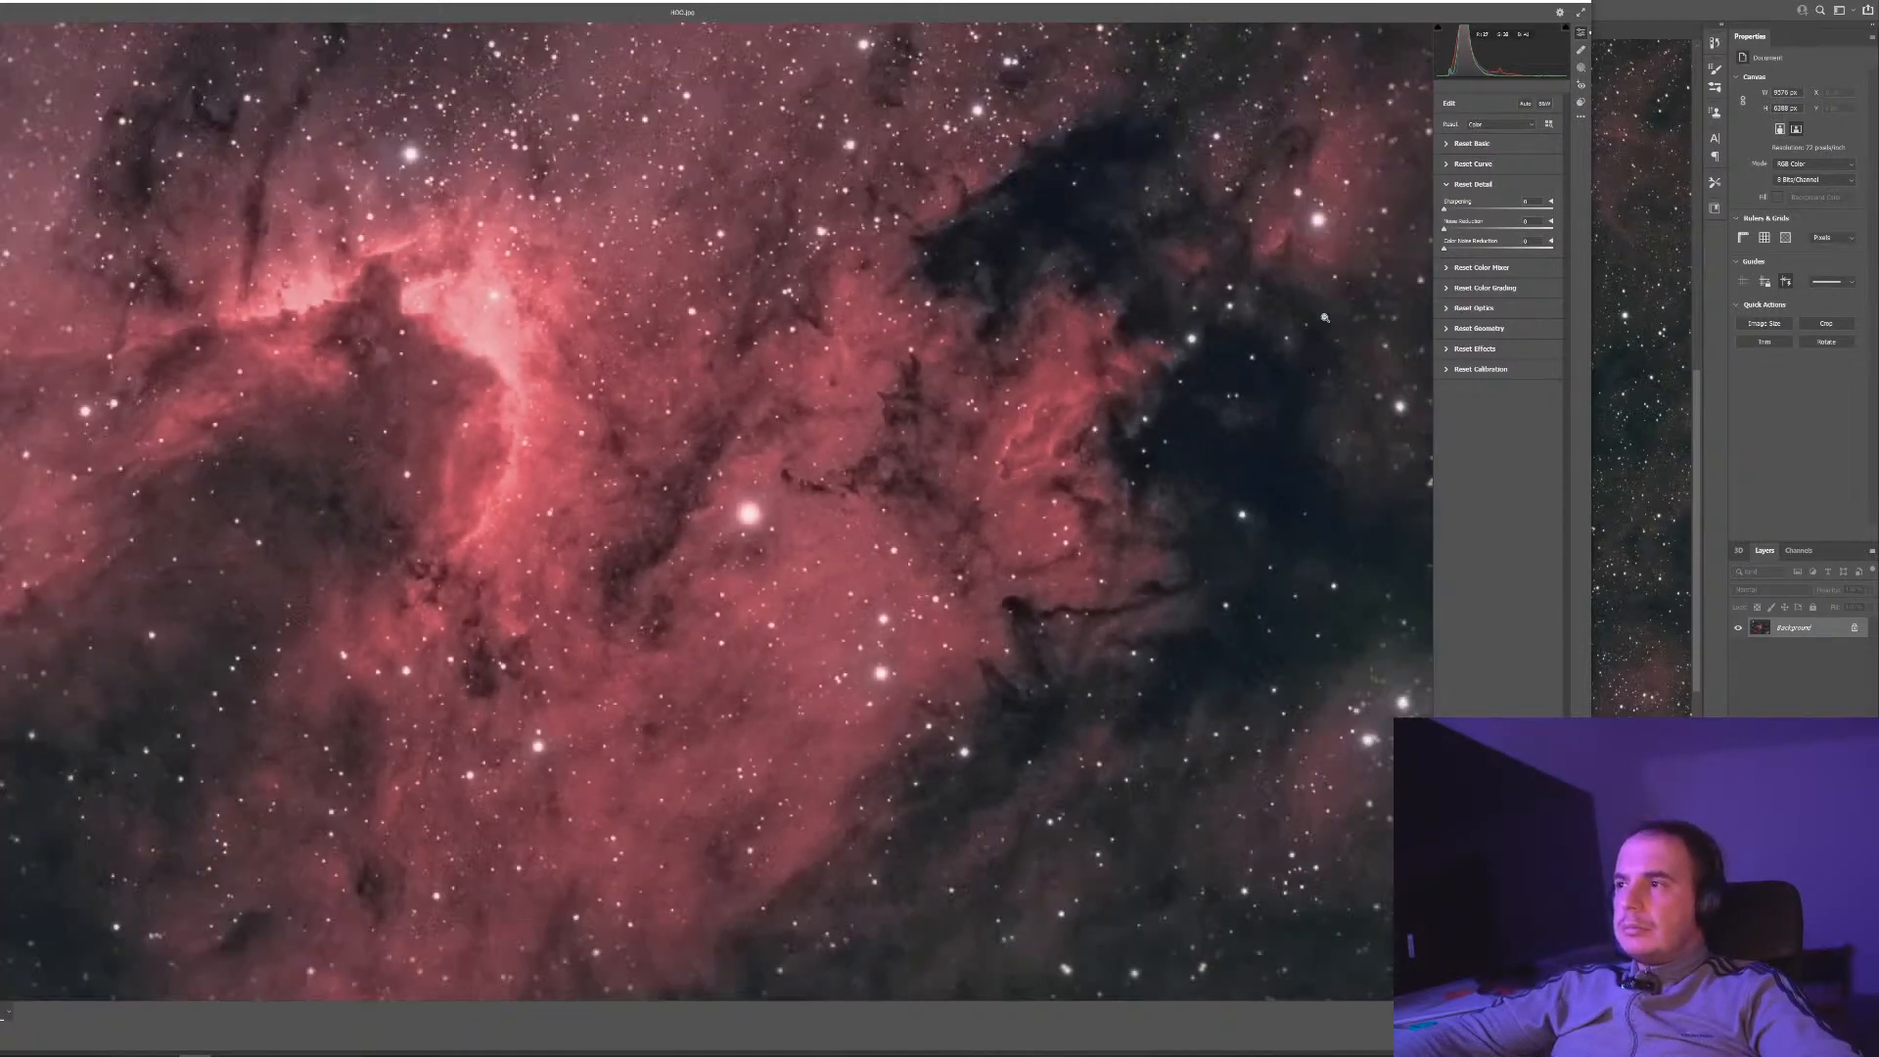
pyautogui.scroll(-6, 1326, 318)
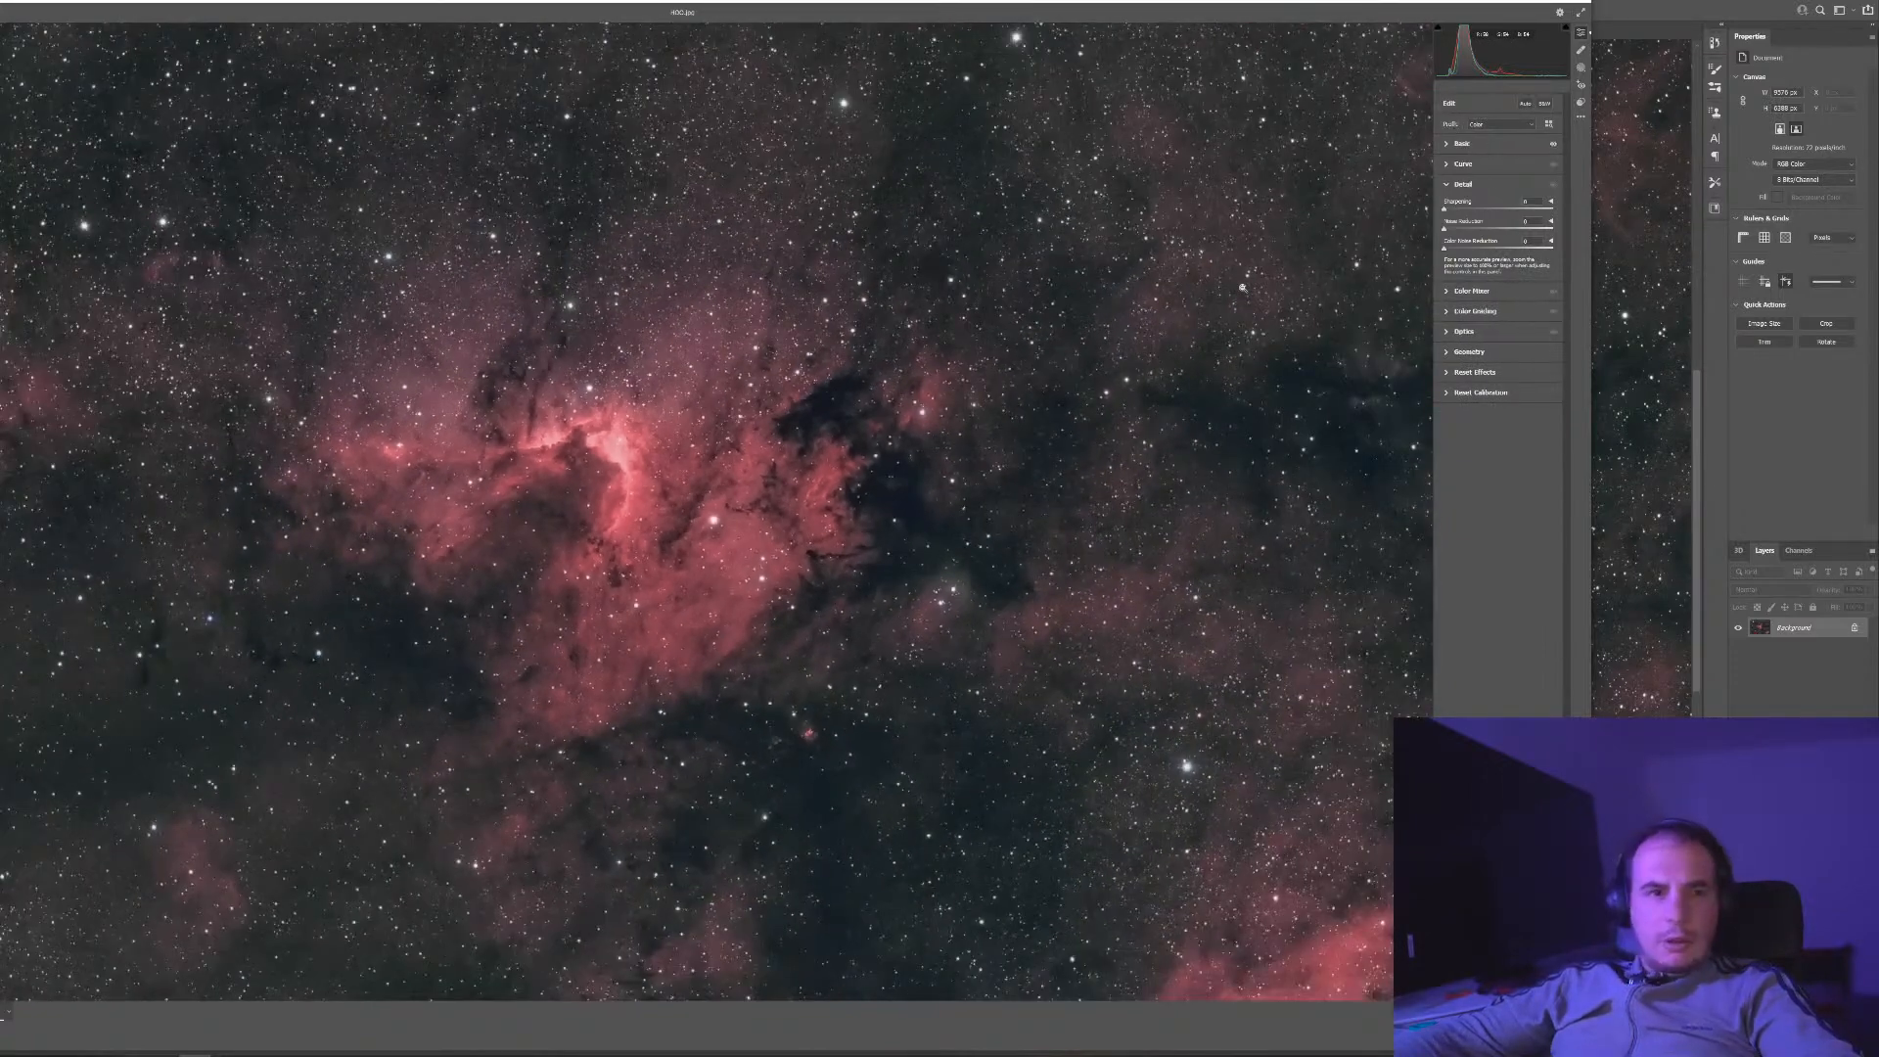
# Try shifting the Blue Primary hue and saturation and the Green Primary hue in the Calibration settings, resetting each slider
pyautogui.scroll(-3, 1174, 294)
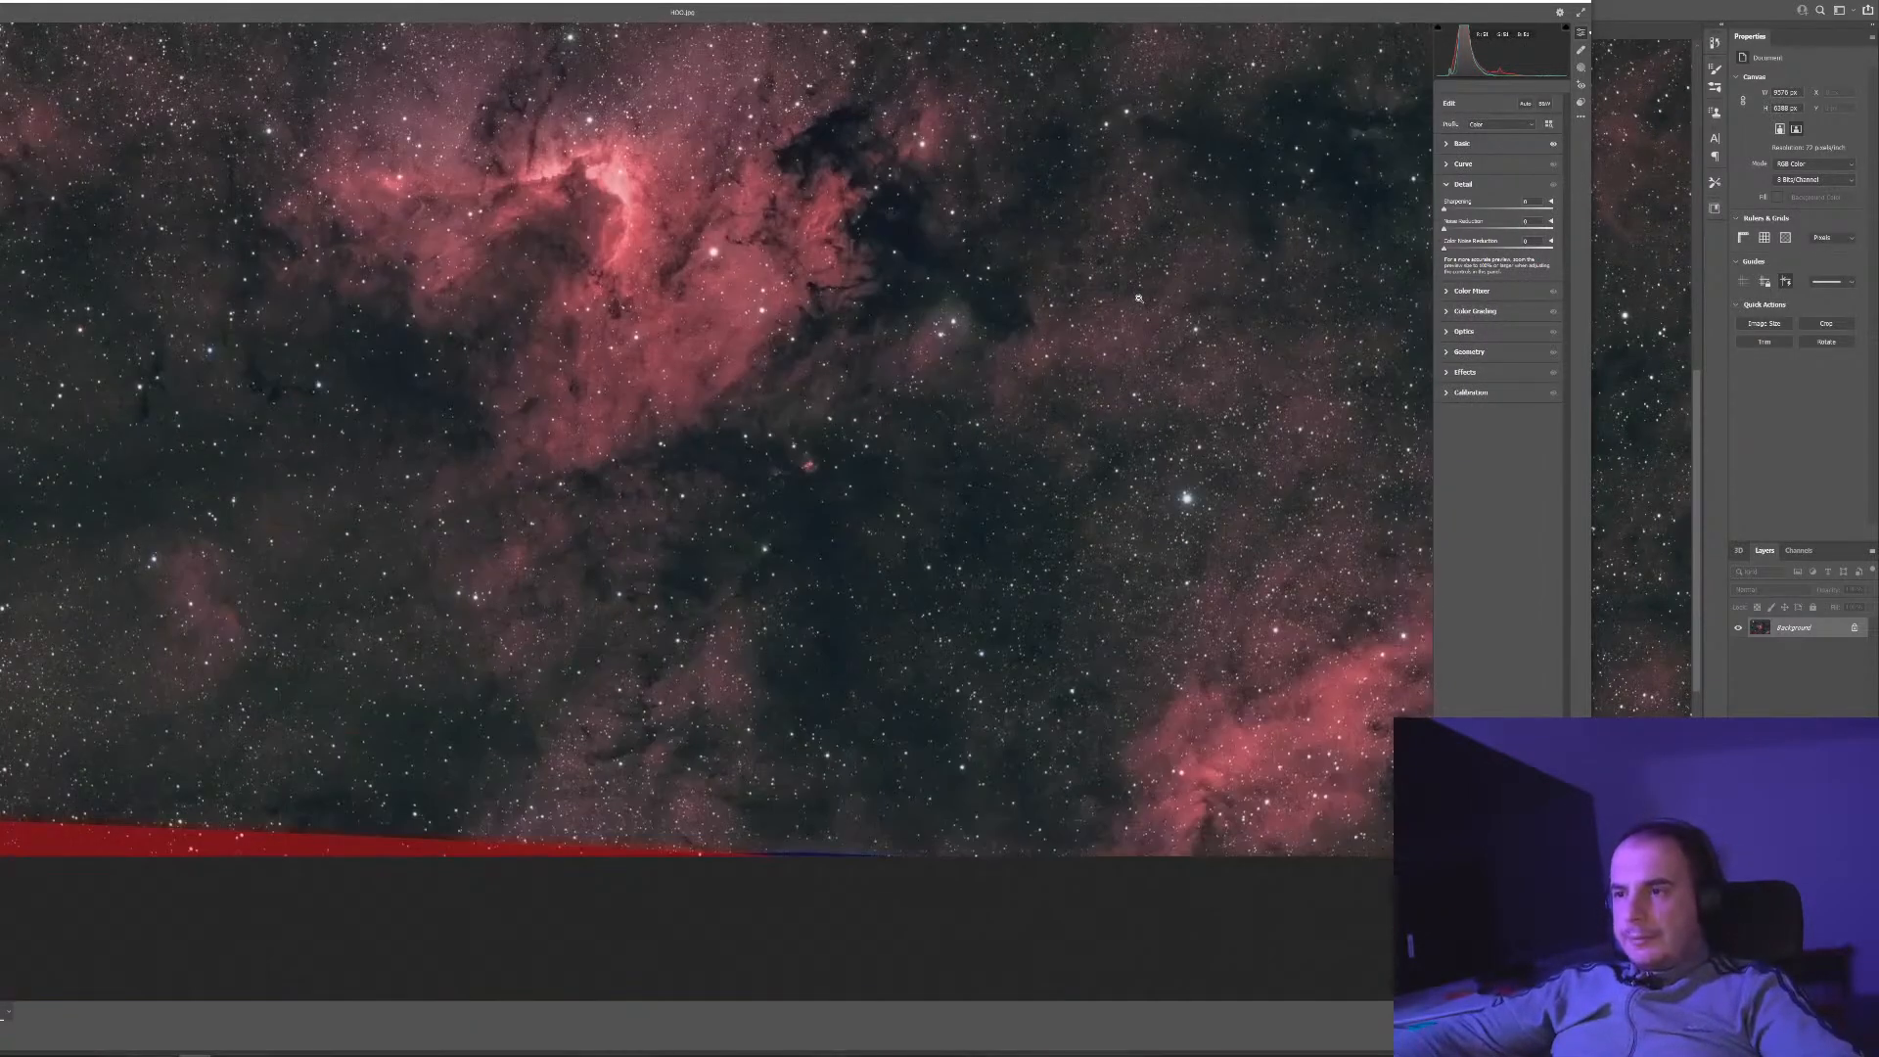
pyautogui.scroll(3, 1139, 298)
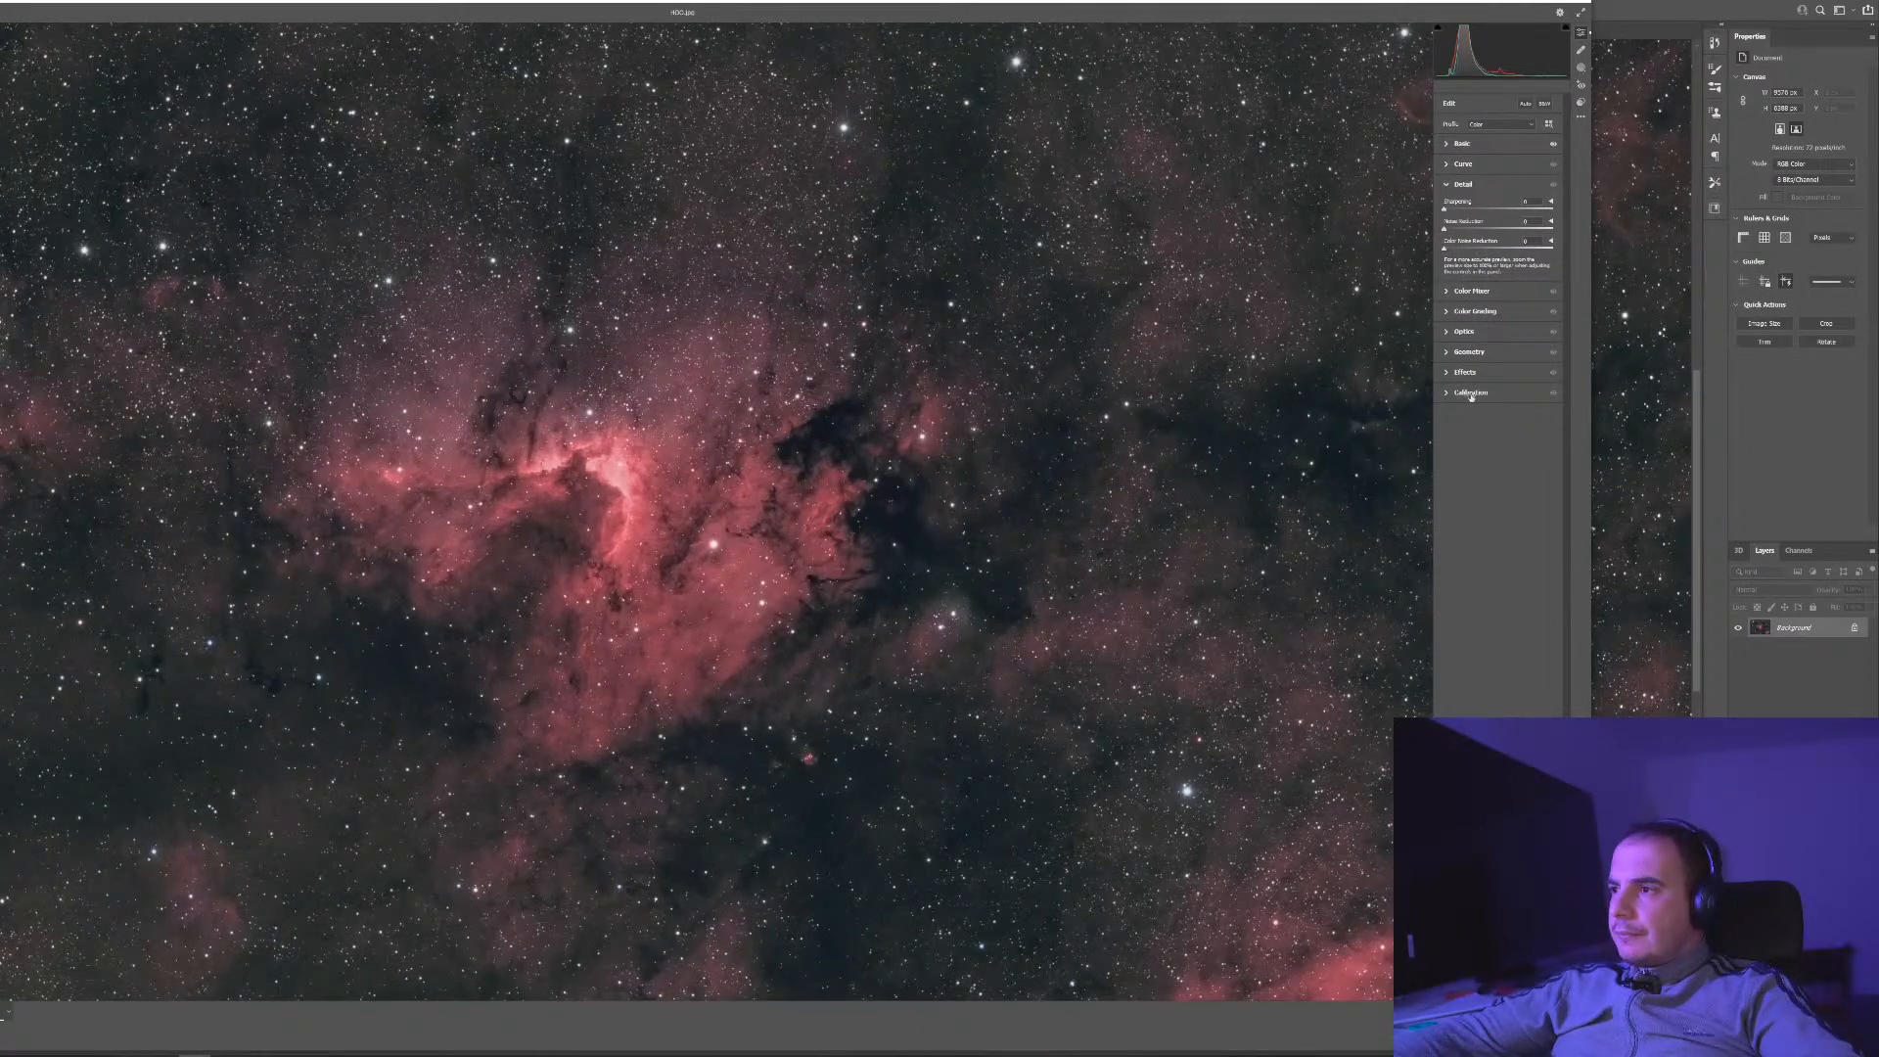
pyautogui.click(1471, 394)
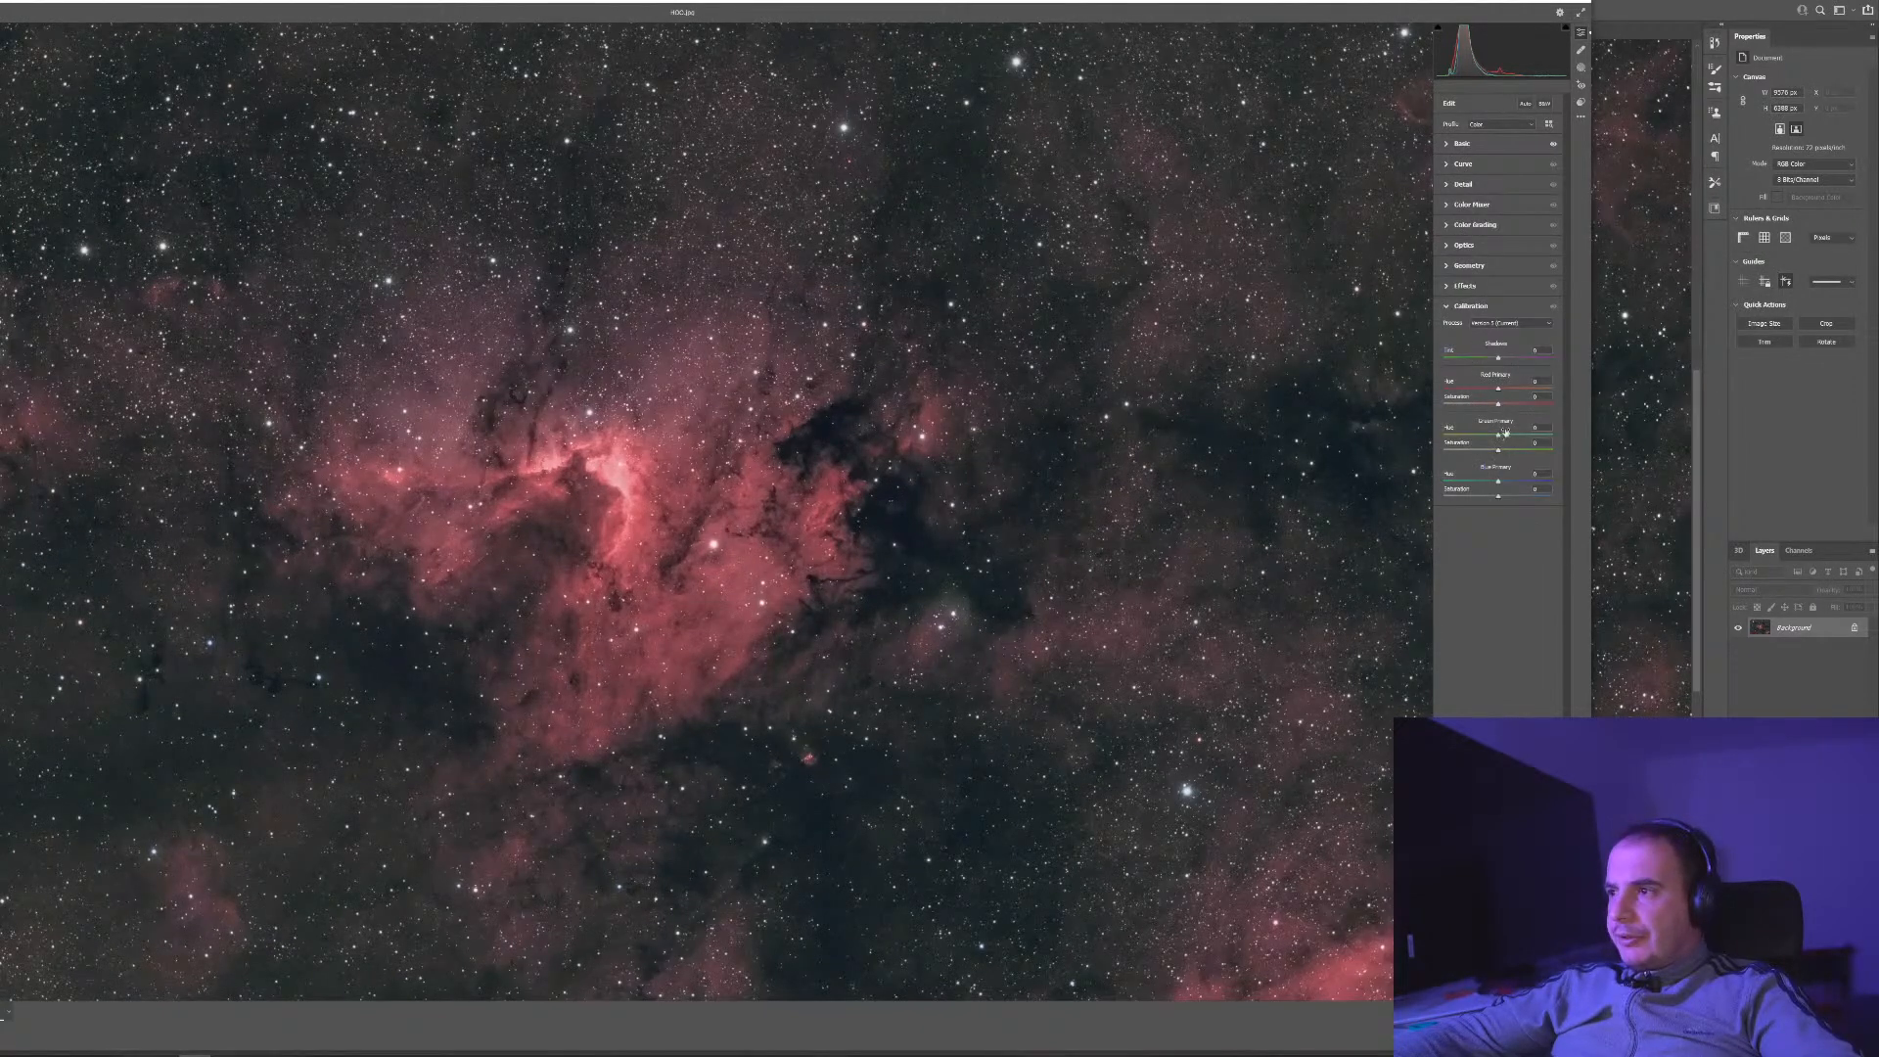
pyautogui.moveTo(1502, 394)
pyautogui.mouseDown()
pyautogui.moveTo(1523, 396)
pyautogui.moveTo(1491, 403)
pyautogui.mouseUp()
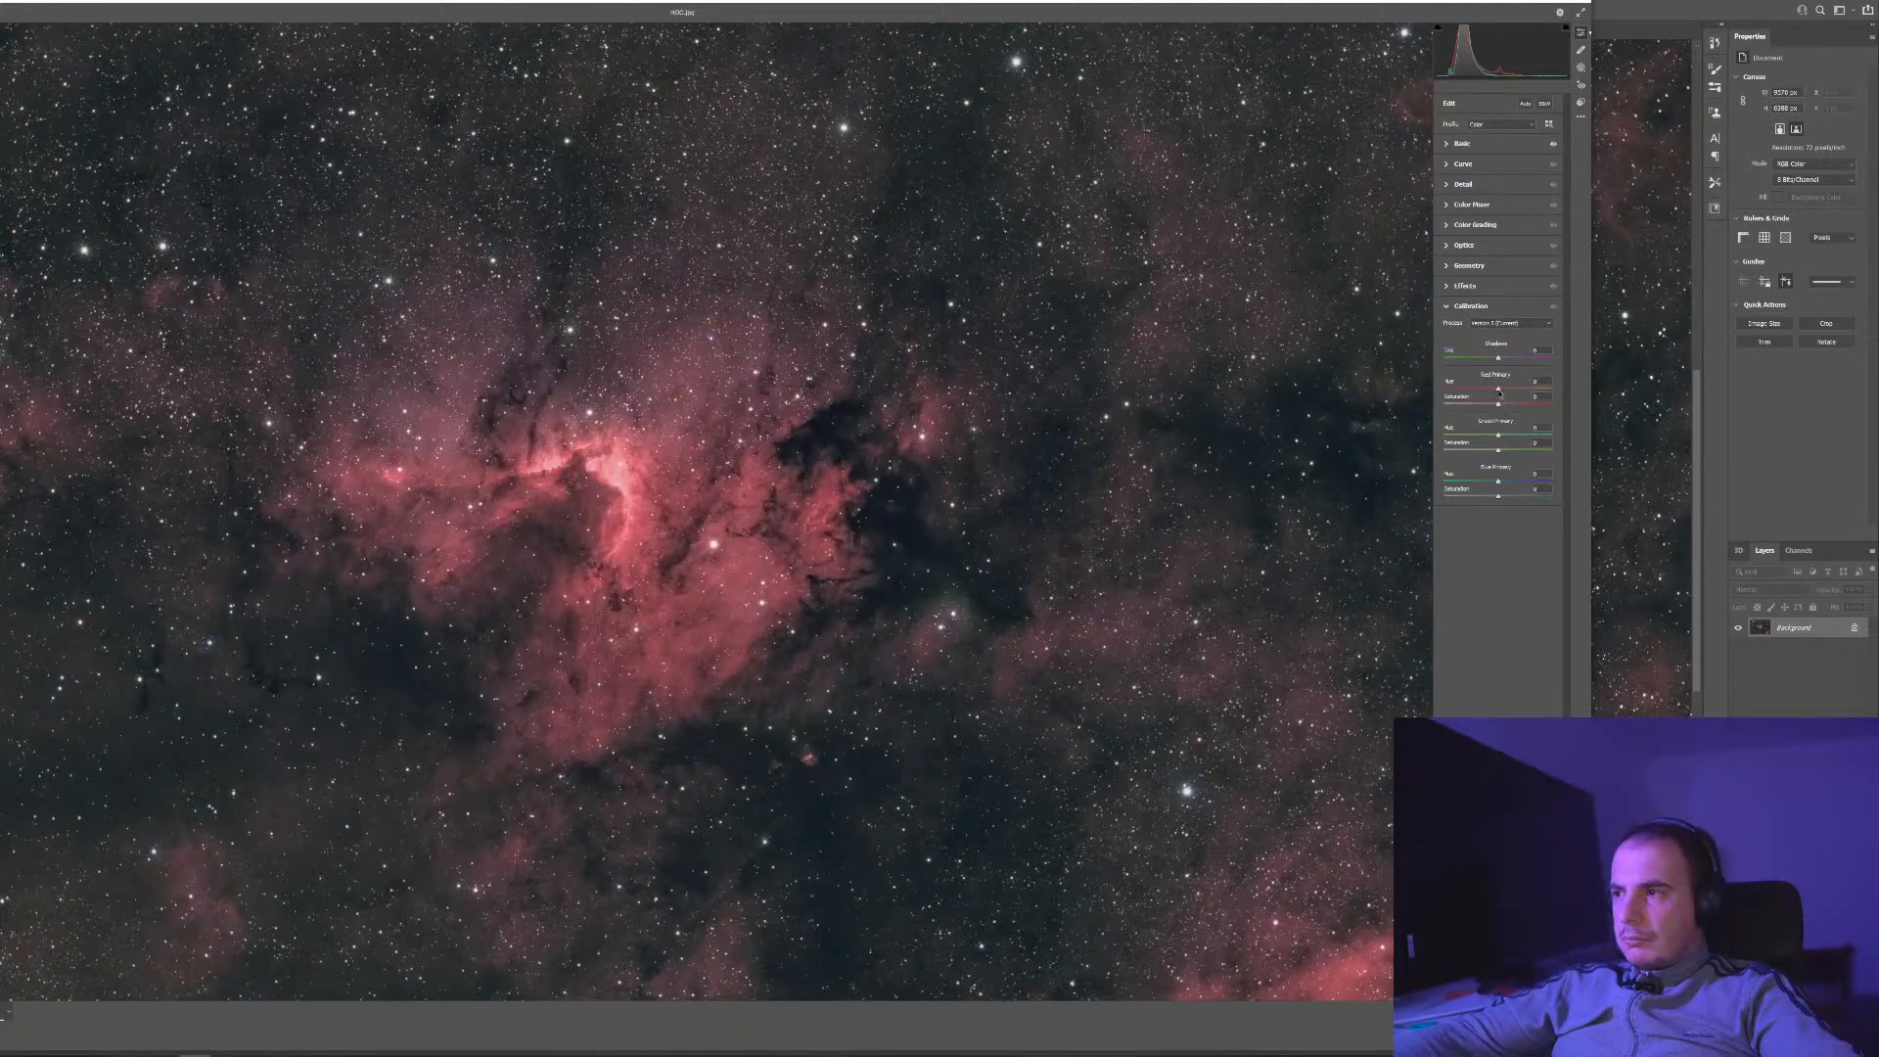
pyautogui.moveTo(1498, 484)
pyautogui.mouseDown()
pyautogui.moveTo(1524, 487)
pyautogui.moveTo(1479, 485)
pyautogui.moveTo(1533, 488)
pyautogui.mouseUp()
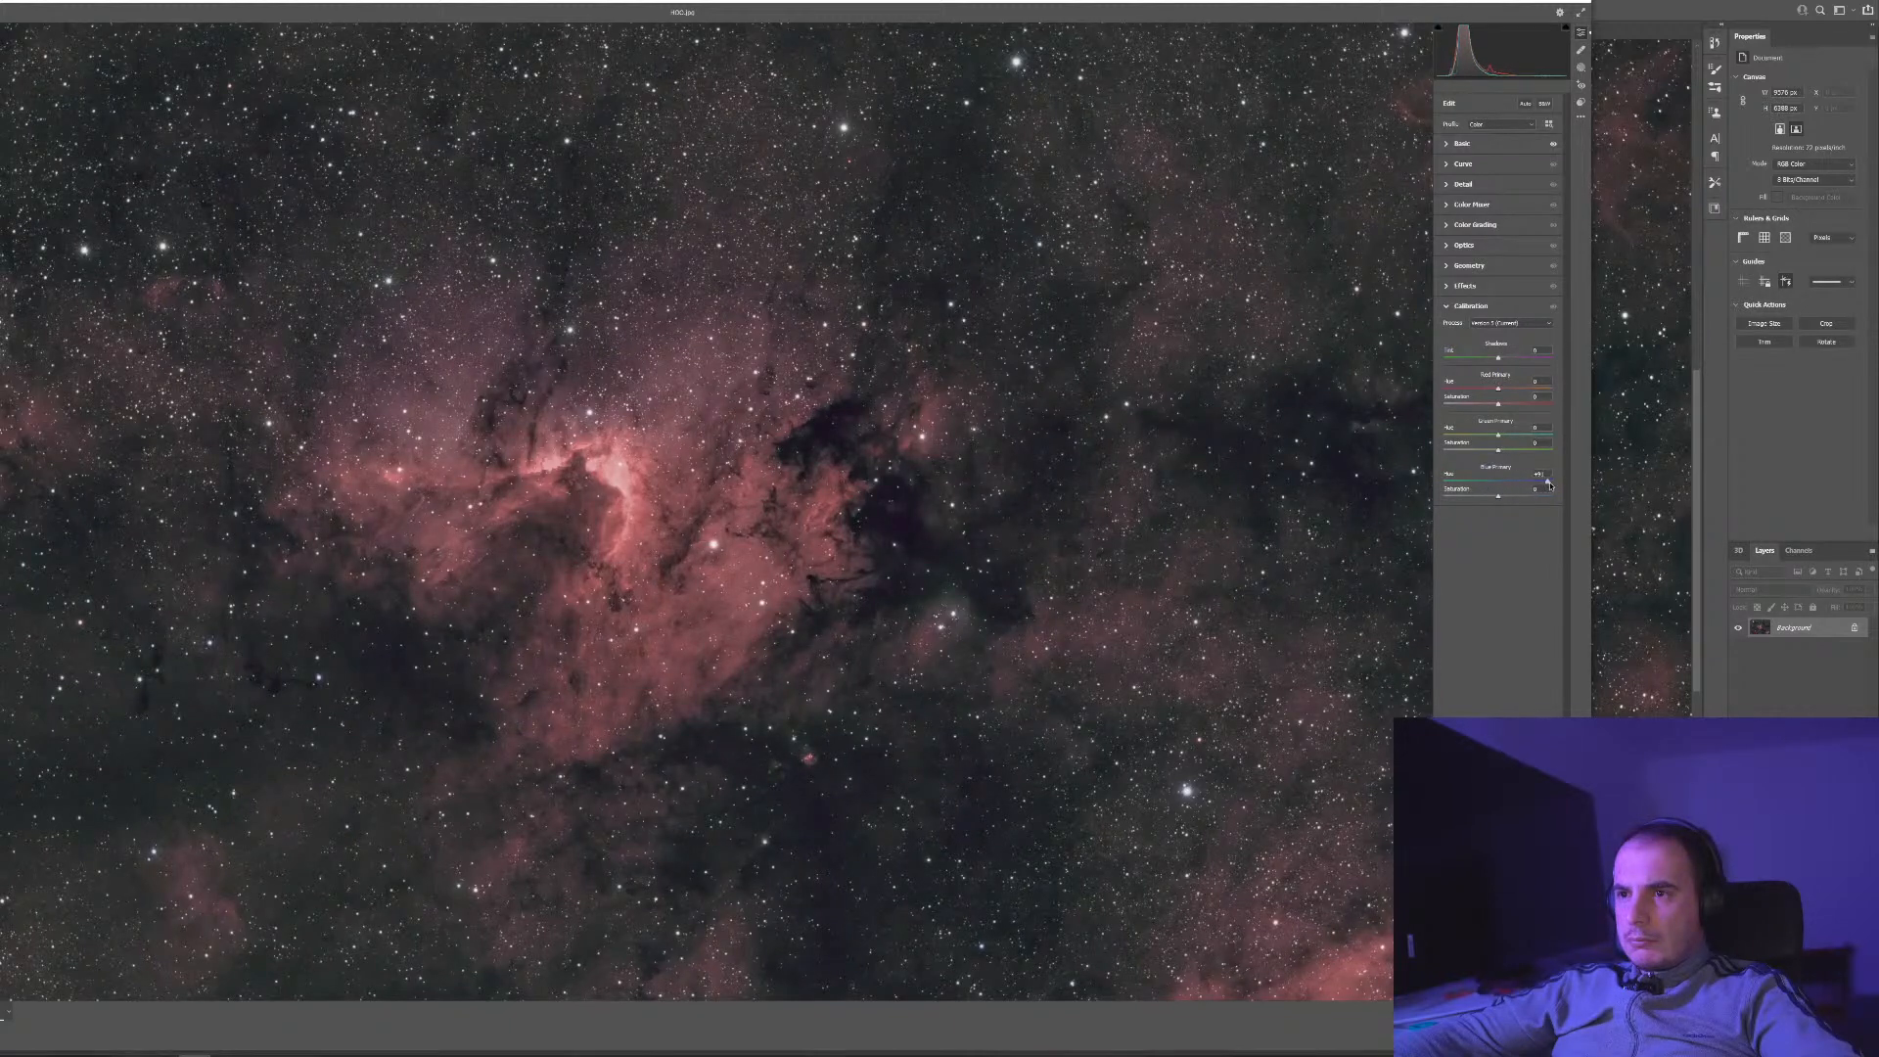
pyautogui.doubleClick(1530, 483)
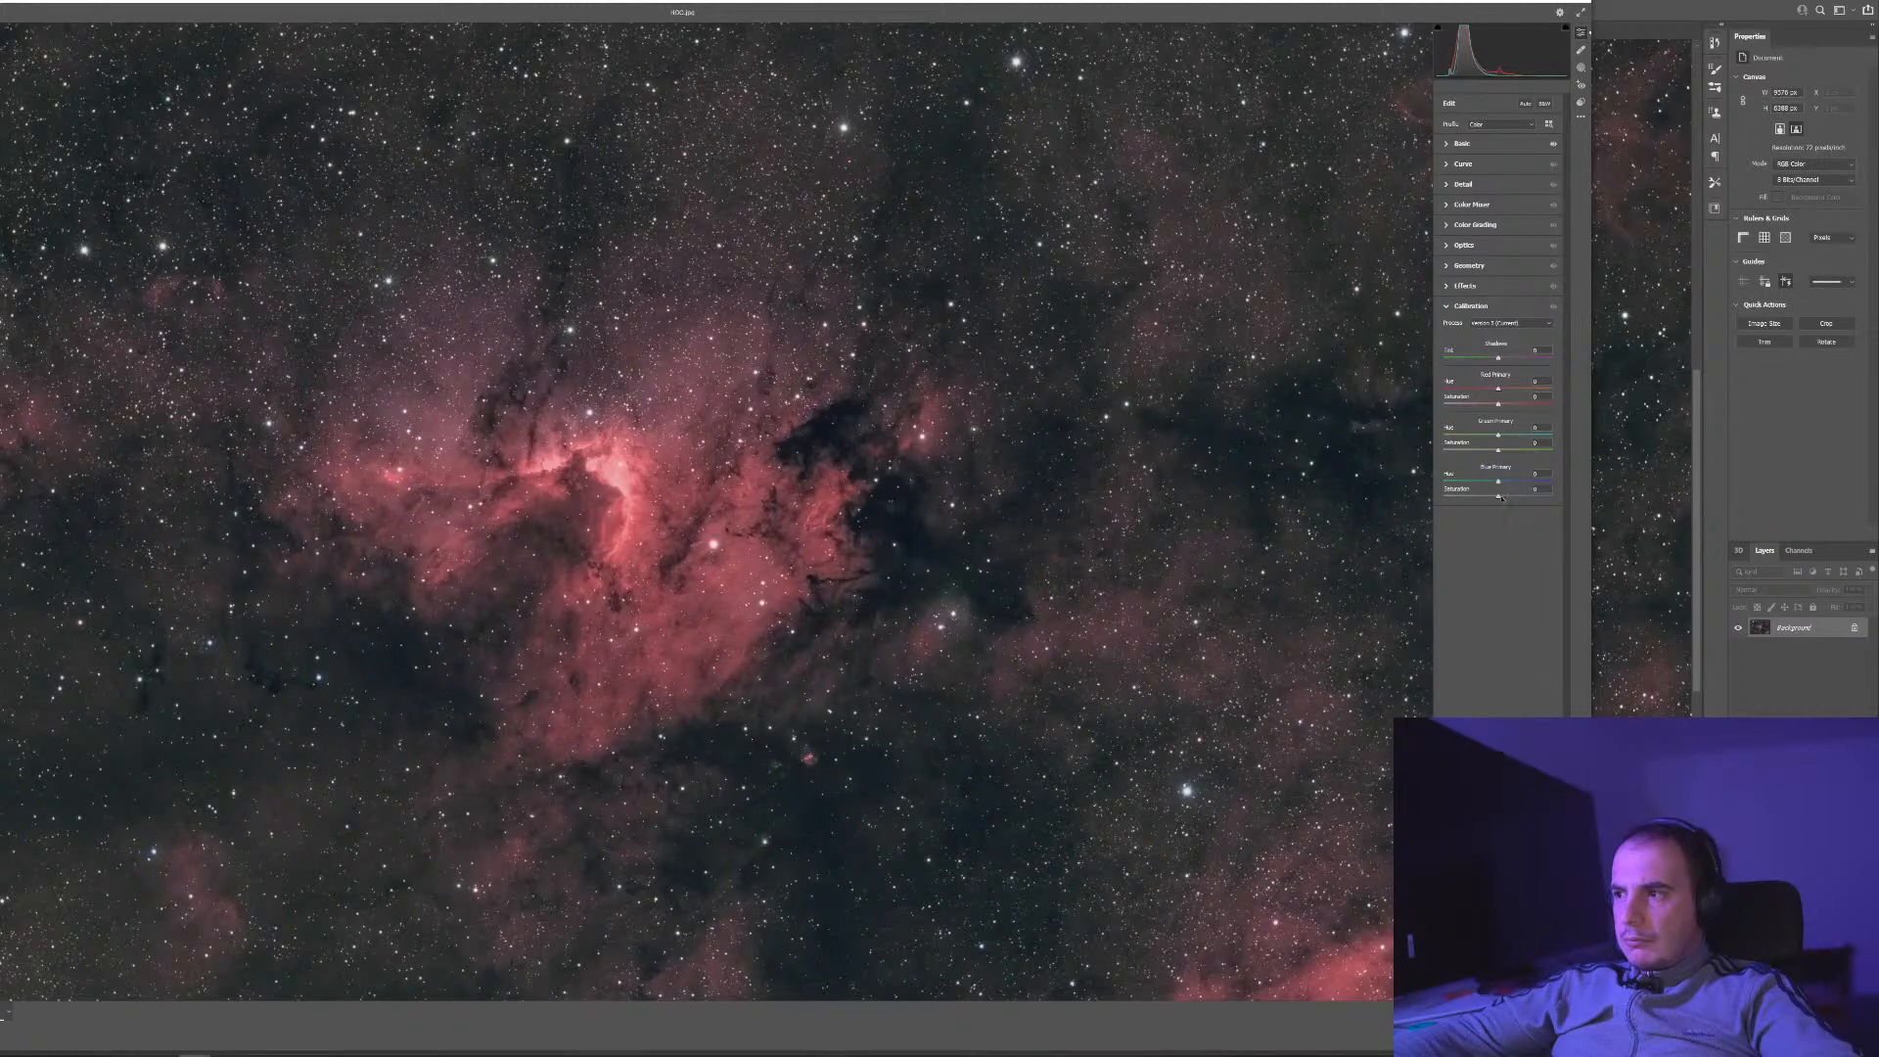
pyautogui.moveTo(1499, 496); pyautogui.dragTo(1527, 496)
pyautogui.moveTo(1499, 438)
pyautogui.mouseDown()
pyautogui.moveTo(1520, 441)
pyautogui.moveTo(1476, 440)
pyautogui.mouseUp()
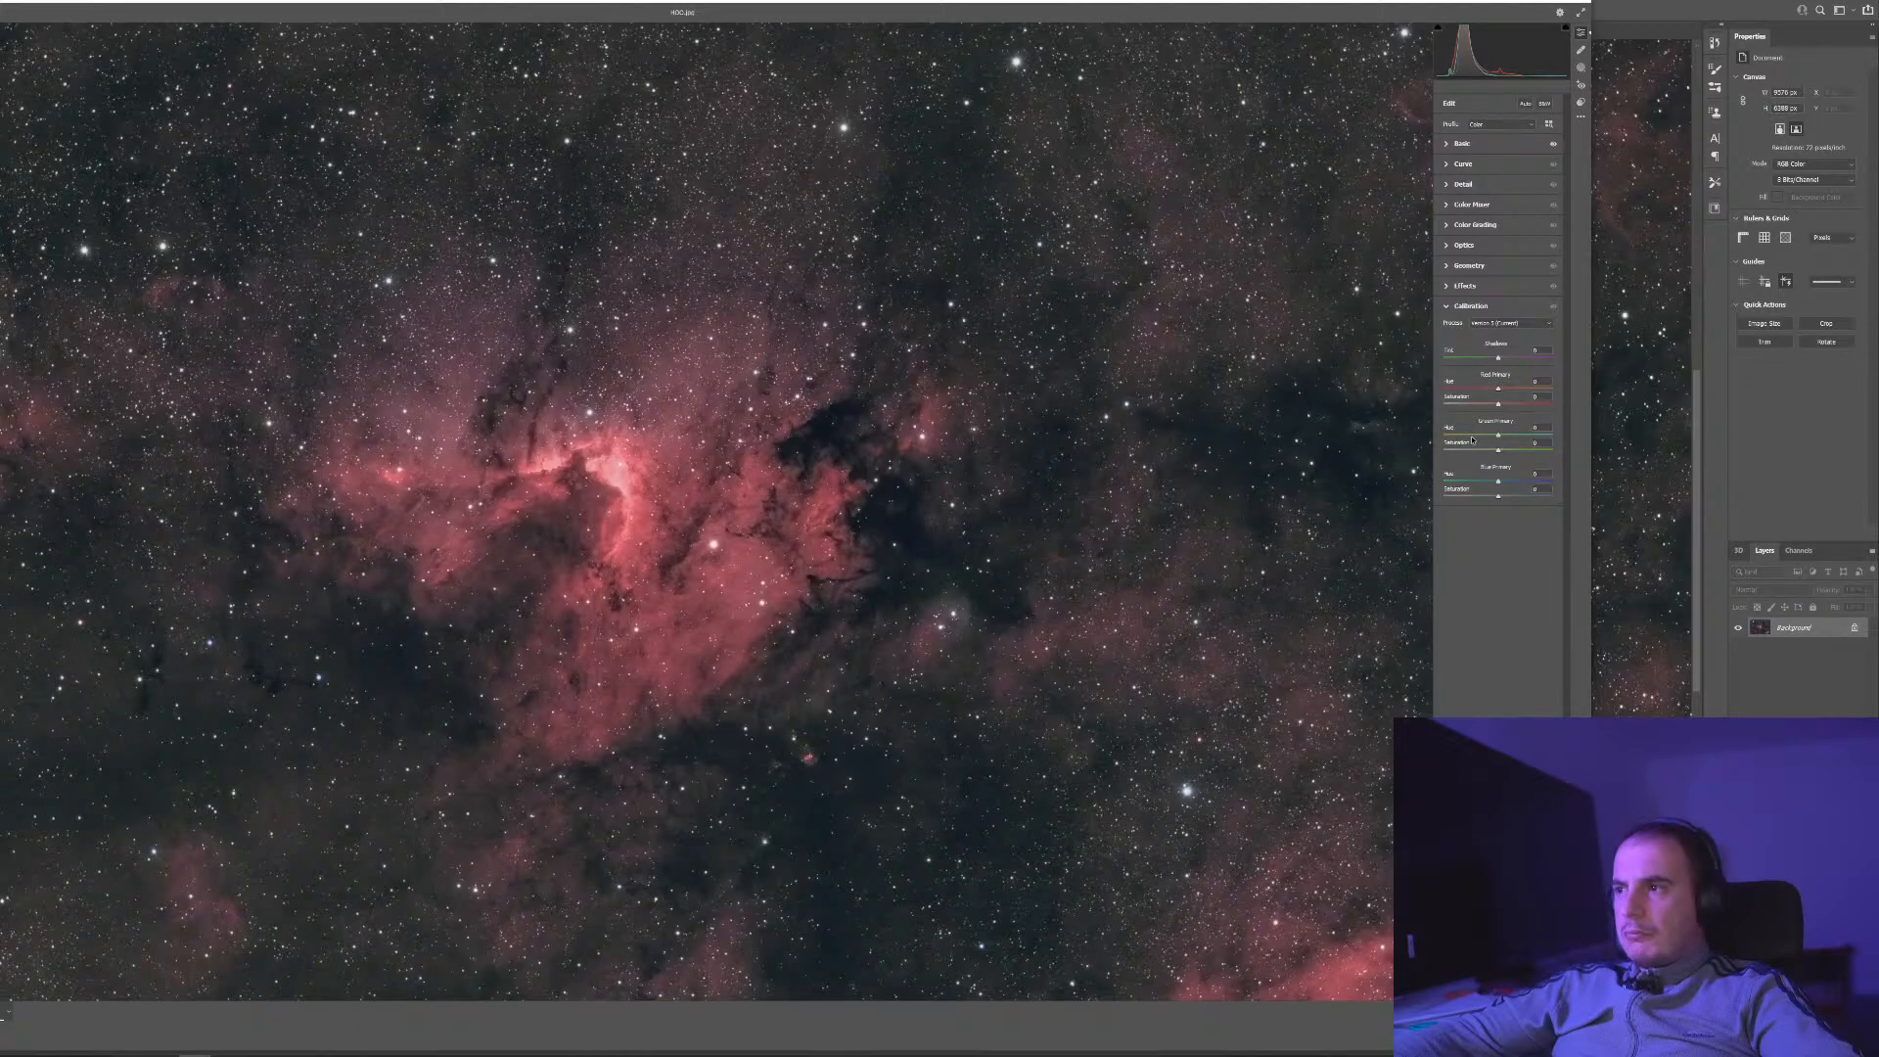
pyautogui.doubleClick(1476, 437)
# Apply the Camera Raw Filter to the image and inspect the nebula core and the full frame
pyautogui.scroll(-5, 1141, 745)
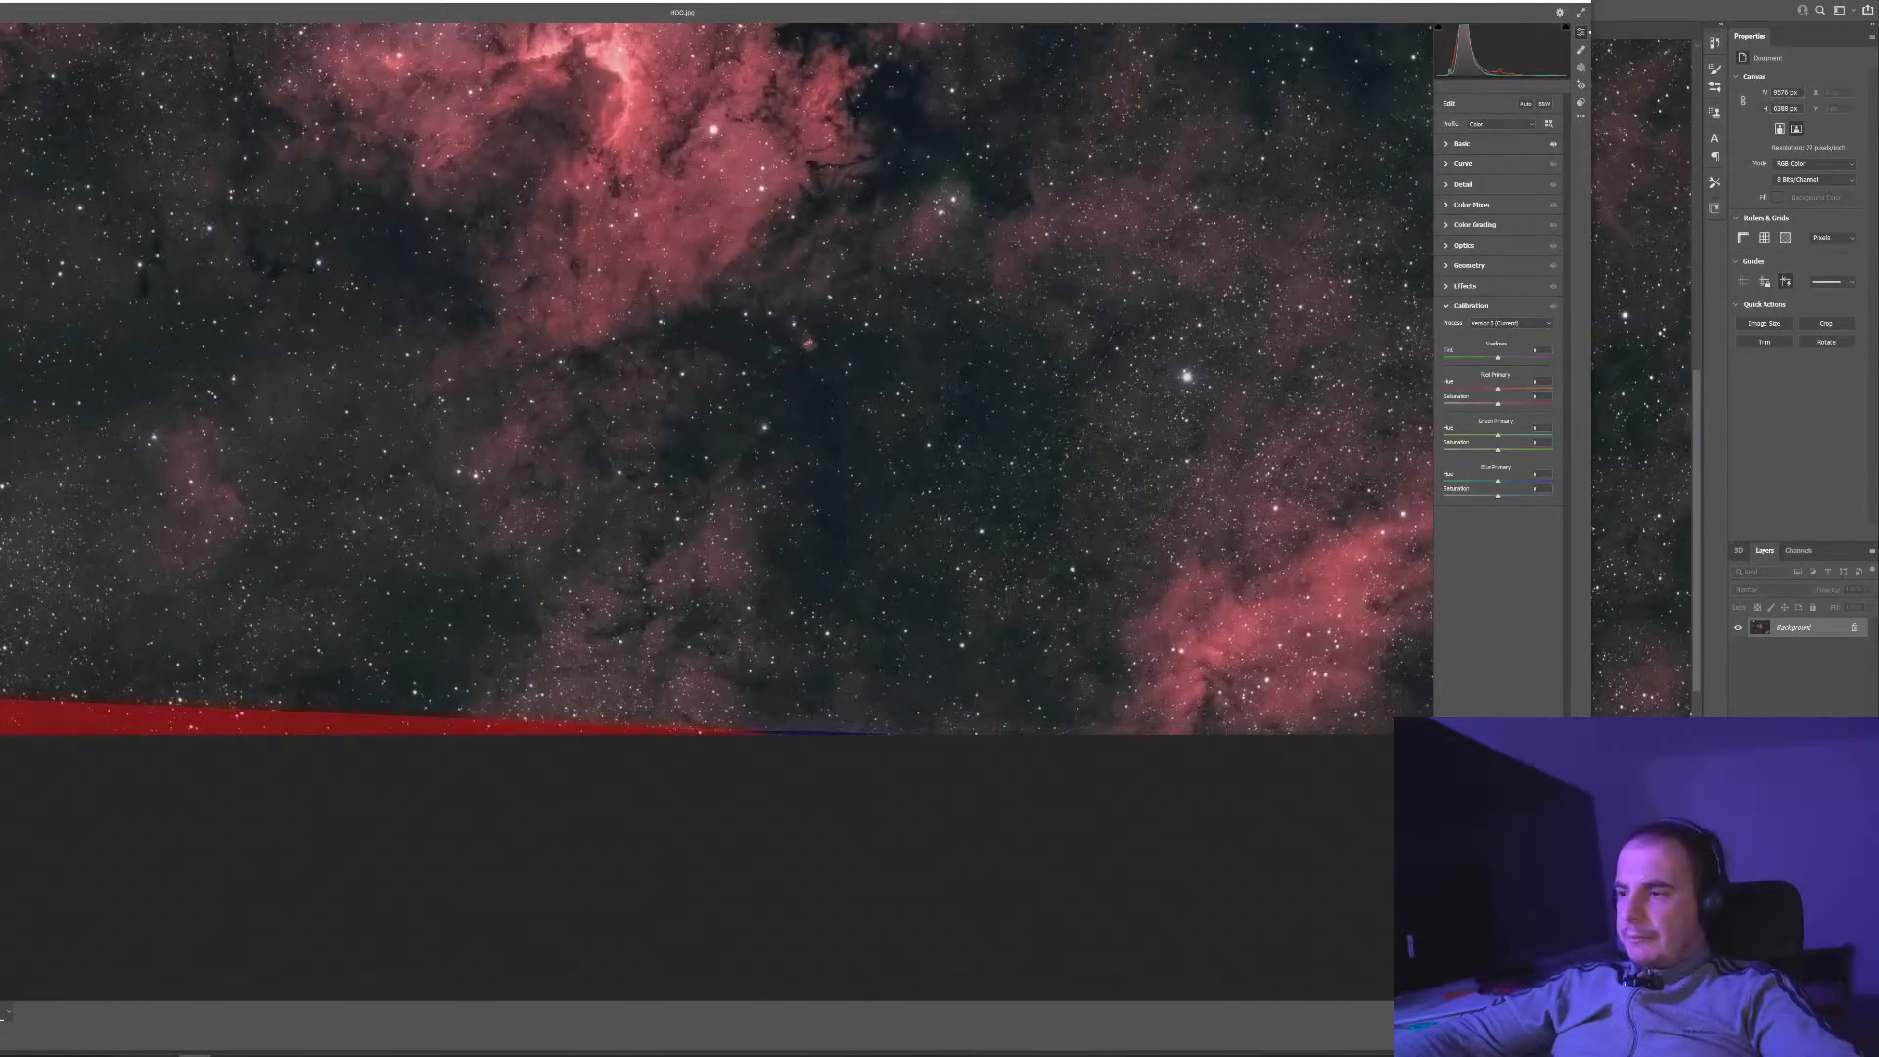
pyautogui.click(1561, 1036)
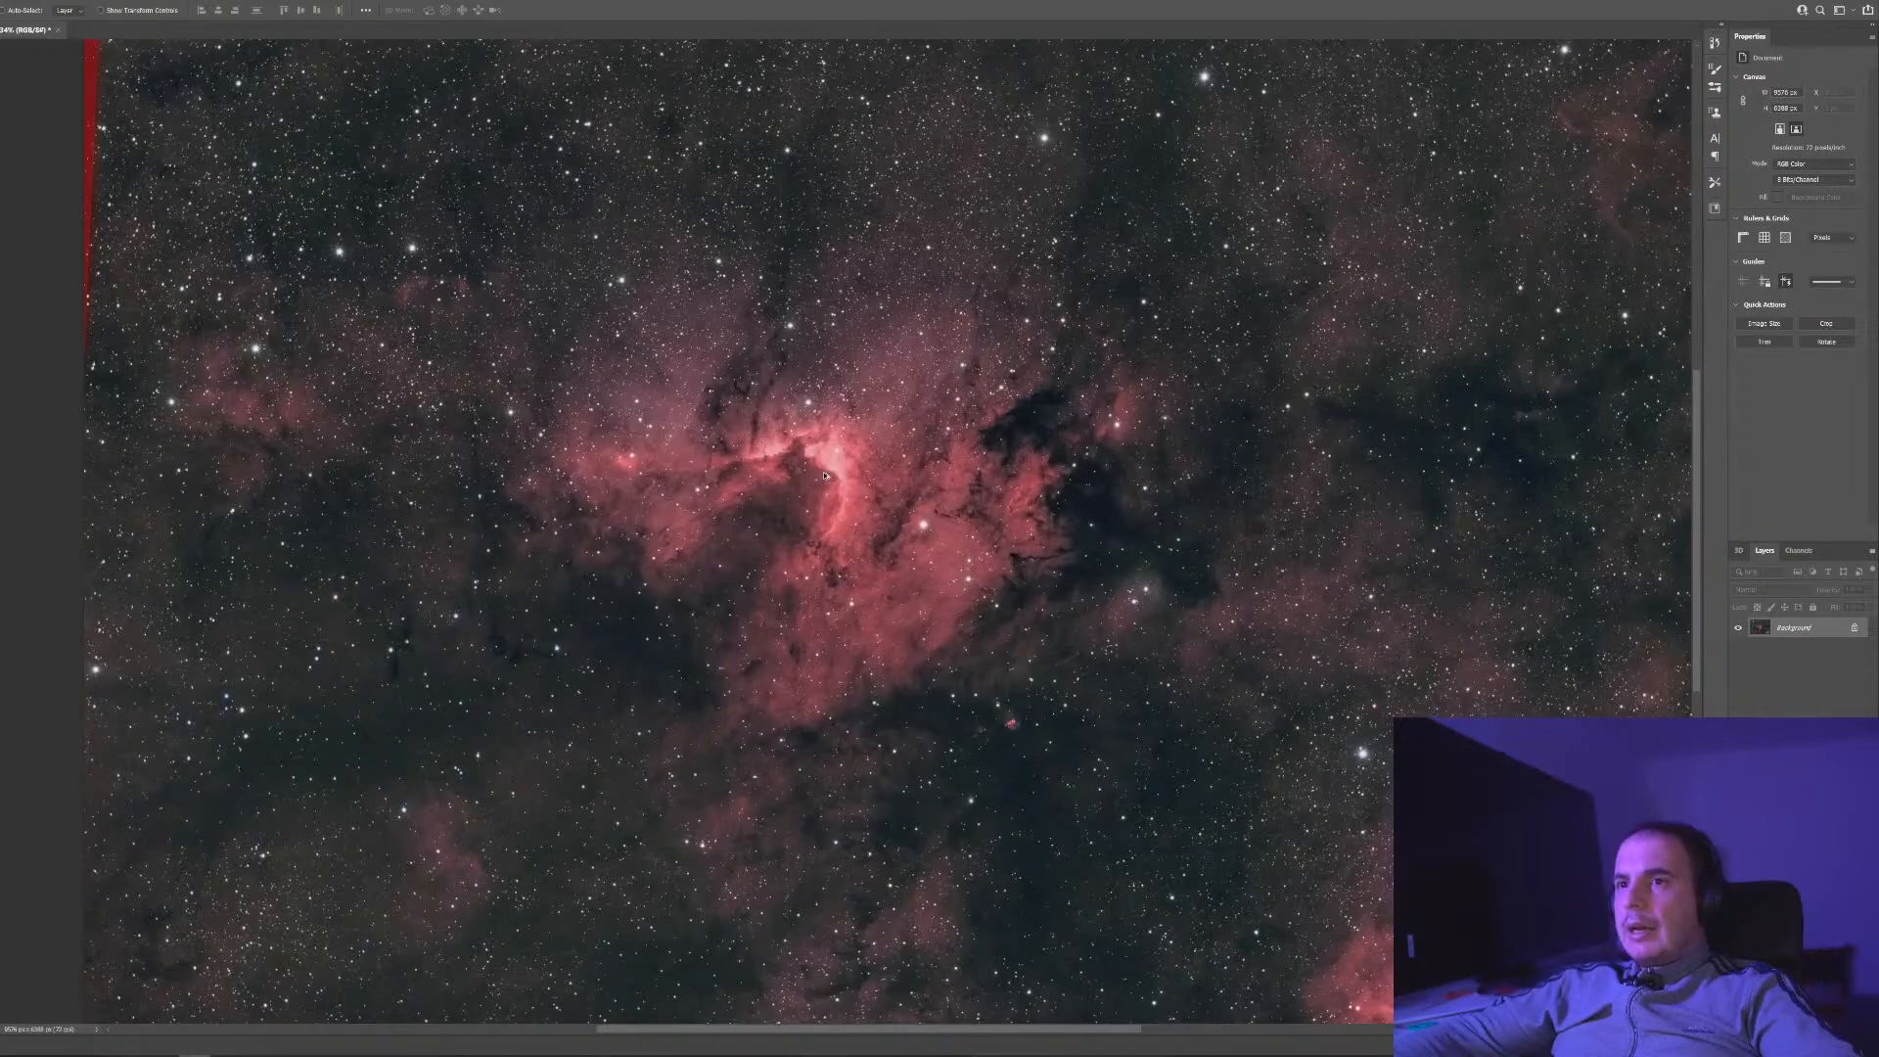
pyautogui.scroll(6, 824, 476)
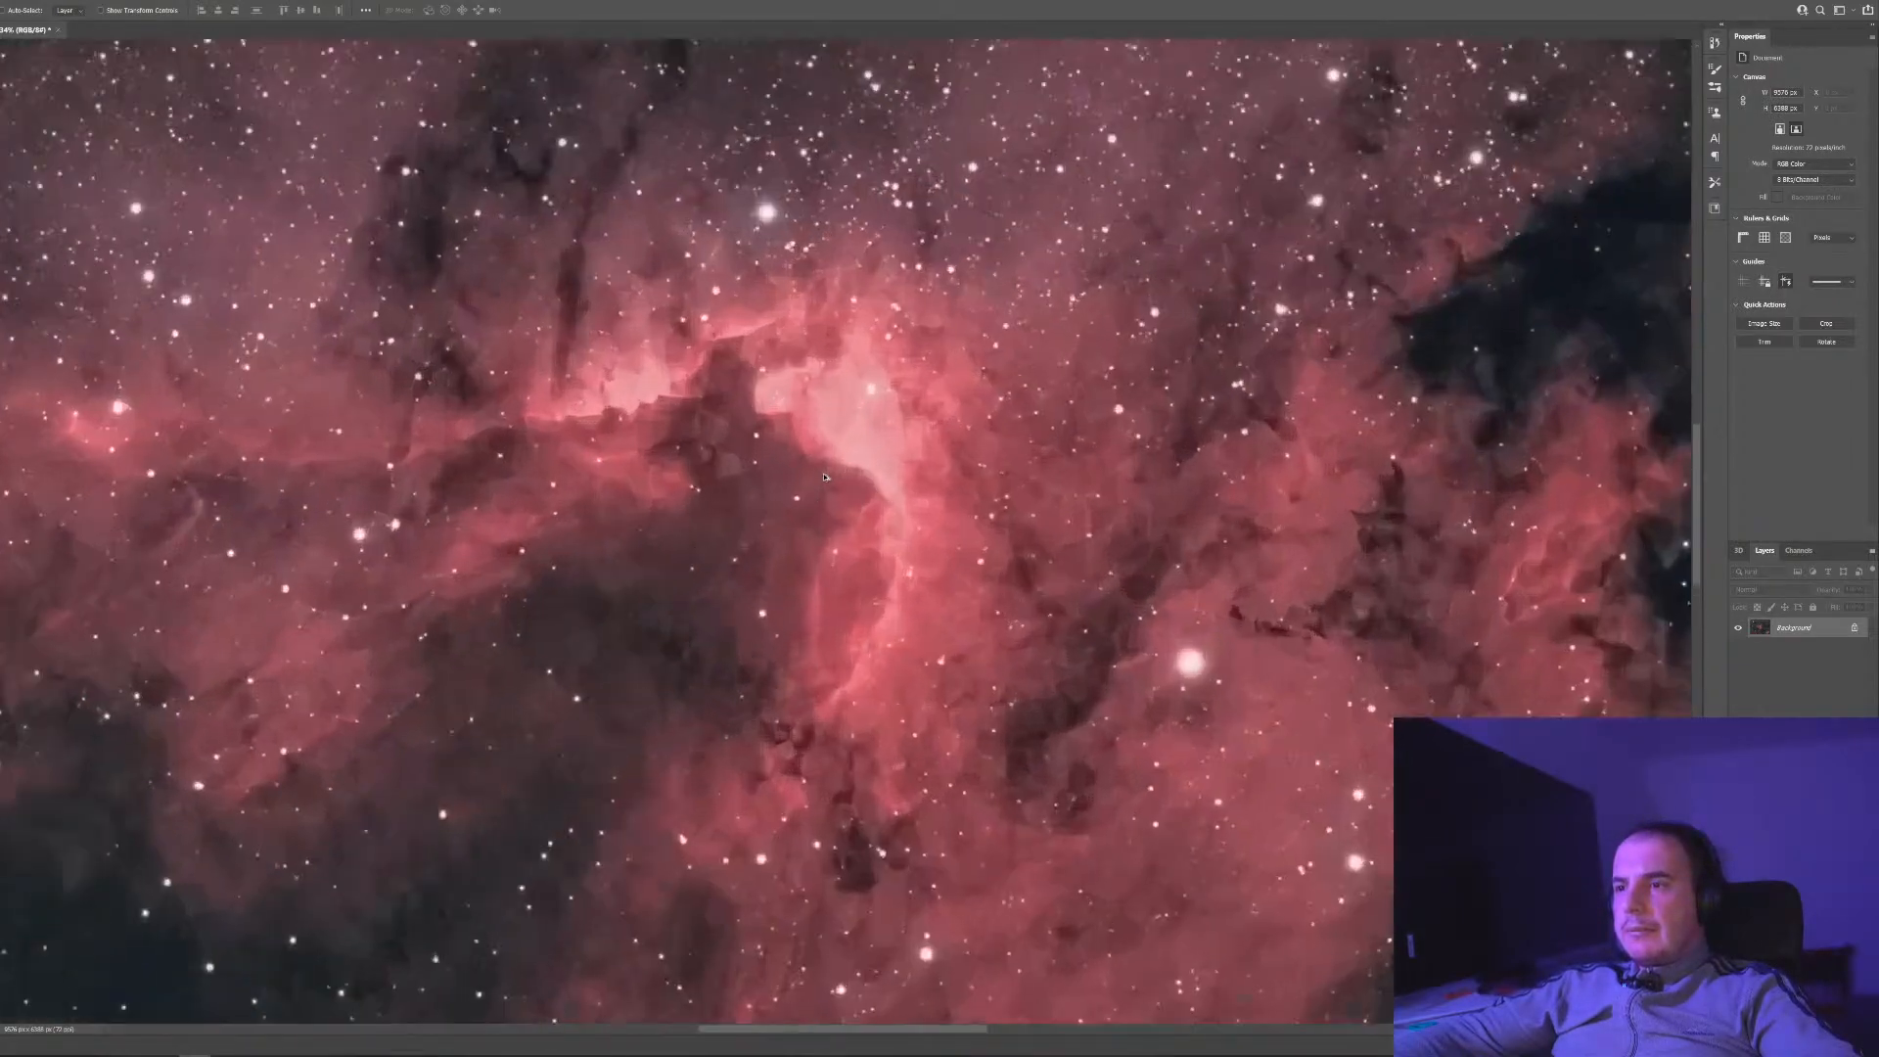
pyautogui.scroll(-6, 824, 476)
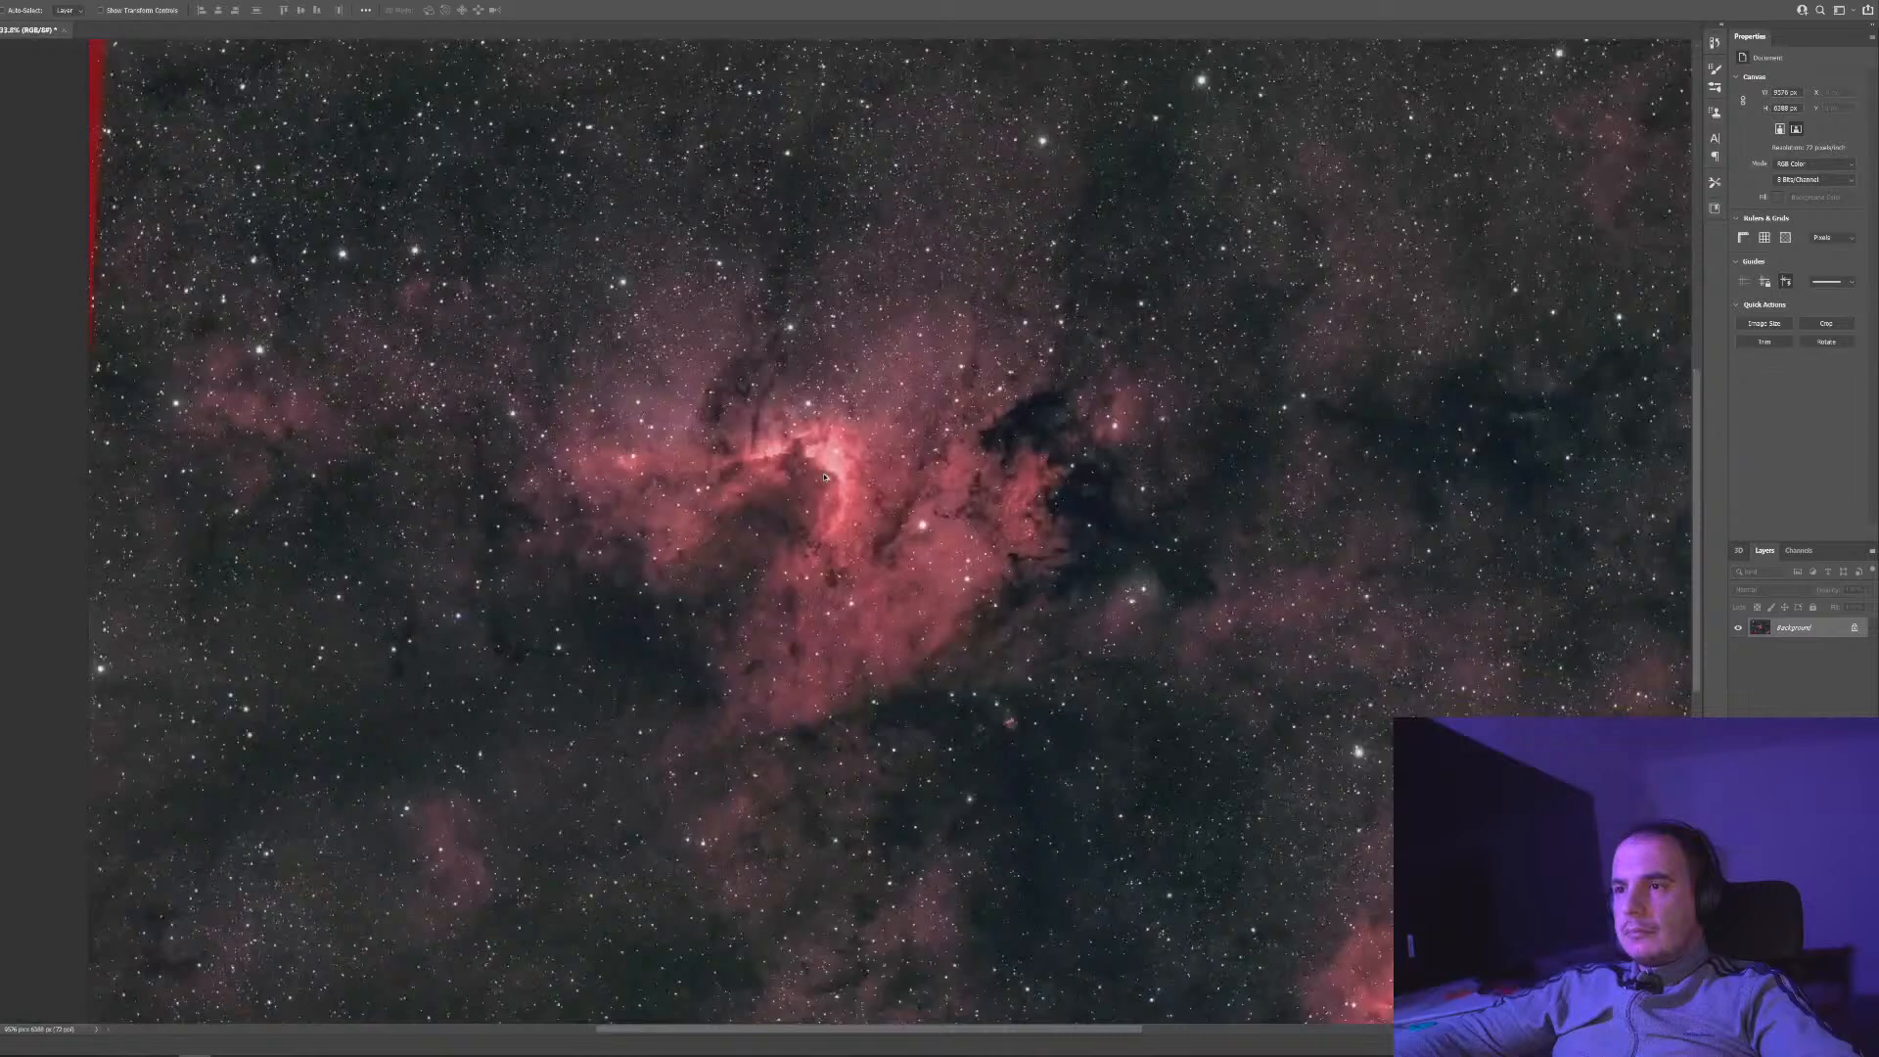
pyautogui.scroll(-2, 824, 476)
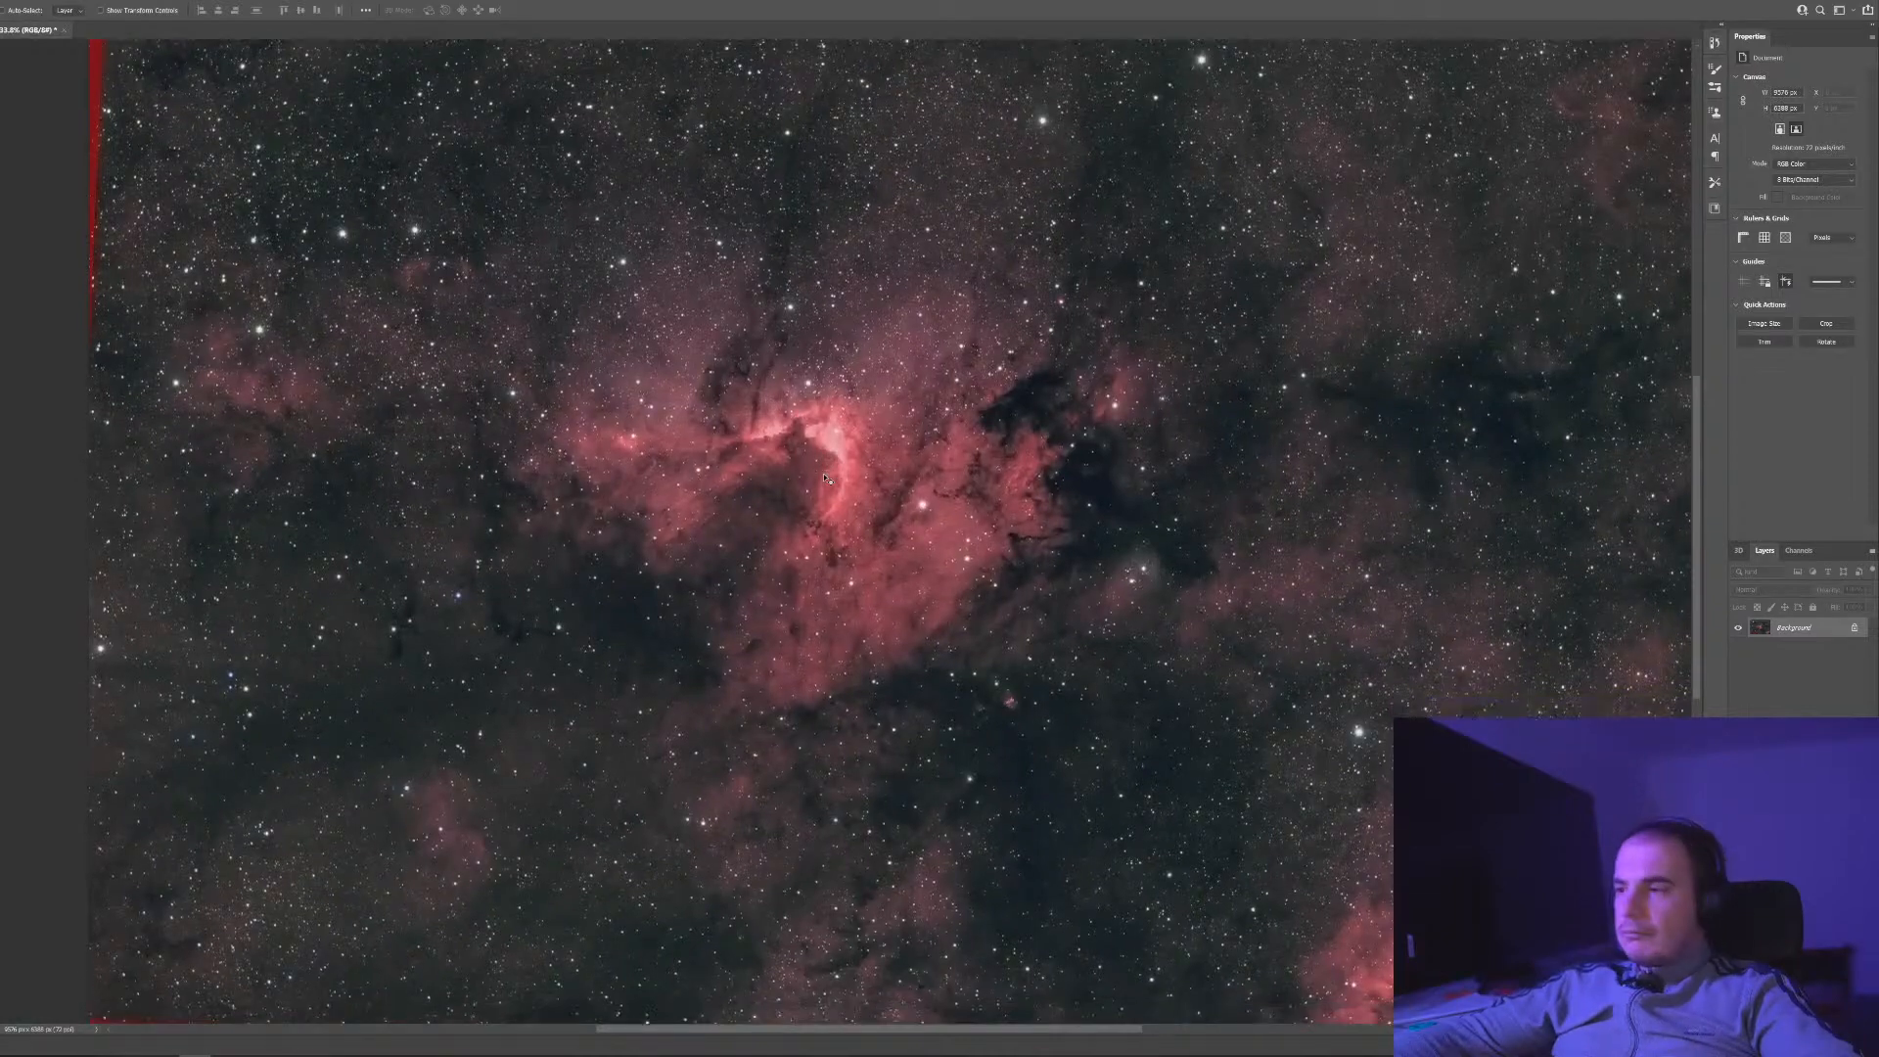
pyautogui.scroll(2, 825, 477)
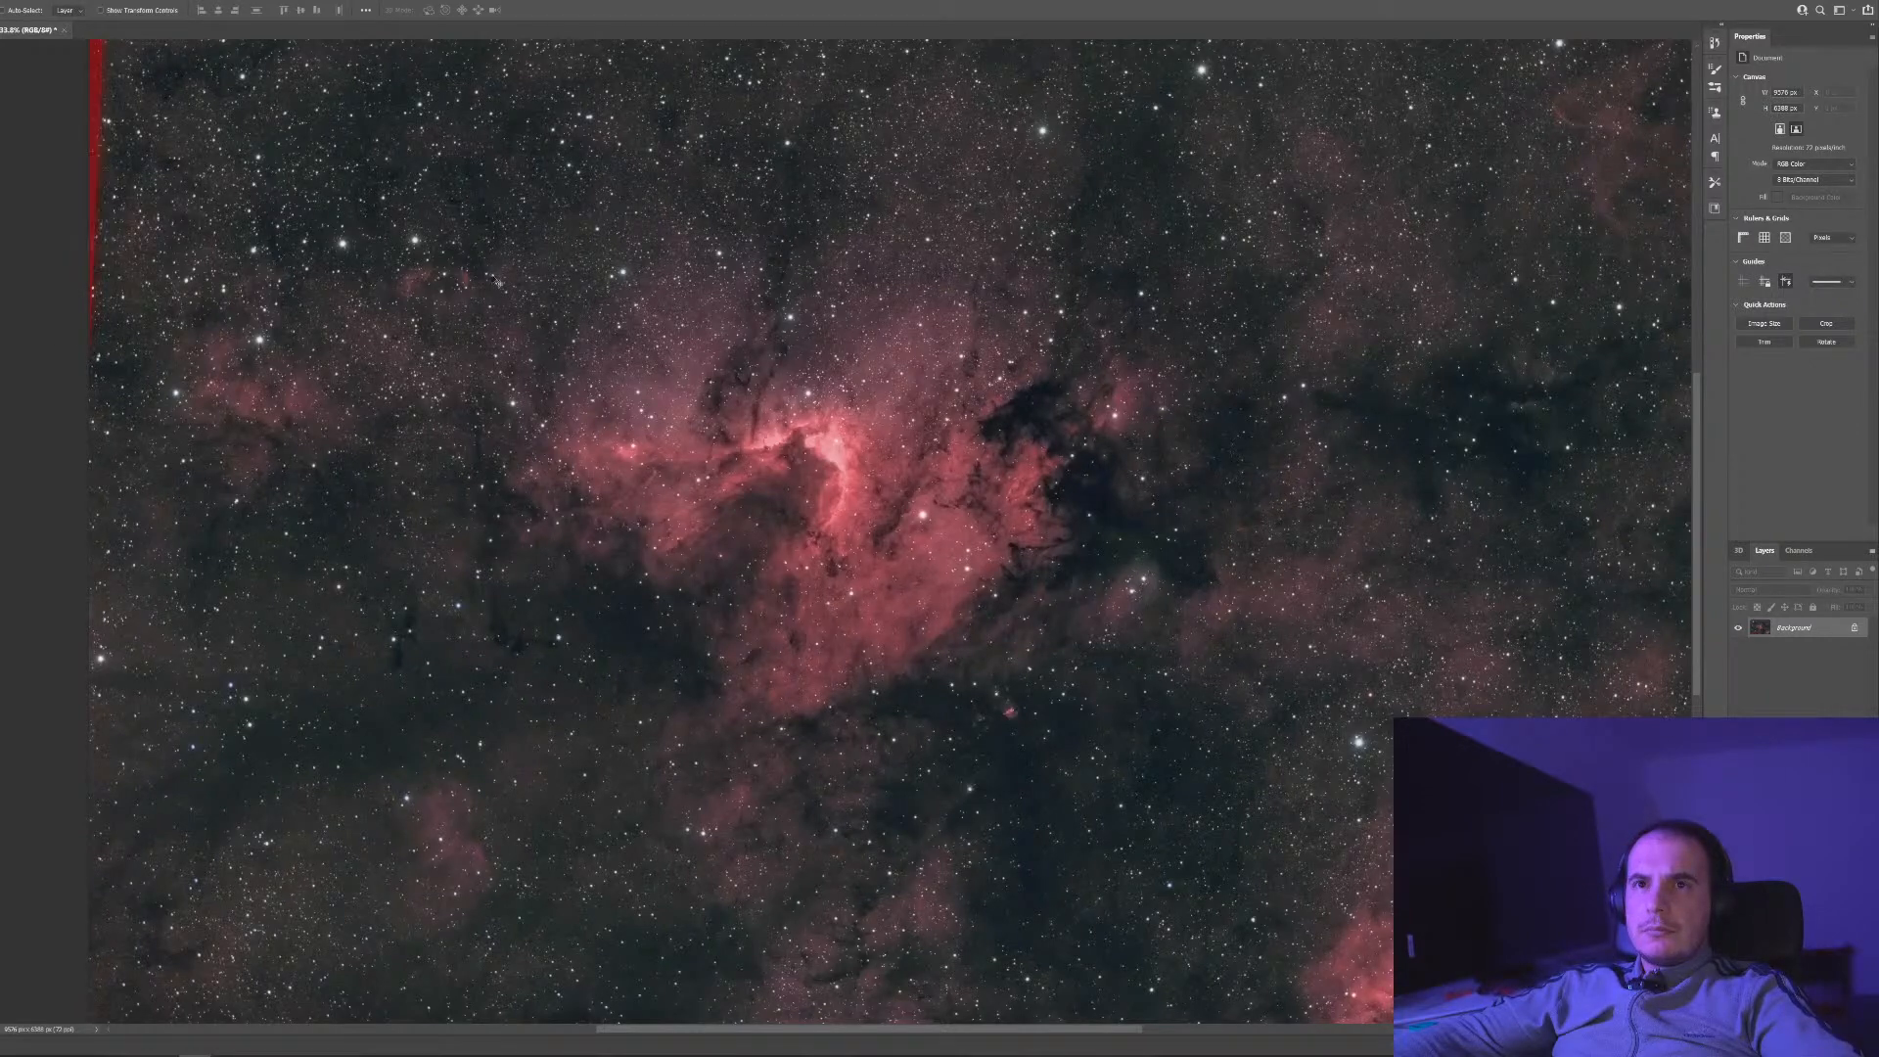
pyautogui.scroll(-2, 538, 311)
pyautogui.scroll(1, 475, 298)
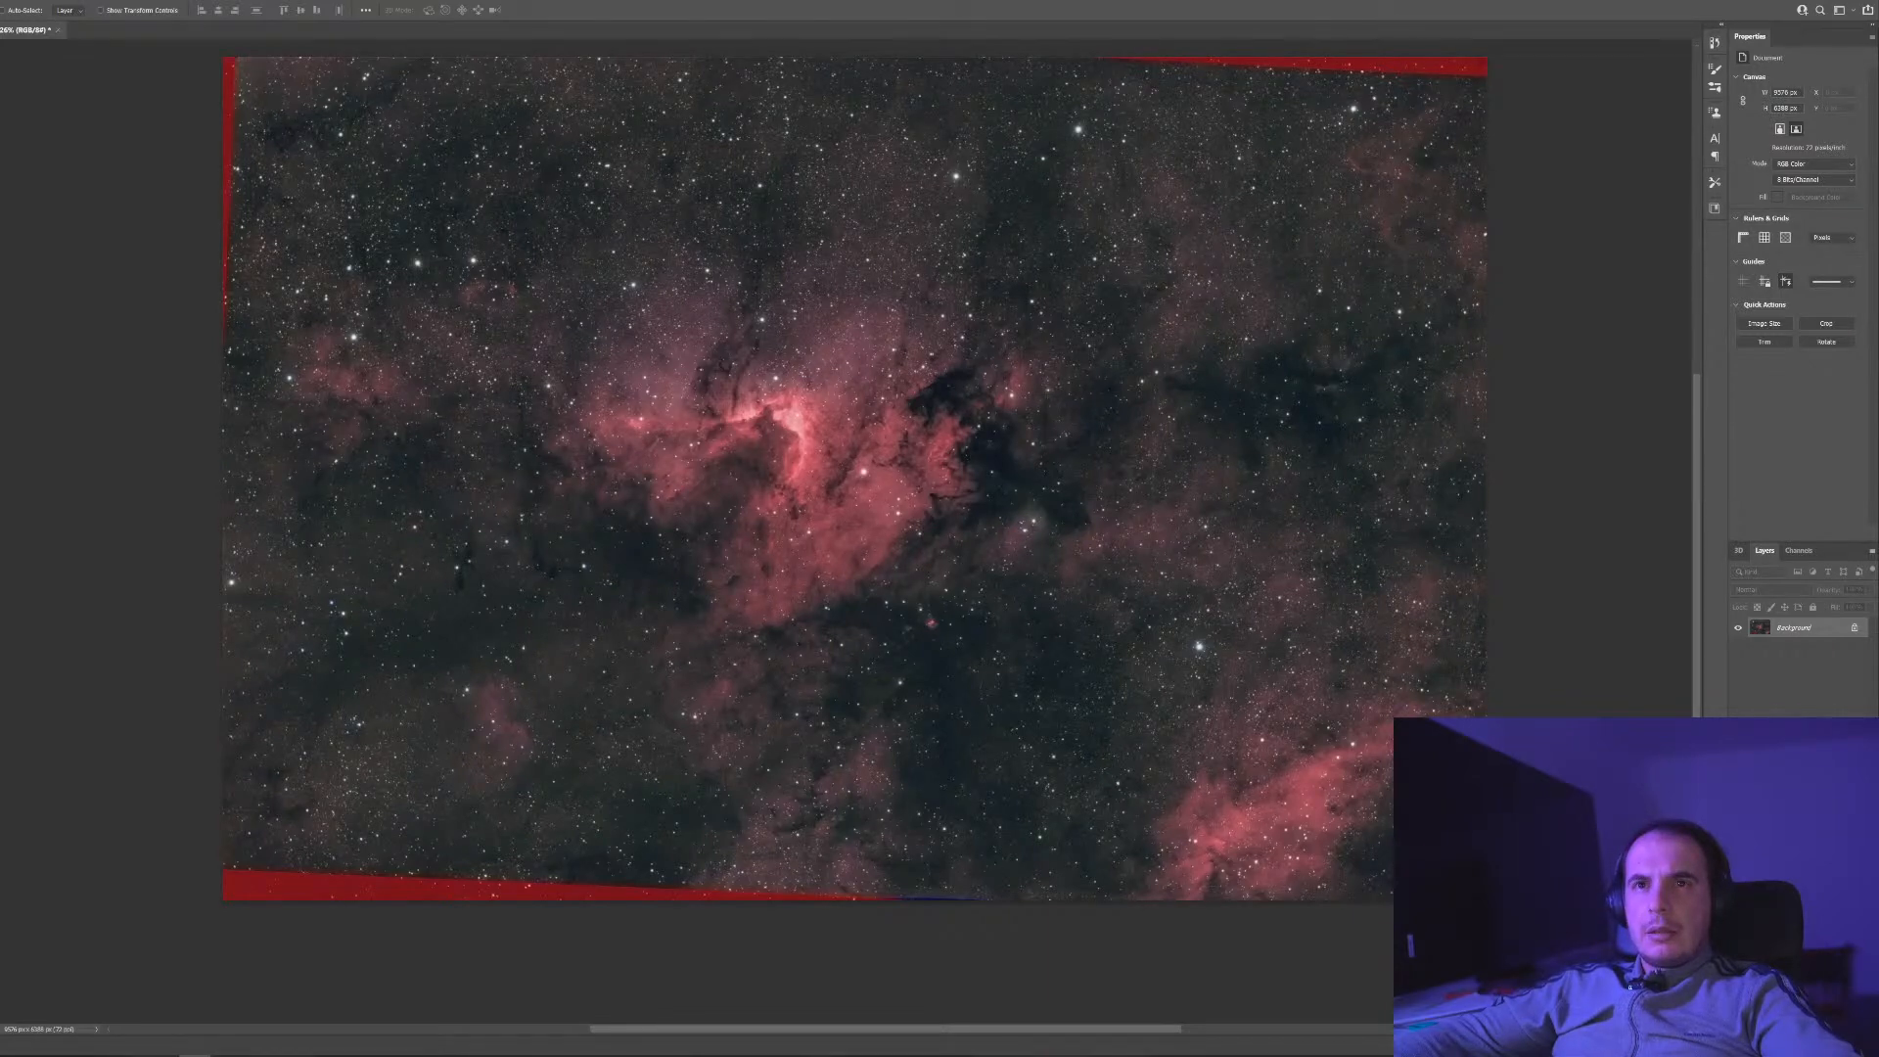
pyautogui.click(0, 81)
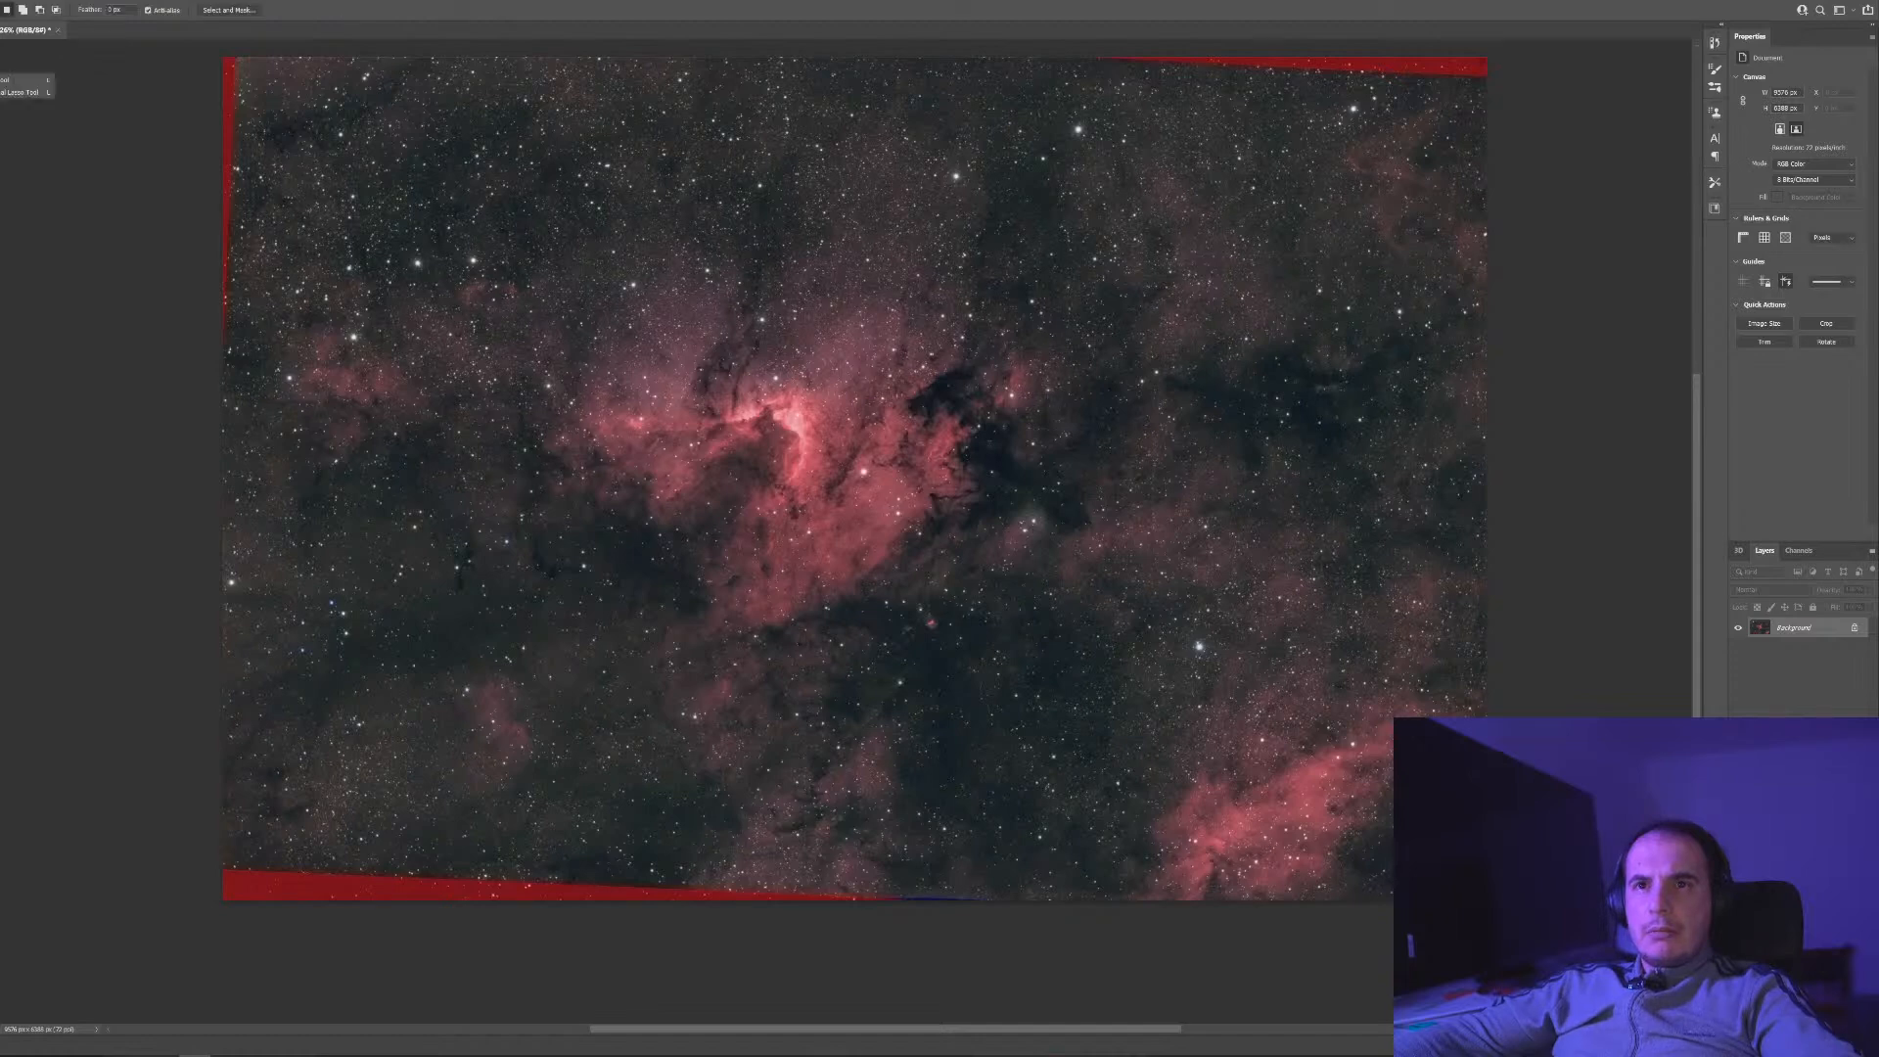
pyautogui.click(0, 66)
pyautogui.click(0, 64)
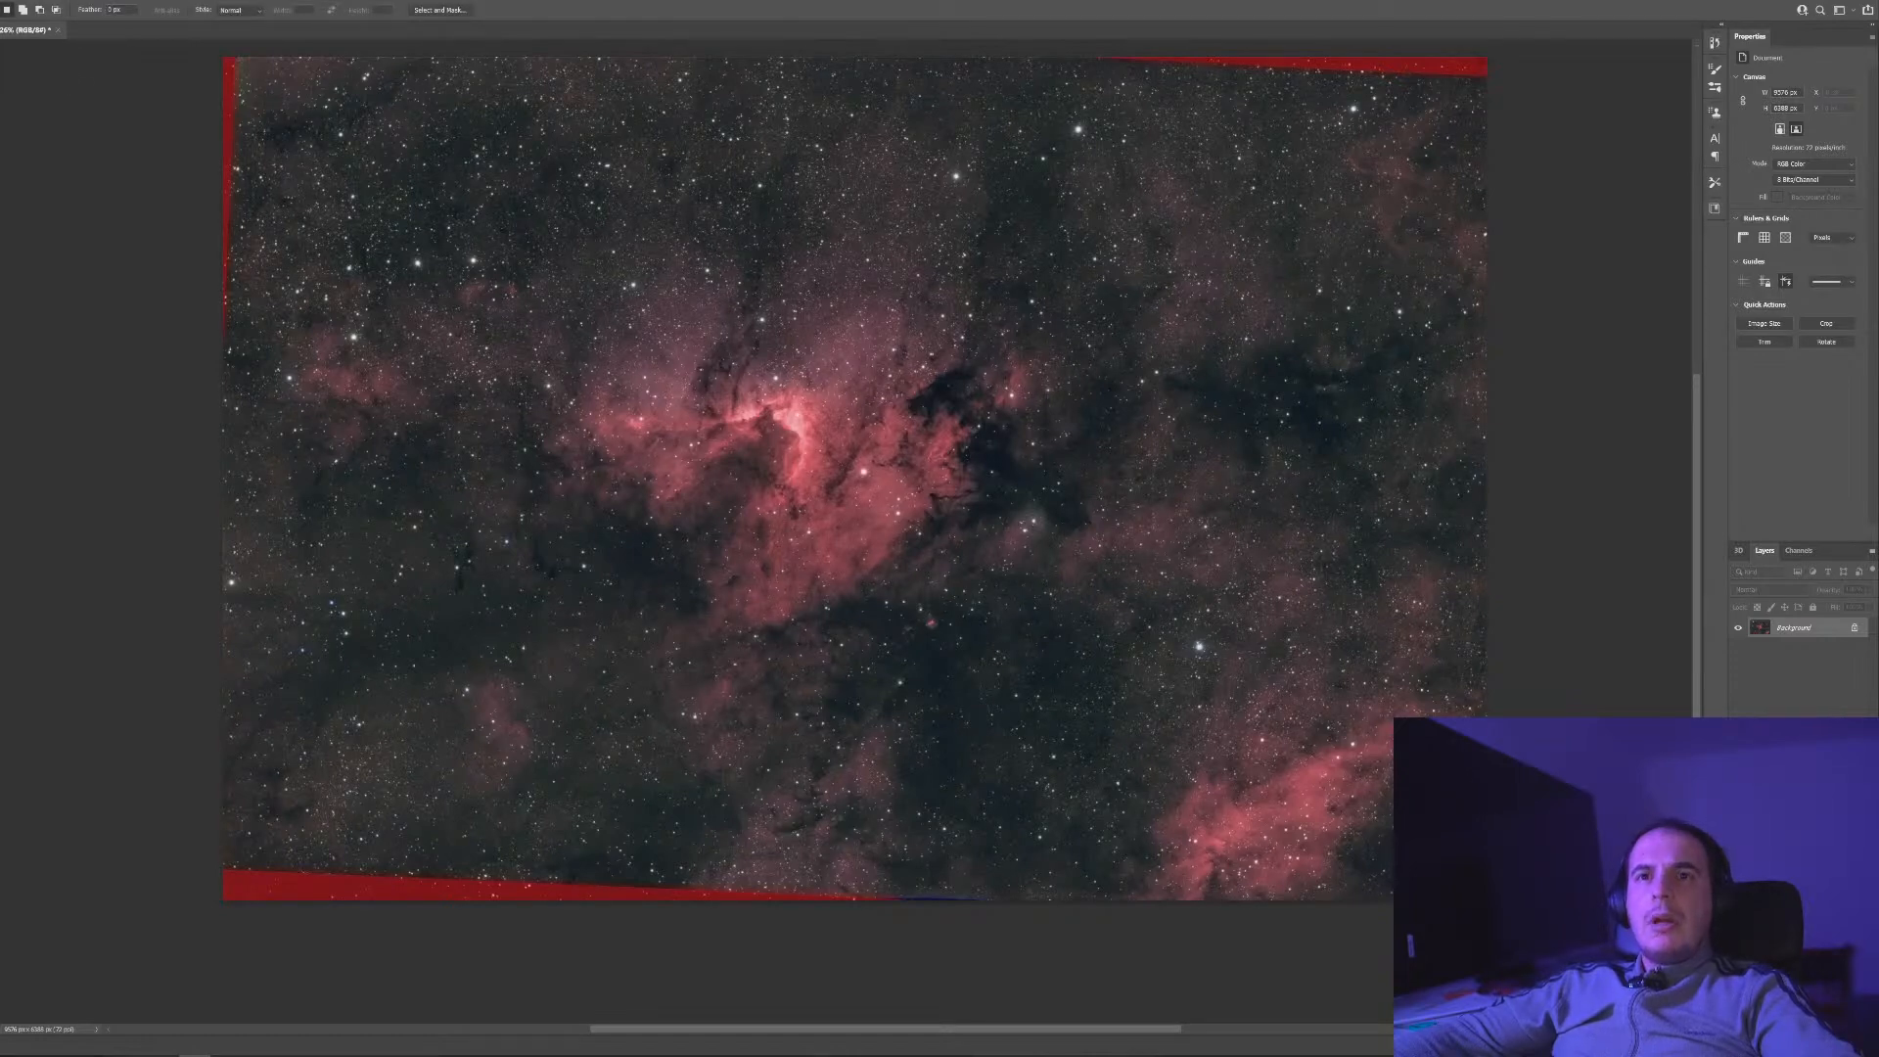
pyautogui.press('v')
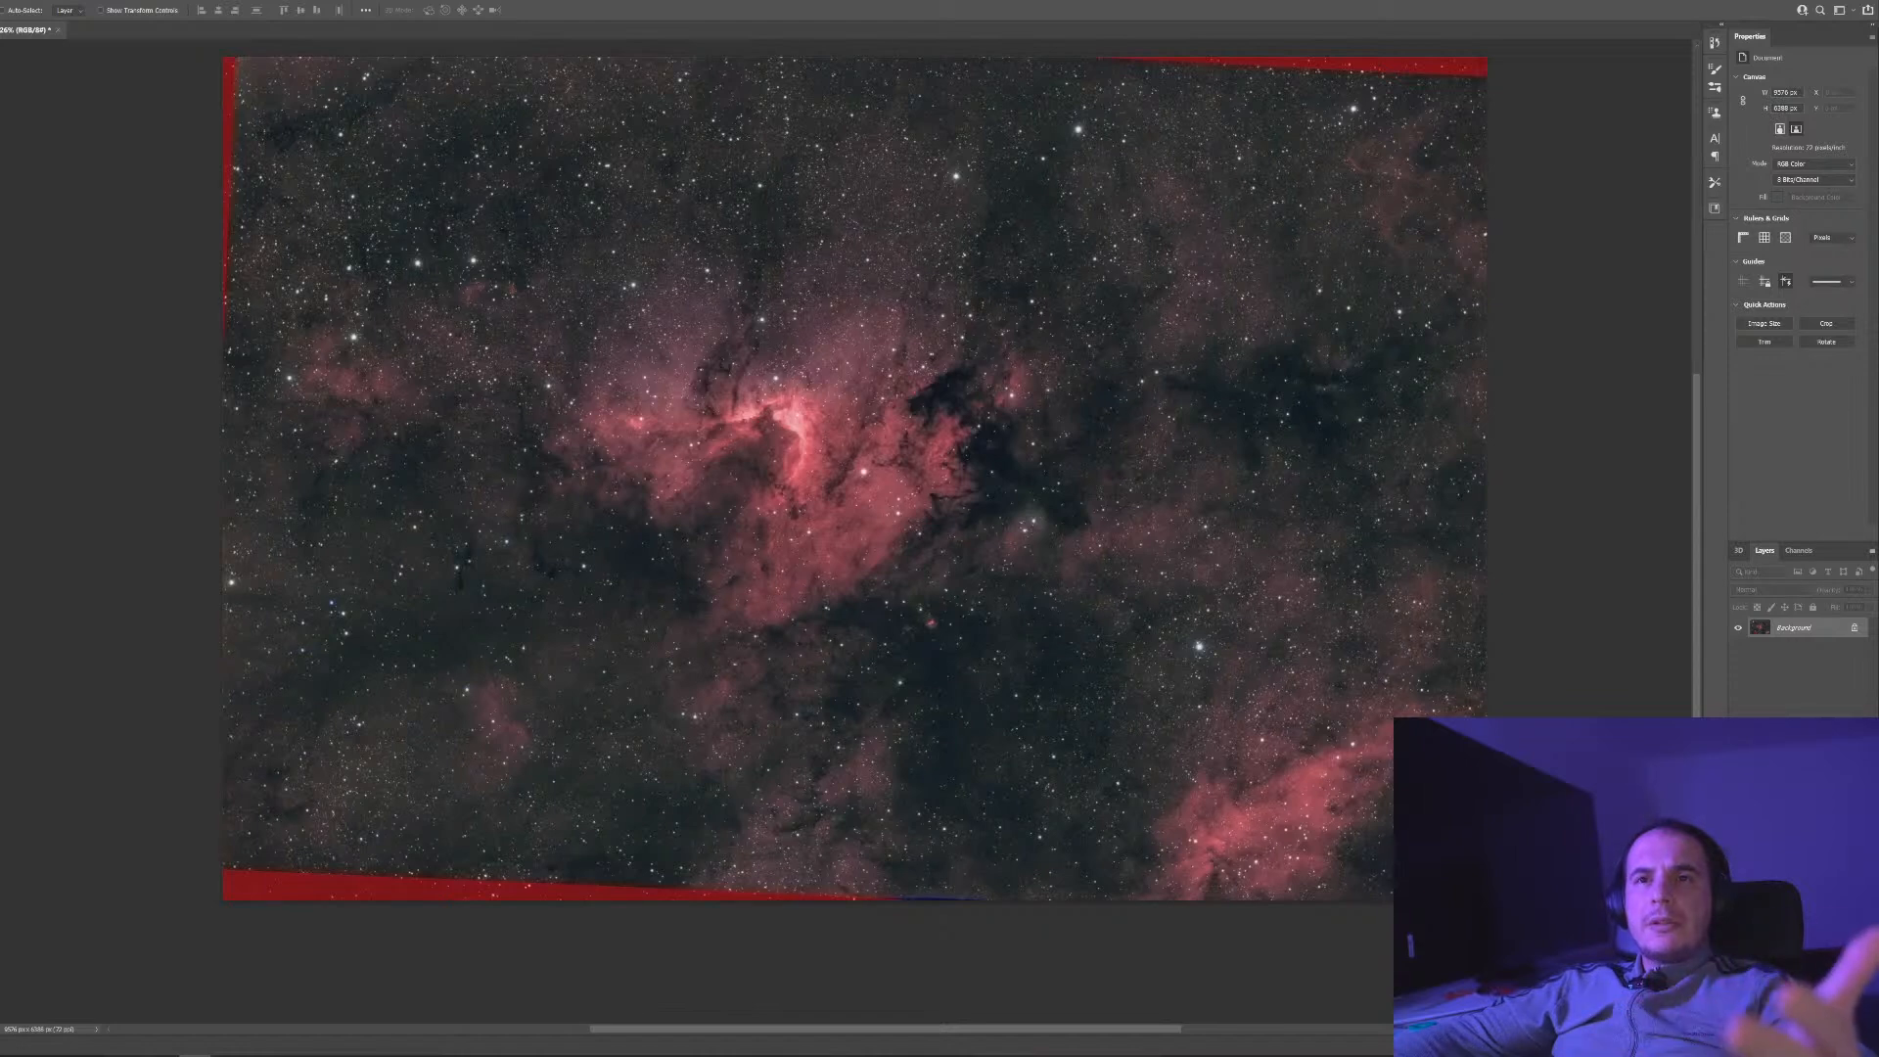
pyautogui.click(0, 97)
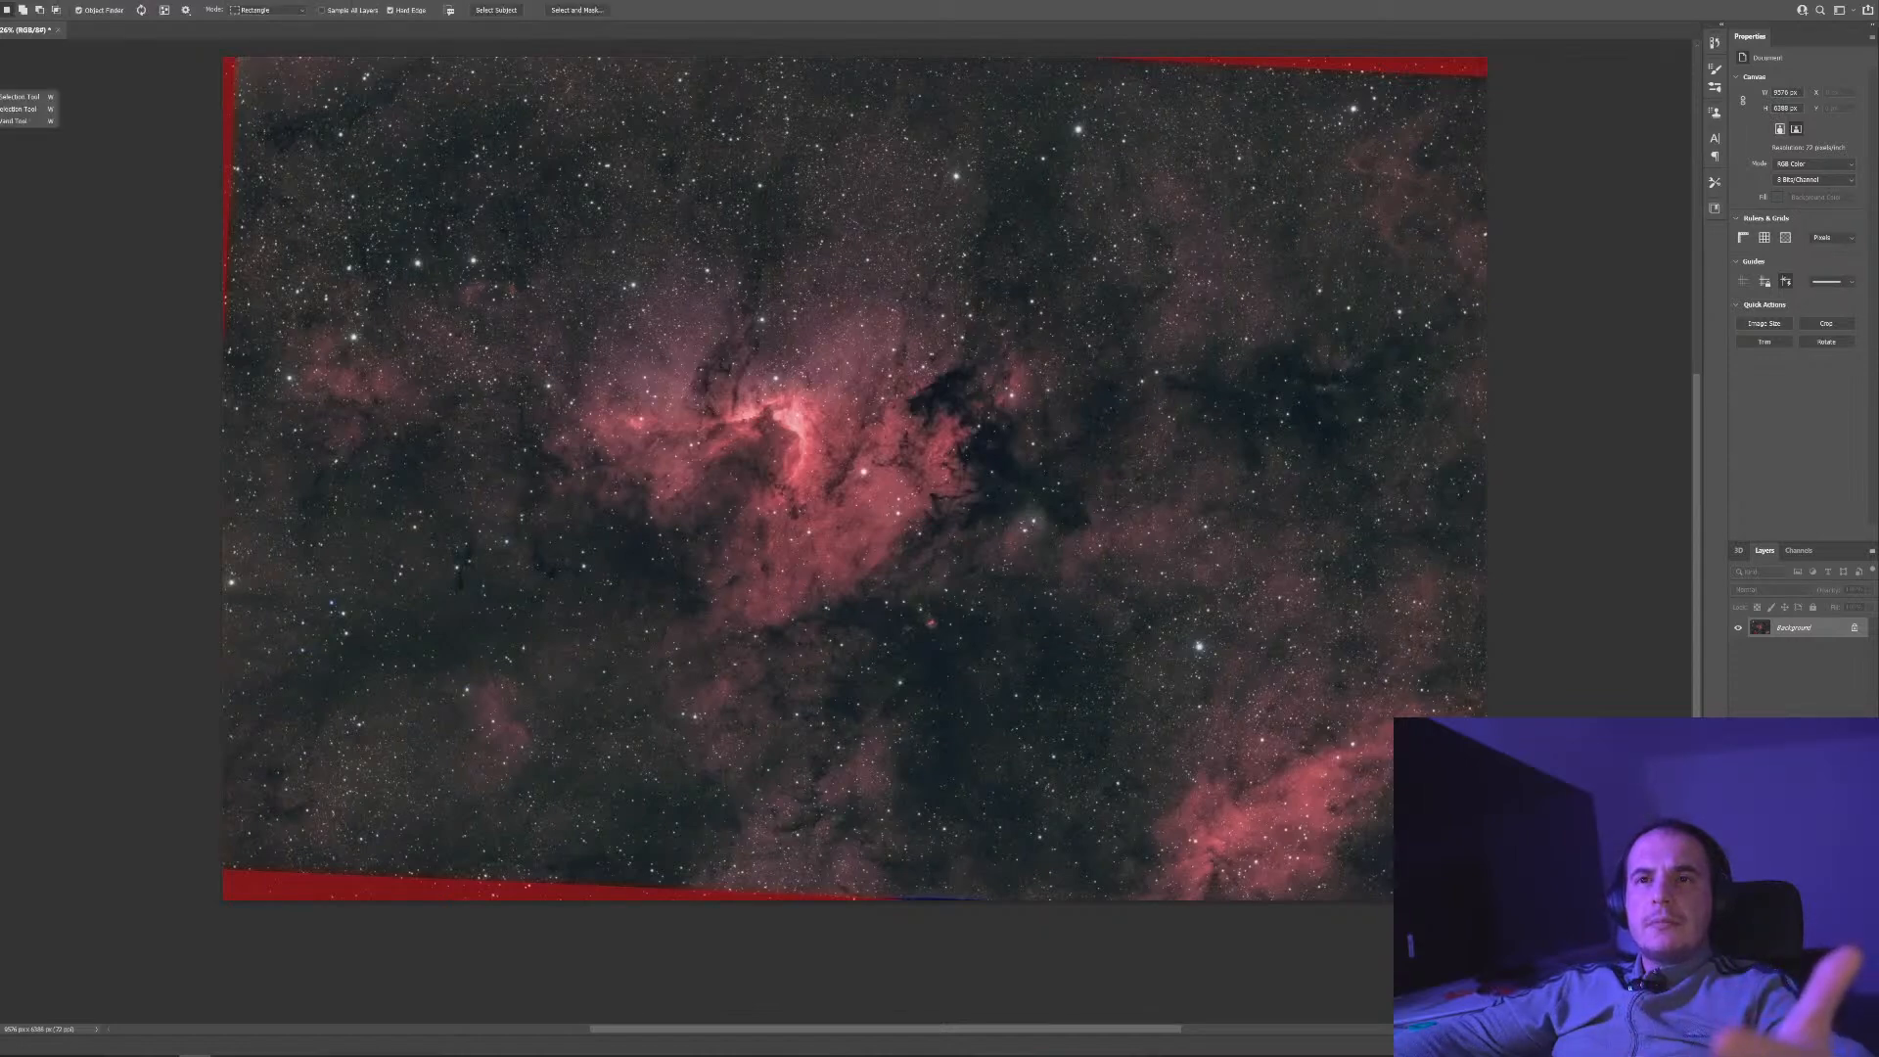
pyautogui.click(0, 229)
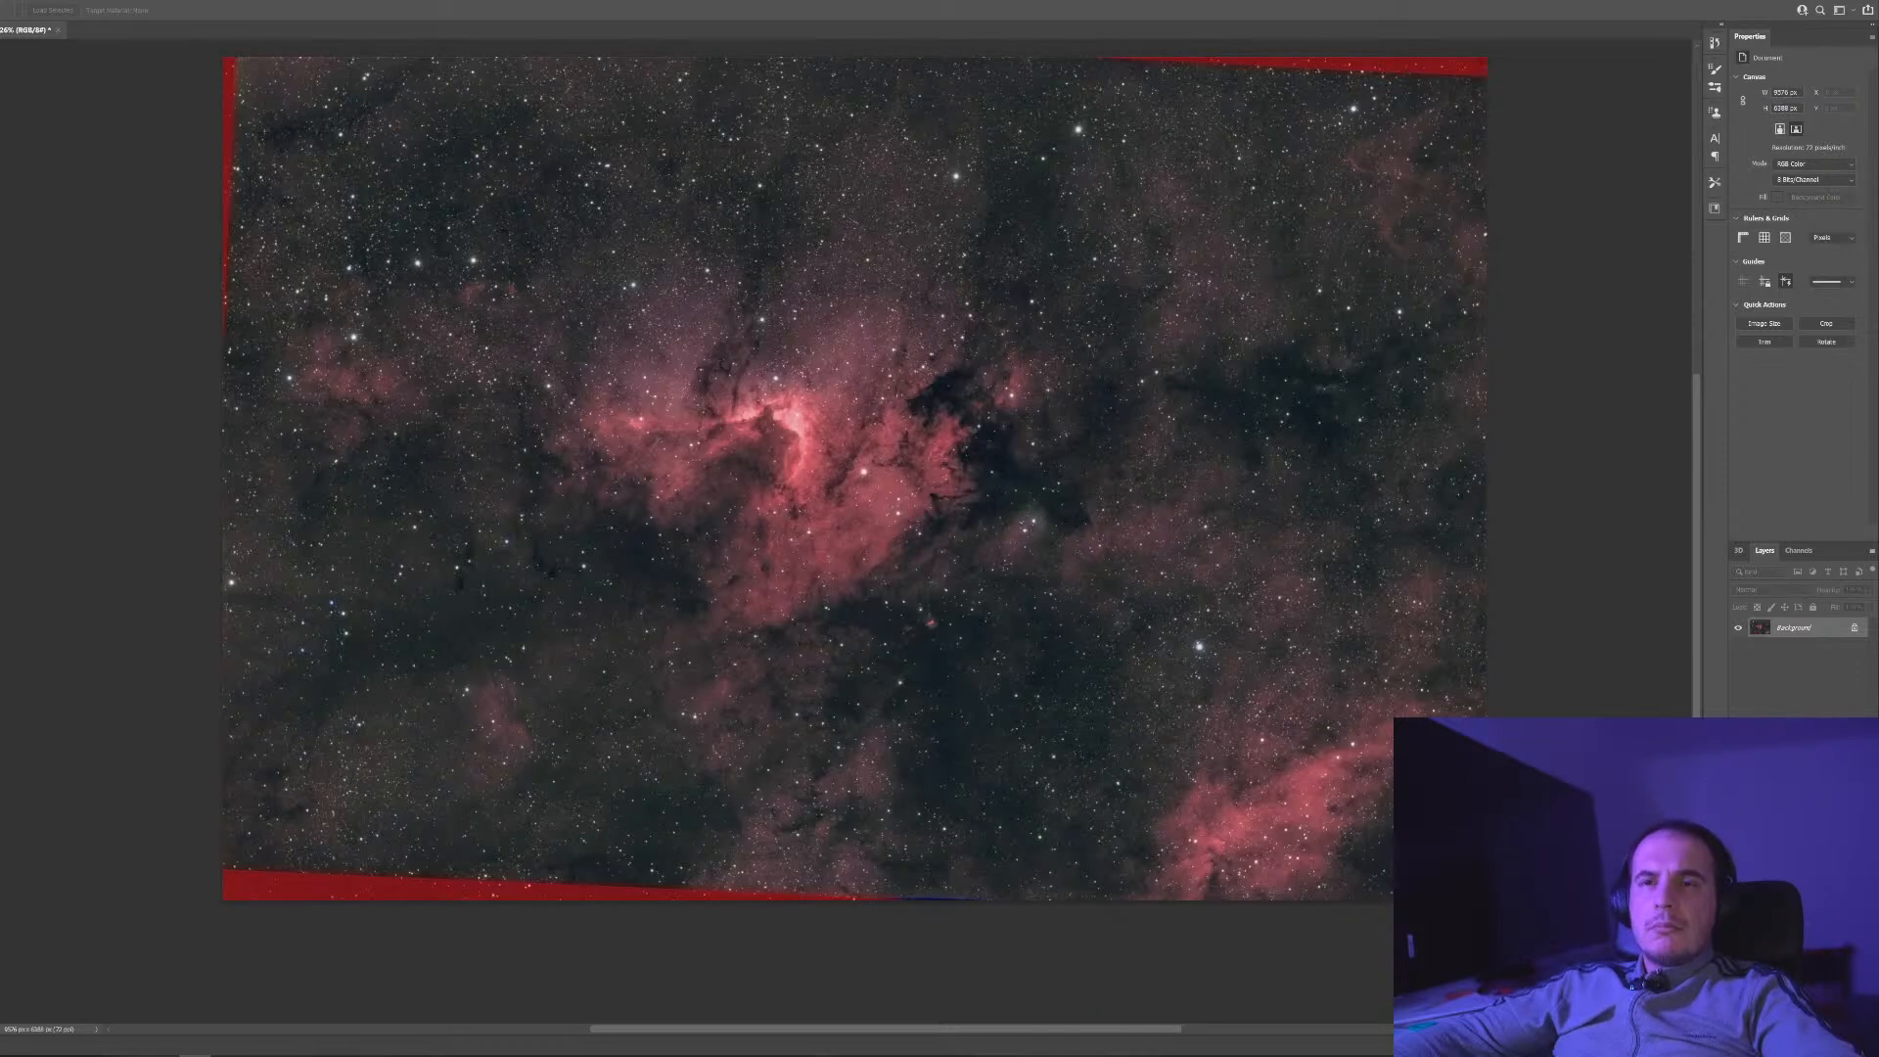
pyautogui.click(0, 0)
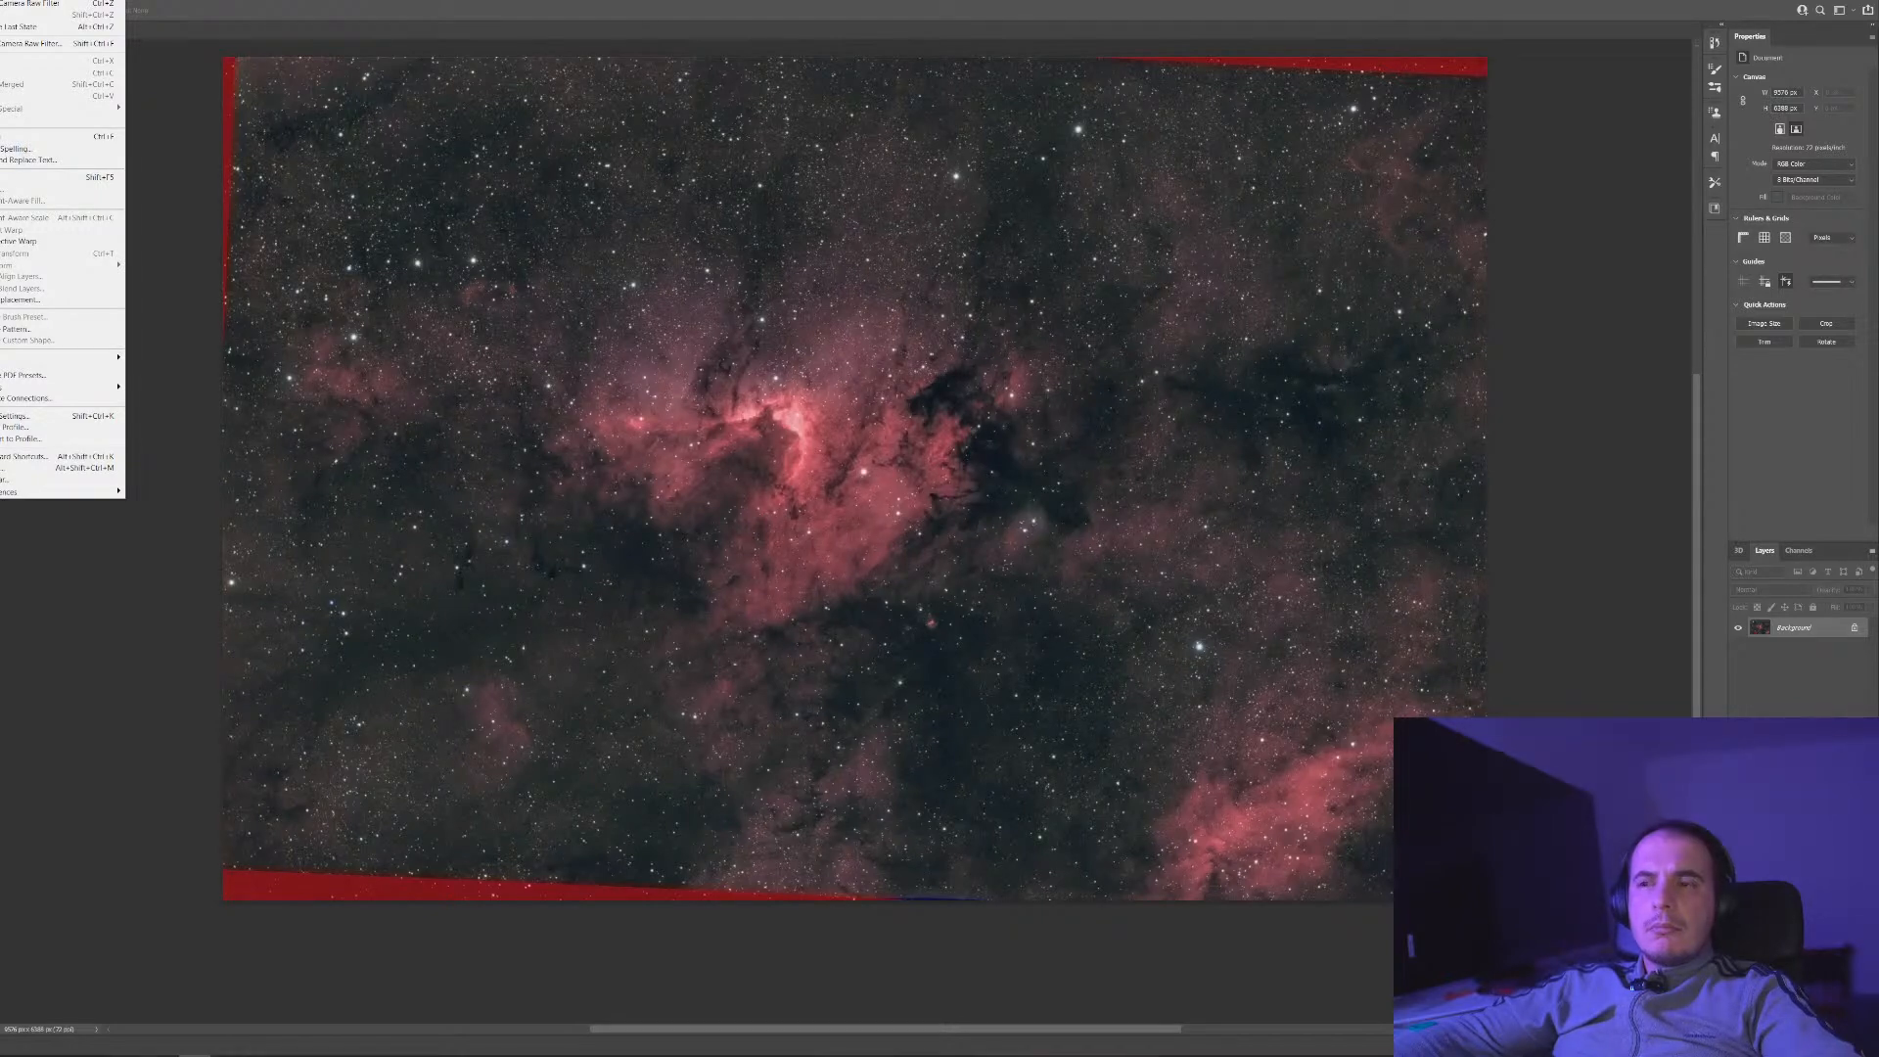
pyautogui.press('Escape')
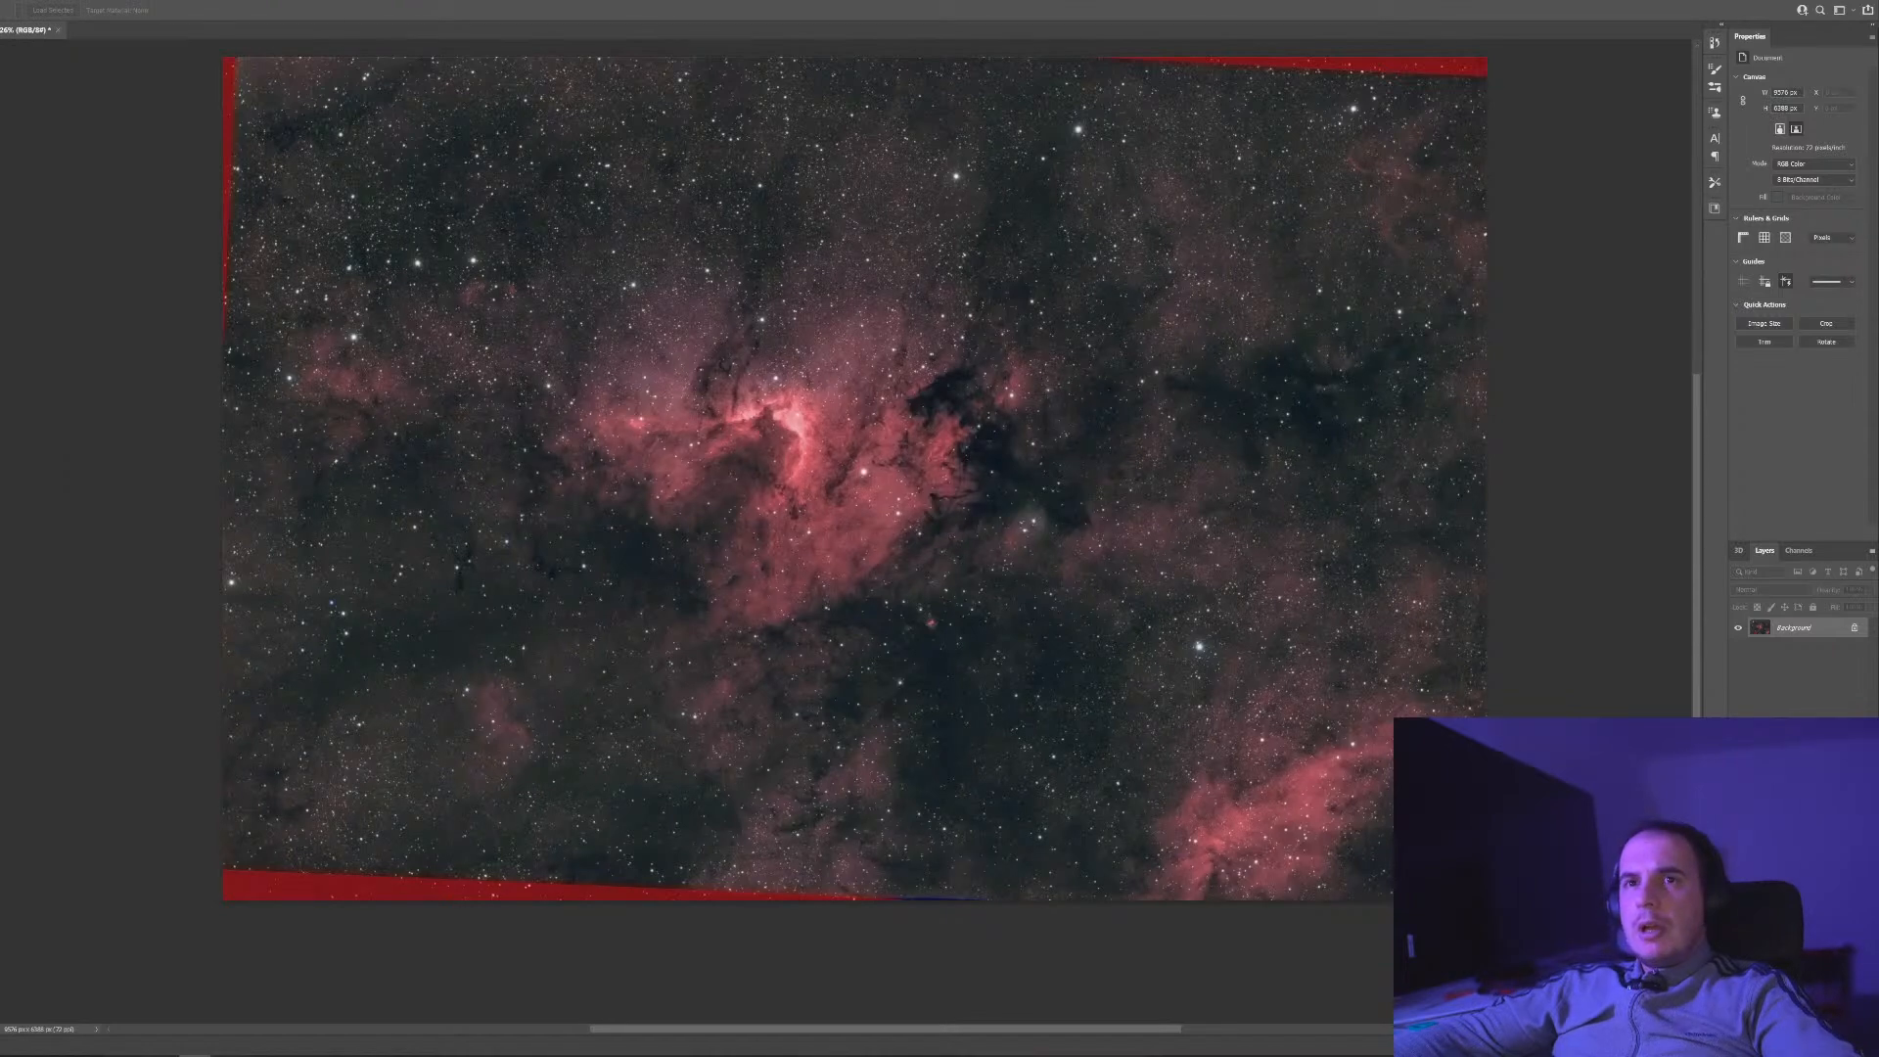
# Save the image as a JPEG at Maximum quality 12 with the Baseline ("Standard") format option
pyautogui.click(0, 0)
pyautogui.click(12, 125)
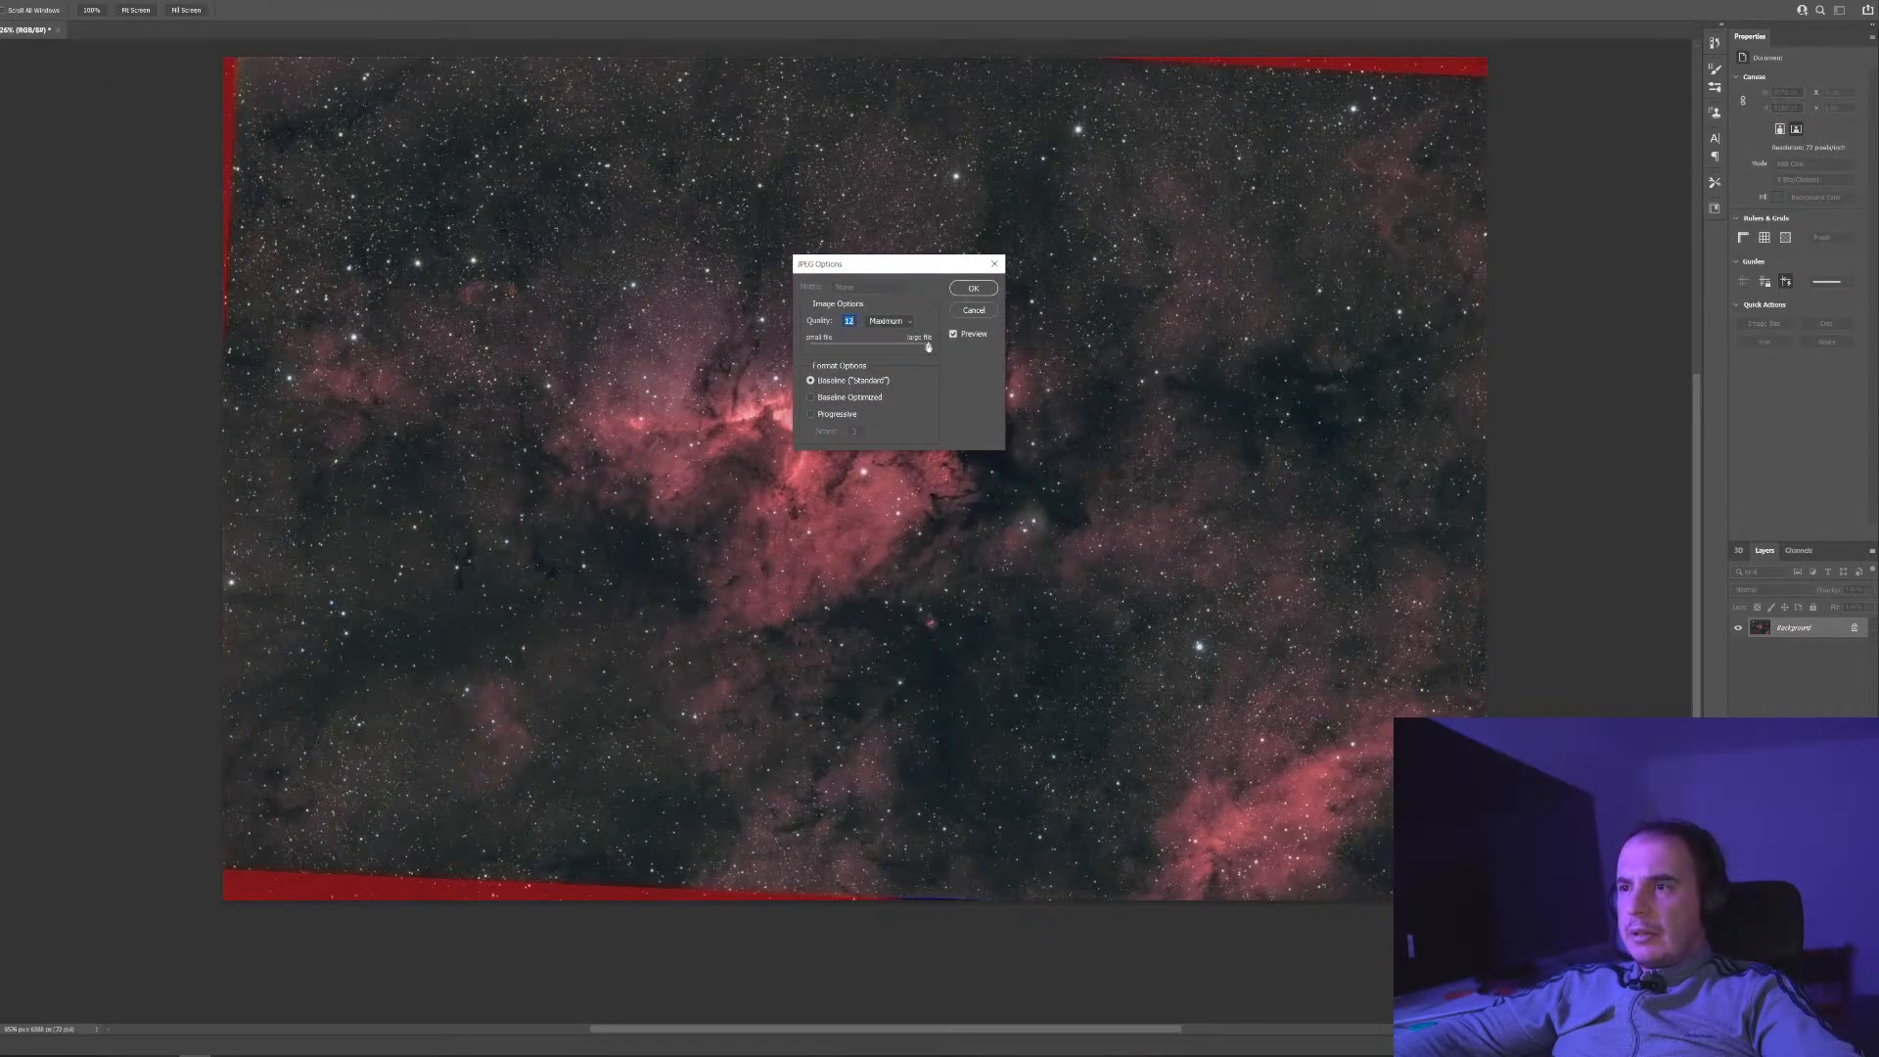
pyautogui.click(974, 290)
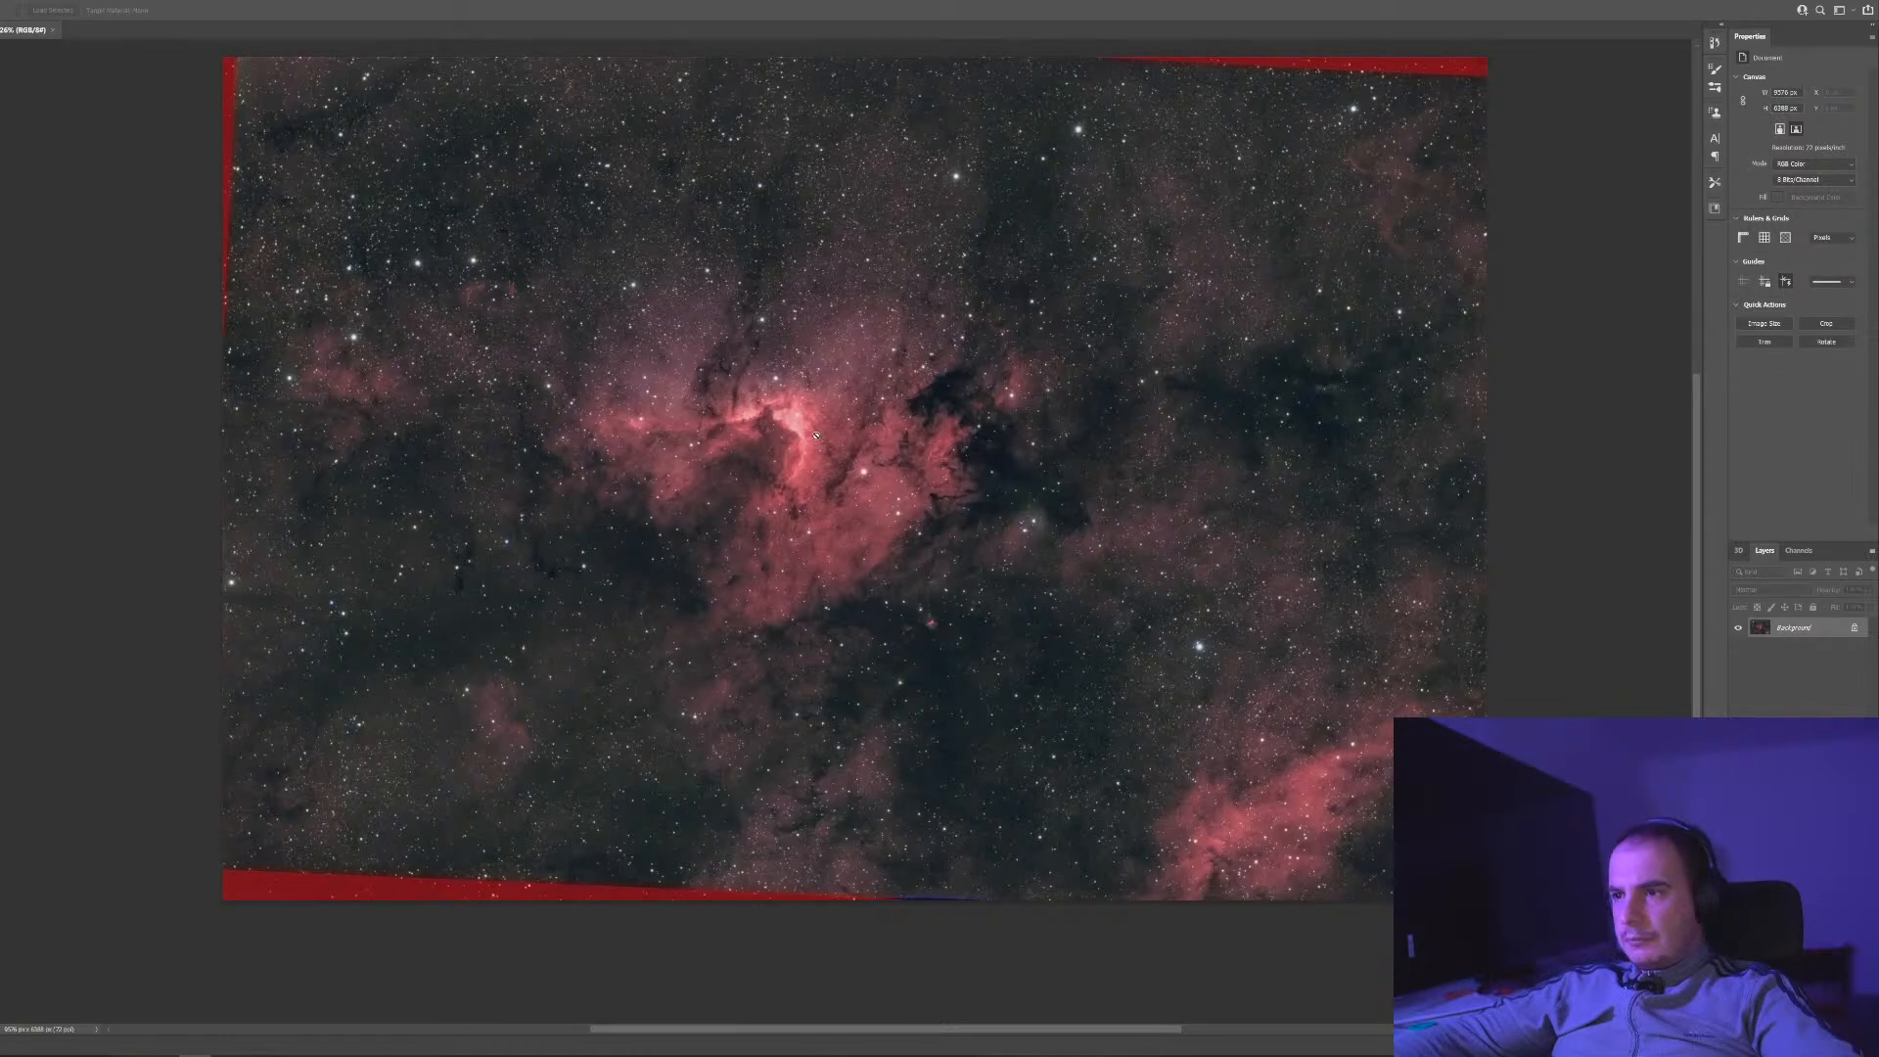
# Undo the Camera Raw Filter and the preceding Hue/Saturation edits one at a time while viewing the nebula core close up
pyautogui.scroll(6, 772, 427)
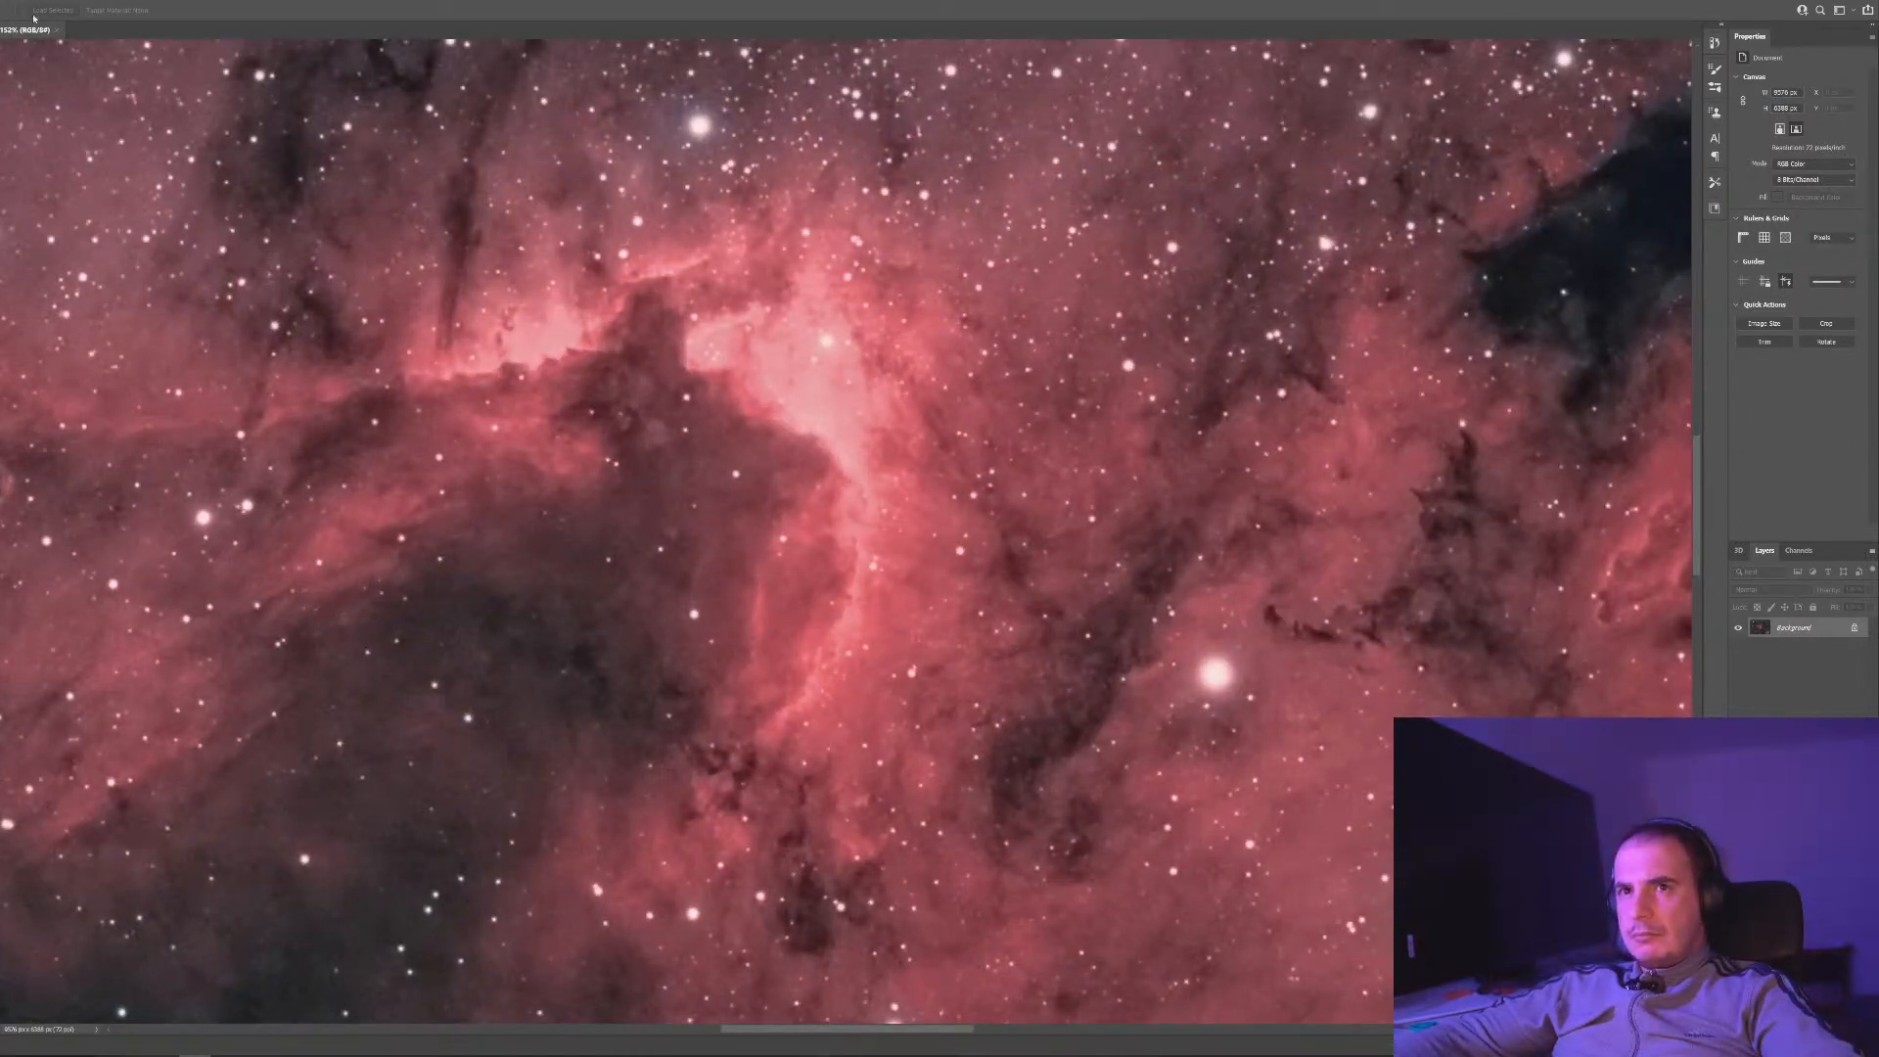
pyautogui.click(2, 2)
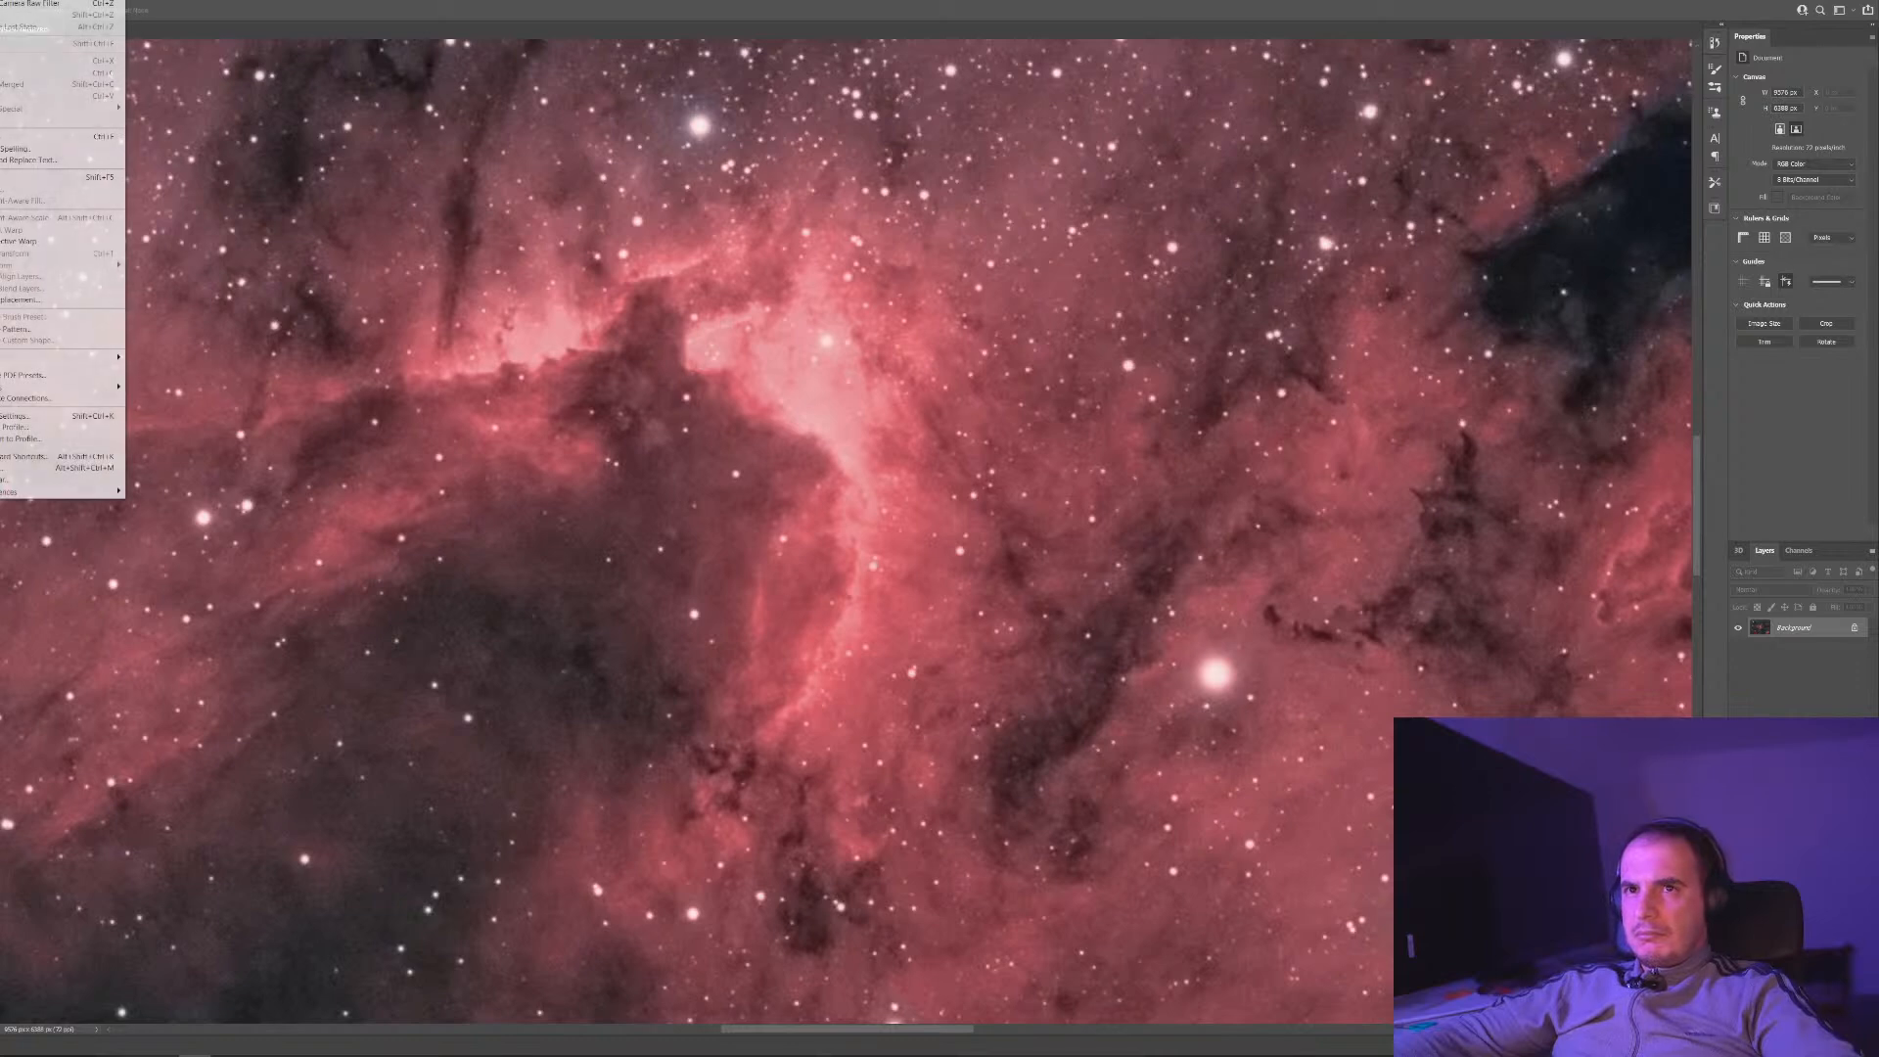
pyautogui.click(10, 5)
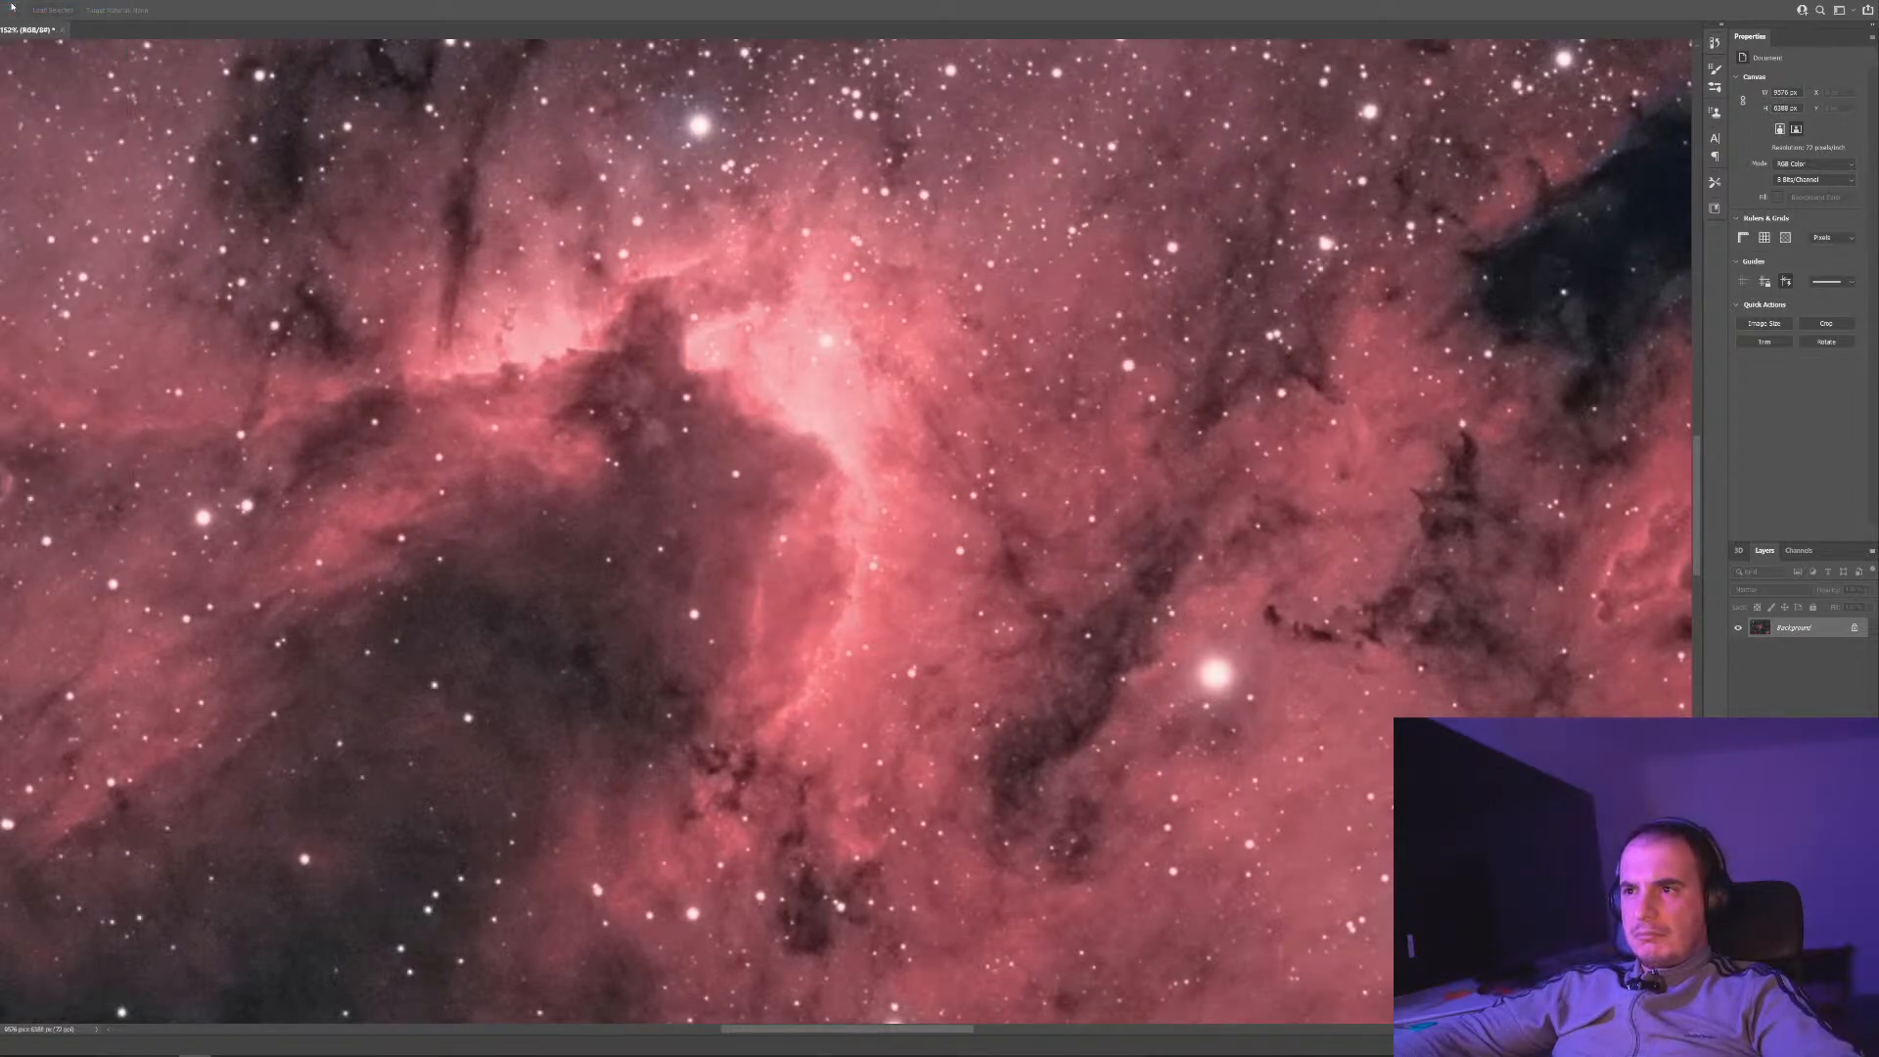
pyautogui.click(2, 2)
pyautogui.click(20, 4)
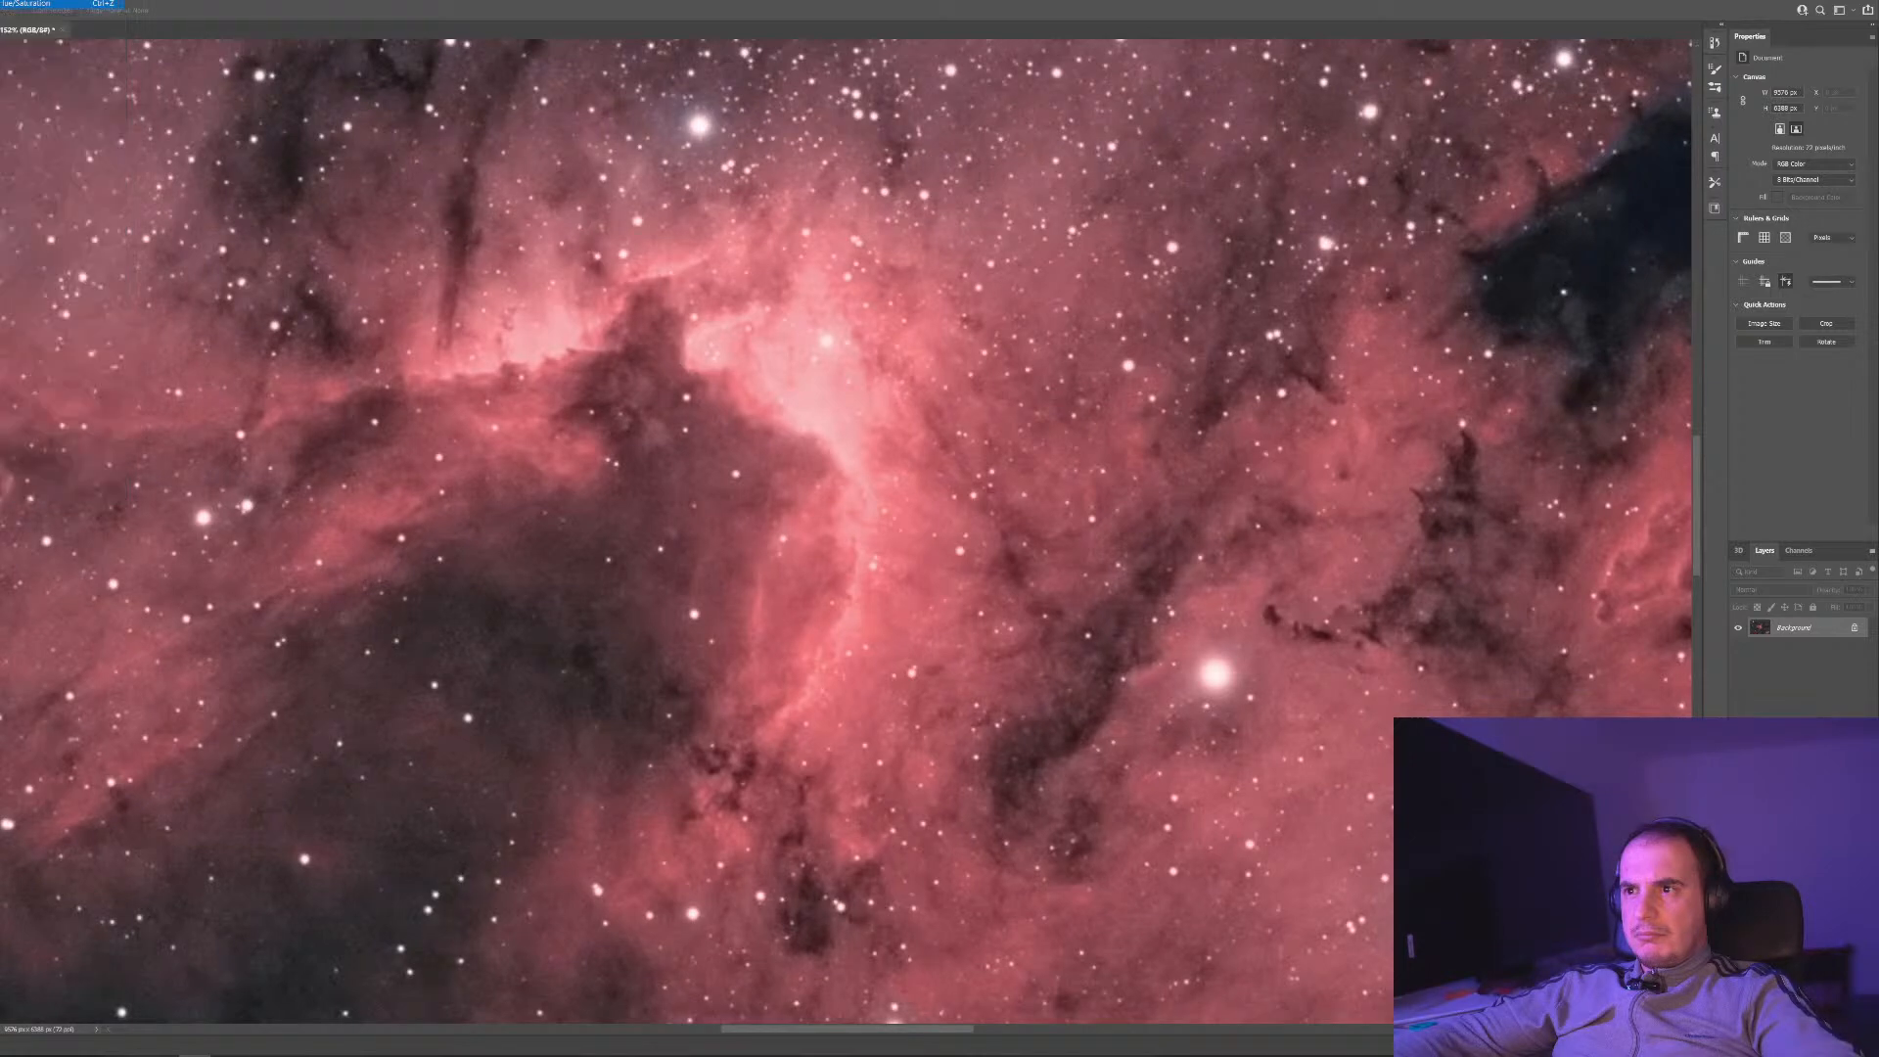
pyautogui.click(2, 1)
pyautogui.click(20, 4)
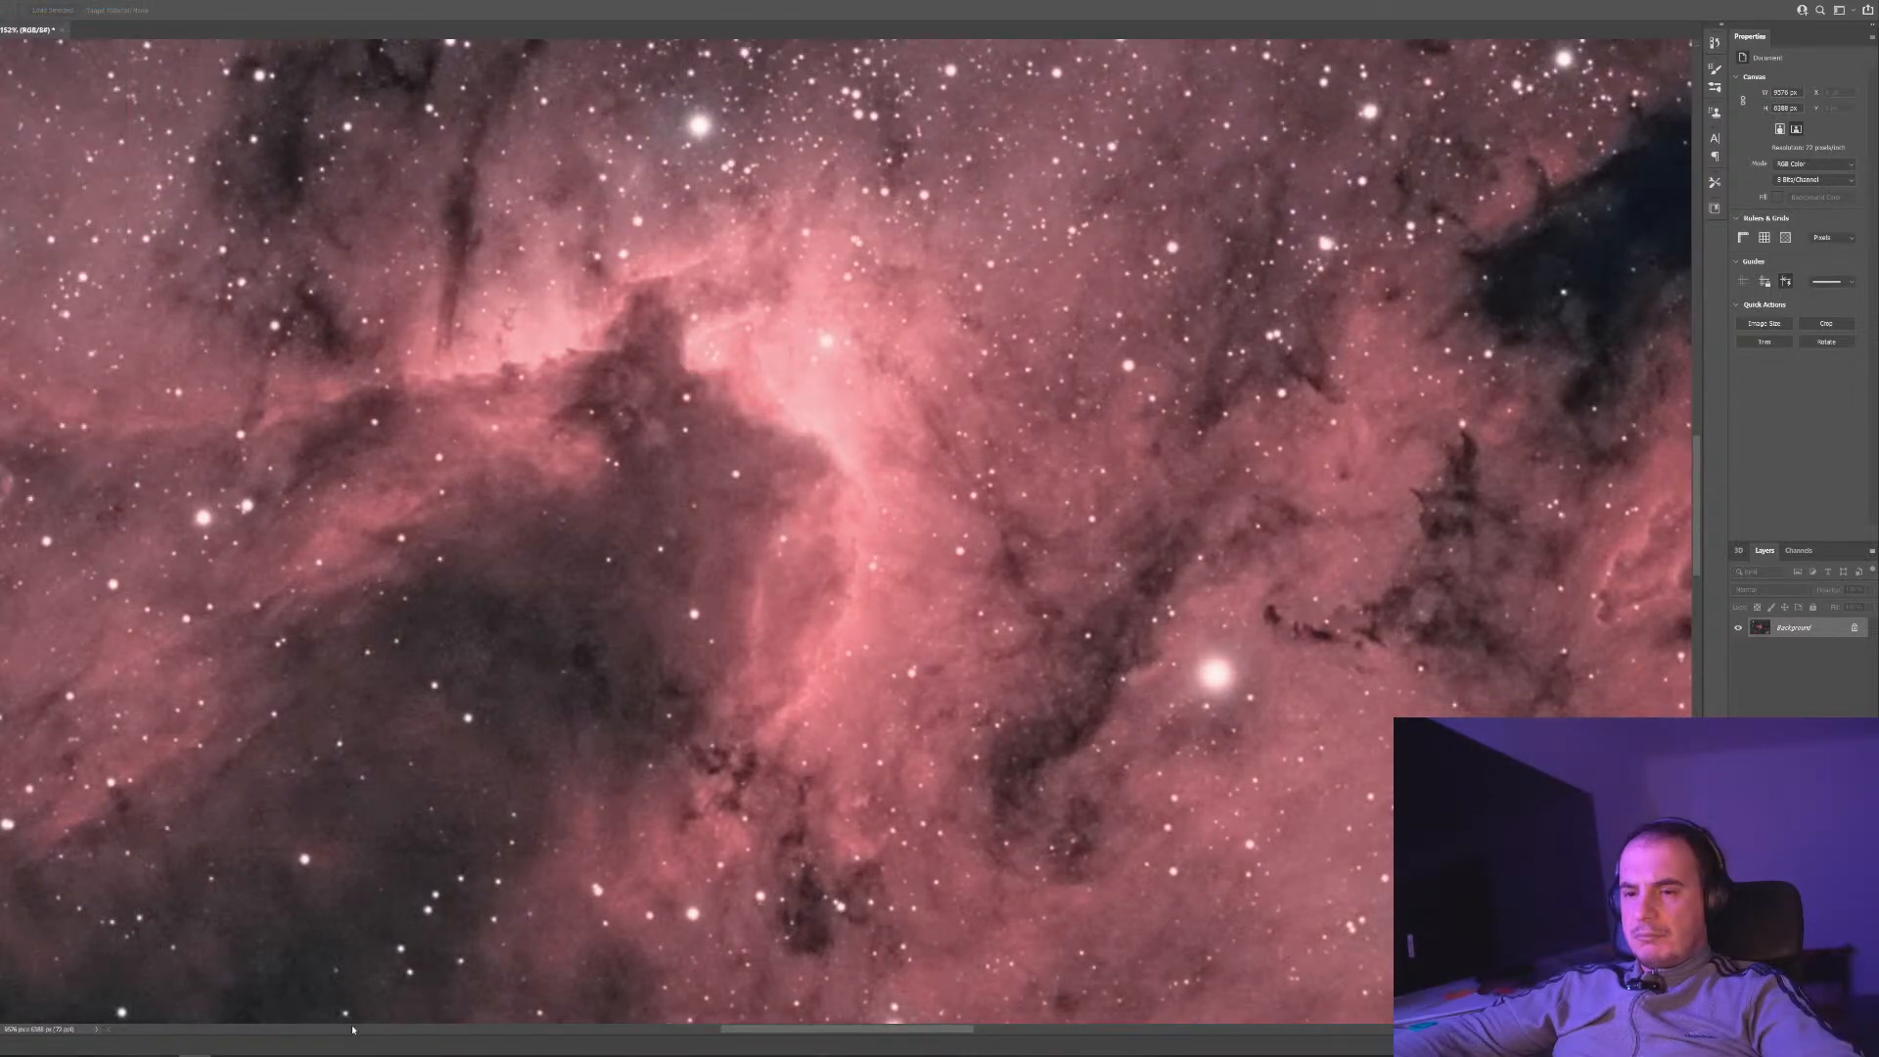
# Compare the image with the reference photo in the astrobackyard.com Cave Nebula article in the browser
pyautogui.hotkey('alt', 'Tab')
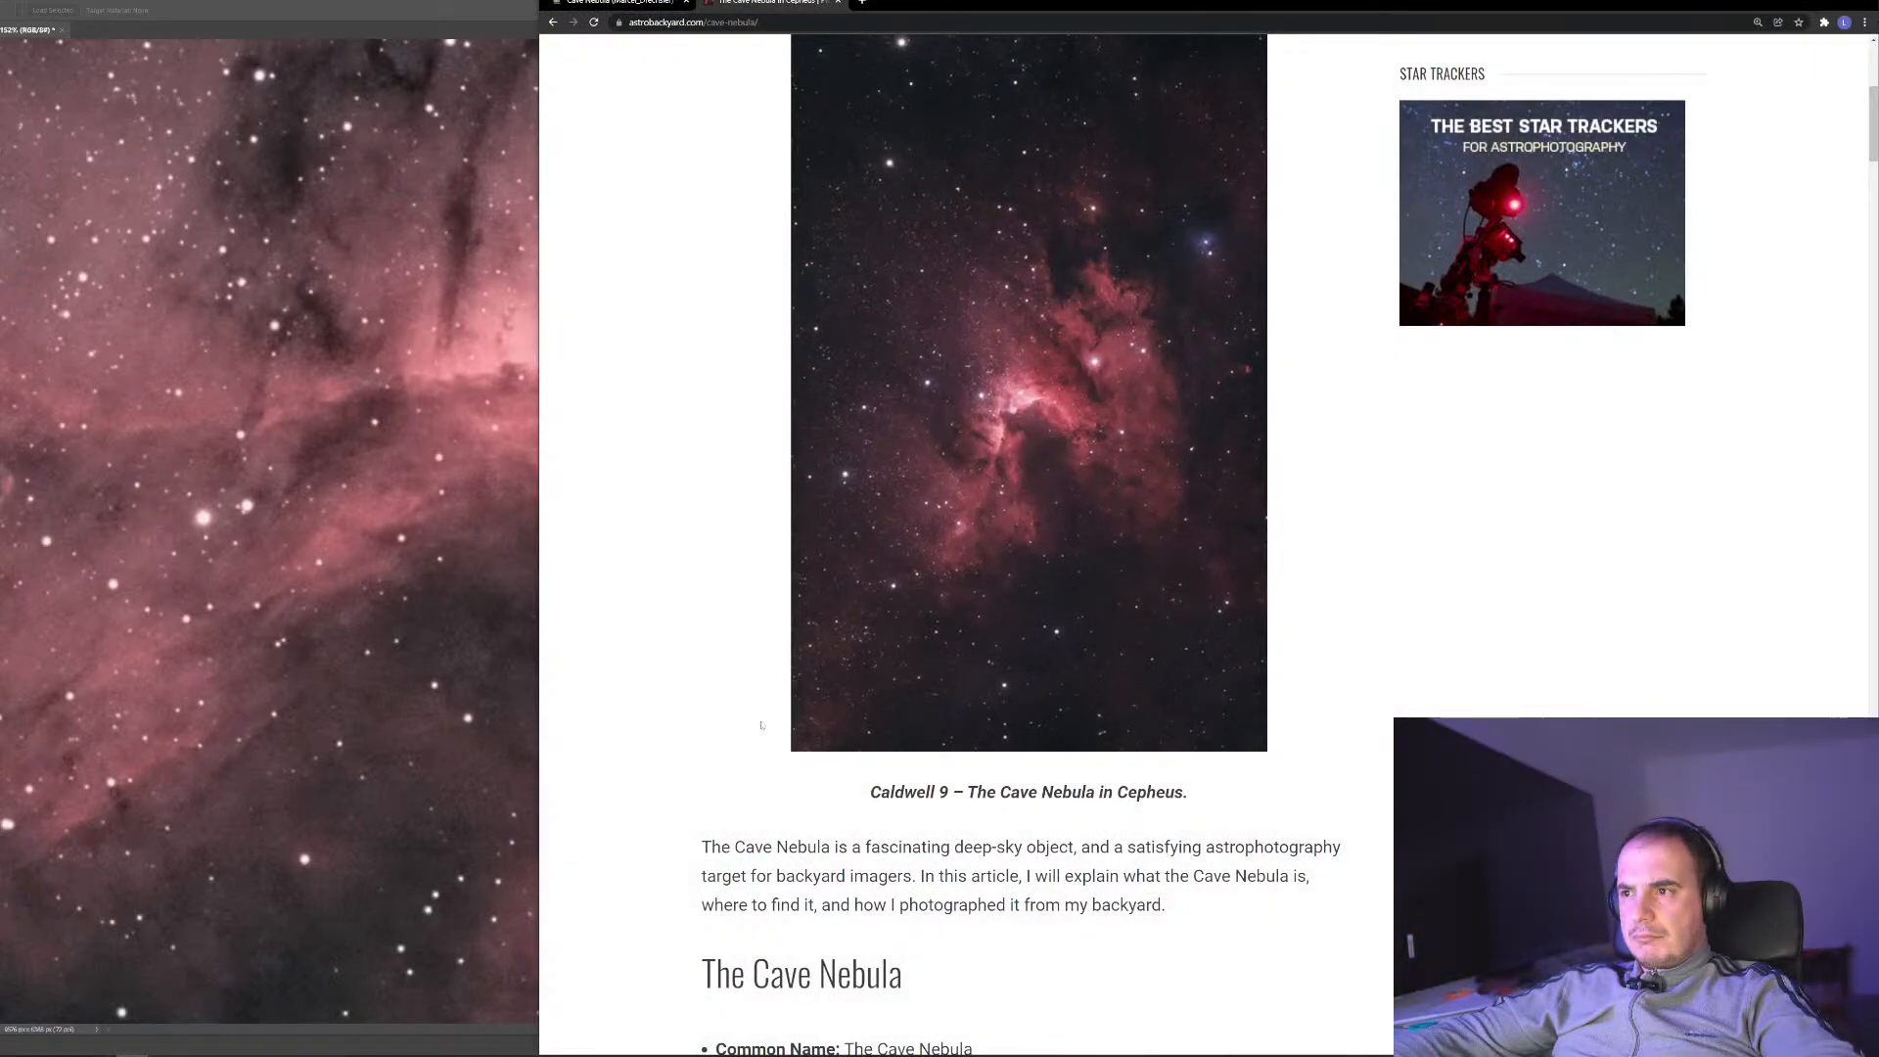
pyautogui.scroll(-3, 1014, 423)
pyautogui.hotkey('alt', 'Tab')
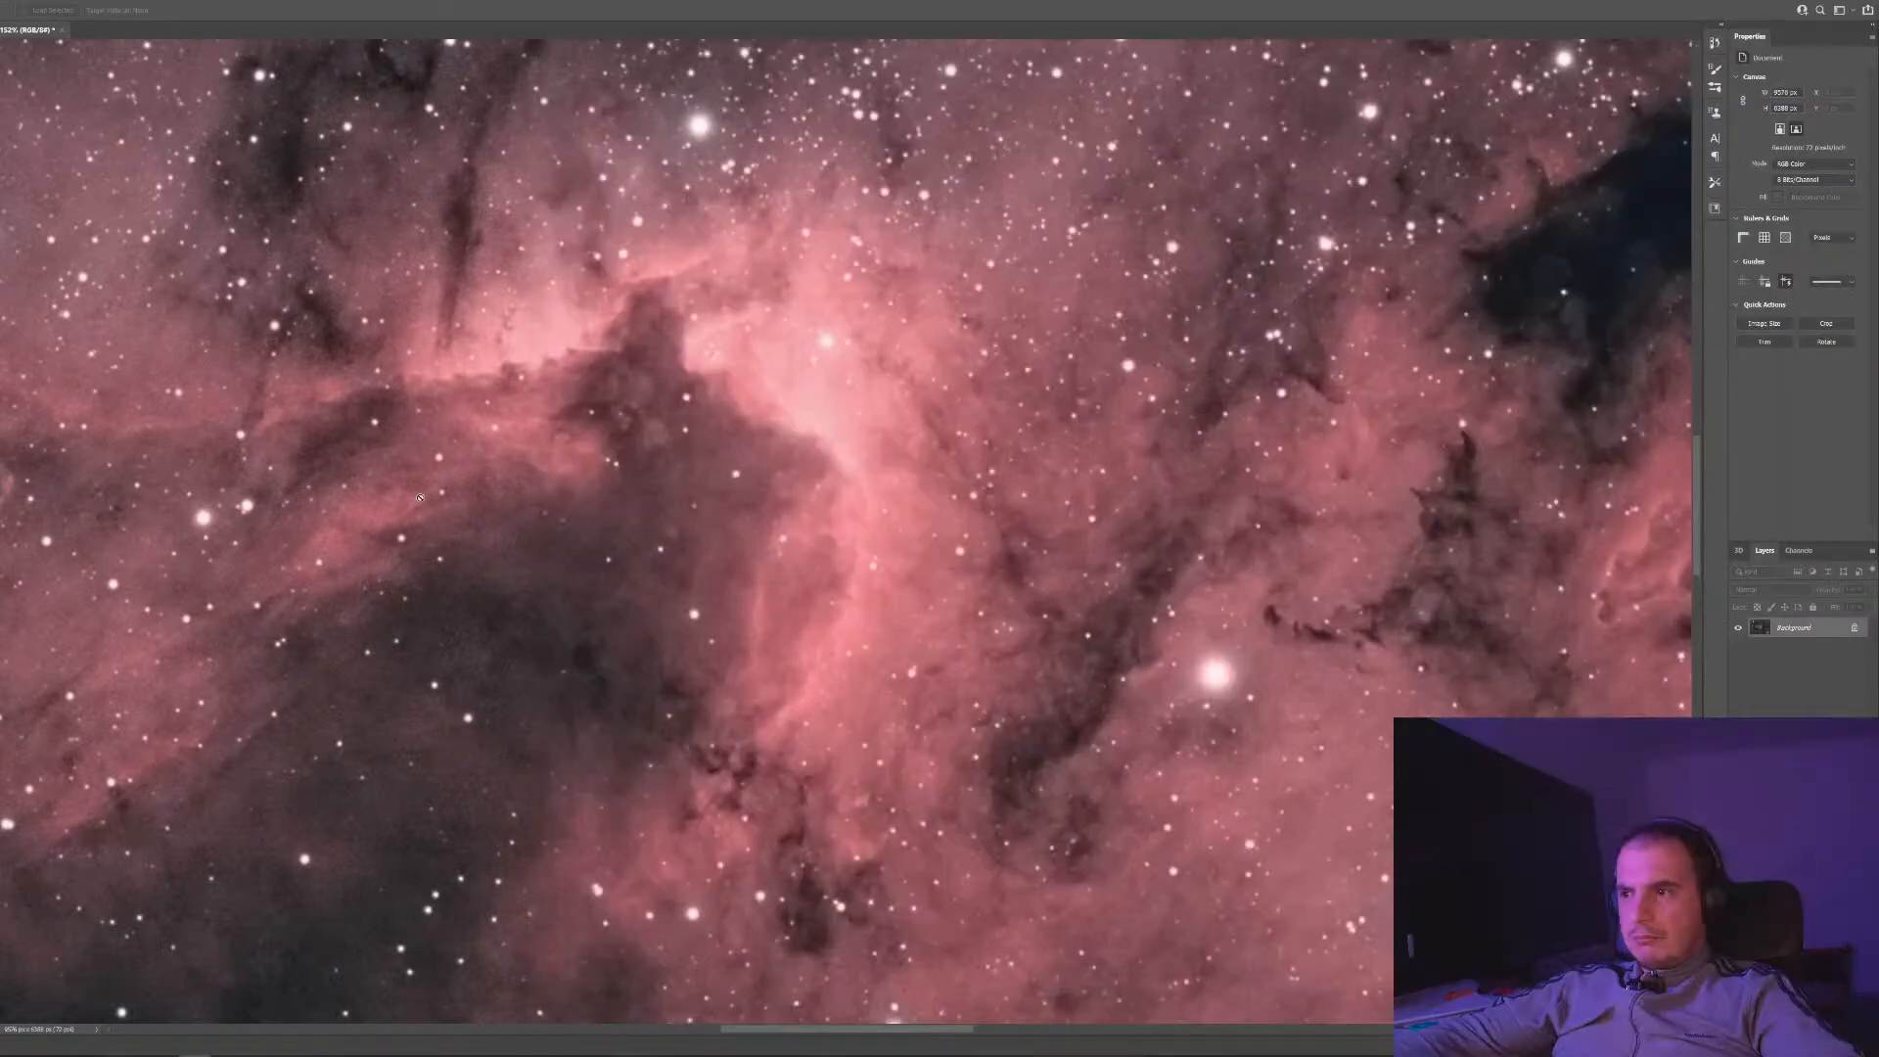
pyautogui.hotkey('alt', 'Tab')
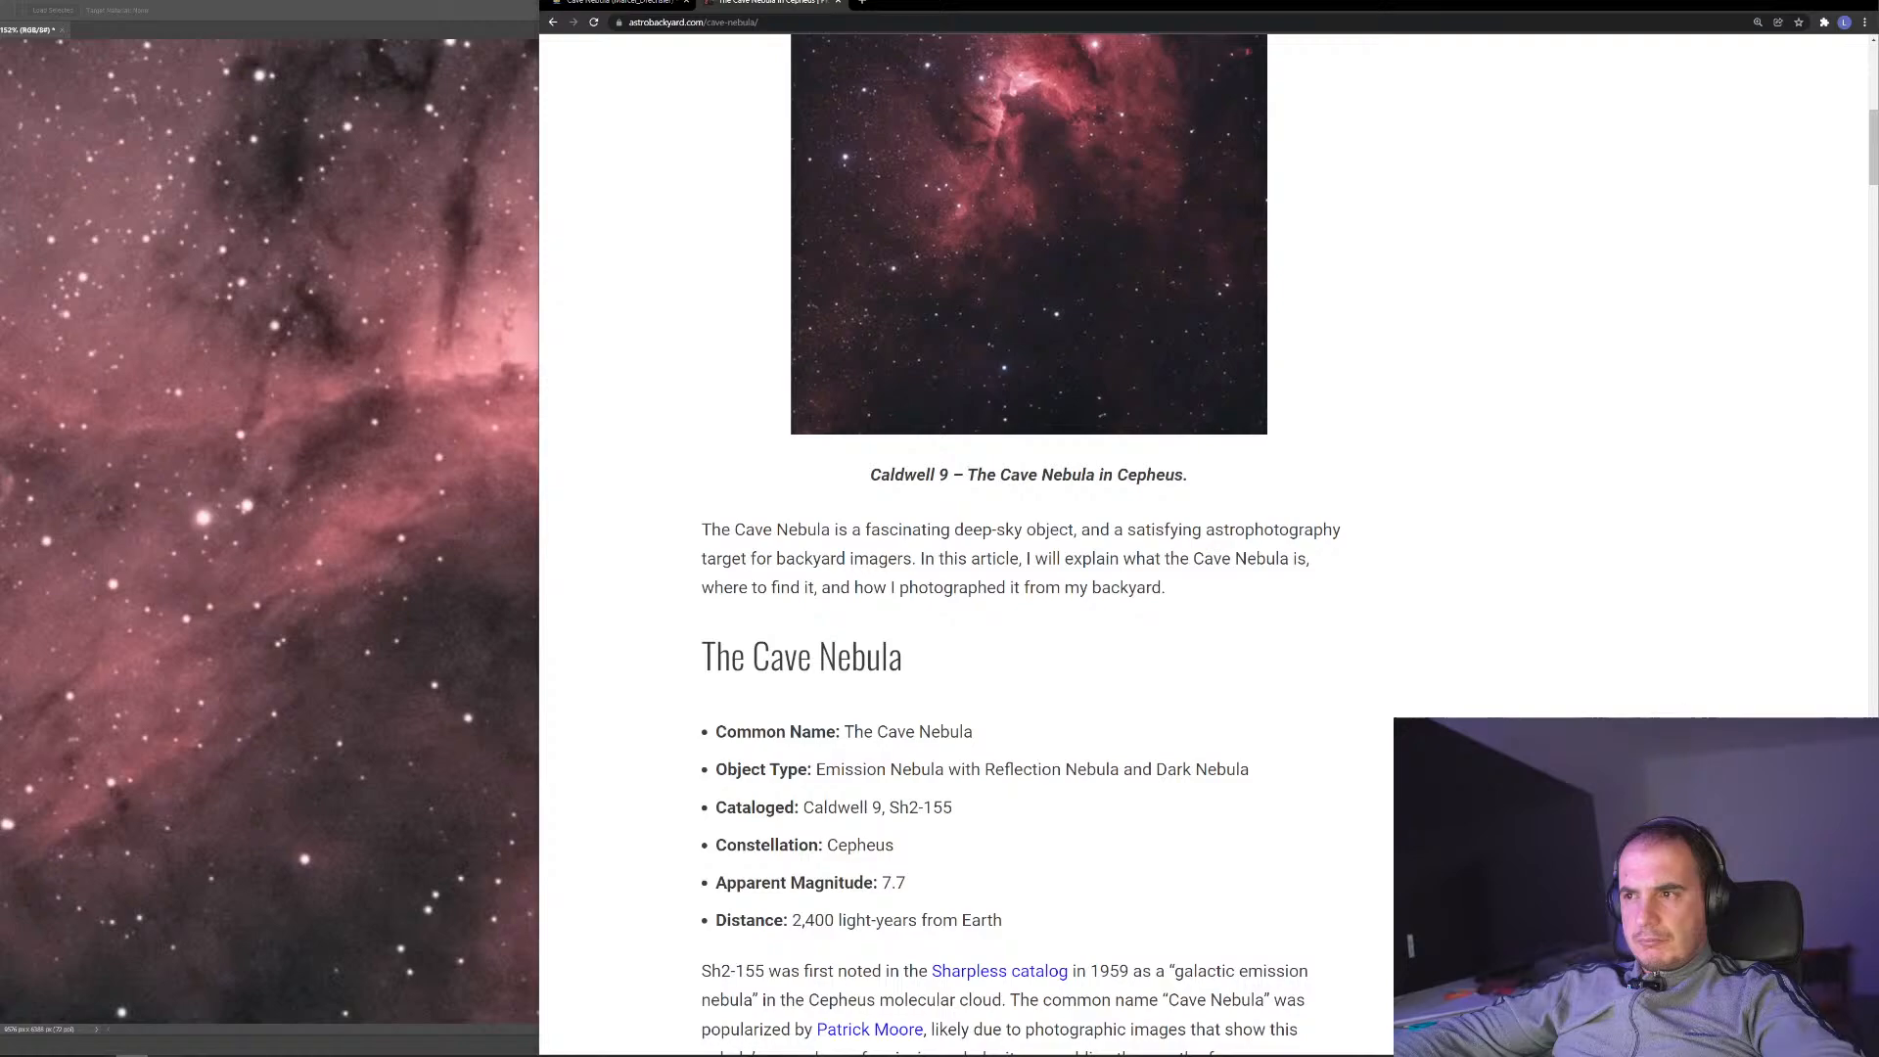
pyautogui.hotkey('alt', 'Tab')
# Switch to PixInsight and examine Image26 around the nebula core, both close up and as a whole frame
pyautogui.hotkey('alt', 'Tab')
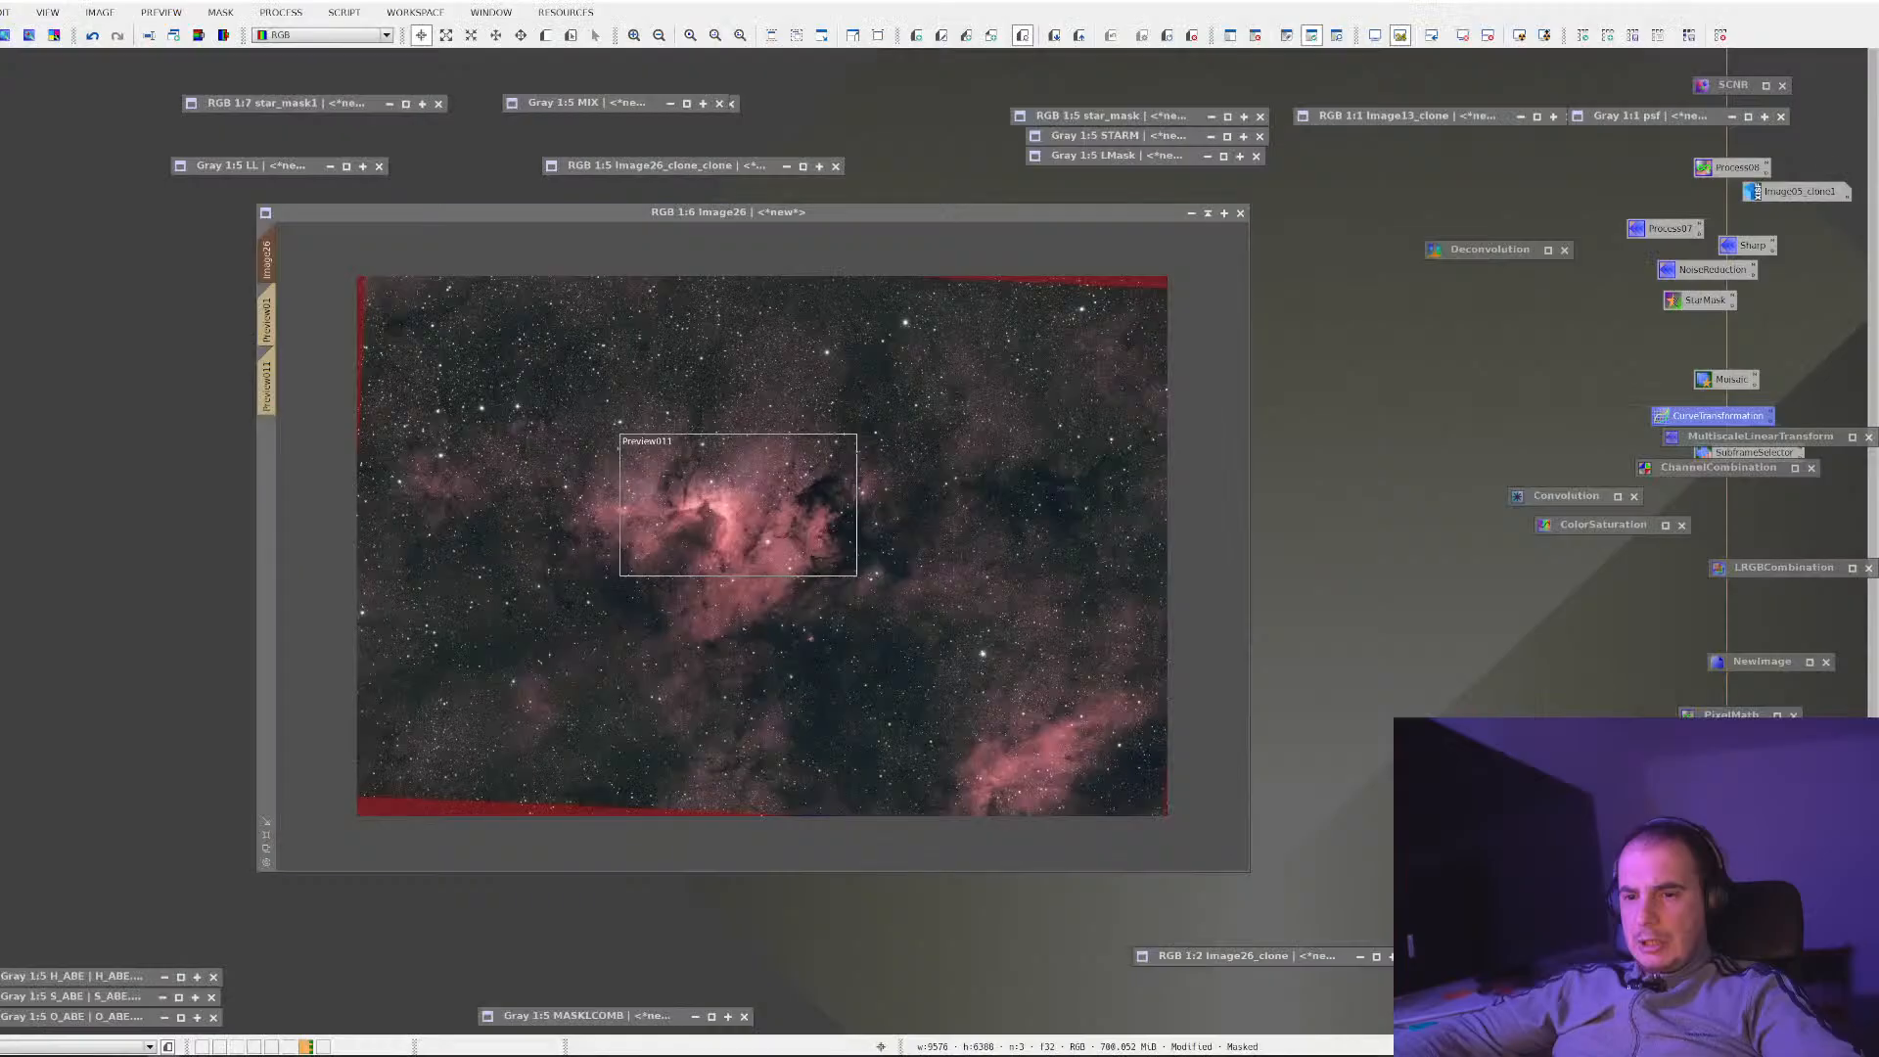
pyautogui.scroll(4, 609, 435)
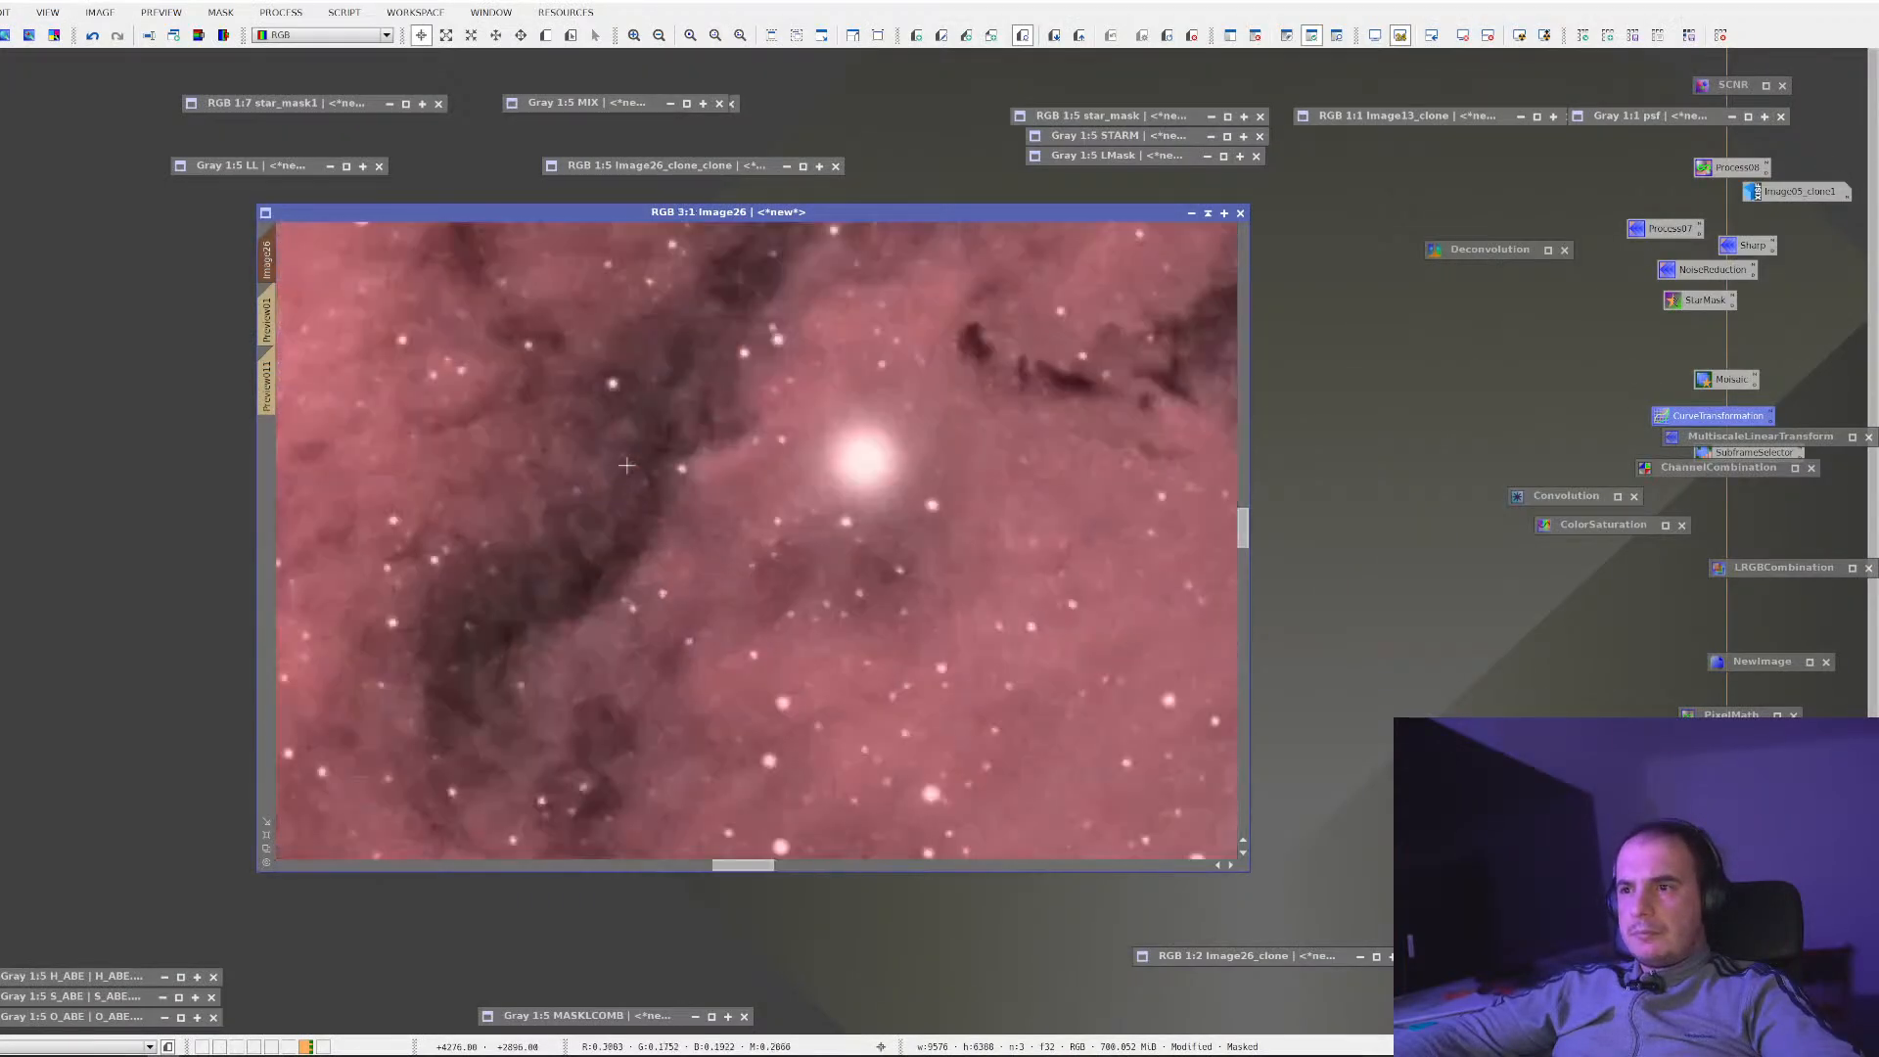
pyautogui.scroll(1, 555, 436)
pyautogui.moveTo(470, 403); pyautogui.dragTo(730, 605)
pyautogui.scroll(1, 730, 605)
pyautogui.scroll(-1, 730, 605)
pyautogui.scroll(-4, 730, 605)
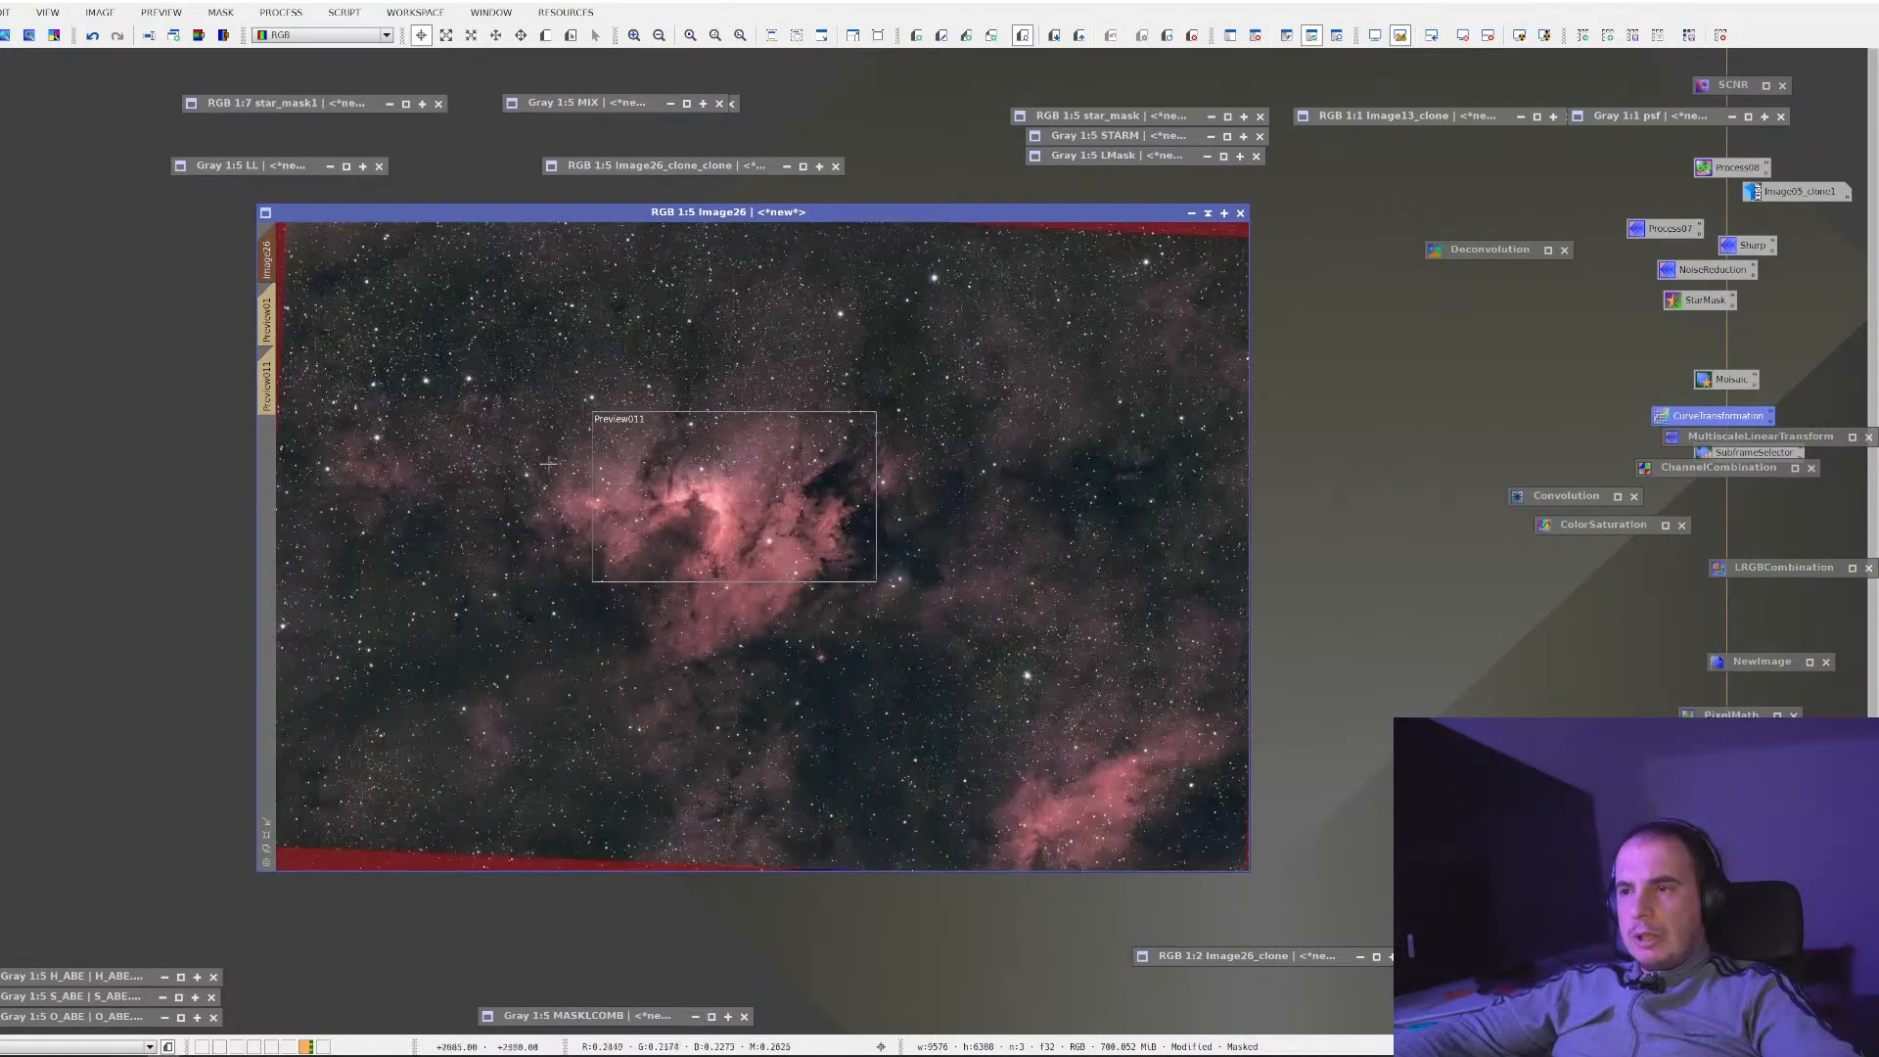
# Open HOO.jpg from the Cave nebula folder and place its window beside and over Image26 to compare them
pyautogui.hotkey('alt', 'f')
pyautogui.press('Return')
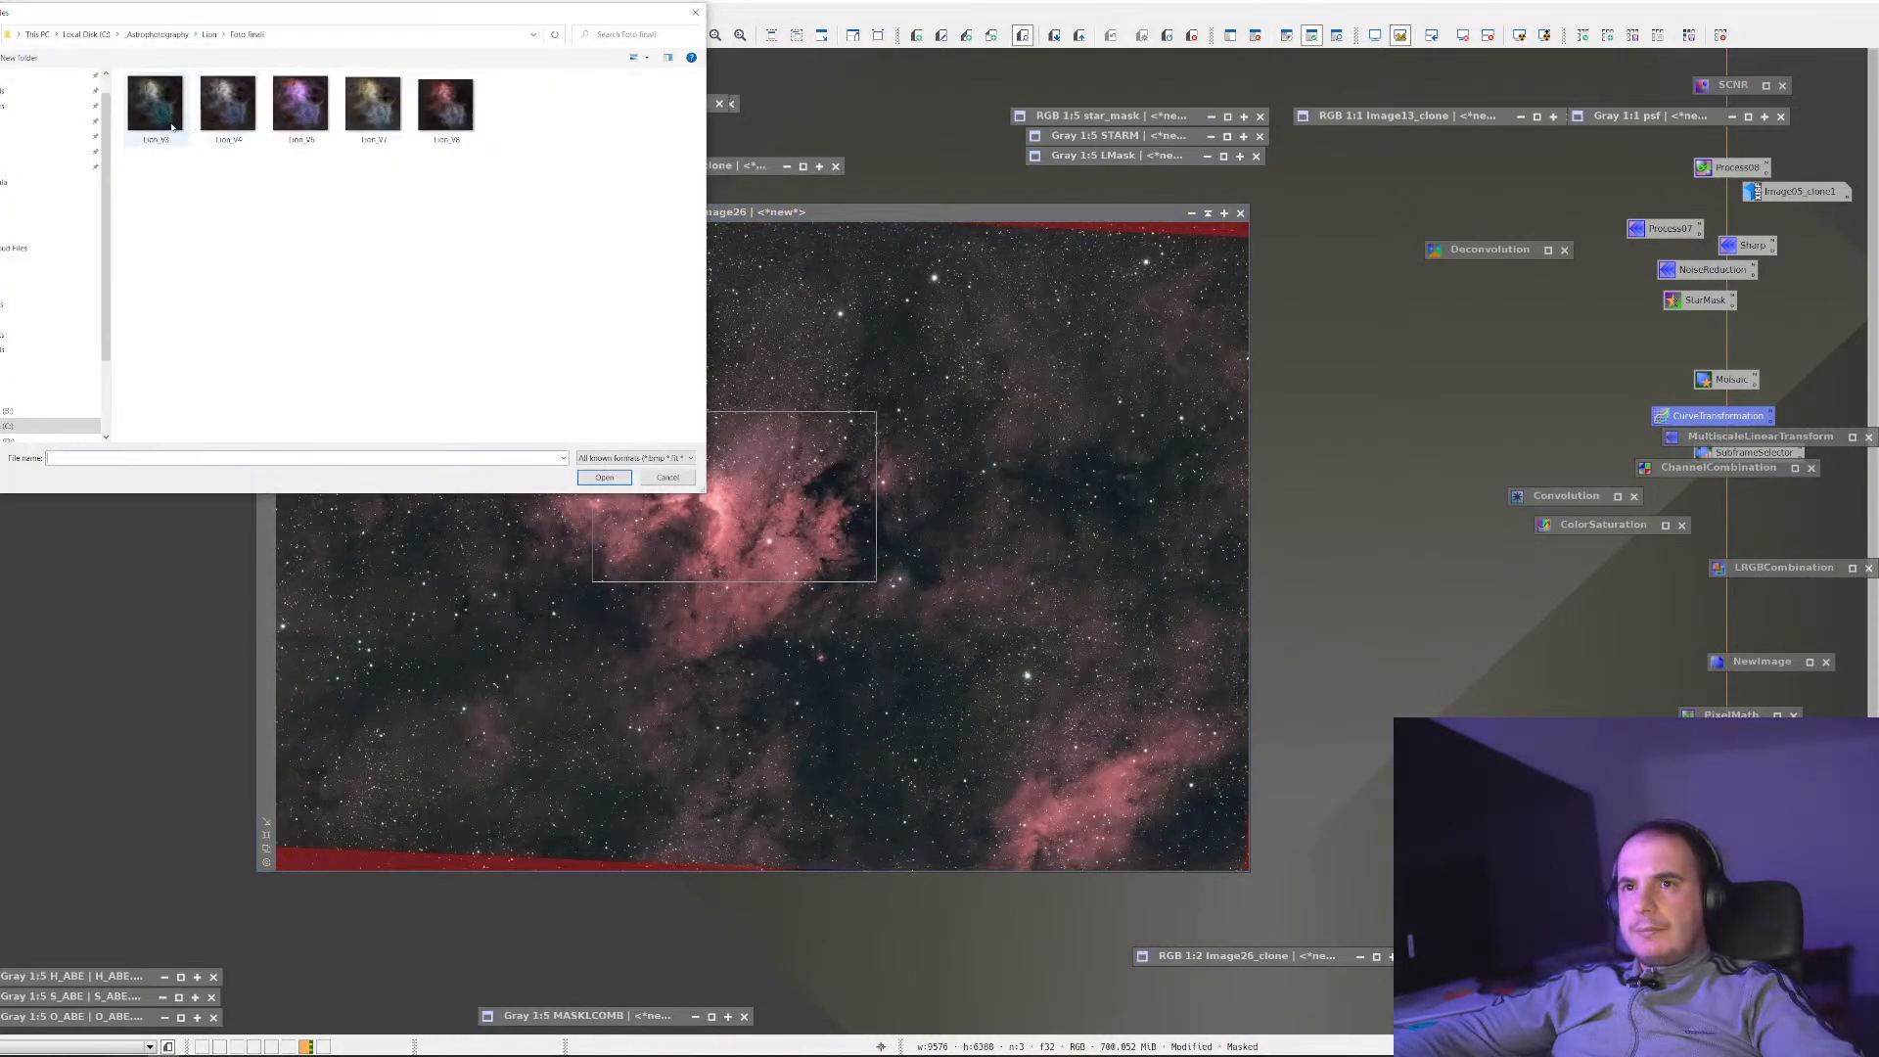
pyautogui.click(11, 182)
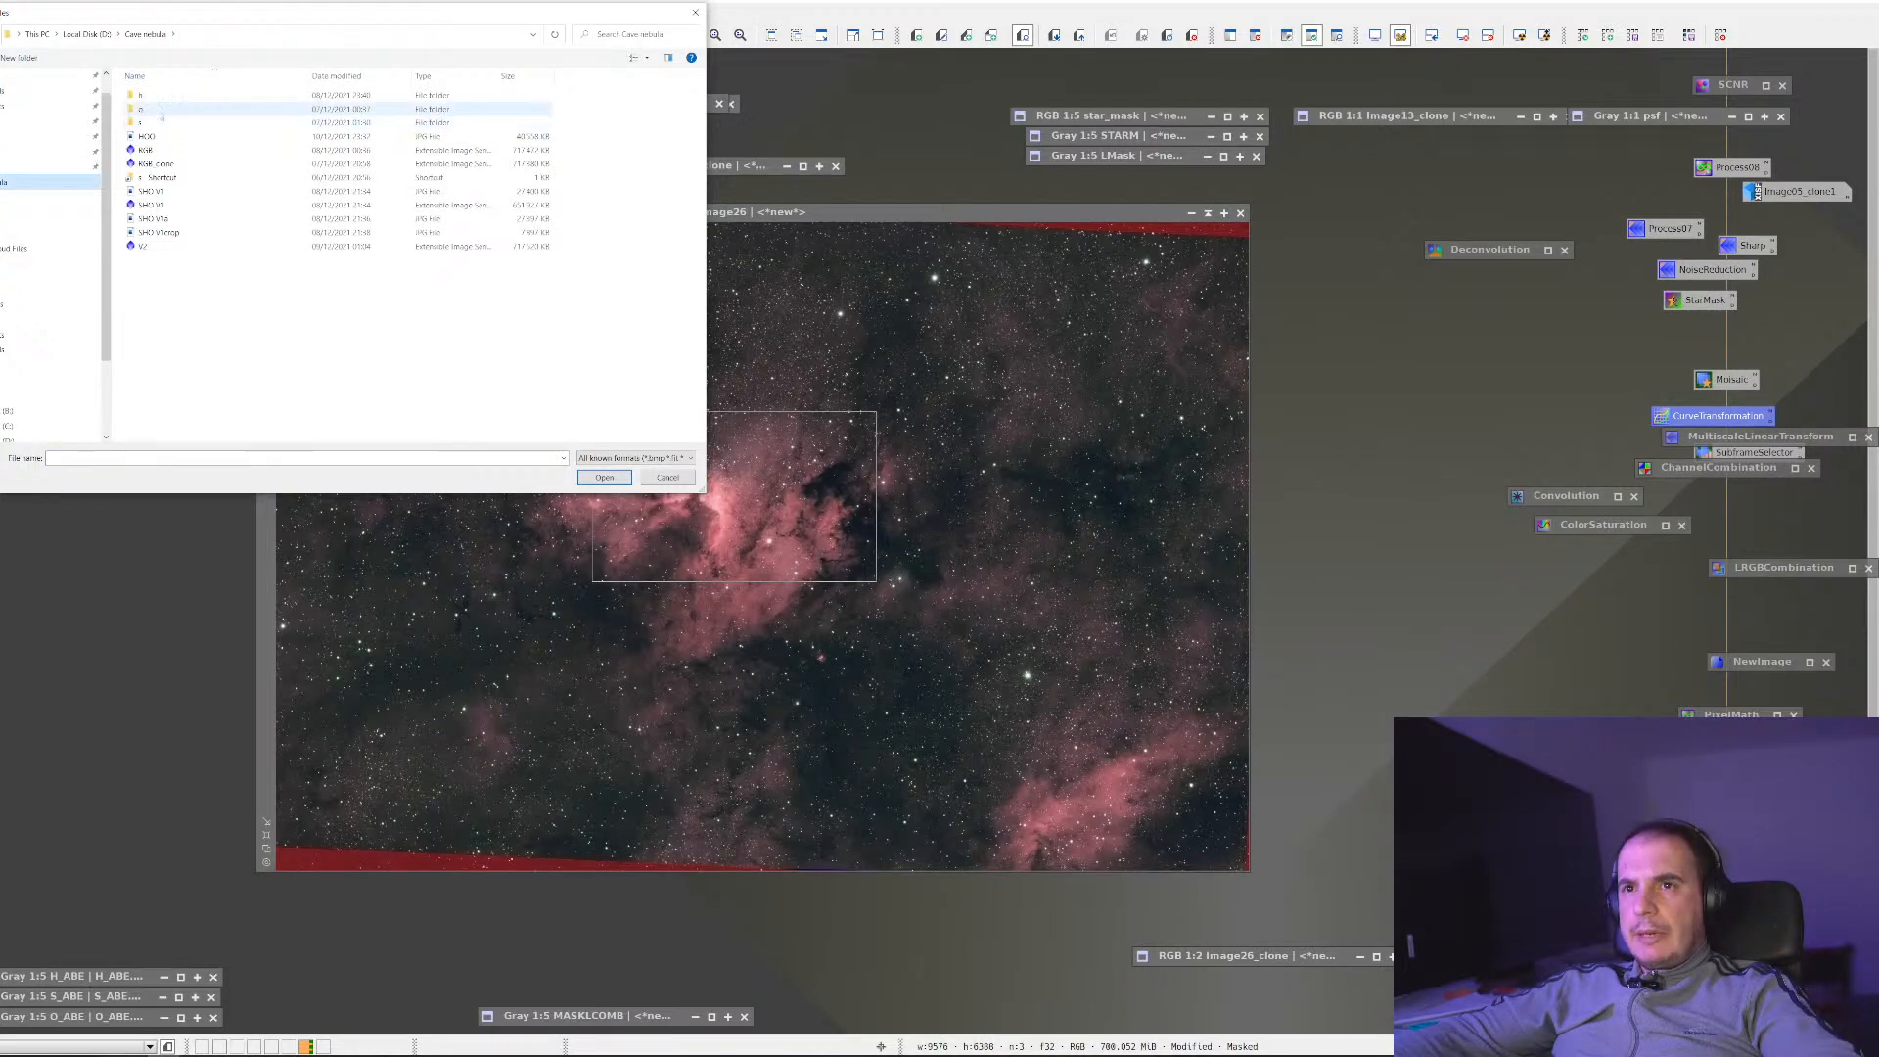
pyautogui.doubleClick(176, 137)
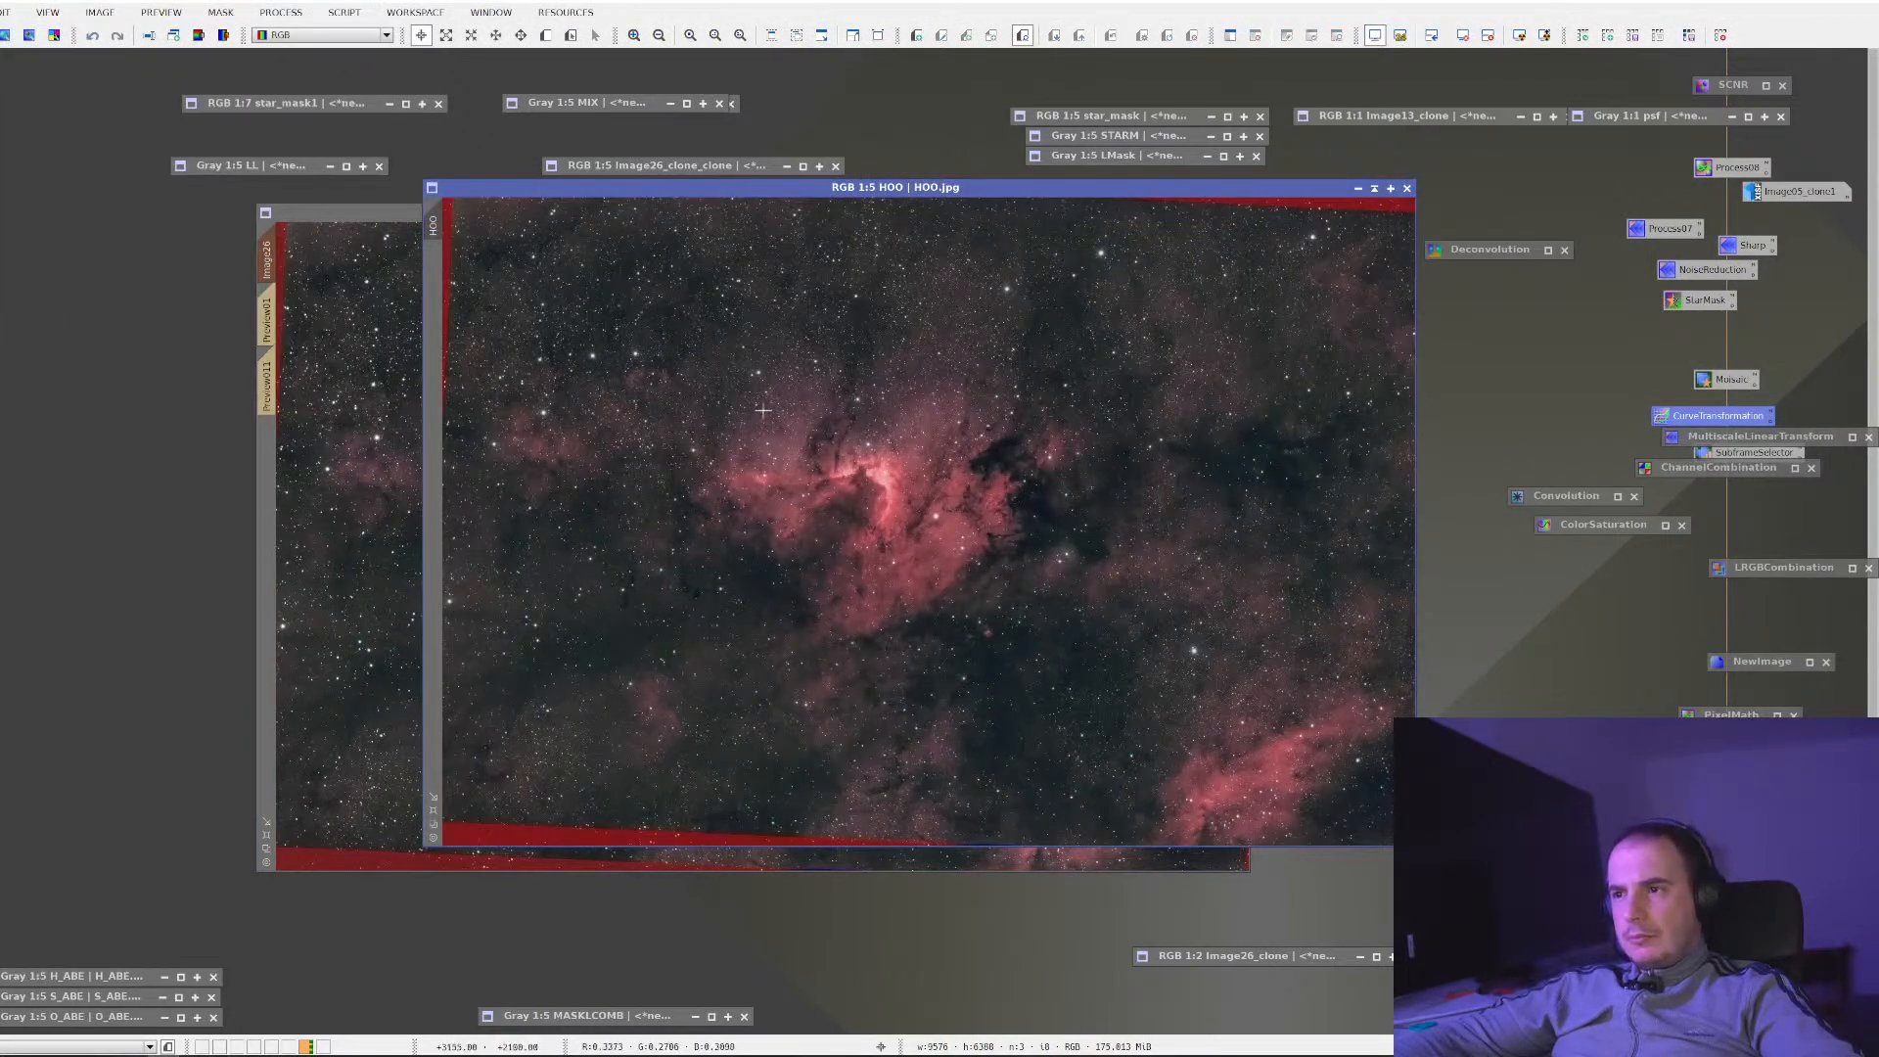
pyautogui.moveTo(881, 193); pyautogui.dragTo(1314, 232)
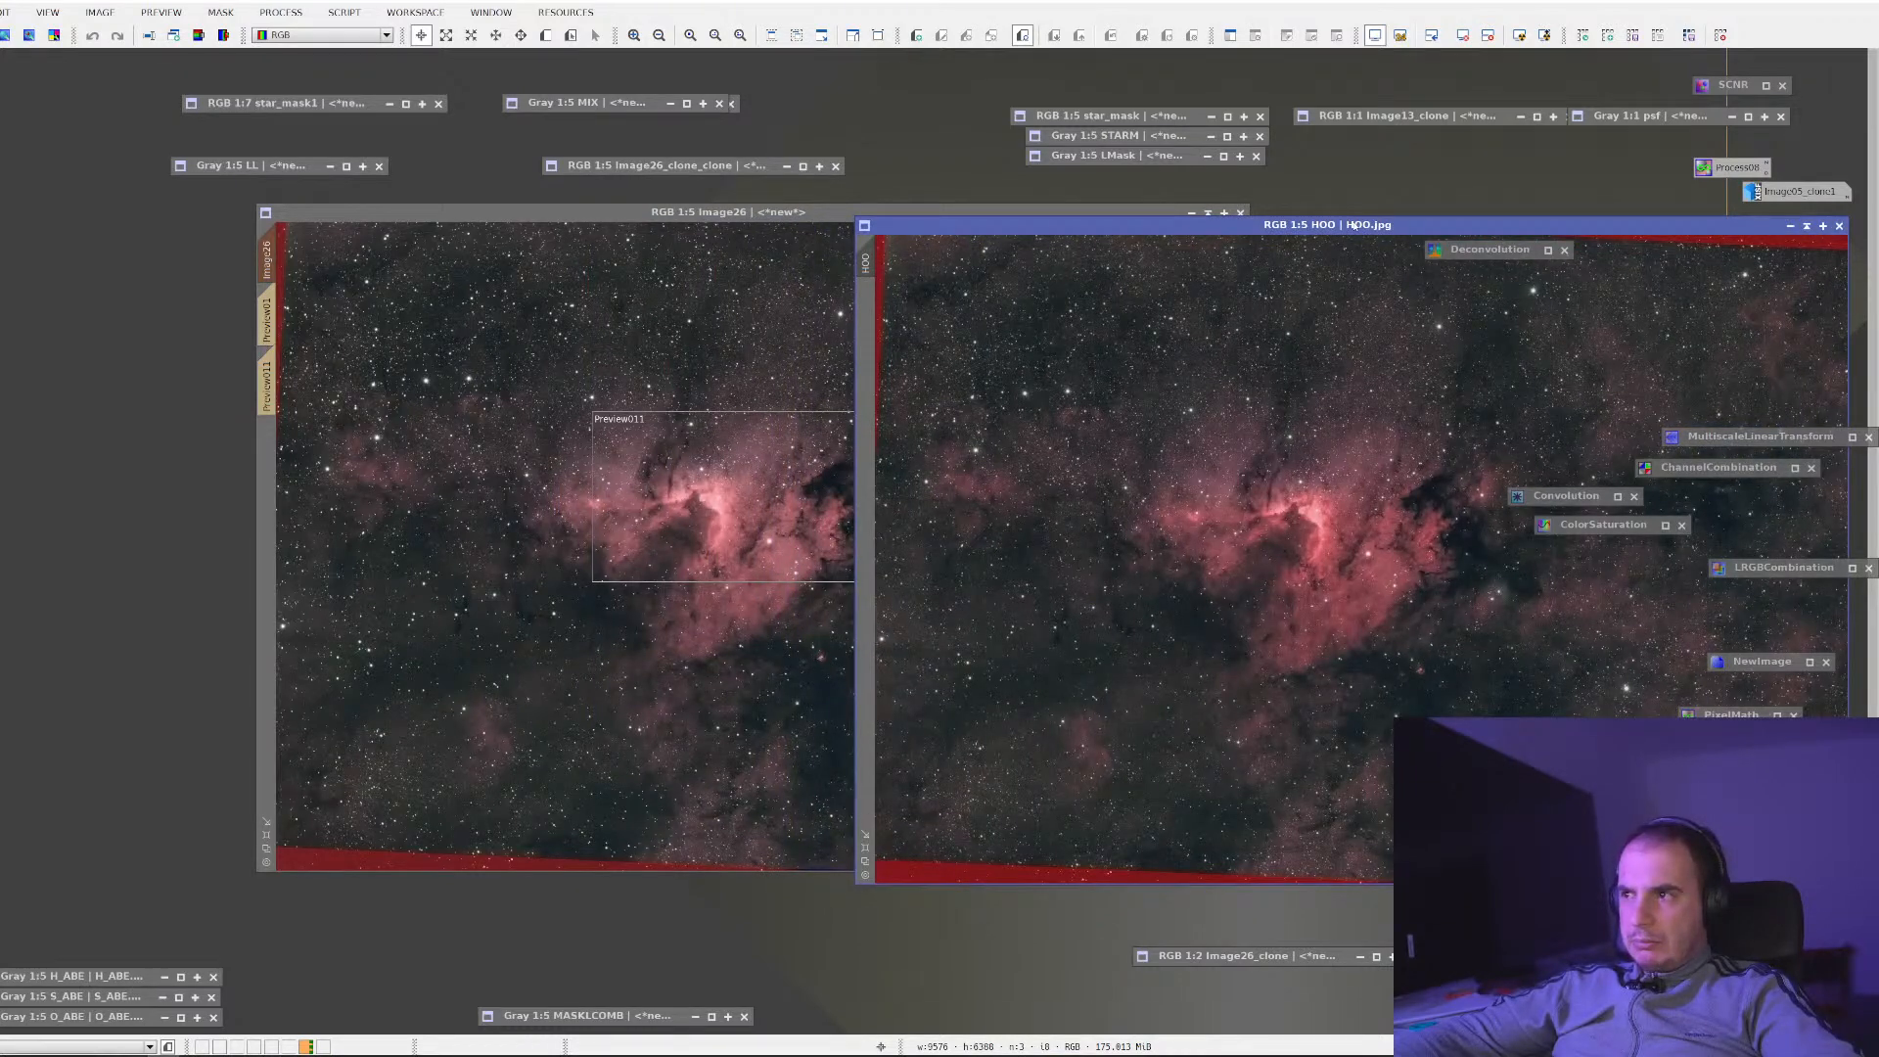
pyautogui.moveTo(1330, 233); pyautogui.dragTo(831, 183)
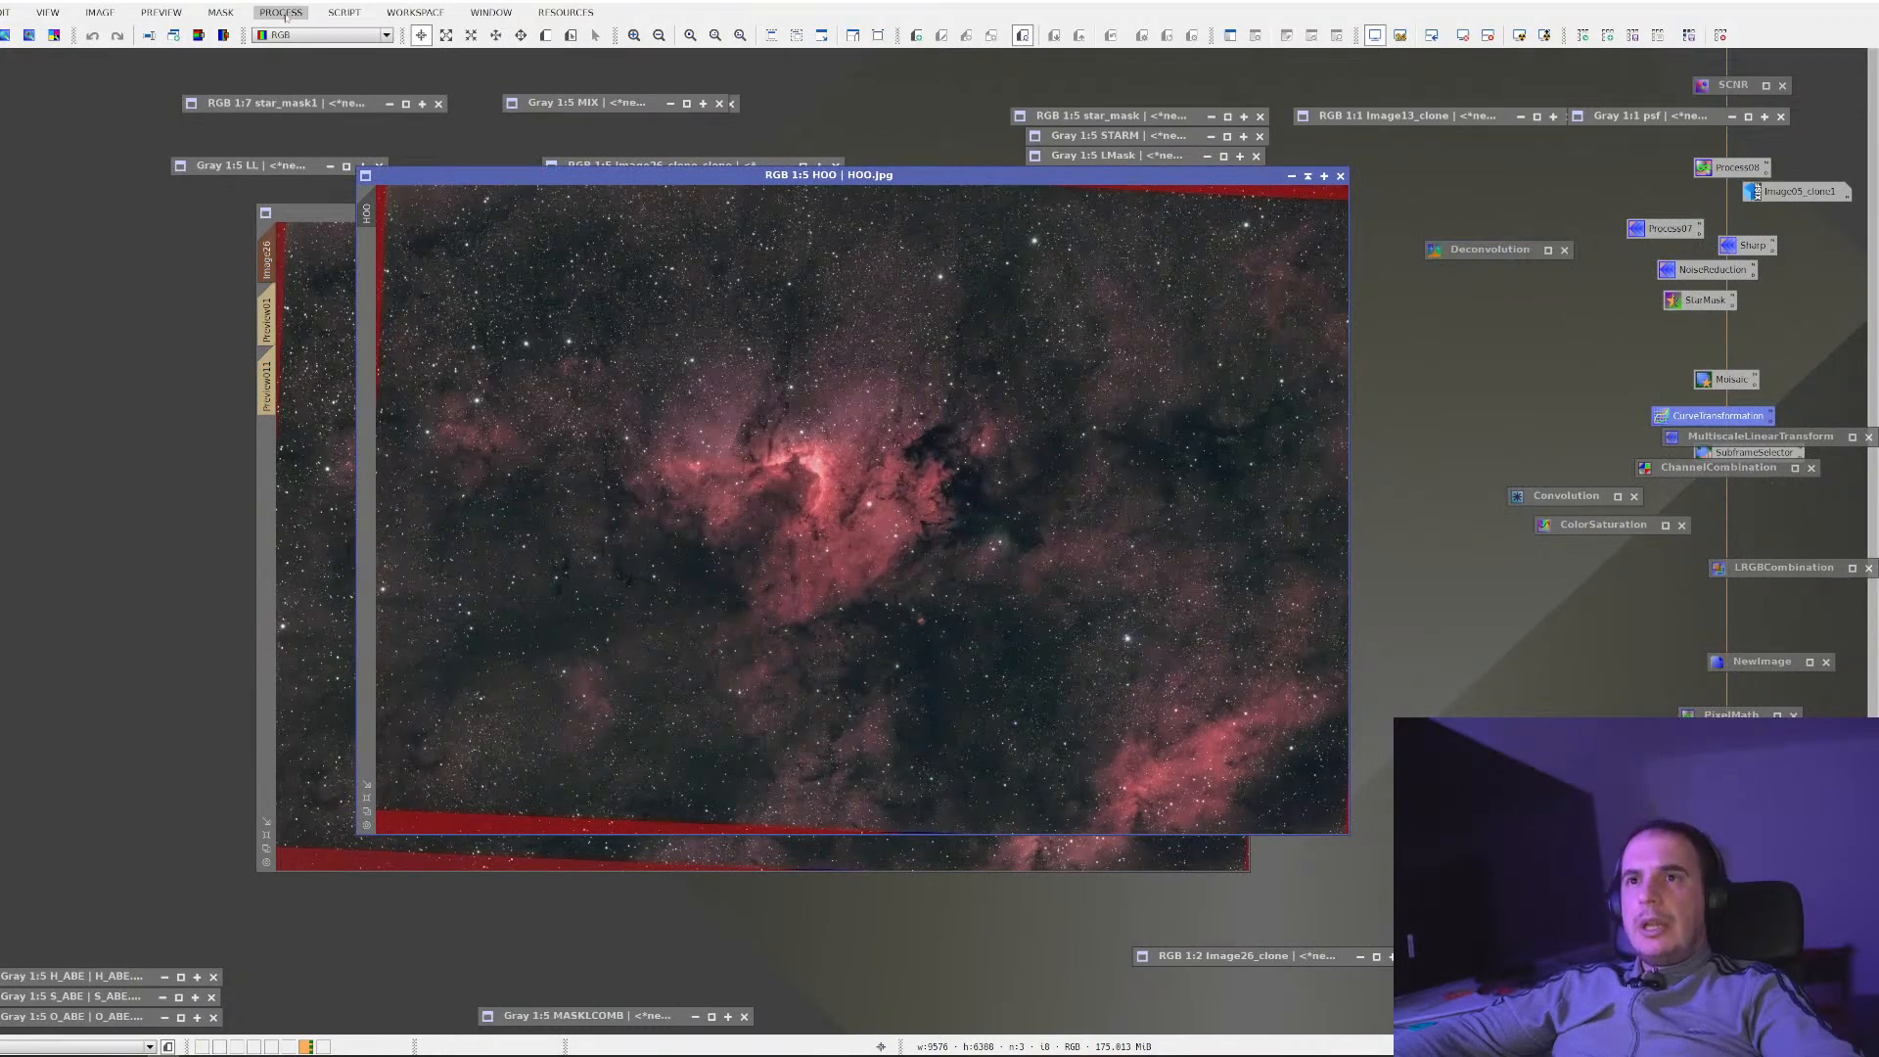
# Crop the HOO image with DynamicCrop to about 9318 × 5995 px, rotated about 2.16° clockwise to trim the red borders
pyautogui.click(281, 13)
pyautogui.moveTo(345, 40)
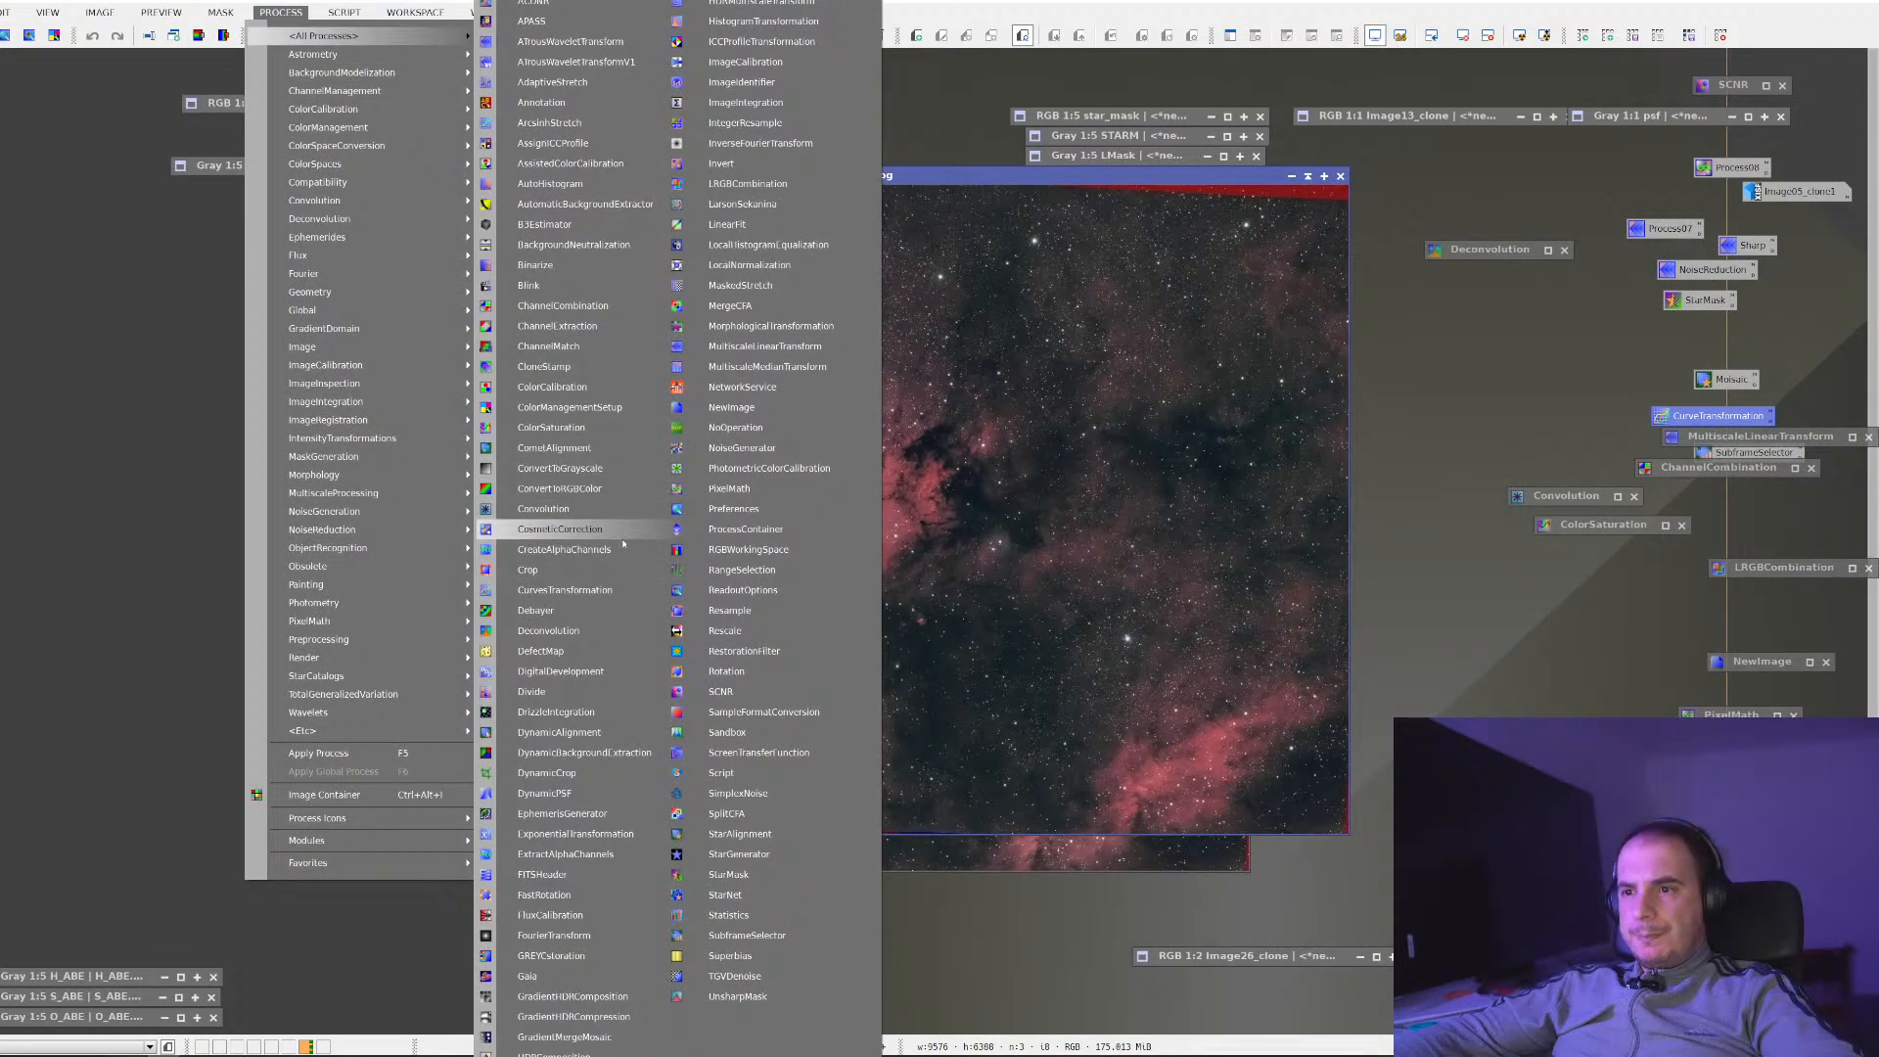
pyautogui.click(564, 771)
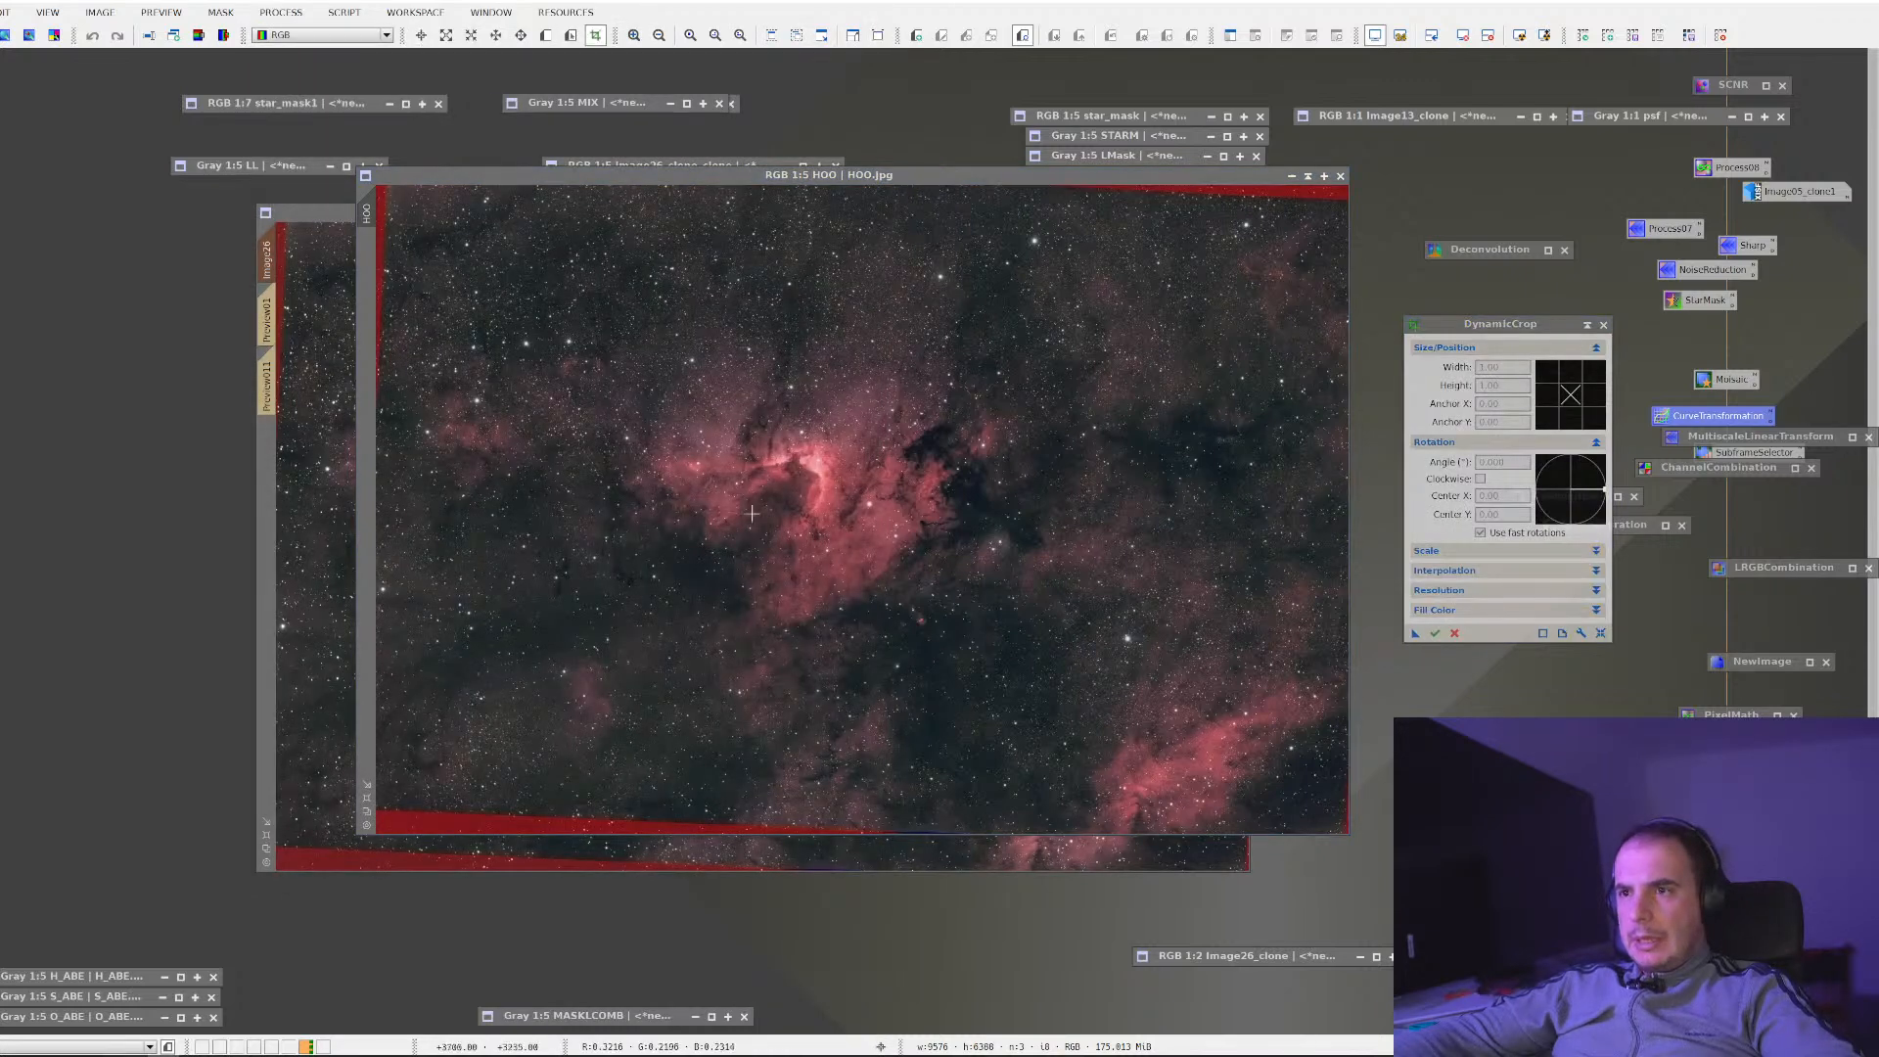
pyautogui.moveTo(404, 192); pyautogui.dragTo(1286, 816)
pyautogui.moveTo(976, 528)
pyautogui.mouseDown()
pyautogui.moveTo(971, 566)
pyautogui.moveTo(969, 539)
pyautogui.mouseUp()
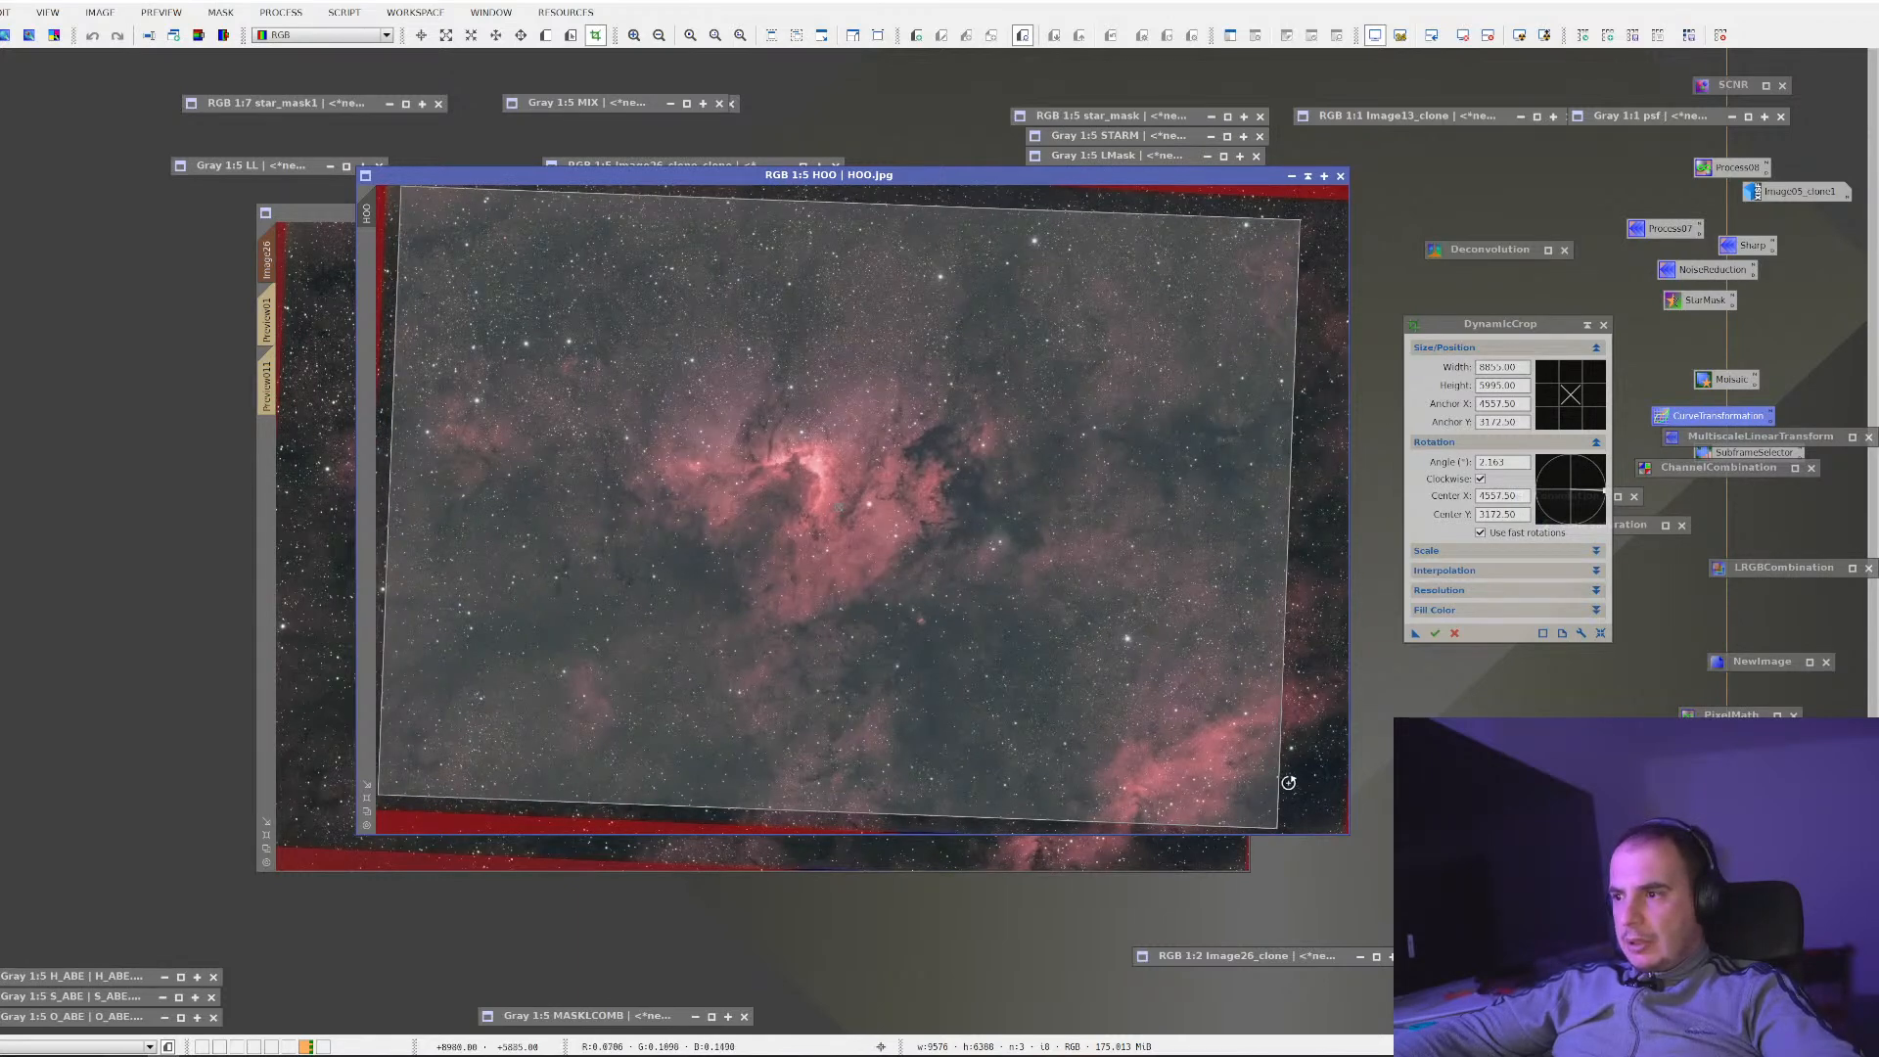
pyautogui.moveTo(1280, 782); pyautogui.dragTo(1326, 776)
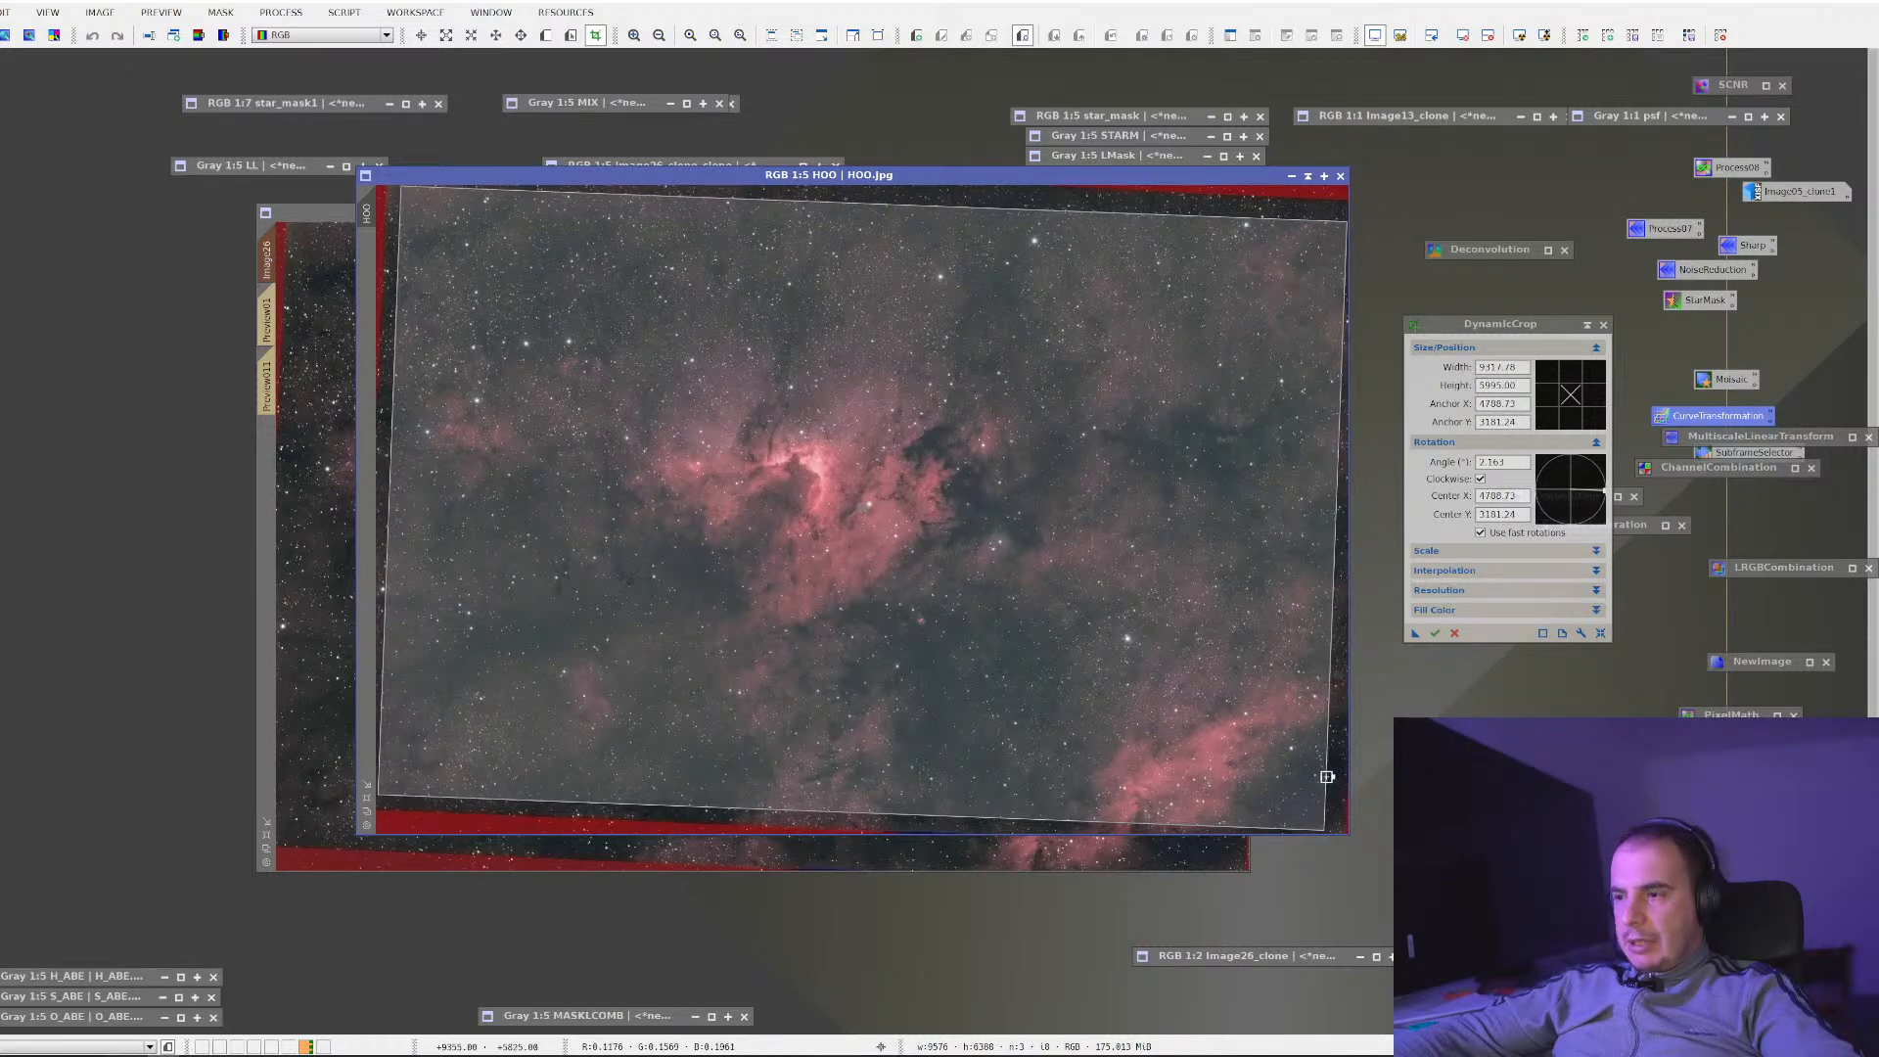
pyautogui.click(1435, 633)
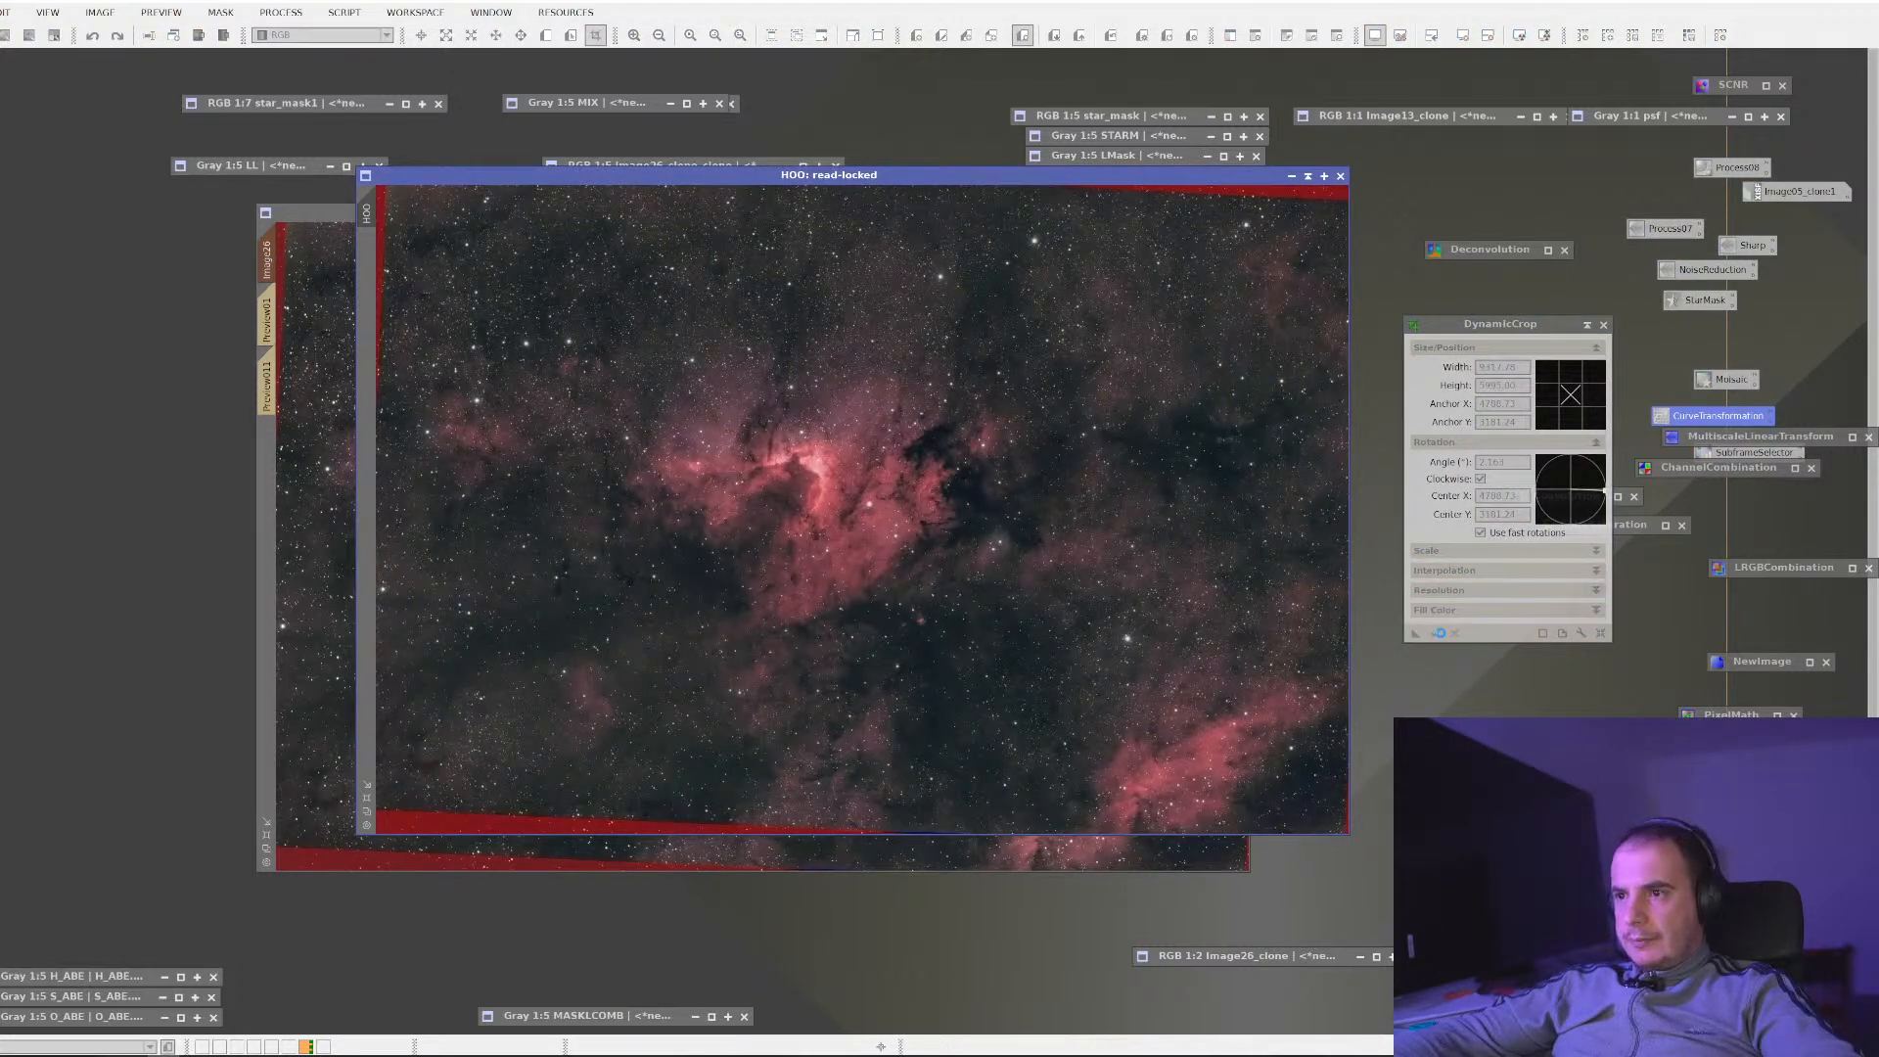
# Compare the nebula core in HOO and Image26 at 2:1 zoom and close the HOO image
pyautogui.scroll(4, 1049, 536)
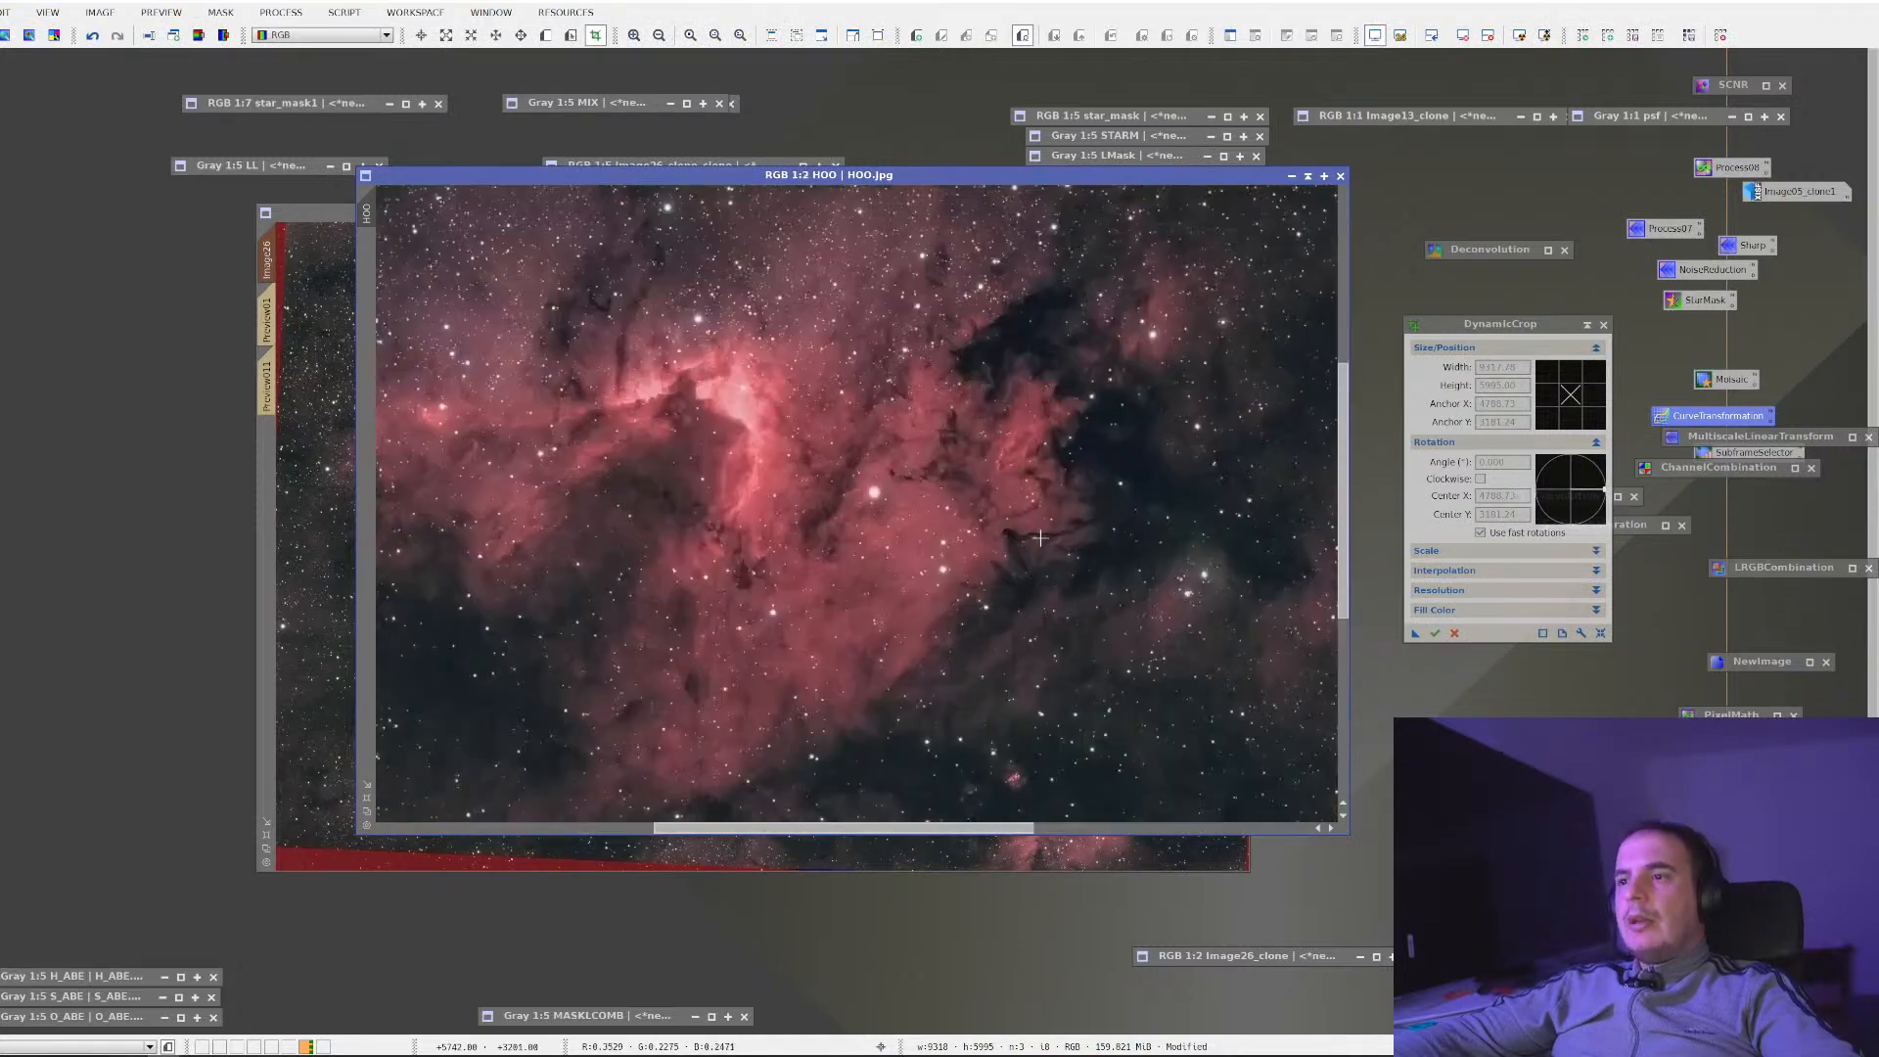
pyautogui.scroll(-1, 1040, 538)
pyautogui.scroll(1, 807, 468)
pyautogui.moveTo(586, 305); pyautogui.dragTo(716, 486)
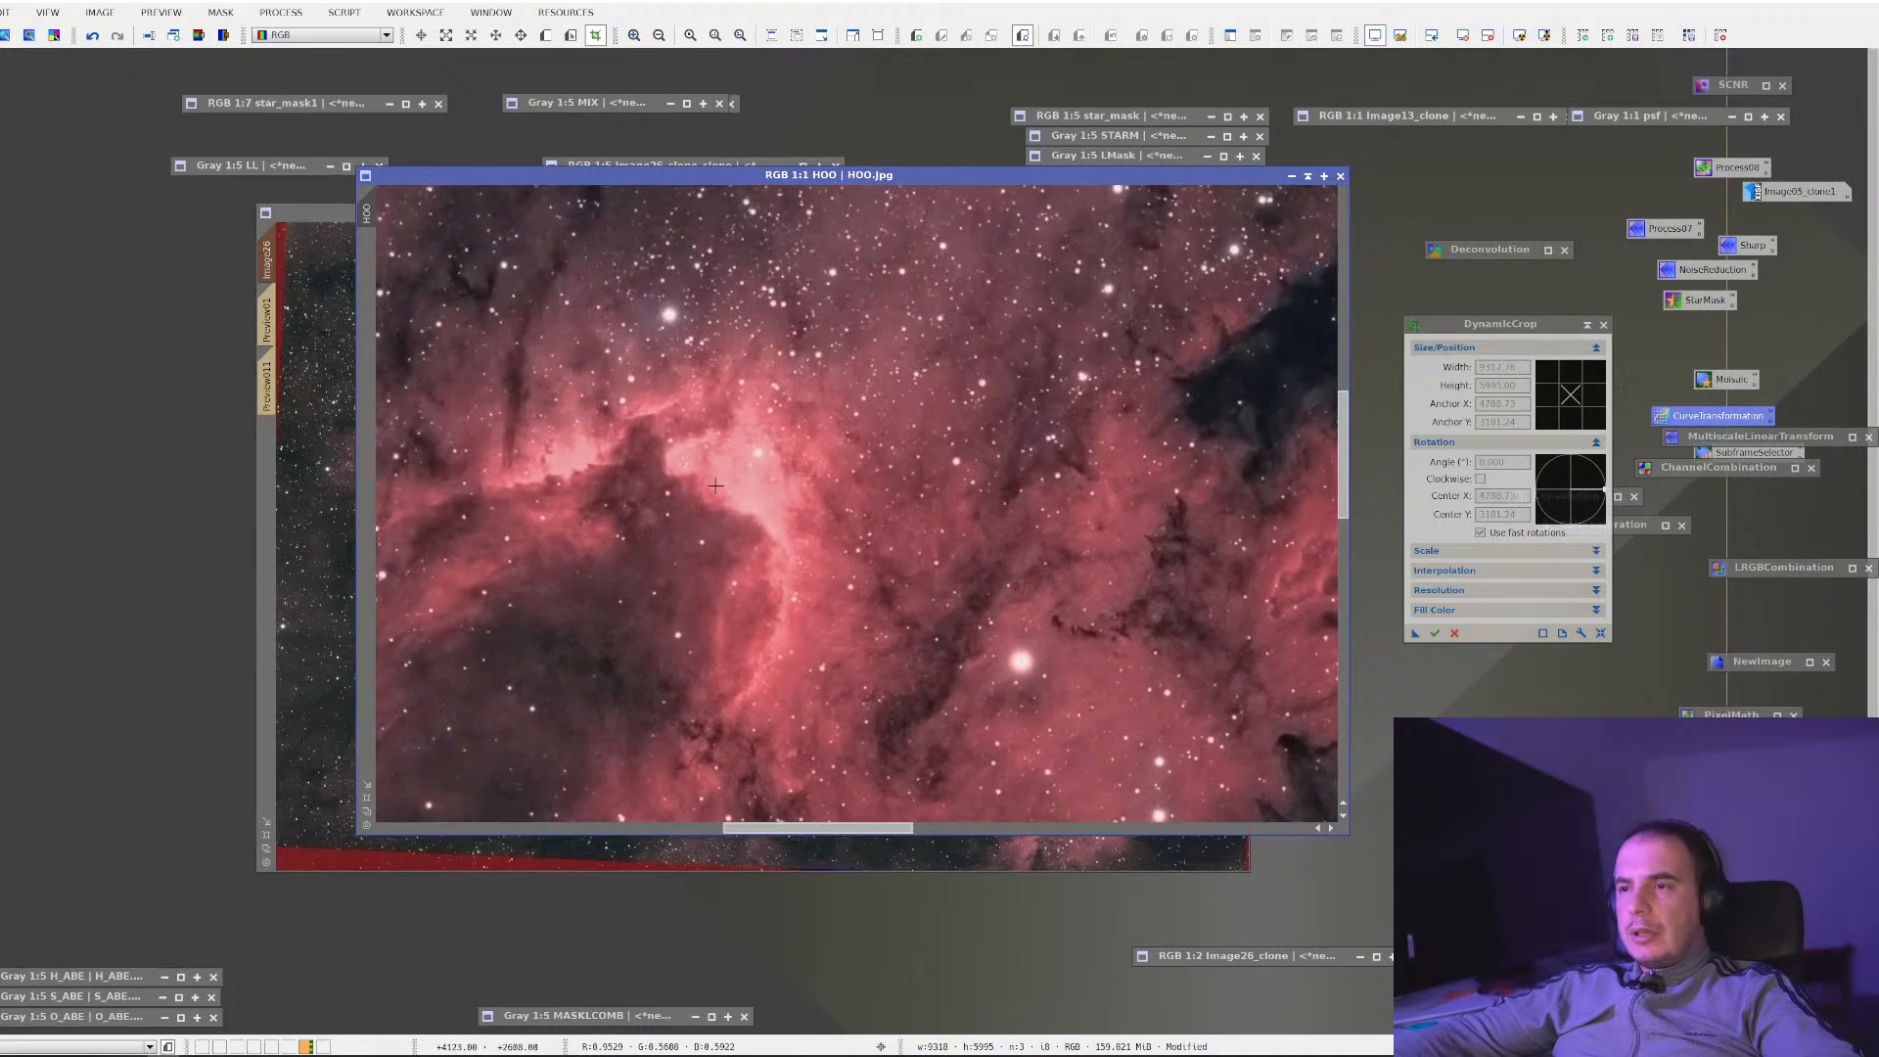
pyautogui.scroll(1, 716, 486)
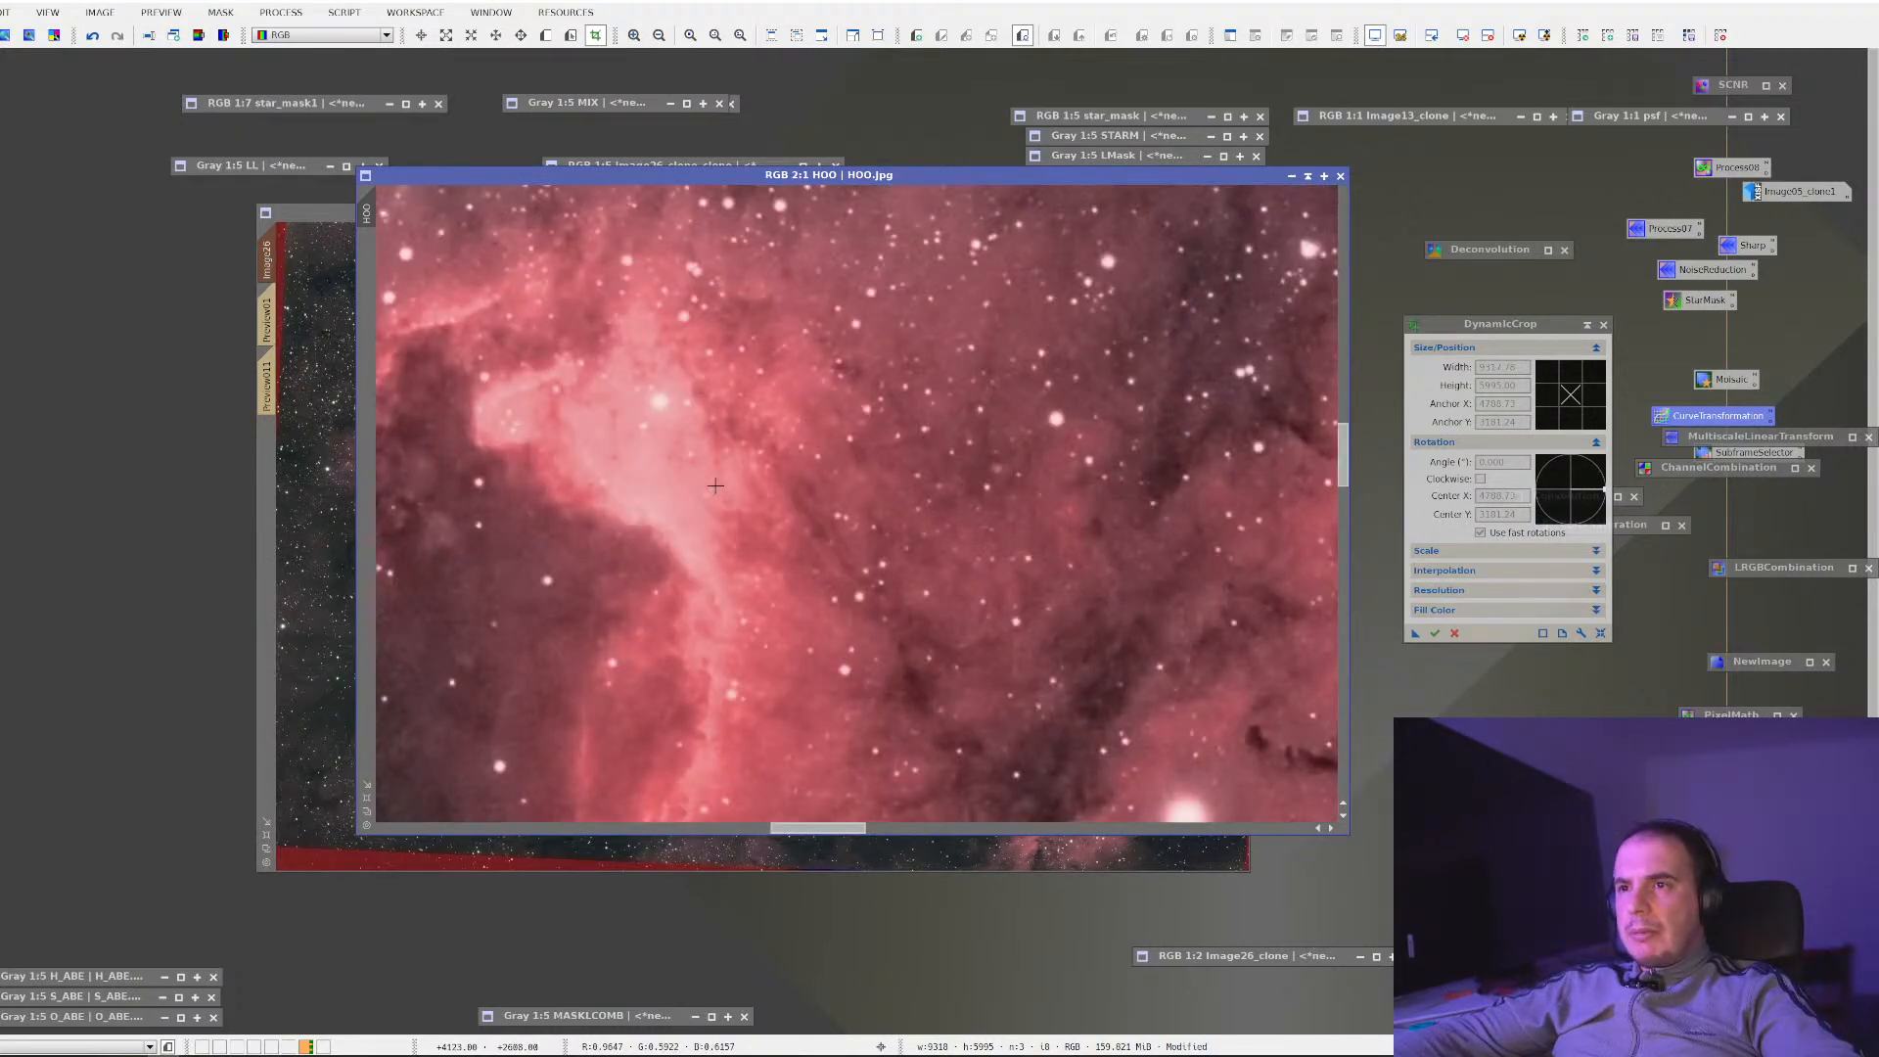
pyautogui.click(330, 671)
pyautogui.scroll(4, 652, 476)
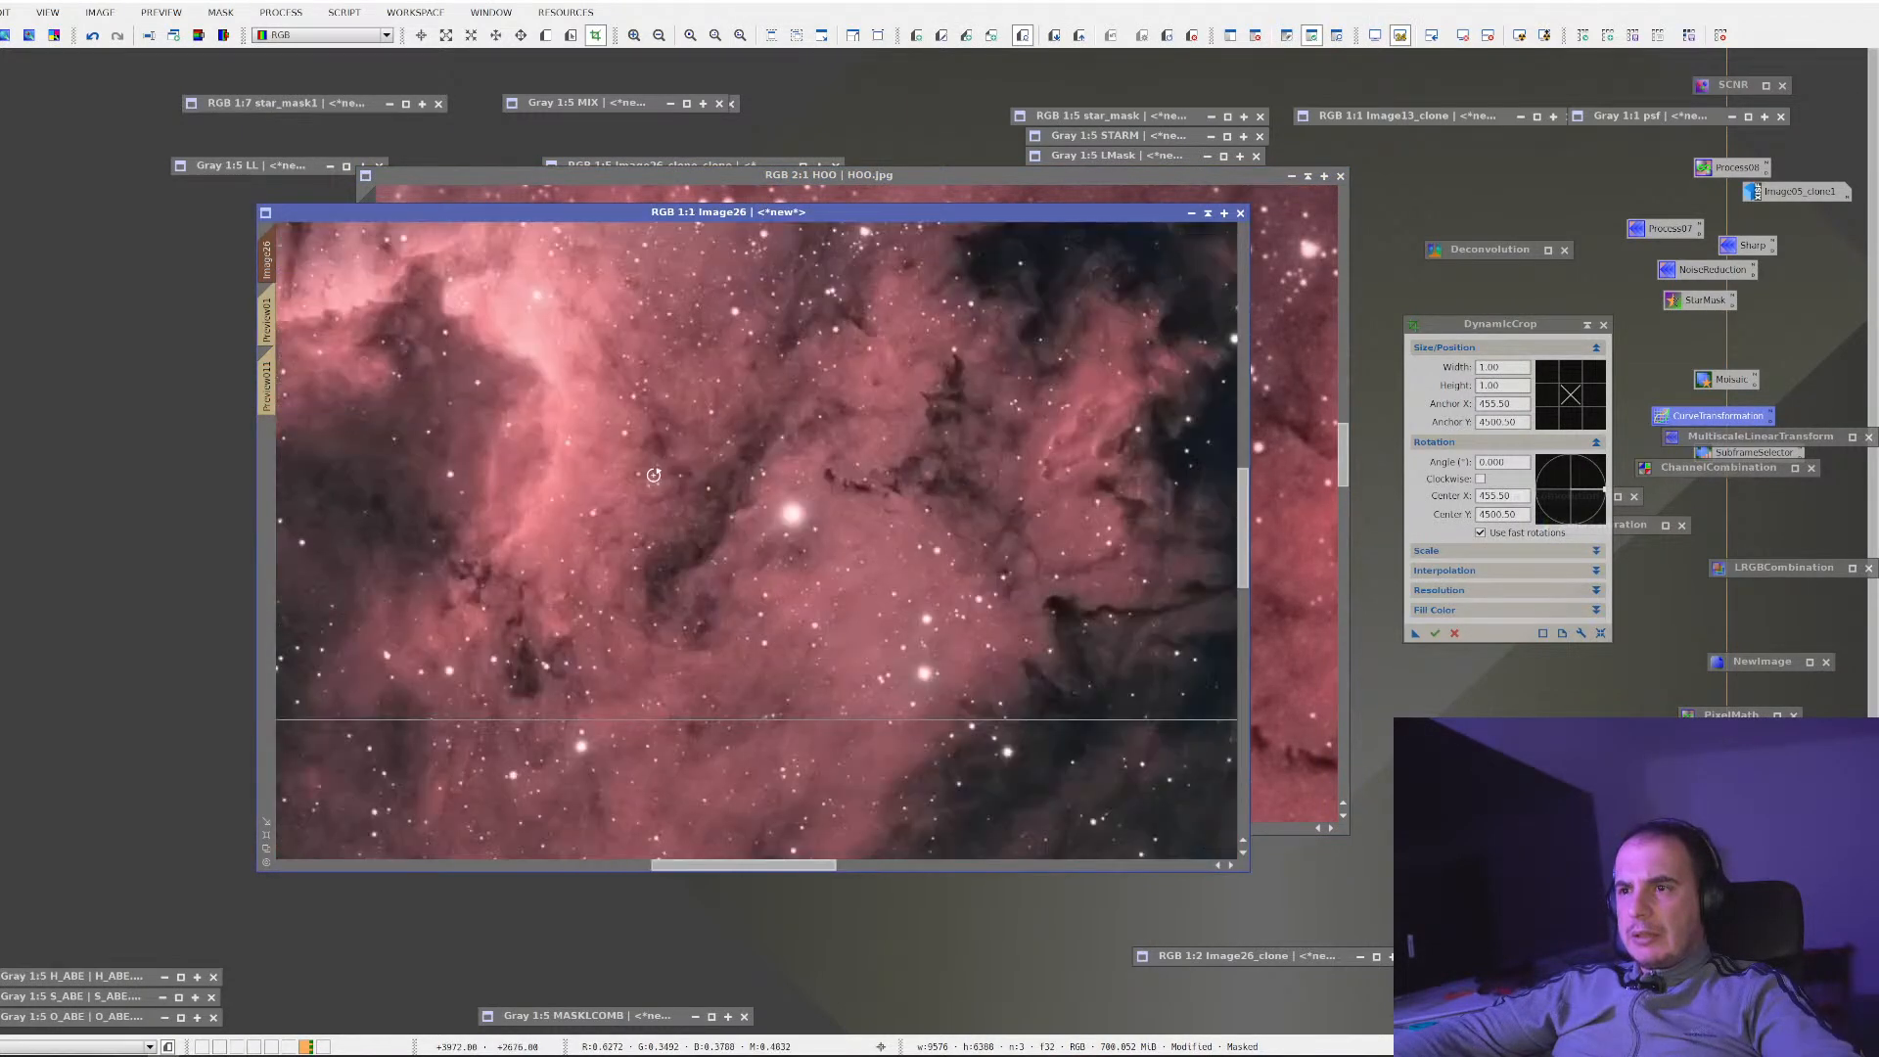
pyautogui.moveTo(451, 381); pyautogui.dragTo(680, 551)
pyautogui.scroll(1, 681, 551)
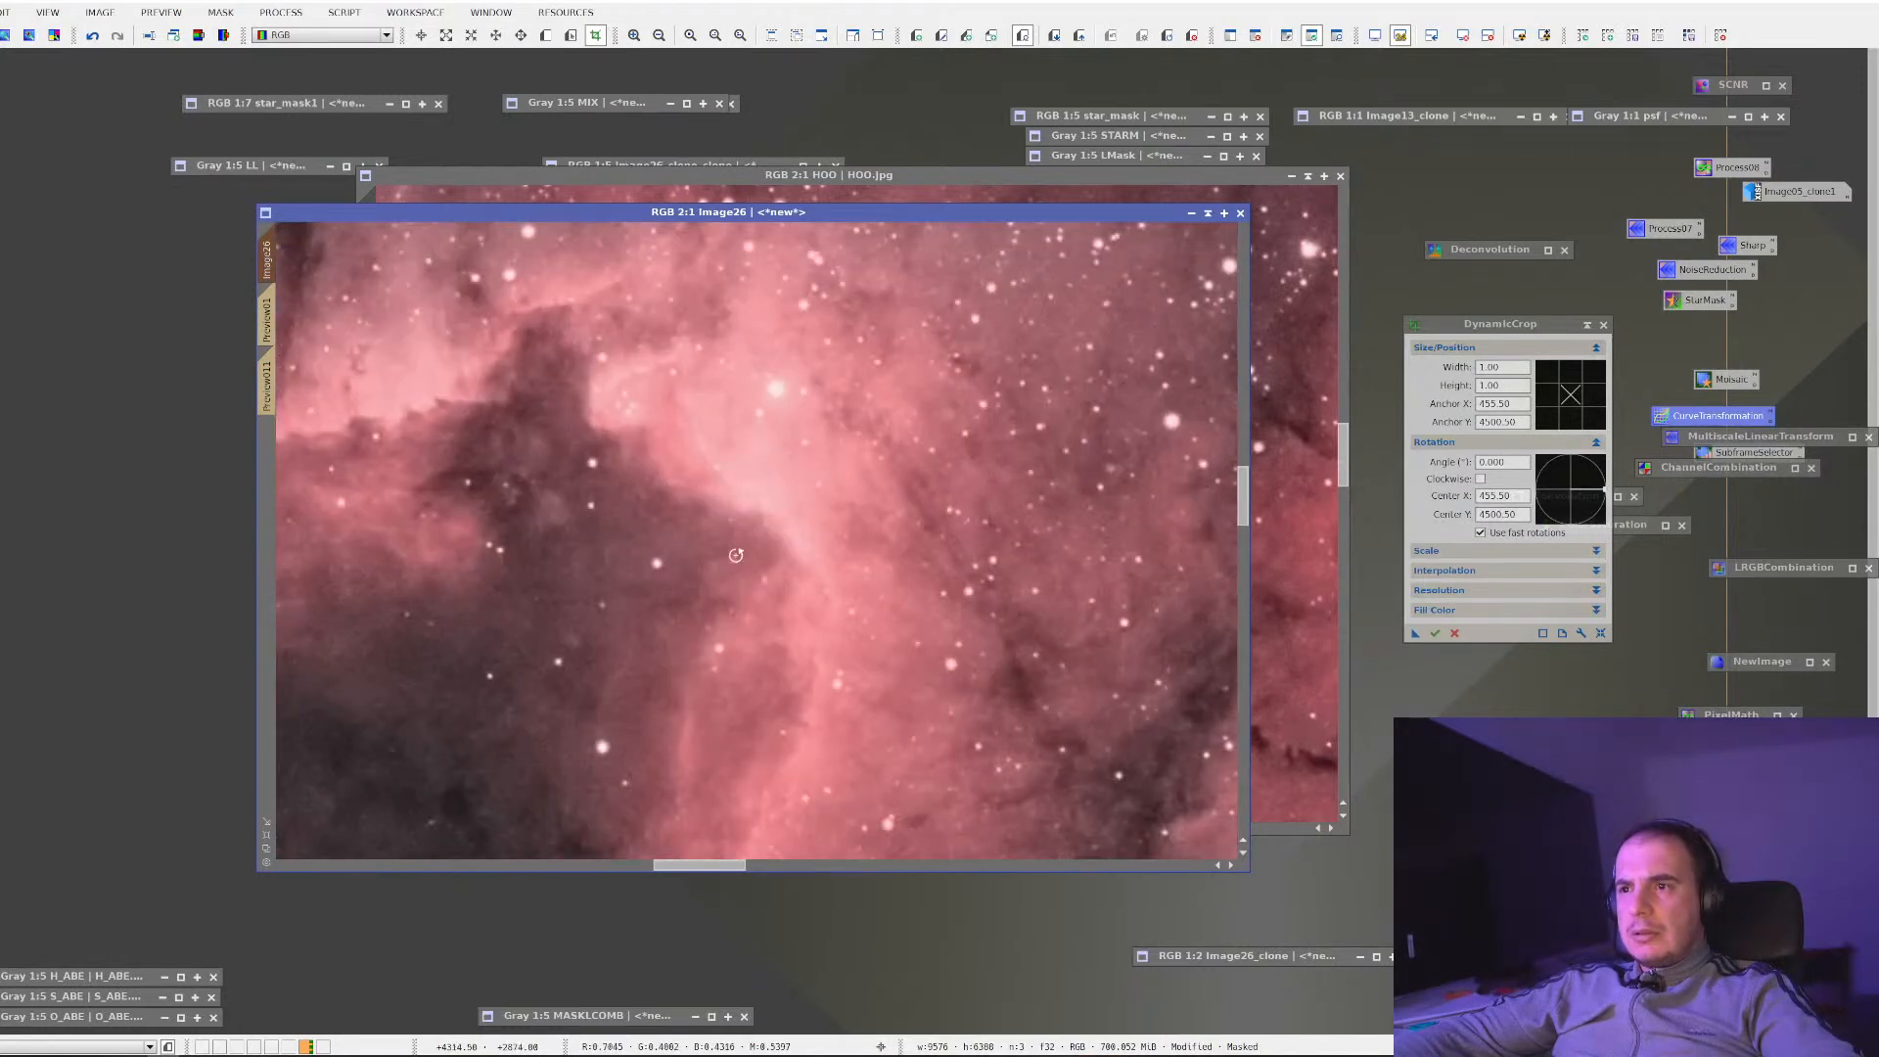
pyautogui.click(1265, 537)
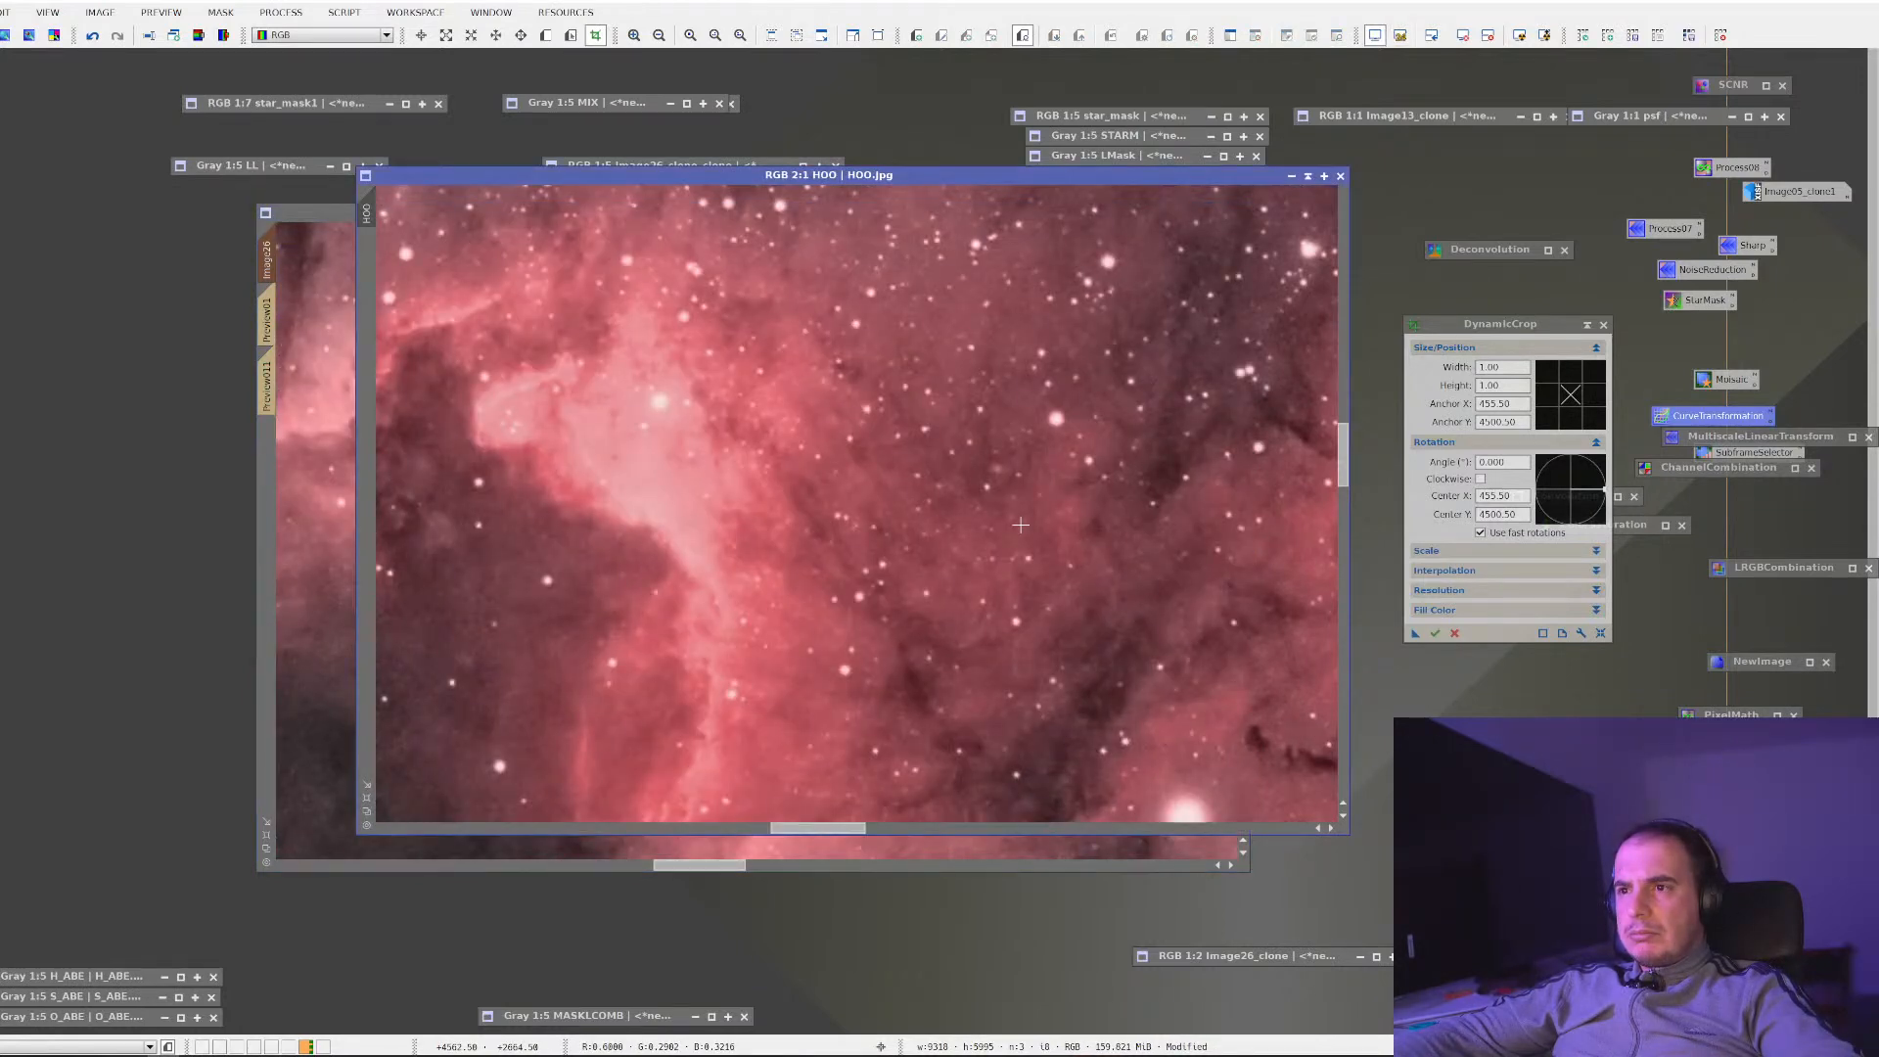
pyautogui.click(1340, 175)
# Examine Image26 around the nebula core, both close up and as a whole frame
pyautogui.click(870, 560)
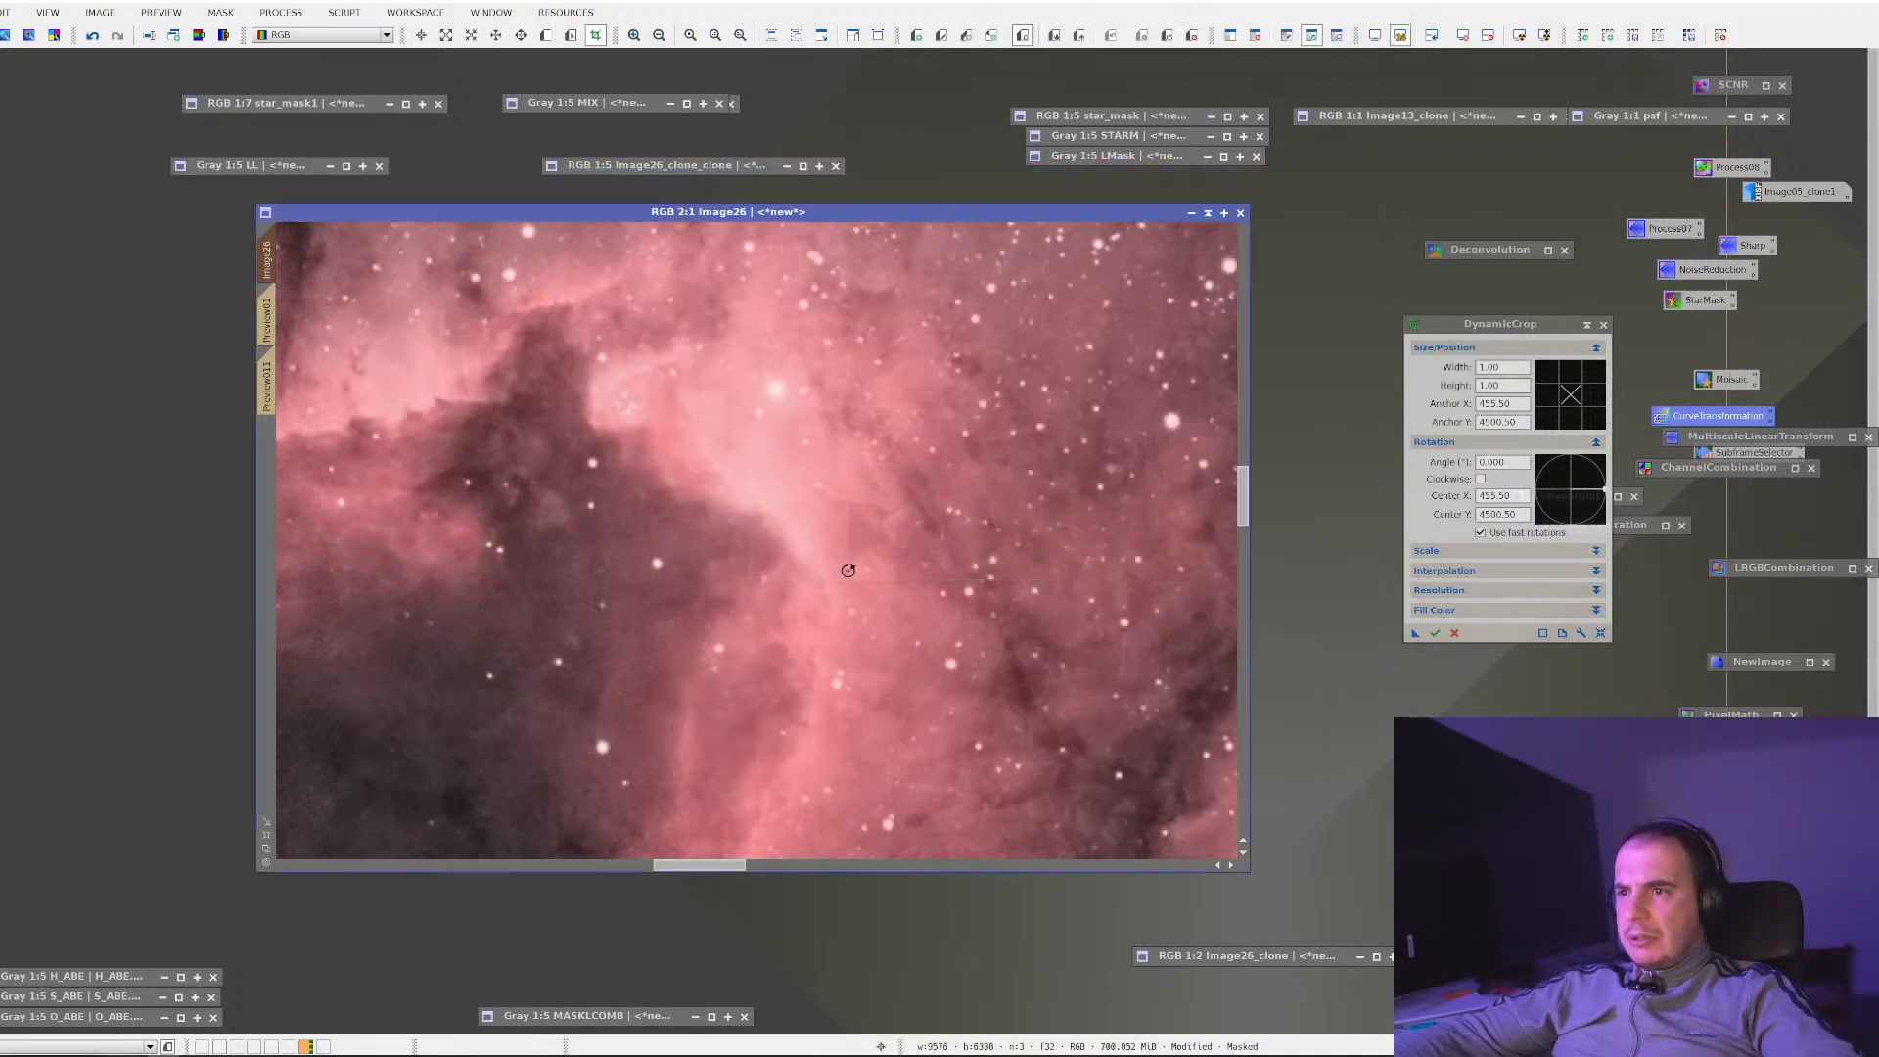
pyautogui.scroll(6, 803, 535)
pyautogui.scroll(-6, 802, 536)
pyautogui.scroll(6, 788, 524)
pyautogui.scroll(-6, 758, 503)
pyautogui.scroll(4, 759, 503)
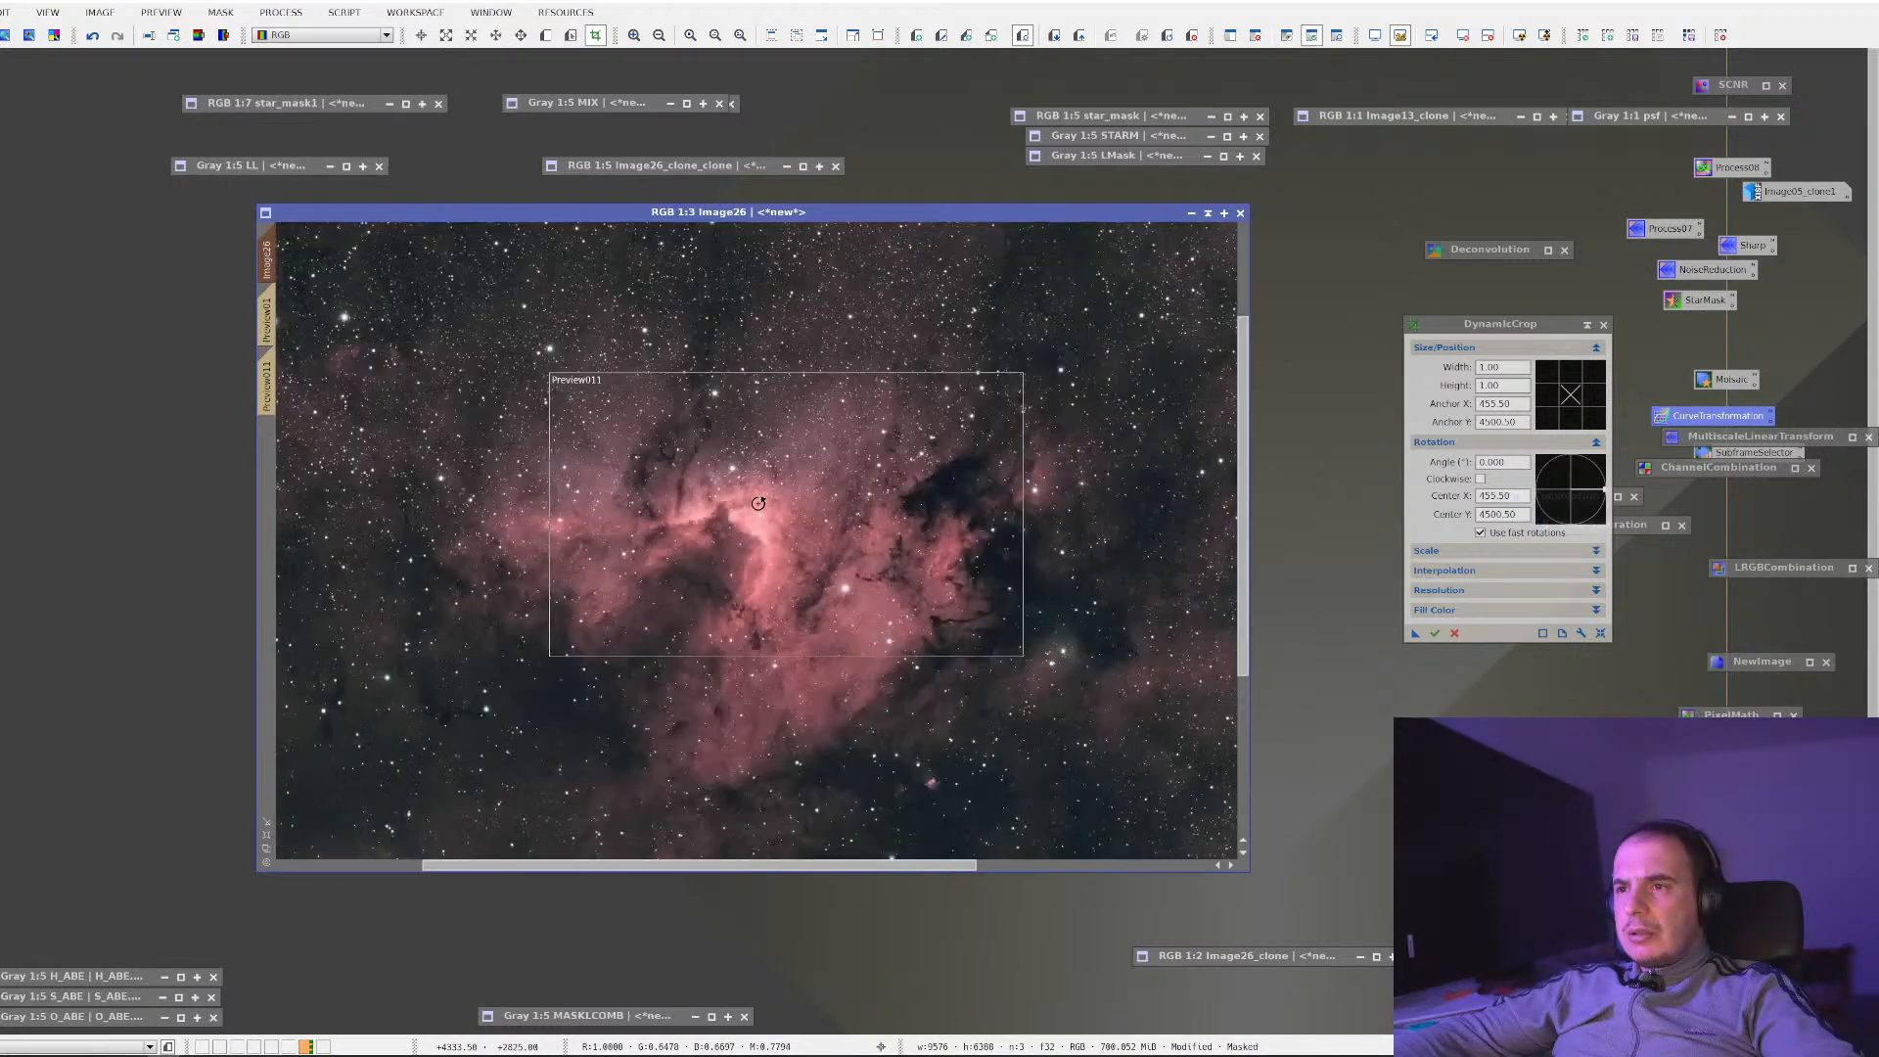
pyautogui.scroll(1, 759, 503)
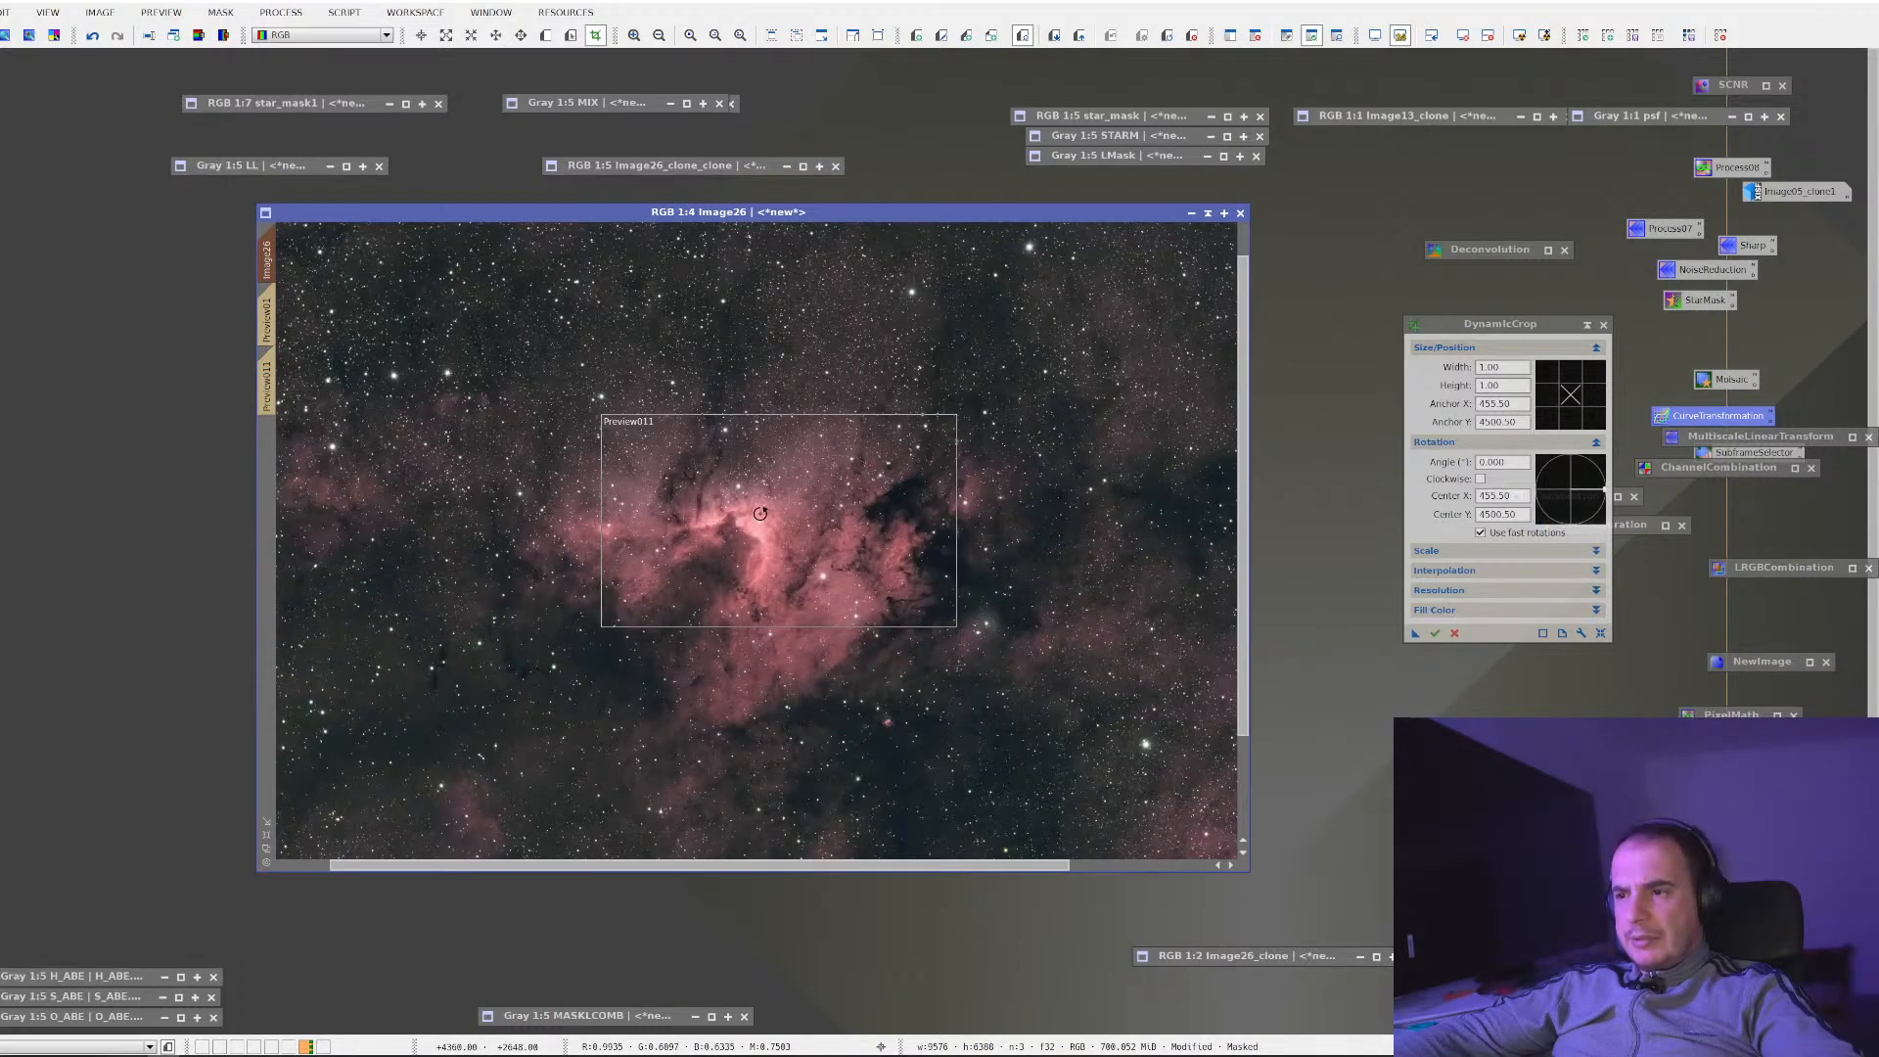
pyautogui.scroll(-3, 761, 513)
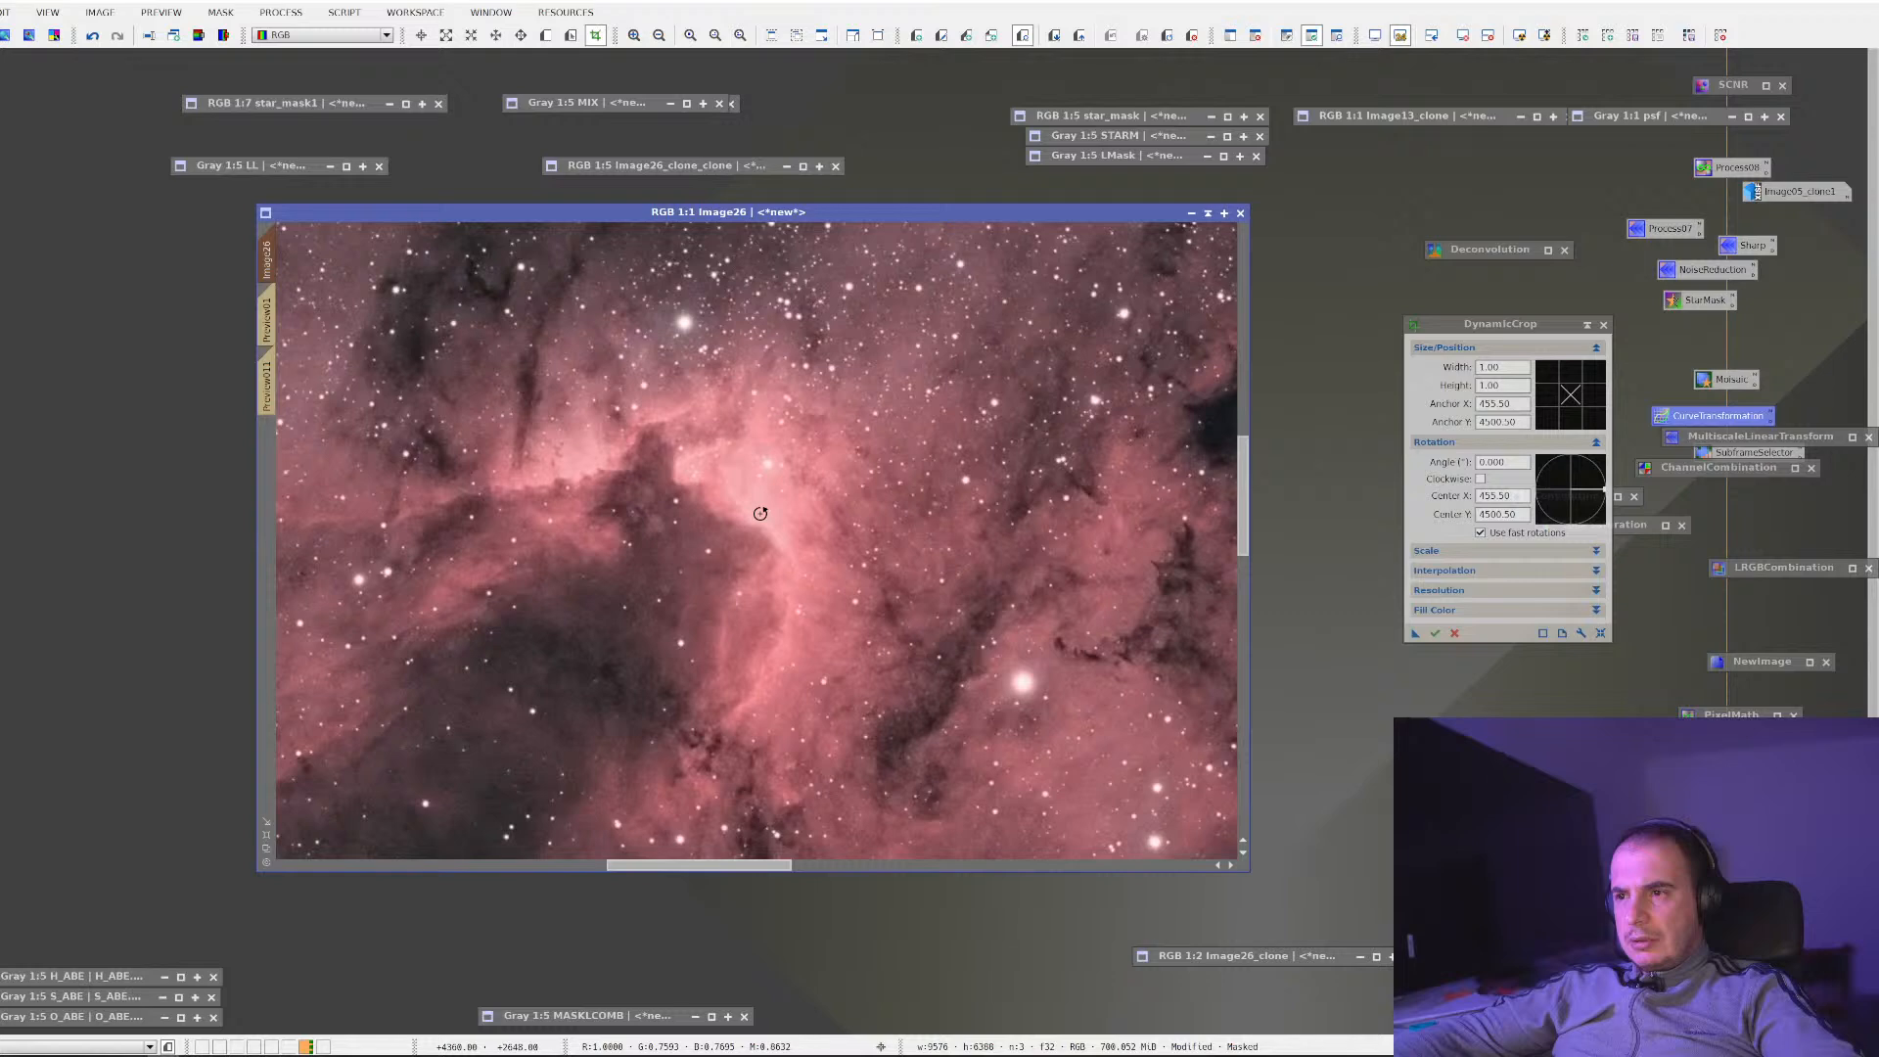
pyautogui.scroll(3, 761, 513)
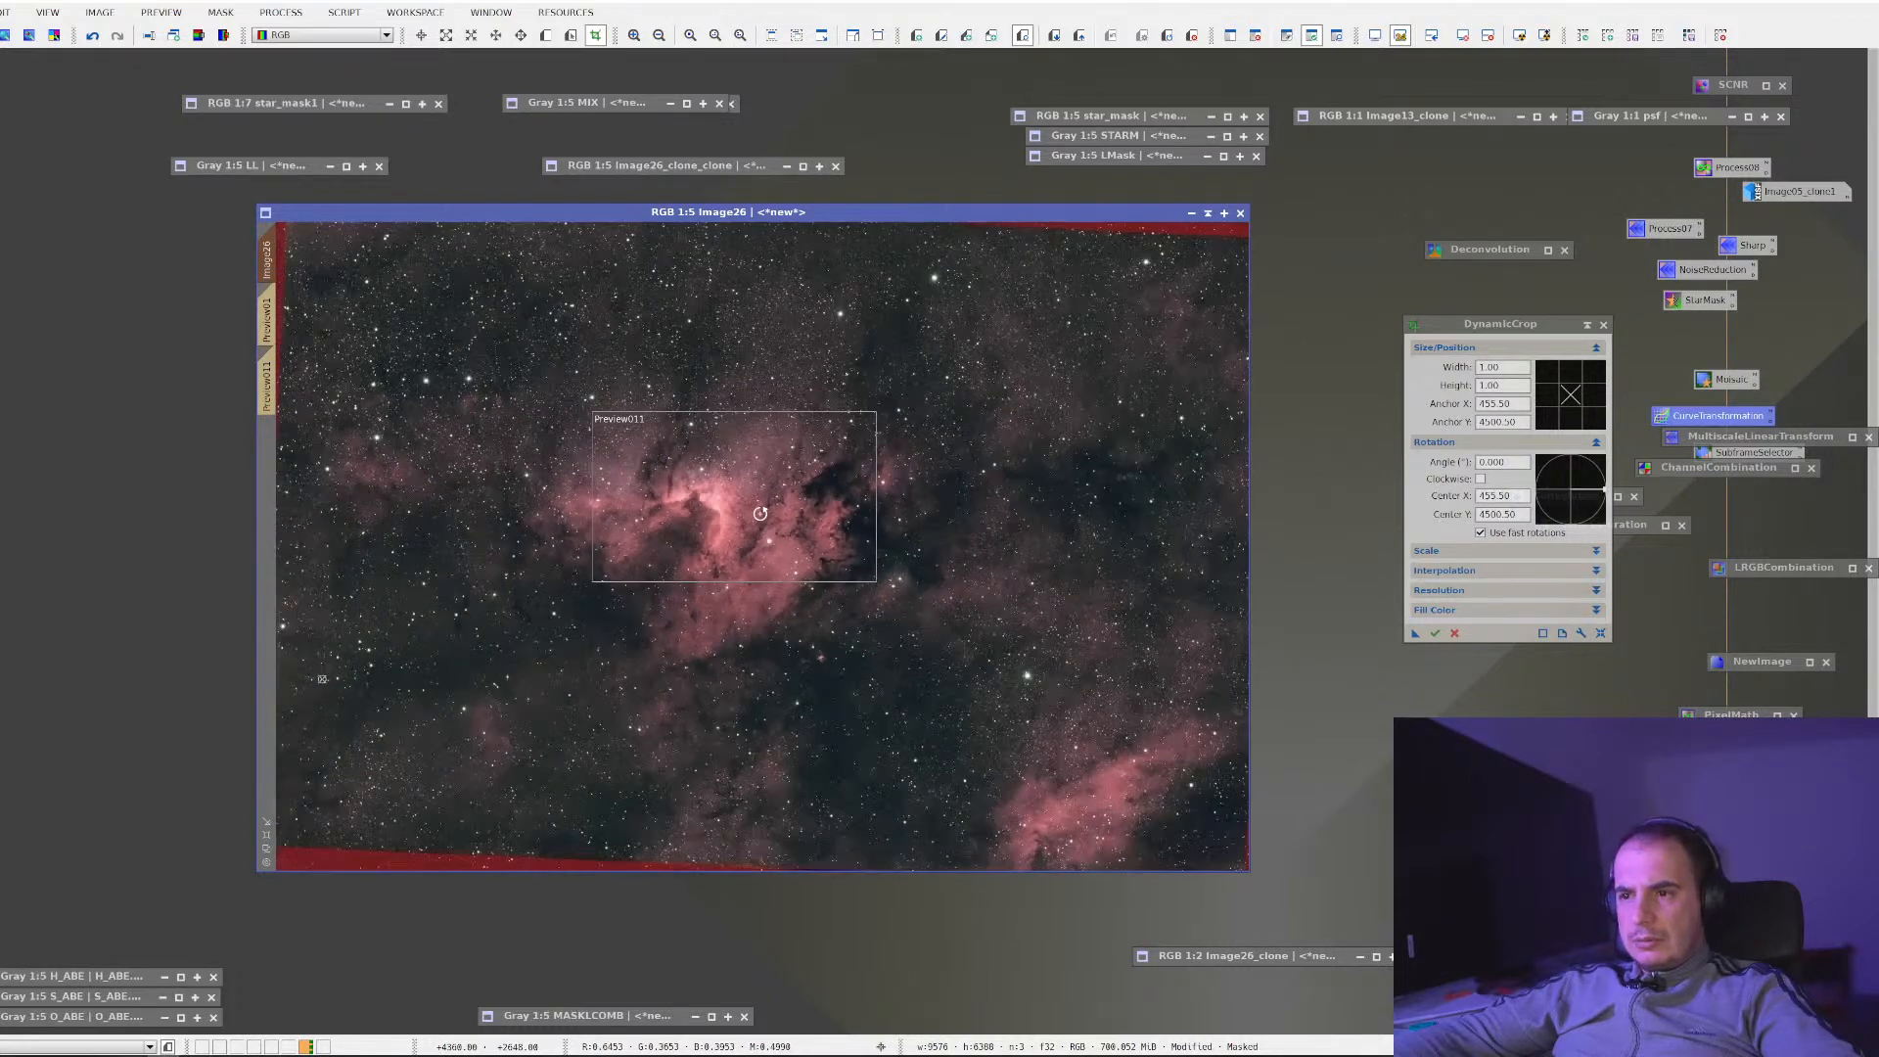
pyautogui.scroll(-2, 761, 513)
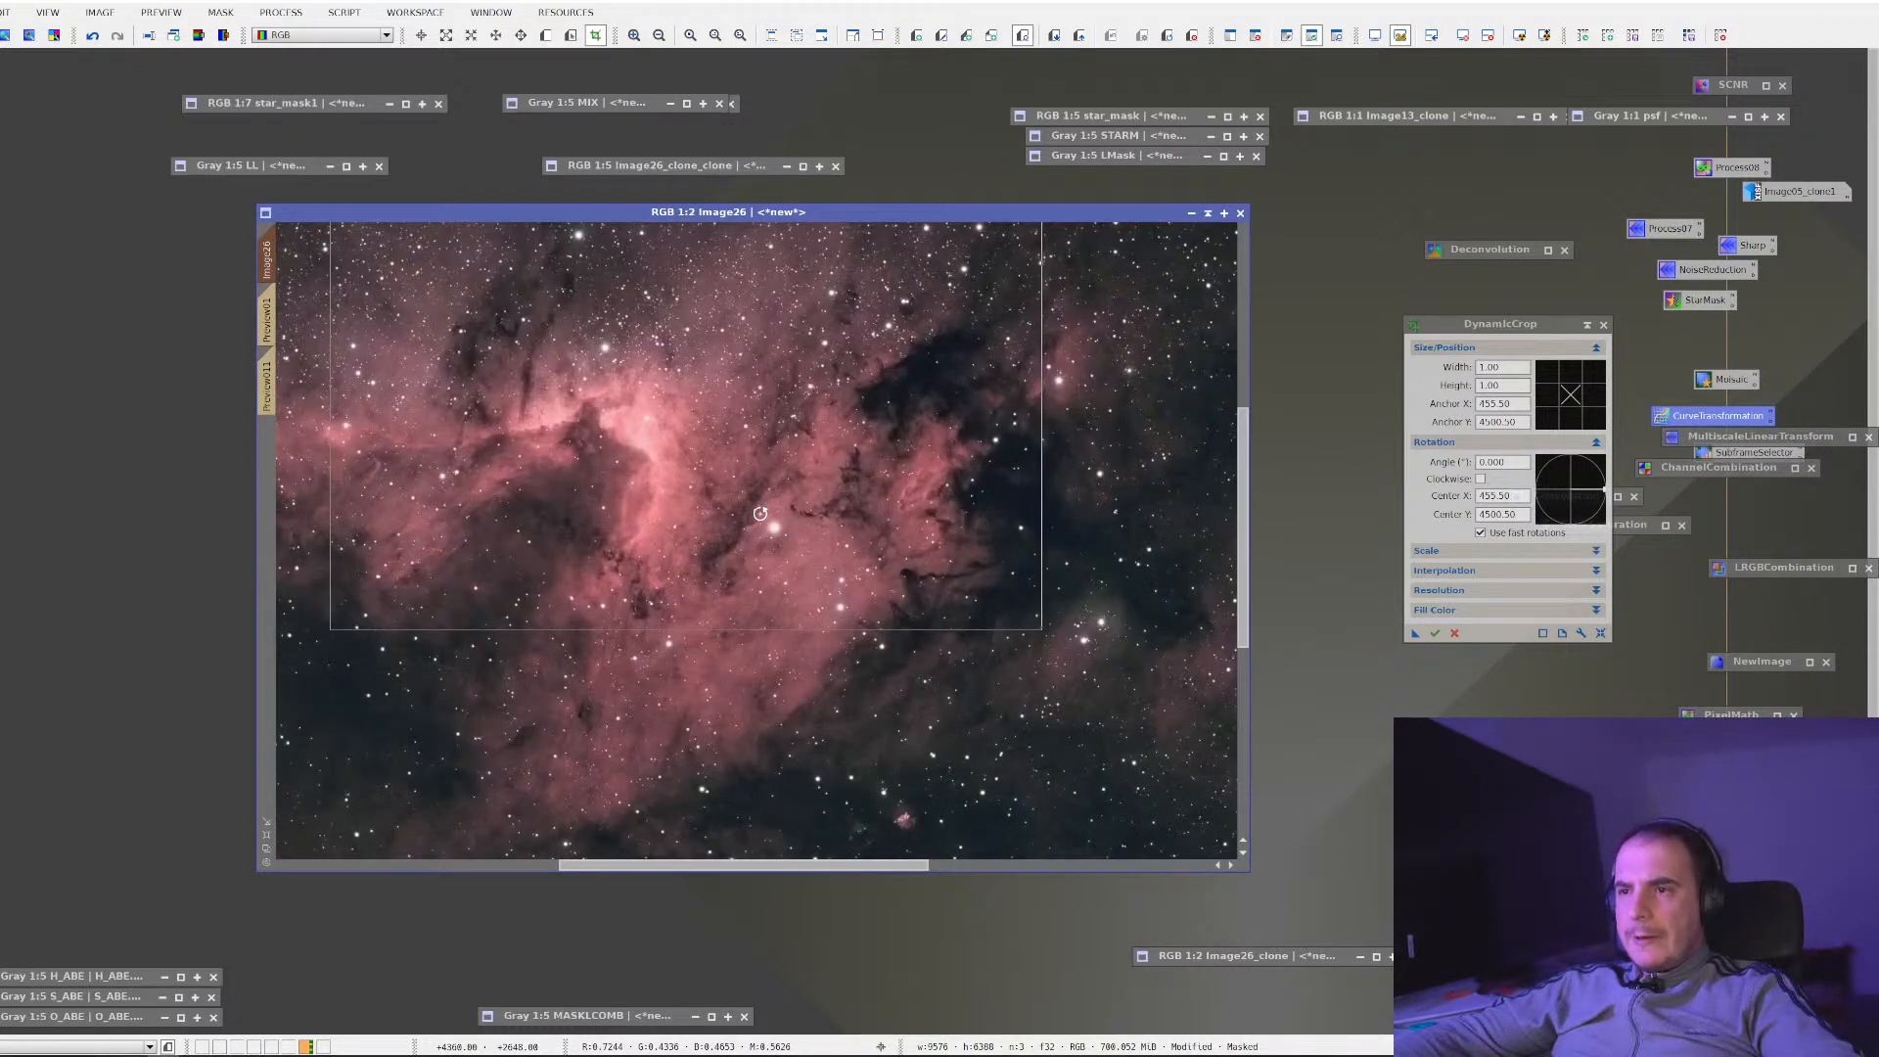
pyautogui.scroll(-1, 761, 513)
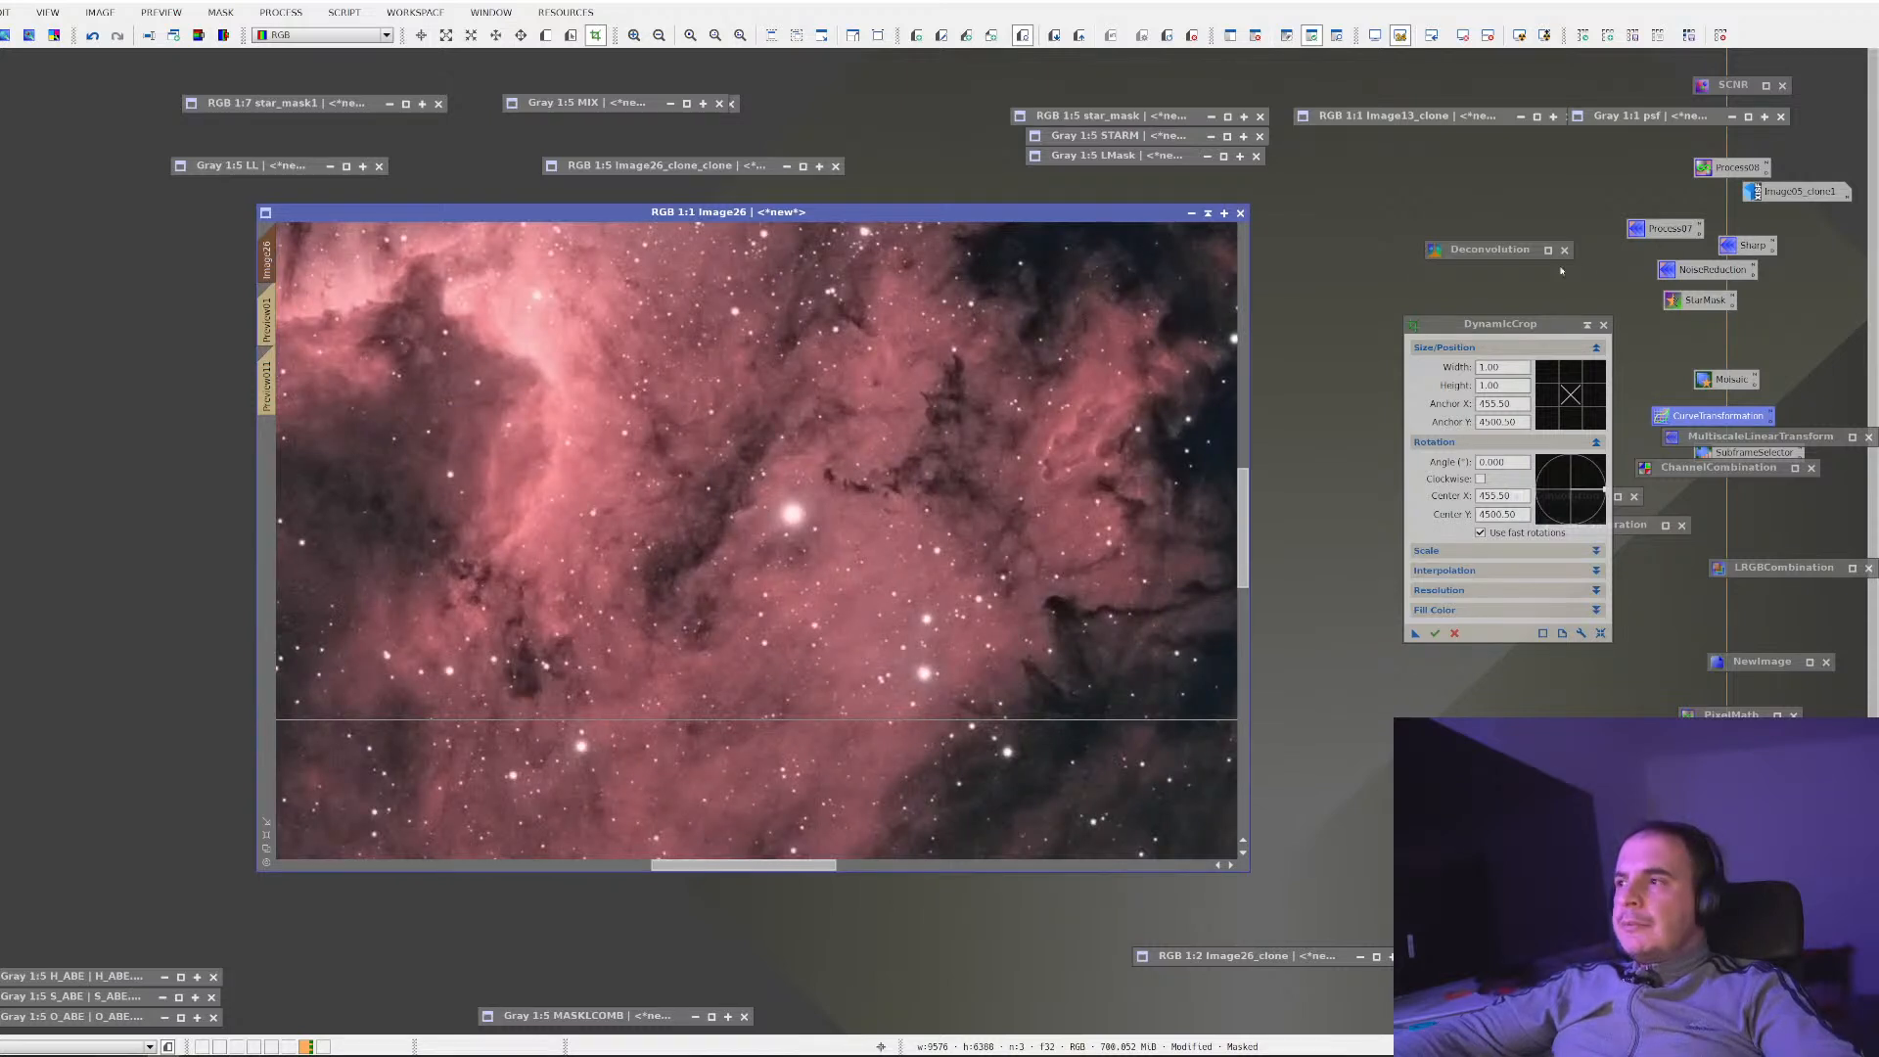
# Close DynamicCrop and apply the saved Sharp MultiscaleLinearTransform settings to Image26
pyautogui.doubleClick(1752, 246)
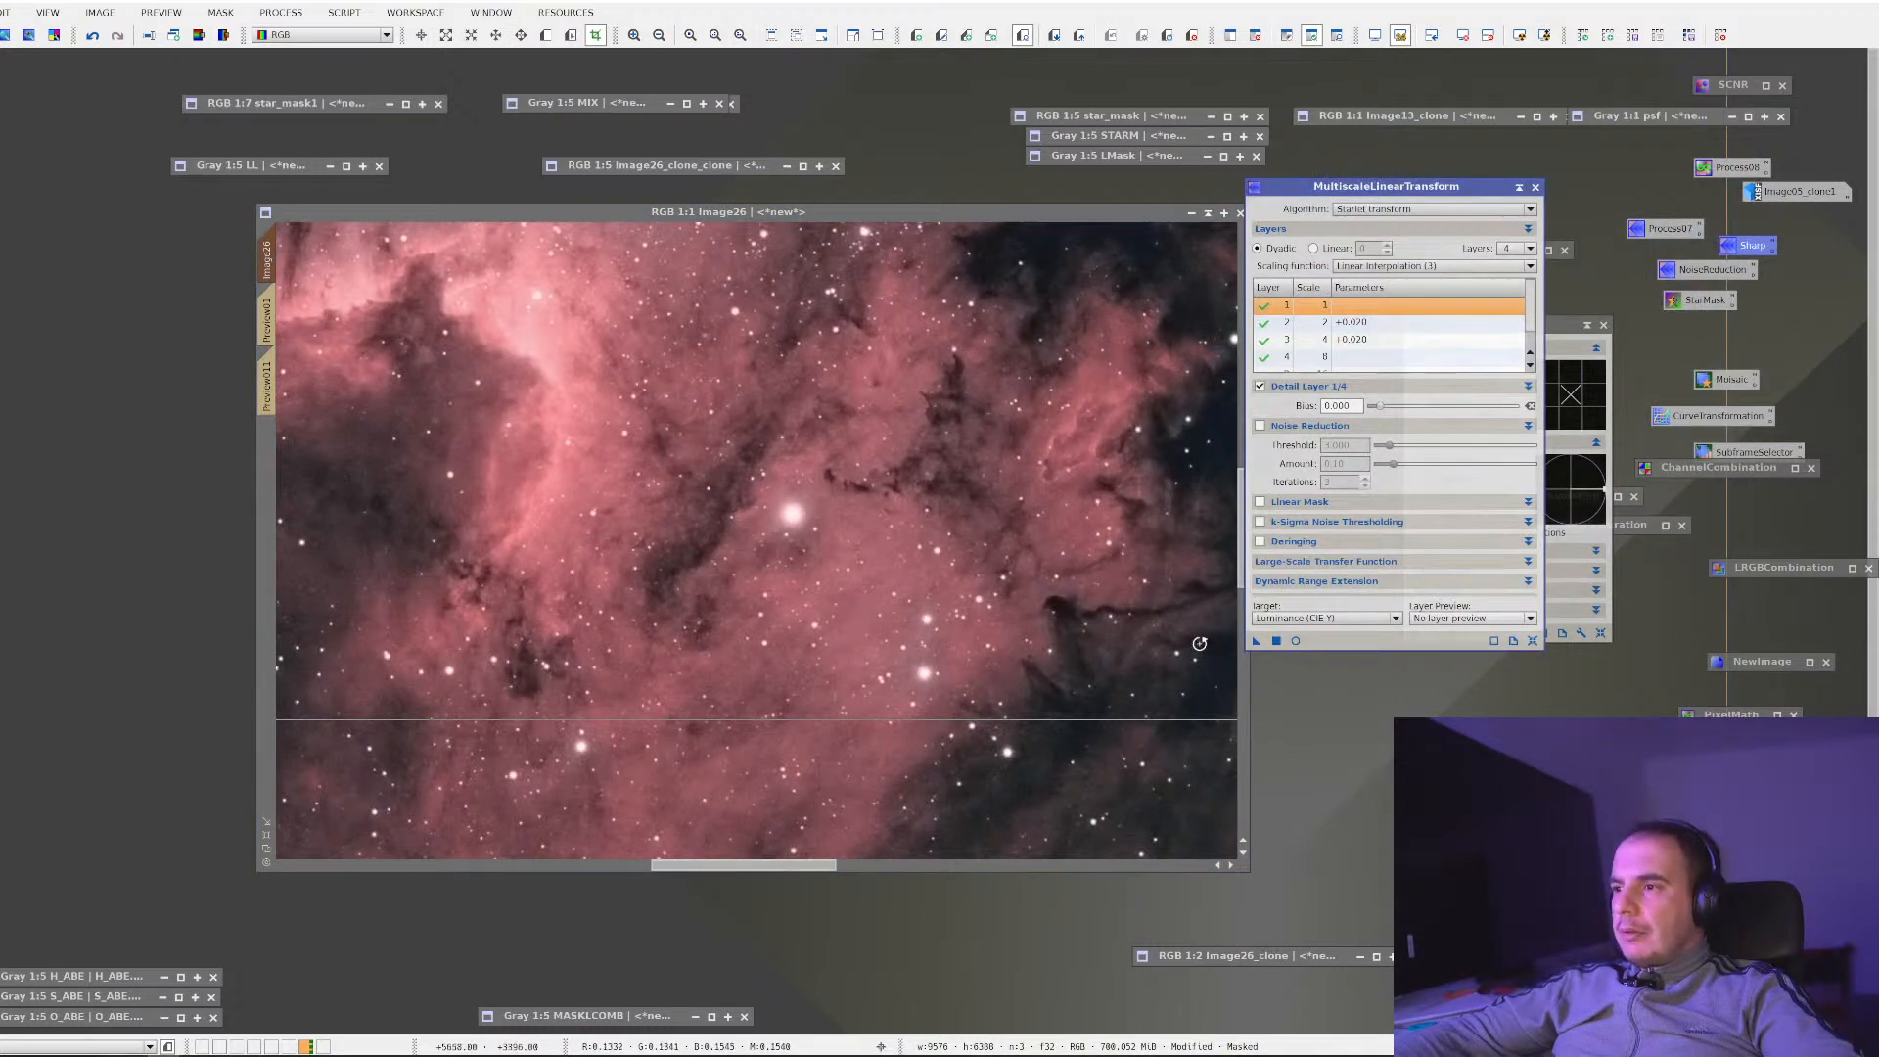
pyautogui.moveTo(975, 599); pyautogui.dragTo(1026, 538)
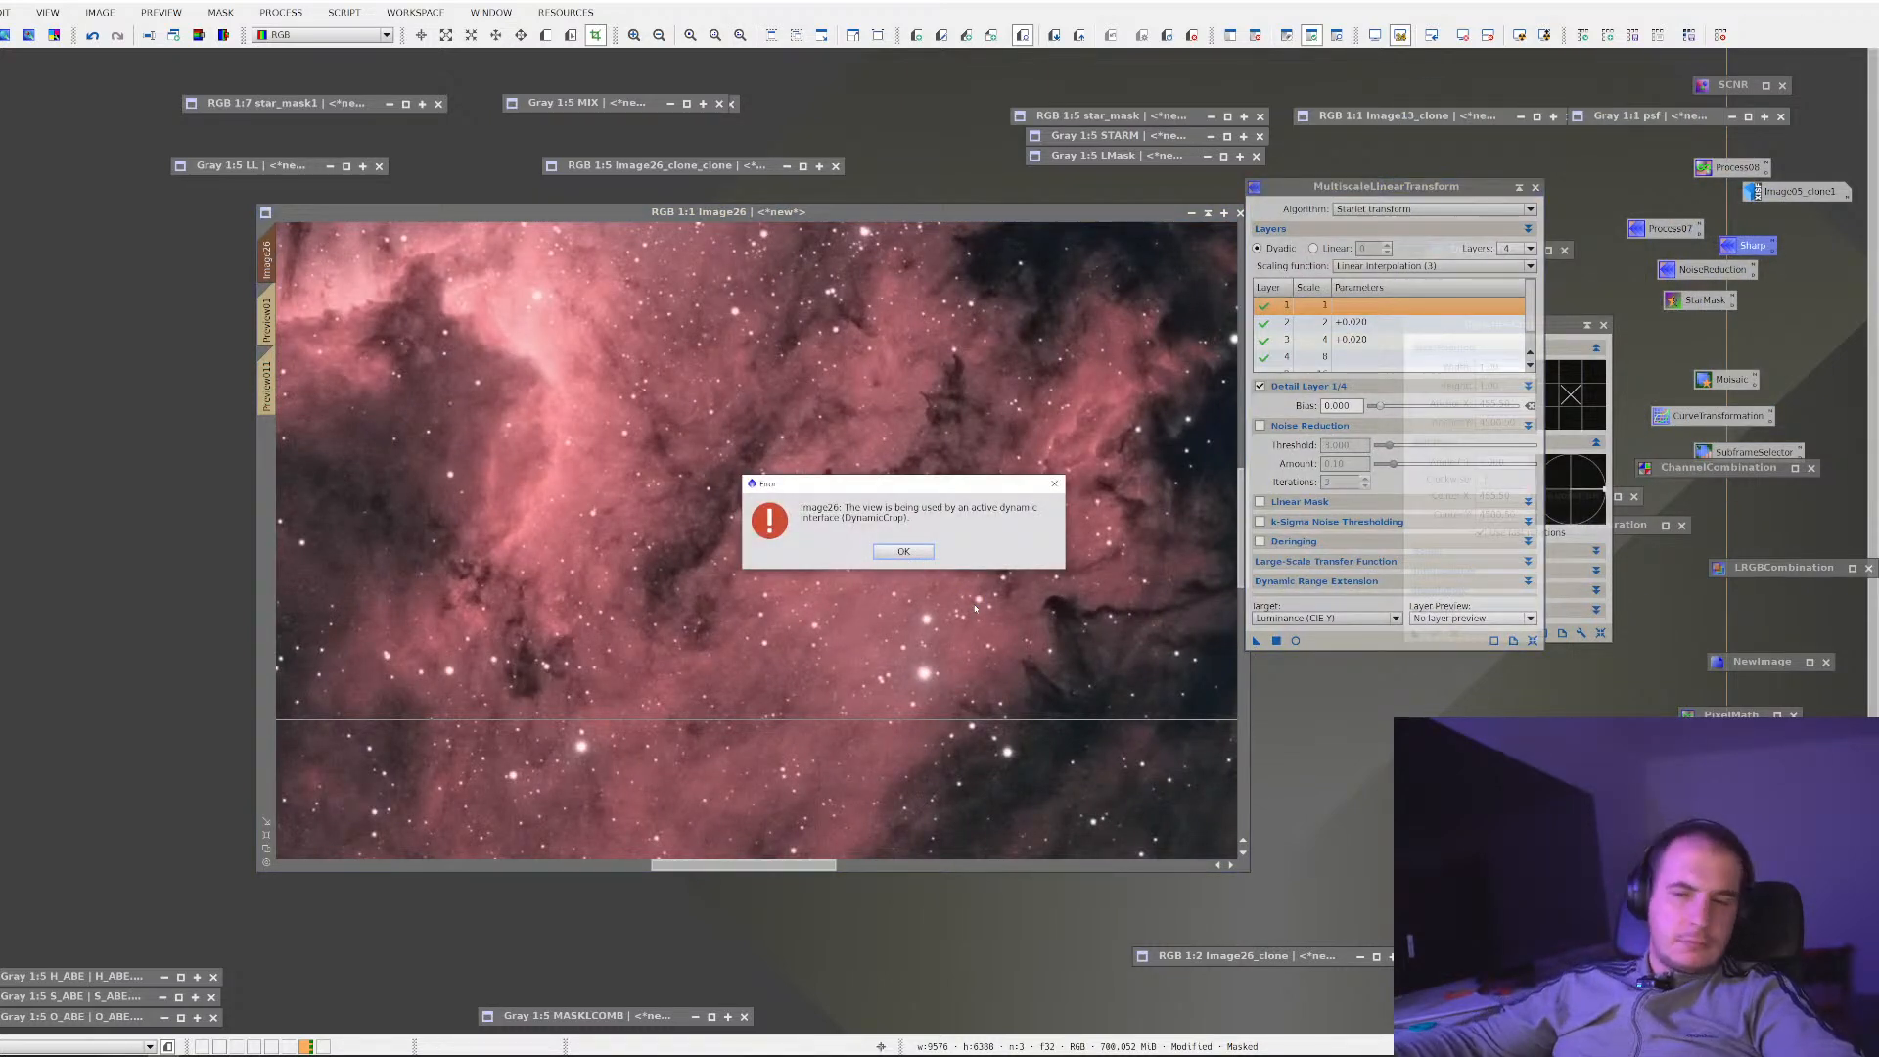
pyautogui.click(925, 551)
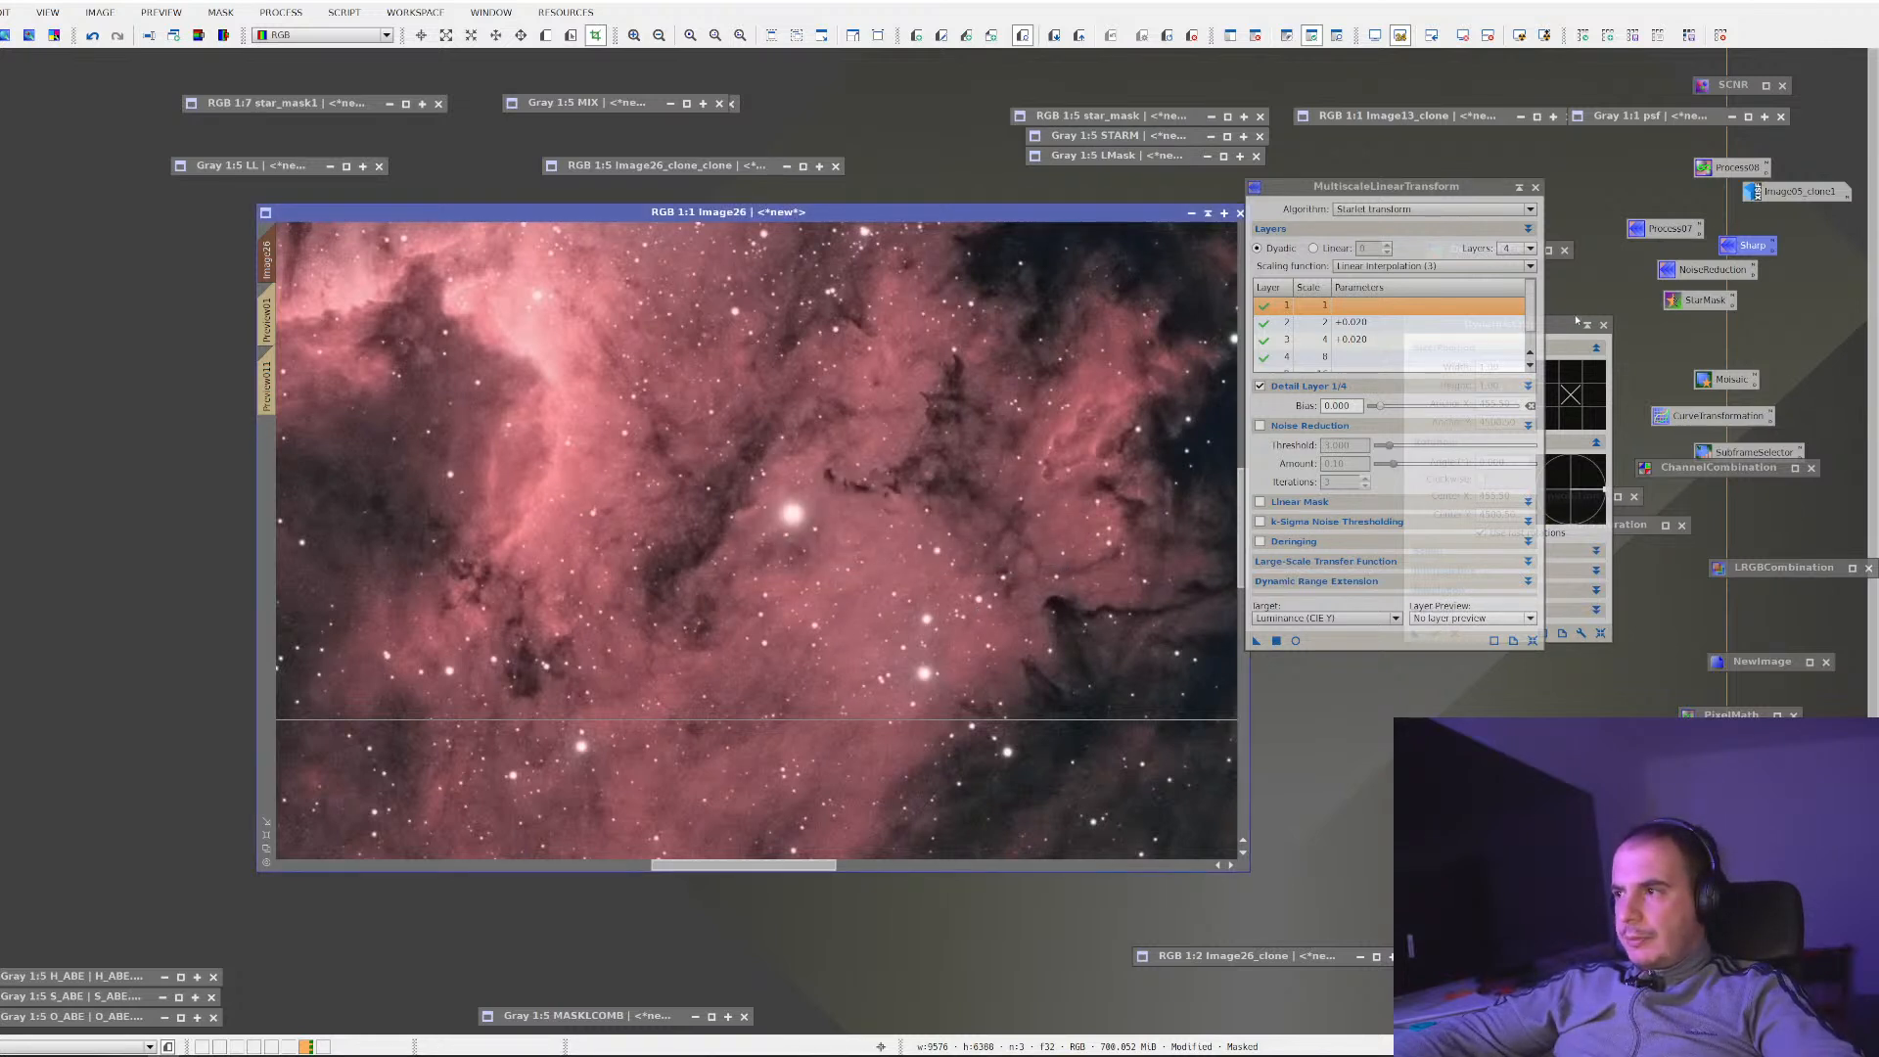
pyautogui.click(875, 550)
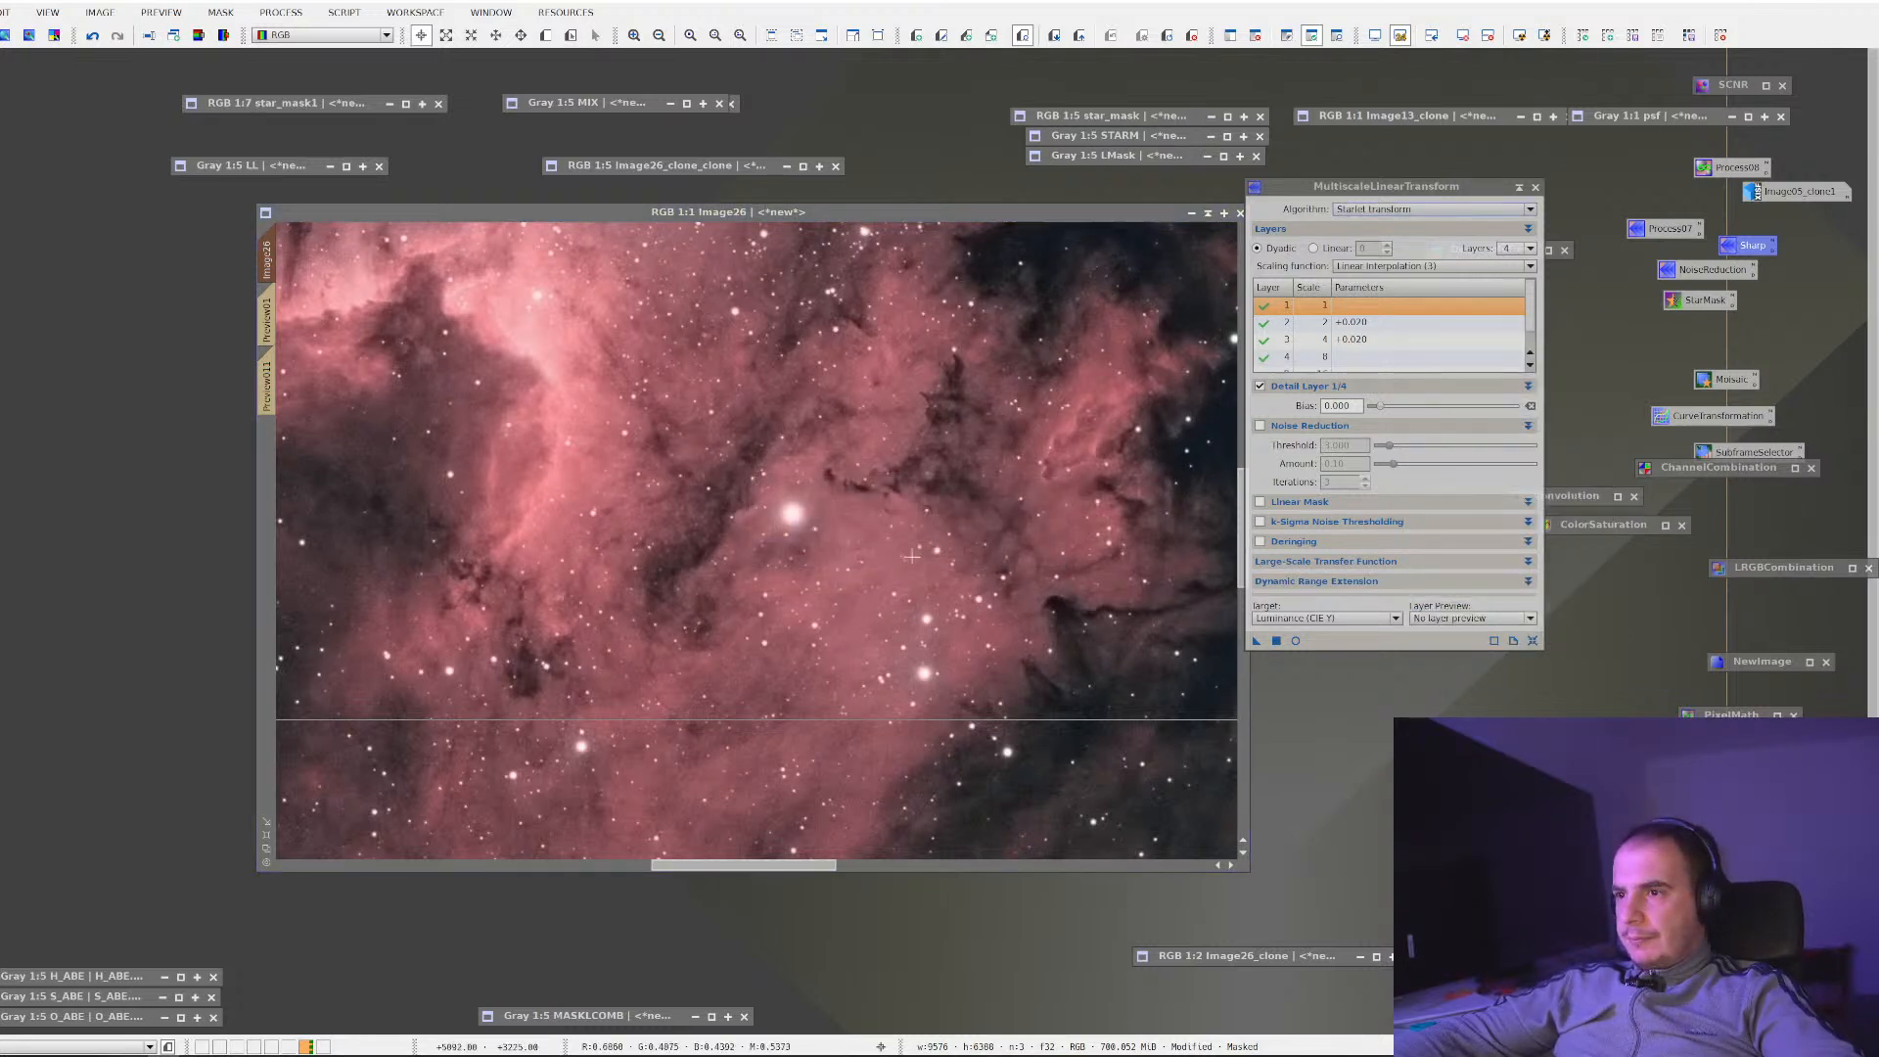
pyautogui.moveTo(1257, 641); pyautogui.dragTo(938, 536)
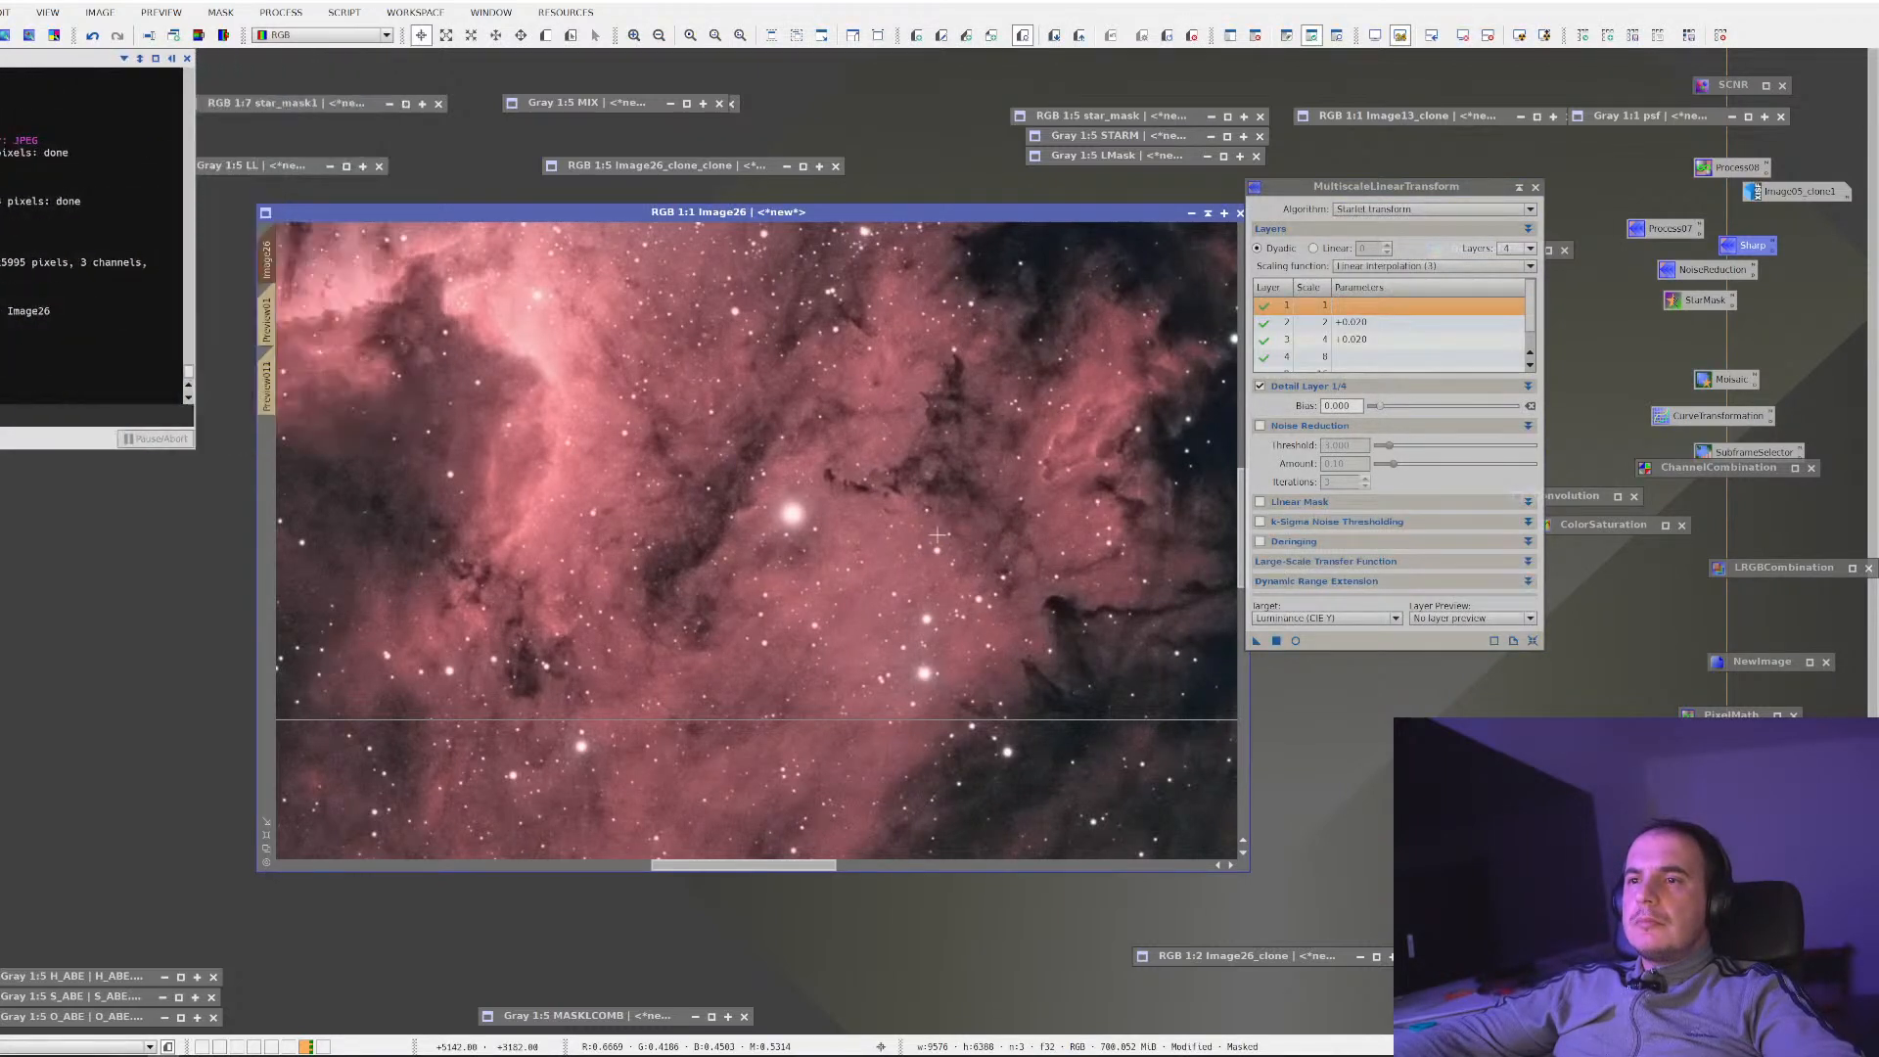
# Inspect the nebula core close up, undo the MultiscaleLinearTransform sharpening, and compare the image at several zoom levels
pyautogui.moveTo(475, 371); pyautogui.dragTo(797, 570)
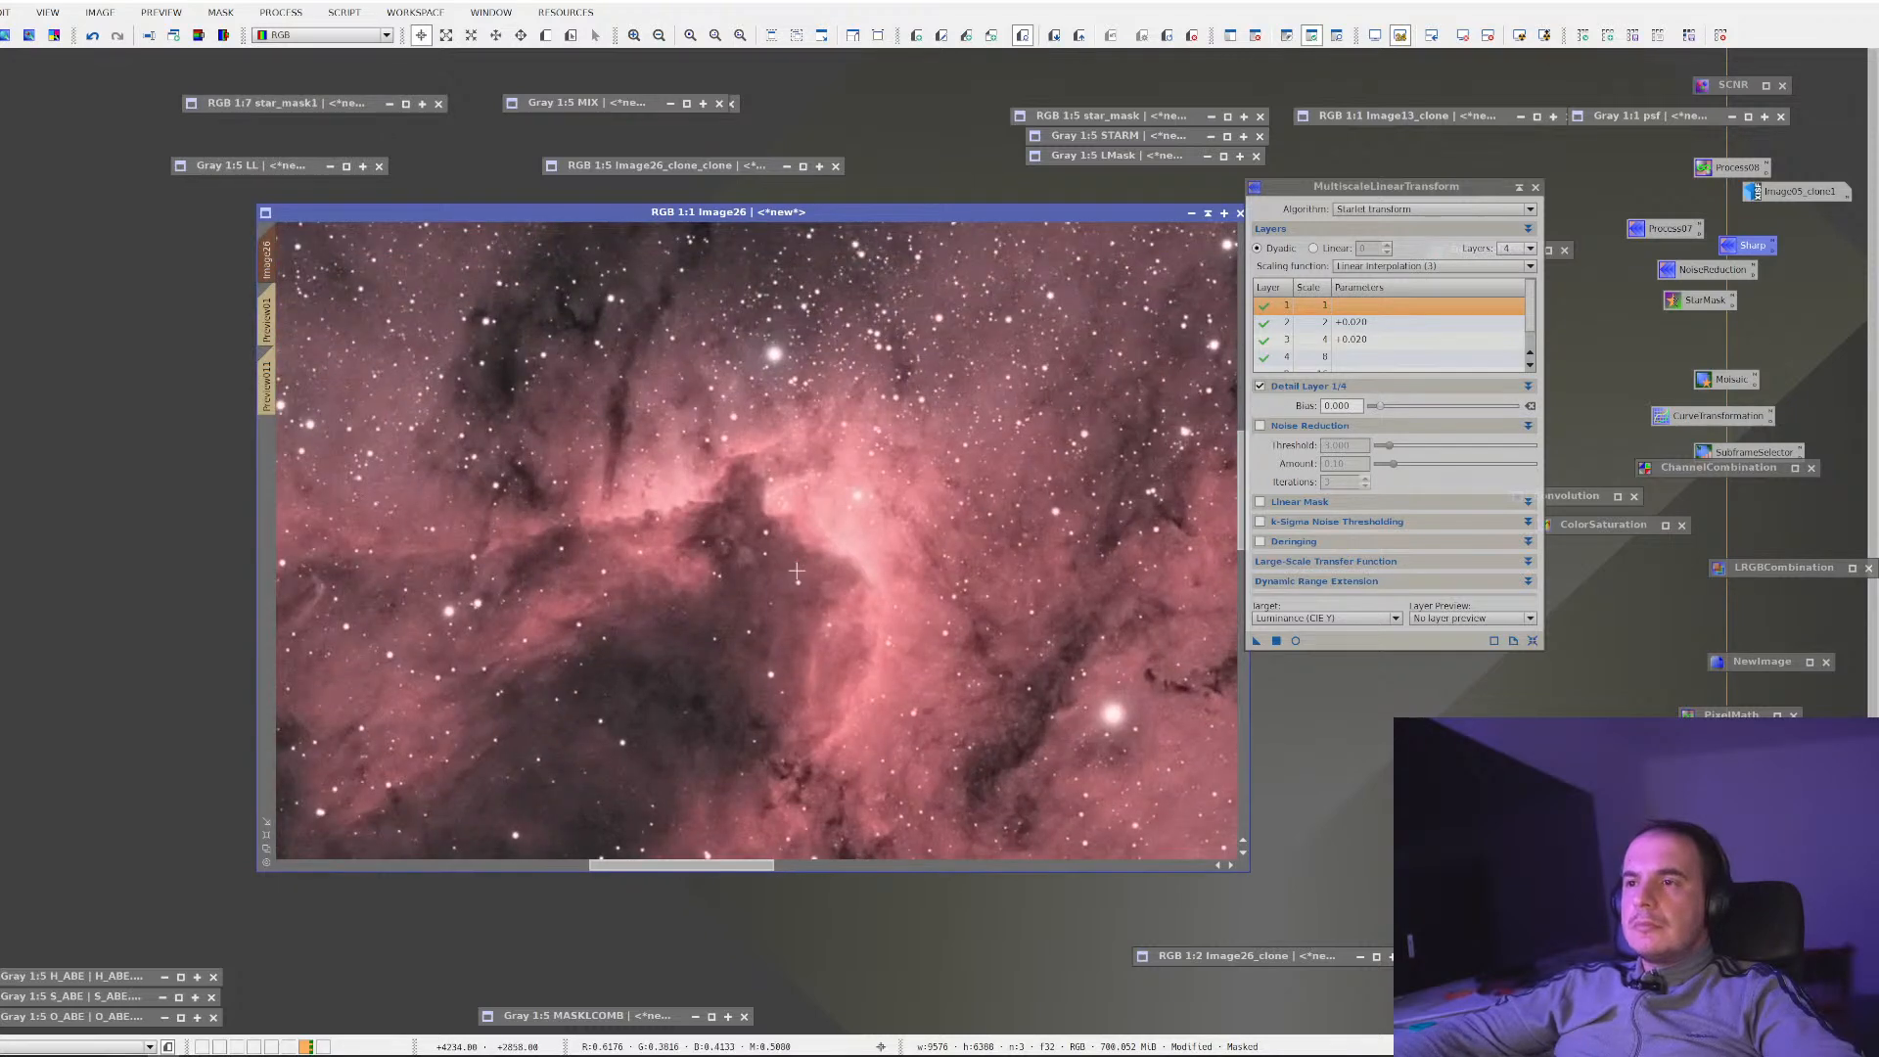
pyautogui.scroll(1, 796, 570)
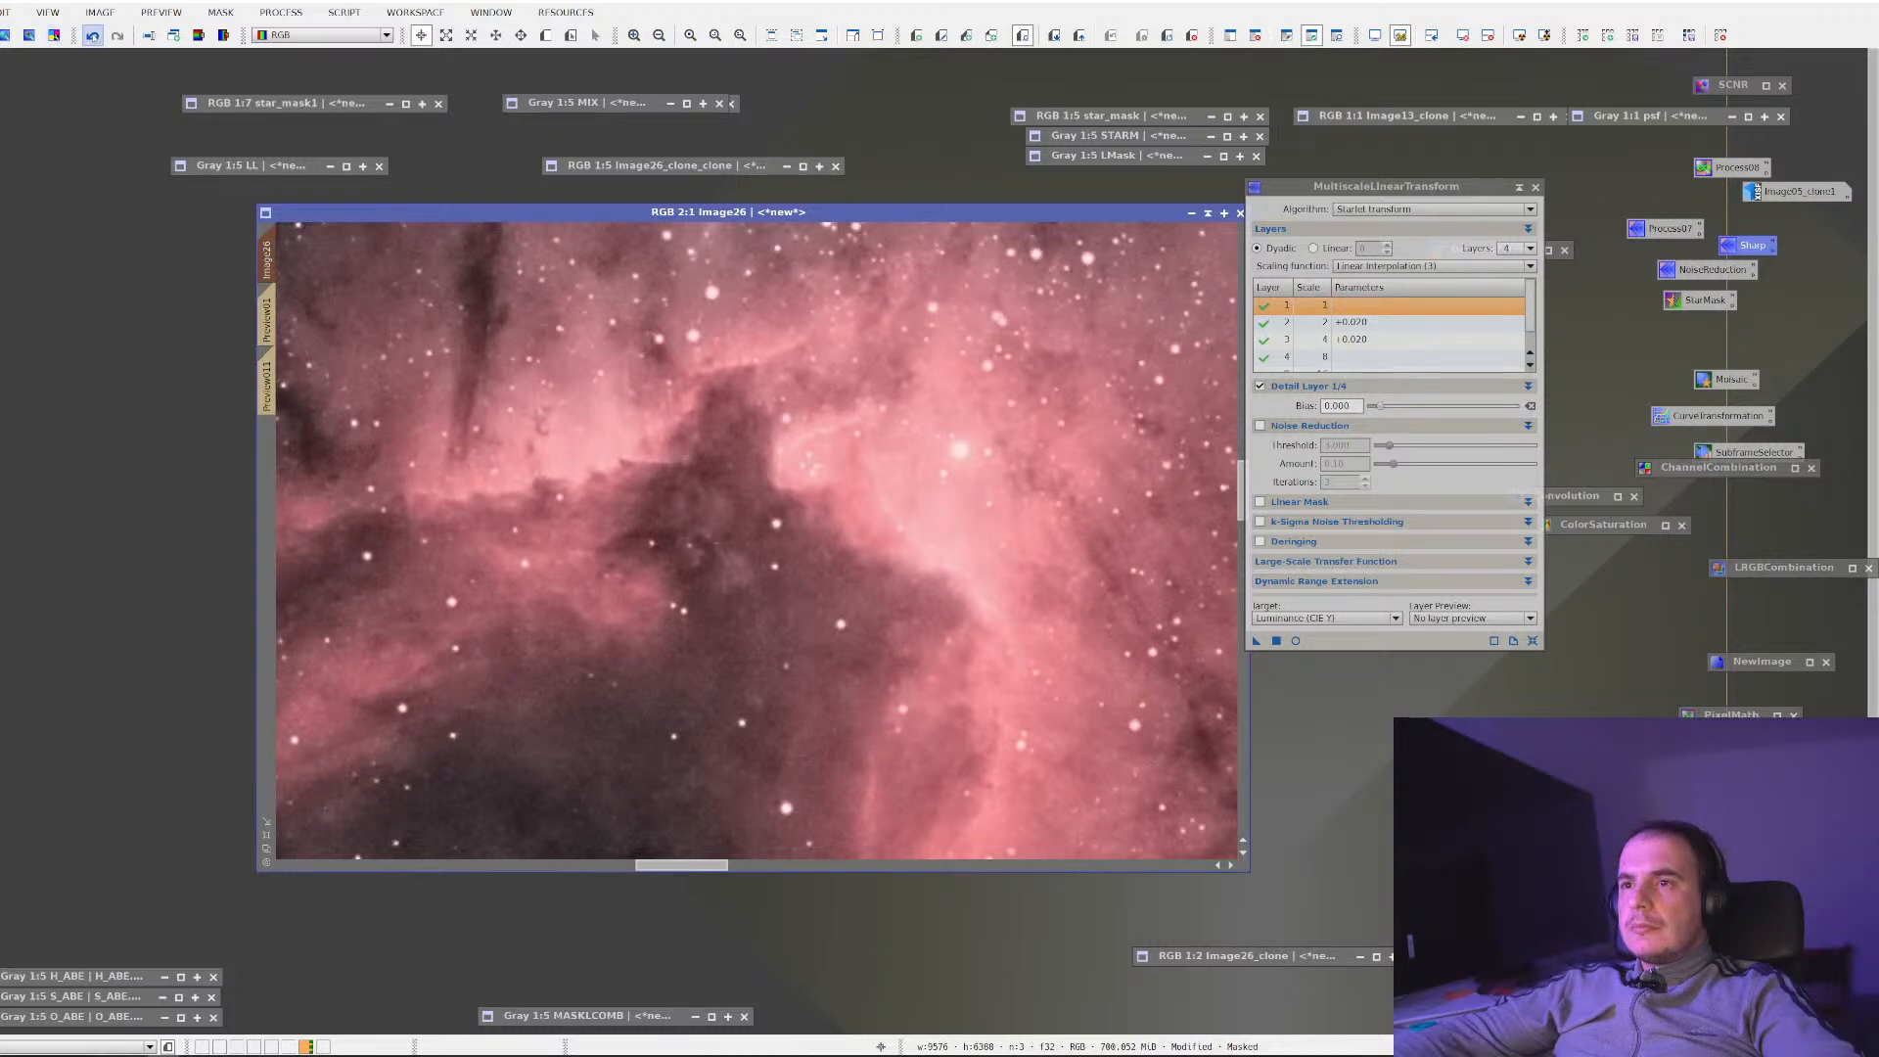
pyautogui.click(92, 36)
pyautogui.scroll(-2, 692, 551)
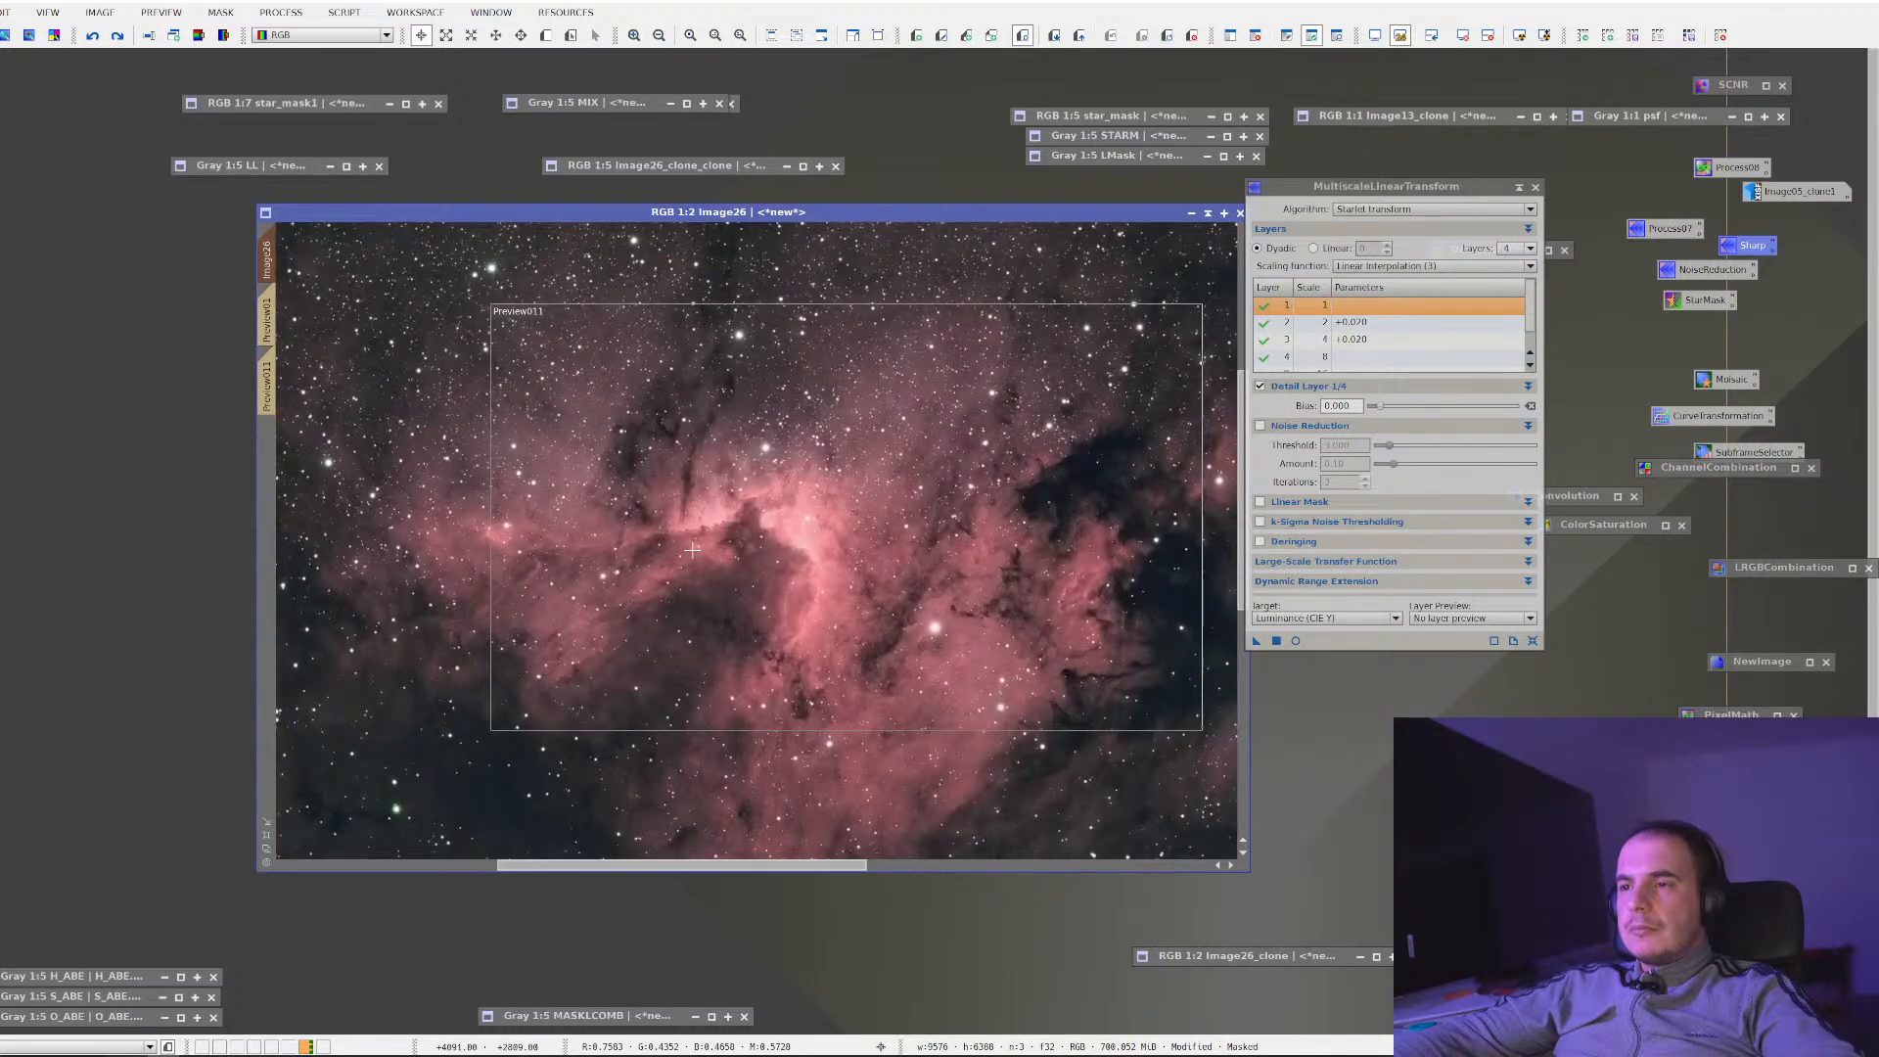
pyautogui.scroll(2, 692, 551)
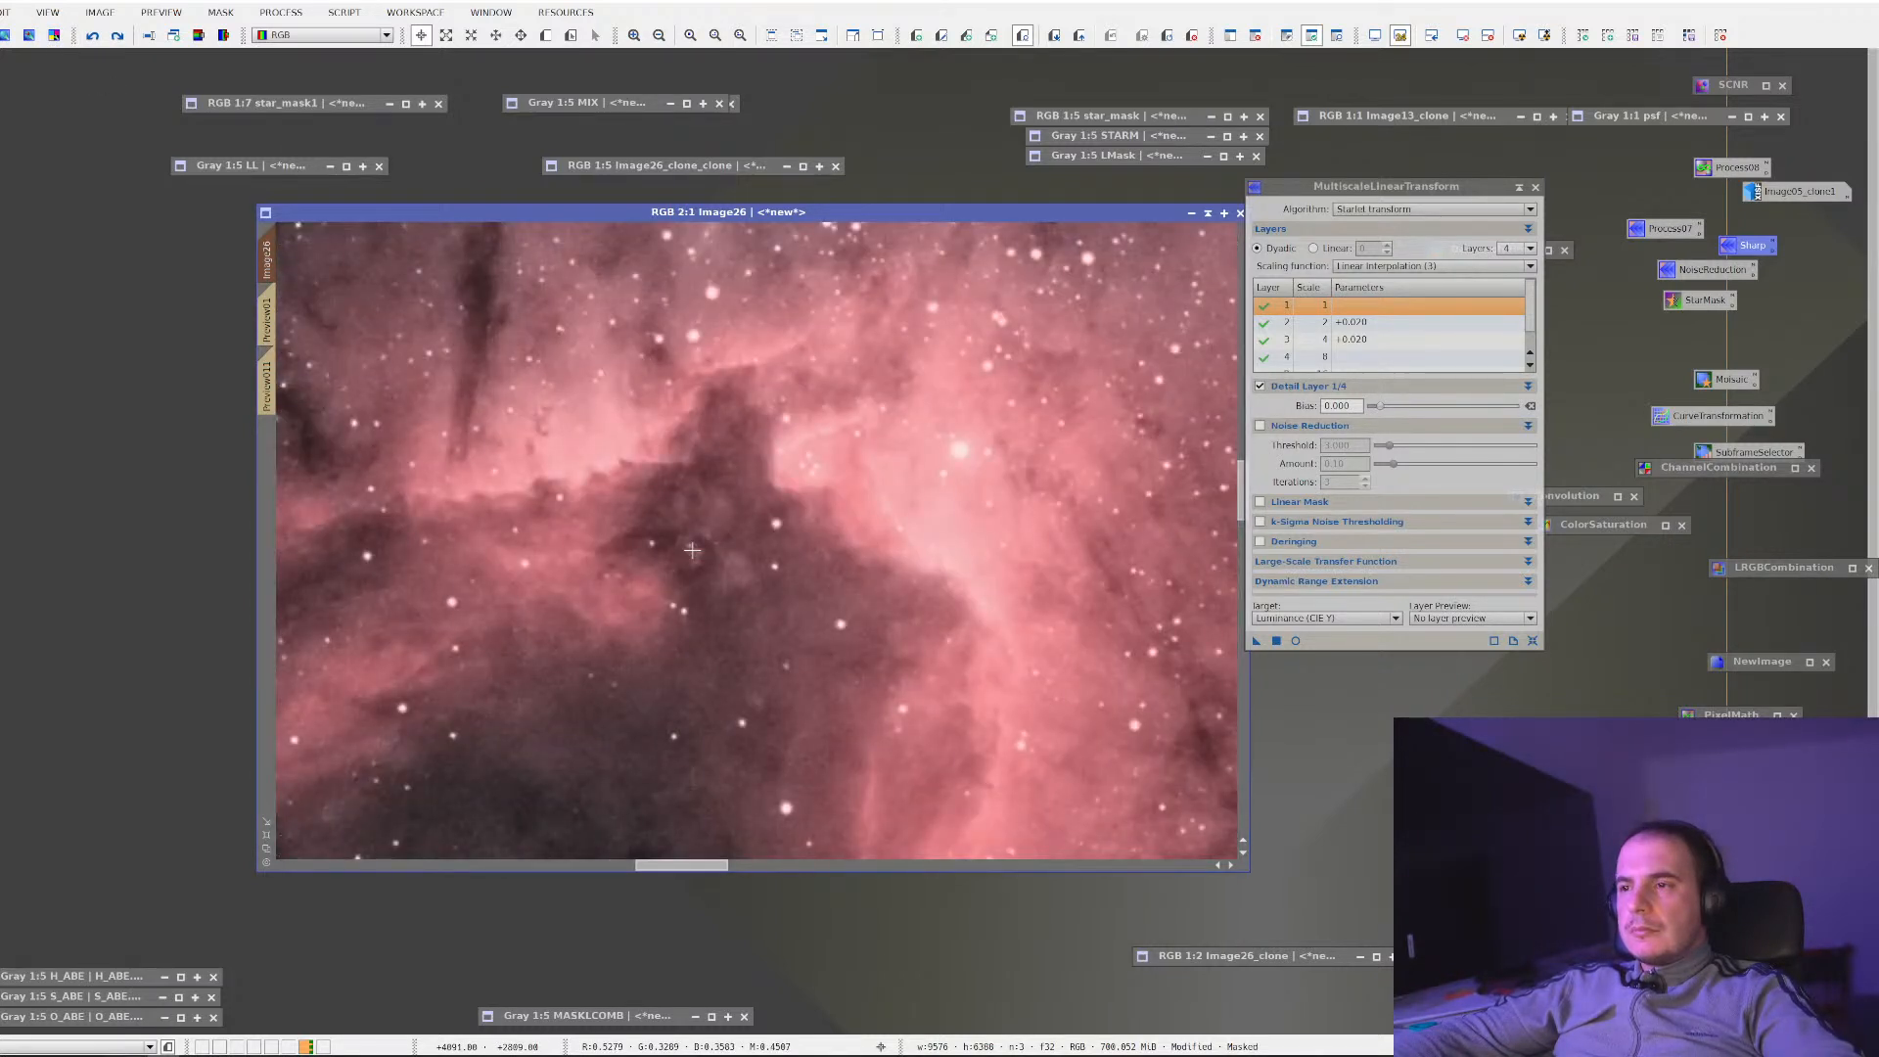
pyautogui.scroll(-5, 692, 552)
pyautogui.scroll(-1, 692, 551)
pyautogui.scroll(1, 692, 551)
pyautogui.scroll(-1, 692, 551)
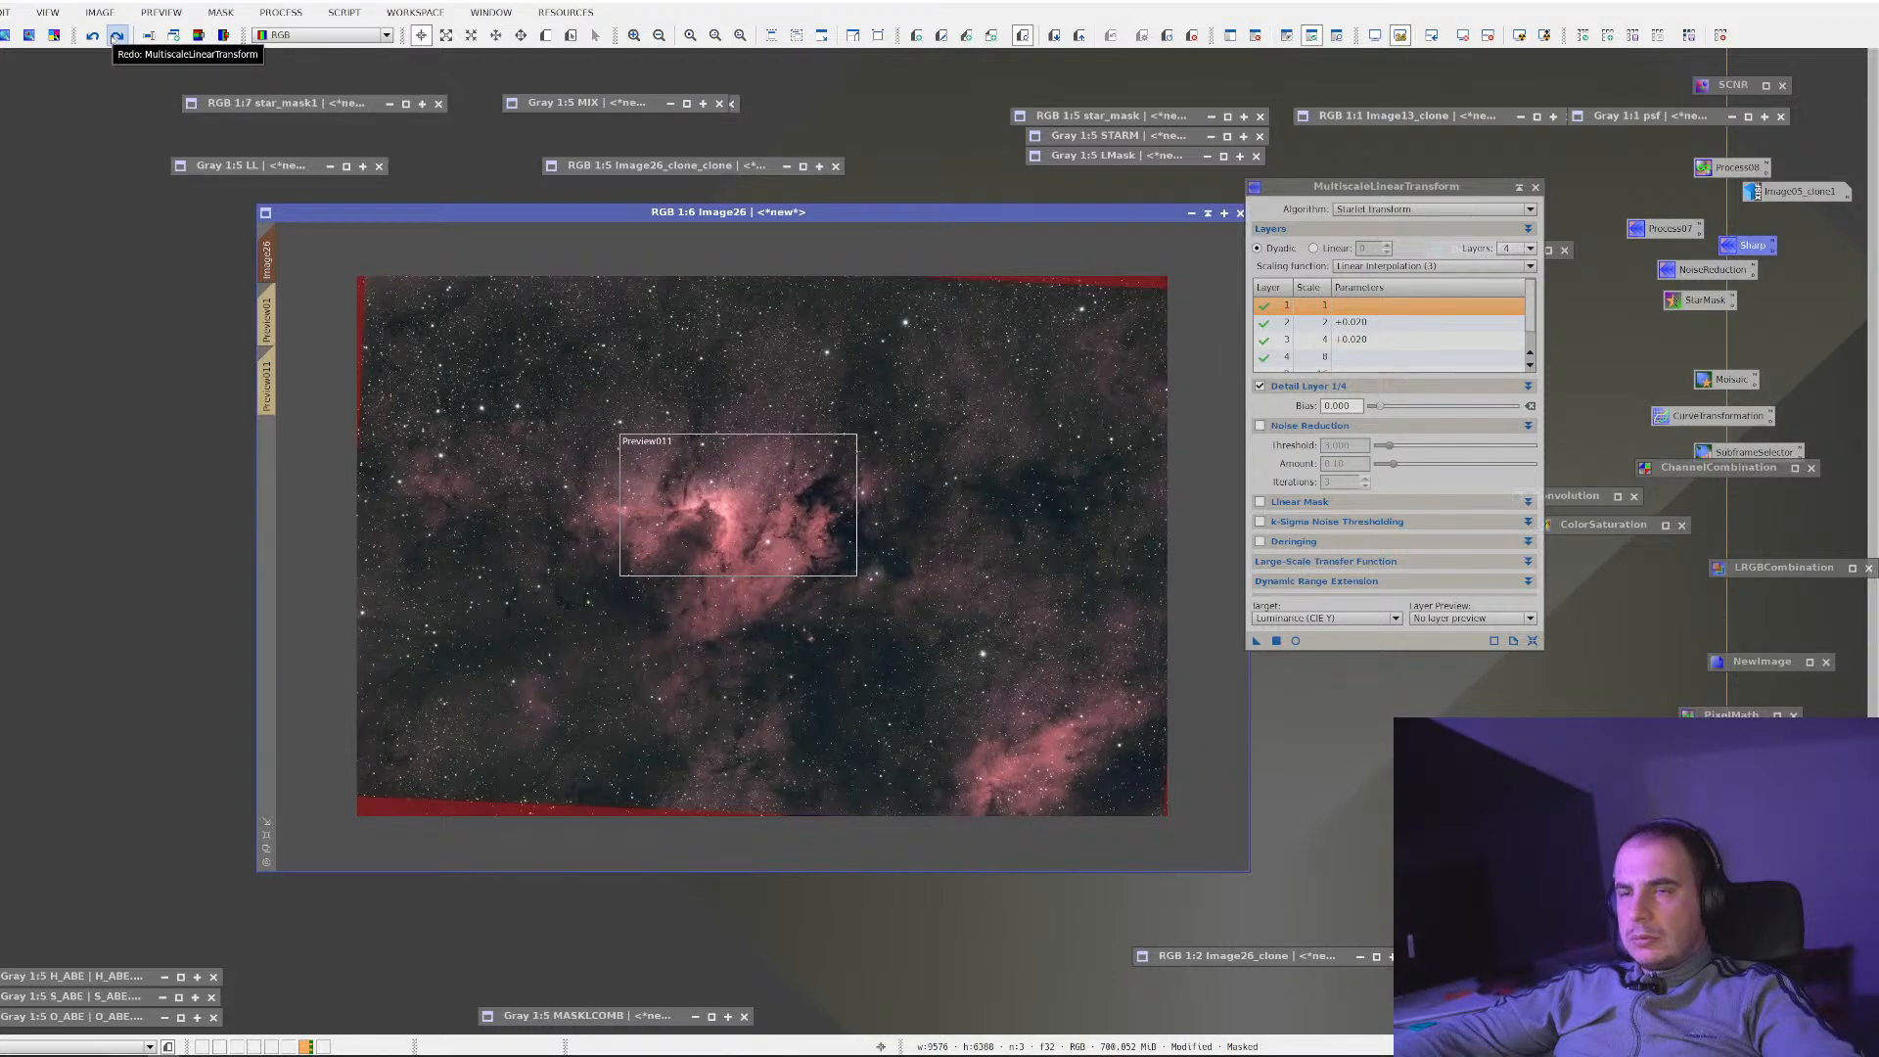
# Frame Image26 with DynamicCrop inside the red borders and rotate the crop frame about 1.94° clockwise
pyautogui.click(99, 11)
pyautogui.click(227, 14)
pyautogui.click(281, 12)
pyautogui.moveTo(323, 35)
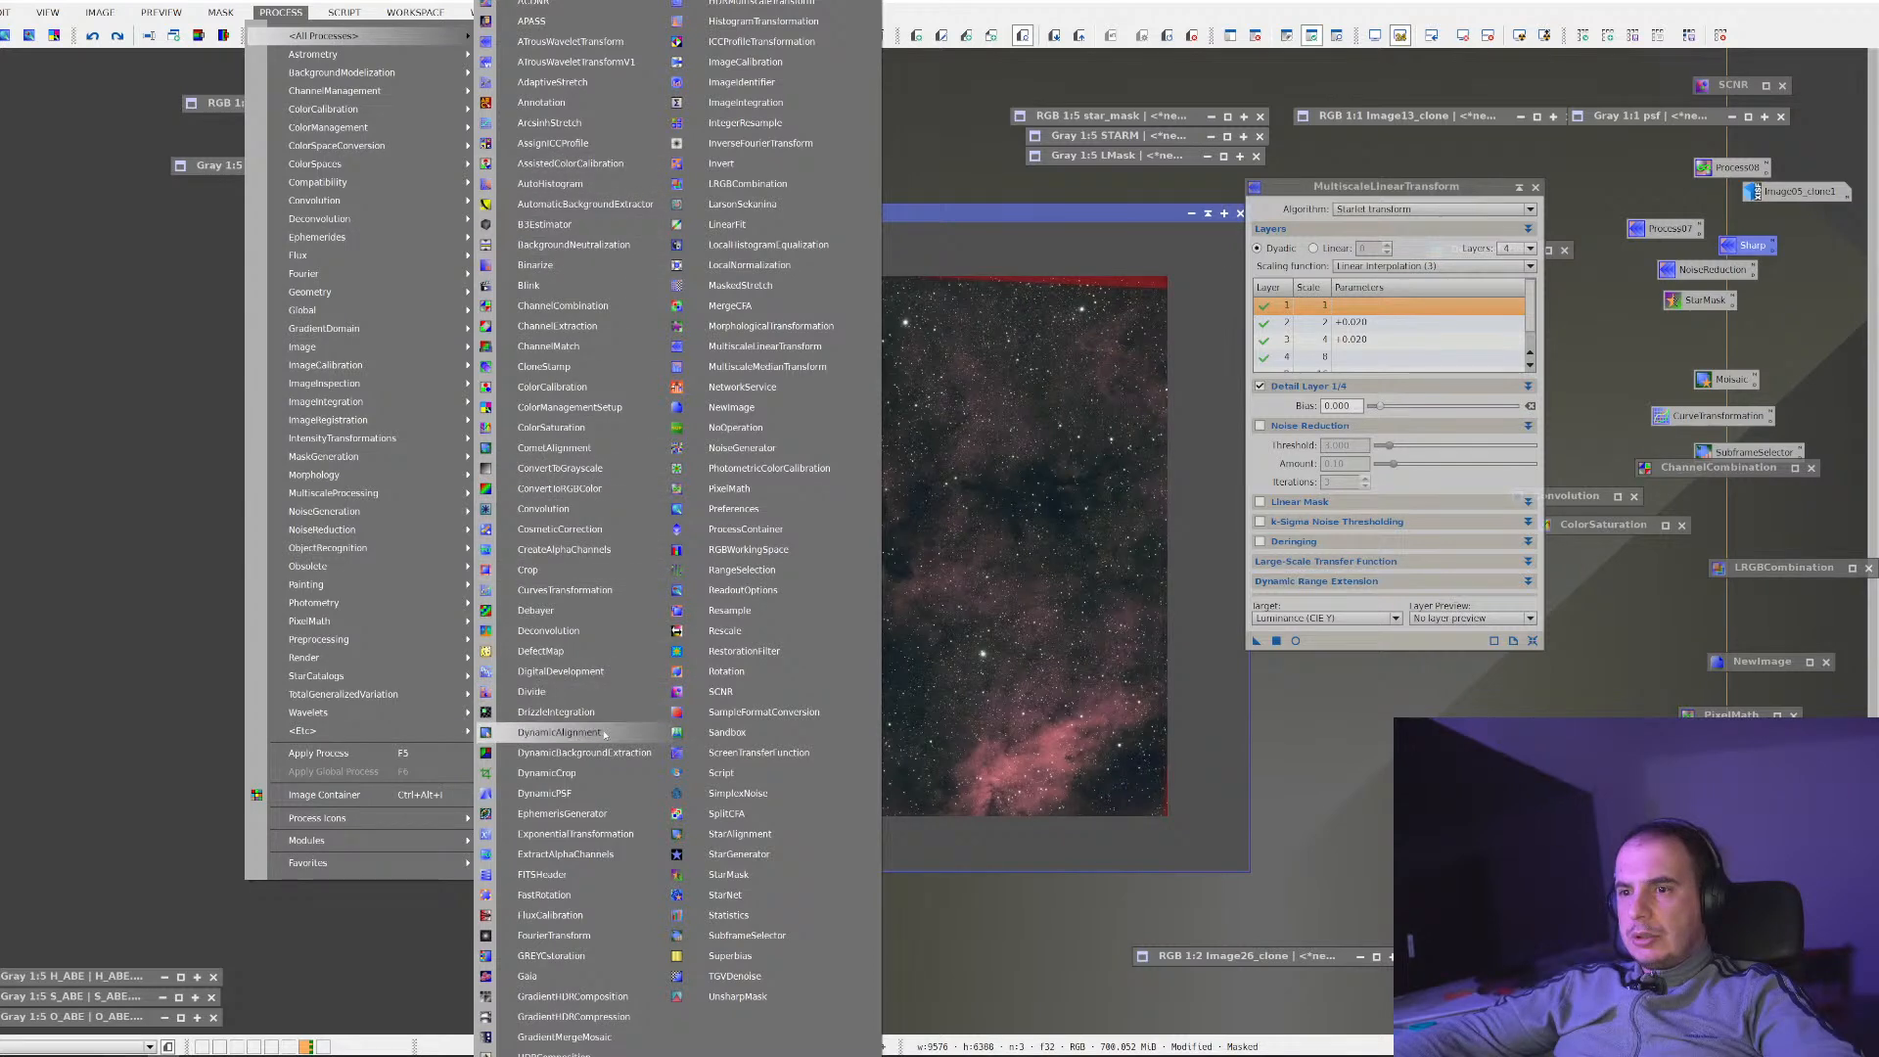
pyautogui.click(588, 773)
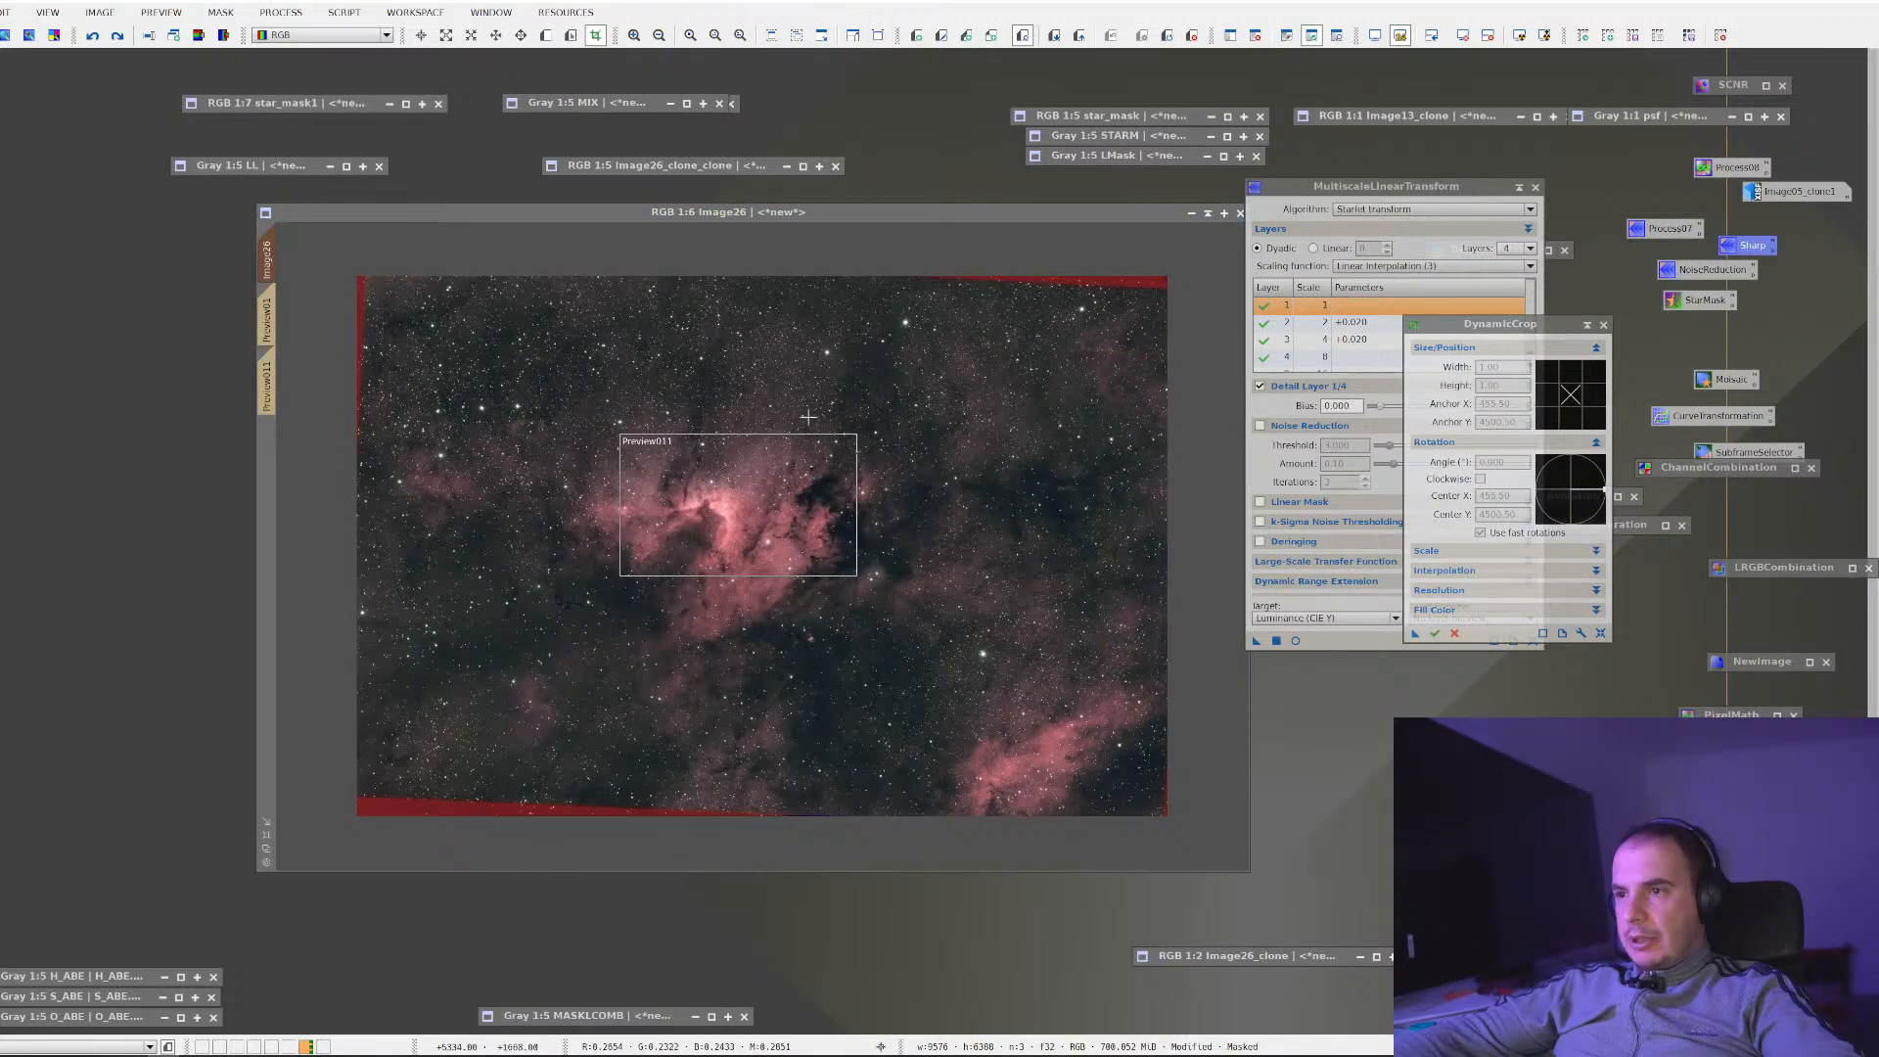
pyautogui.moveTo(374, 287); pyautogui.dragTo(1161, 808)
pyautogui.moveTo(1197, 613); pyautogui.dragTo(1197, 621)
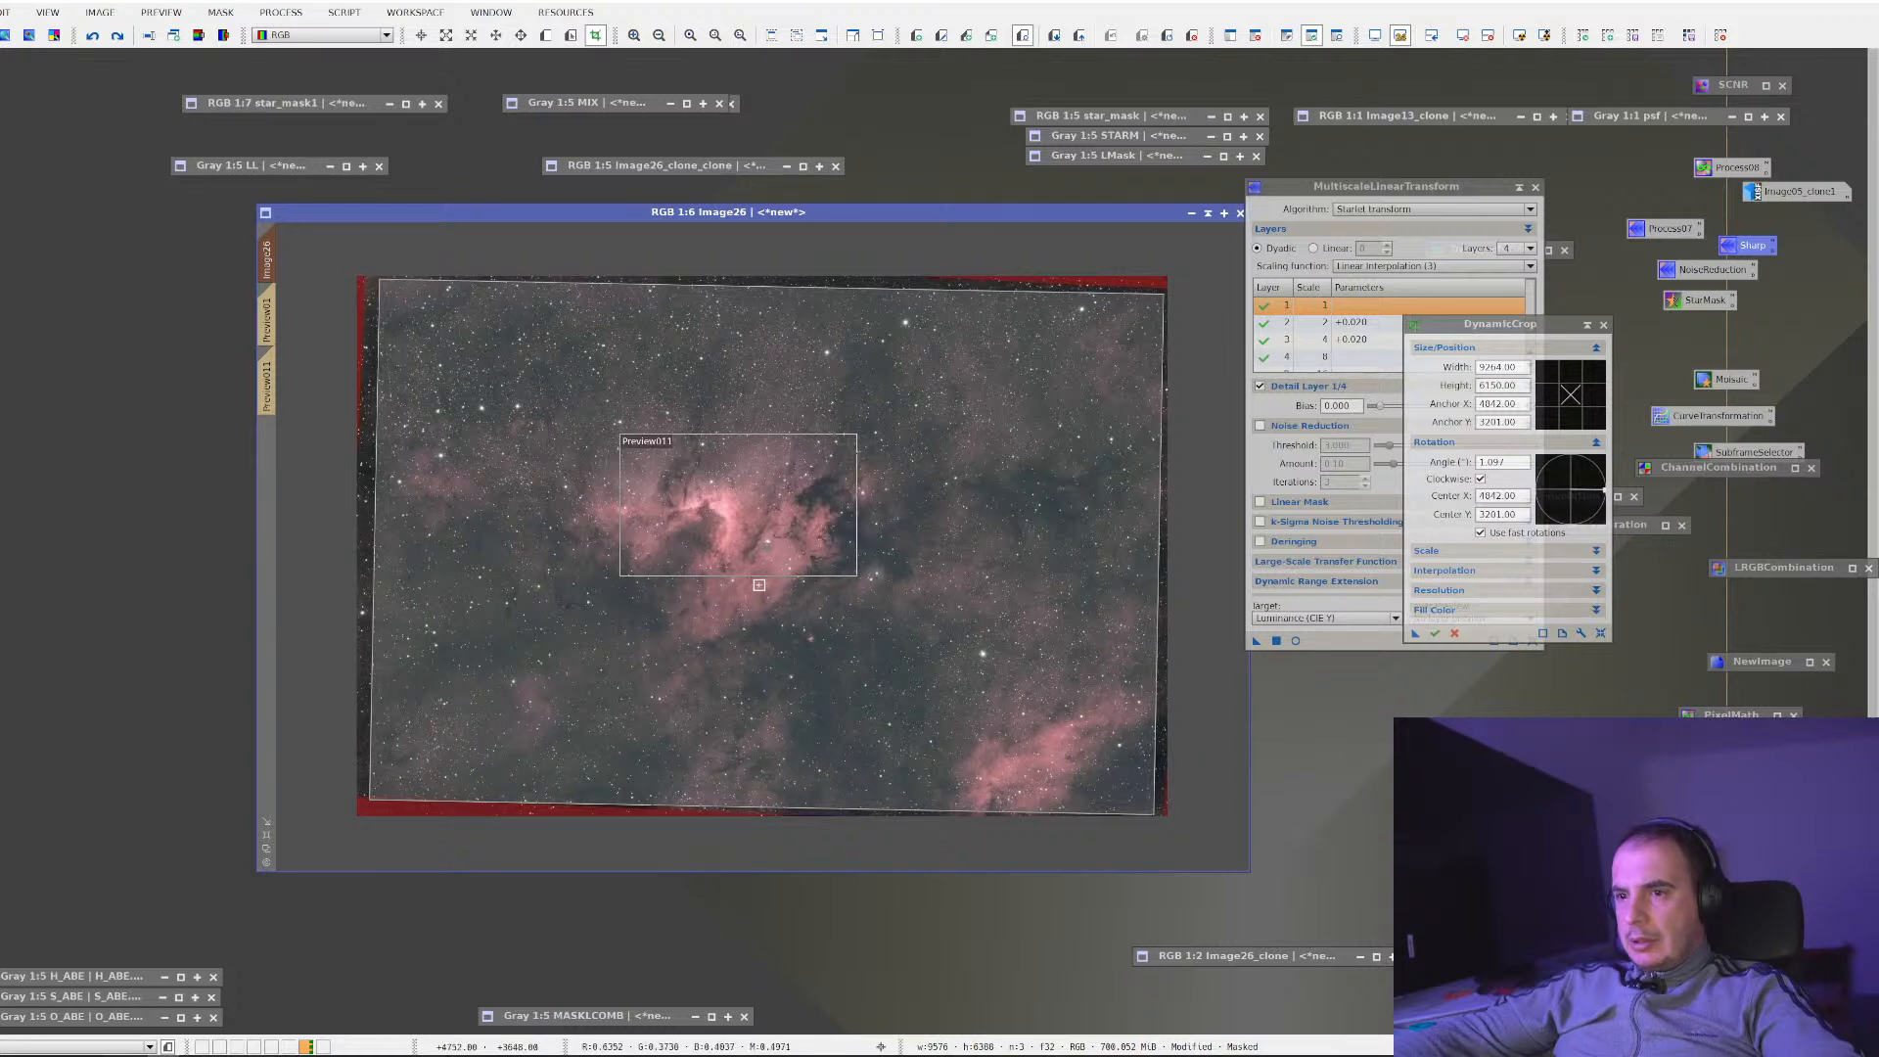
pyautogui.moveTo(1161, 687); pyautogui.dragTo(1166, 693)
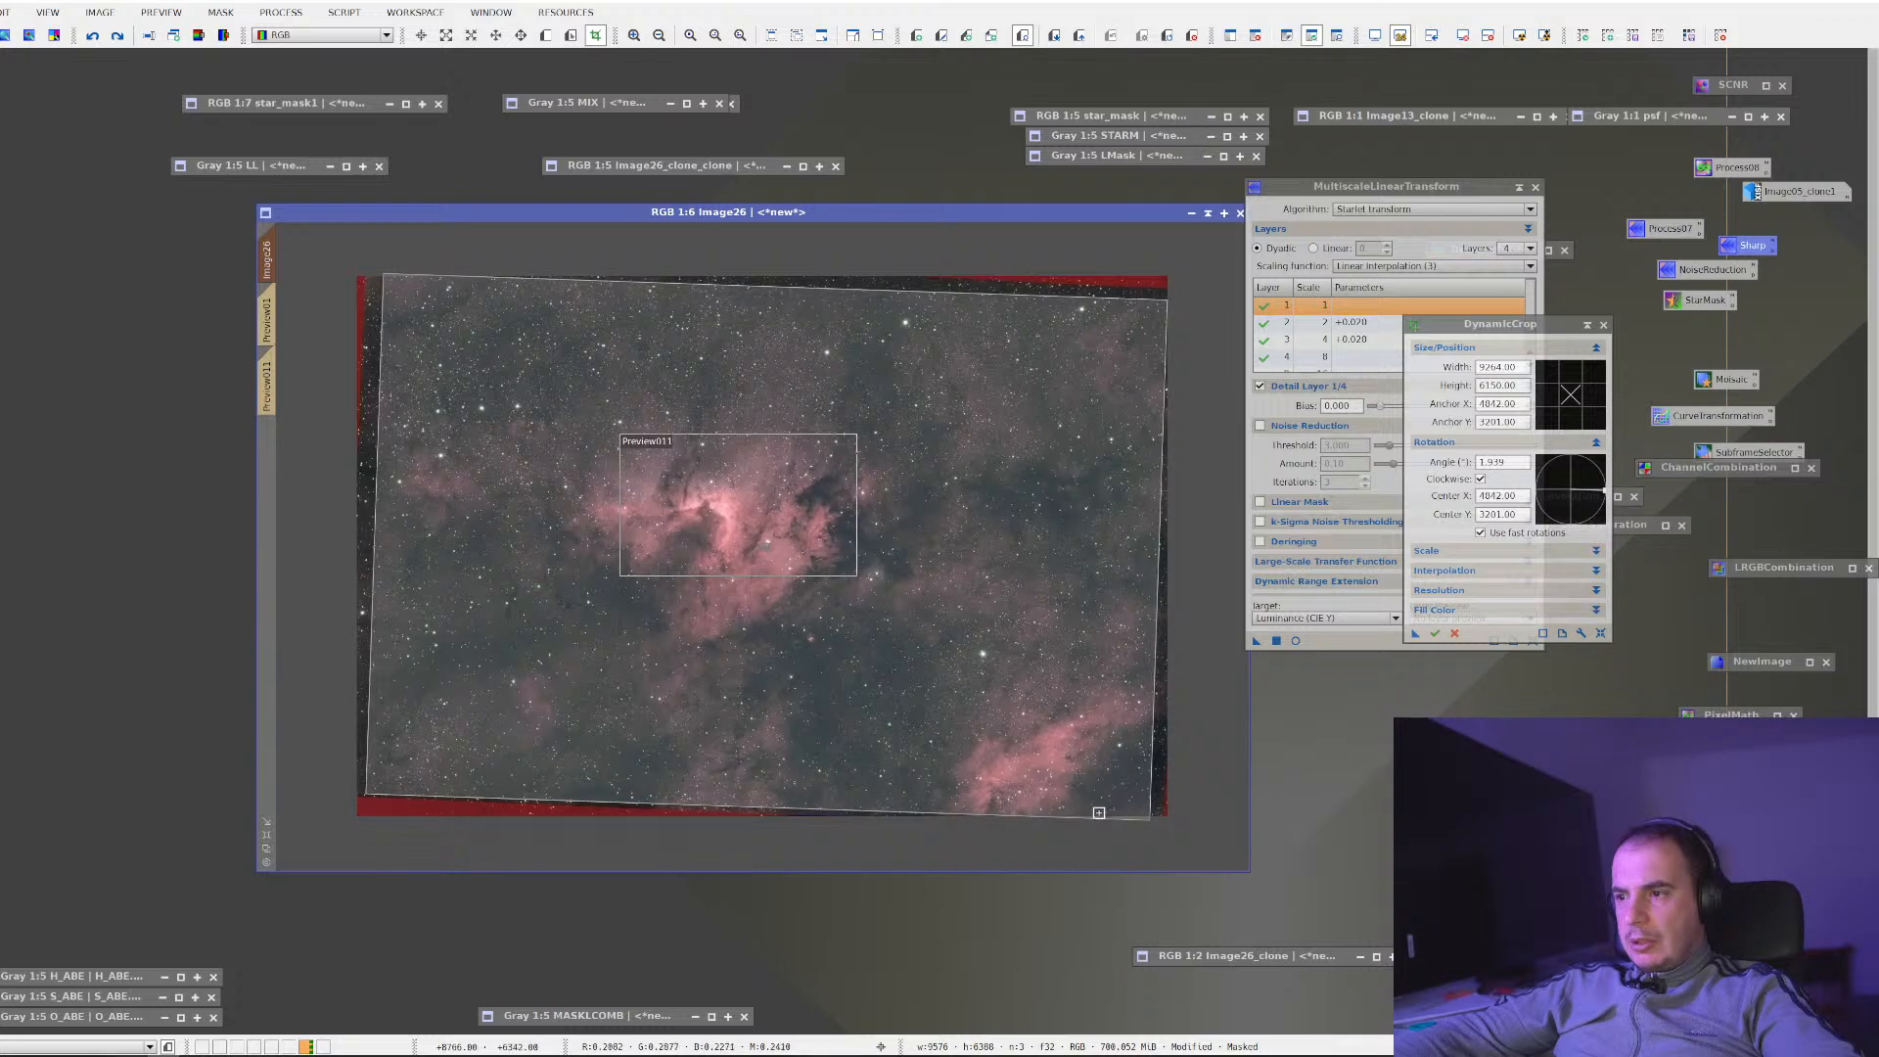
# Adjust the crop frame's edges to about 9347 × 5993 px, apply the crop despite losing previews and mask, and close DynamicCrop
pyautogui.moveTo(1092, 818); pyautogui.dragTo(1092, 811)
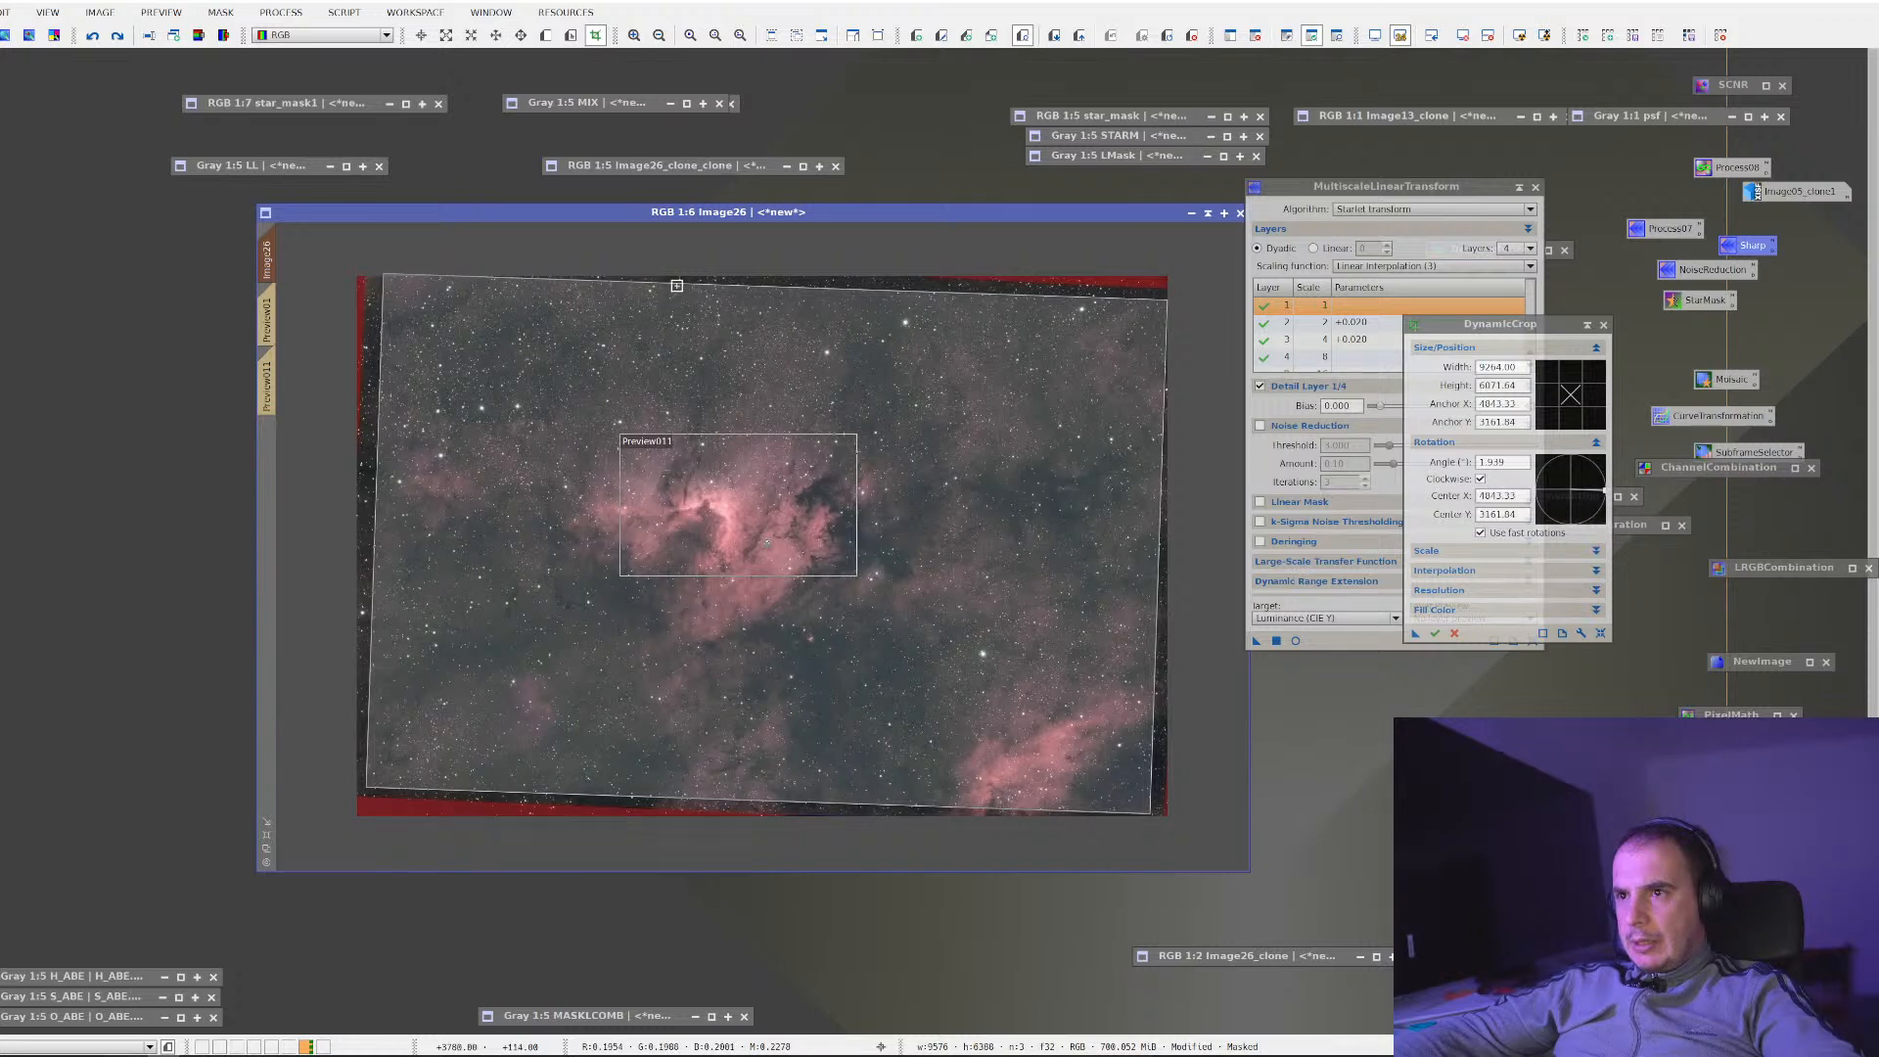
pyautogui.moveTo(678, 283); pyautogui.dragTo(677, 290)
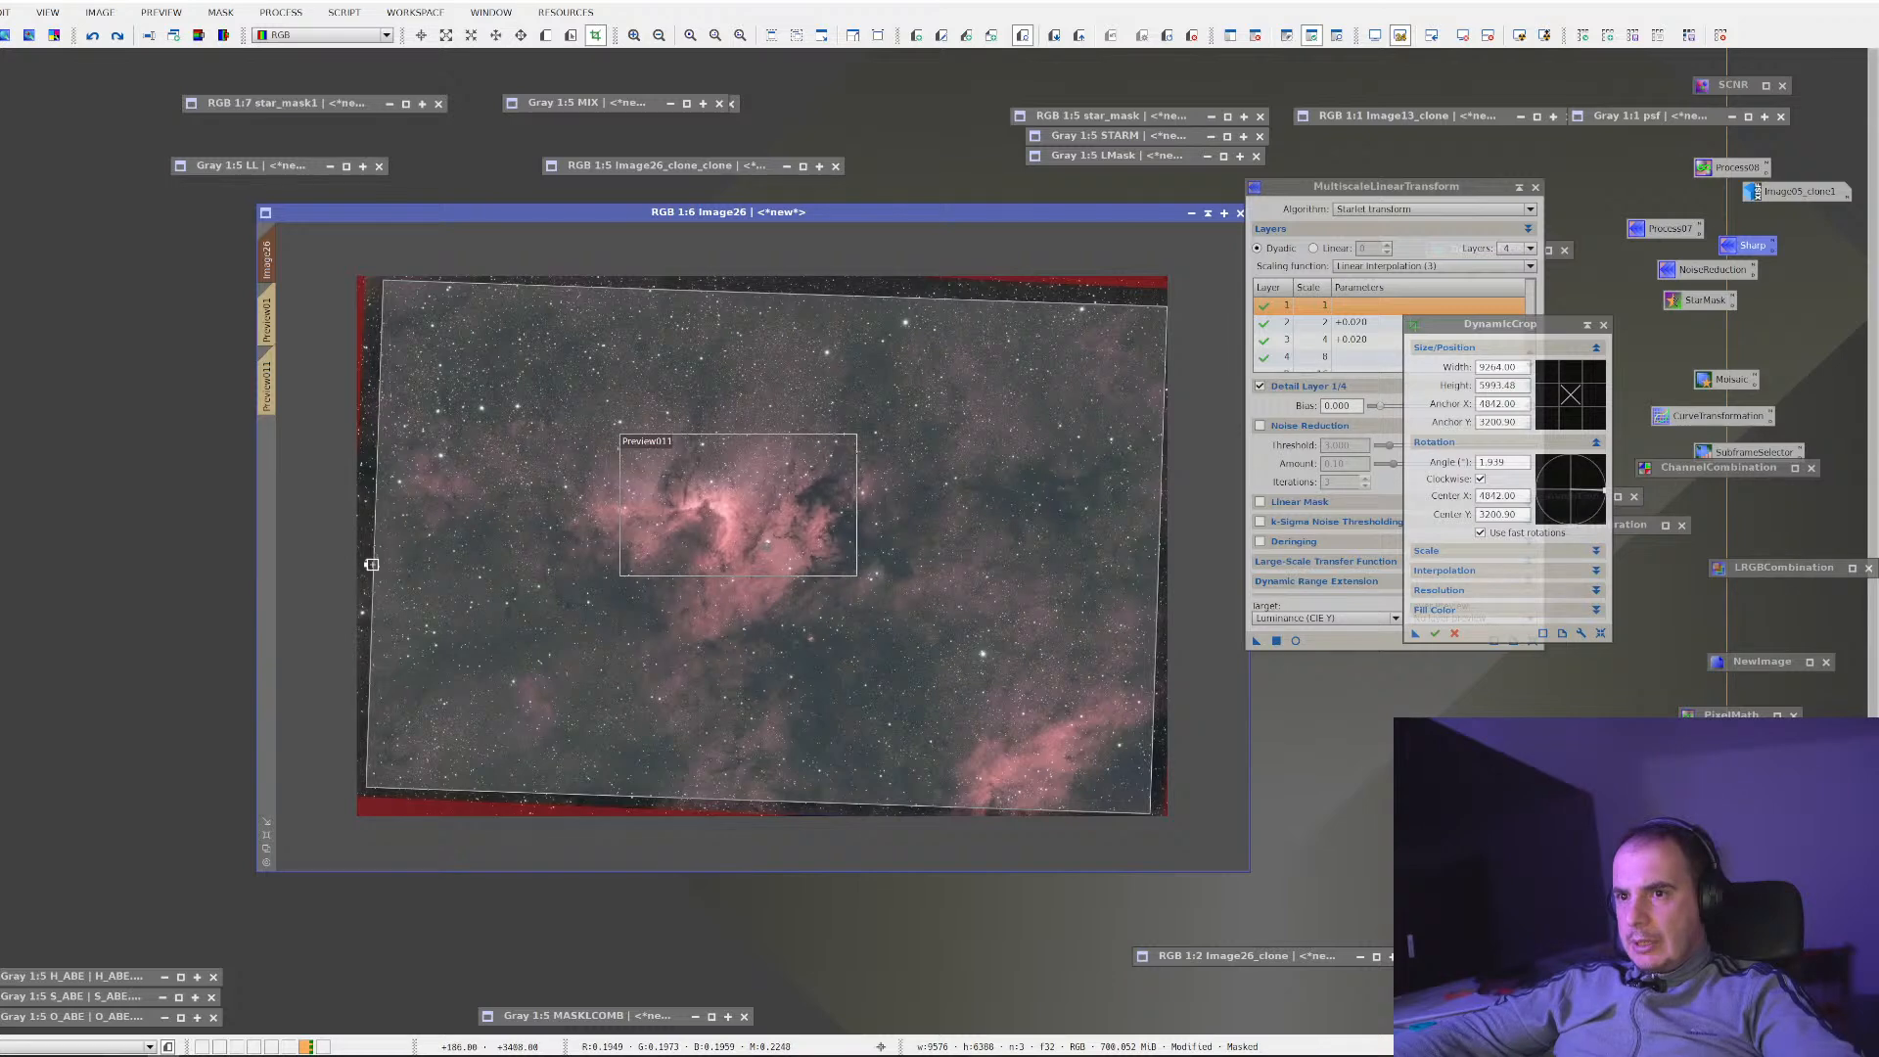
pyautogui.moveTo(371, 565); pyautogui.dragTo(365, 567)
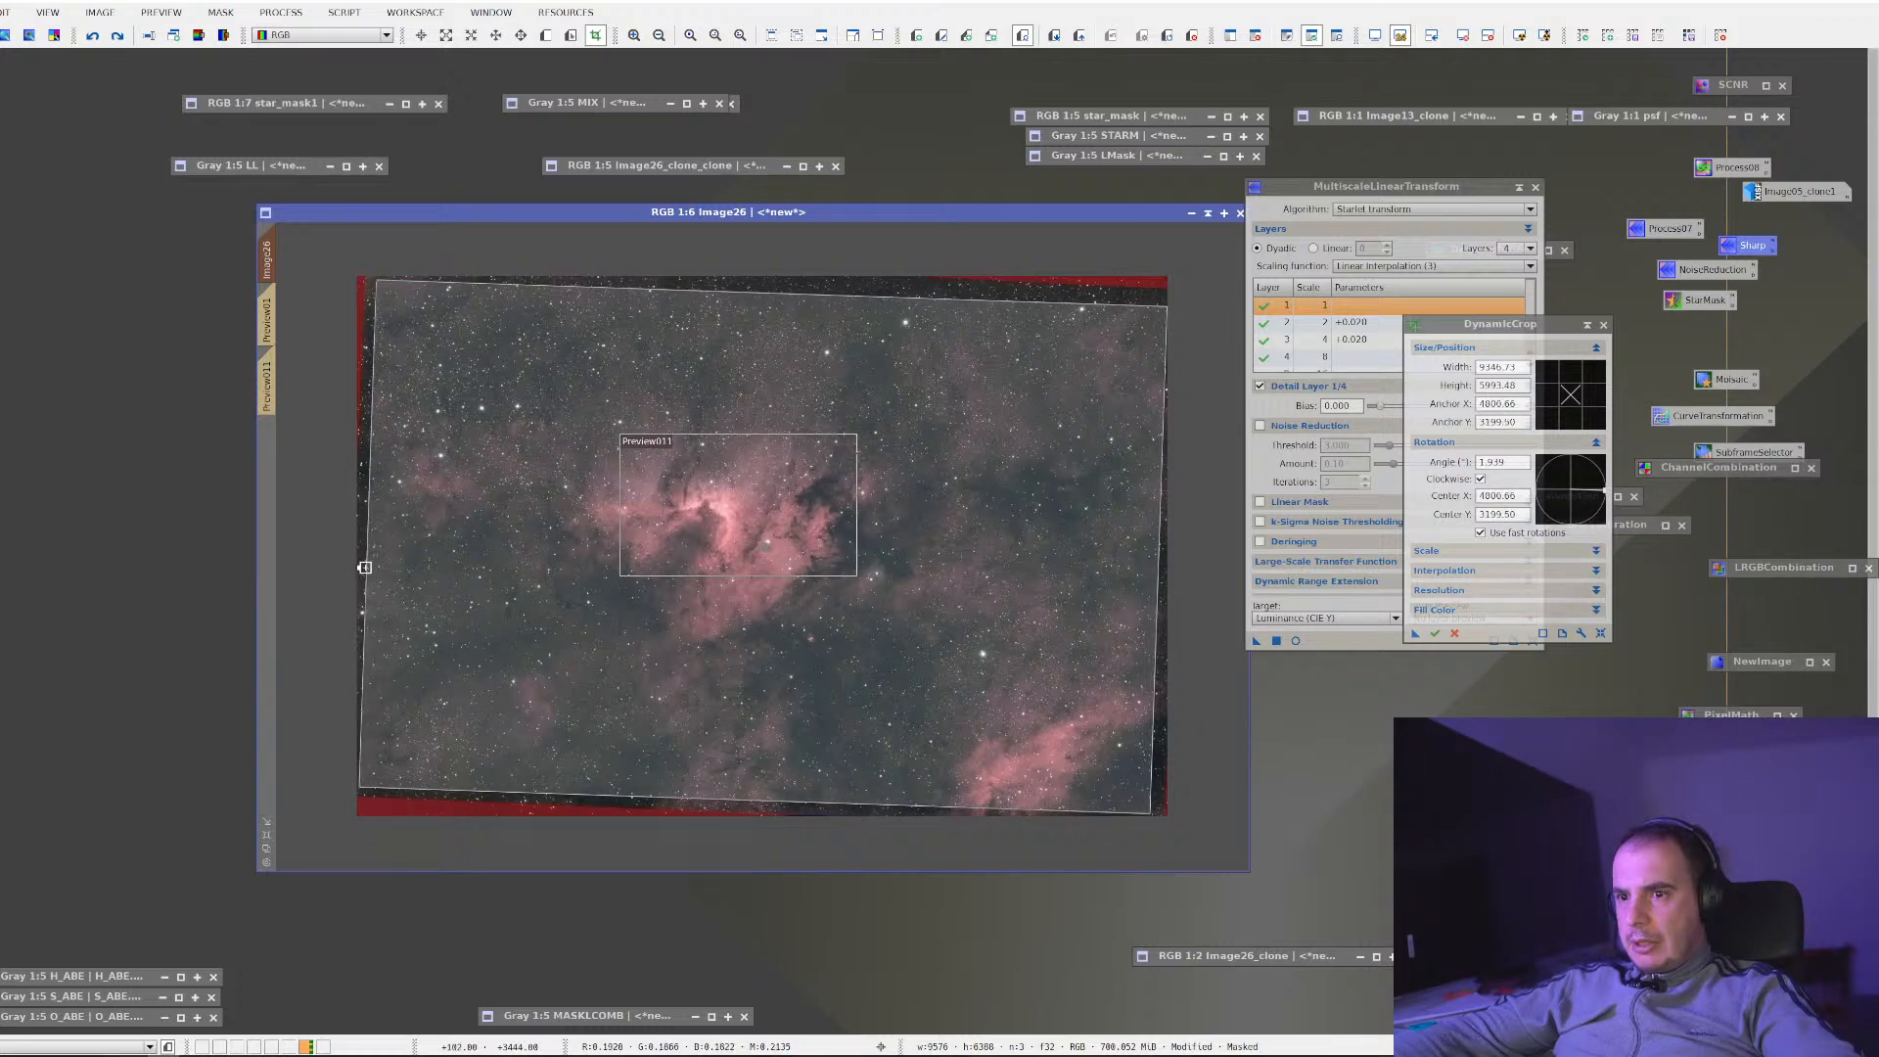
pyautogui.click(1435, 634)
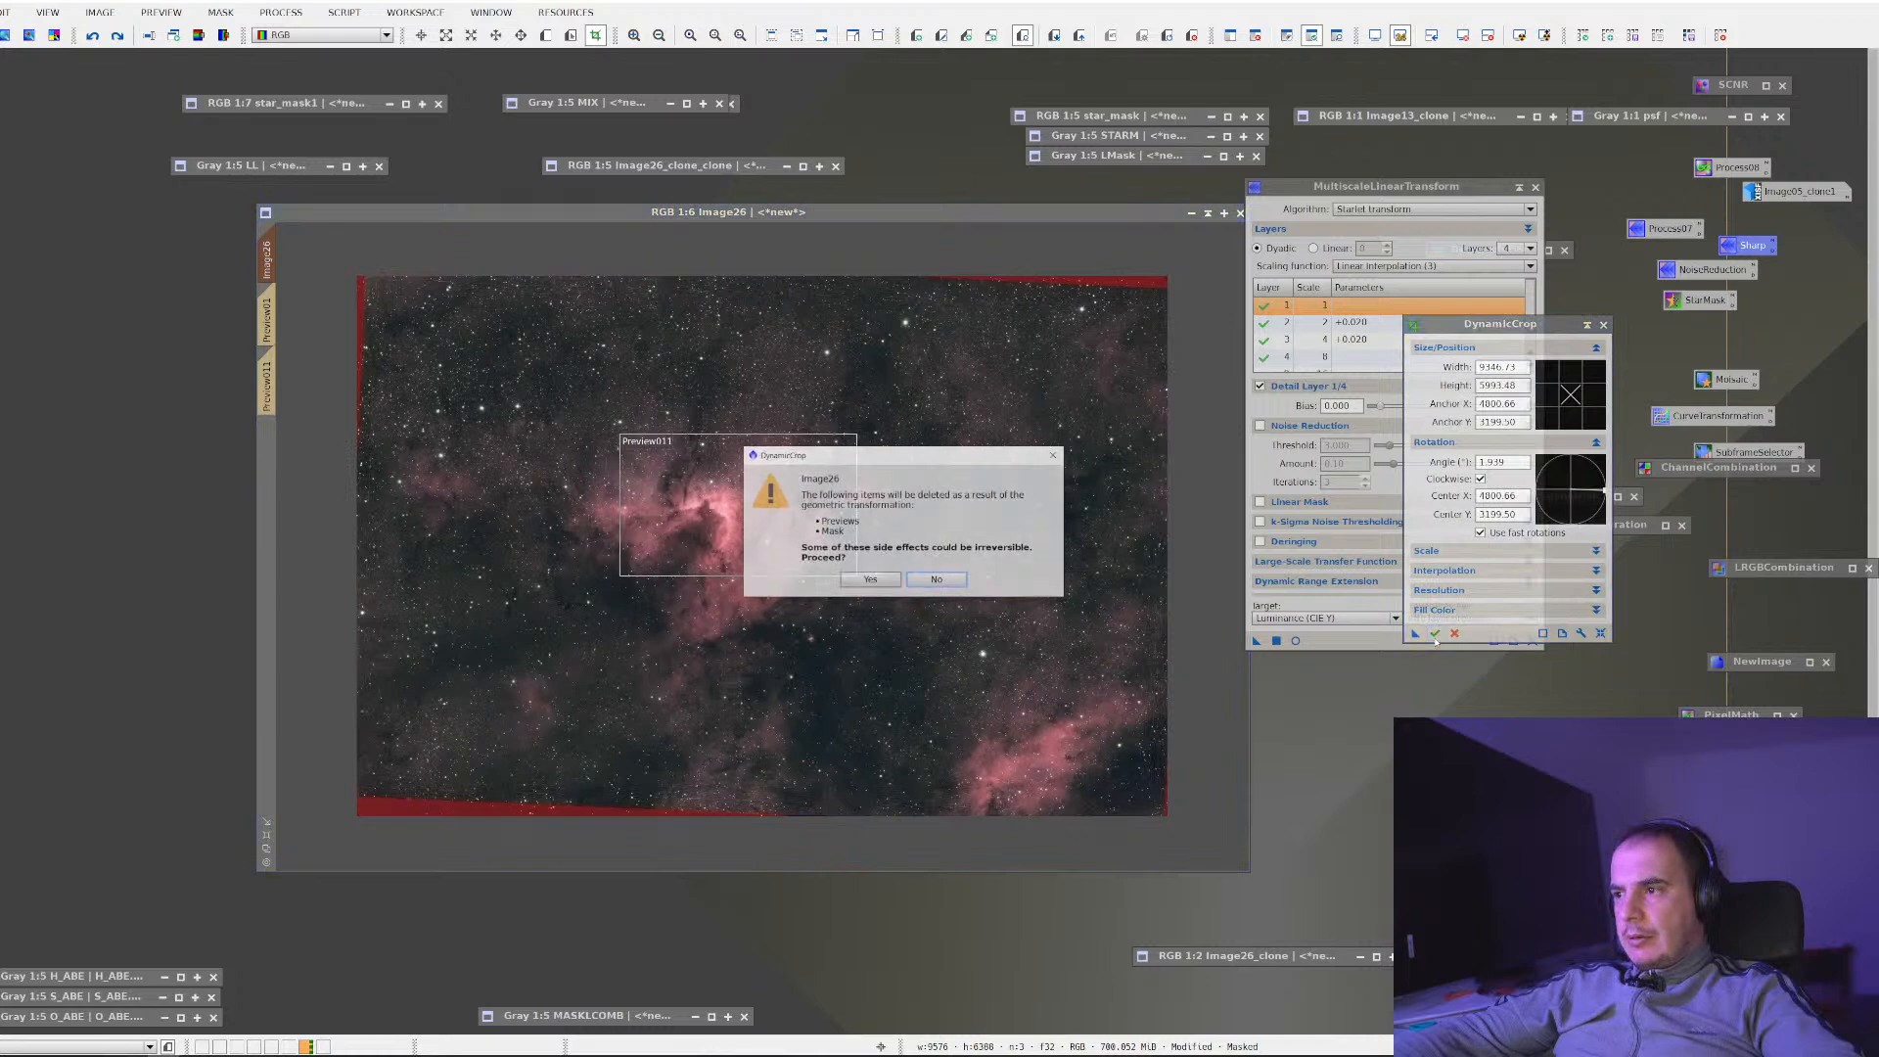
pyautogui.click(846, 583)
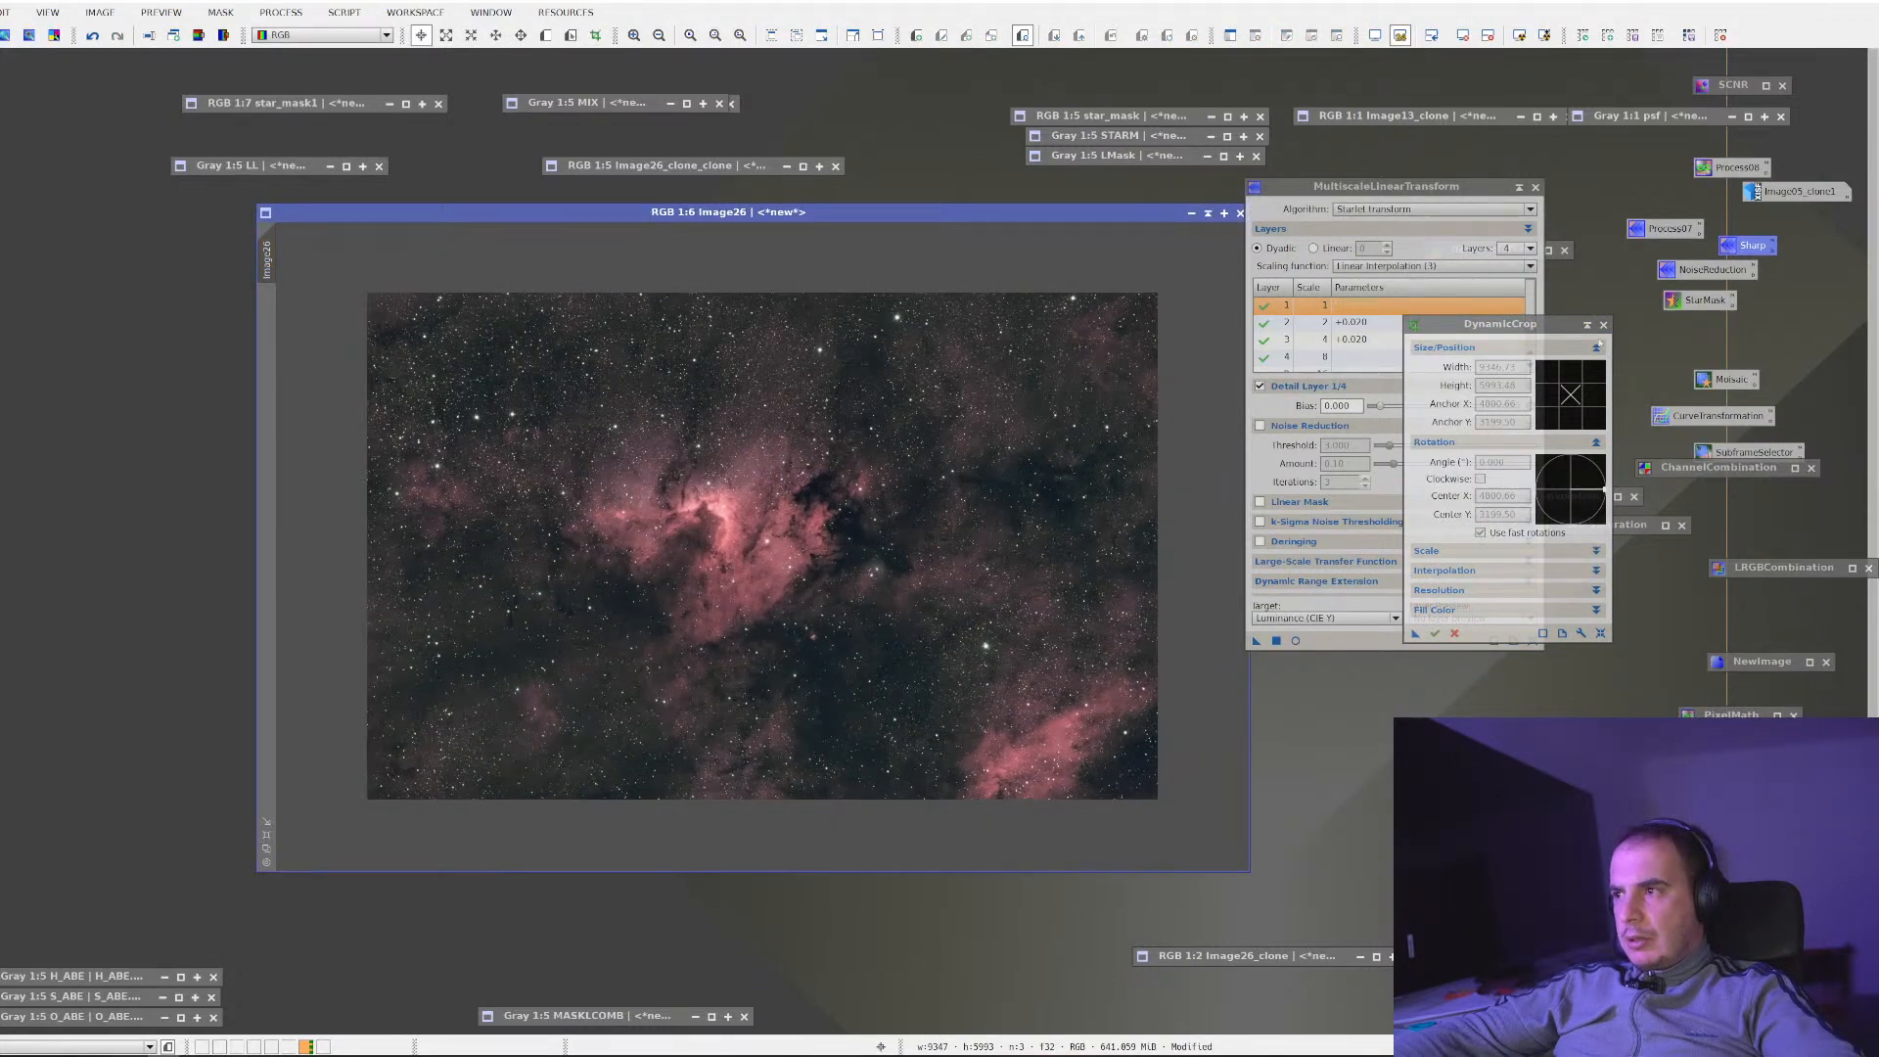
pyautogui.click(1604, 324)
pyautogui.scroll(5, 774, 422)
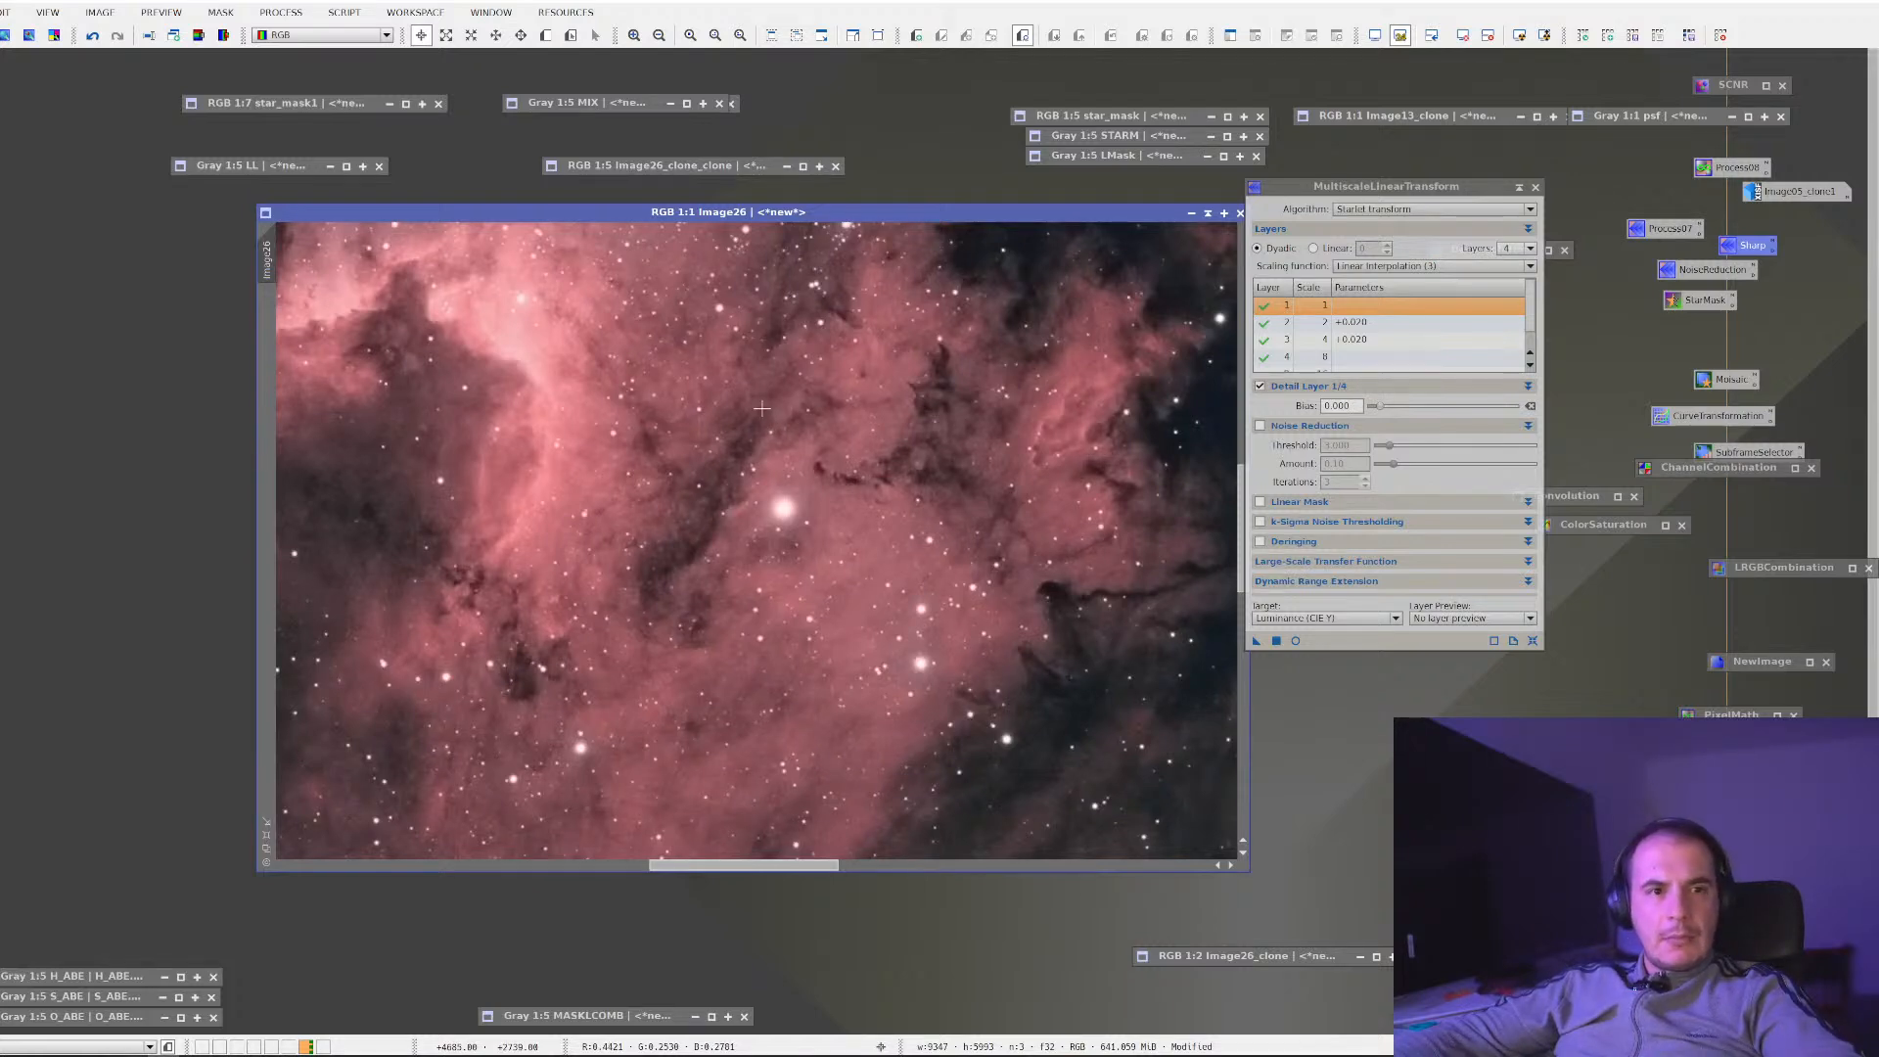
pyautogui.scroll(-4, 762, 409)
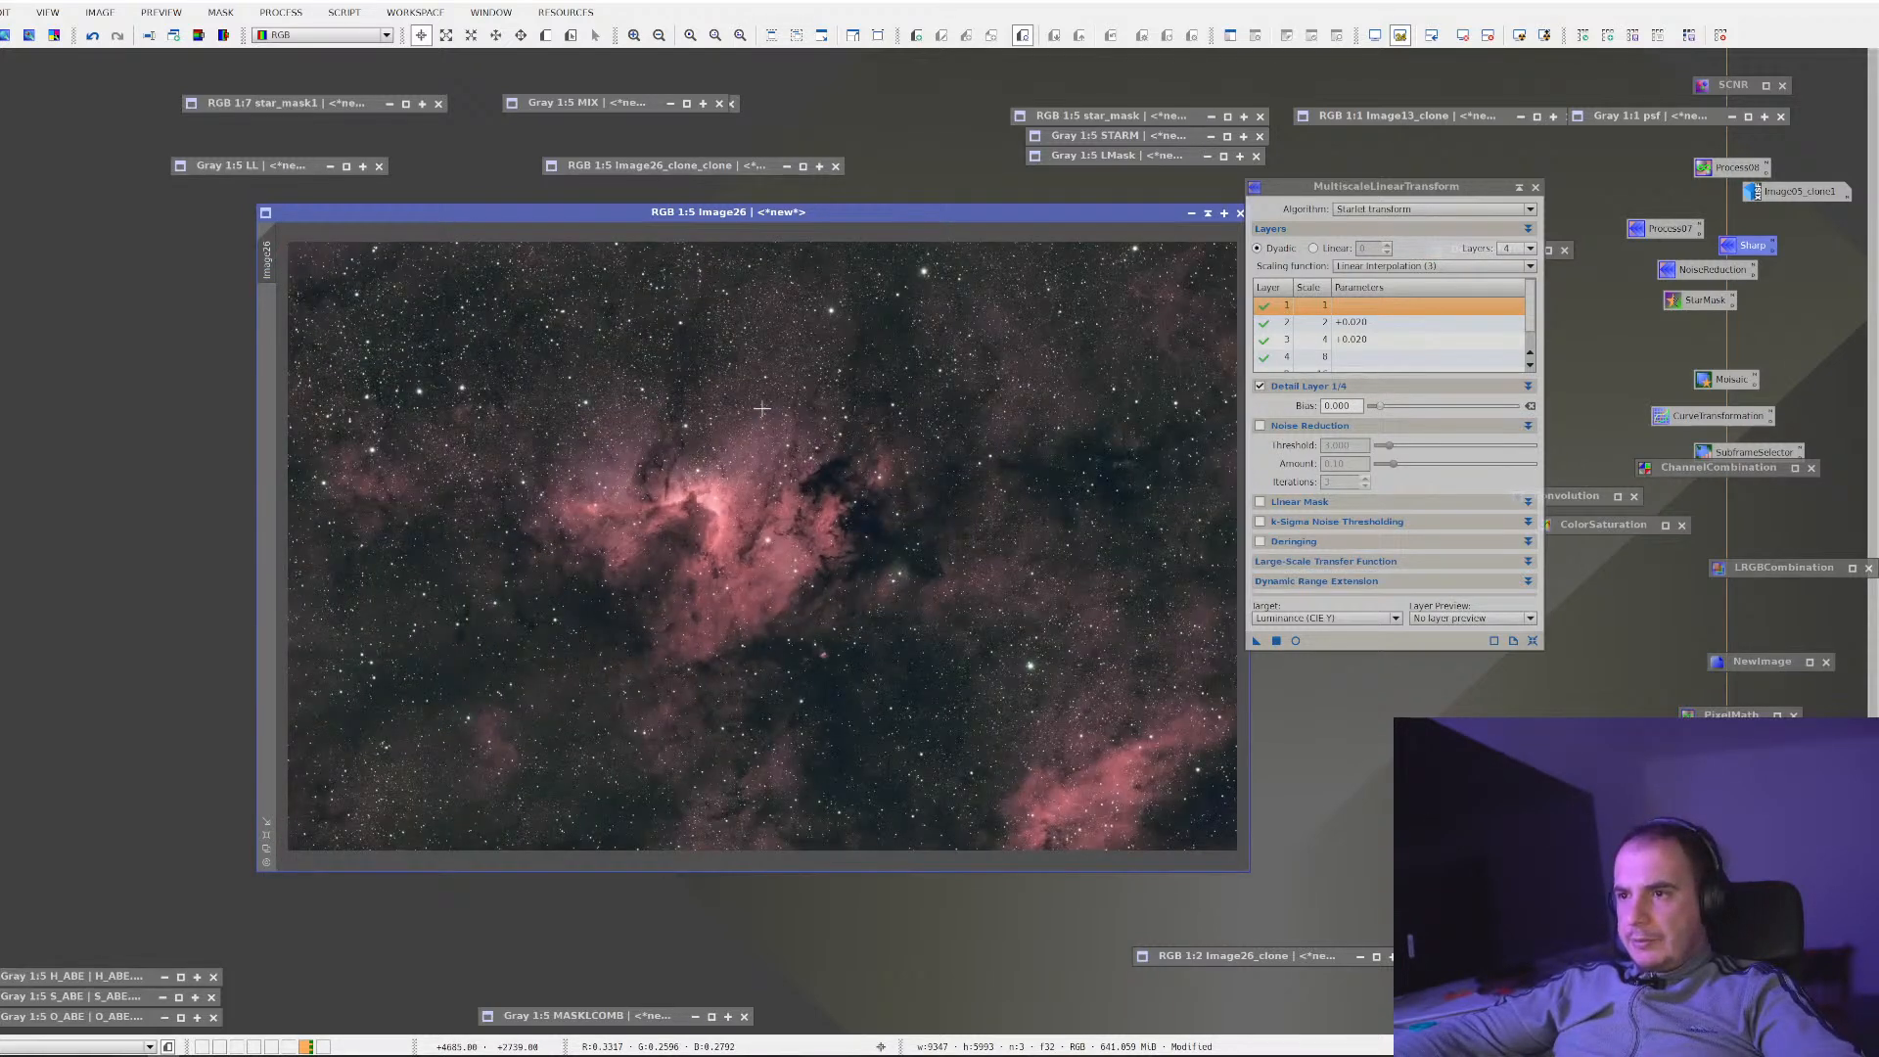
pyautogui.click(0, 12)
pyautogui.click(40, 170)
pyautogui.click(147, 137)
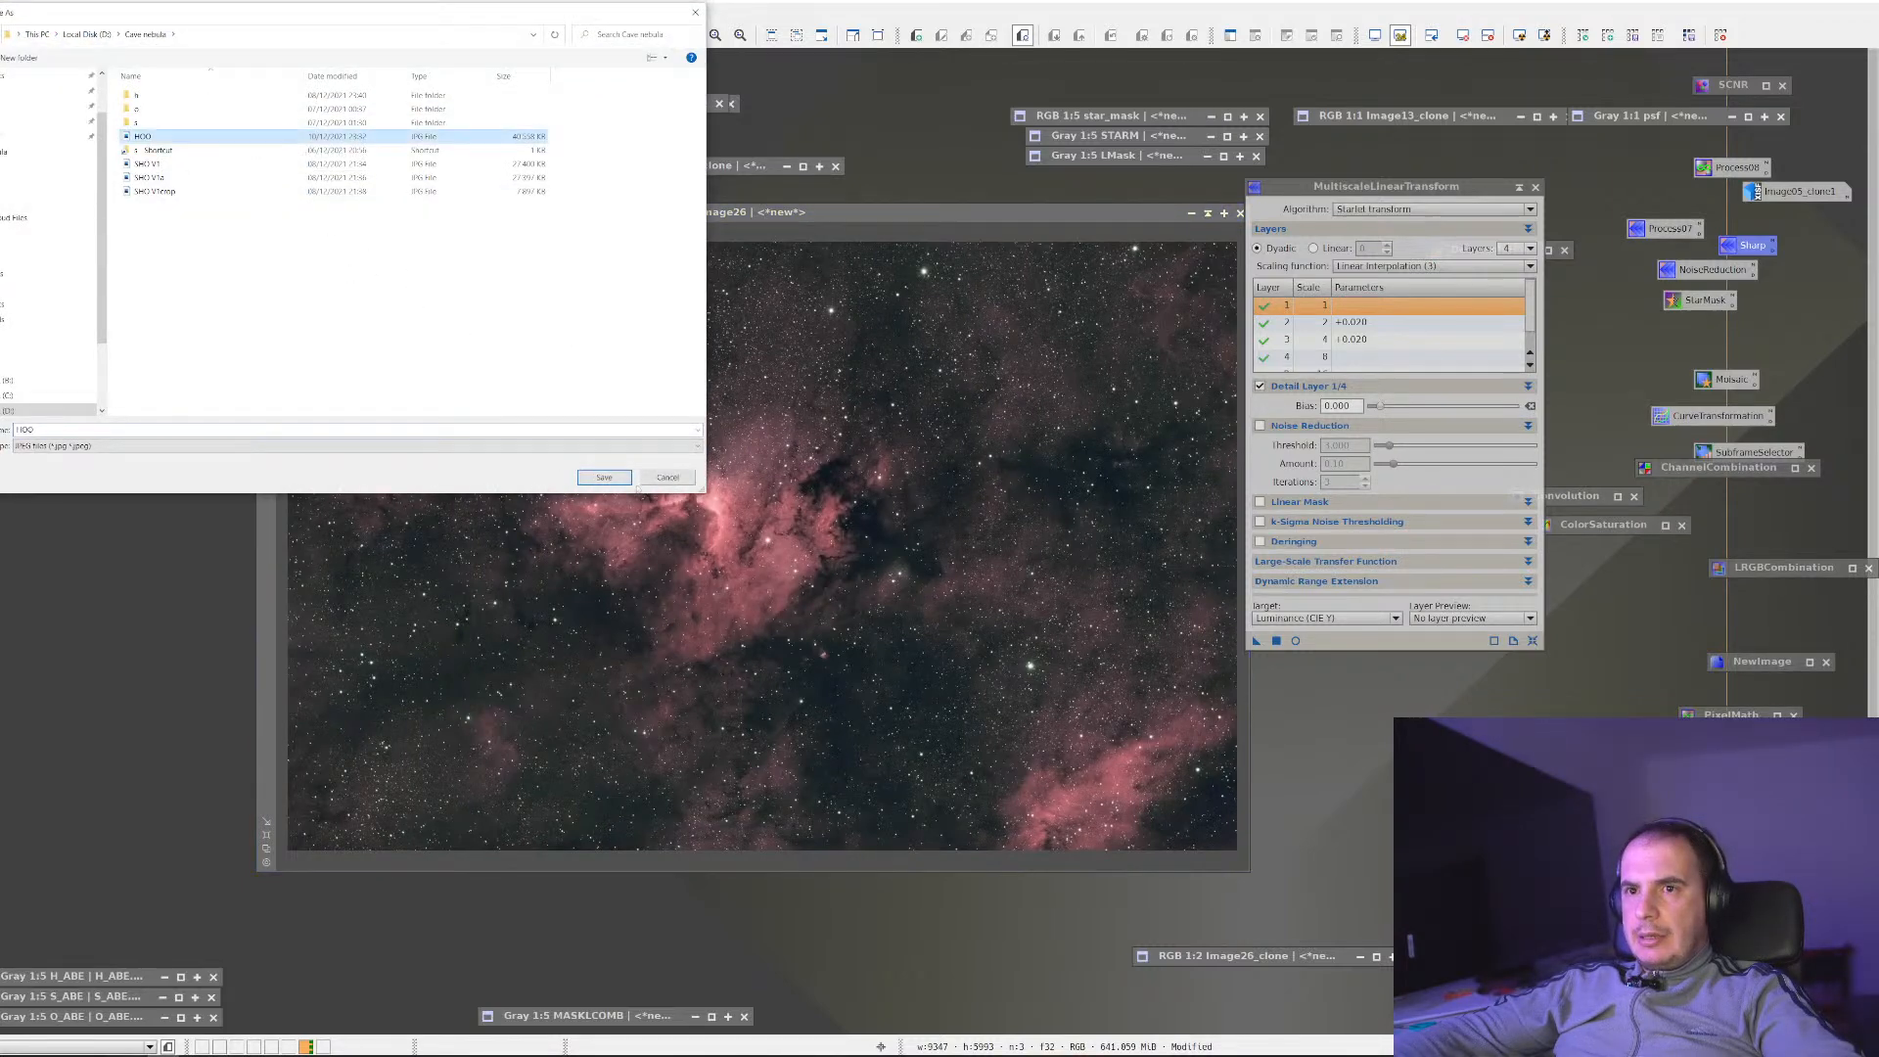
pyautogui.click(606, 478)
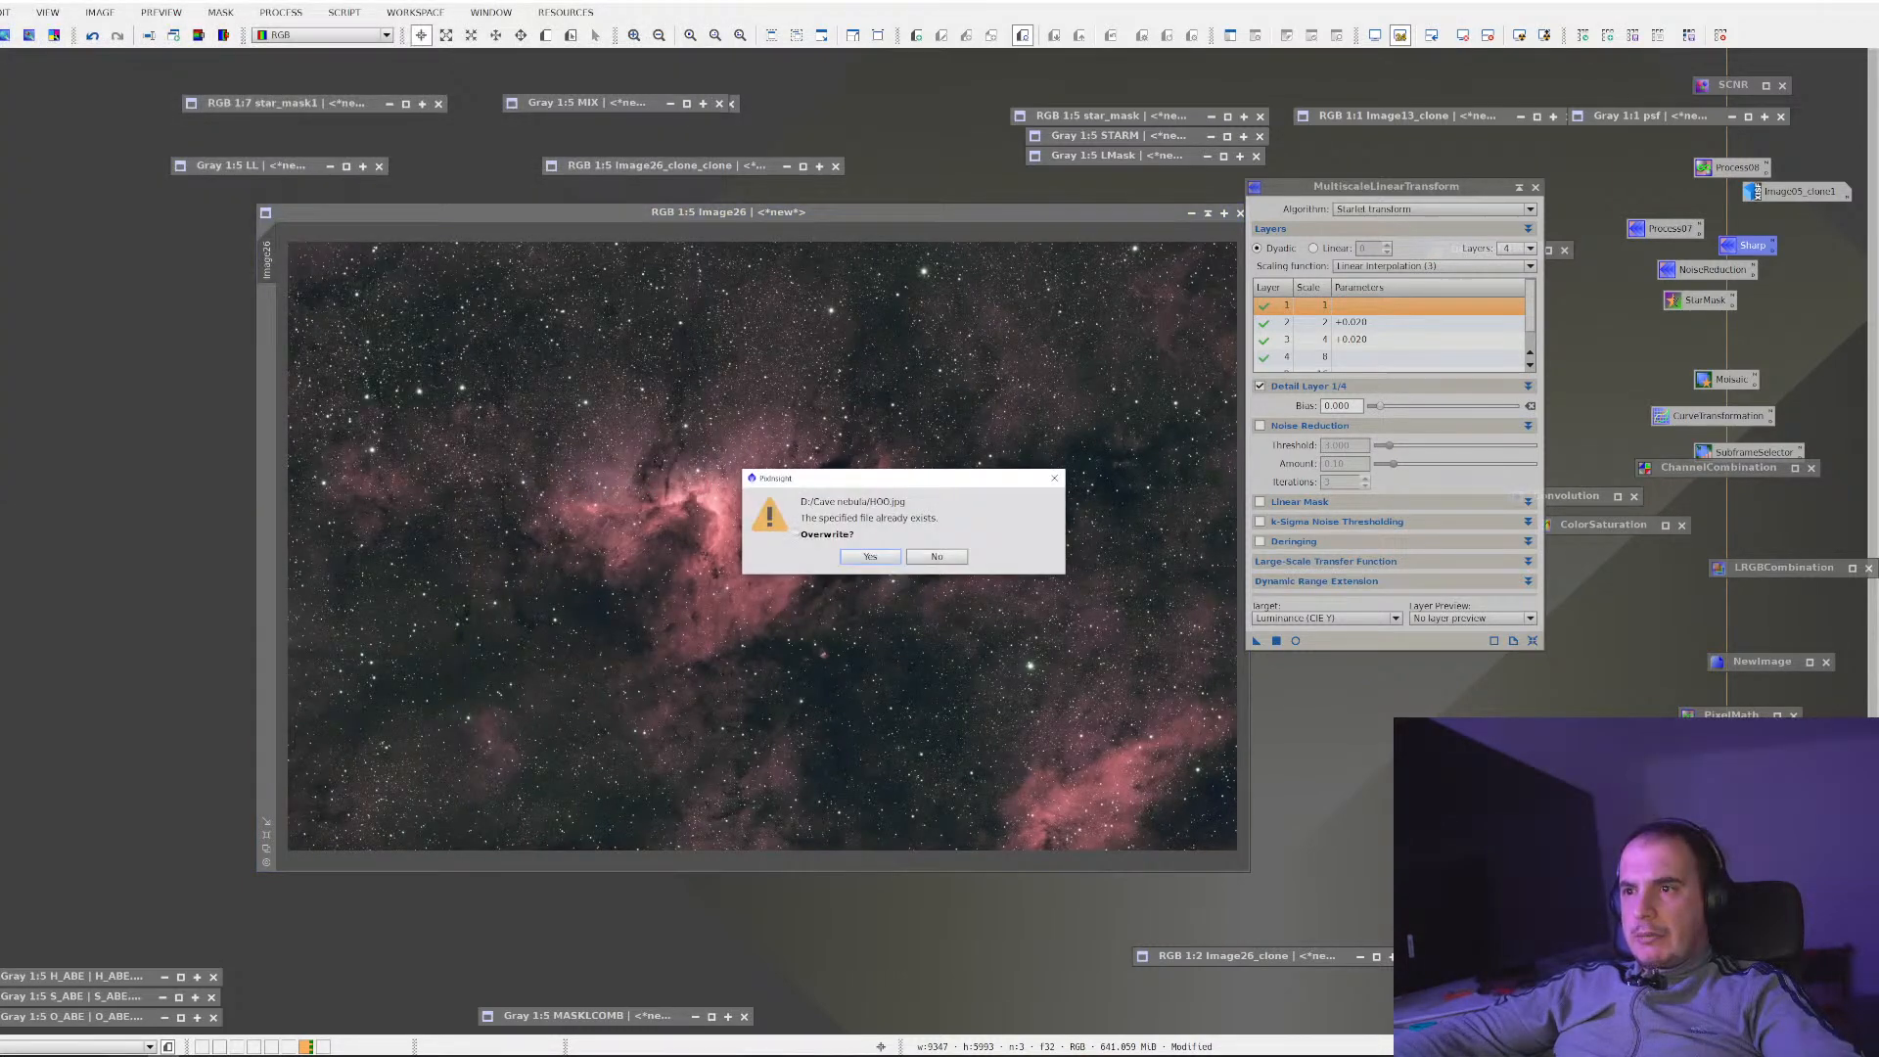
pyautogui.click(843, 556)
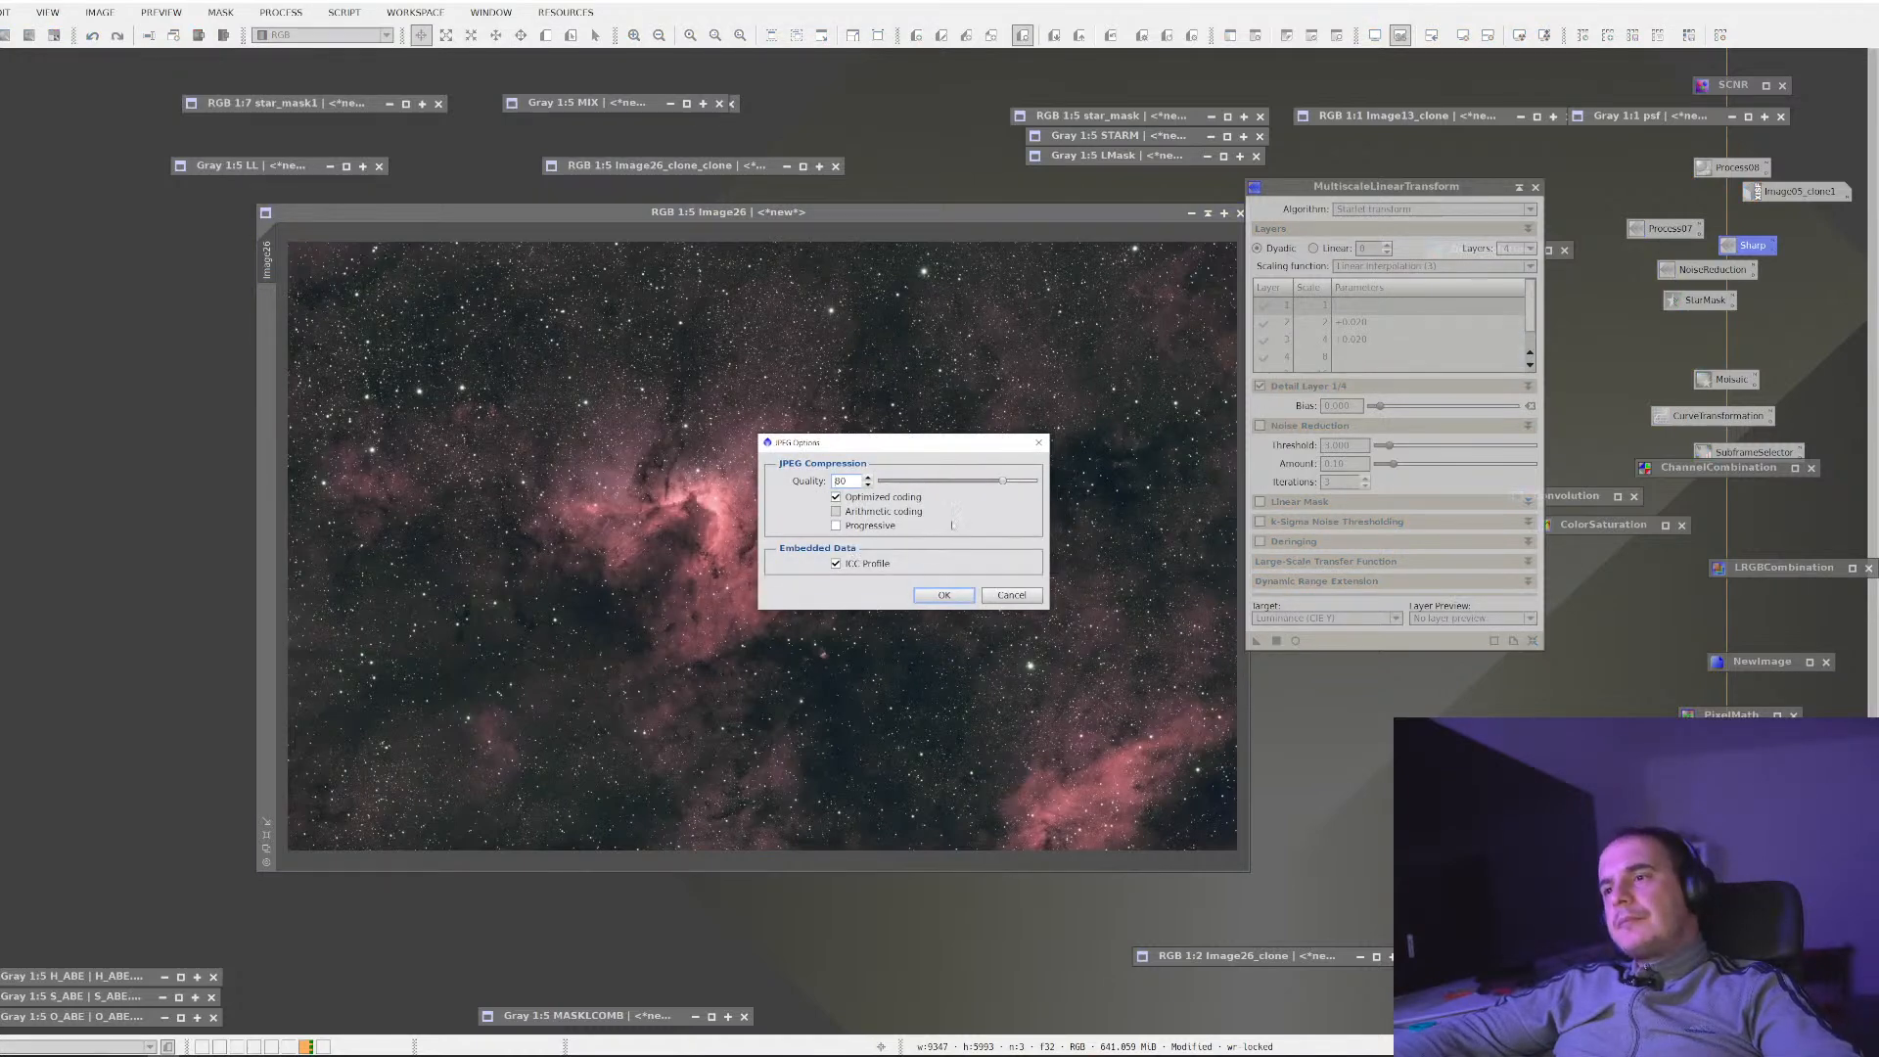
pyautogui.click(1014, 595)
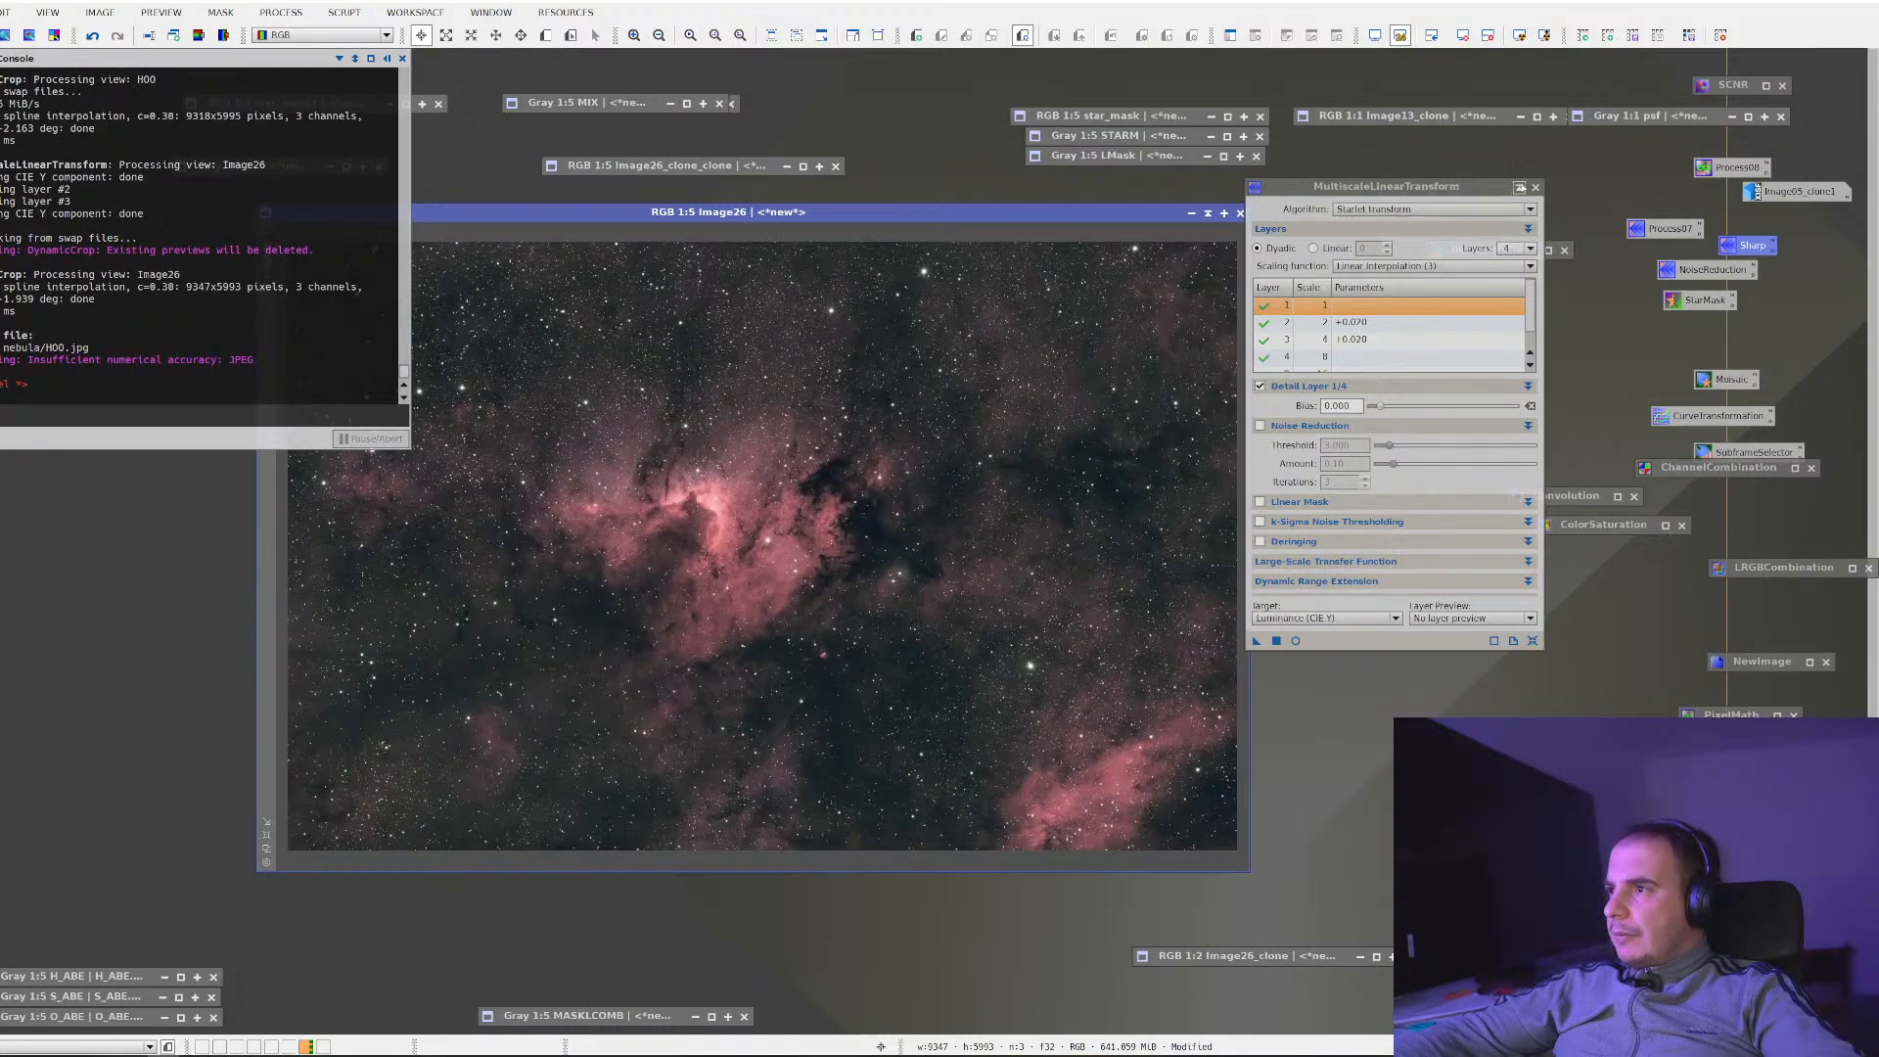
# Close MultiscaleLinearTransform, open the saved CurveTransformation process, reset it and switch to the saturation curve
pyautogui.rightClick(811, 446)
pyautogui.click(1535, 186)
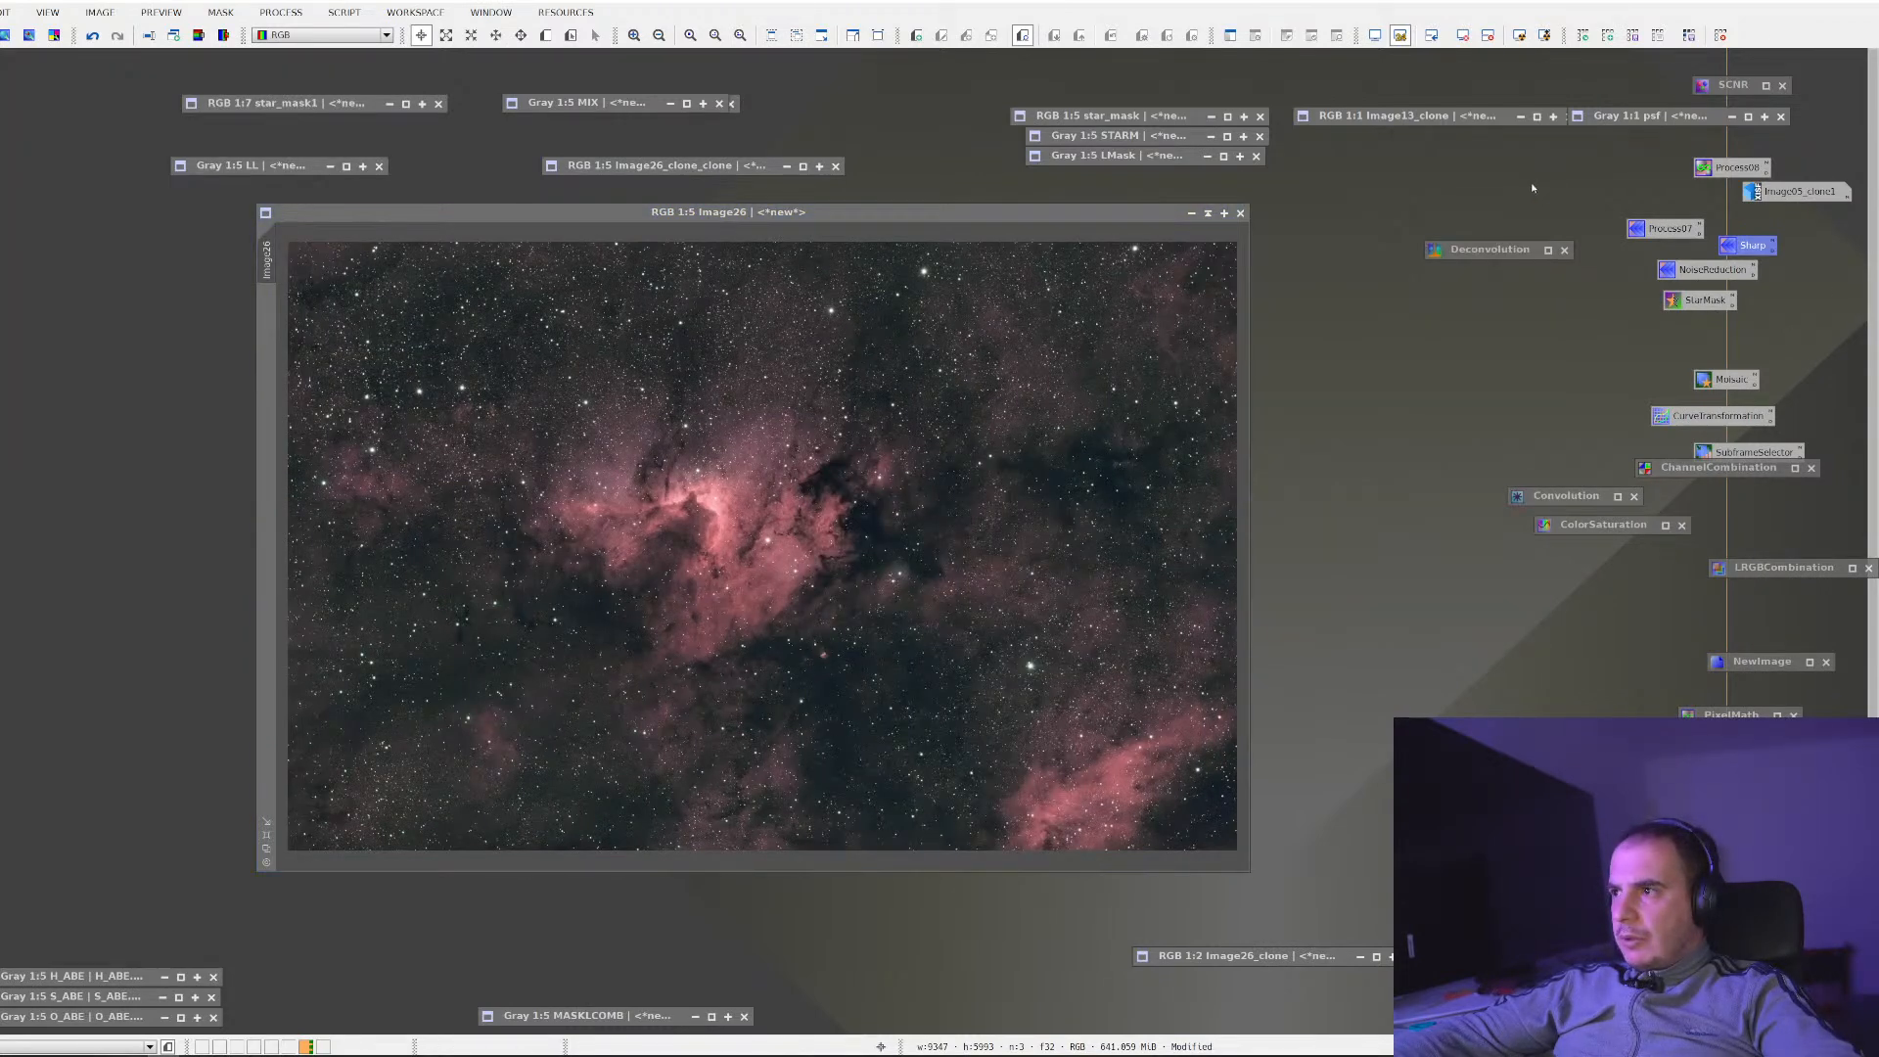
pyautogui.doubleClick(1697, 413)
pyautogui.click(1601, 714)
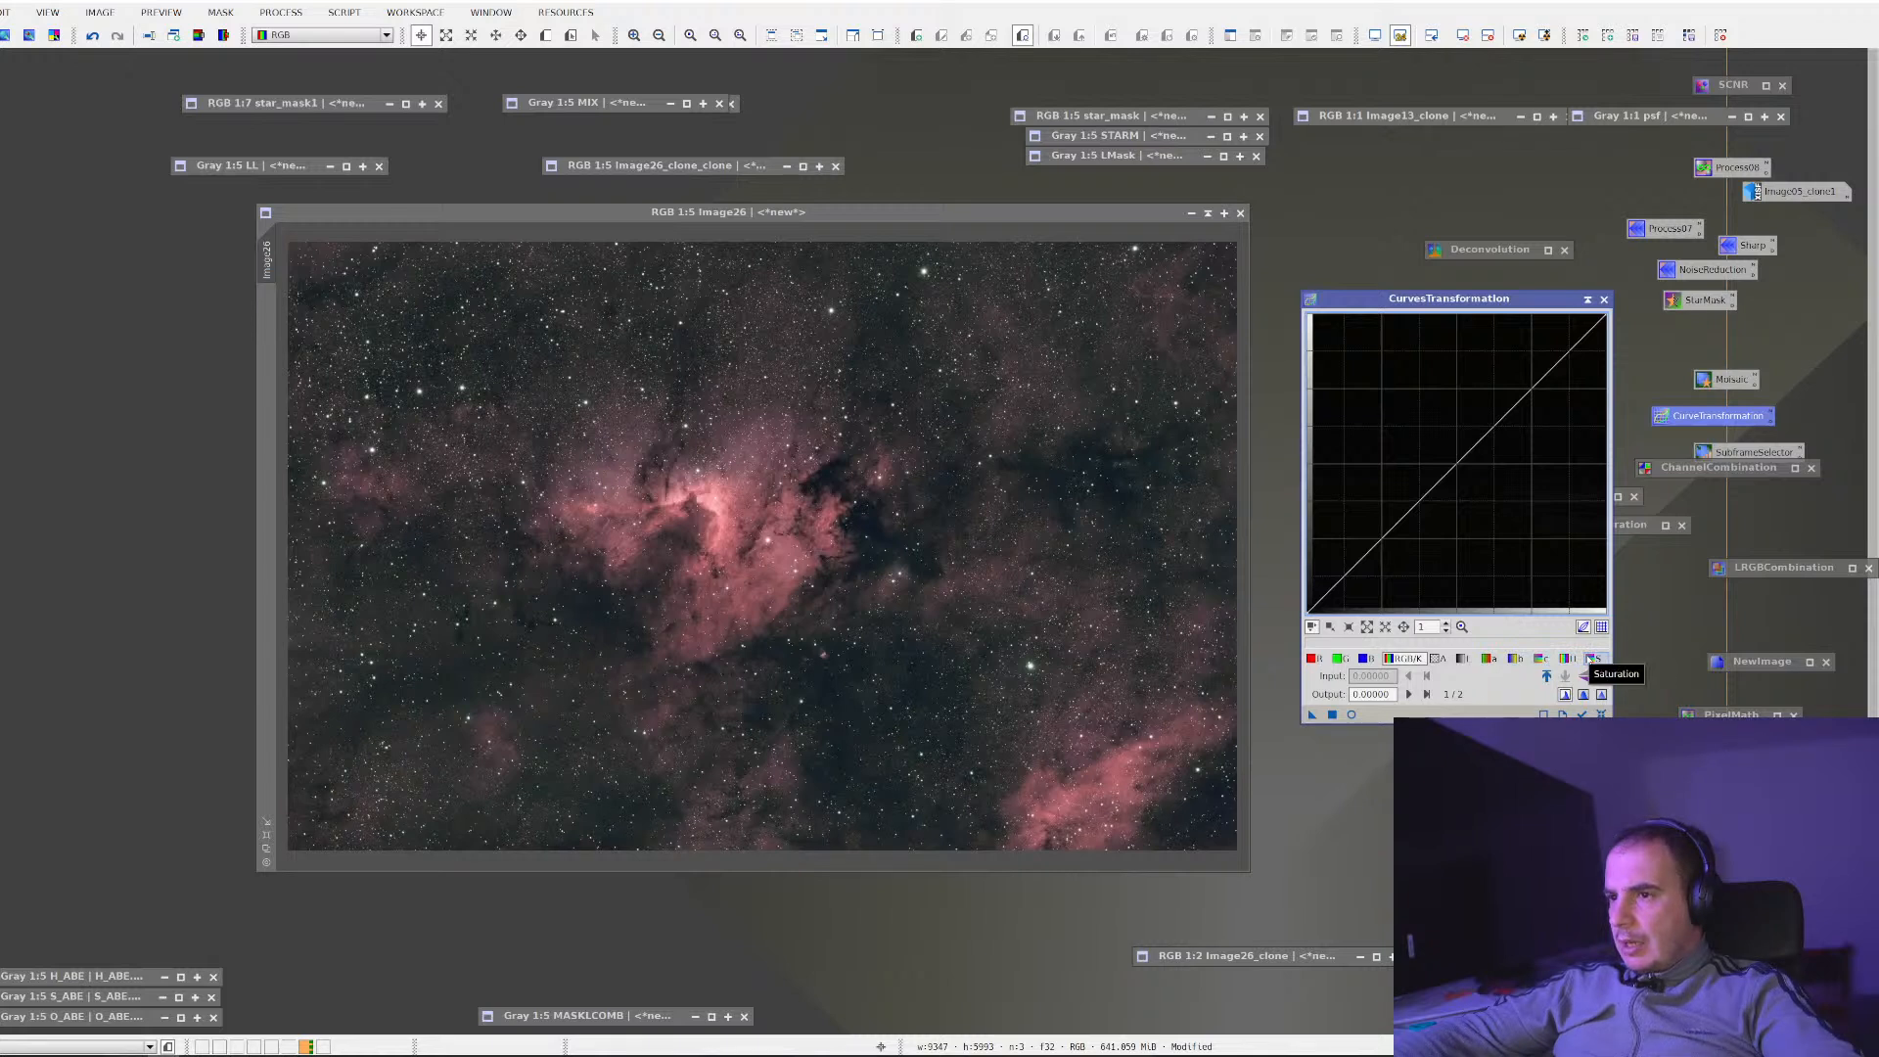
pyautogui.click(1592, 658)
# Try raising the middle of the saturation curve to about 0.43 input and 0.54 output with the real-time preview, and reset it
pyautogui.click(1456, 456)
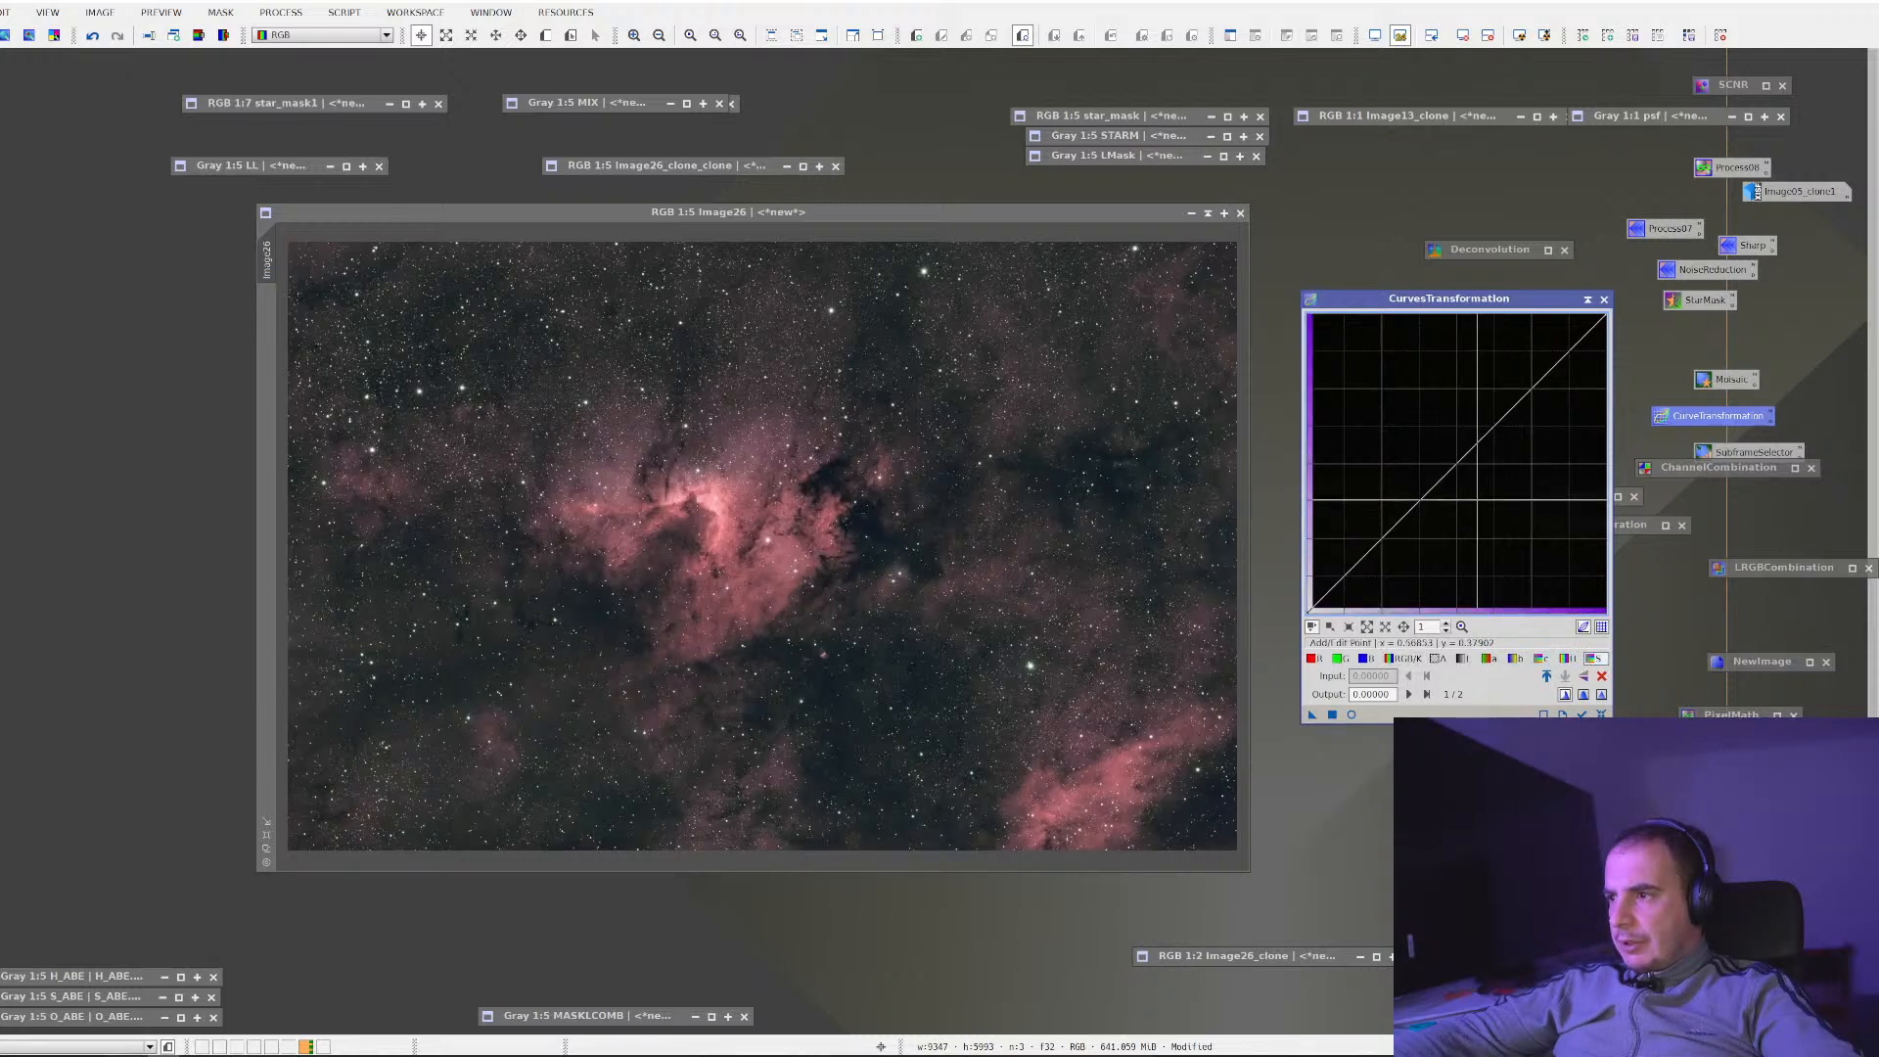
pyautogui.moveTo(1455, 456); pyautogui.dragTo(1437, 453)
pyautogui.click(1352, 715)
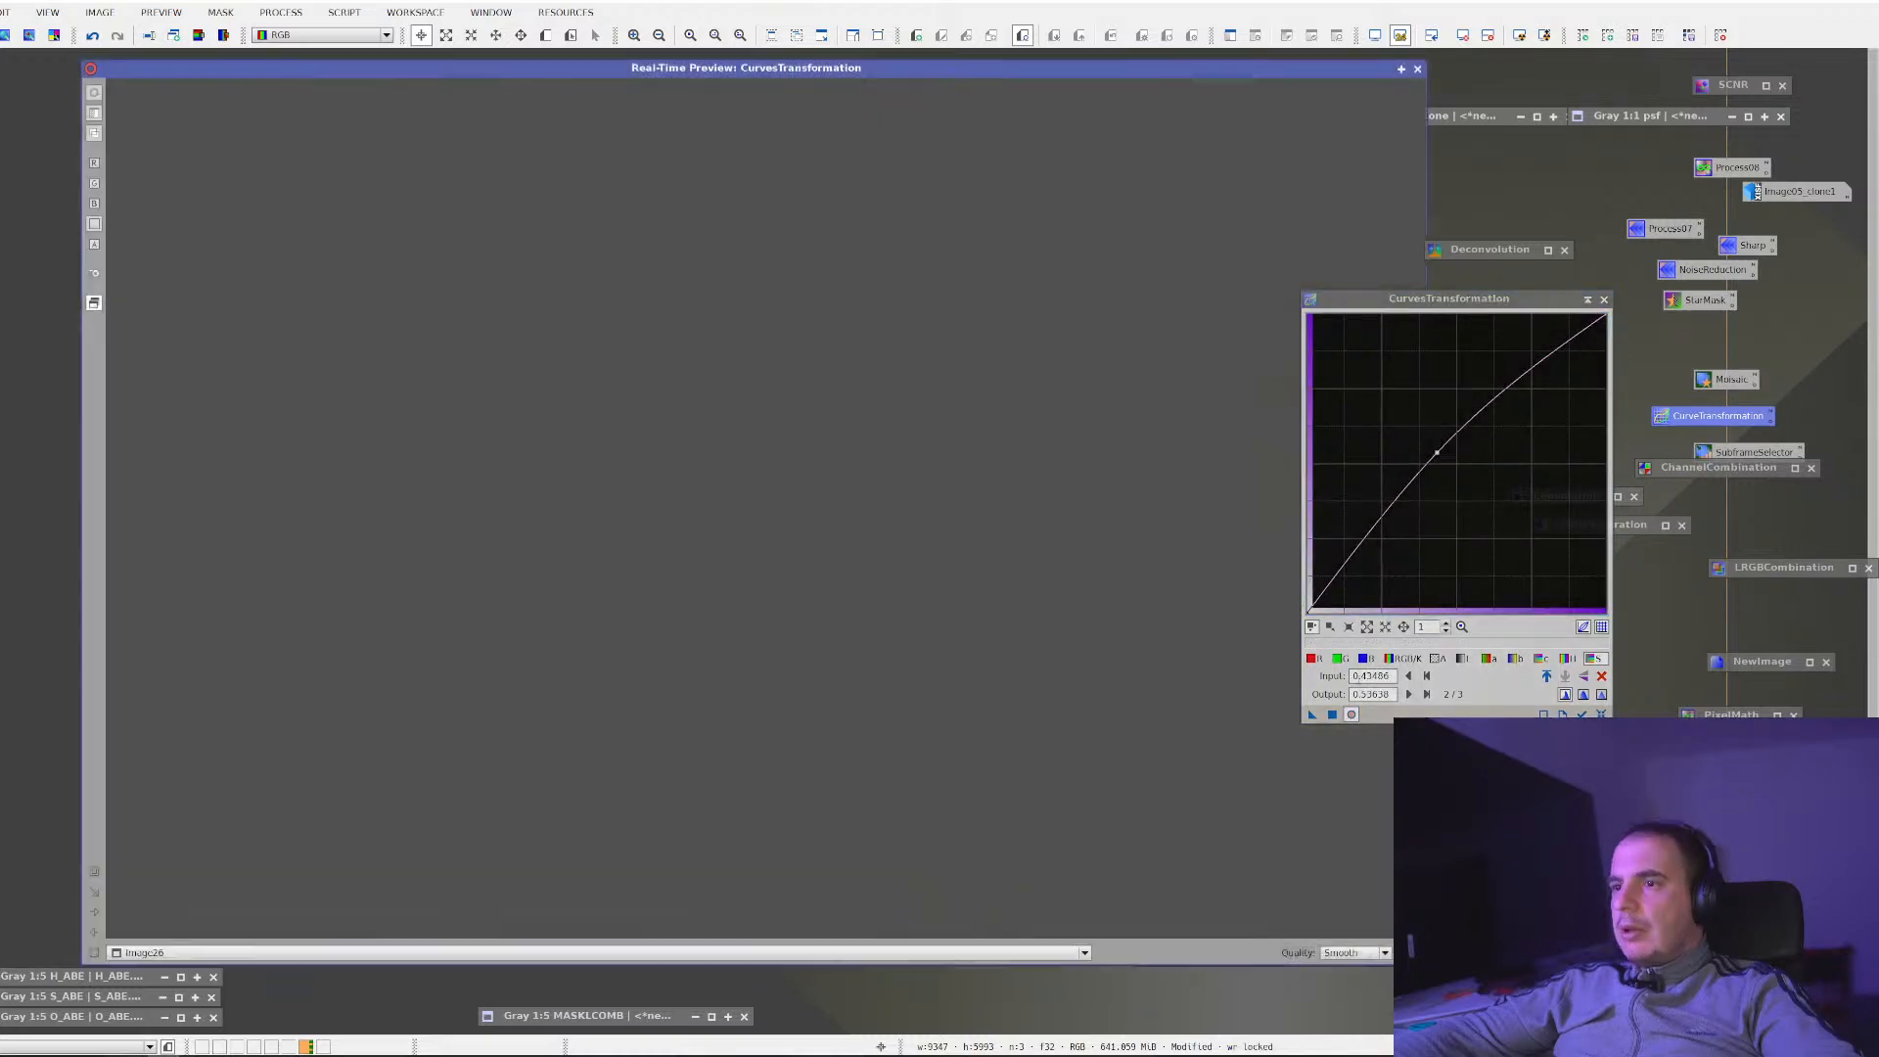
pyautogui.click(1446, 453)
pyautogui.moveTo(1446, 453); pyautogui.dragTo(1445, 449)
pyautogui.click(1601, 715)
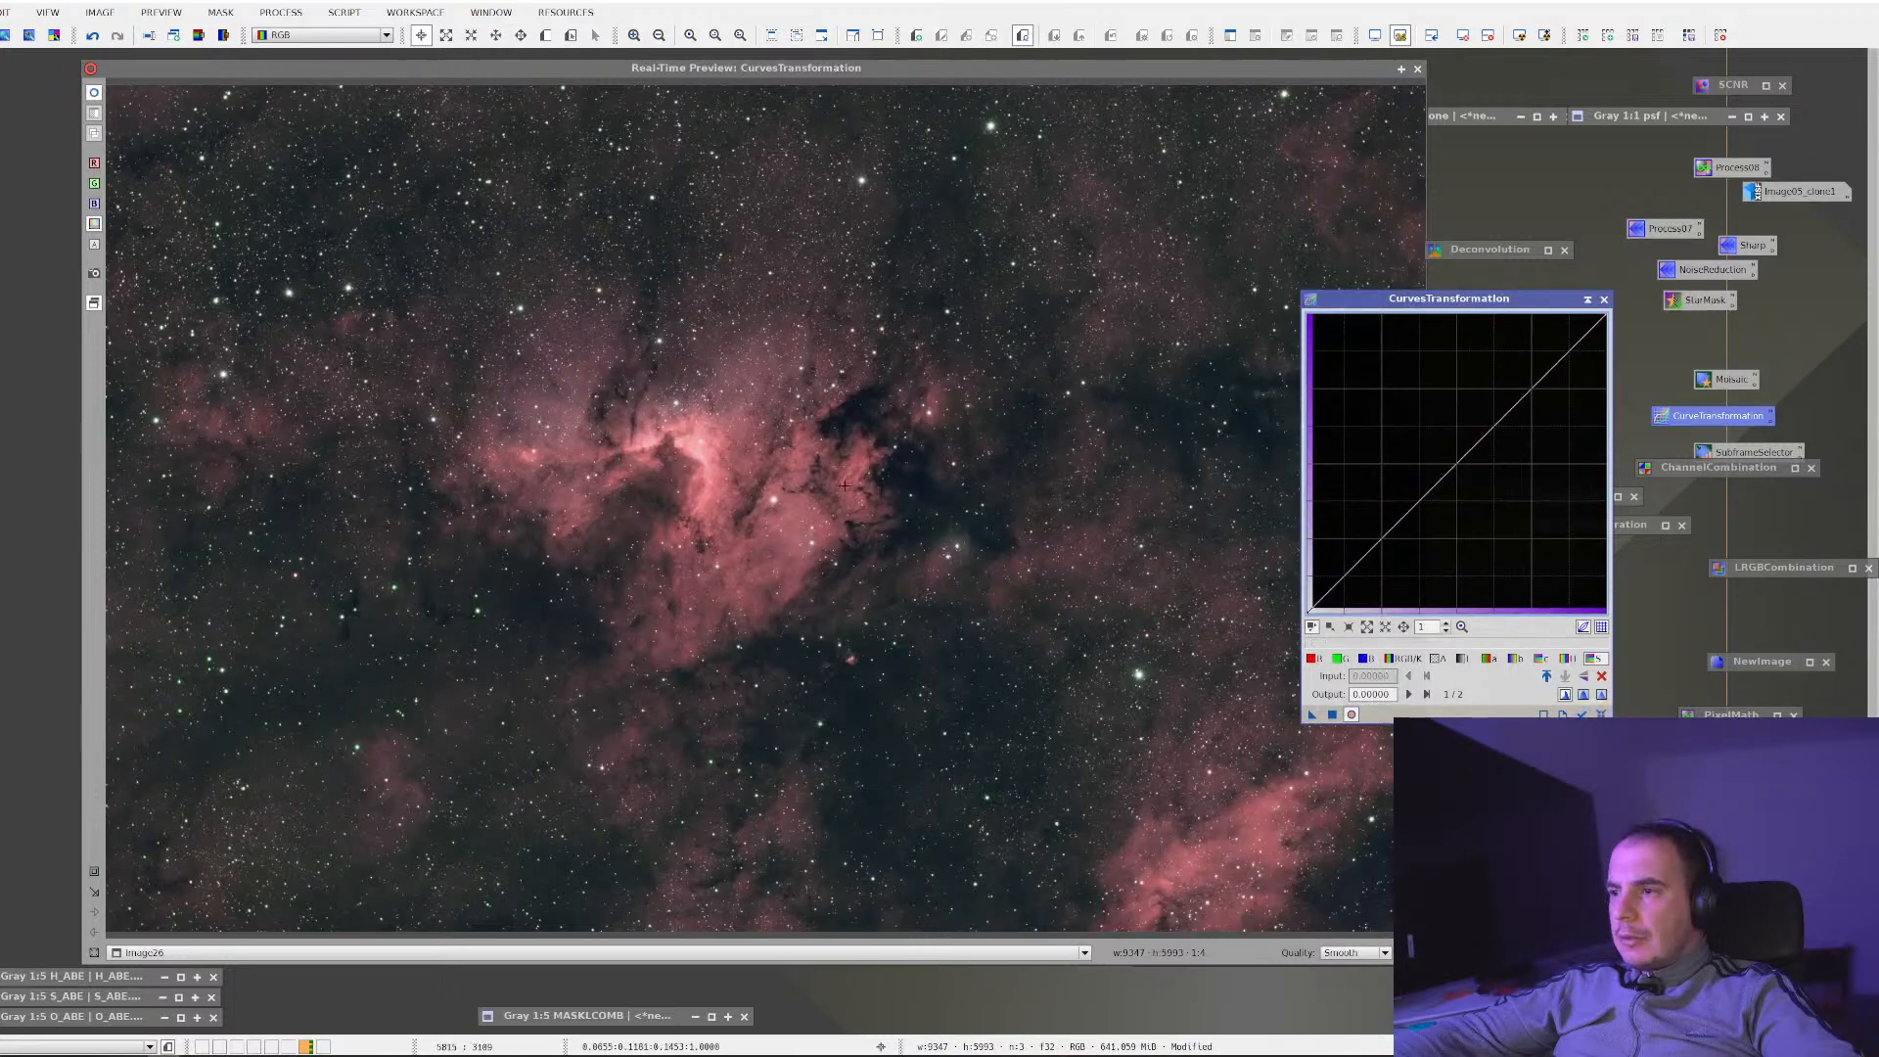
# Shape the saturation curve into an S on a close-up preview of the nebula core, raising its upper point to about 0.72 input, 0.84 output
pyautogui.moveTo(507, 333); pyautogui.dragTo(749, 621)
pyautogui.moveTo(1417, 503)
pyautogui.mouseDown()
pyautogui.moveTo(1425, 475)
pyautogui.moveTo(1441, 482)
pyautogui.mouseUp()
pyautogui.moveTo(1526, 405); pyautogui.dragTo(1511, 384)
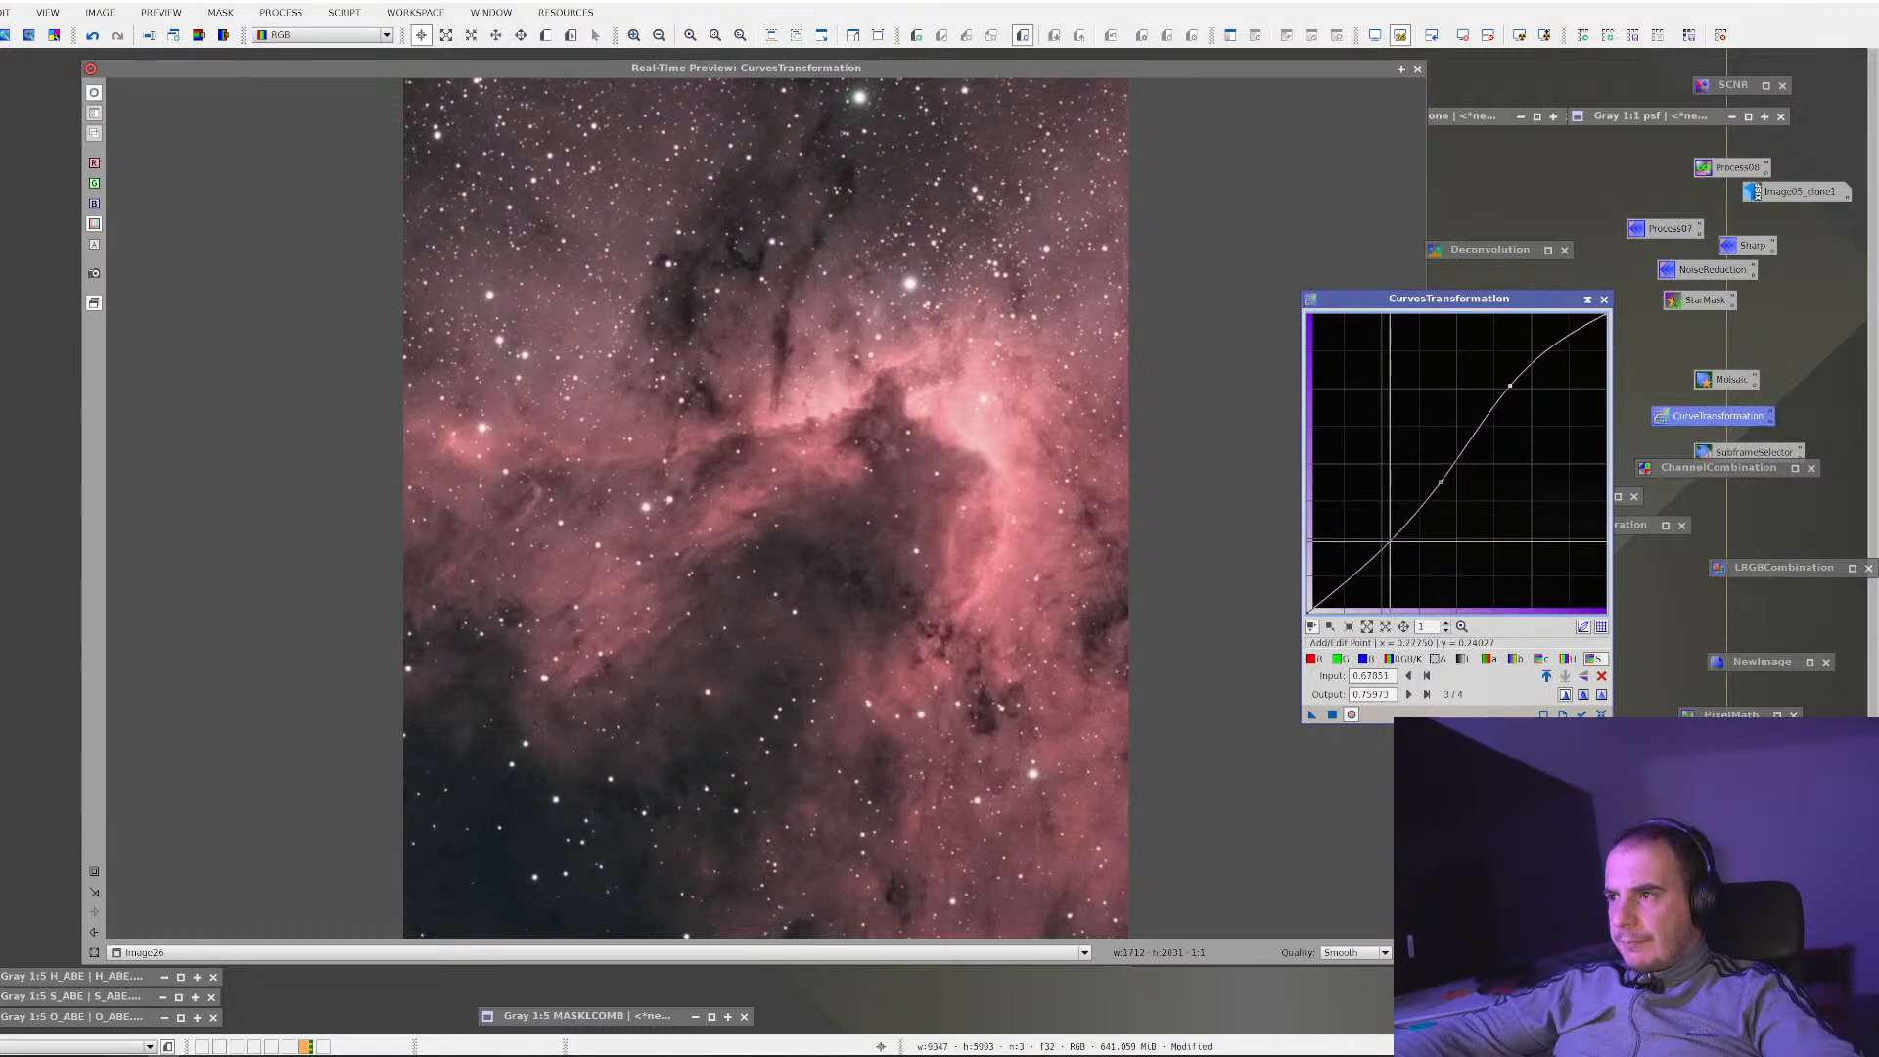
pyautogui.moveTo(1348, 576)
pyautogui.mouseDown()
pyautogui.moveTo(1348, 519)
pyautogui.moveTo(1382, 571)
pyautogui.mouseUp()
pyautogui.moveTo(1530, 387)
pyautogui.mouseDown()
pyautogui.moveTo(1535, 350)
pyautogui.moveTo(1513, 380)
pyautogui.moveTo(1523, 363)
pyautogui.mouseUp()
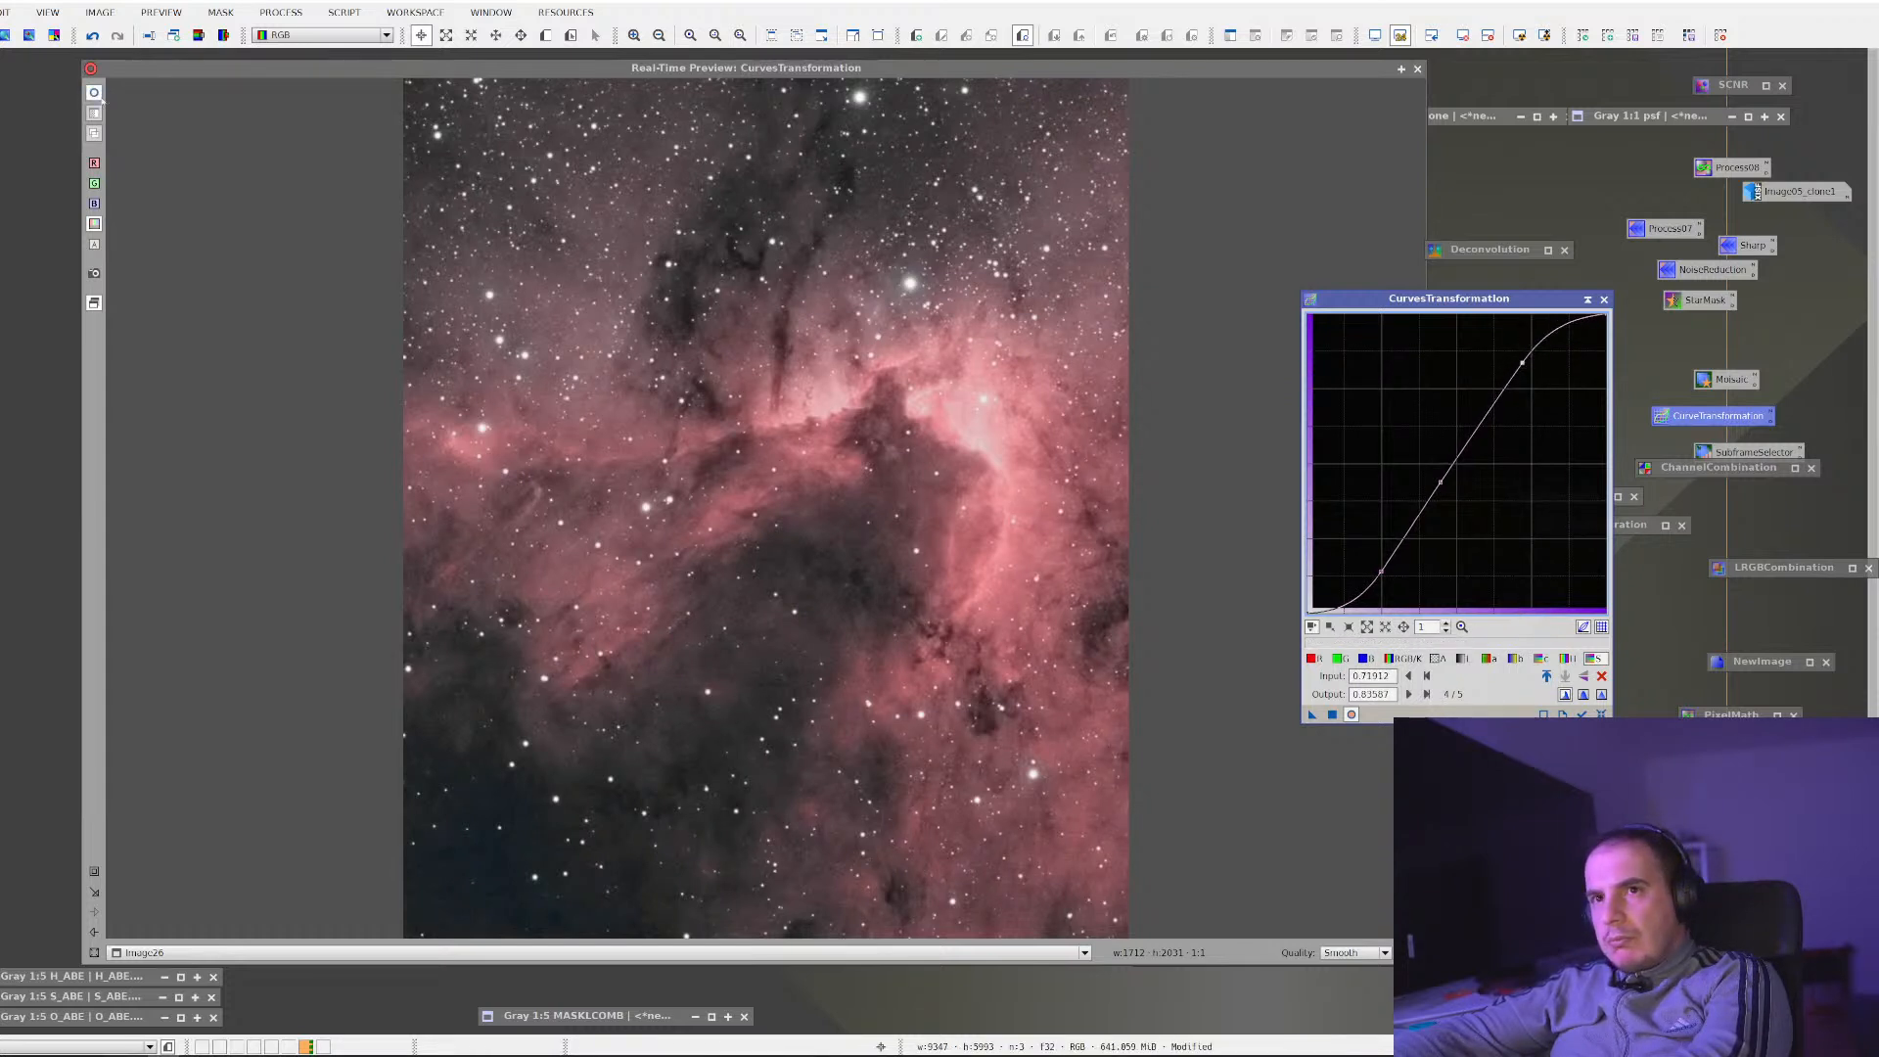
pyautogui.click(102, 96)
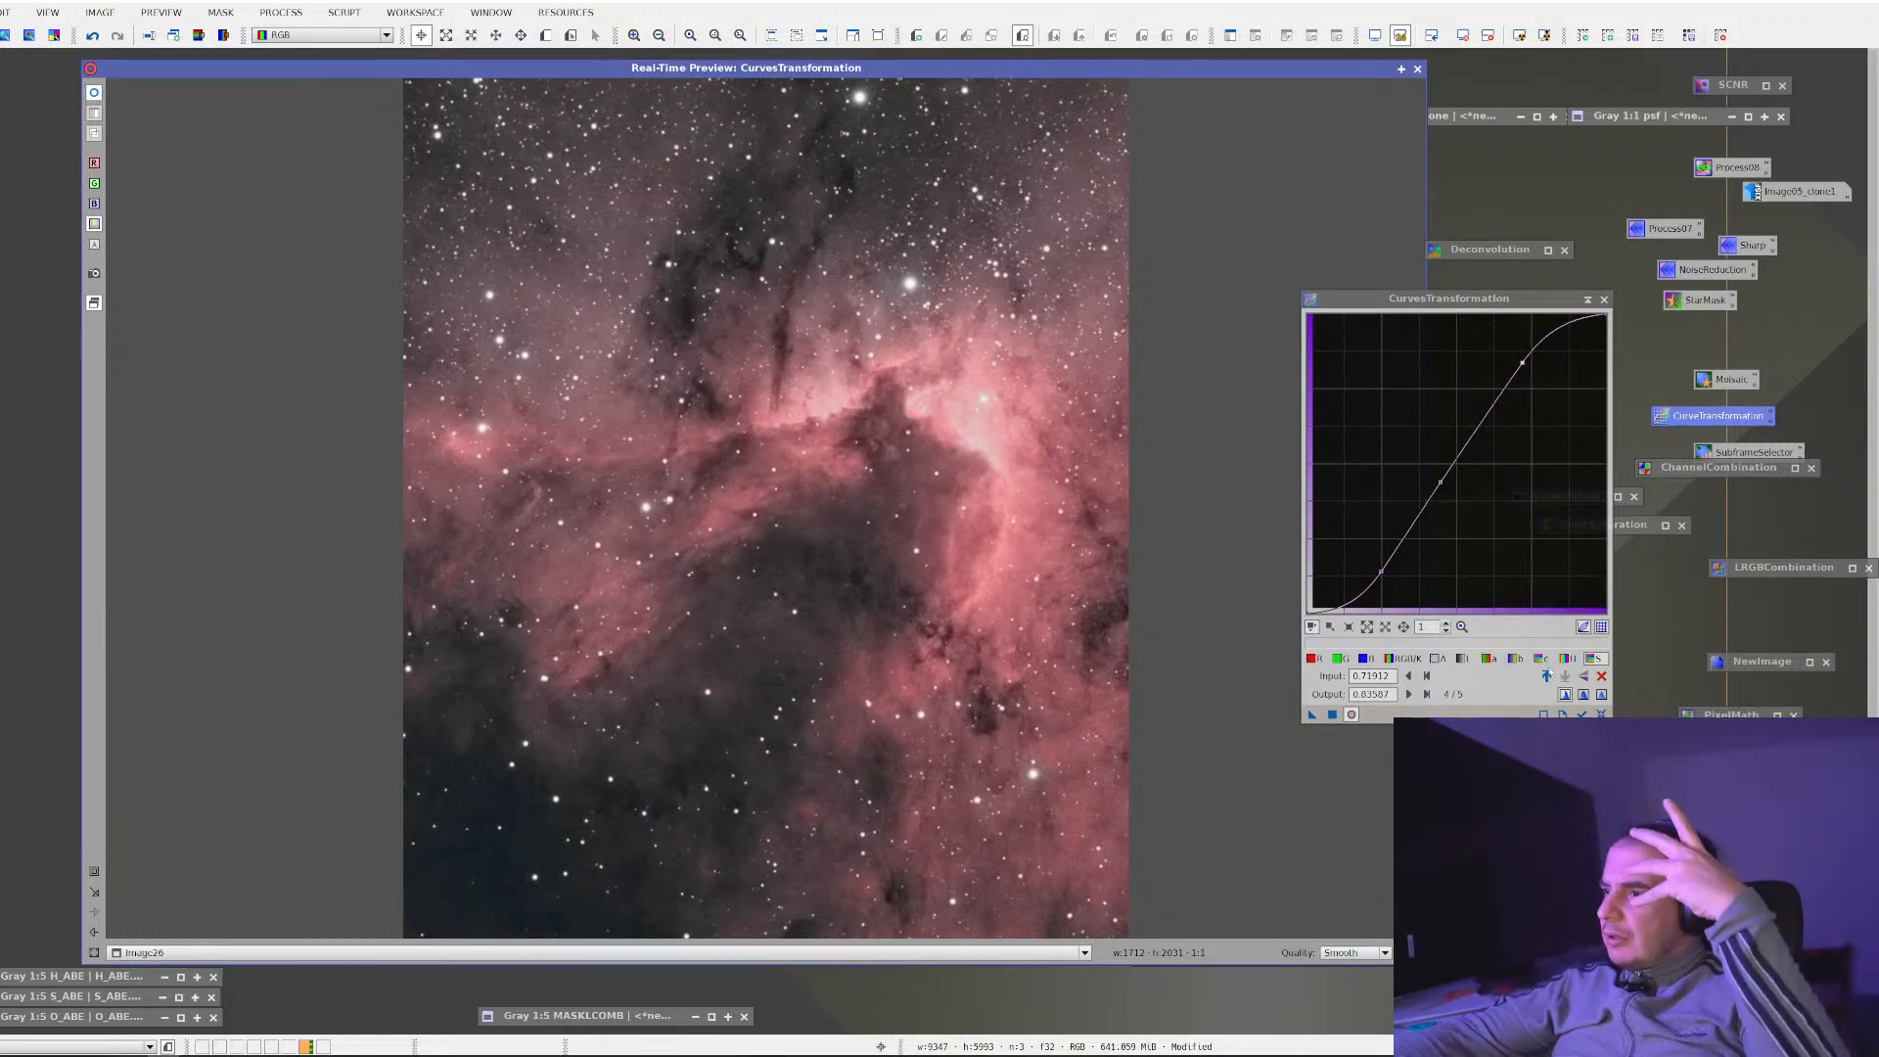
pyautogui.click(1544, 661)
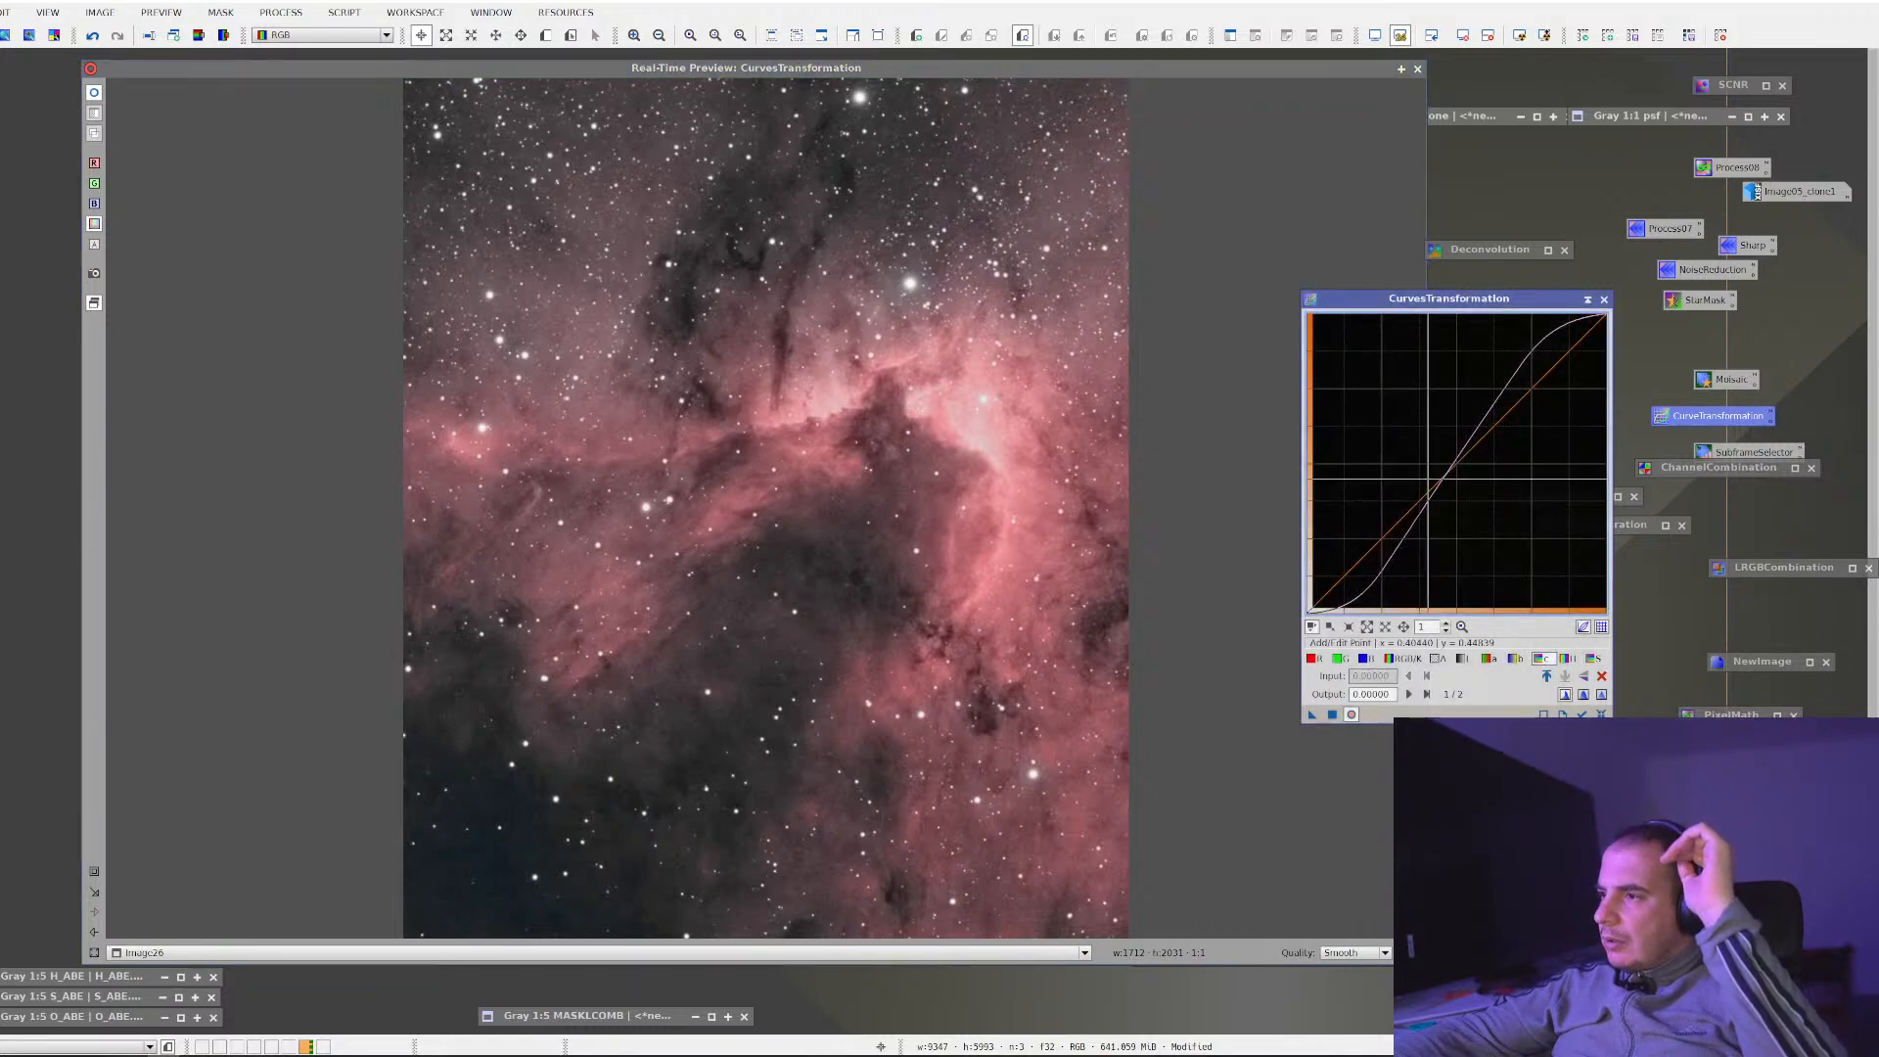
pyautogui.moveTo(1441, 471)
pyautogui.mouseDown()
pyautogui.moveTo(1441, 451)
pyautogui.moveTo(1451, 469)
pyautogui.mouseUp()
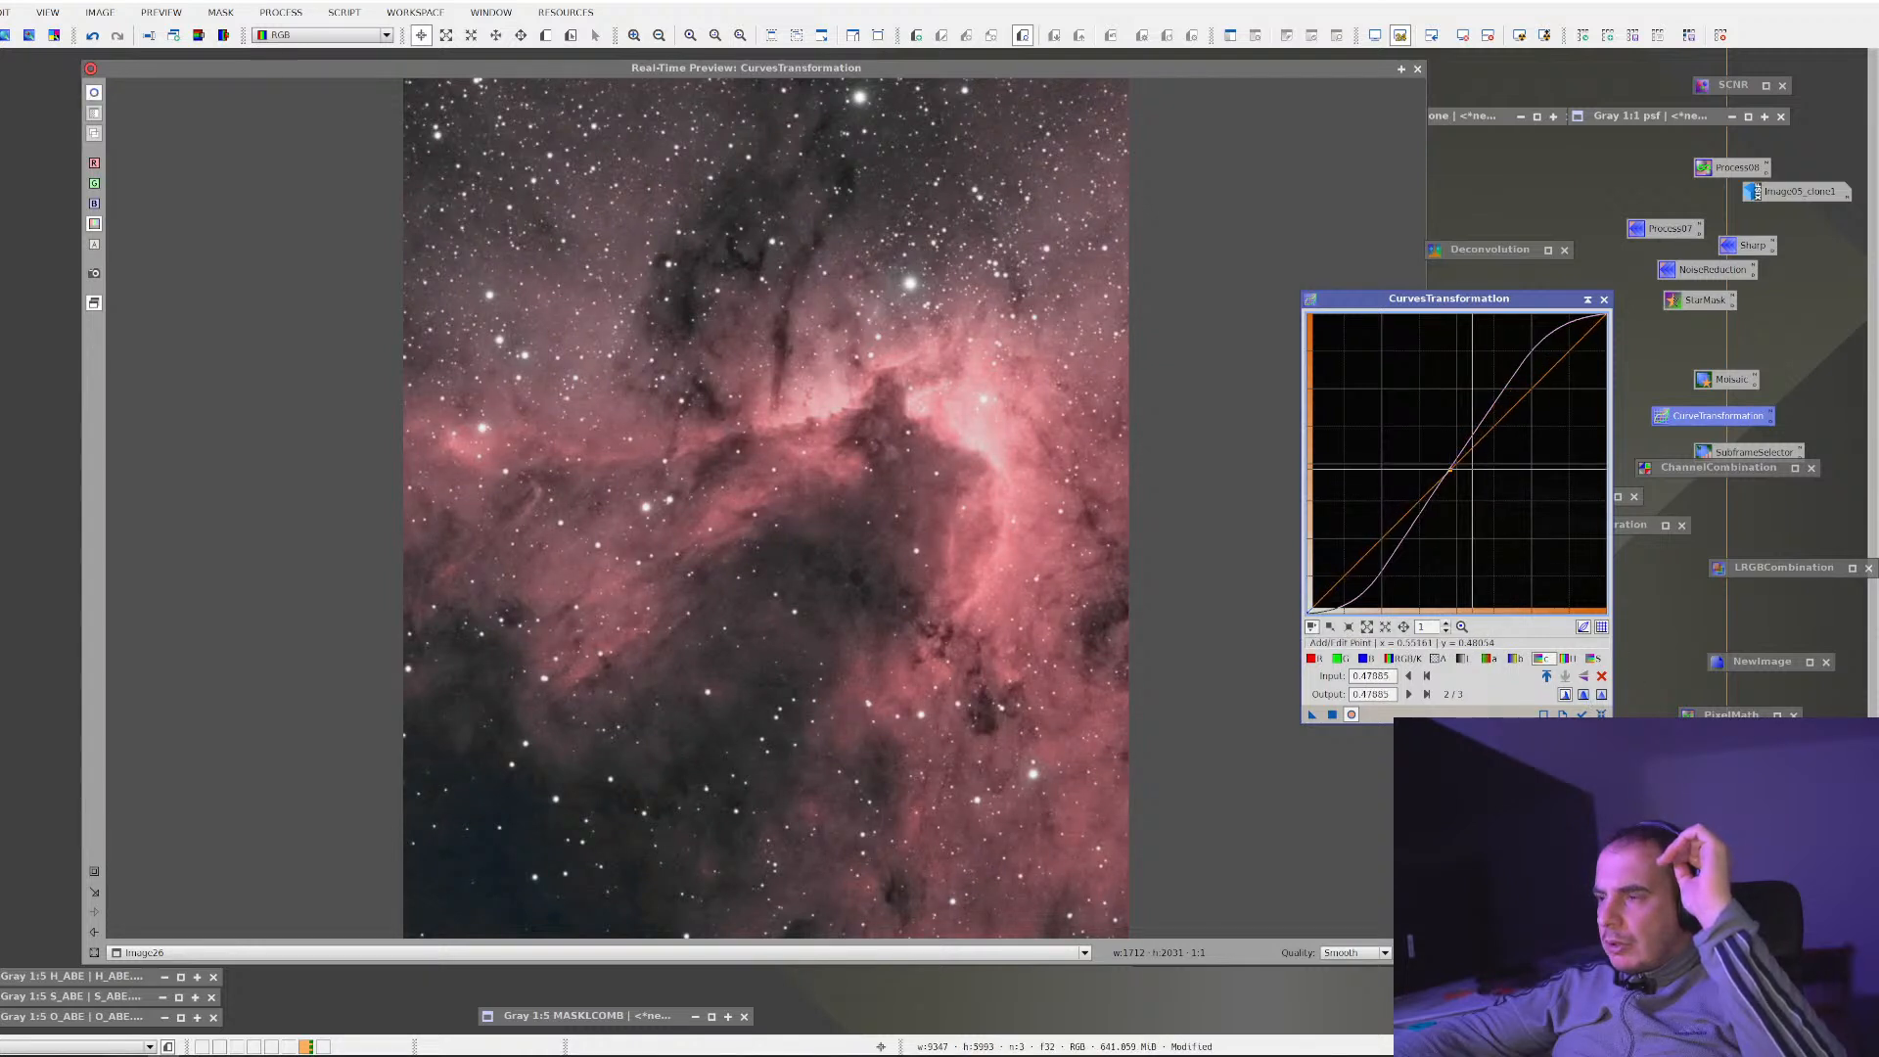
pyautogui.rightClick(1451, 470)
# Apply the saturation curve to Image26, close the real-time preview and check the result close up and zoomed out
pyautogui.click(1332, 715)
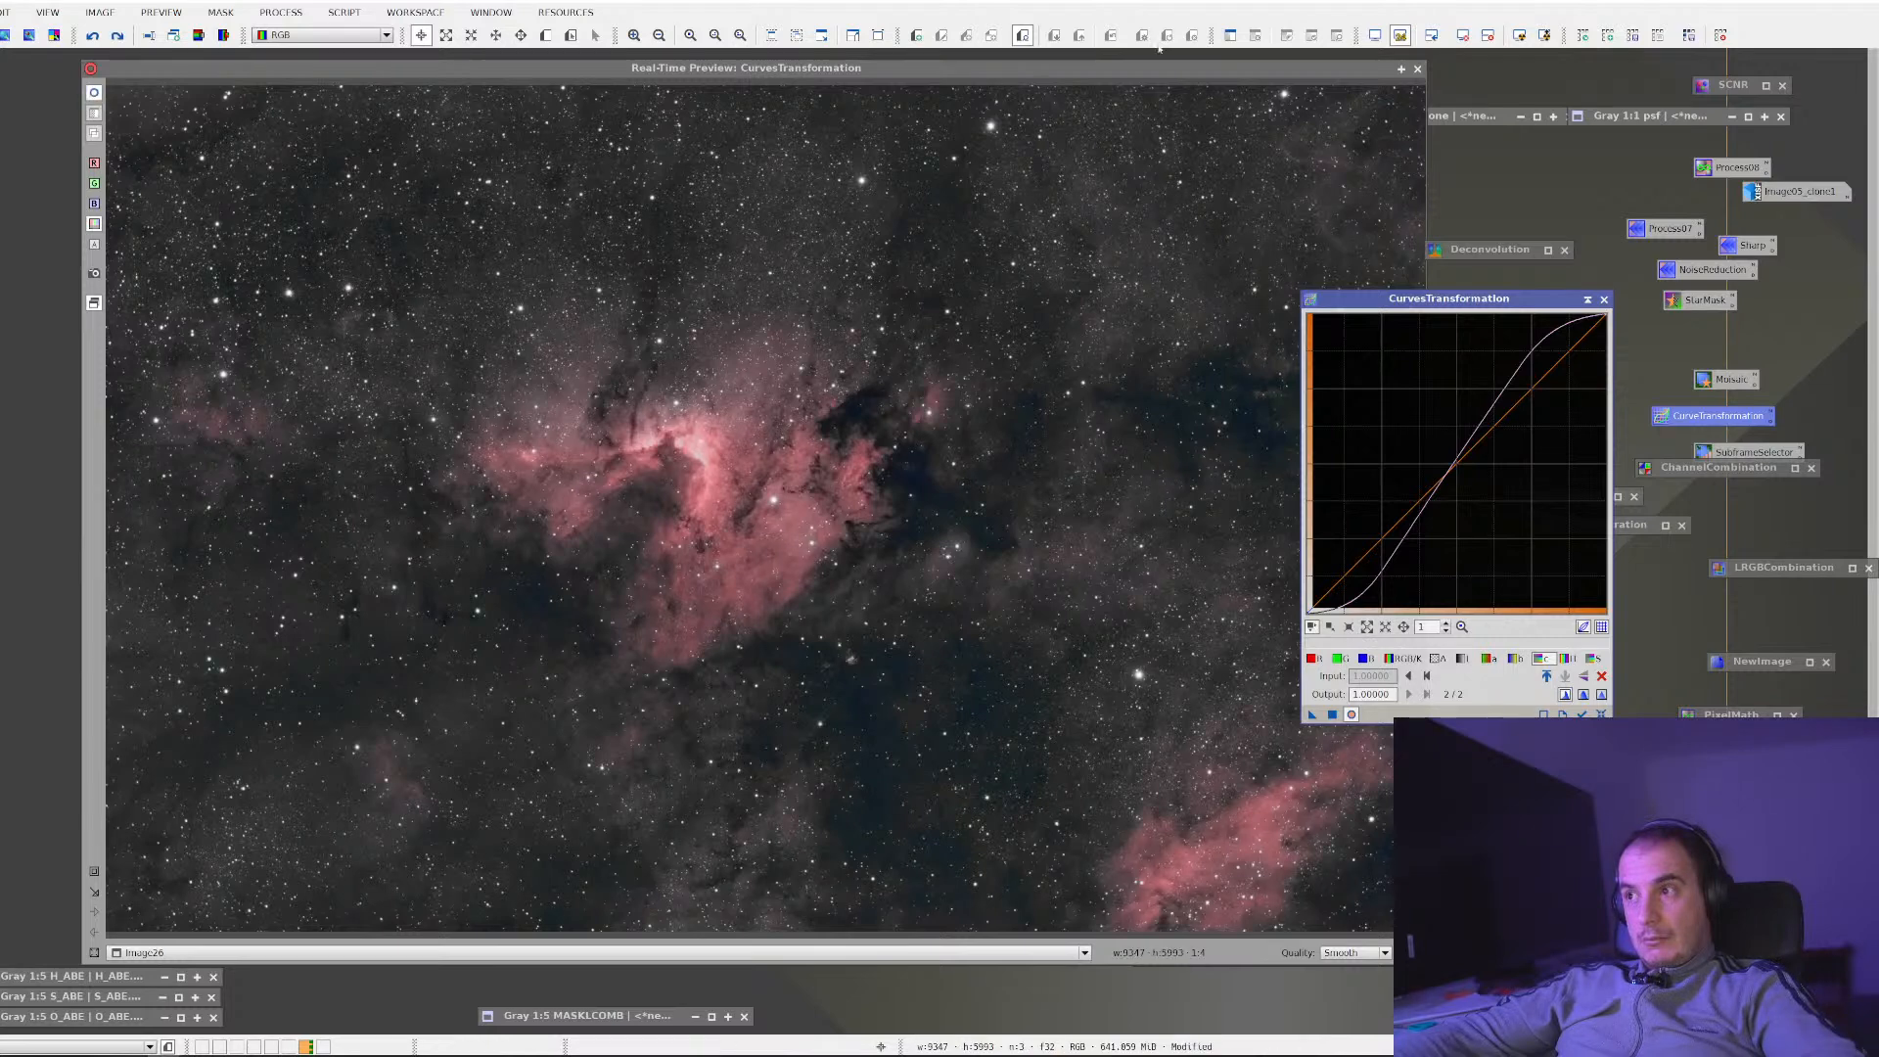
pyautogui.click(1419, 69)
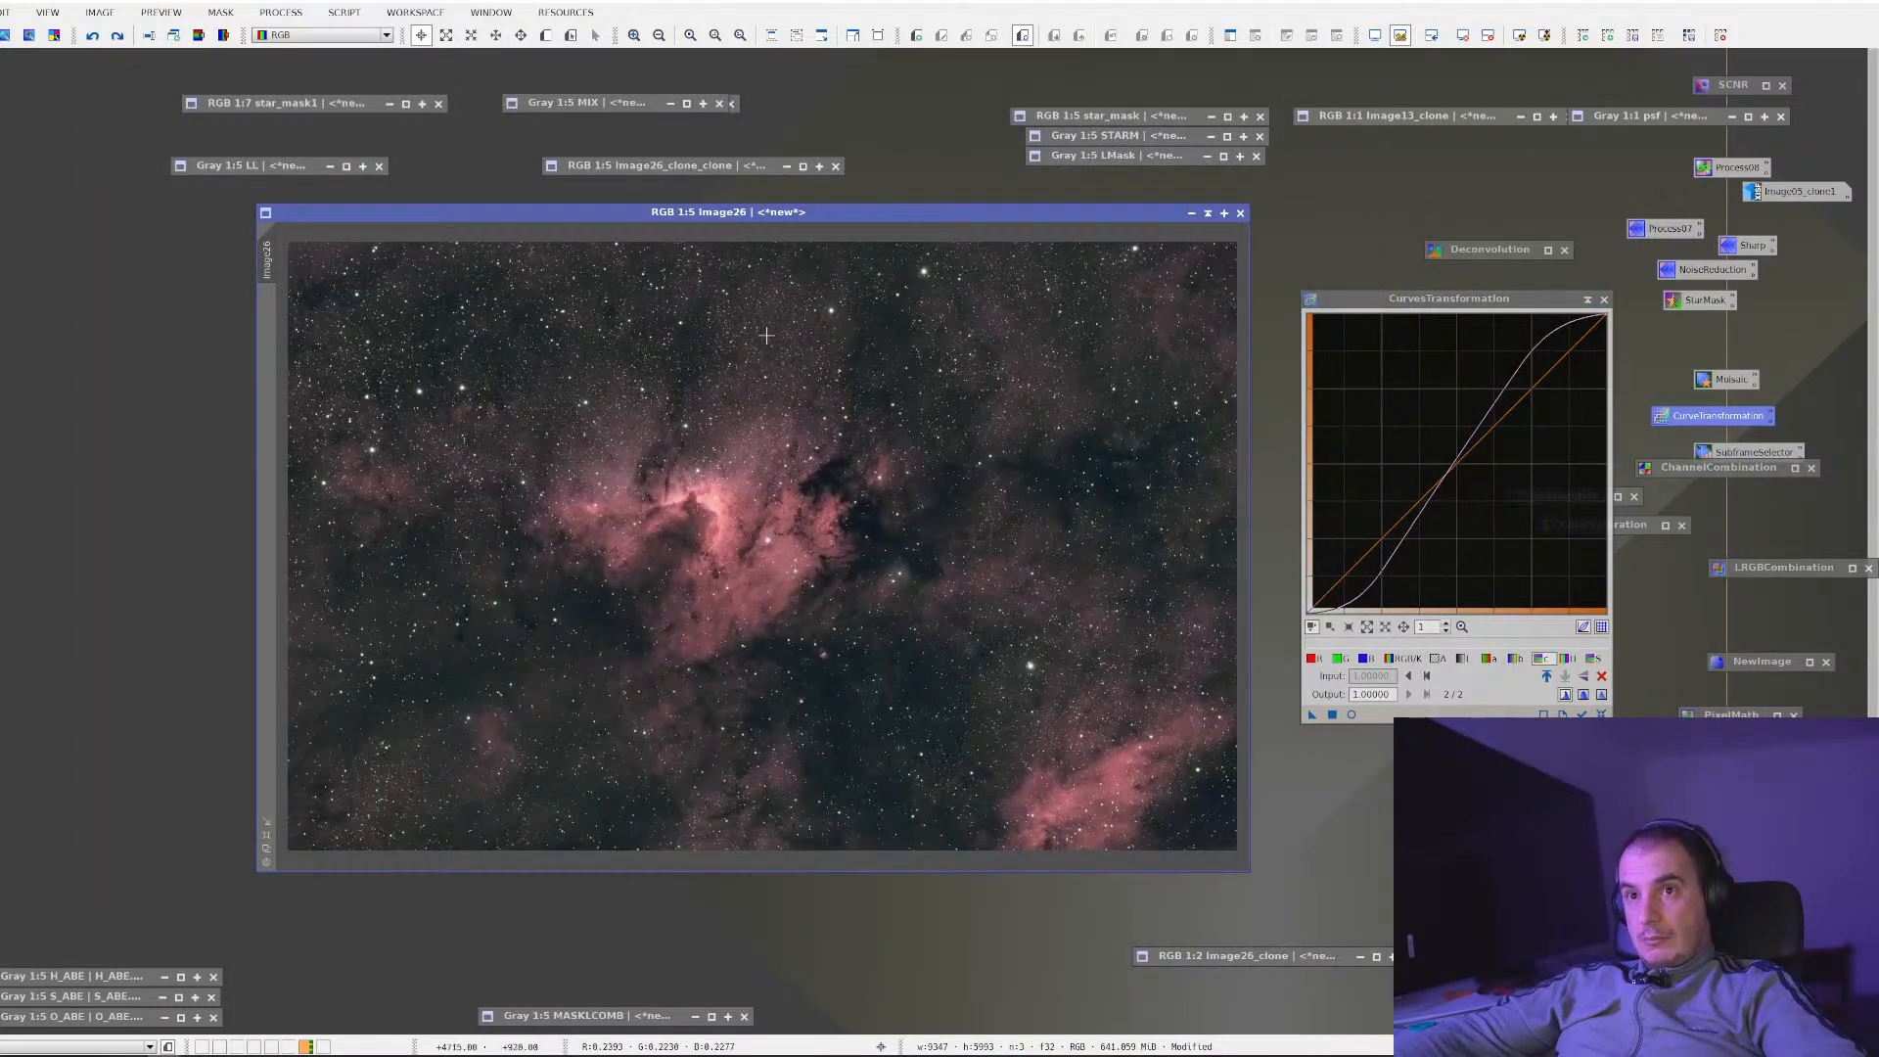
pyautogui.click(116, 42)
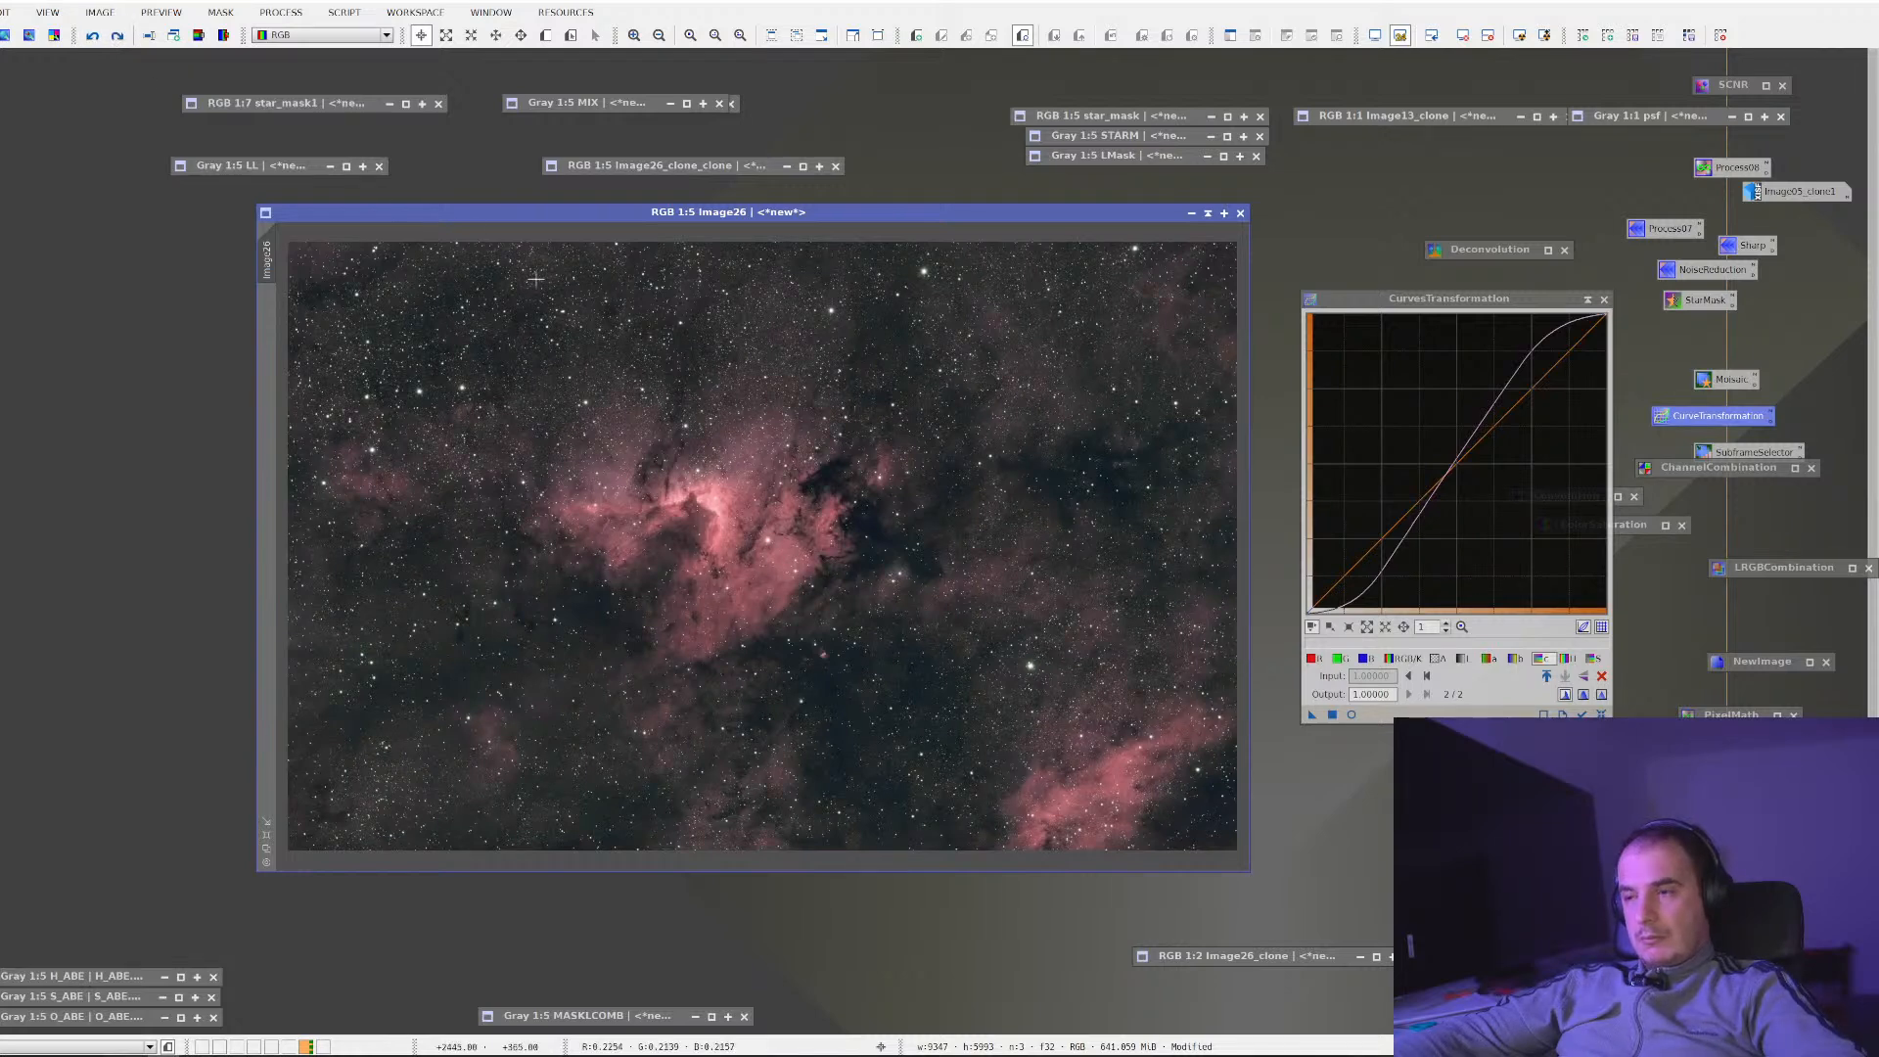
pyautogui.scroll(4, 707, 496)
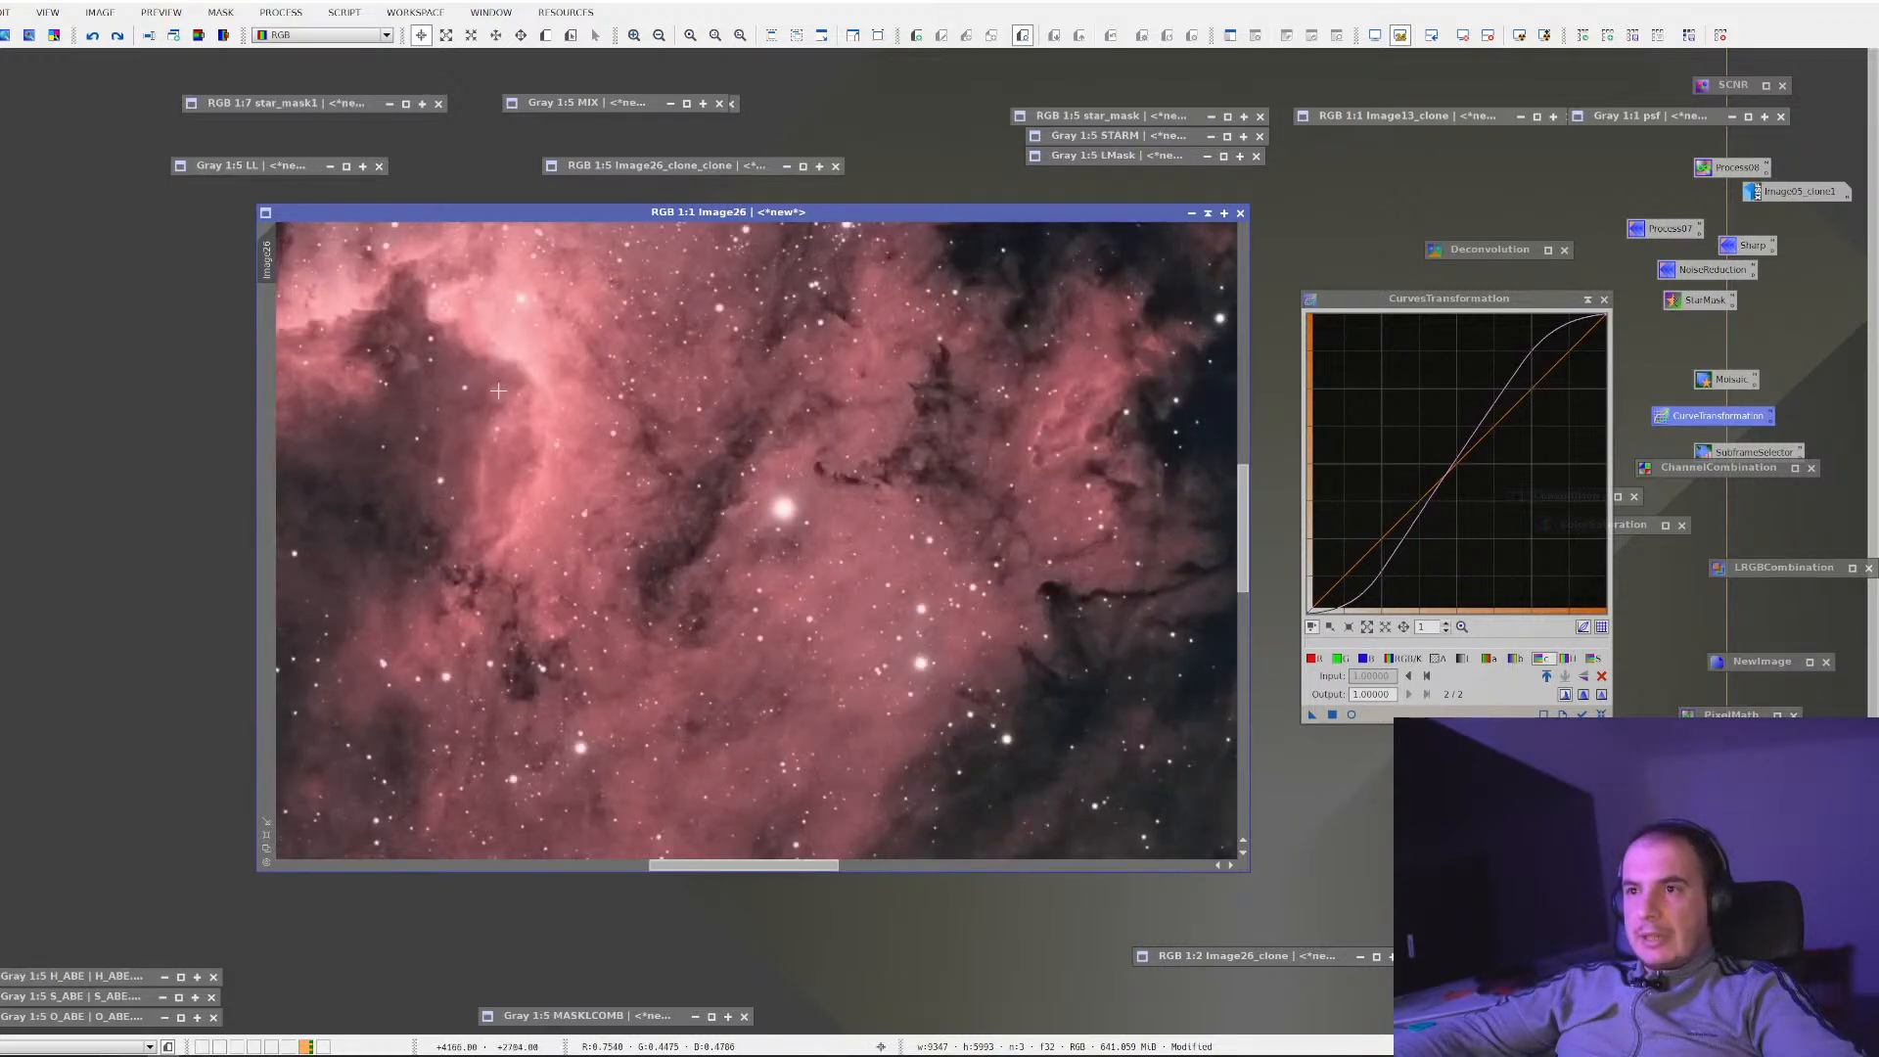
pyautogui.scroll(-2, 741, 529)
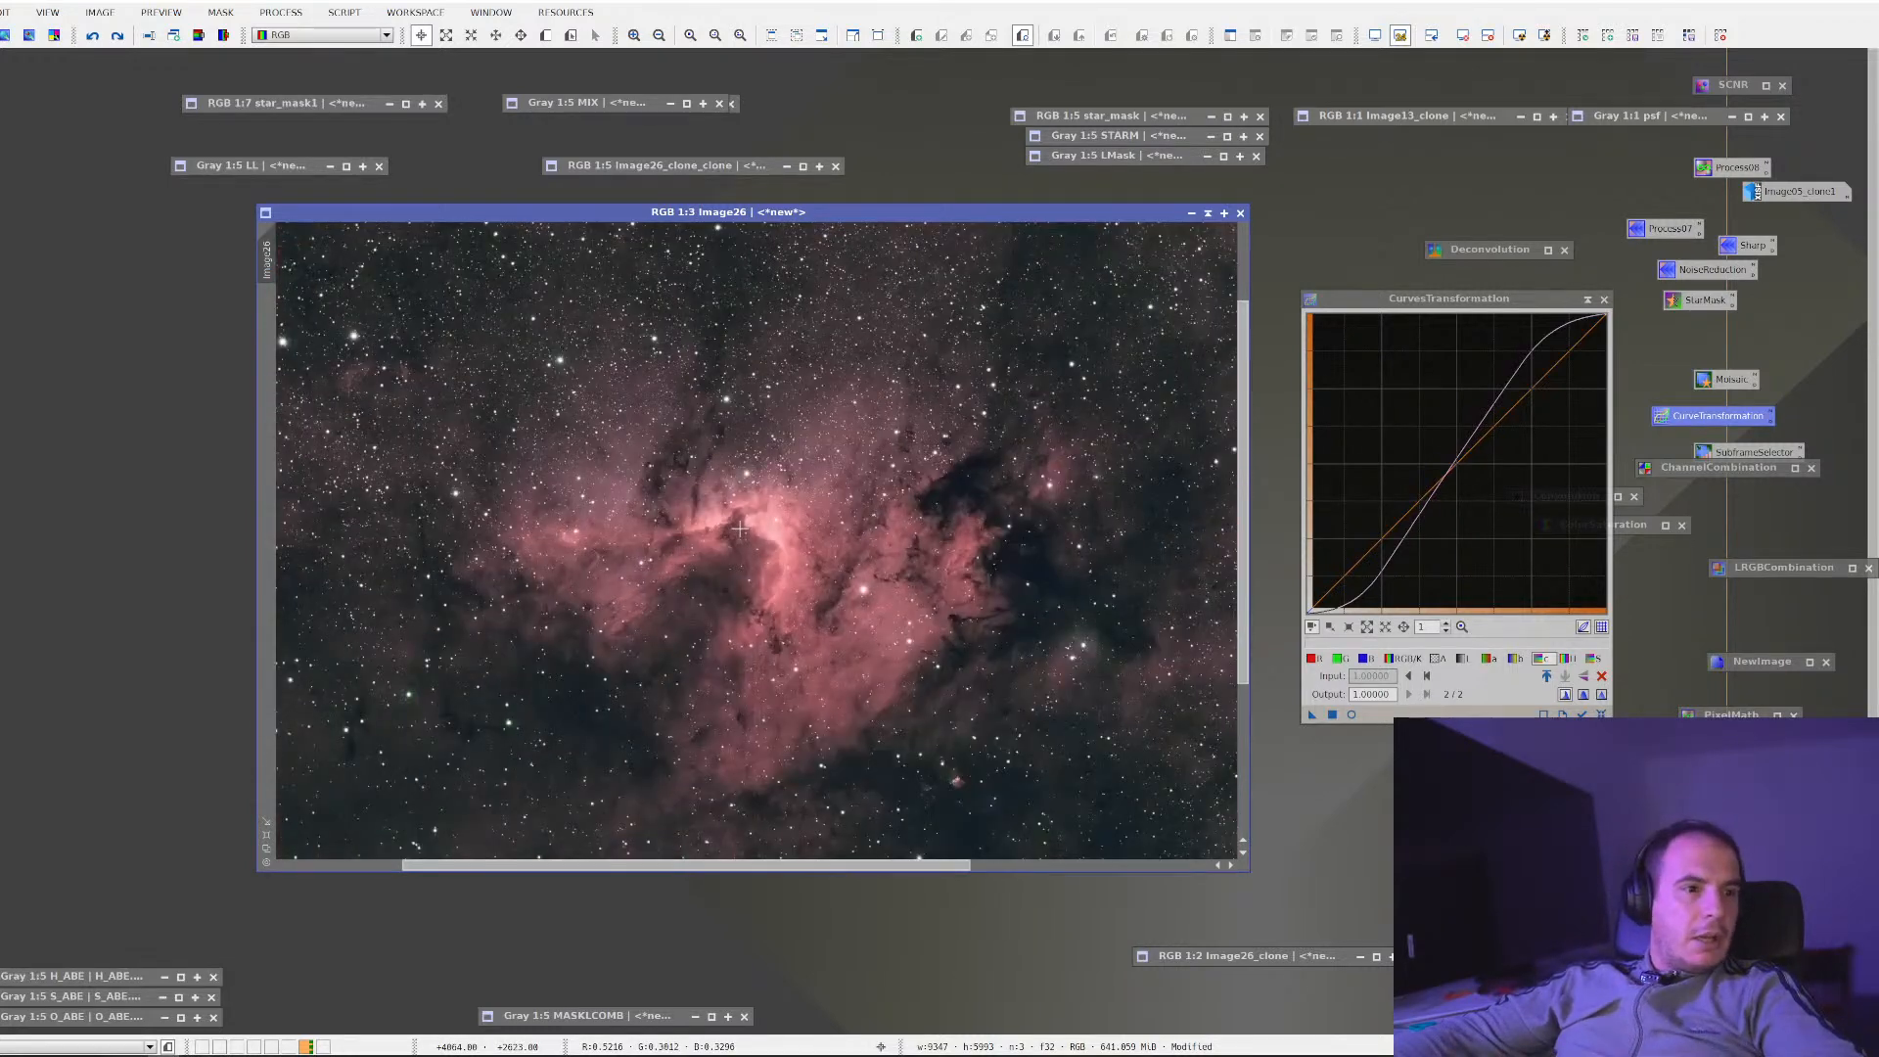
# Save Image26 as a JPEG over the existing HOO file in the Cave nebula folder with quality 90, accepting the lossy format
pyautogui.click(5, 11)
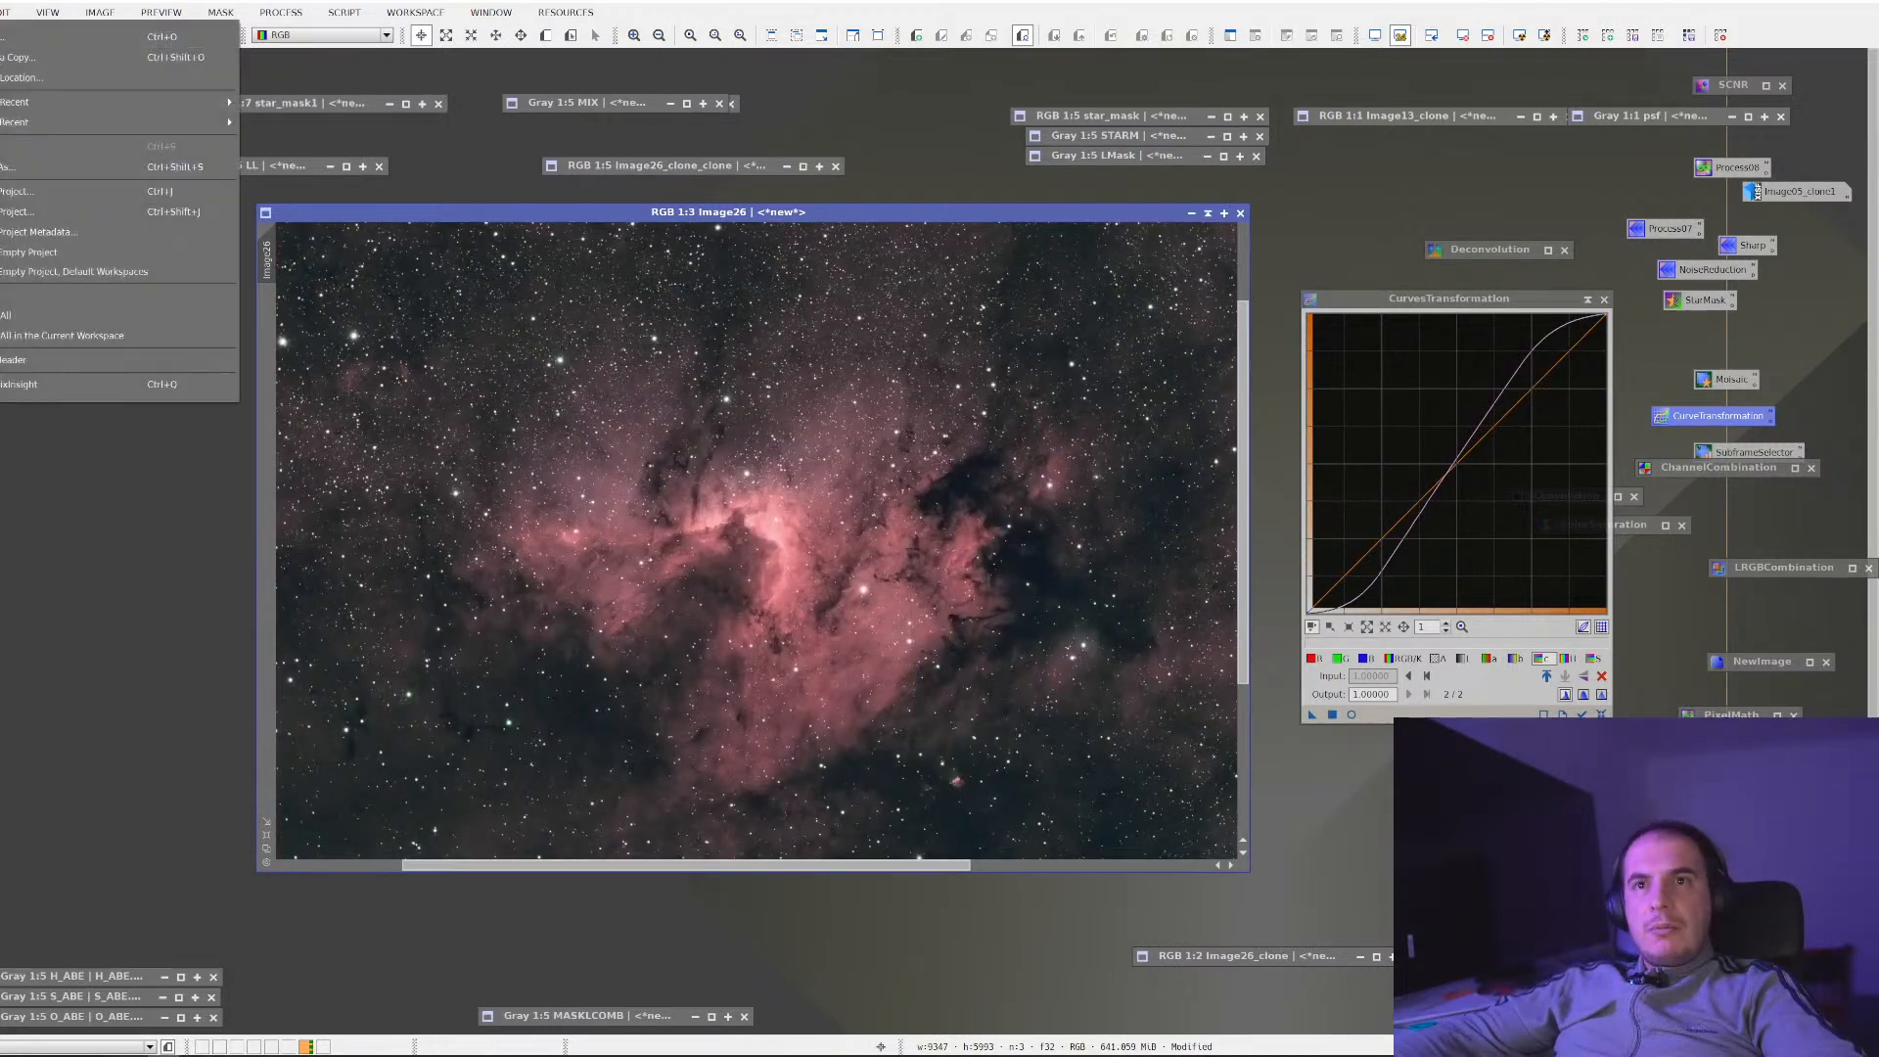
pyautogui.click(37, 162)
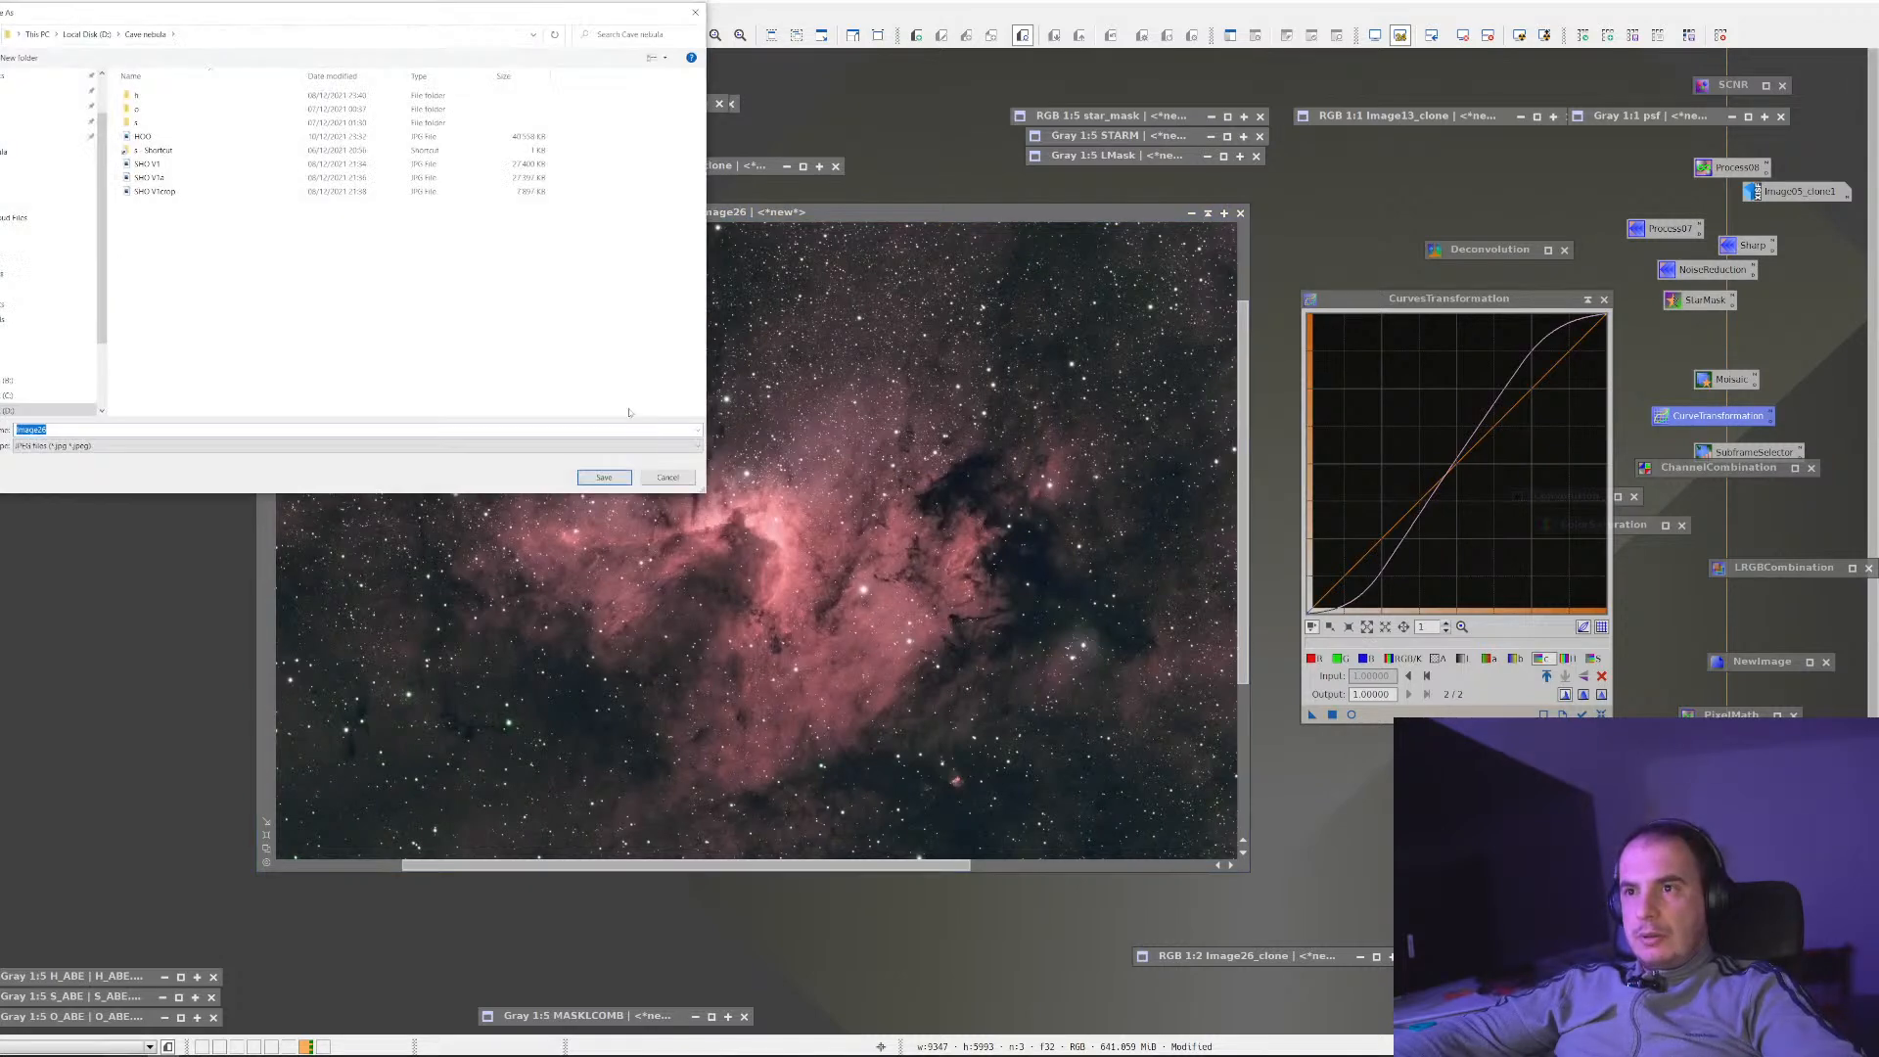
pyautogui.click(165, 140)
pyautogui.click(604, 478)
pyautogui.click(894, 563)
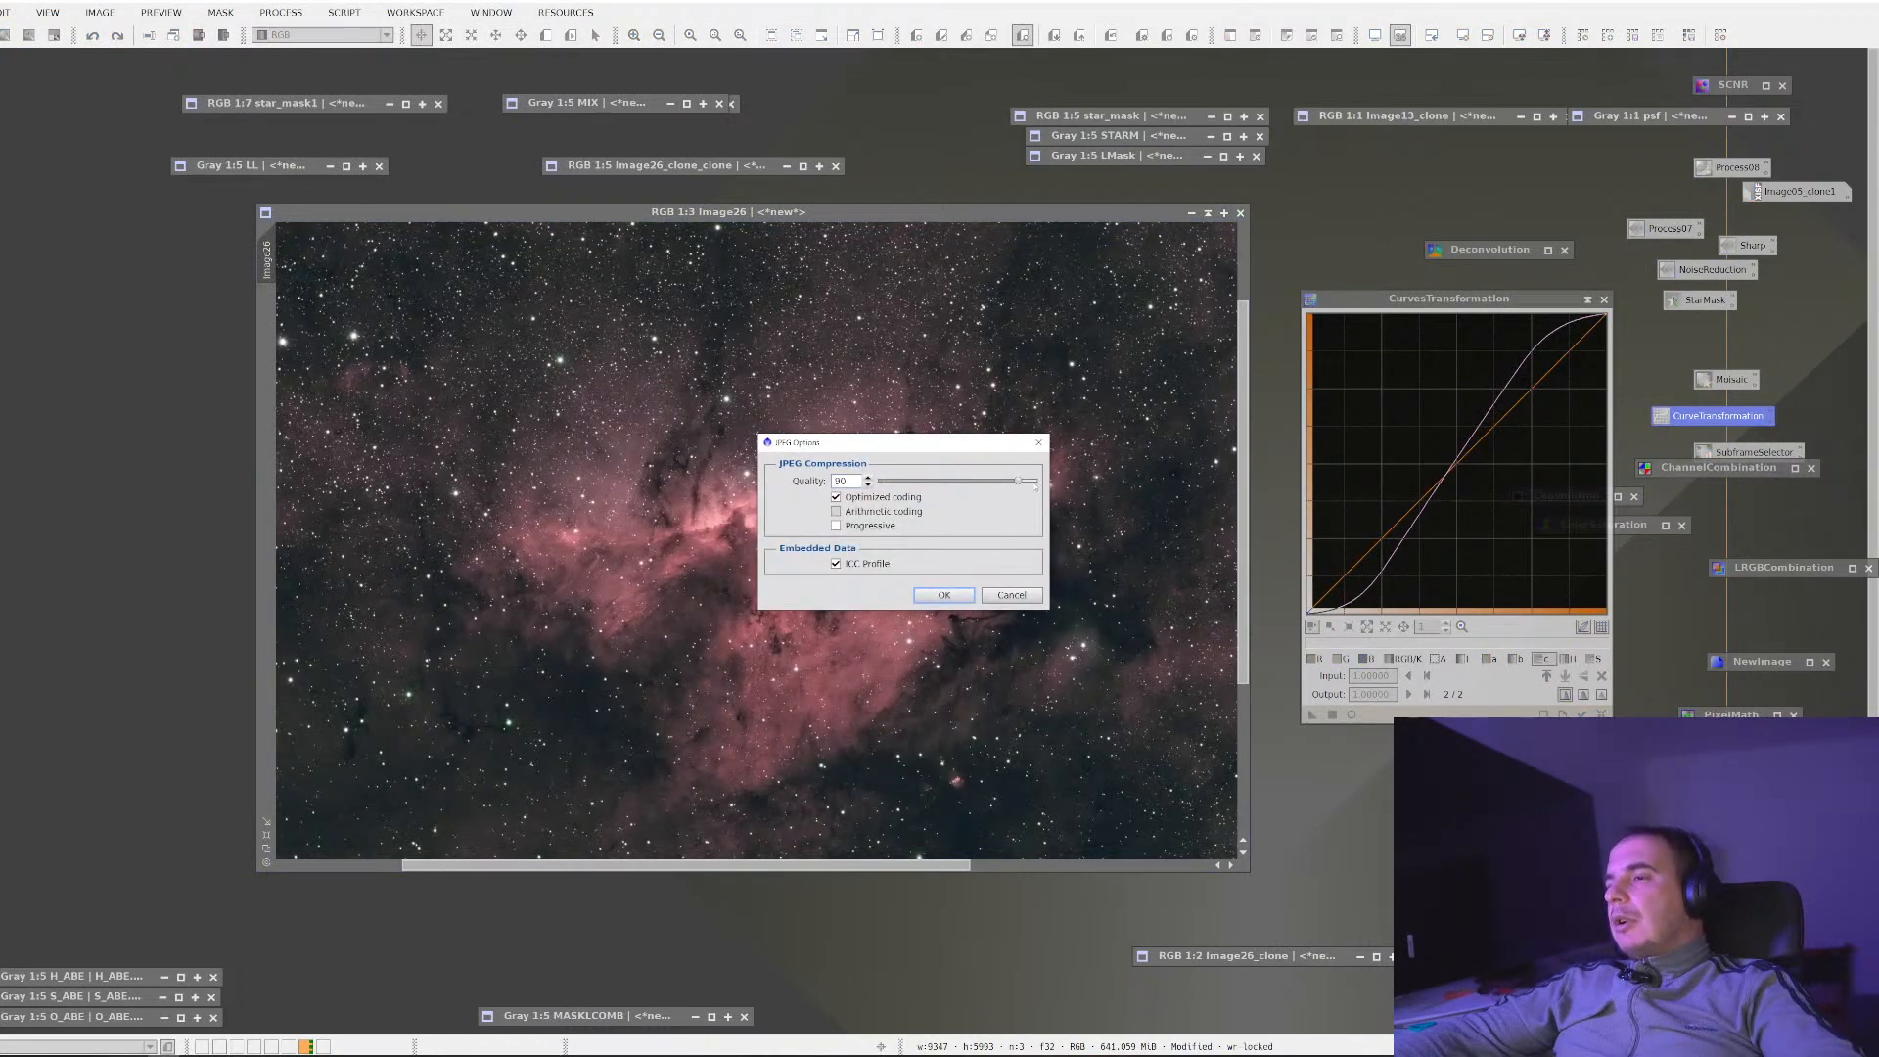
pyautogui.click(943, 596)
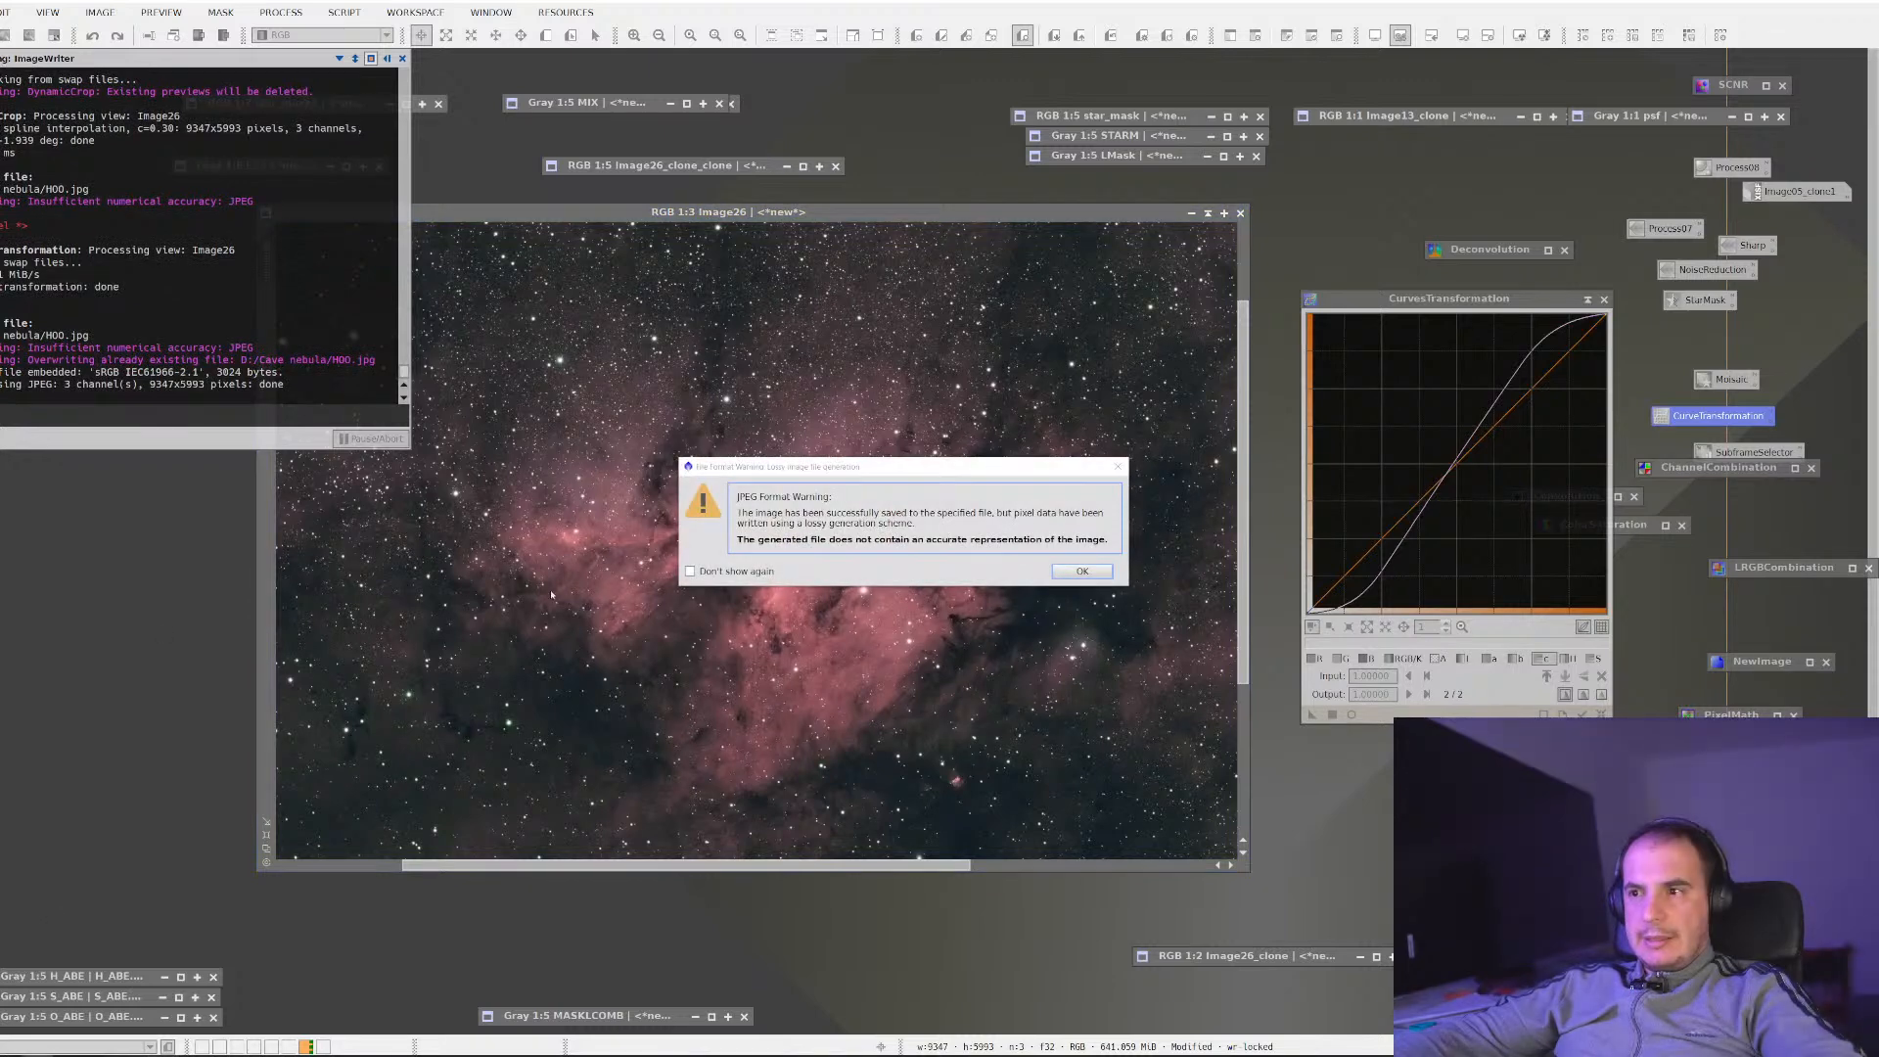
pyautogui.click(1082, 572)
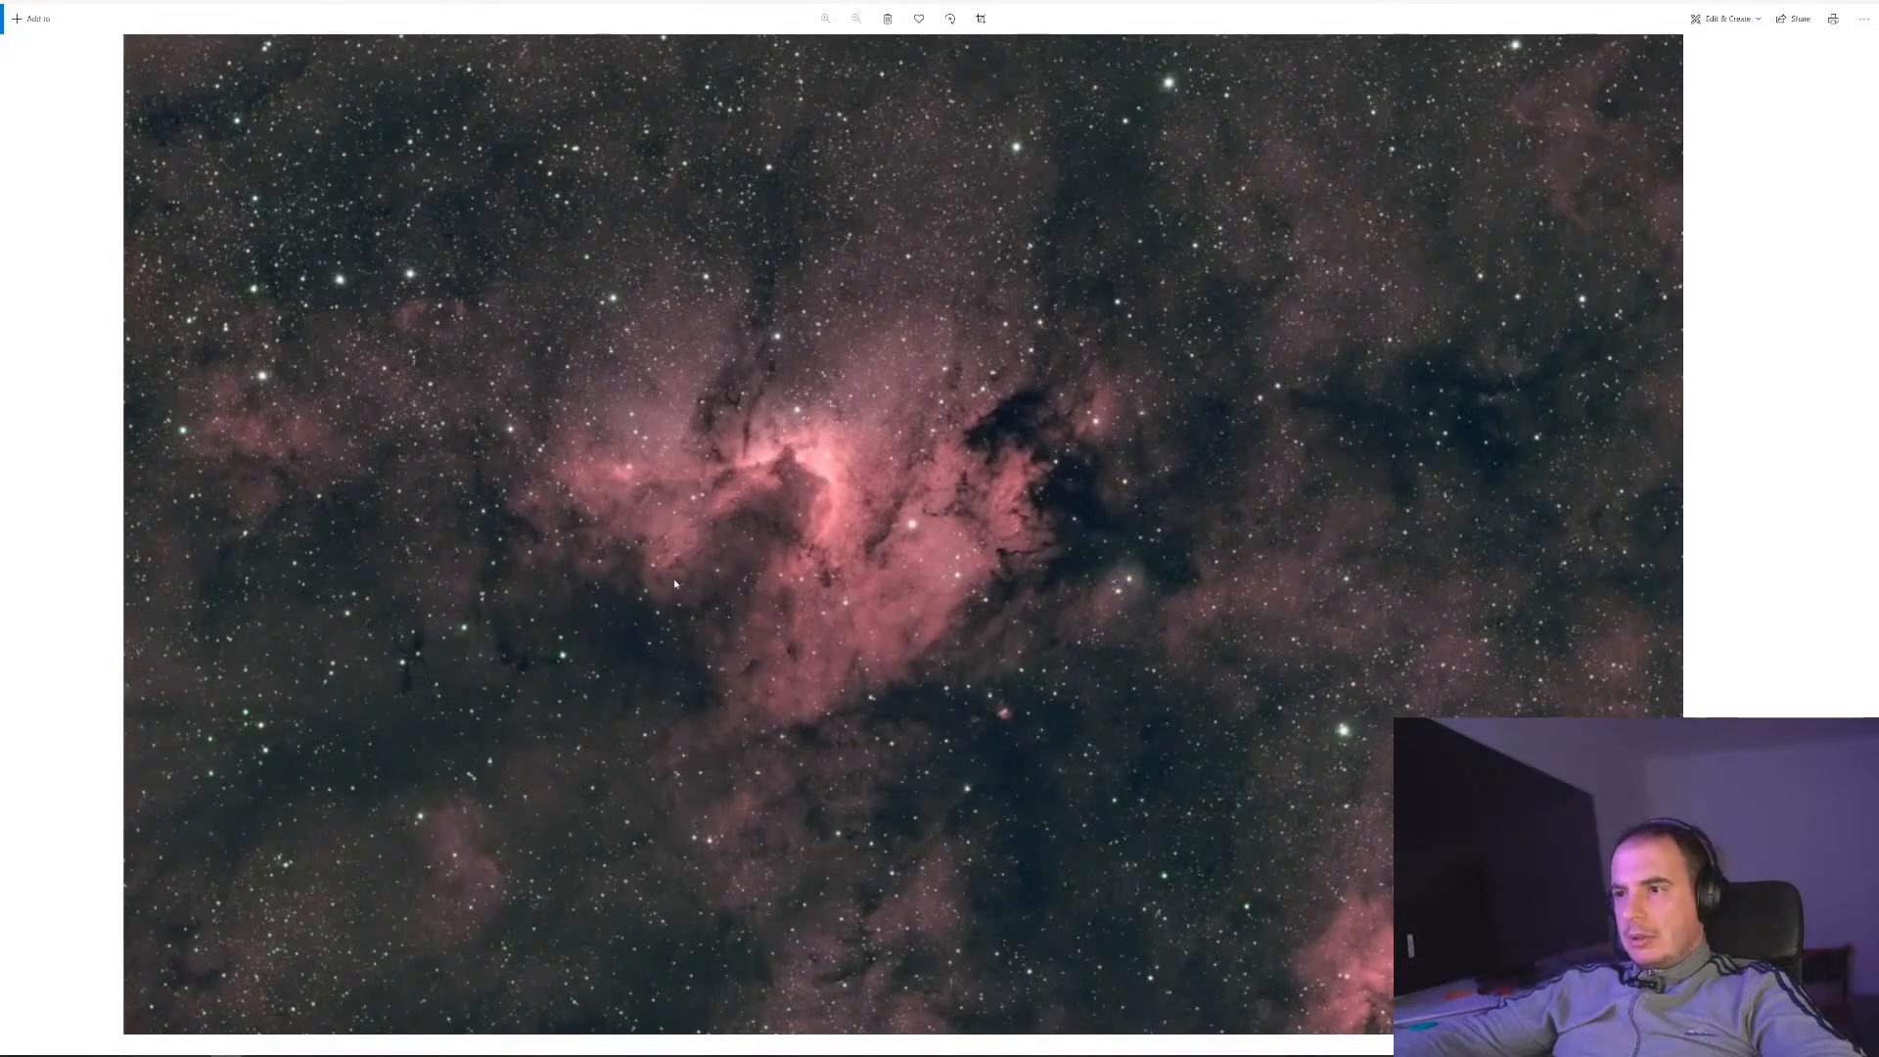
# Inspect the saved HOO image close up around the nebula core and as a whole, and close the photo viewer
pyautogui.scroll(3, 720, 570)
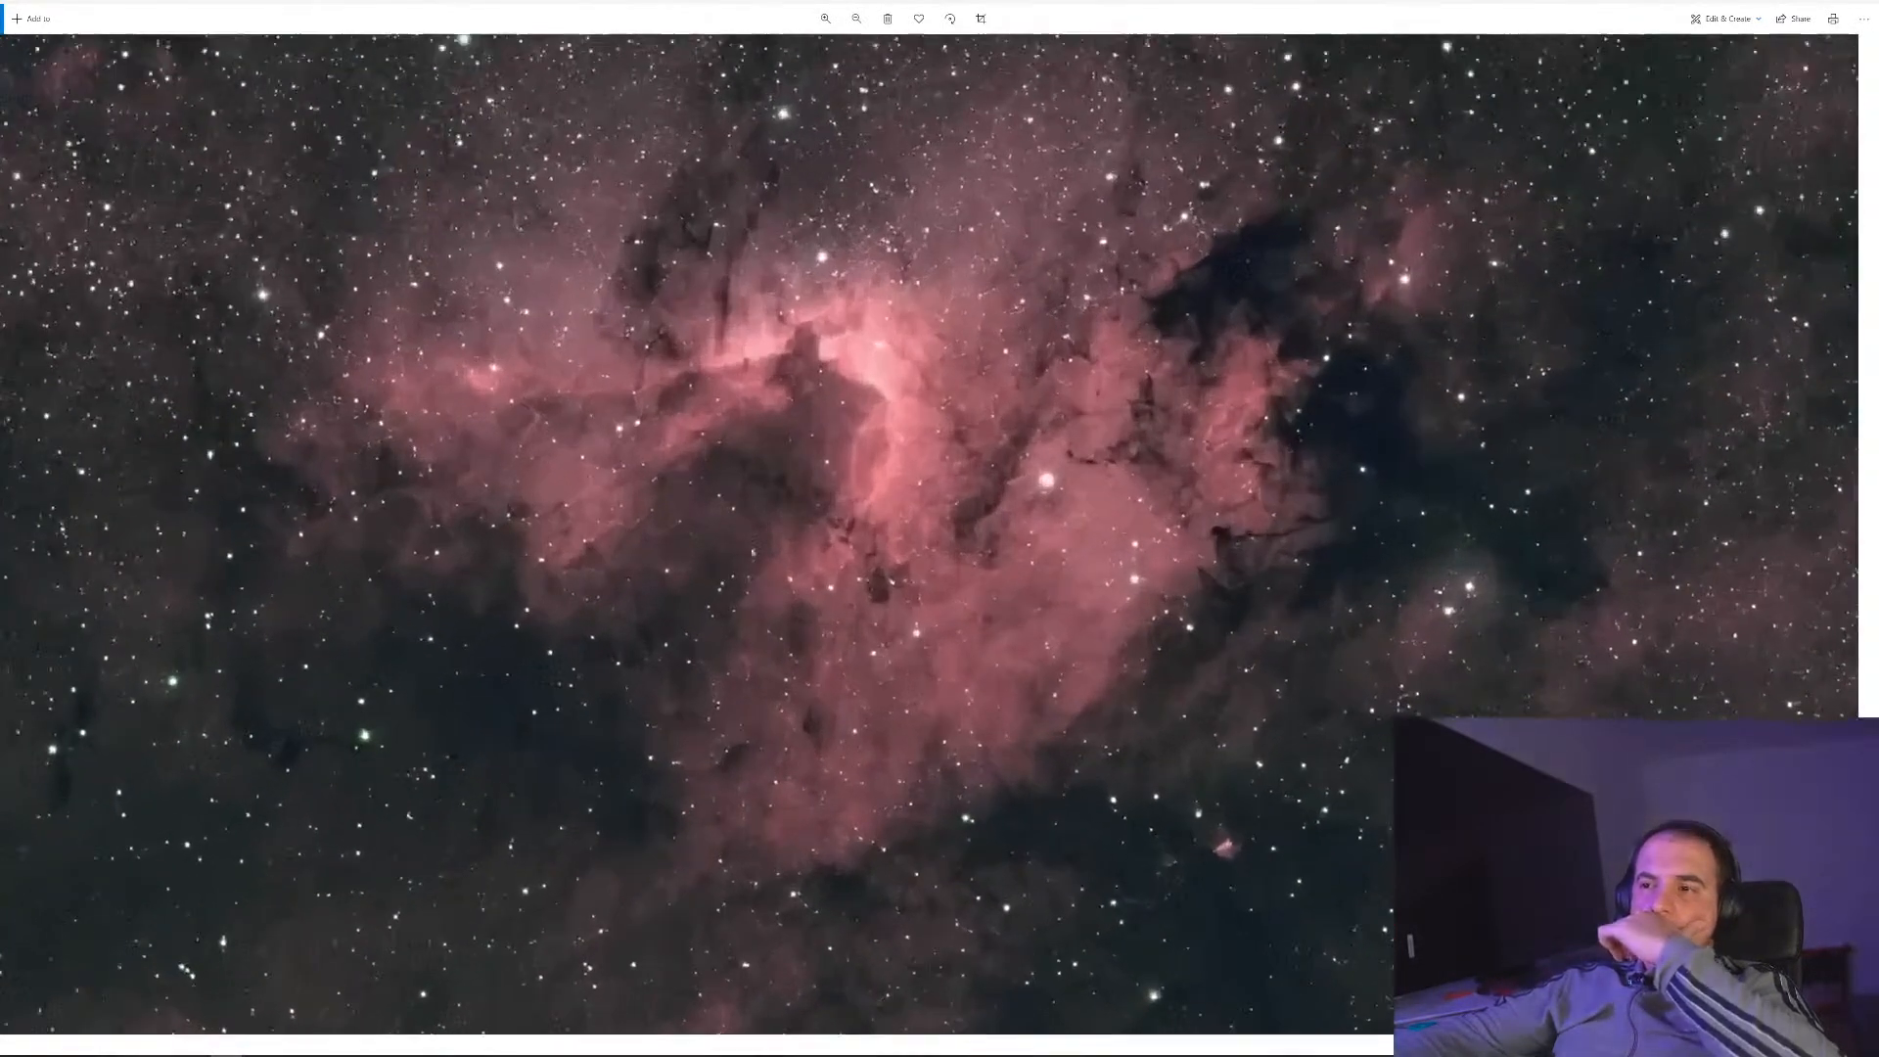
pyautogui.scroll(3, 956, 373)
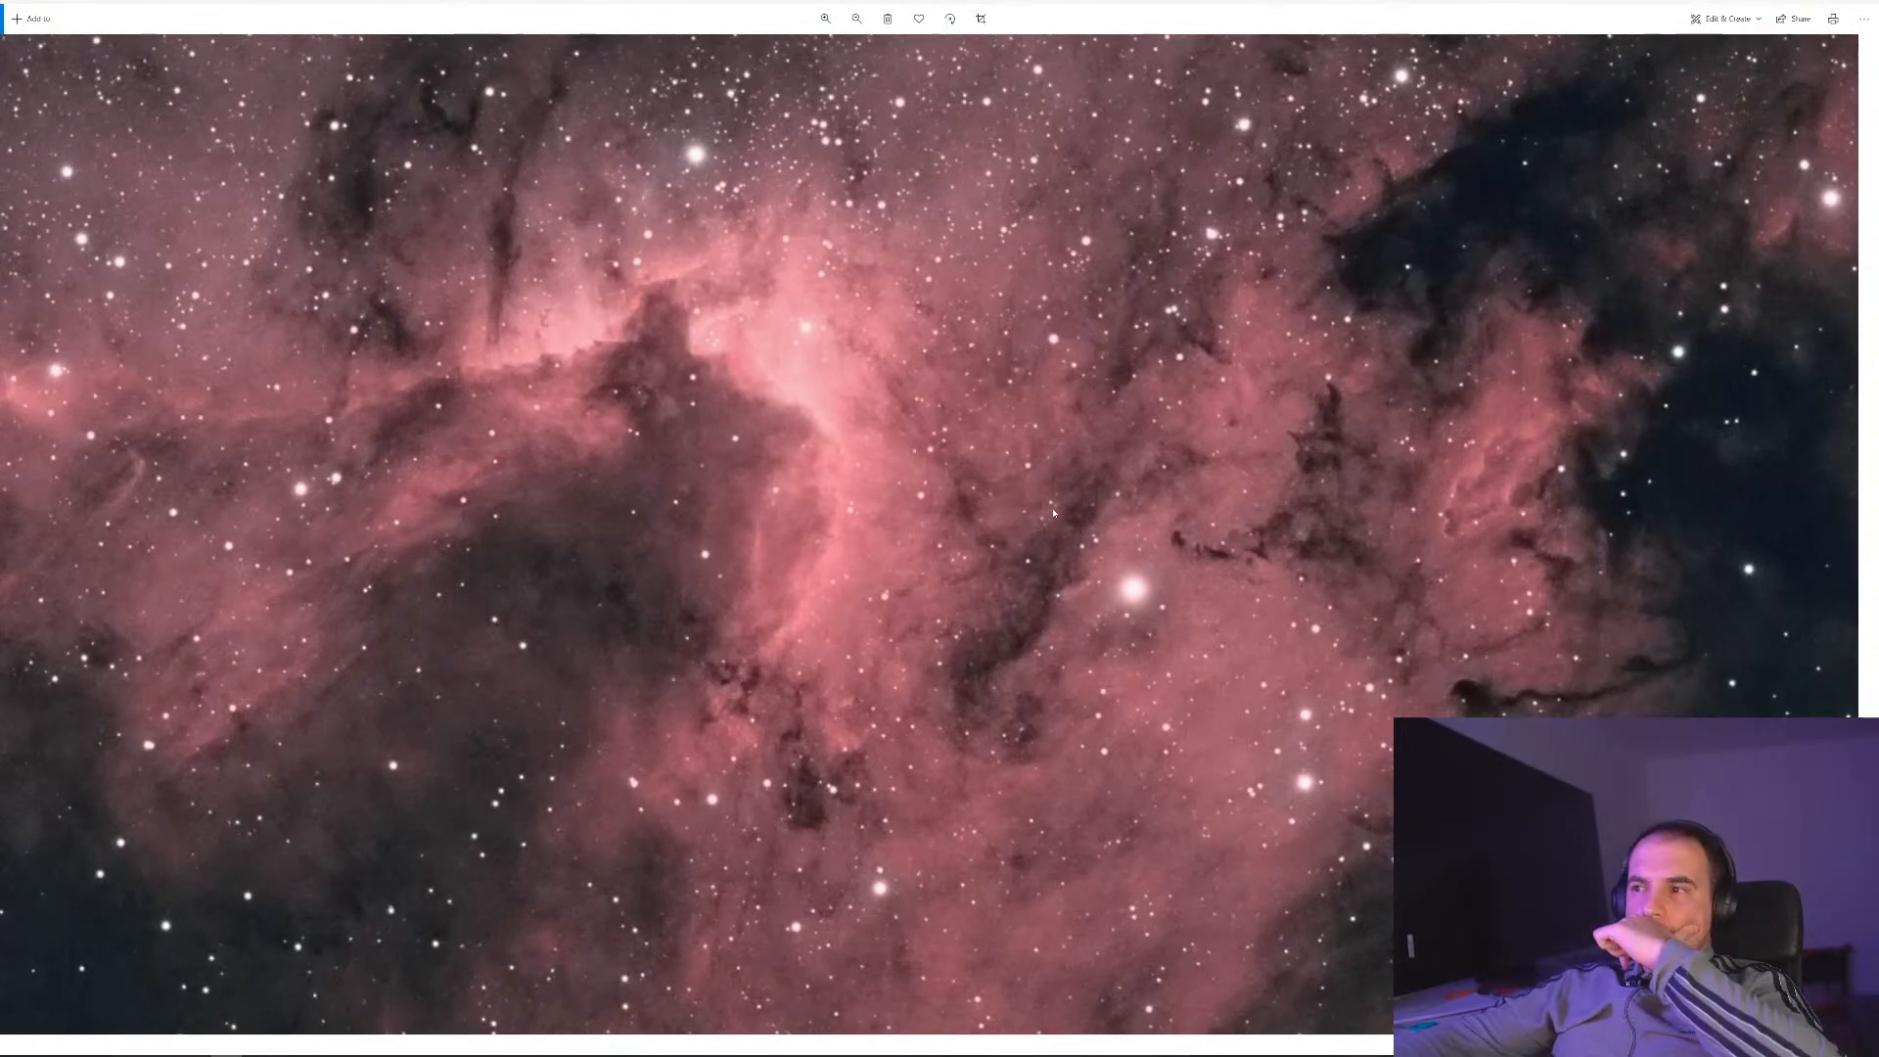
pyautogui.scroll(-5, 1055, 513)
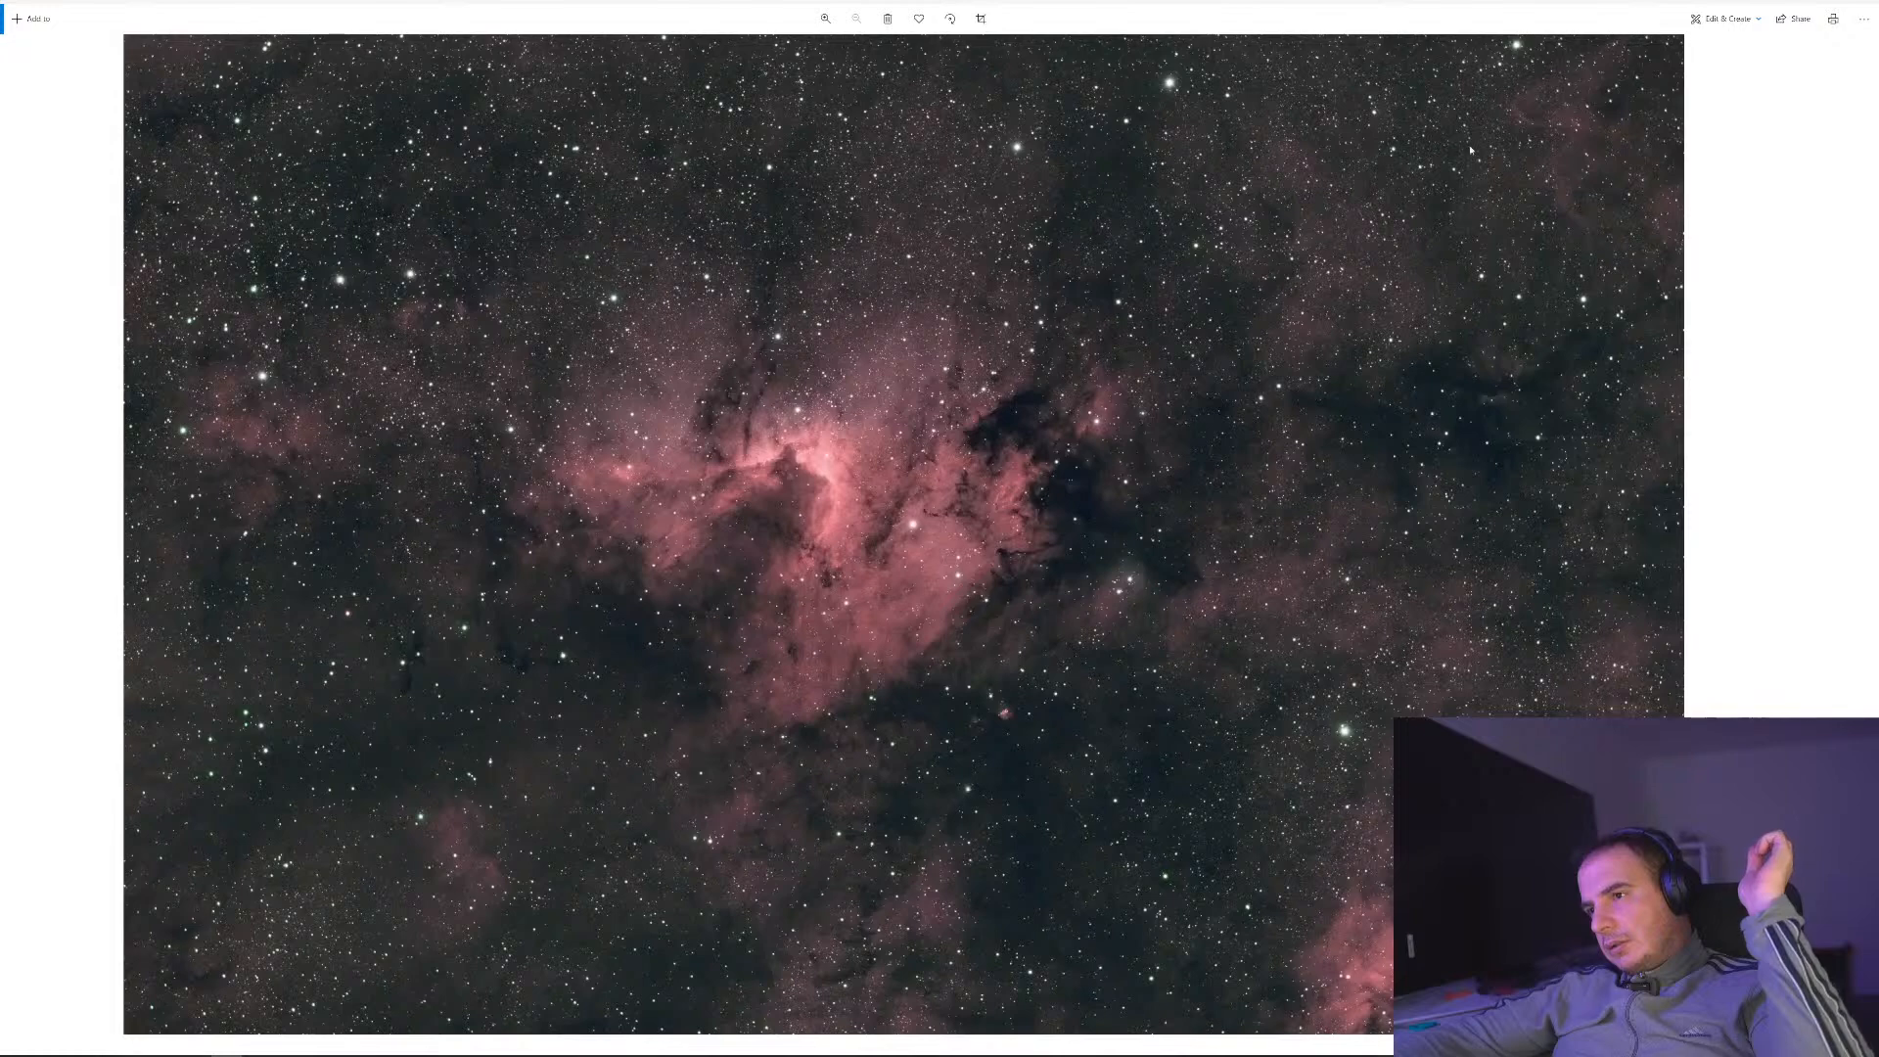
pyautogui.click(1865, 2)
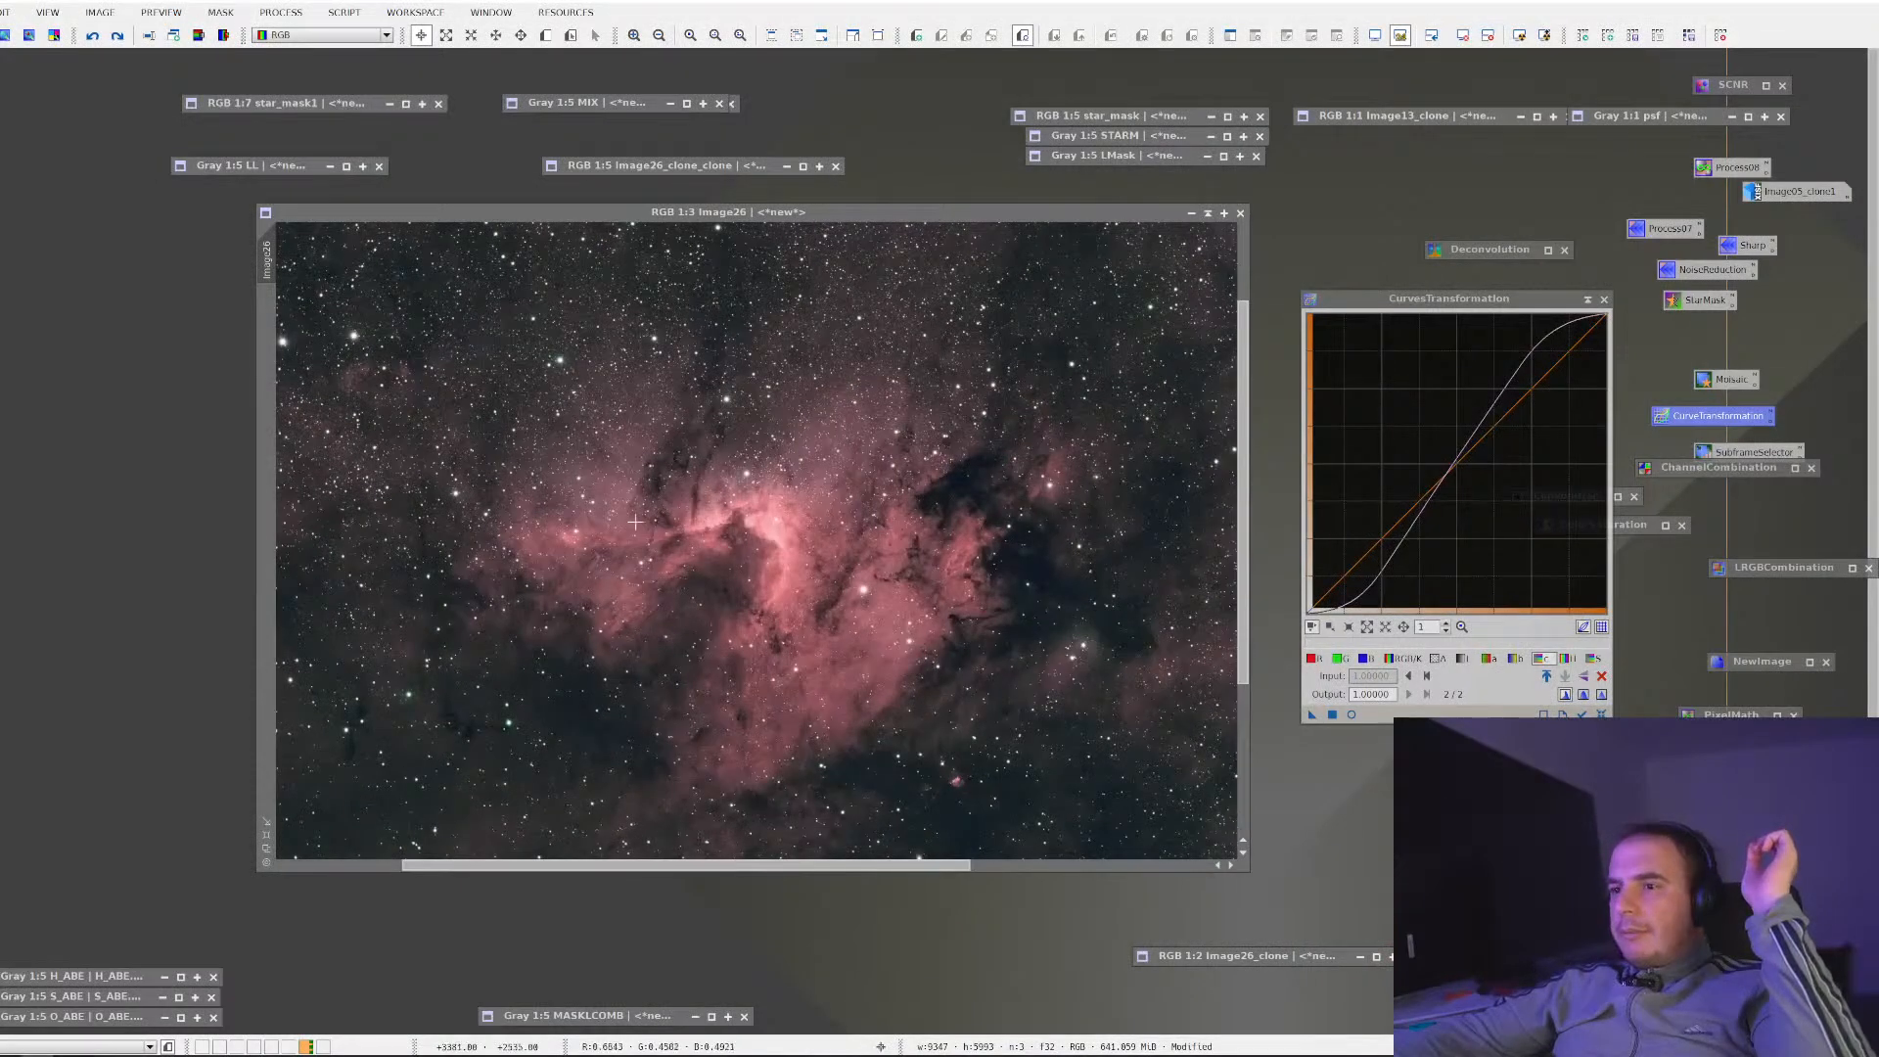
# Draw a DynamicCrop frame of about 4746 × 3432 px around the nebula in Image26, rotated about 40 degrees clockwise
pyautogui.scroll(-3, 634, 522)
pyautogui.scroll(1, 634, 521)
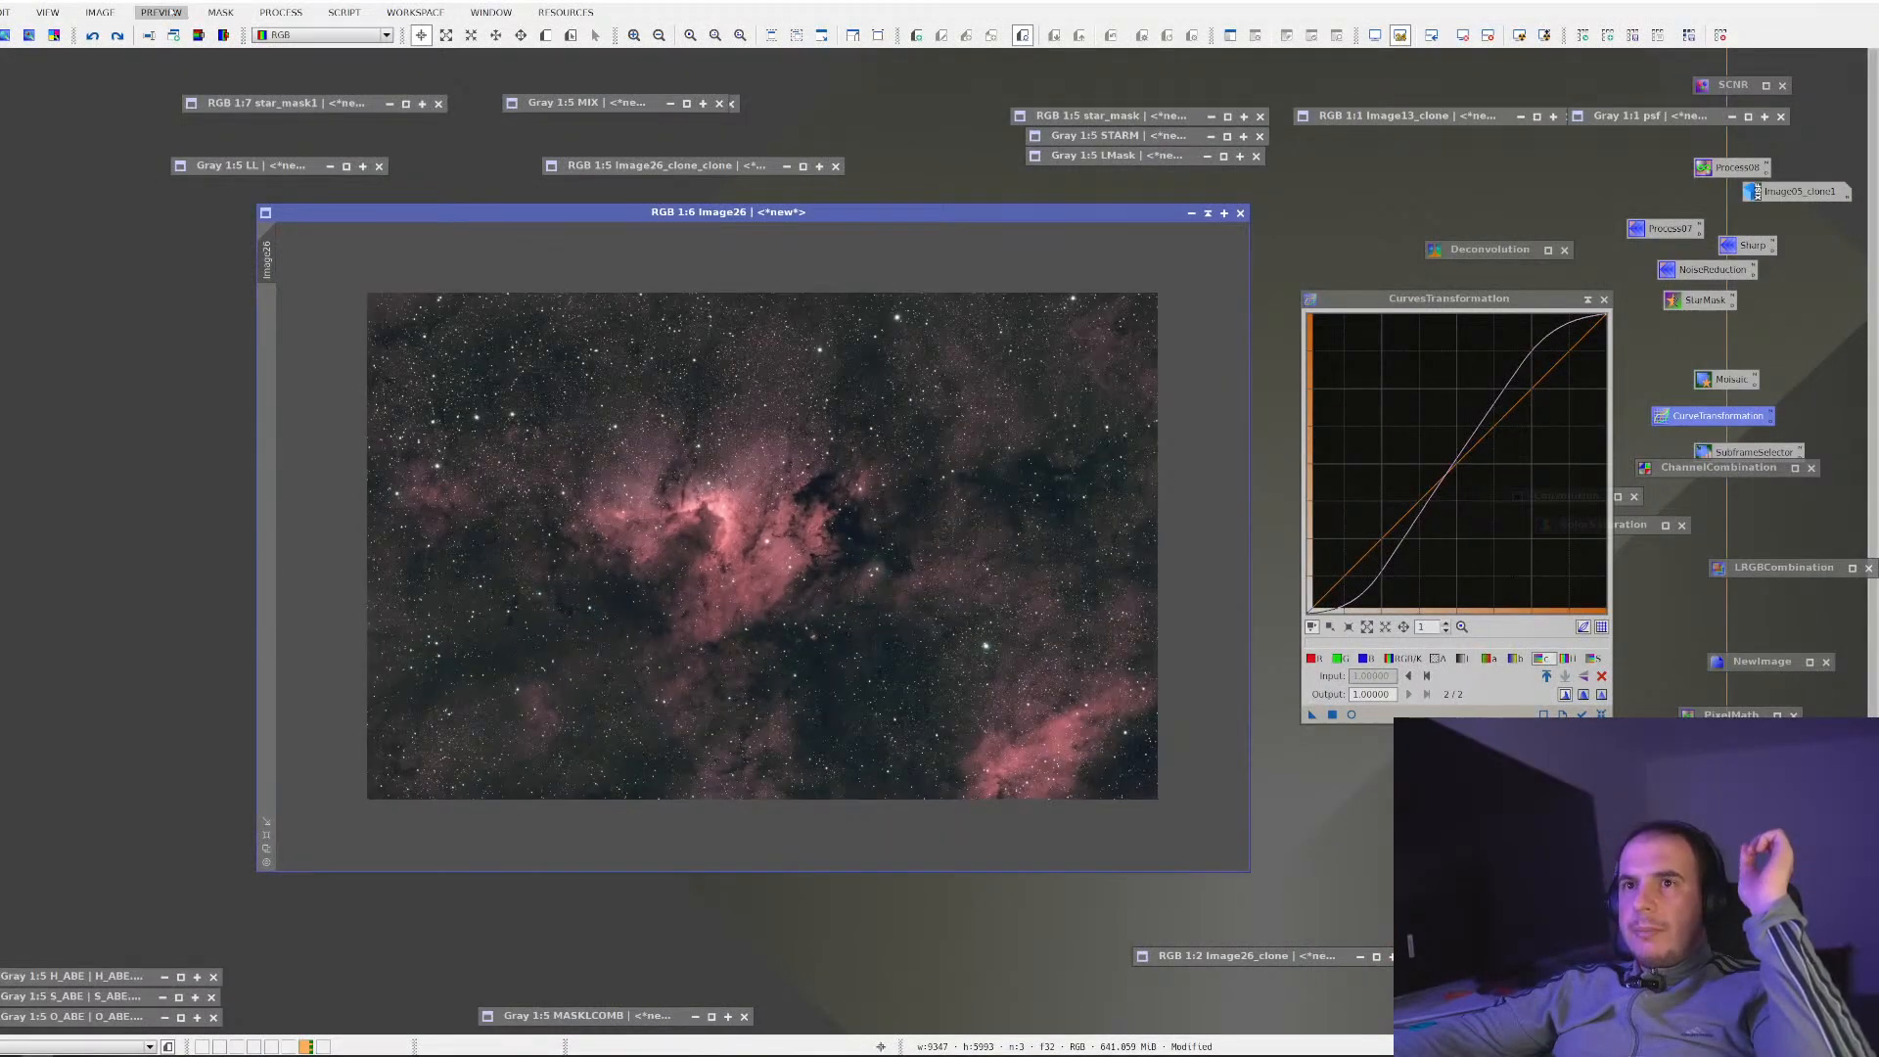
pyautogui.click(281, 11)
pyautogui.moveTo(317, 35)
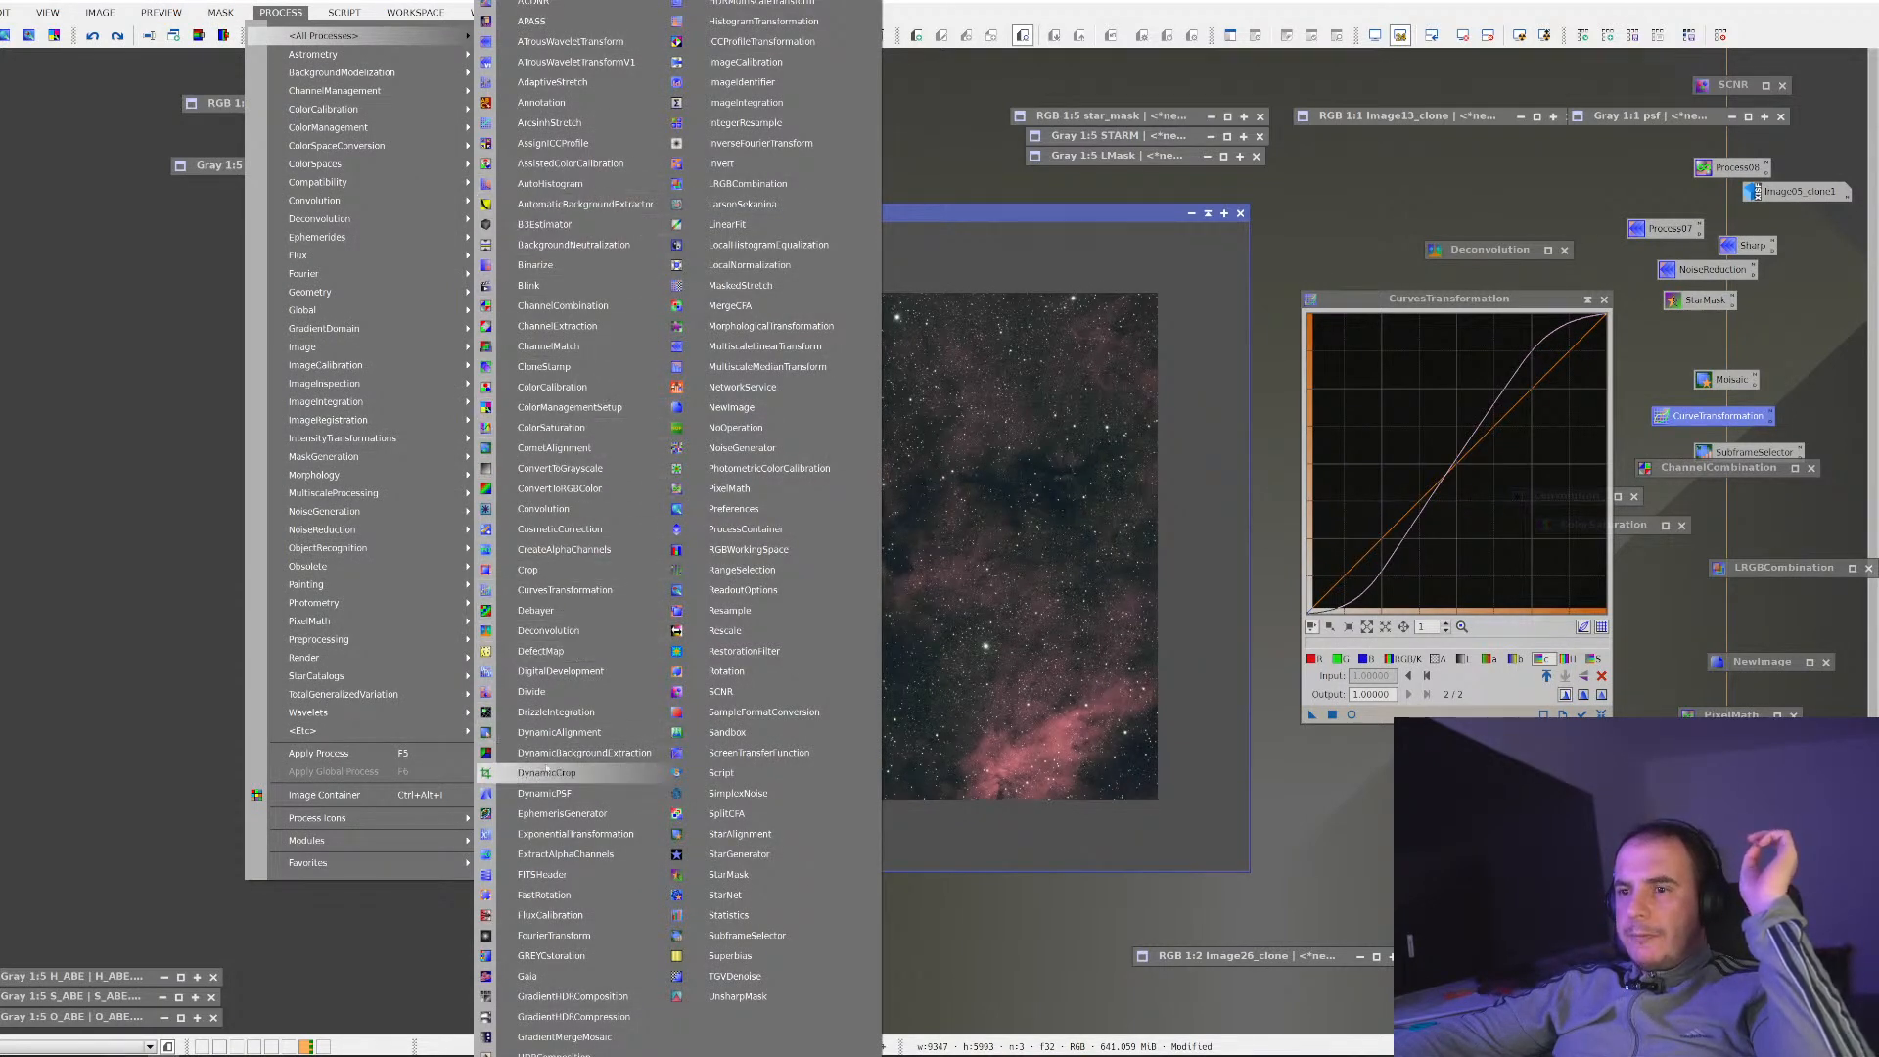
pyautogui.click(558, 772)
pyautogui.moveTo(531, 384); pyautogui.dragTo(796, 713)
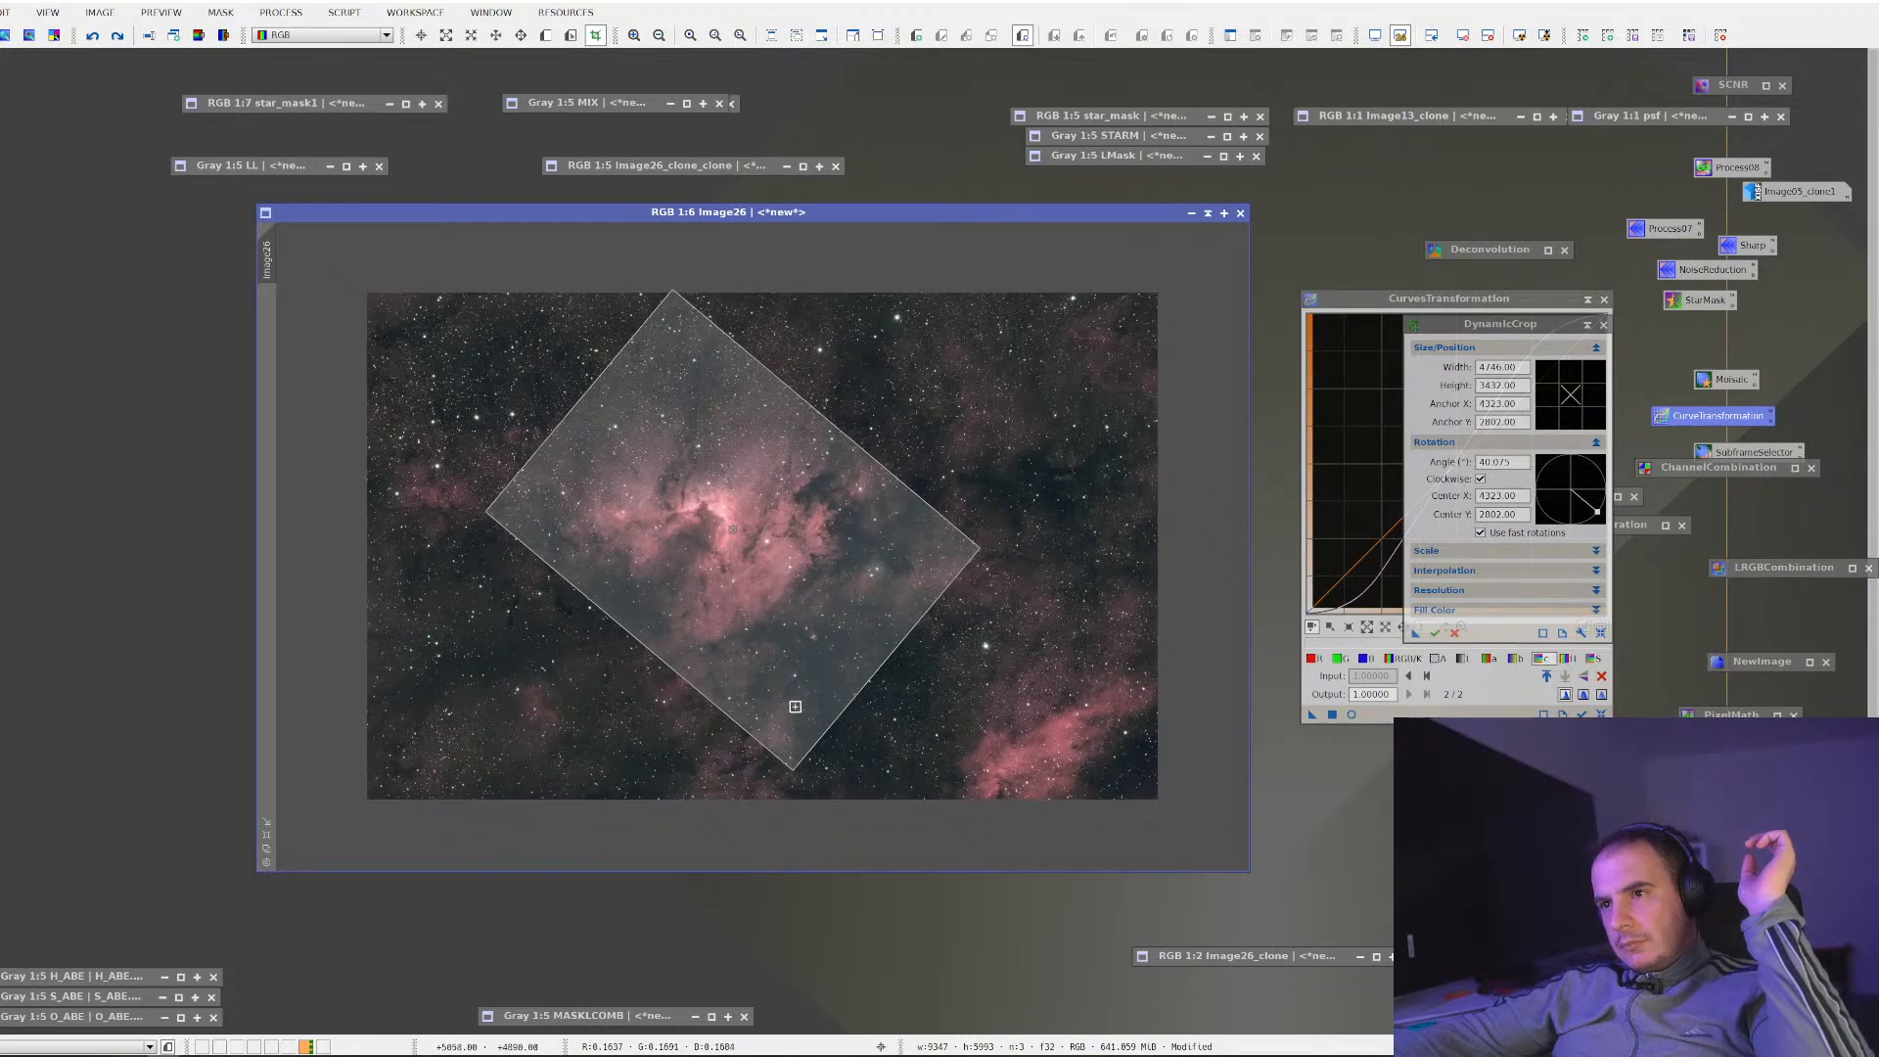
# Try cropping Image26 with the rotated frame resized to about 4351 × 3586 px, check the composition, and undo the crop
pyautogui.moveTo(674, 290); pyautogui.dragTo(641, 349)
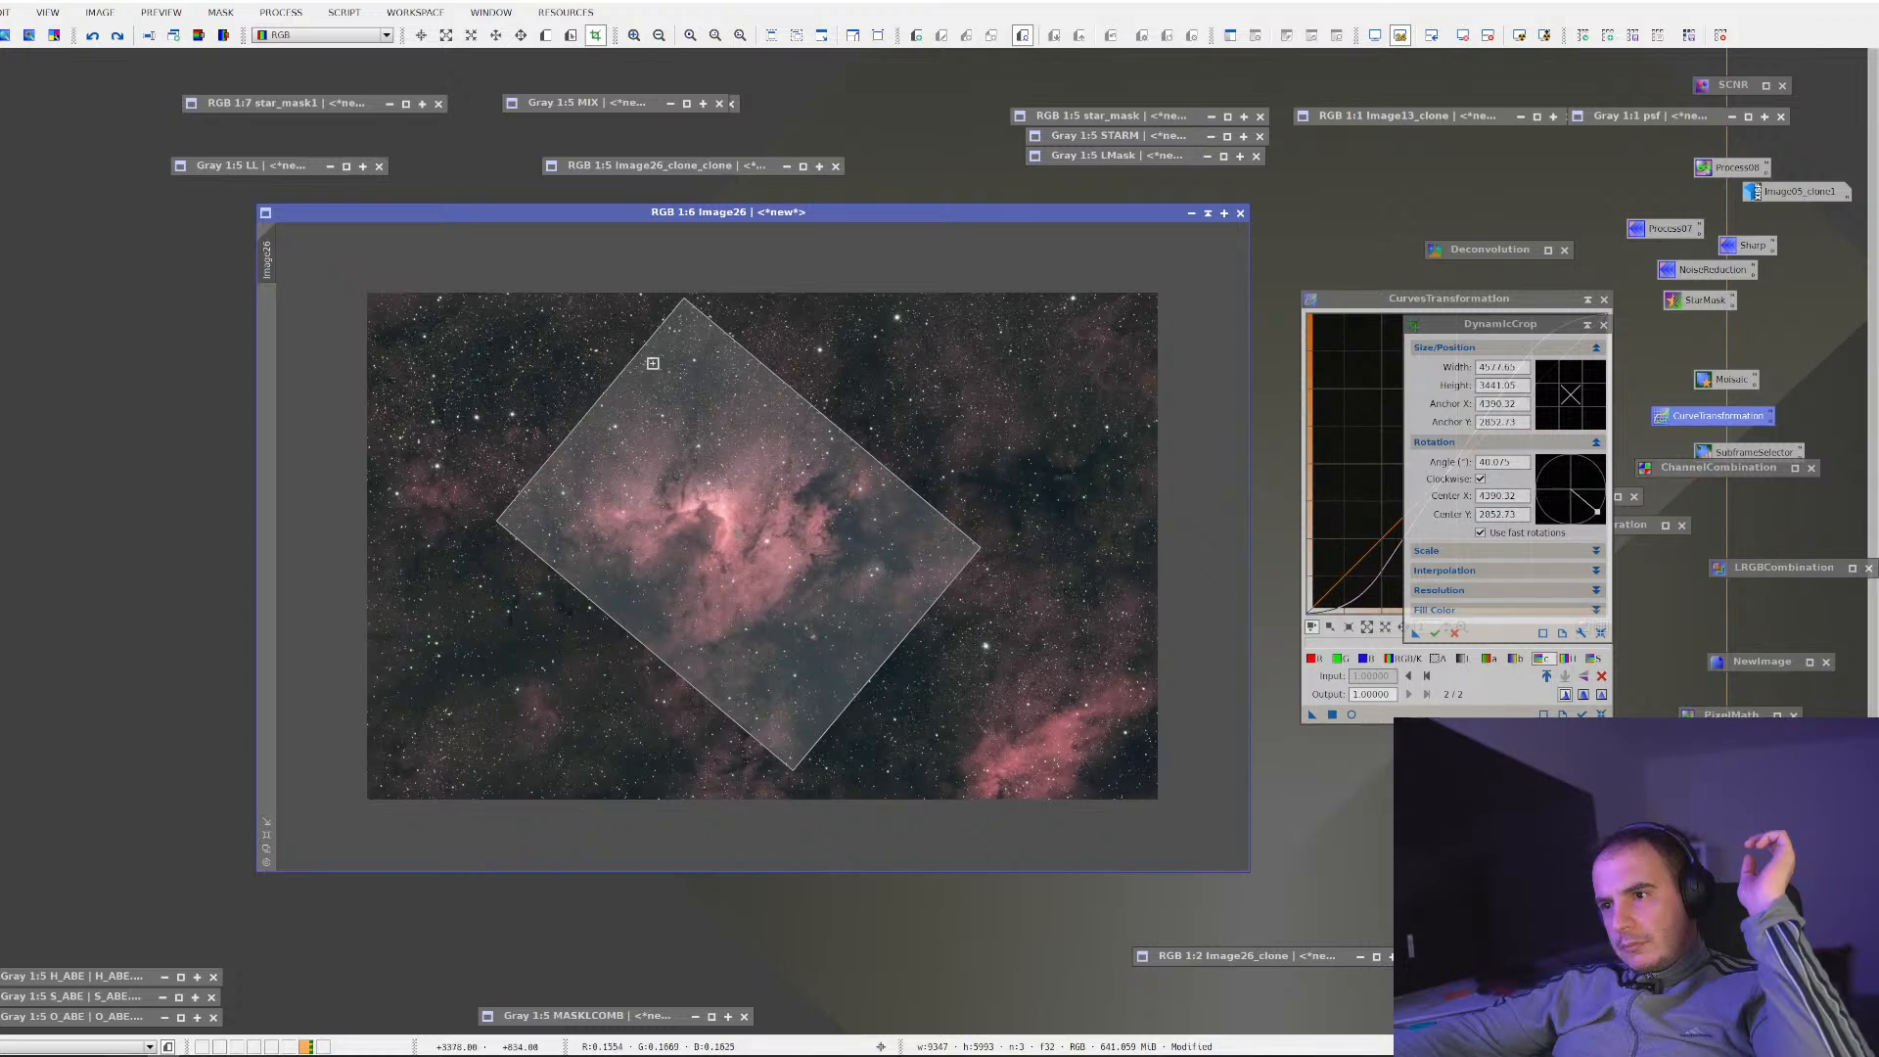
pyautogui.moveTo(885, 655); pyautogui.dragTo(868, 650)
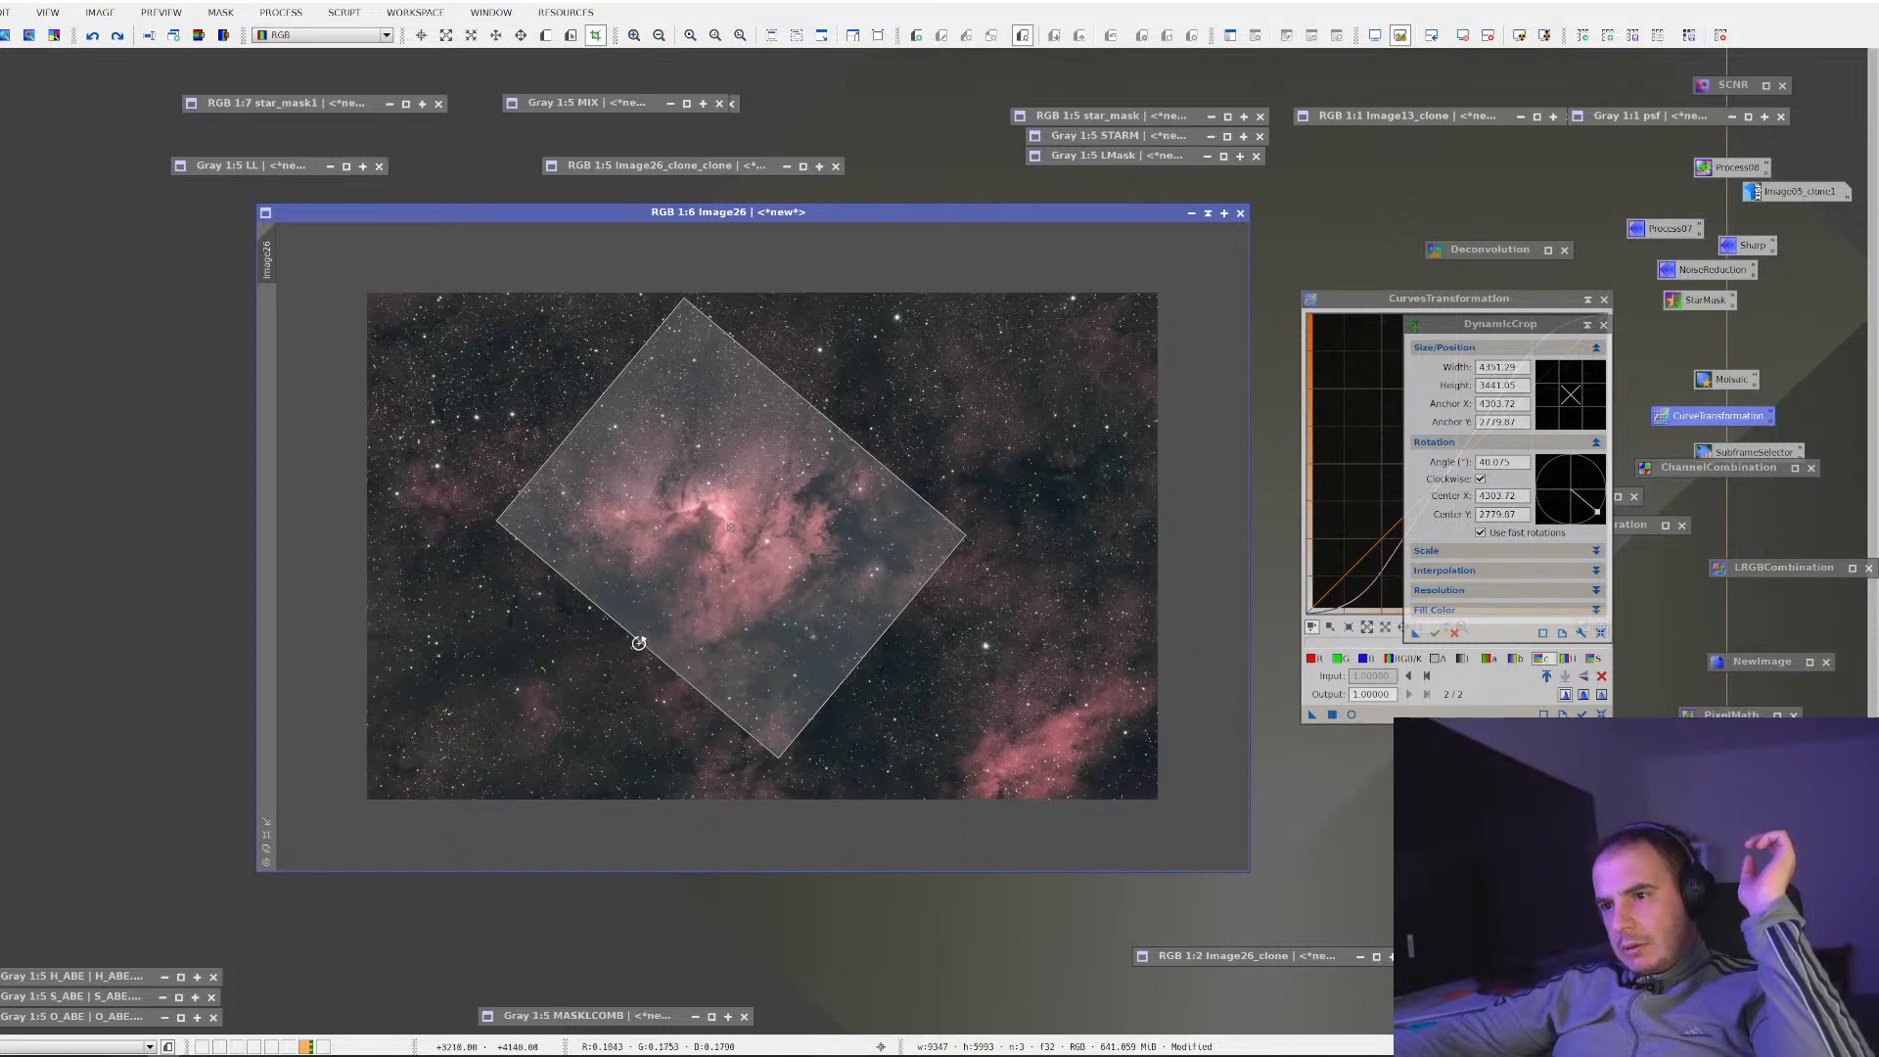
pyautogui.moveTo(638, 642); pyautogui.dragTo(617, 640)
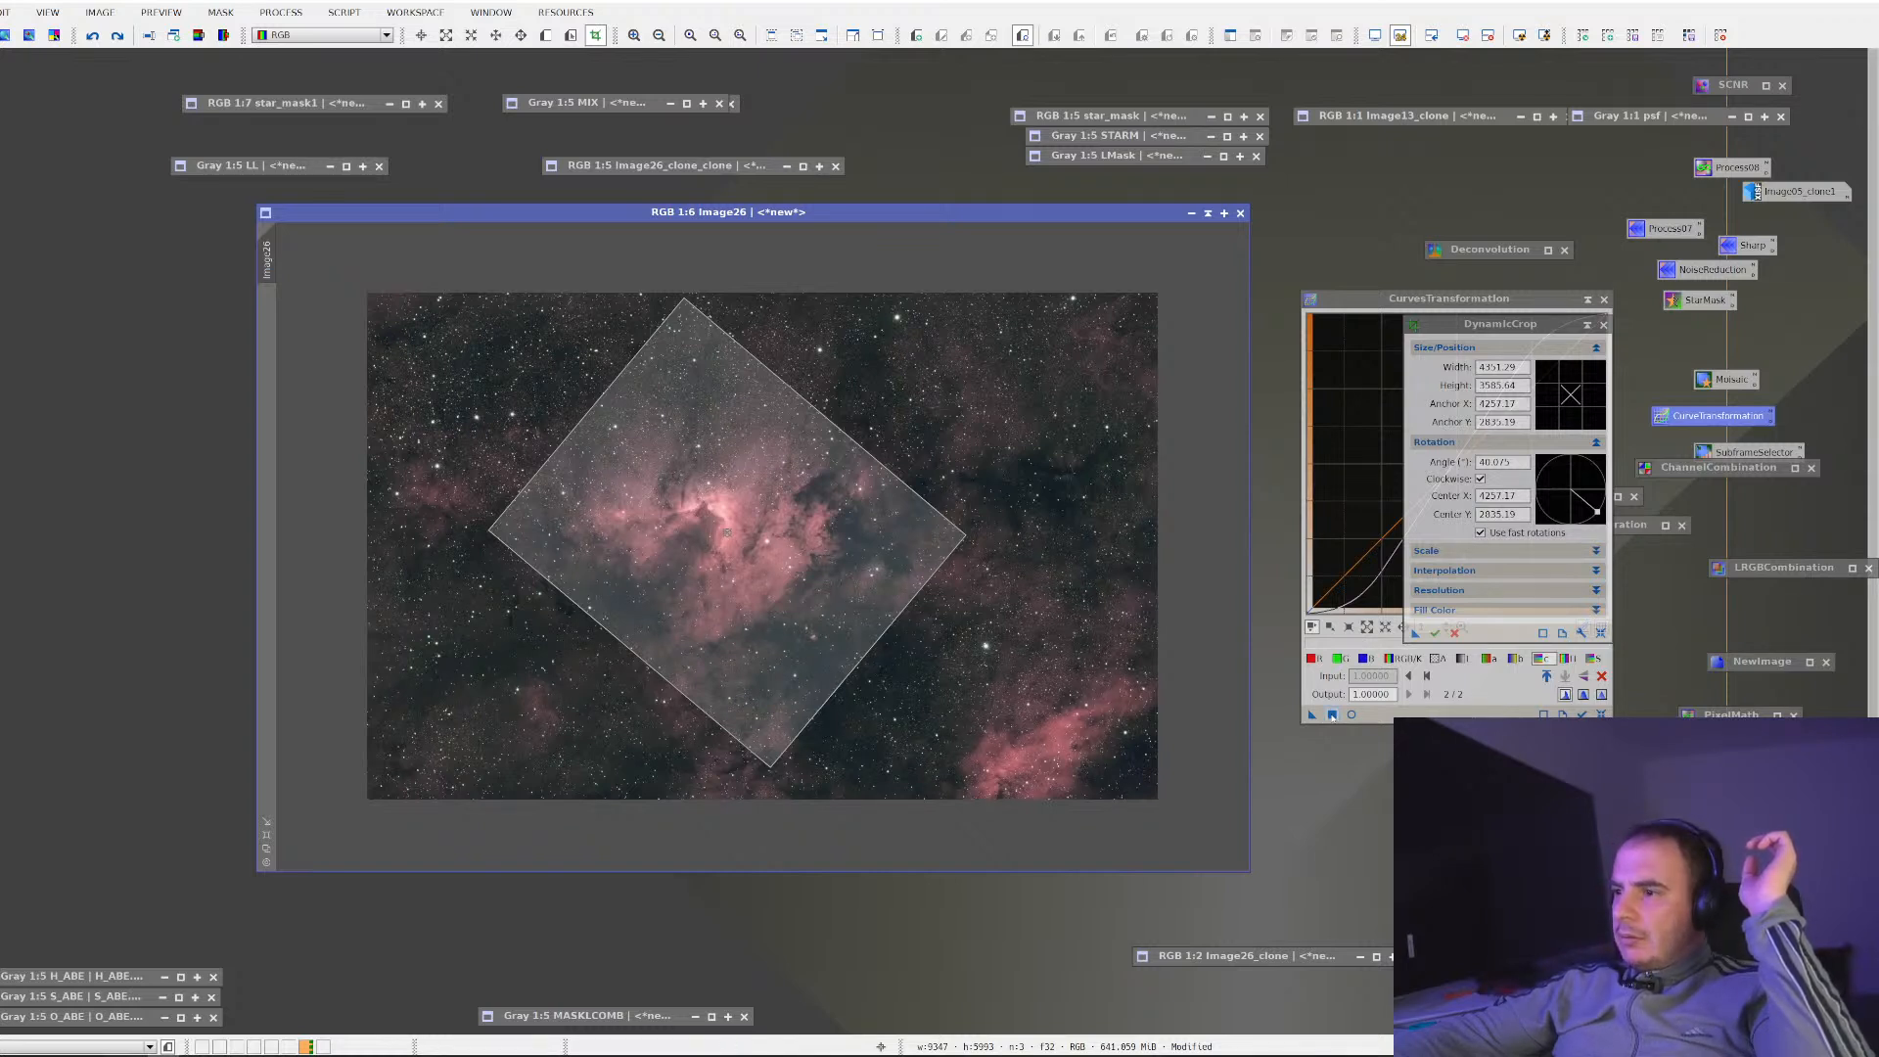
pyautogui.click(1435, 633)
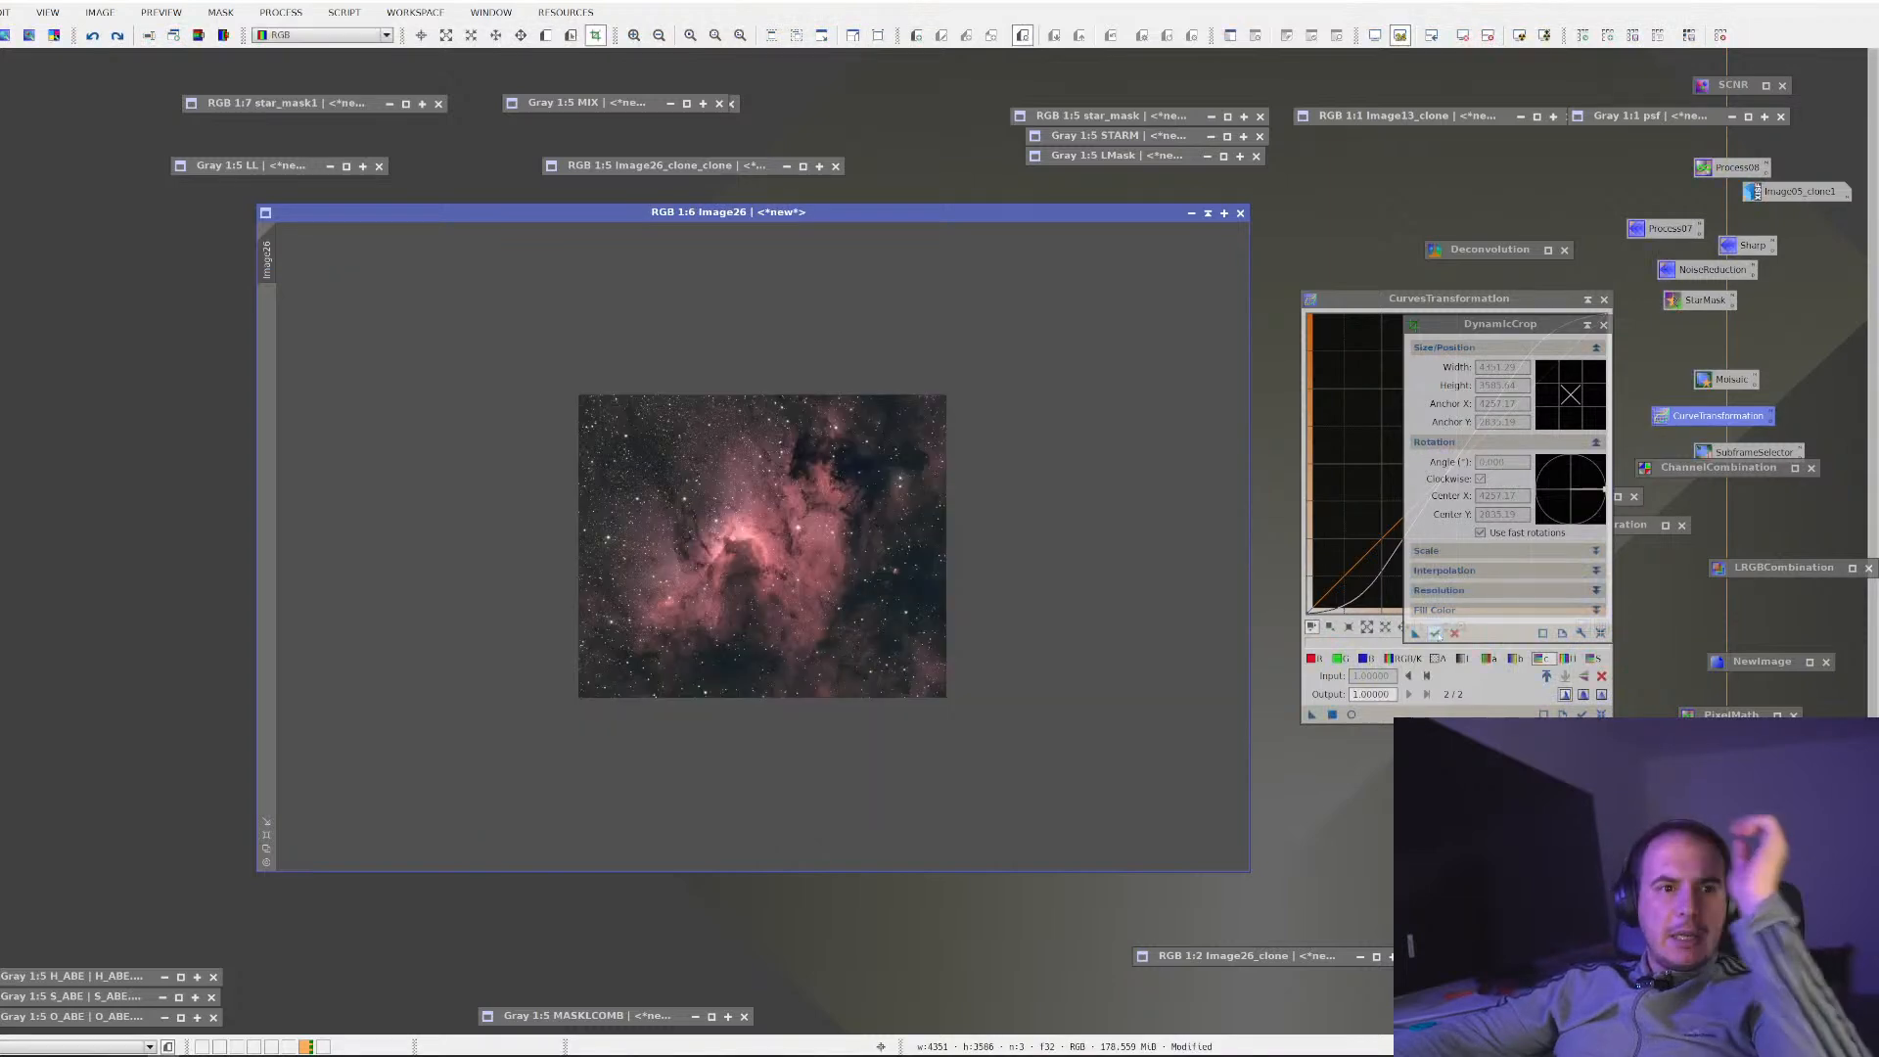
pyautogui.scroll(3, 731, 489)
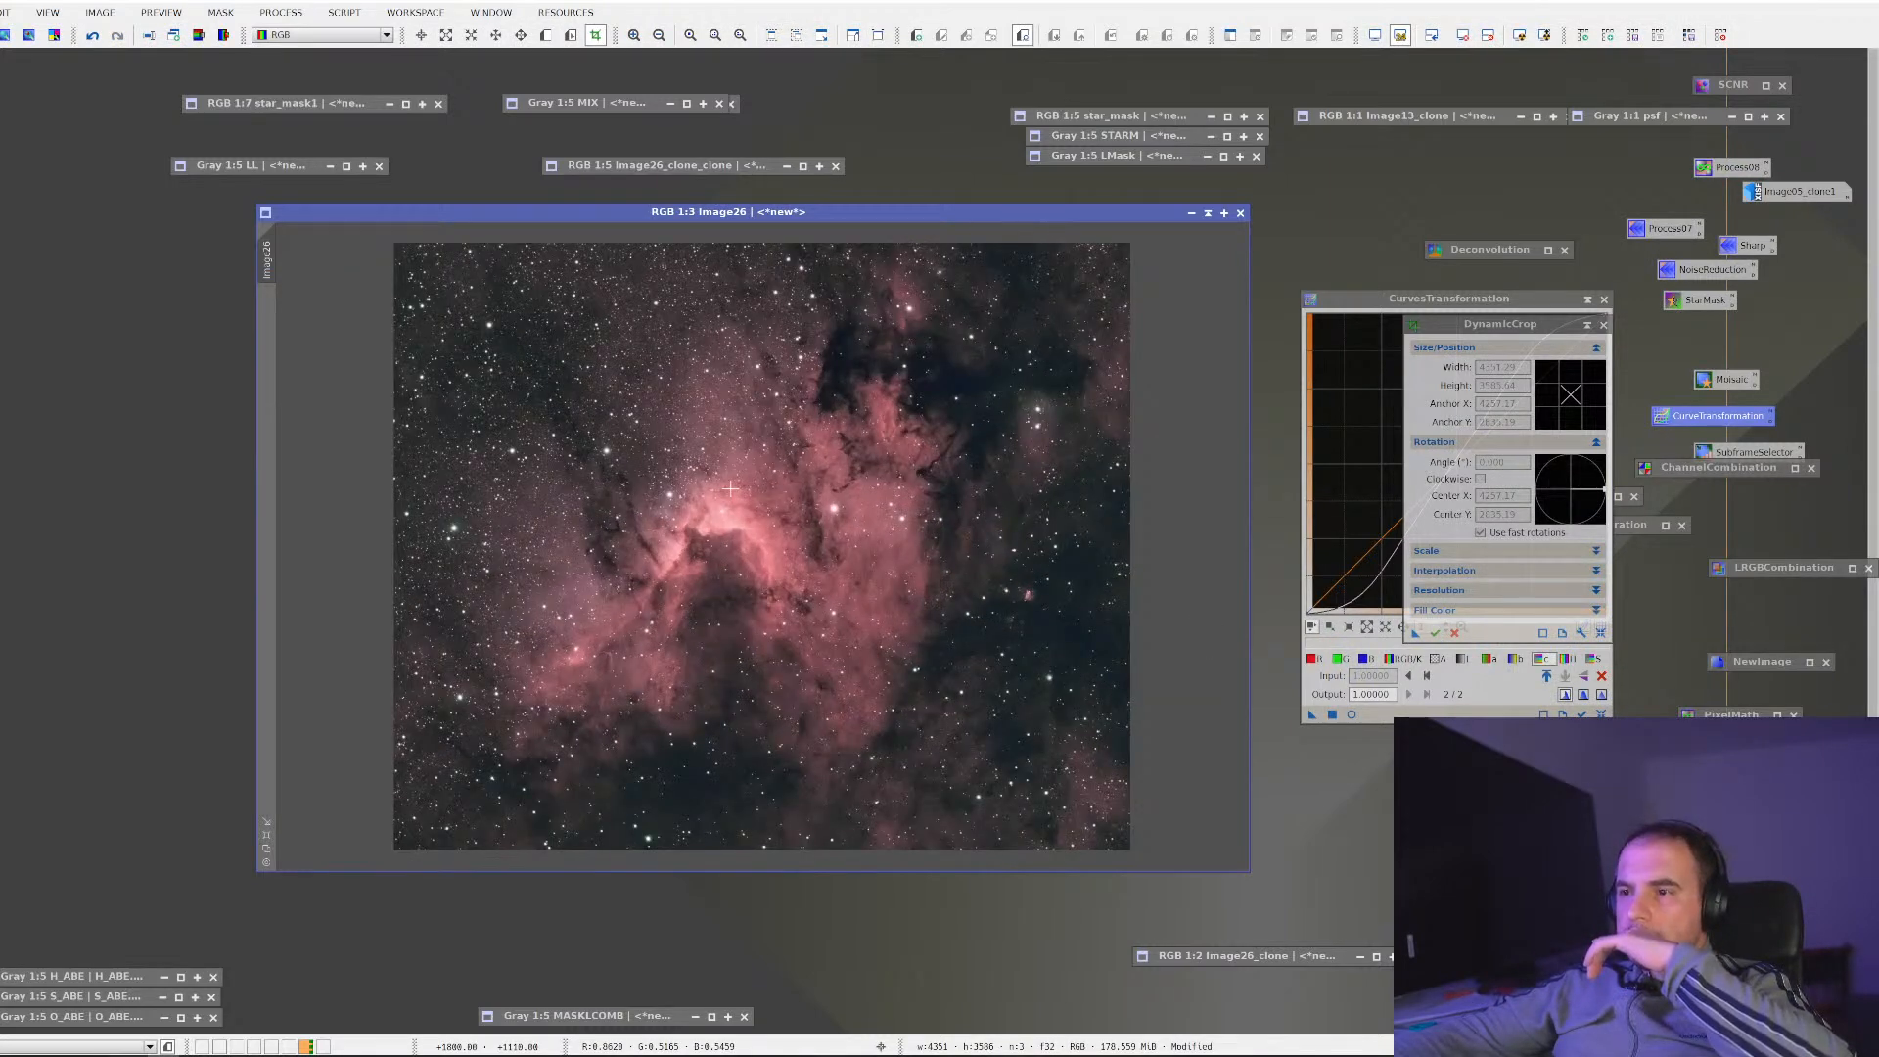
pyautogui.scroll(1, 730, 488)
pyautogui.scroll(-1, 730, 488)
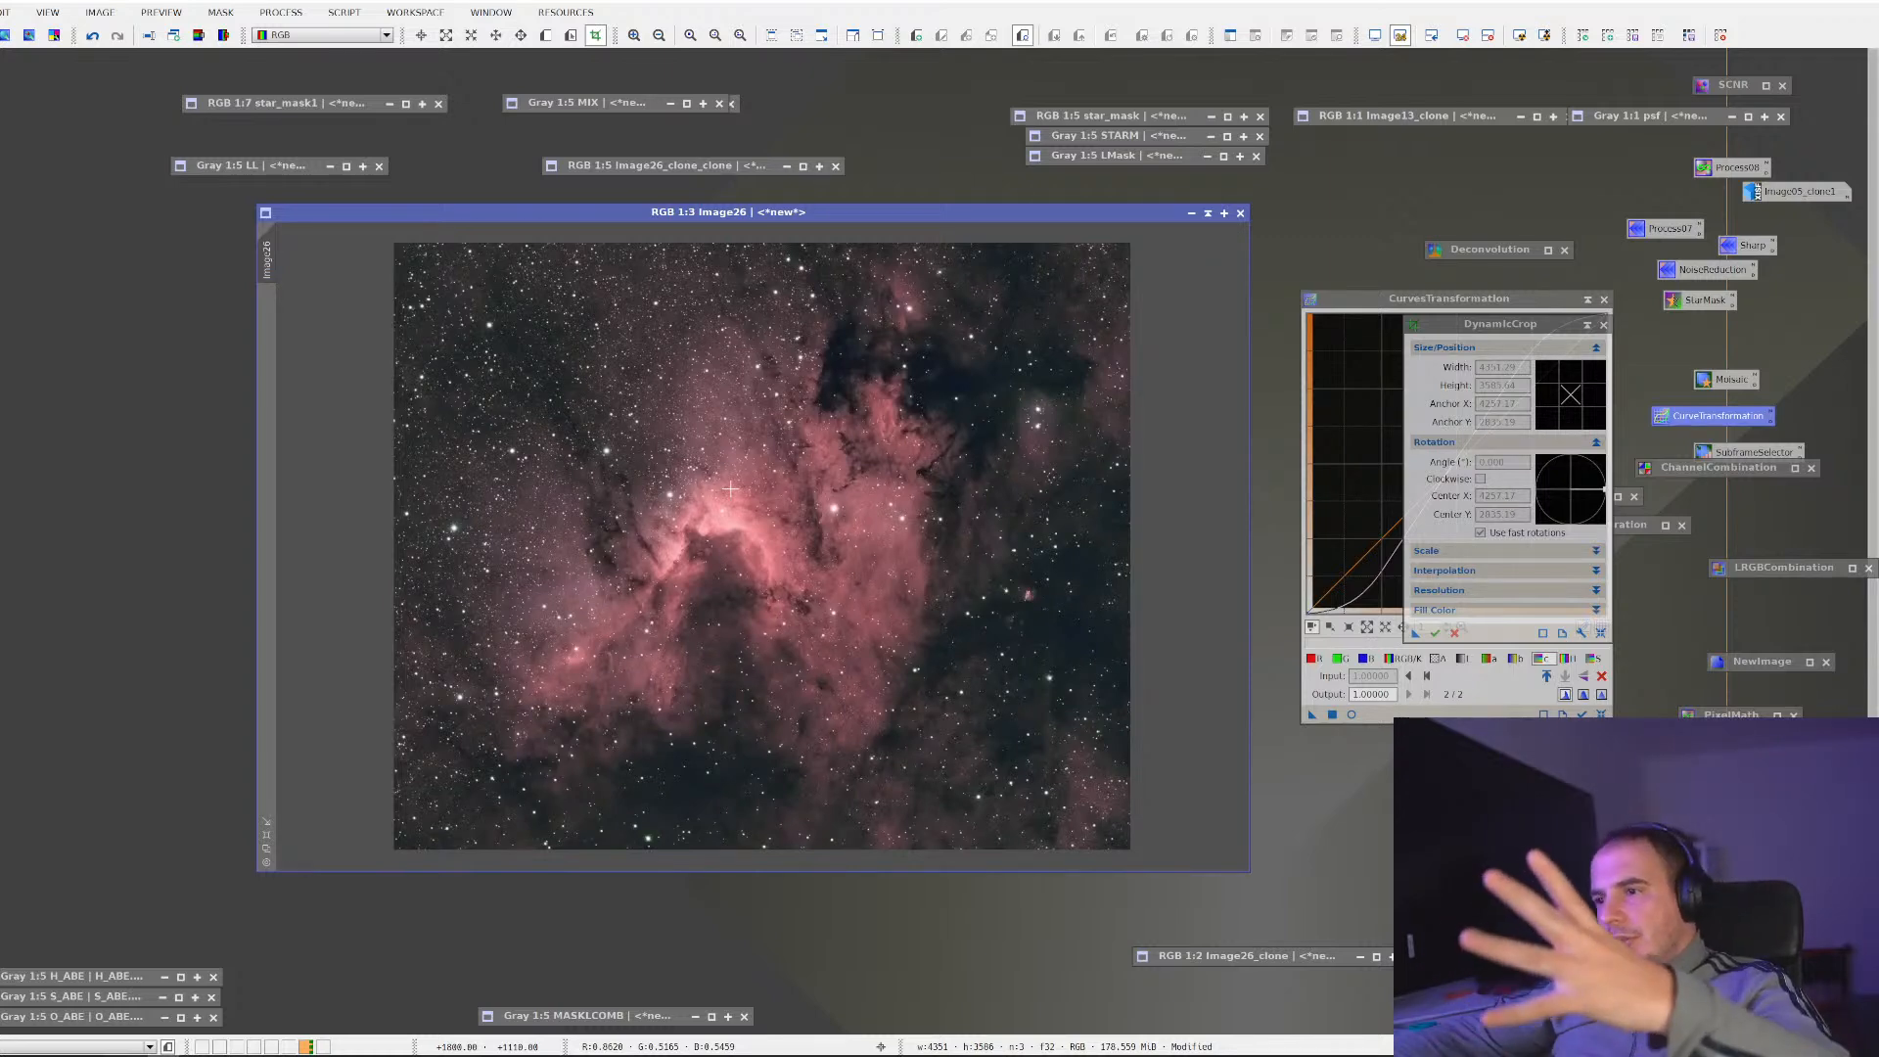
pyautogui.click(93, 36)
# Try an unrotated crop of about 4565 × 3055 px around the nebula in Image26, and undo it
pyautogui.scroll(-2, 902, 556)
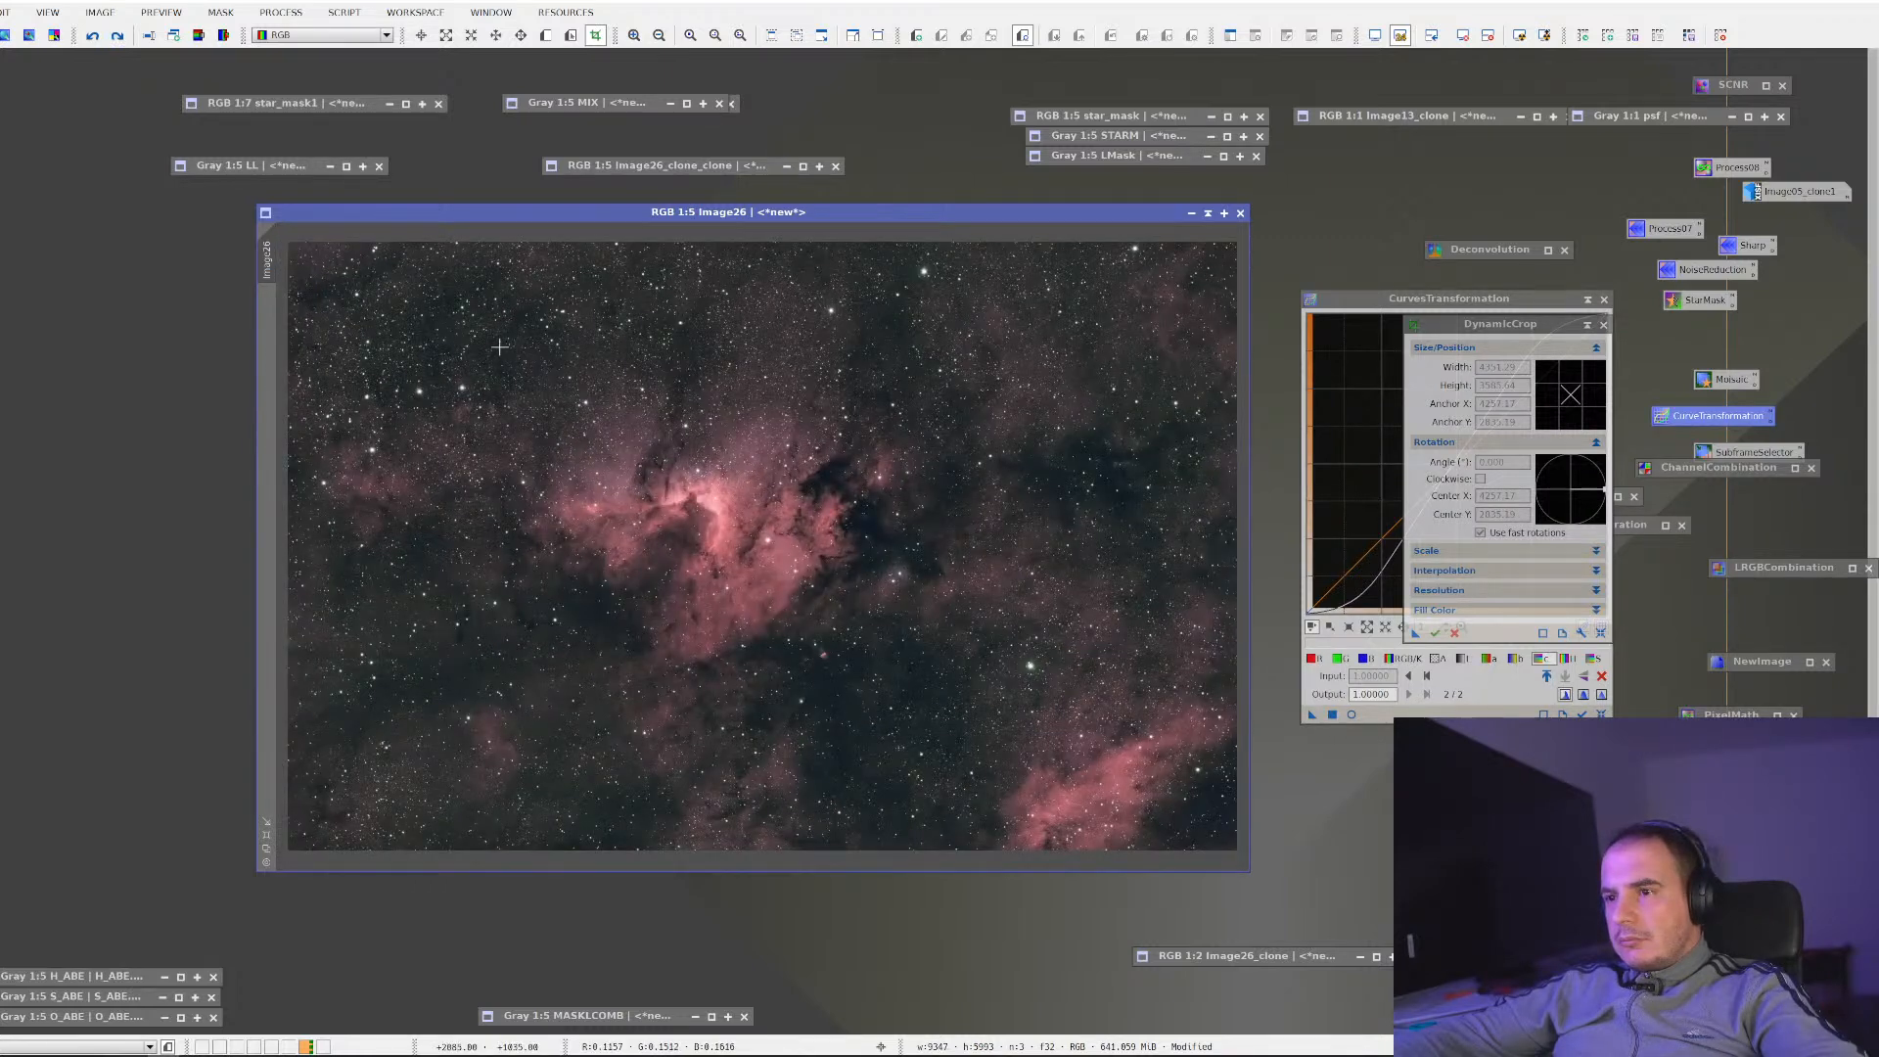
pyautogui.moveTo(825, 628)
pyautogui.mouseDown()
pyautogui.moveTo(987, 685)
pyautogui.moveTo(968, 686)
pyautogui.mouseUp()
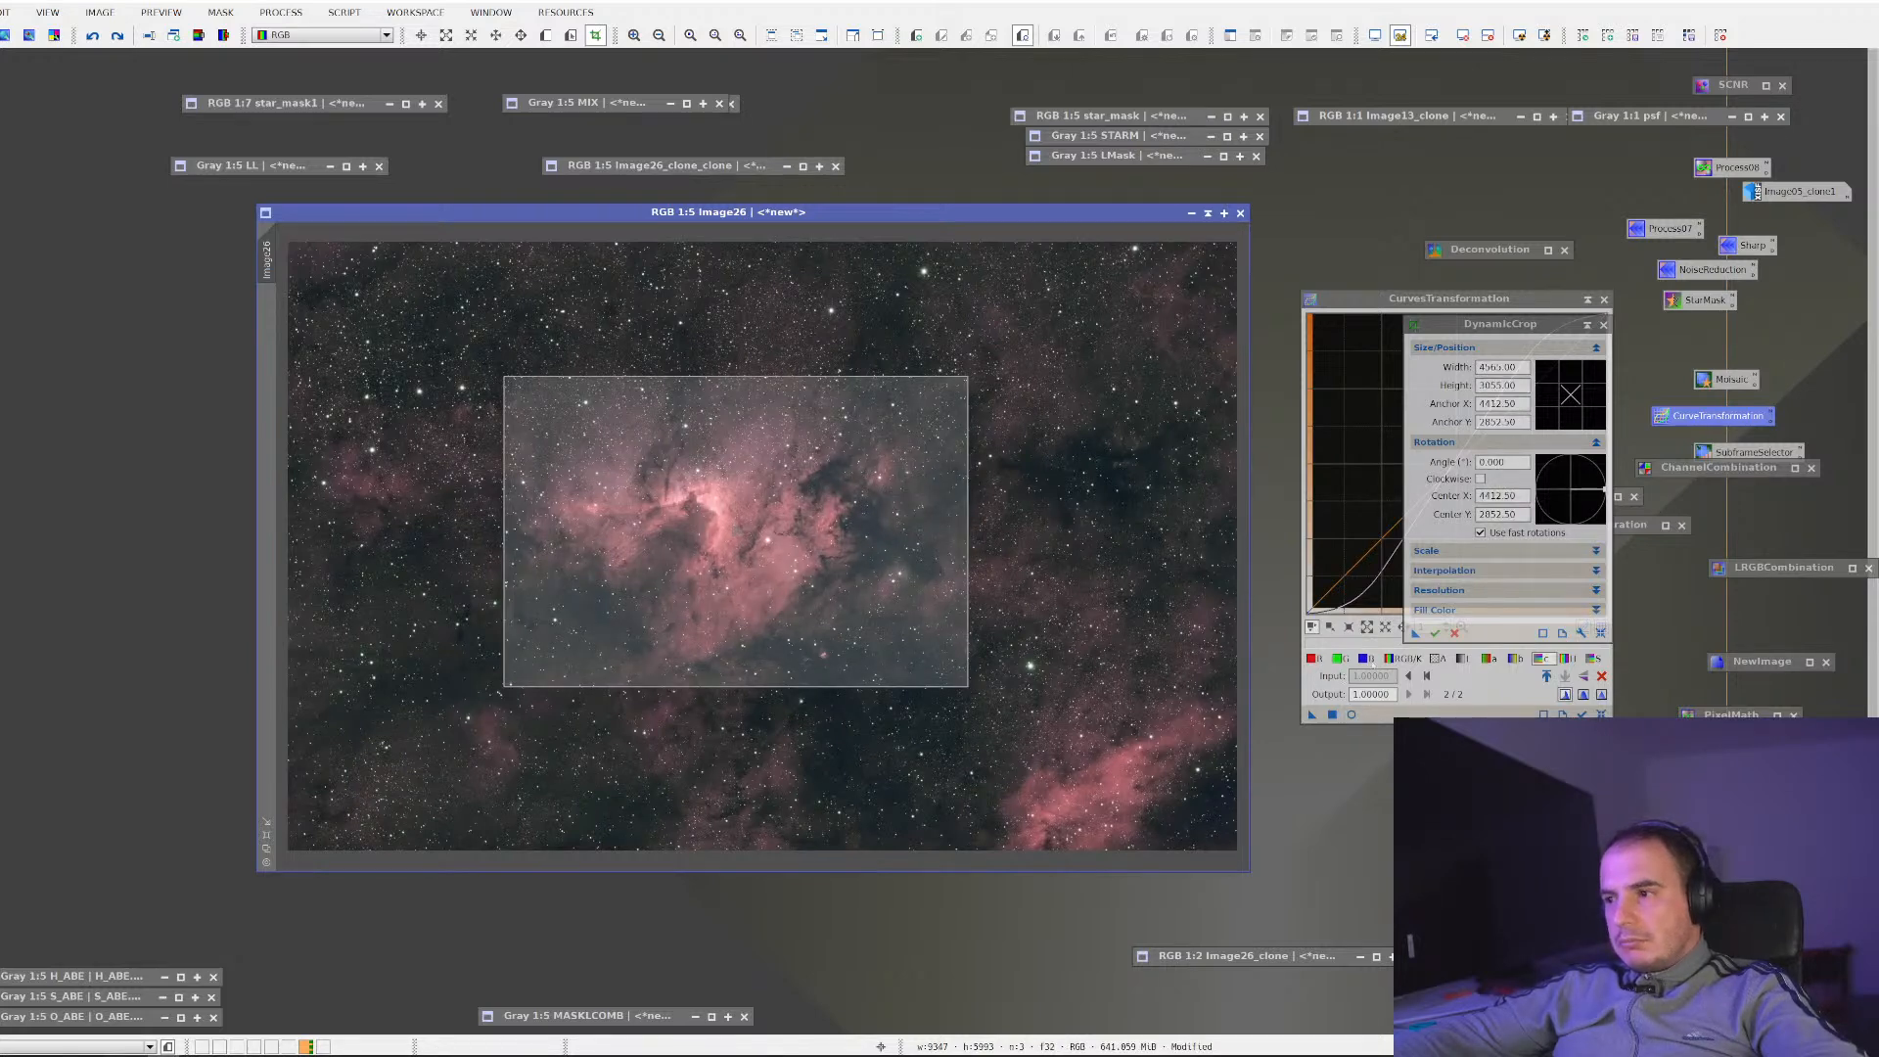
pyautogui.press('Return')
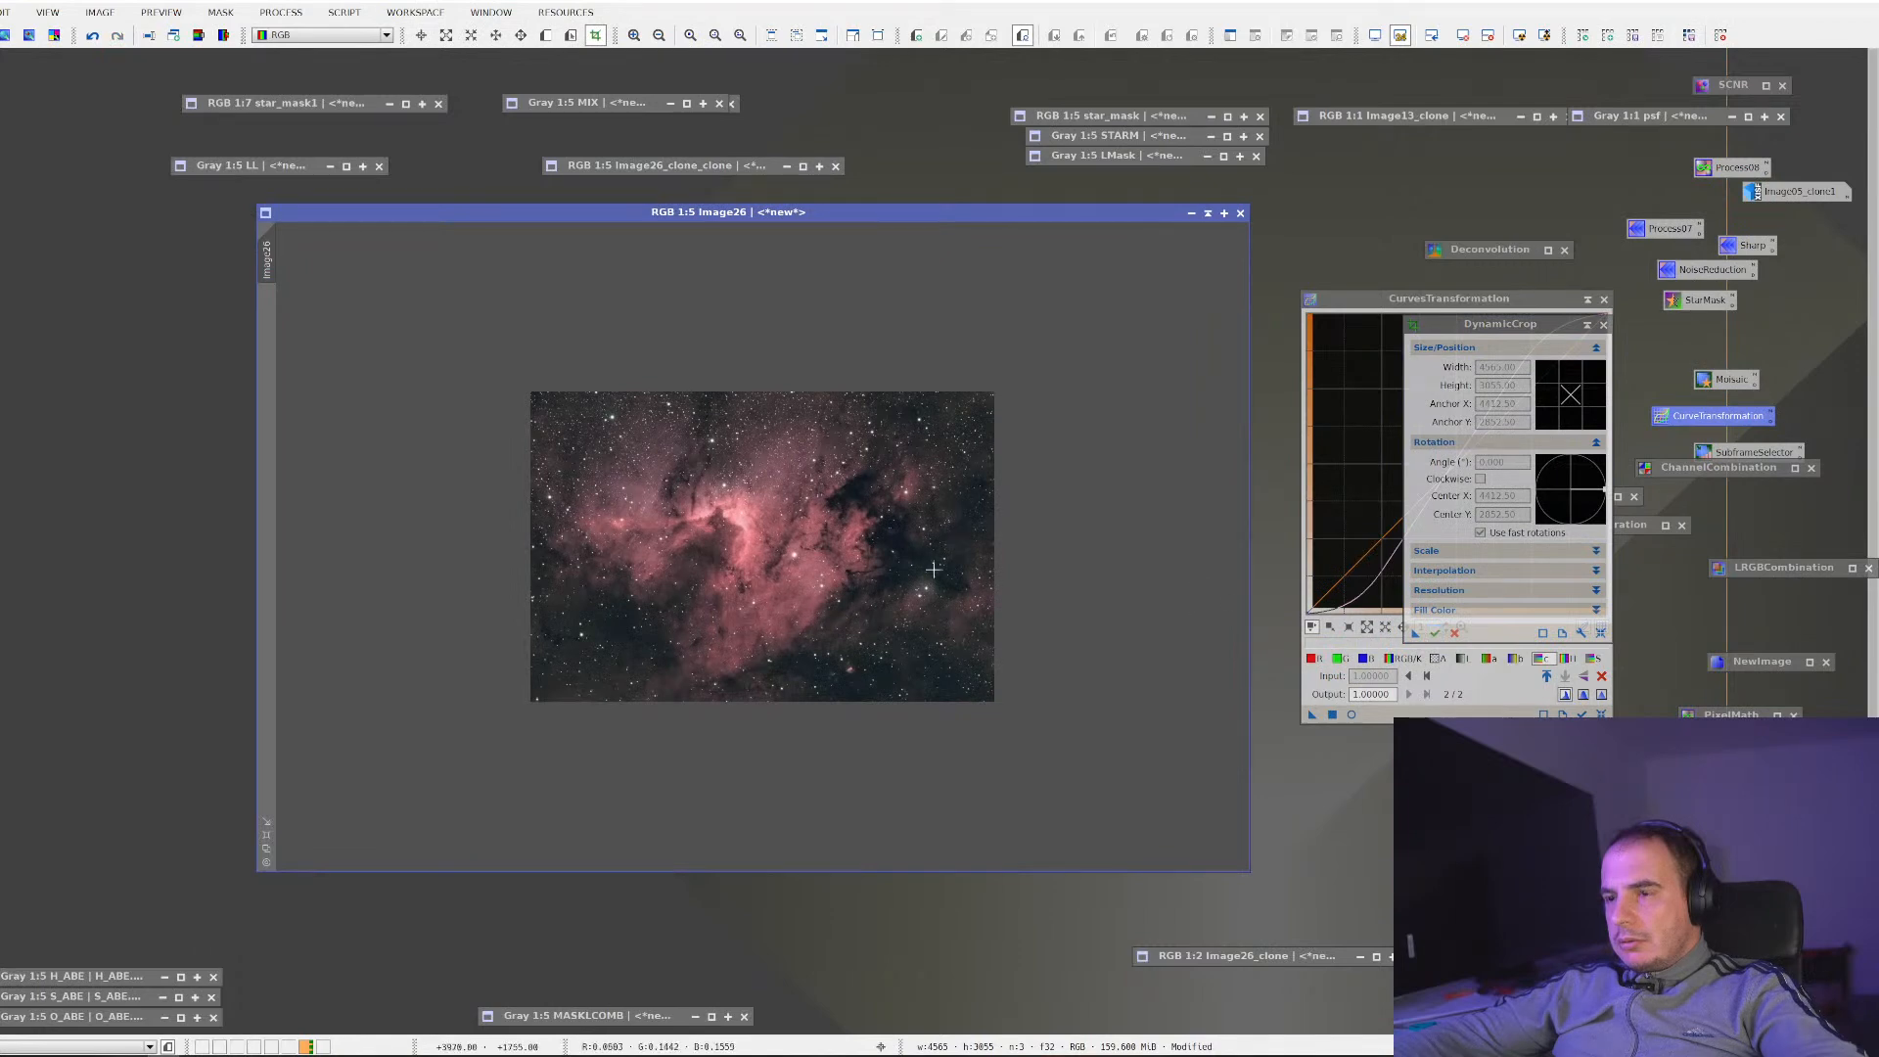
pyautogui.scroll(2, 846, 570)
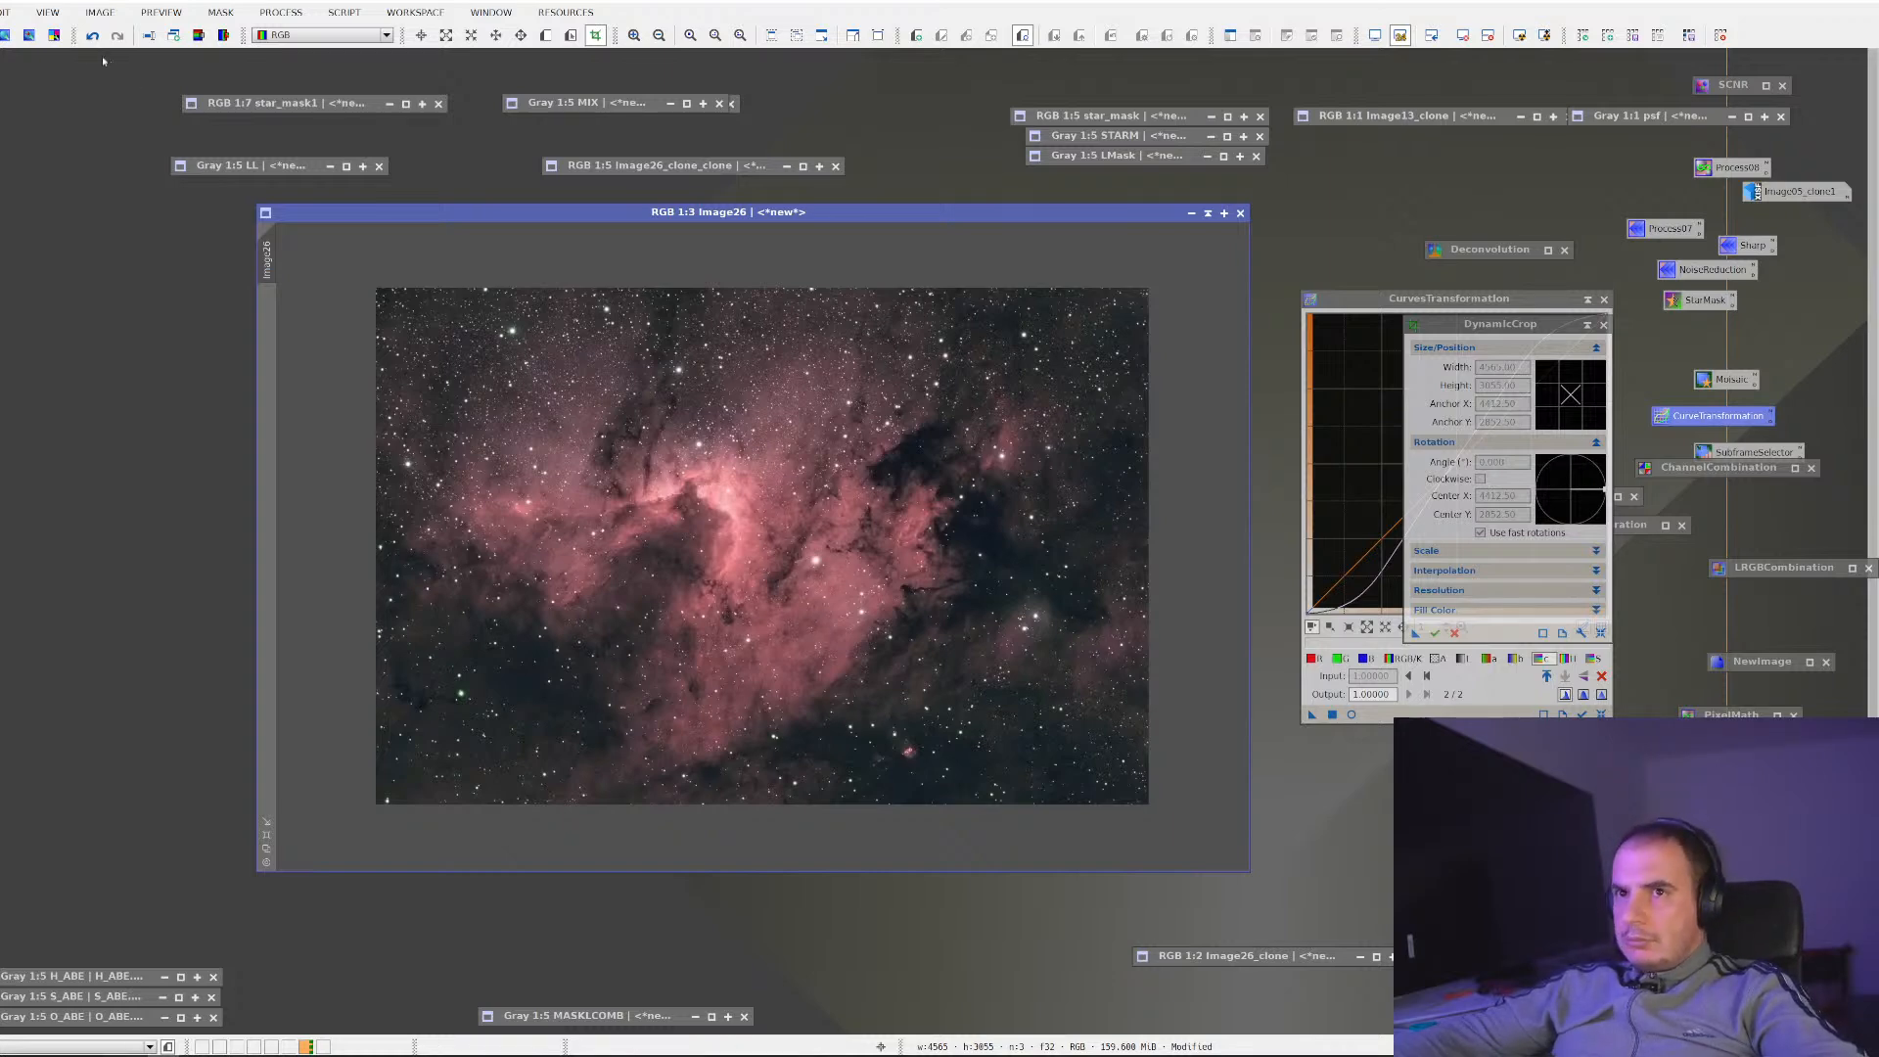
pyautogui.hotkey('ctrl', 'z')
# Crop Image26 tightly around the nebula with an unrotated DynamicCrop frame of about 4260 × 2490 px
pyautogui.scroll(-2, 696, 547)
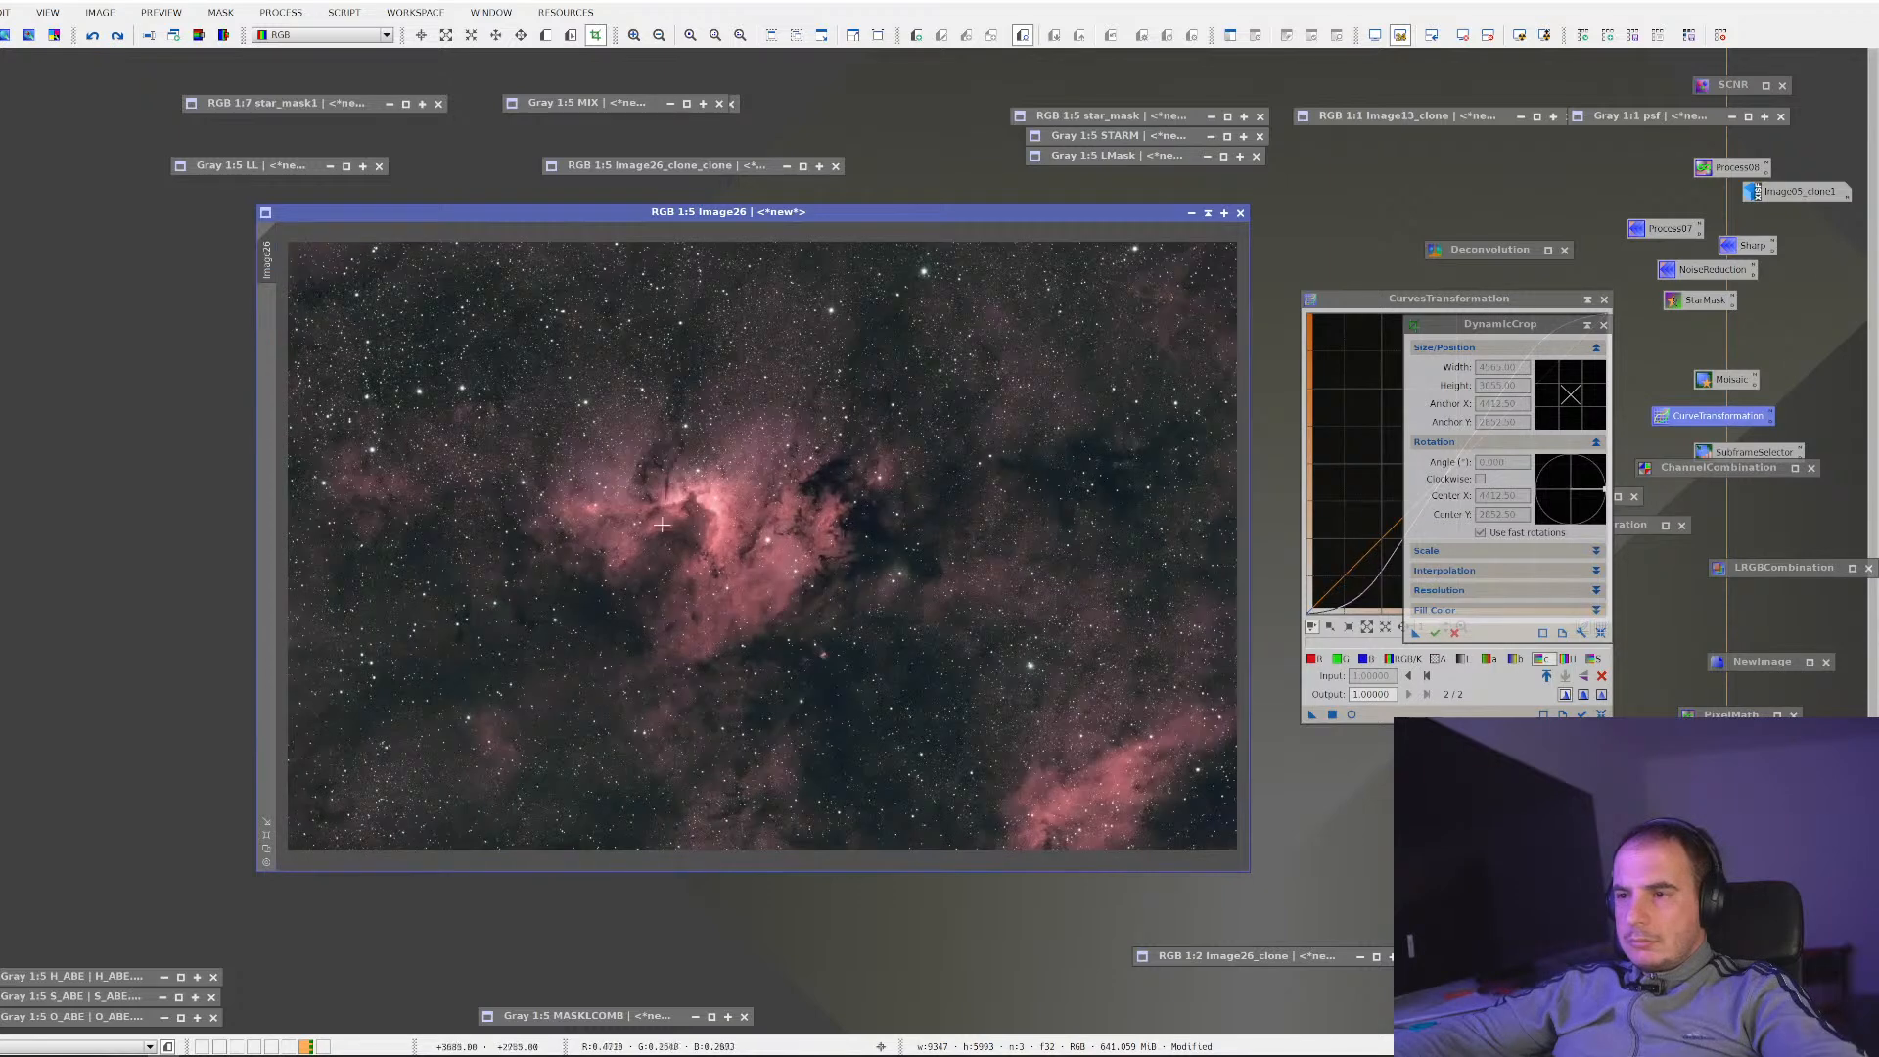
pyautogui.moveTo(503, 410); pyautogui.dragTo(931, 673)
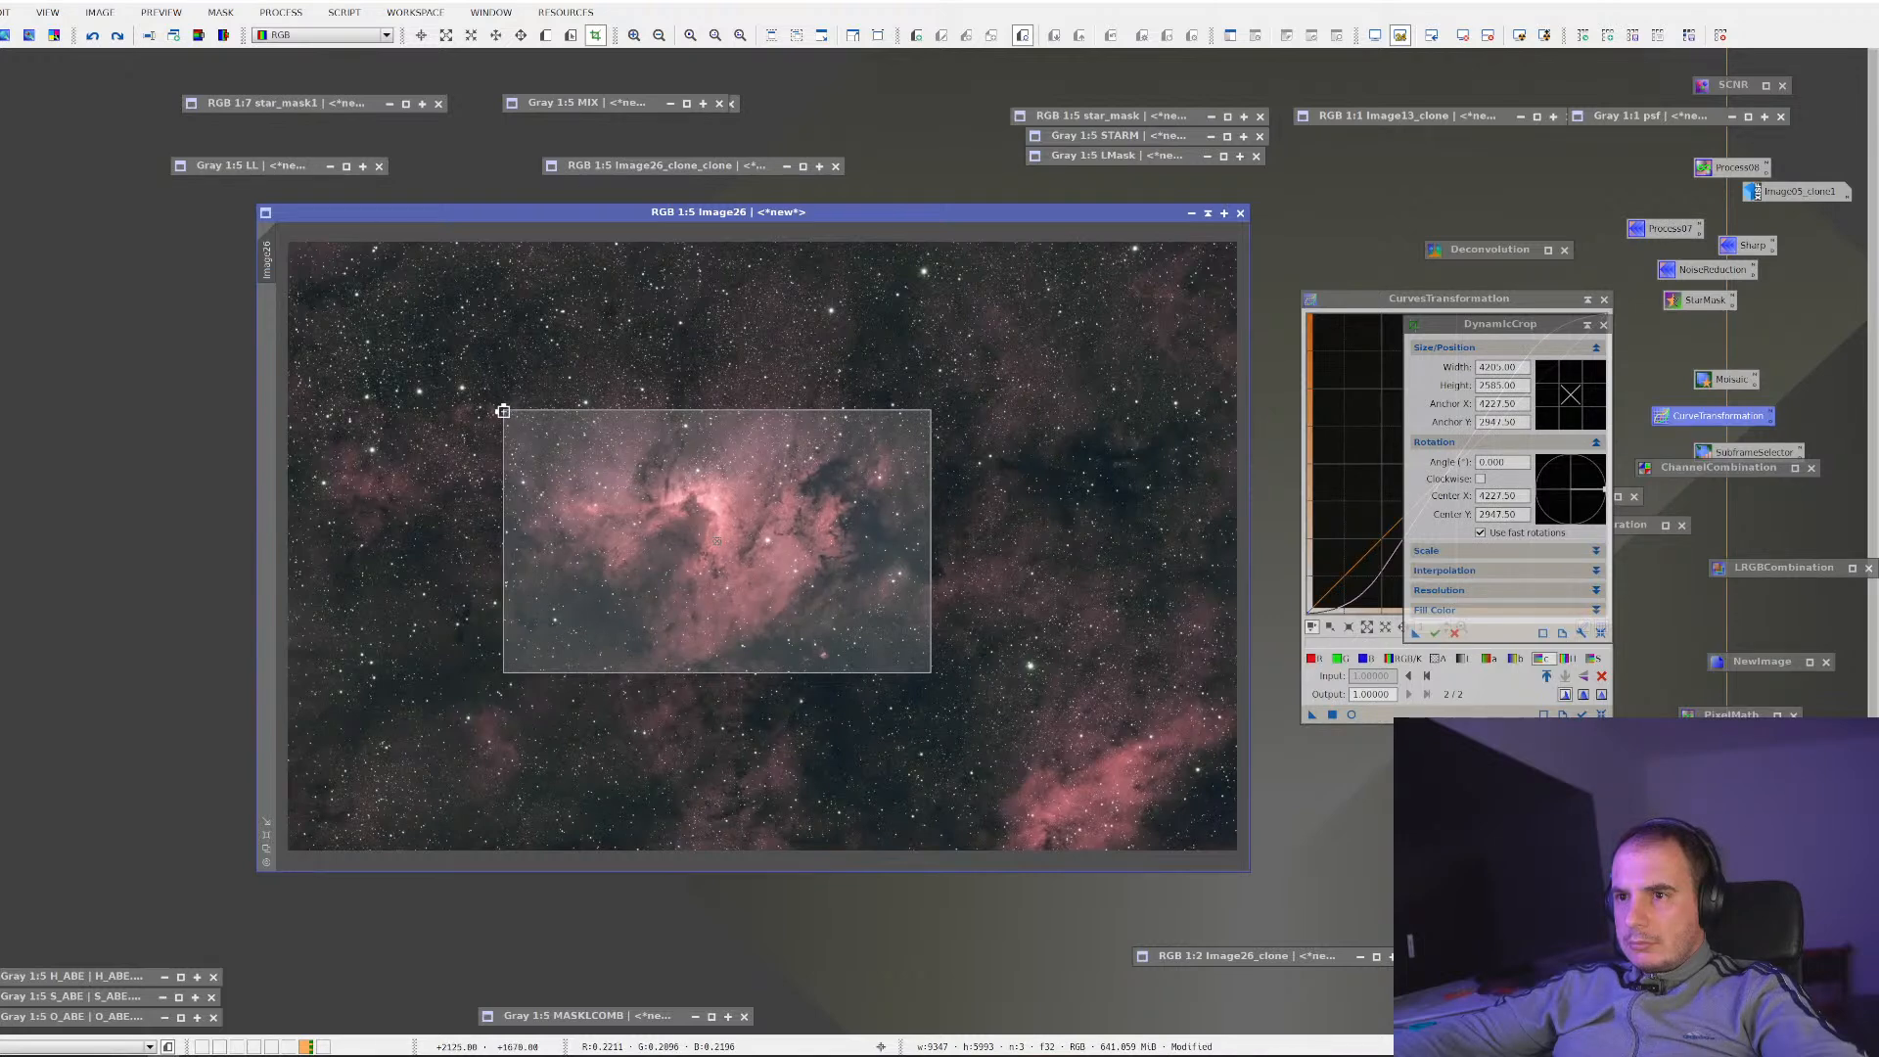
pyautogui.moveTo(503, 410)
pyautogui.mouseDown()
pyautogui.moveTo(468, 386)
pyautogui.moveTo(497, 421)
pyautogui.mouseUp()
pyautogui.click(1434, 634)
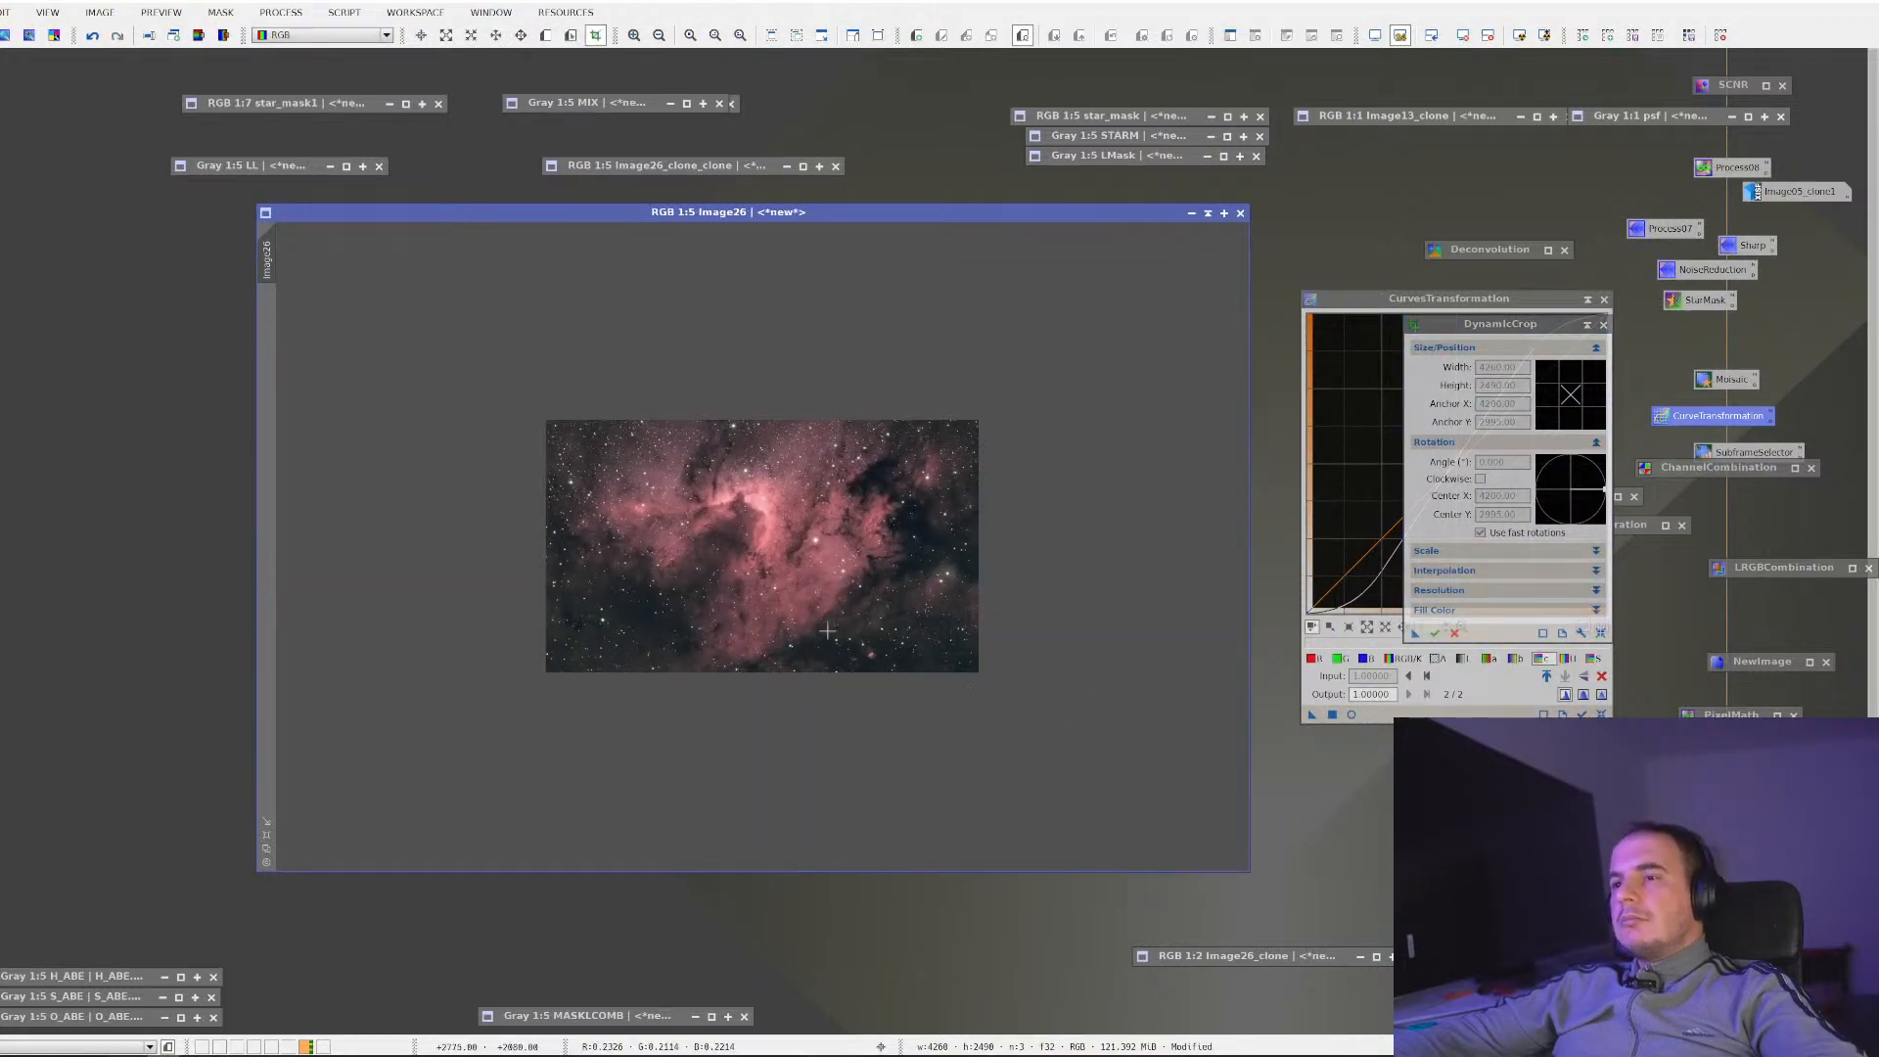
pyautogui.scroll(2, 755, 592)
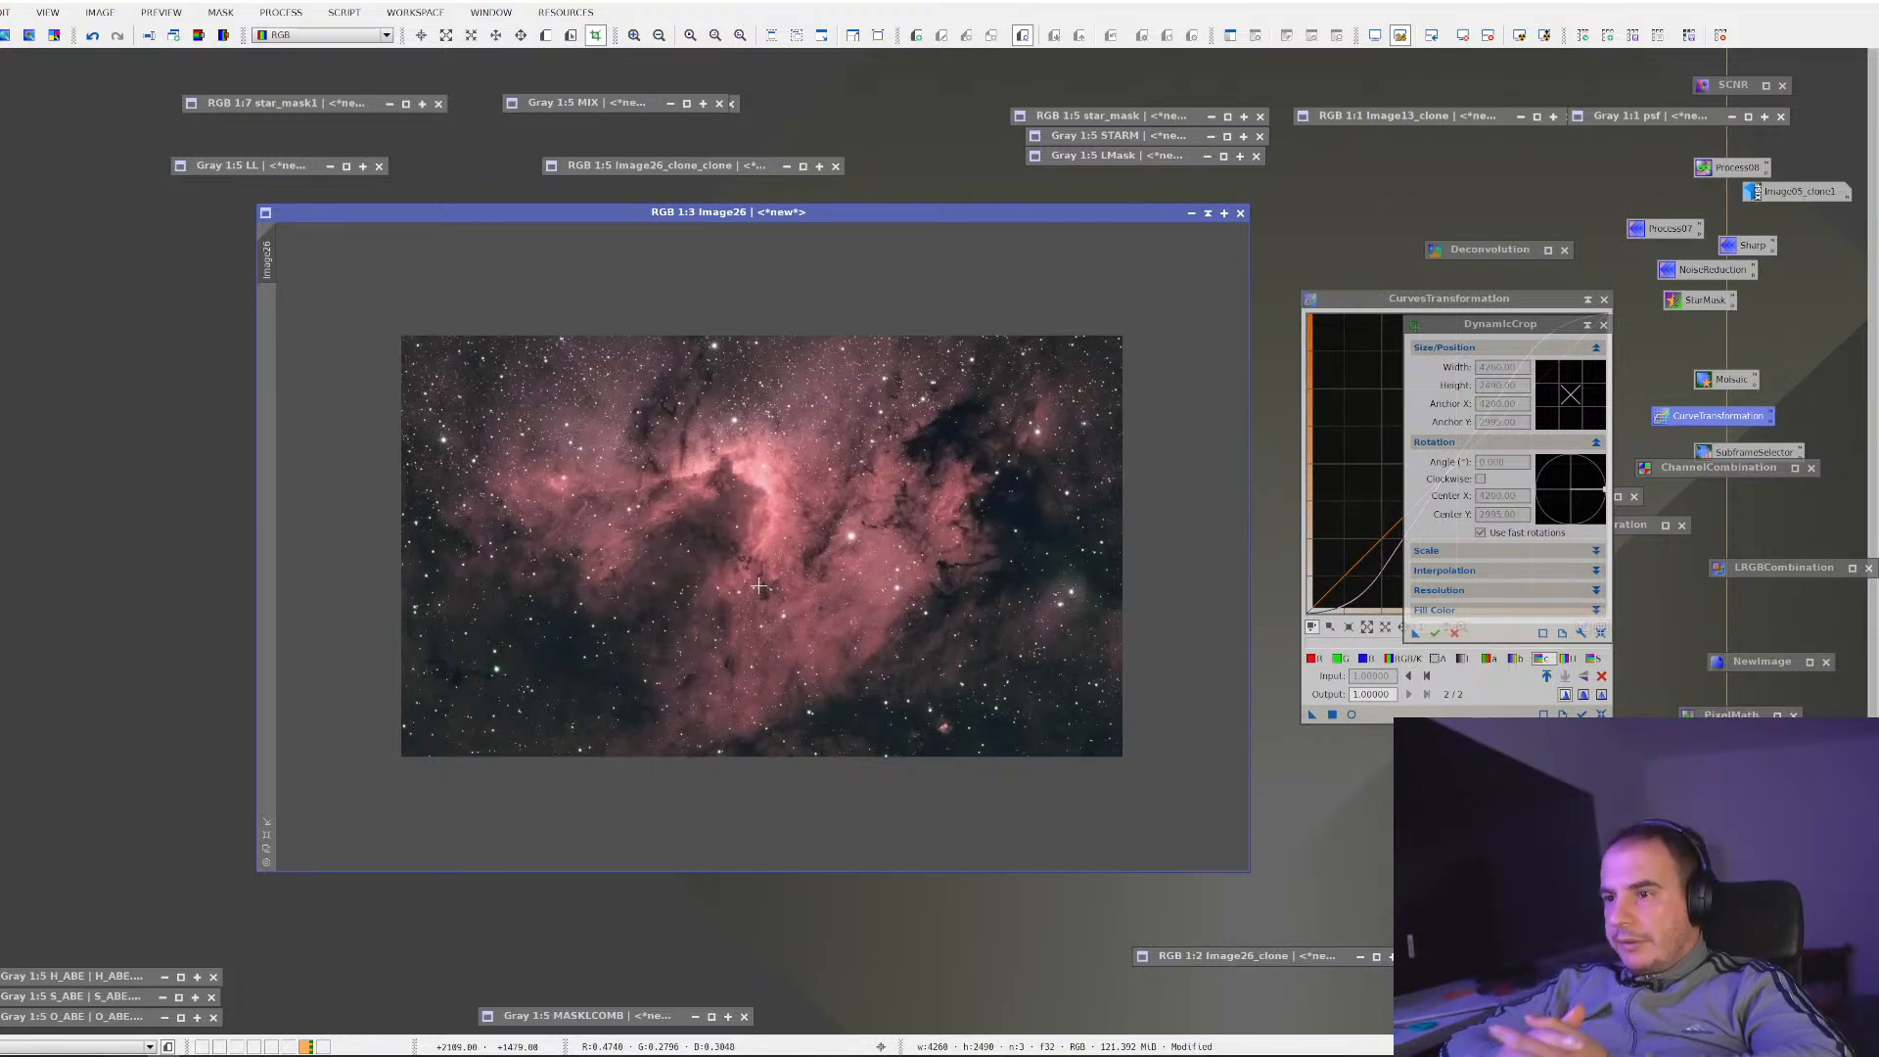
# Save the cropped Image26 as the JPEG file HOOcrop in the Cave nebula folder, accepting the lossy format
pyautogui.click(0, 12)
pyautogui.click(16, 165)
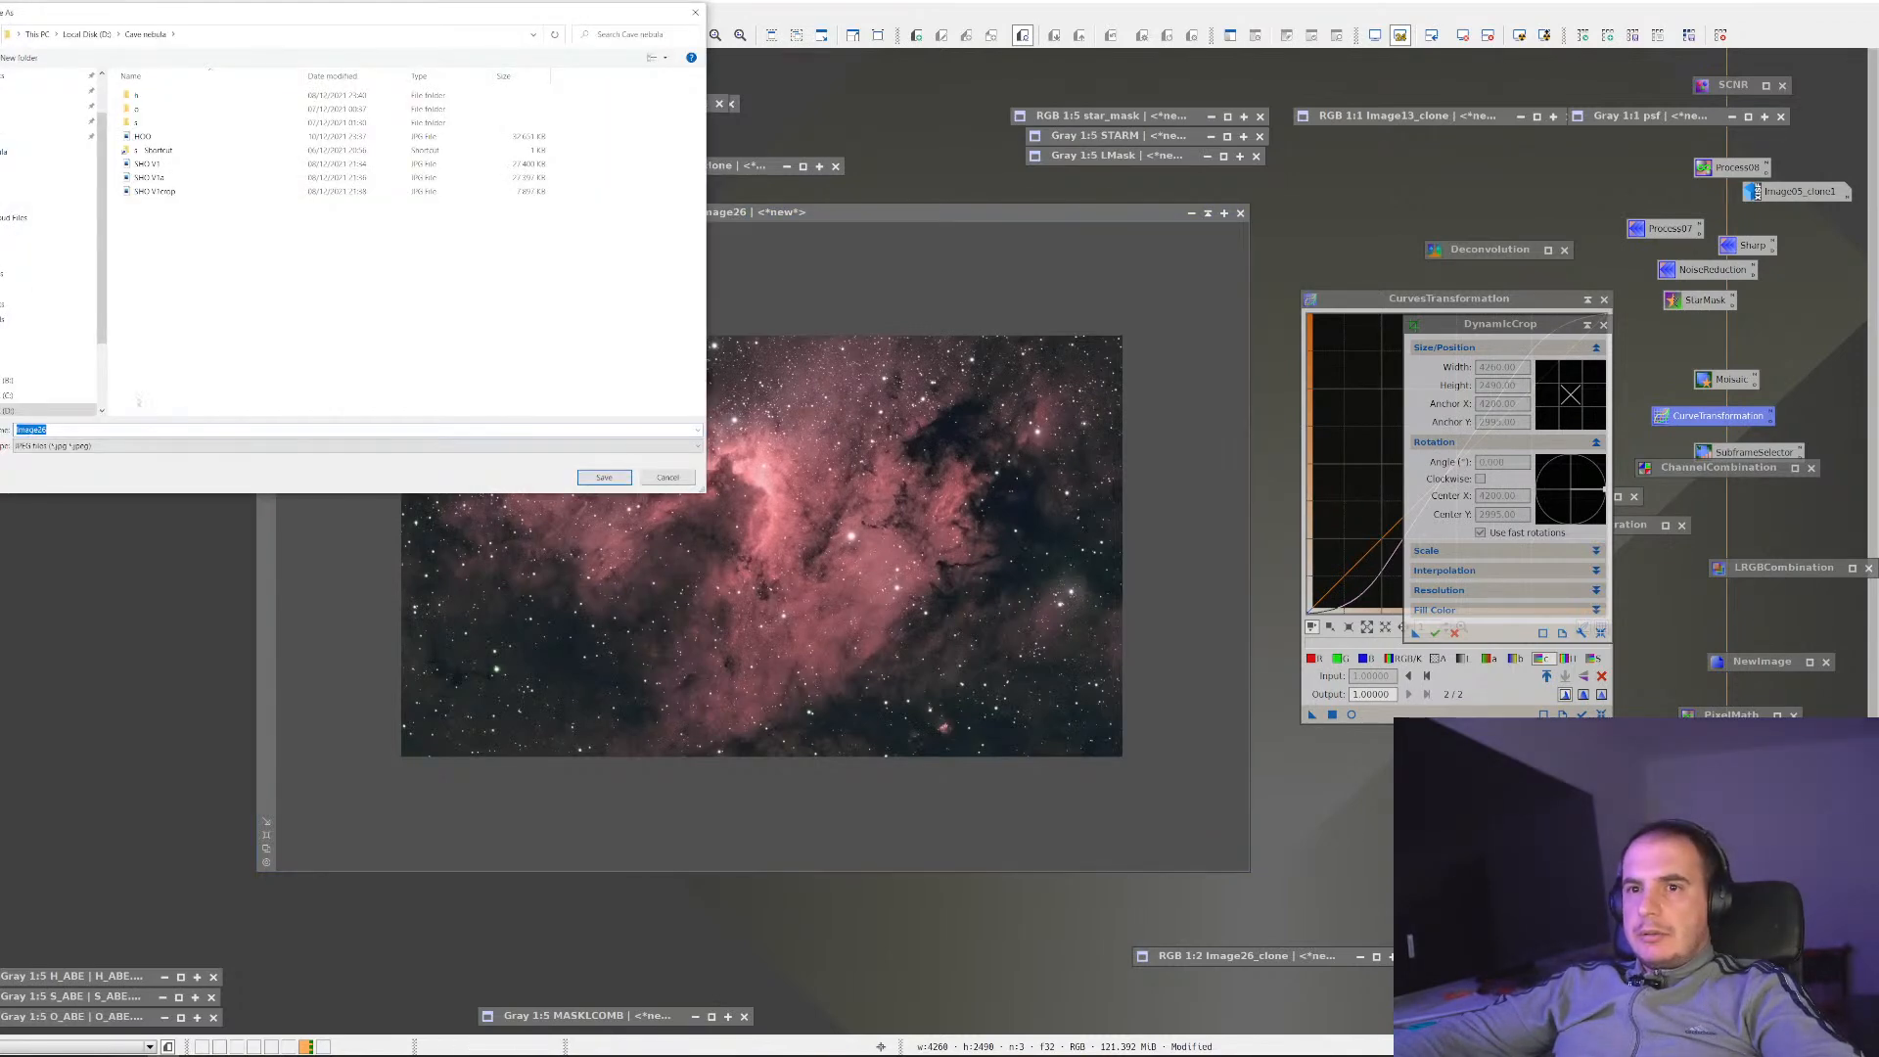
pyautogui.click(147, 136)
pyautogui.click(44, 430)
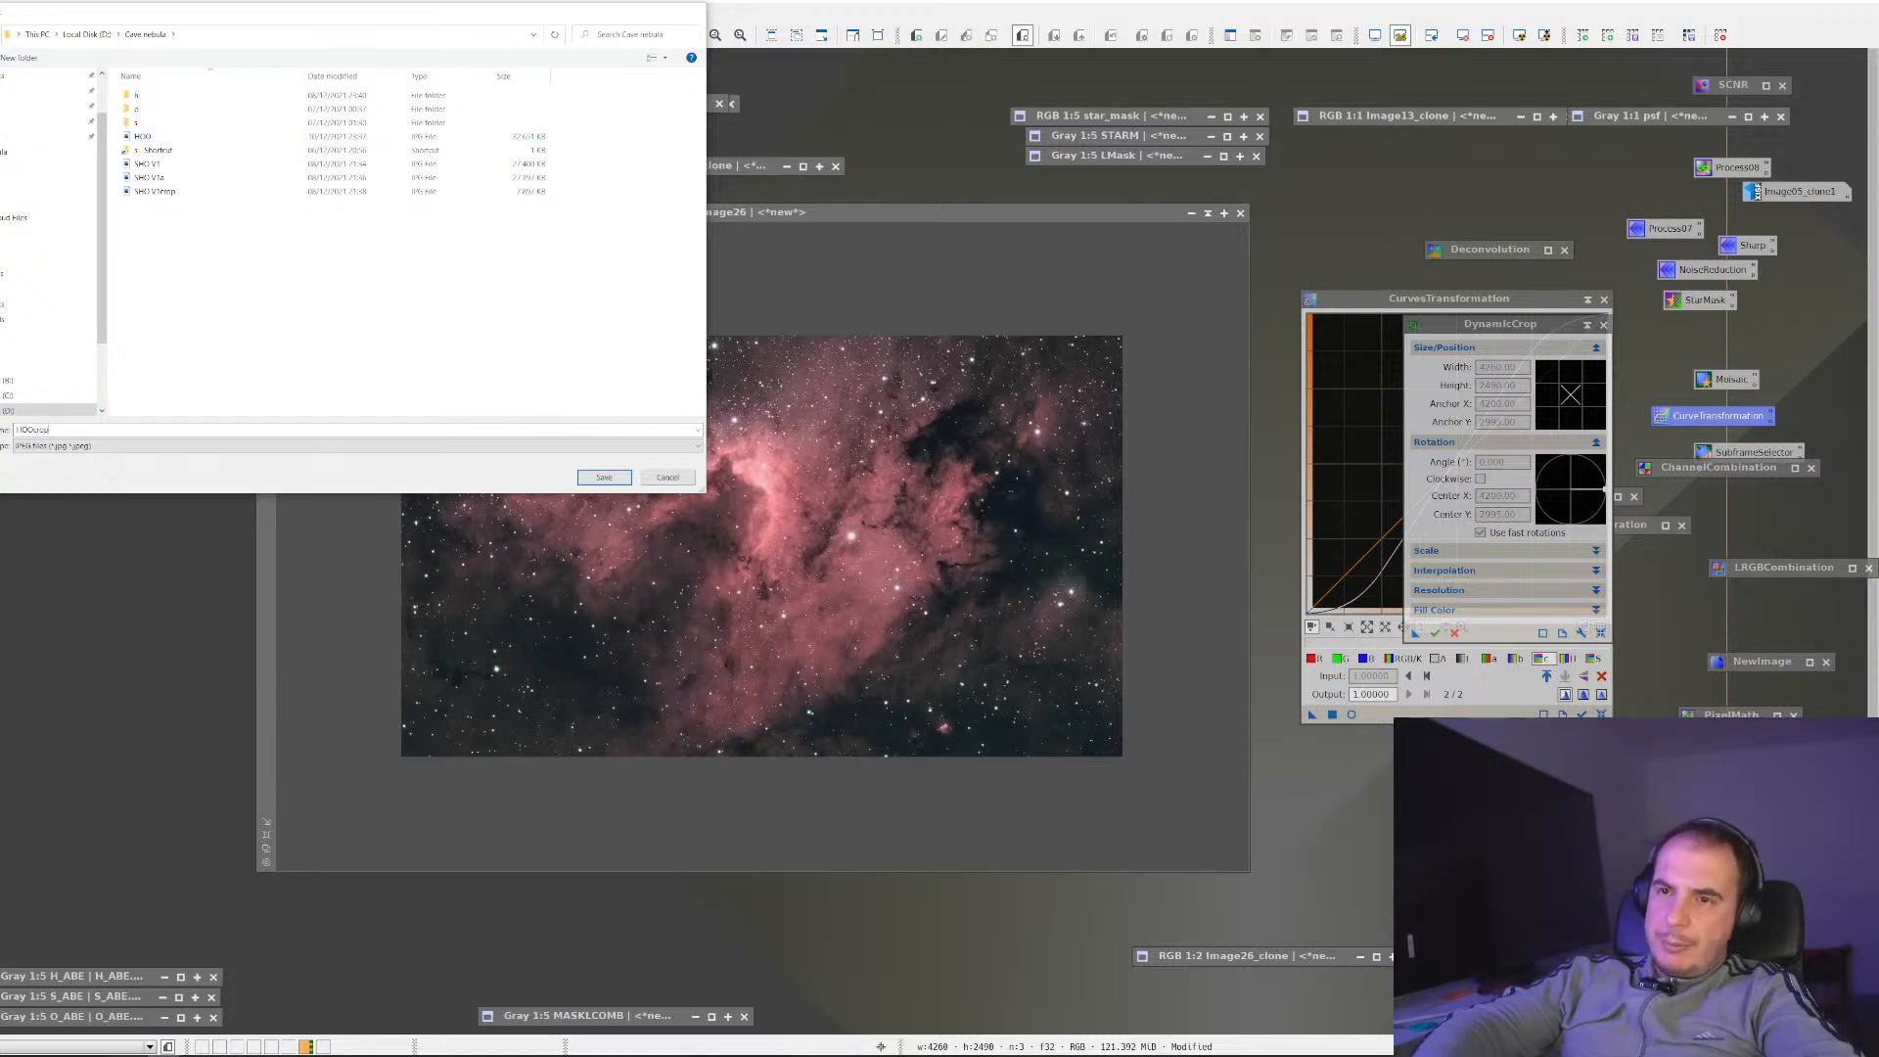
pyautogui.press('Return')
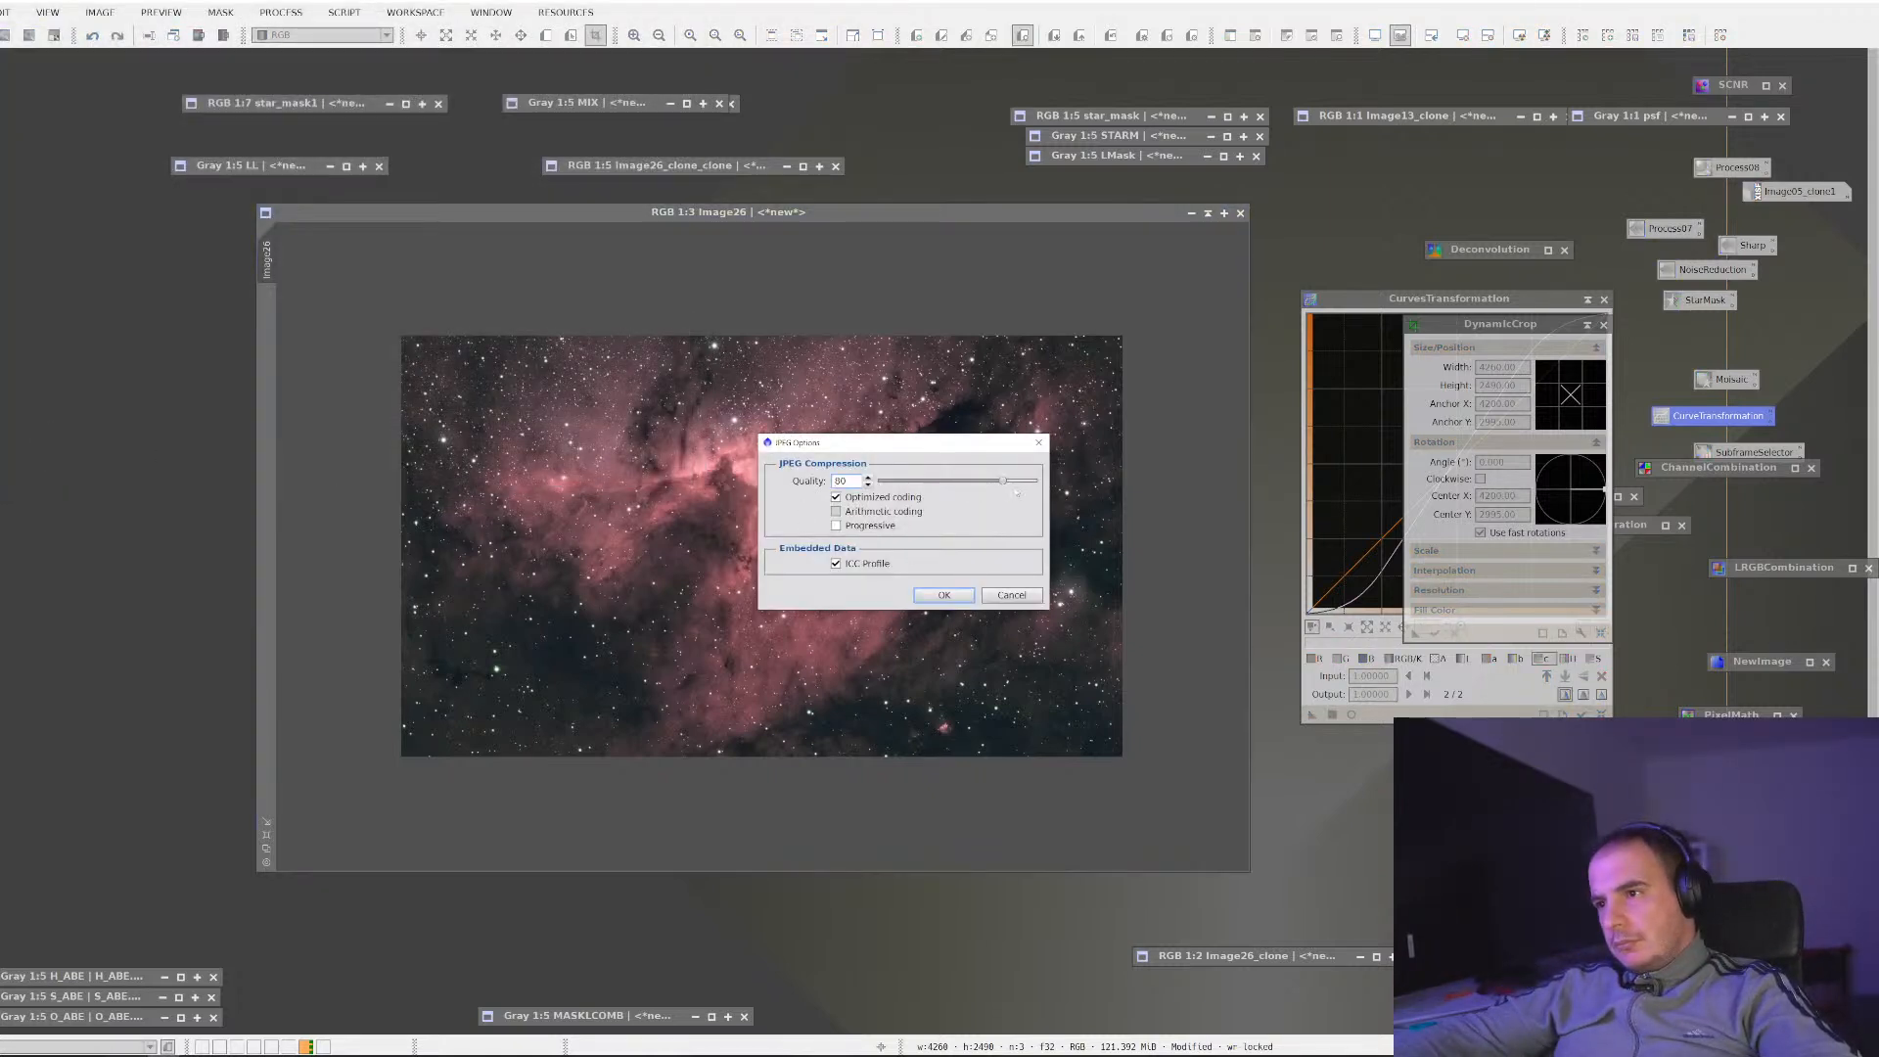
pyautogui.click(946, 596)
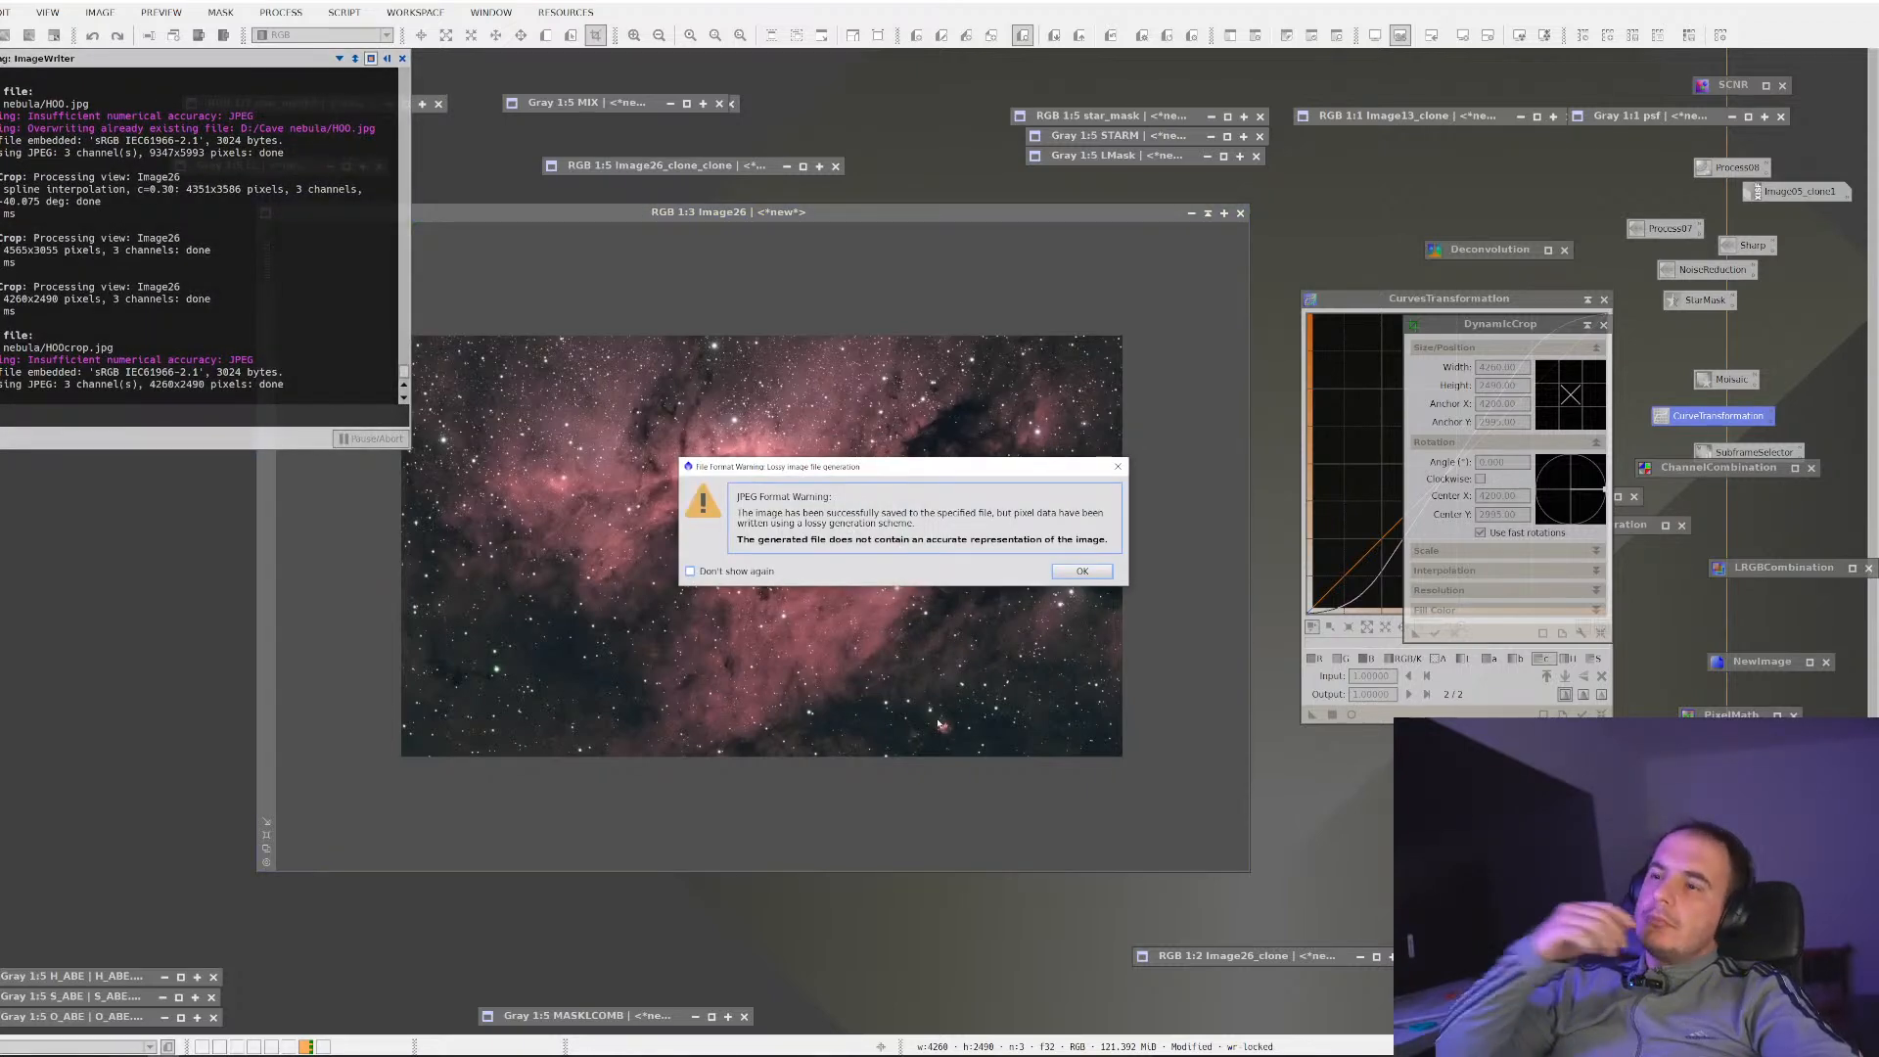
pyautogui.click(1081, 570)
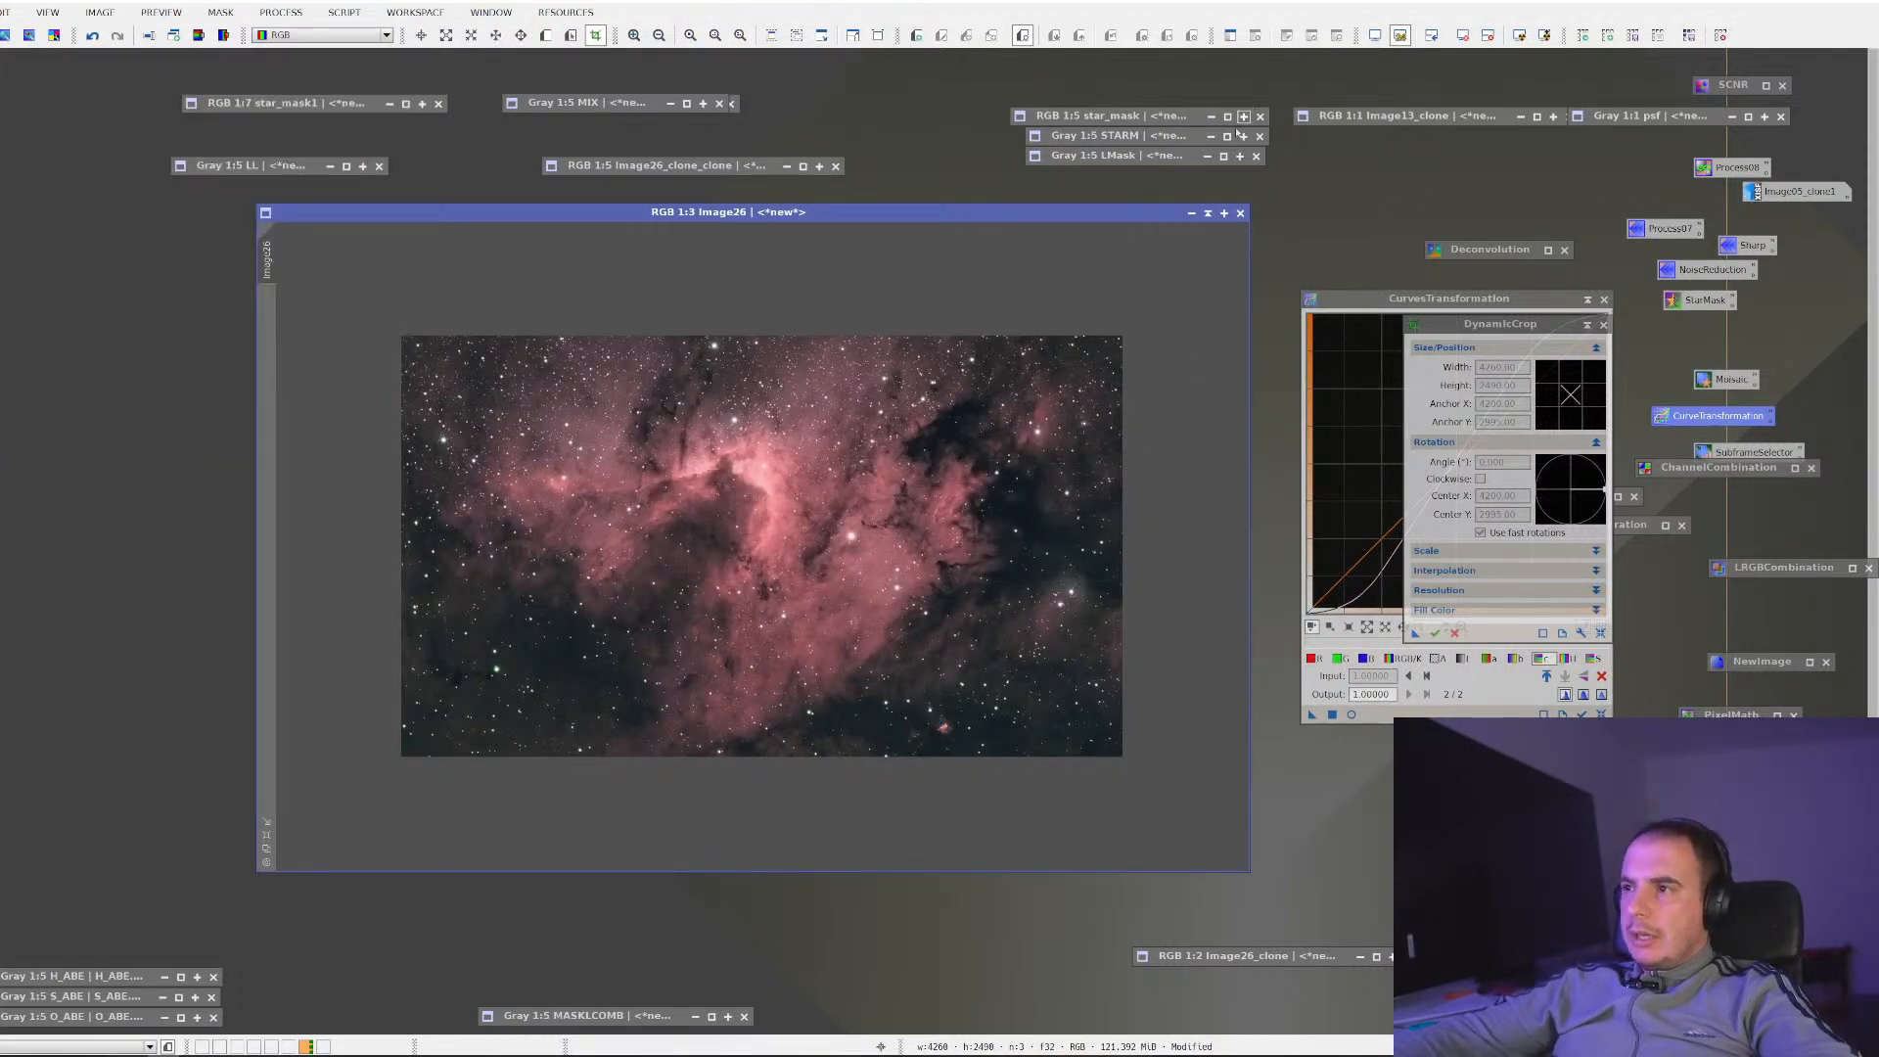
# Collapse the Image26 window, compare the cropped and full HOO images in the photo viewer, and close the viewer
pyautogui.click(1209, 212)
pyautogui.click(58, 1055)
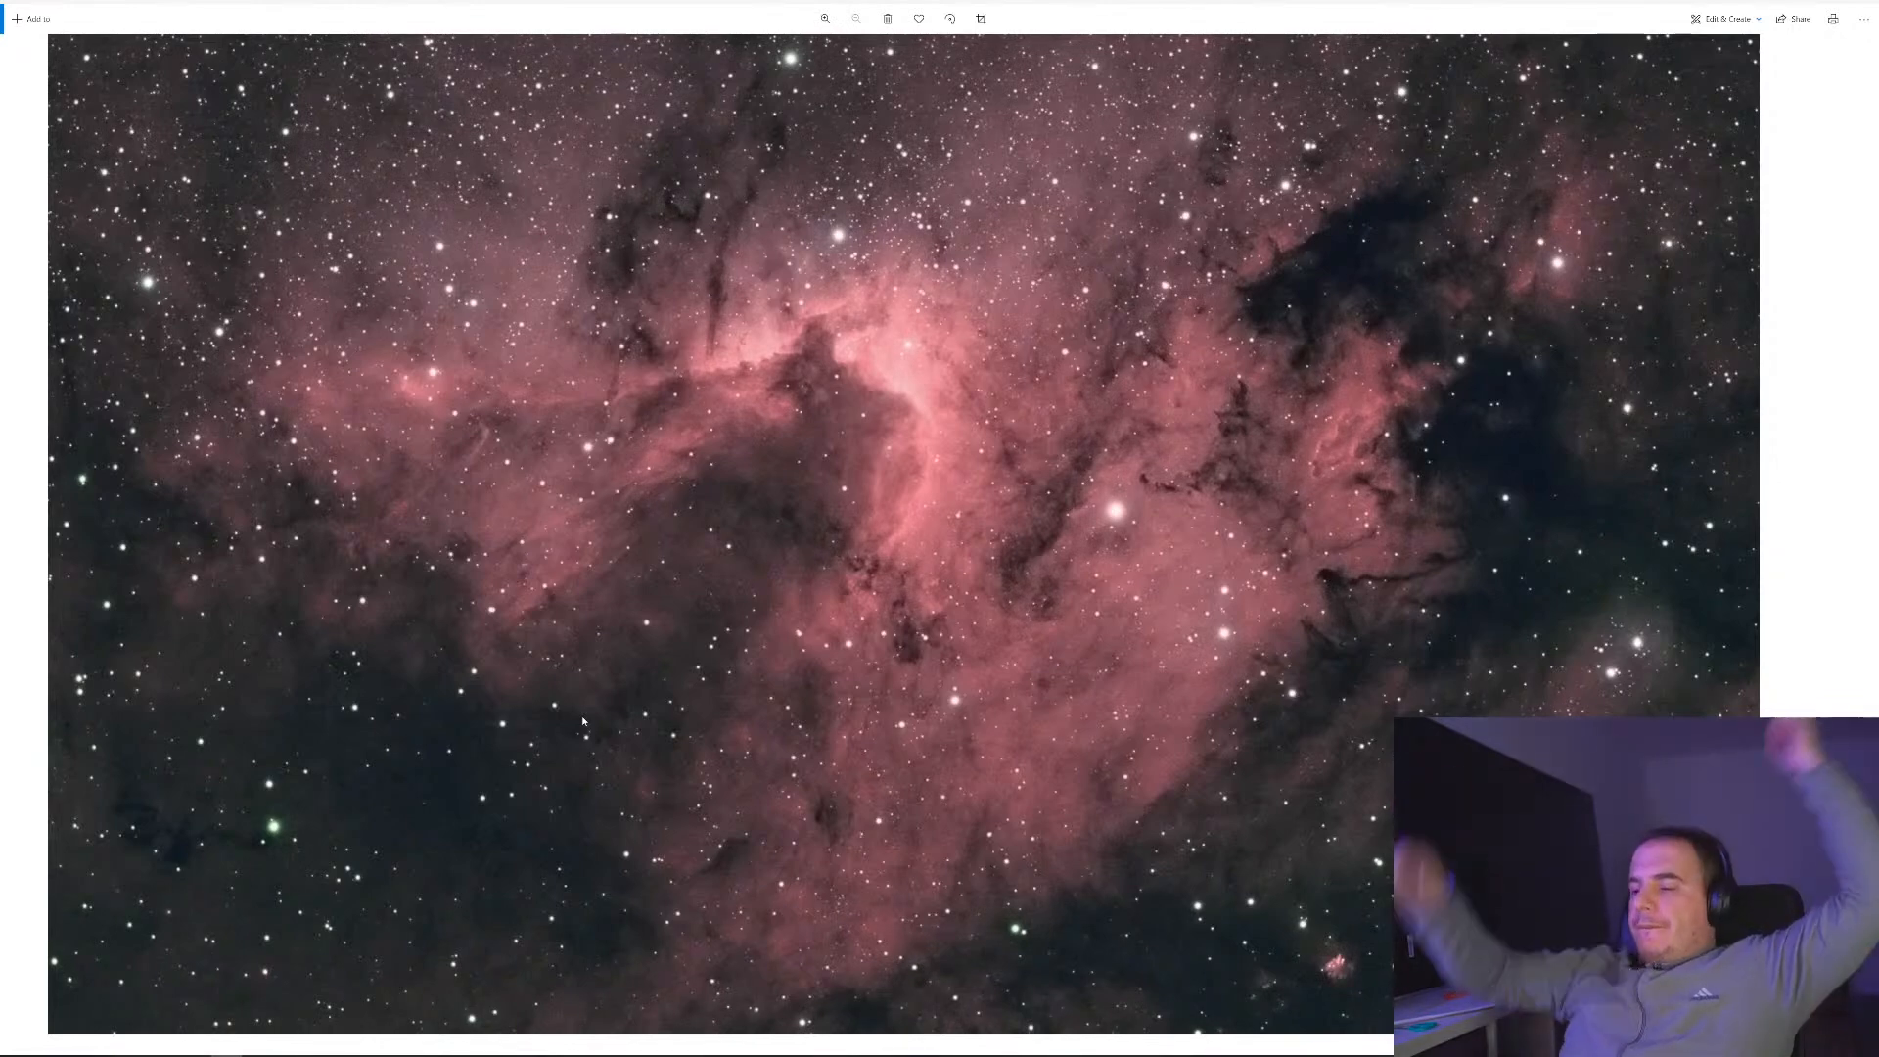
pyautogui.press('Right')
pyautogui.press('Right')
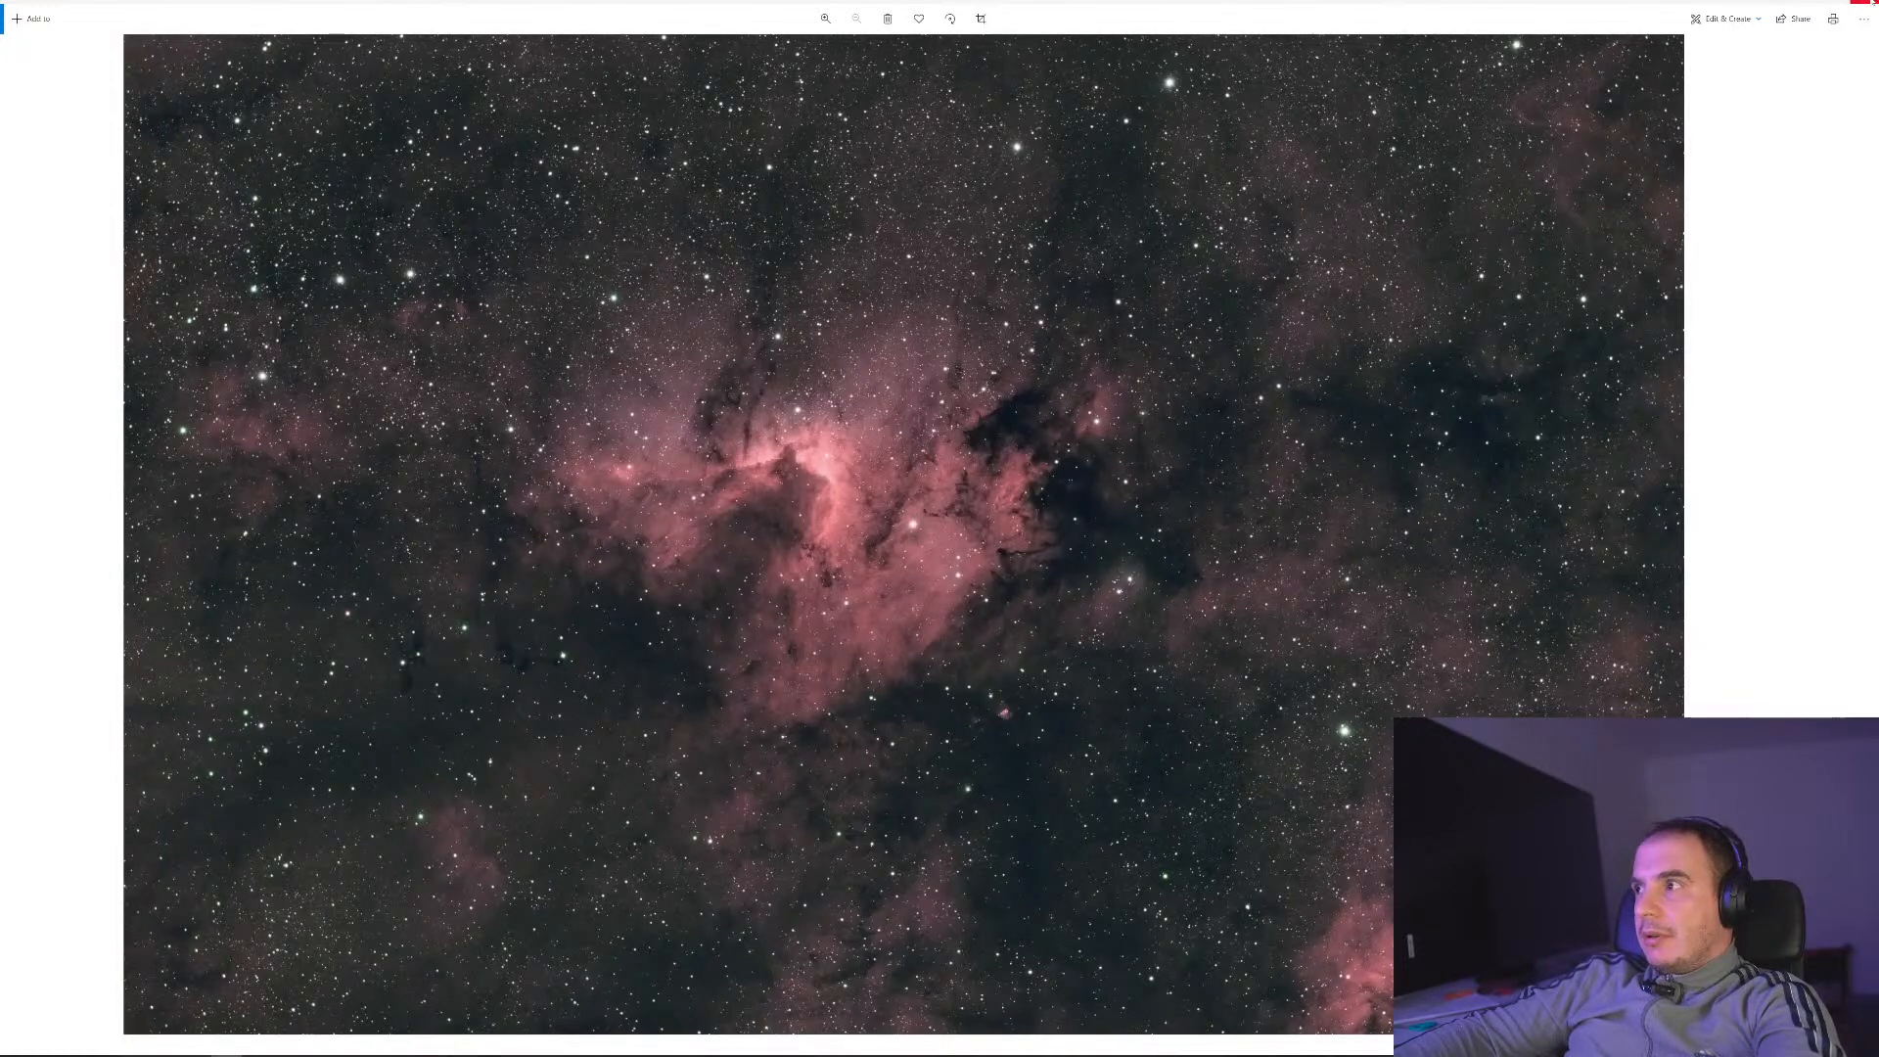
pyautogui.click(1866, 8)
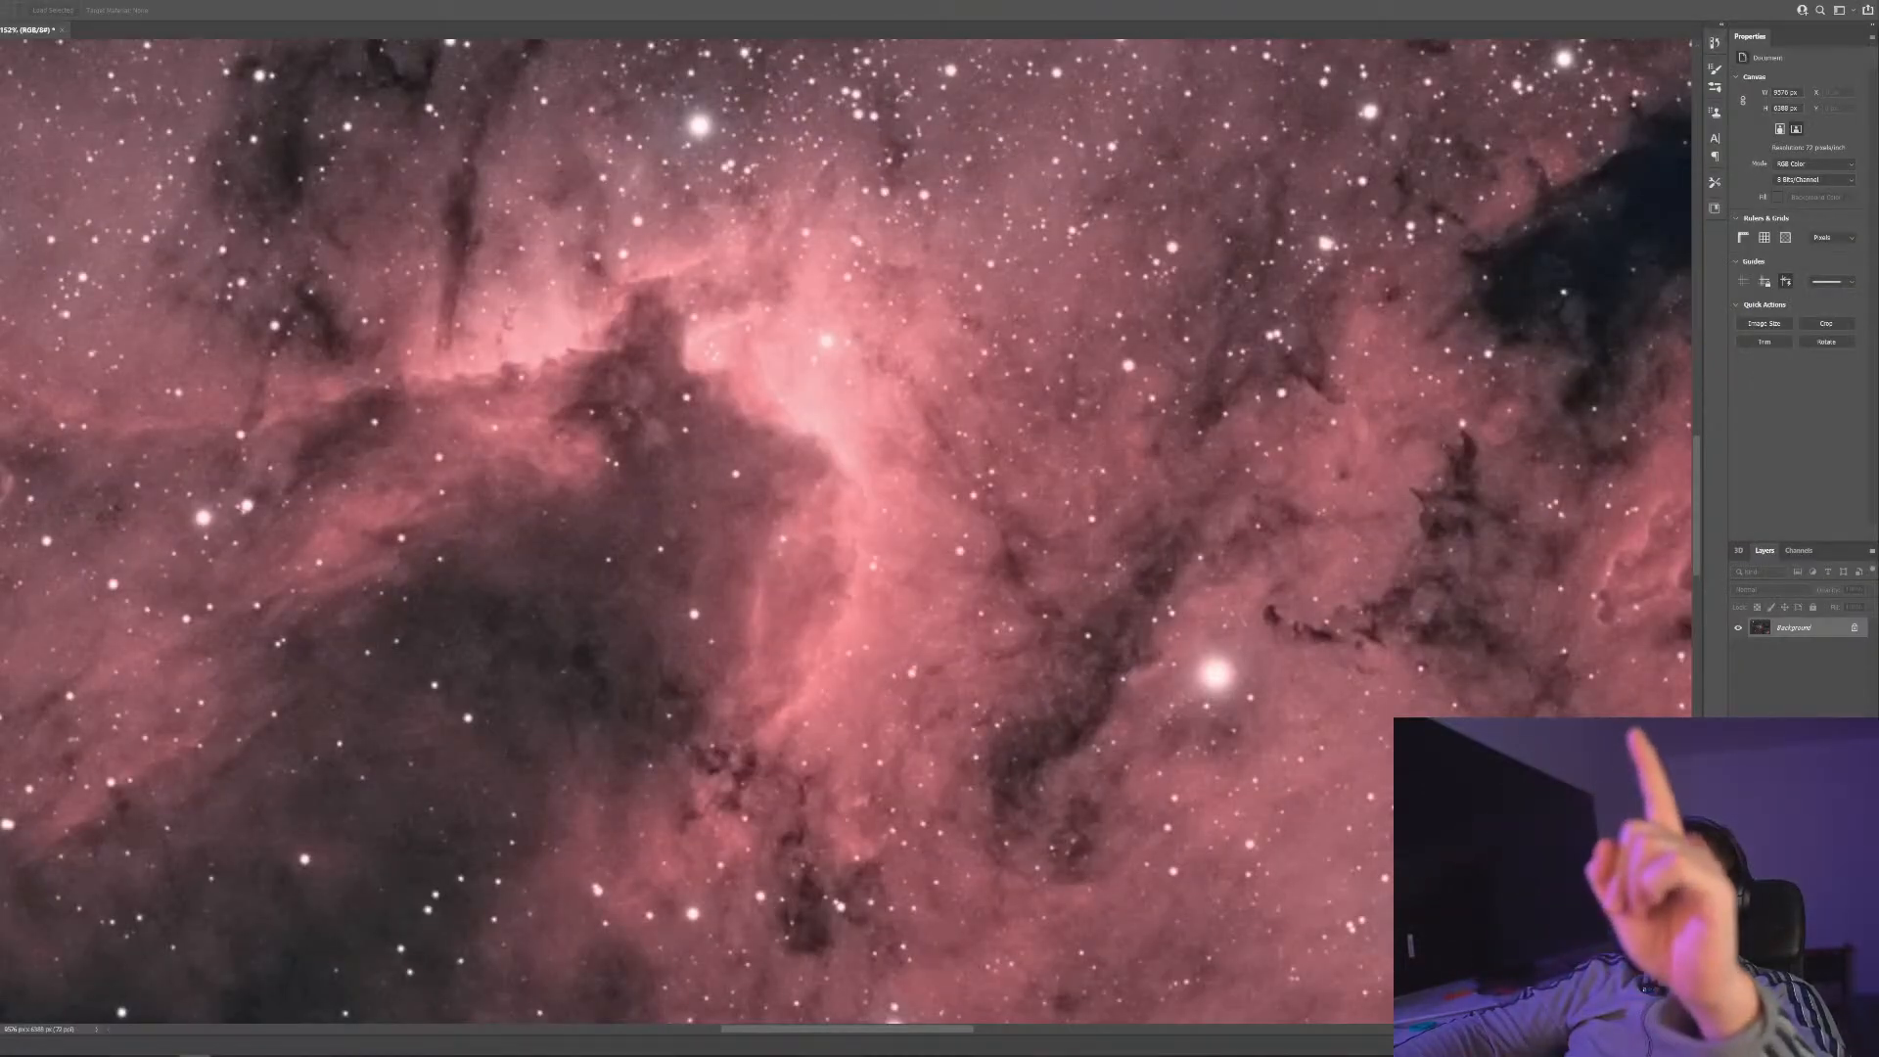
# In Photoshop, reopen HOO.jpg from the Cave nebula folder, update it from disk, and zoom in on the stars with green halos
pyautogui.hotkey('alt', 'f')
pyautogui.click(12, 15)
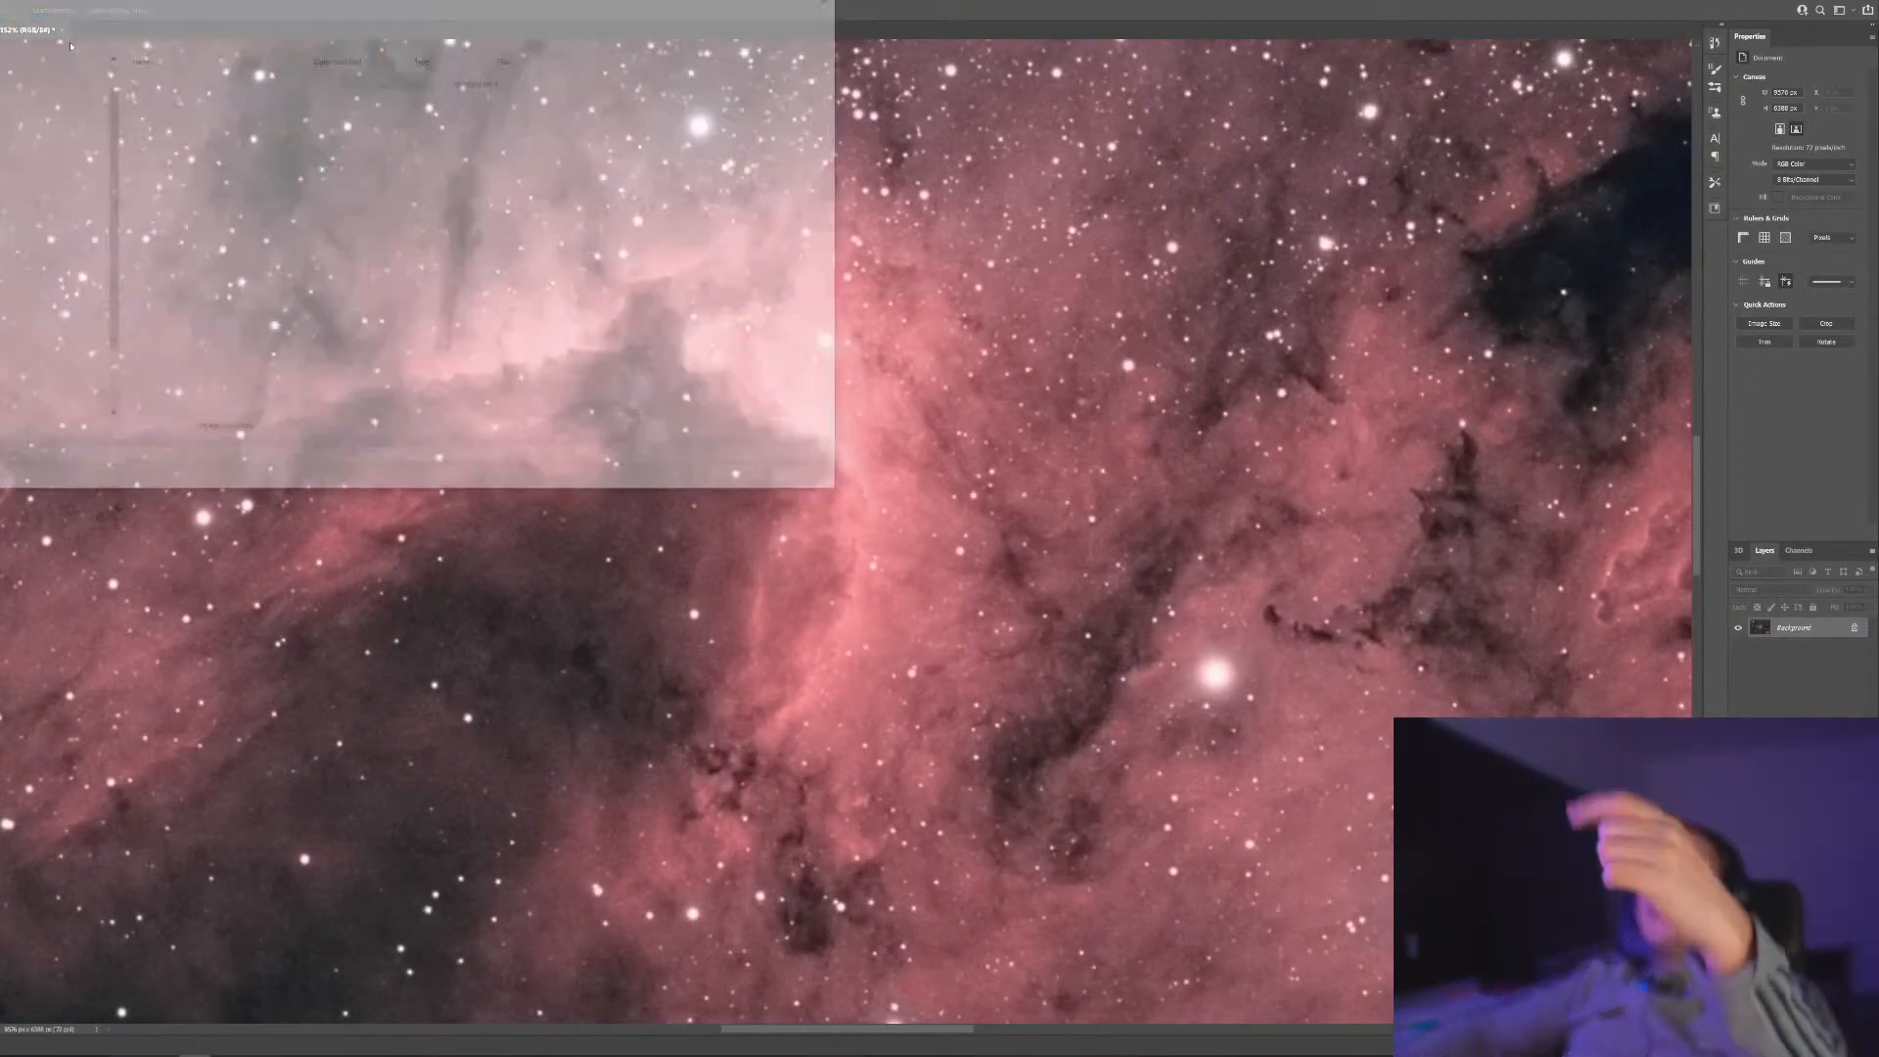
pyautogui.doubleClick(149, 118)
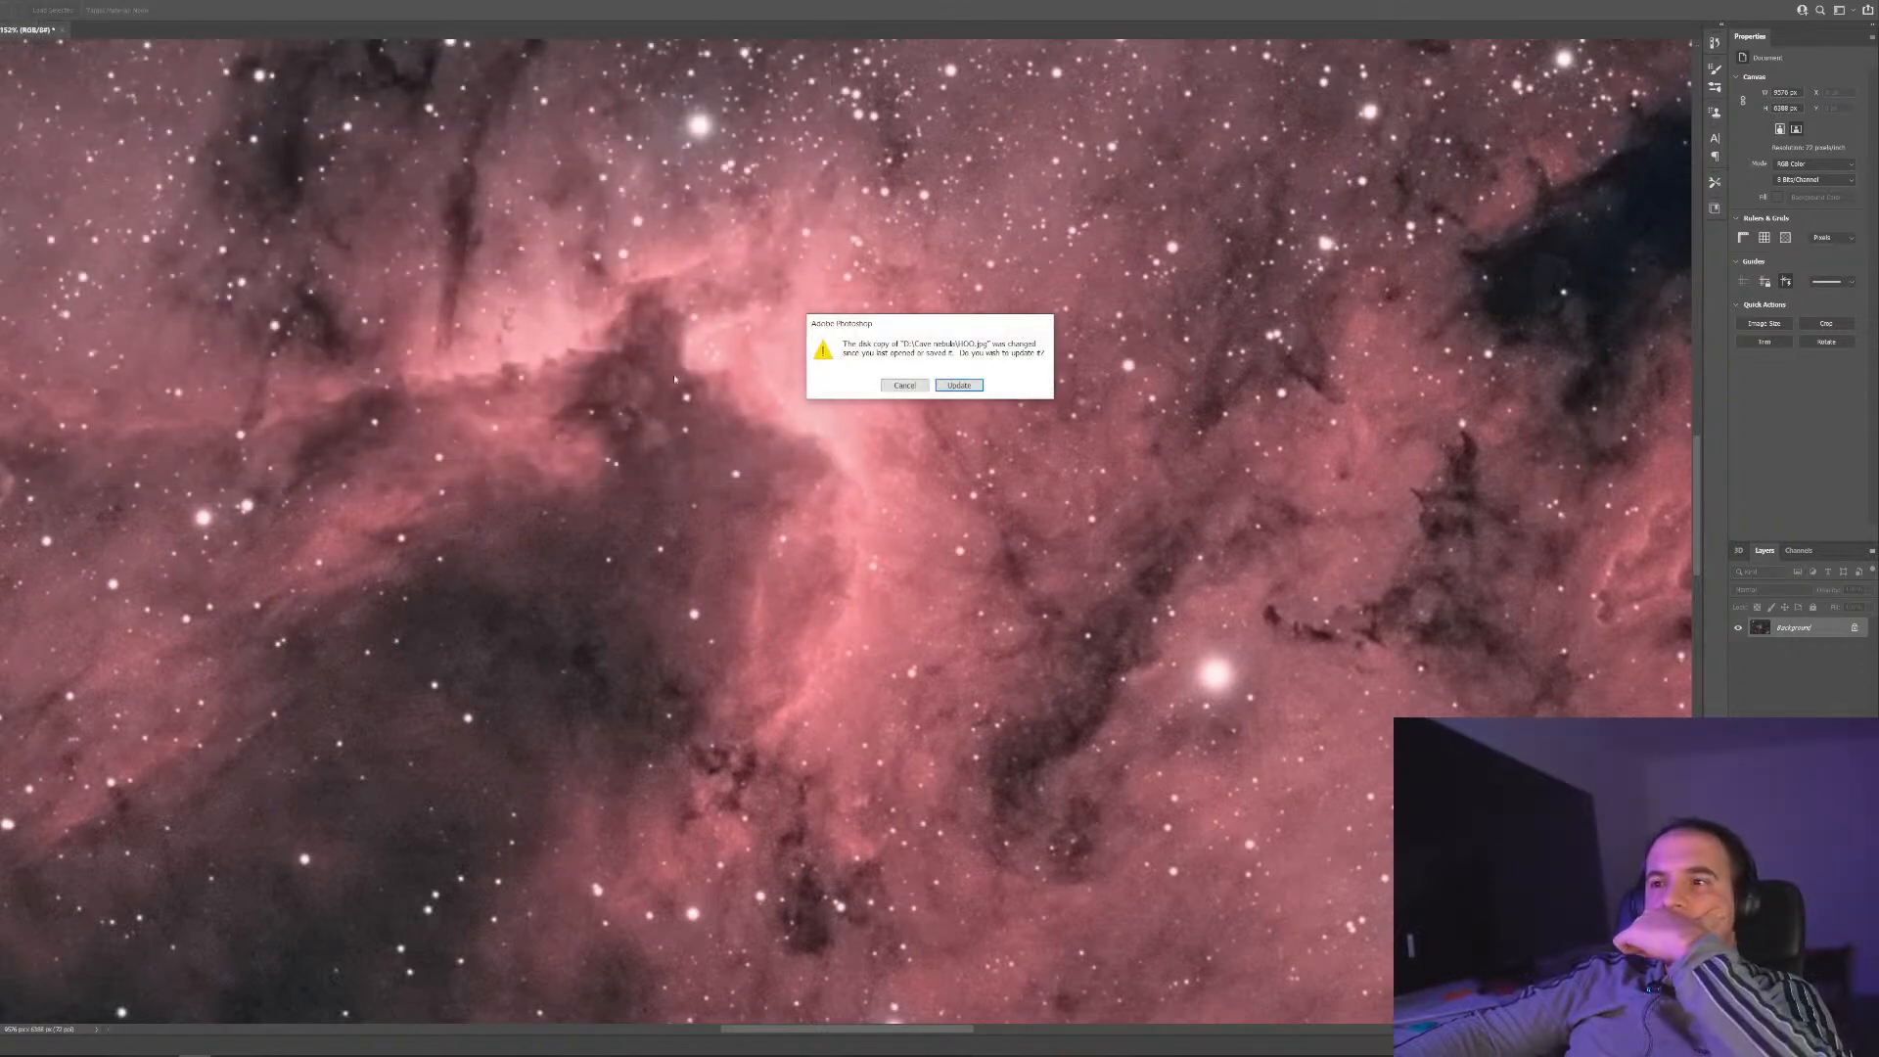
pyautogui.click(947, 384)
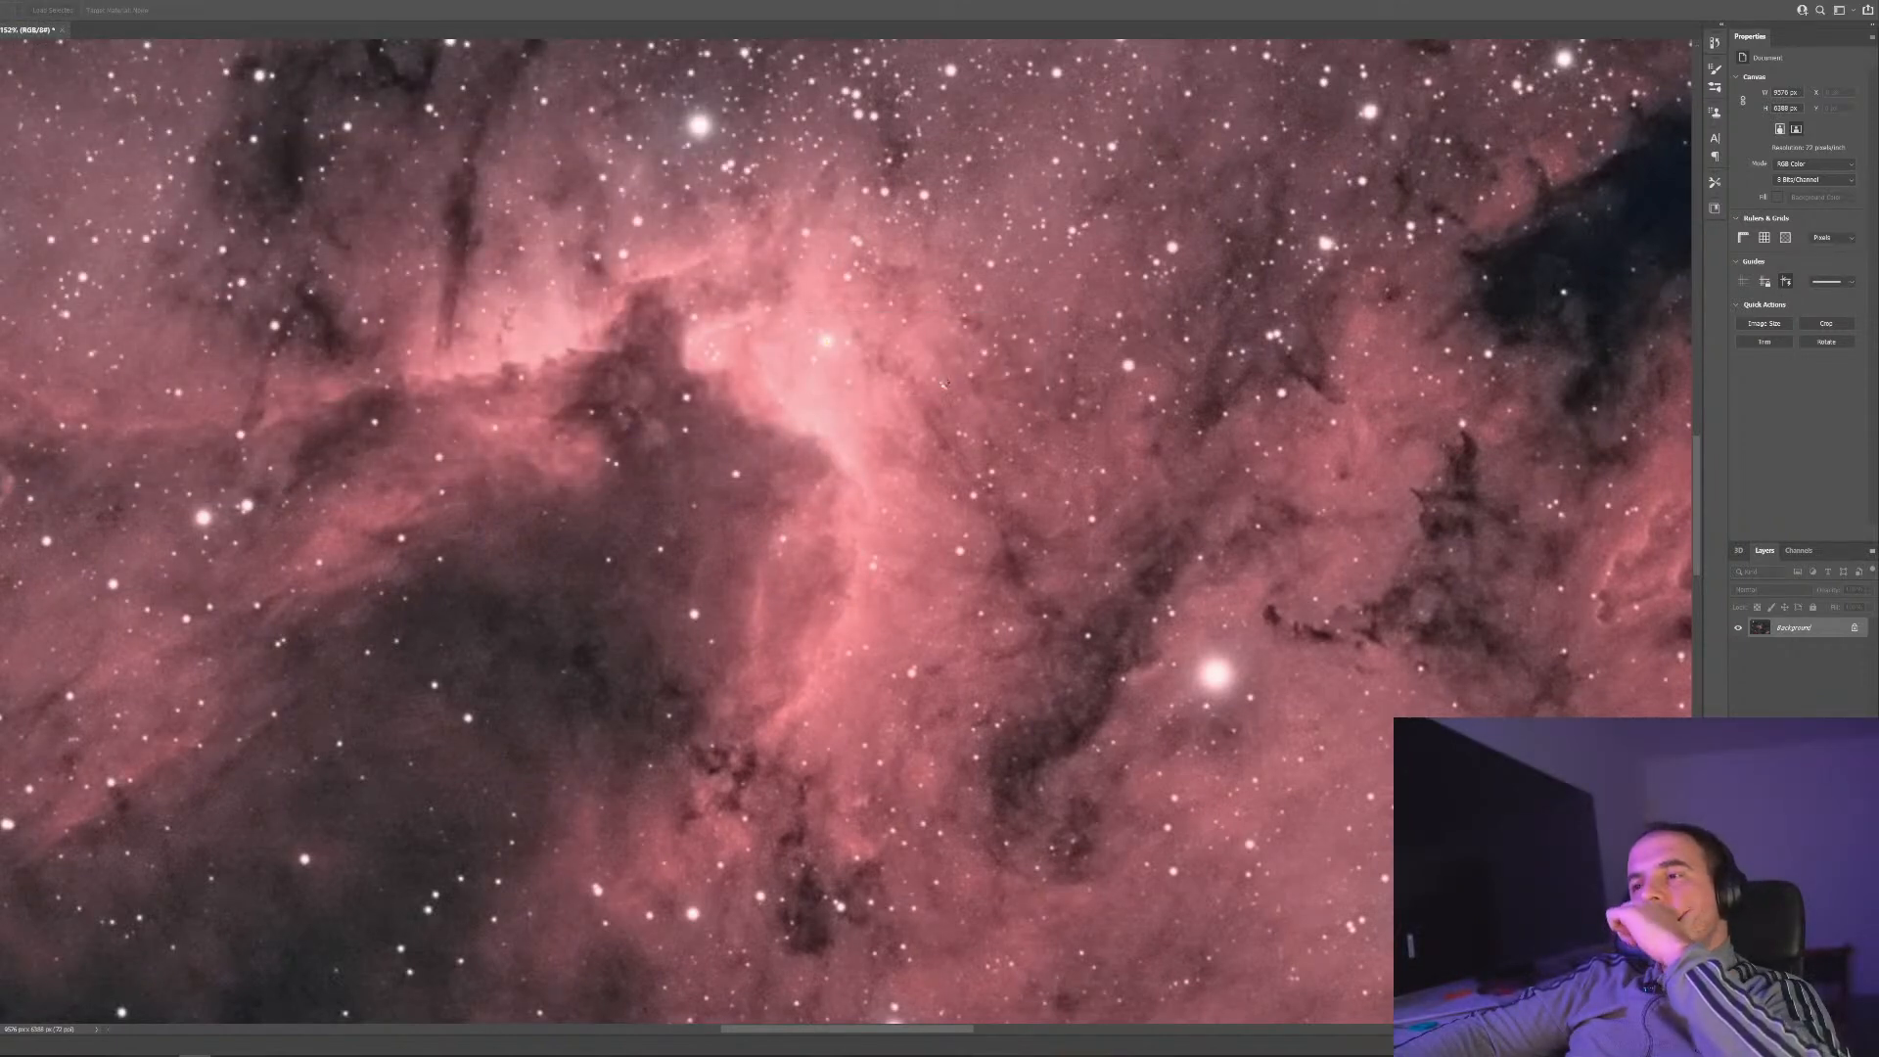
pyautogui.scroll(5, 946, 387)
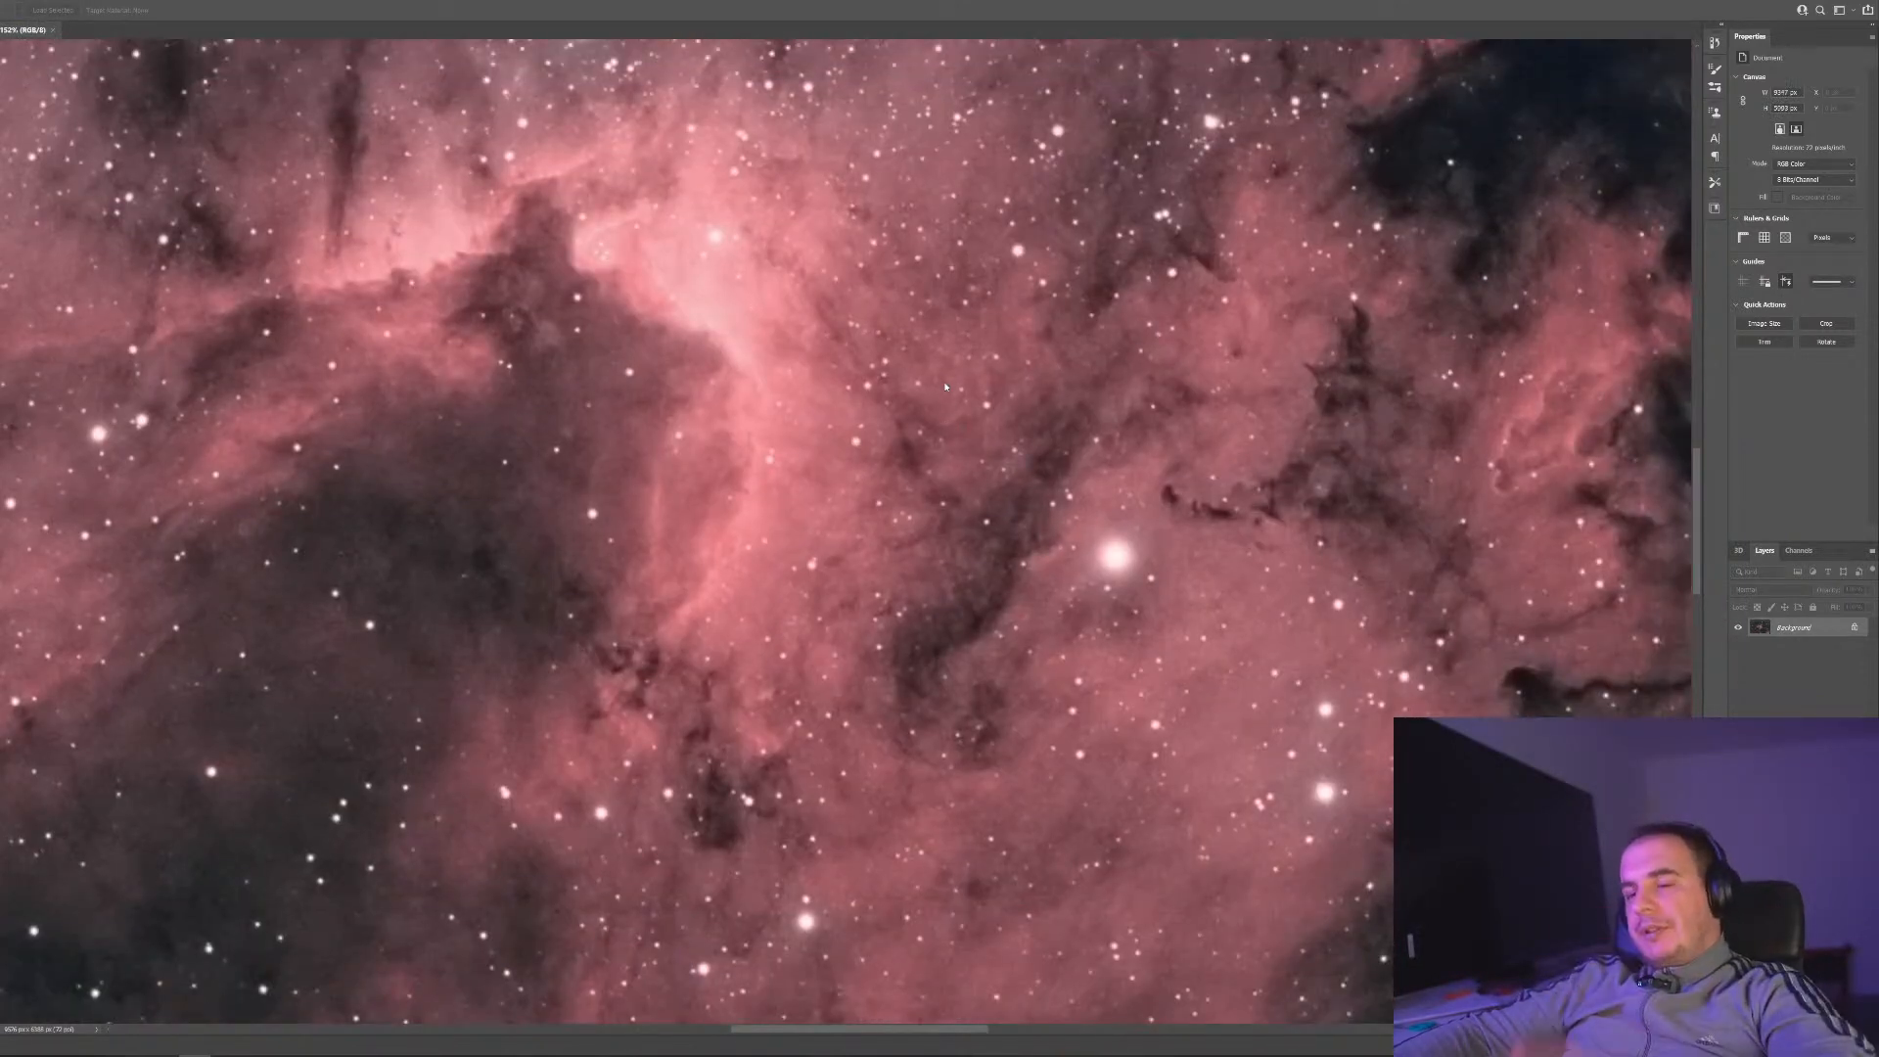
pyautogui.scroll(-10, 945, 382)
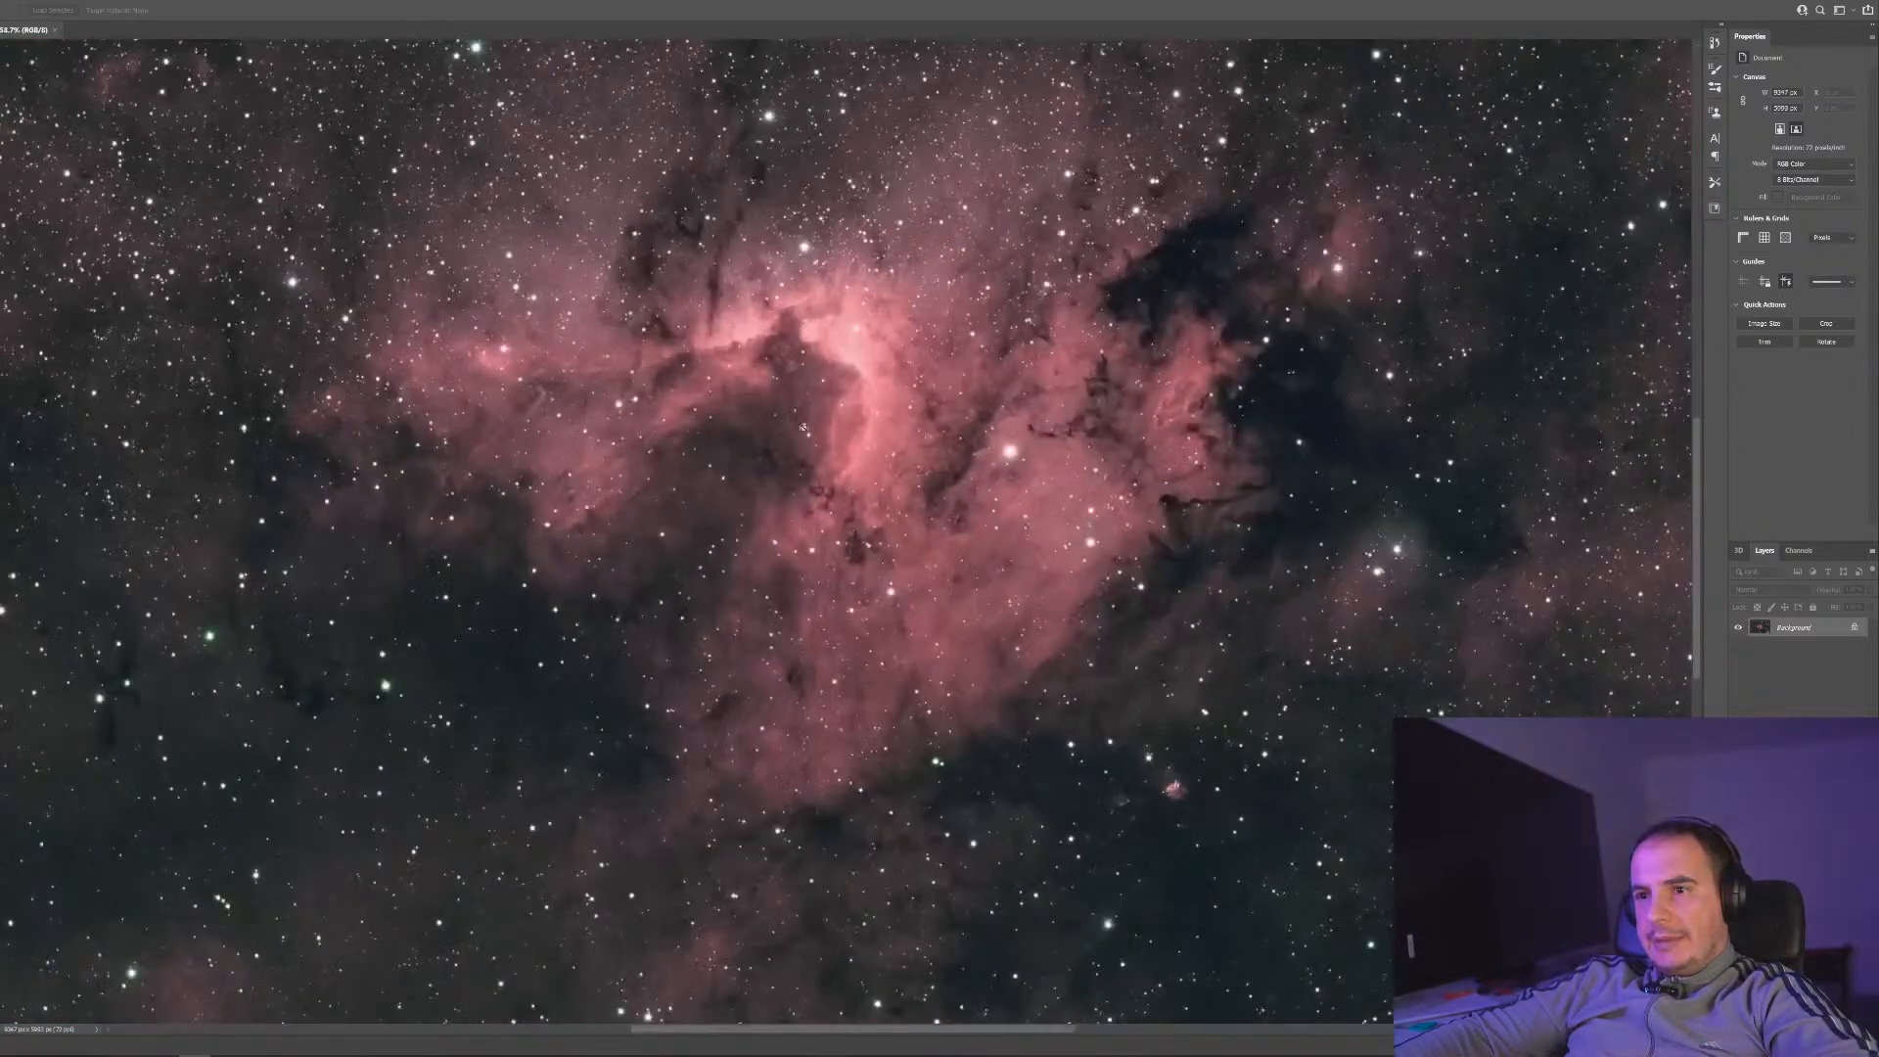
pyautogui.scroll(5, 278, 626)
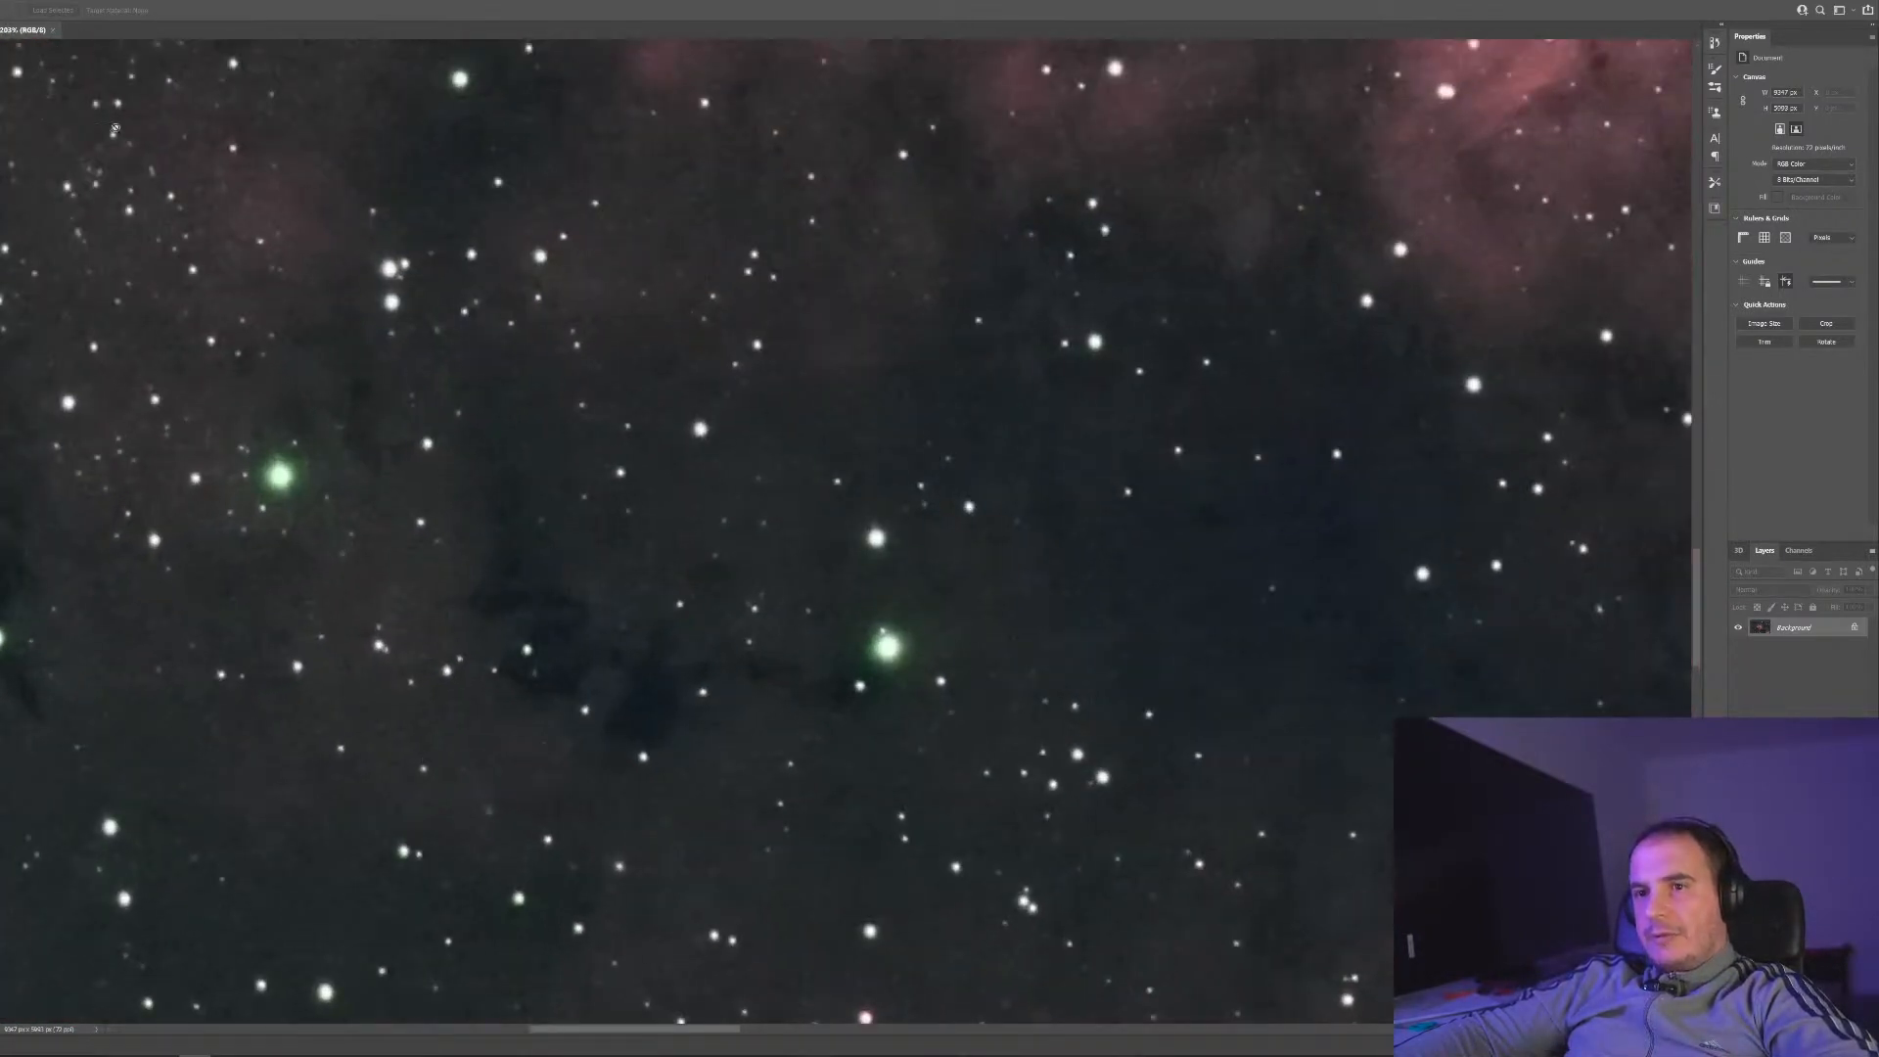
# Apply a Hue/Saturation adjustment to HOO.jpg, shifting only the Greens hue so the green star halos turn blue
pyautogui.click(34, 8)
pyautogui.moveTo(78, 21)
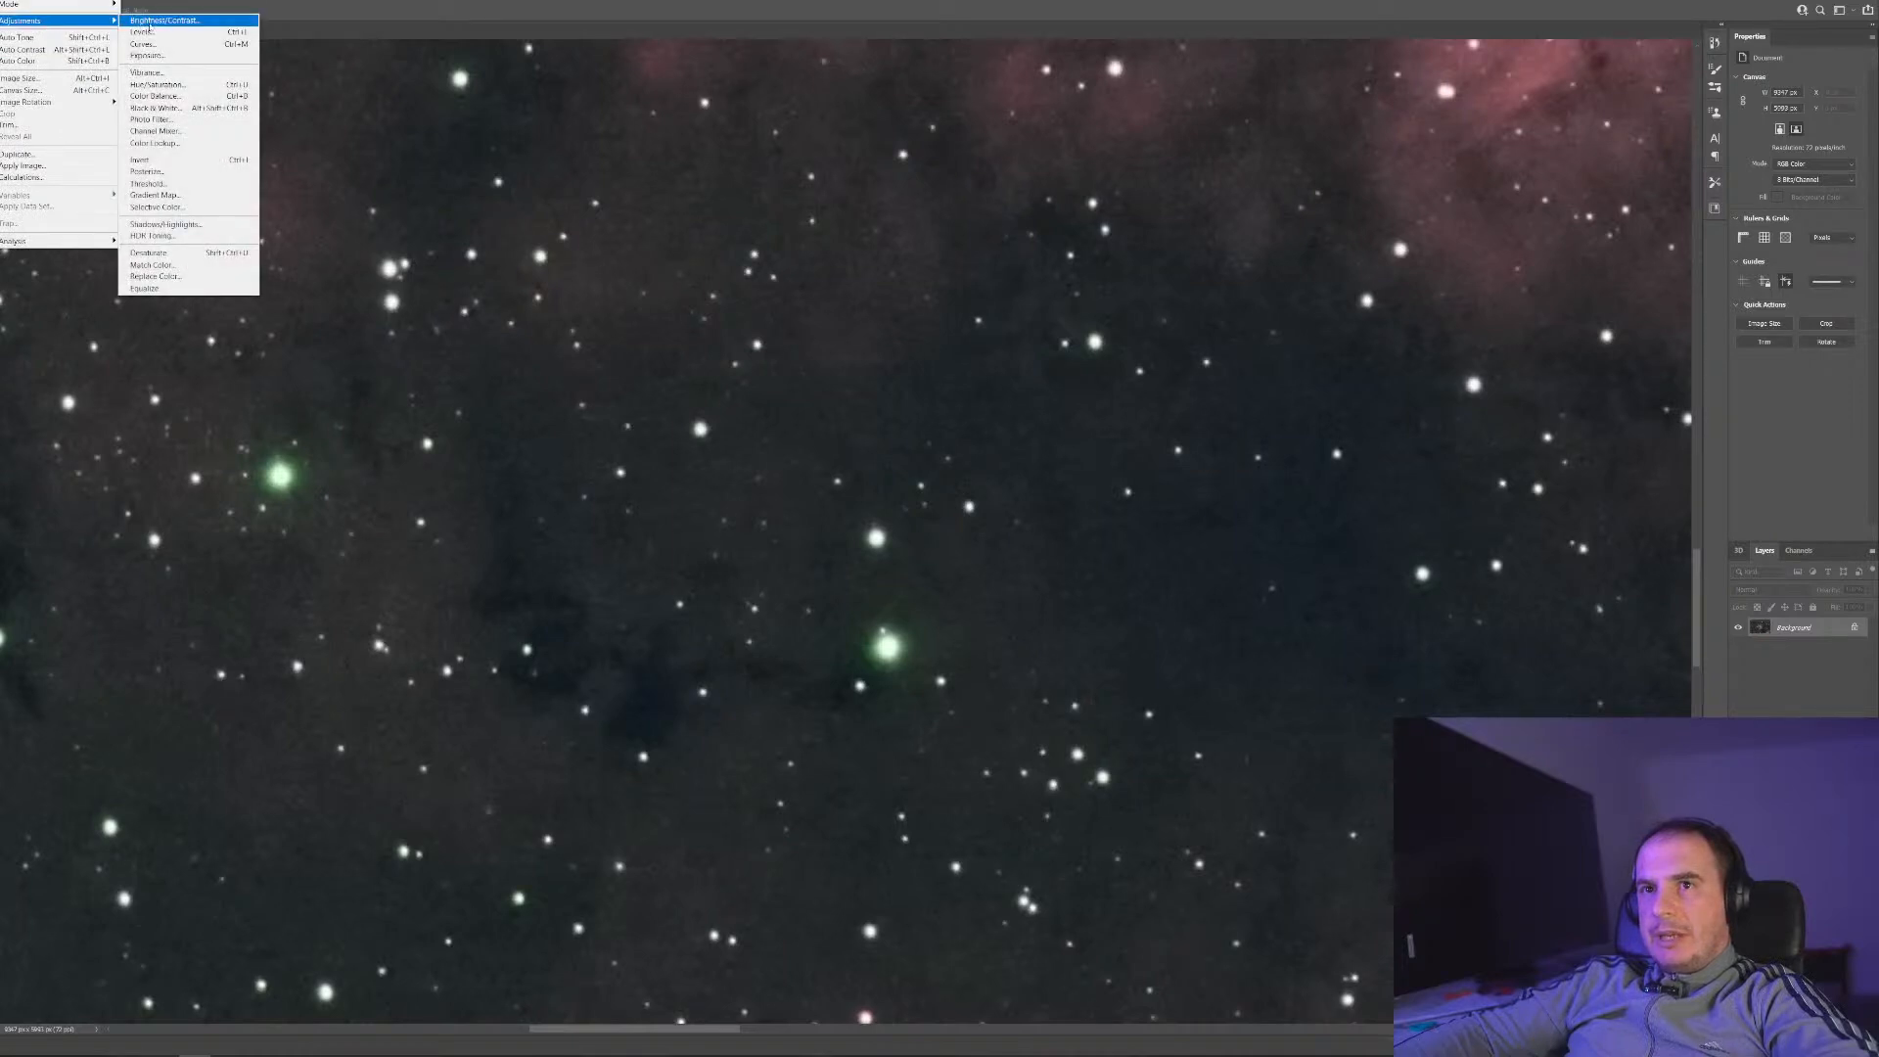
pyautogui.click(157, 84)
pyautogui.click(1239, 343)
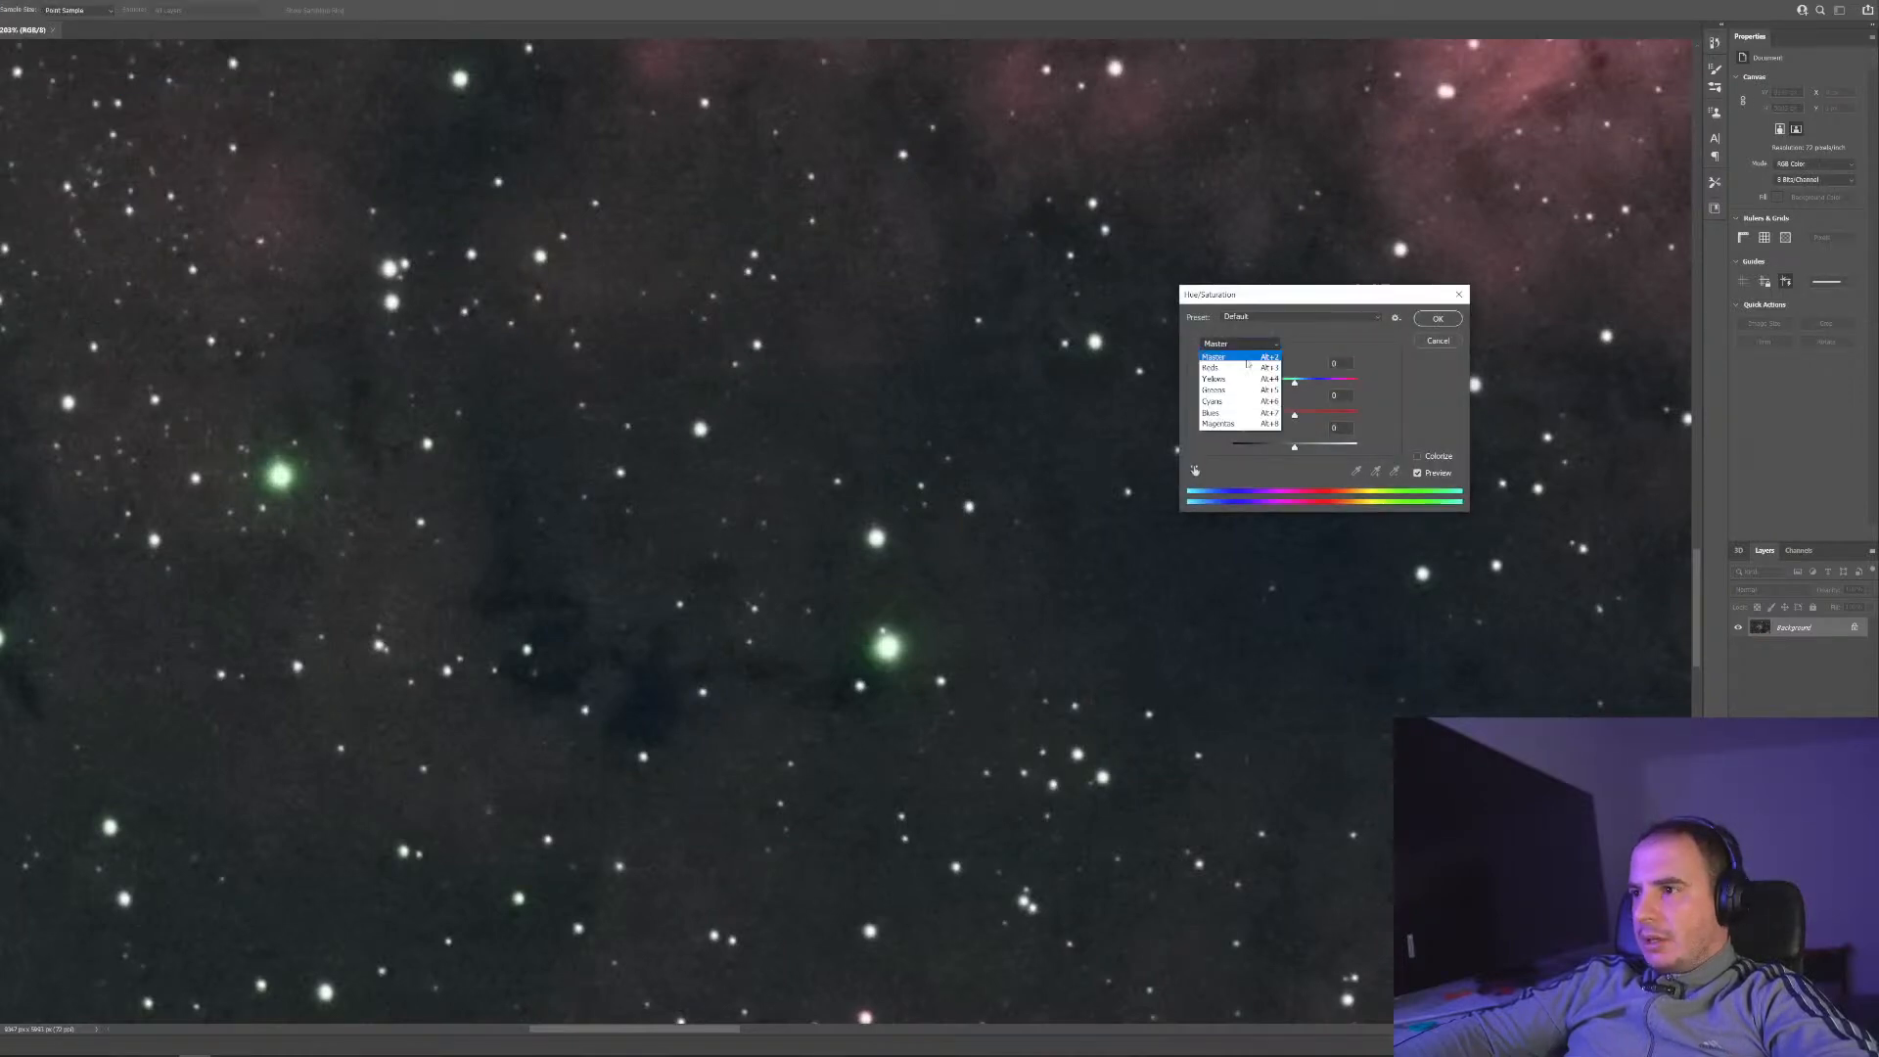
pyautogui.click(1245, 392)
pyautogui.moveTo(1295, 383); pyautogui.dragTo(1240, 381)
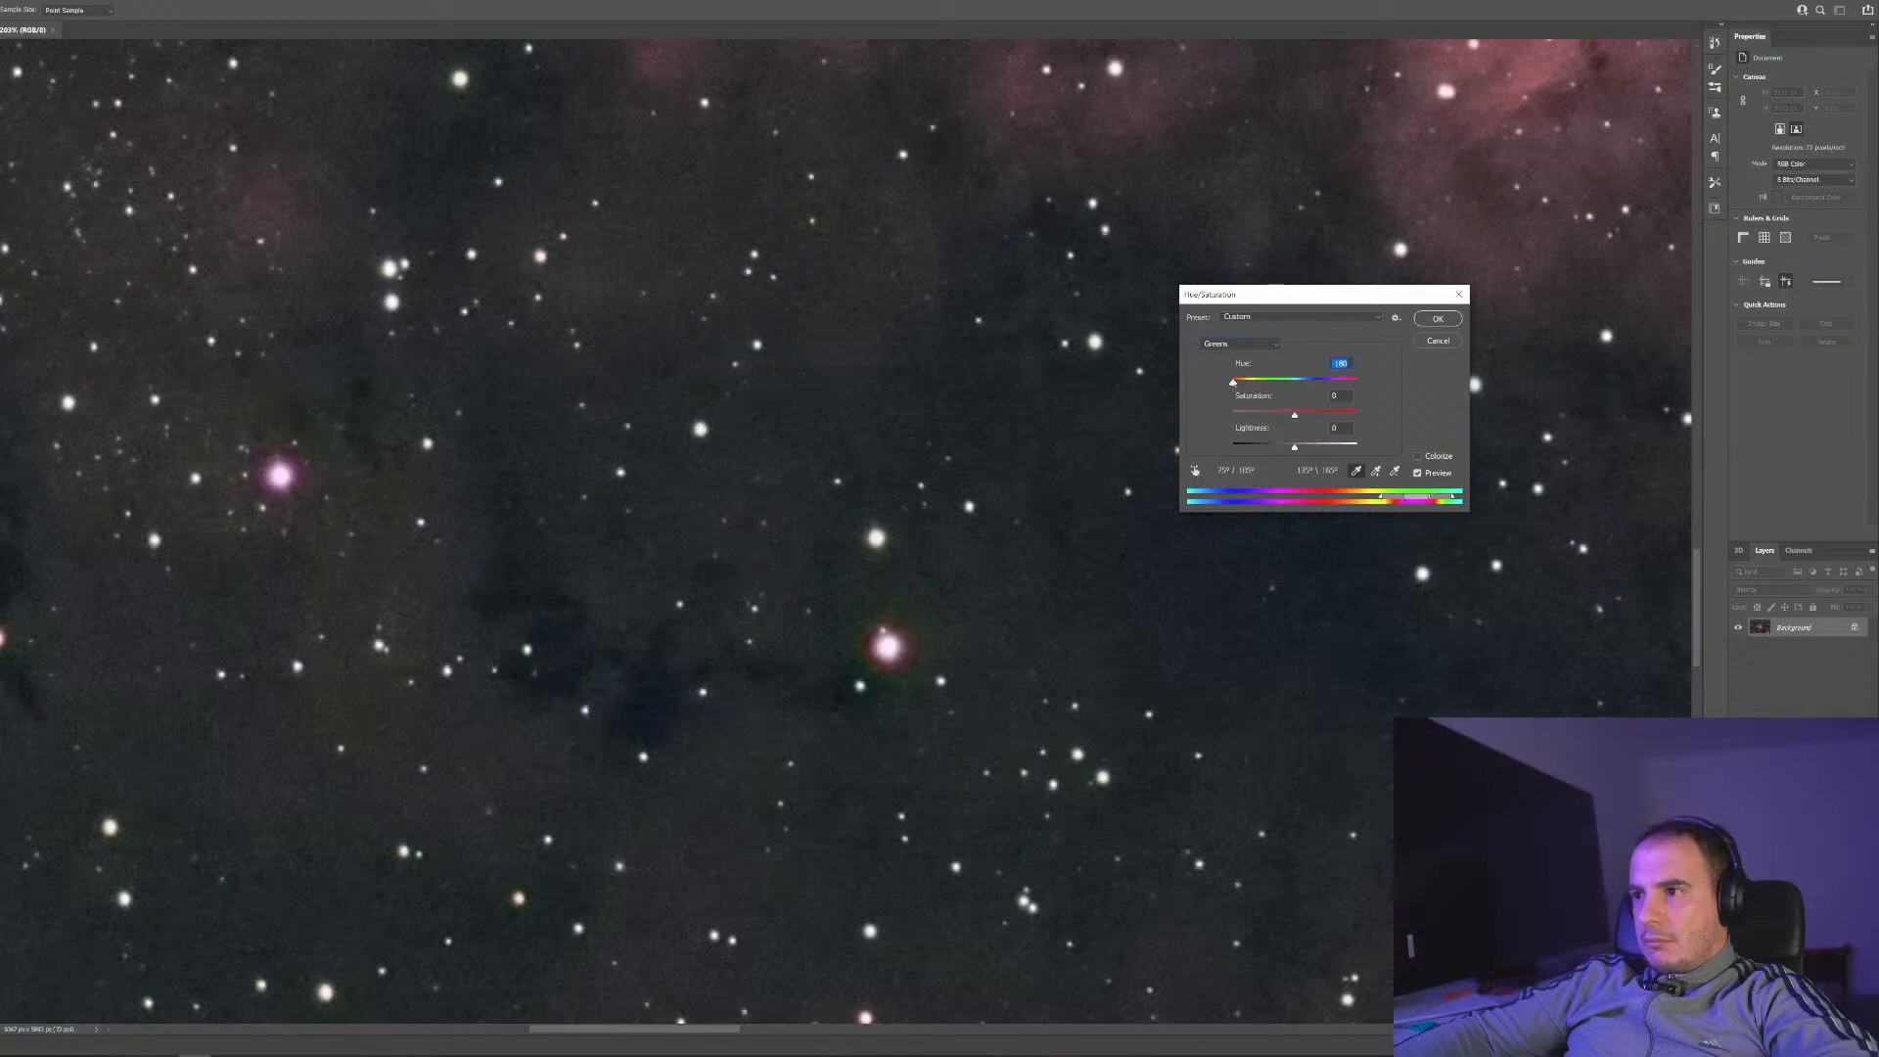
pyautogui.moveTo(1284, 388); pyautogui.dragTo(1329, 390)
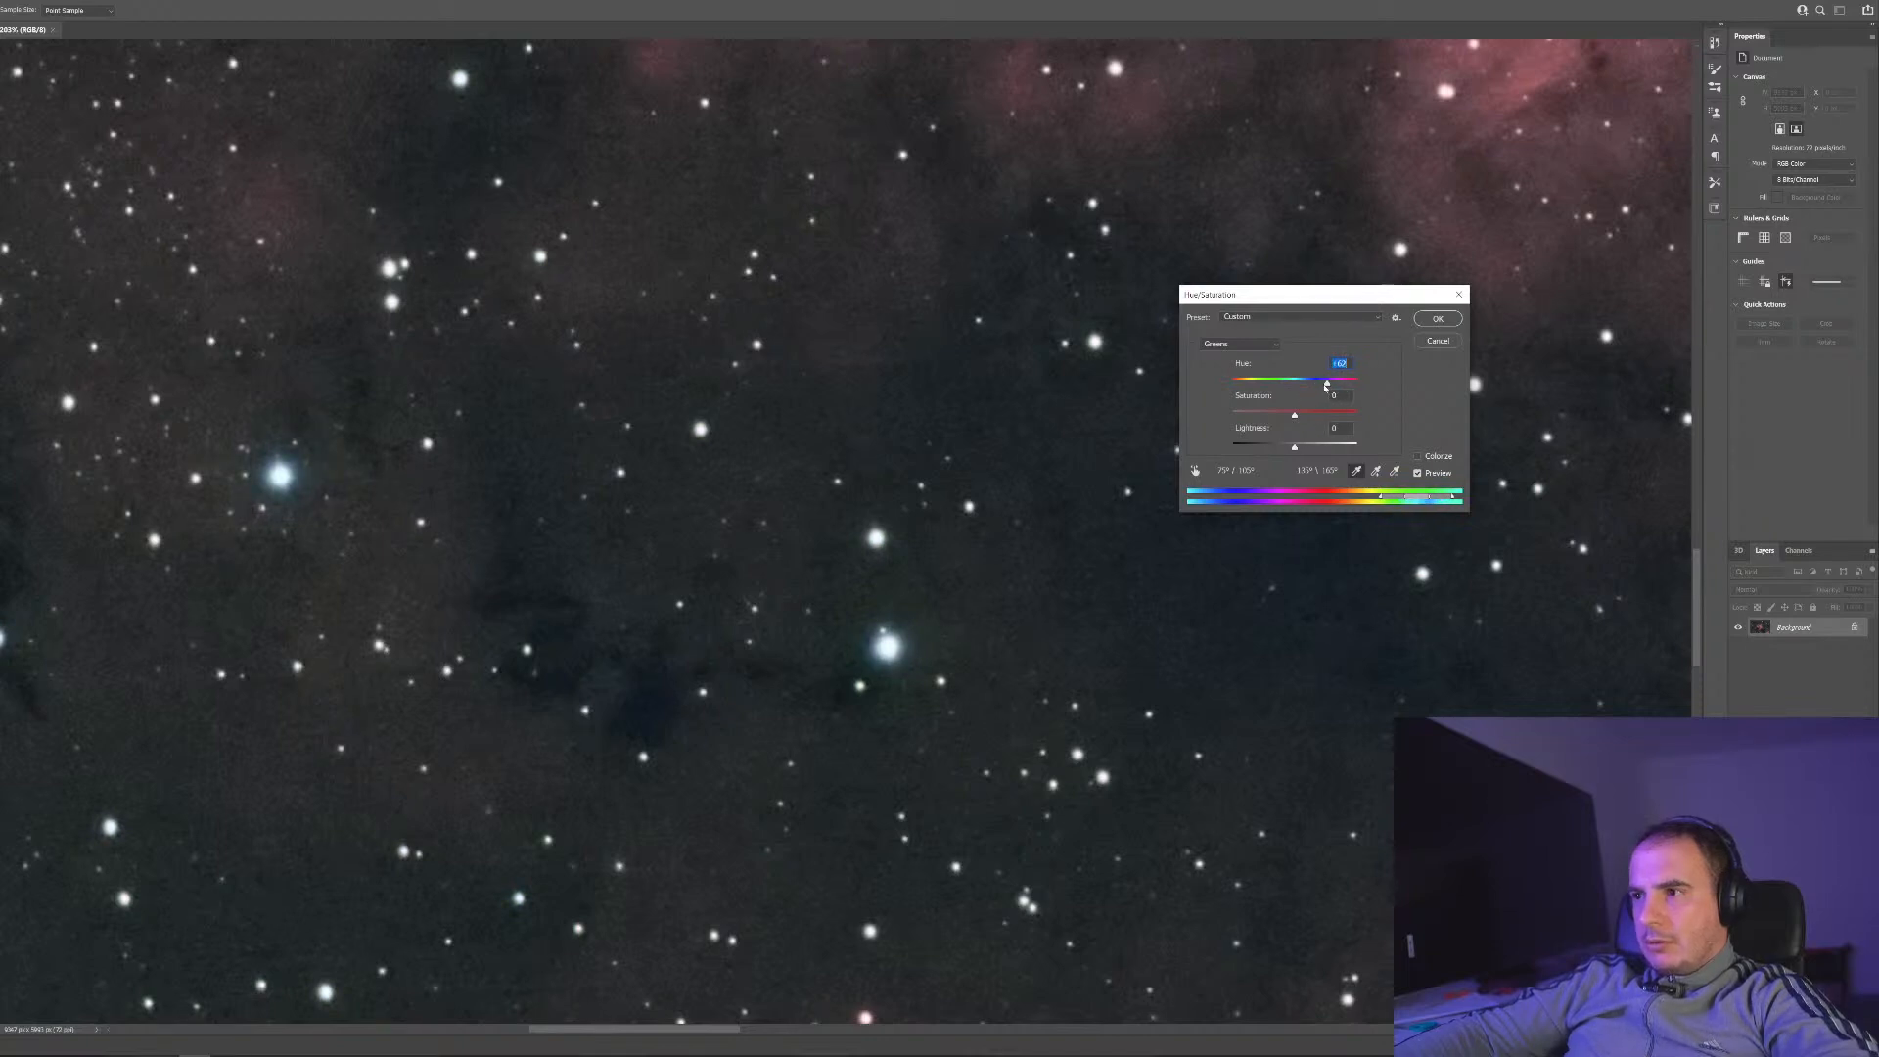
pyautogui.moveTo(1331, 386); pyautogui.dragTo(1332, 386)
pyautogui.click(1435, 319)
# Check the recoloured stars across the full image and save HOO.jpg
pyautogui.scroll(2, 1045, 548)
pyautogui.scroll(-5, 1044, 559)
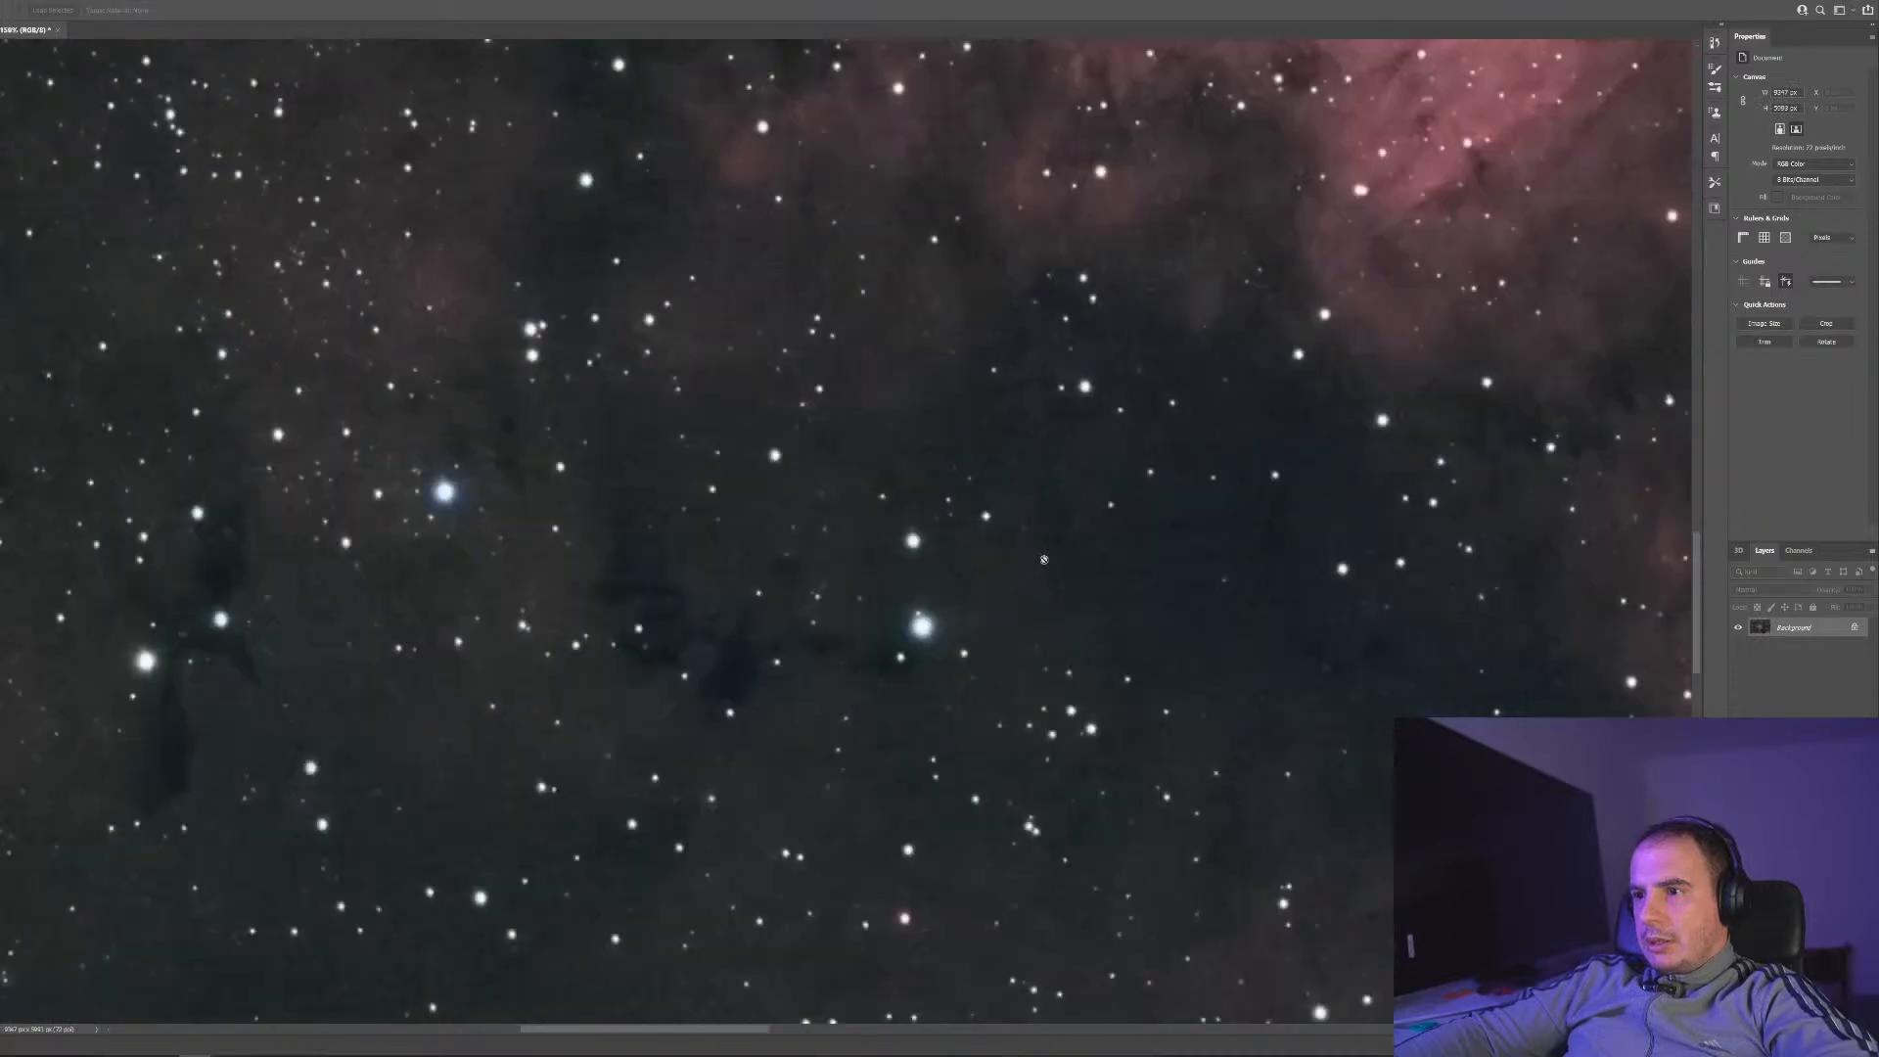
pyautogui.scroll(-4, 1044, 560)
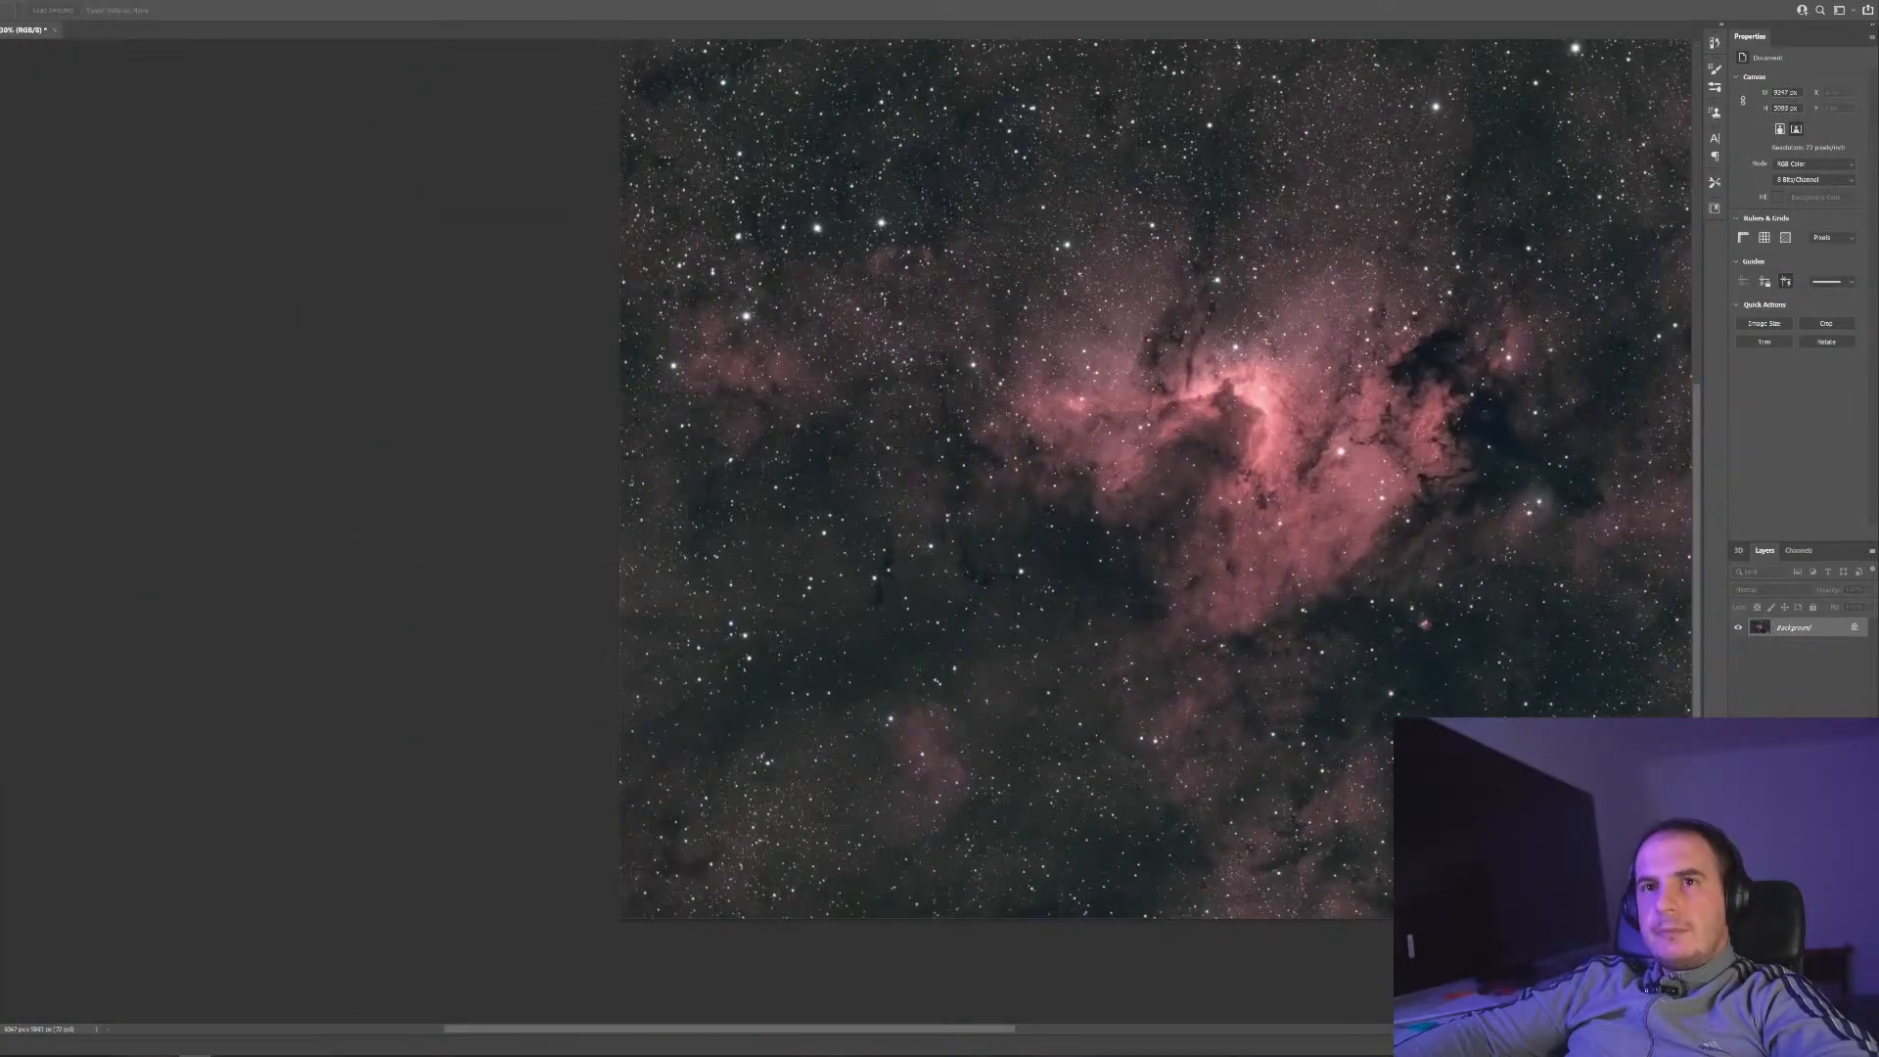
pyautogui.click(0, 0)
pyautogui.click(7, 125)
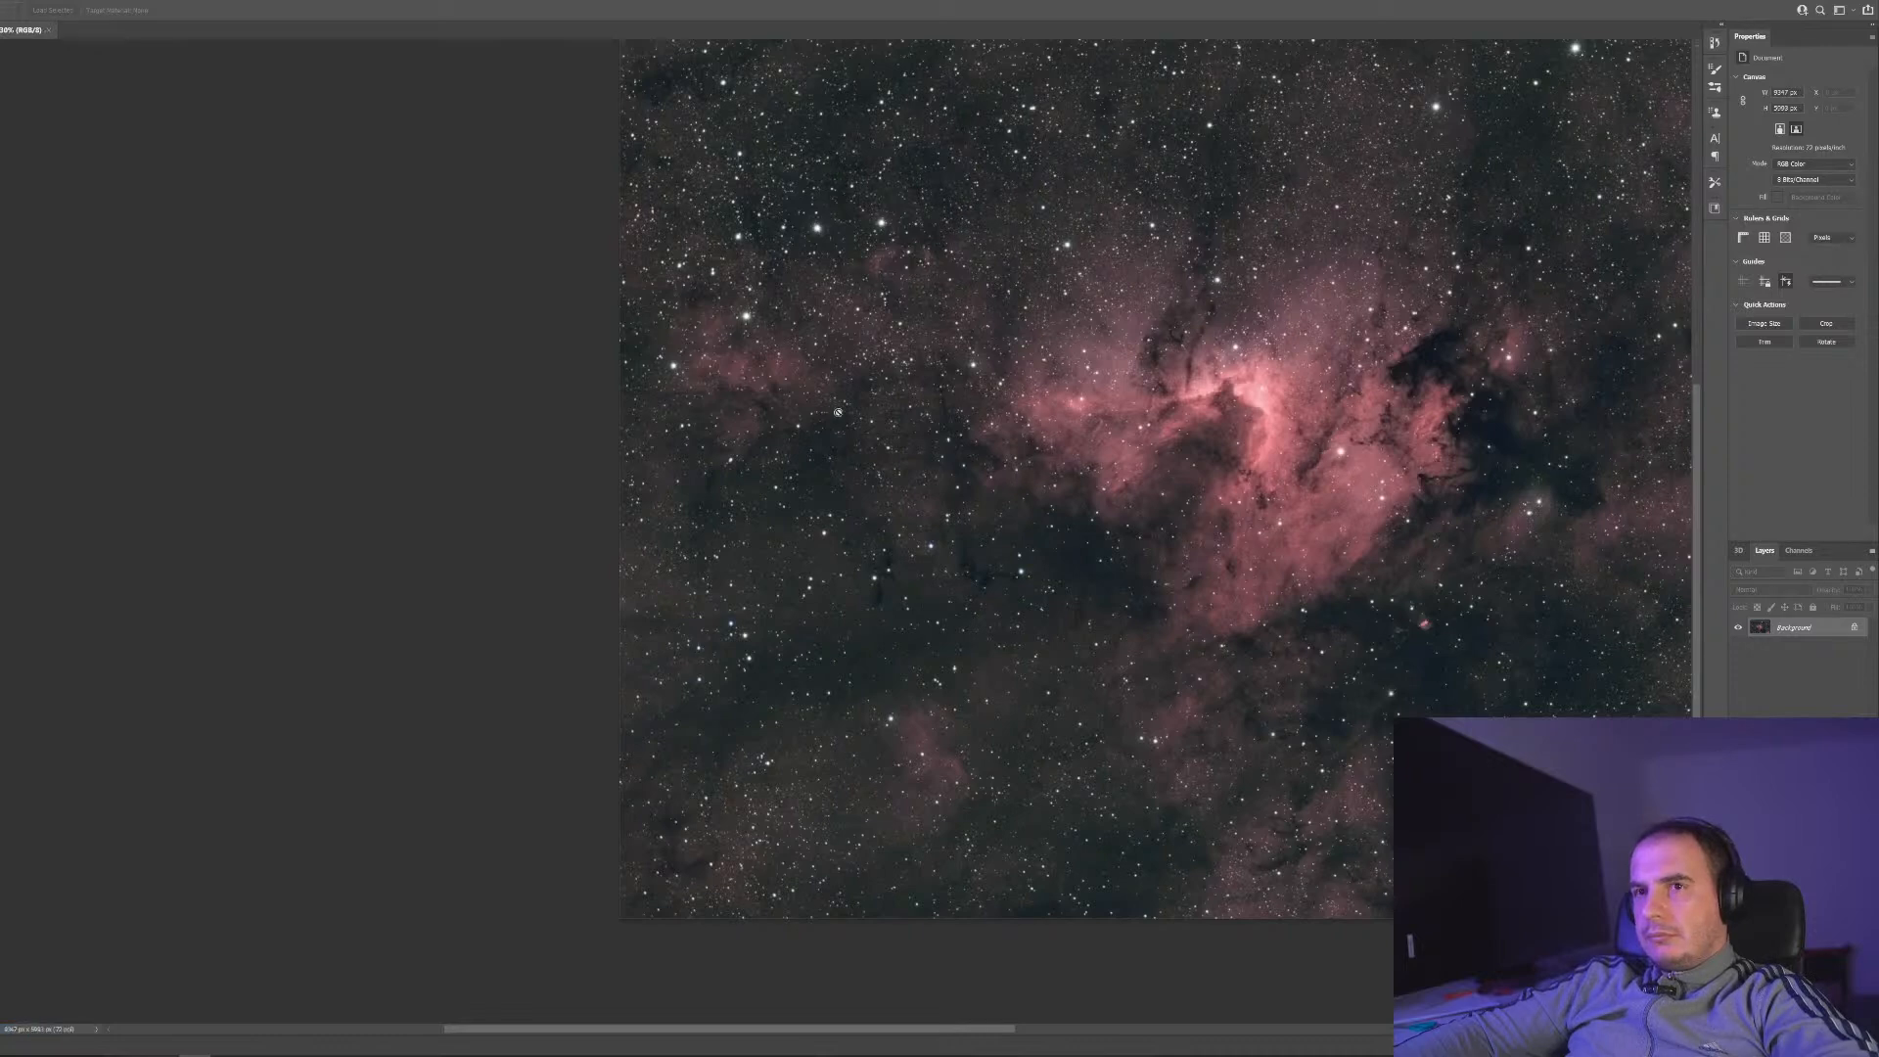
# Open HOOcrop.jpg from the Cave nebula folder
pyautogui.click(2, 2)
pyautogui.click(48, 14)
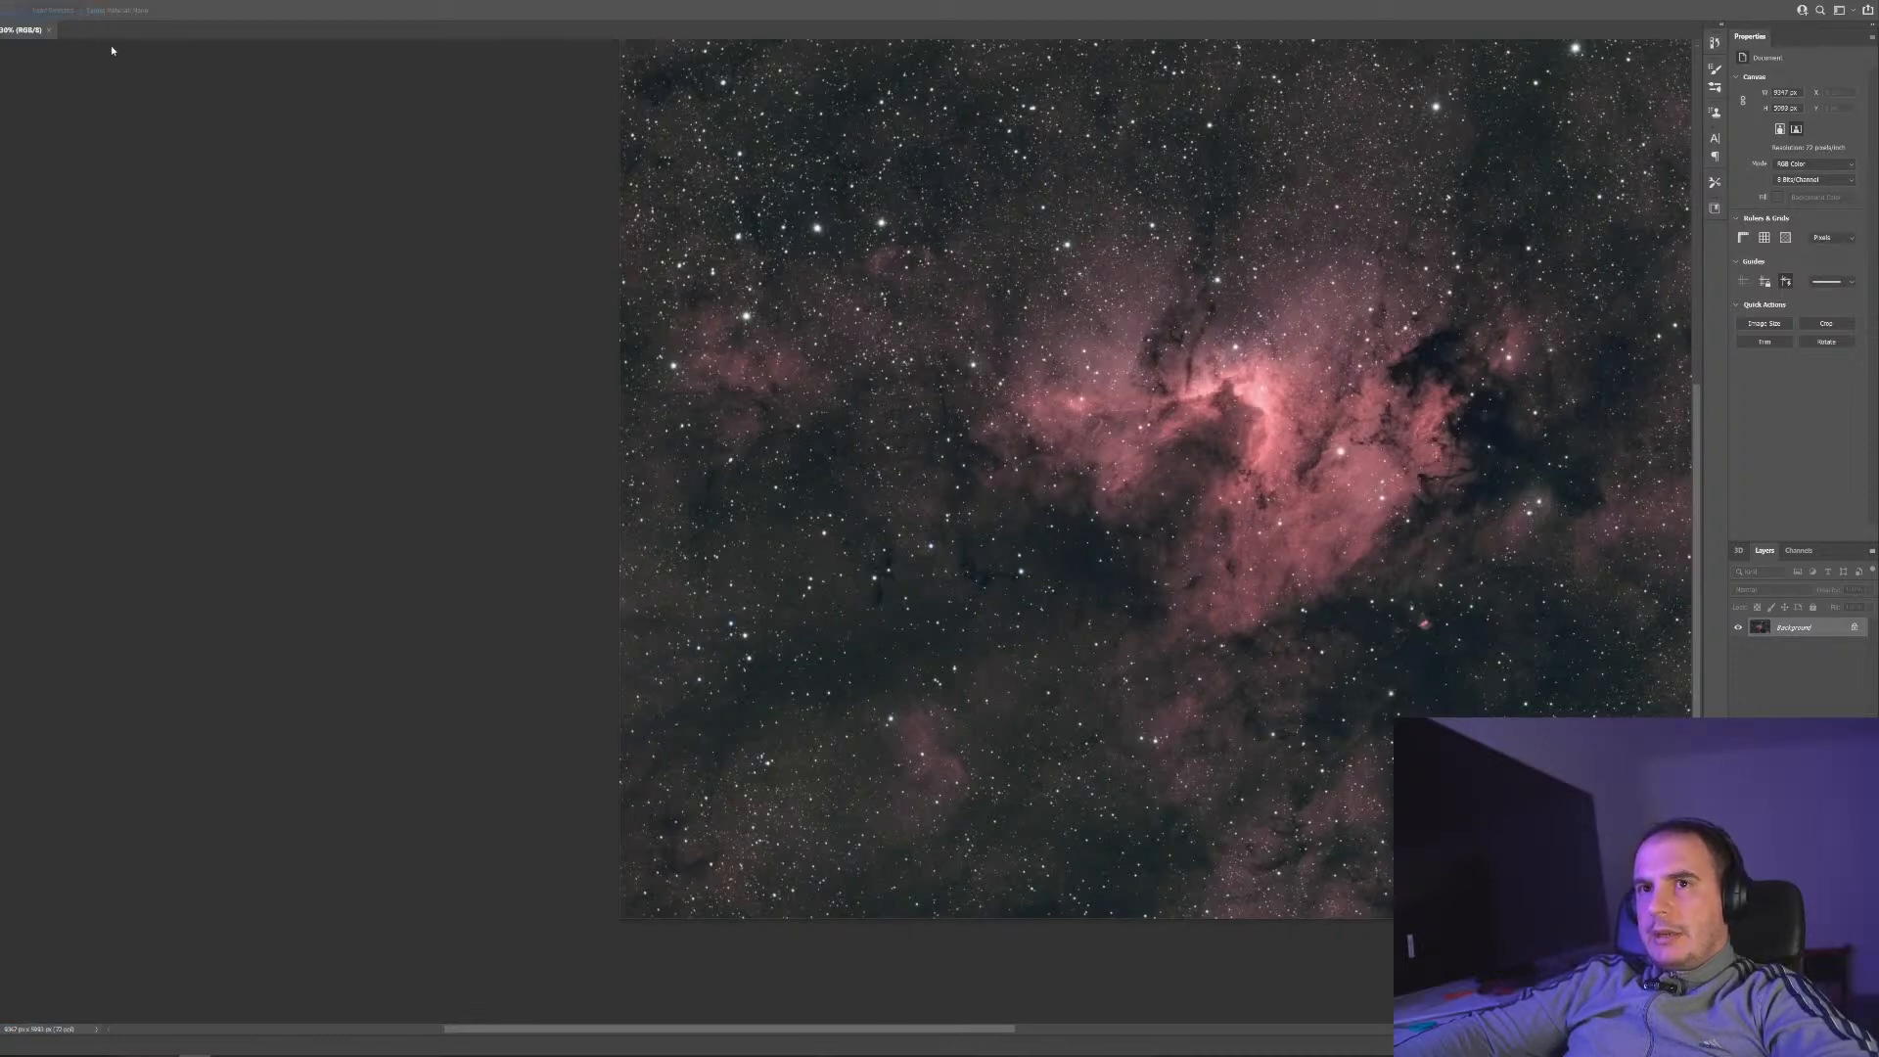
pyautogui.doubleClick(260, 131)
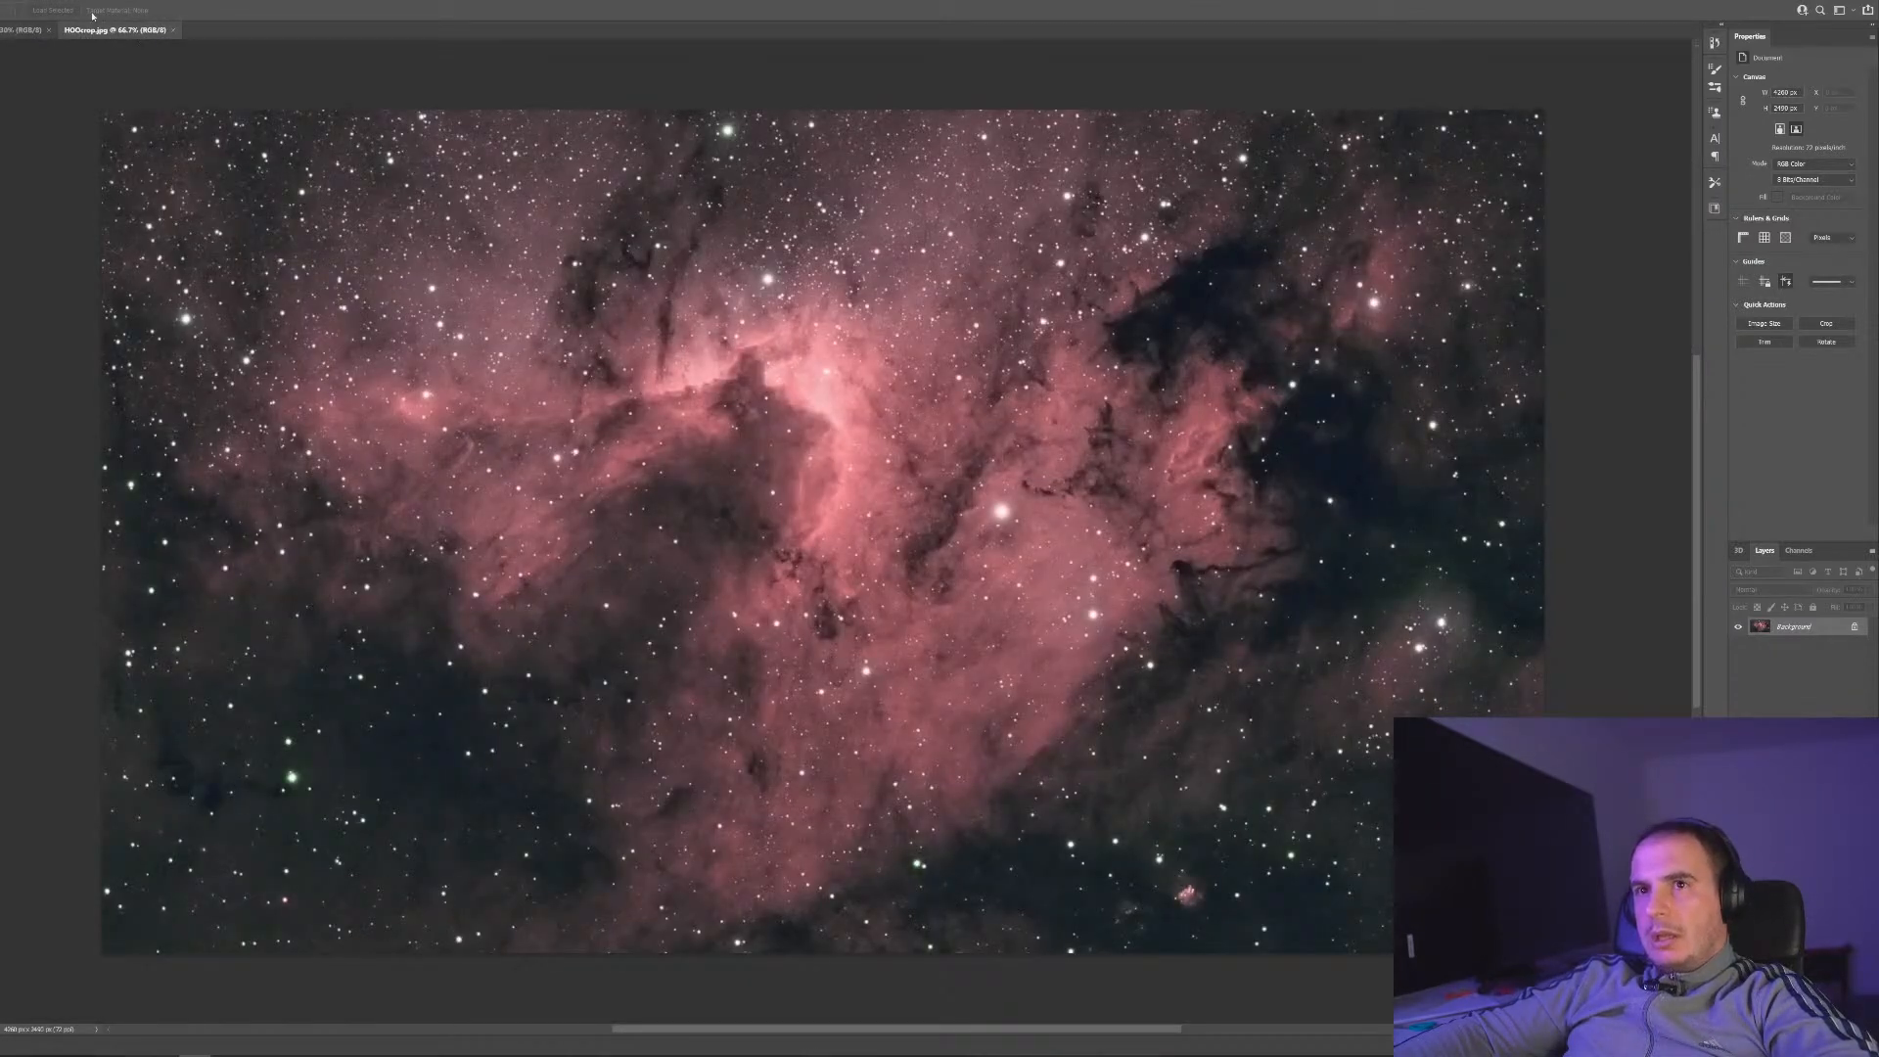
# Apply a Hue/Saturation adjustment to HOOcrop.jpg, shifting the Greens hue toward blue to remove the green star halos
pyautogui.click(4, 2)
pyautogui.moveTo(4, 21)
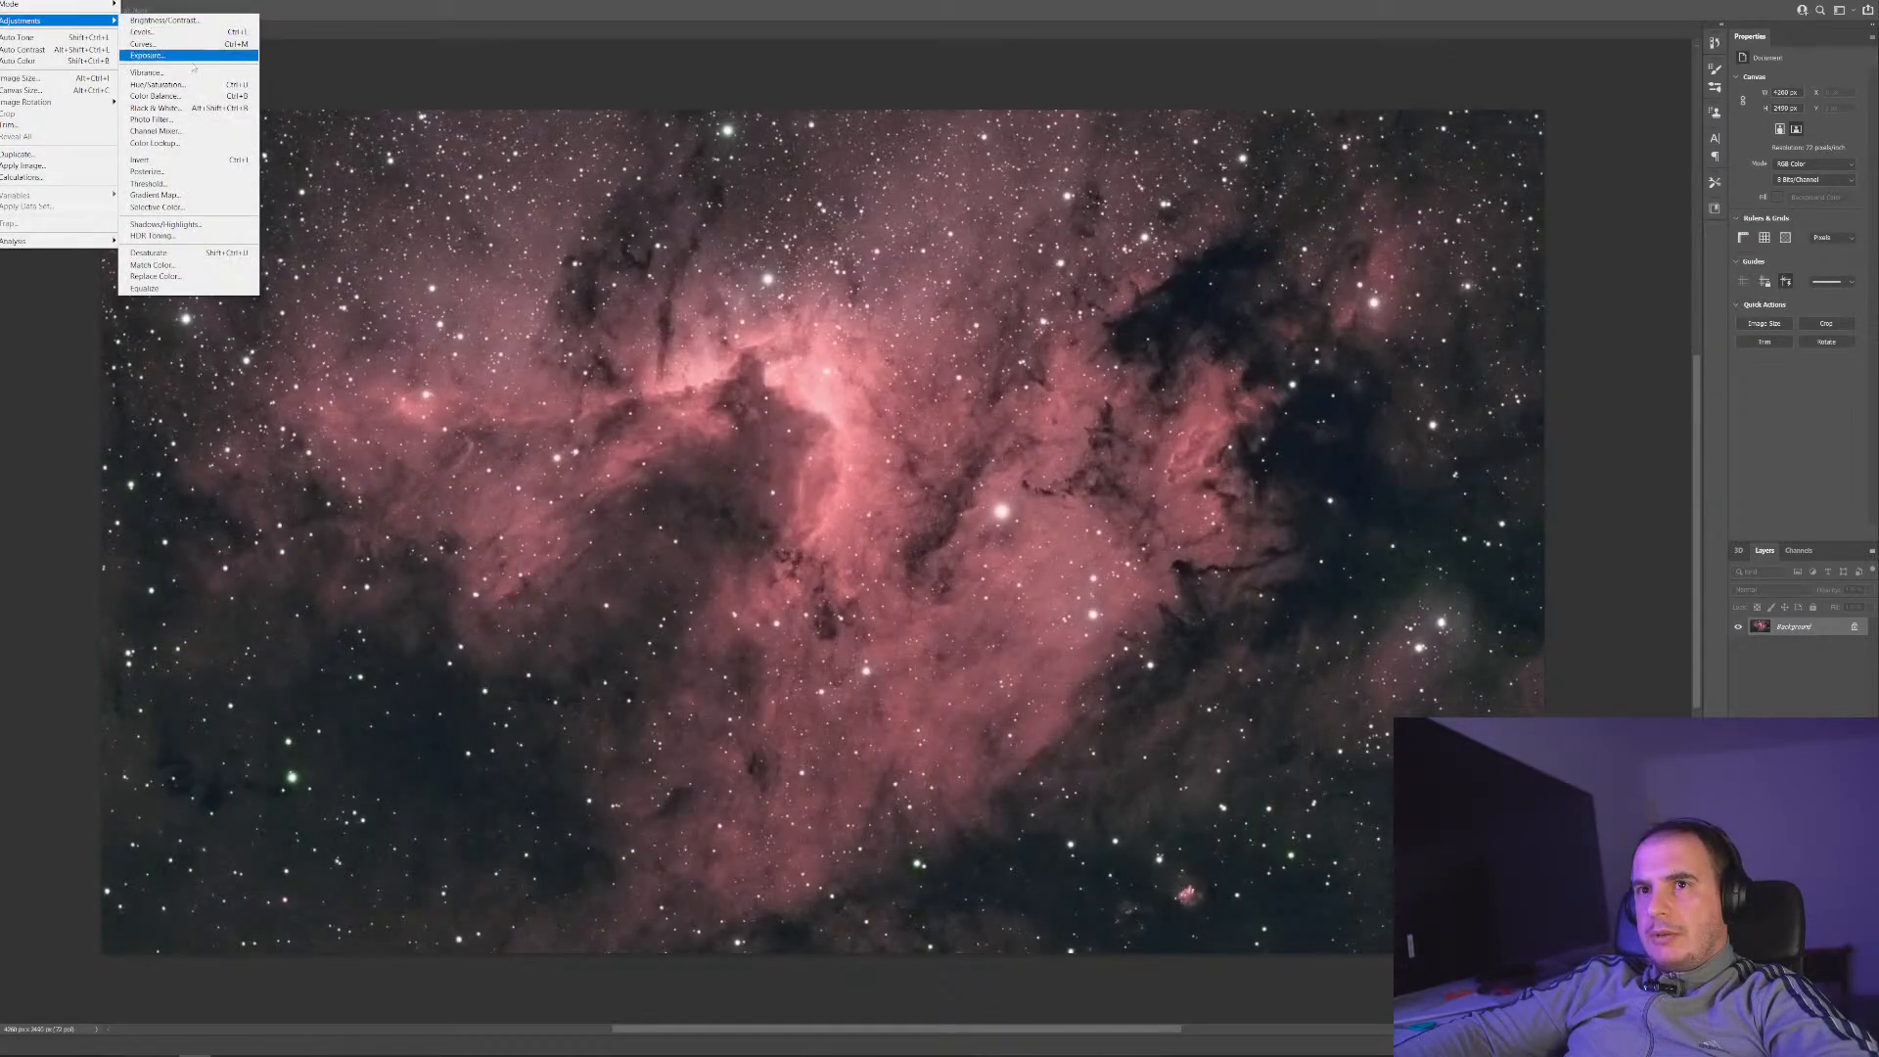
pyautogui.click(156, 85)
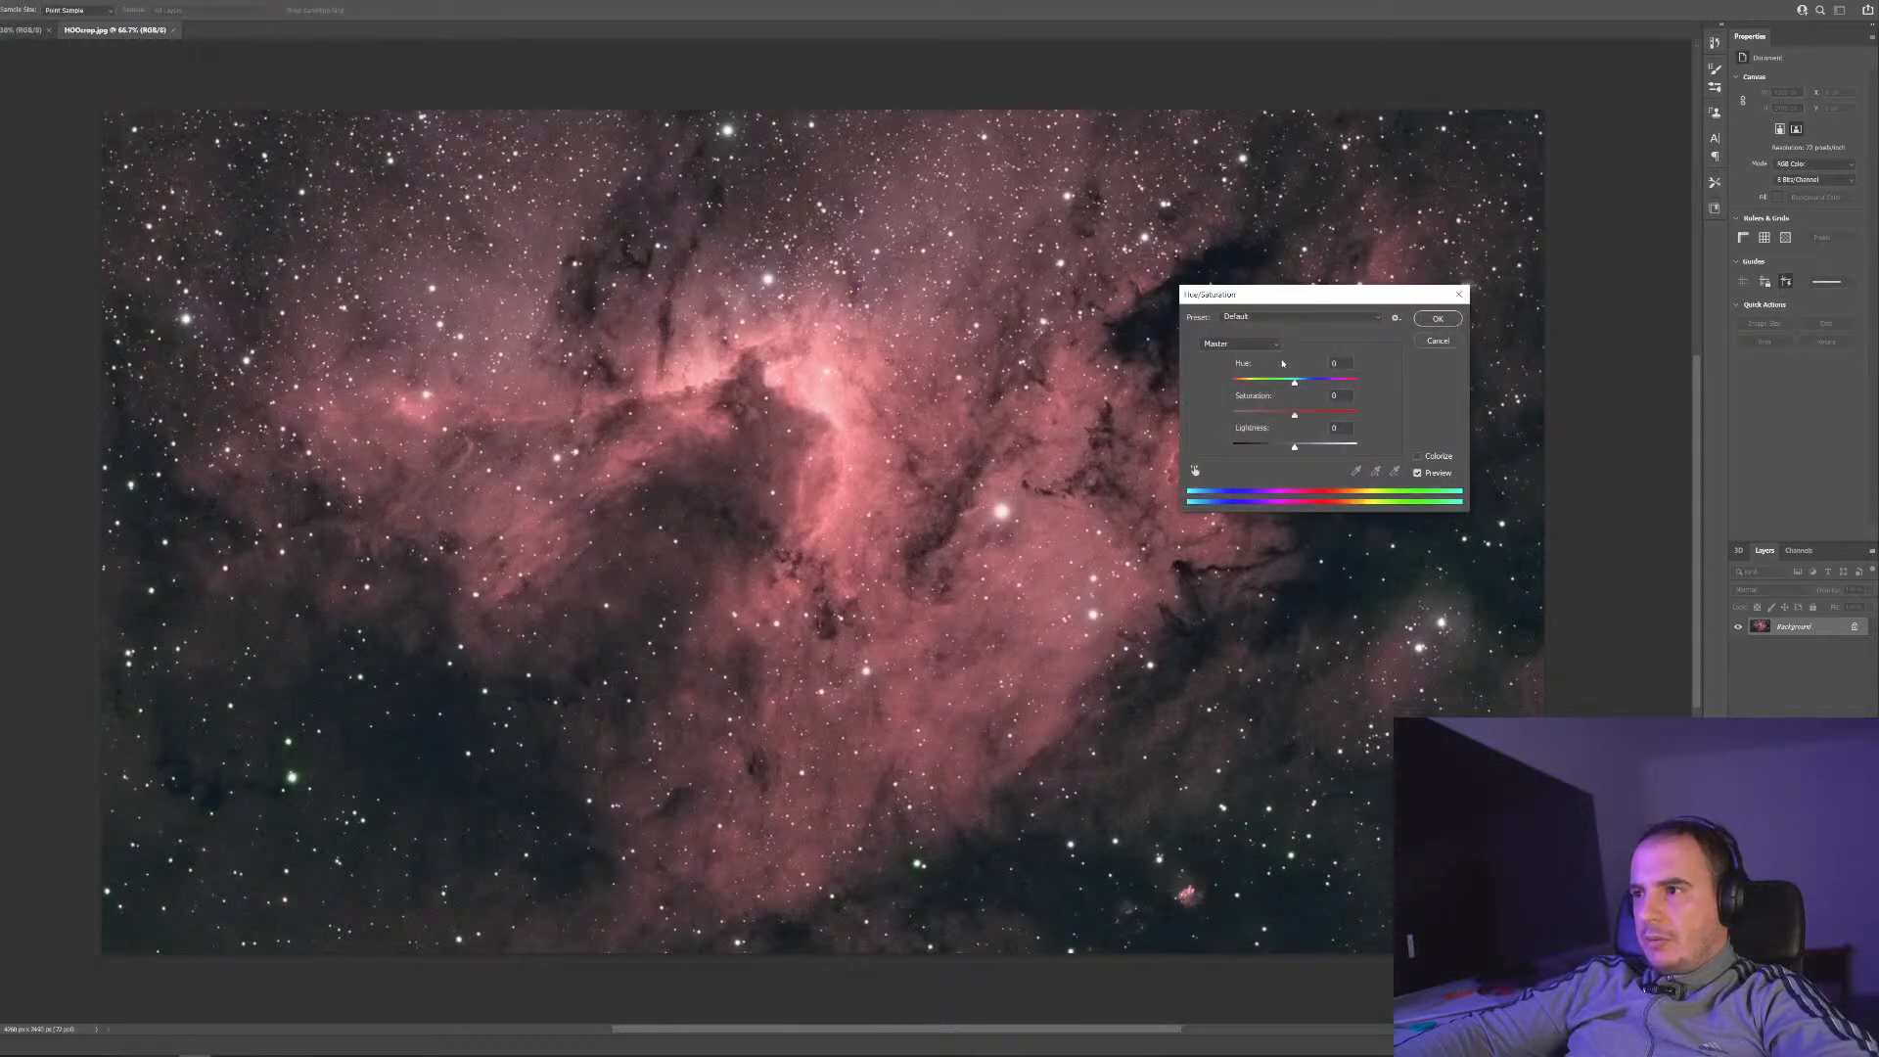
pyautogui.click(1238, 344)
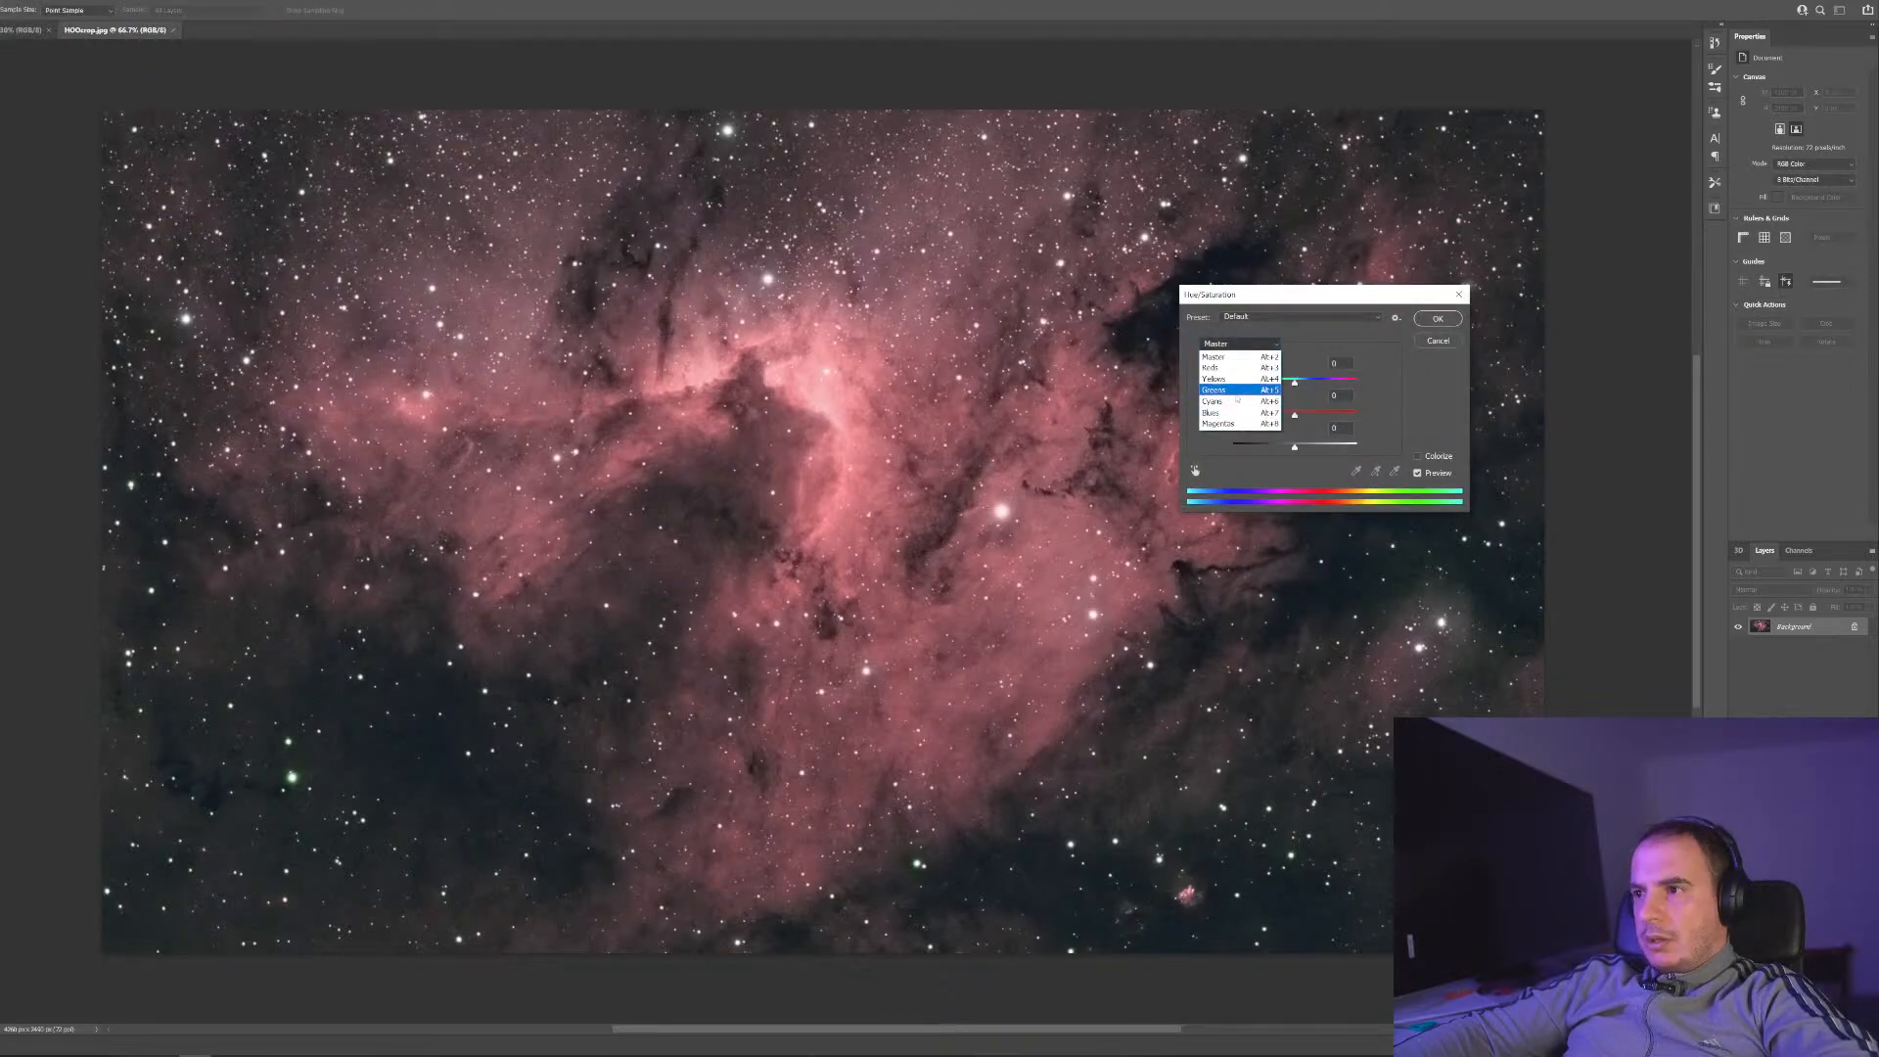
pyautogui.click(1270, 390)
pyautogui.moveTo(1297, 385); pyautogui.dragTo(1331, 379)
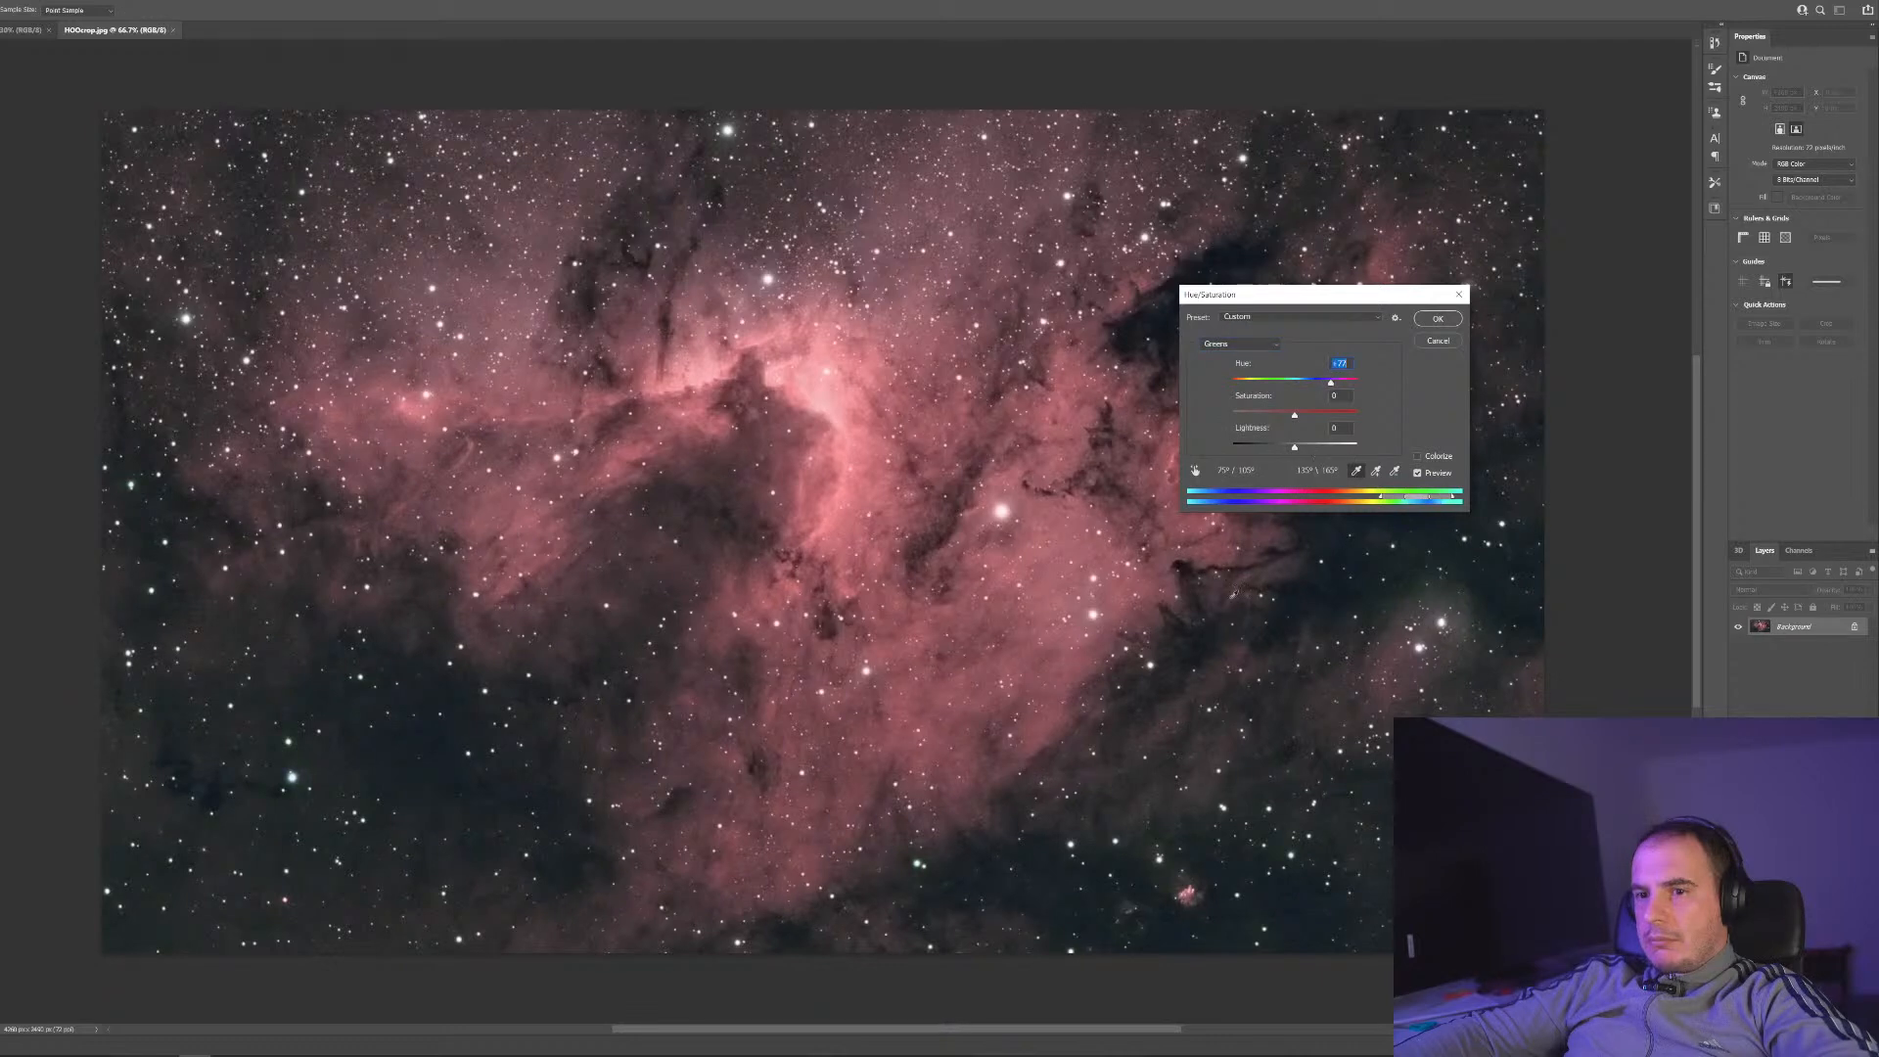
pyautogui.click(1438, 318)
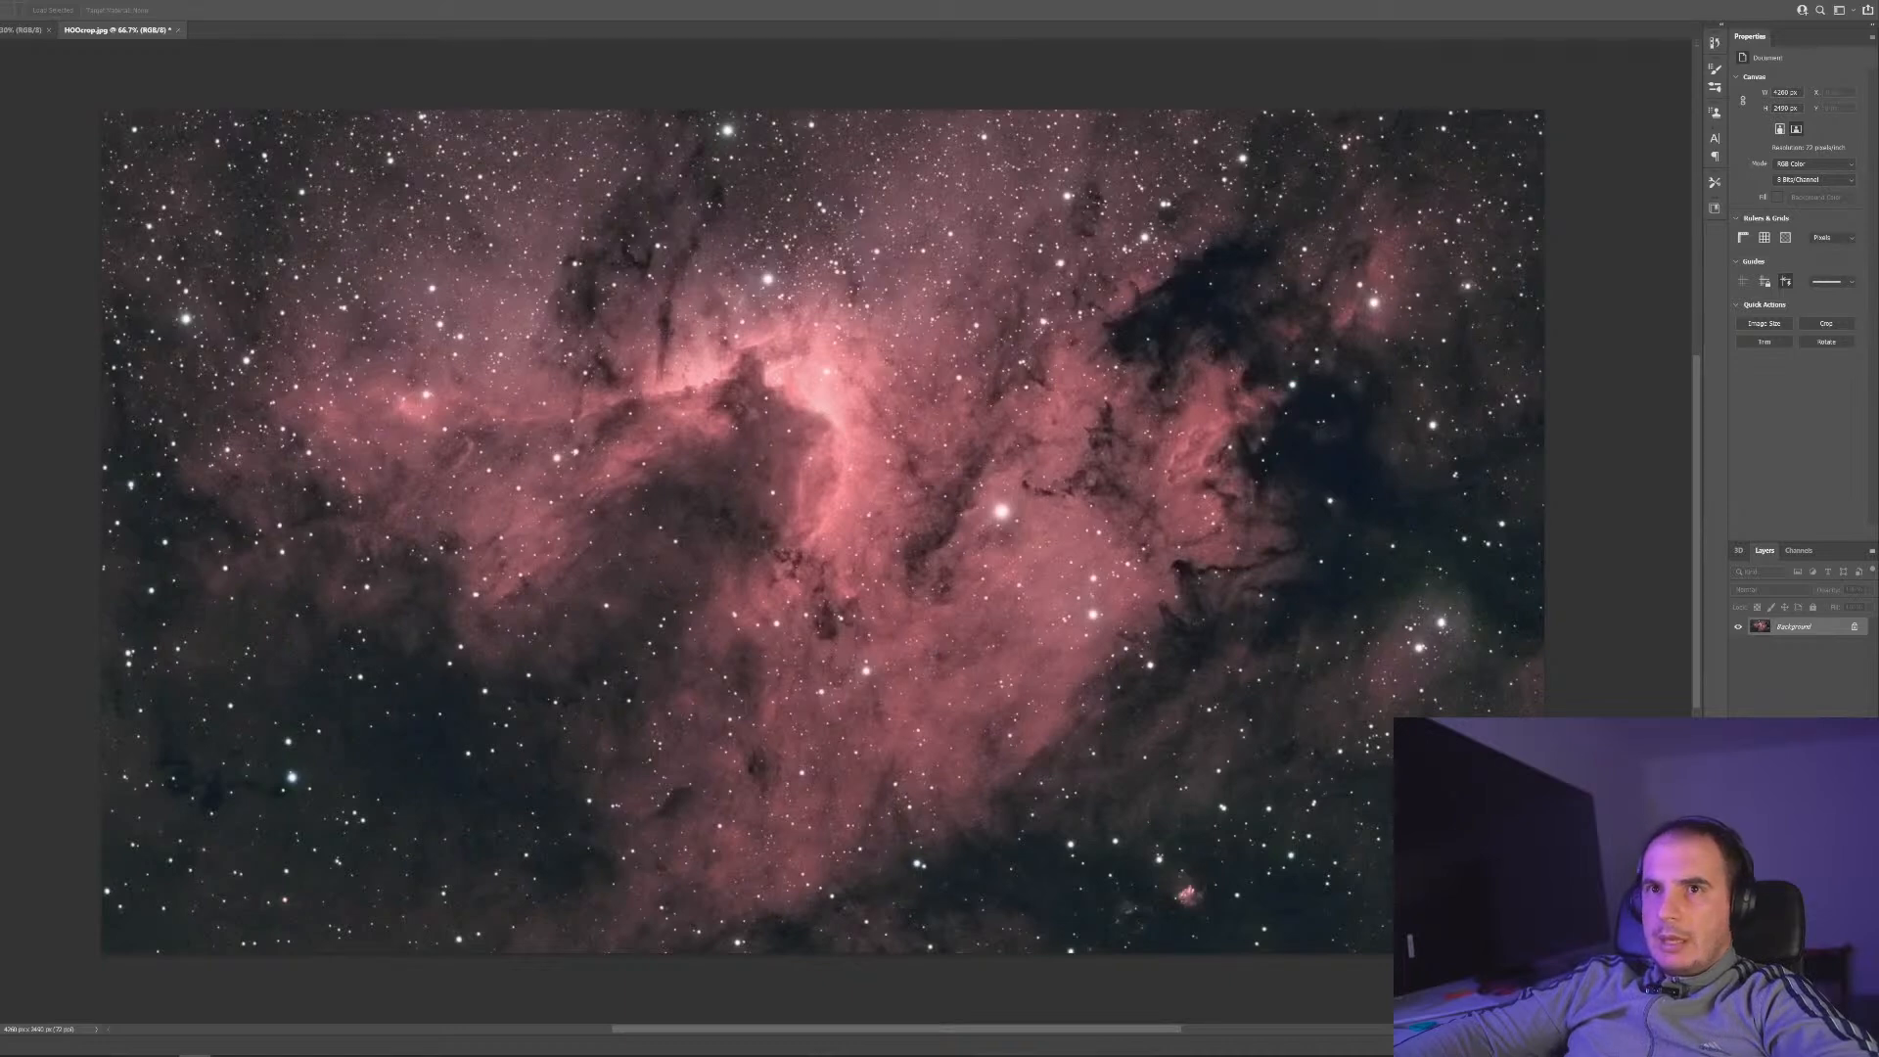
# Save HOOcrop.jpg with JPEG quality 12 (Maximum) and the Baseline ("Standard") format
pyautogui.click(0, 0)
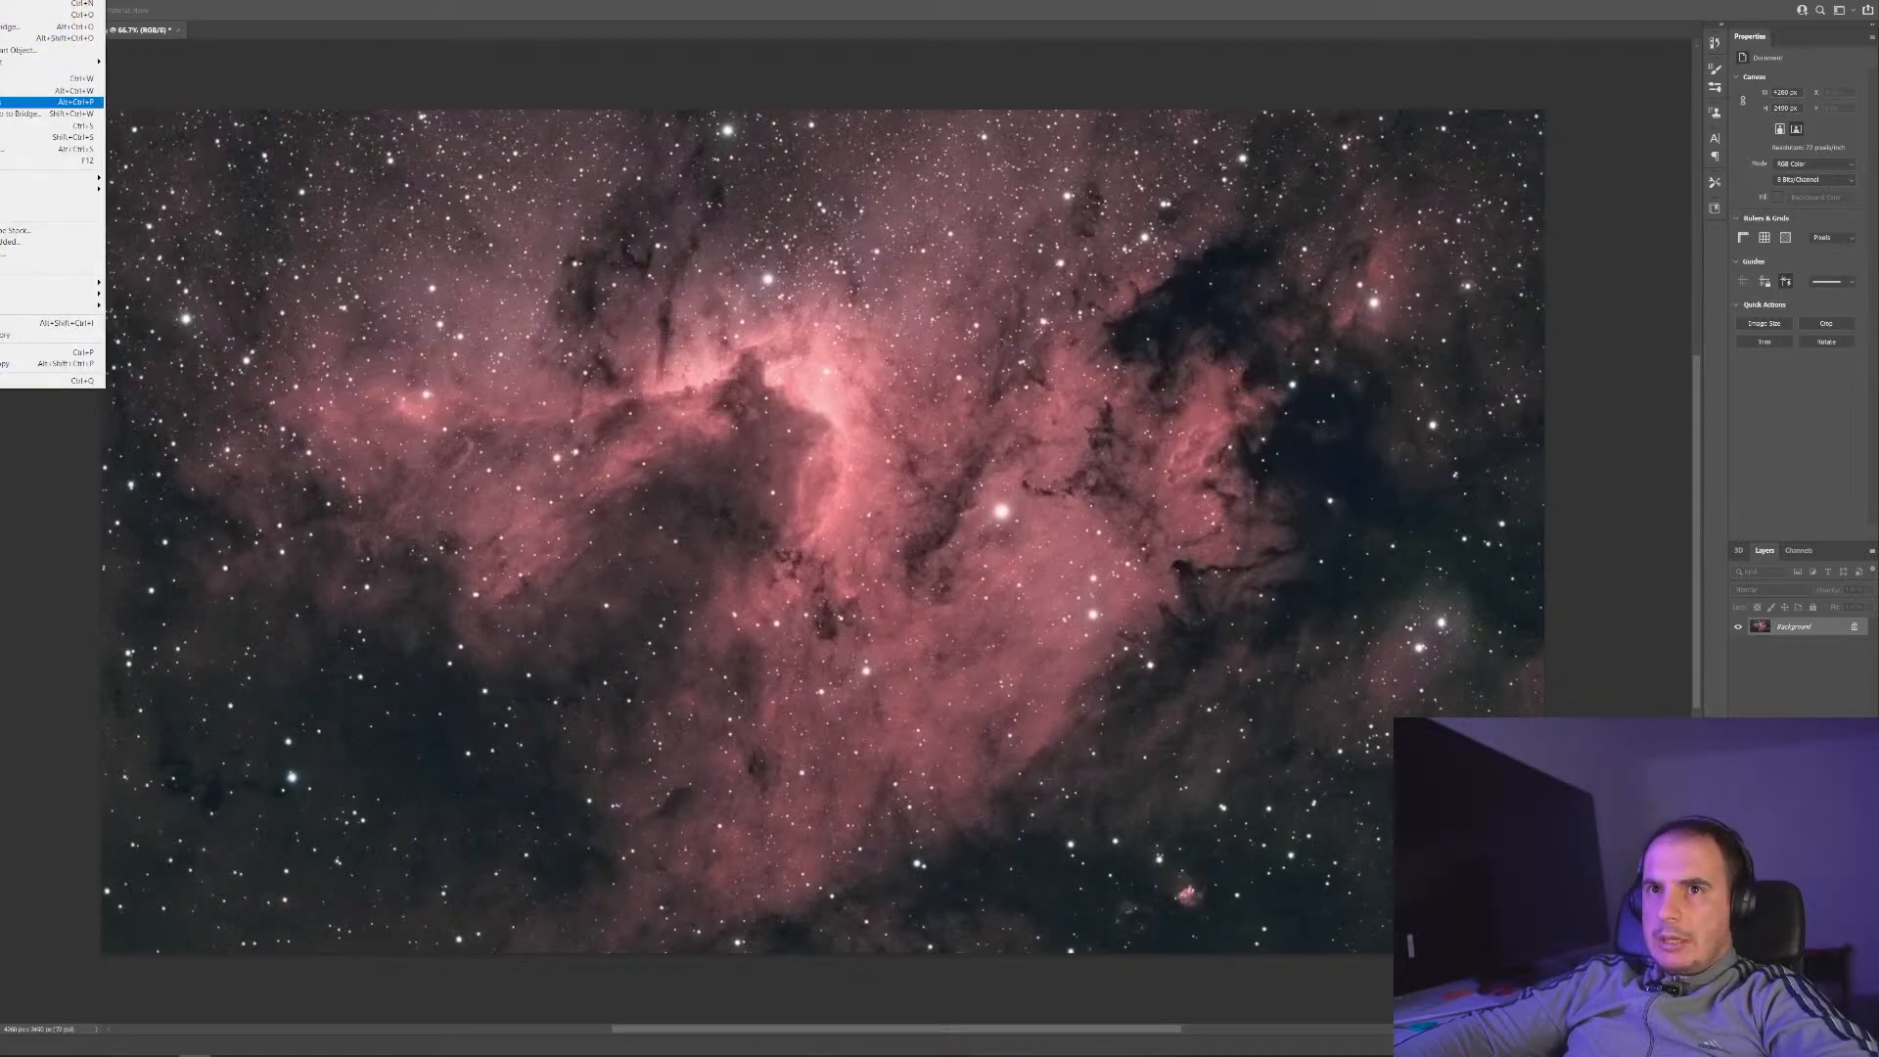
pyautogui.click(49, 125)
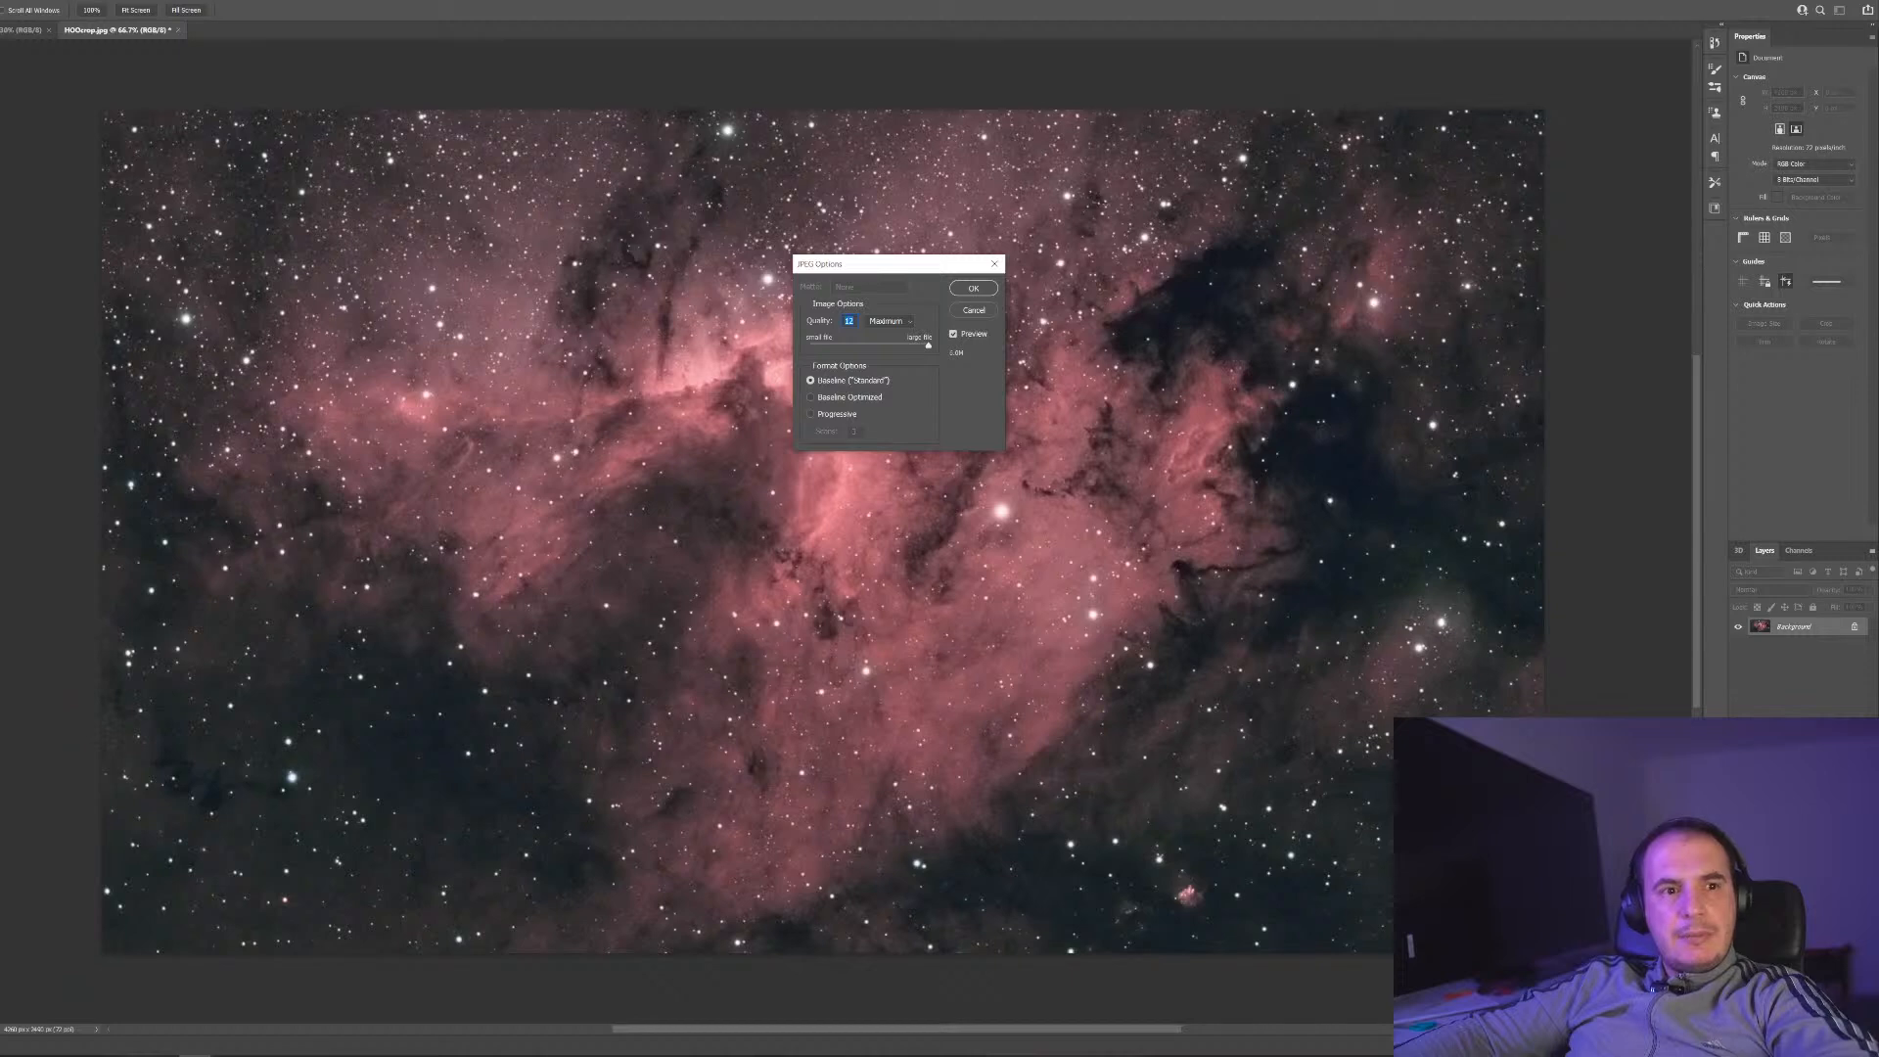
pyautogui.click(975, 290)
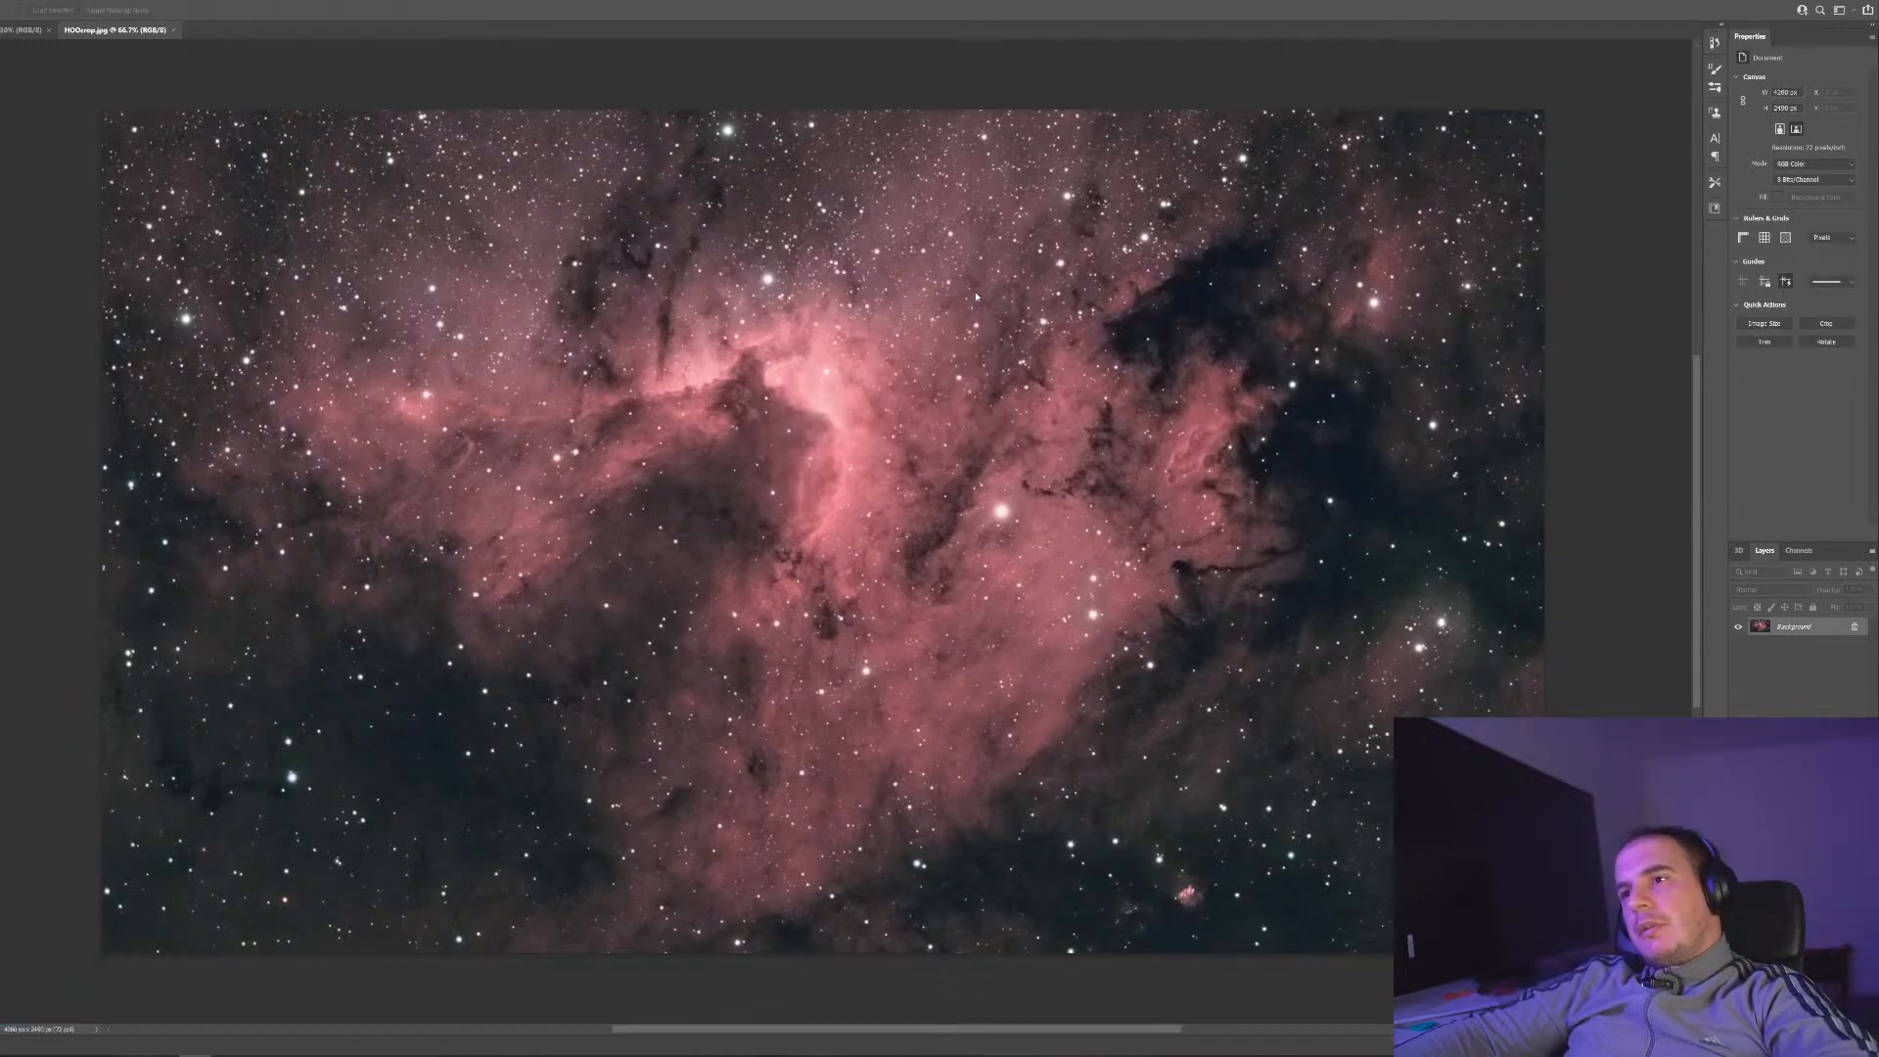
# Leave Photoshop and compare the full and cropped HOO images in the photo viewer
pyautogui.click(1865, 2)
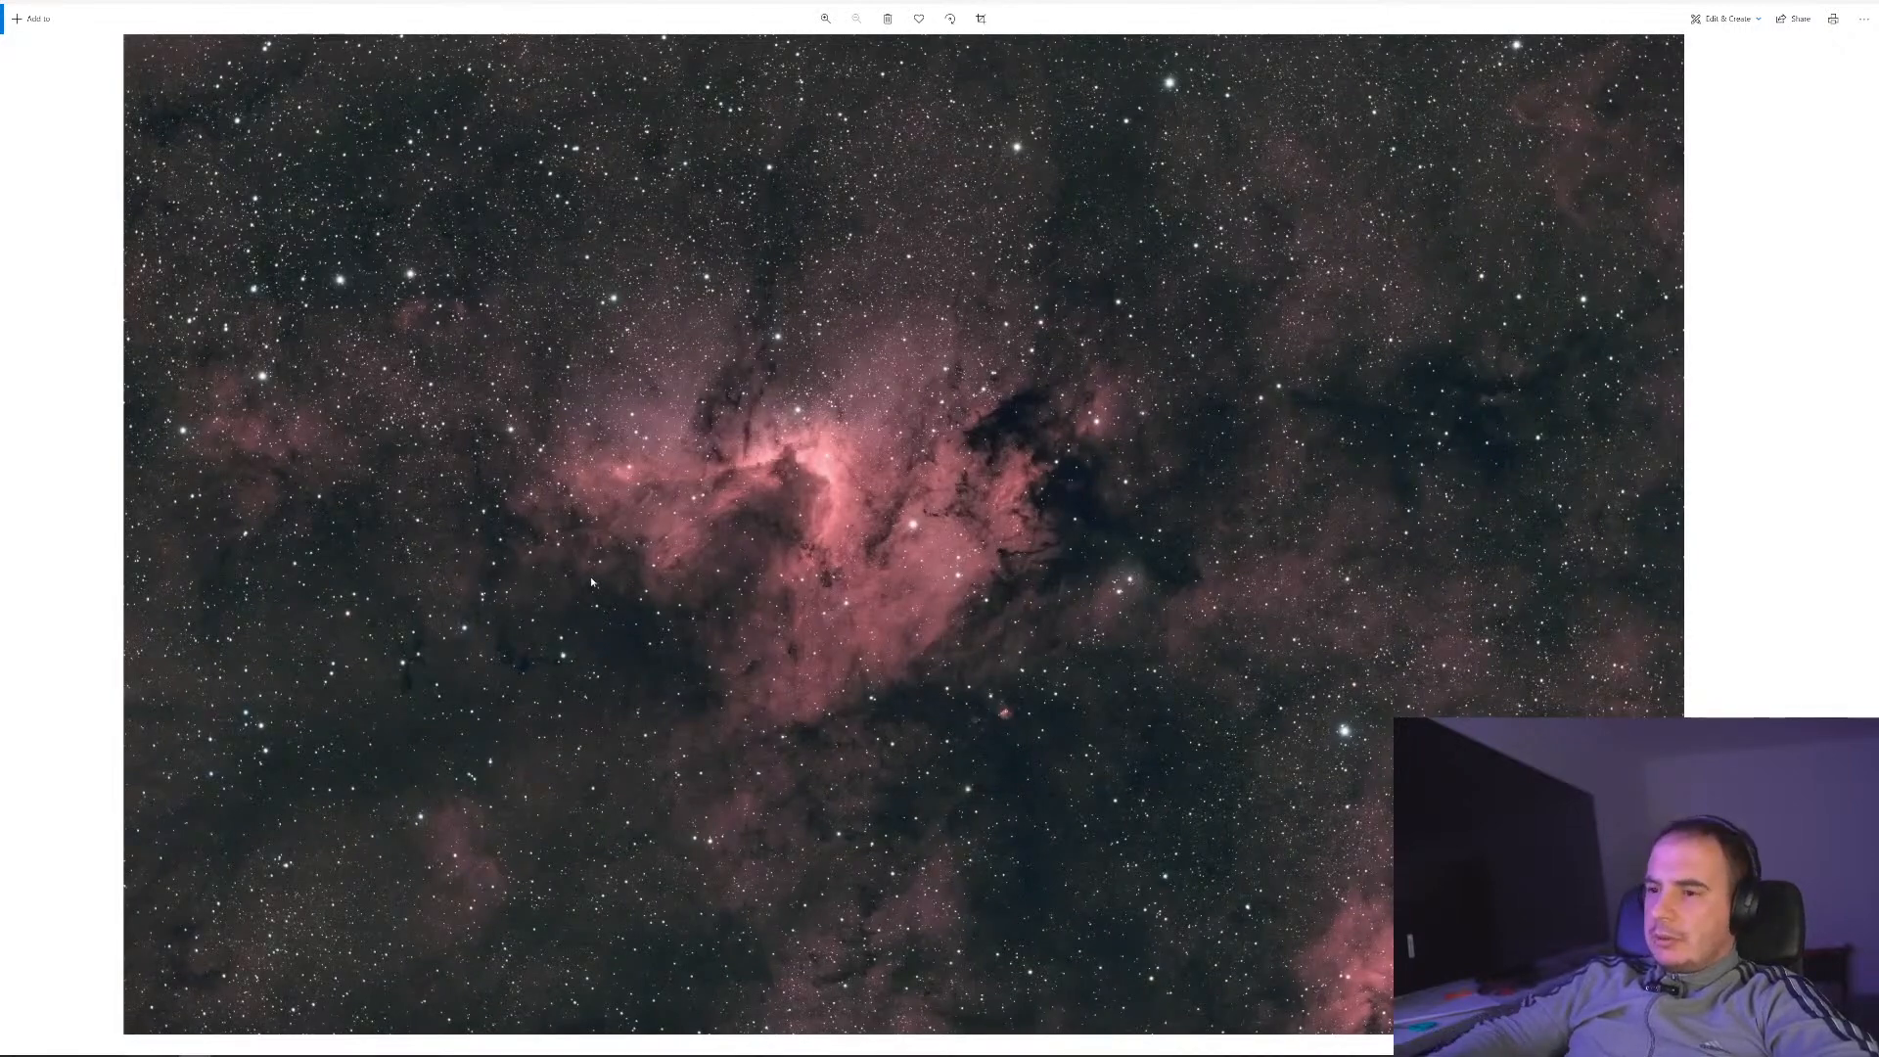
pyautogui.press('Right')
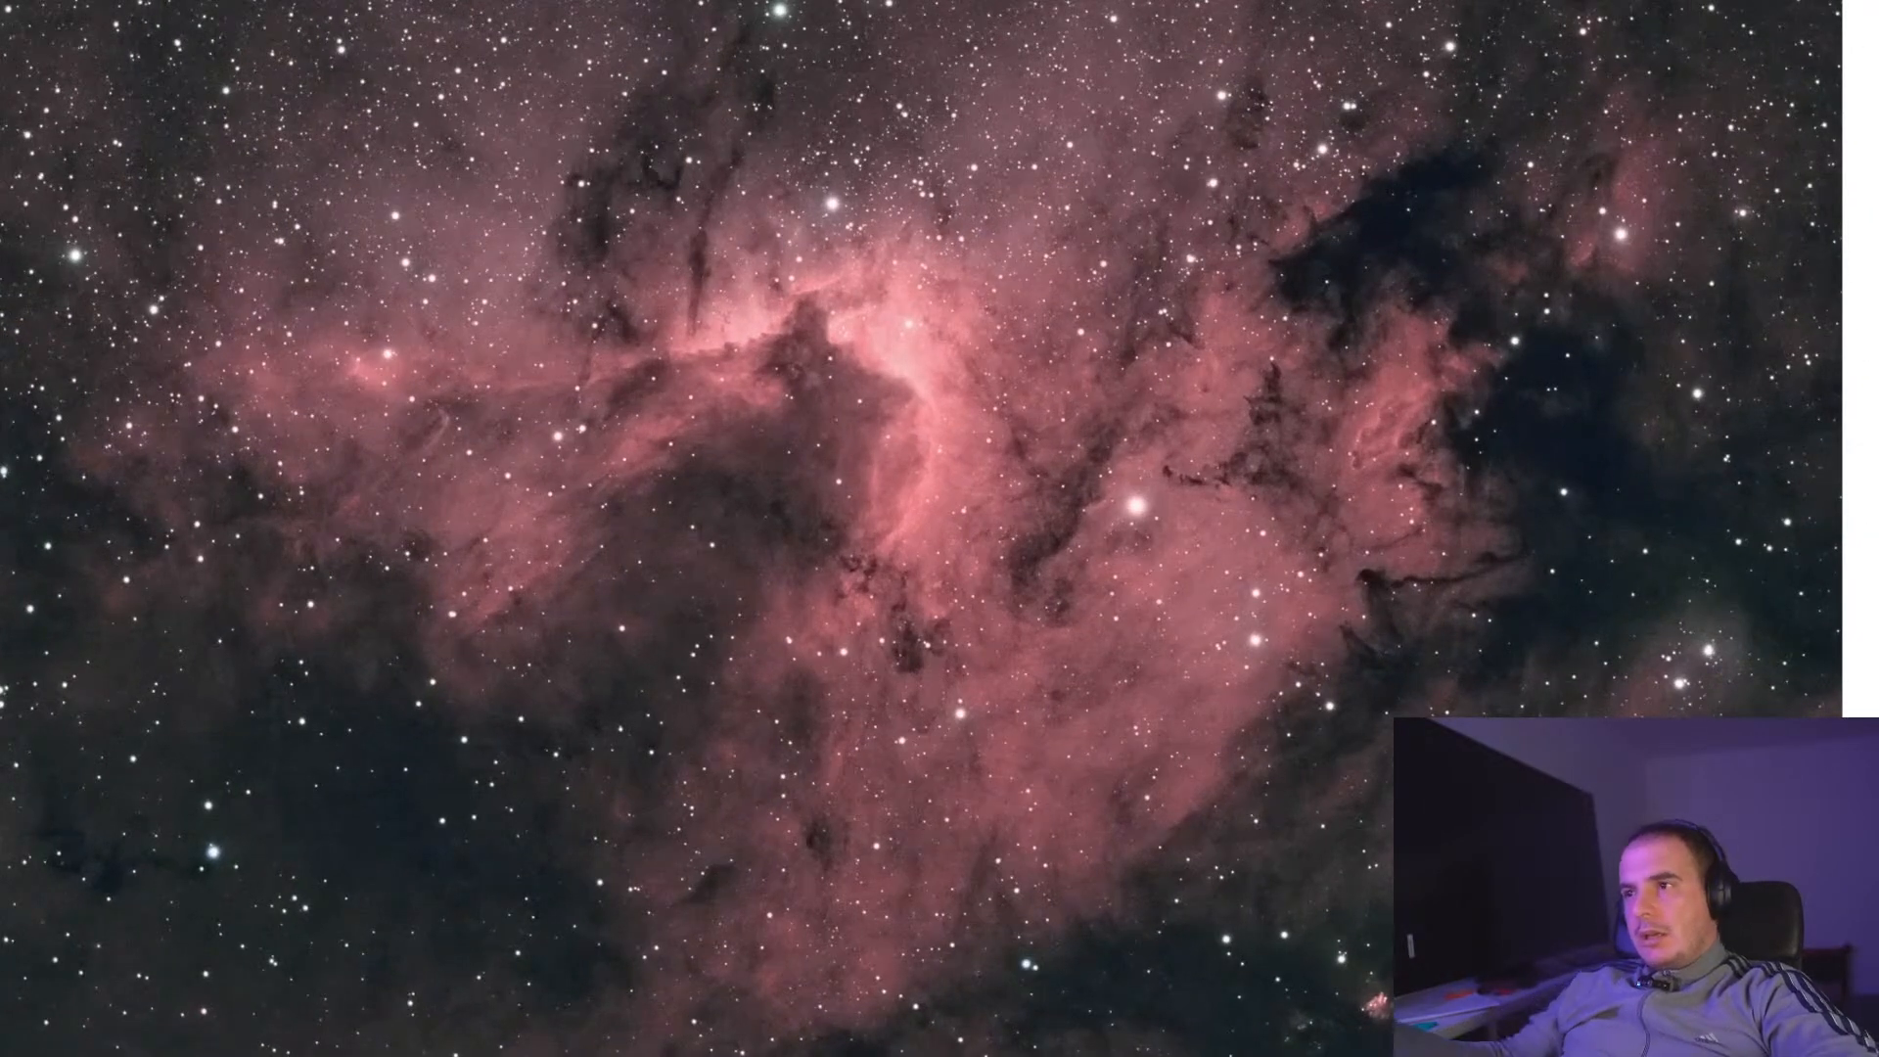
pyautogui.press('Right')
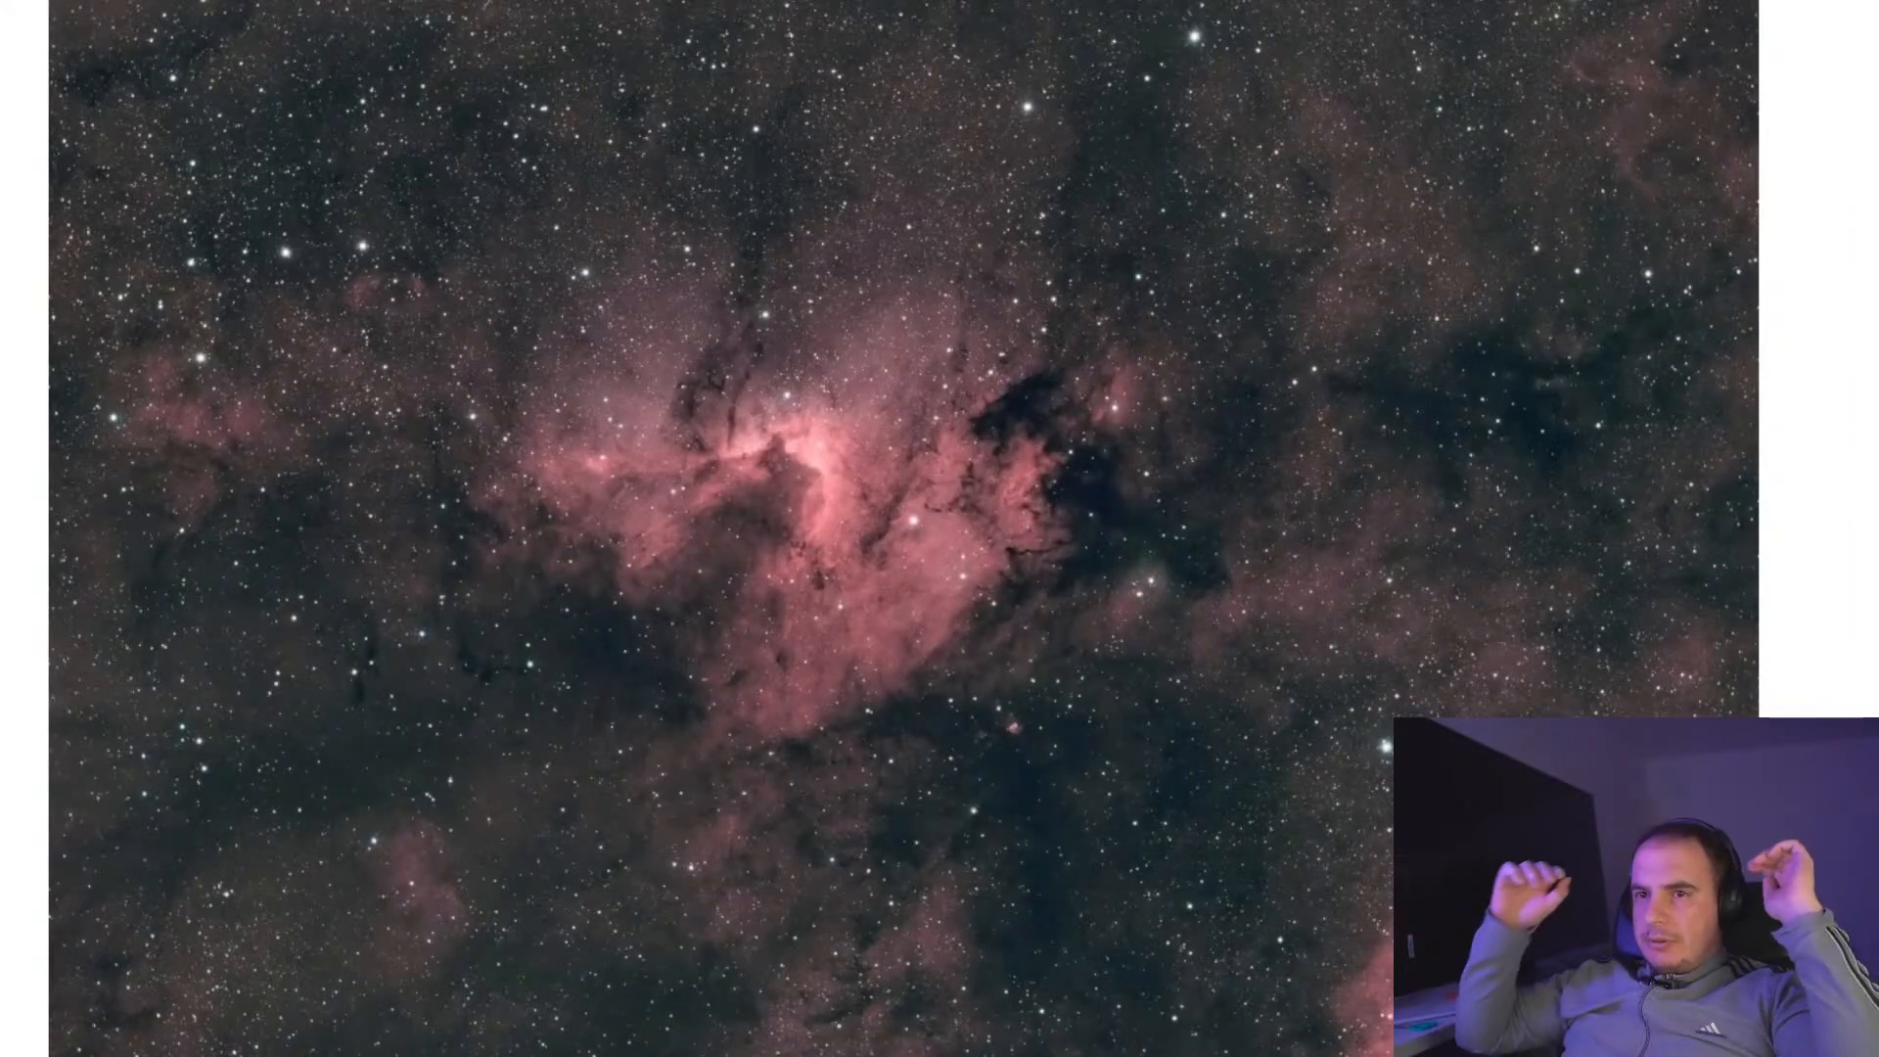